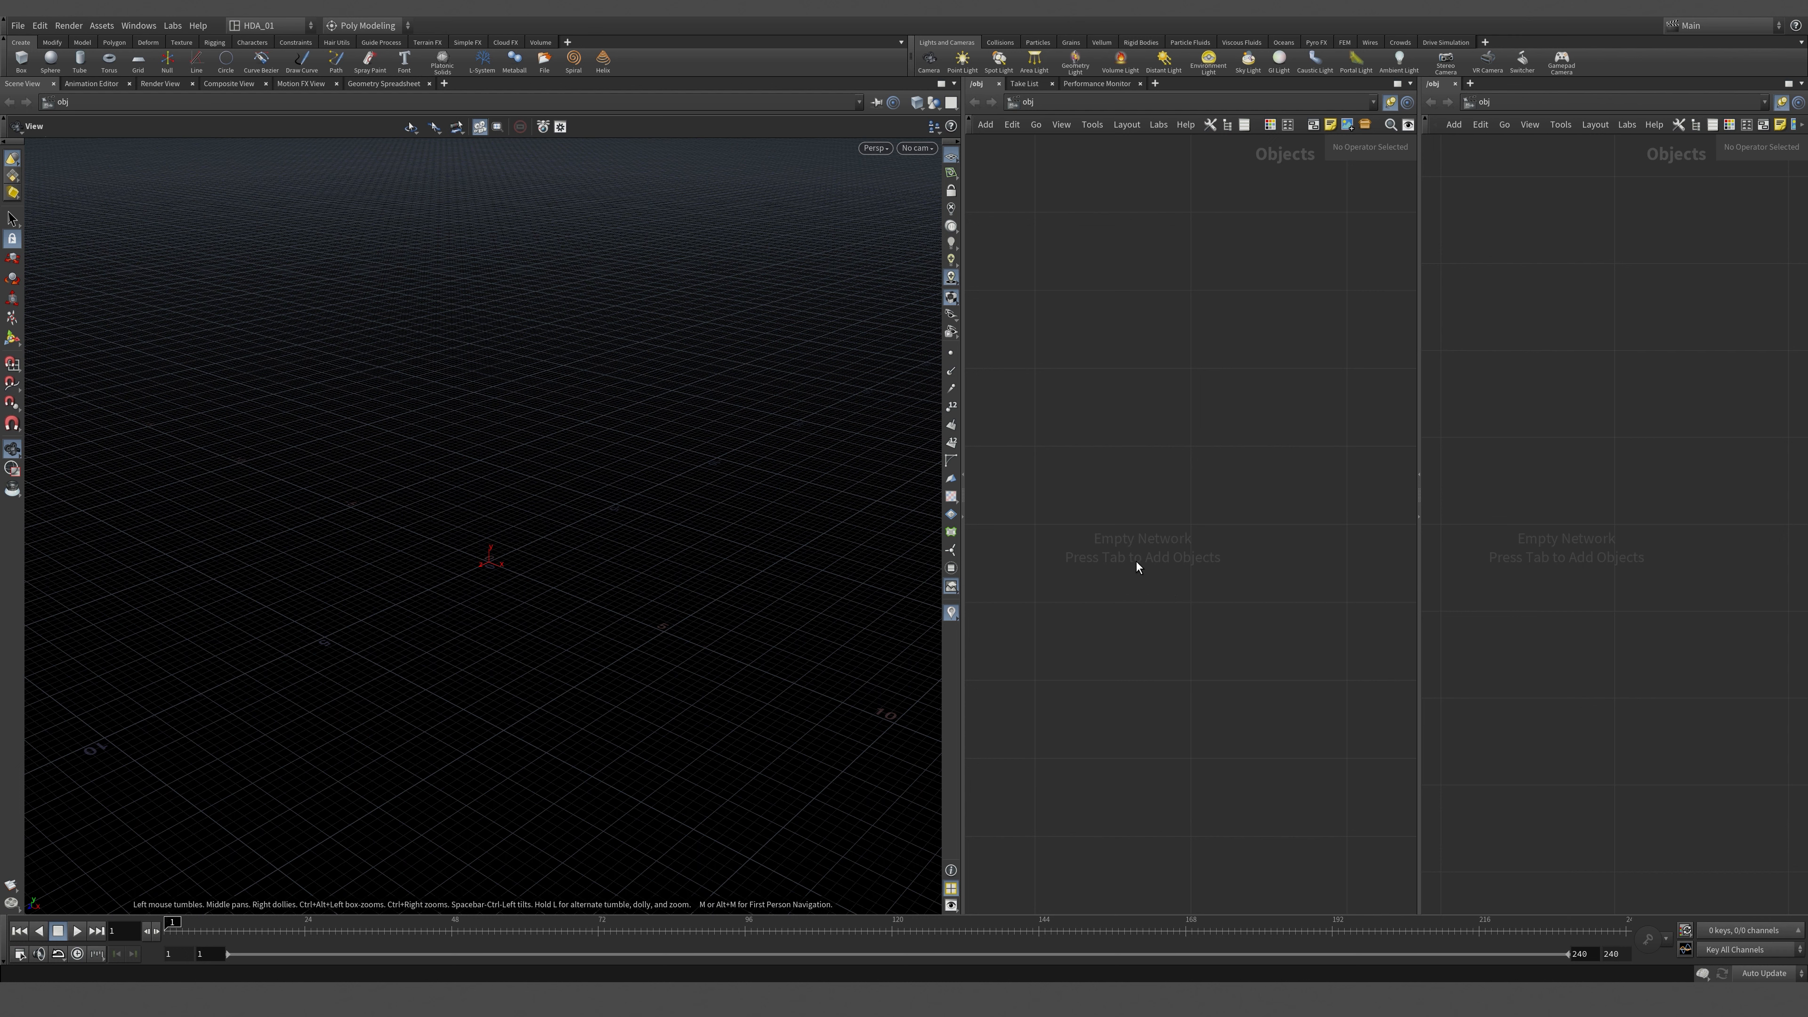
Create a Geometry object in the empty object network and go inside it.
key("Tab")
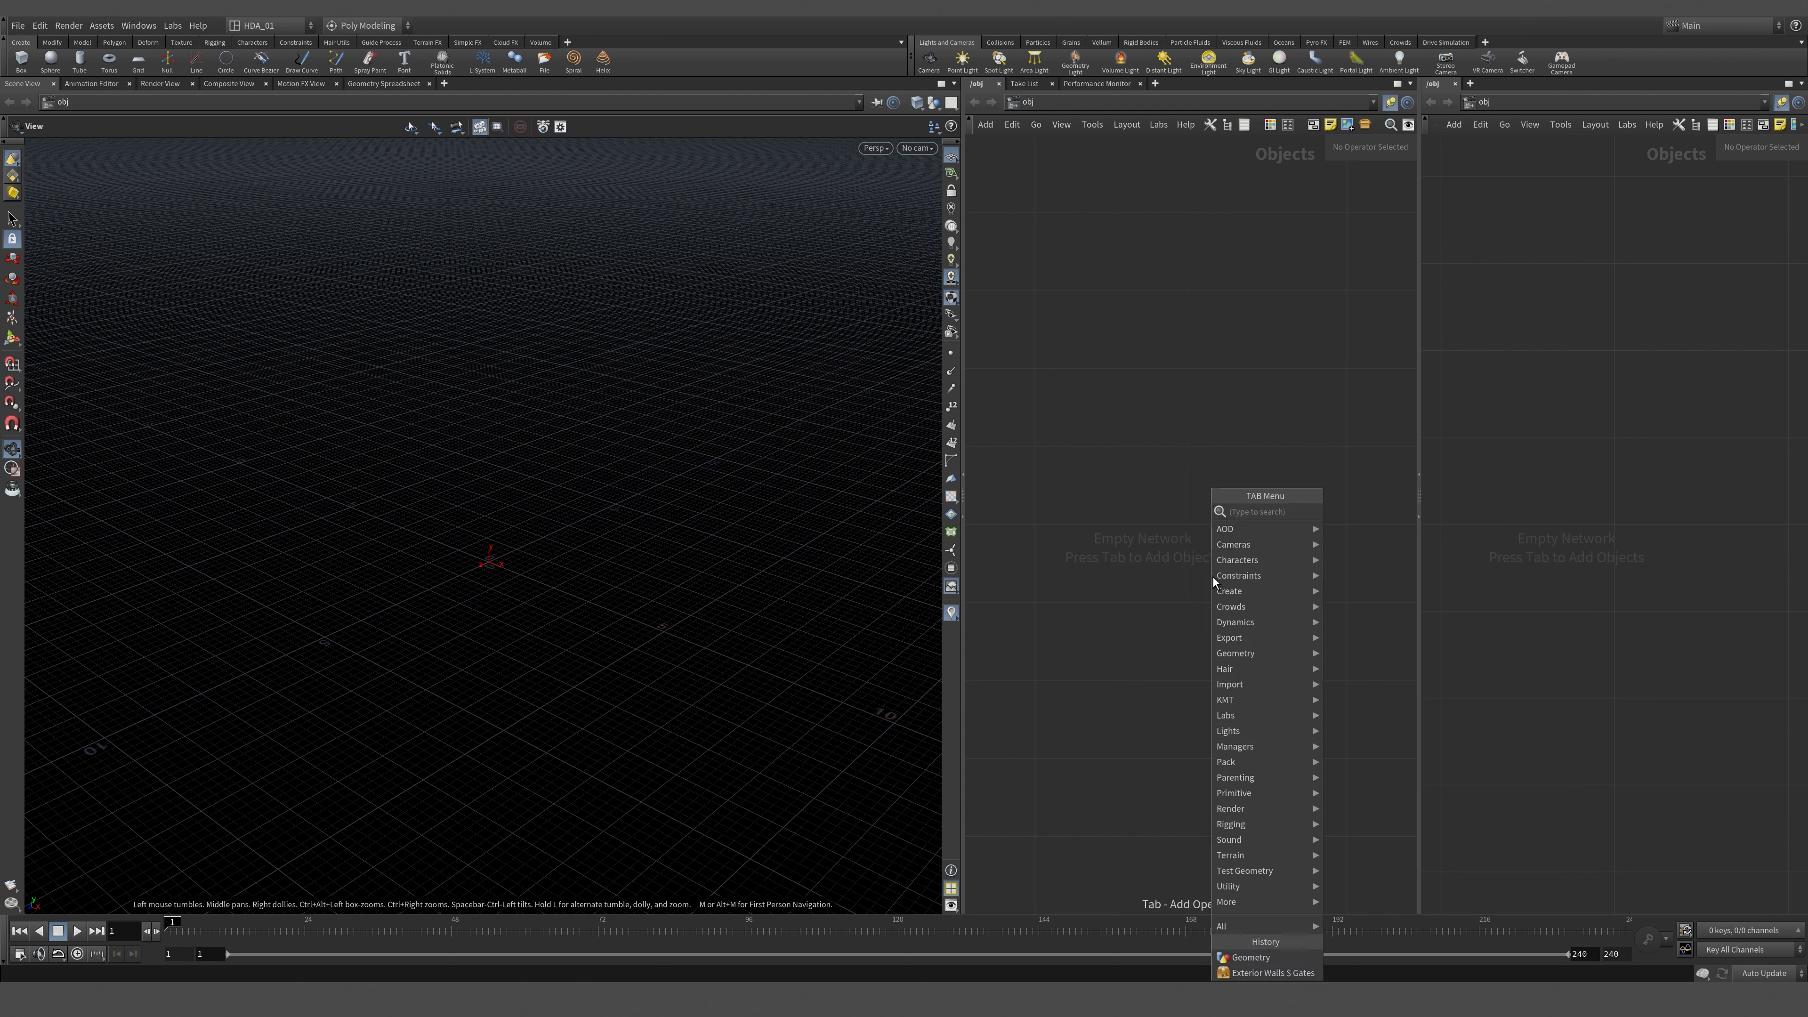
type("geo")
key("Return")
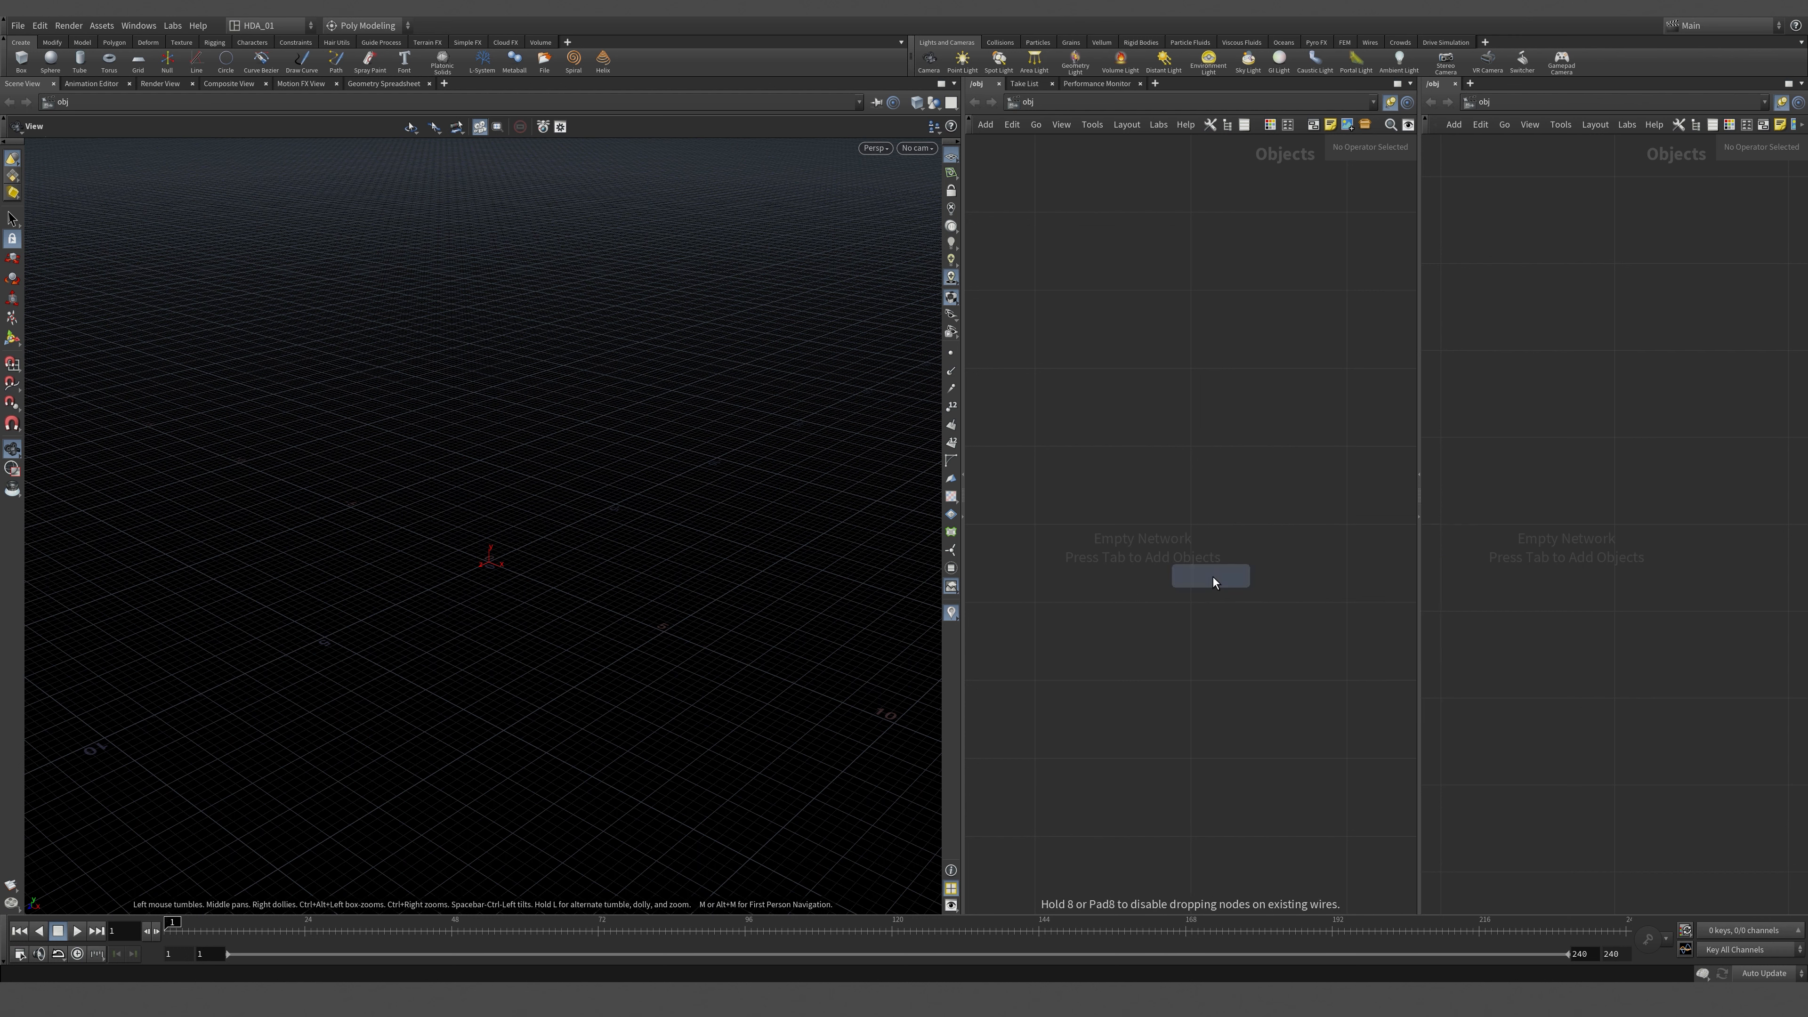
left_click(1214, 577)
key("Return")
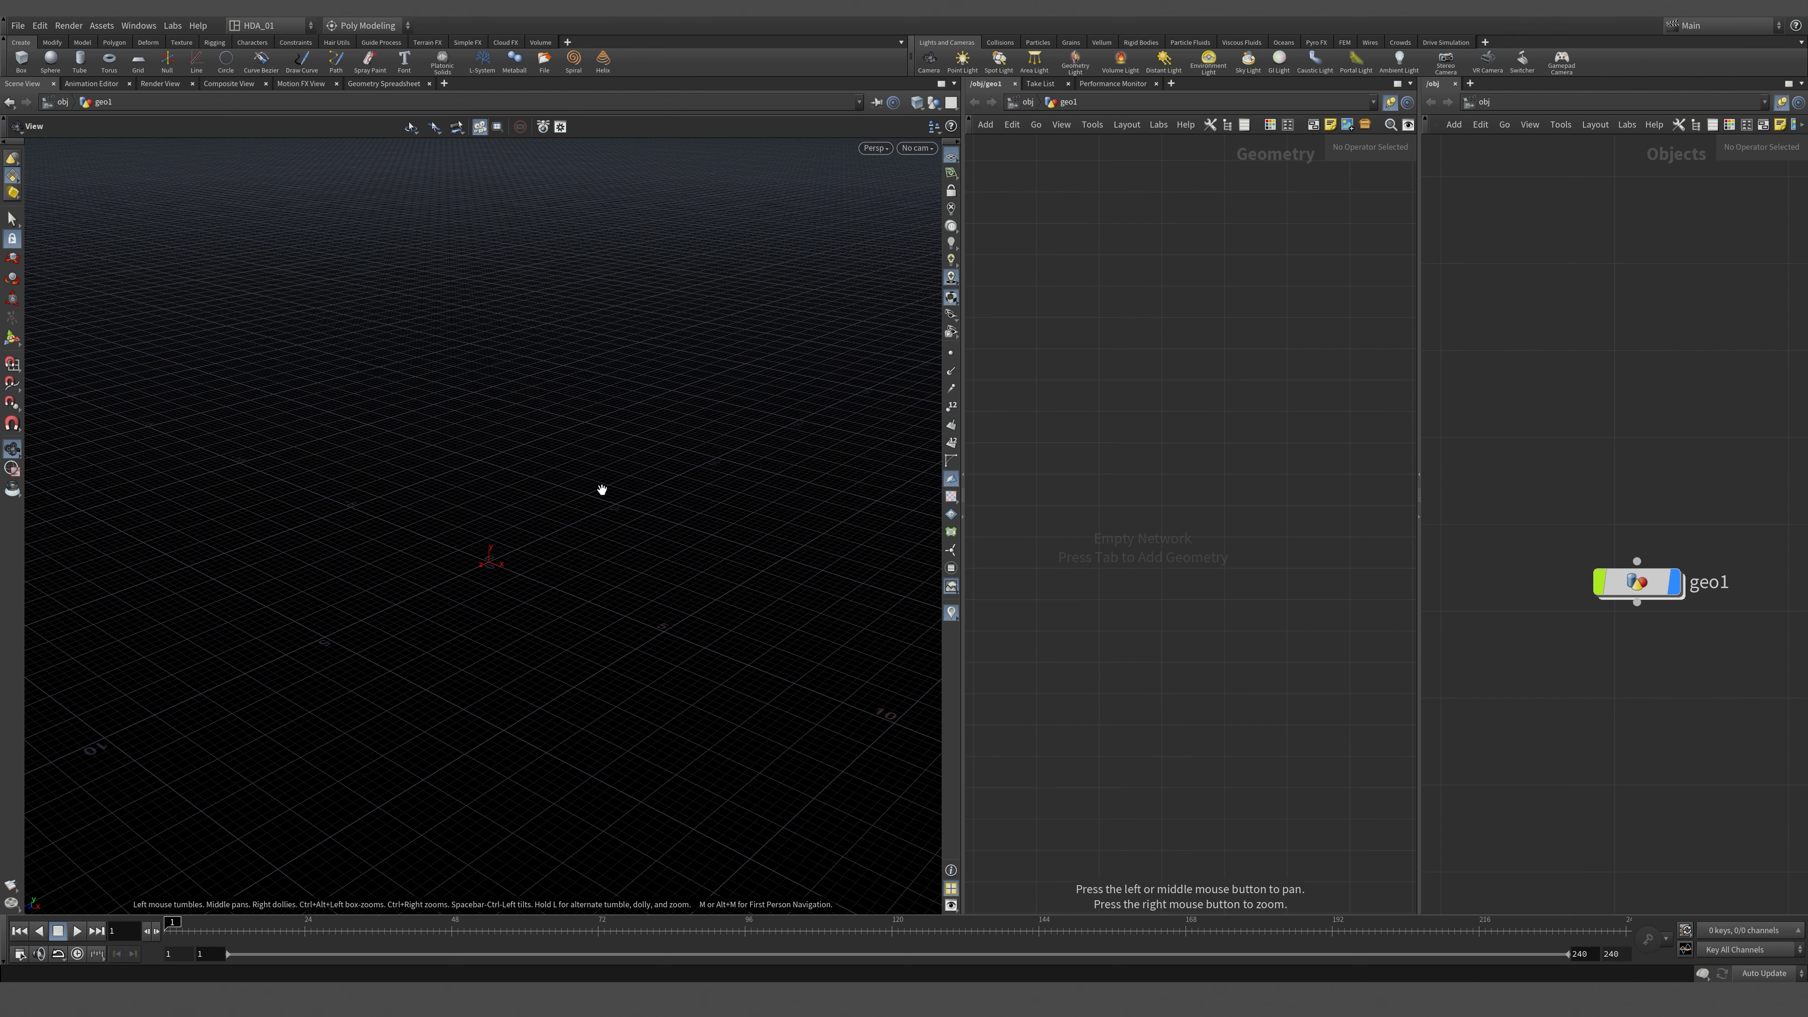
Add a Circle node to the empty geometry network.
key("Tab")
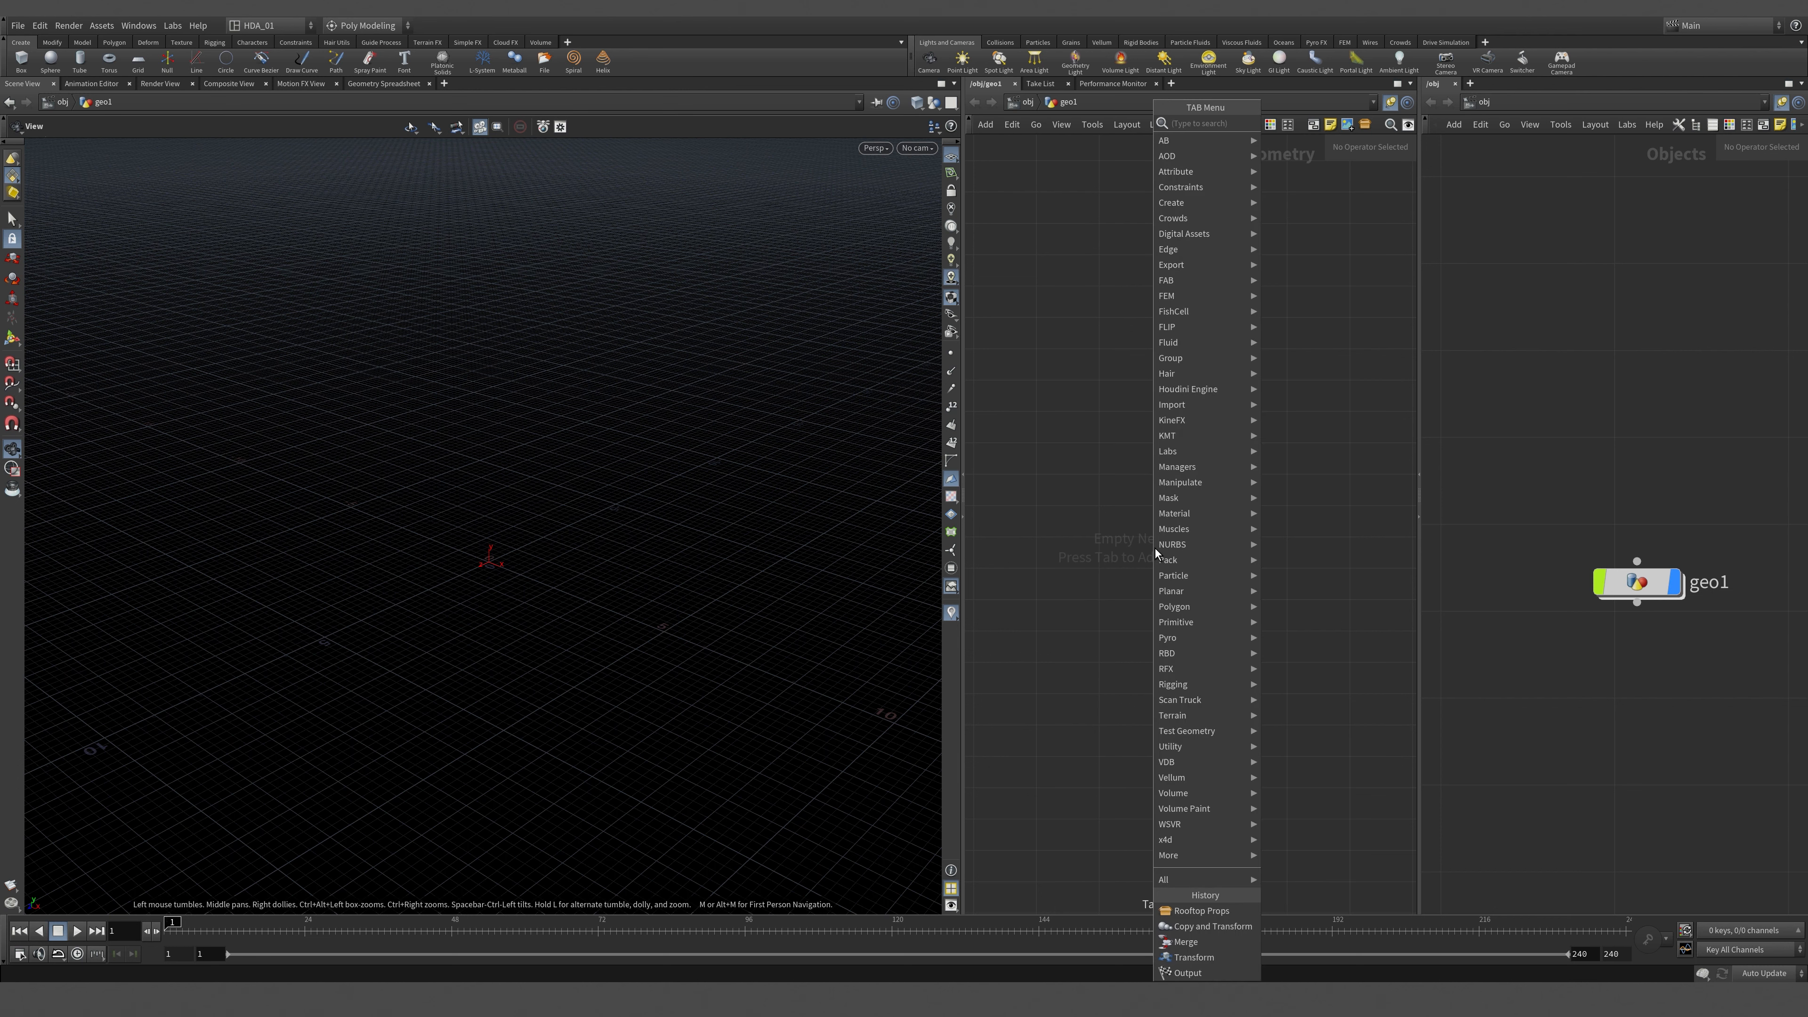
type("circle")
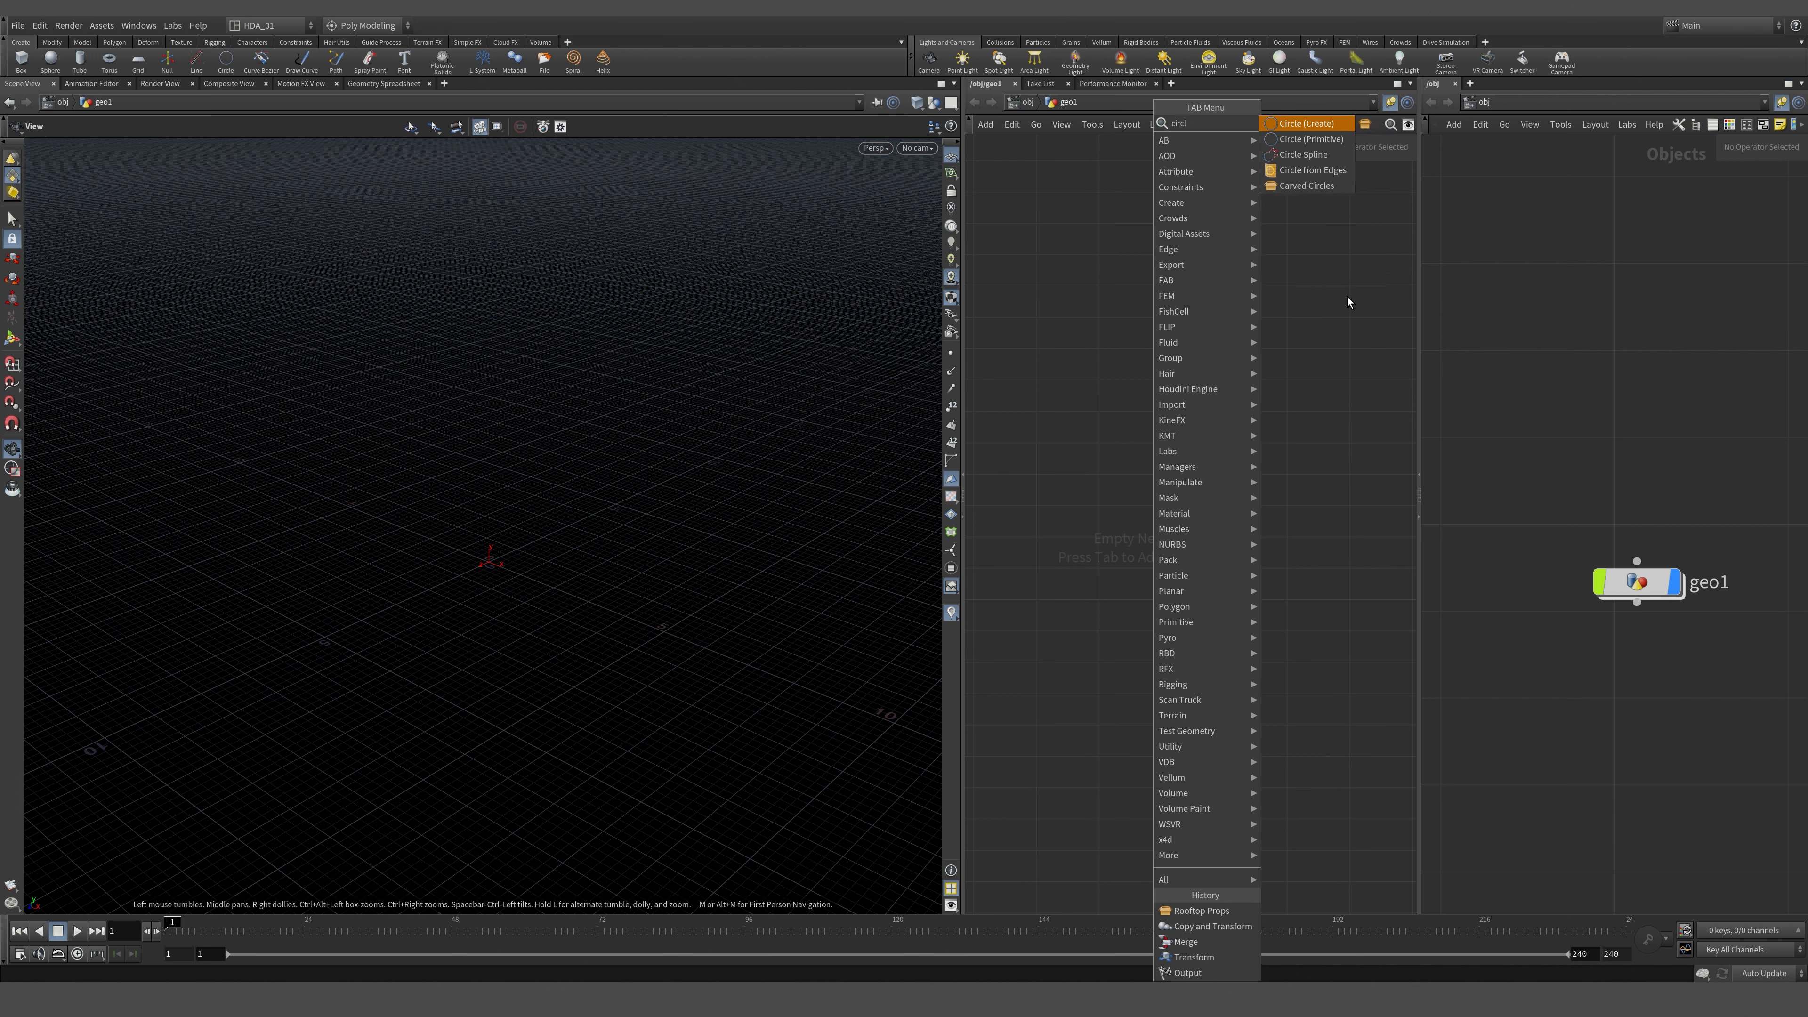
left_click(1304, 139)
left_click(1092, 578)
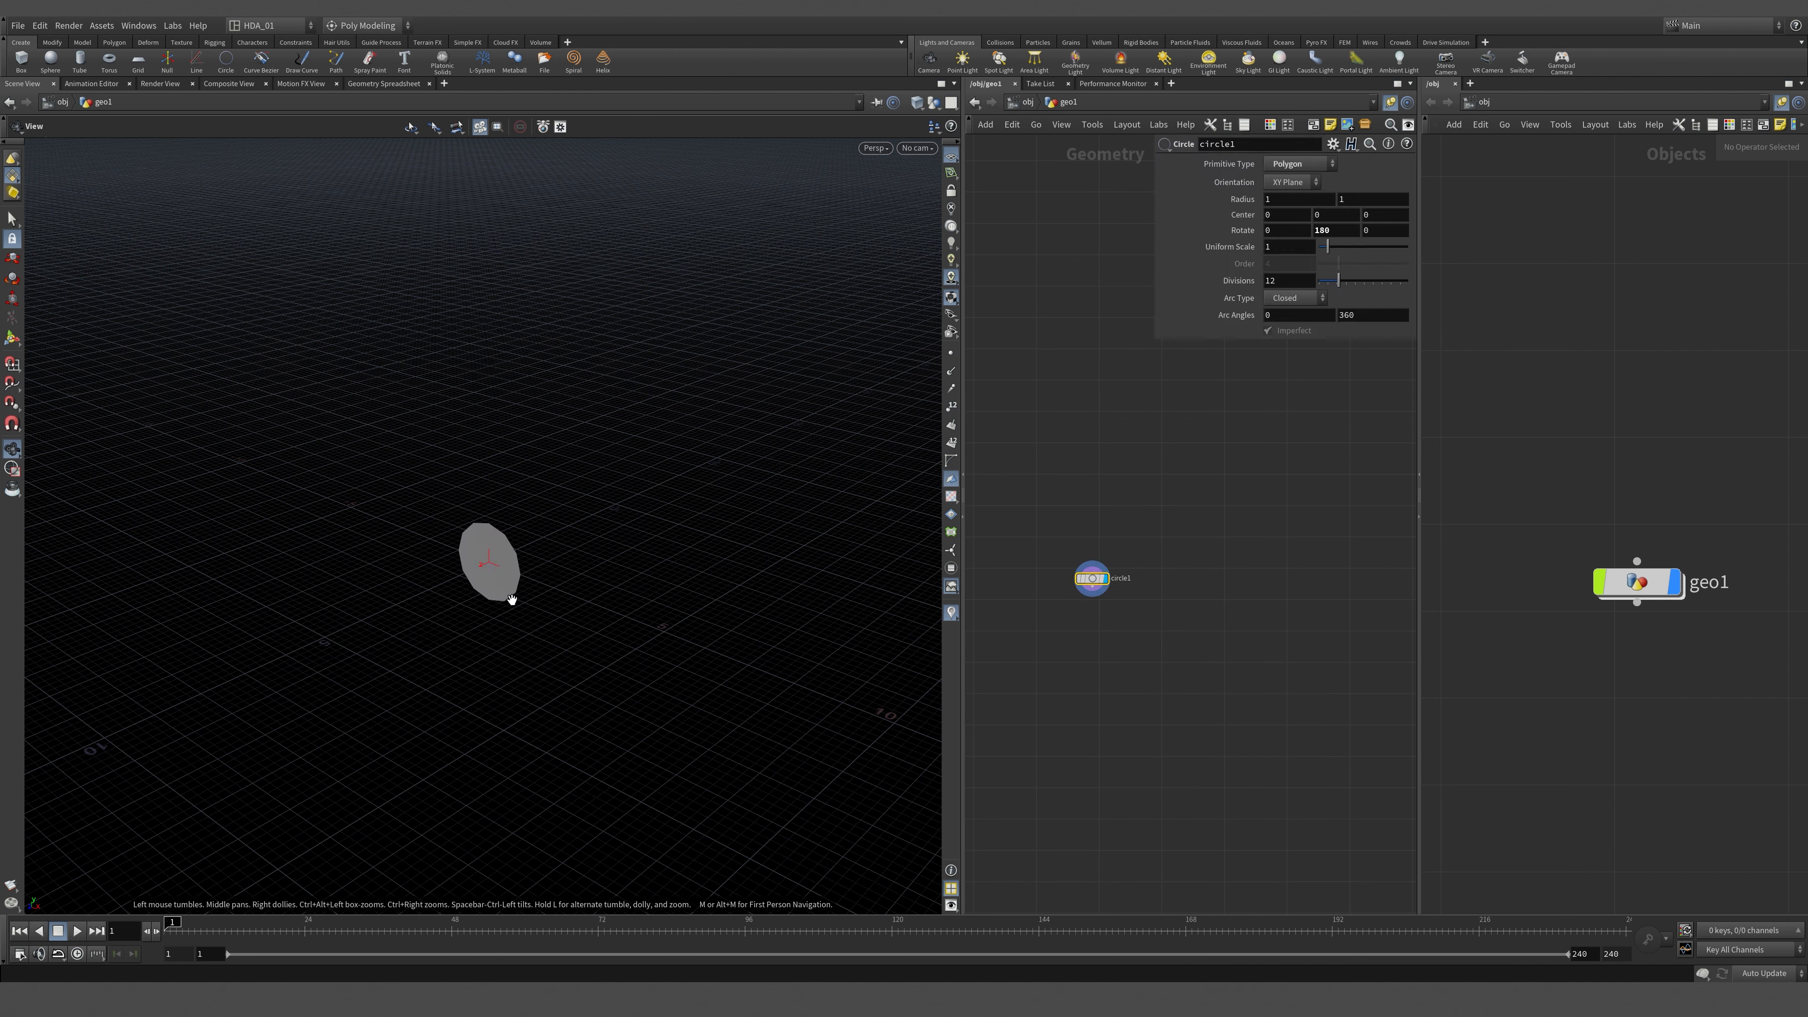
Set the circle's orientation to ZX Plane so it lies flat on the grid.
left_click(1295, 182)
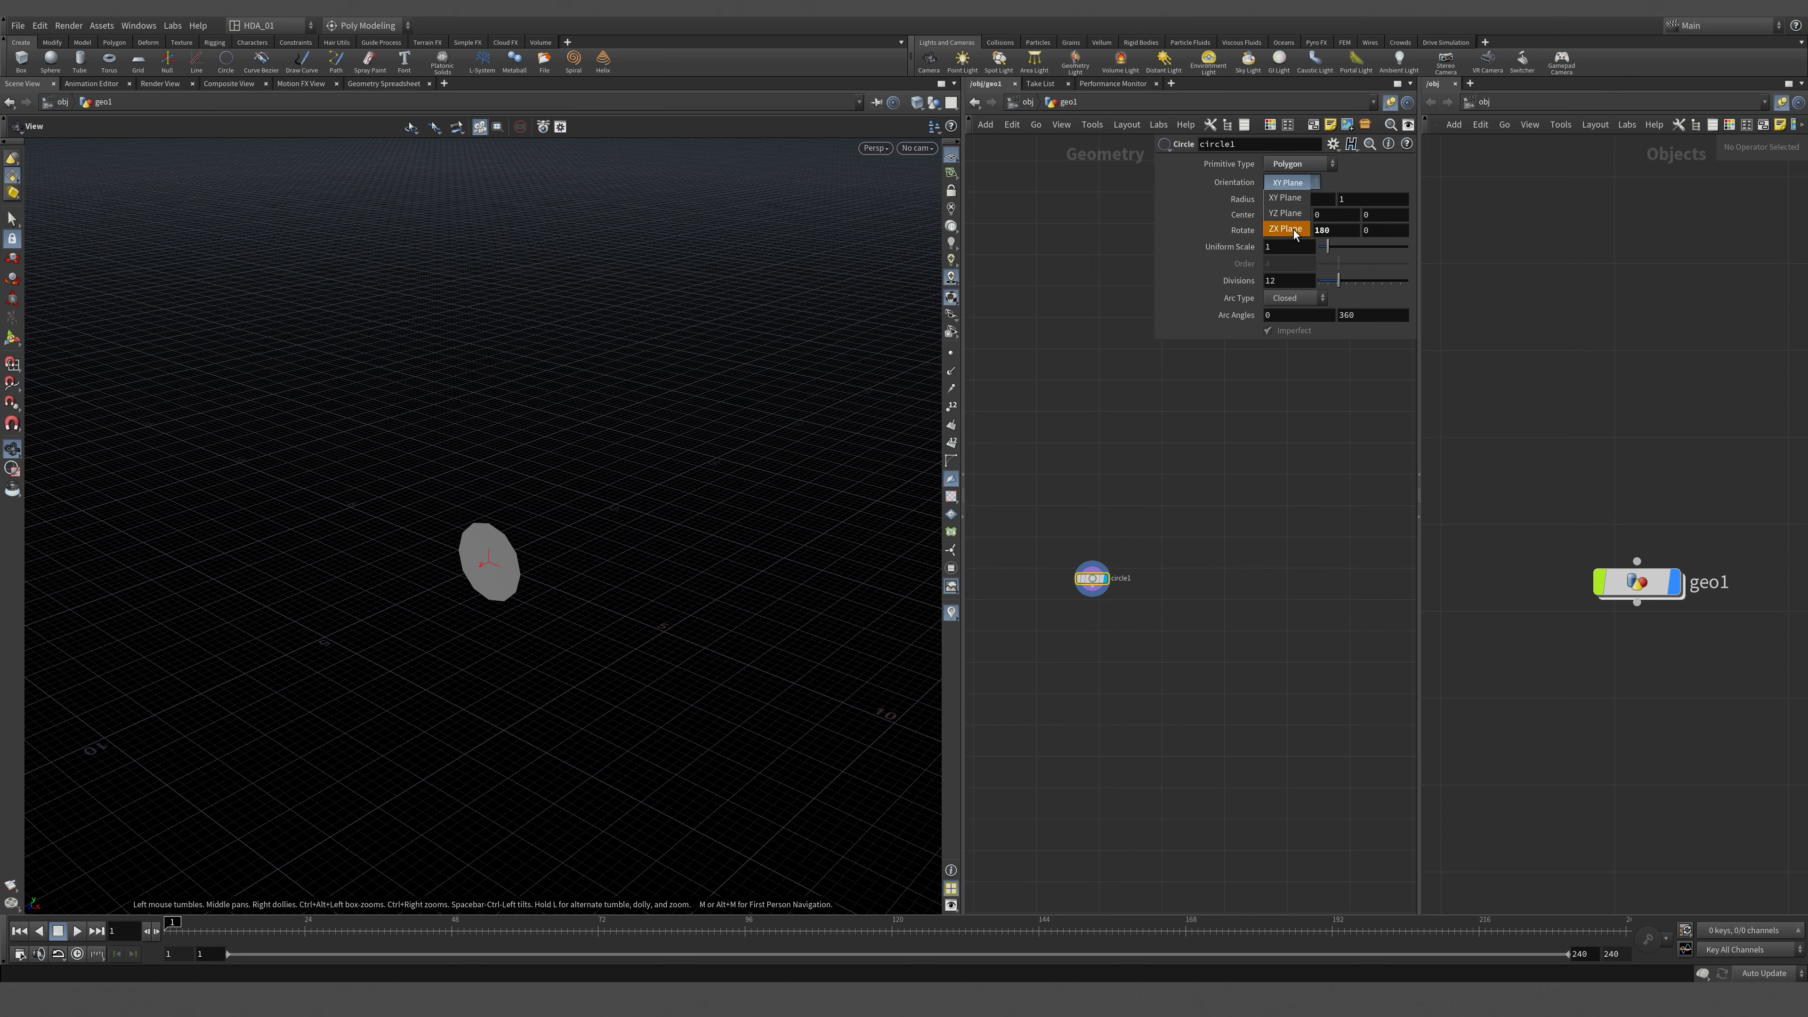
left_click(1289, 216)
left_click_drag(434, 636, 471, 611)
scroll(471, 611, "up", 6)
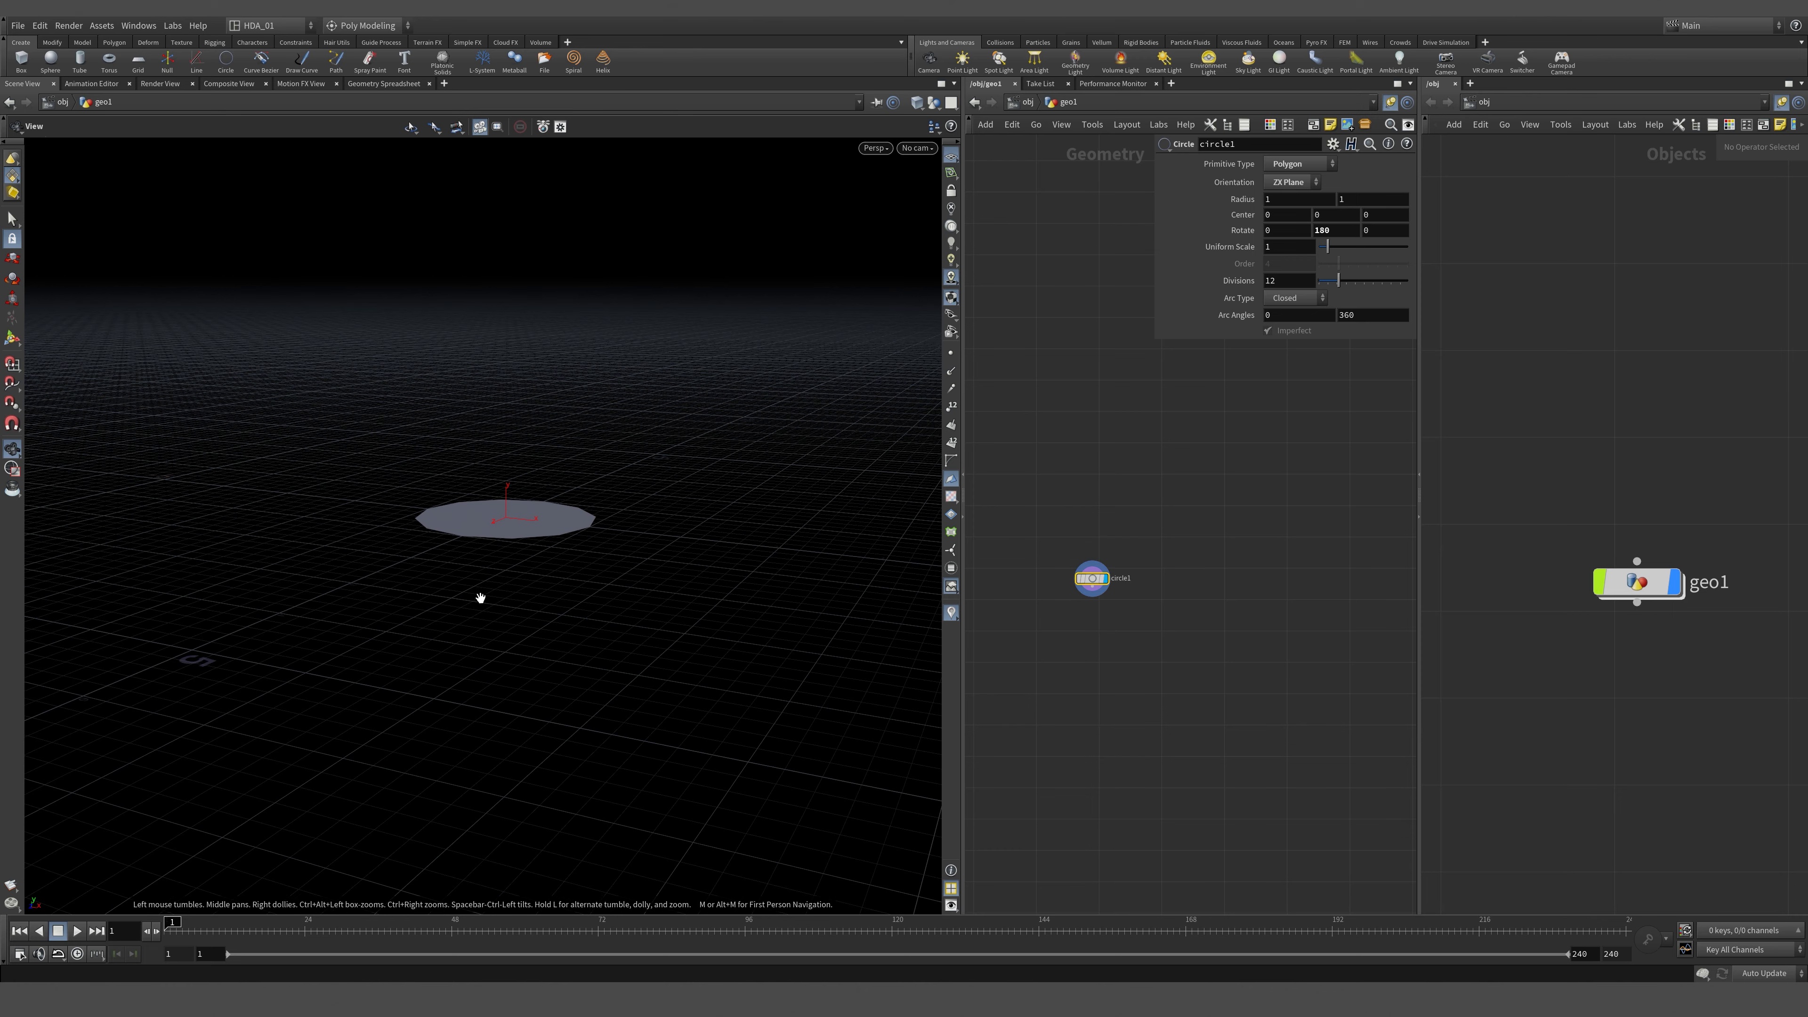
scroll(485, 592, "down", 3)
scroll(534, 546, "down", 2)
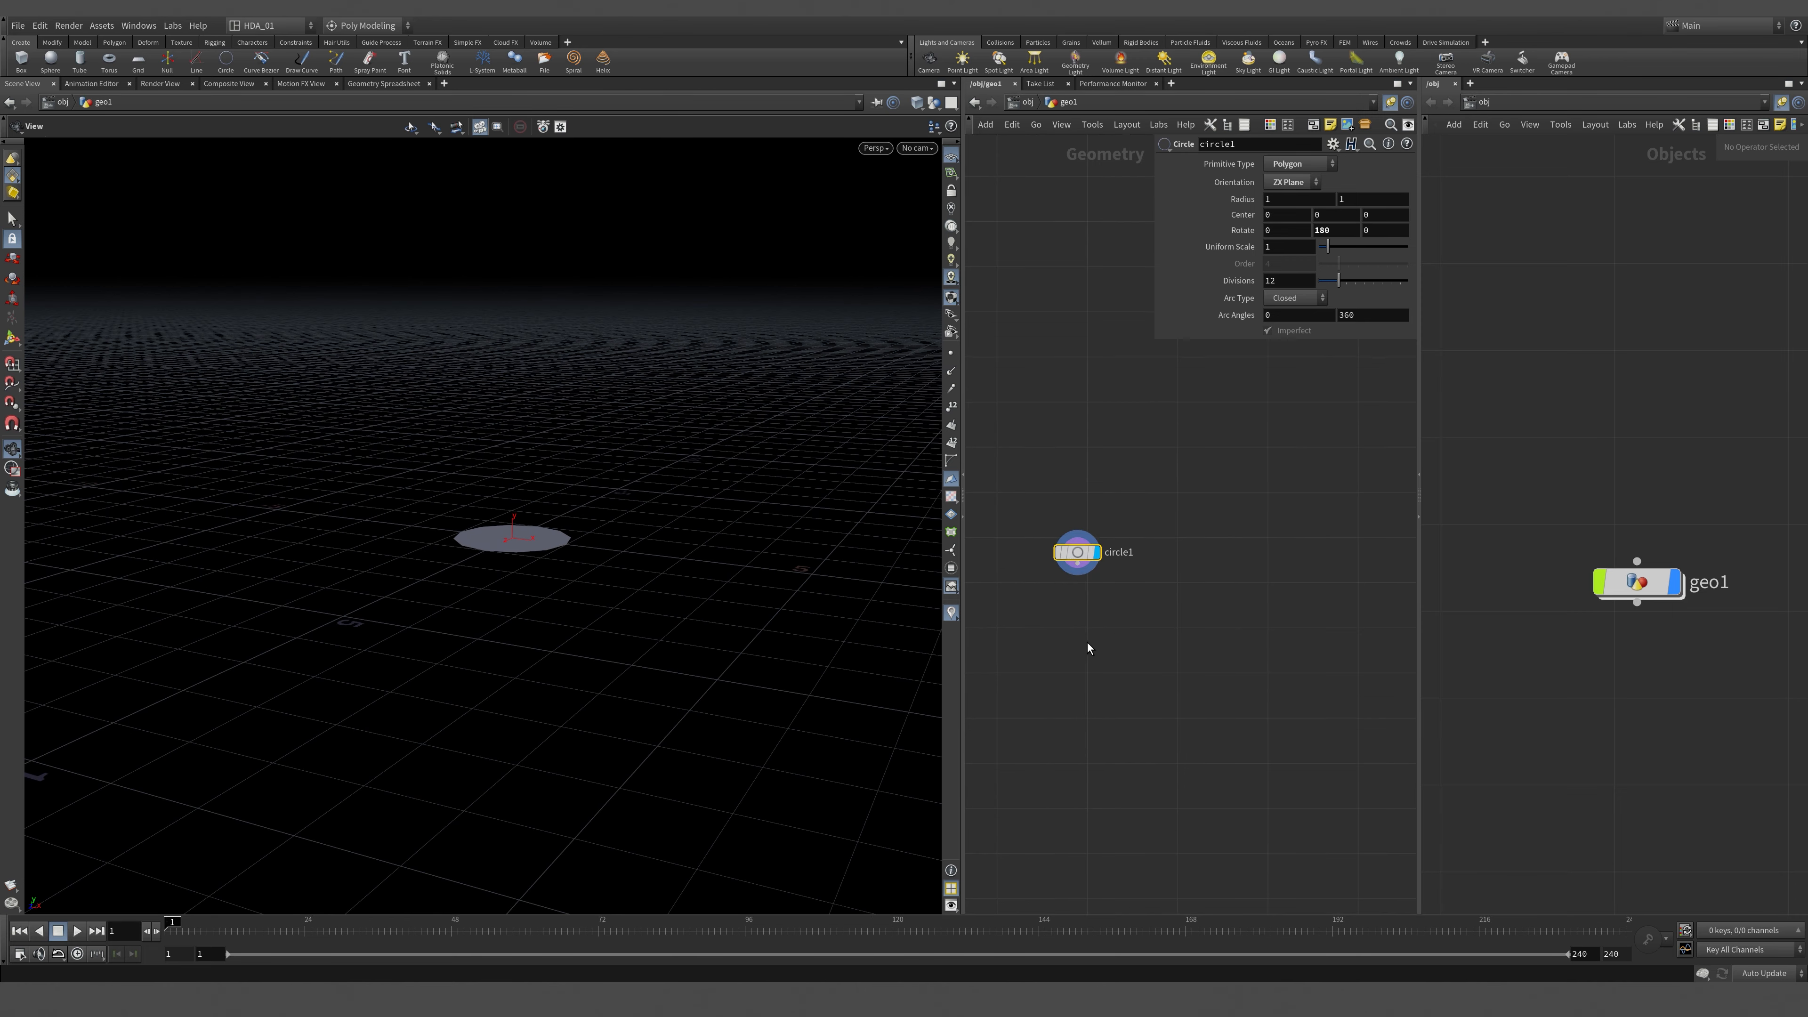
Add a PolyExtrude node below circle1, connect the circle to its first input and display the result.
key("Tab")
type("poly")
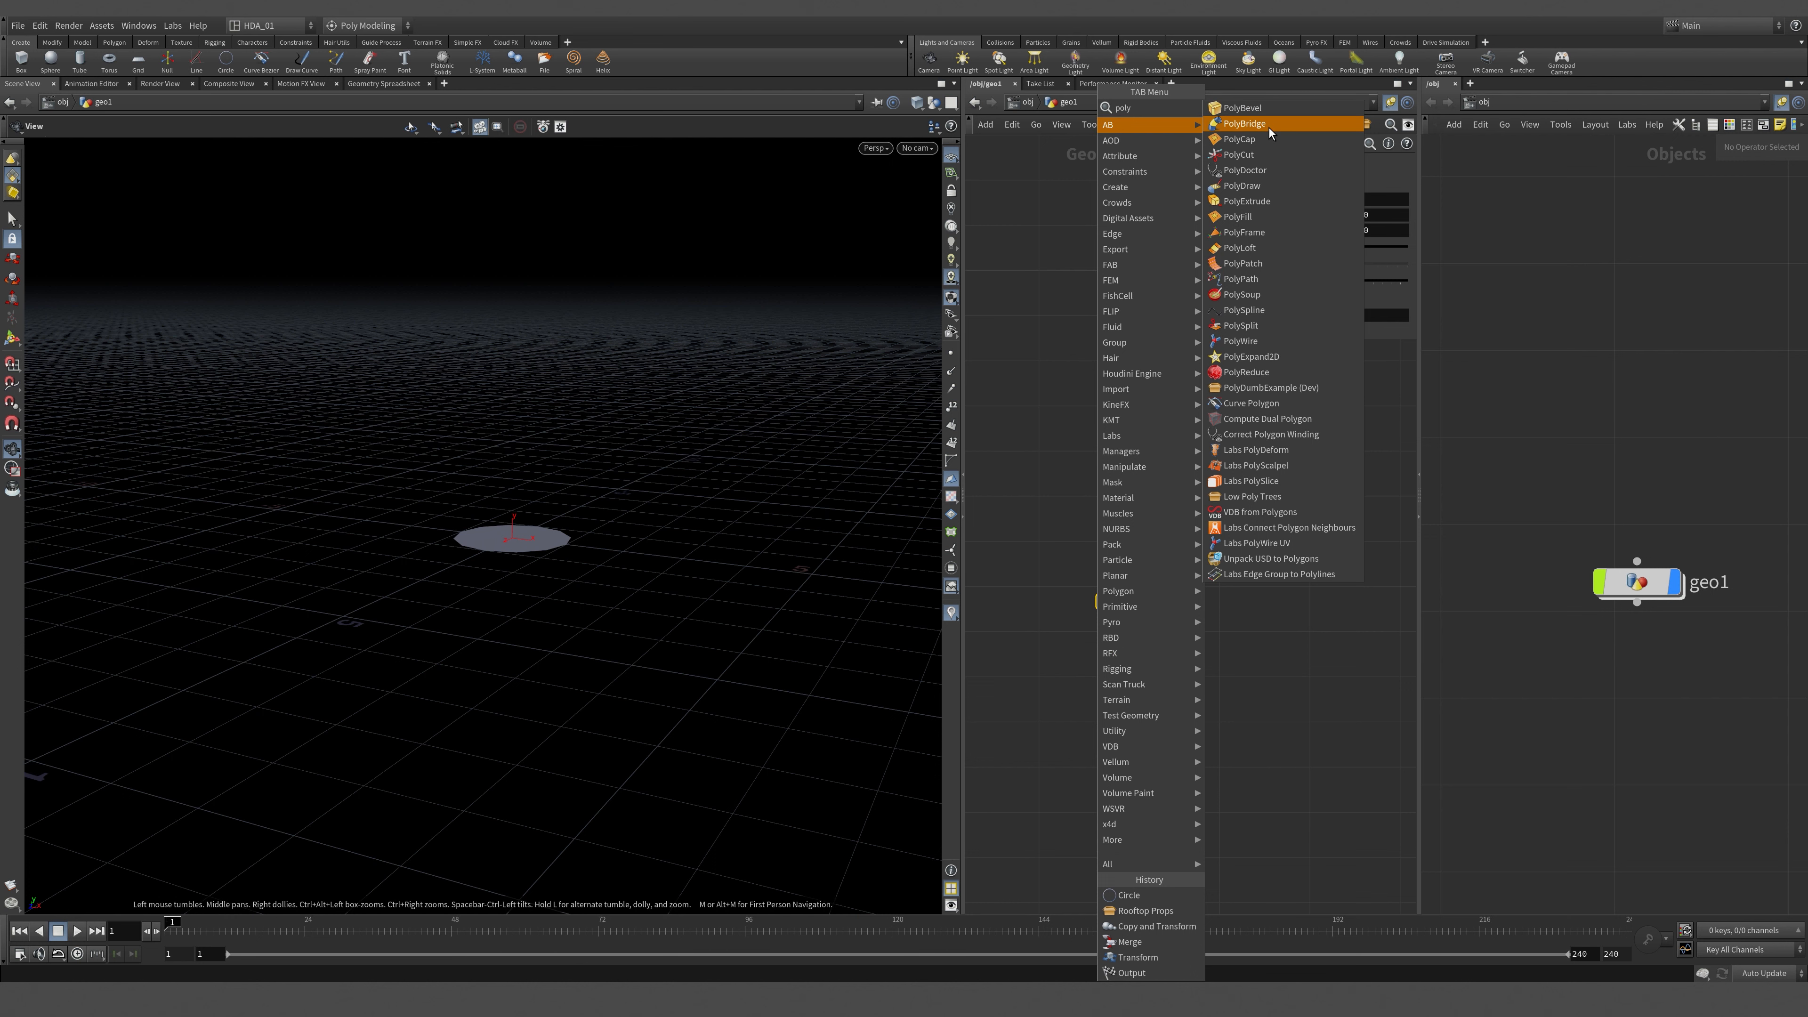
left_click(1259, 202)
left_click(1134, 667)
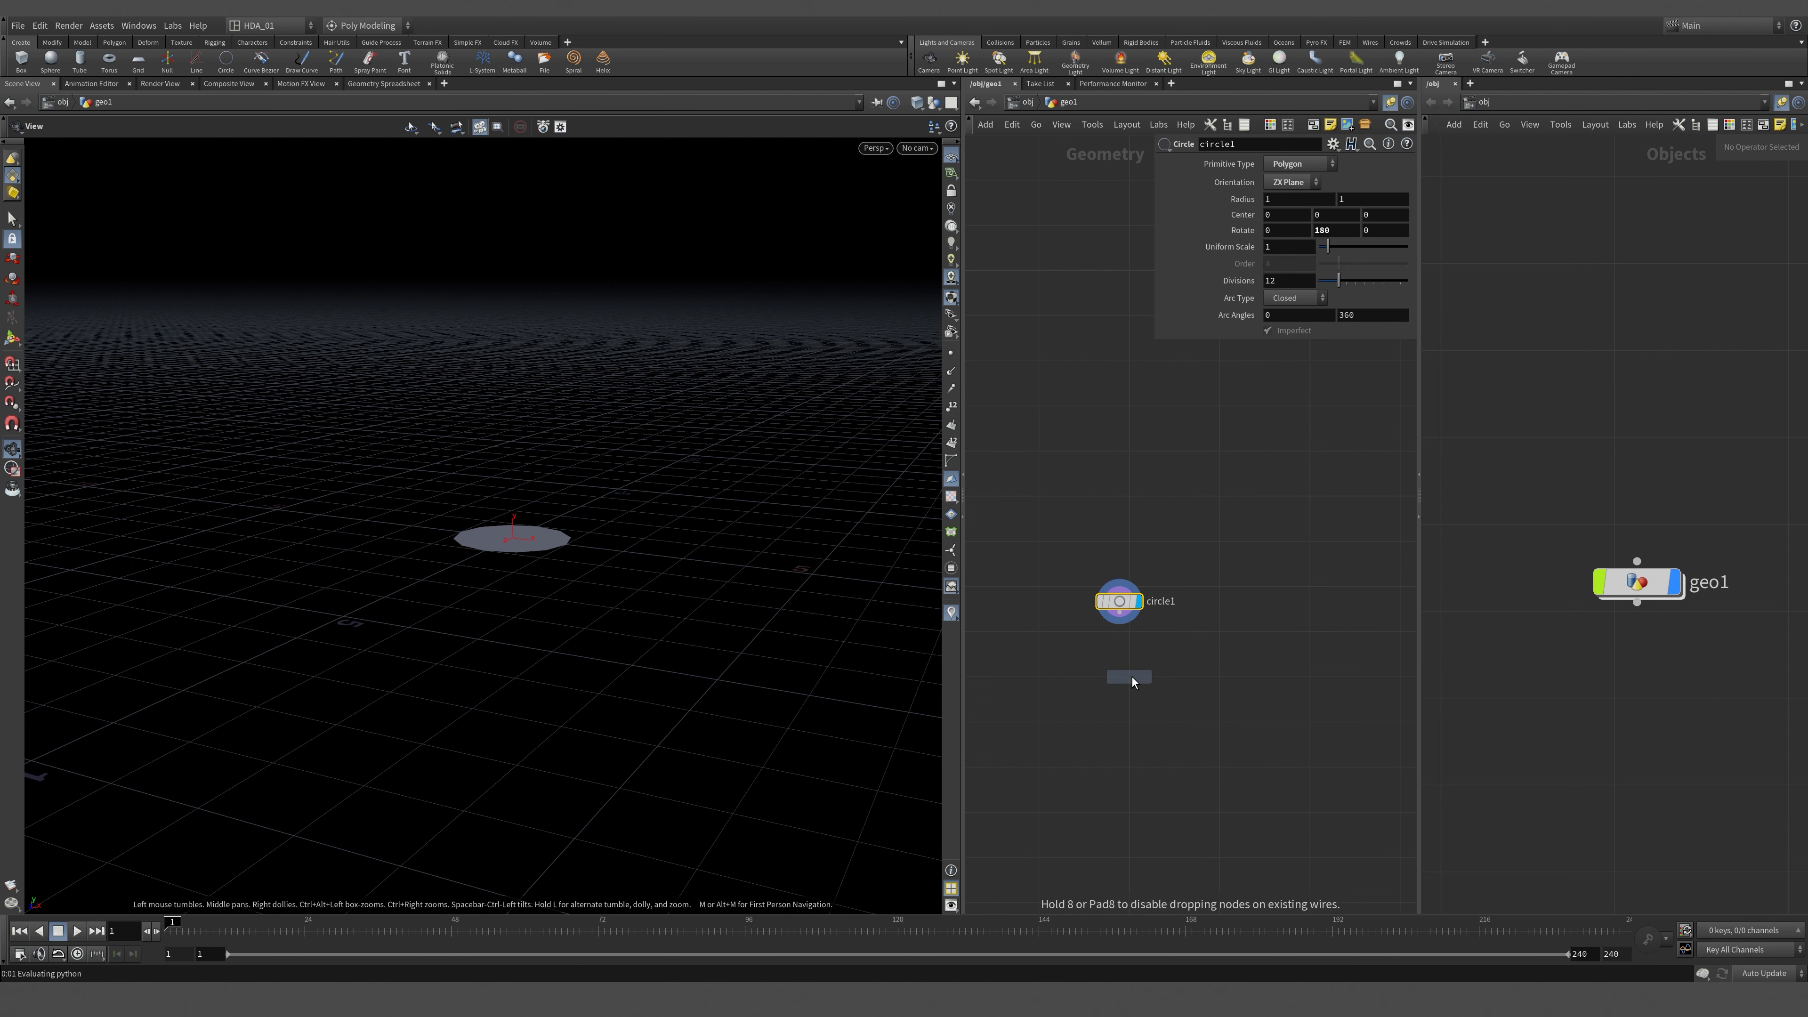
key("p")
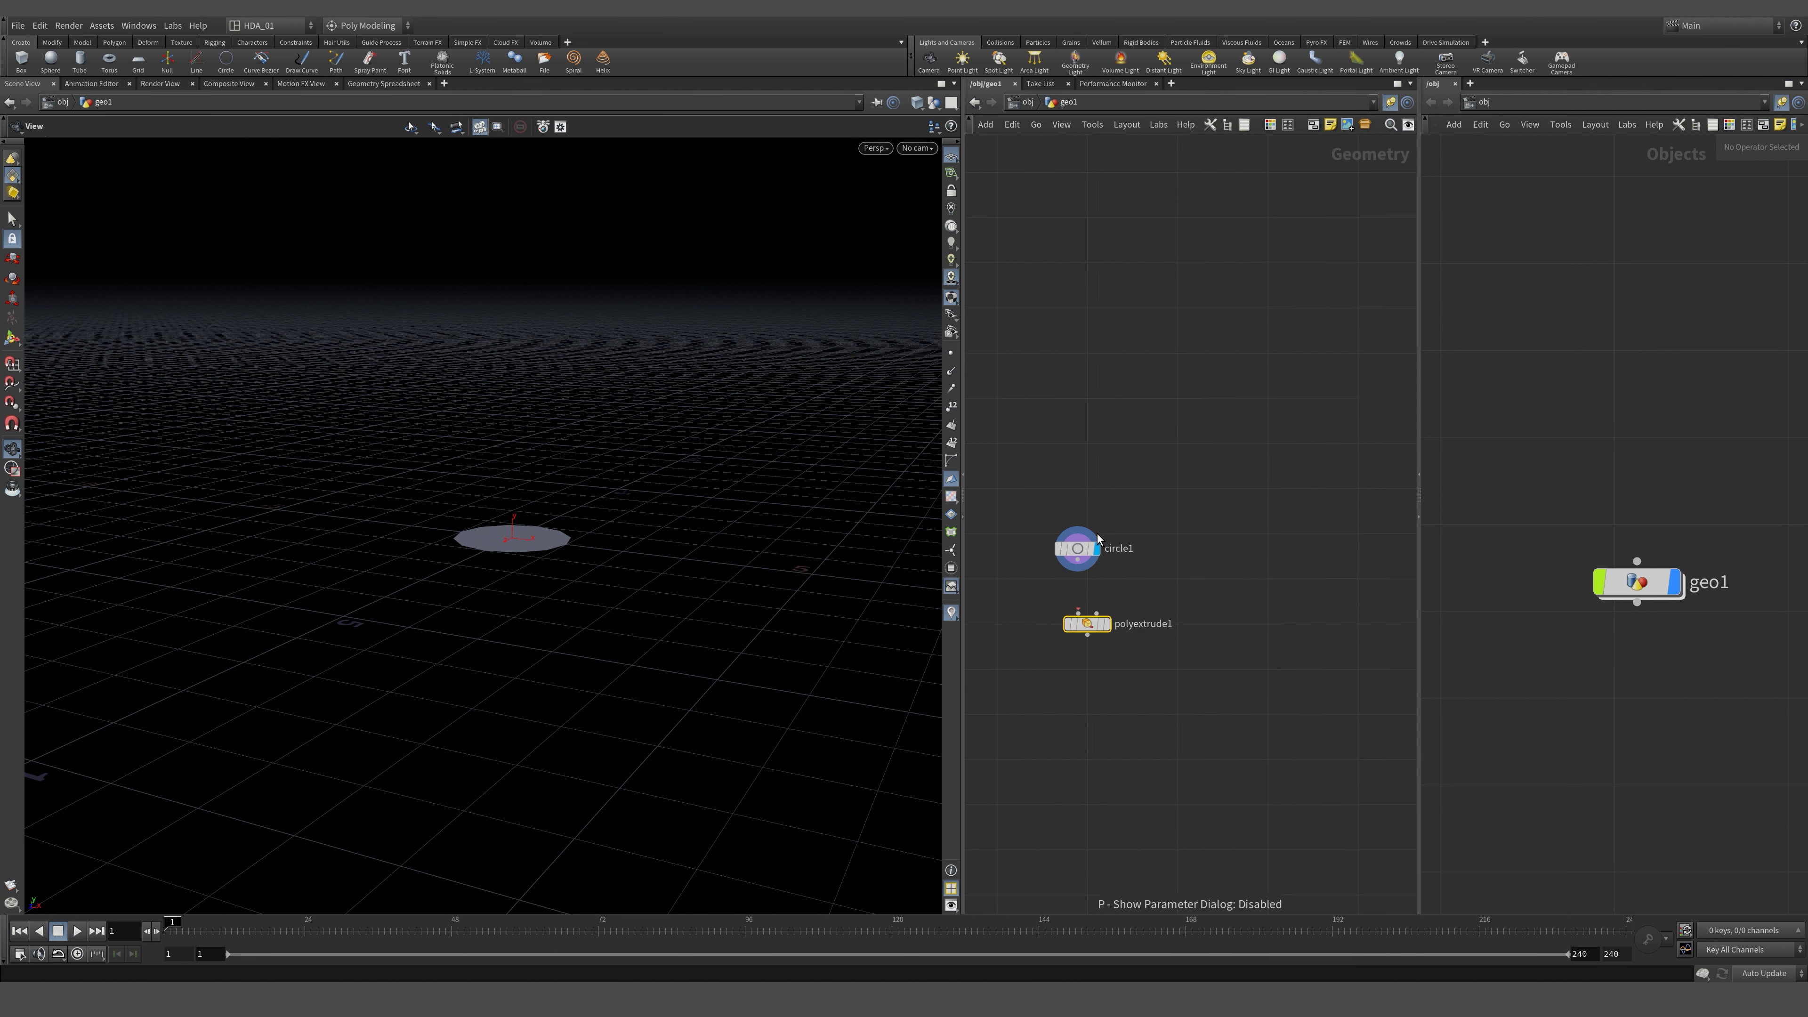
left_click(1077, 561)
left_click(1078, 613)
left_click_drag(1080, 555, 1091, 576)
left_click(1107, 626)
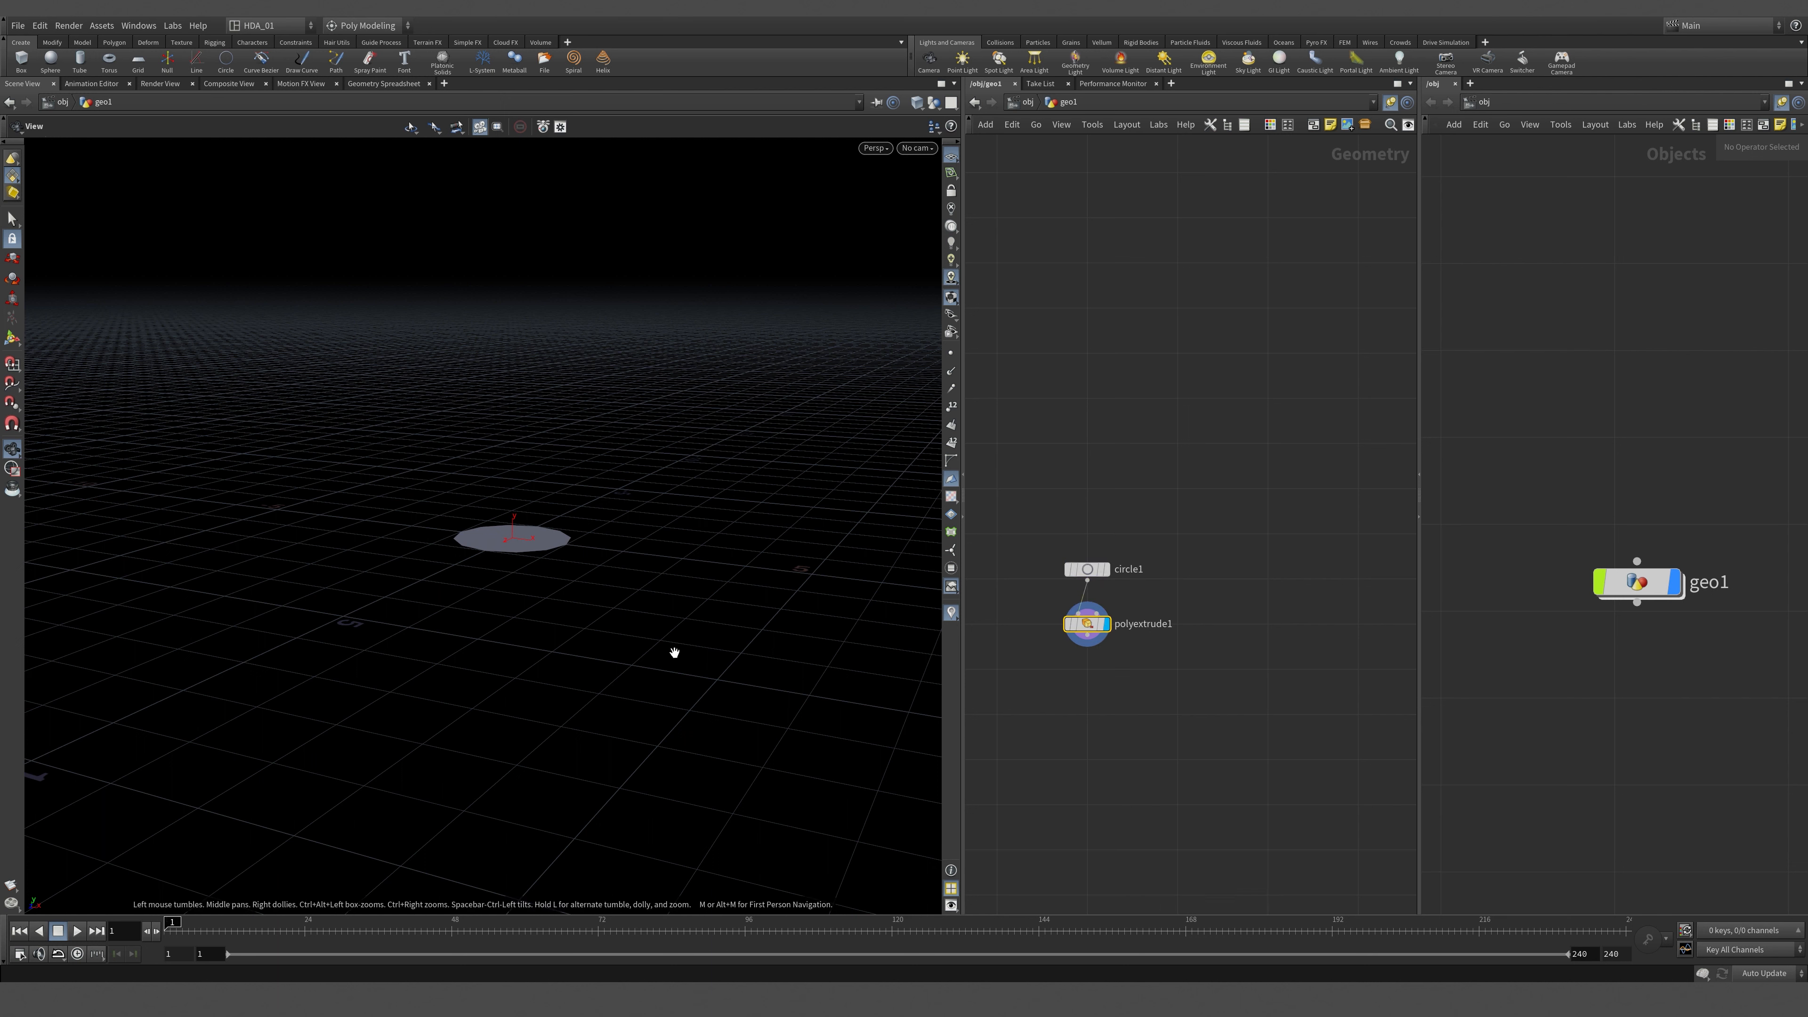
Extrude the circle upward interactively into a tall cylinder, with a distance of about -7.25.
key("Return")
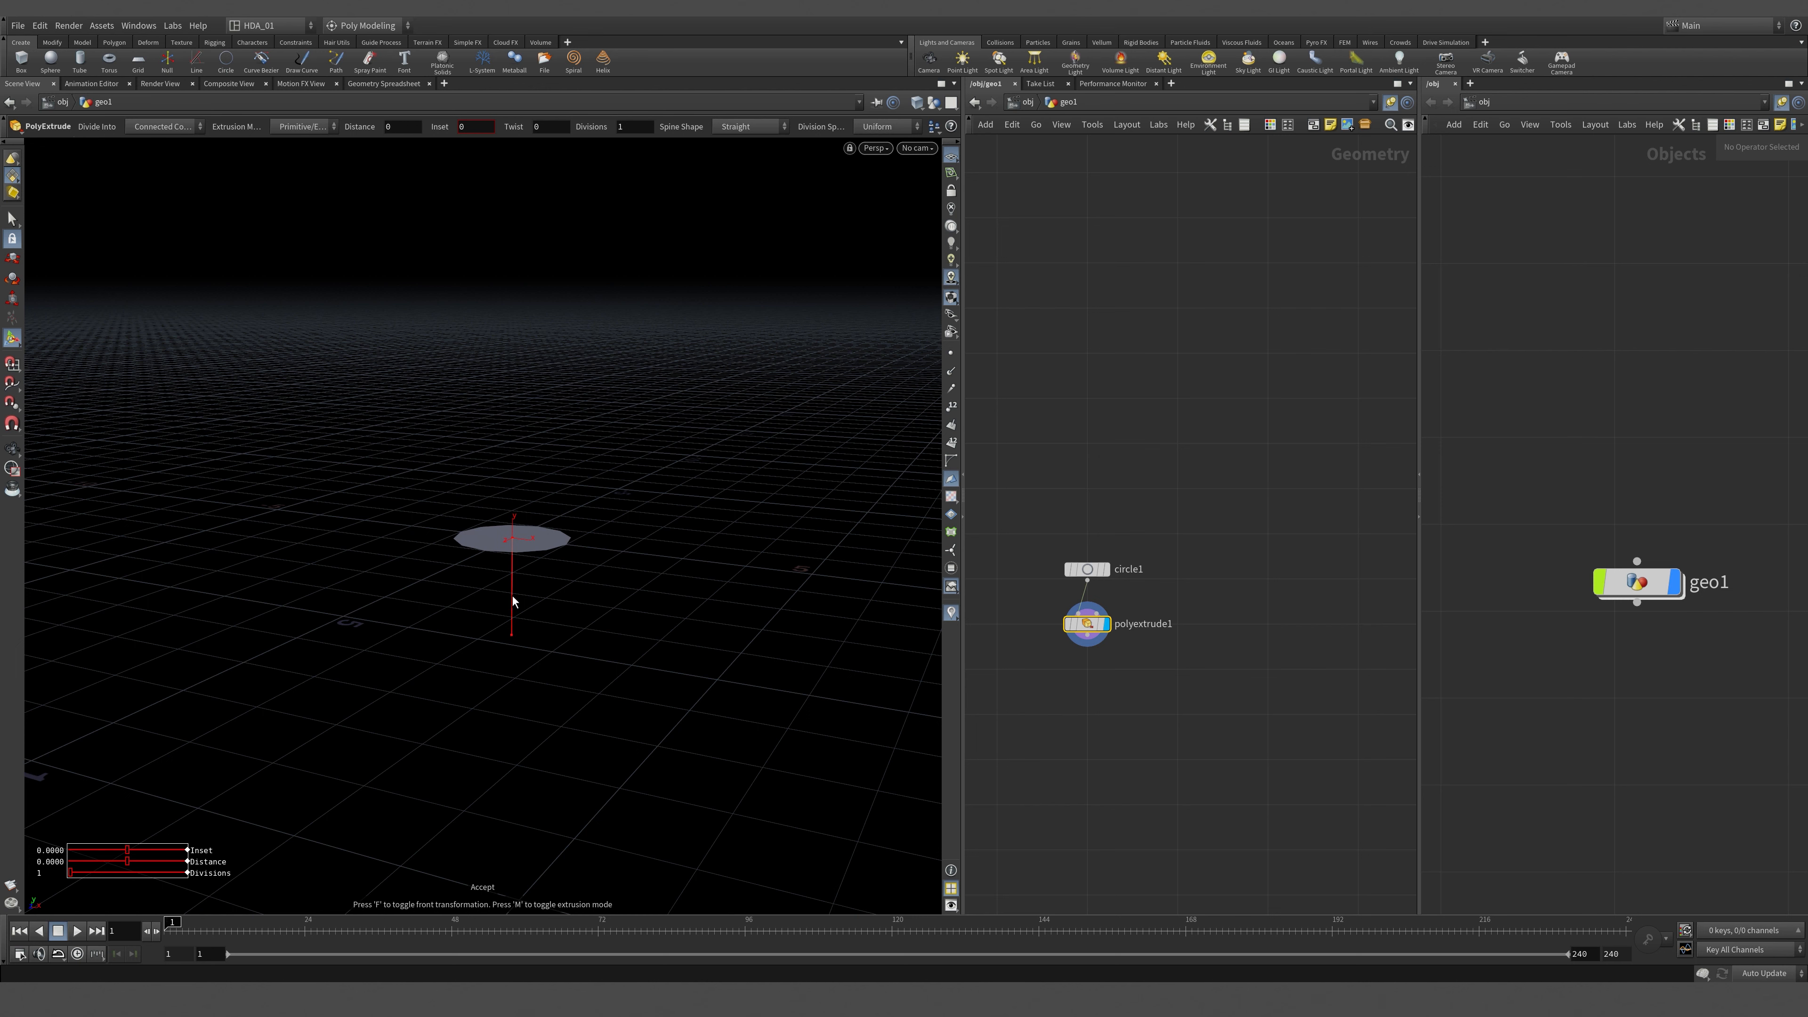
left_click_drag(512, 598, 715, 353)
key("Escape")
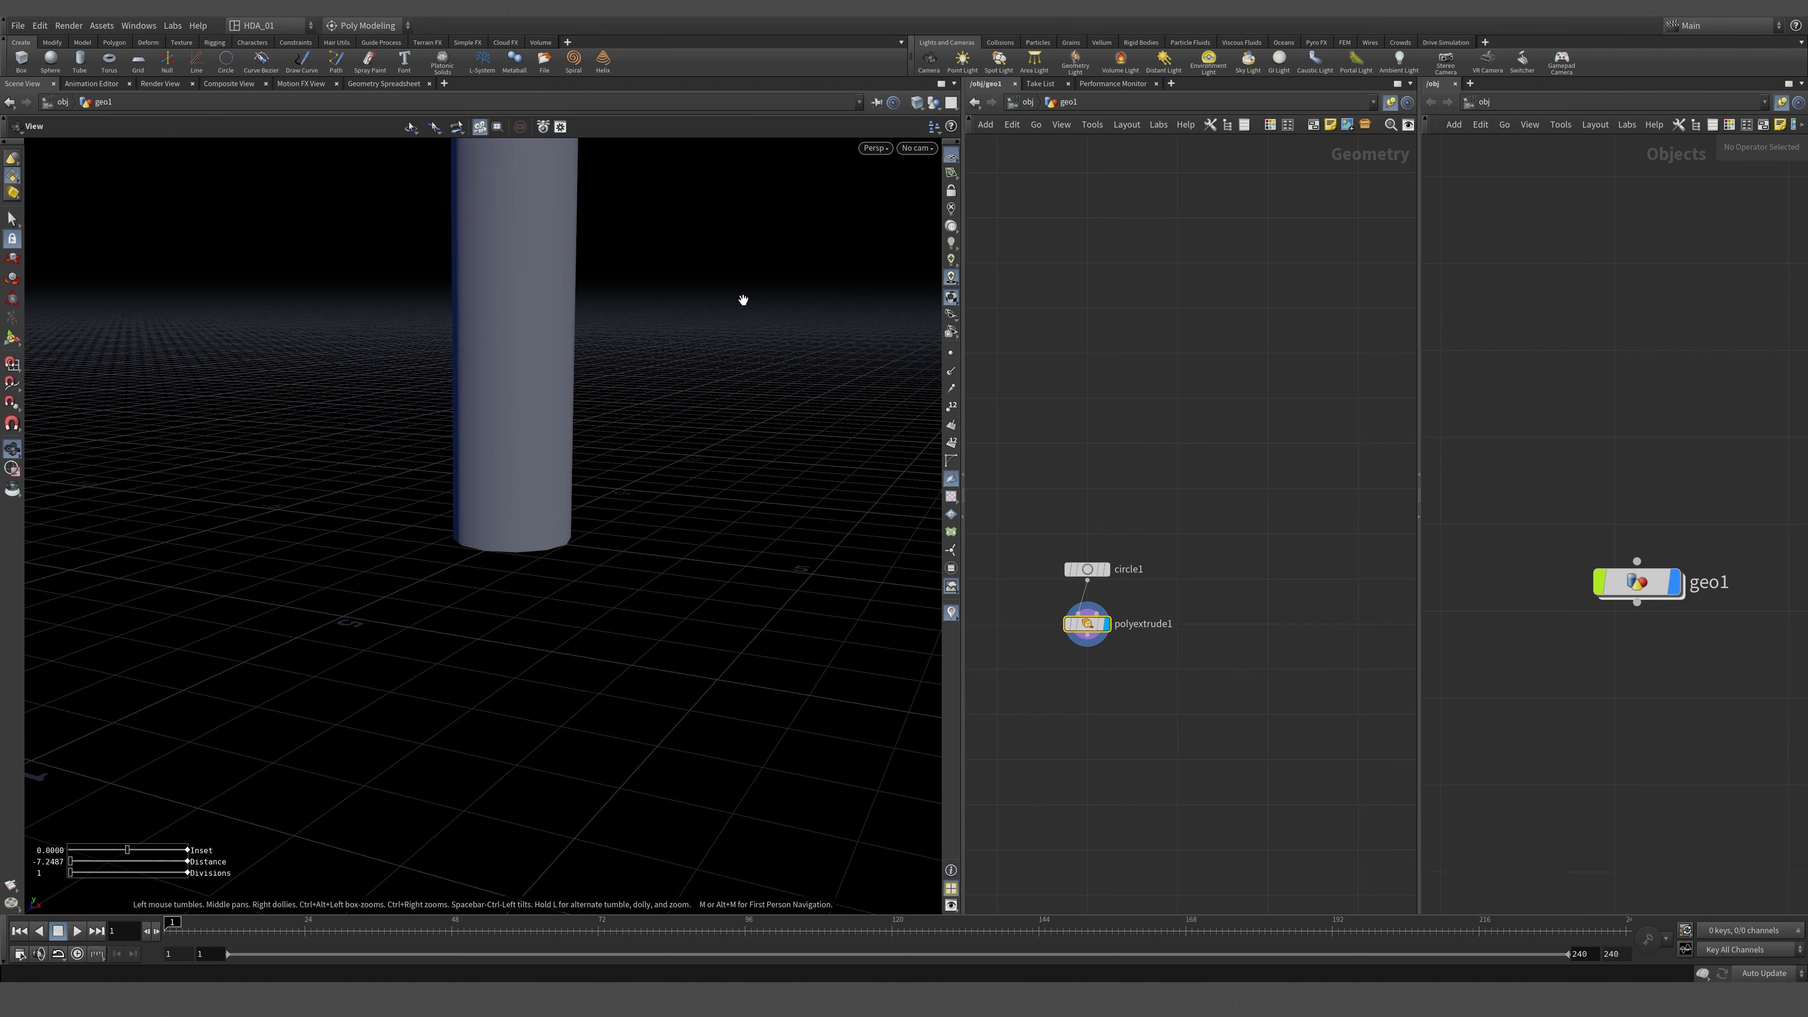
middle_click_drag(743, 300, 642, 543)
left_click_drag(679, 392, 777, 360)
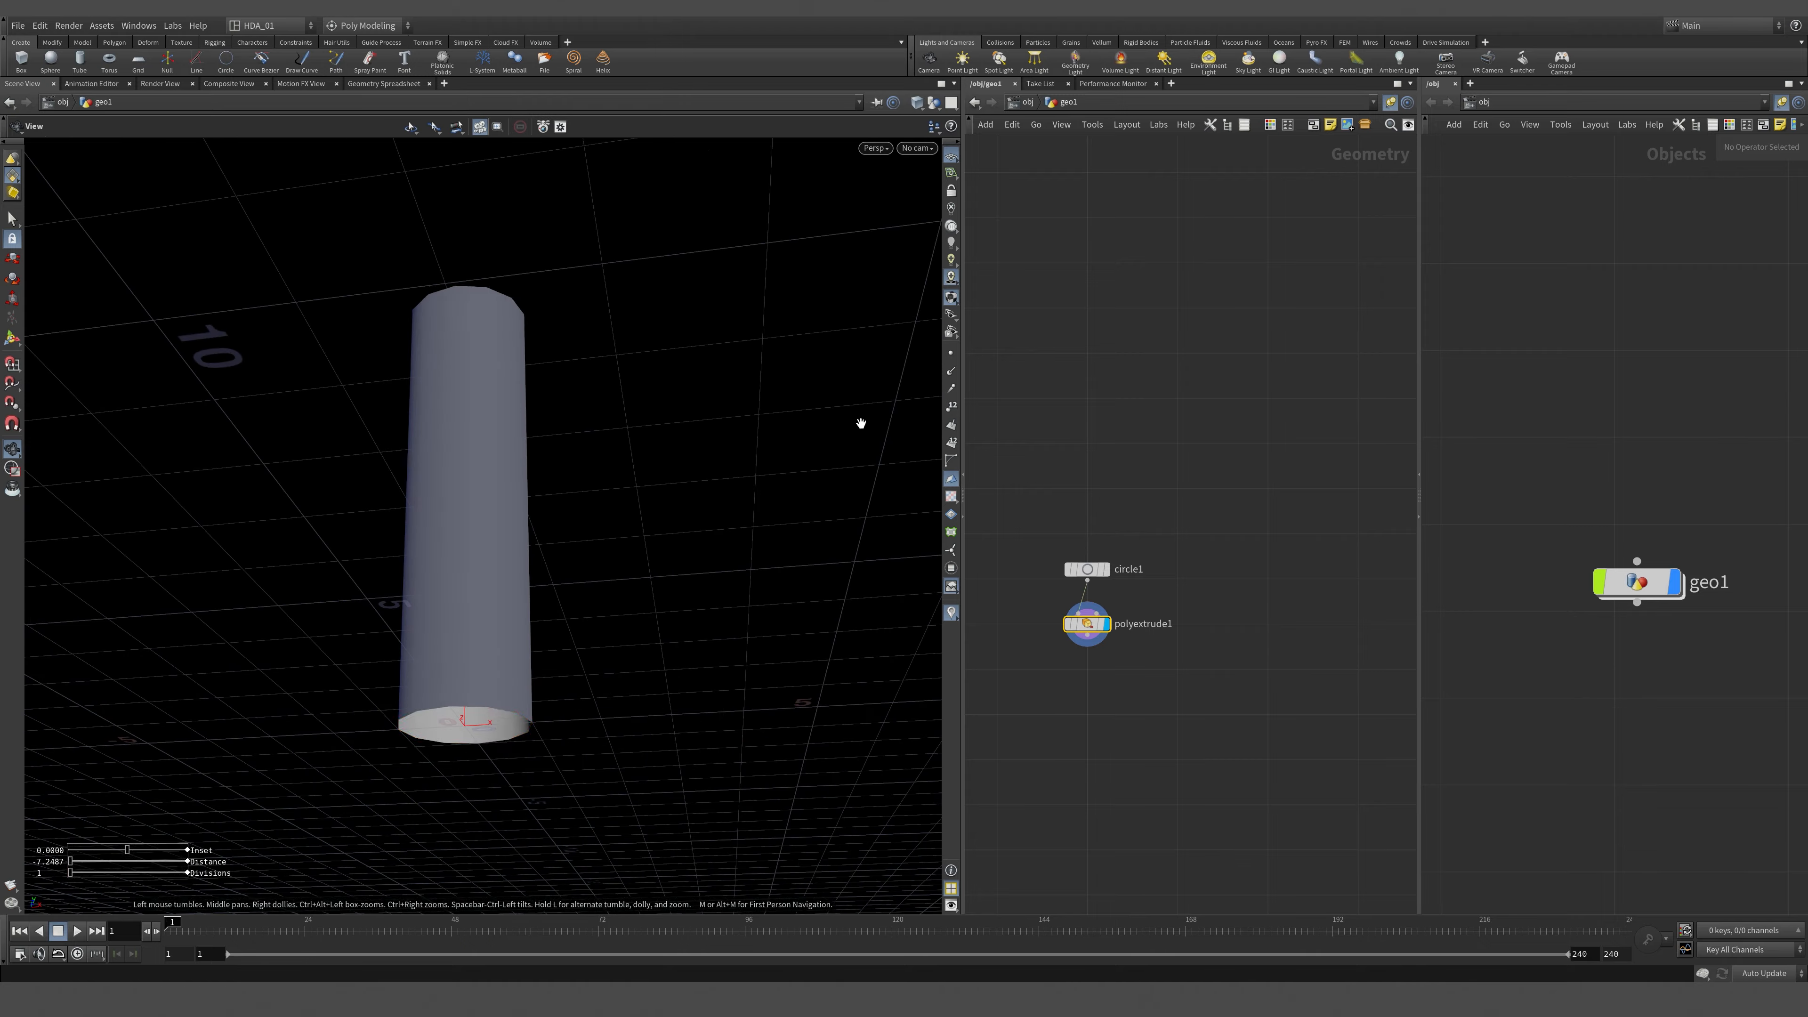
Examine the face orientation of the circle and the extruded cylinder by displaying each node and viewing from several sides.
left_click(1106, 569)
left_click(1087, 570)
left_click_drag(719, 562, 564, 479, "alt")
key("Return")
left_click(1105, 625)
left_click(1093, 630)
scroll(564, 486, "down", 10)
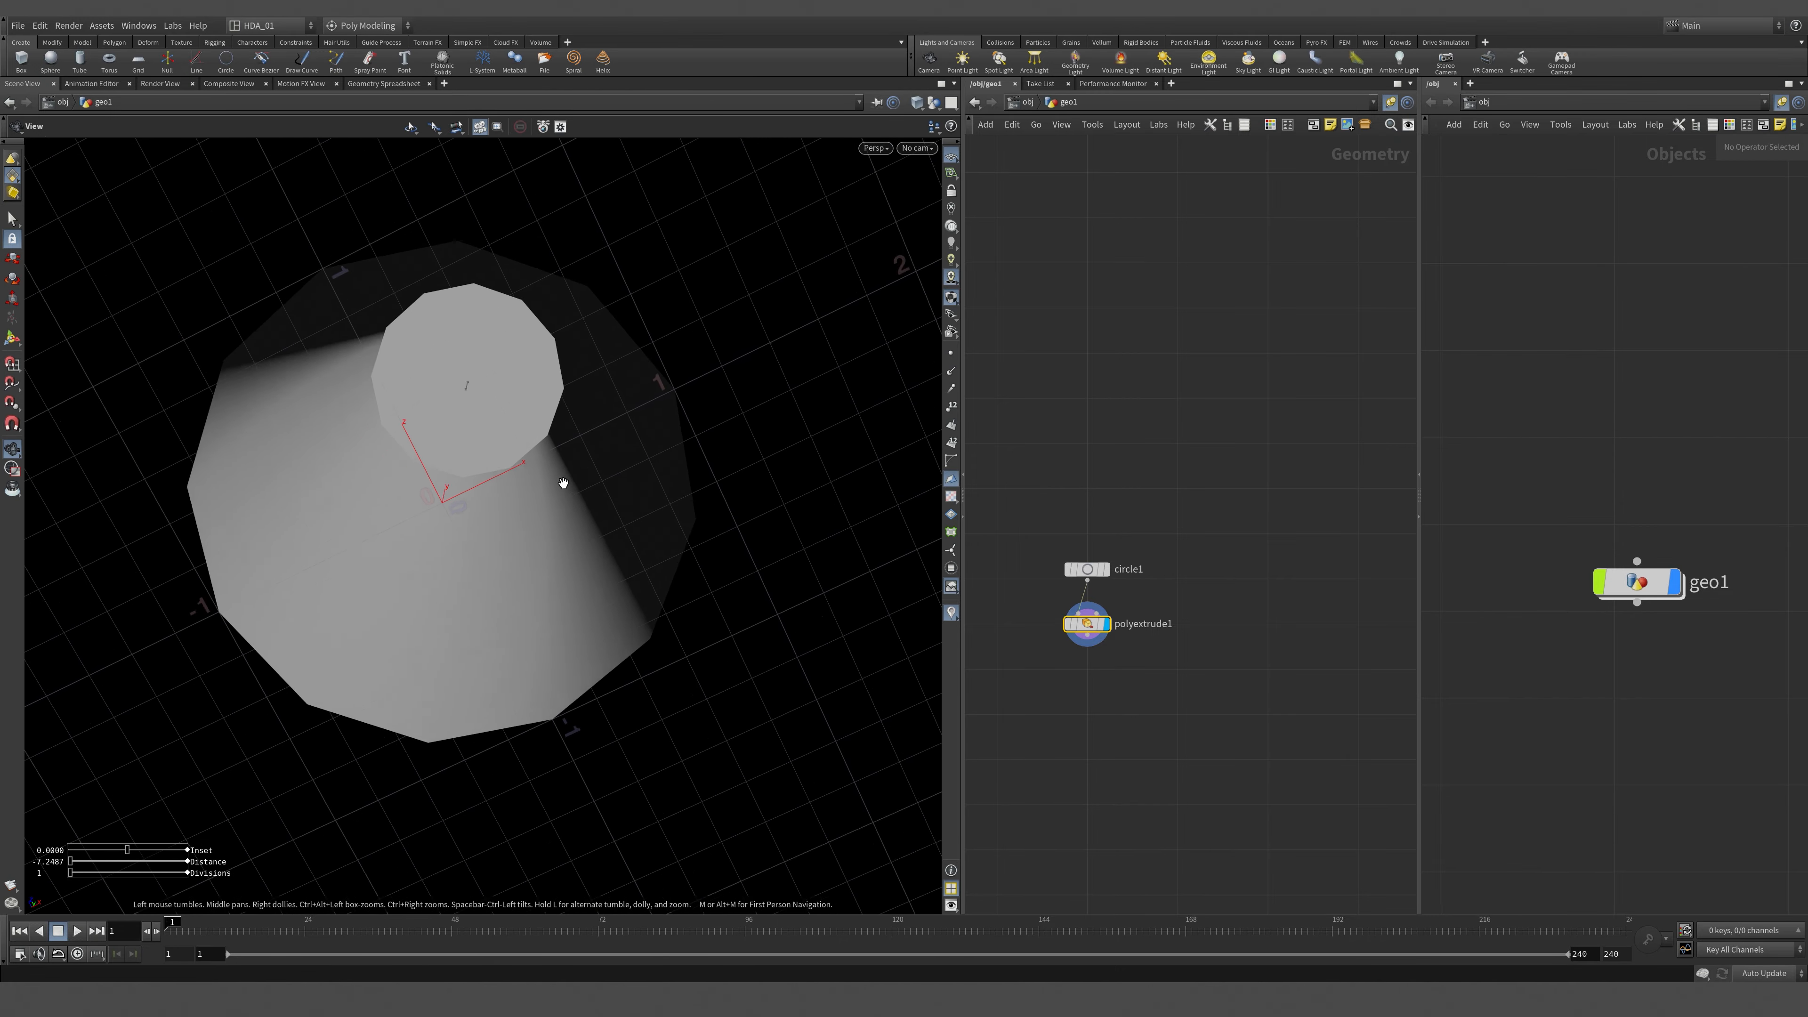
left_click_drag(570, 497, 938, 708)
key("Return")
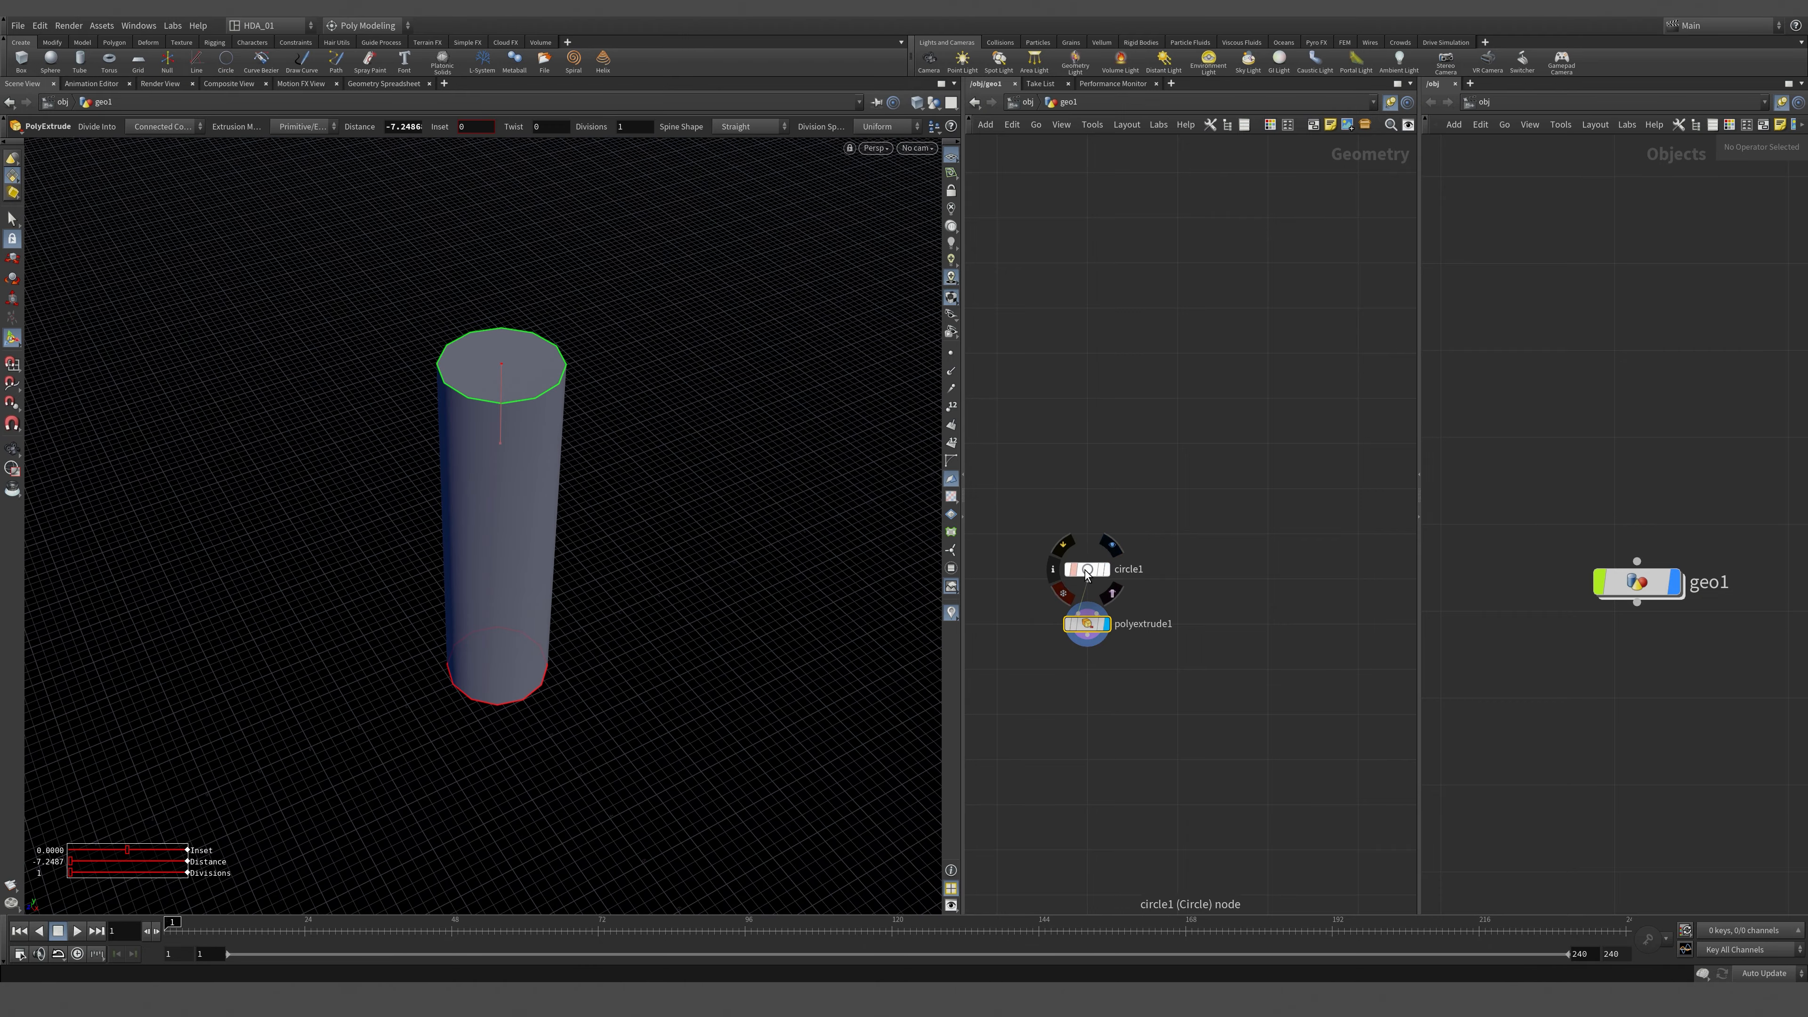
Make room below circle1 and insert a Reverse node on the wire between the circle and the PolyExtrude.
left_click_drag(1096, 577, 1106, 464)
left_click(1107, 464)
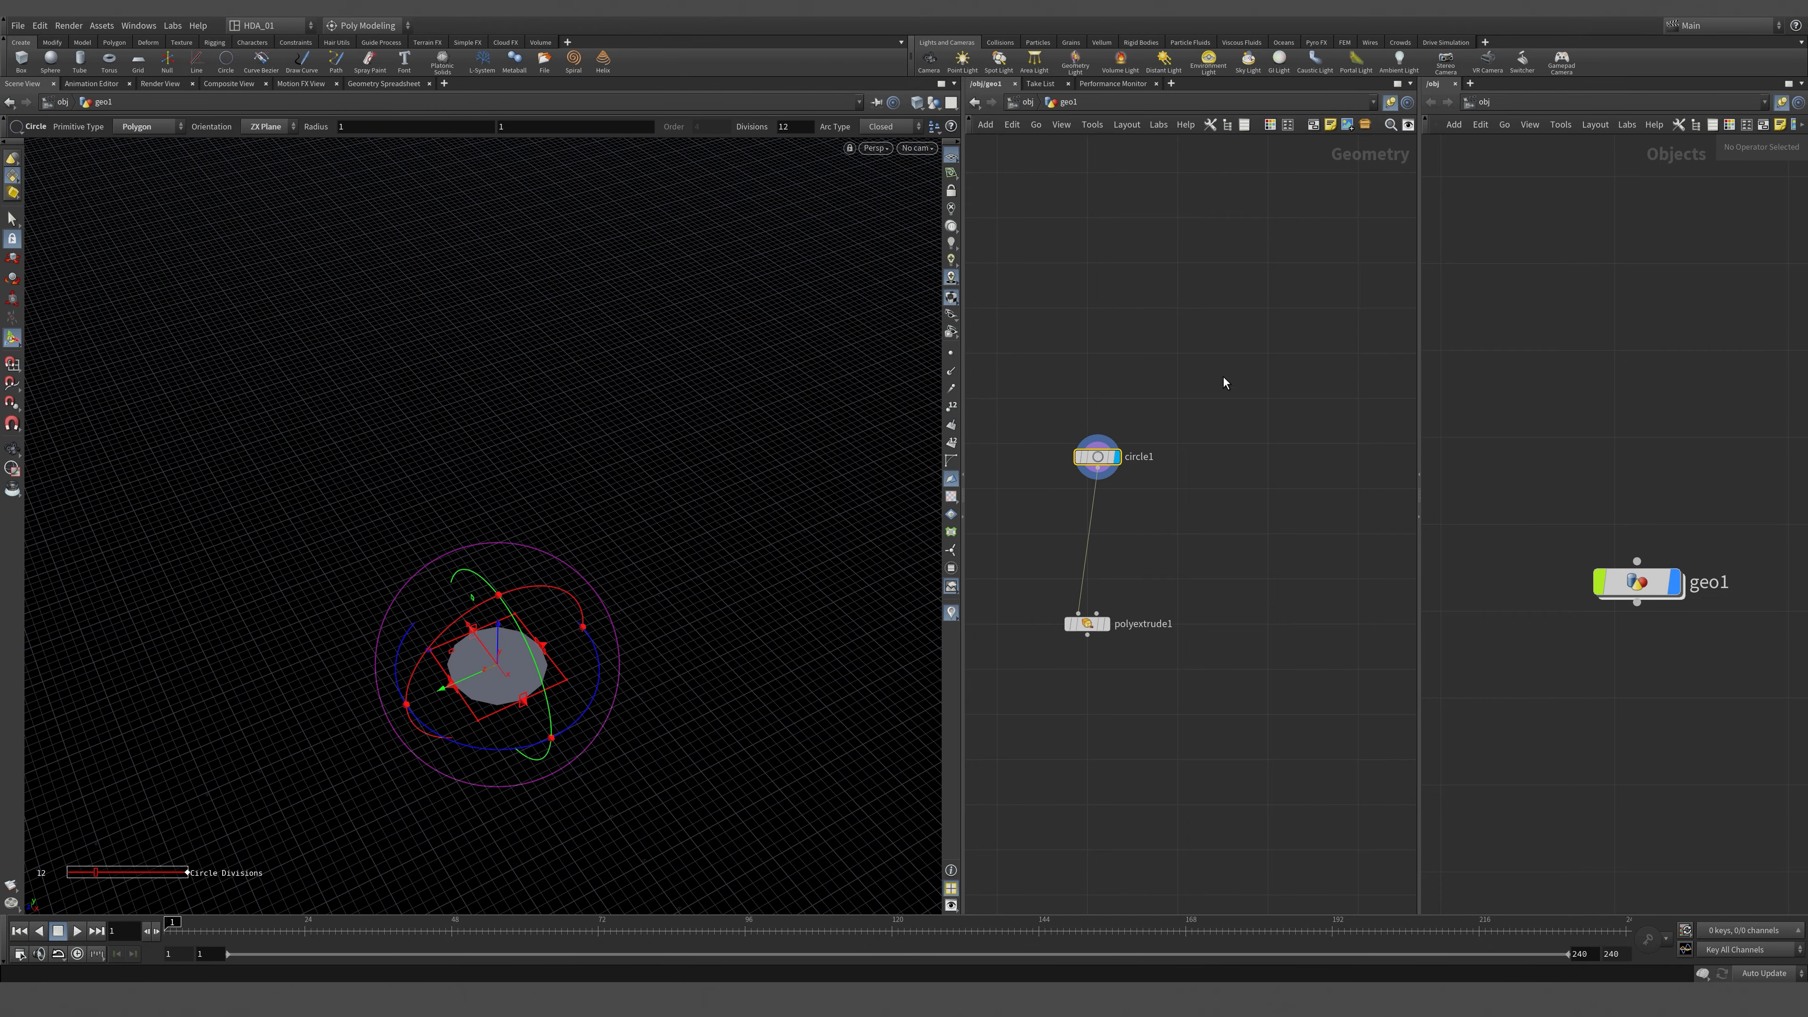
key("Tab")
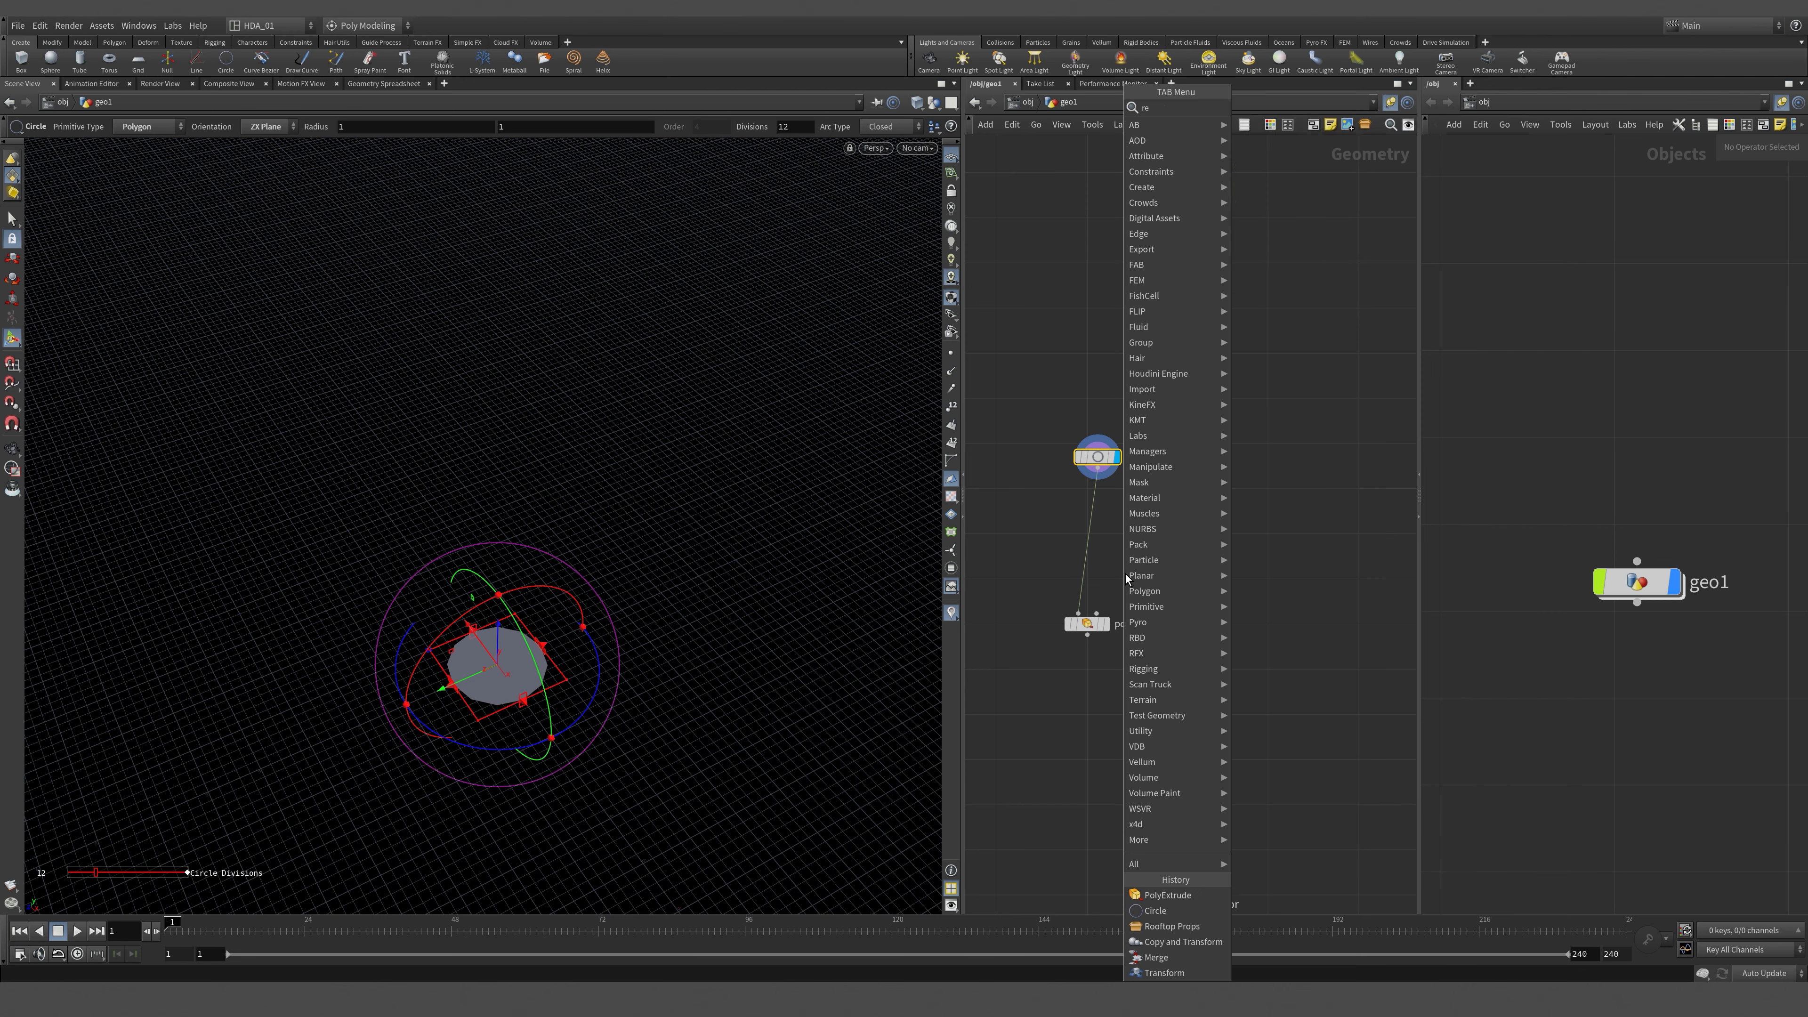
type("res")
left_click(1267, 112)
left_click(1050, 487)
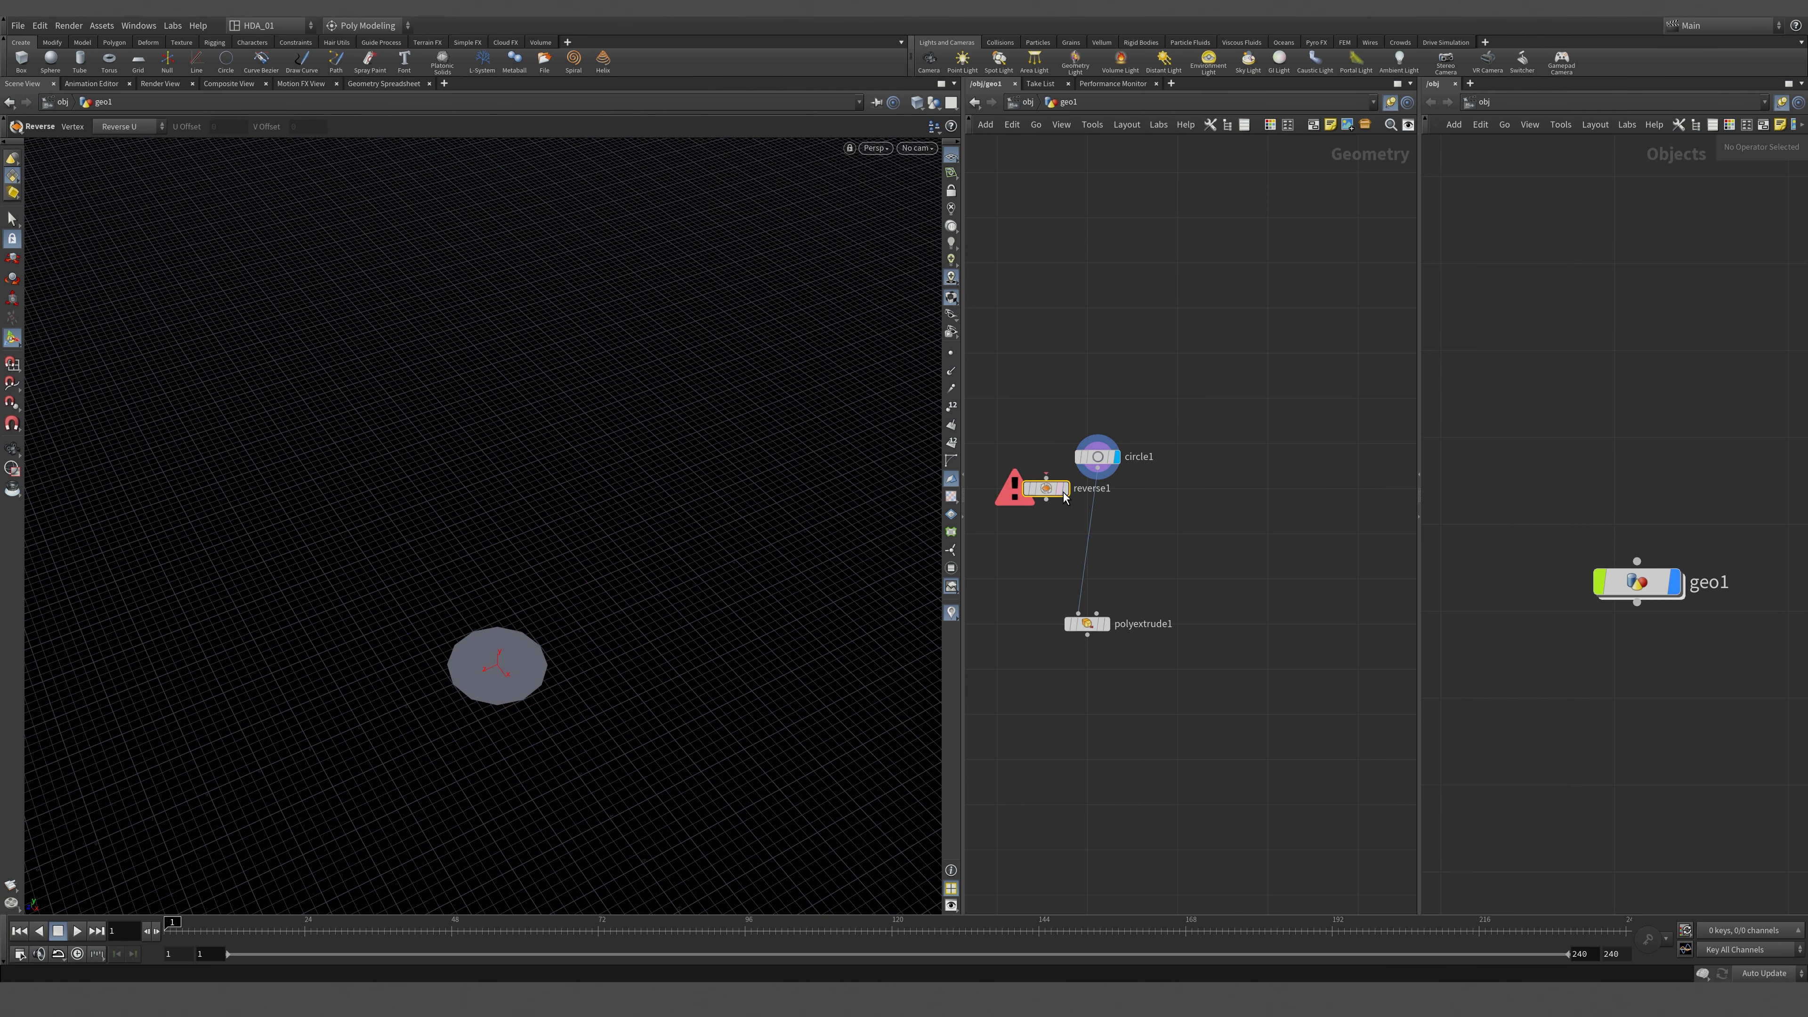
left_click_drag(1046, 488, 1109, 500)
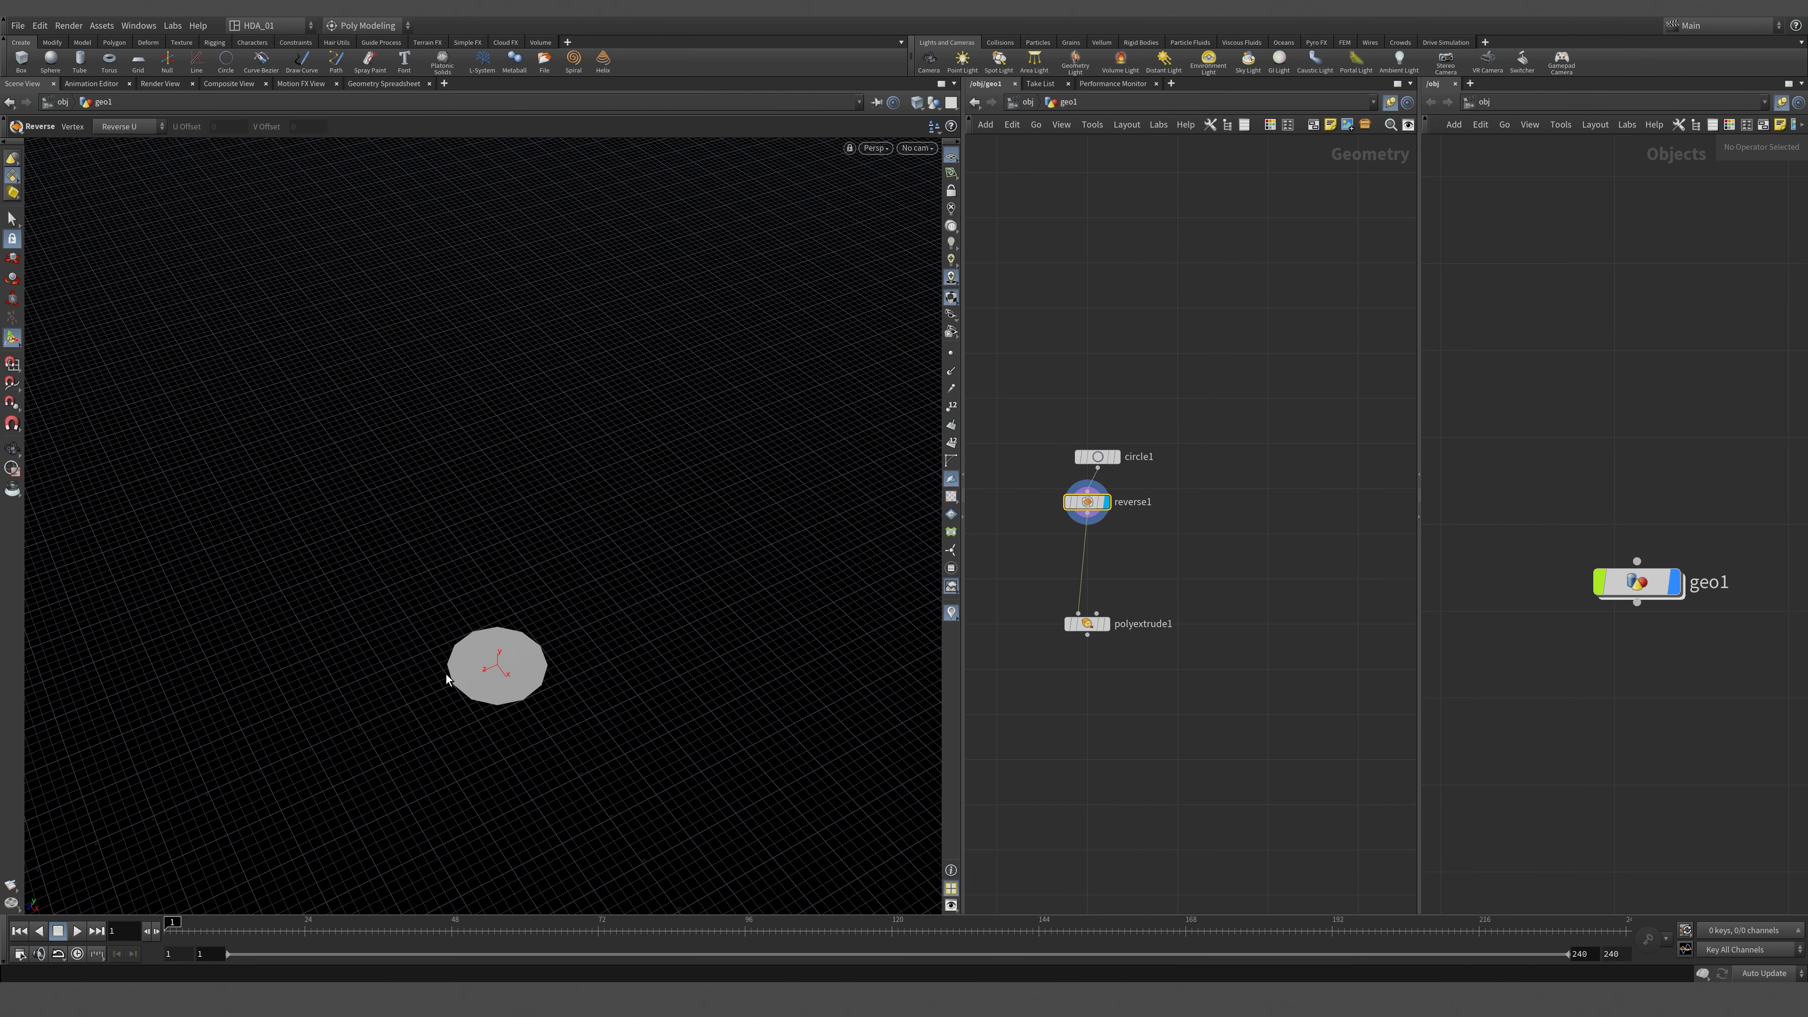
Display the PolyExtrude result and set its extrusion distance to 1.
left_click(1105, 624)
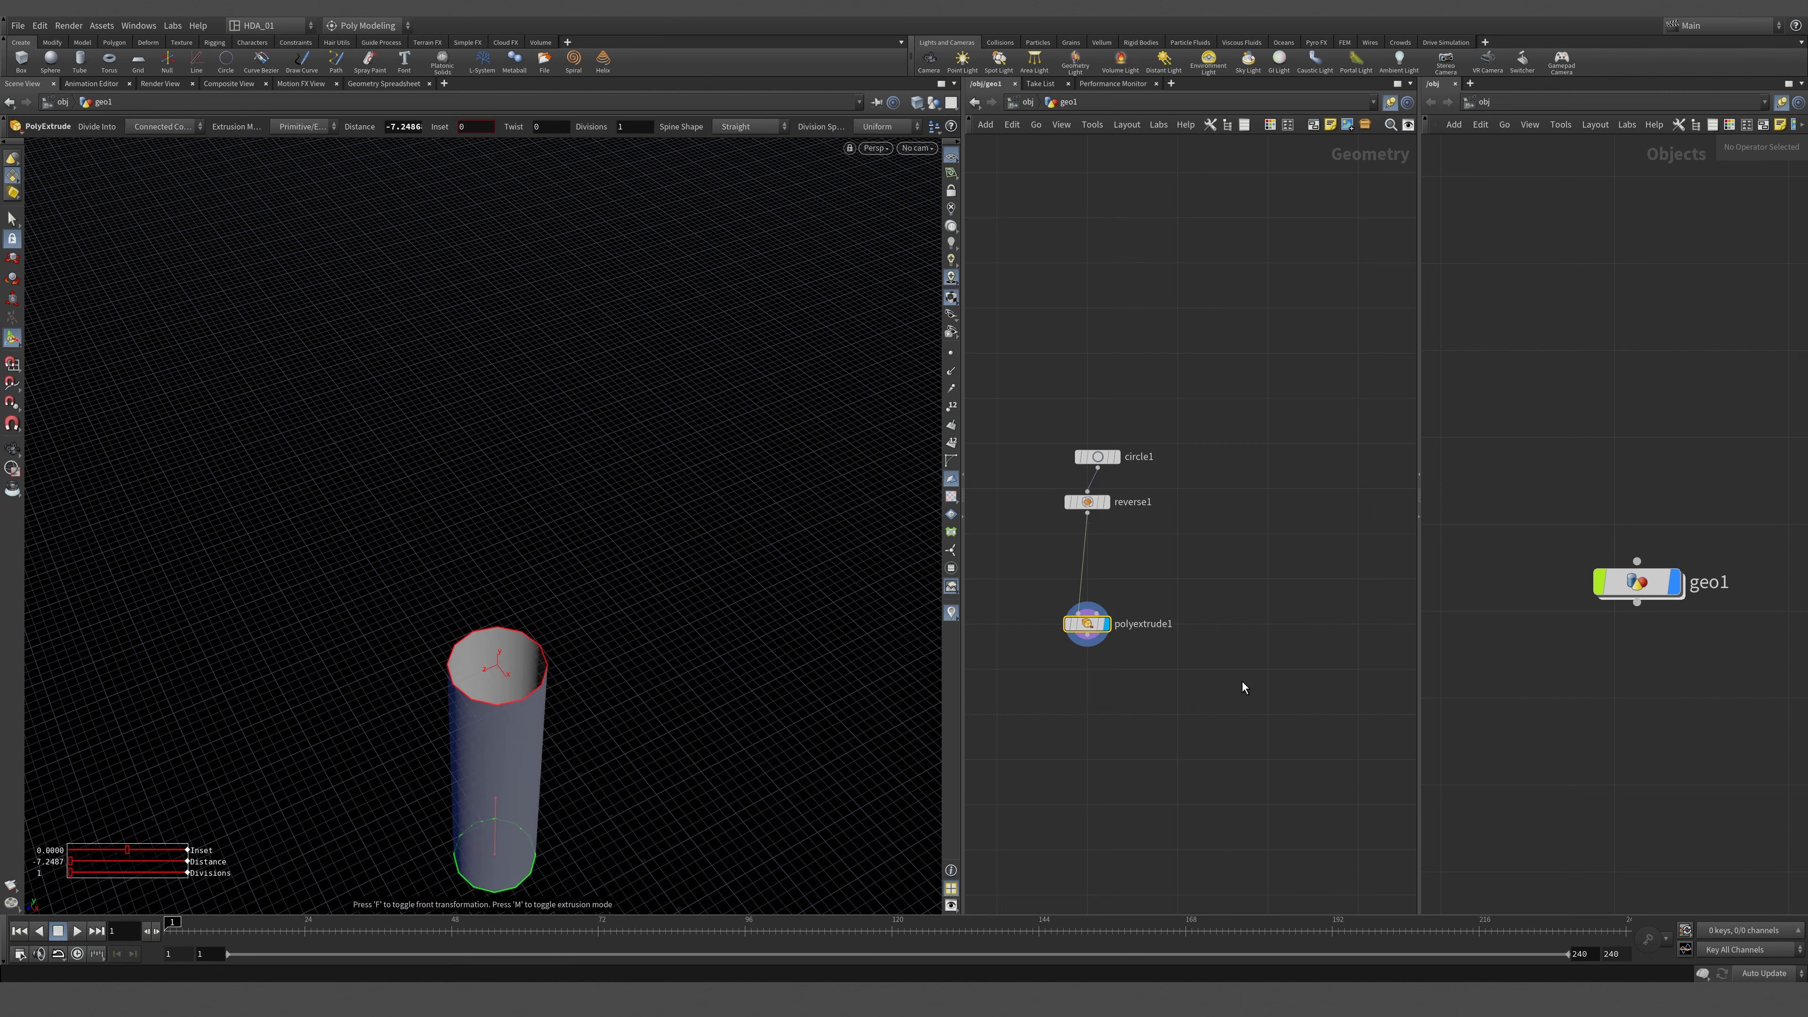
key("p")
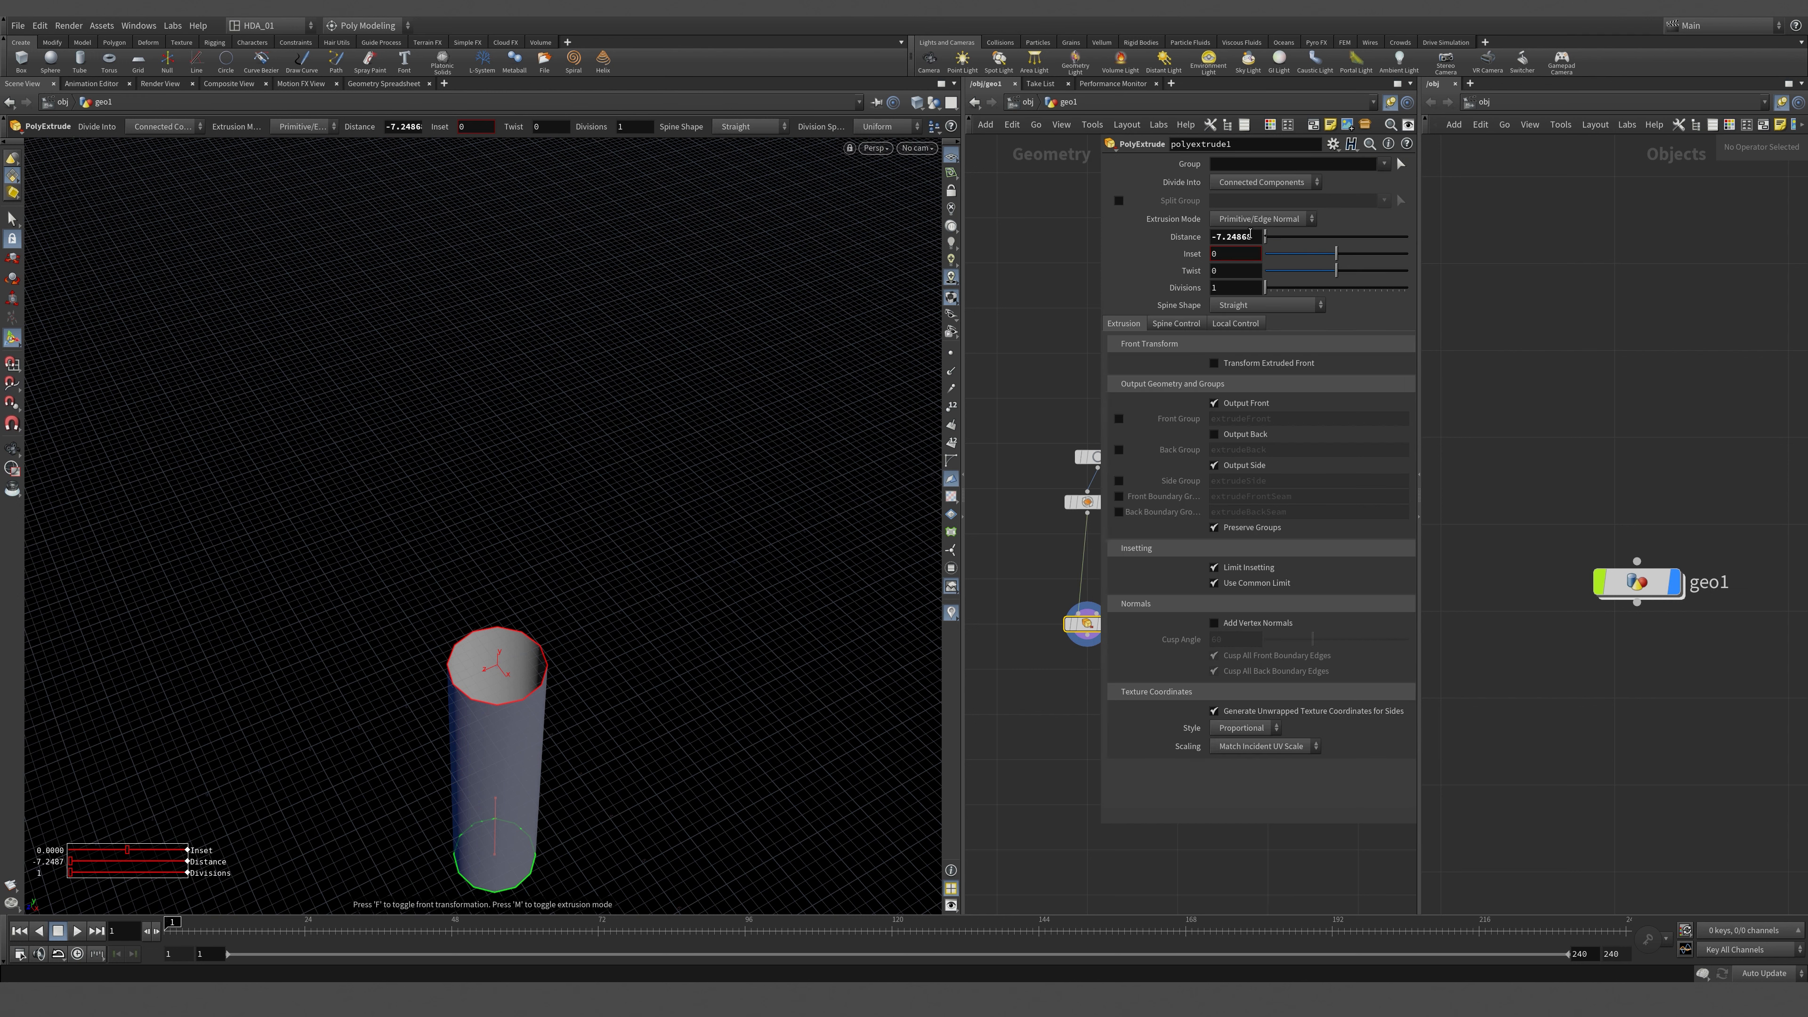
double_click(1256, 238)
type("1")
key("Return")
left_click_drag(670, 534, 687, 492, "alt")
middle_click_drag(687, 493, 726, 391, "alt")
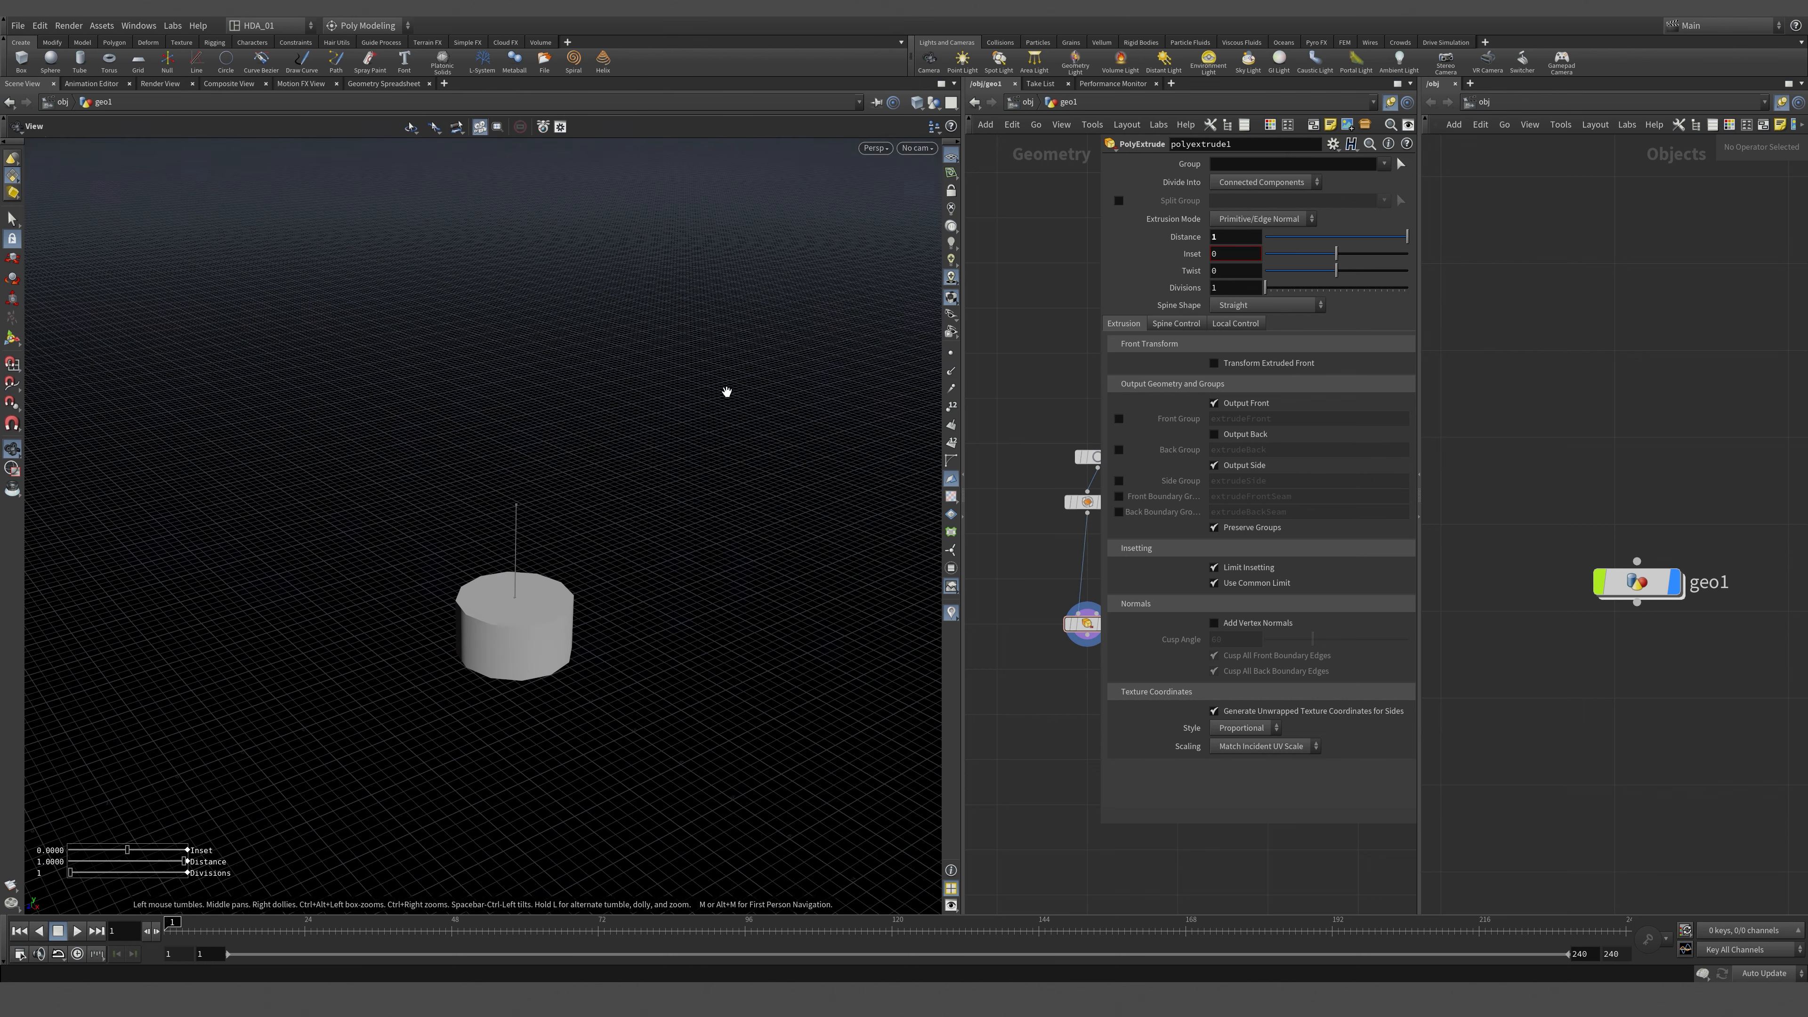
scroll(726, 391, "up", 3)
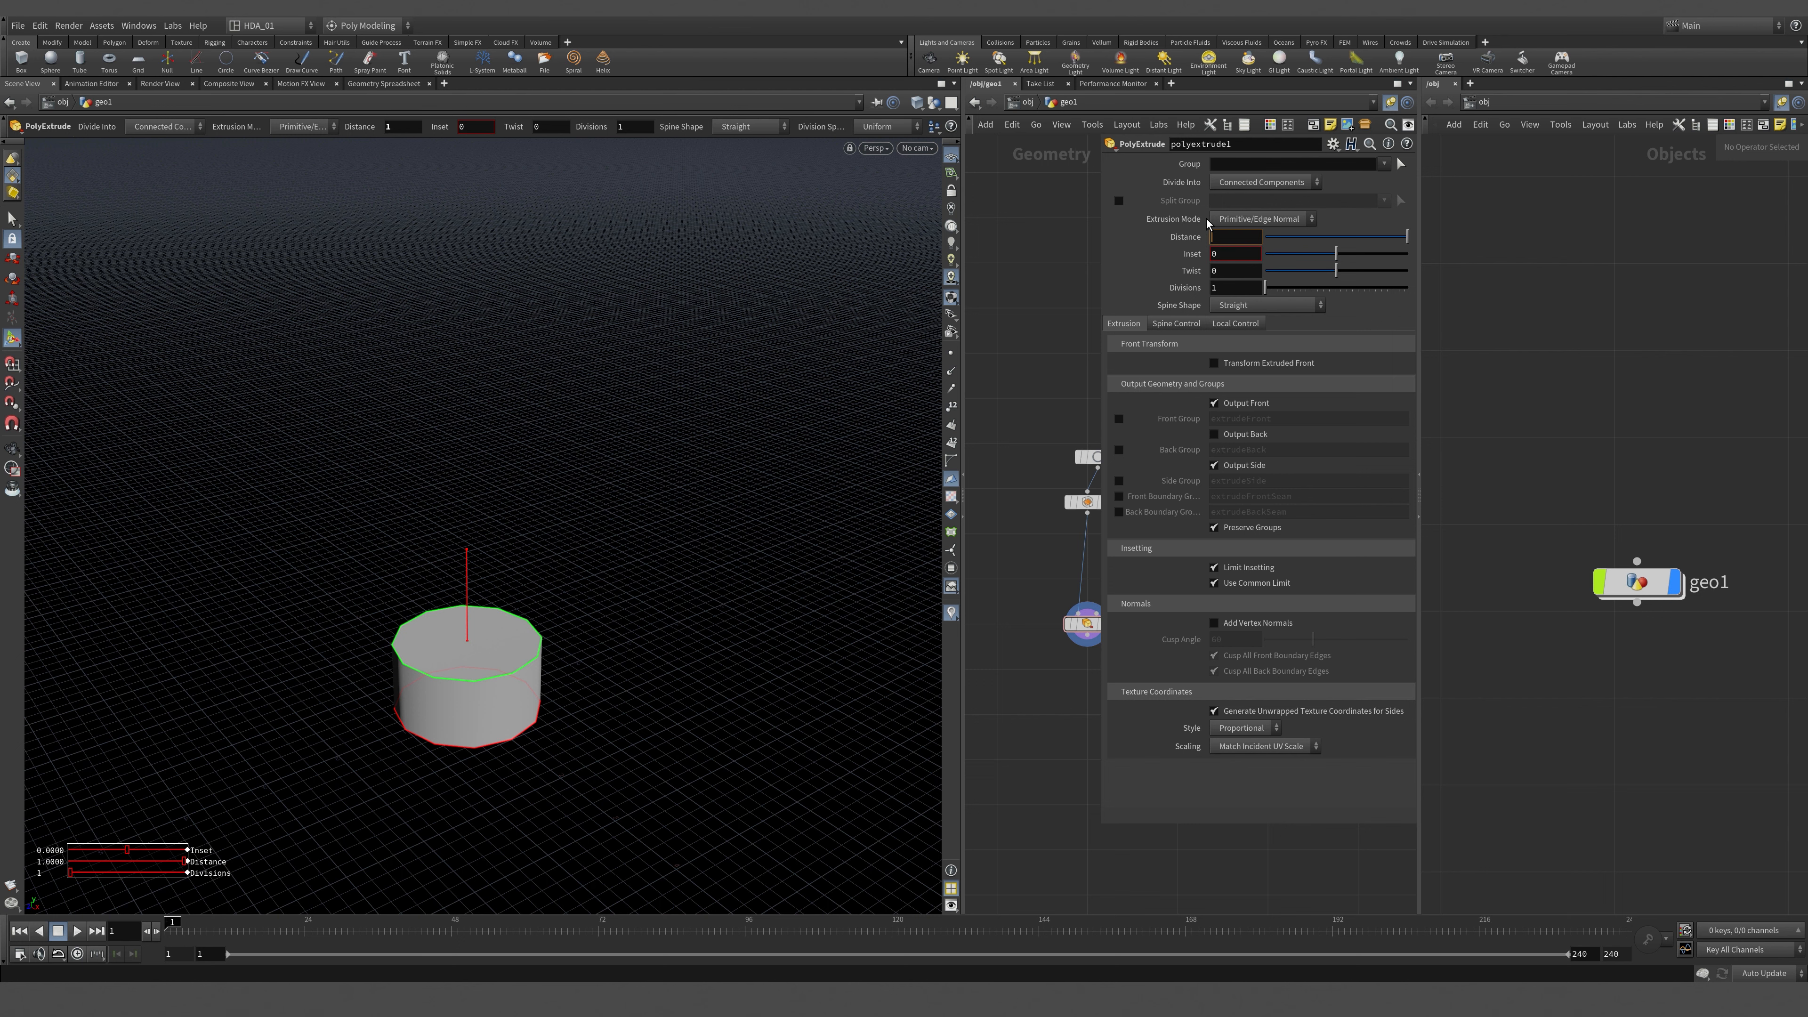
Set the PolyExtrude distance to 10 and check the cylinder from below.
type("10")
key("Tab")
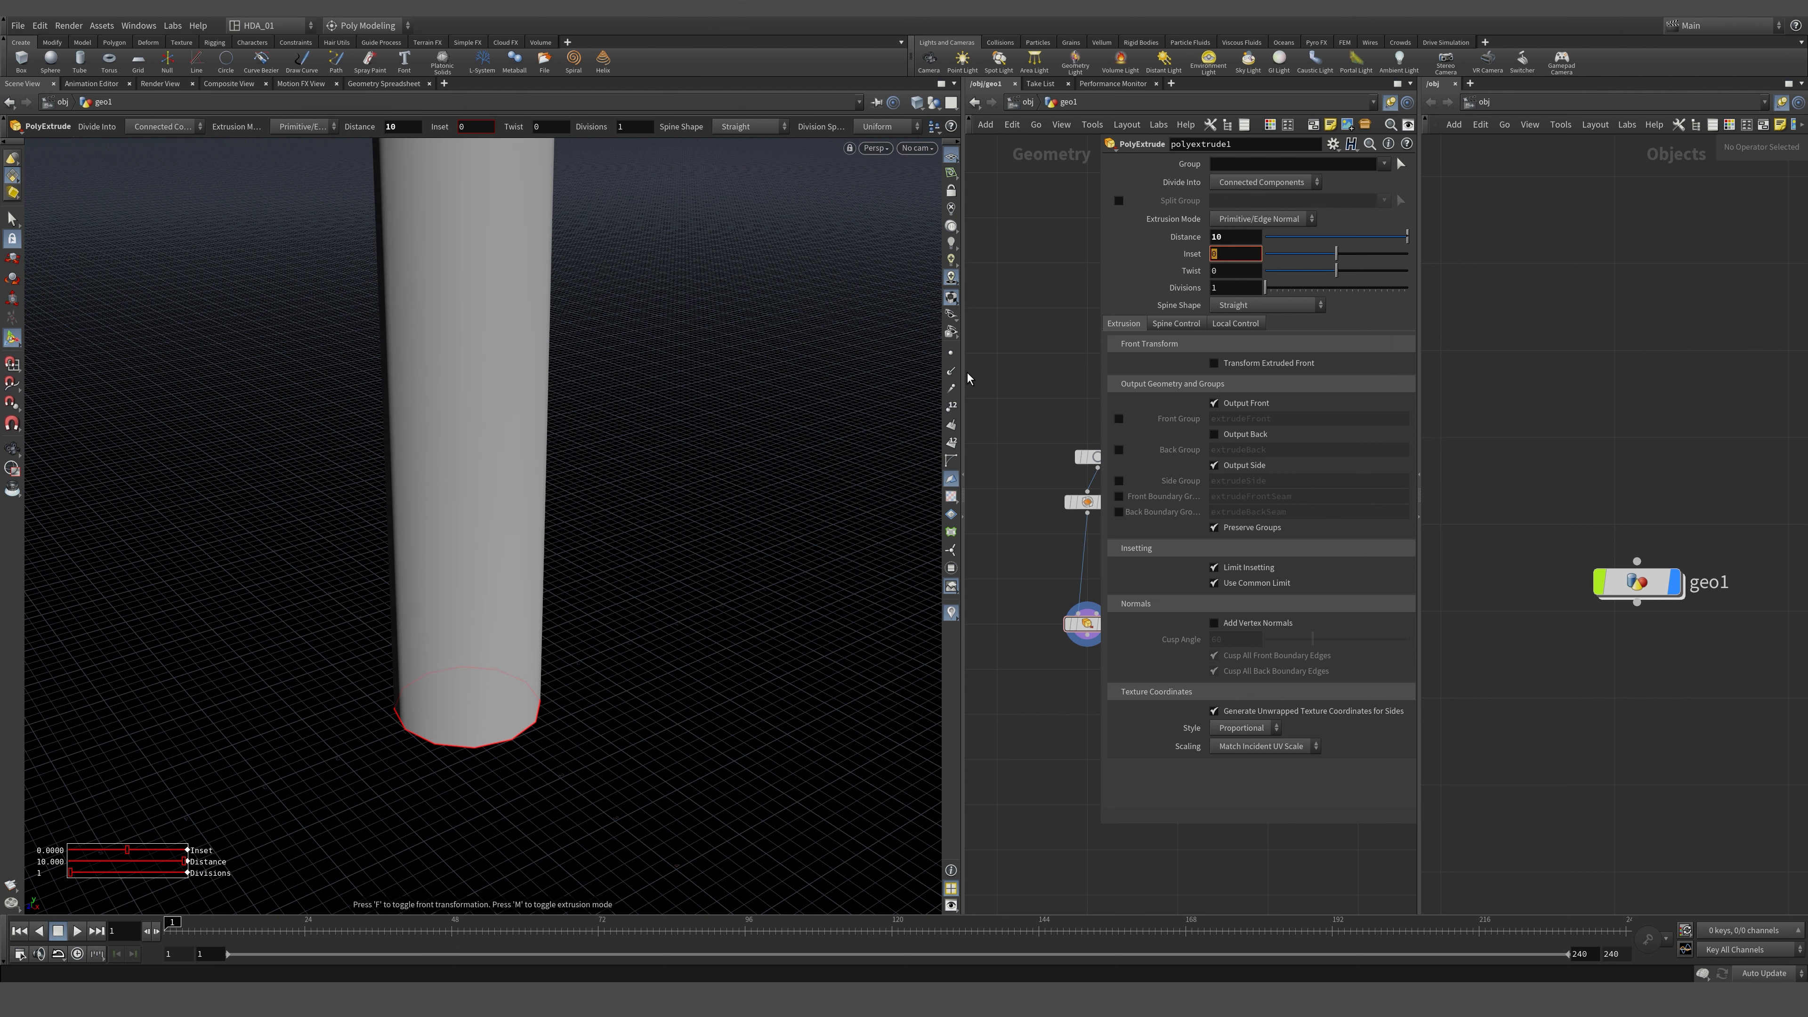
right_click_drag(617, 547, 683, 509, "alt")
middle_click_drag(681, 513, 626, 622, "alt")
mouse_move(626, 621)
left_mouse_down("alt")
mouse_move(634, 408)
mouse_move(621, 464)
mouse_move(616, 407)
mouse_move(887, 412)
left_mouse_up("alt")
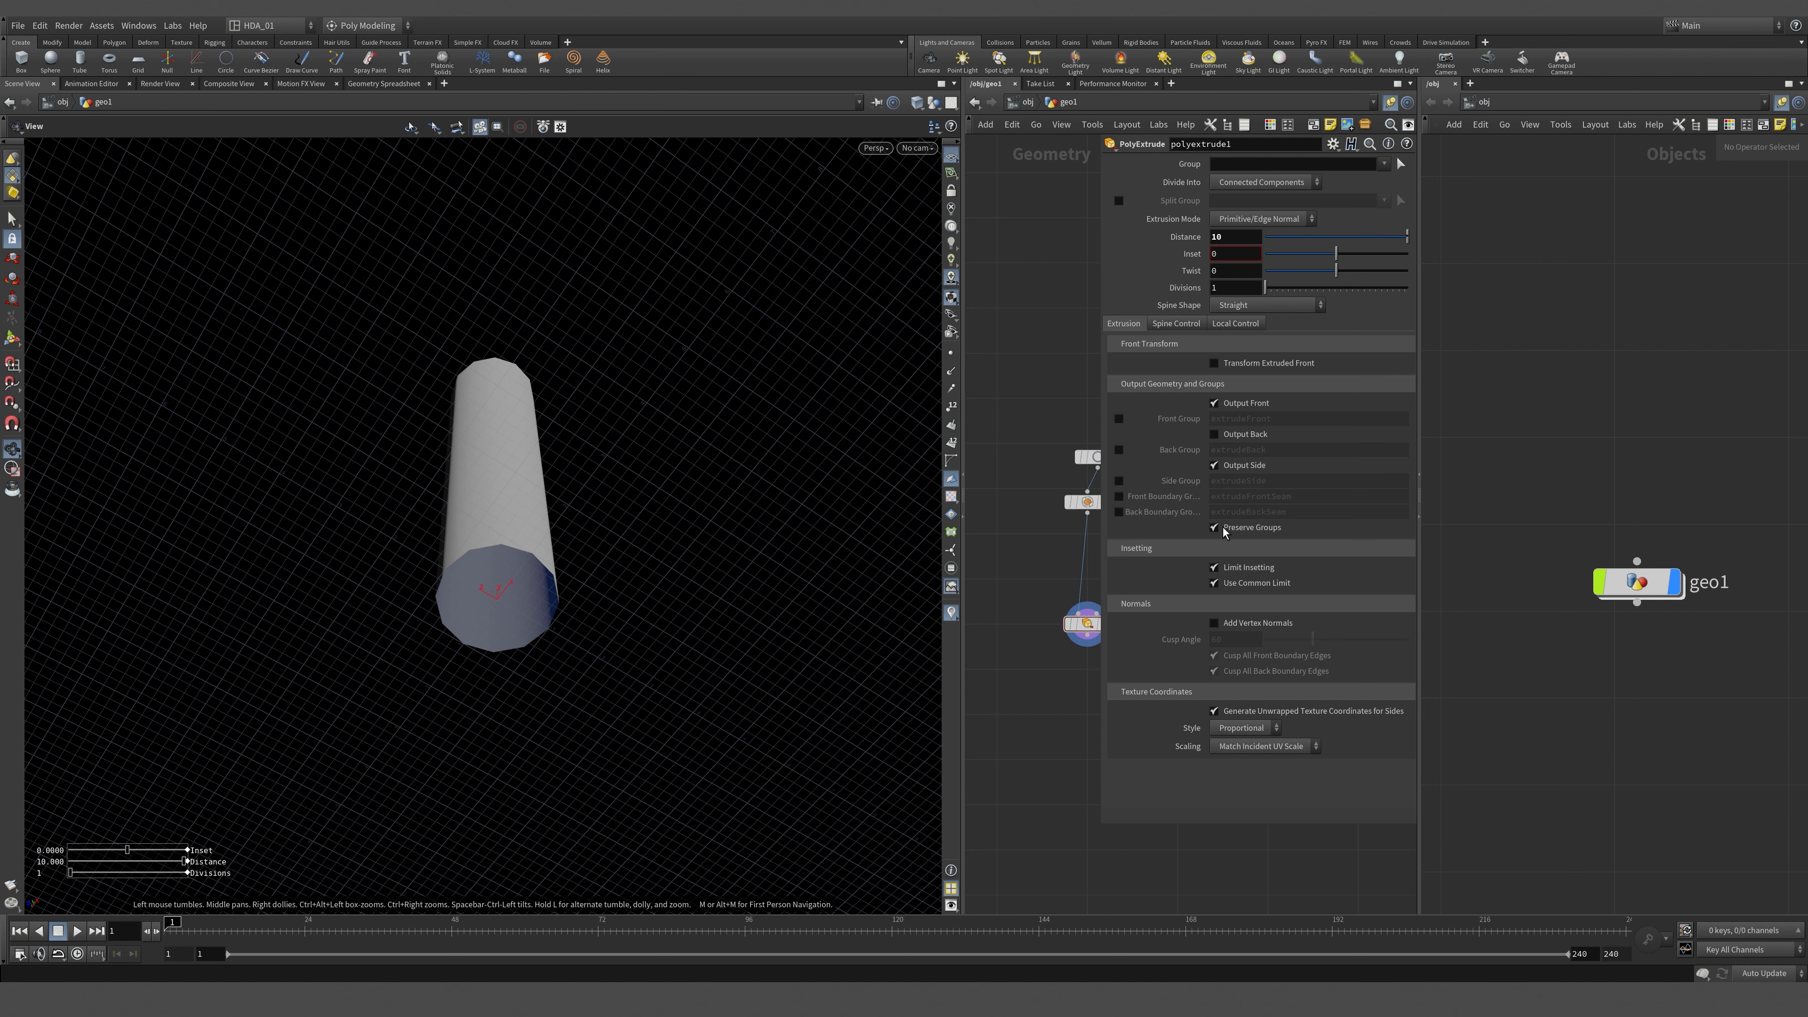
Narrow the parameter pane to uncover the node chain and look over the whole cylinder.
left_click_drag(1103, 547, 1217, 547)
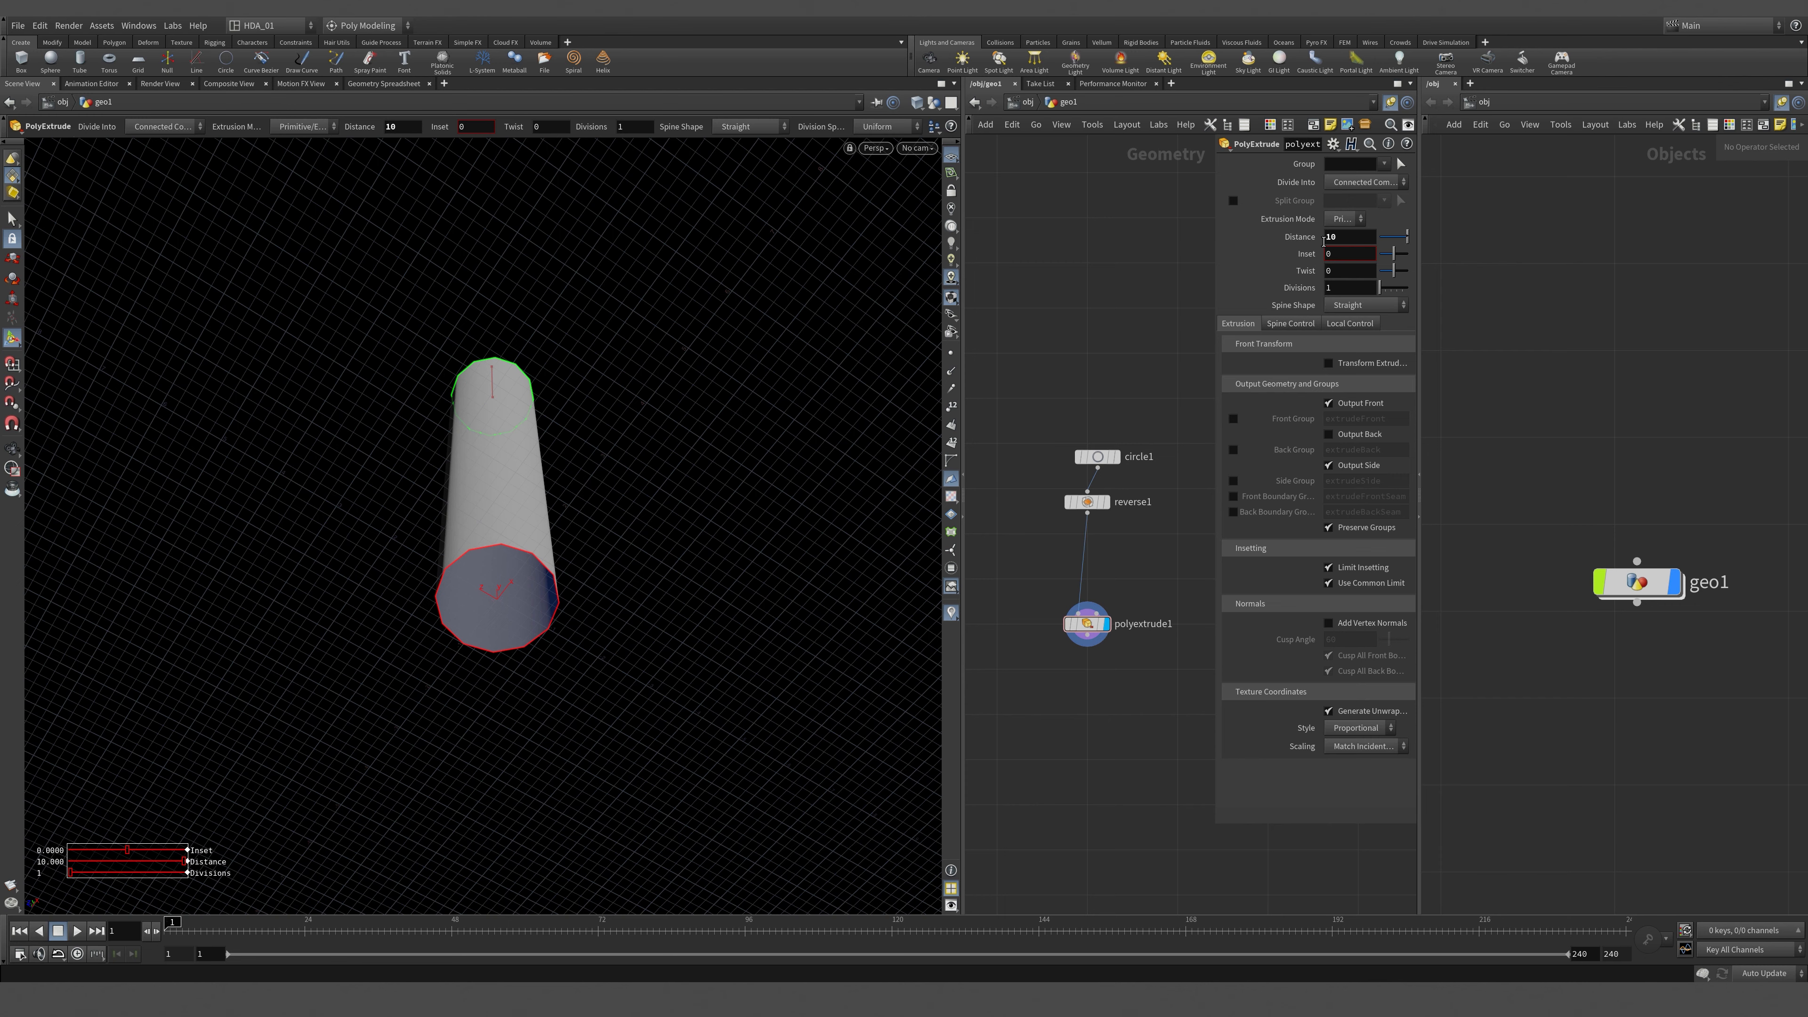
key("Escape")
left_click_drag(769, 428, 581, 169)
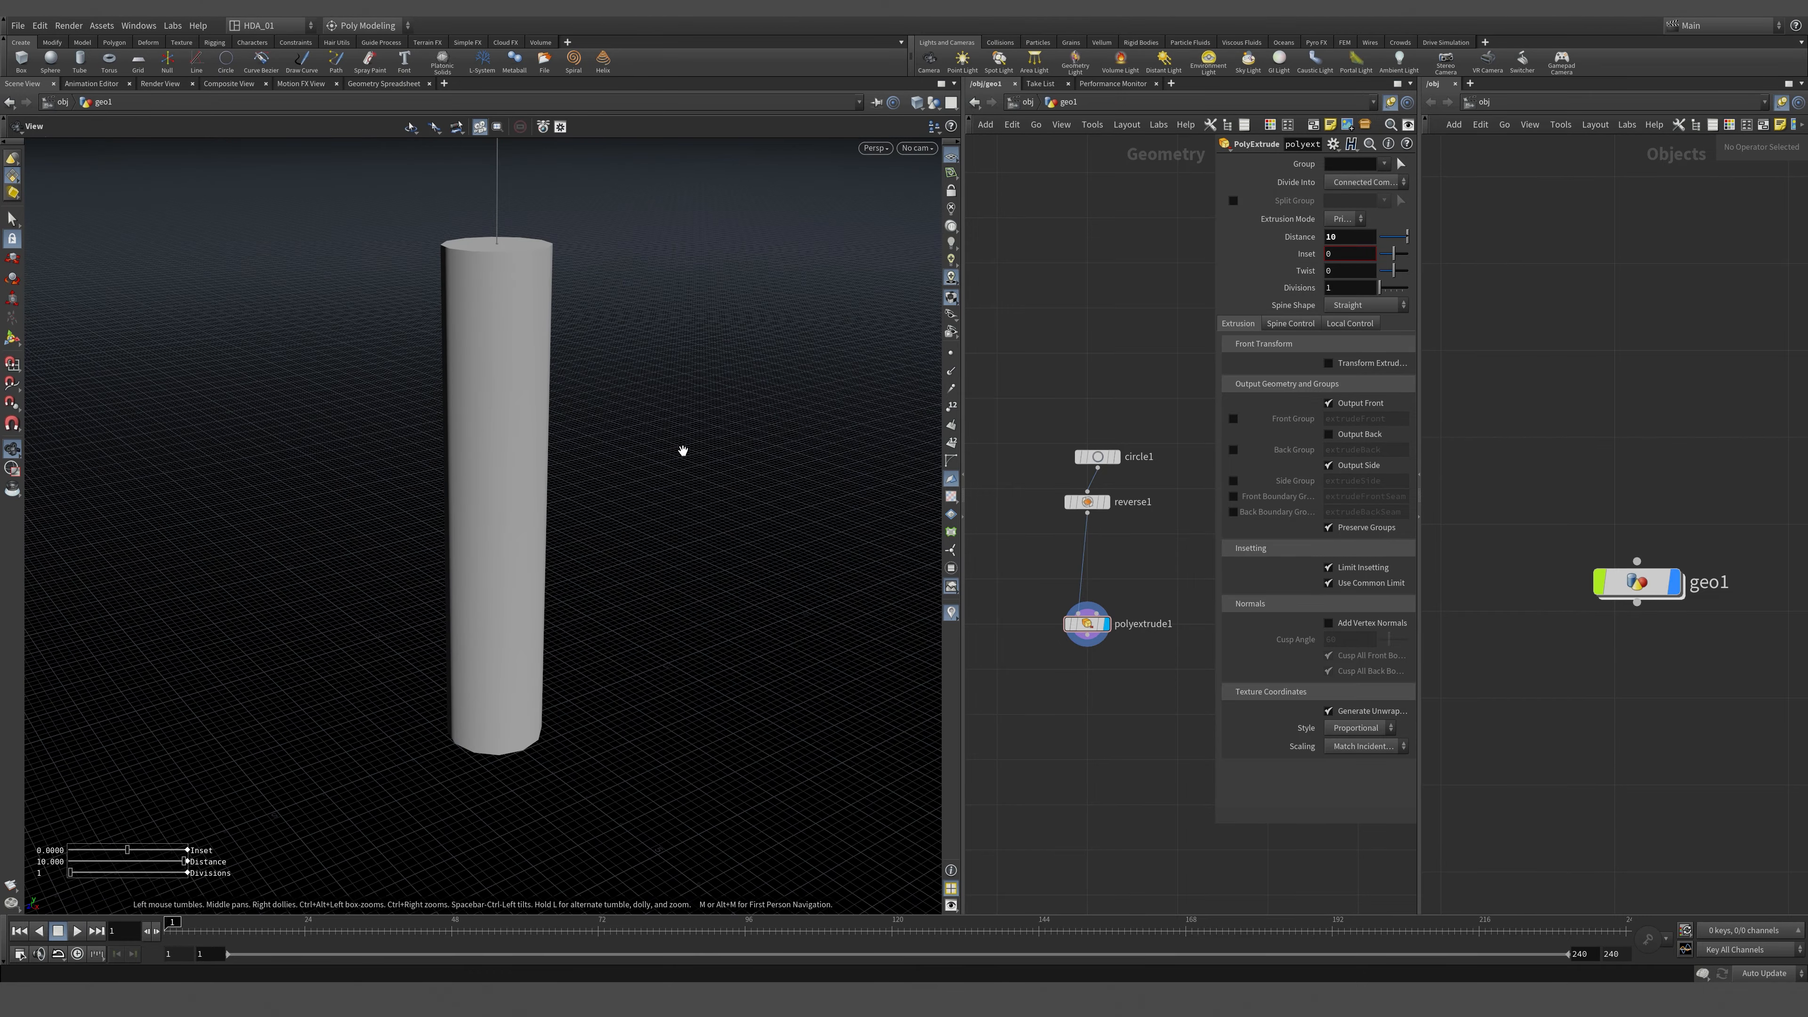
left_click_drag(683, 451, 504, 424)
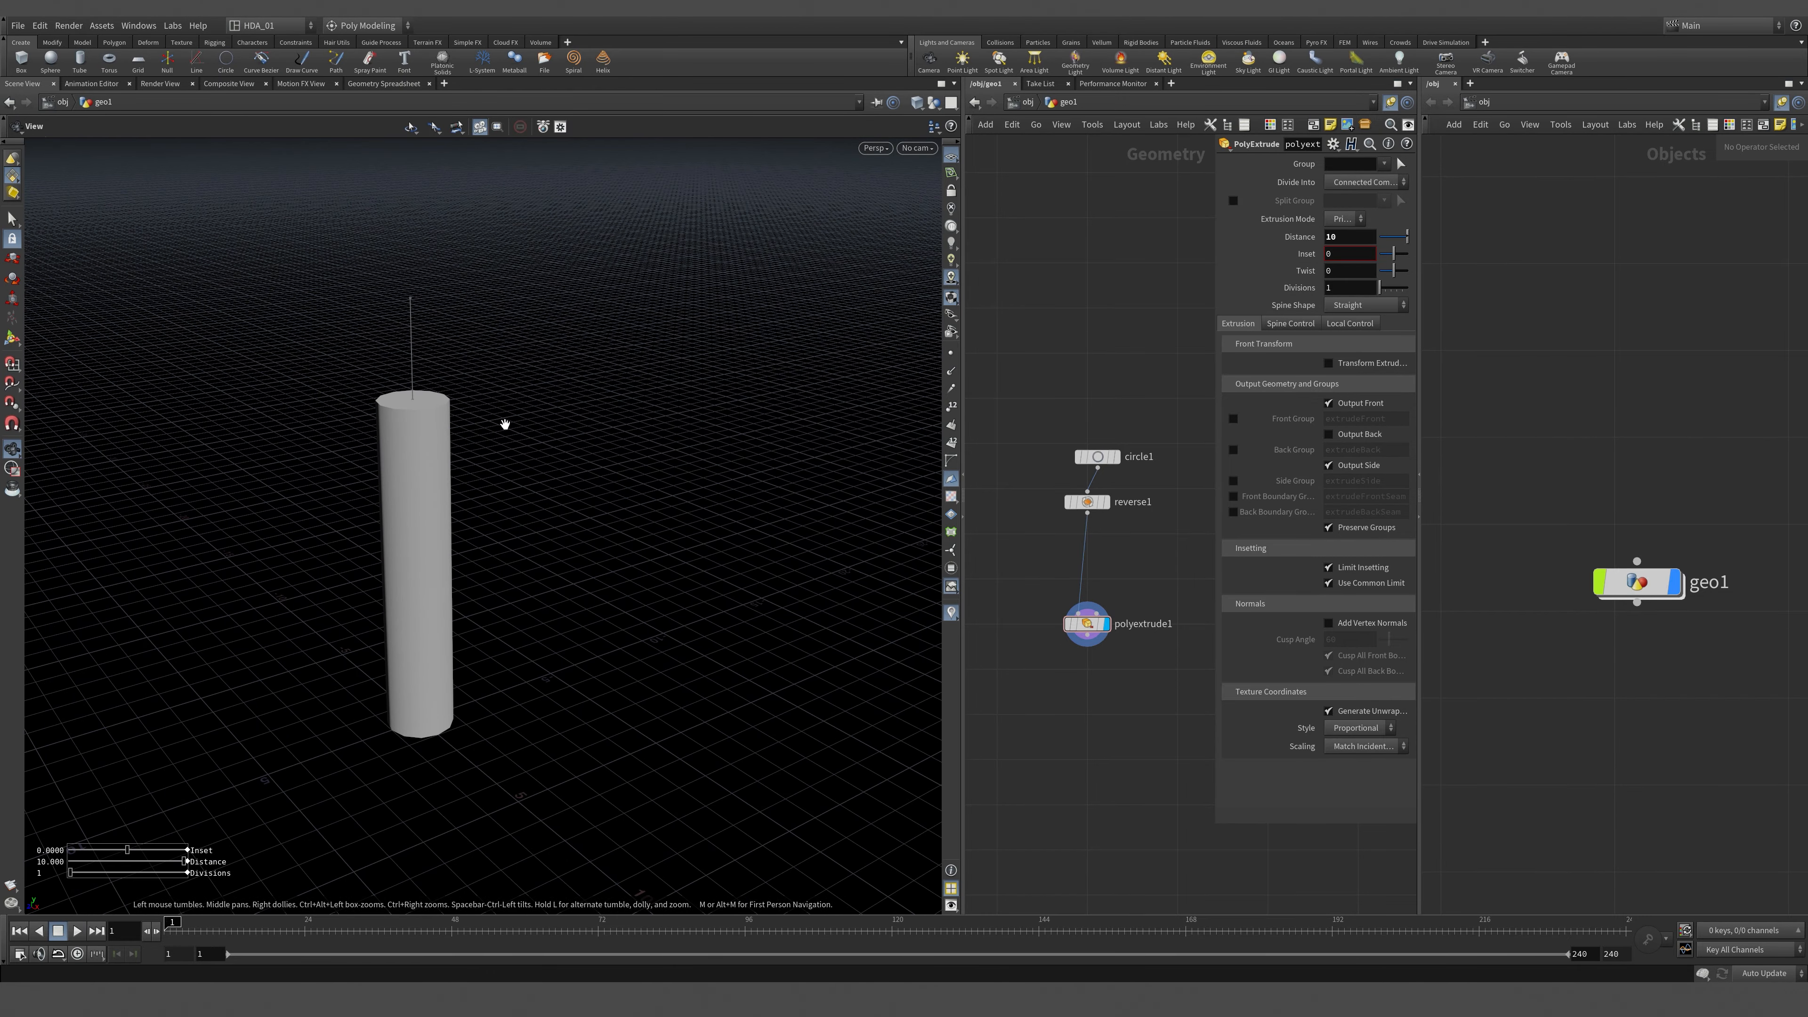
Increase the PolyExtrude distance interactively to make the cylinder slightly taller.
key("Return")
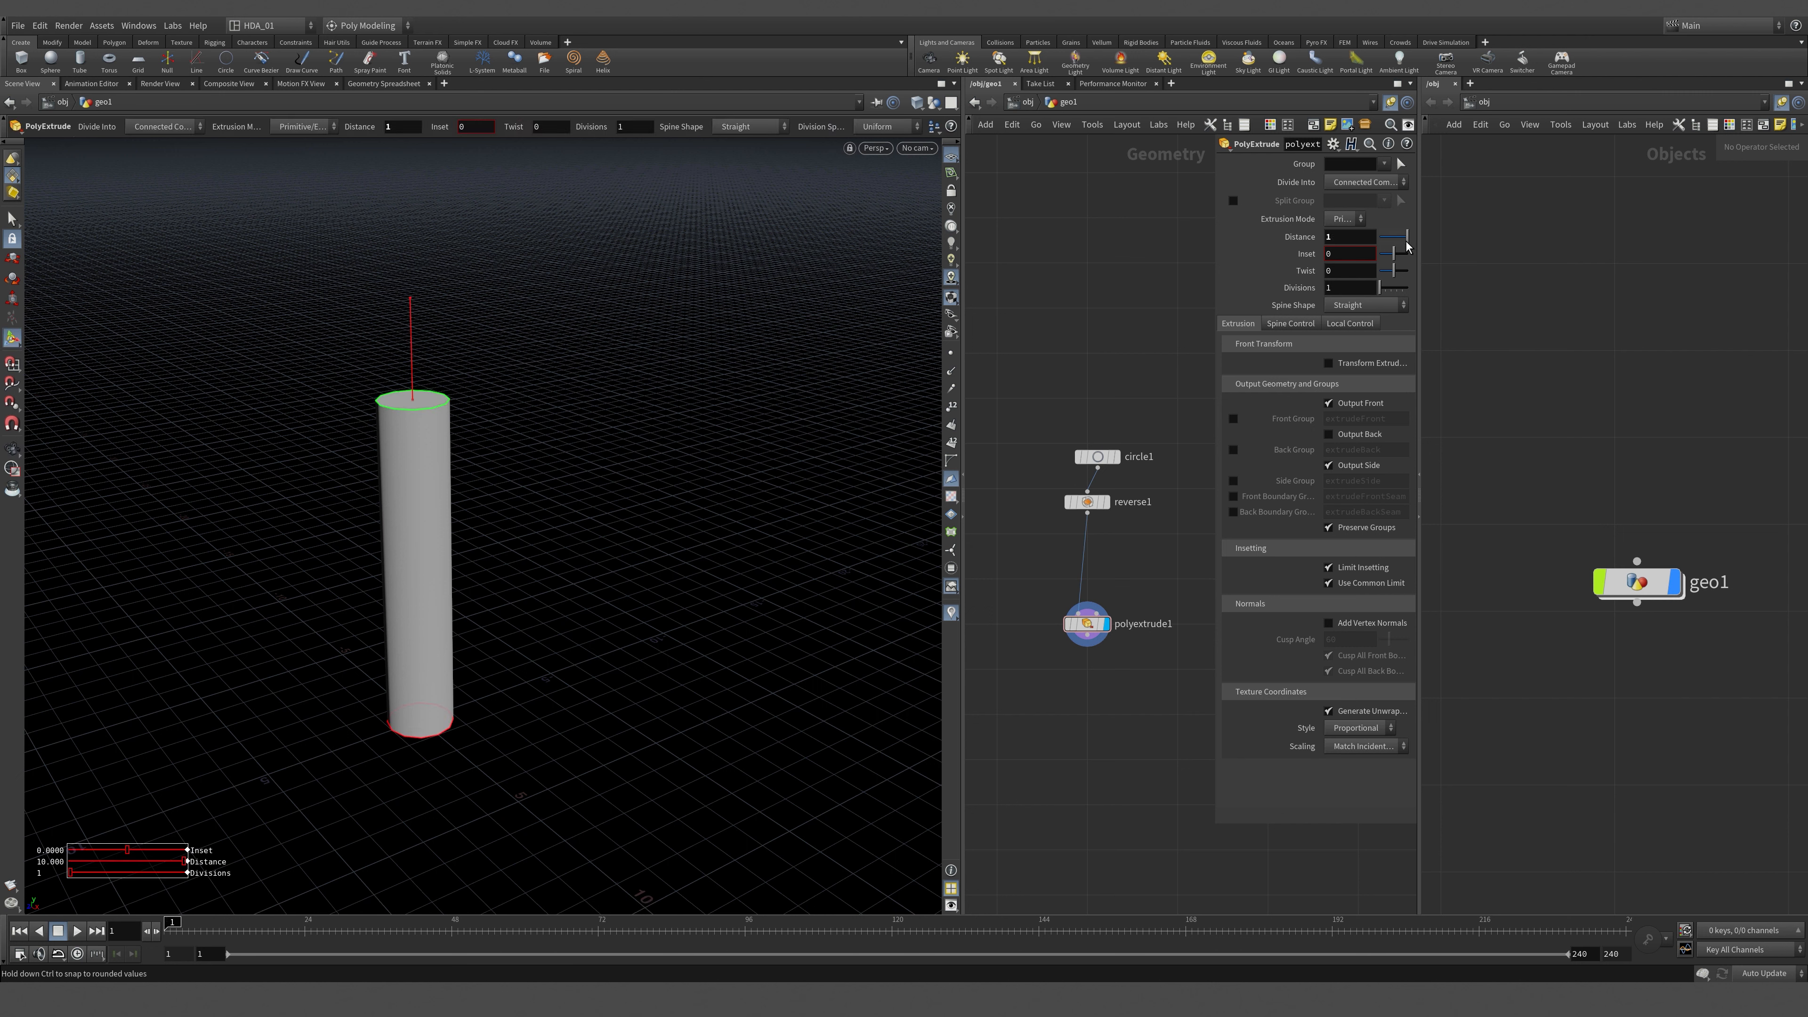
left_click_drag(1402, 246, 1435, 242)
middle_click_drag(1352, 243, 1409, 239)
Align the circle, reverse and extrude nodes in a vertical column and move them higher in the network.
left_click_drag(979, 395, 1089, 548)
key("a")
left_click_drag(1087, 633, 1072, 713)
key("Escape")
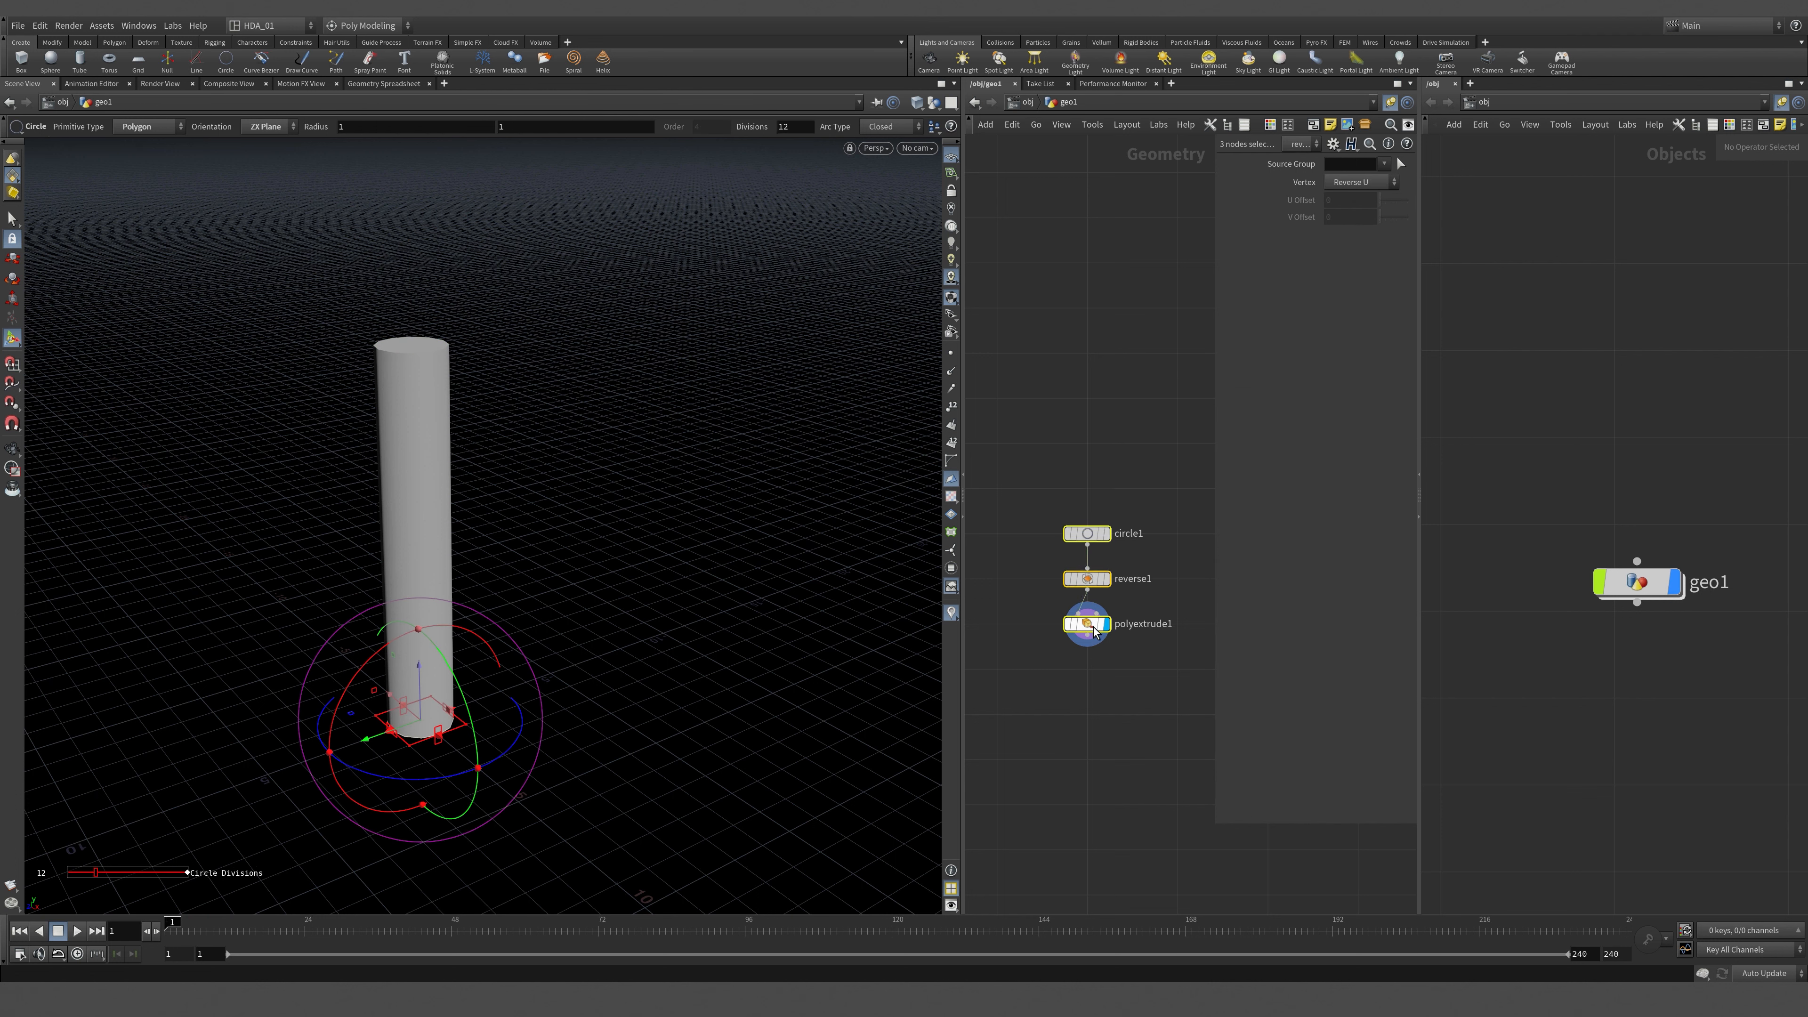
left_click_drag(1091, 624, 1090, 489)
left_click(1047, 509)
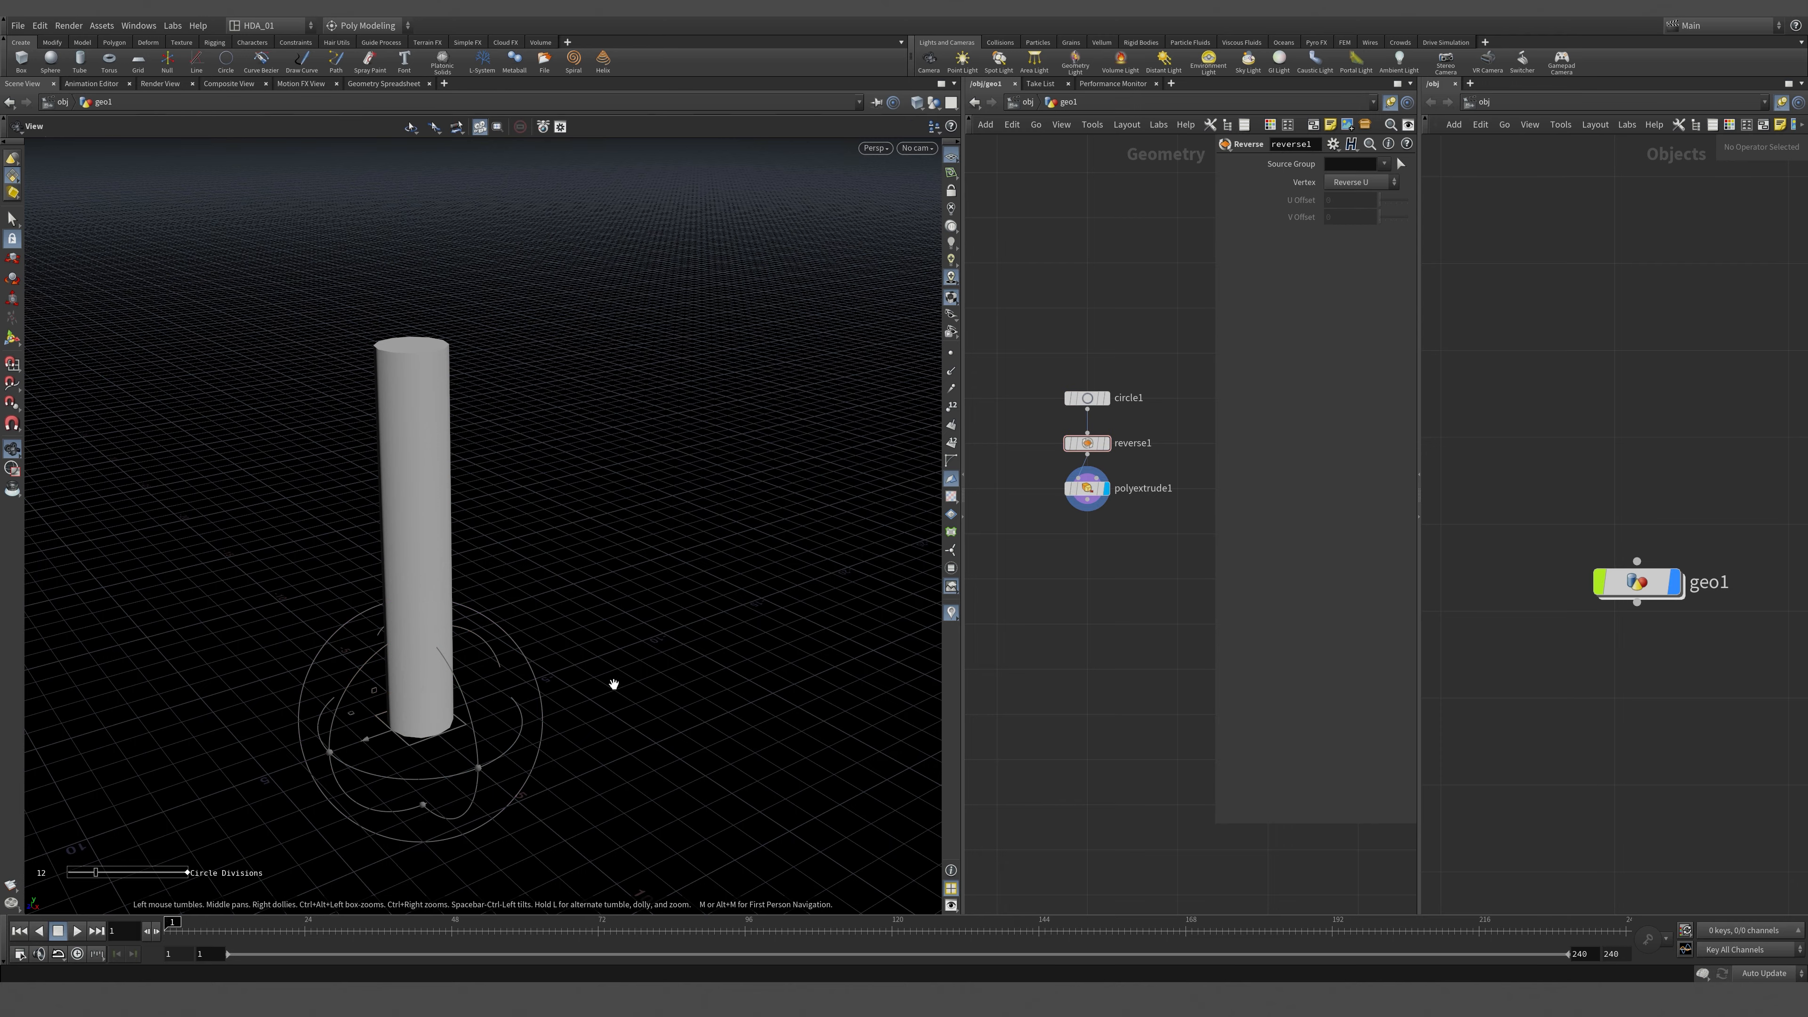
left_click_drag(614, 685, 650, 454, "alt")
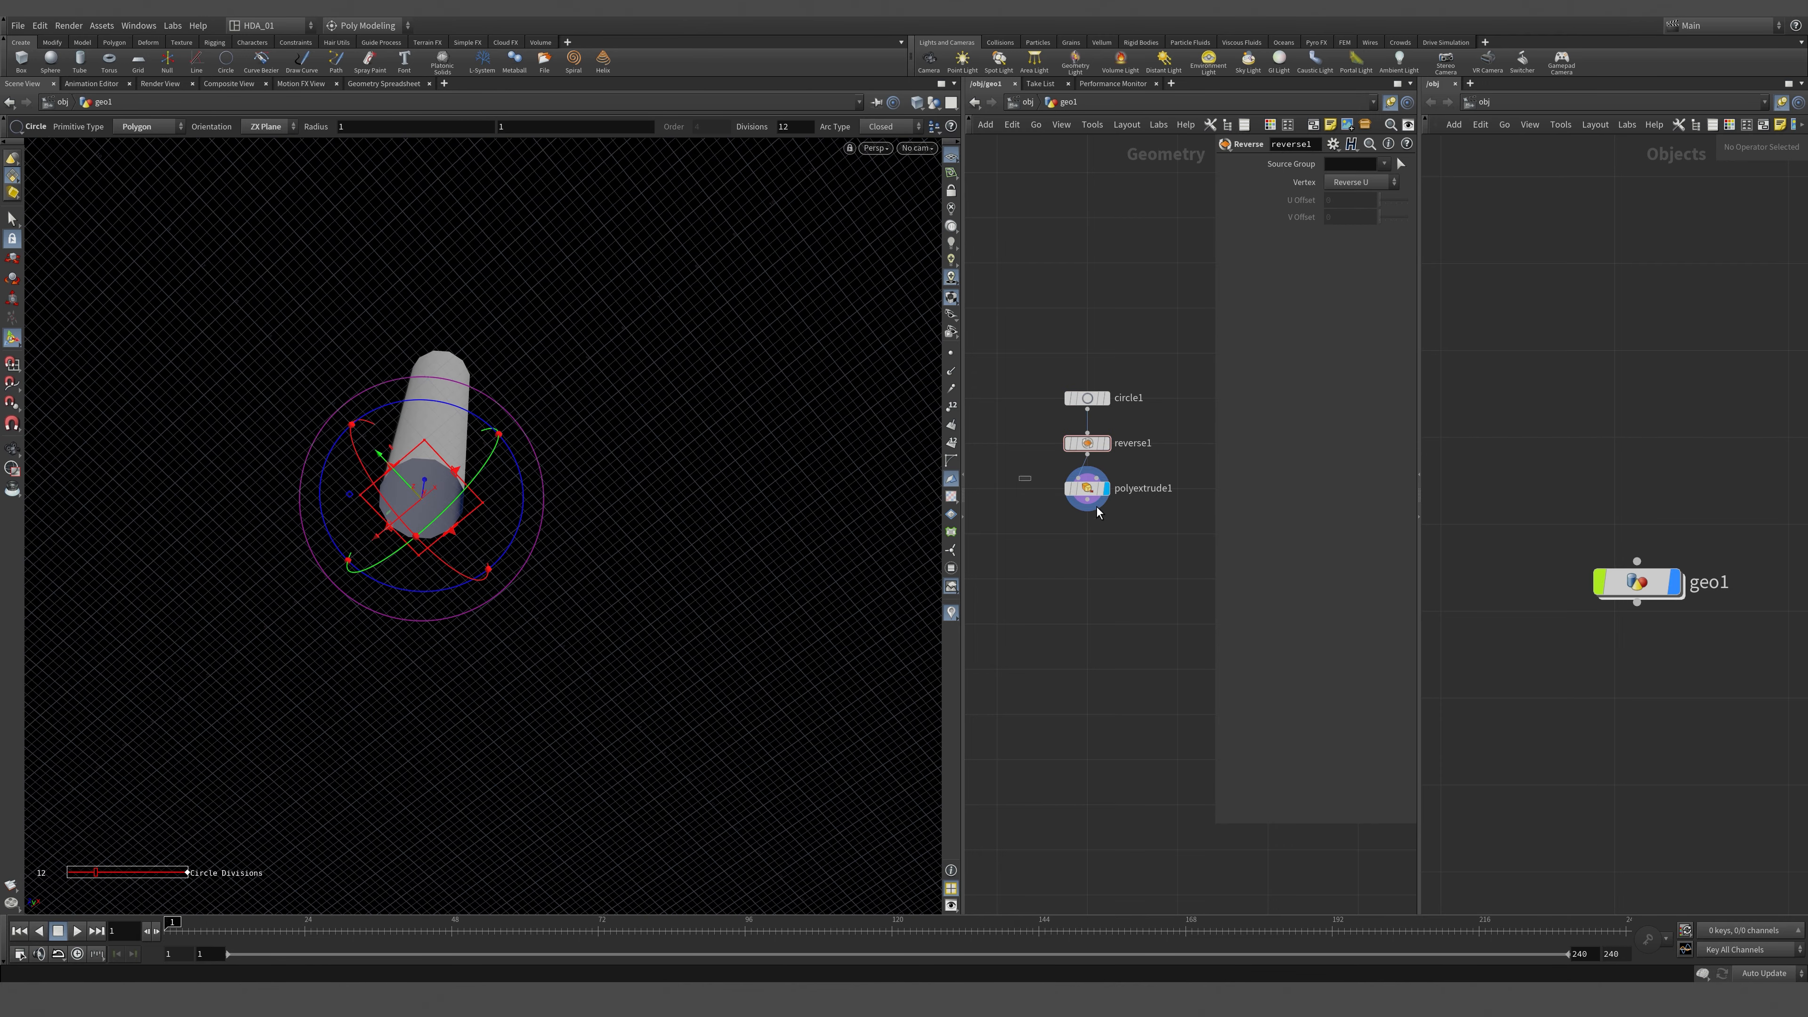
Select the PolyExtrude node to show its parameters and examine the whole cylinder from the side.
left_click(1094, 492)
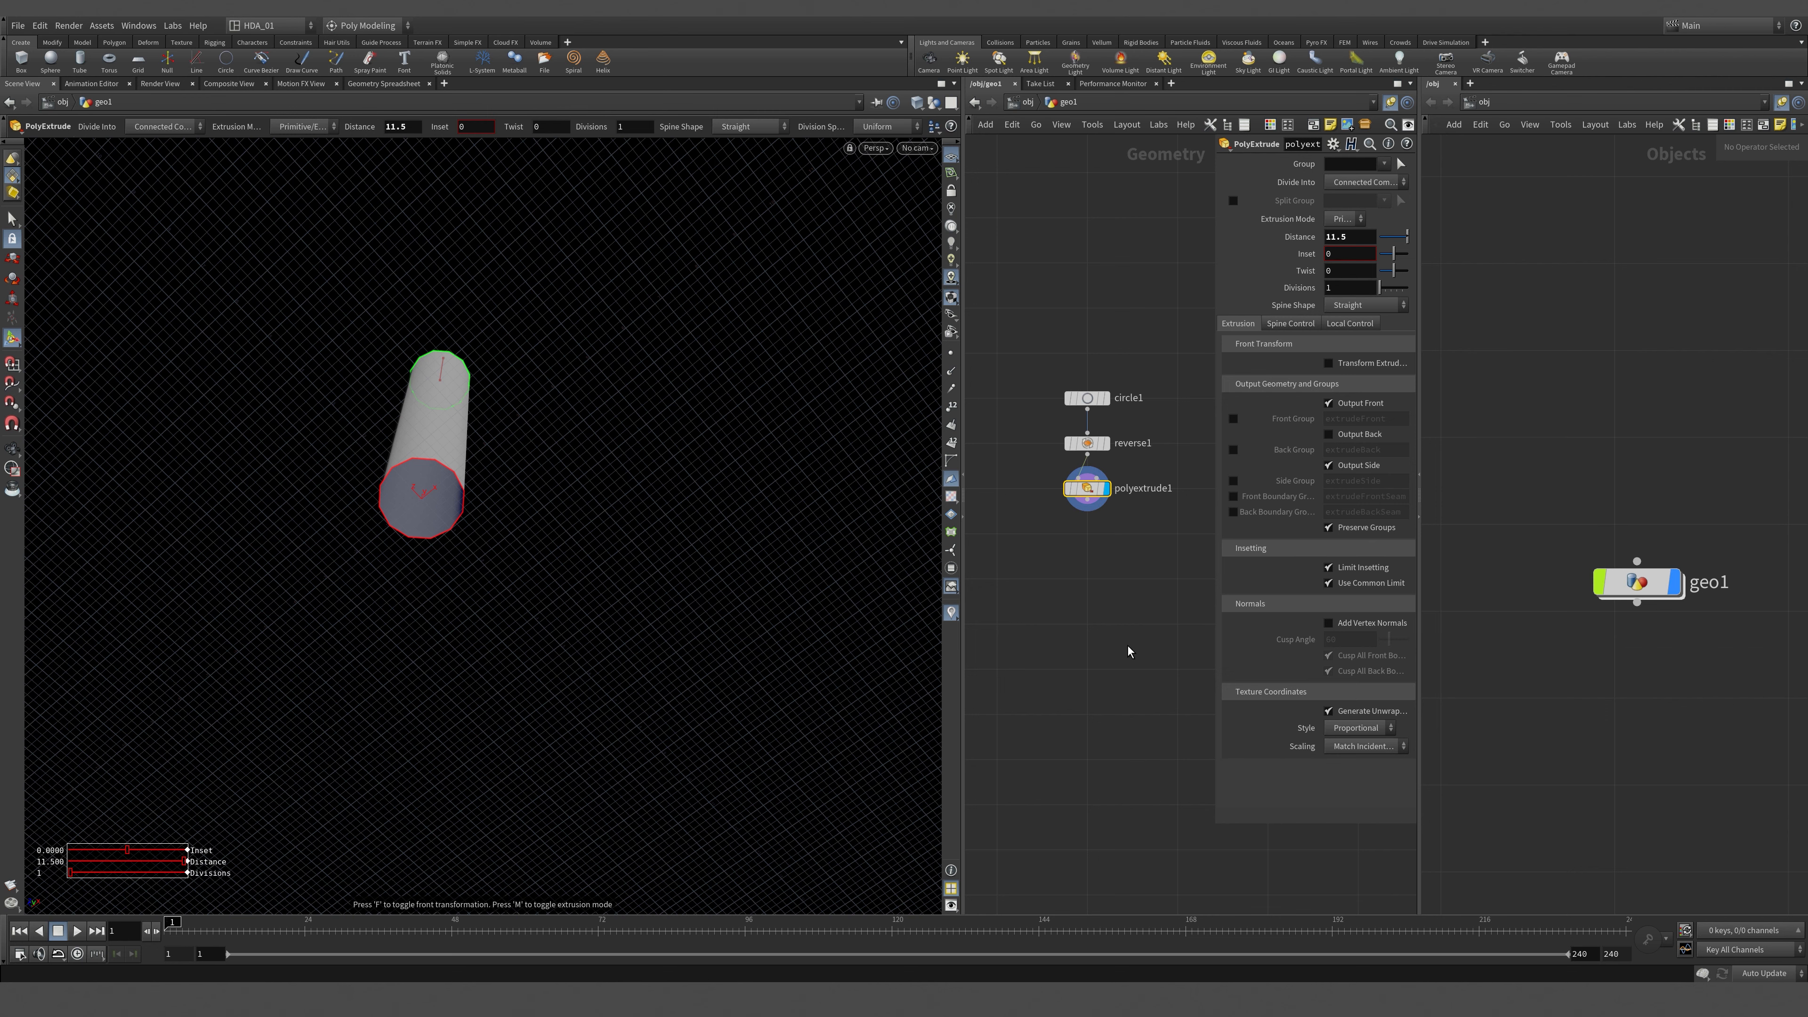
middle_click_drag(1127, 647, 1126, 729)
key("Escape")
left_click_drag(560, 383, 569, 508)
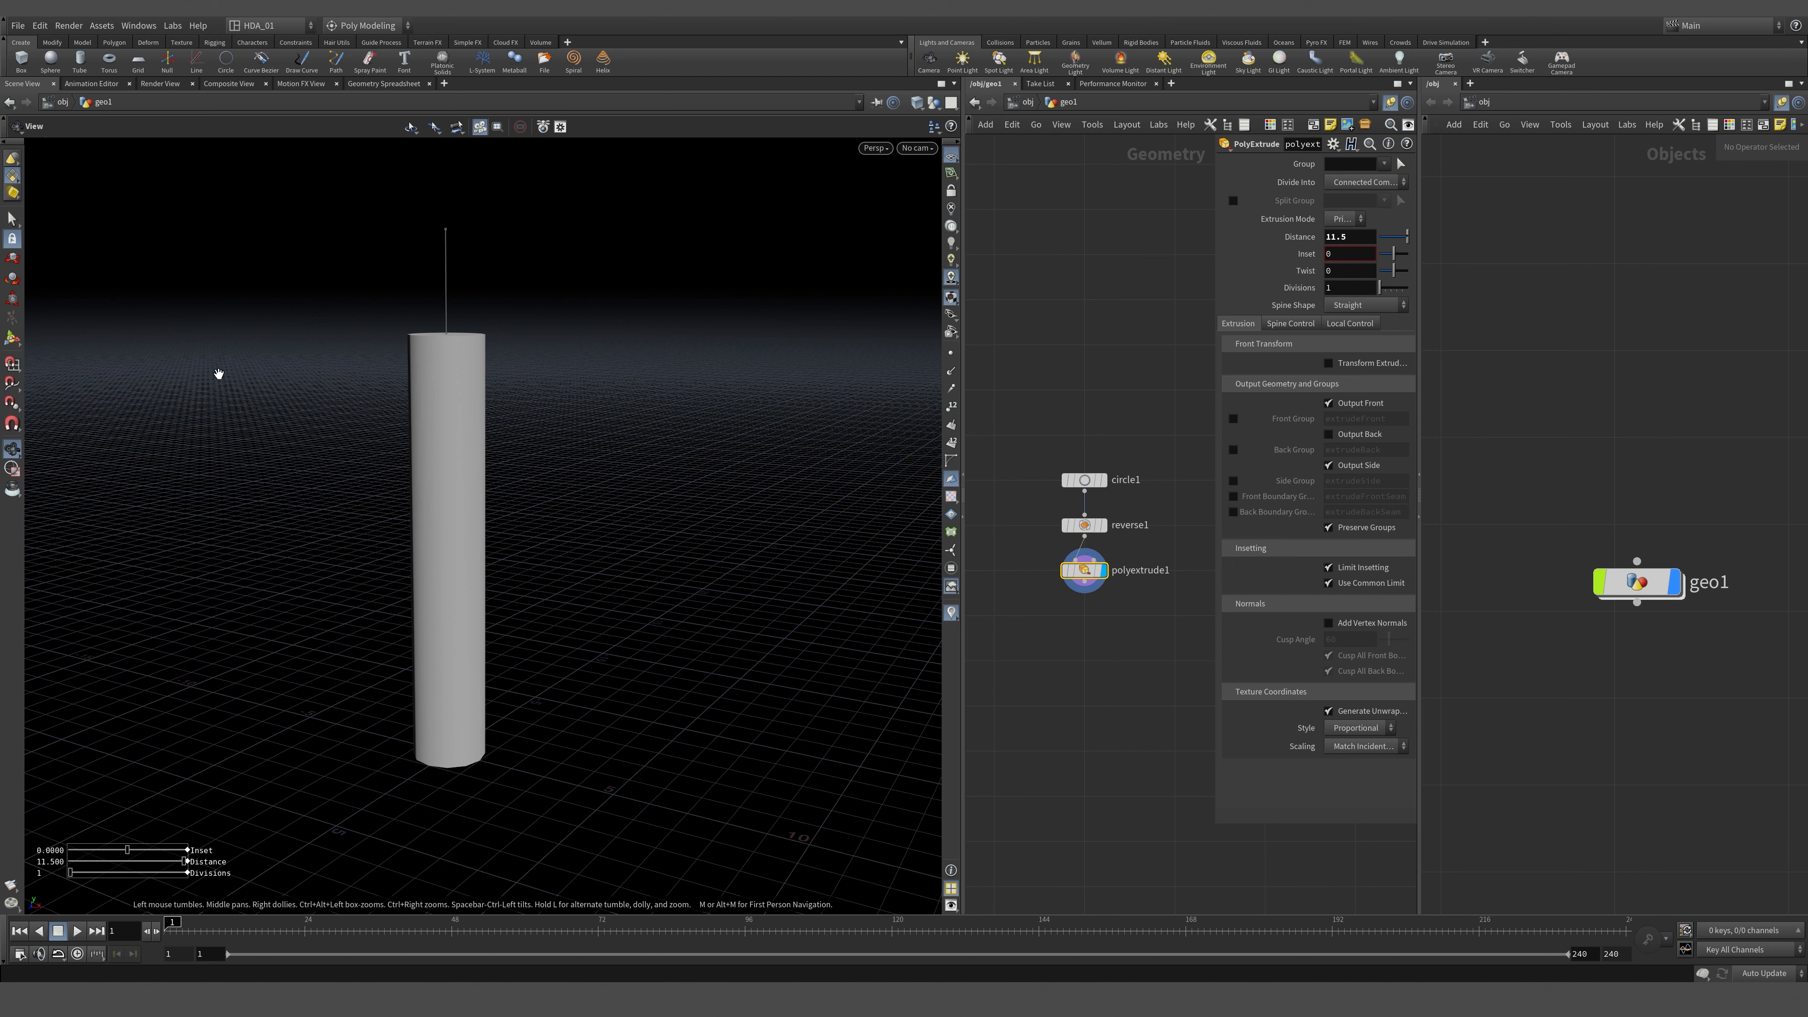
key("Return")
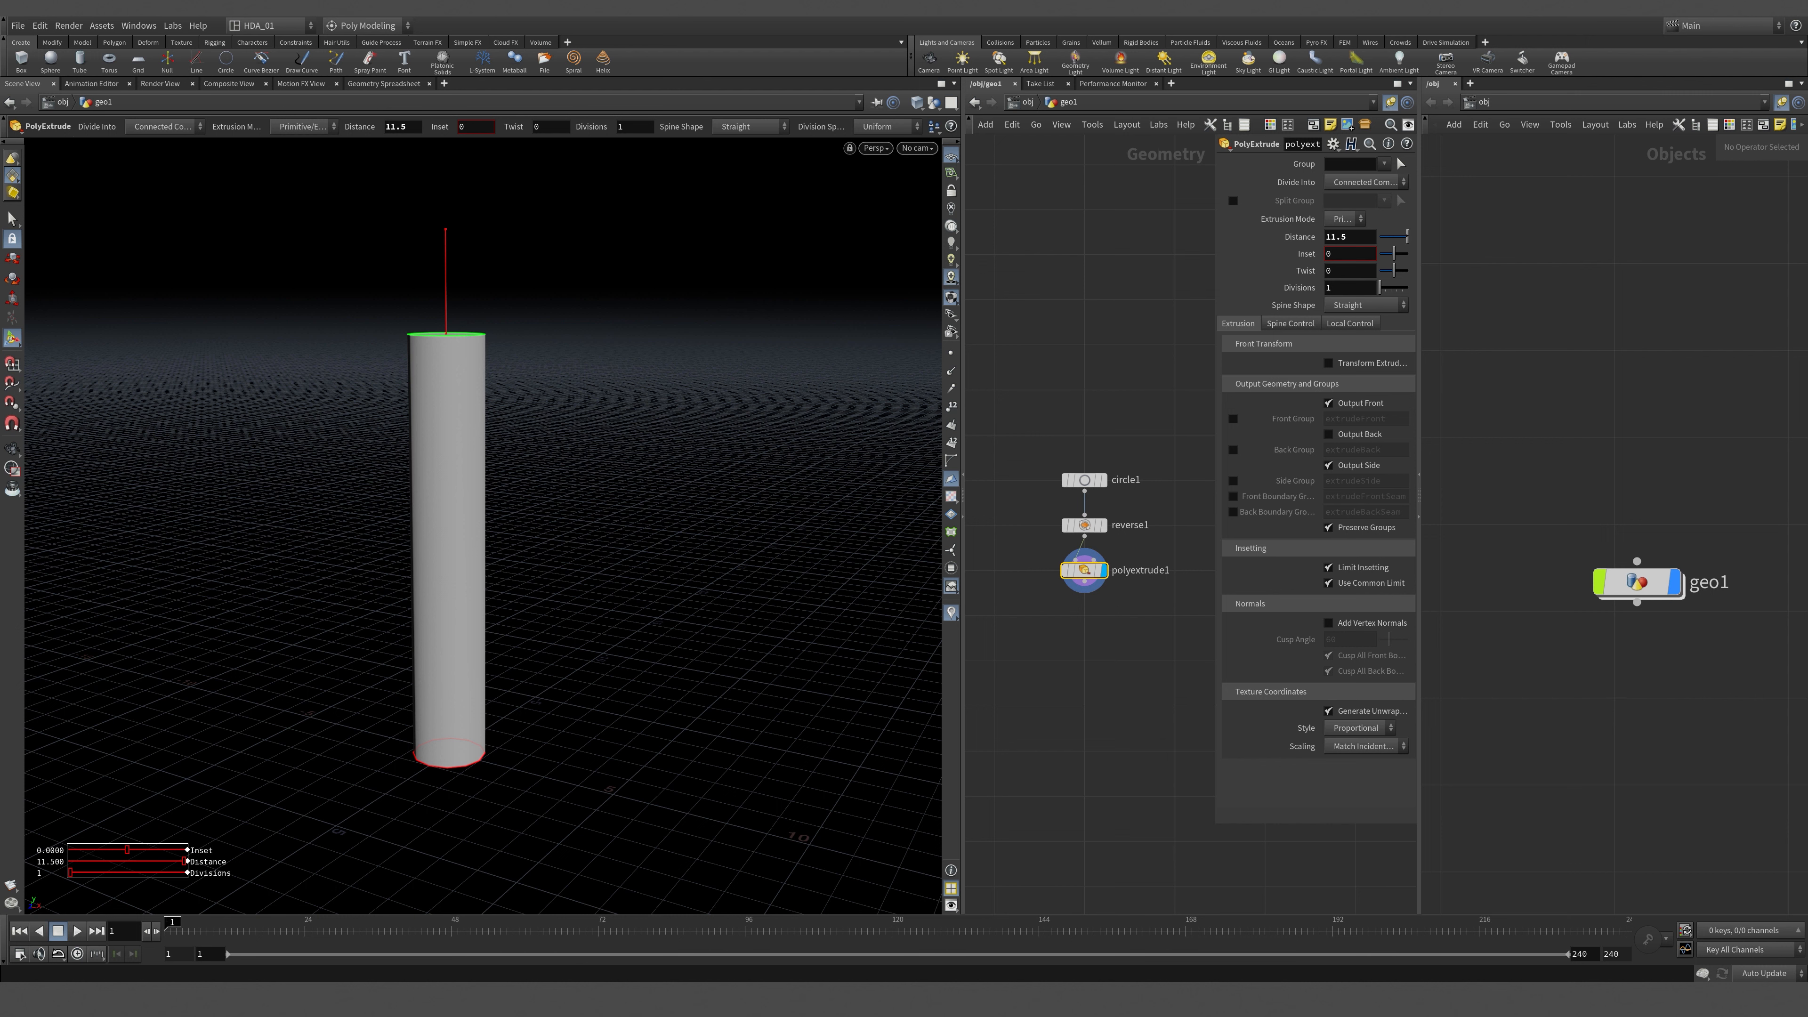
left_click(1389, 105)
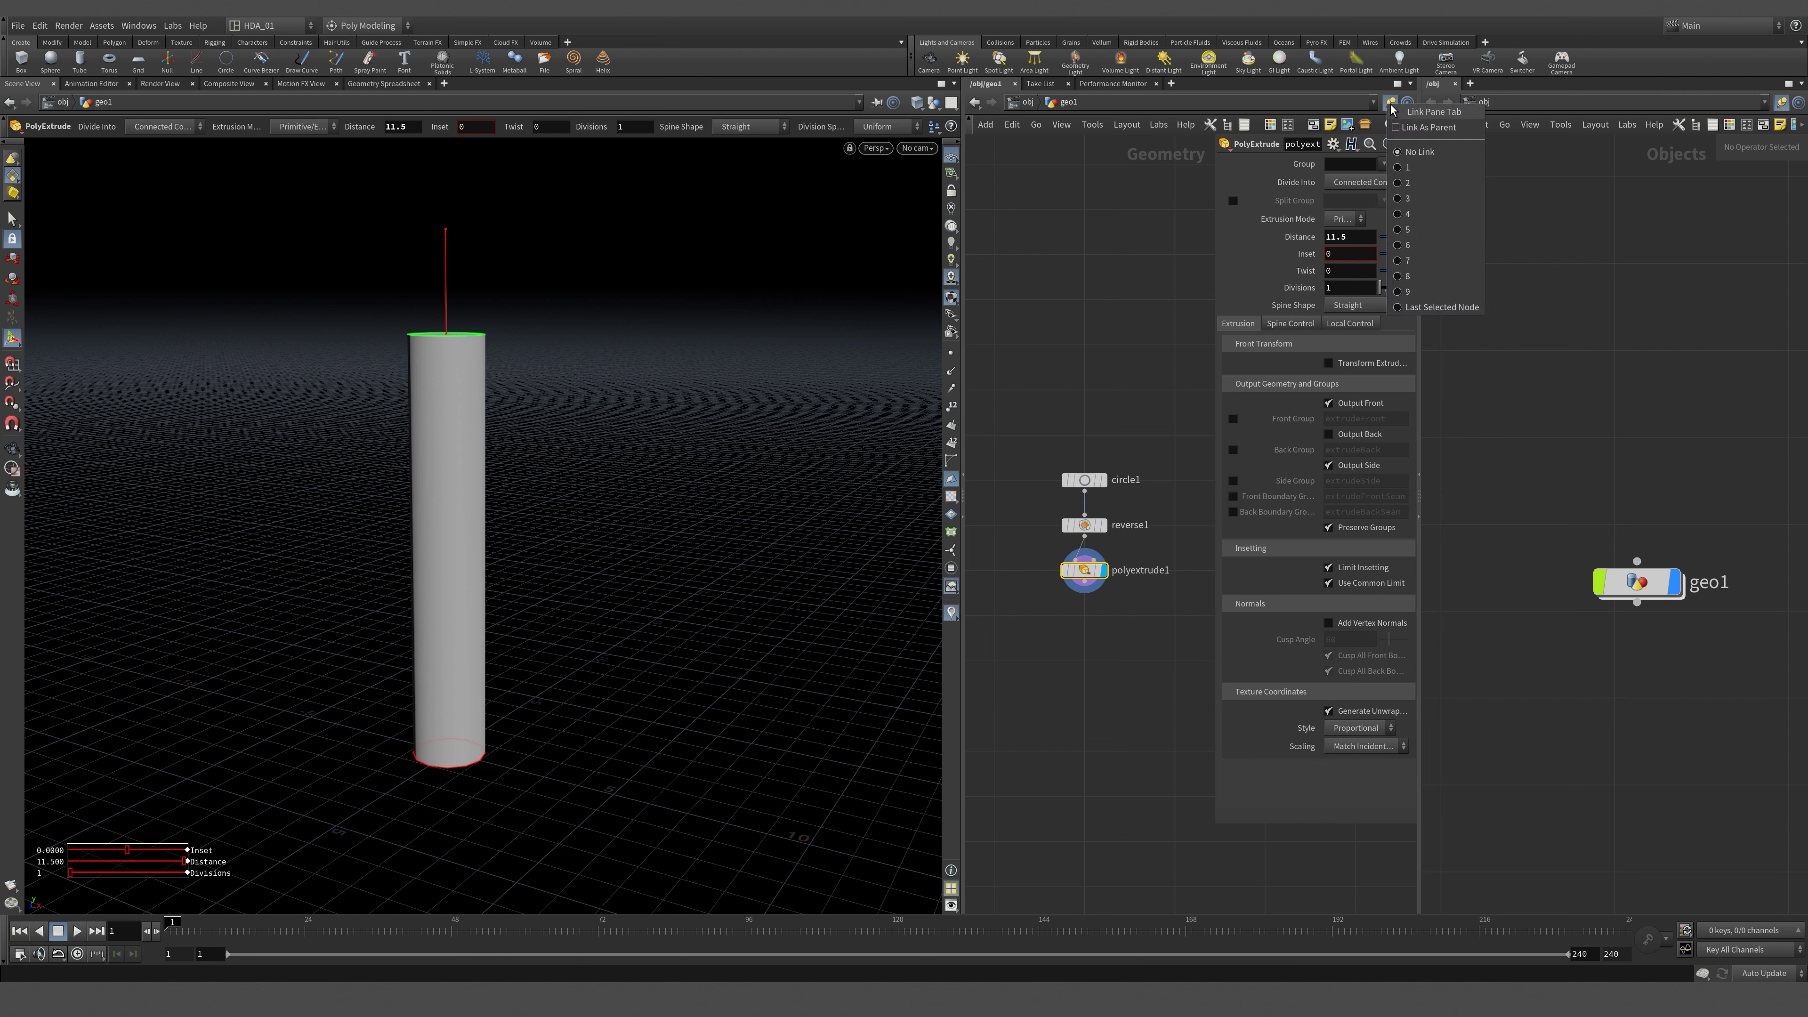
left_click(1674, 185)
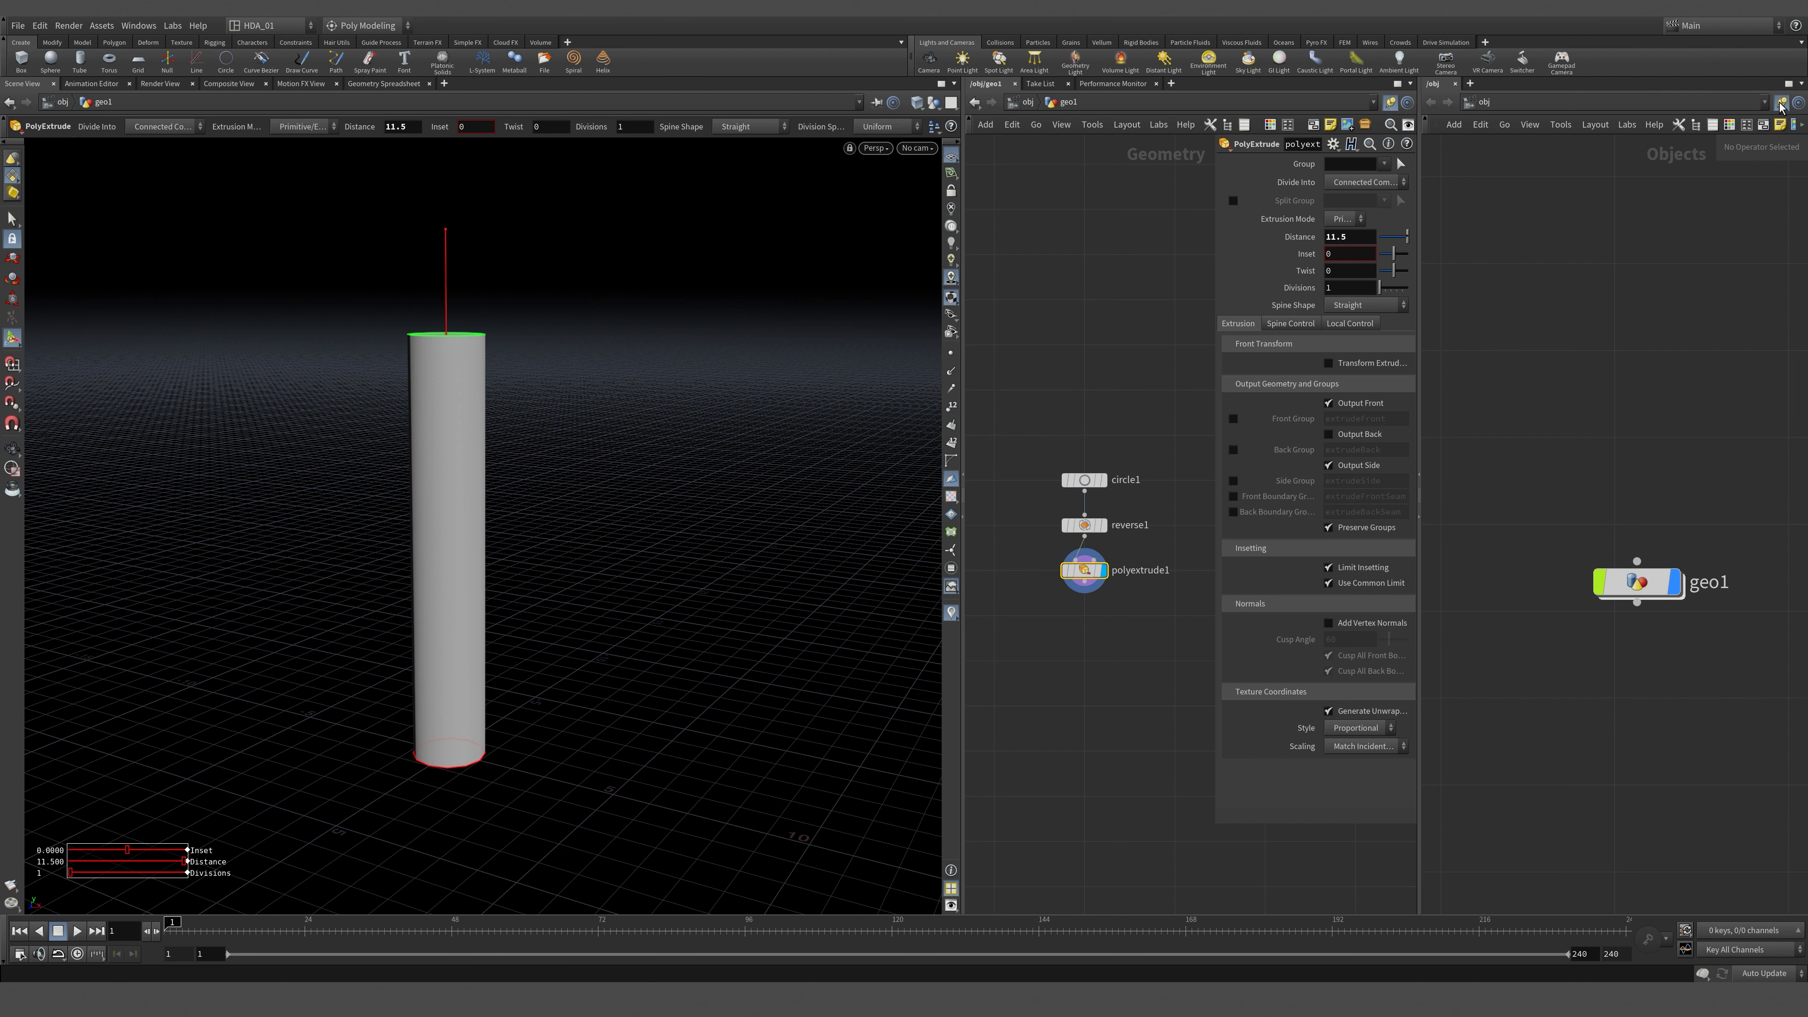
right_click(1779, 103)
left_click(1456, 405)
left_click(1091, 125)
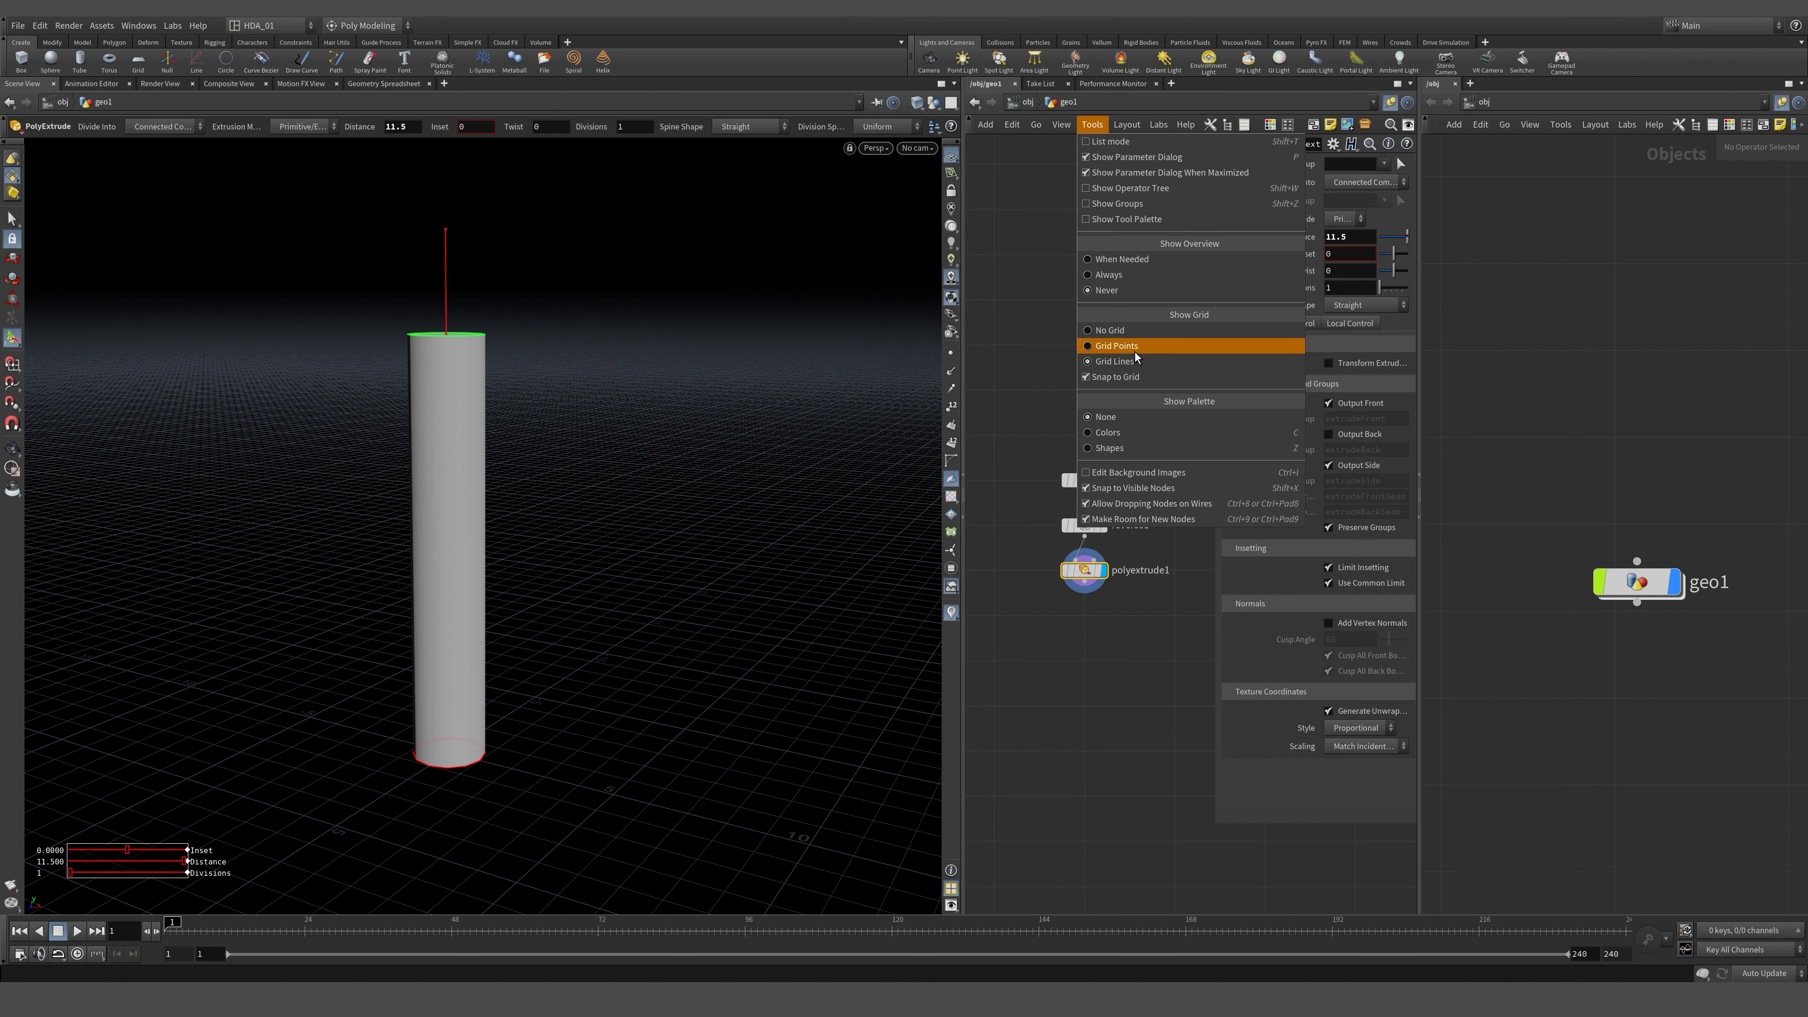
left_click(1166, 362)
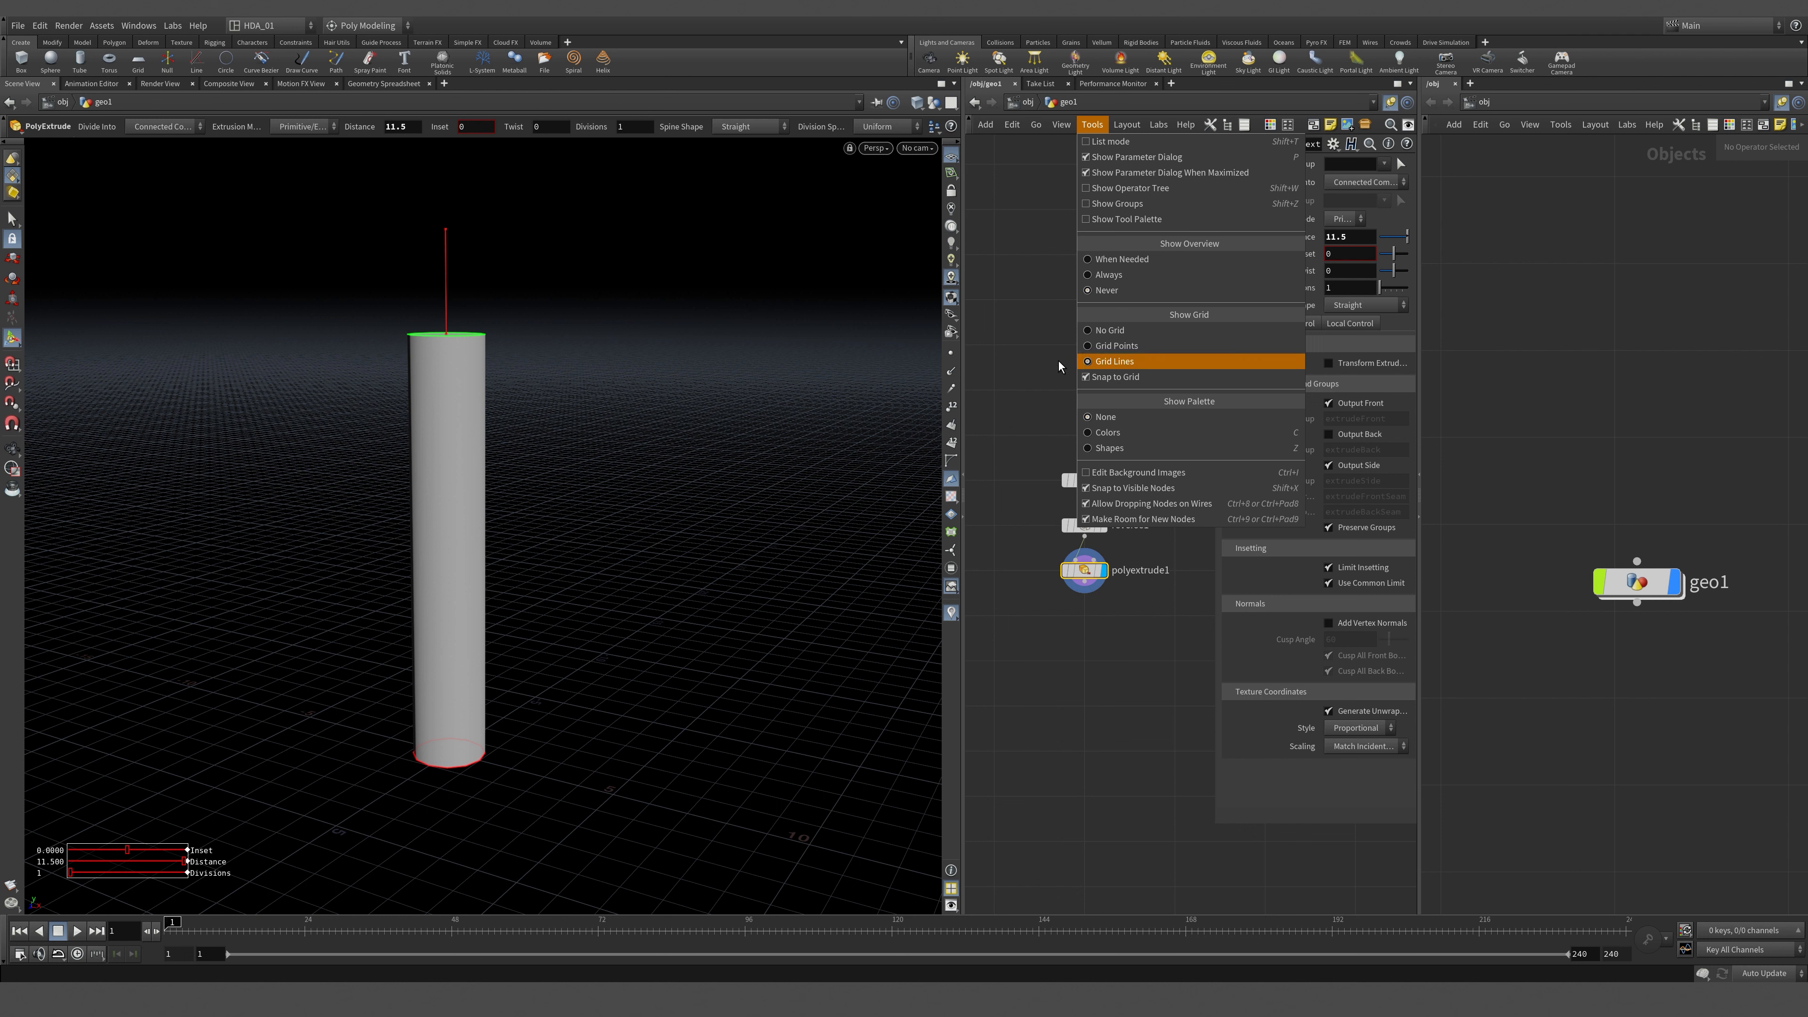
scroll(1064, 437, "up", 3)
scroll(1115, 471, "down", 9)
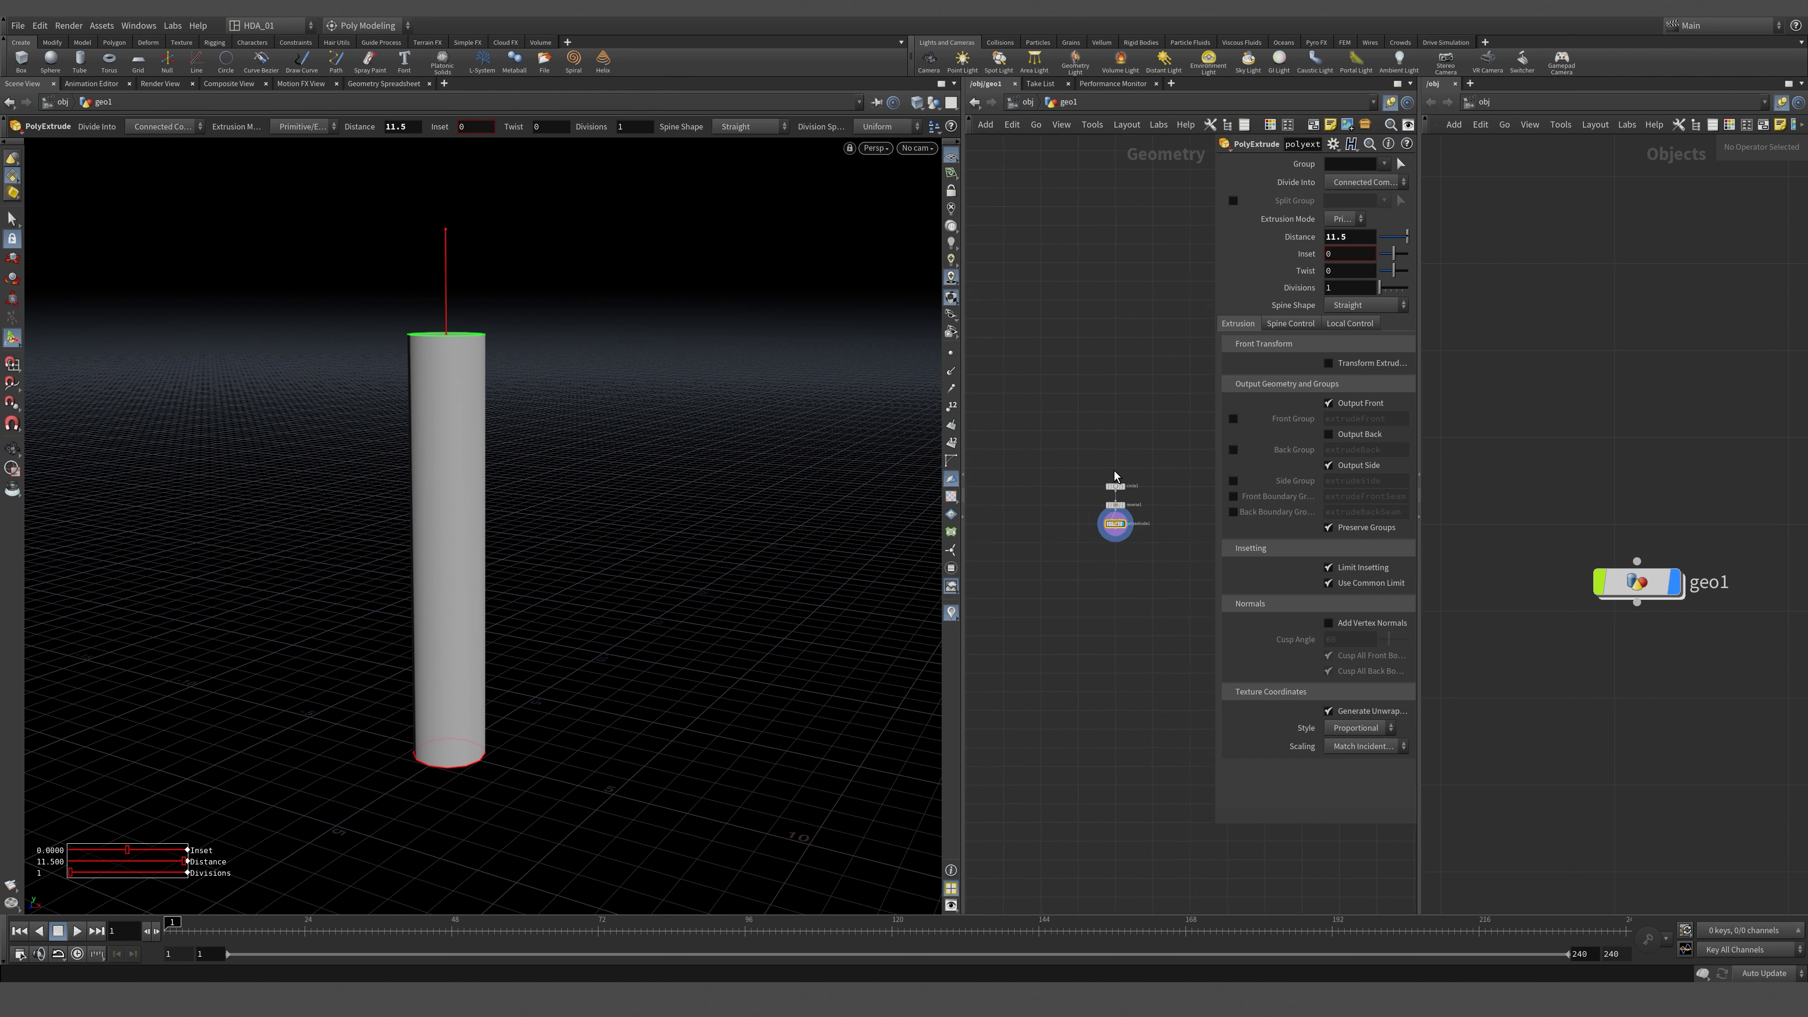
middle_click_drag(1114, 471, 1051, 416)
middle_click_drag(1171, 540, 1279, 683)
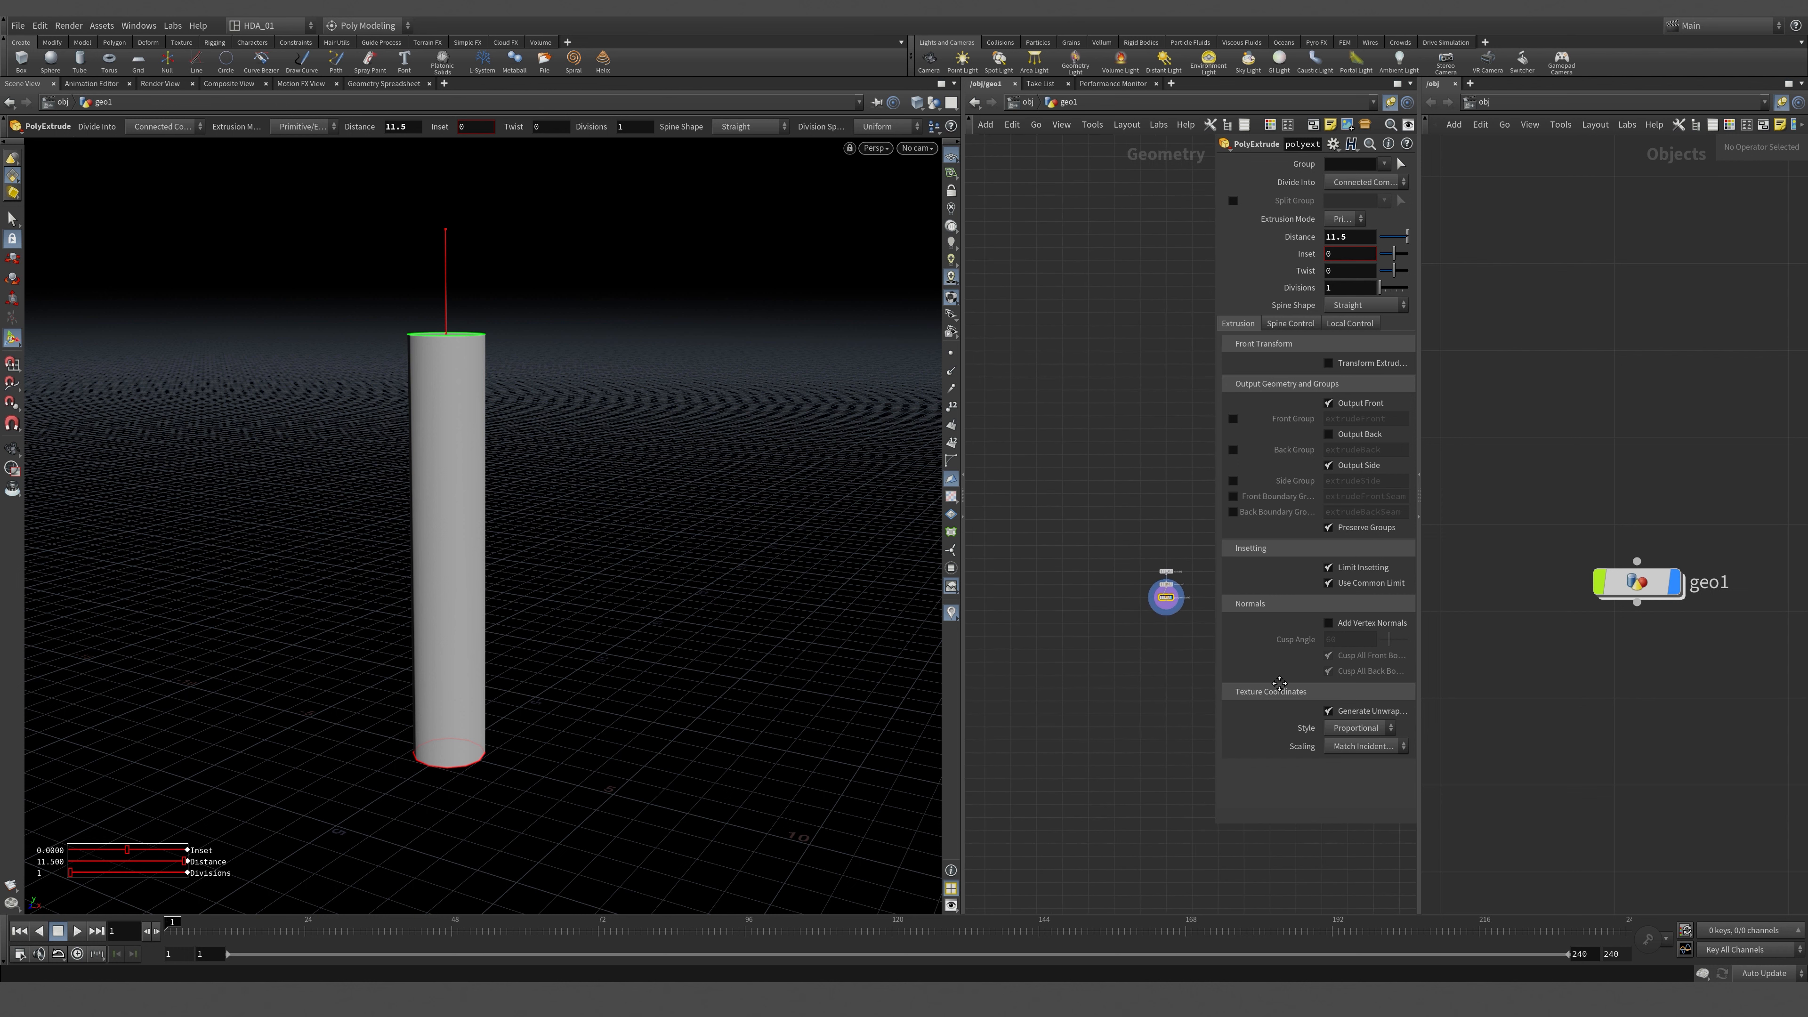
Collapse the separate Objects network pane and widen the PolyExtrude parameter pane beside the node chain.
left_click(1422, 519)
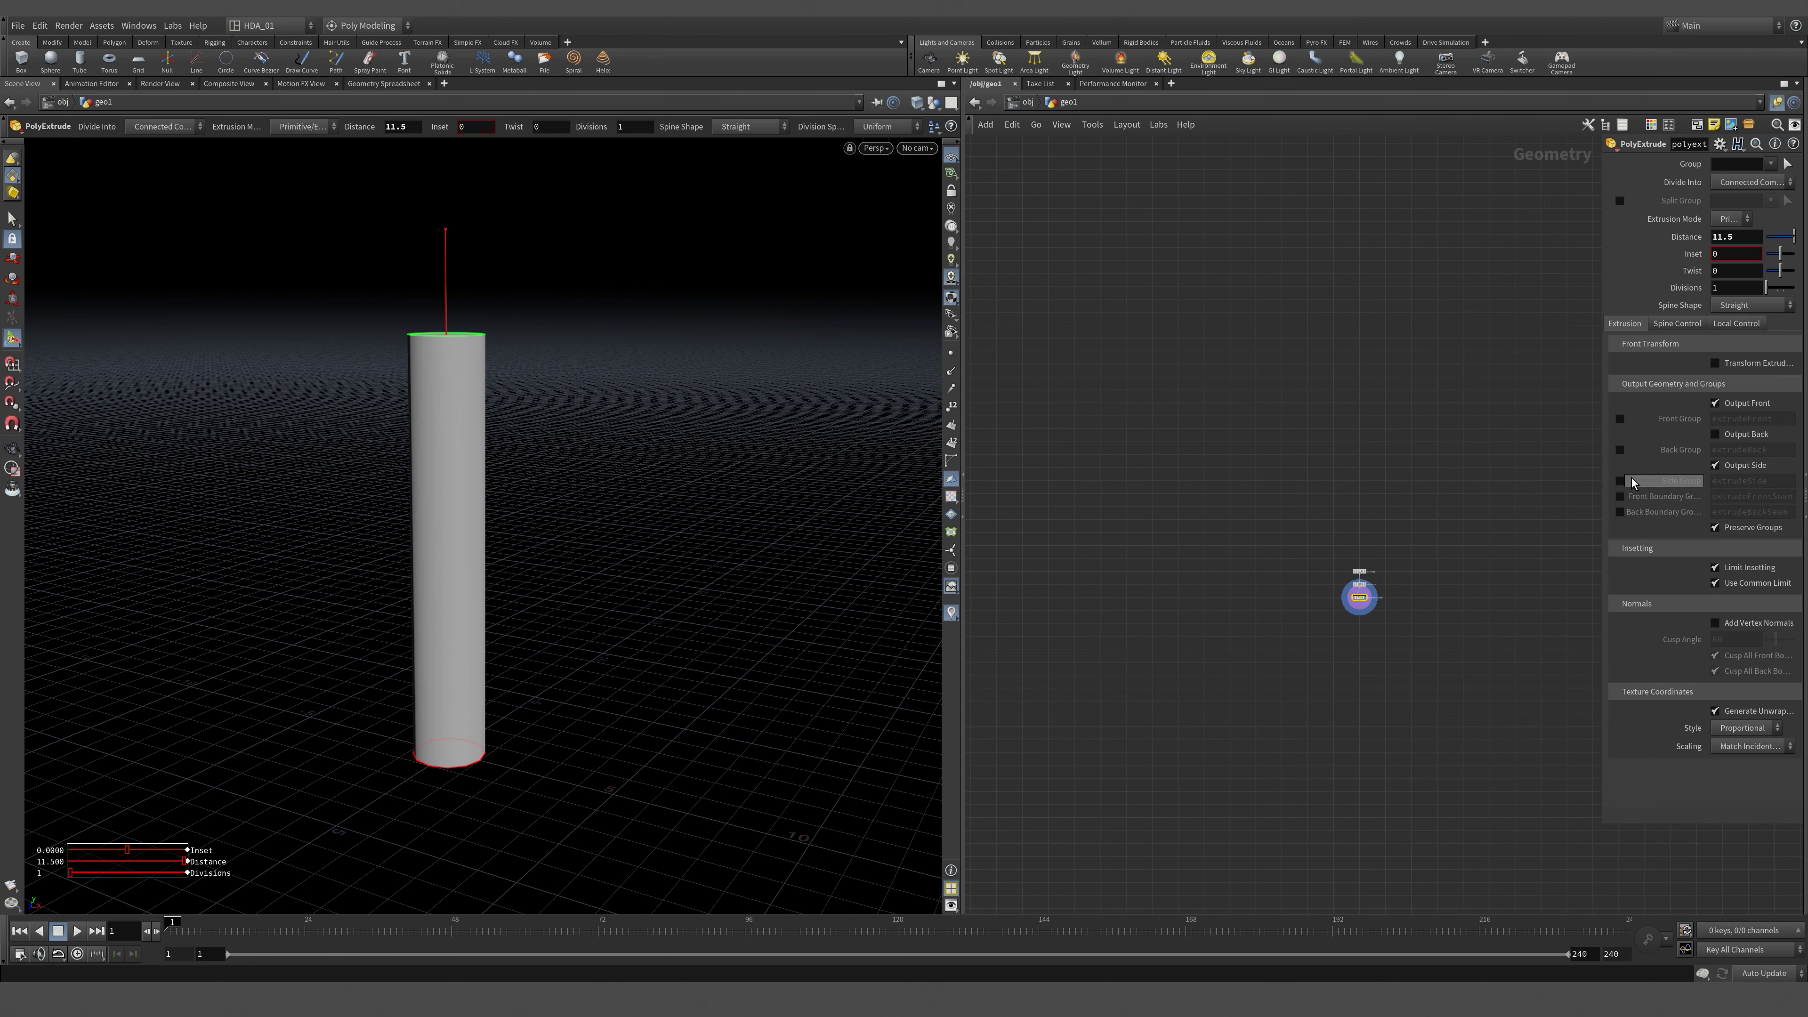
left_click_drag(1443, 492, 1440, 492)
middle_click_drag(1174, 513, 1005, 426)
scroll(1172, 519, "up", 8)
middle_click_drag(1321, 583, 1250, 629)
Check the cylinder's open base from below and enable Output Back on the PolyExtrude node.
key("Escape")
mouse_move(656, 602)
left_mouse_down()
mouse_move(561, 428)
mouse_move(549, 666)
mouse_move(614, 343)
mouse_move(600, 334)
mouse_move(436, 529)
left_mouse_up()
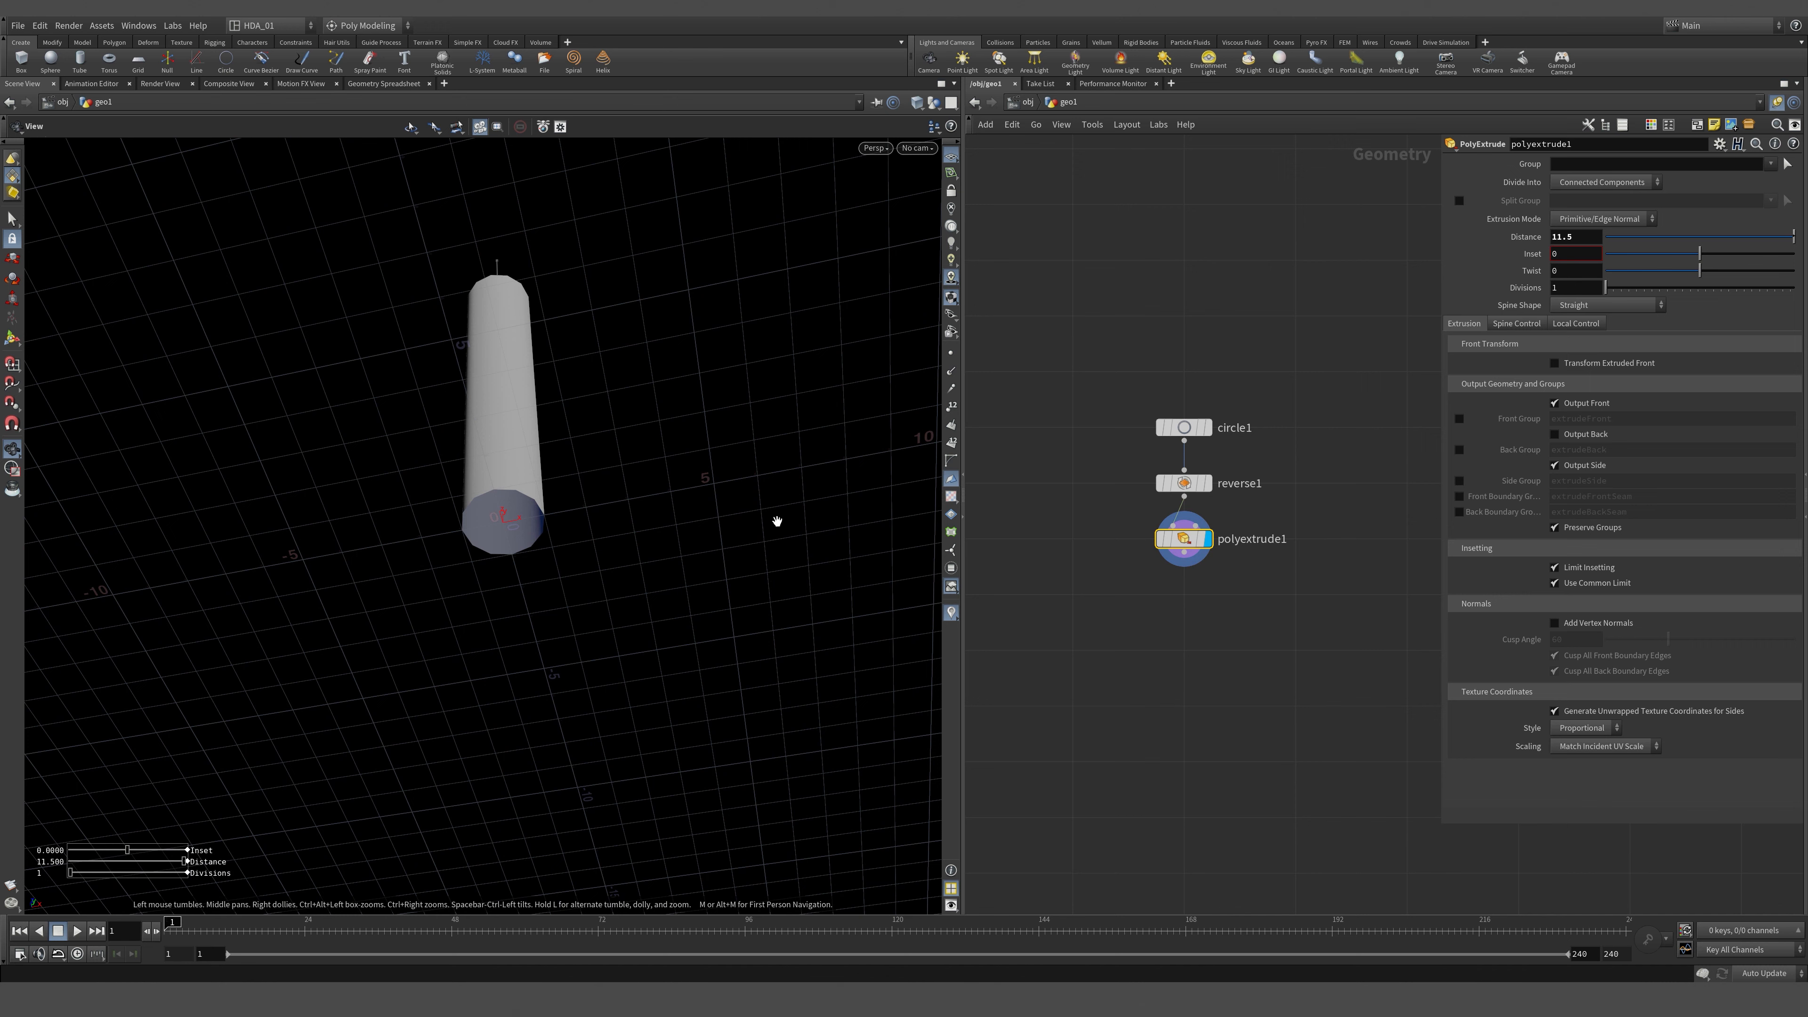
key("Return")
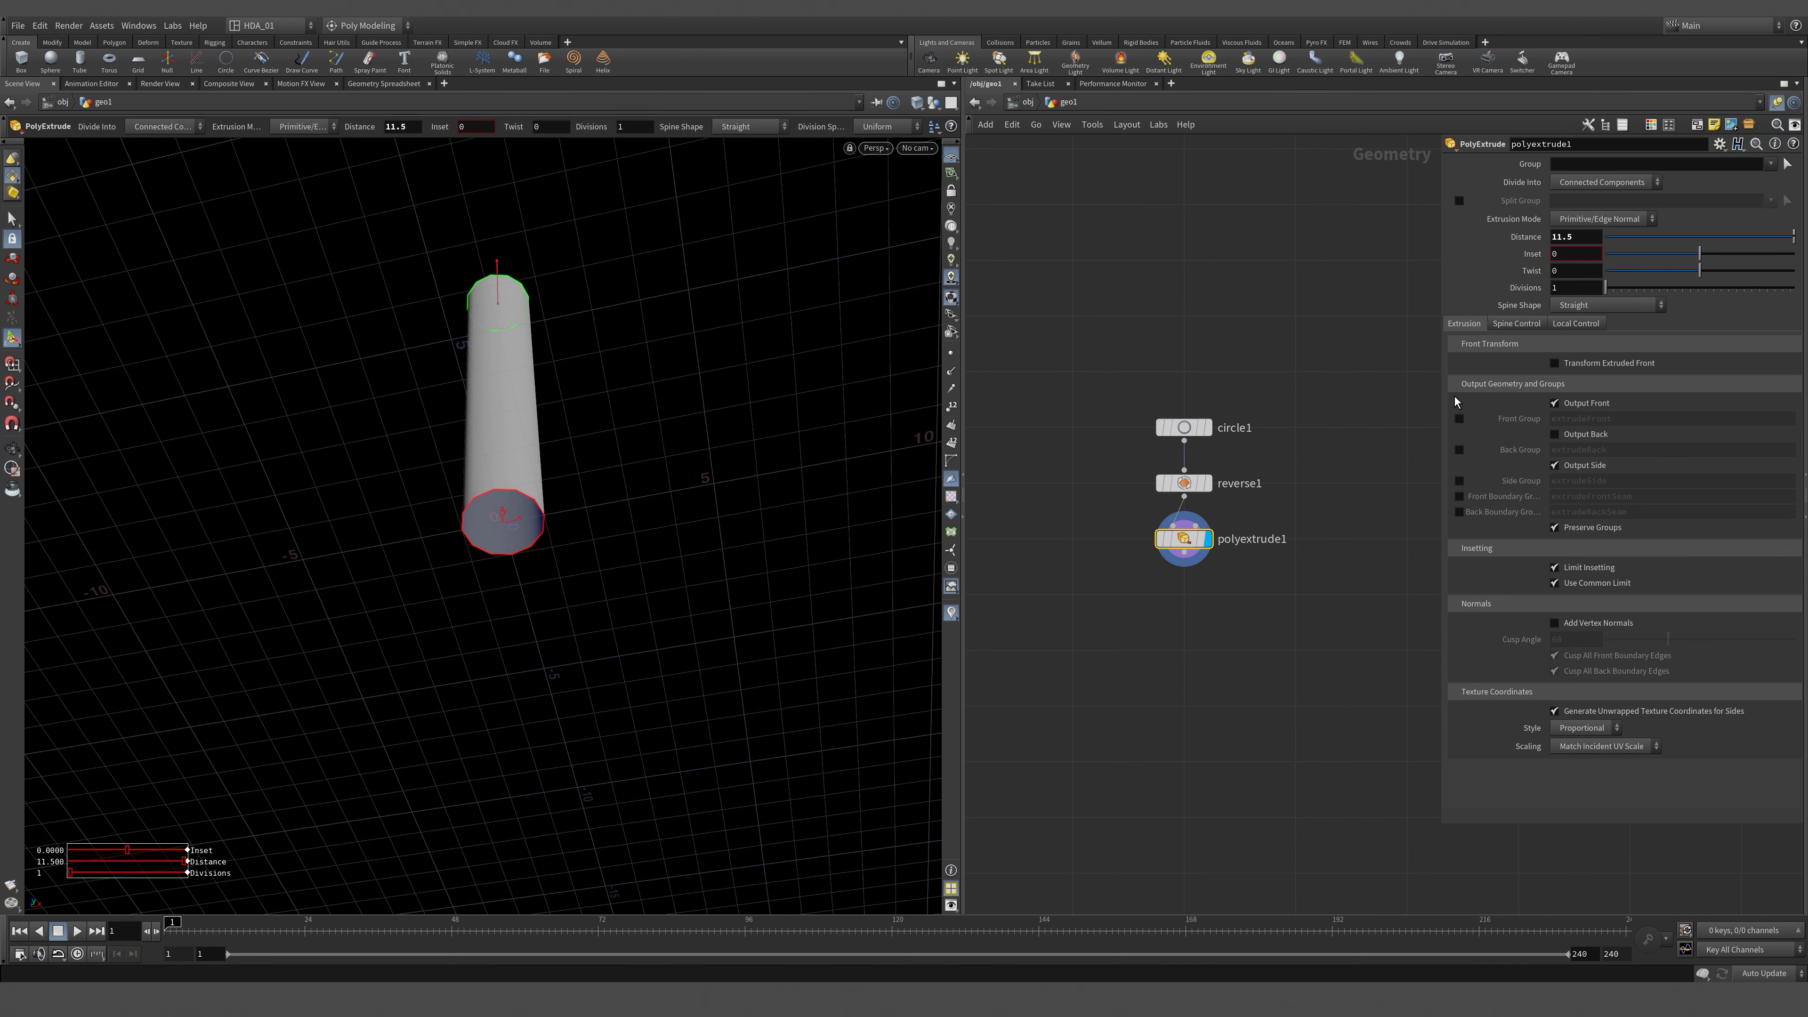
left_click(1579, 438)
Inspect the cylinder's top cap and enable the extrudeFront Front Group on the PolyExtrude node.
key("Escape")
left_click_drag(586, 578, 527, 845)
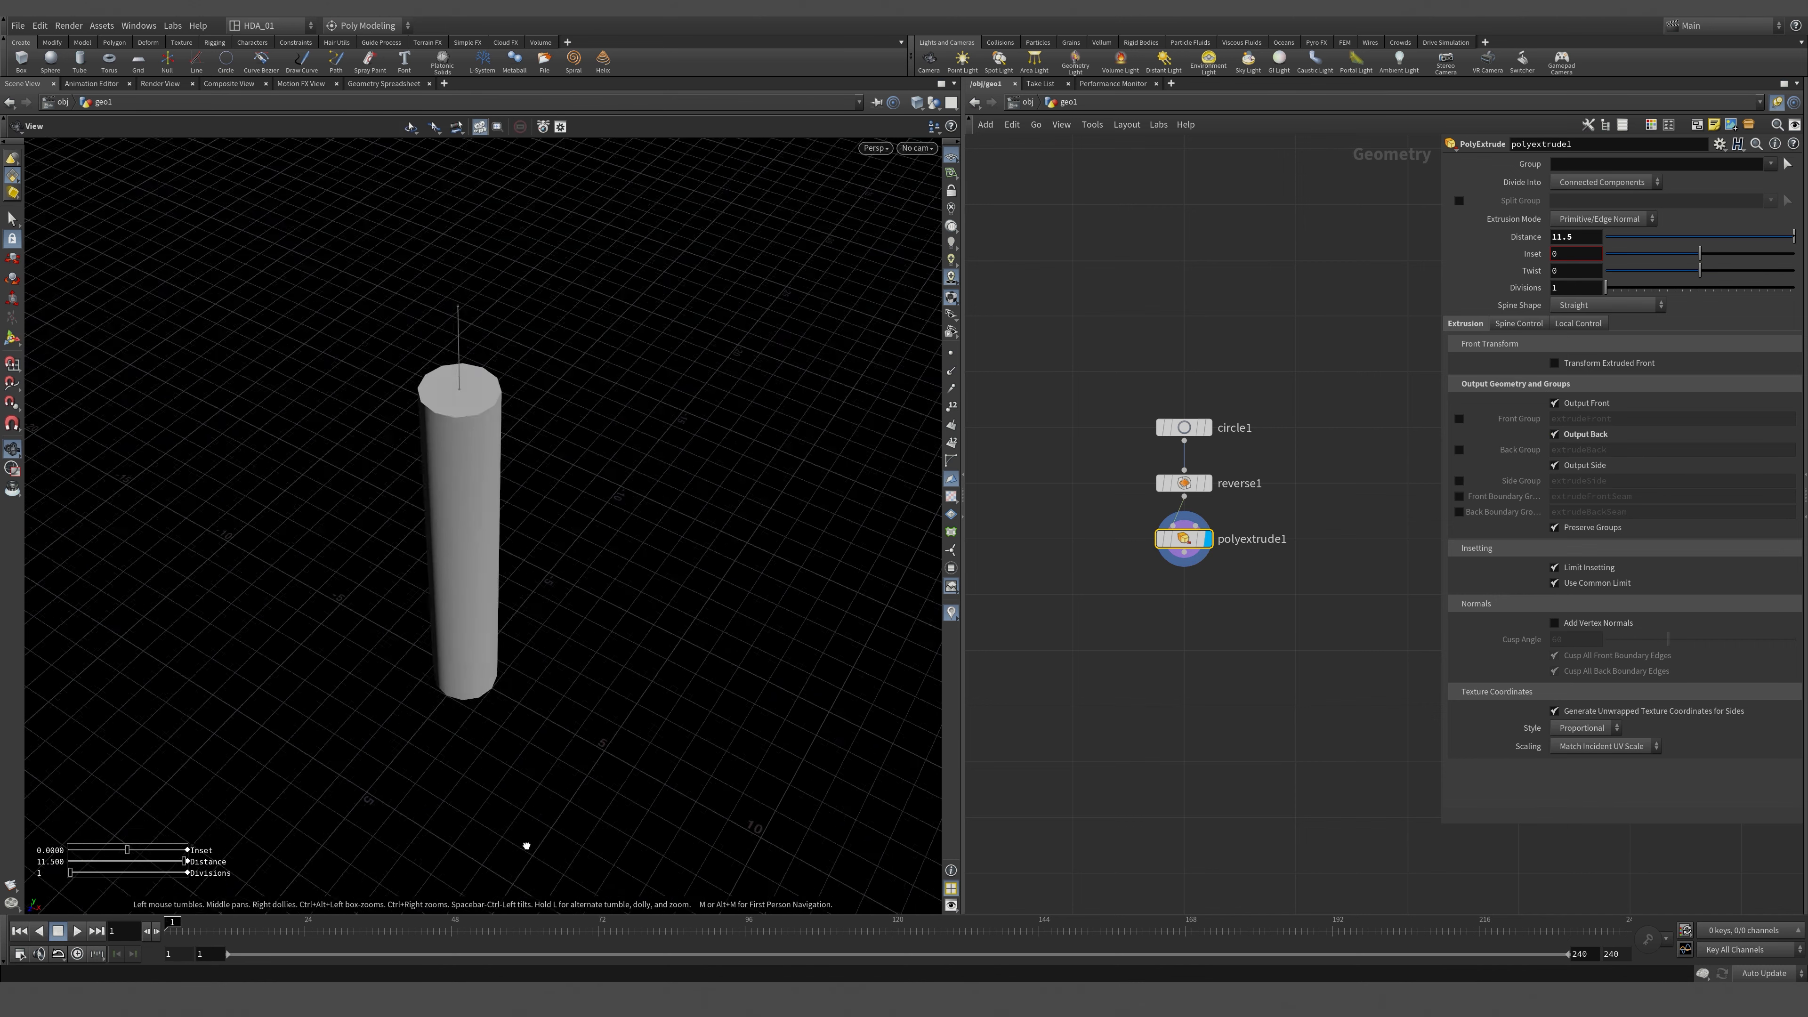
left_click_drag(500, 432, 525, 464)
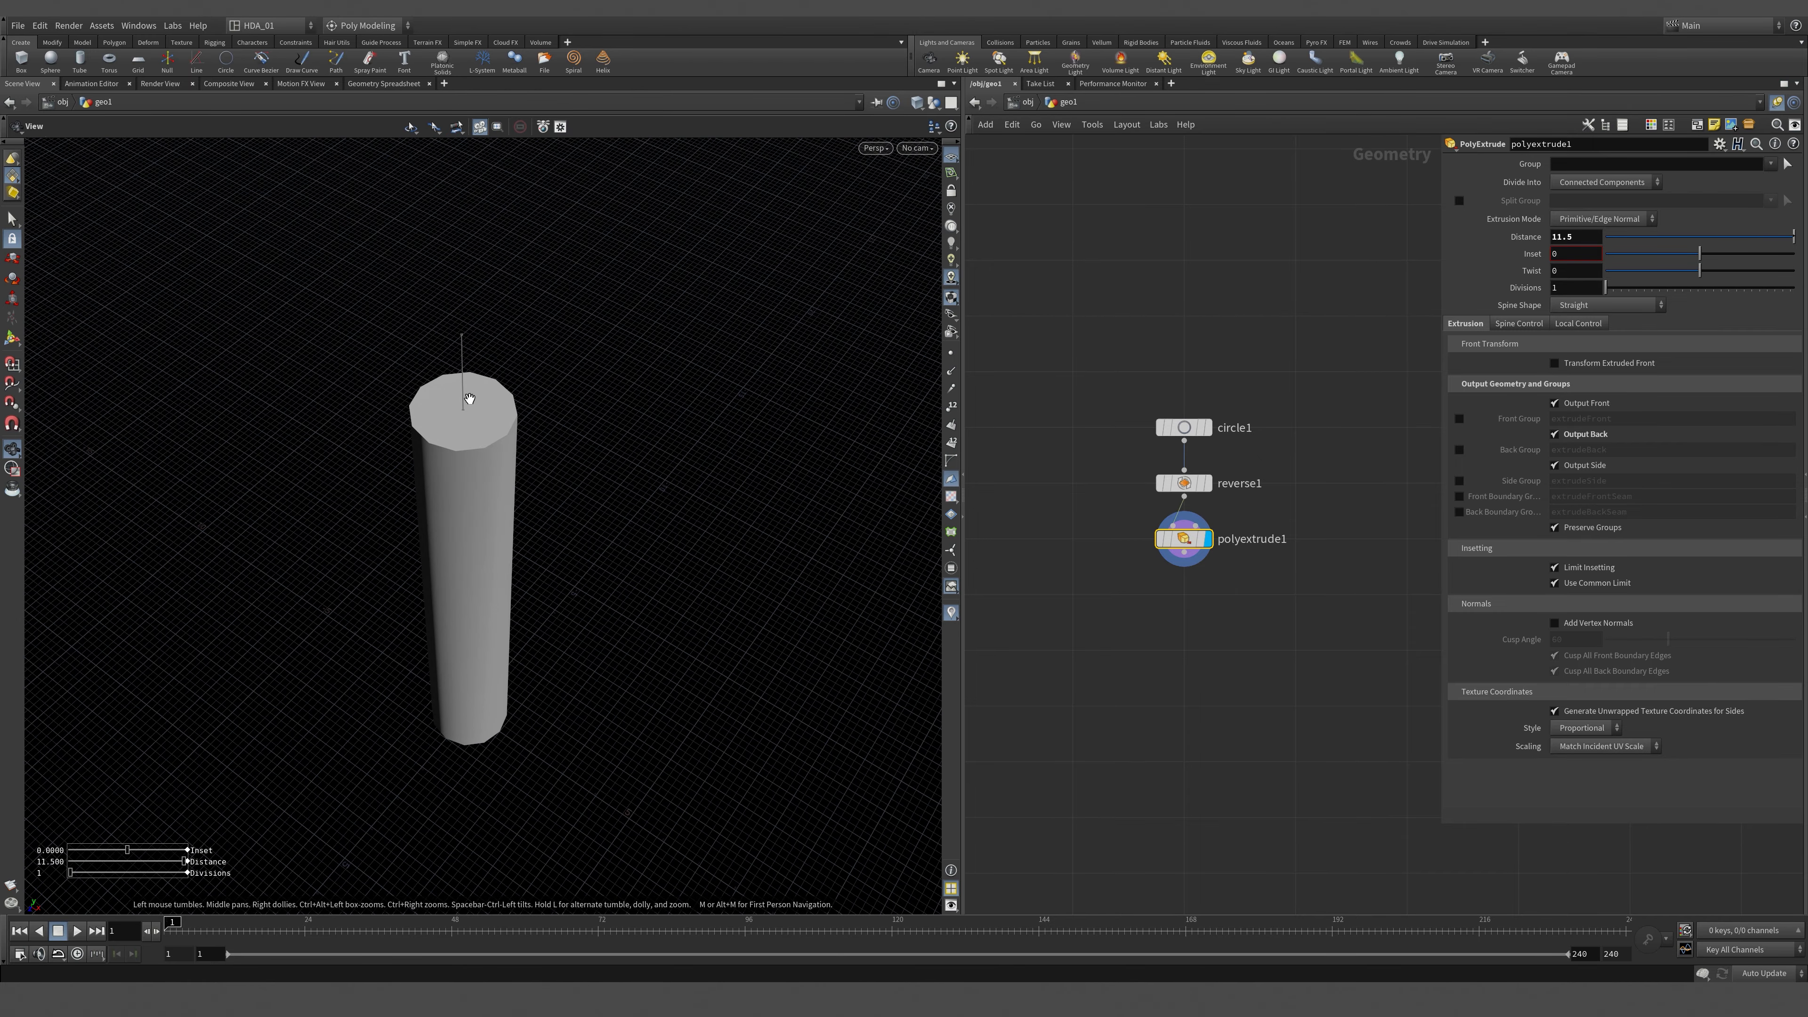
left_click_drag(578, 493, 585, 468)
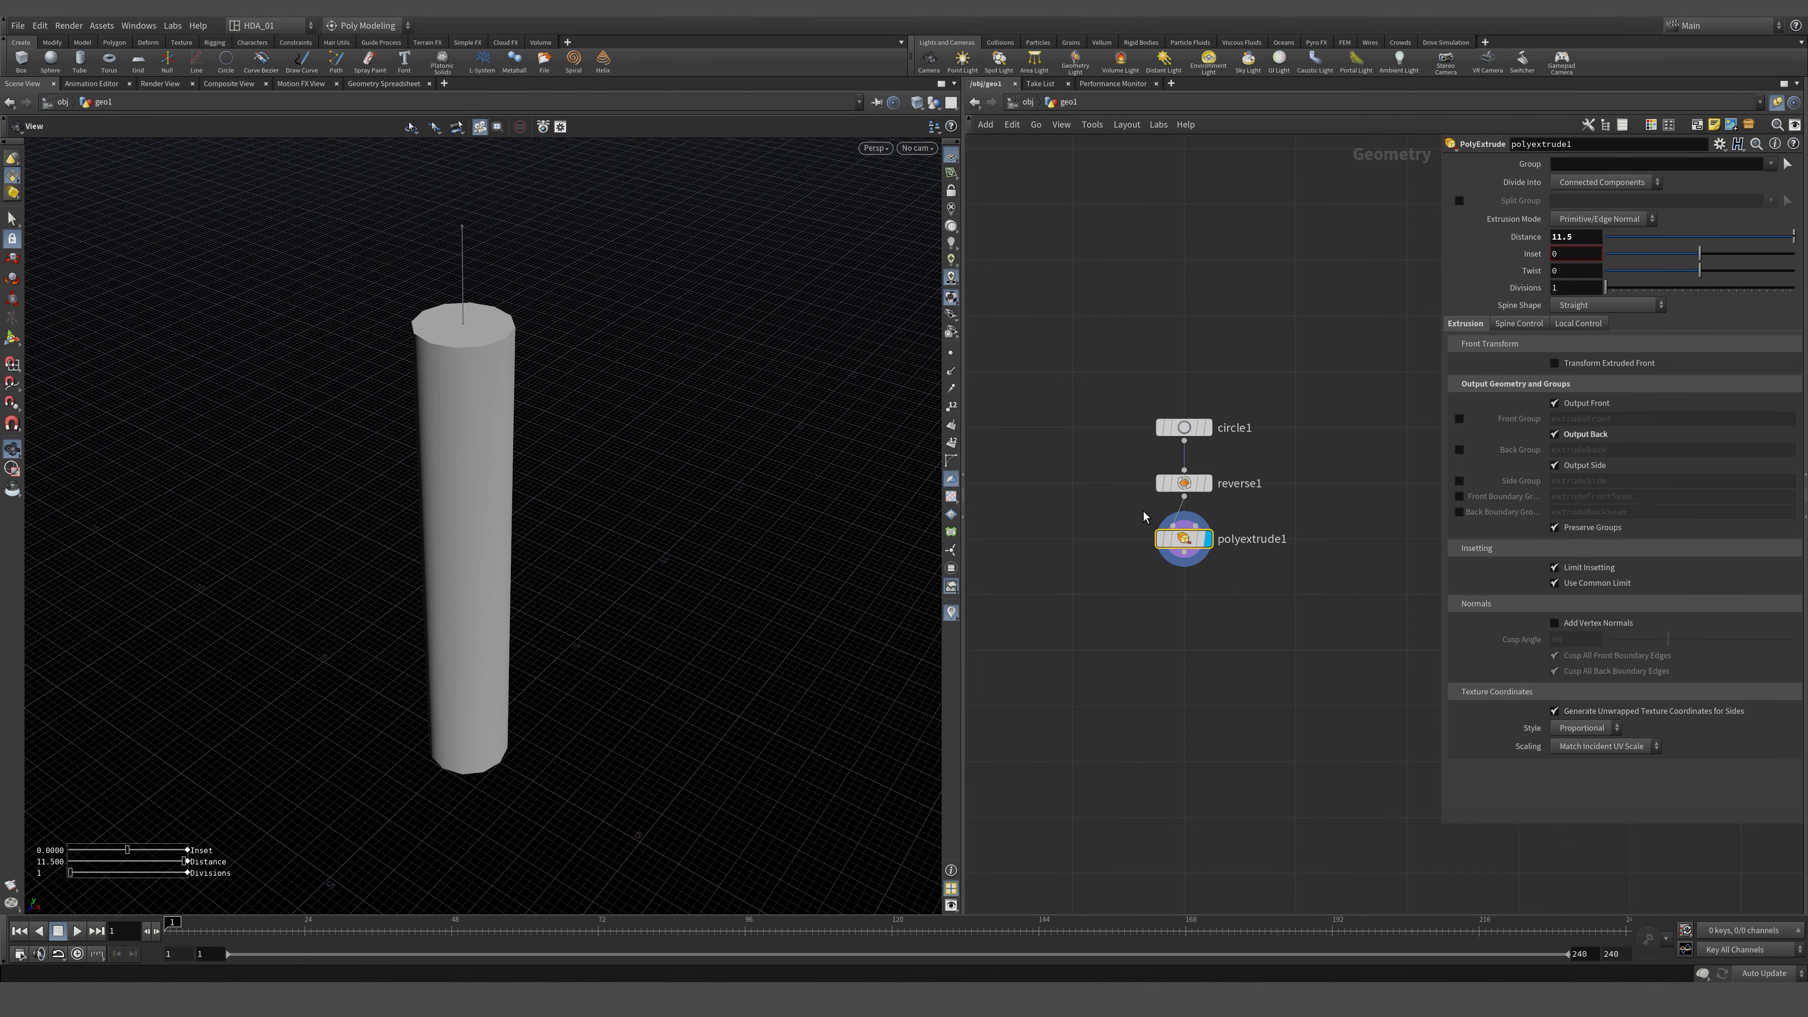
key("Return")
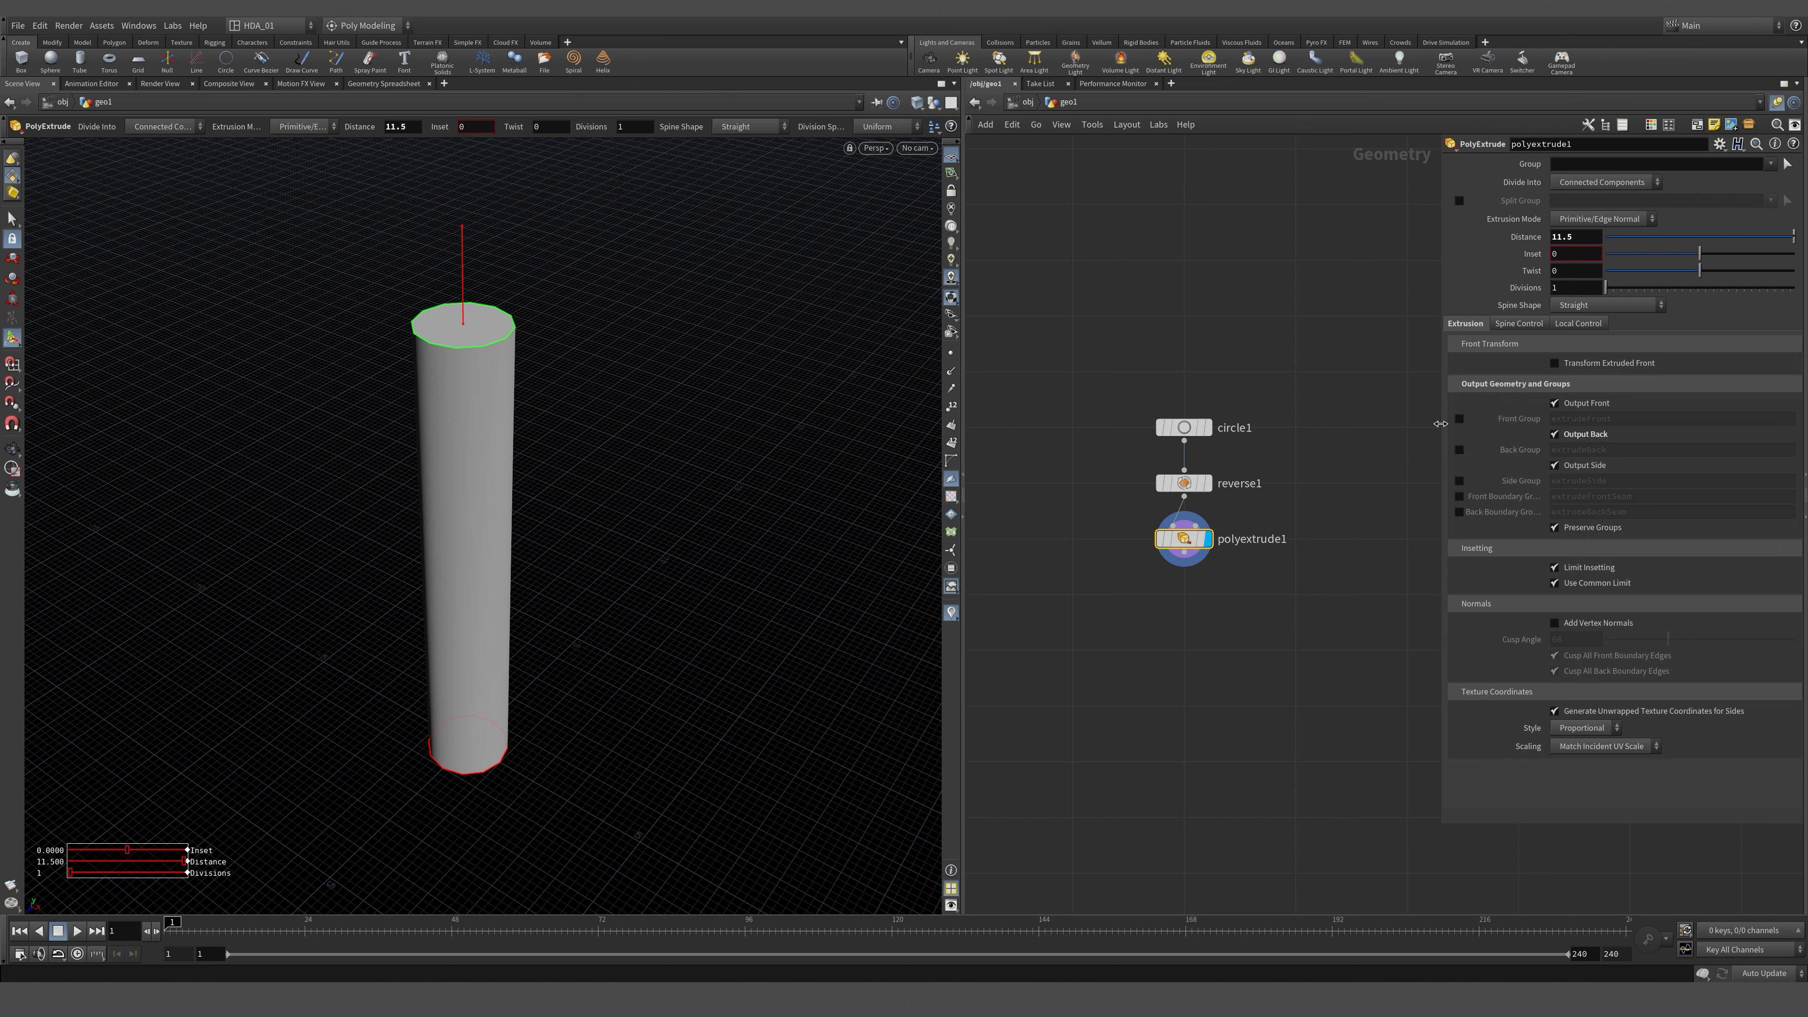
left_click(1457, 419)
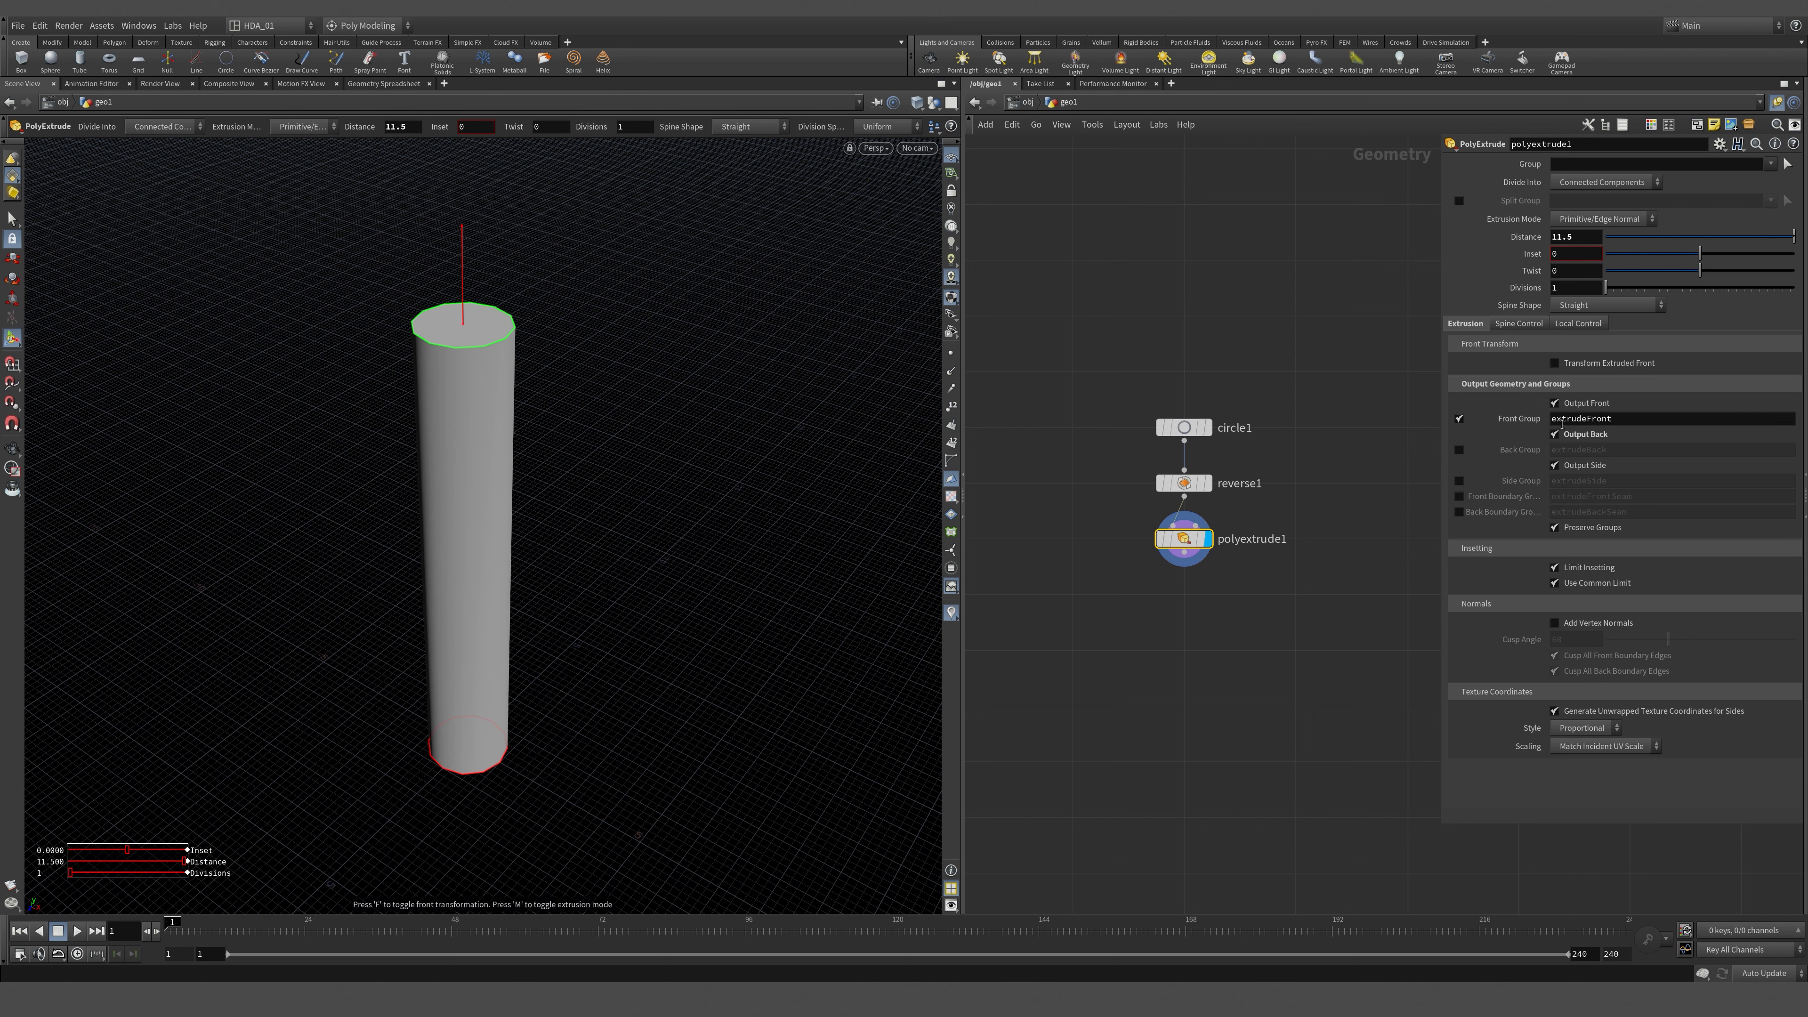
Add a second PolyExtrude node below the first, wire it to the first one's output and display it.
middle_click_drag(1283, 485, 1203, 473)
key("Tab")
type("poly")
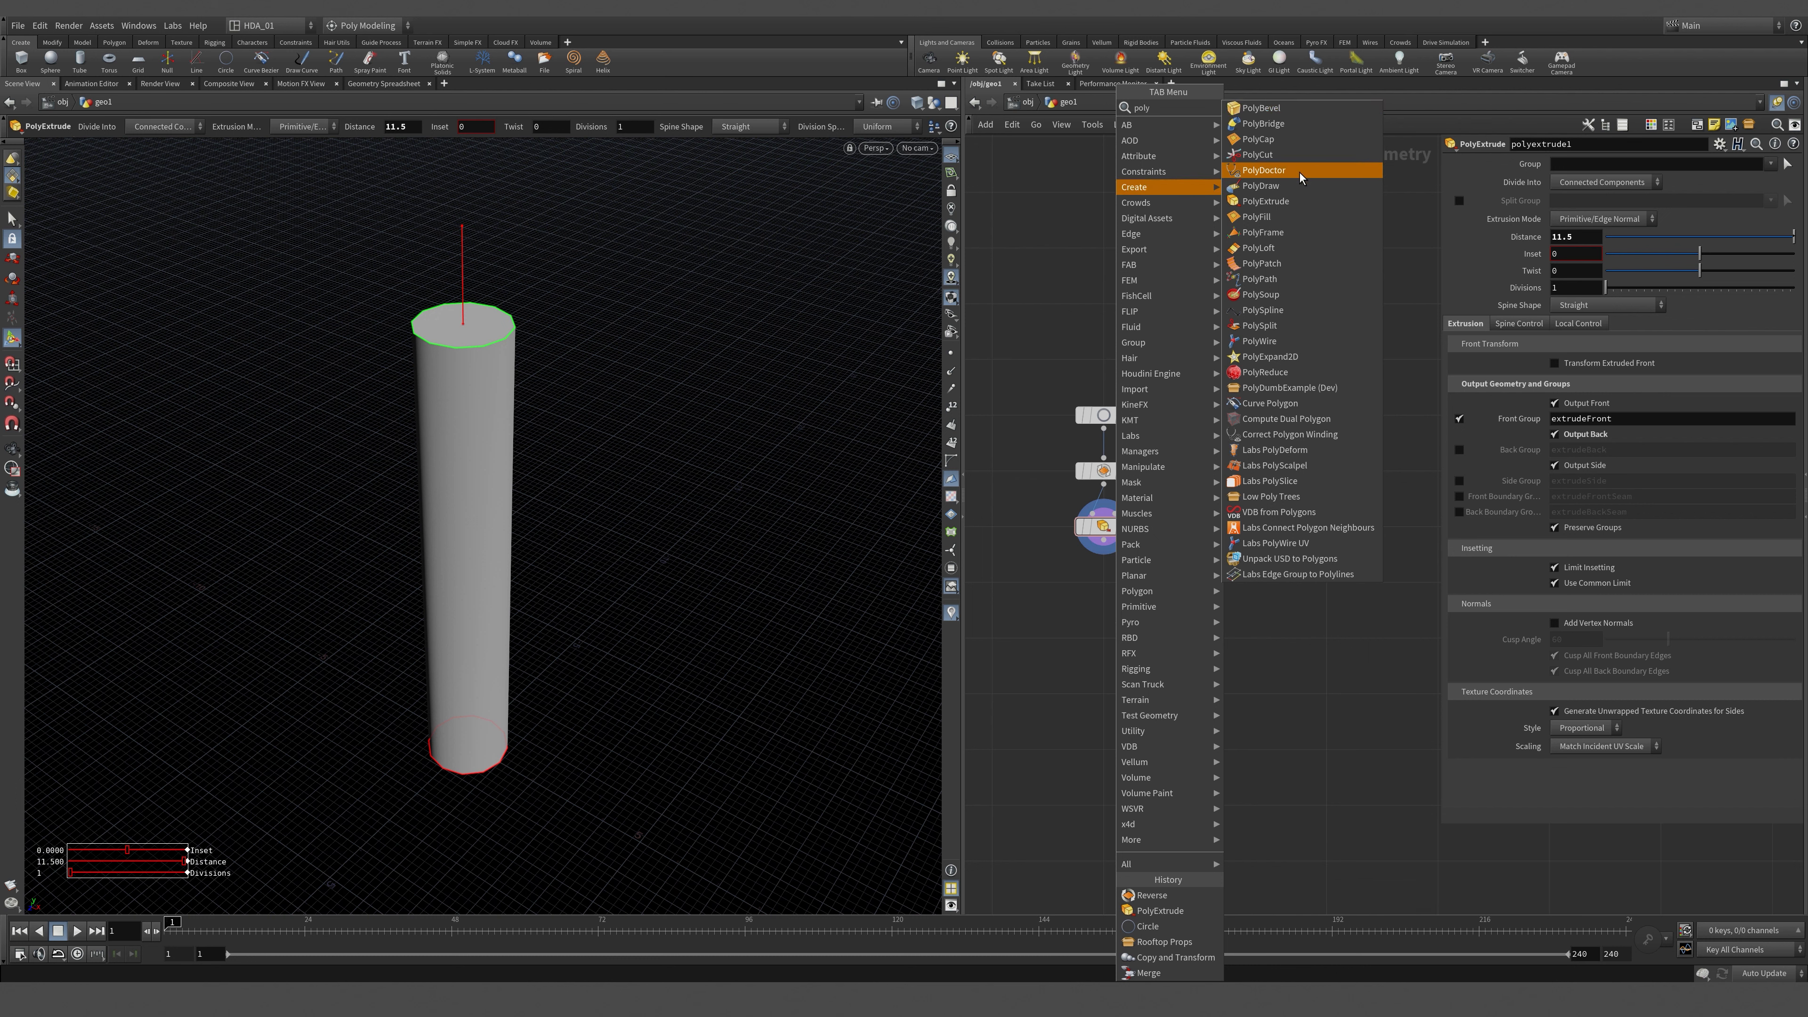
left_click(1295, 202)
left_click(1102, 635)
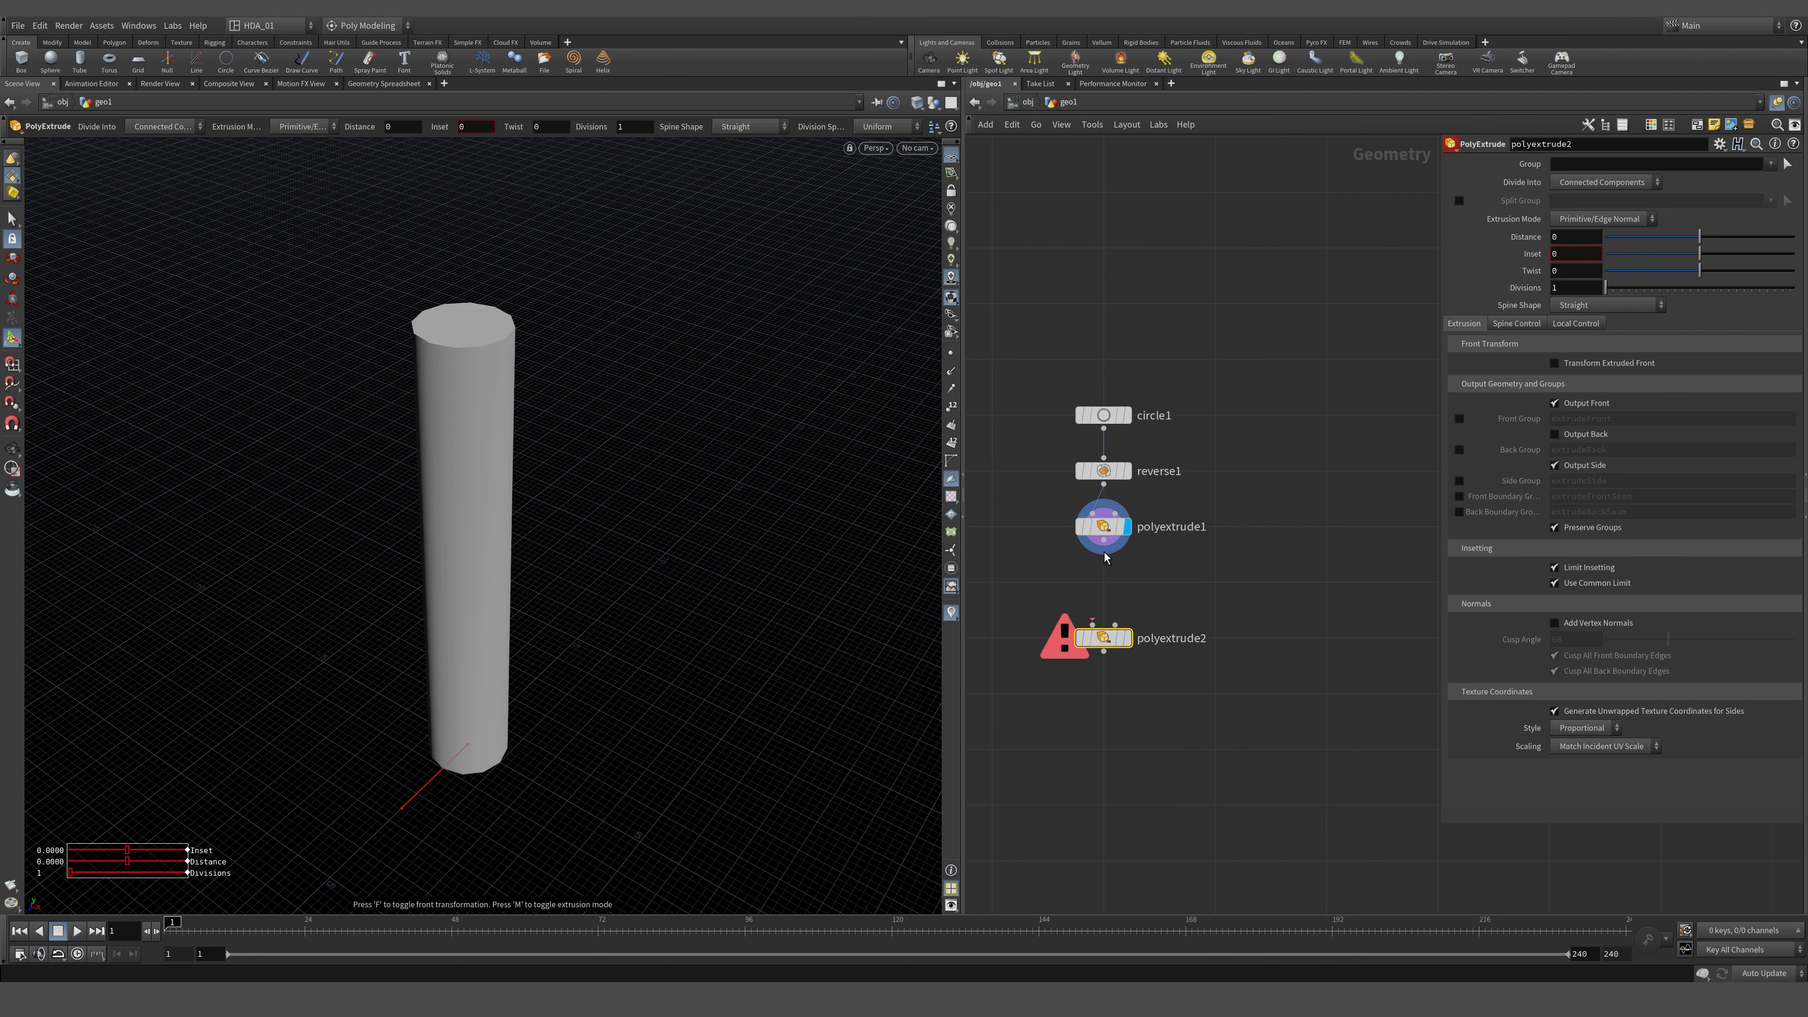
left_click(1126, 637)
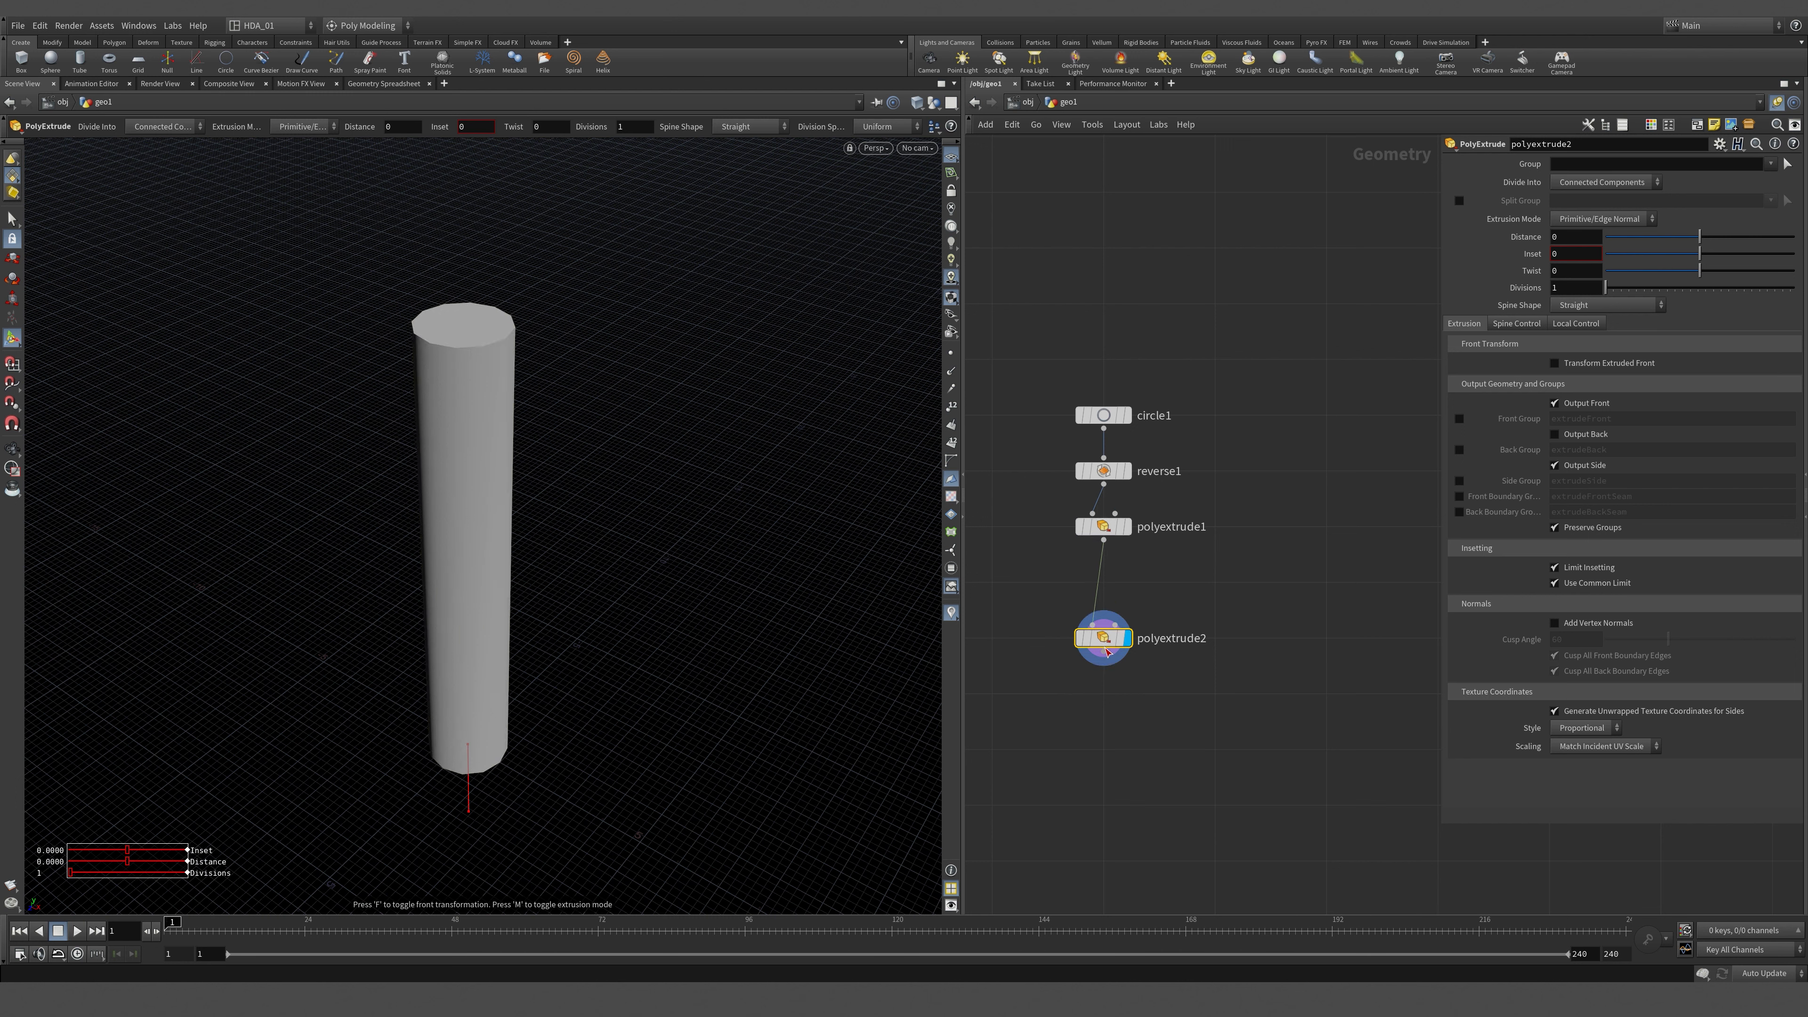
left_click(1103, 651)
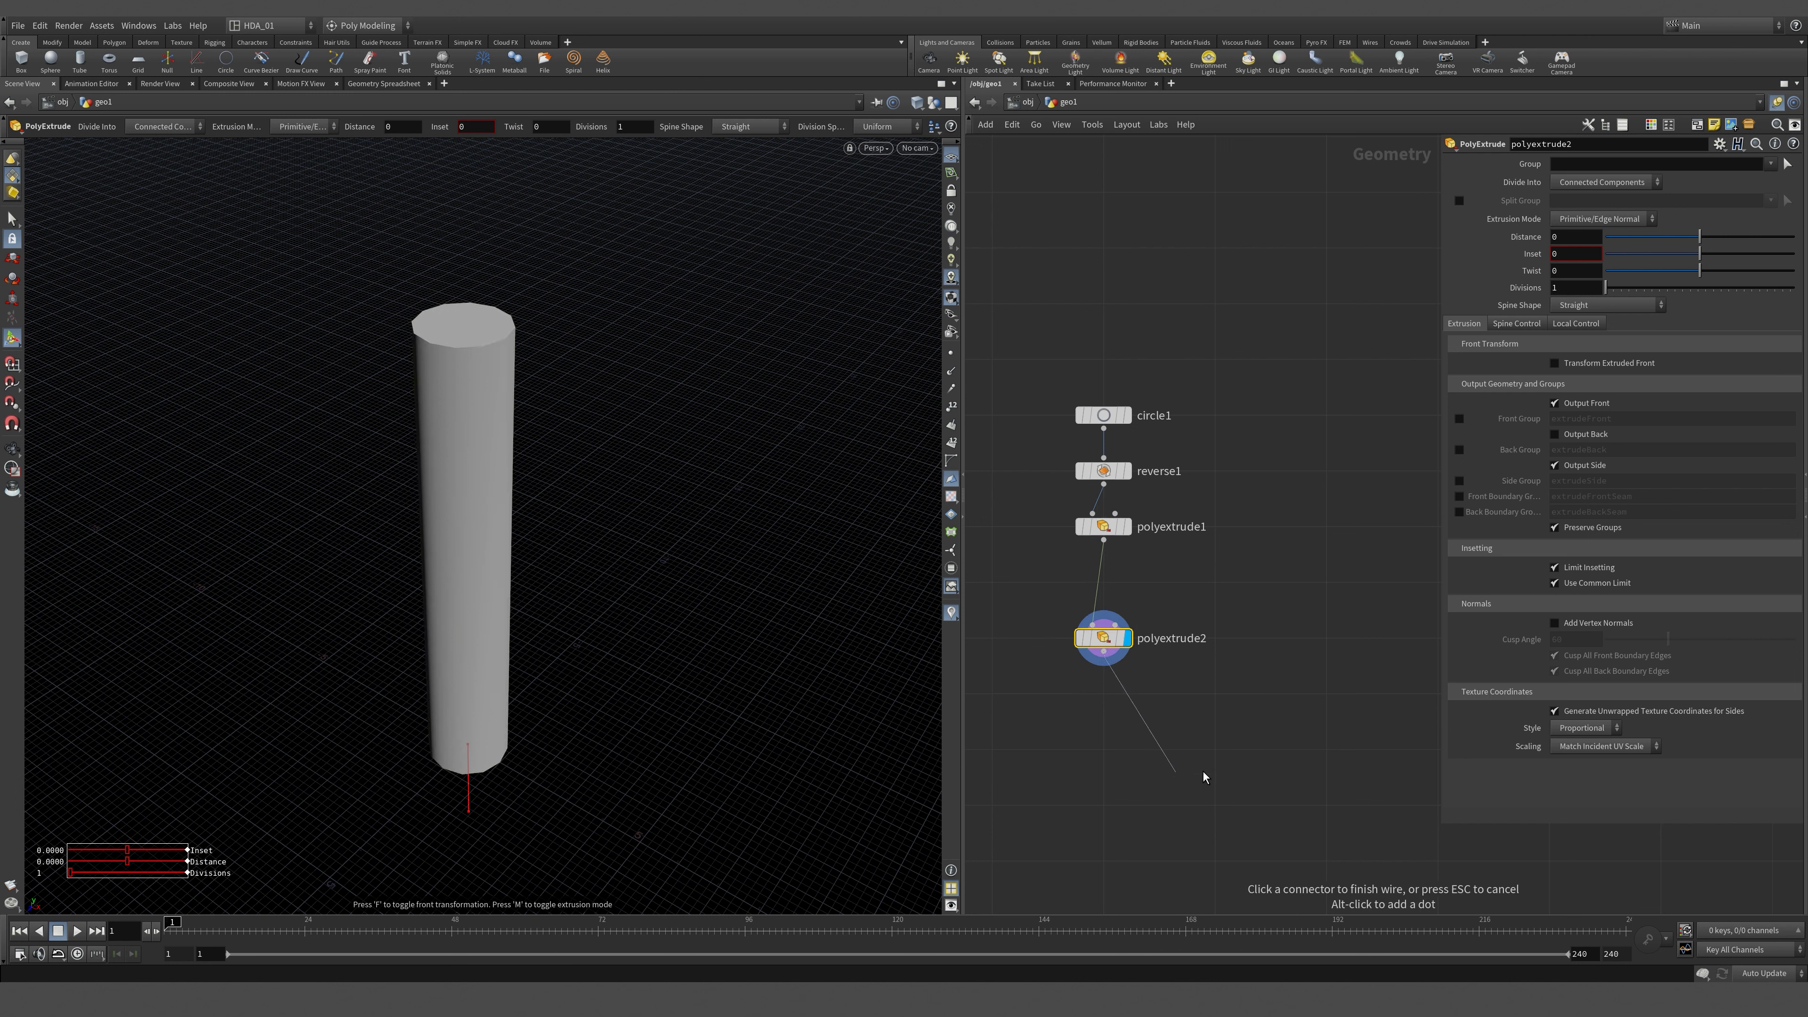
left_click(1174, 731)
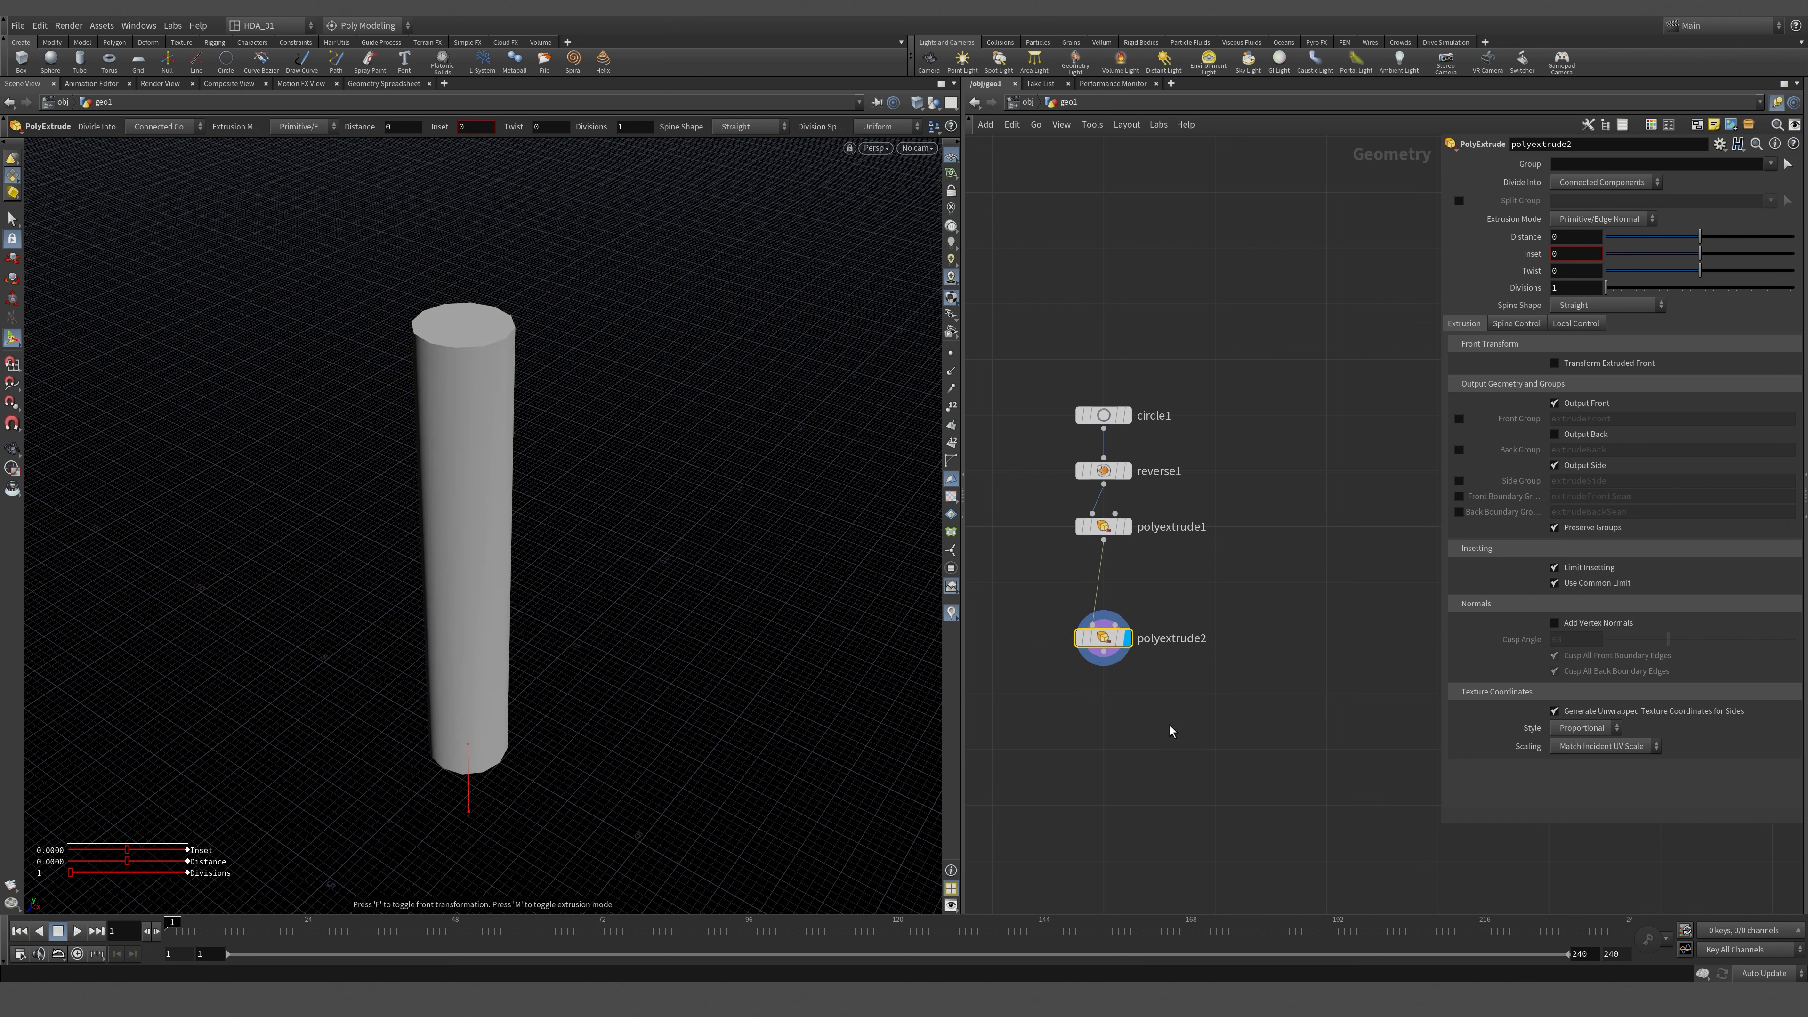
Restrict the second PolyExtrude to the extrudeFront group and set its inset to -0.4.
left_click(1772, 165)
left_click(1752, 181)
mouse_move(1569, 253)
middle_mouse_down()
mouse_move(1596, 250)
mouse_move(1535, 260)
middle_mouse_up()
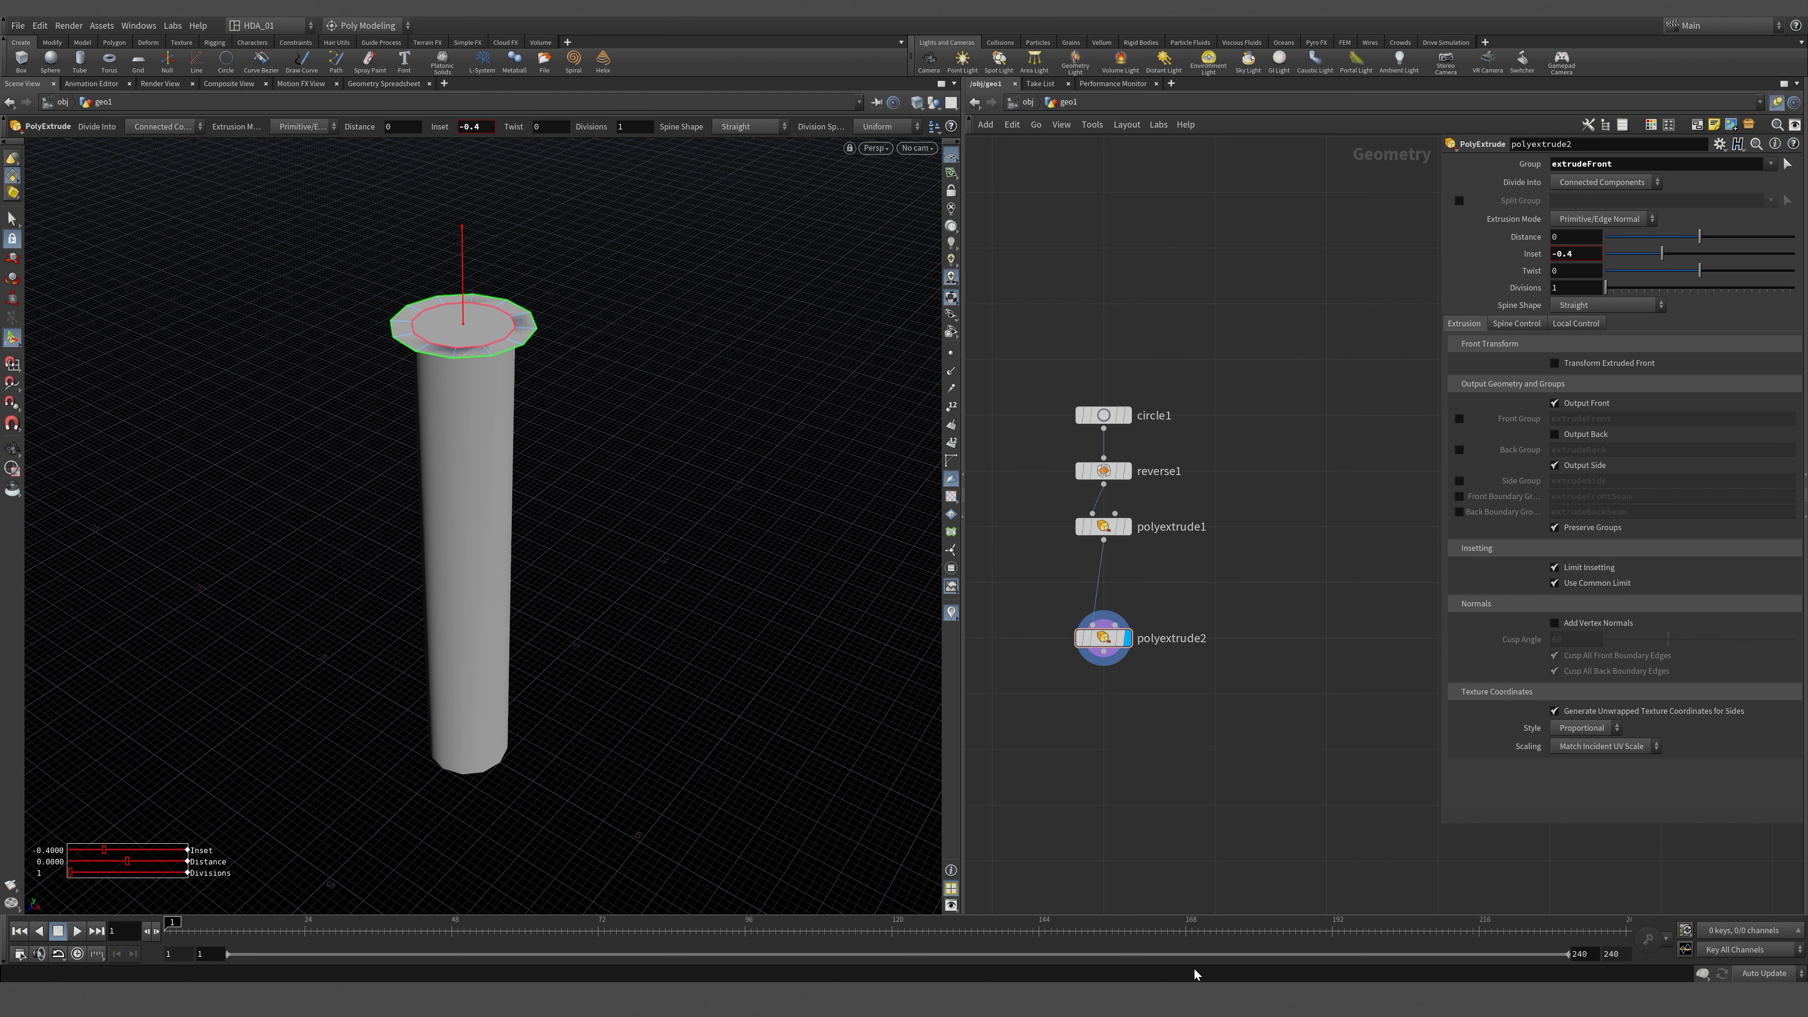
Add a third PolyExtrude node below the second, wire it to the second one's output and display it.
middle_click_drag(1223, 712, 1236, 648)
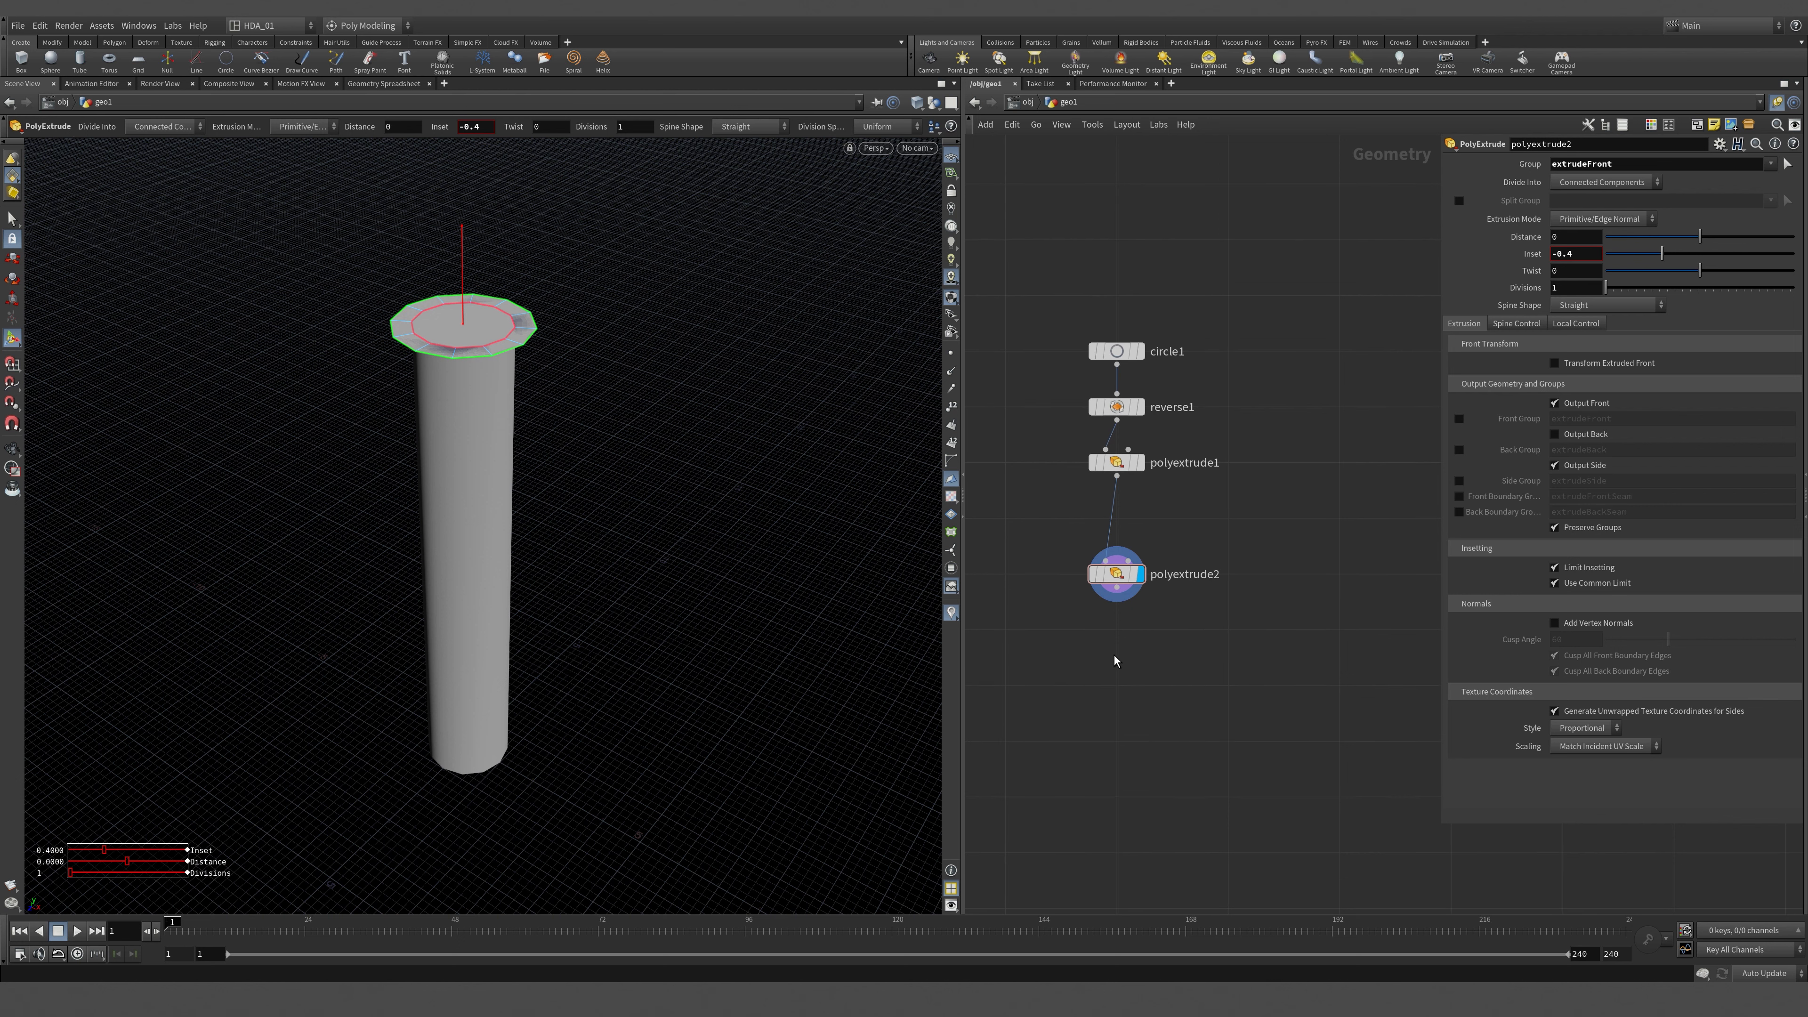
key("Tab")
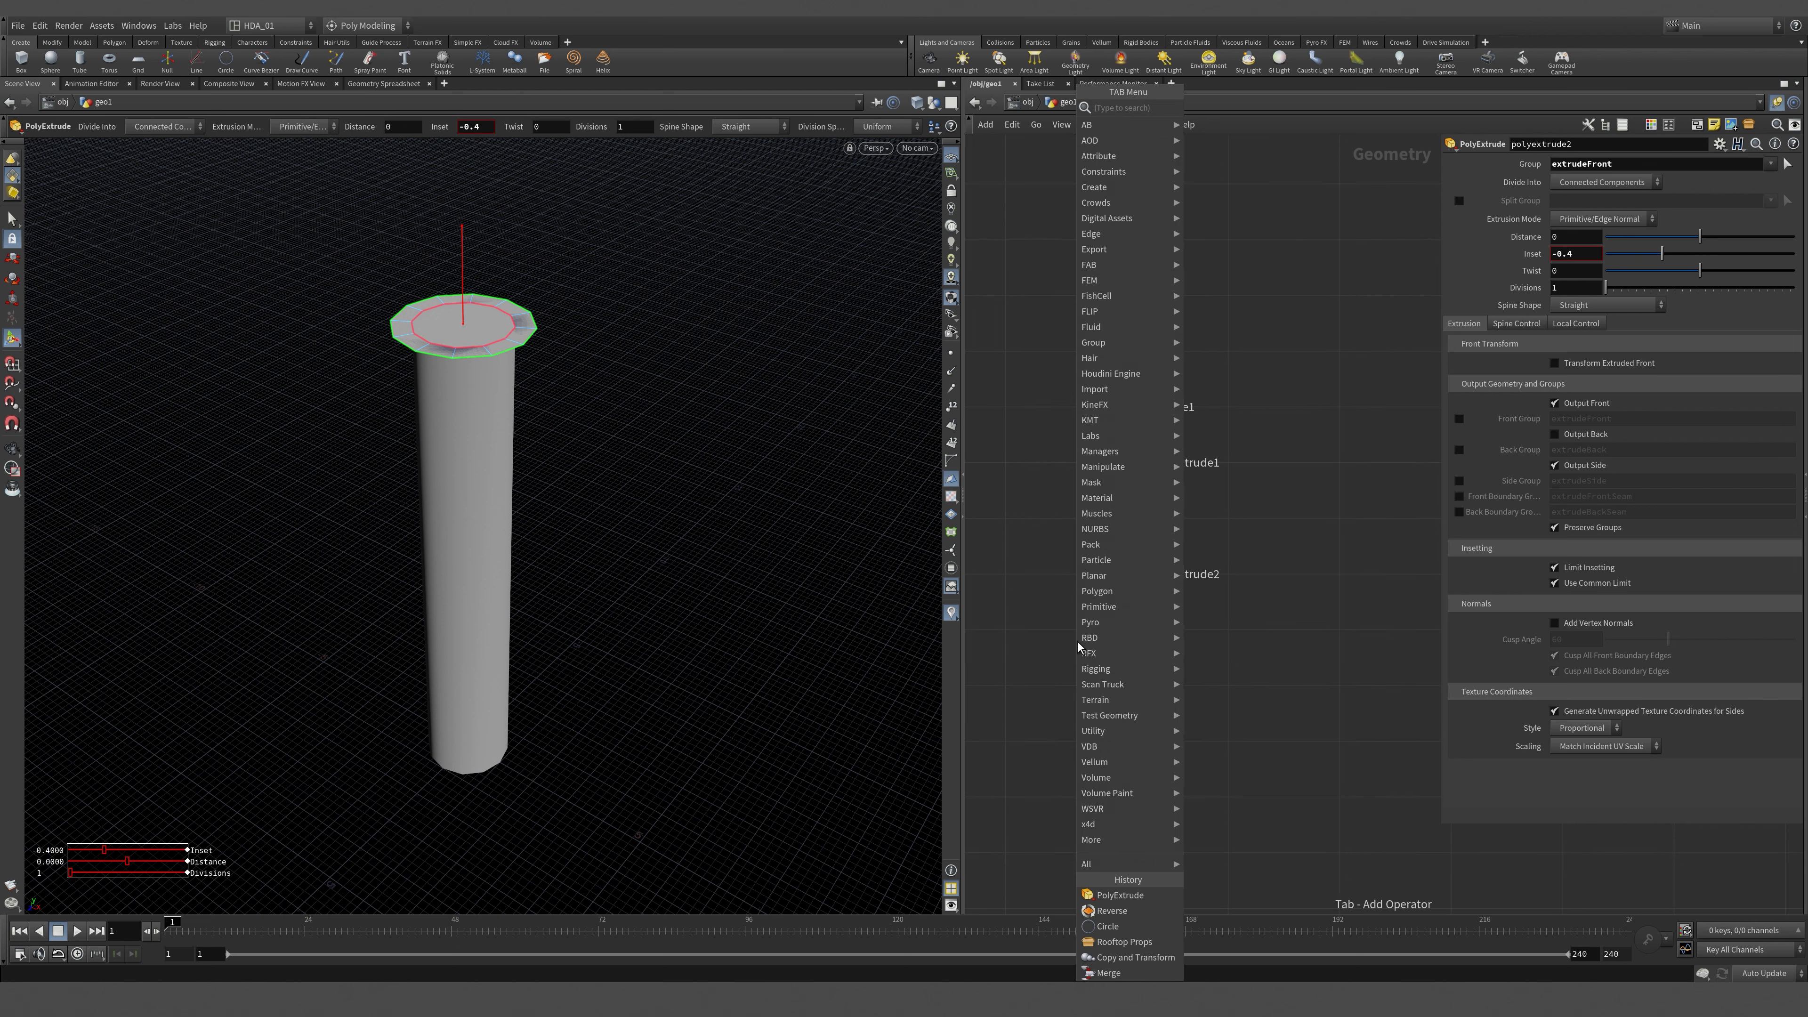
type("pol")
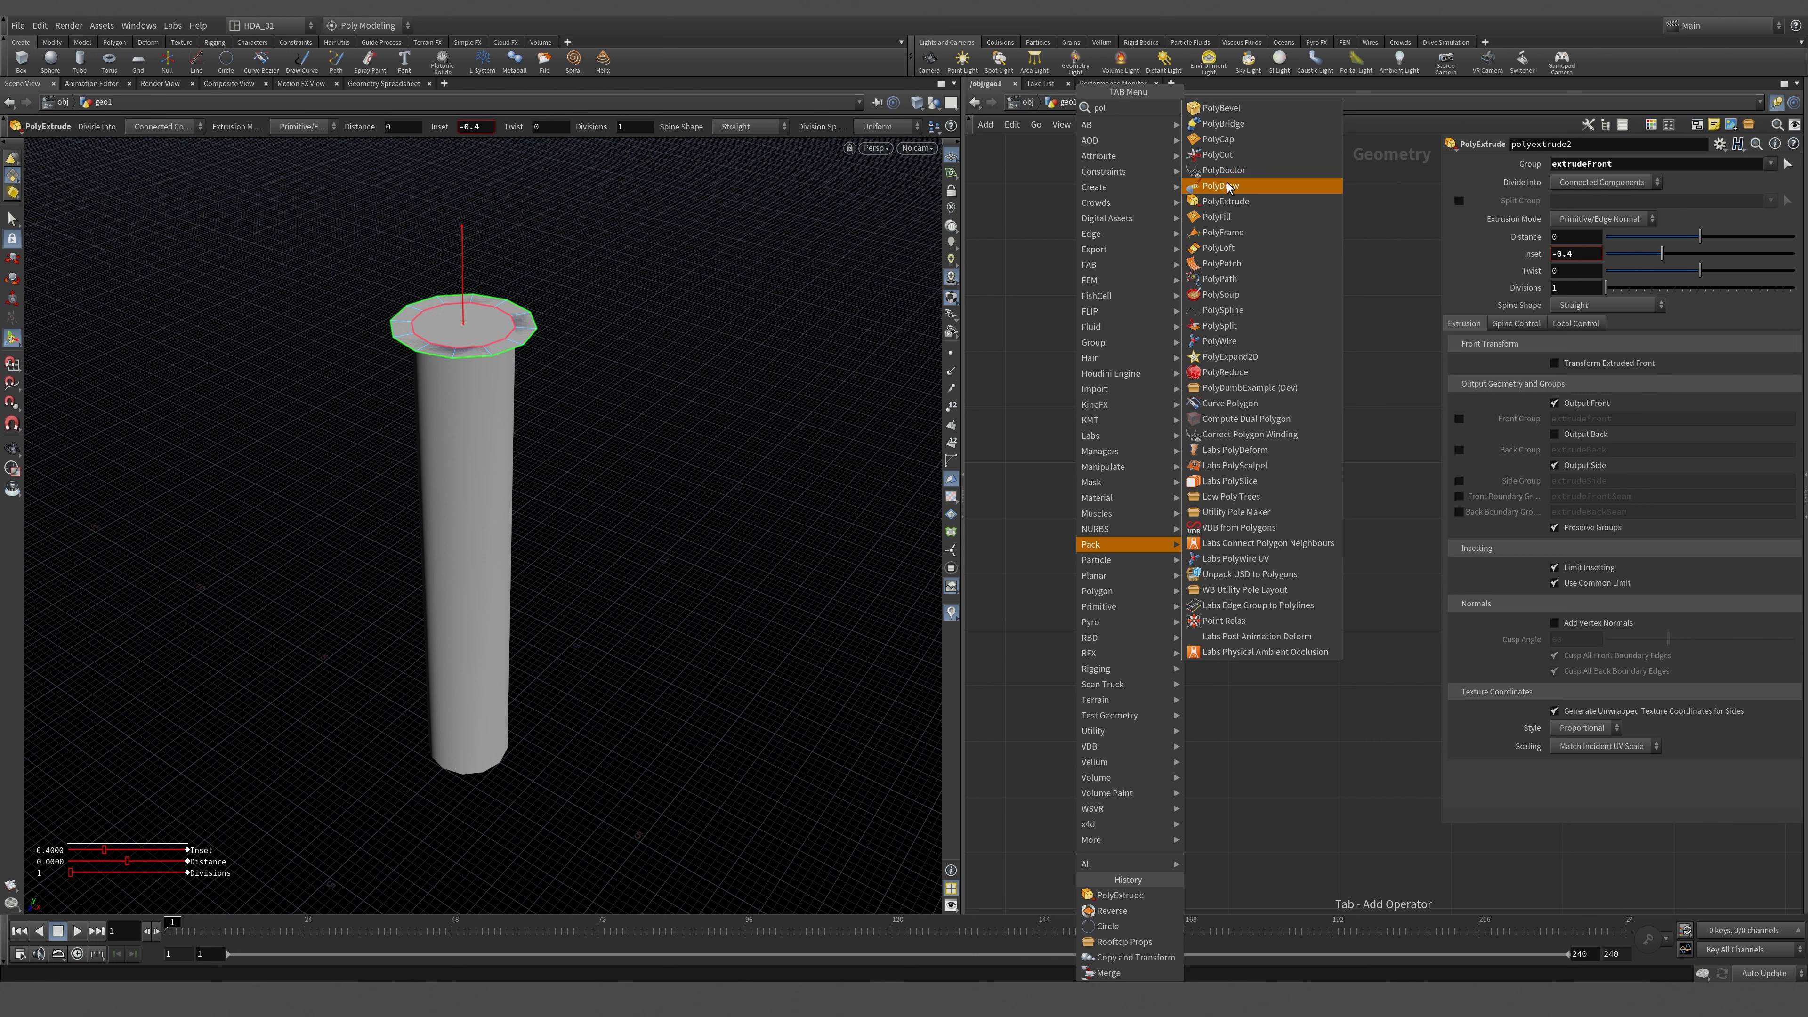
left_click(1266, 201)
left_click(1119, 660)
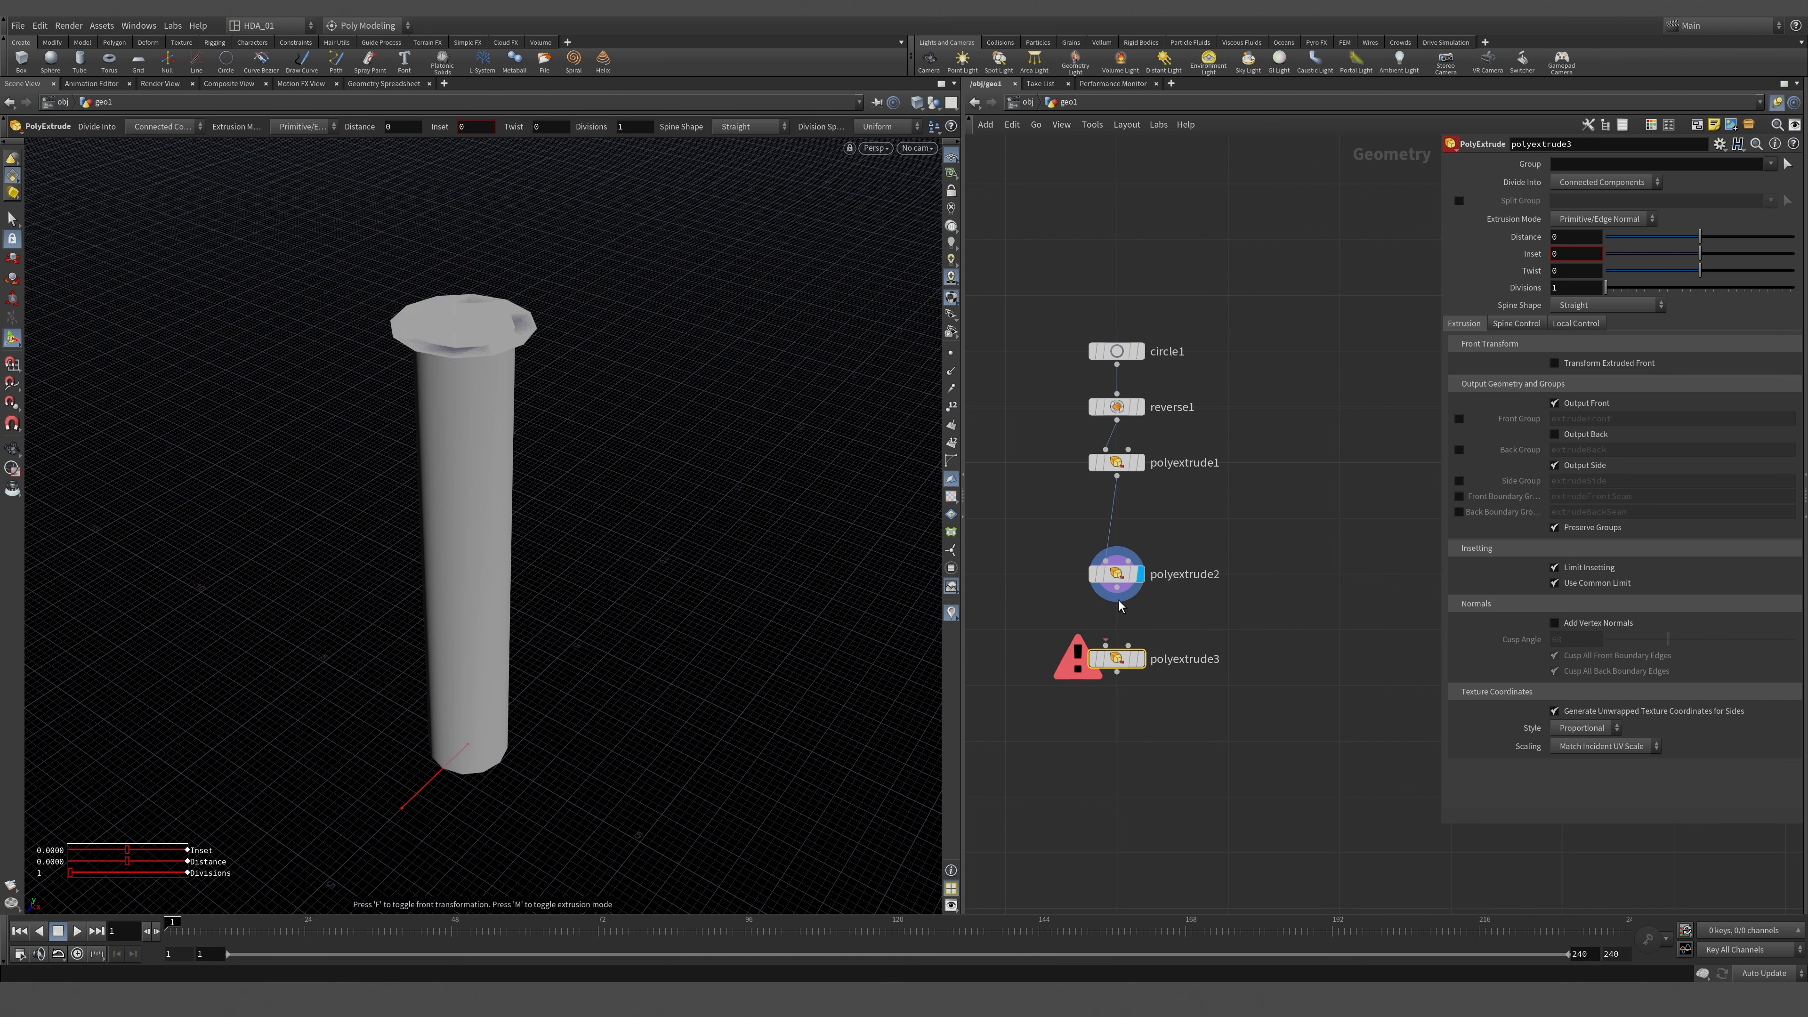
left_click_drag(1116, 599, 1105, 645)
left_click(1140, 658)
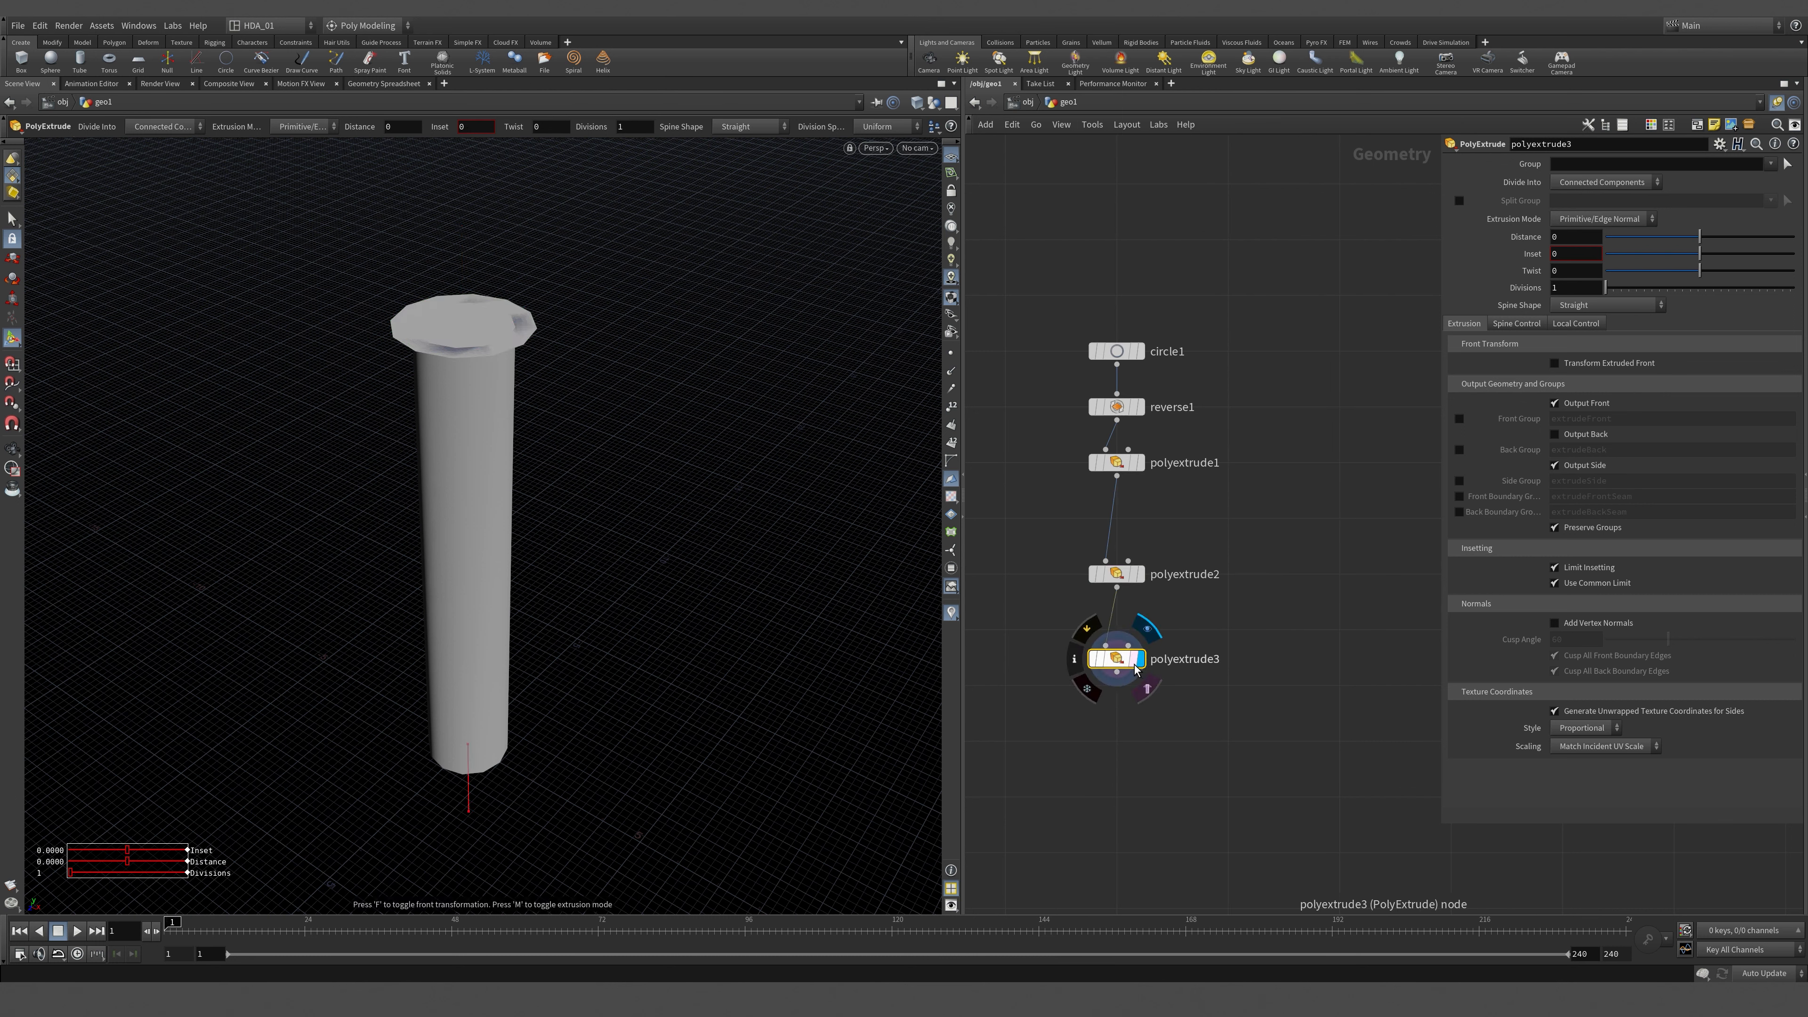
Restrict the third PolyExtrude to the extrudeFront group and raise the cap with a distance of 0.355.
left_click(1770, 166)
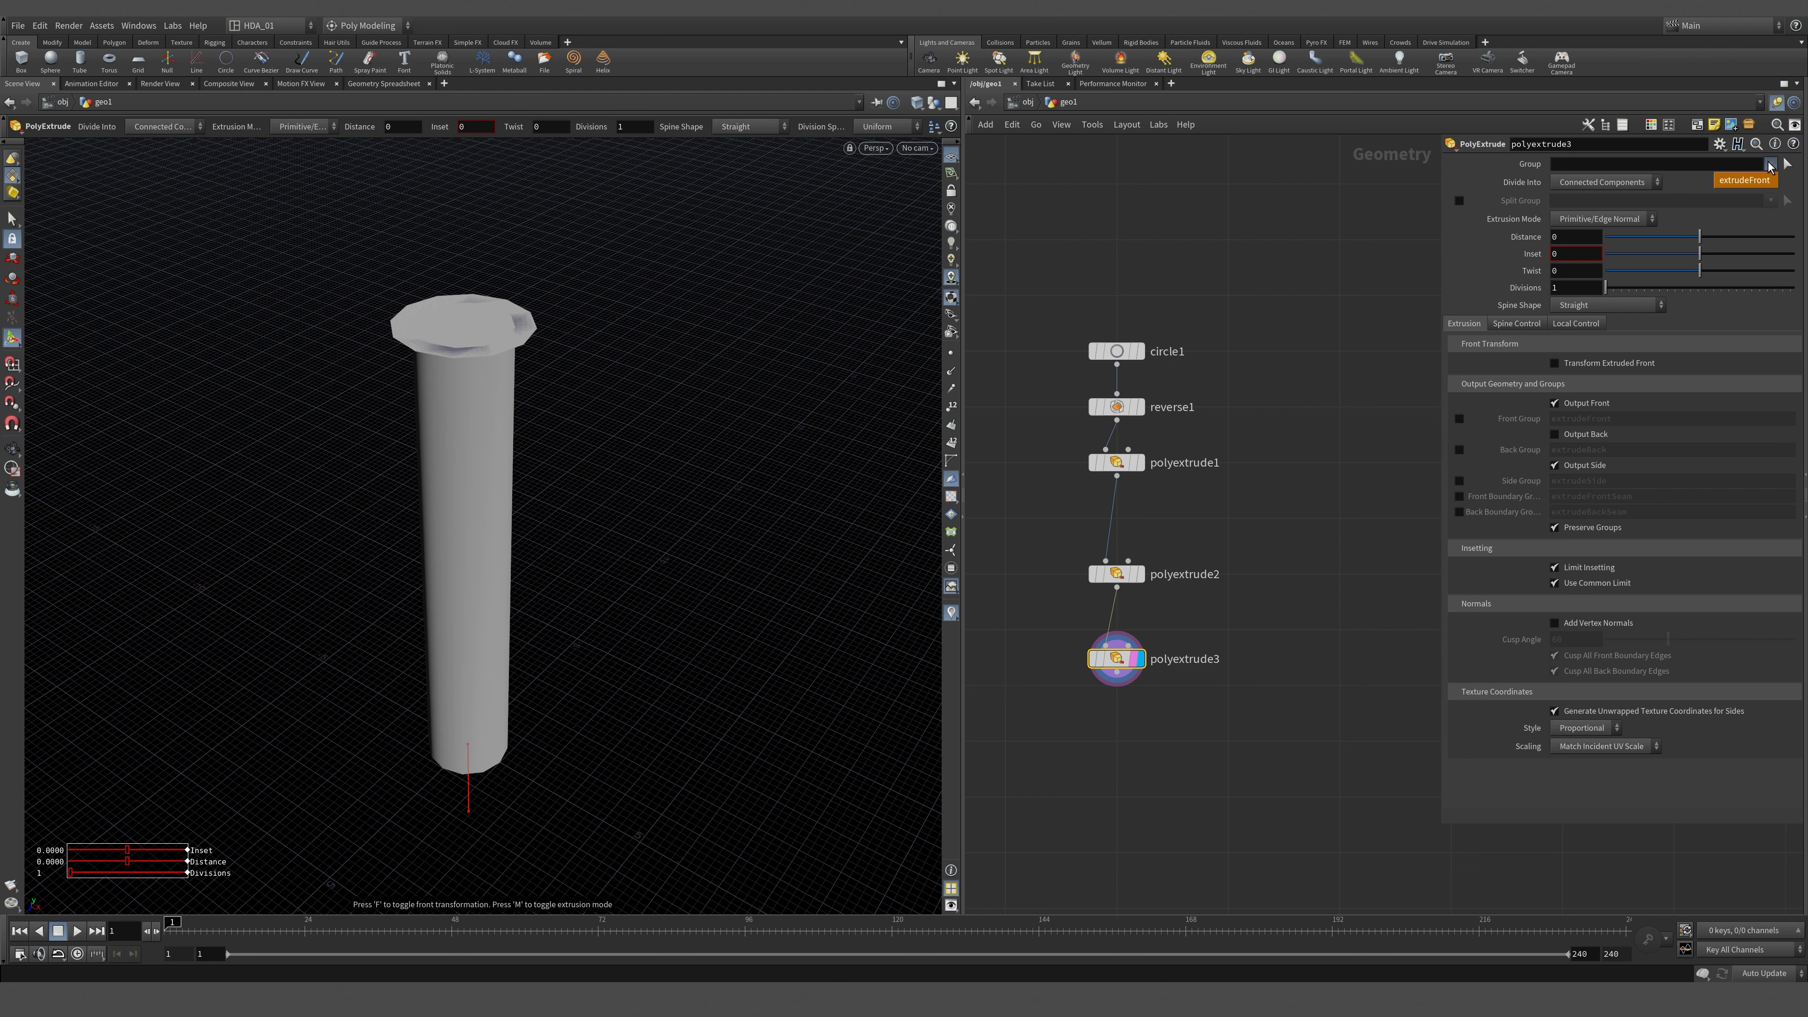
left_click(1756, 194)
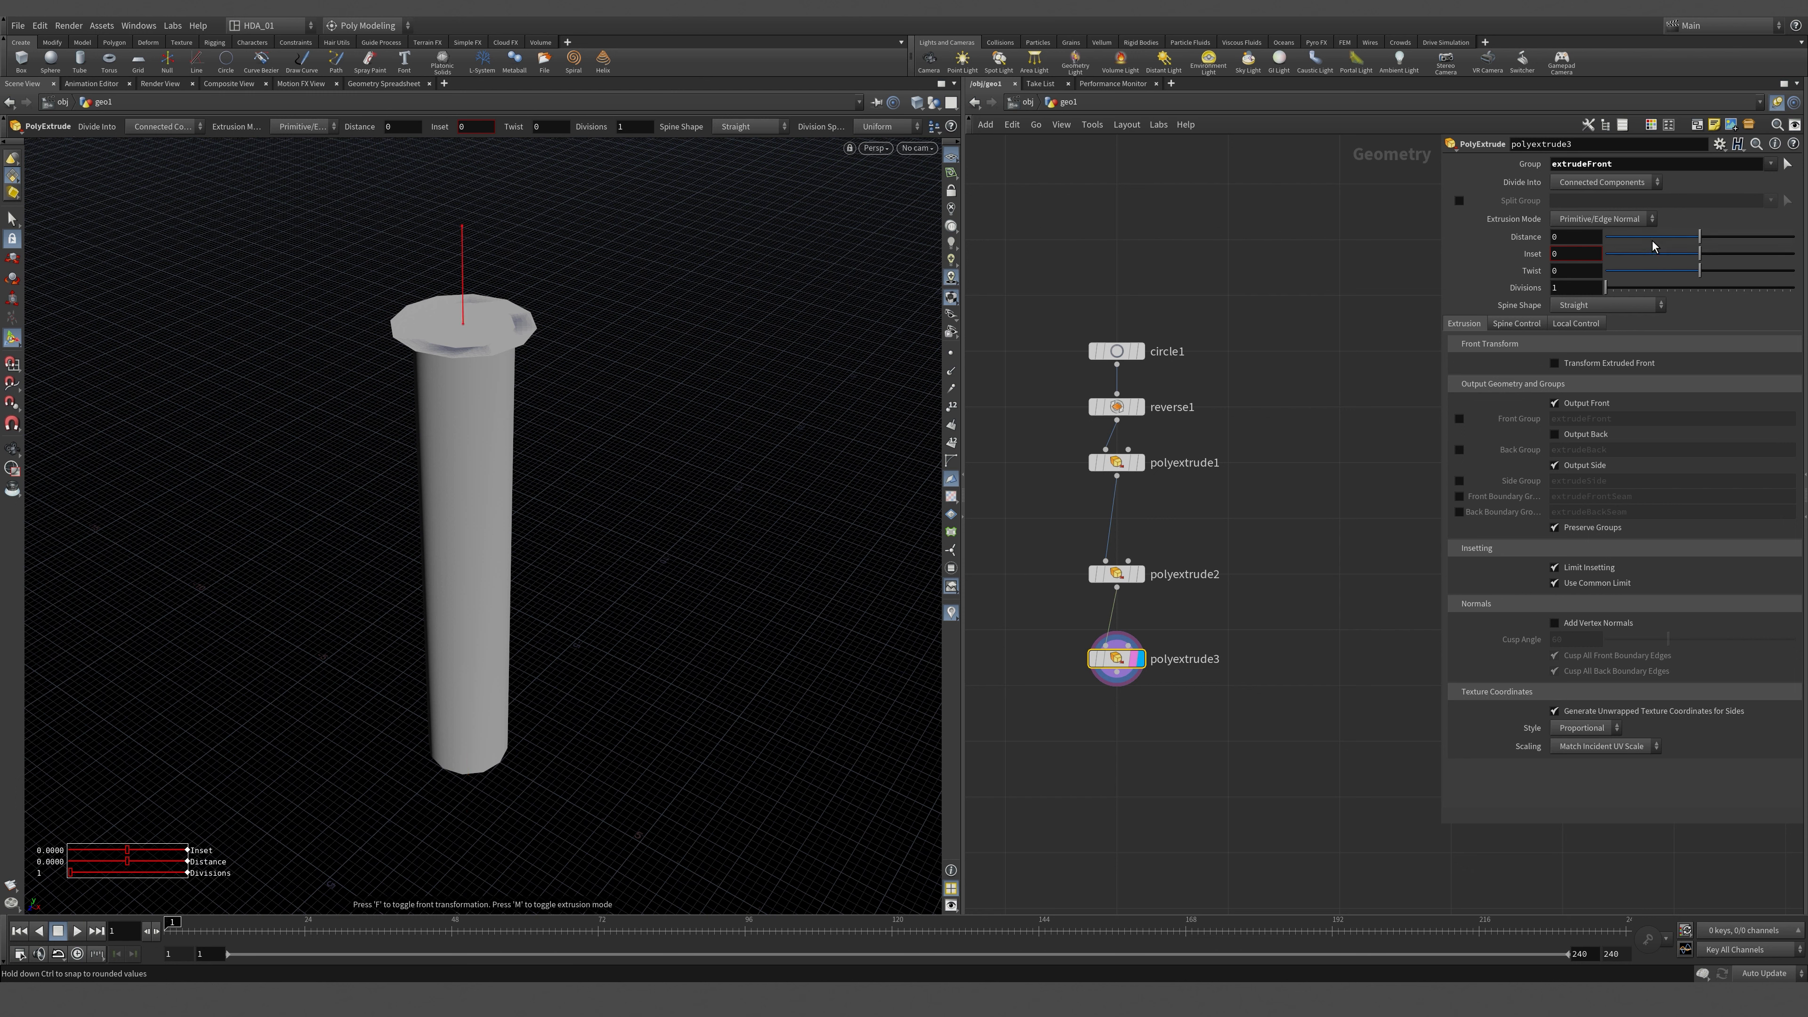
left_click_drag(1699, 237, 1735, 246)
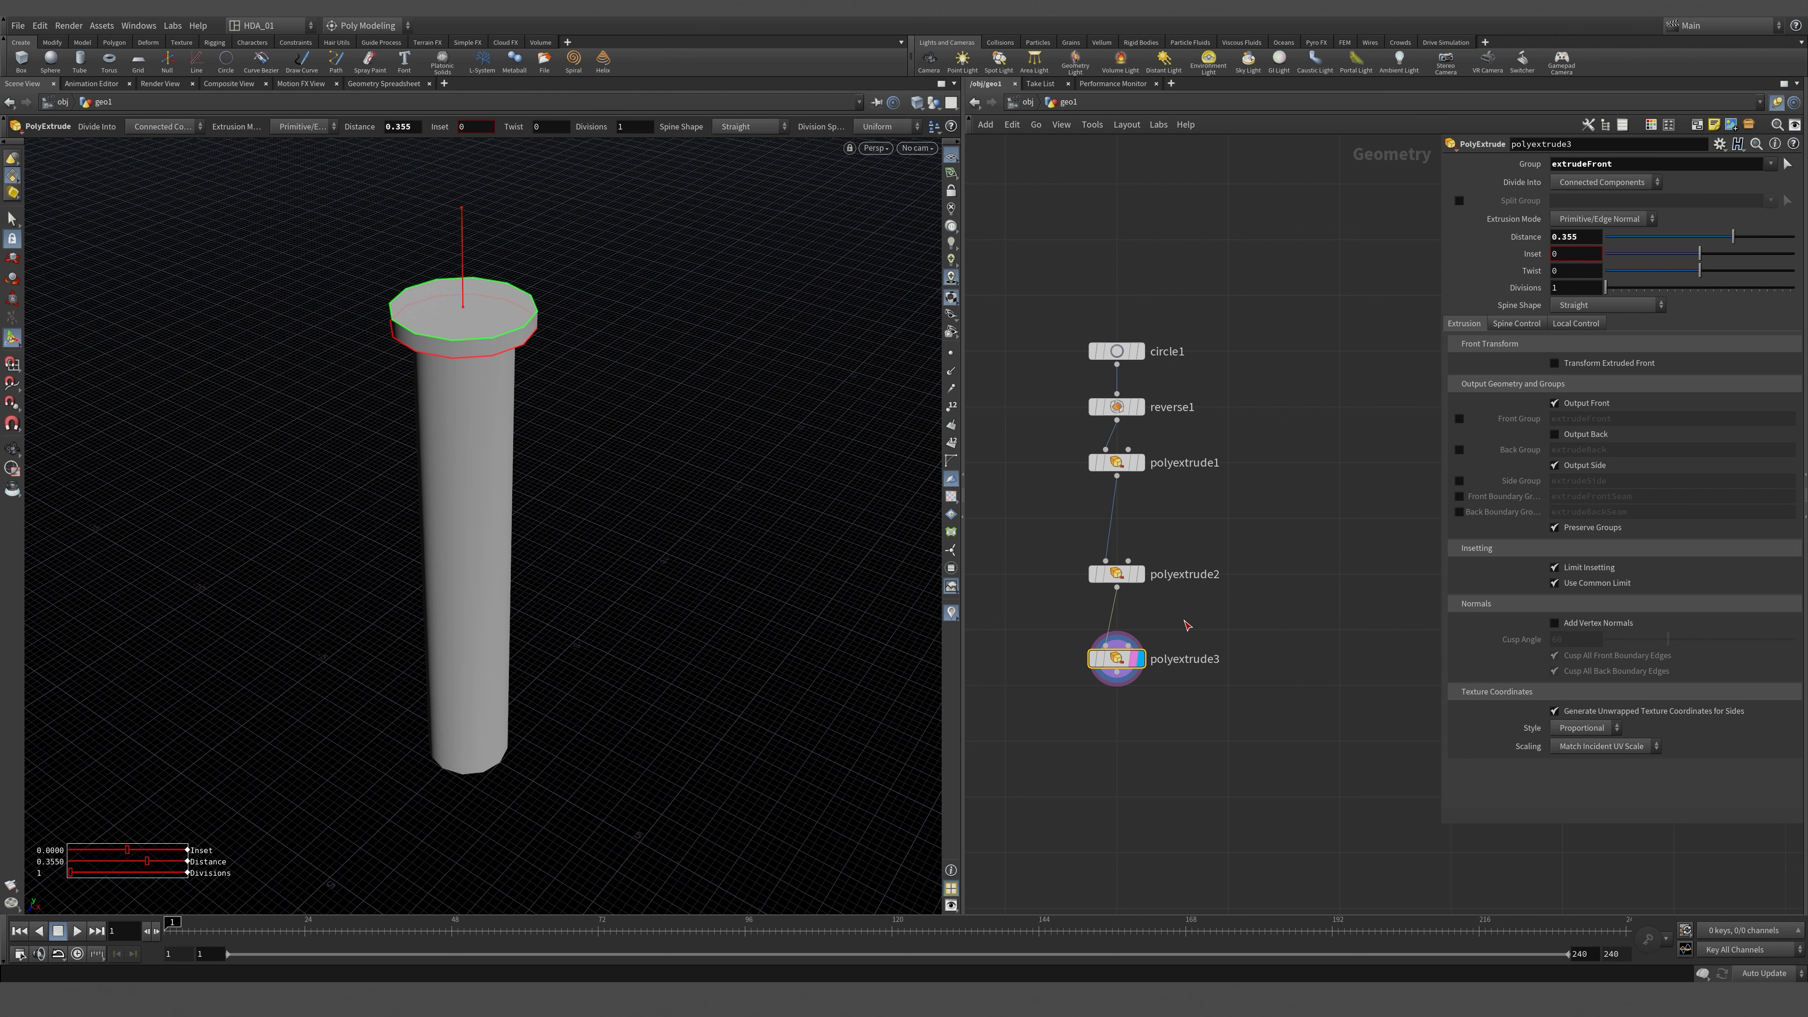
Add a fourth PolyExtrude node below the third, wire it to the third one's output and display it.
middle_click_drag(1338, 803, 1308, 712)
left_click(1197, 662)
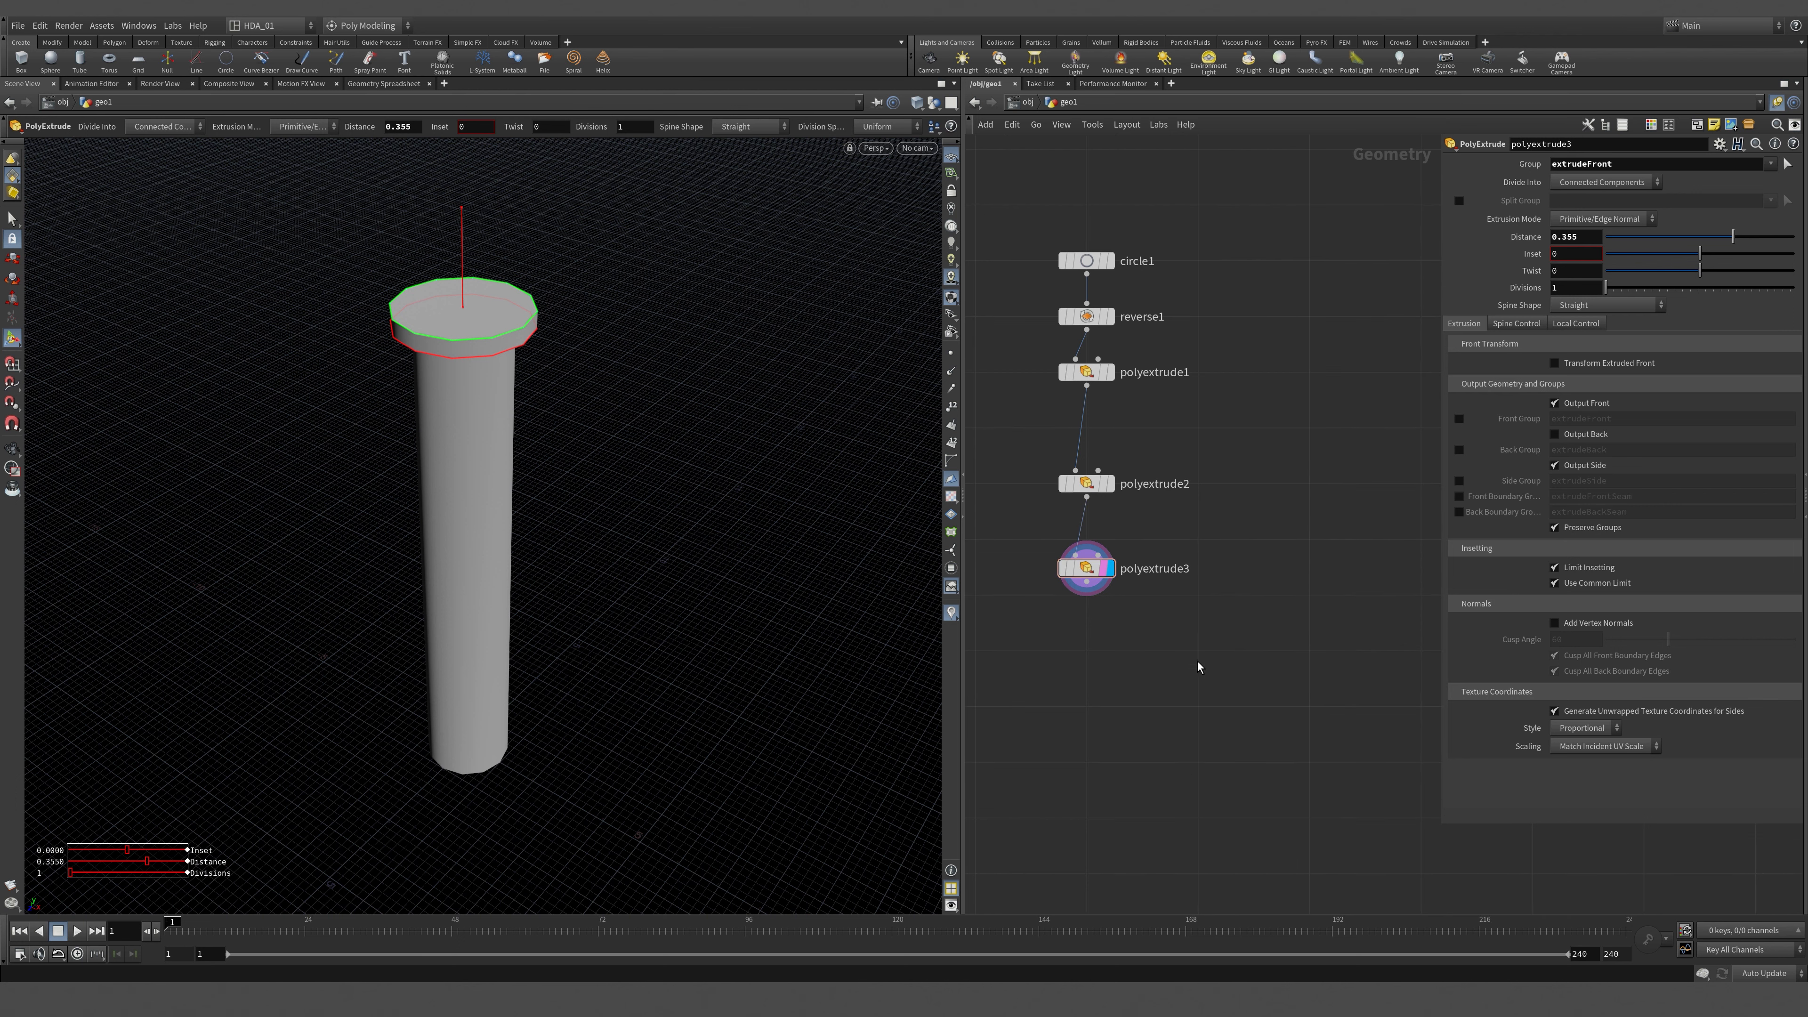
key("Tab")
type("pol")
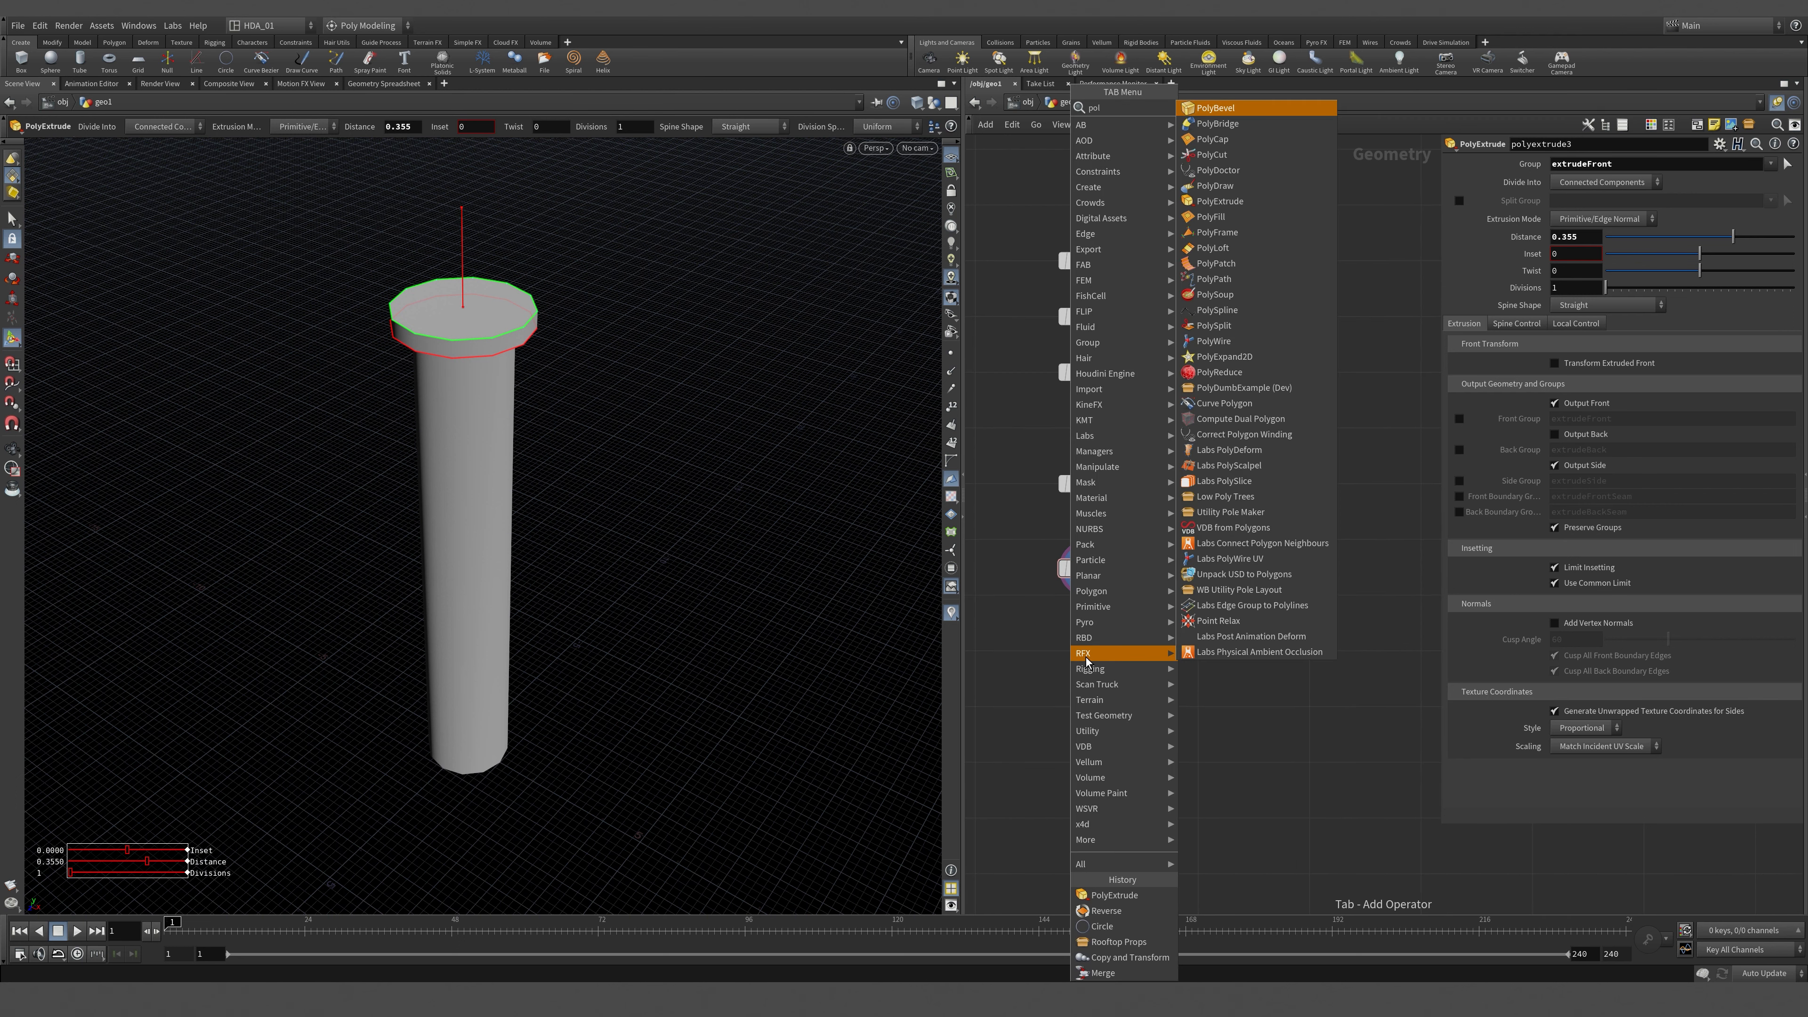
left_click(1228, 202)
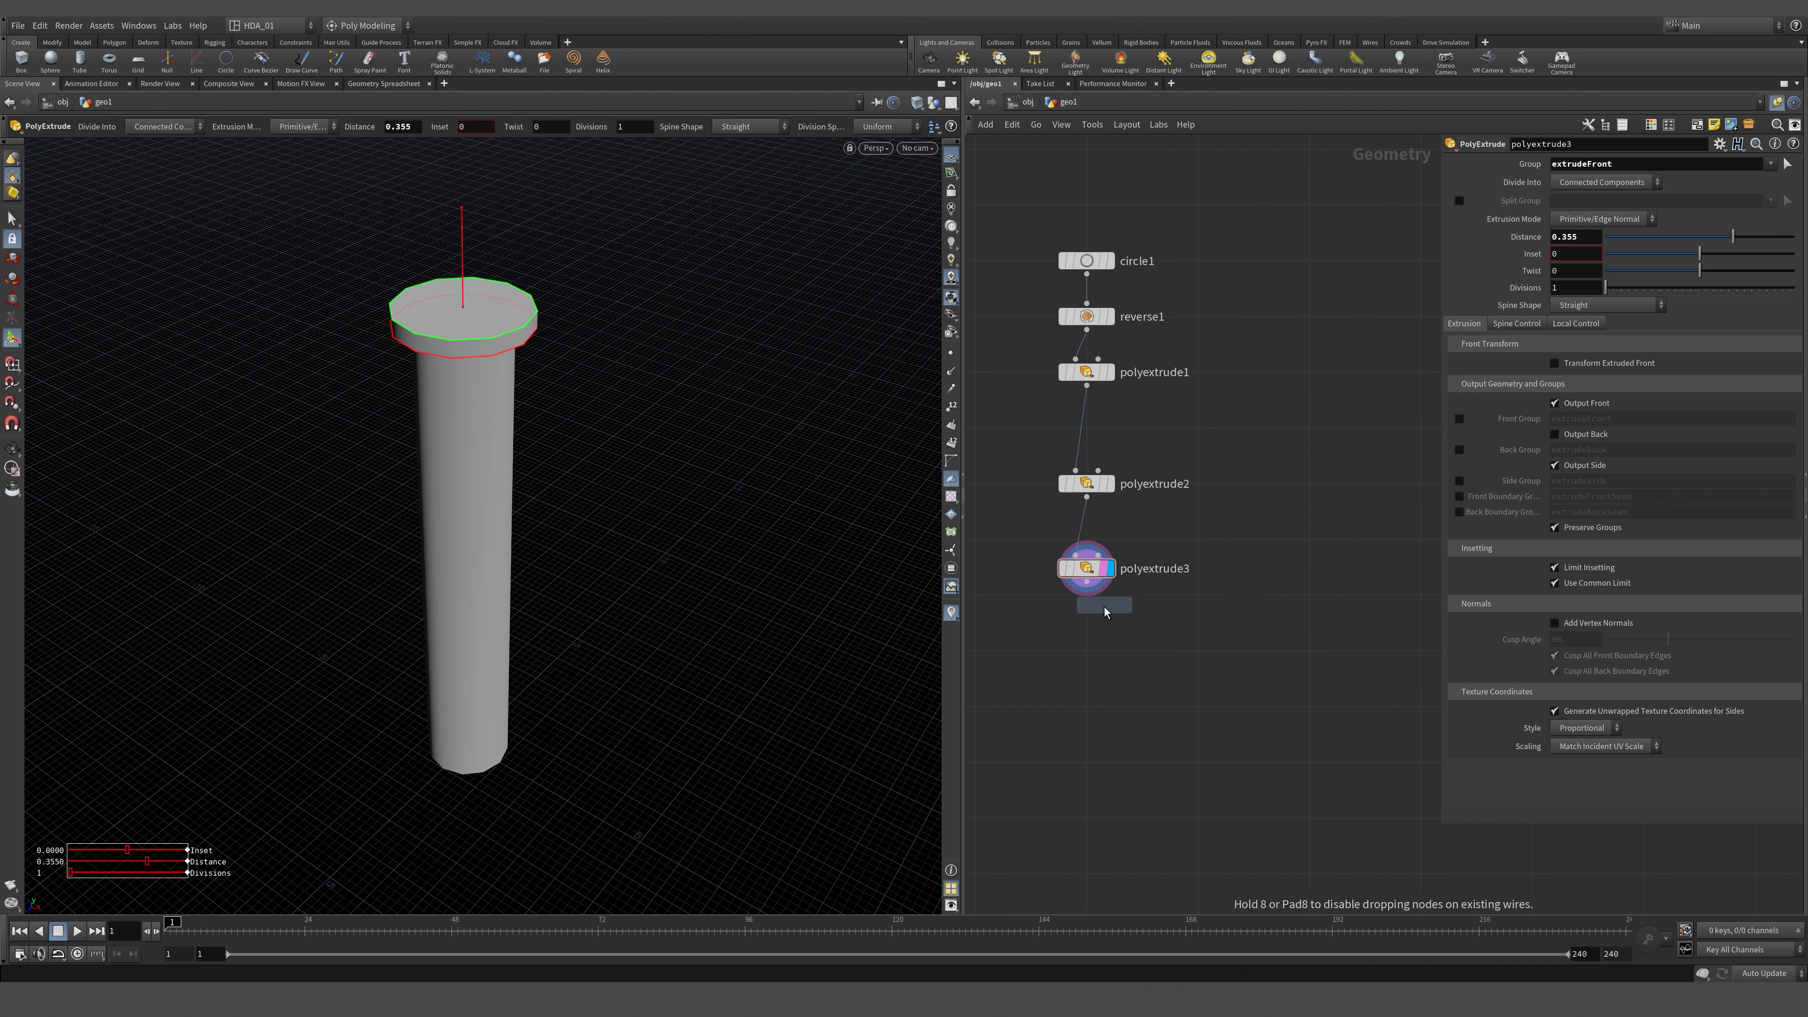
left_click(1099, 648)
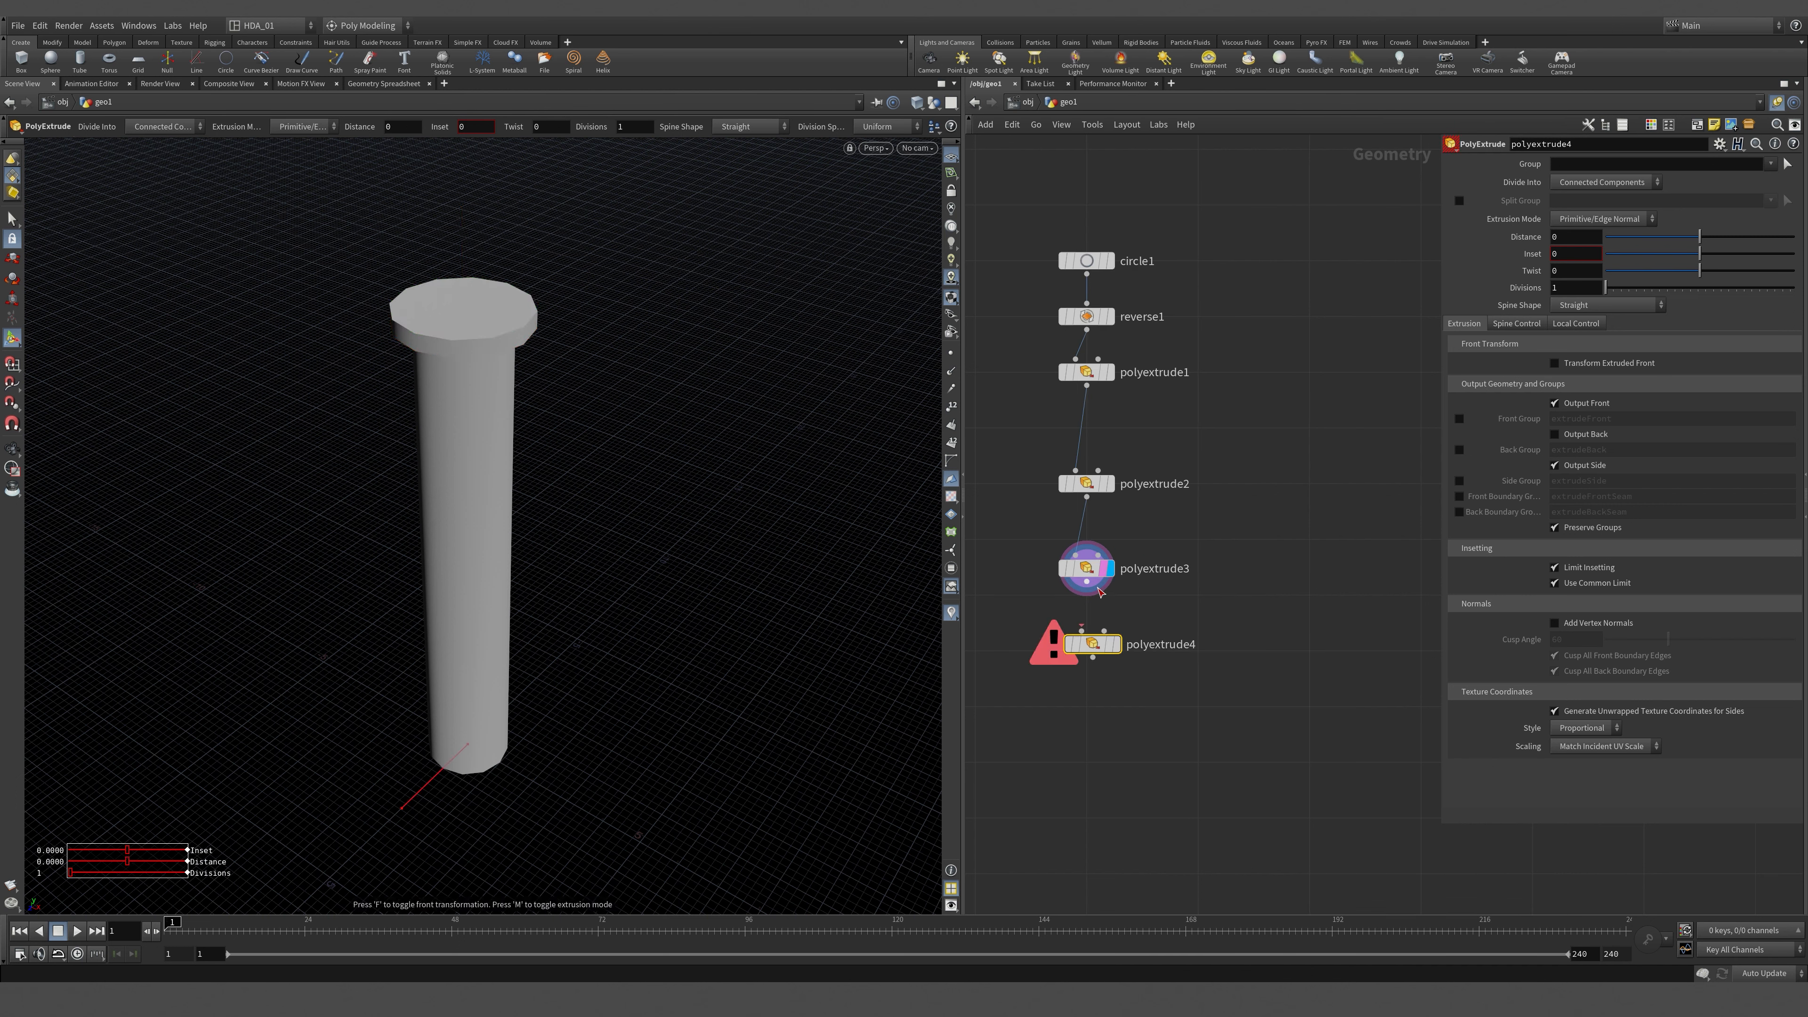
left_click(1119, 645)
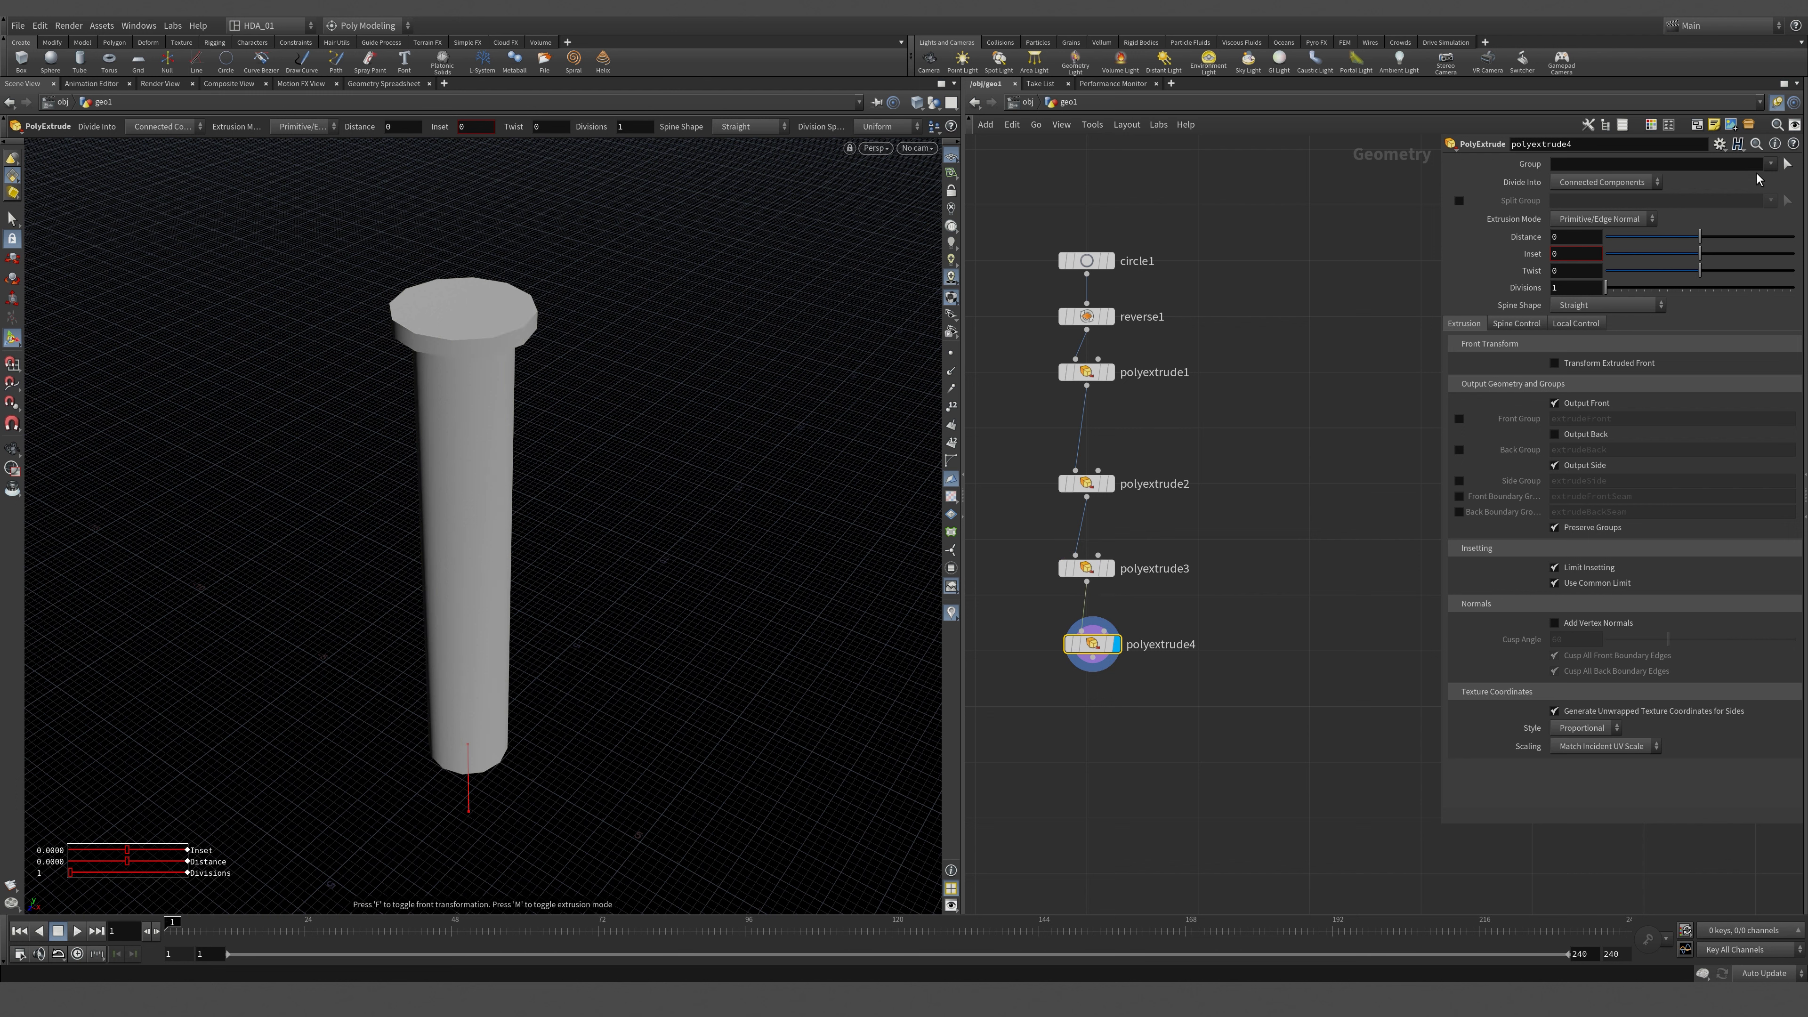
Restrict the fourth PolyExtrude to the extrudeFront group and set its inset to 0.355.
left_click(1772, 165)
left_click(1768, 188)
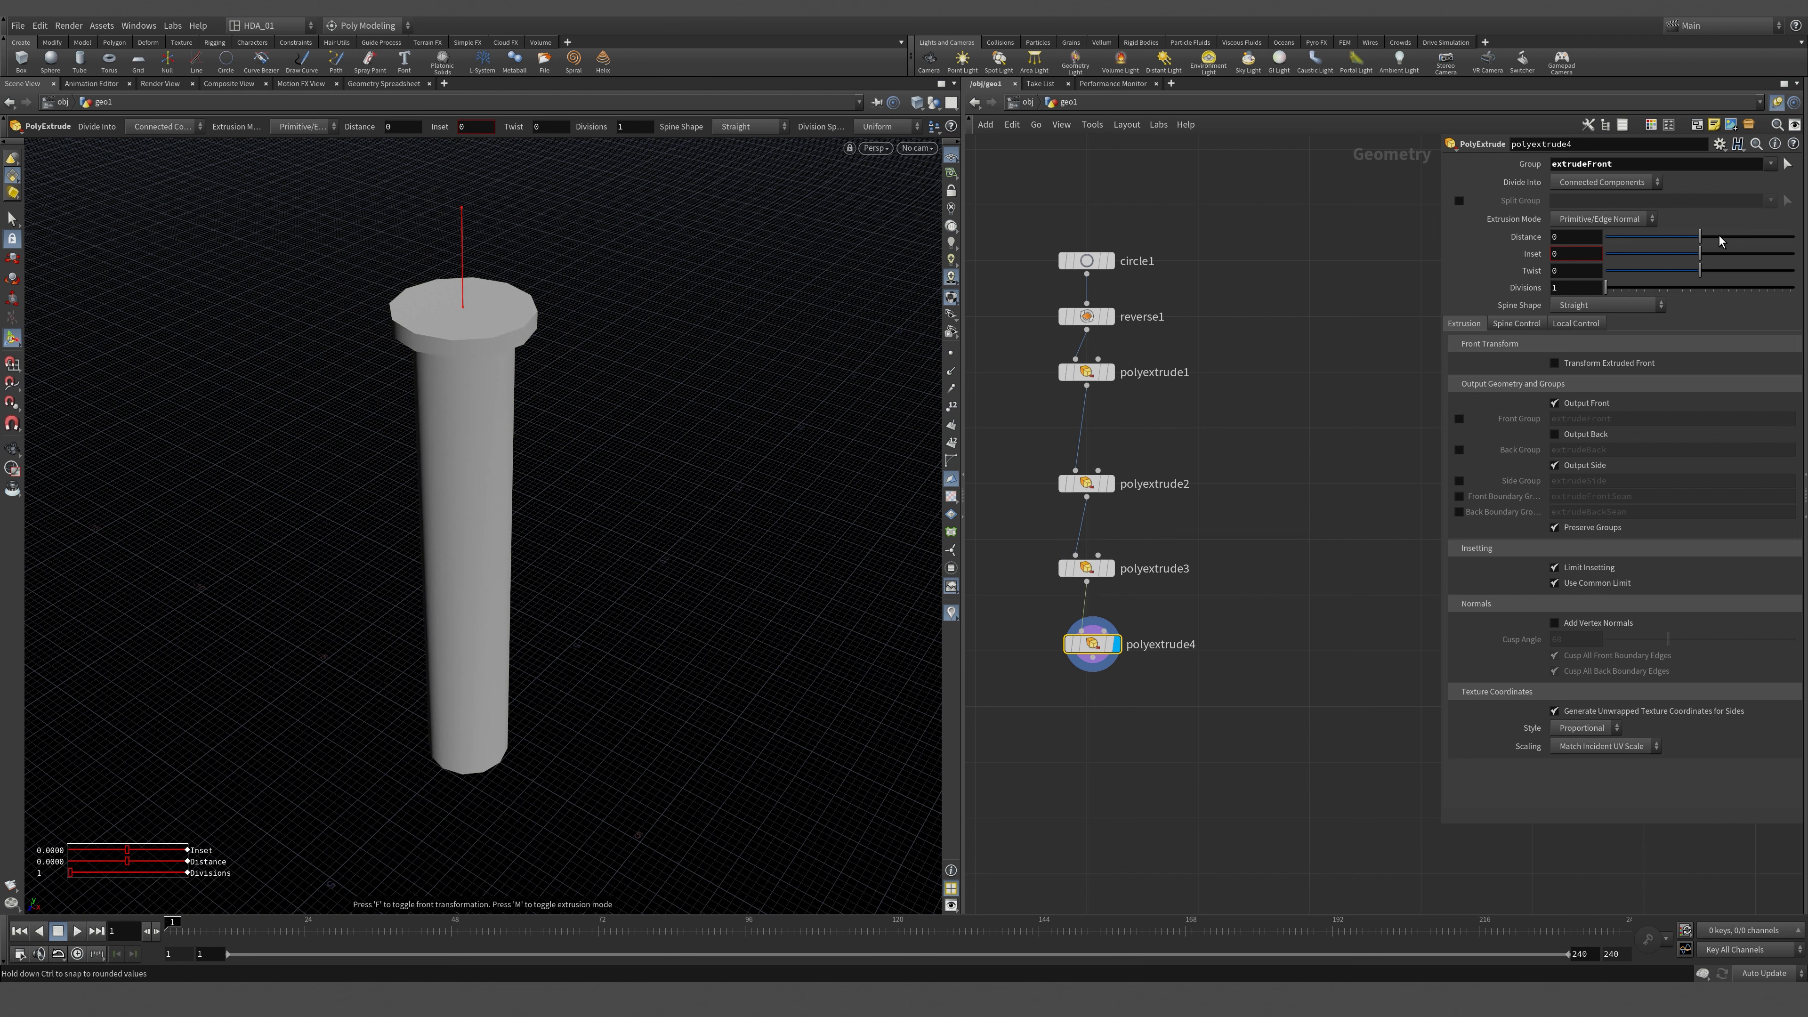
left_click_drag(1699, 253, 1732, 254)
Copy the second PolyExtrude's inset parameter and paste it as a relative reference into the fourth PolyExtrude's inset.
left_click_drag(987, 461, 1278, 535)
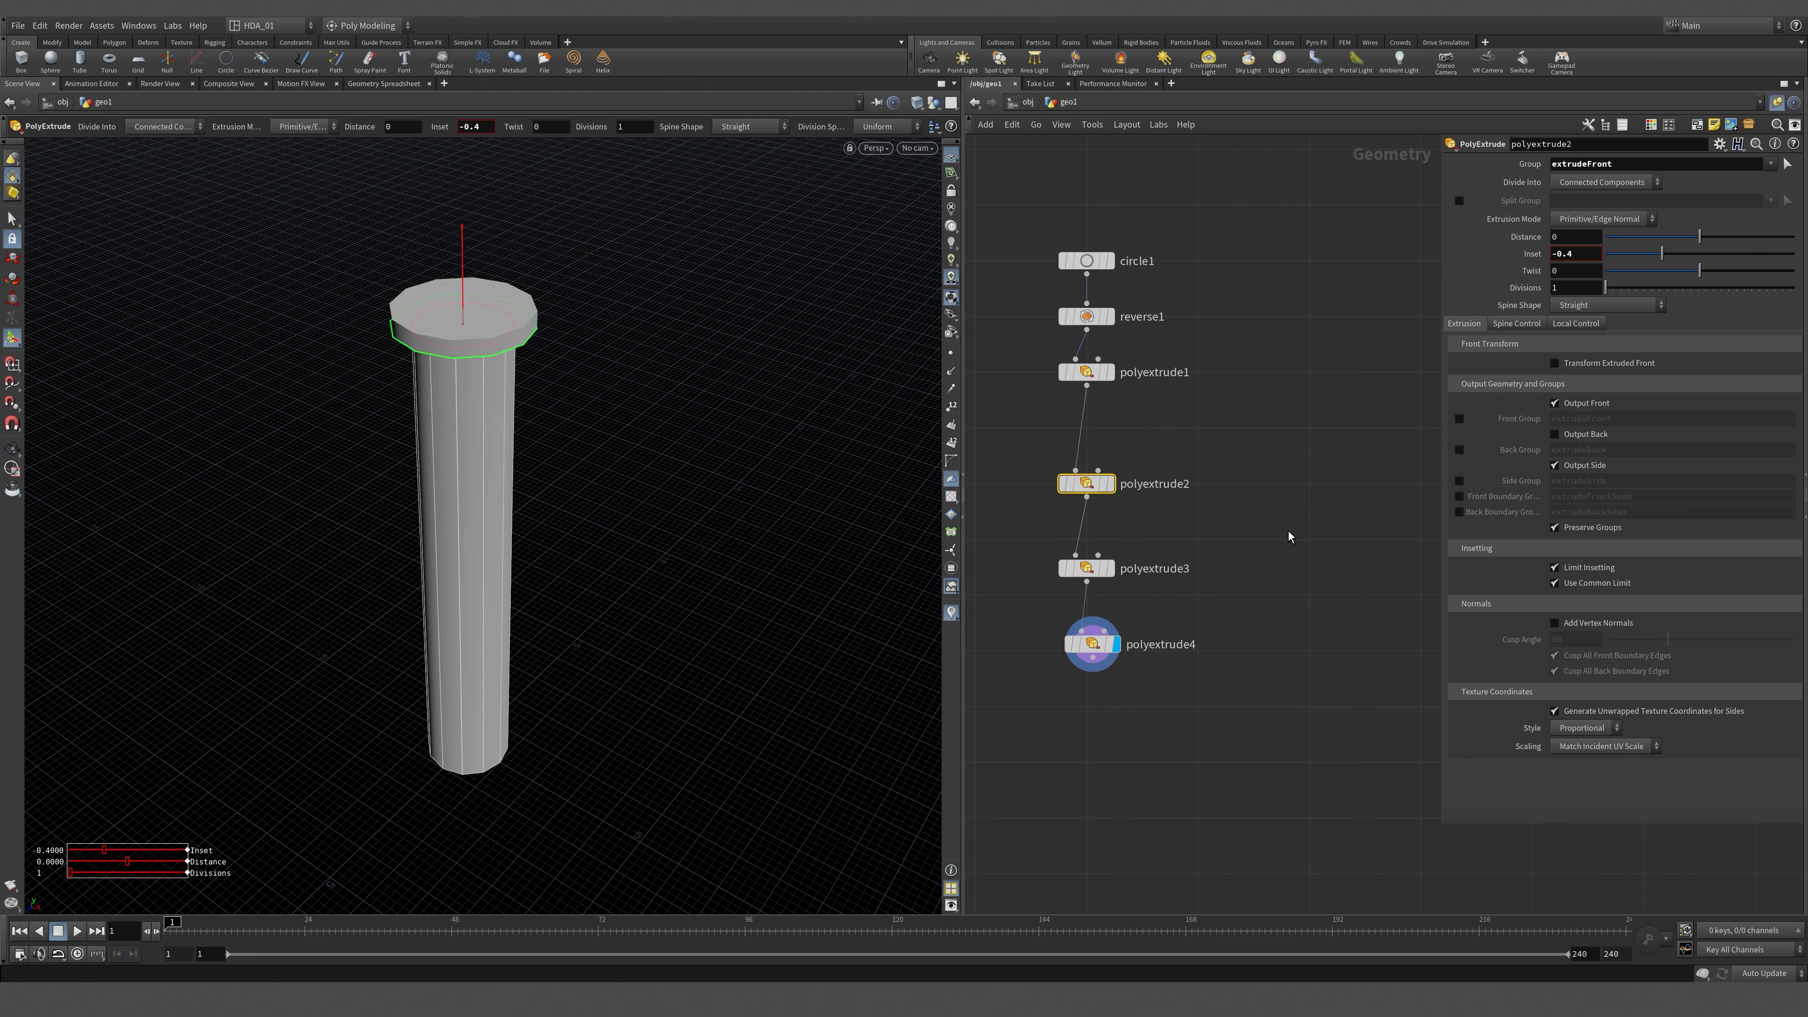
right_click(1532, 254)
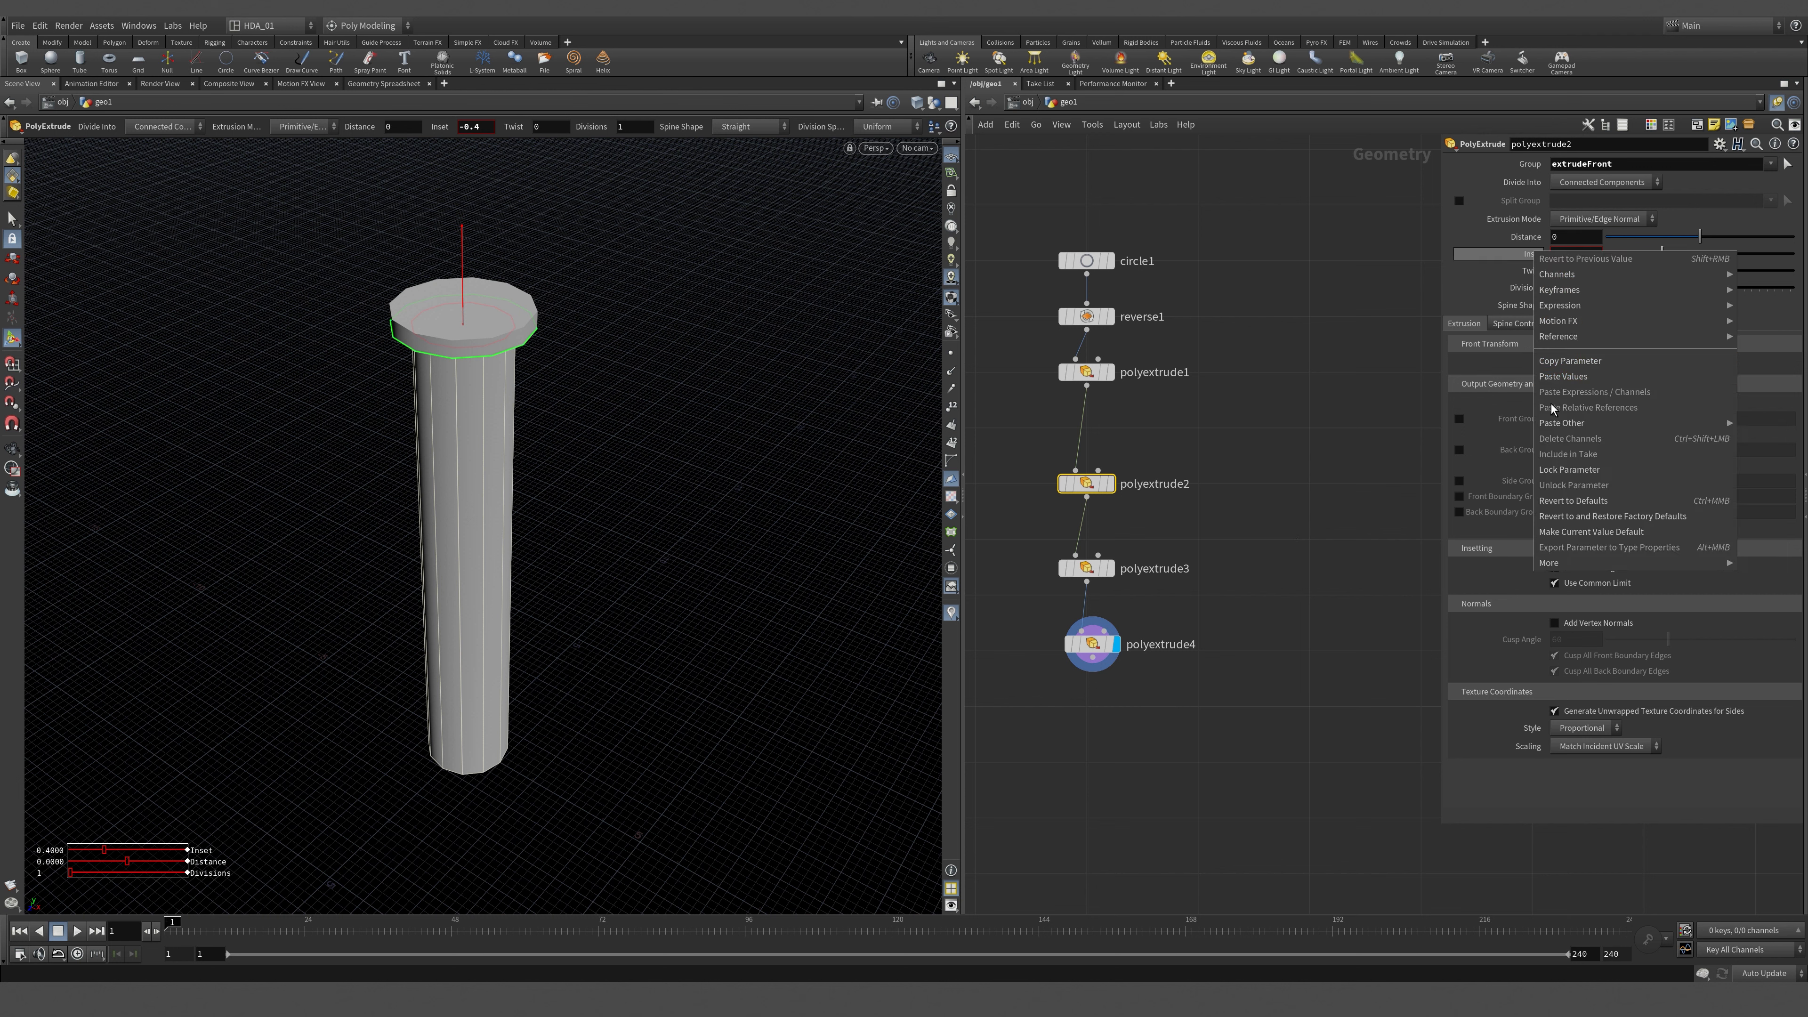
left_click(1569, 360)
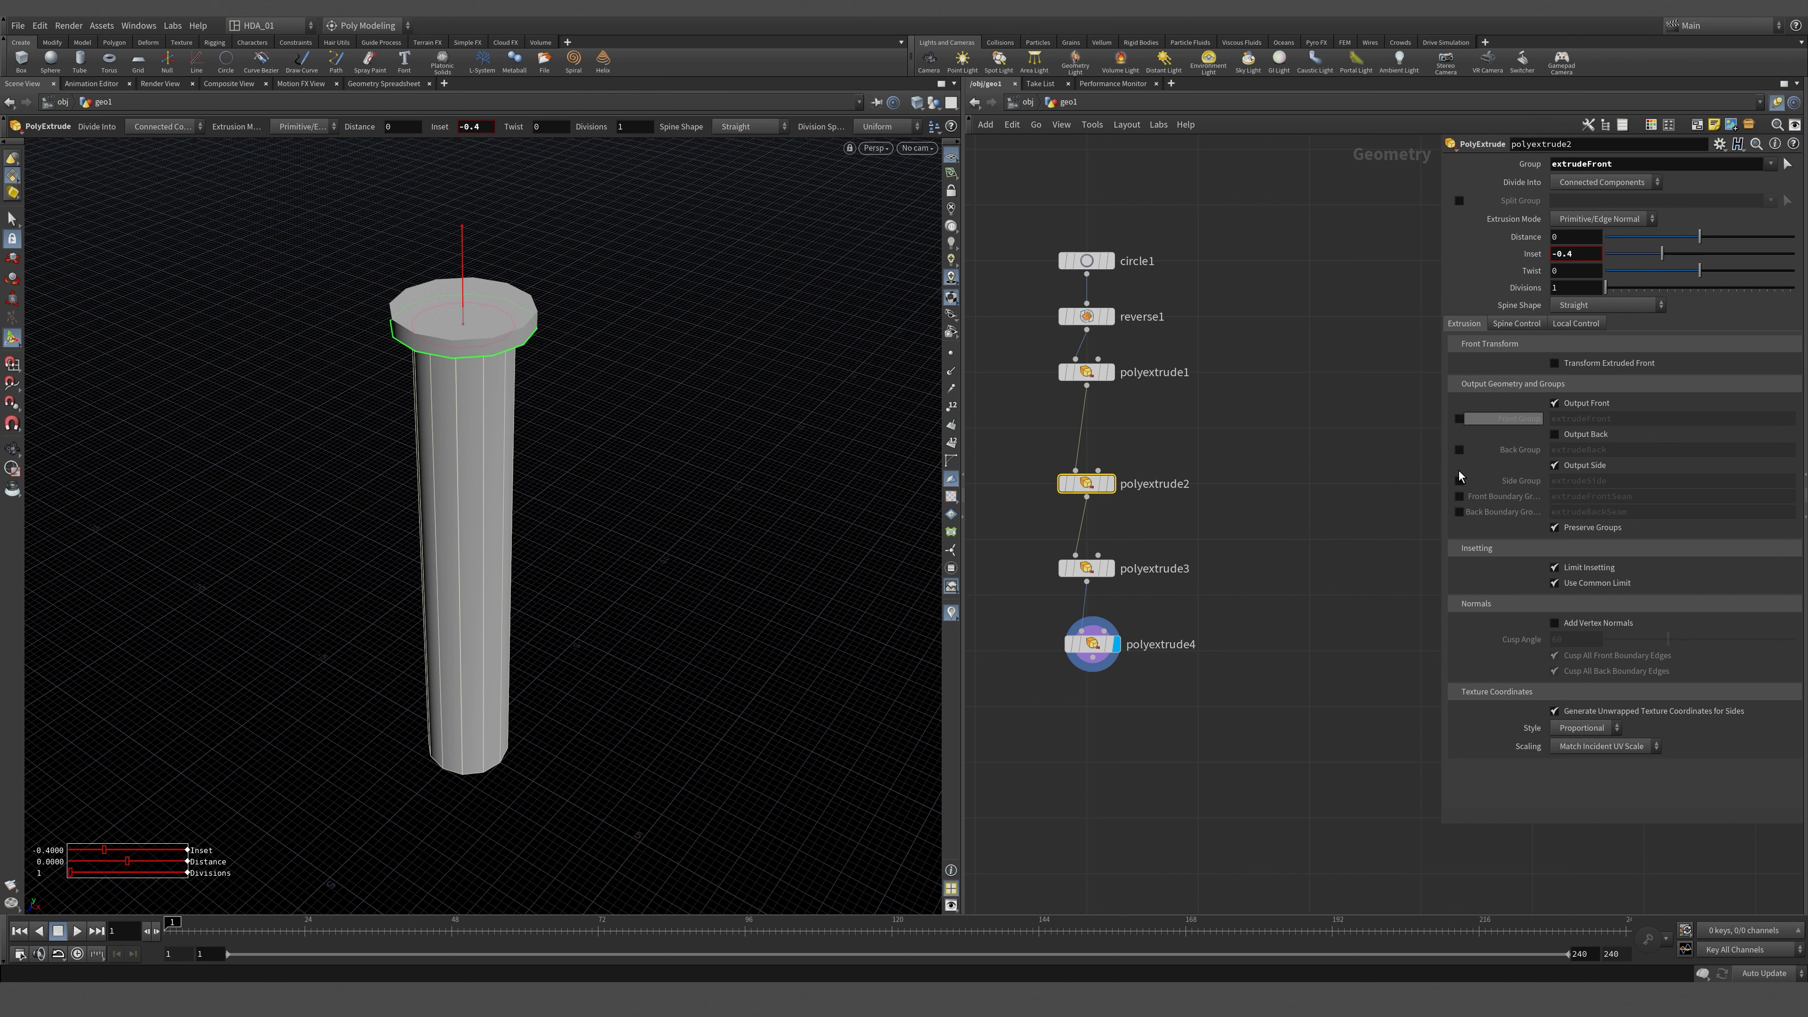
left_click(1053, 646)
left_click_drag(1053, 646, 1236, 709)
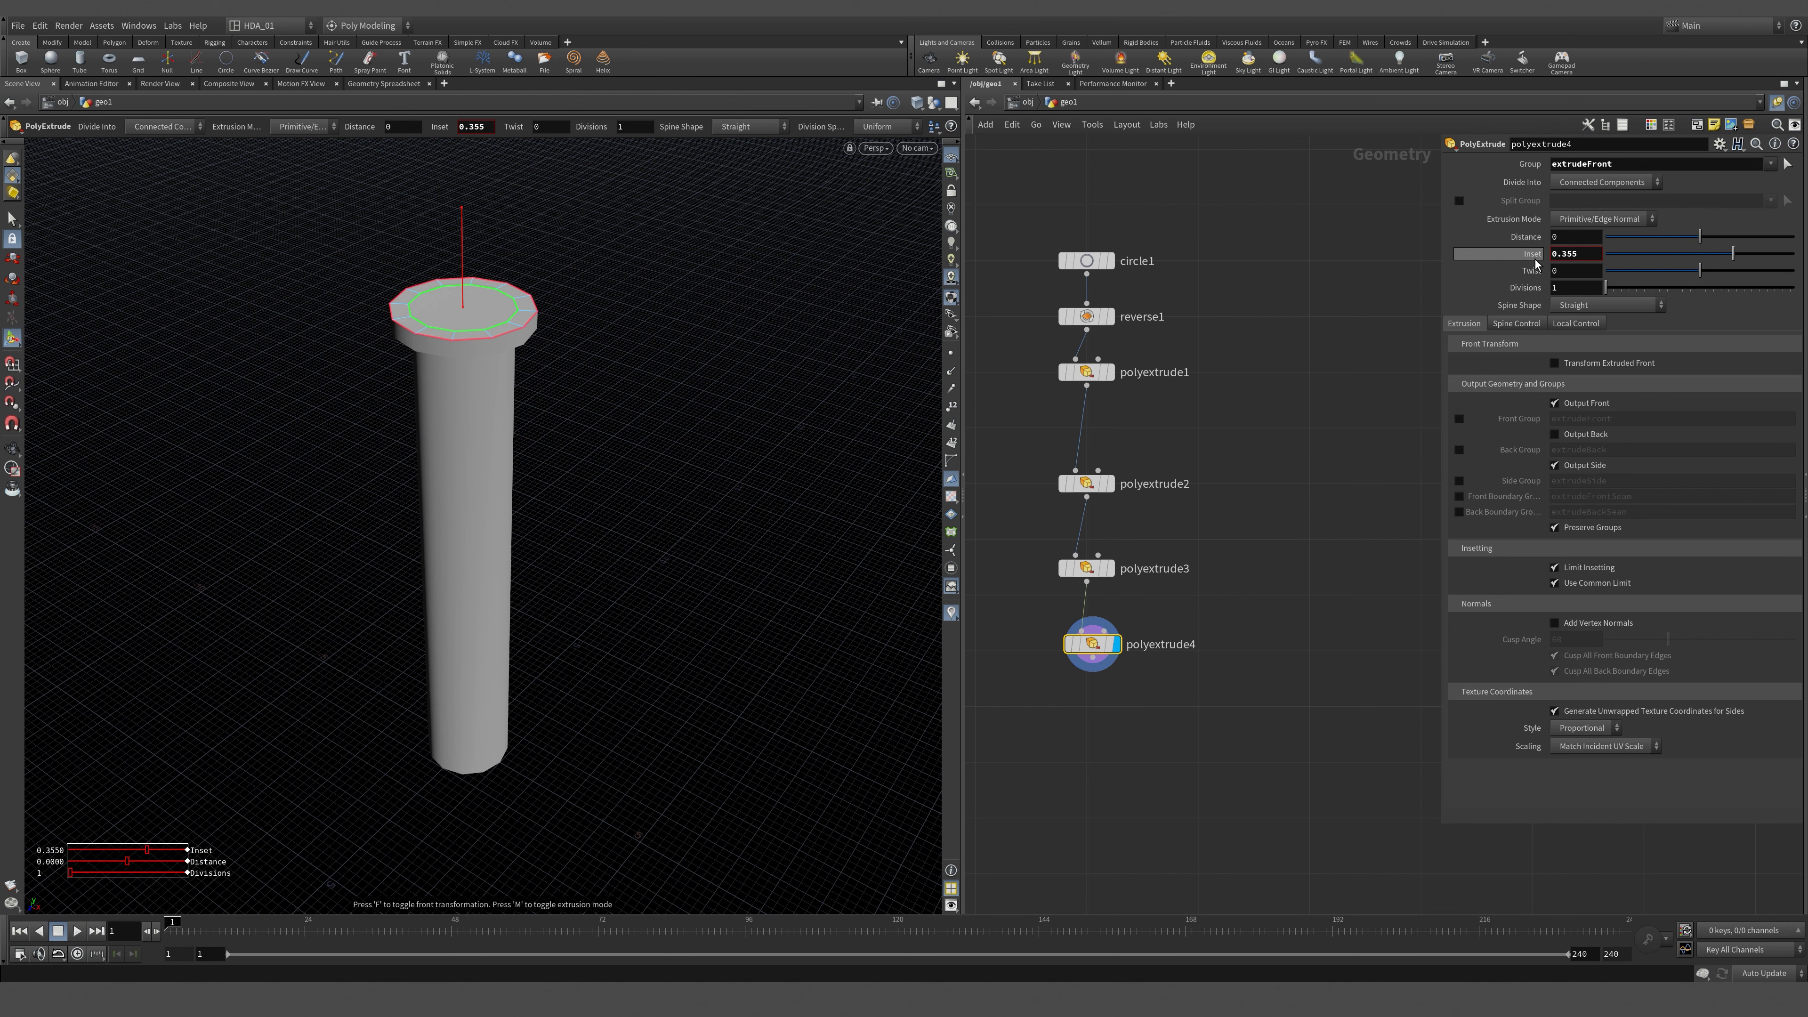
right_click(1534, 257)
left_click(1586, 412)
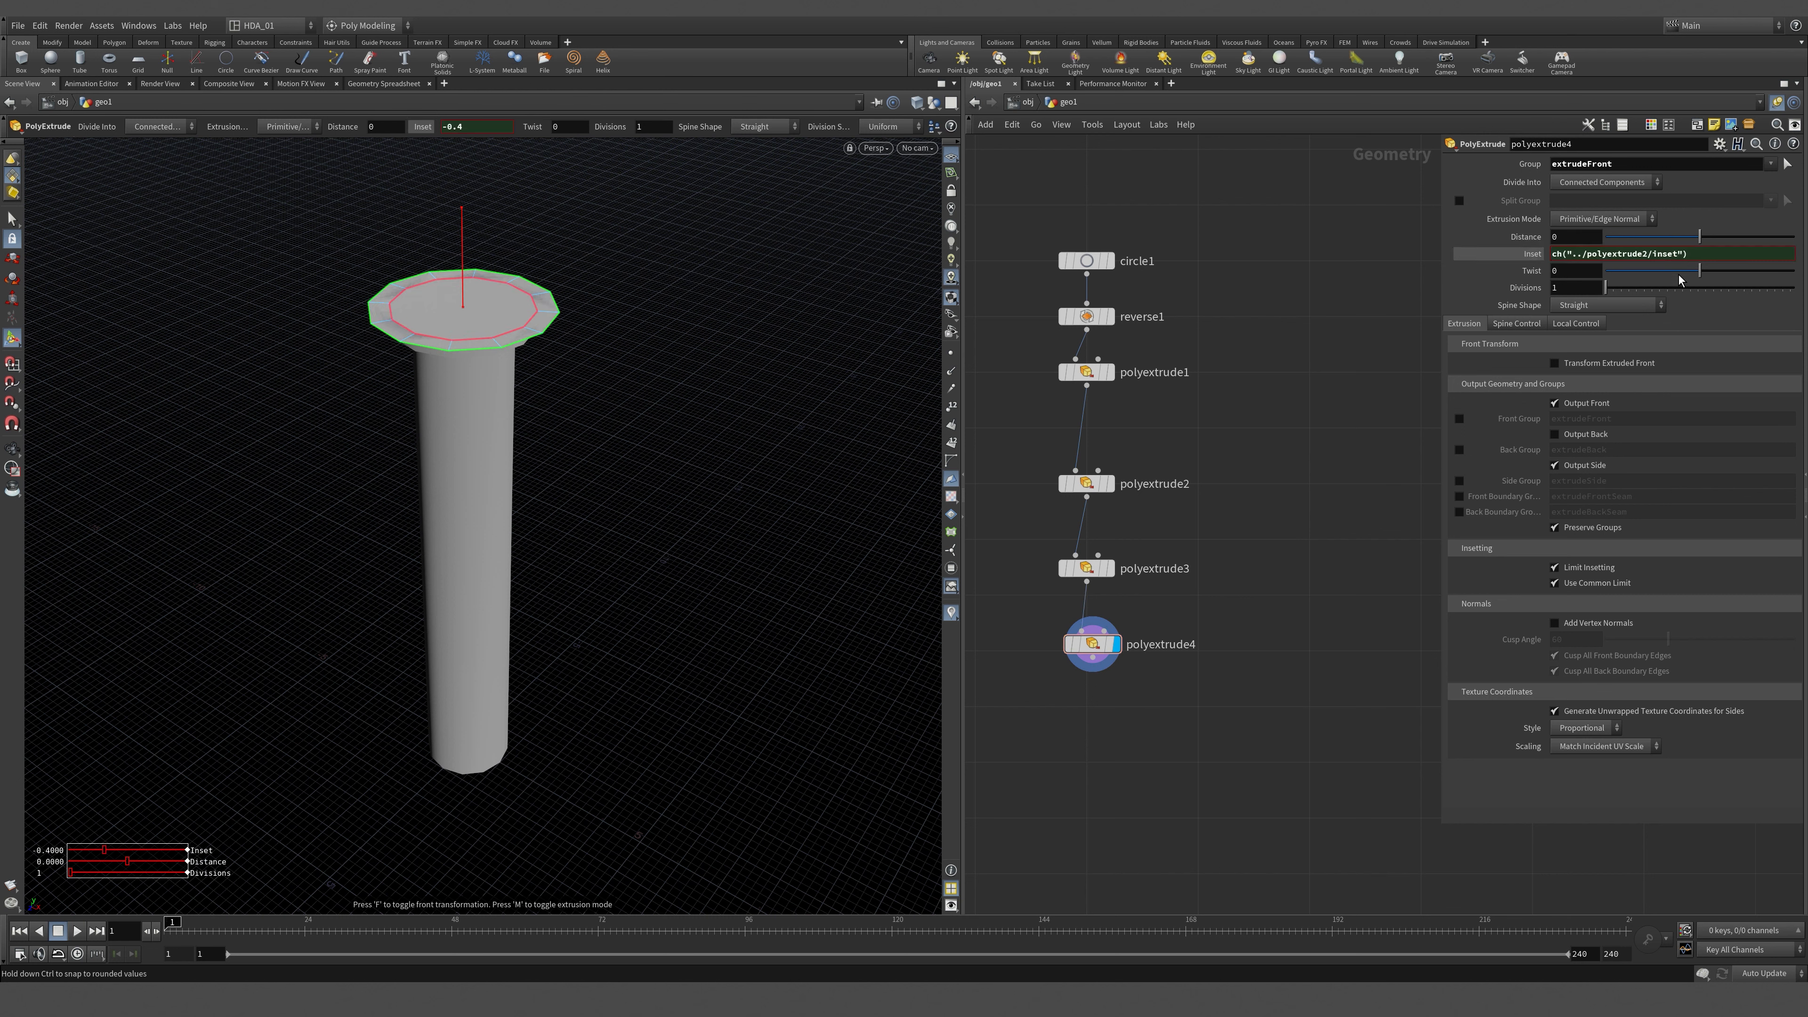
Negate the fourth PolyExtrude's inset expression so it reads -ch("../polyextrude2/inset").
left_click(1555, 261)
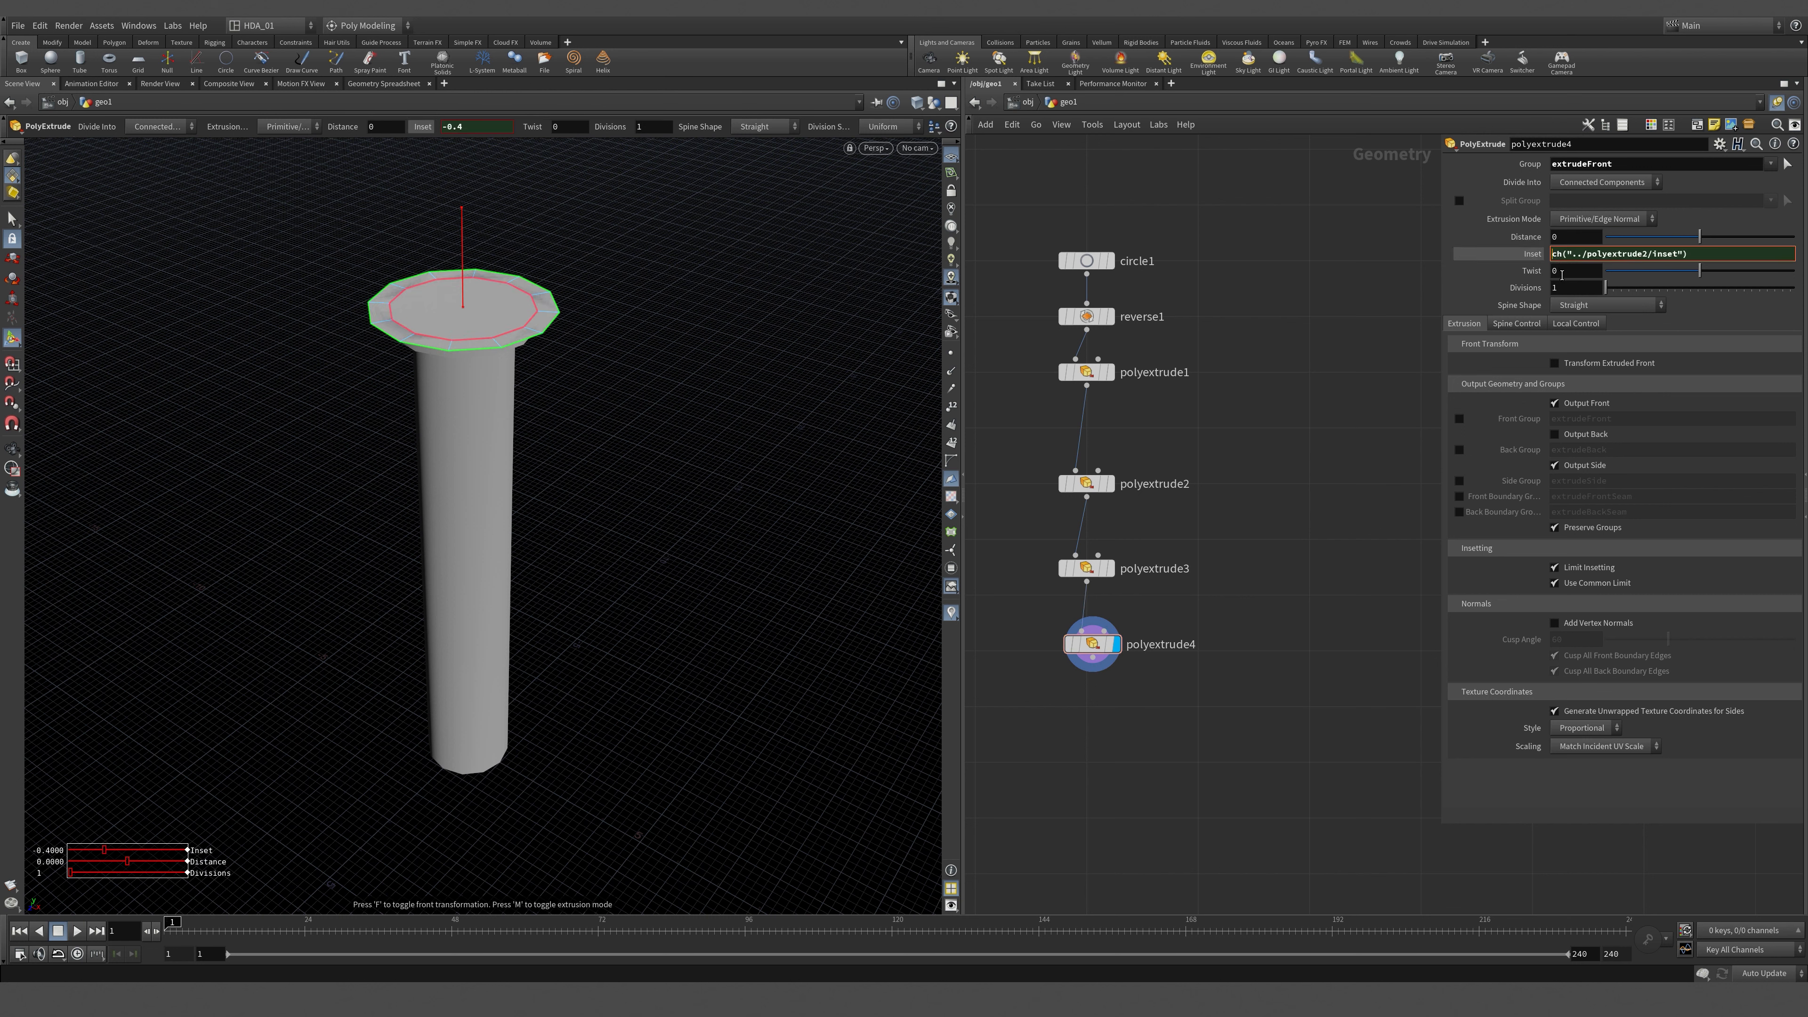
type("-")
key("Tab")
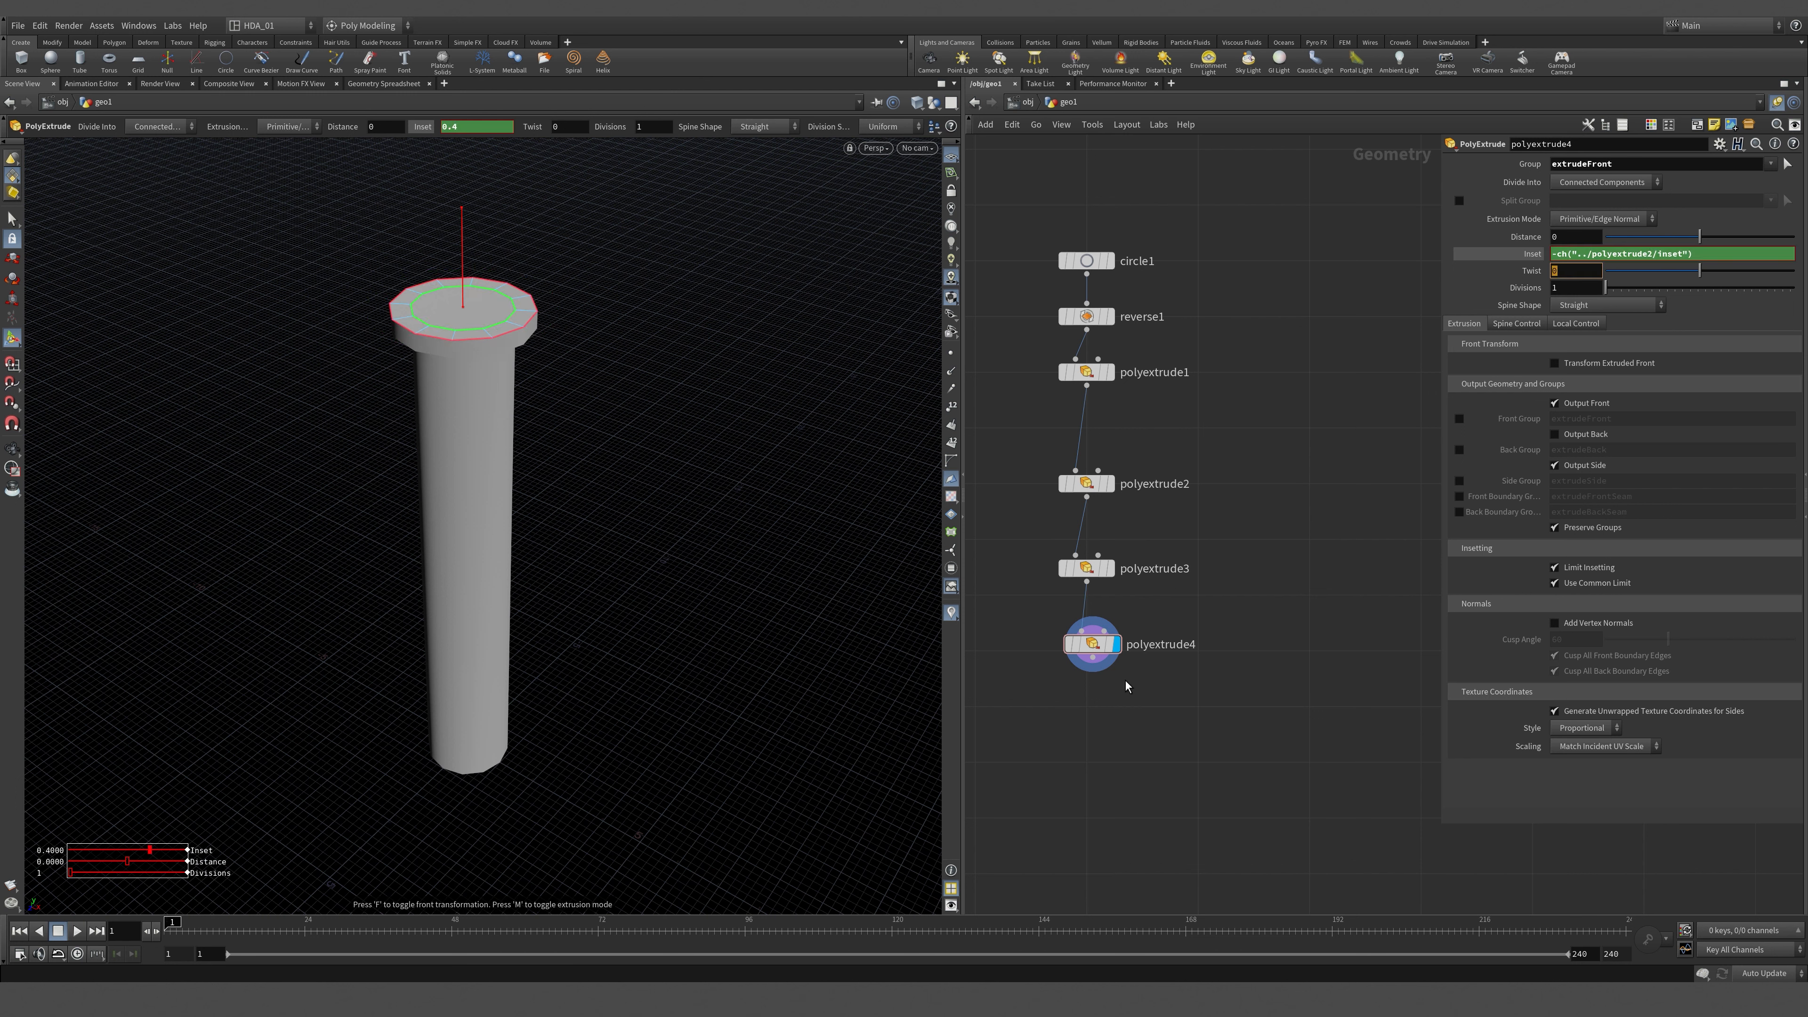
Add a fifth PolyExtrude node below the fourth, wire it to the fourth one's output and display it.
middle_click_drag(1109, 769, 1129, 672)
key("Tab")
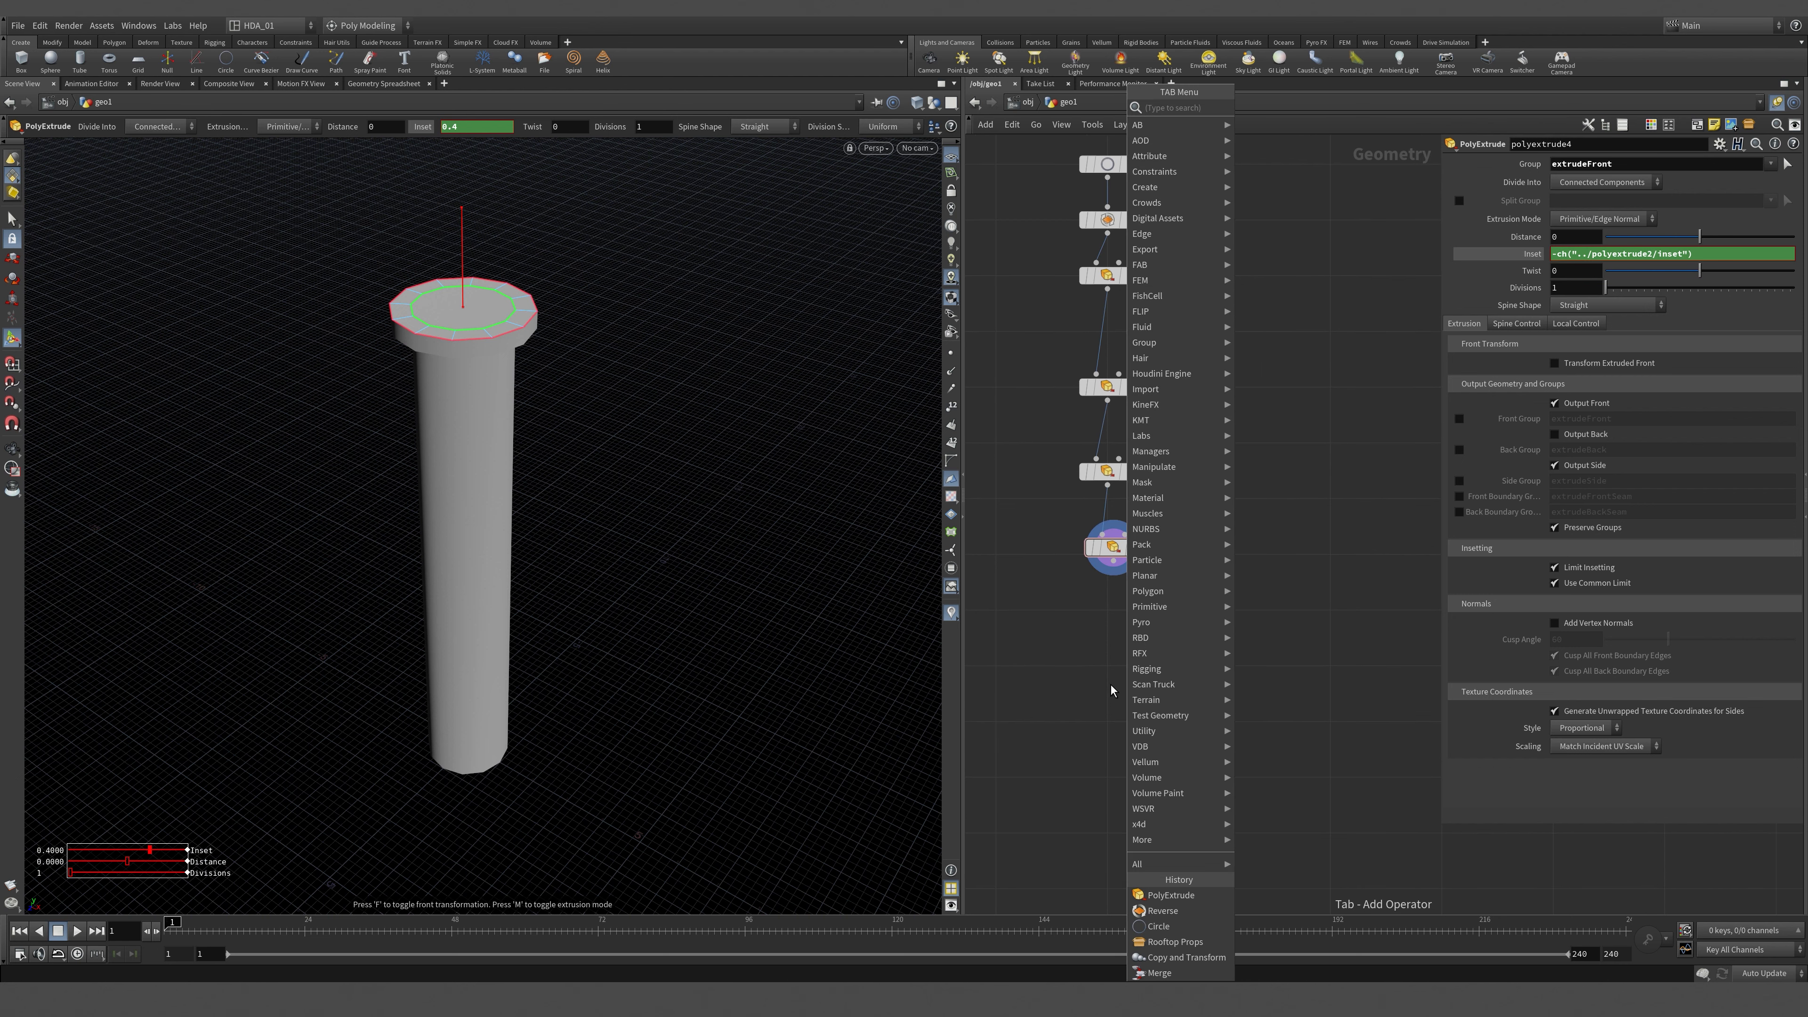
type("pol")
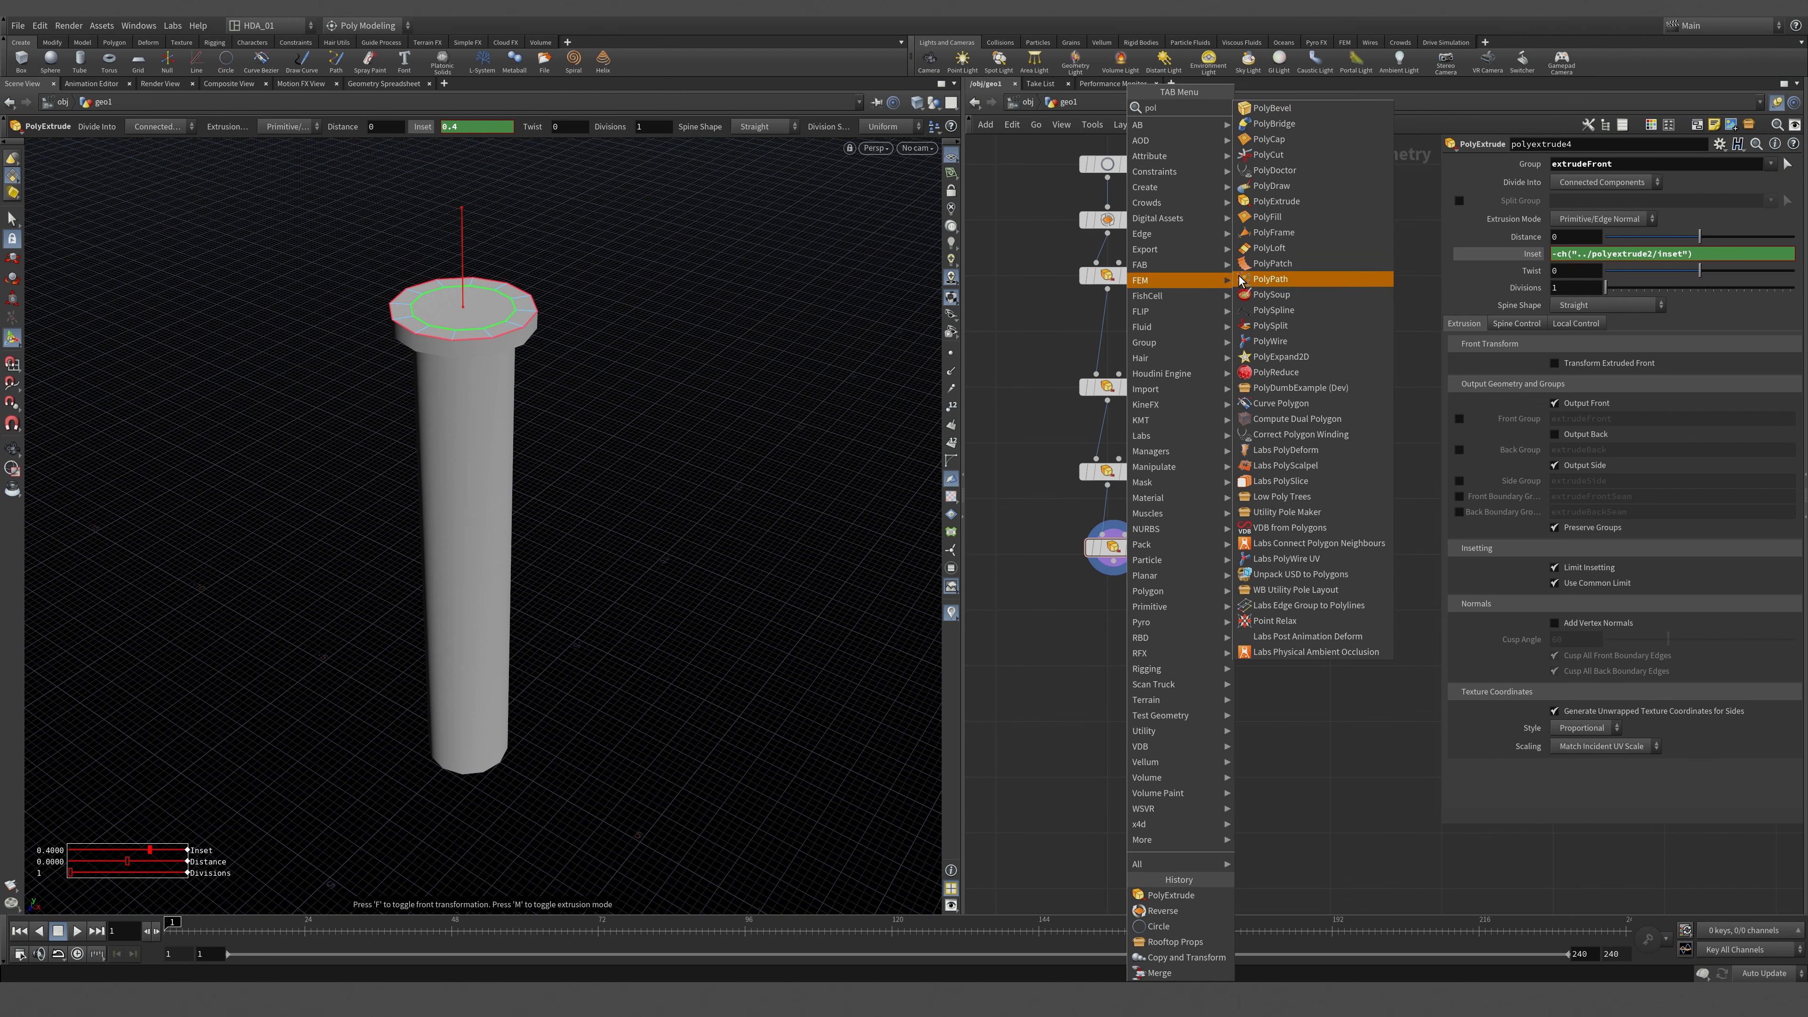
left_click(1319, 207)
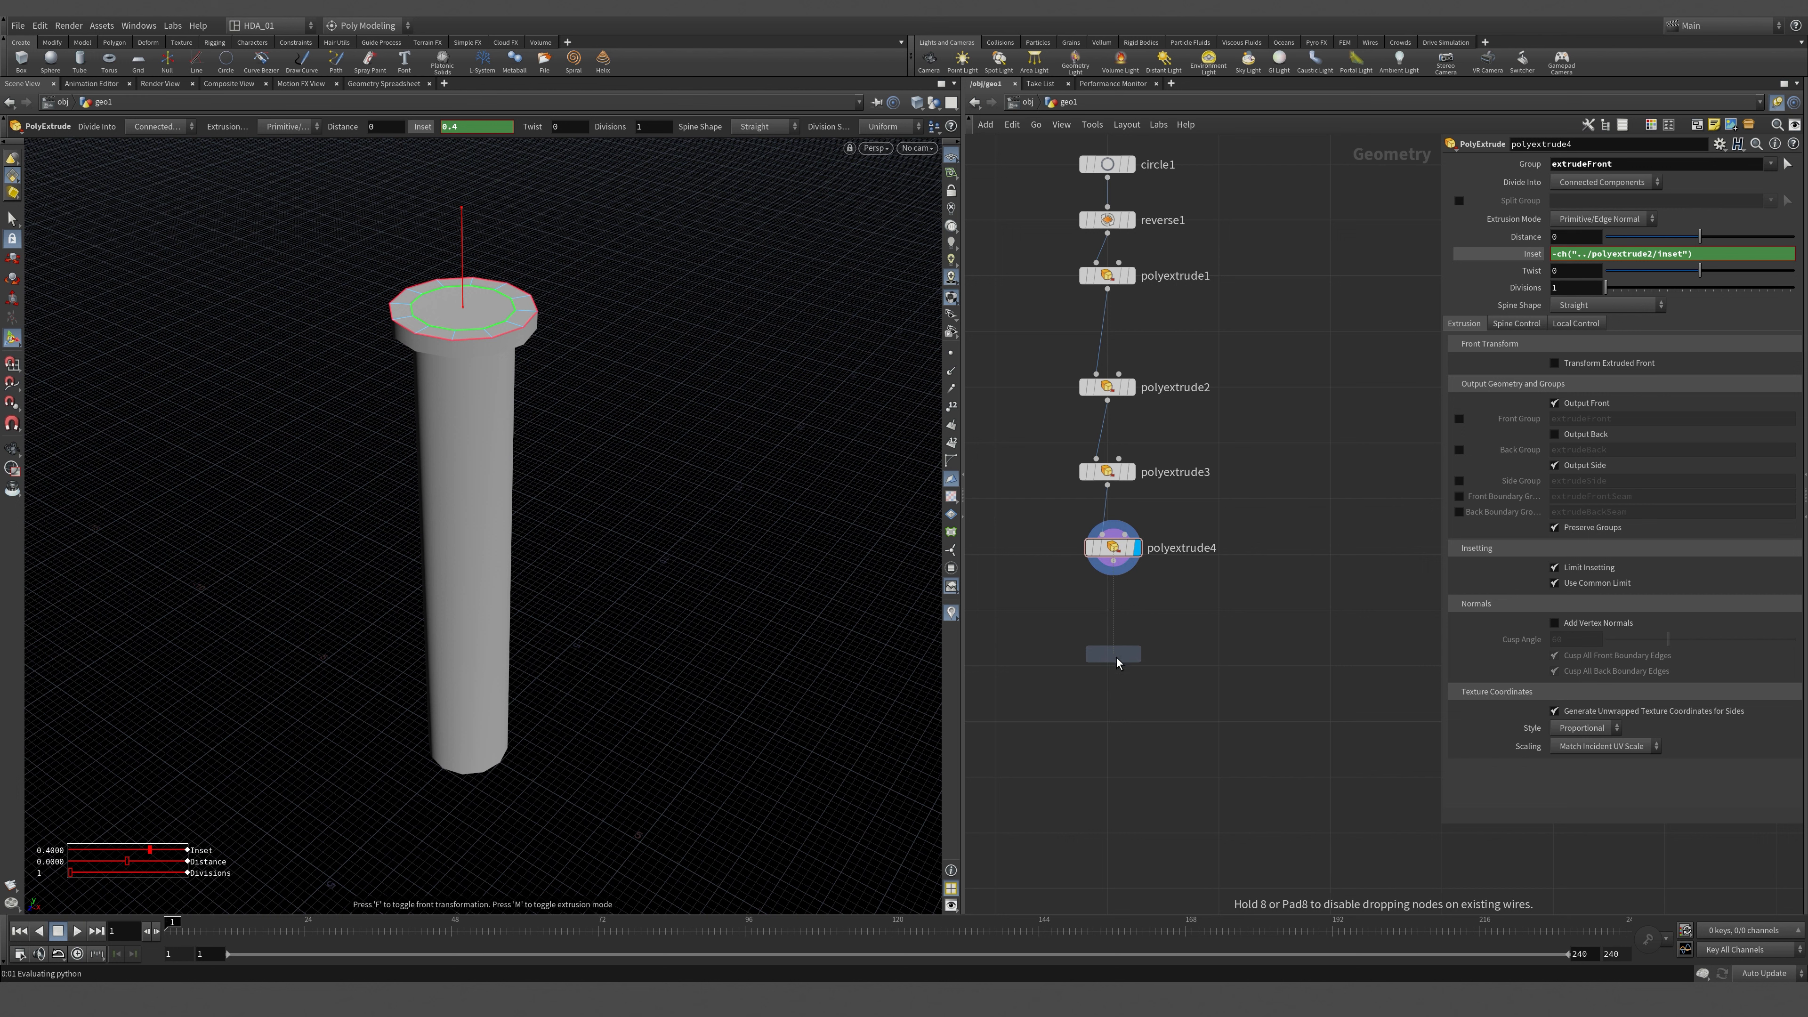
left_click(1121, 662)
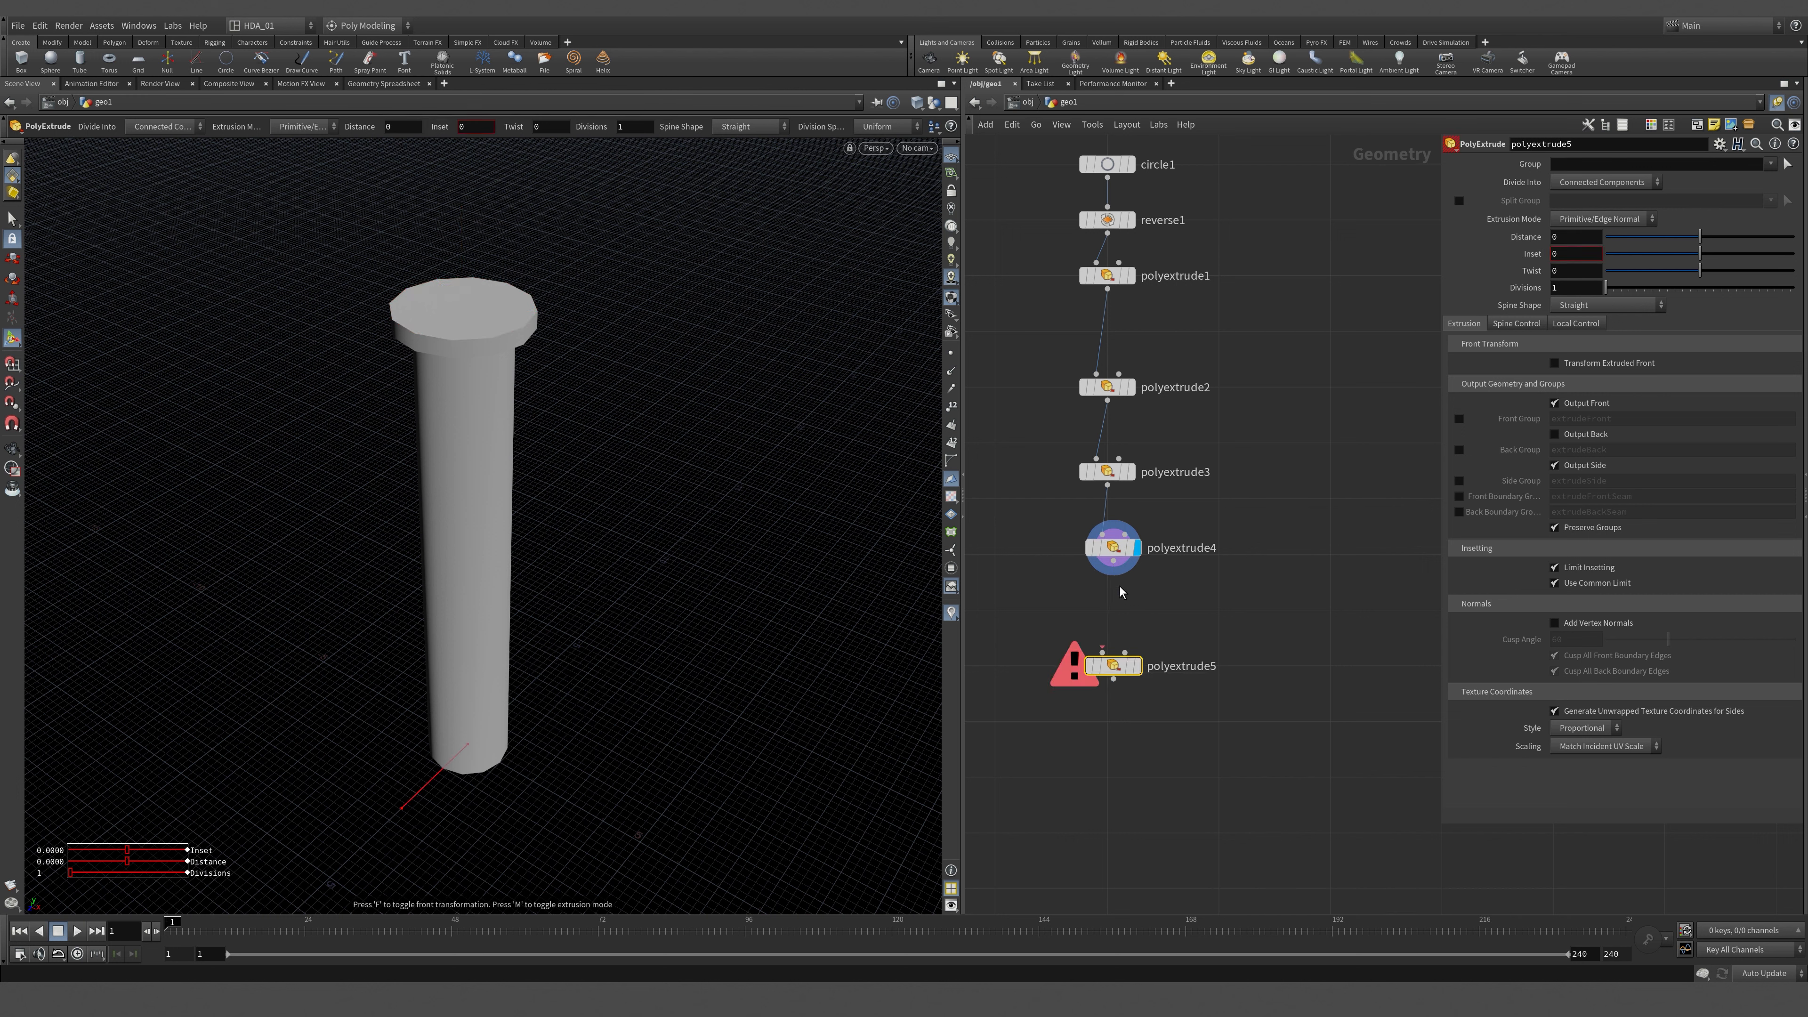
left_click(1137, 665)
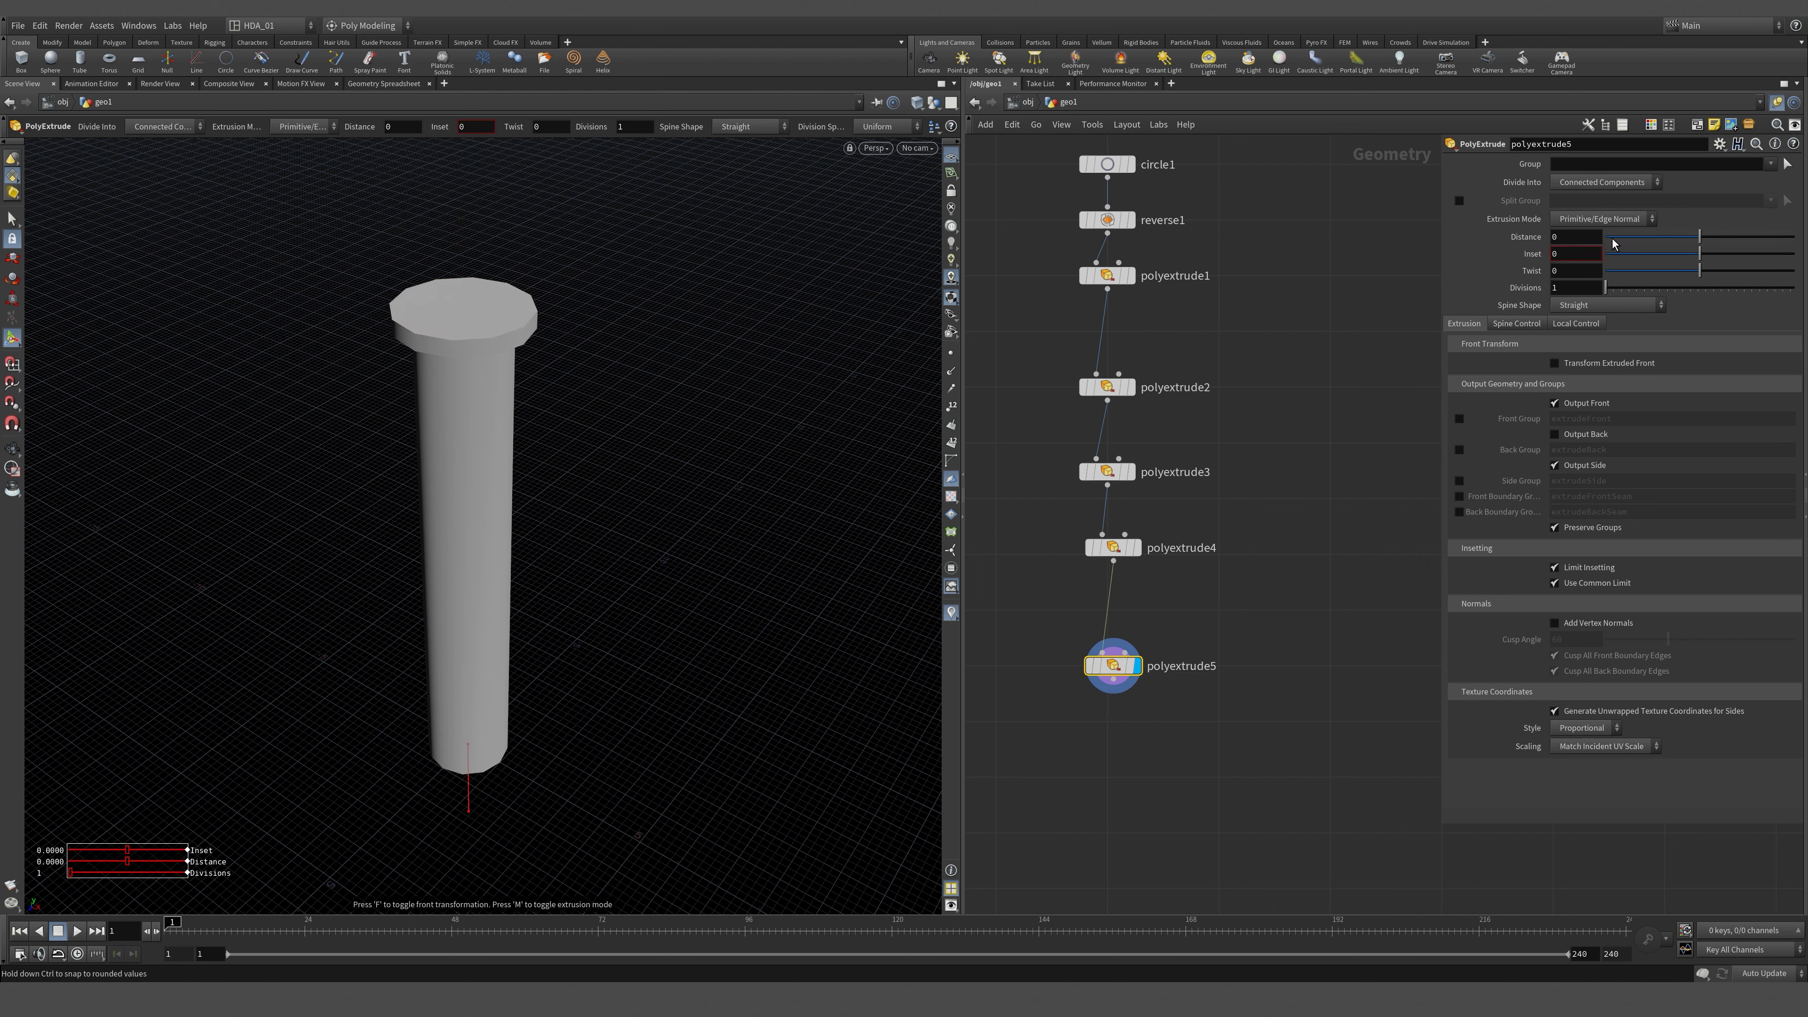
Restrict the fifth PolyExtrude to the extrudeFront group and set its distance to 1.
left_click(1772, 164)
left_click(1743, 179)
left_click_drag(1699, 237, 1795, 241)
Select every node in the network and lay them out in an evenly spaced column.
middle_click_drag(1298, 472, 1302, 522)
left_click_drag(1035, 184, 1202, 786)
key("l")
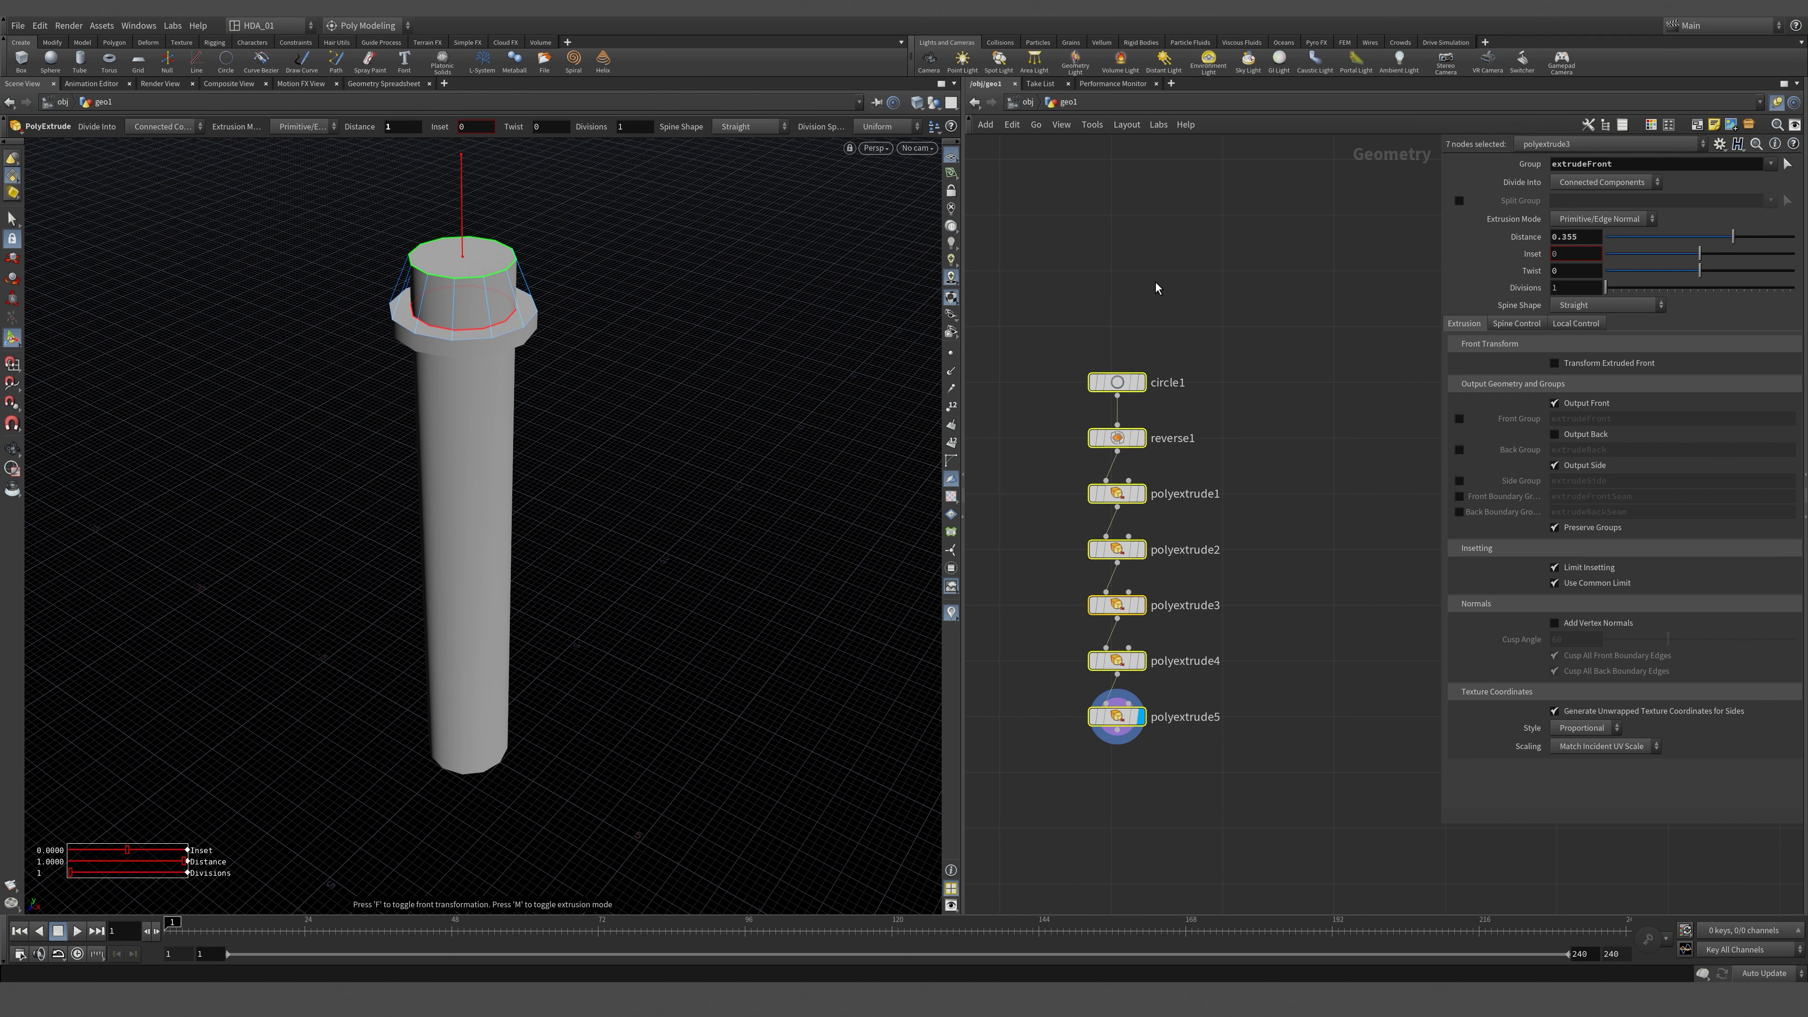
left_click(1080, 294)
Shorten the column shaft by reducing the first PolyExtrude's distance.
left_click_drag(1025, 469, 1196, 554)
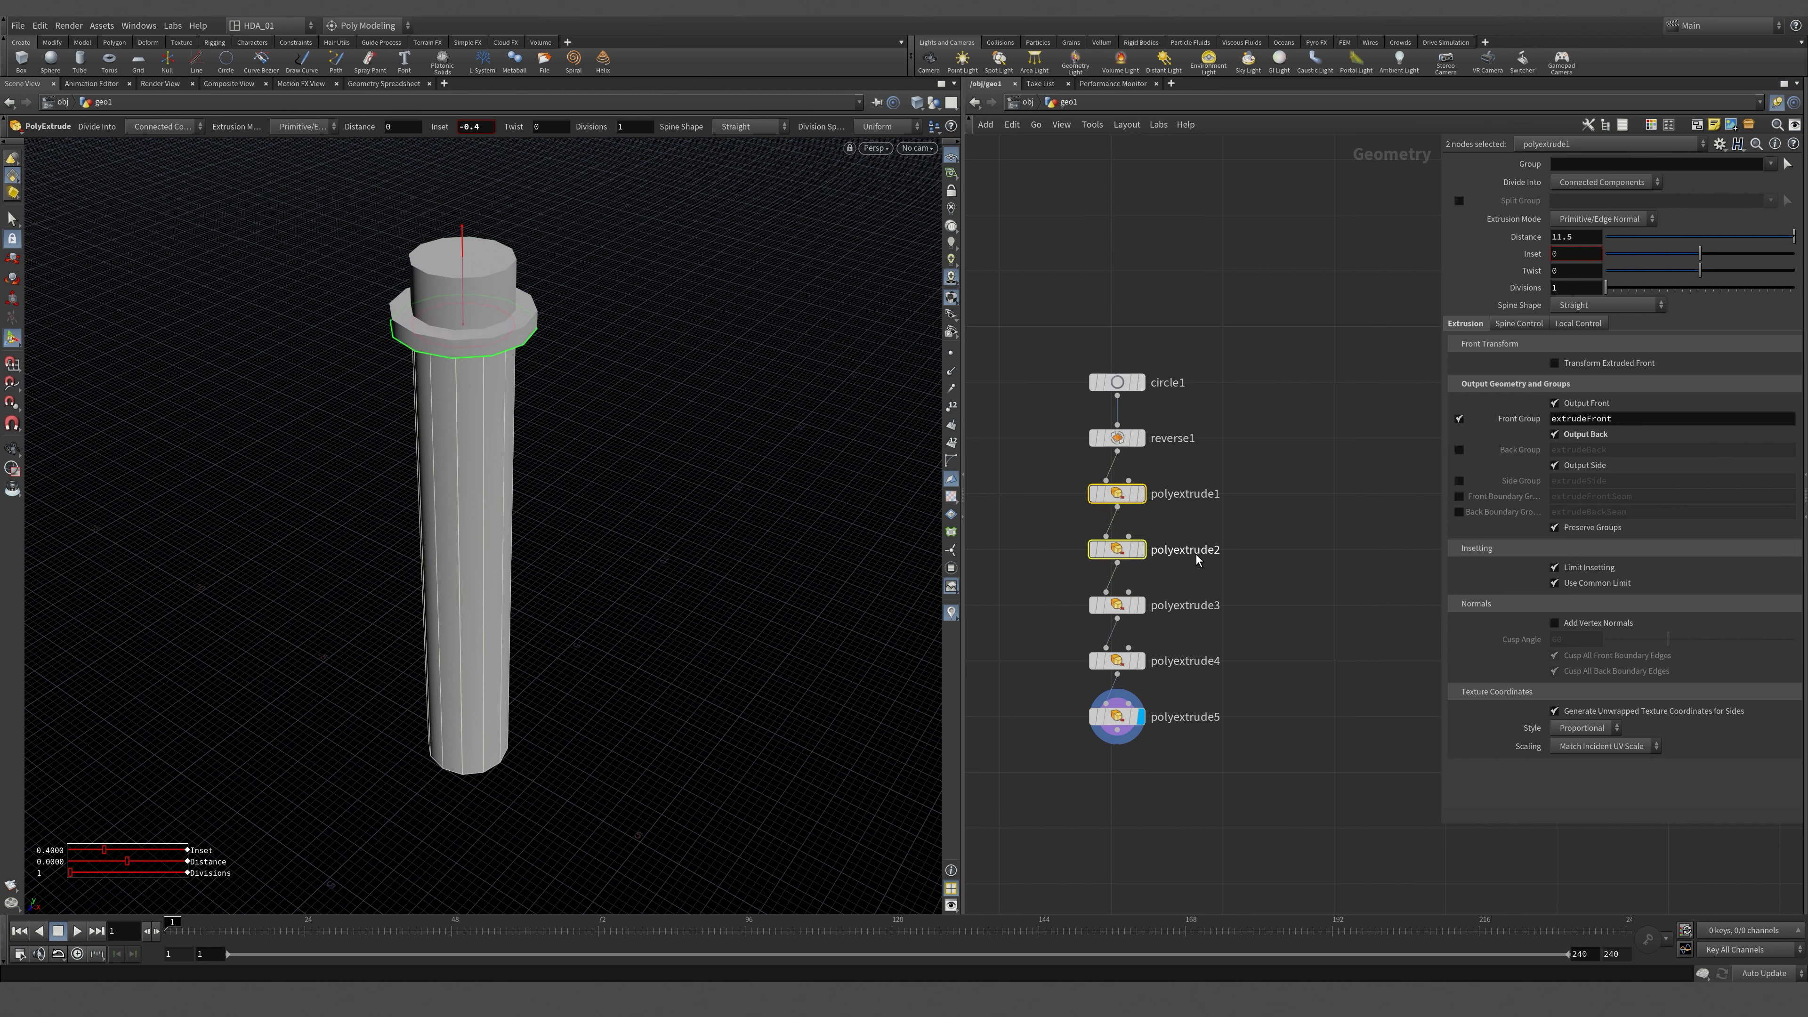
left_click_drag(1016, 470, 1434, 528)
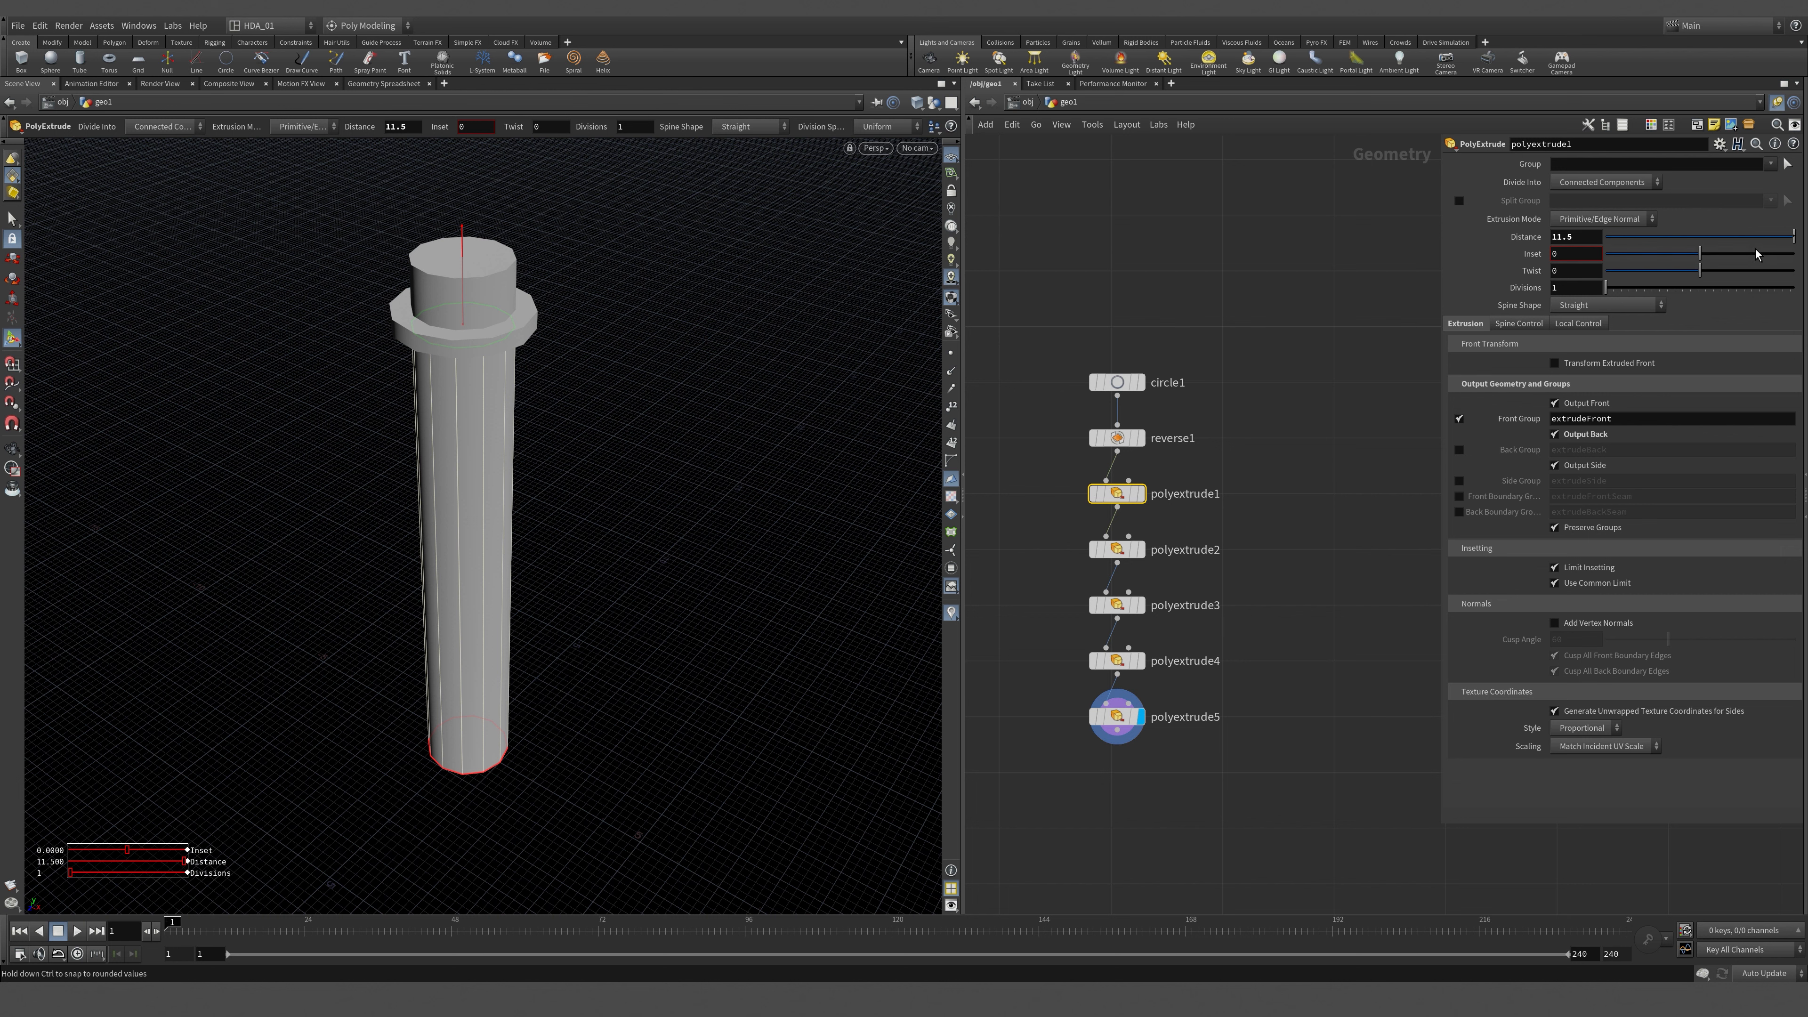
left_click_drag(1705, 238, 1795, 238)
middle_click_drag(1578, 239, 1195, 421)
Widen the cap by setting the second PolyExtrude's inset to -0.87.
left_click(1119, 549)
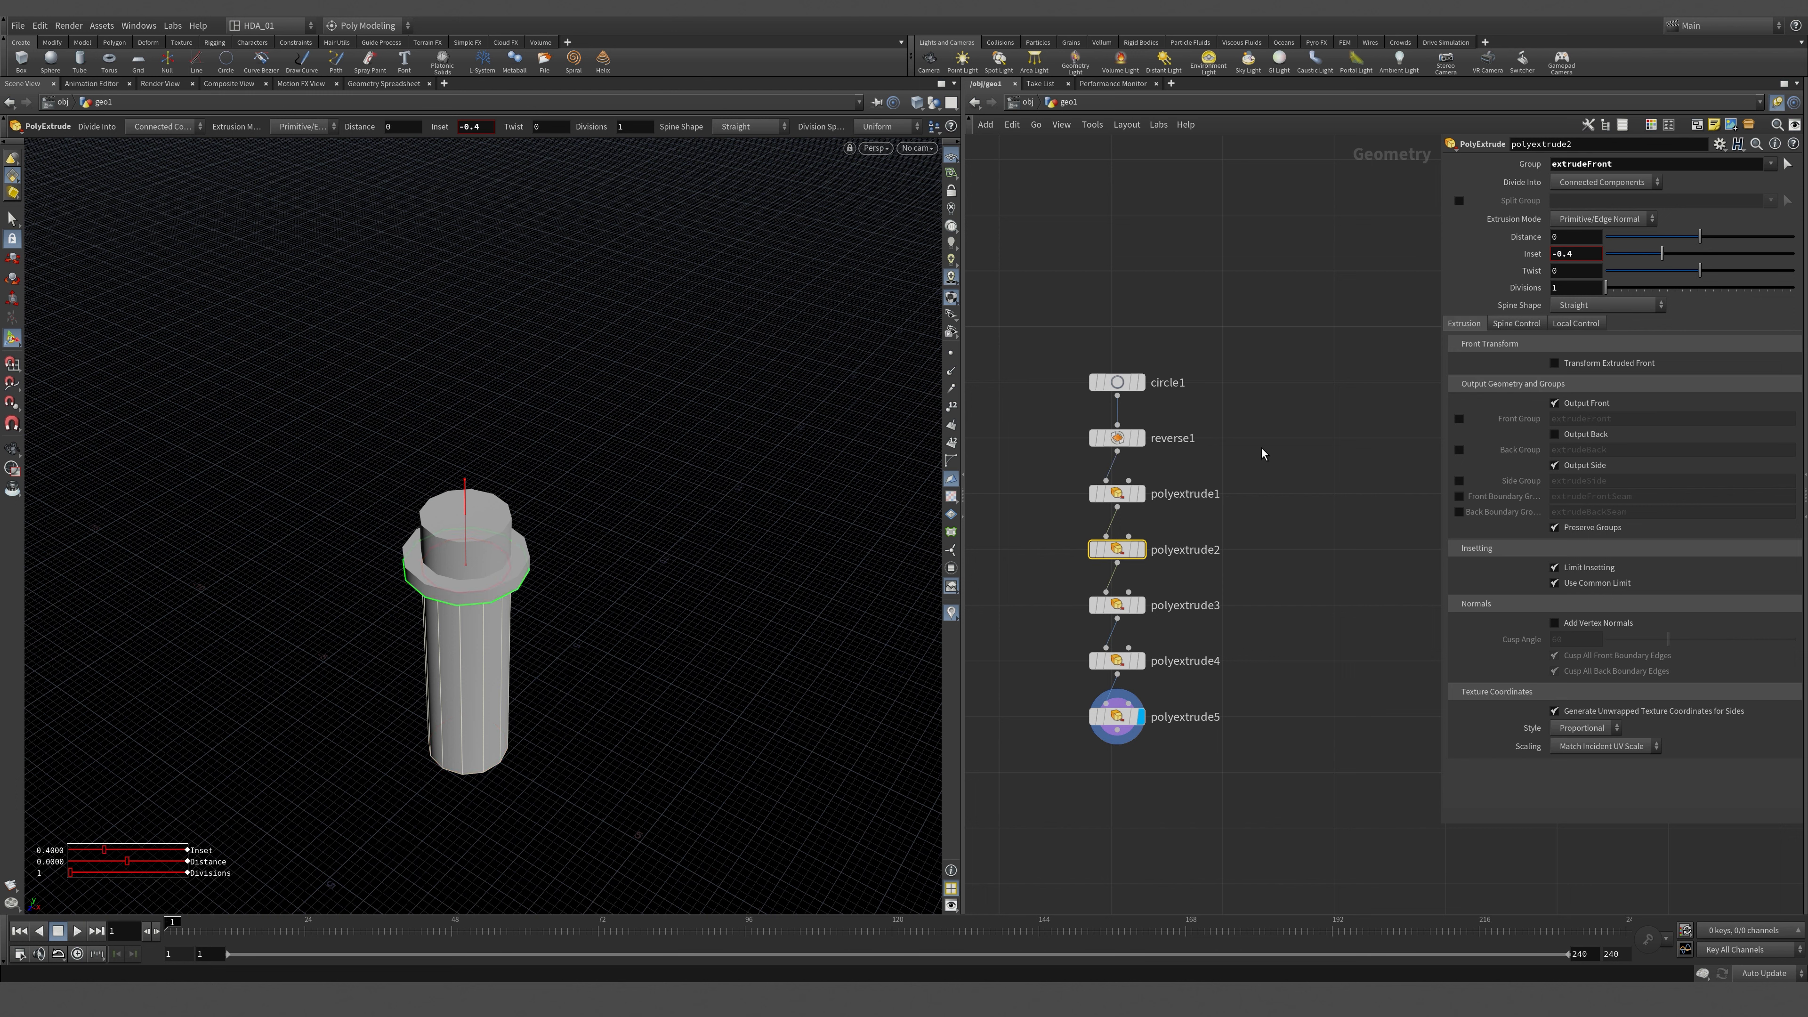
left_click_drag(1662, 251, 1619, 287)
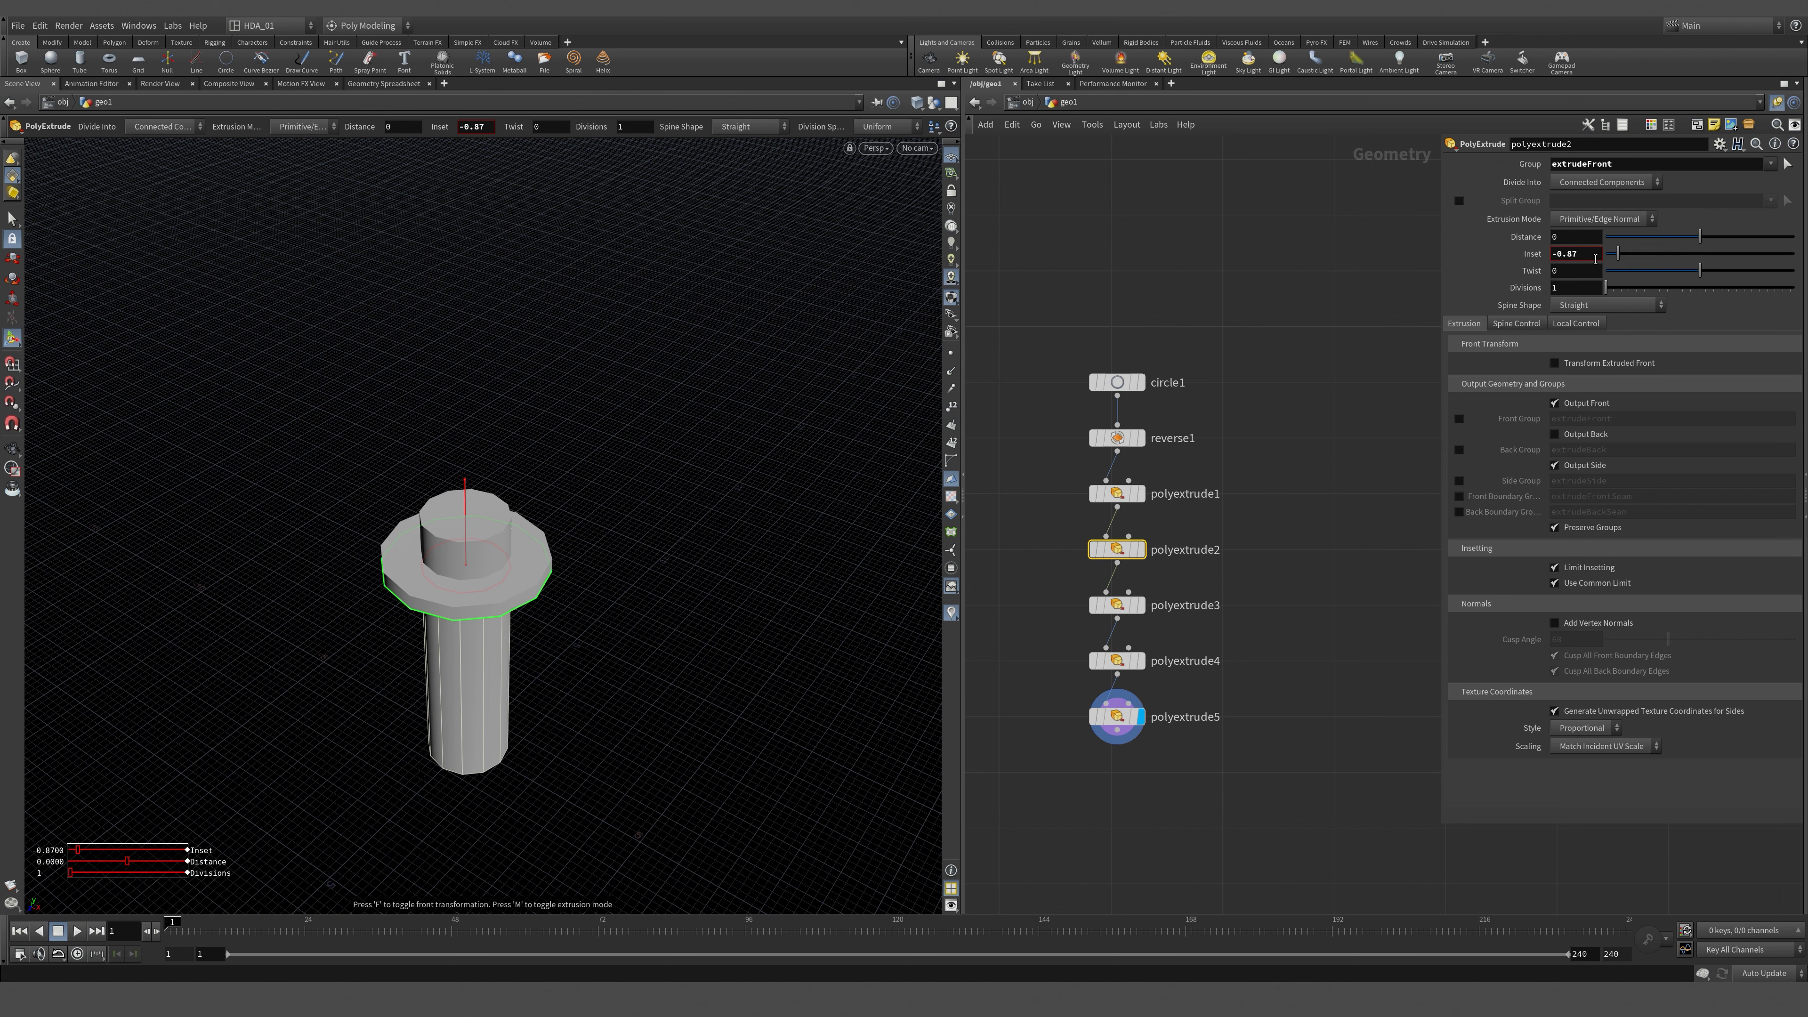
mouse_move(1590, 254)
middle_mouse_down()
mouse_move(1460, 261)
mouse_move(1610, 266)
middle_mouse_up()
Set the circle's divisions to 50 and switch the viewport shading to Smooth Wire Shaded.
left_click_drag(1202, 410, 986, 296)
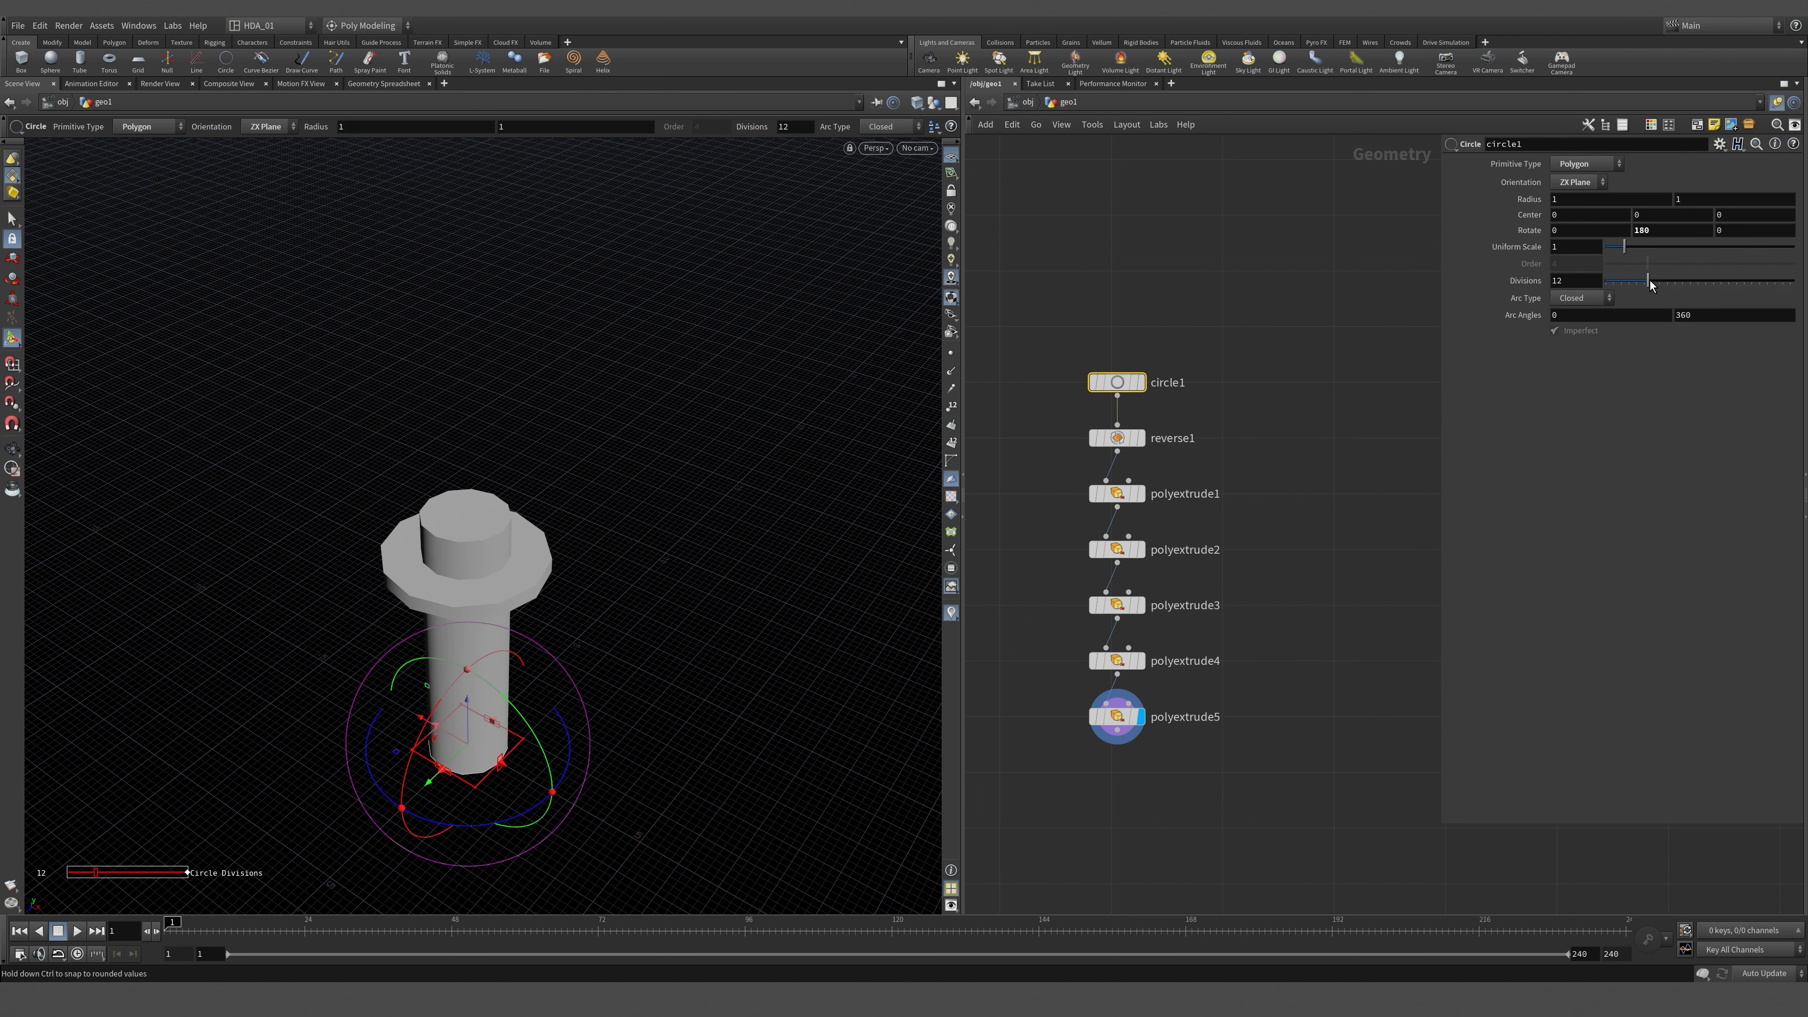
left_click_drag(1647, 279, 1793, 280)
left_click(911, 104)
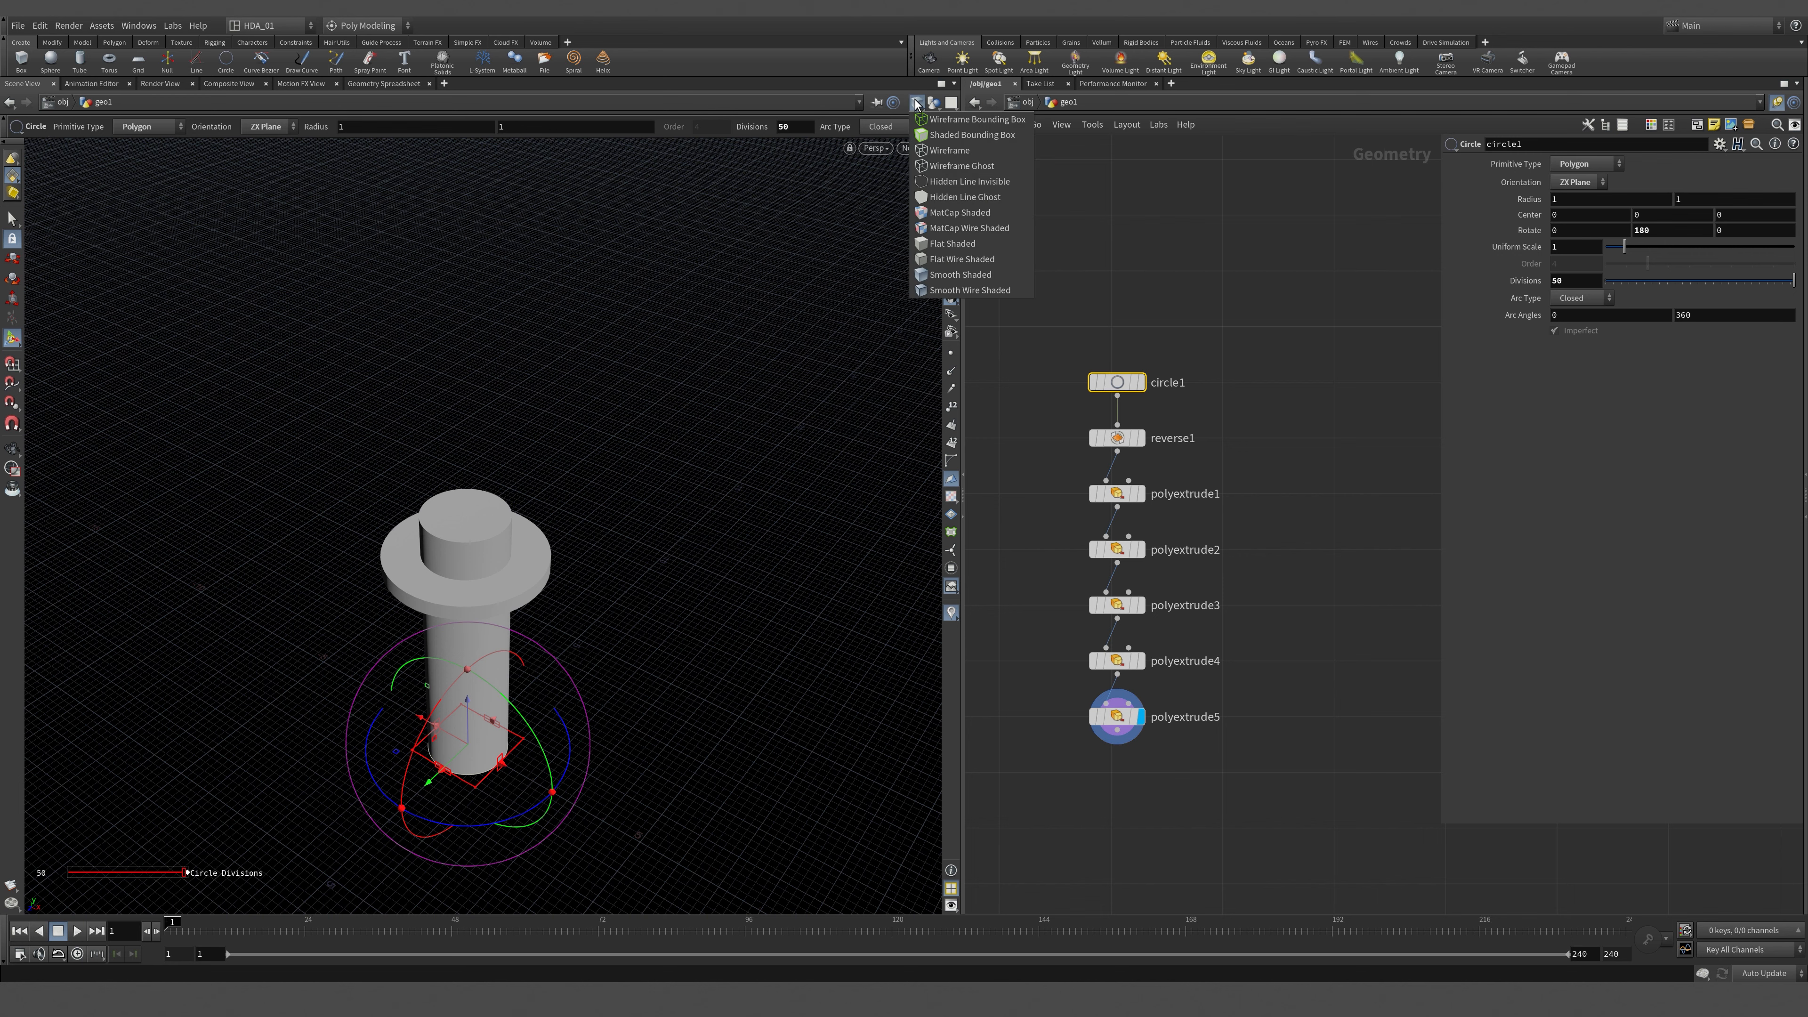
left_click(999, 299)
key("Escape")
Add a Group node below the fifth PolyExtrude, wire it to that node's output and display it.
mouse_move(821, 480)
left_mouse_down()
mouse_move(730, 343)
mouse_move(743, 290)
mouse_move(712, 518)
left_mouse_up()
scroll(1203, 770, "up", 1)
middle_click_drag(1173, 777, 1119, 736)
scroll(1211, 678, "up", 2)
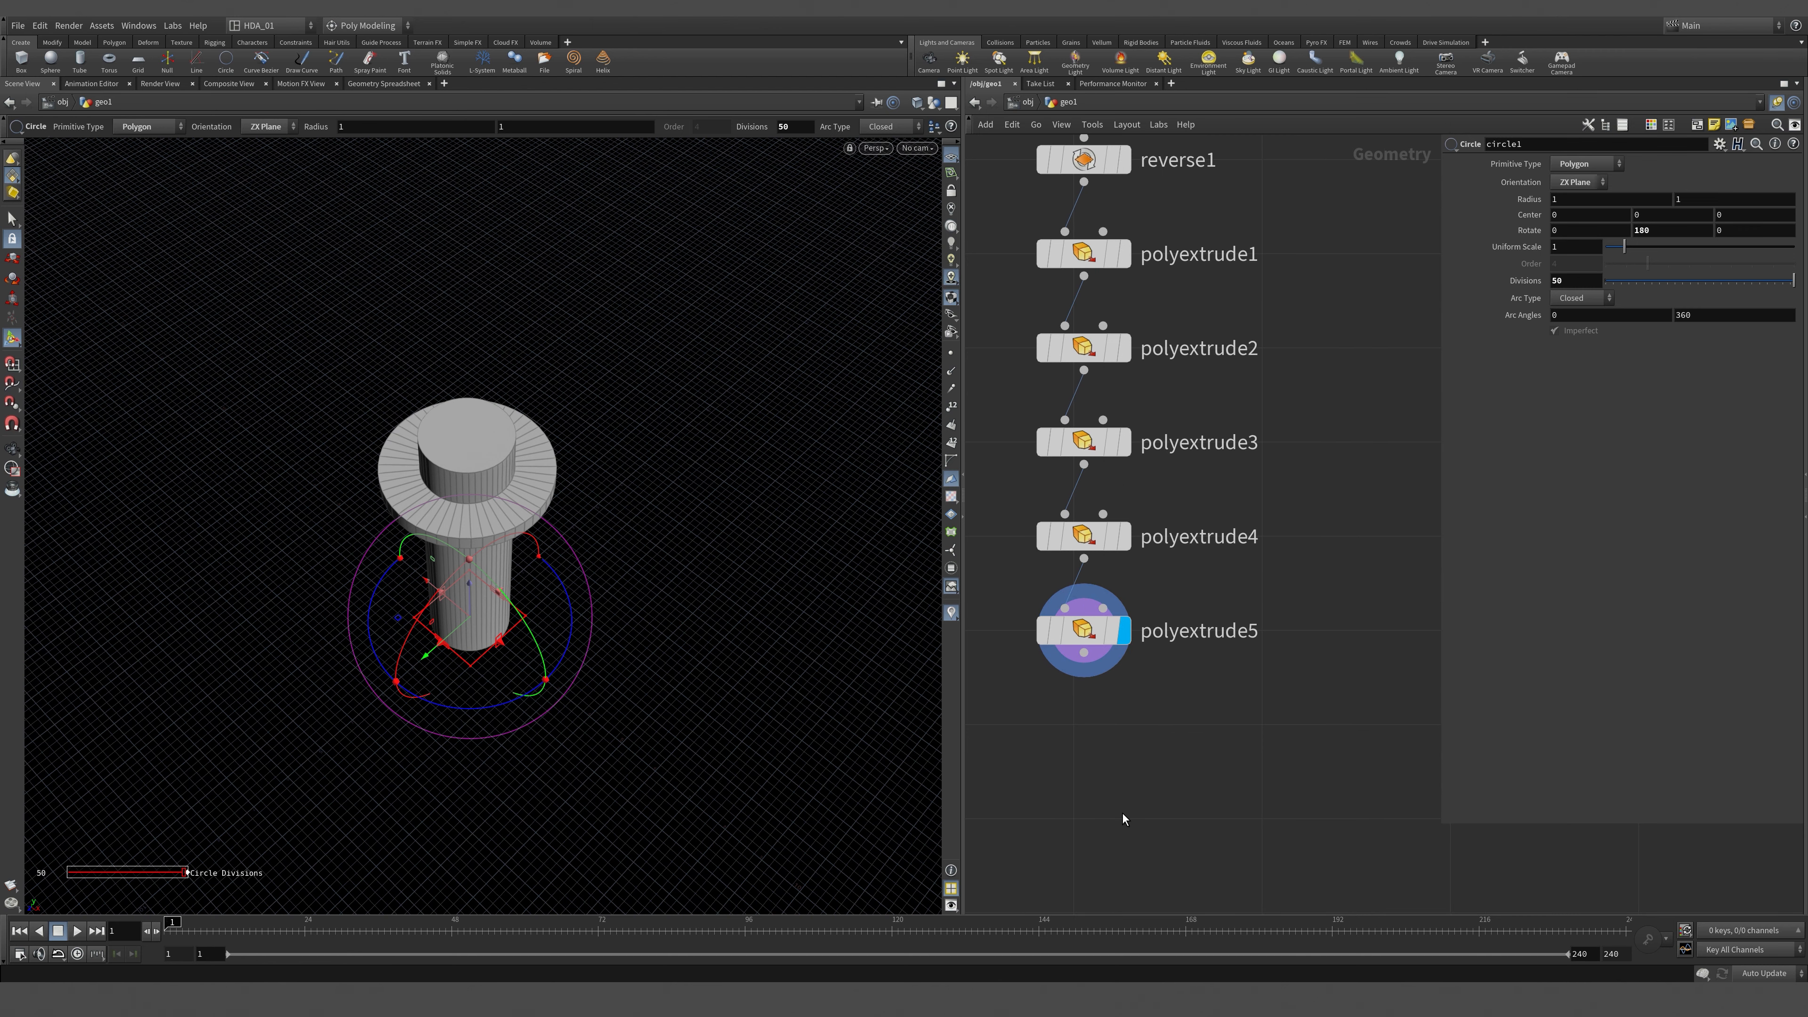
scroll(1232, 747, "down", 2)
middle_click_drag(1209, 763, 1222, 680)
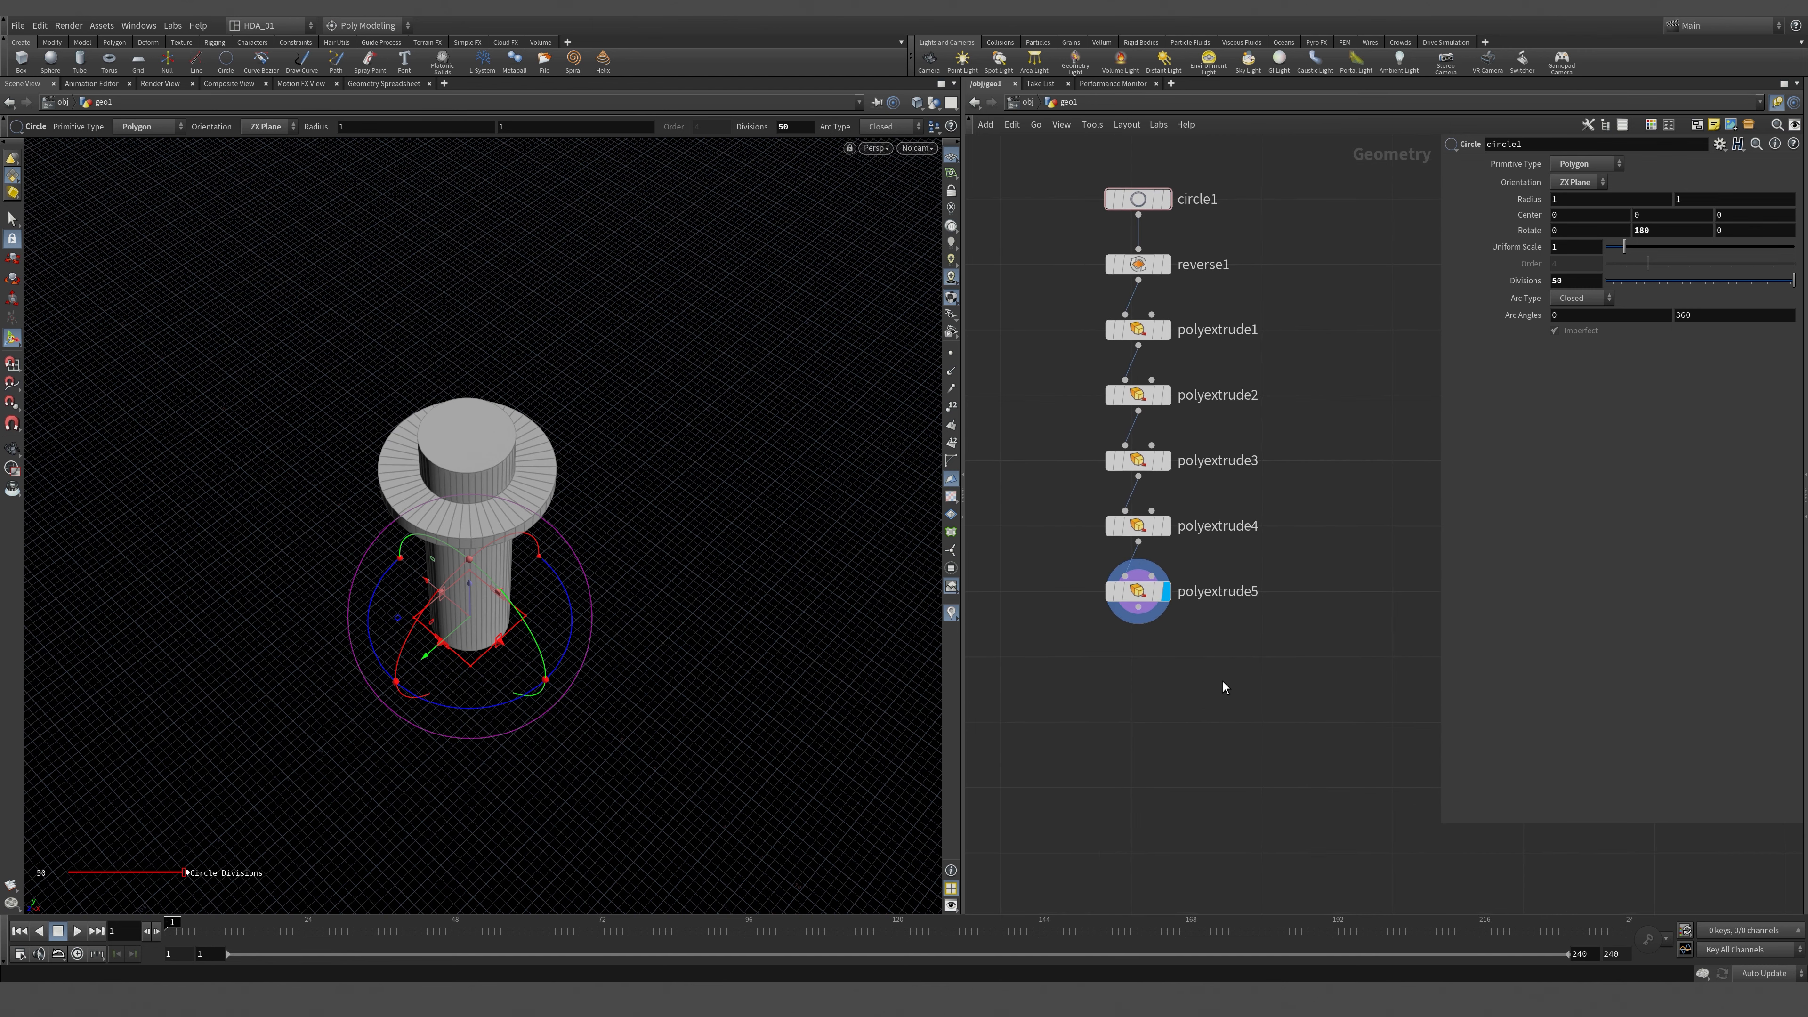
left_click_drag(538, 529, 546, 456, "alt")
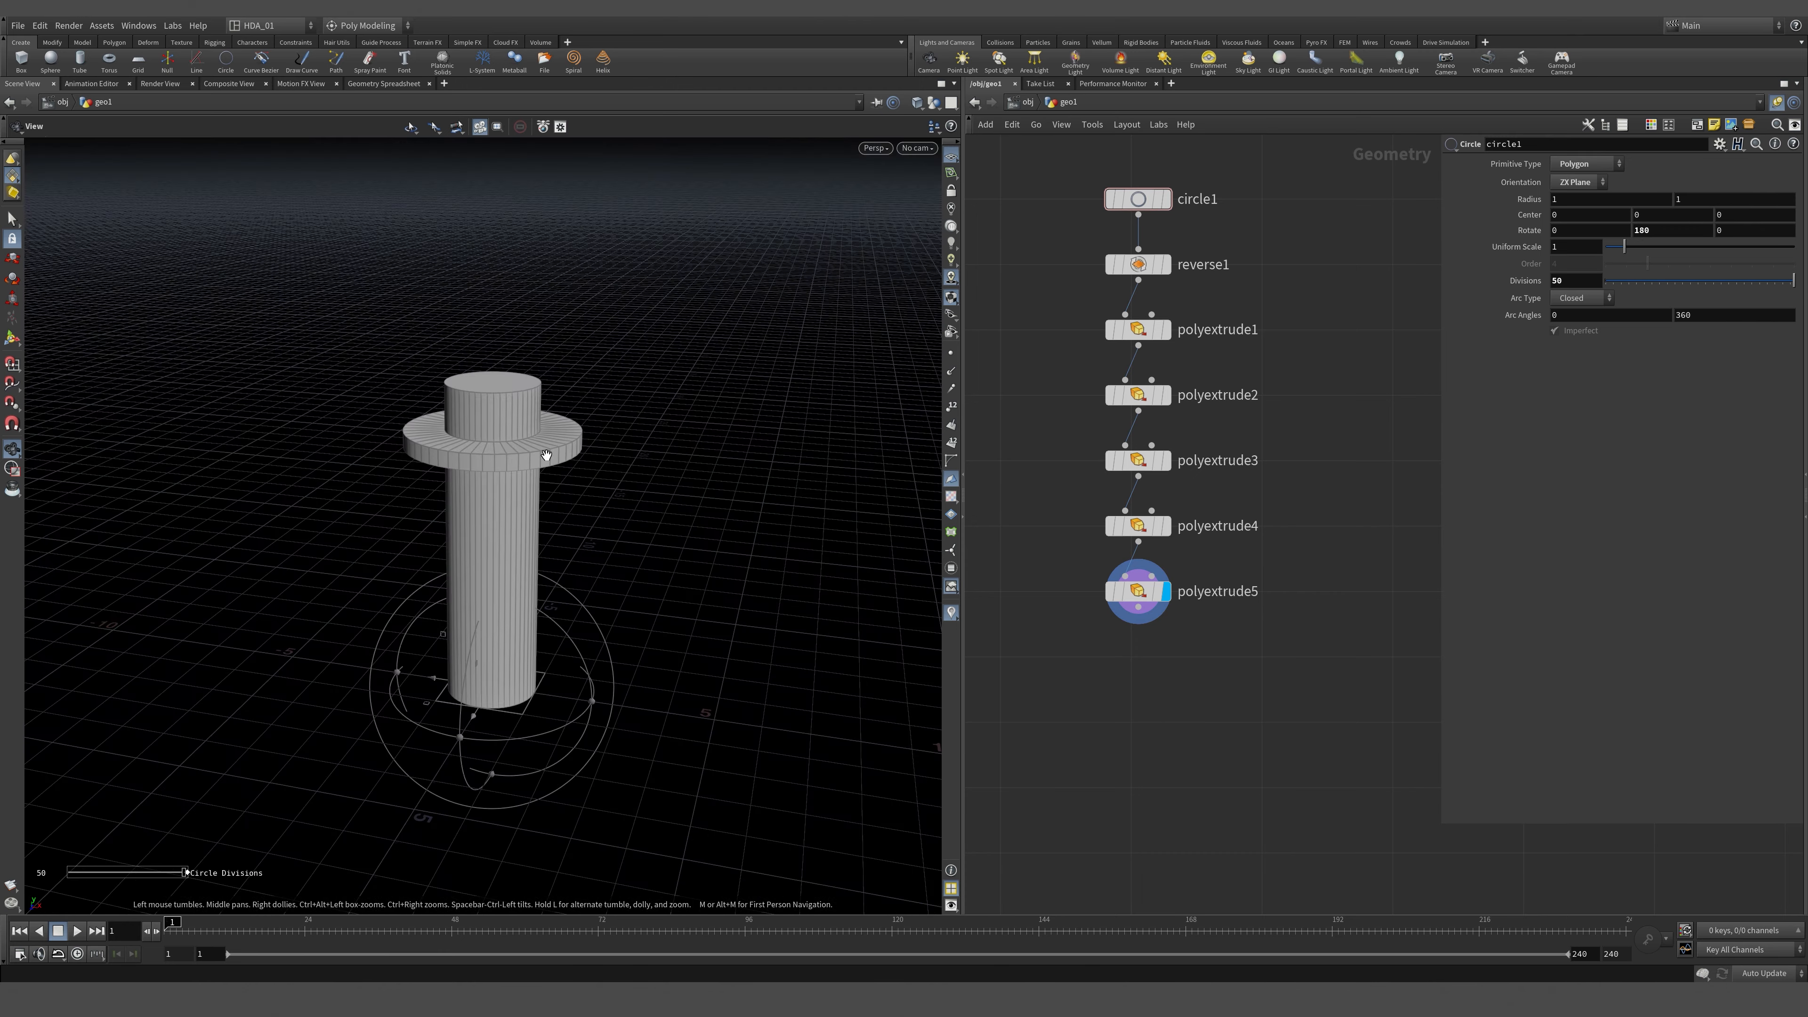
key("Tab")
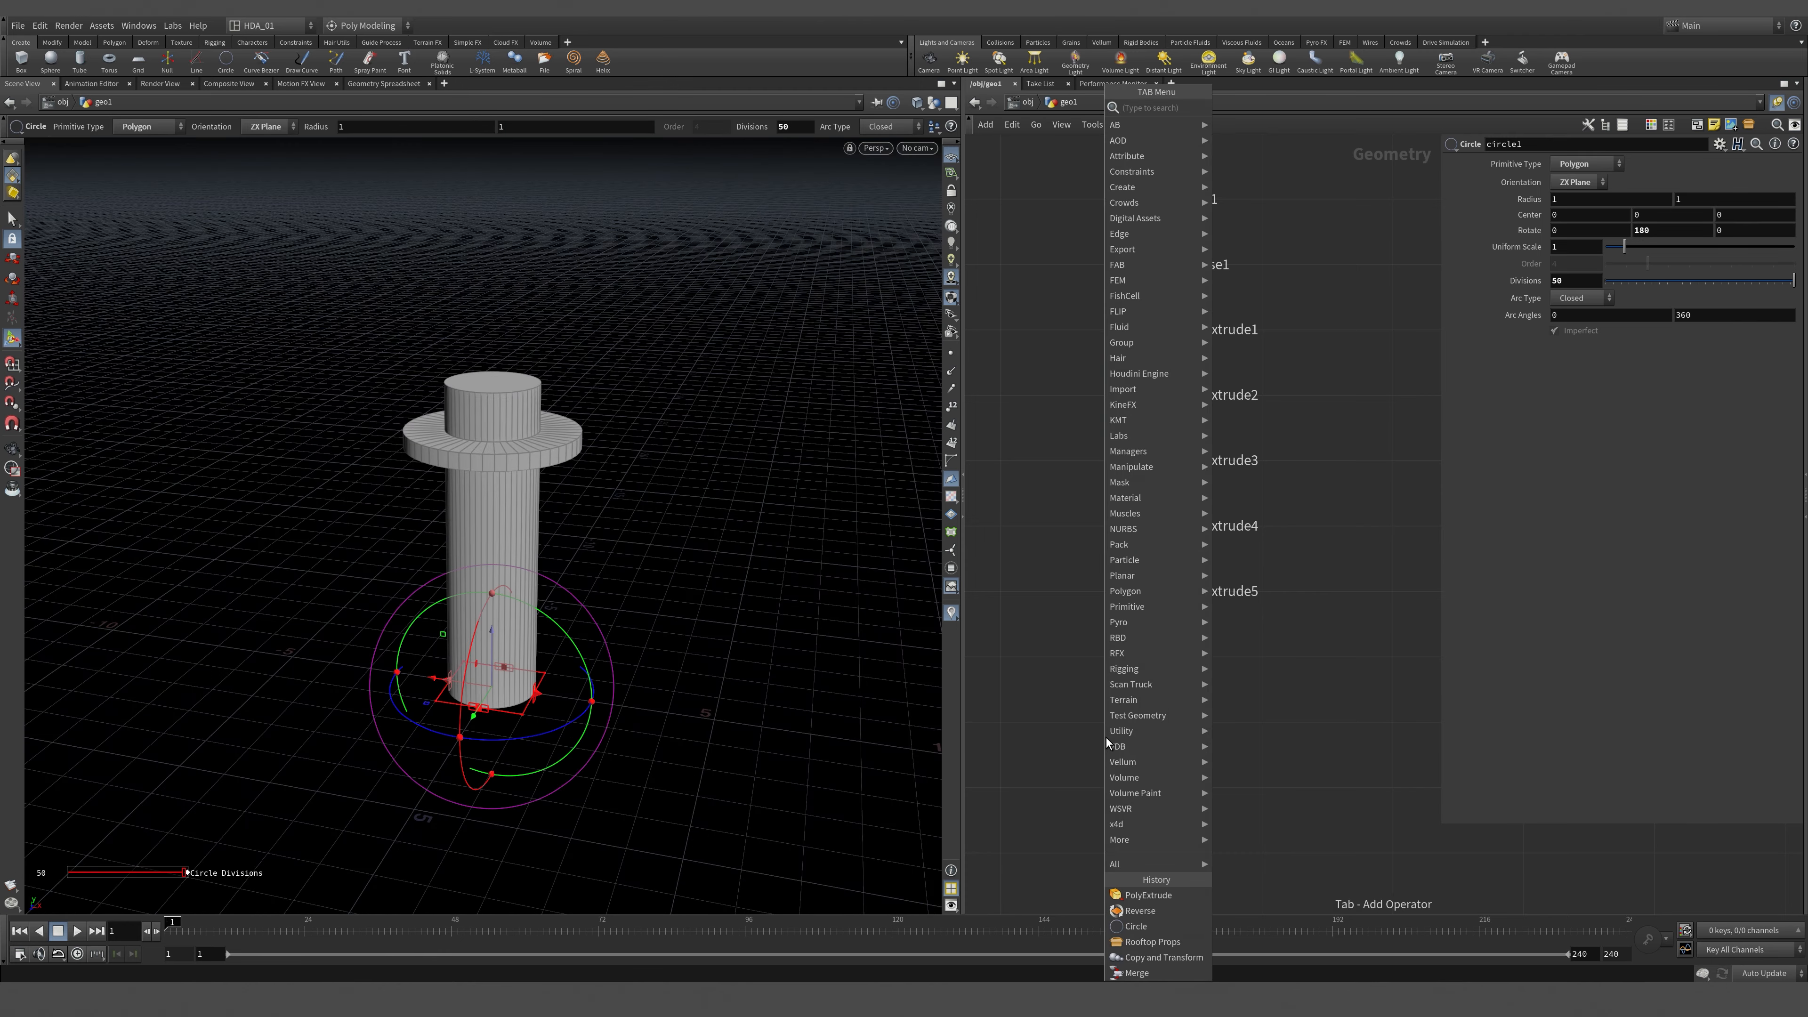
type("gr")
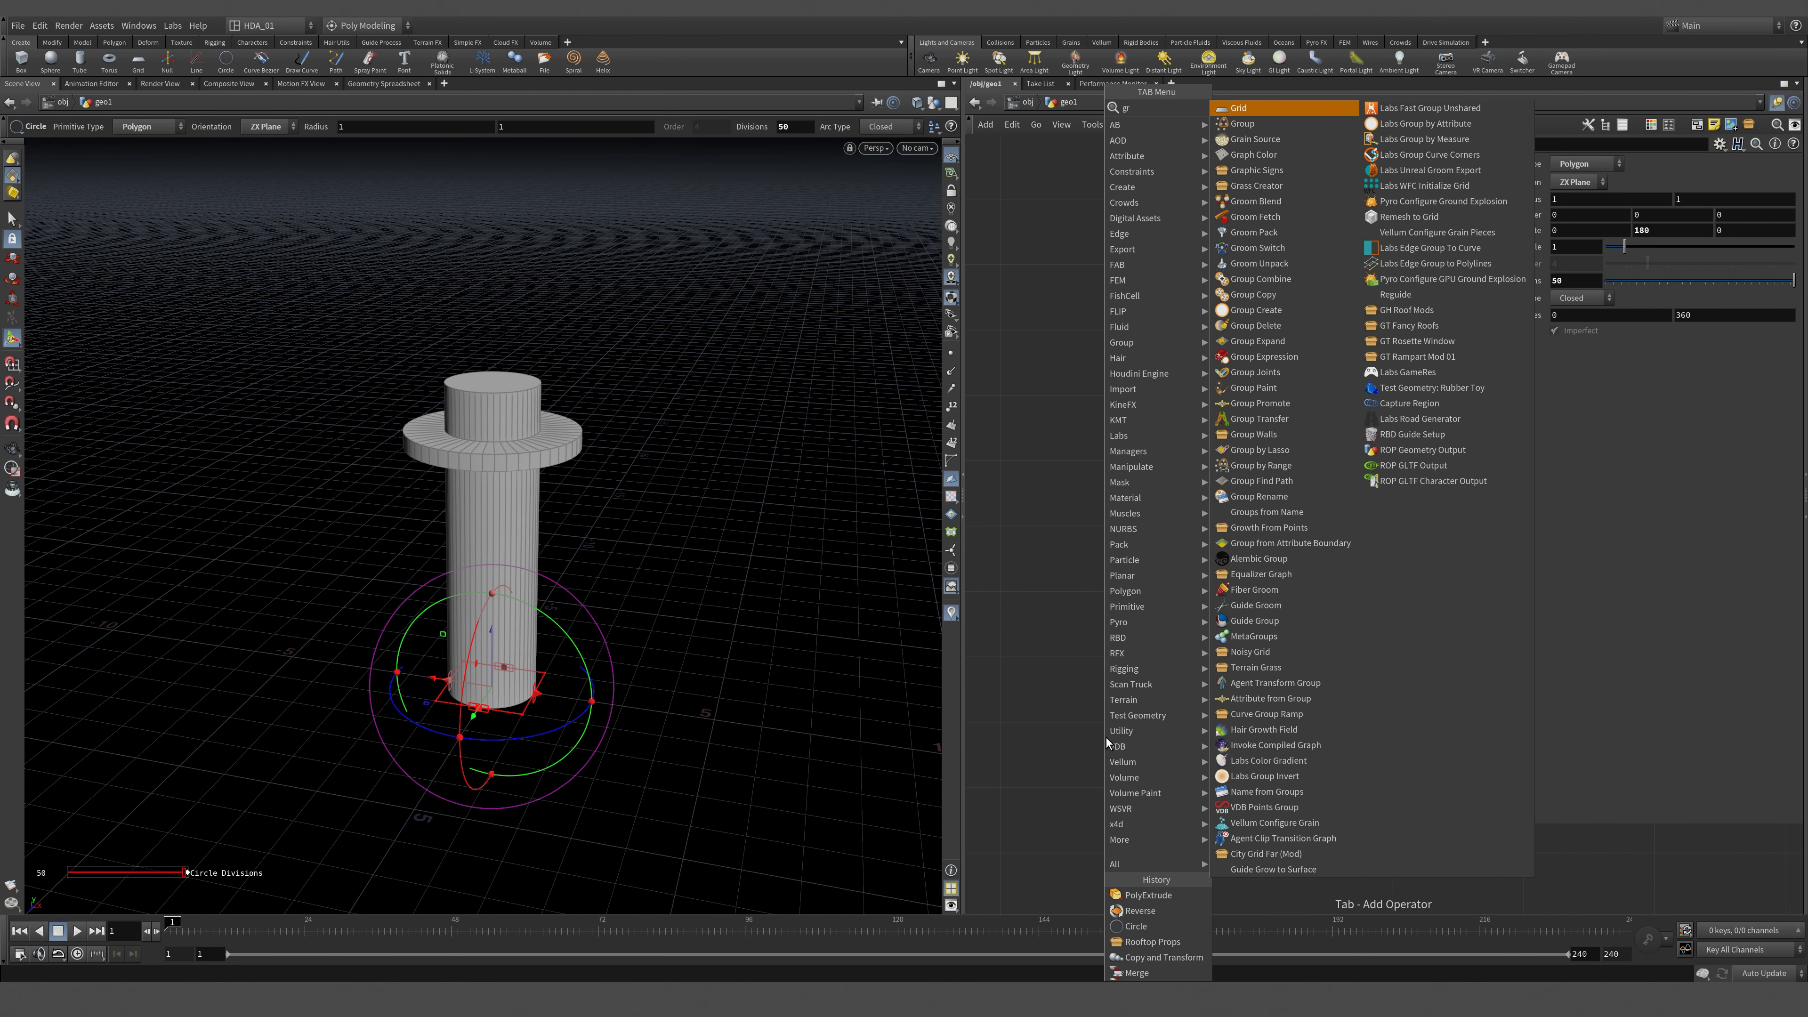
left_click(1241, 124)
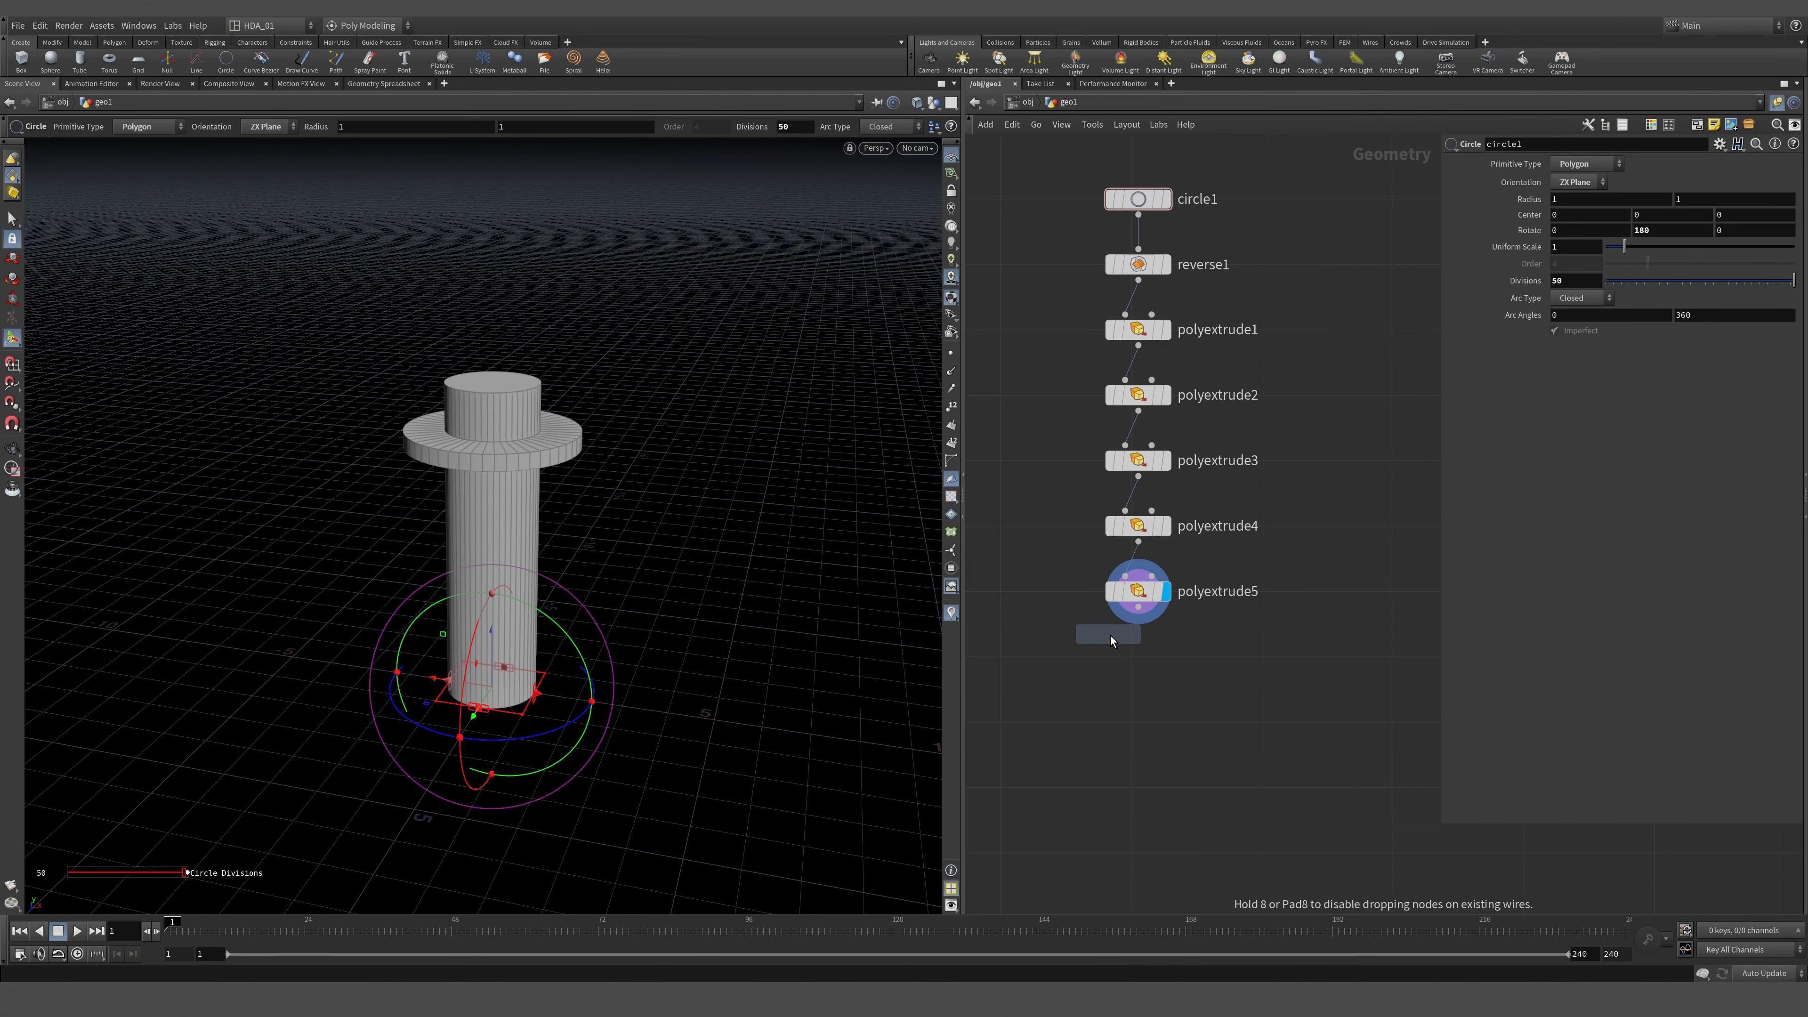
left_click(1146, 722)
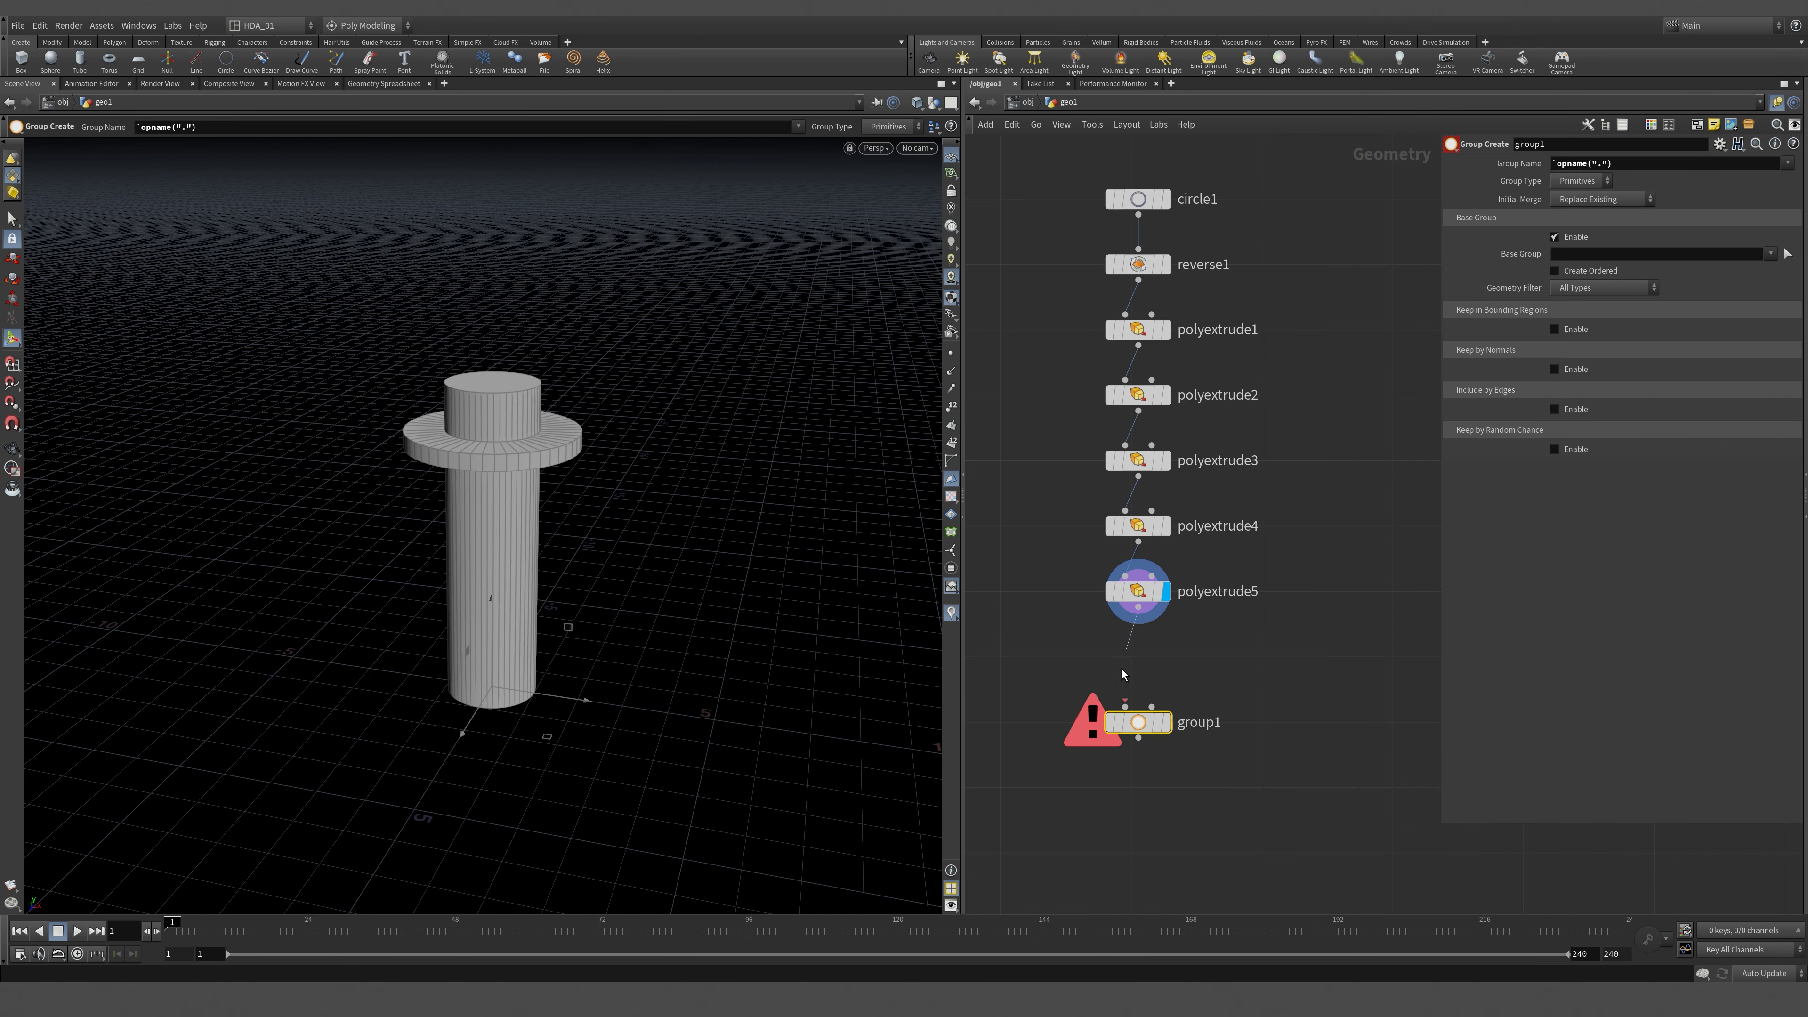
left_click(1167, 723)
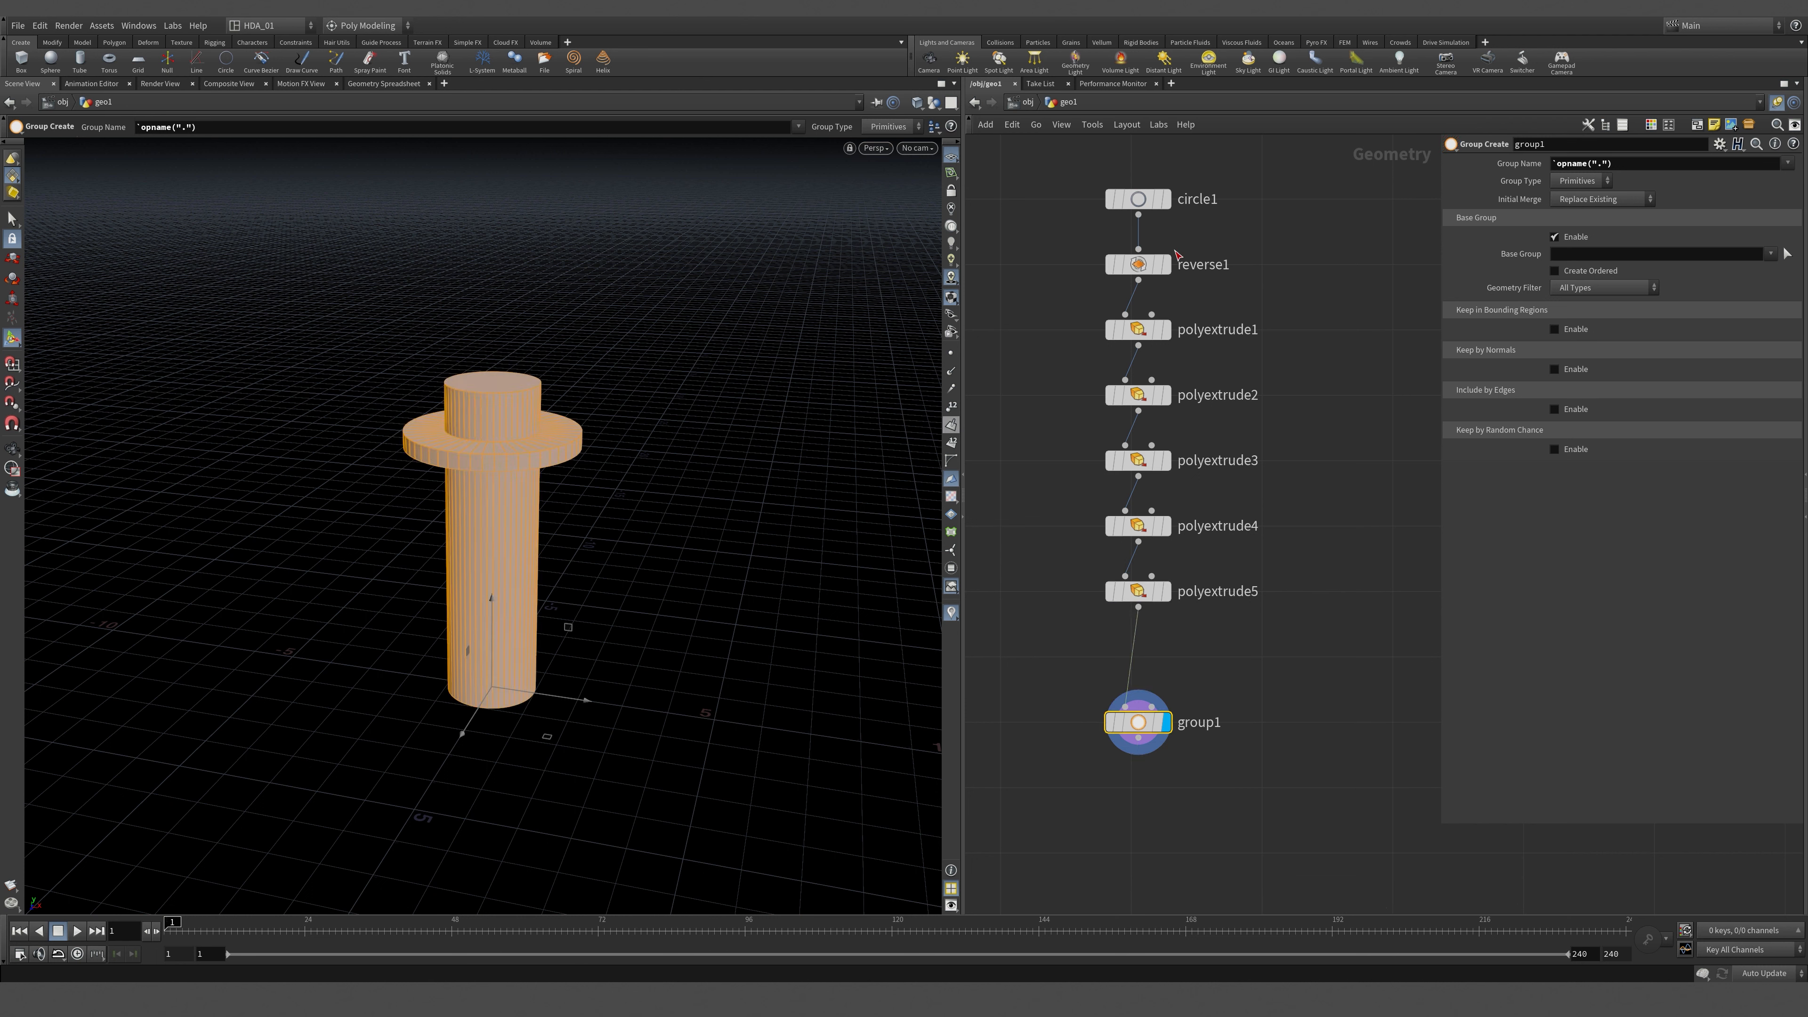
Disable the Group node's base group and set its group type to Edges.
left_click(1581, 238)
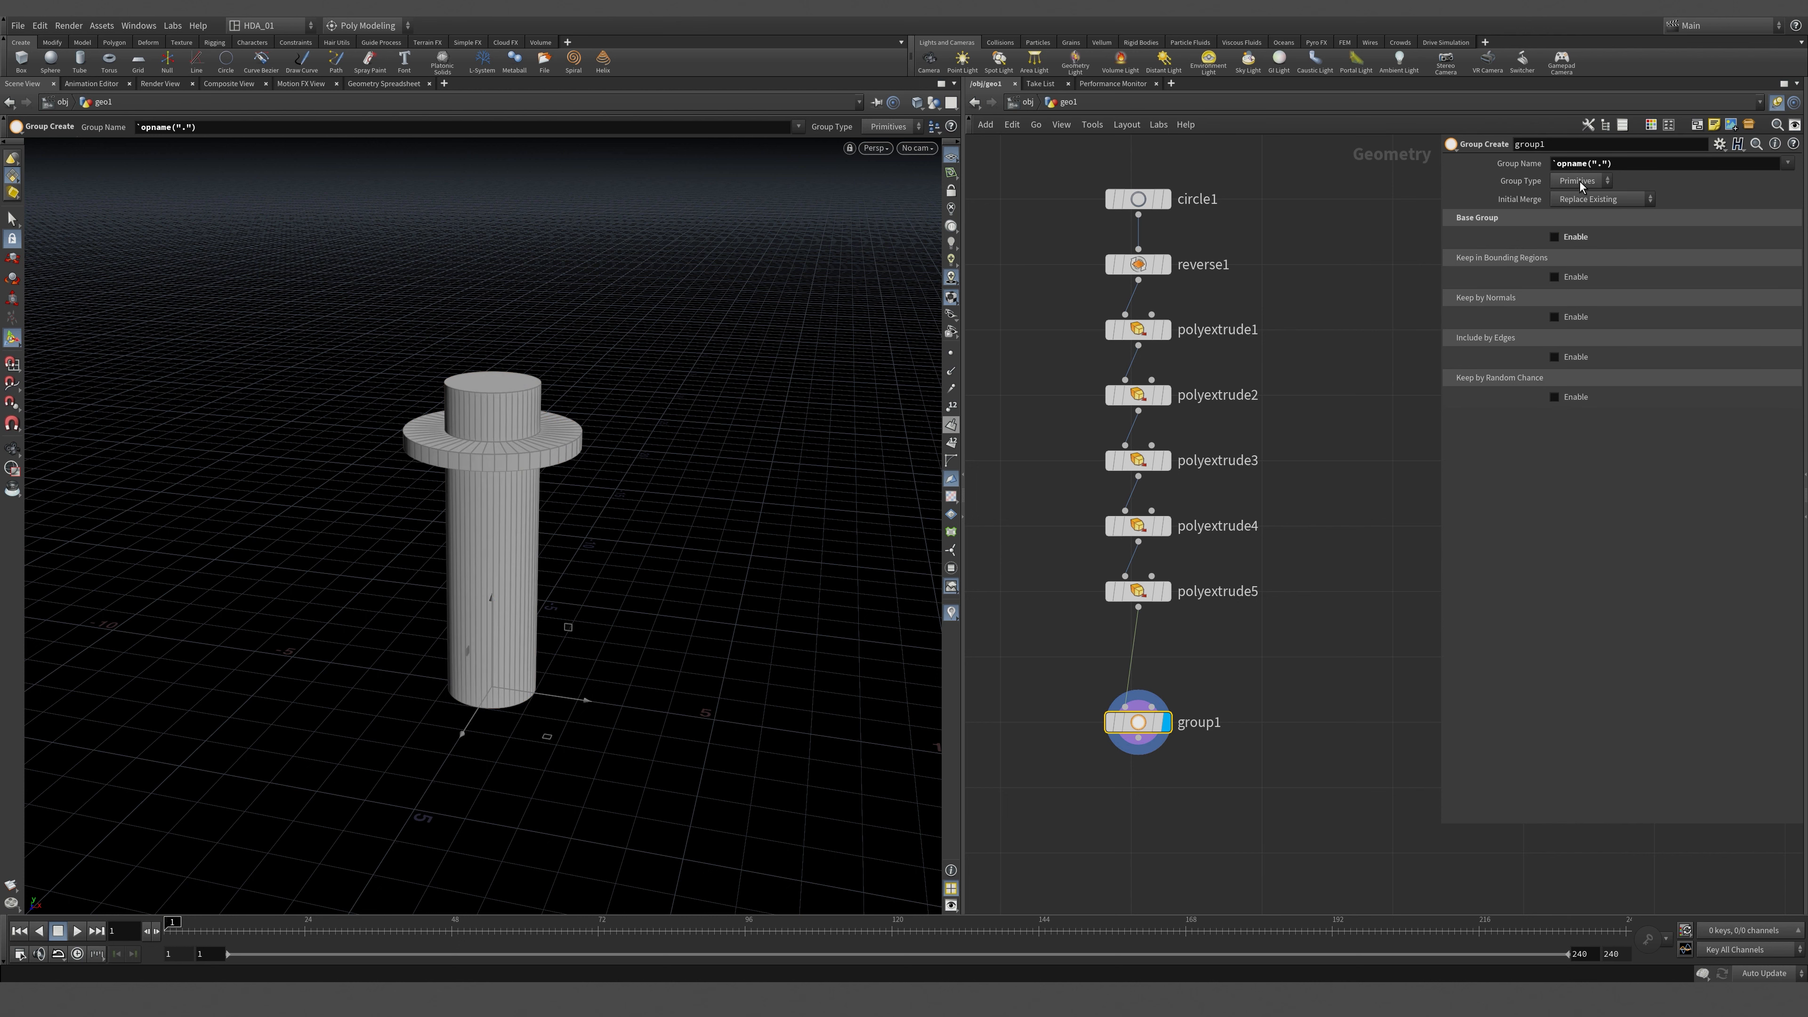
left_click(1579, 181)
left_click(1568, 227)
left_click_drag(1441, 349, 1348, 358)
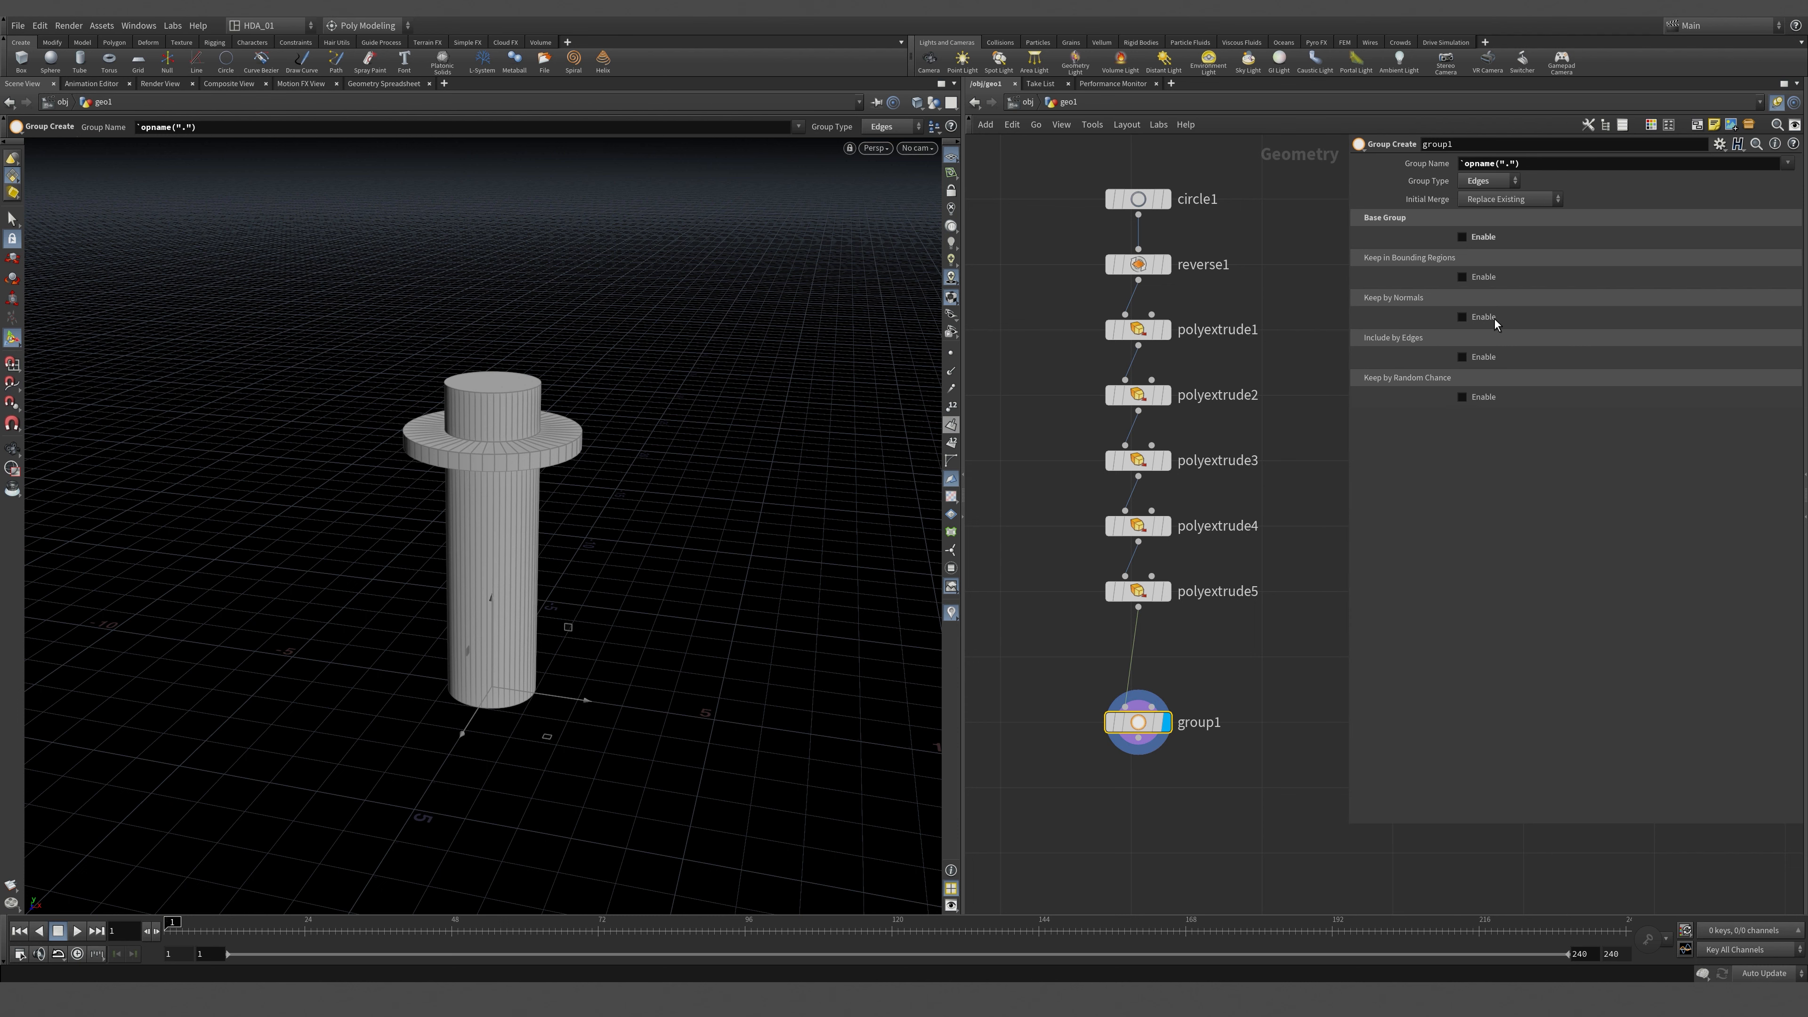
Enable Include by Edges on the Group node and turn on its minimum edge angle filter.
left_click(1482, 357)
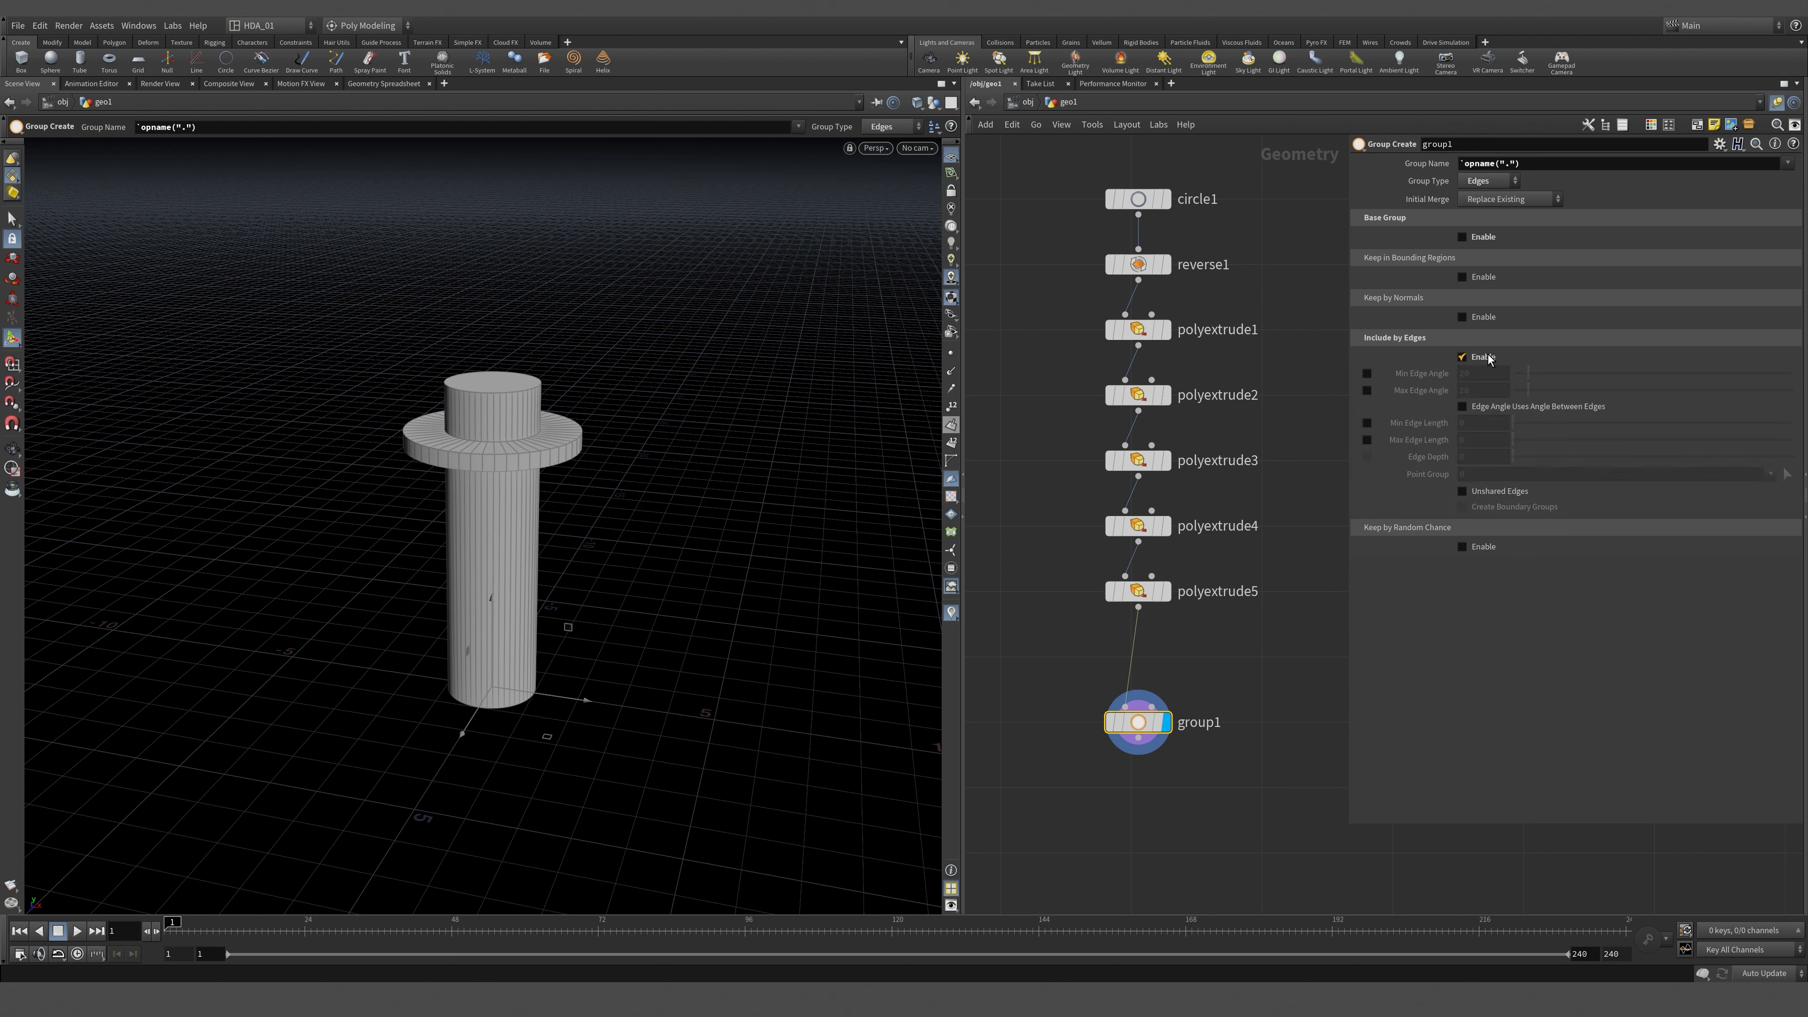
left_click(1367, 374)
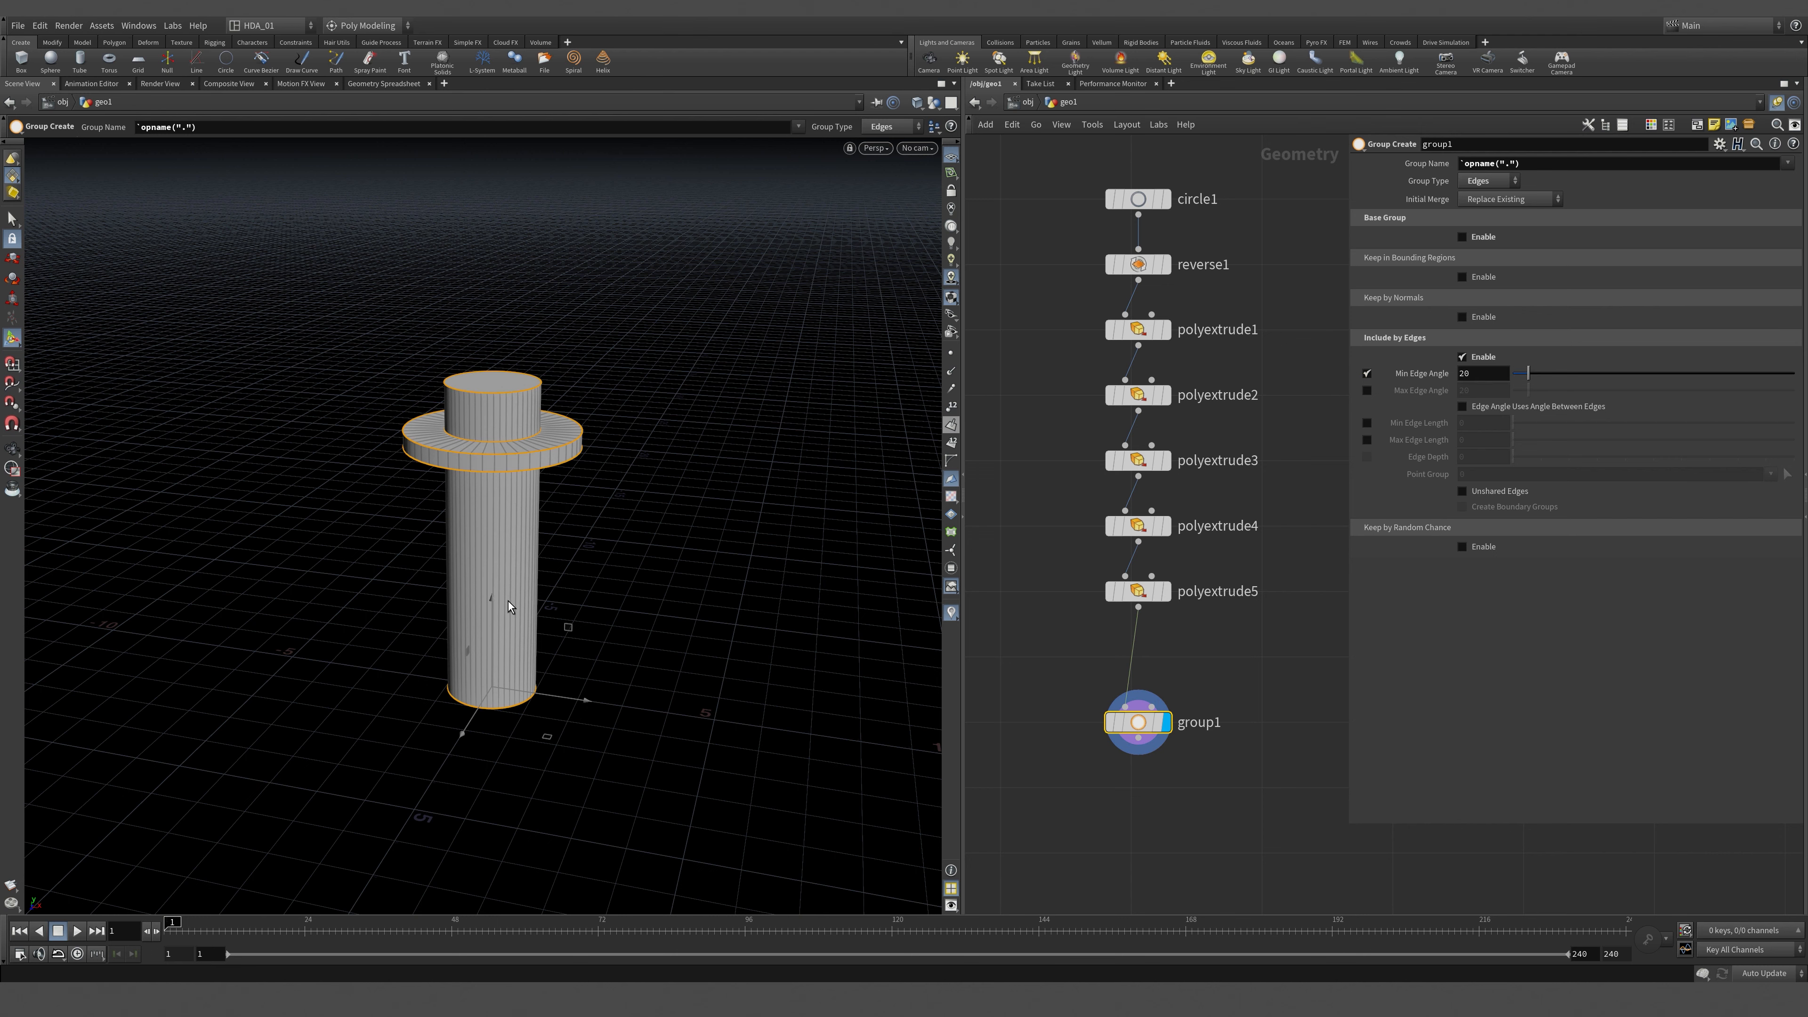
right_click_drag(517, 507, 504, 472, "alt")
left_click_drag(510, 476, 541, 526, "alt")
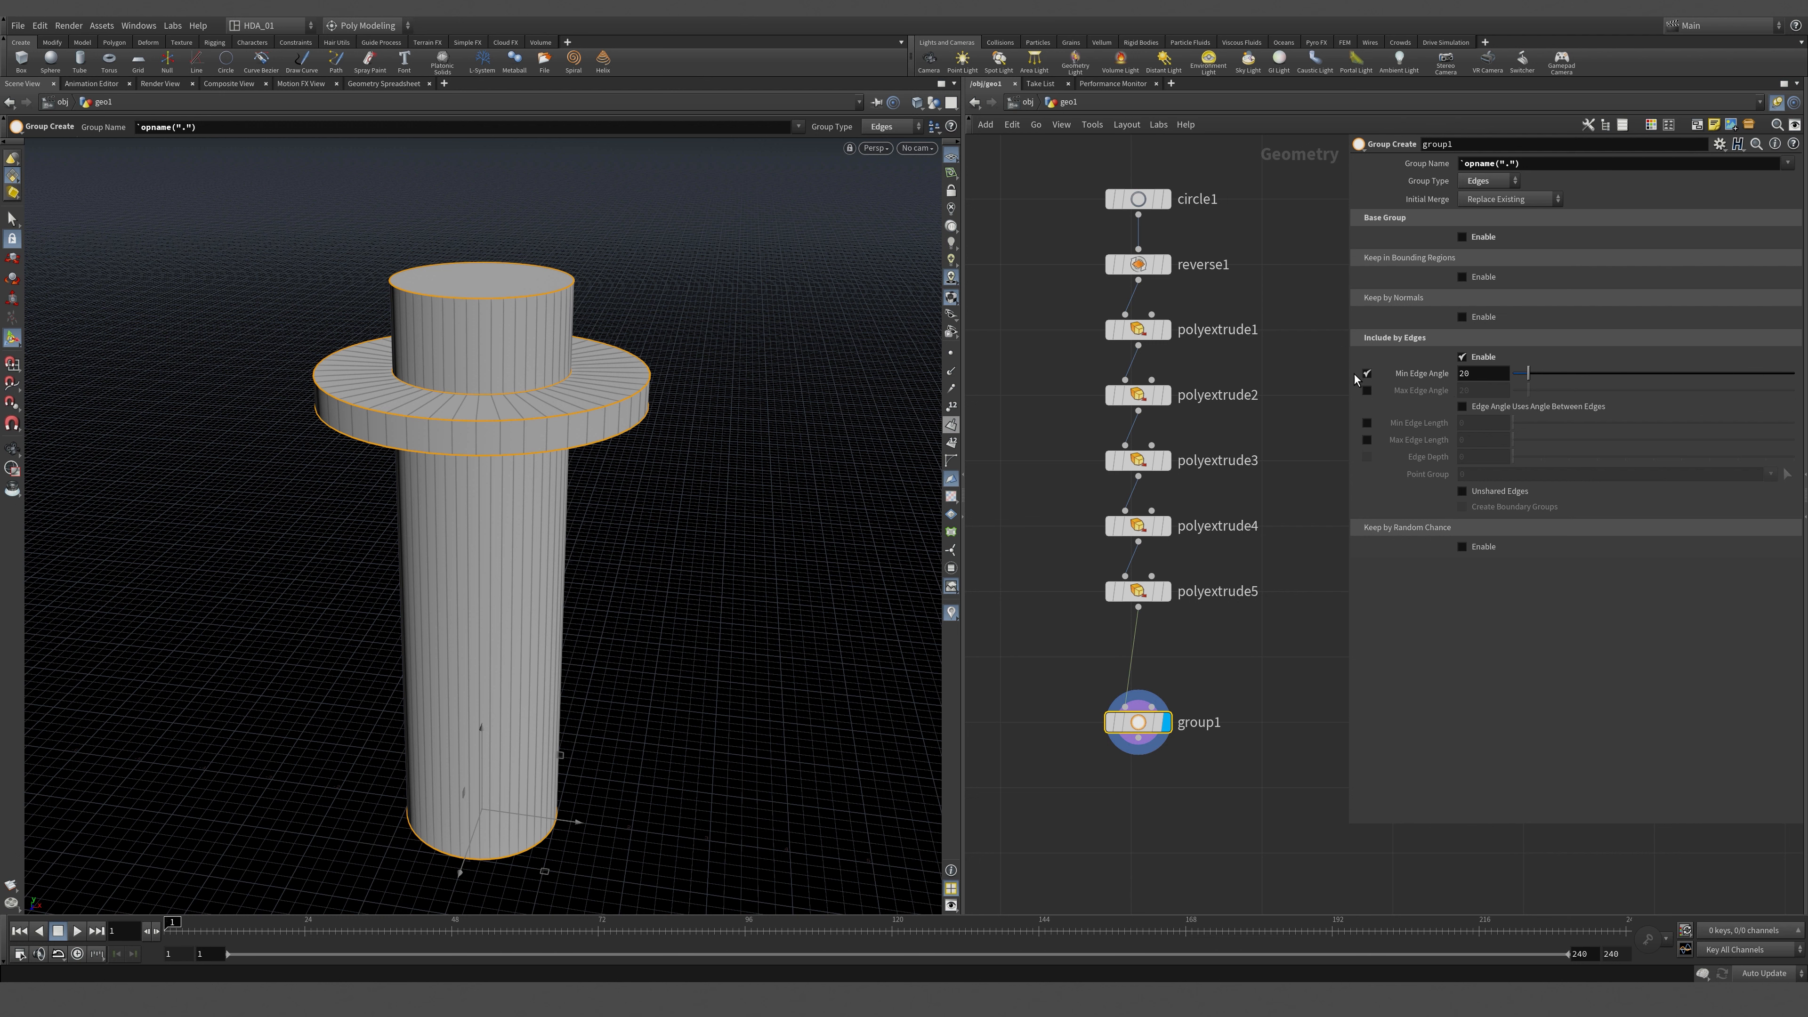
Set the Group node's minimum edge angle to 88 and enable a maximum edge angle of 91.
left_click_drag(1486, 375, 1359, 378)
type("88")
key("Tab")
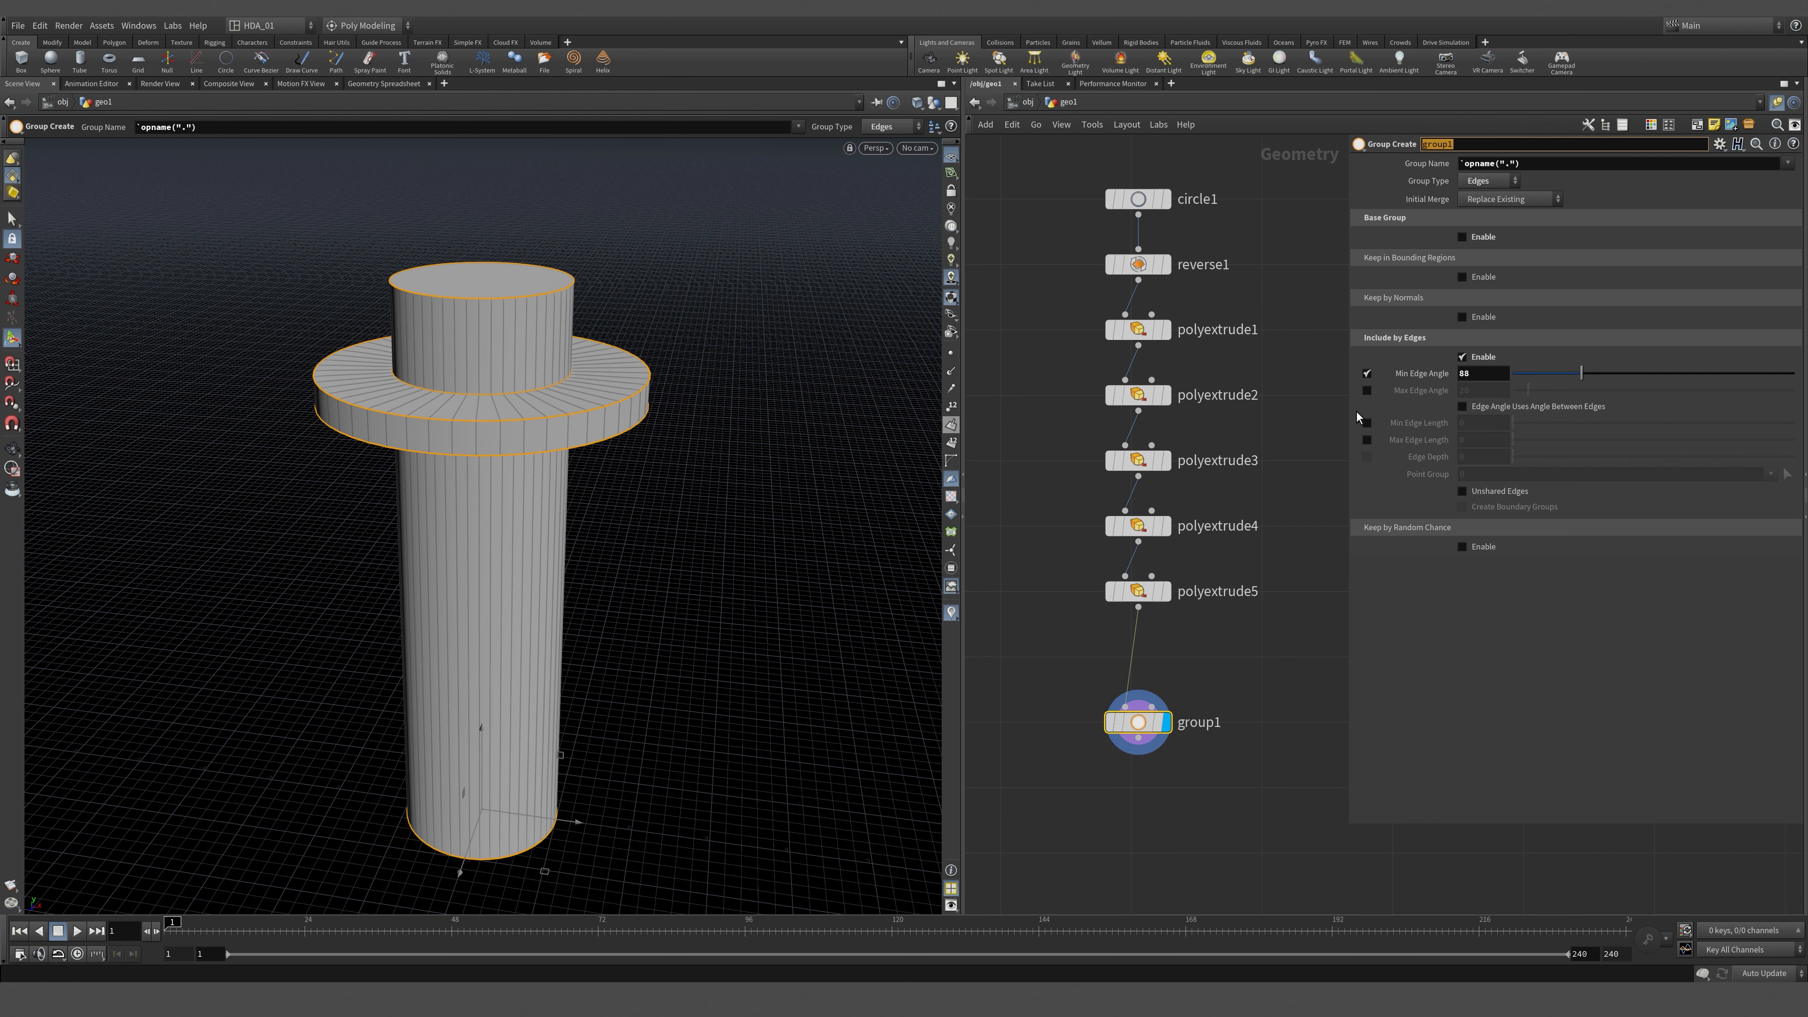
left_click(1367, 390)
type("91")
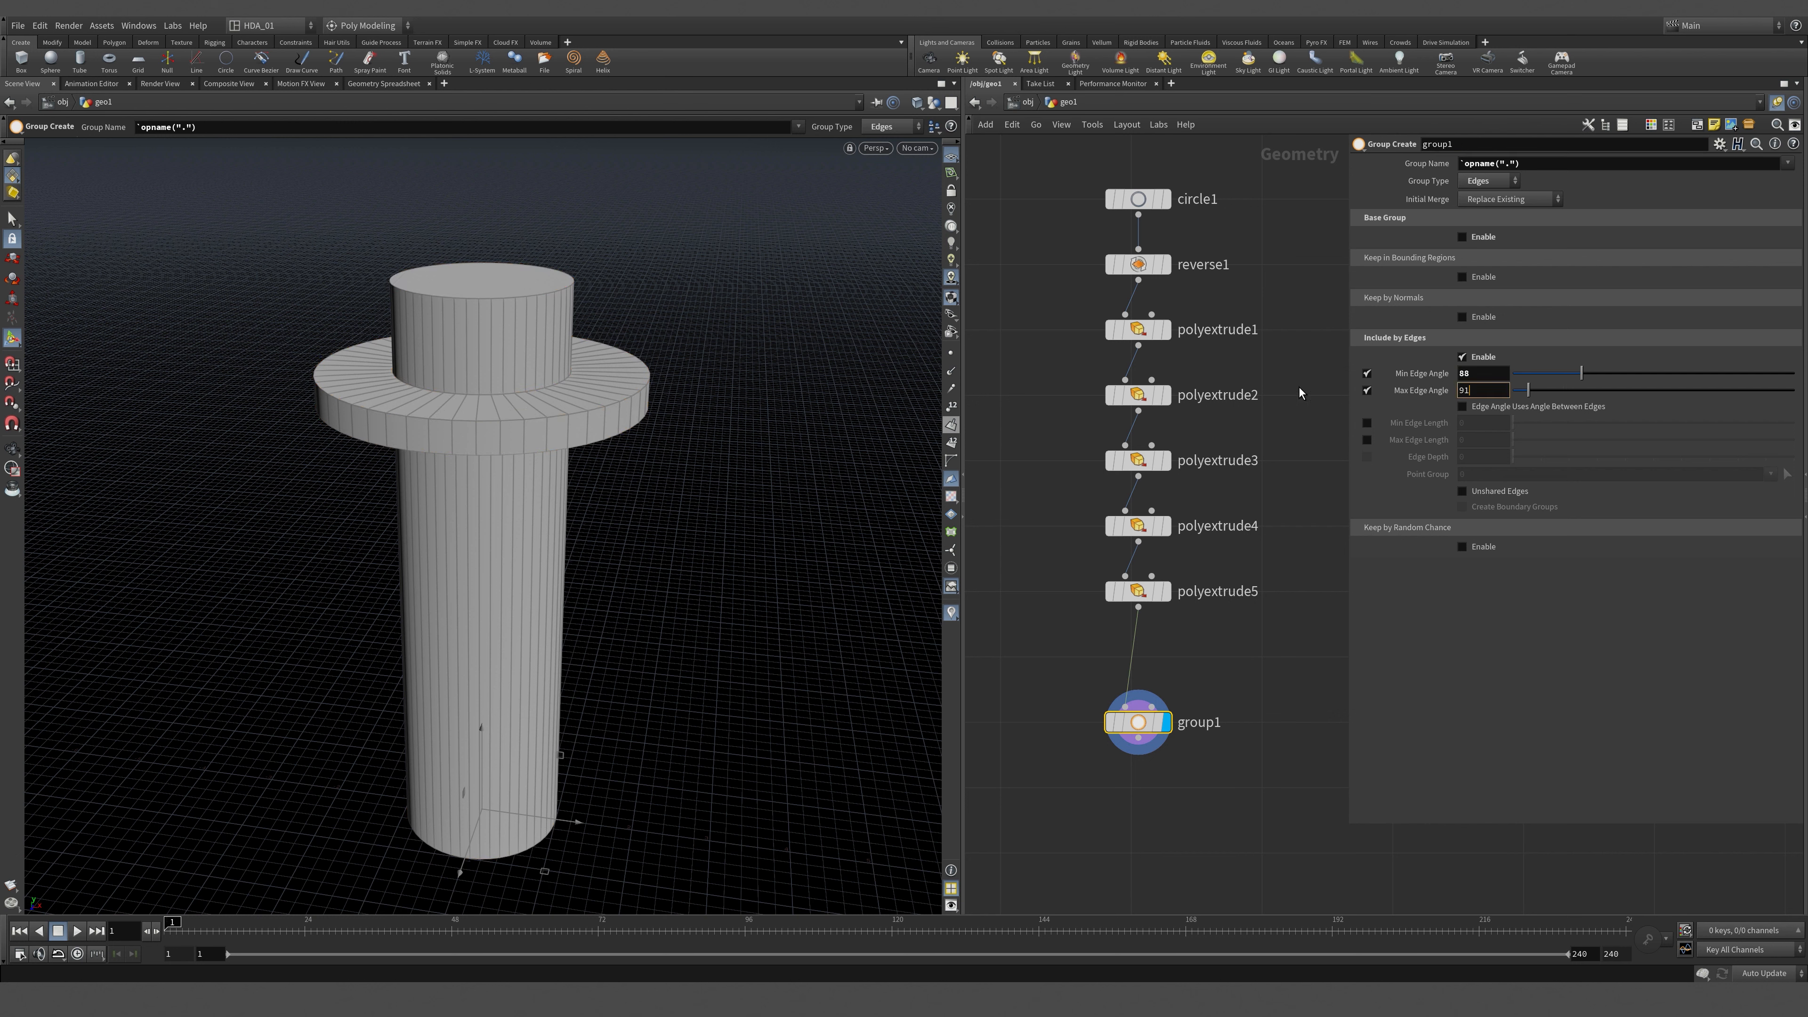
key("Tab")
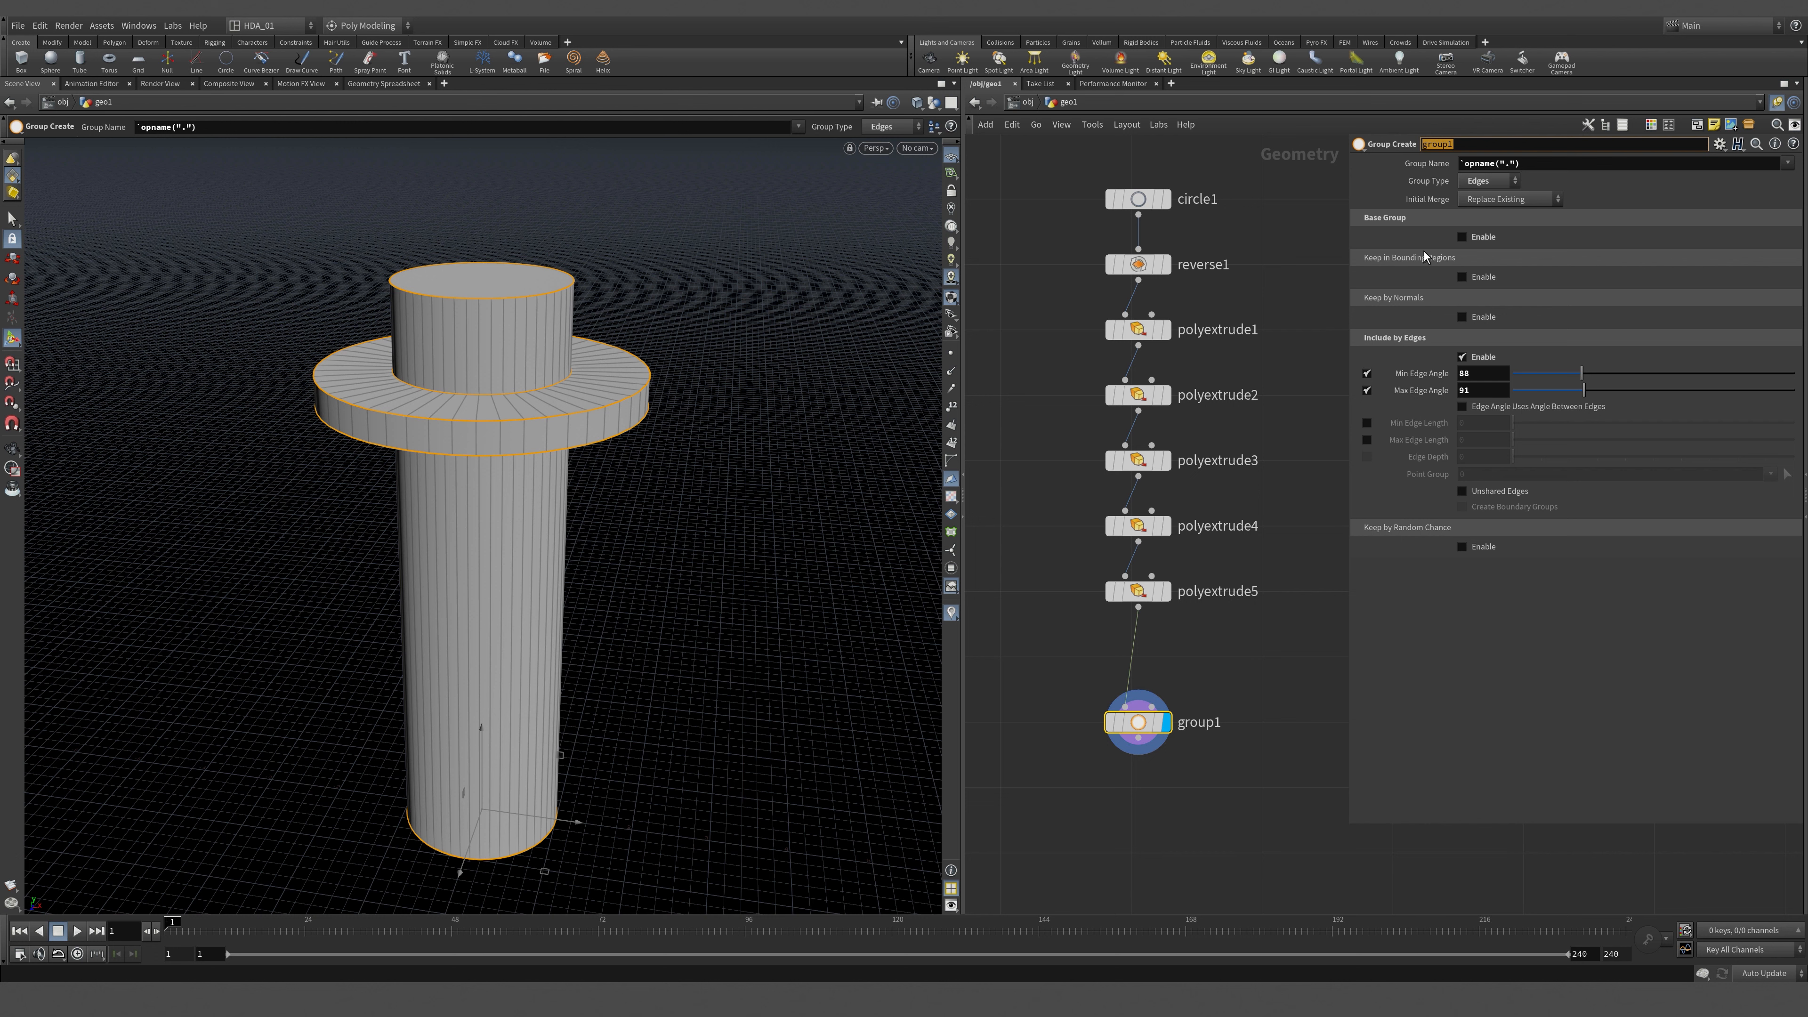
Open the Group node's group name expression in an enlarged expression editor to read it, and close it without changes.
left_click(1275, 247)
scroll(1231, 207, "up", 1)
middle_click_drag(1228, 202, 1243, 279)
scroll(1226, 184, "down", 4)
left_click_drag(1537, 163, 1458, 163)
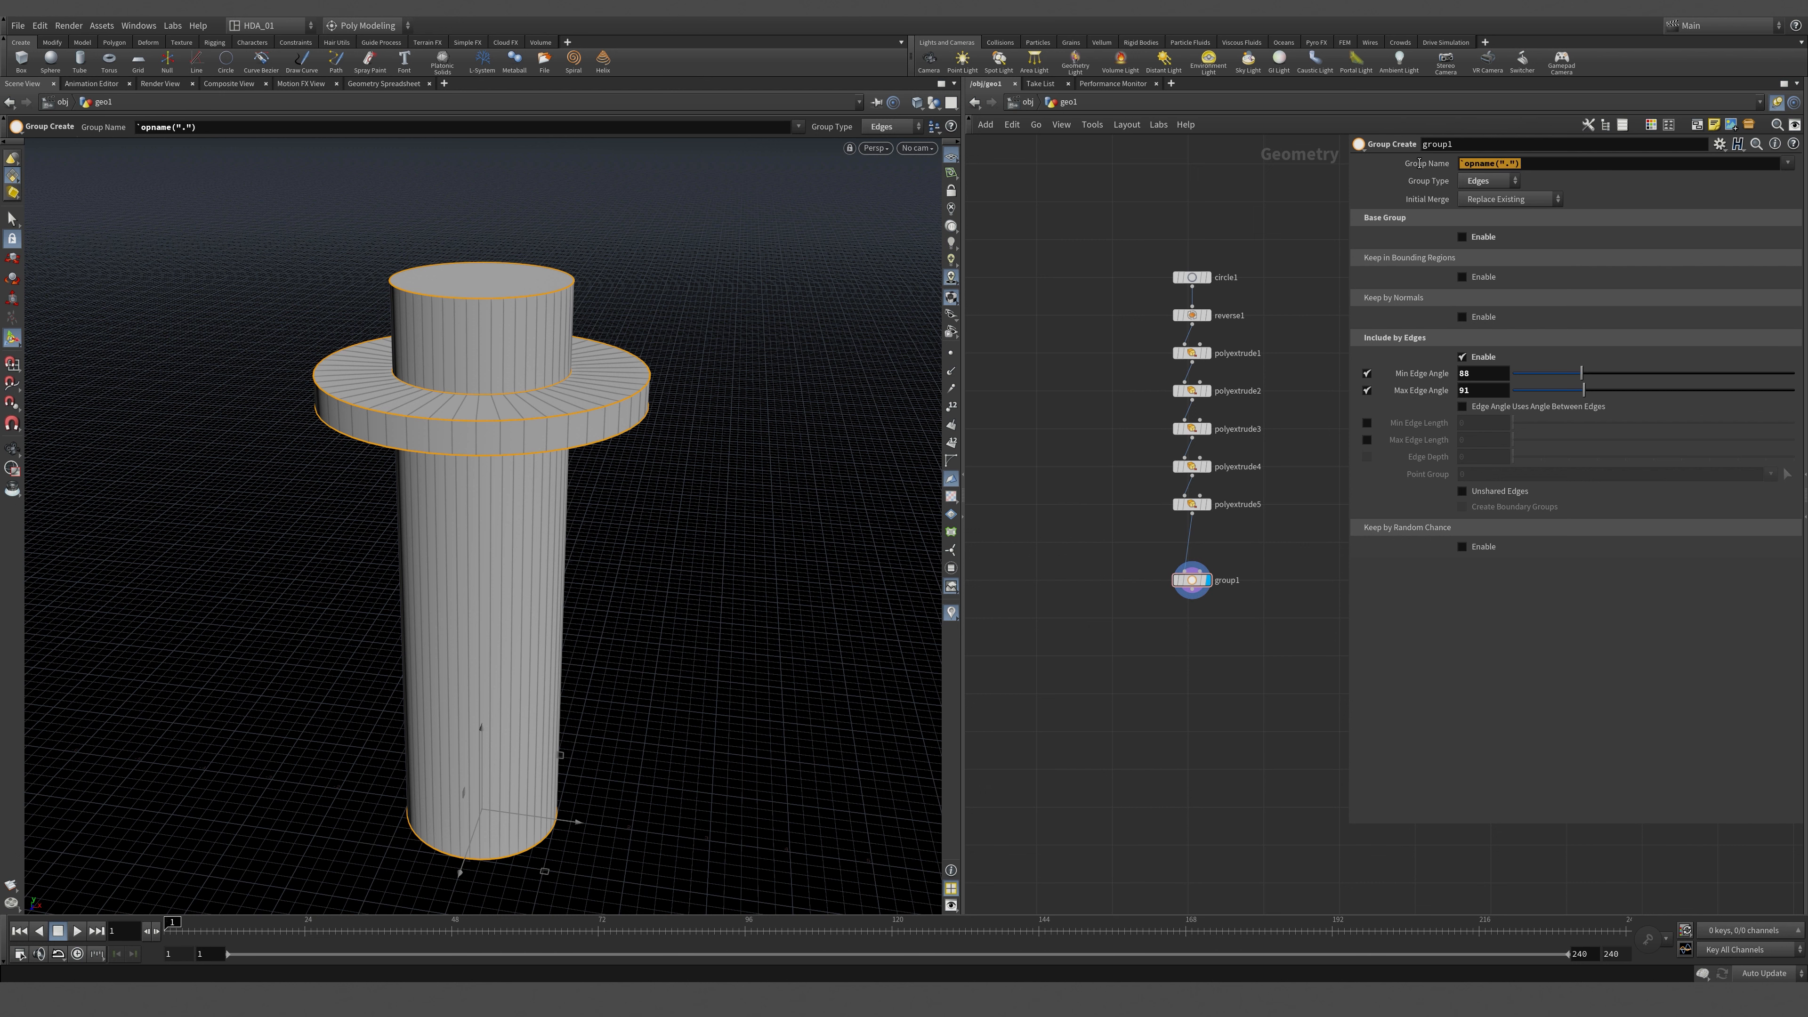
left_click(1553, 164)
left_click_drag(1553, 164, 1418, 160)
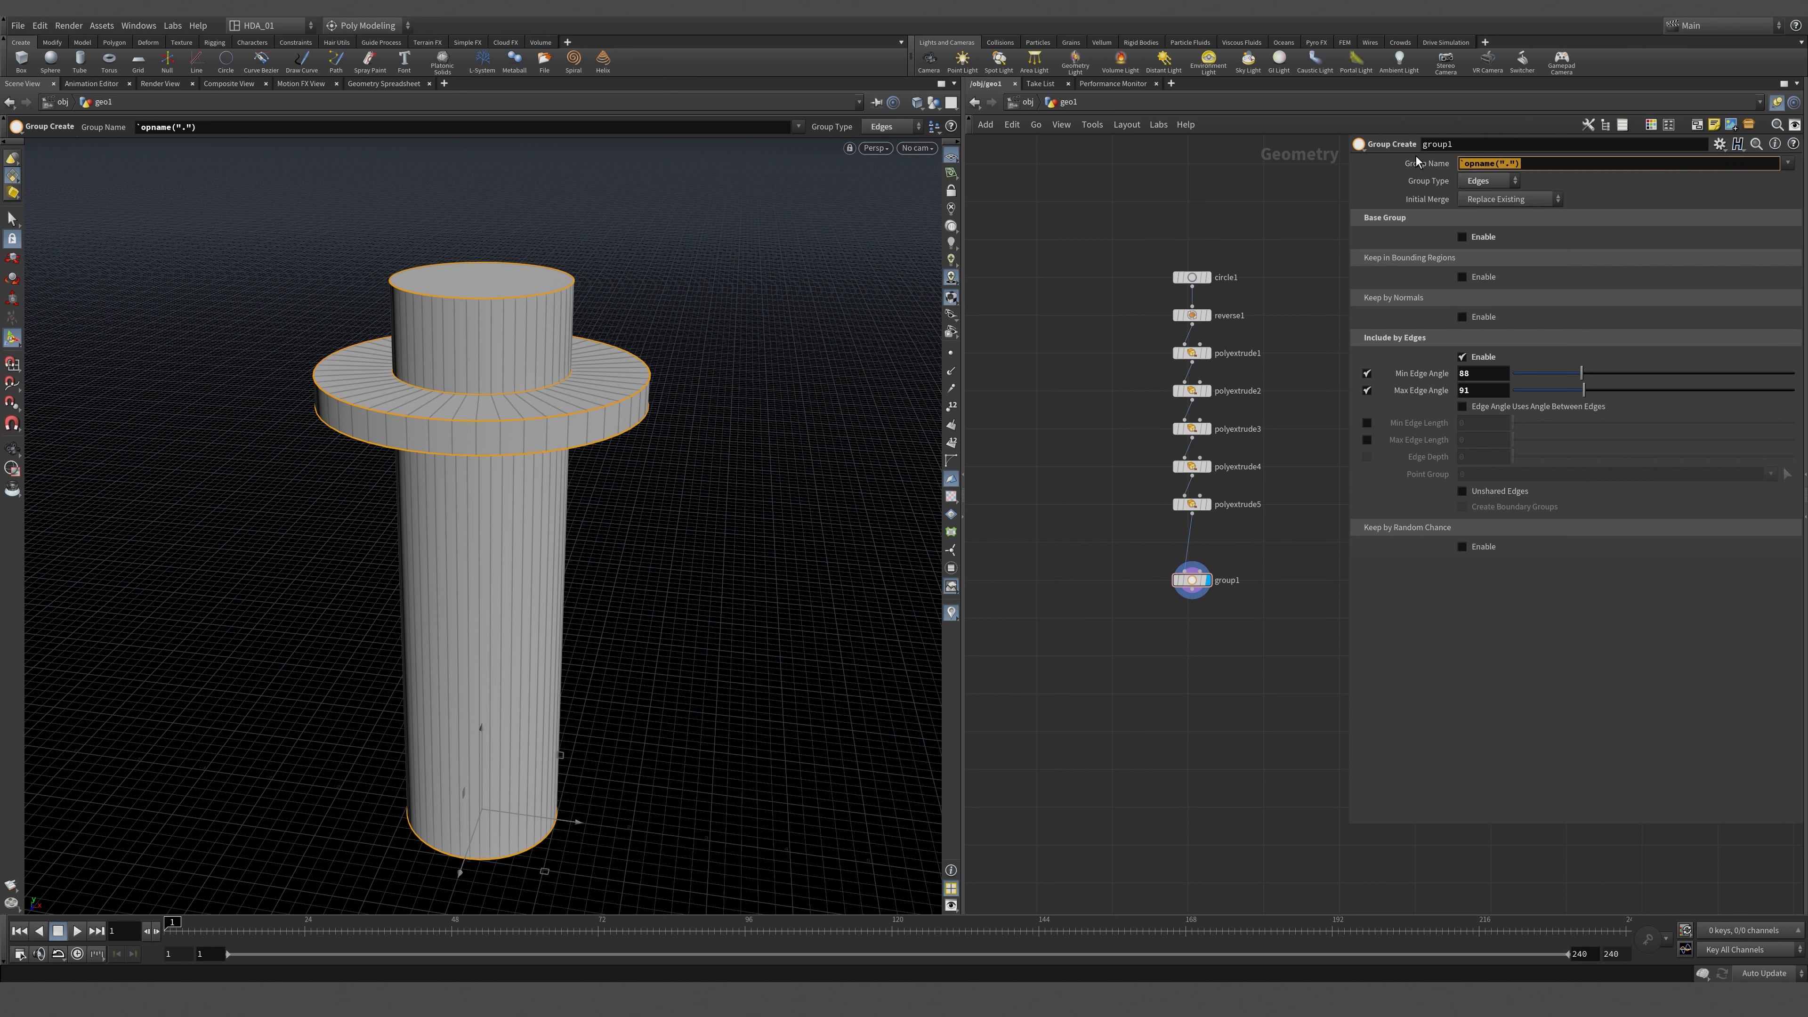
key("alt+e")
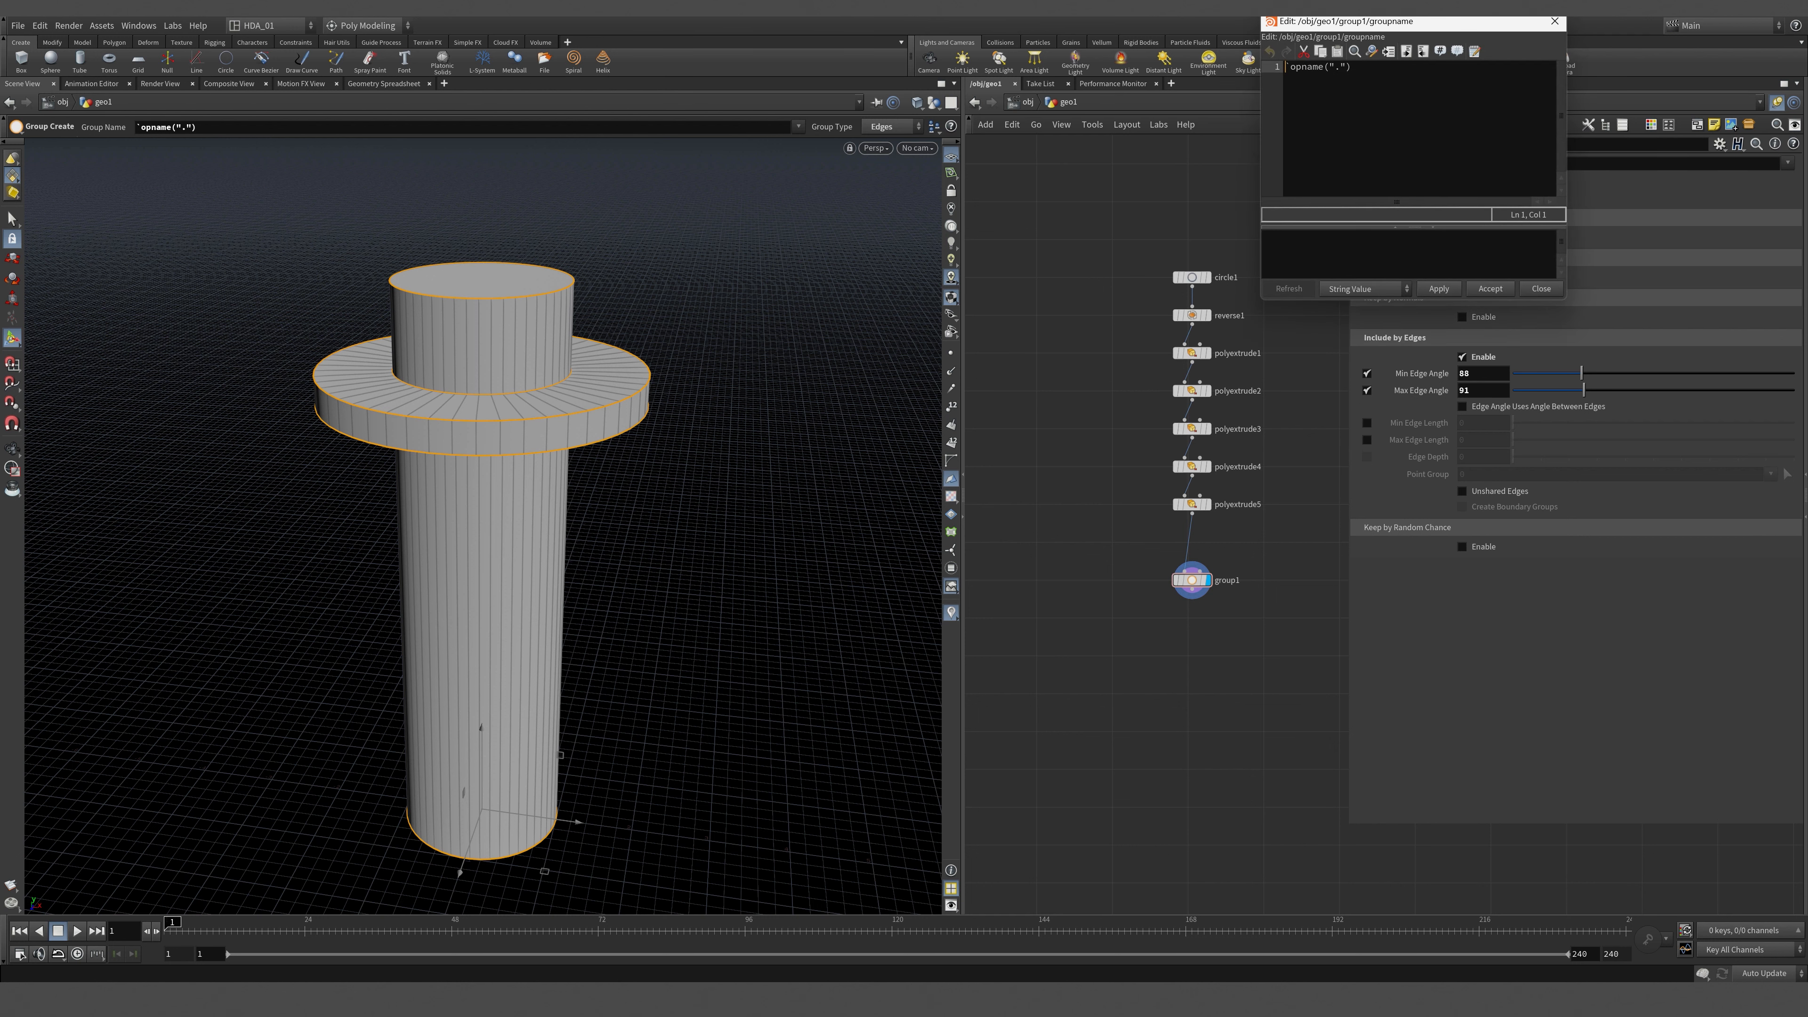
left_click_drag(1353, 22, 809, 266)
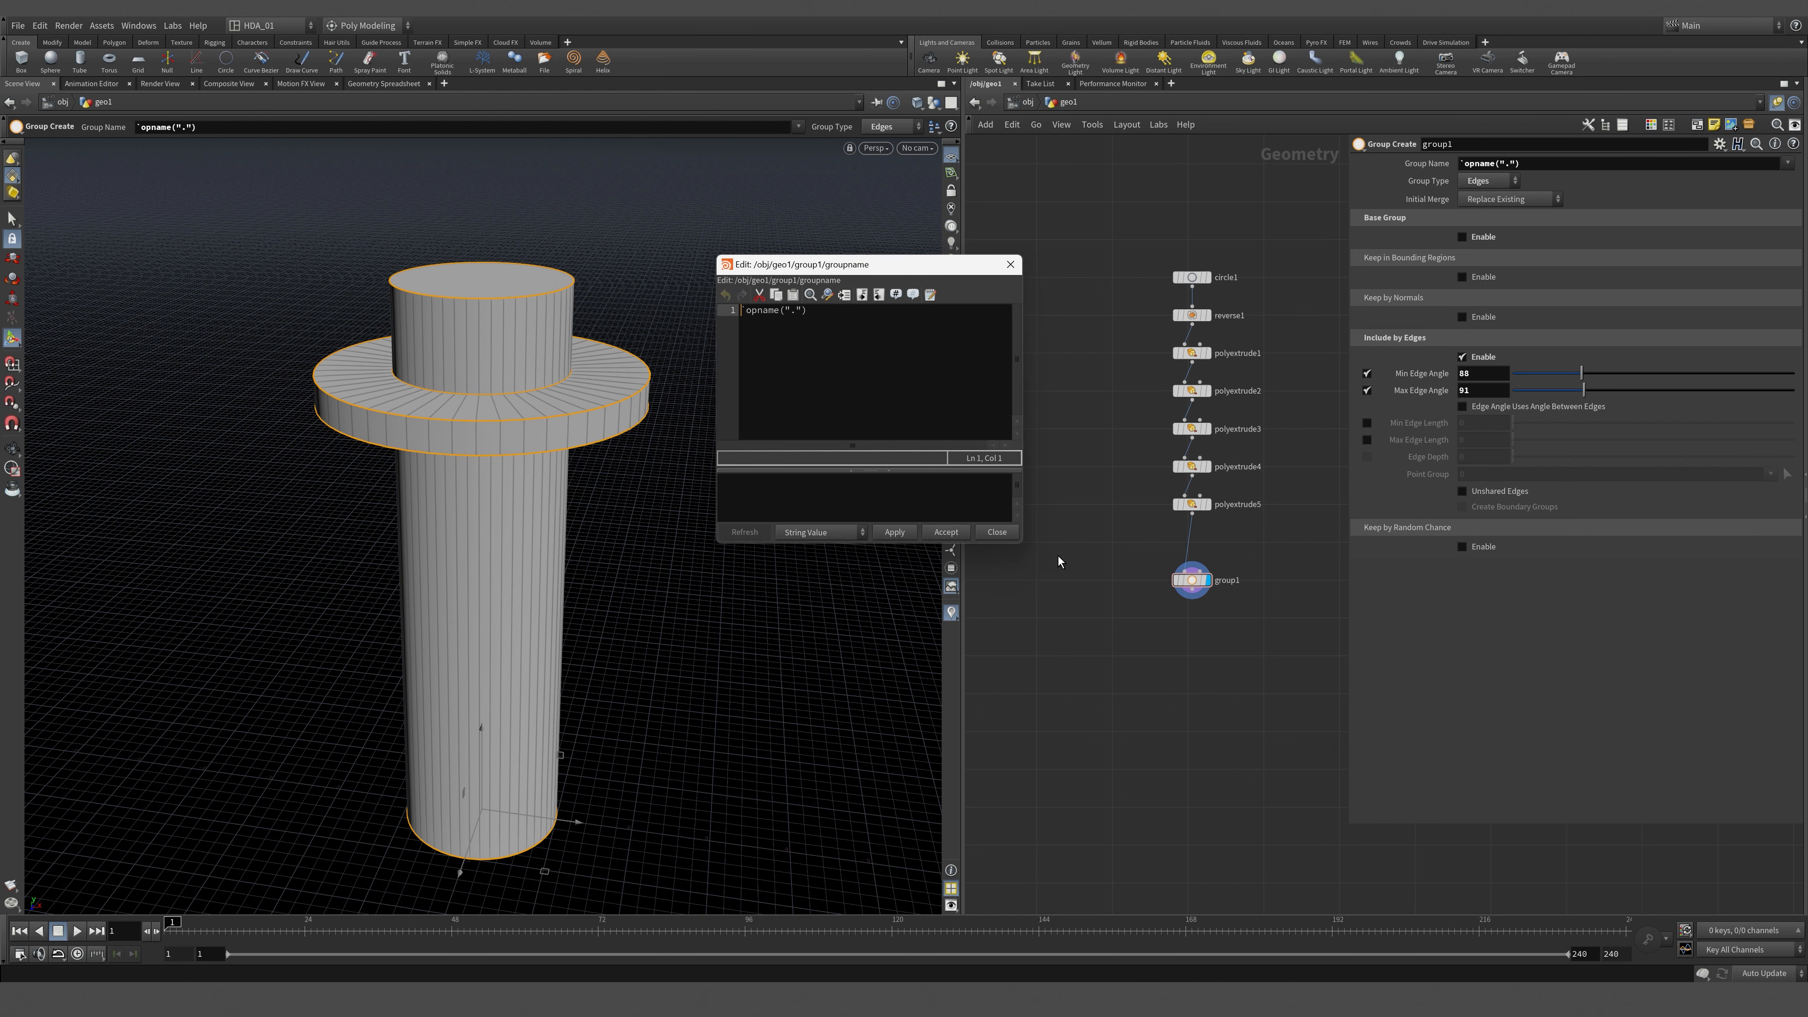
left_click_drag(1022, 541, 1495, 847)
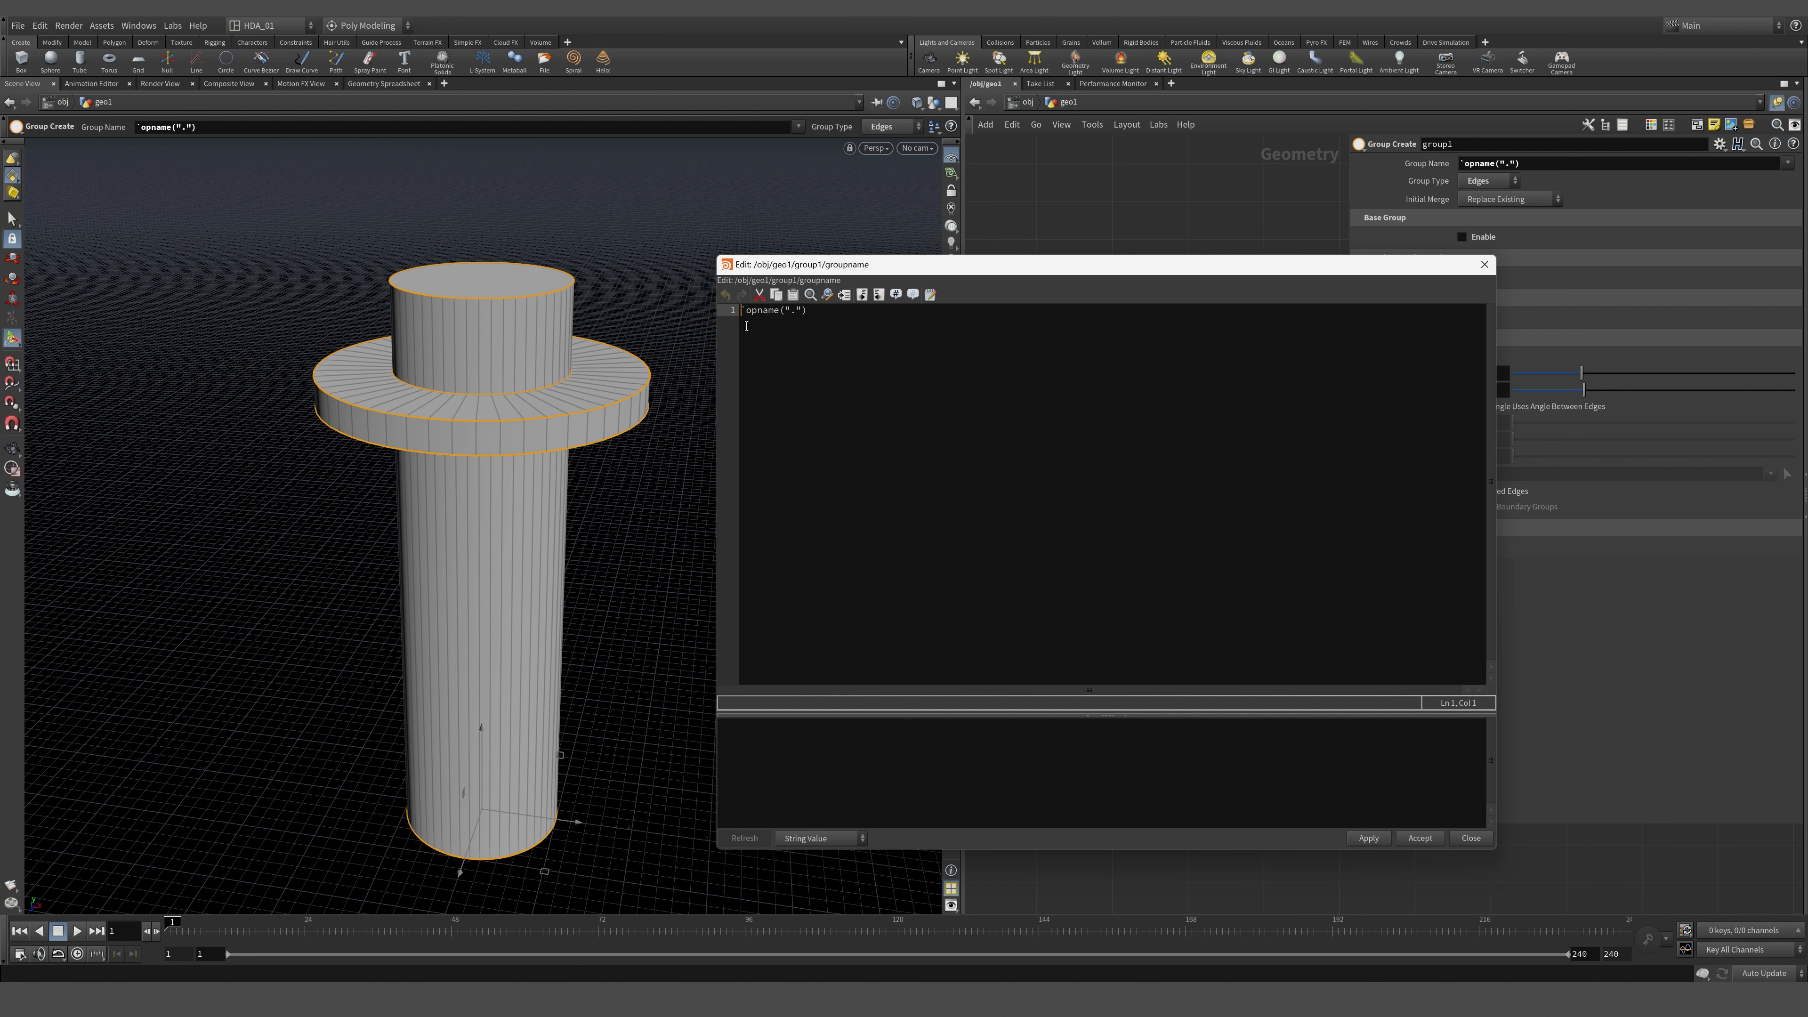
key("End")
left_click(1470, 837)
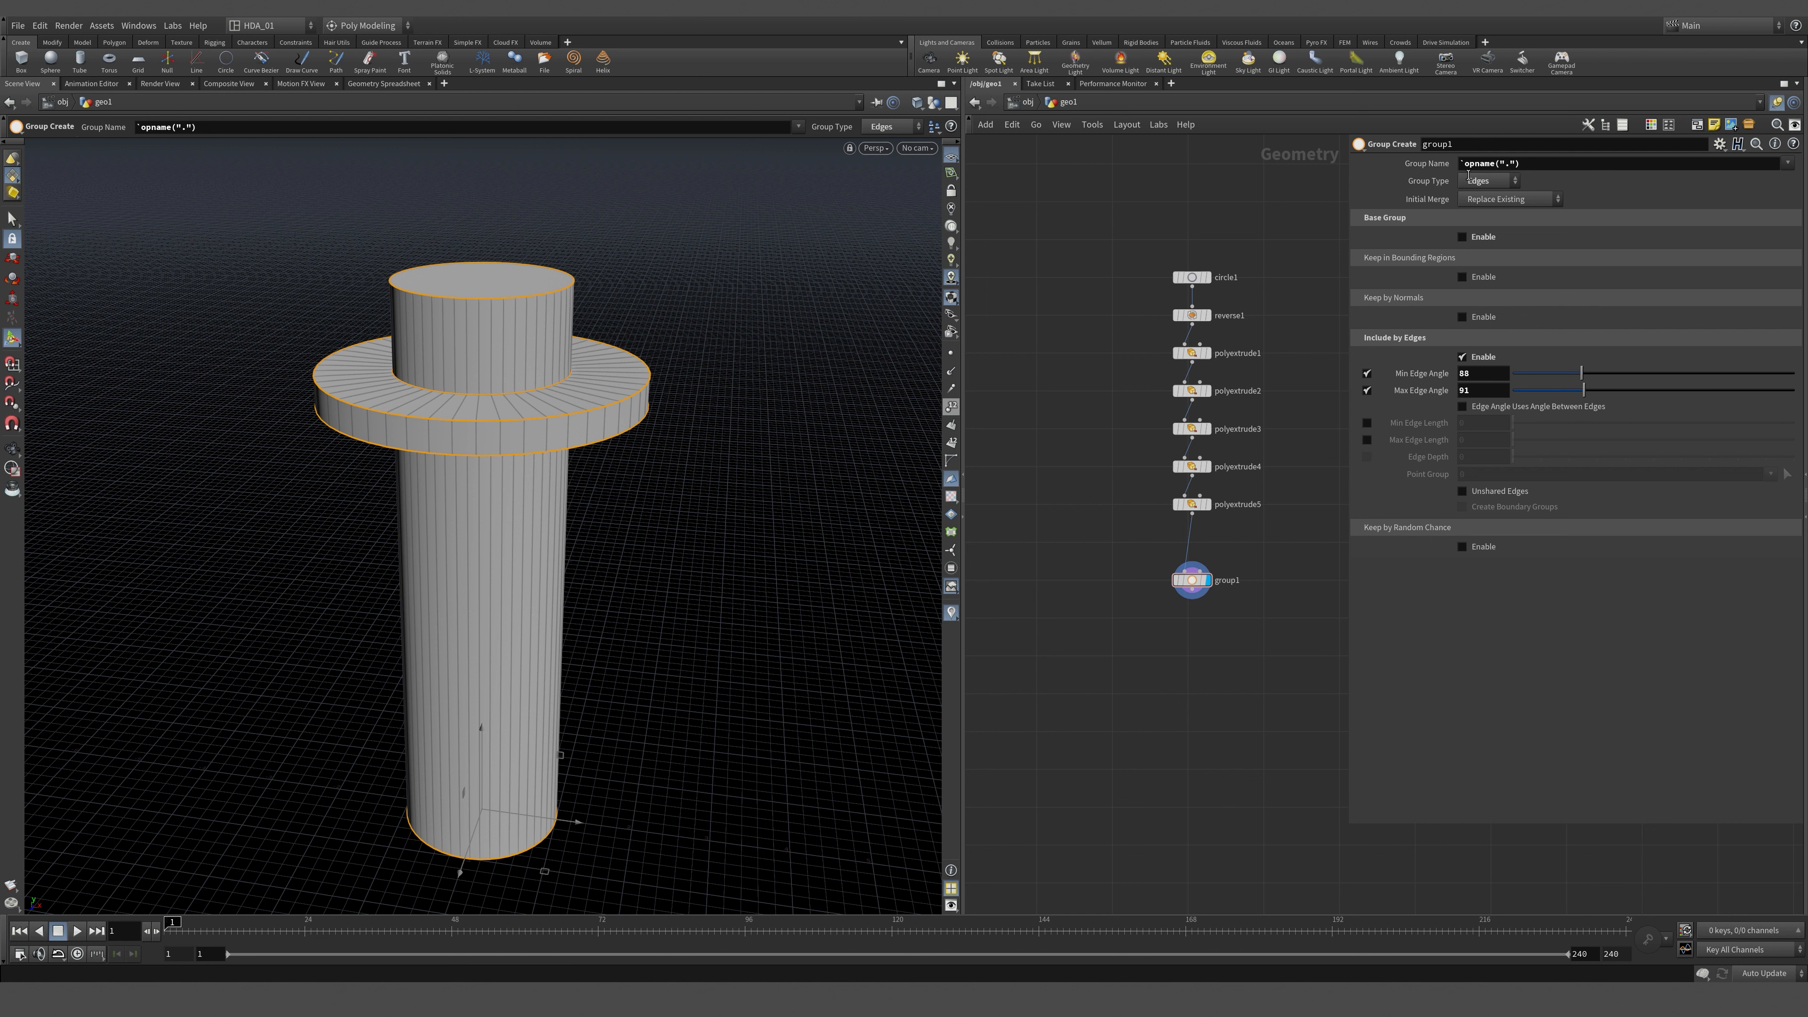
Inspect the Group node's info to check the name of its edge group.
left_click(1211, 588)
middle_click(1201, 586)
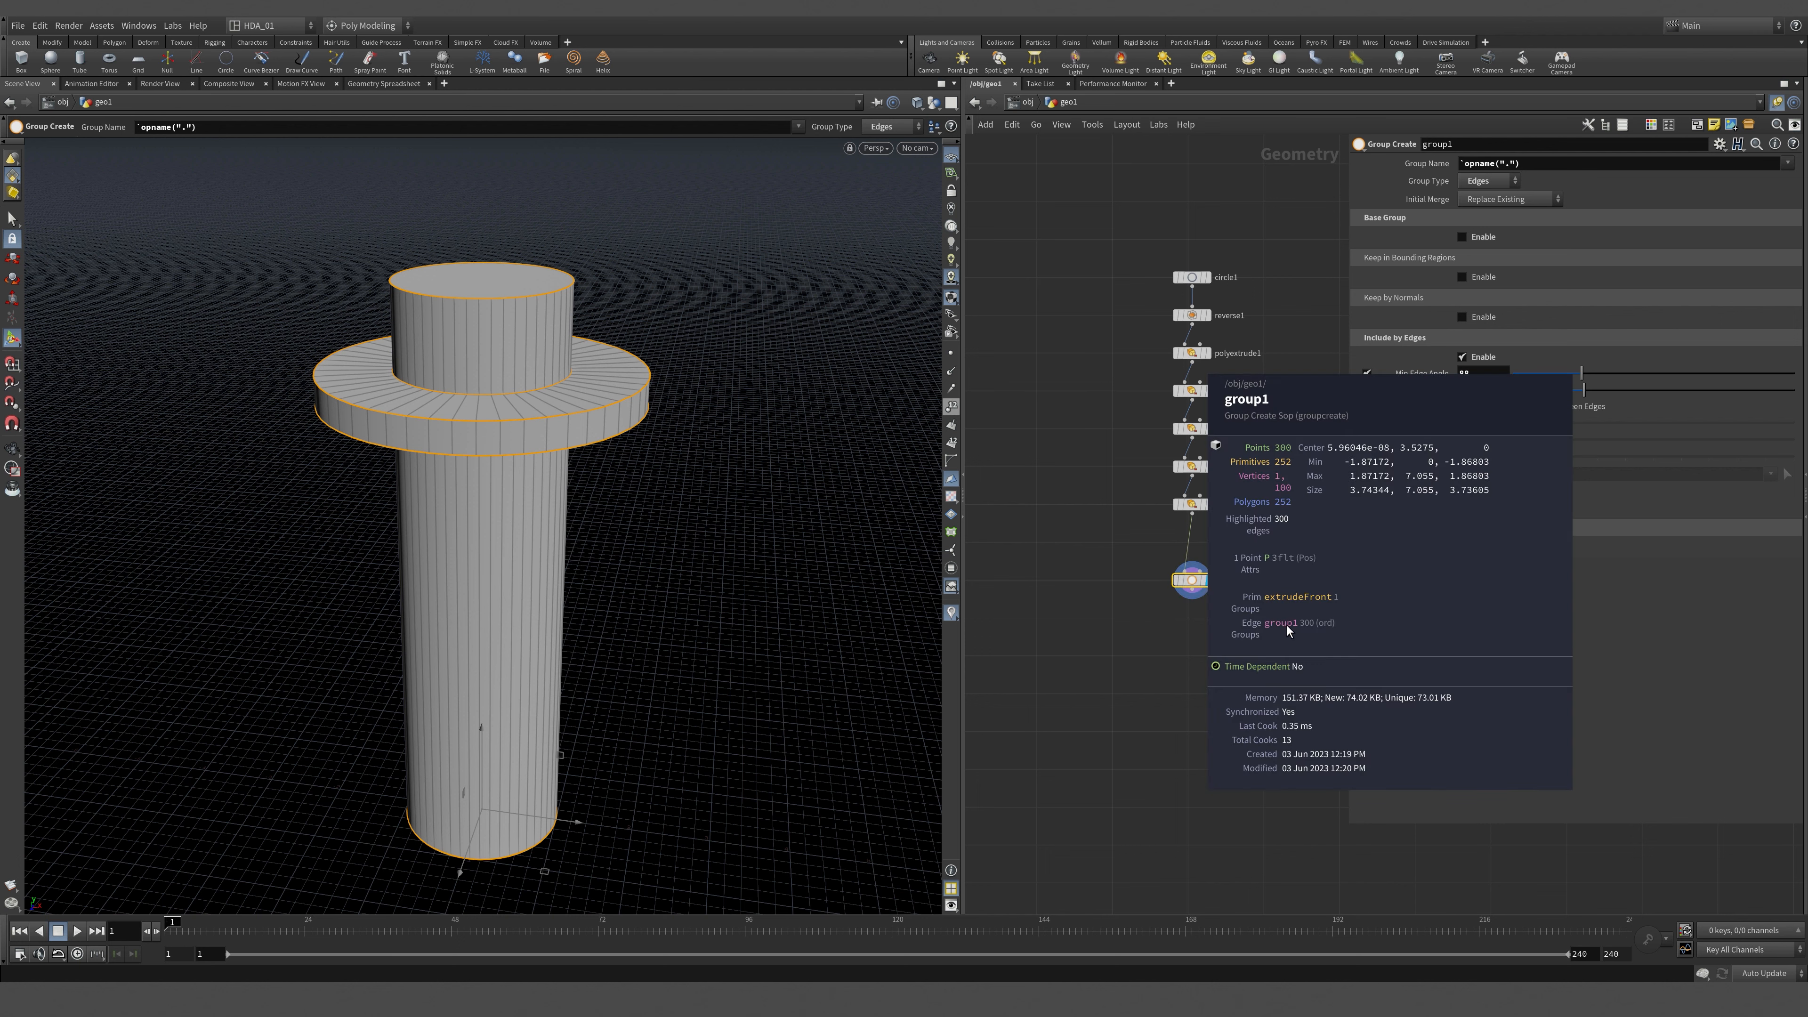
left_click(1070, 619)
Rename the Group node to EdgeBev1.
scroll(1277, 582, "up", 4)
left_click(1187, 582)
double_click(1188, 578)
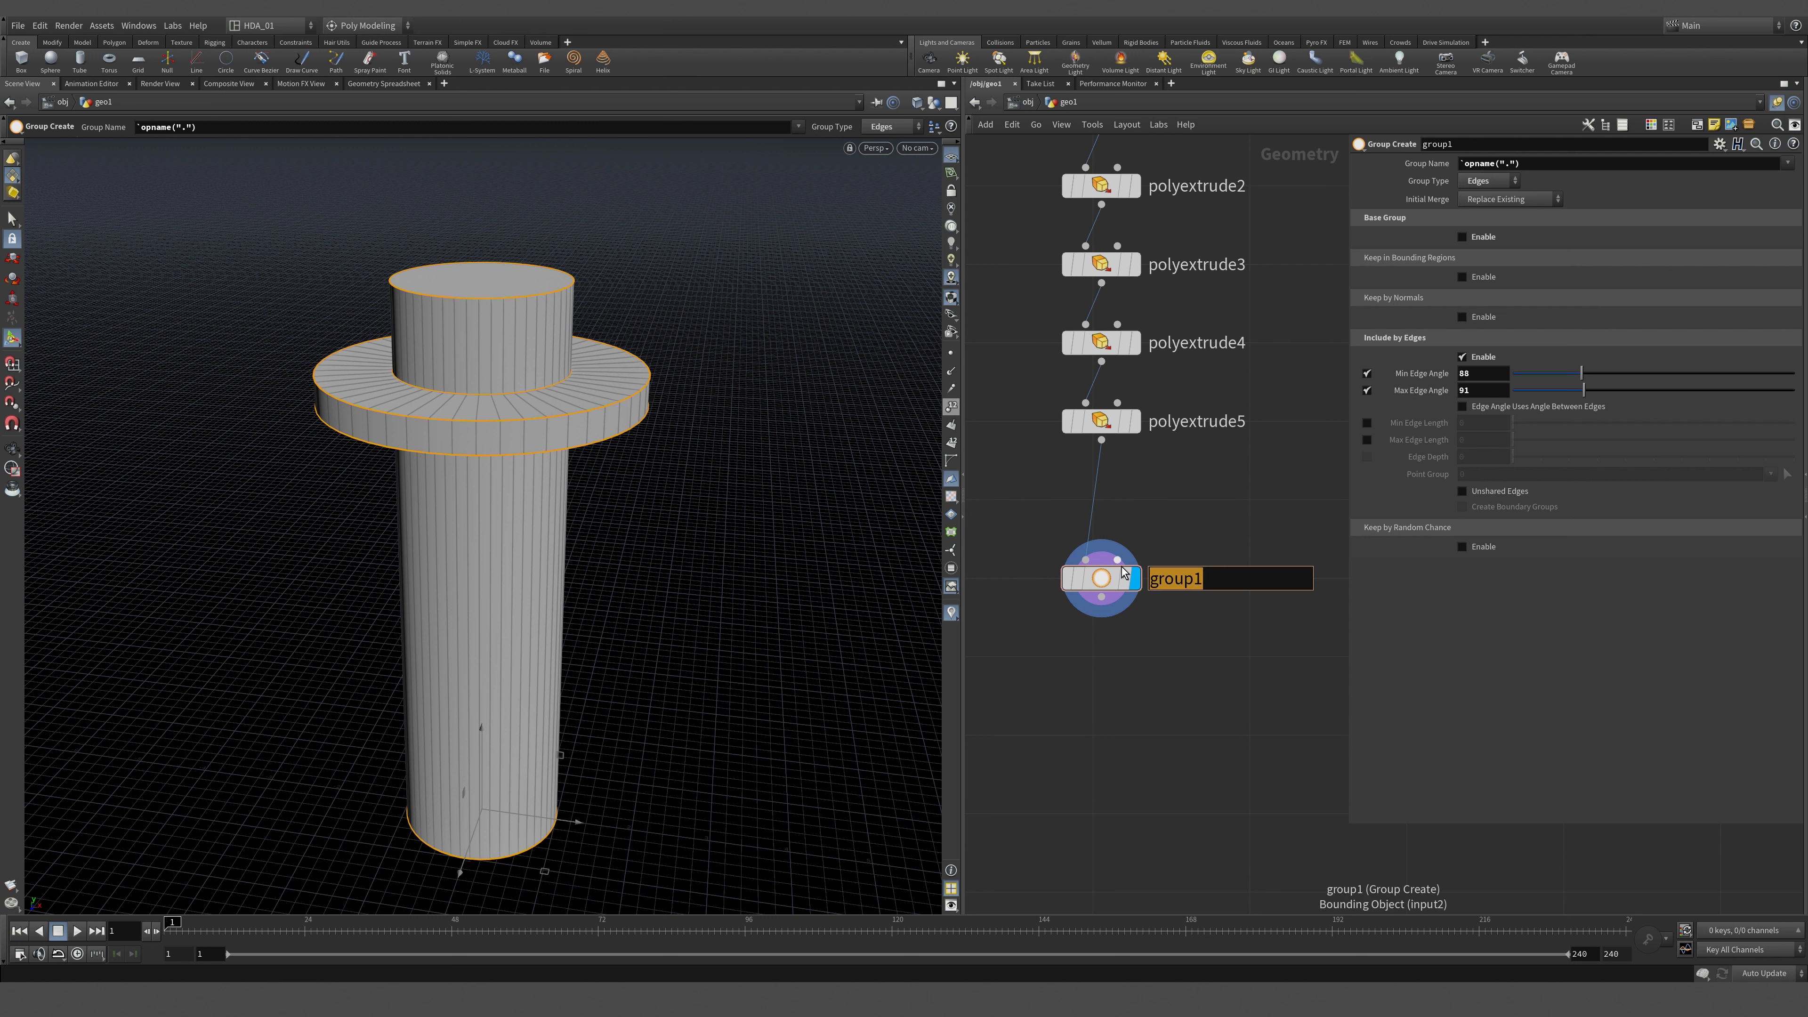
type("Edh")
key("BackSpace")
type("geBev1")
key("Return")
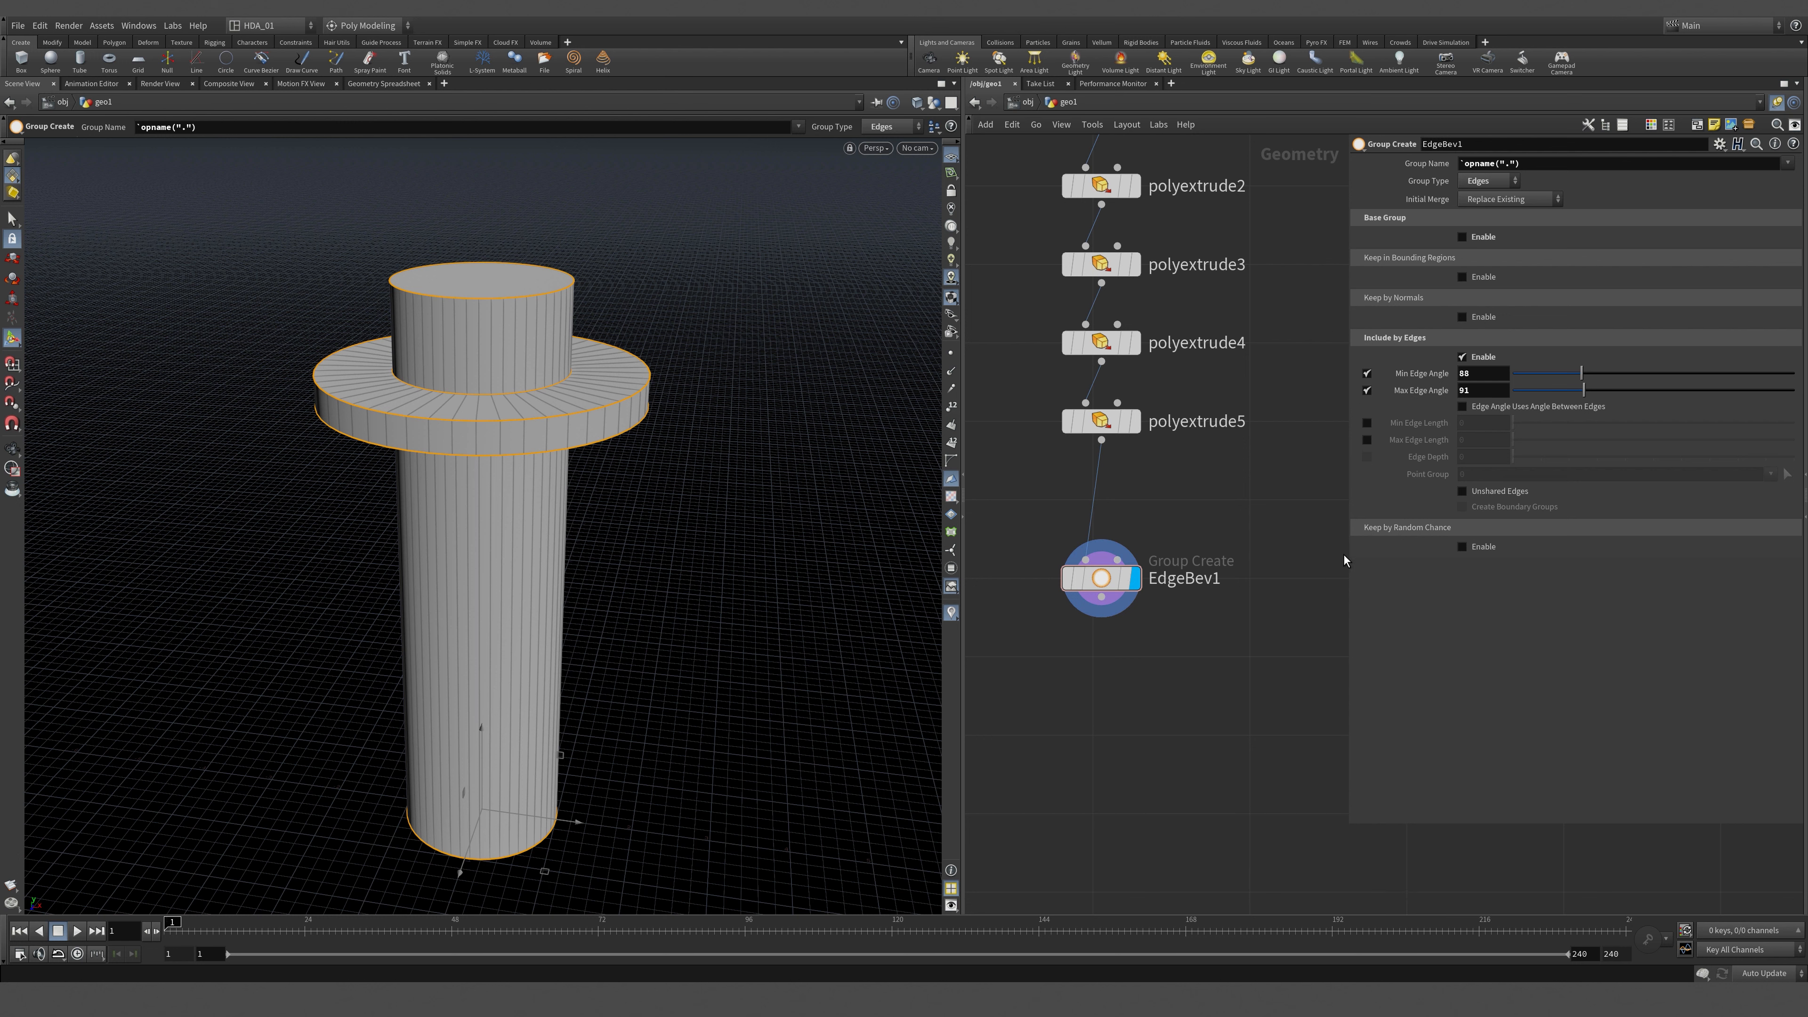
Narrow the parameter pane and move the EdgeBev1 node up close beneath the fifth PolyExtrude.
left_click_drag(1347, 563, 1486, 566)
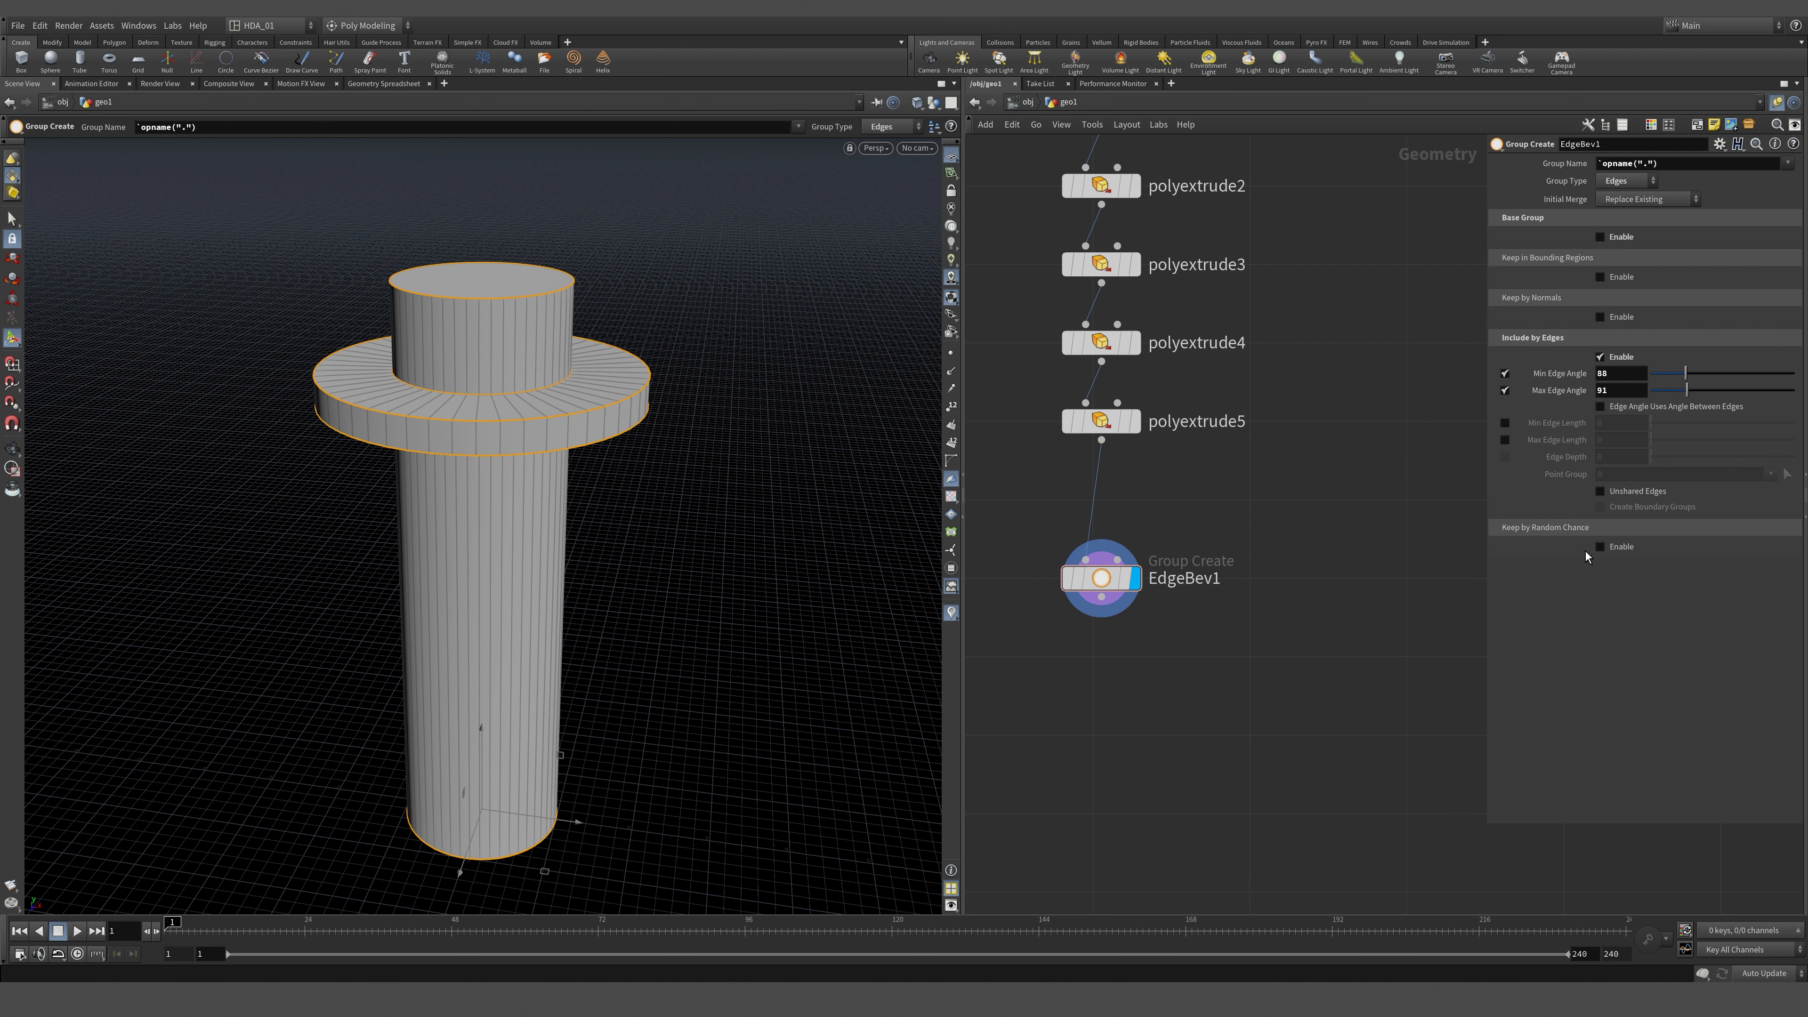
key("h")
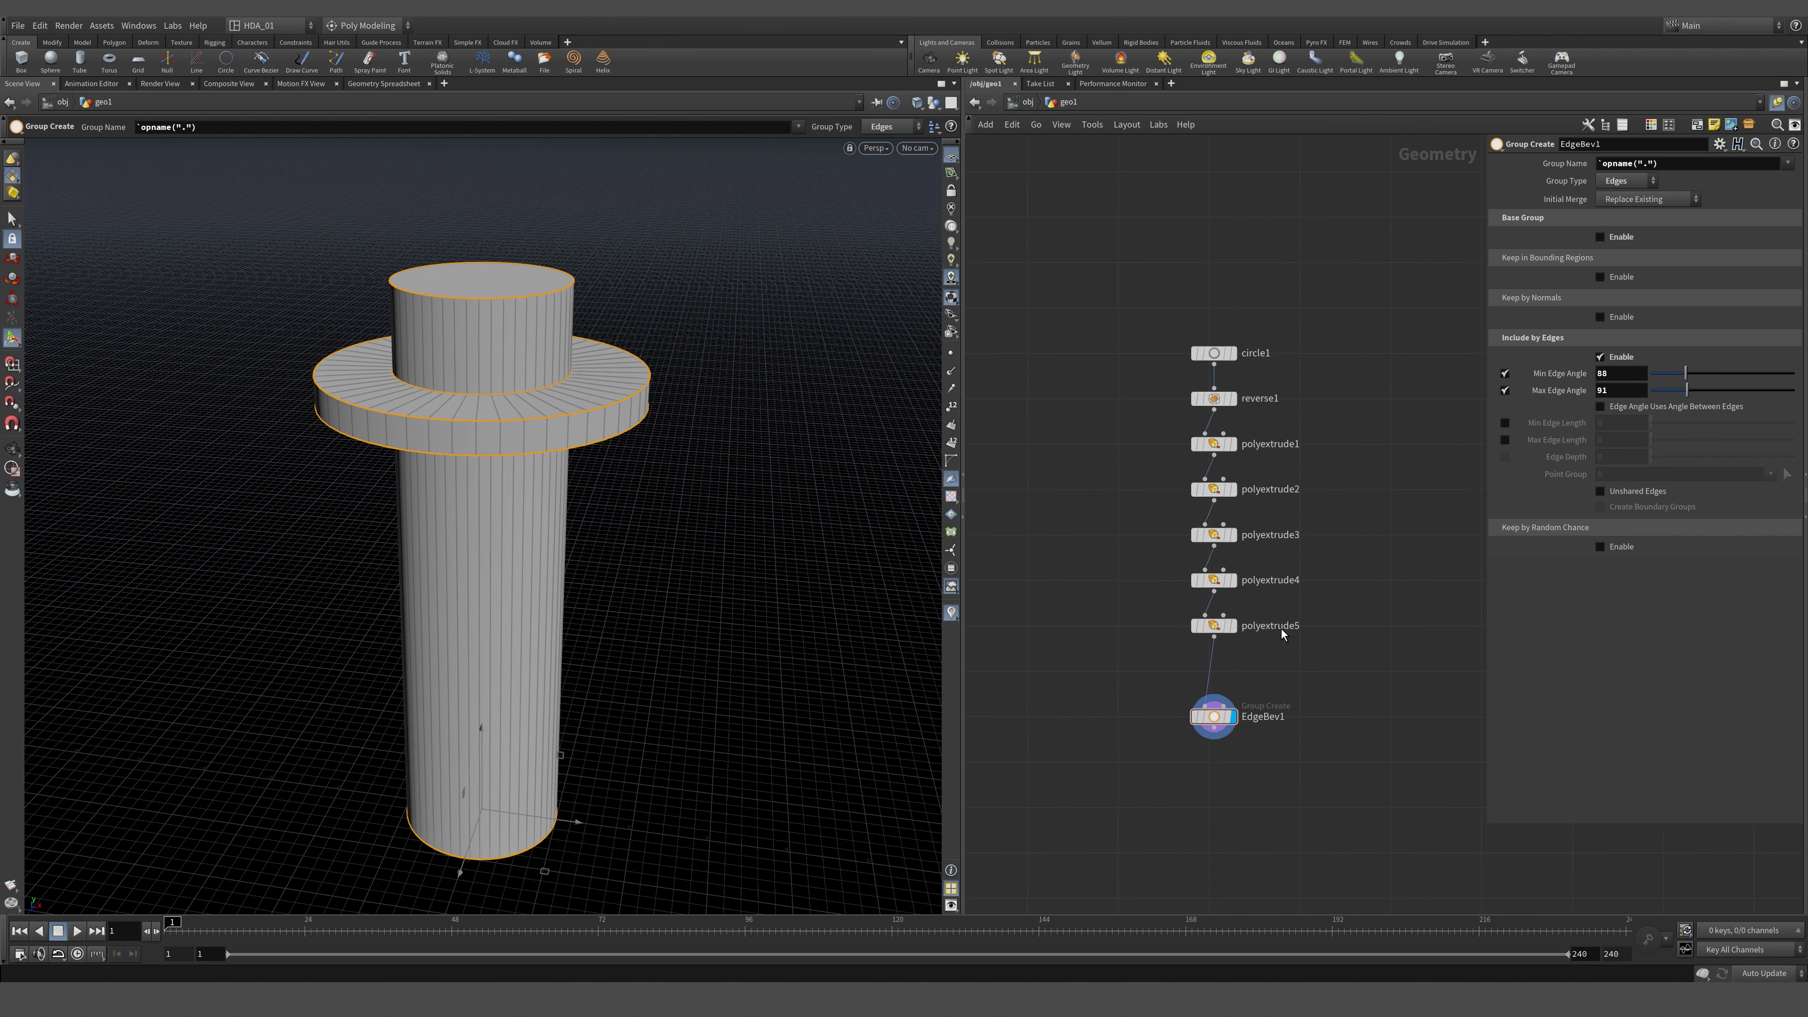
scroll(1274, 688, "up", 1)
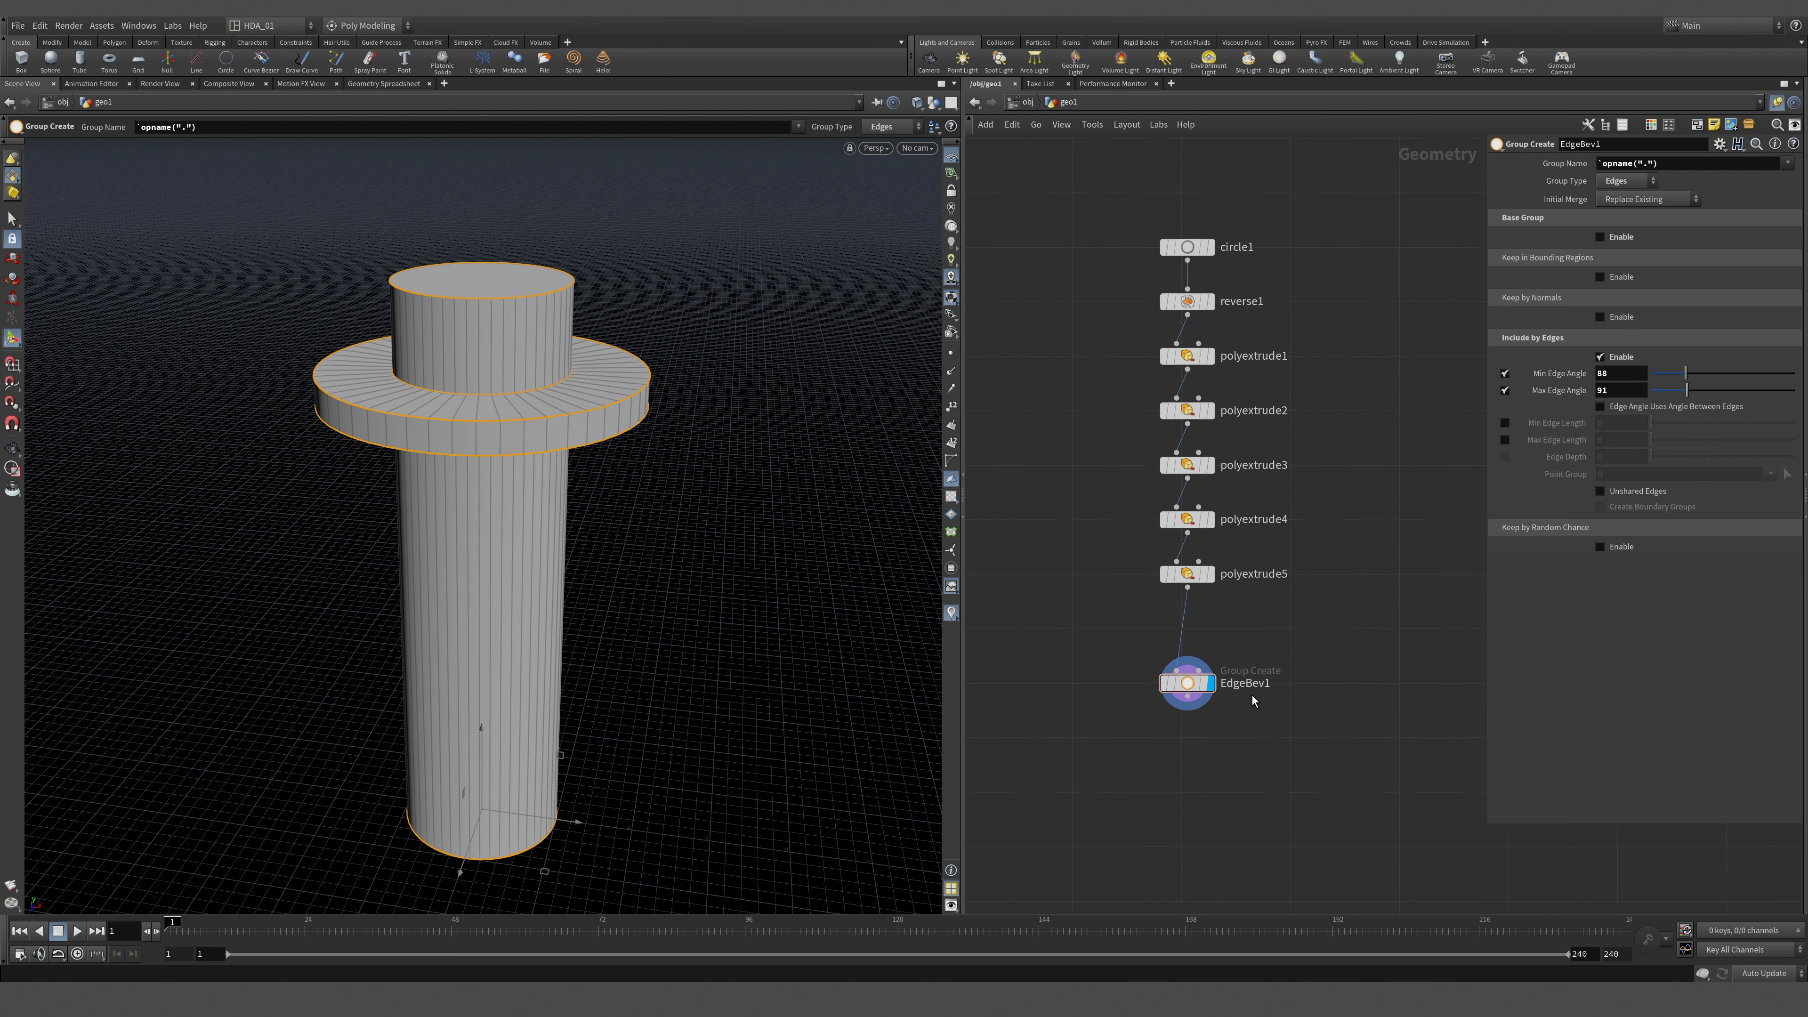
scroll(1254, 700, "up", 2)
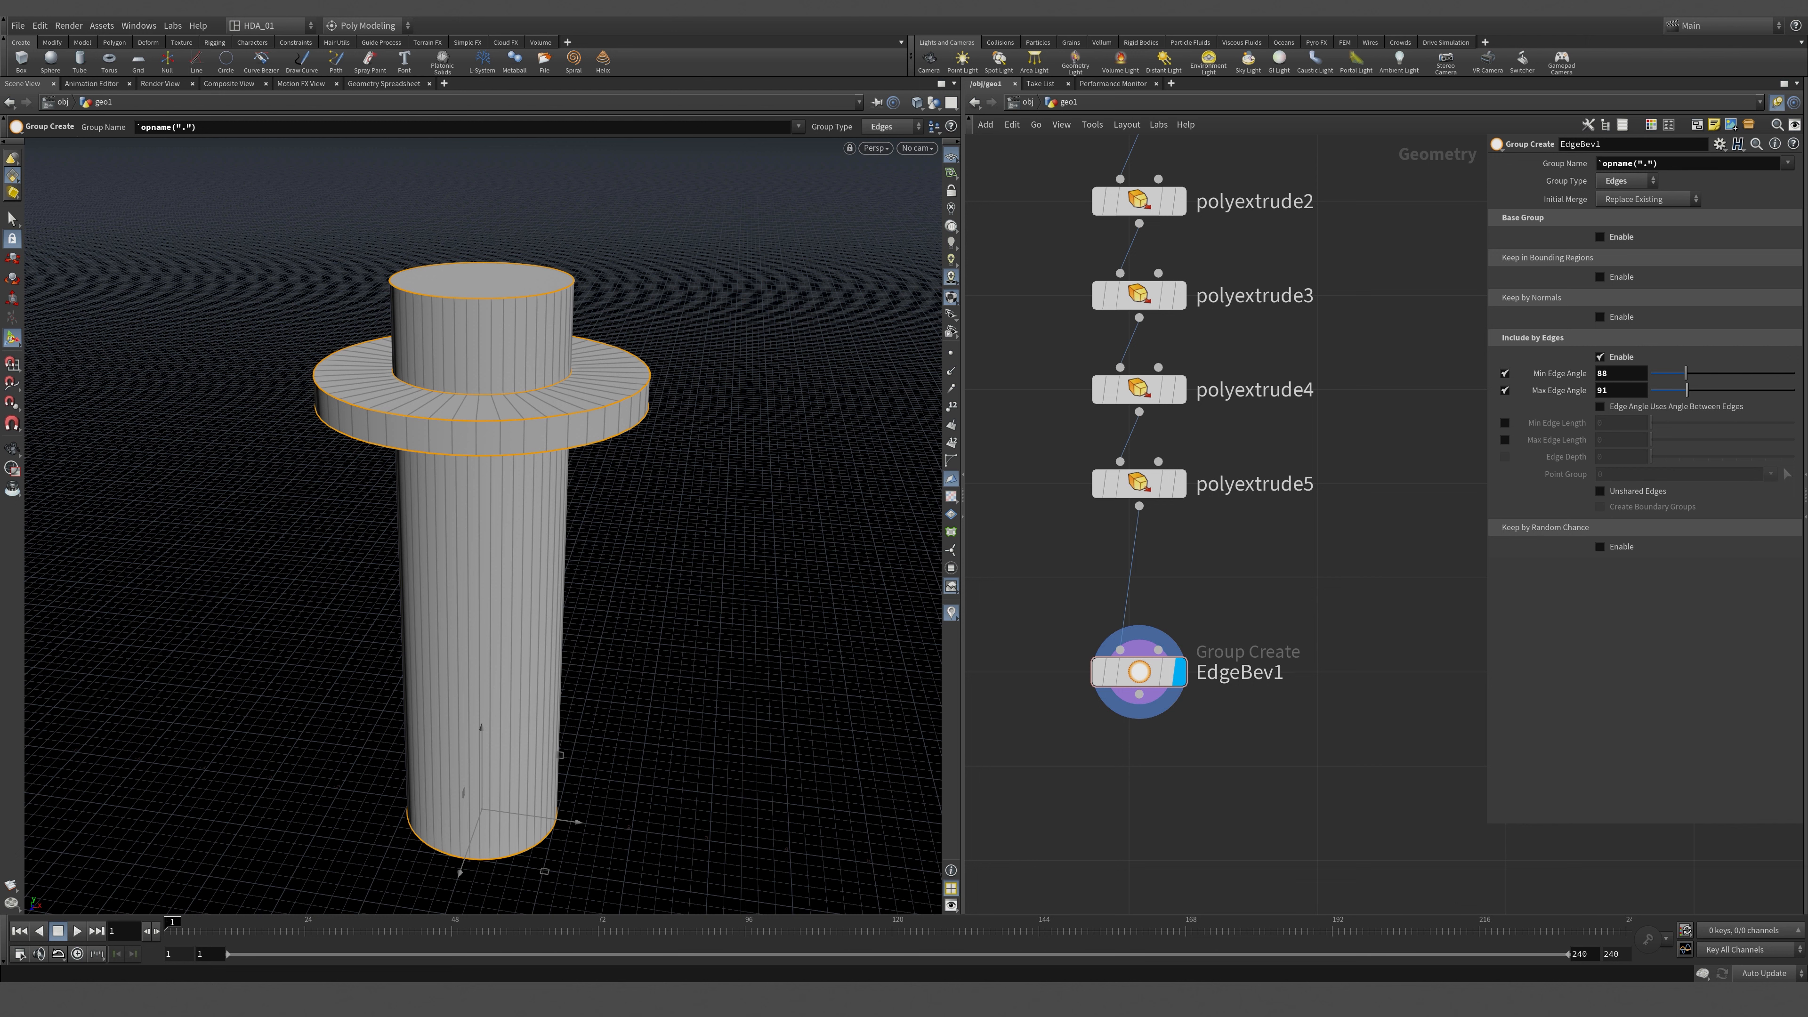
middle_click_drag(1141, 859, 1137, 735)
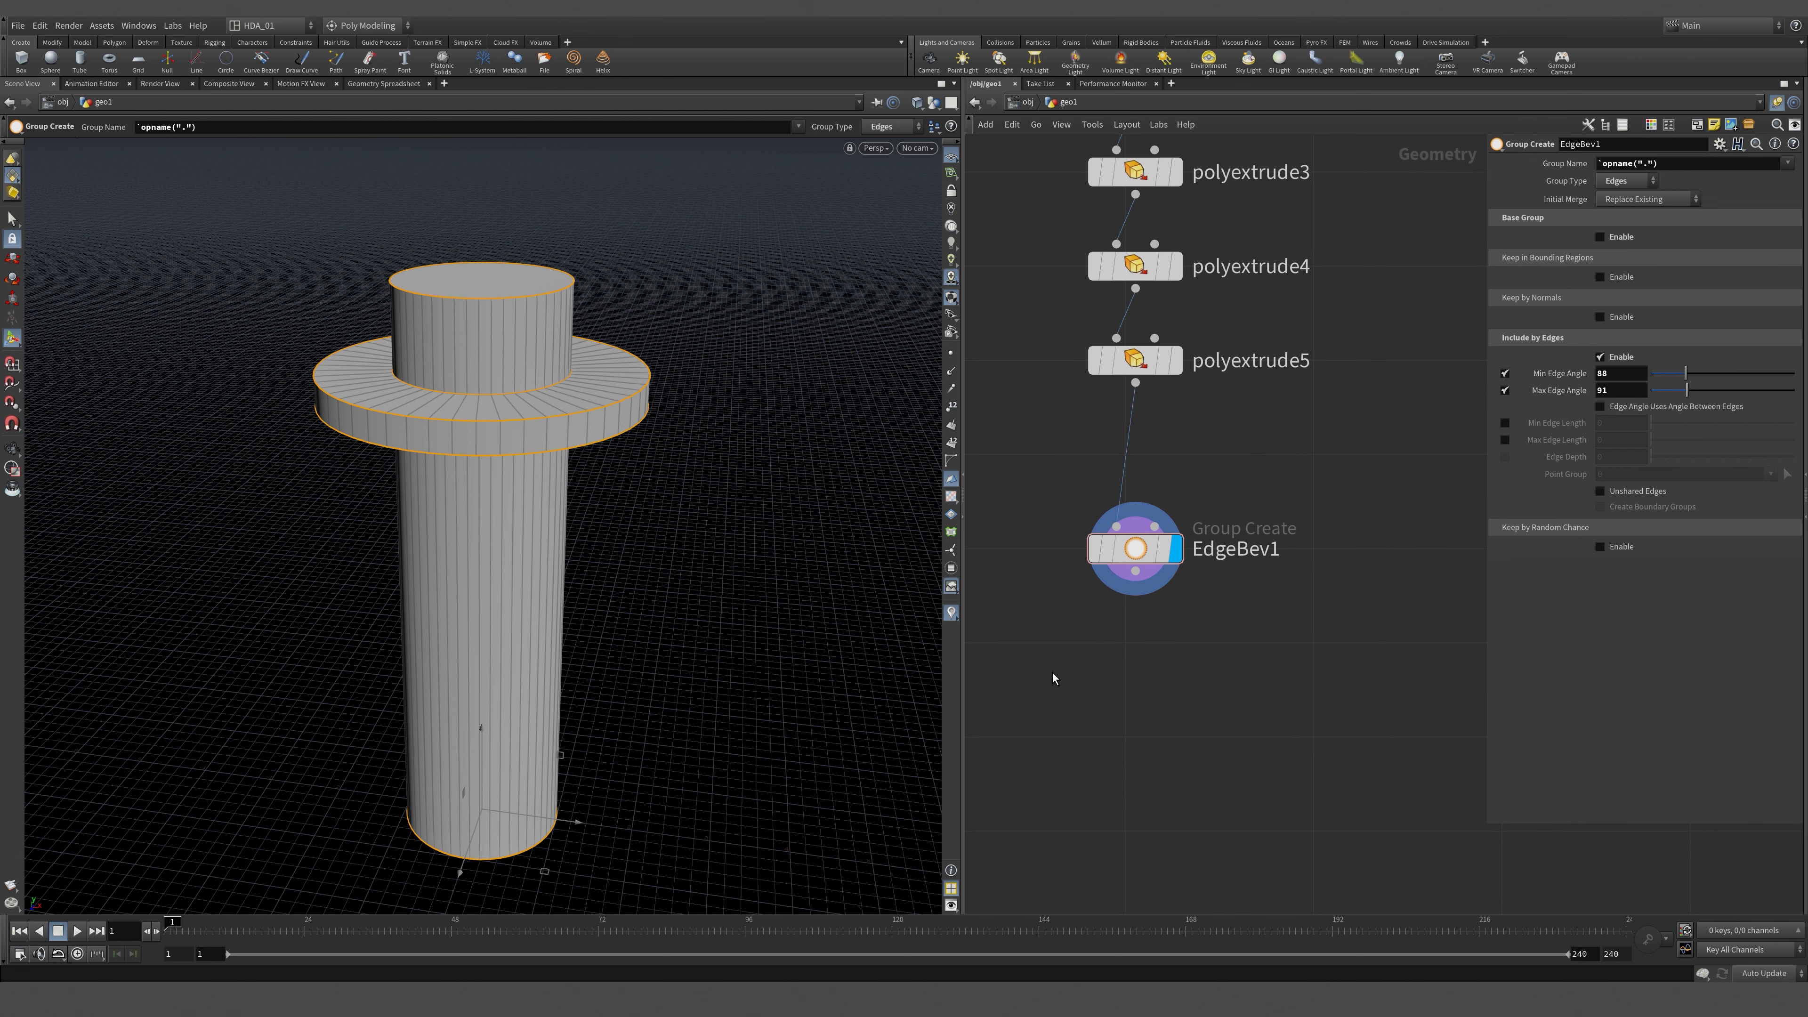
left_click_drag(1145, 558, 1139, 449)
Add a displayed PolyBevel node wired below EdgeBev1 and choose EdgeBev1 as its group.
key("Tab")
type("pol")
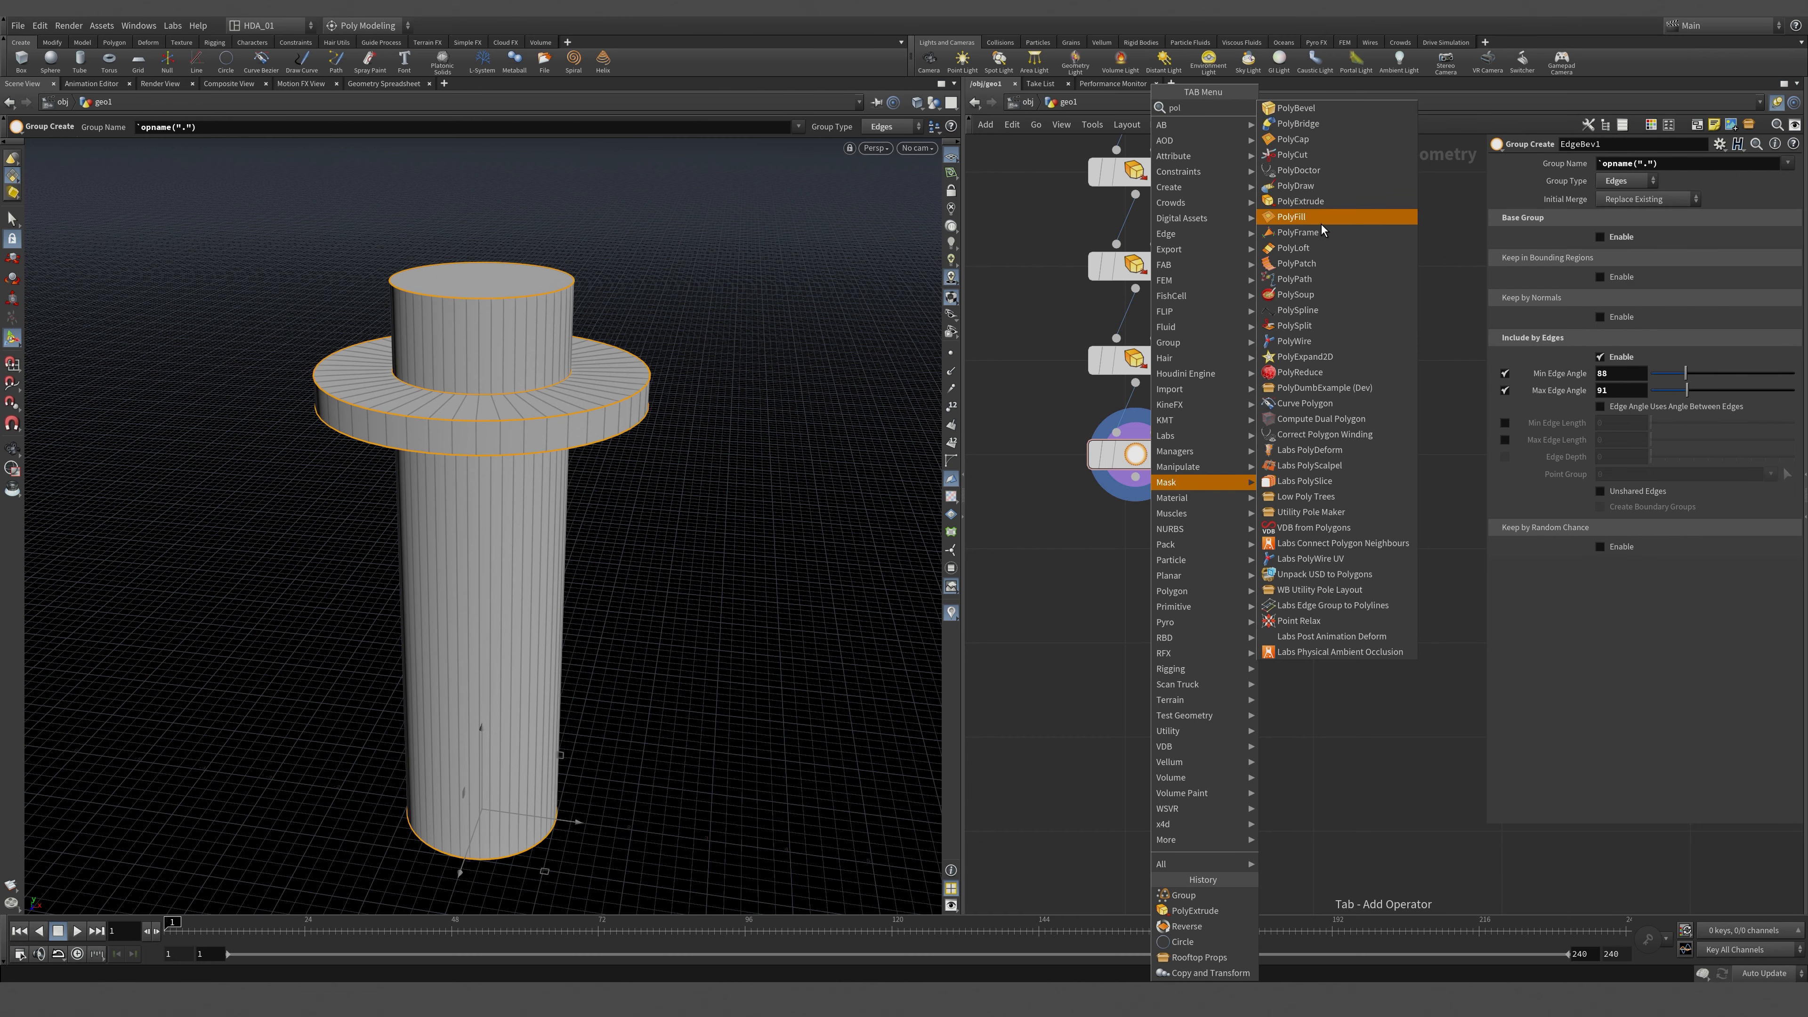
left_click(1341, 109)
left_click(1126, 657)
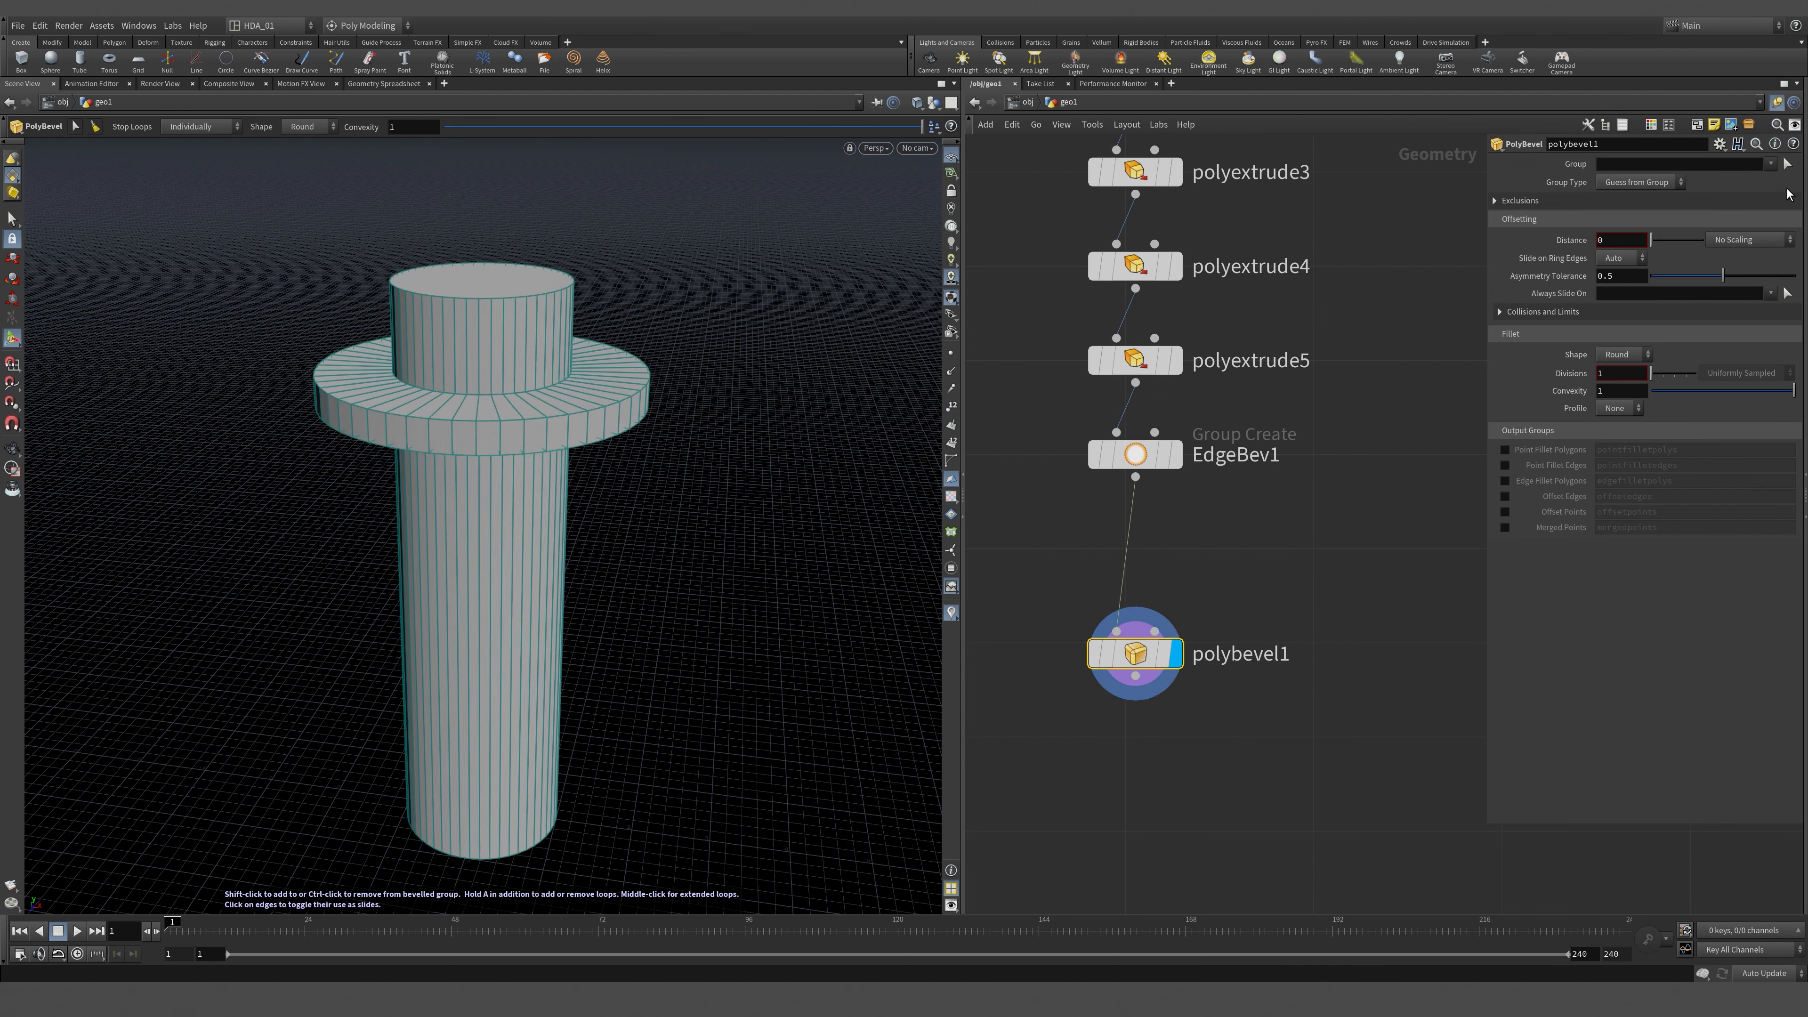
left_click(1770, 164)
left_click(1708, 219)
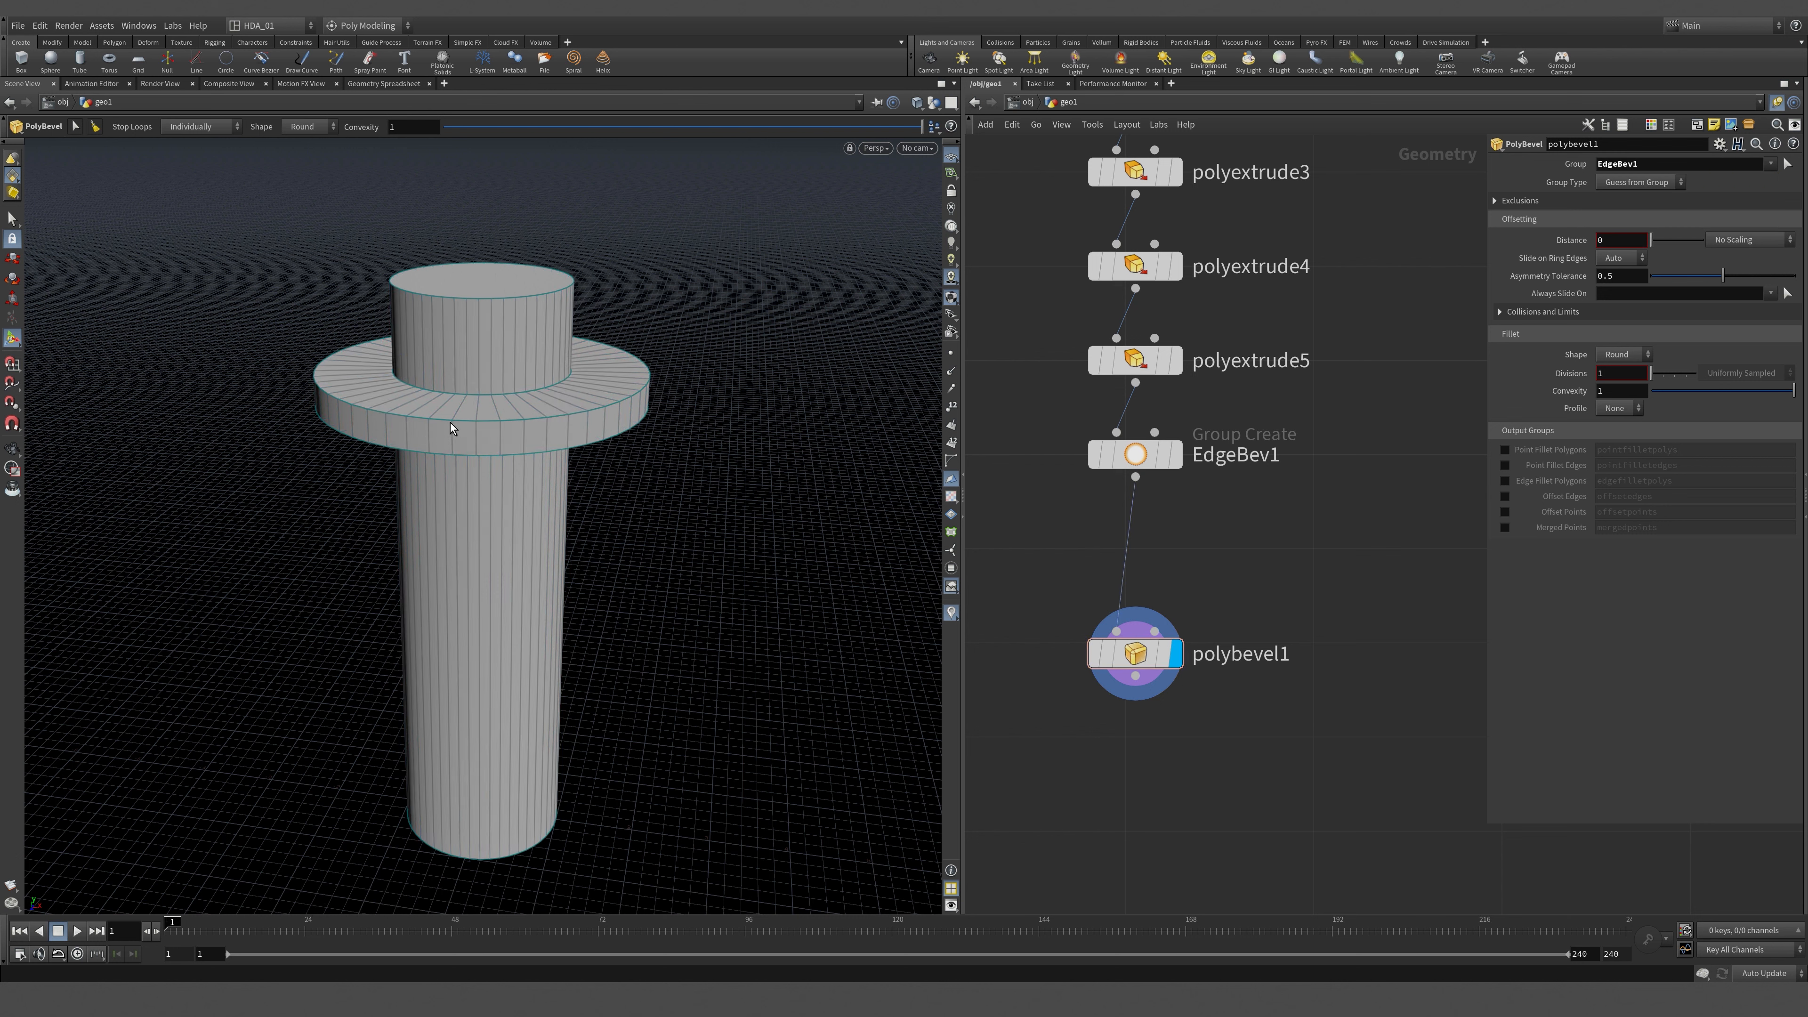
Set the PolyBevel's distance to 0.049 and its fillet divisions to 12.
middle_click_drag(1620, 242, 1801, 286)
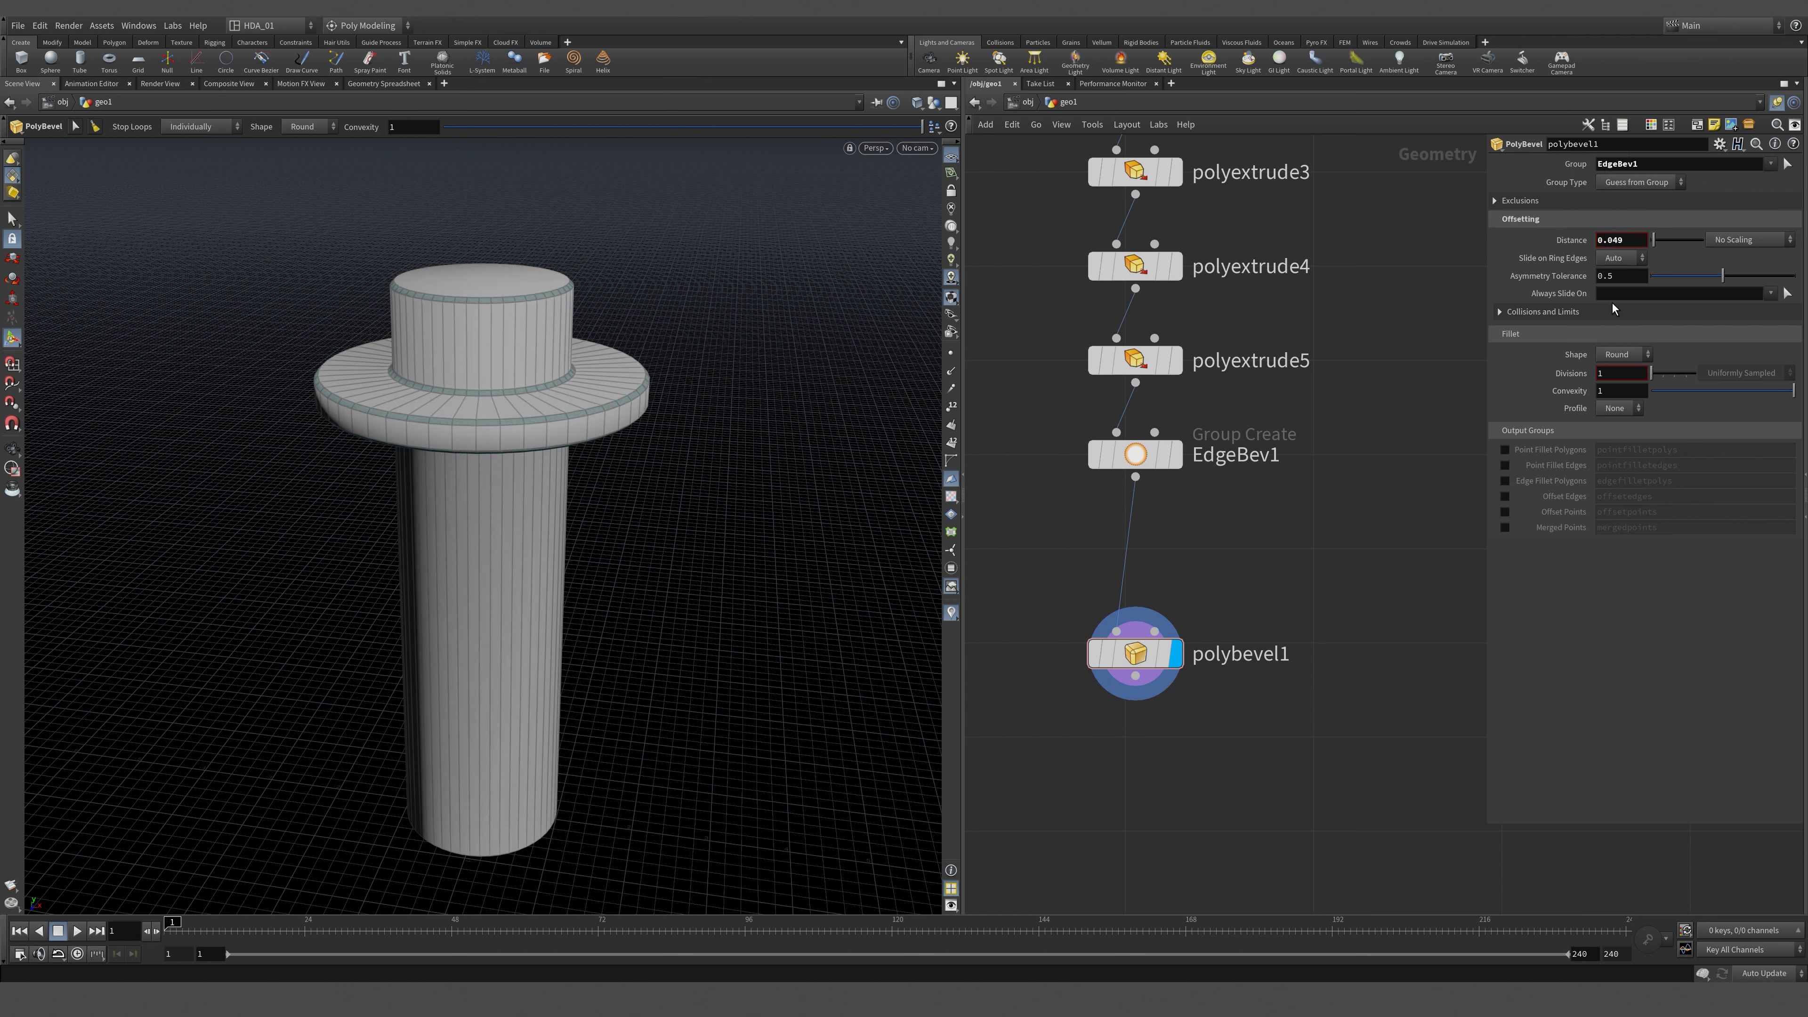
left_click_drag(1614, 374, 1408, 403)
type("12")
key("Return")
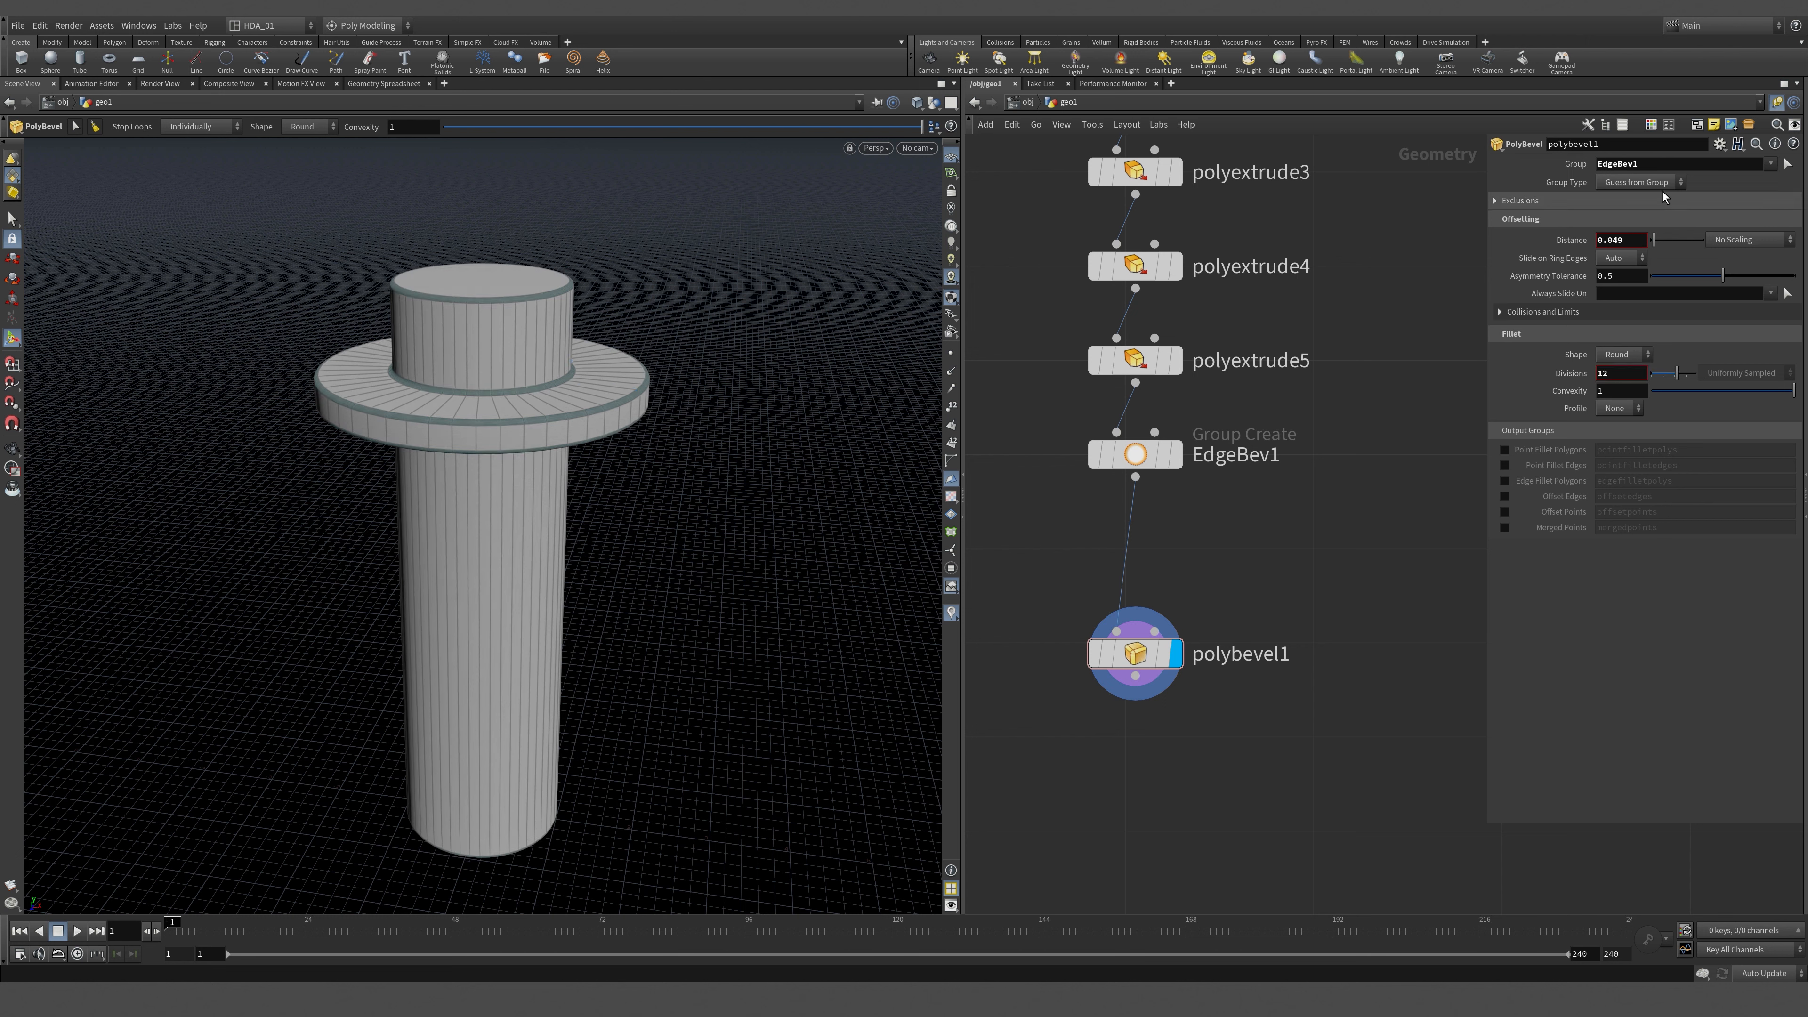
Change the PolyBevel's group to the wildcard pattern EdgeBev*.
left_click(1660, 163)
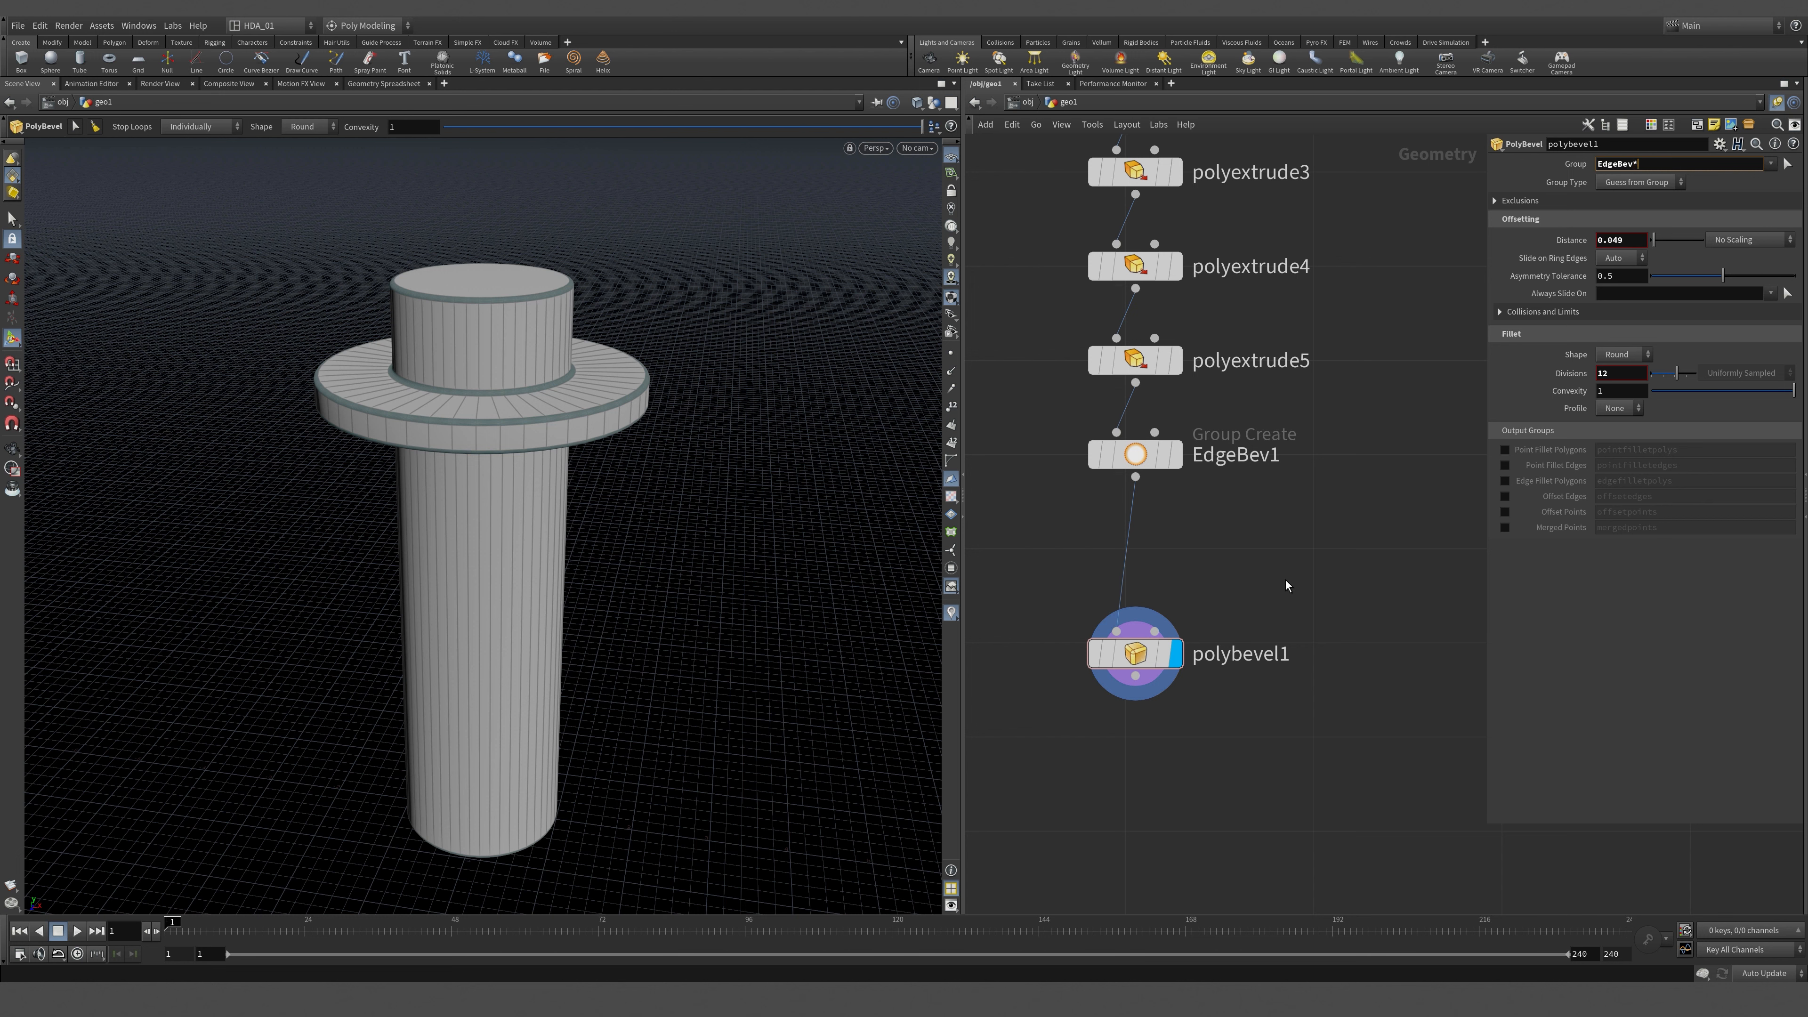
key("Return")
scroll(1279, 555, "down", 4)
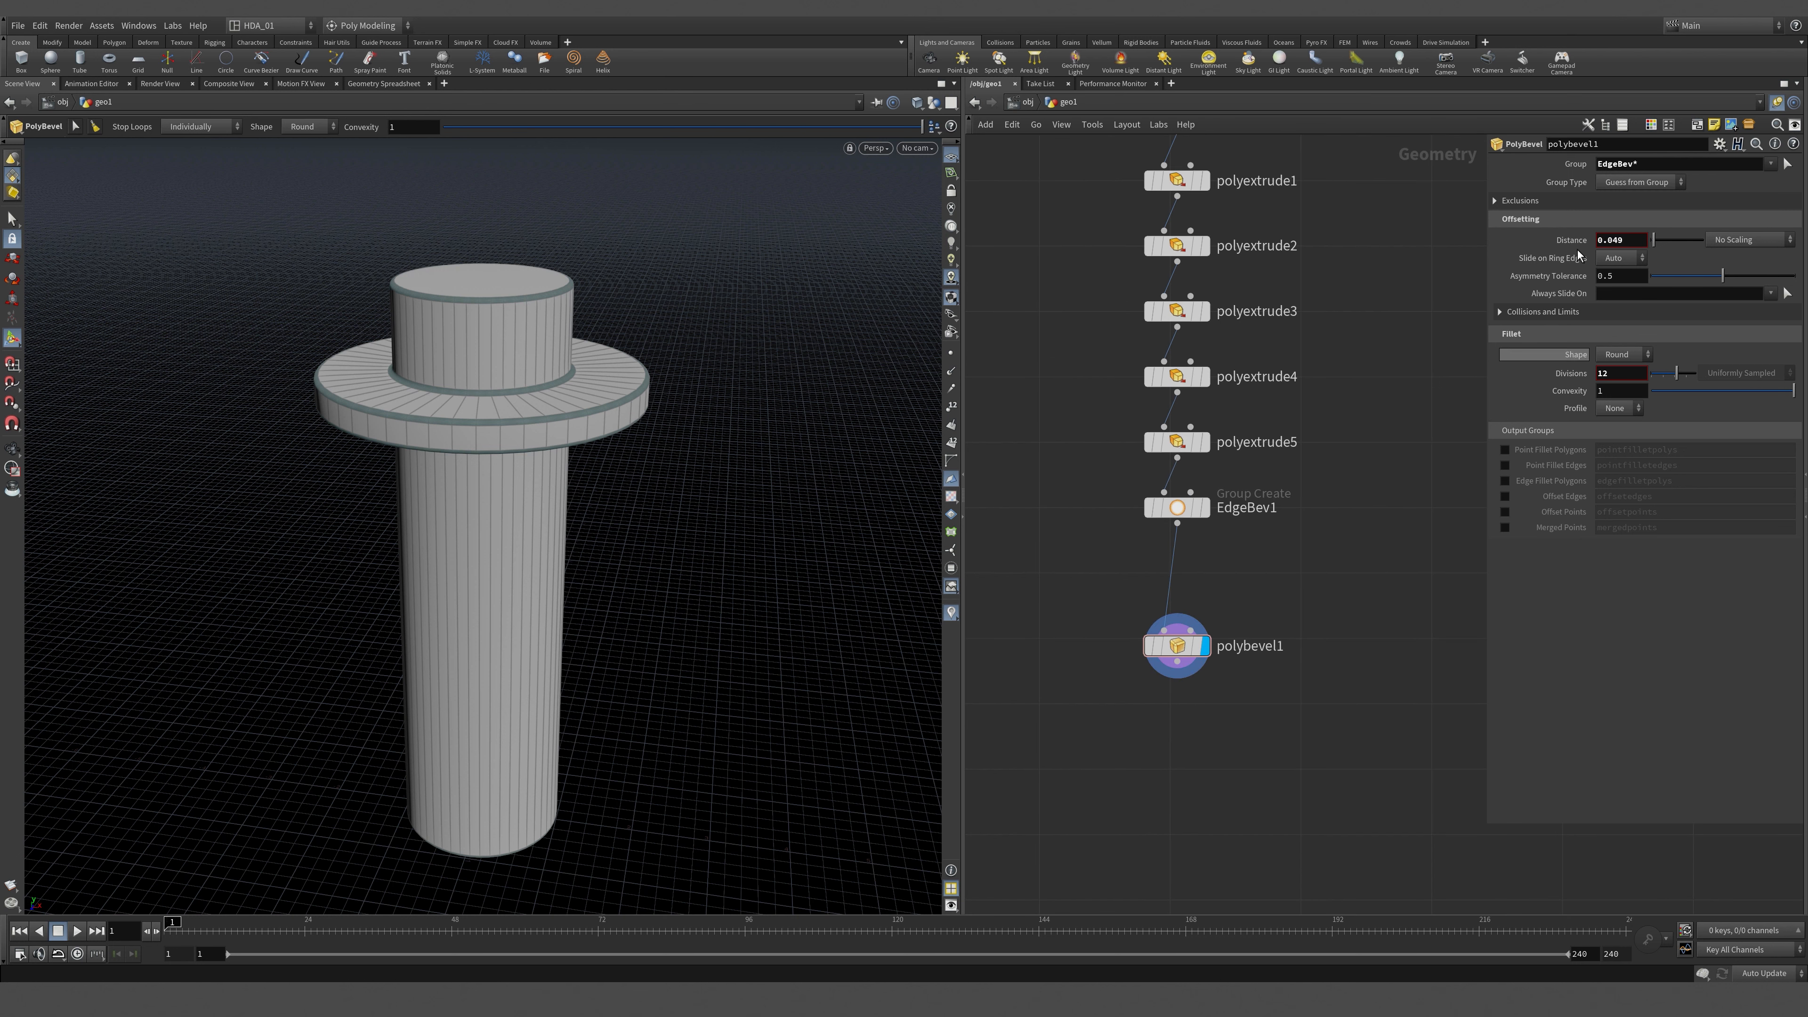
left_click_drag(1642, 163, 1630, 169)
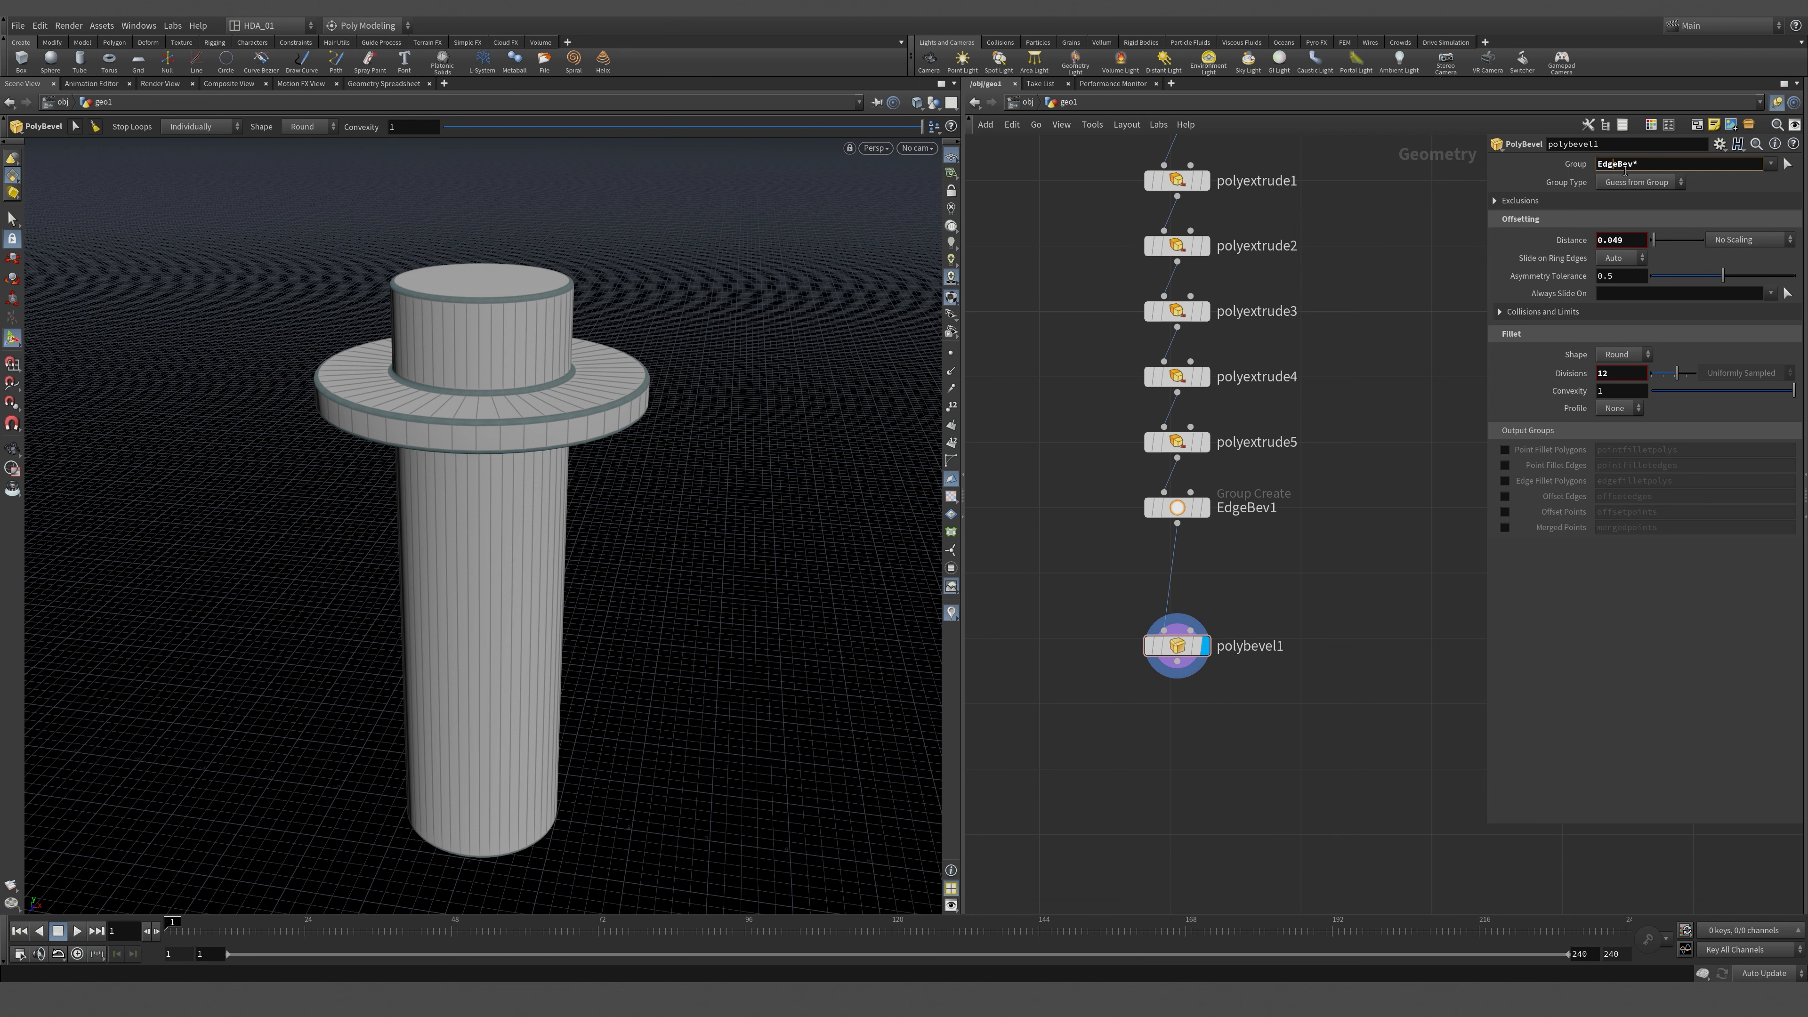
left_click_drag(1641, 164, 1634, 164)
middle_click_drag(1384, 307, 1370, 453)
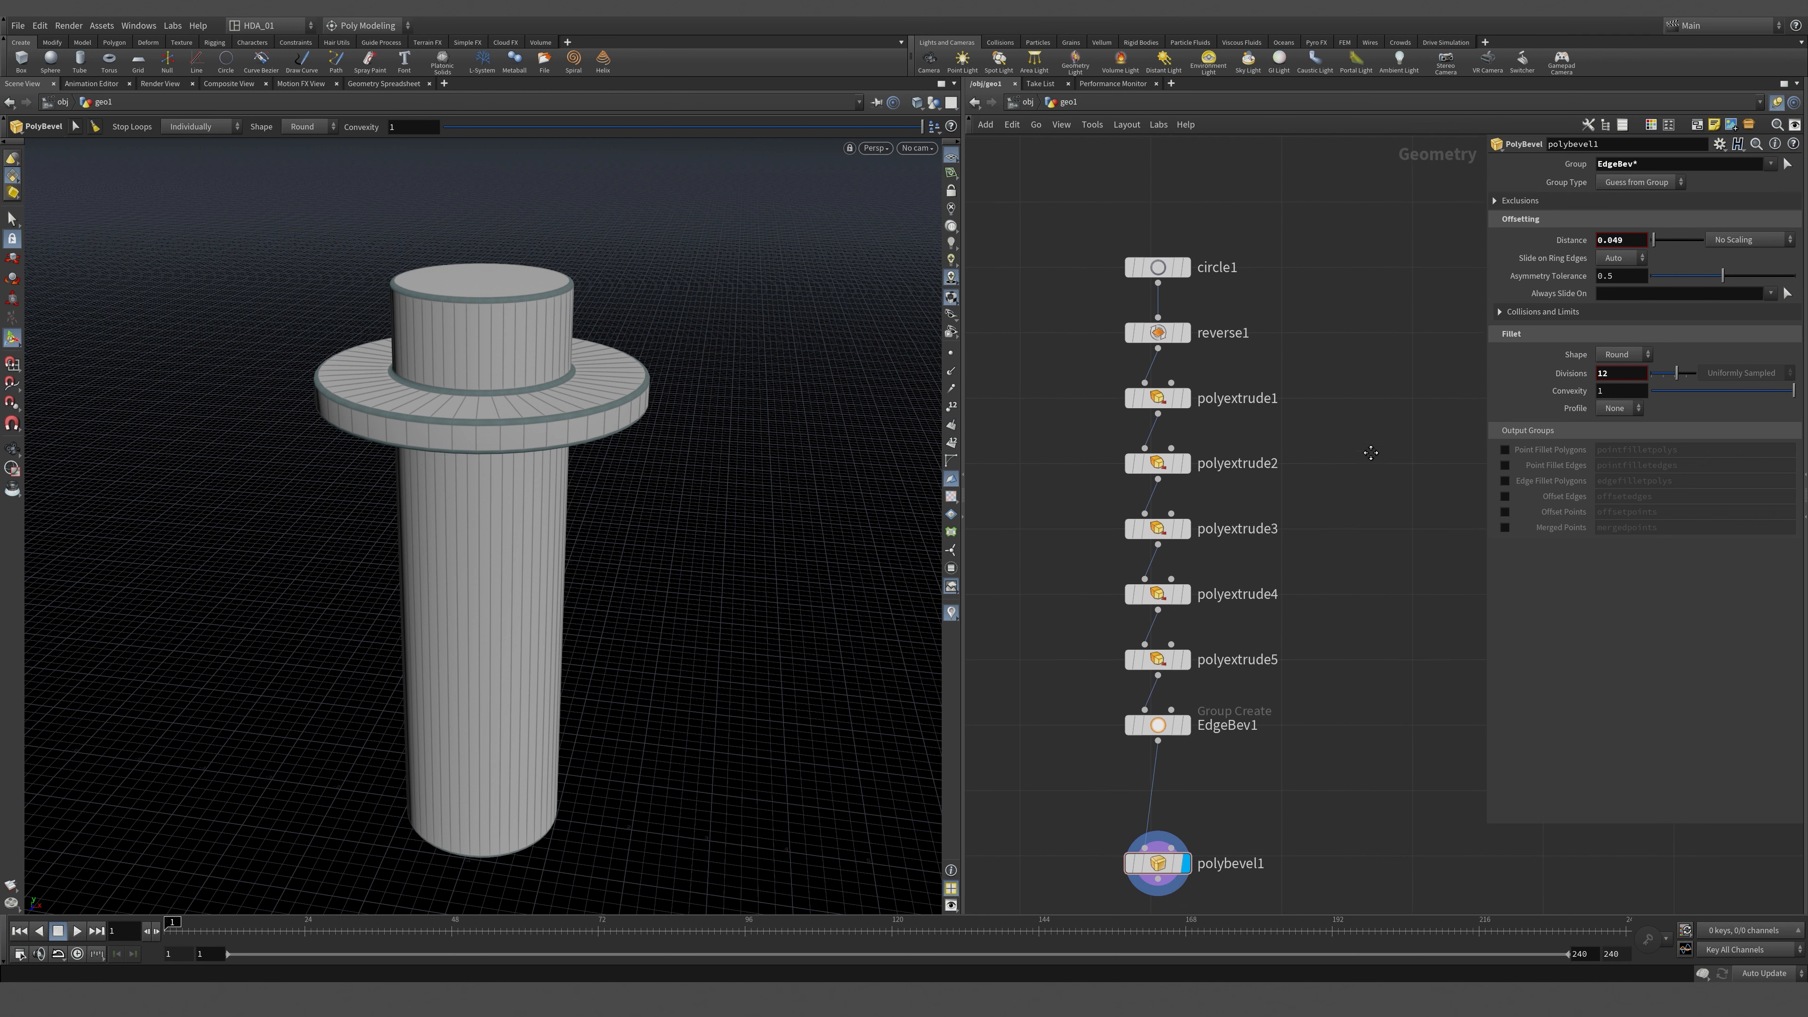
middle_click_drag(1324, 331, 1348, 141)
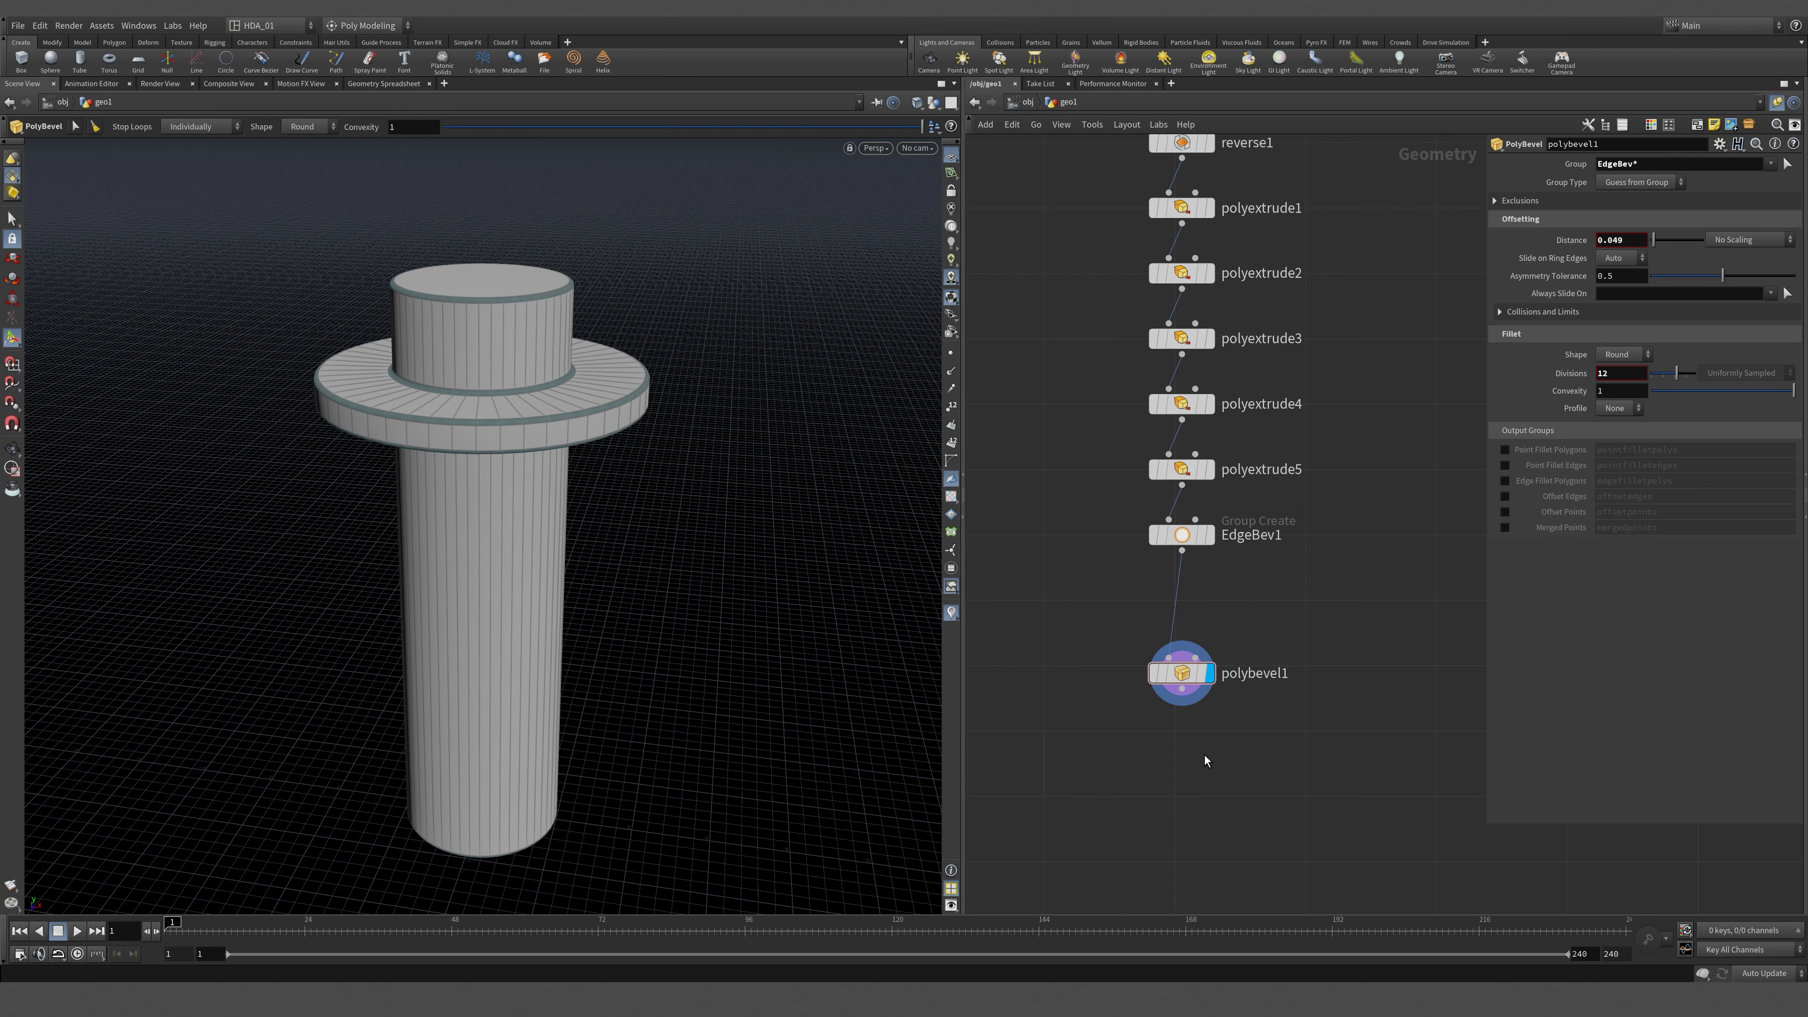
Duplicate the EdgeBev1 node twice off the fifth PolyExtrude and delete both copies.
left_click(1174, 533)
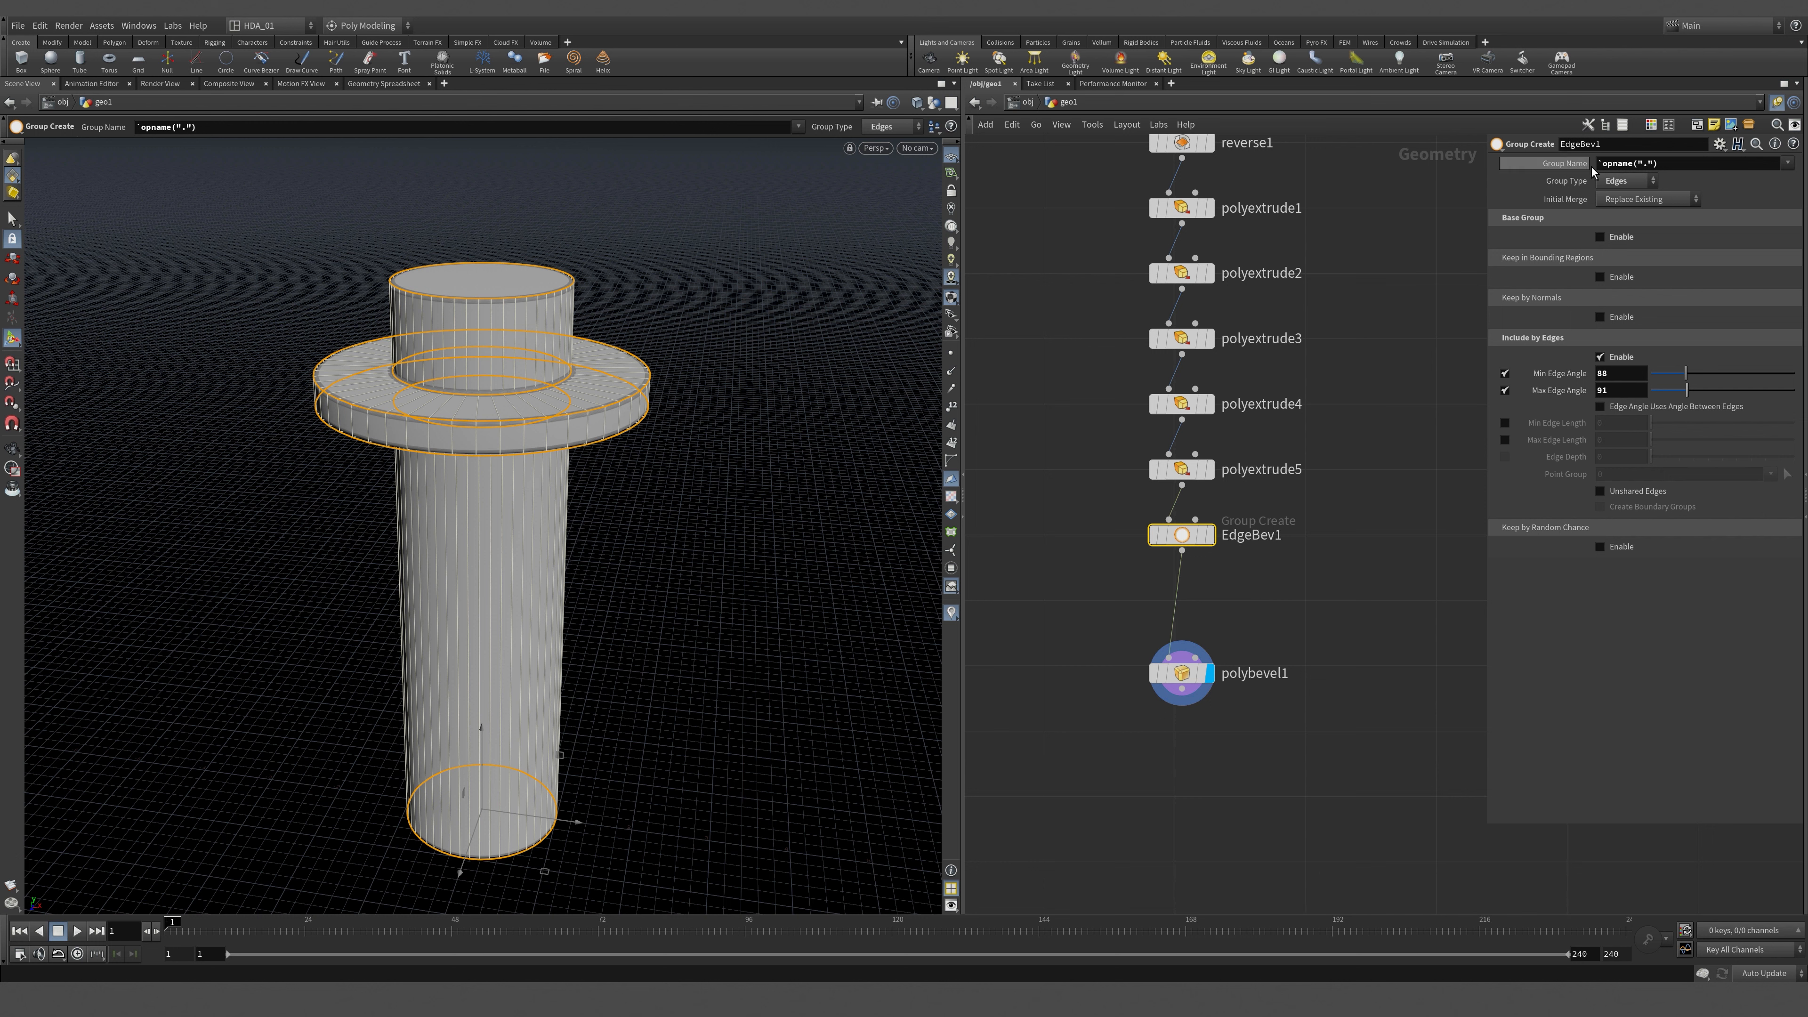
middle_click_drag(1338, 590, 1225, 460)
left_click(1225, 459)
left_click_drag(1077, 405, 1352, 418, "alt")
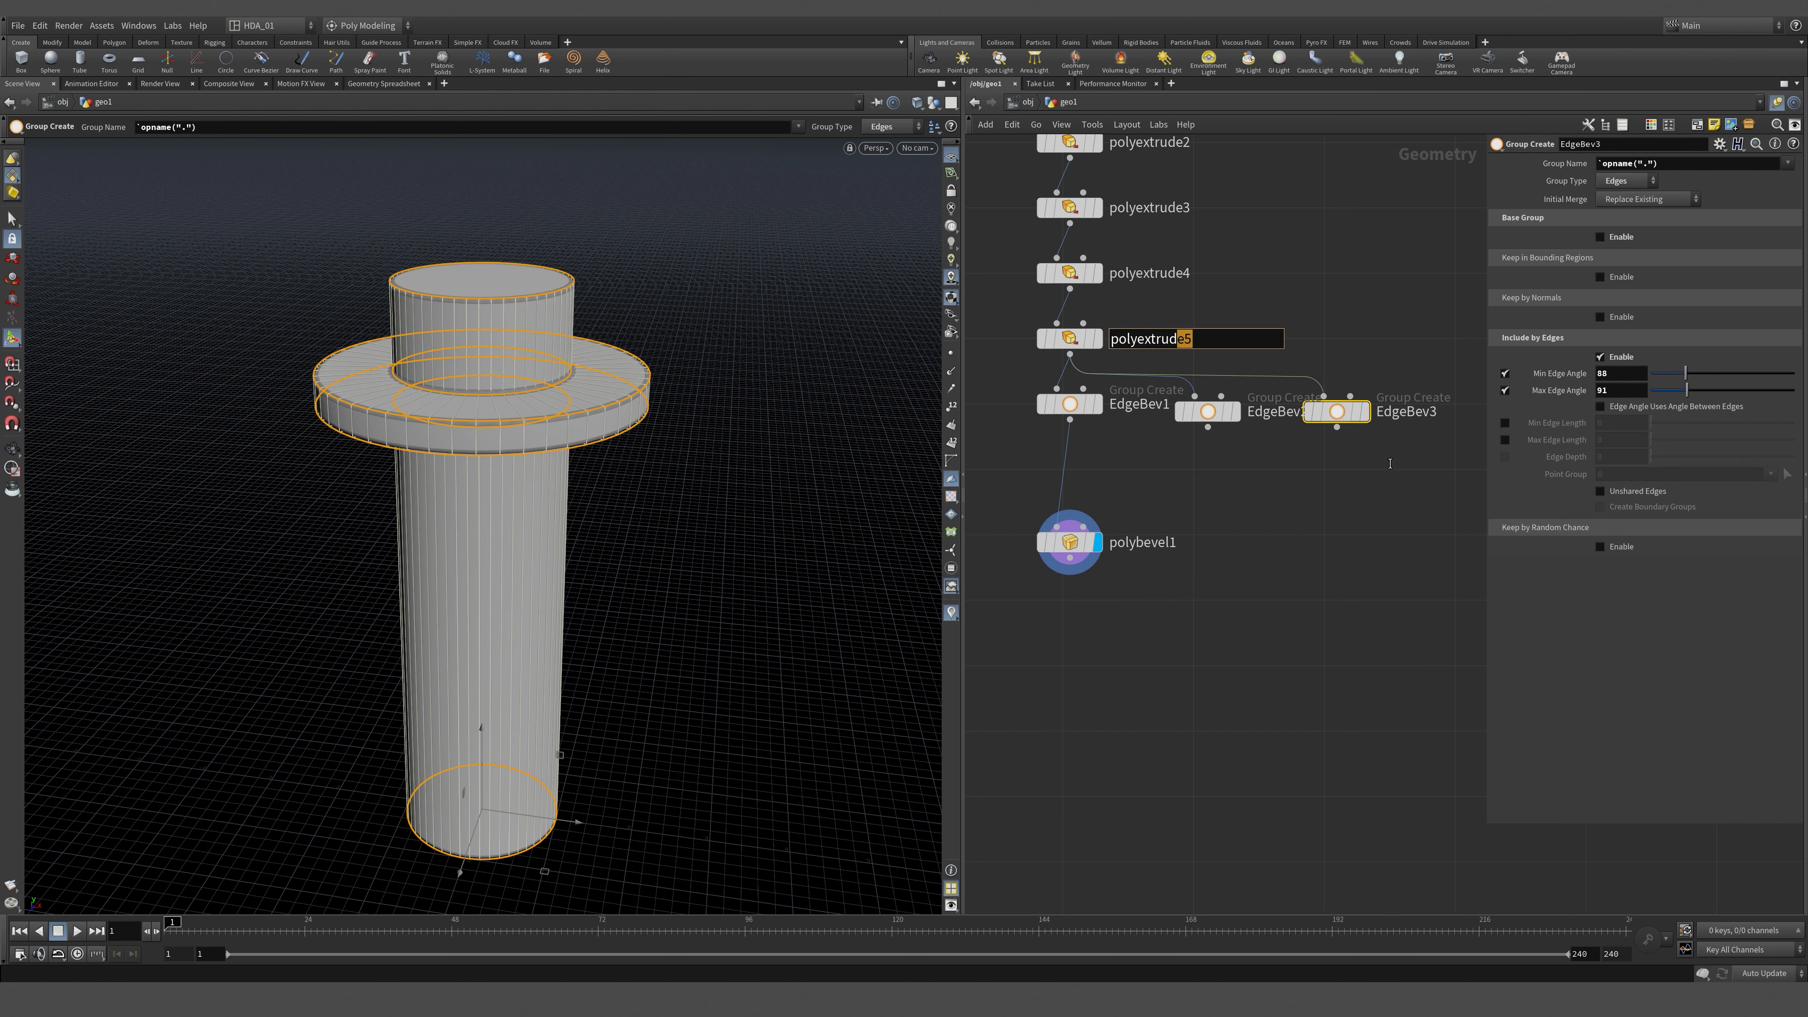
left_click_drag(1414, 511, 1180, 294)
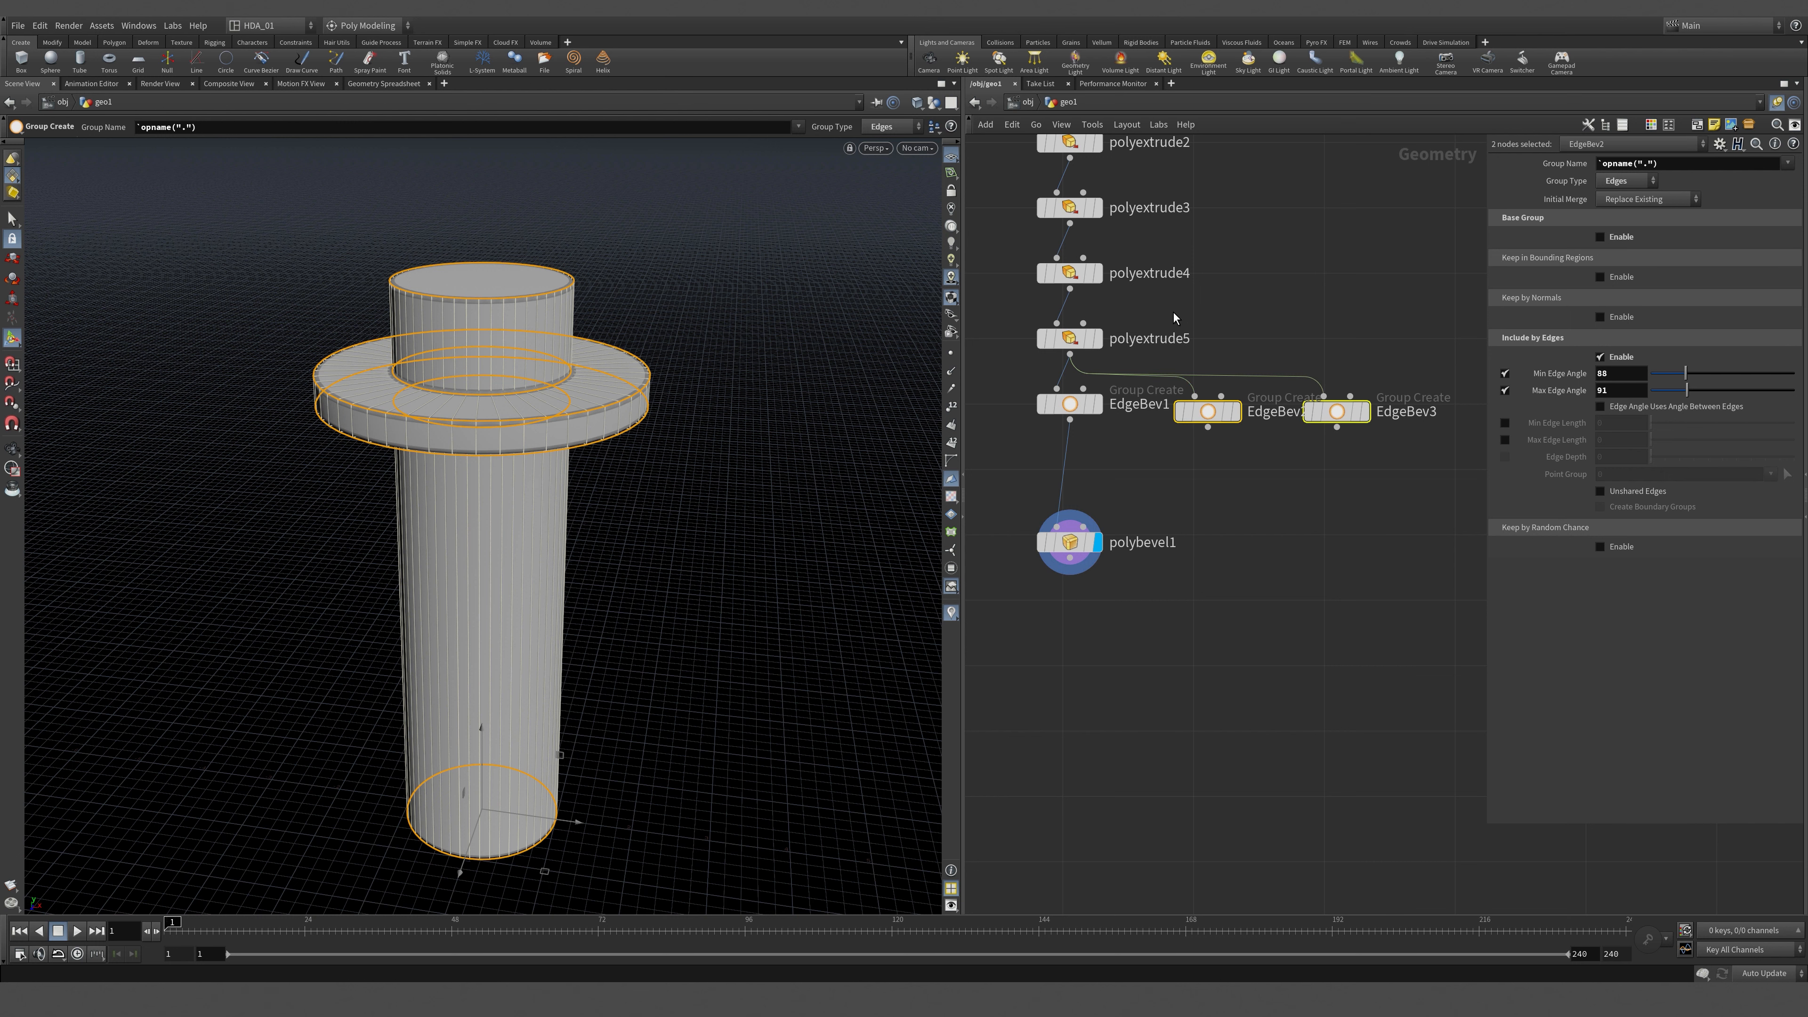
key("Delete")
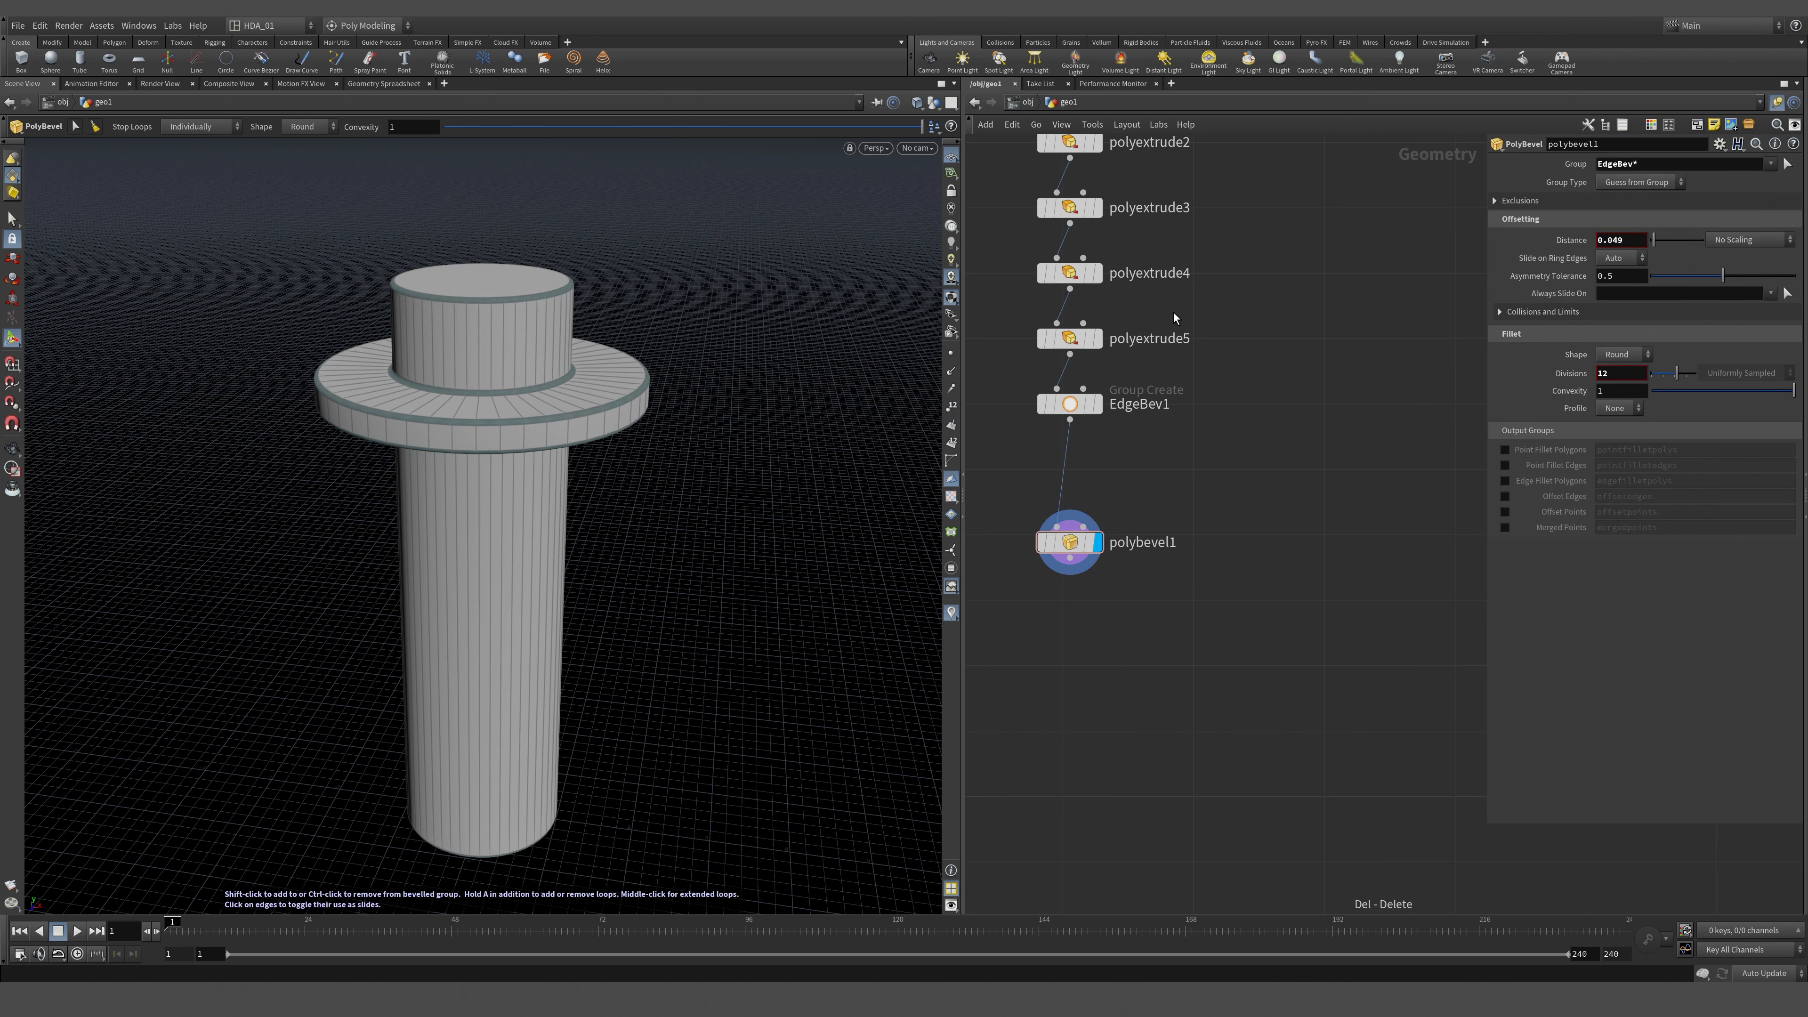
Offset polybevel1 to the side and add a Switch node taking EdgeBev1 as first input and polybevel1 as second.
left_click_drag(1143, 512, 964, 629)
left_click_drag(1091, 532, 1264, 581)
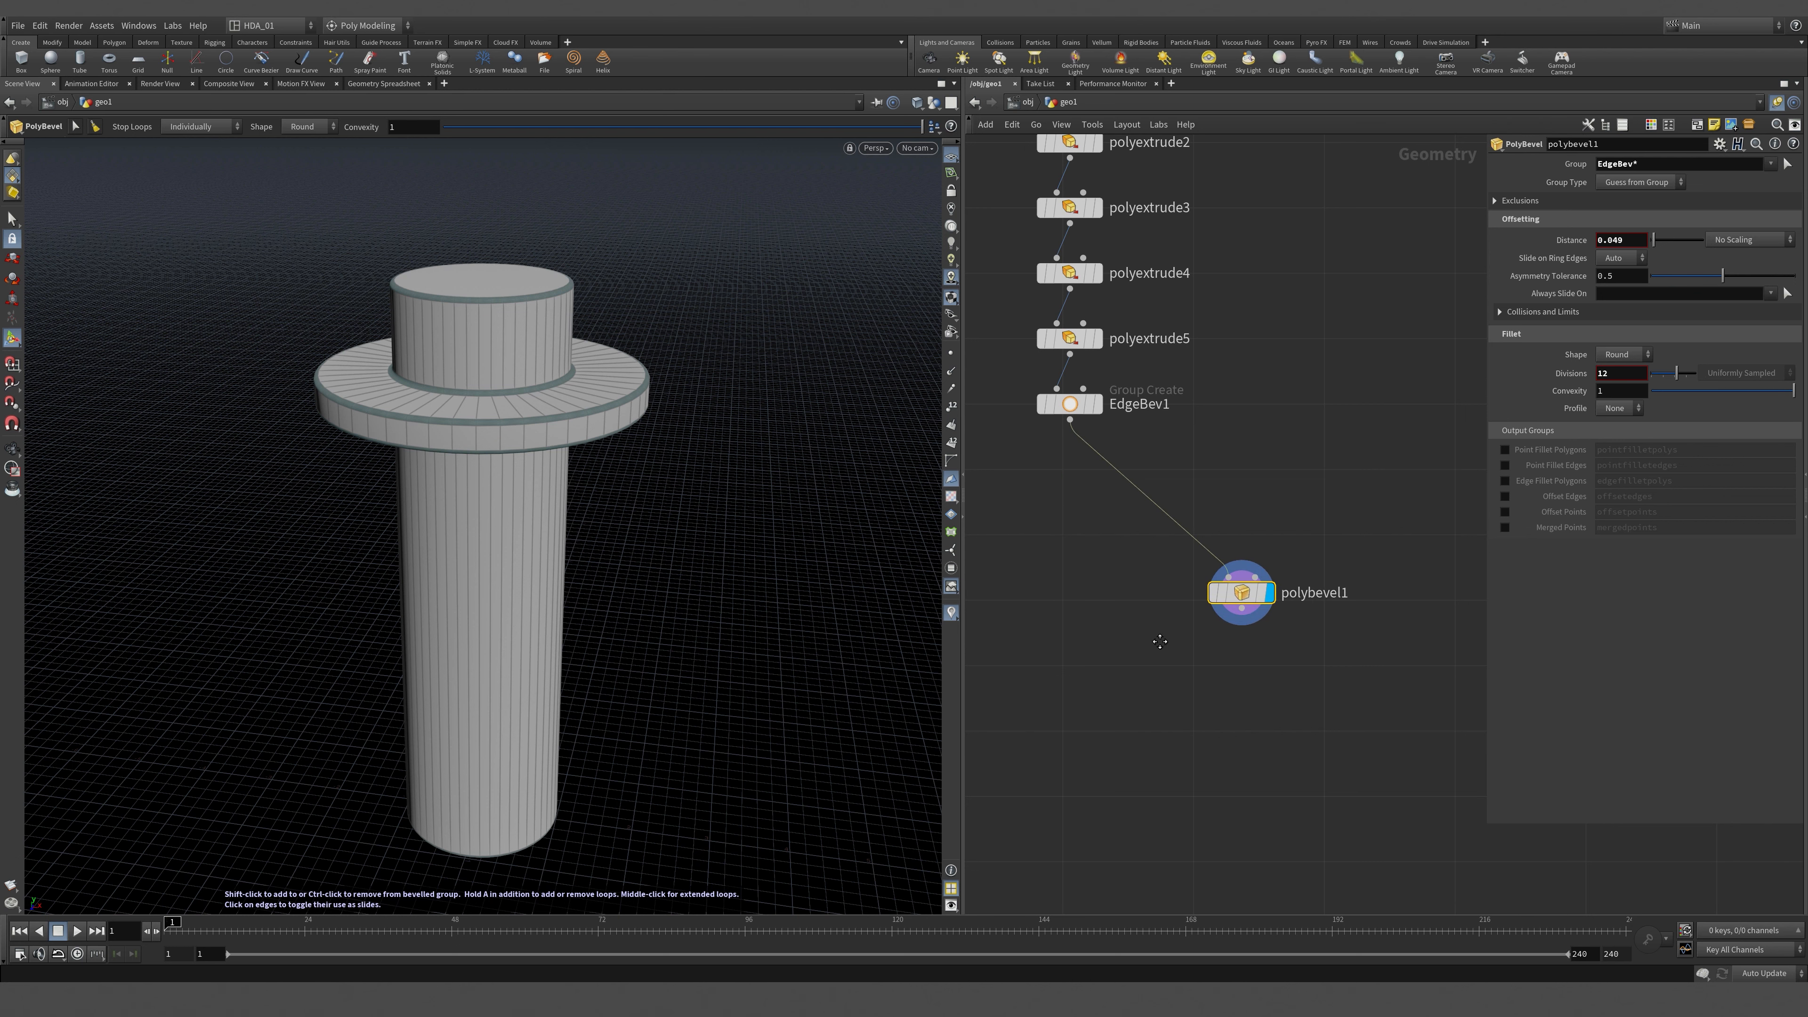
scroll(1131, 637, "down", 3)
key("Tab")
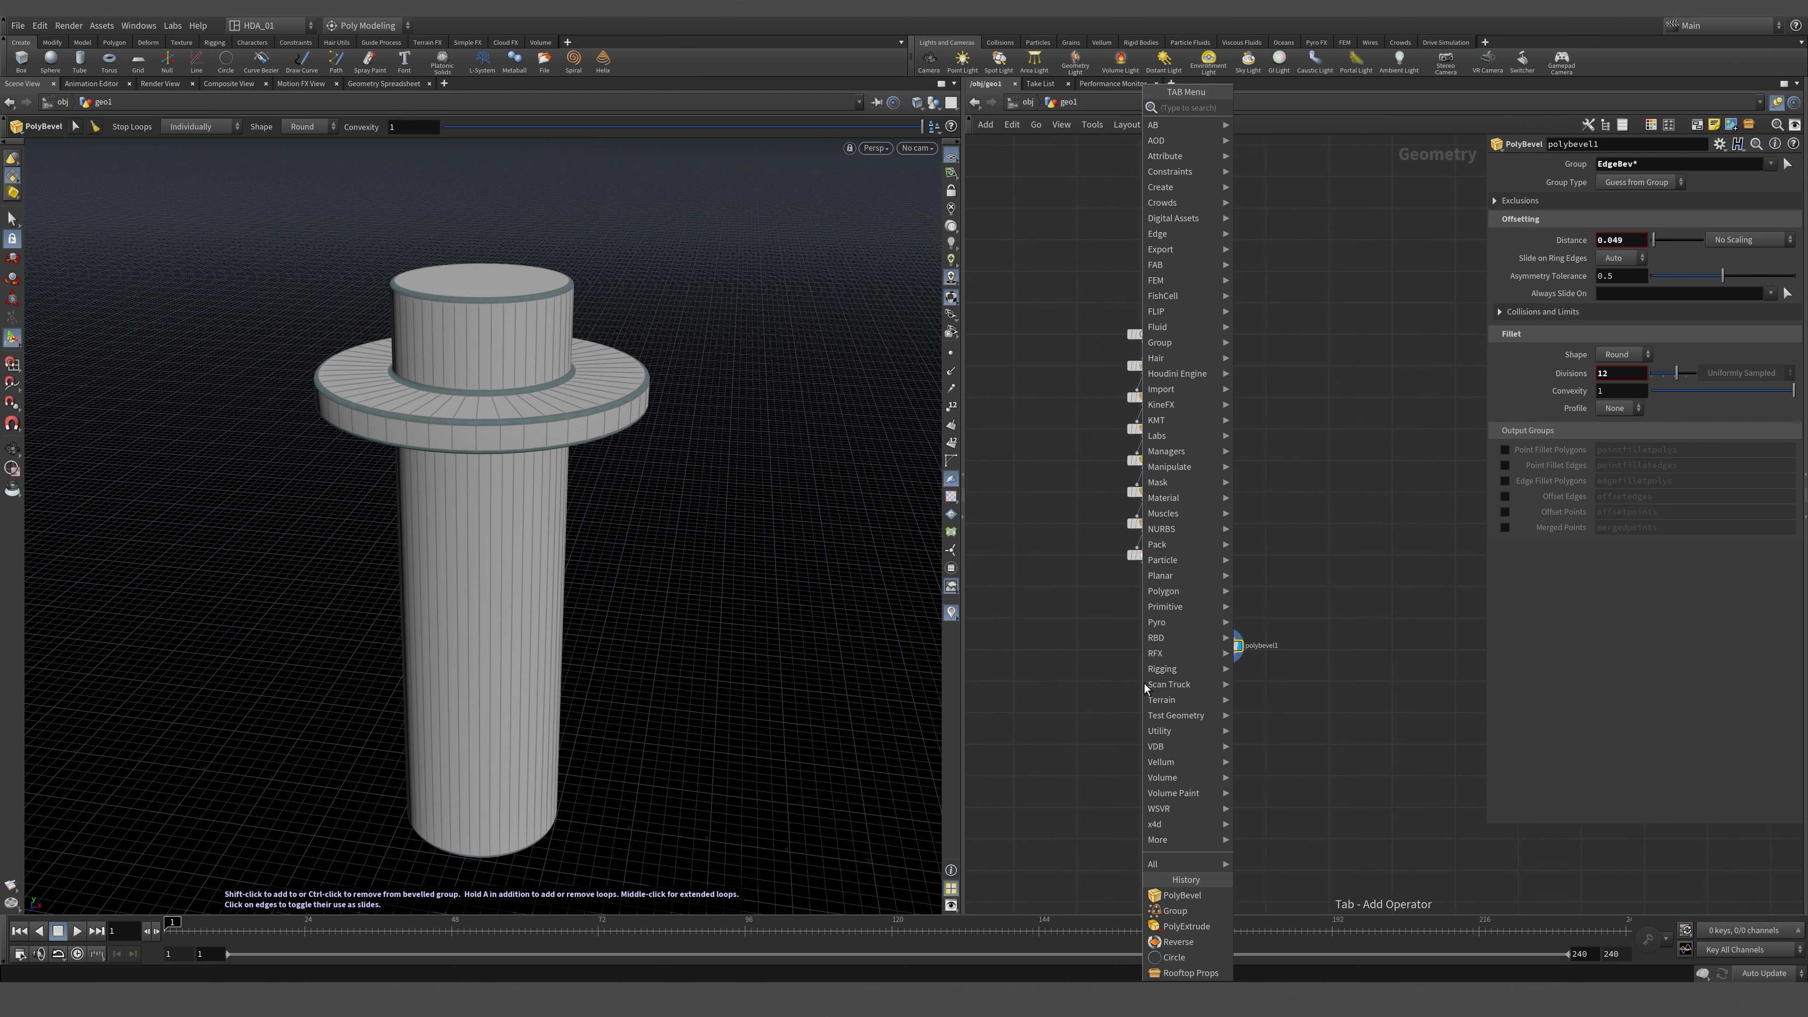
type("sw")
left_click(1300, 127)
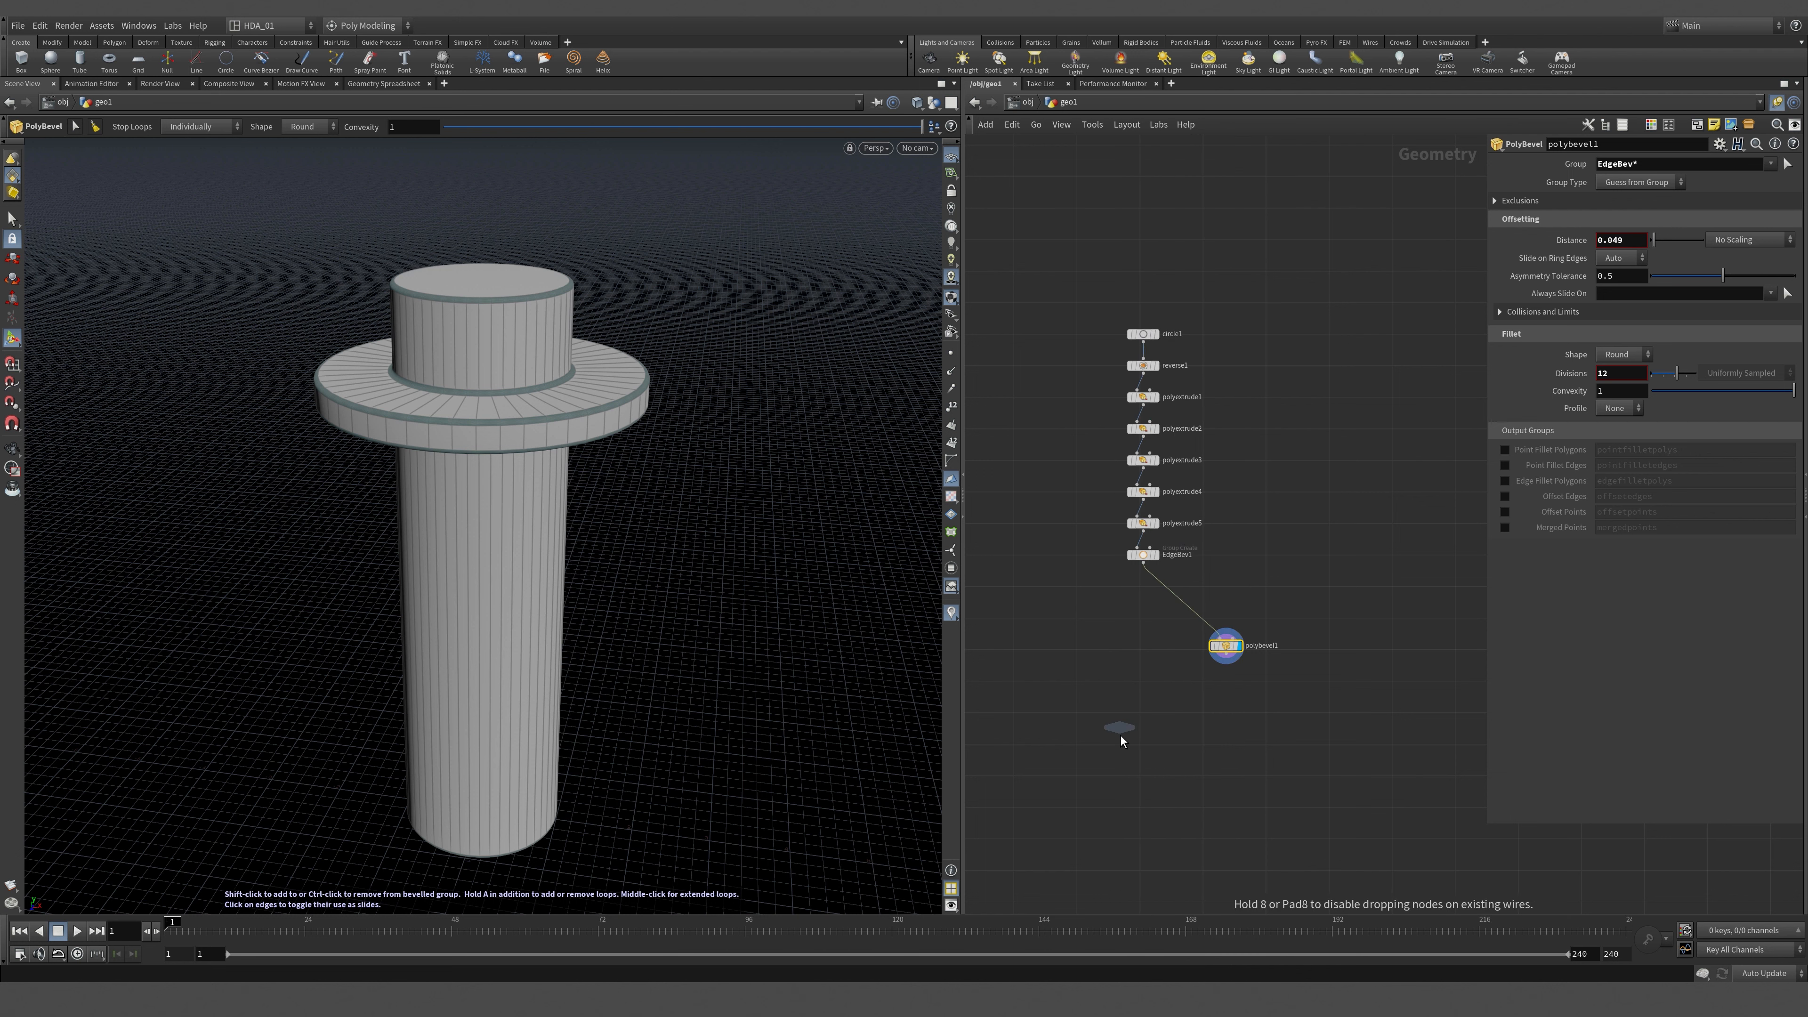
left_click(1119, 738)
left_click(1143, 563)
left_click(1119, 730)
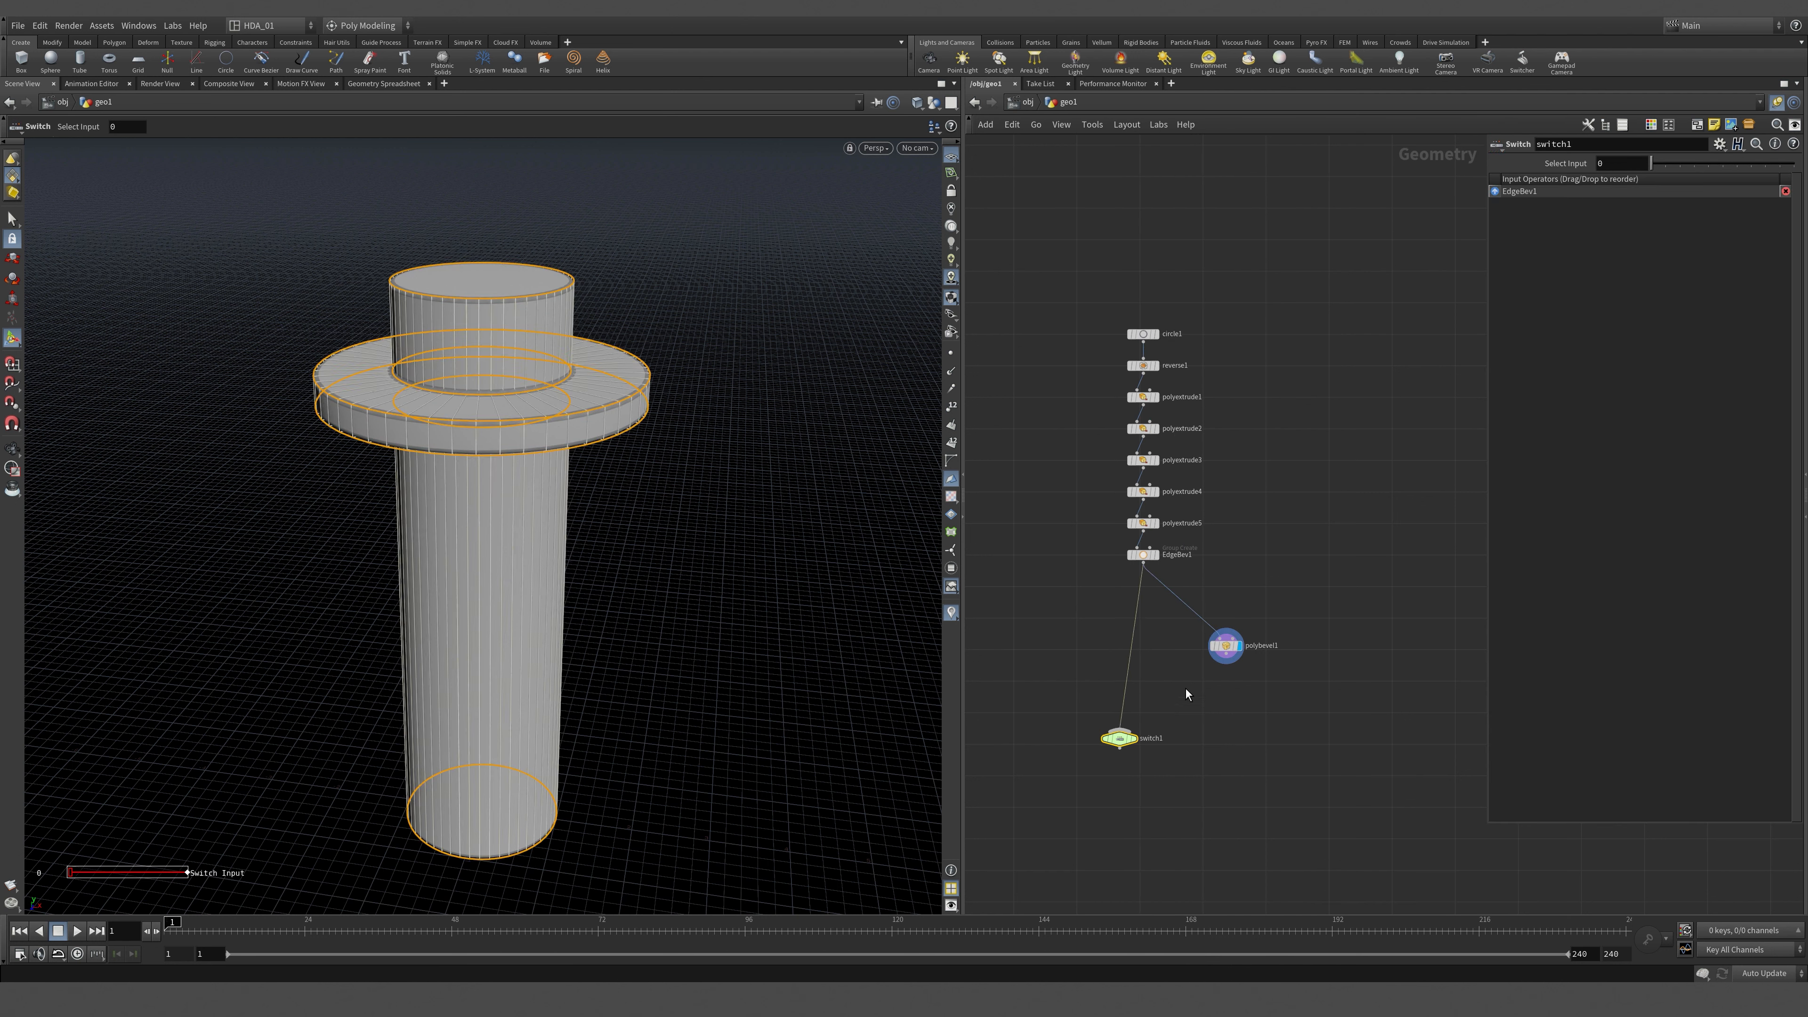
left_click_drag(1225, 661, 1145, 711)
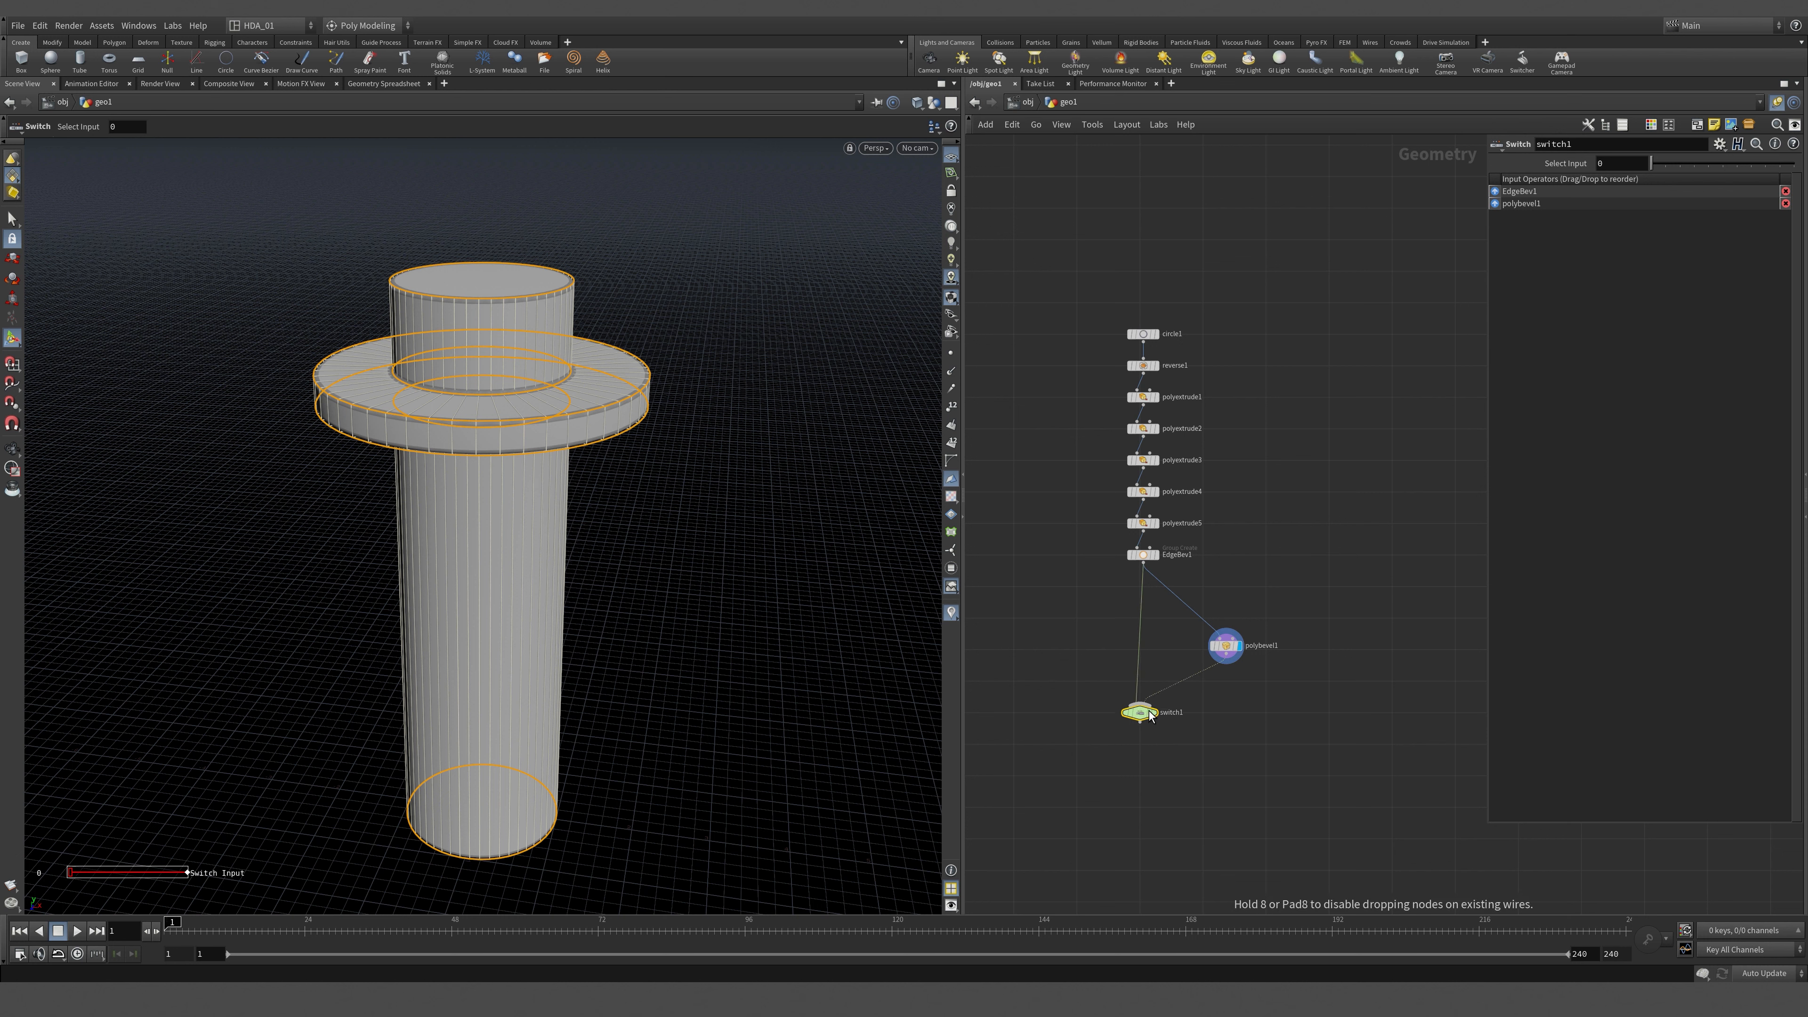
Display the Switch node and set its selected input to 1.
left_click(1159, 716)
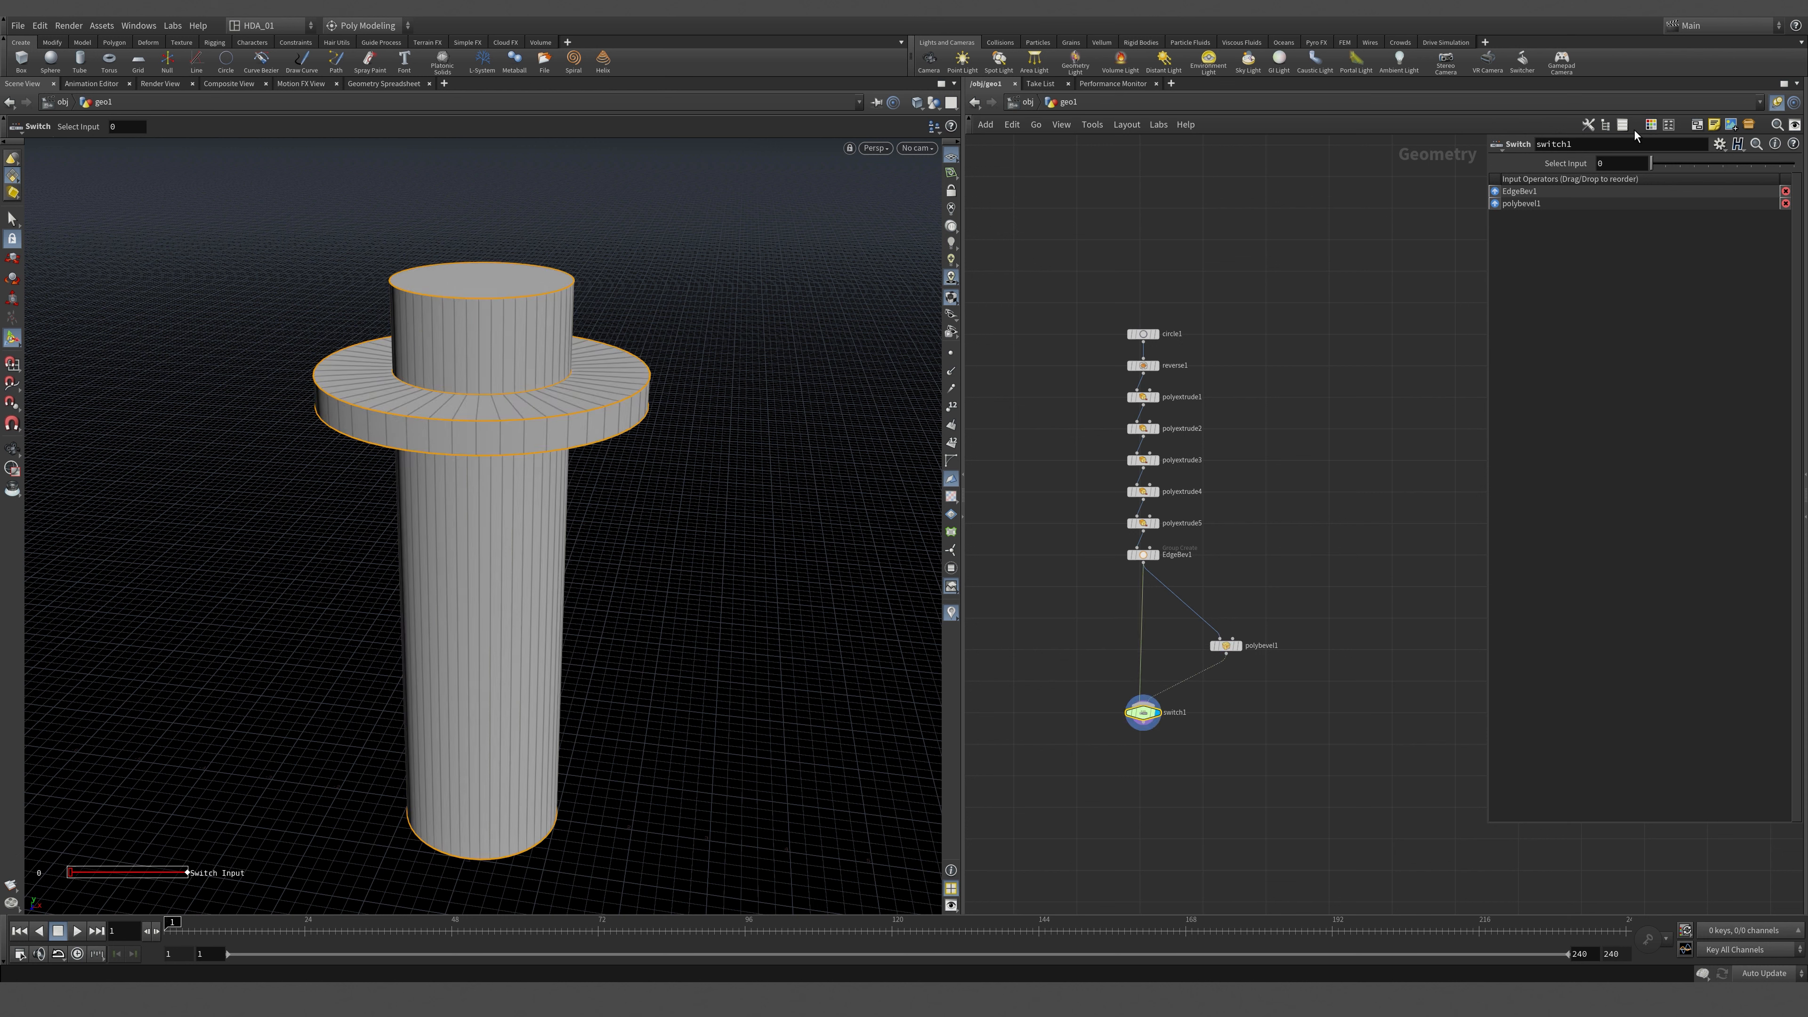
type("1")
left_click(1389, 279)
Add a displayed UV Unwrap node wired below switch1 and inspect its node information.
middle_click_drag(1182, 805, 1151, 677)
scroll(1197, 498, "up", 4)
key("Tab")
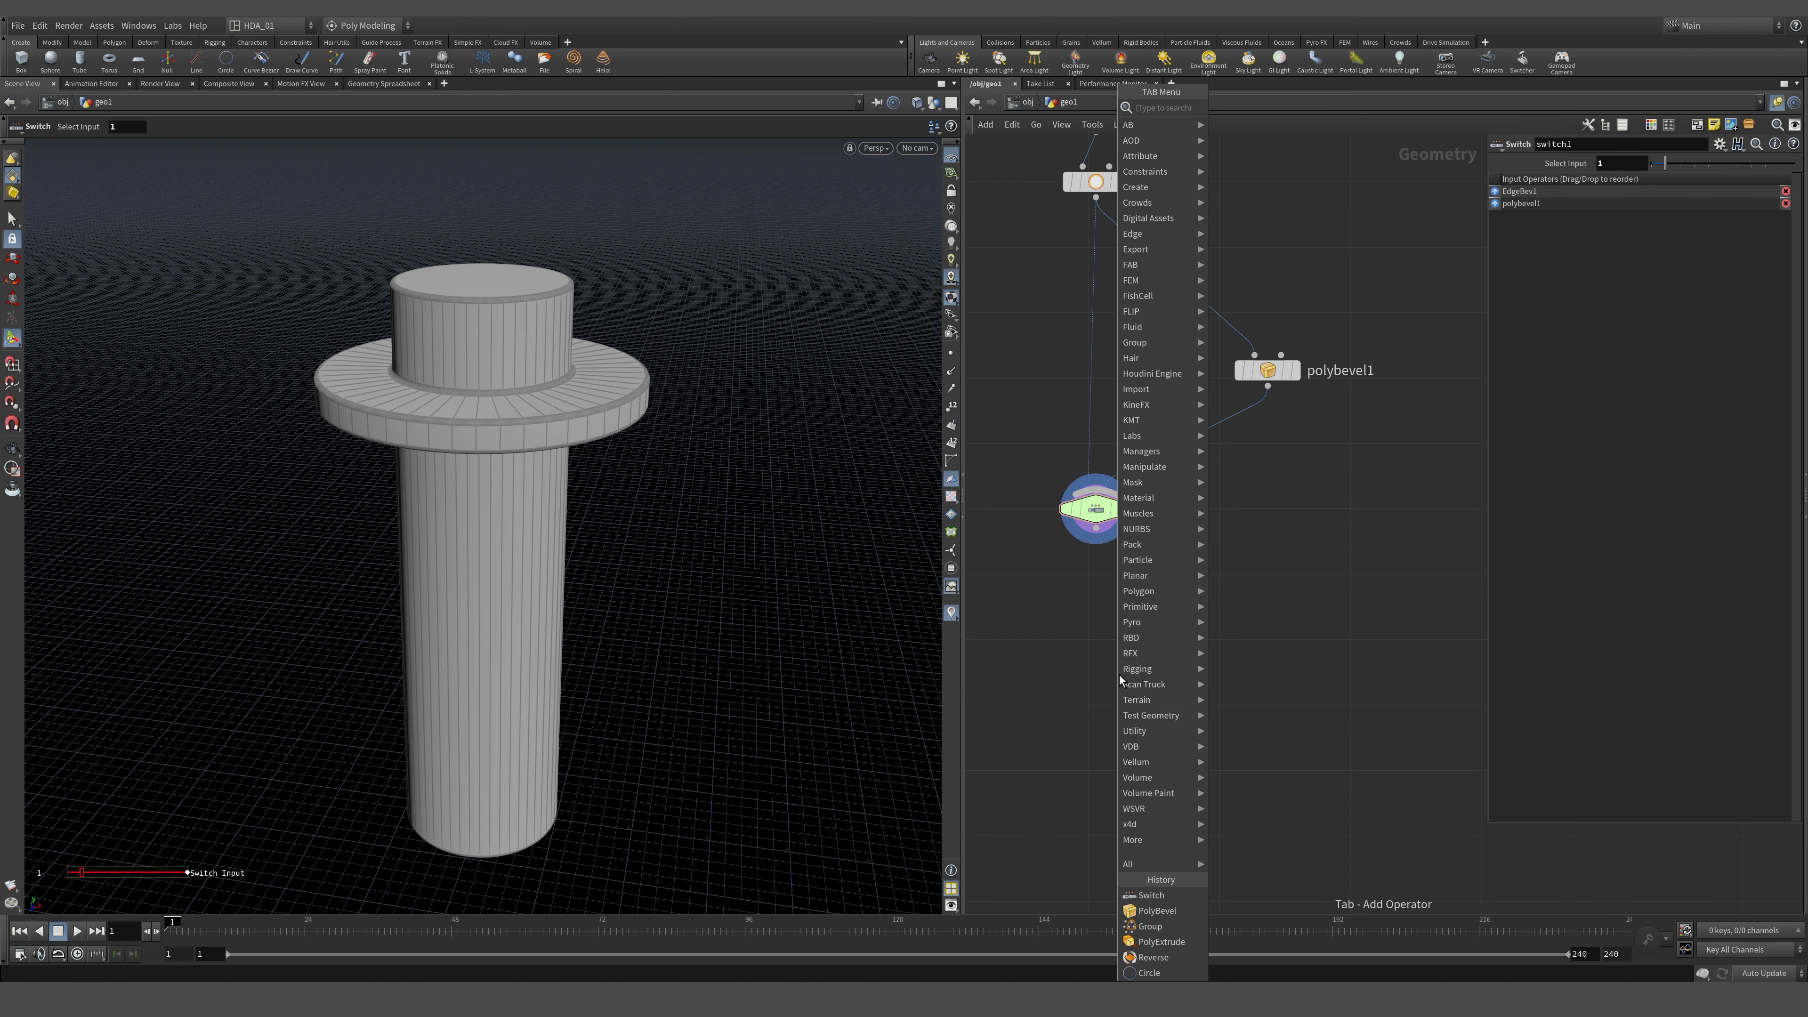
type("uv")
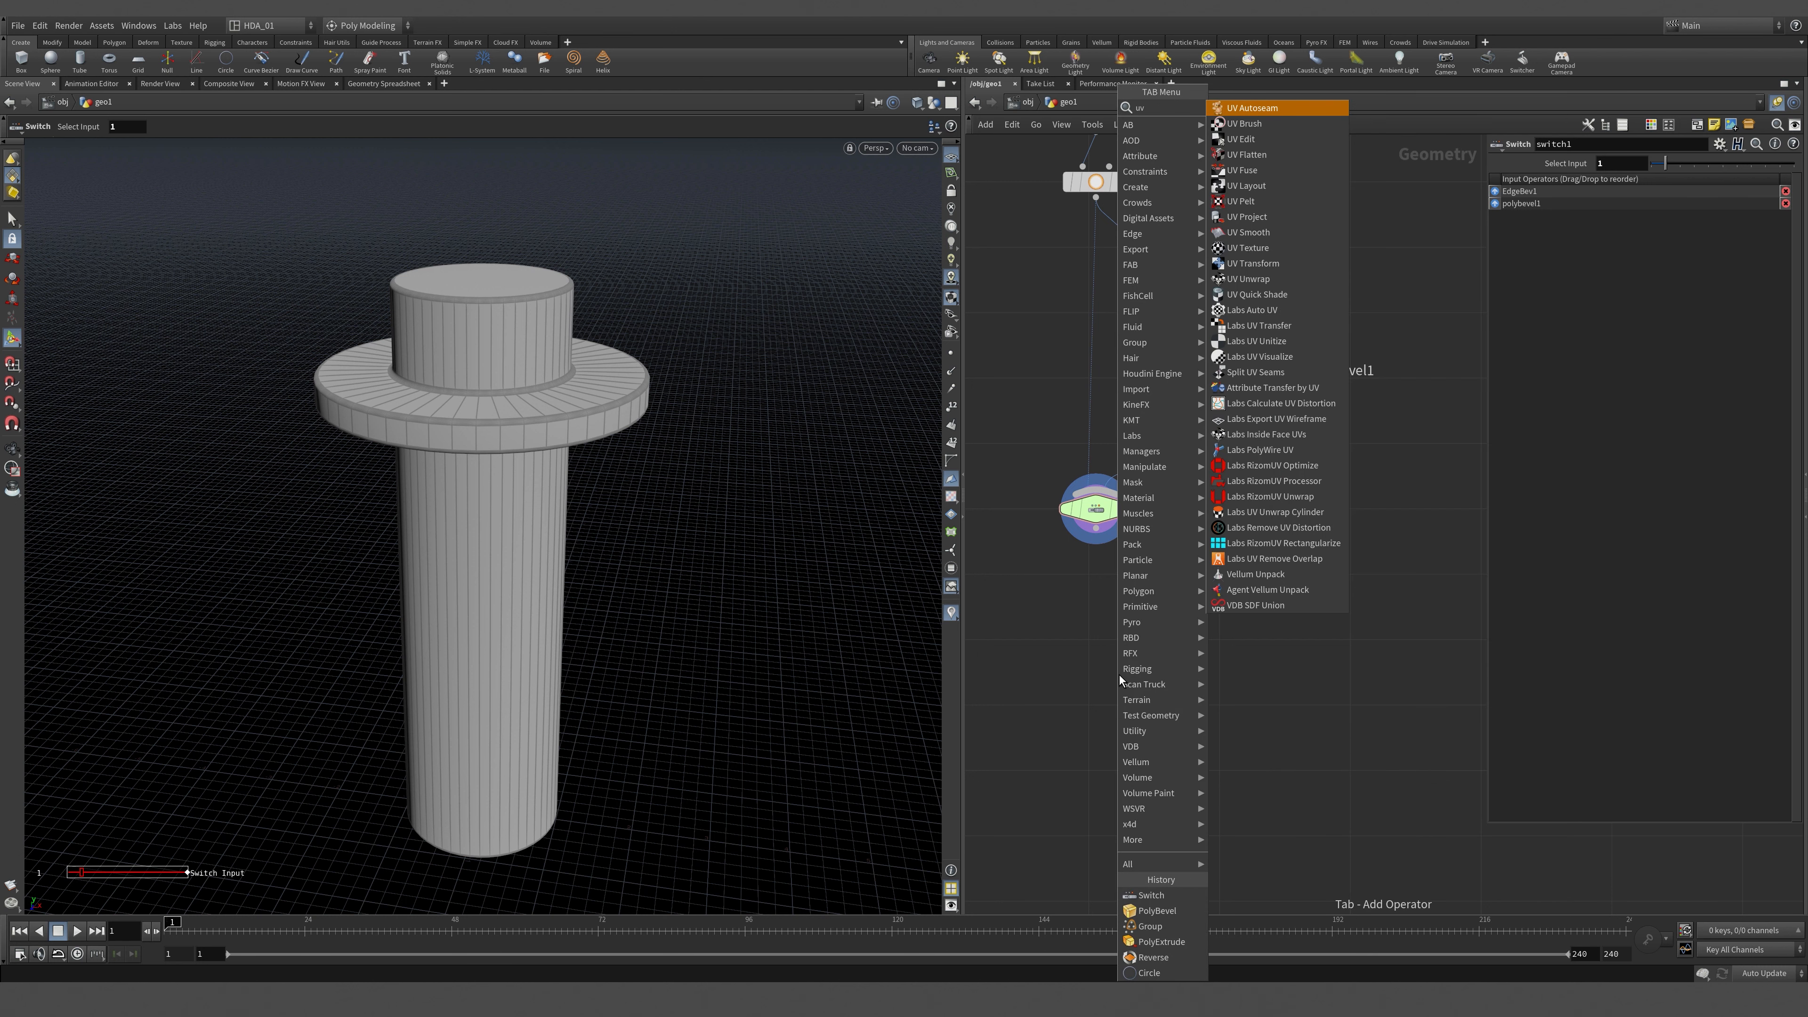
type("u")
key("Return")
left_click(1092, 645)
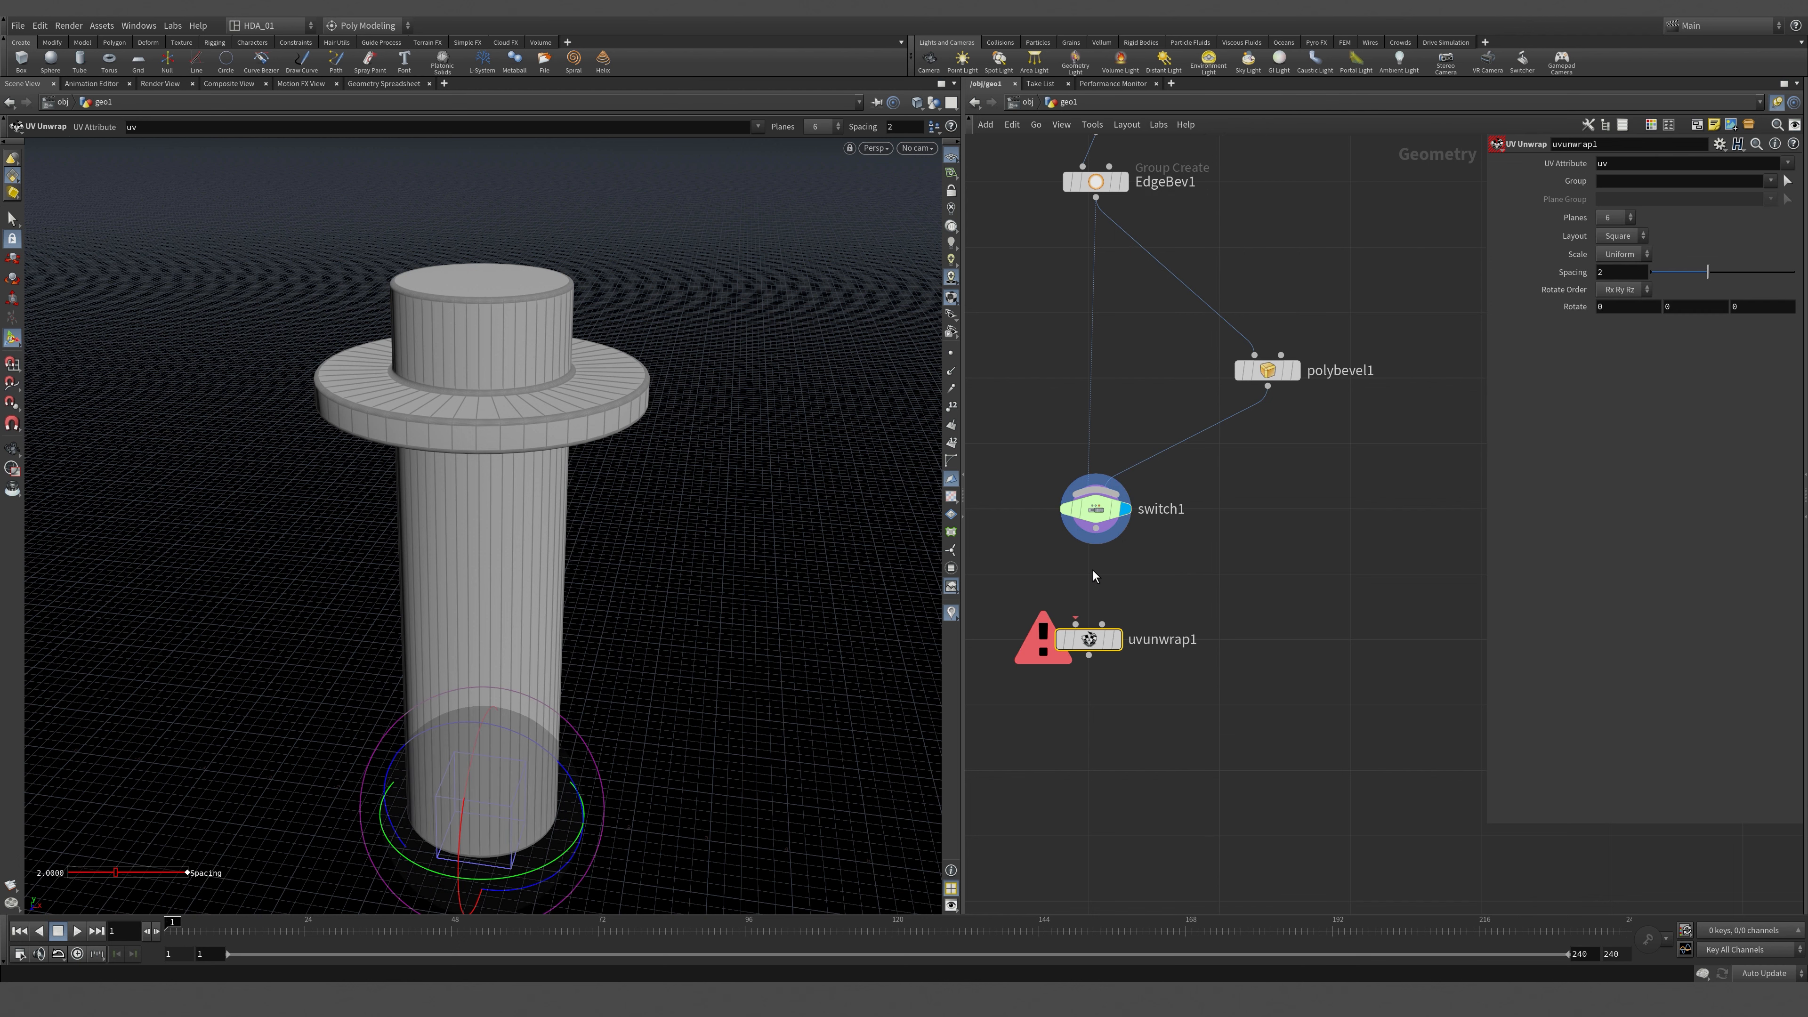
left_click_drag(1096, 528, 1076, 624)
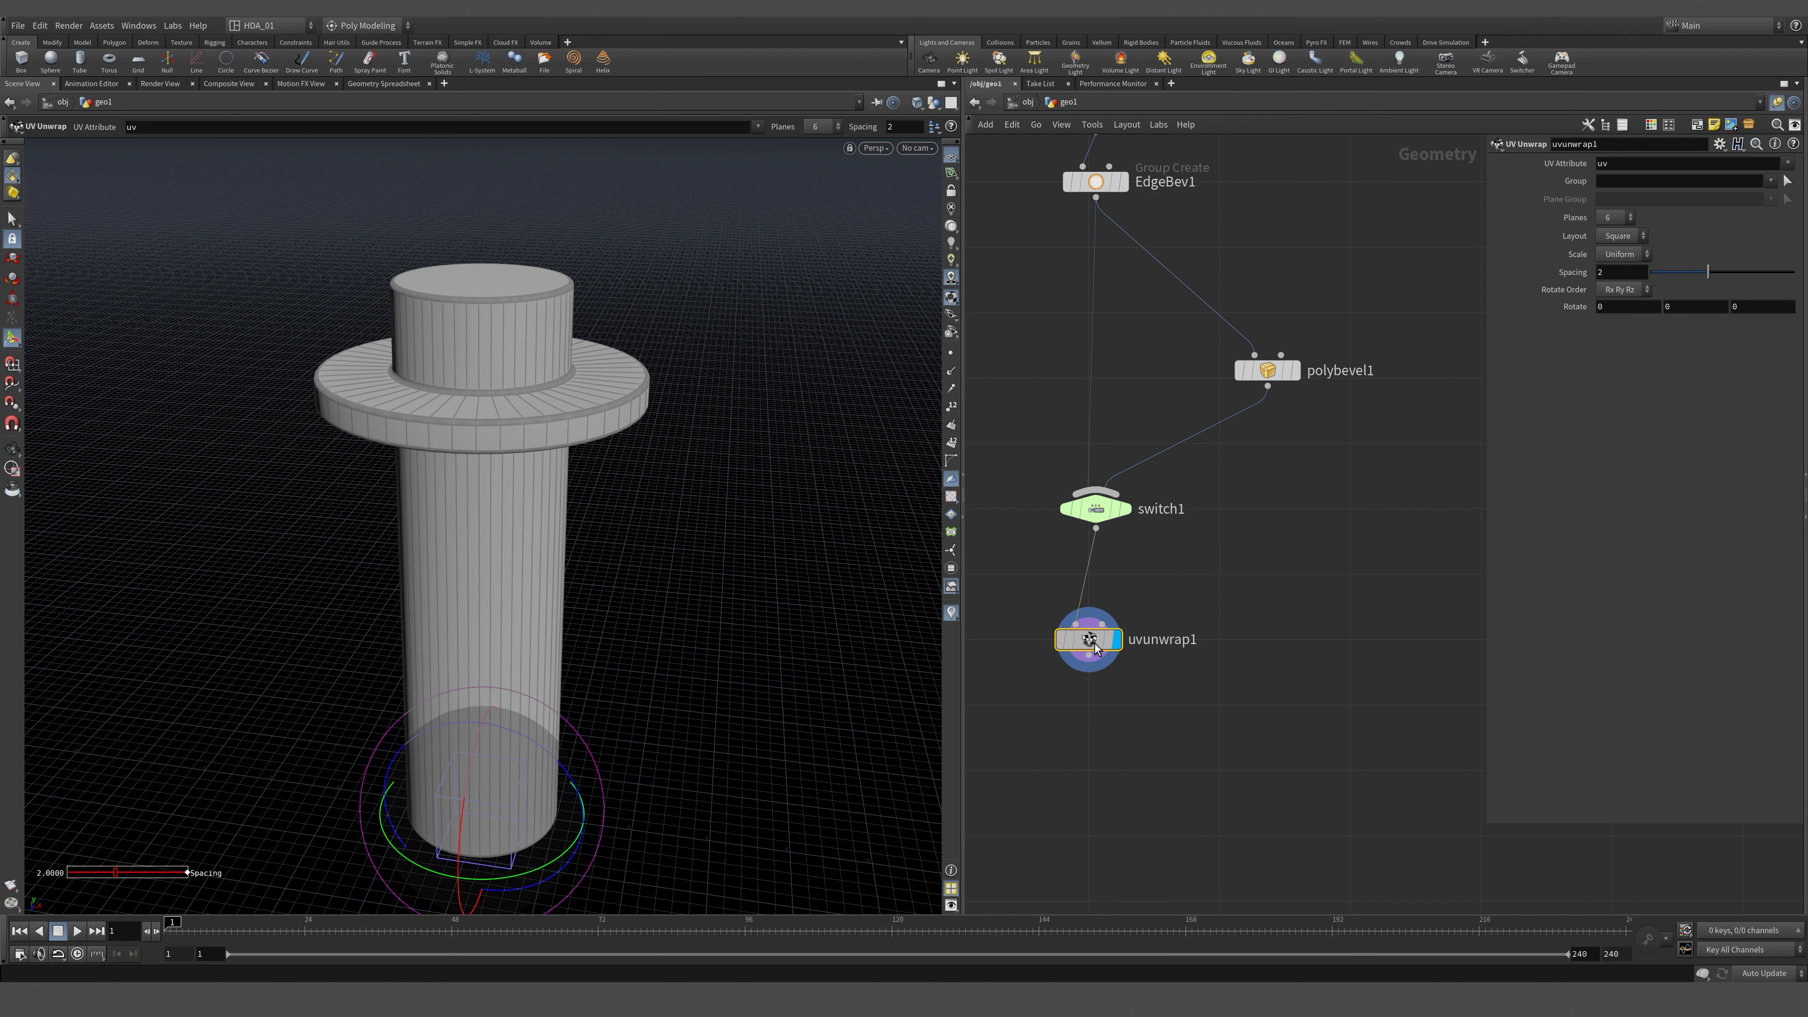
middle_click(1096, 646)
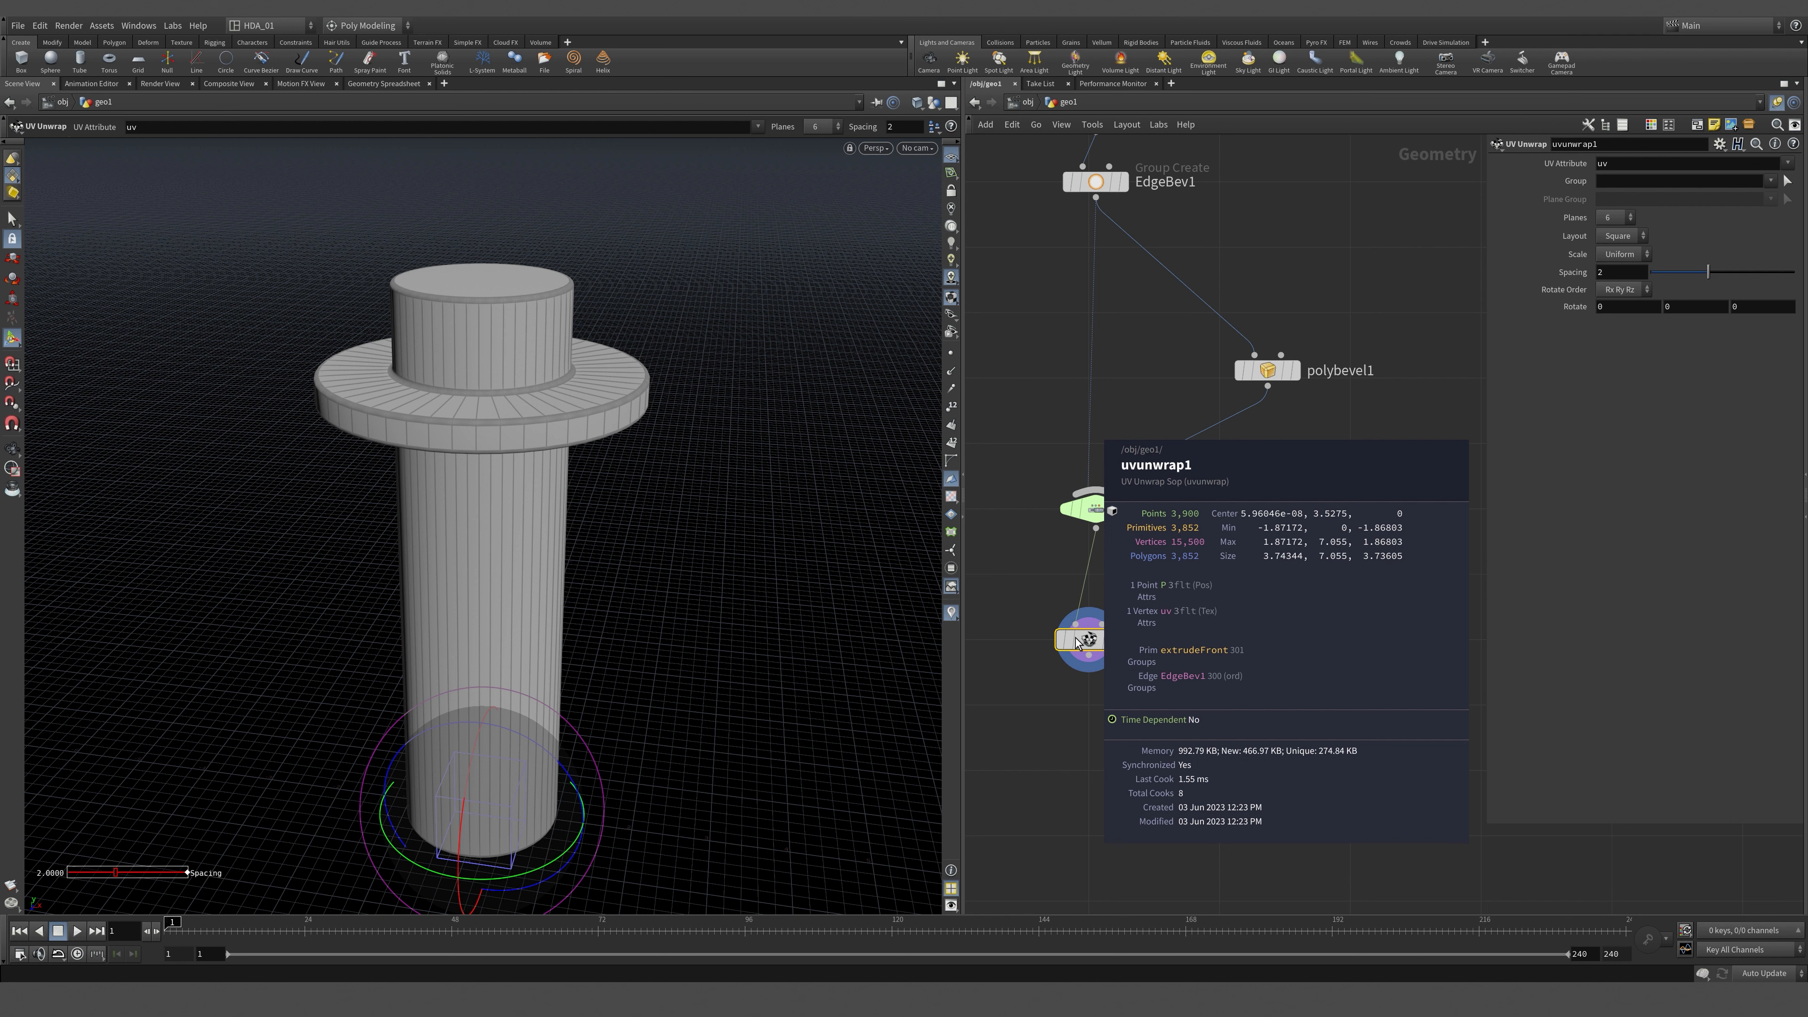
Move EdgeBev1 and the nodes beneath it farther below polyextrude5, and align uvunwrap1 directly under switch1.
middle_click_drag(1287, 243, 1298, 376)
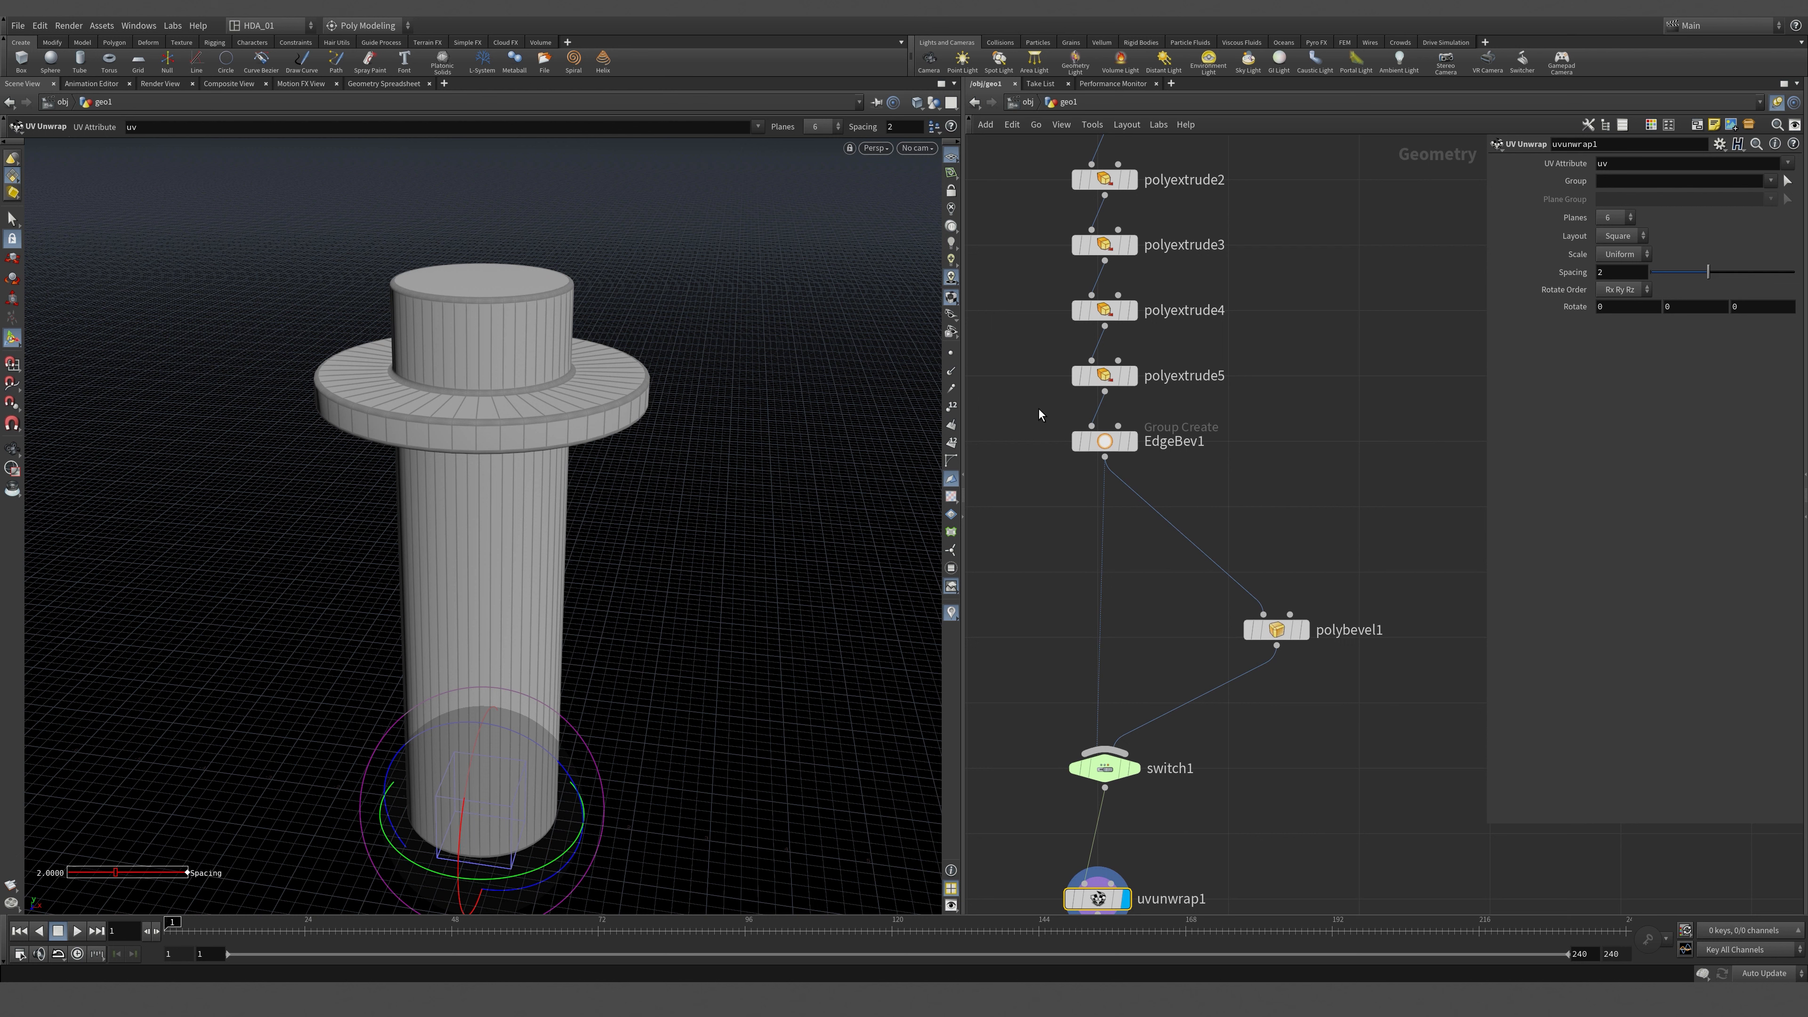
left_click_drag(1056, 460, 1337, 911)
middle_click_drag(1312, 572, 1274, 391)
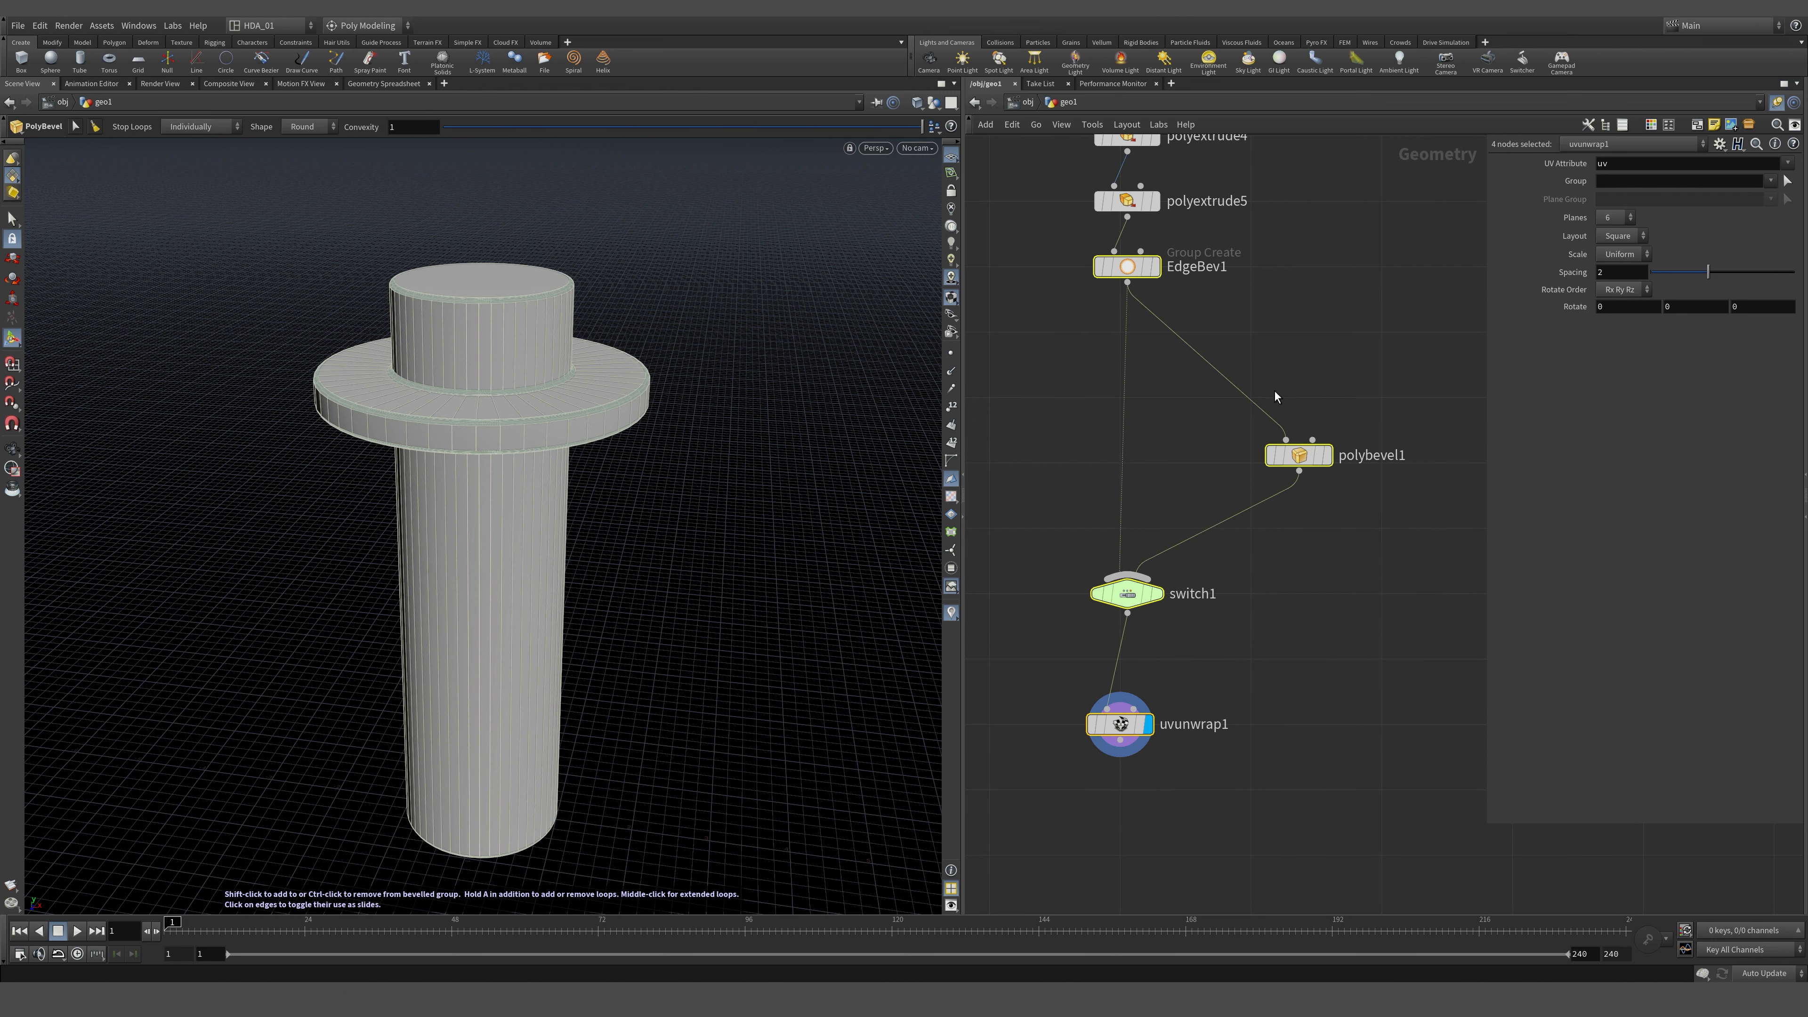
mouse_move(1136, 278)
left_click_drag(1136, 277, 1130, 526)
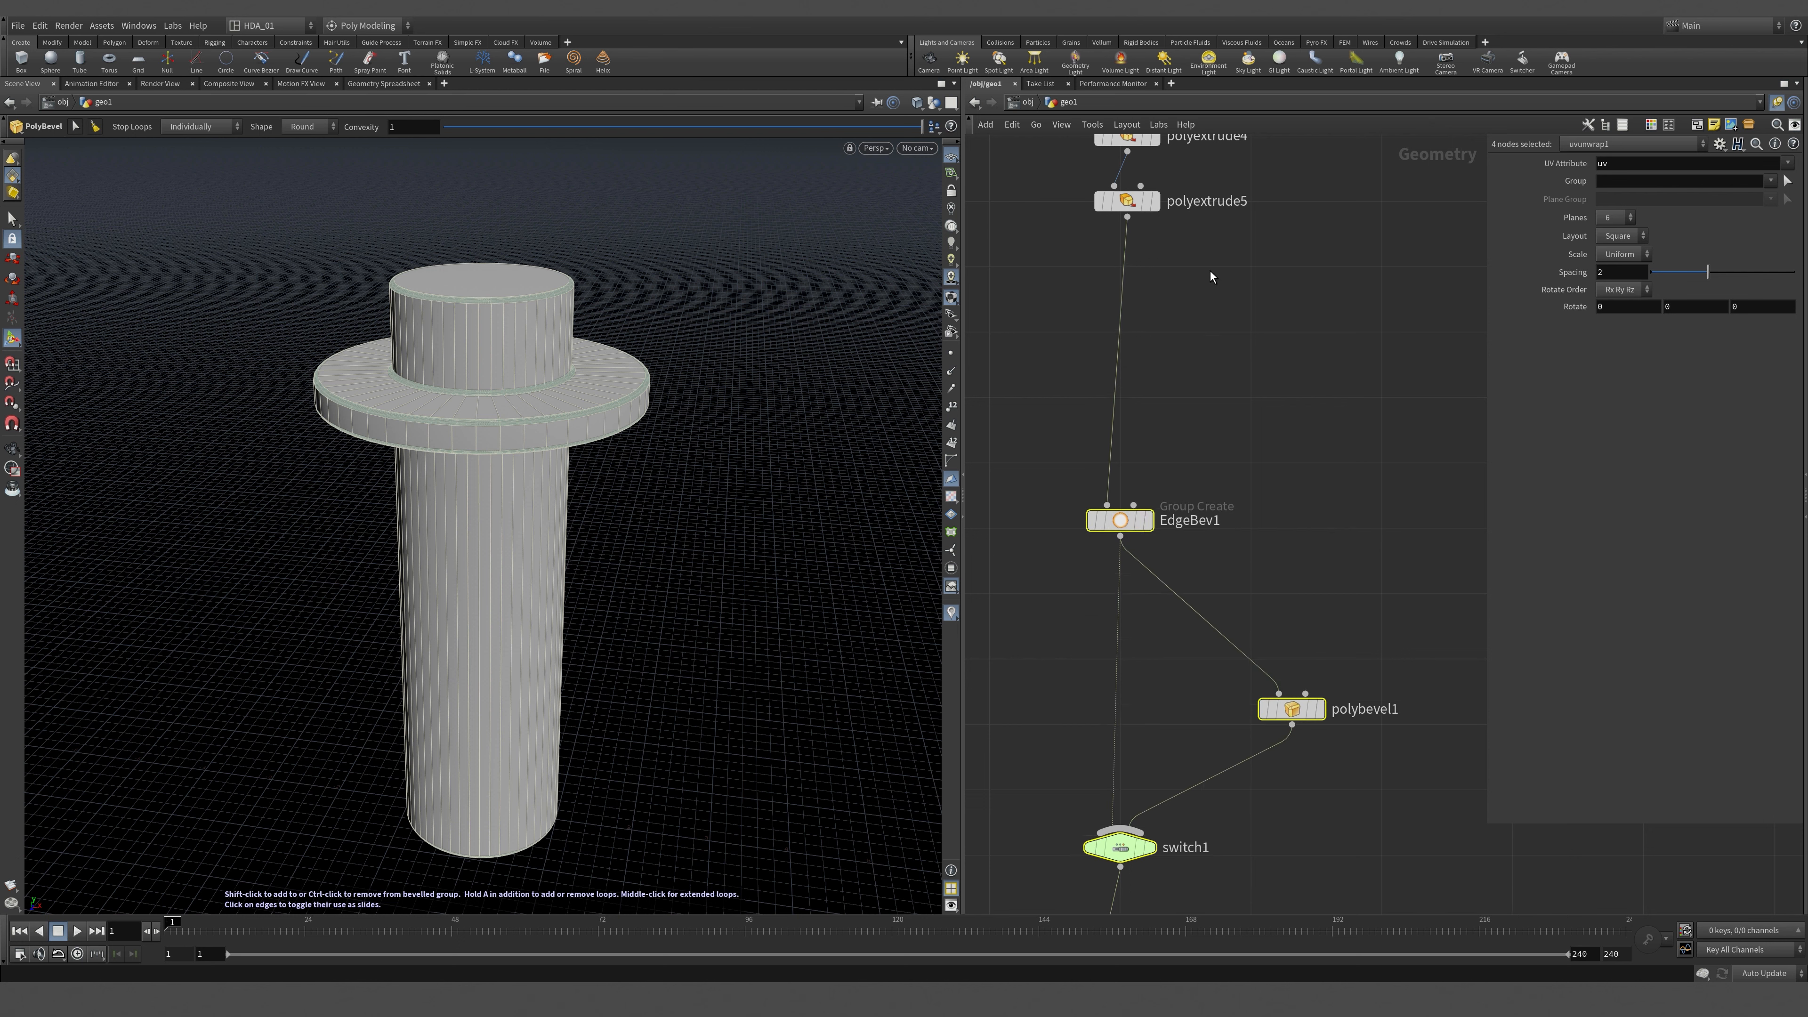
middle_click_drag(1234, 495, 1233, 352)
left_click(1277, 425)
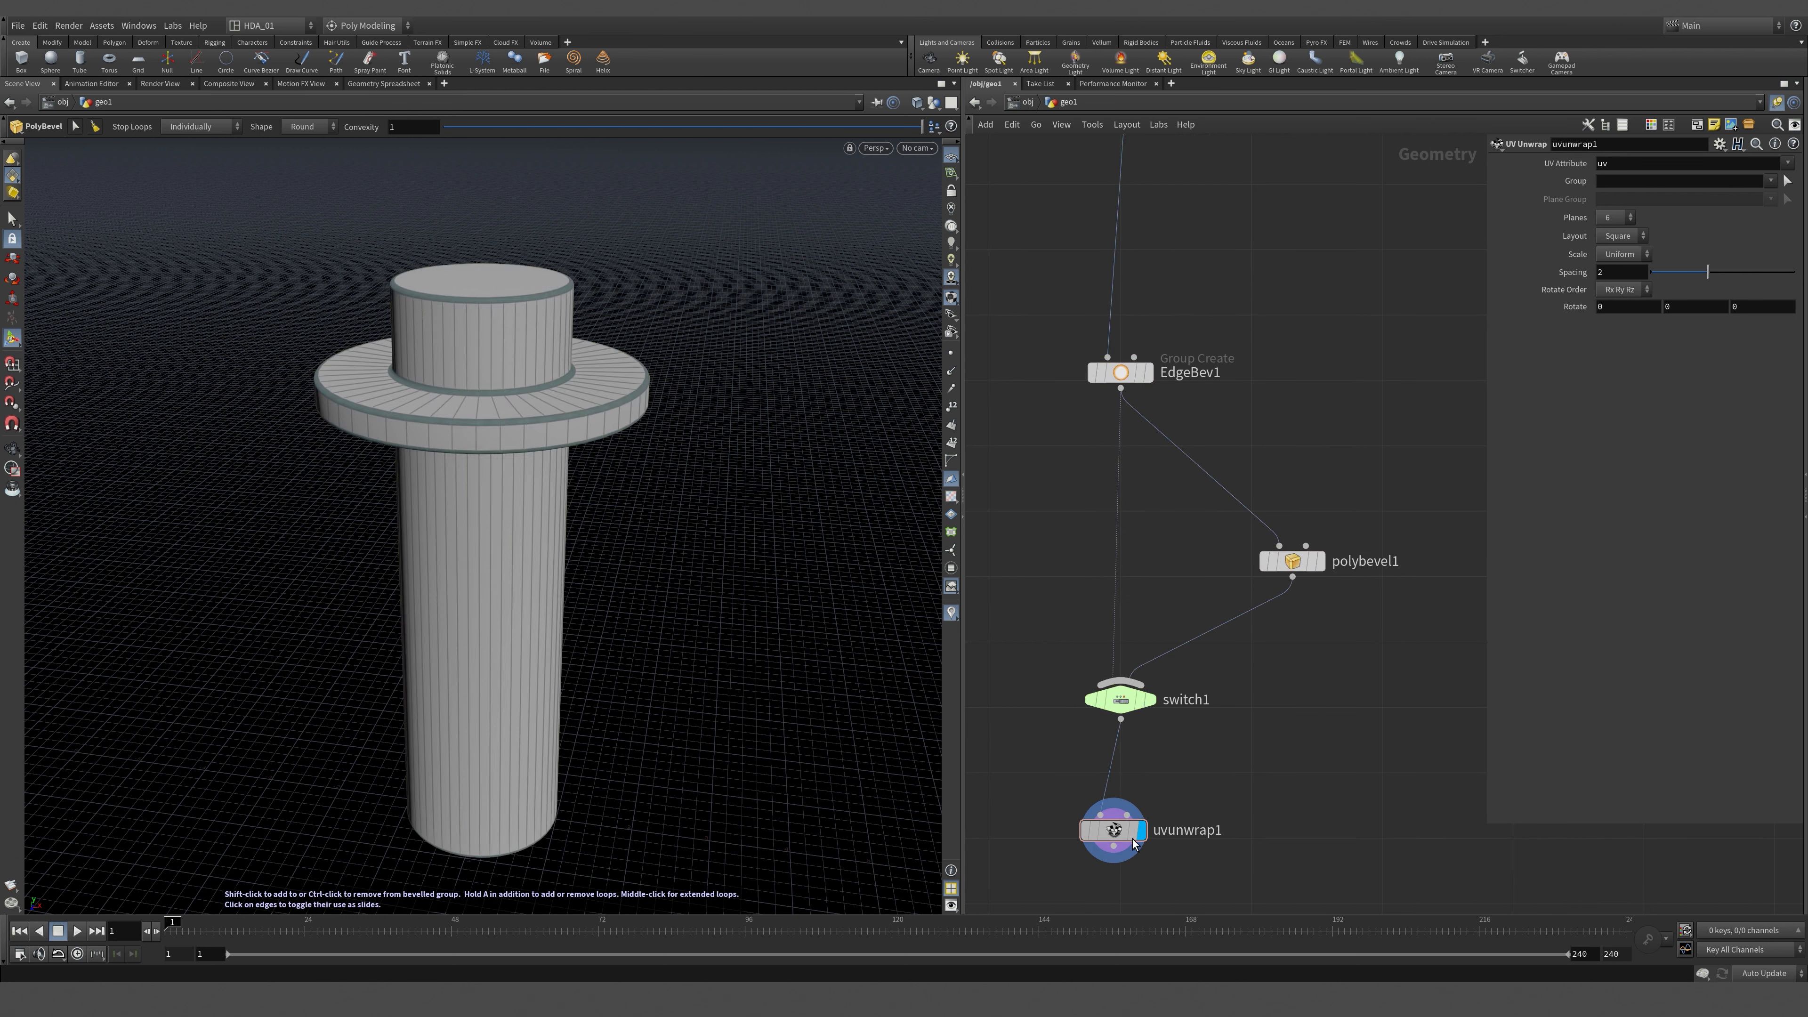
left_click_drag(1127, 840, 1136, 793)
left_click(1139, 787)
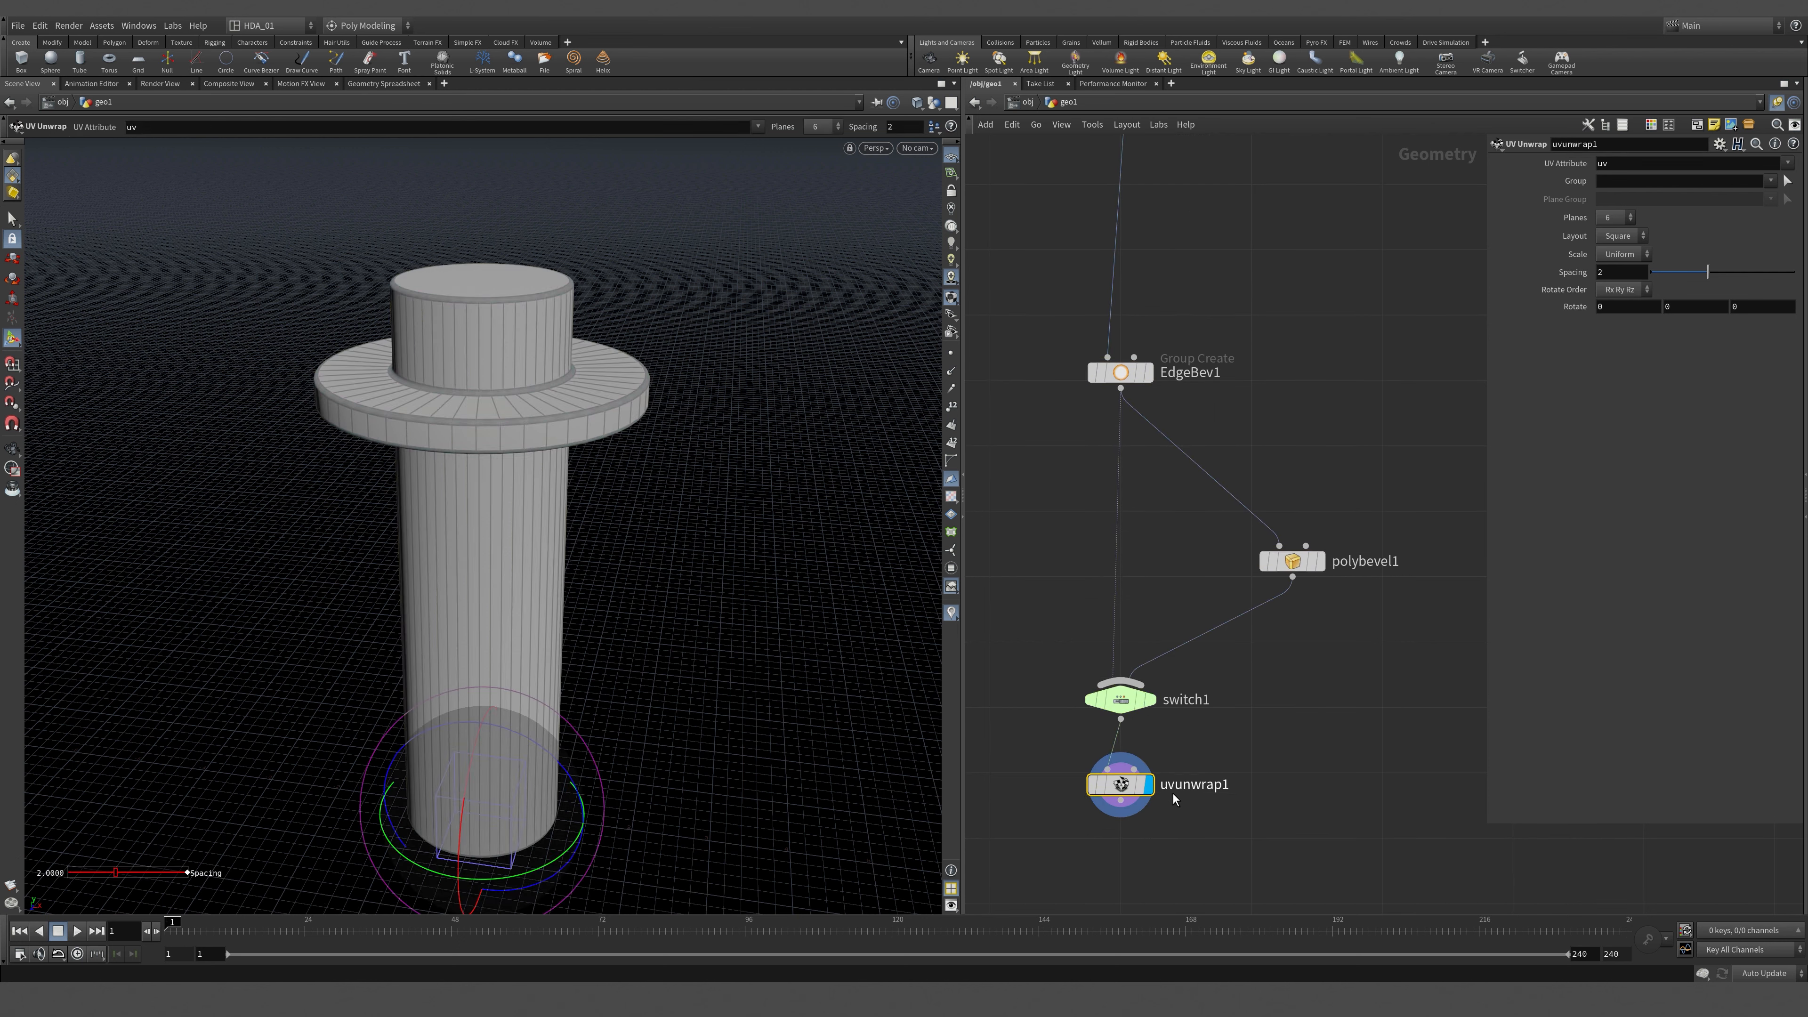
Check uvunwrap1's node information and show the unwrapped islands in the UV view.
middle_click_drag(1195, 887, 1201, 779)
middle_click(1154, 679)
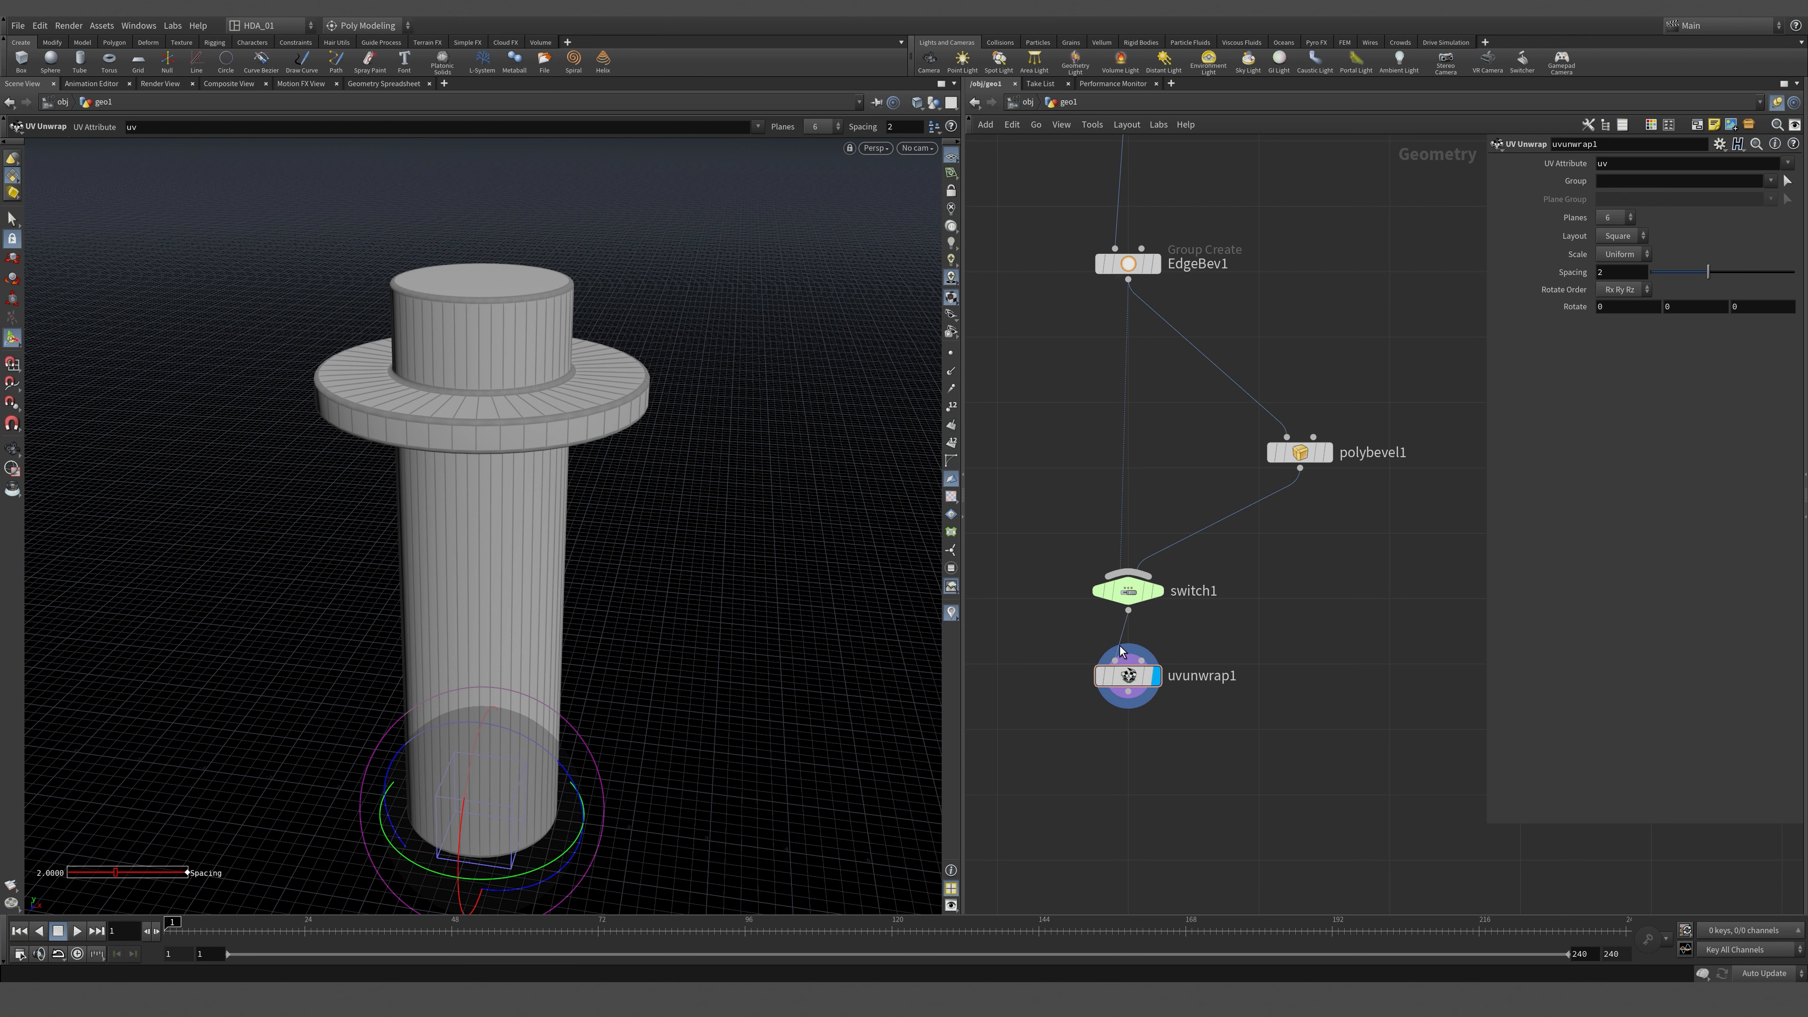
key("Escape")
key("space")
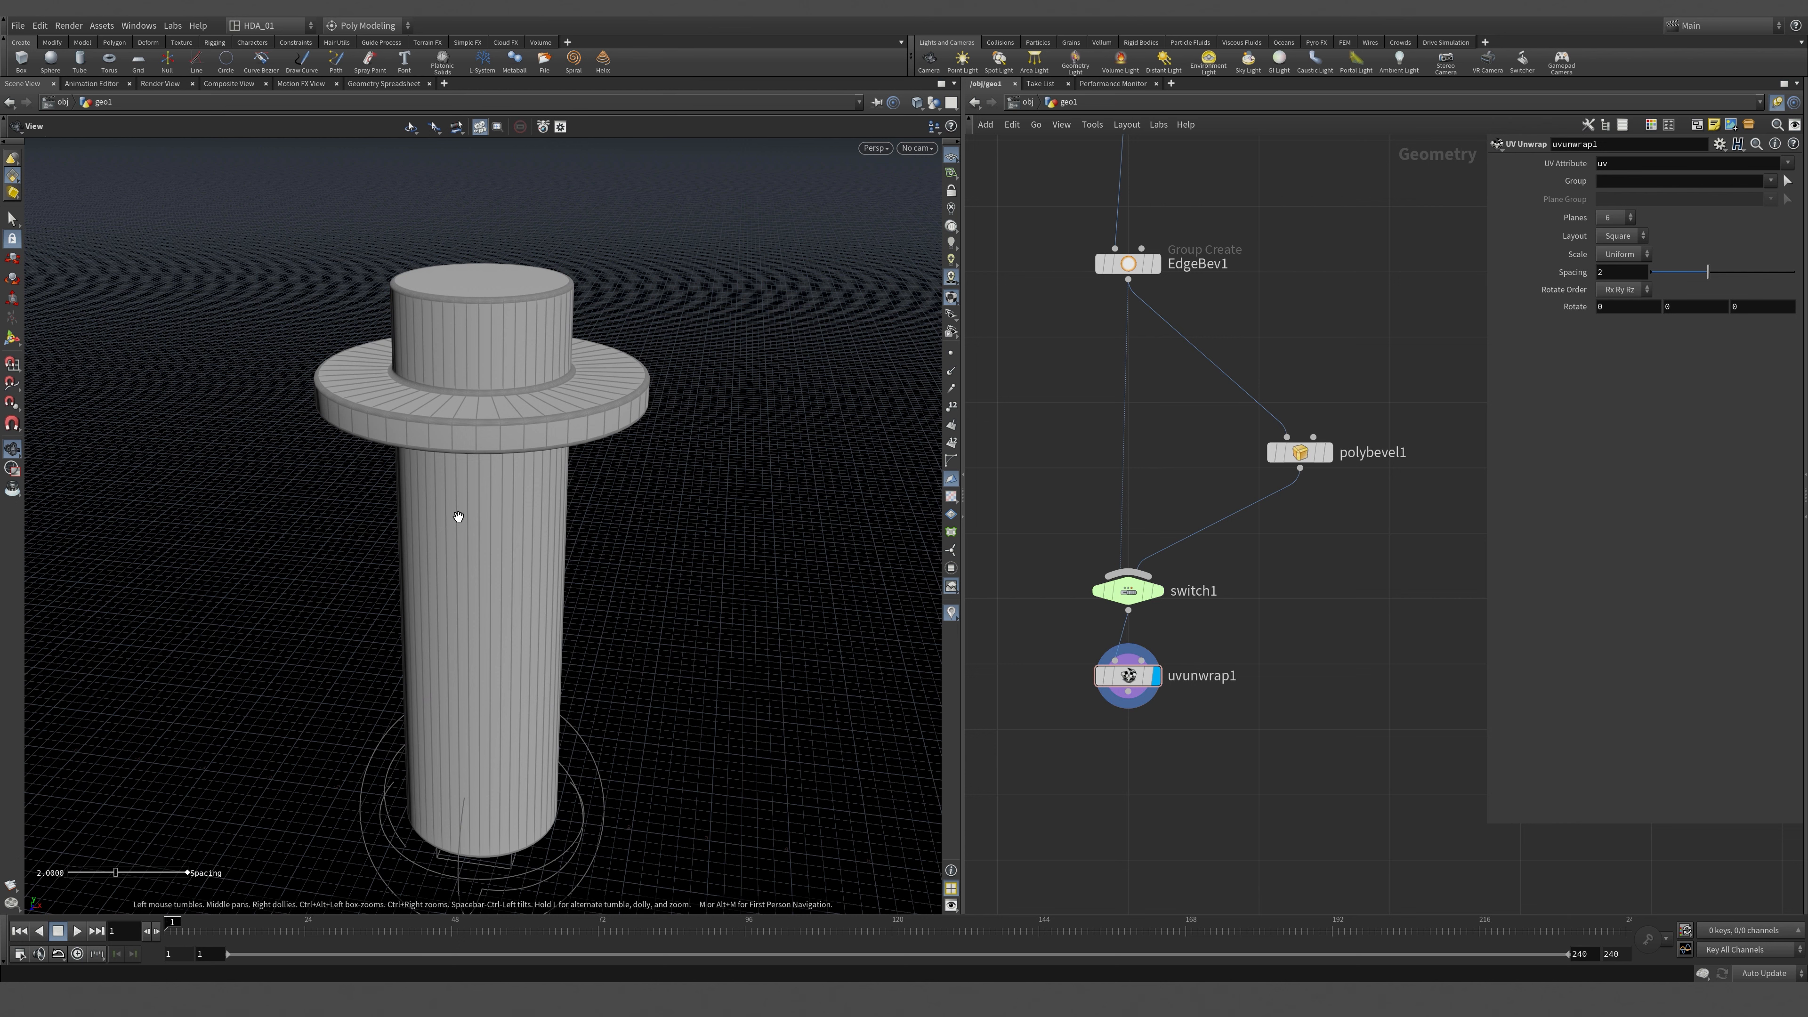
key("5")
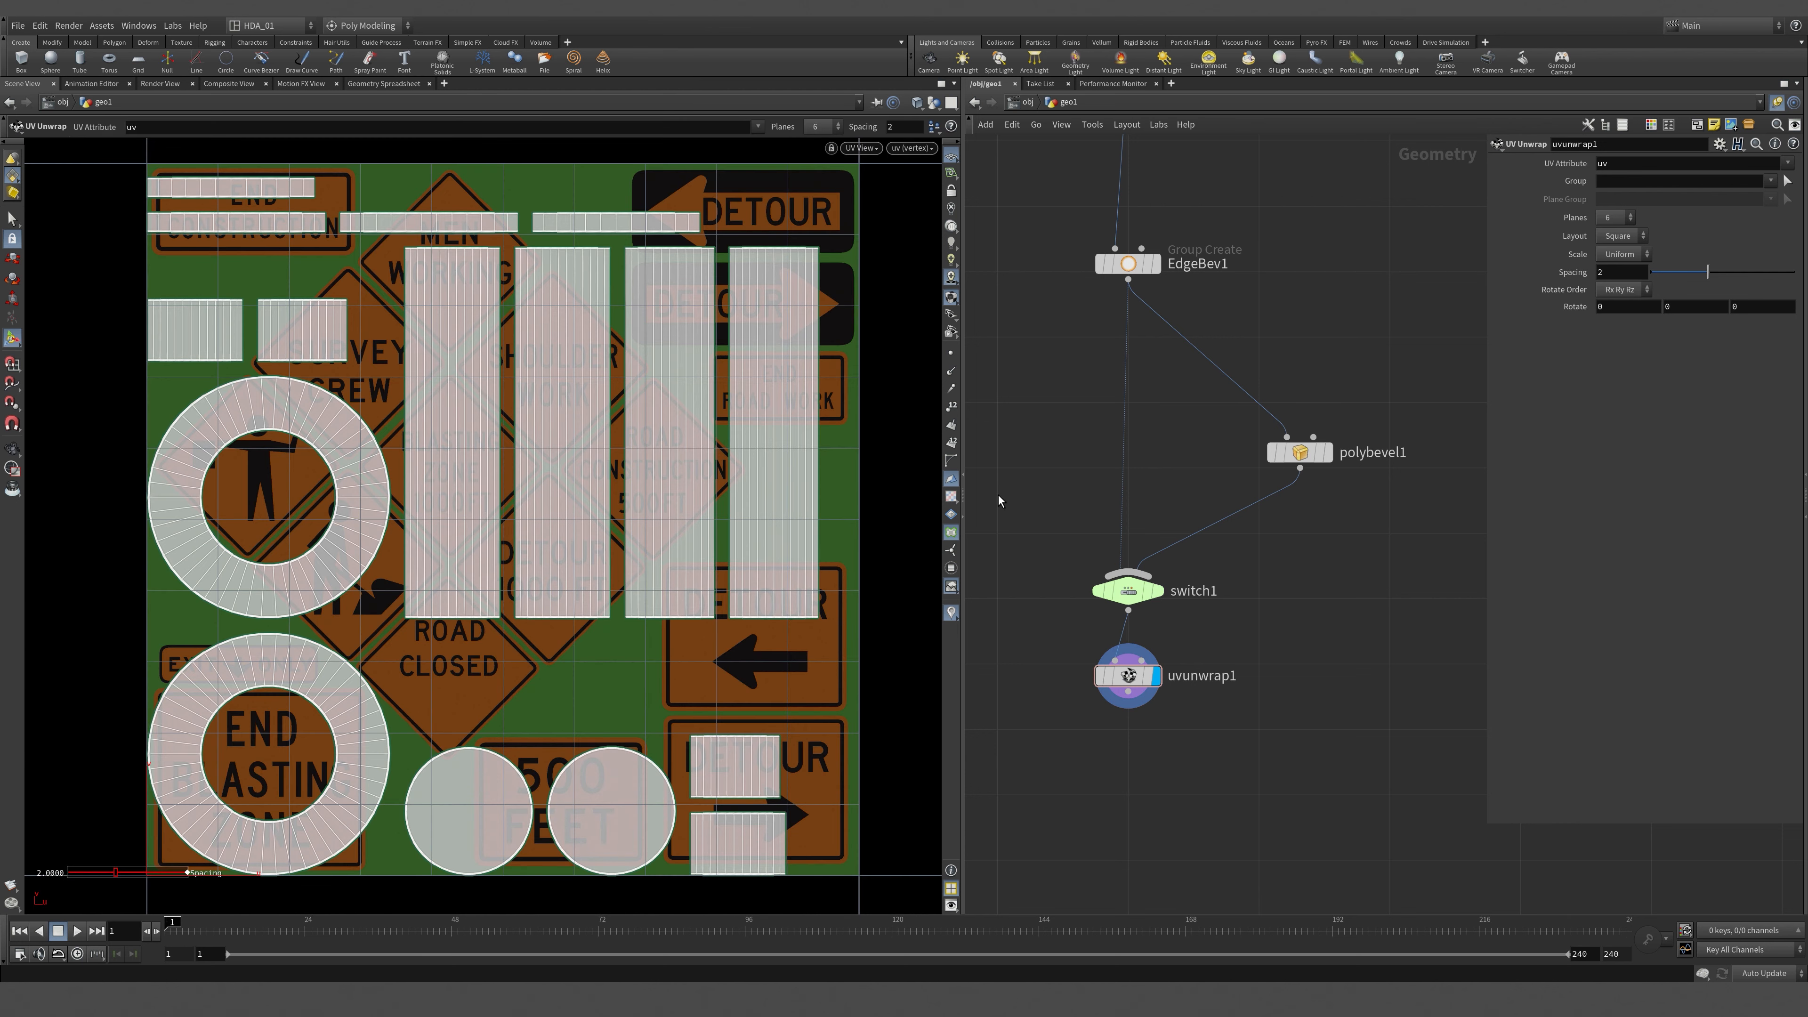
Turn off the background image in the viewport's display options.
key("d")
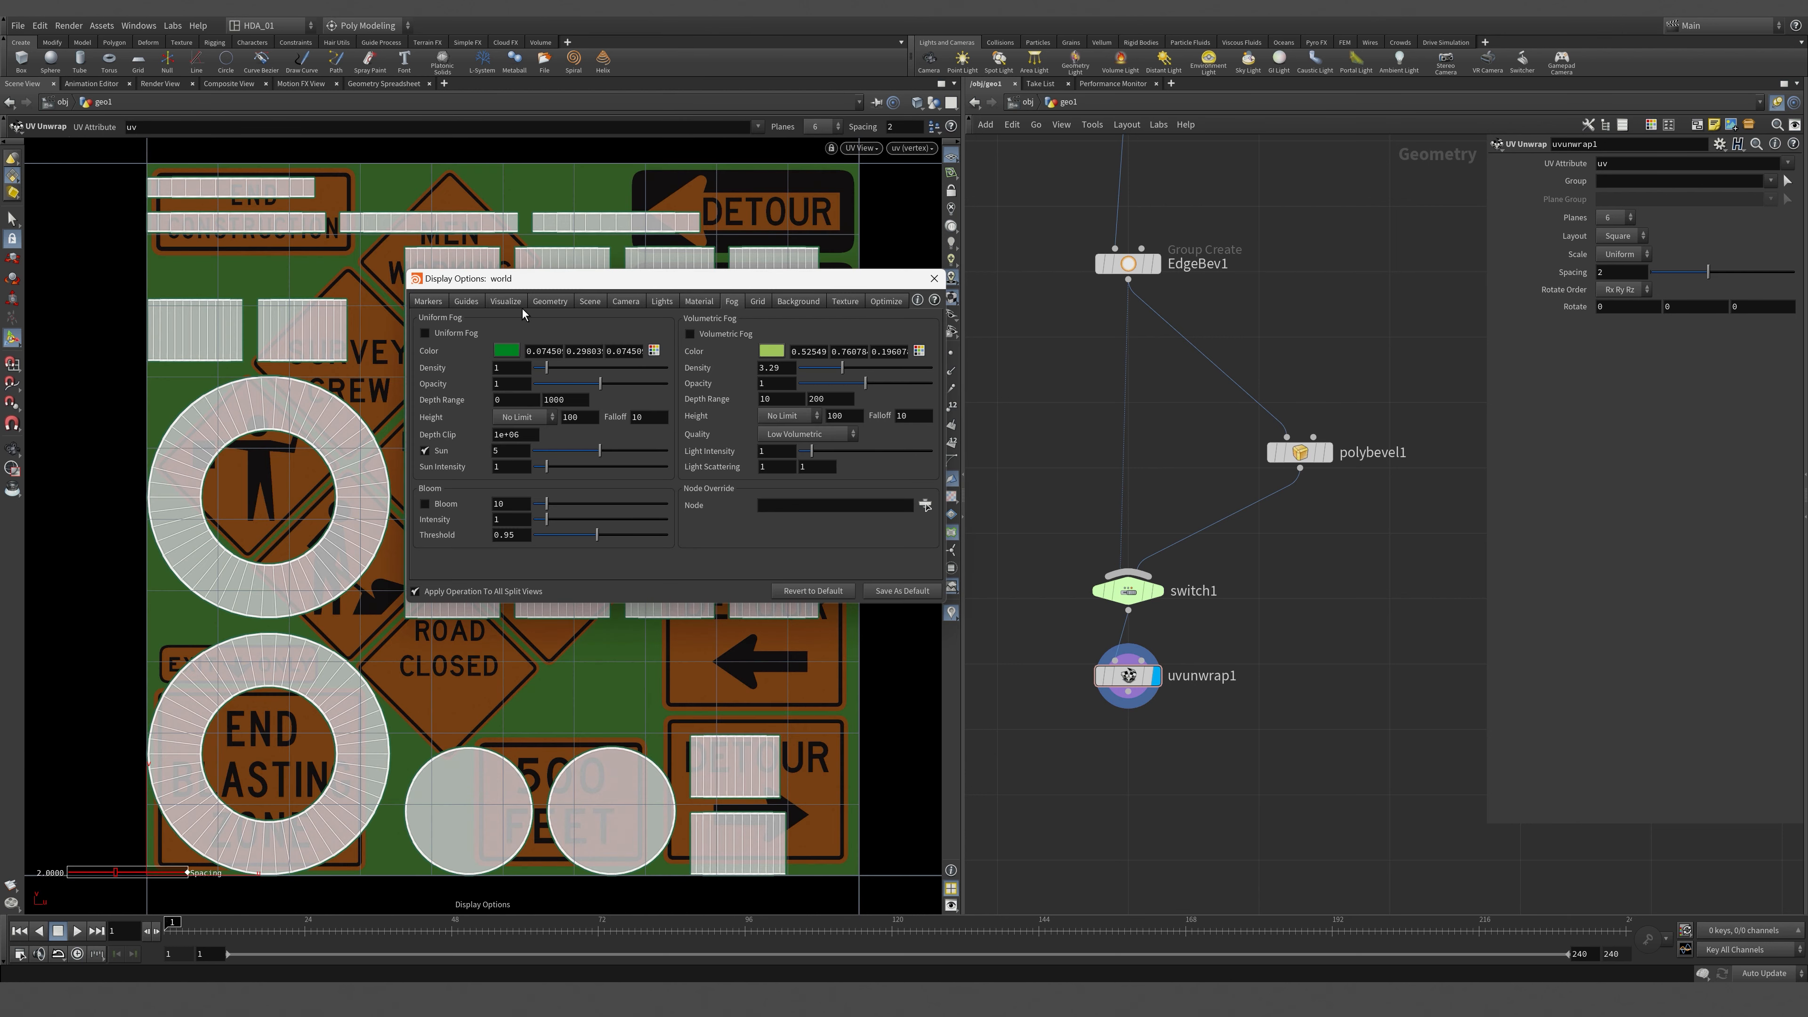
left_click(798, 301)
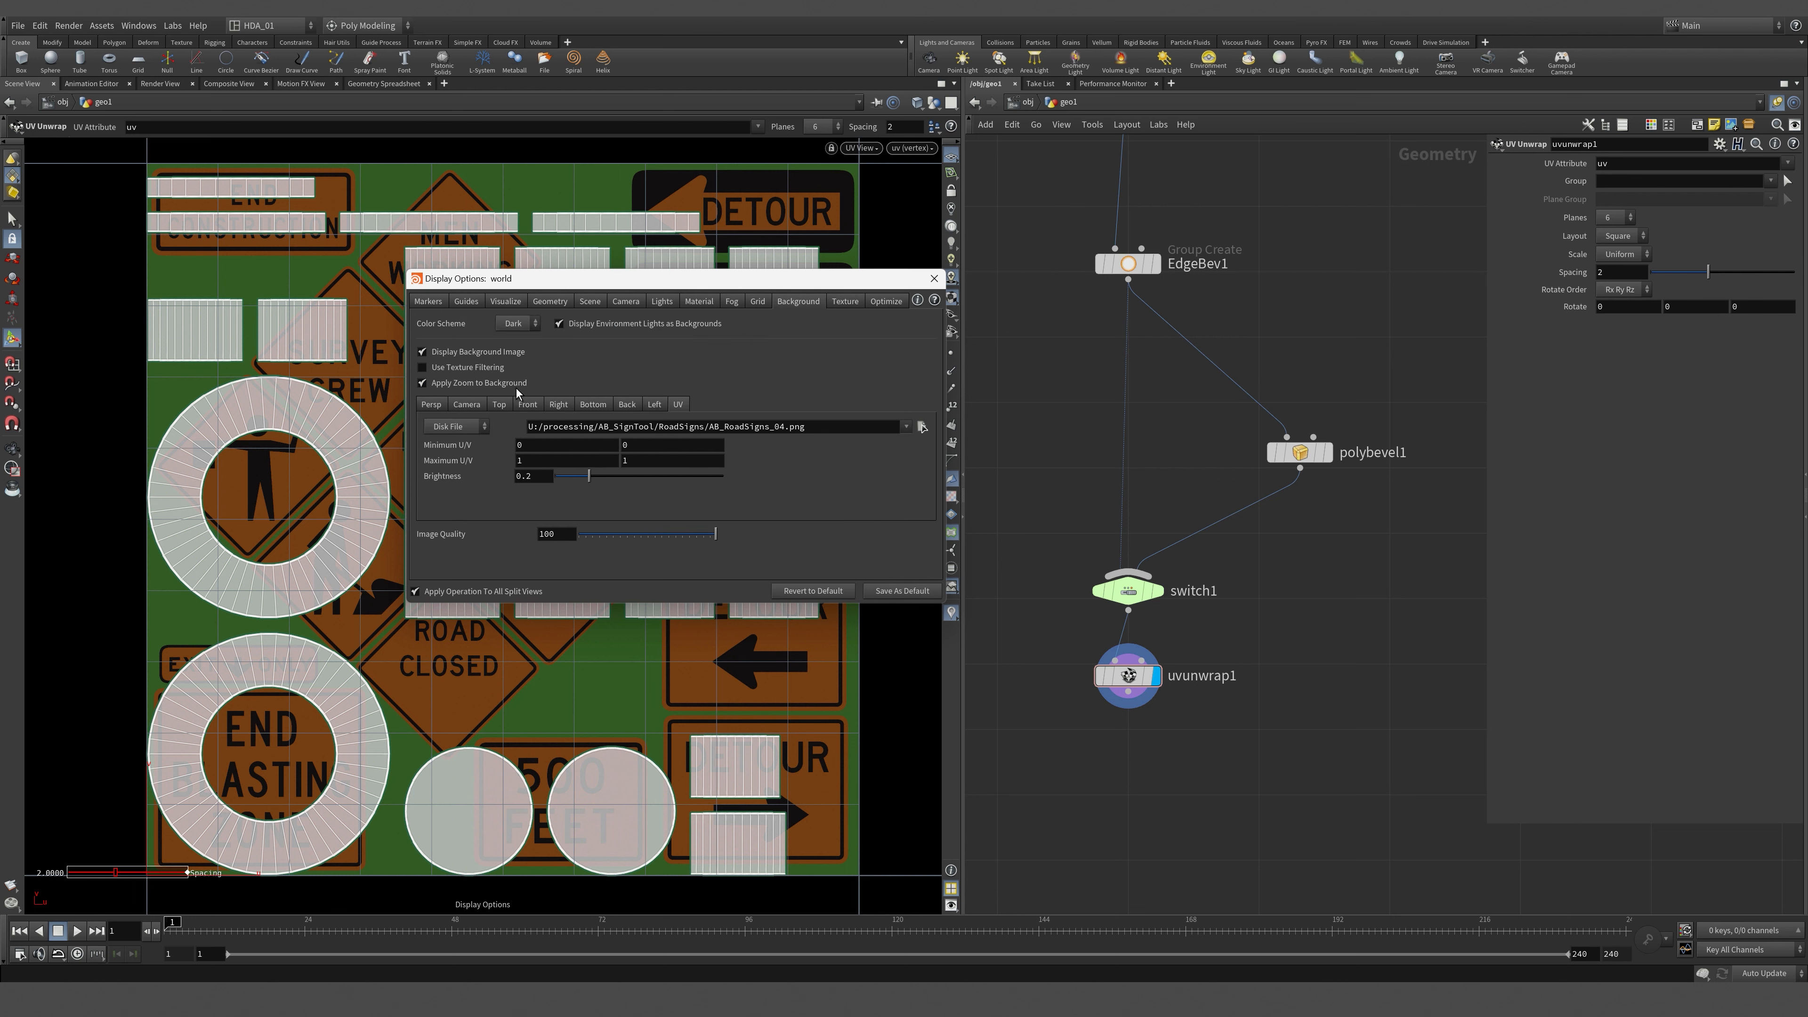
left_click(499, 352)
left_click(934, 278)
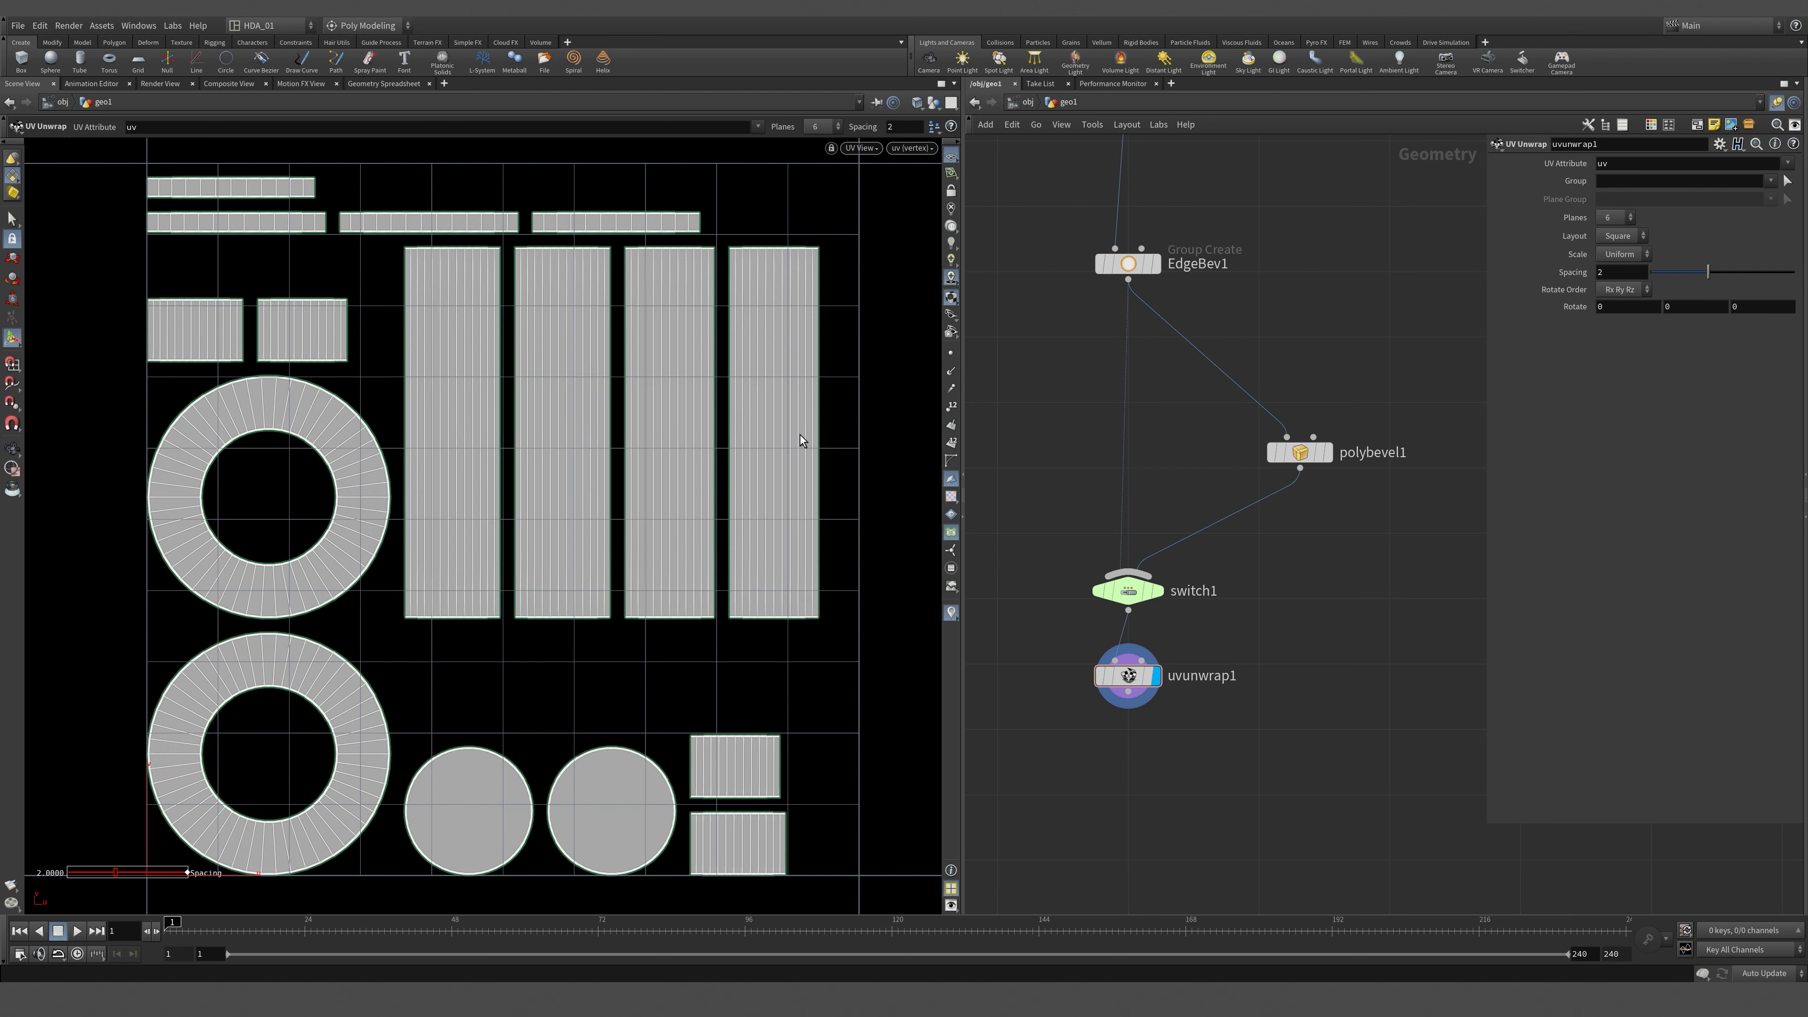
Add a UV Layout node beside and below uvunwrap1, wire it to uvunwrap1's output and display it.
middle_click_drag(1172, 765, 1156, 667)
key("Tab")
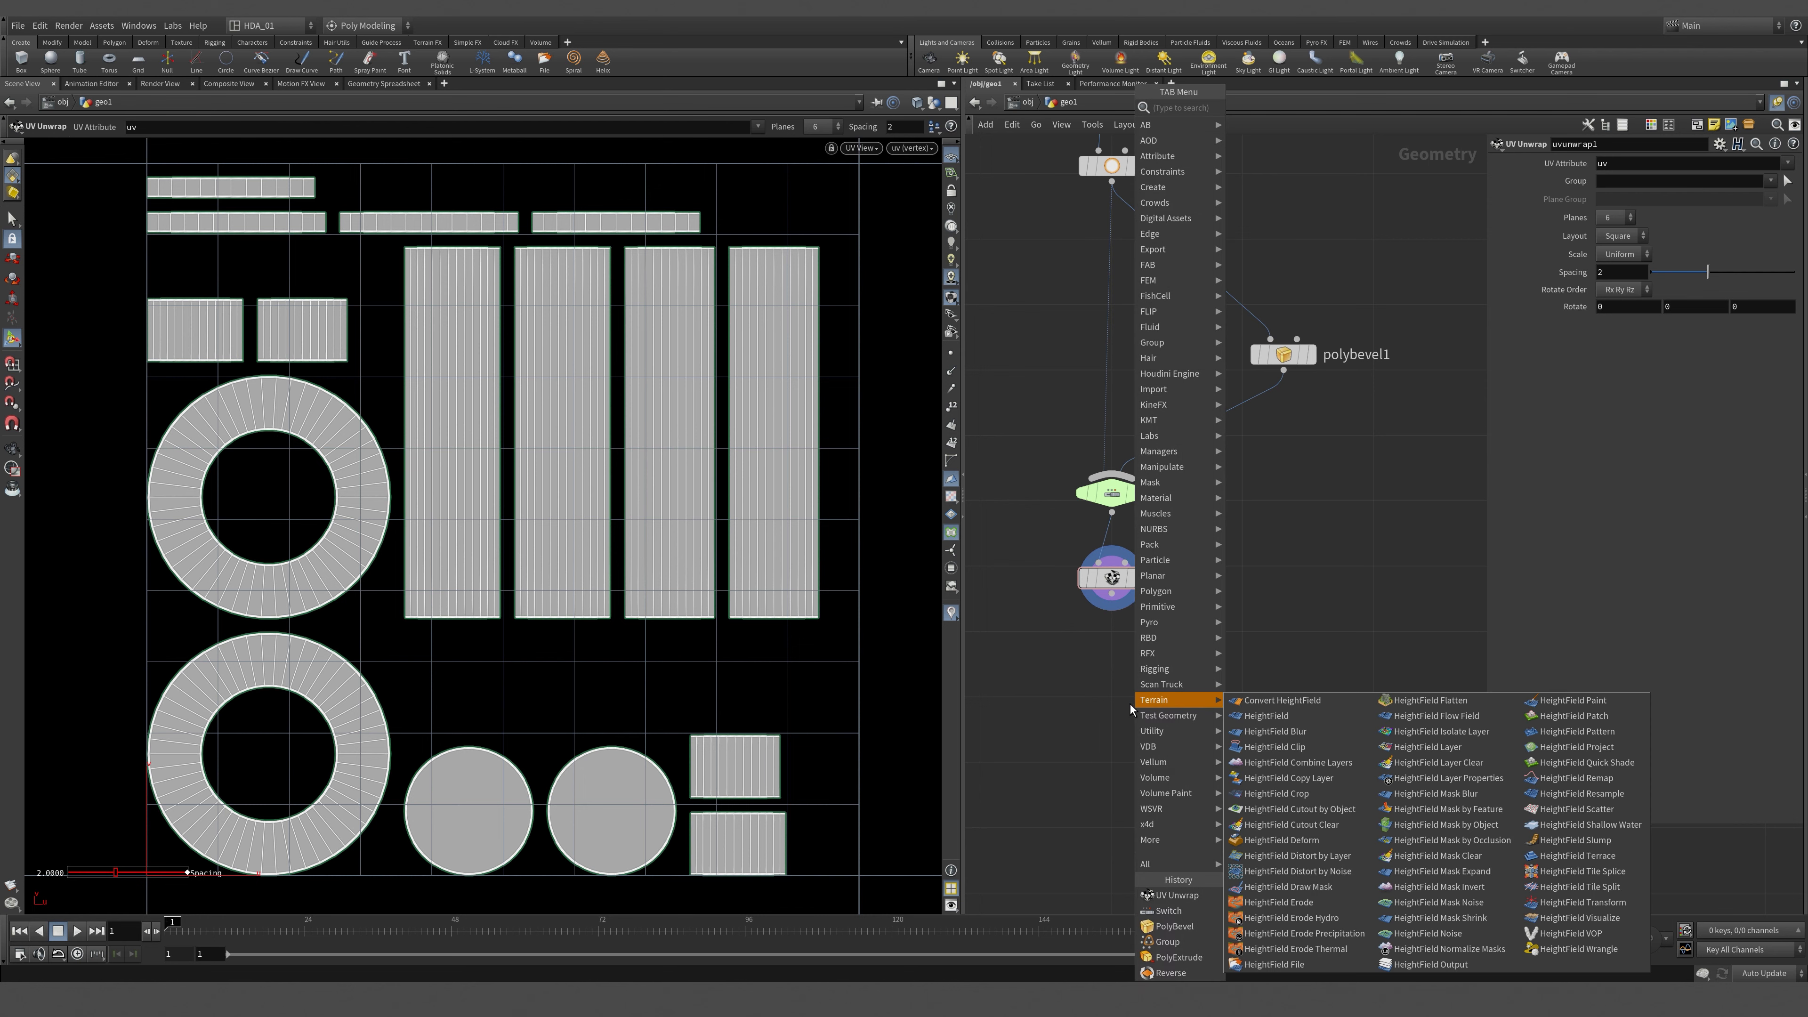
type("uv")
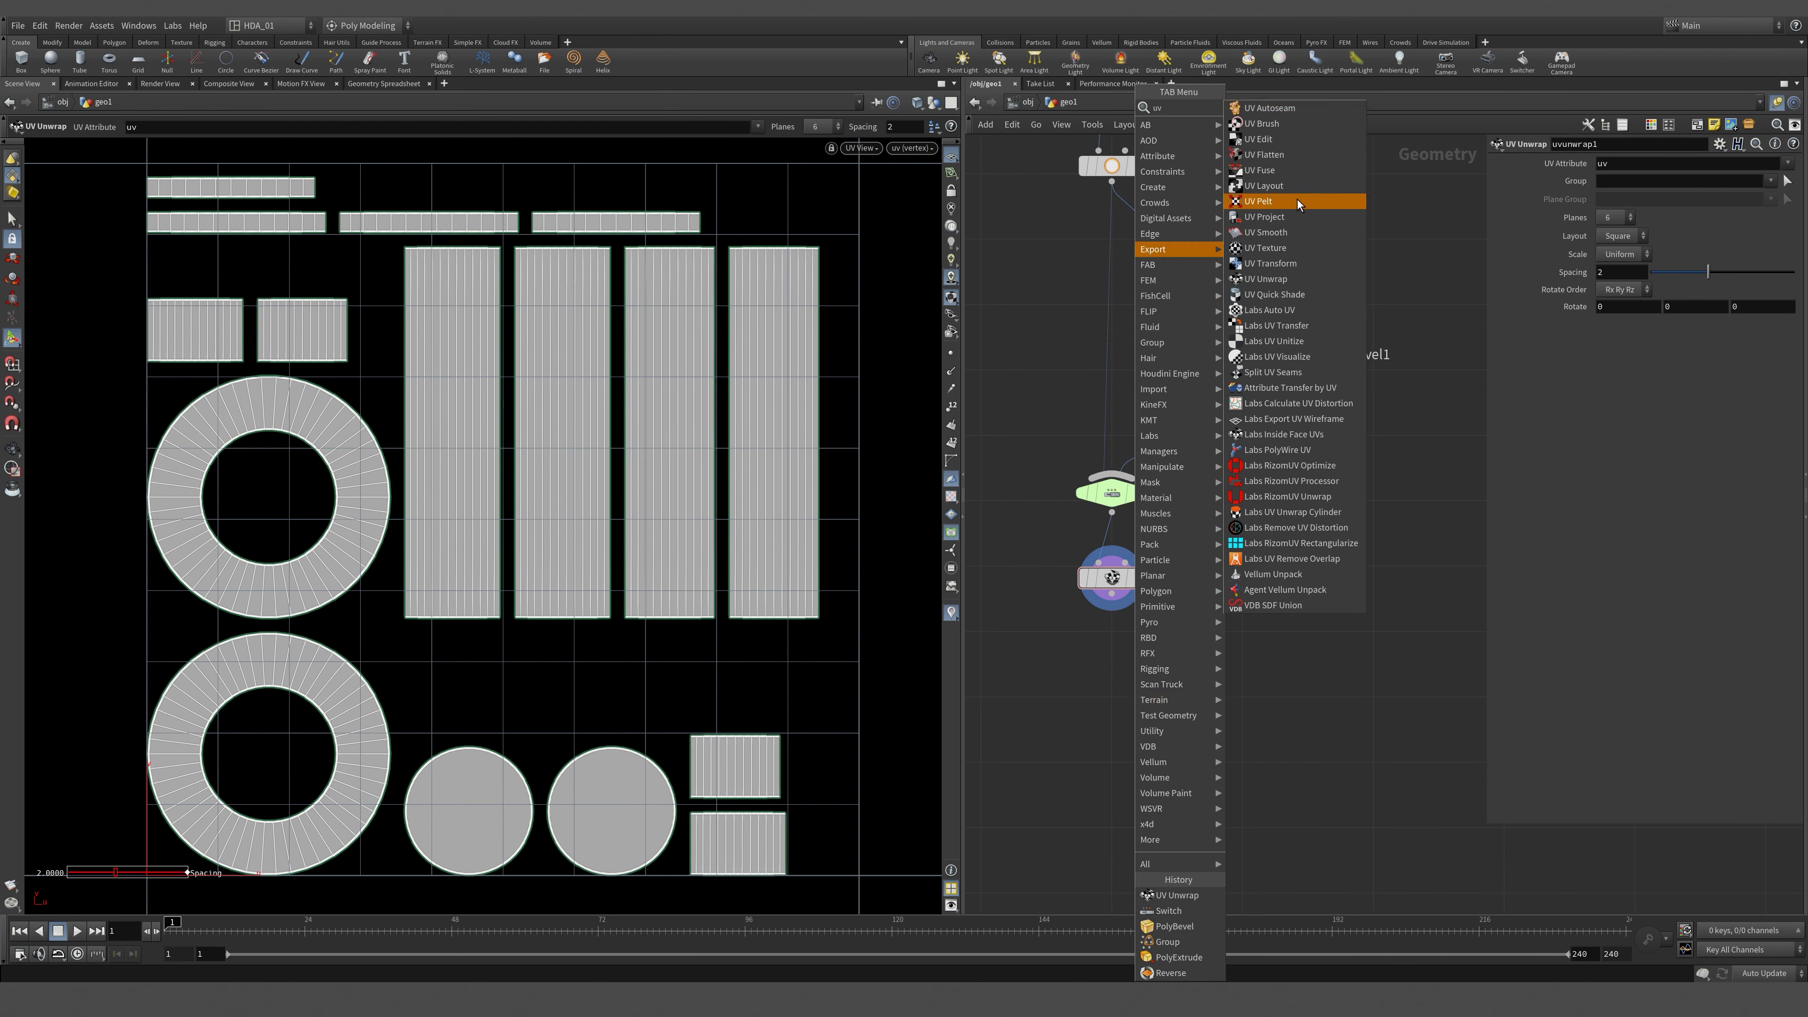
left_click(1263, 185)
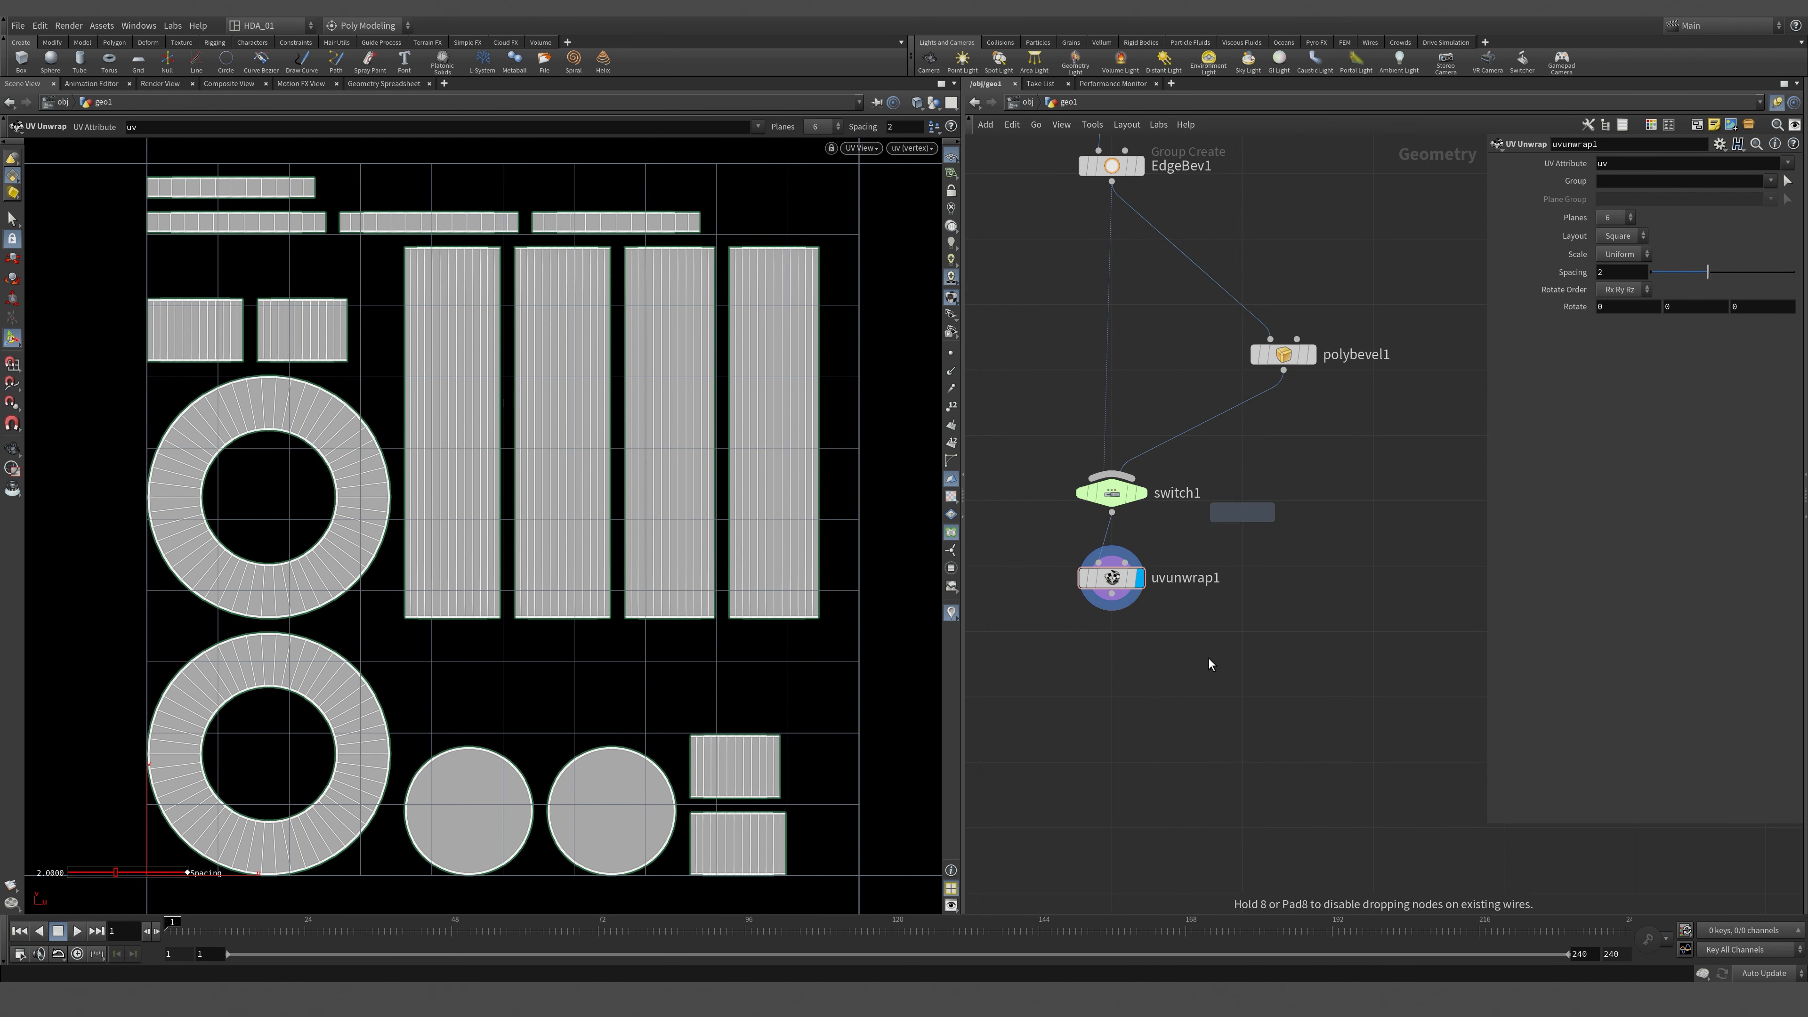
left_click(1242, 697)
left_click_drag(1111, 595, 1229, 682)
left_click(1270, 696)
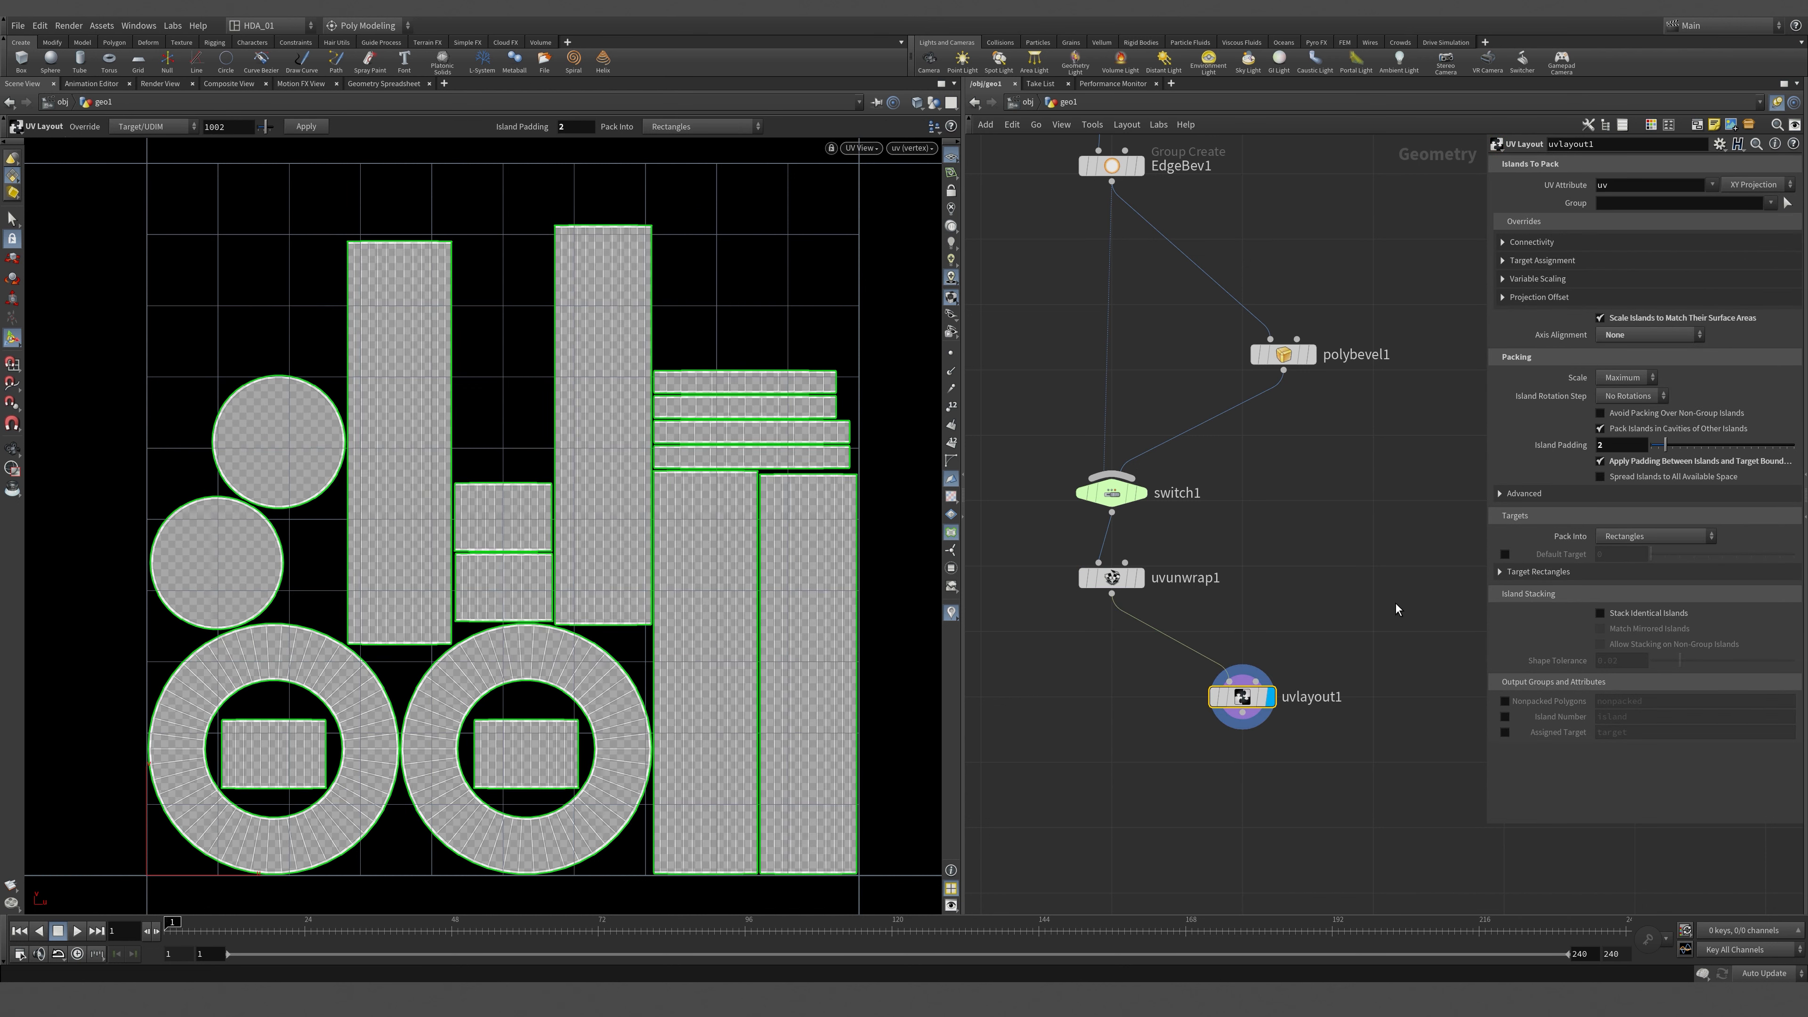
Add a second Switch node below uvlayout1, taking uvunwrap1 as first input and uvlayout1 as second.
middle_click_drag(1114, 780, 1133, 714)
key("Tab")
type("sw")
key("Down")
key("Down")
key("Up")
key("Return")
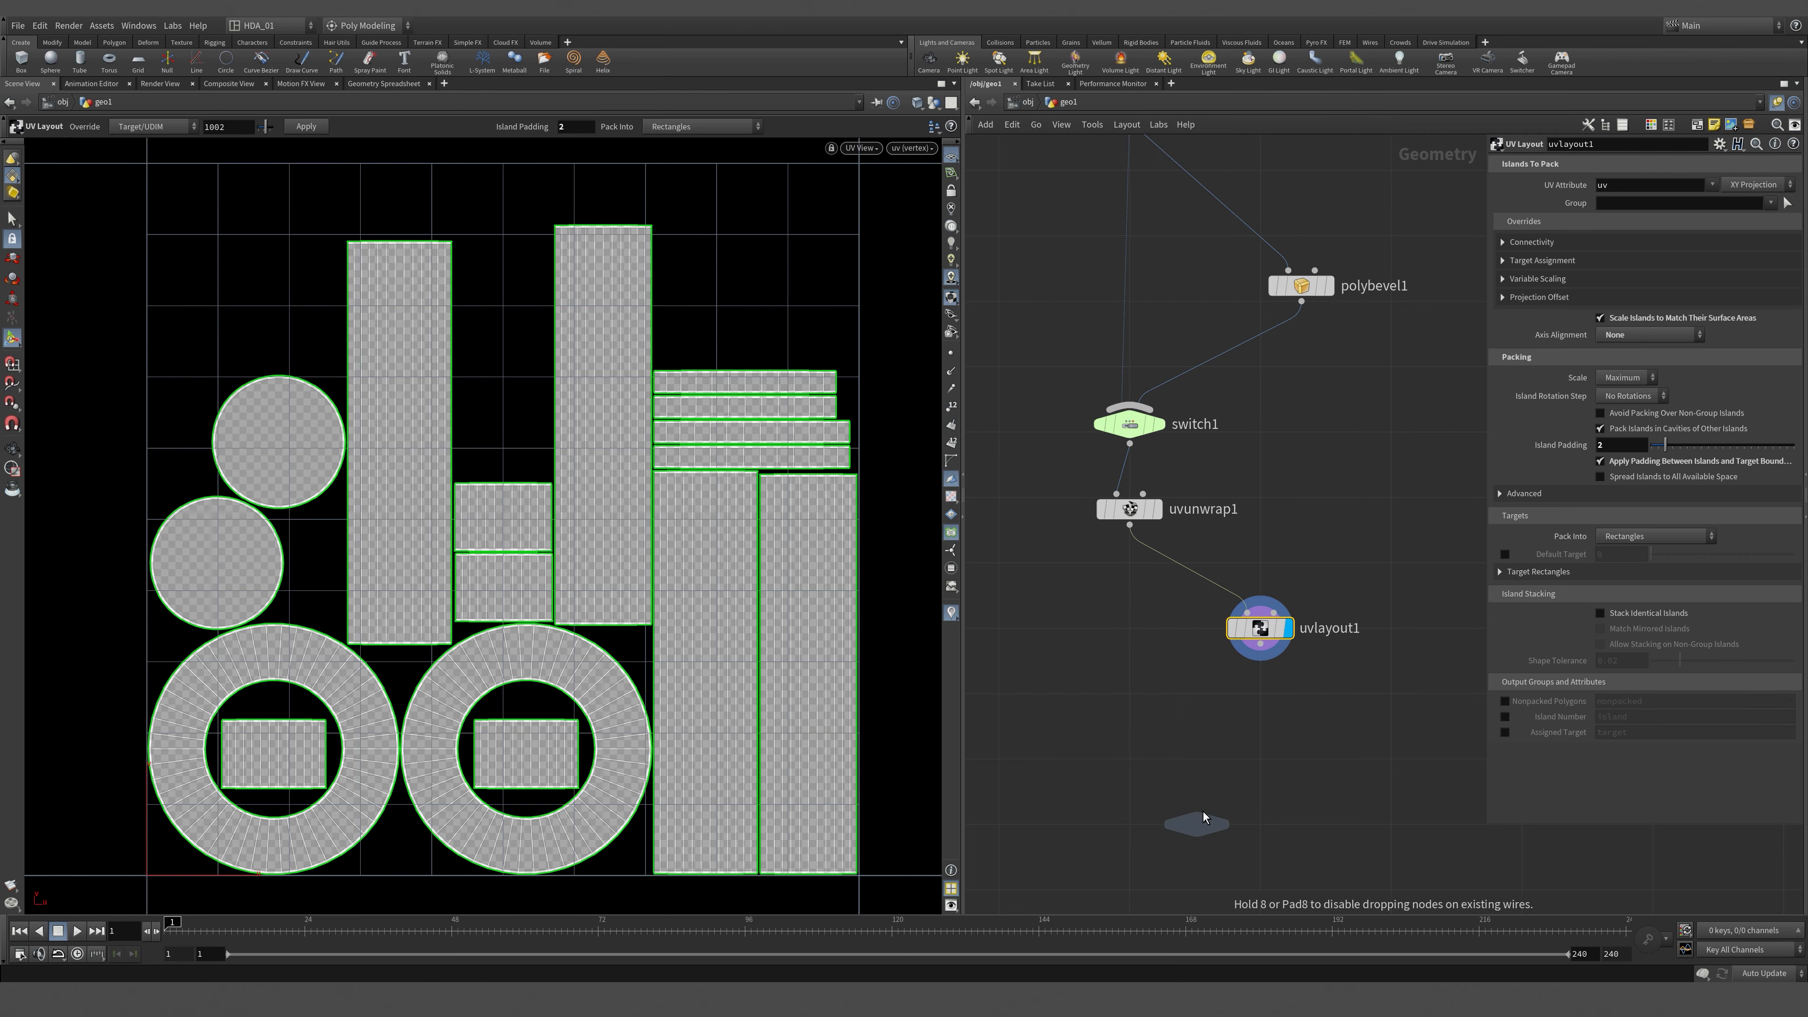
left_click(1136, 819)
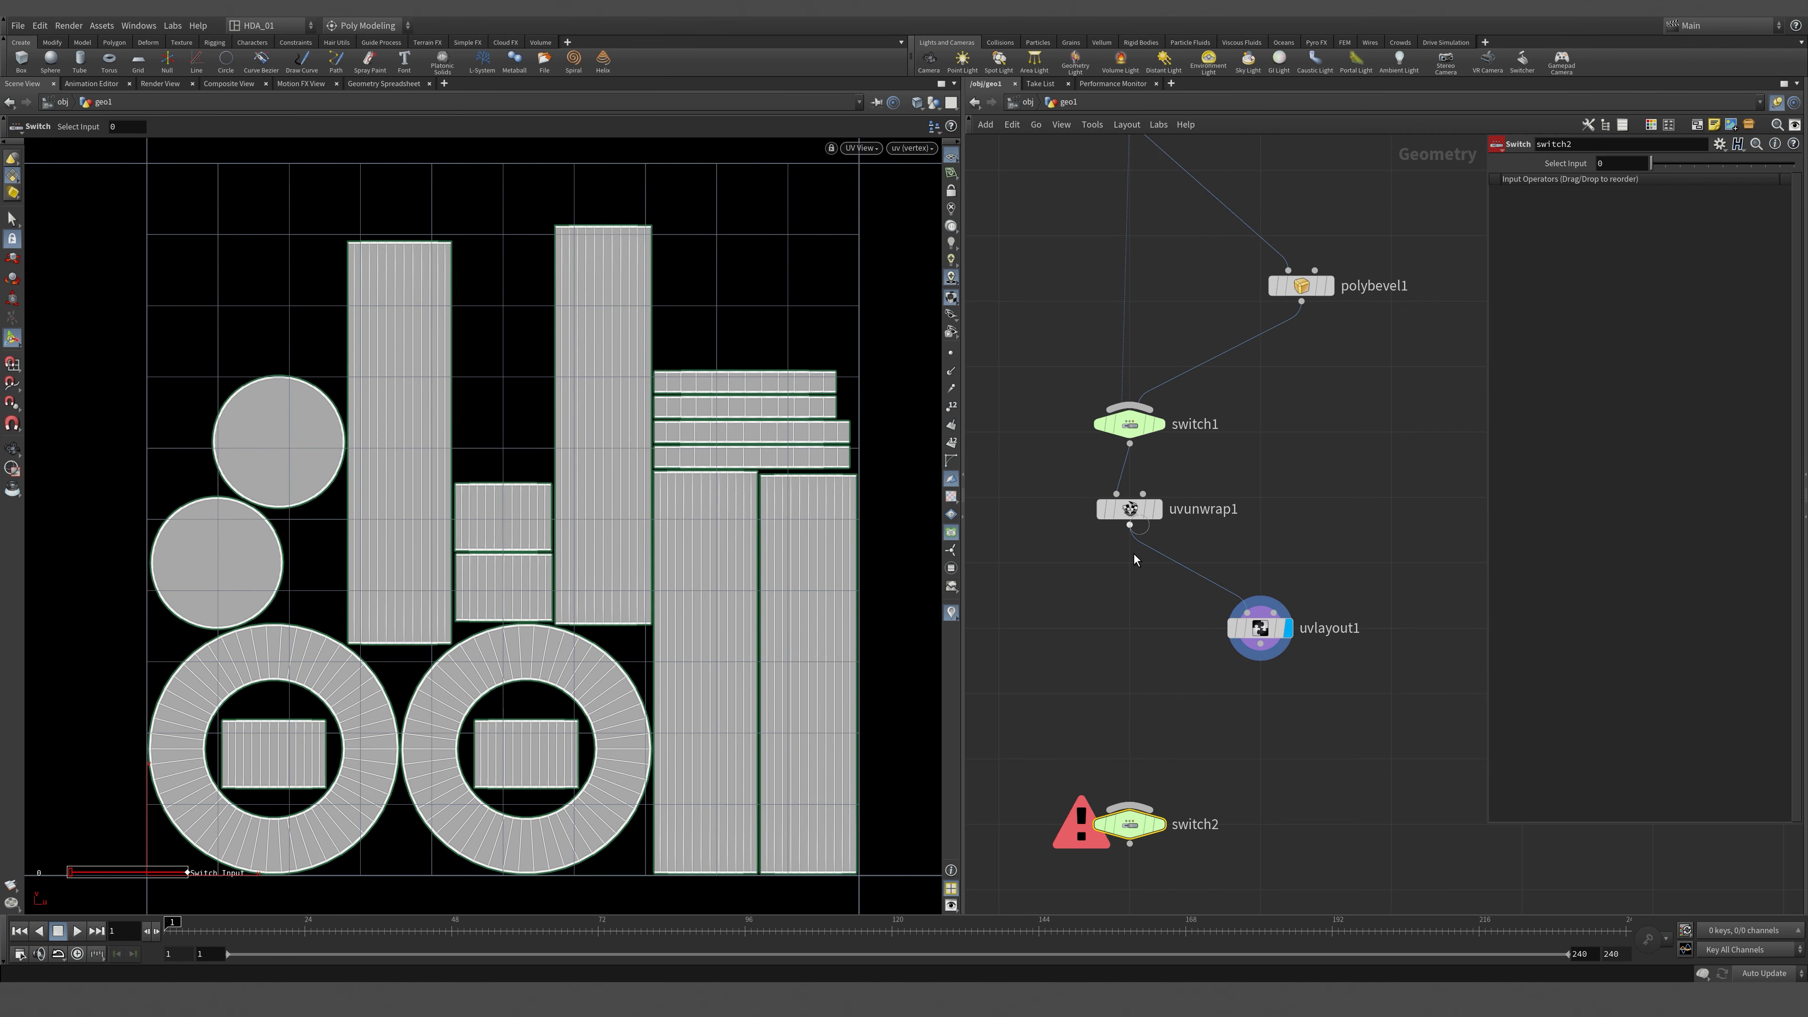
left_click(1130, 526)
left_click(1130, 807)
left_click_drag(1259, 643, 1140, 807)
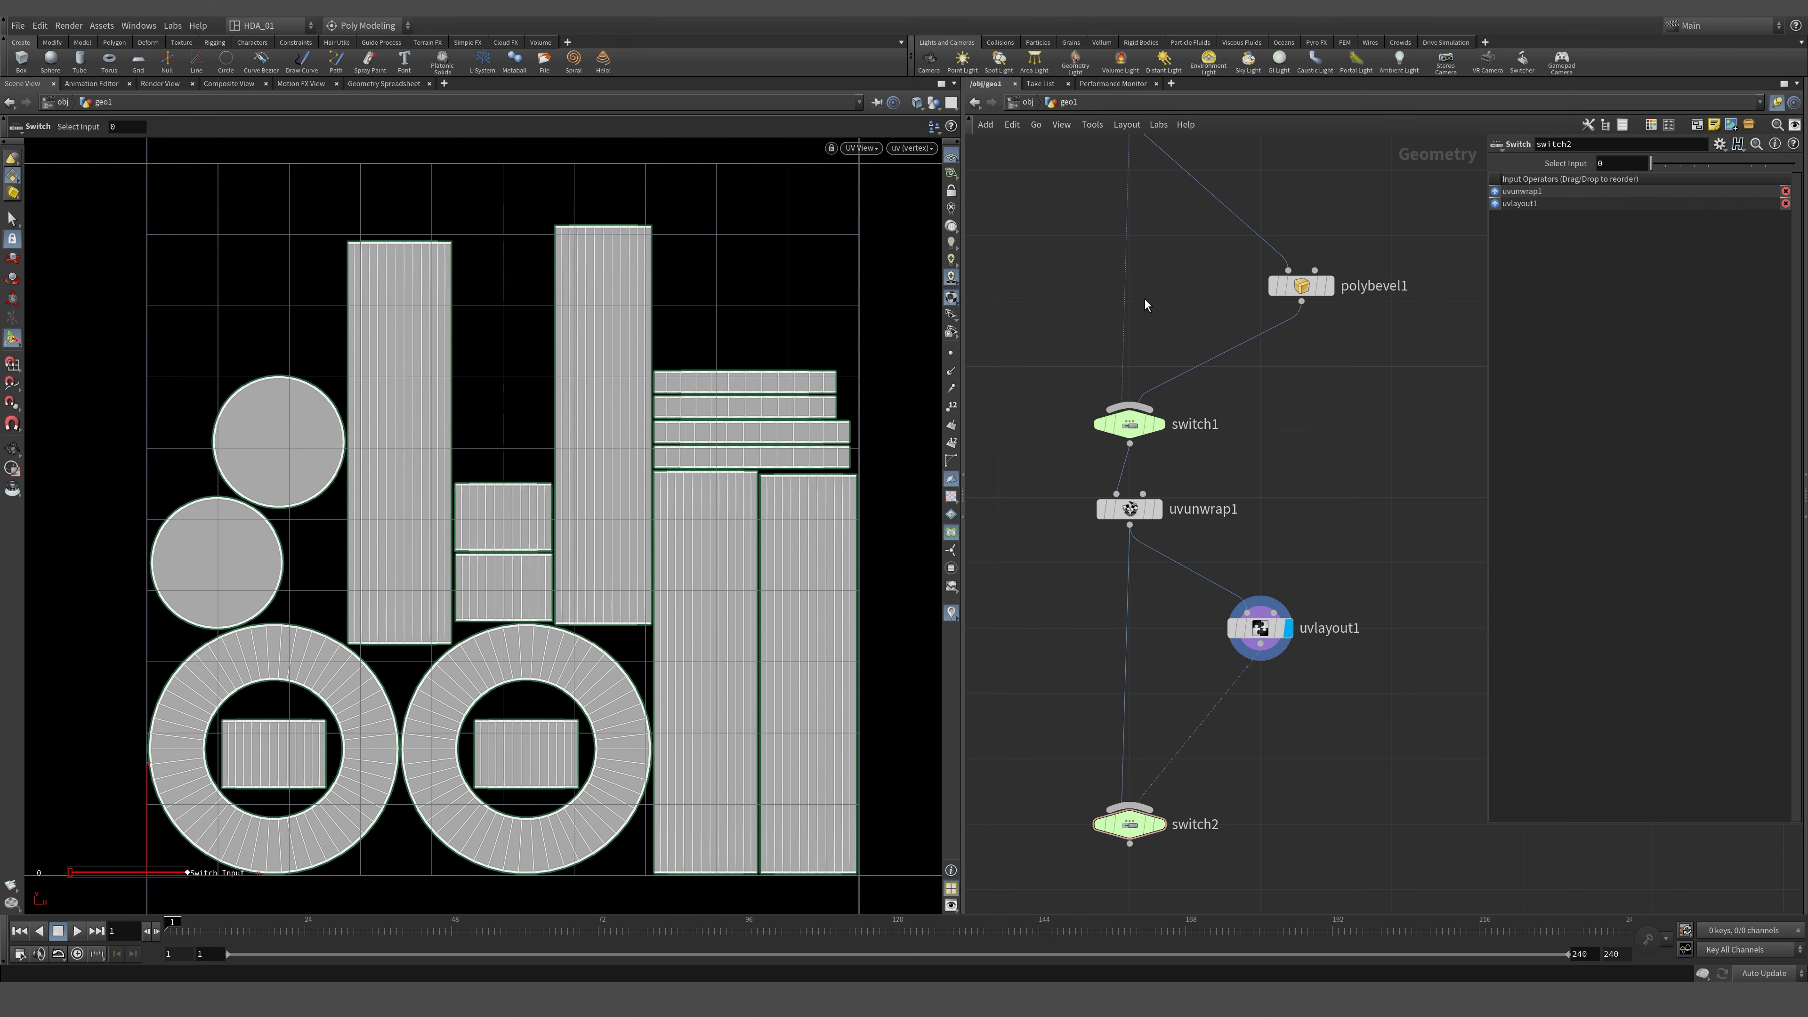
Rename the switch1 node as switchBeveling.
double_click(1214, 426)
type("B")
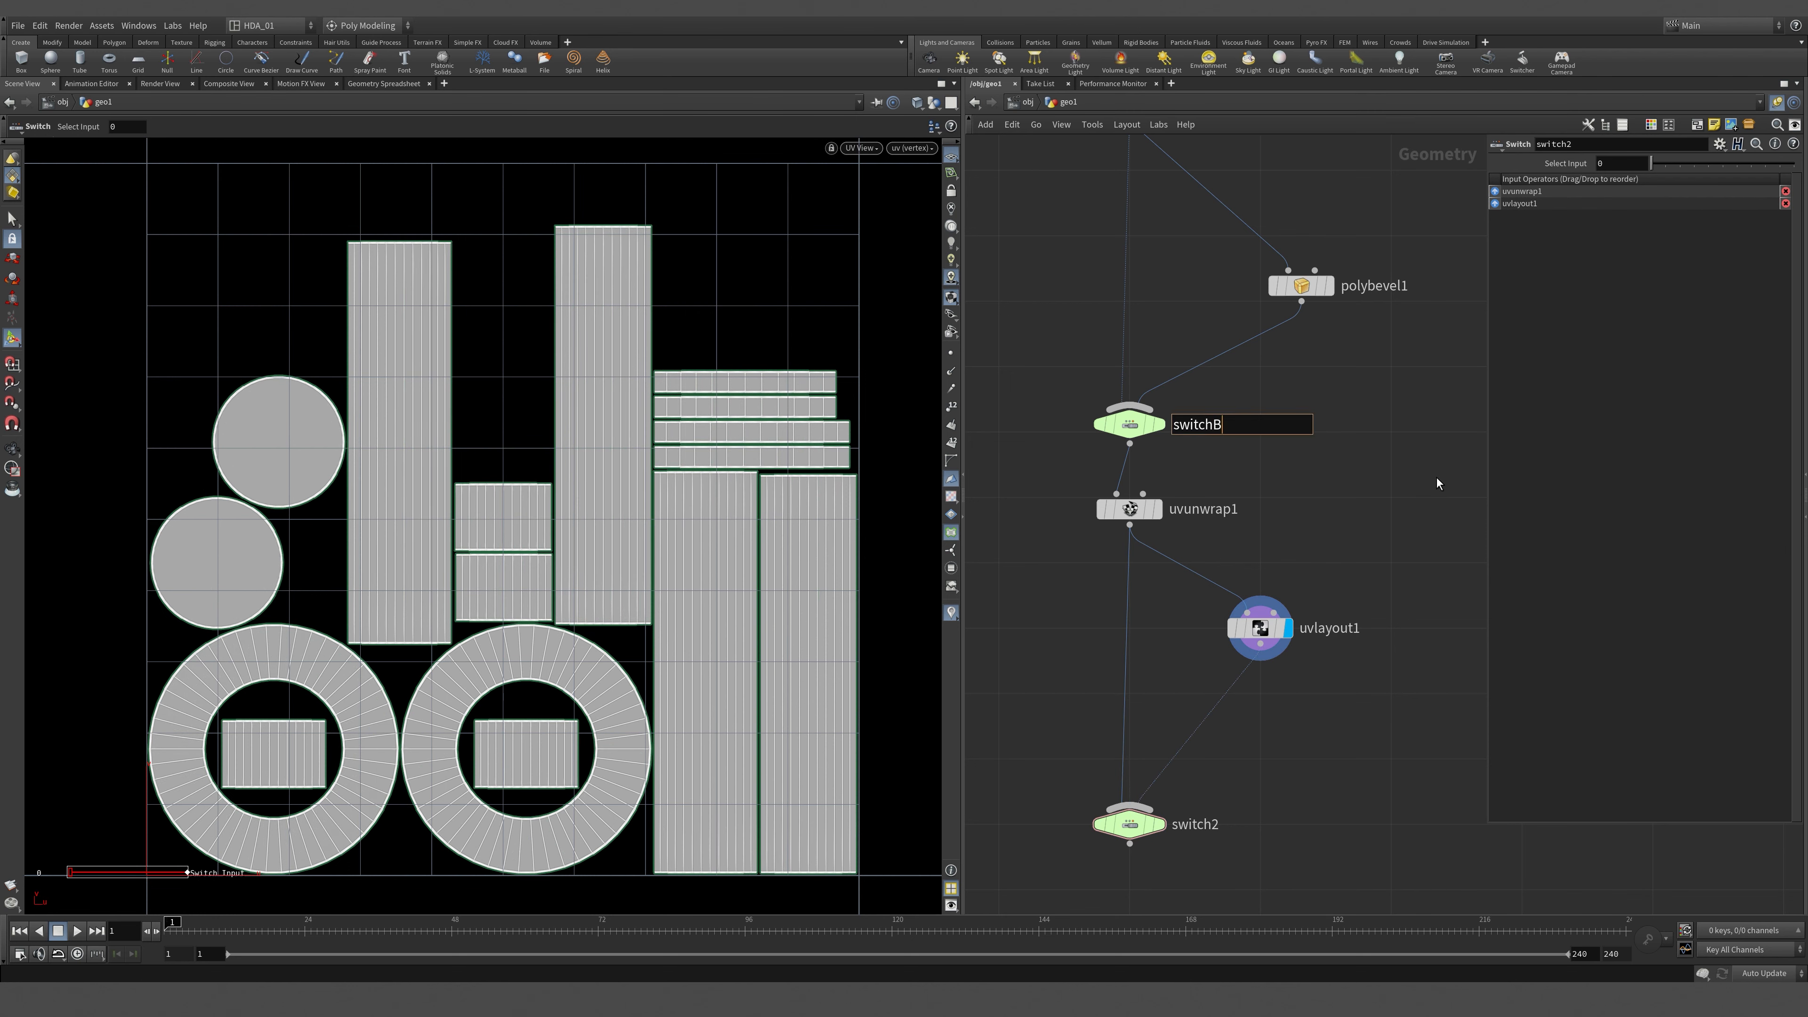
type("evelin")
key("Return")
double_click(1239, 426)
type("g")
key("Return")
Rename the switch2 node as switchUVLayout.
double_click(1220, 833)
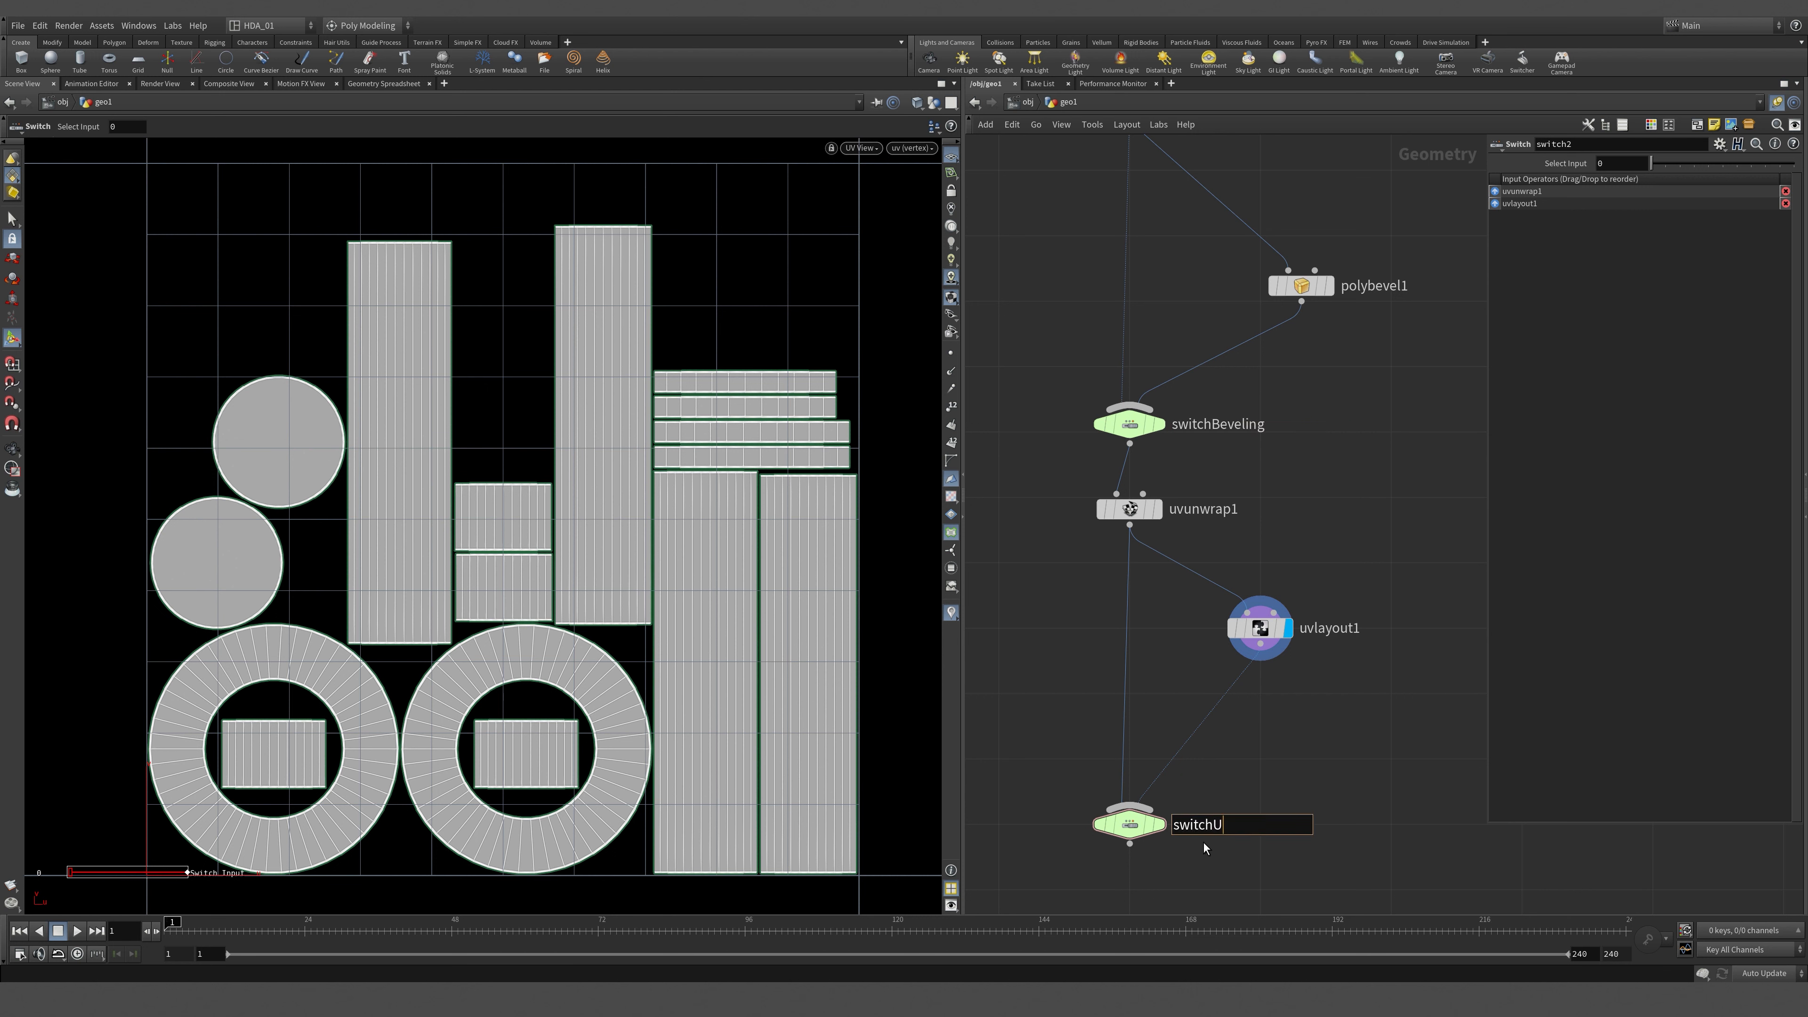
type("UVLayout")
key("Return")
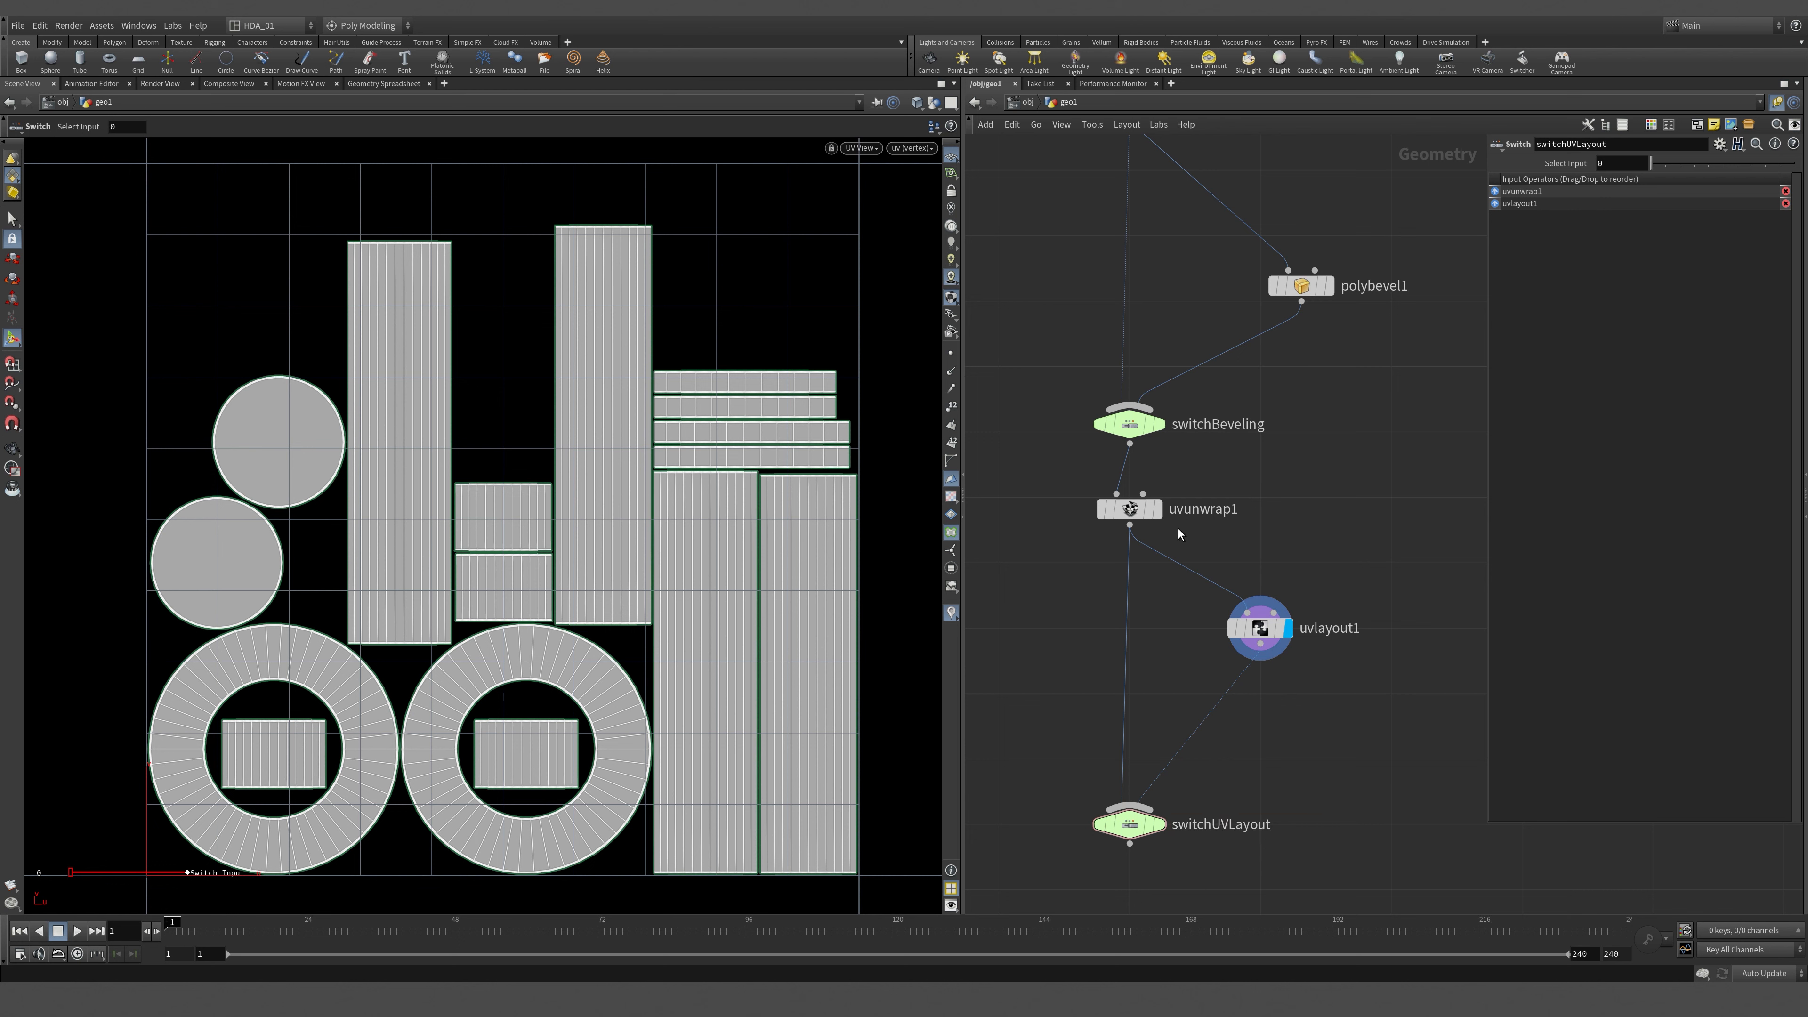
Change the network's wiring style to Rounded.
key("h")
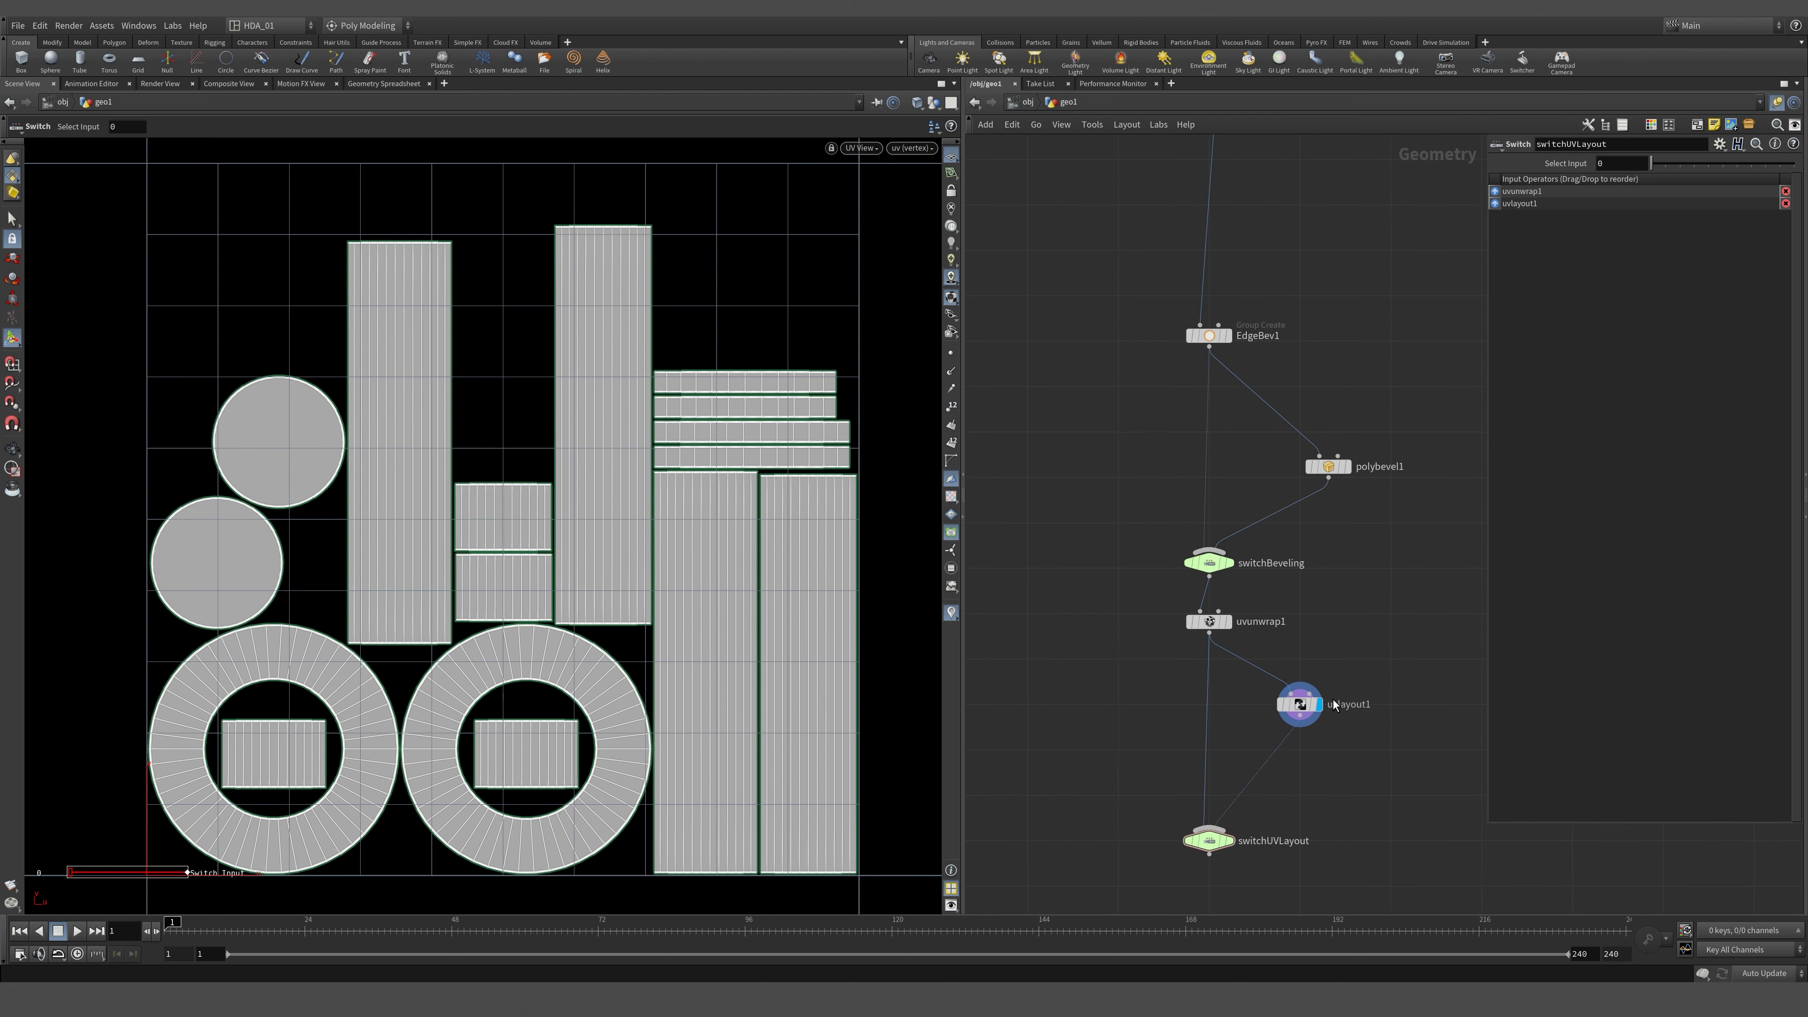
middle_click_drag(1331, 710, 1255, 749)
middle_click_drag(1308, 666, 1334, 490)
scroll(1334, 491, "up", 5)
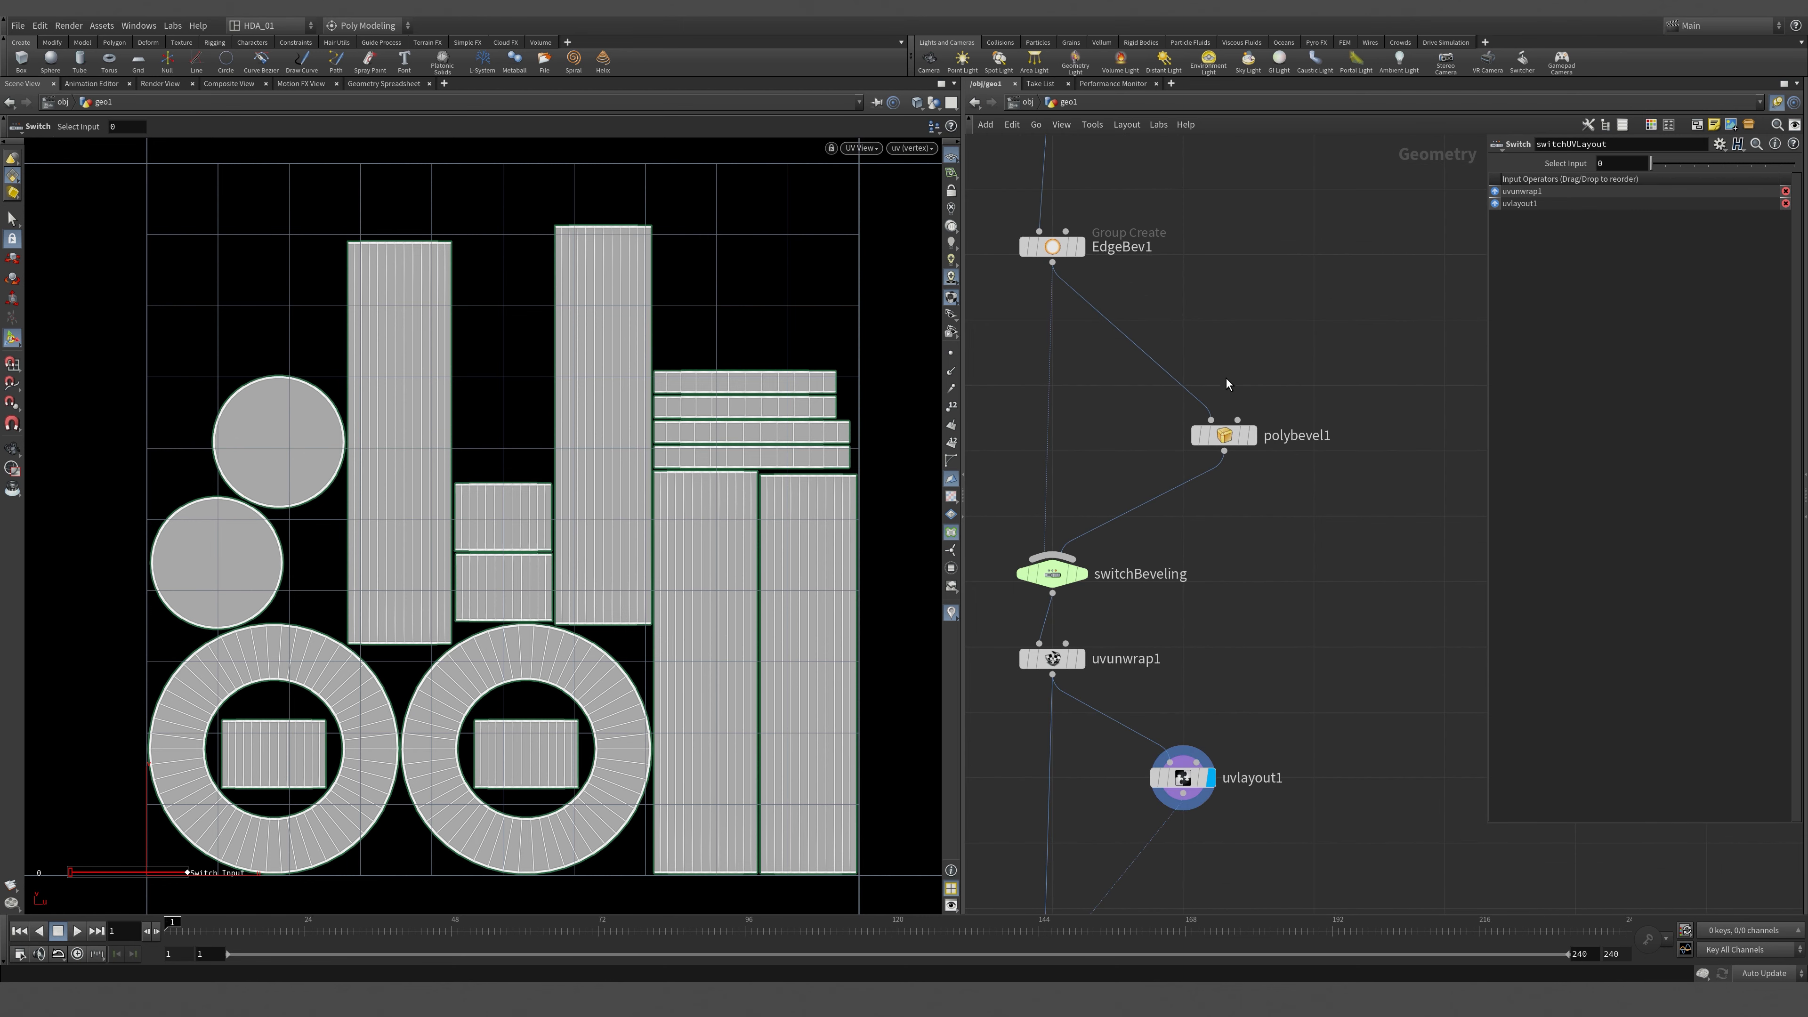
key("shift+s")
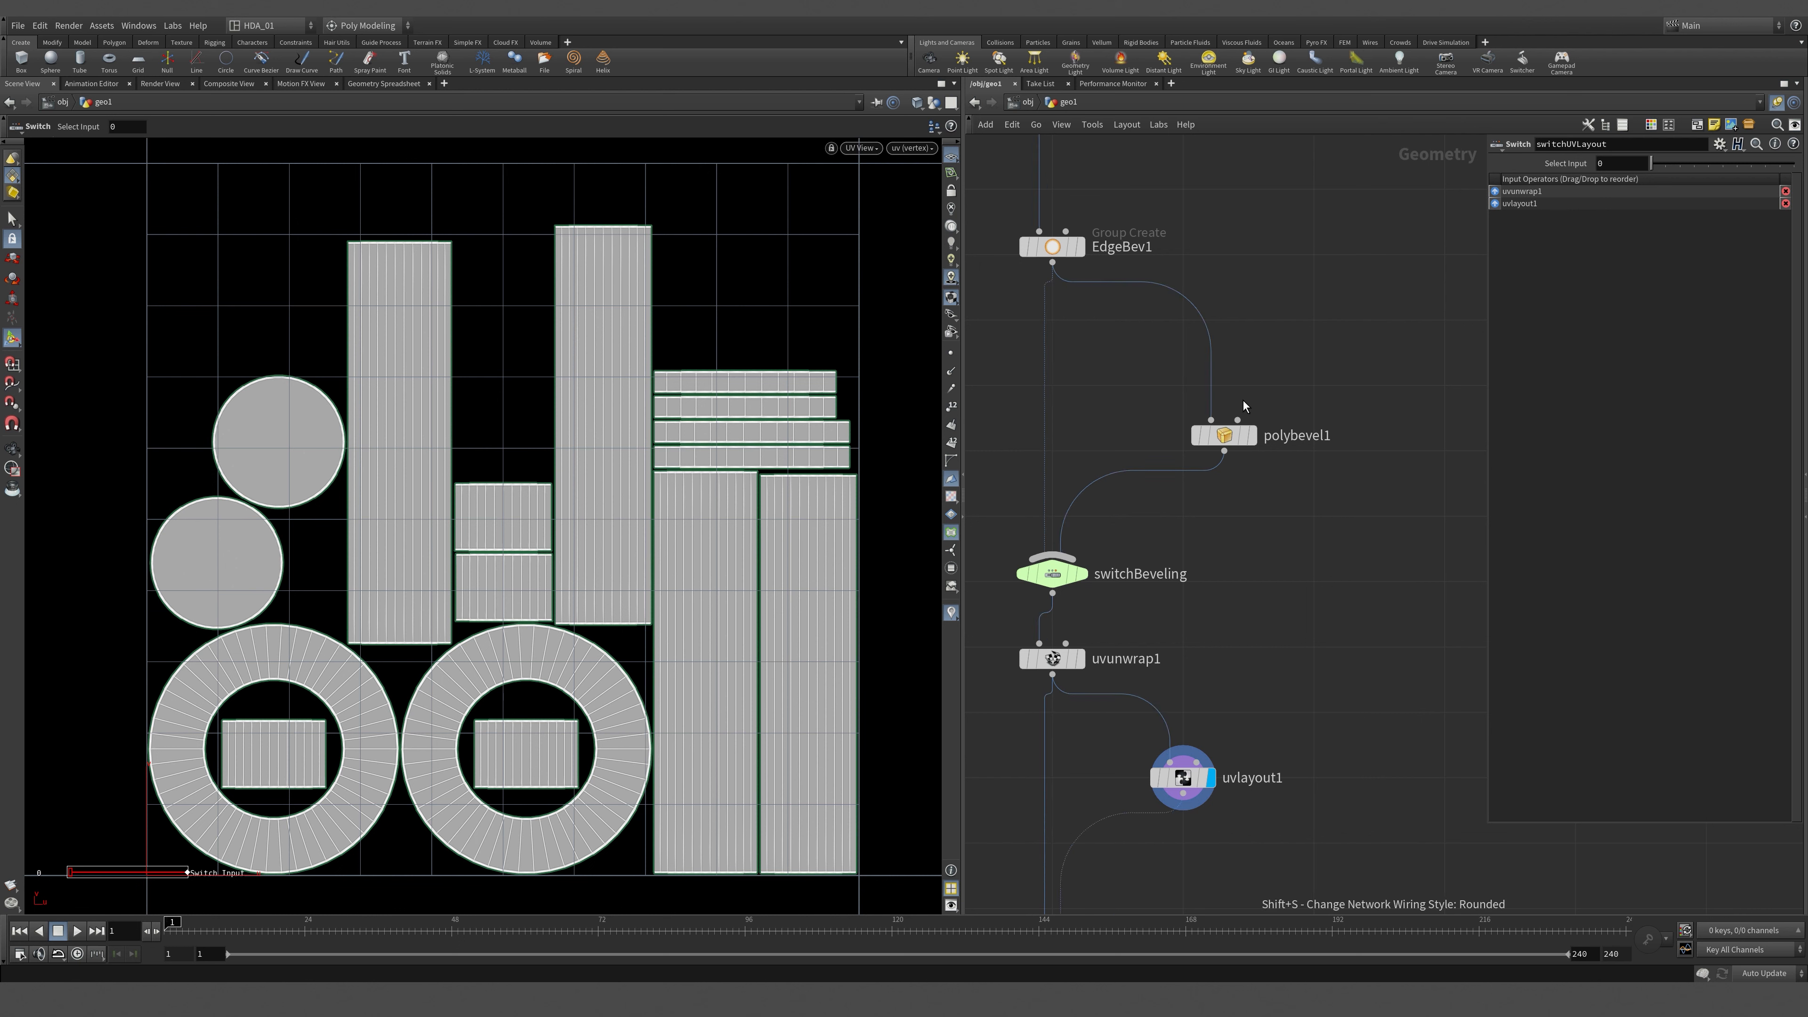
Lay out the nodes from circle1 through EdgeBev1 into a compact, evenly spaced vertical chain.
key("h")
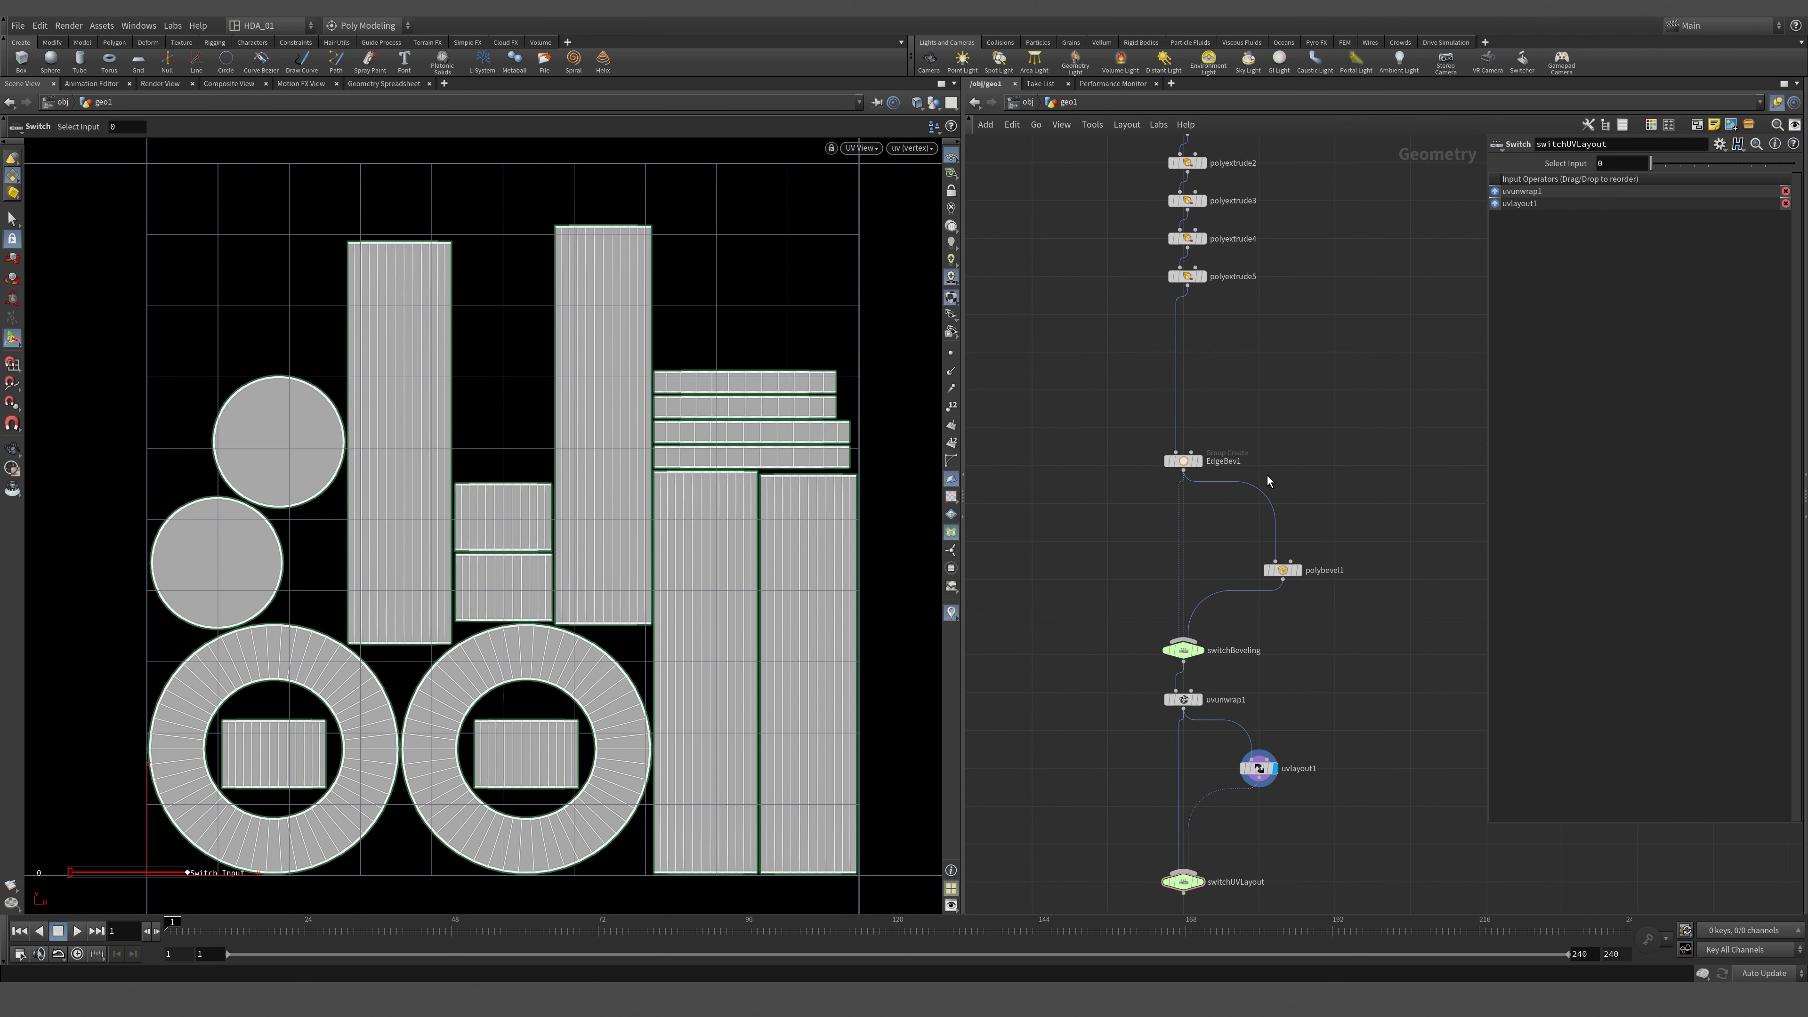
middle_click_drag(1274, 522, 1275, 635)
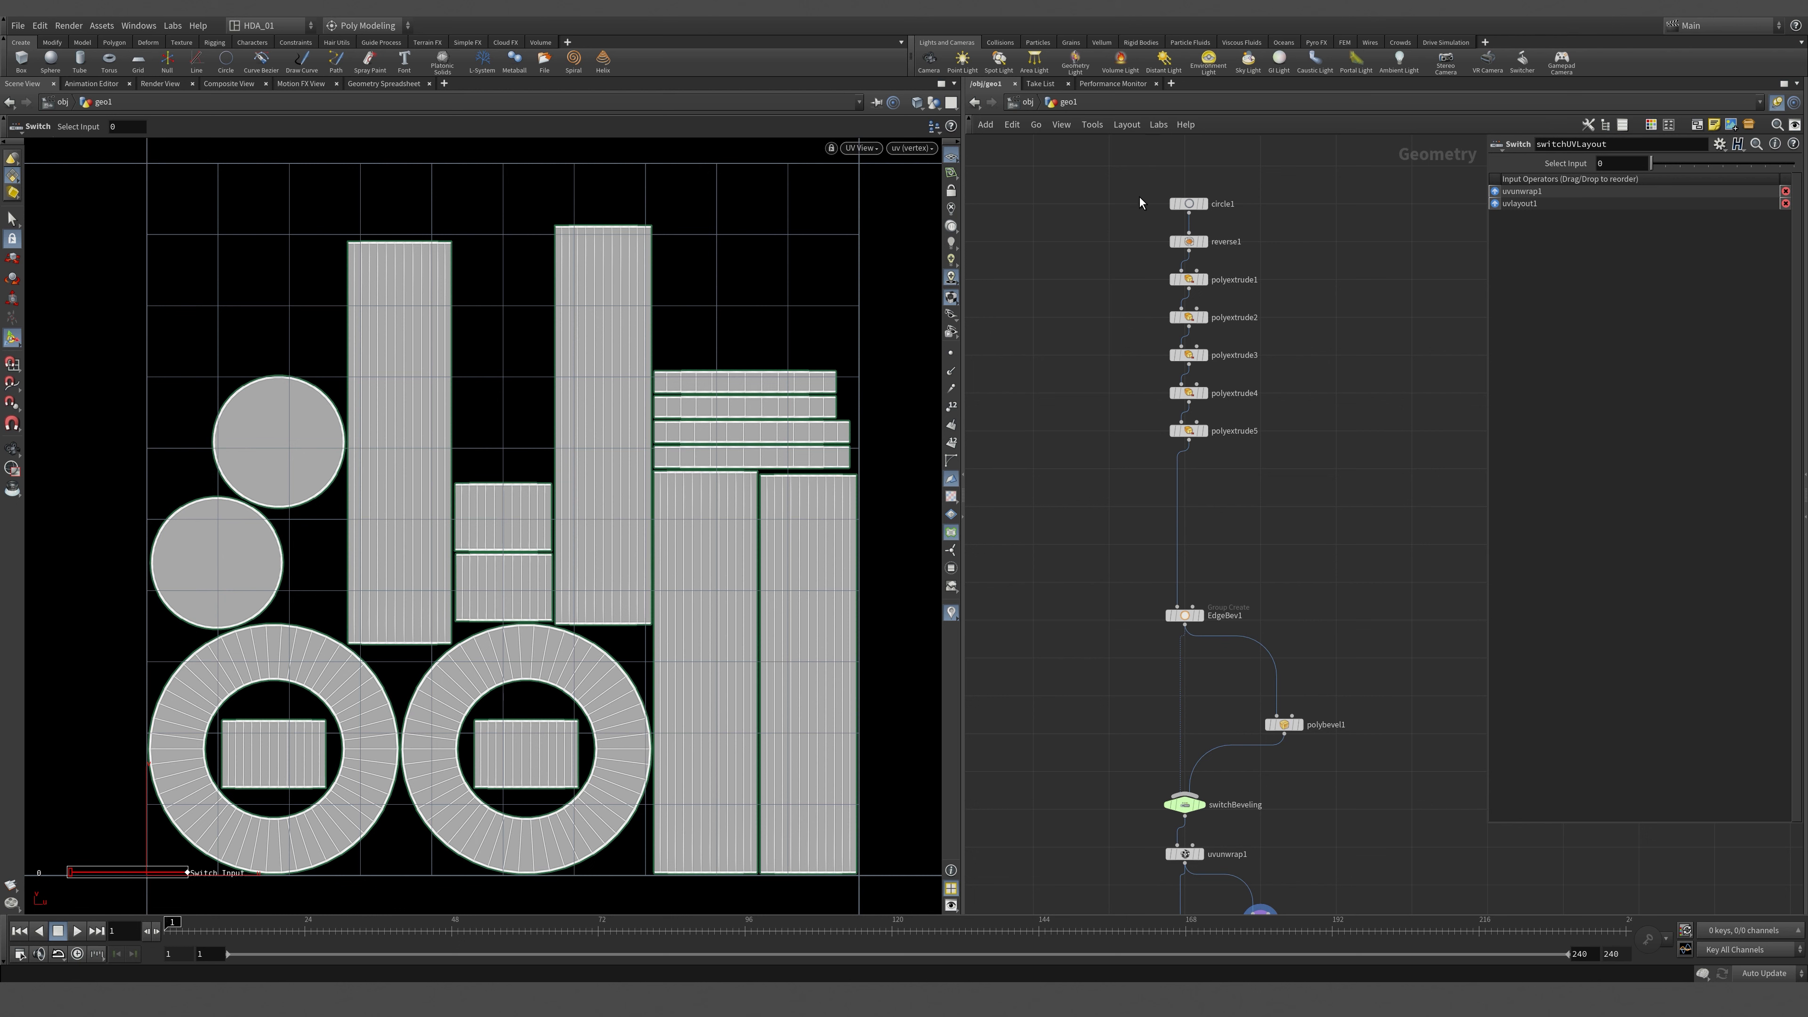
left_click_drag(1133, 178, 1278, 669)
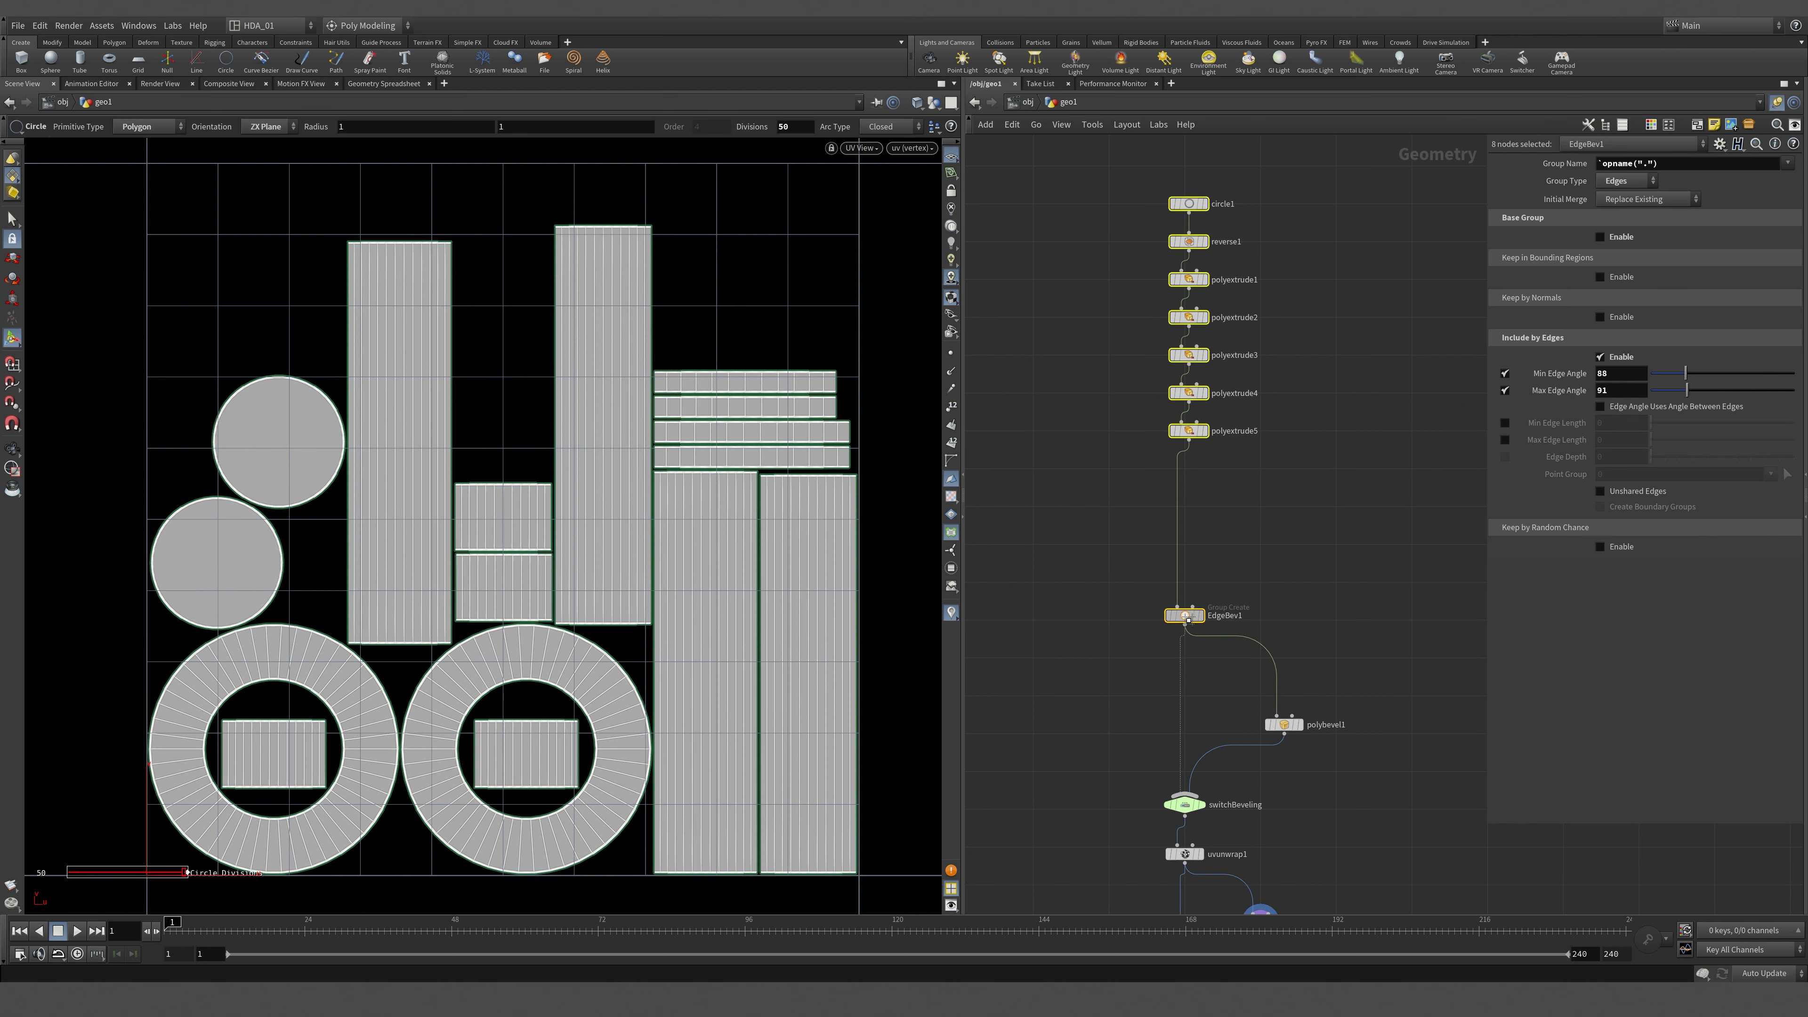
key("l")
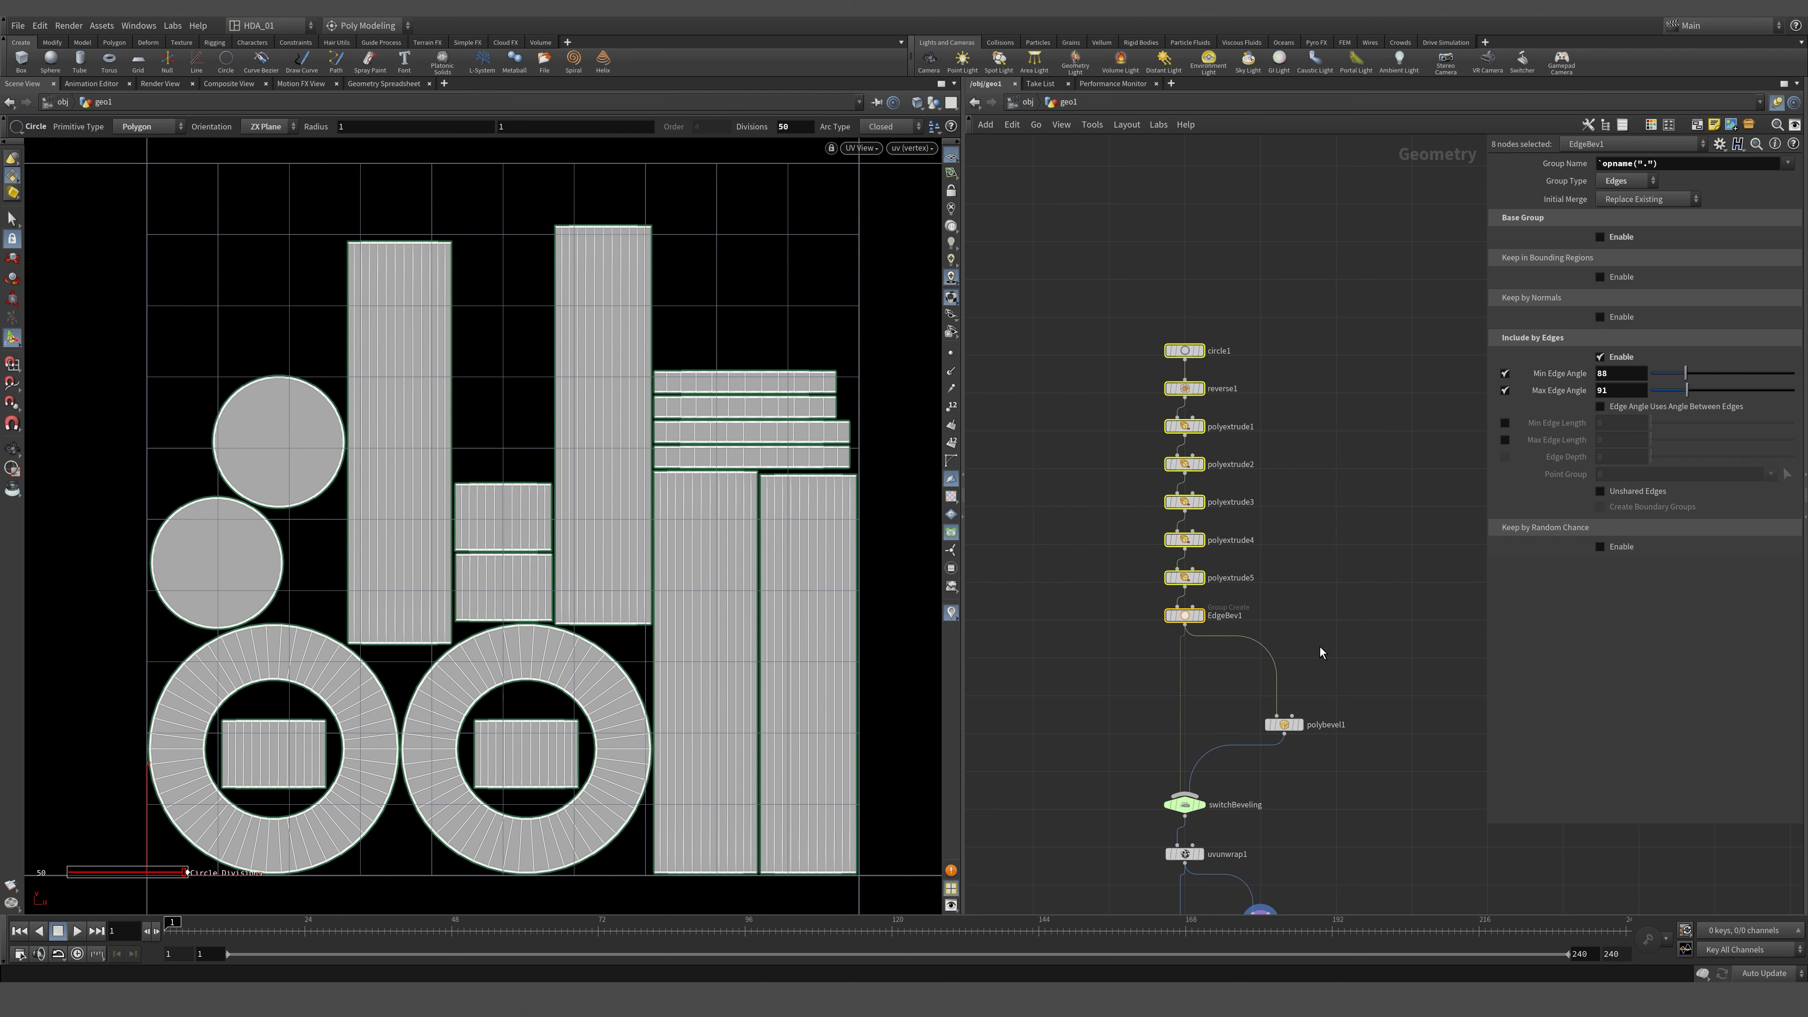
Set the display flag on the switchUVLayout node and select it to show its parameters.
middle_click_drag(1322, 698, 1304, 509)
scroll(1303, 507, "up", 3)
left_click_drag(1239, 551, 1197, 500)
middle_click_drag(1242, 593, 1306, 356)
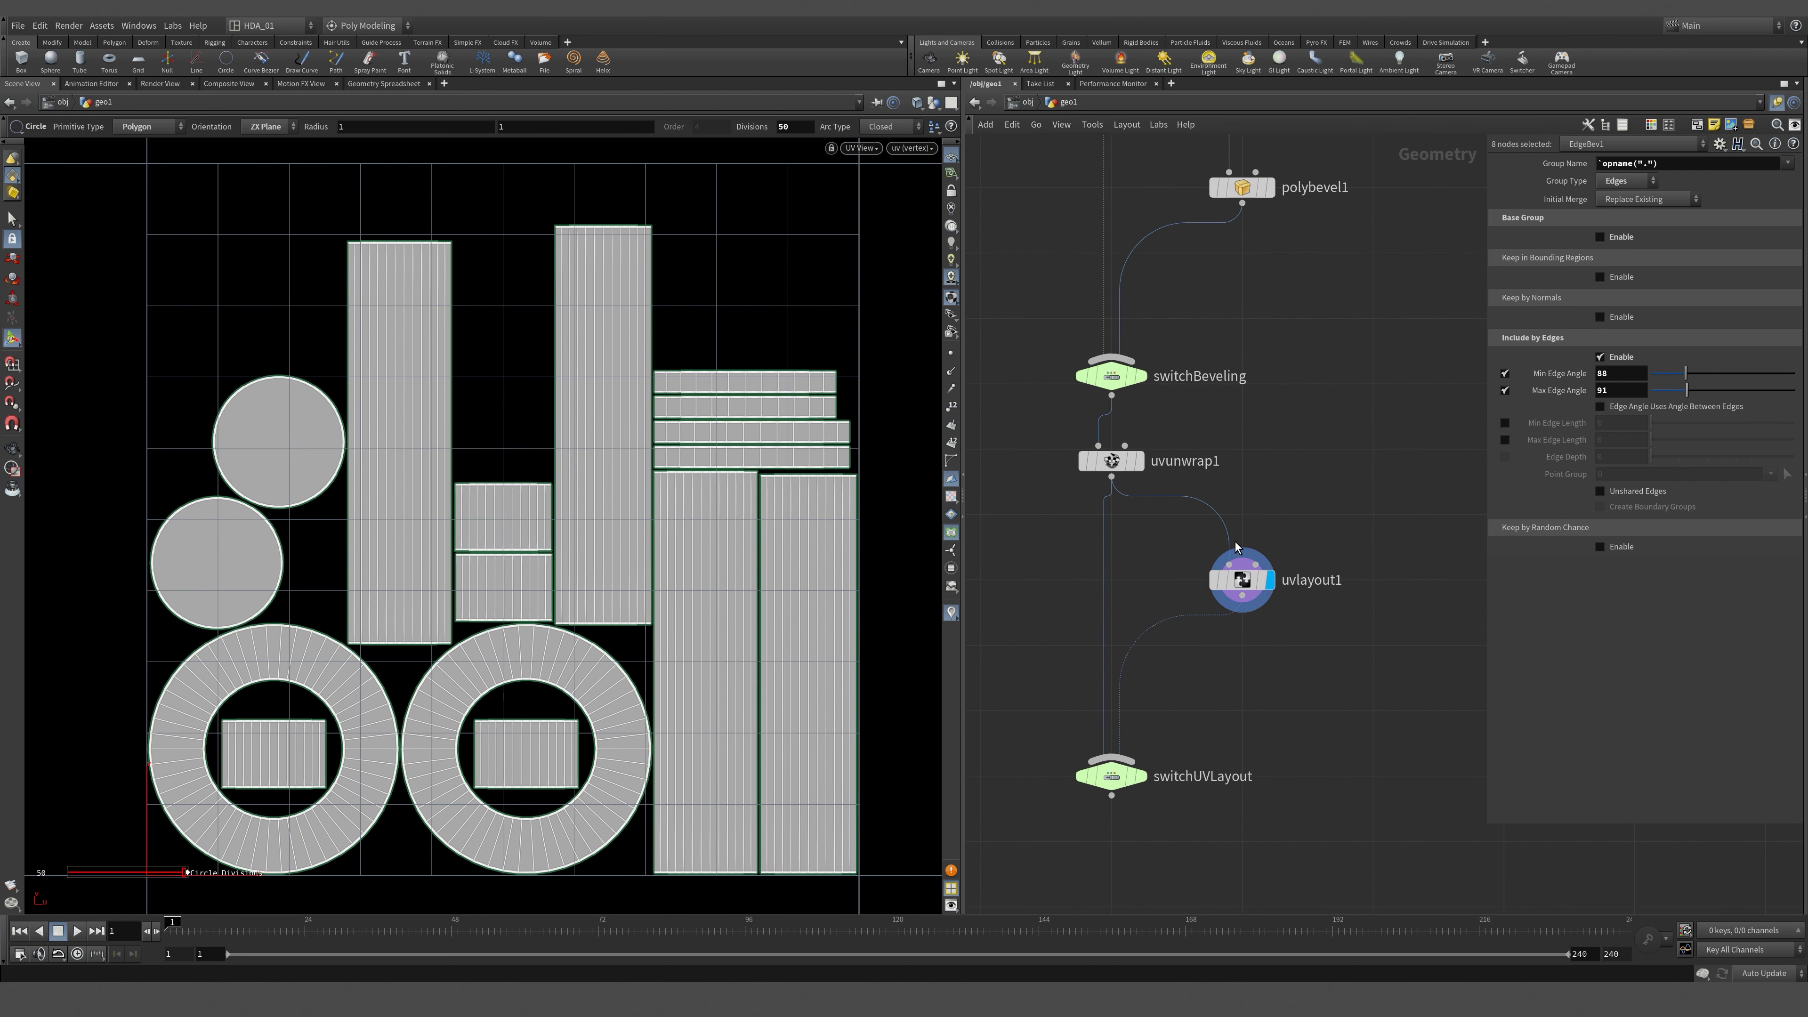
middle_click_drag(1253, 774, 1254, 539)
left_click(1254, 591)
mouse_move(1125, 543)
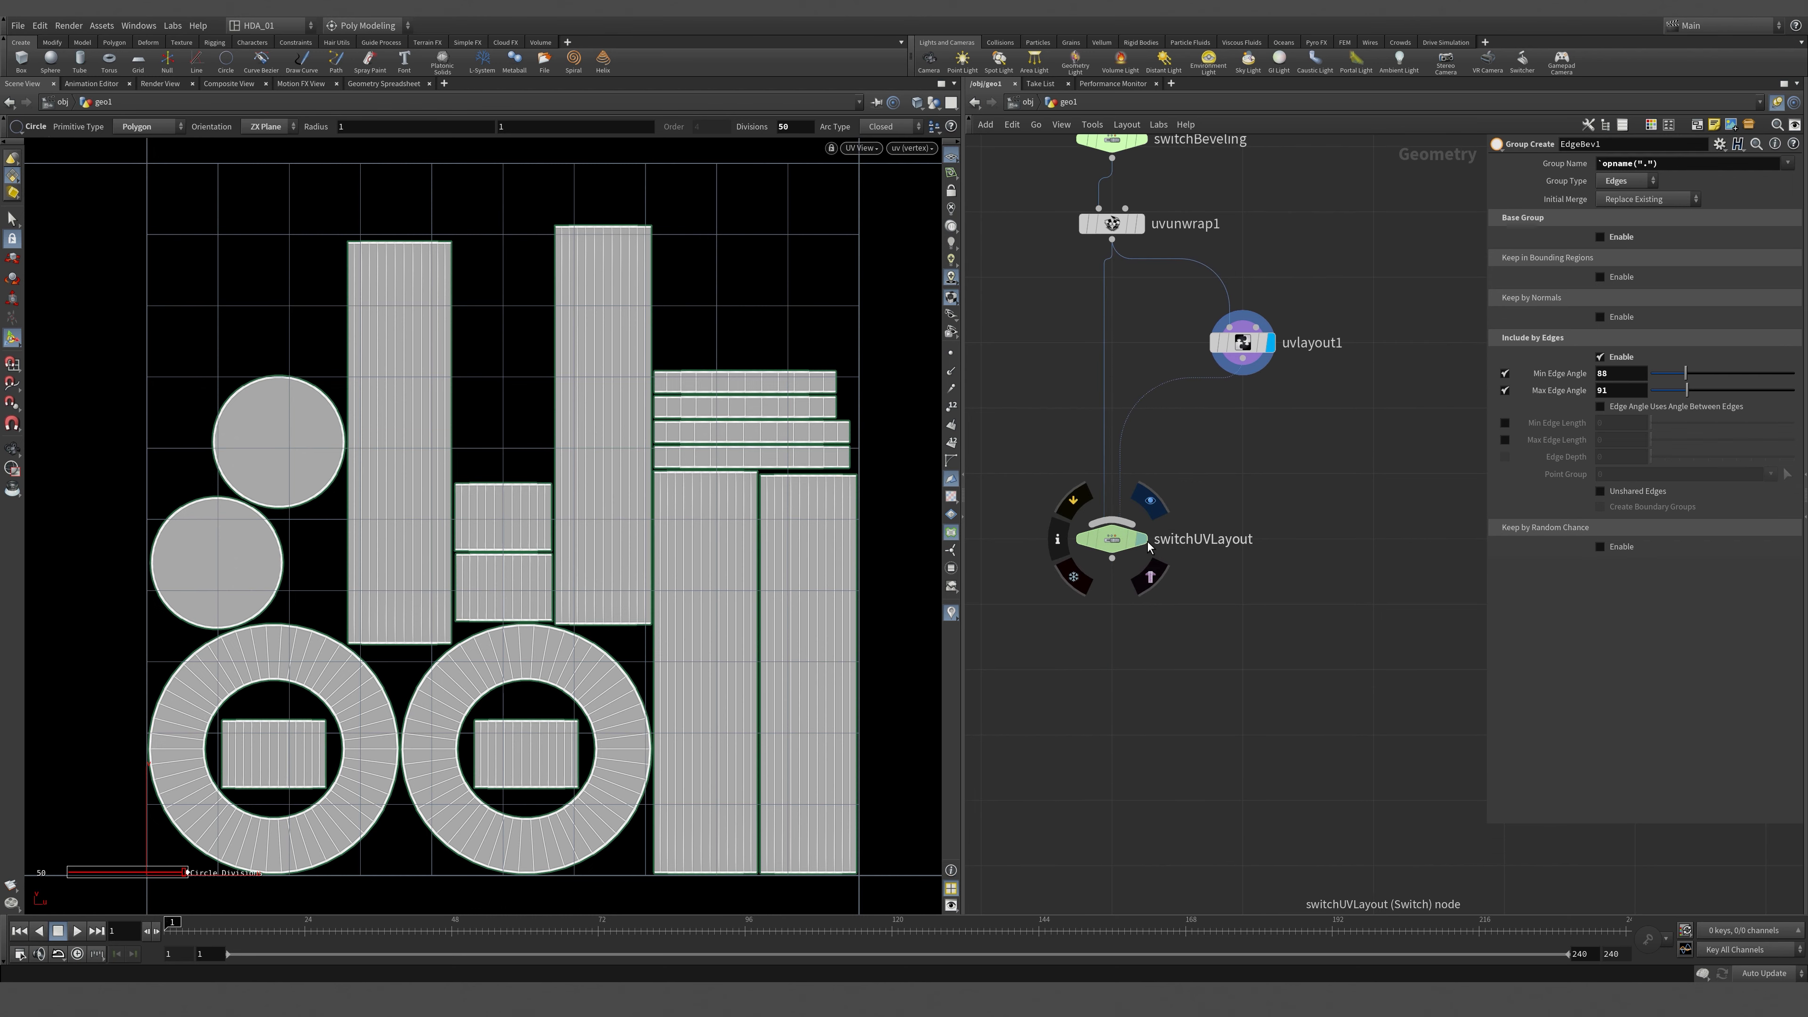
left_click(1149, 506)
left_click(1120, 554)
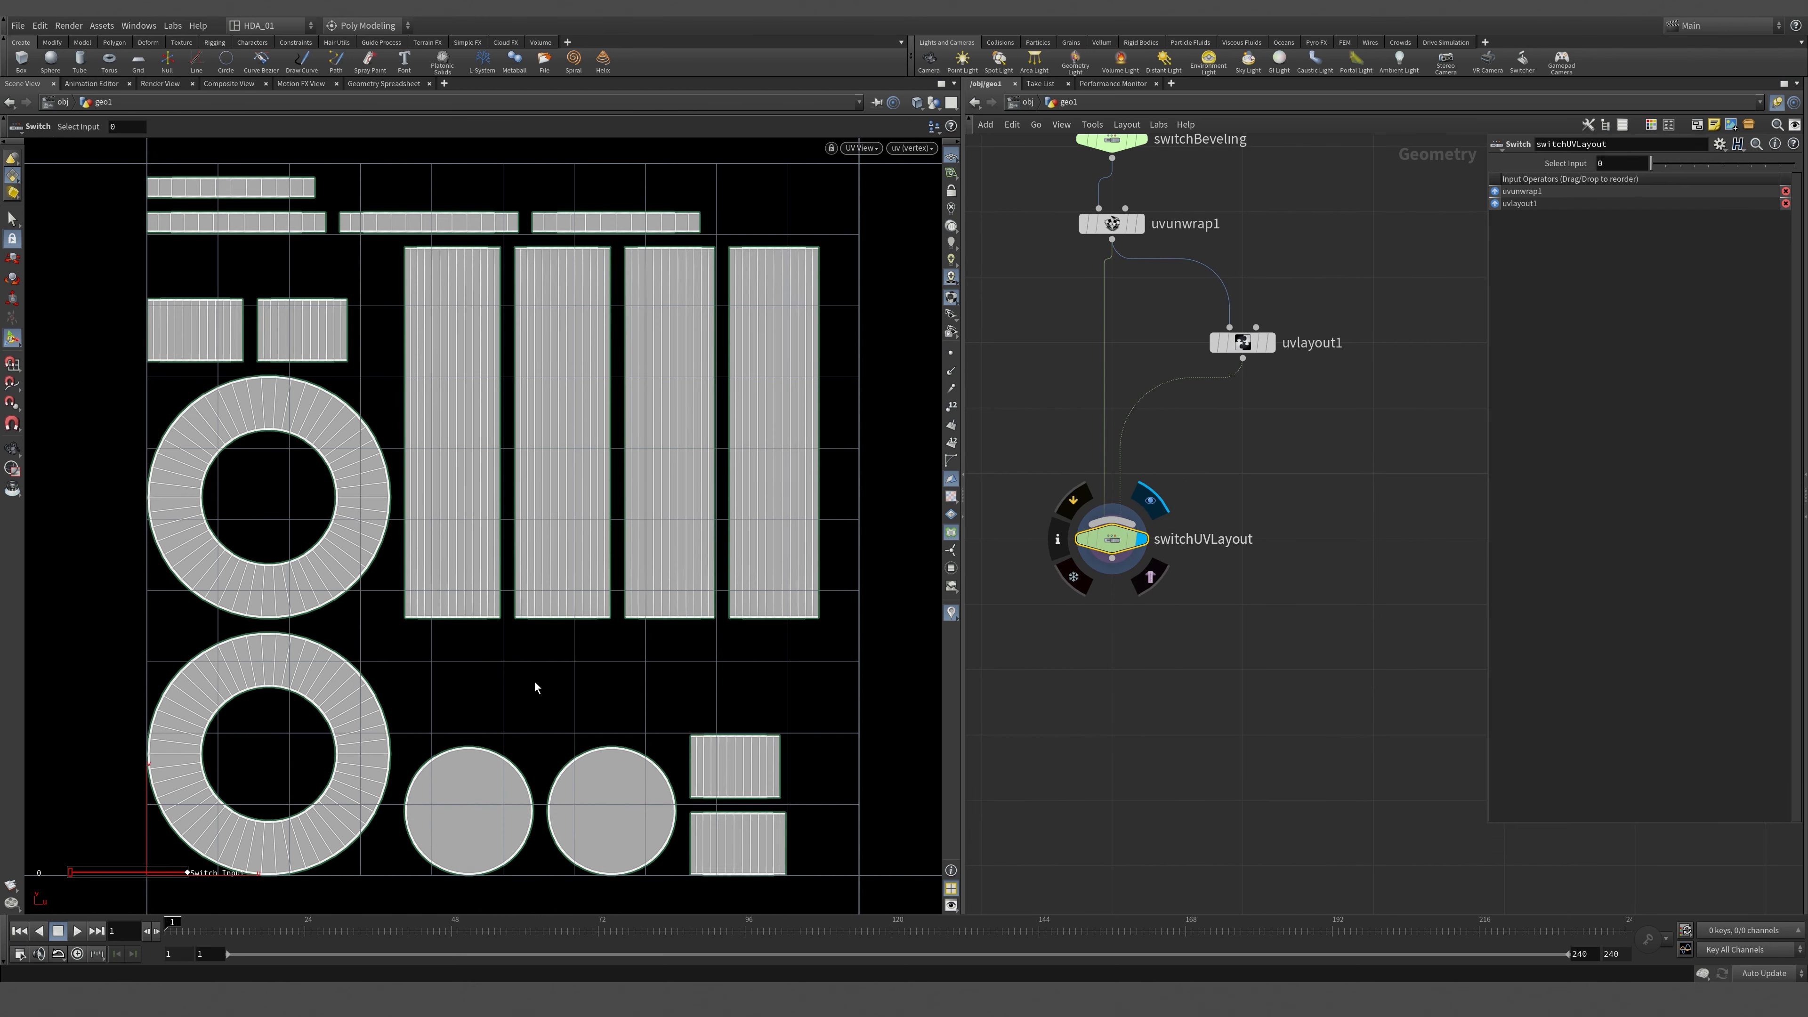
Split the viewport into two side-by-side views, one showing the UVs and the other the perspective model.
key("space+1")
scroll(491, 648, "down", 3)
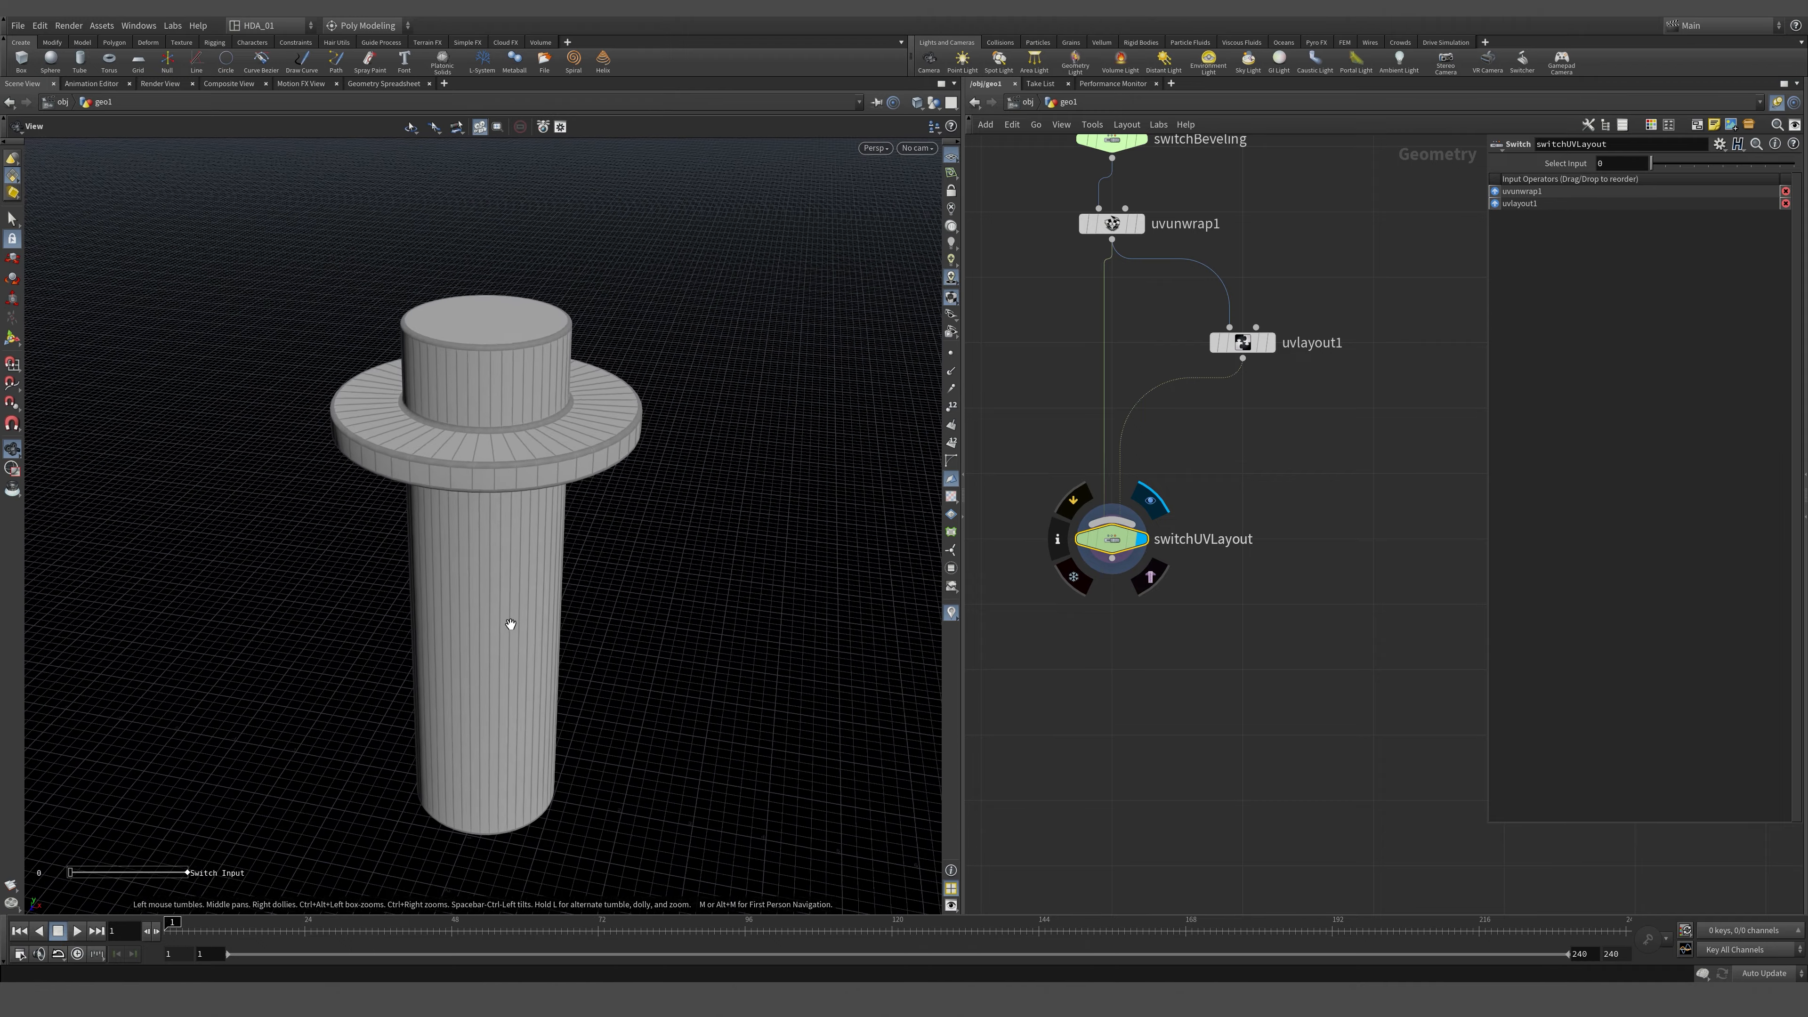
middle_click_drag(545, 626, 519, 465)
key("Return")
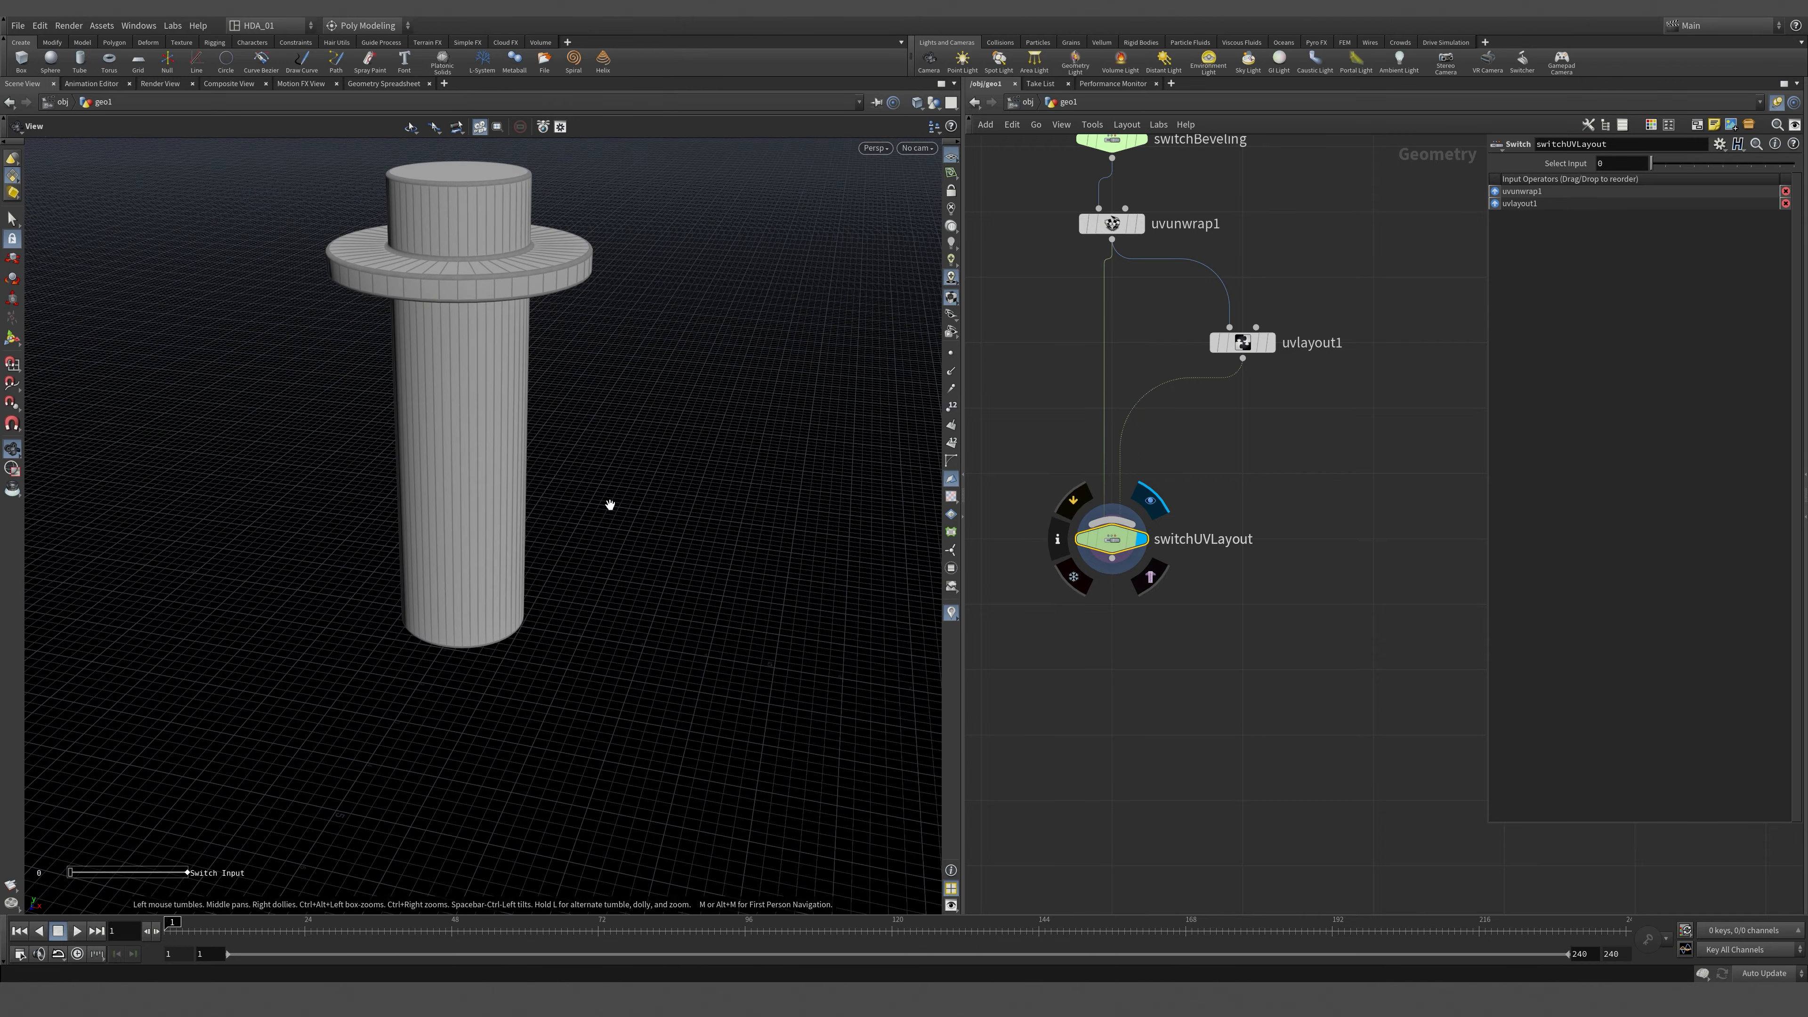
middle_click_drag(1304, 482, 1285, 662)
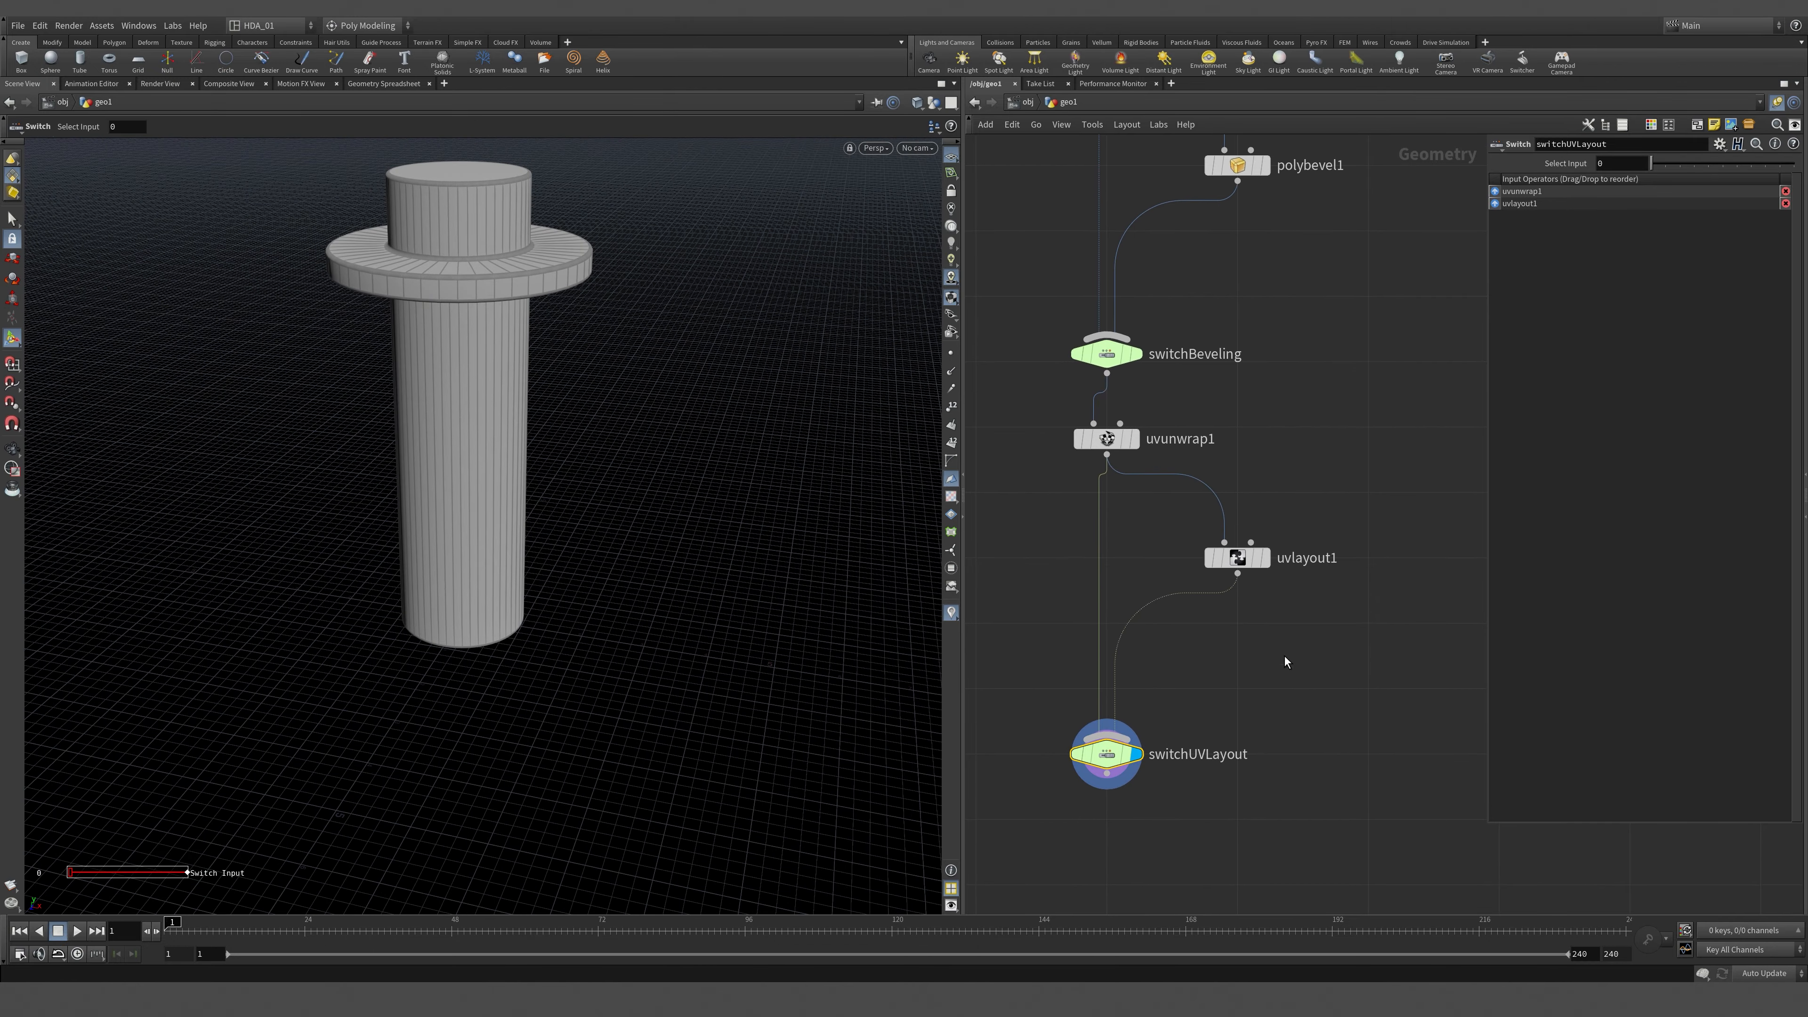
left_click(951, 101)
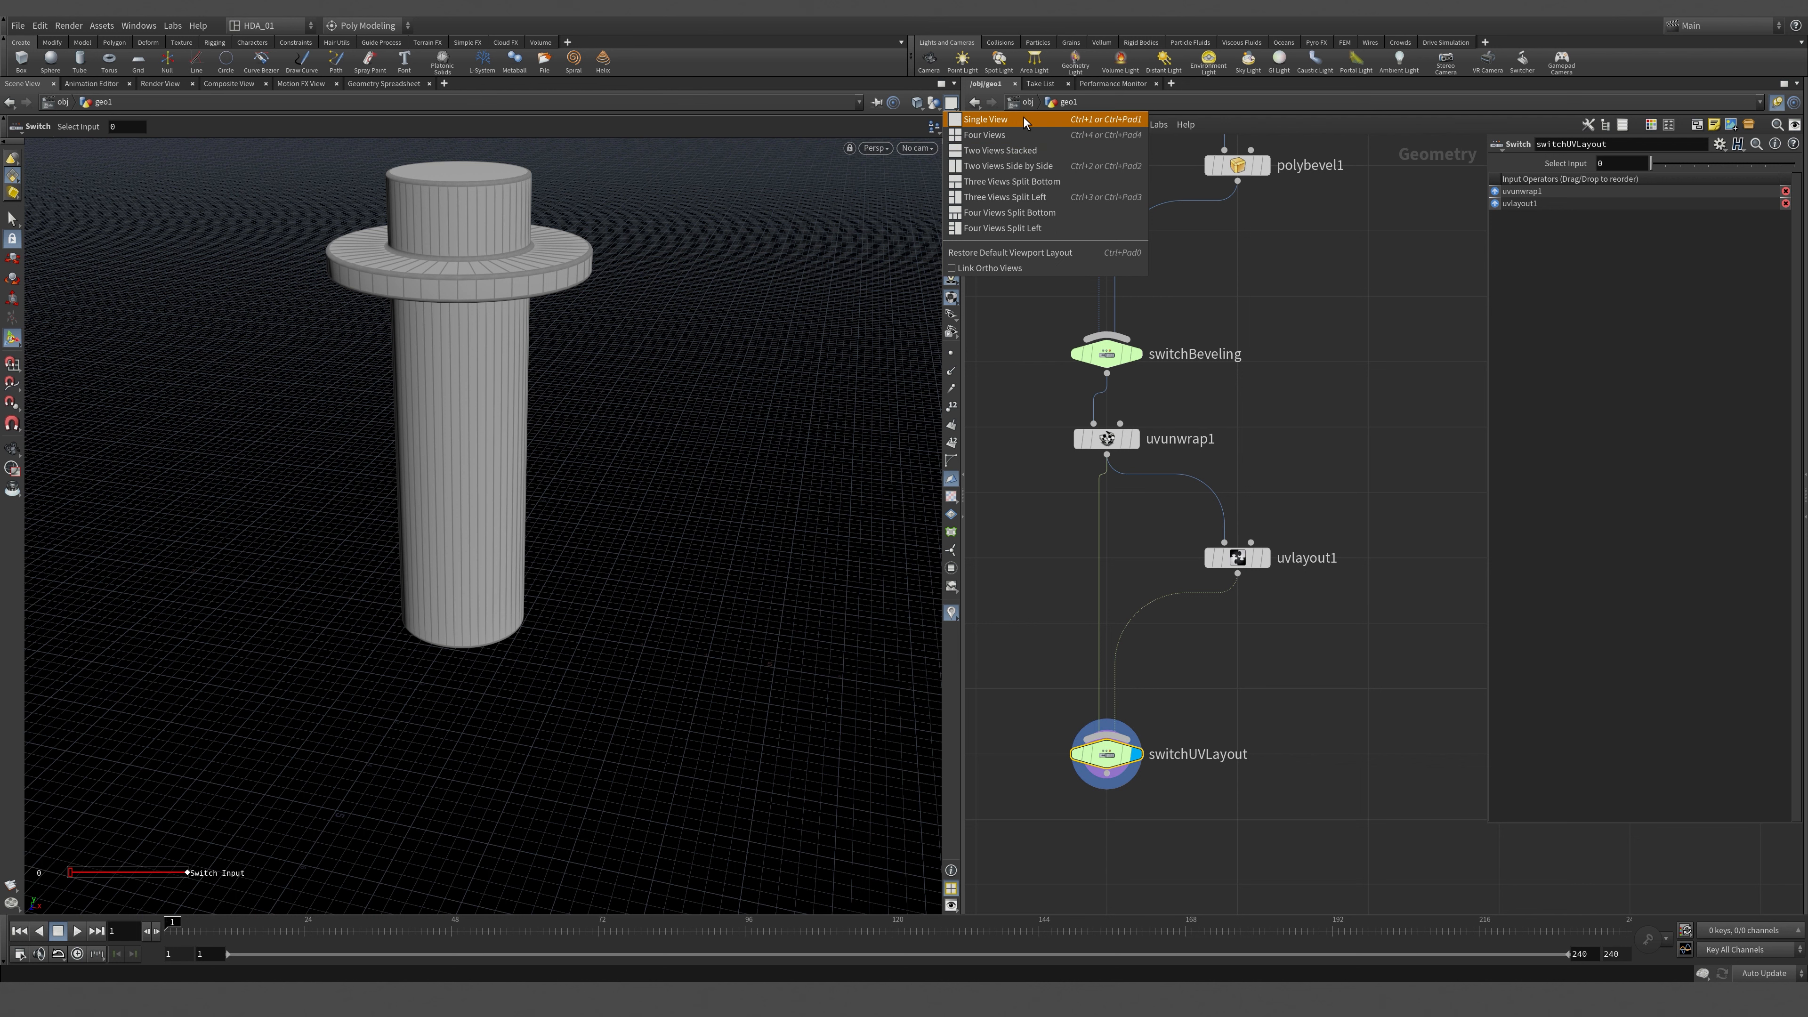
left_click(1015, 168)
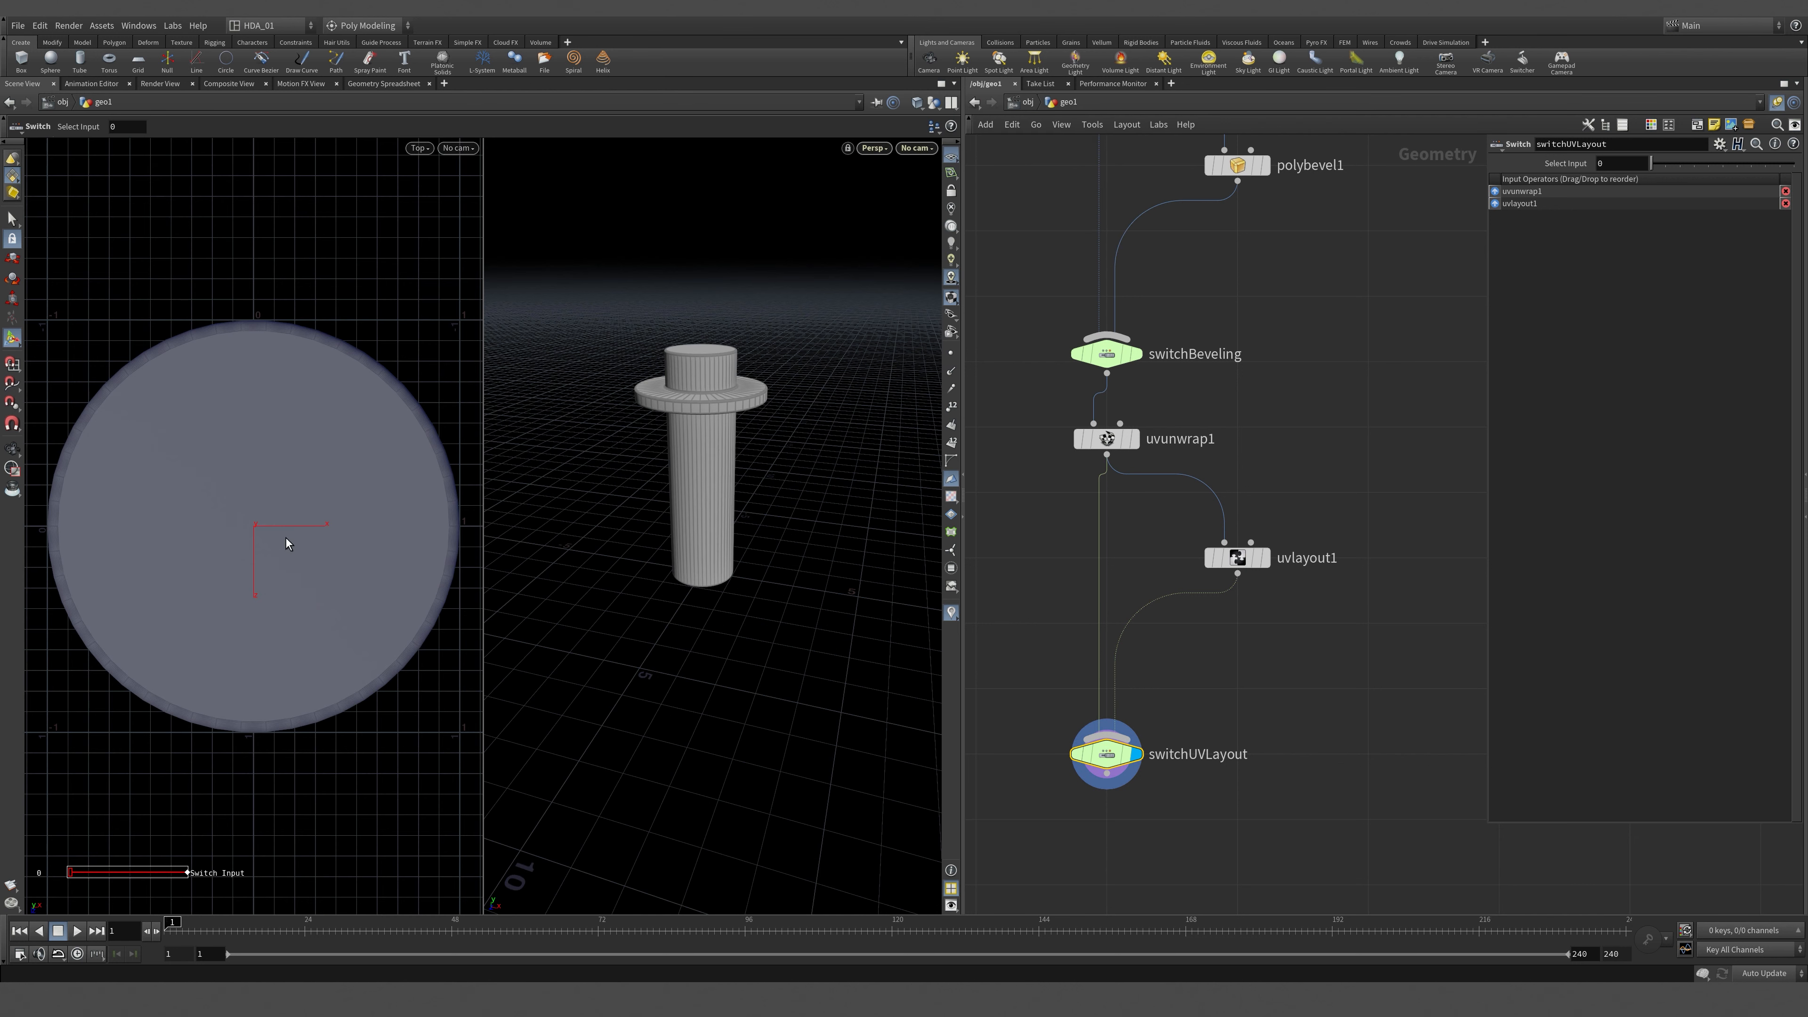
key("space+5")
Set the polyextrude1 node's Distance to 5.8349 to lengthen the column's shaft.
middle_click_drag(1384, 421, 1358, 645)
scroll(1358, 645, "down", 5)
middle_click_drag(1324, 434, 1320, 508)
scroll(1321, 507, "up", 1)
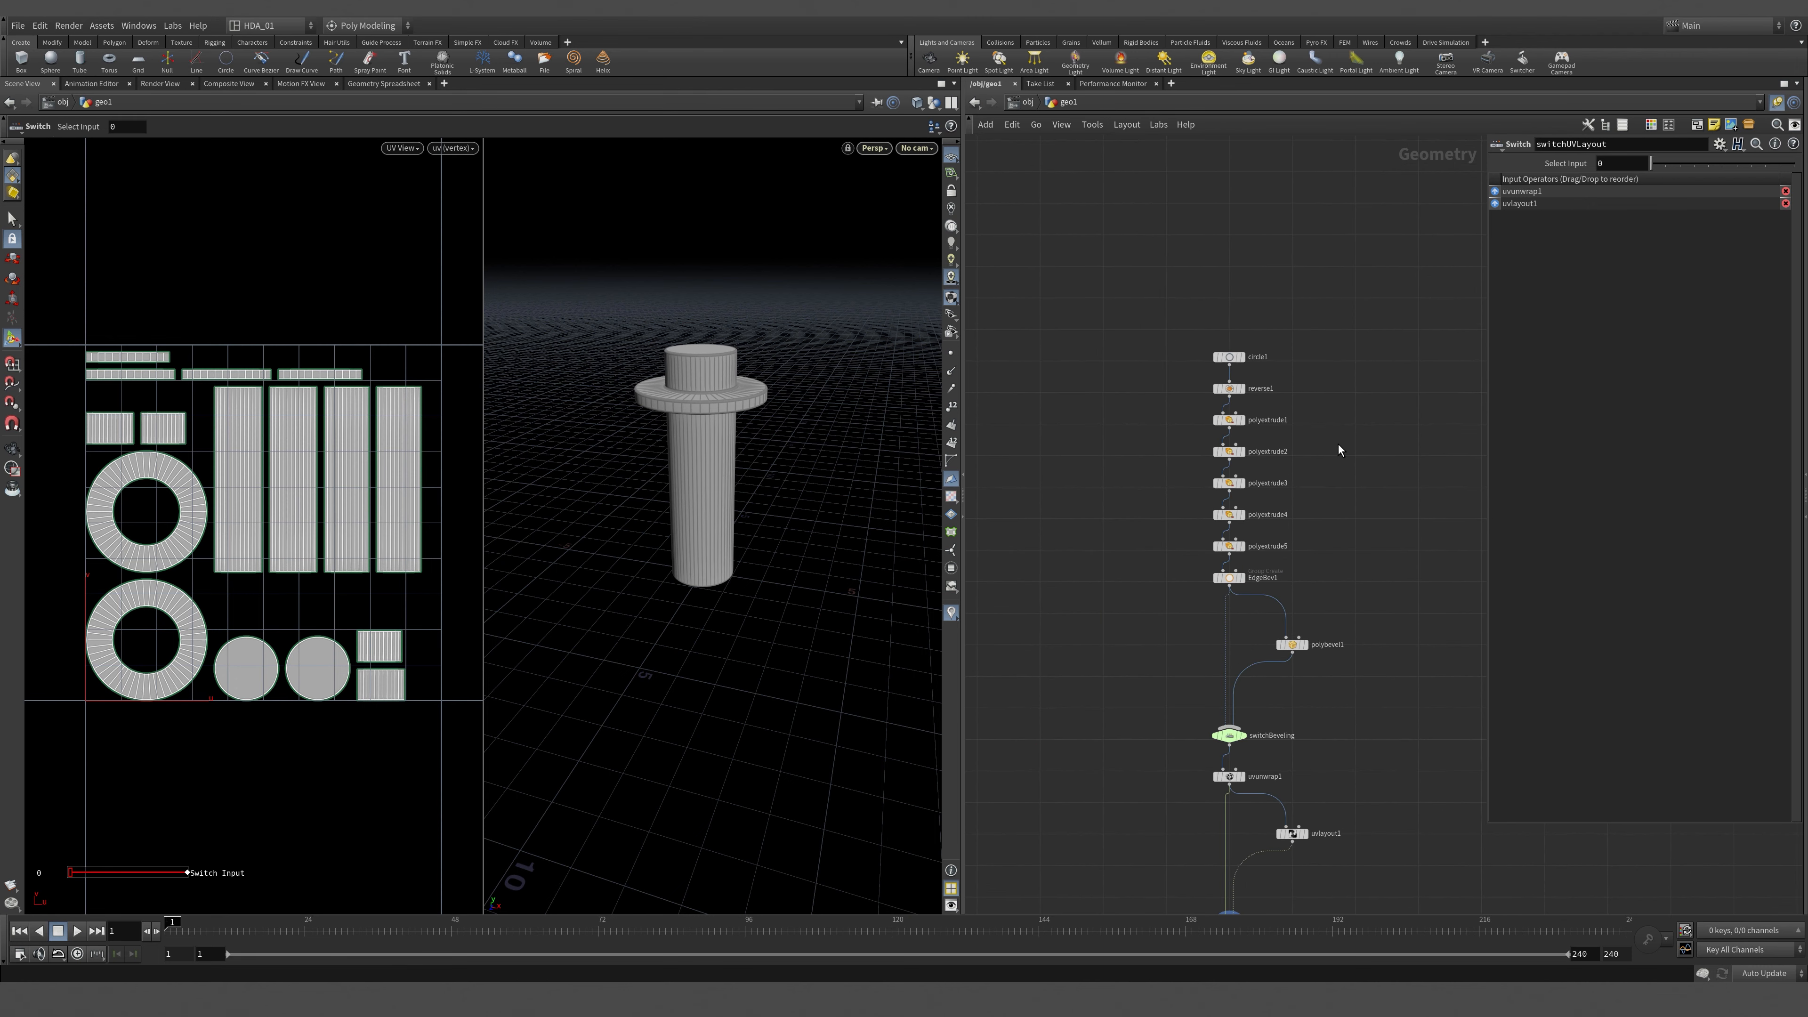
scroll(1338, 443, "up", 2)
left_click_drag(1231, 429, 1231, 429)
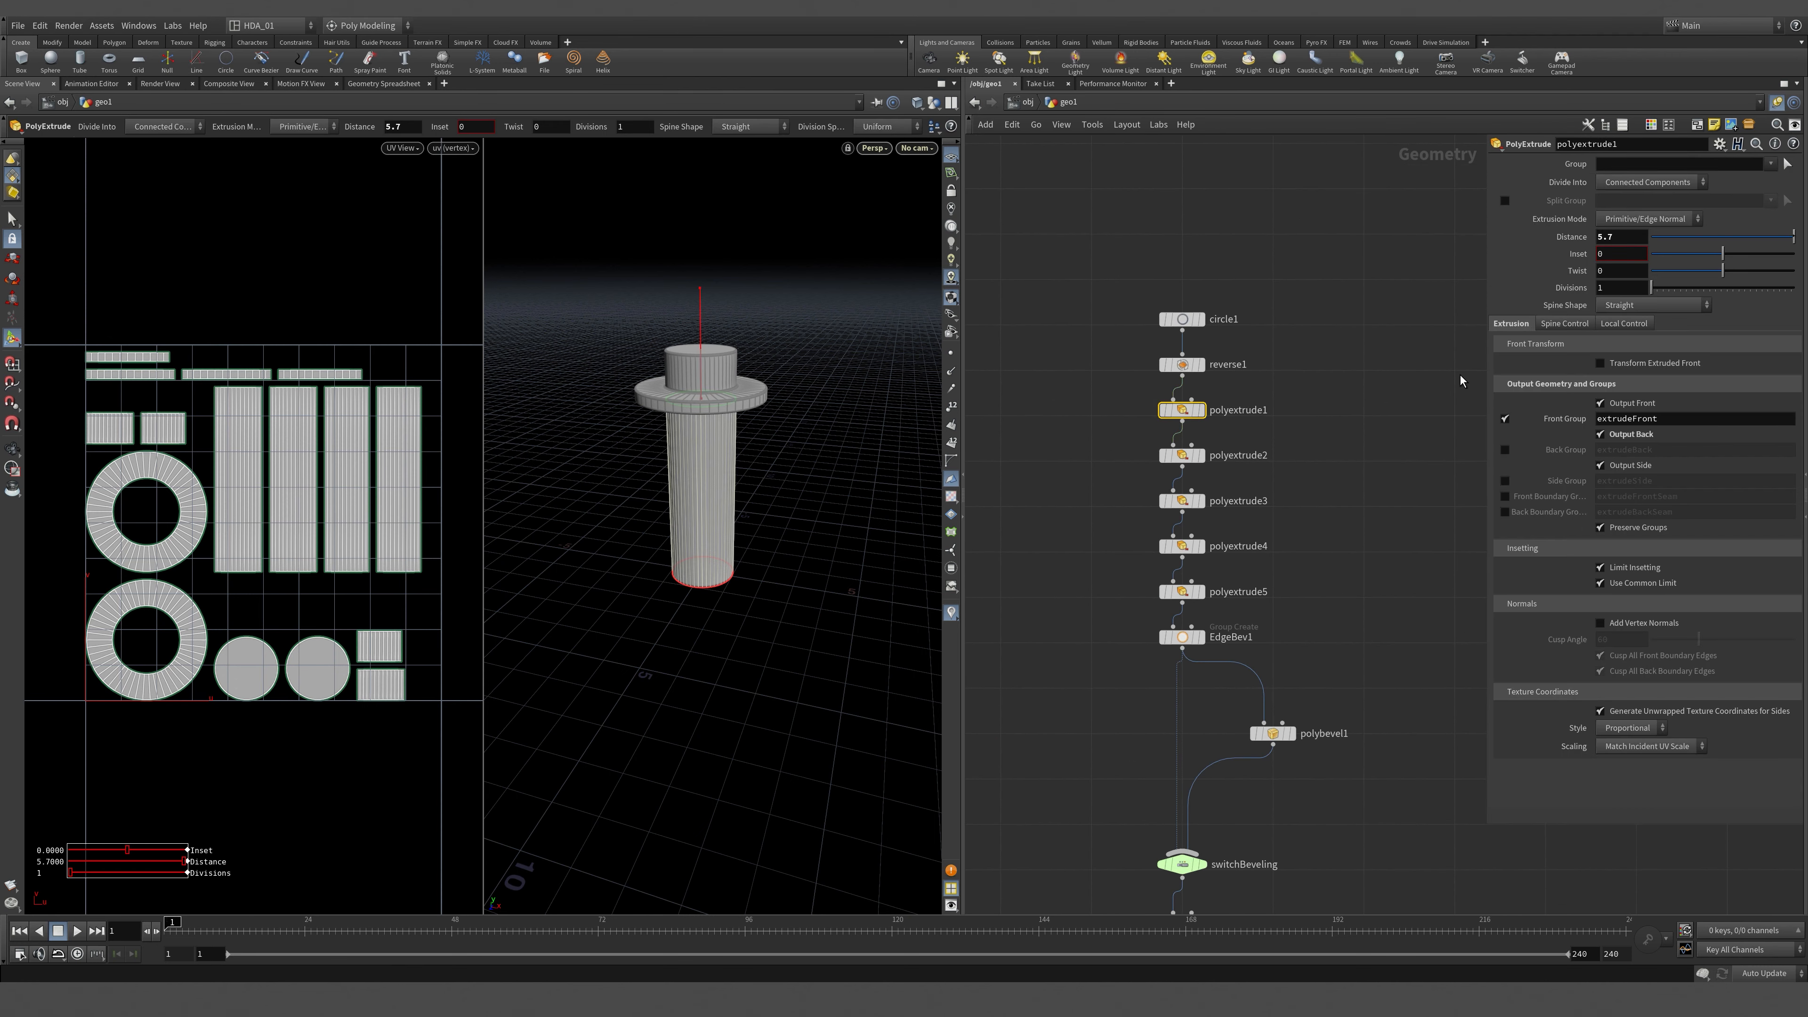
middle_click_drag(1630, 236, 1637, 312)
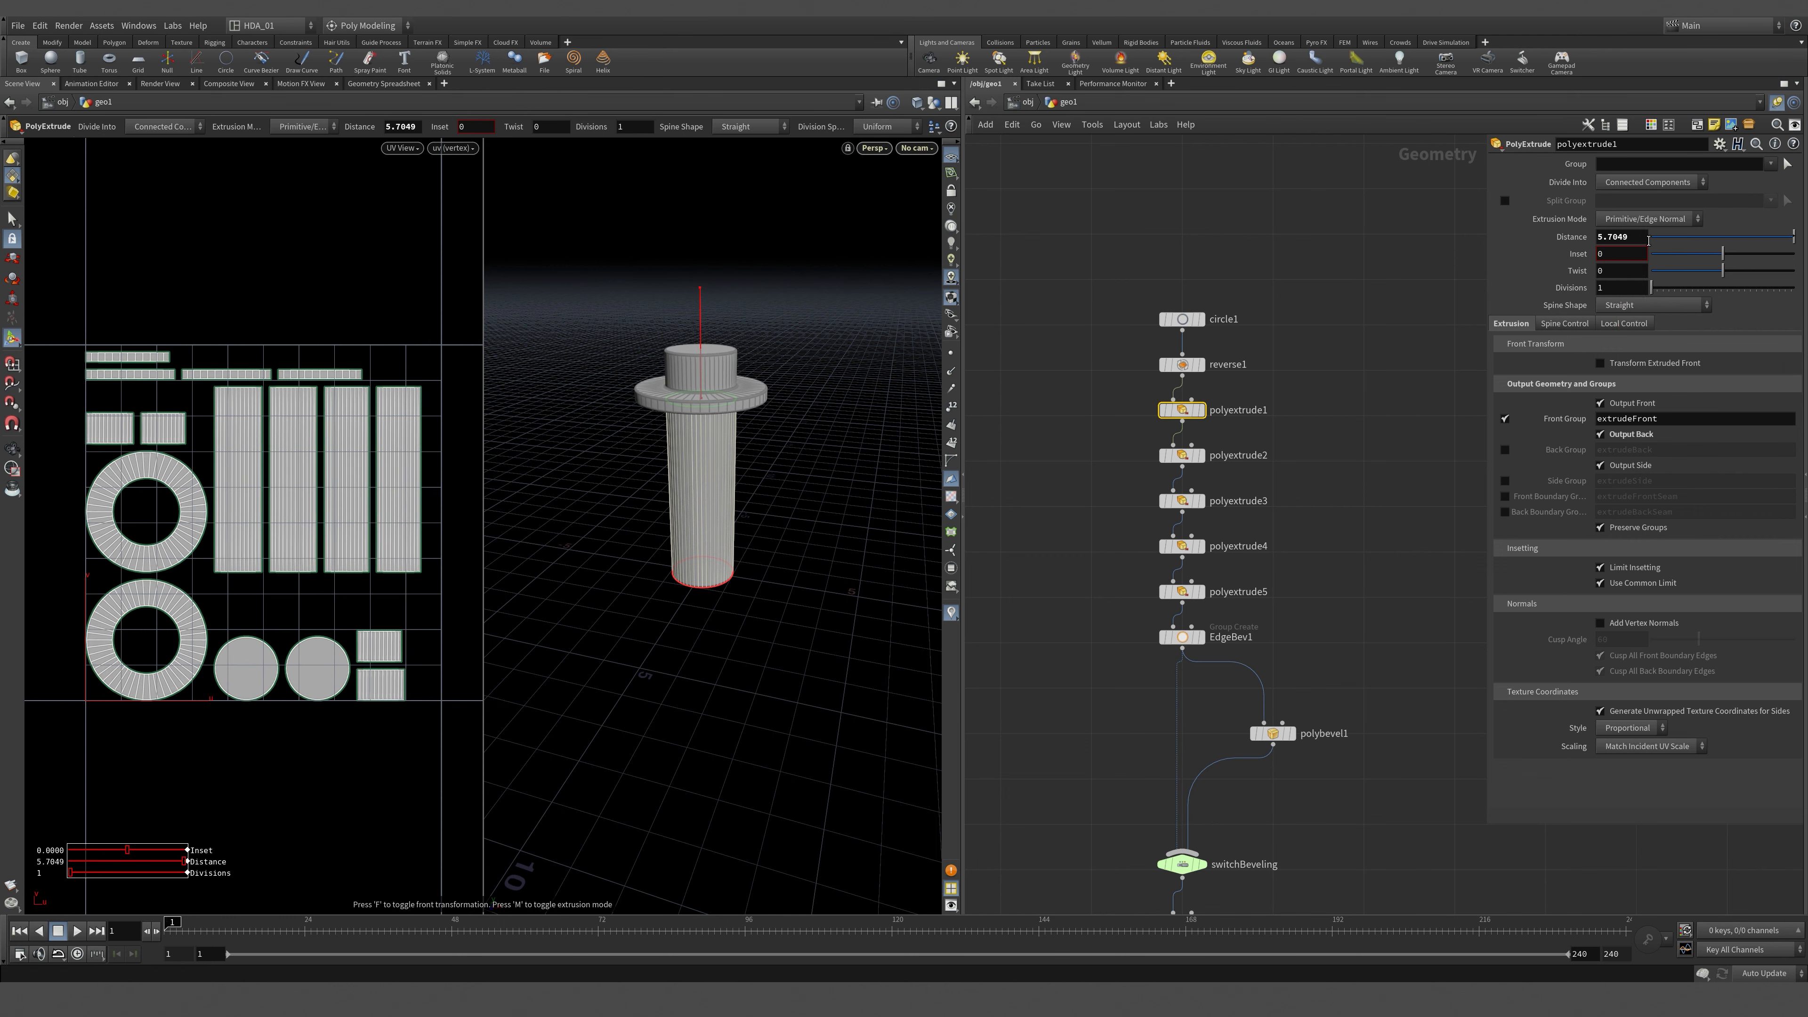
middle_click_drag(1614, 239, 1591, 281)
Examine the flange at polyextrude2 and the shaft at polyextrude1 from several angles beside the UV view.
left_click(1182, 455)
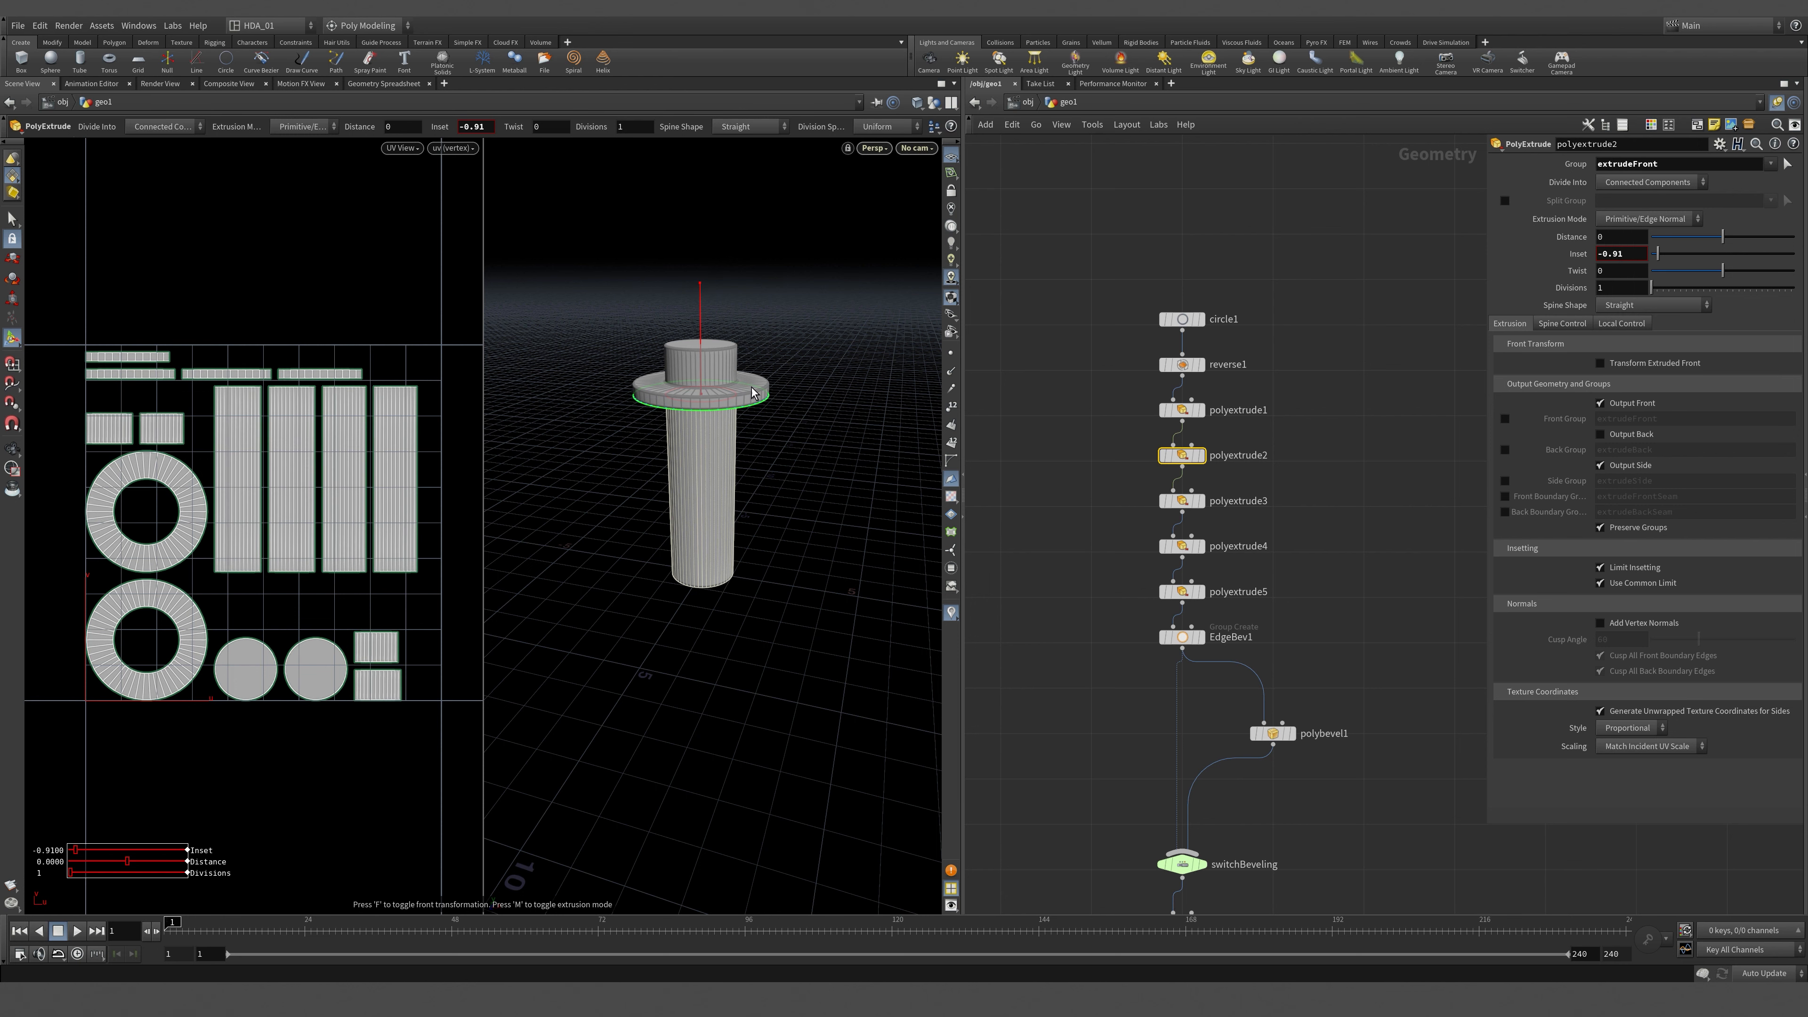
right_click_drag(722, 496, 738, 500, "alt")
left_click_drag(738, 500, 673, 487, "alt")
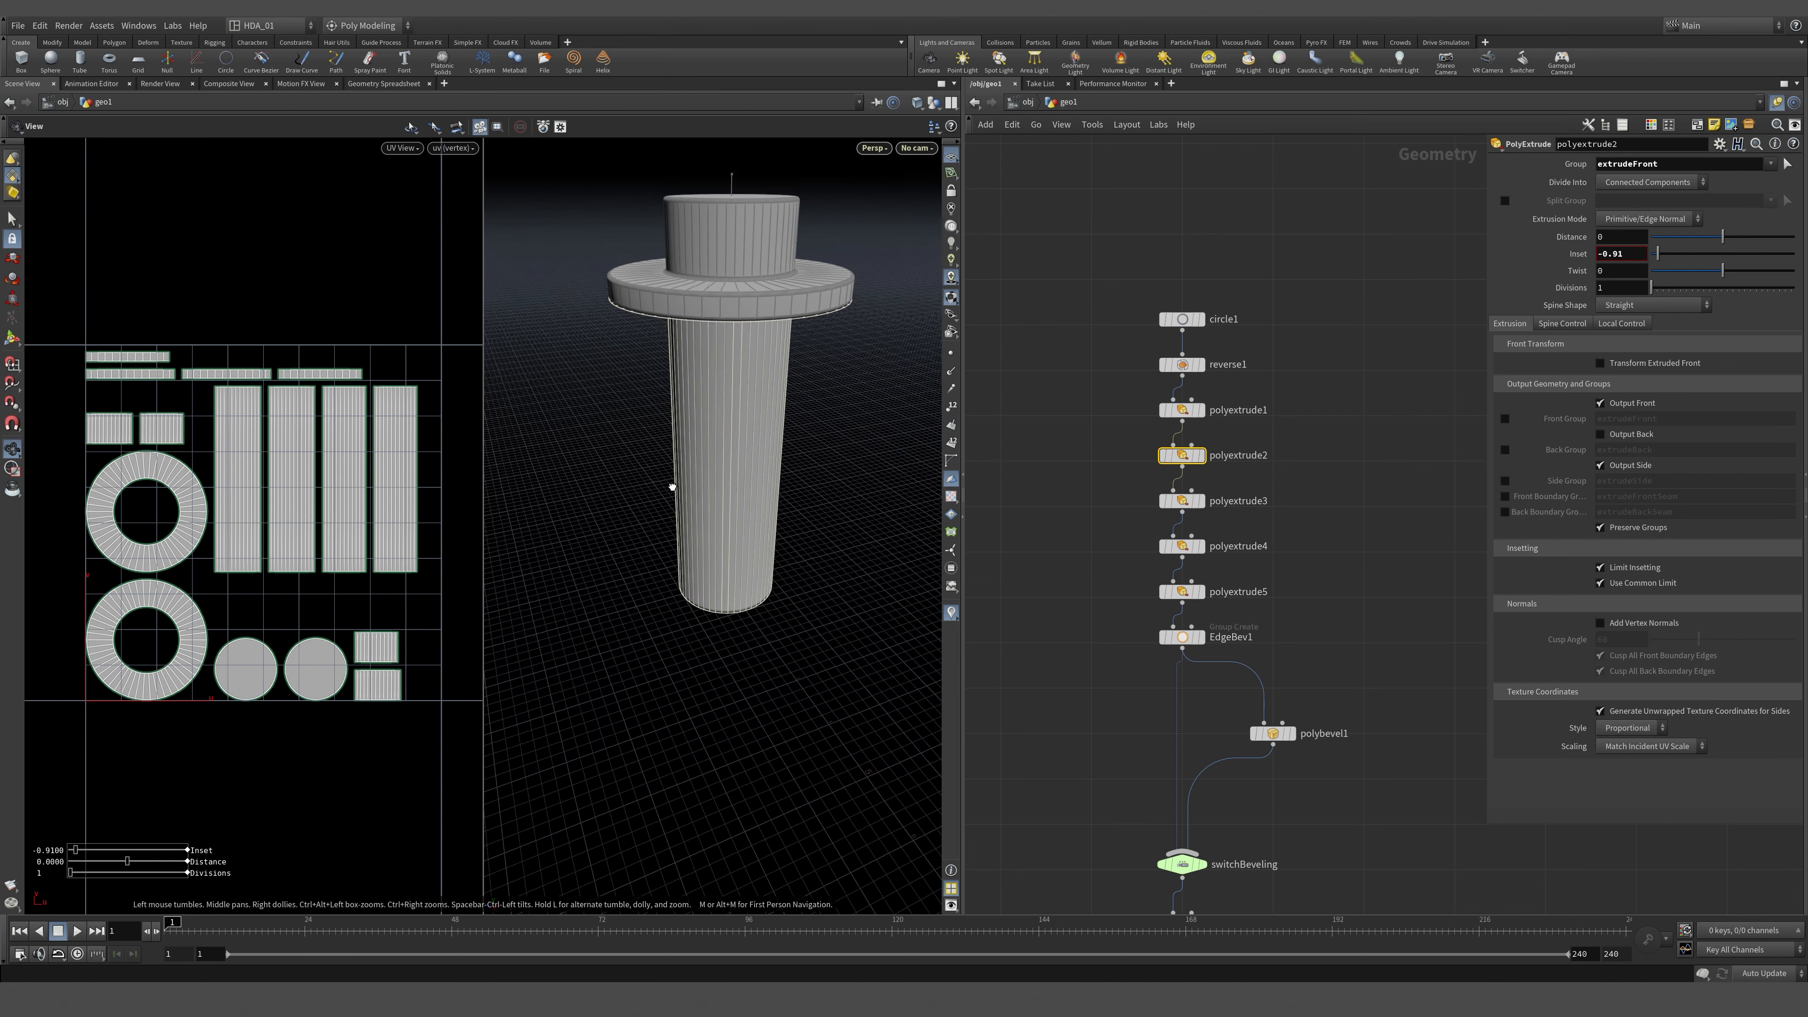
key("Return")
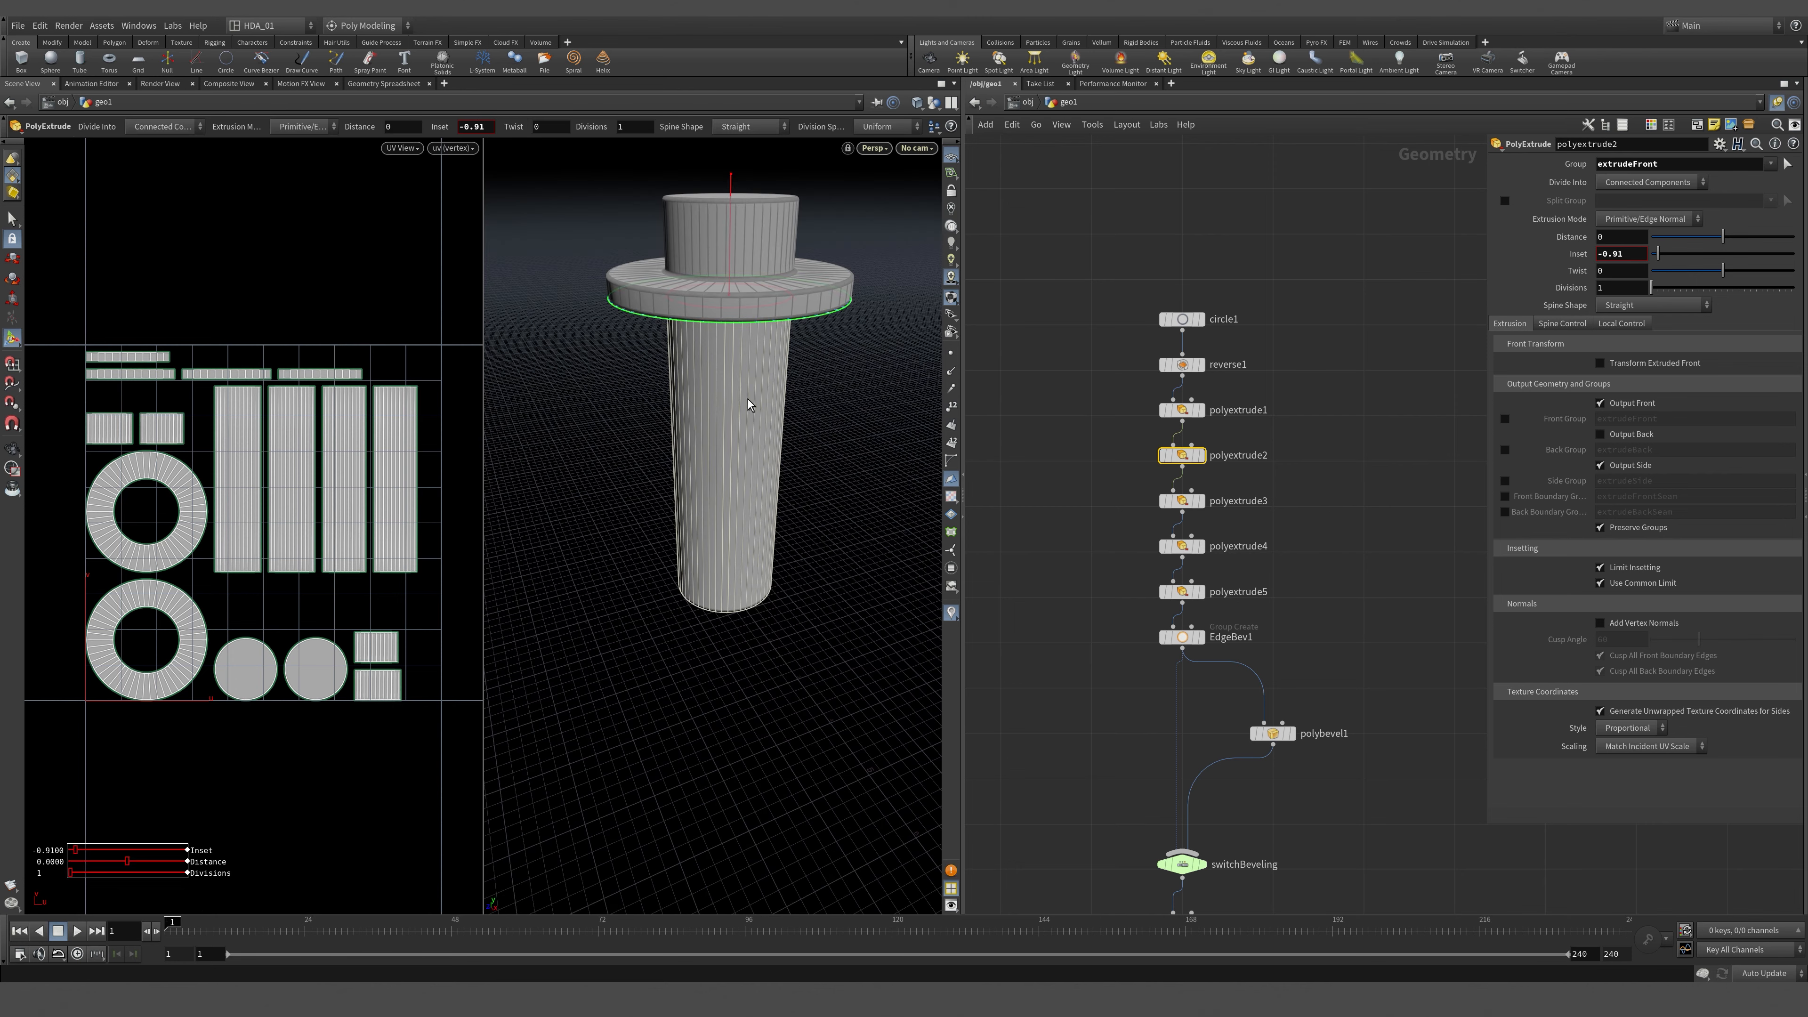
key("Escape")
mouse_move(751, 403)
left_mouse_down()
mouse_move(747, 377)
mouse_move(771, 392)
left_mouse_up()
key("Return")
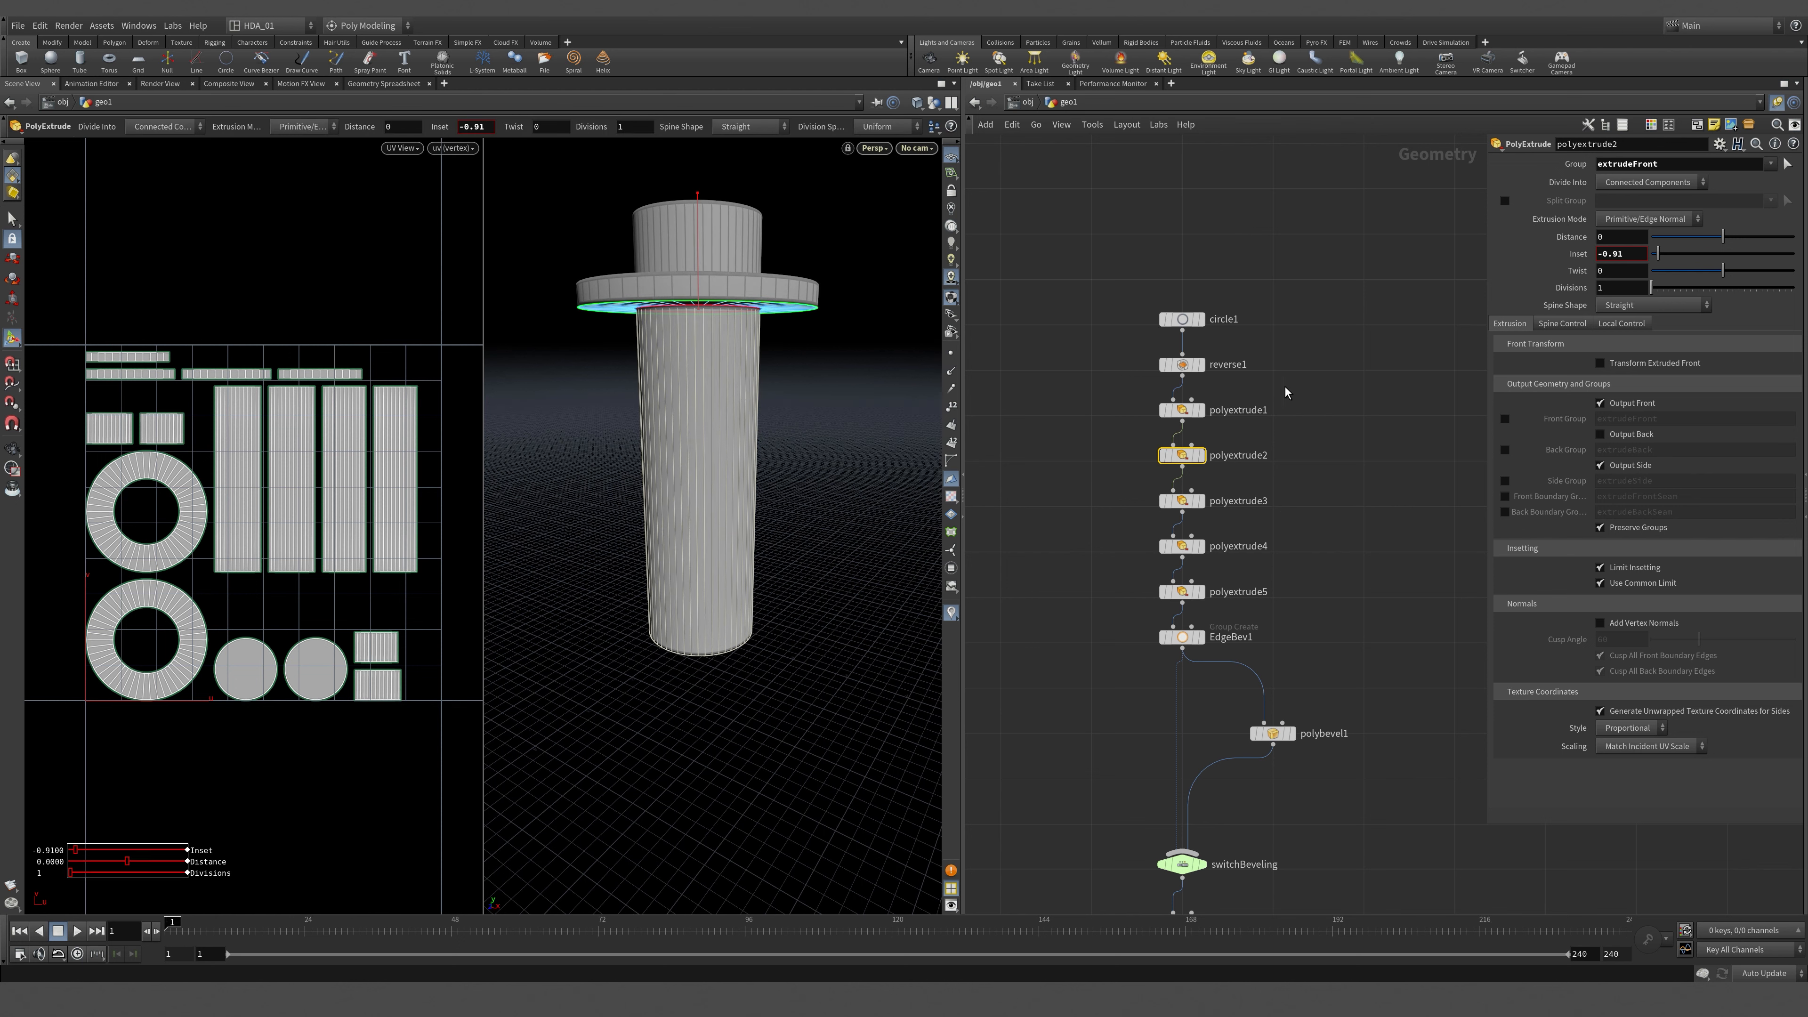
key("Escape")
left_click_drag(854, 433, 808, 489)
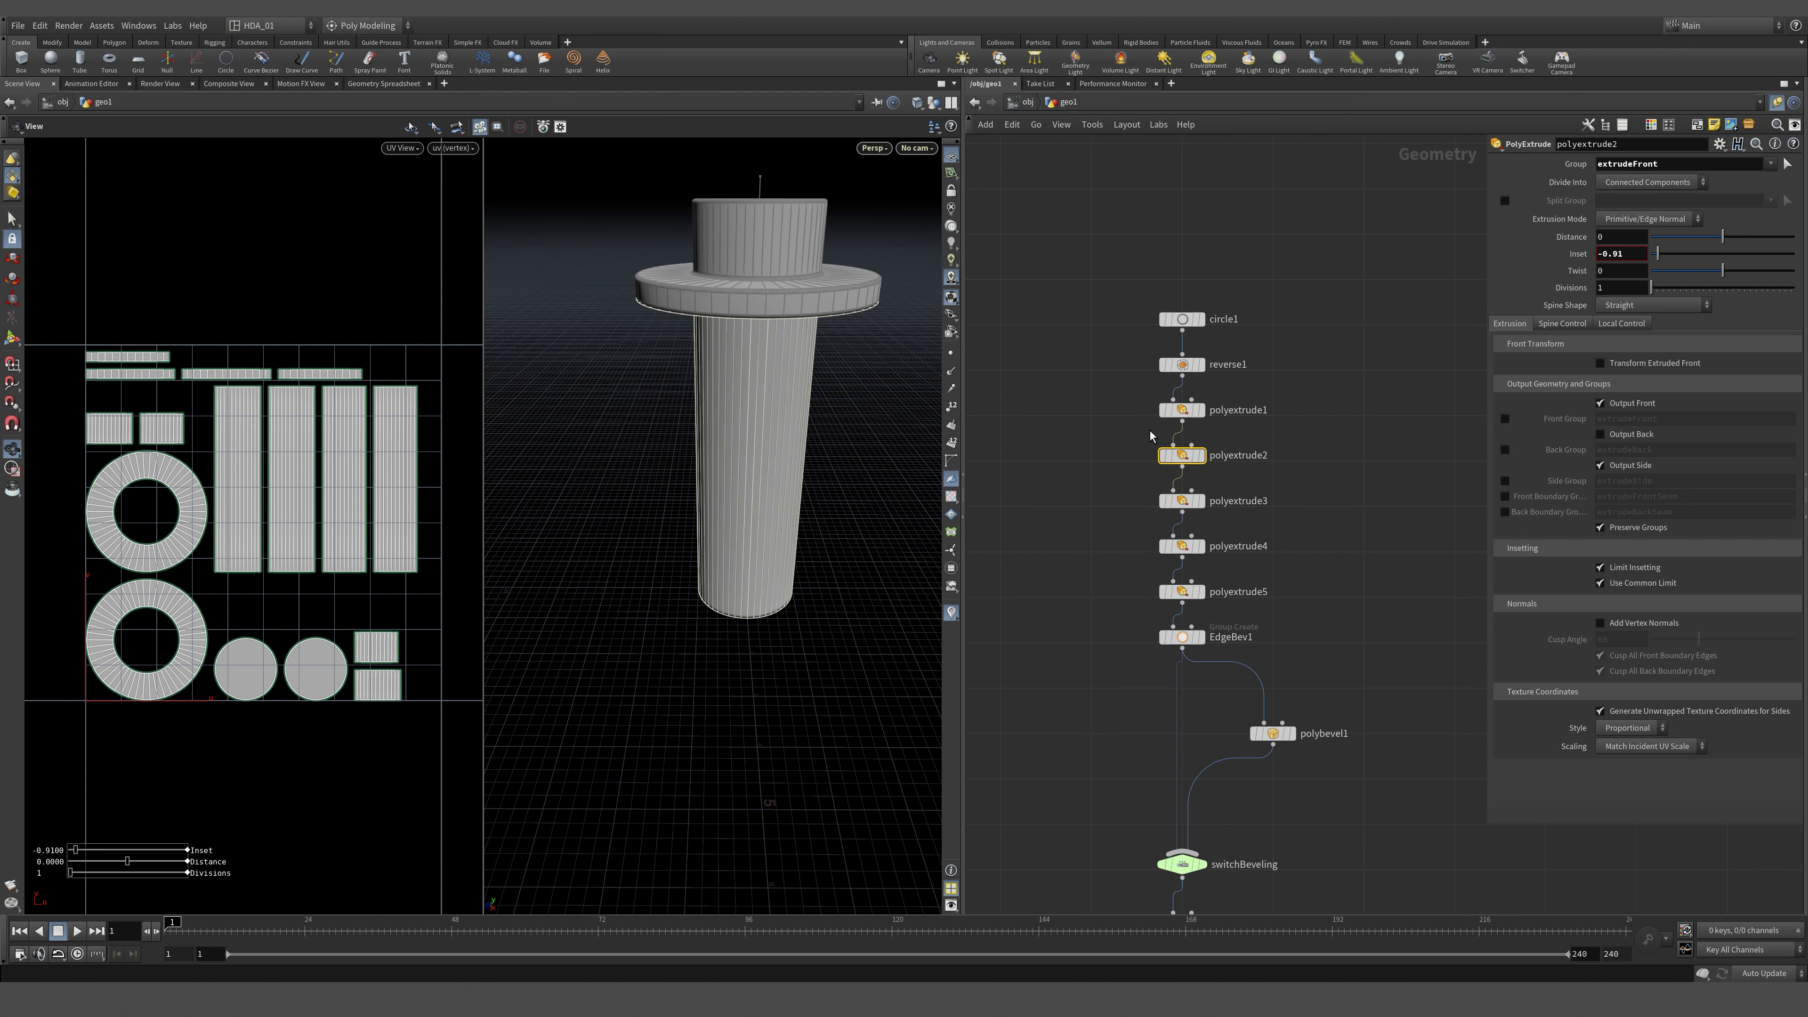
key("Return")
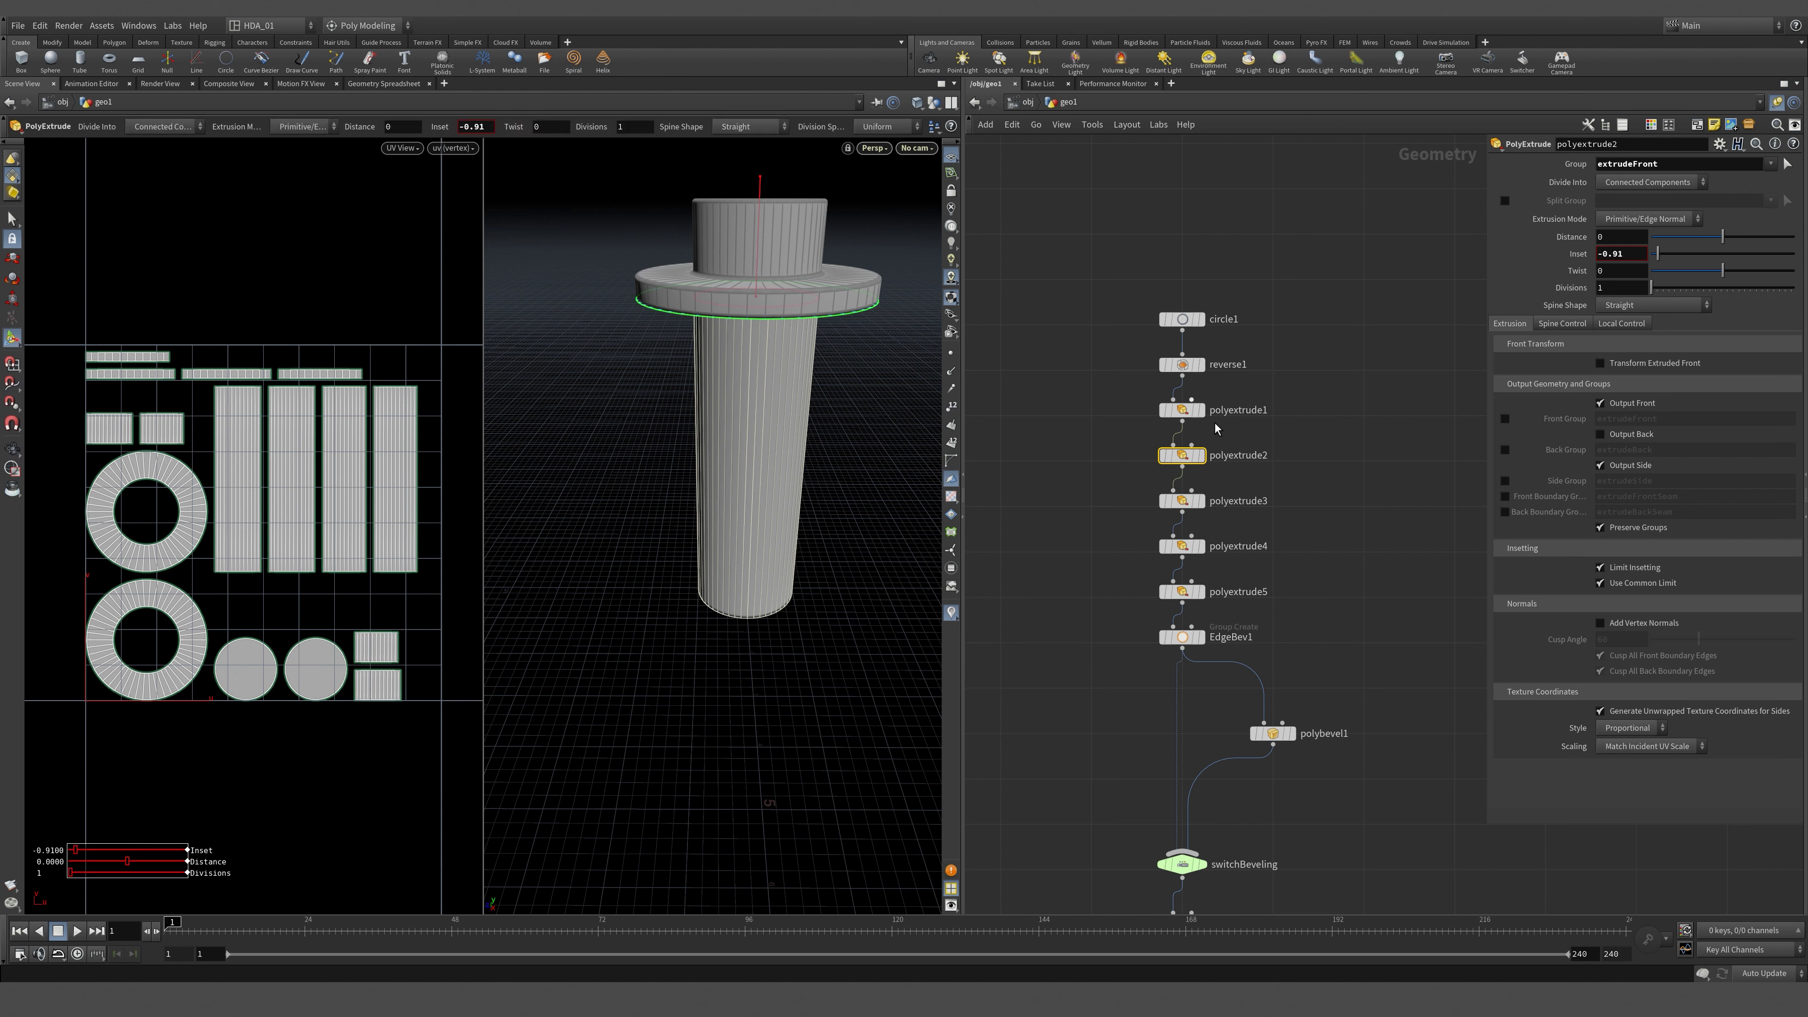
left_click_drag(1054, 390, 1244, 427)
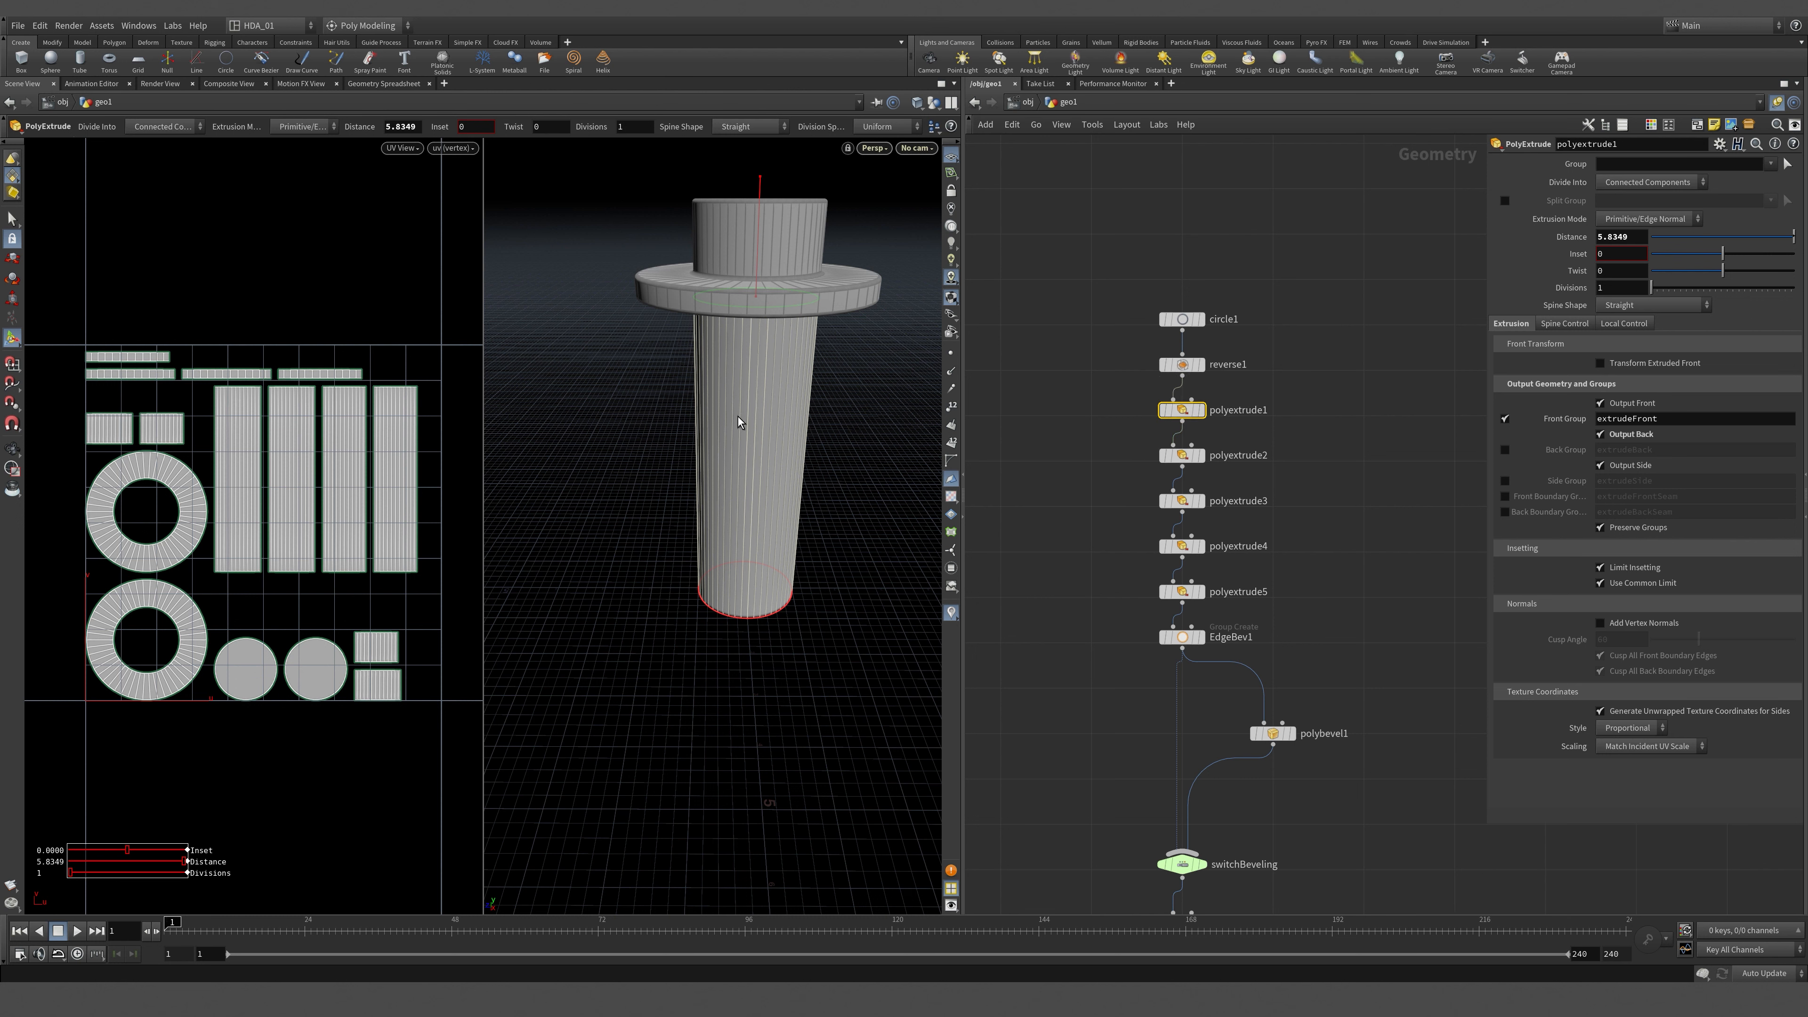
left_click_drag(739, 419, 737, 360, "alt")
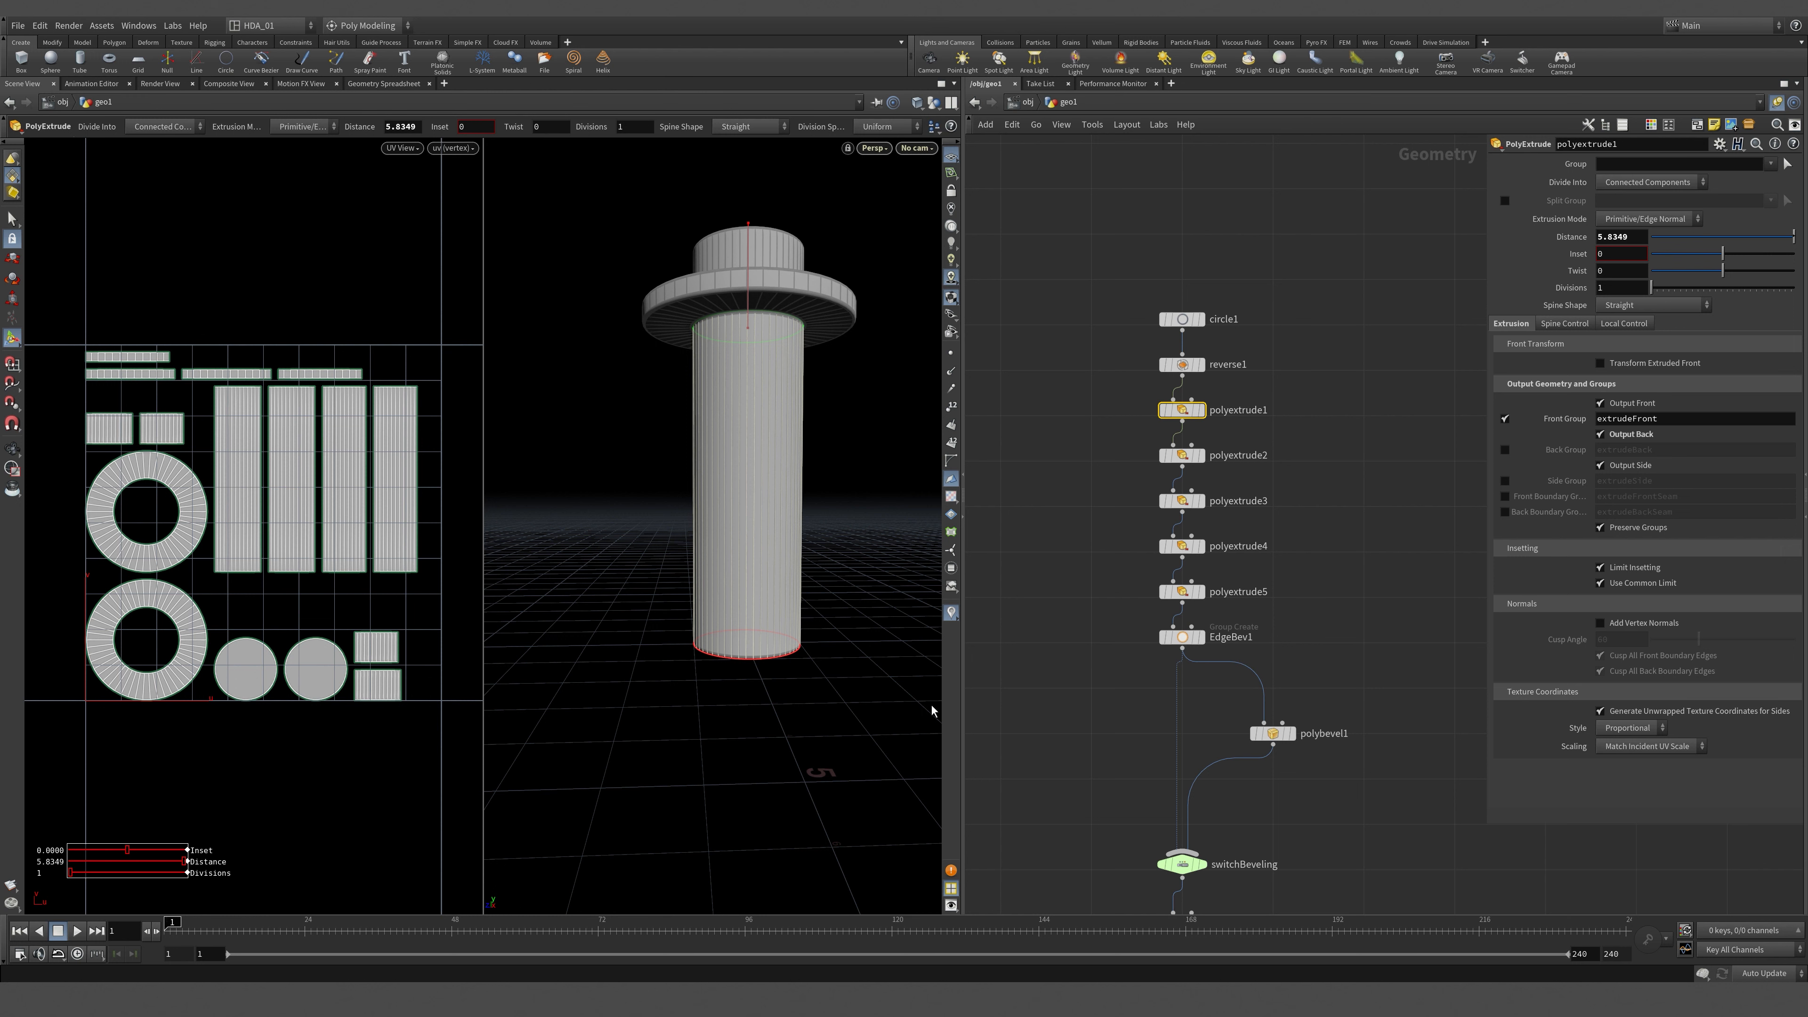
Select the circle1 node and examine the column's base, beveled edges and top from several angles and distances.
left_click(1182, 319)
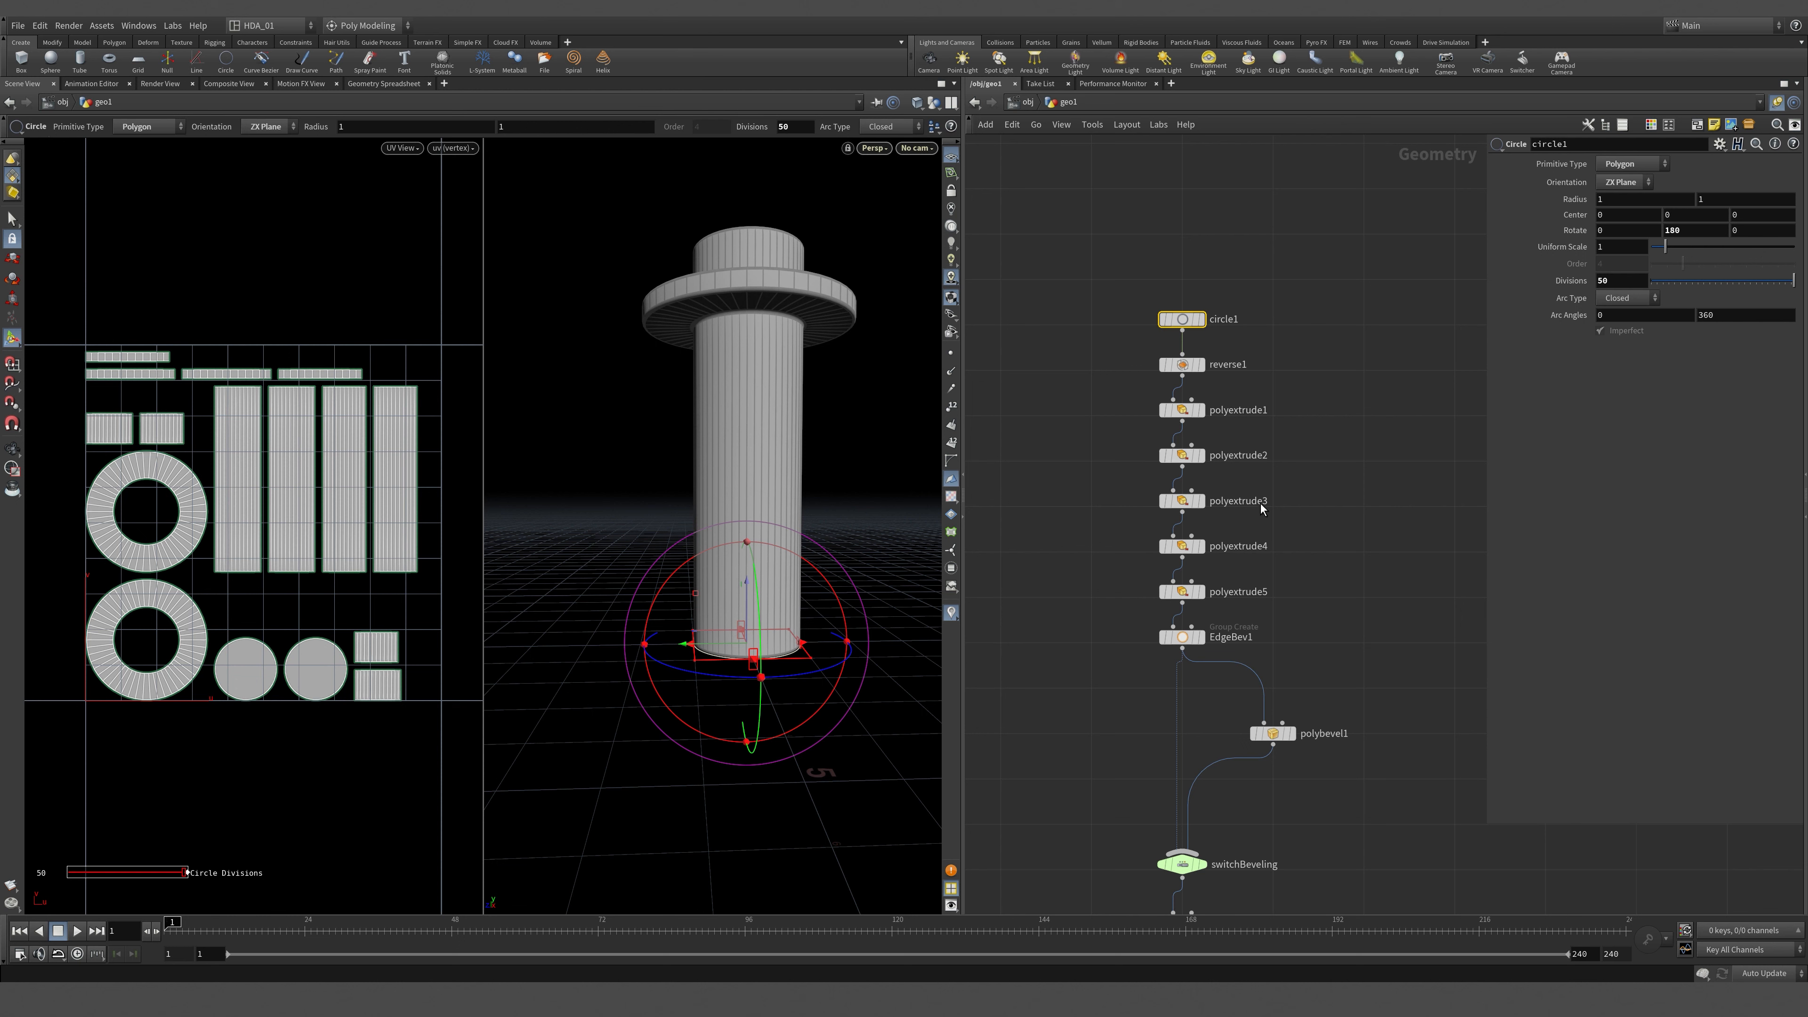
key("Escape")
left_click_drag(804, 452, 804, 387)
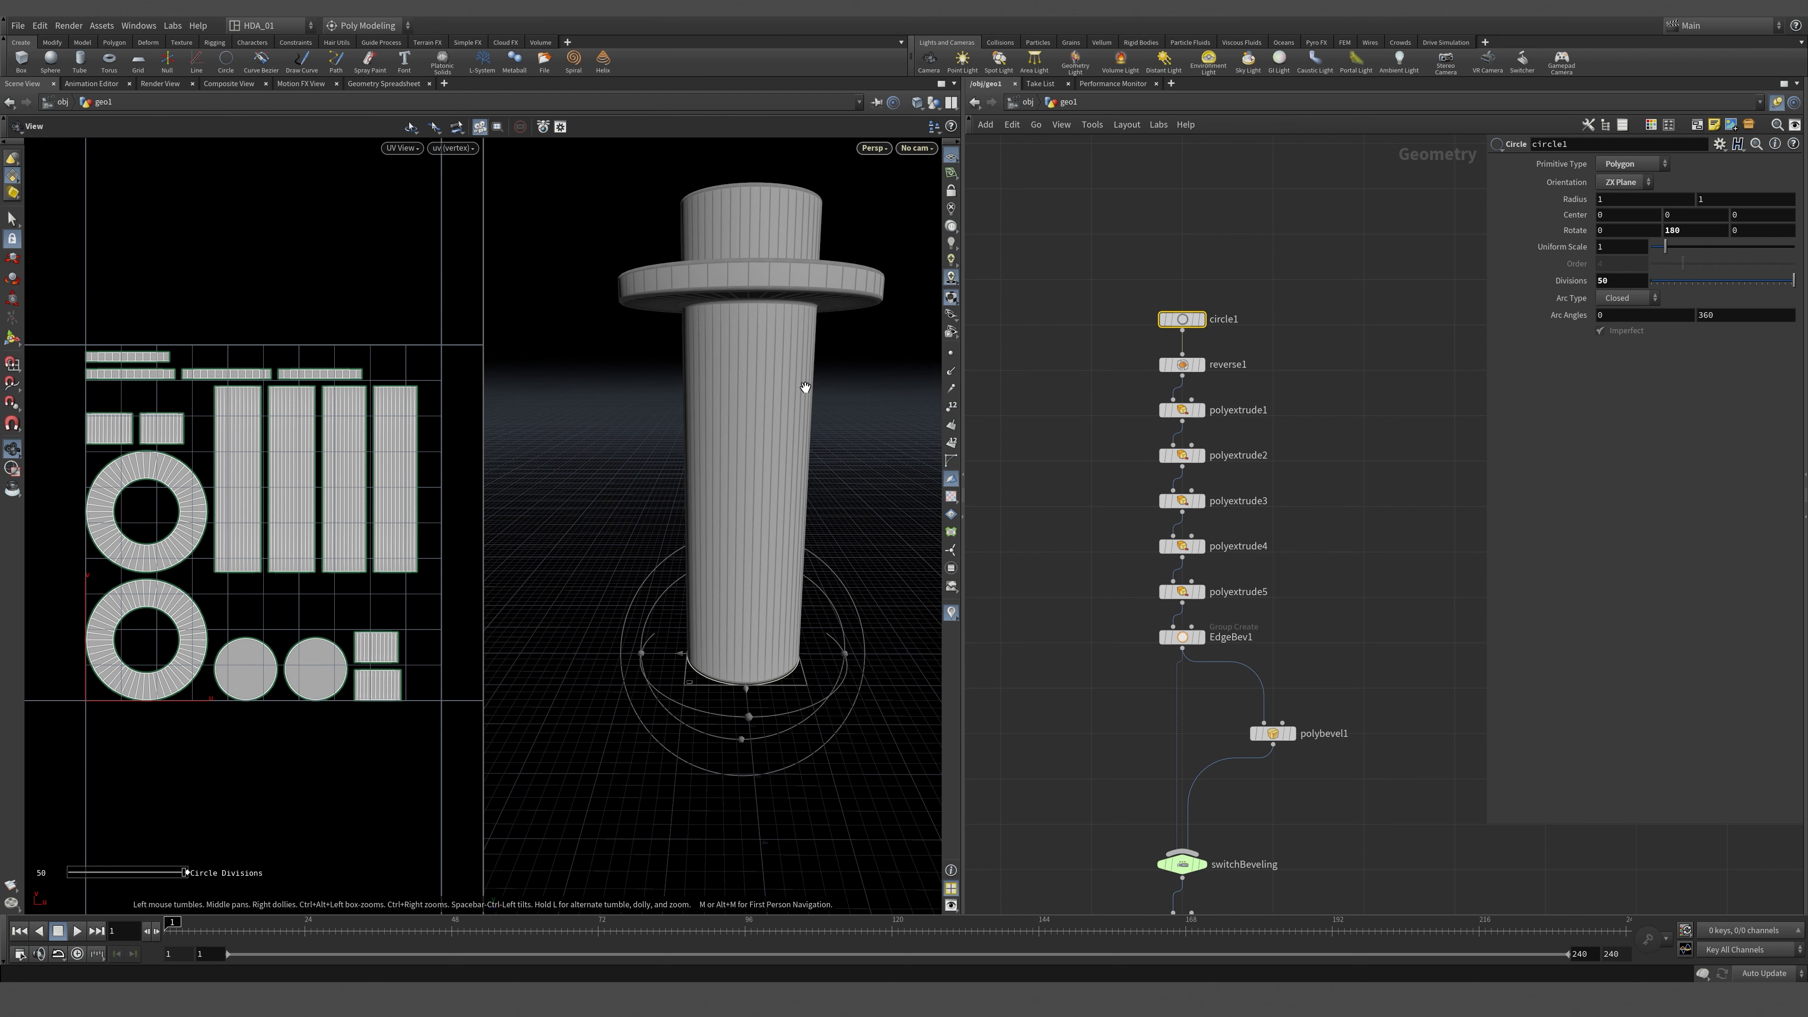
scroll(1333, 449, "down", 4)
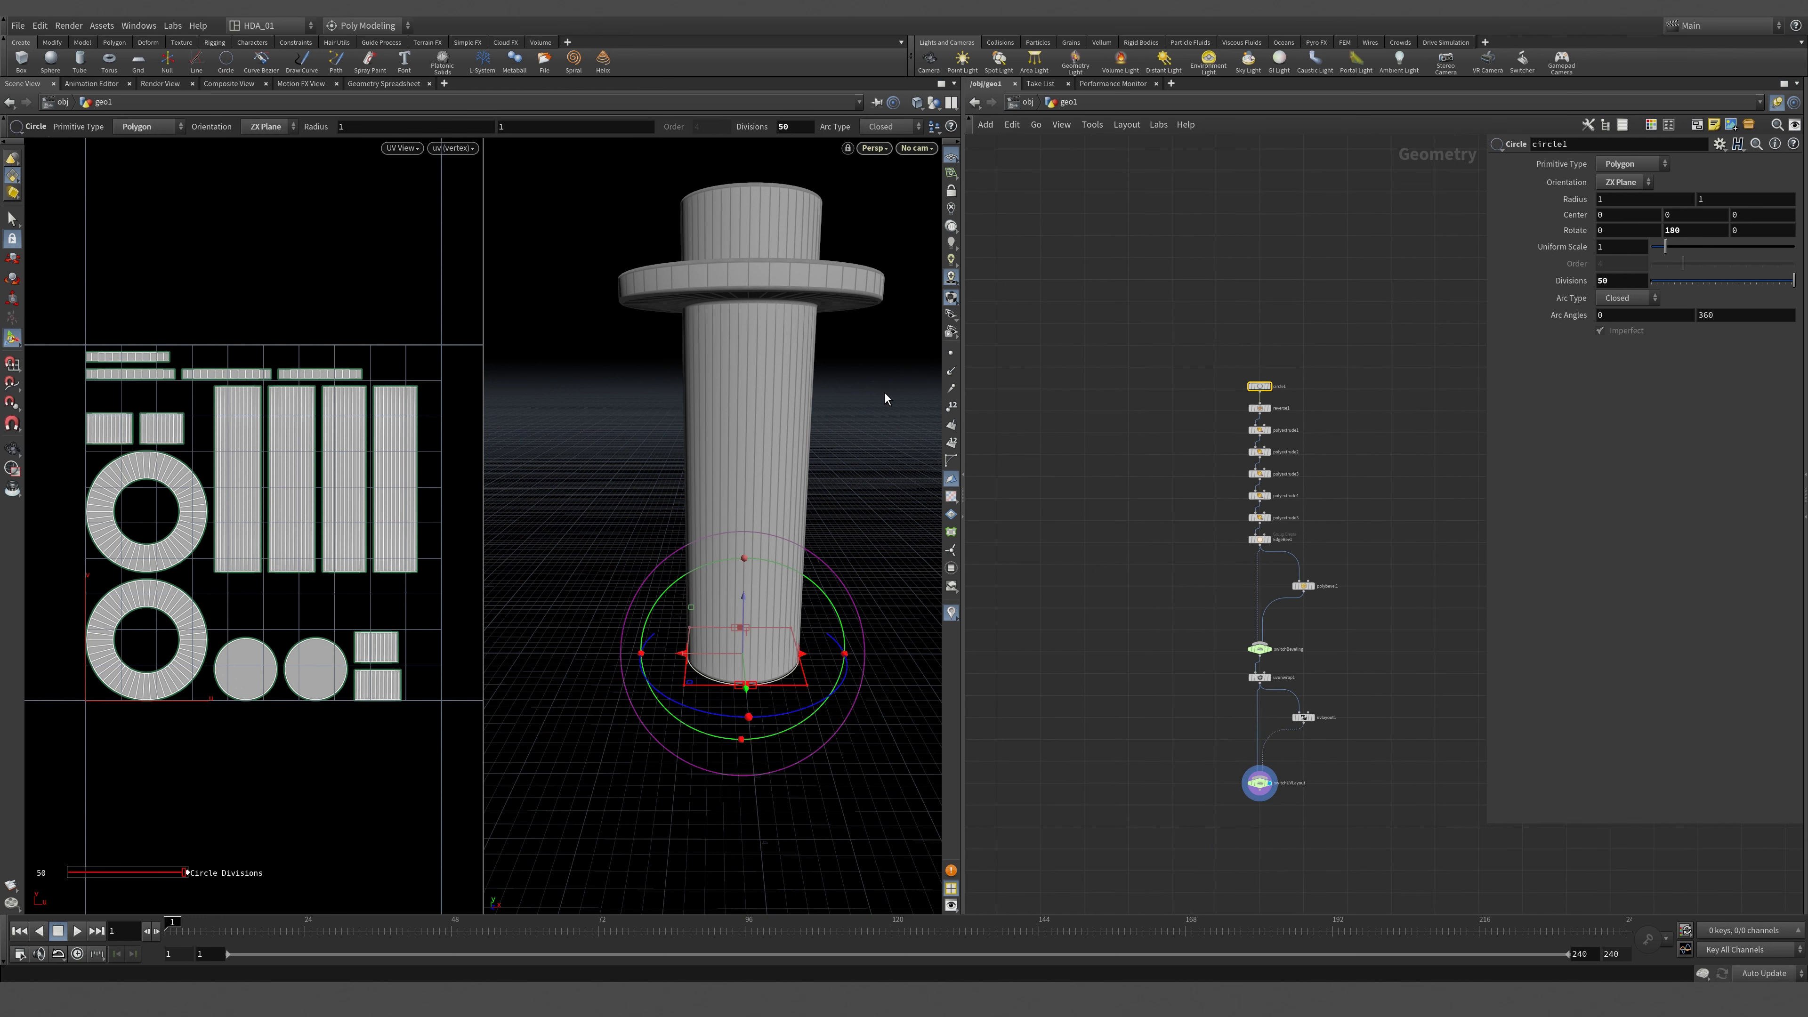
left_click_drag(829, 399, 776, 520, "alt")
key("Return")
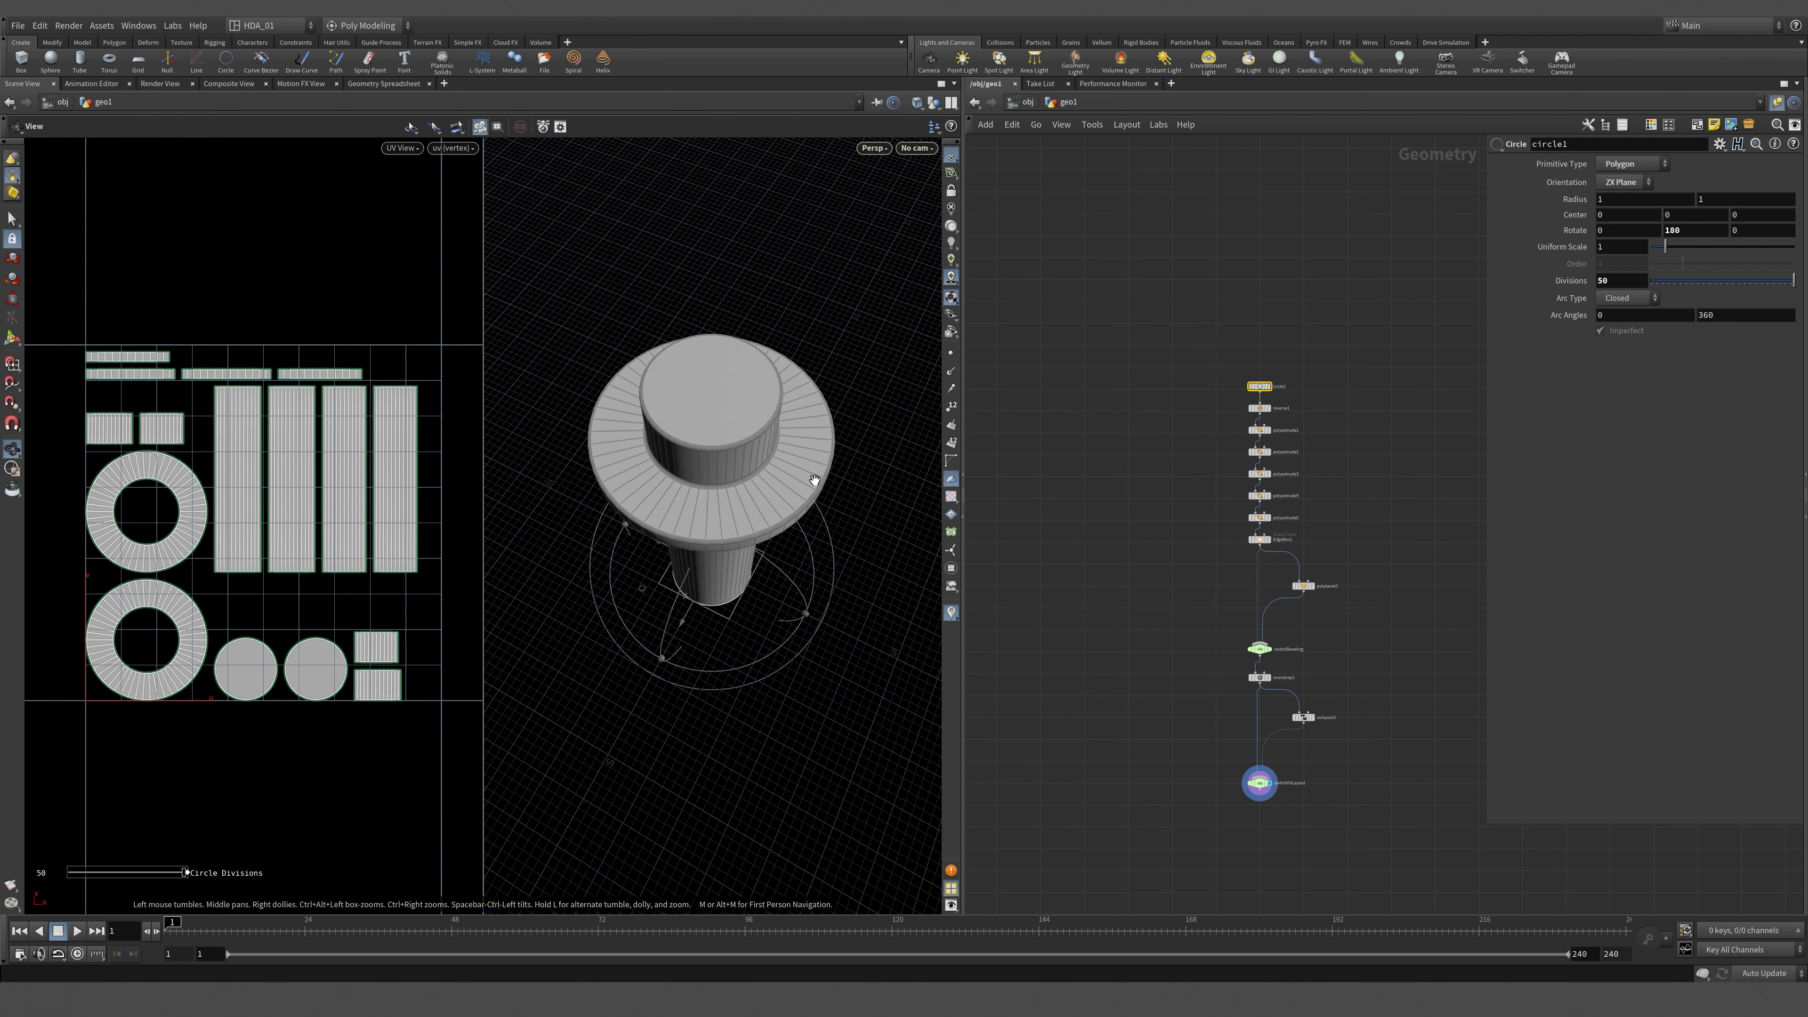
scroll(817, 476, "up", 5, "alt")
left_click_drag(823, 454, 749, 564, "alt")
scroll(777, 438, "down", 3, "alt")
scroll(810, 426, "up", 10, "alt")
scroll(813, 436, "down", 5, "alt")
scroll(814, 436, "down", 5, "alt")
scroll(773, 568, "down", 6, "alt")
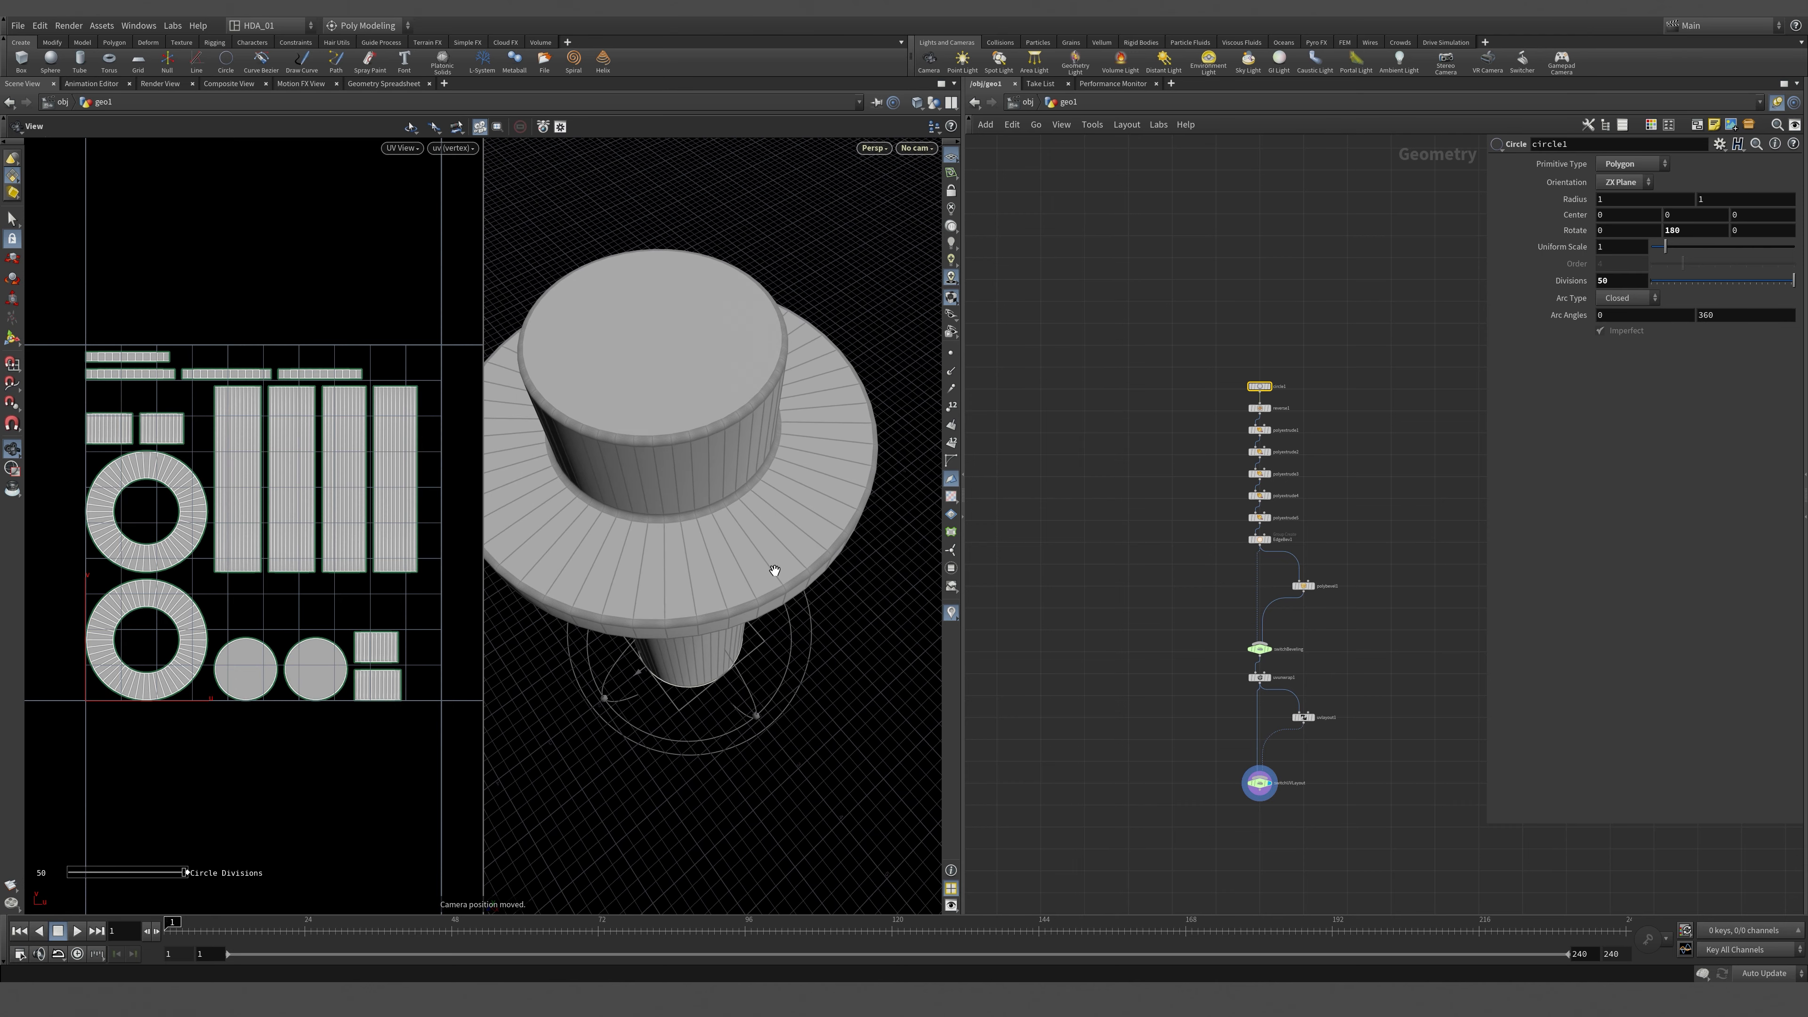
middle_click_drag(751, 606, 775, 506, "alt")
mouse_move(776, 506)
left_mouse_down("alt")
mouse_move(795, 360)
mouse_move(795, 408)
mouse_move(755, 485)
mouse_move(773, 482)
left_mouse_up("alt")
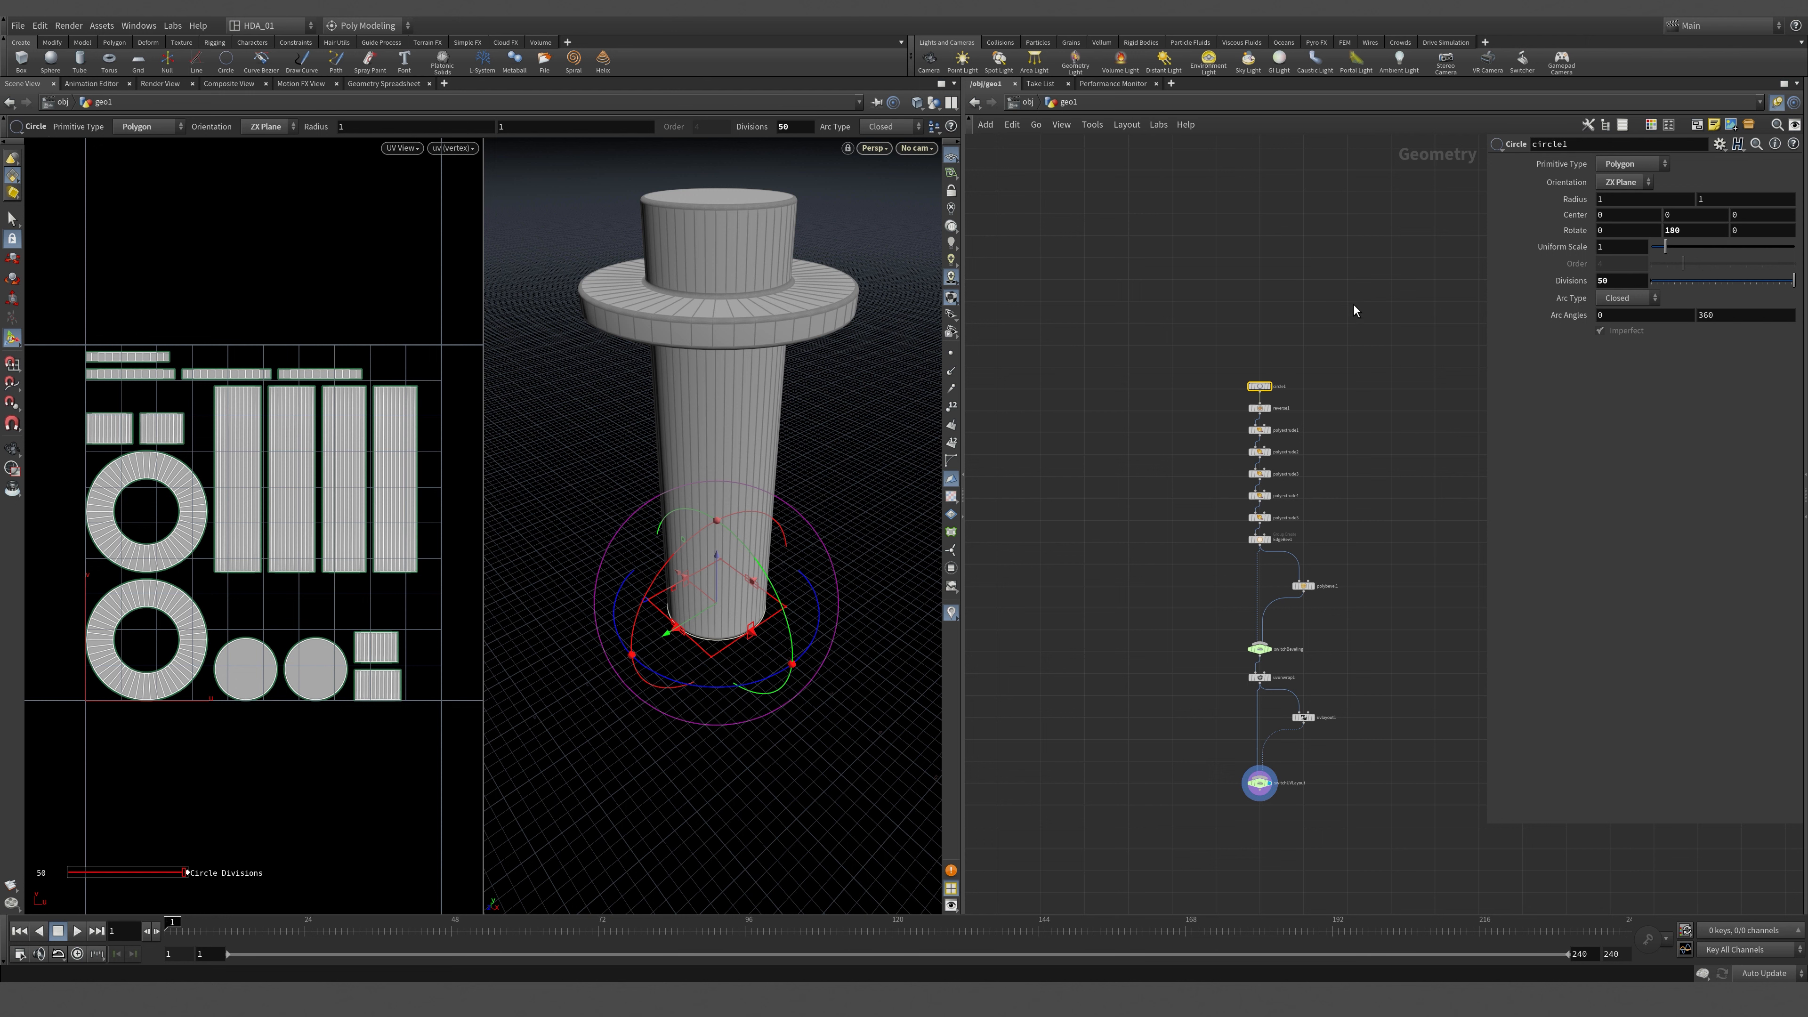
Activate the Select tool and place an unconnected Add node beside the column's node chain.
left_click(12, 219)
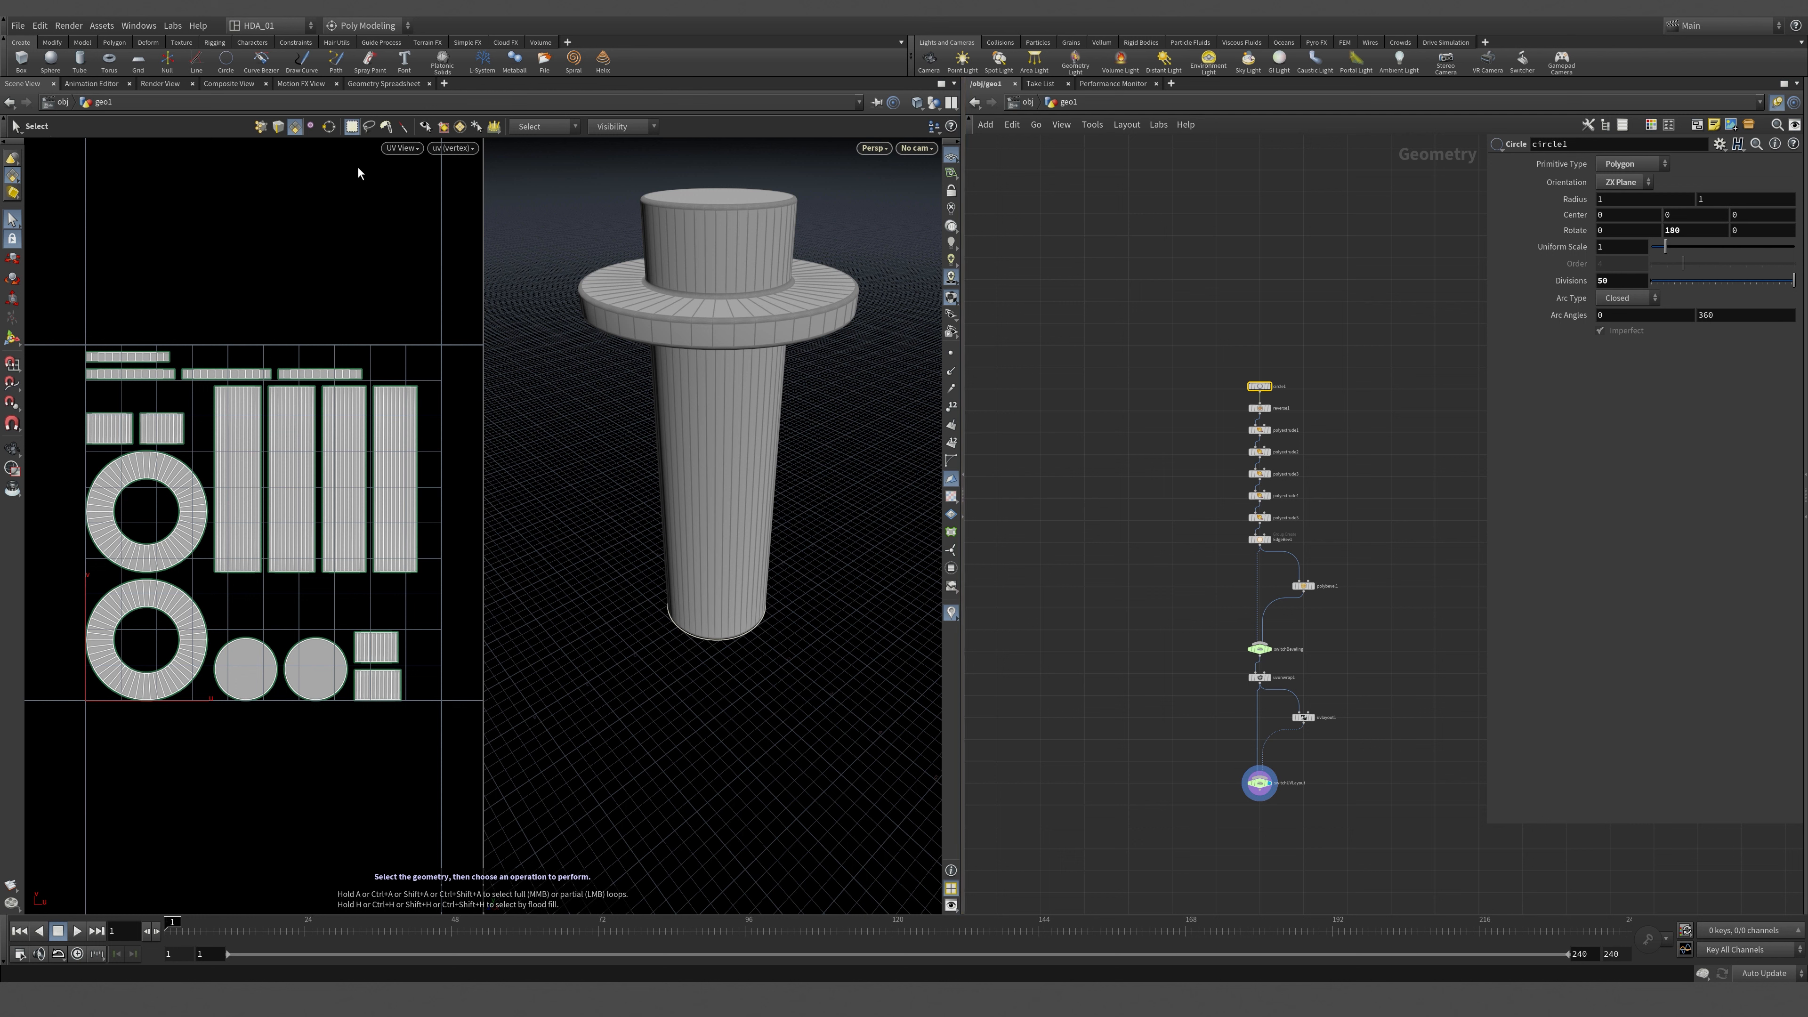
scroll(1121, 541, "up", 3)
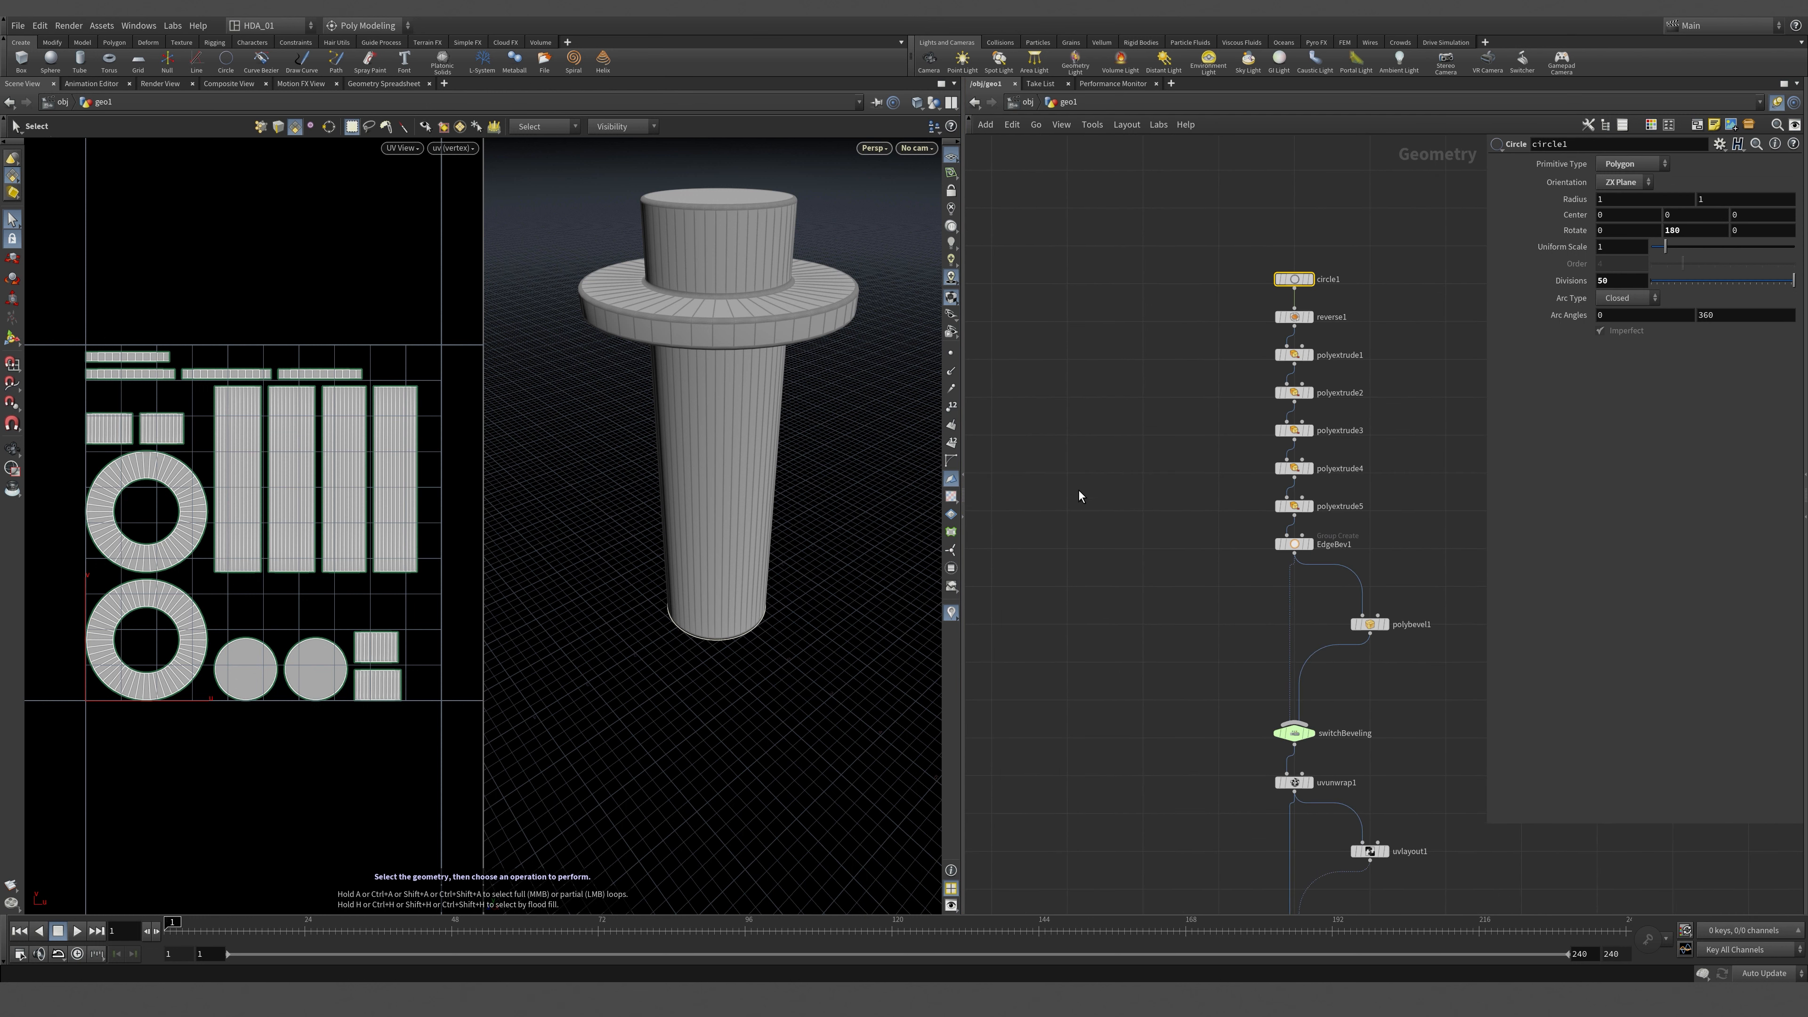
key("Tab")
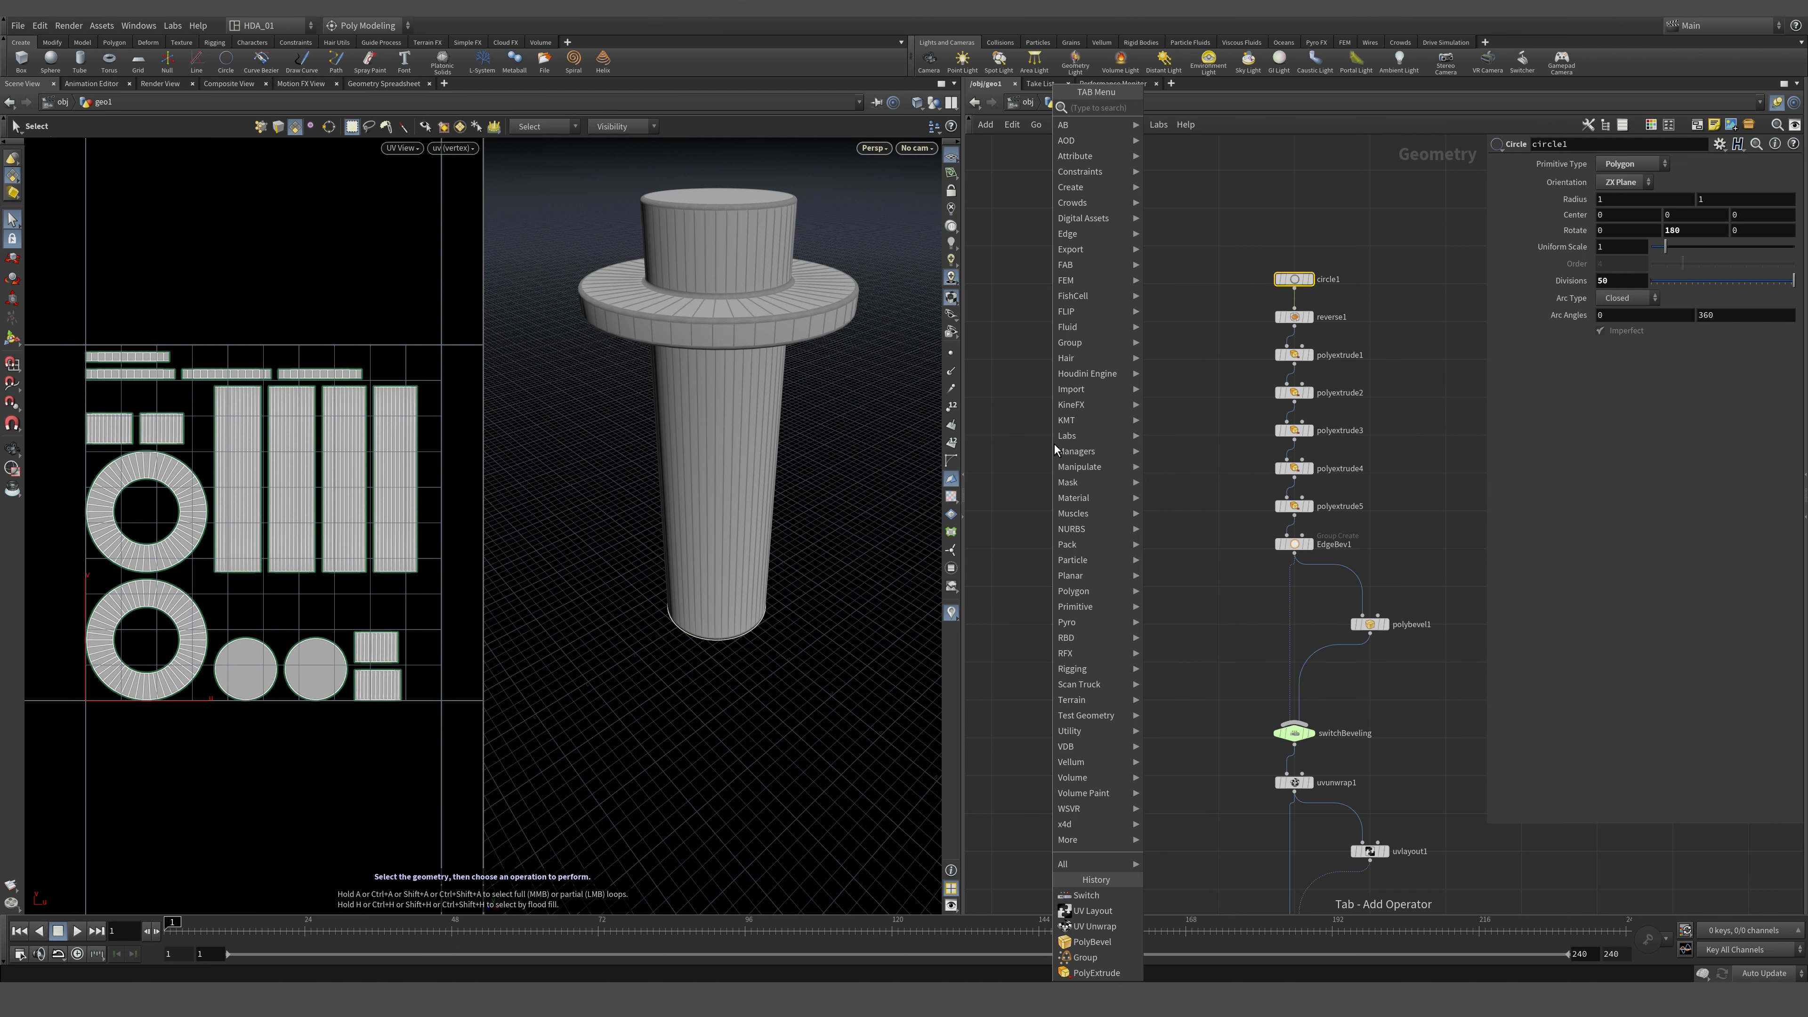
type("add")
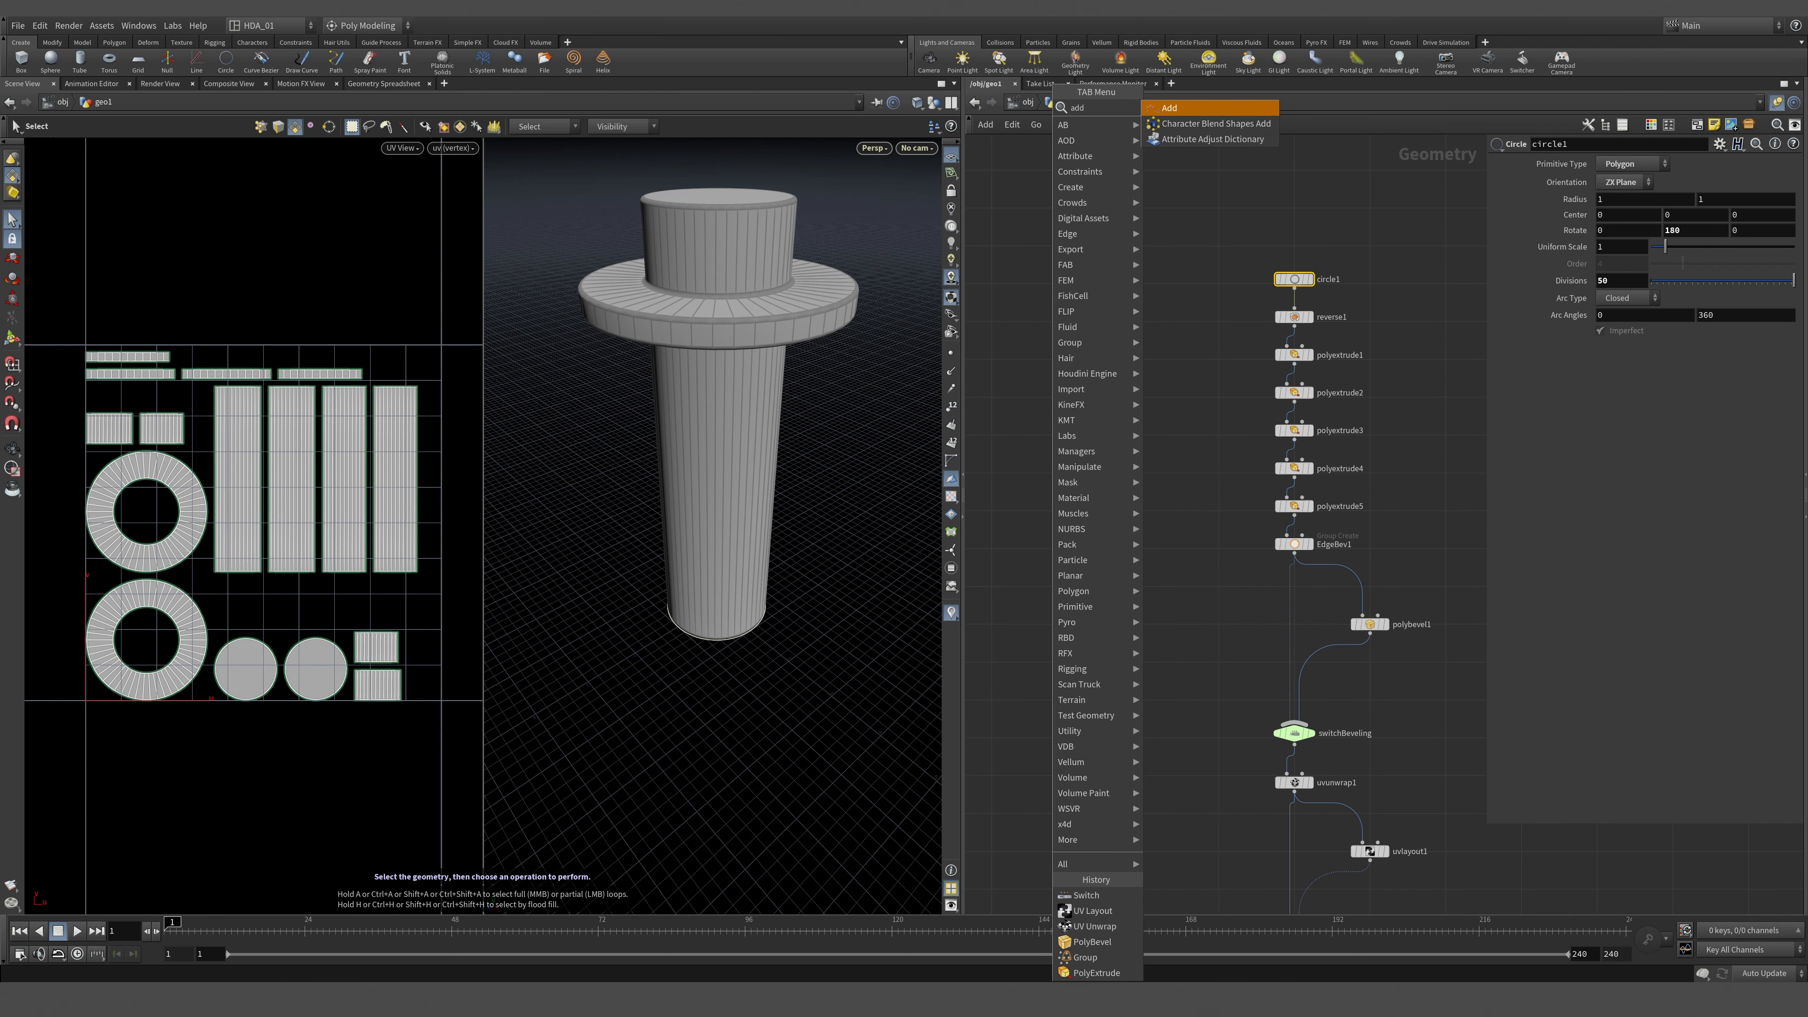
left_click(1198, 108)
left_click(1000, 511)
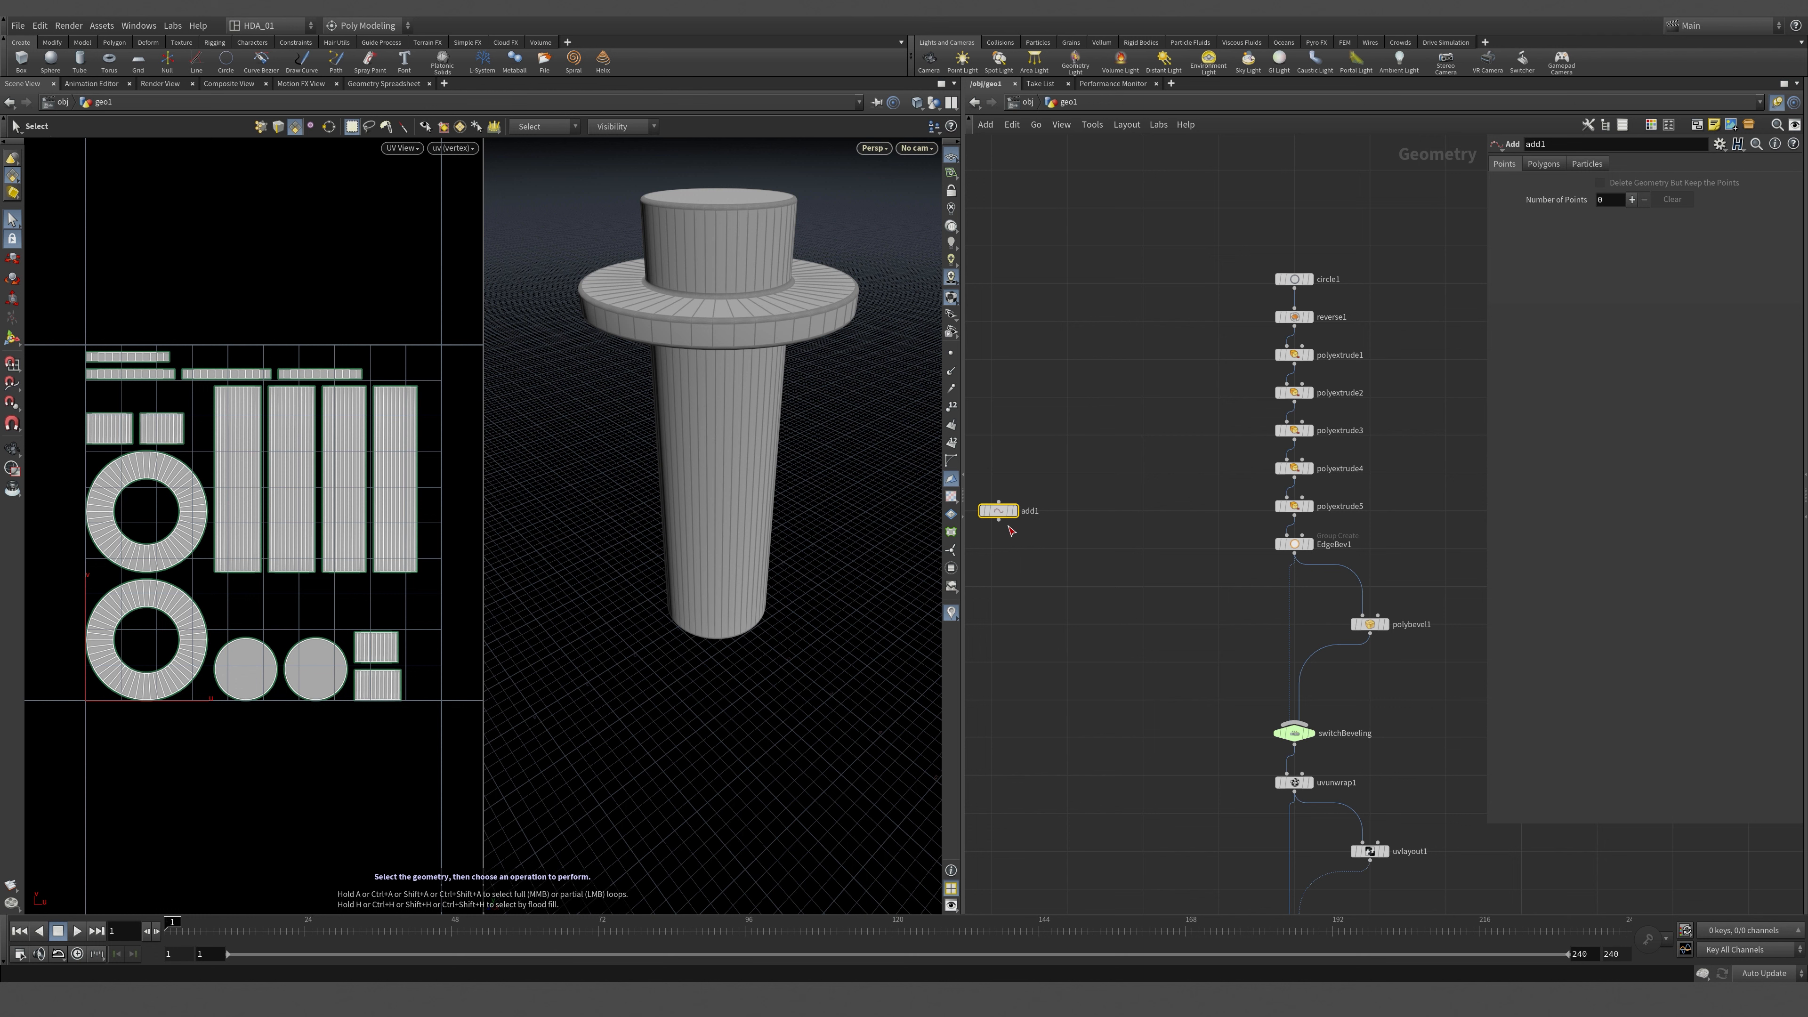
middle_click_drag(1182, 408, 1284, 336)
mouse_move(1122, 437)
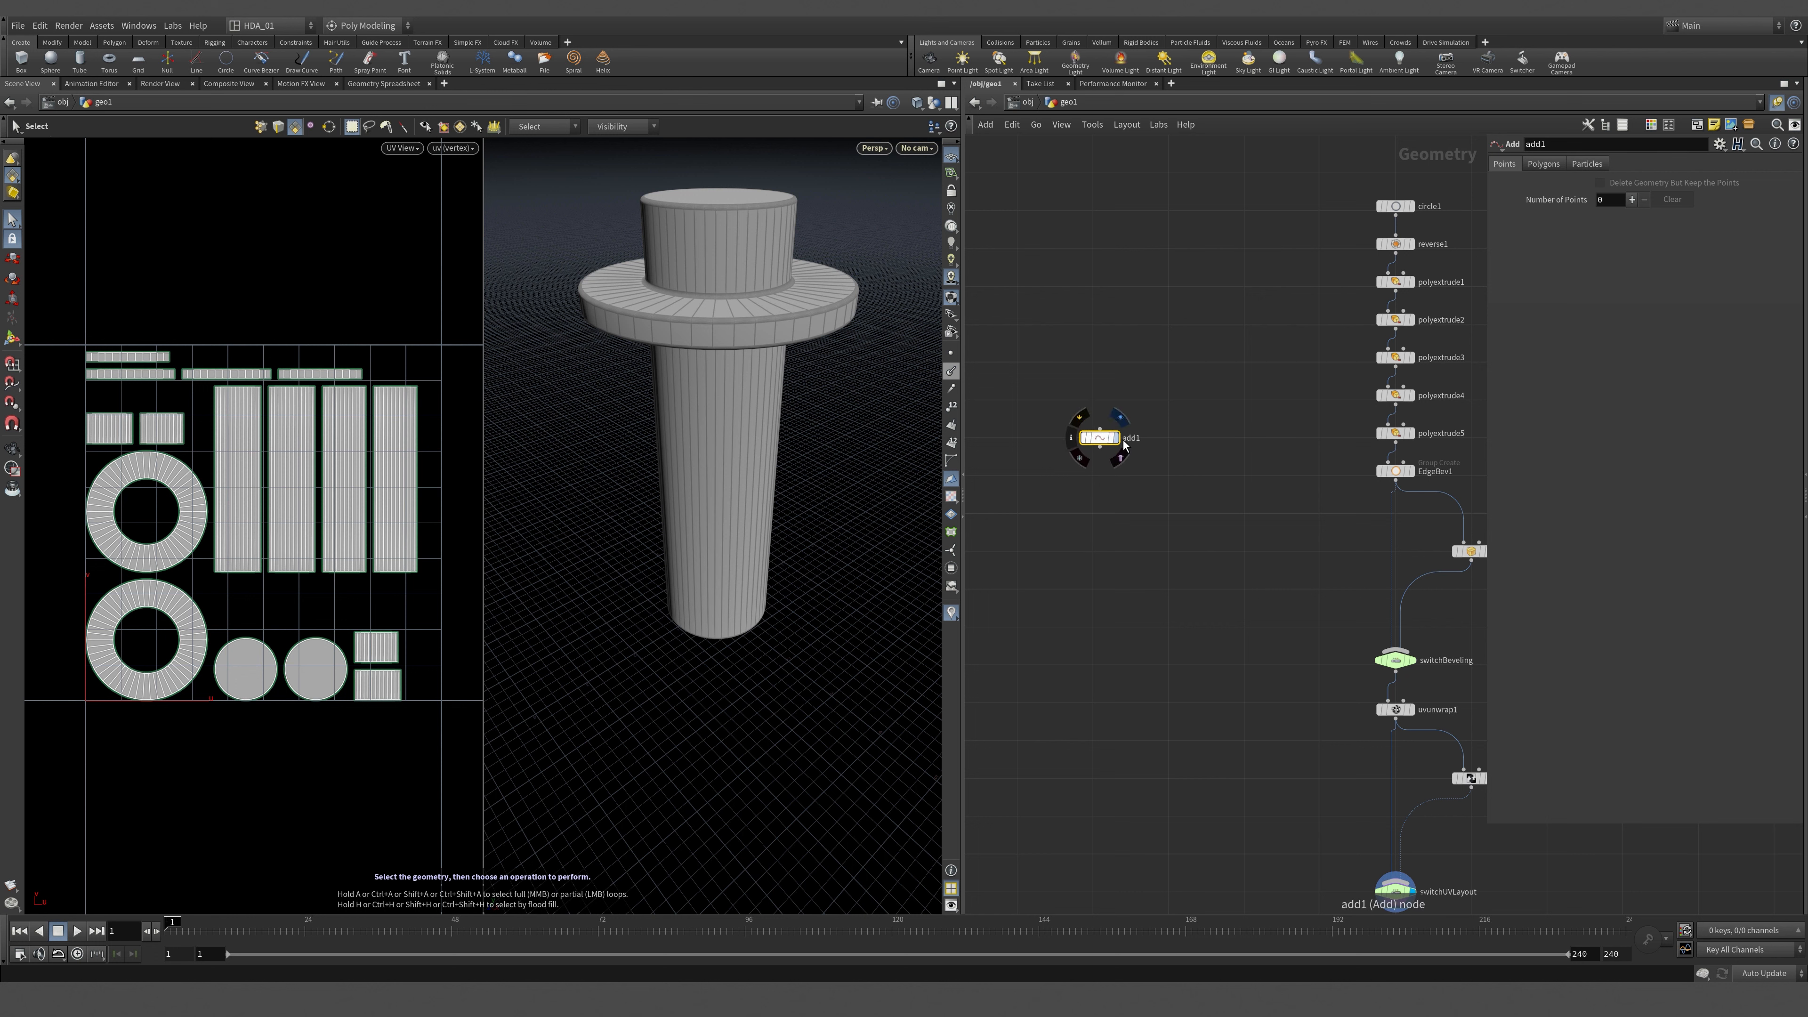
Display the Add node's output in a single perspective view and set its Number of Points to 1.
left_click(1120, 417)
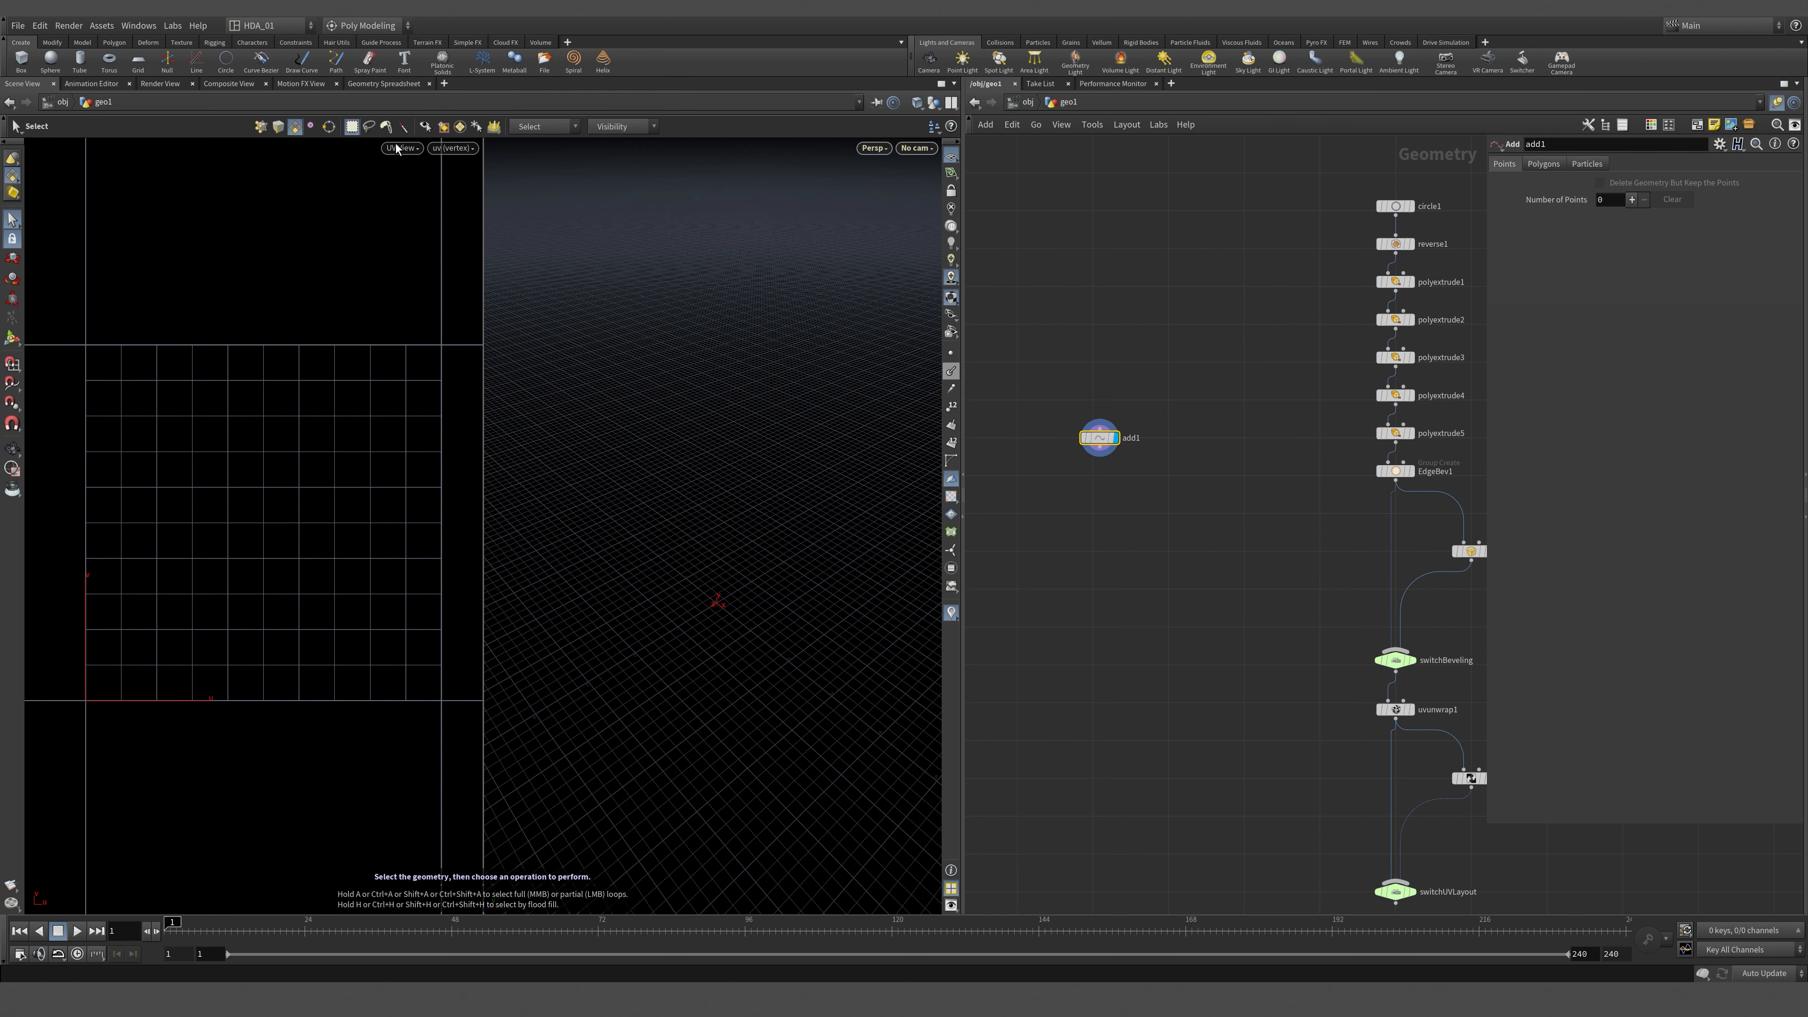
left_click(951, 101)
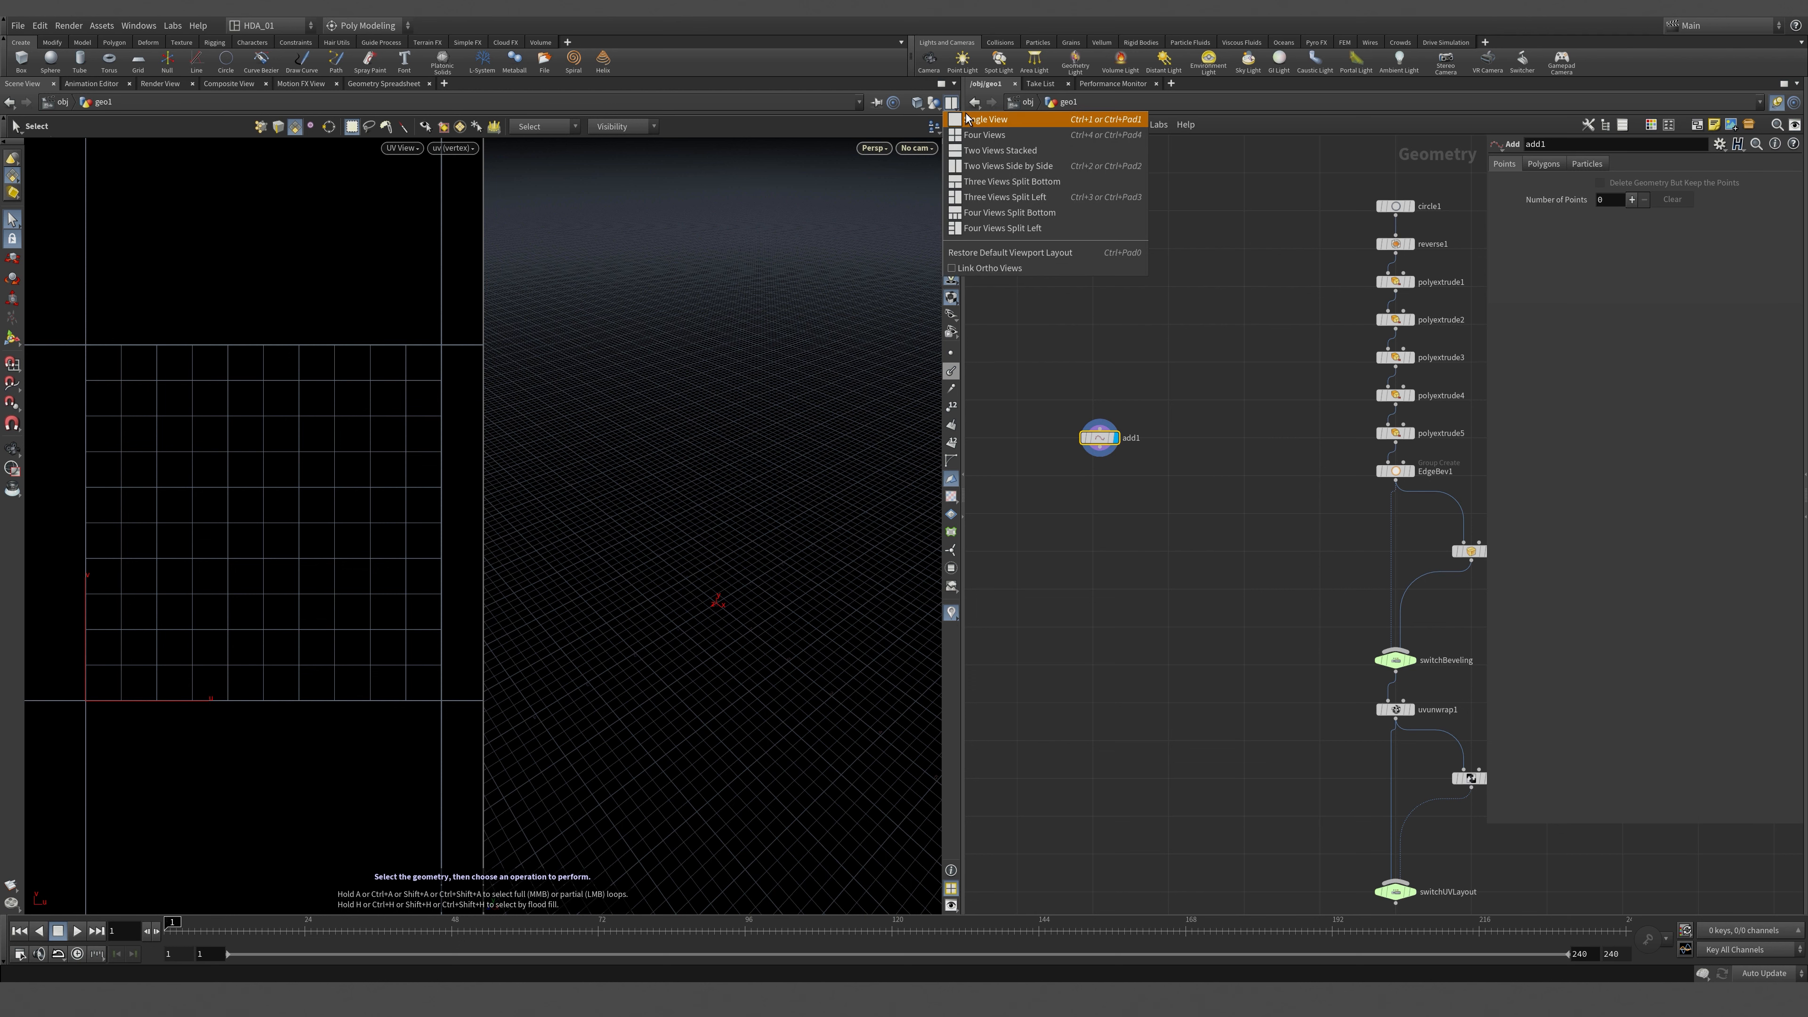
left_click(971, 122)
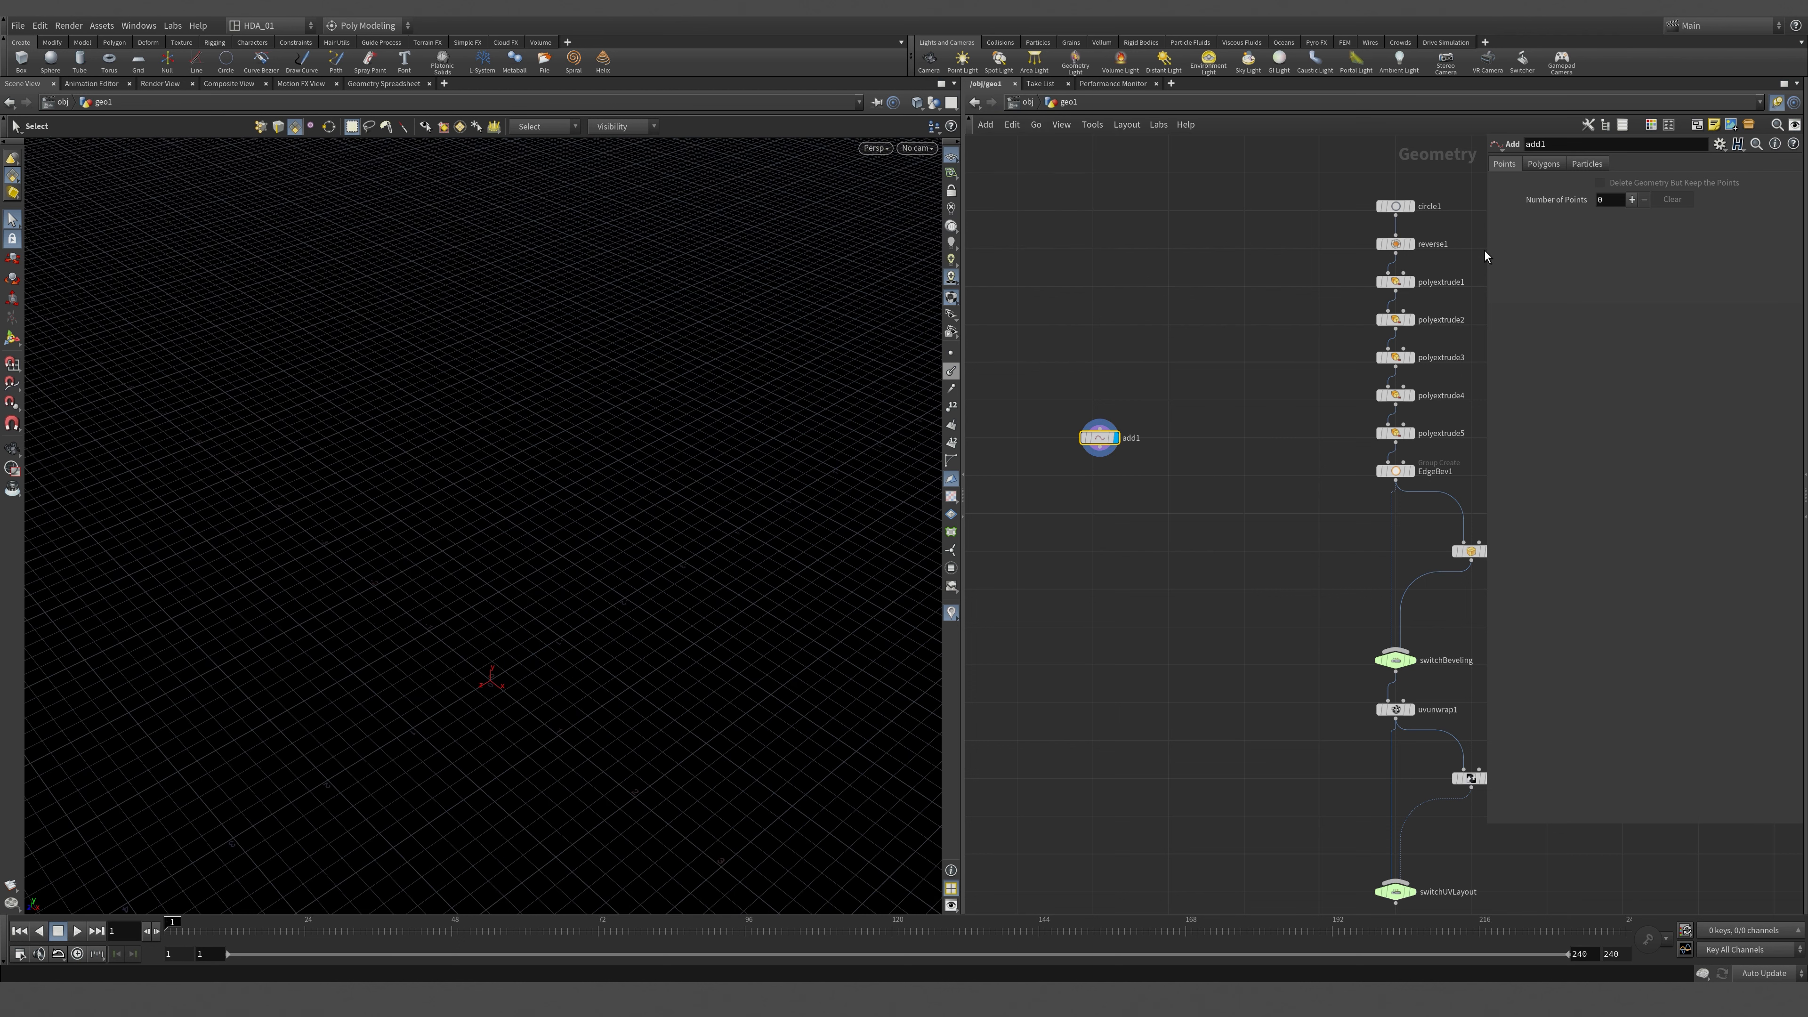
left_click(1632, 200)
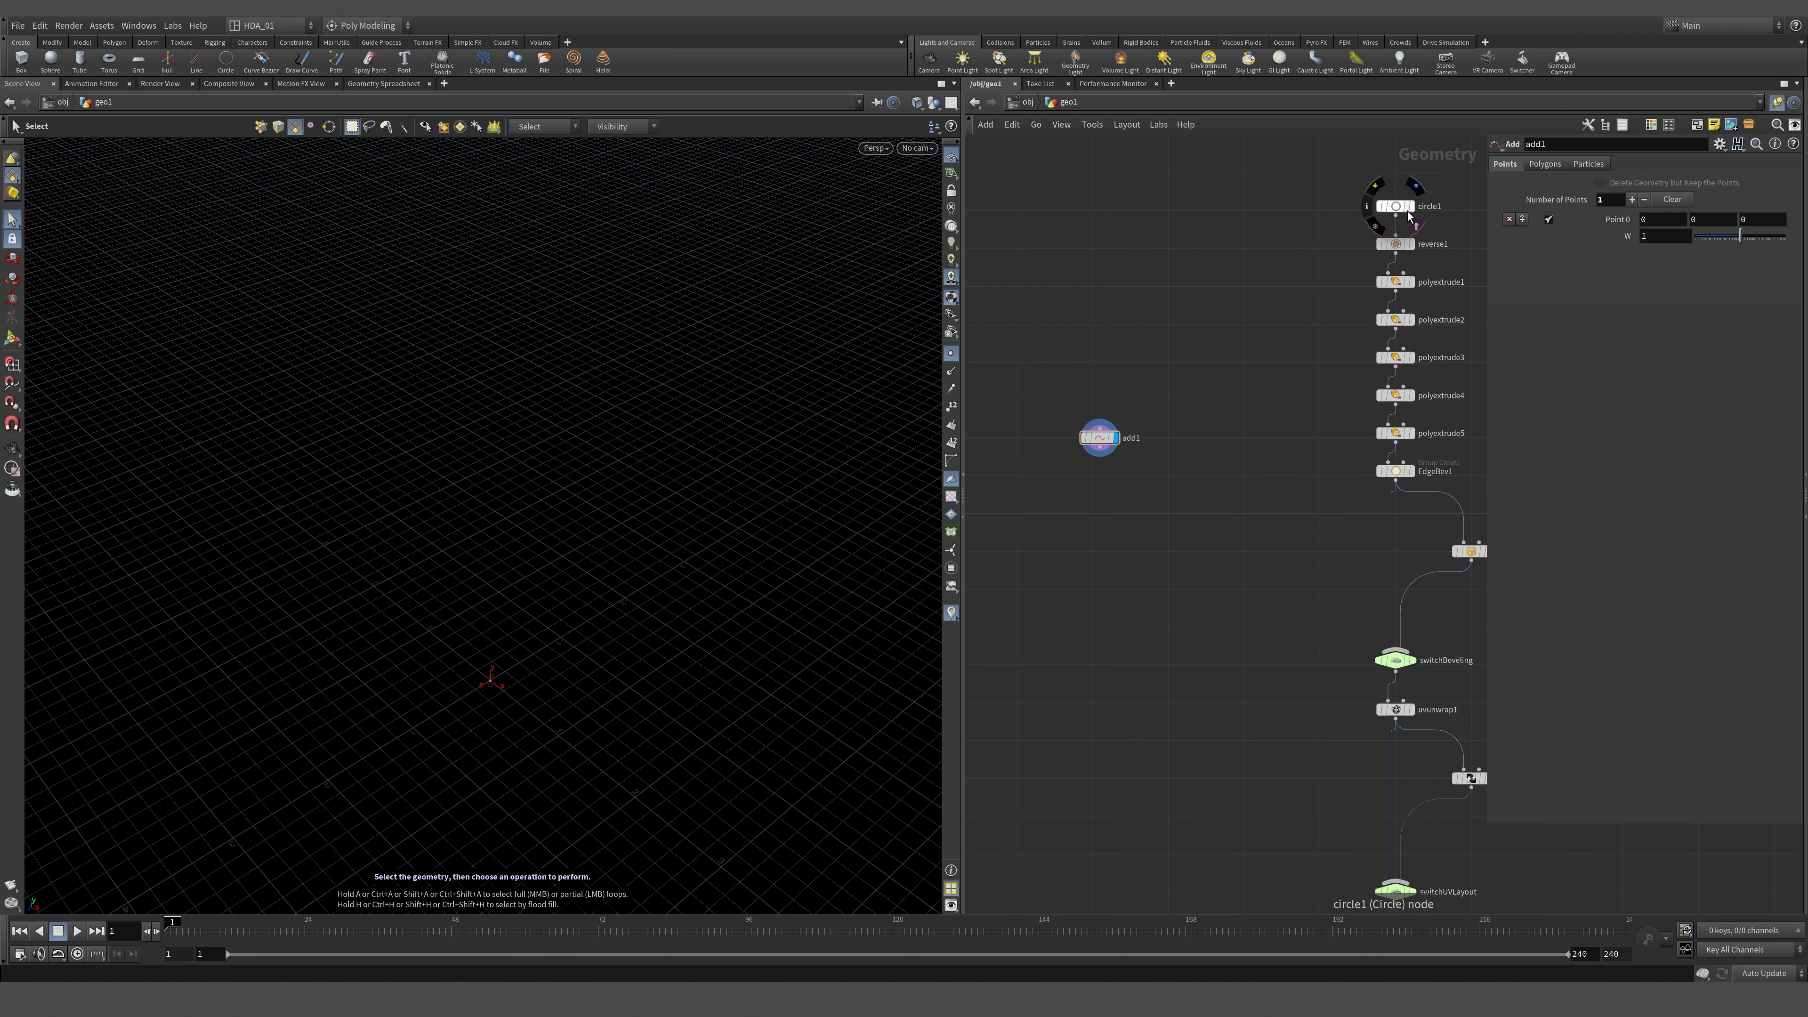
Template the circle1 node and copy its Uniform Scale parameter.
left_click(1408, 208)
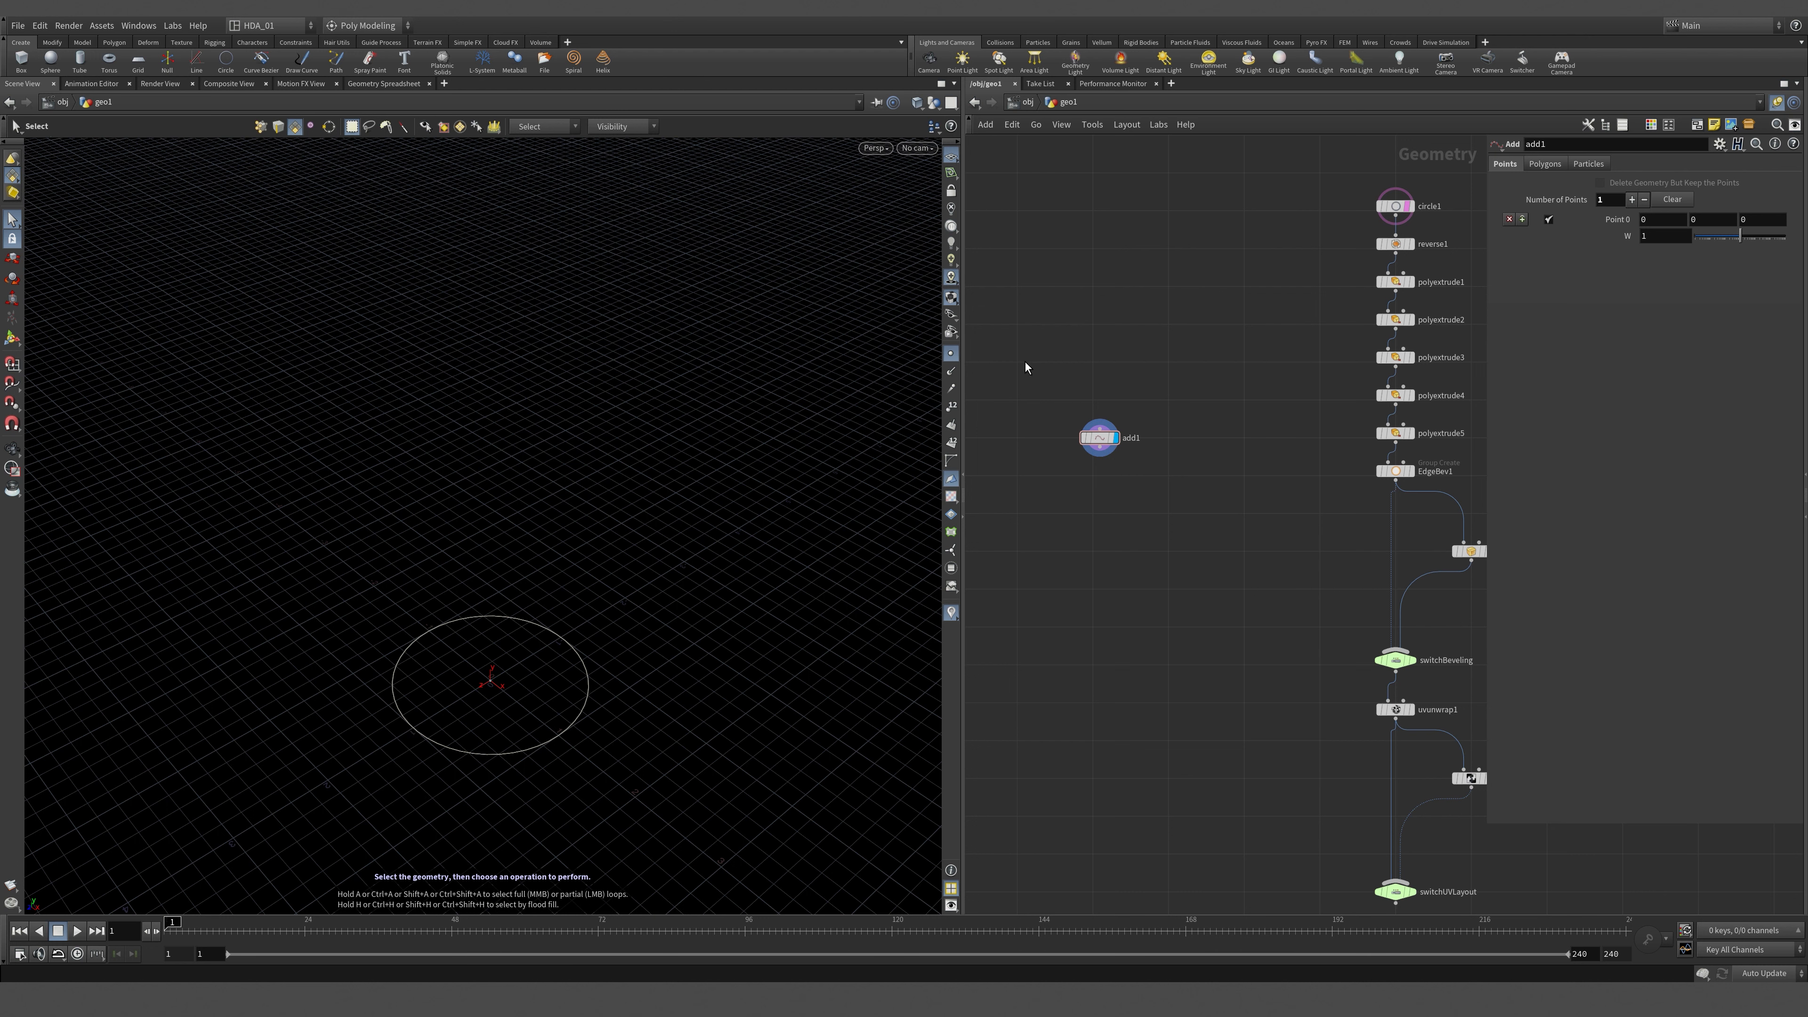
left_click(1382, 206)
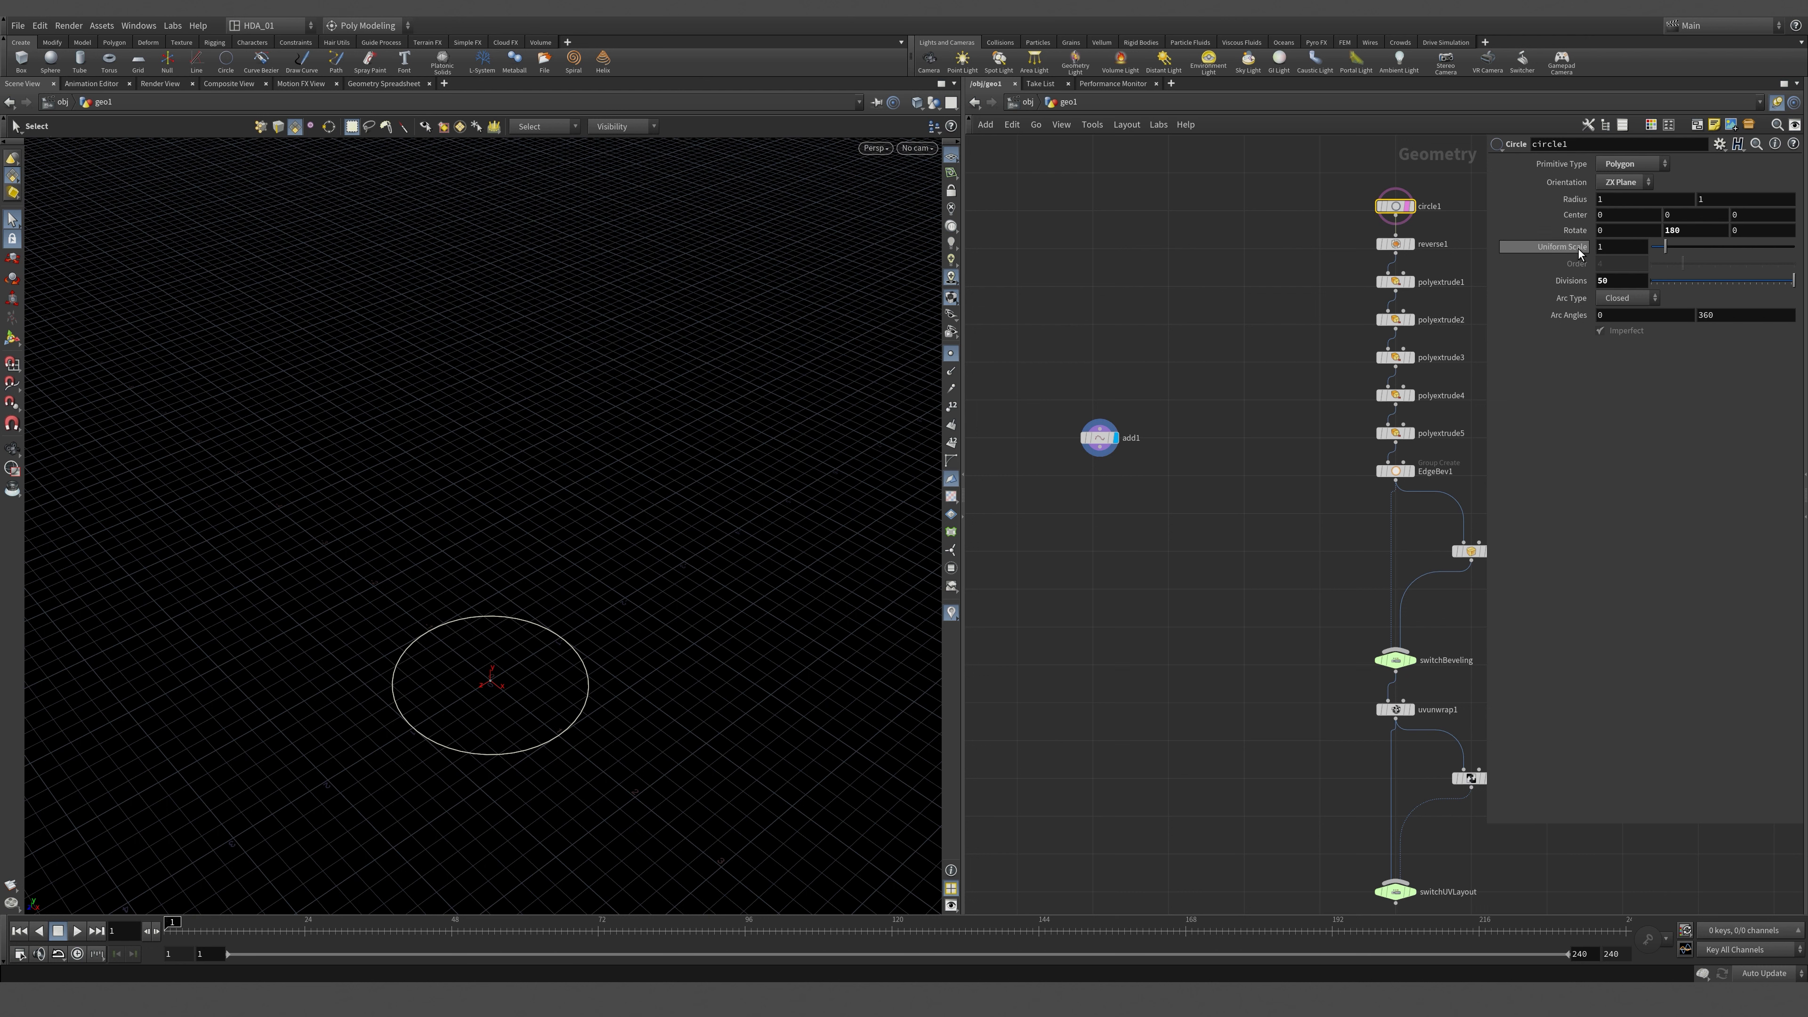
right_click(1557, 247)
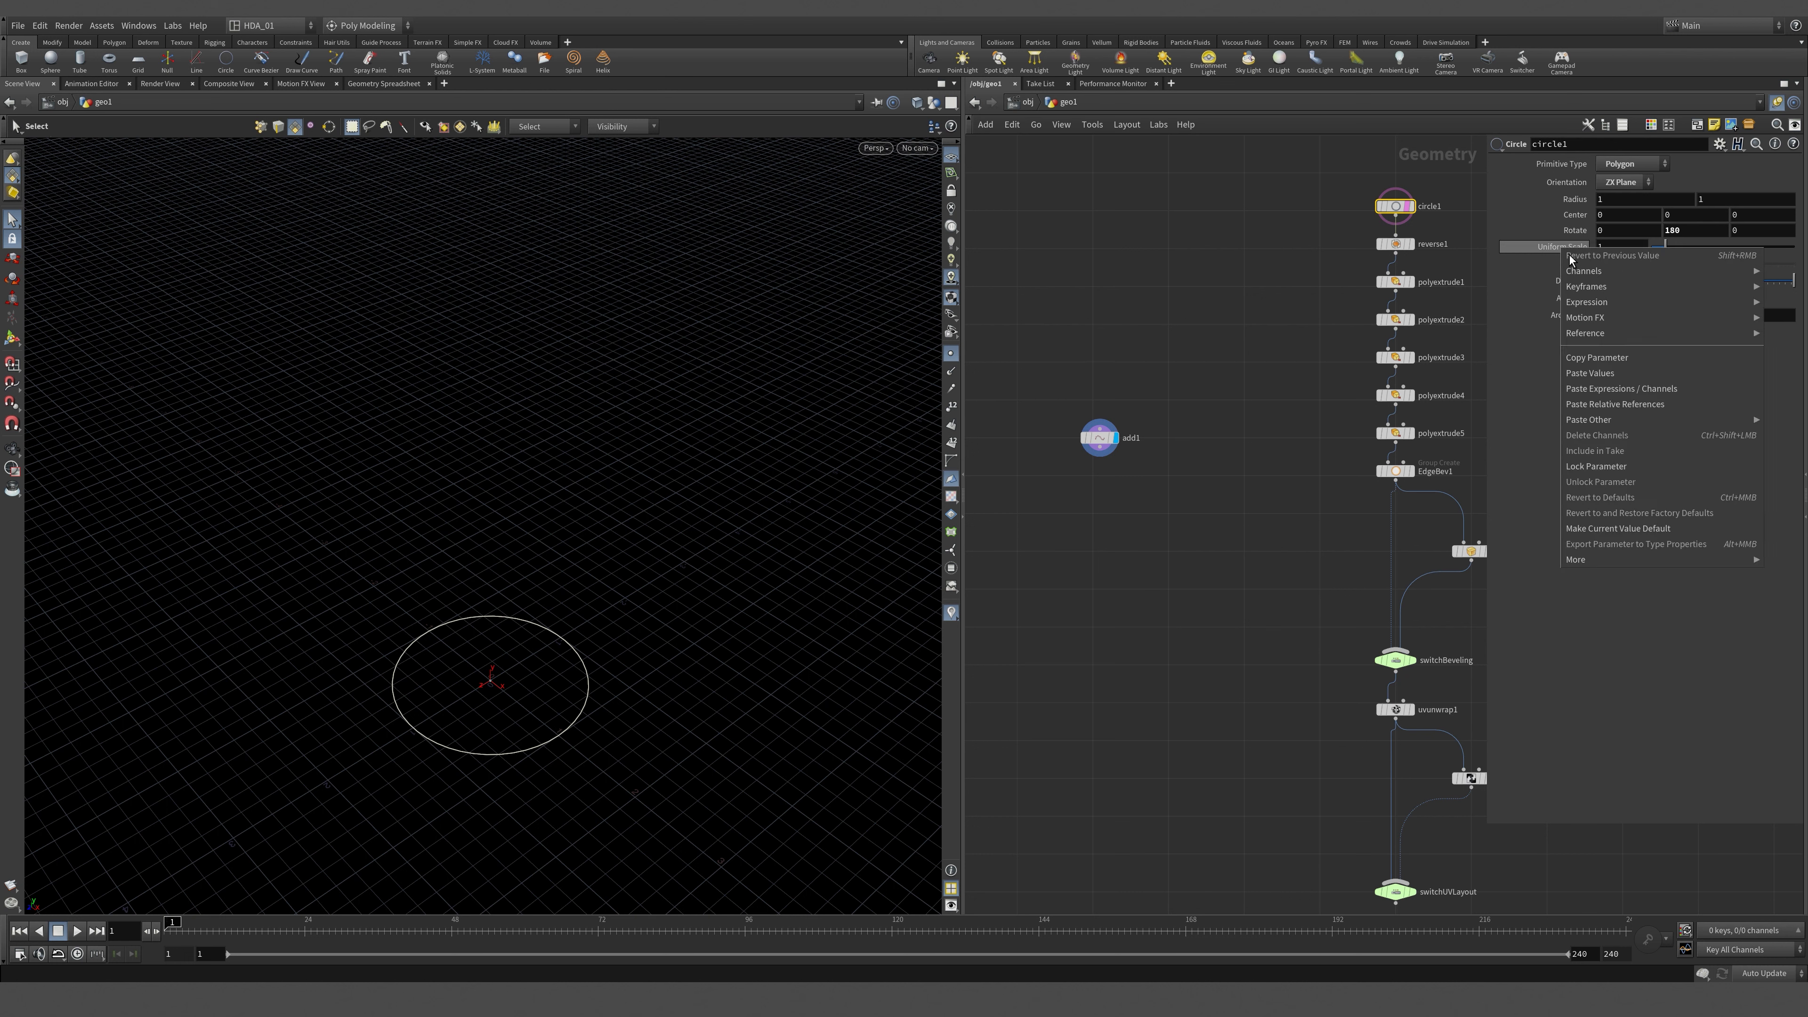
left_click(1578, 357)
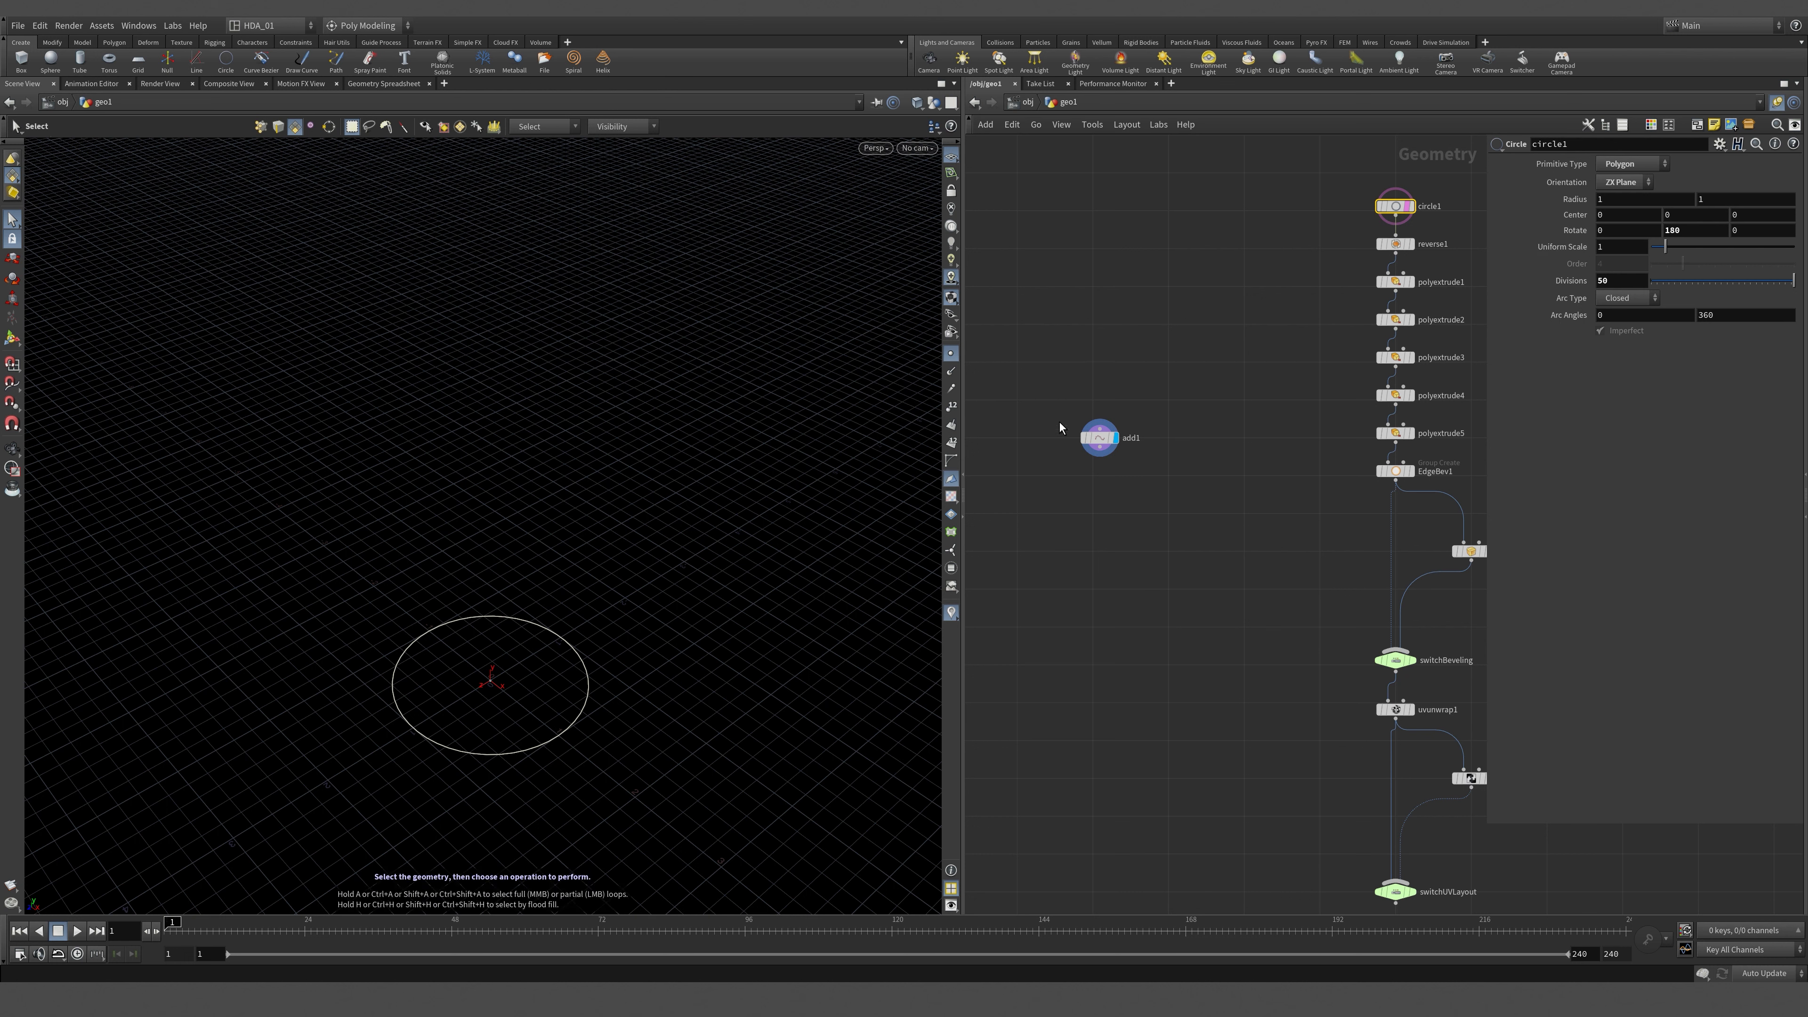
right_click(1574, 248)
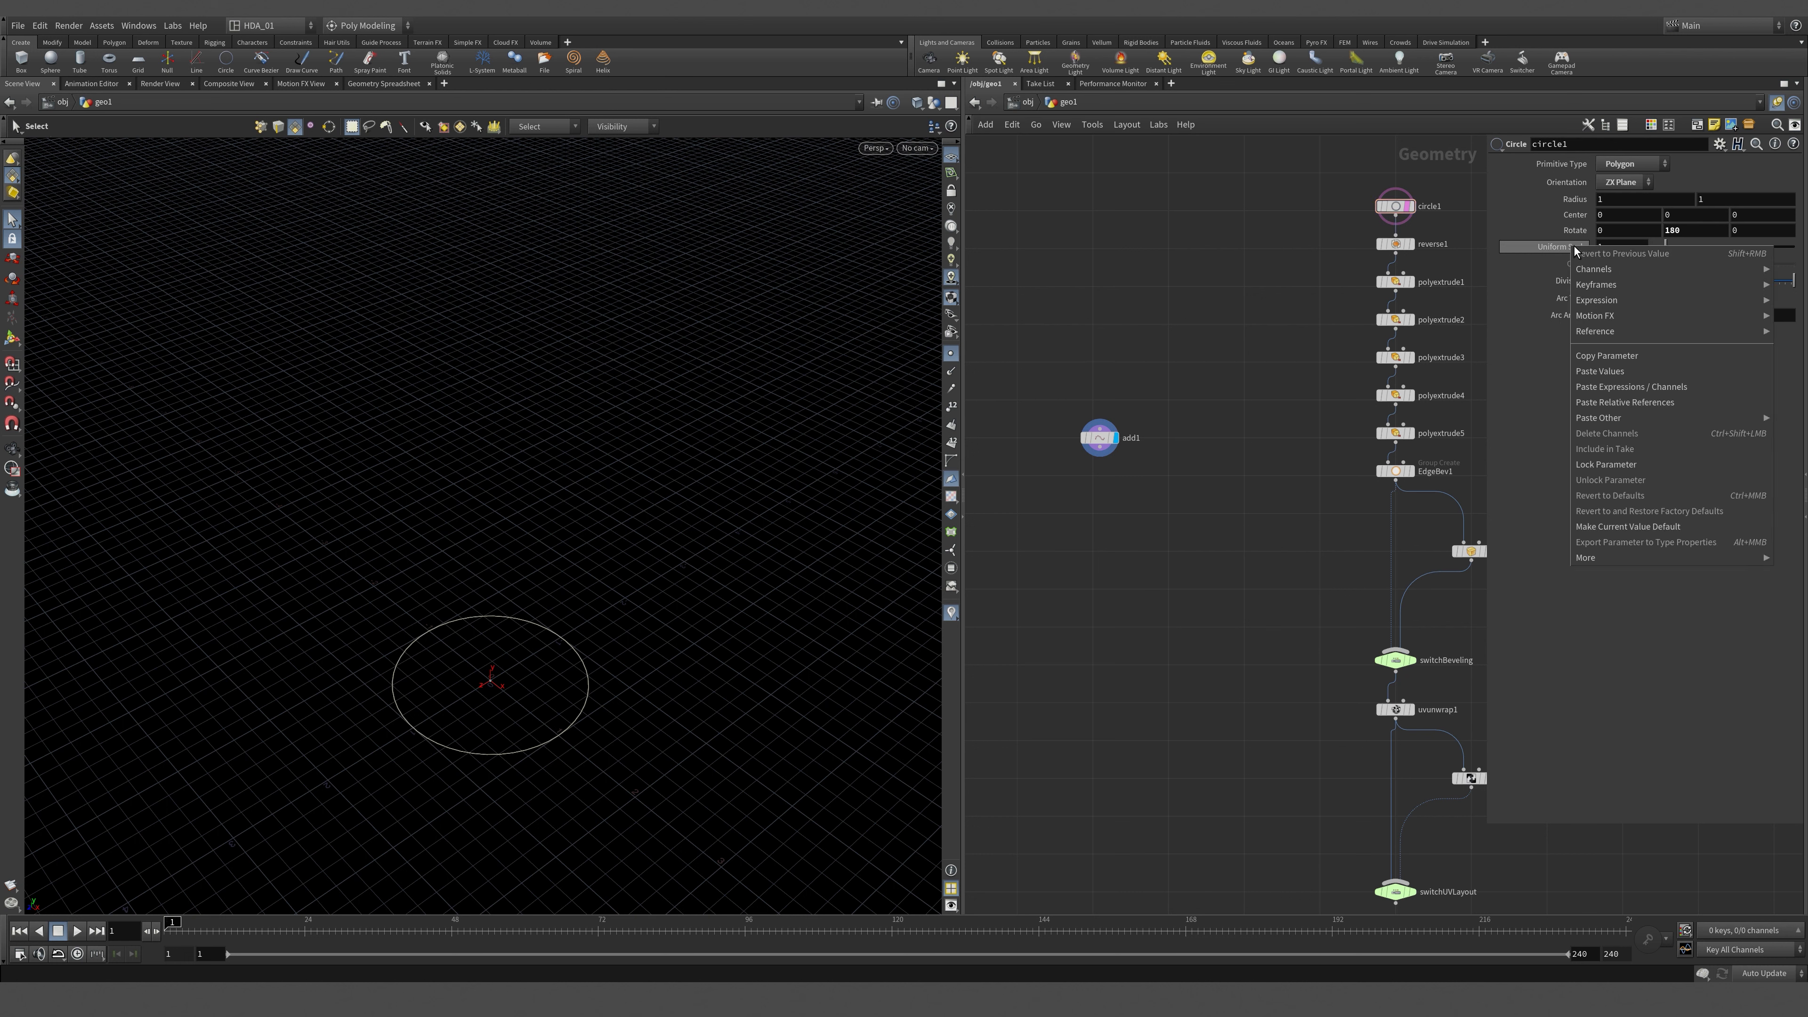
left_click(1606, 356)
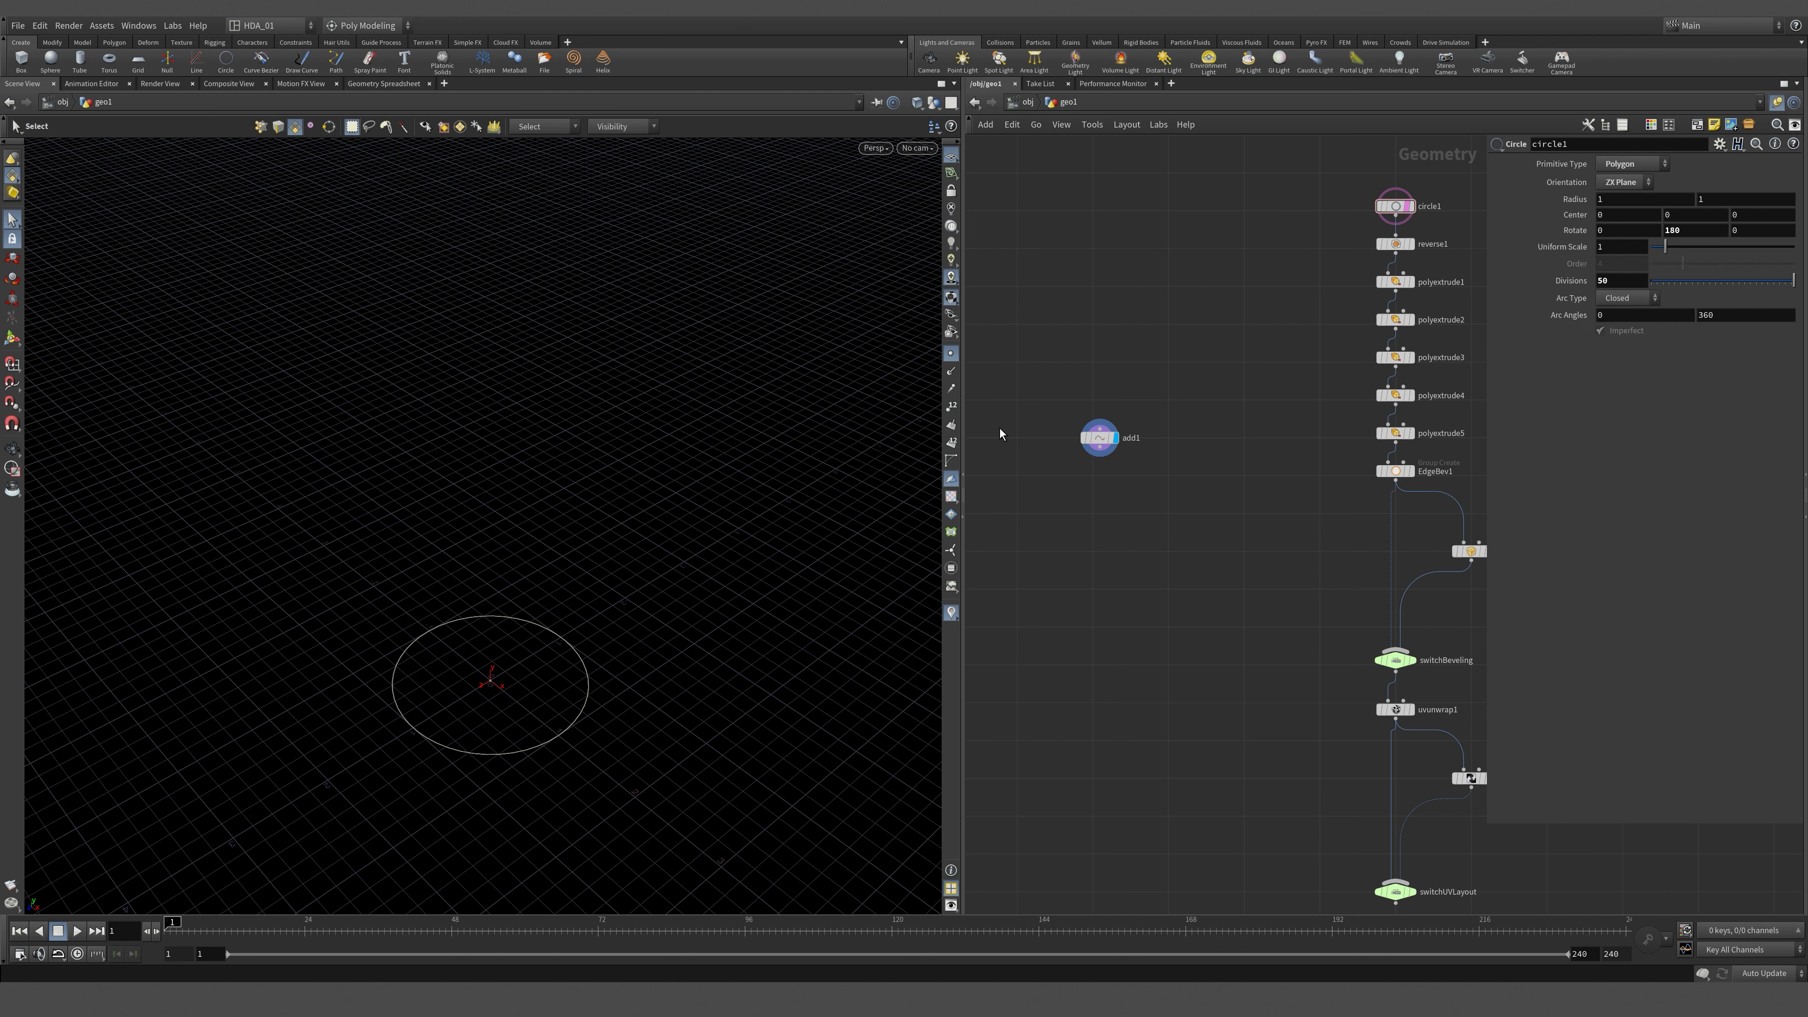
Paste the copied Uniform Scale as a relative reference into the Z coordinate of the add1 node's point.
left_click_drag(1026, 417, 1161, 472)
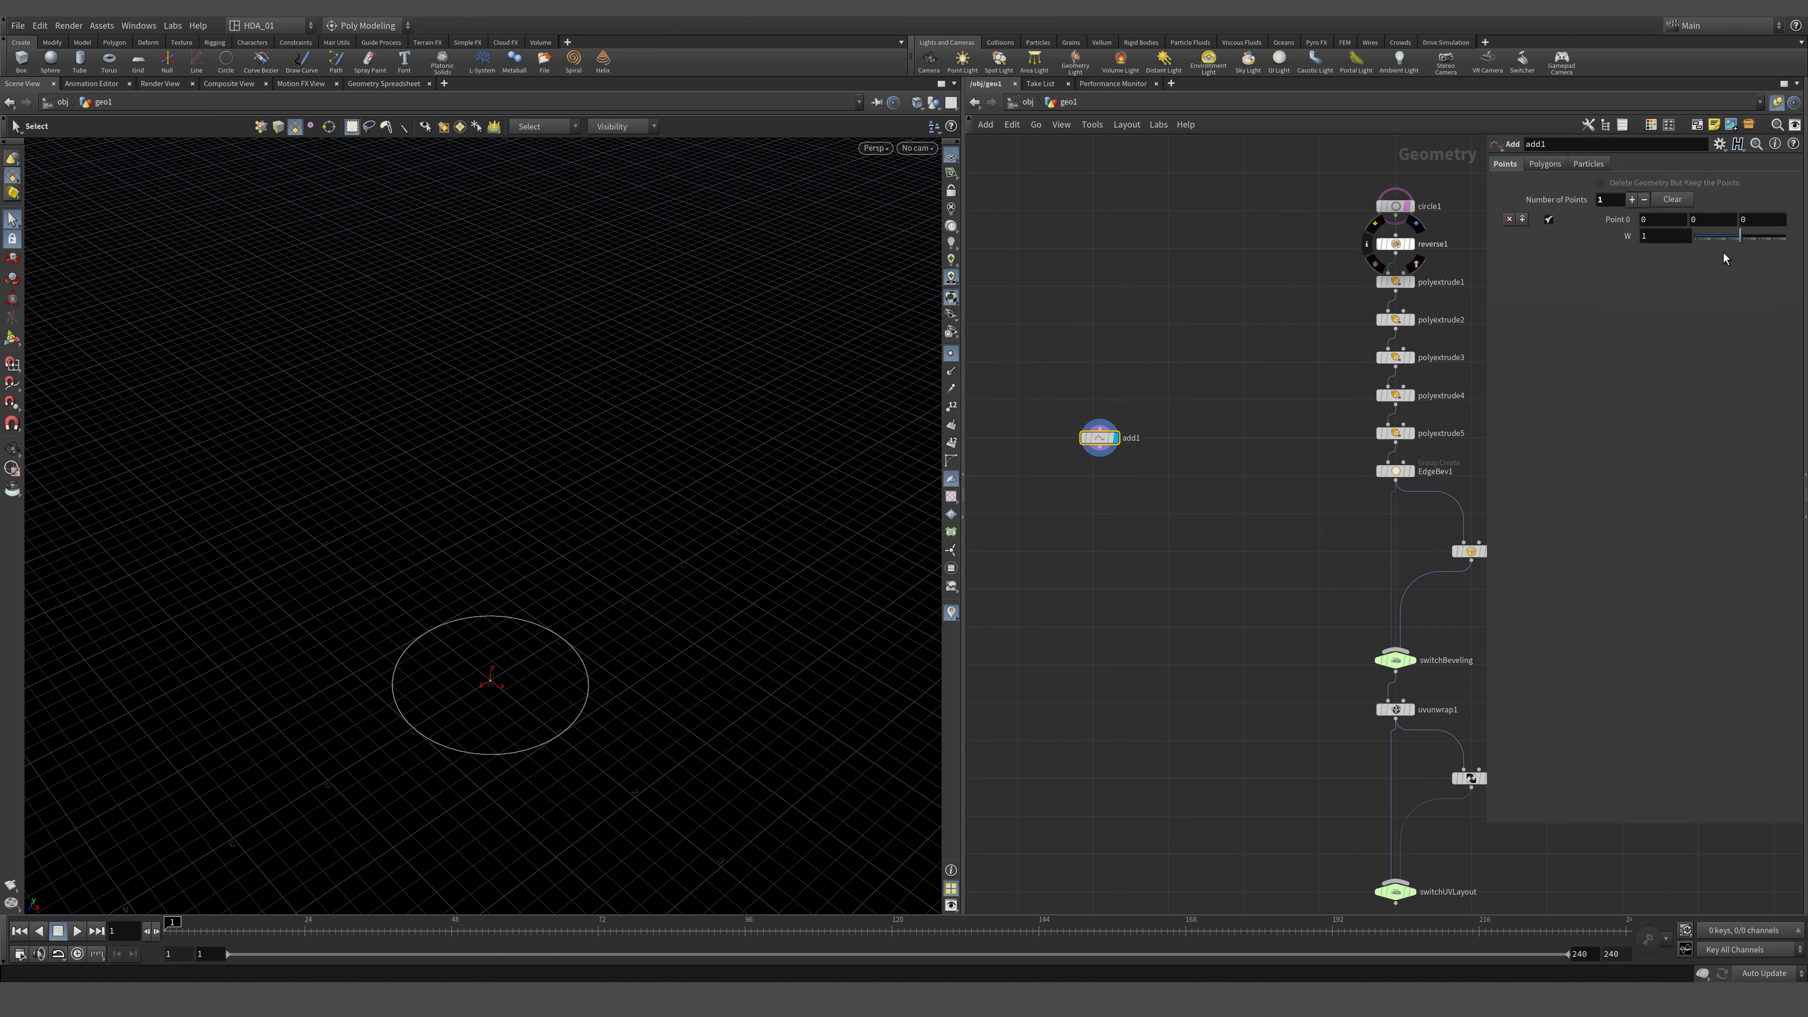
left_click(1761, 217)
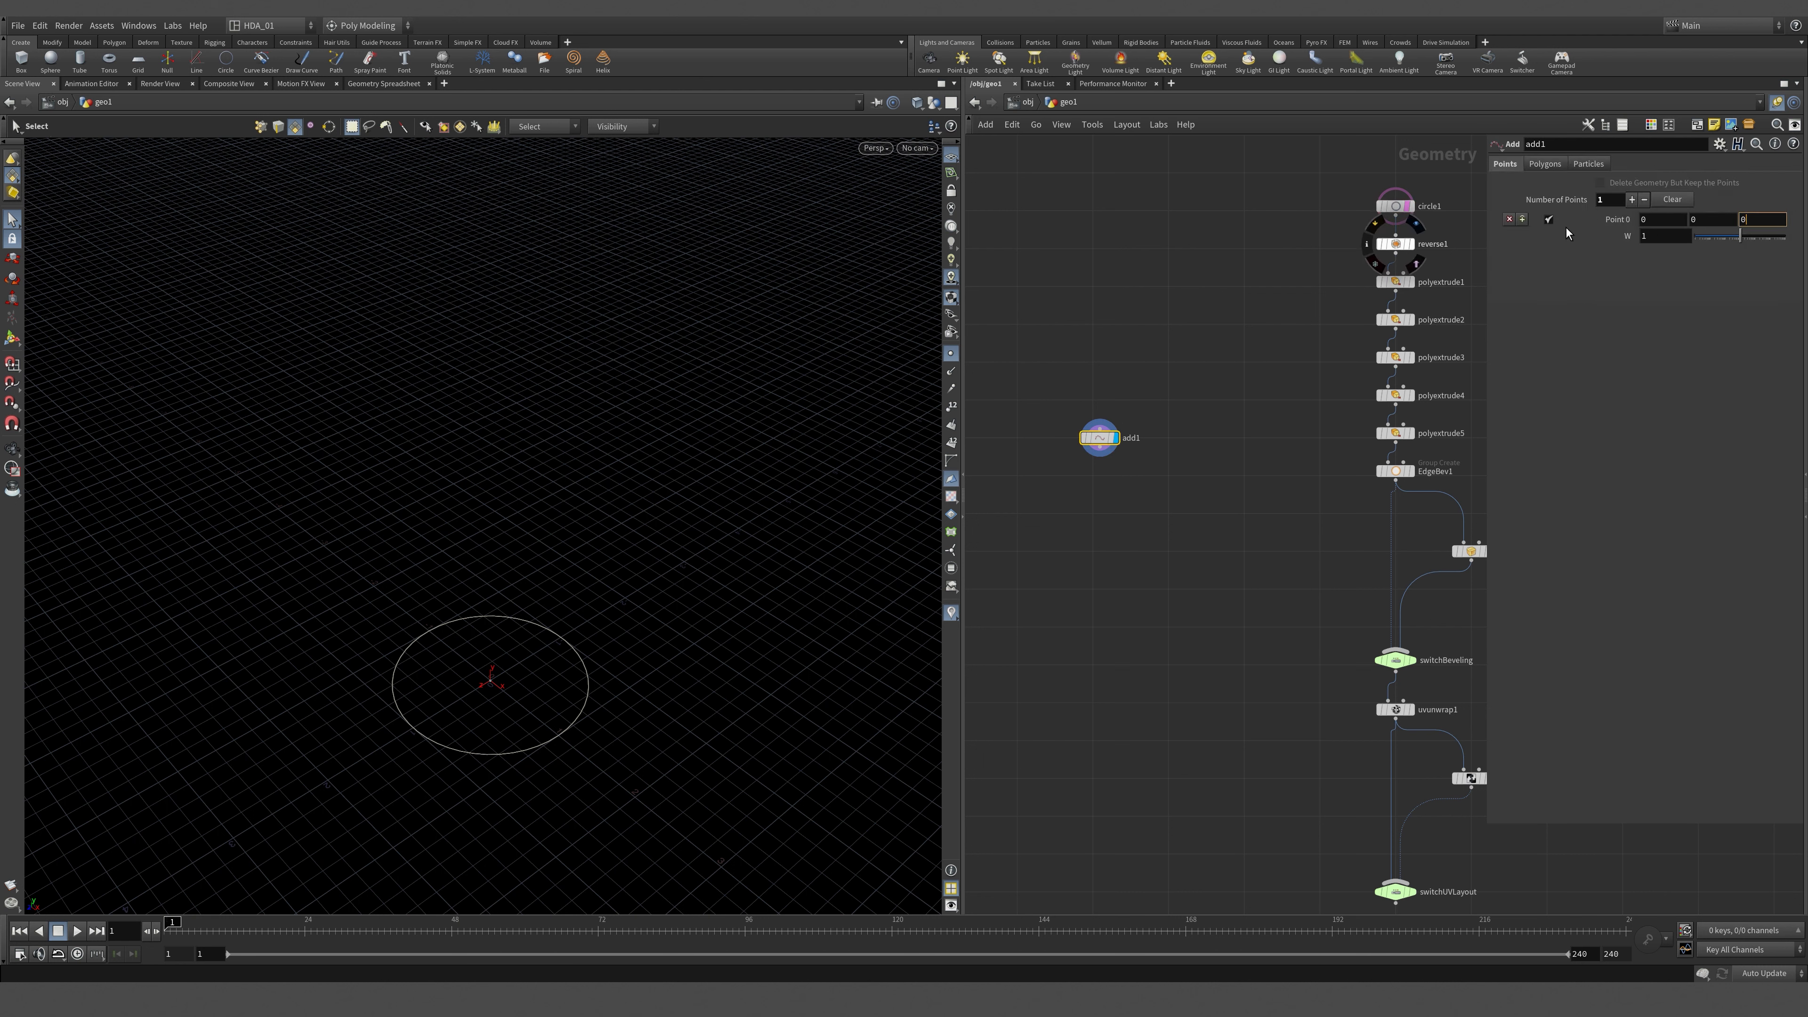
right_click(1763, 219)
left_click(1656, 370)
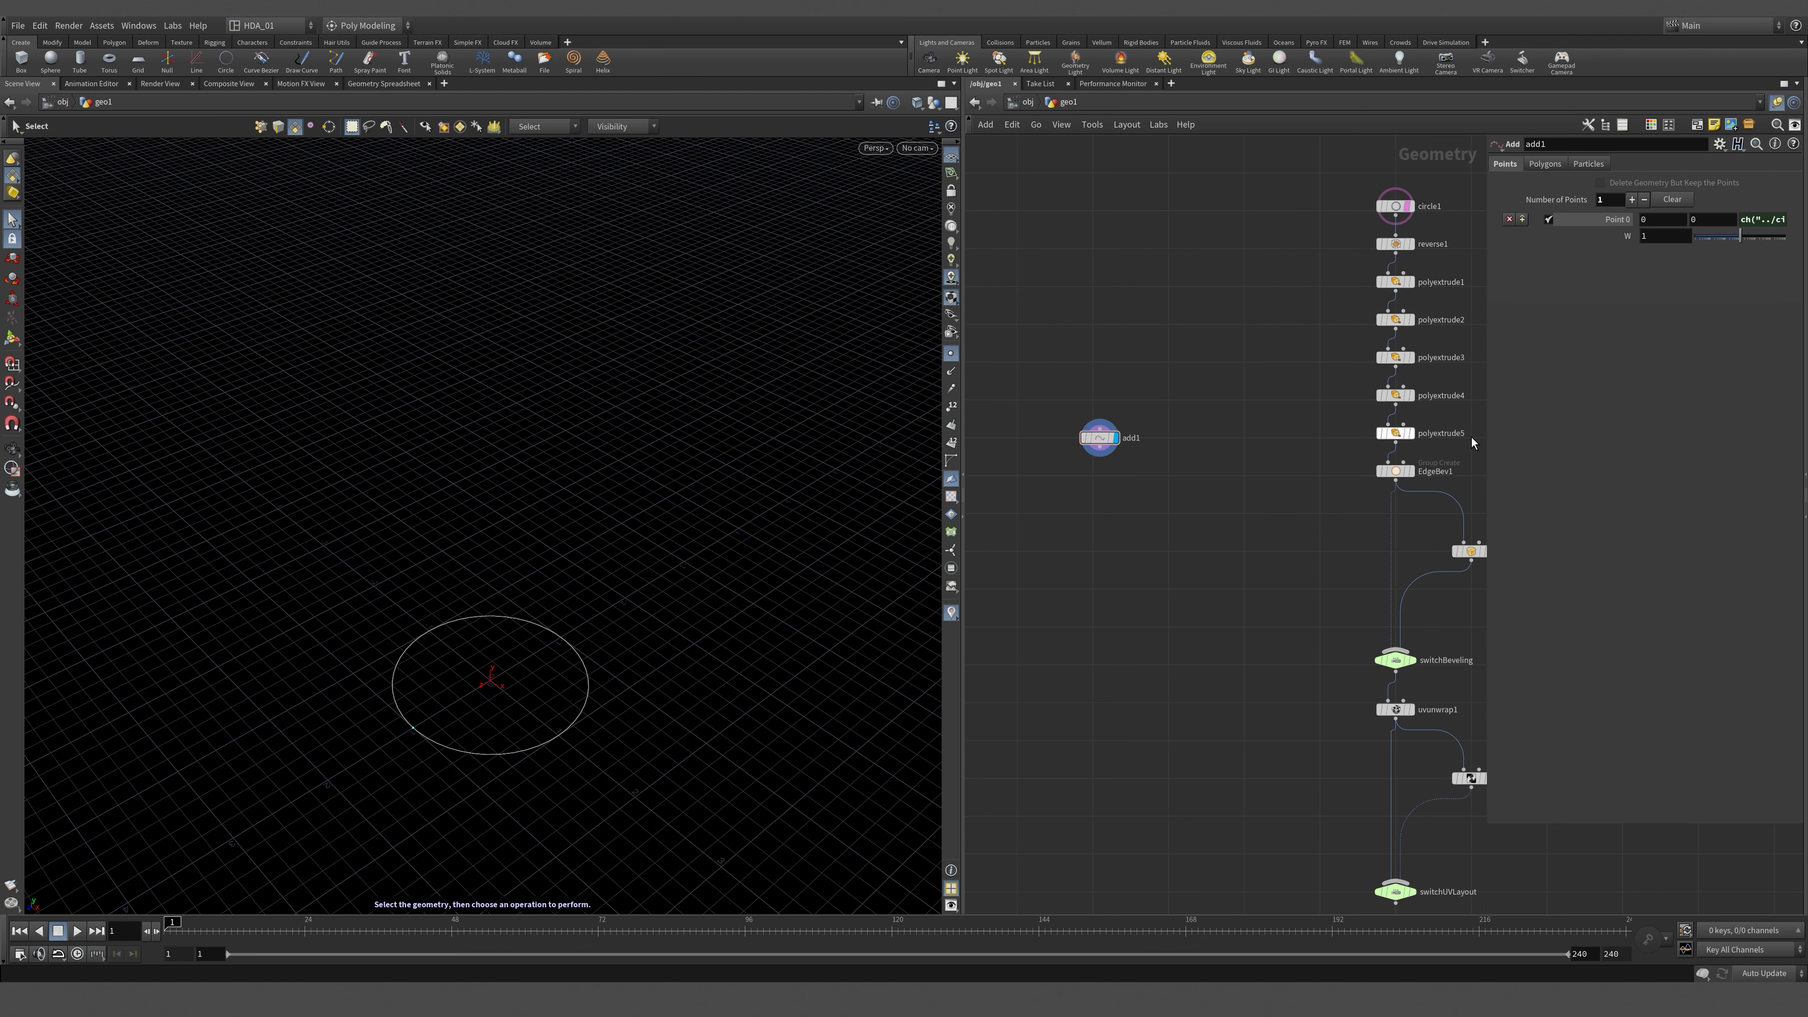
Try a Uniform Scale of 1.22 on the circle1 node and undo it.
left_click_drag(1445, 200, 1446, 199)
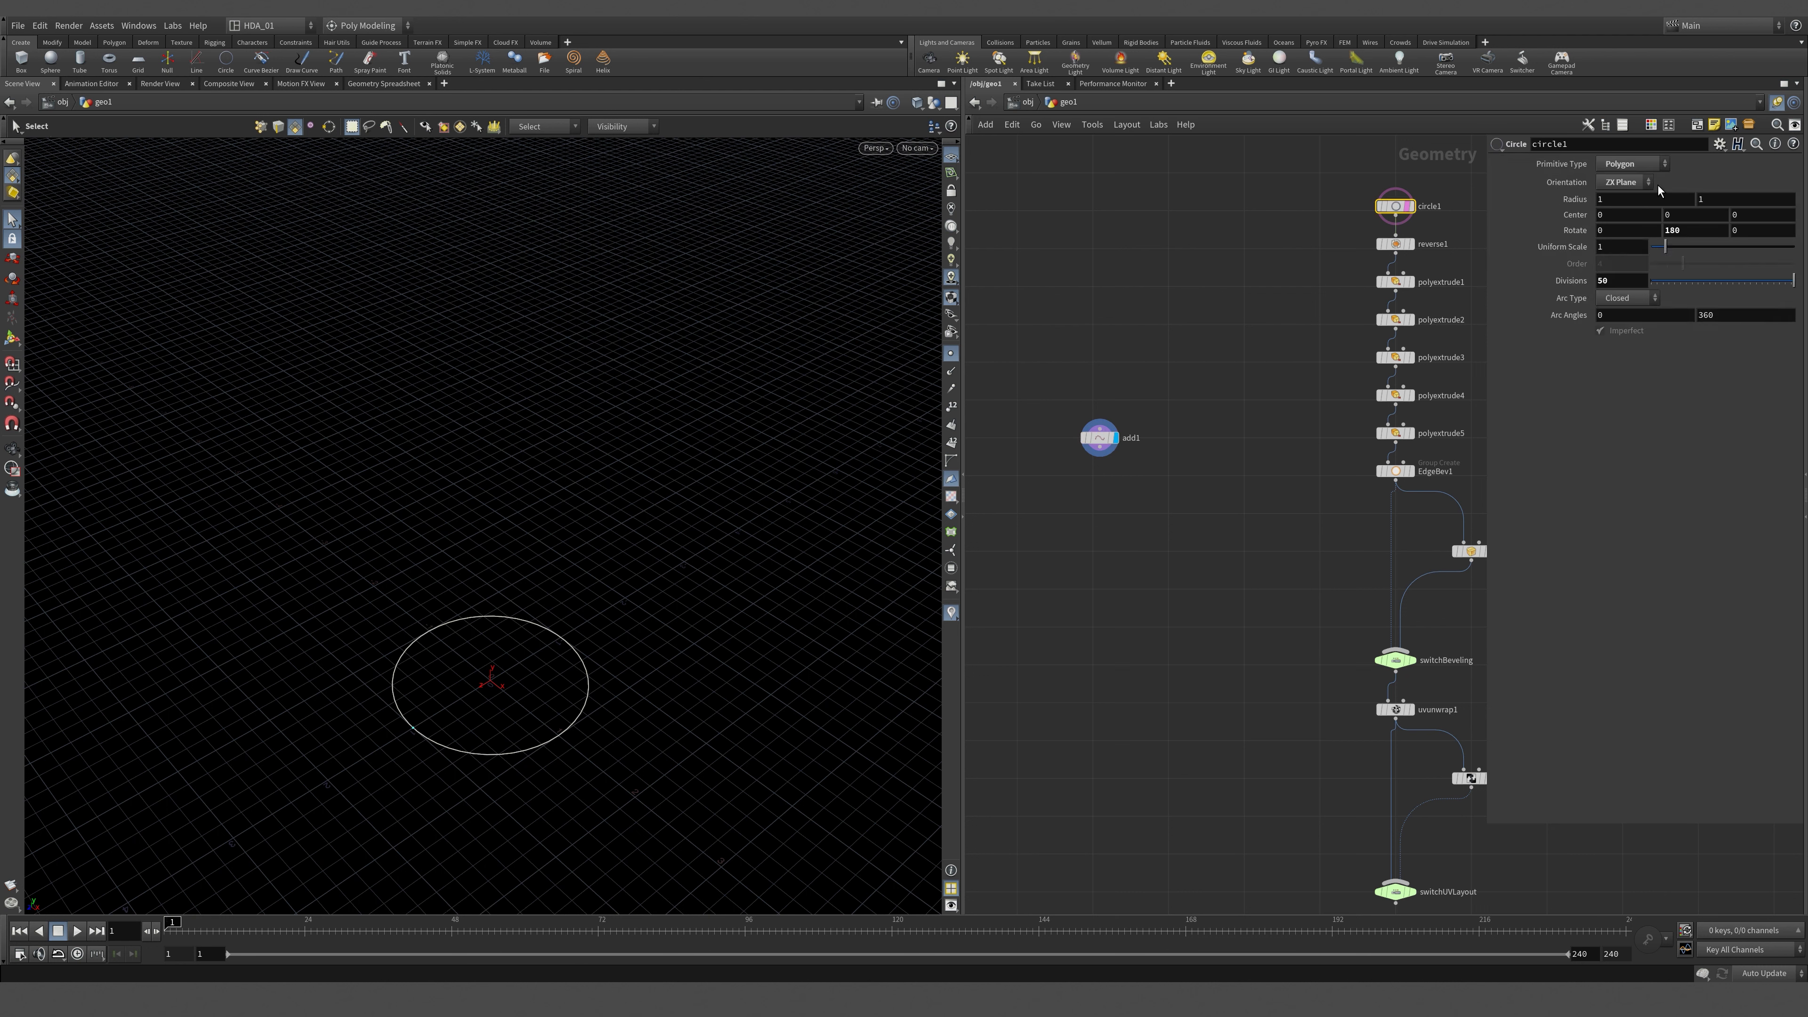
left_click_drag(1661, 250, 1668, 251)
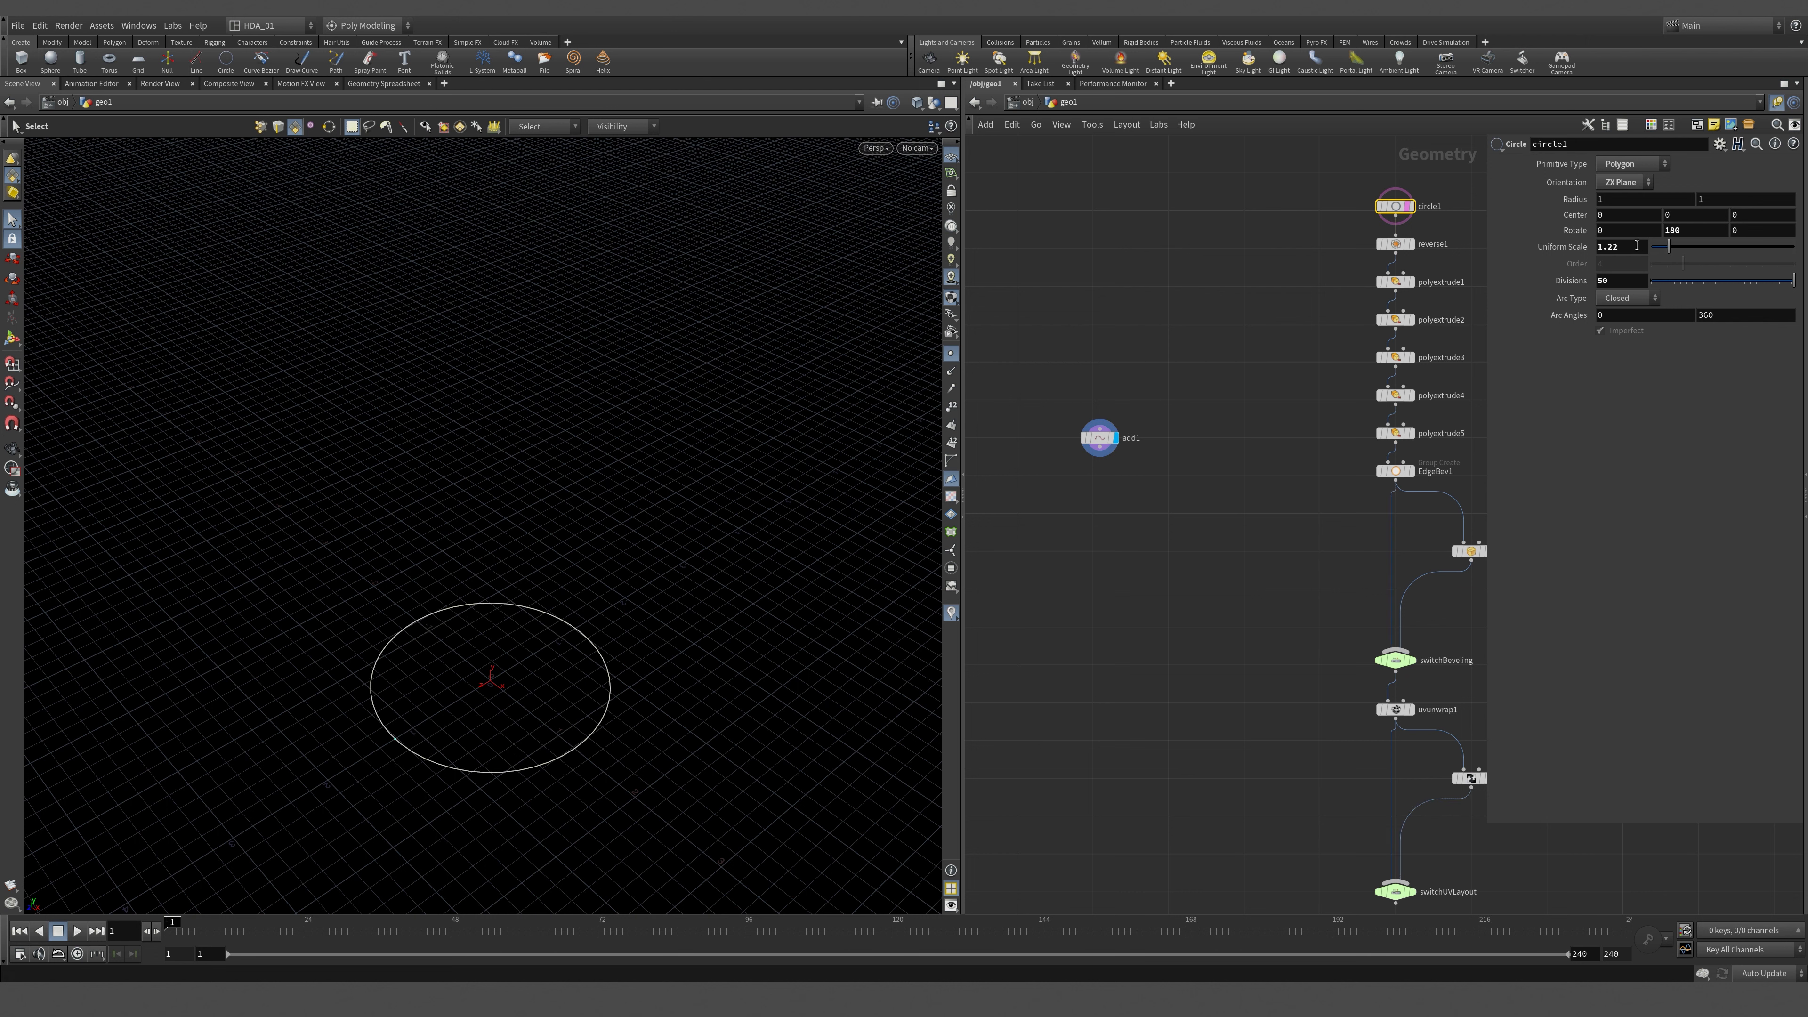
key("ctrl+z")
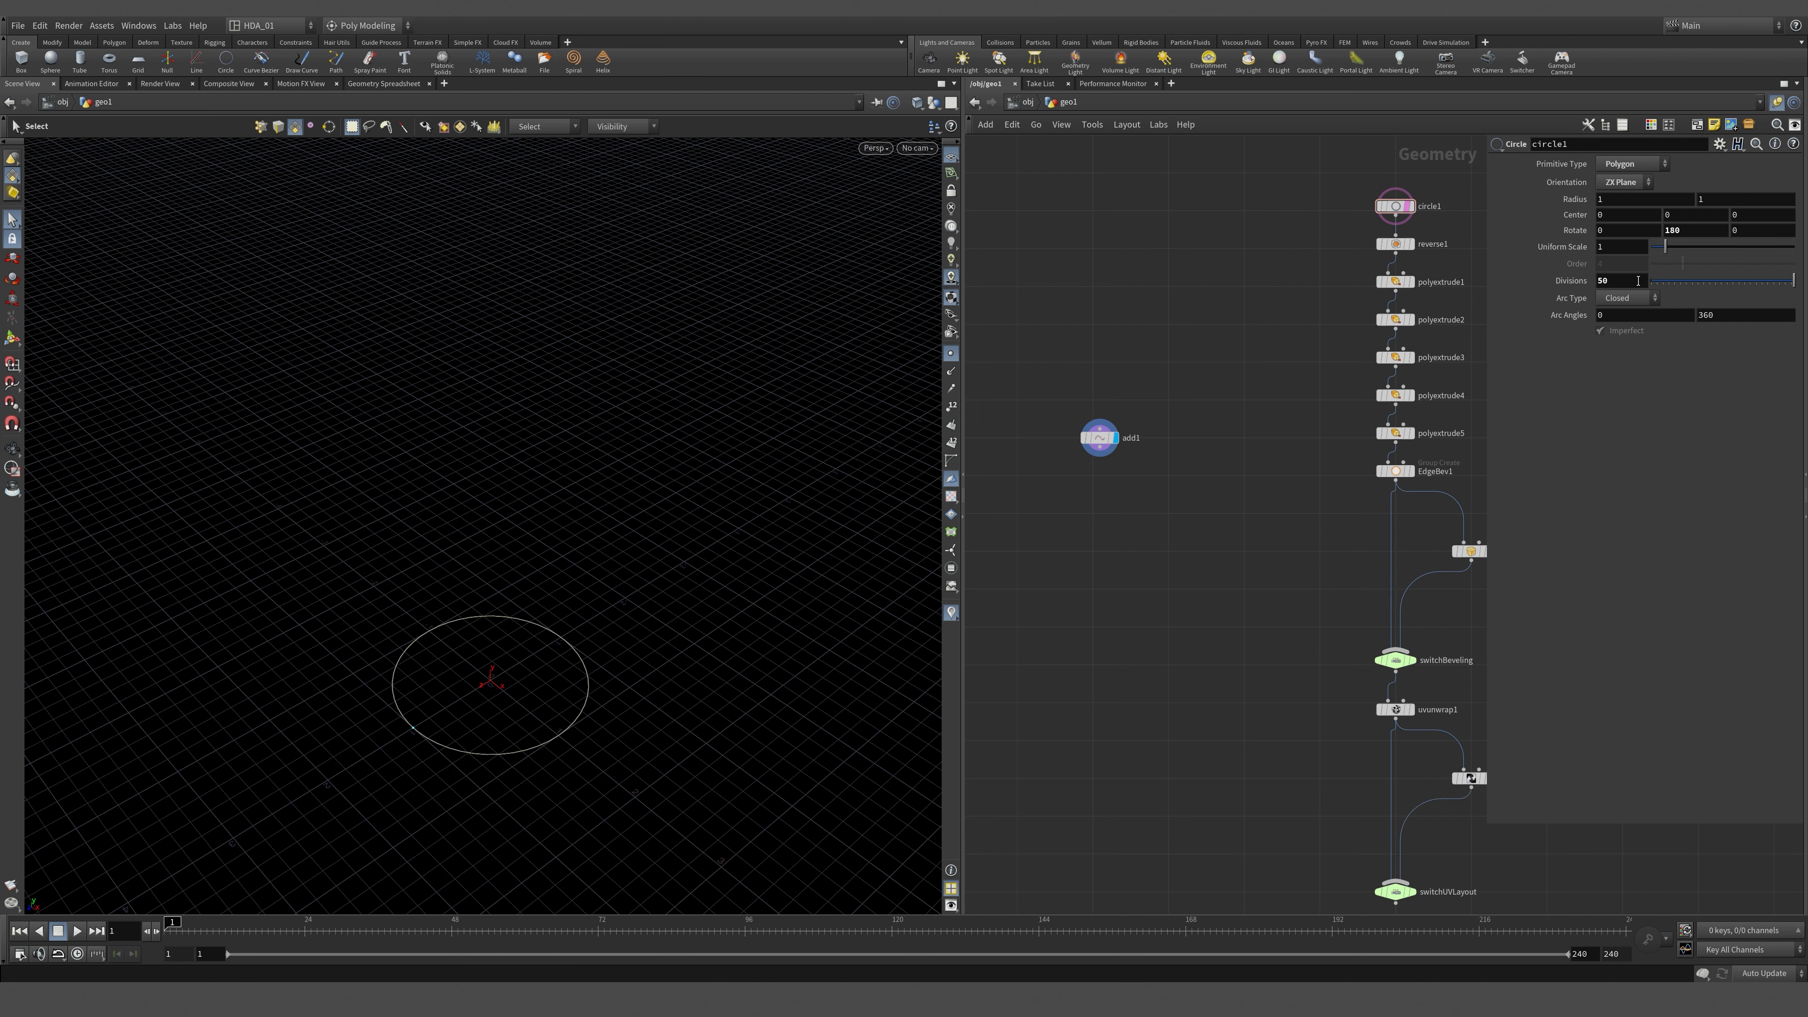
Set the circle1 node's Divisions to 60.
middle_click_drag(1637, 280, 1662, 286)
left_click_drag(1620, 282, 1570, 293)
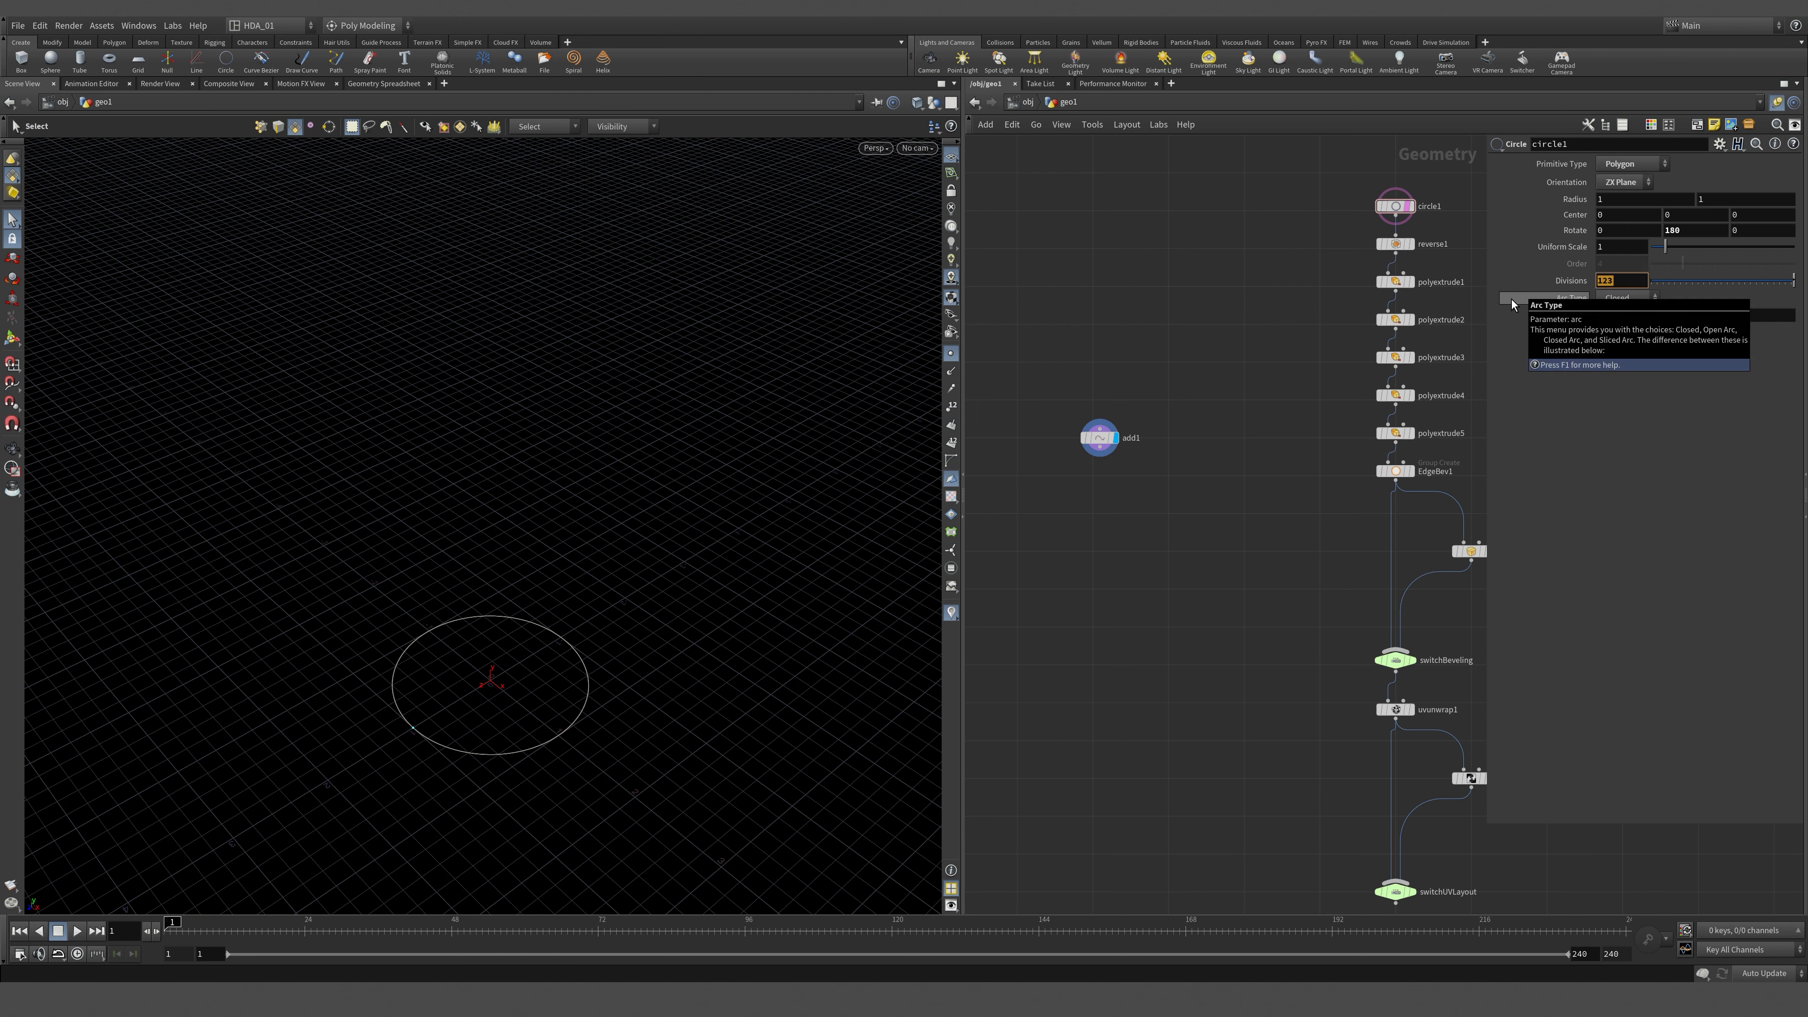
type("60")
key("Tab")
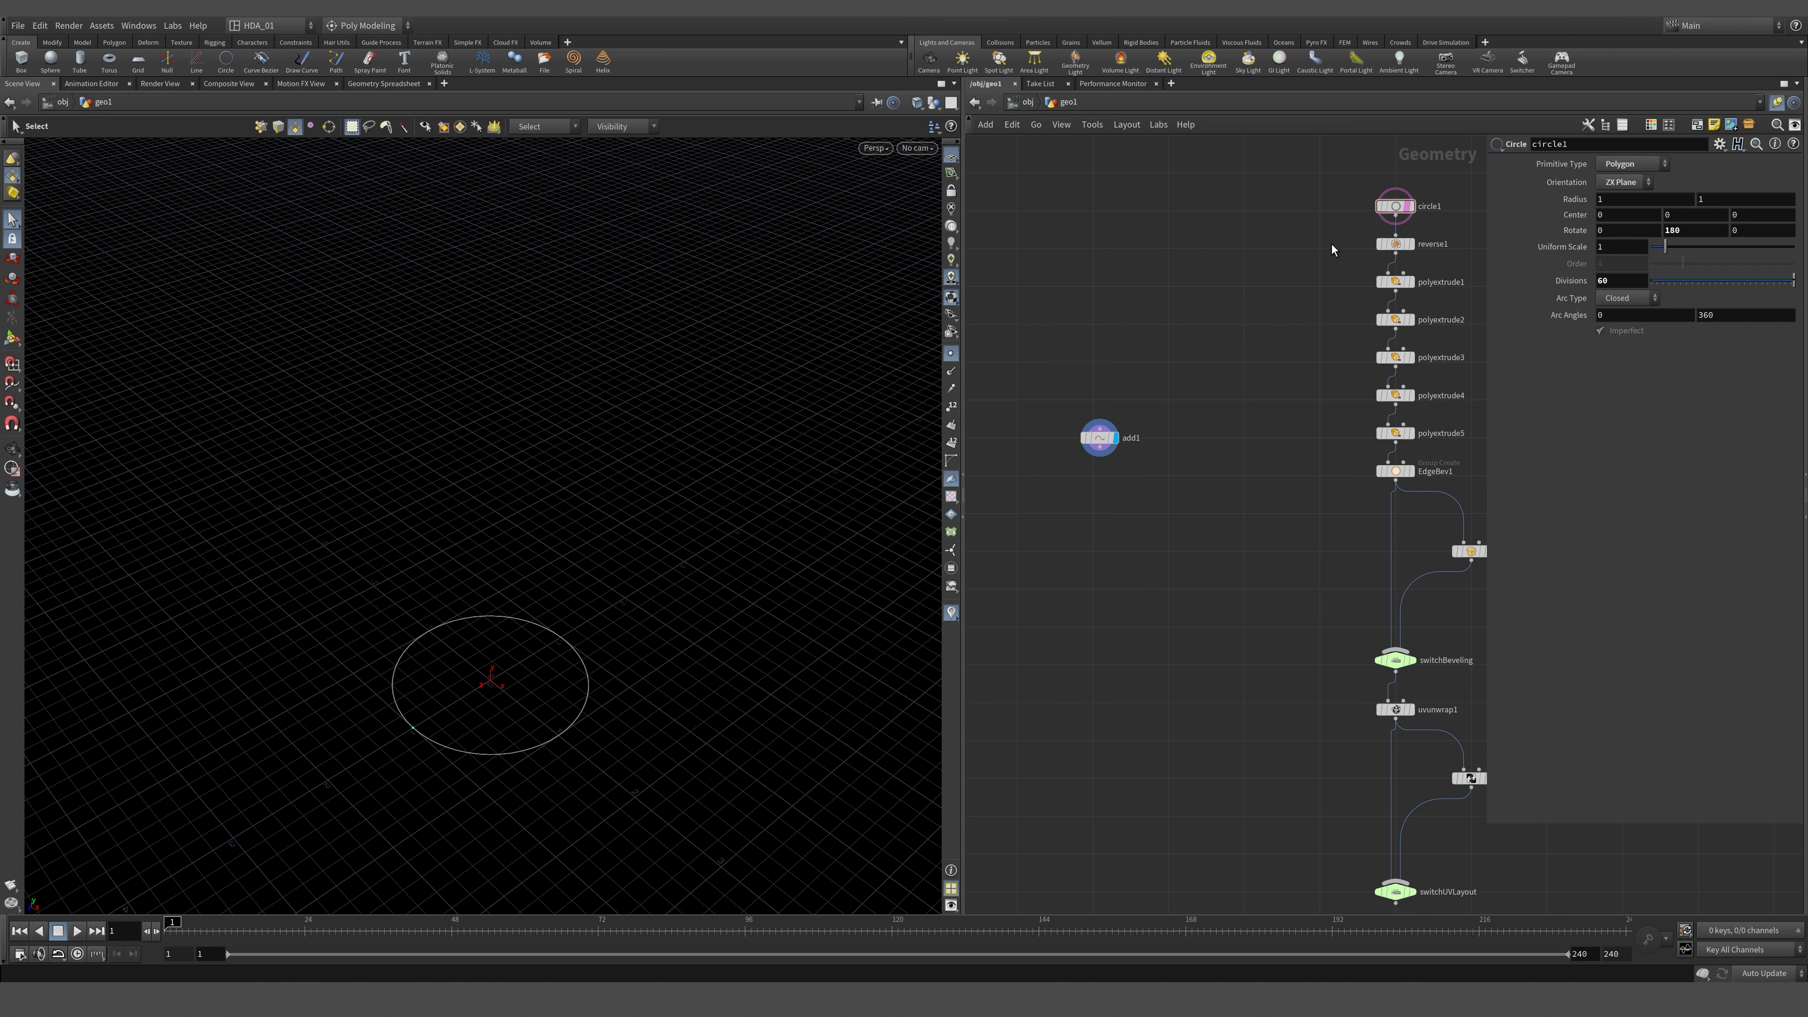
Select the polyextrude1 node and set its Distance to 5.
left_click(1396, 281)
key("Escape")
left_click_drag(649, 561, 545, 205)
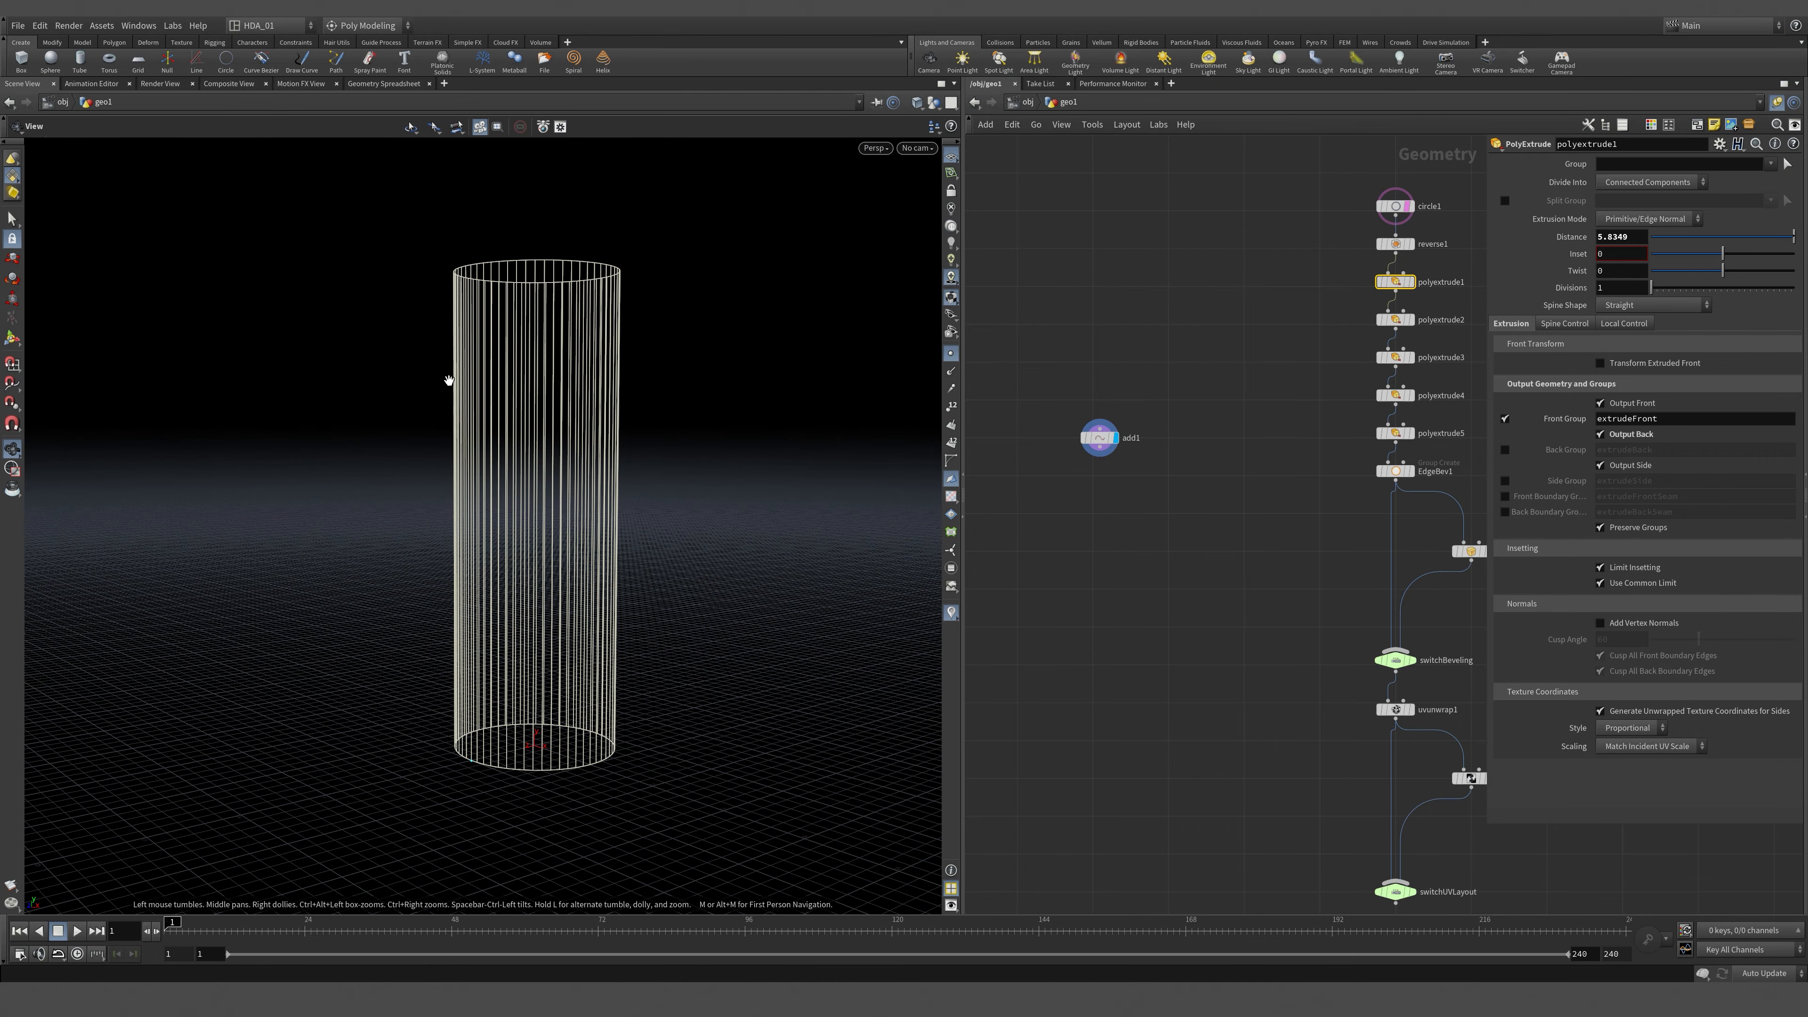
key("s")
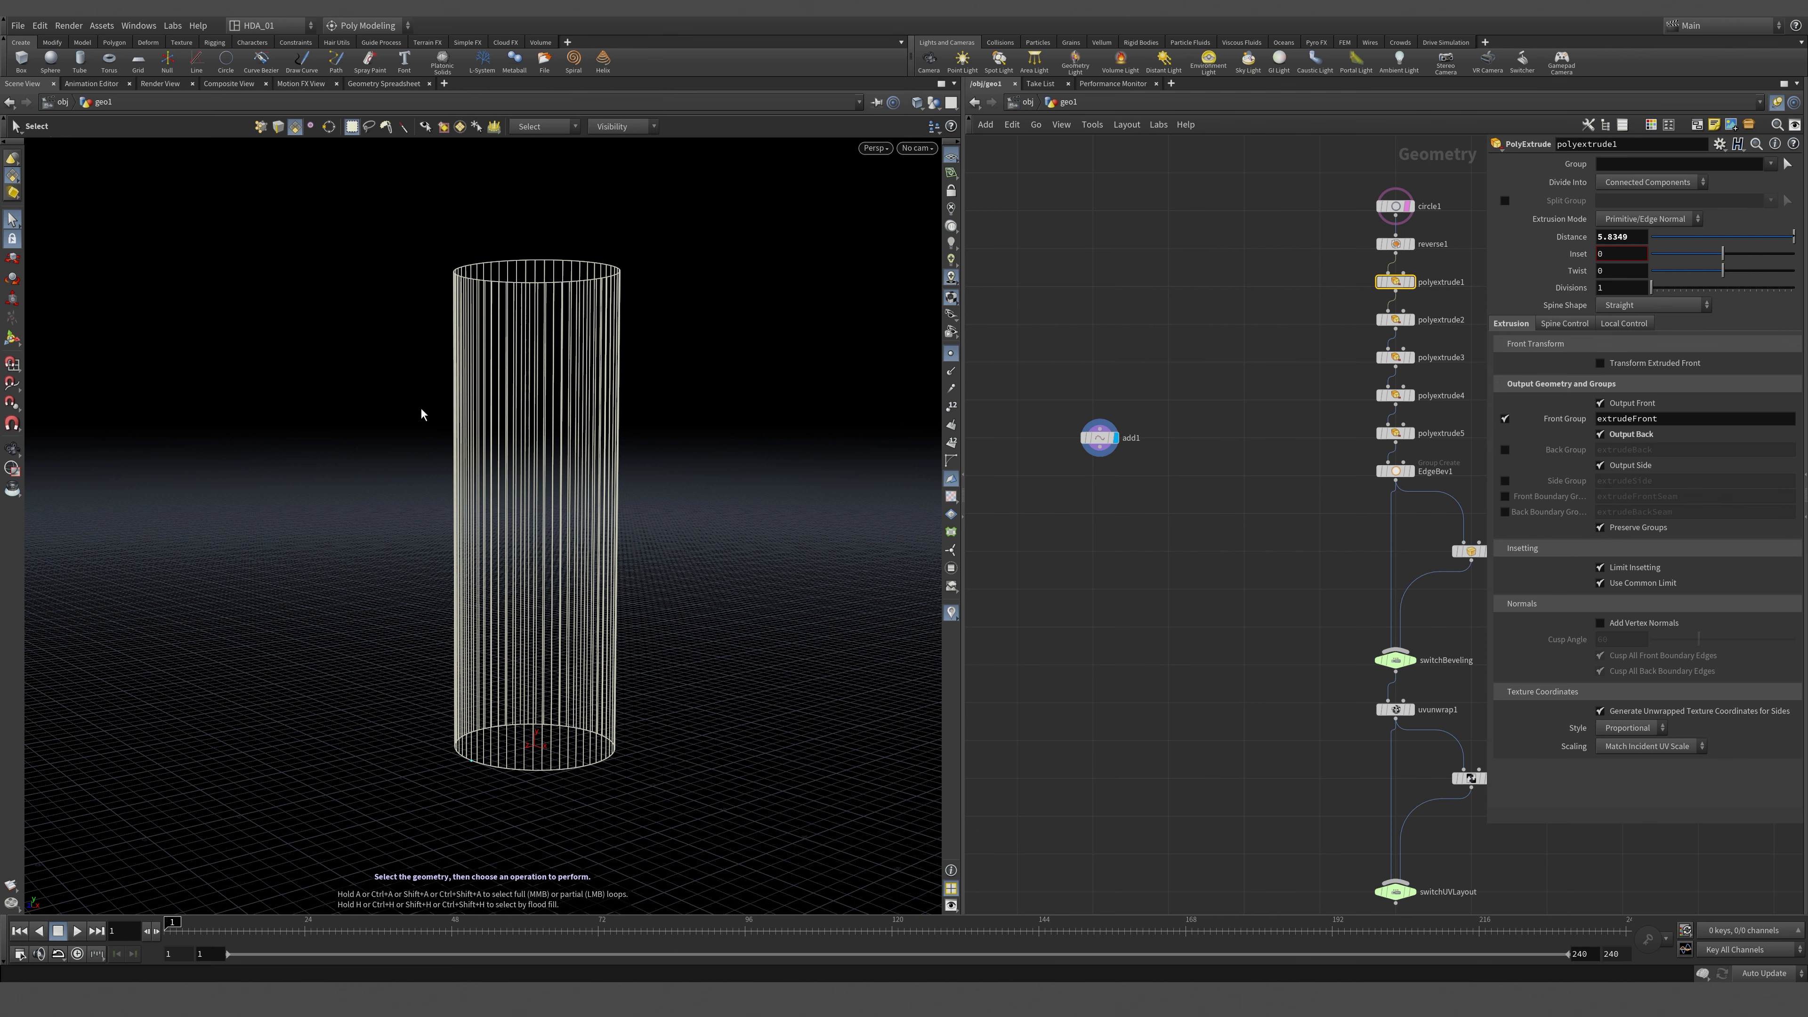
left_click_drag(471, 846, 580, 835, "alt")
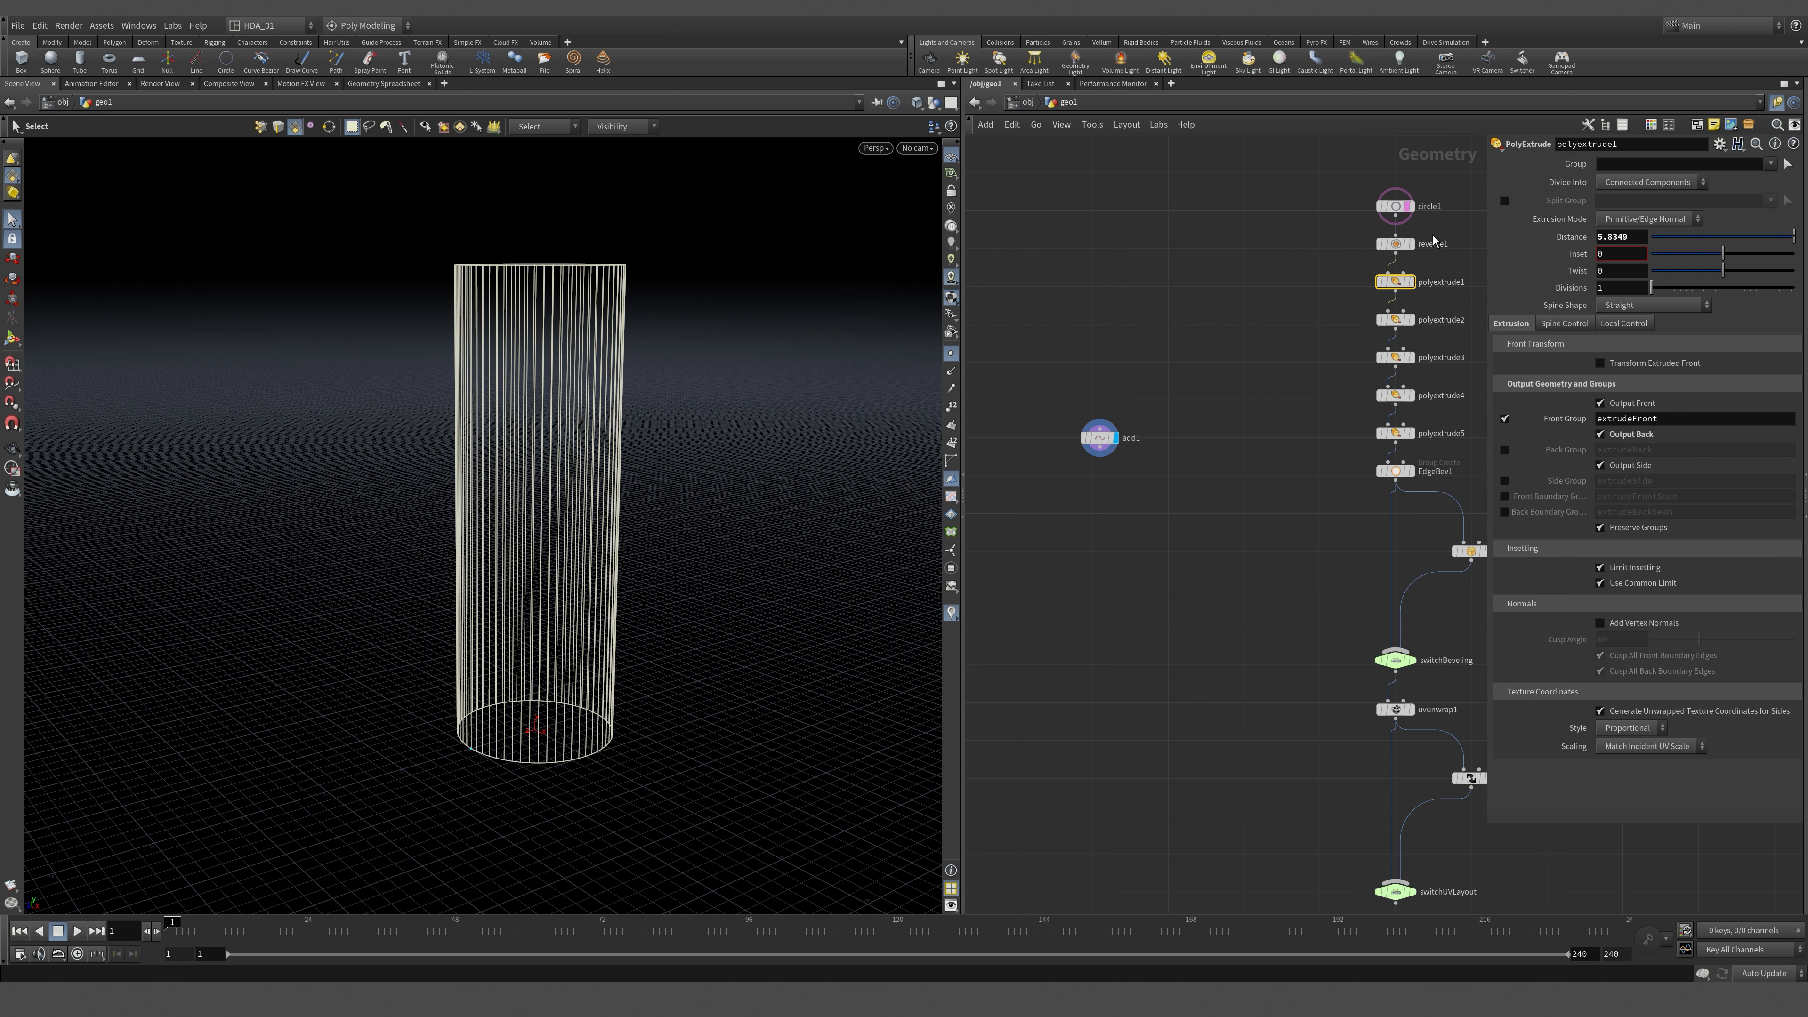
left_click_drag(1638, 237, 1555, 250)
type("5")
key("Return")
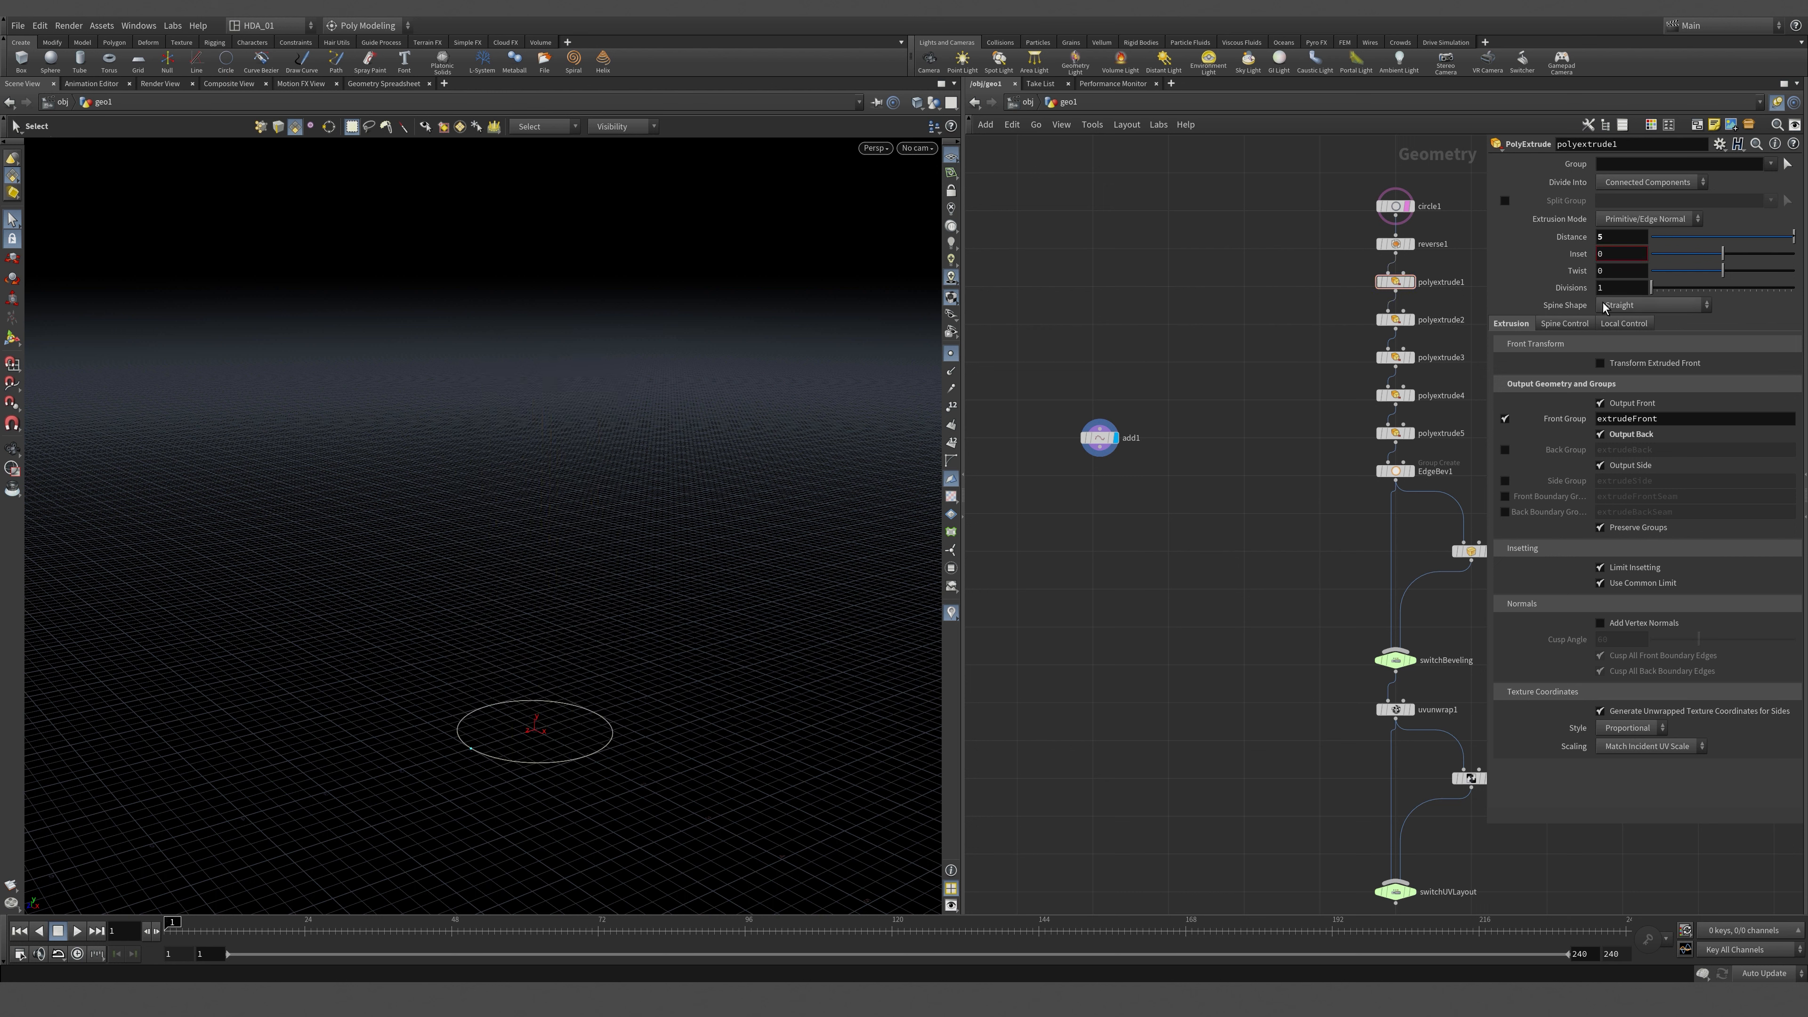
Link the Y coordinate of the add1 node's point to polyextrude1's Distance with a relative reference.
left_click_drag(1612, 242, 1474, 244)
right_click(1620, 239)
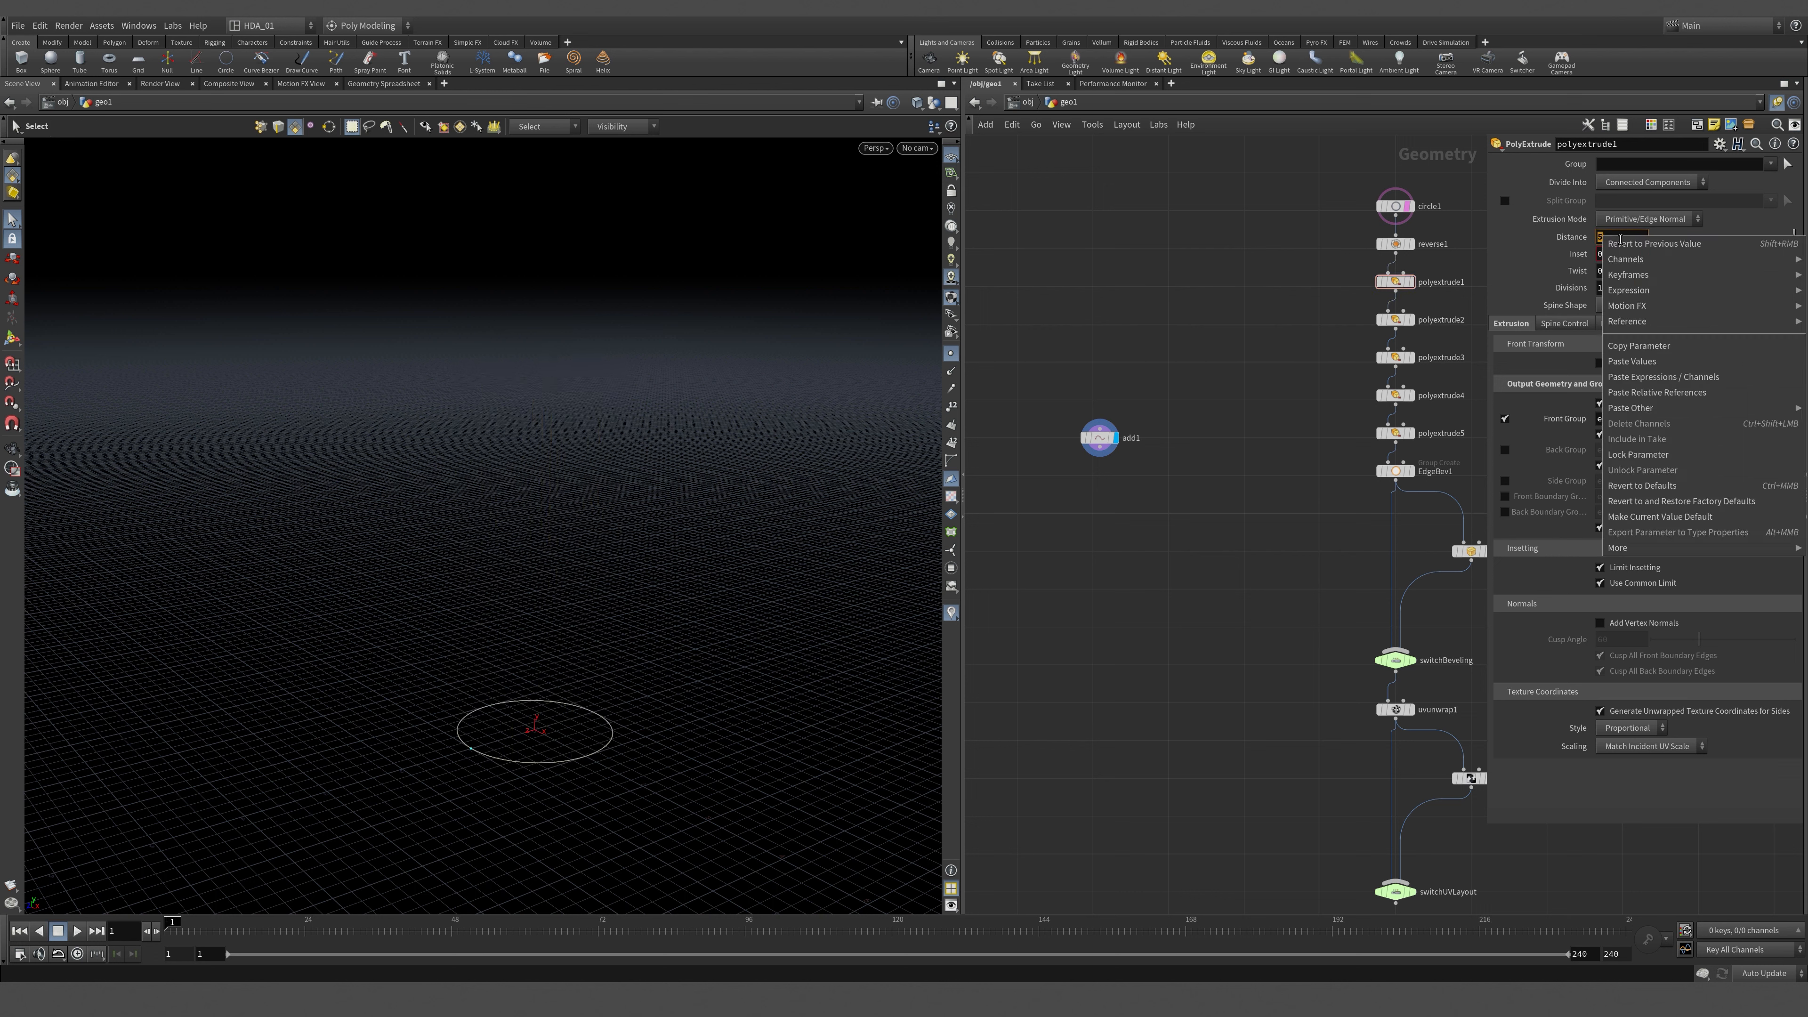
left_click(1275, 448)
left_click_drag(1037, 391, 1196, 475)
left_click(1684, 221)
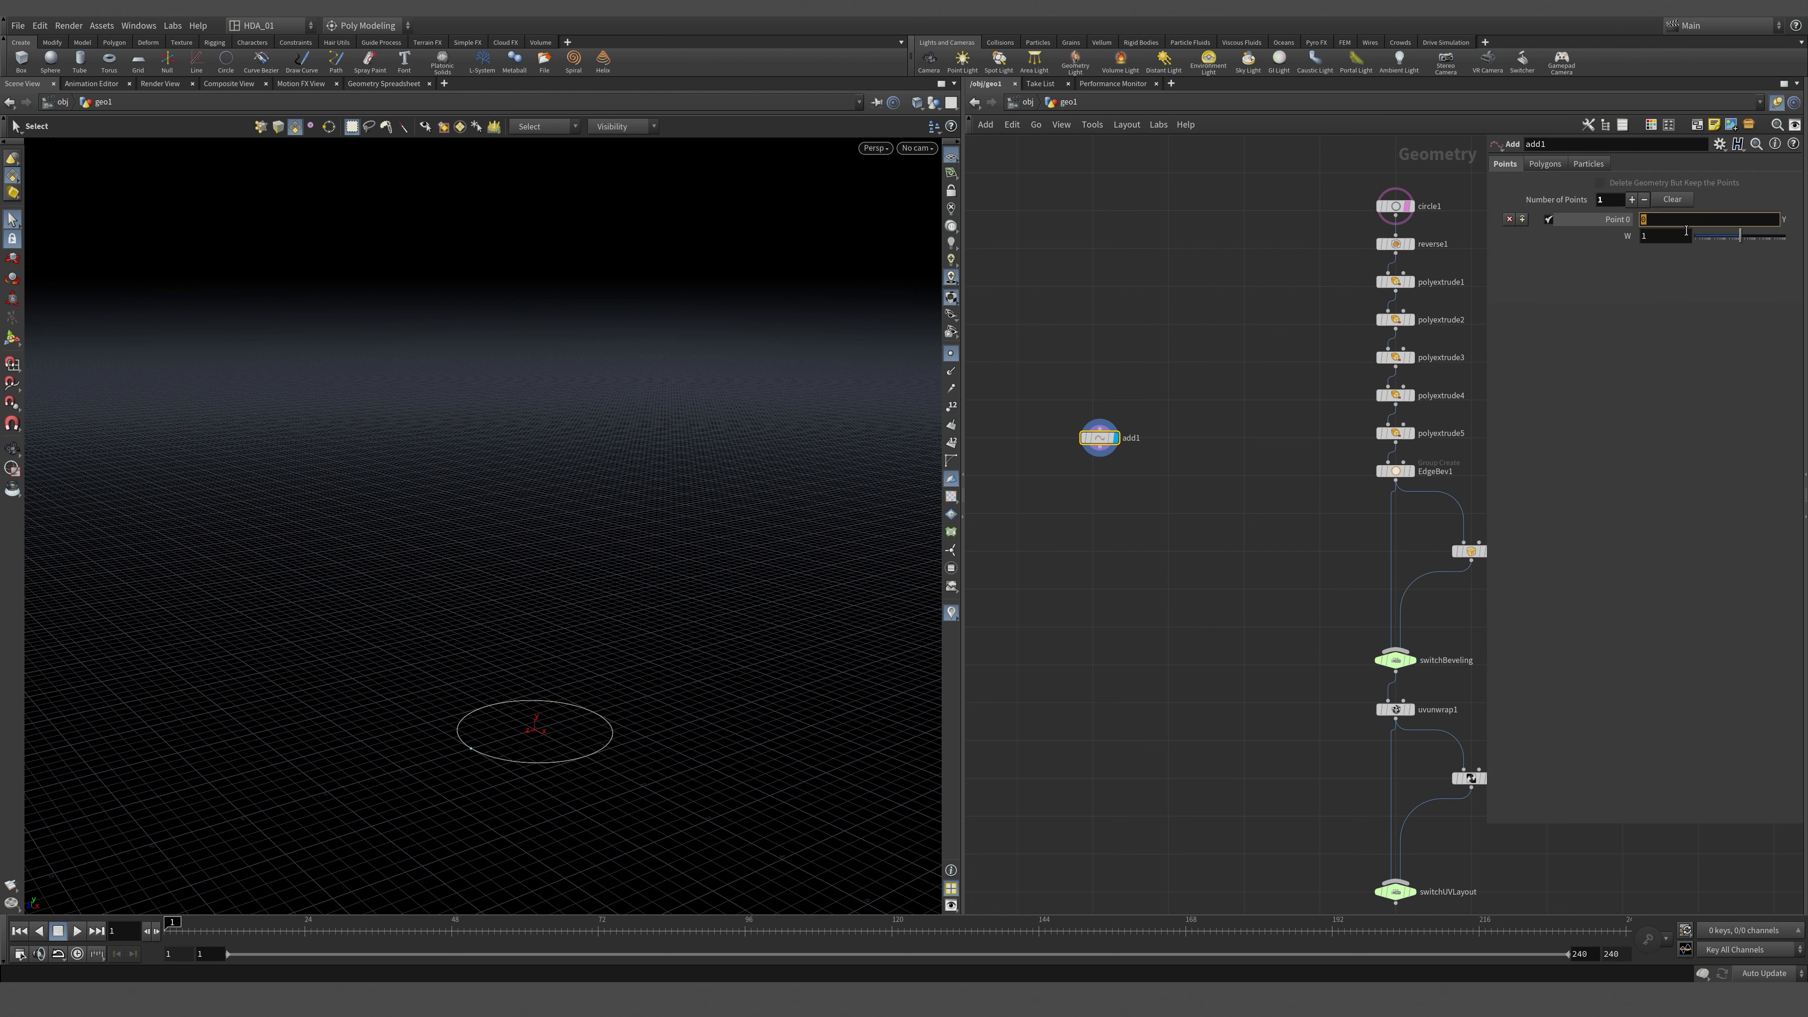
right_click(1677, 225)
left_click(1687, 366)
left_click(1133, 333)
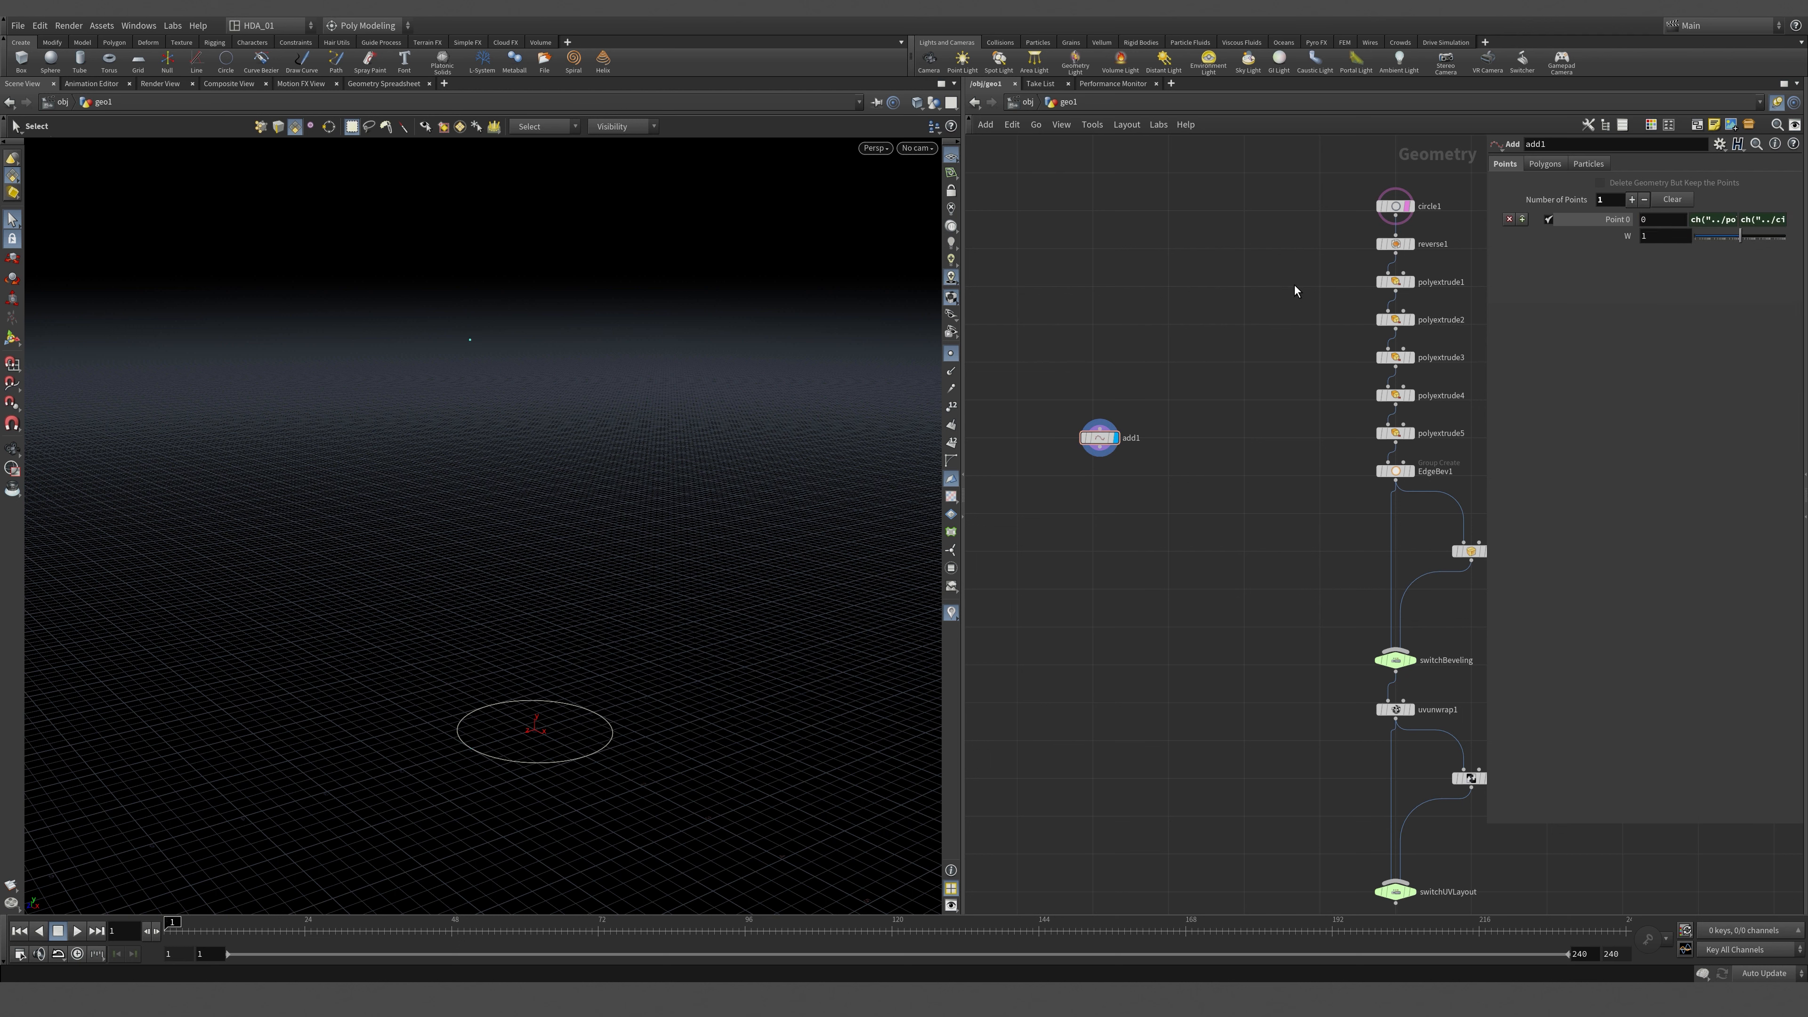
Template the polyextrude1 node instead of circle1 and check the added point against the cylinder's top rim.
middle_click_drag(1447, 298, 1405, 217)
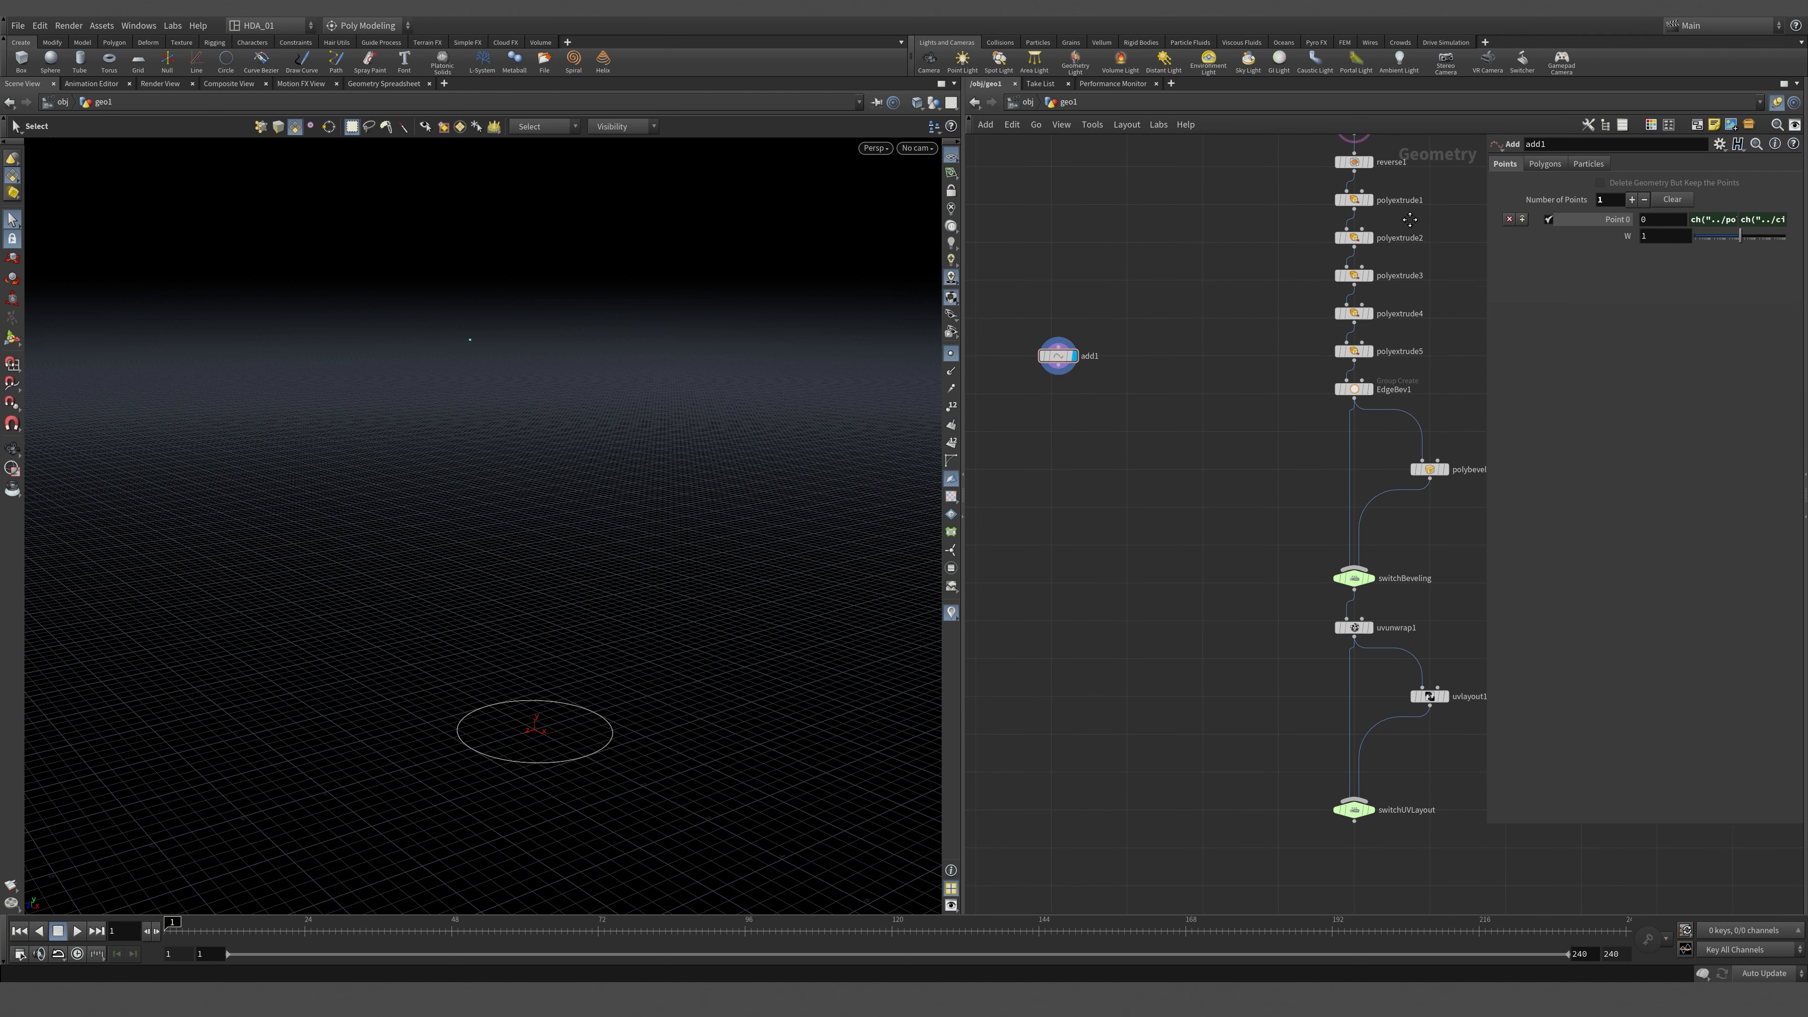
left_click(1368, 205)
key("Escape")
left_click_drag(380, 376, 465, 348)
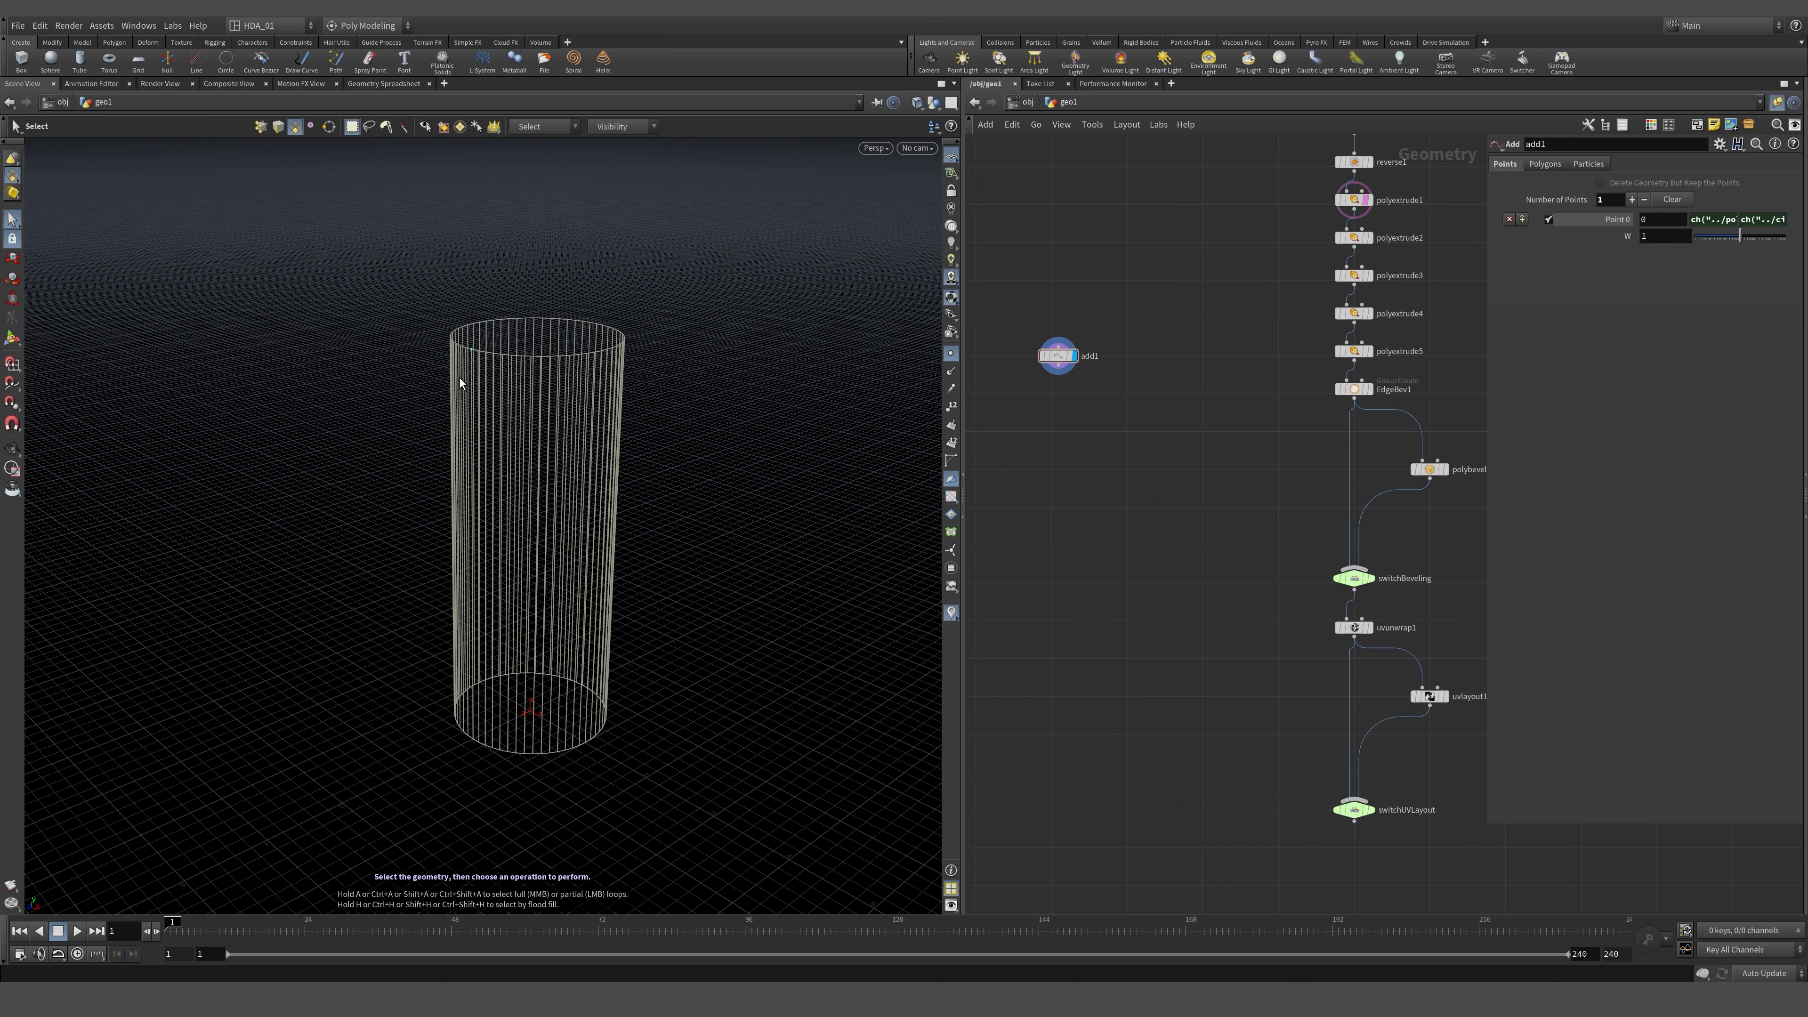
scroll(1154, 391, "down", 2)
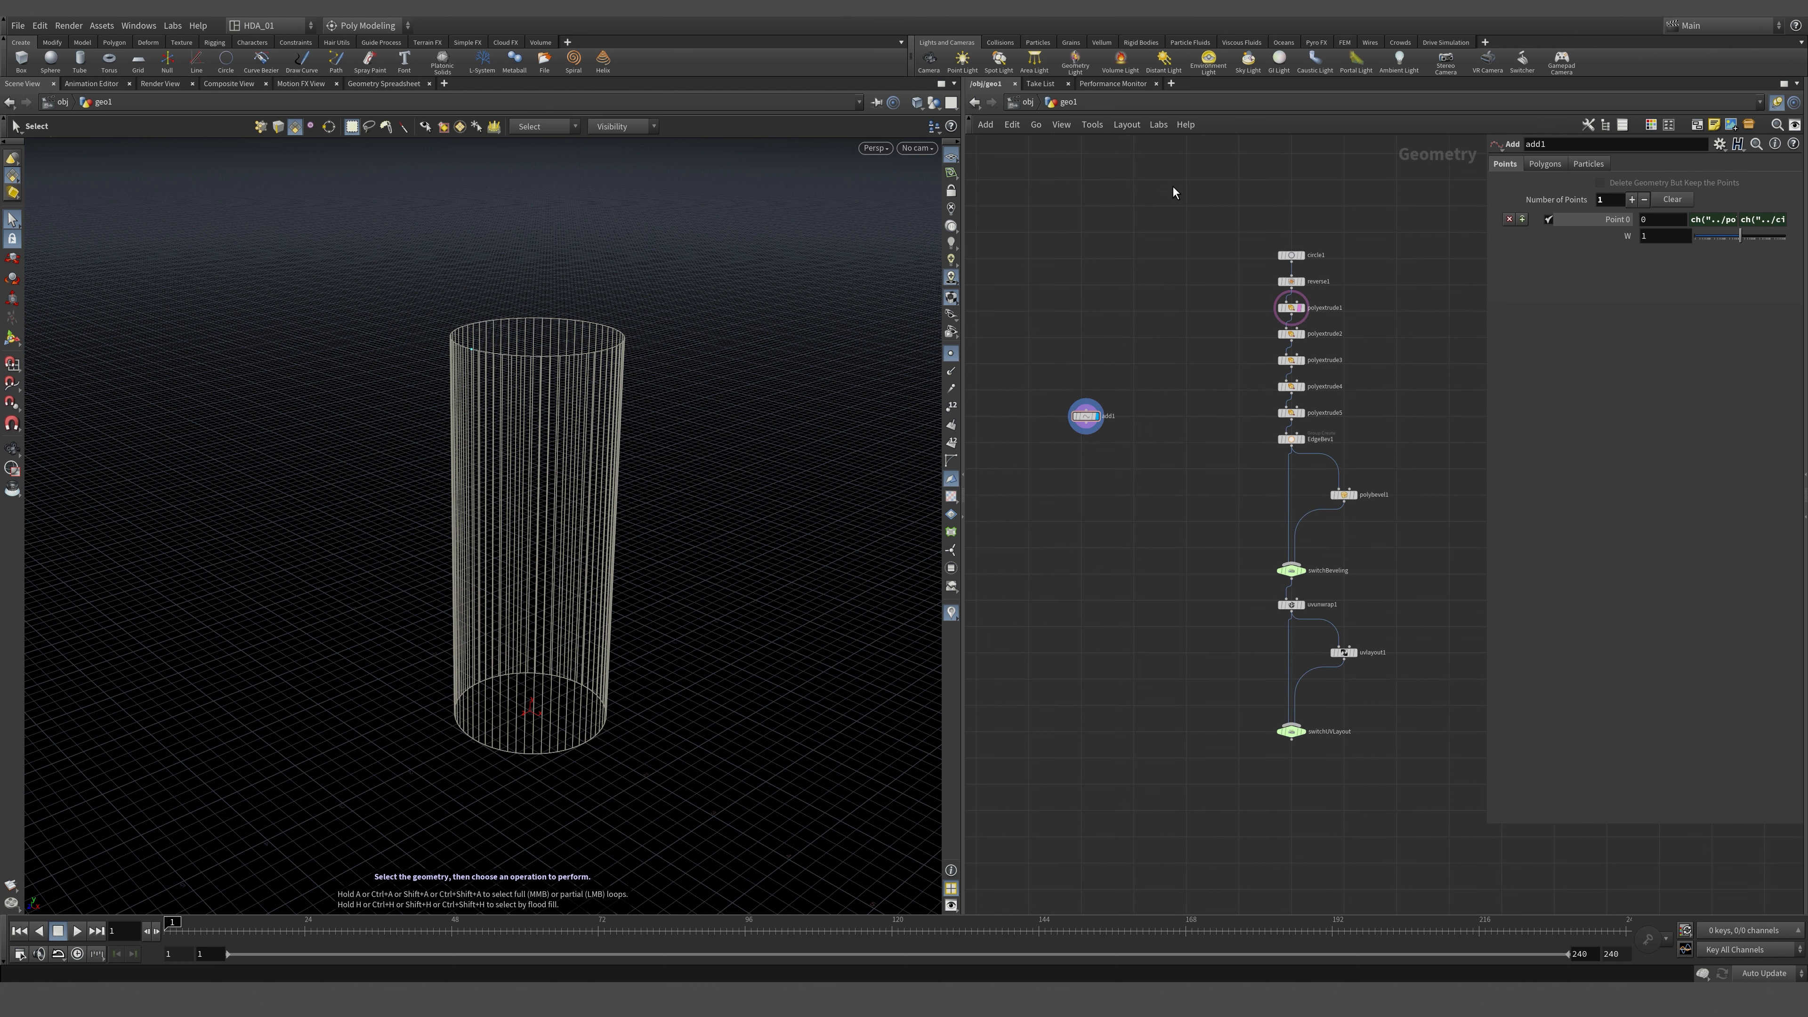
scroll(1309, 236, "up", 5)
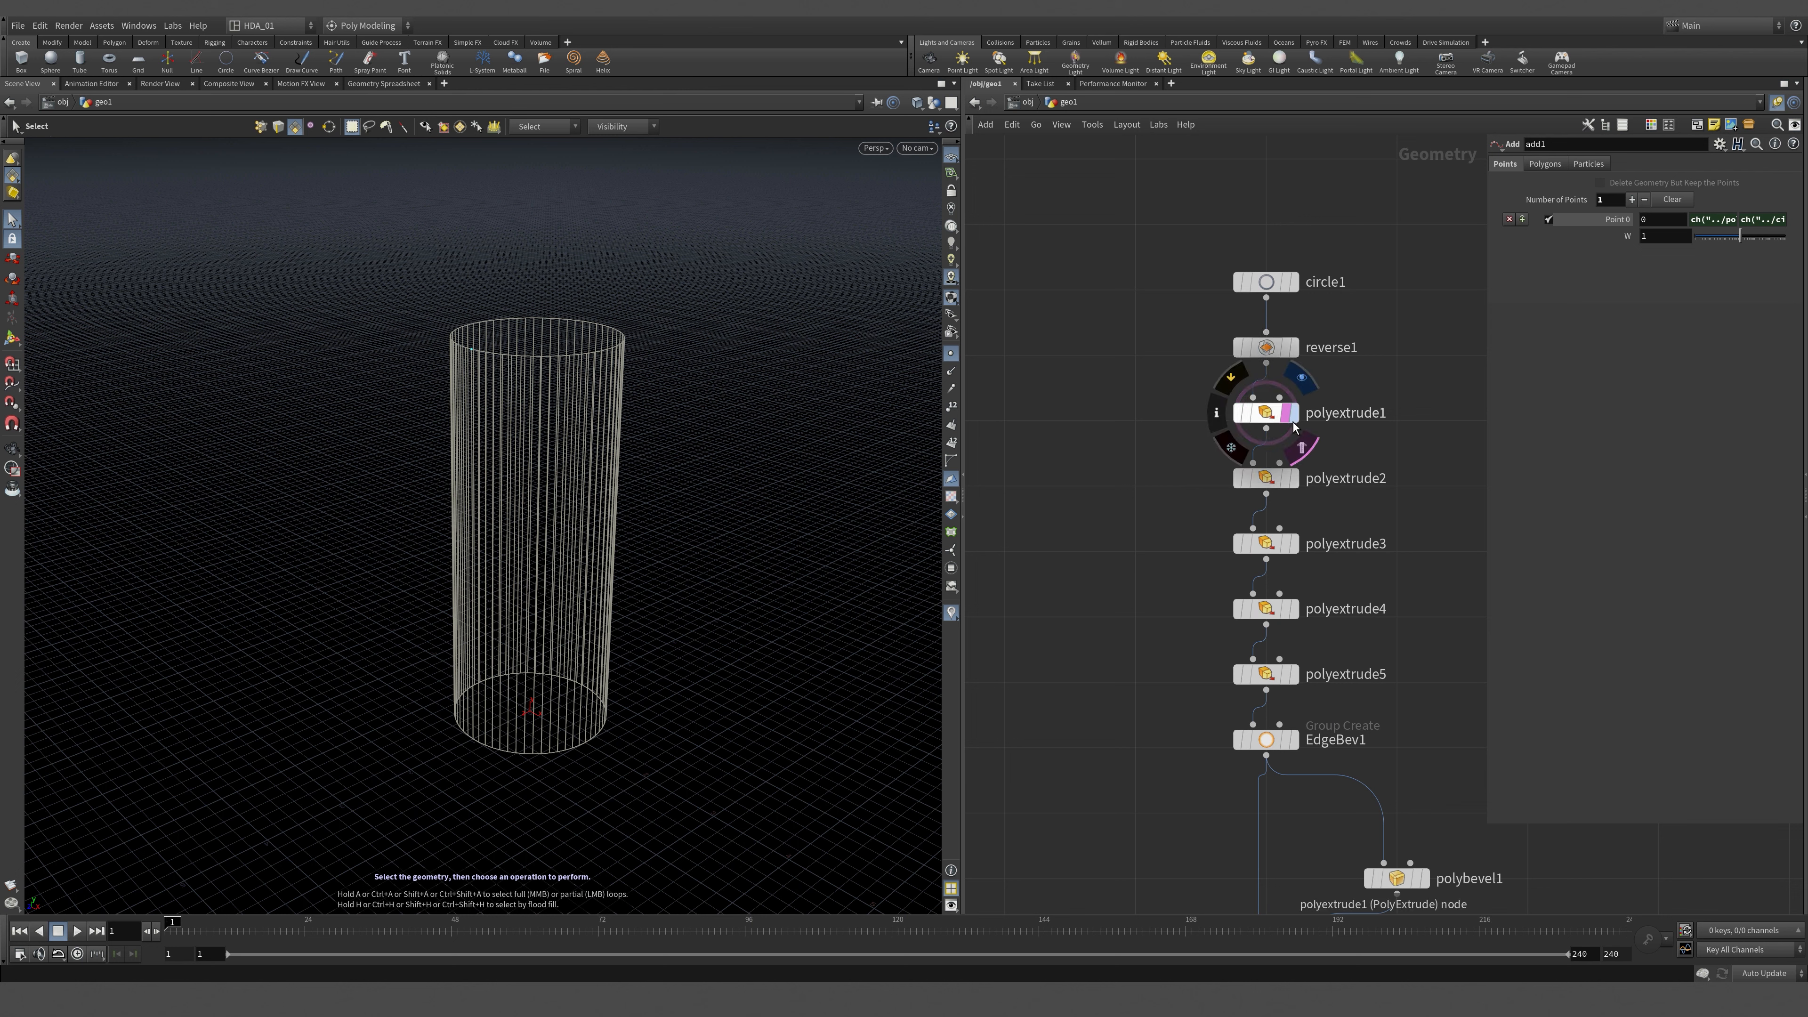
Turn polyextrude1's template display off and on again to compare the cylinder with the added point.
left_click(1304, 444)
scroll(1131, 341, "down", 4)
middle_click_drag(1061, 408, 1143, 362)
scroll(1308, 342, "up", 3)
middle_click(1348, 293)
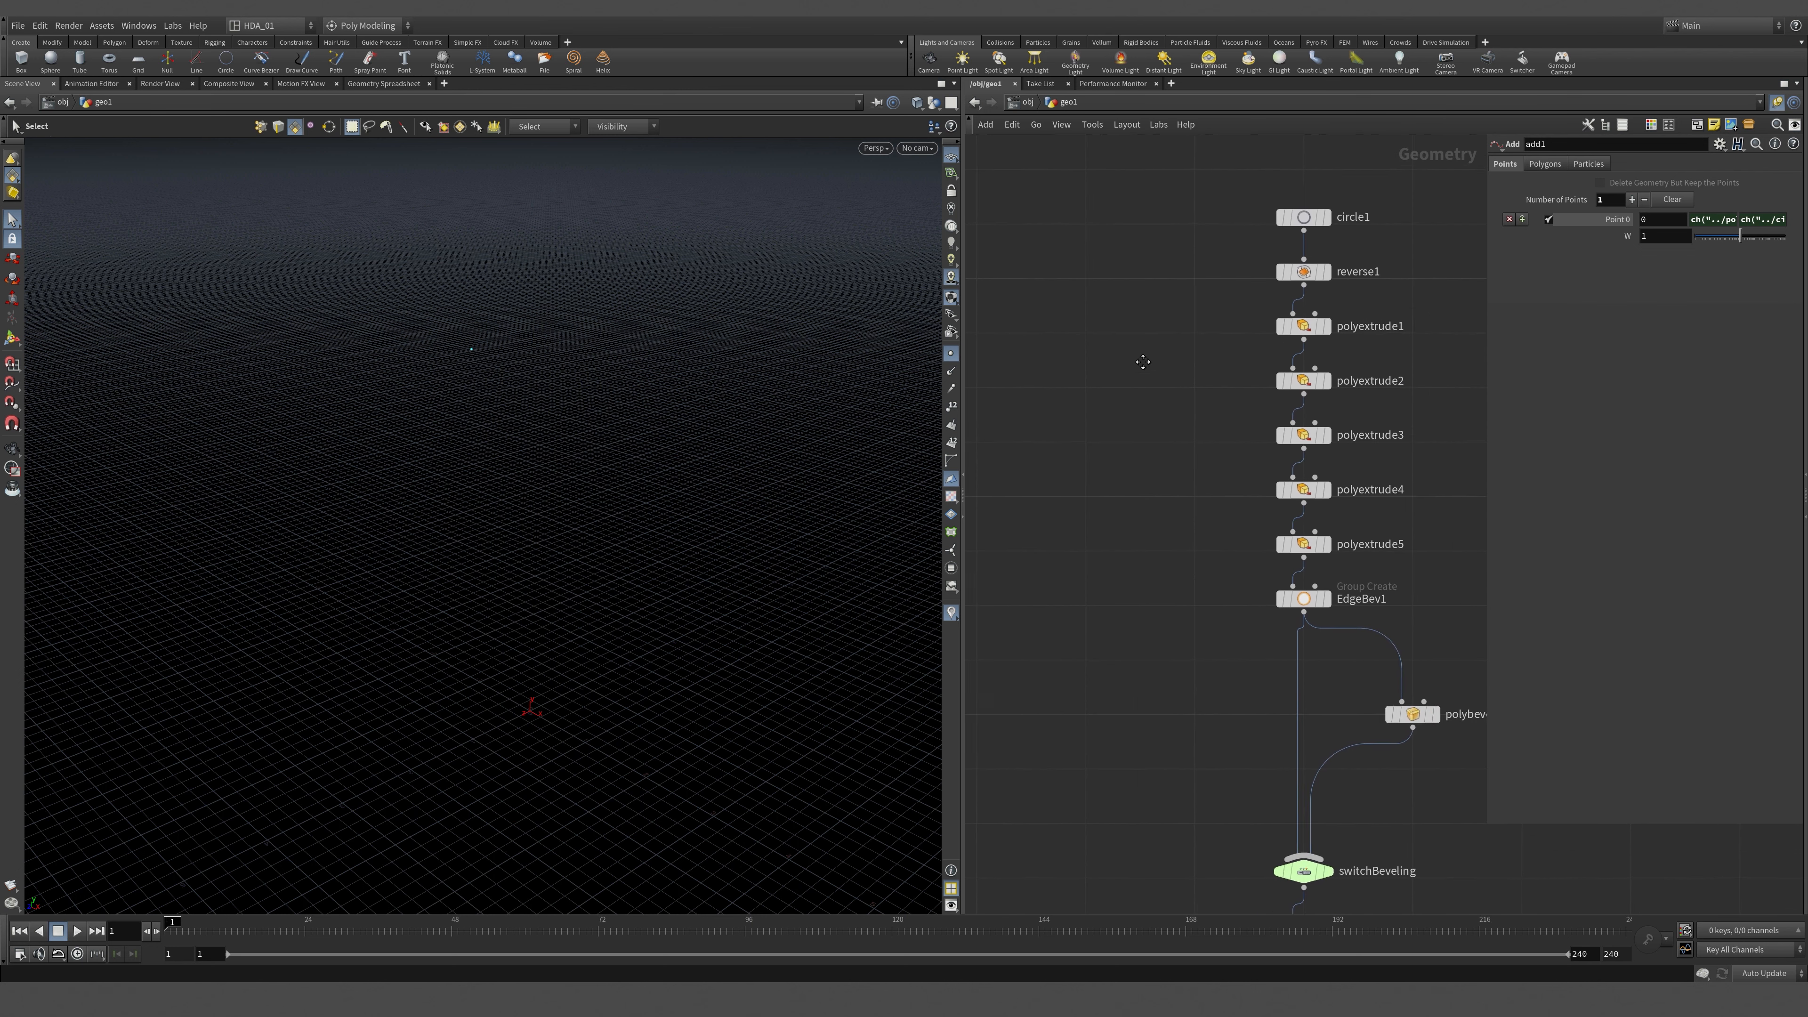
left_click(1320, 327)
Place an unconnected Null node above the circle1 node.
scroll(1211, 474, "down", 5)
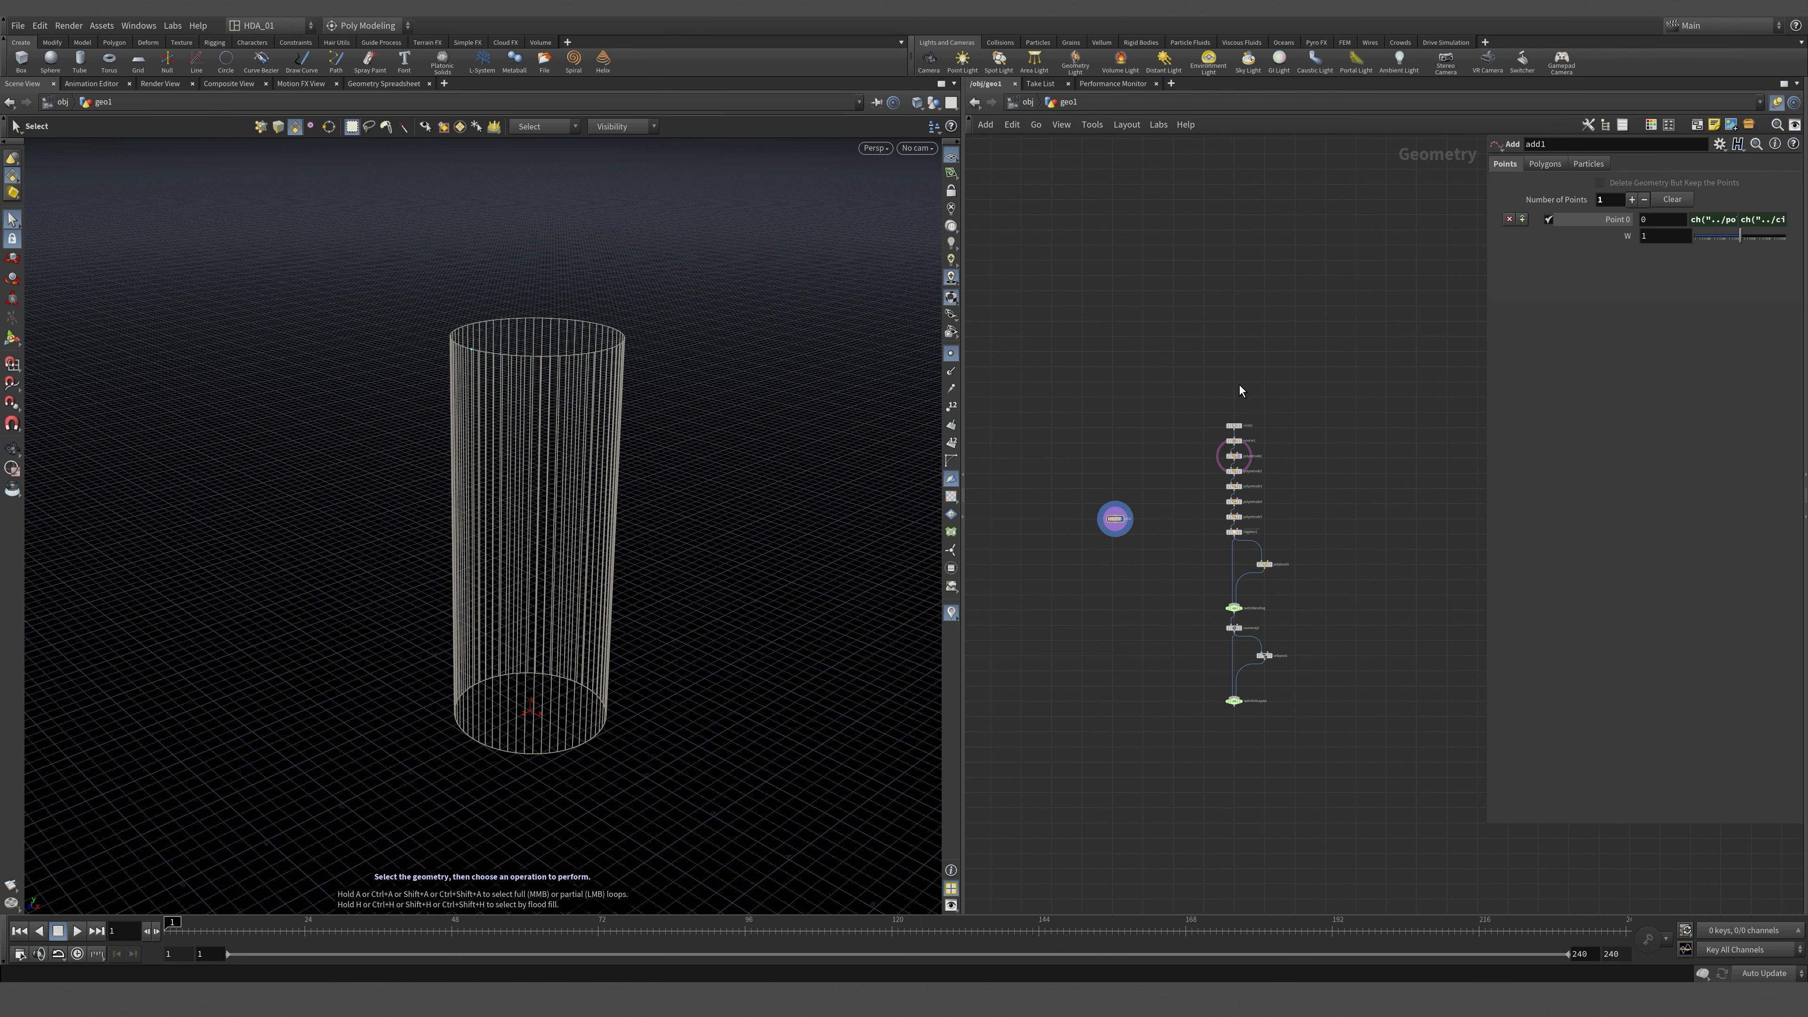
scroll(1239, 389, "up", 3)
key("Tab")
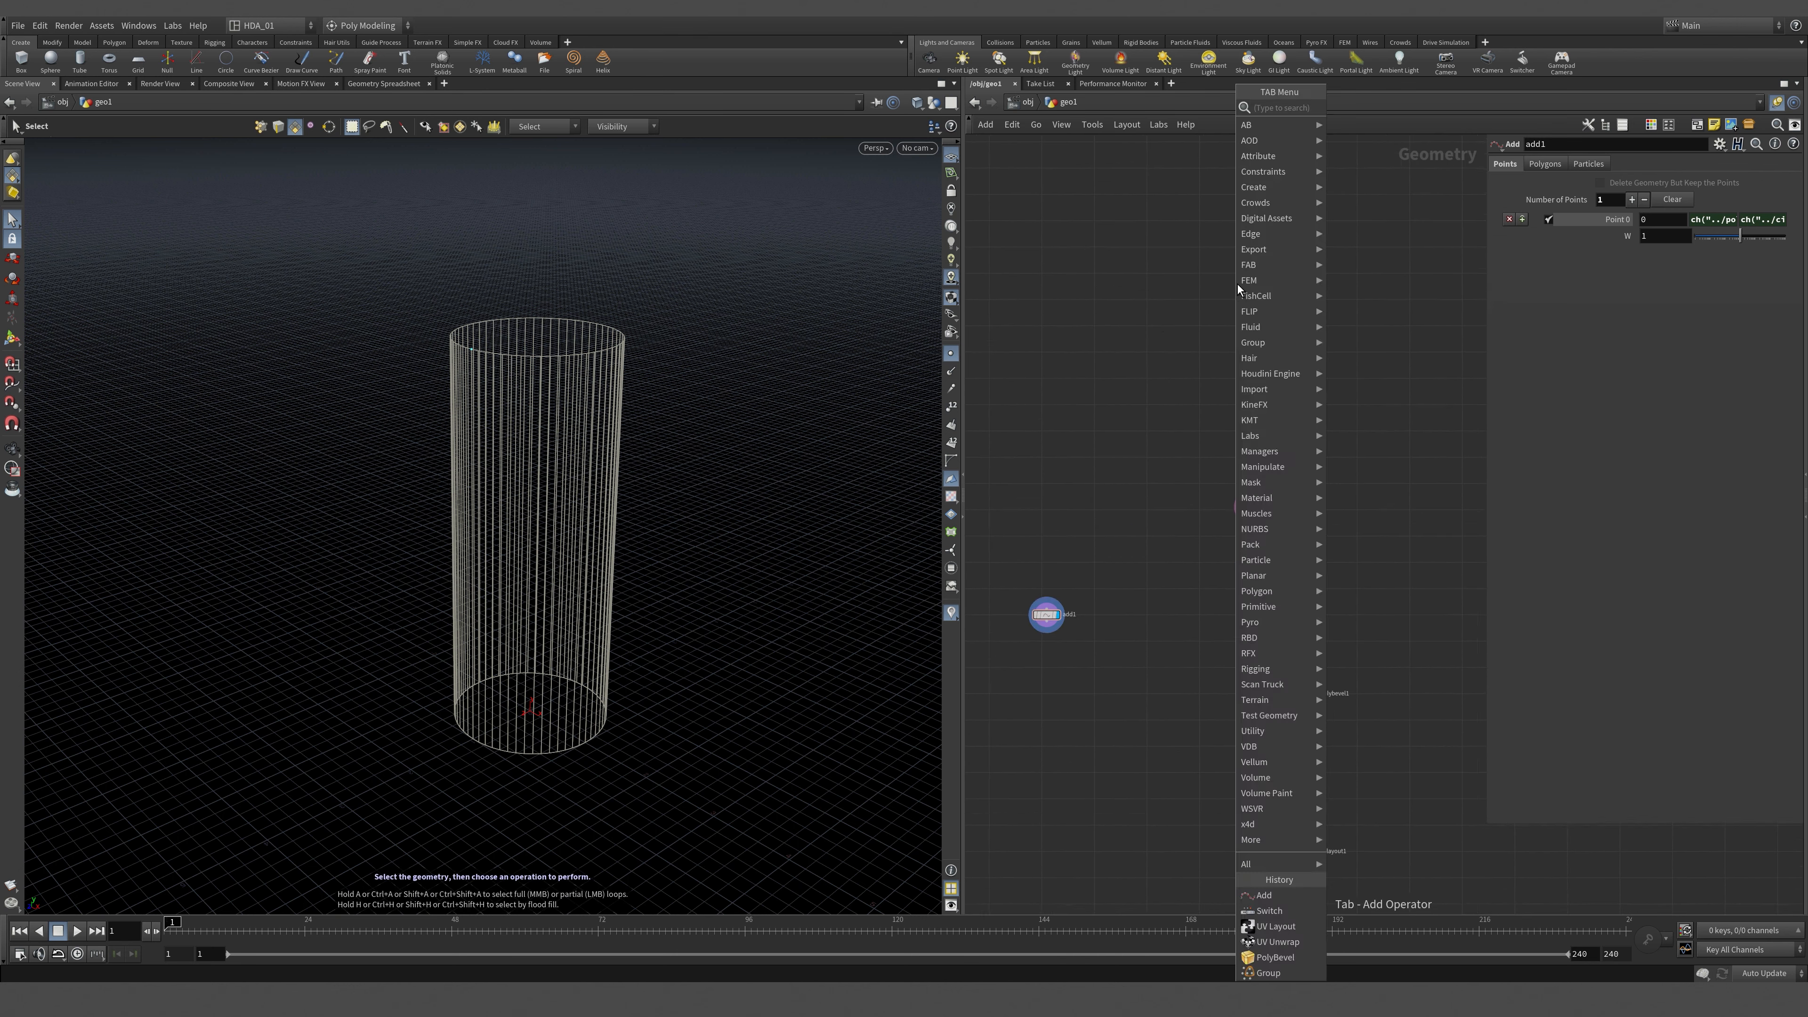
type("nul")
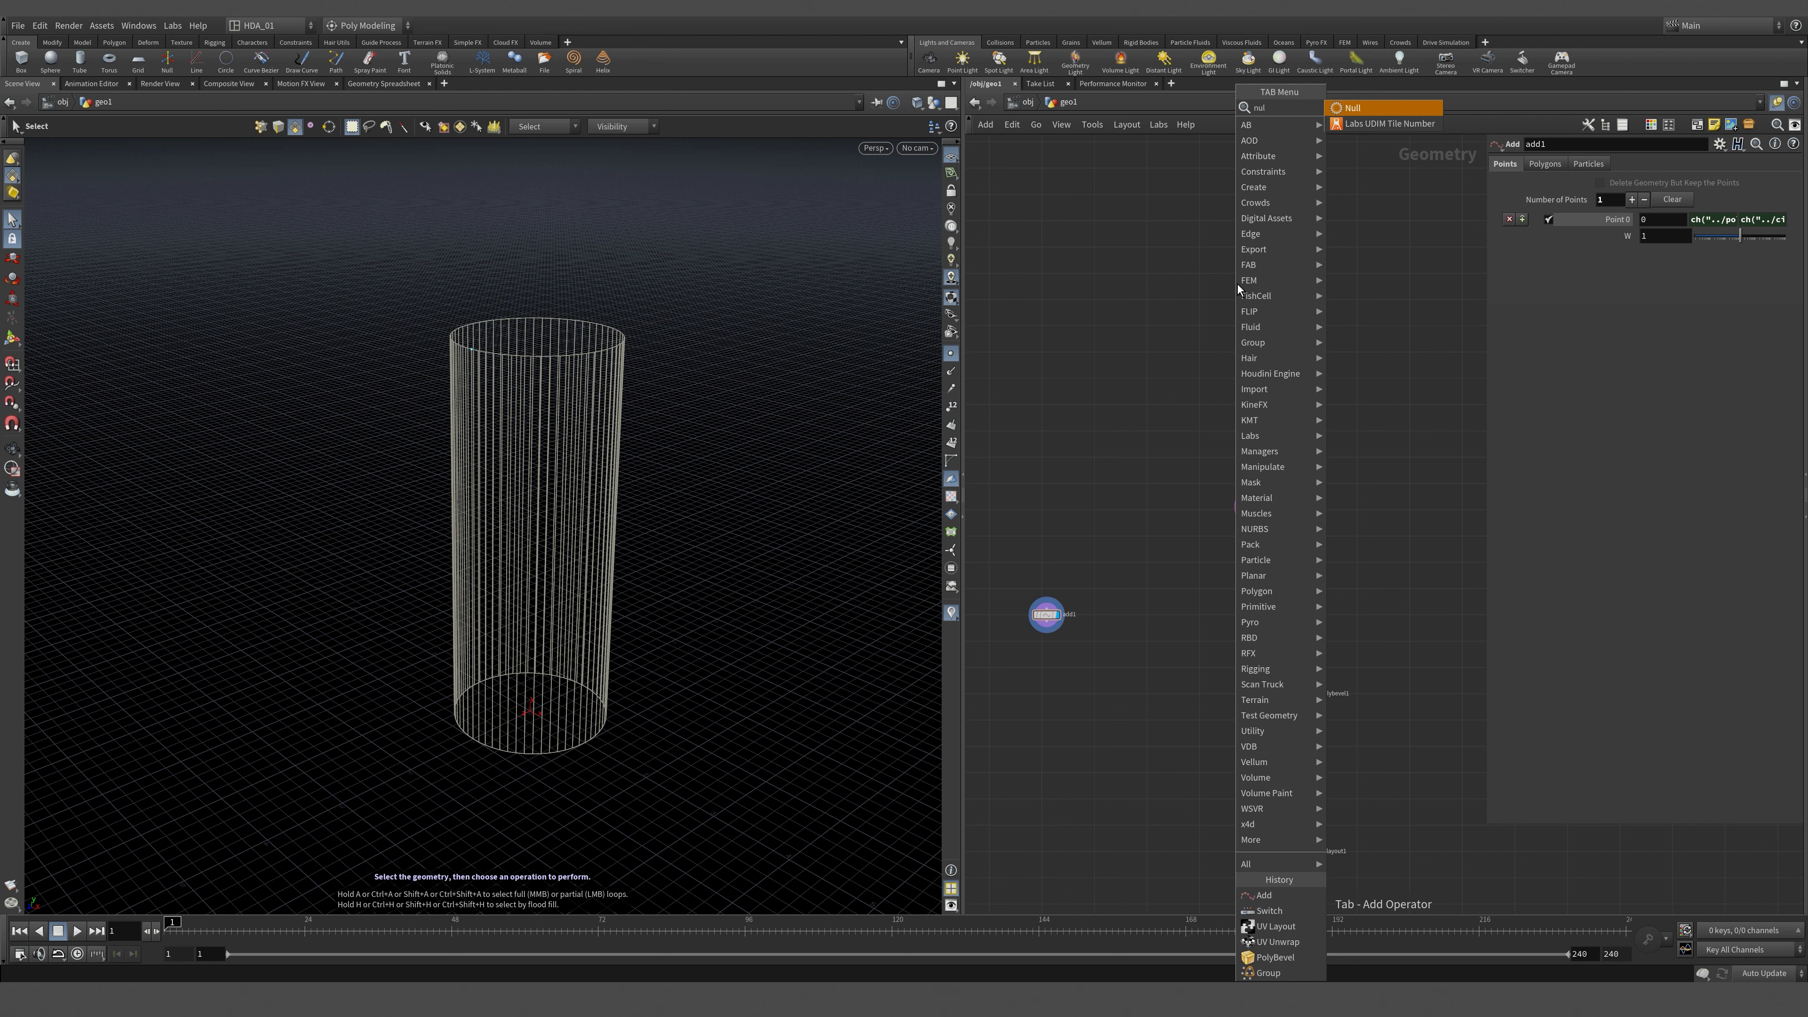
key("Return")
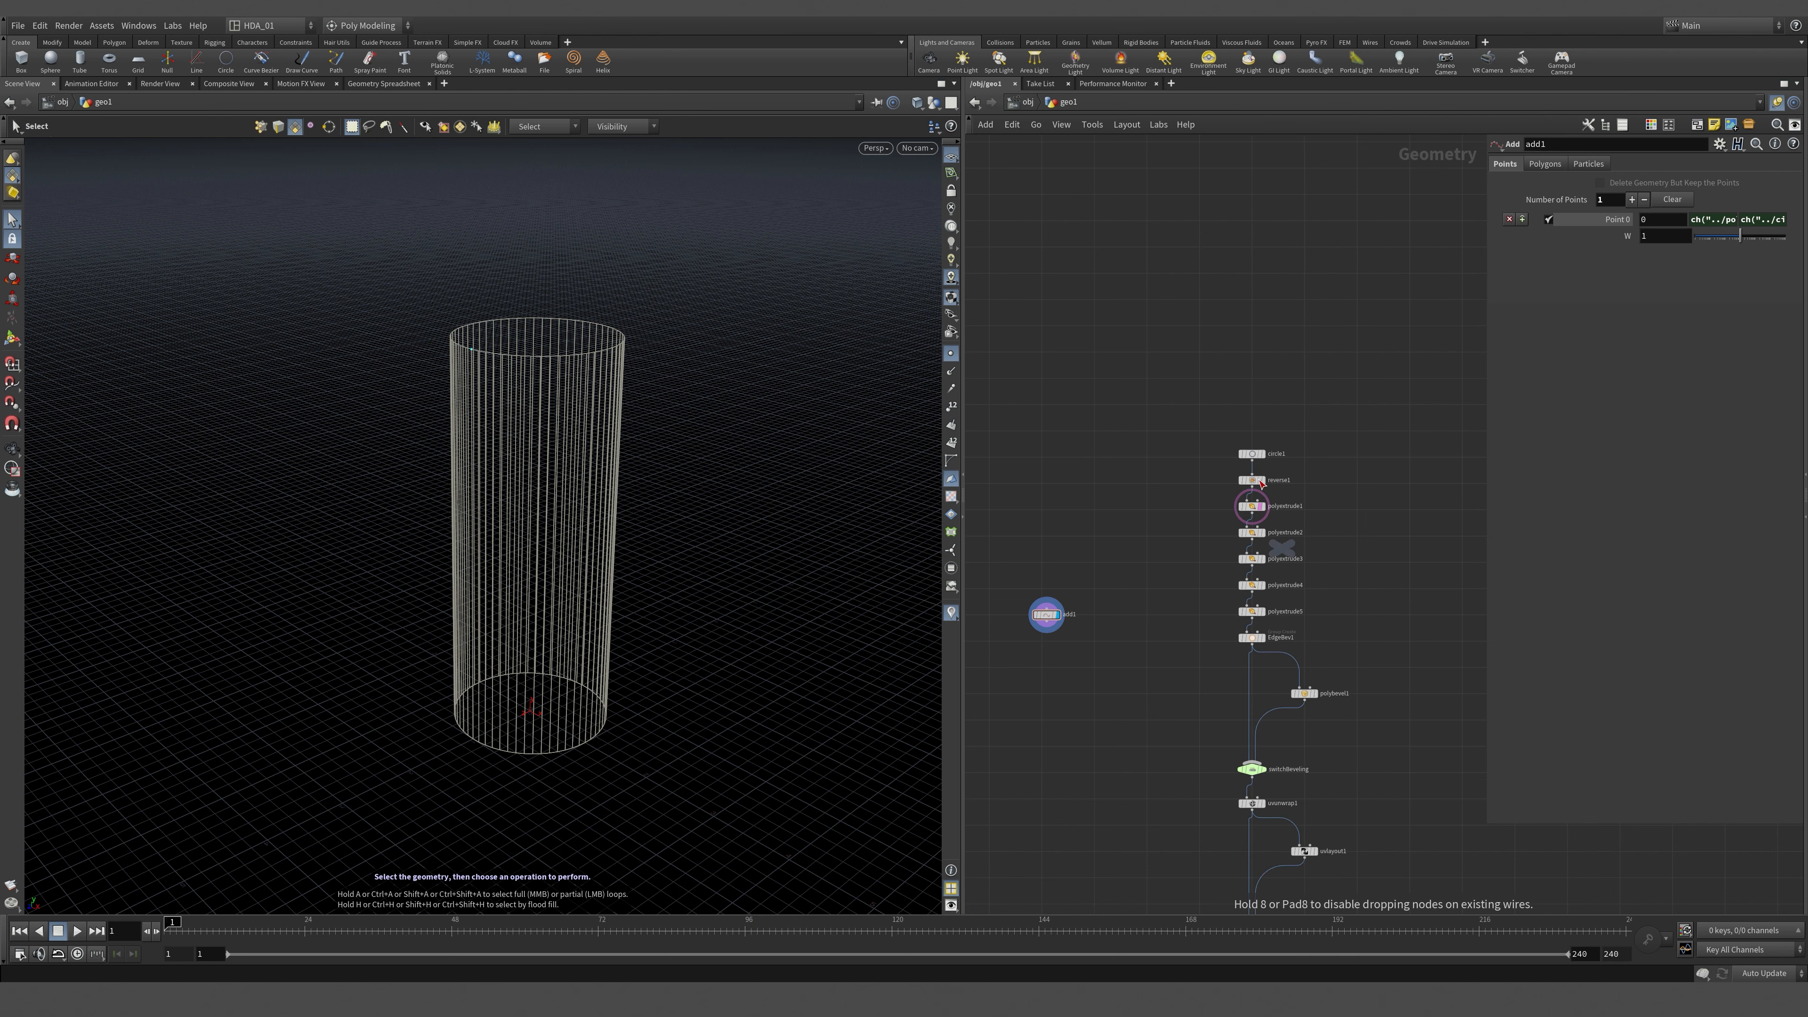
left_click(1254, 335)
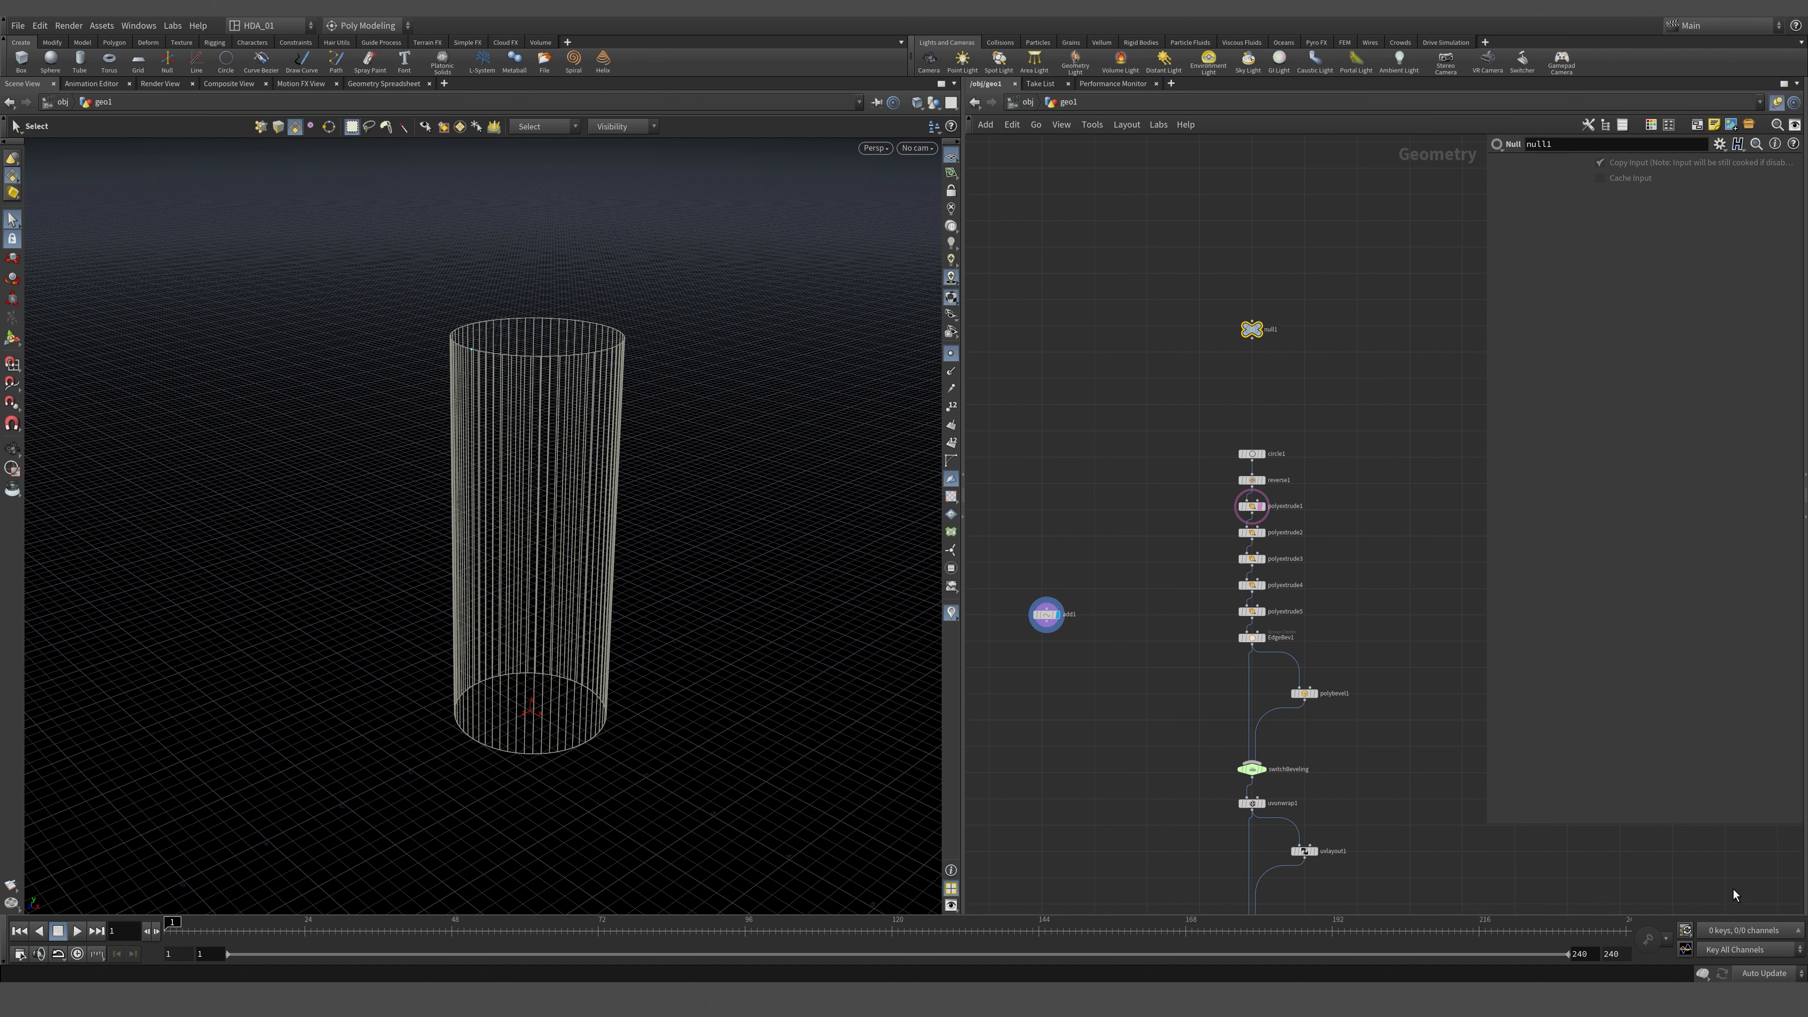
Color the unconnected Null node black and rename it CONTROL.
key("c")
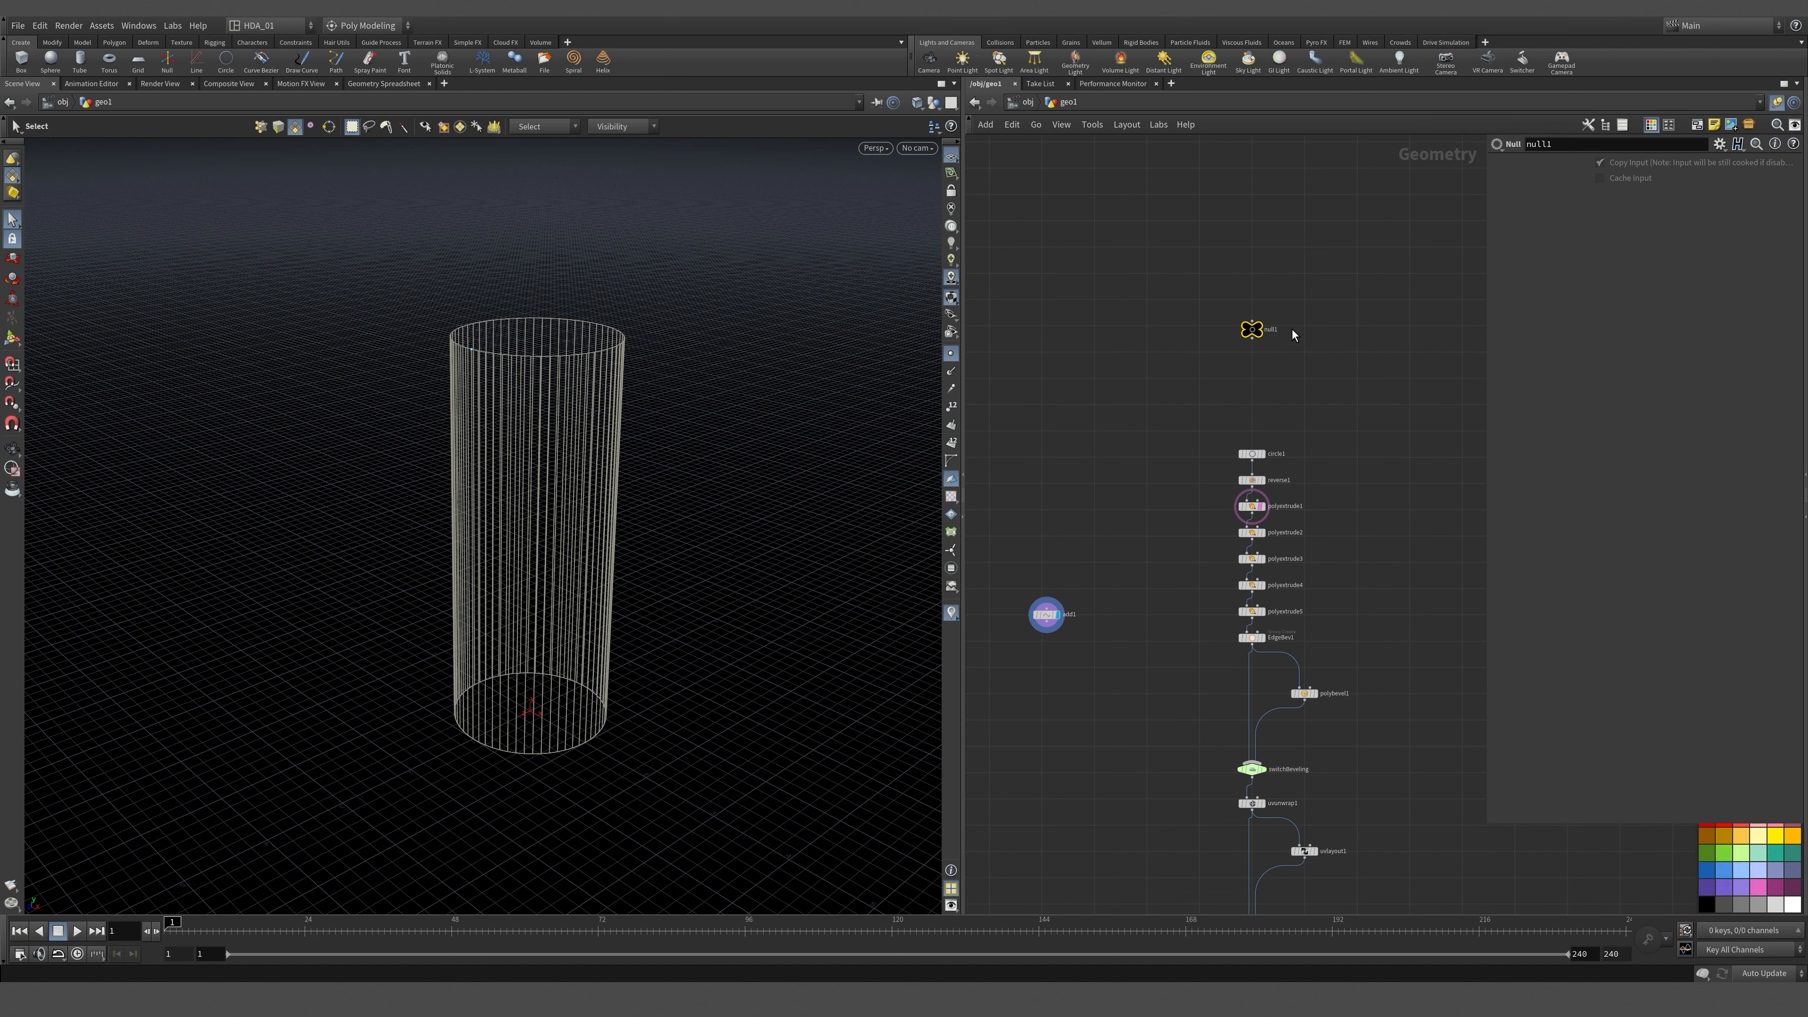
scroll(1258, 335, "up", 3)
double_click(1257, 335)
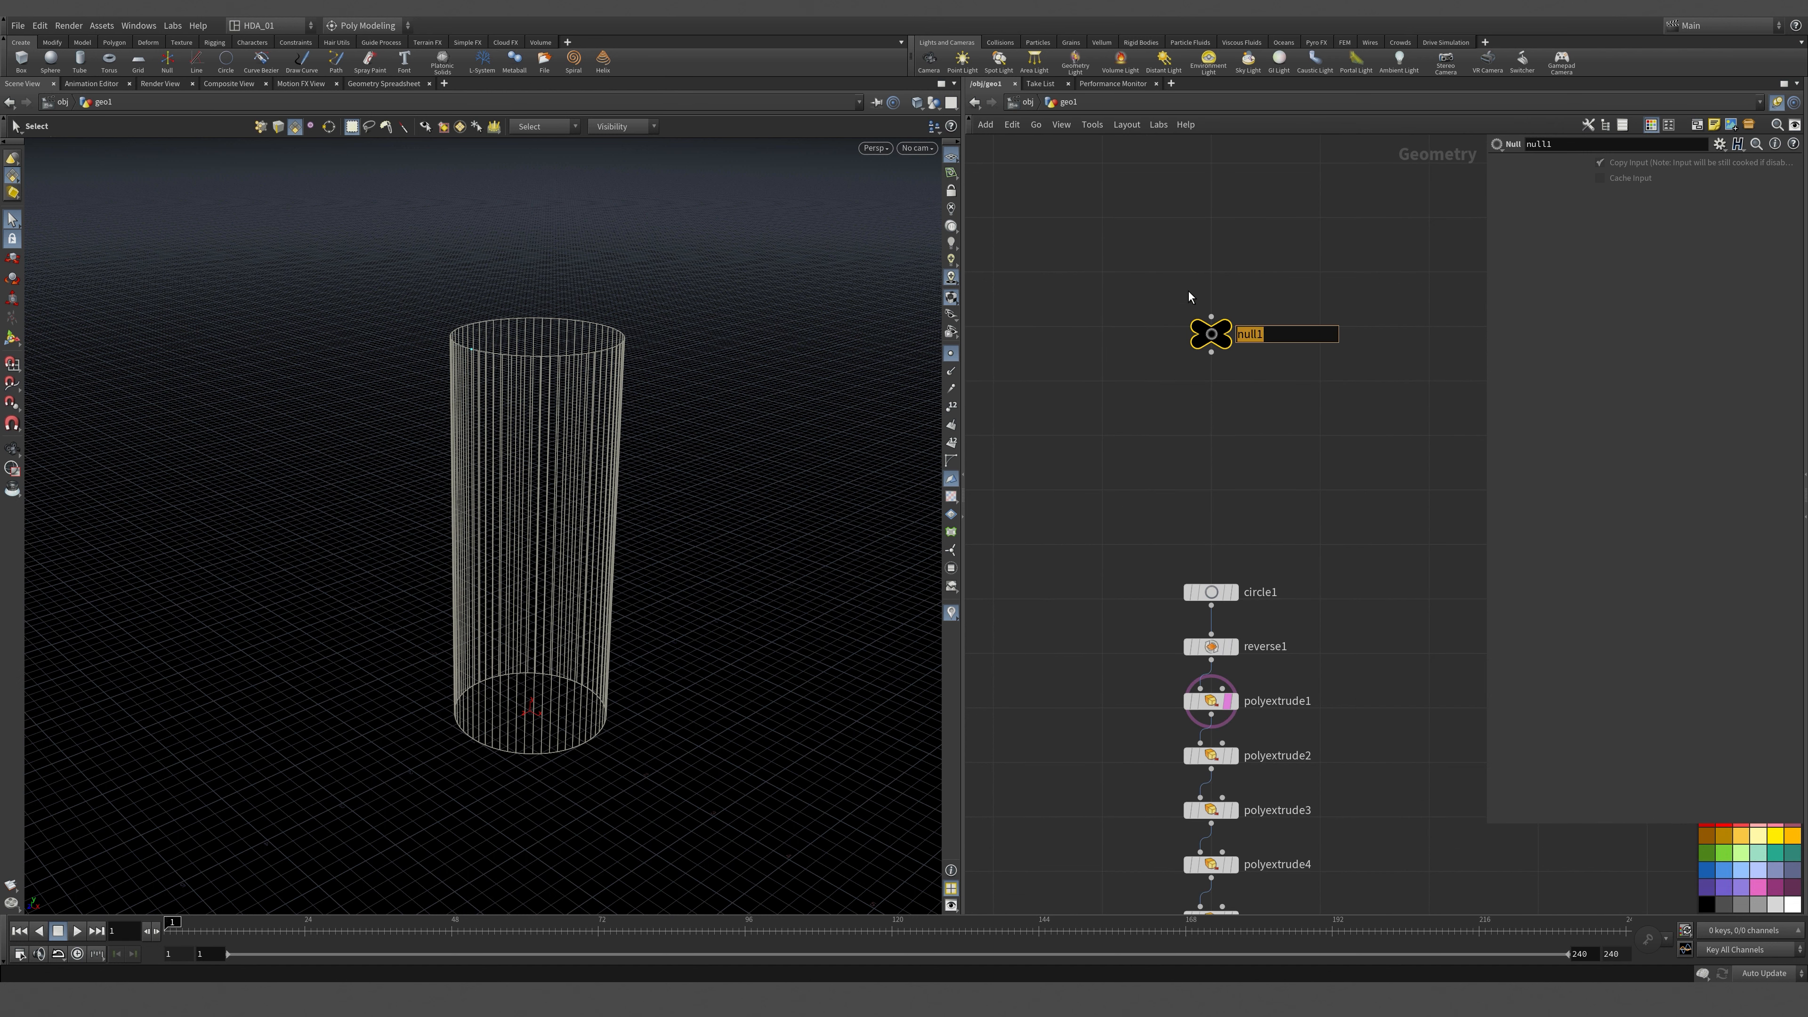
type("CONTROL")
key("Return")
mouse_move(1222, 332)
left_click_drag(1221, 331, 1221, 324)
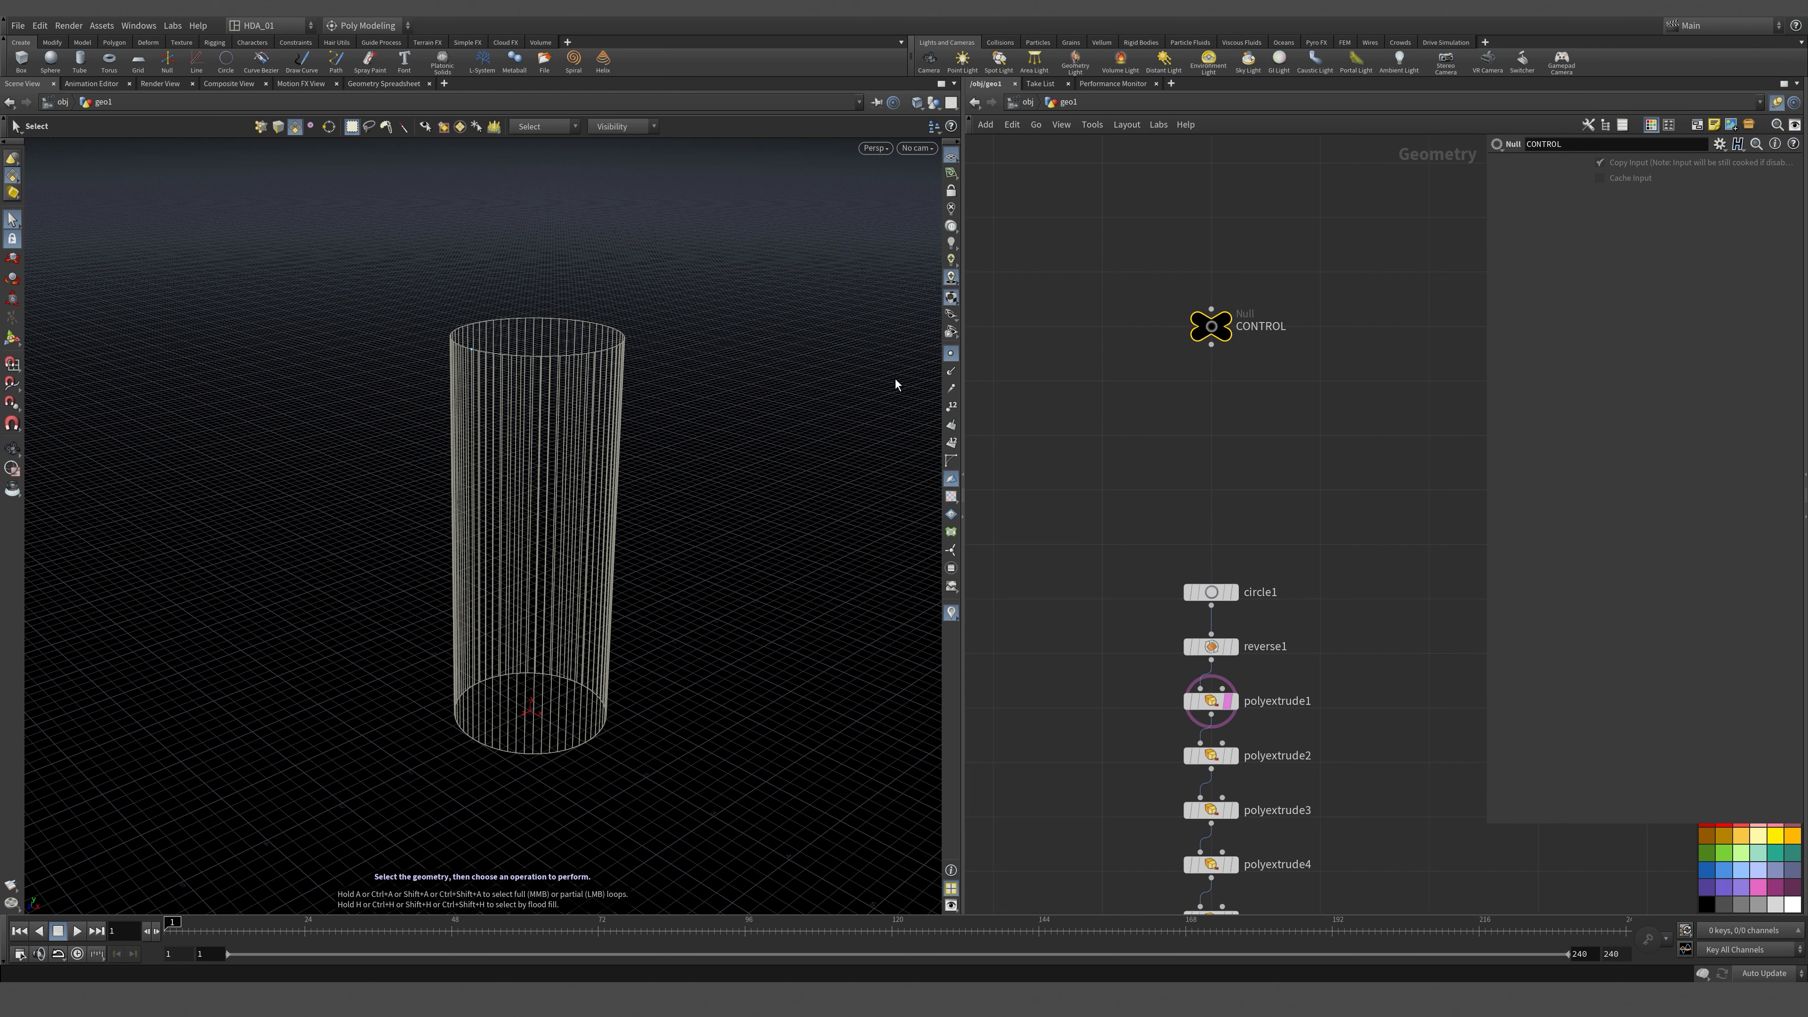
Open the parameter interface editor of the CONTROL node and add a Float parameter to it.
scroll(1190, 388, "down", 3)
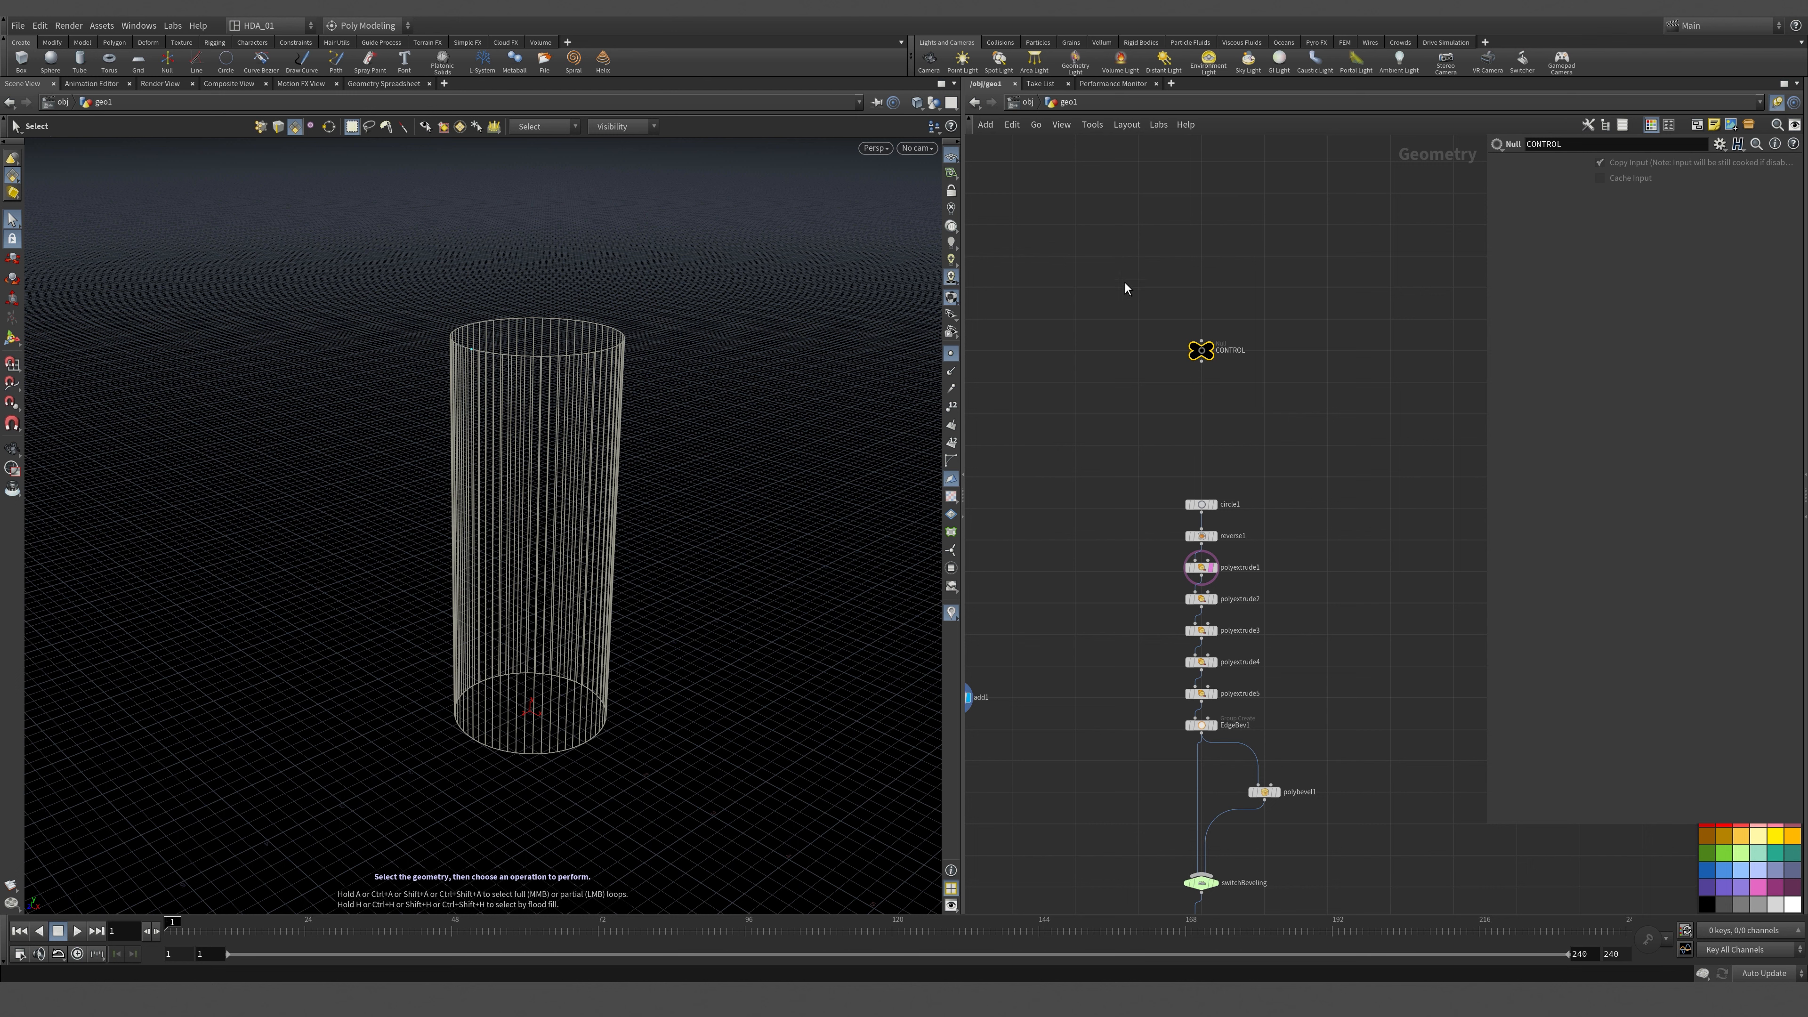
left_click_drag(1111, 292, 1281, 390)
left_click_drag(1135, 317, 1263, 389)
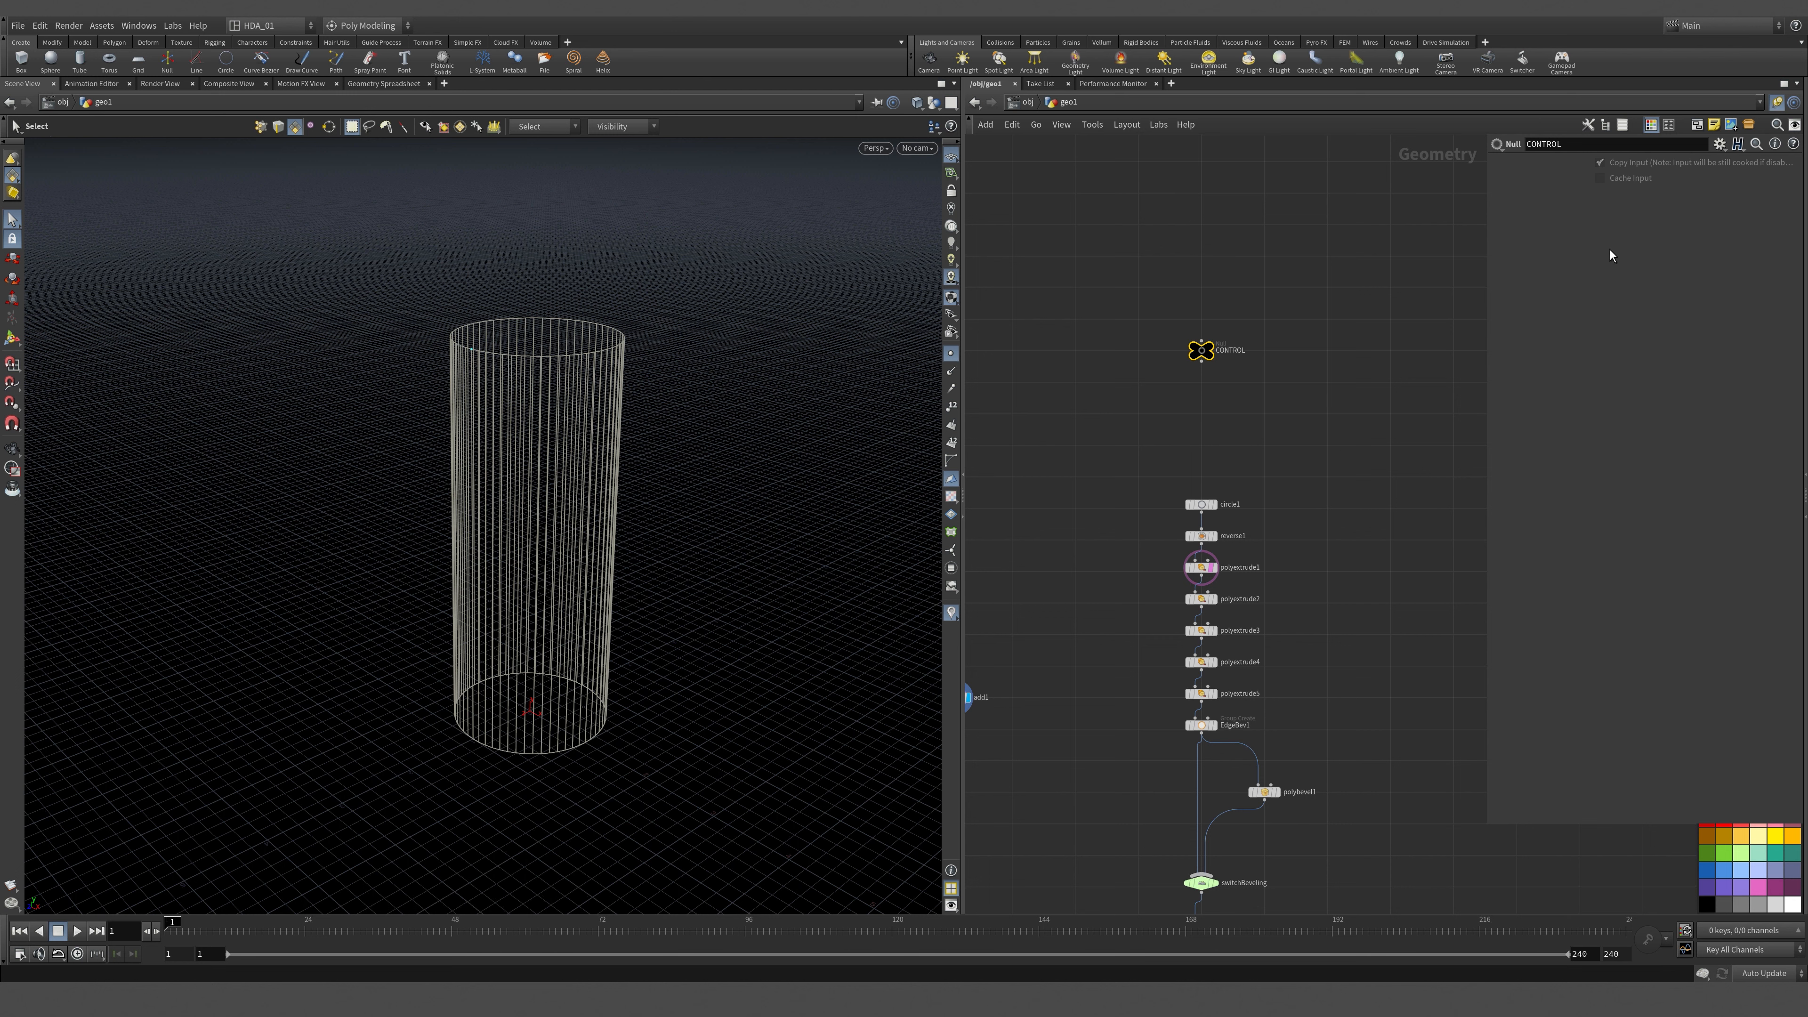
left_click(1718, 144)
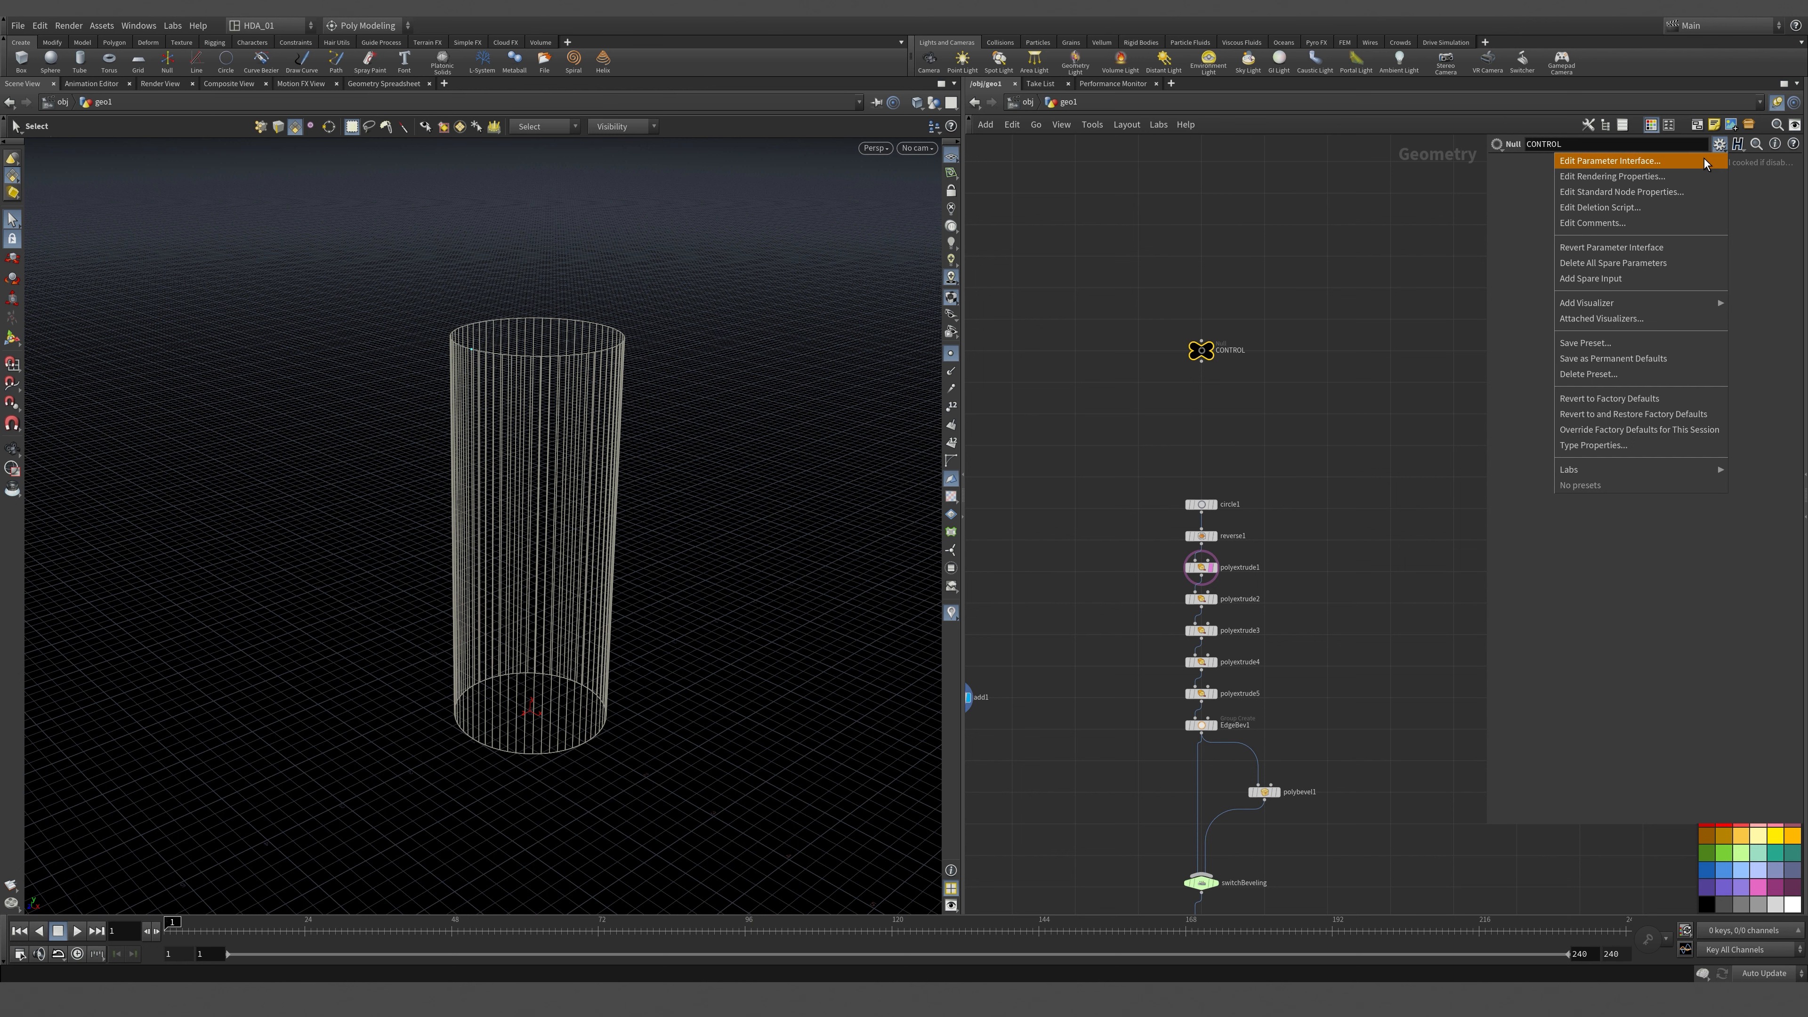
left_click(1705, 161)
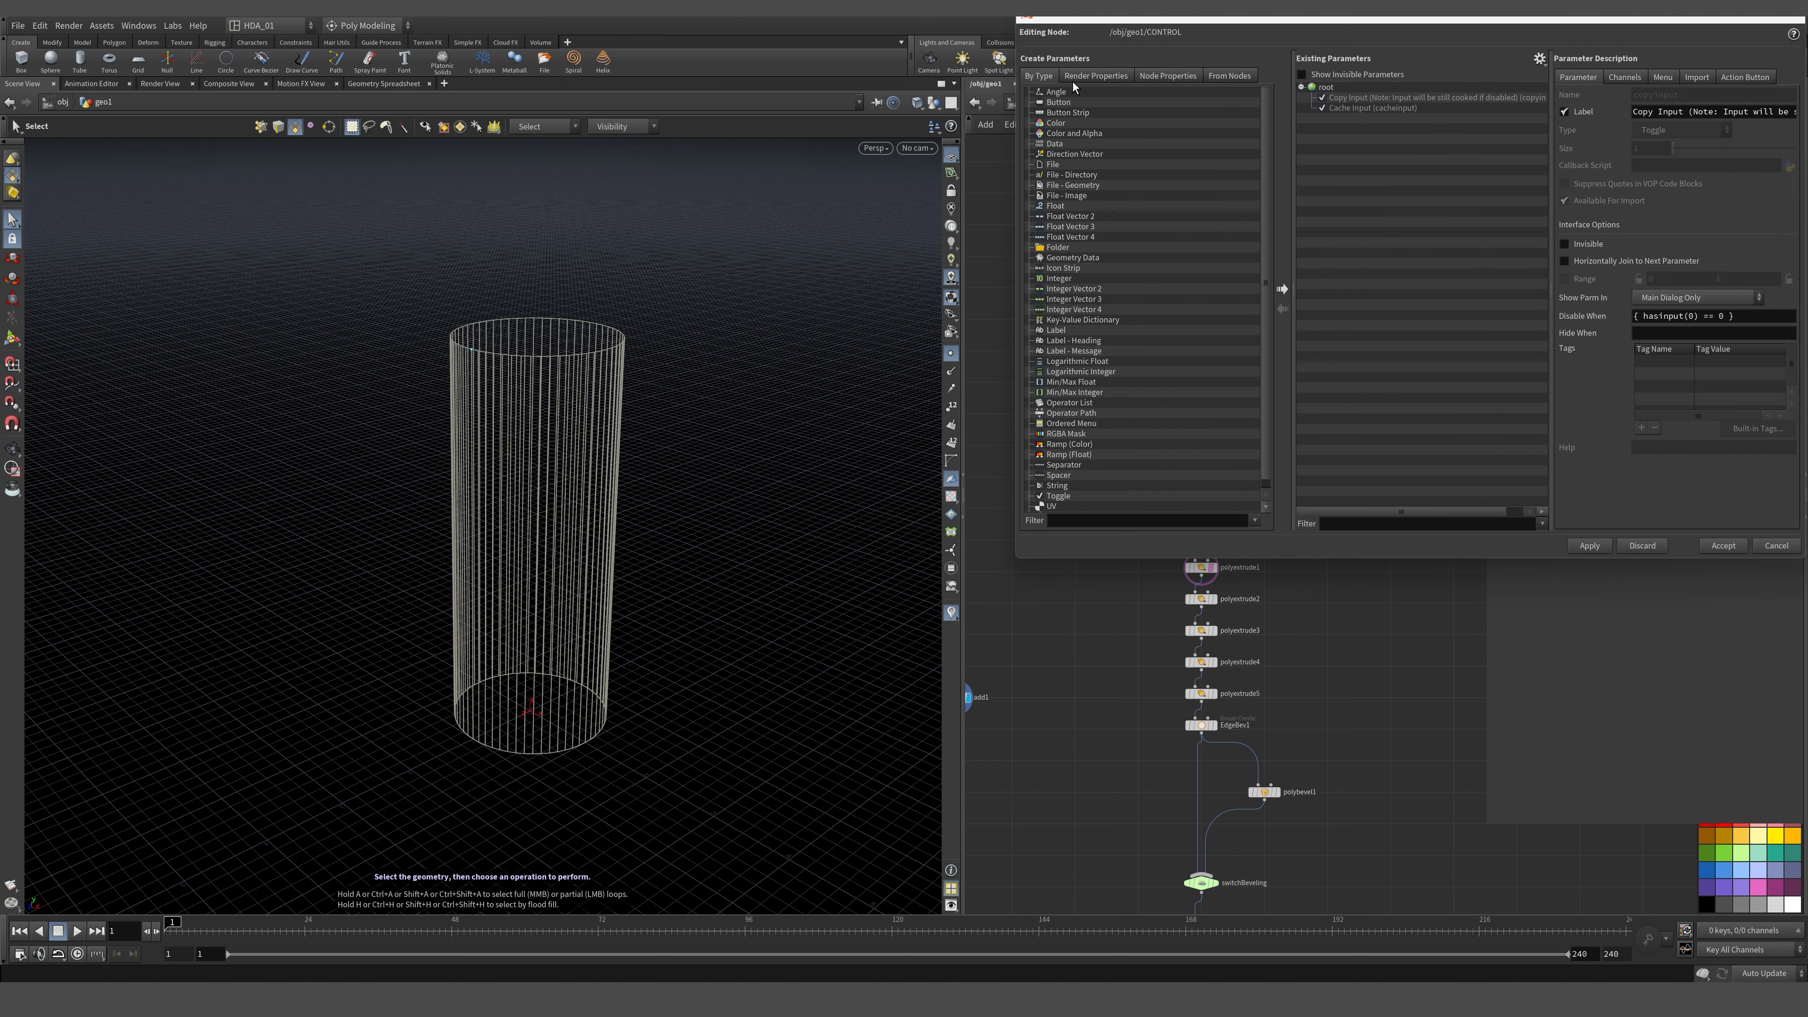
left_click(1097, 206)
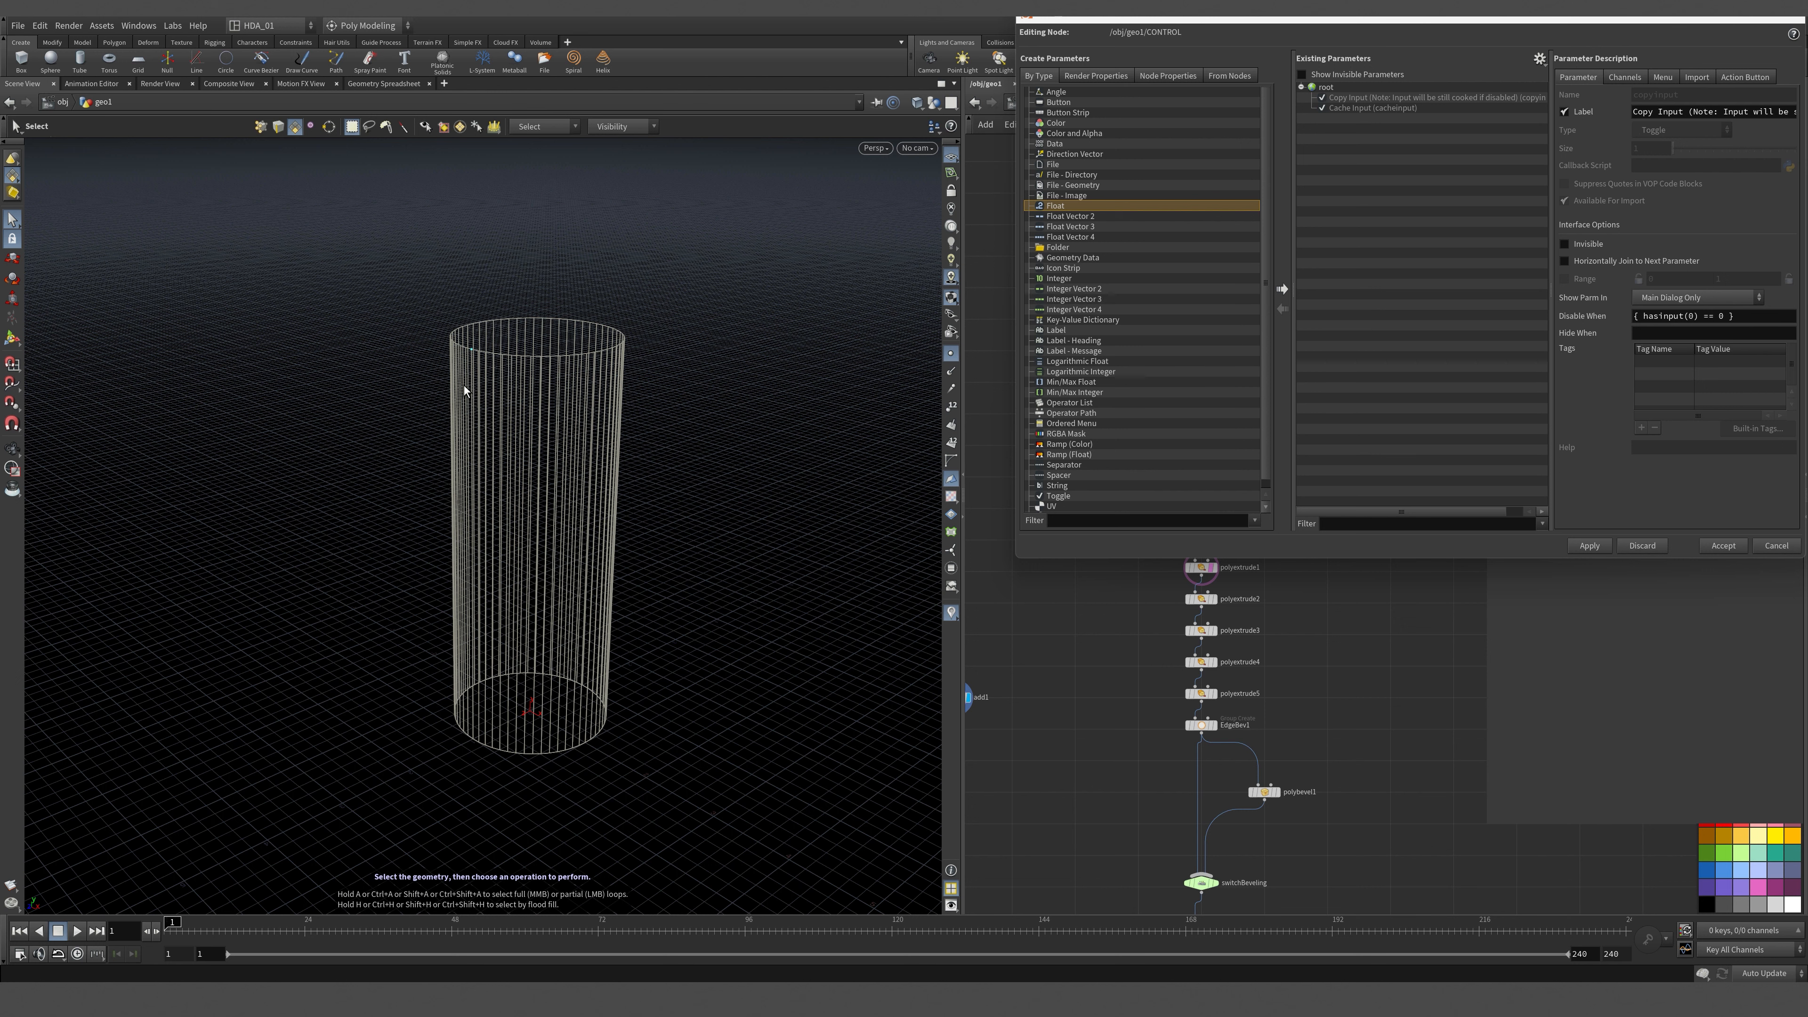
left_click(1283, 288)
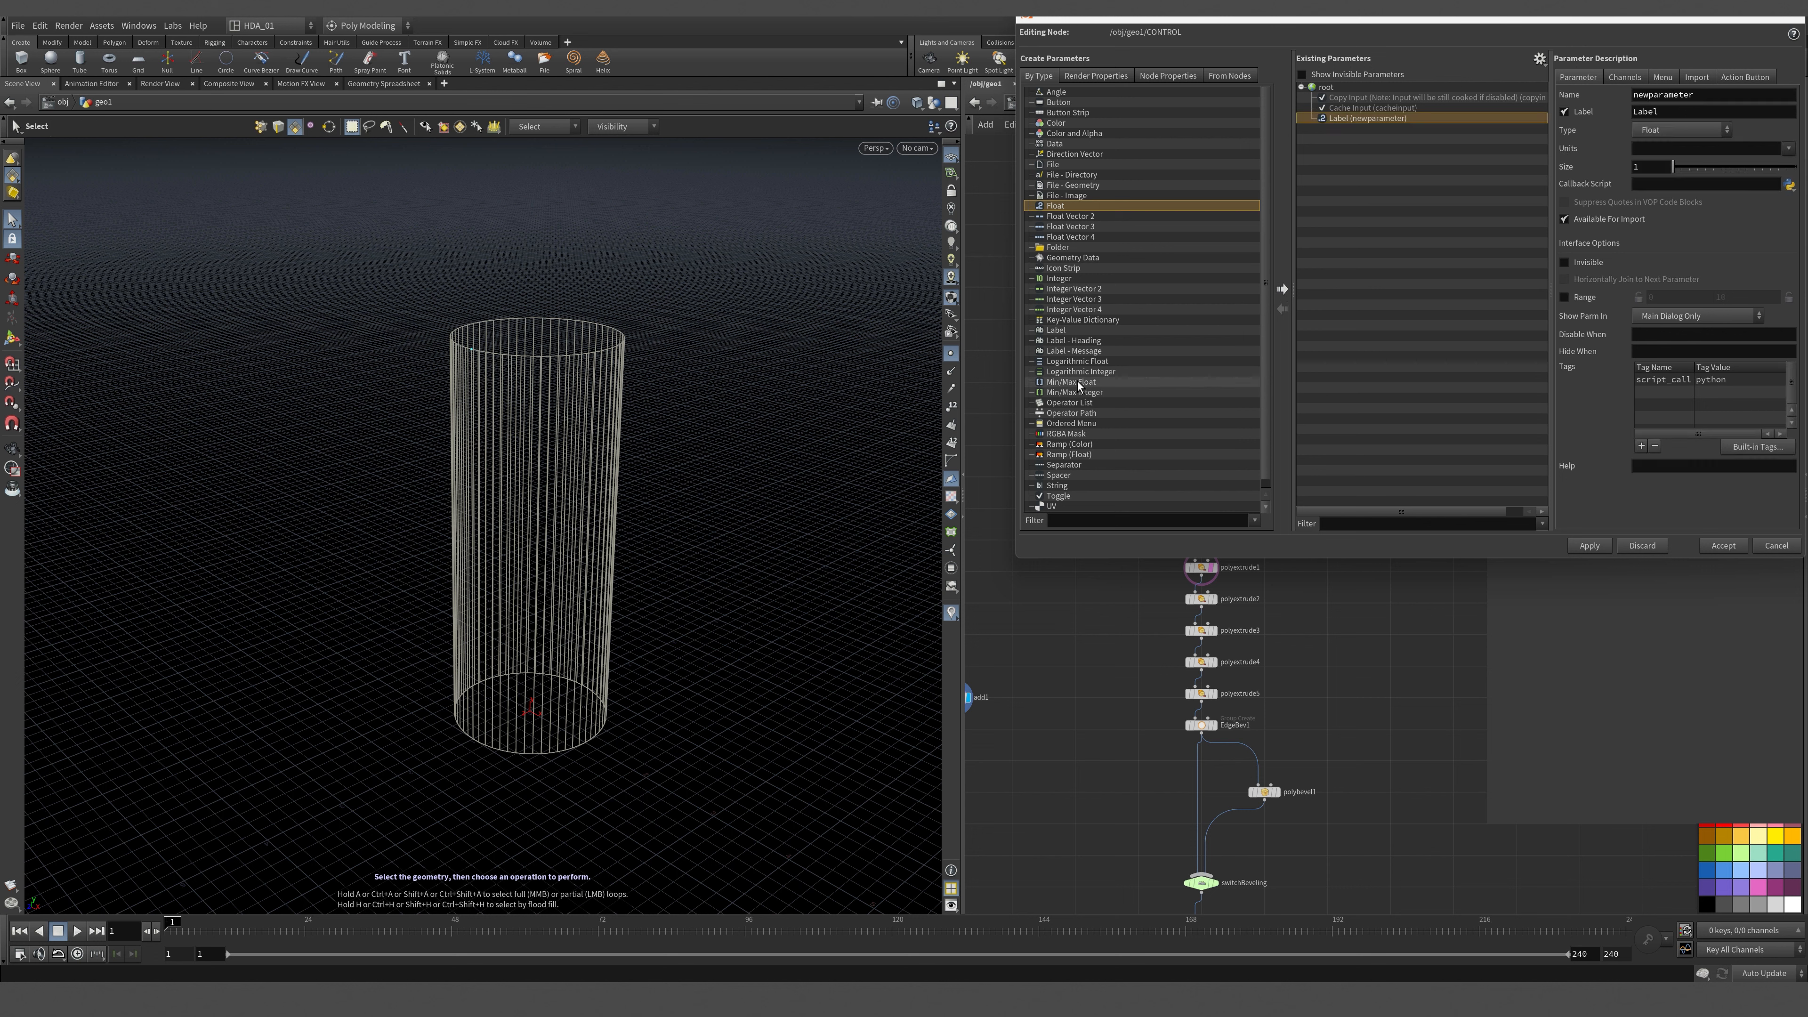
Set the new Float parameter's label to "Arm Height Adjust".
double_click(1687, 115)
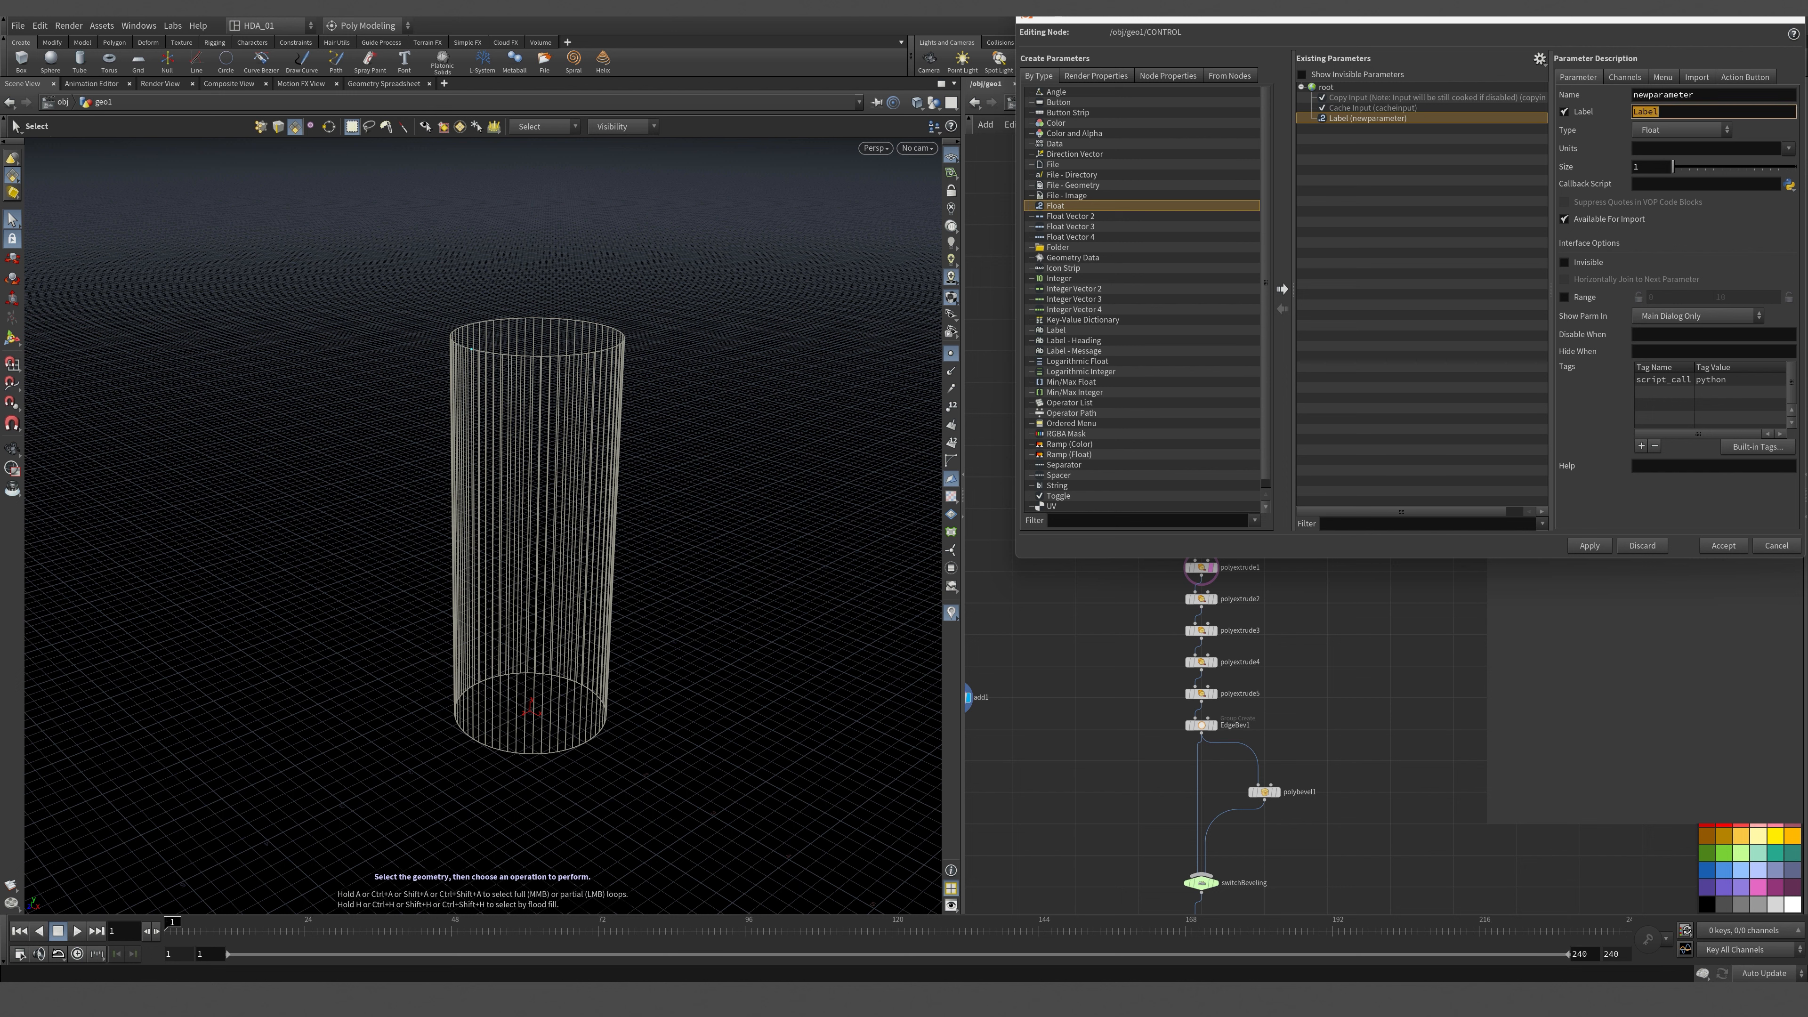
type("aRM hEIGHT aDJUST")
key("ctrl+a")
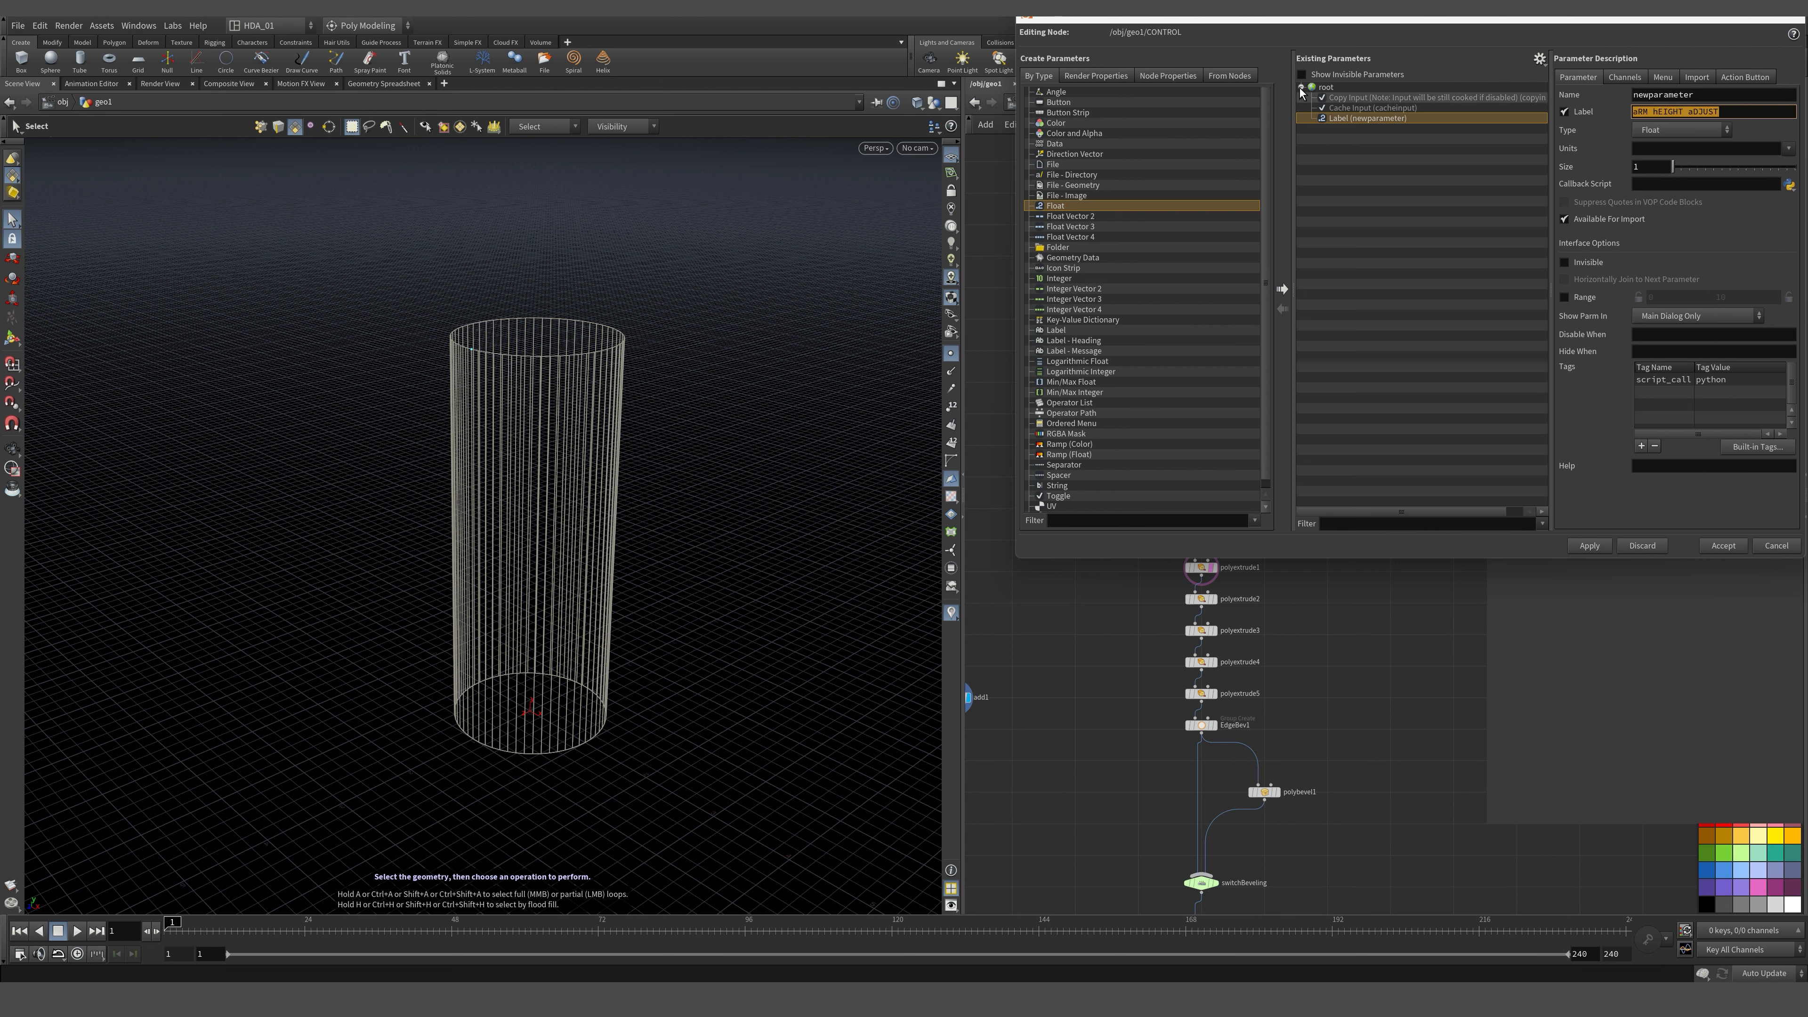
type("Arm")
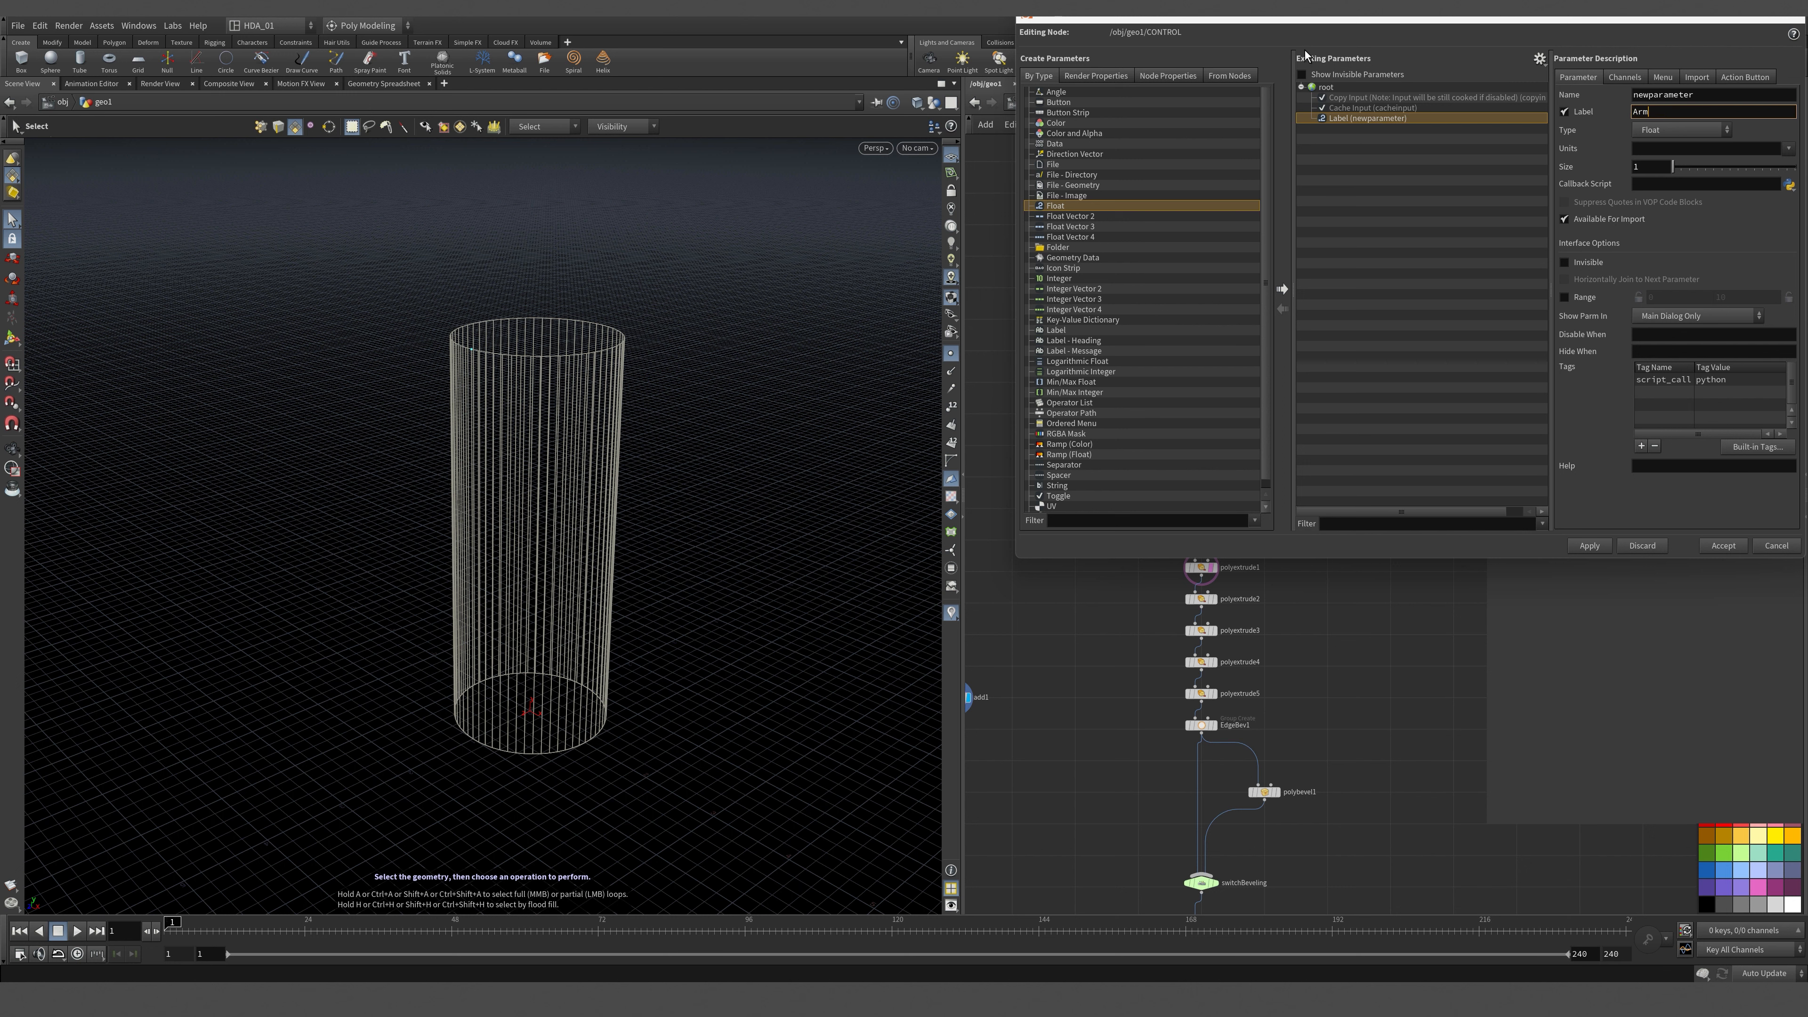
type(" Height Adjuyst")
key("BackSpace")
key("BackSpace")
key("BackSpace")
key("BackSpace")
type("ust")
Set the internal name of the Float parameter to ArmHeightAdjust, without underscores.
left_click_drag(1765, 117, 1433, 65)
left_click_drag(1740, 98, 1566, 99)
type("Arm_Height_Adjust")
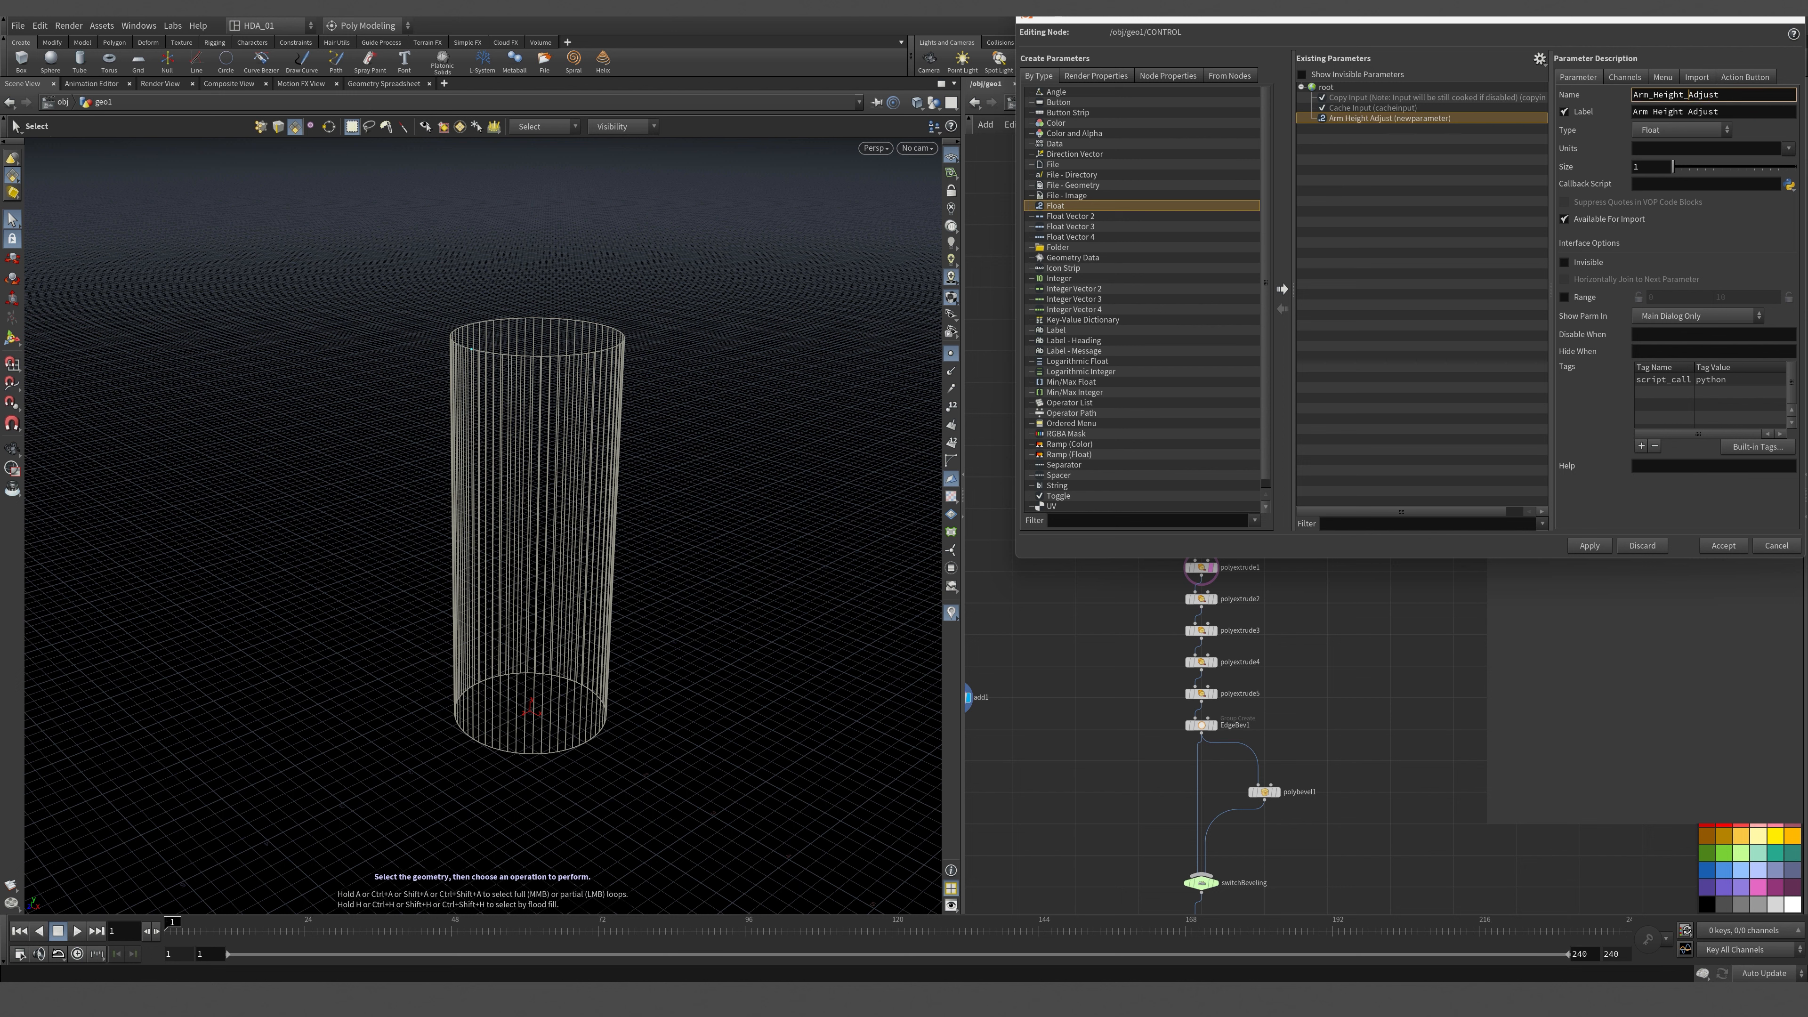
key("BackSpace")
key("BackSpace")
double_click(1638, 100)
left_click(1720, 110)
left_click(1642, 95)
Enable the parameter's 0 to 10 range with its minimum locked, and accept the interface changes.
left_click(1563, 297)
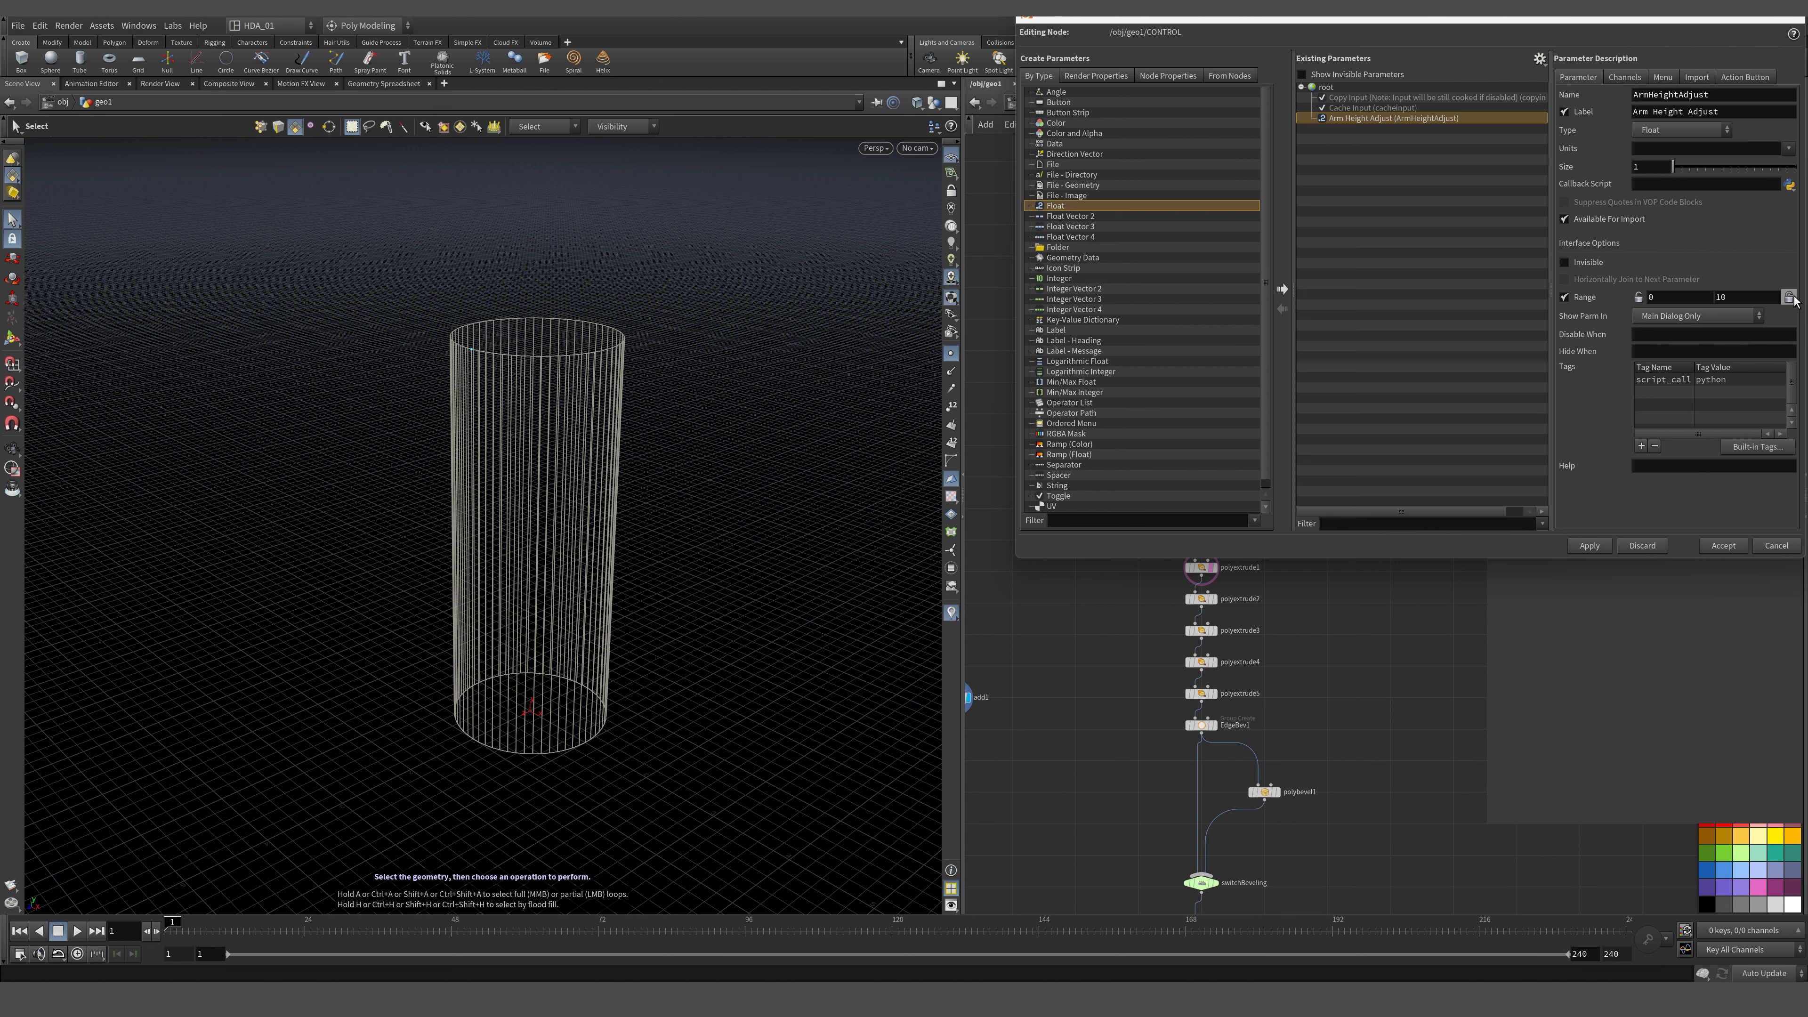
left_click(1637, 298)
left_click(1590, 546)
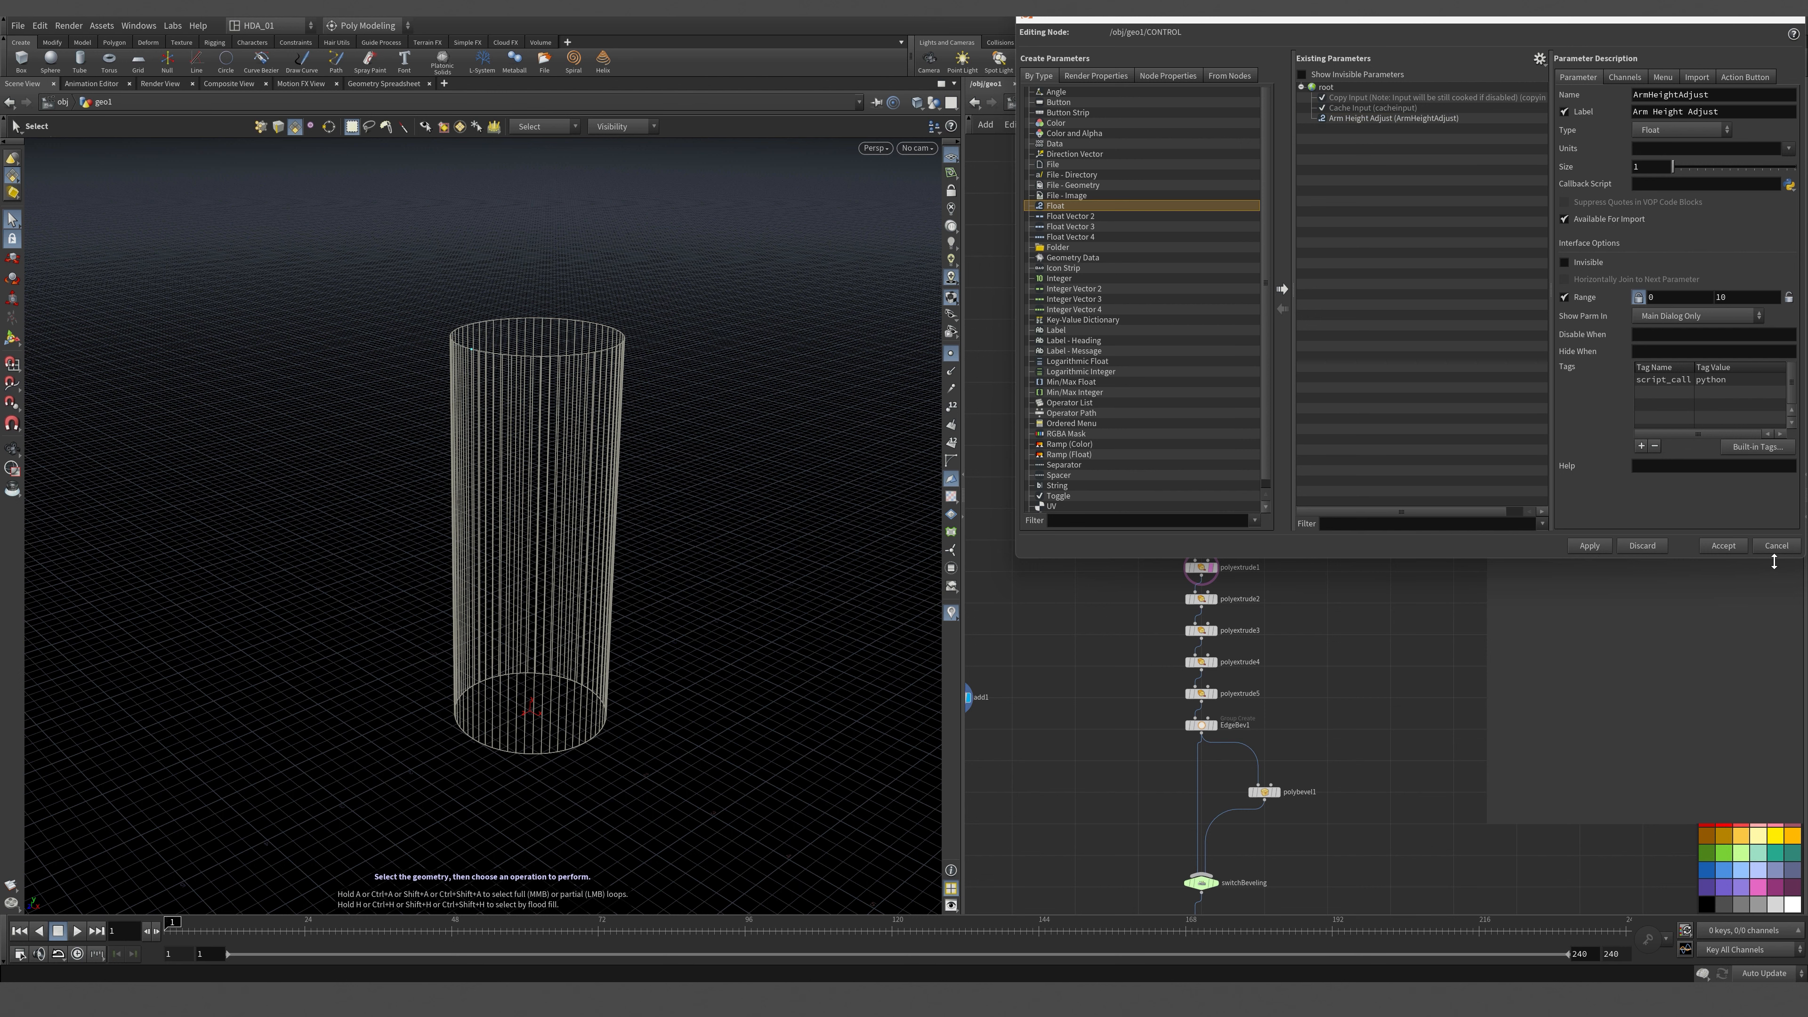
left_click(1723, 545)
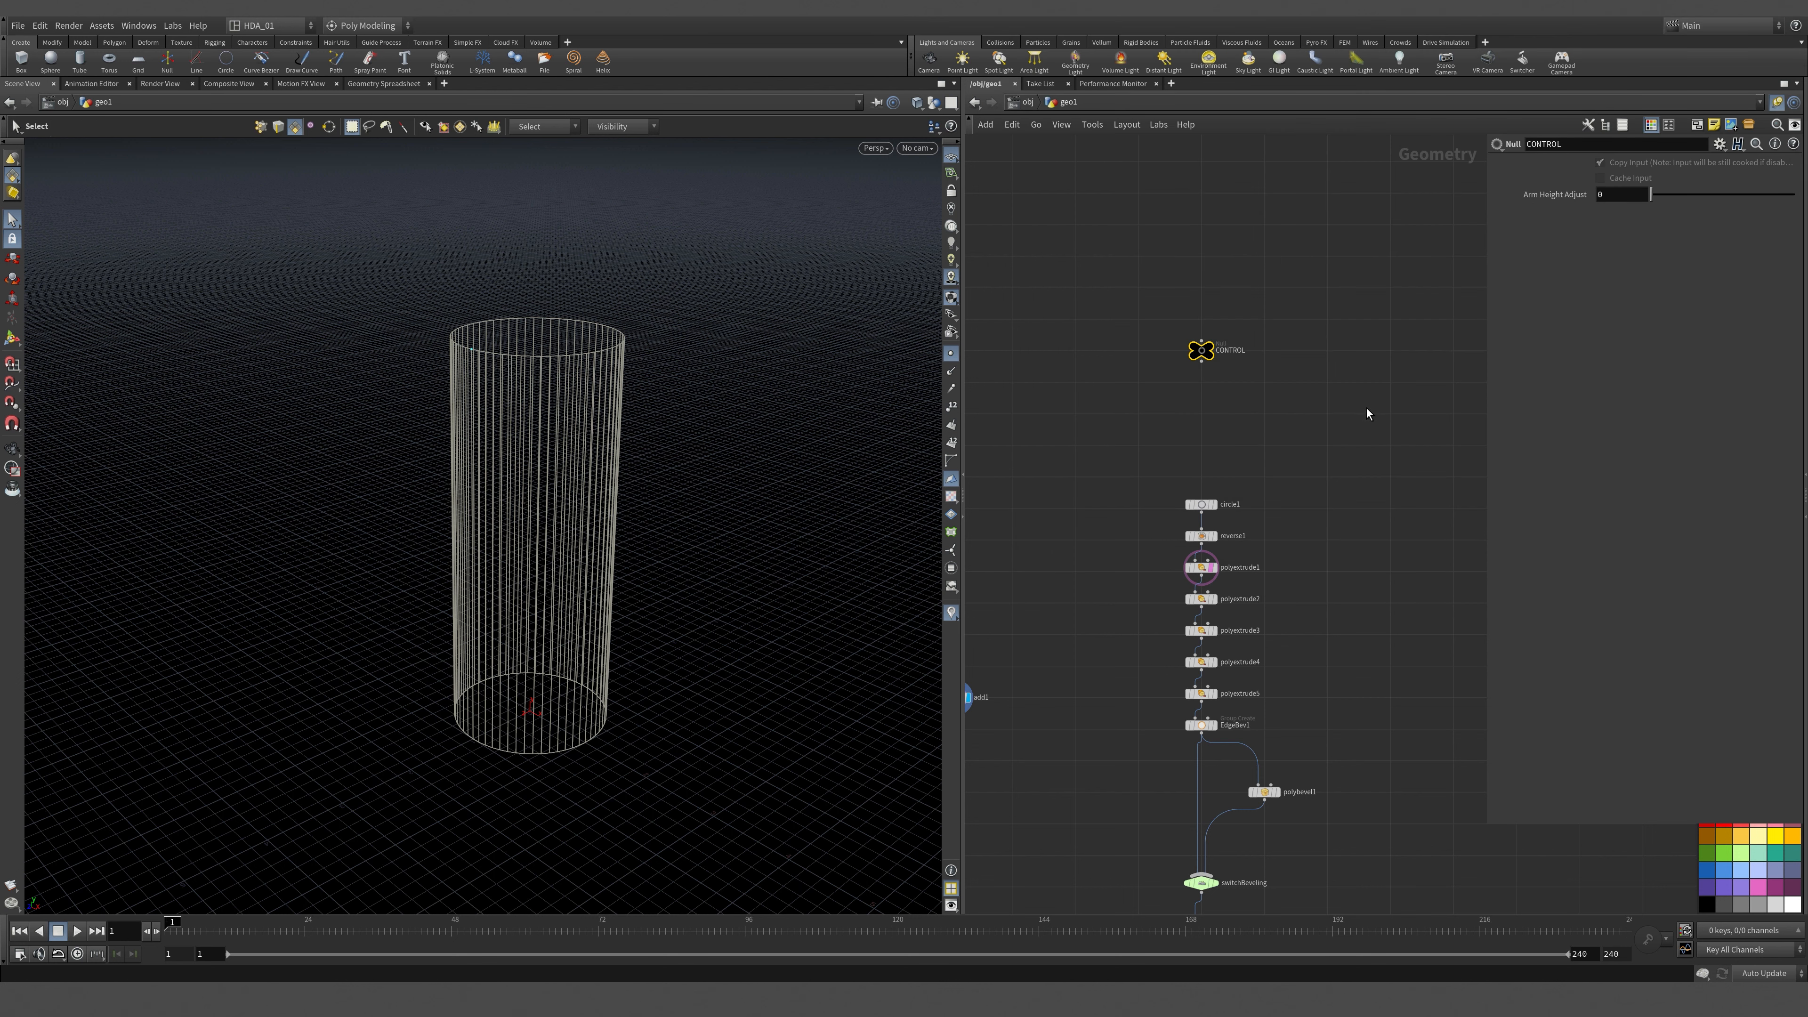
Check the Y expression of add1's point and place an unconnected Transform node above add1.
middle_click_drag(1350, 440, 1466, 322)
left_click(1096, 577)
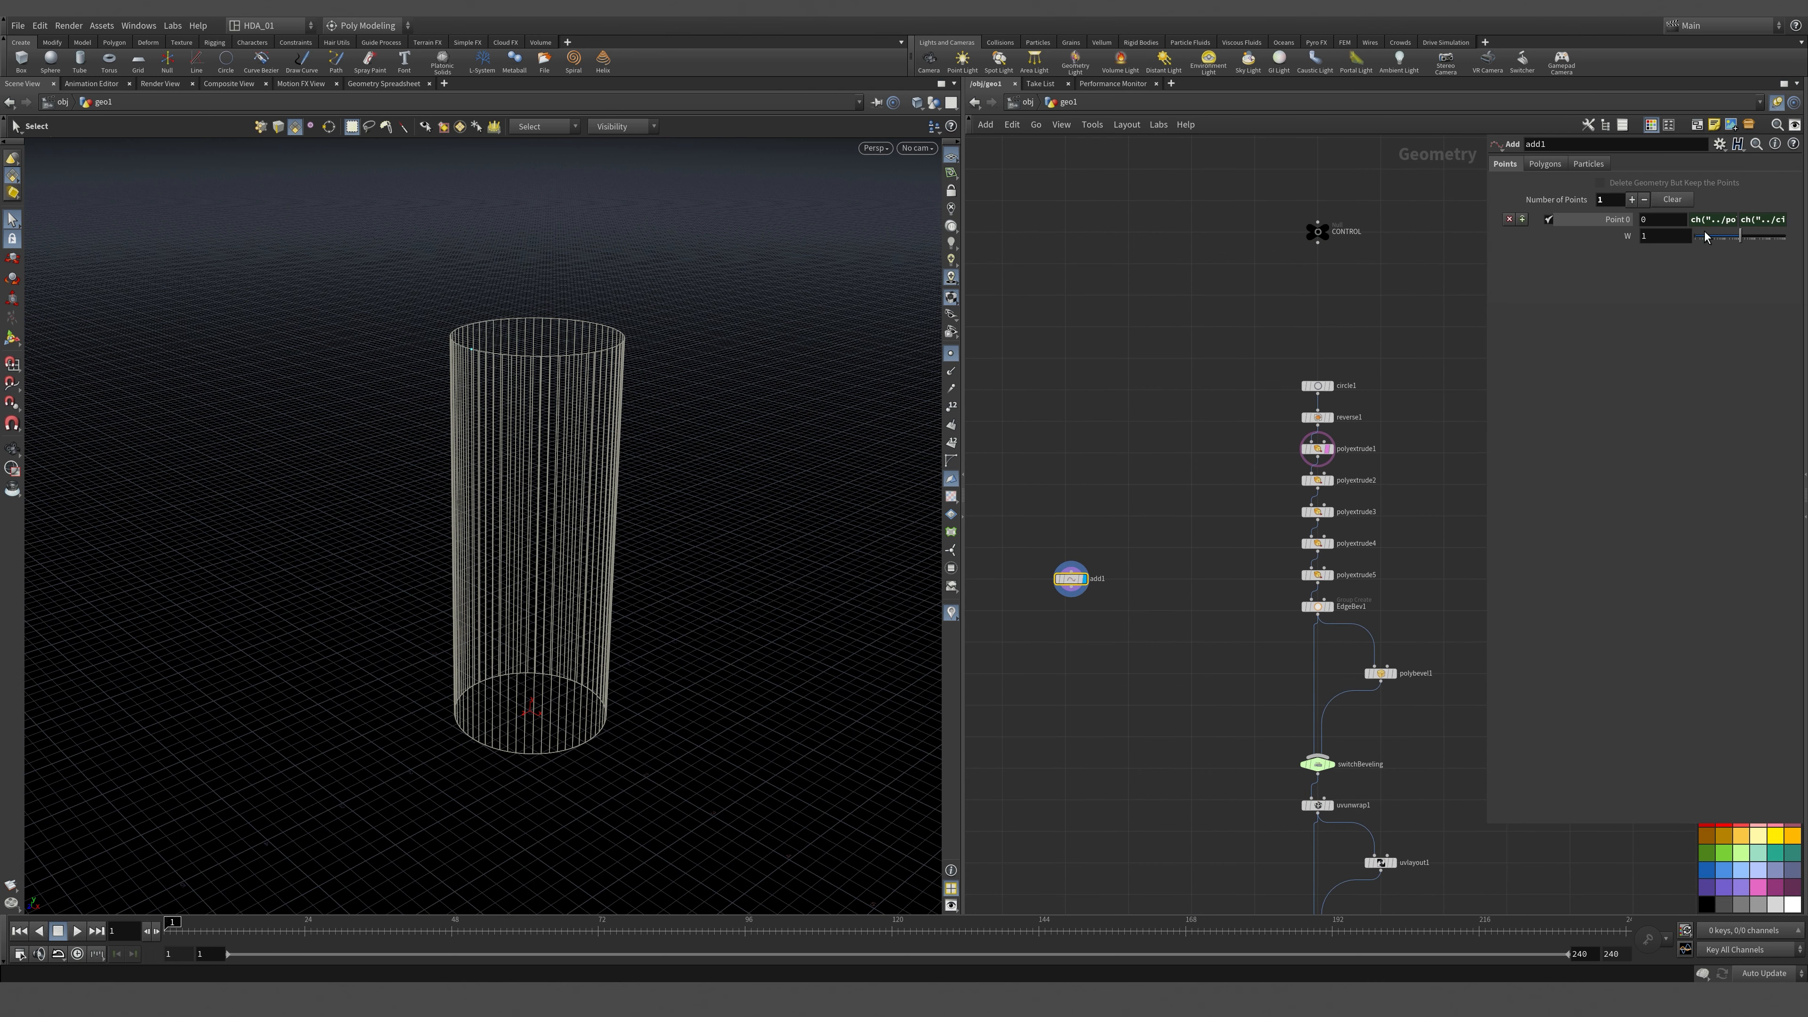
left_click(1719, 223)
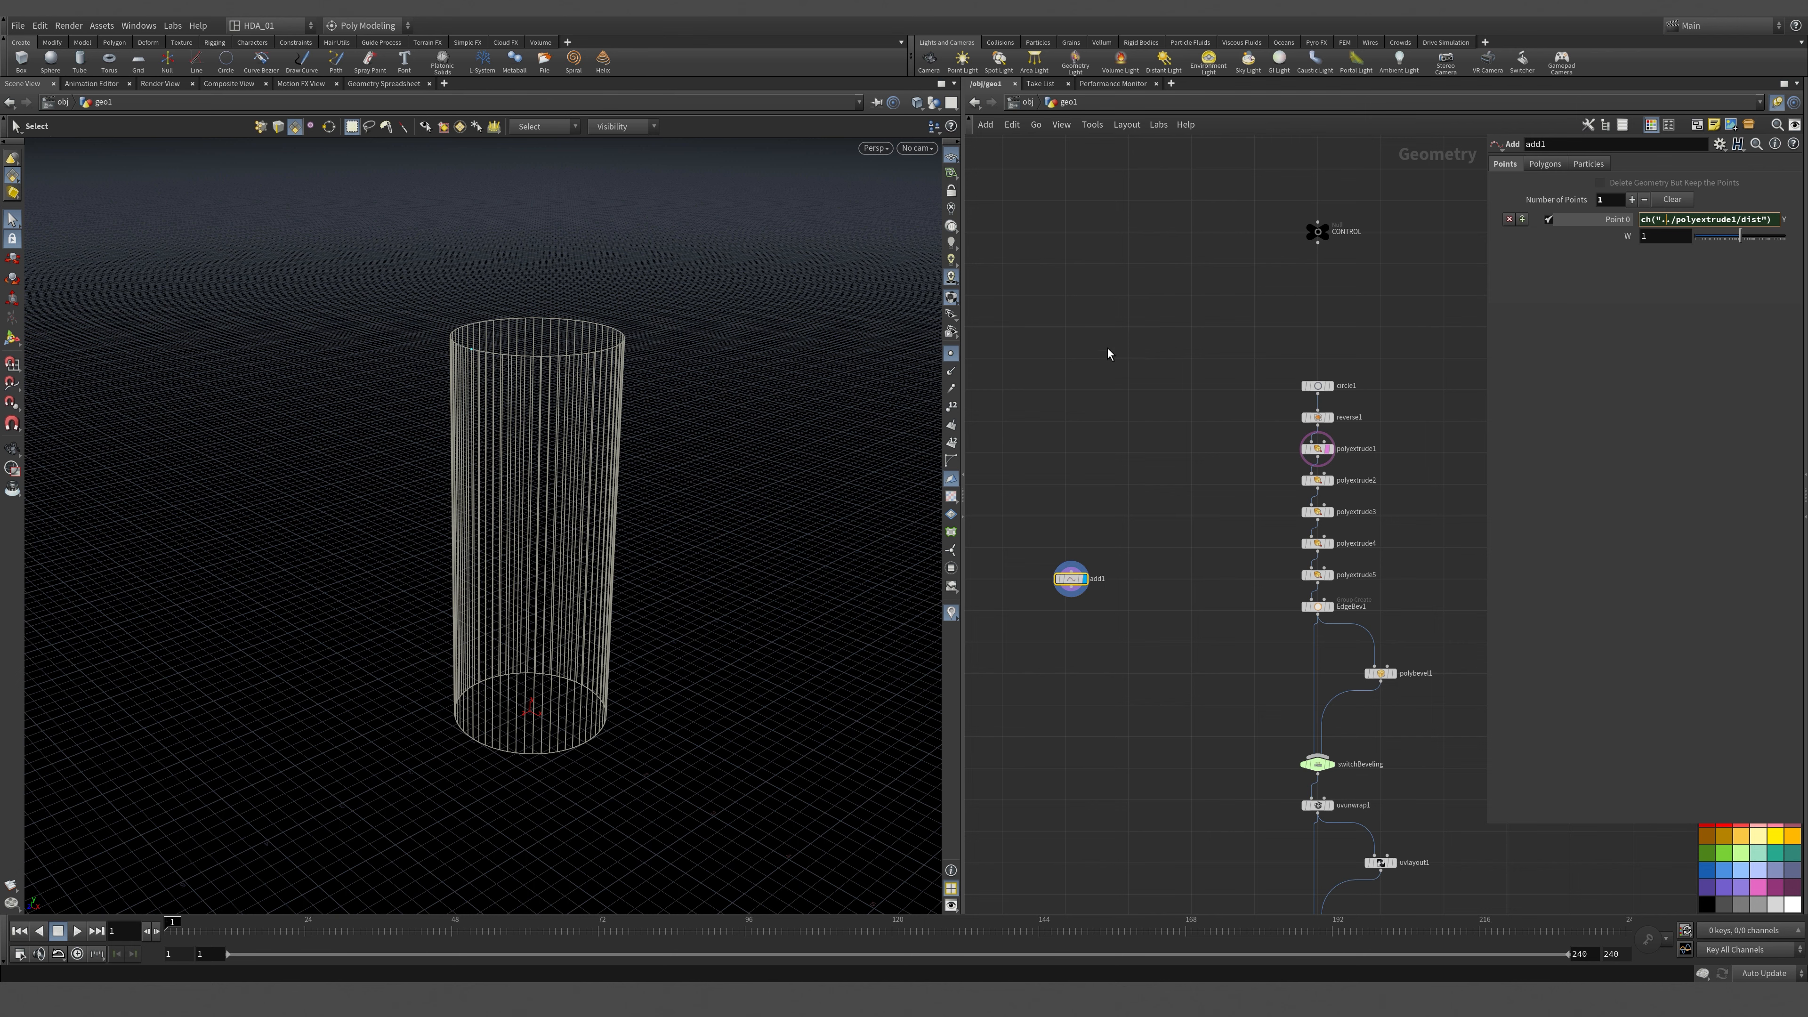
mouse_move(1055, 415)
middle_mouse_down()
mouse_move(1182, 424)
mouse_move(1029, 392)
middle_mouse_up()
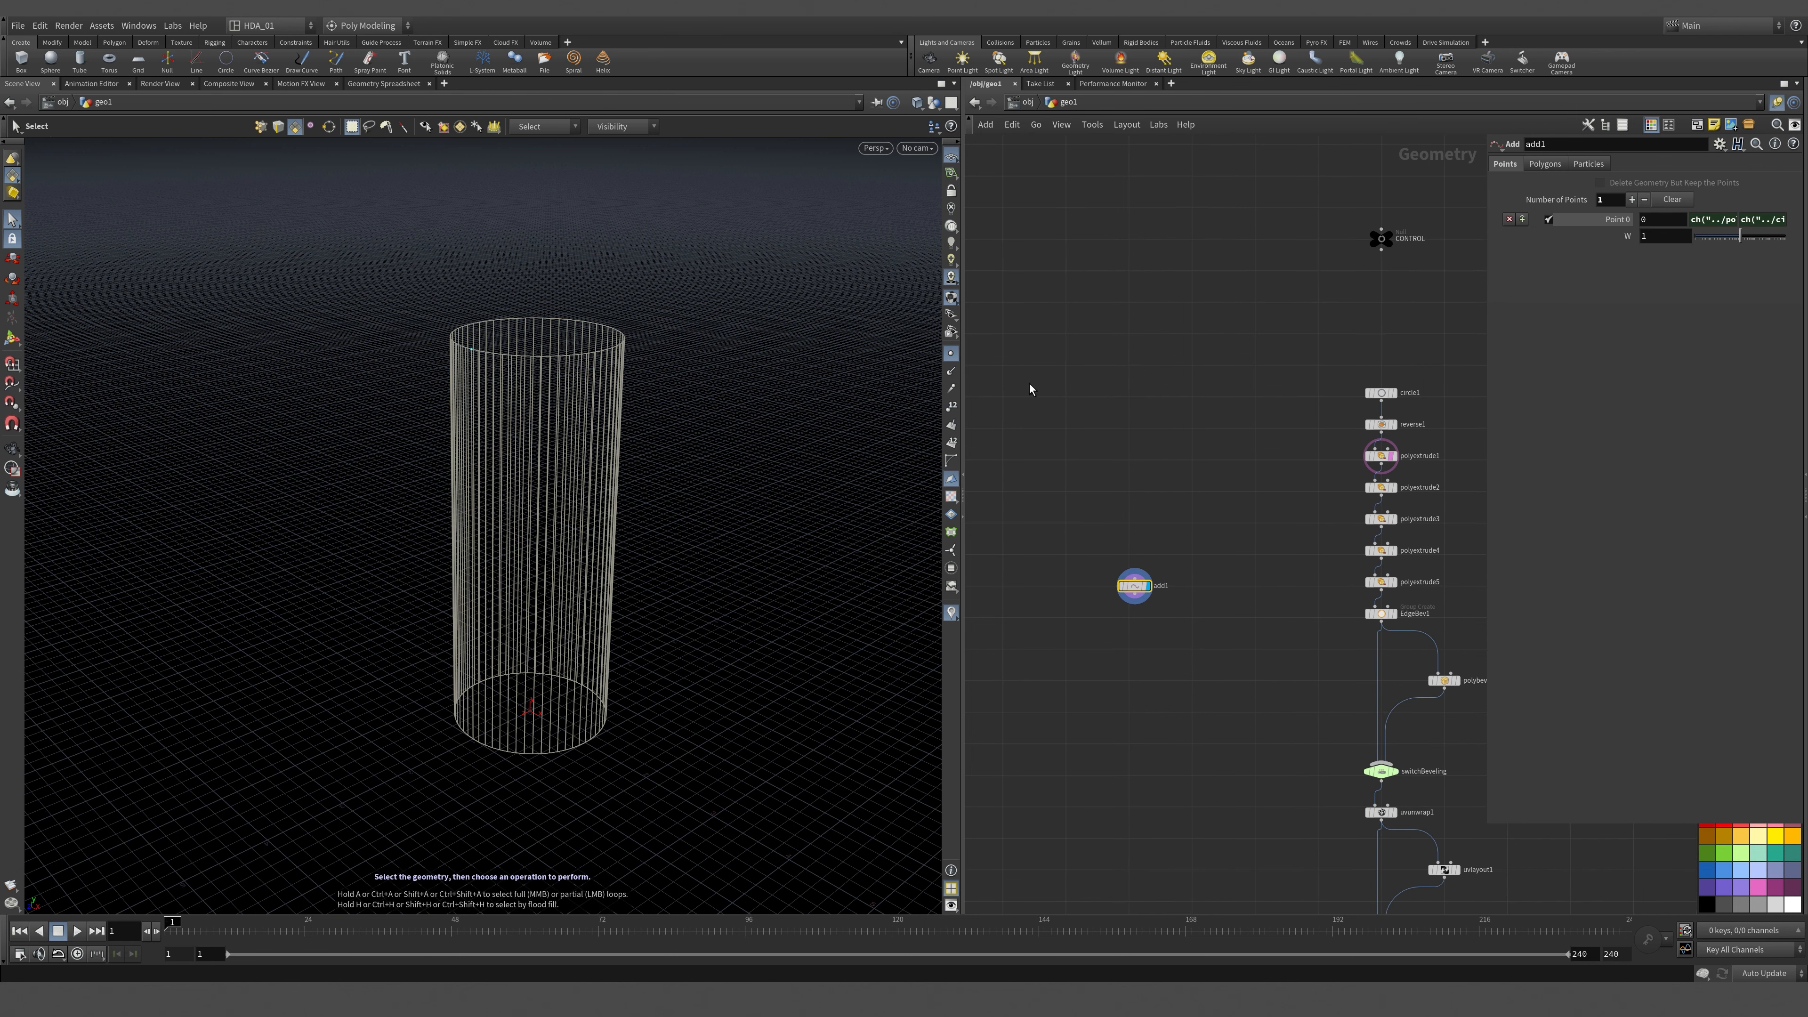
key("Tab")
type("tr")
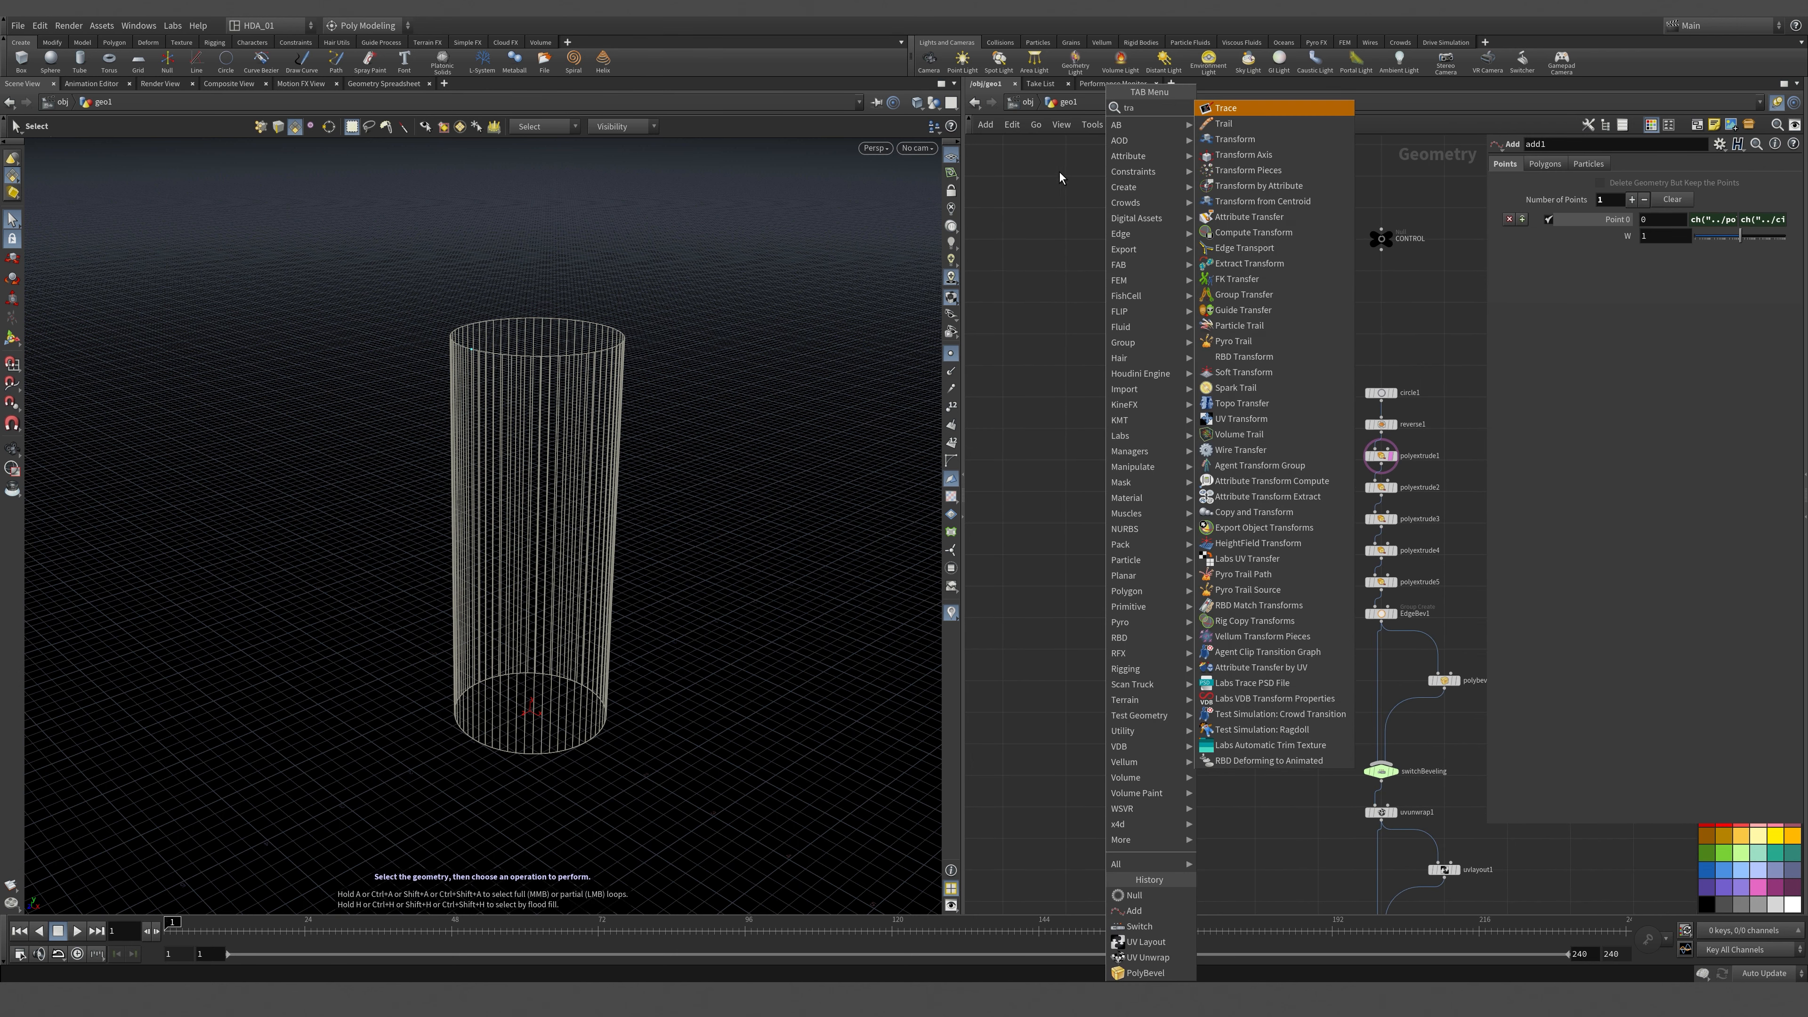
left_click(1220, 139)
left_click(1150, 253)
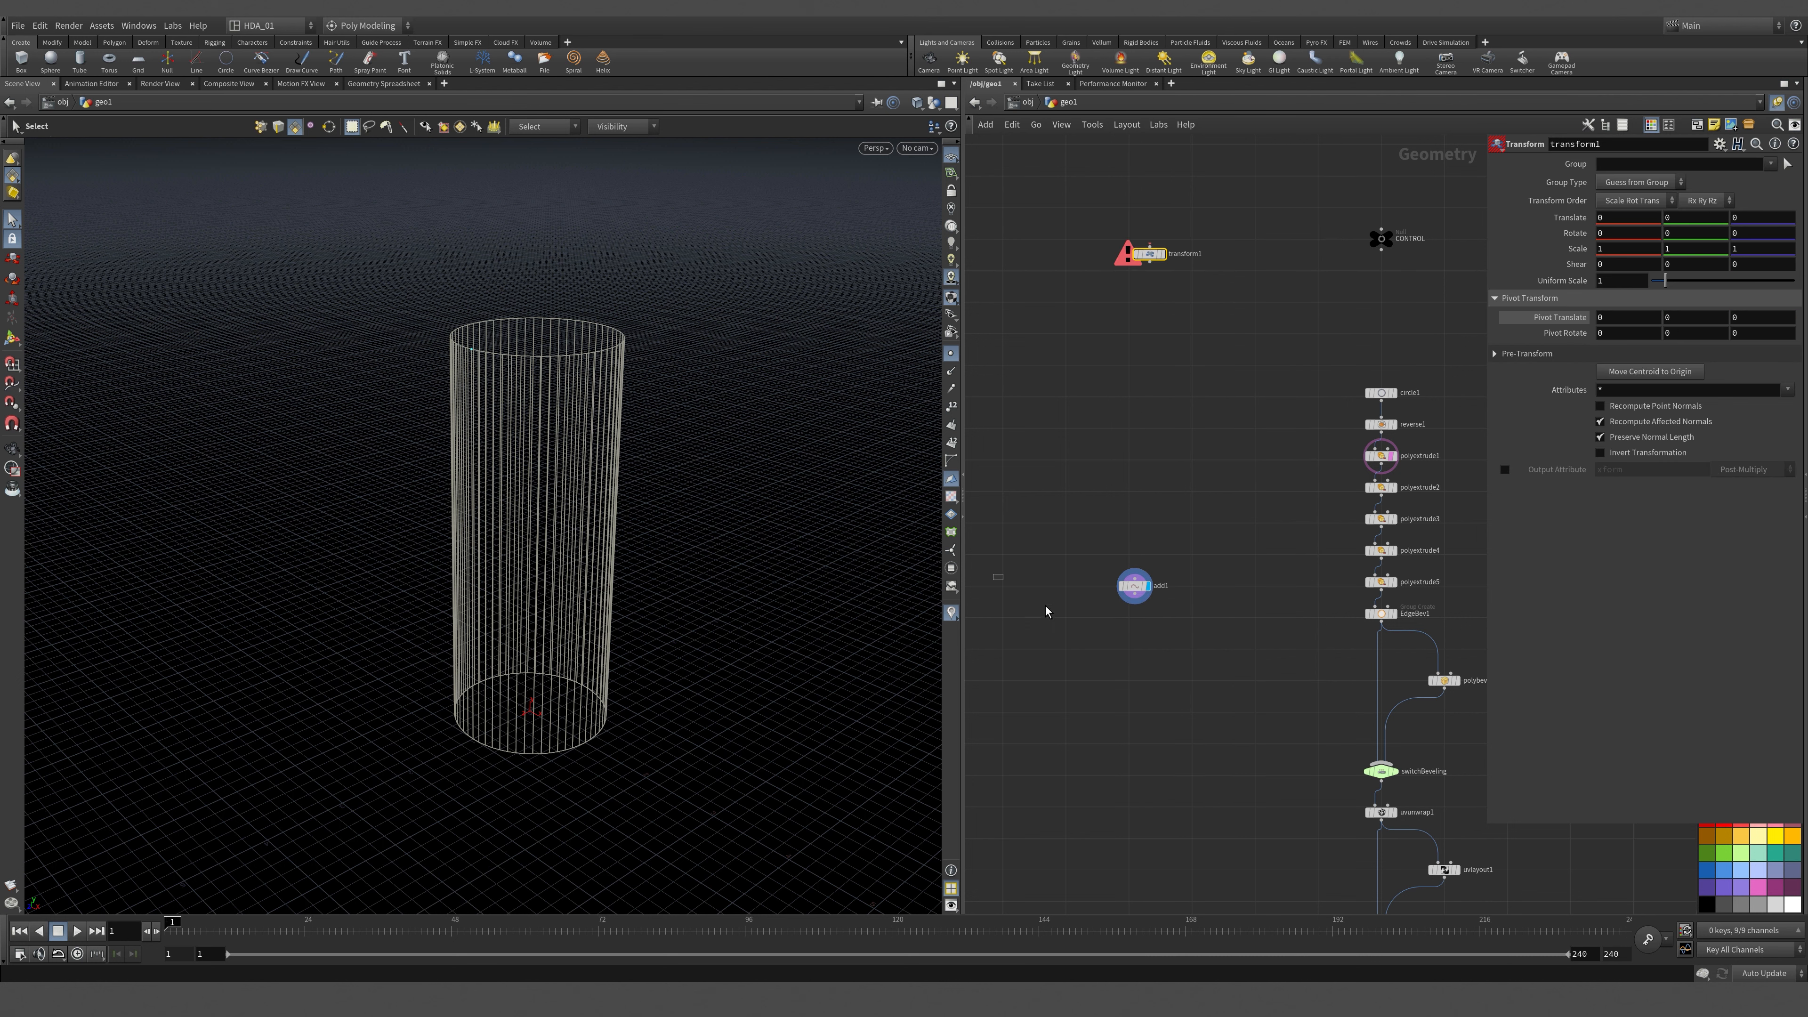
left_click_drag(995, 575, 1170, 630)
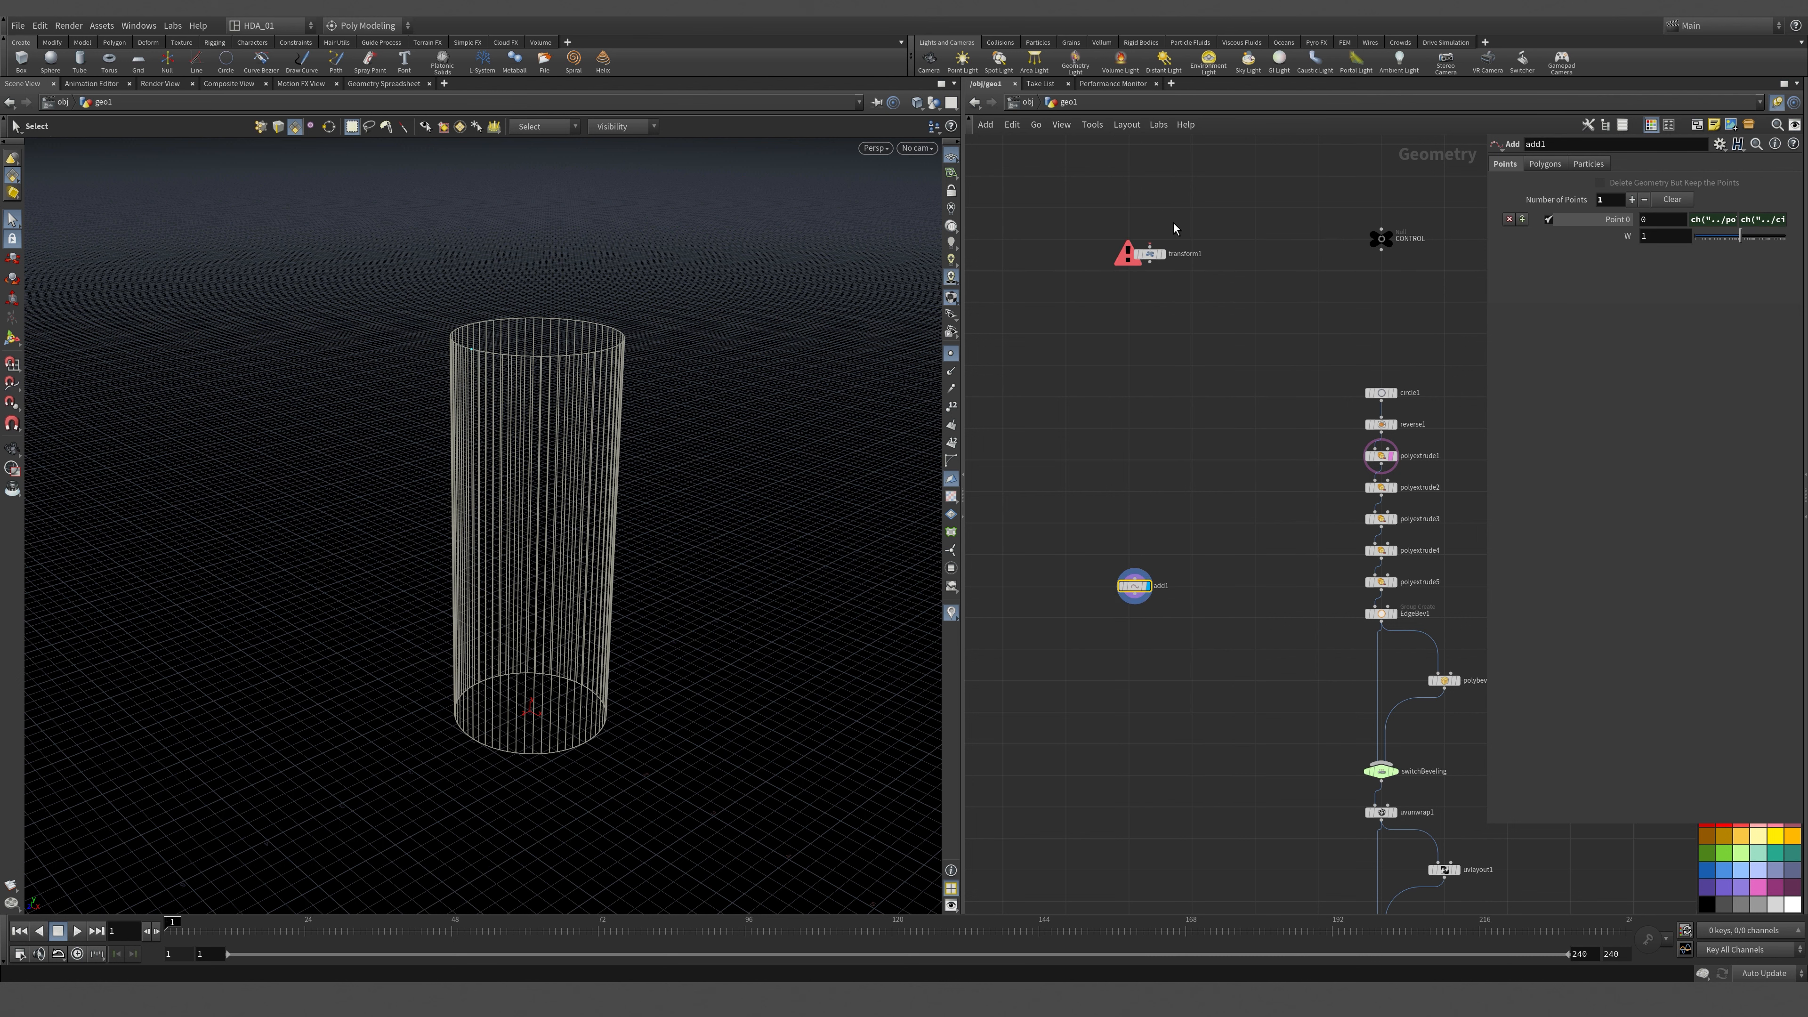
Link transform1's Translate X to CONTROL's Arm Height Adjust with a relative reference.
left_click(1380, 238)
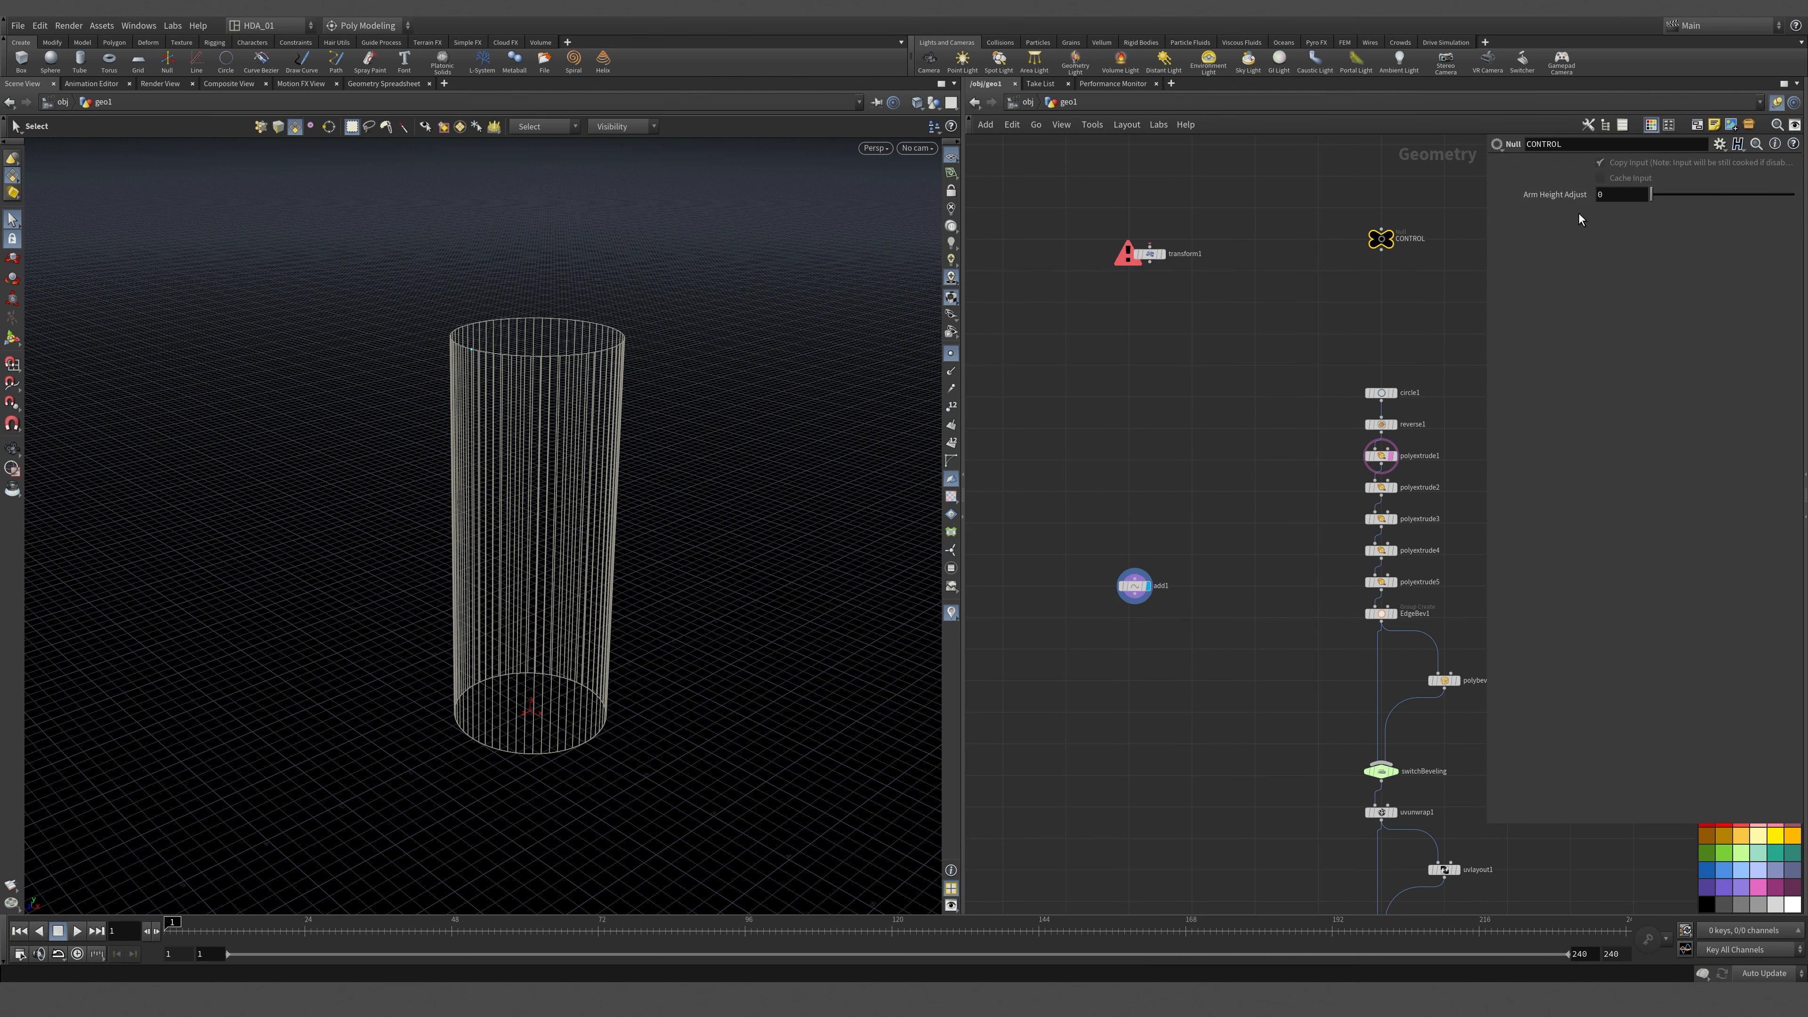
right_click(1540, 196)
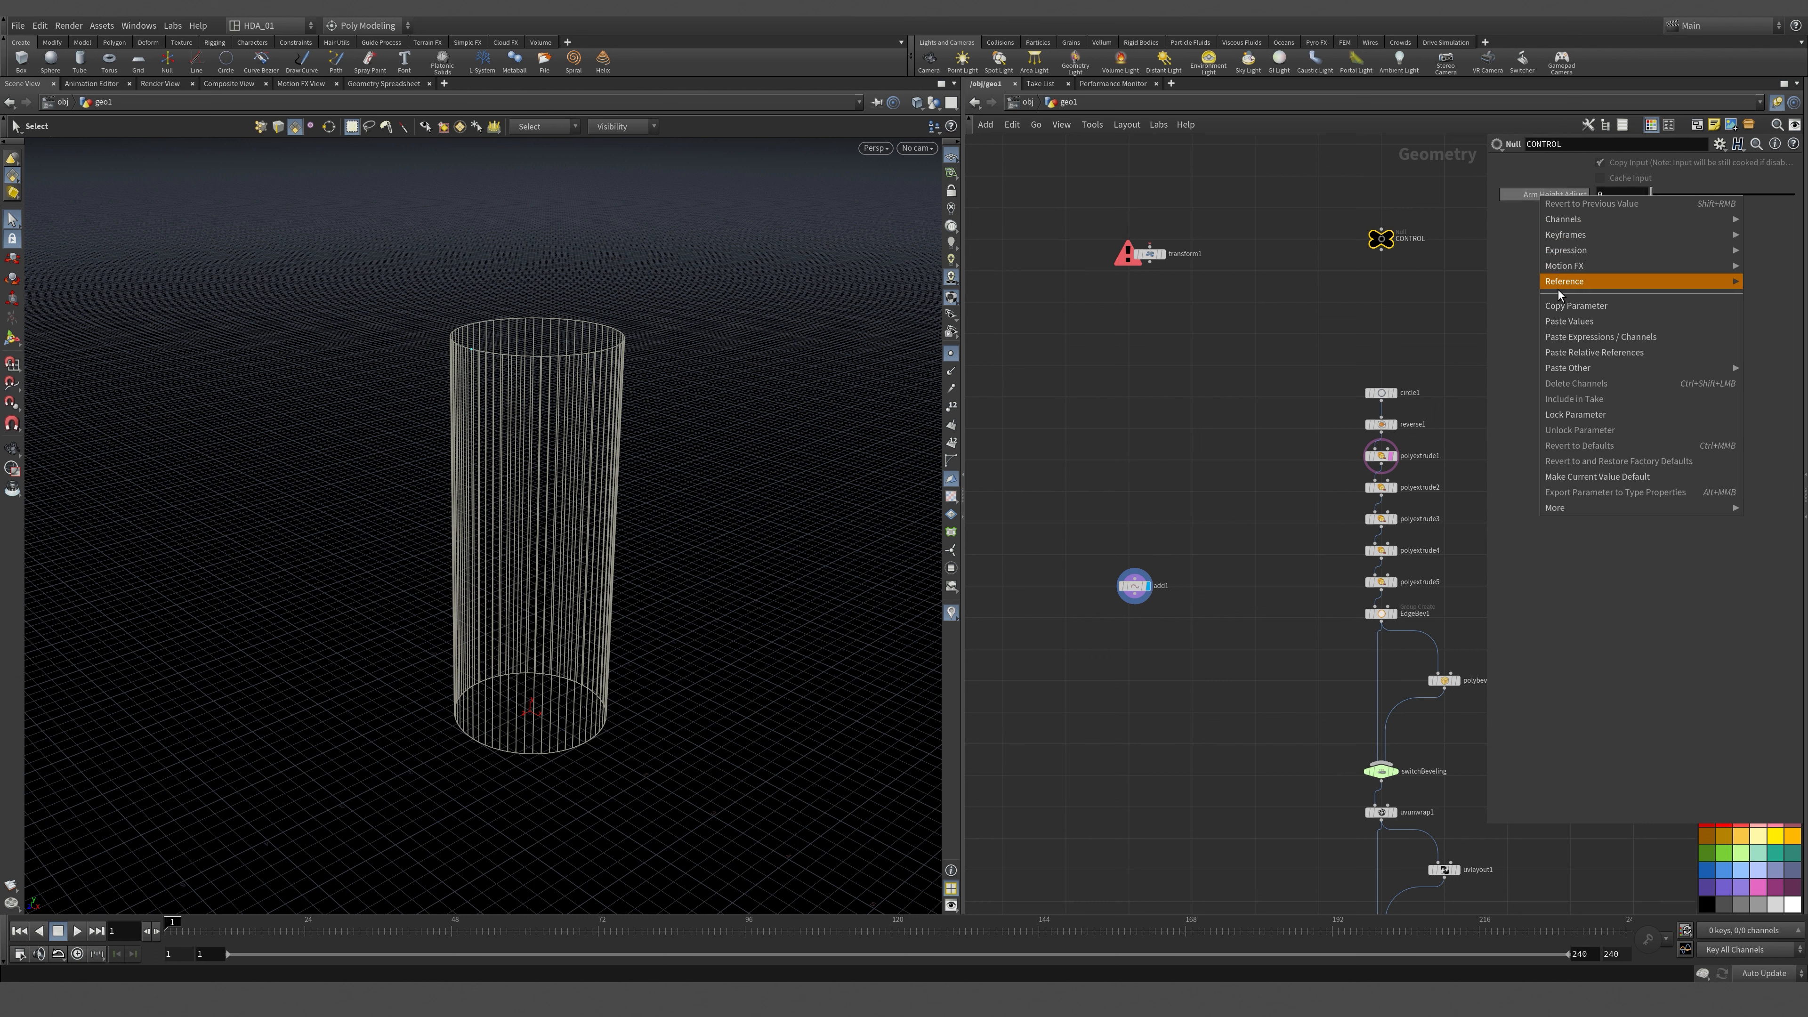
left_click(1560, 309)
left_click(1150, 253)
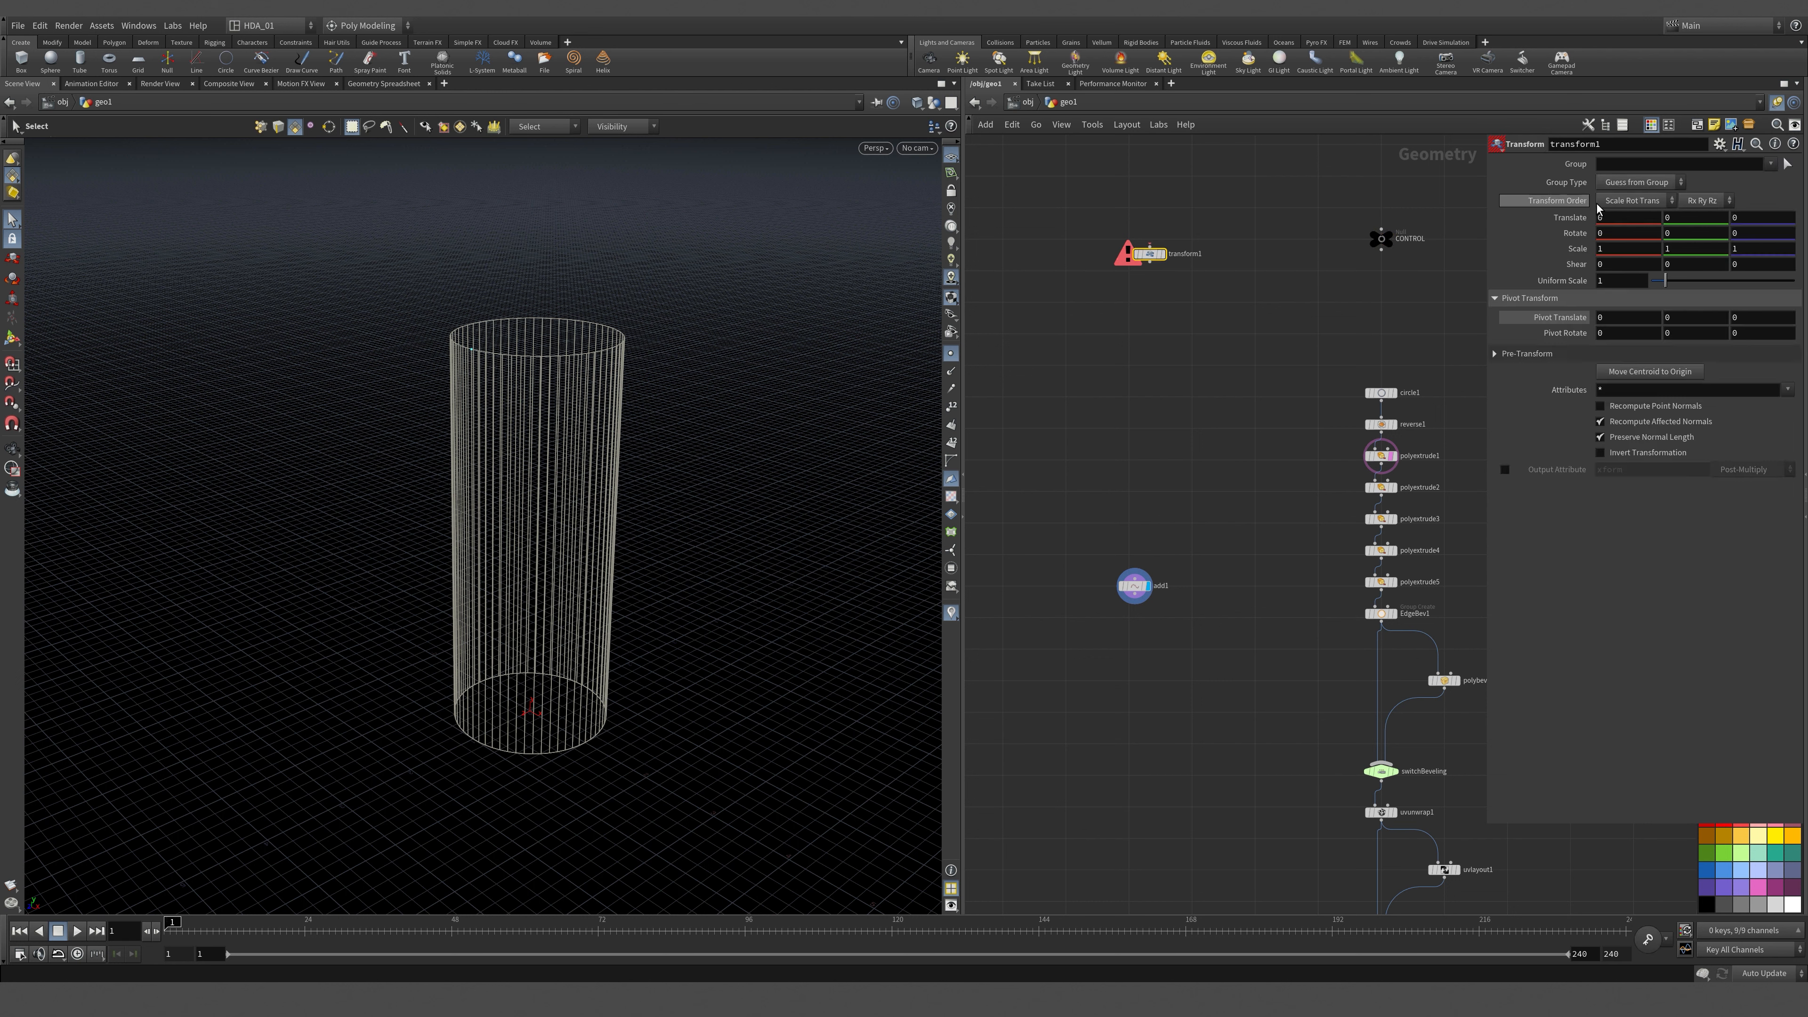
right_click(1627, 219)
left_click(1656, 372)
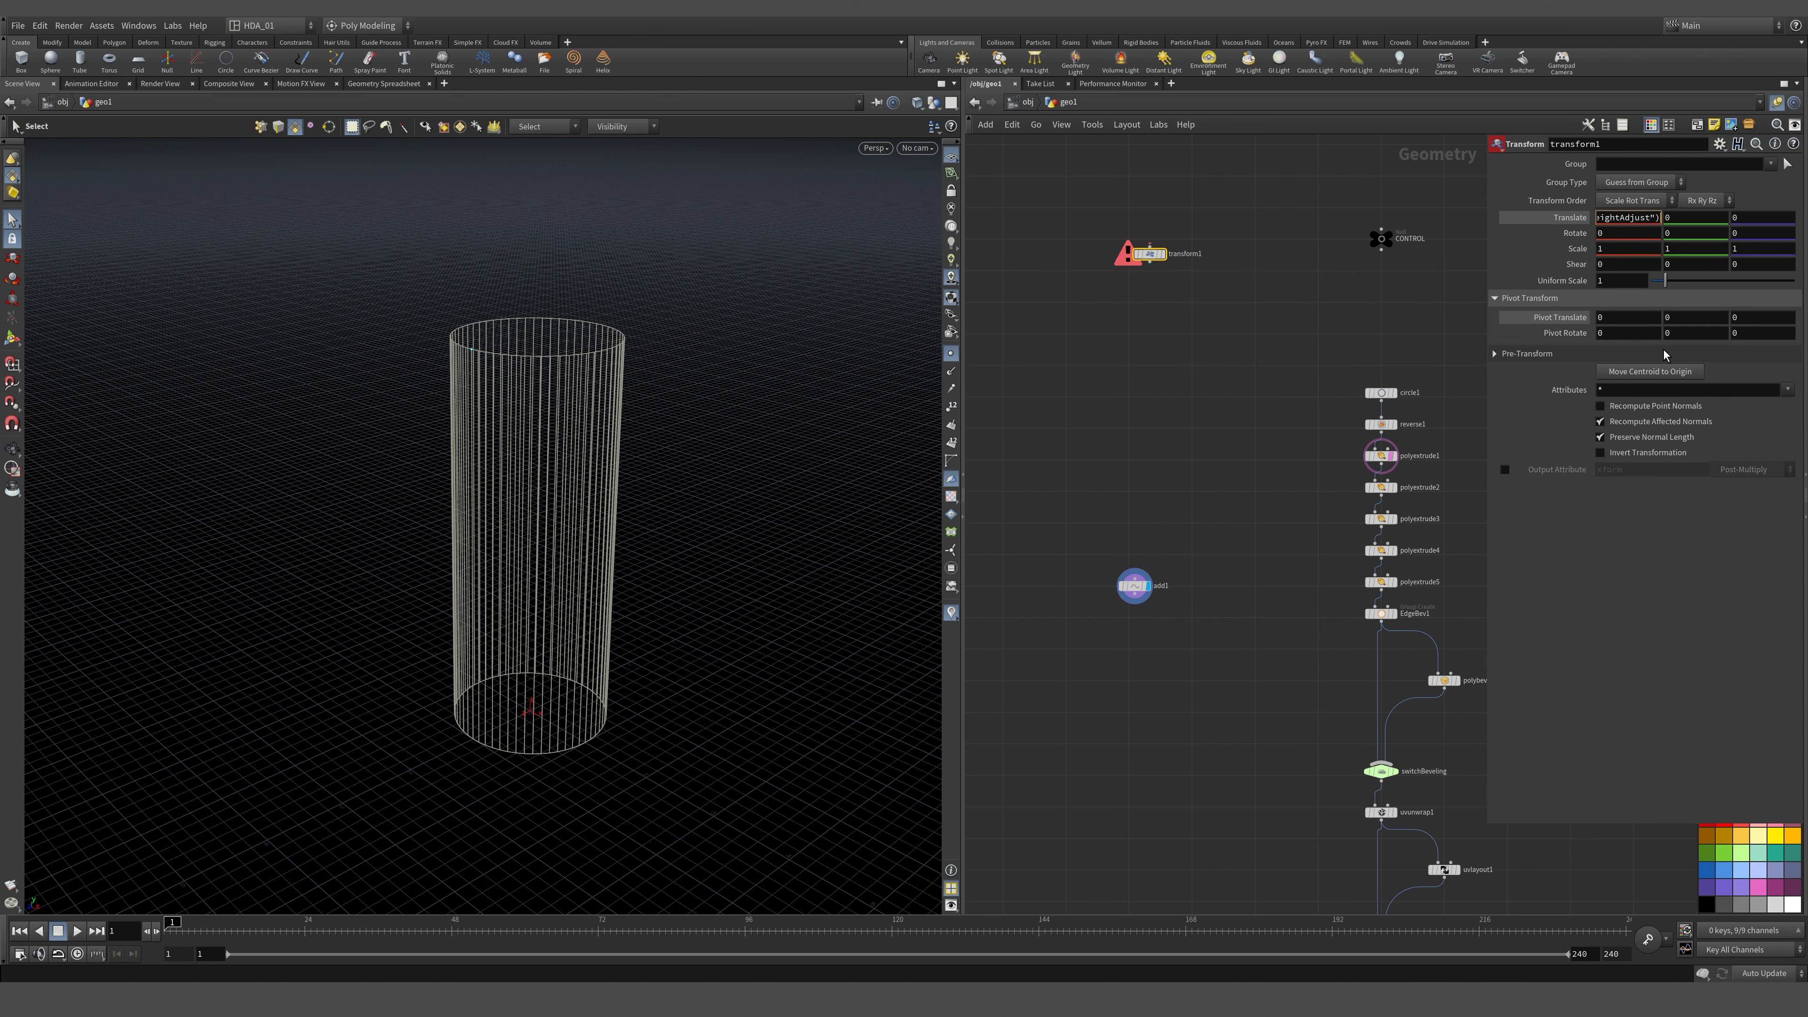
Copy the reference from transform1's Translate X and subtract it from the polyextrude1 distance in the Y expression of add1's point.
left_click(1640, 217)
left_click_drag(1485, 243, 1331, 244)
left_click_drag(1619, 218, 1262, 214)
left_click(1134, 586)
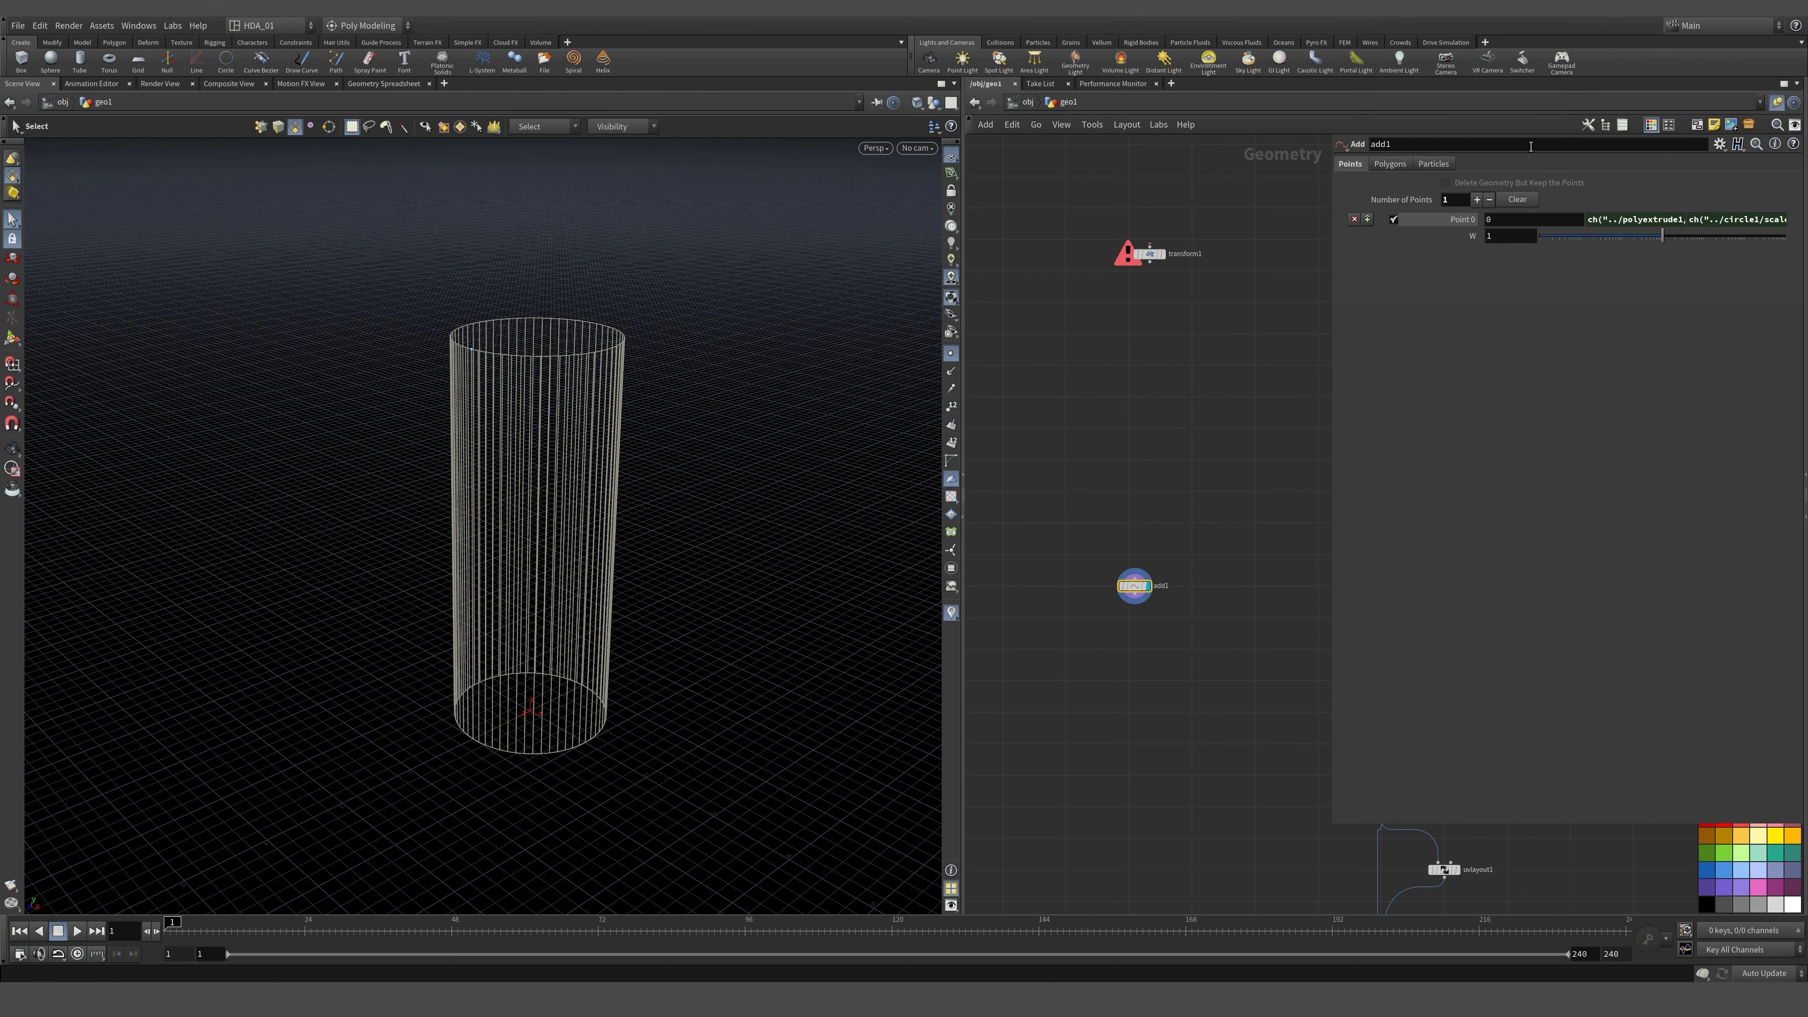
left_click(1646, 220)
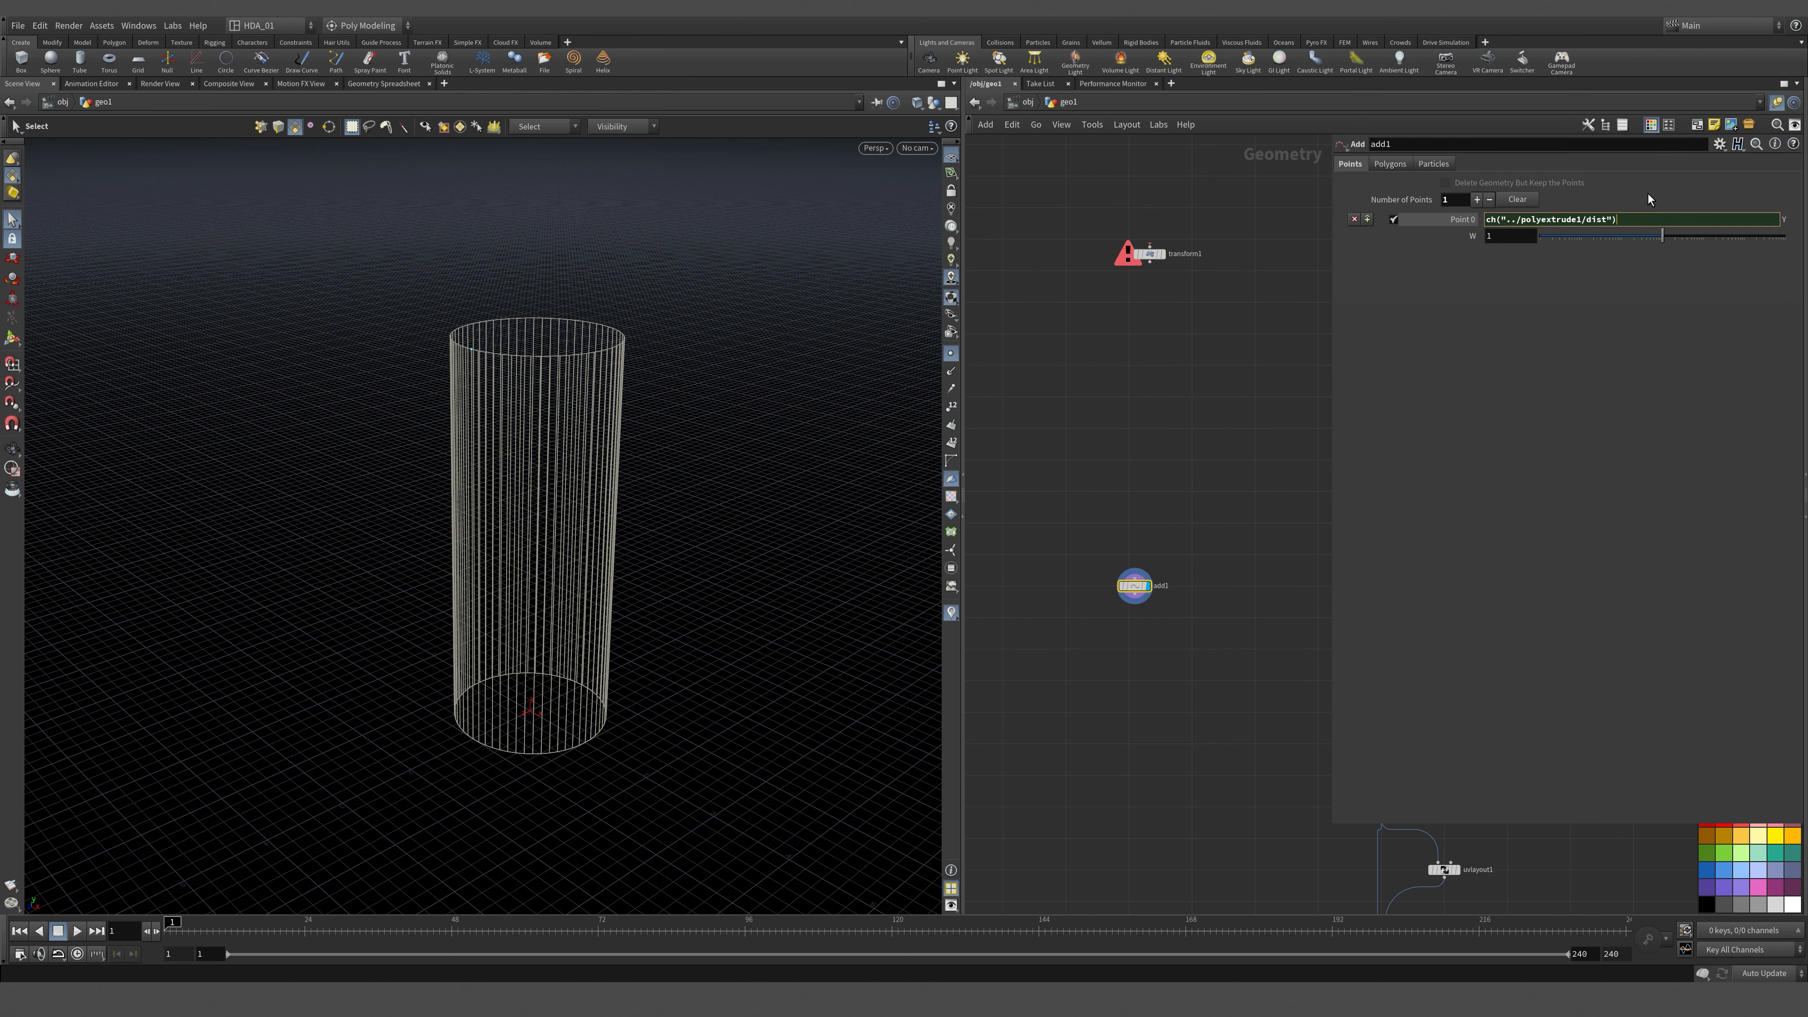
left_click(1140, 394)
left_click(1659, 221)
left_click(1163, 416)
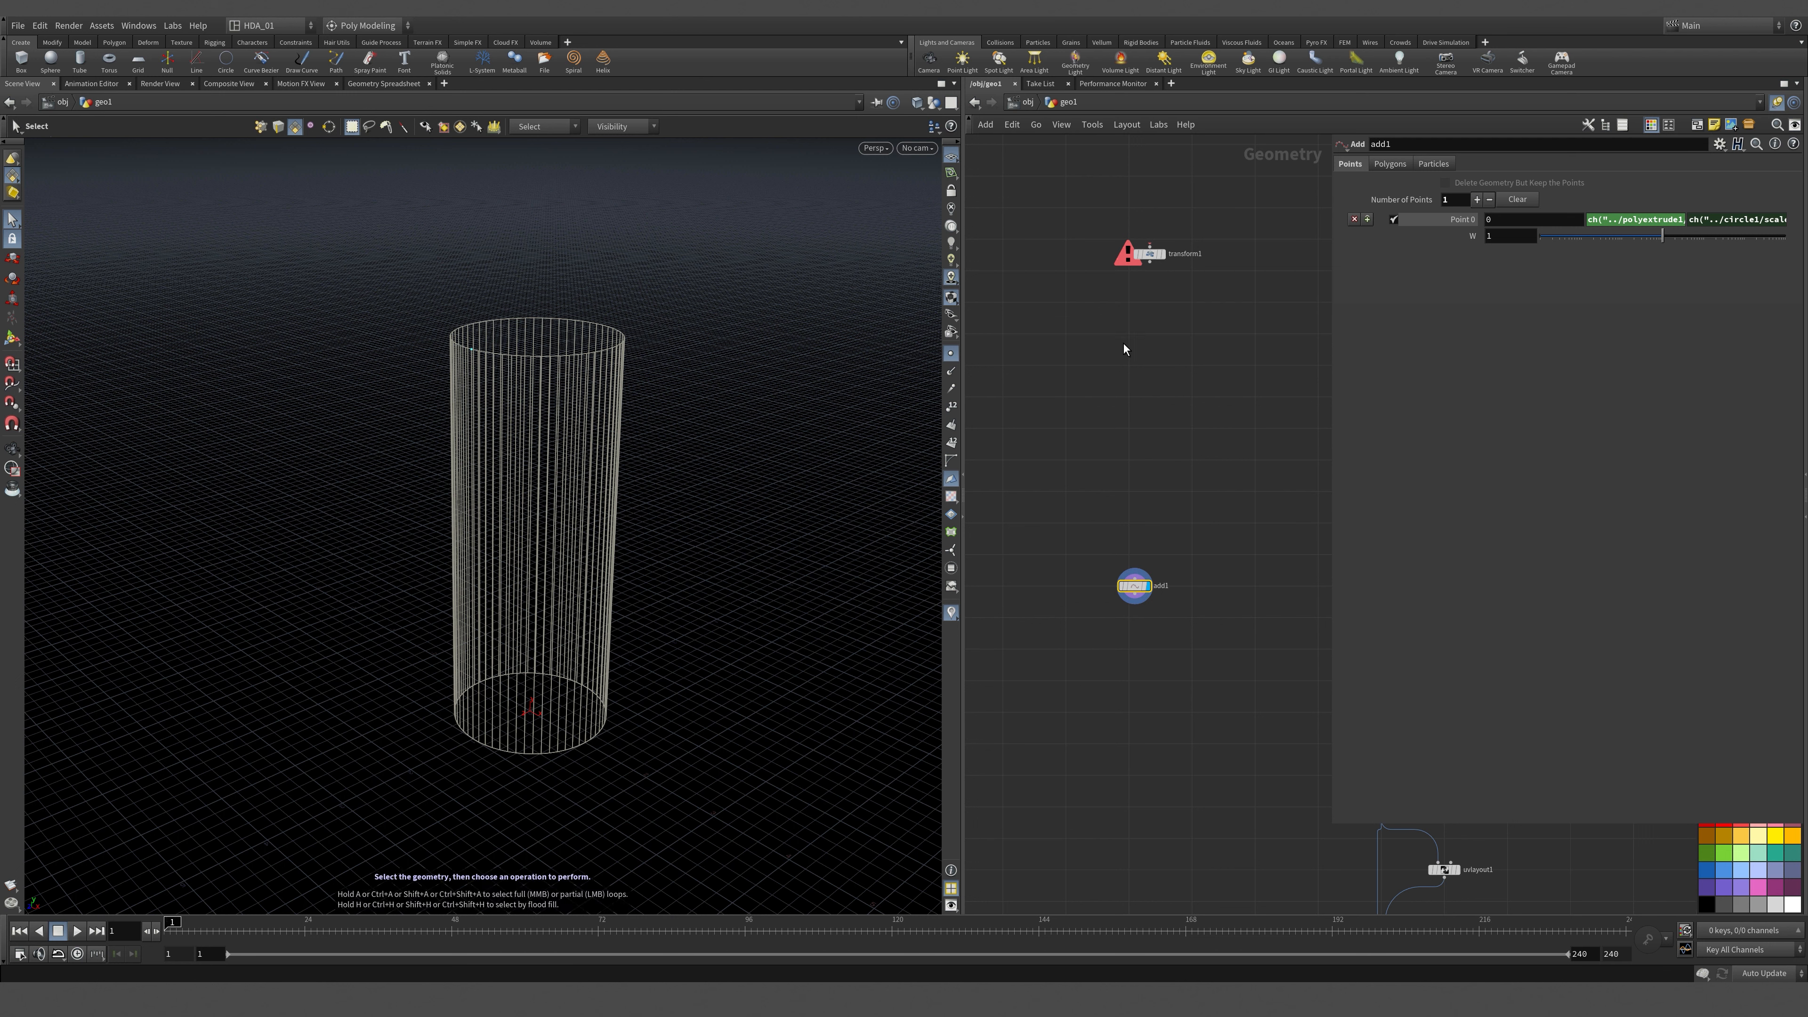
Vary CONTROL's Arm Height Adjust to check how the added point moves along the column's height.
left_click_drag(1333, 377, 1467, 327)
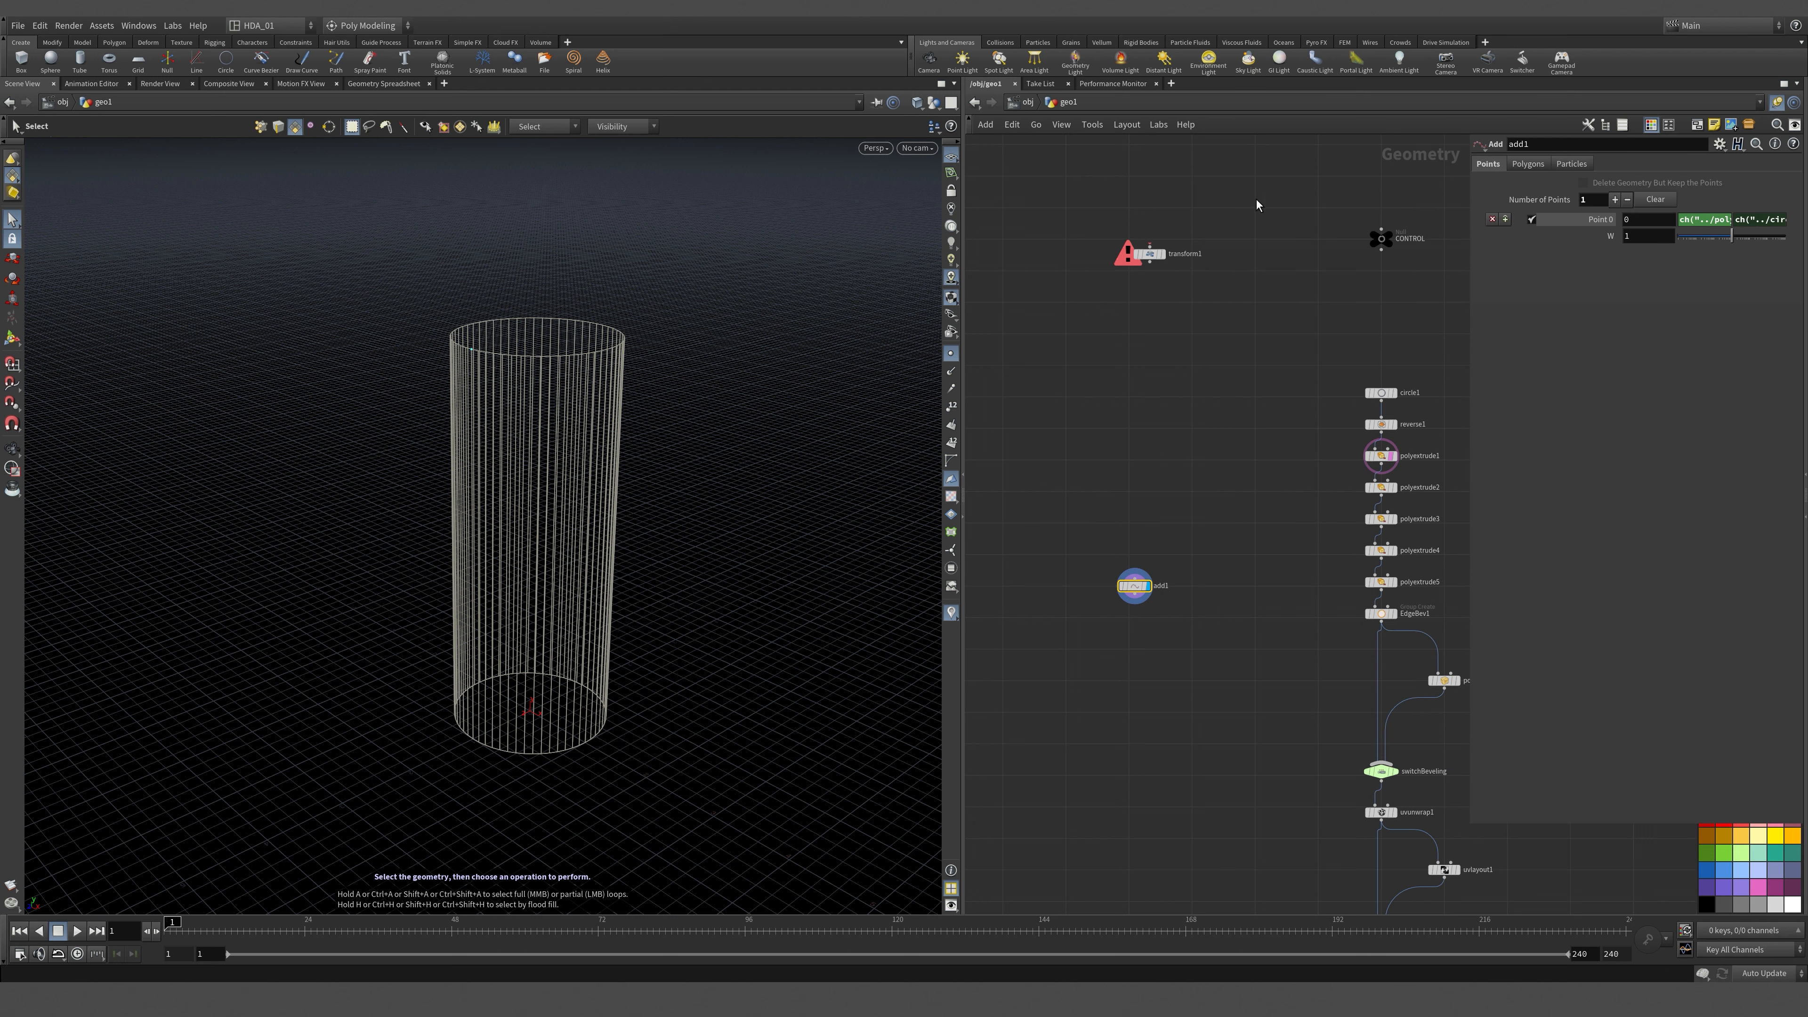
left_click(1381, 239)
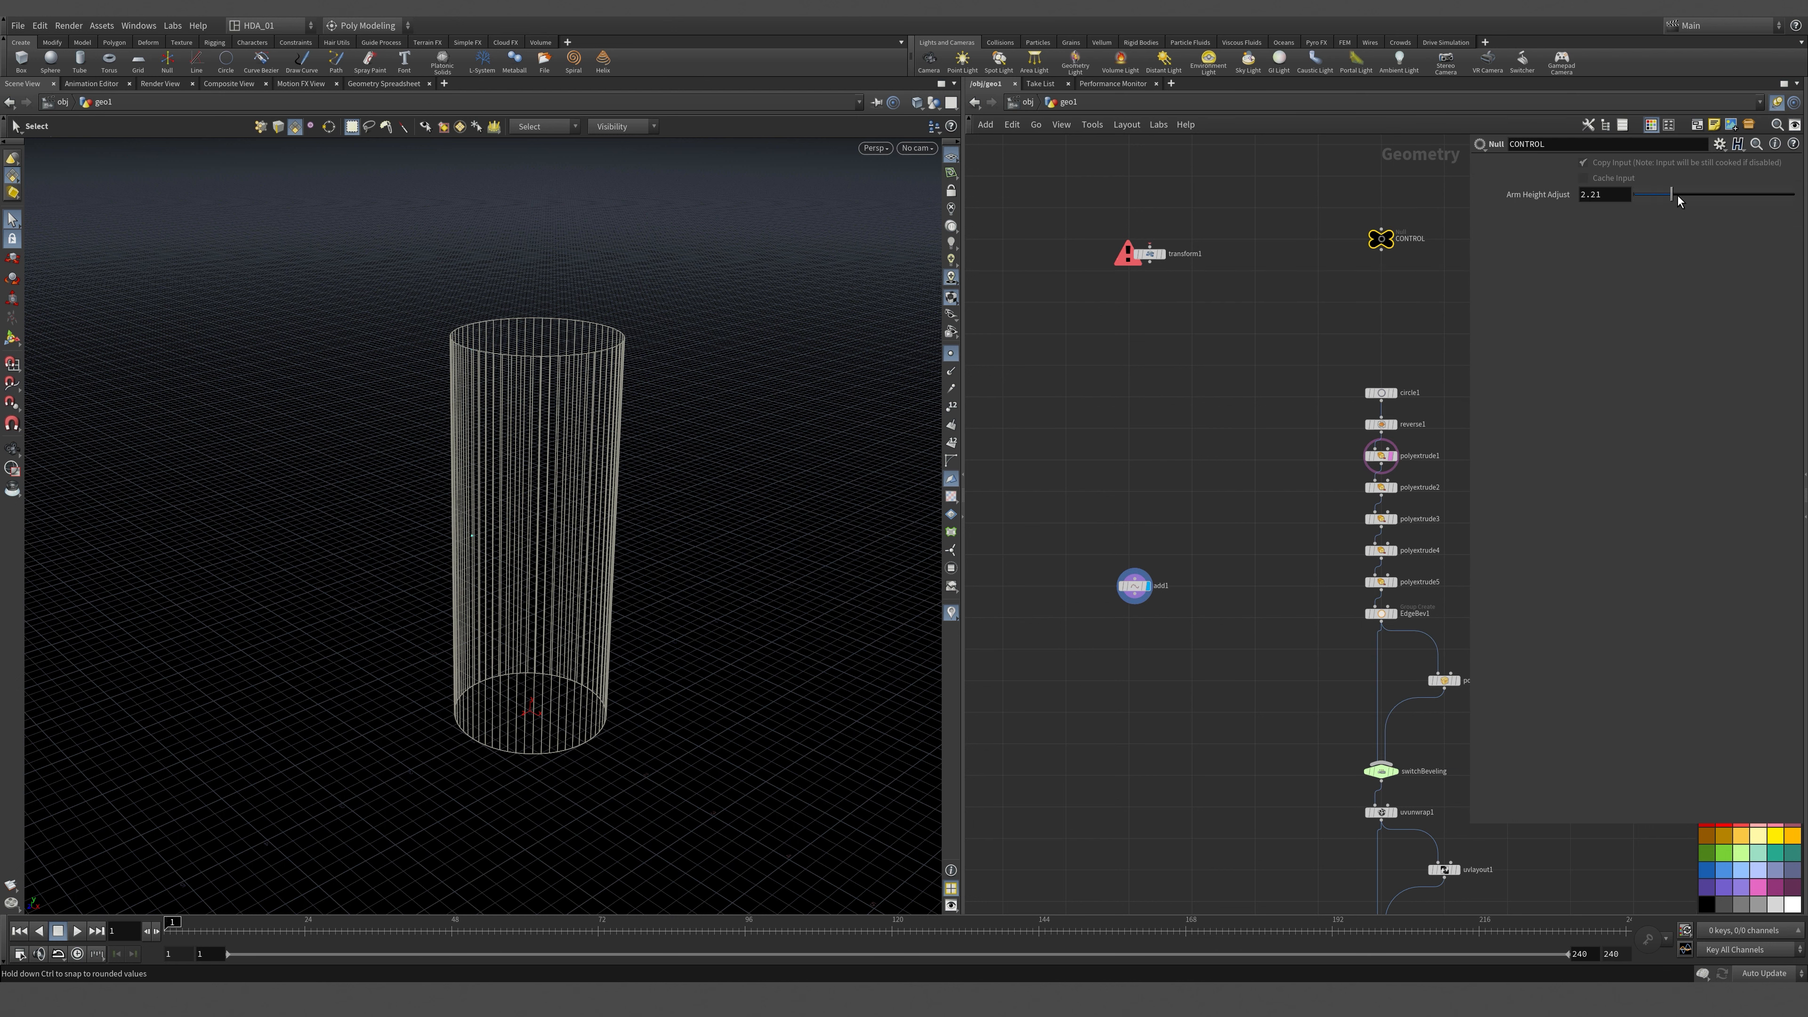
left_click_drag(1677, 199, 1635, 233)
middle_click_drag(1169, 396, 1198, 462)
left_click_drag(1097, 282, 1276, 378)
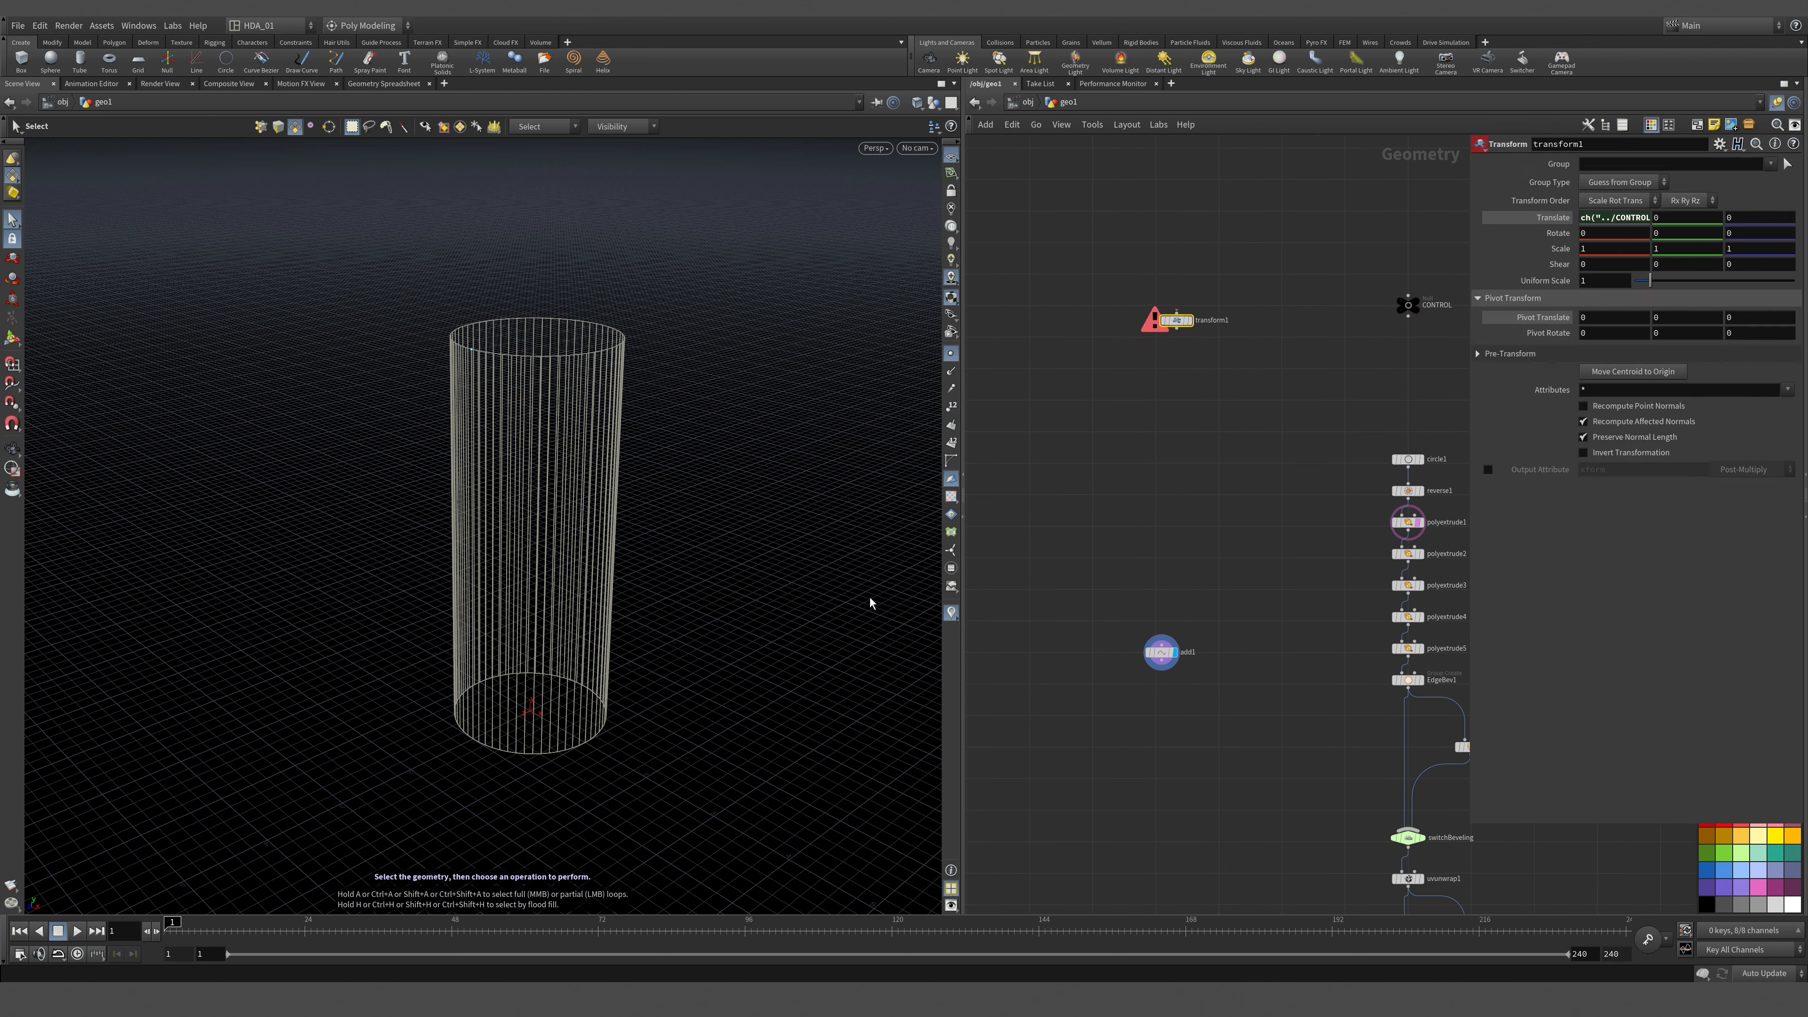
key("h")
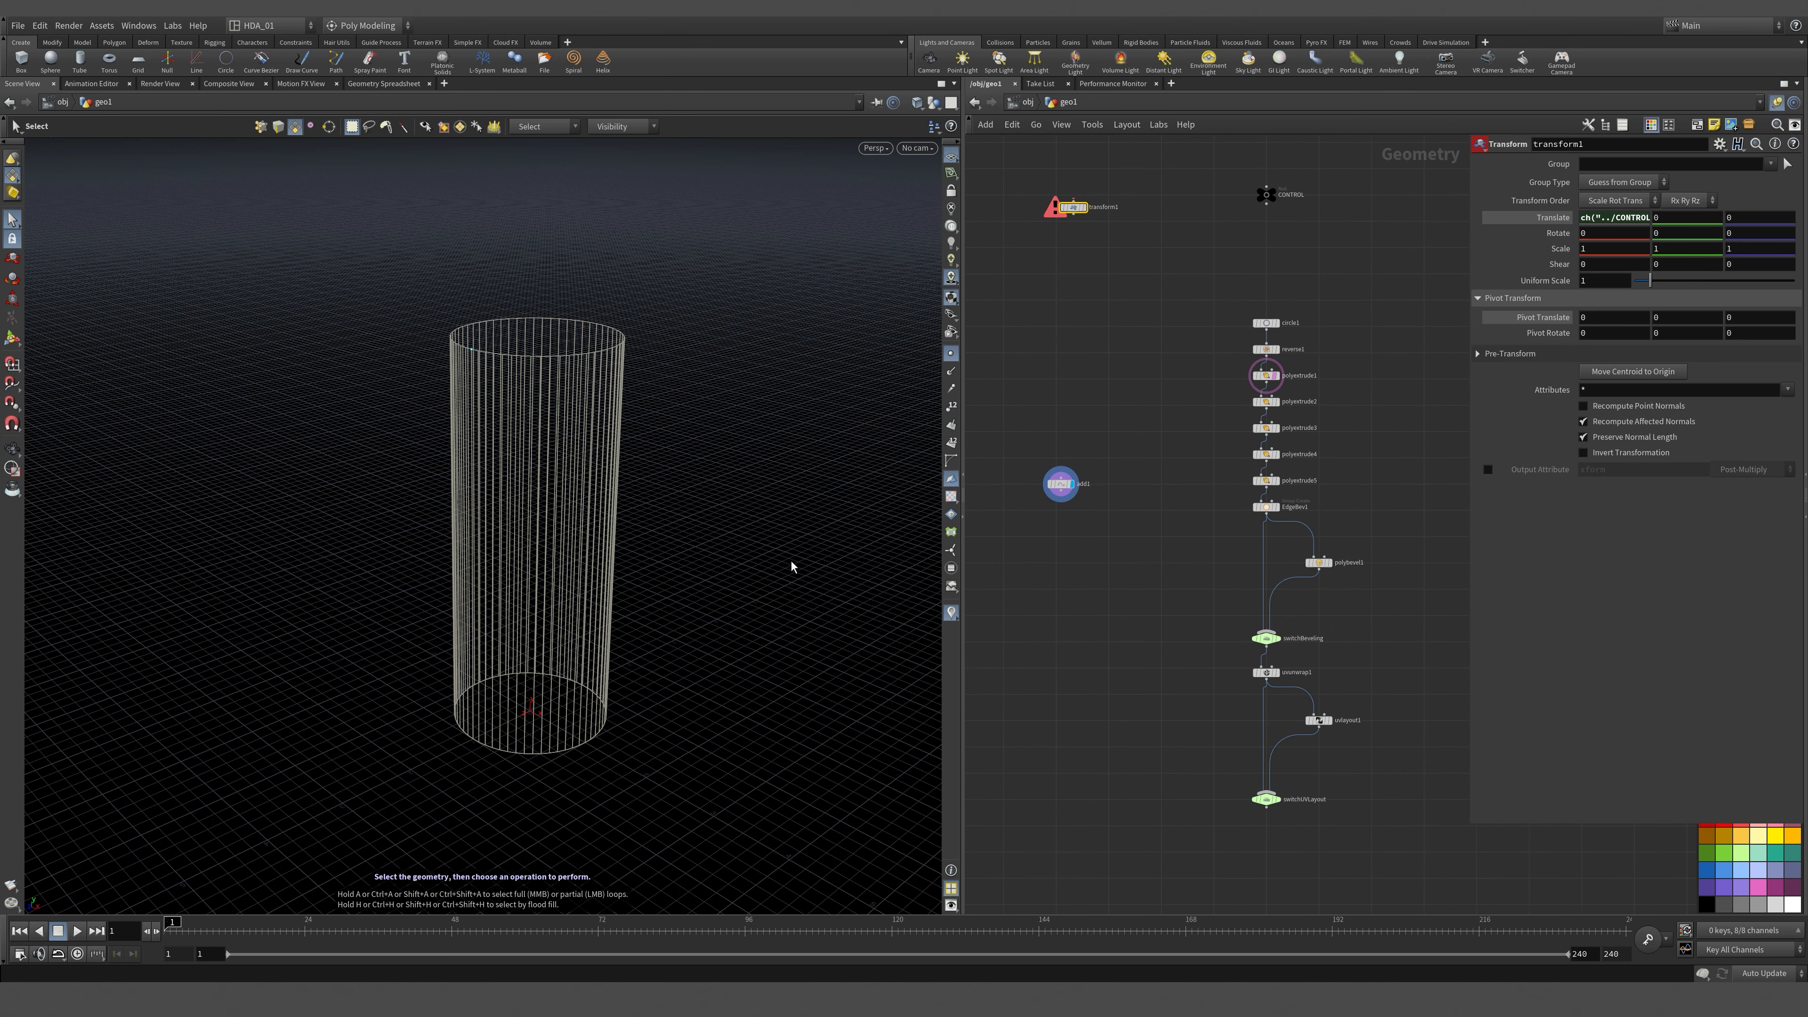
middle_click_drag(1106, 404, 1233, 417)
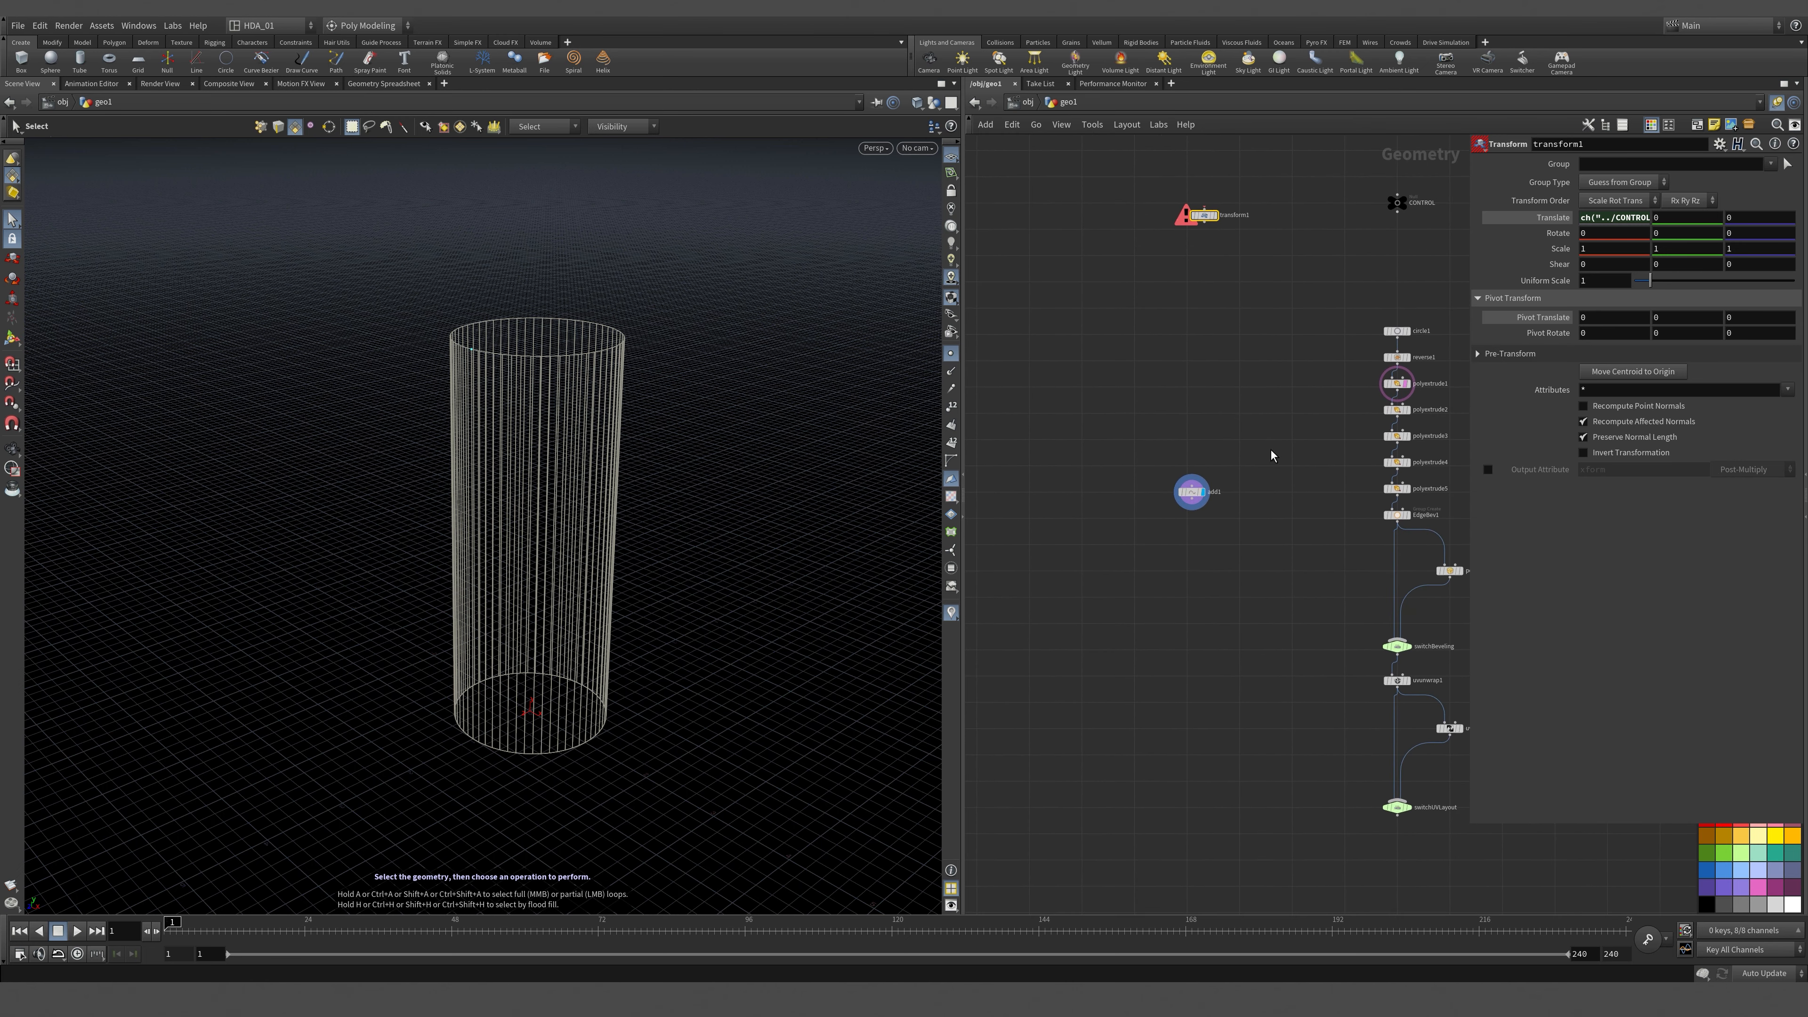
middle_click_drag(1091, 518, 1052, 450)
scroll(1179, 479, "down", 2)
scroll(1052, 450, "up", 3)
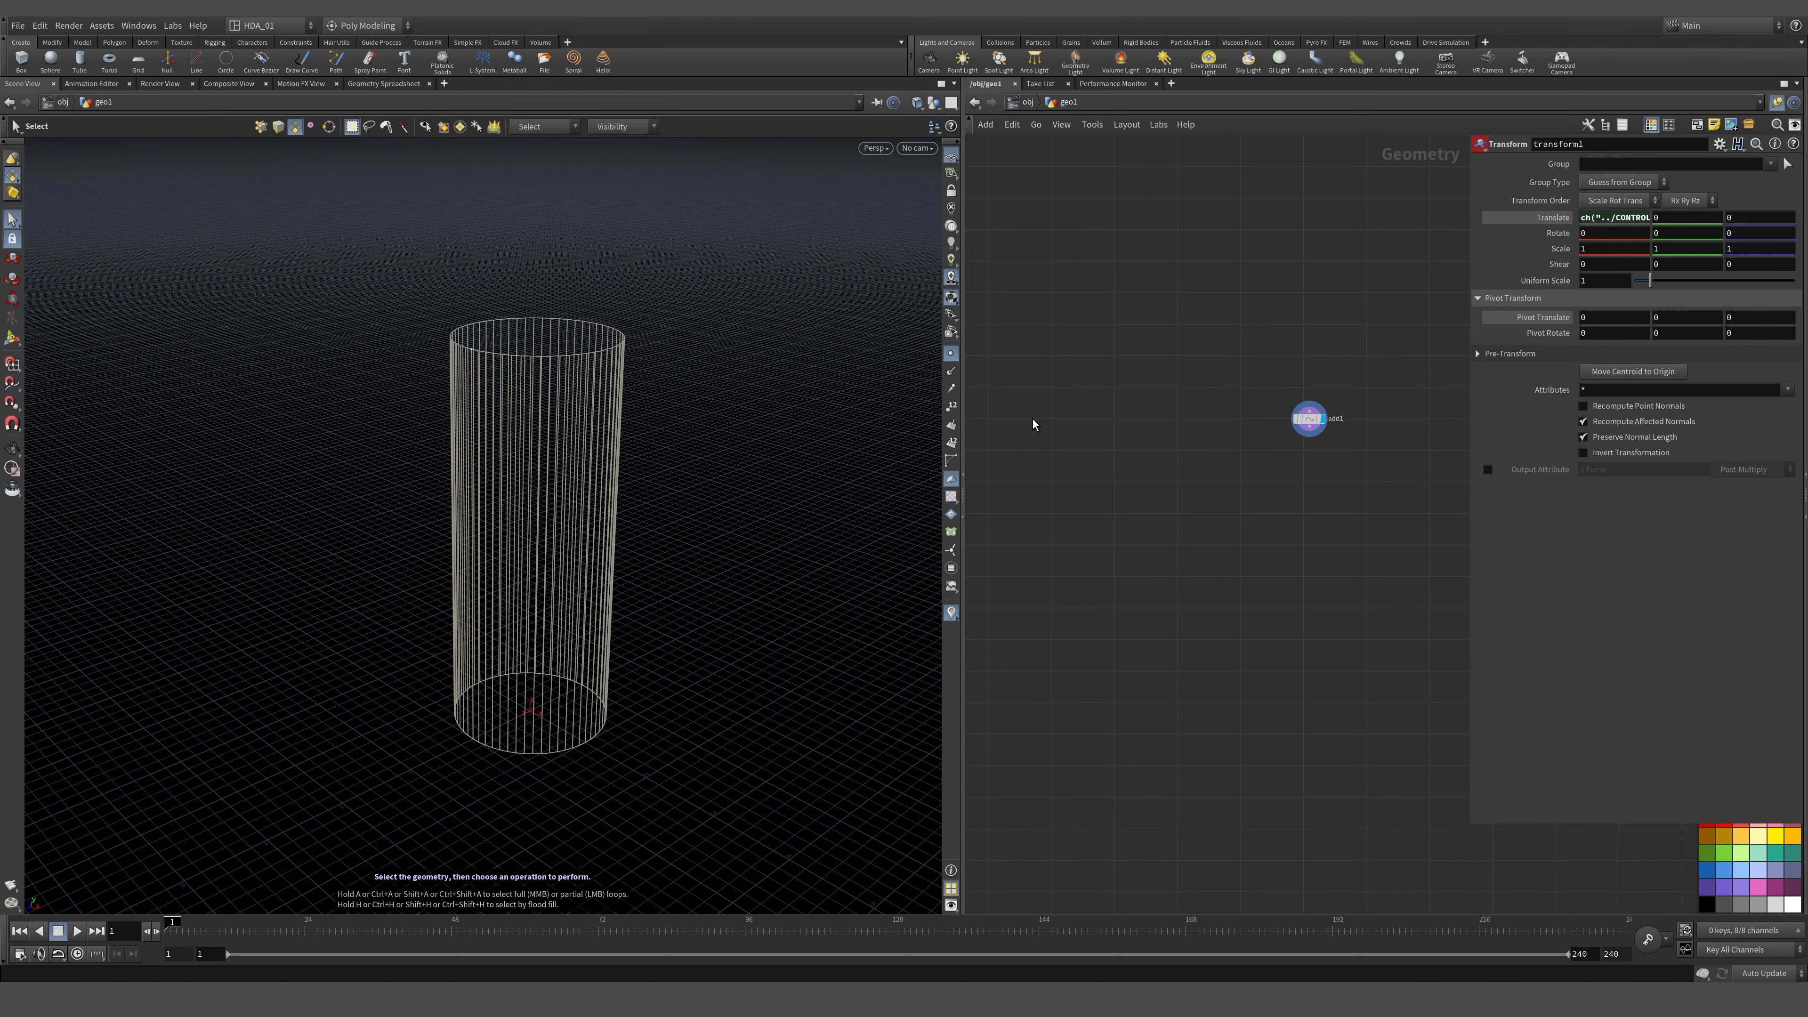
Add a displayed Tube primitive node near add1, with End Caps enabled and its orientation set to Z Axis.
key("Tab")
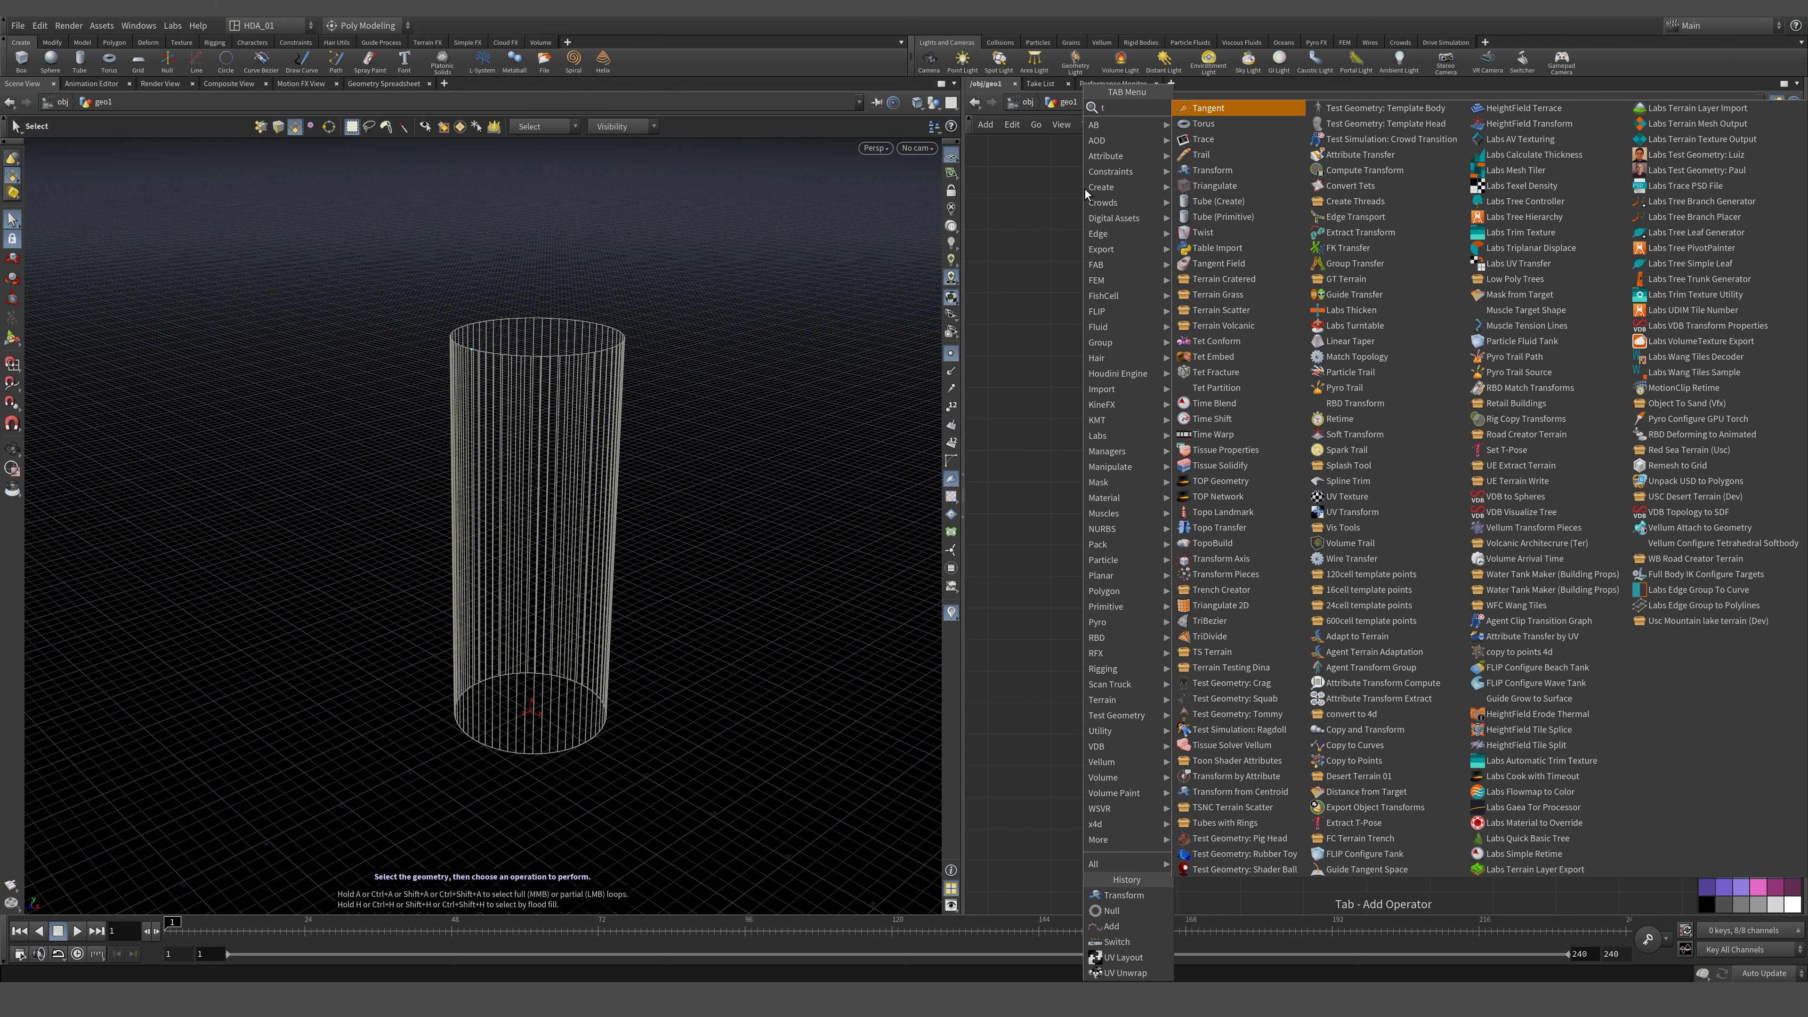
type("tub")
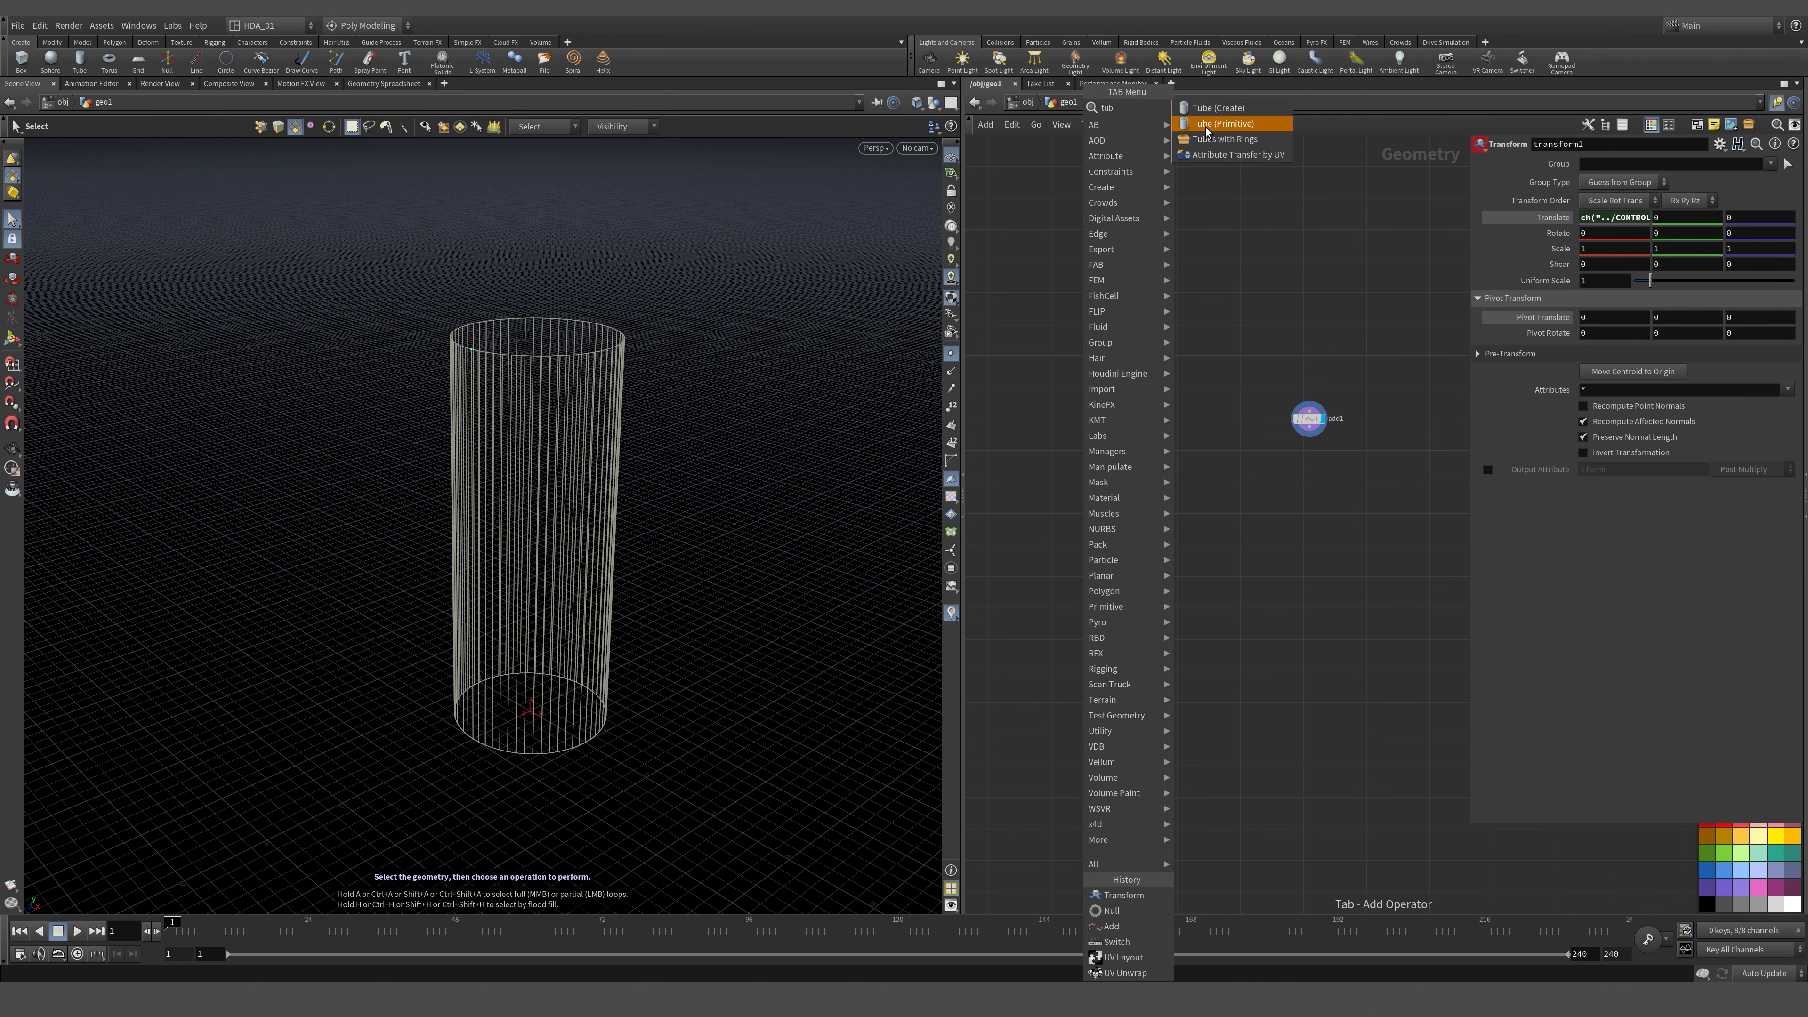
key("Return")
left_click(1100, 514)
left_click(1098, 513)
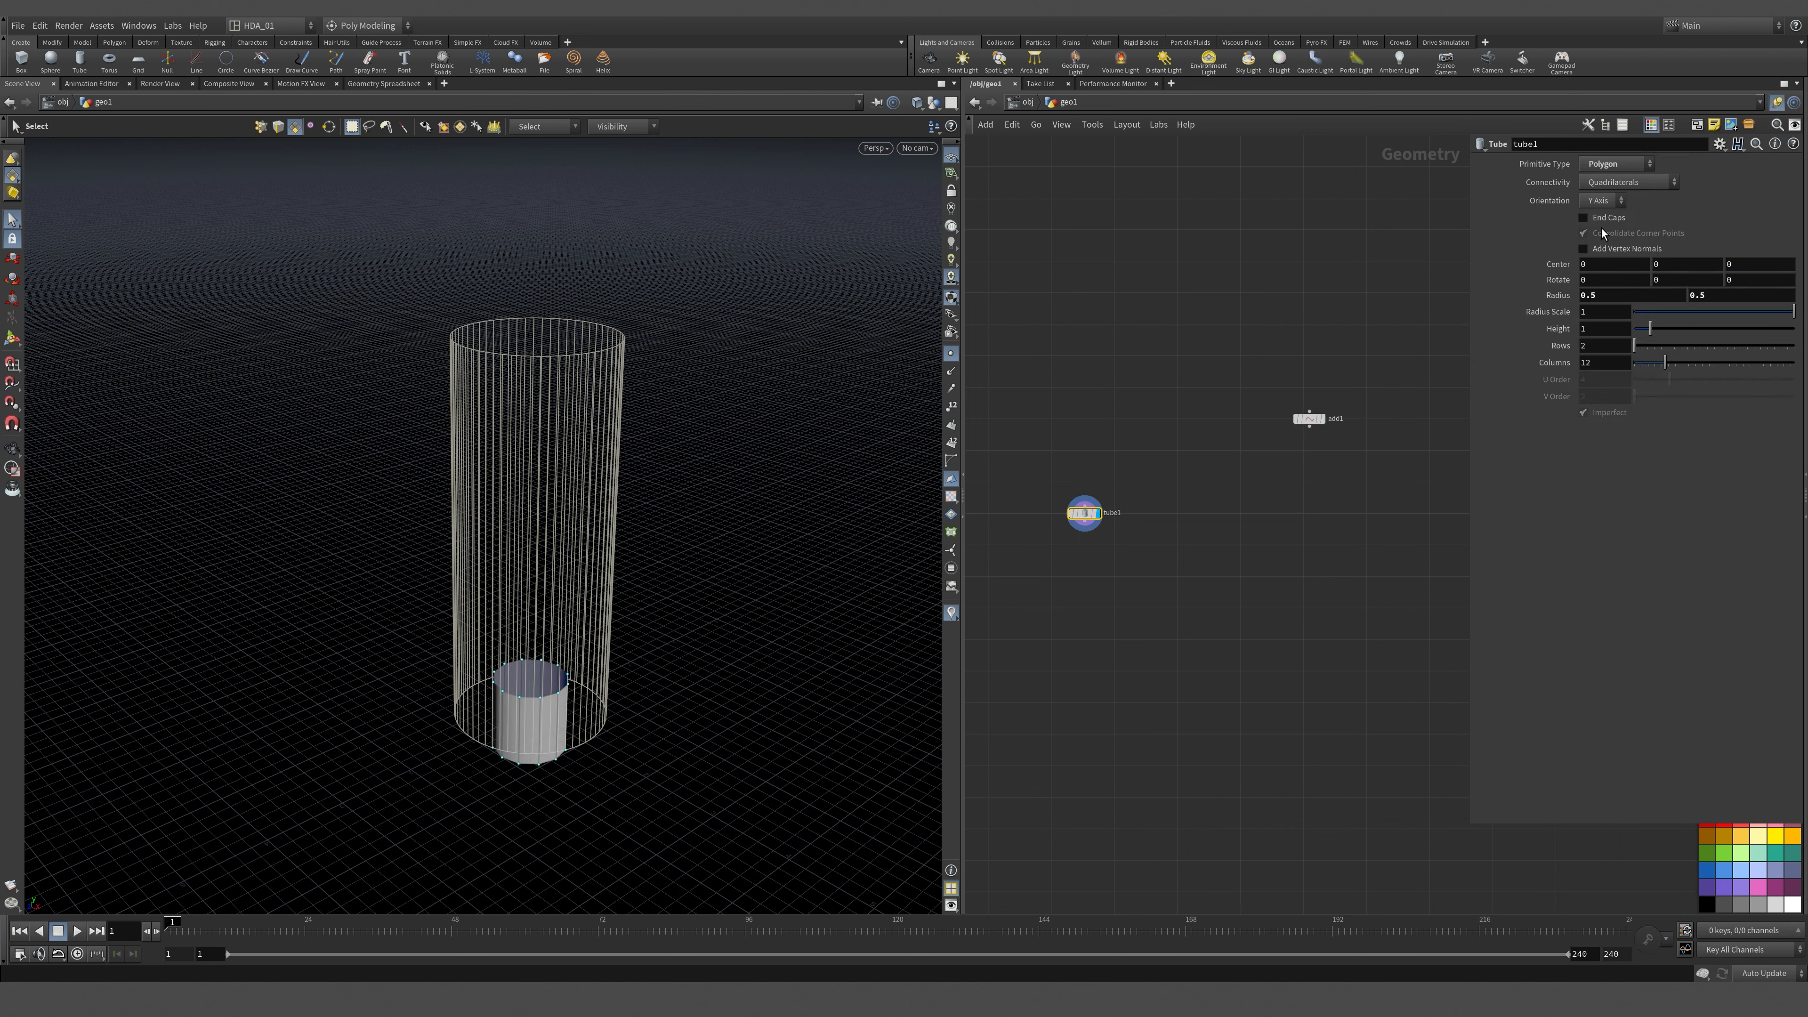
left_click(1583, 217)
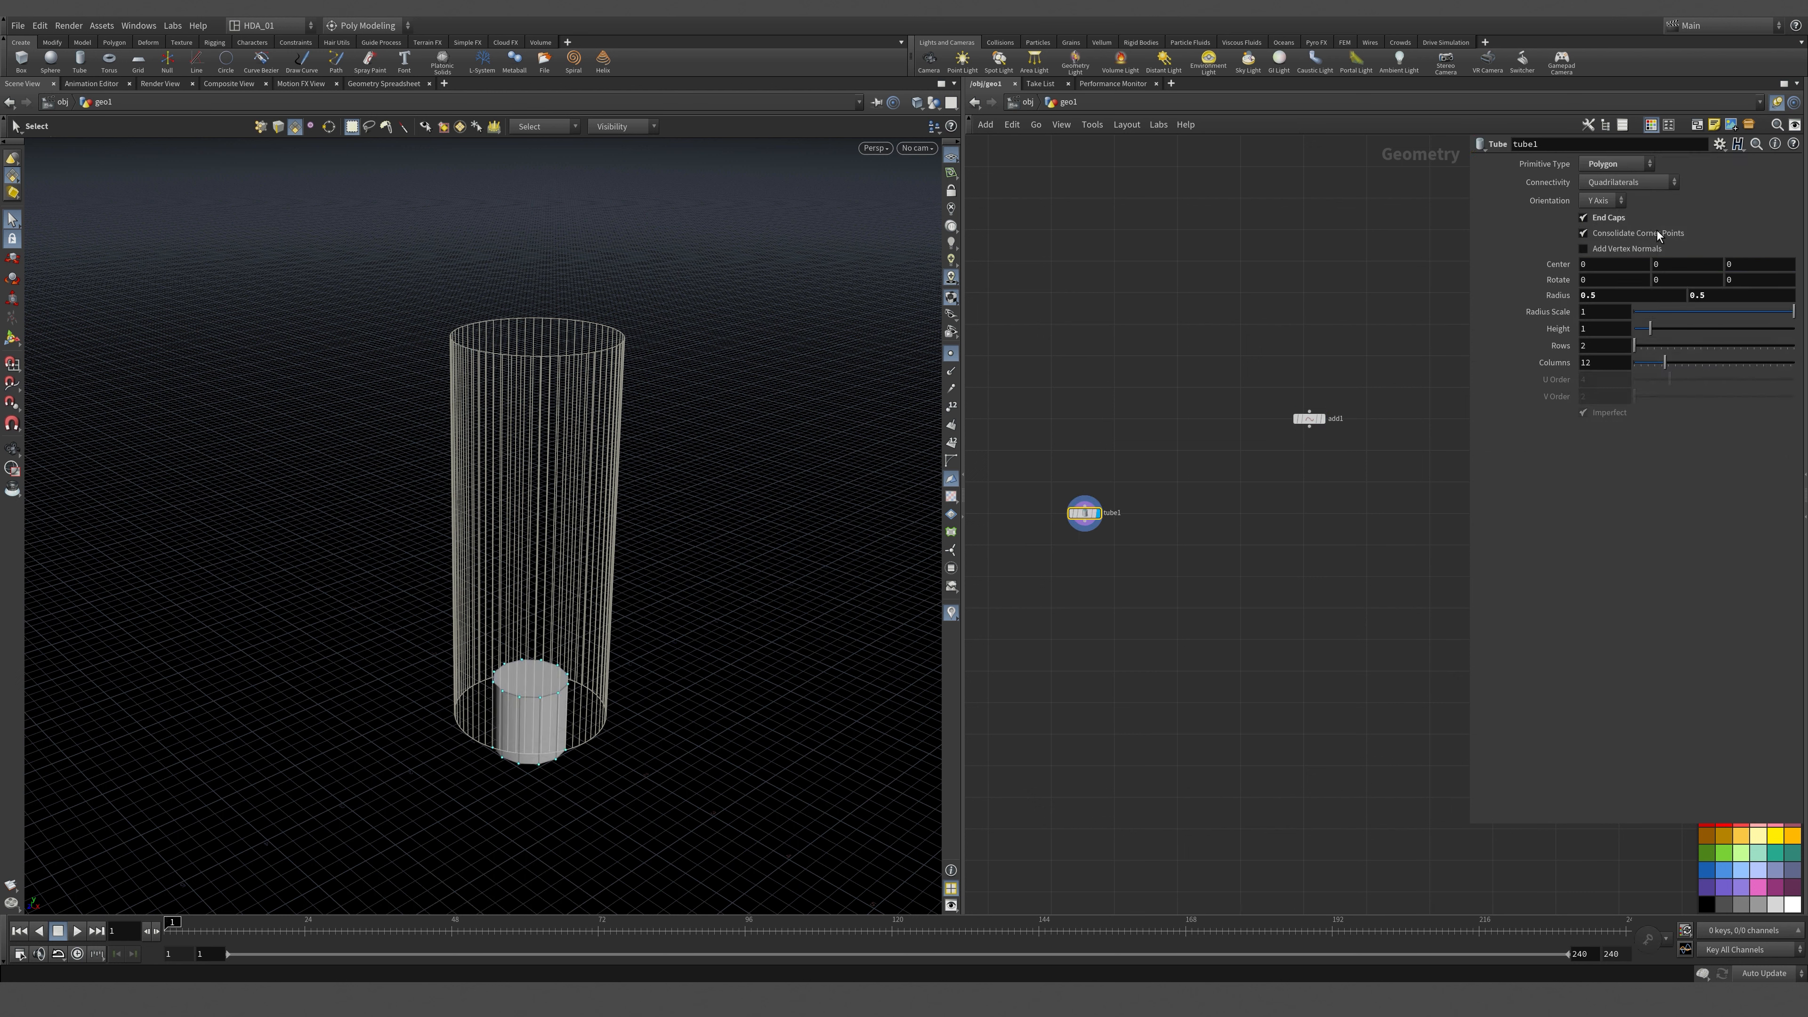
left_click(1594, 247)
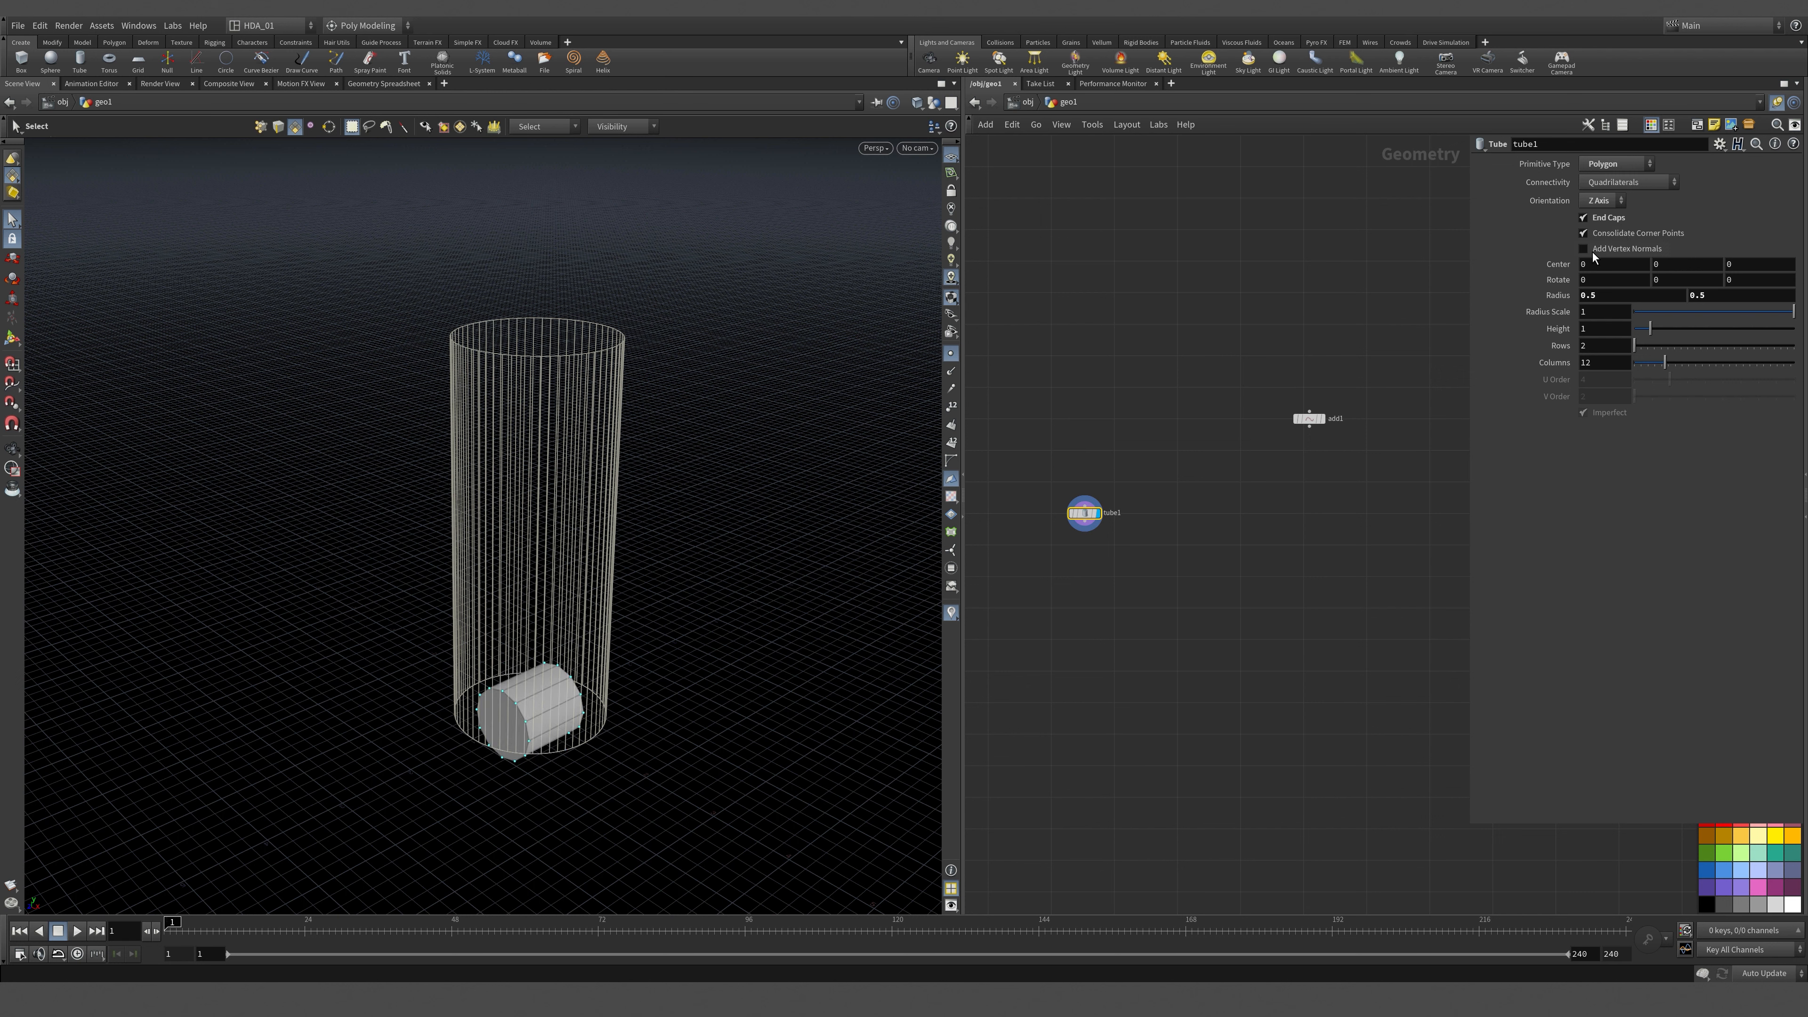
Move tube1 level with add1 in the network and switch the display to add1.
middle_click_drag(1226, 476, 1282, 568)
scroll(1203, 485, "down", 3)
scroll(1274, 574, "up", 1)
scroll(1266, 584, "up", 3)
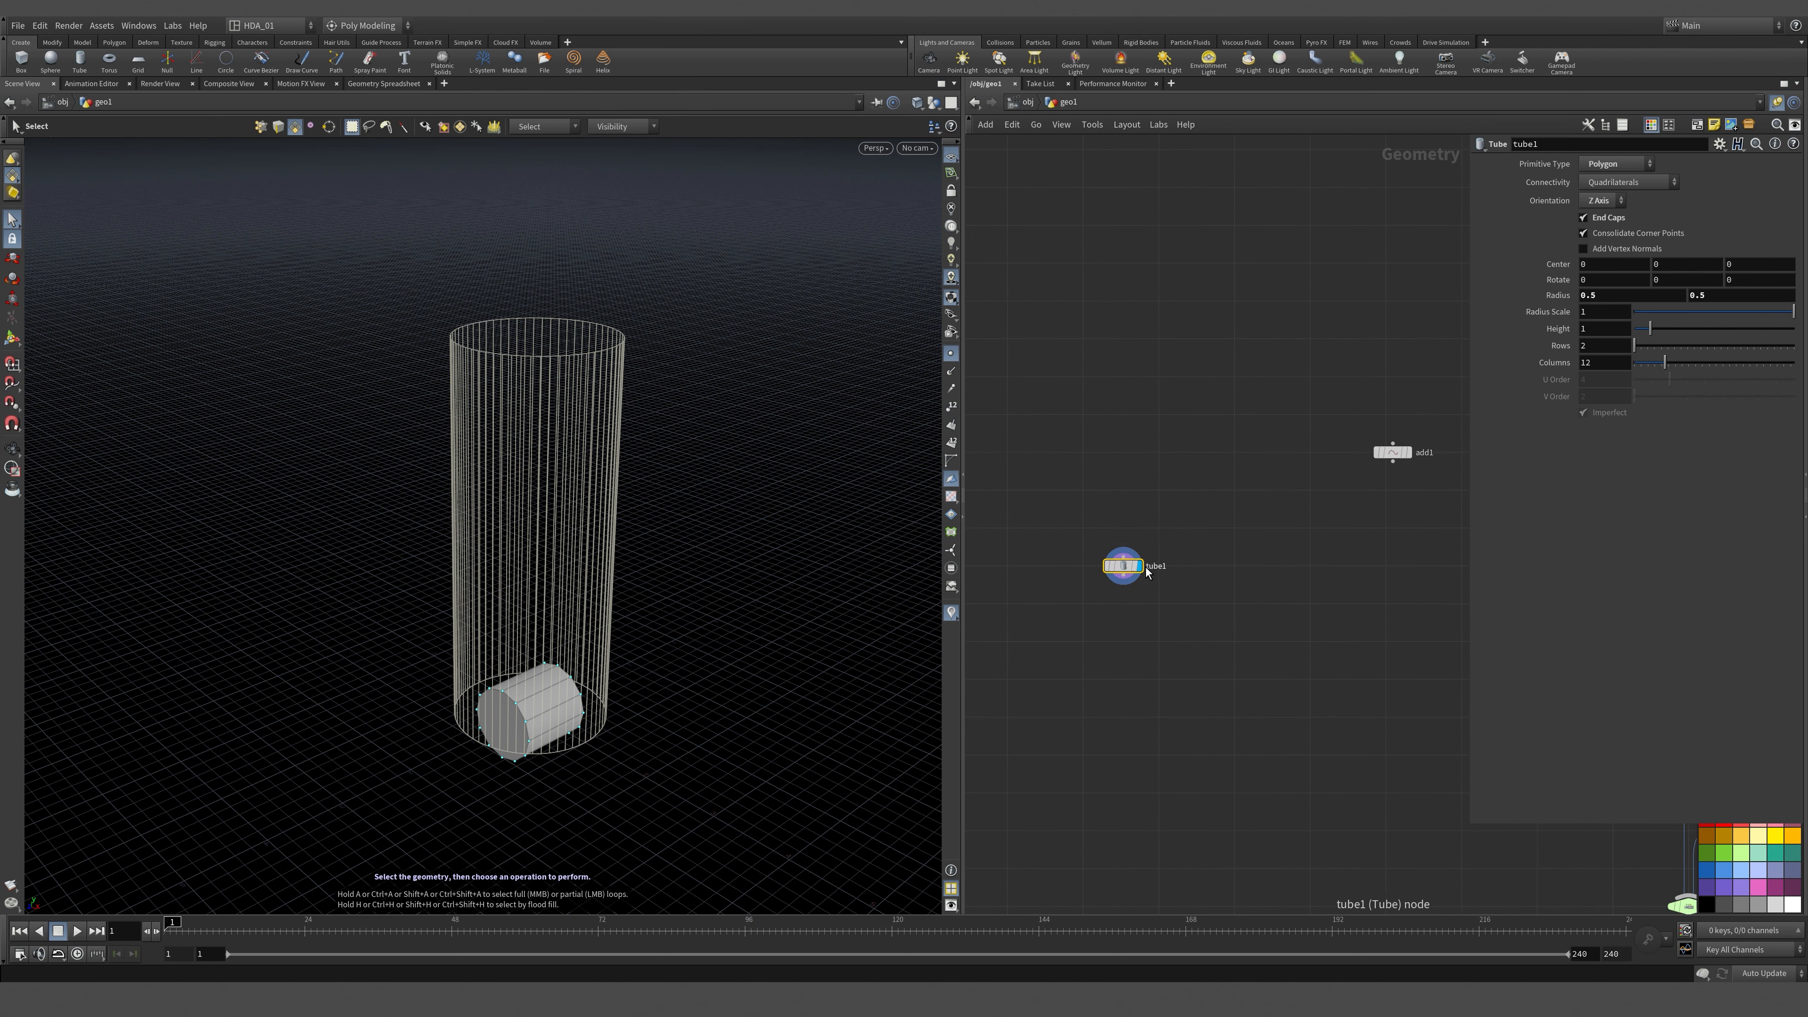
left_click_drag(1138, 576, 1167, 463)
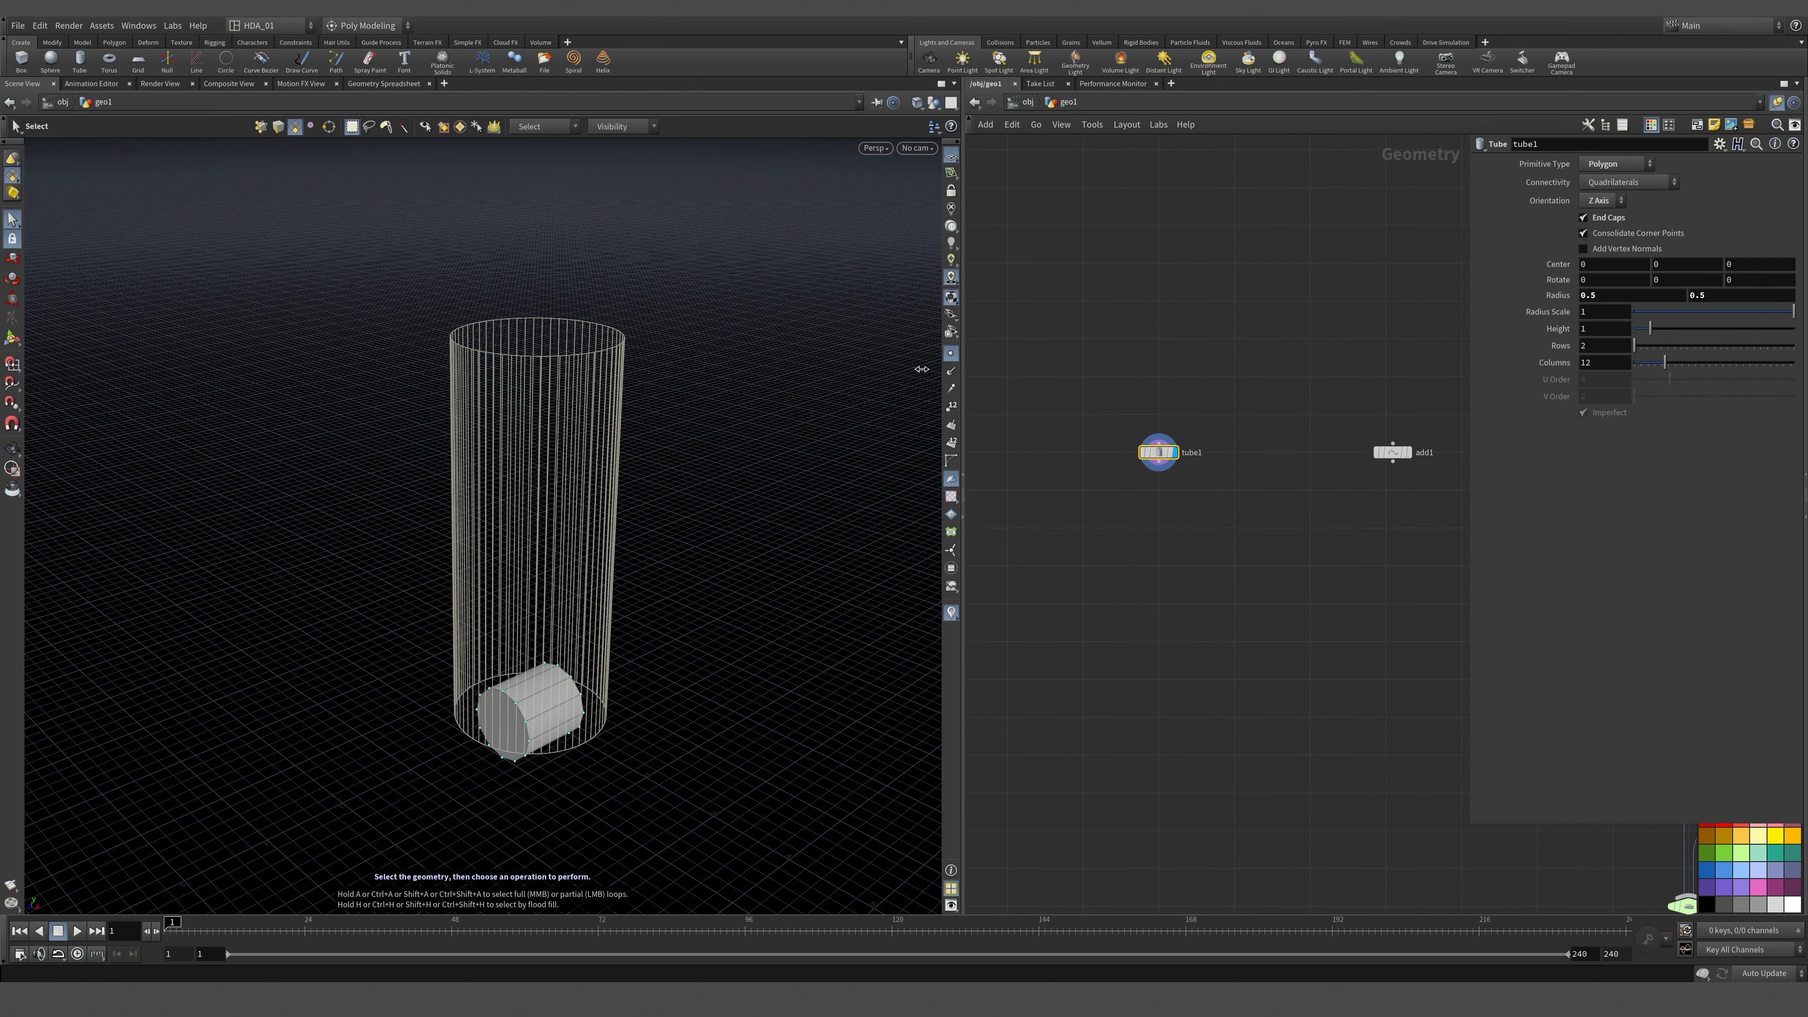
left_click(1405, 453)
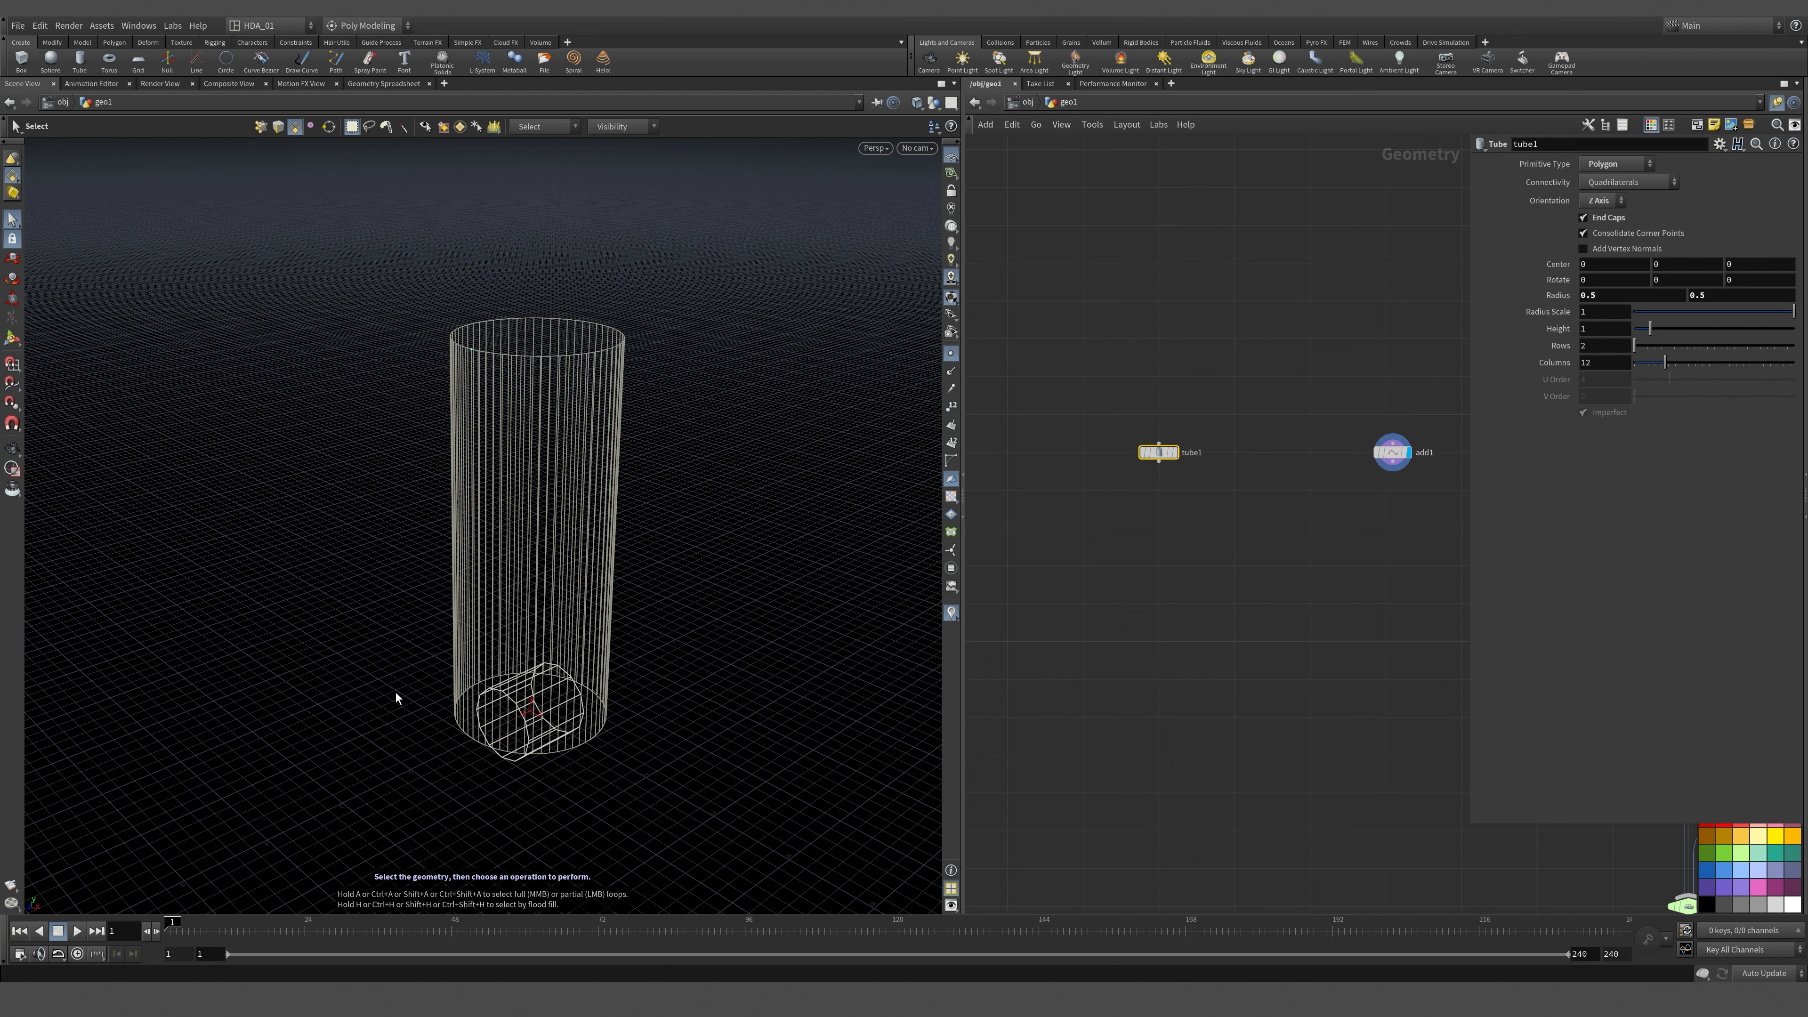
middle_click_drag(1256, 531, 1209, 462)
left_click(1213, 566)
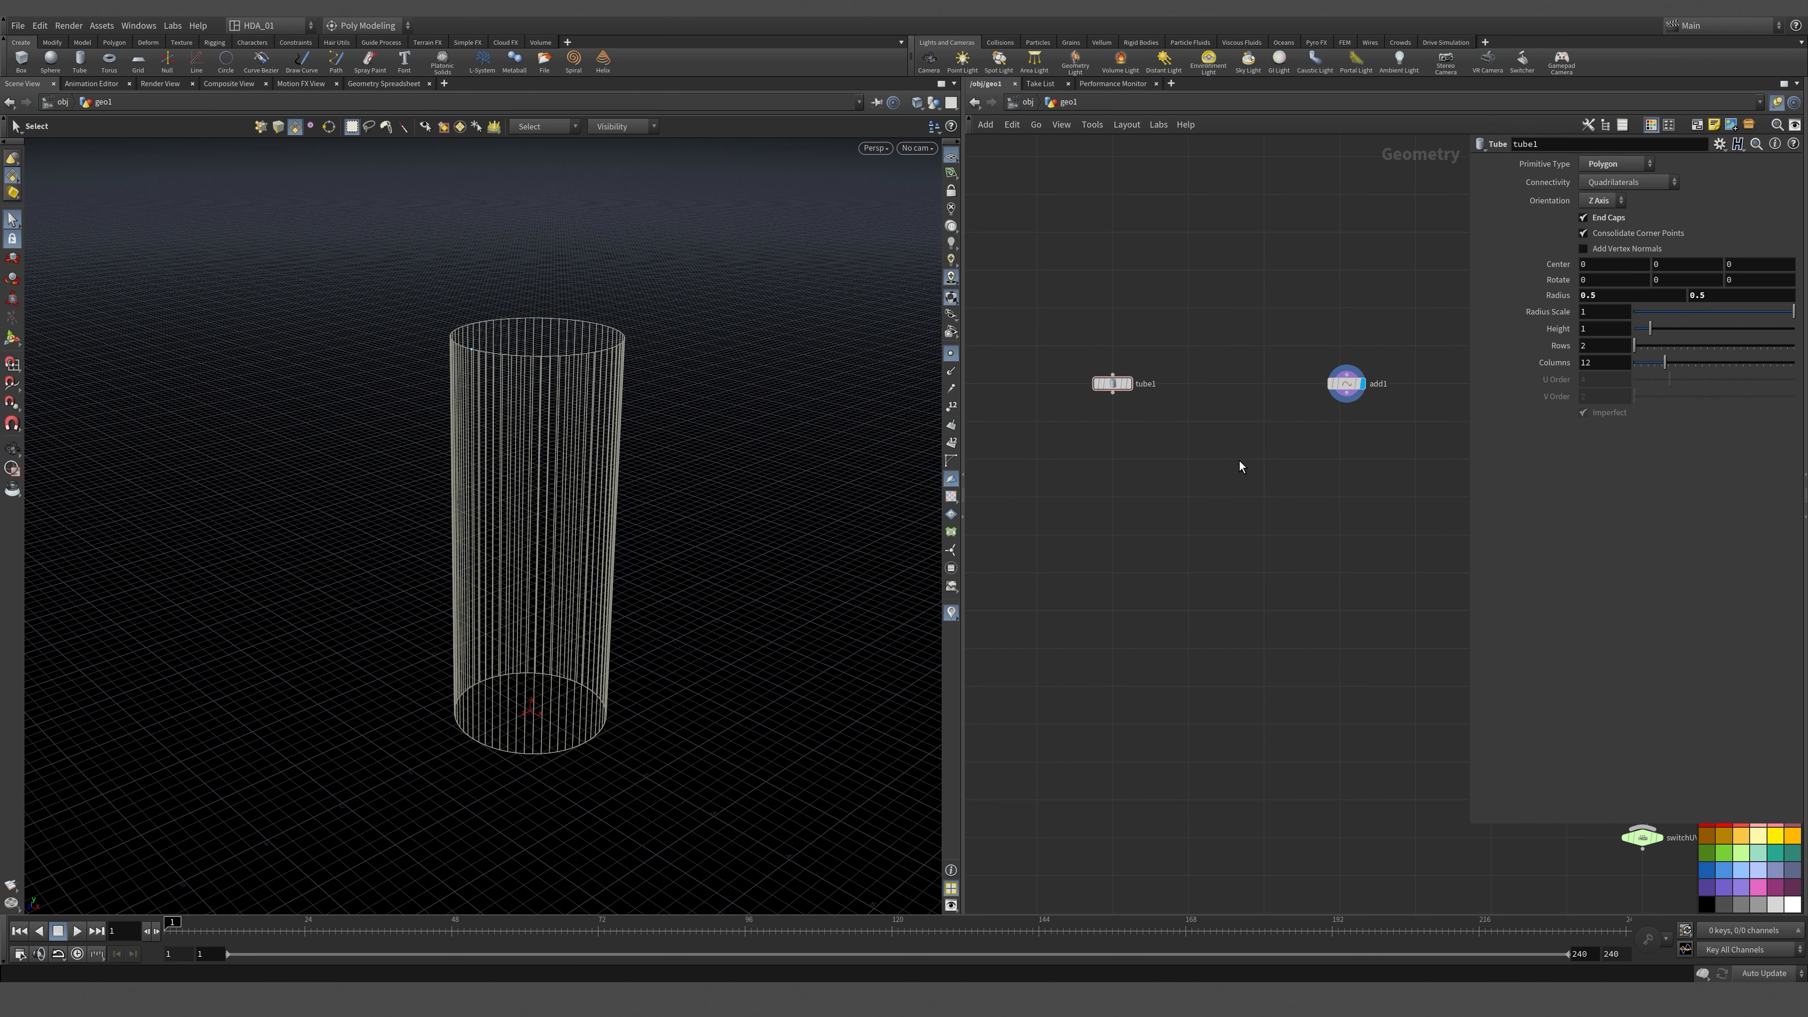
Add a Copy to Points node below, wiring tube1 into its first input and add1 into its second.
key("Tab")
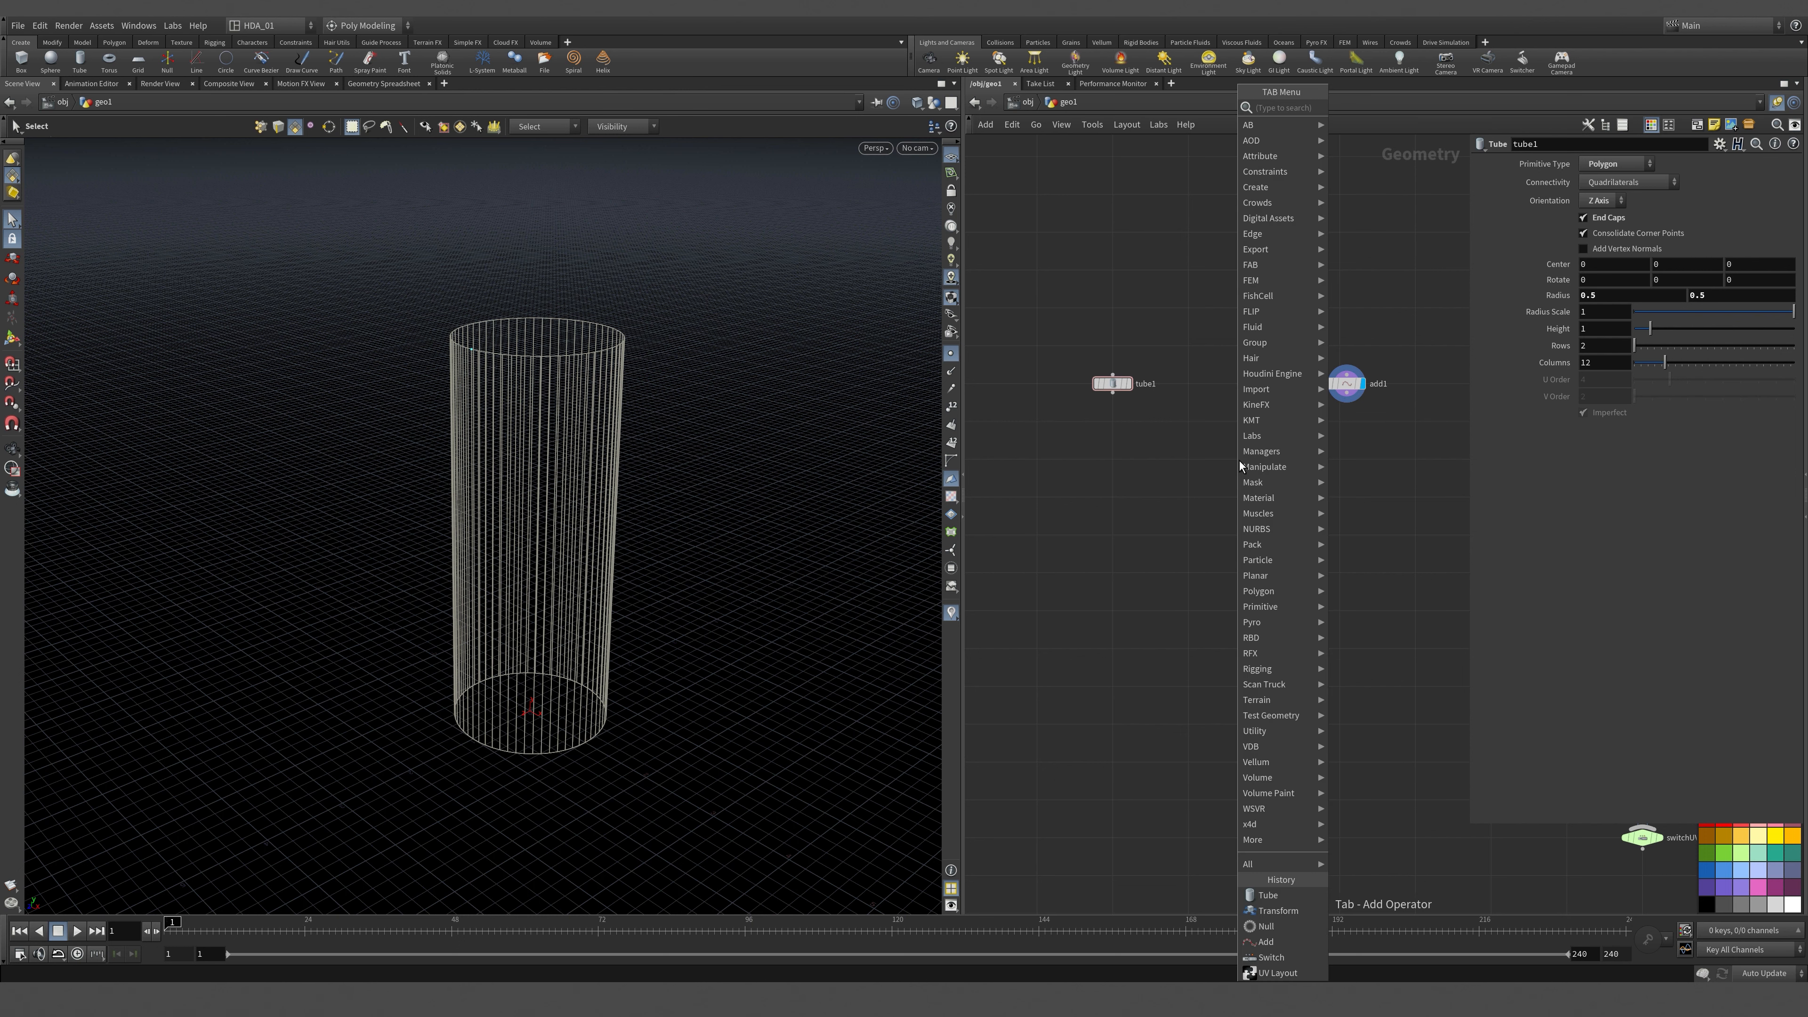
type("cop")
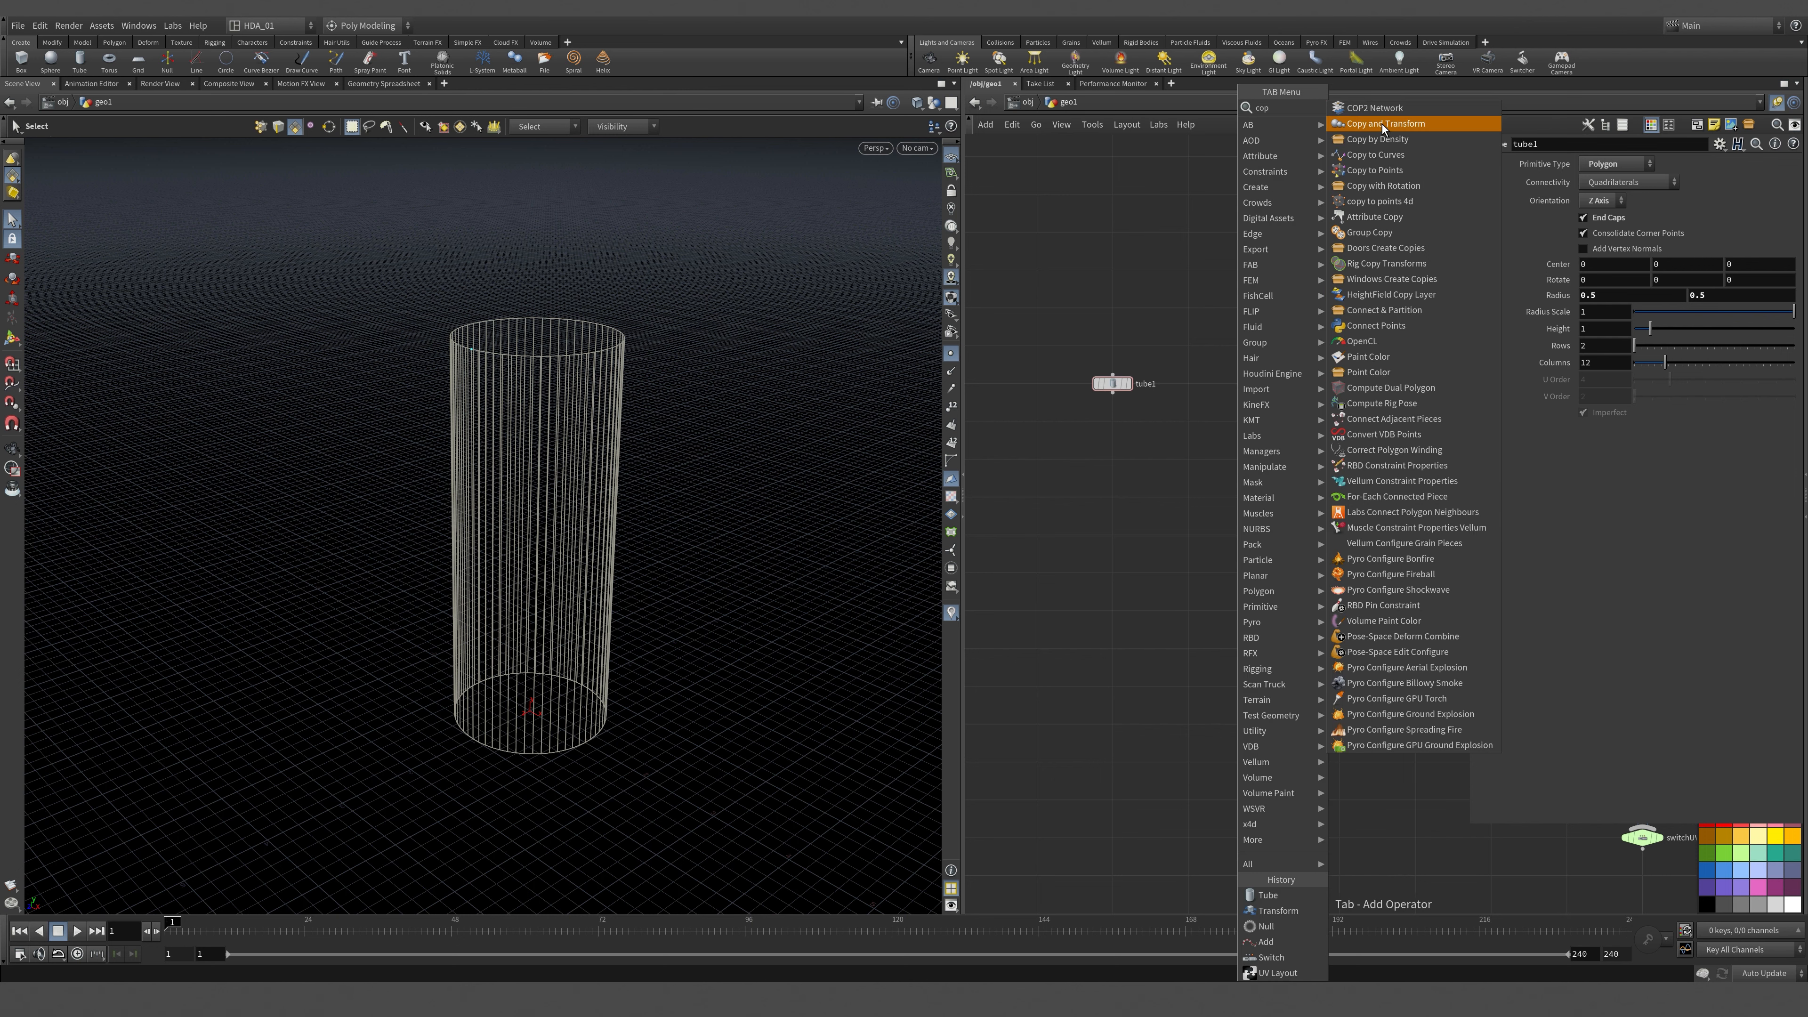
left_click(1374, 171)
left_click(1238, 534)
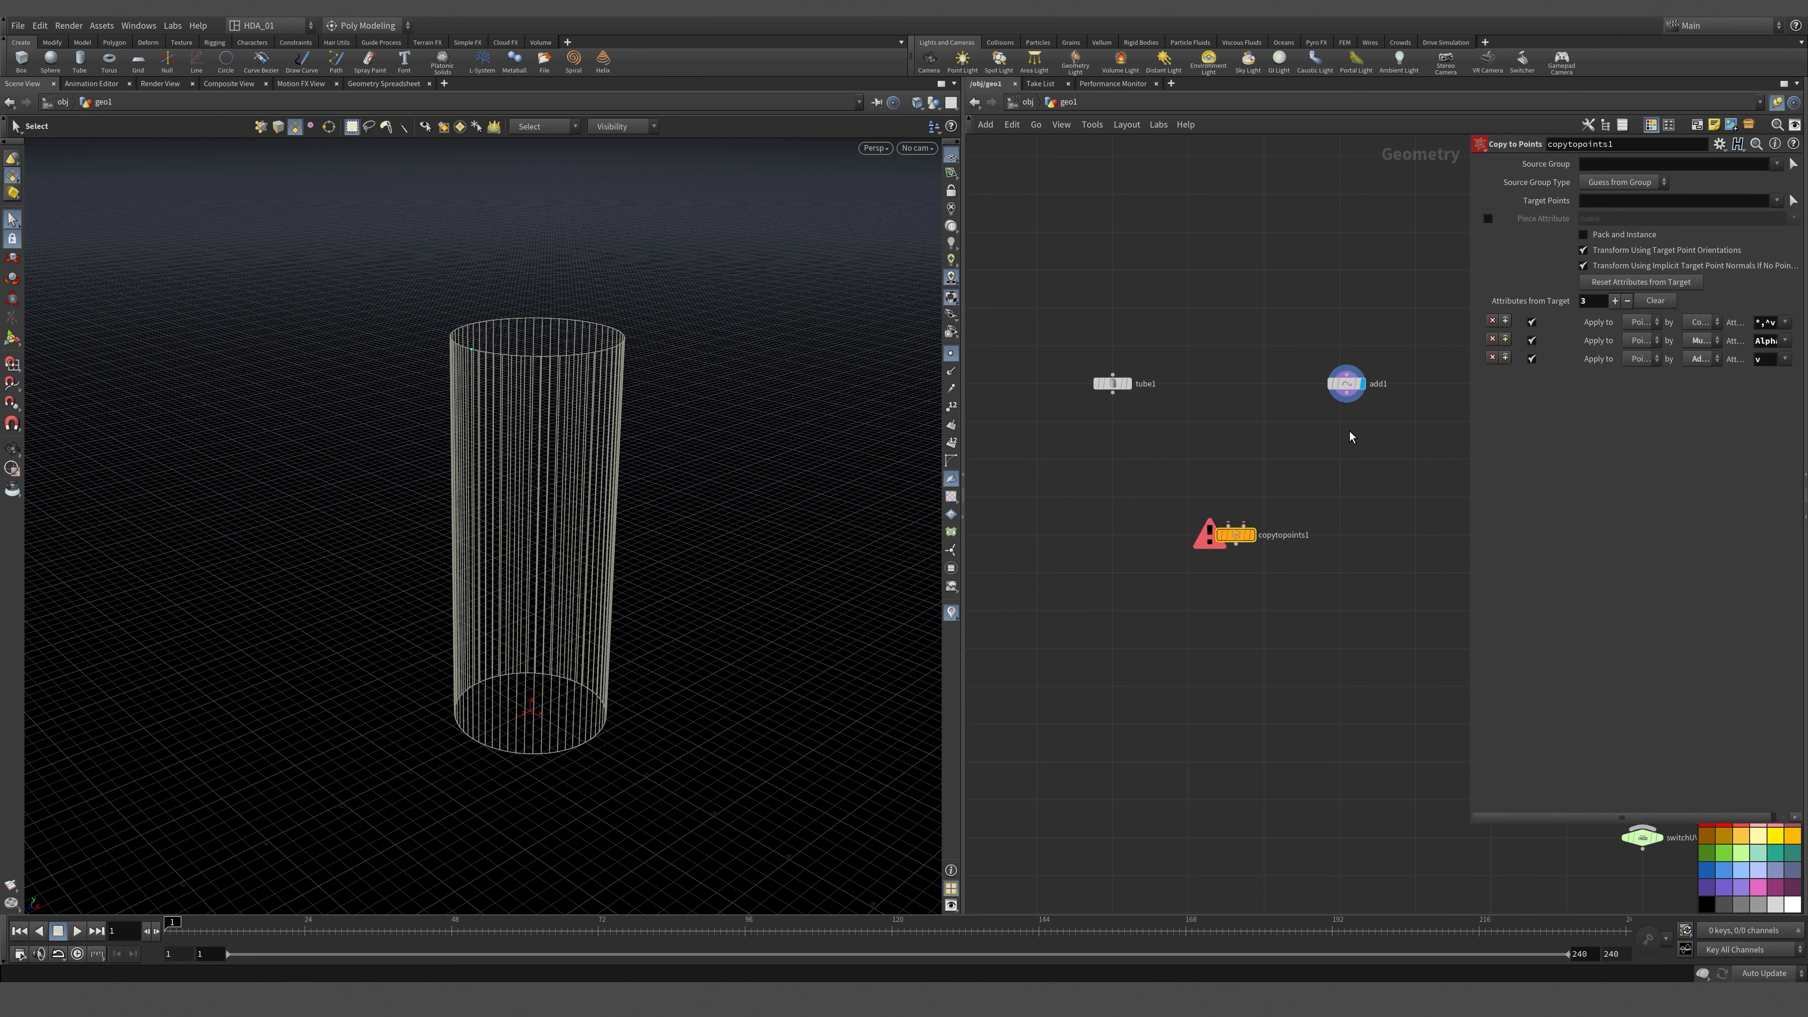
left_click_drag(1346, 403, 1243, 526)
left_click_drag(1112, 392, 1228, 527)
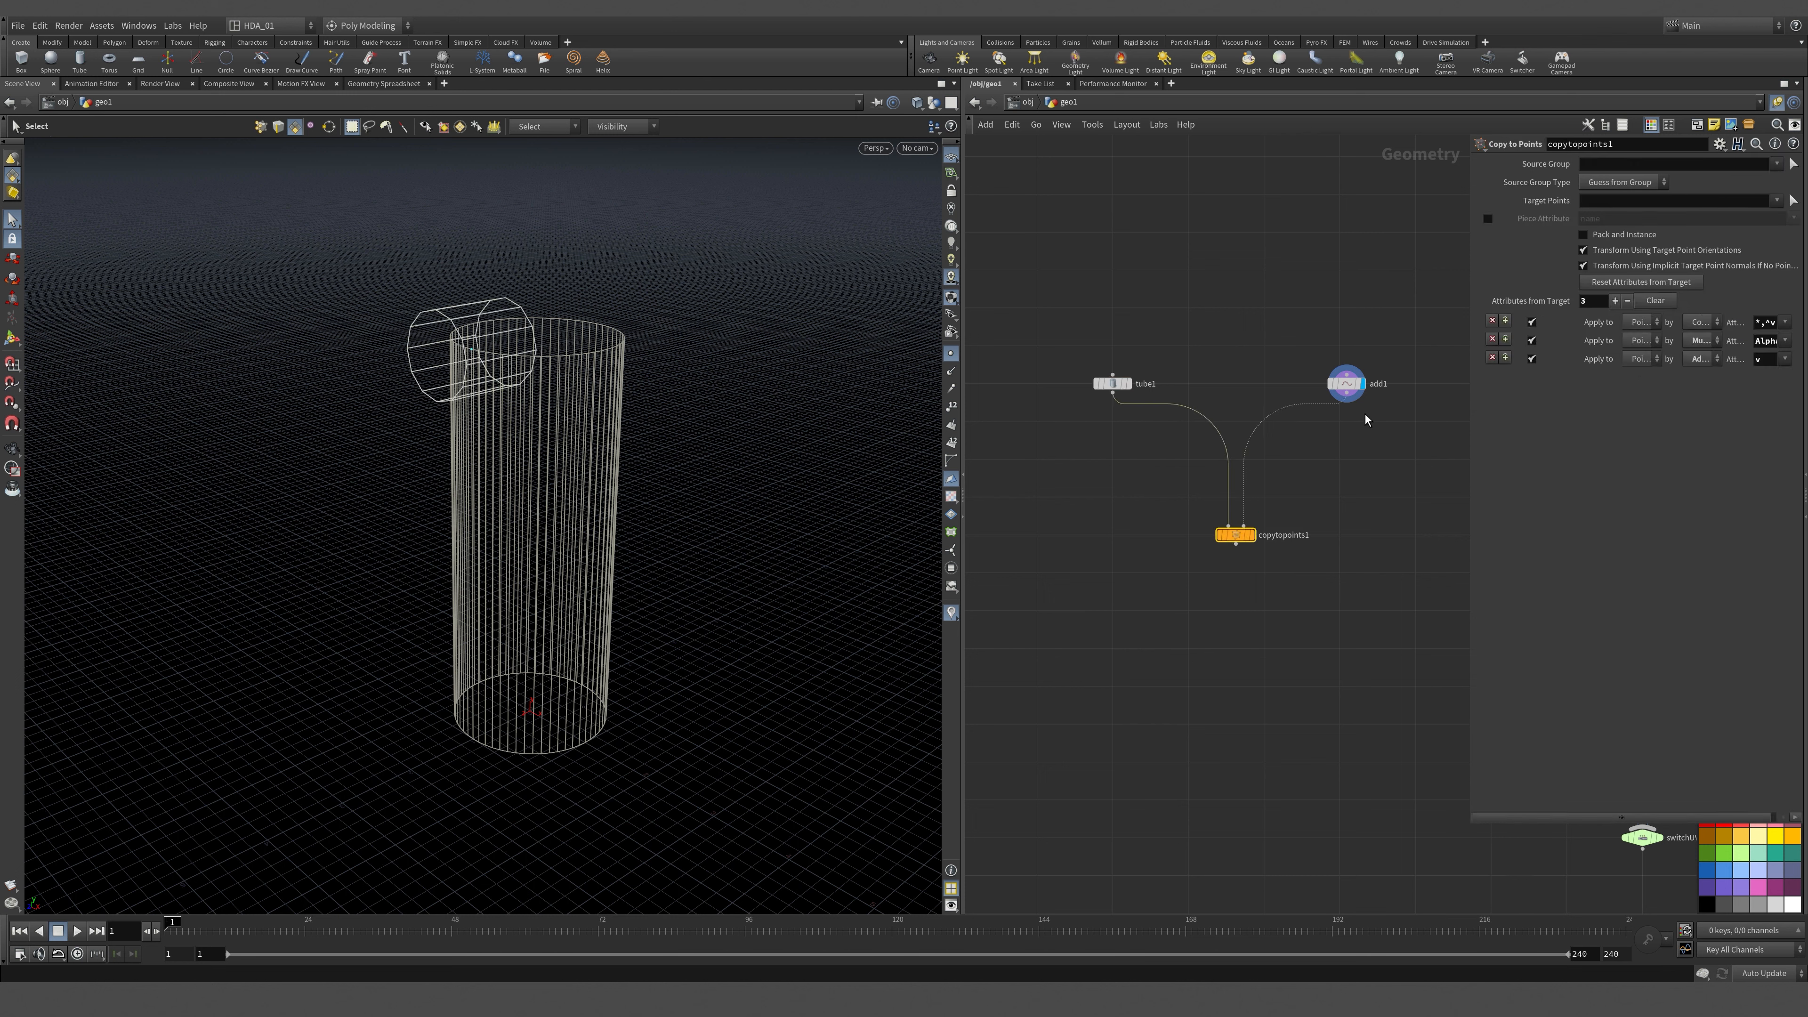
Display copytopoints1's output and inspect the copied tube against the column.
left_click(1250, 534)
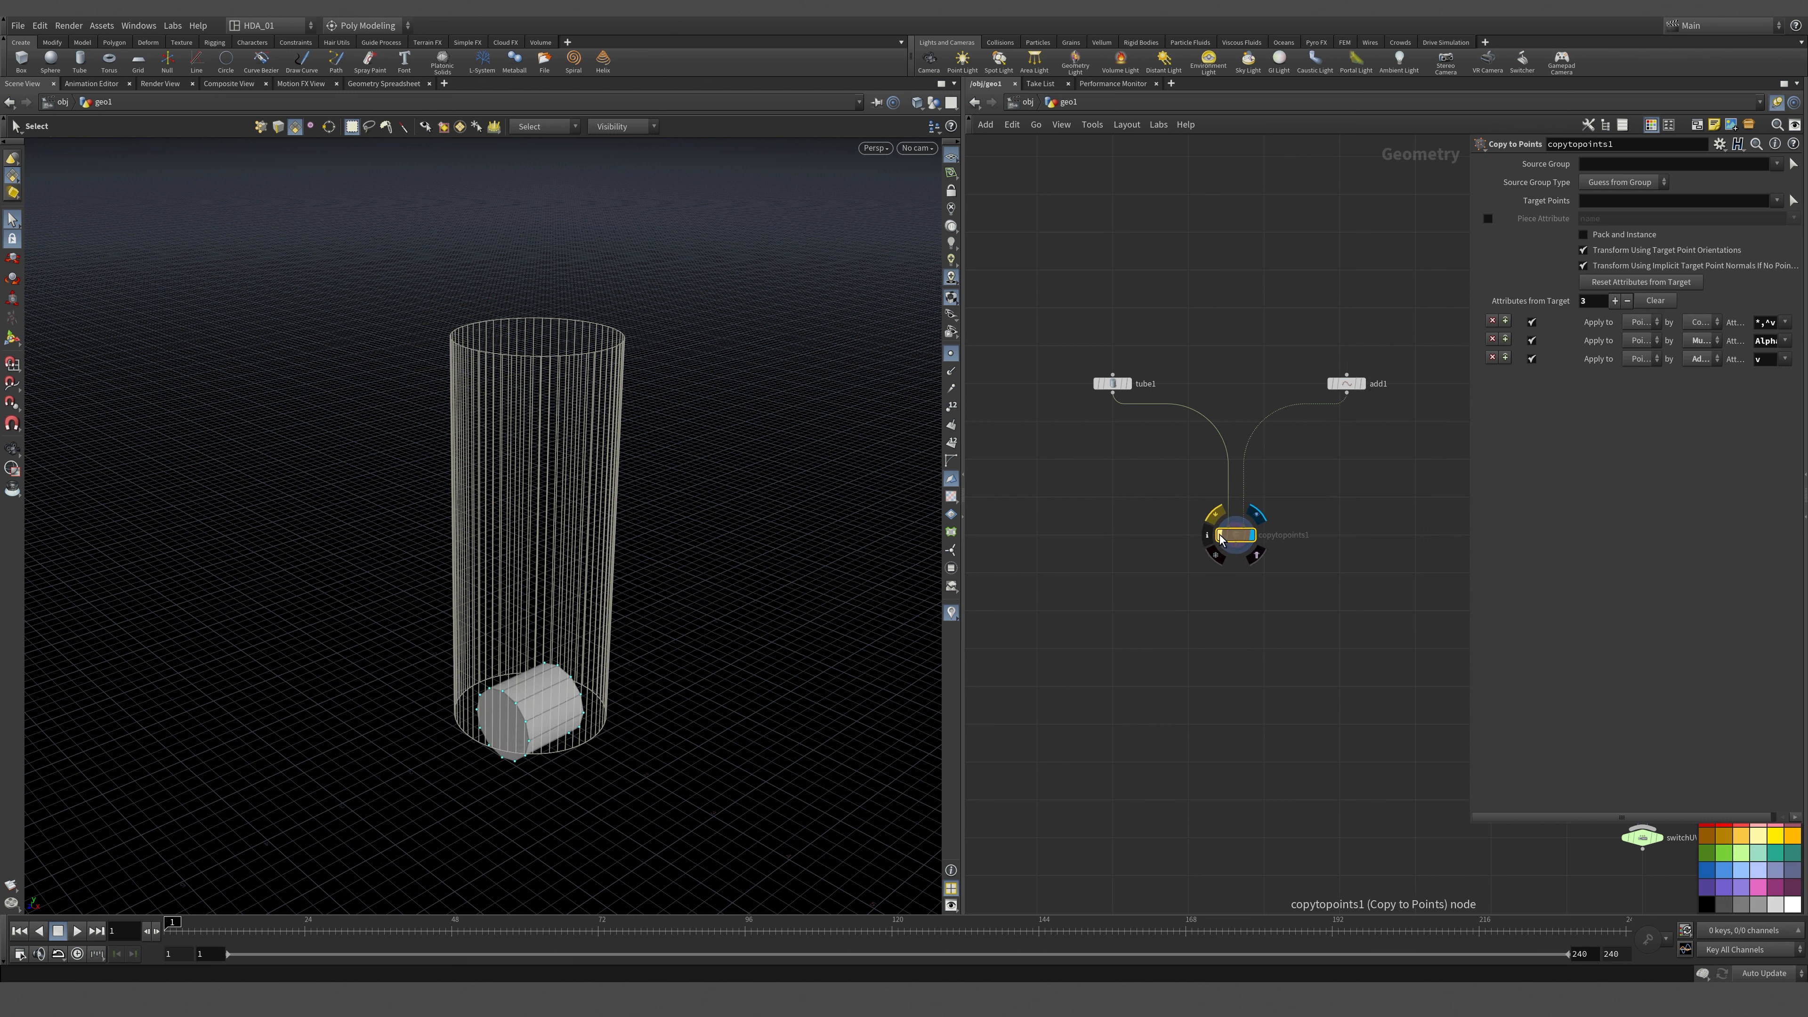
left_click(1220, 532)
key("Escape")
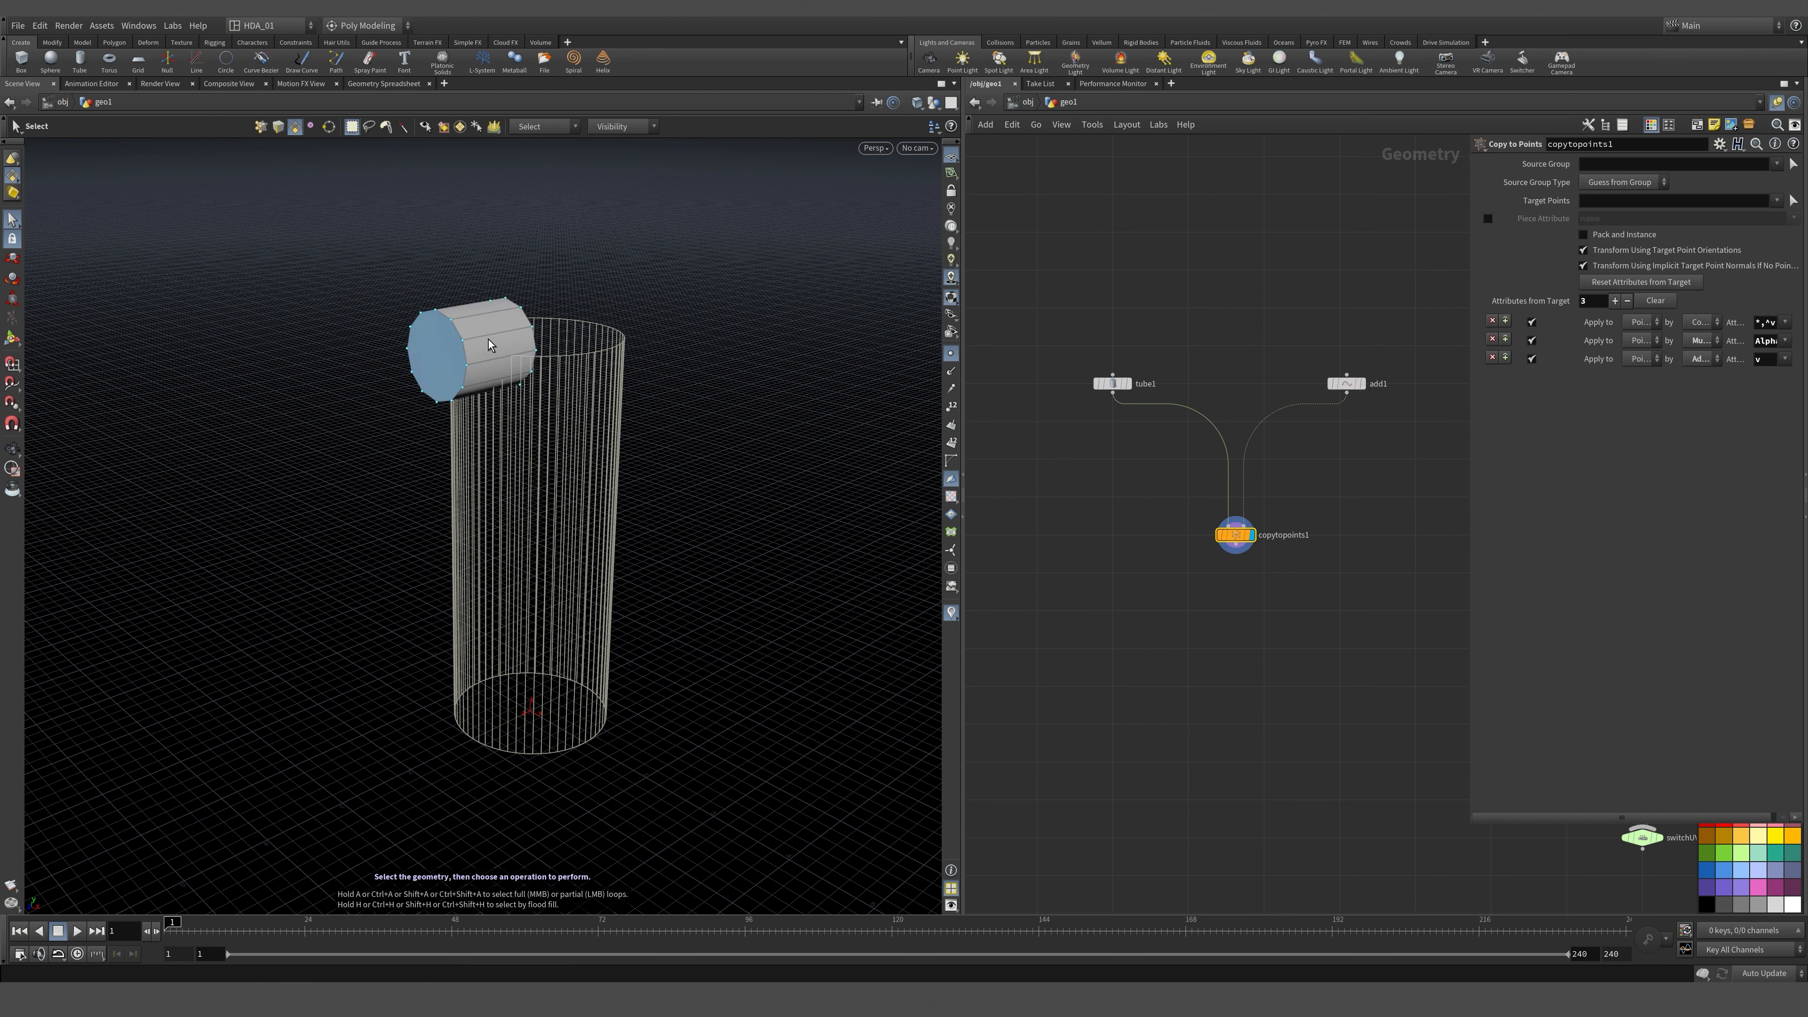
left_click_drag(626, 187, 710, 476)
key("s")
Try the Y Axis and X Axis orientations on tube1, checking the copied tube, and return it to Z Axis.
left_click(1113, 383)
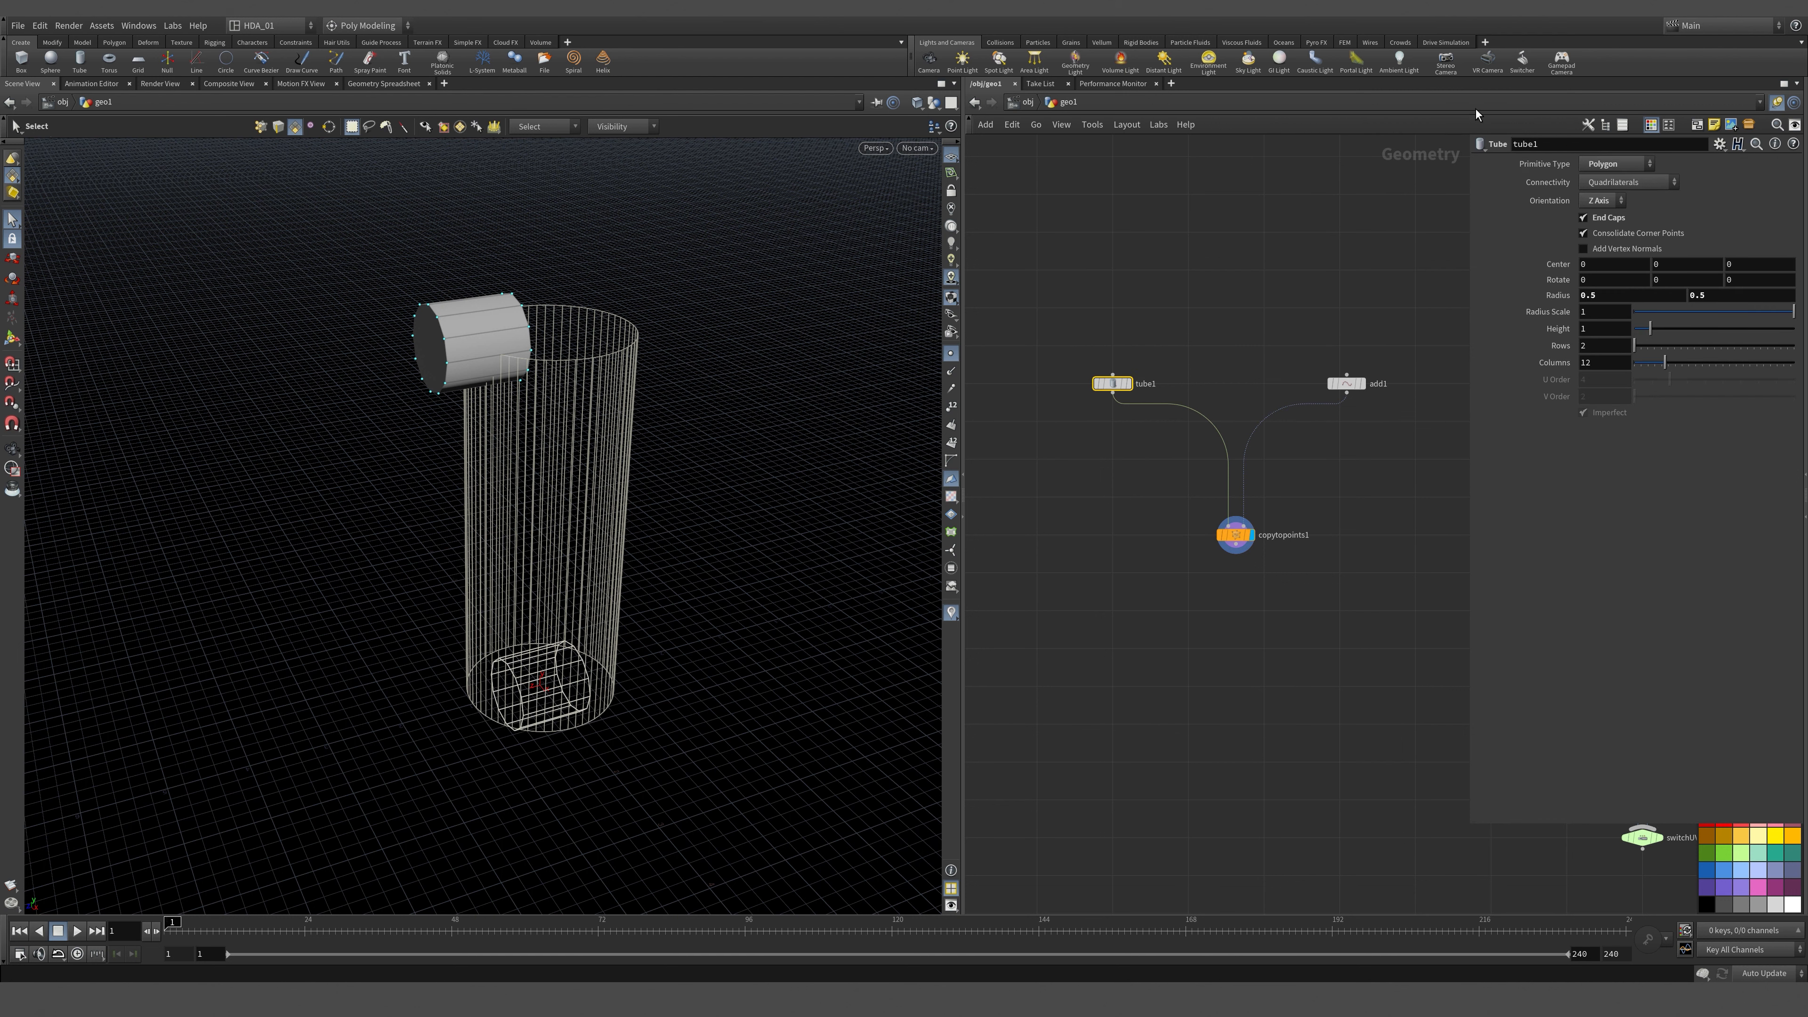
left_click(1605, 206)
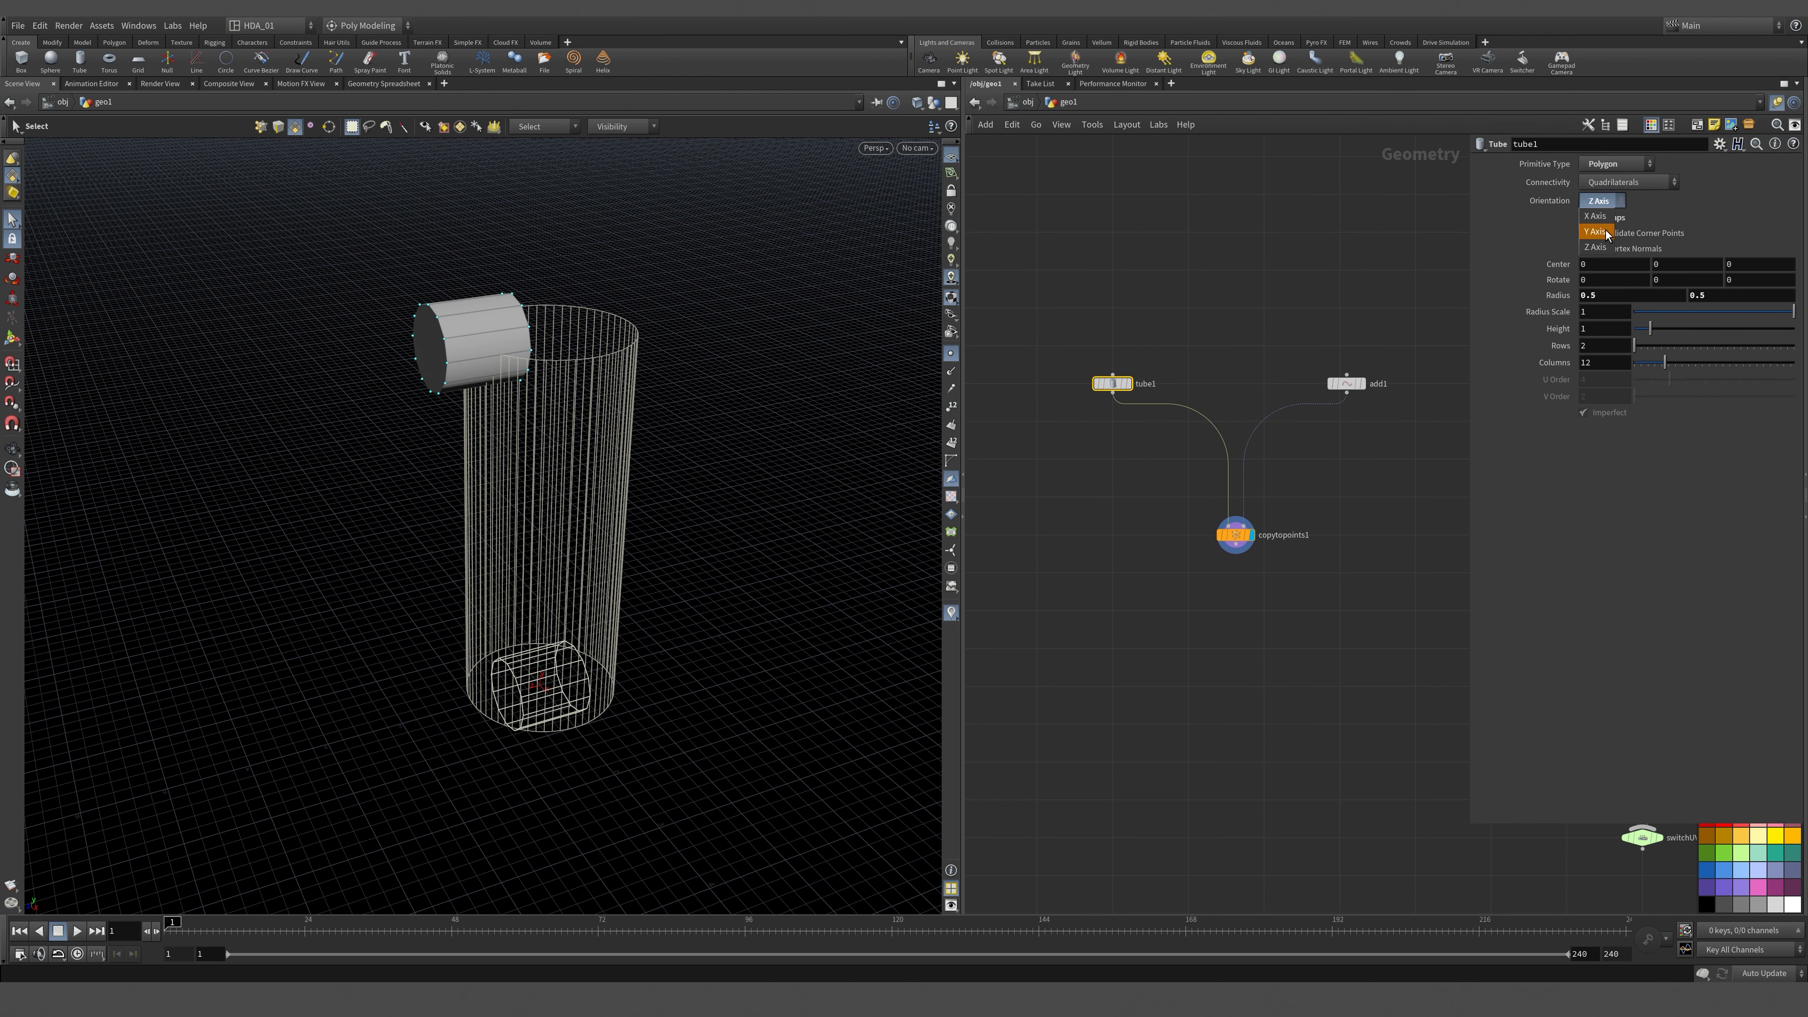
left_click(1606, 235)
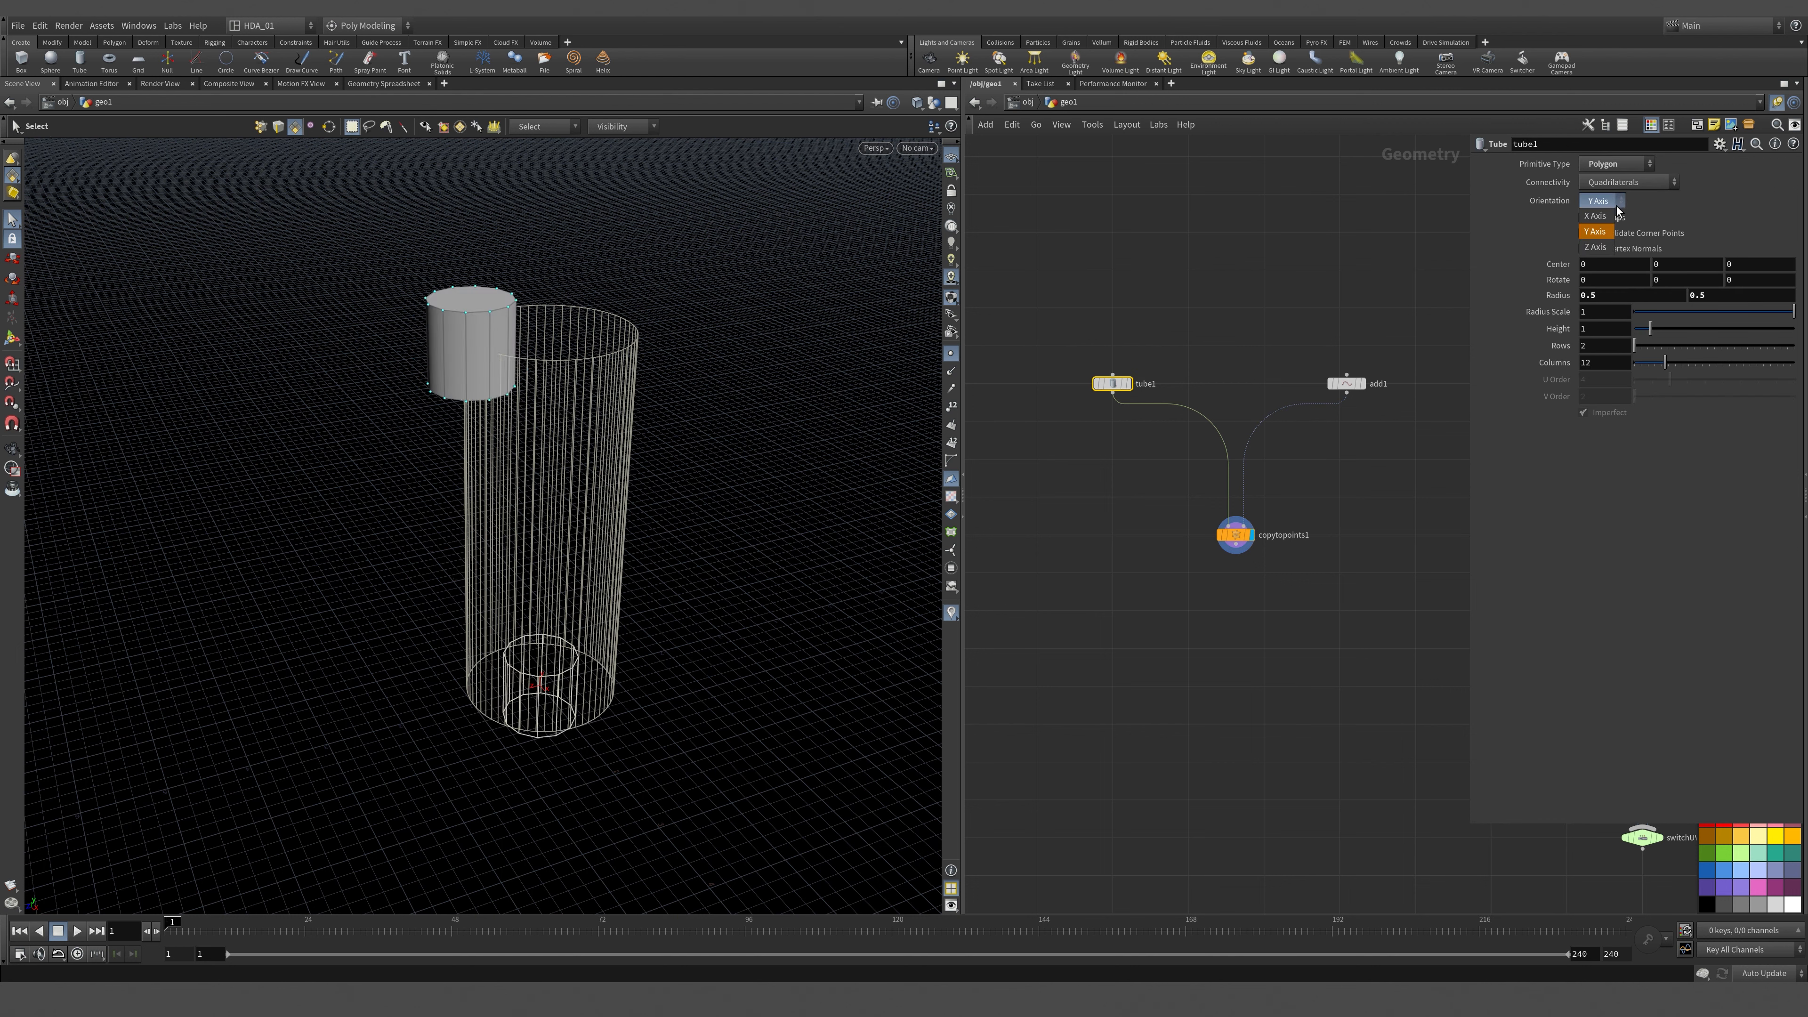
left_click(1615, 204)
left_click(1599, 217)
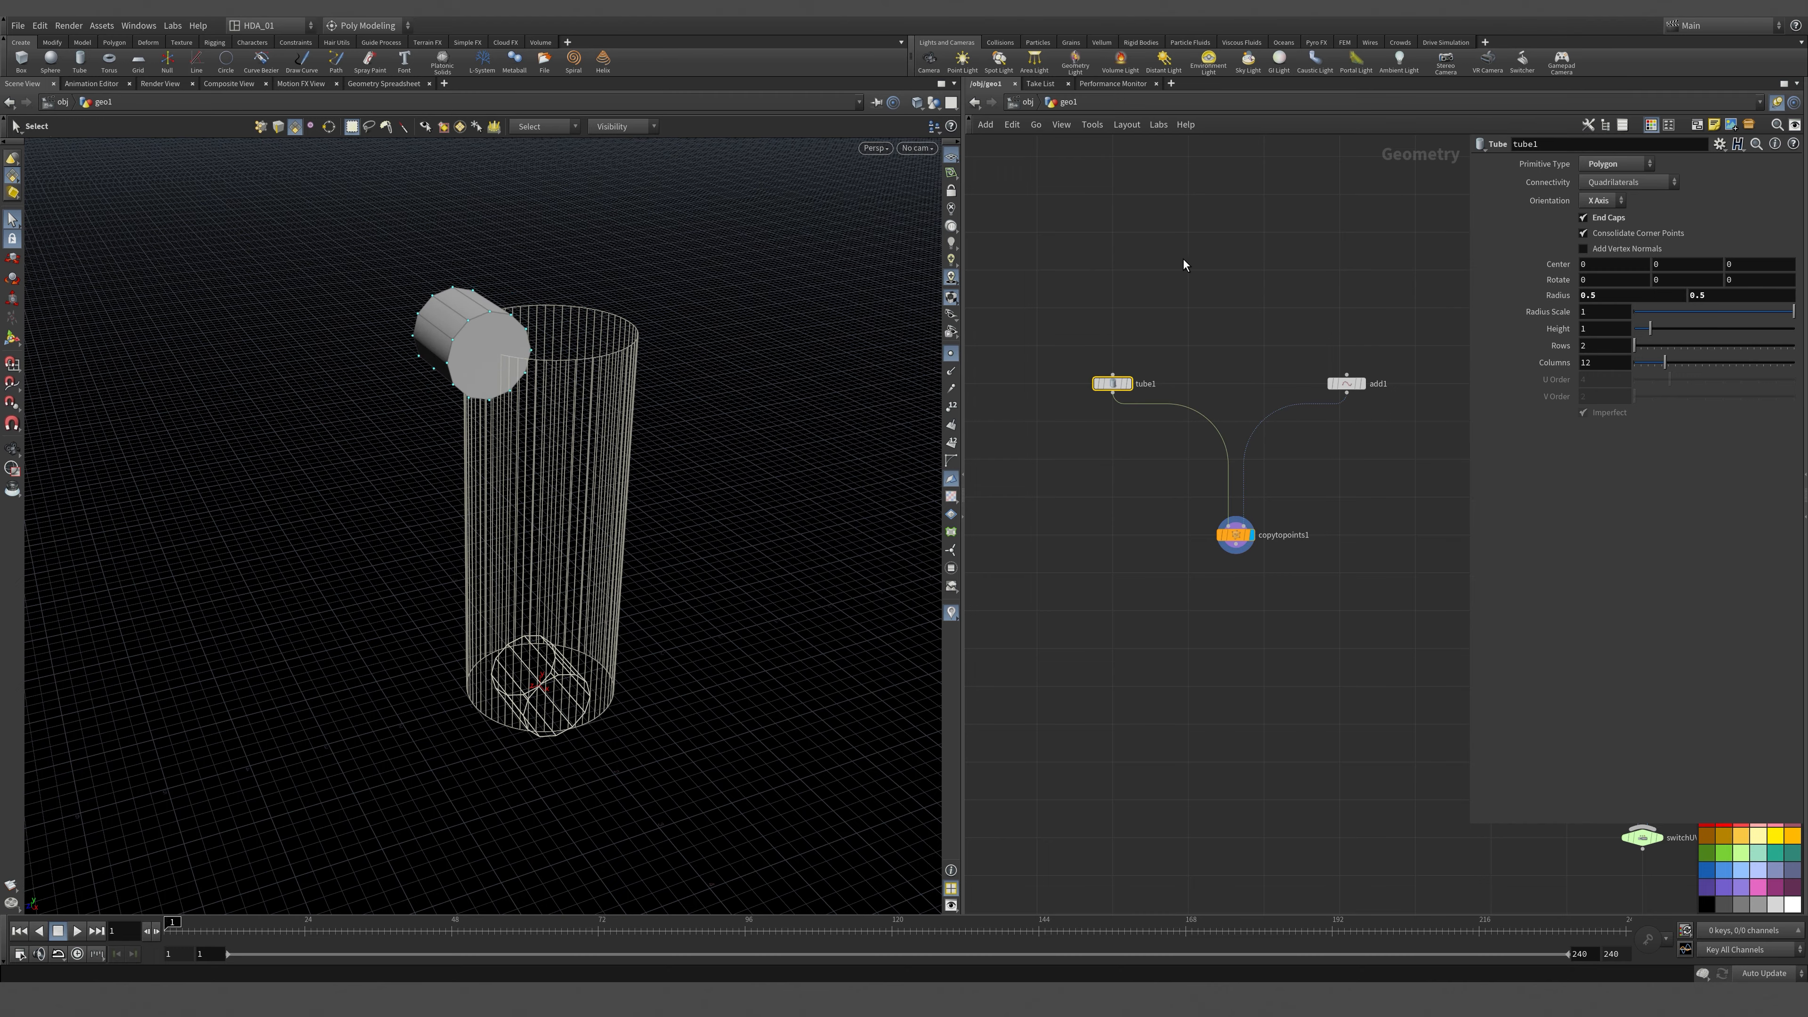
left_click_drag(259, 429, 311, 340, "alt")
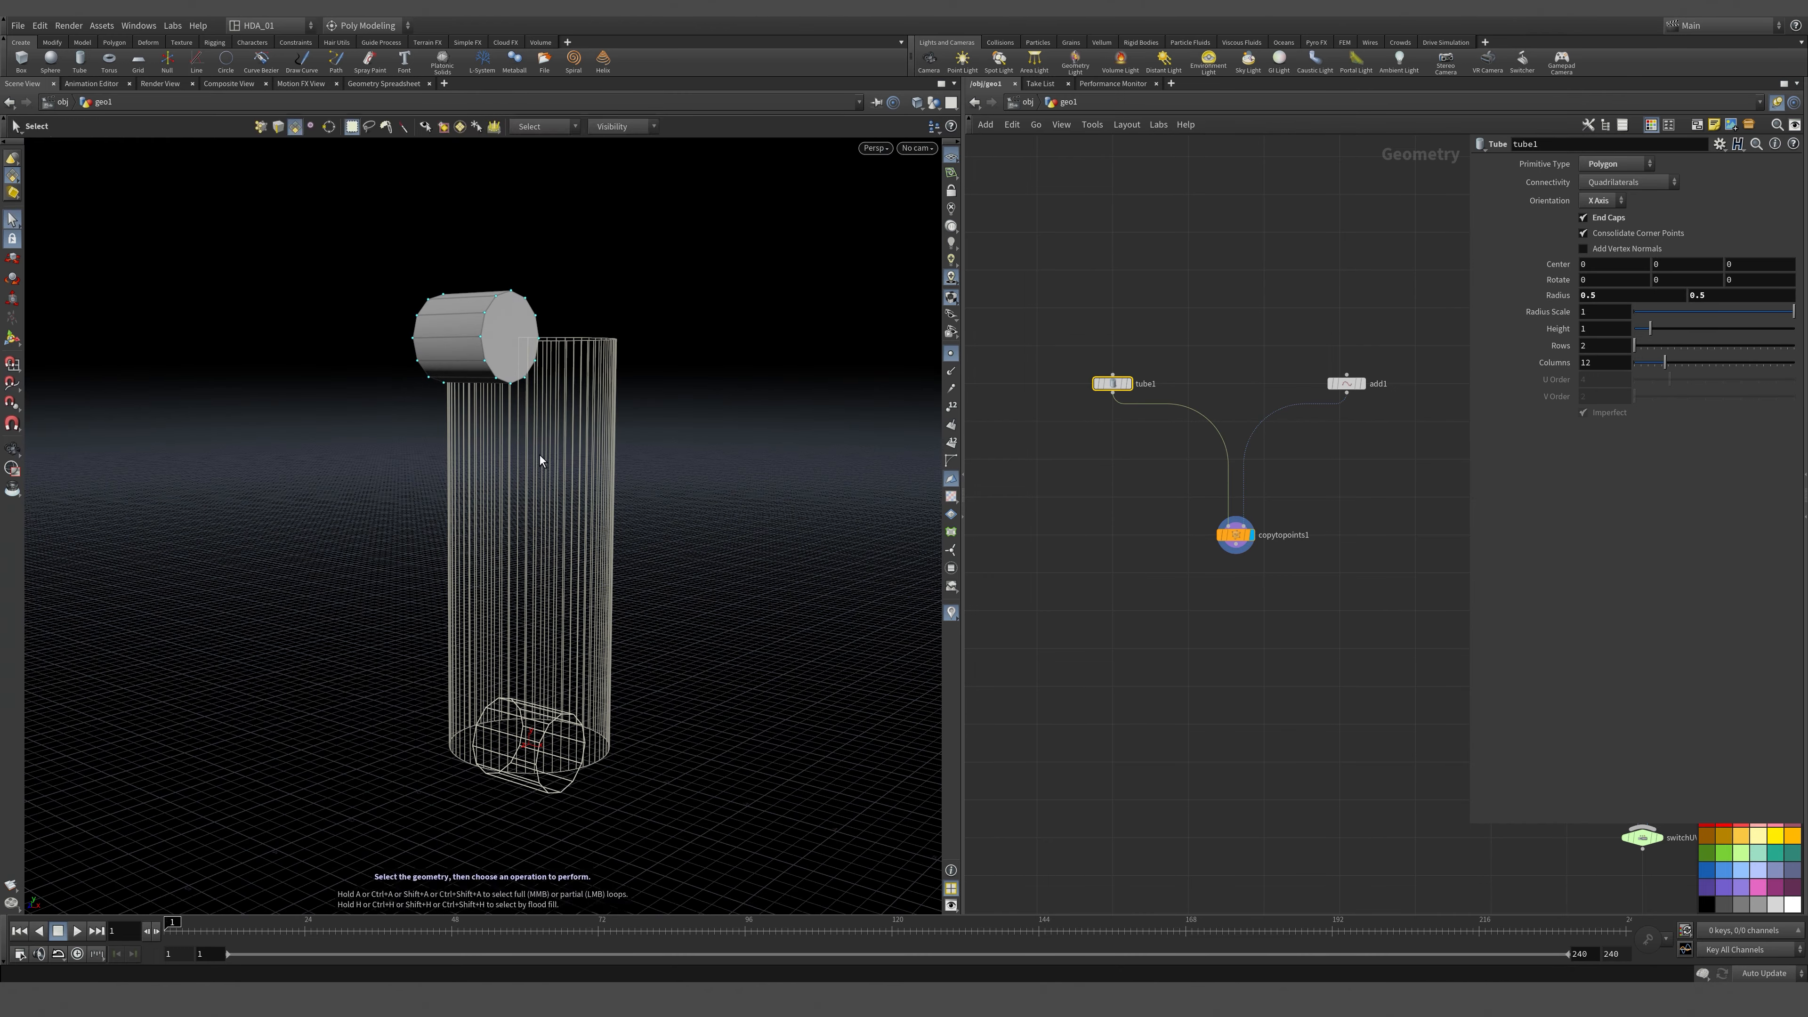
left_click(1245, 538)
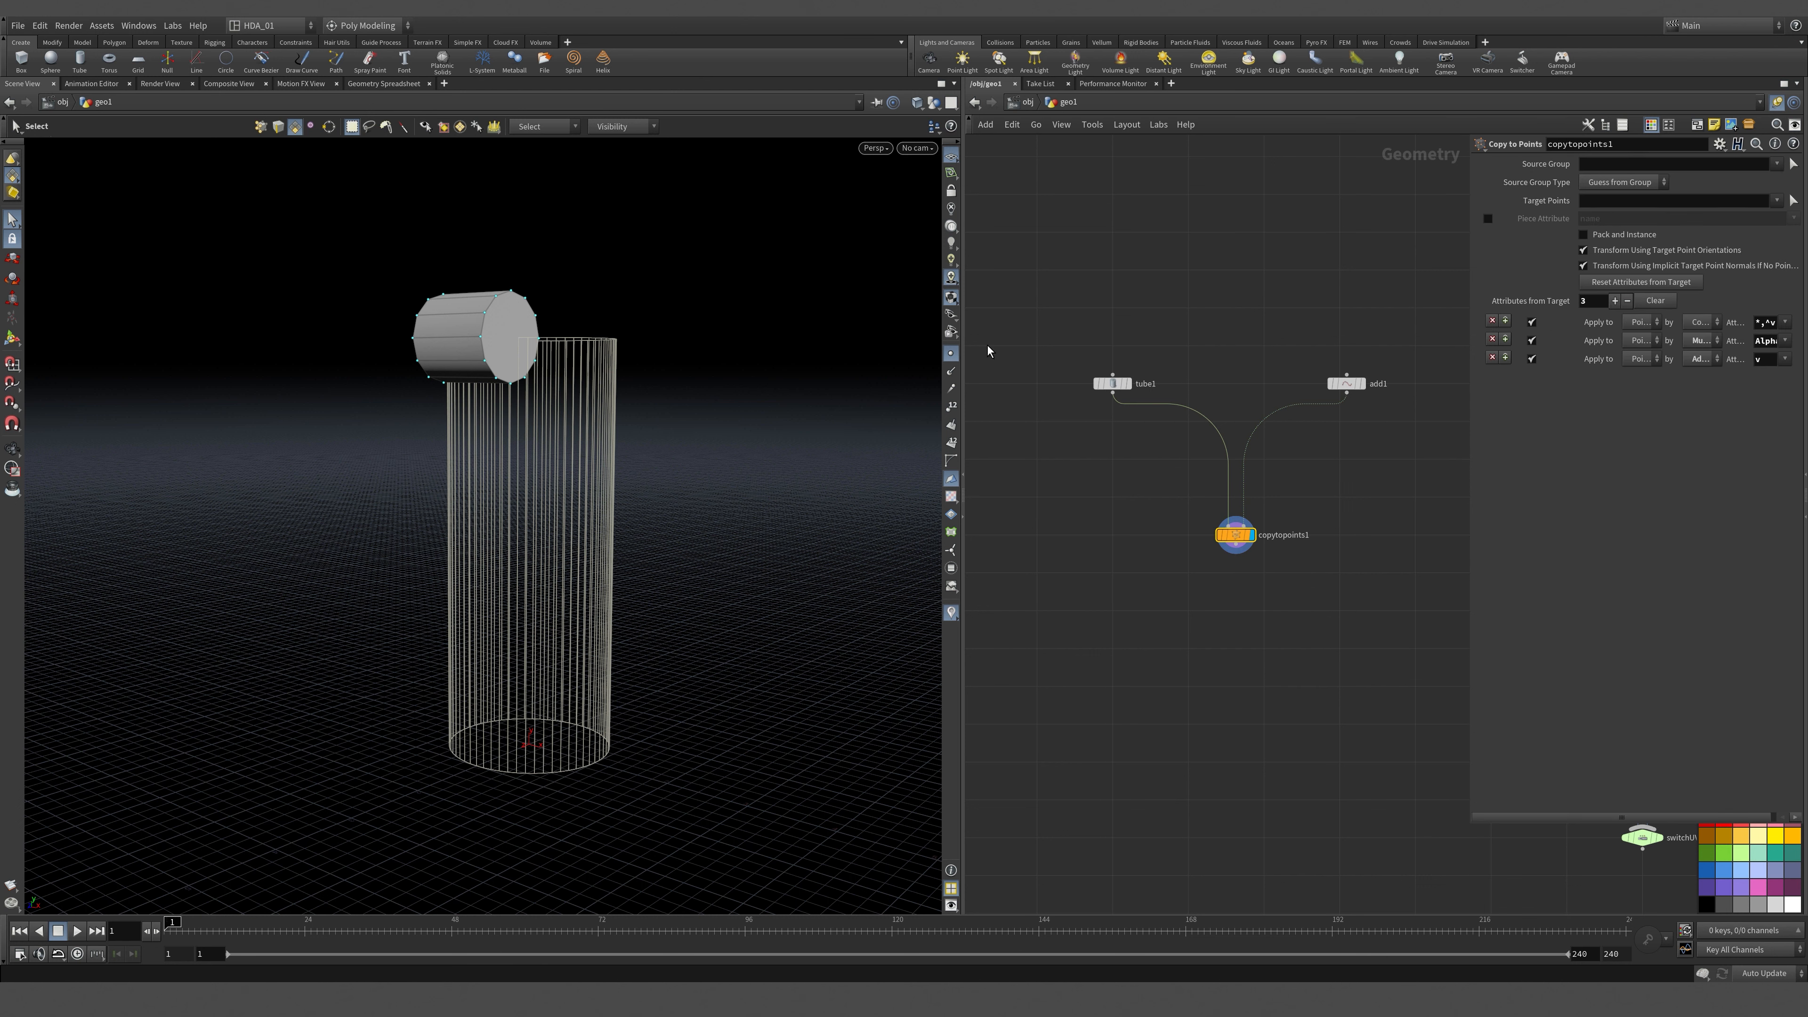
left_click(1112, 383)
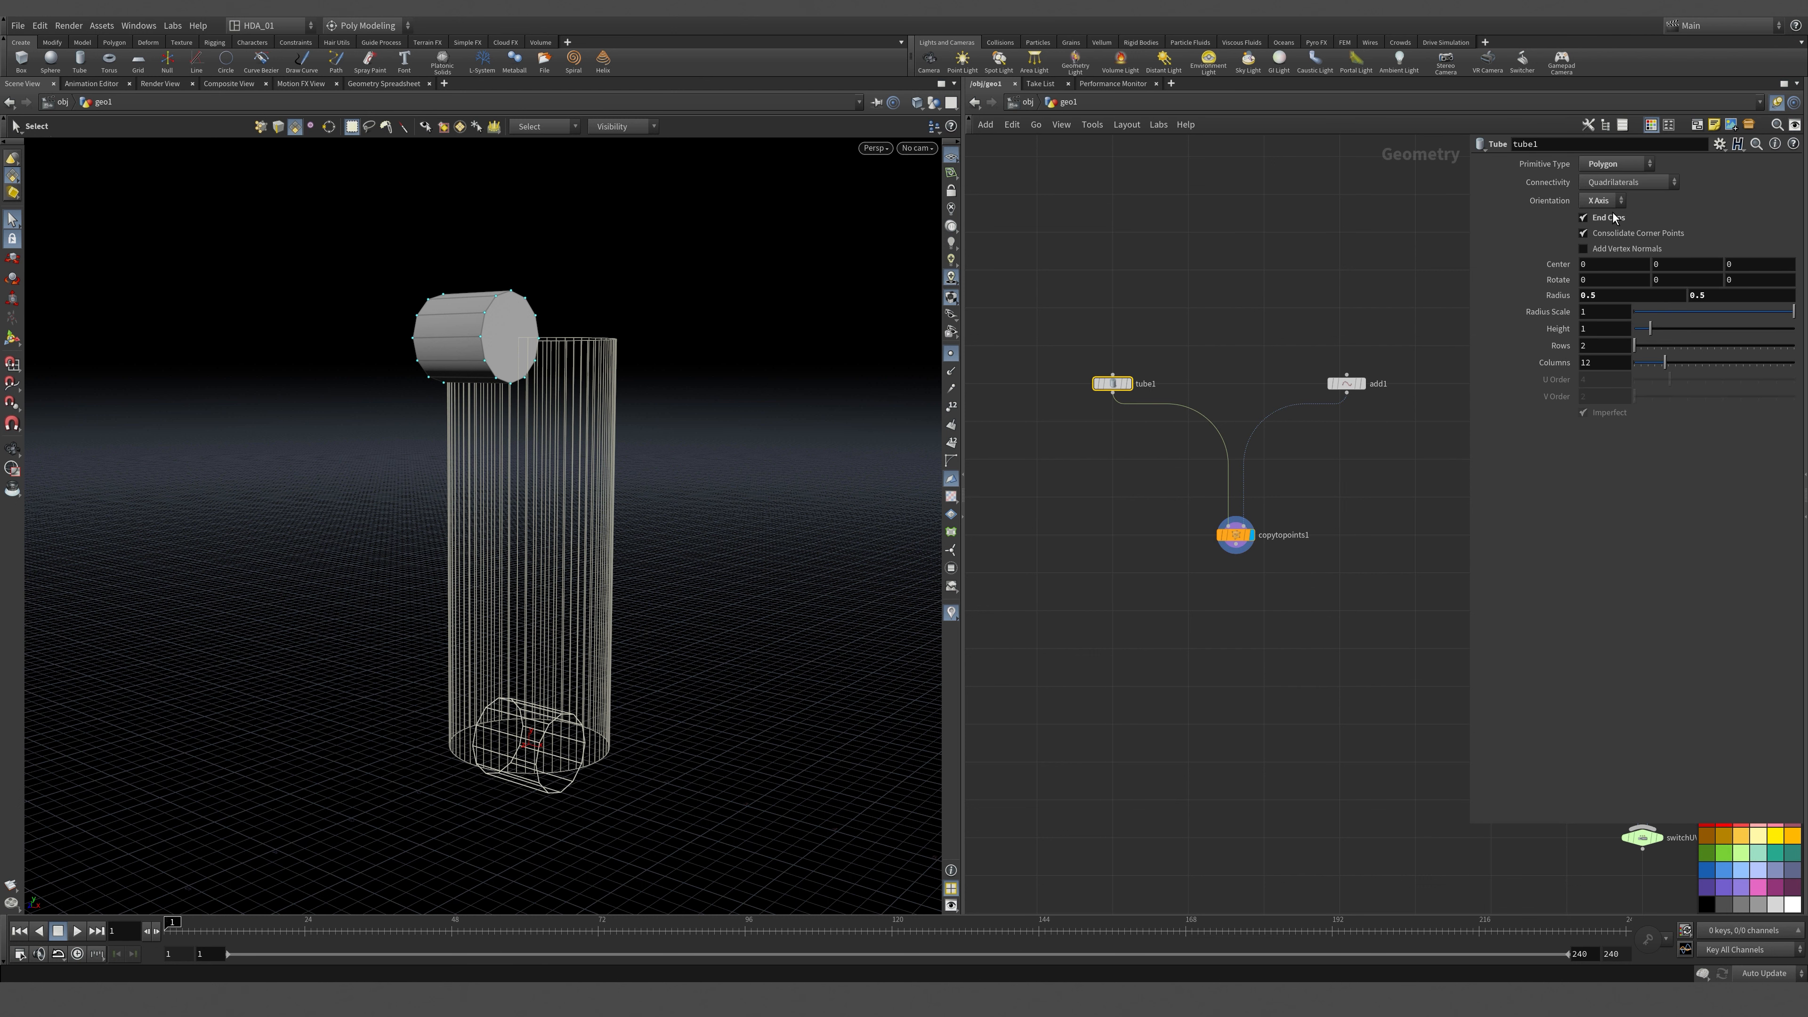
left_click(1602, 200)
left_click(1596, 247)
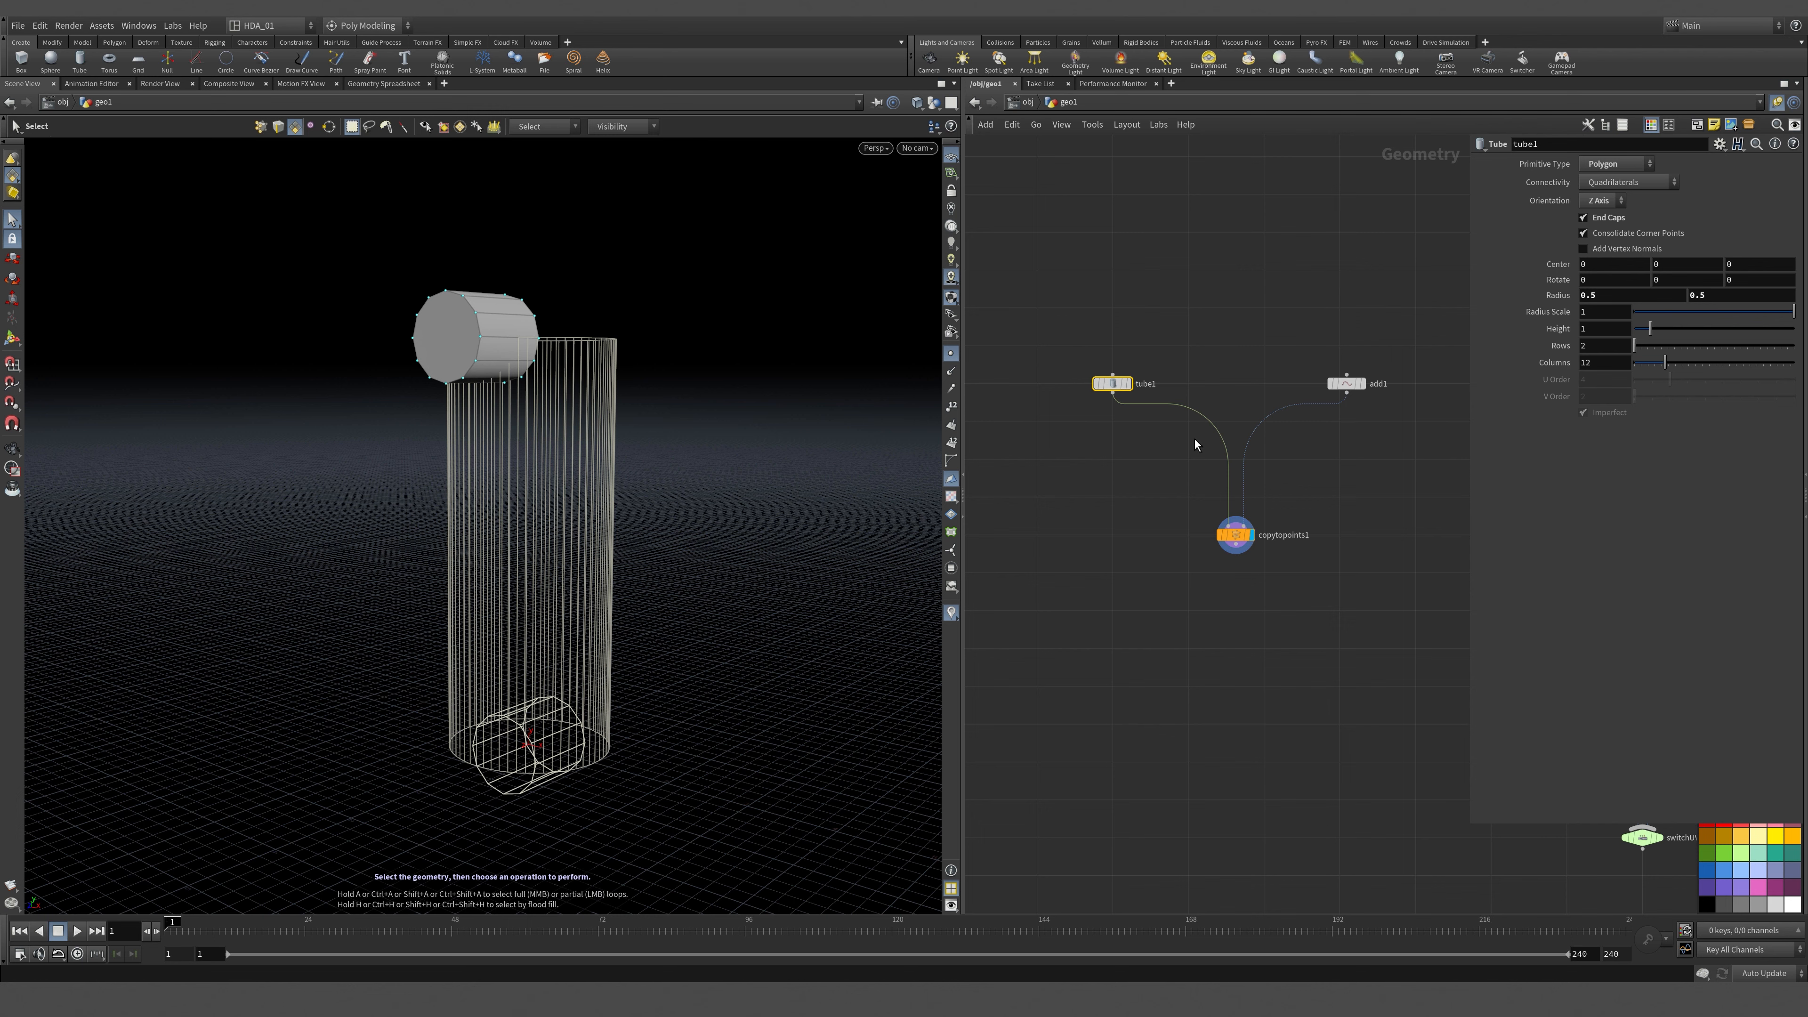
Display add1 and turn on point normals in the viewport to examine its point up close.
scroll(1356, 475, "up", 3)
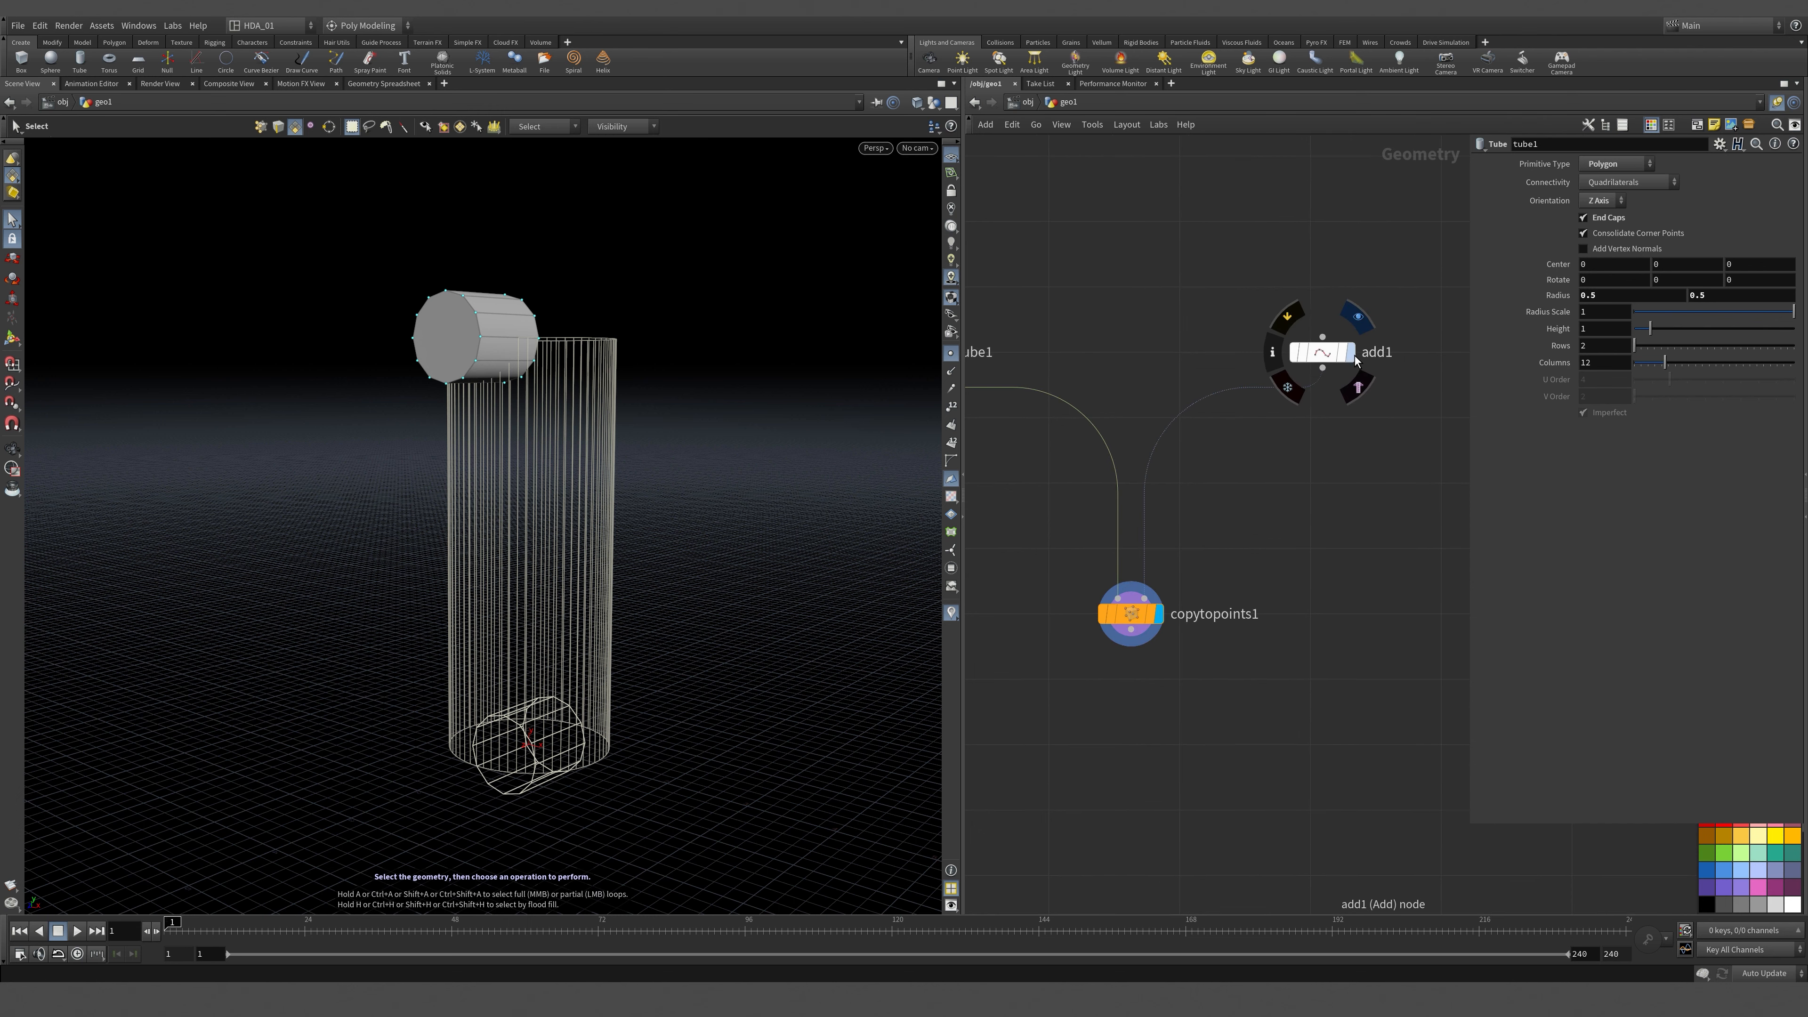
left_click(1352, 356)
left_click(1328, 355)
right_click_drag(601, 351, 466, 422, "alt")
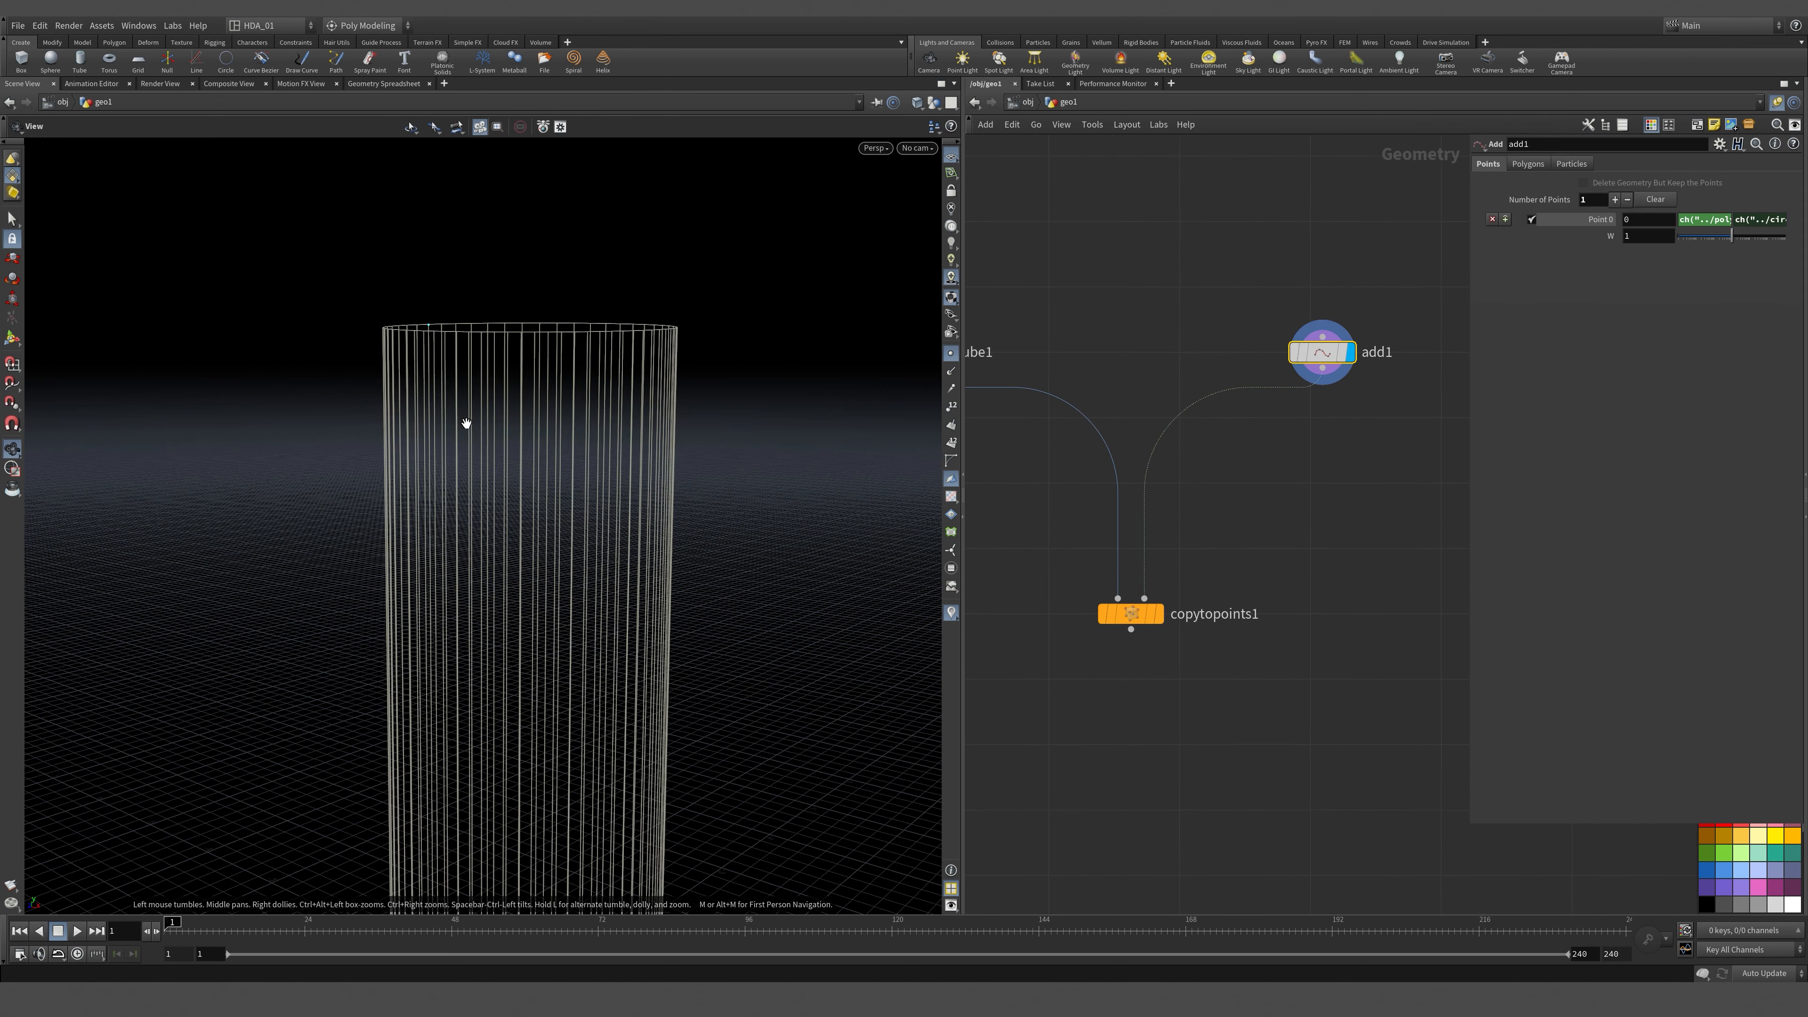
scroll(466, 422, "up", 2)
left_click_drag(457, 342, 436, 420)
scroll(439, 412, "up", 5)
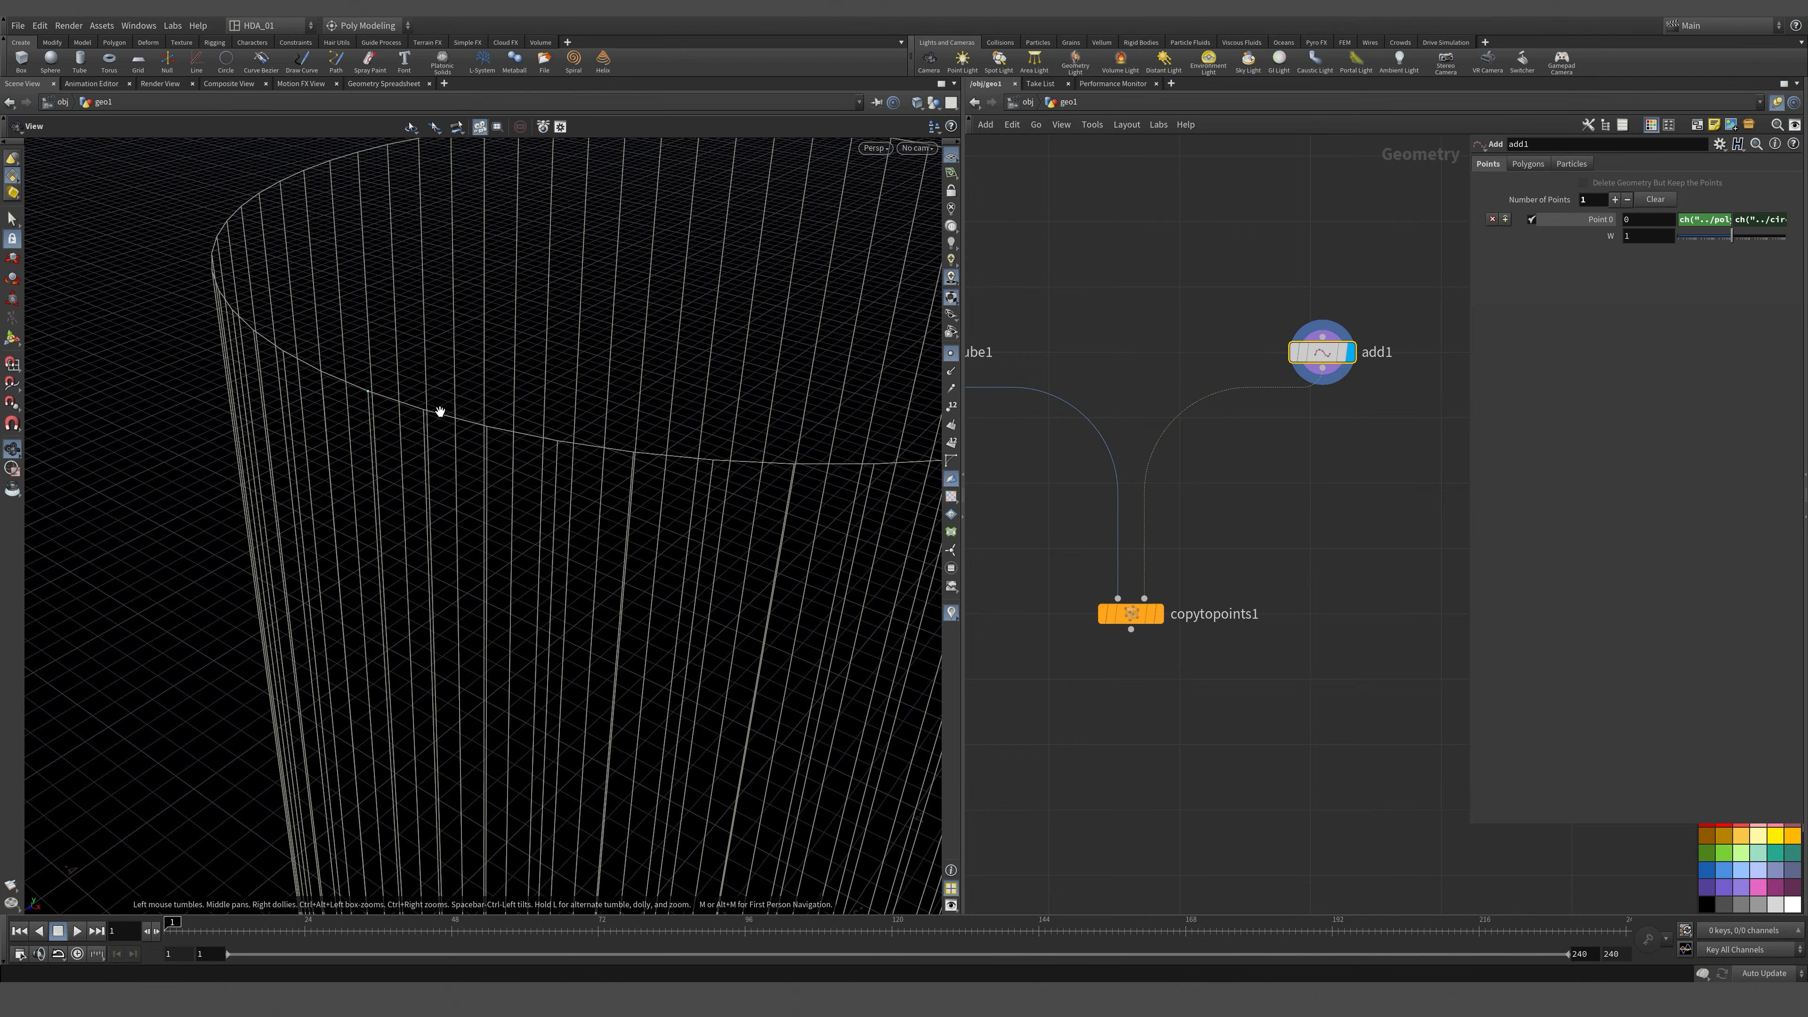
key("s")
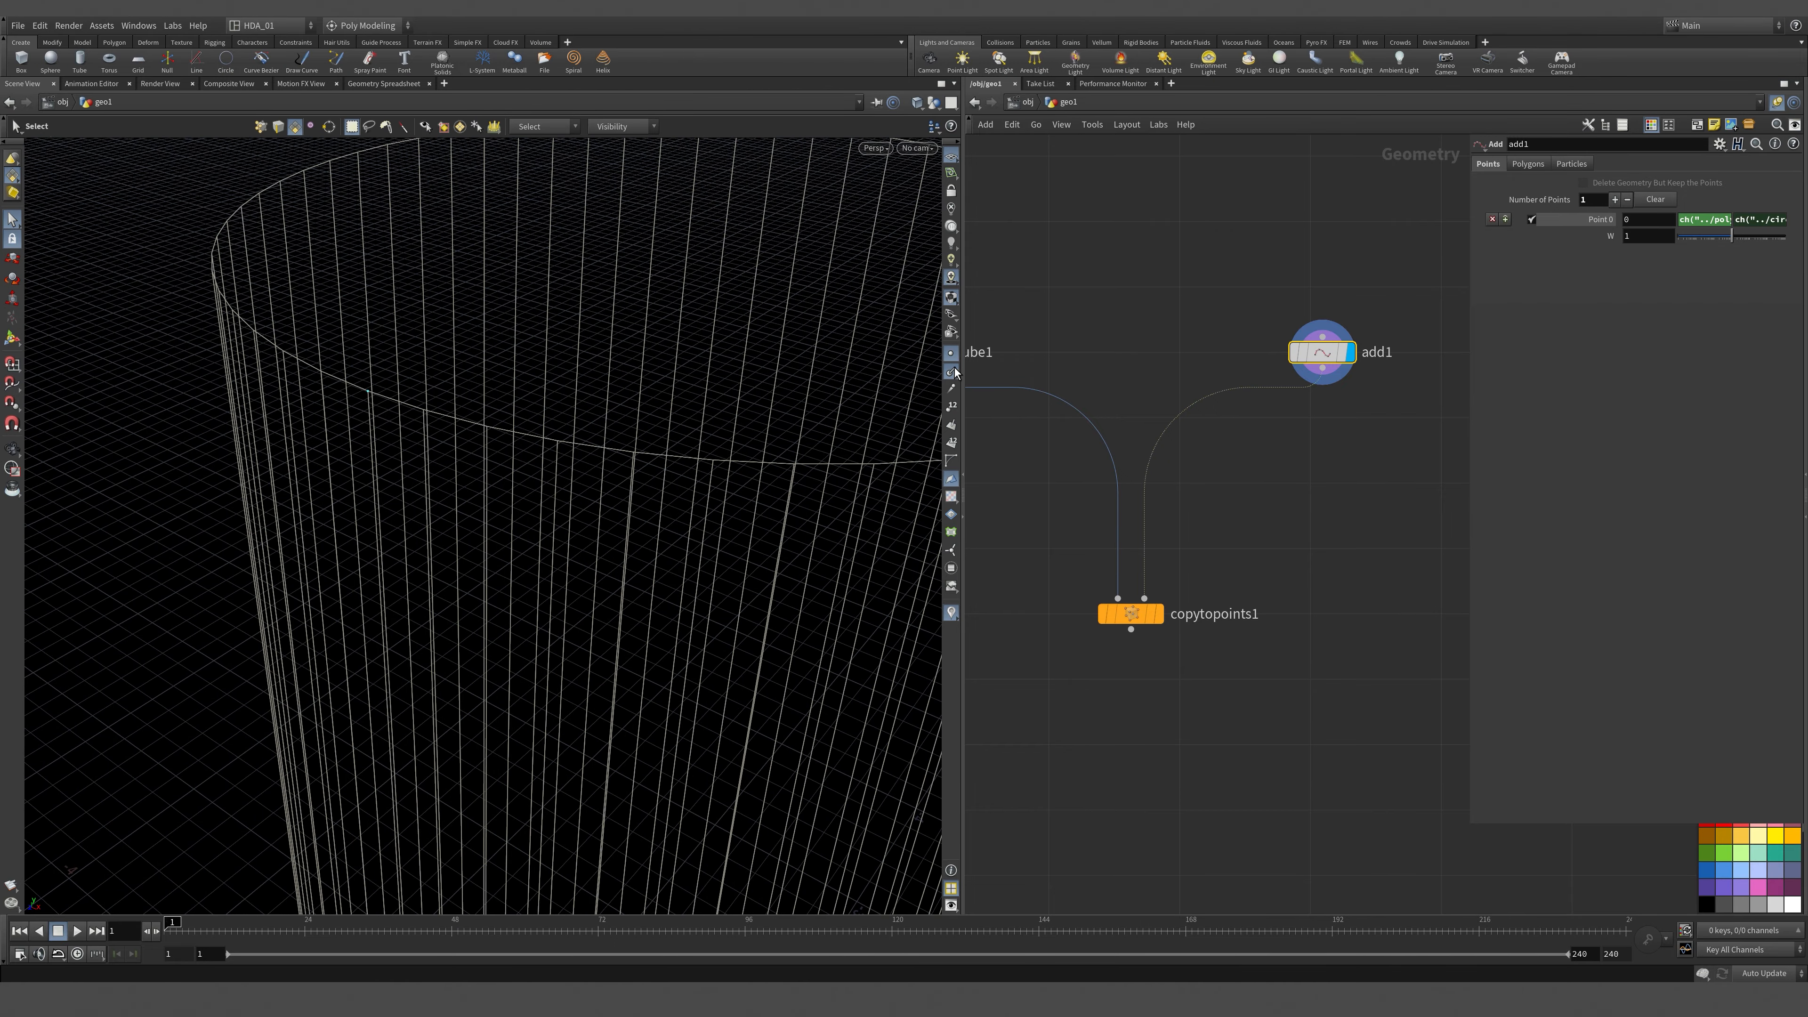
Check the copied tube's point normals on copytopoints1 and switch the display back to add1.
left_click(1159, 616)
scroll(493, 508, "down", 3)
scroll(493, 508, "up", 5)
left_click_drag(492, 508, 474, 483)
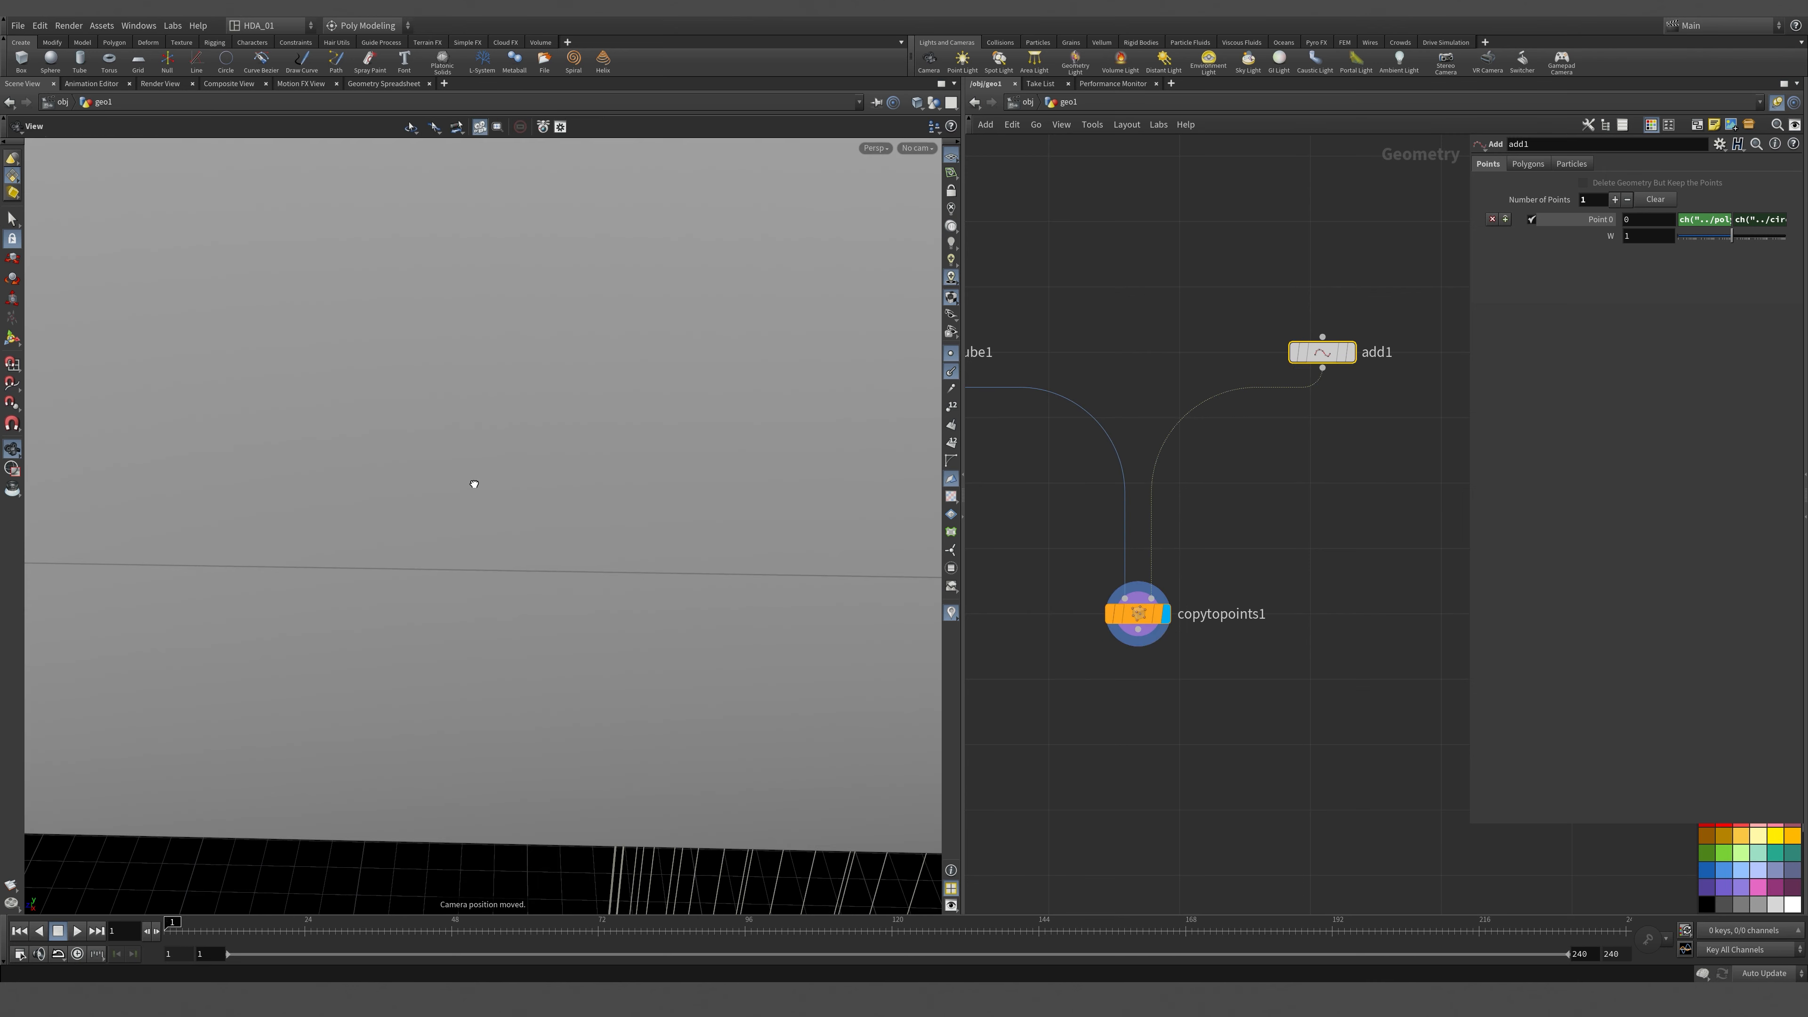
scroll(621, 496, "down", 6)
left_click_drag(593, 489, 661, 435)
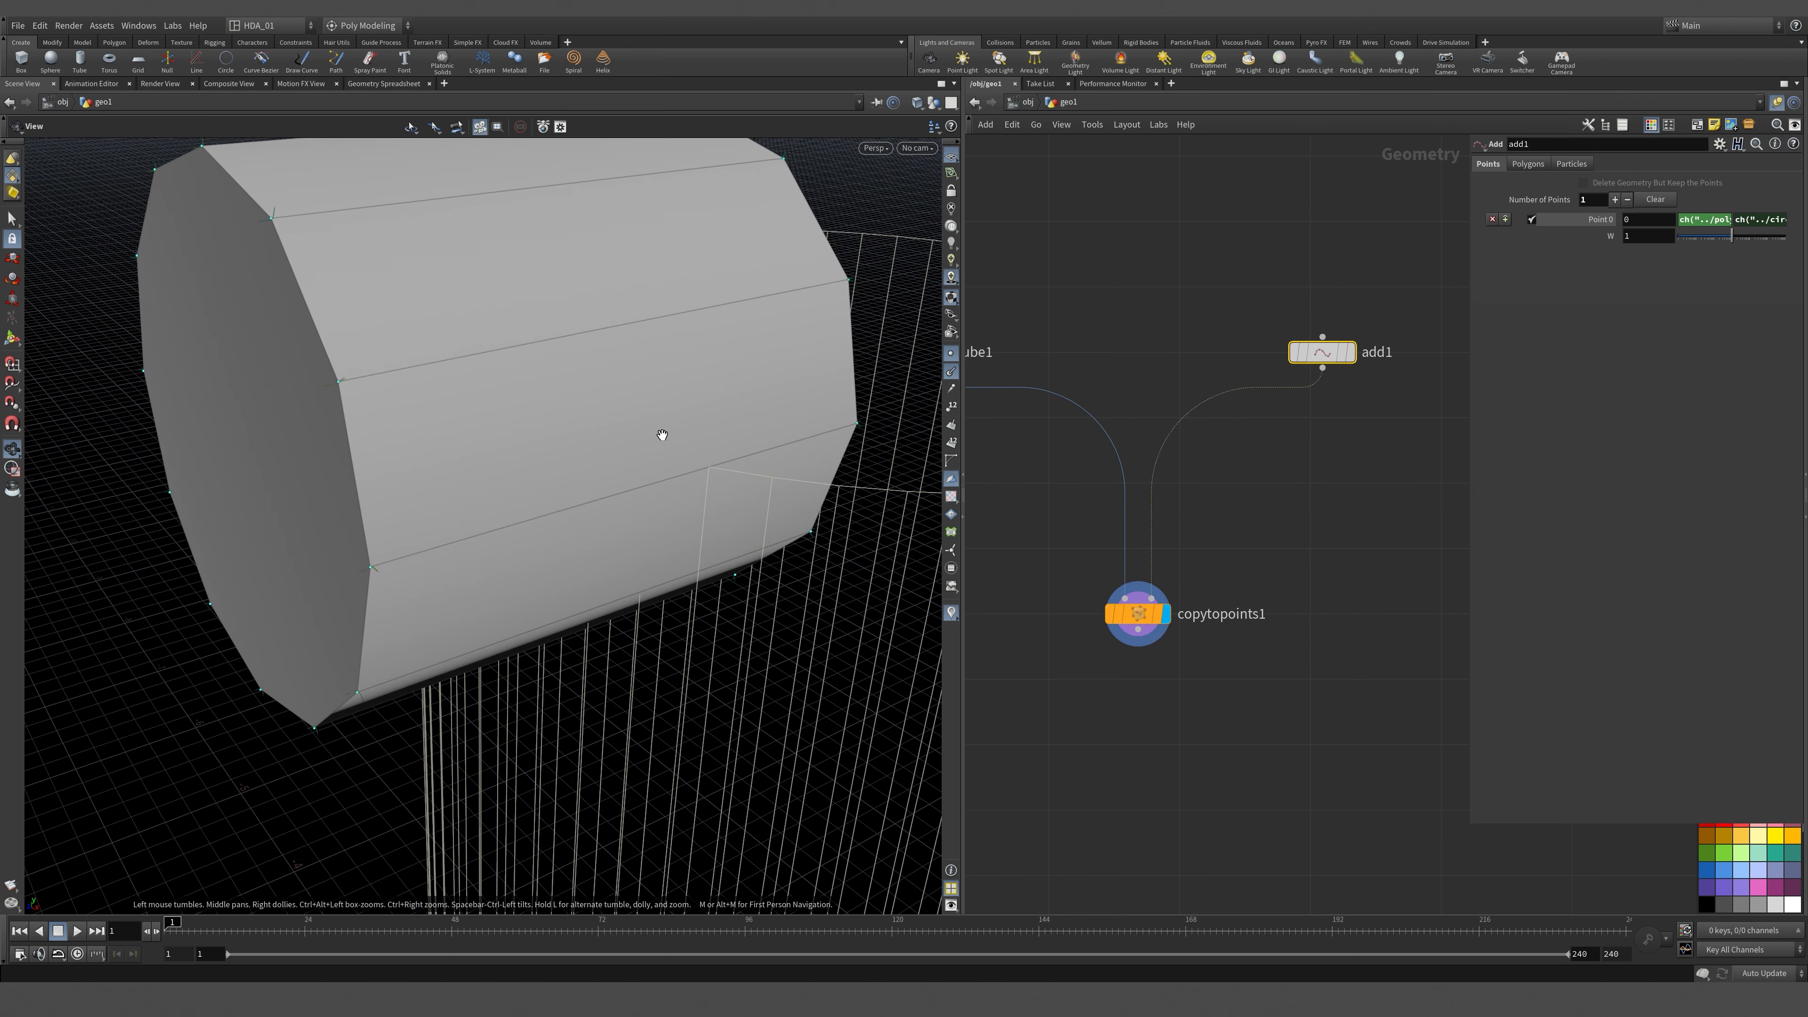
left_click(1353, 358)
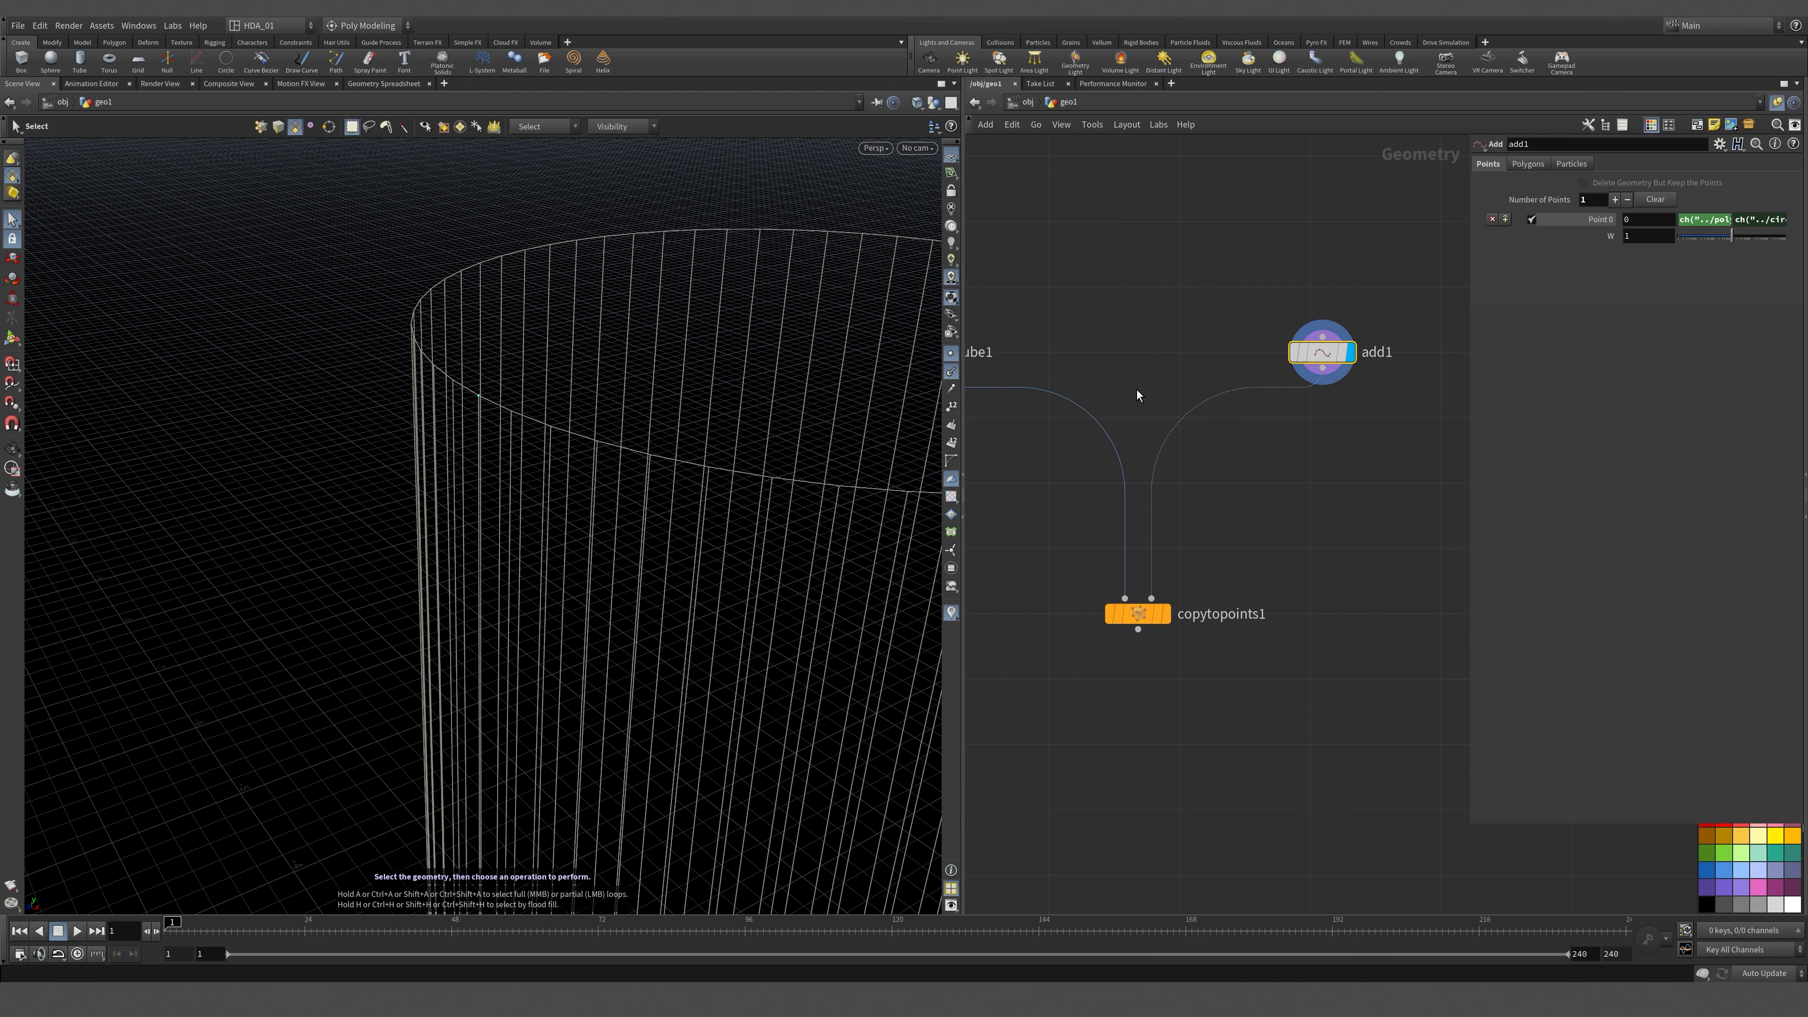
Insert an Attribute Wrangle between add1 and copytopoints1.
middle_click_drag(1282, 304, 1137, 367)
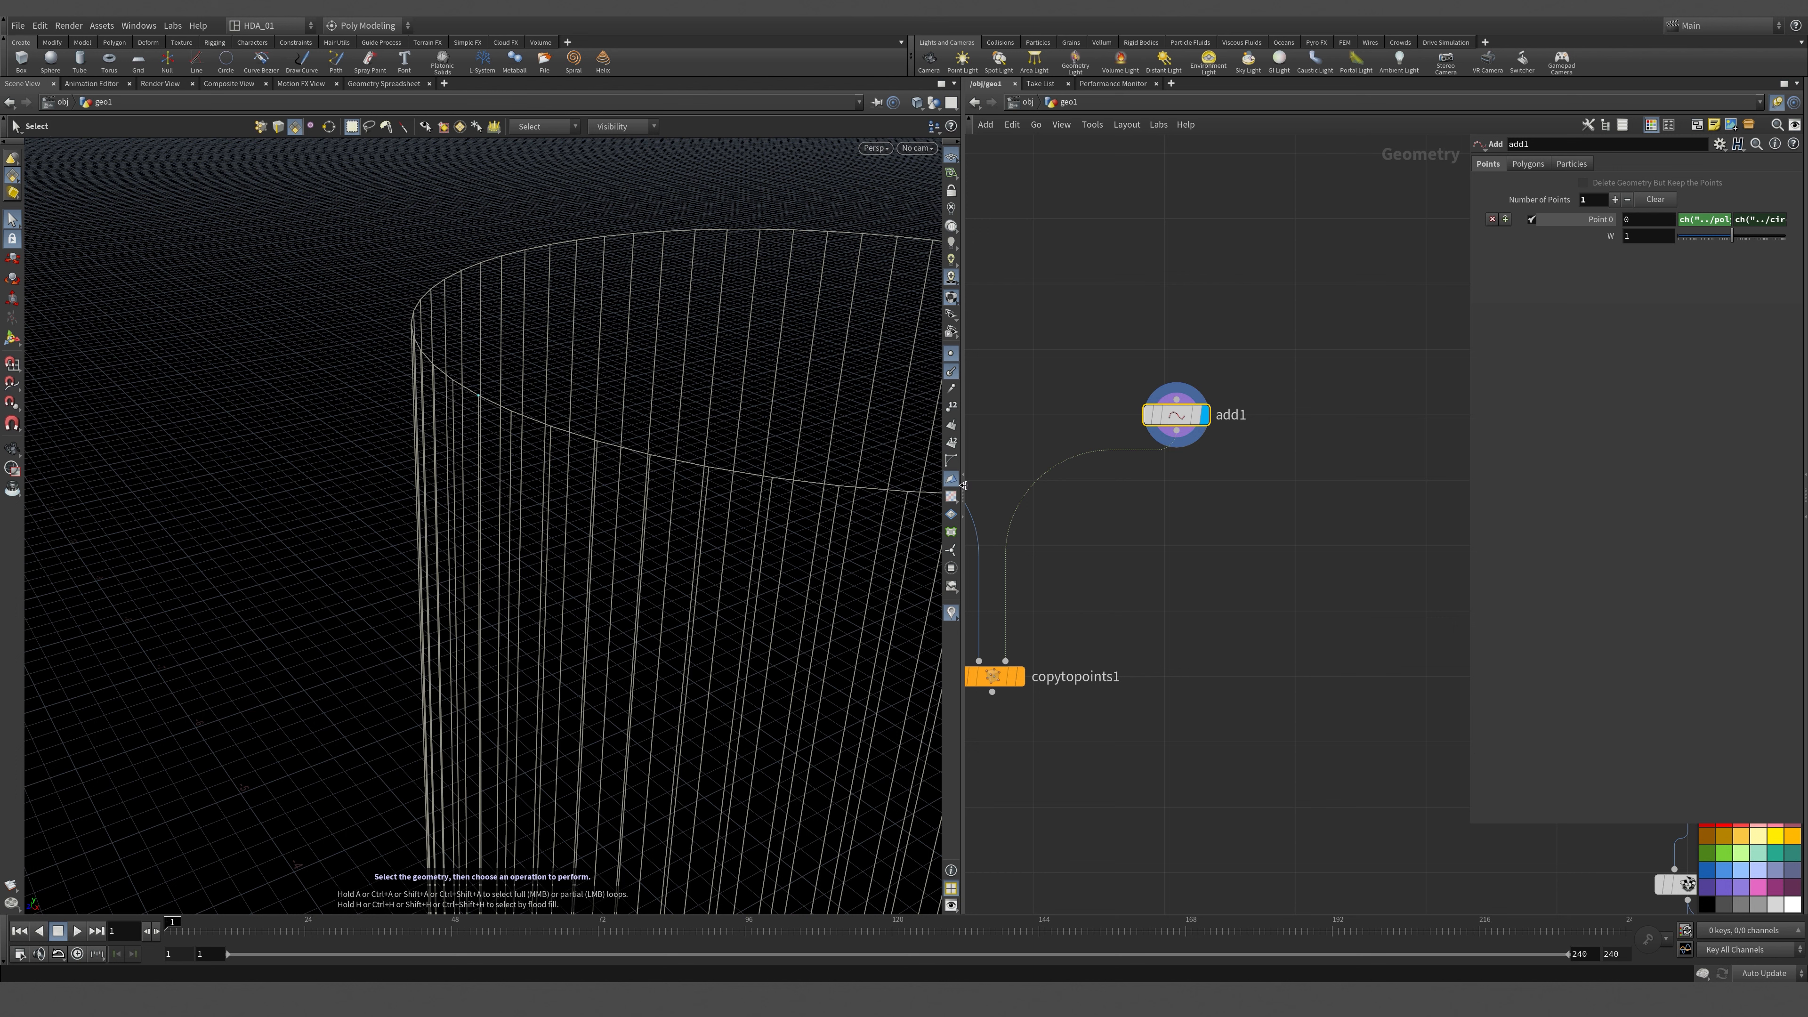
left_click_drag(1183, 417, 1170, 418)
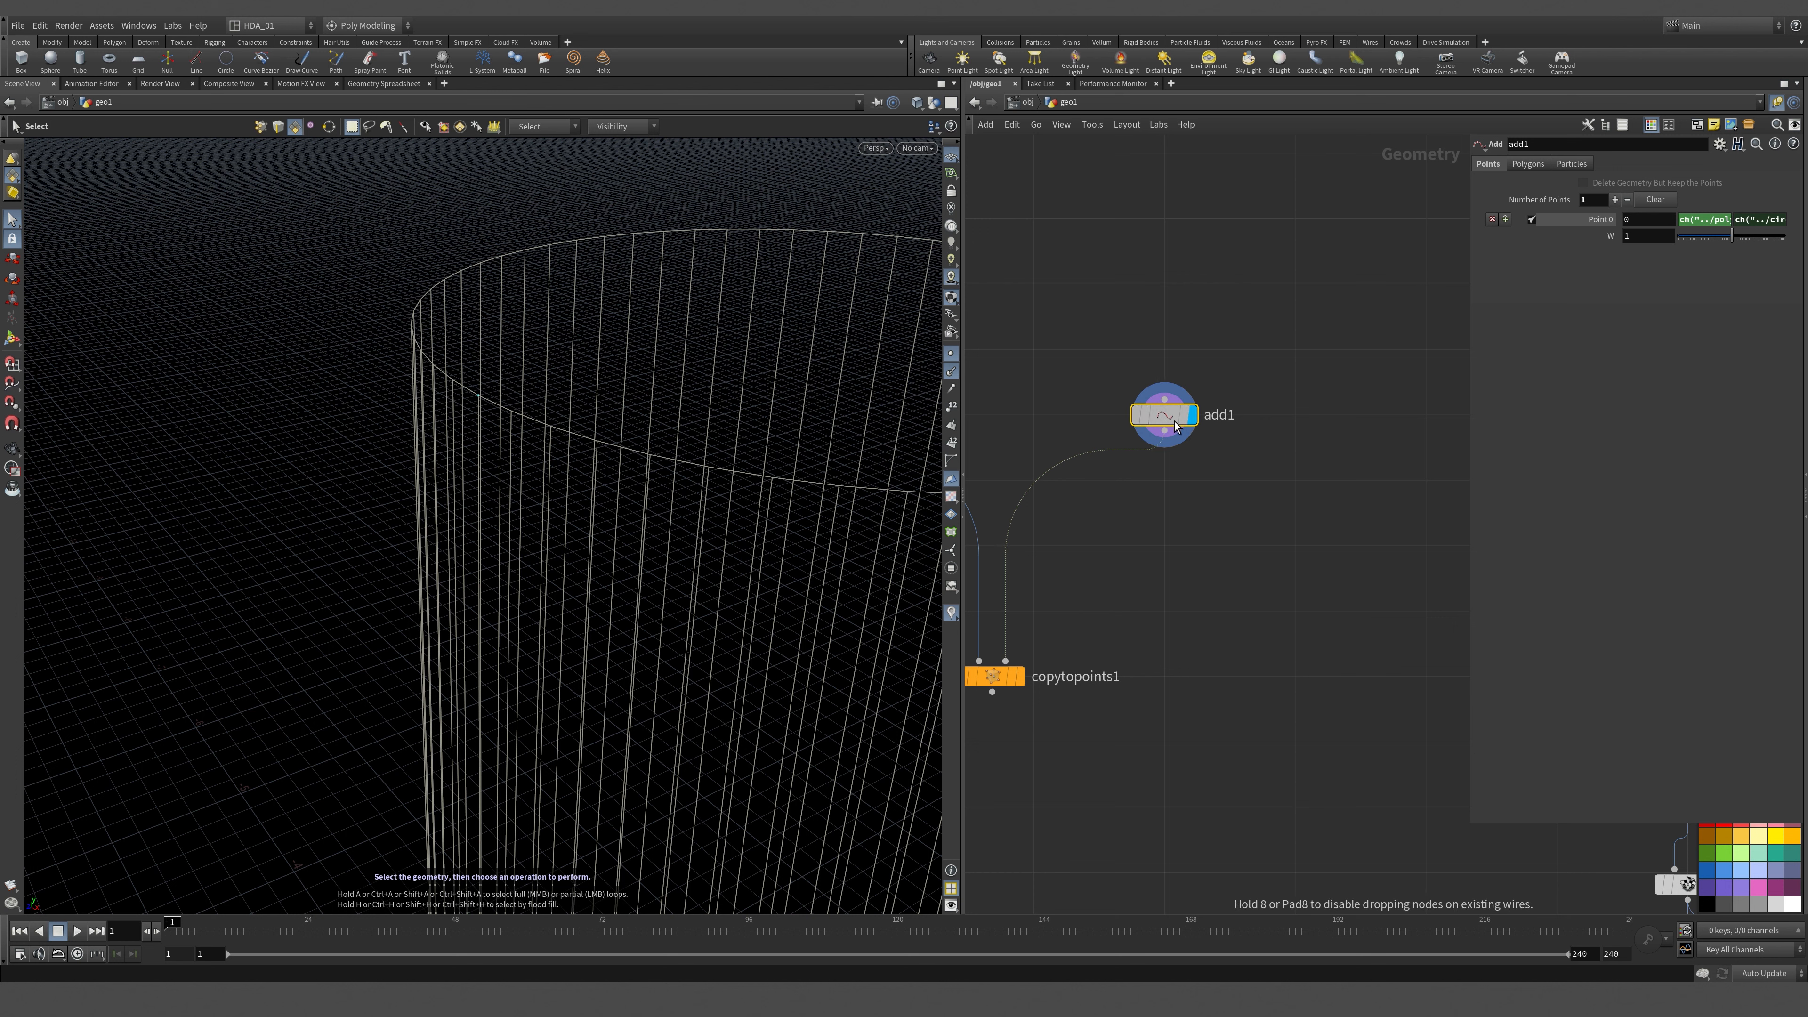
middle_click_drag(1238, 500, 1293, 503)
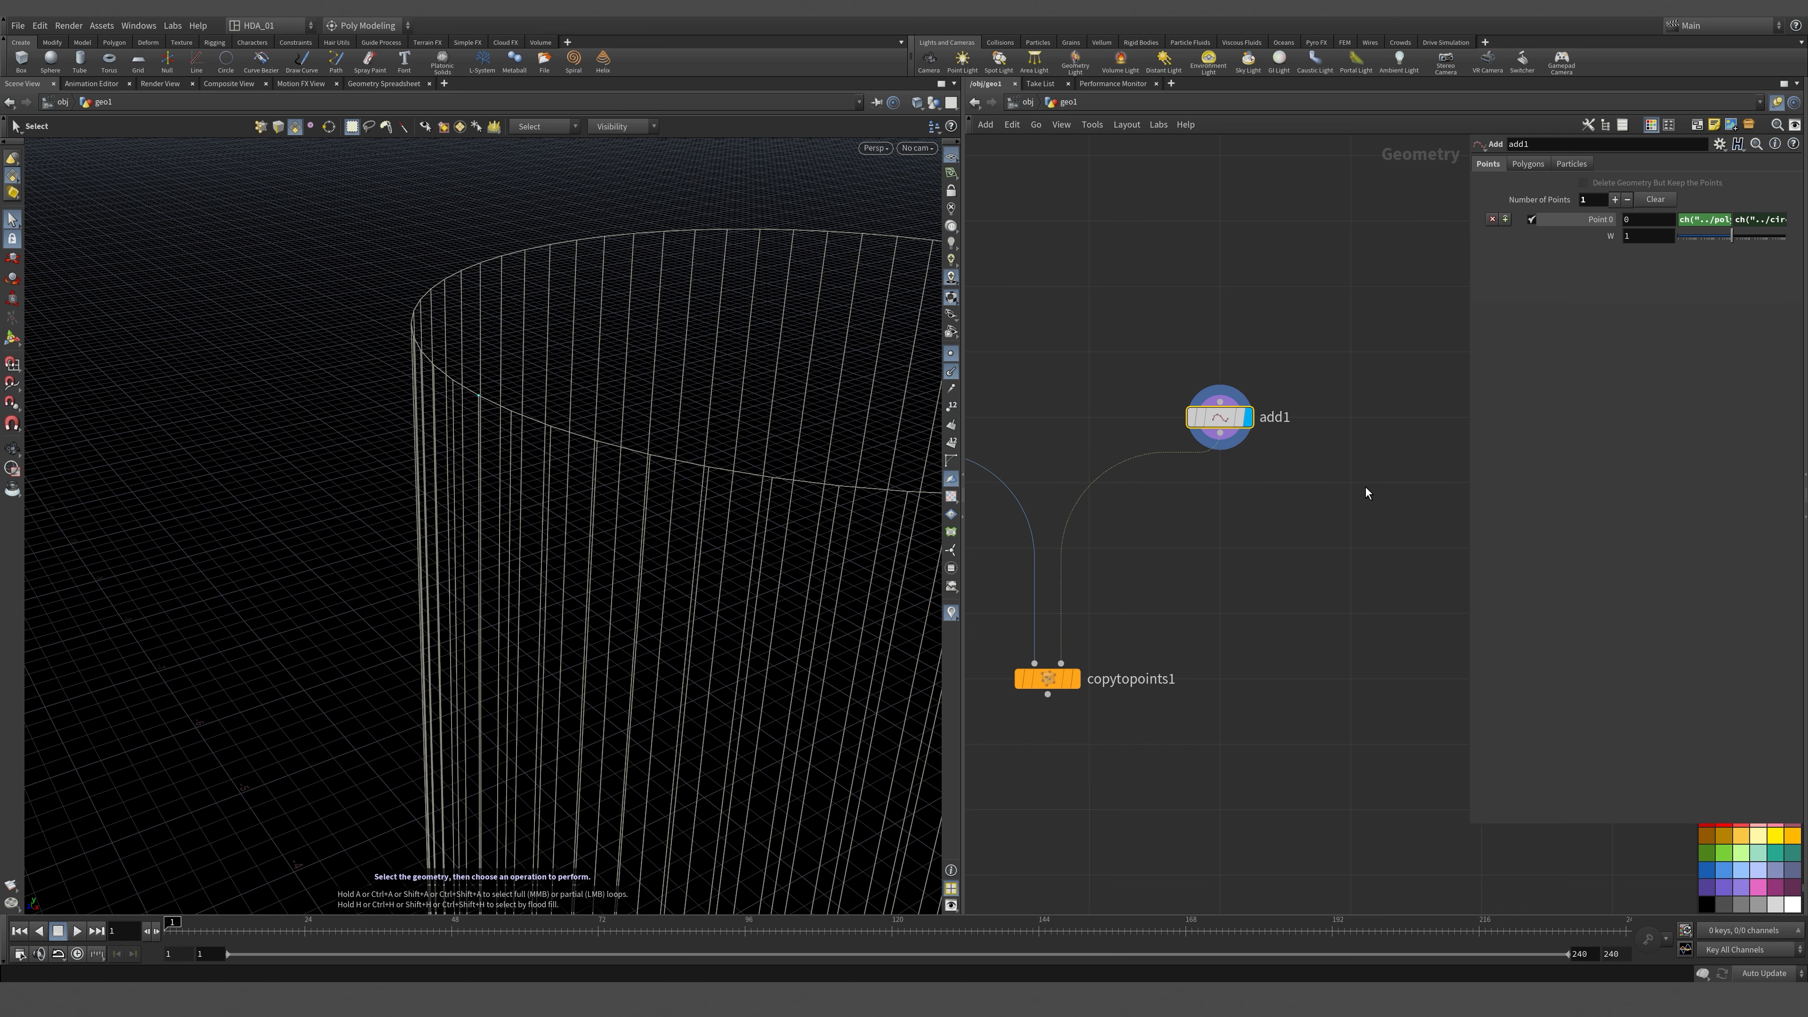
key("Tab")
type("wra")
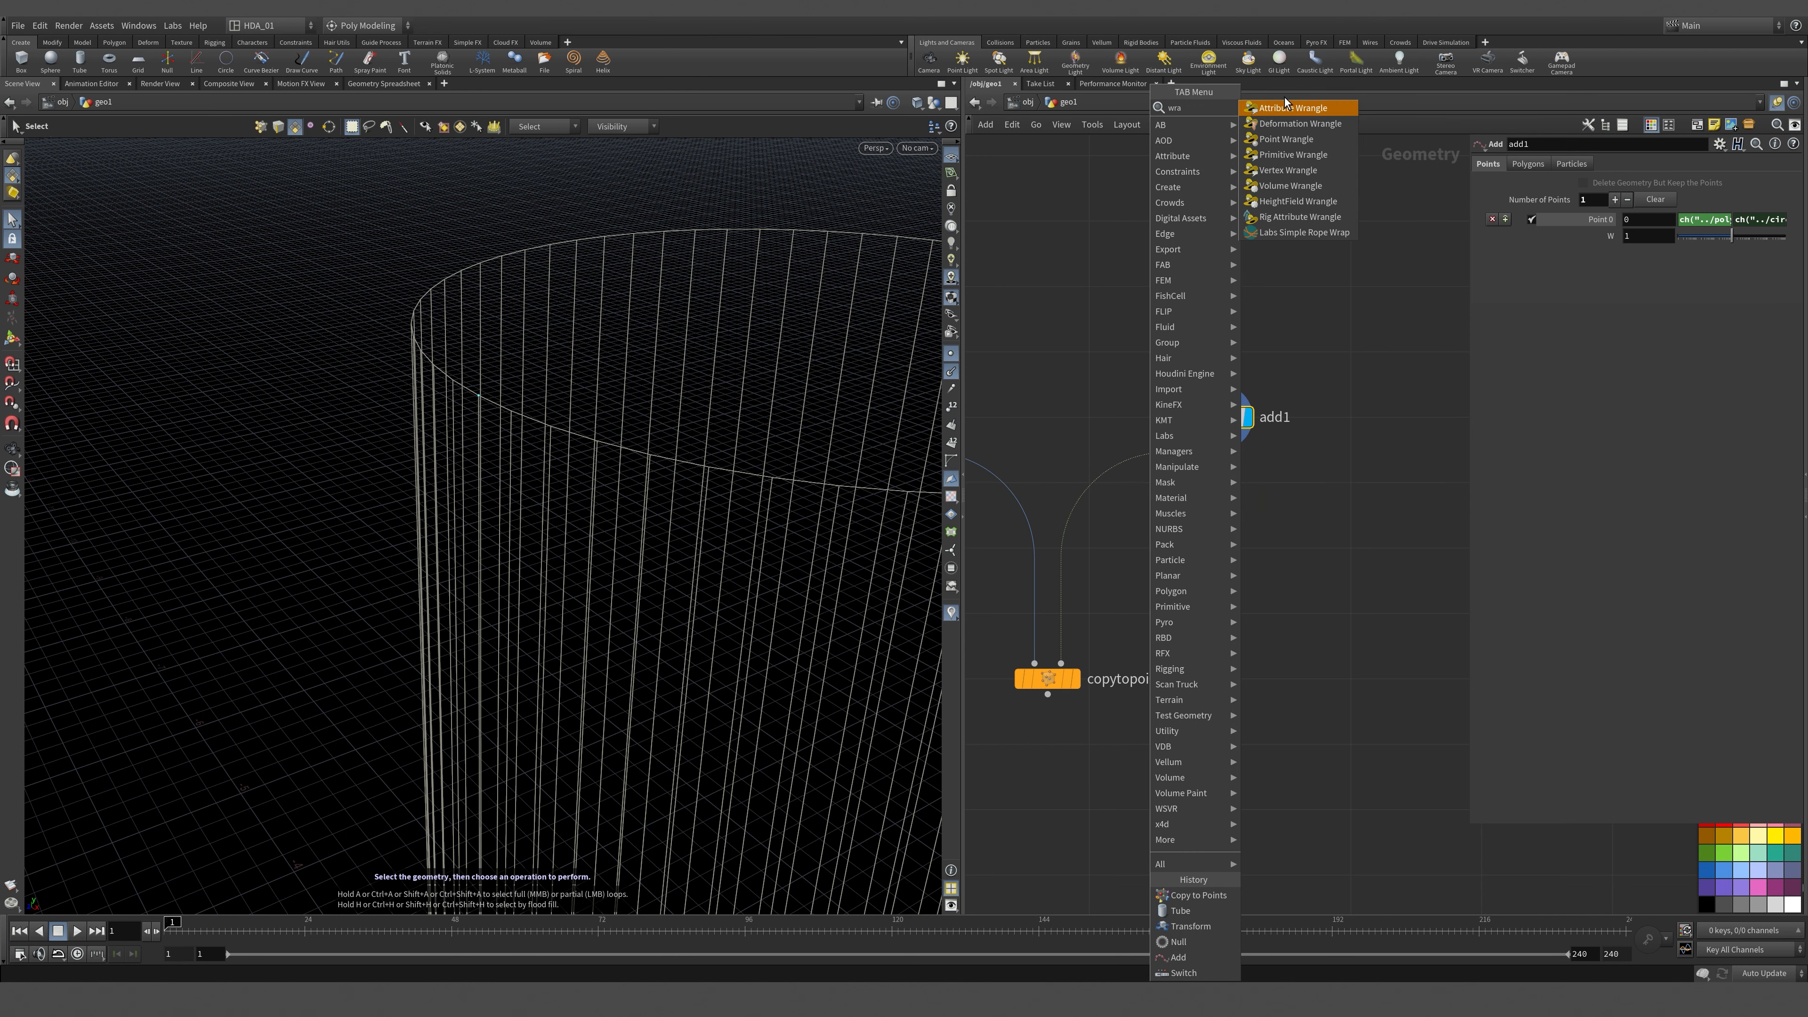
left_click(1300, 111)
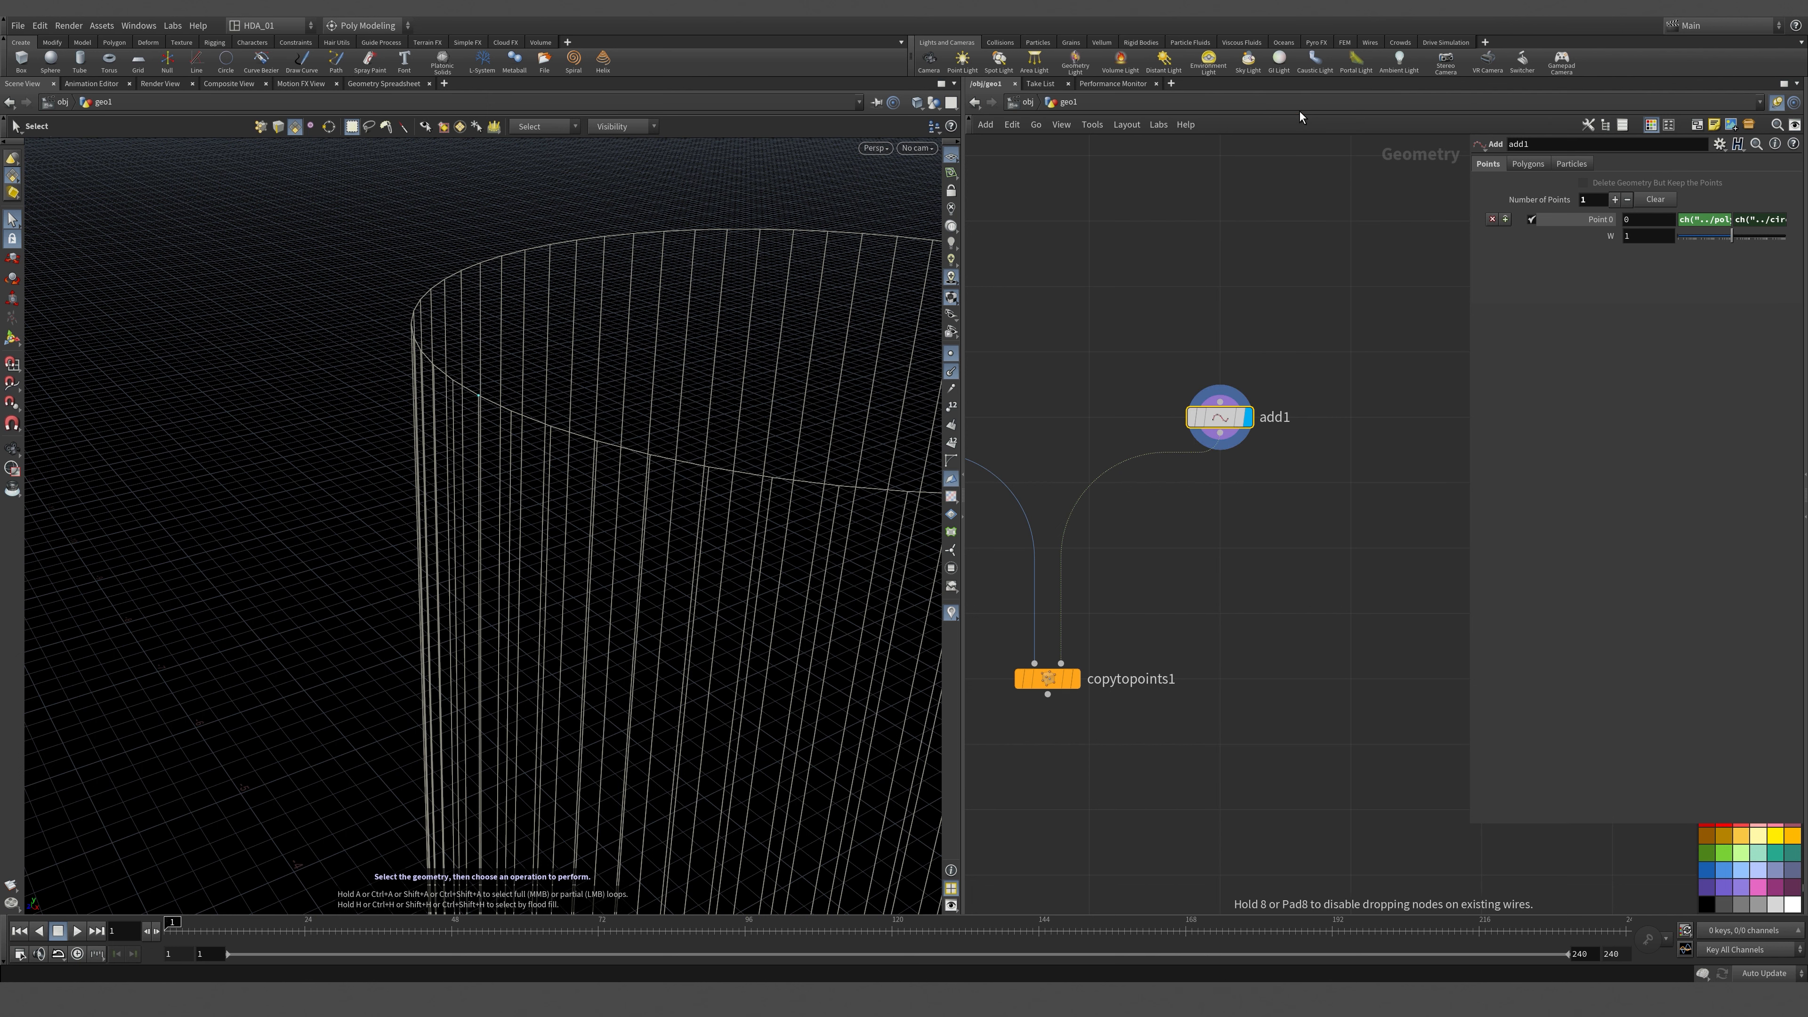
left_click(1100, 403)
left_click_drag(1100, 404, 1232, 491)
left_click(1250, 483)
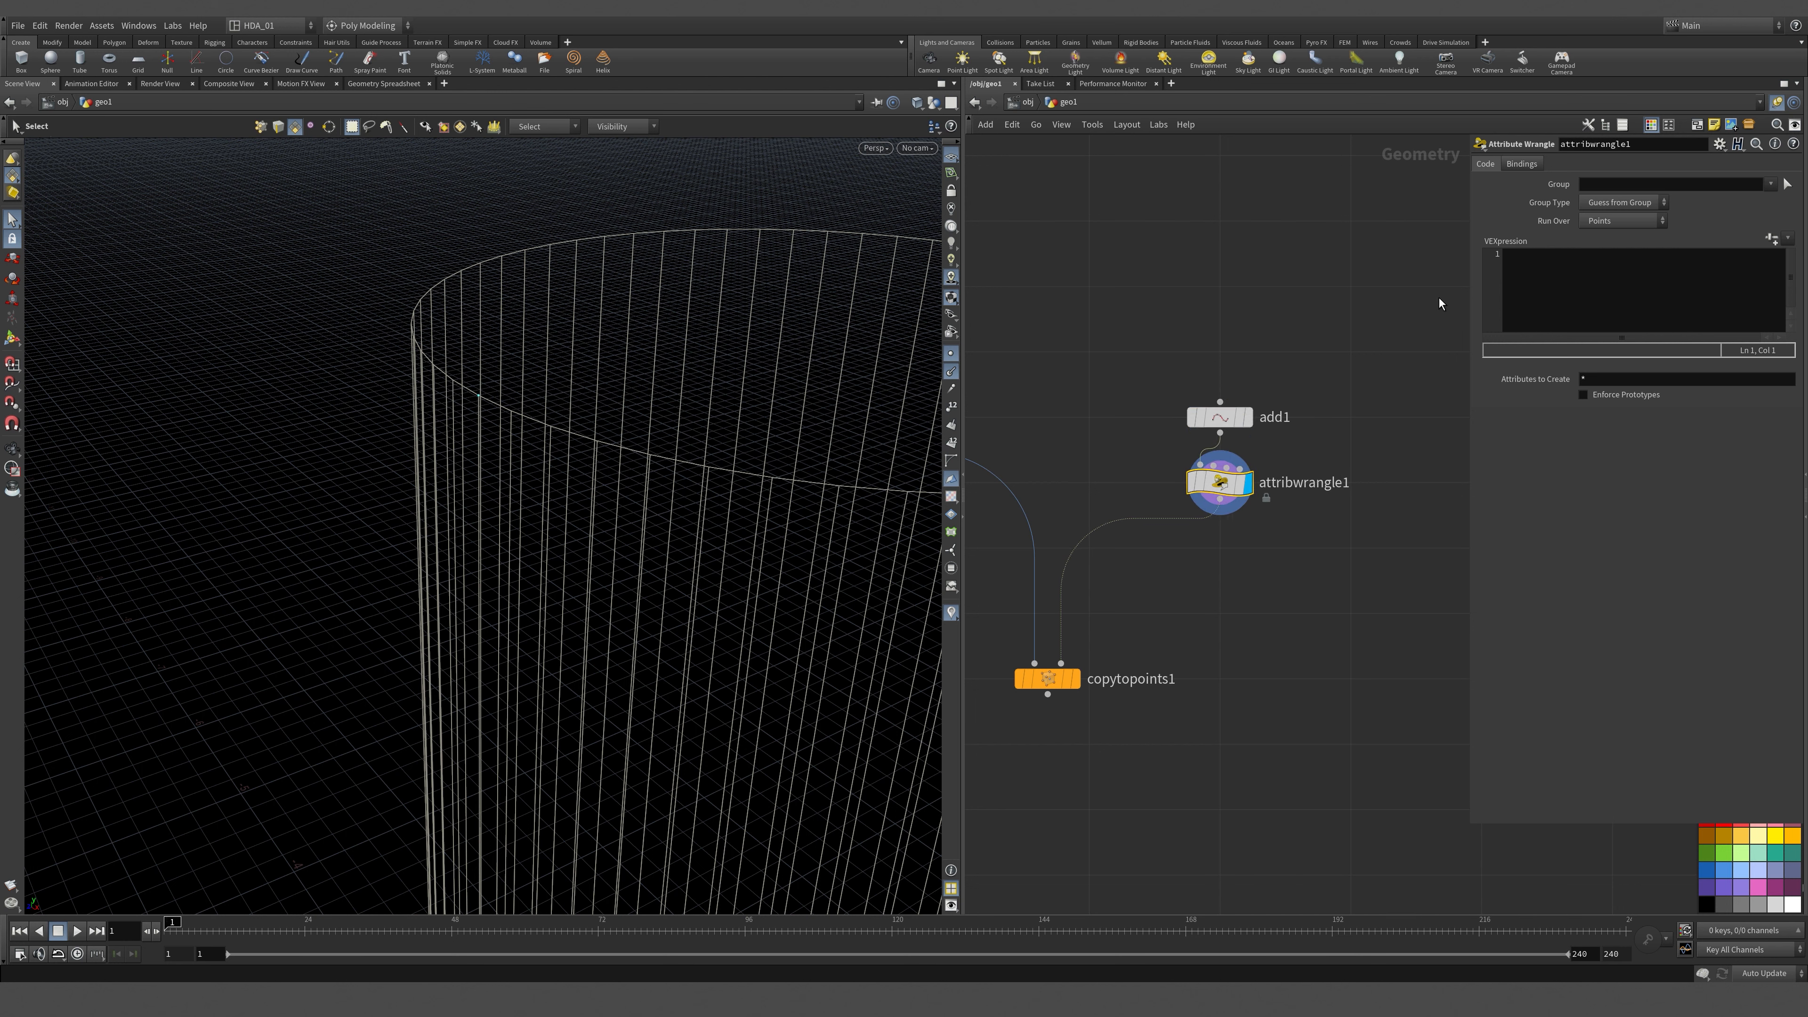
Write the wrangle's VEXpression as @N = {0.0, 0.0, 1.0}; to aim the anchor point's normal along Z.
left_click_drag(1469, 299, 1308, 299)
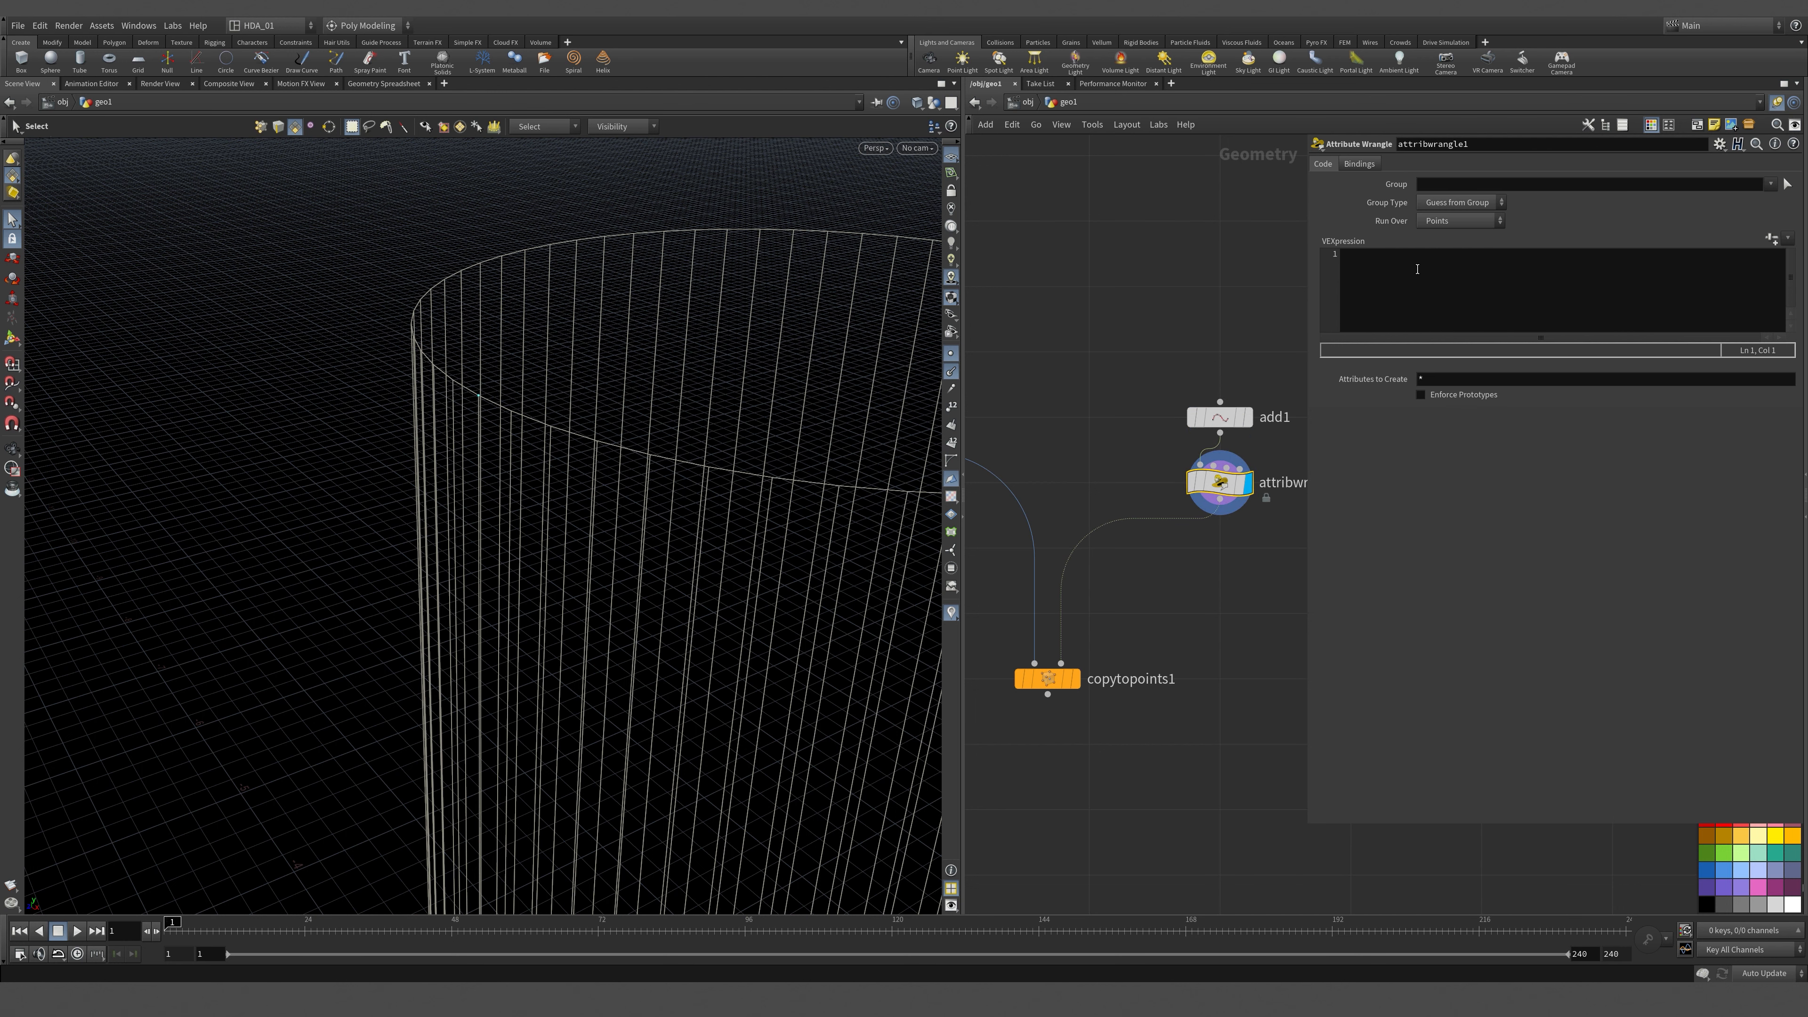
left_click(1398, 267)
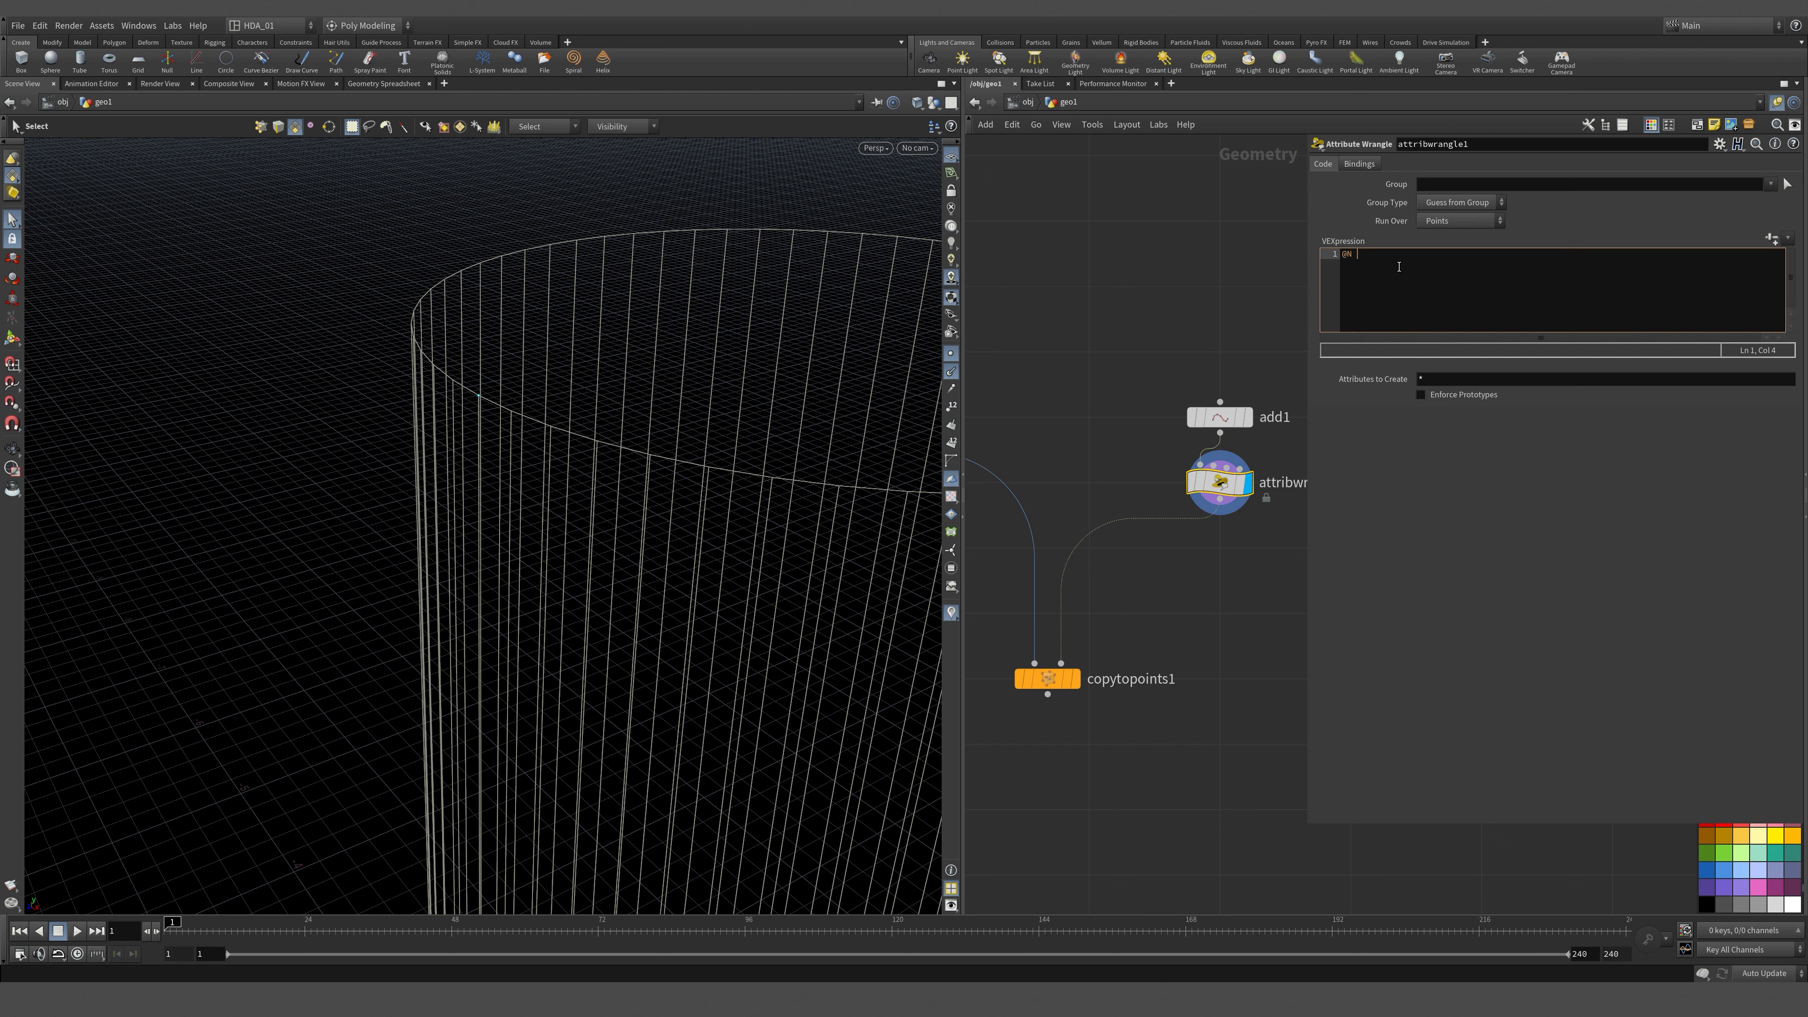
type("{}")
type("0")
type(".0, ")
type("0.")
type("0, ")
type("1.0};")
left_click(1097, 267)
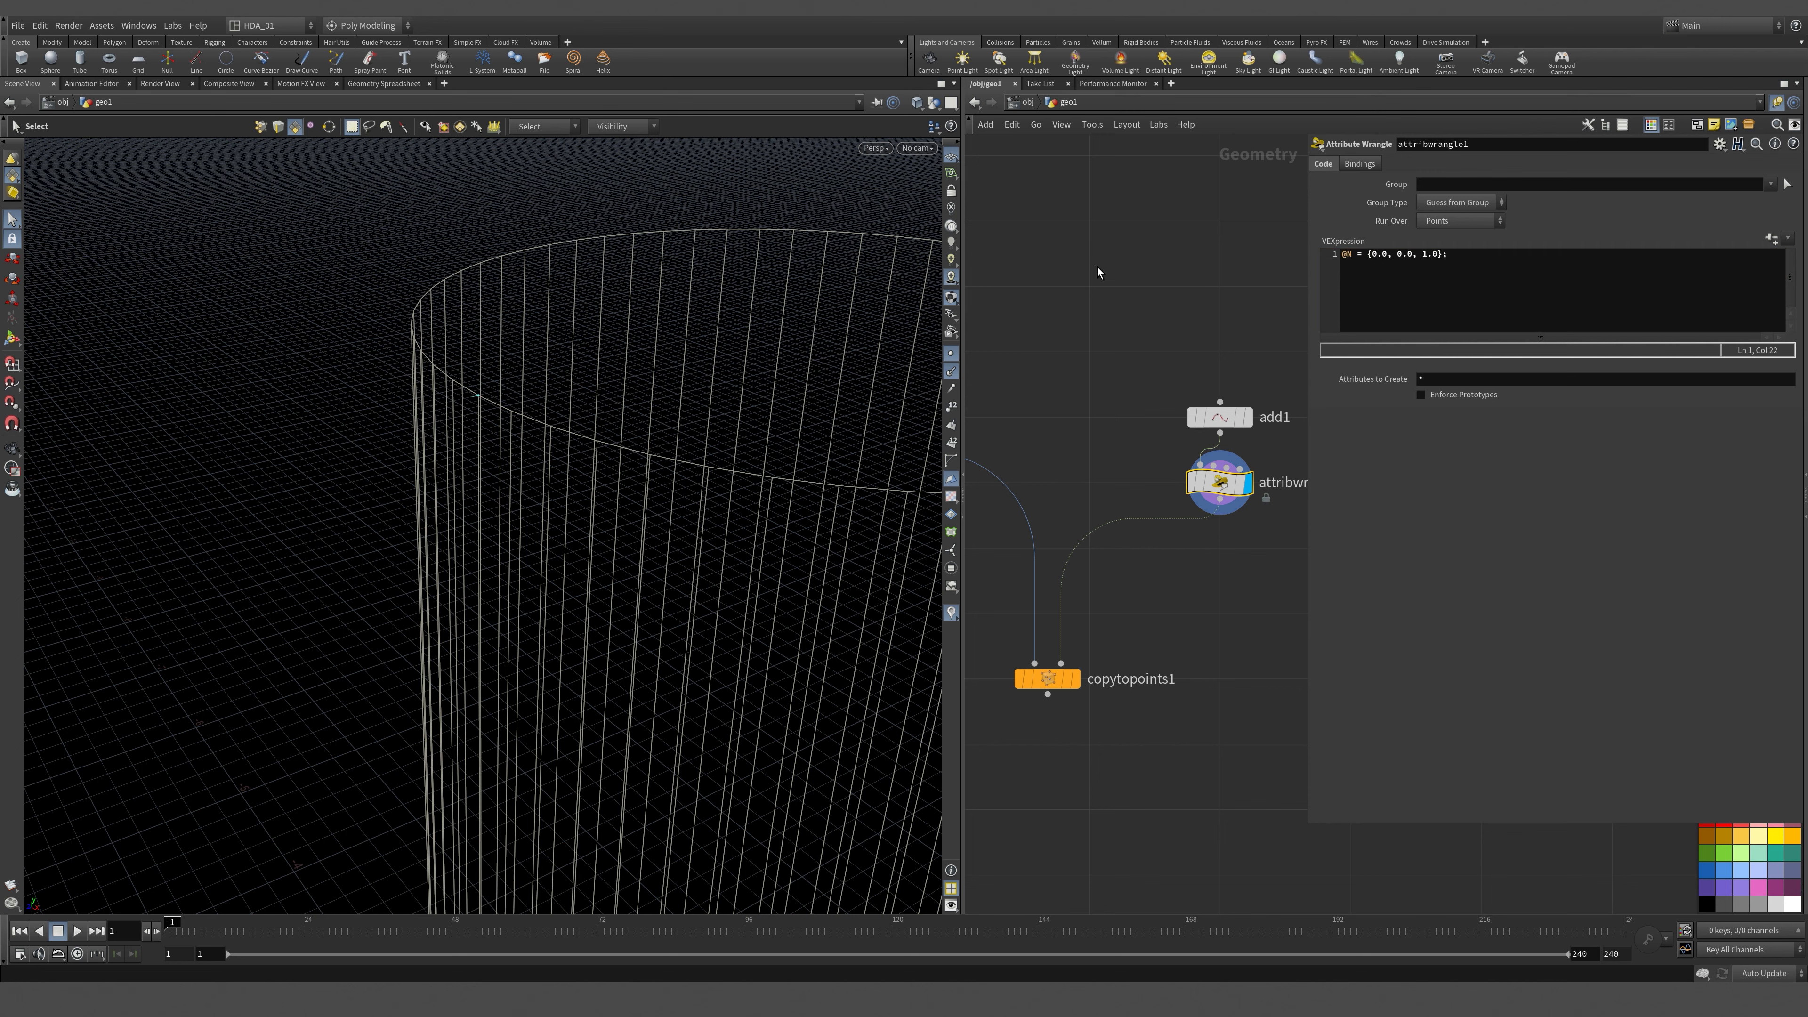
Examine the anchor point's normal up close, and display copytopoints1 to view the copied tube against the column.
right_click_drag(507, 398, 493, 393, "alt")
mouse_move(493, 394)
left_mouse_down()
mouse_move(476, 396)
mouse_move(488, 432)
mouse_move(460, 407)
left_mouse_up()
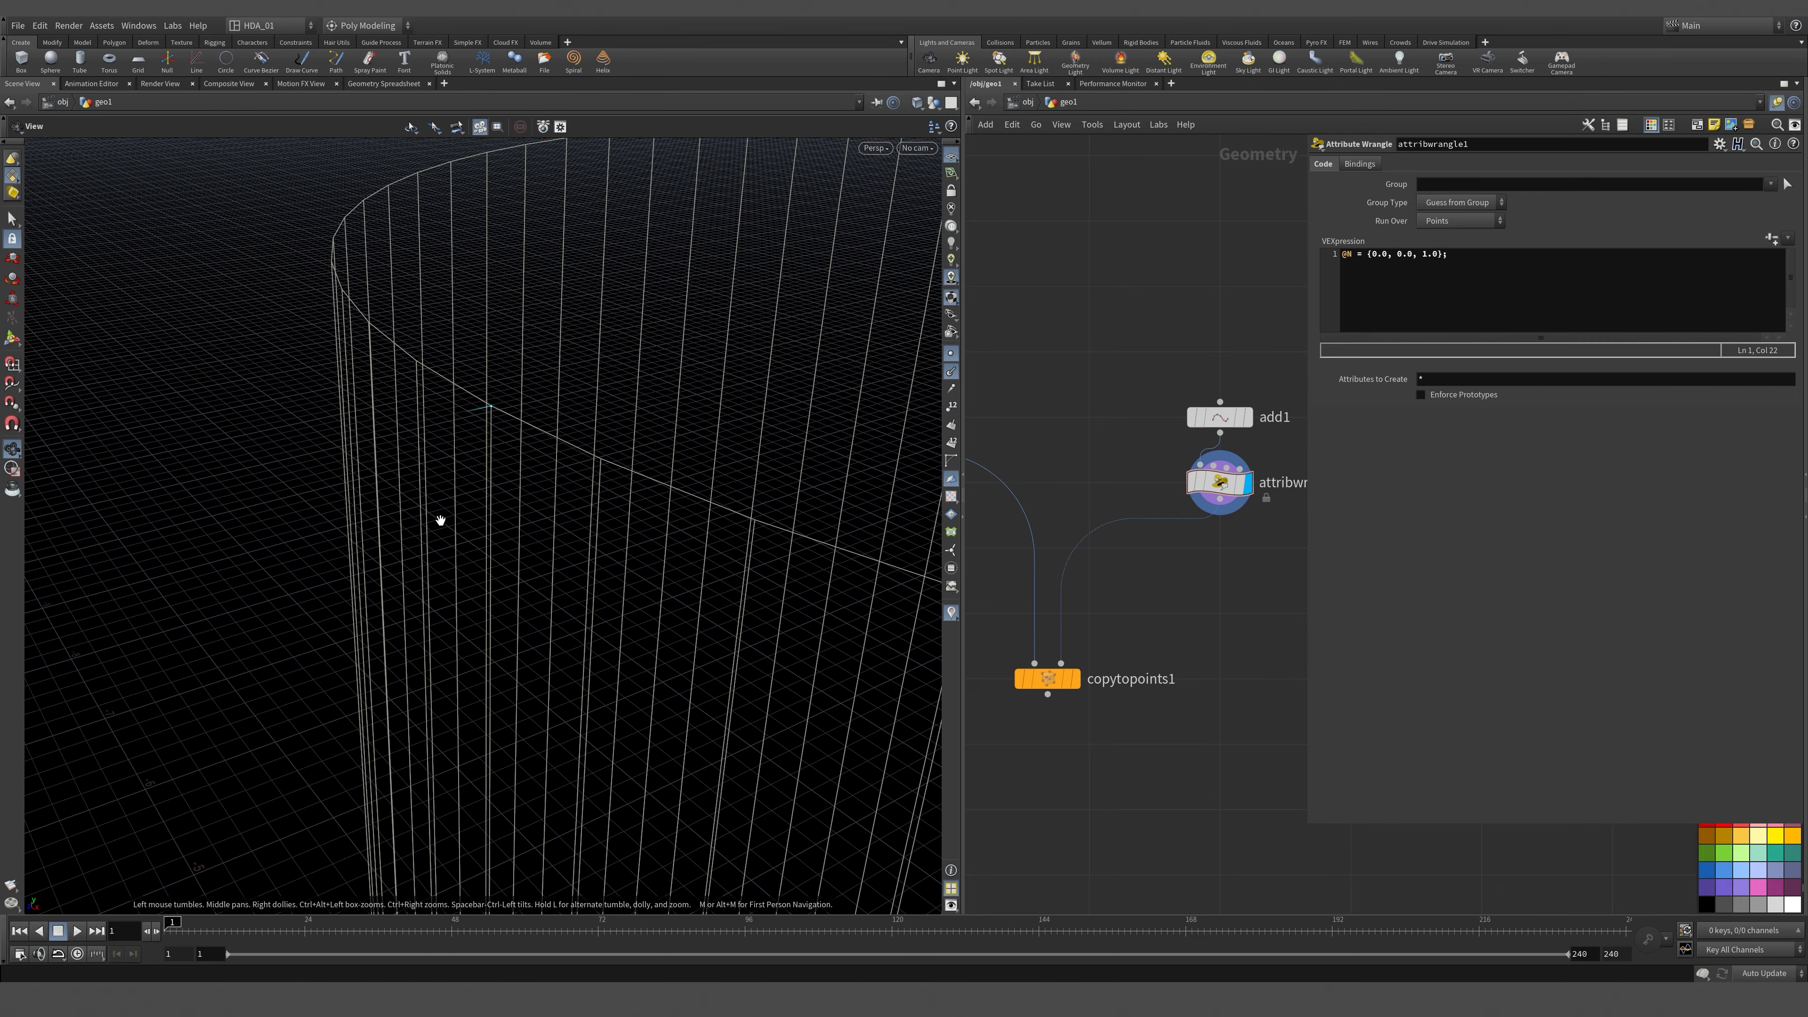
mouse_move(1094, 682)
left_click(1082, 643)
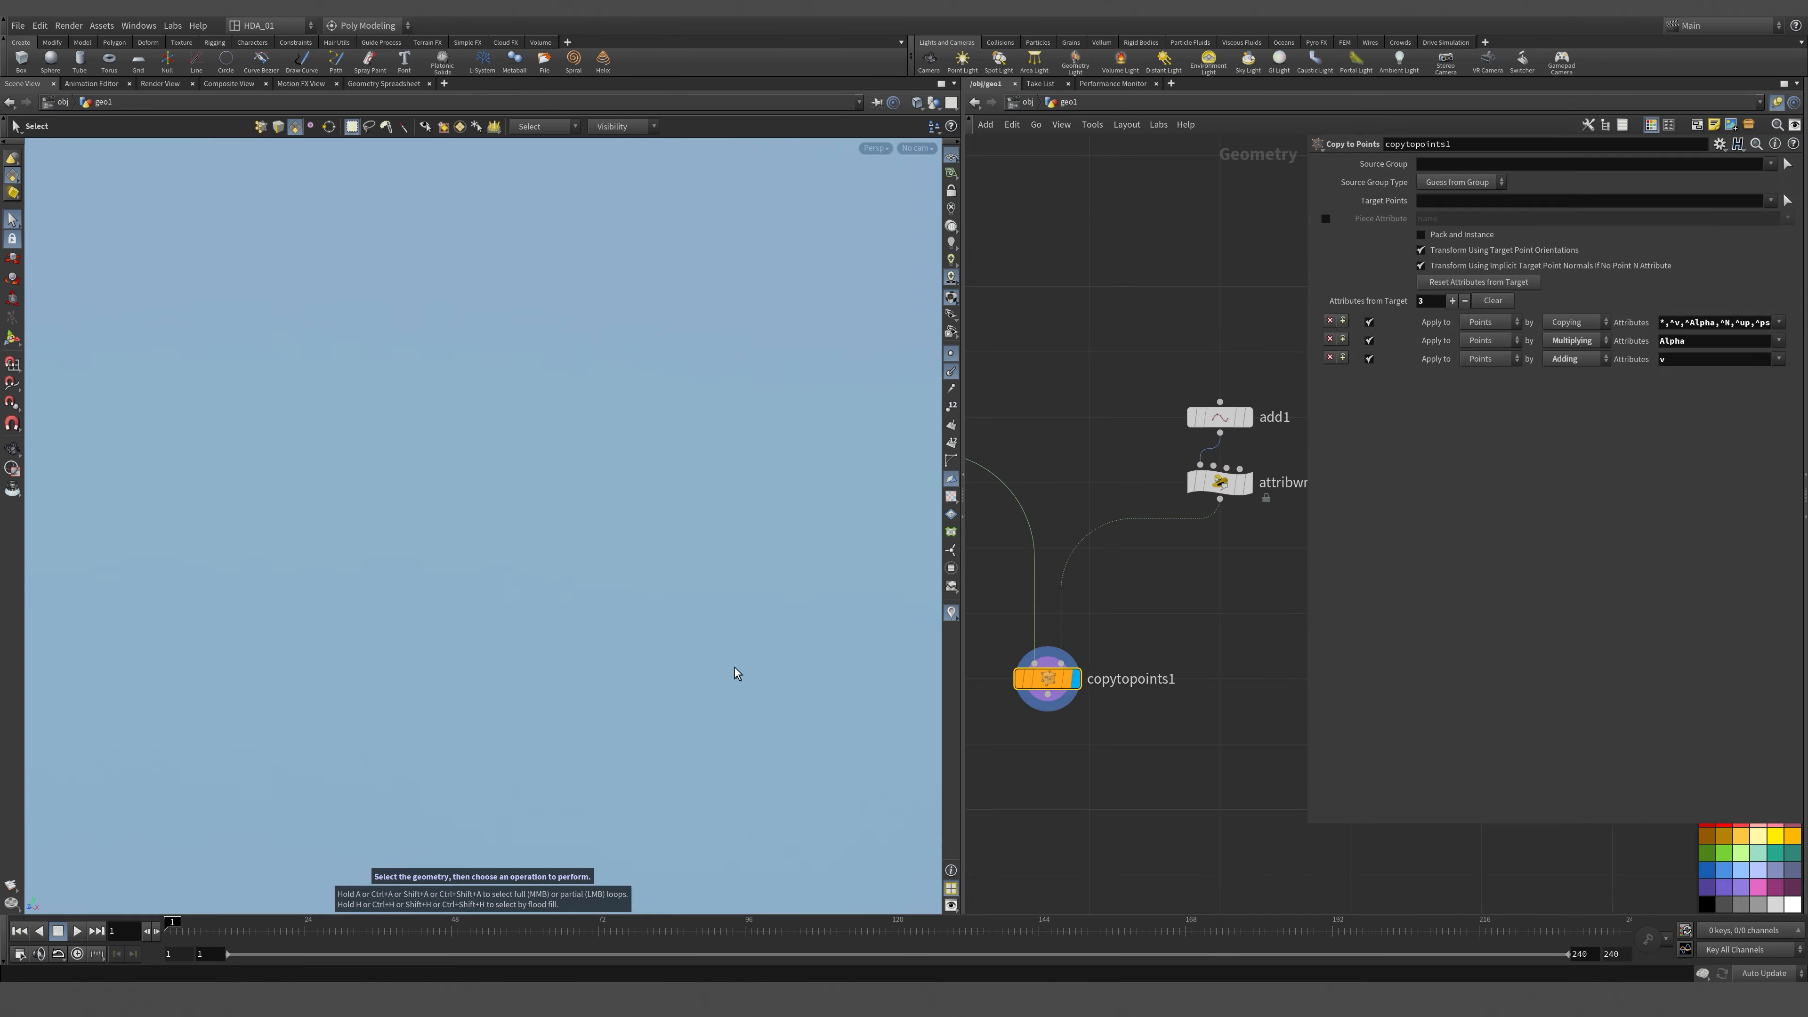
key("space")
right_click_drag(655, 601, 727, 664)
middle_click_drag(726, 664, 674, 472)
left_click_drag(674, 472, 898, 412)
Open the CONTROL null's parameters and try Arm Height Adjust, ending at 0, while checking the copied tube's placement.
key("p")
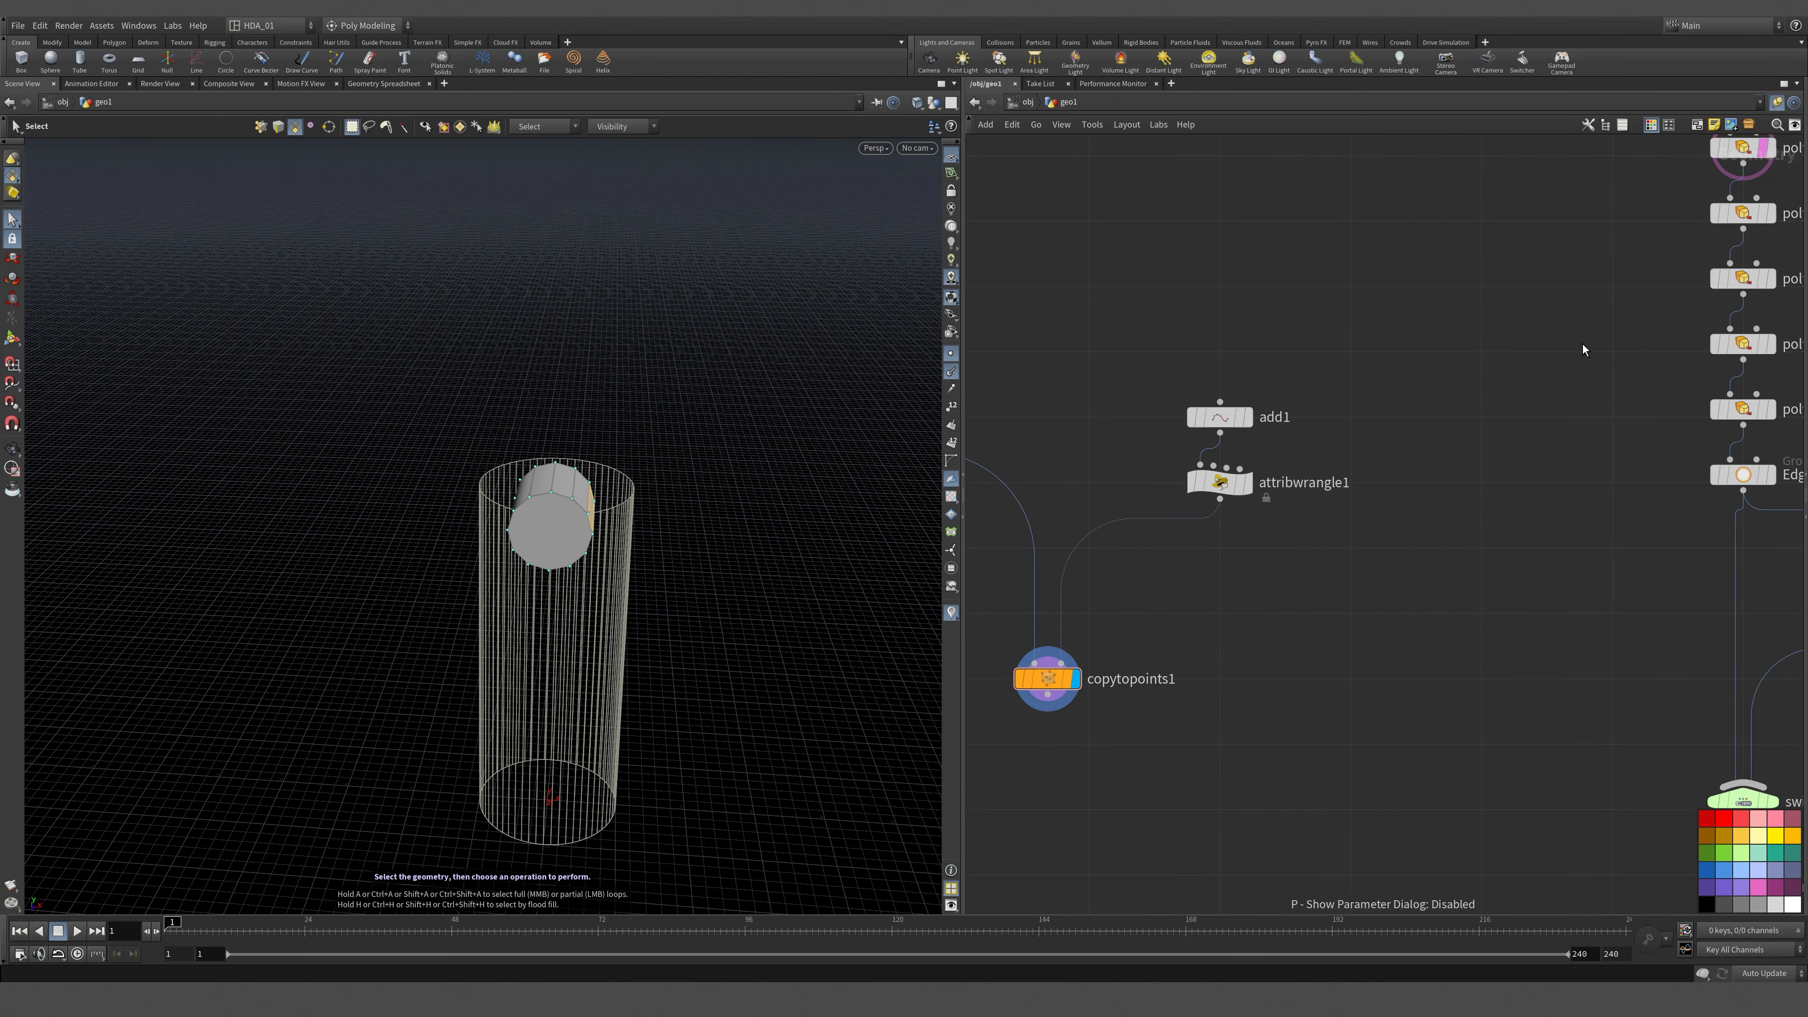
key("h")
left_click(1482, 295)
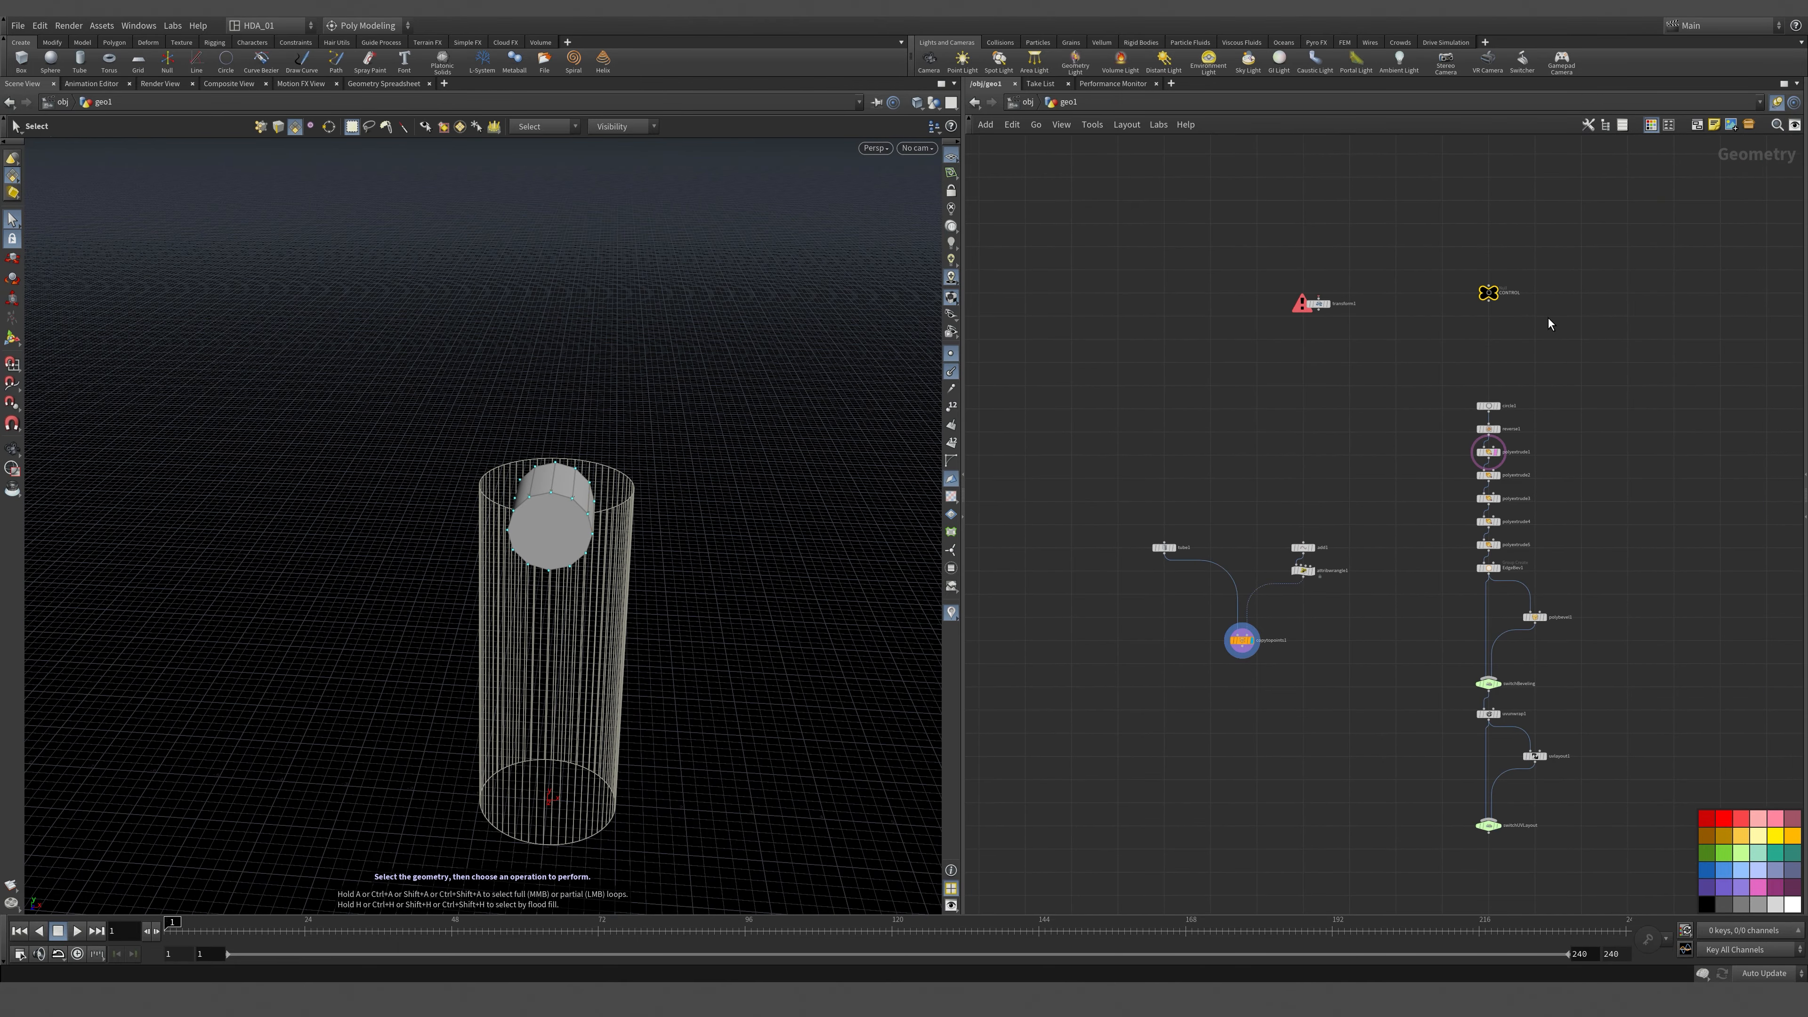
scroll(1529, 294, "up", 5)
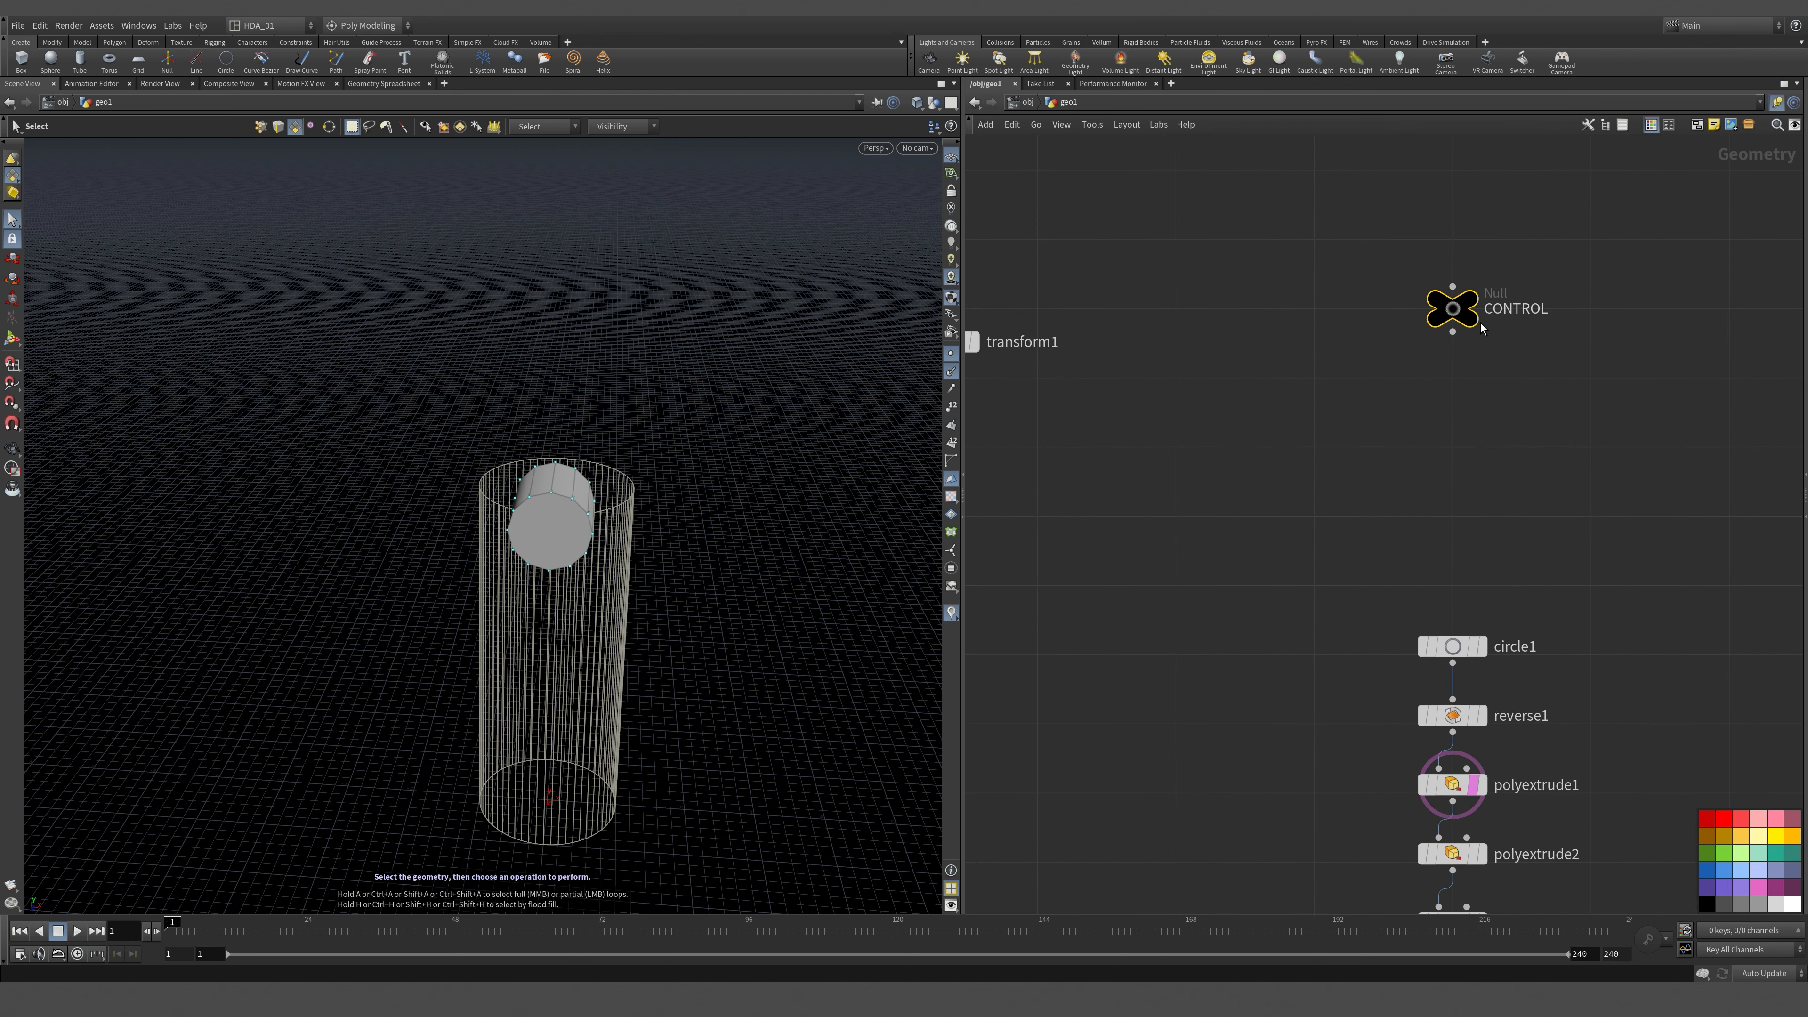
key("p")
left_click_drag(1509, 193, 1451, 214)
left_click_drag(332, 619, 580, 598, "alt")
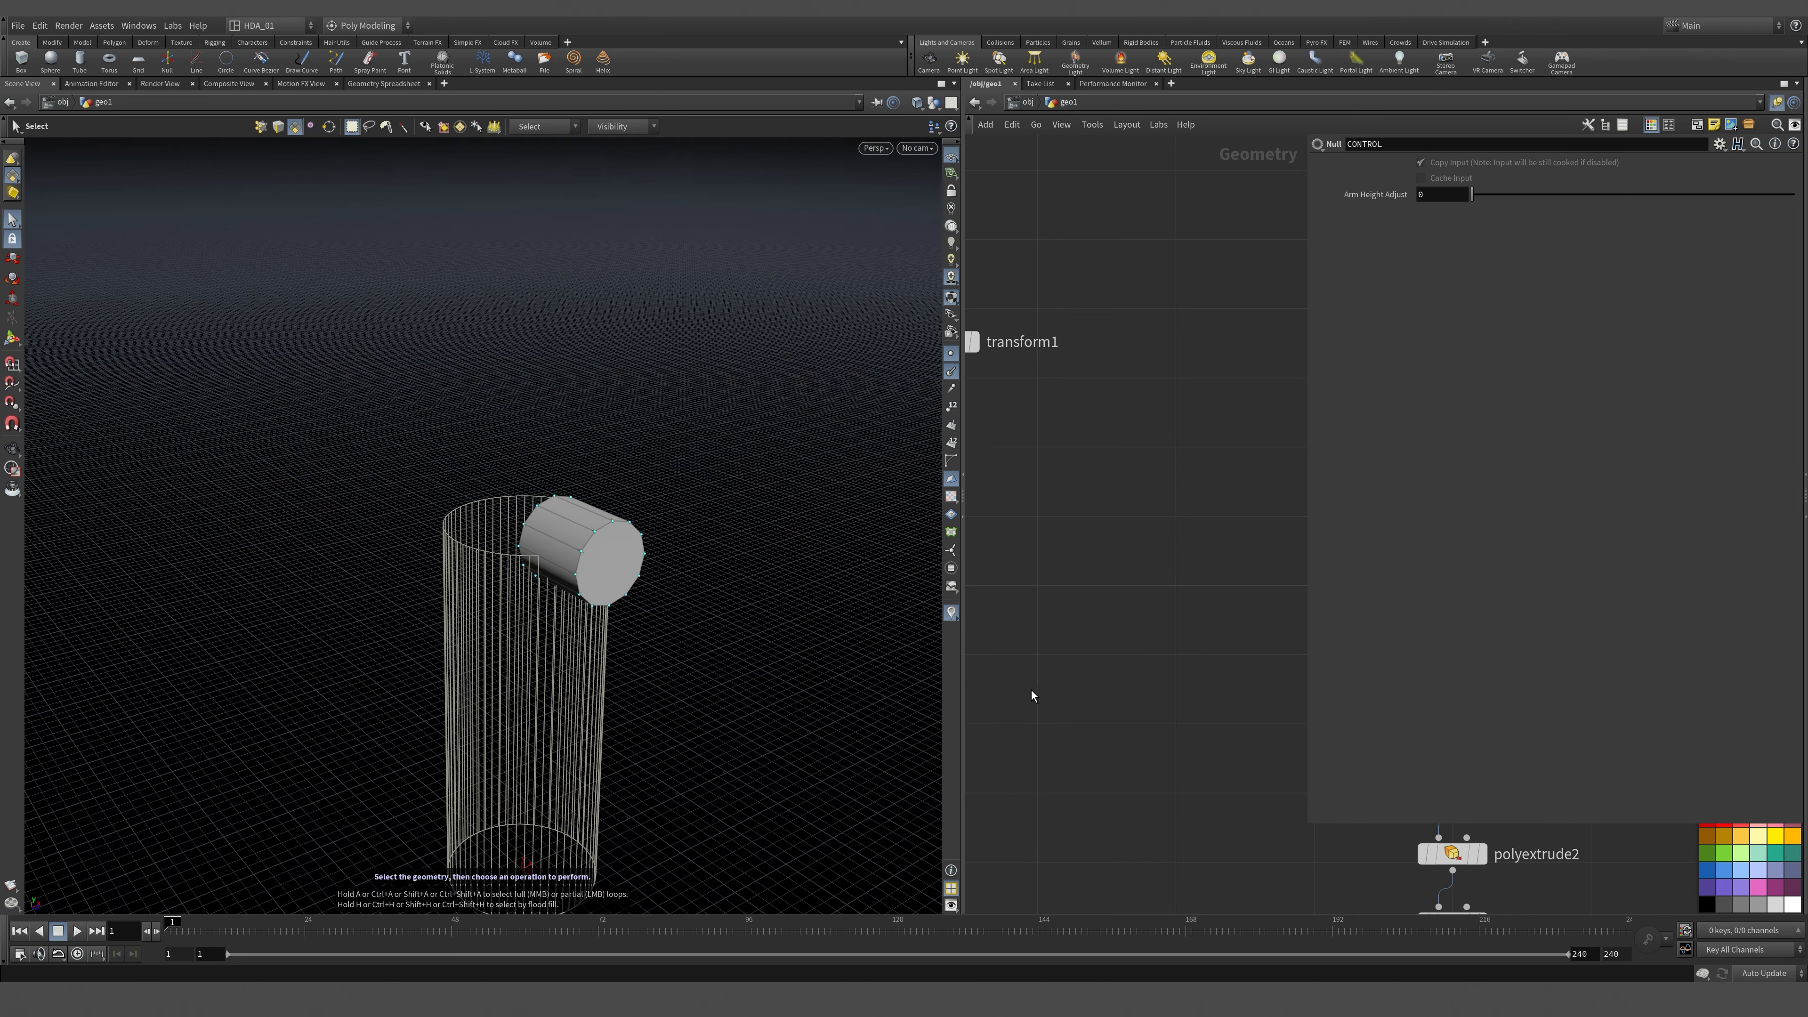
Show switchUVLayout as a wireframe template and make copytopoints1 the displayed node.
key("h")
scroll(1150, 805, "up", 1)
middle_click_drag(1149, 807, 1174, 620)
scroll(1173, 616, "up", 4)
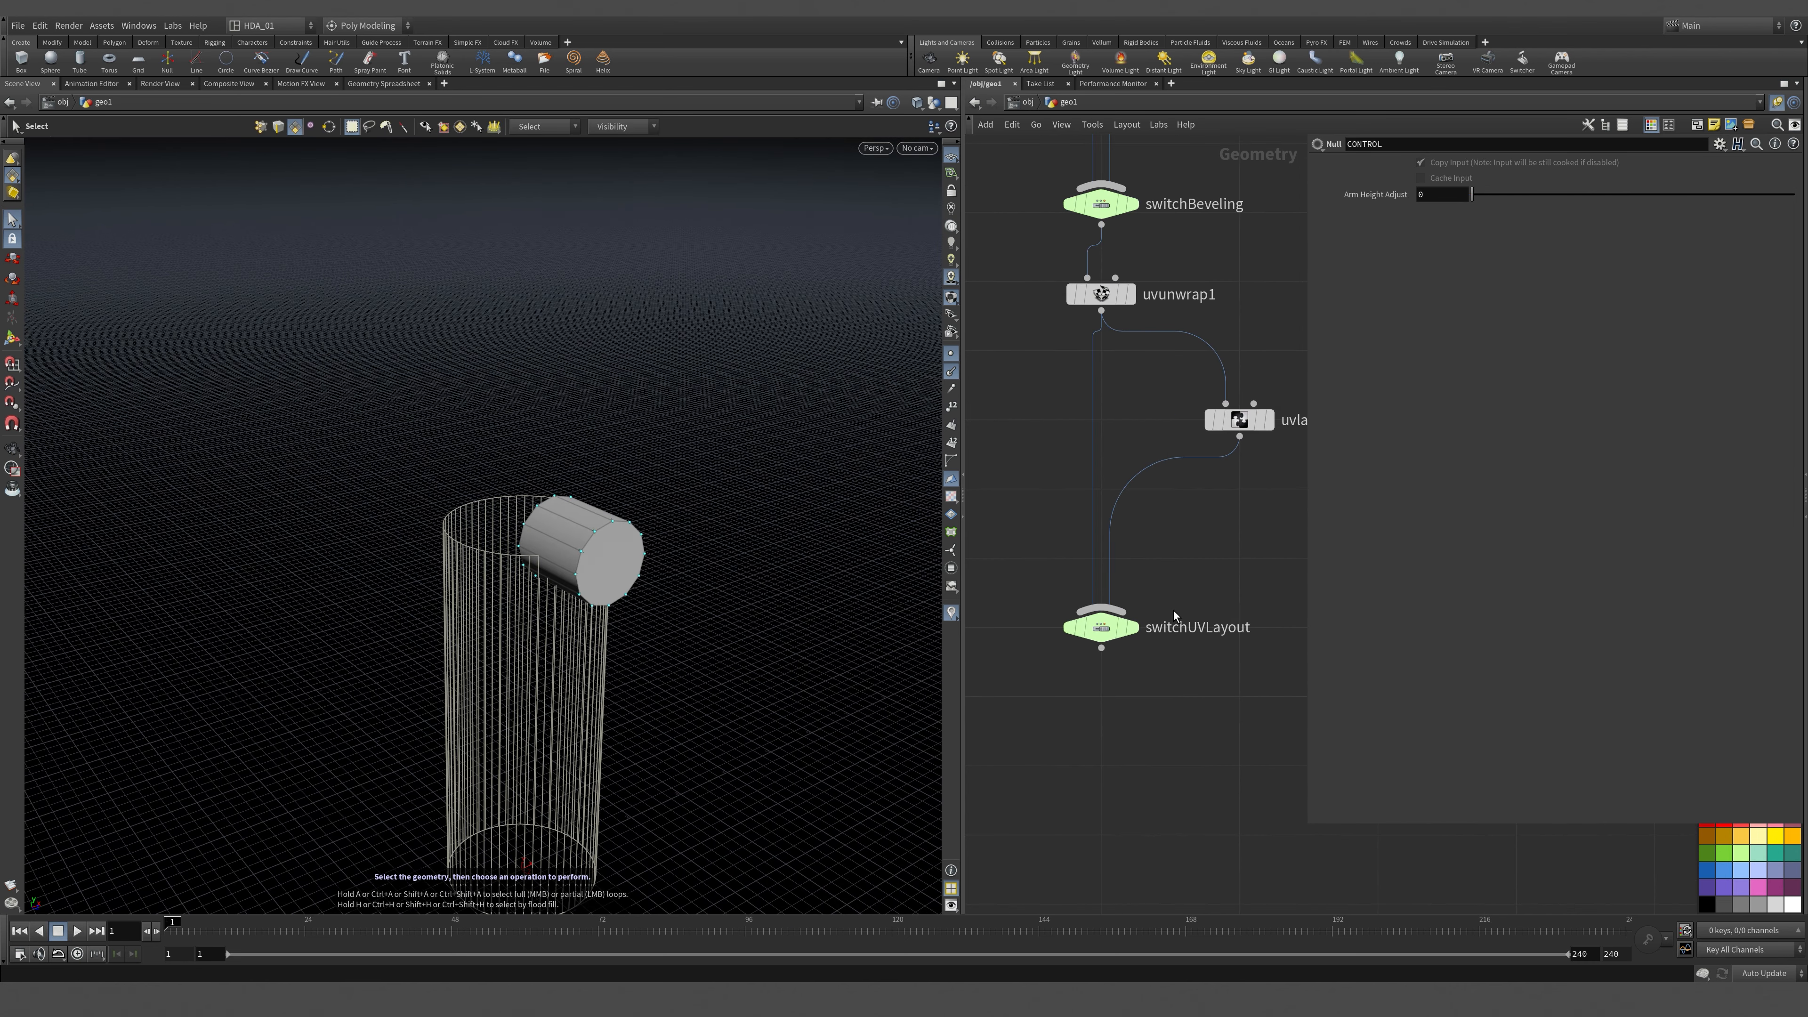
left_click(1132, 627)
scroll(1116, 568, "down", 5)
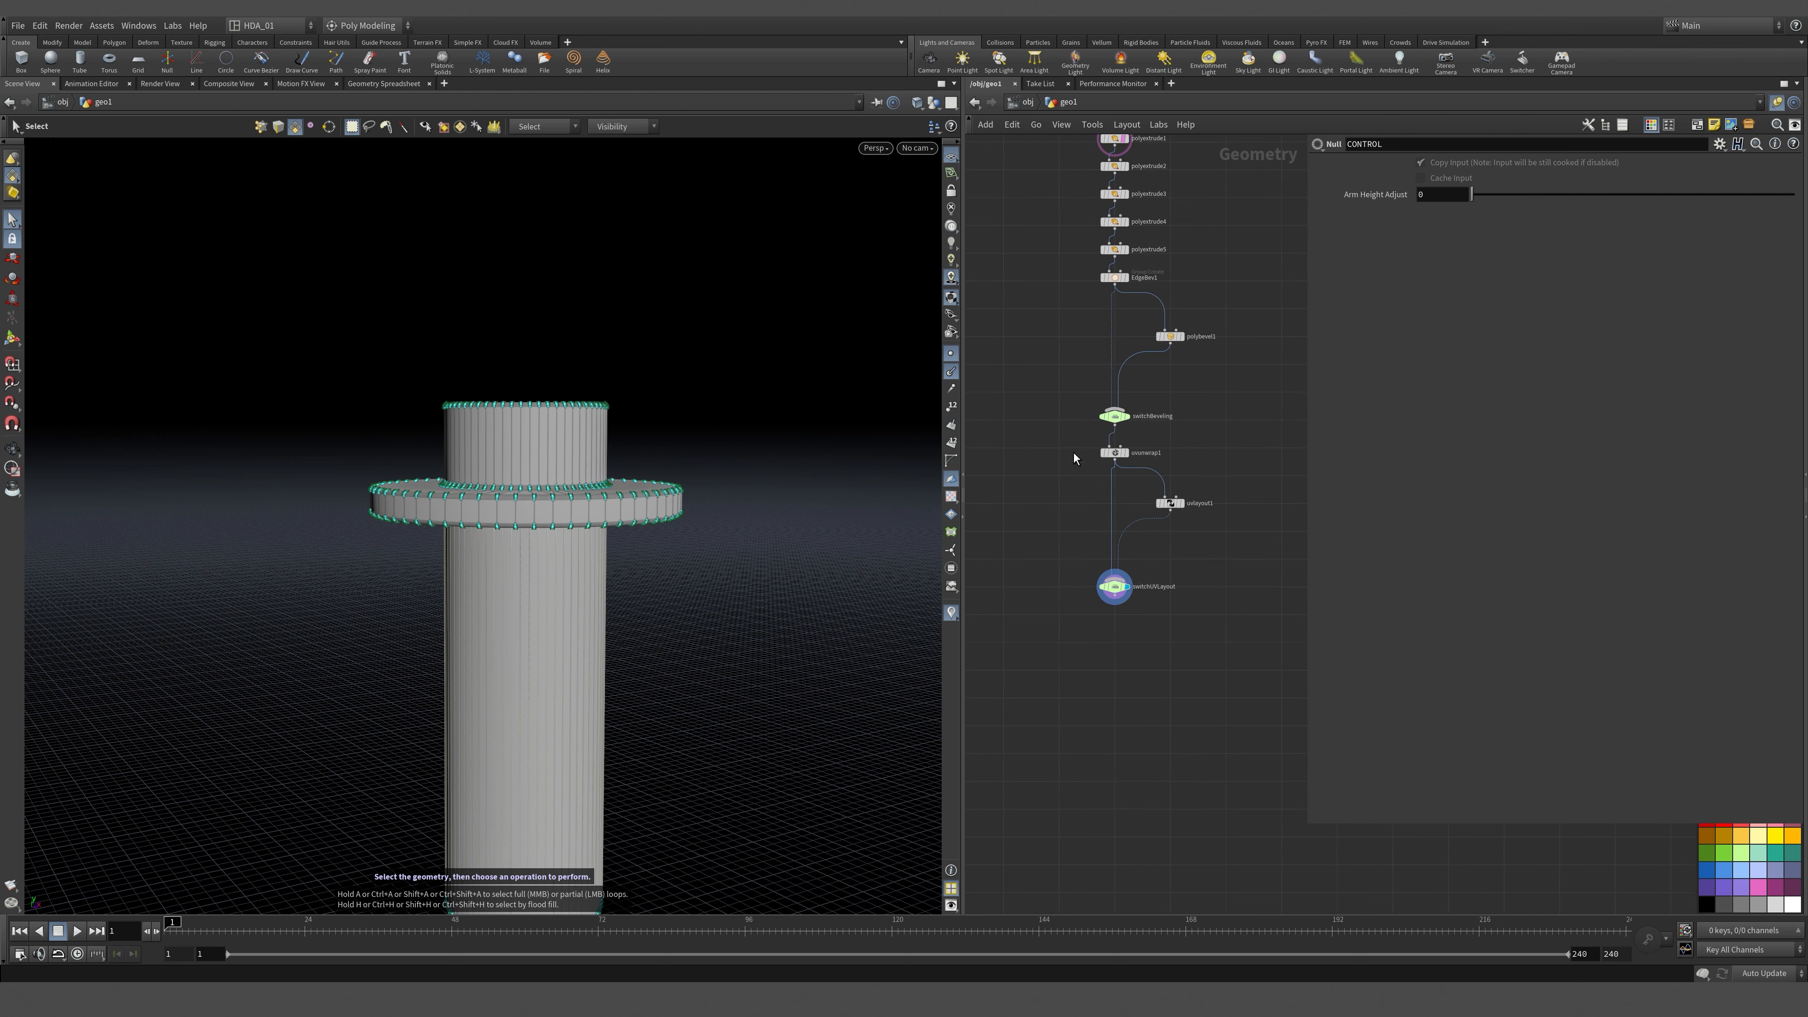
middle_click_drag(1176, 567, 1249, 708)
scroll(1246, 720, "up", 5)
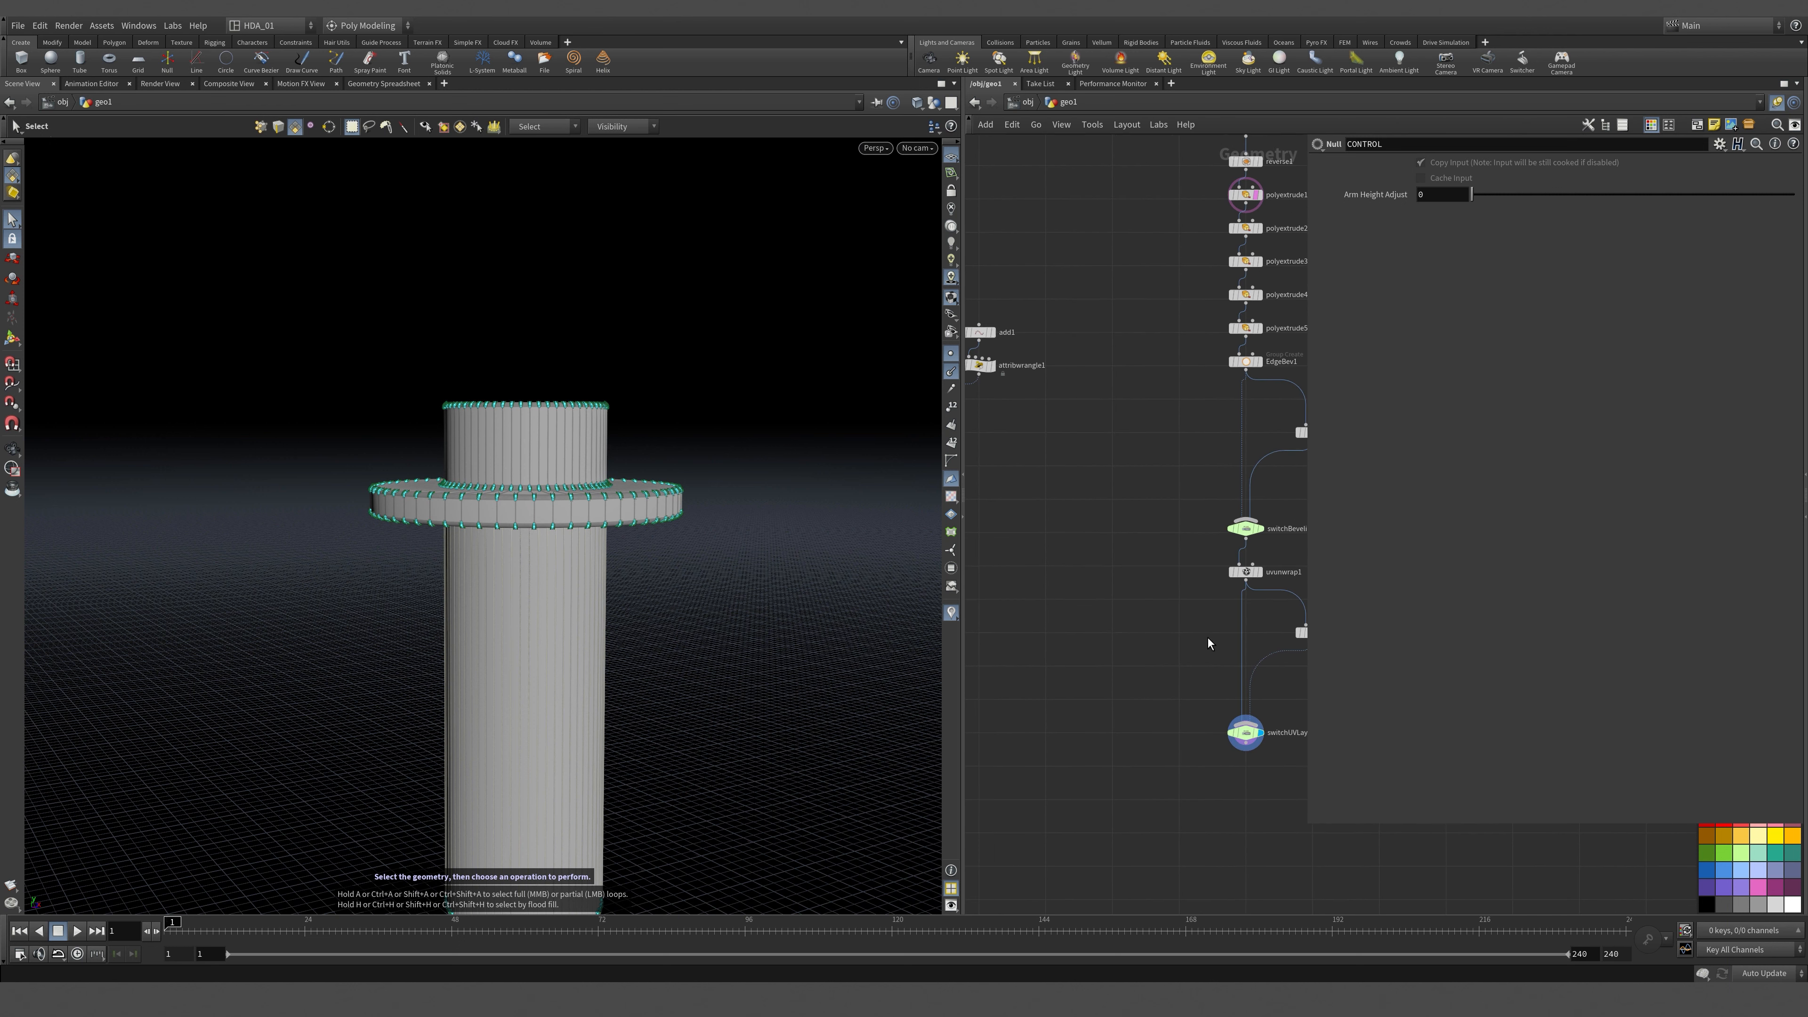
left_click(1260, 740)
middle_click_drag(1120, 480, 1404, 686)
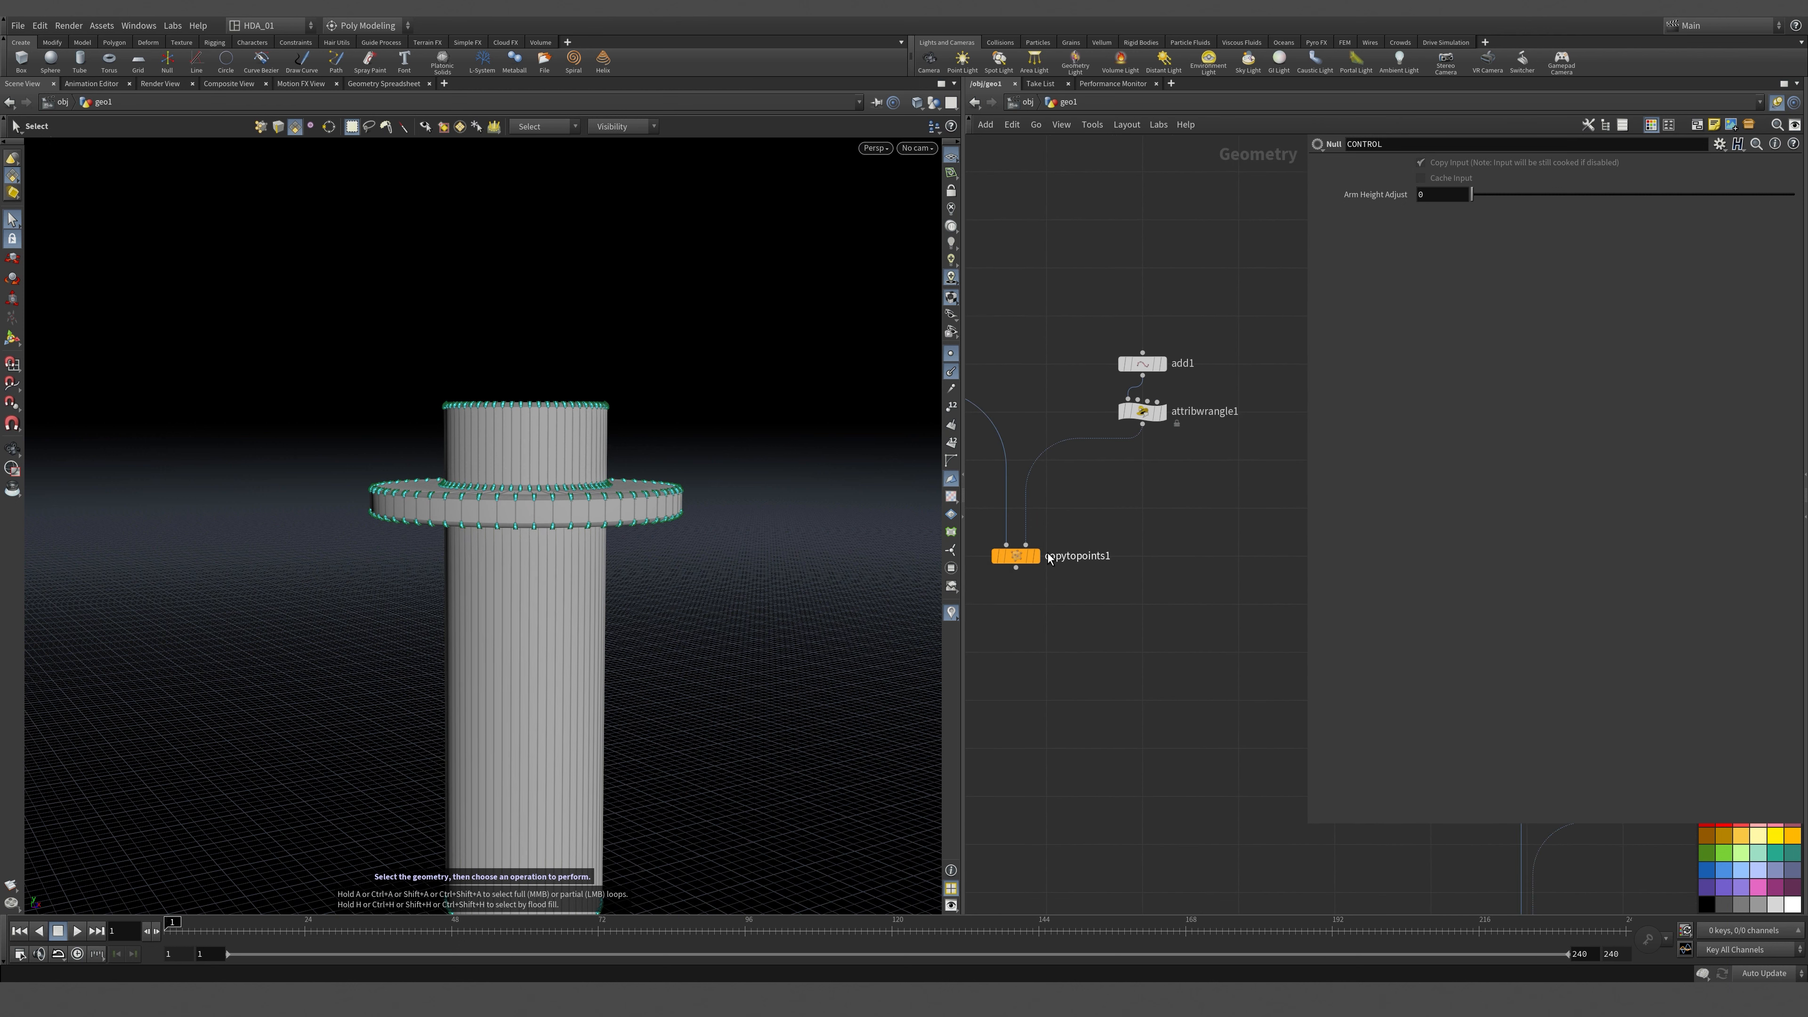
left_click(1035, 556)
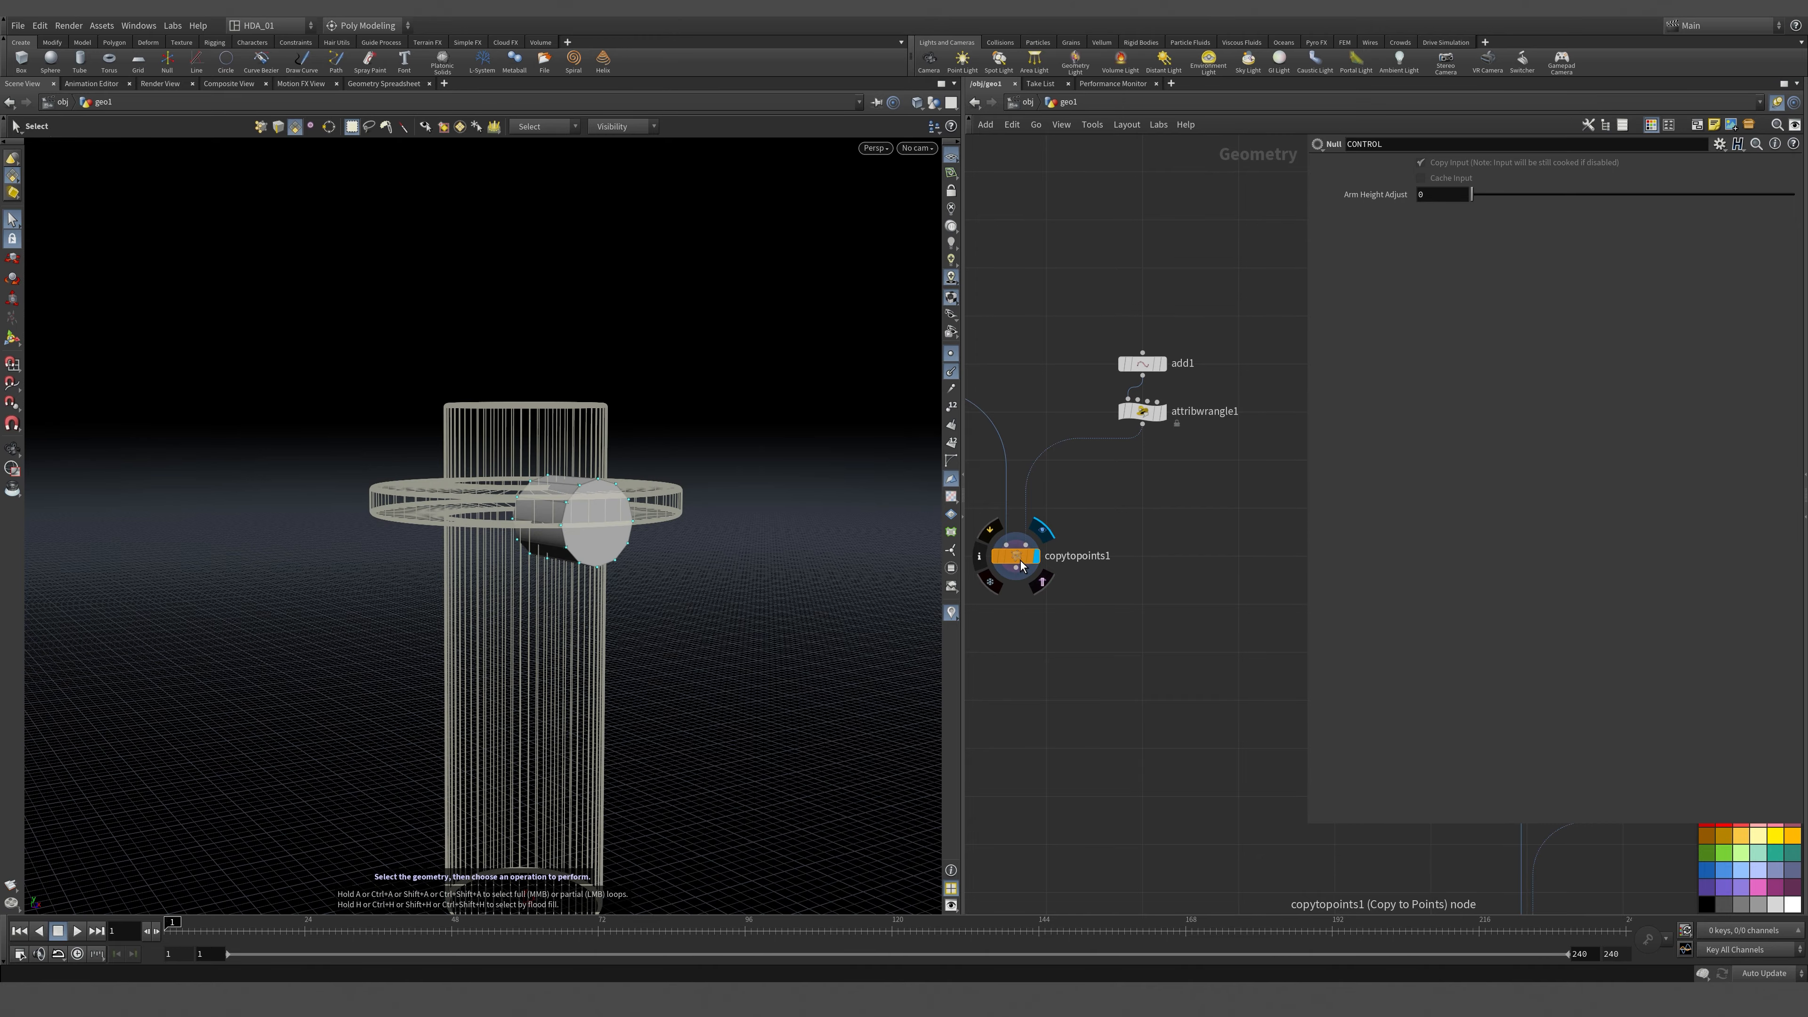
Copy the Radius Scale parameter of the tube1 node.
left_click_drag(525, 493, 585, 503)
left_click_drag(1308, 346, 1553, 341)
middle_click_drag(1423, 281, 1503, 327)
key("h")
left_click(1100, 423)
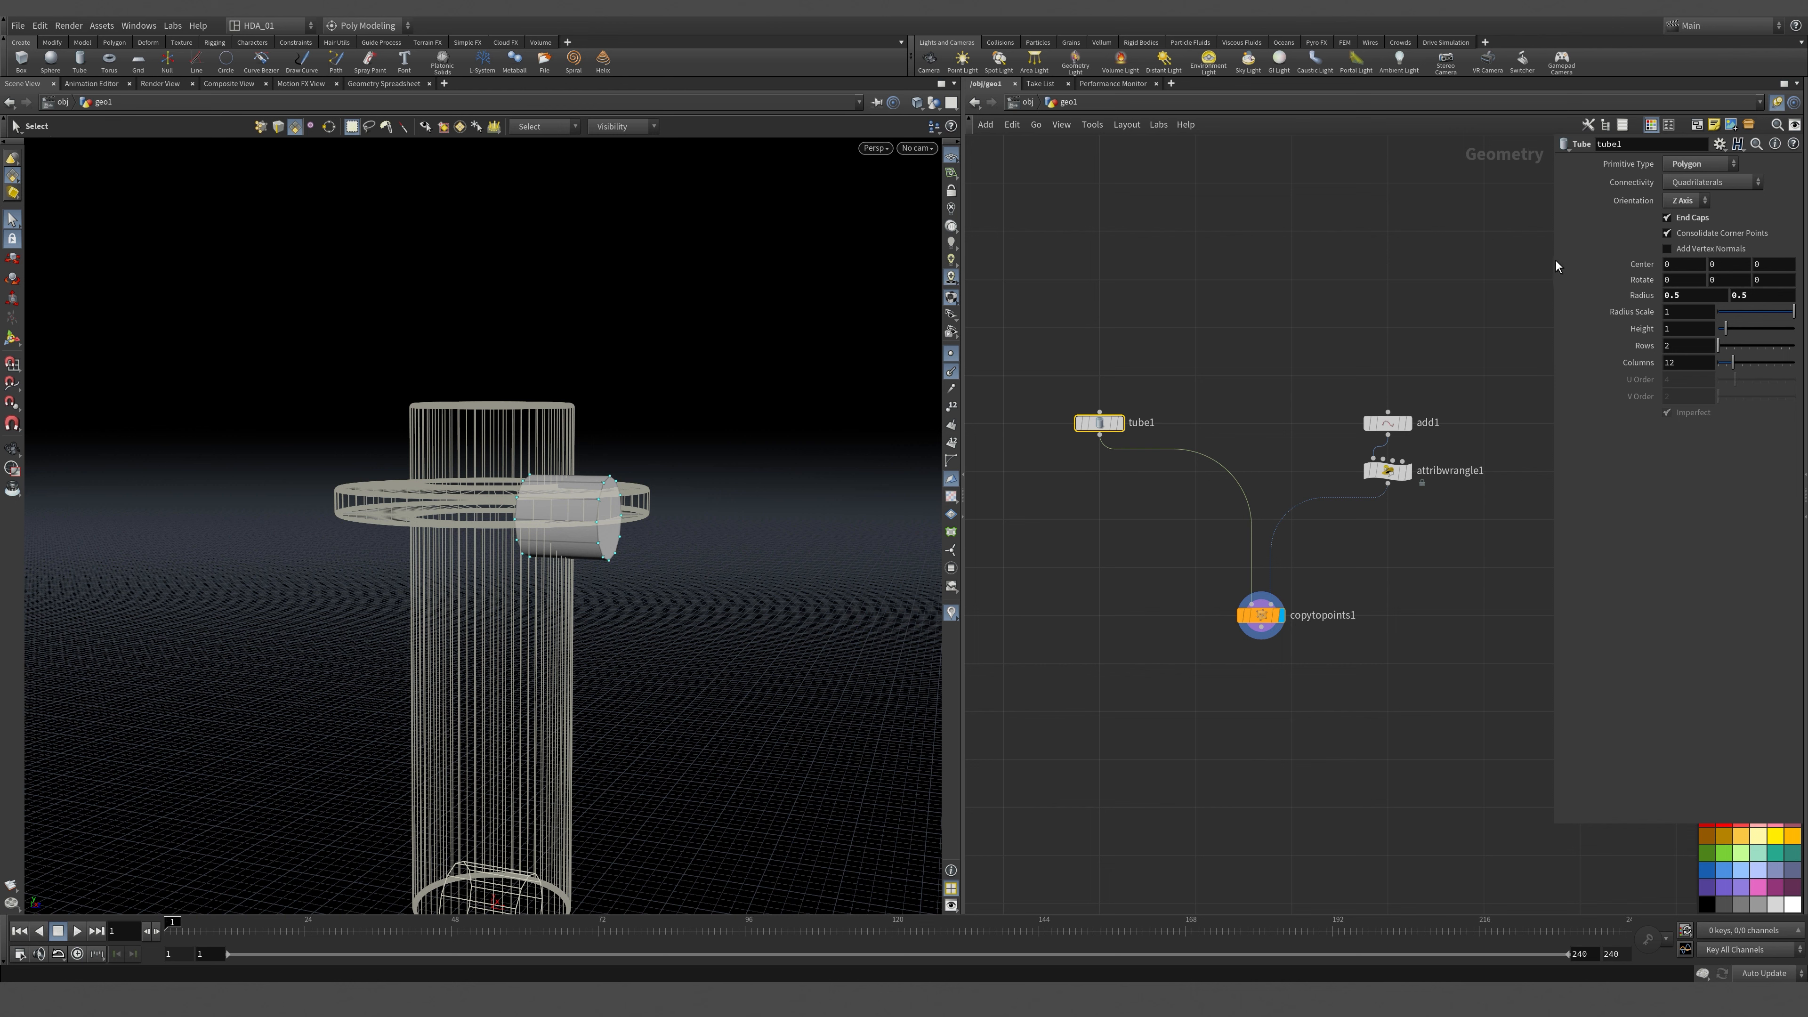
left_click_drag(1556, 263, 1247, 278)
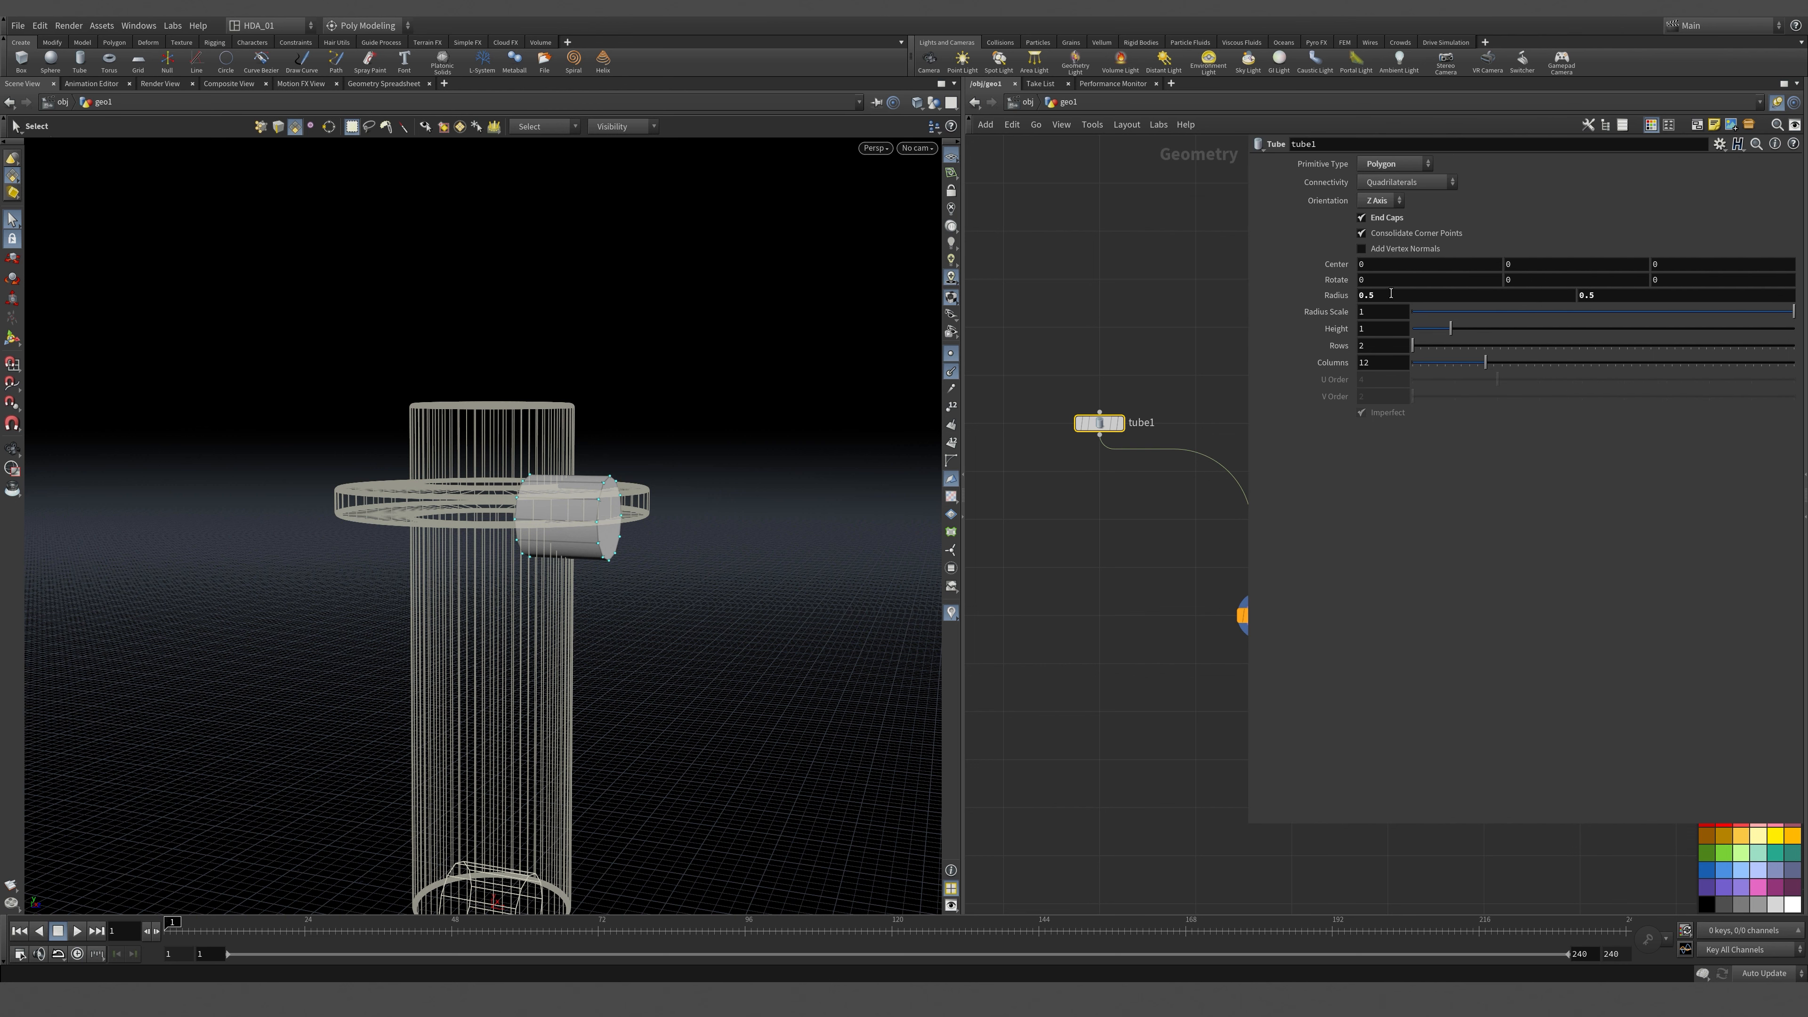
middle_click_drag(1105, 287, 1053, 294)
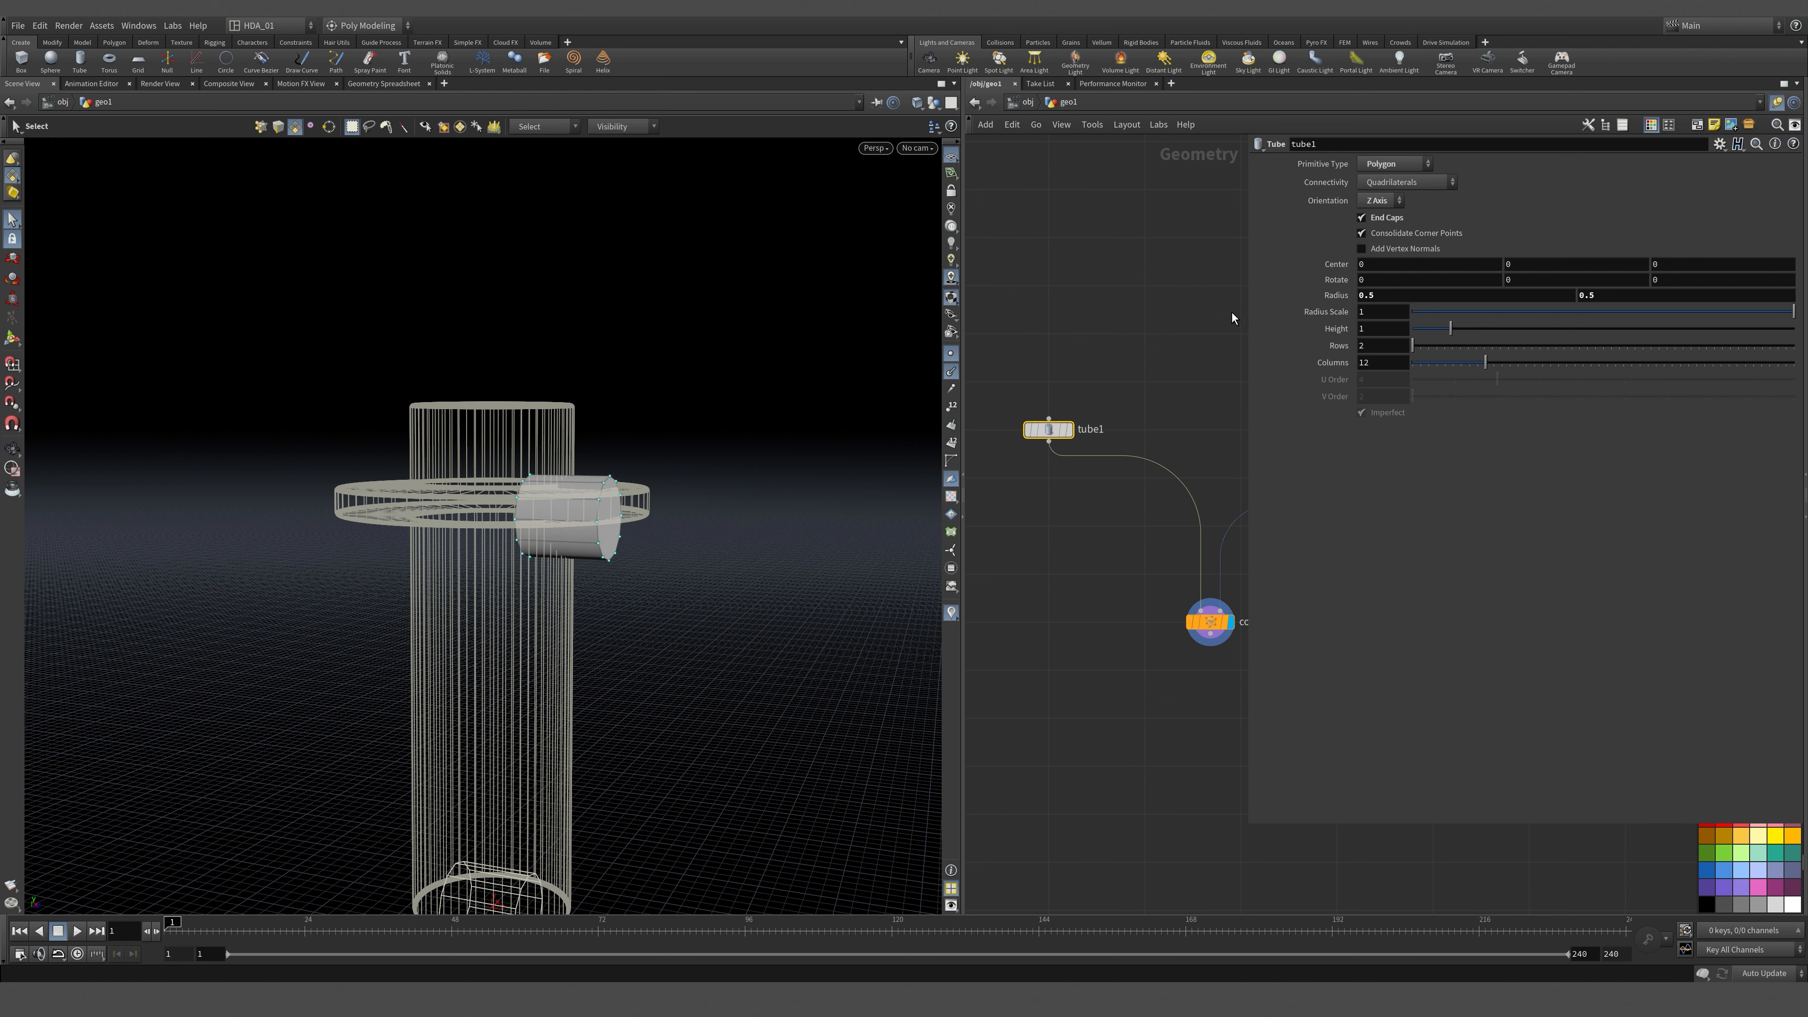
right_click(1330, 314)
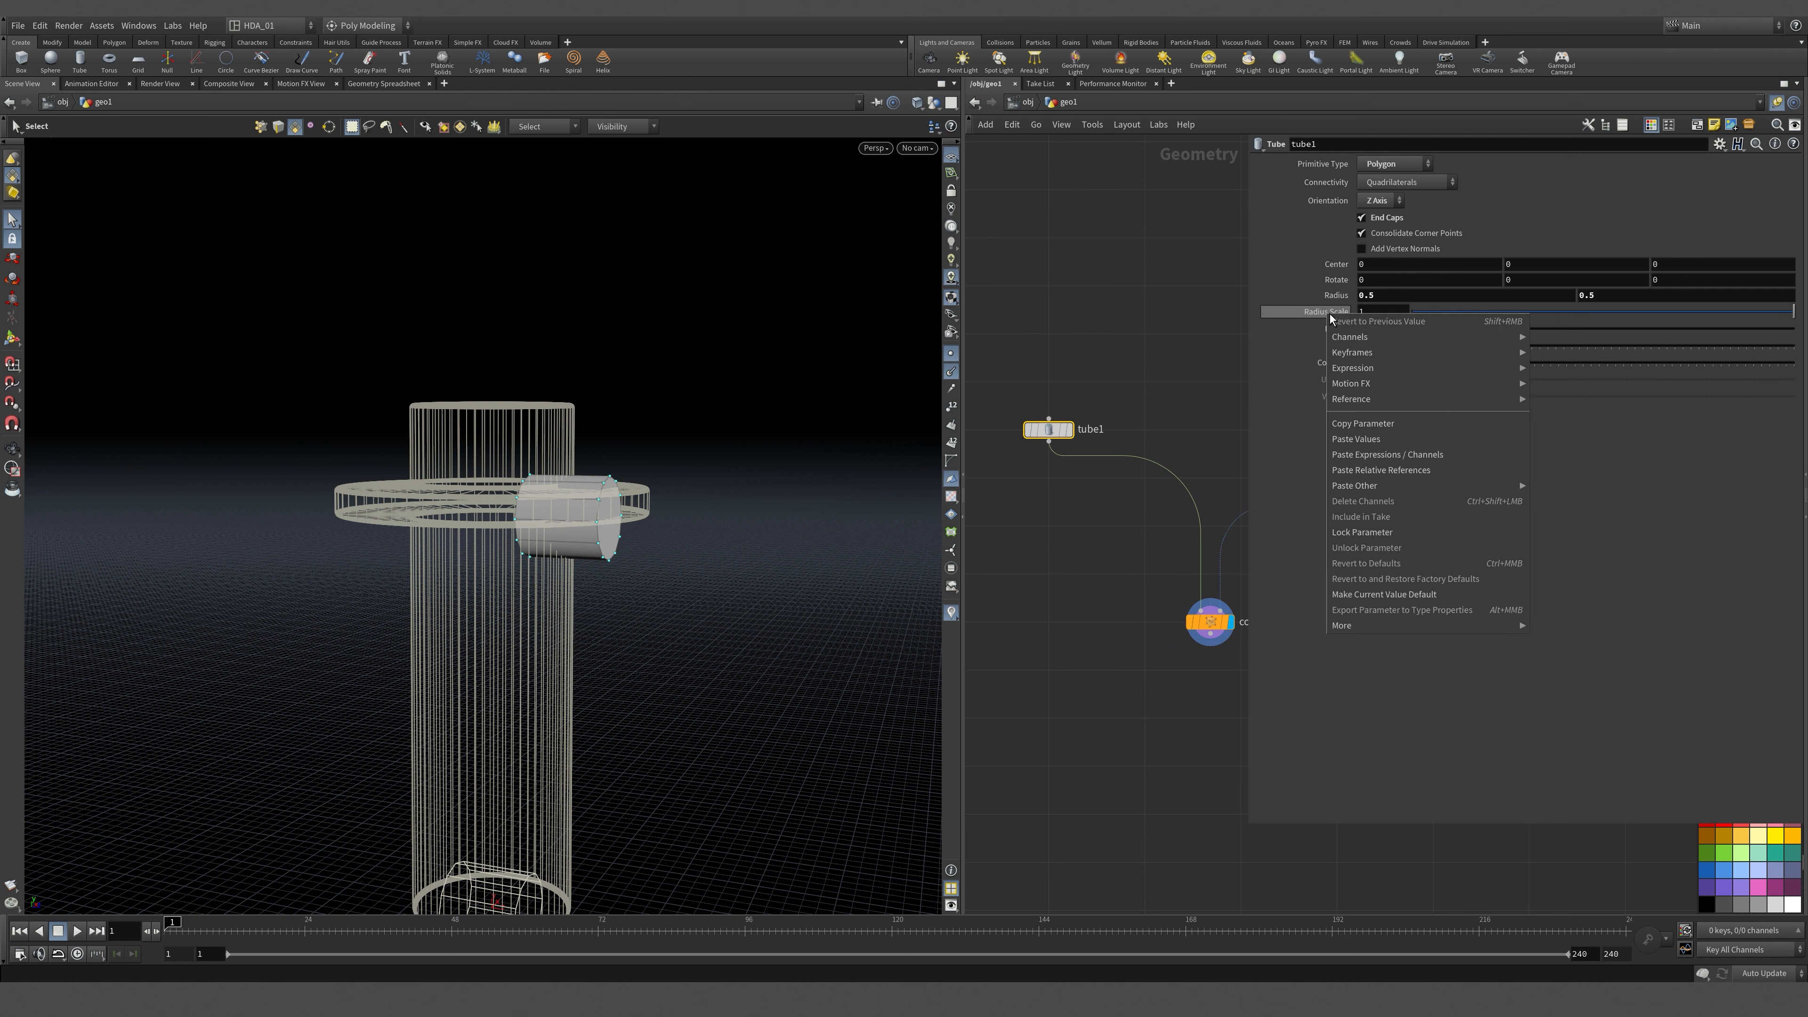
left_click(1352, 422)
left_click(1140, 393)
Paste tube1's Radius Scale as a relative reference into transform1's X rotation and copy the expression text.
scroll(1147, 370, "down", 4)
middle_click_drag(1157, 361, 1065, 572)
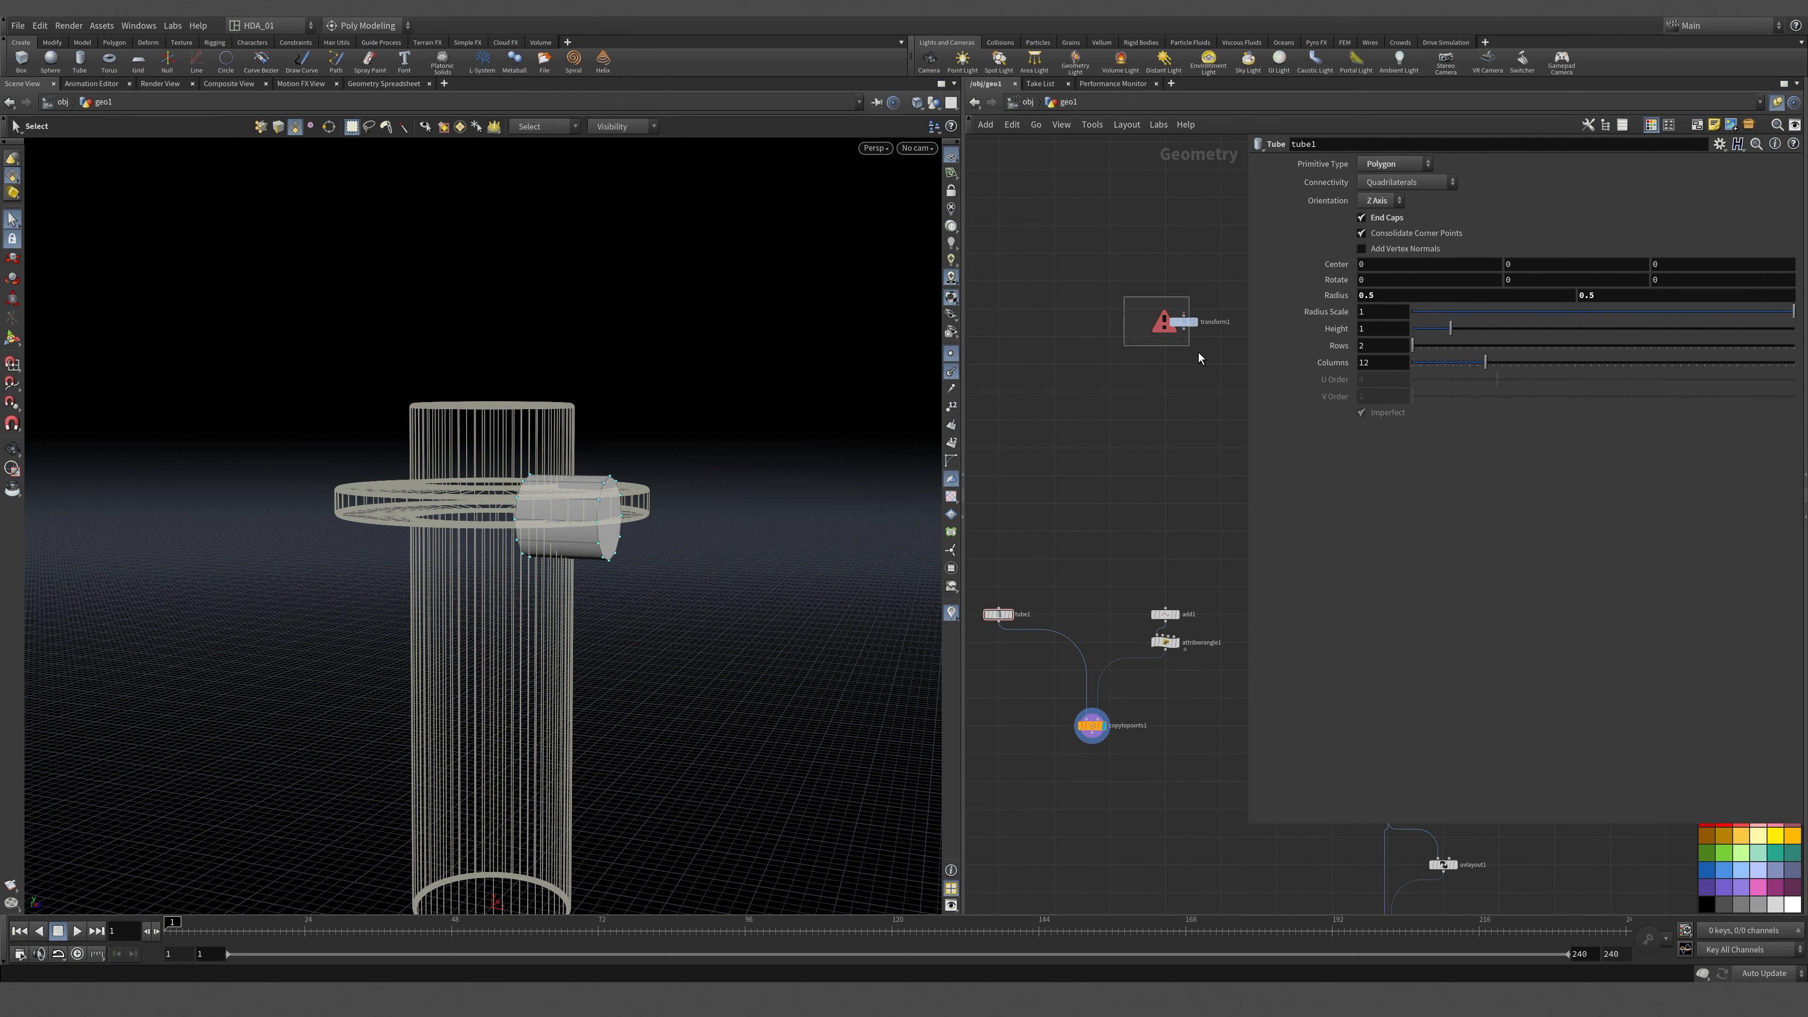
left_click_drag(1198, 354, 1200, 355)
right_click(1375, 233)
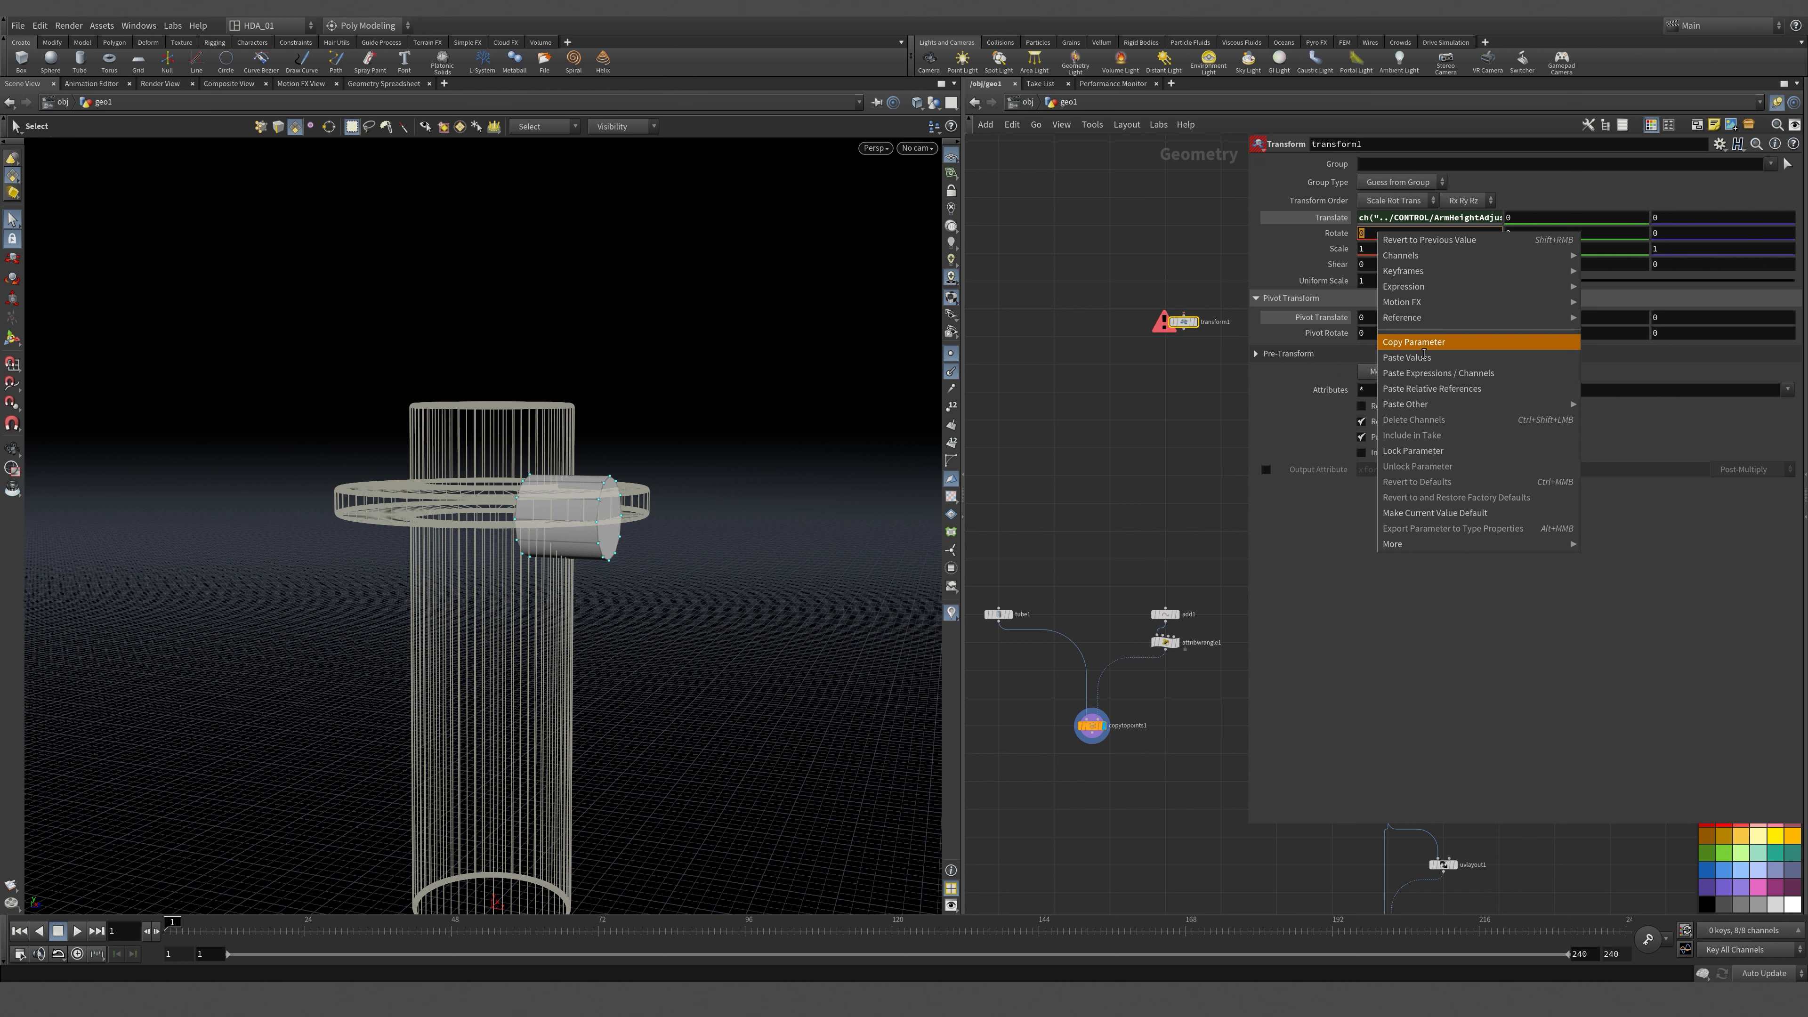
left_click(1424, 387)
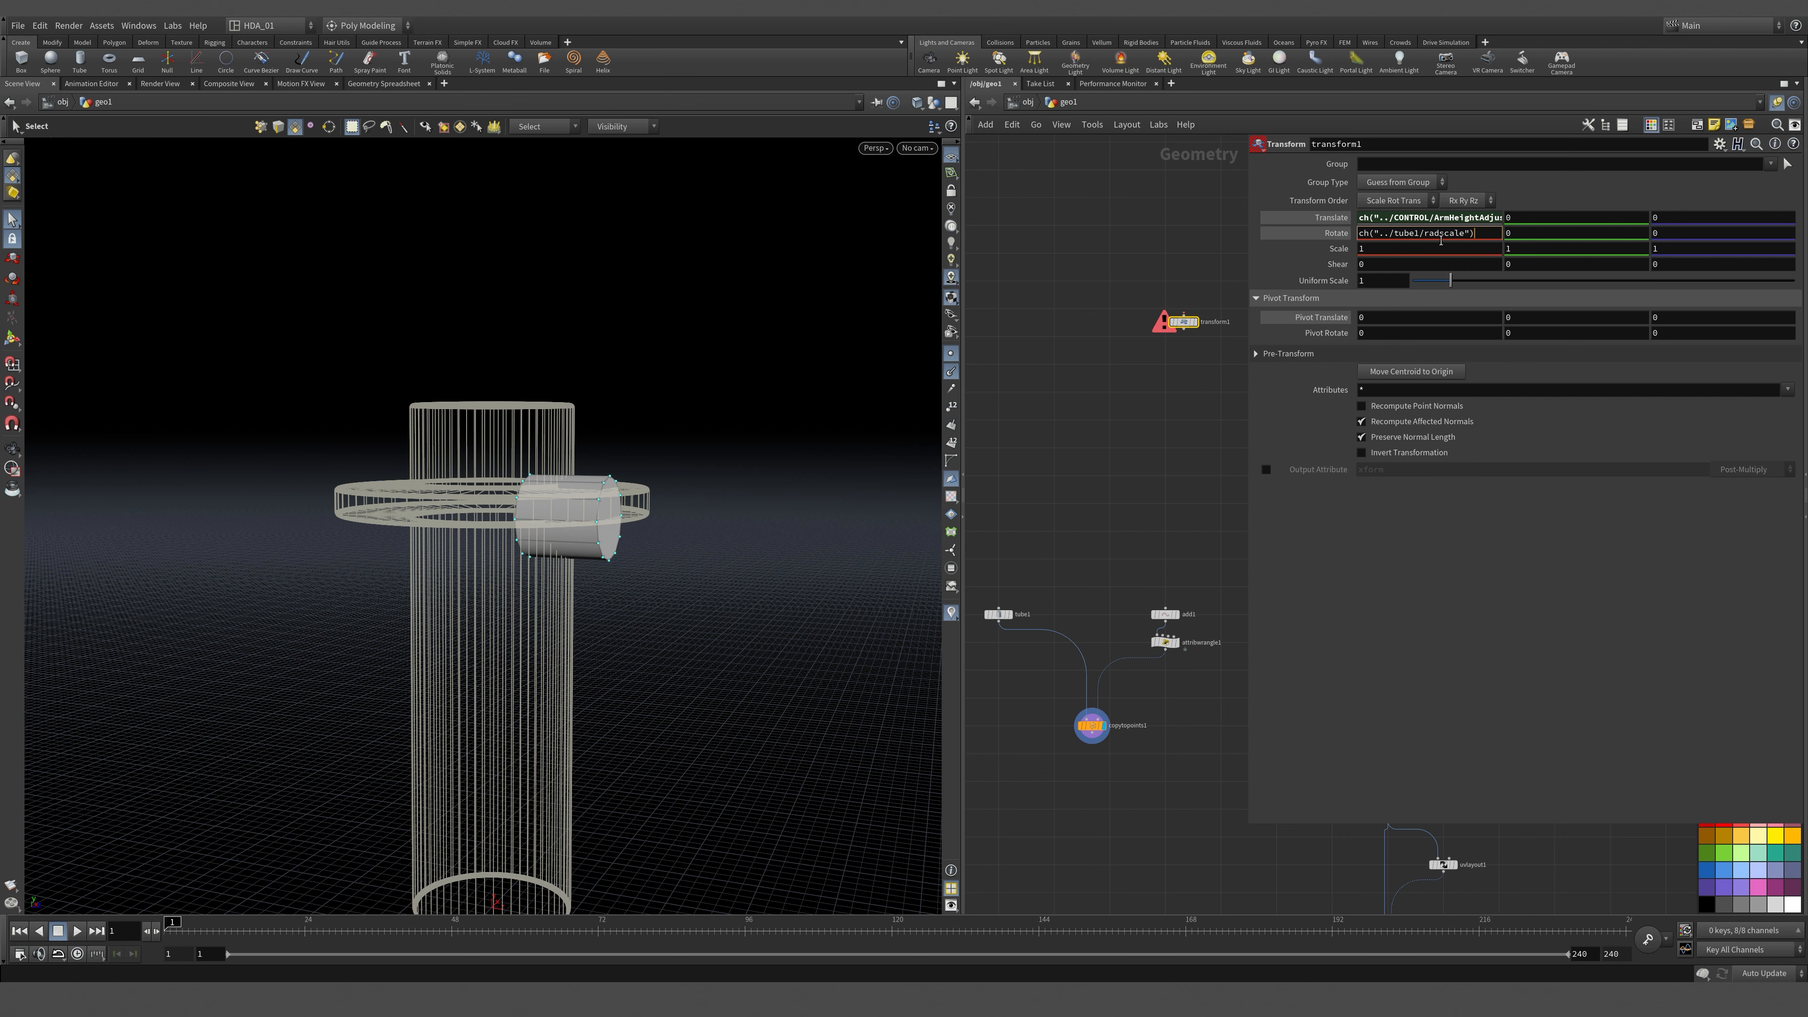
left_click_drag(1478, 236, 1229, 239)
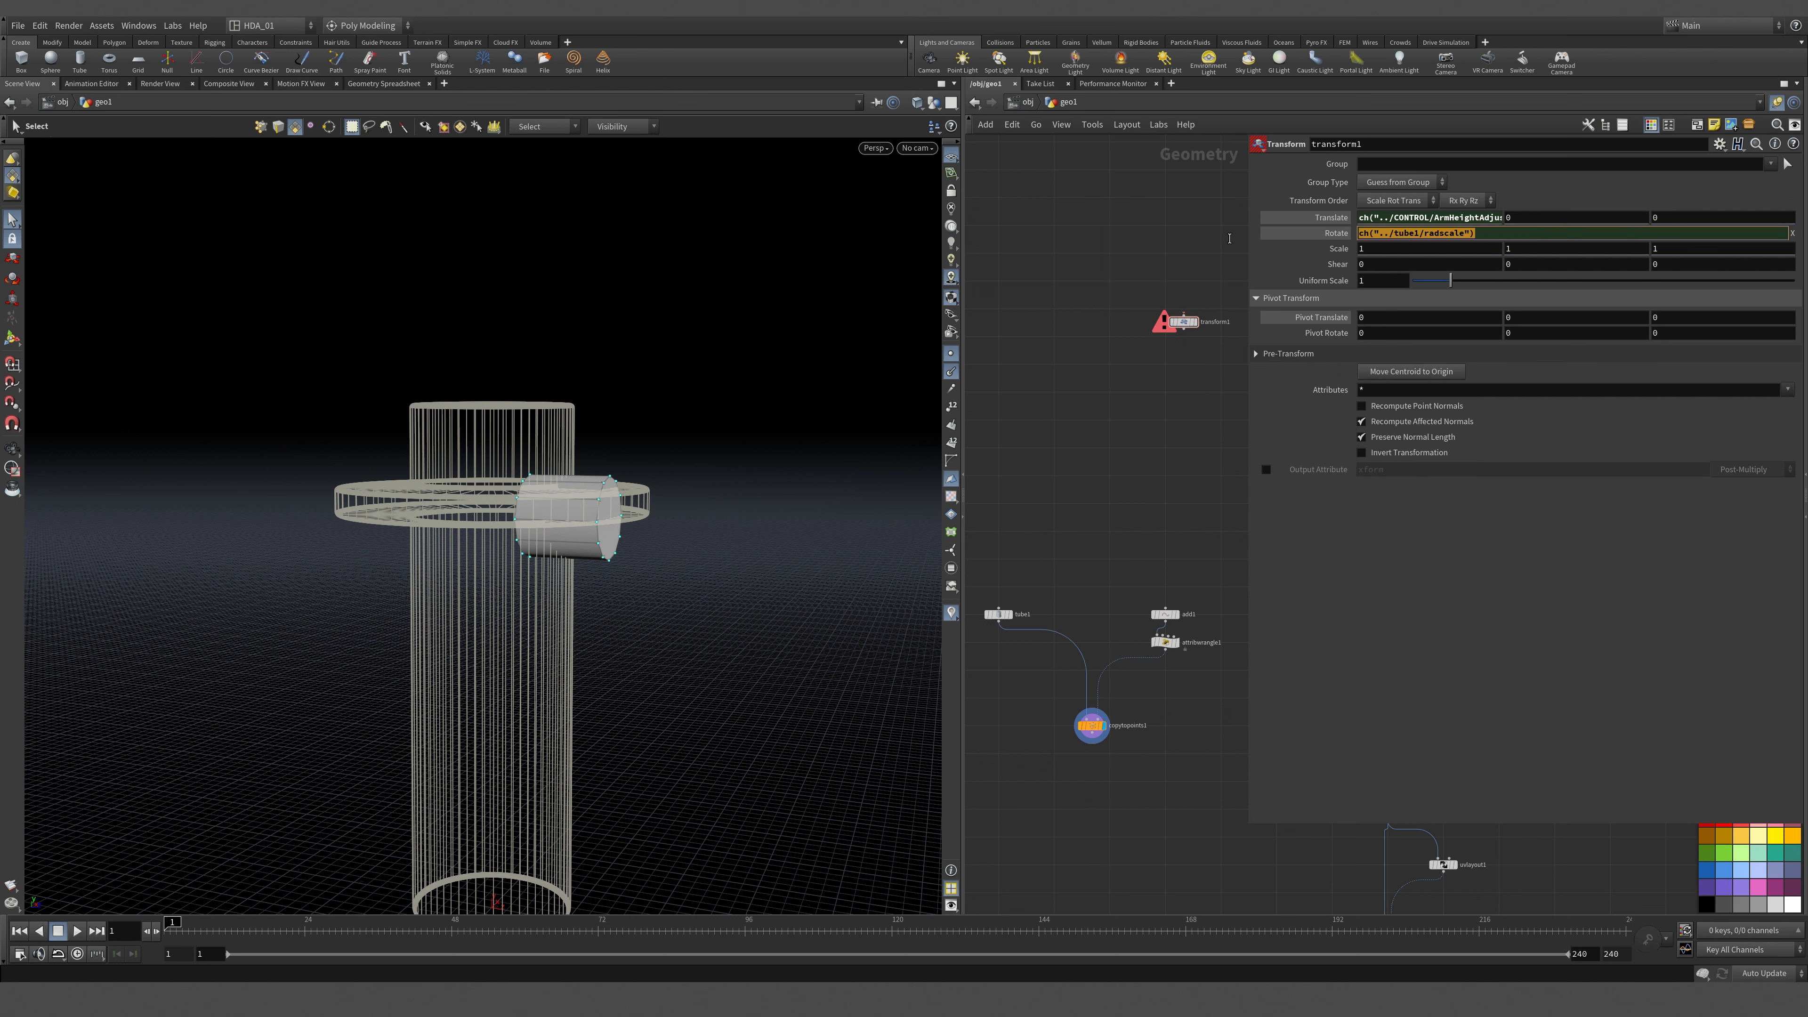
left_click(1083, 218)
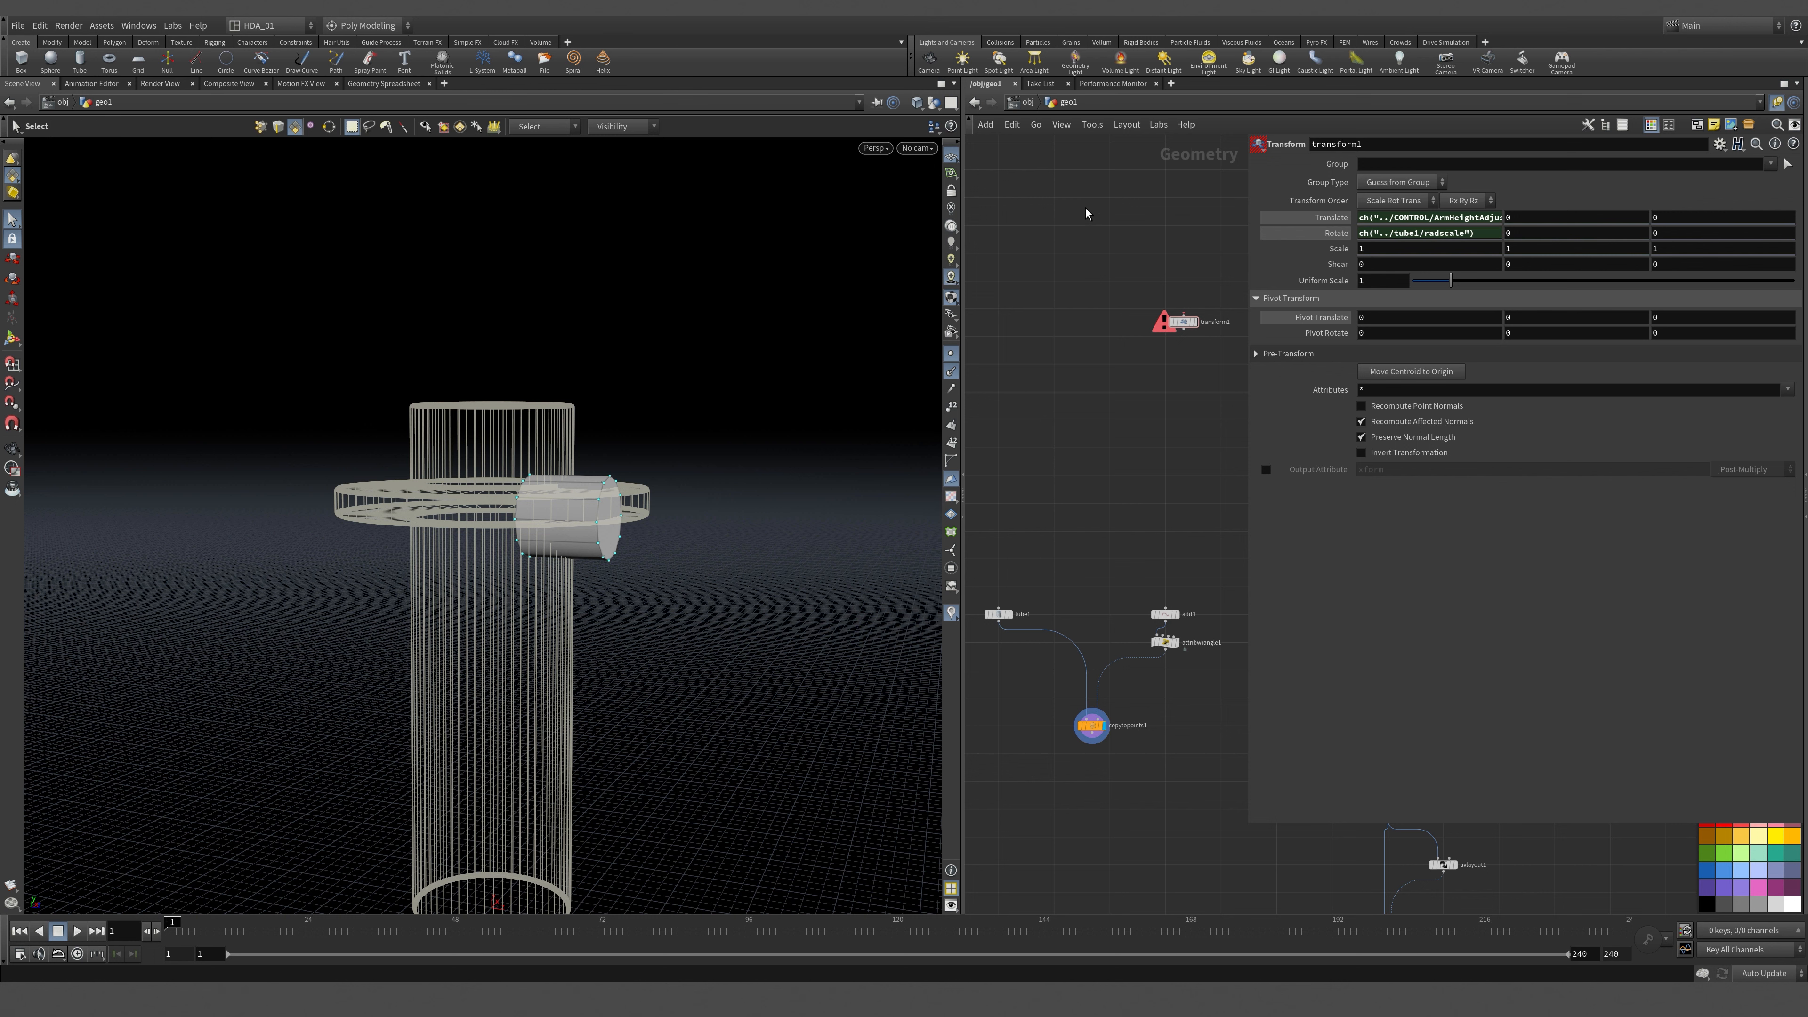
Set add1's point Y expression to ch("../polyextrude1/dist")-ch("../tube1/radscale")+ch("../CONTROL/ArmHeightAdjust").
key("p")
middle_click_drag(1274, 511, 1358, 360)
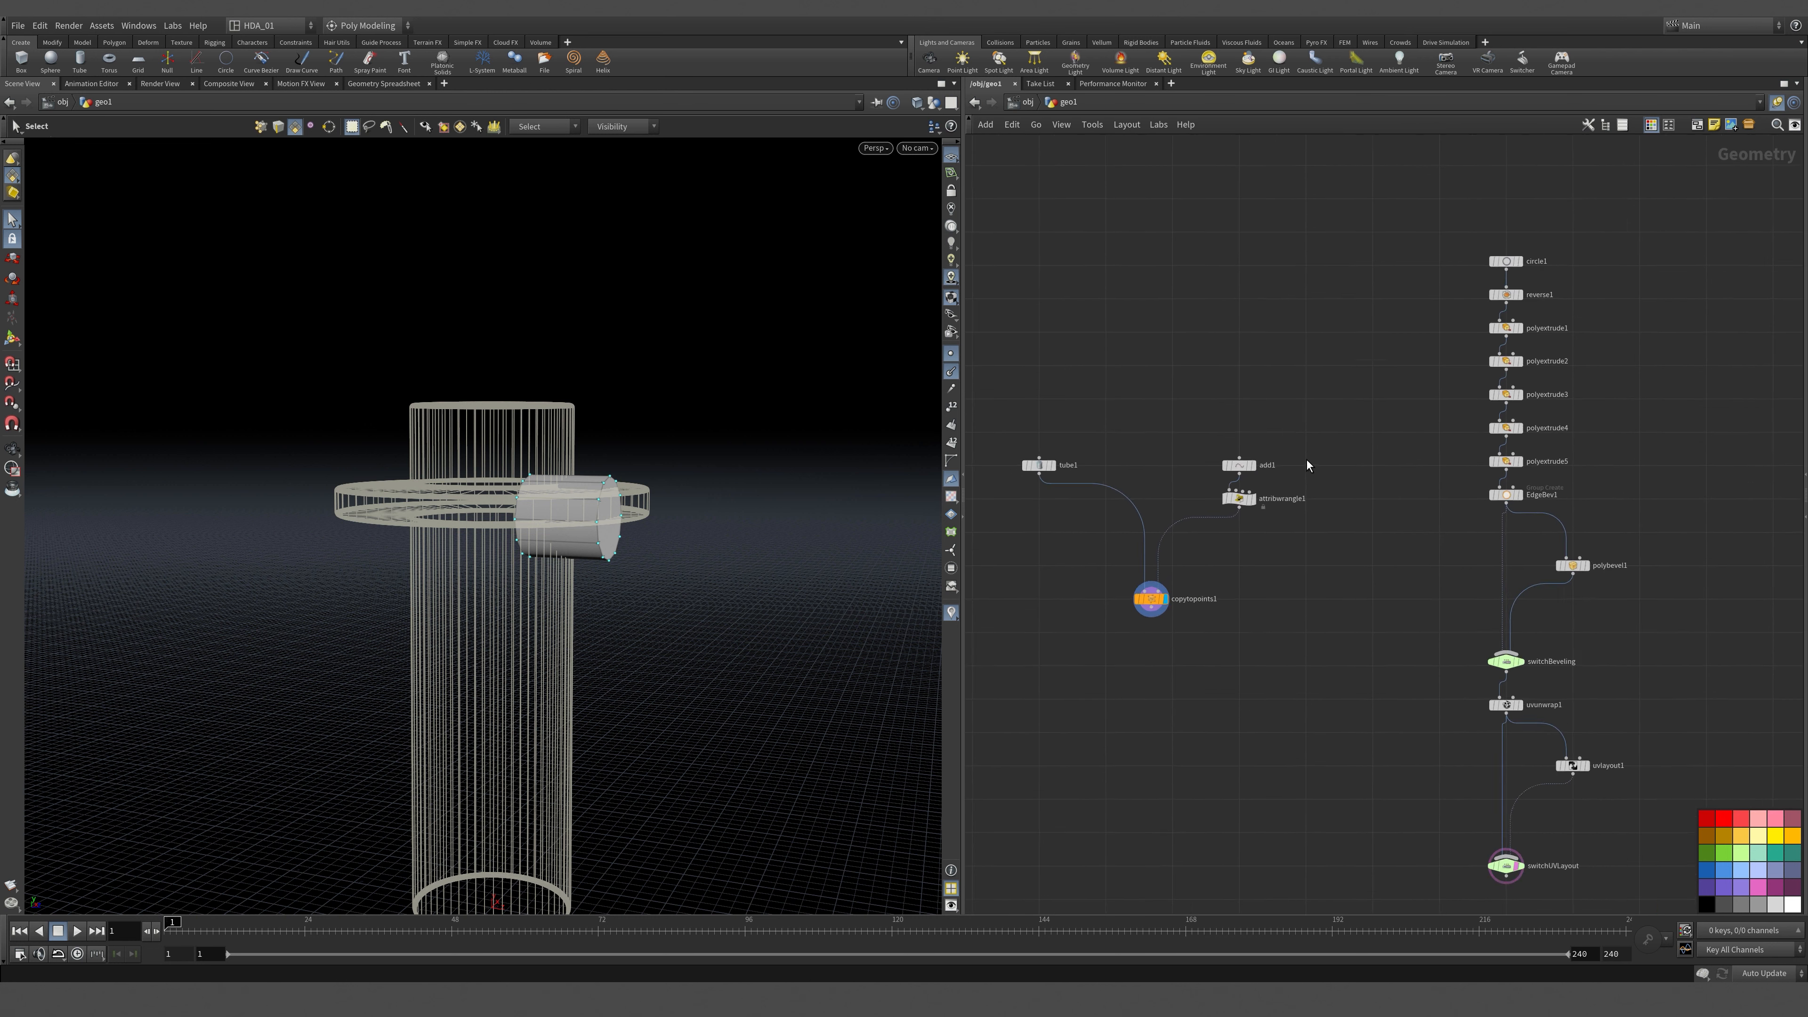
scroll(1307, 459, "up", 4)
left_click(1197, 471)
key("p")
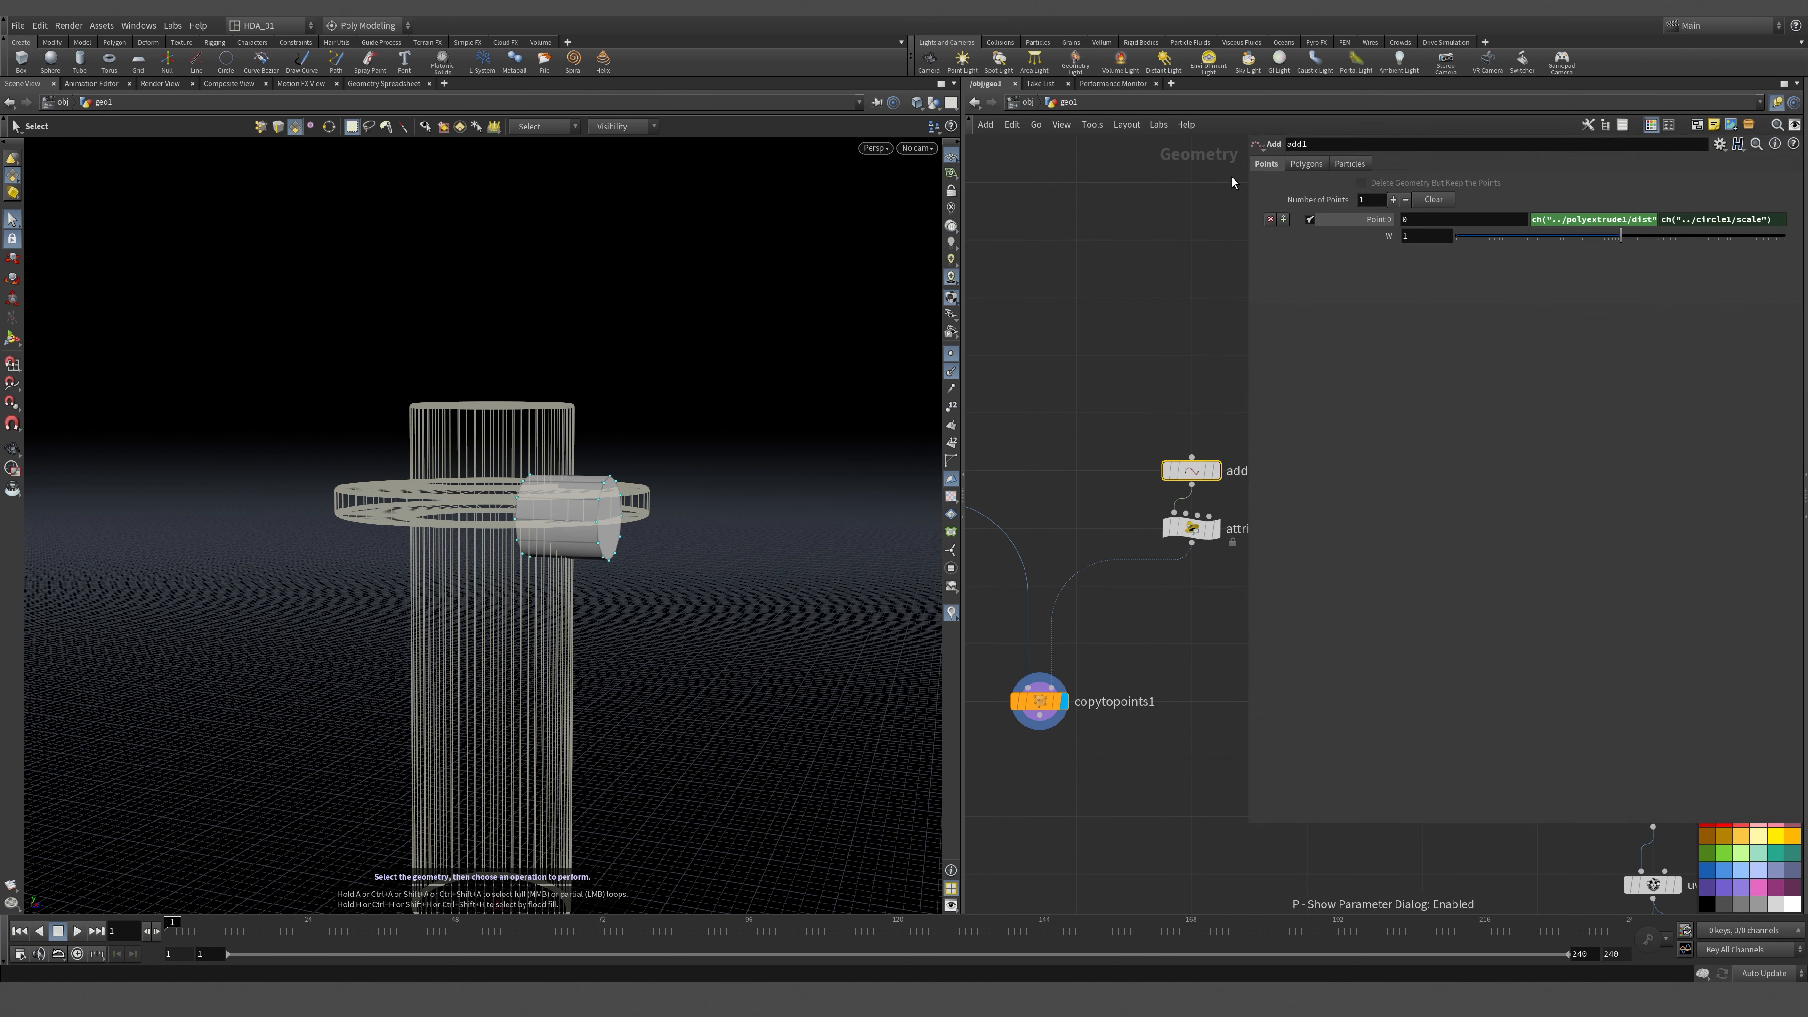
left_click(1553, 219)
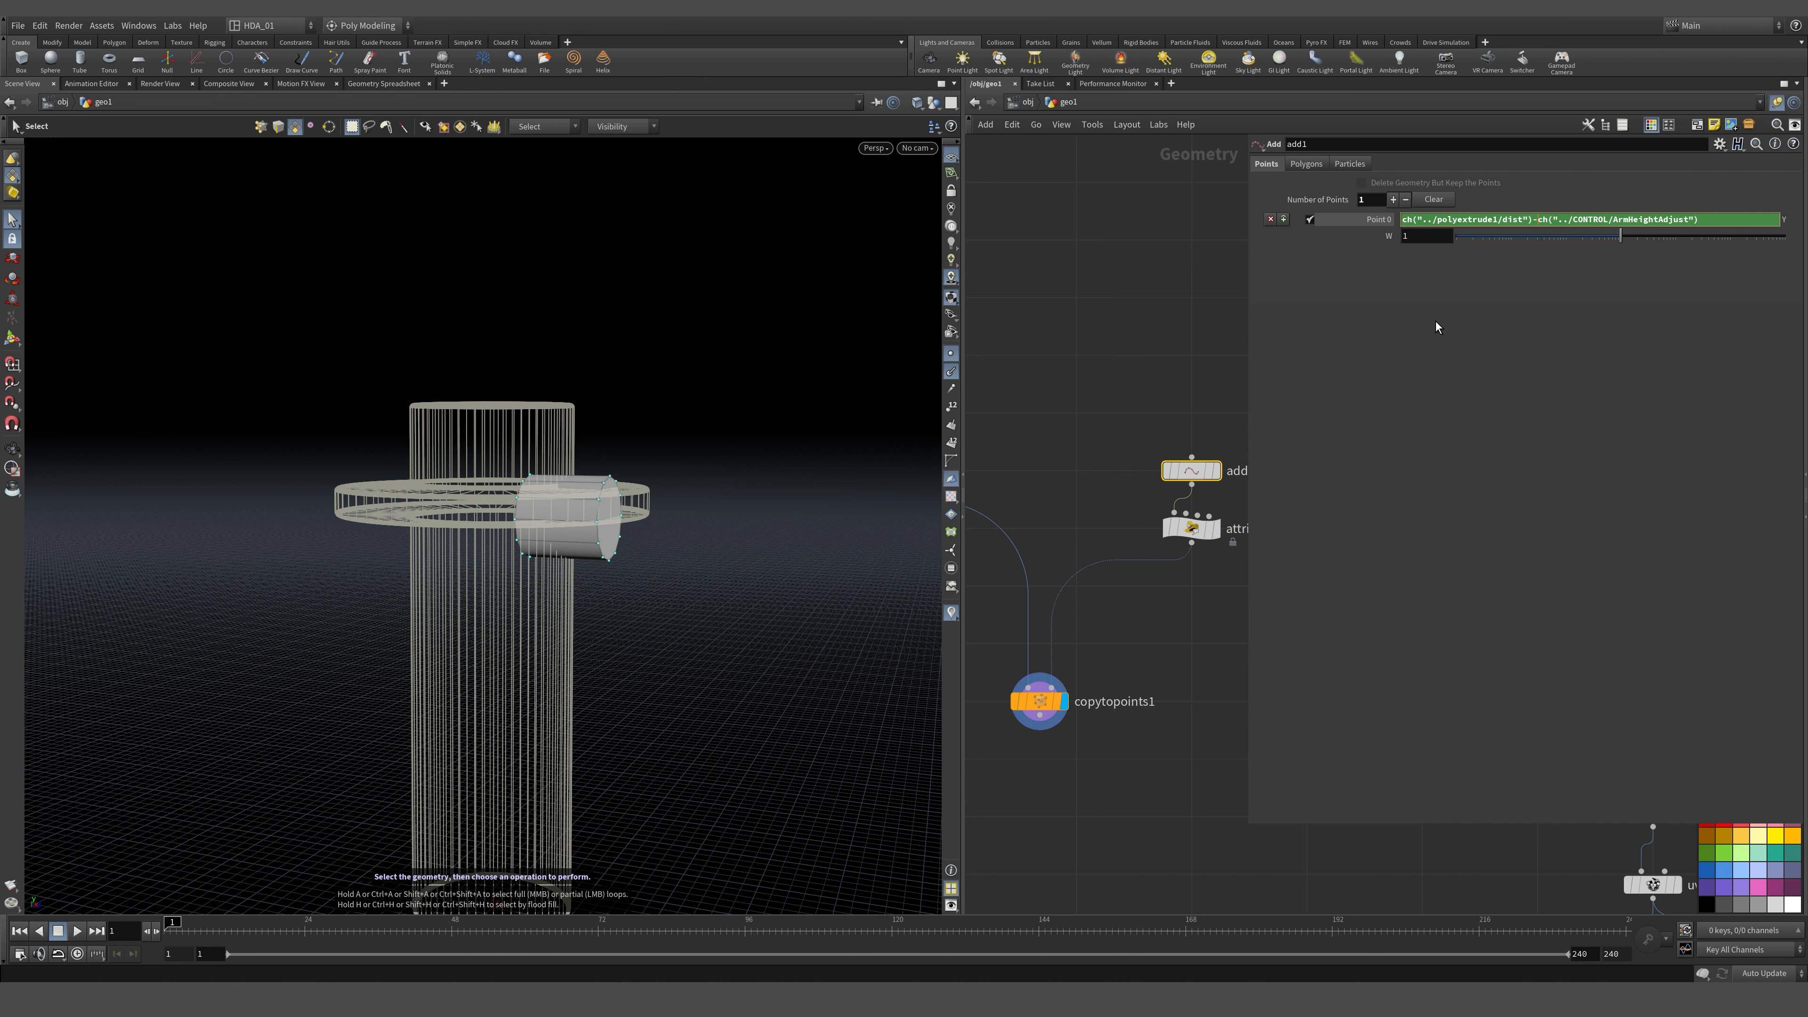
key("ctrl+v")
type("+")
key("Return")
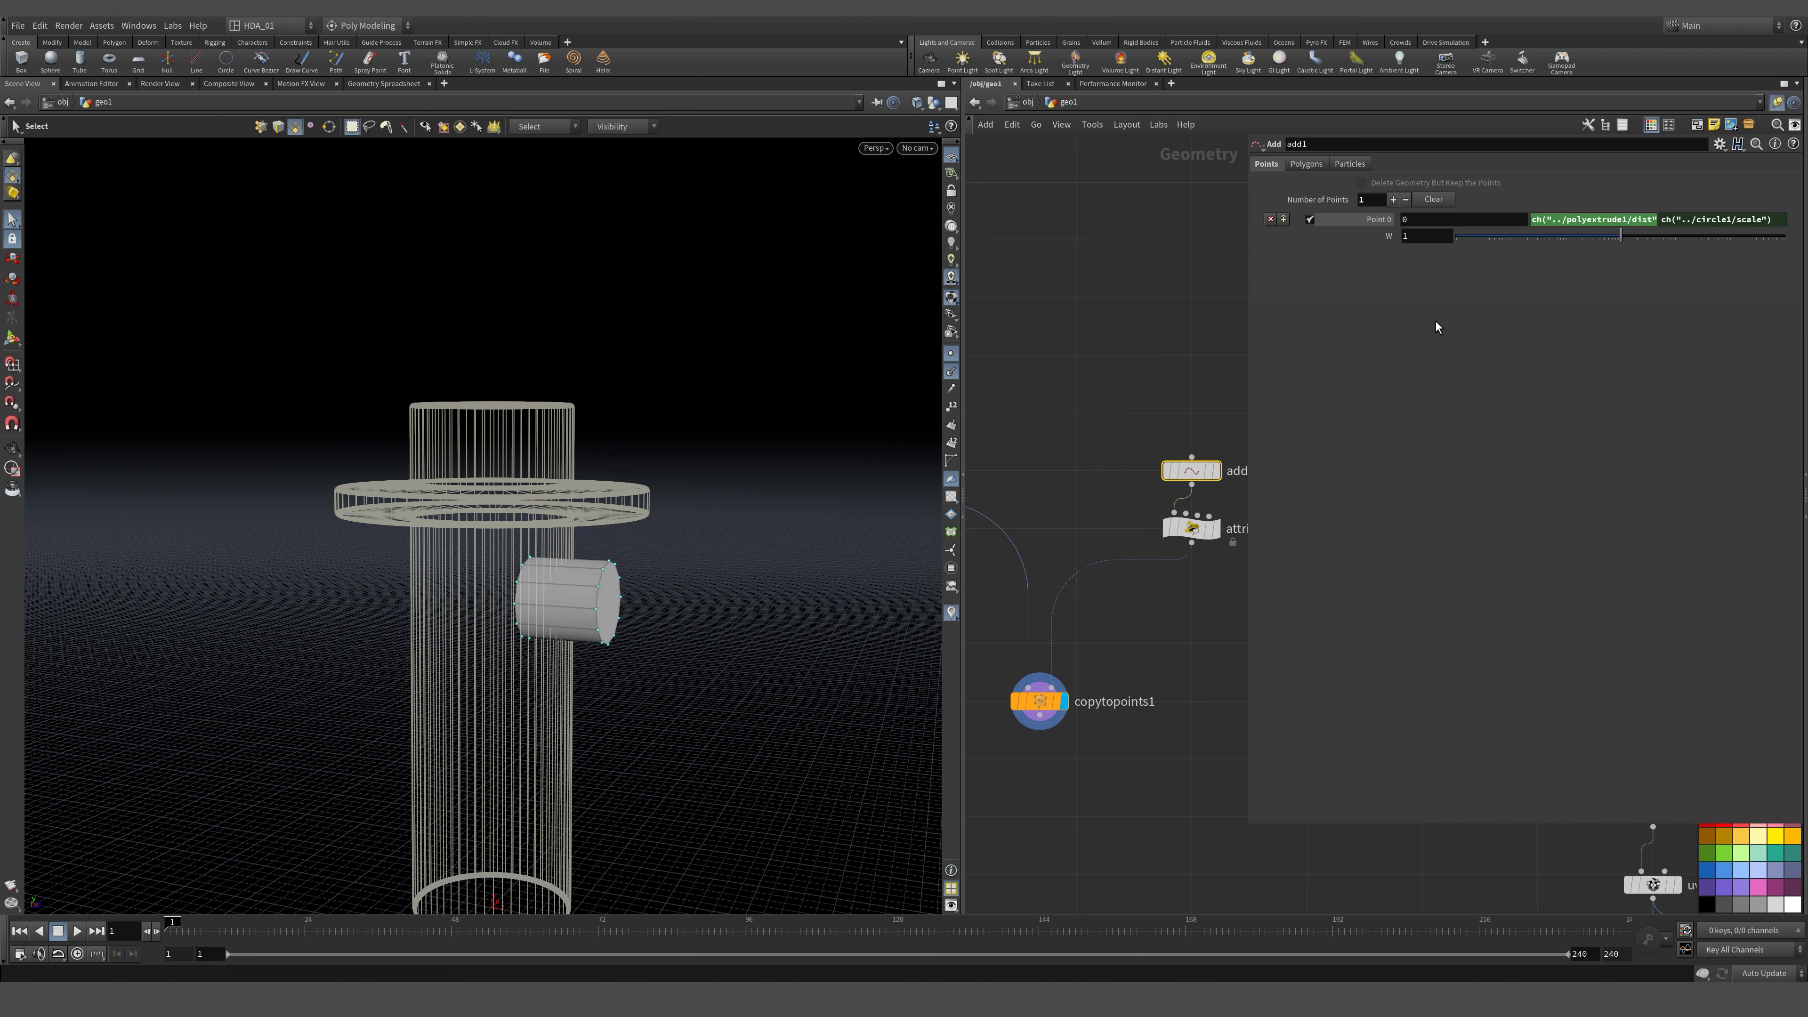
Open add1's point Y expression in the expression editor, review its terms and bring up the CONTROL null's parameters alongside.
left_click(1585, 225)
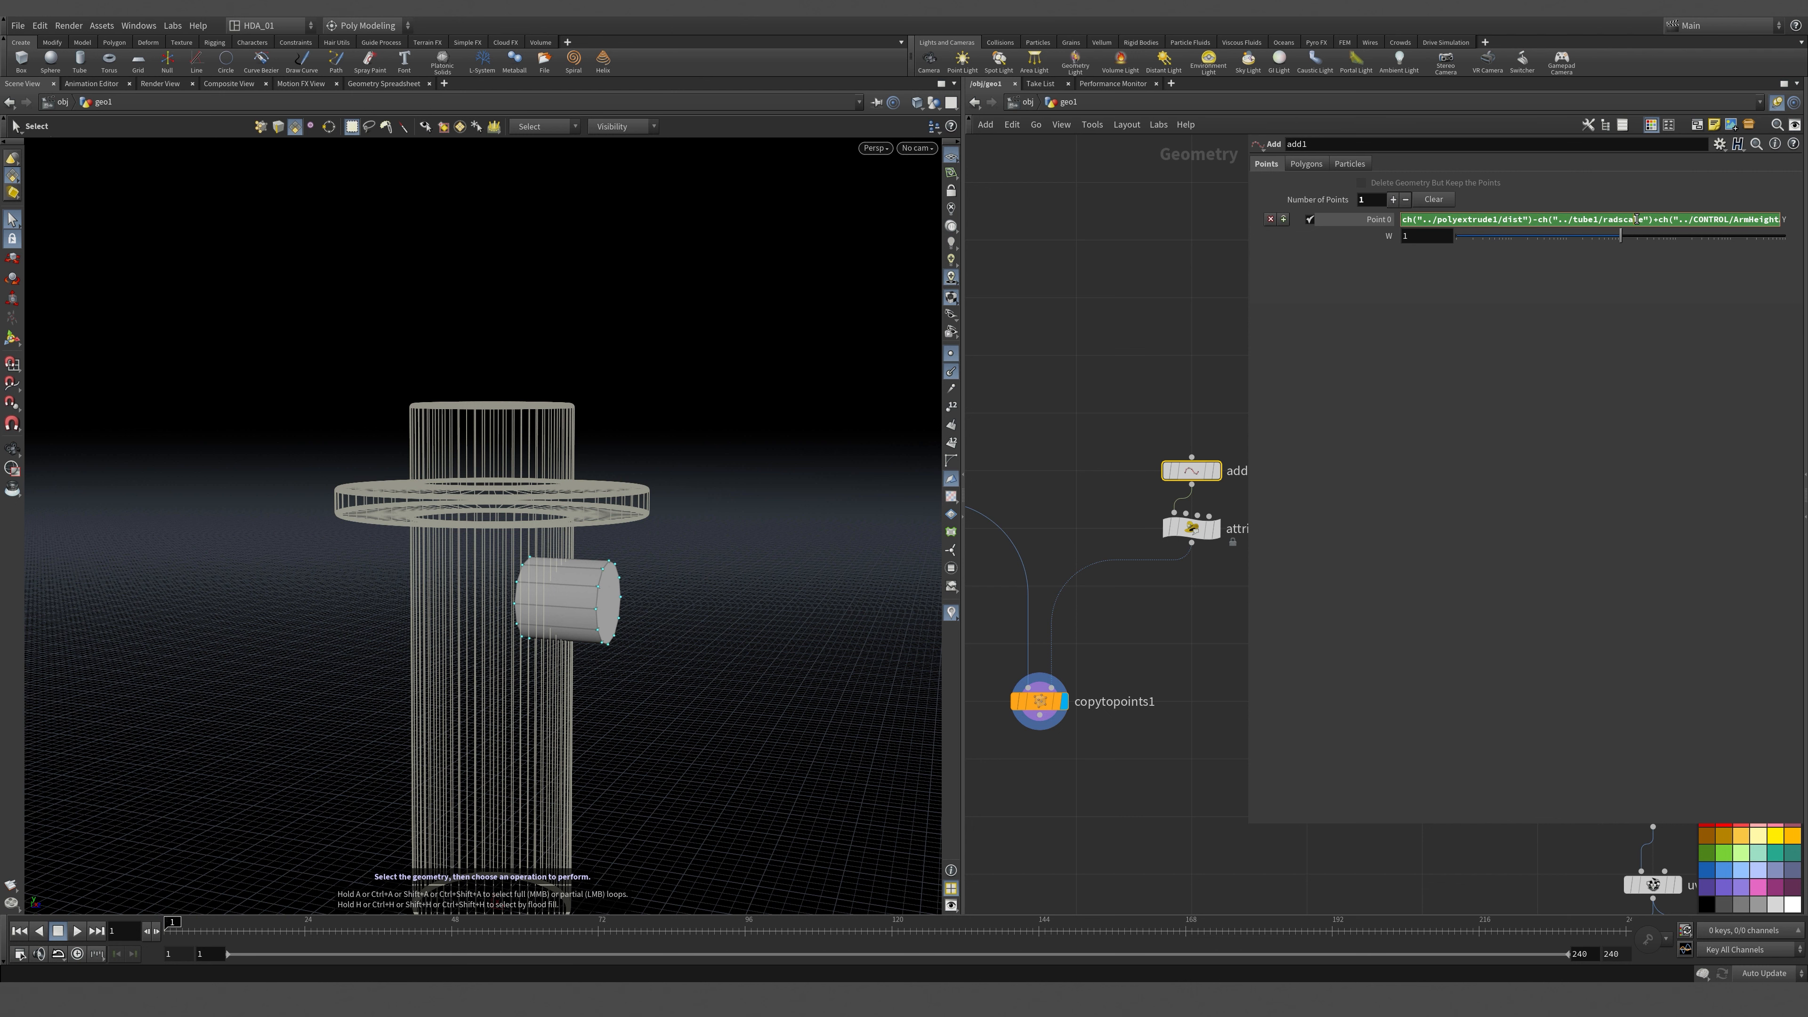
key("alt+e")
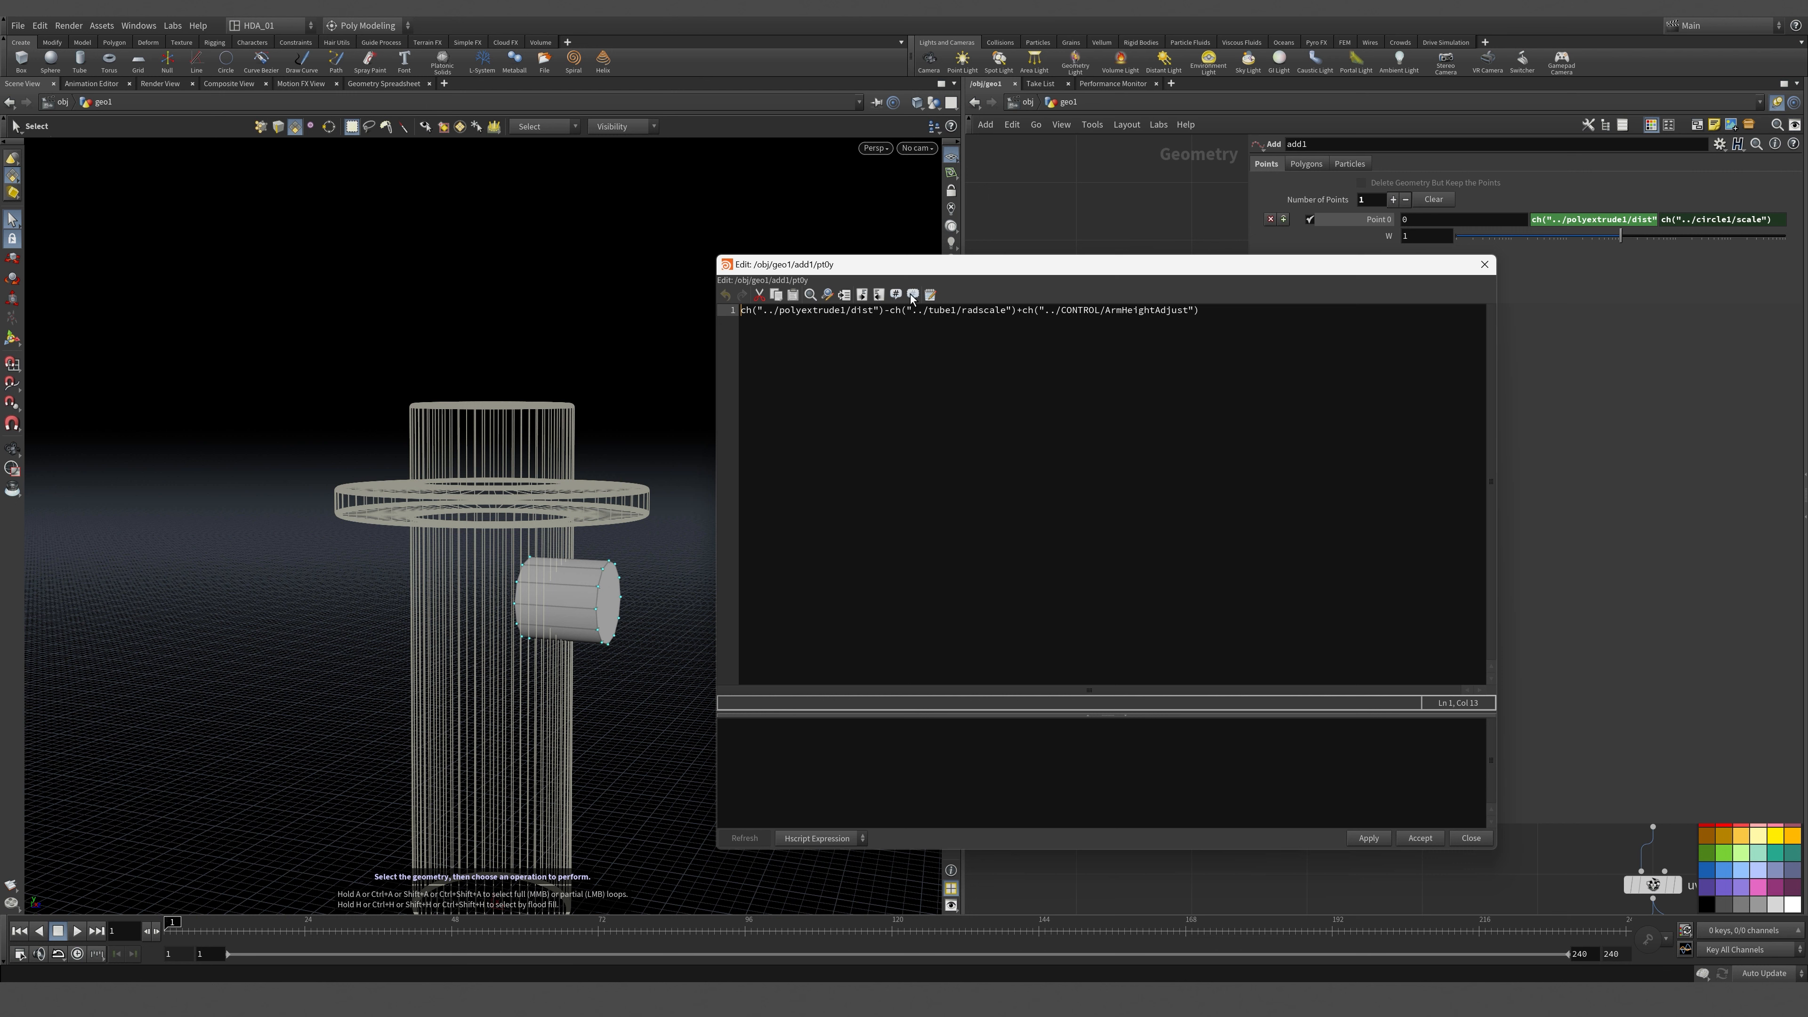
left_click_drag(742, 314, 886, 325)
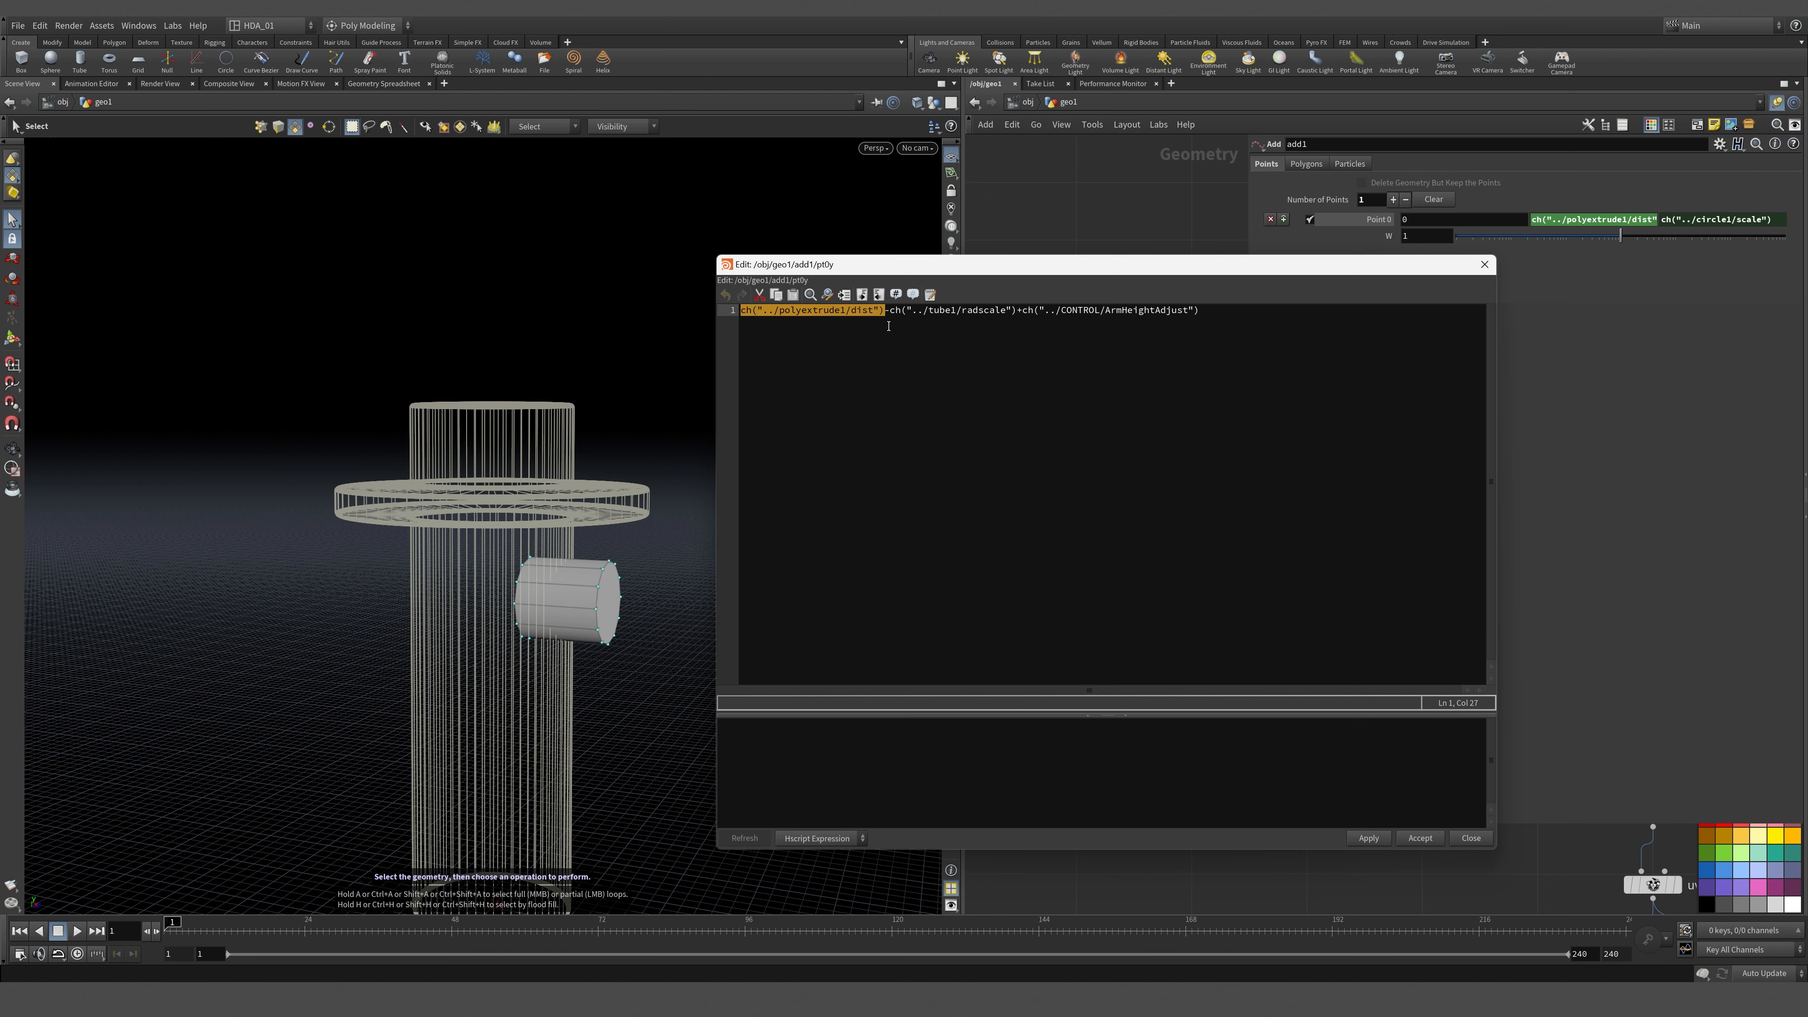
left_click(905, 314)
left_click_drag(887, 320, 1017, 345)
left_click_drag(1295, 264, 1263, 471)
left_click_drag(1249, 358, 1464, 356)
middle_click_drag(1453, 363, 991, 423)
middle_click_drag(1048, 192, 1150, 386)
middle_click_drag(1267, 260, 1239, 343)
left_click_drag(1212, 335, 1393, 154)
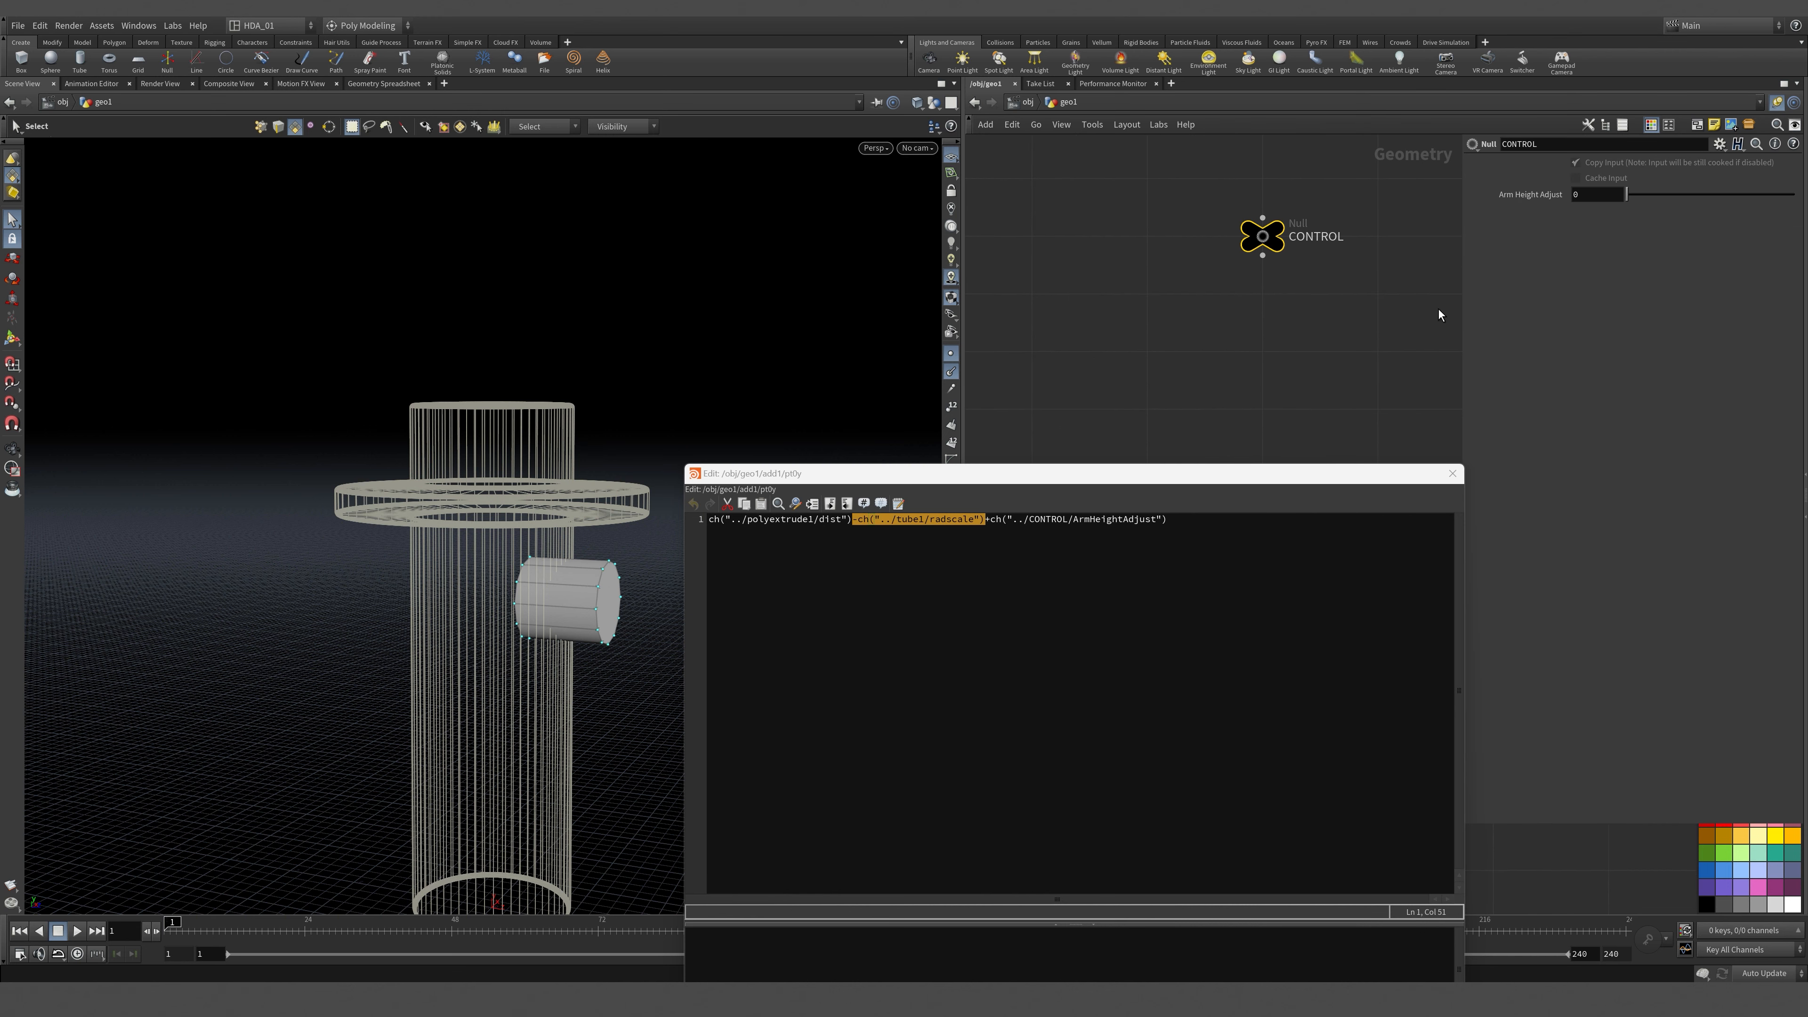
Change the plus before ch("../CONTROL/ArmHeightAdjust") to a minus and accept the expression.
left_click(991, 519)
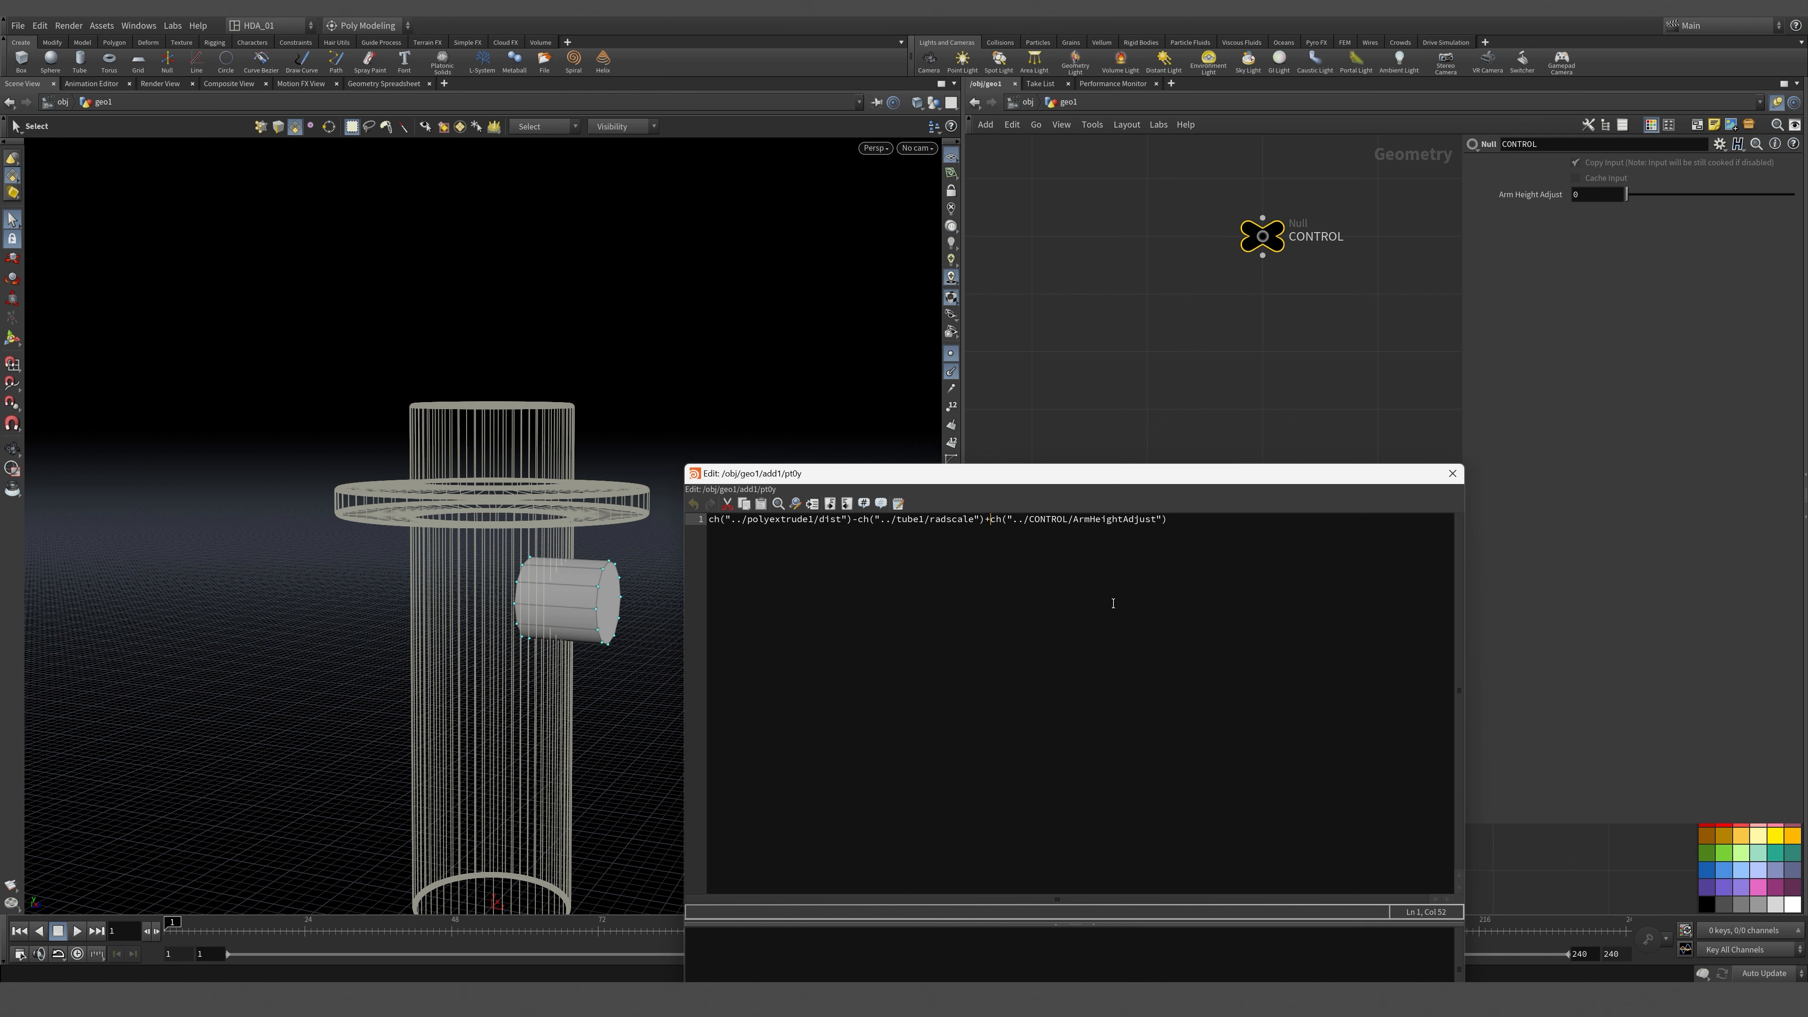
key("BackSpace")
type("-")
left_click_drag(1098, 471, 1124, 73)
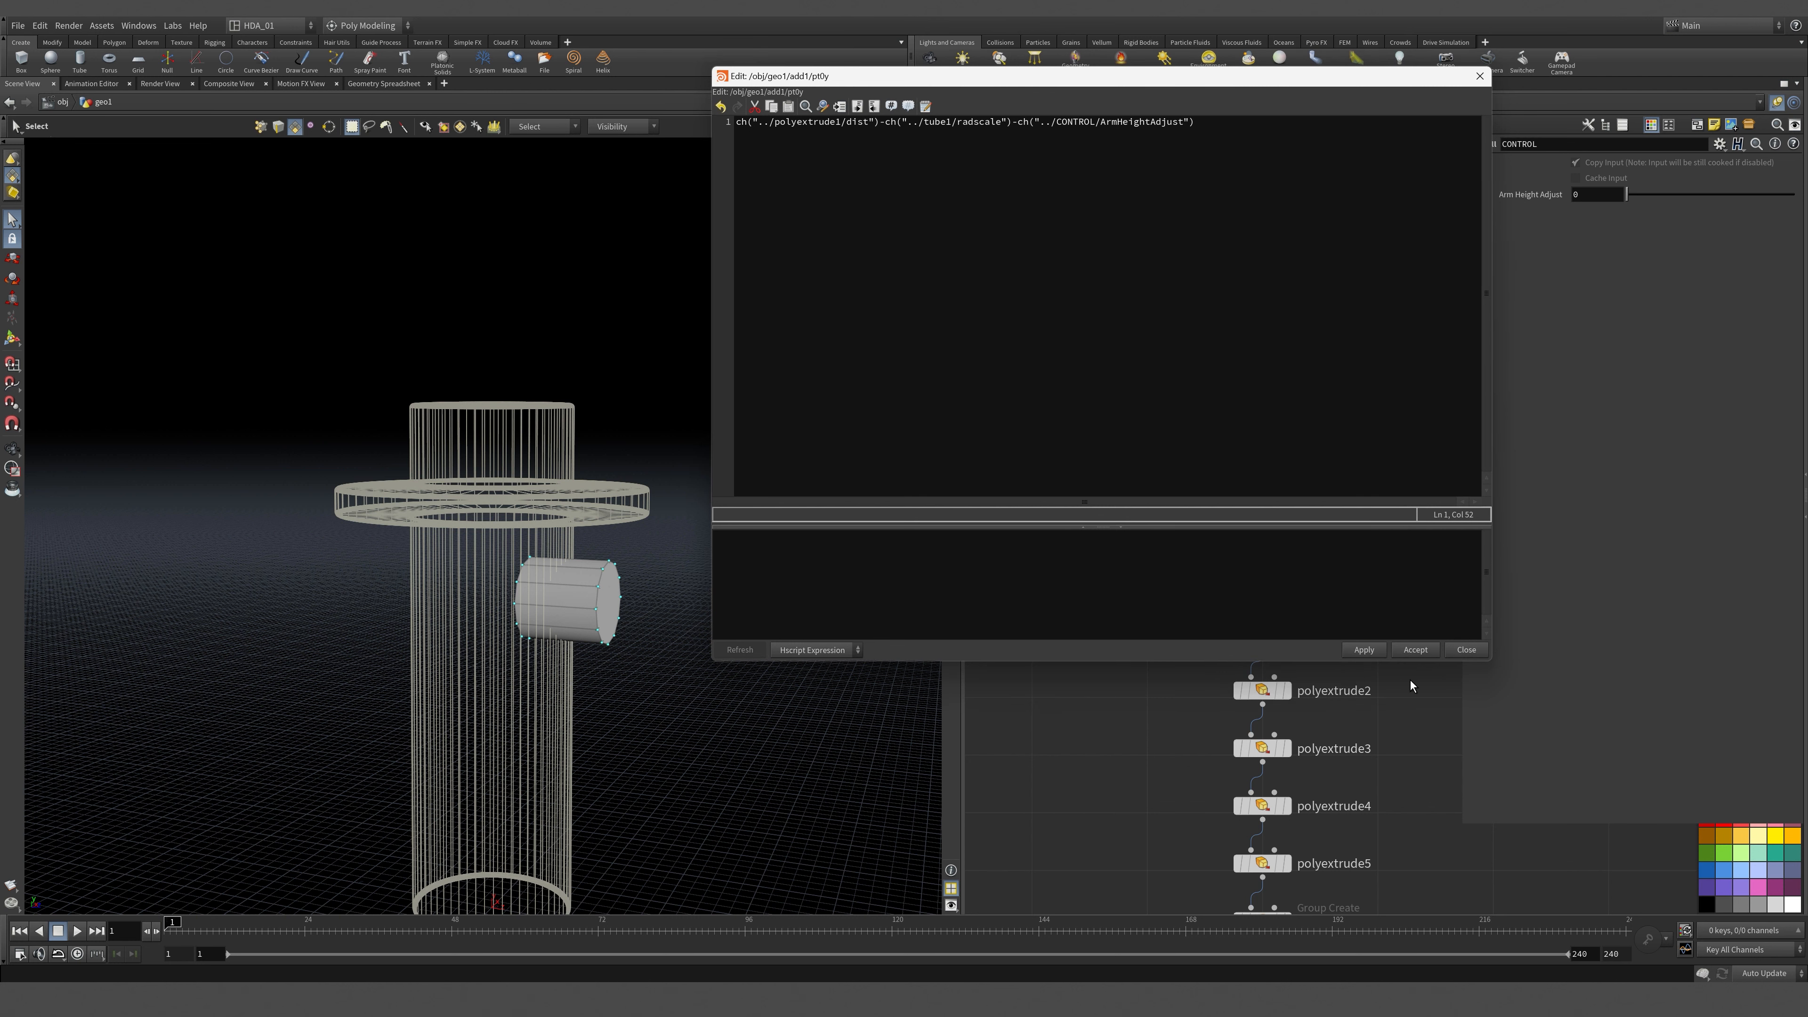
left_click(1415, 649)
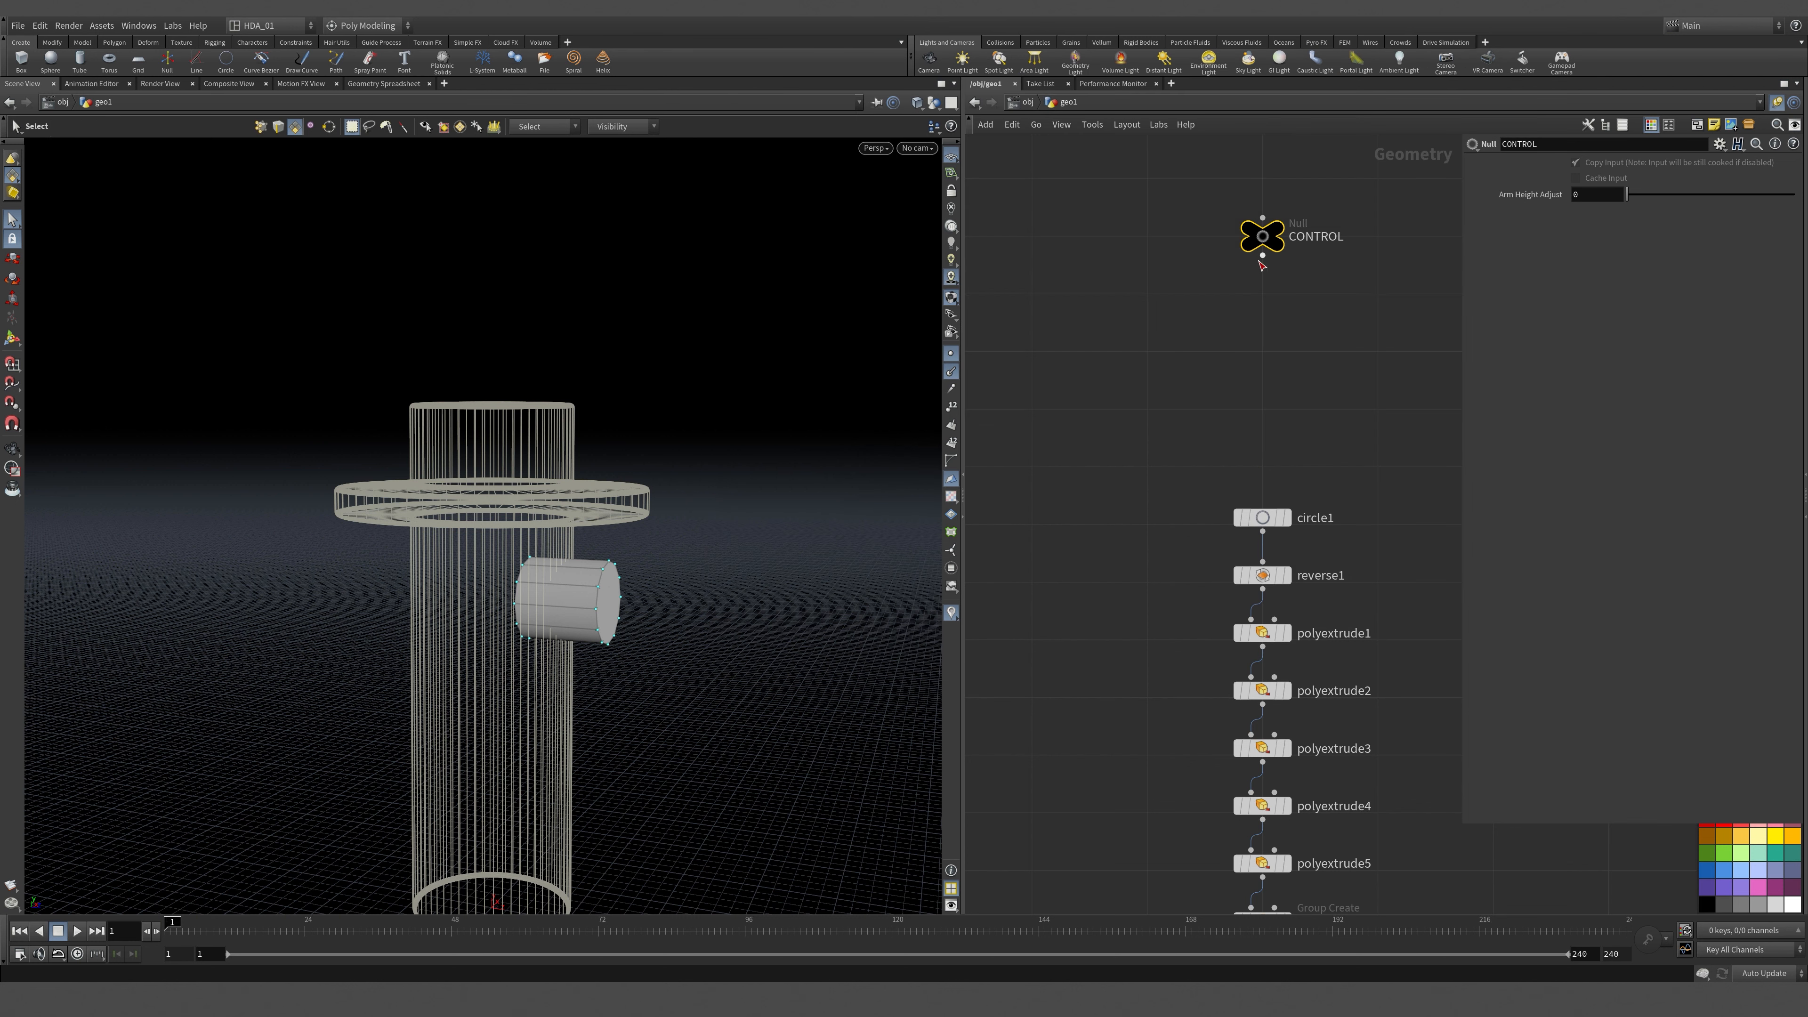
Select add1, widen its parameter area and reopen the point Y expression in the expression editor.
middle_click_drag(1232, 253, 1168, 396)
middle_click_drag(1069, 704, 1696, 424)
left_click(1174, 732)
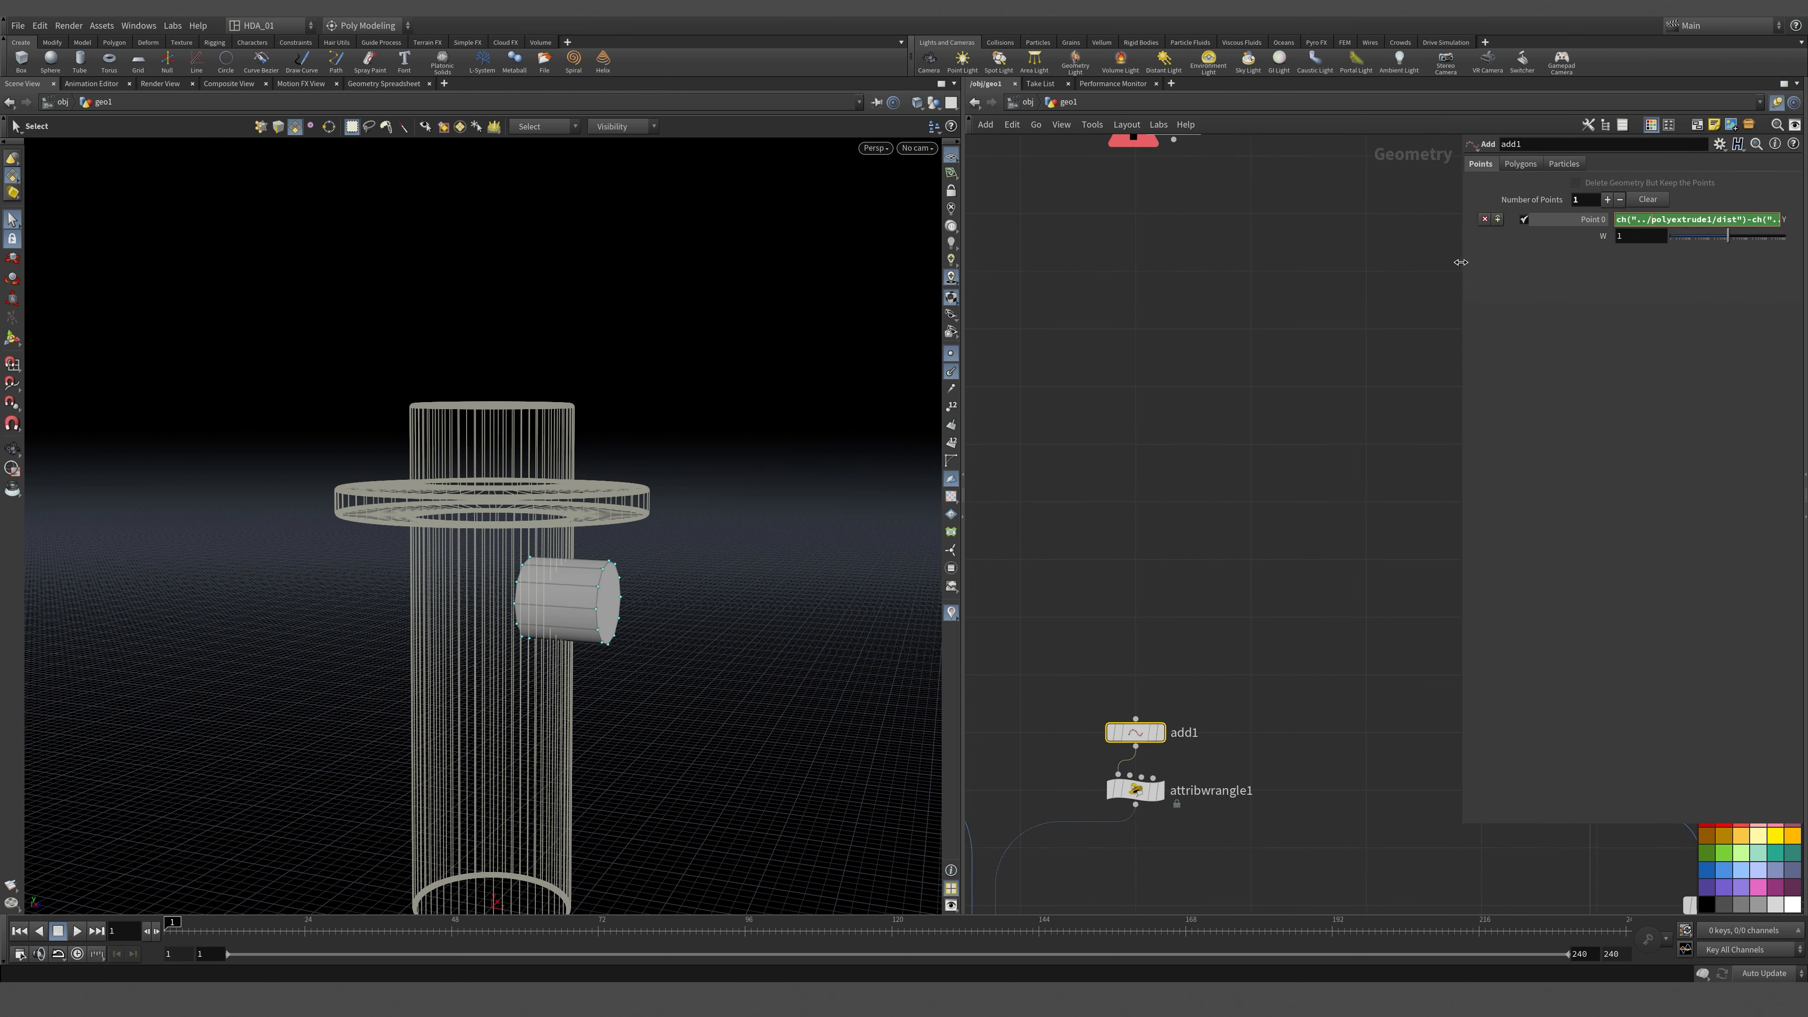
left_click_drag(1464, 261, 283, 314)
left_click_drag(969, 328, 417, 360)
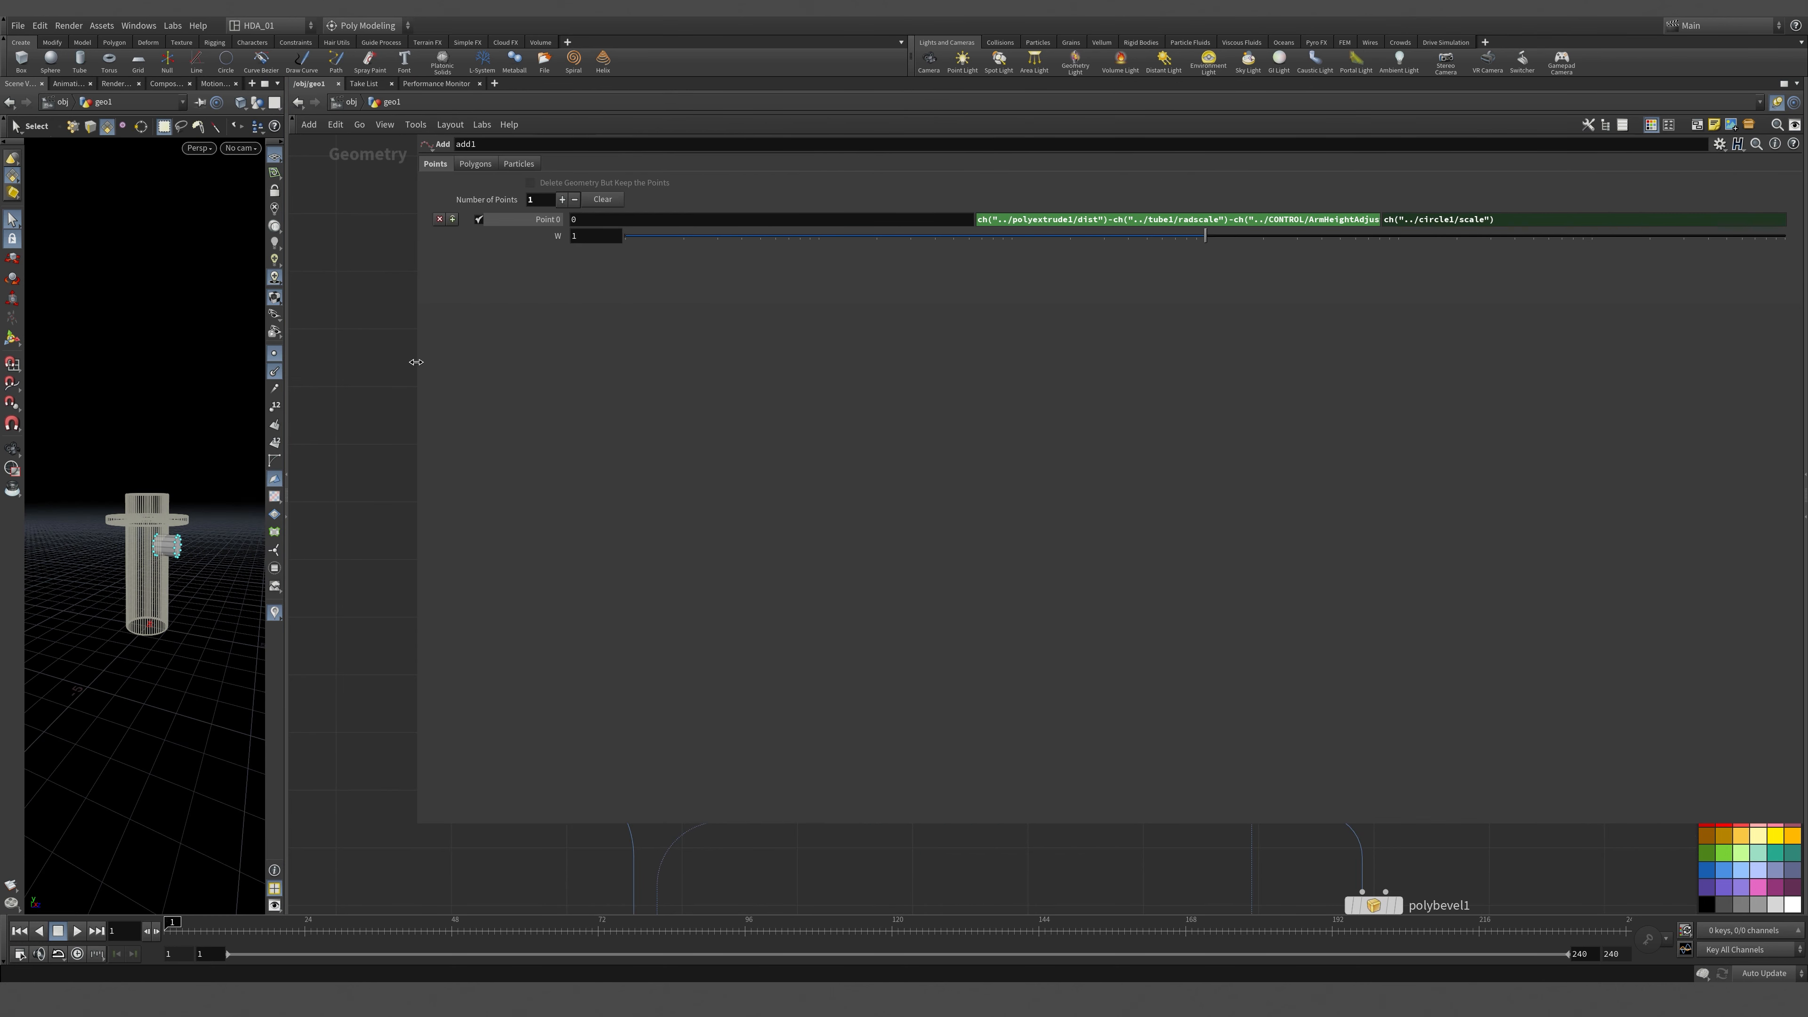
left_click_drag(291, 391, 667, 406)
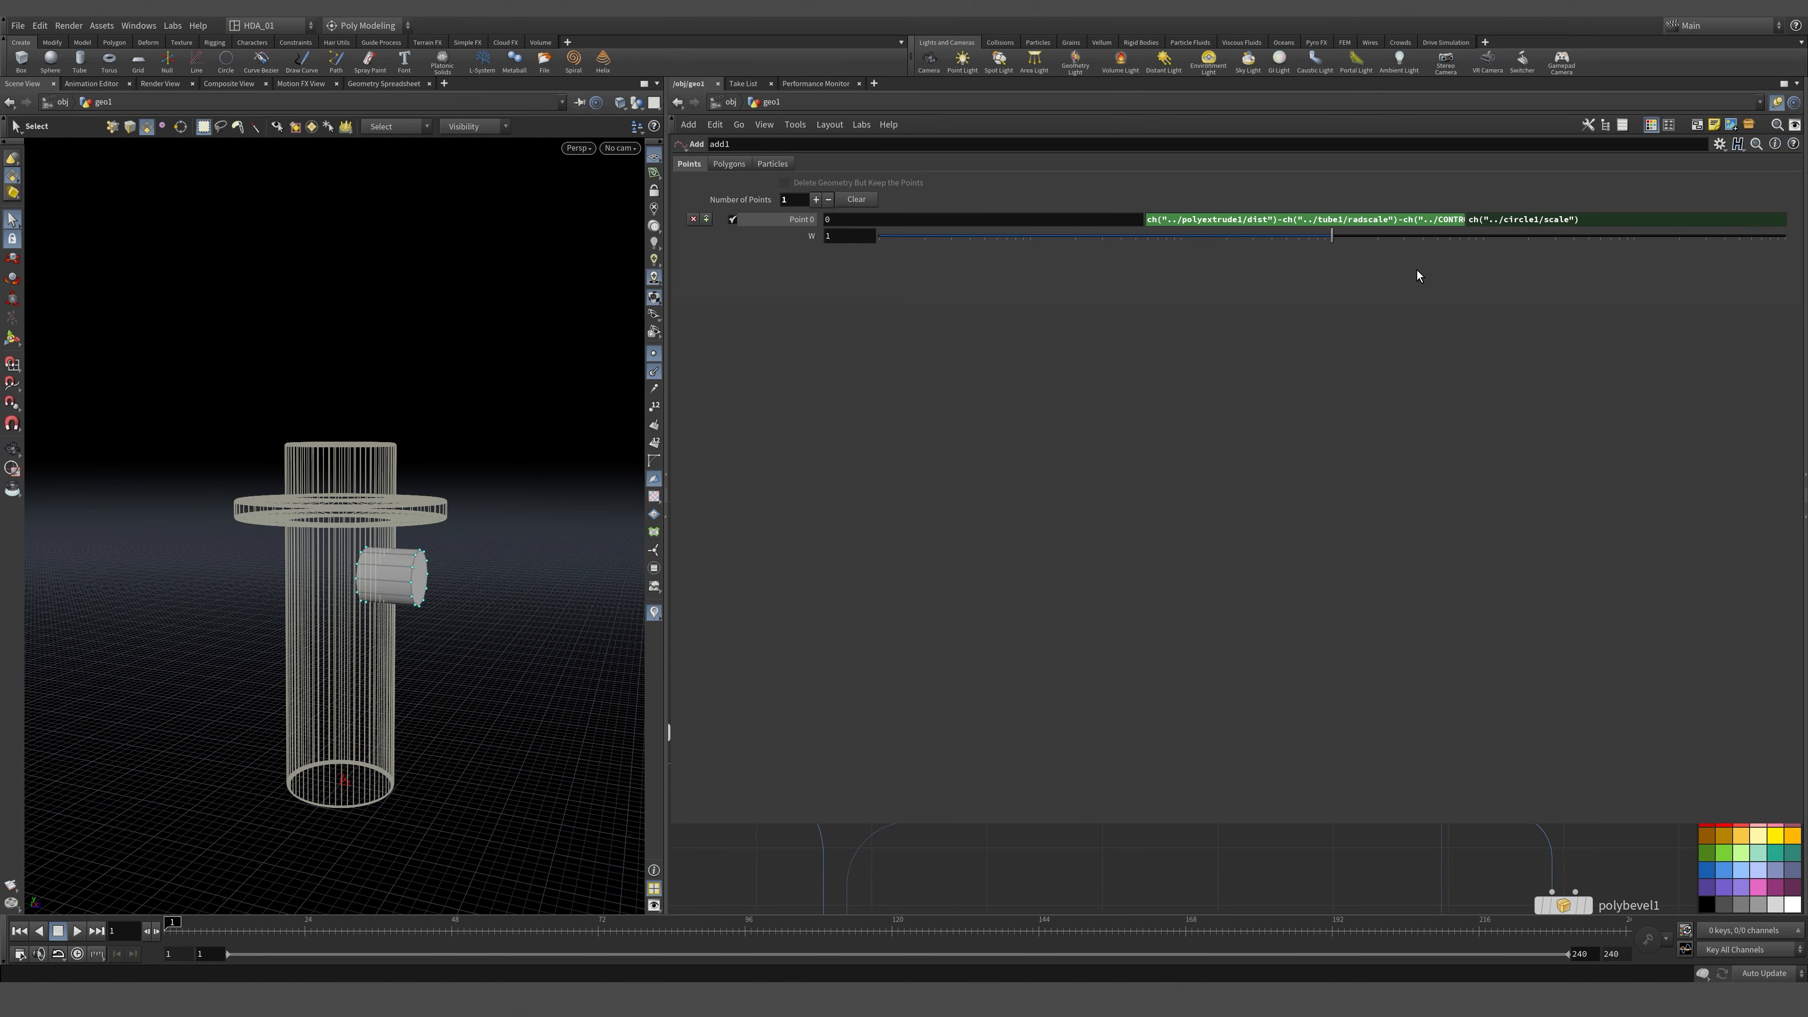
left_click(1434, 224)
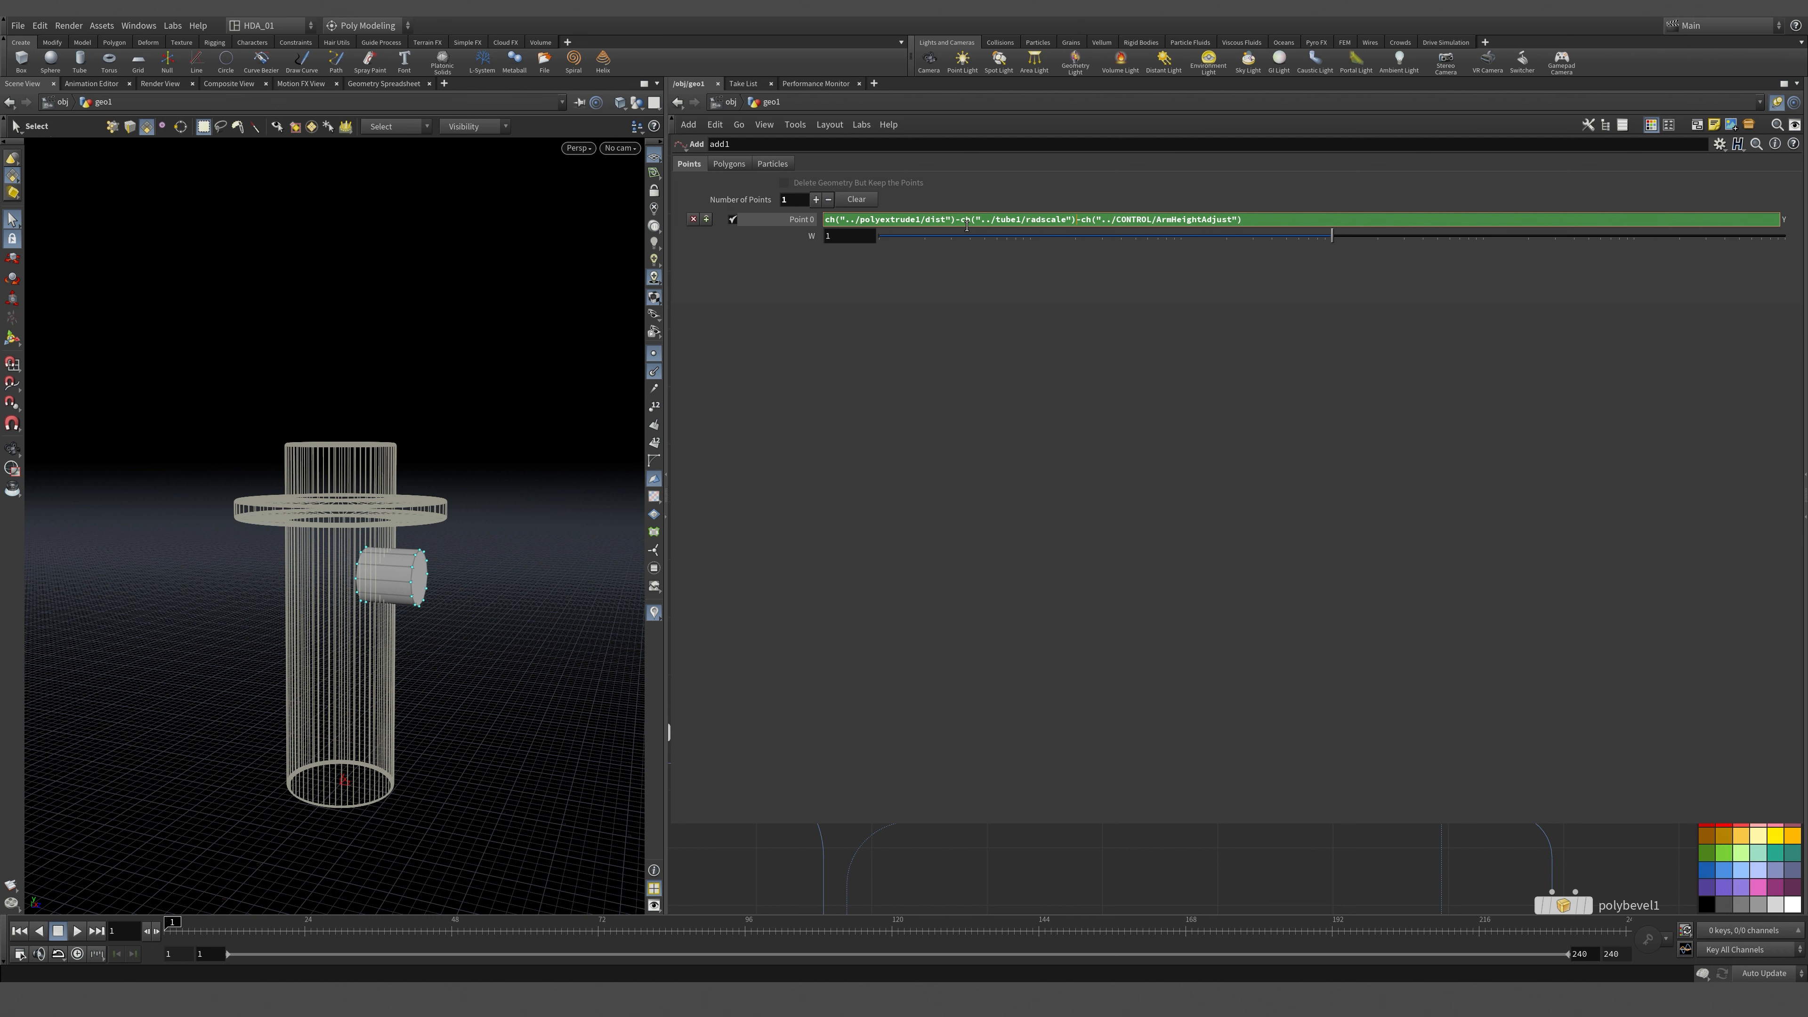
key("alt+e")
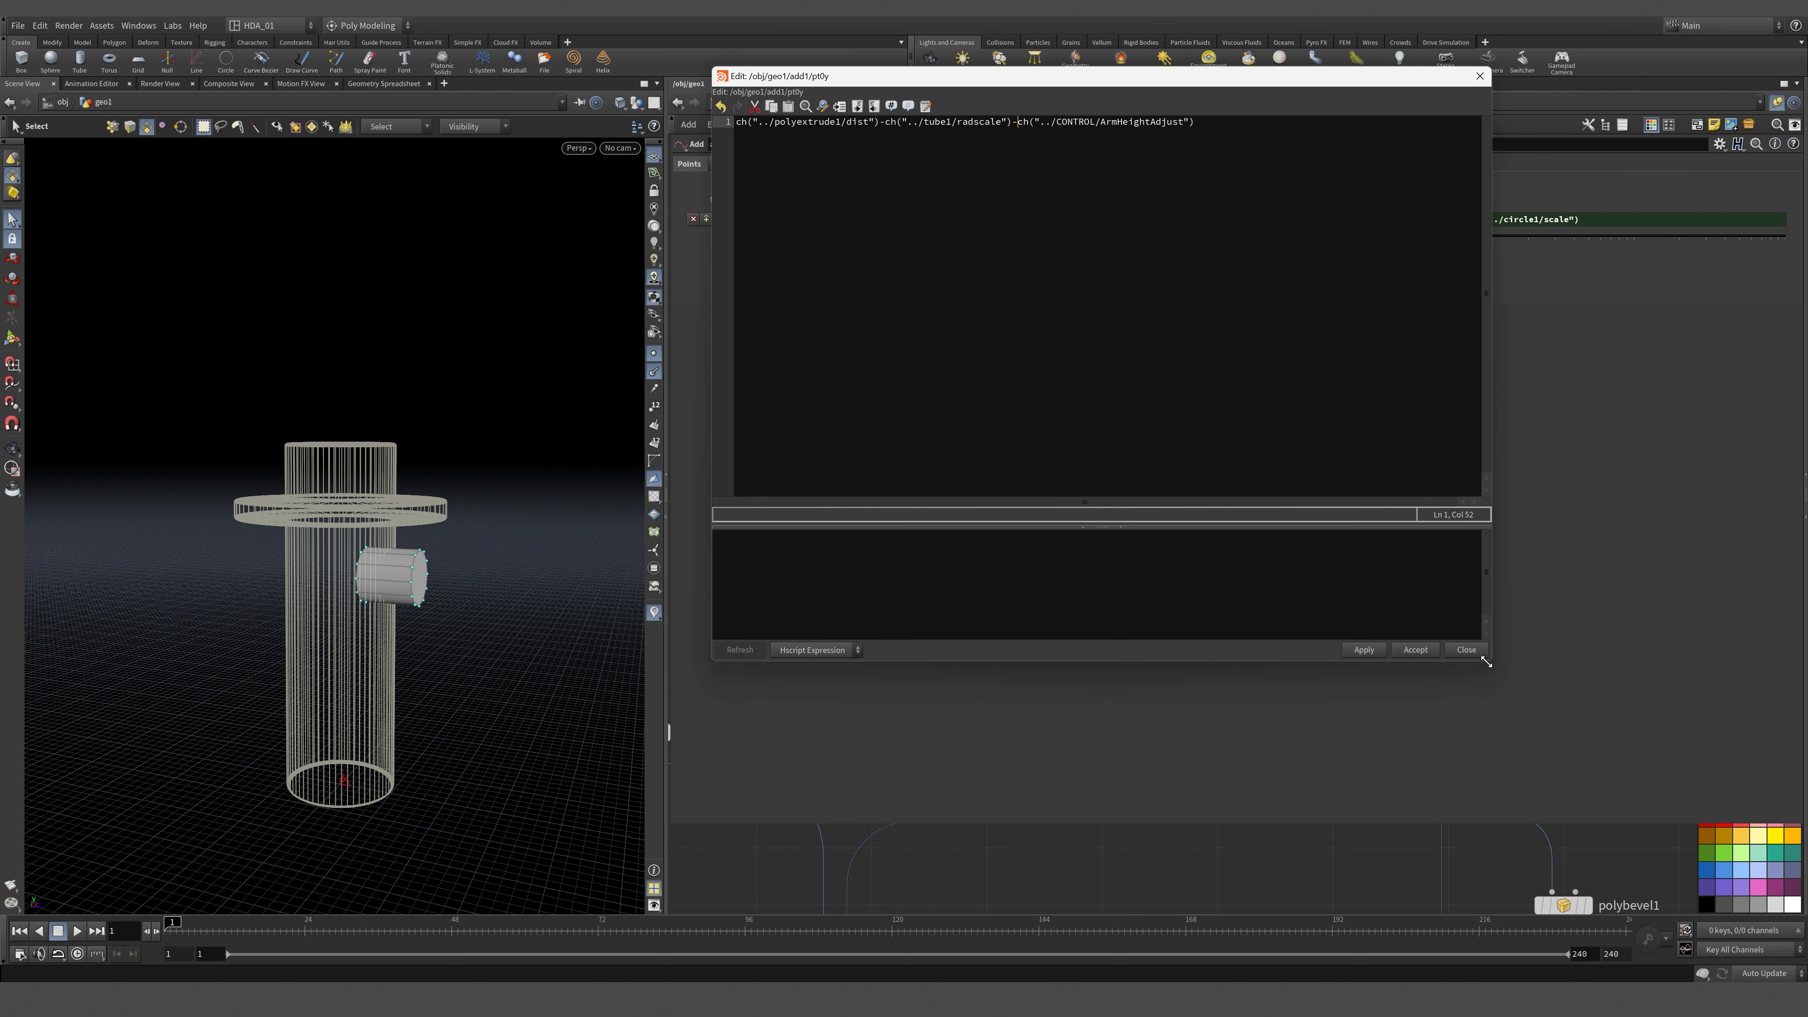
Halve the tube radius term by rewriting it as (ch("../tube1/radscale")*0.5) in the expression.
left_click_drag(1486, 661, 1772, 887)
left_click_drag(1138, 91, 1072, 233)
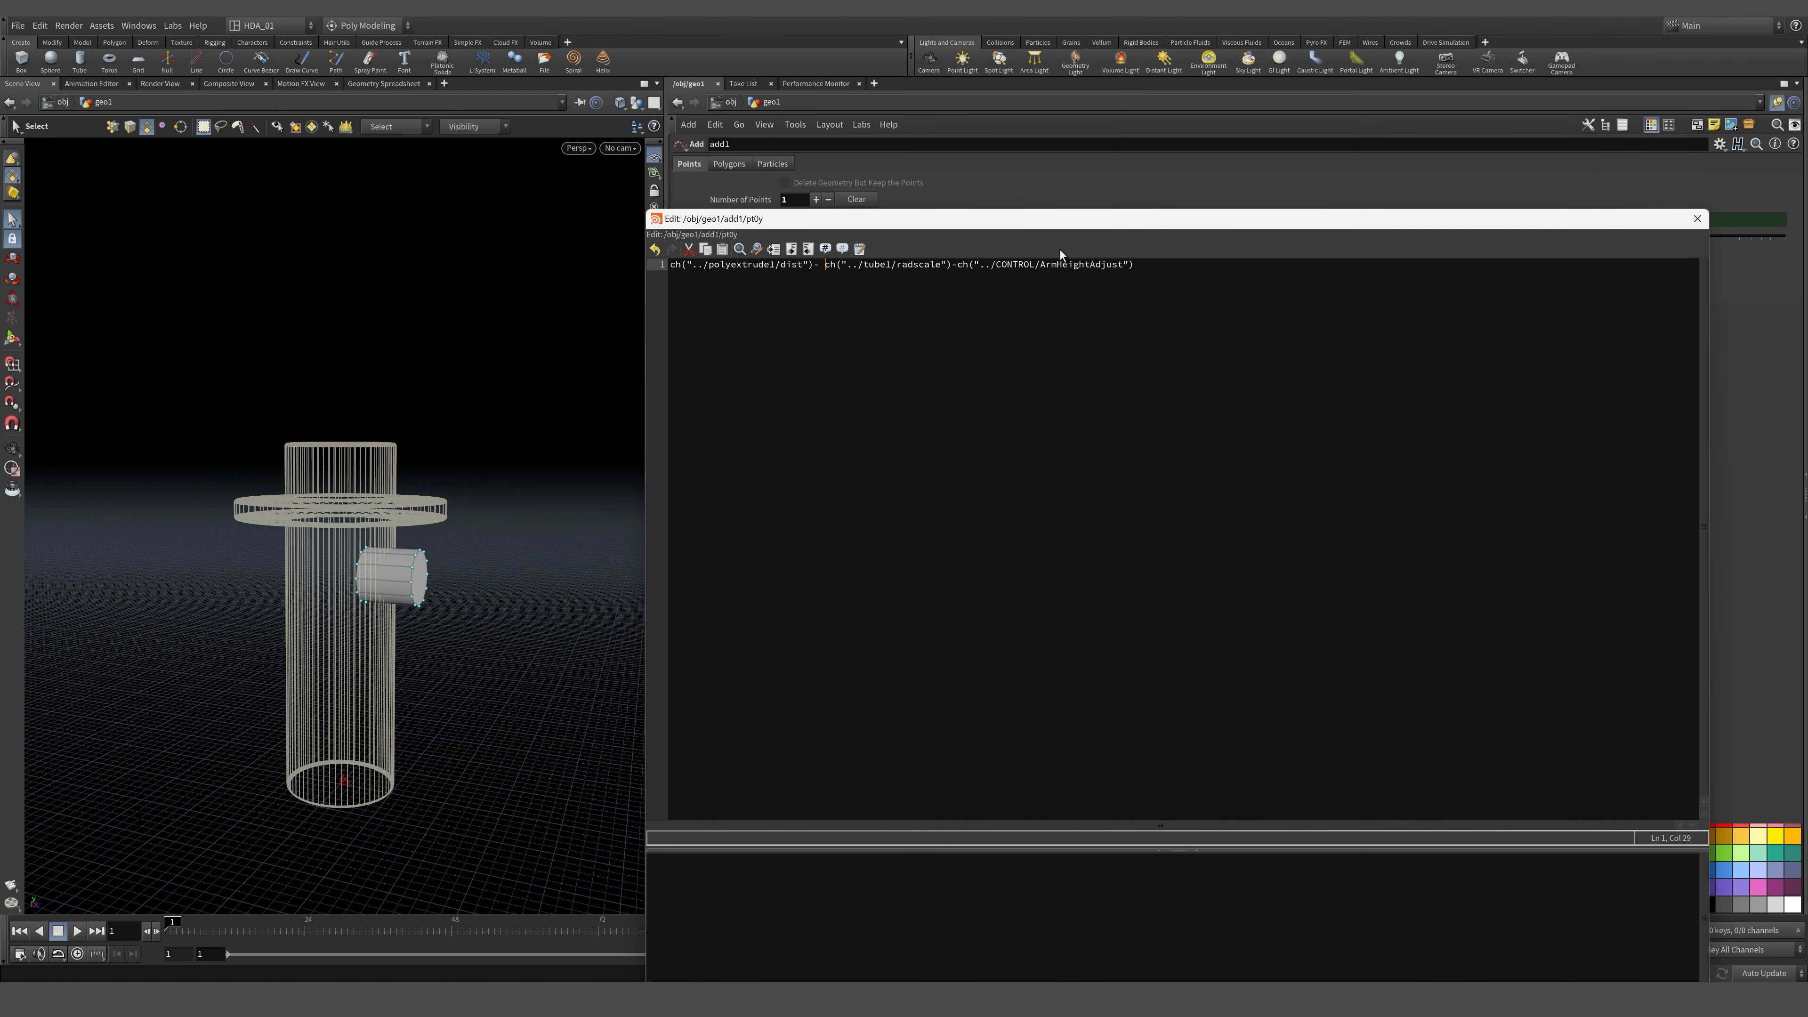
left_click(952, 265)
left_click(826, 265)
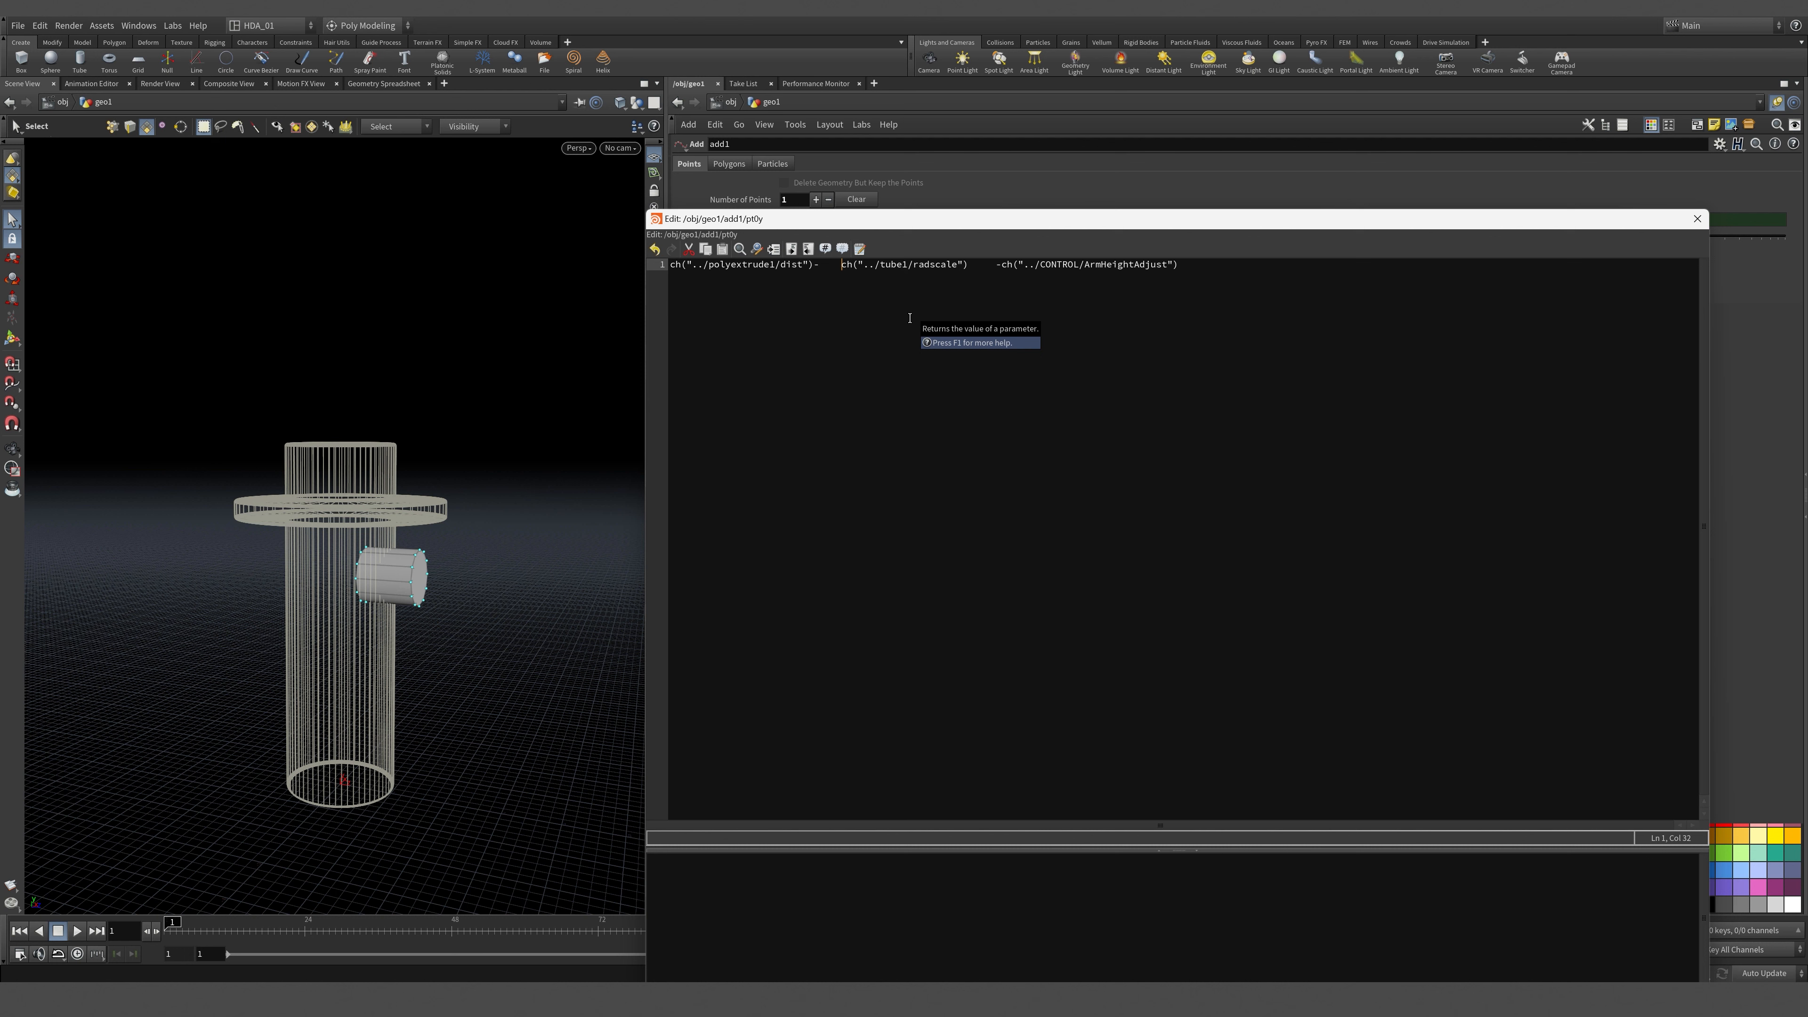
type("(")
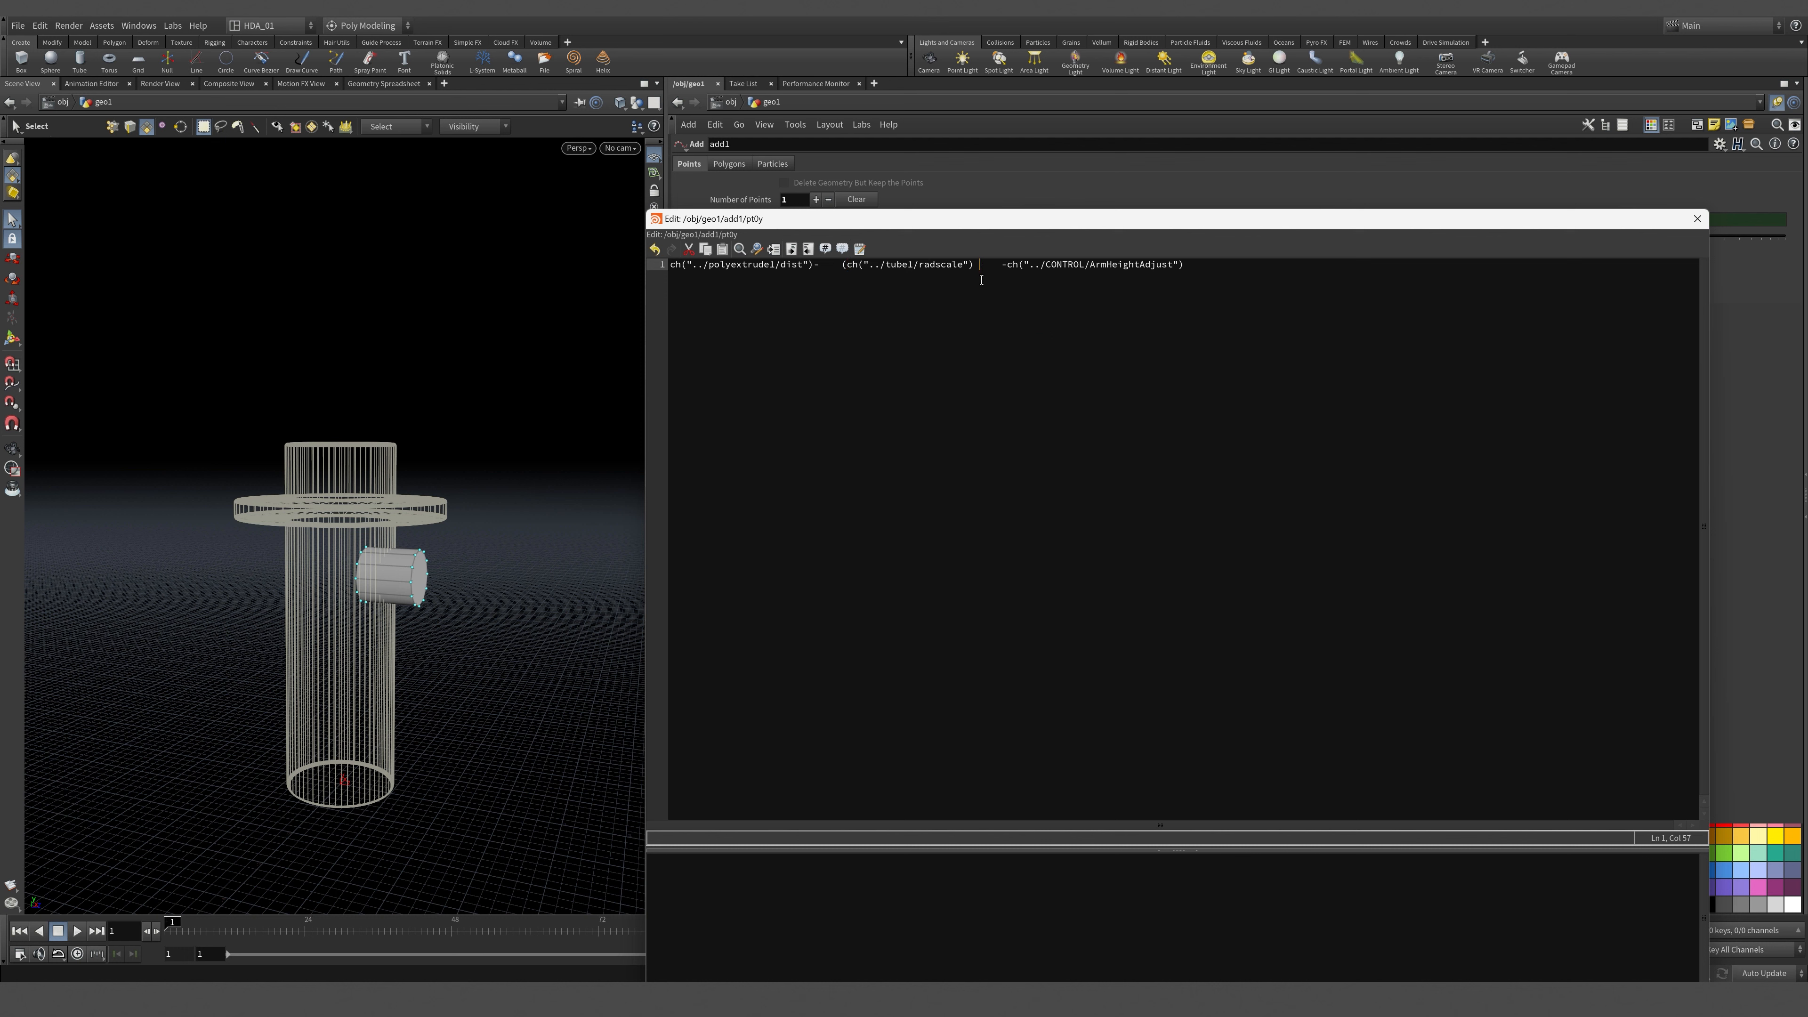
key("BackSpace")
type("*0.5)")
key("BackSpace")
key("BackSpace")
key("BackSpace")
key("BackSpace")
Copy the -ch("../CONTROL/ArmHeightAdjust") term, remove it from the expression and apply the change.
left_click_drag(981, 264, 1250, 281)
key("ctrl+c")
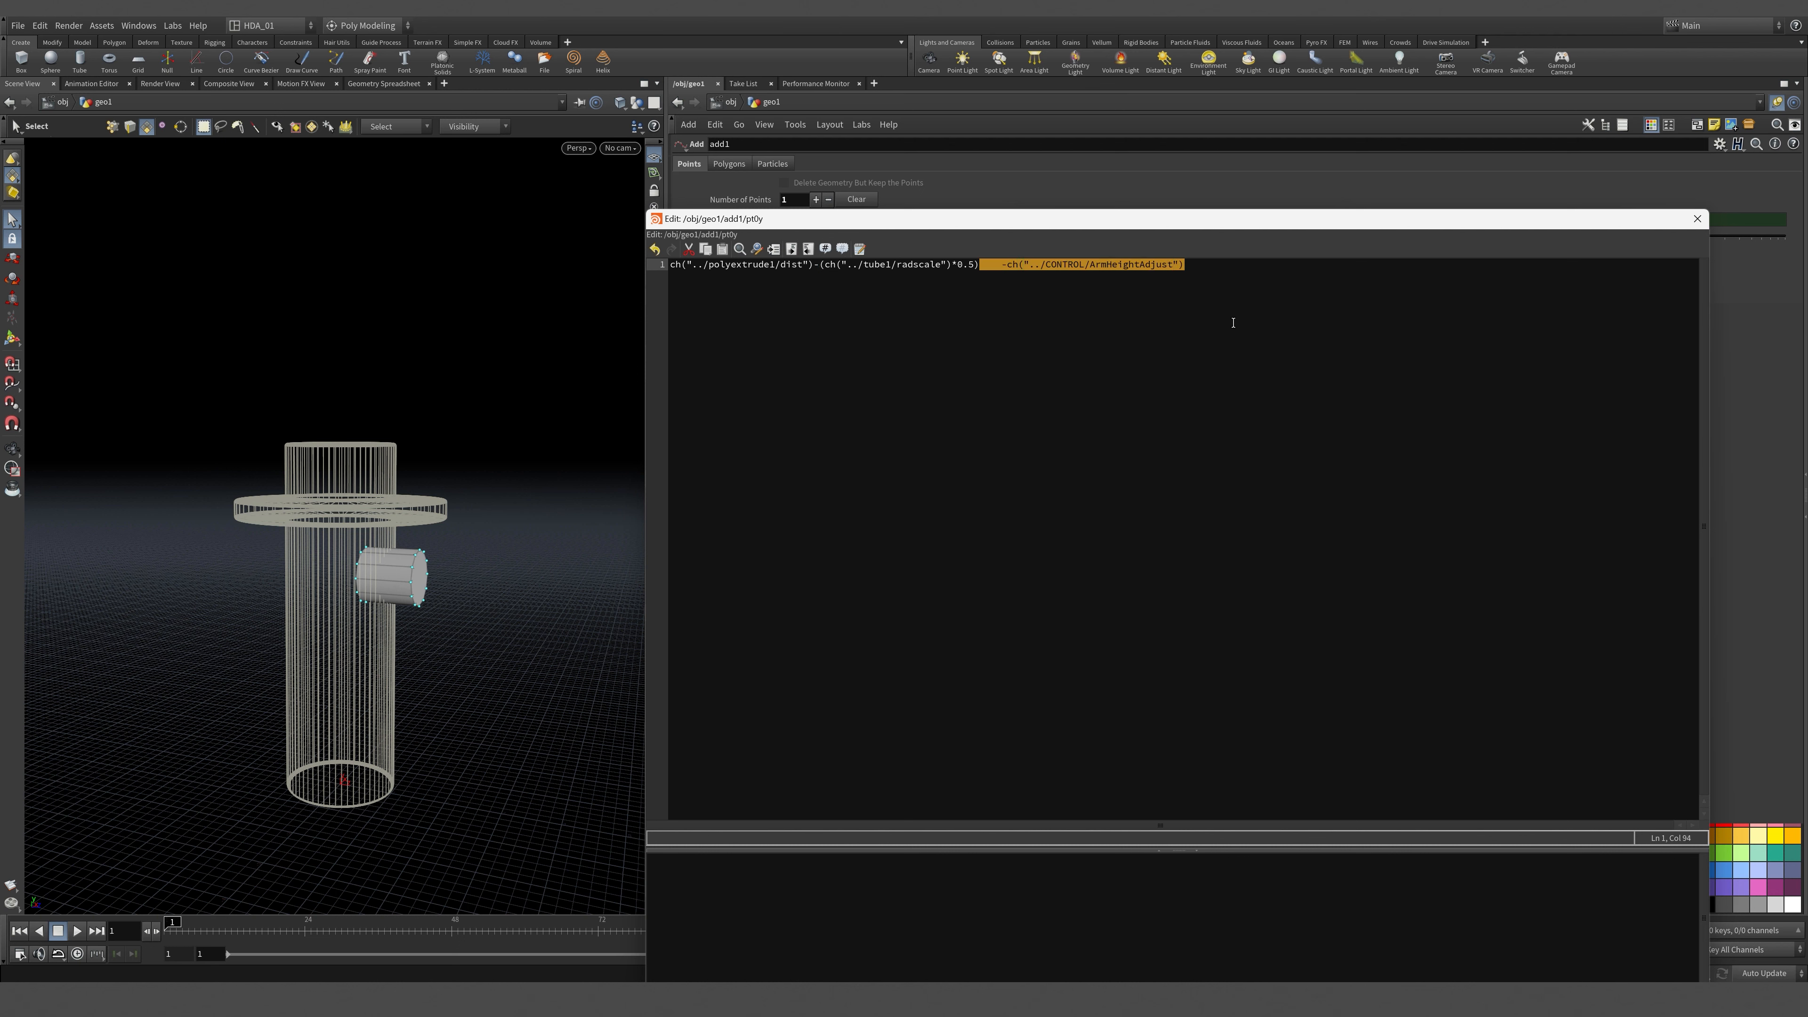
key("BackSpace")
left_click_drag(1149, 231, 1141, 29)
left_click(1572, 811)
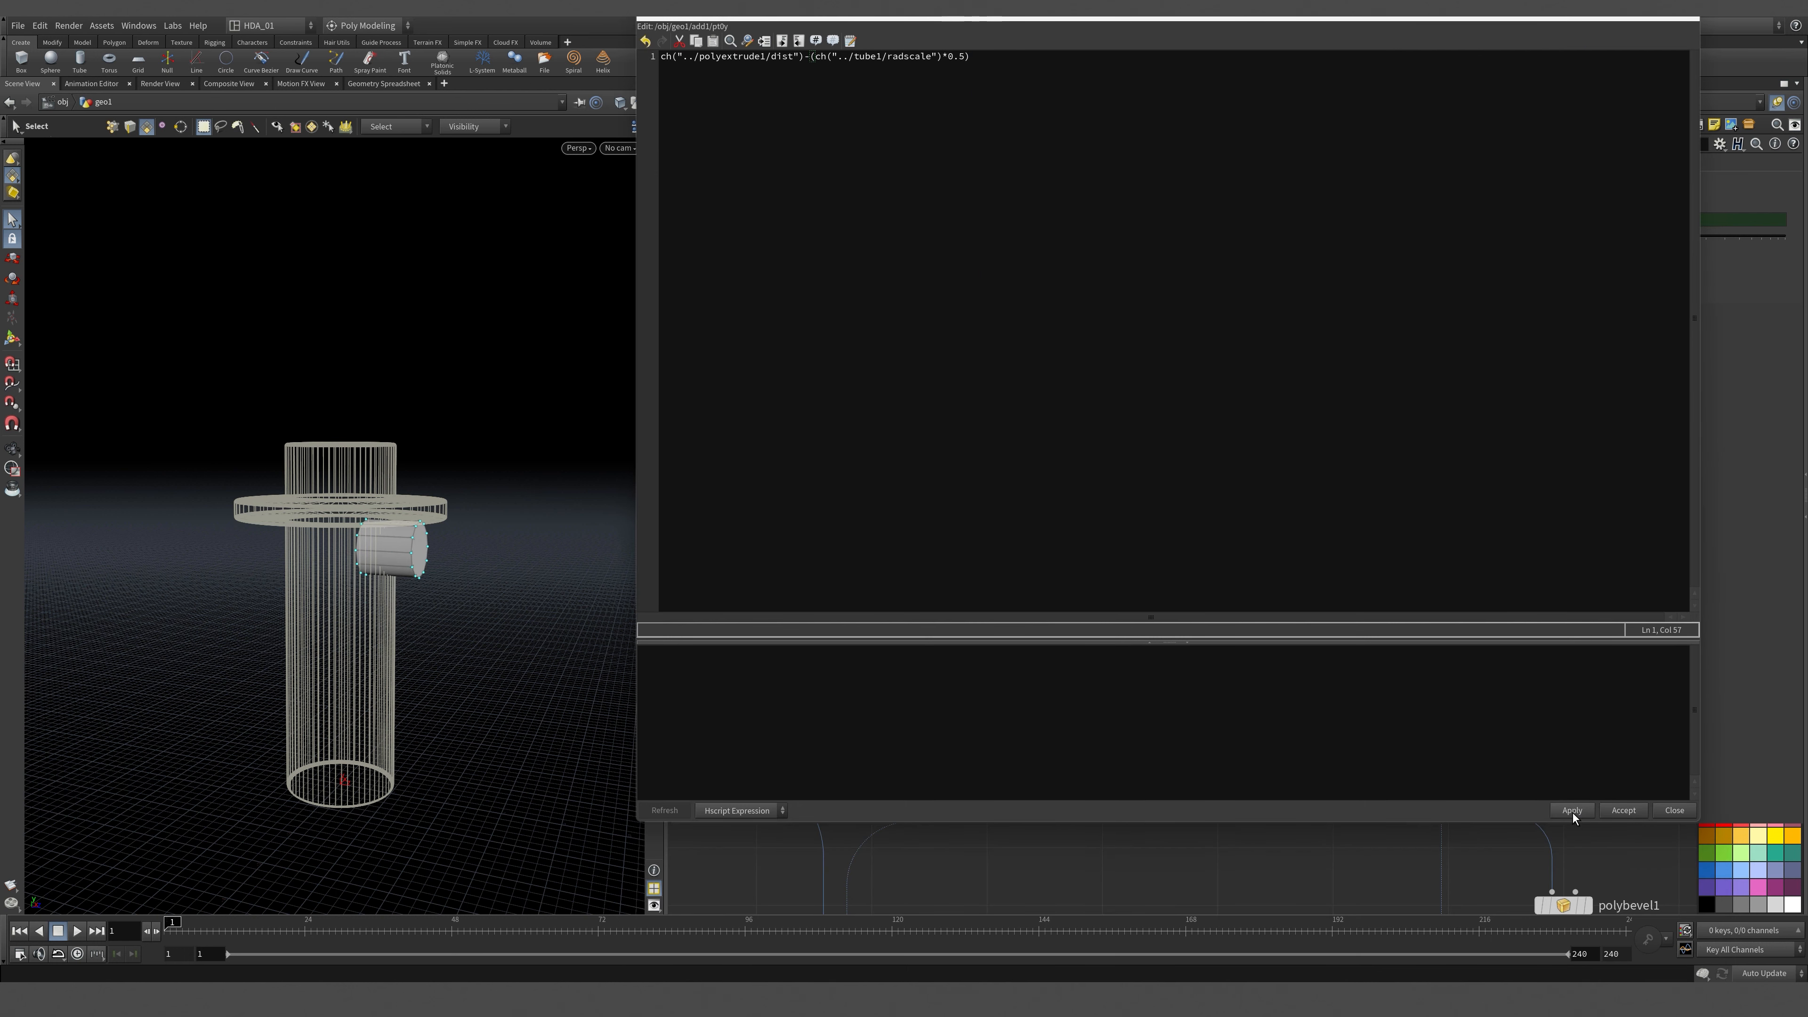
Accept the expression and examine in the right and front views how the arm tube meets the collar's underside.
left_click(1624, 811)
key("Escape")
left_click_drag(376, 415, 314, 428)
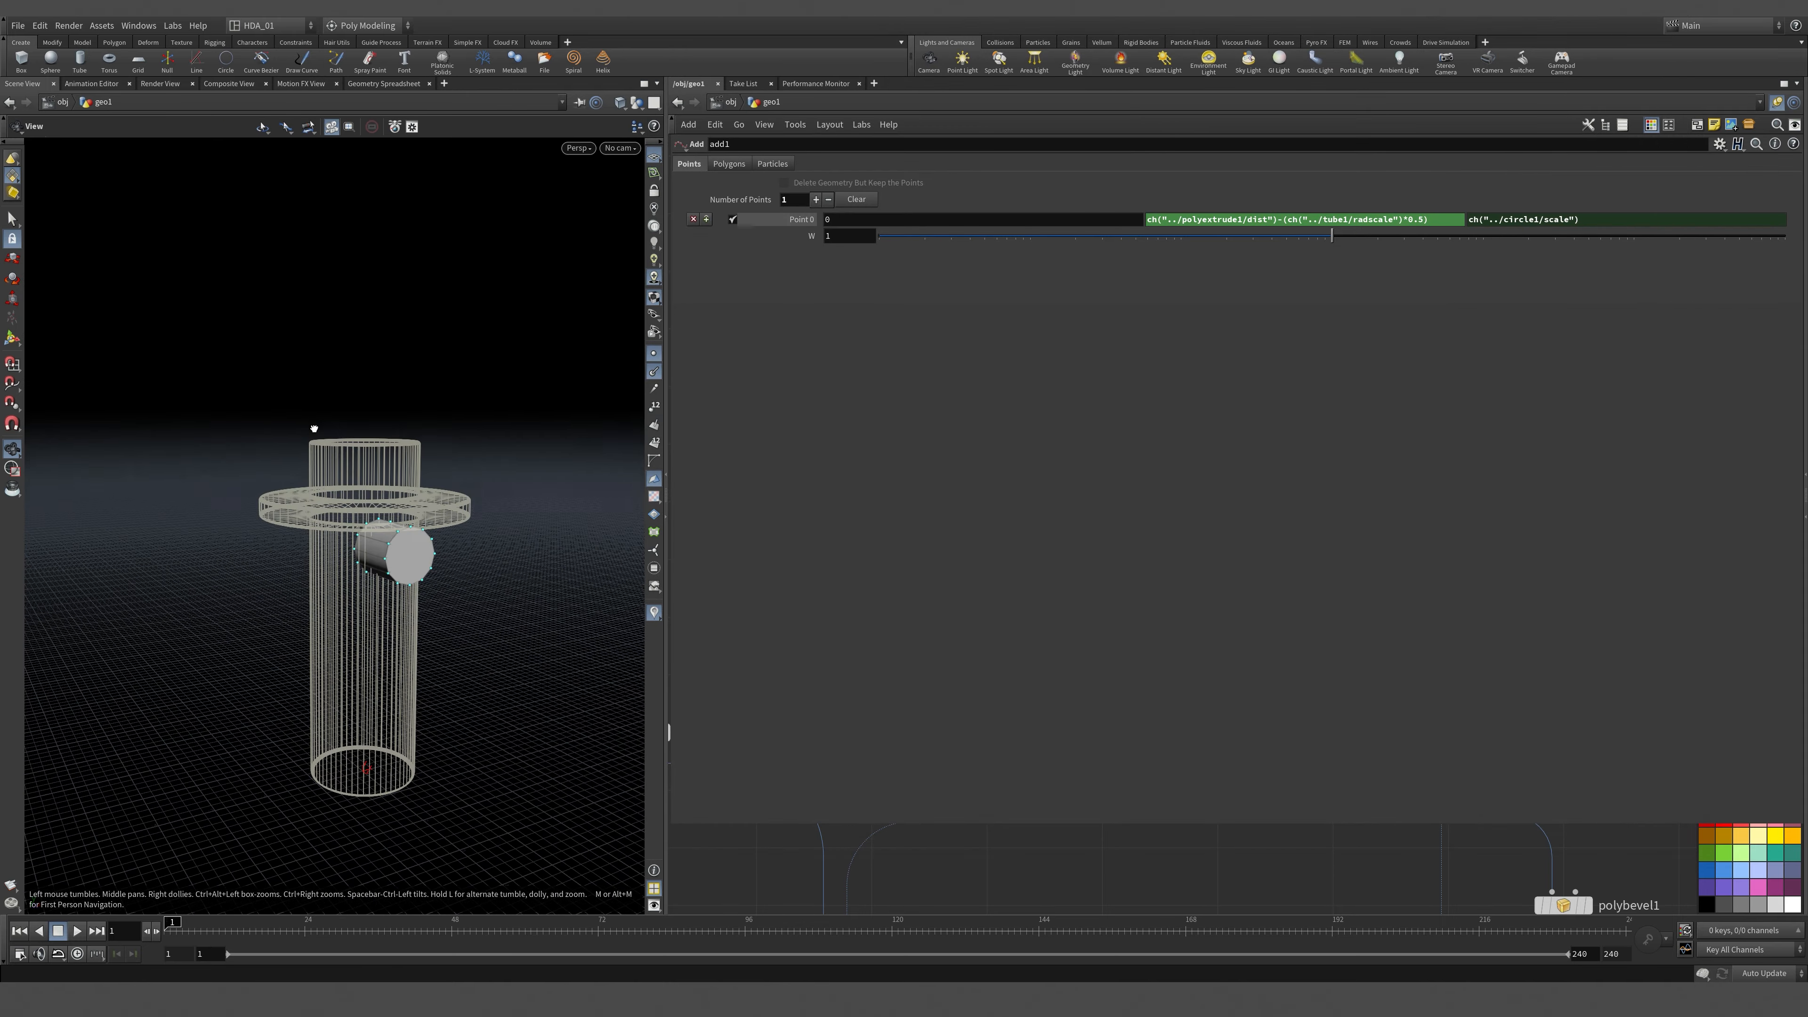
scroll(411, 569, "up", 8)
left_click_drag(412, 569, 307, 617)
key("space+4")
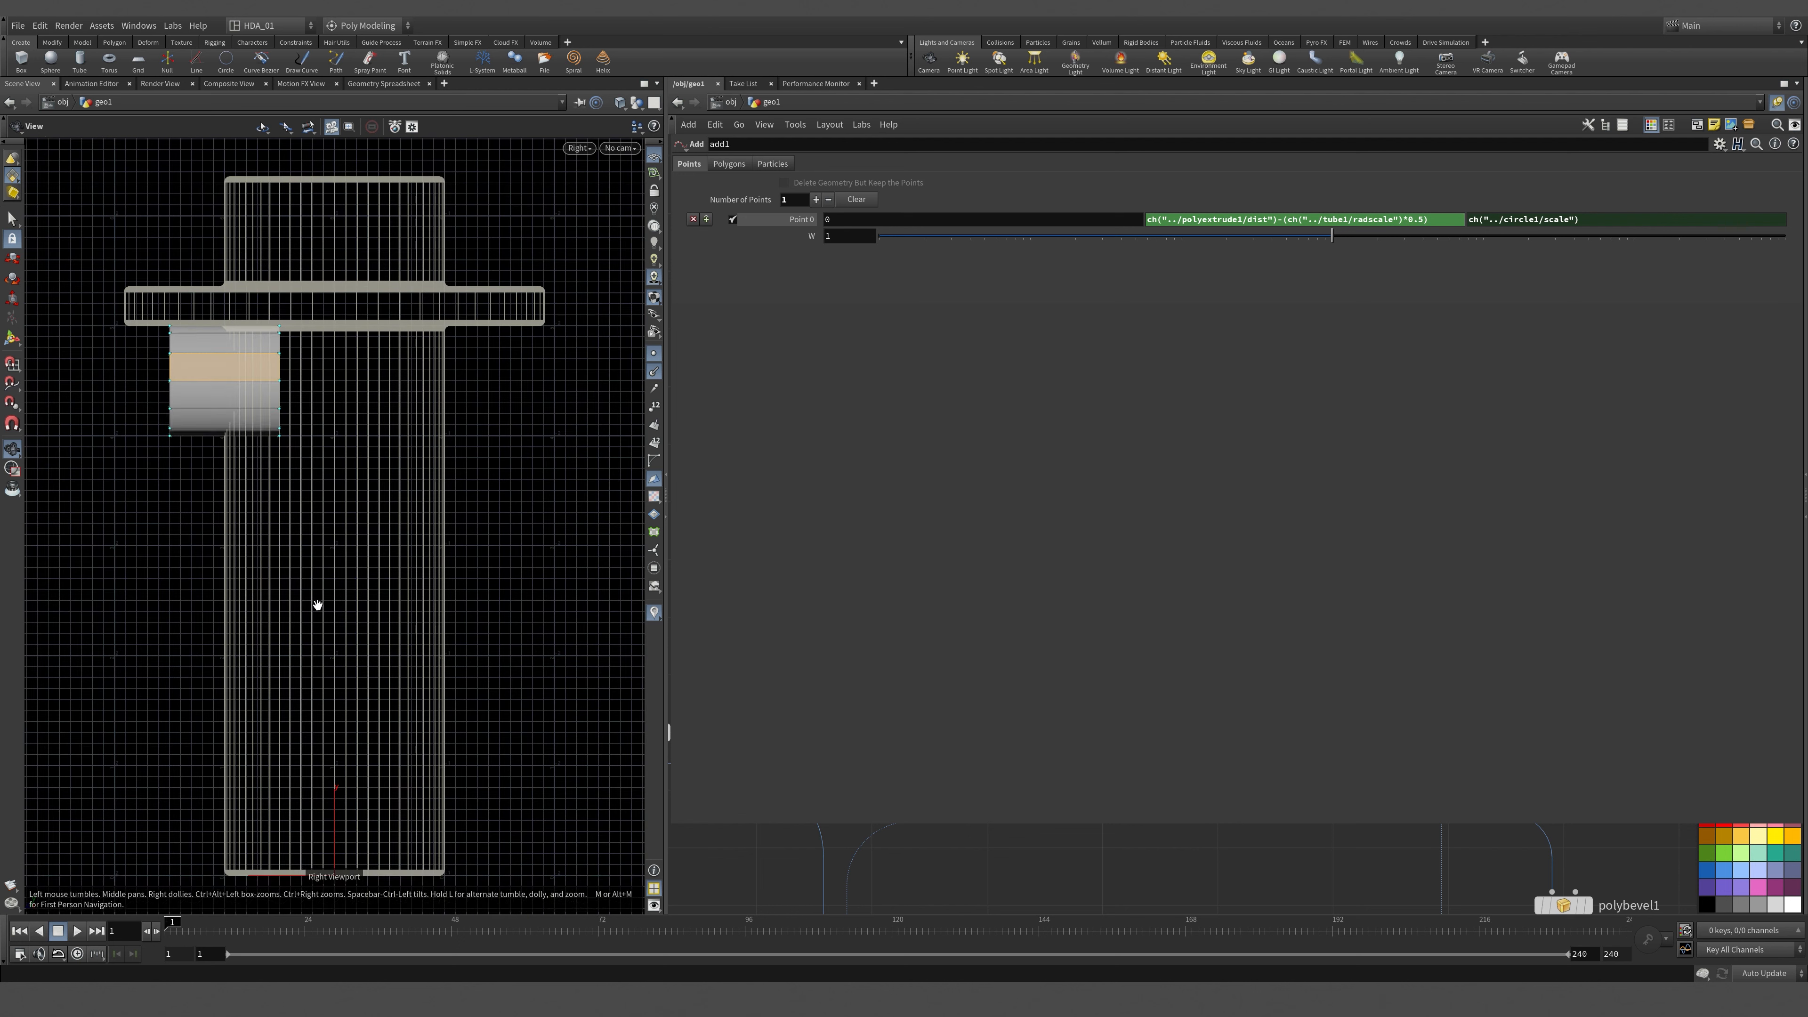
key("space+3")
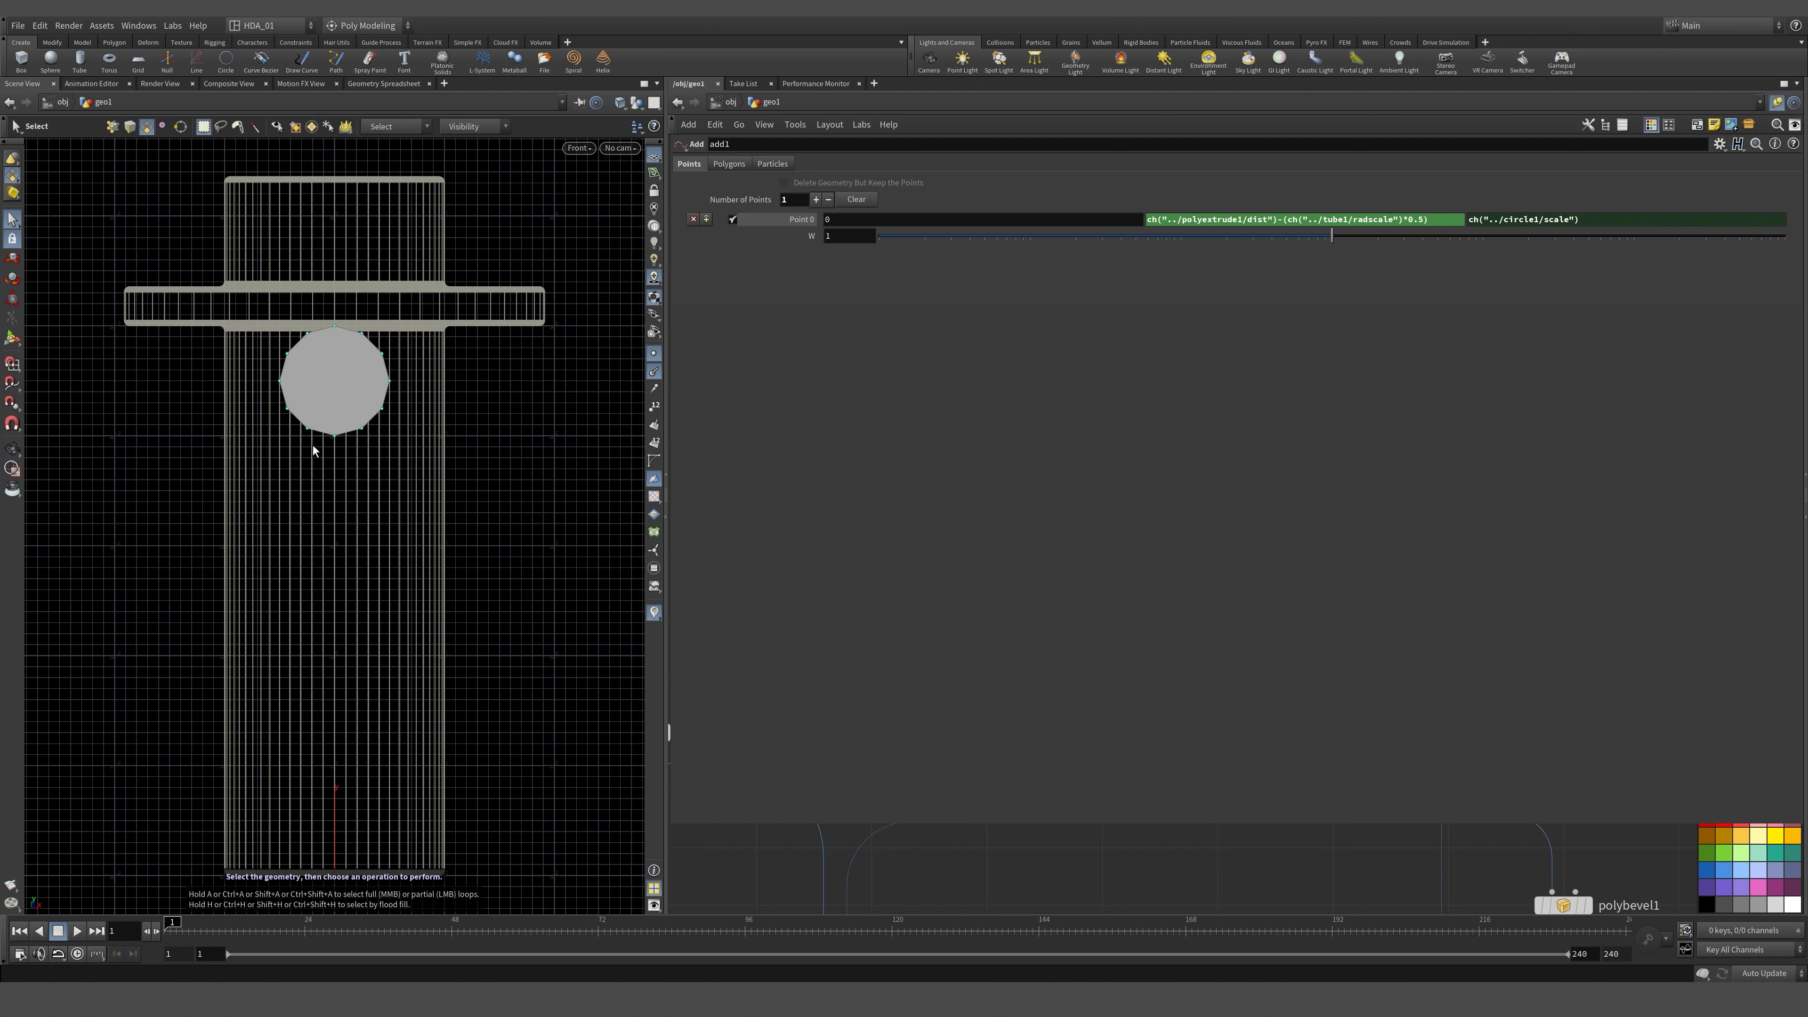
scroll(331, 342, "up", 10)
scroll(332, 341, "up", 3)
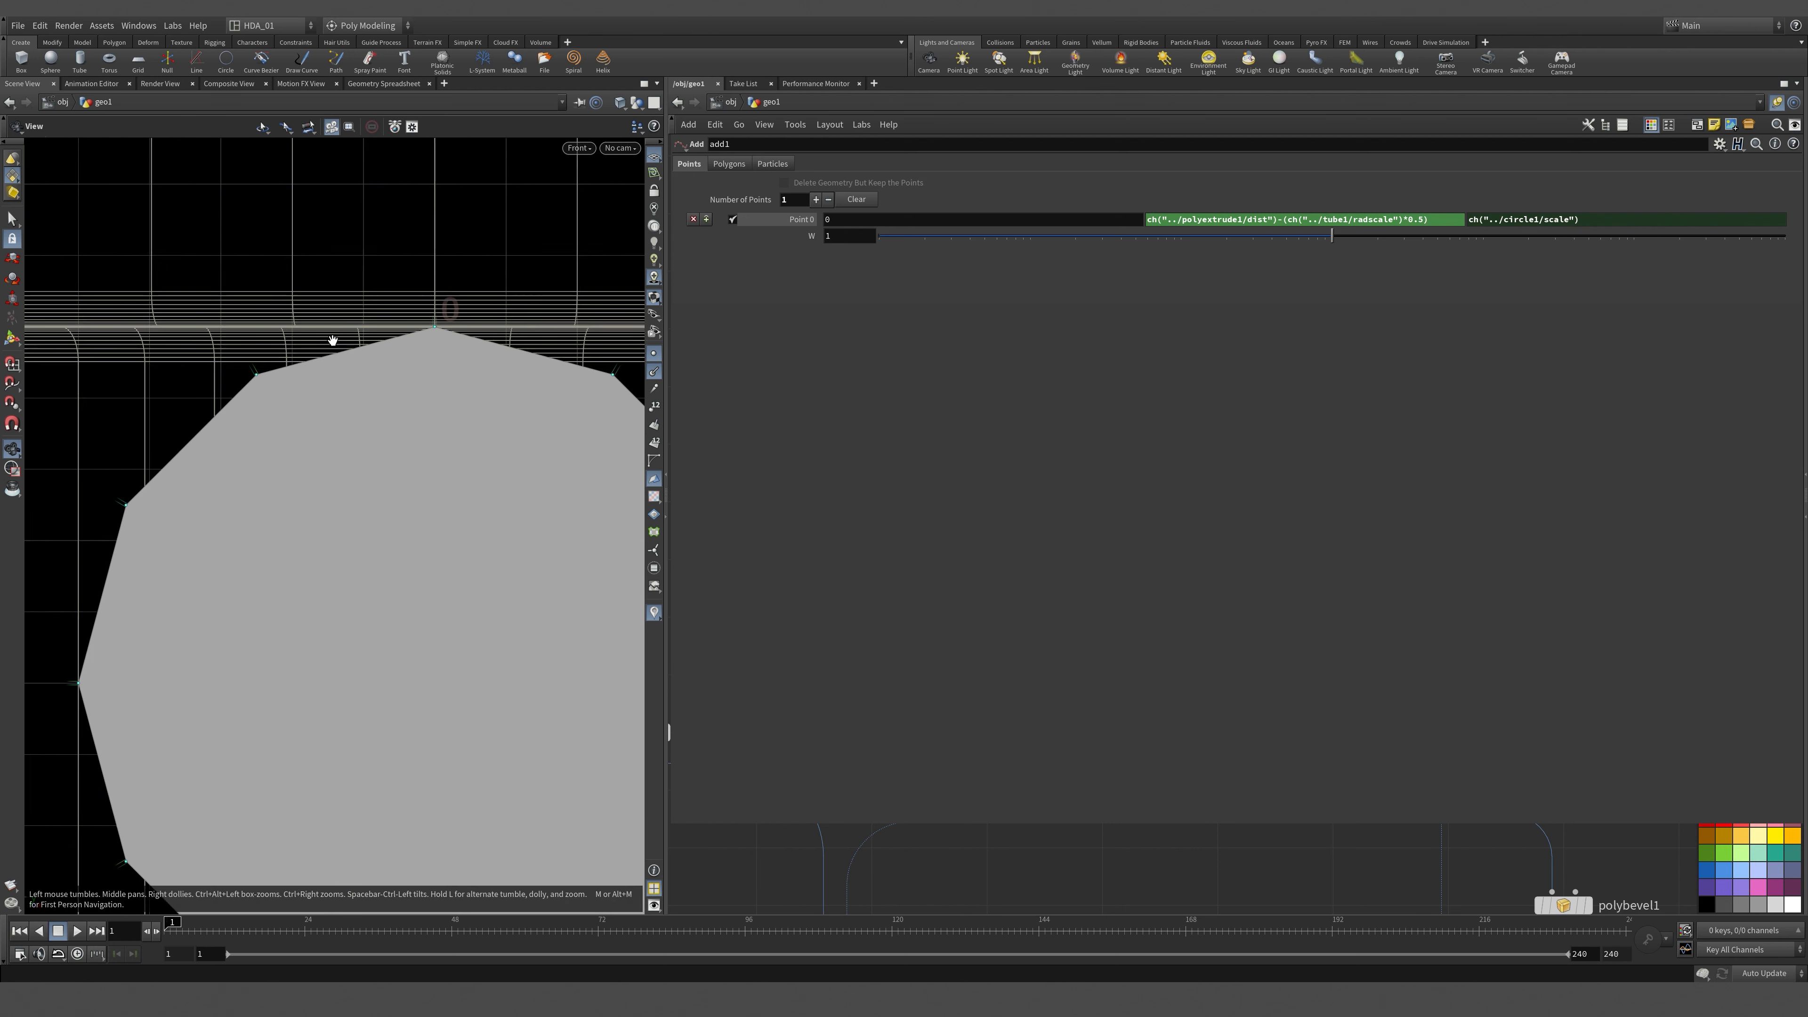
scroll(334, 343, "down", 10)
scroll(365, 405, "down", 10)
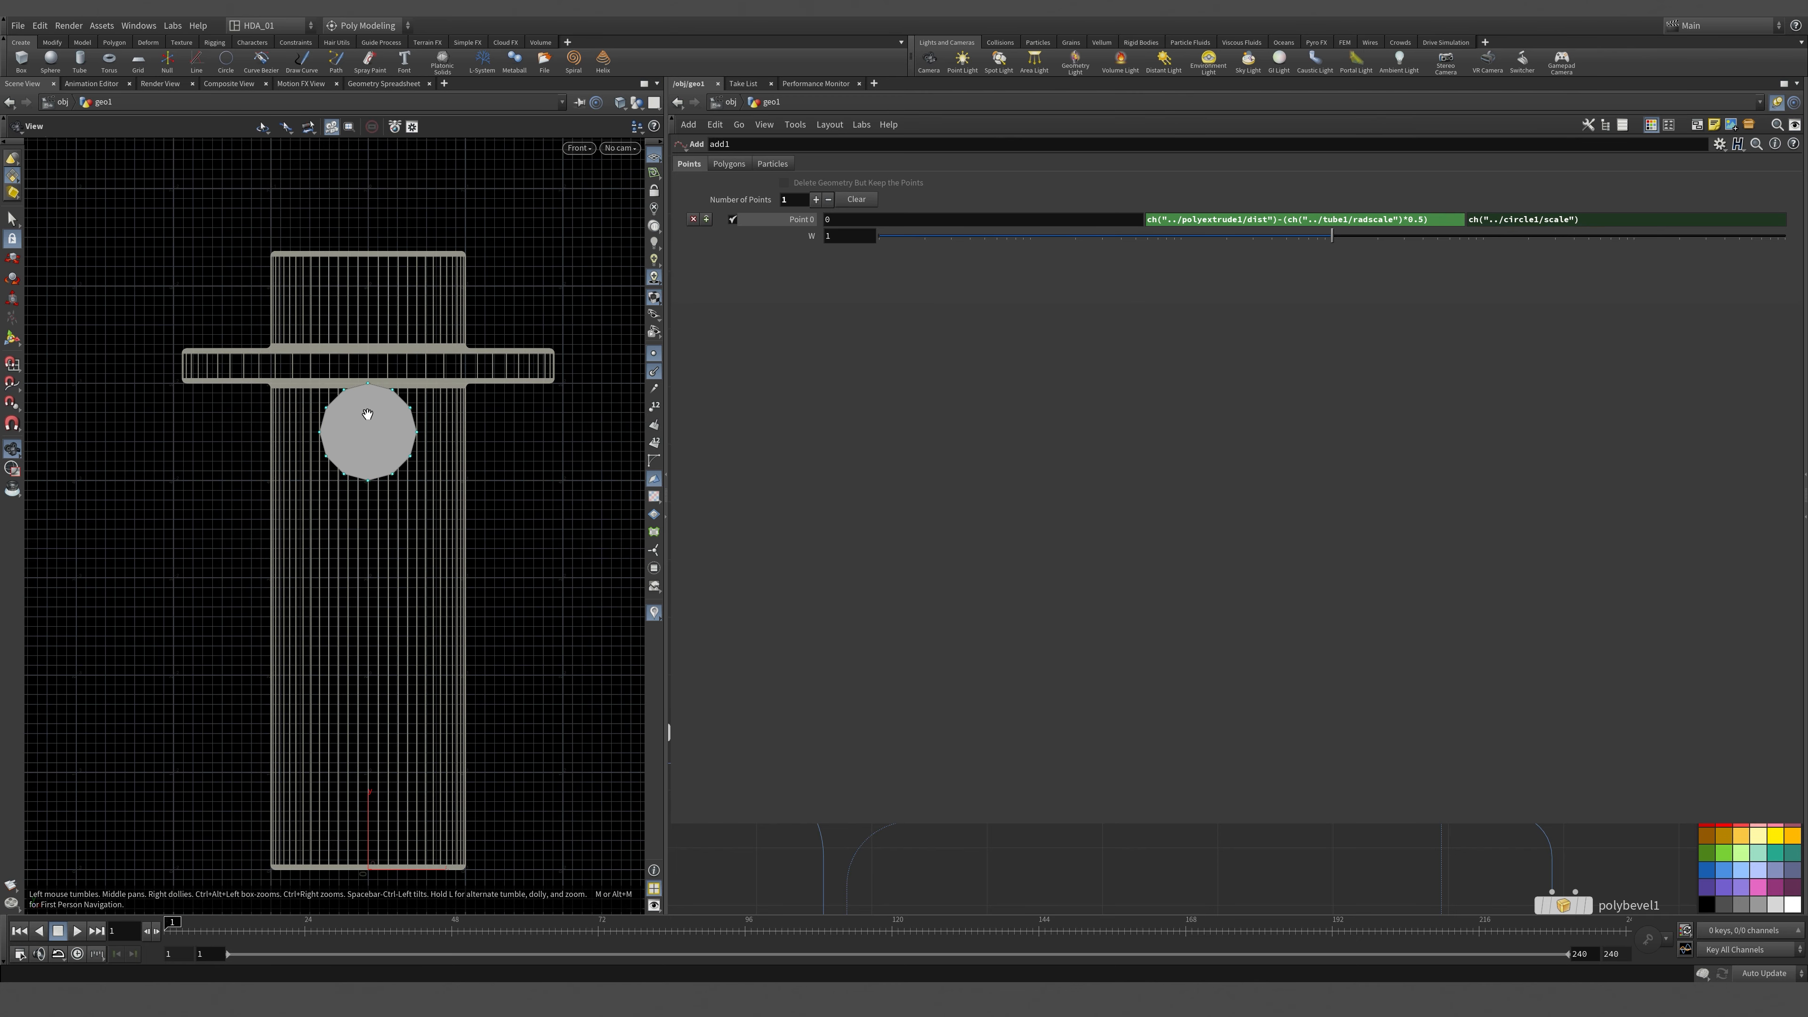
Append -ch("../CONTROL/ArmHeightAdjust") to the end of add1's point Y expression.
left_click(1449, 222)
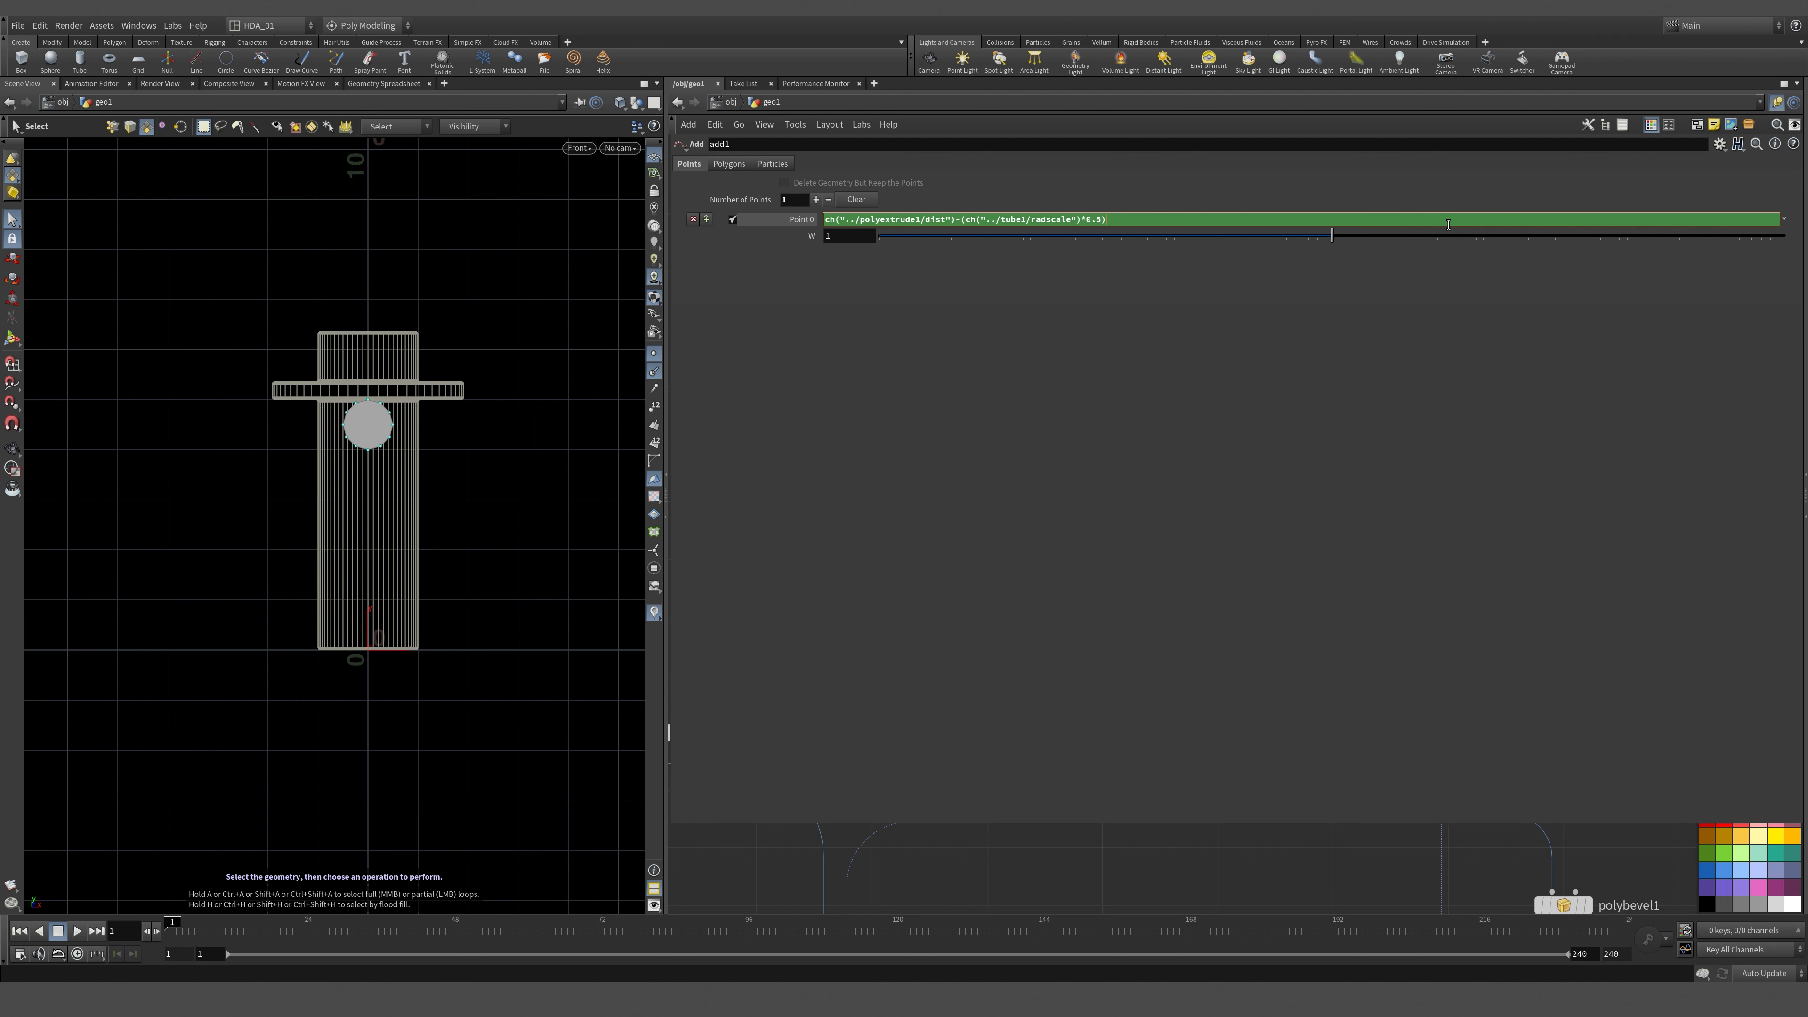
key("ctrl+v")
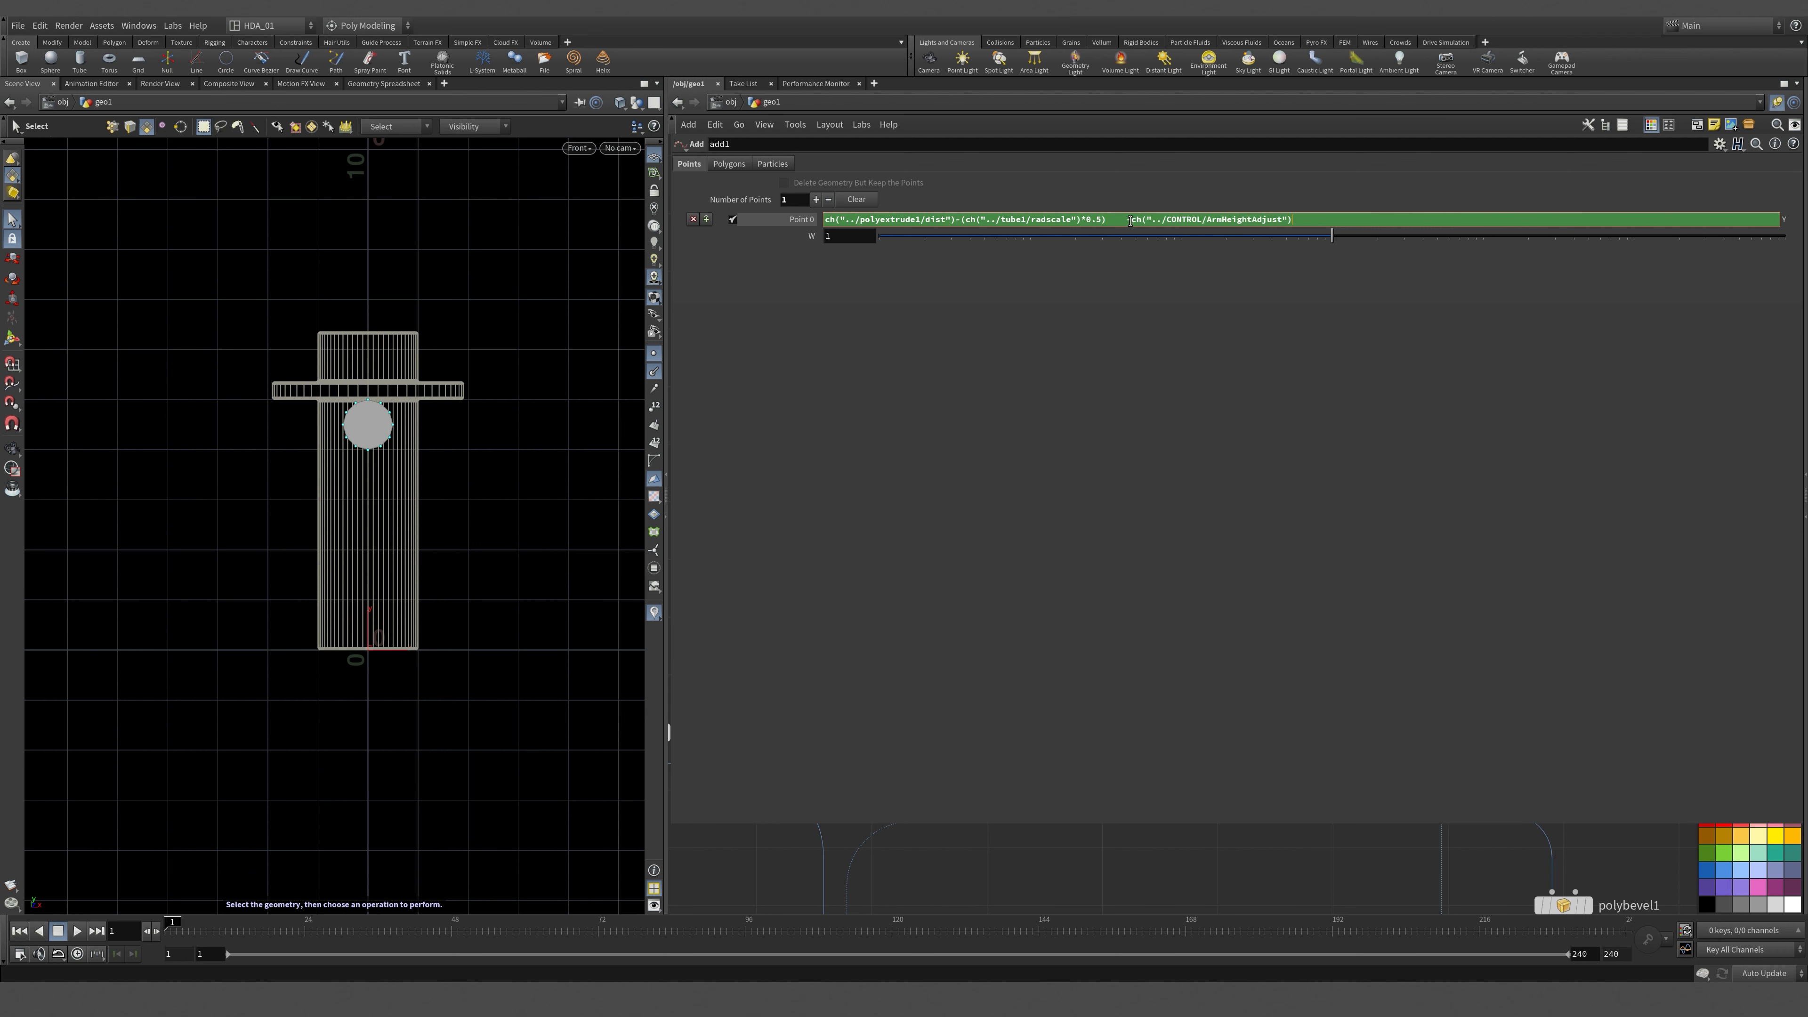
key("BackSpace")
key("BackSpace")
key("BackSpace")
key("BackSpace")
key("Return")
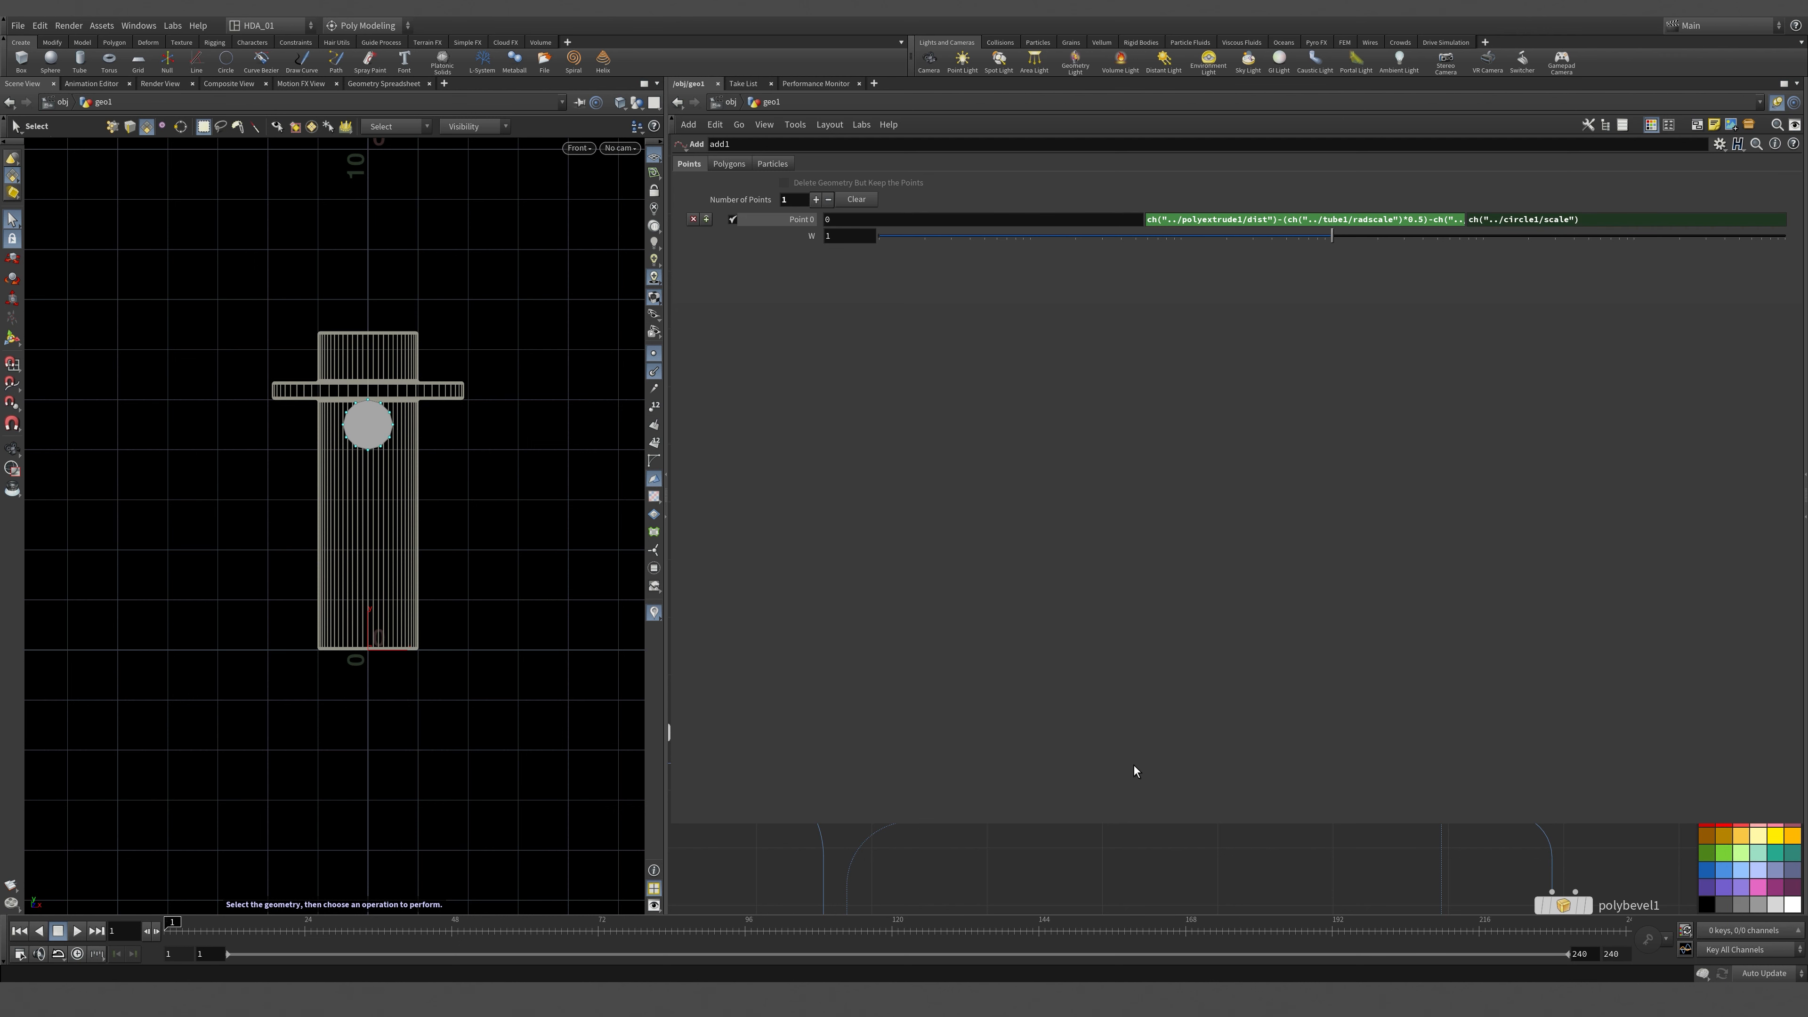
Select the CONTROL null and raise its Arm Height Adjust to about 0.894.
key("p")
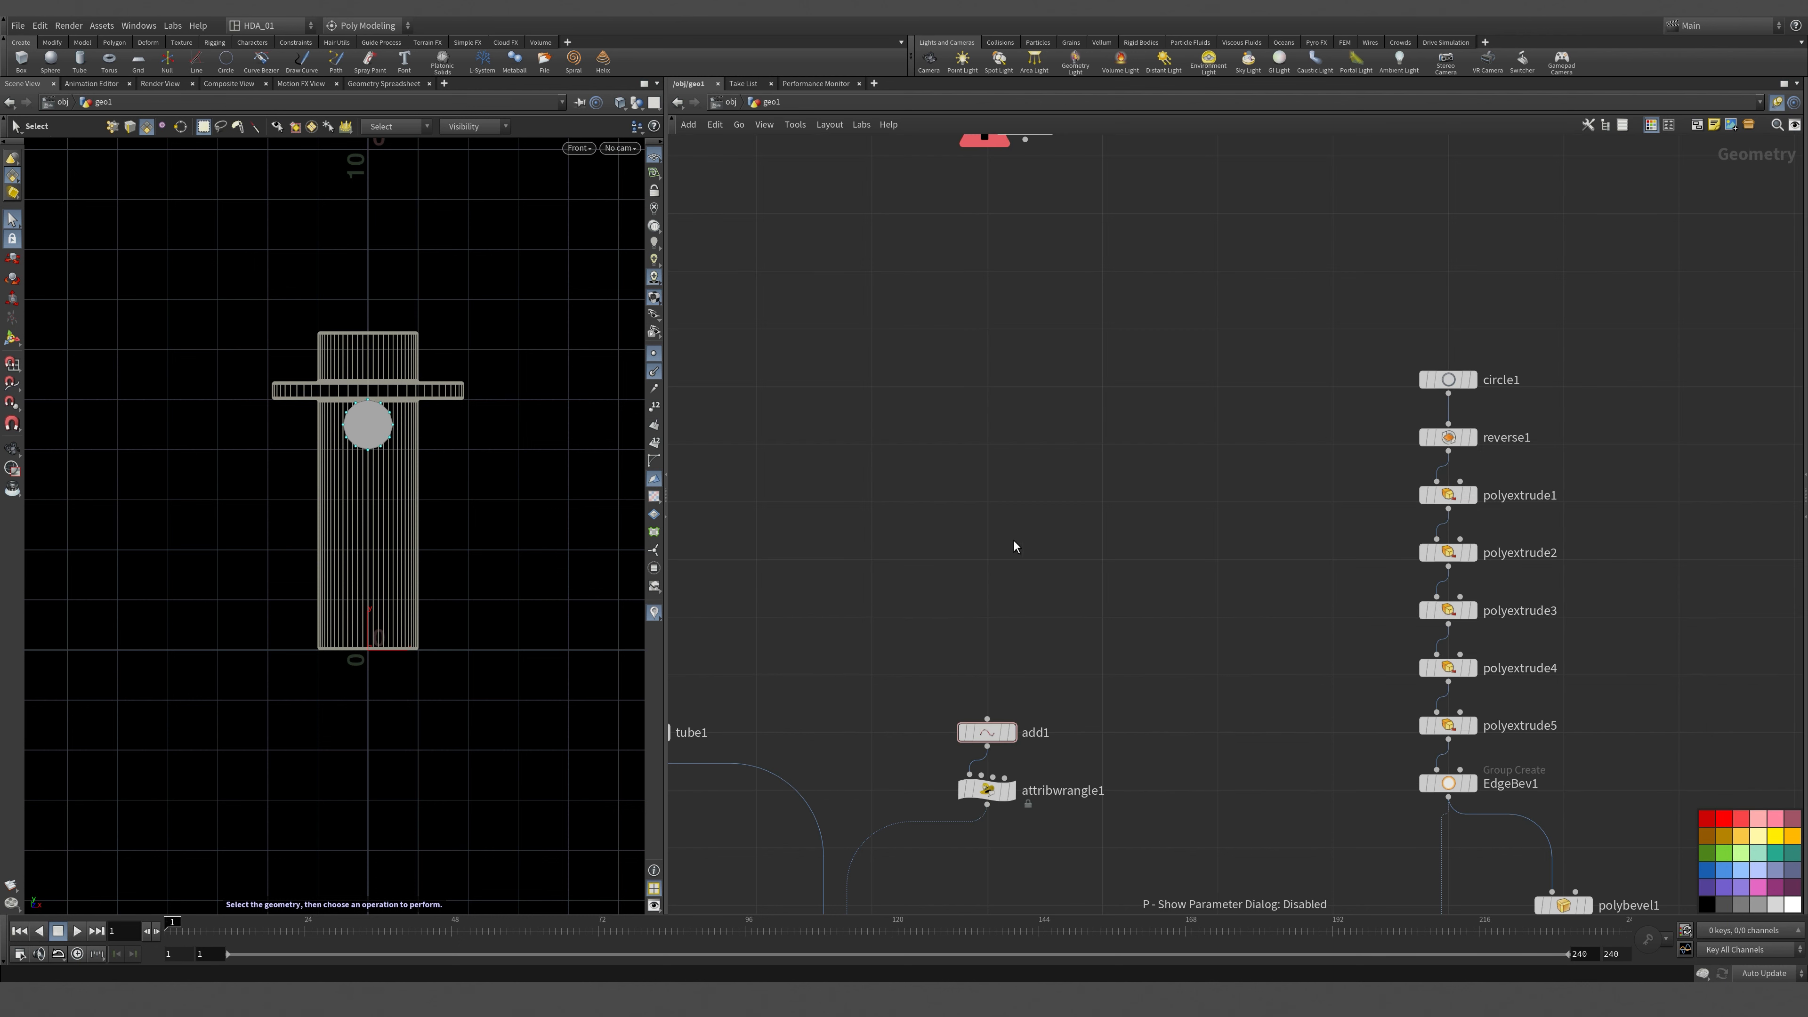
left_click_drag(1343, 295, 1533, 496)
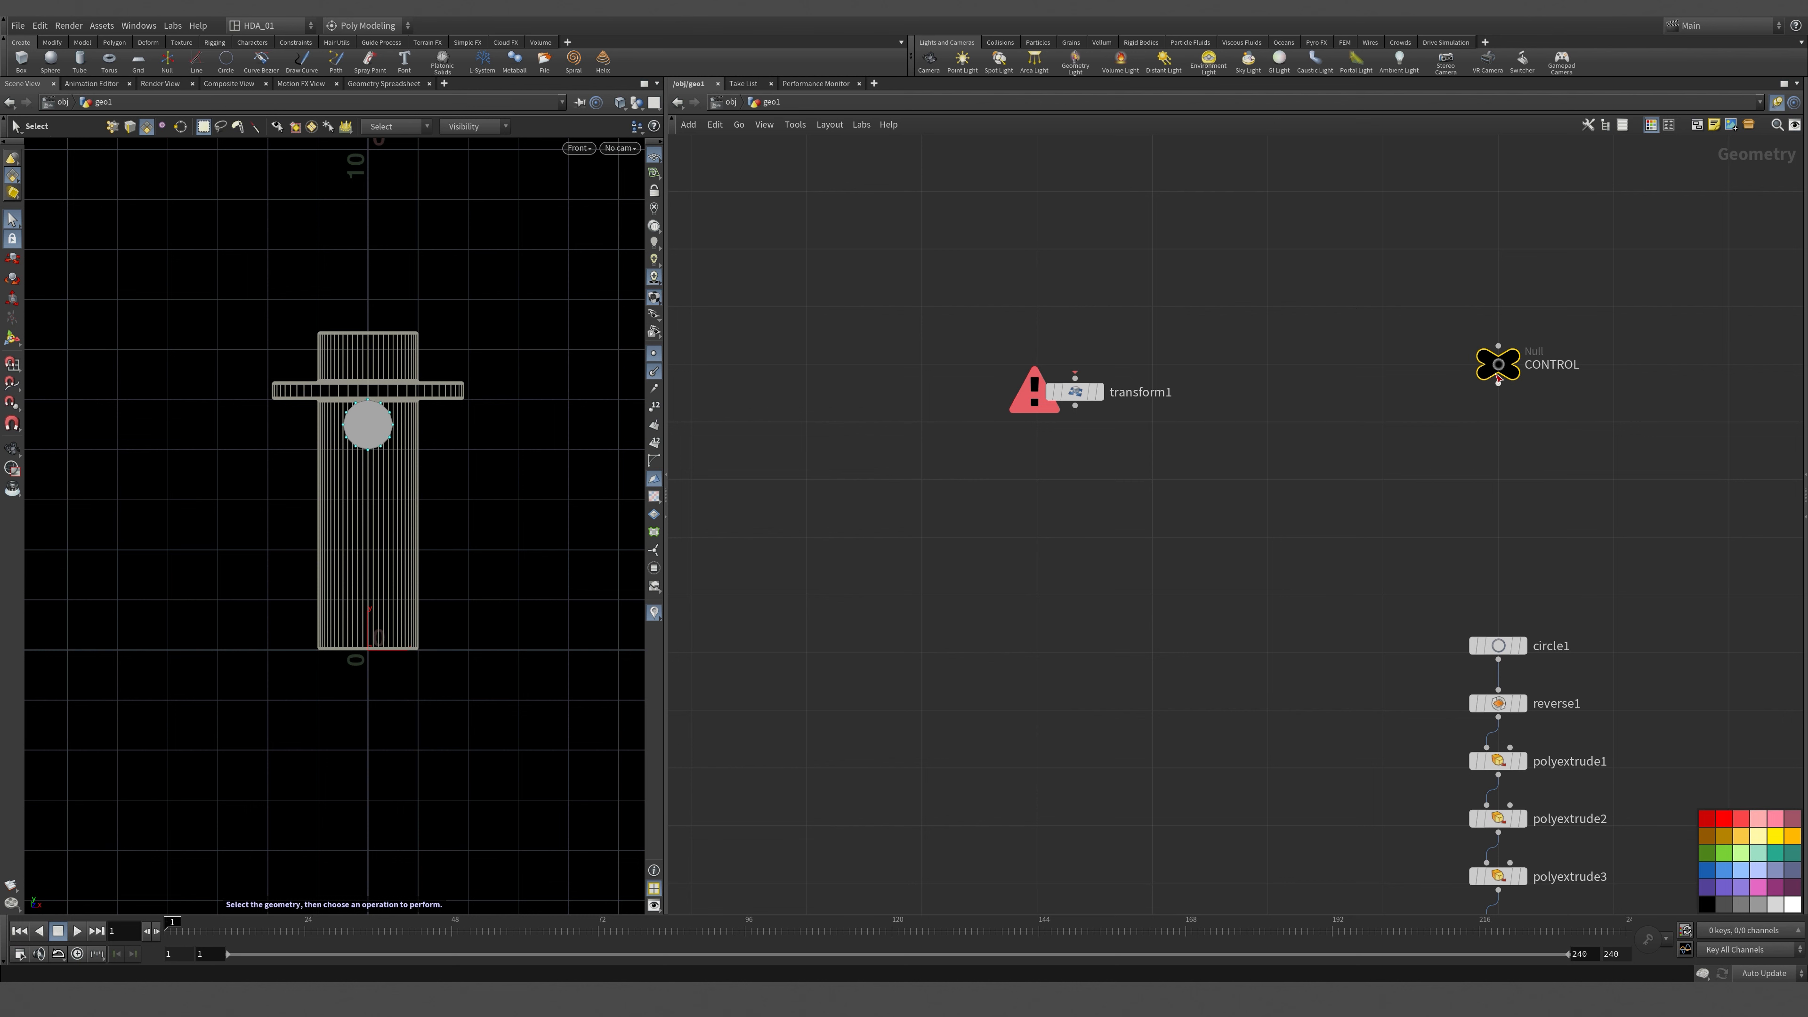
key("p")
left_click_drag(834, 194, 915, 206)
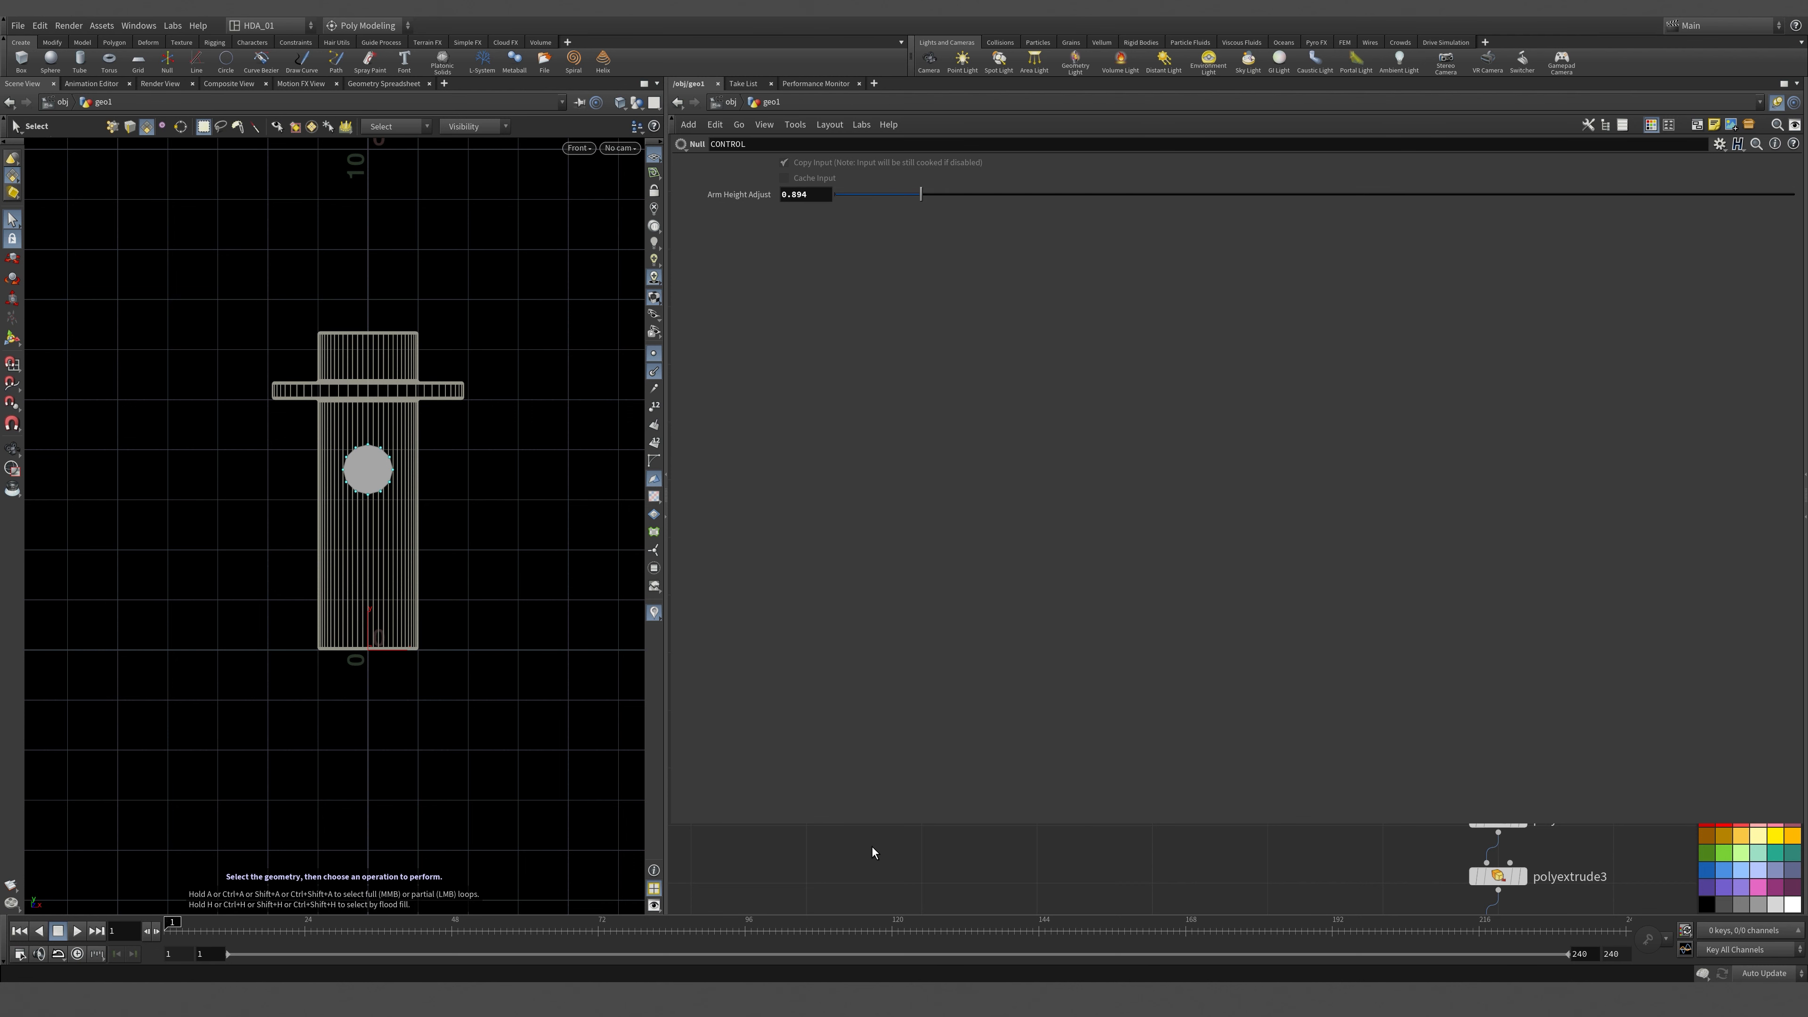
Examine the arm tube's lowered position against the pole in the perspective view.
key("p")
key("space+1")
left_click_drag(375, 614, 493, 695)
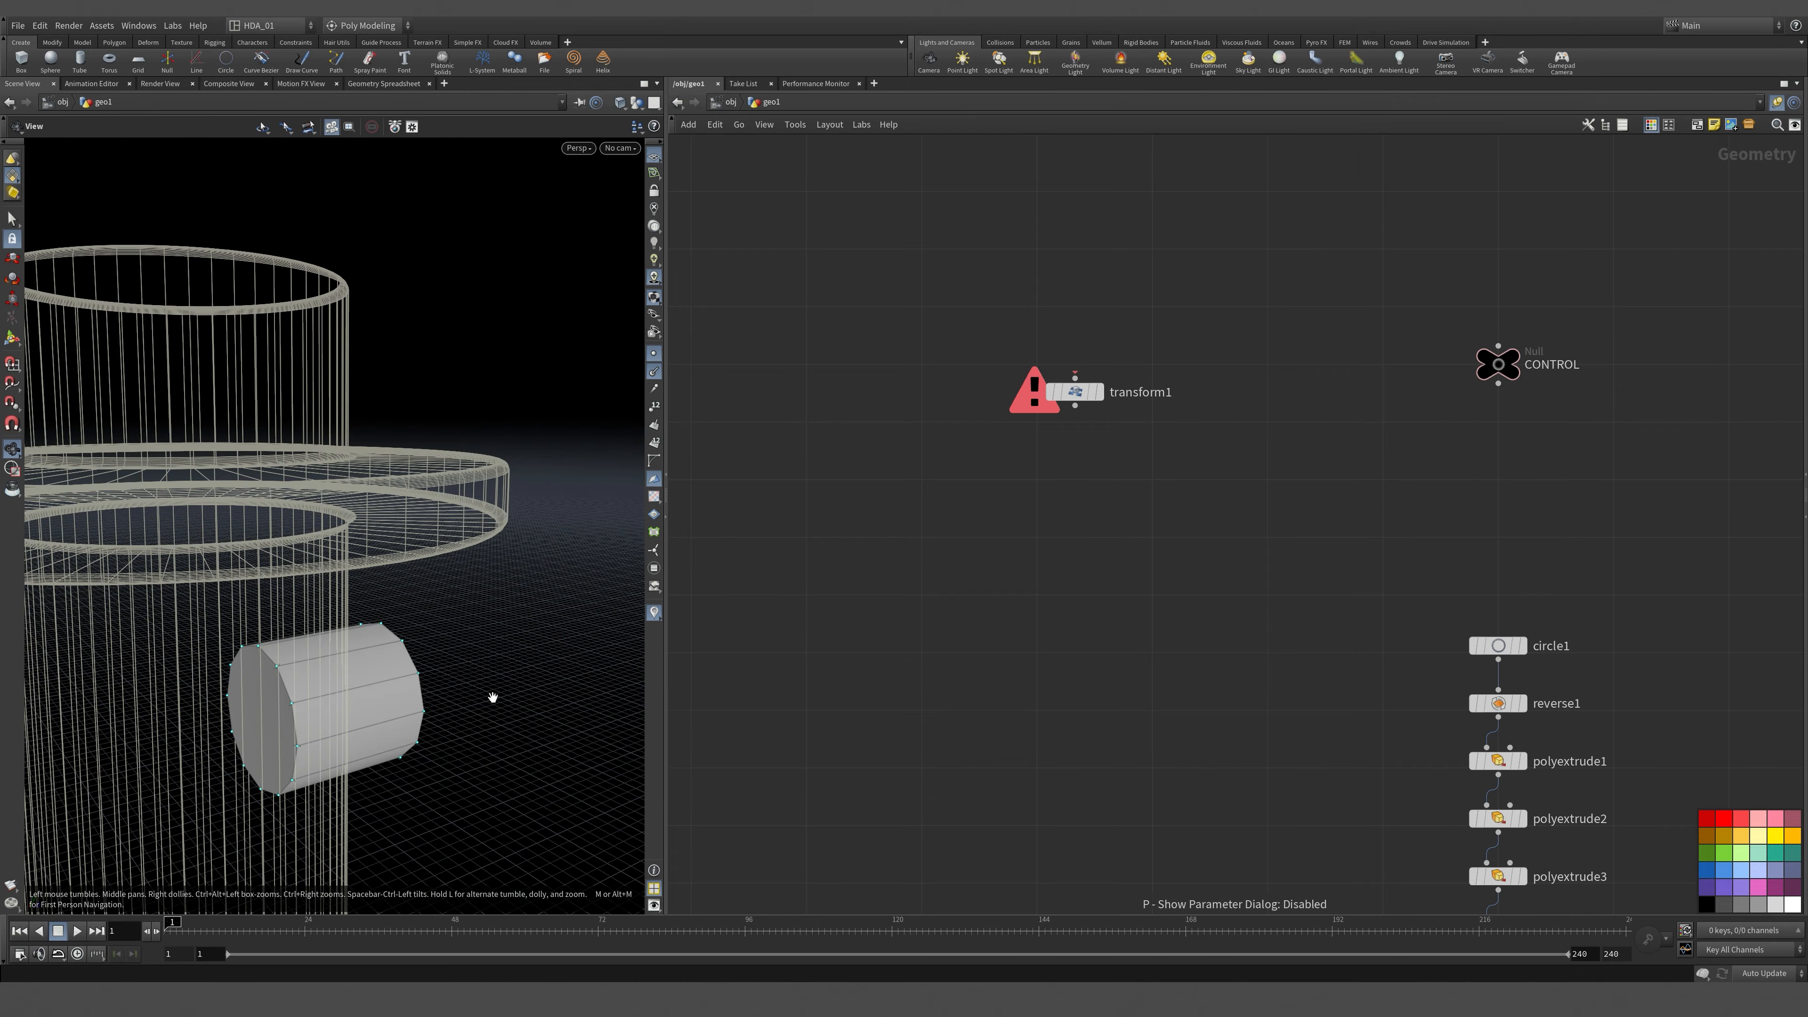
right_click_drag(493, 694, 471, 721)
left_click_drag(471, 721, 462, 704)
left_click_drag(287, 413, 221, 391, "alt")
Display tube1 on its own, switch back to copytopoints1 and examine how the tube sits in the pole wall.
scroll(1025, 731, "down", 5)
middle_click_drag(1069, 672, 1111, 295)
scroll(1120, 501, "up", 4)
middle_click_drag(1030, 409, 1245, 433)
scroll(1107, 335, "up", 3)
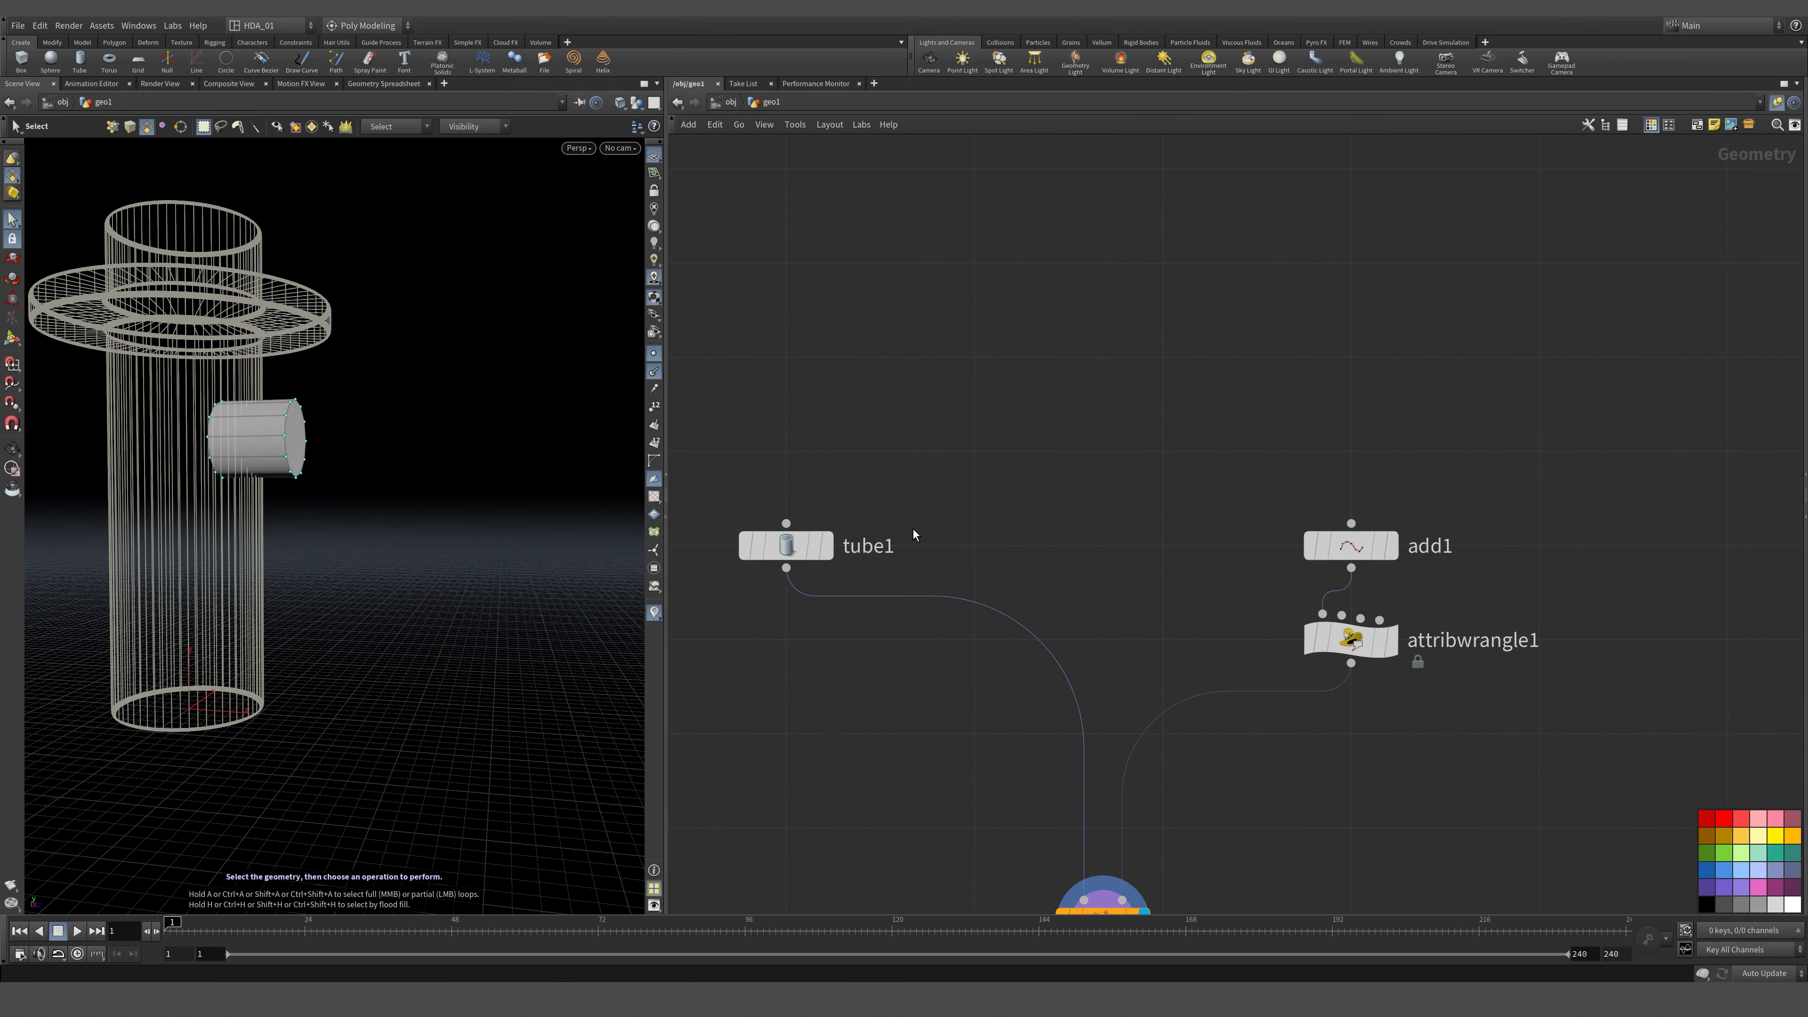
middle_click_drag(1006, 510, 1070, 371)
left_click(887, 398)
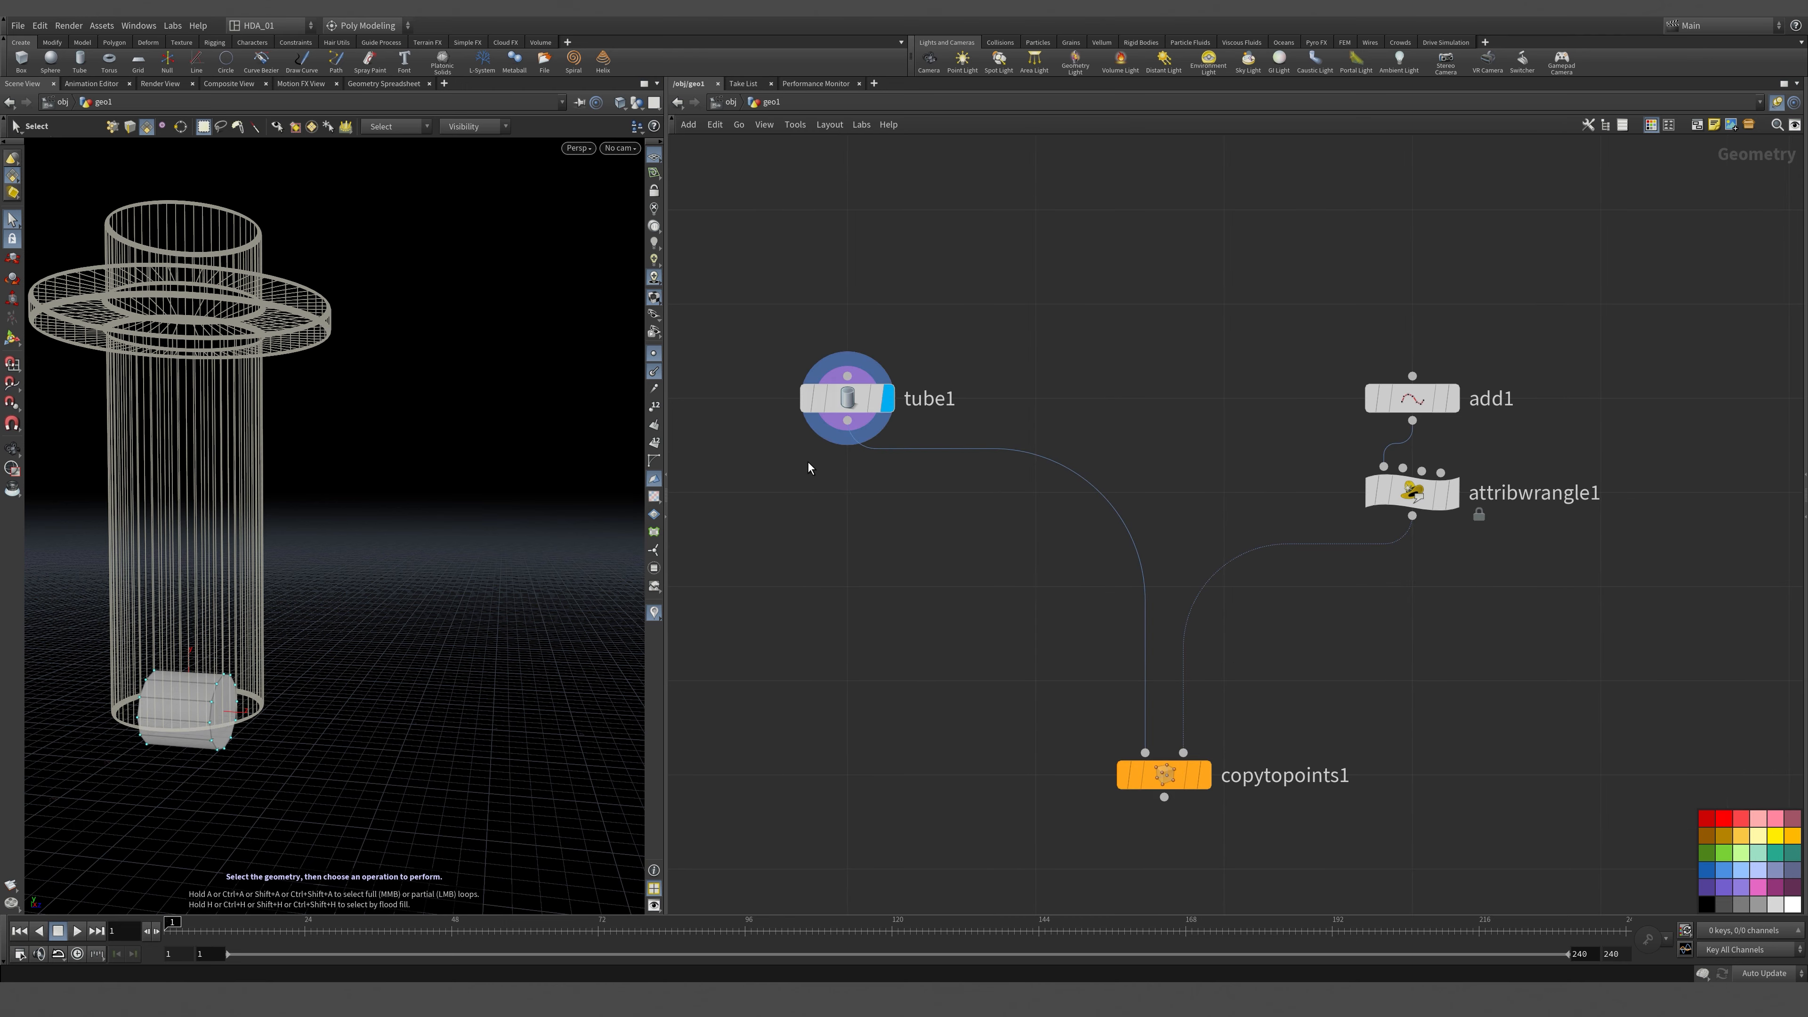
left_click(1206, 775)
key("Escape")
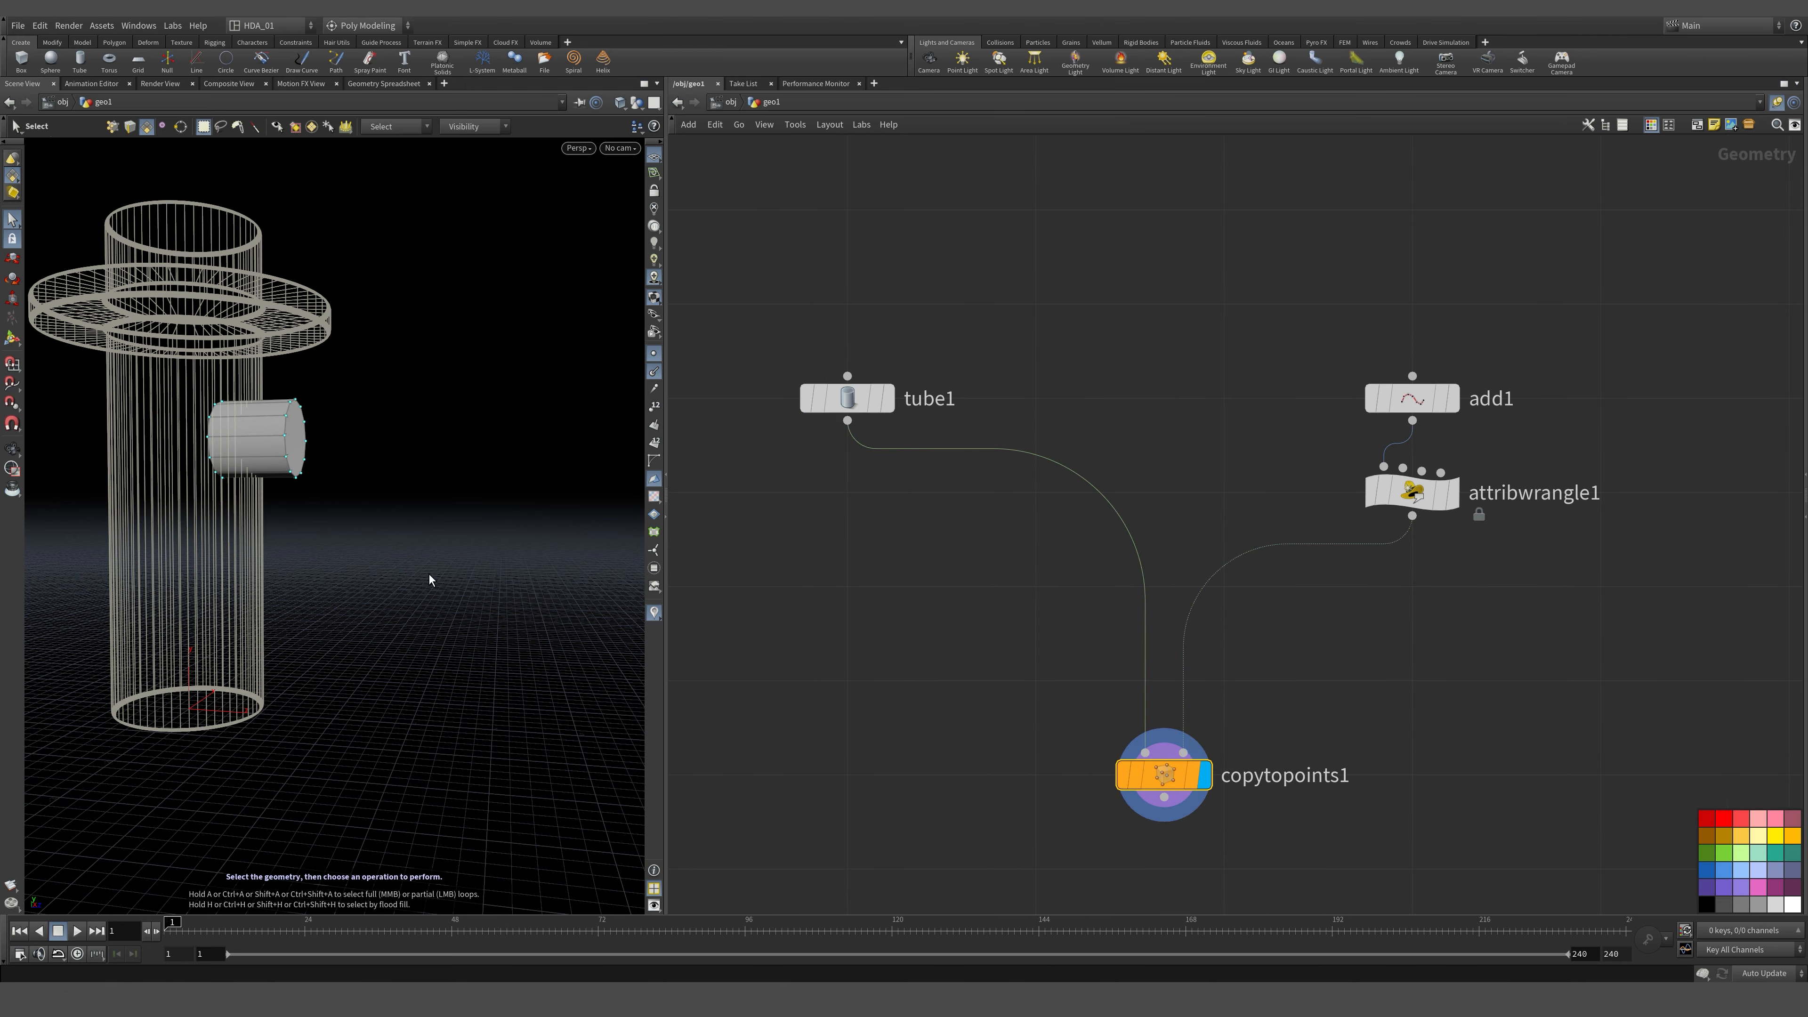
left_click_drag(429, 574, 274, 471)
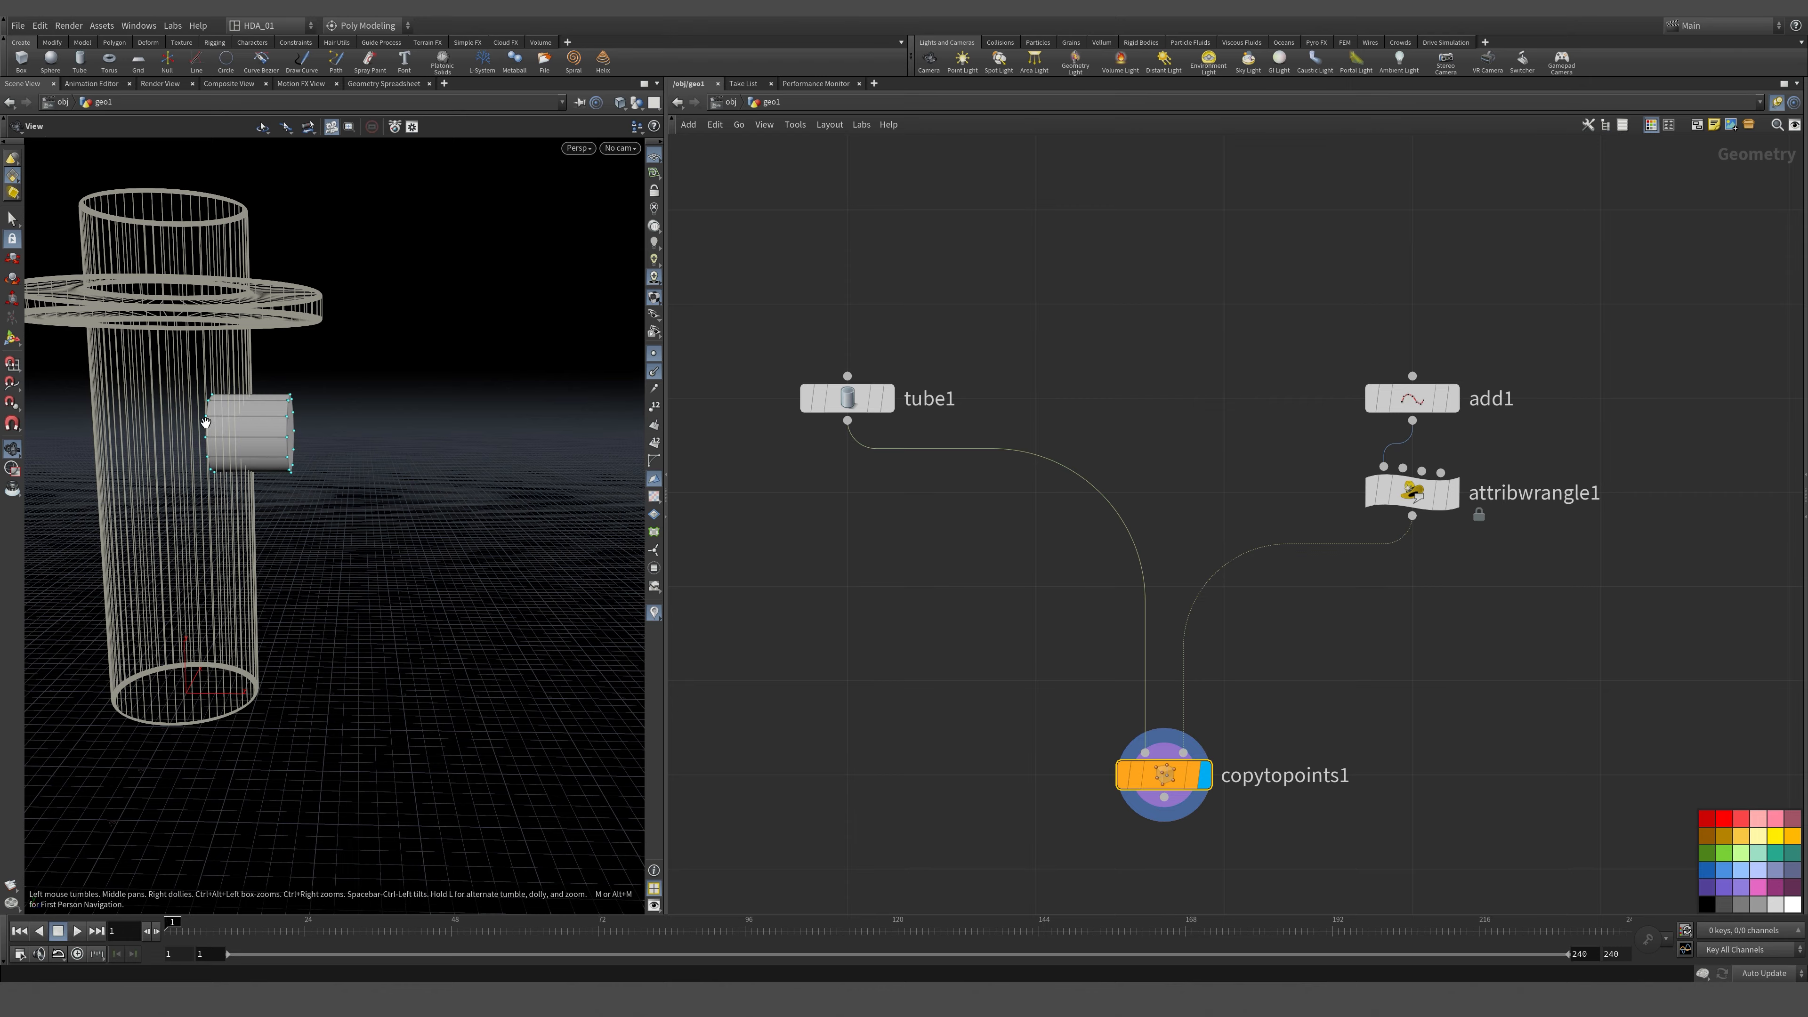
mouse_move(205, 423)
left_mouse_down()
mouse_move(391, 416)
mouse_move(250, 460)
mouse_move(285, 428)
mouse_move(233, 431)
left_mouse_up()
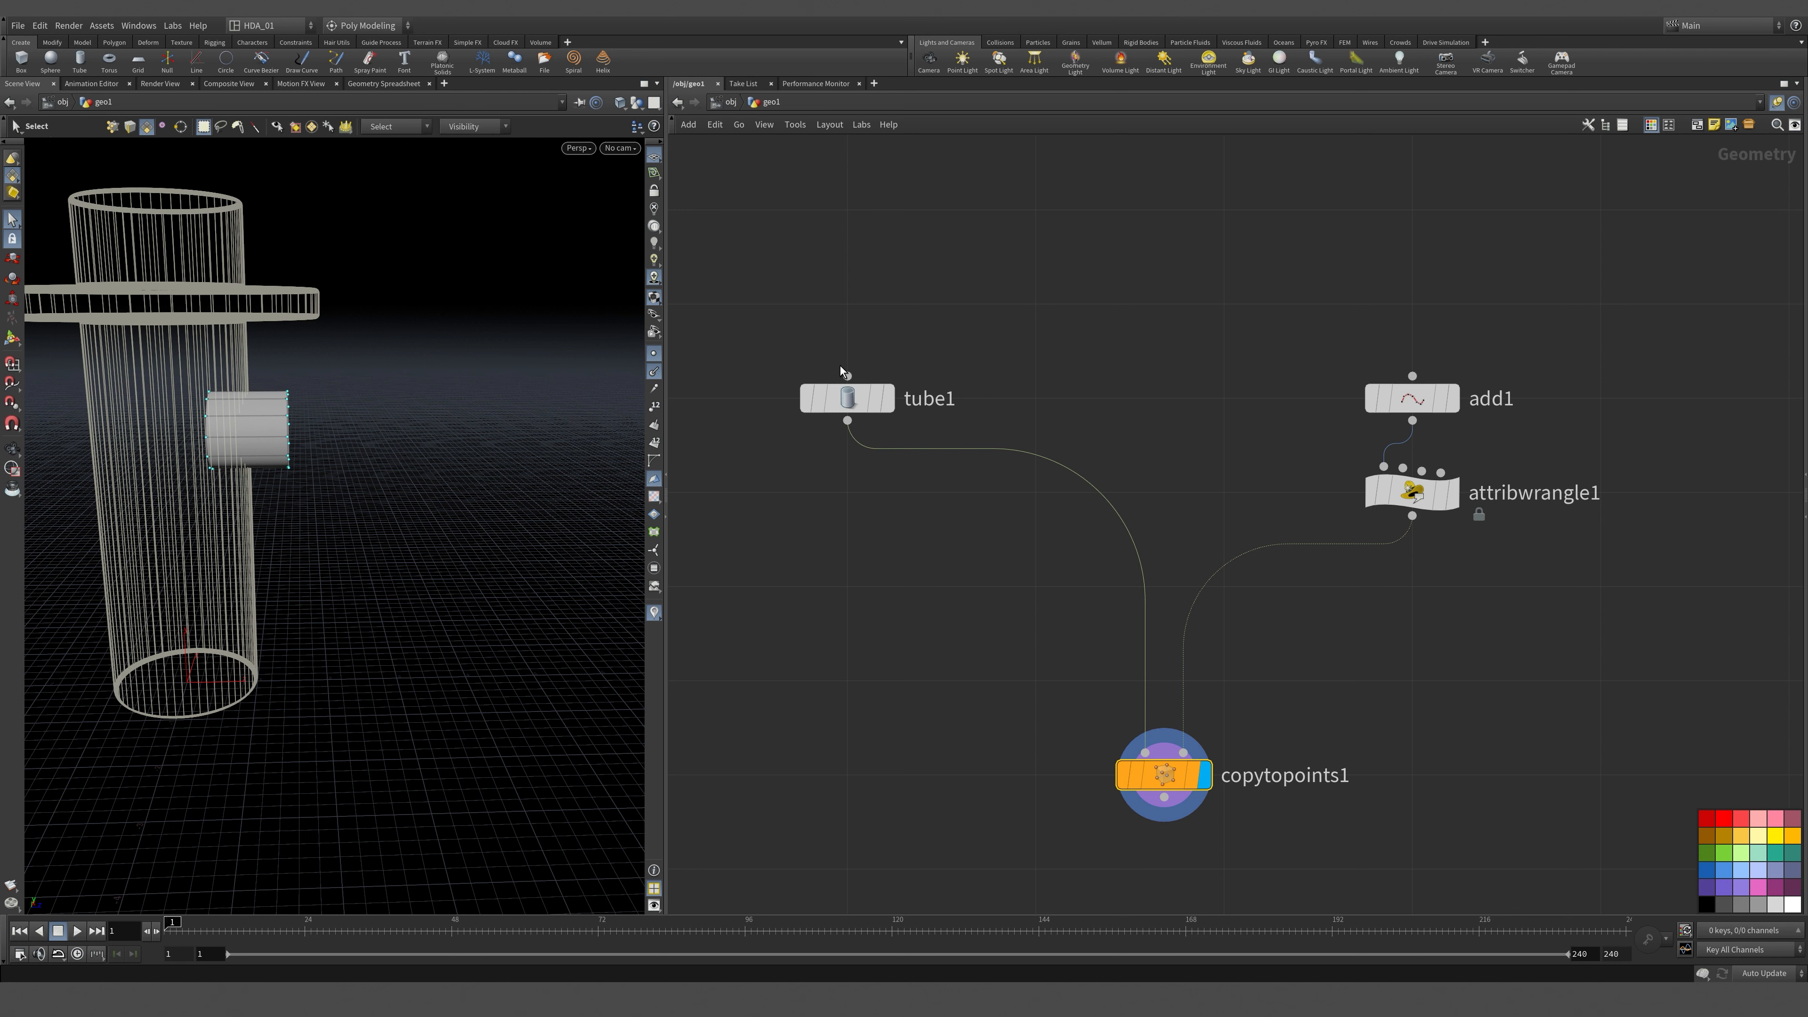
Select tube1 and lengthen it to a height of about 2.549.
left_click_drag(831, 270, 934, 486)
key("p")
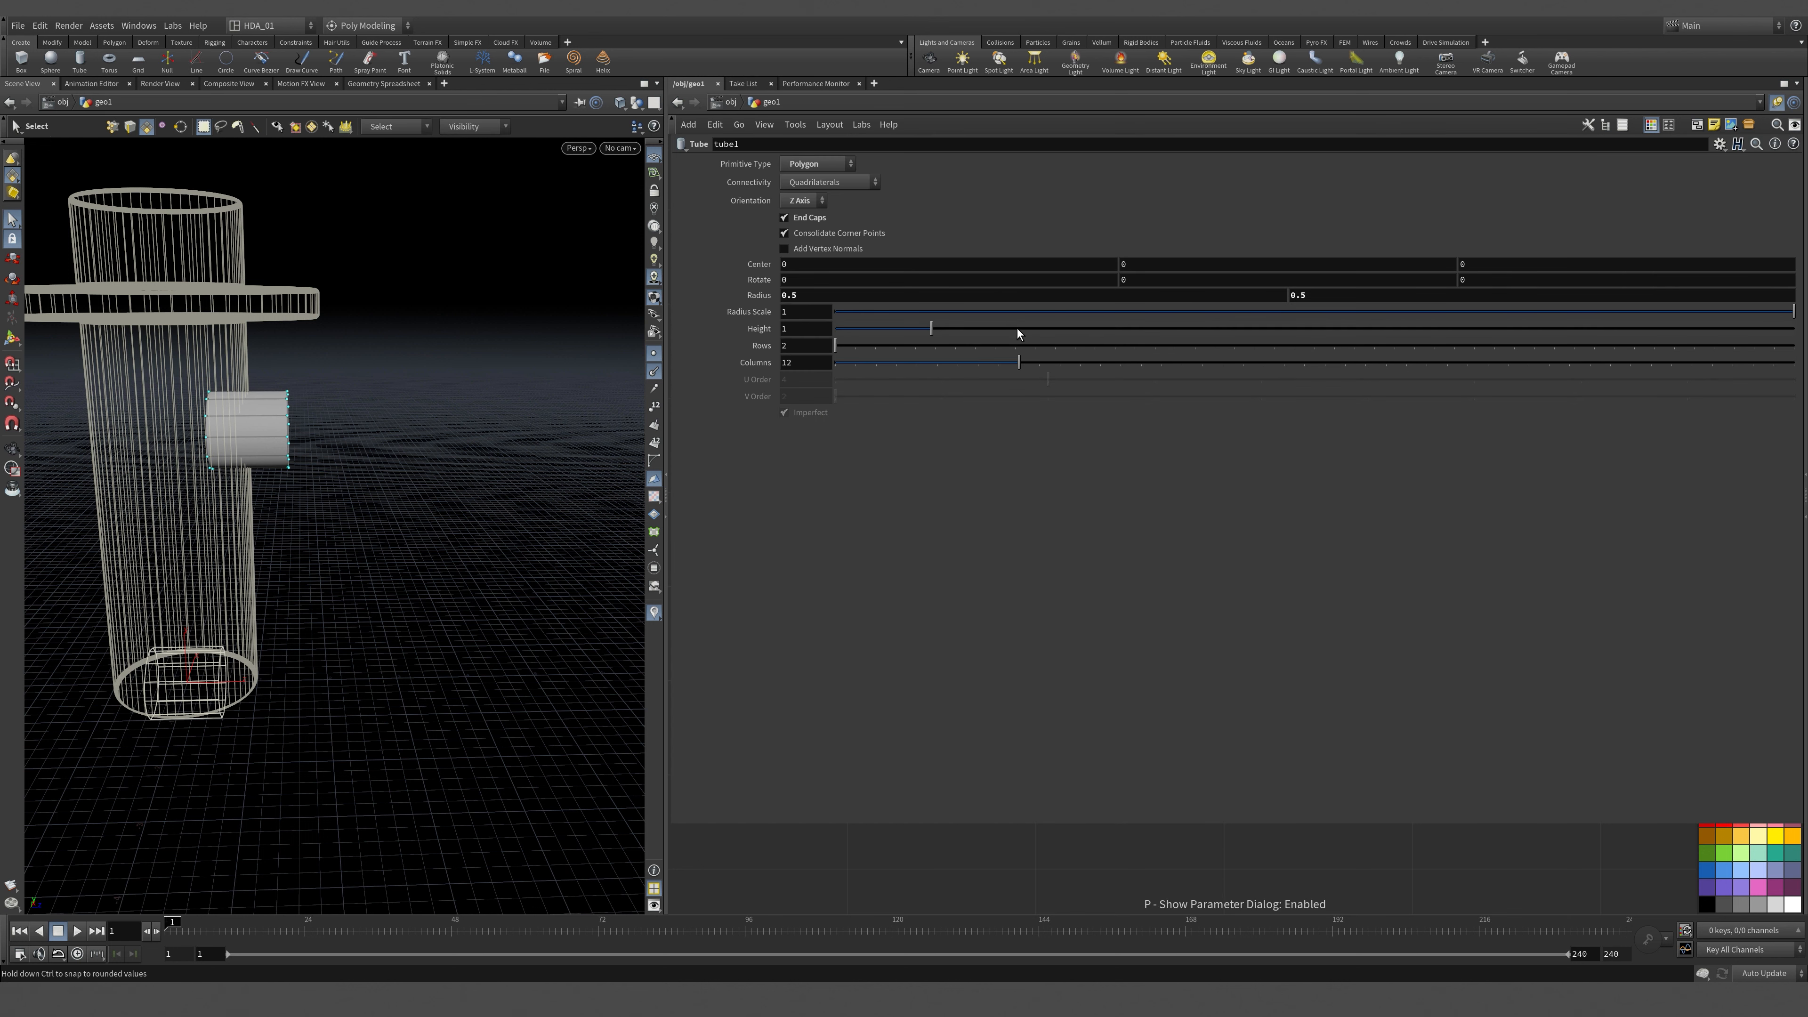
left_click_drag(943, 326, 1068, 366)
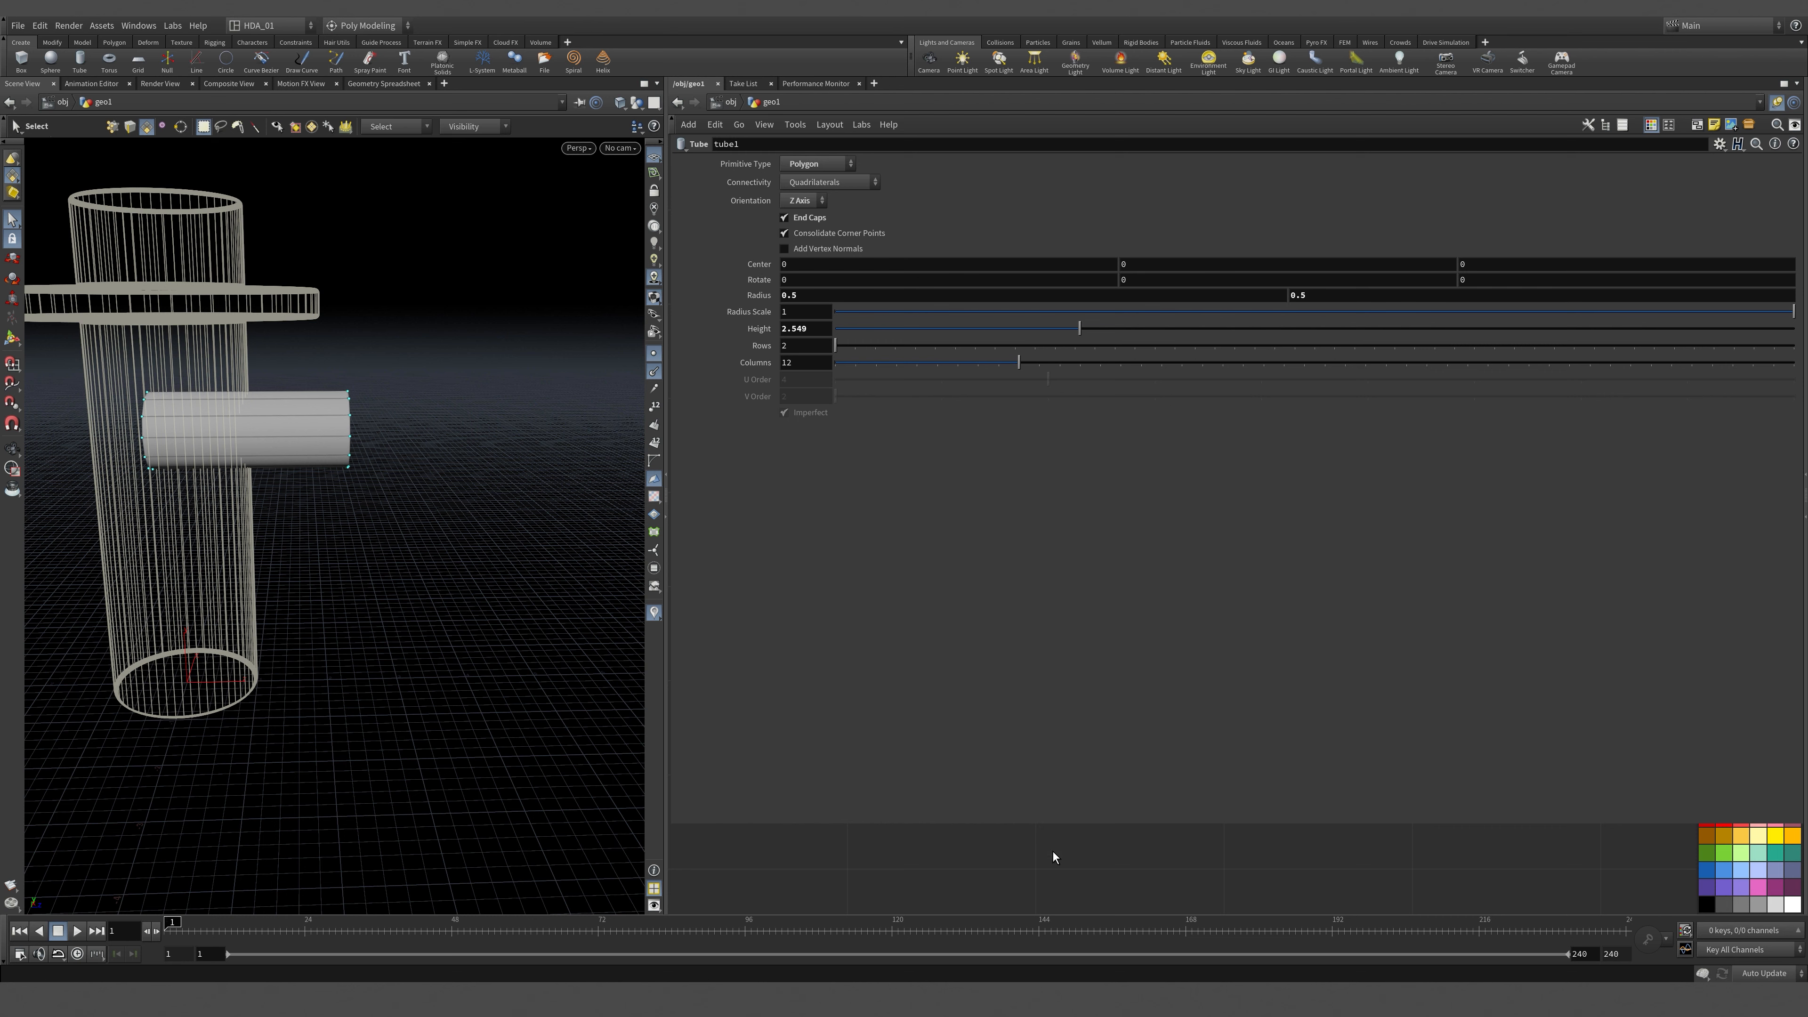
key("p")
Display tube1 on its own and examine its placement around the origin in the top view.
left_click(892, 398)
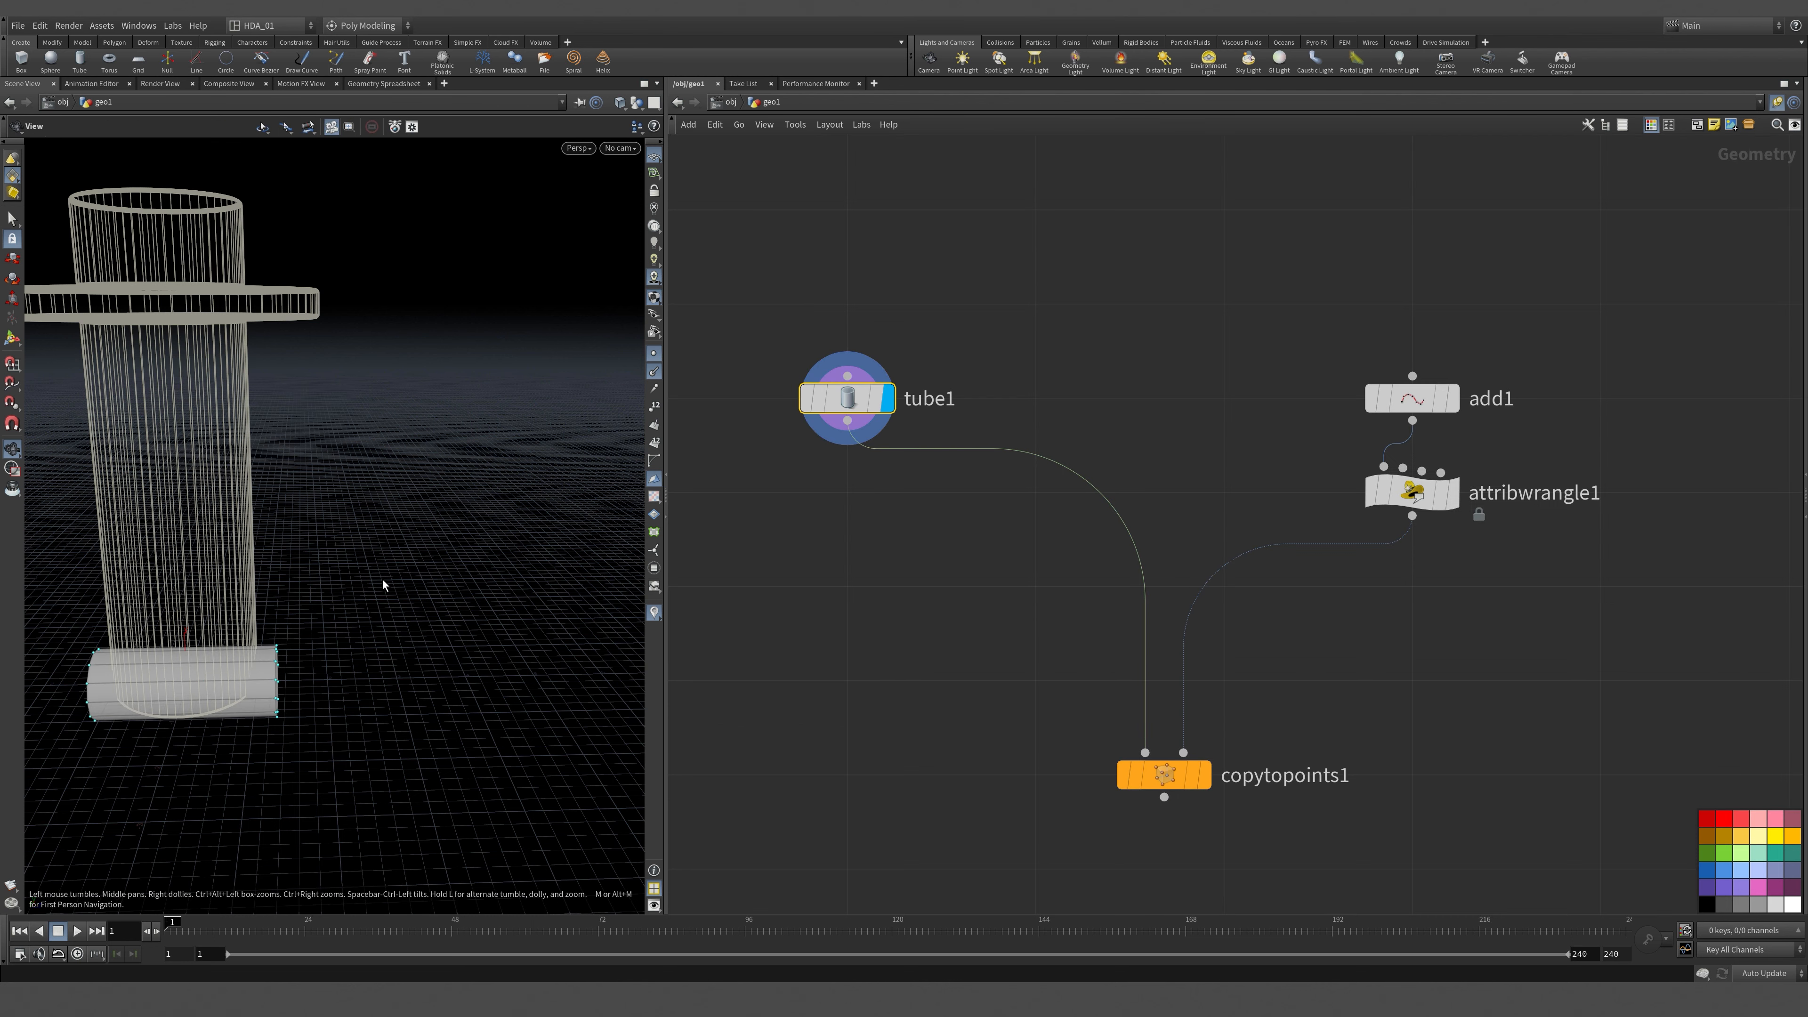
key("space+2")
scroll(407, 621, "down", 5)
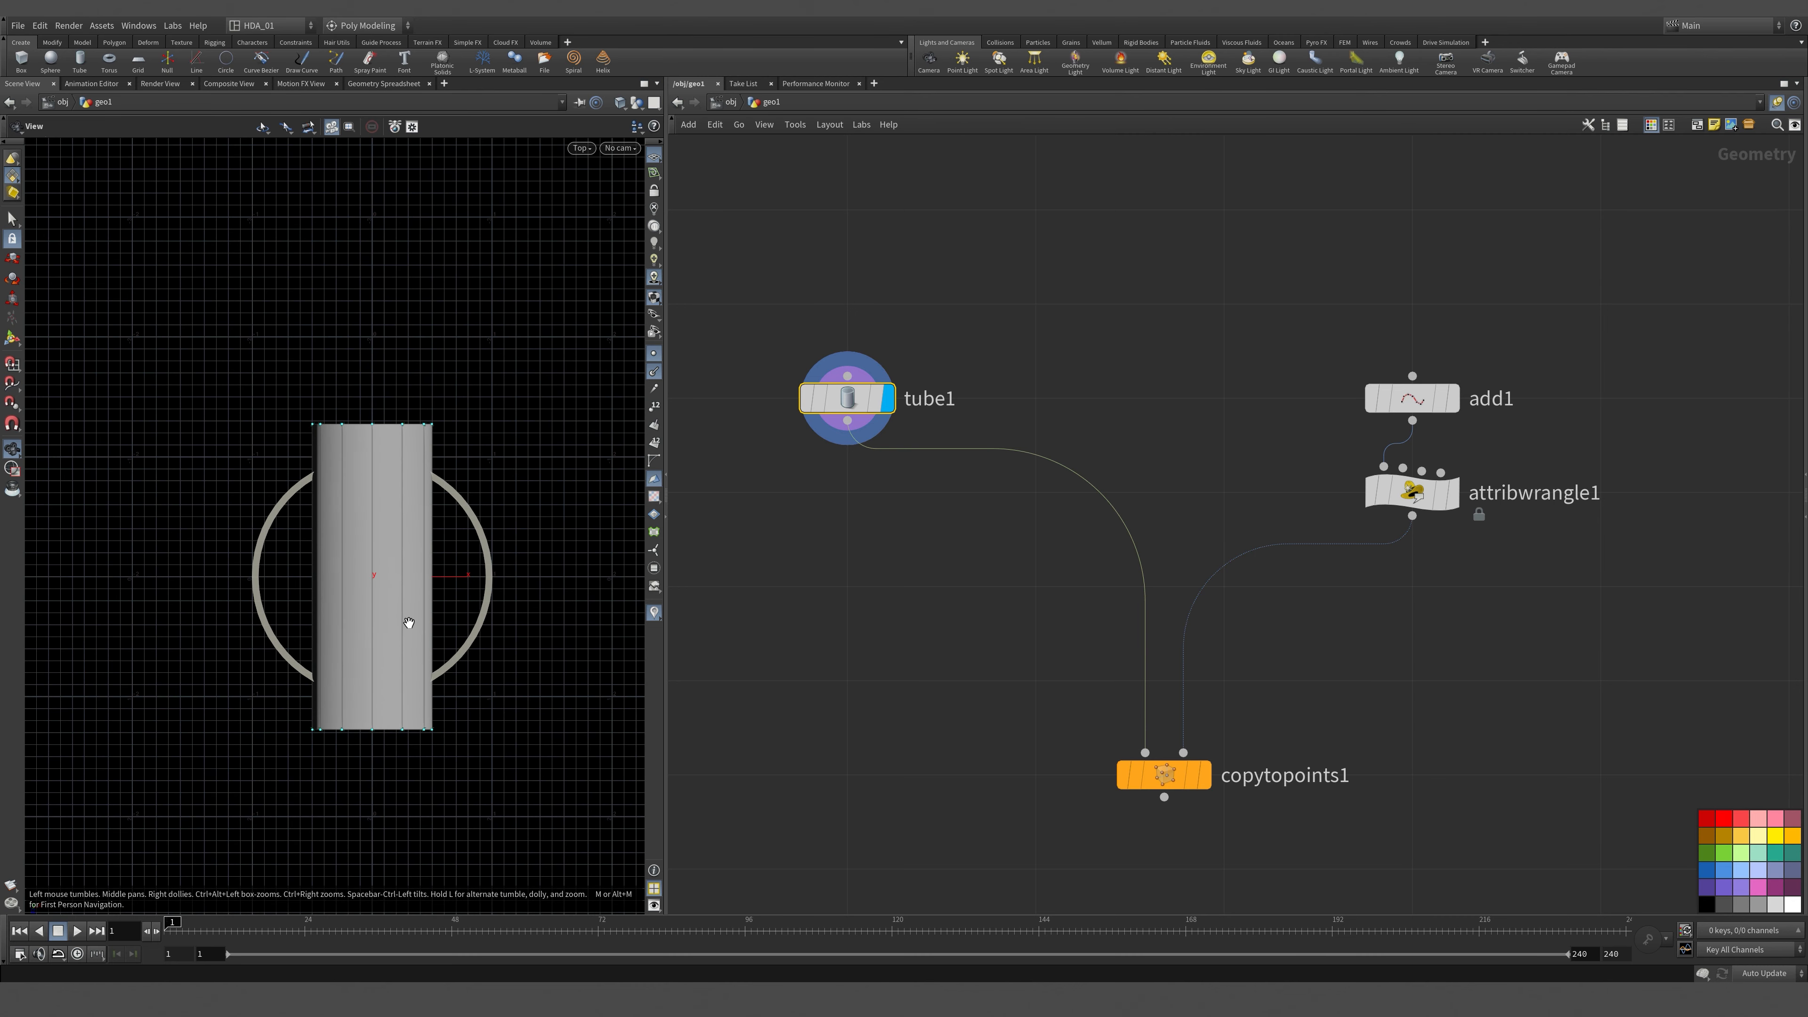
middle_click_drag(408, 622, 439, 522)
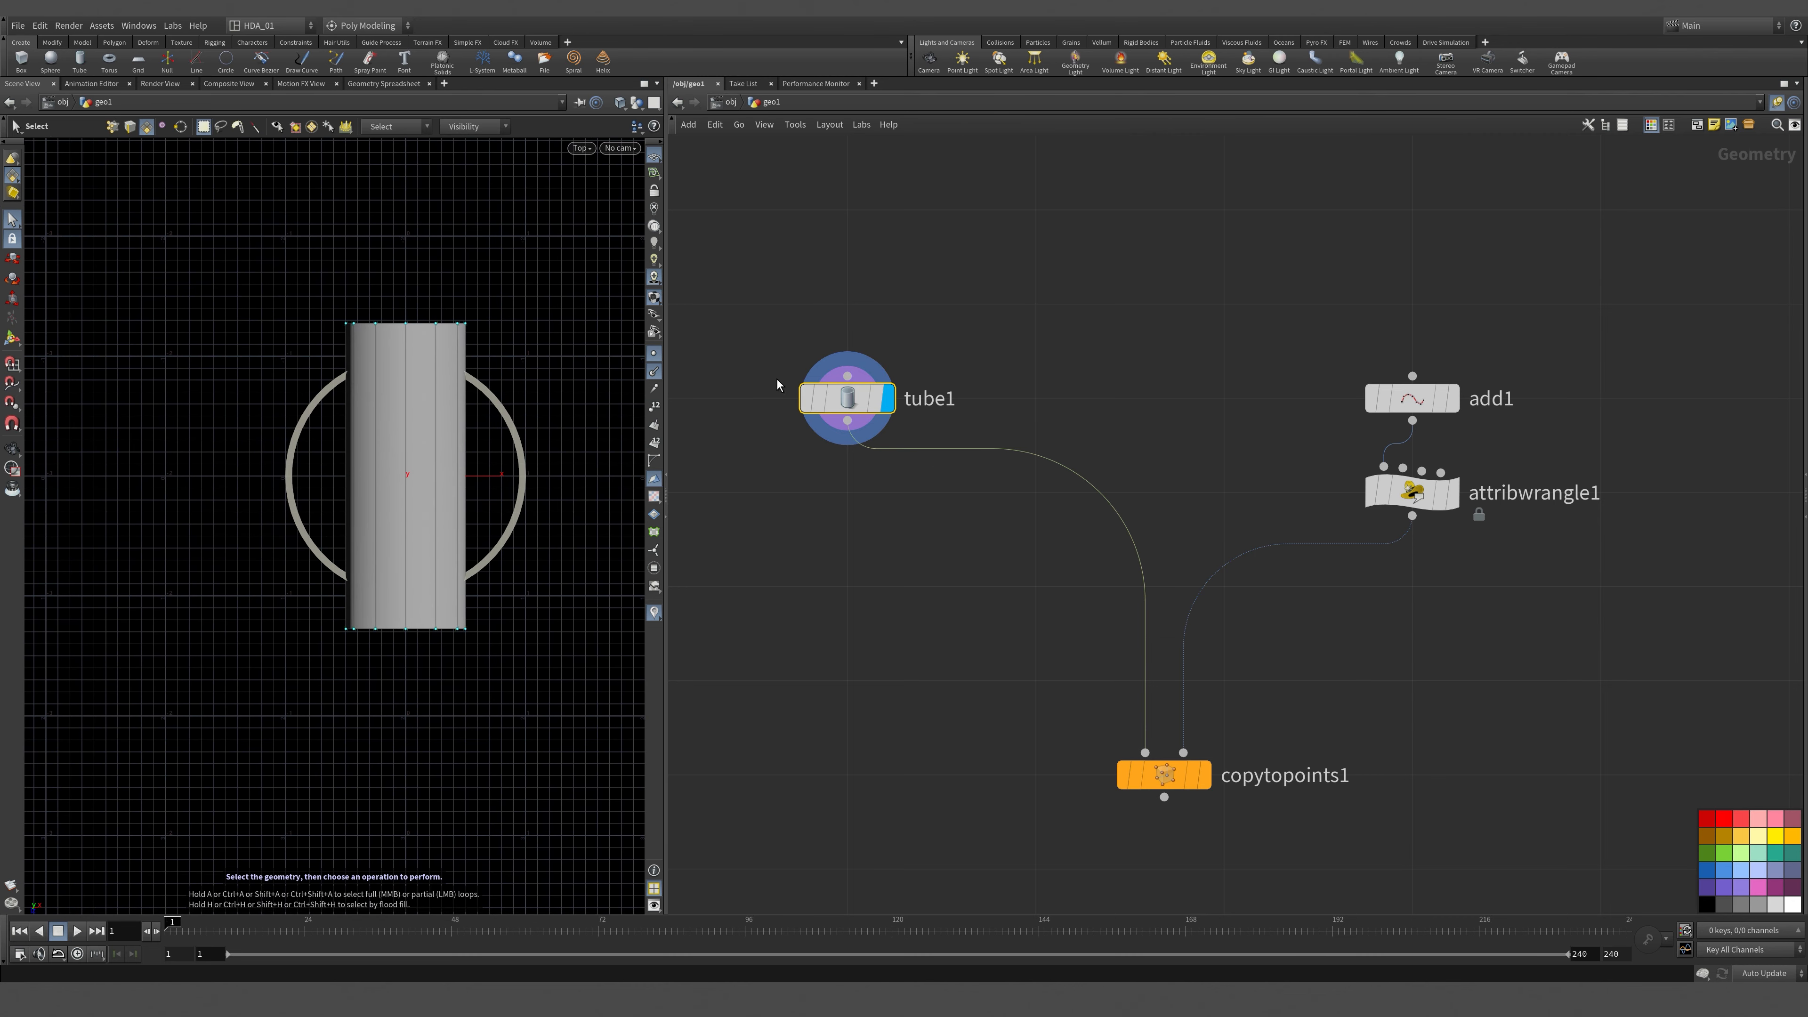
Insert a Transform node between tube1 and copytopoints1, aligned under tube1, and display it.
key("Tab")
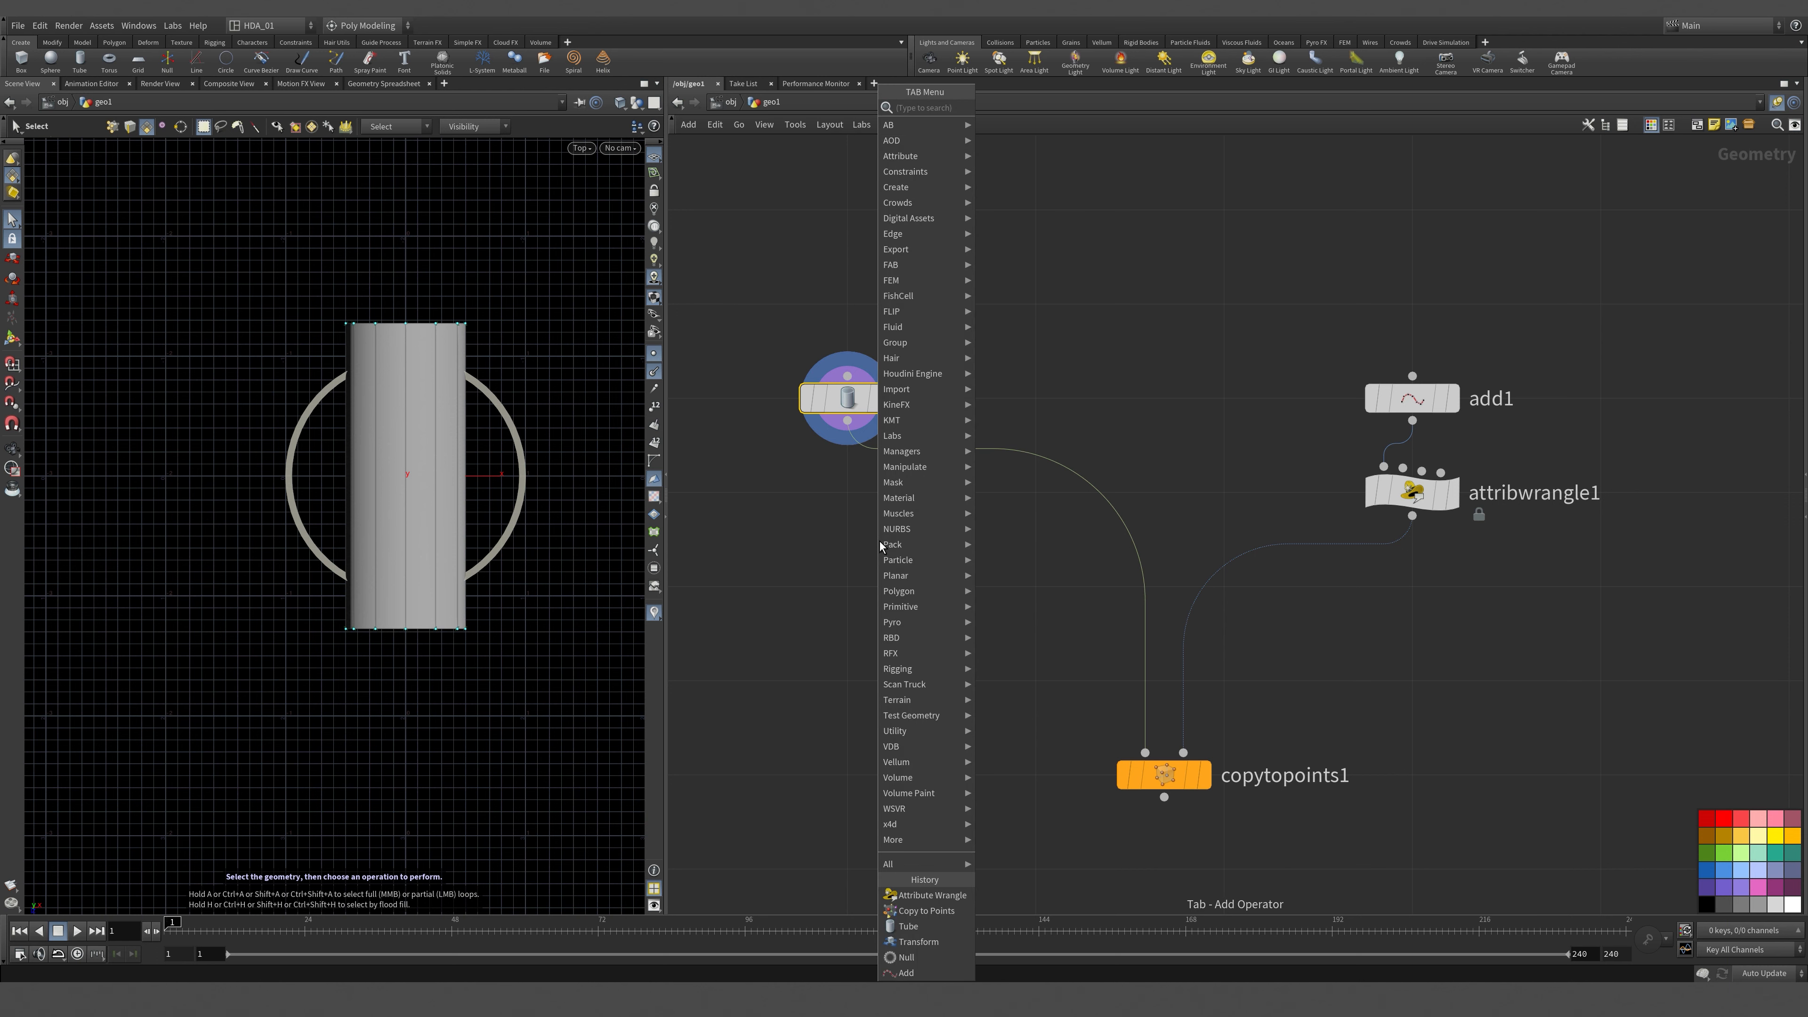
type("tr")
left_click(1044, 137)
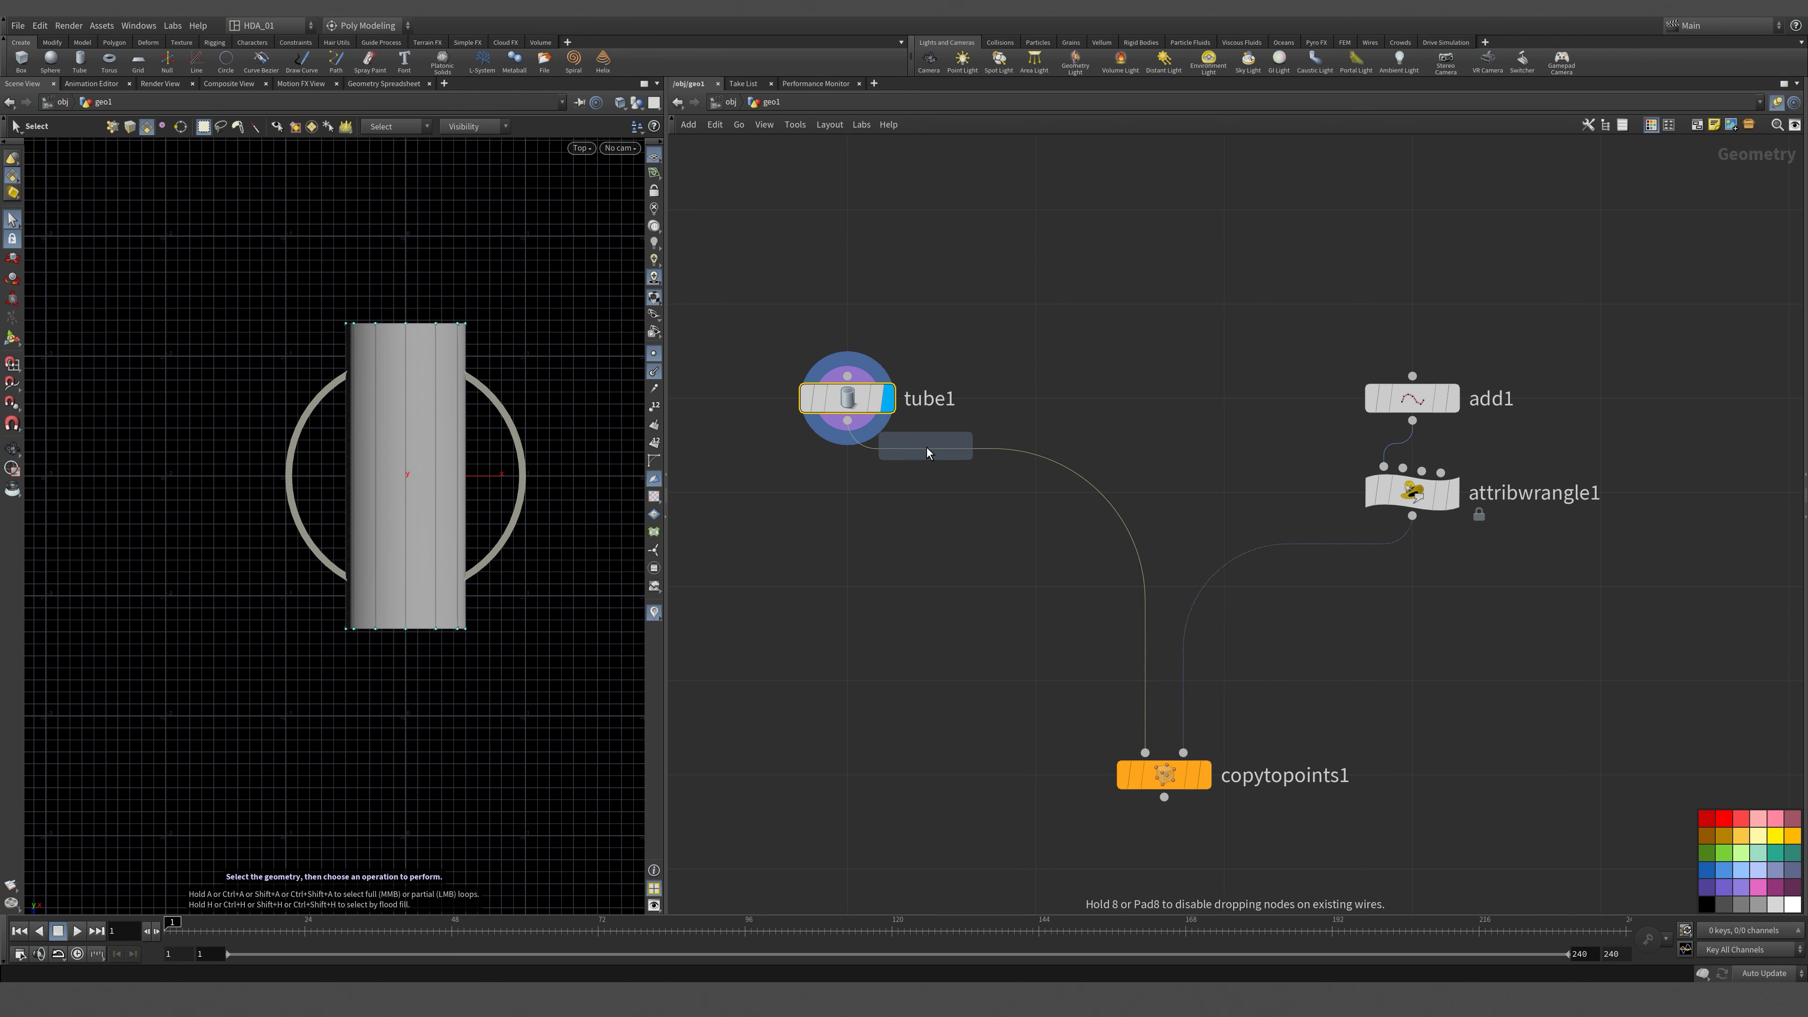
left_click(922, 492)
left_click_drag(921, 498, 853, 497)
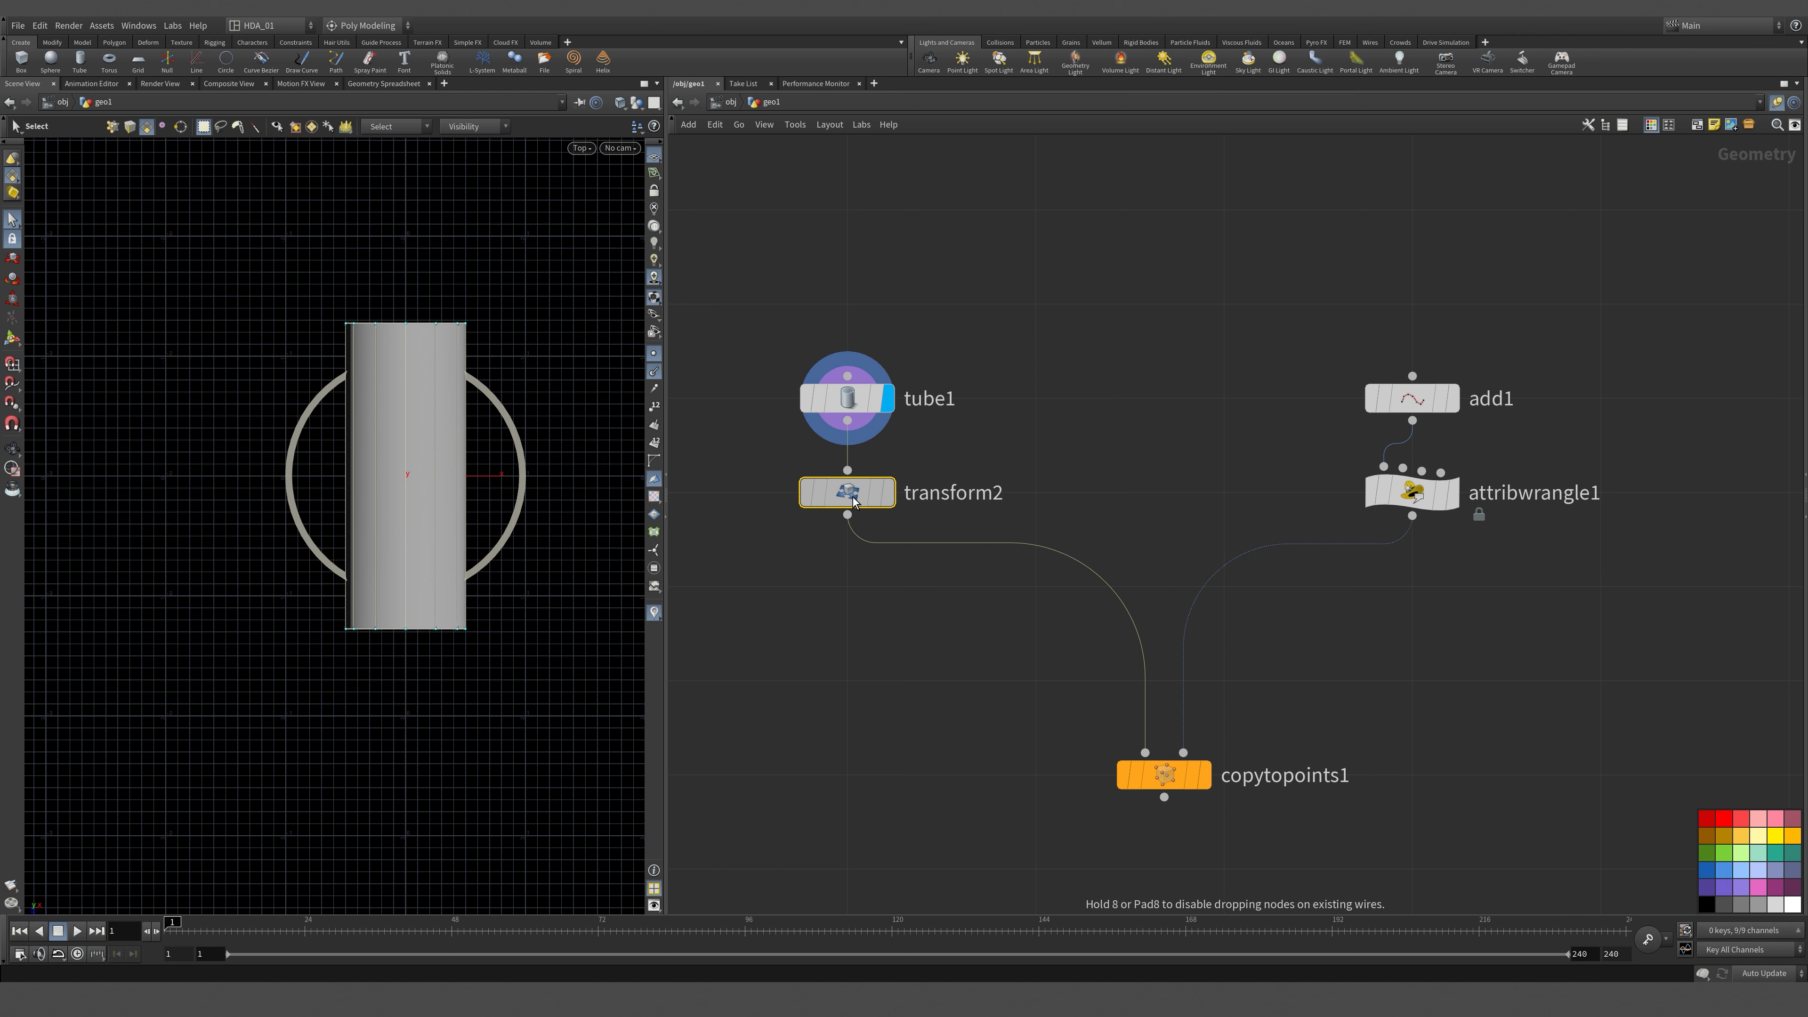
left_click(884, 502)
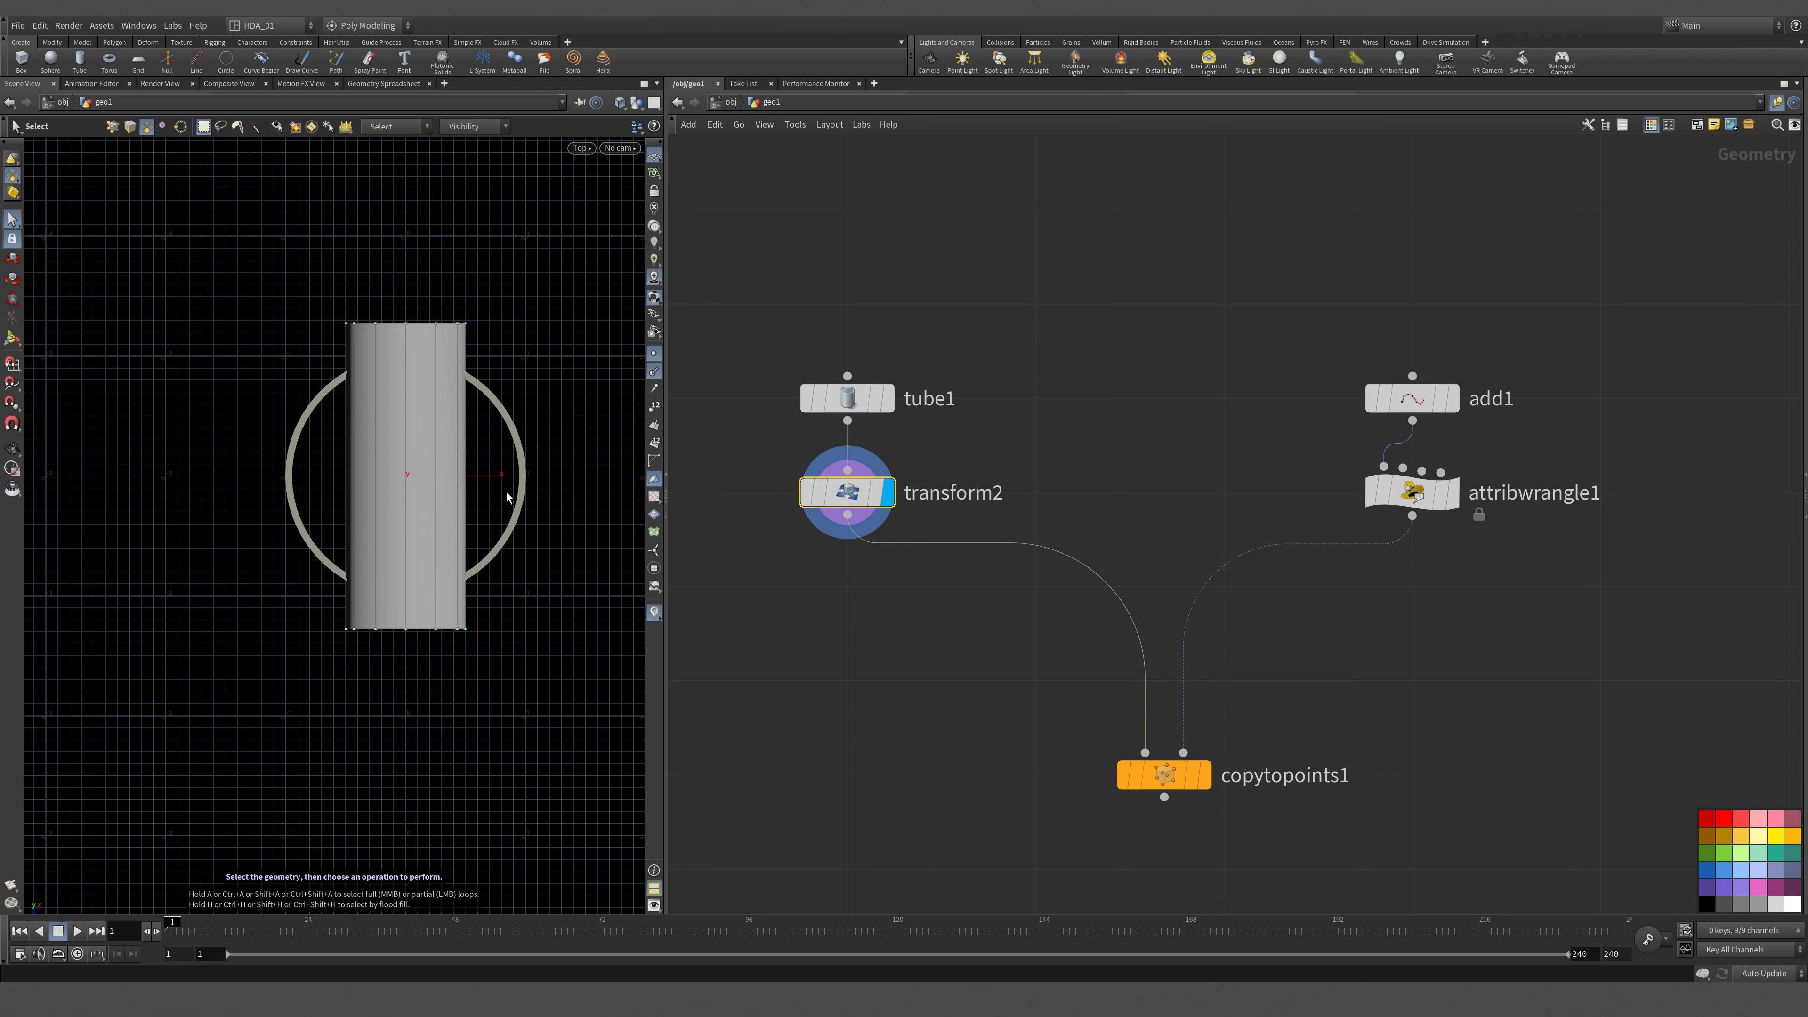
Set the Z translate of transform2 to the expression -$ZMIN.
key("p")
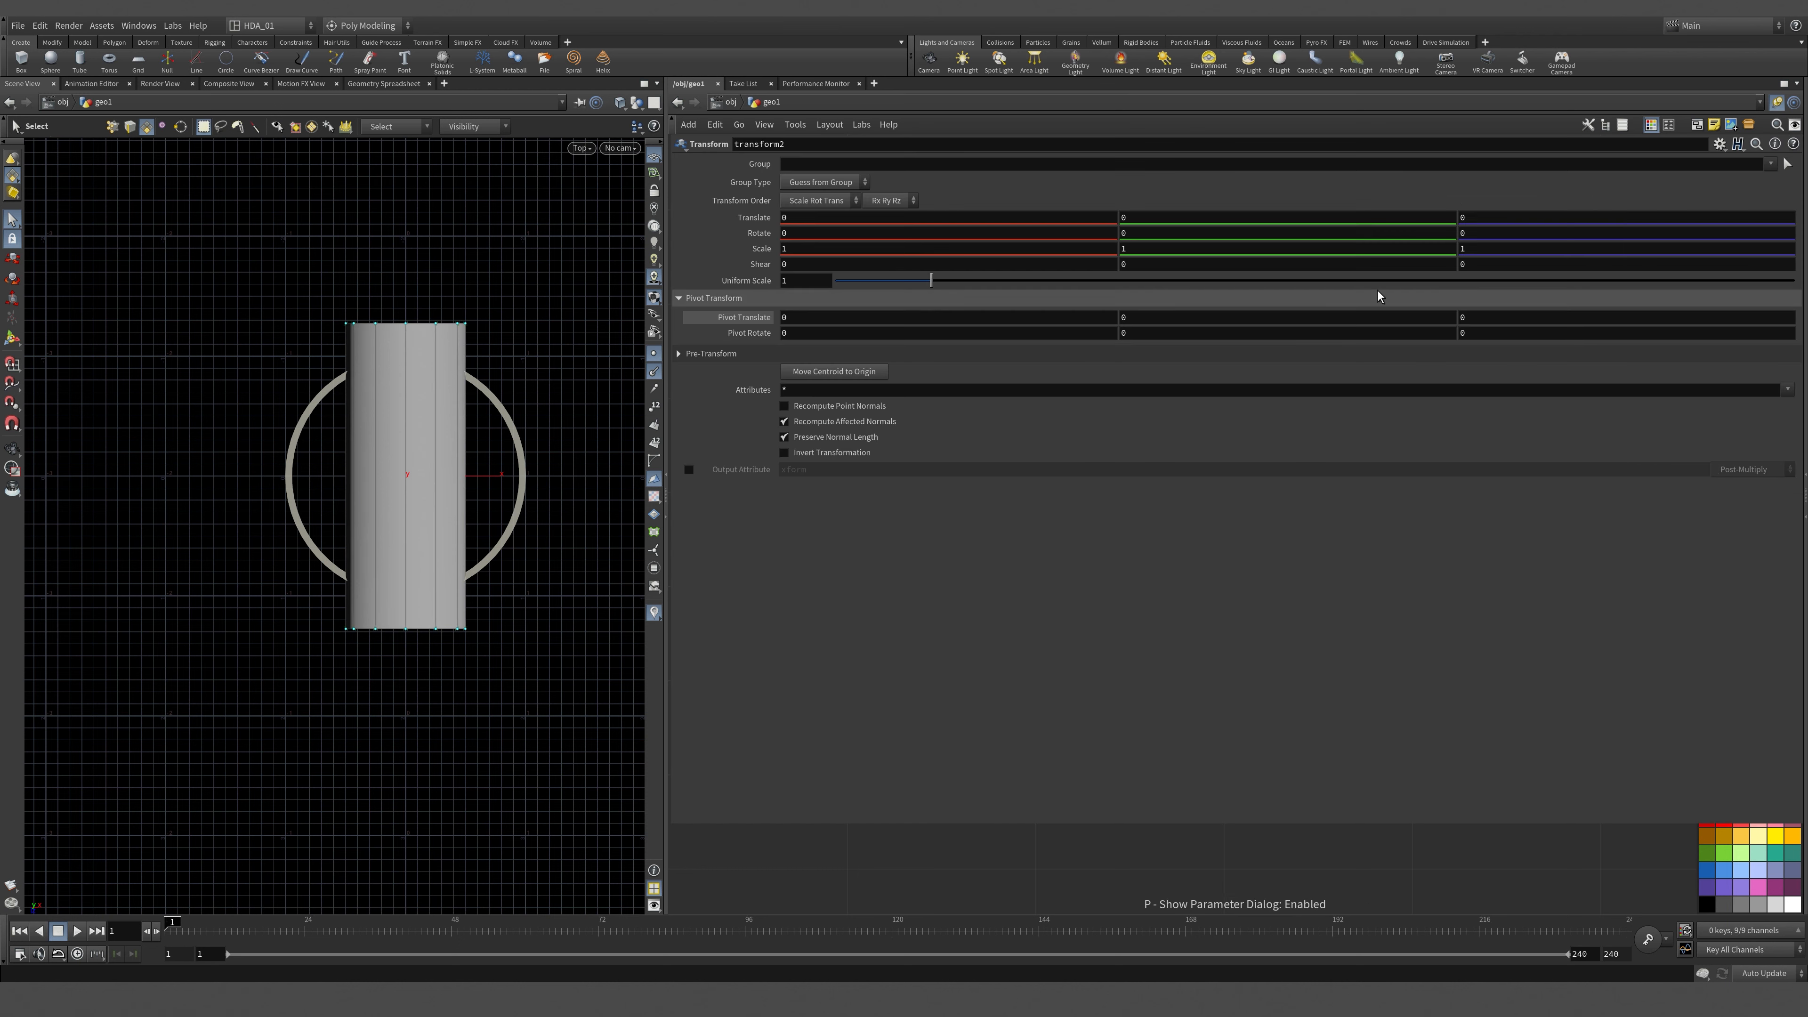
left_click(1468, 222)
type("-$")
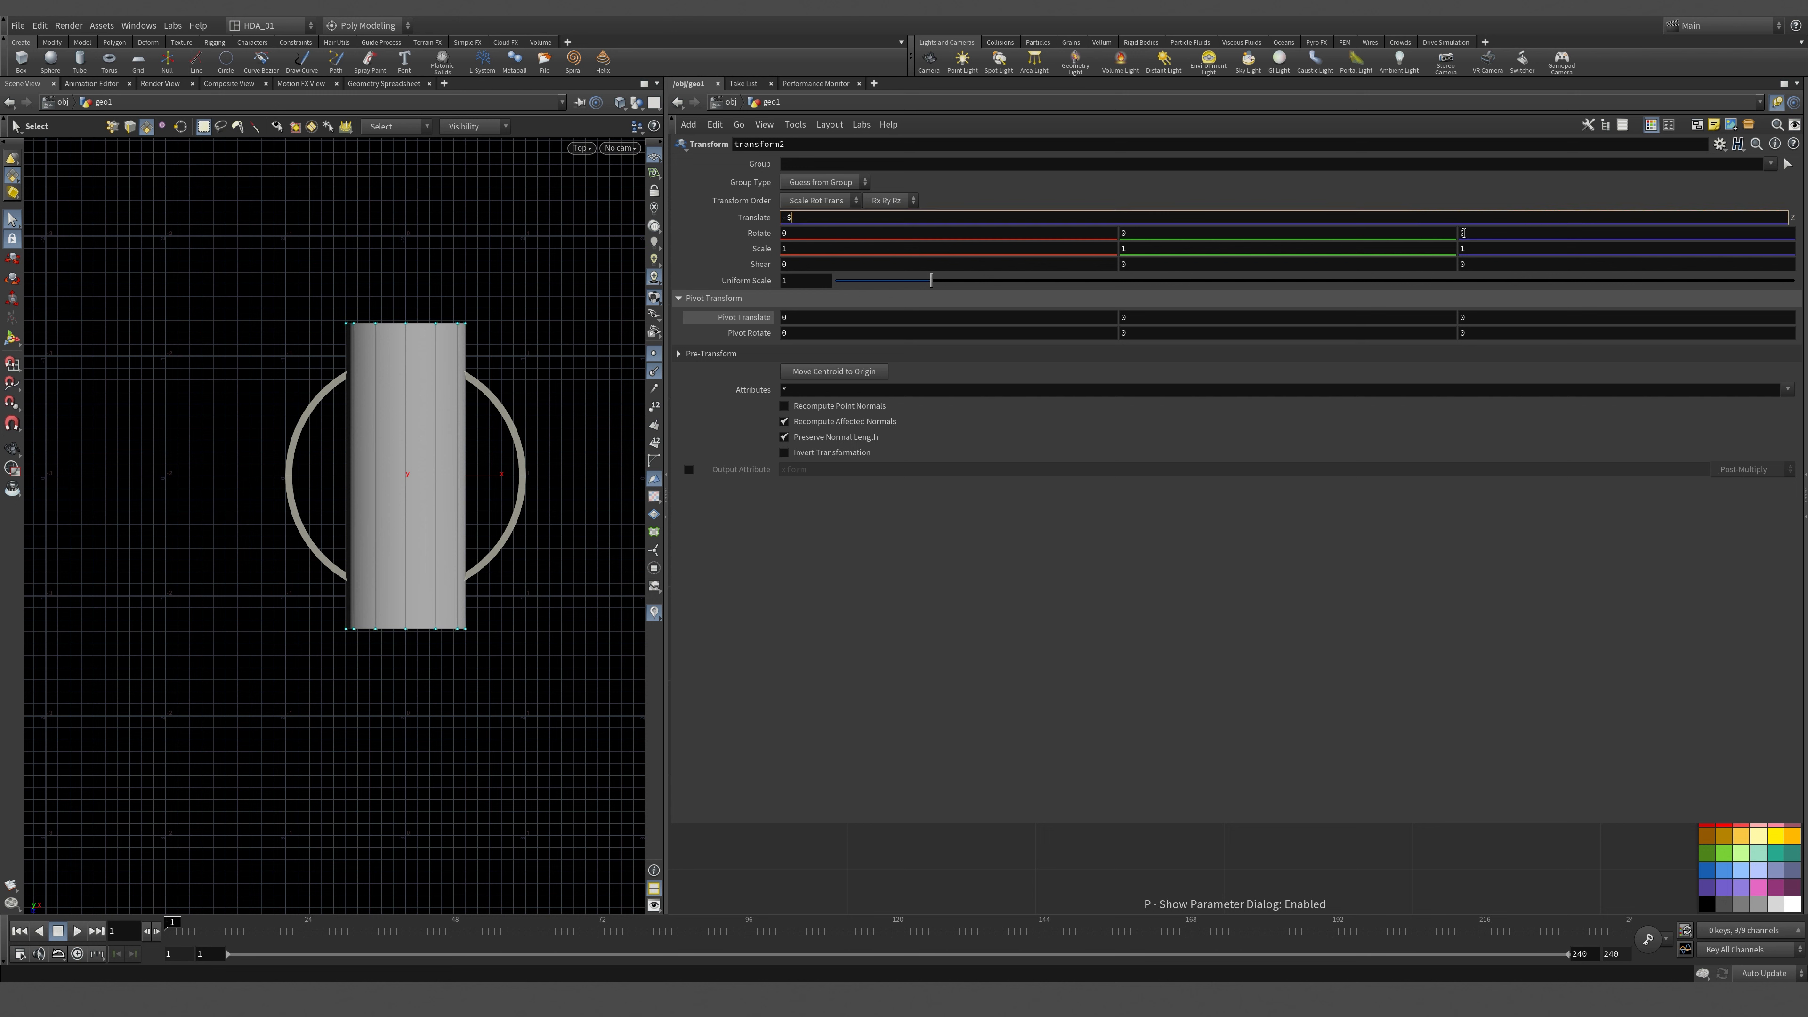
type("ZMIN")
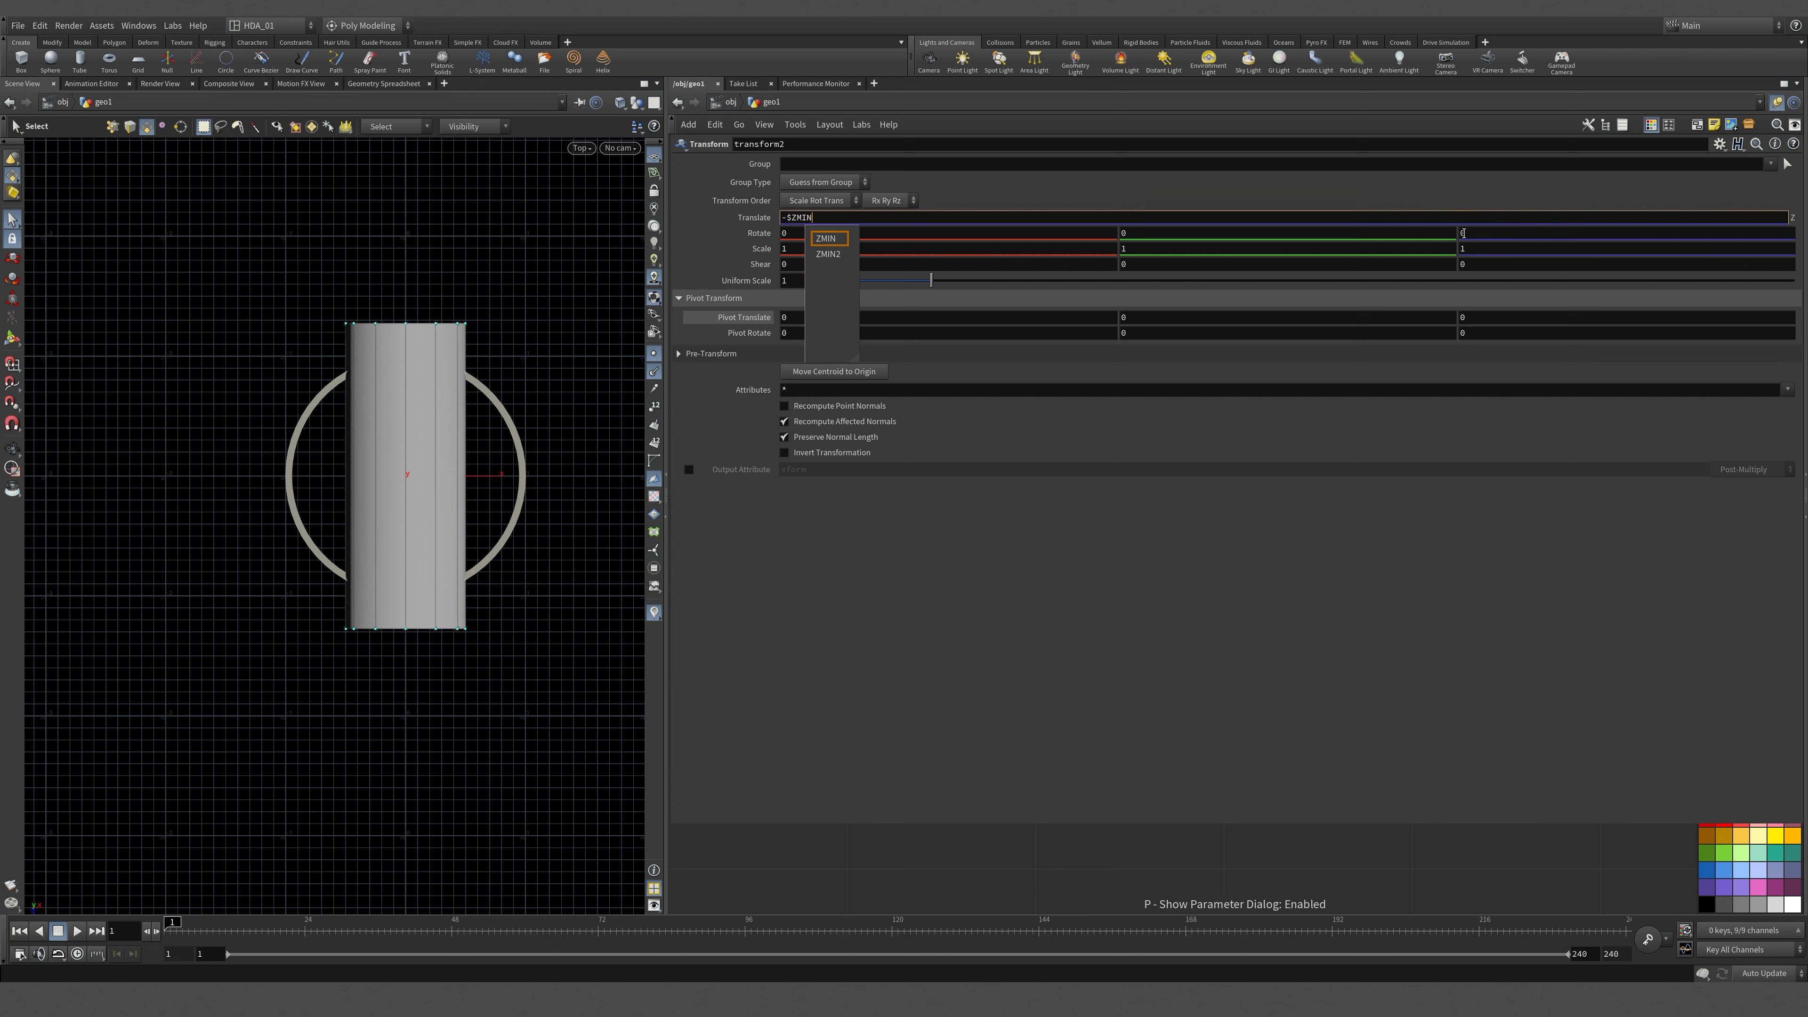
key("Return")
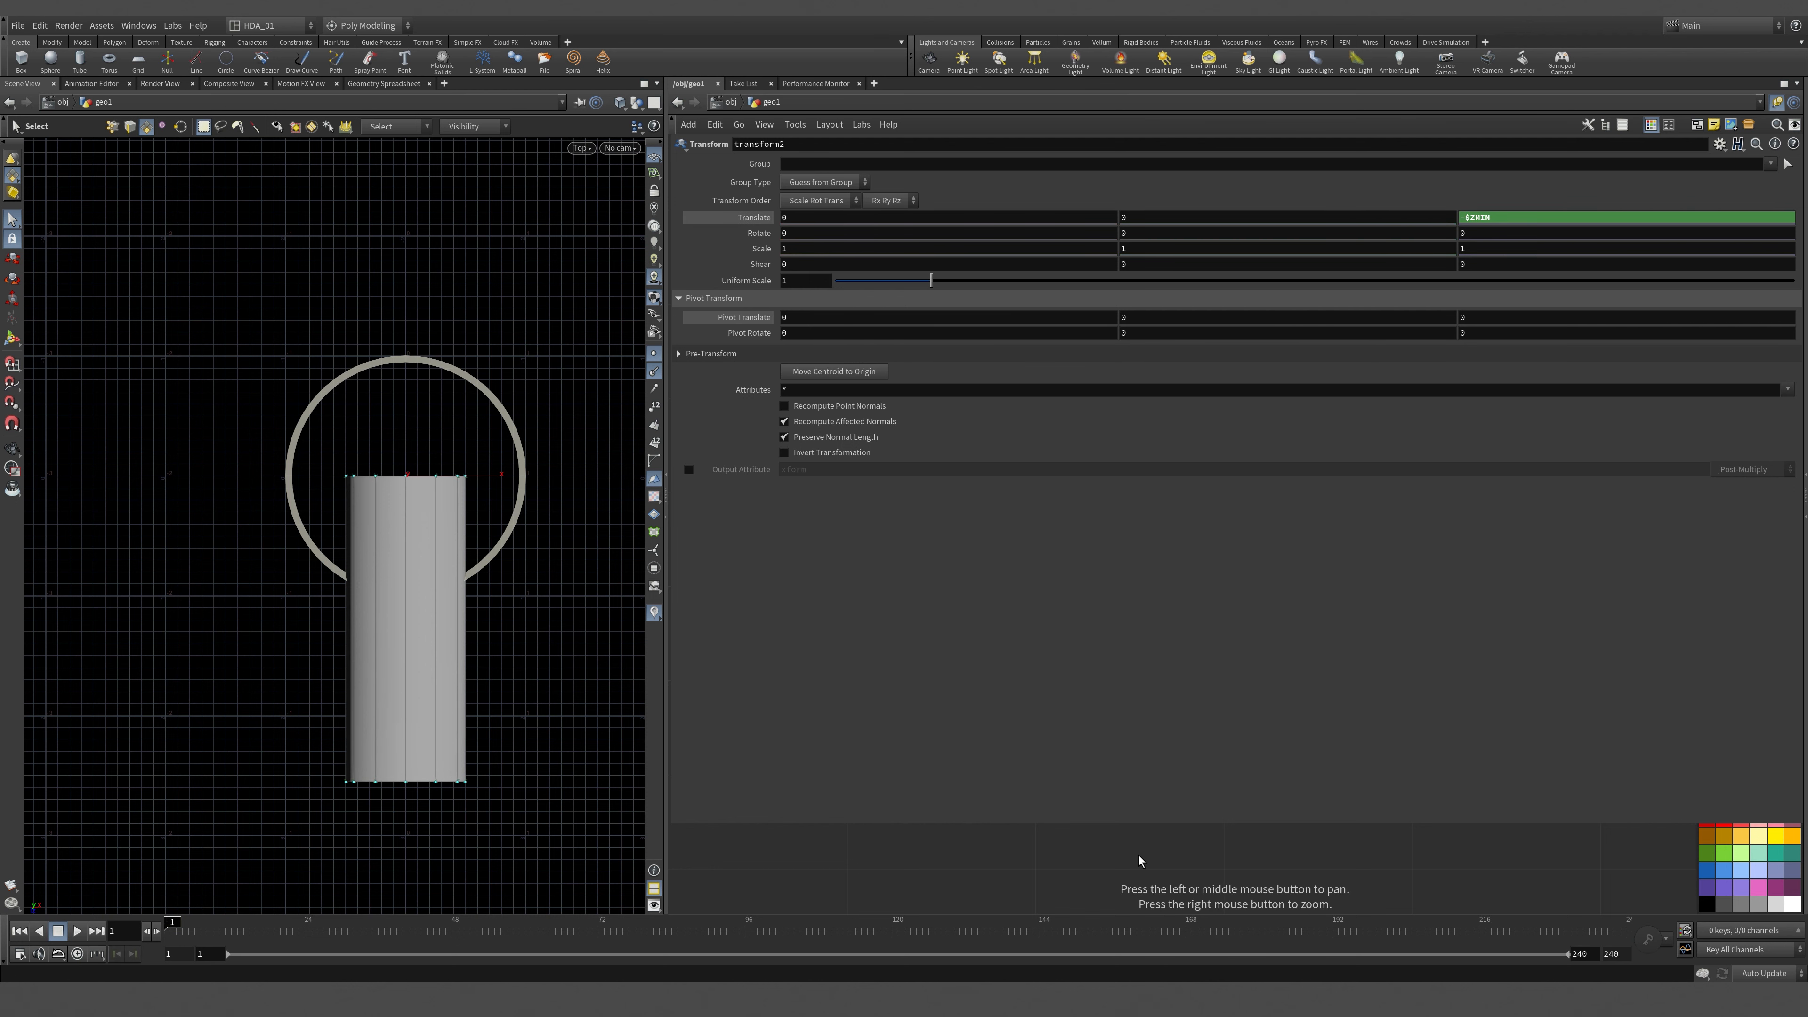
Display copytopoints1 and examine in the perspective and top views where the tube's end meets the pole.
key("space+1")
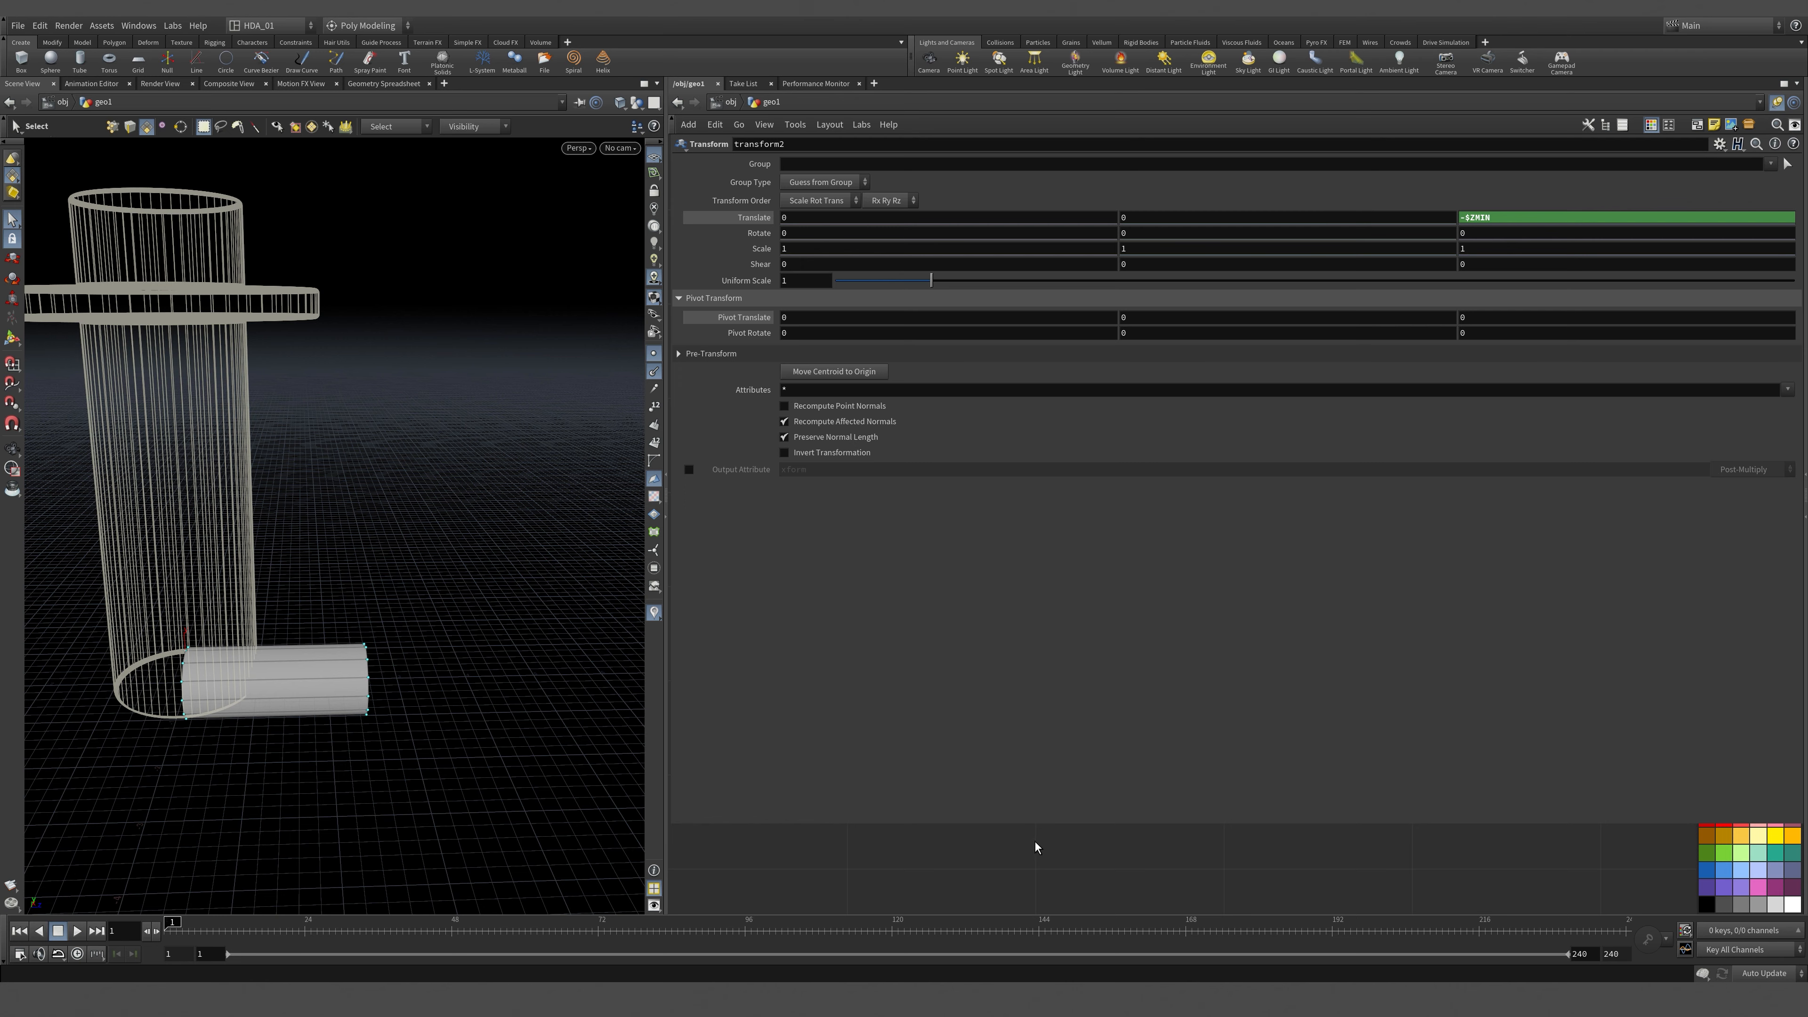
key("p")
left_click(1204, 775)
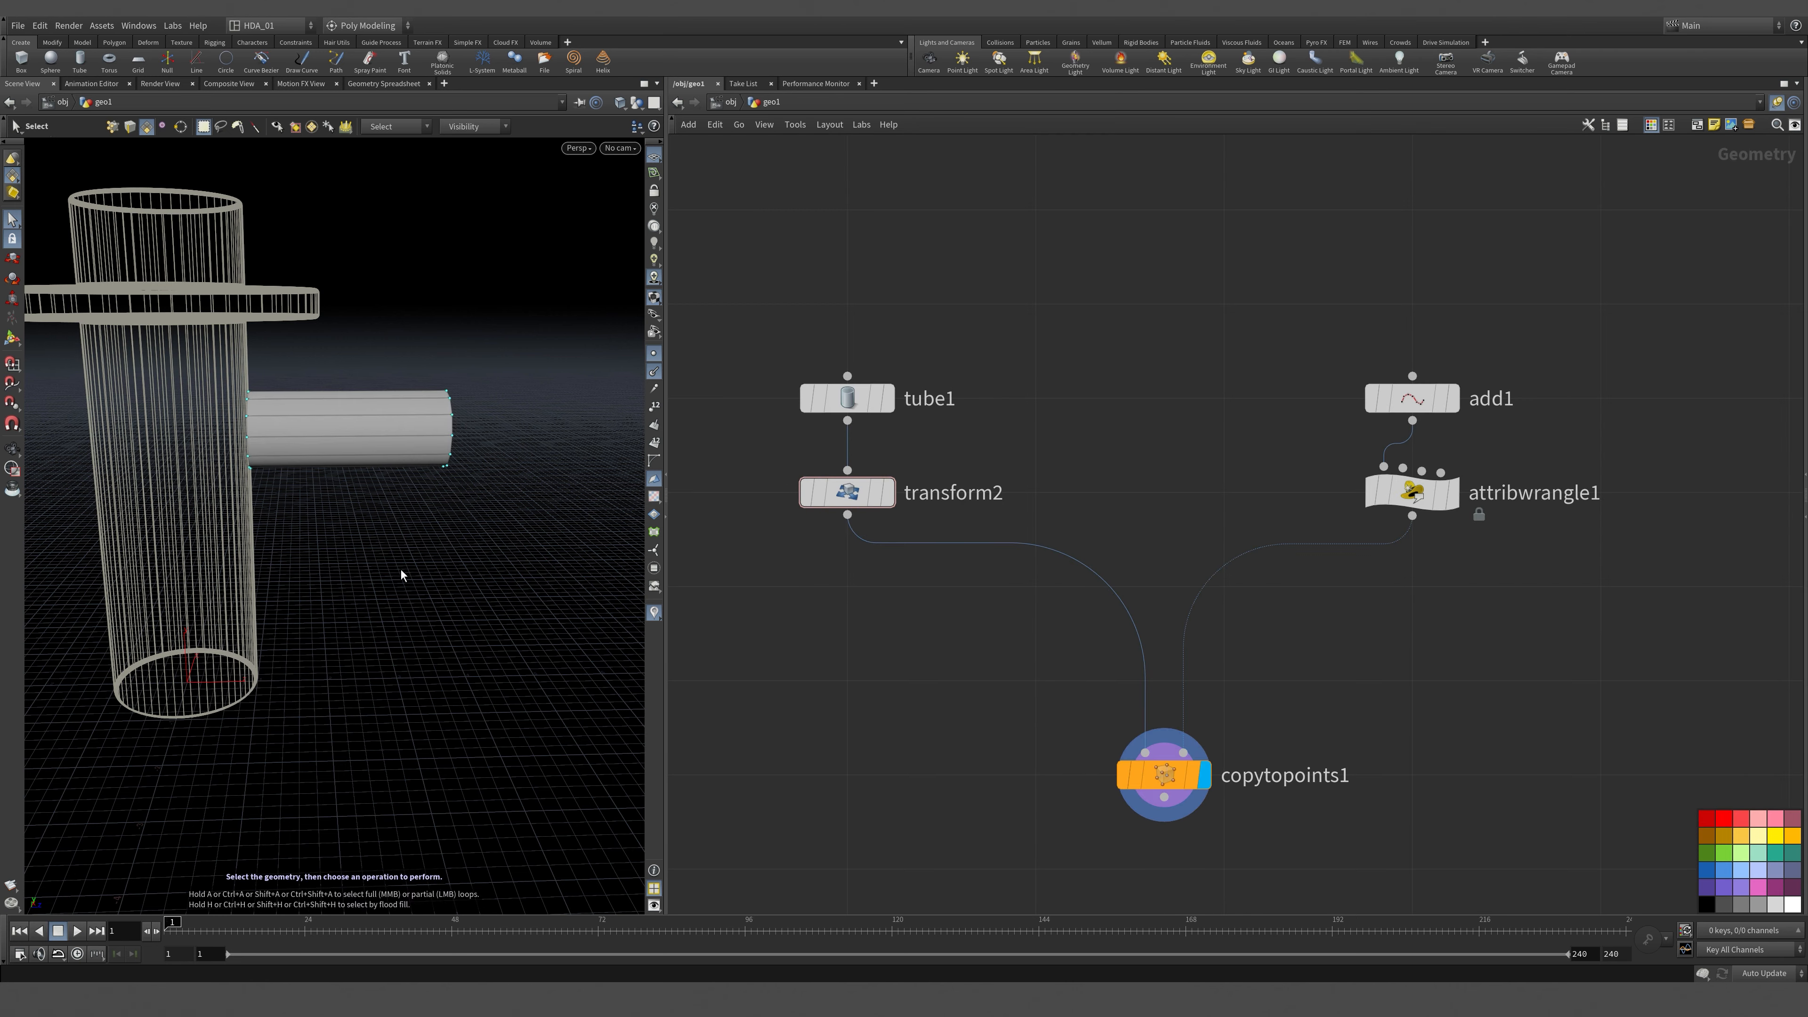
left_click_drag(401, 575, 397, 324)
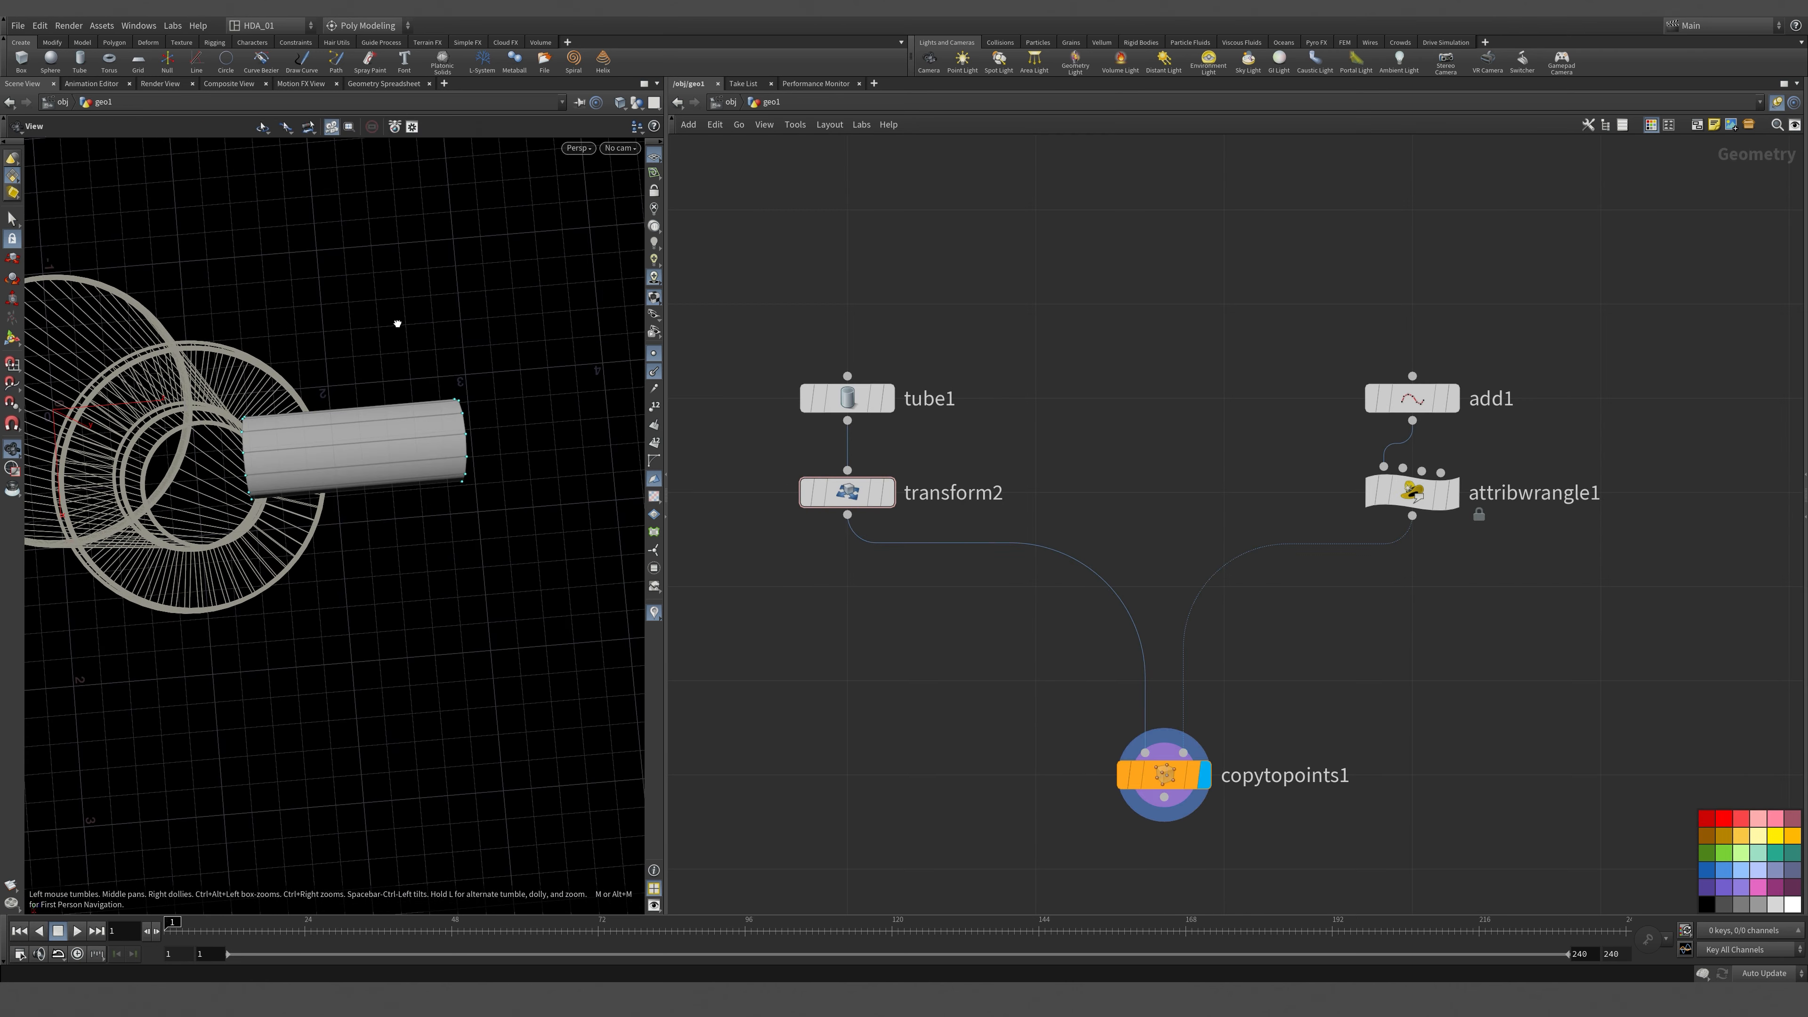
key("space+2")
scroll(371, 585, "up", 5)
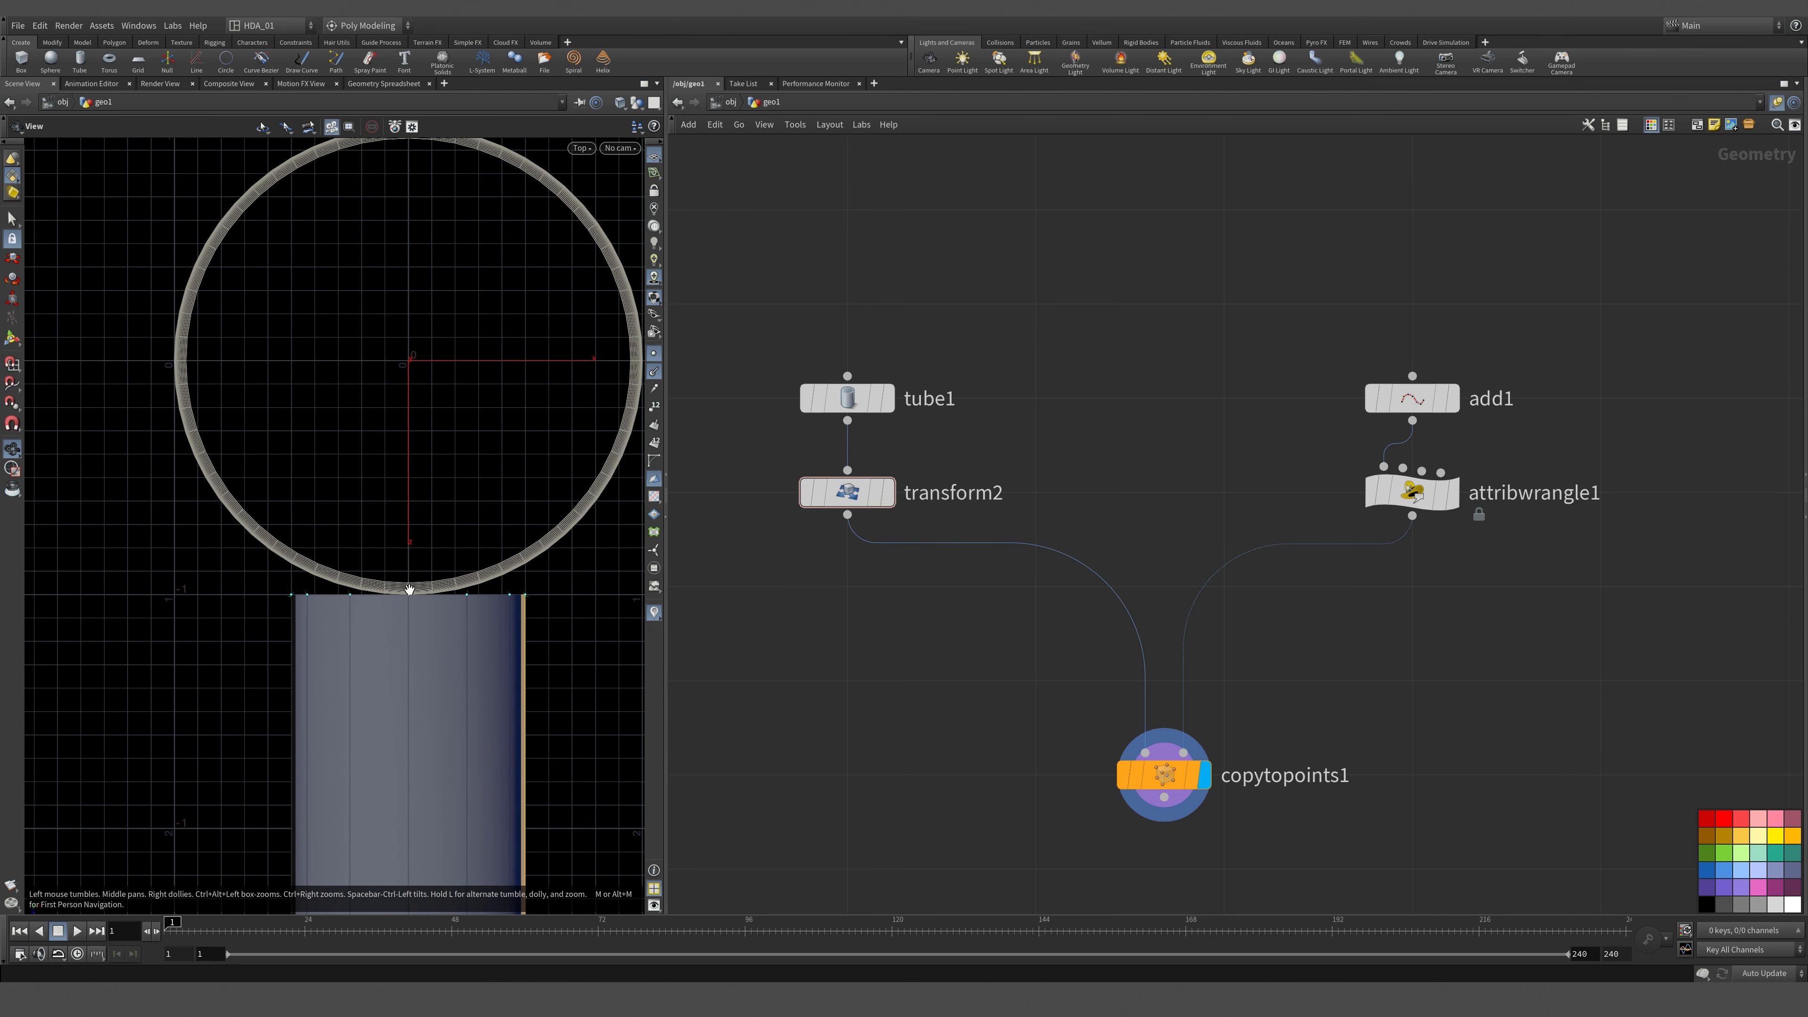
key("s")
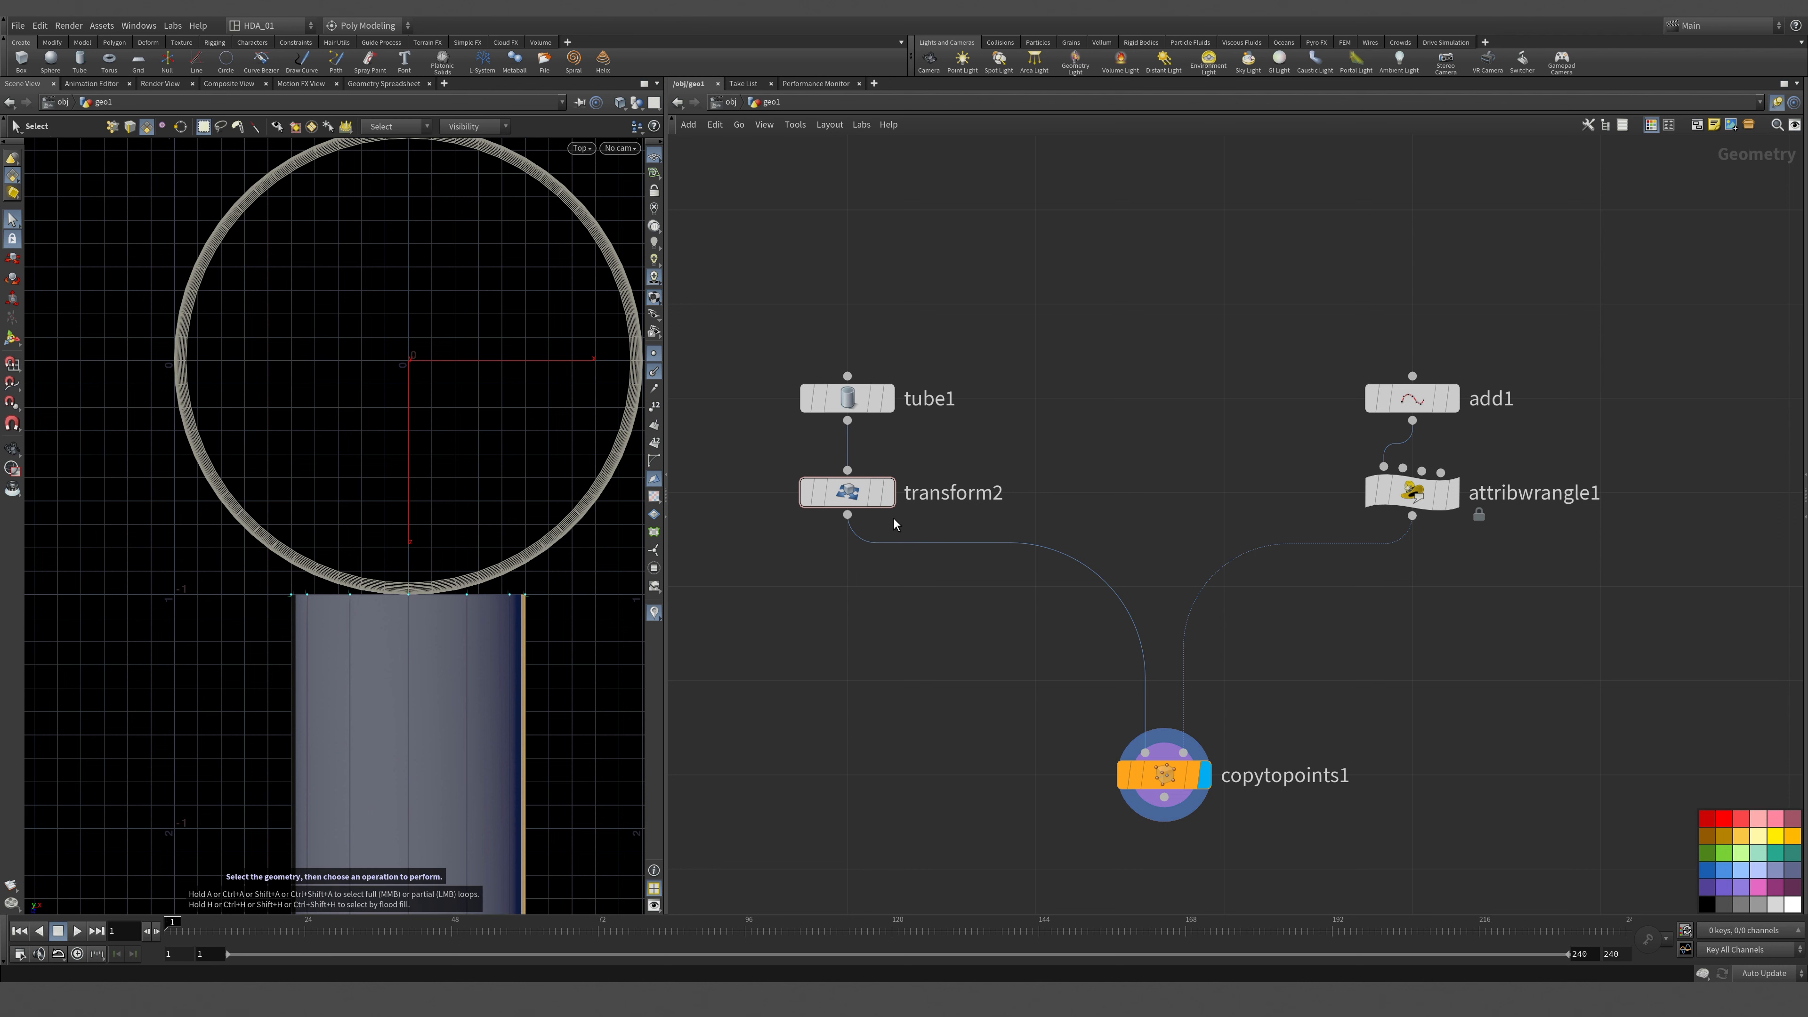
Set the Z translate of transform2 to the expression -$ZMIN+.01.
left_click_drag(775, 461, 1090, 549)
key("p")
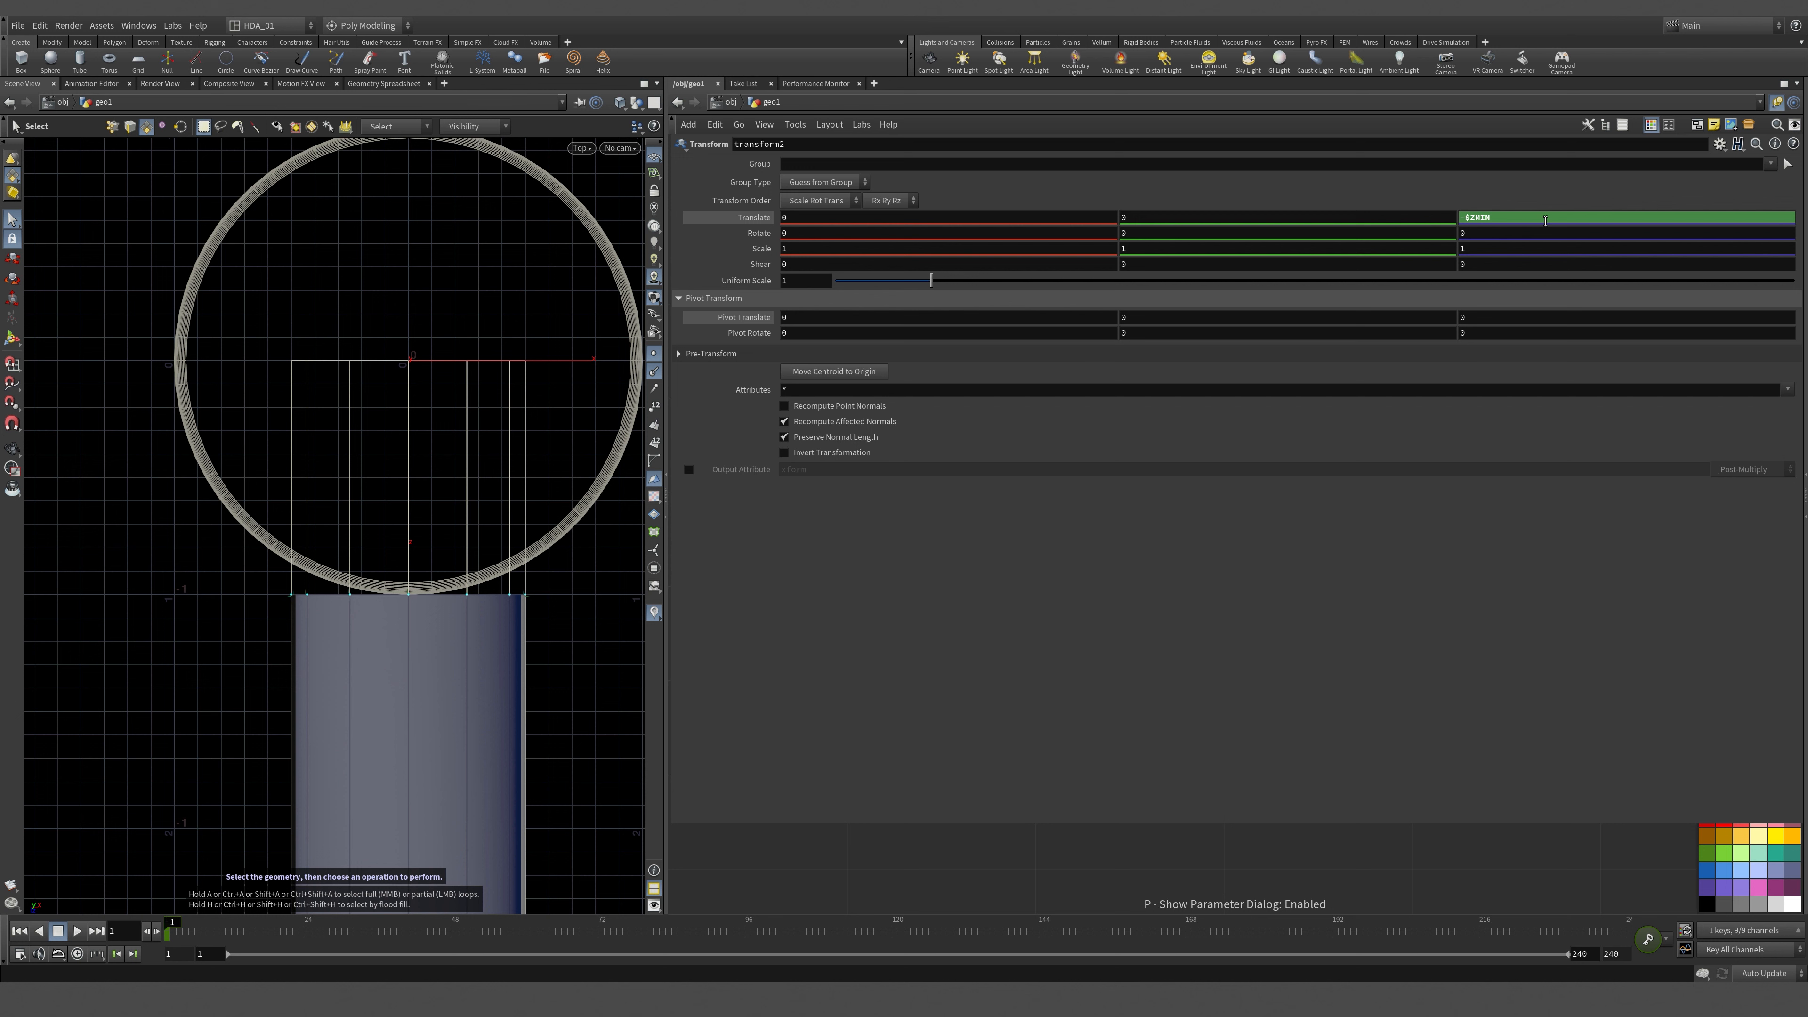
left_click(1545, 221)
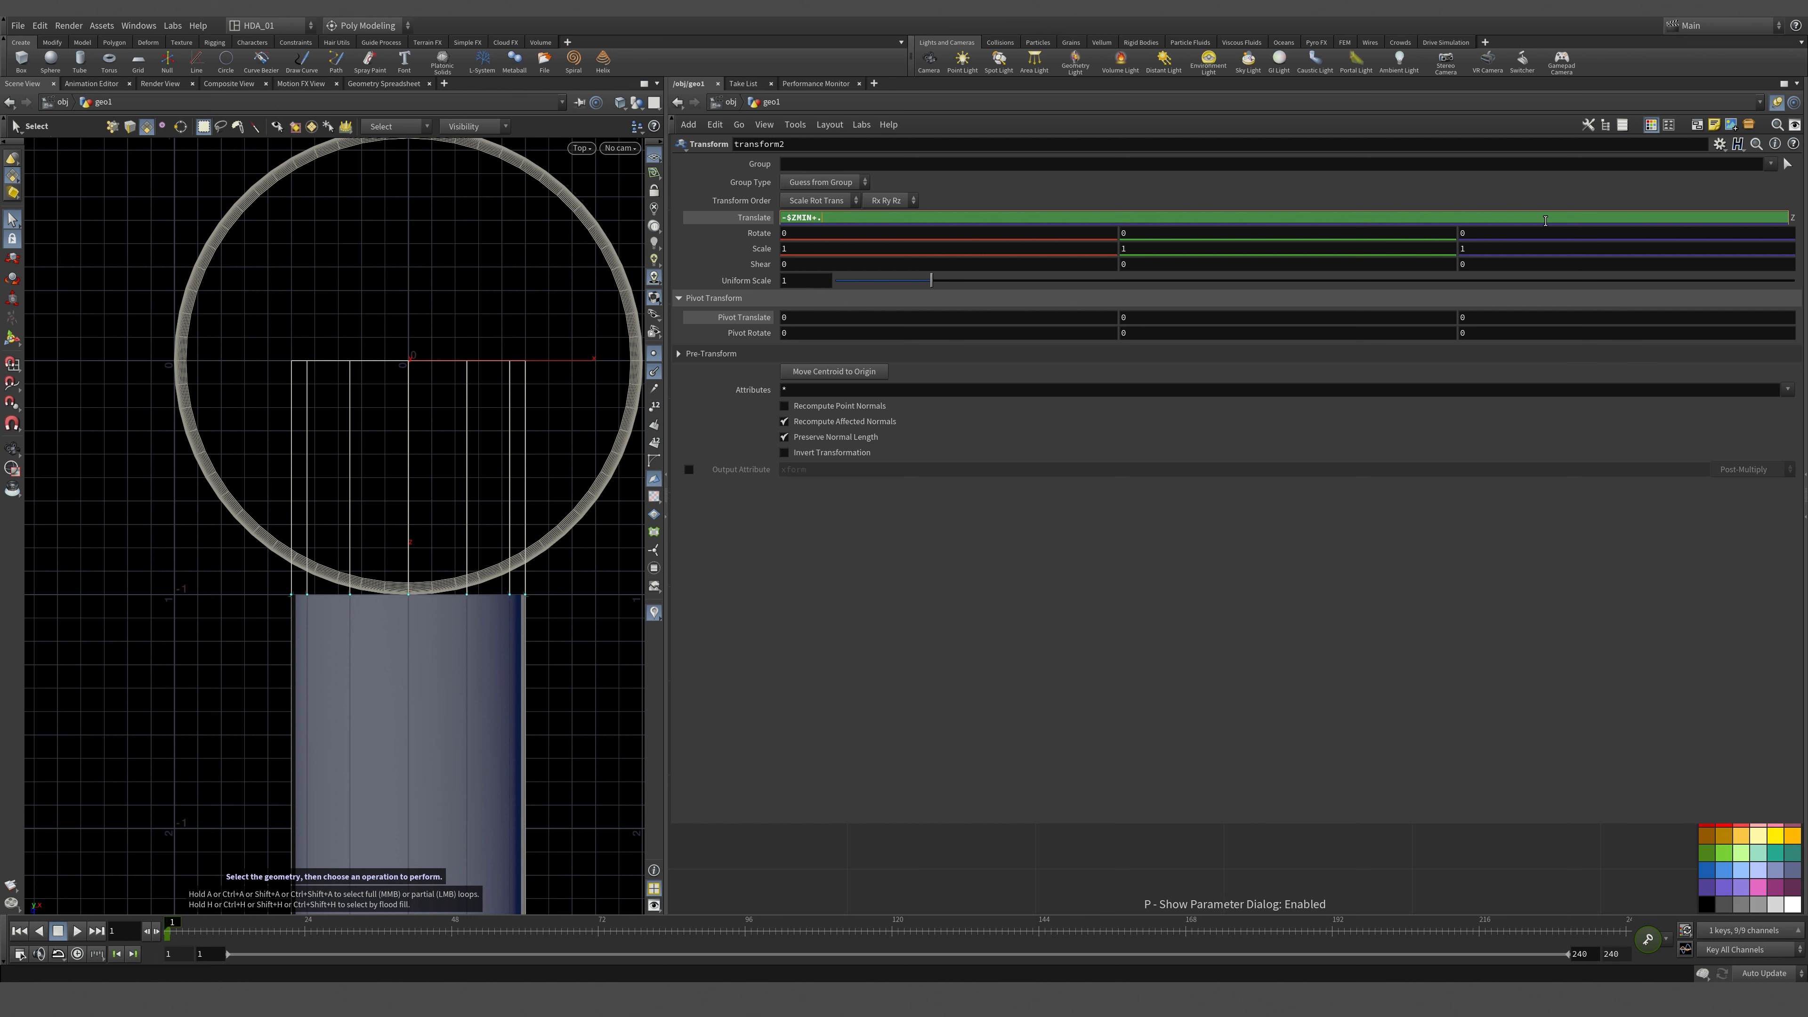
key("Tab")
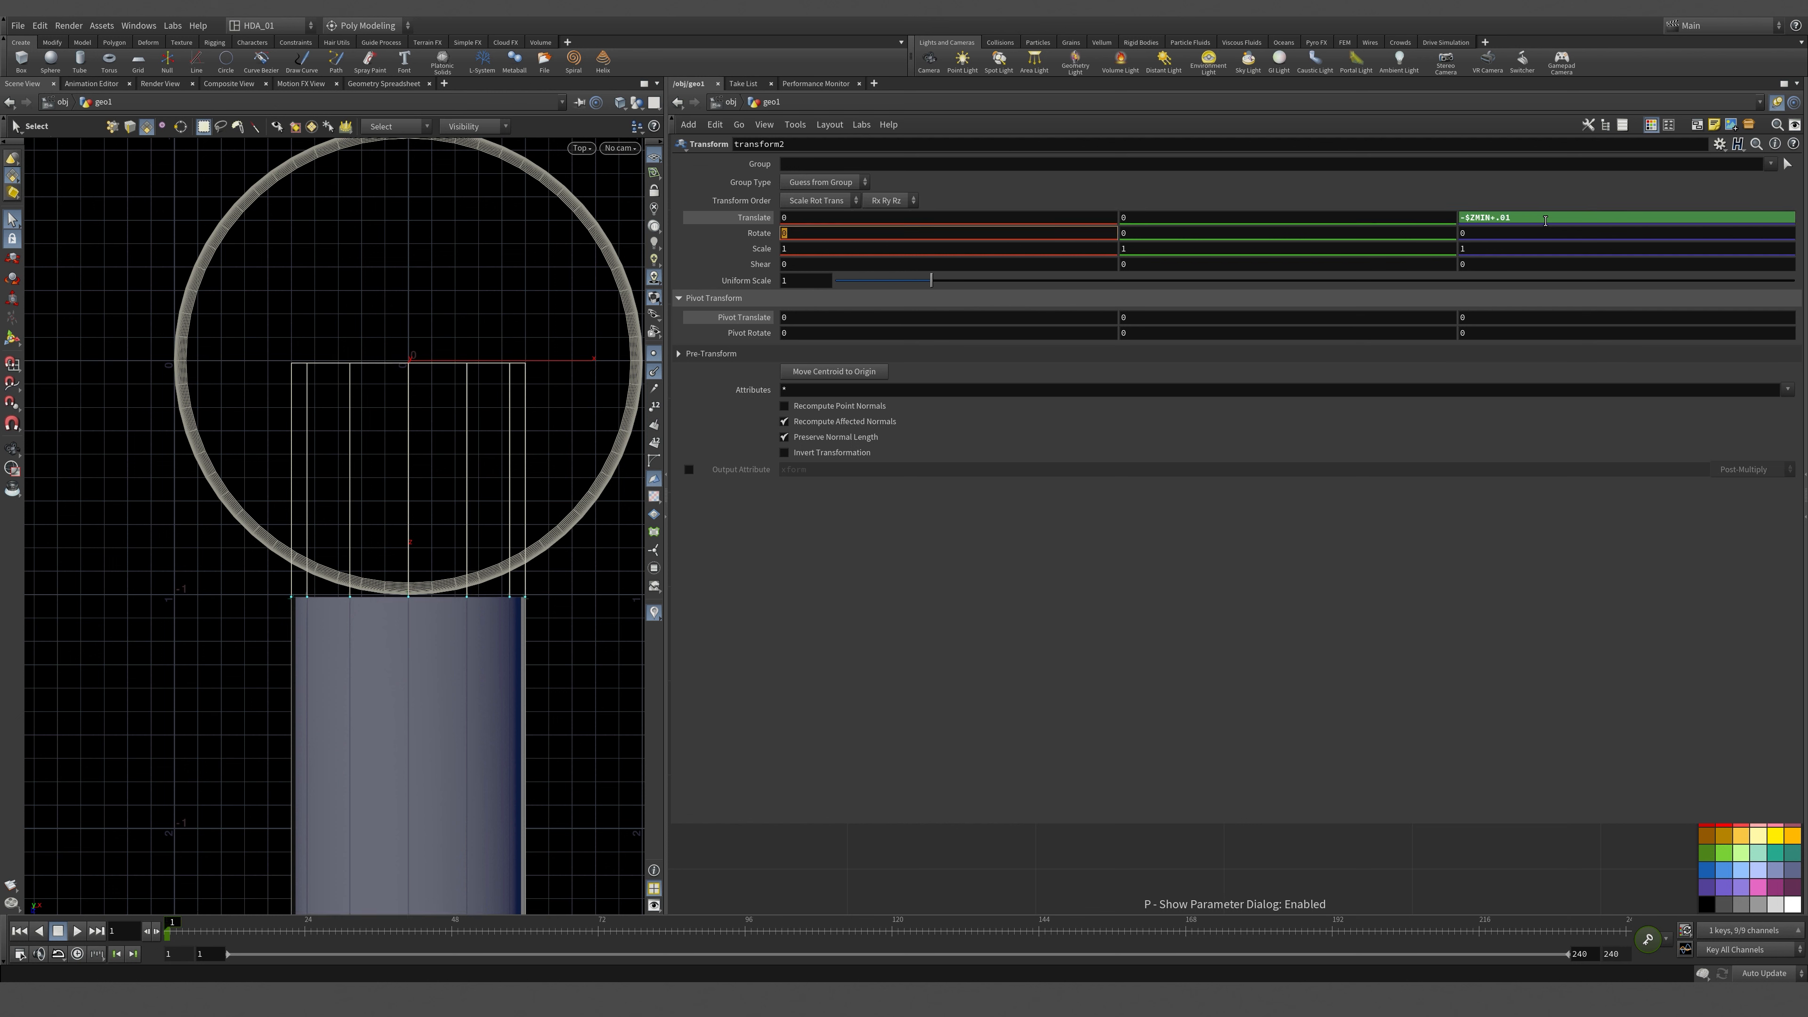
Set the Z translate of transform2 to -$ZMIN-.2 and check the tube's overlap with the pole in perspective view.
double_click(1495, 218)
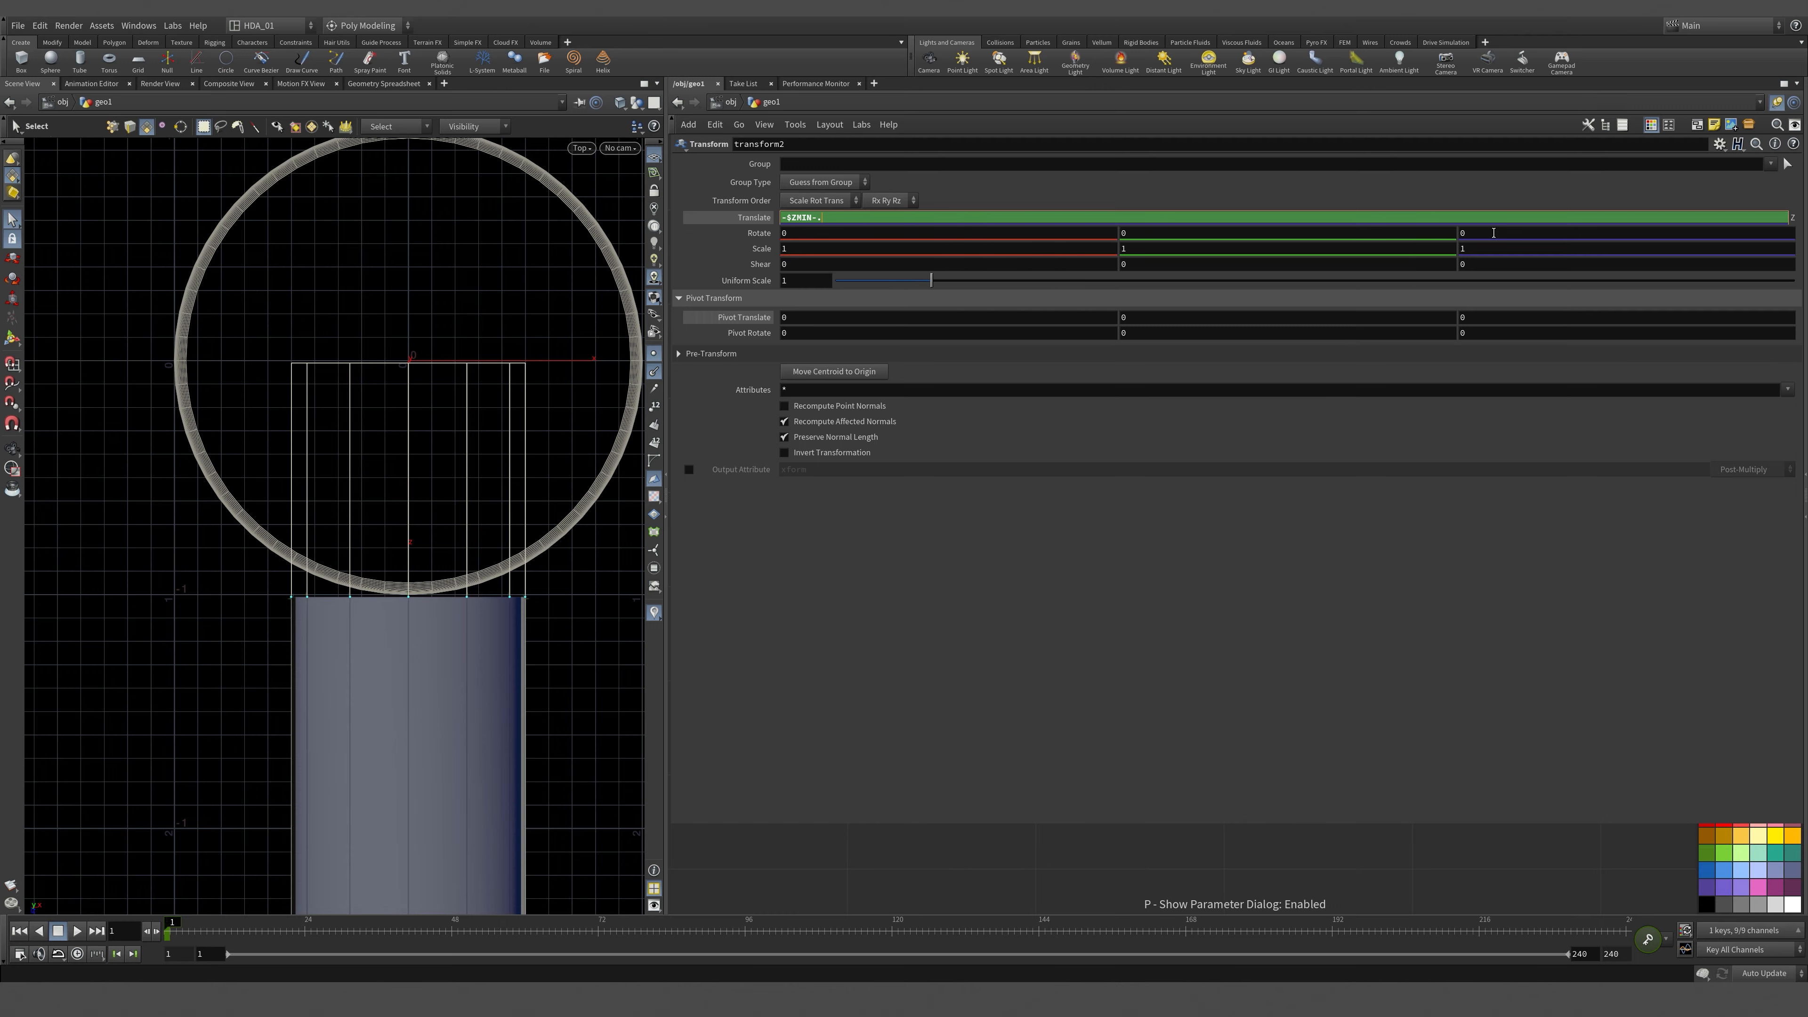
key("Tab")
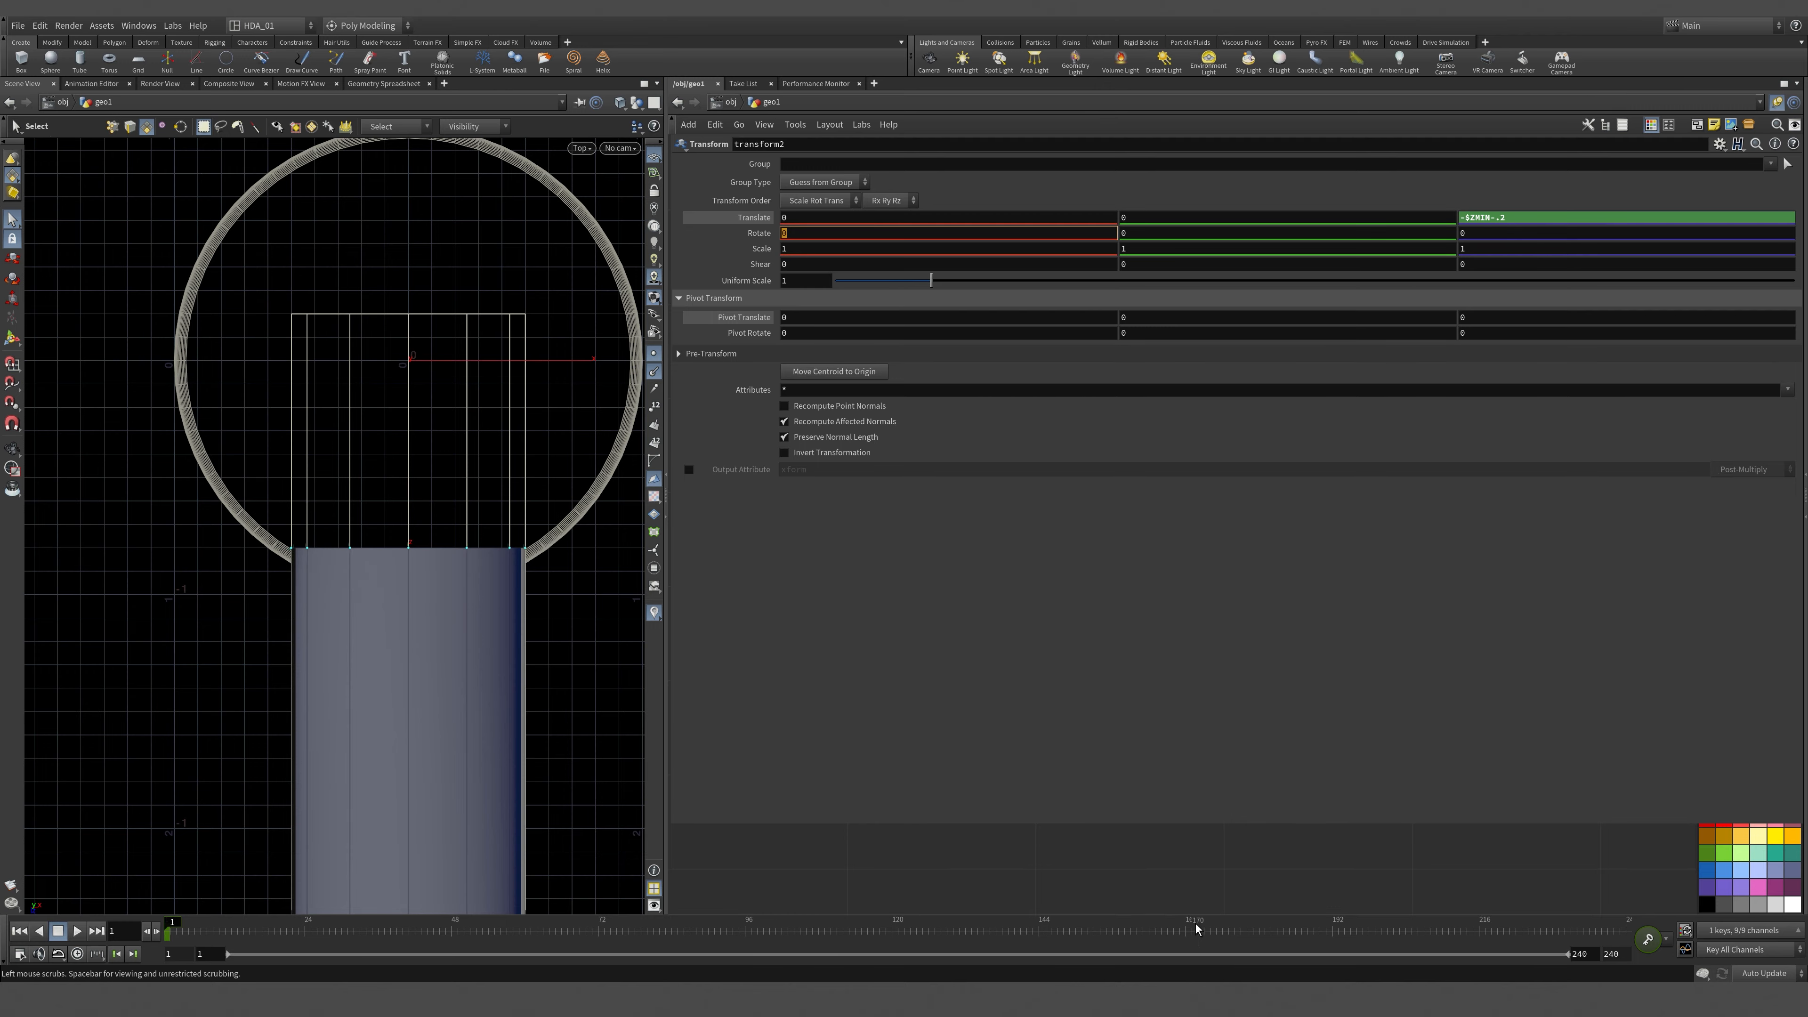
left_click(877, 863)
key("space+1")
left_click_drag(456, 626, 686, 787)
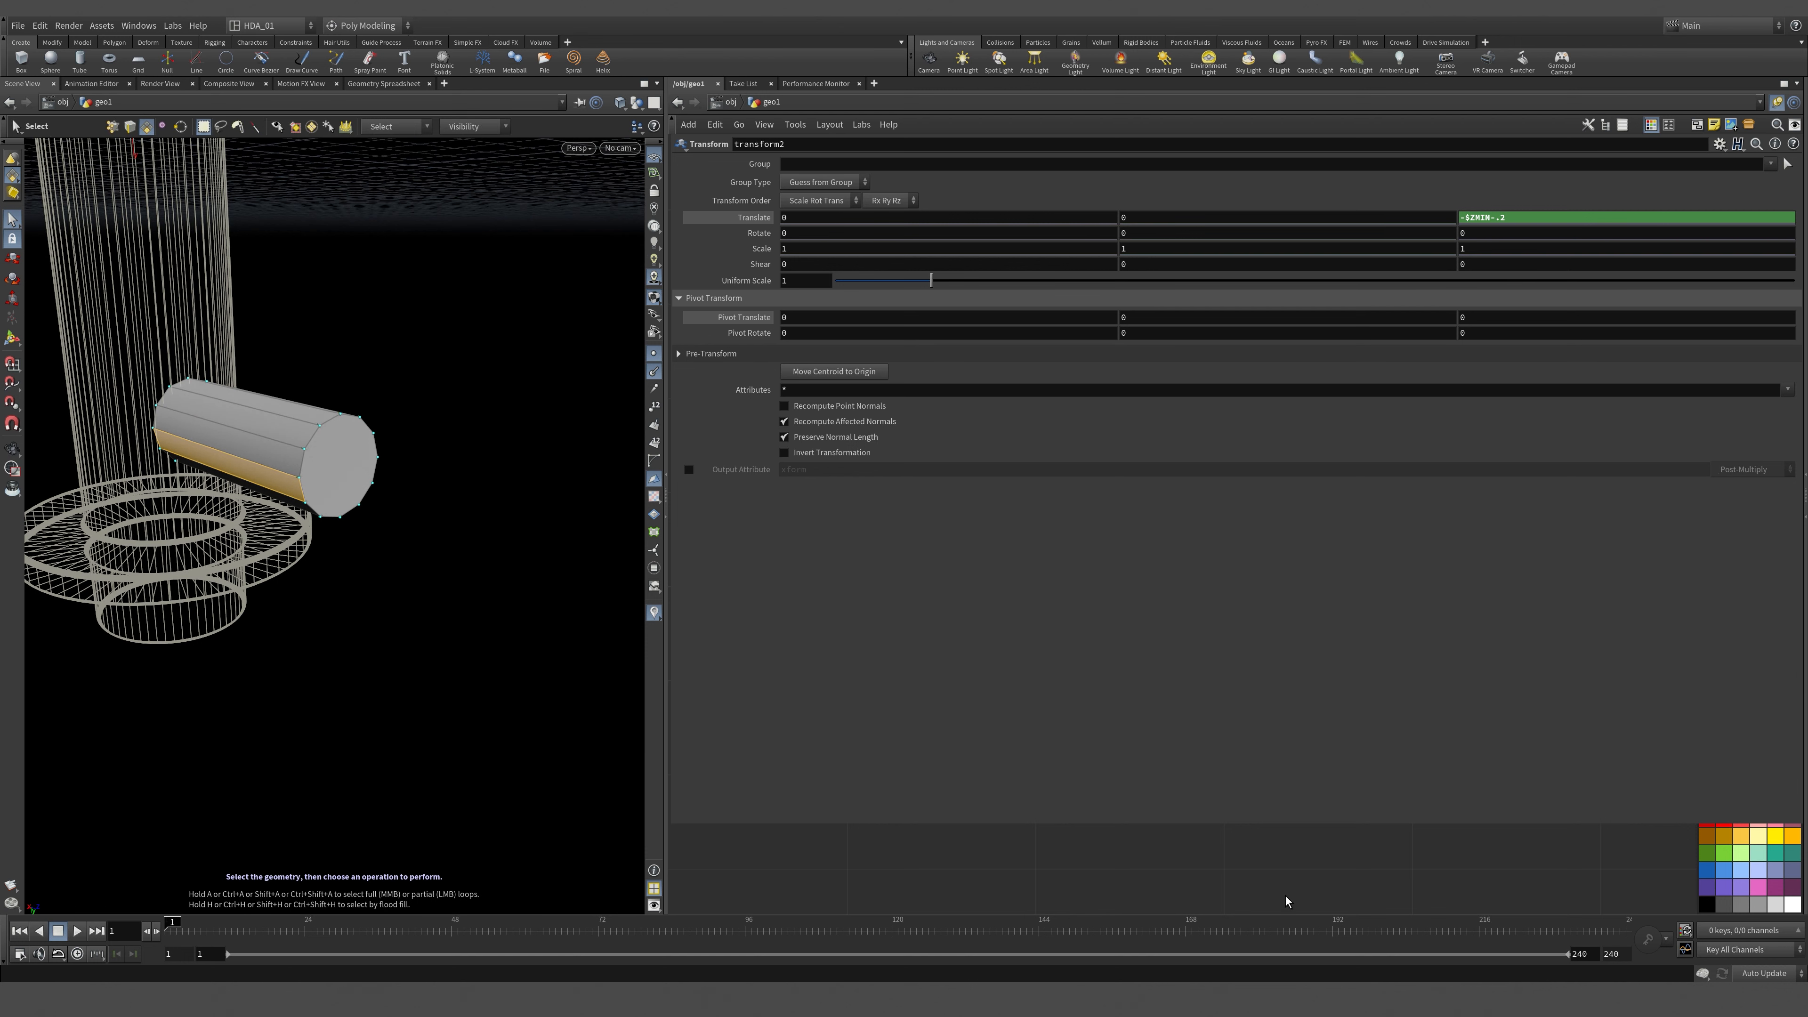
Add a Merge node below and between the copytopoints1 and switchUVLayout branches.
key("p")
middle_click_drag(1618, 644, 1226, 486)
scroll(1320, 598, "down", 8)
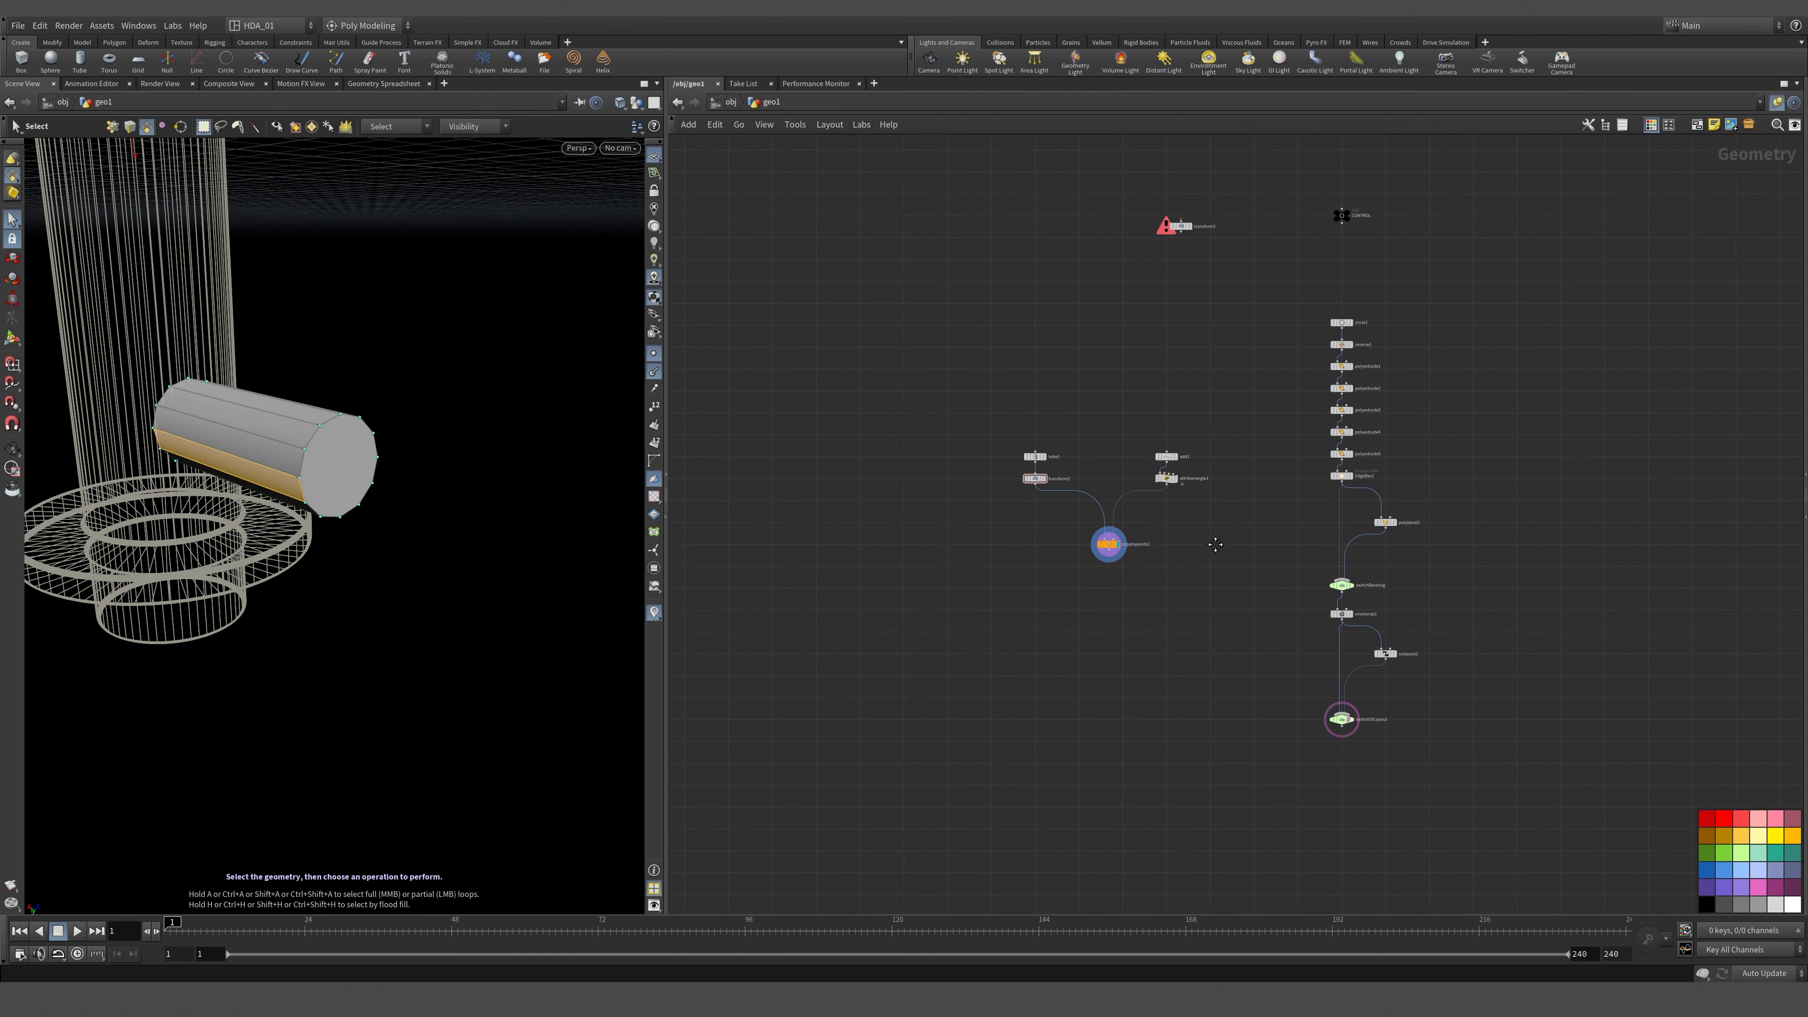
scroll(1224, 435, "down", 2)
scroll(1252, 610, "up", 3)
middle_click_drag(1251, 611, 1198, 448)
key("Tab")
type("me")
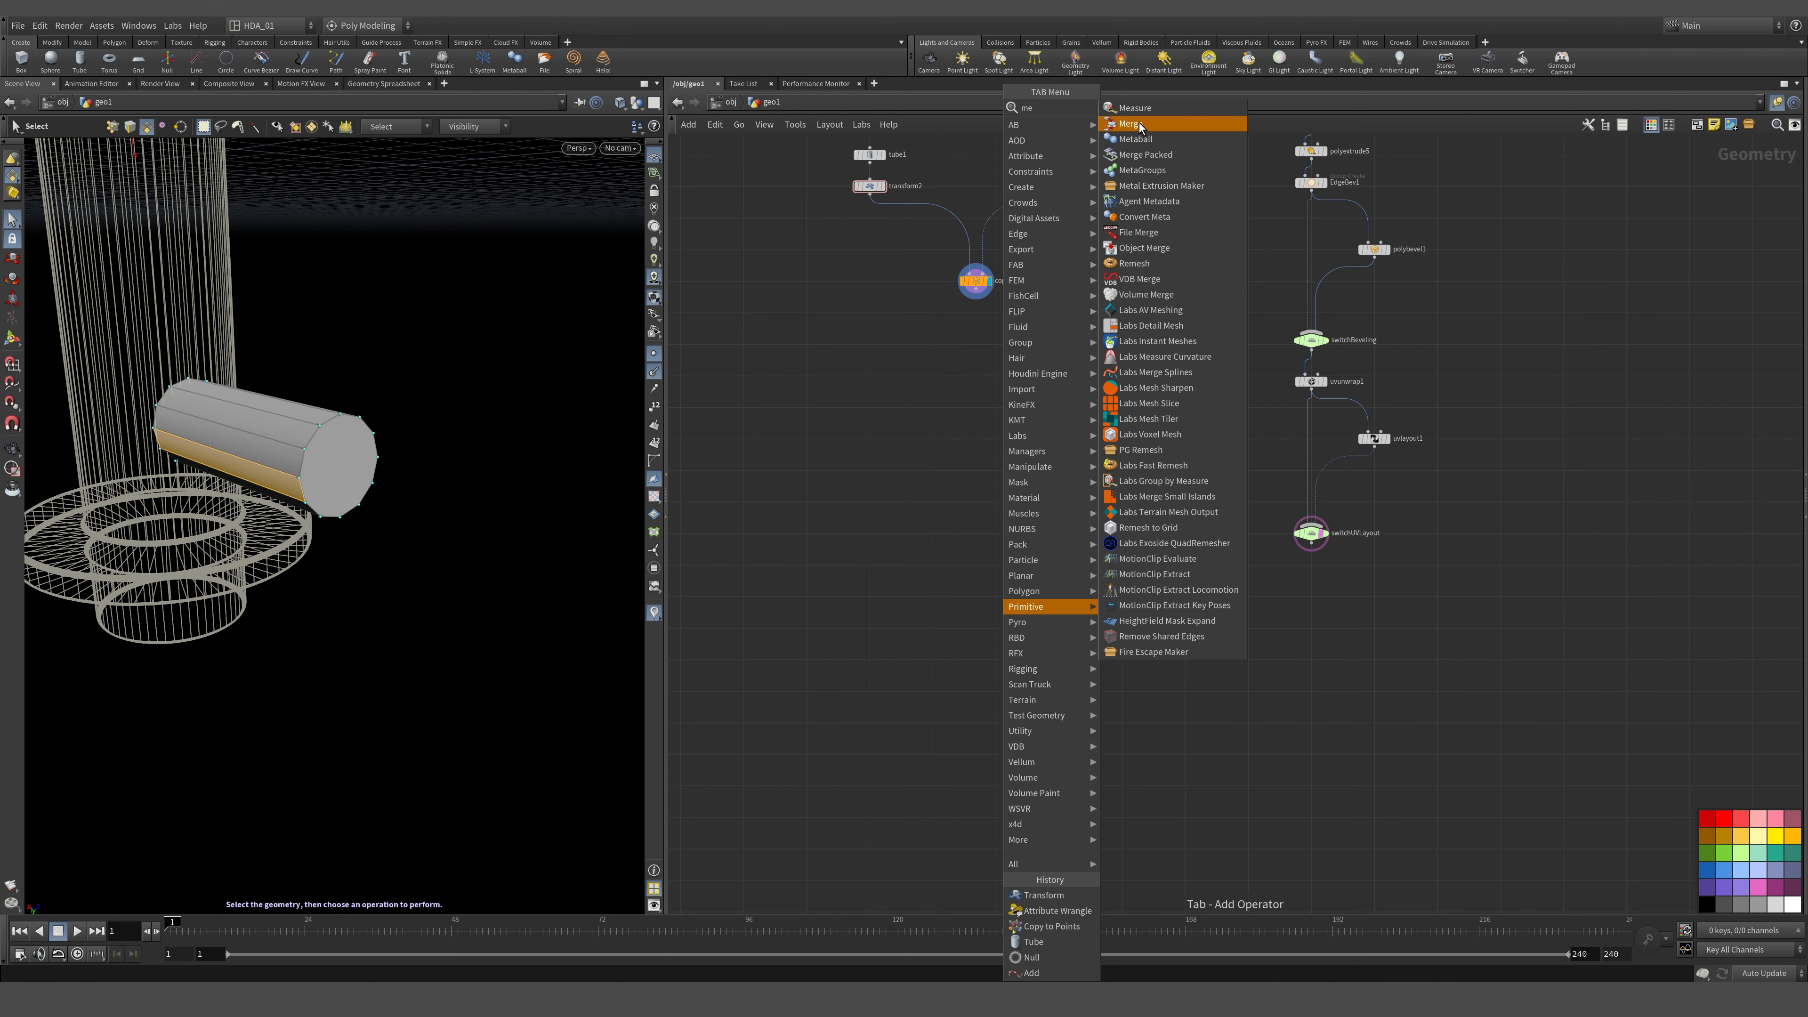
left_click(1137, 124)
left_click(1074, 591)
Connect copytopoints1 and switchUVLayout into merge1 and display the merged result.
left_click_drag(981, 299, 1075, 585)
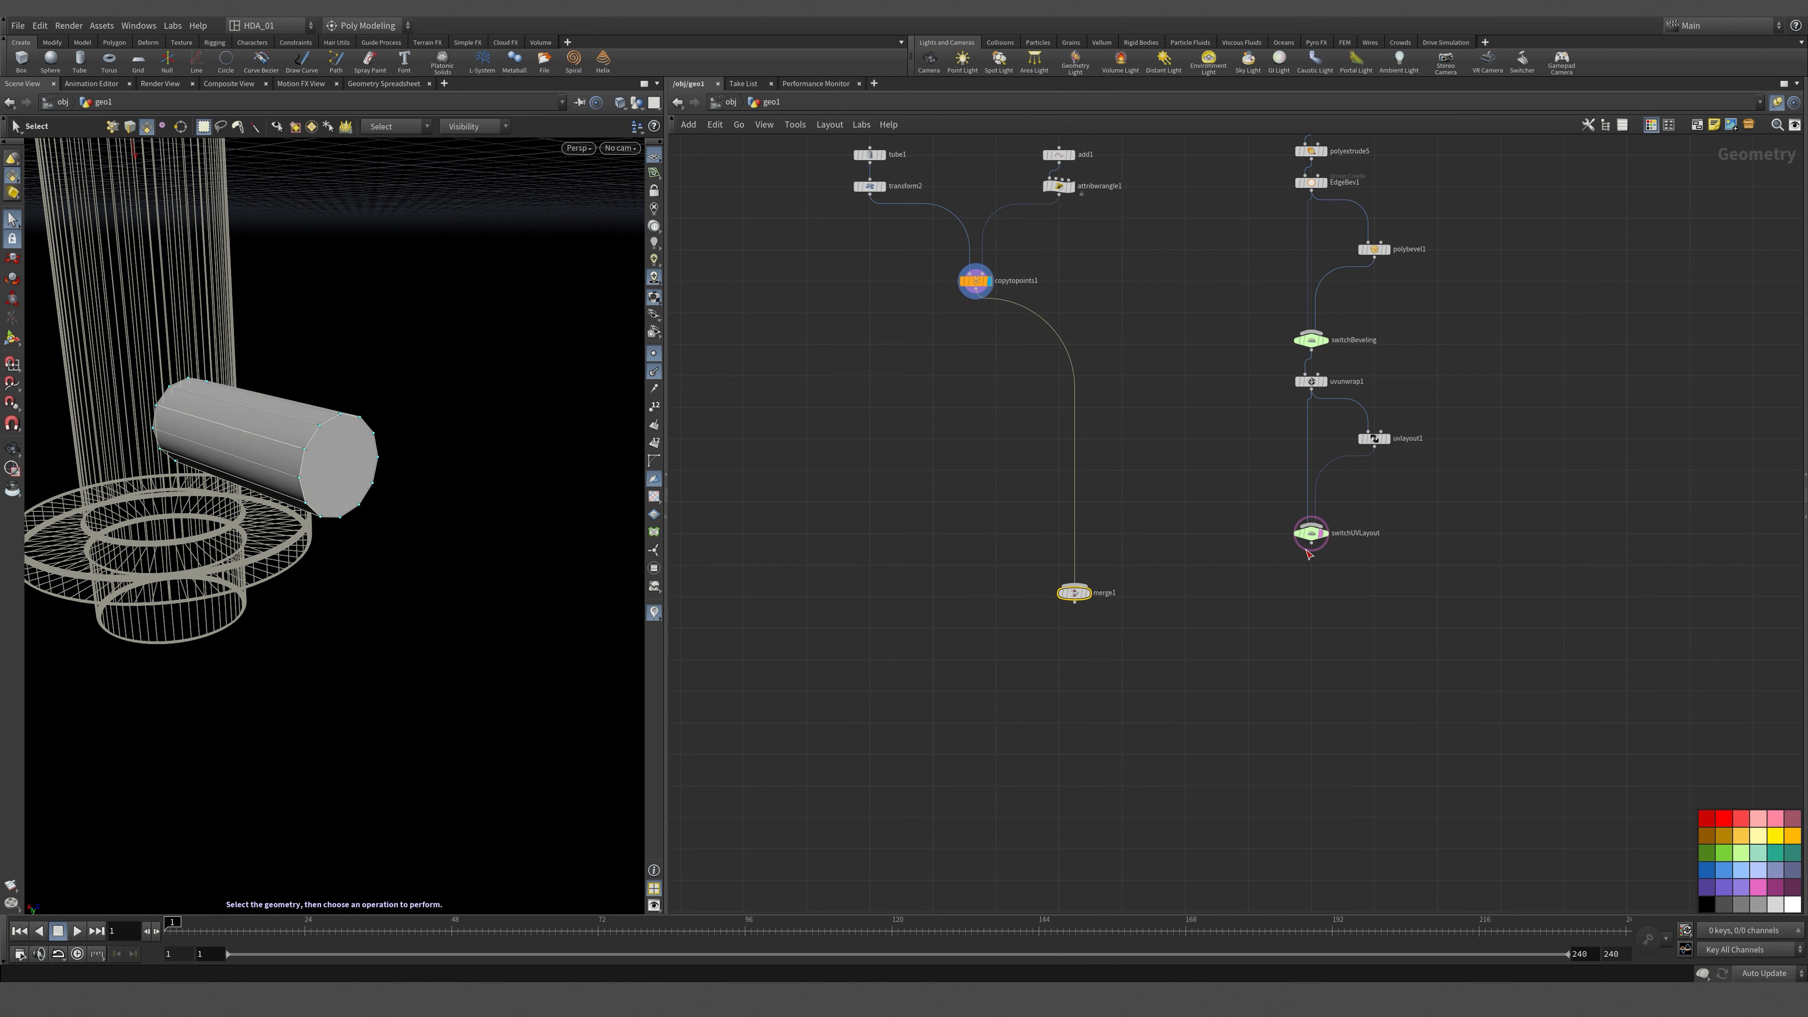
left_click_drag(1311, 550, 1111, 594)
left_click(1087, 592)
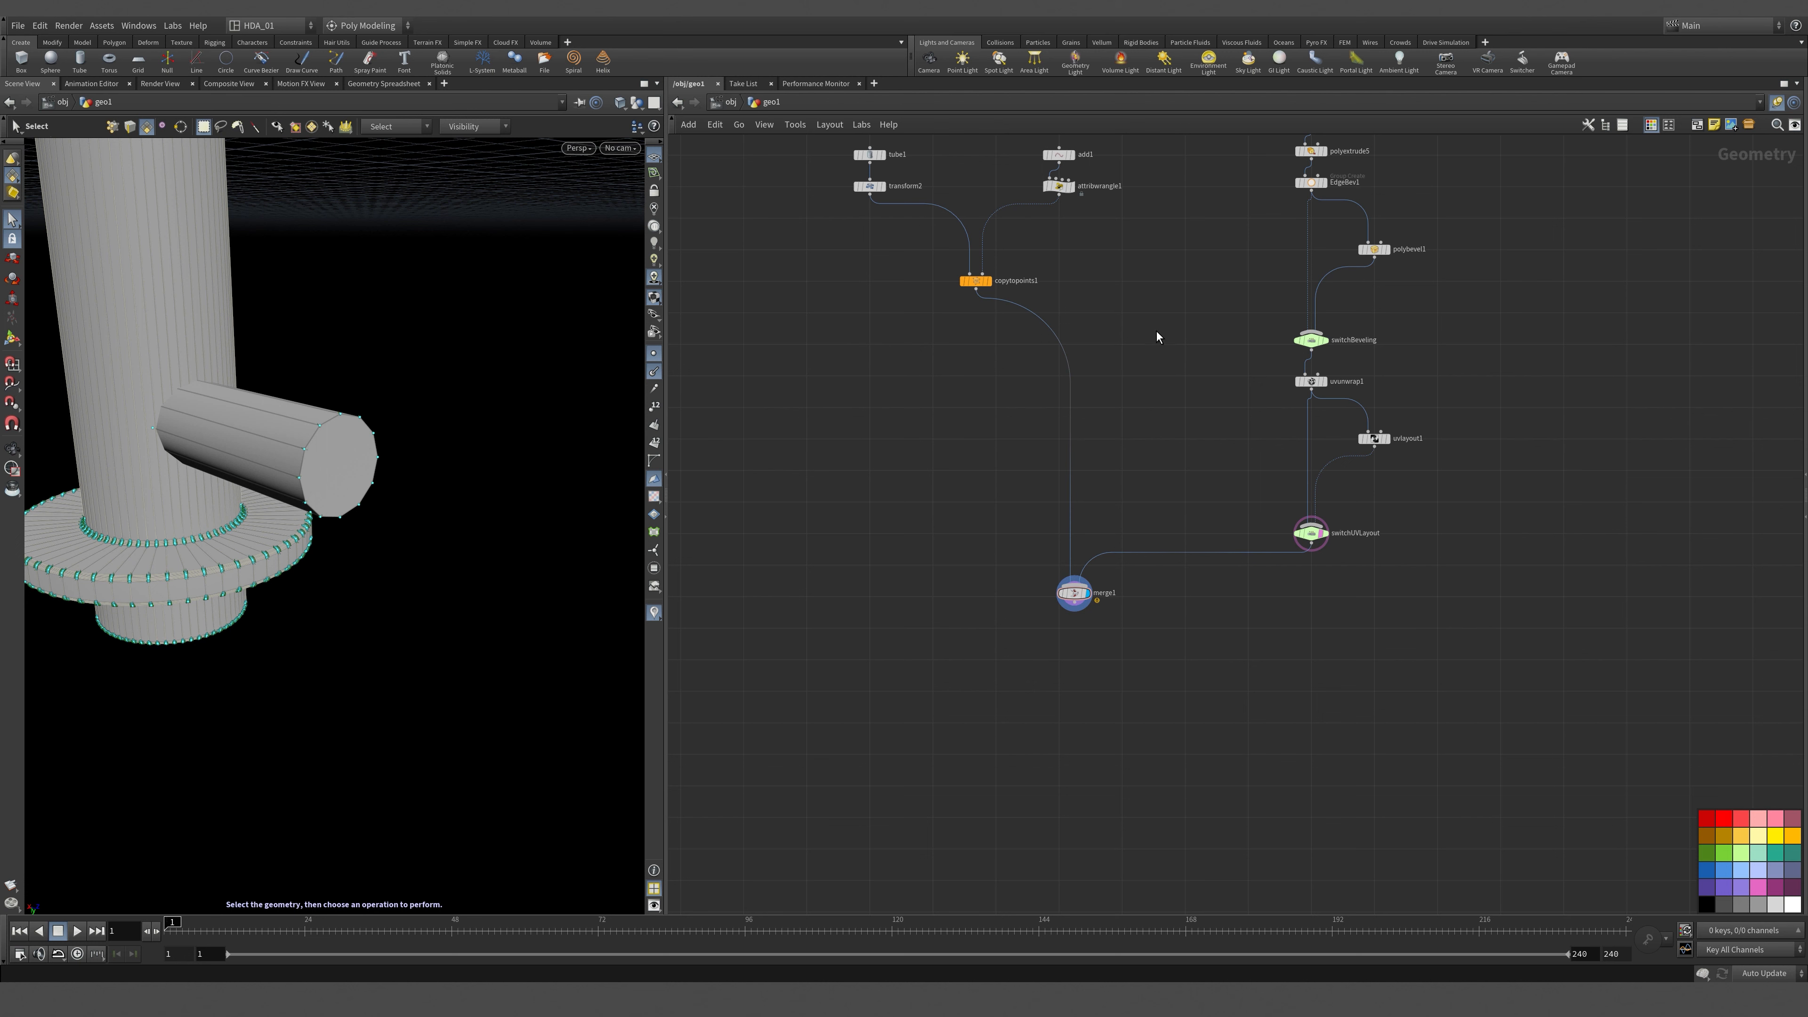
Insert copies of the pole's UV unwrap, UV layout and switchUVLayout nodes between copytopoints1 and merge1, with merge1 moved lower.
left_click_drag(1239, 375, 1466, 567)
left_click_drag(1306, 387, 987, 349, "alt")
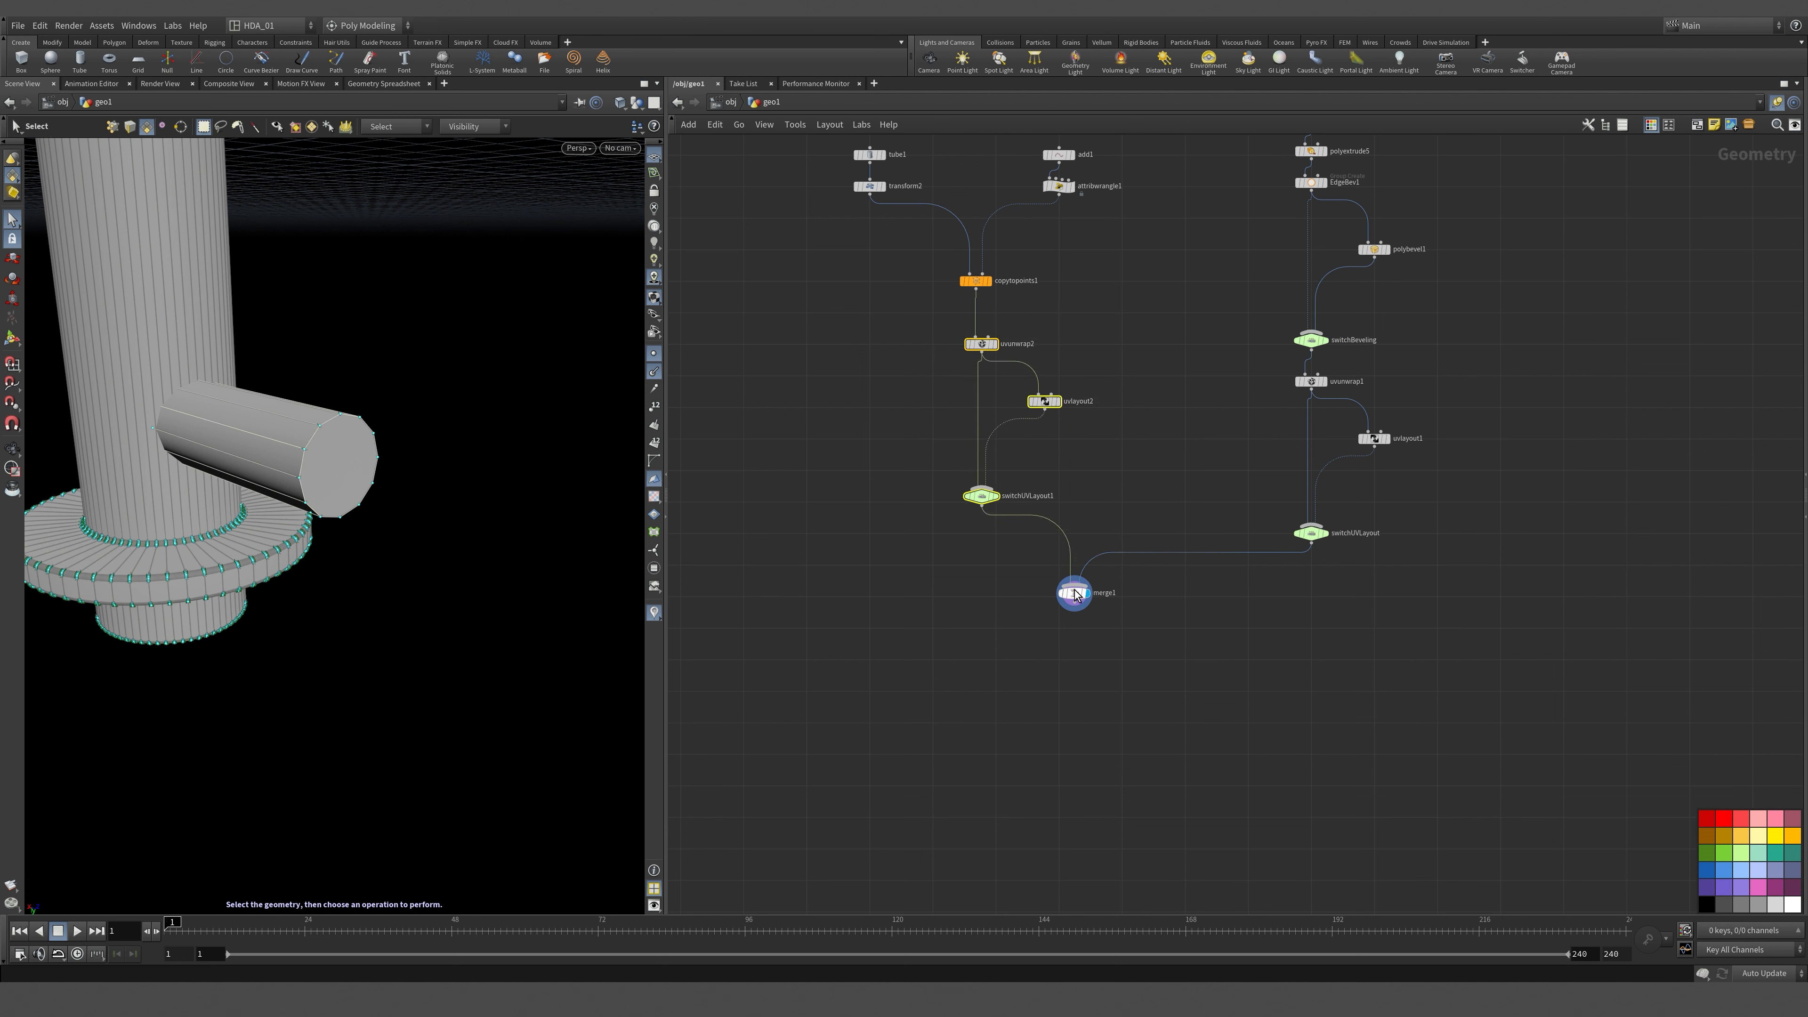
left_click_drag(1078, 595, 1154, 642)
Examine merge1's node information for groups and attributes, and view the combined pole and arm from the side.
middle_click(1154, 643)
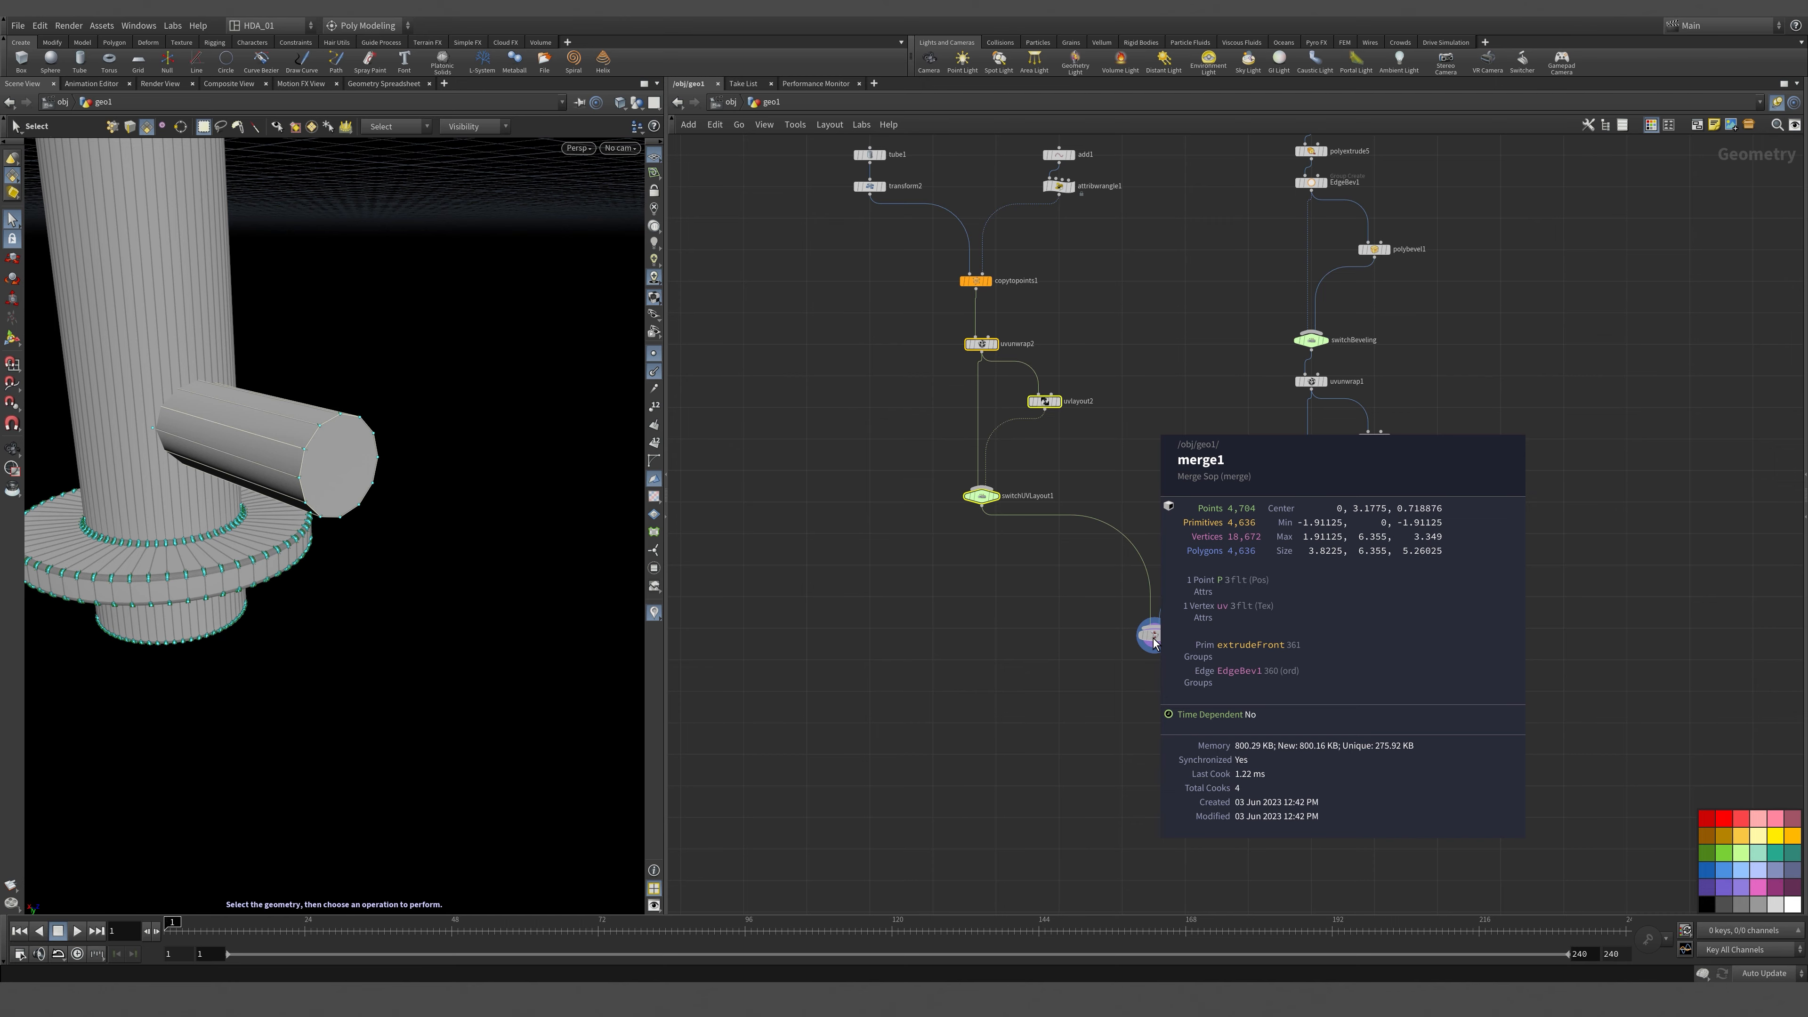
scroll(1171, 715, "up", 5)
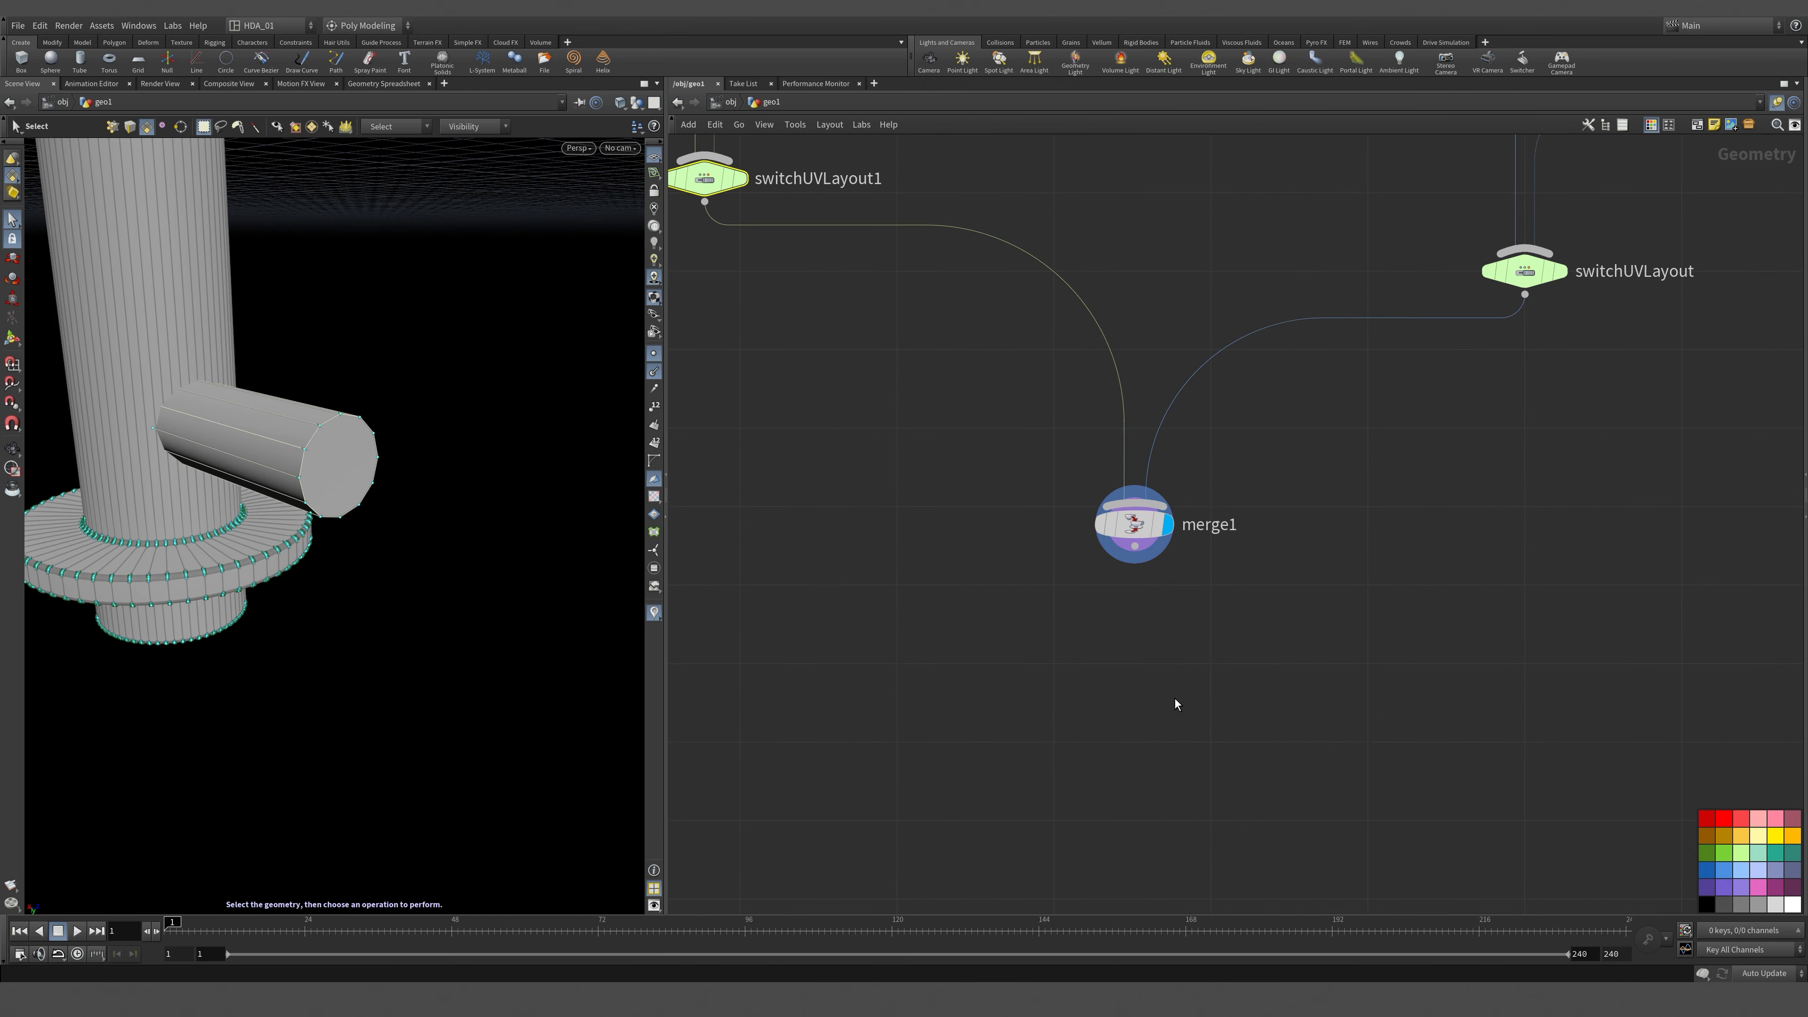
key("Escape")
left_click_drag(425, 499, 491, 535)
key("s")
middle_click(1146, 528)
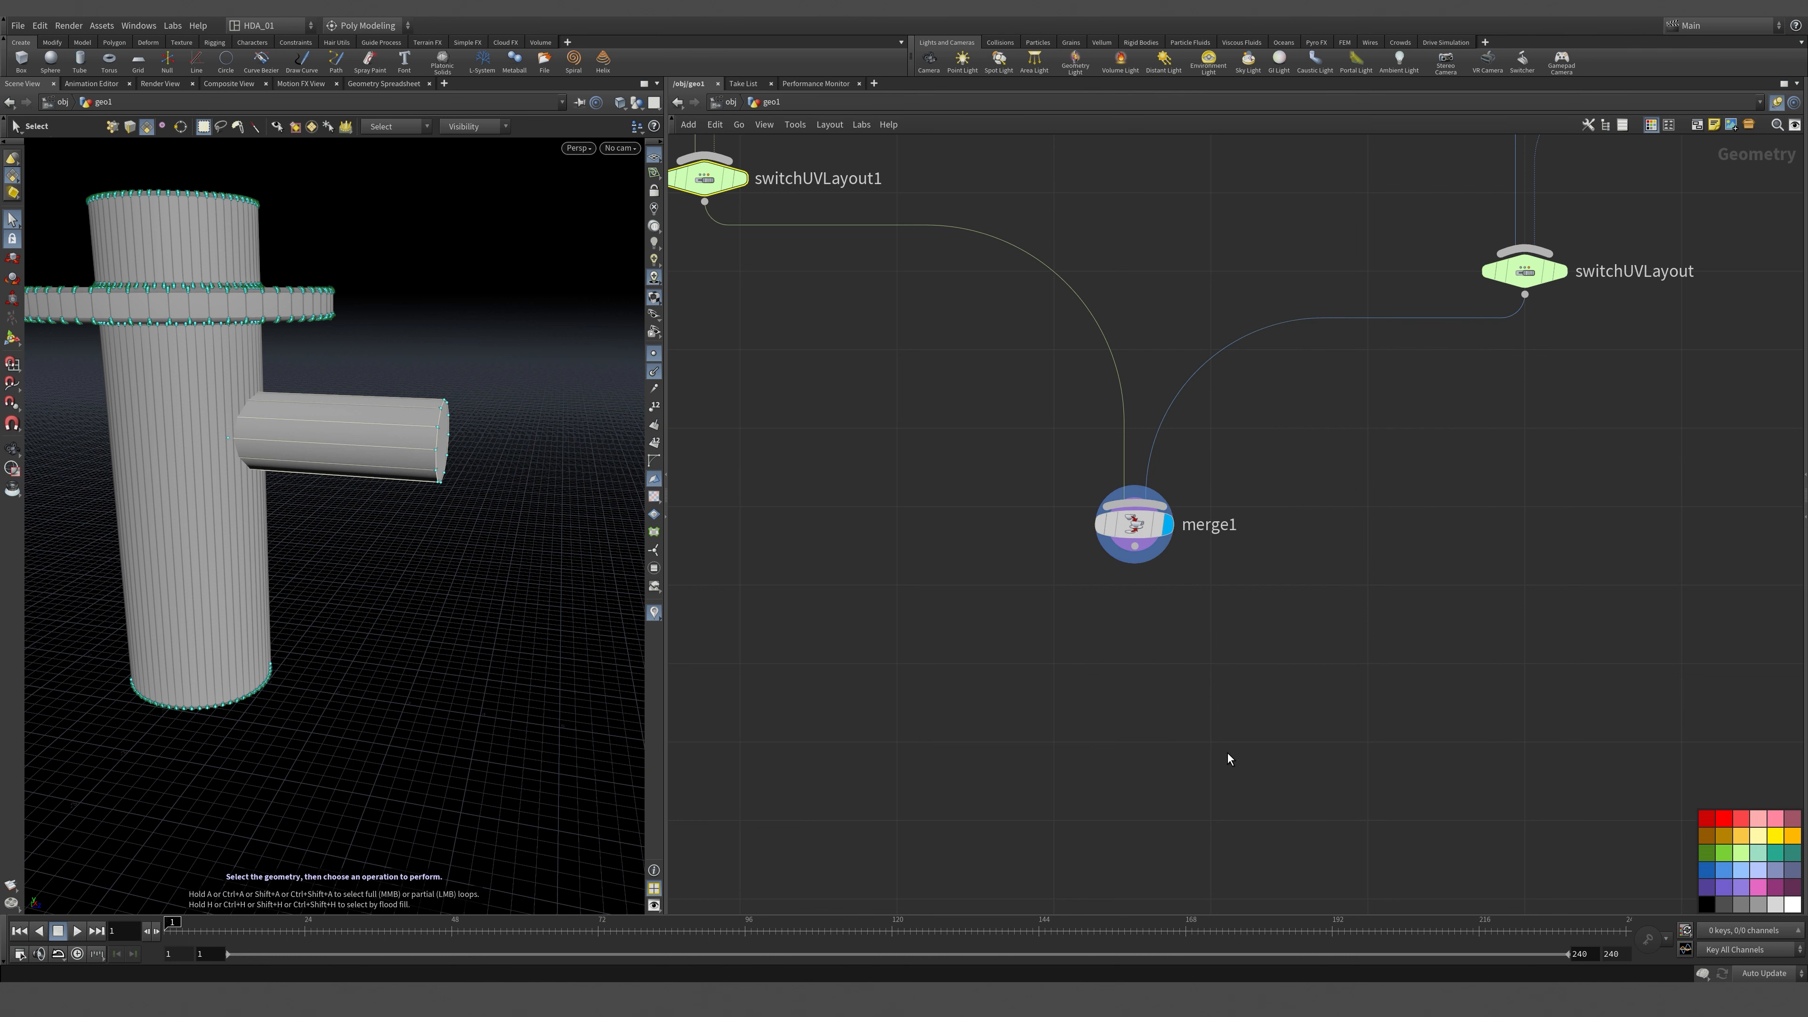
Add a Group Delete node below merge1 and connect merge1 to it.
key("Tab")
type("gr")
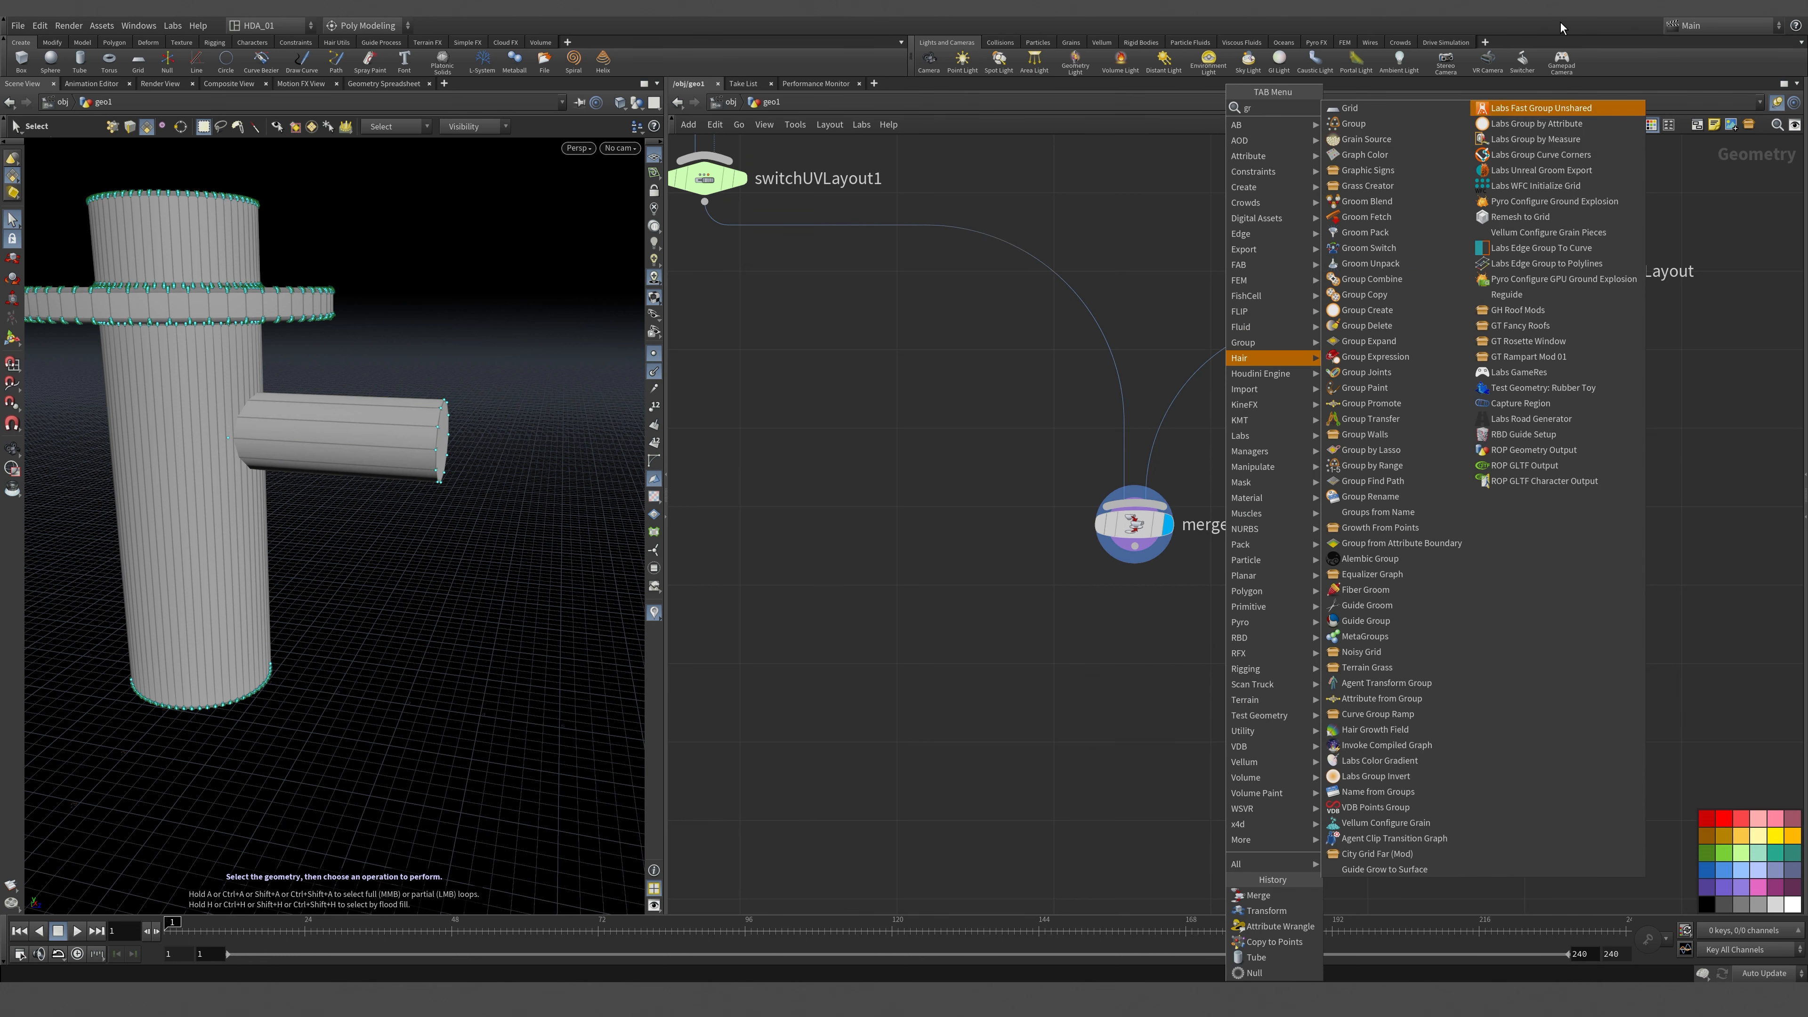
left_click(1418, 326)
left_click(1200, 662)
left_click_drag(1135, 525, 1200, 644)
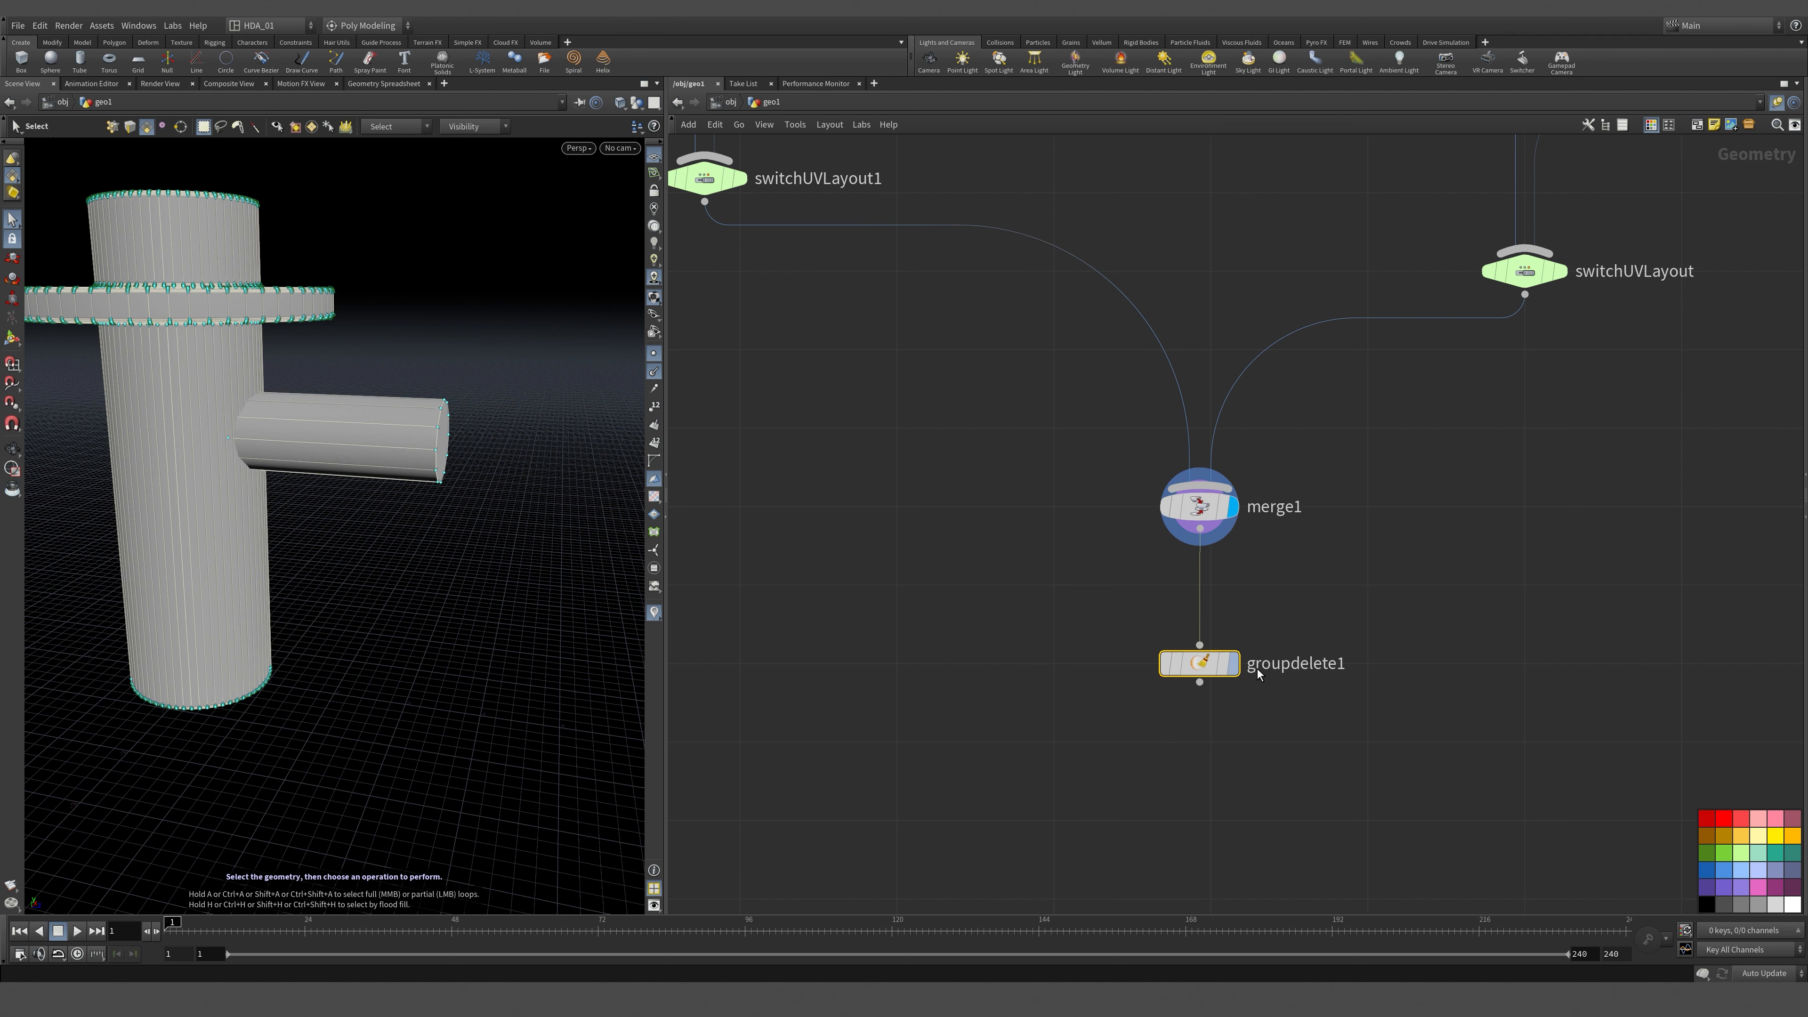
Display groupdelete1 and set its group names to * to delete all groups.
left_click(1229, 663)
key("p")
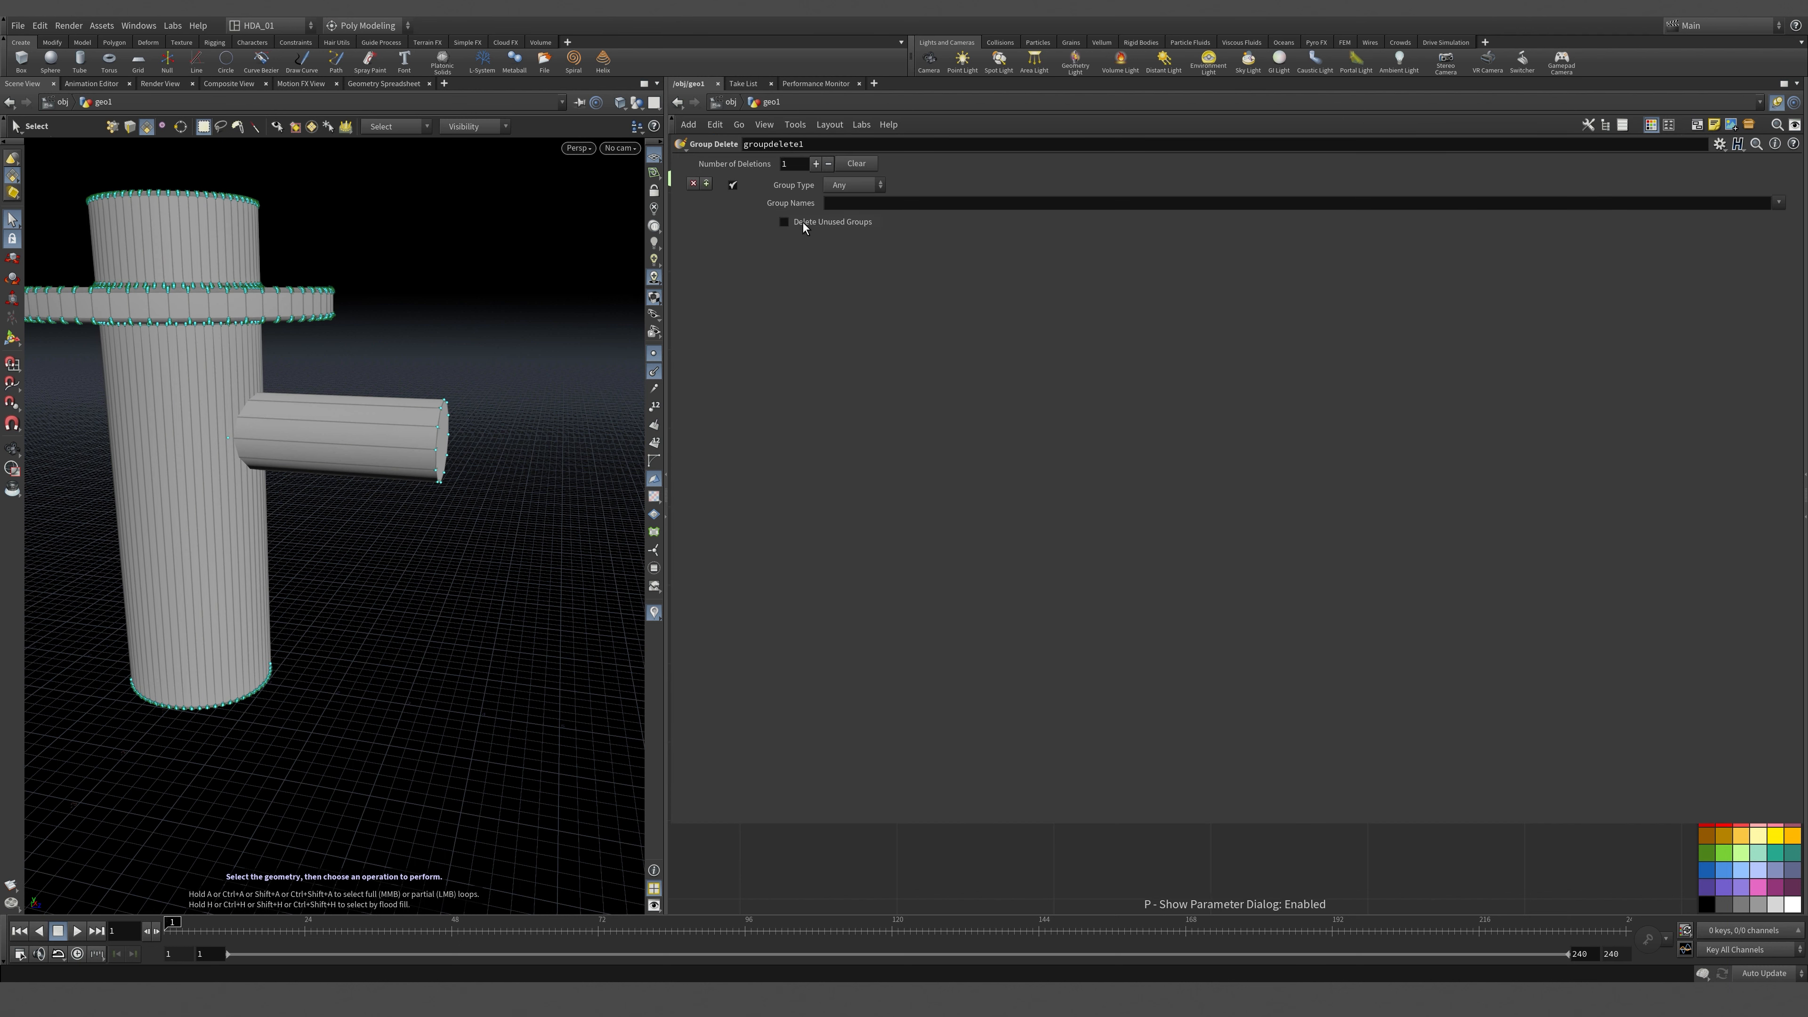
left_click(871, 204)
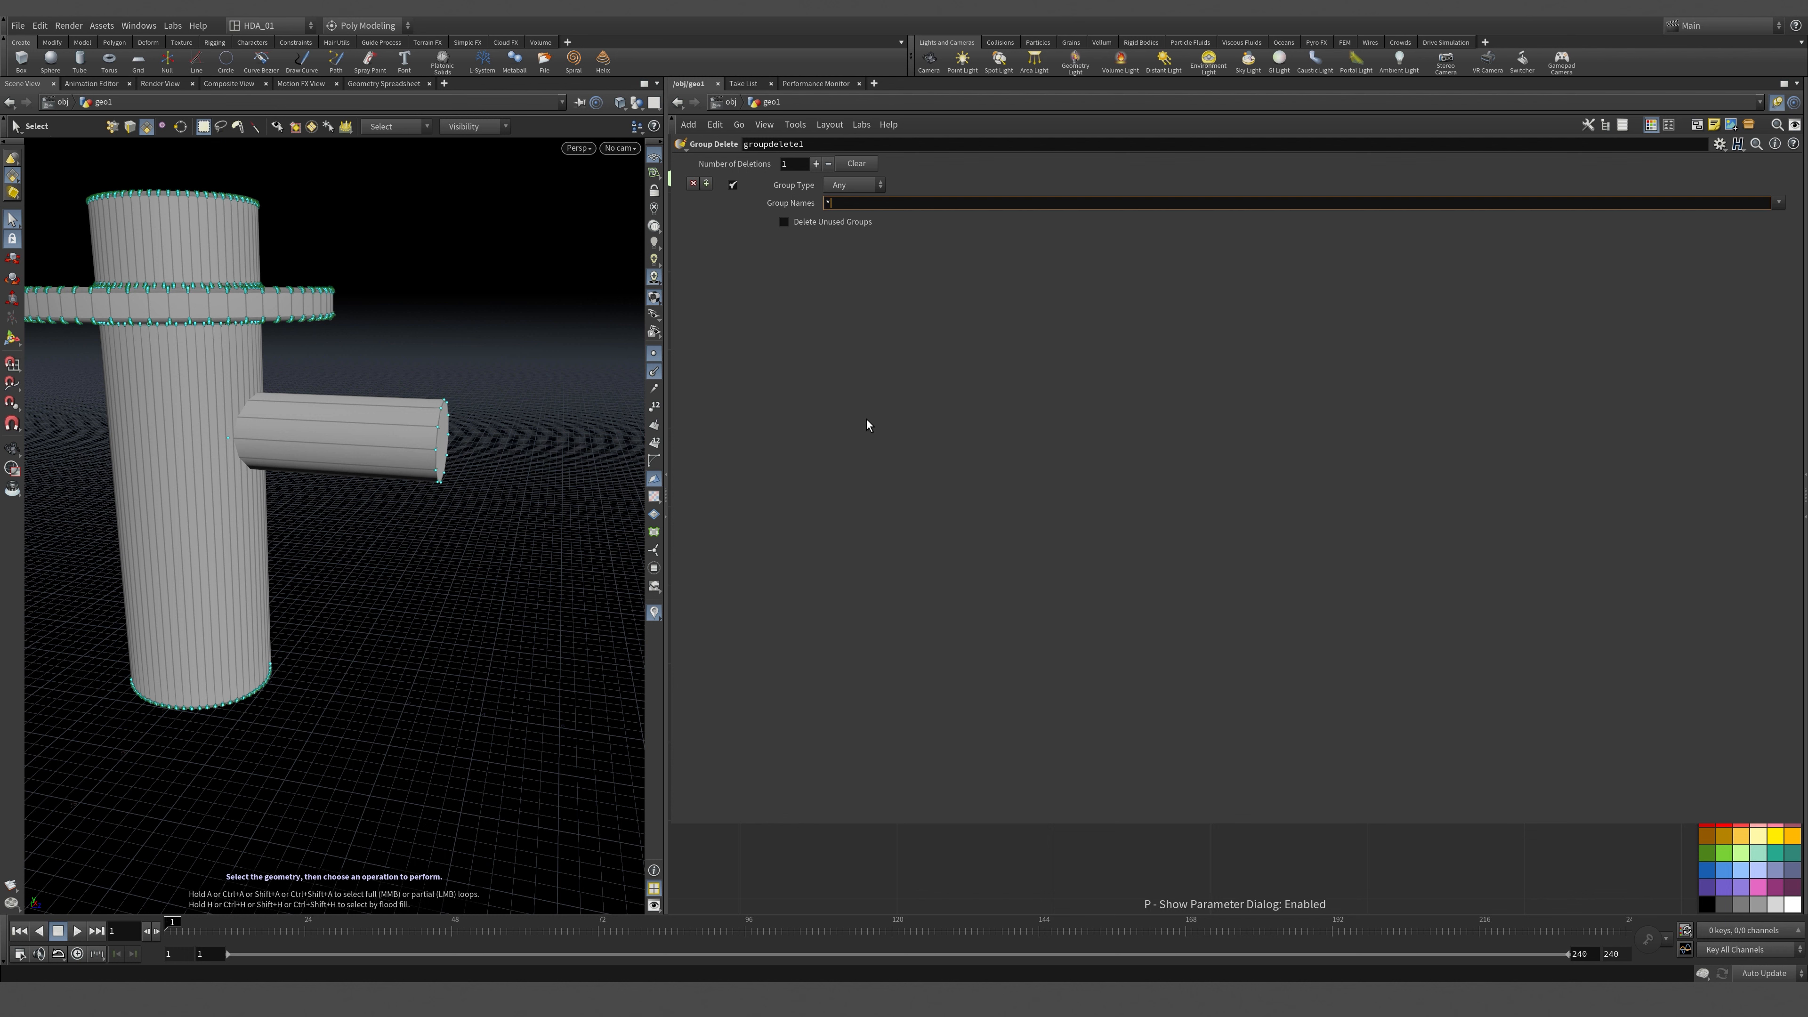
type("*")
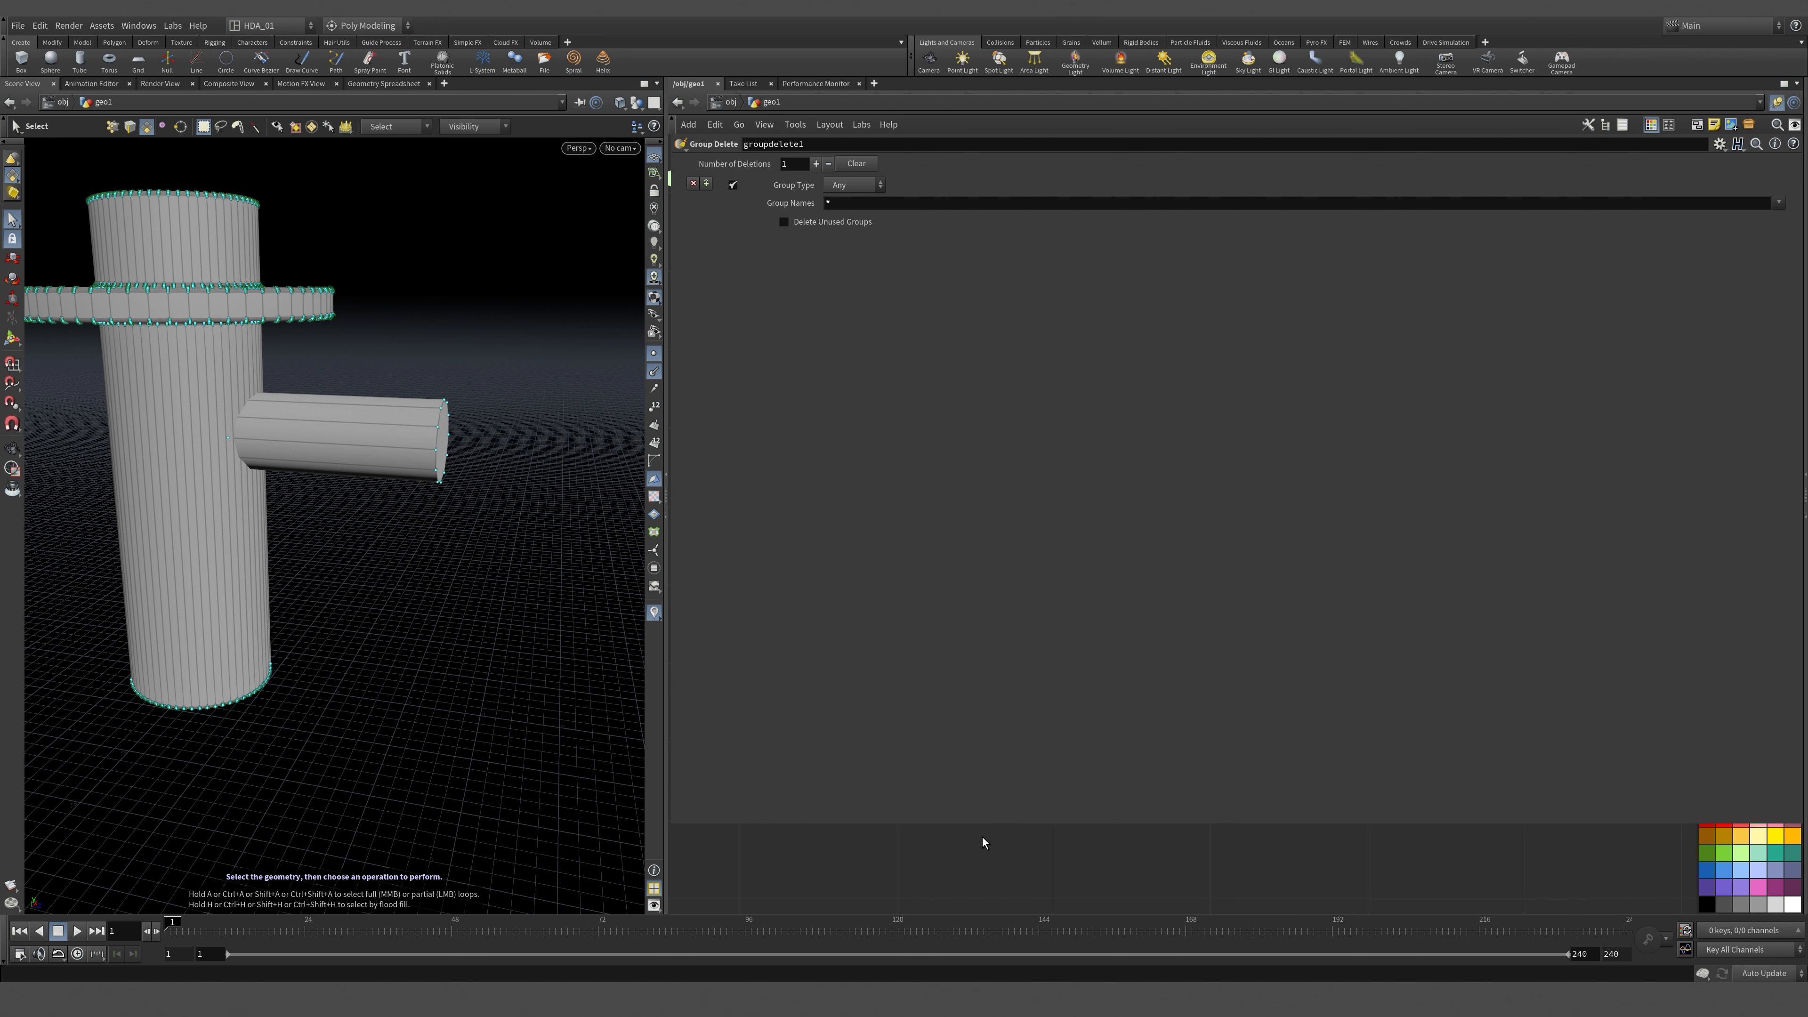
type("p")
Add a Normal node below groupdelete1, connect groupdelete1 to it, and display it.
key("Tab")
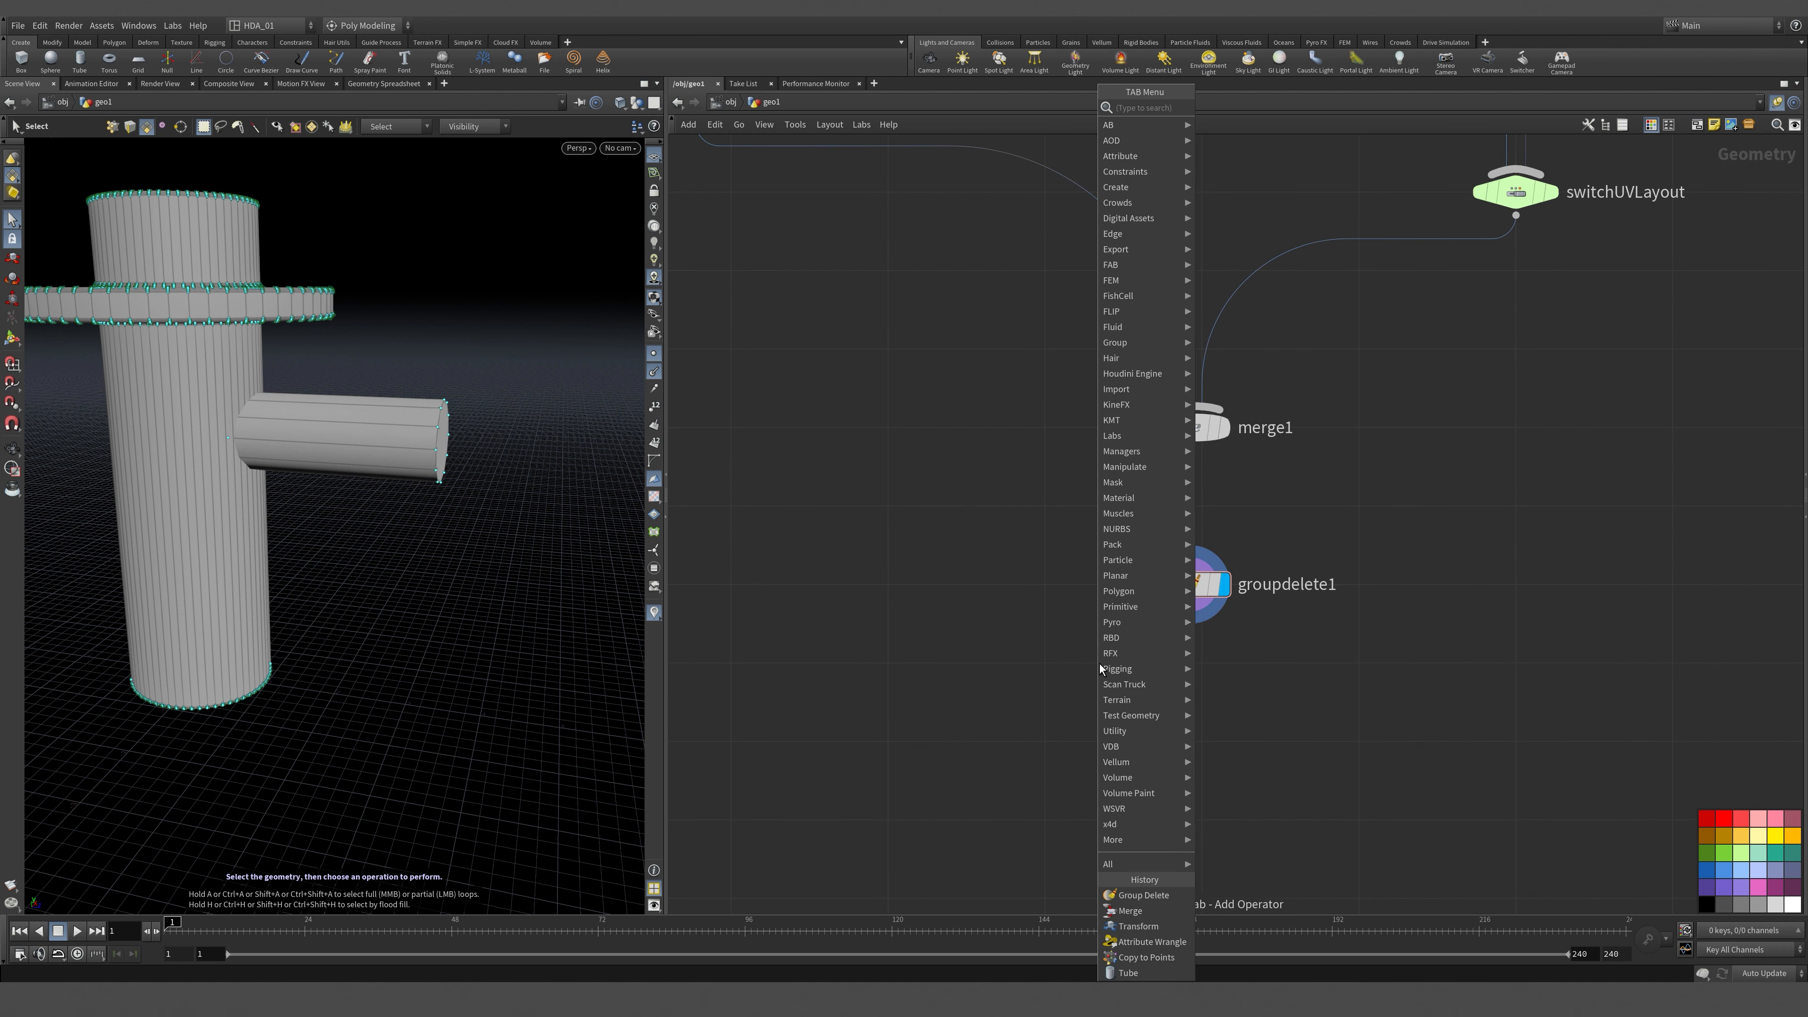
type("nor")
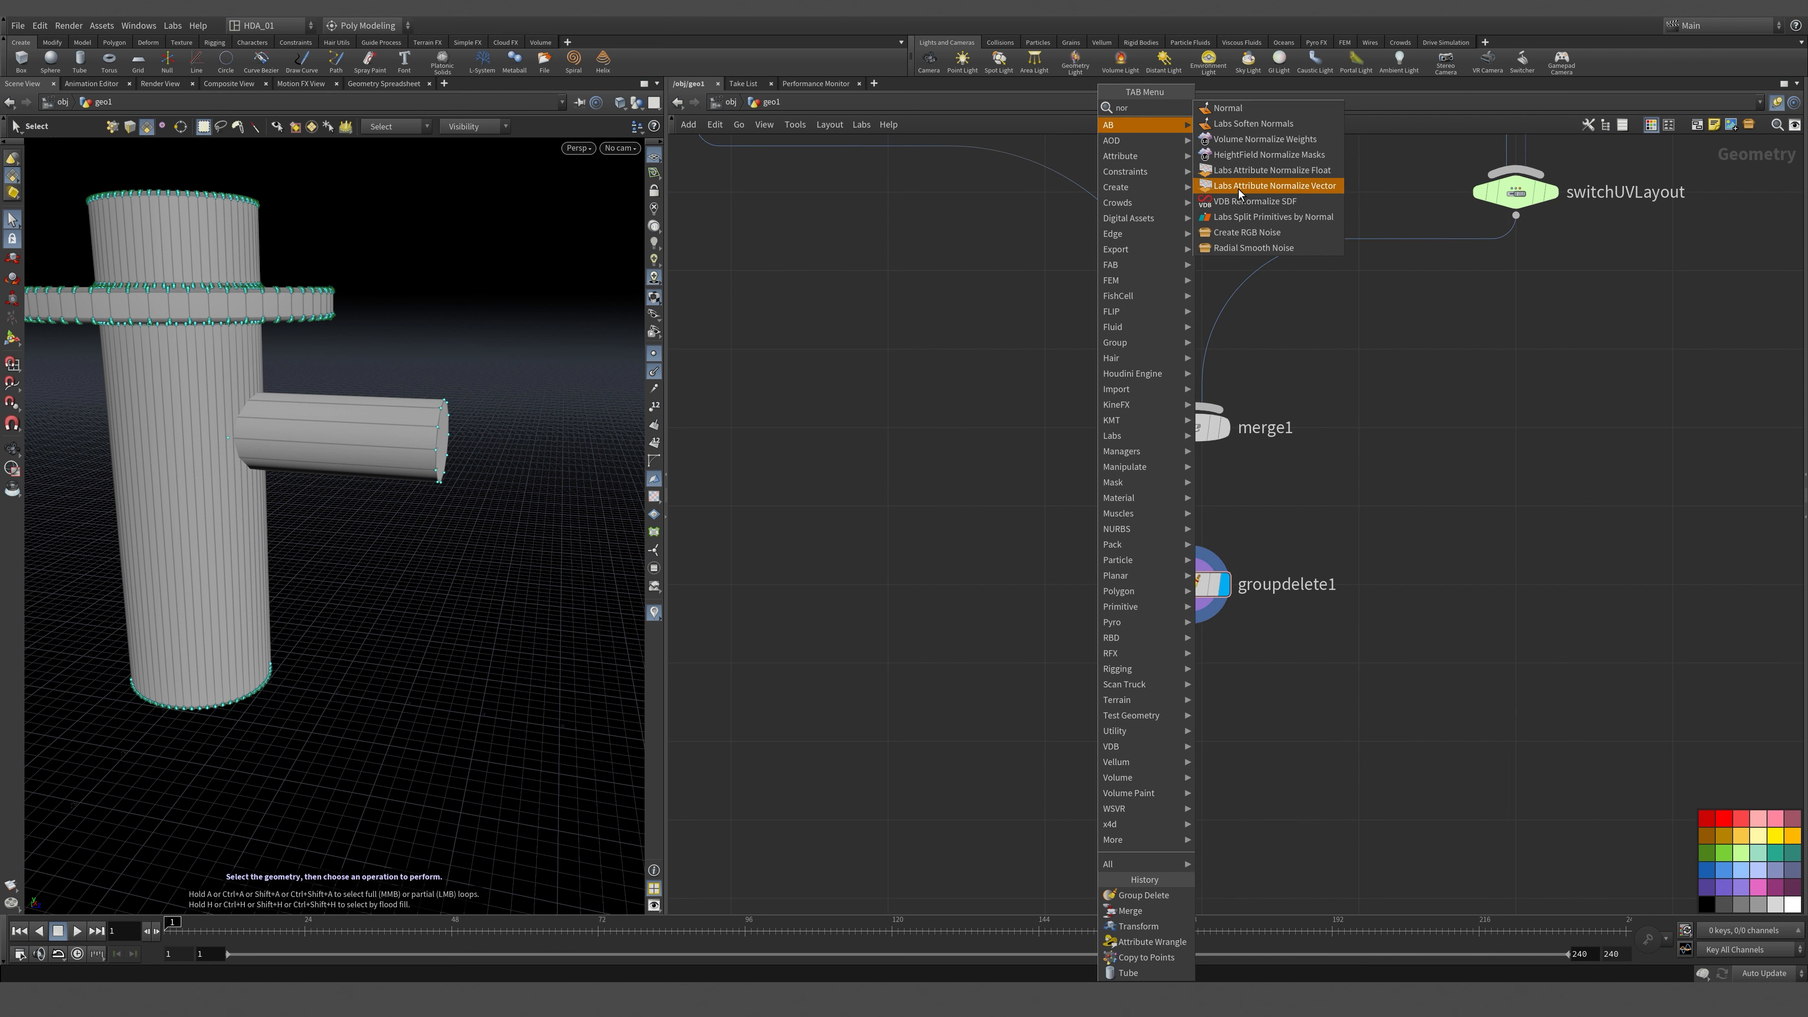
left_click(1267, 107)
left_click(1202, 738)
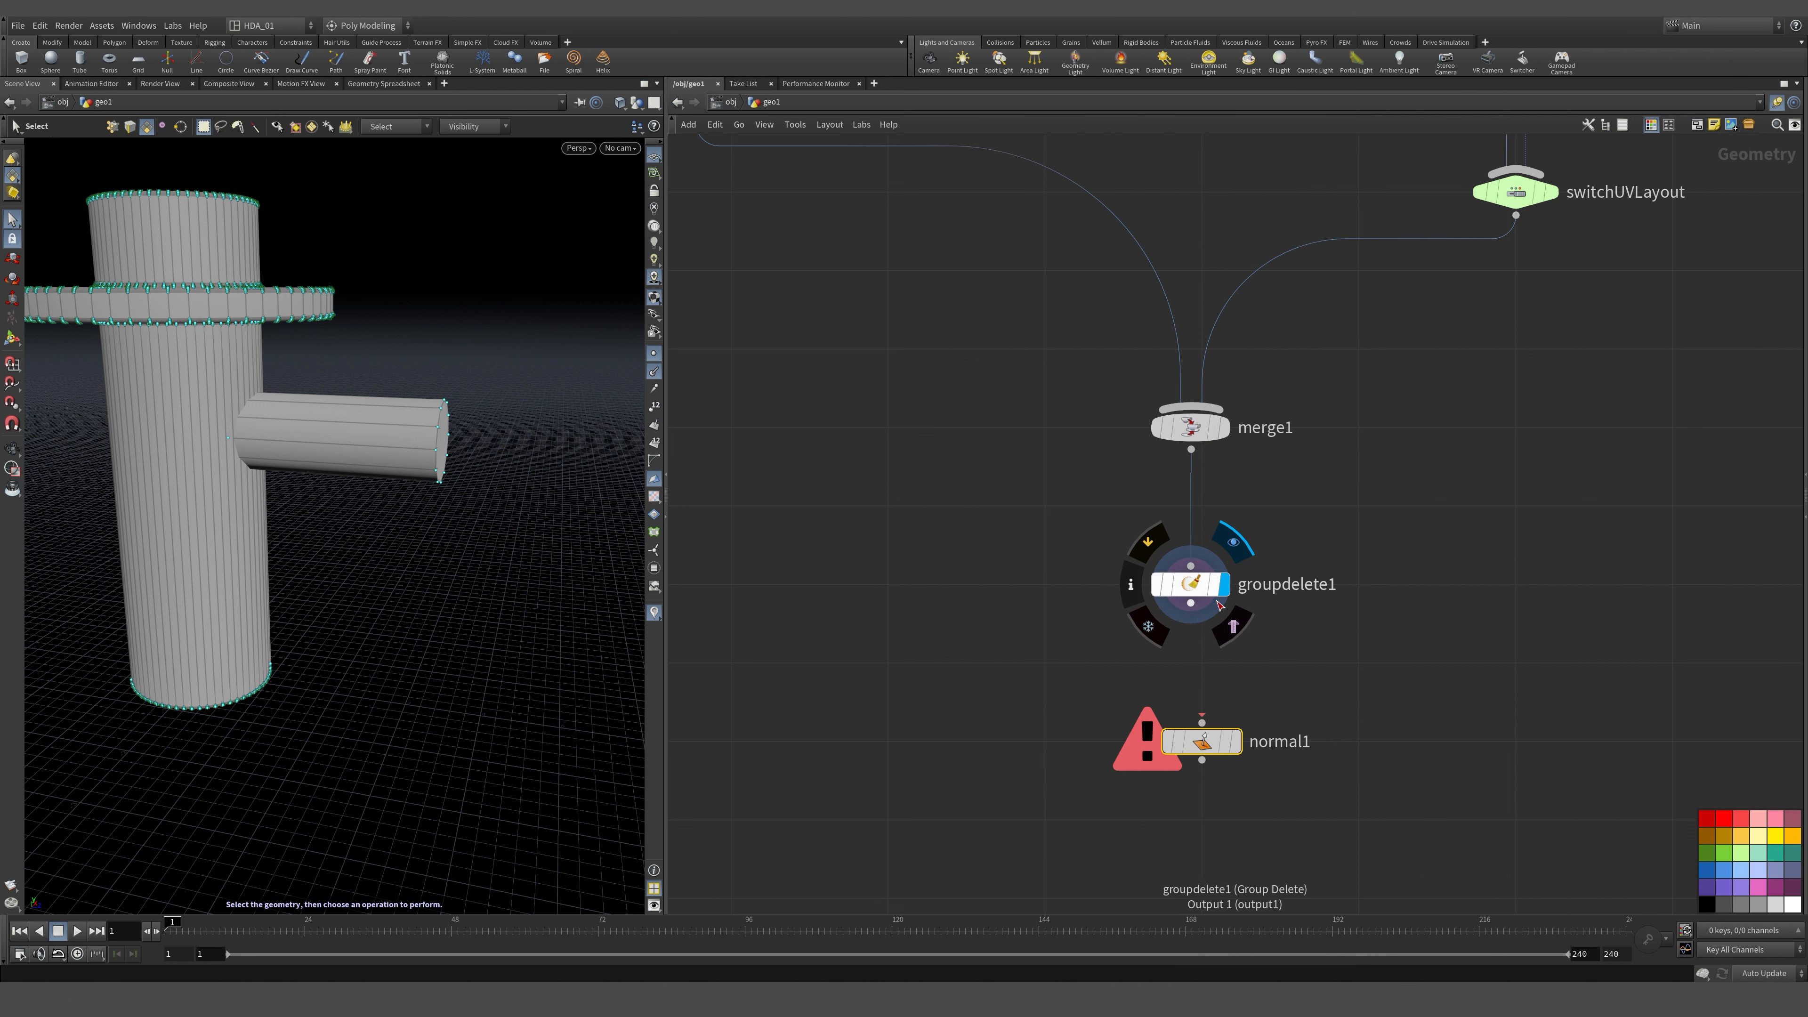
left_click_drag(1191, 604, 1202, 723)
left_click(1238, 743)
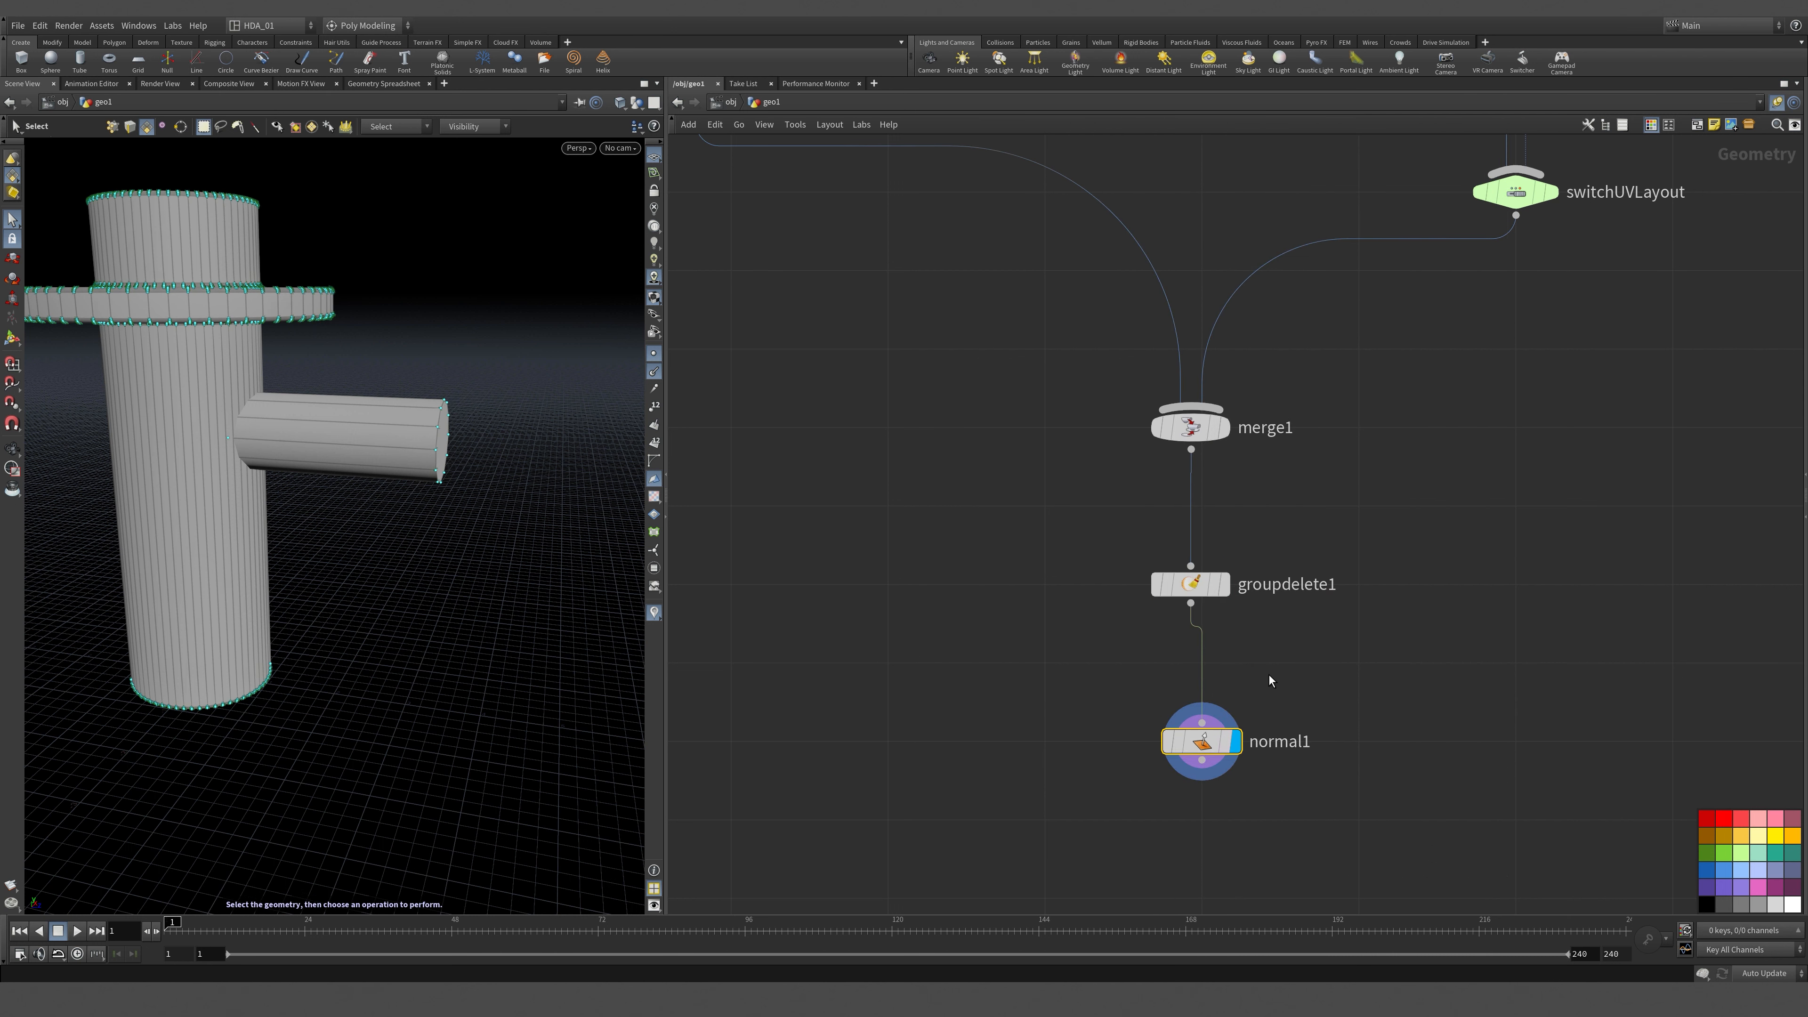
Examine the parameters of the pole's EdgeBev1 group and polybevel1 nodes.
key("h")
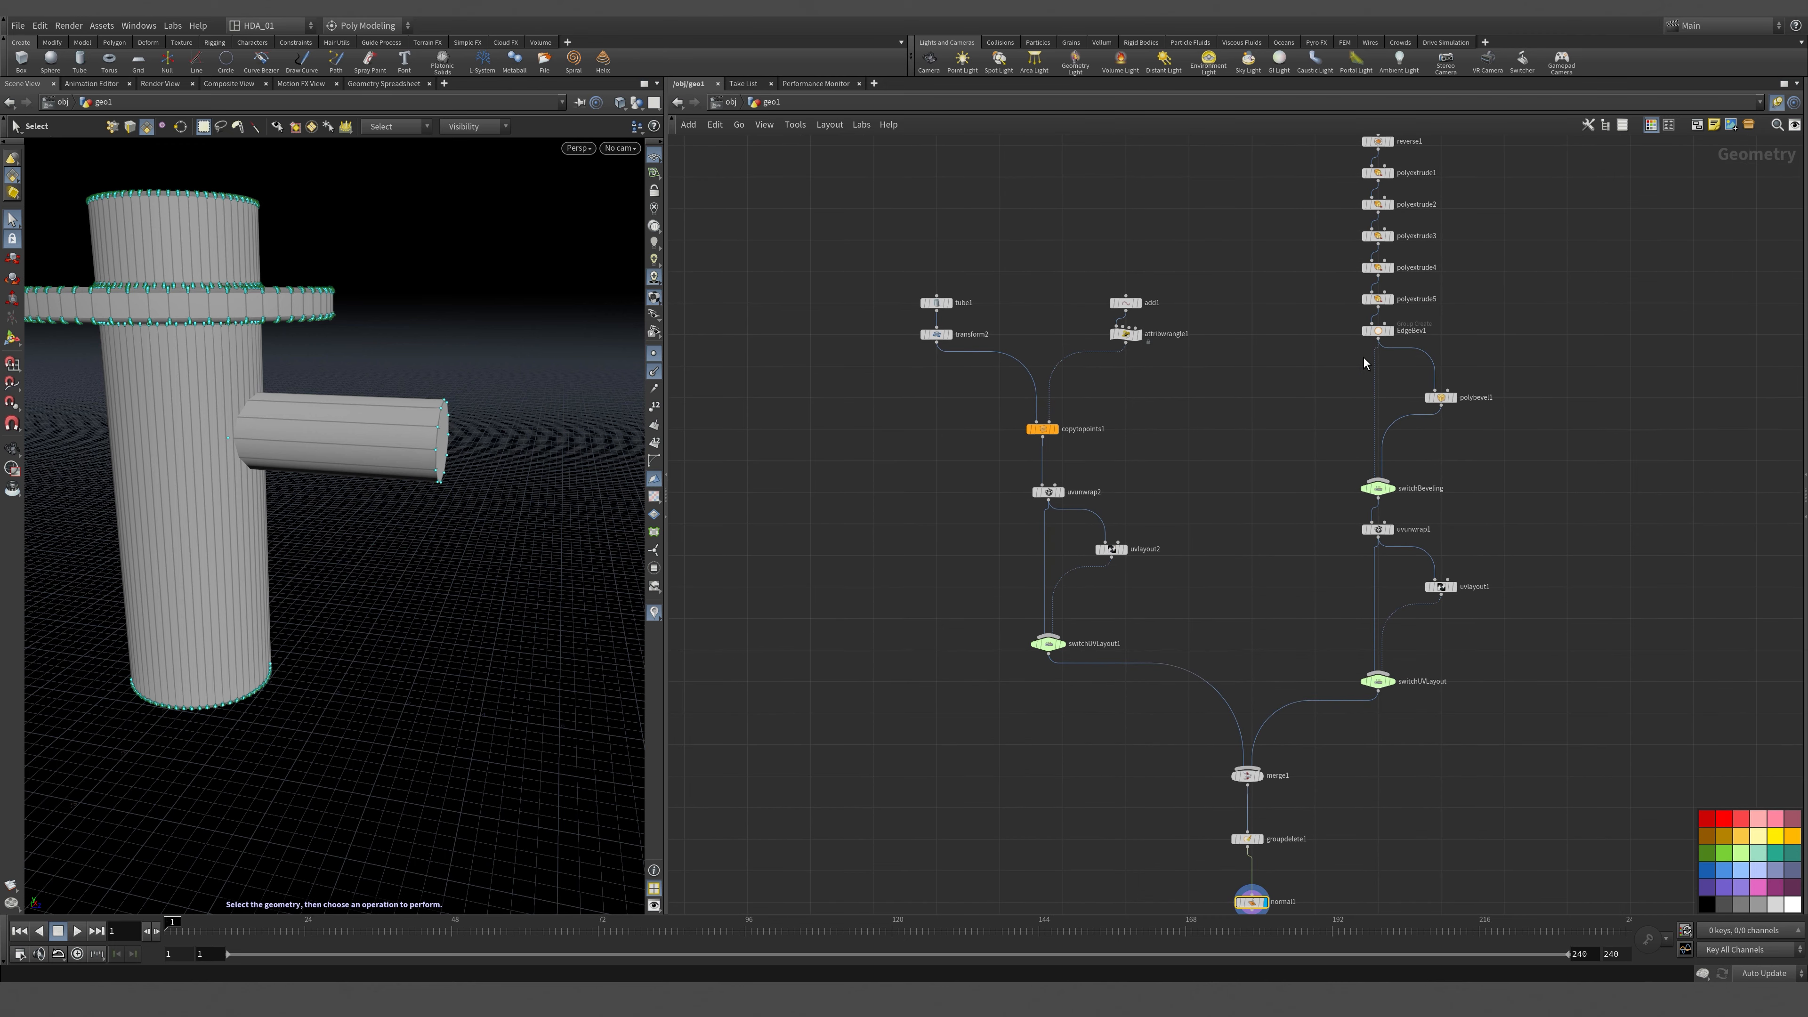
left_click(1378, 331)
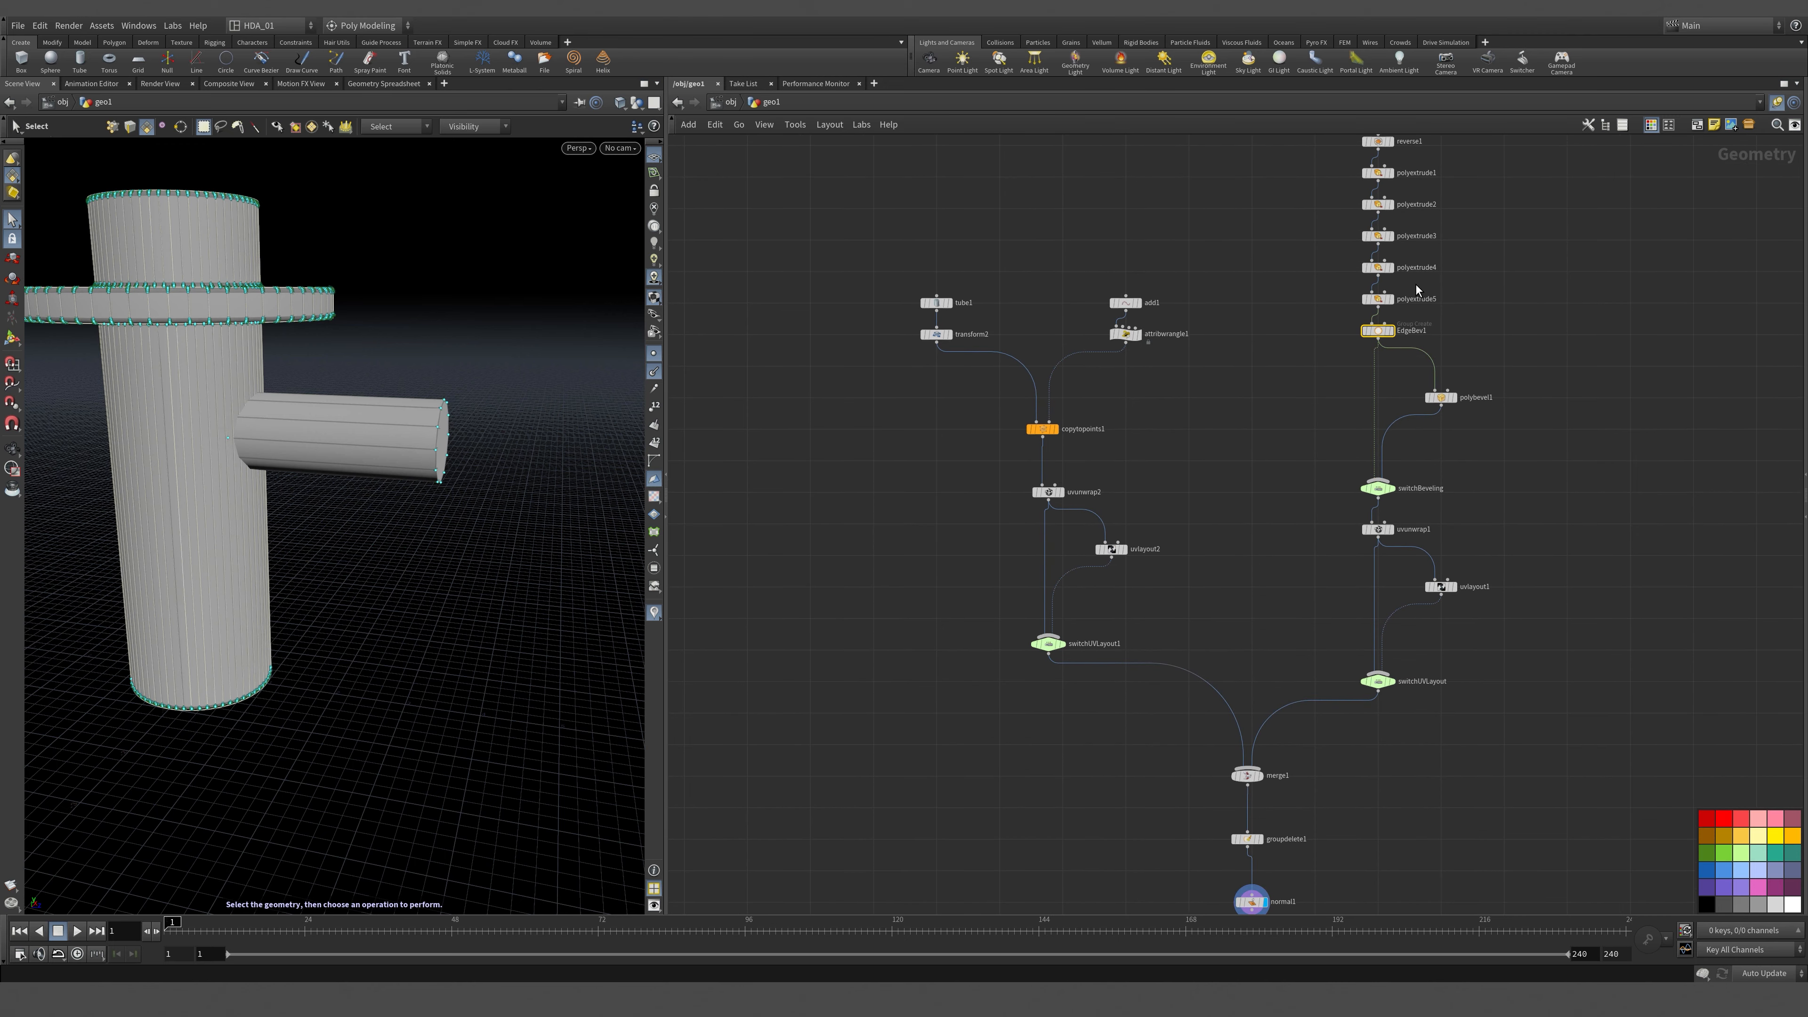
key("p")
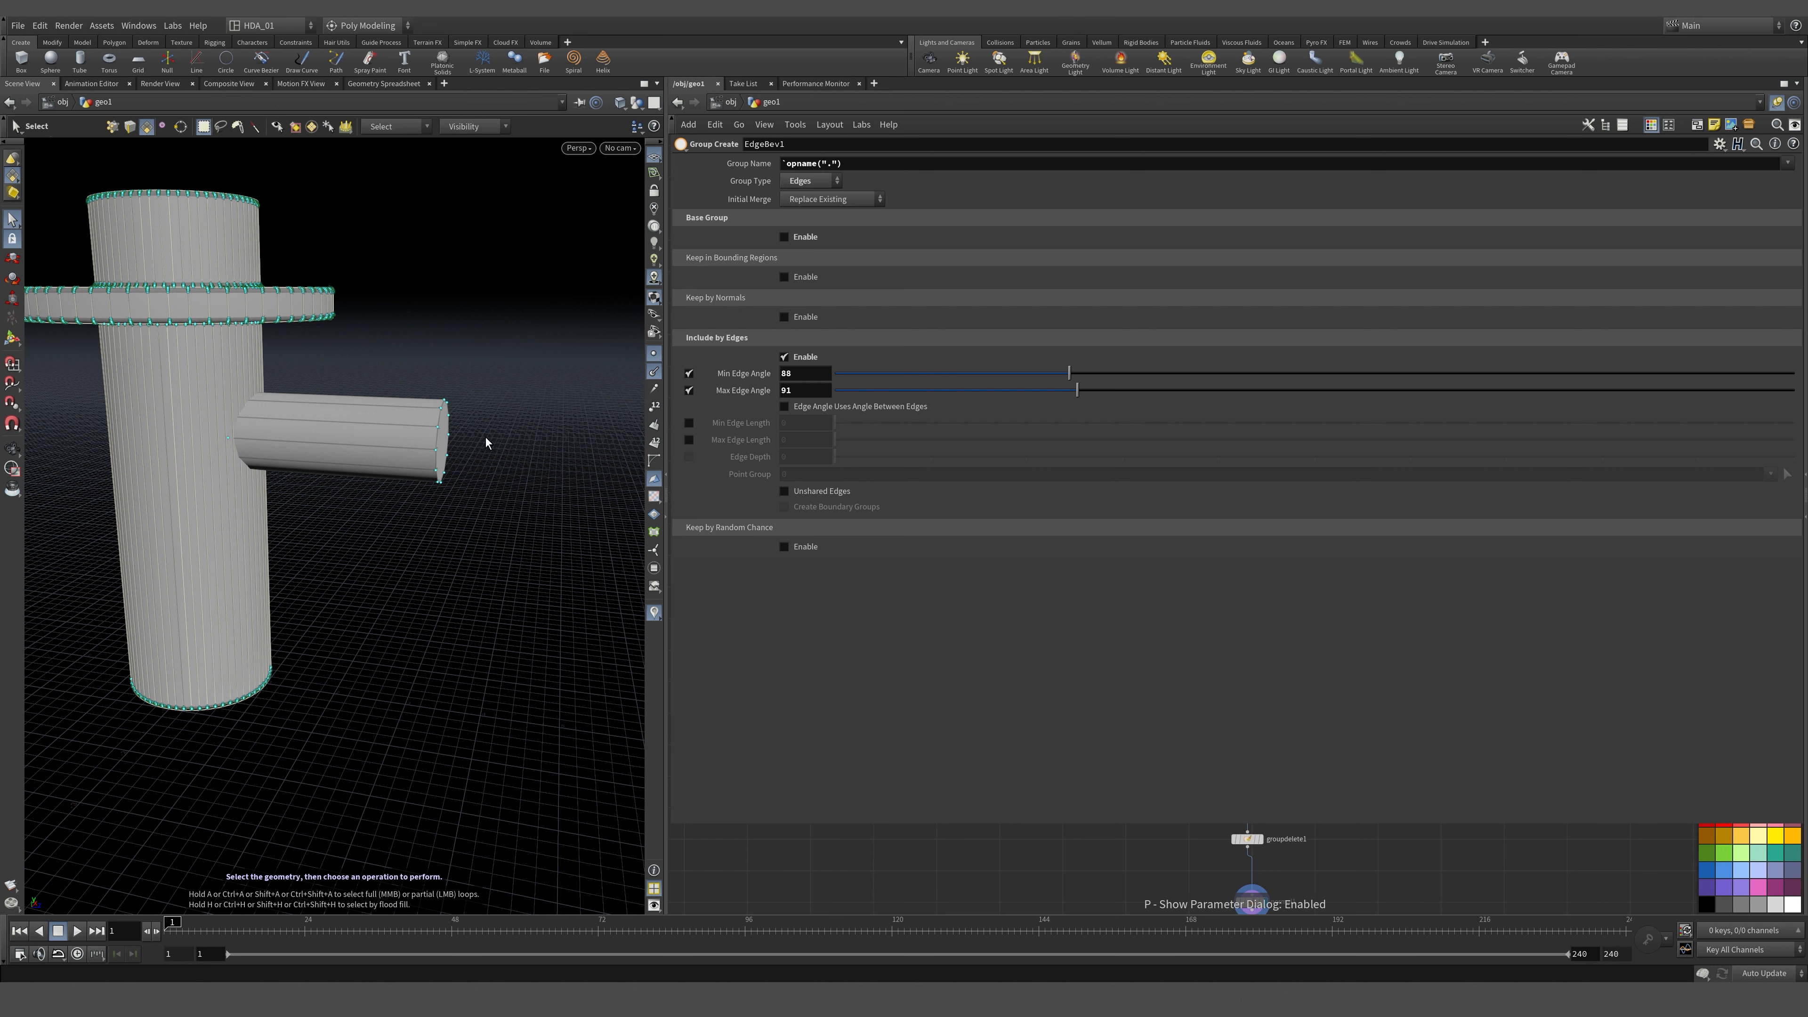
key("p")
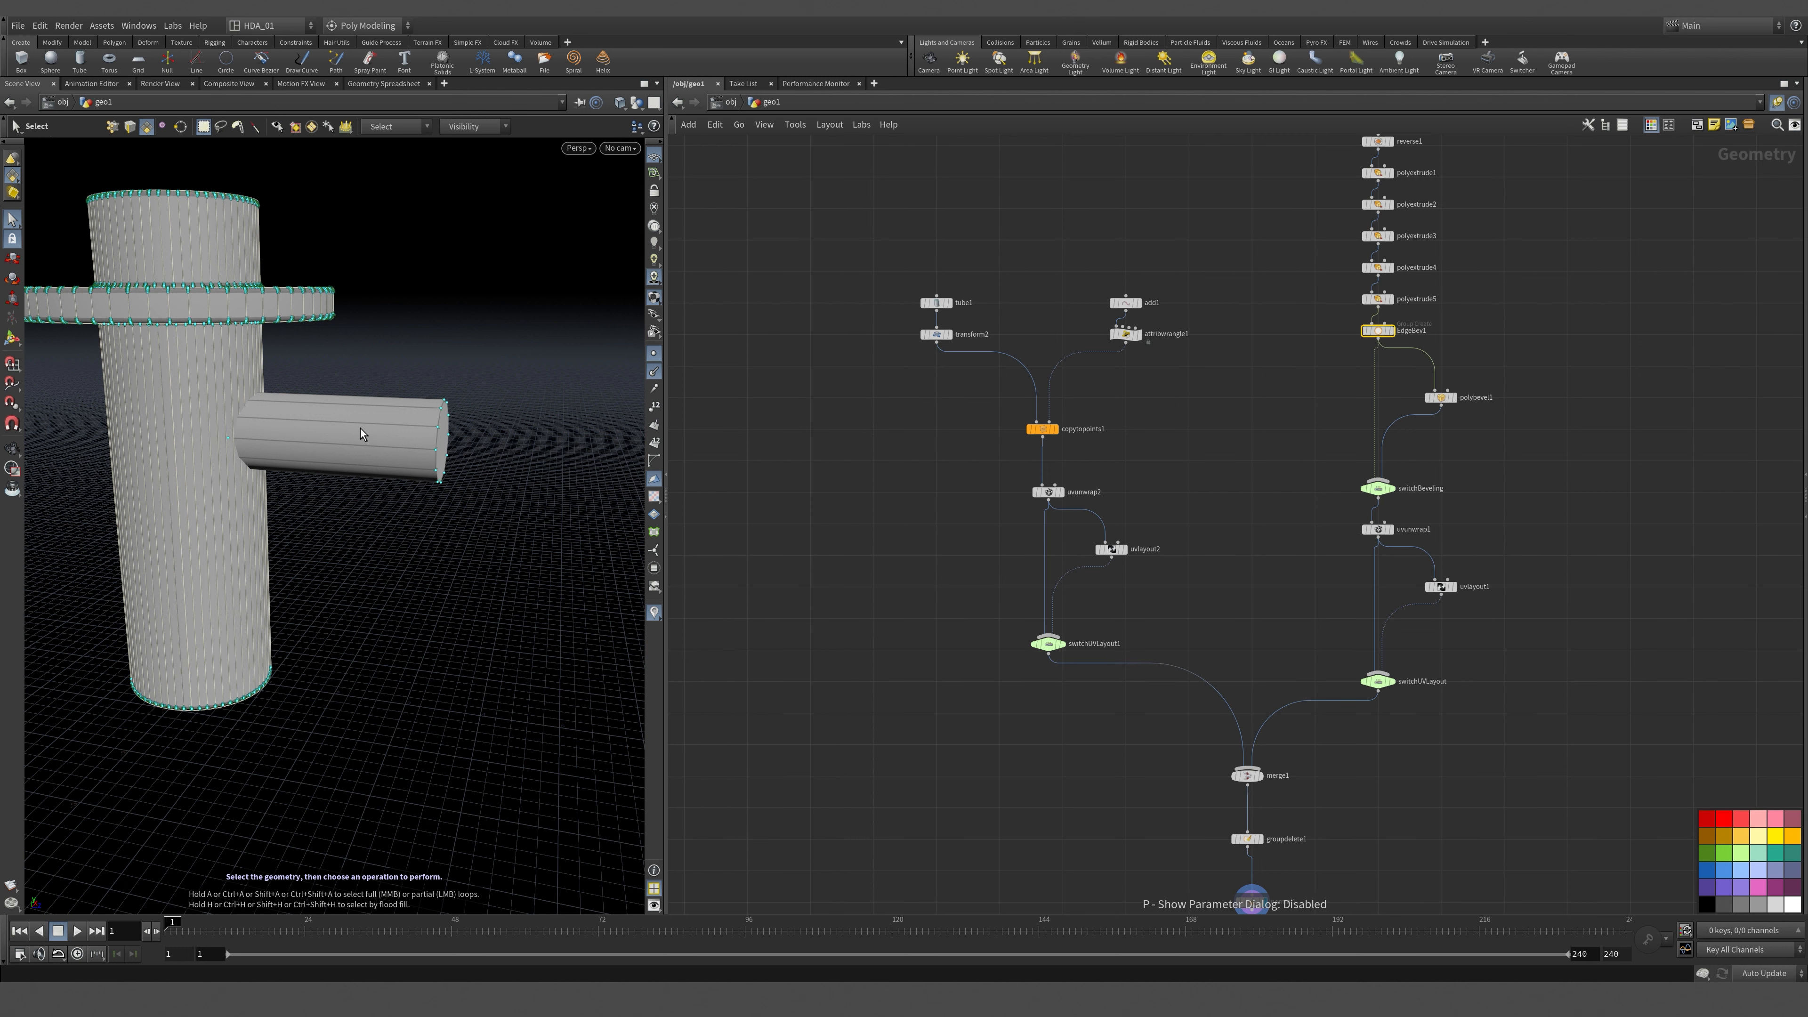
left_click(1440, 397)
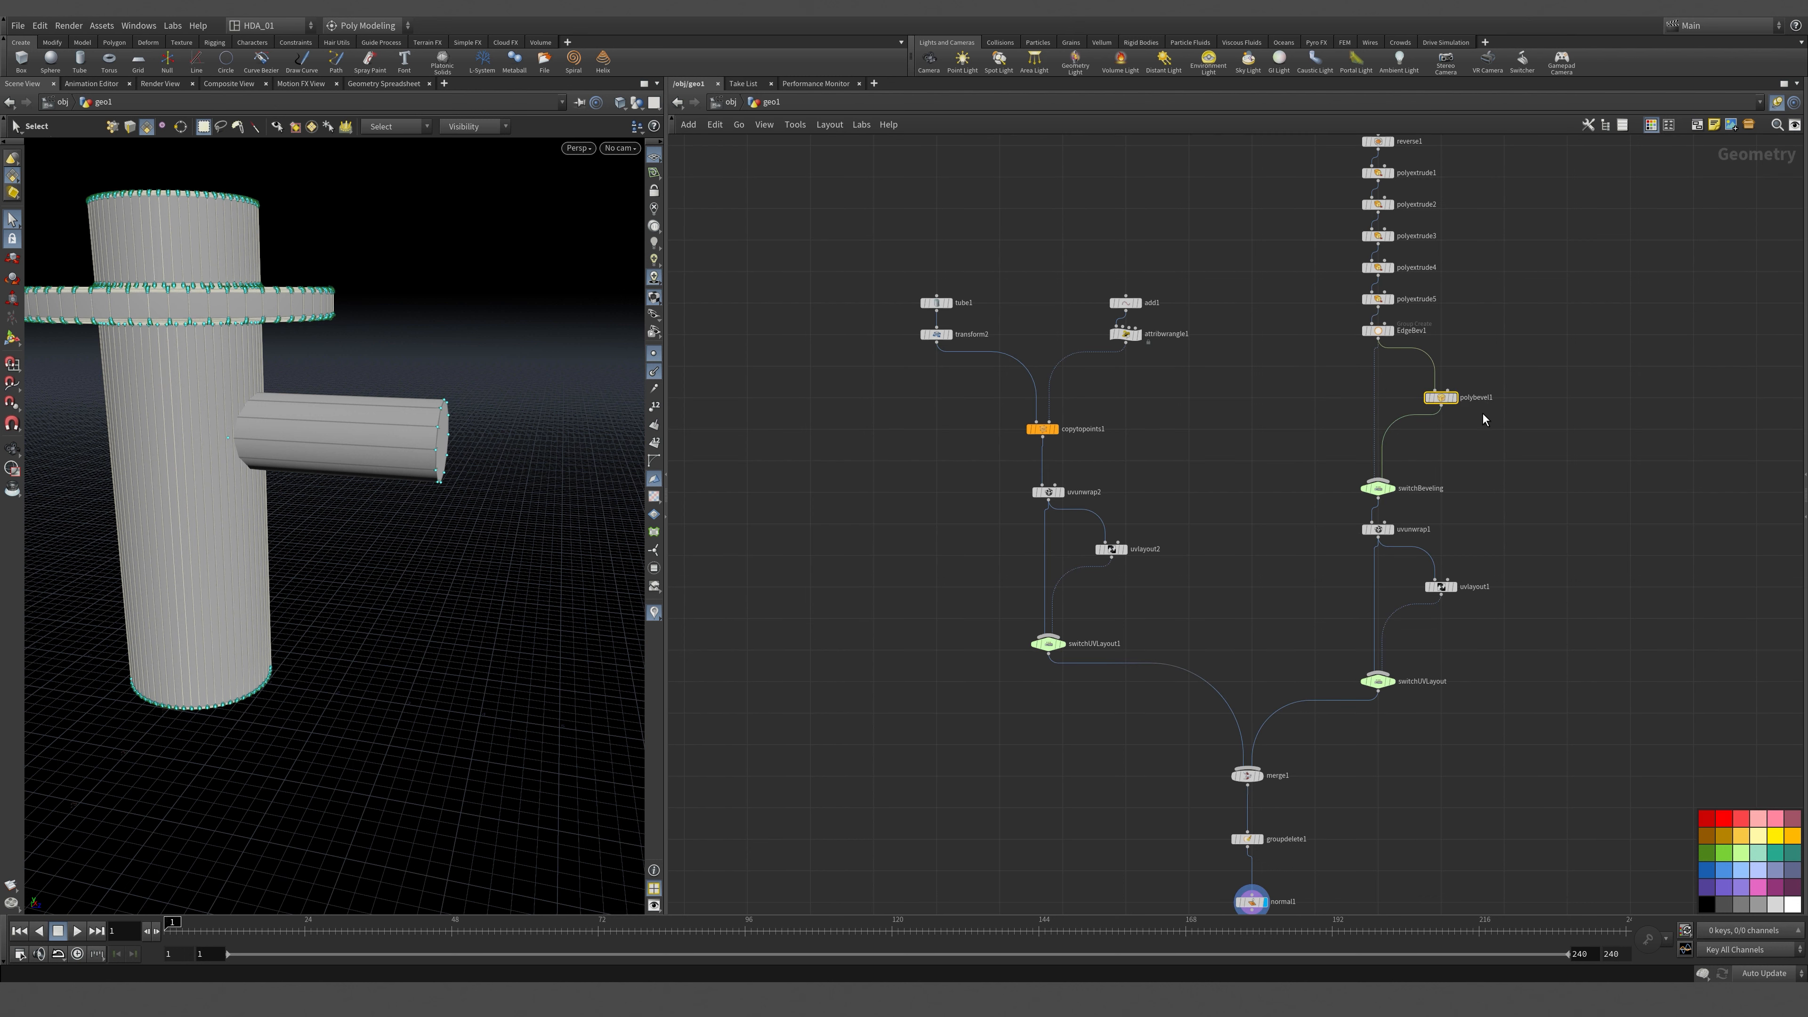
key("p")
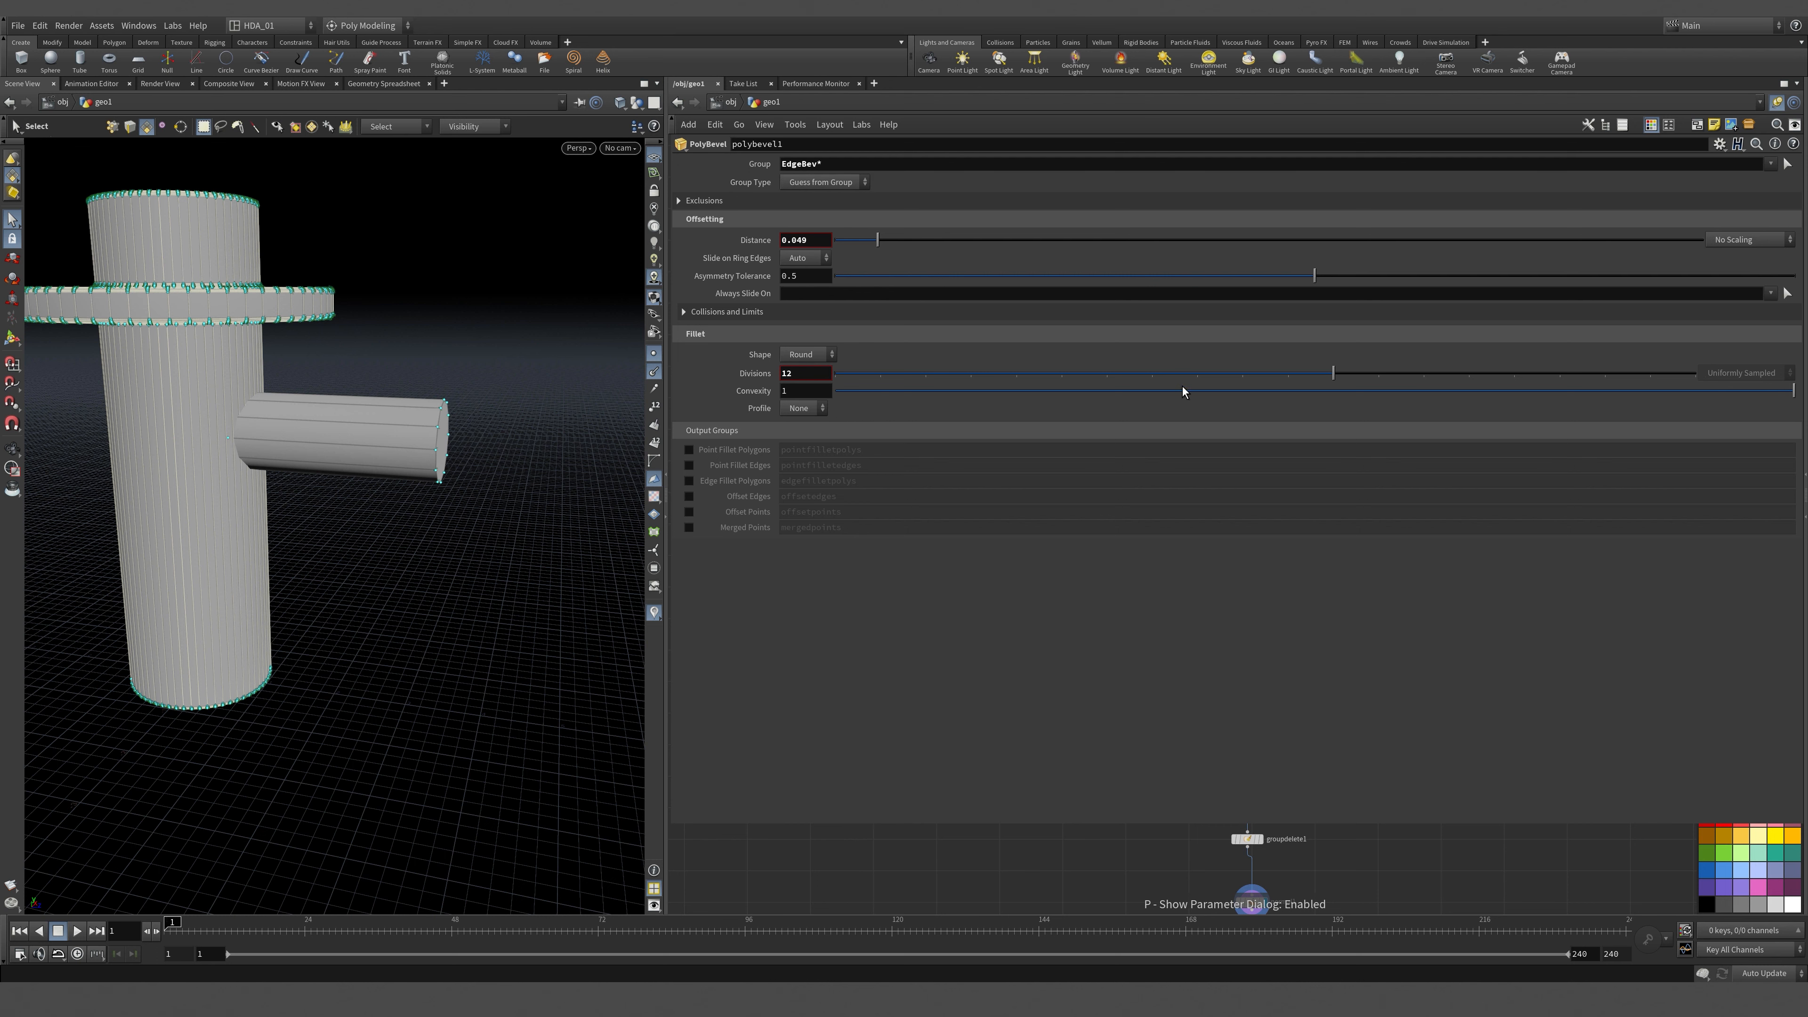
key("p")
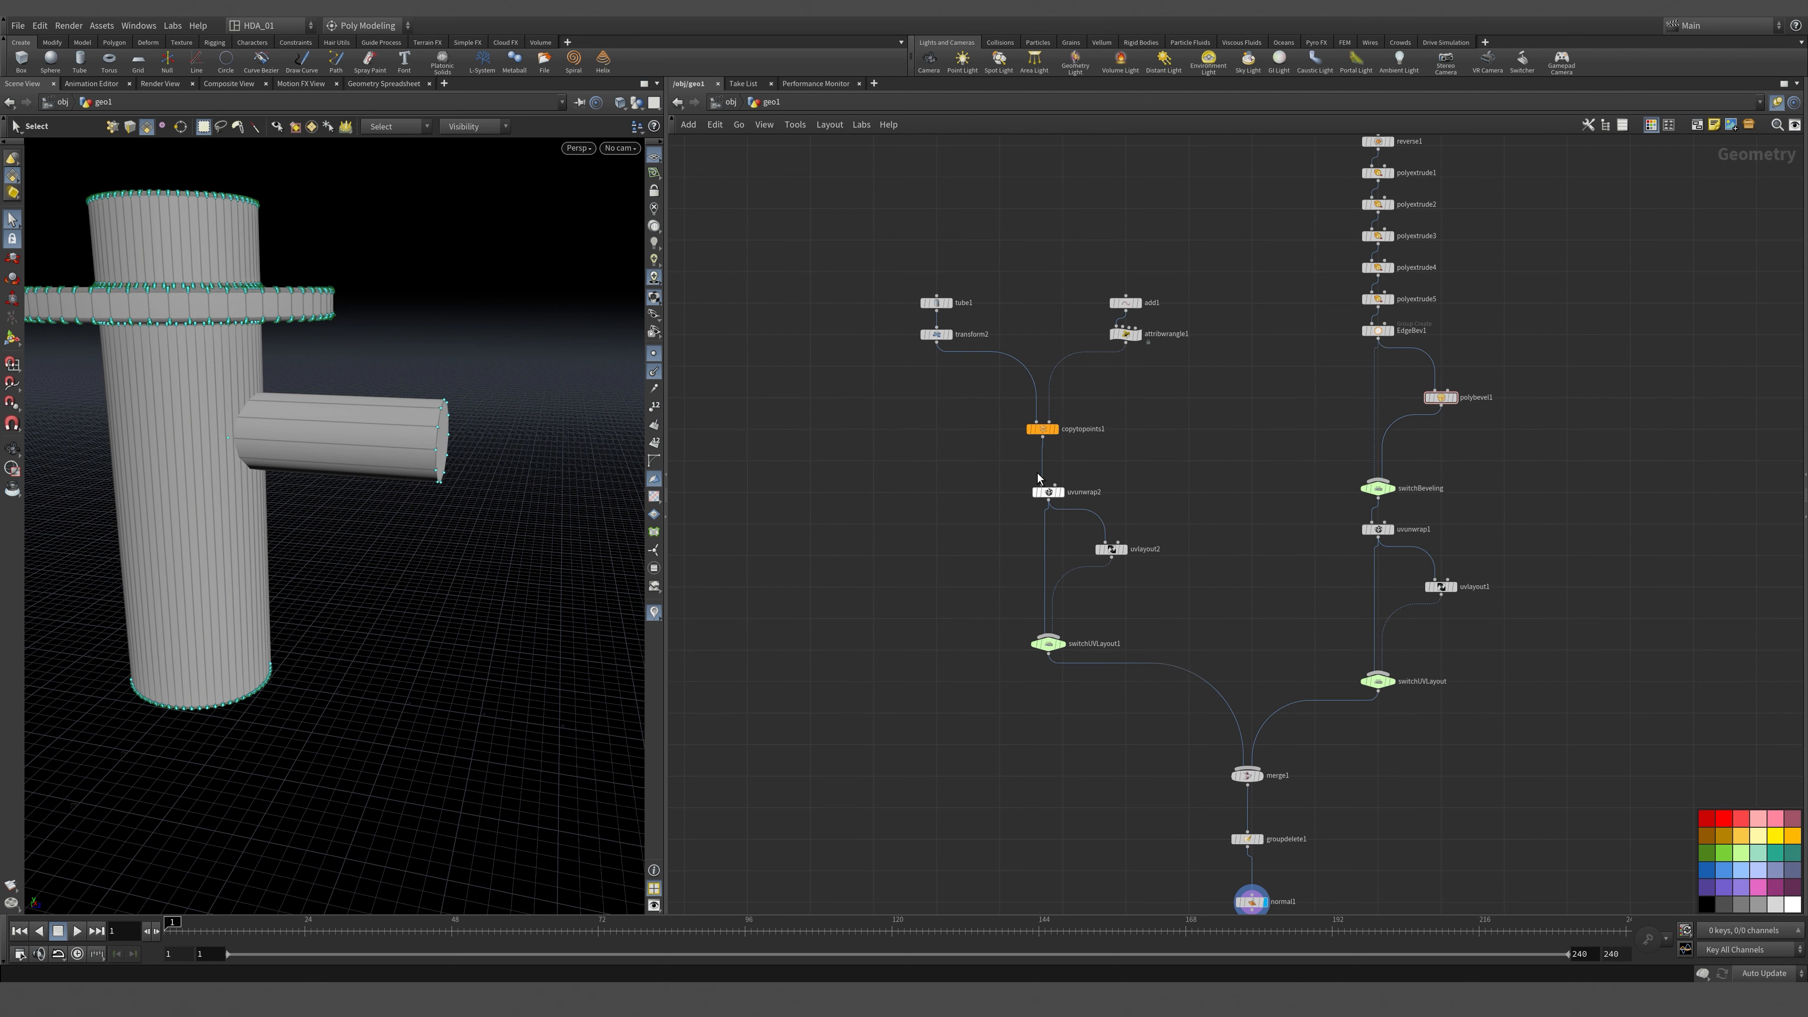
Move the arm's source nodes up and insert copies of EdgeBev1, polybevel1 and switchBeveling between copytopoints1 and the arm's UV unwrap.
left_click_drag(828, 169, 1247, 454)
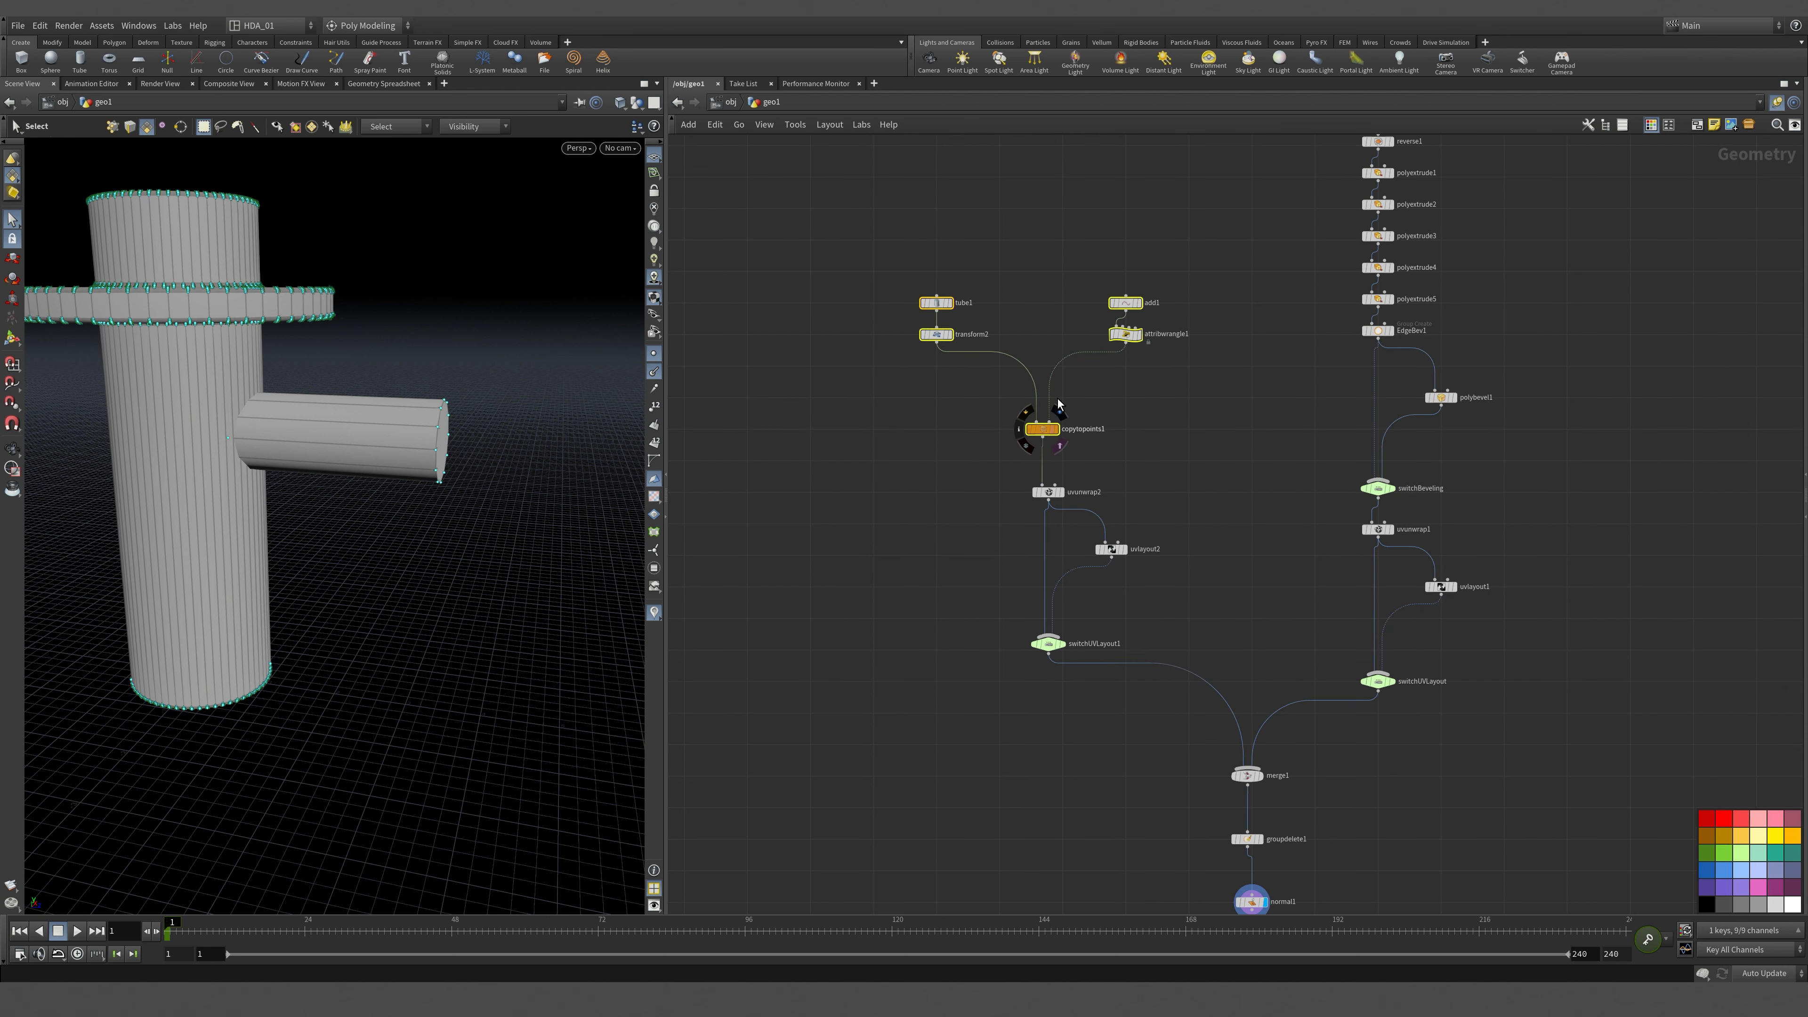
left_click_drag(1059, 404, 1058, 258)
left_click_drag(1303, 325, 1533, 497)
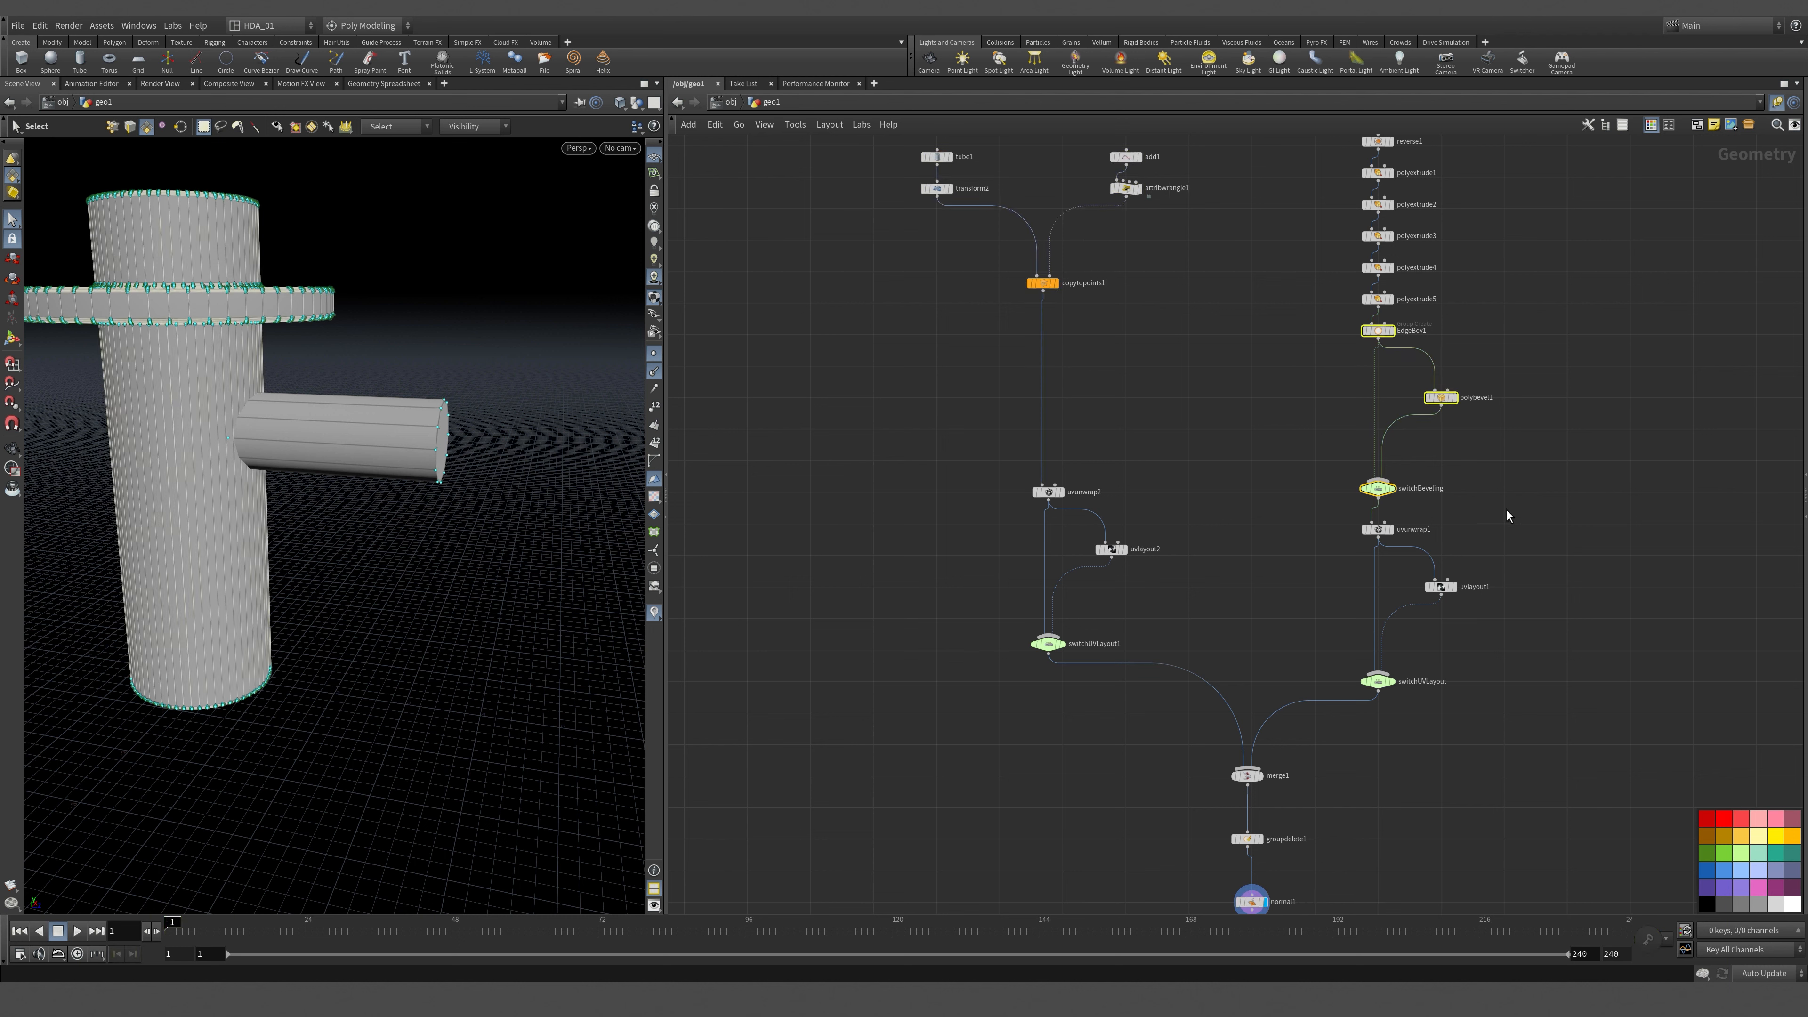
left_click_drag(1382, 490, 1161, 456, "alt")
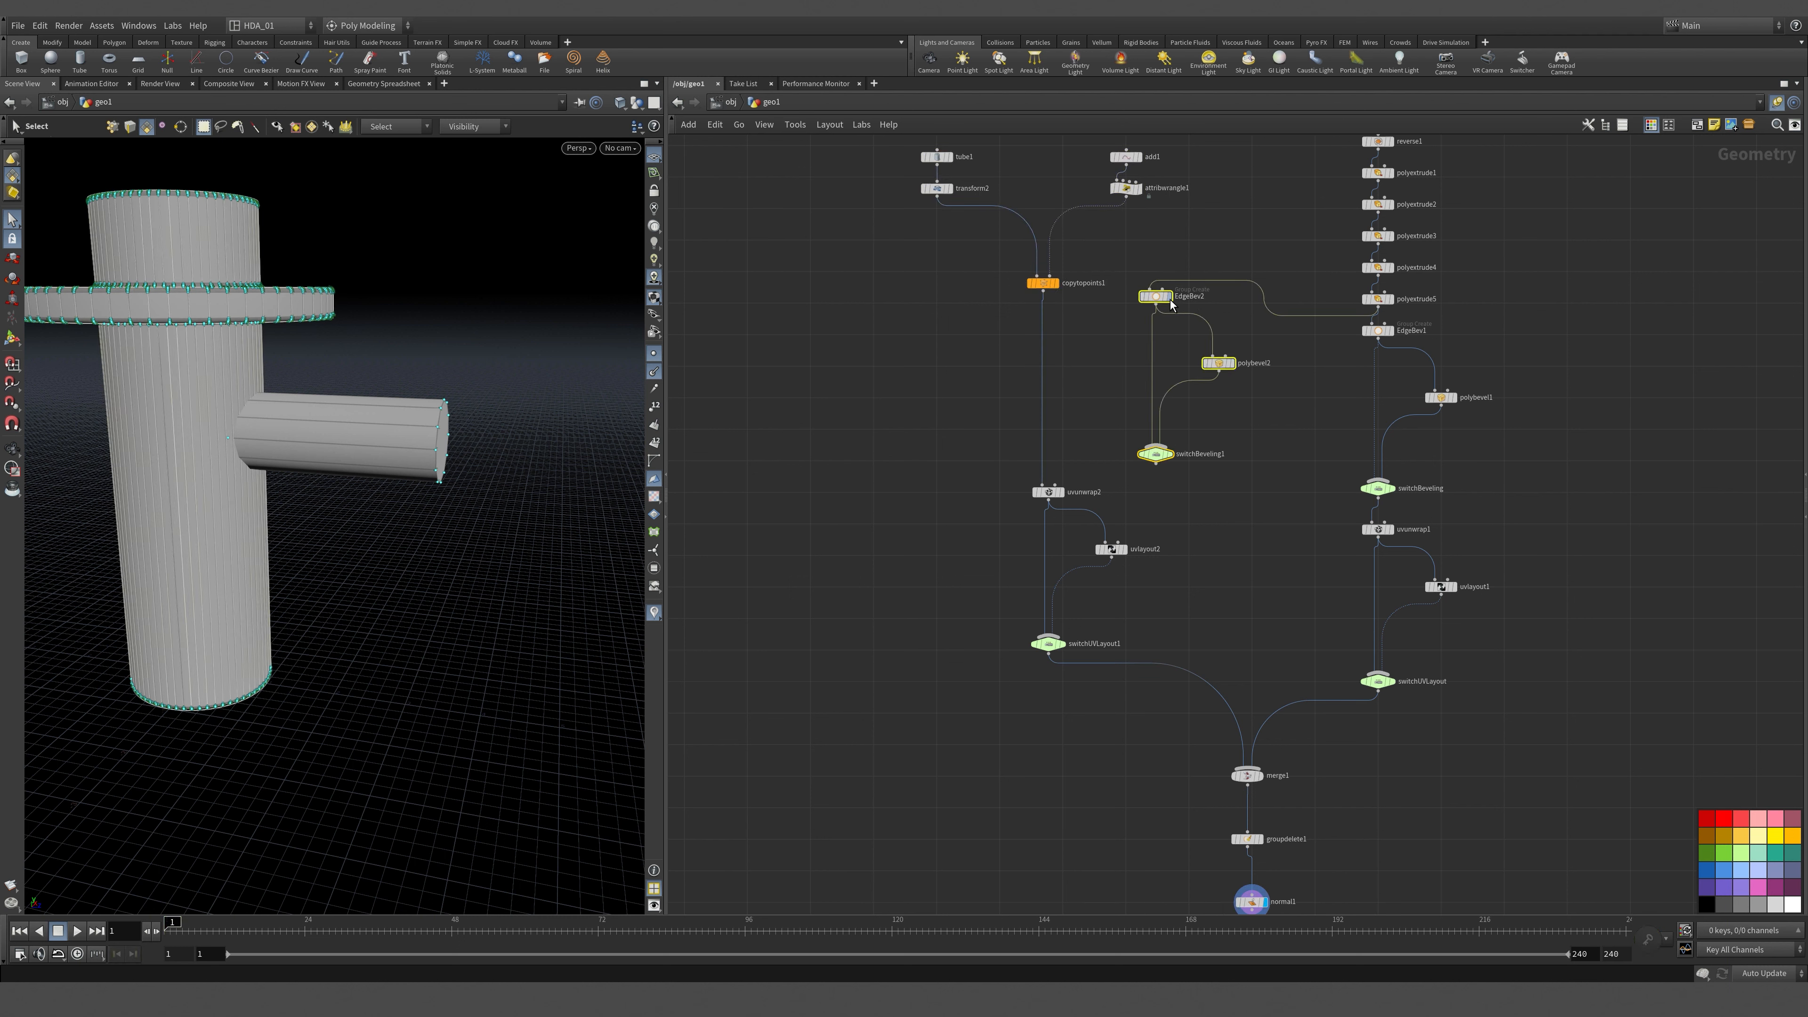
left_click_drag(1170, 304, 1054, 328)
Hide the point markers in the viewport and examine the arm's beveled end from several angles.
key("Escape")
left_click_drag(379, 573, 407, 499)
key("s")
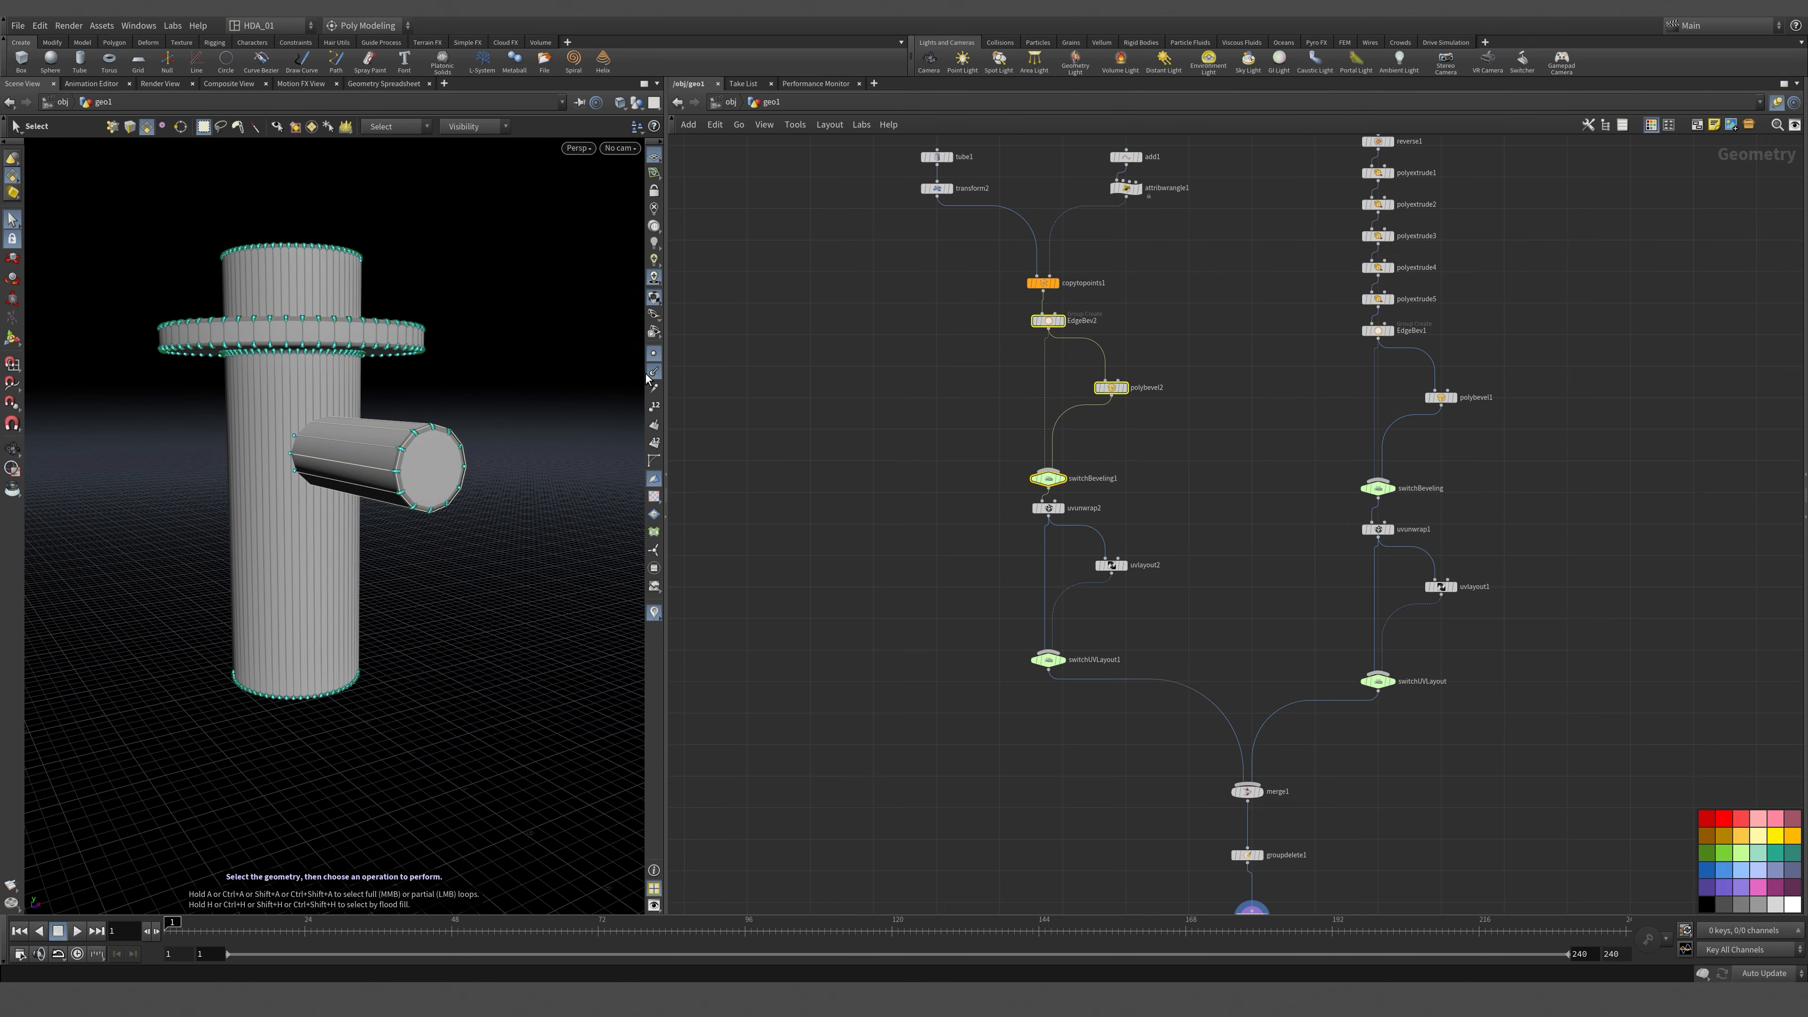
key("Escape")
left_click_drag(505, 453, 420, 553)
key("s")
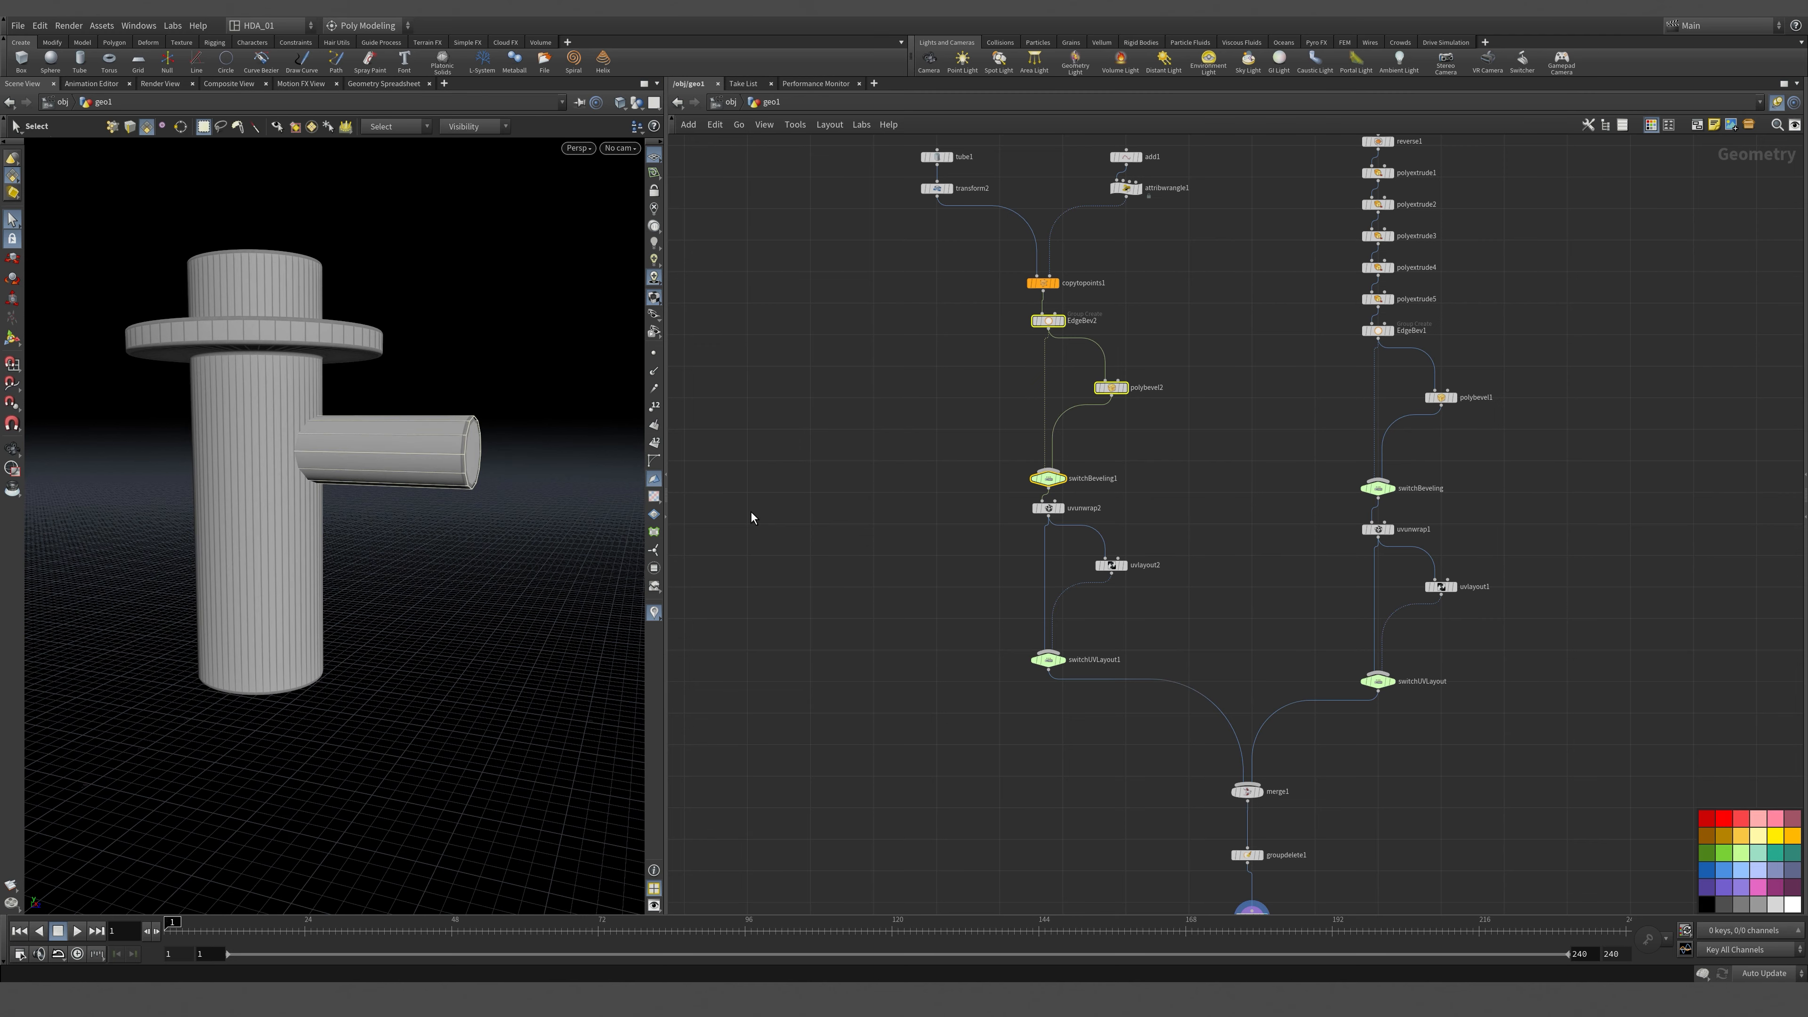
Examine the parameters of polyextrude1, the first extrusion in the pole's node chain.
scroll(1024, 483, "down", 2)
middle_click_drag(1200, 364, 1145, 505)
left_click_drag(1237, 289, 1239, 290)
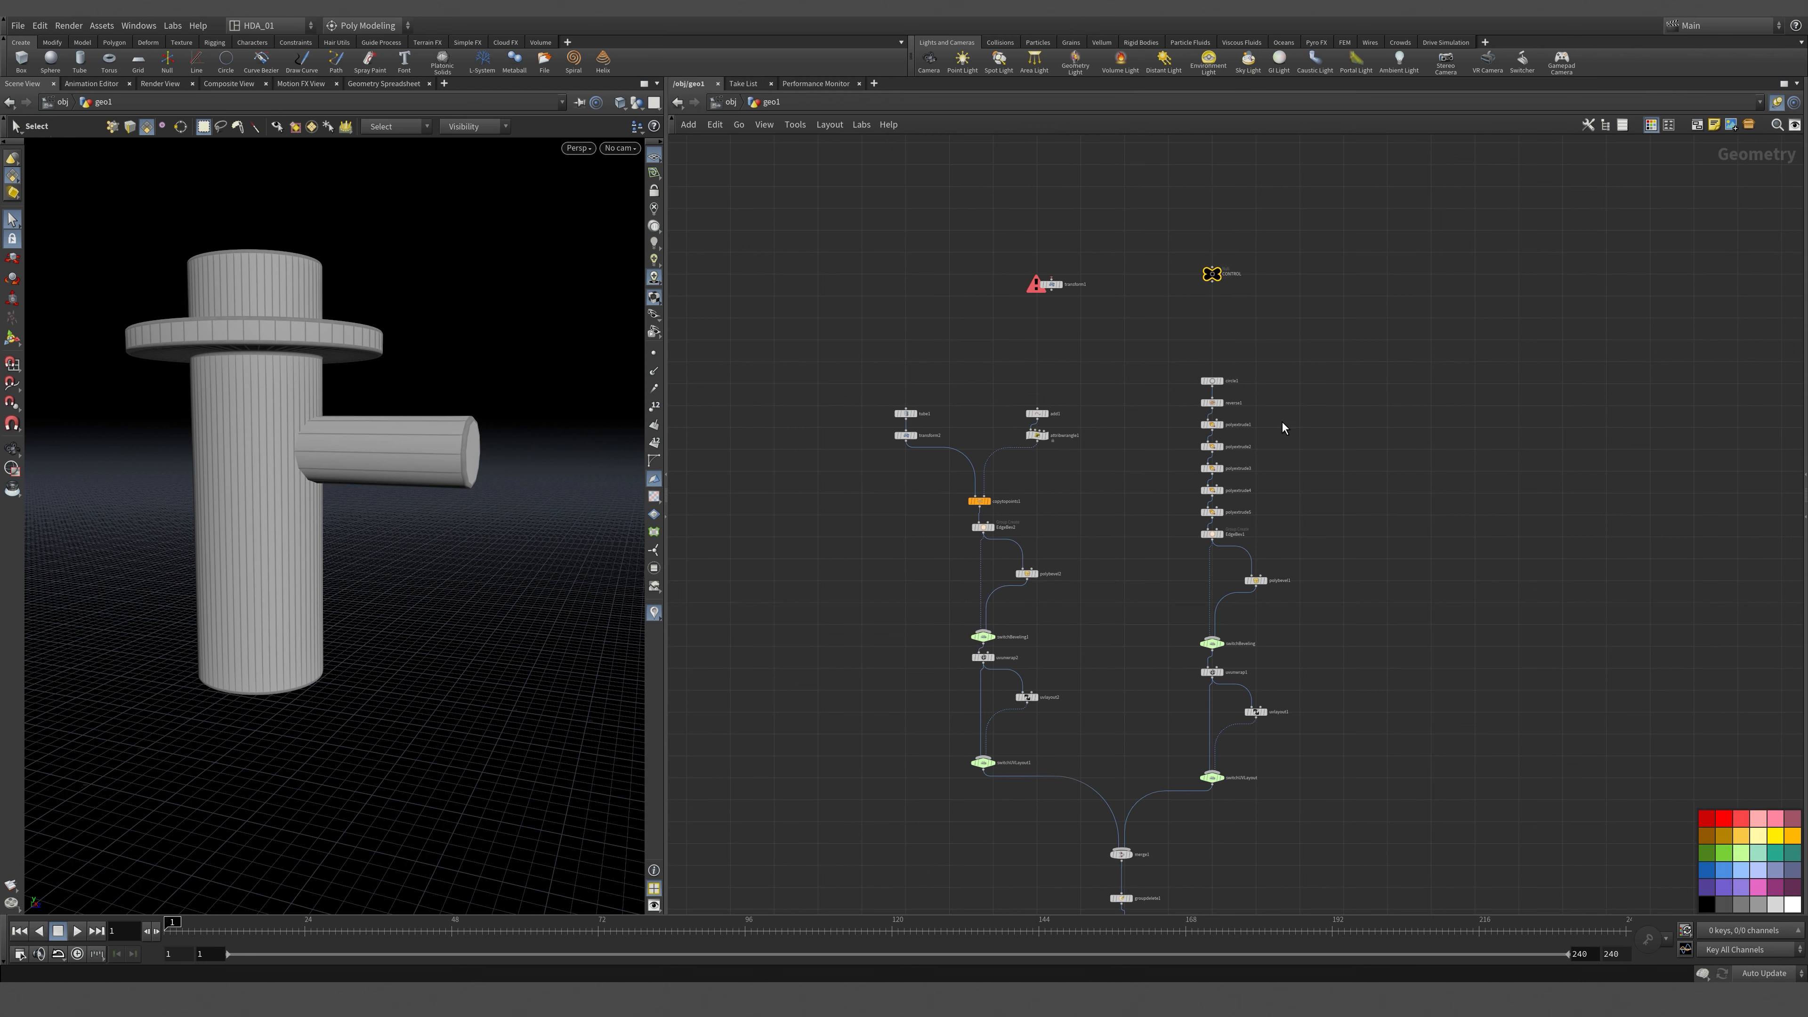
scroll(1267, 304, "up", 3)
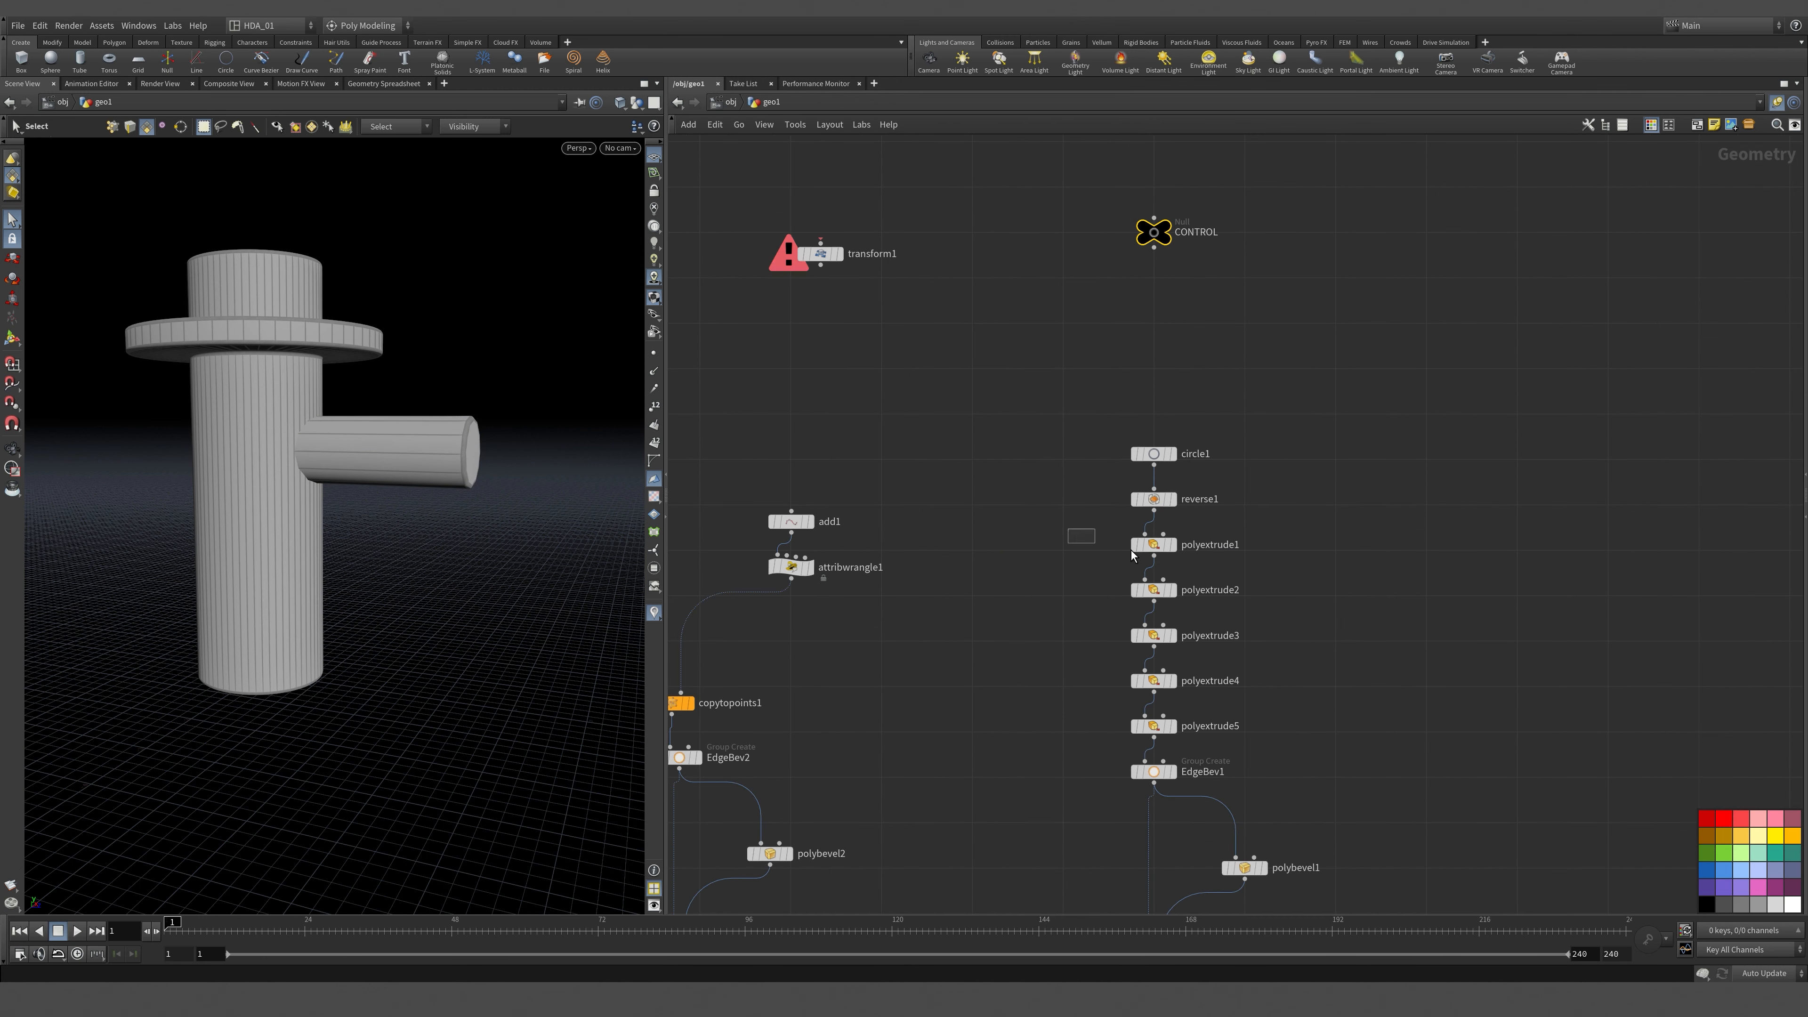
left_click_drag(1134, 555, 1169, 563)
key("p")
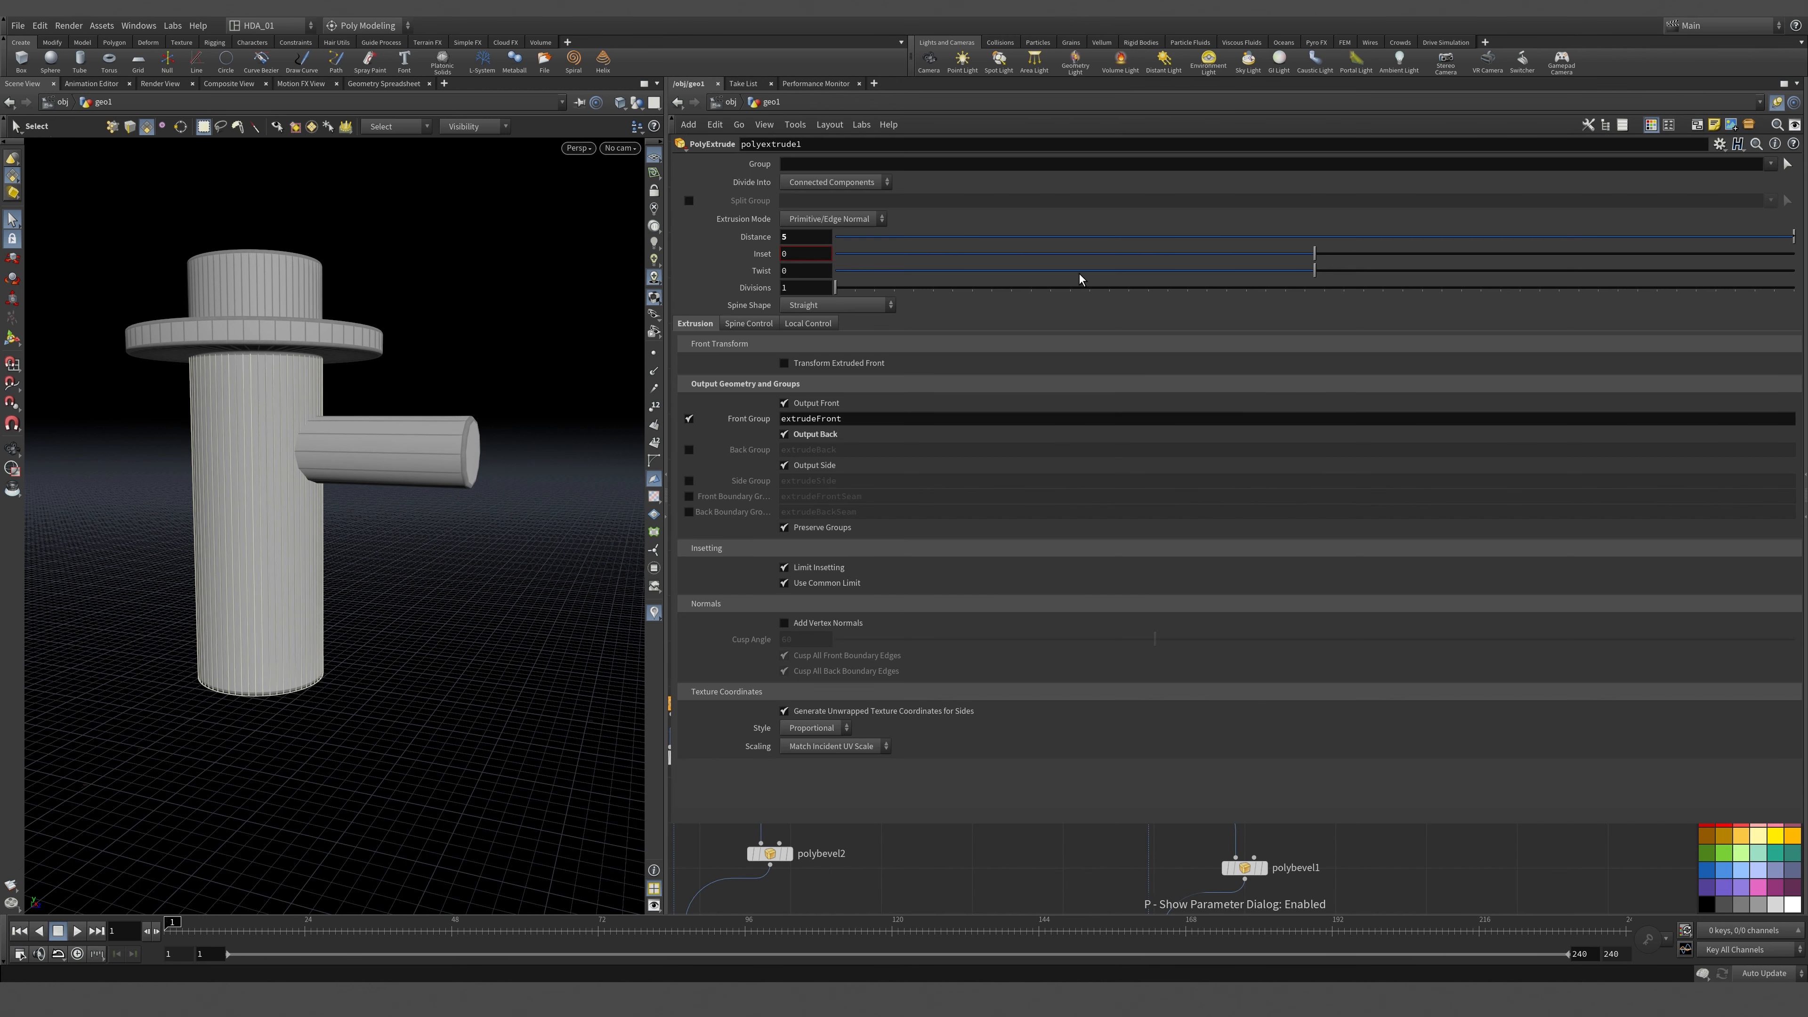
mouse_move(816, 237)
middle_mouse_down()
mouse_move(972, 256)
mouse_move(819, 263)
middle_mouse_up()
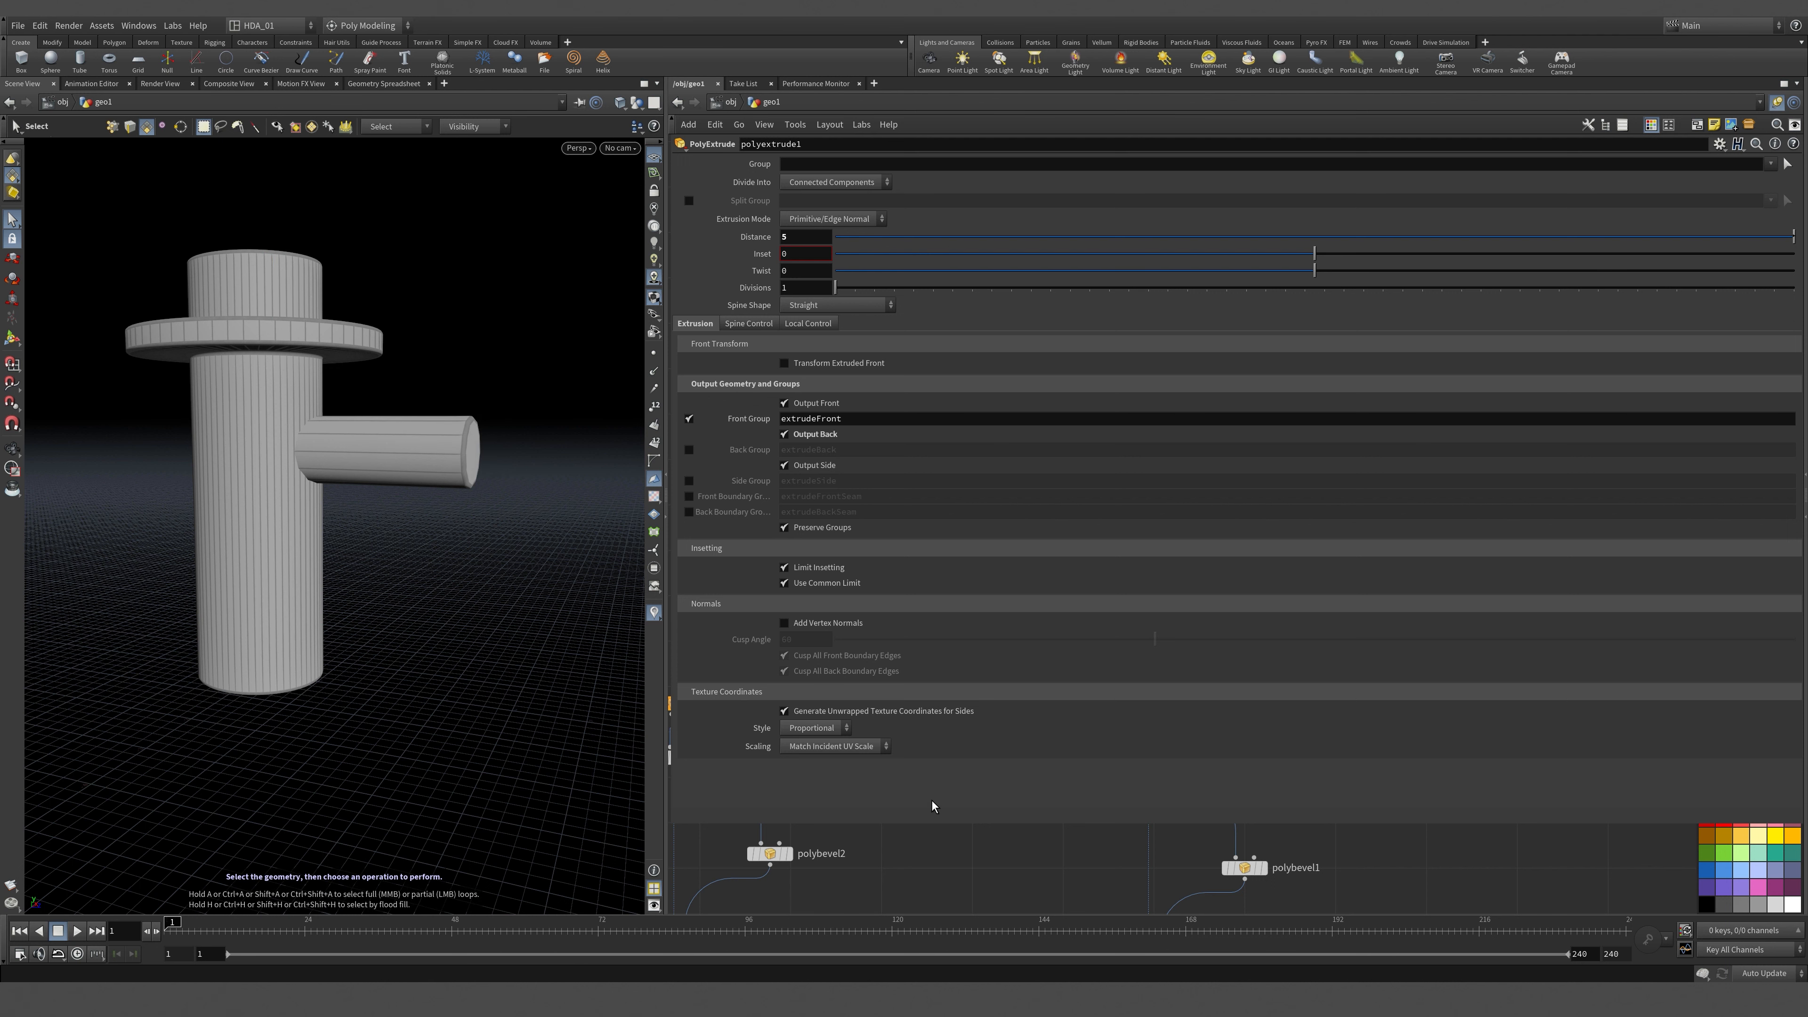
key("p")
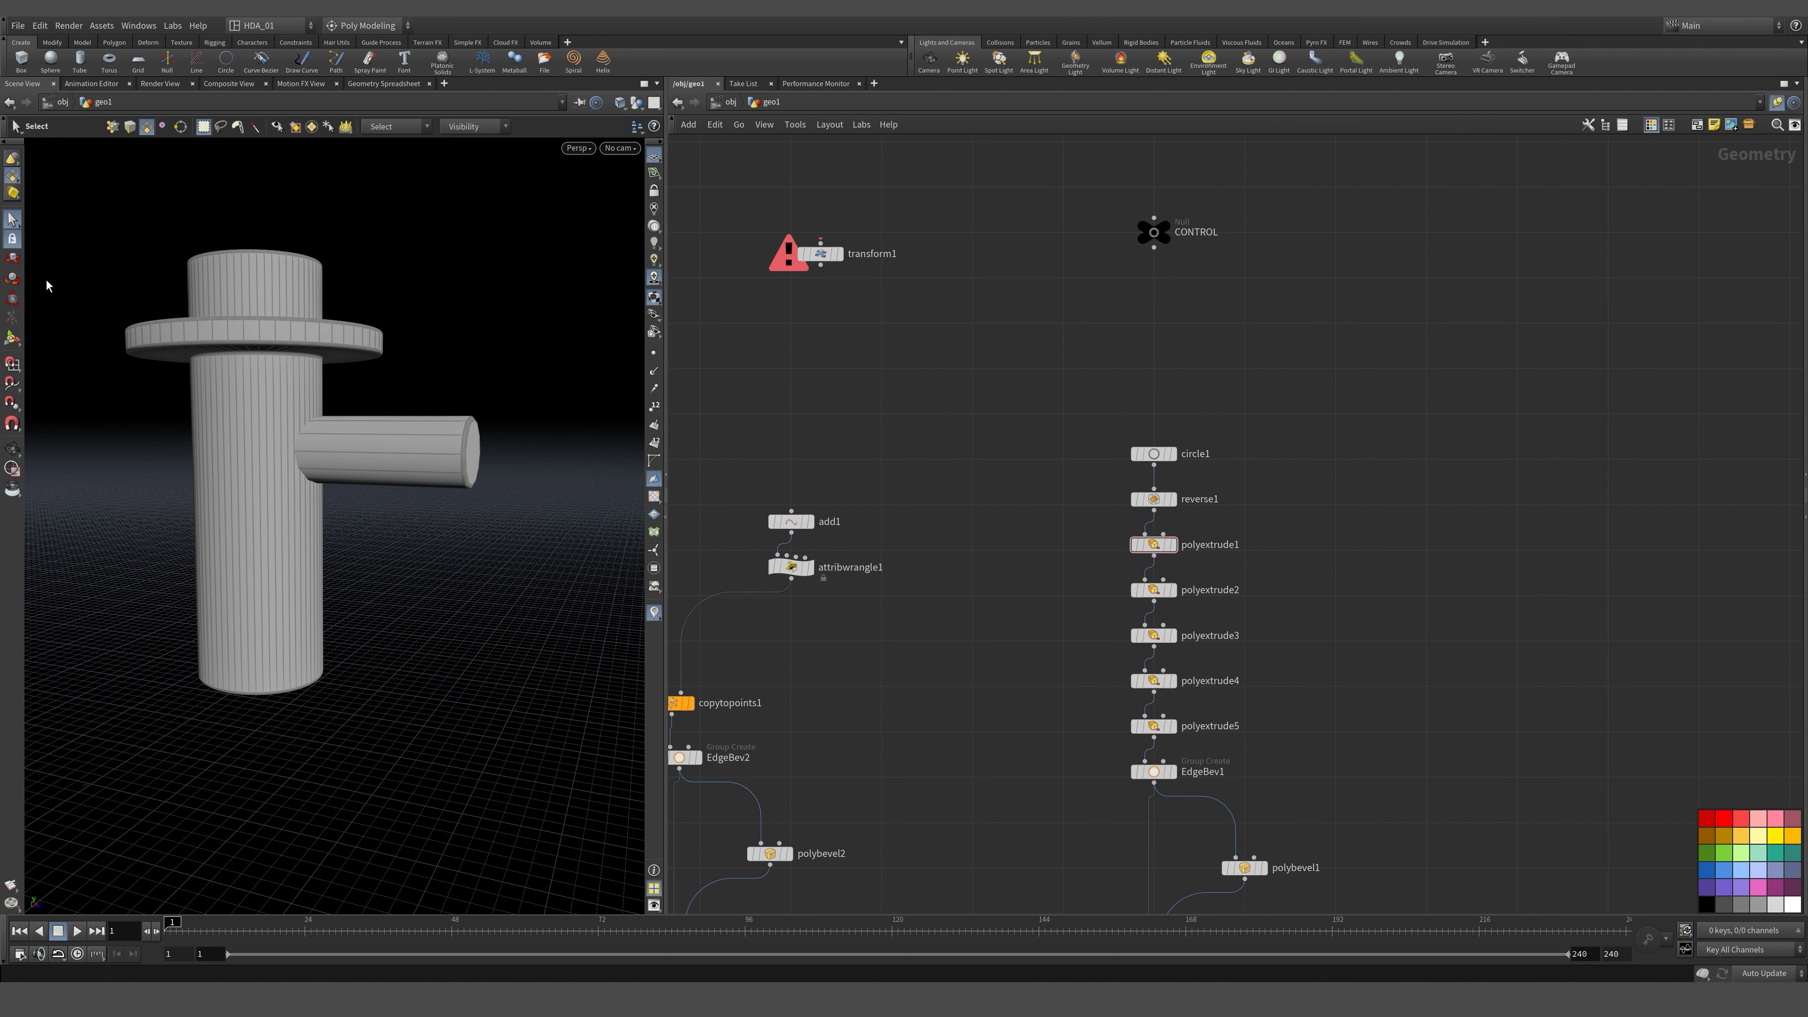
Examine the pole and arm from several angles and review the complete node network.
left_click_drag(479, 425, 428, 509, "alt")
scroll(432, 459, "down", 6)
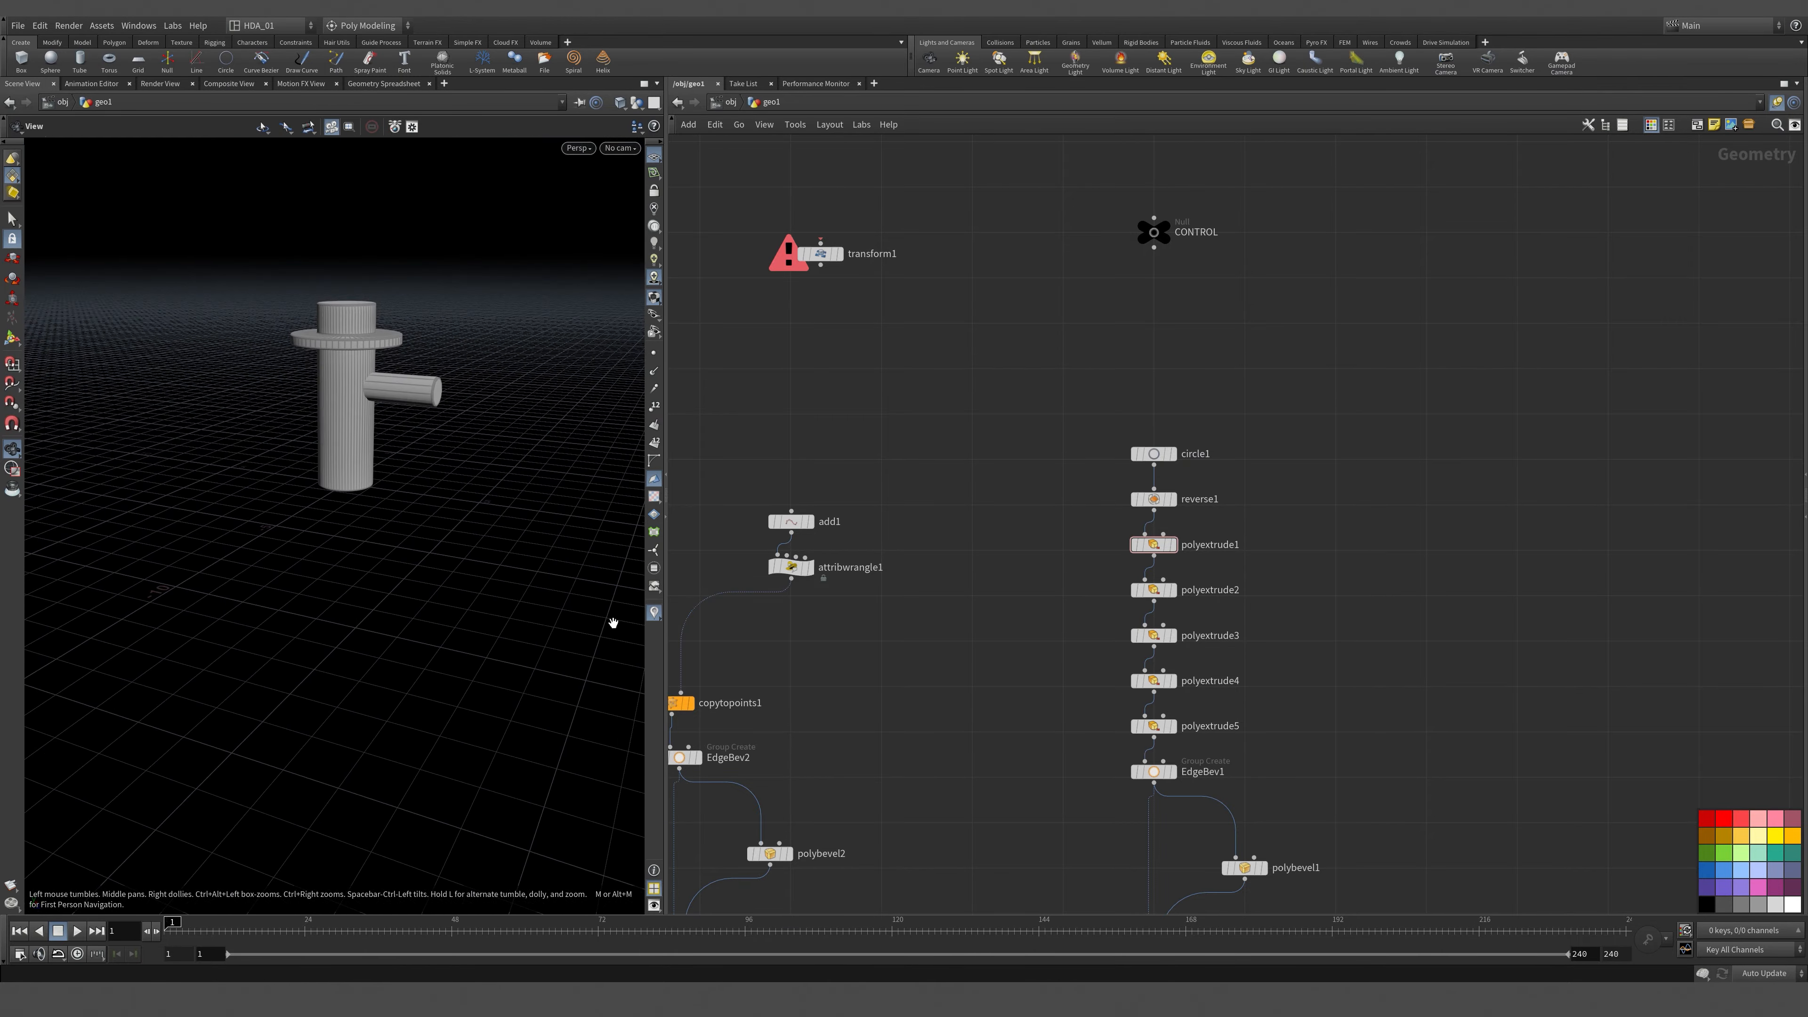
scroll(920, 677, "down", 4)
middle_click_drag(941, 621, 898, 303)
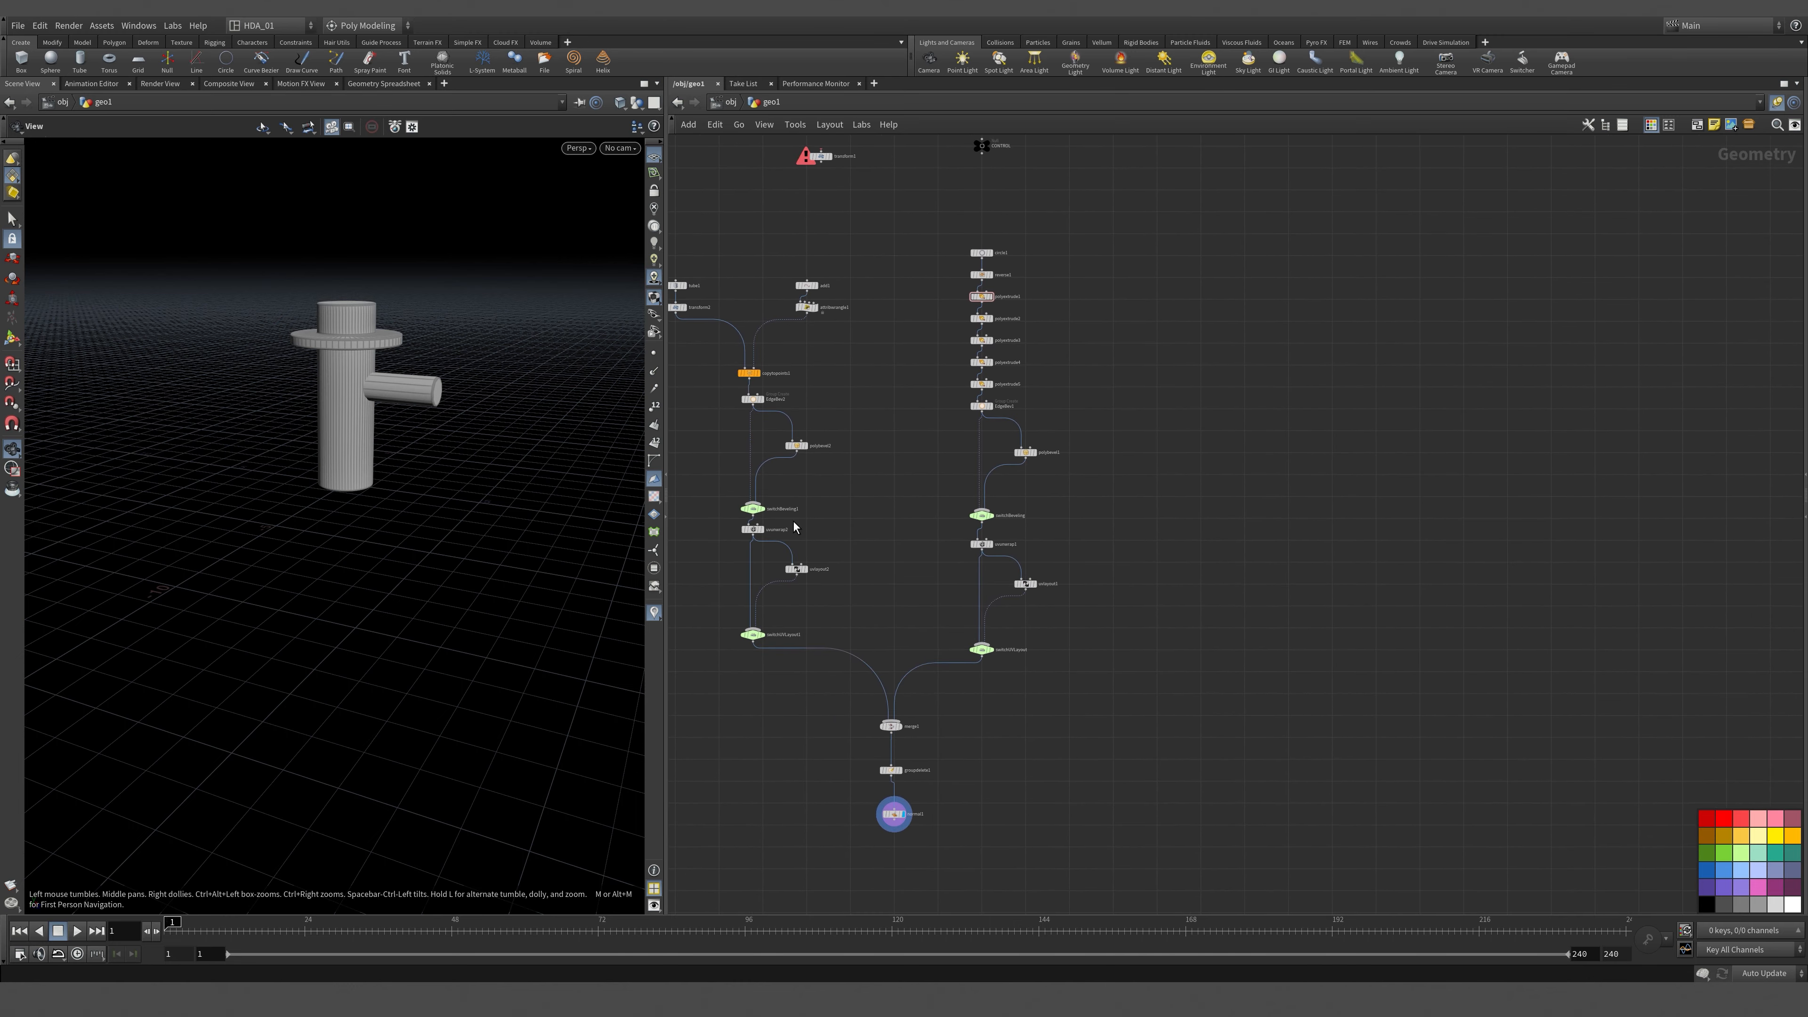
scroll(356, 374, "up", 1)
scroll(352, 377, "up", 5)
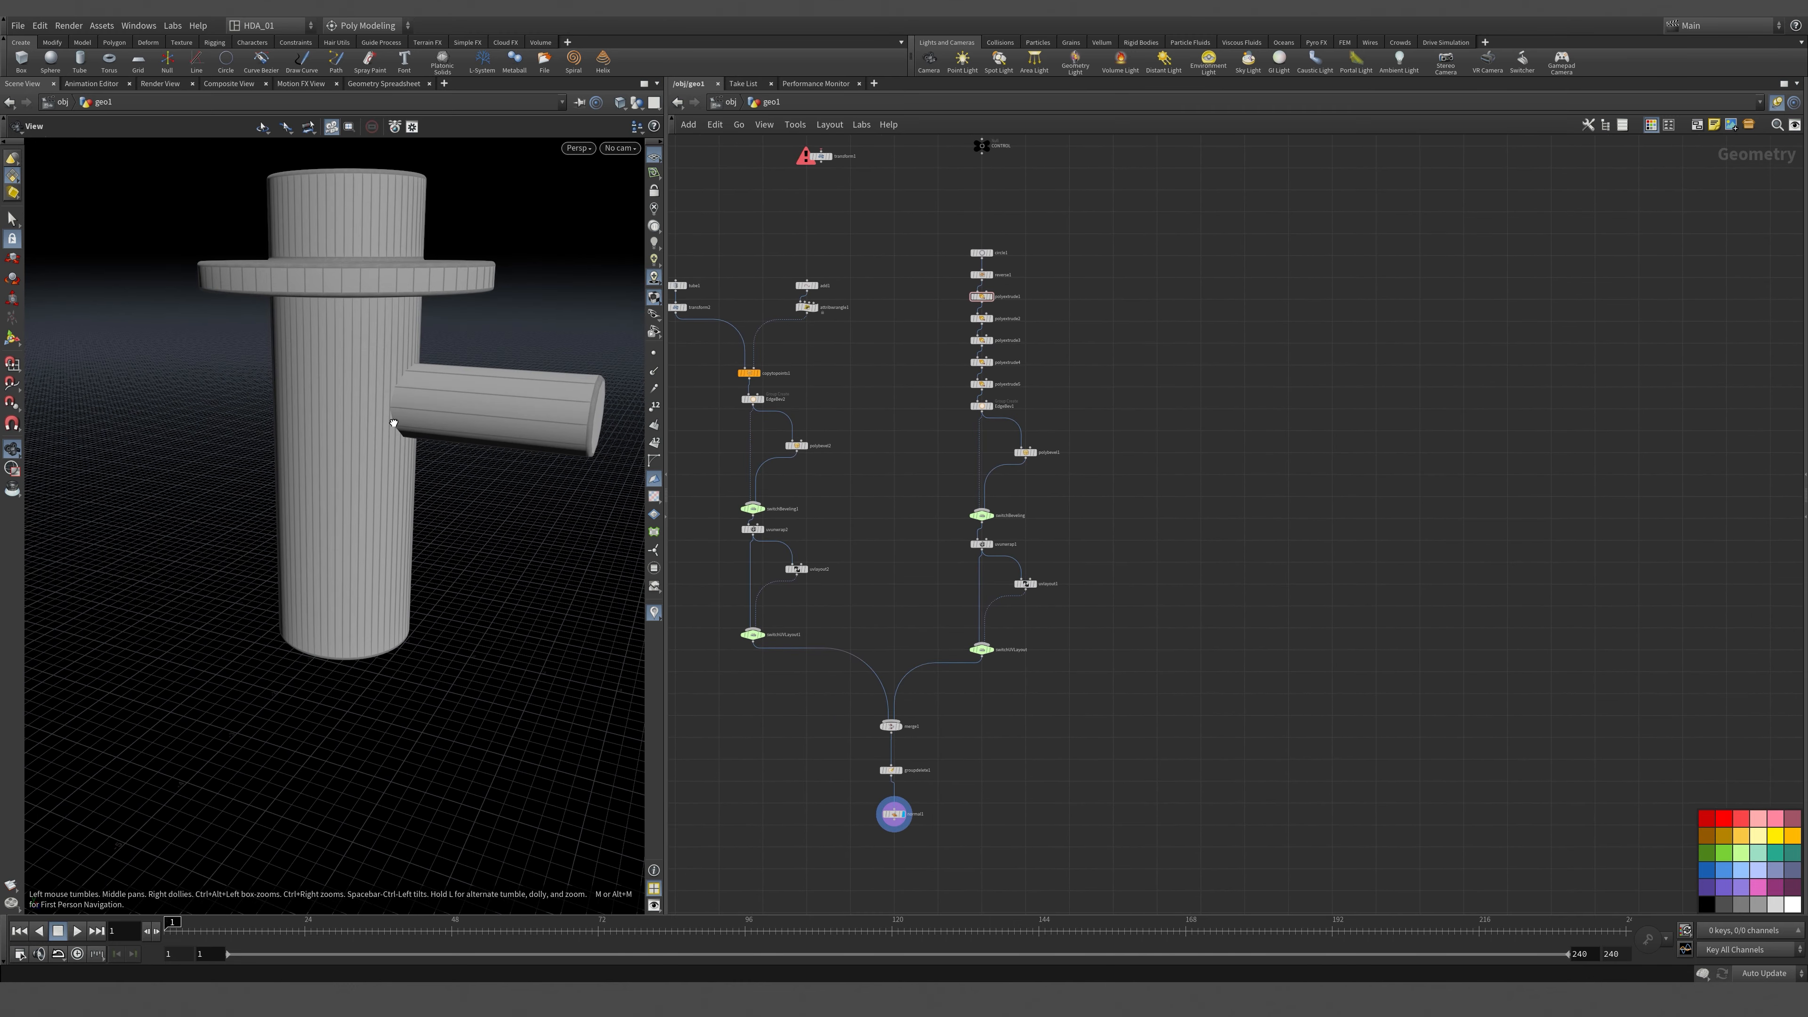
mouse_move(394, 423)
left_mouse_down()
mouse_move(376, 396)
mouse_move(488, 319)
mouse_move(396, 404)
left_mouse_up()
left_click_drag(497, 372, 445, 416)
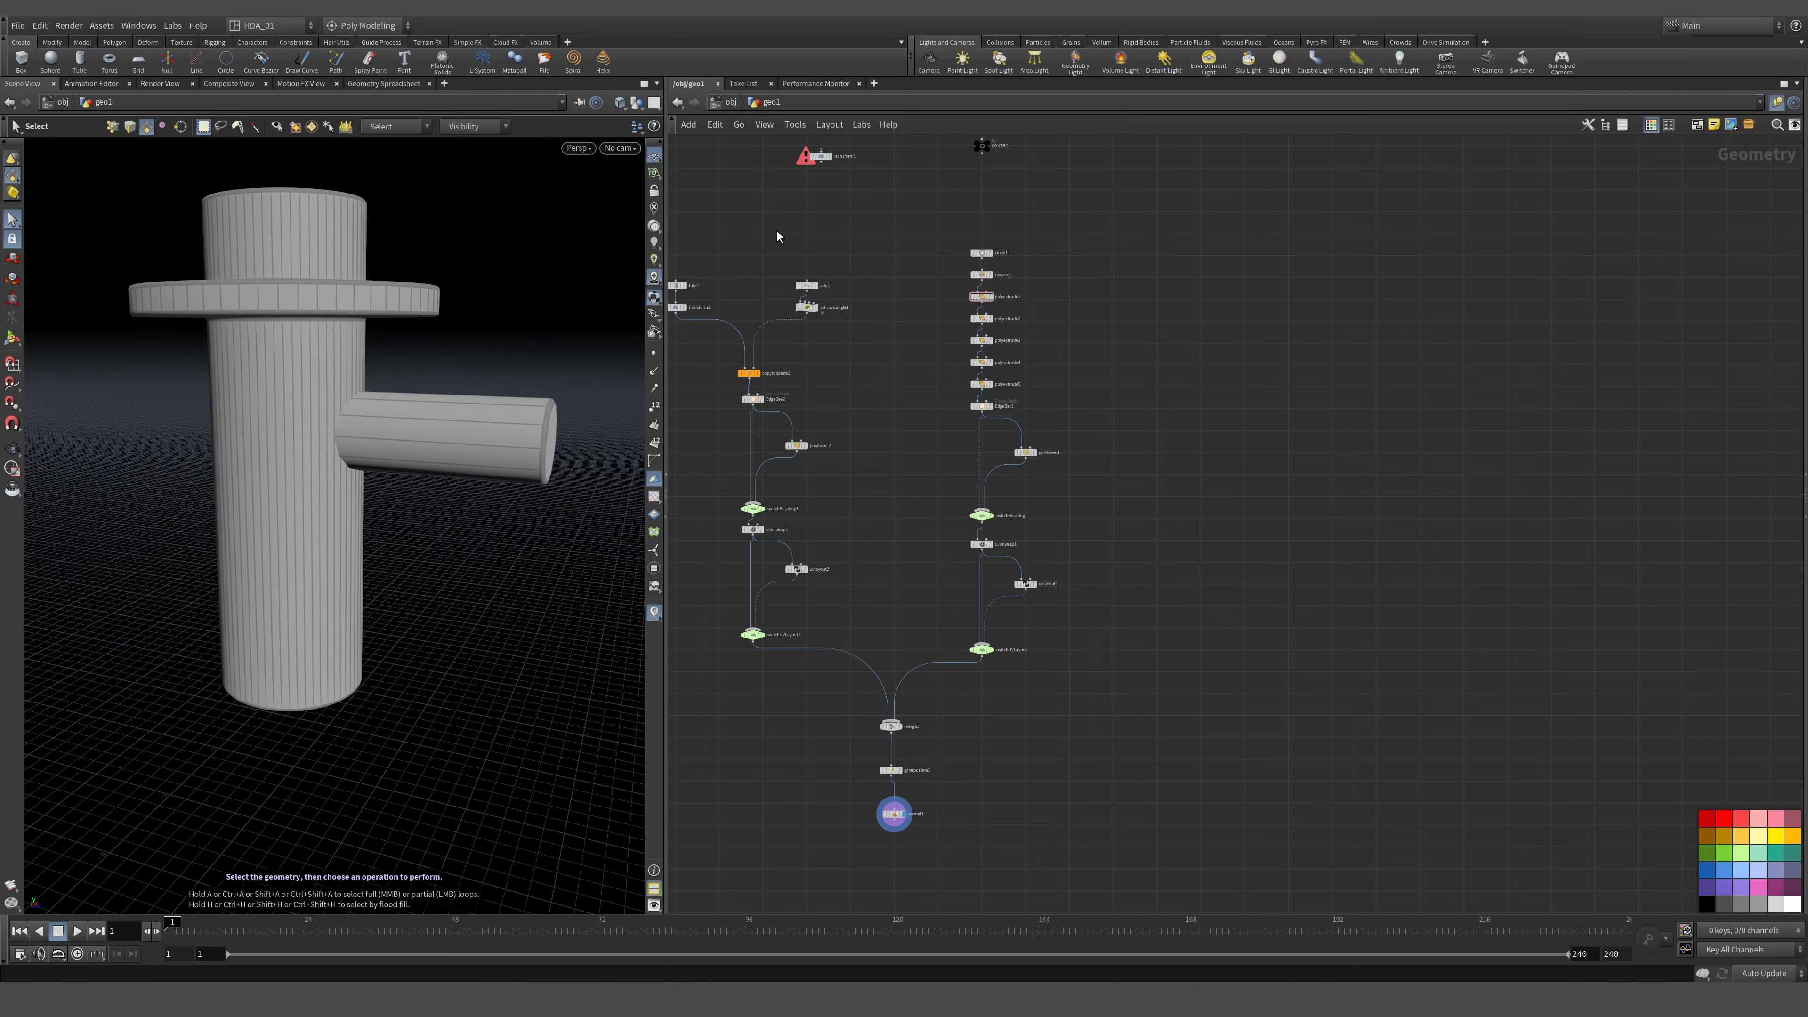
Link tube1's Columns to circle1's Divisions with the relative reference ch("../circle1/divs").
scroll(1168, 273, "up", 5)
left_click_drag(1014, 322, 1196, 385)
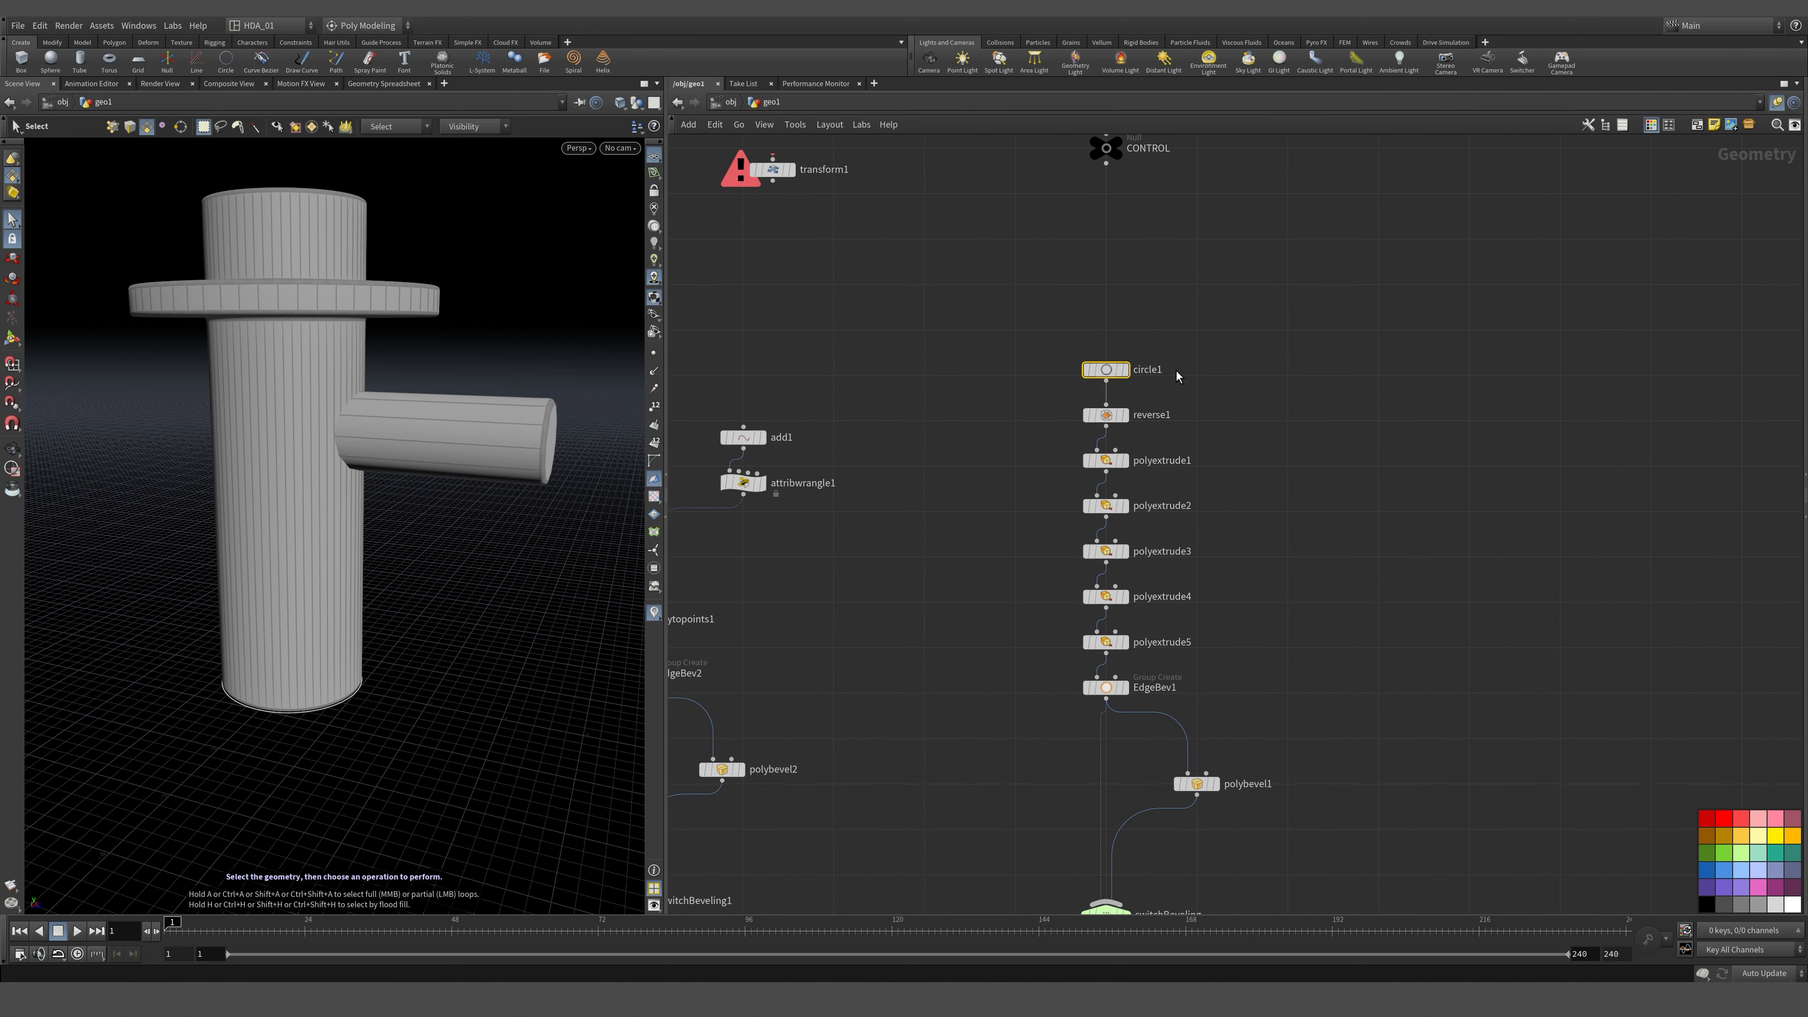
key("p")
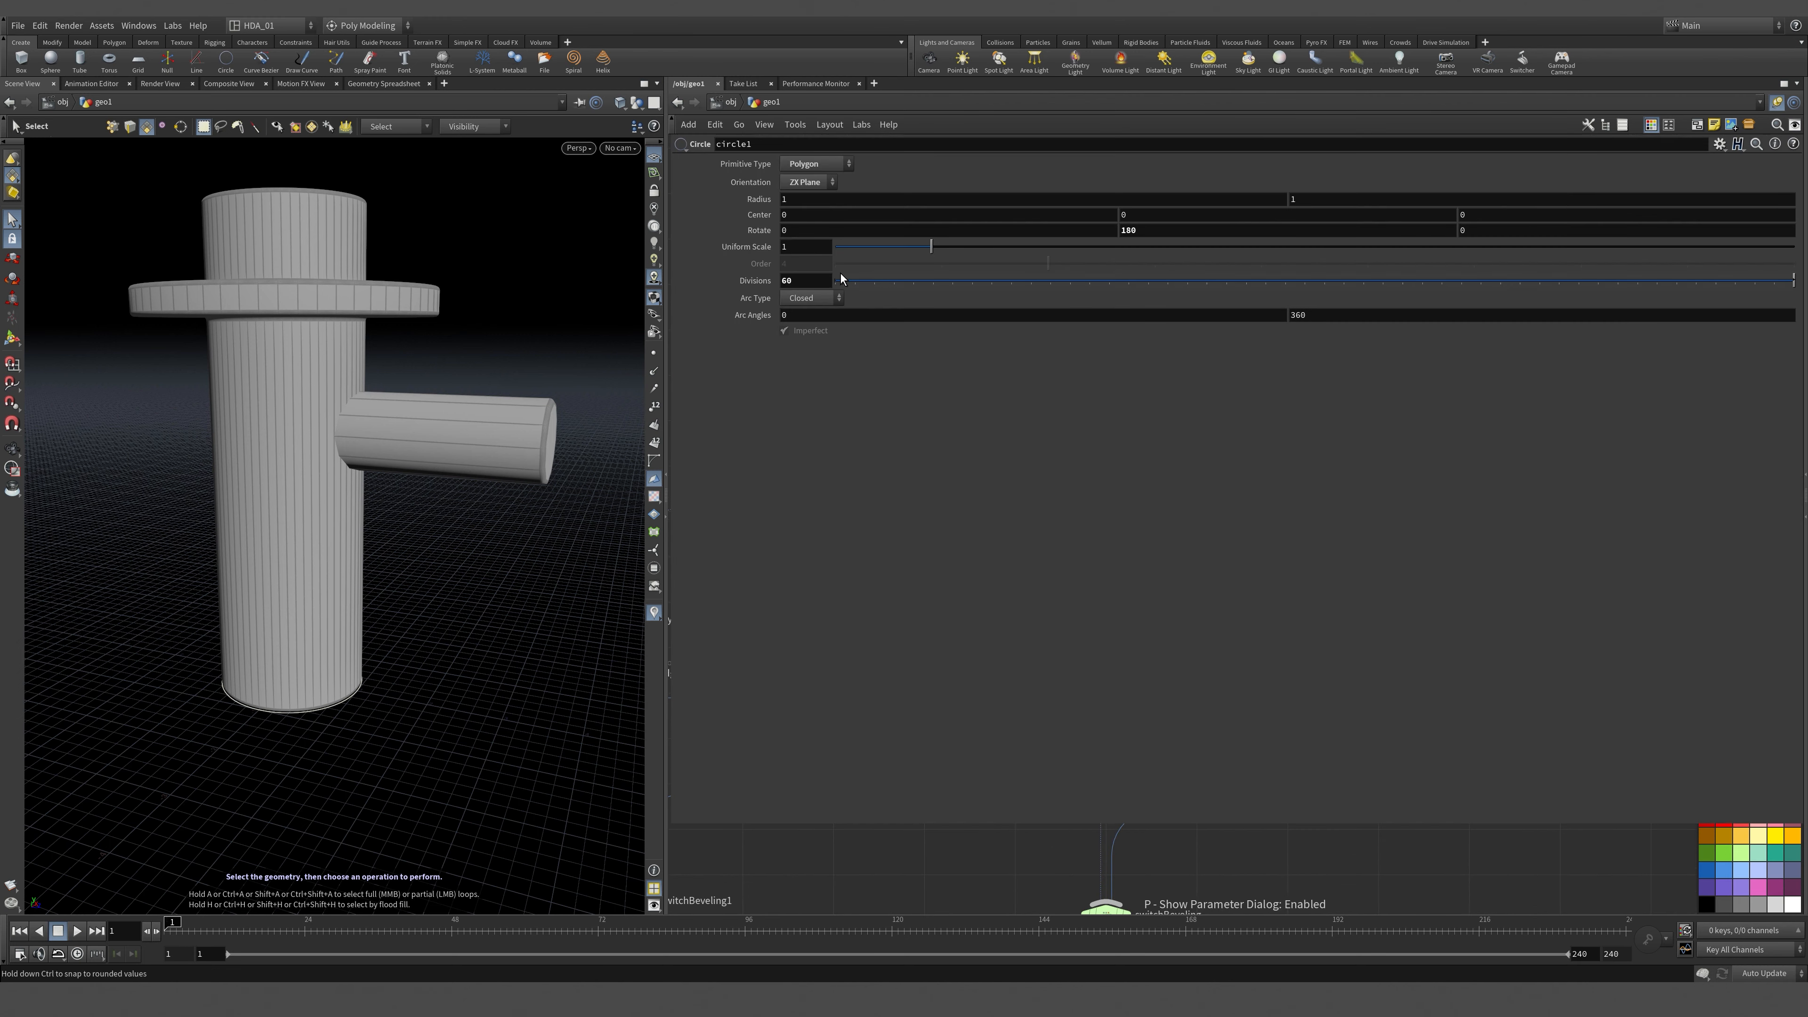
right_click(755, 285)
left_click(785, 394)
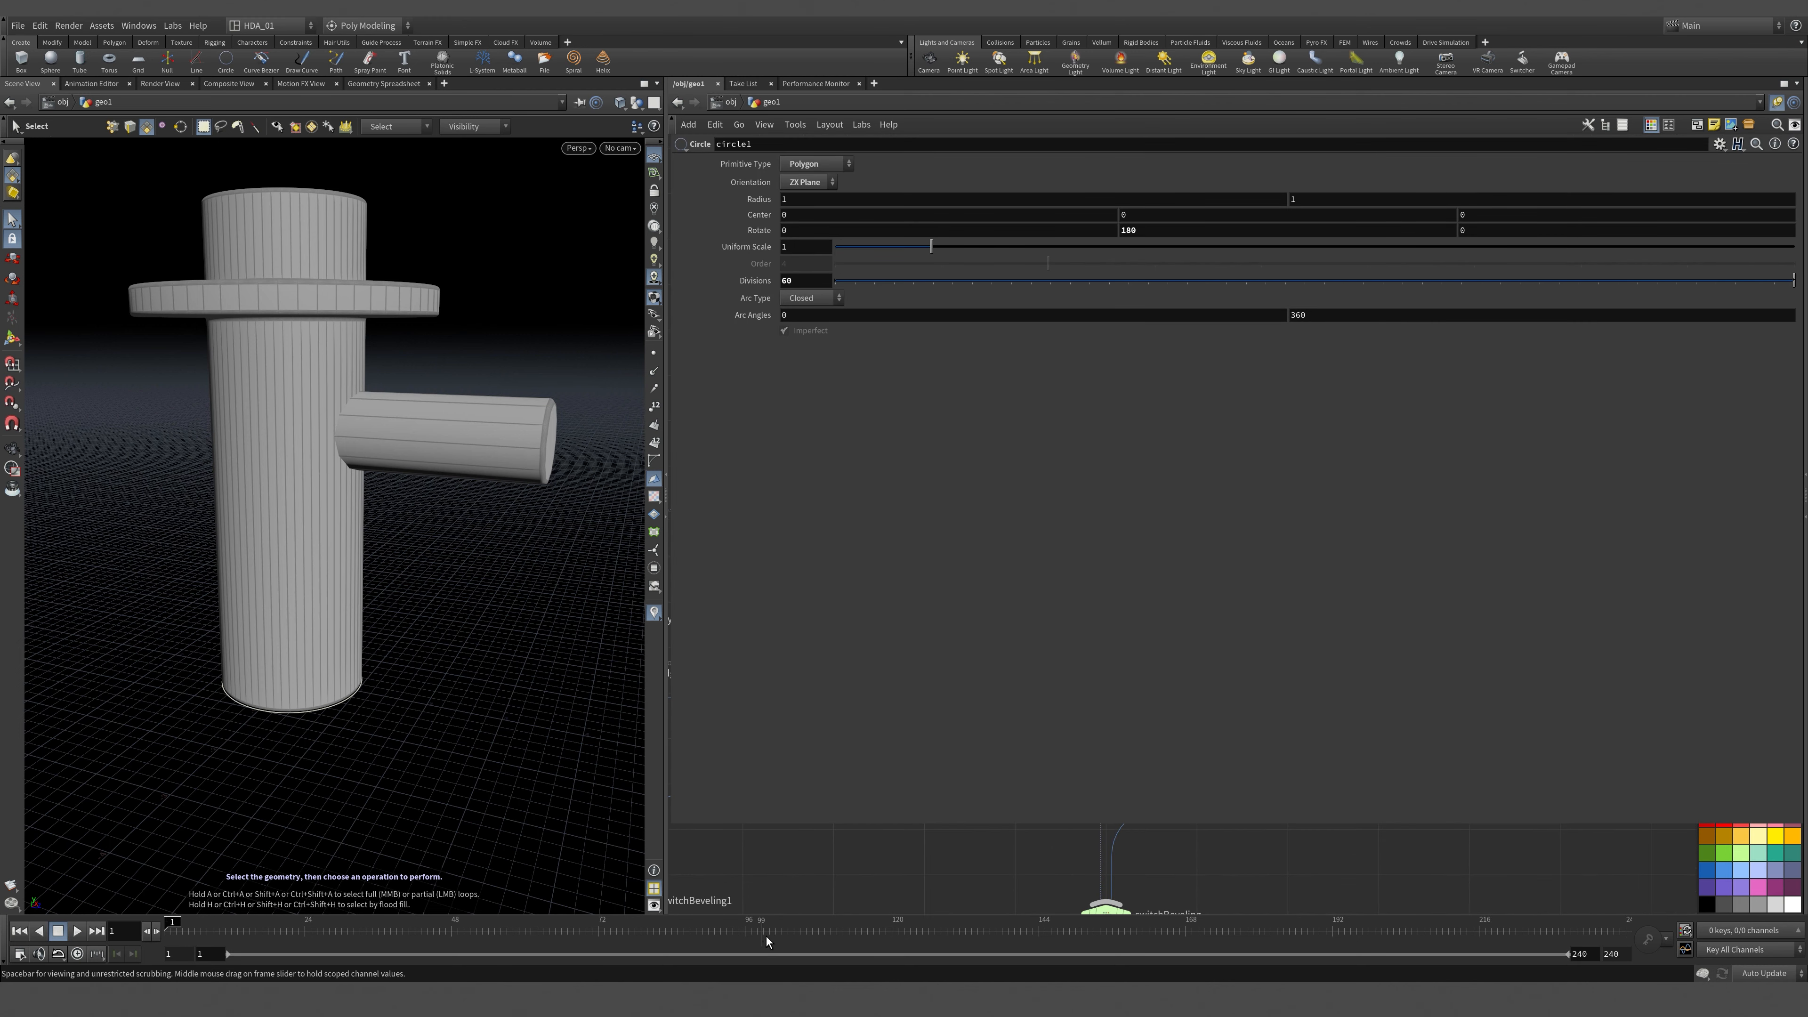
key("p")
scroll(851, 523, "down", 4)
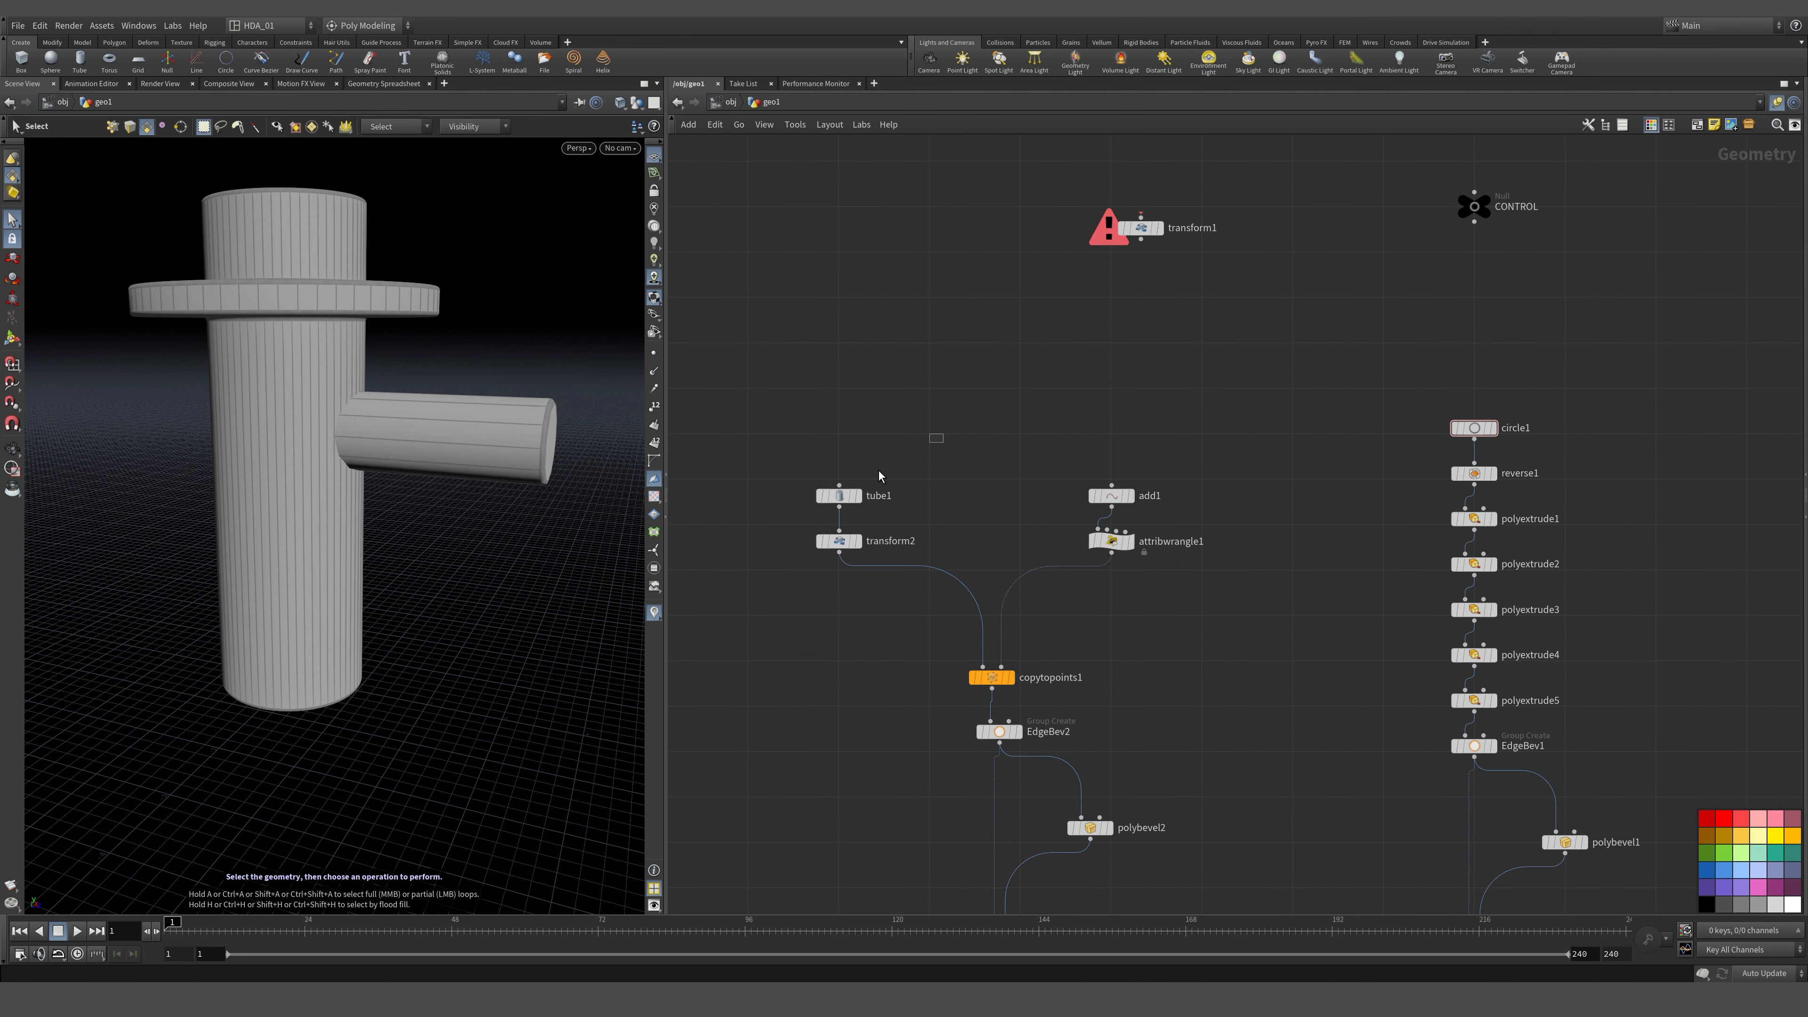
left_click(839, 486)
key("p")
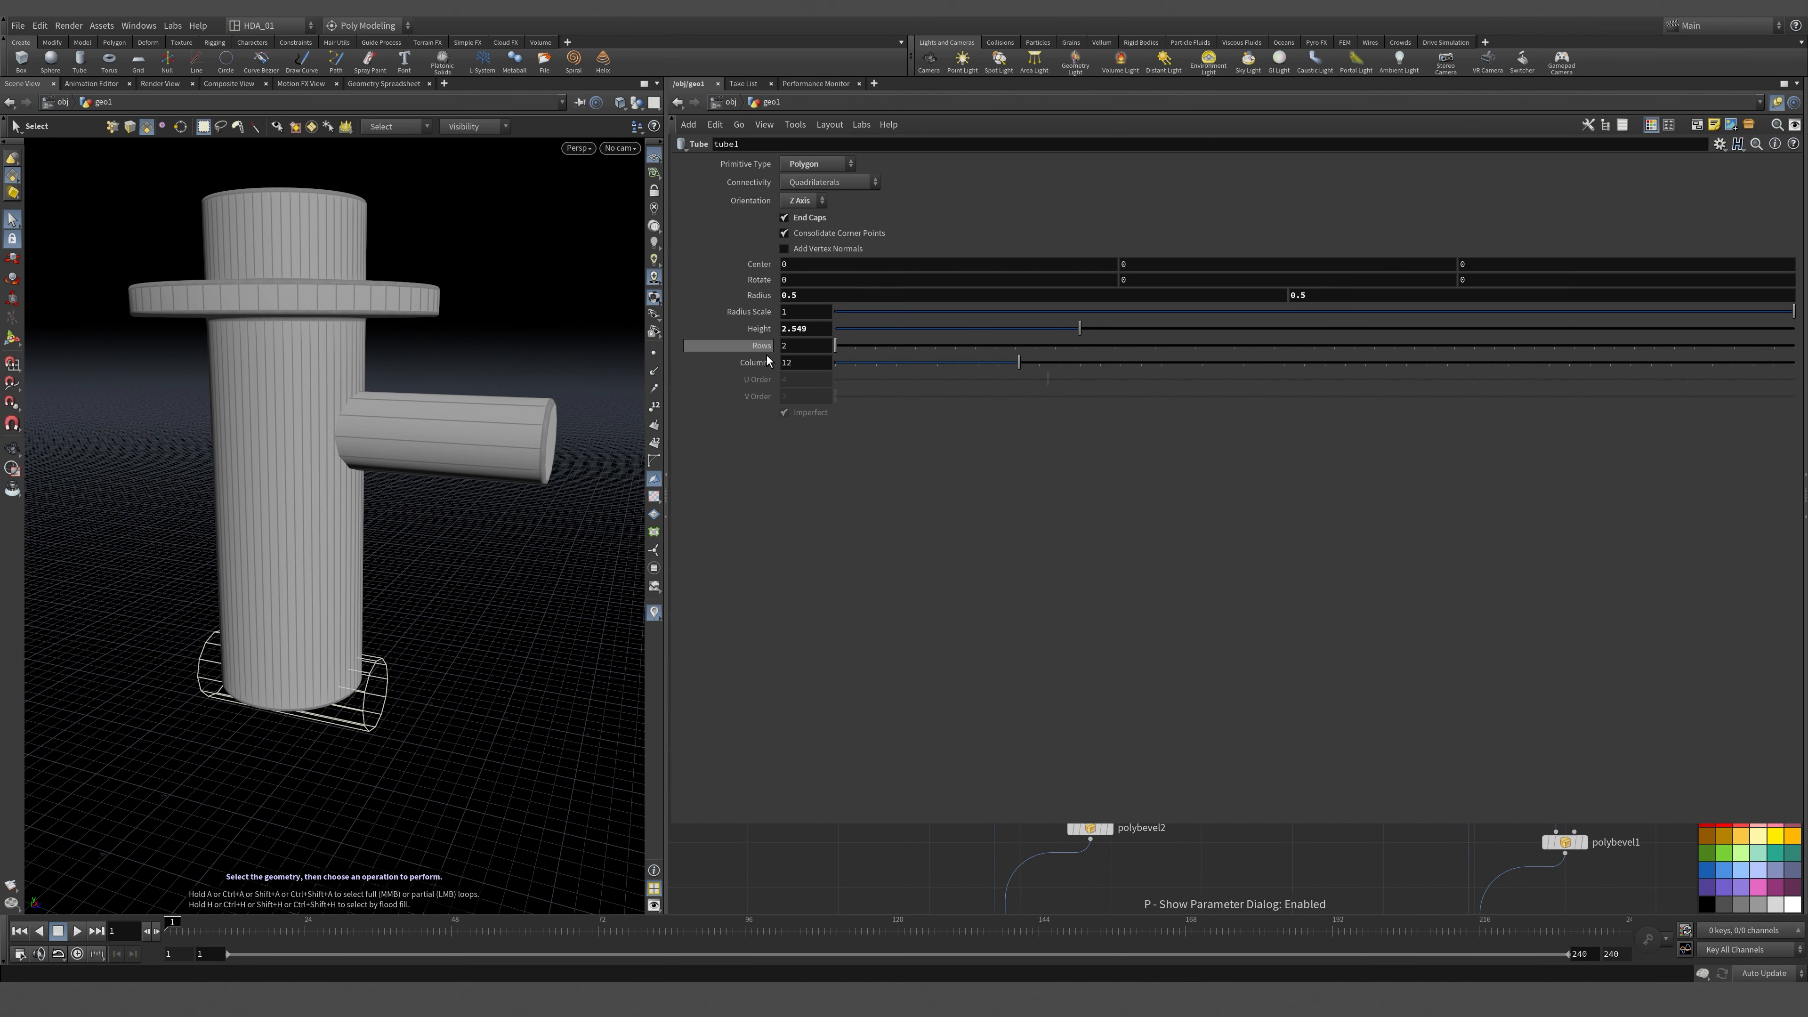
right_click(751, 363)
left_click(791, 521)
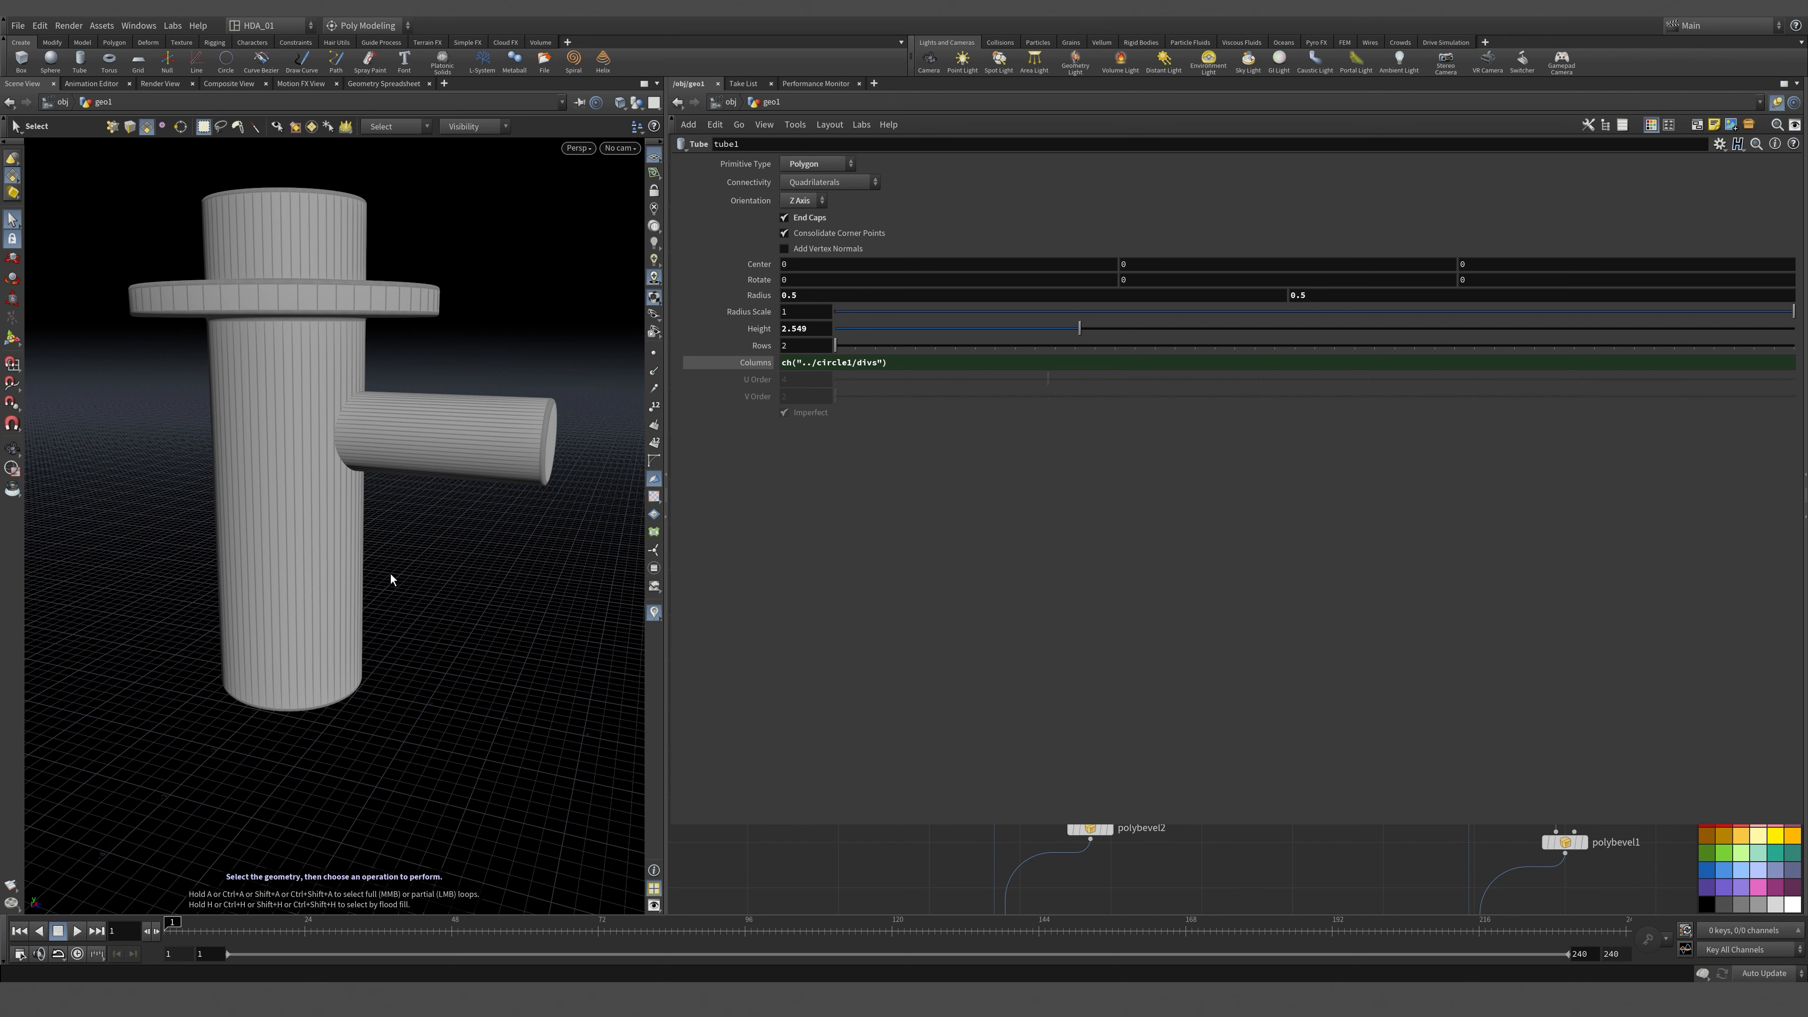
Examine the arm, its beveled end and its joint with the pole up close and from several angles.
scroll(354, 446, "up", 5, "alt")
scroll(358, 445, "up", 2)
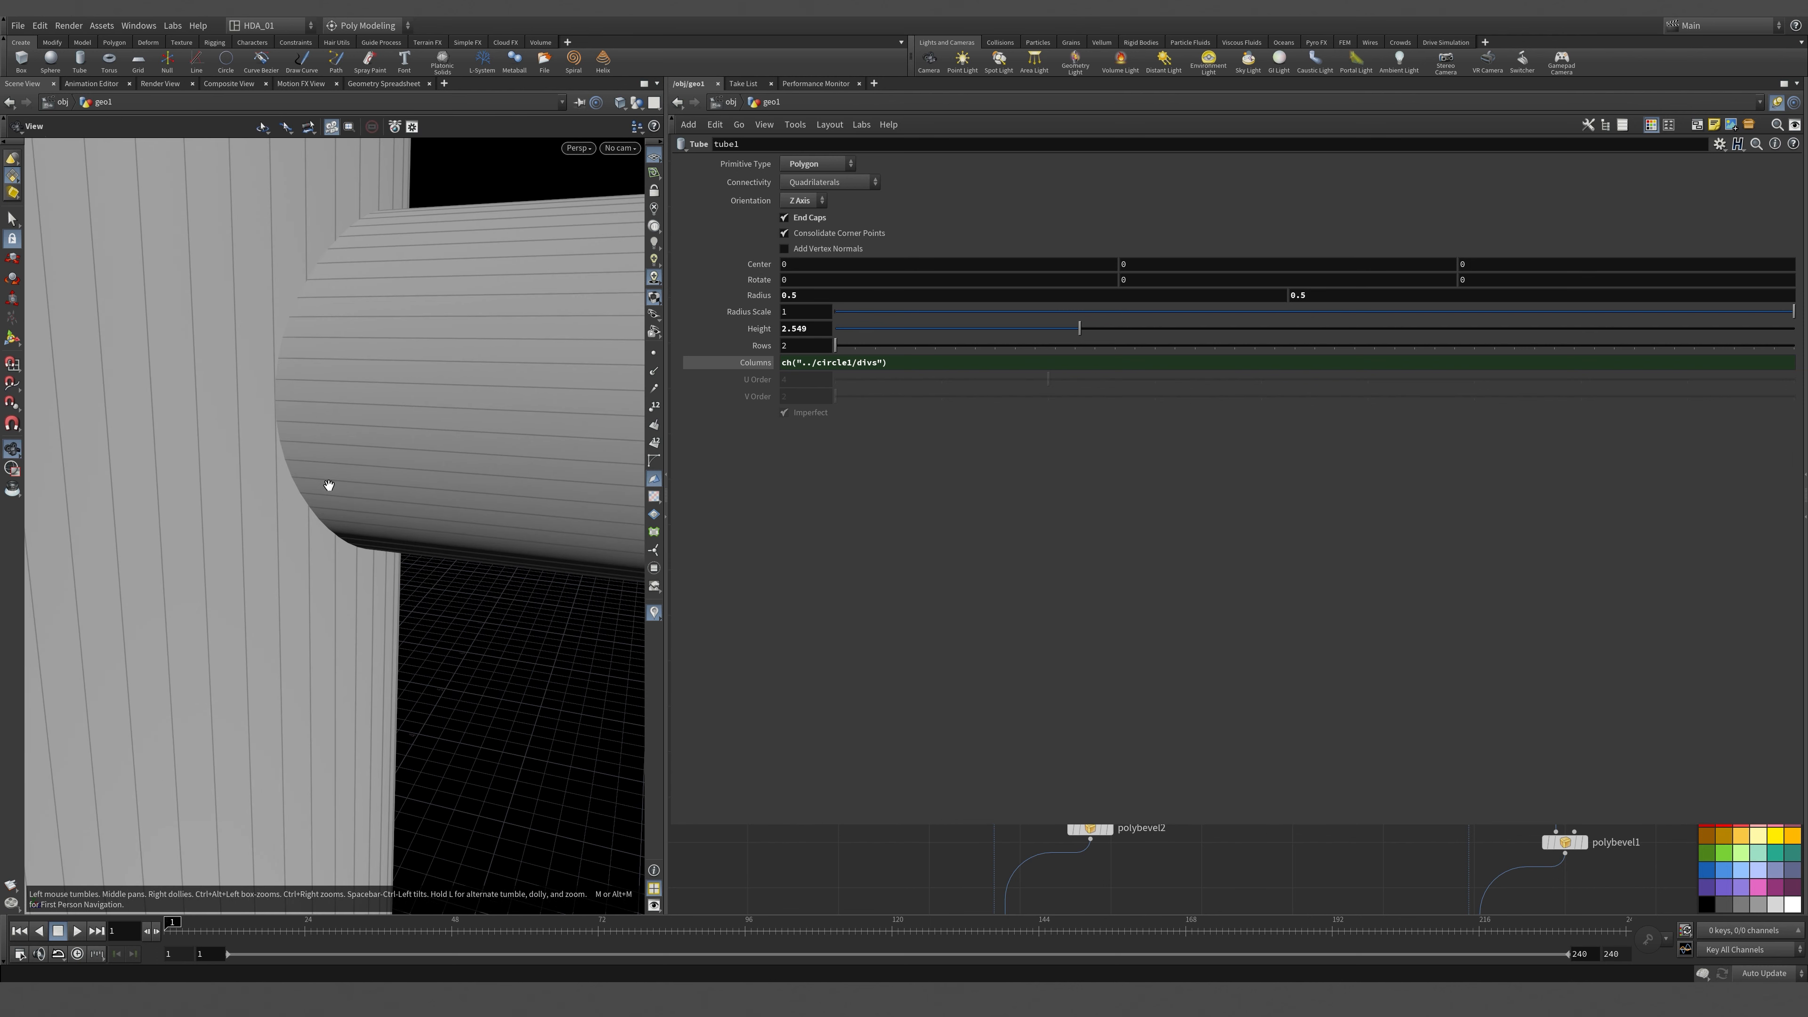
scroll(330, 498, "down", 6)
left_click_drag(169, 478, 234, 419)
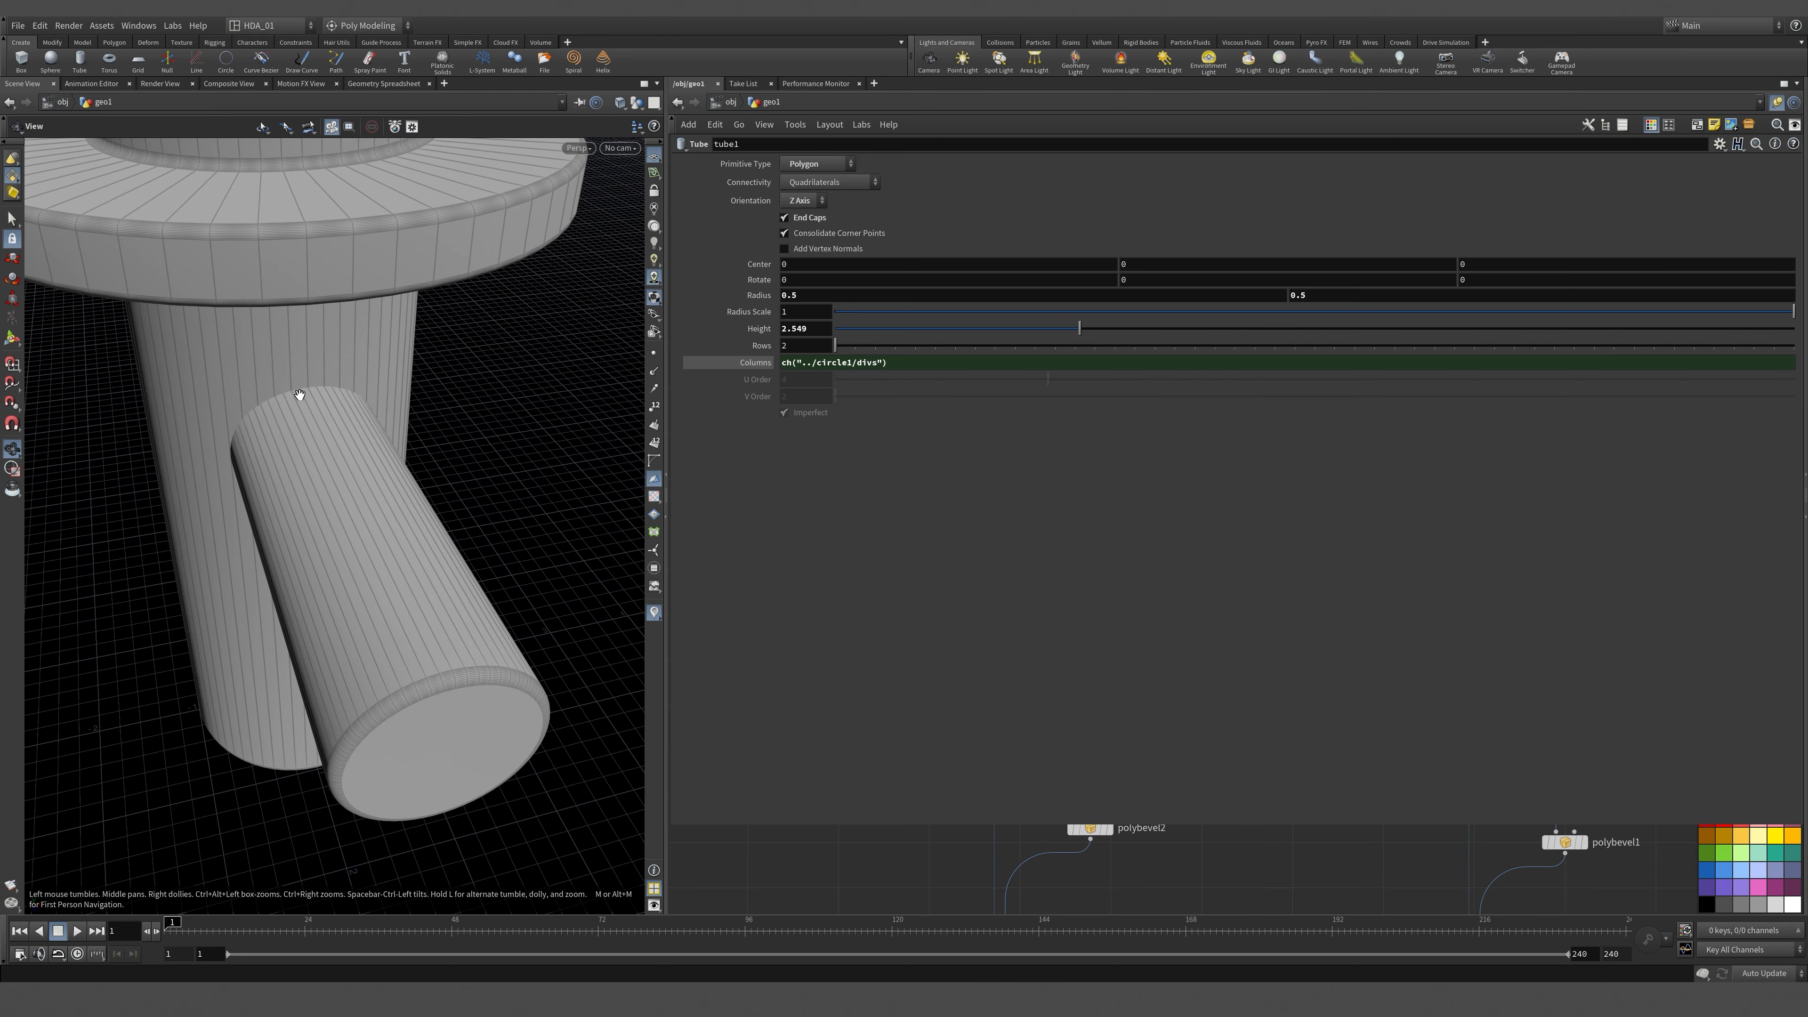
left_click_drag(337, 518, 339, 524)
left_click_drag(413, 688, 247, 552)
key("s")
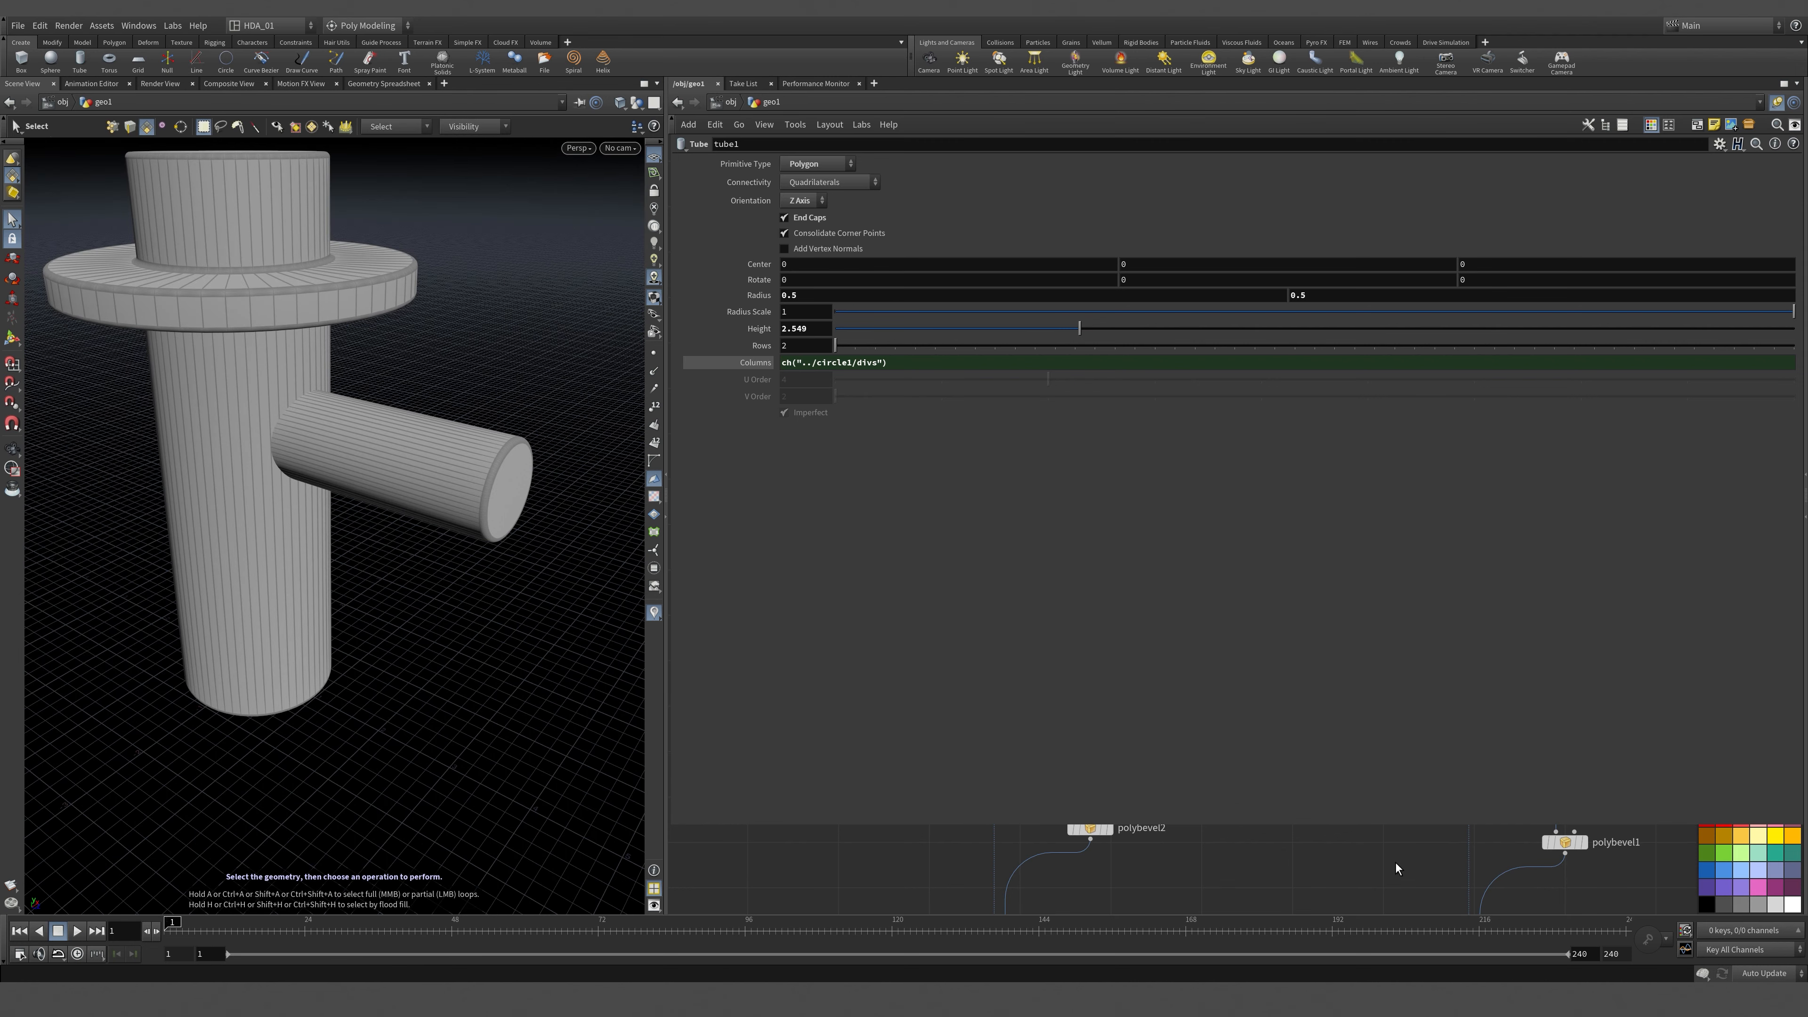
key("p")
Move the unconnected transform1 node to just below the CONTROL null, above circle1, and clear the selection.
scroll(1408, 763, "down", 5)
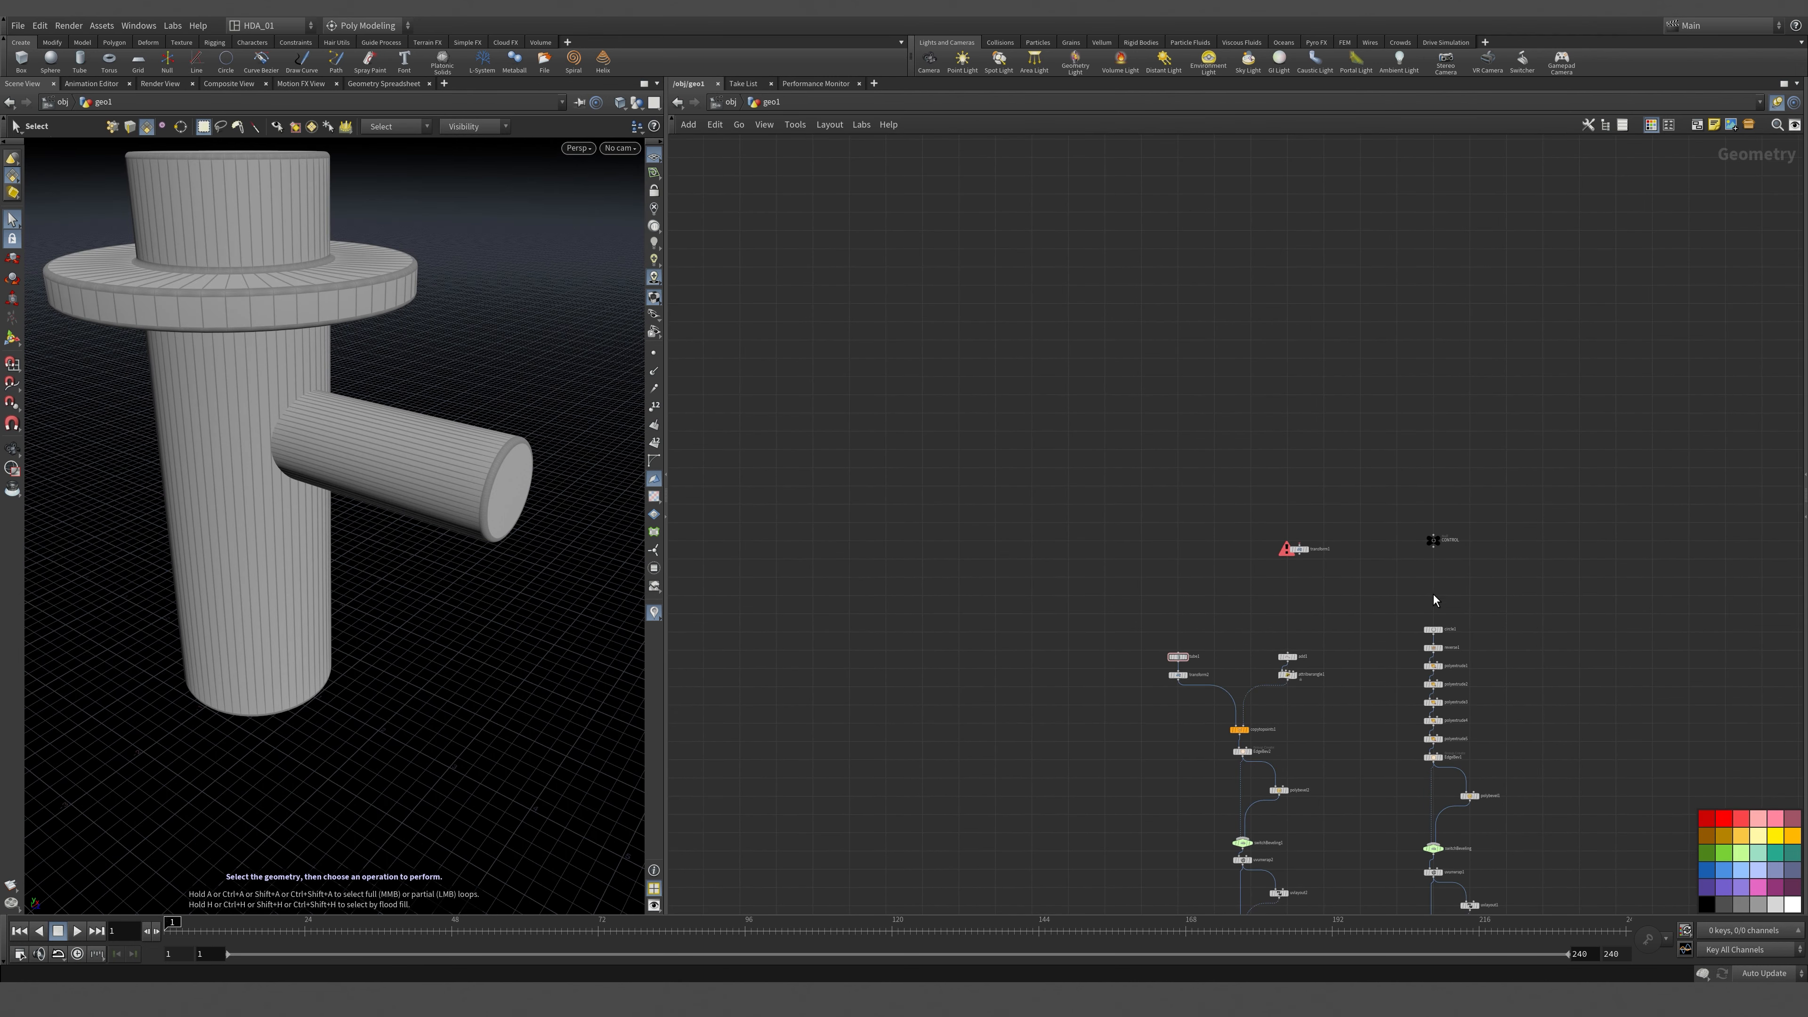
middle_click_drag(1434, 595, 1179, 438)
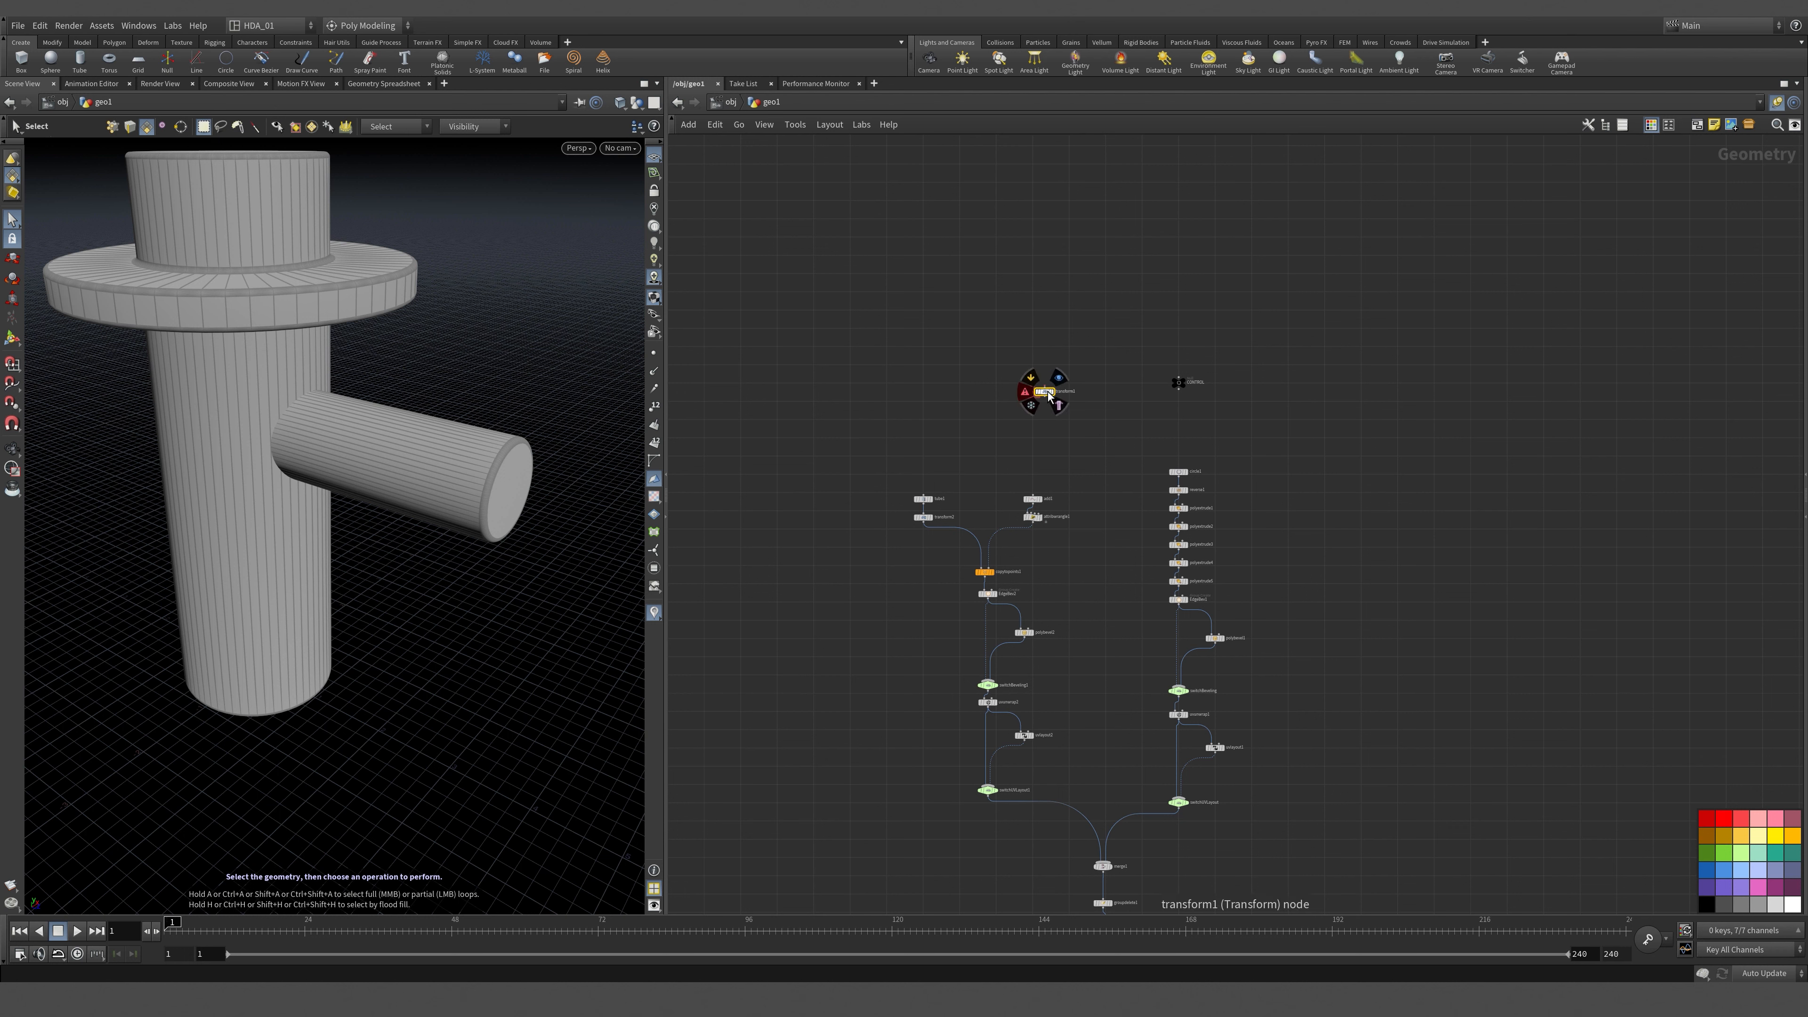
left_click_drag(1033, 396, 1189, 423)
middle_click_drag(1327, 462, 1300, 366)
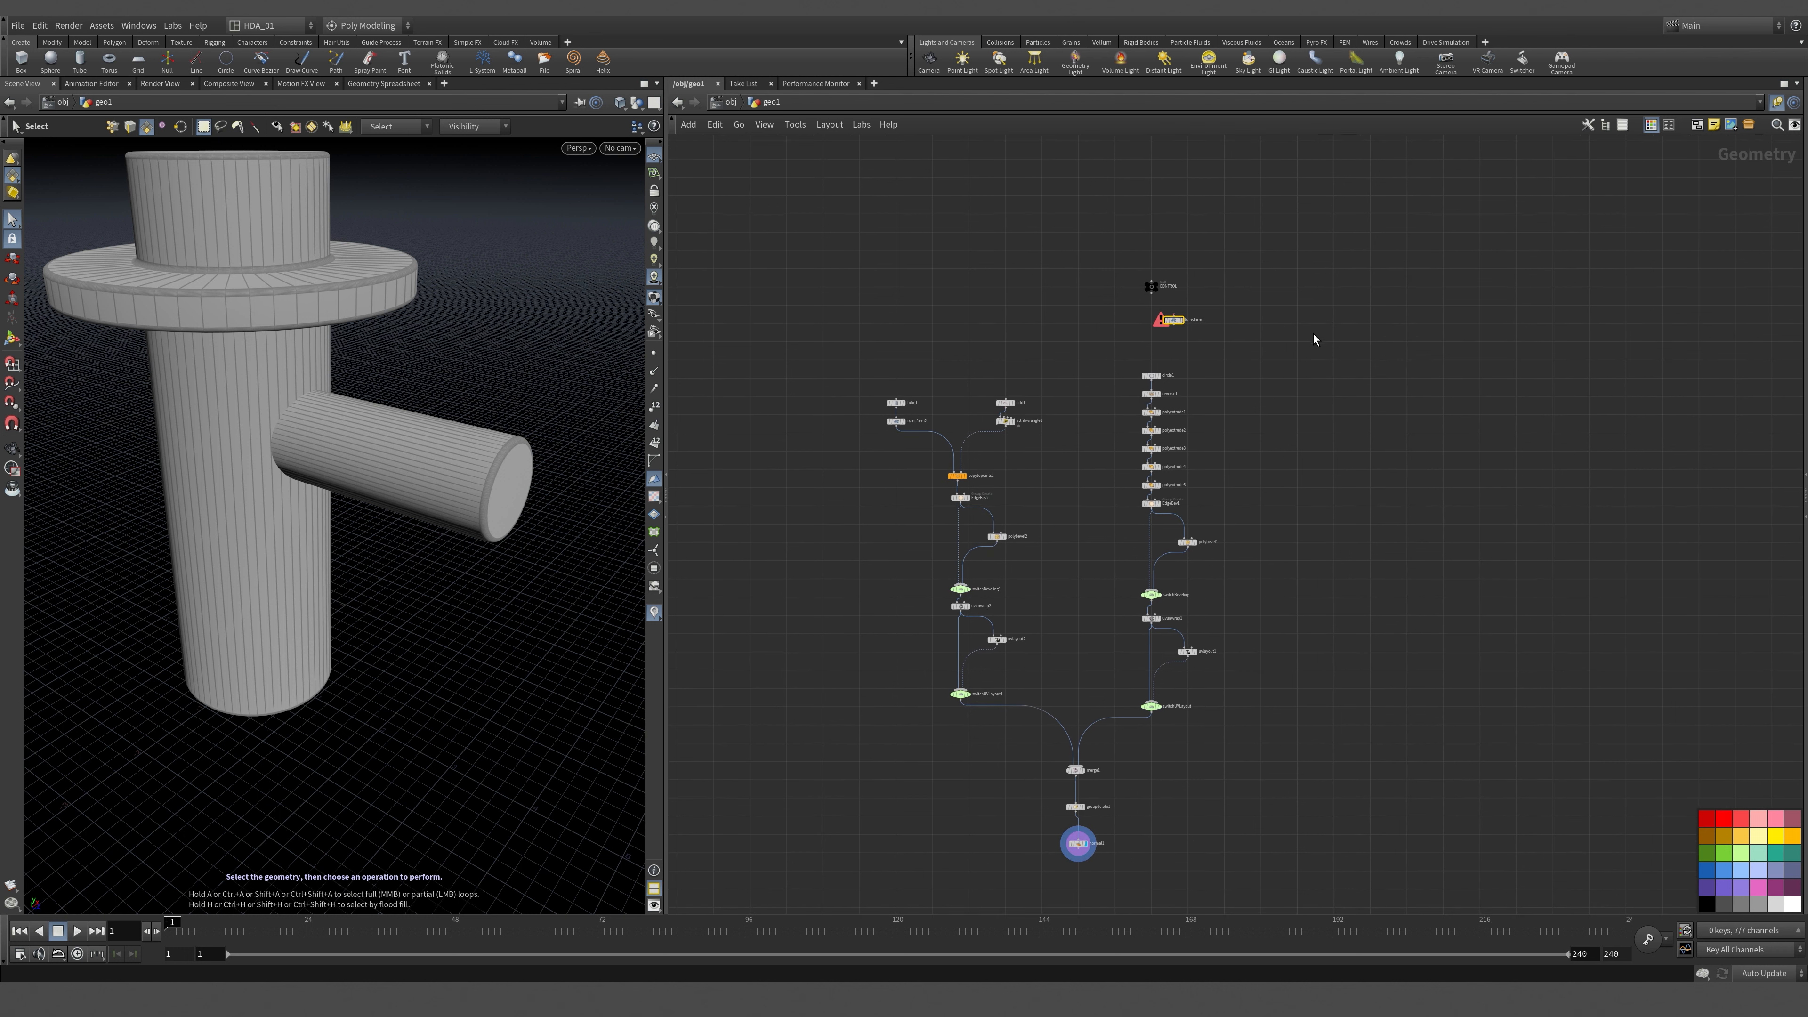
left_click(1437, 352)
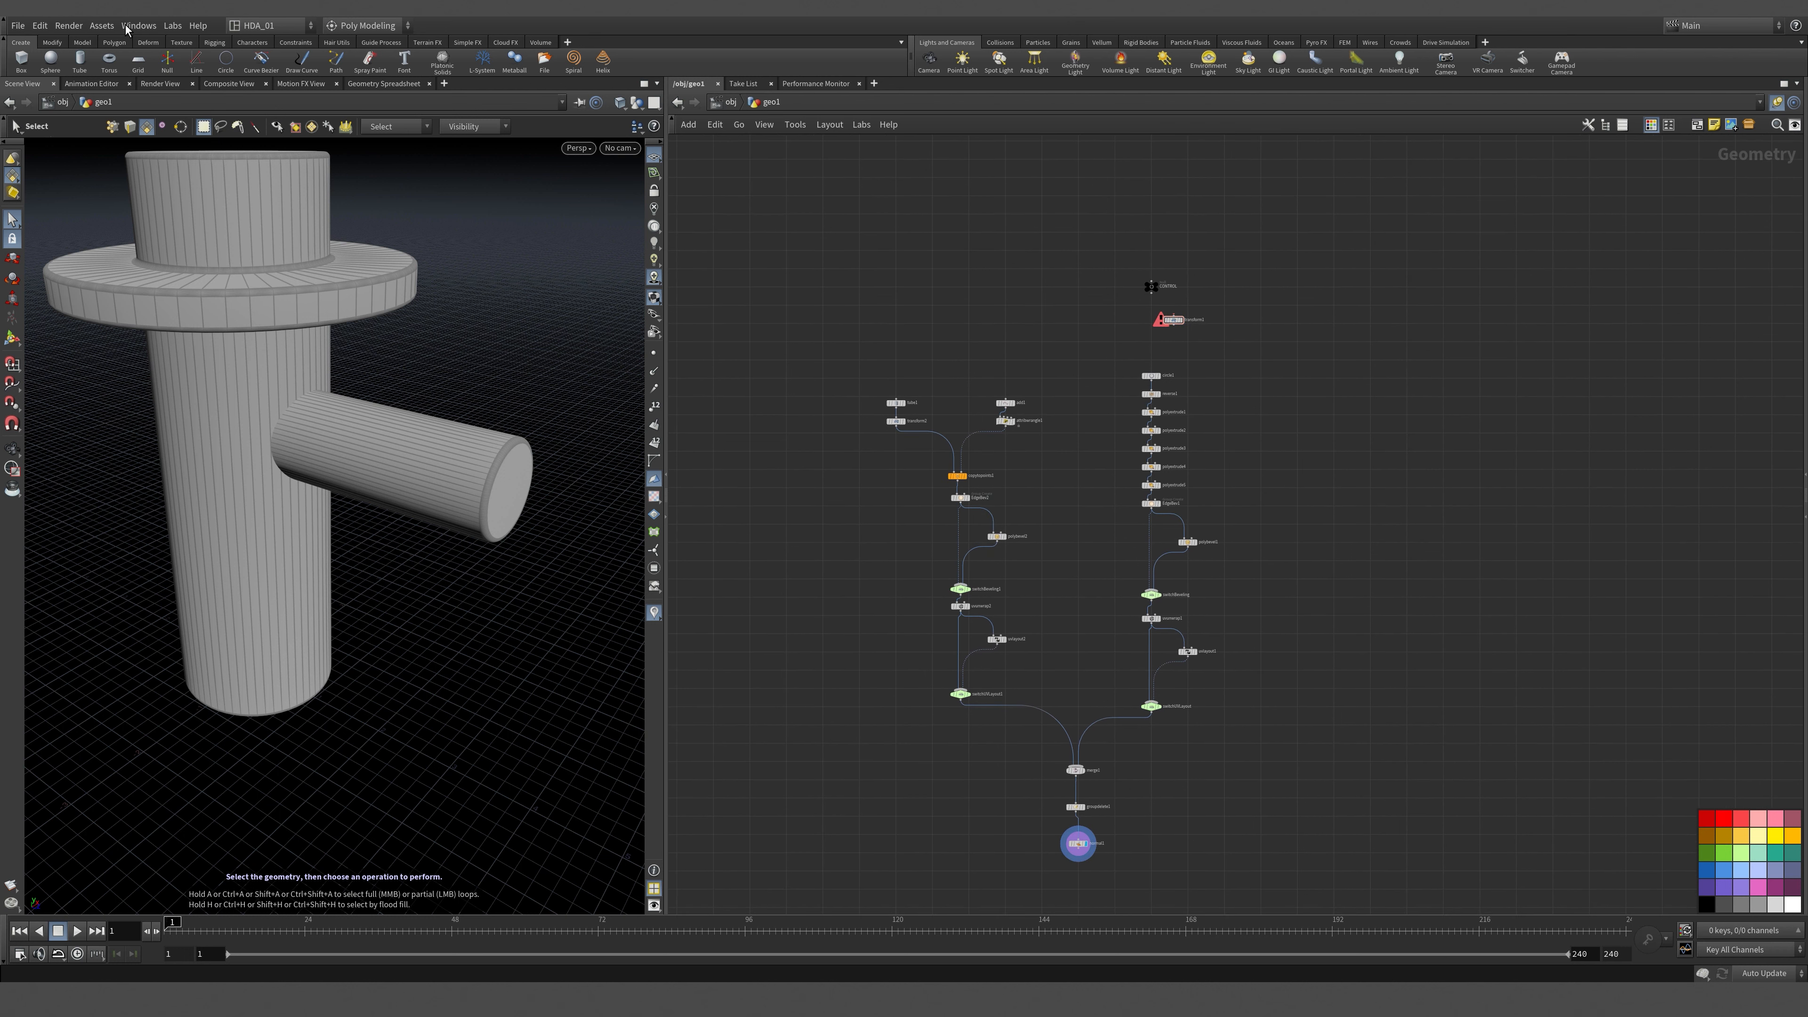
Start saving the scene, and view the contents of the Tutorials/ProceduralModeling project folder in File Explorer.
left_click(16, 27)
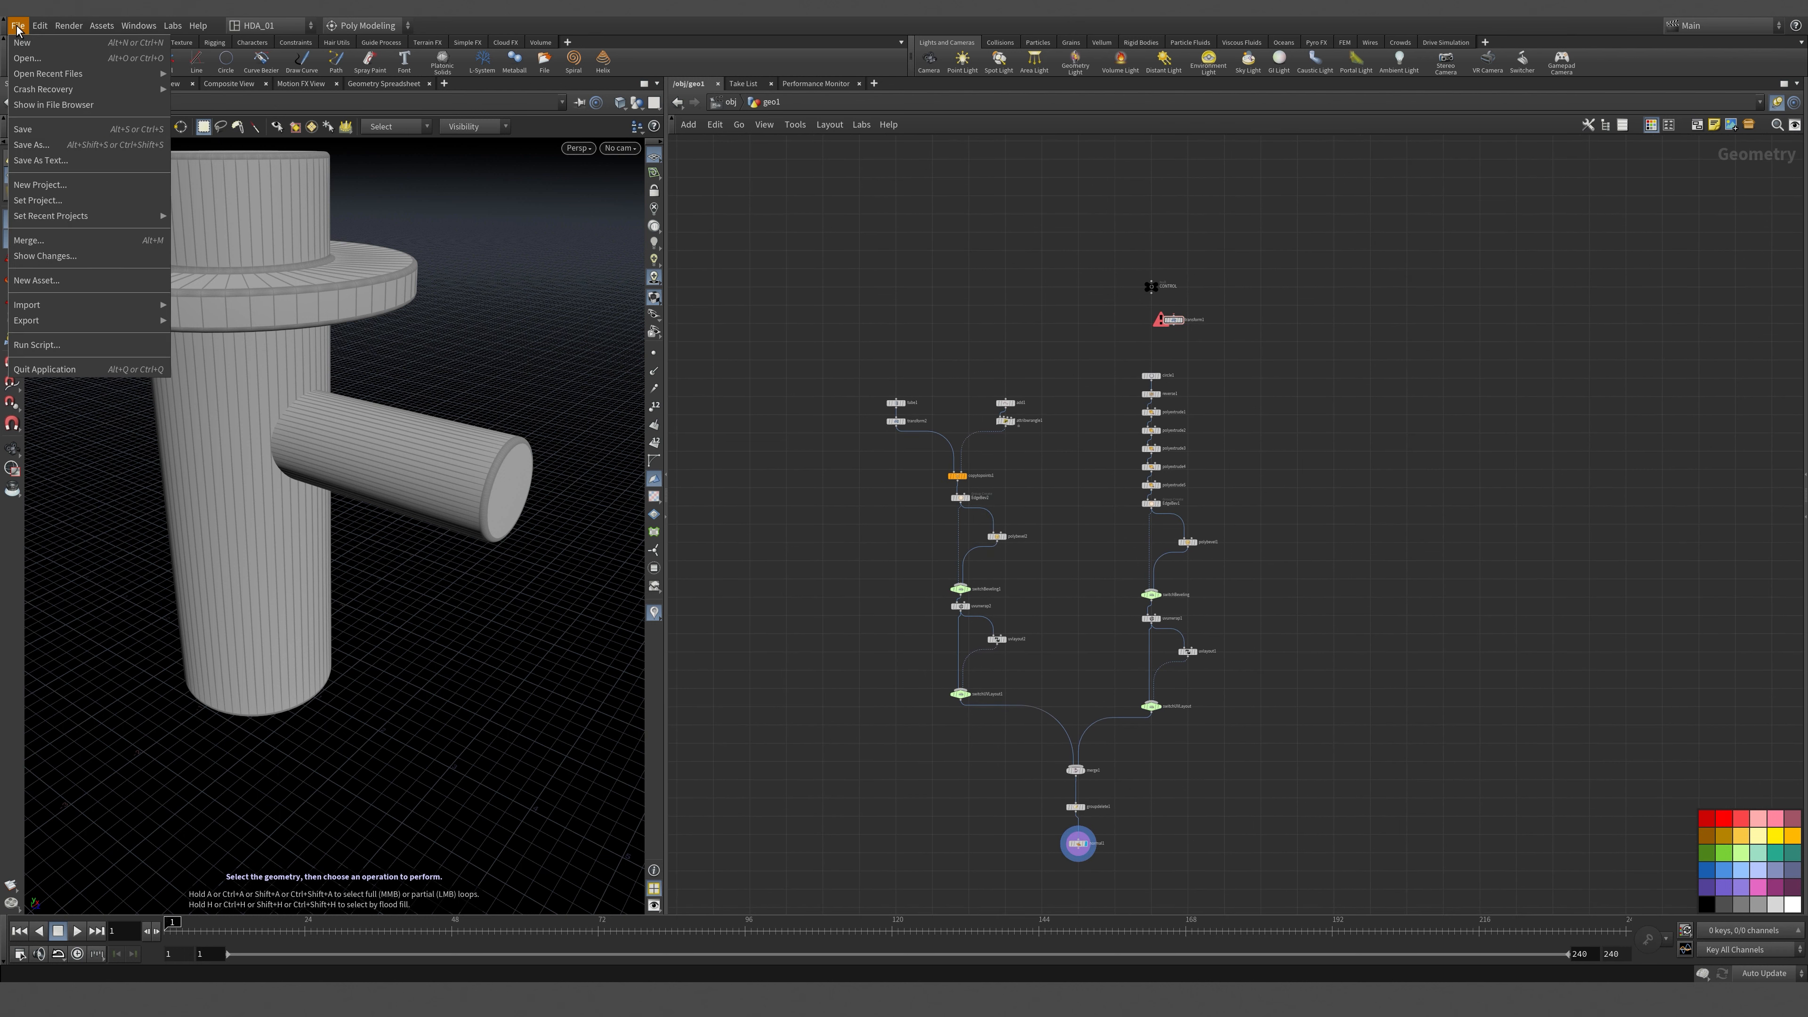
left_click(36, 130)
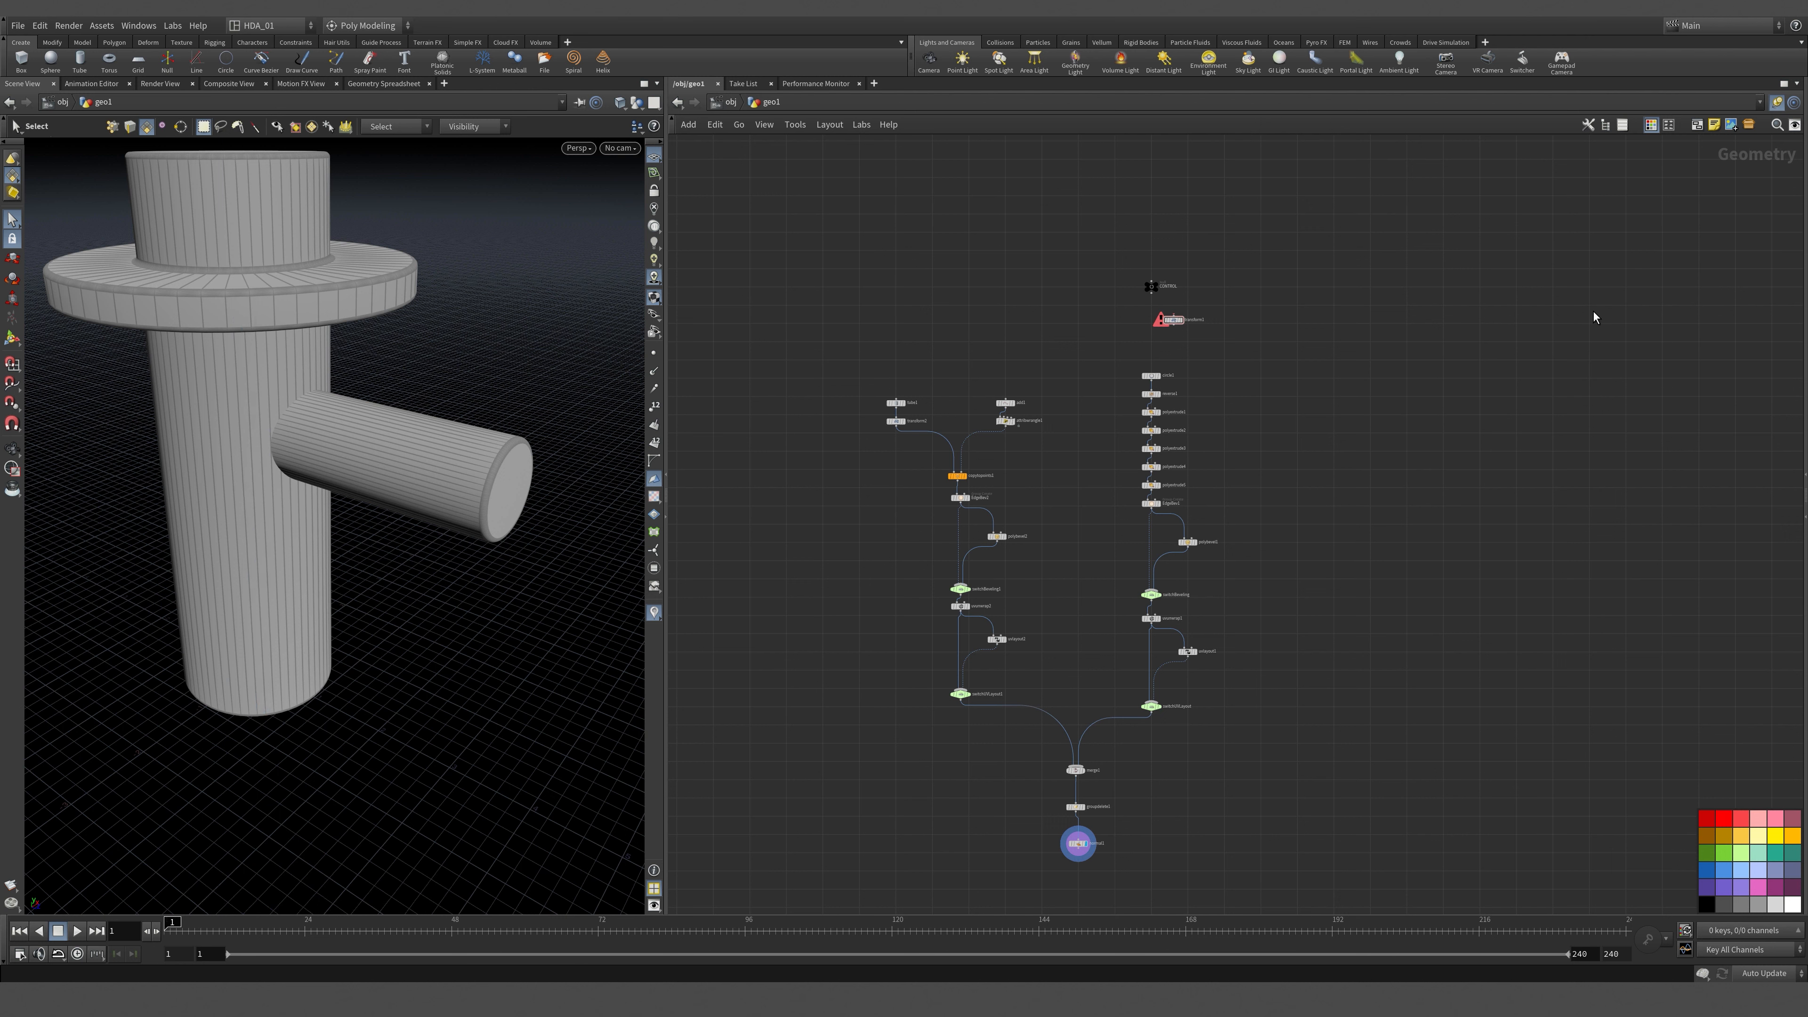
key("alt+Tab")
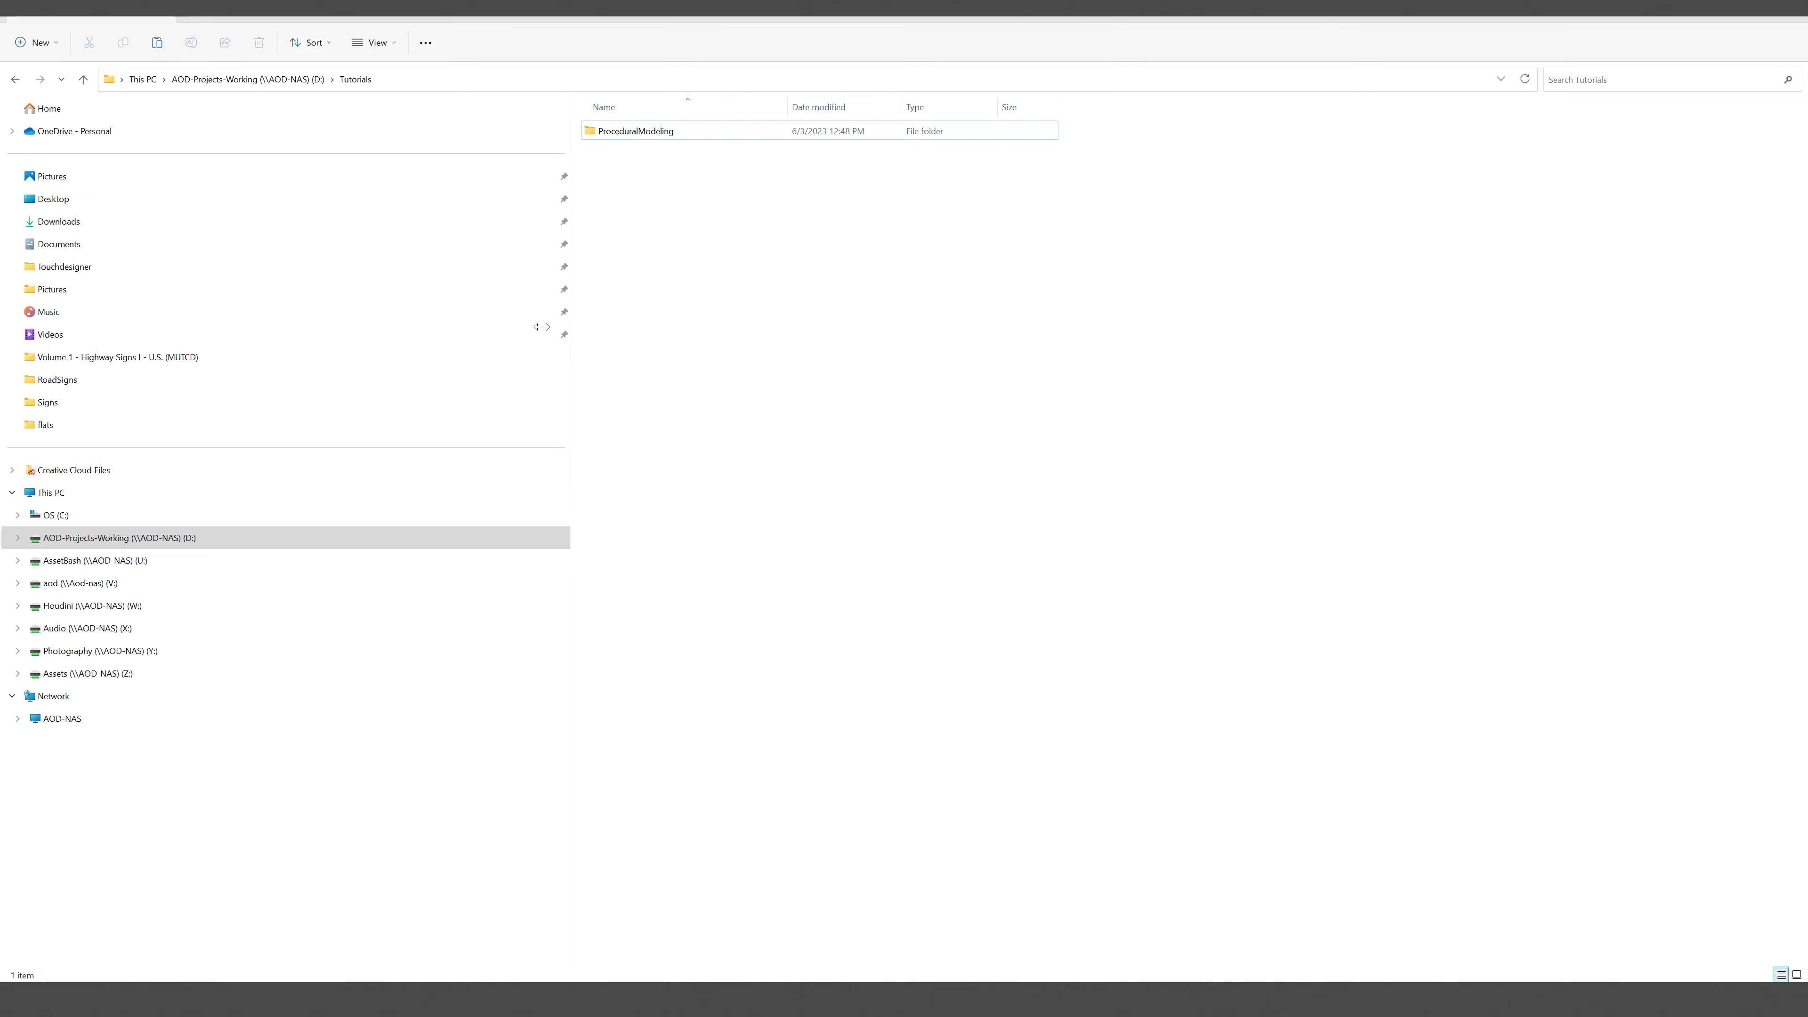
left_click_drag(572, 324, 322, 331)
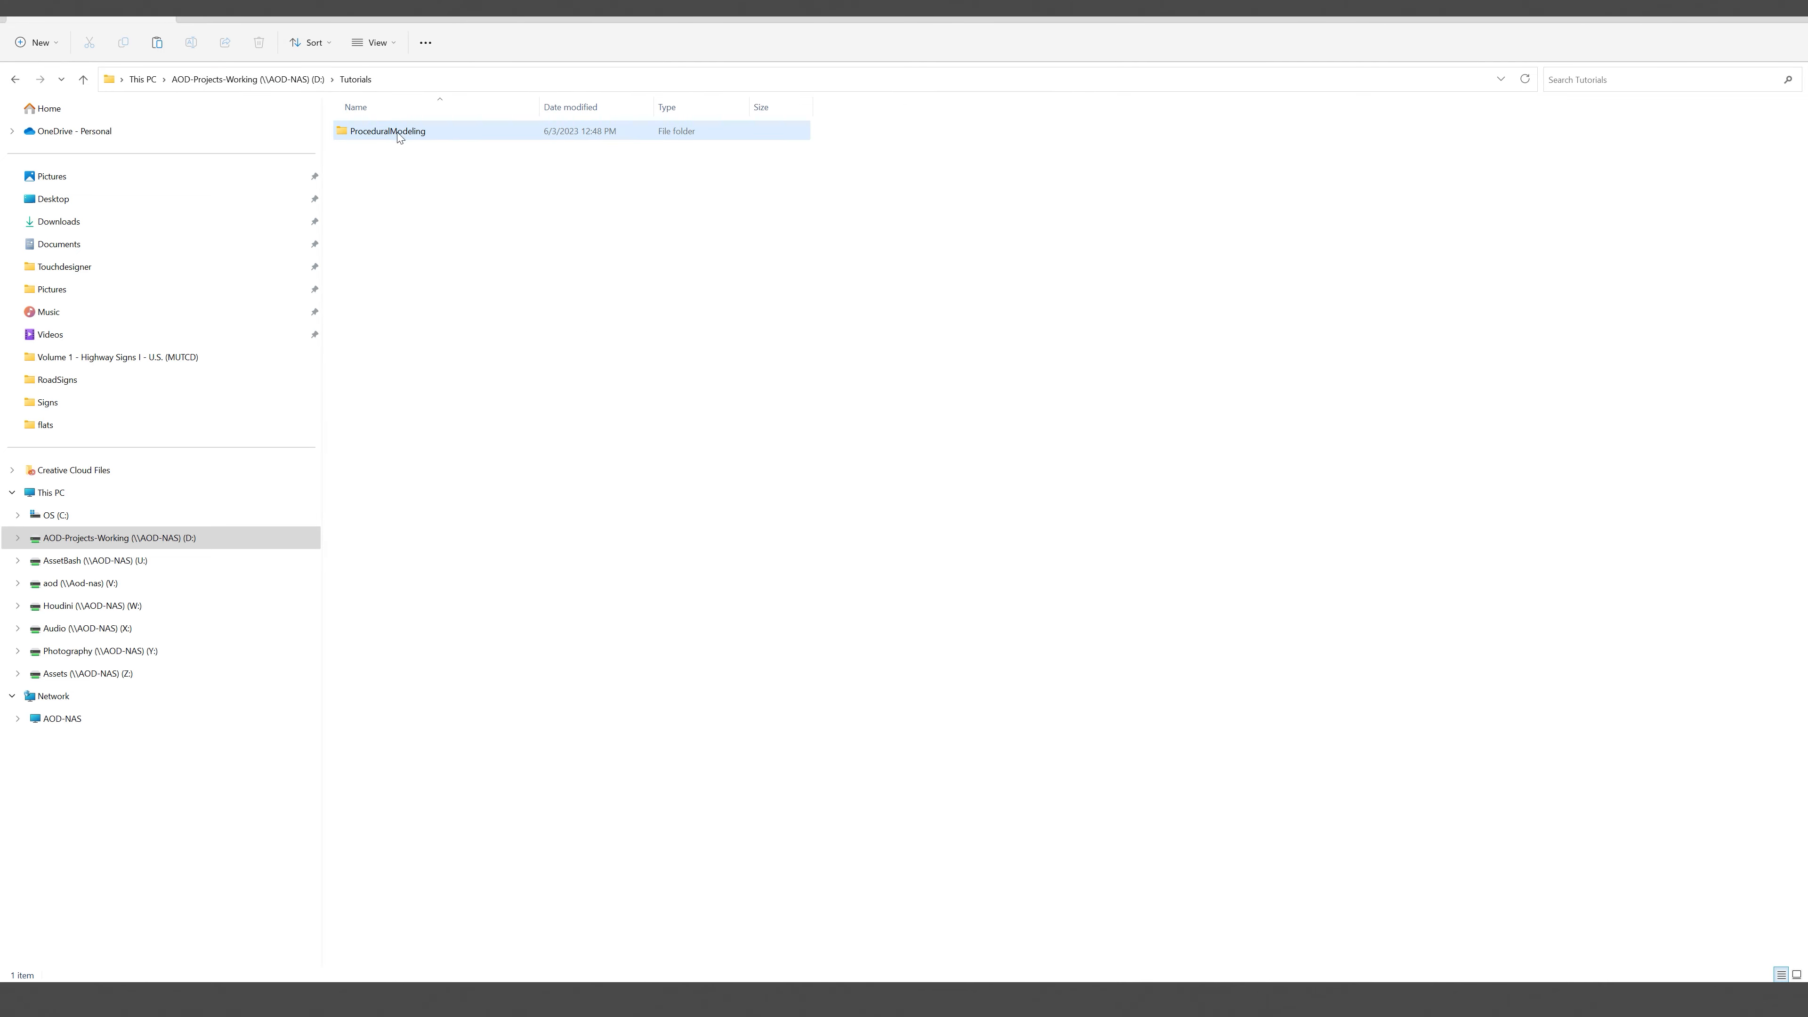
left_click(412, 135)
double_click(460, 134)
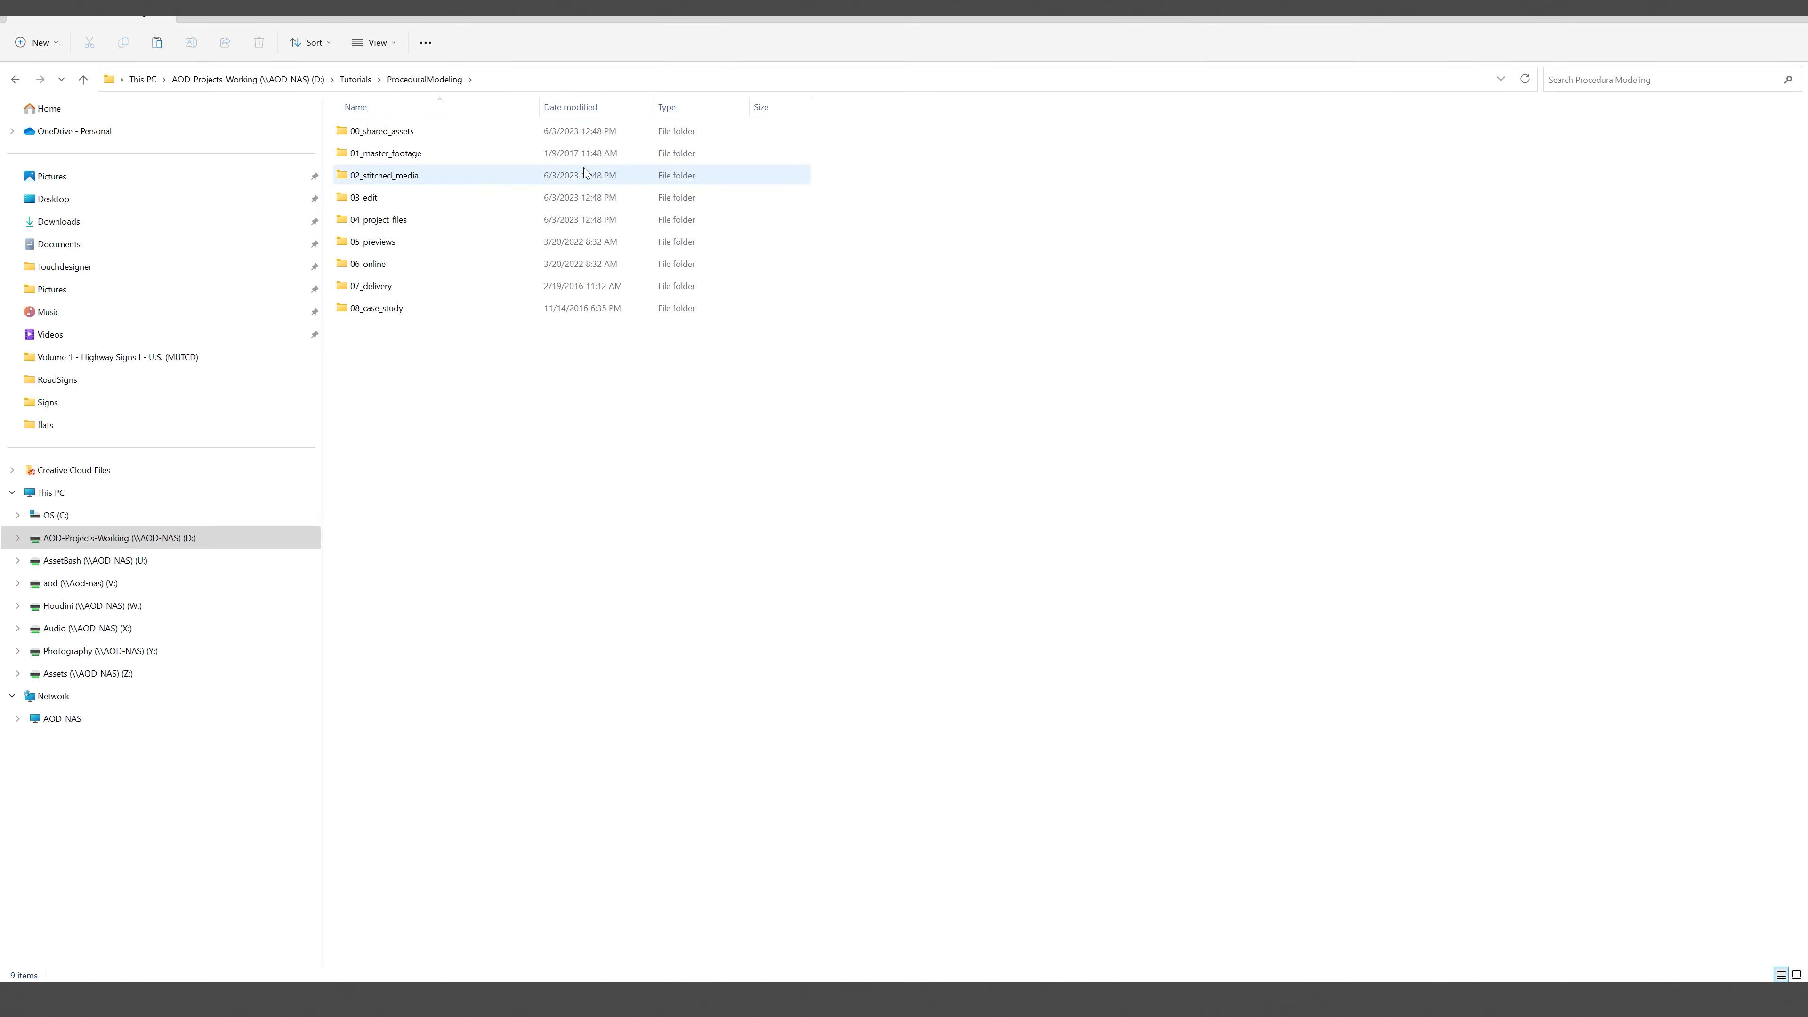
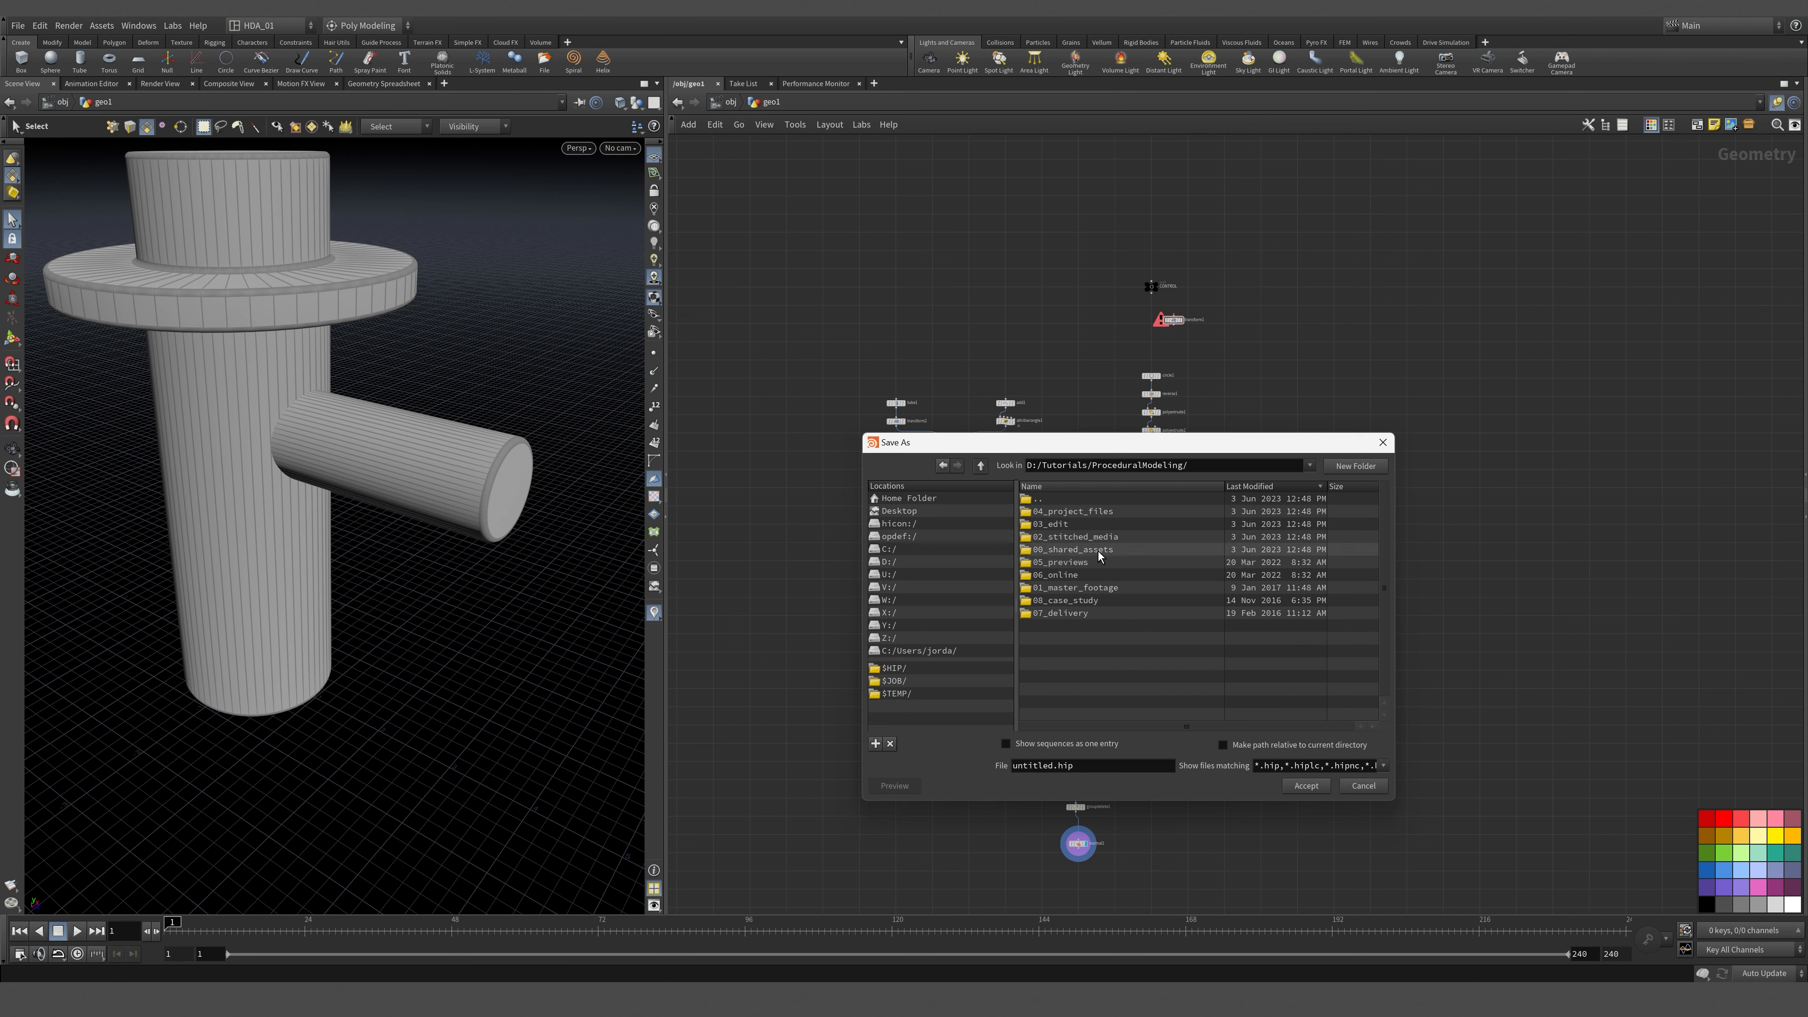
Sort the Save As folder list by name and go to the Houdini folder inside ProceduralModeling/04_project_files.
left_click(1093, 507)
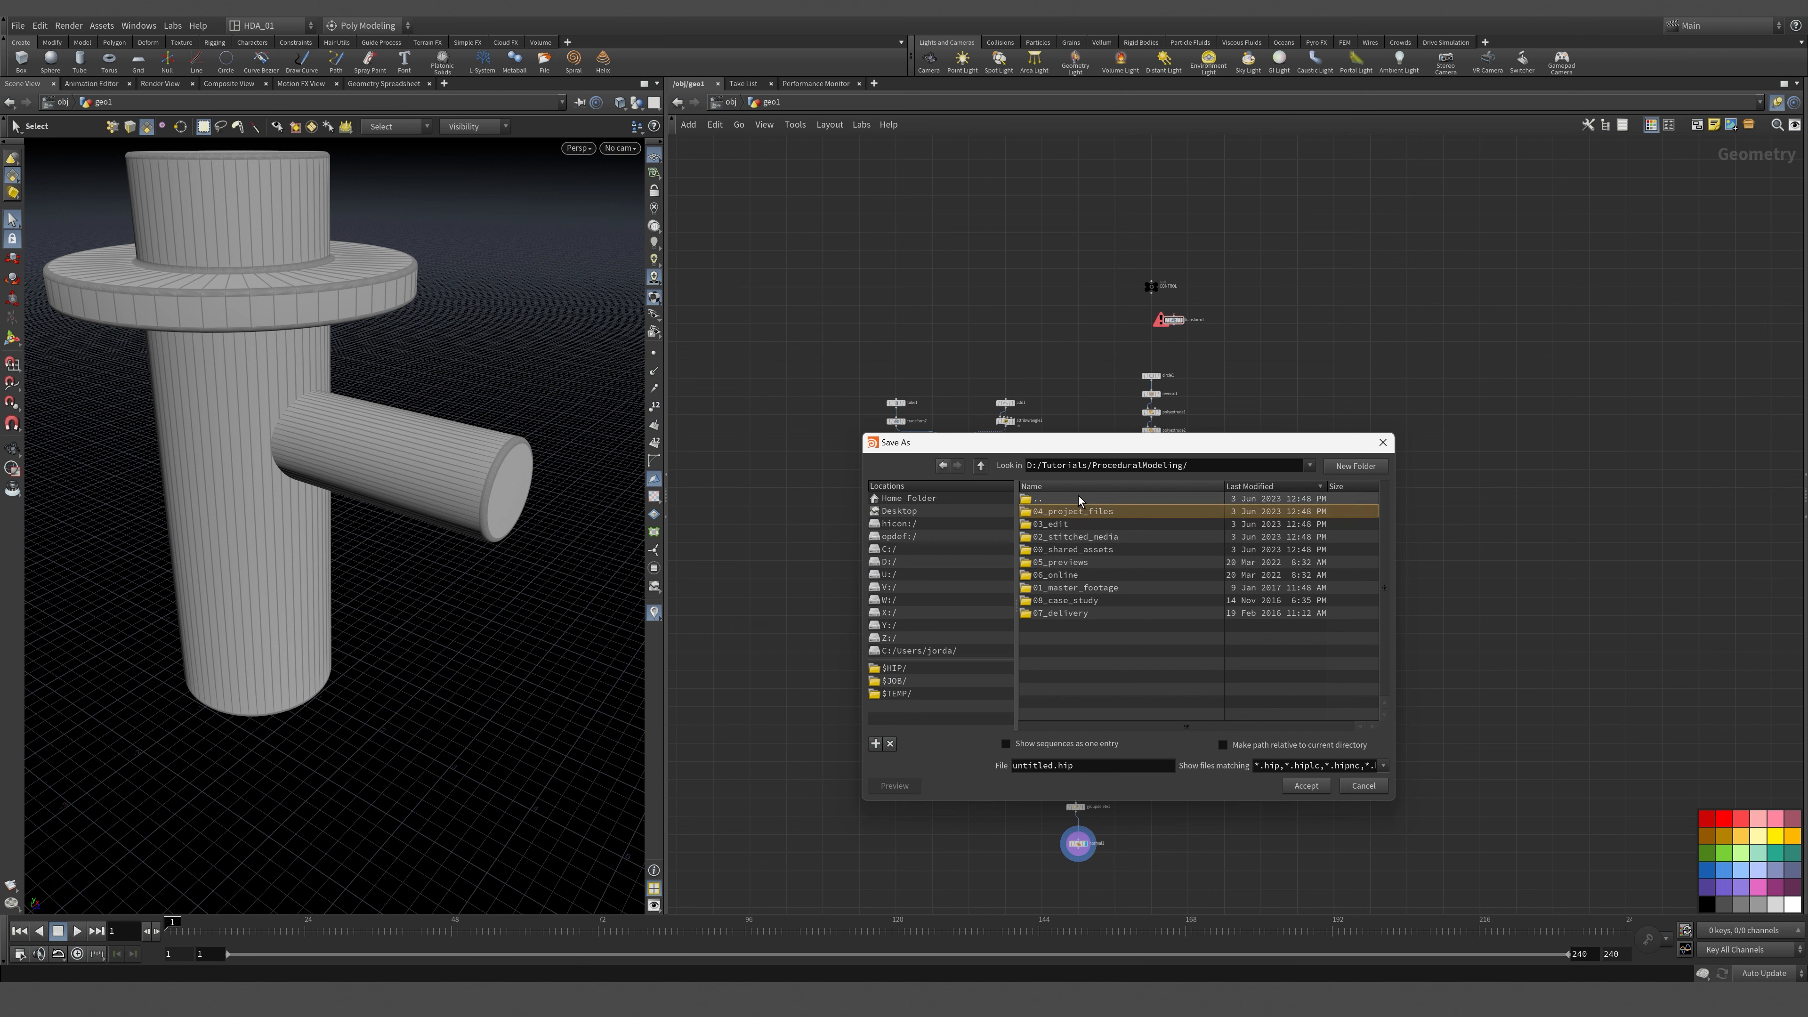
left_click(1084, 490)
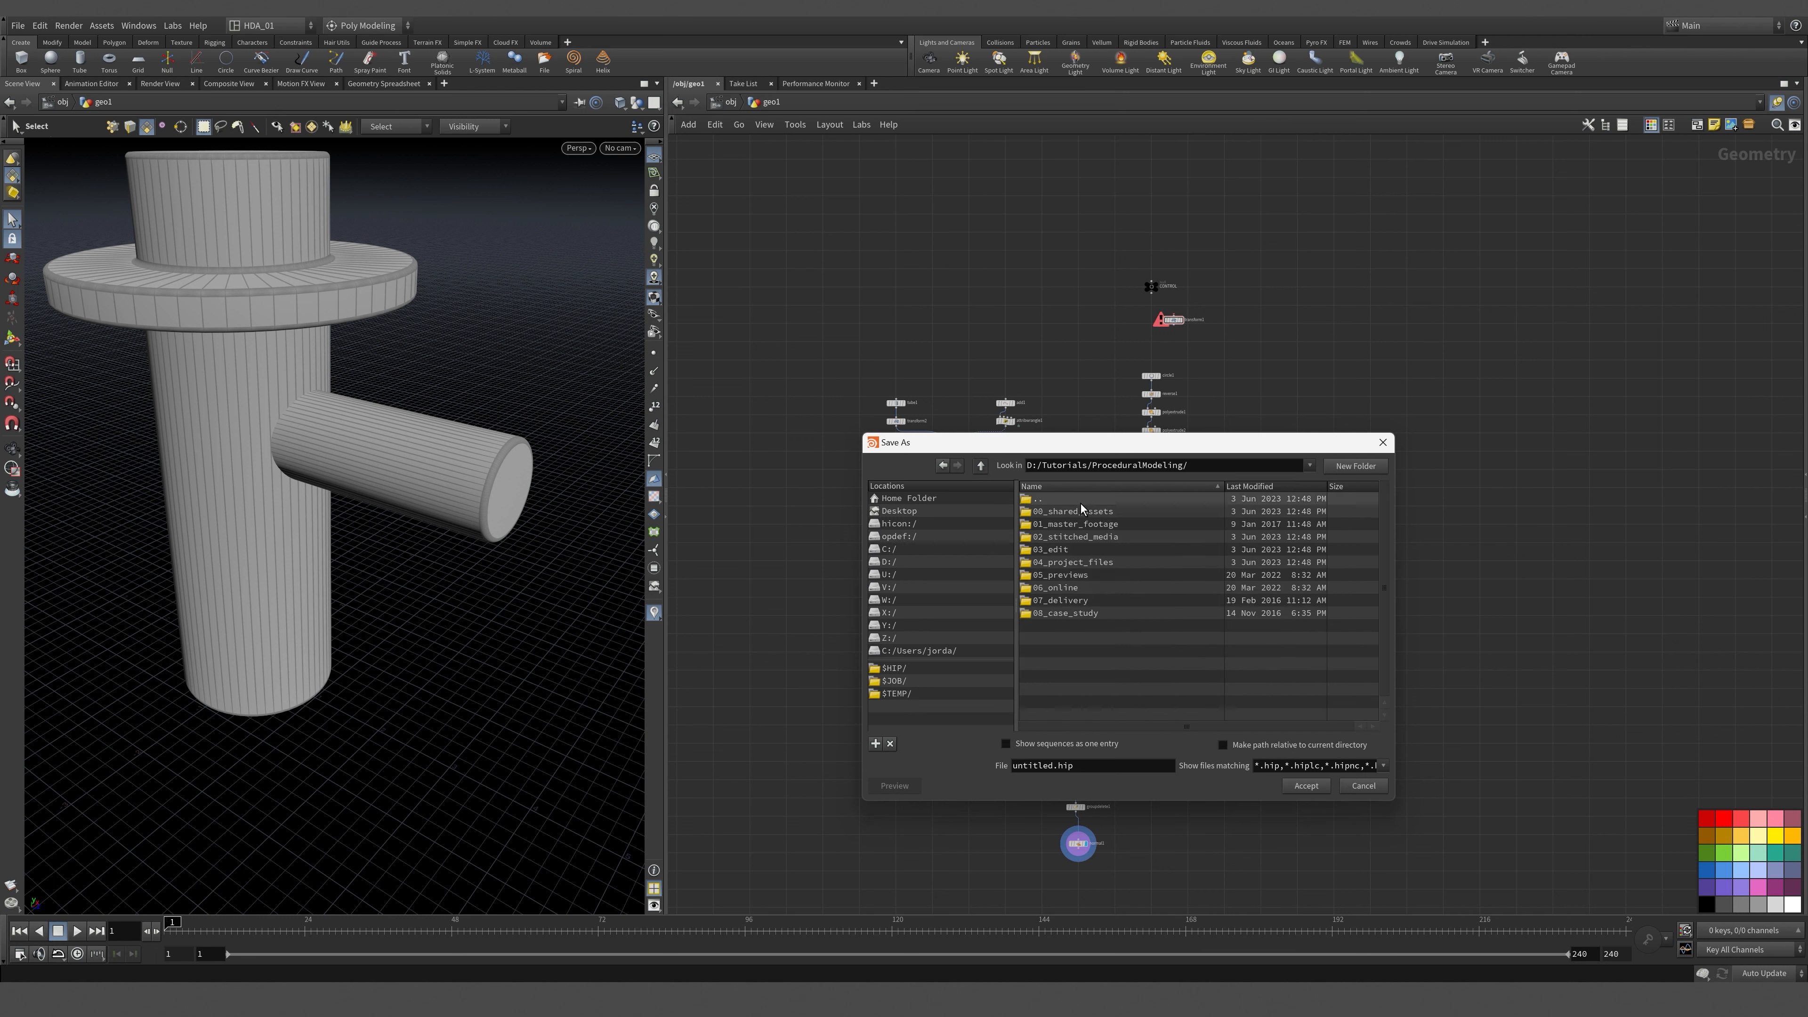
double_click(1076, 561)
double_click(1049, 536)
left_click(1056, 561)
double_click(1057, 562)
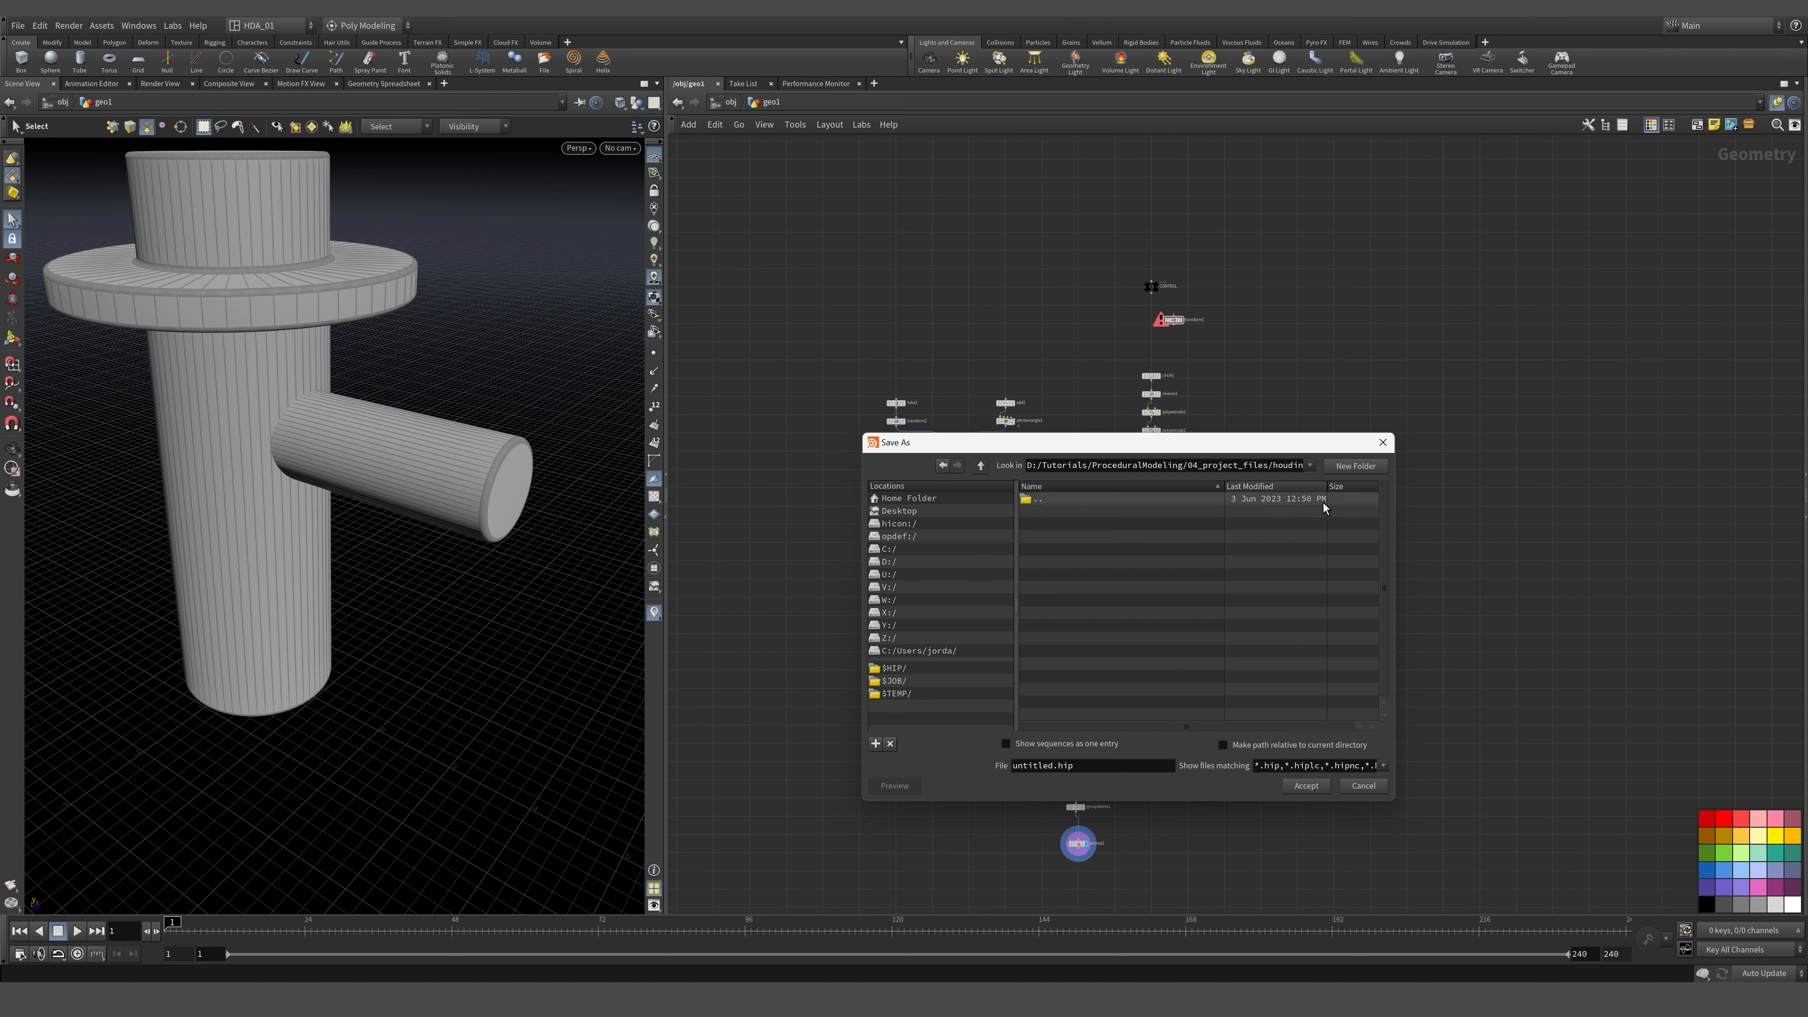
Create a new folder named ProceduralModeling_001 for the scene and copy that name for reuse.
left_click(1355, 465)
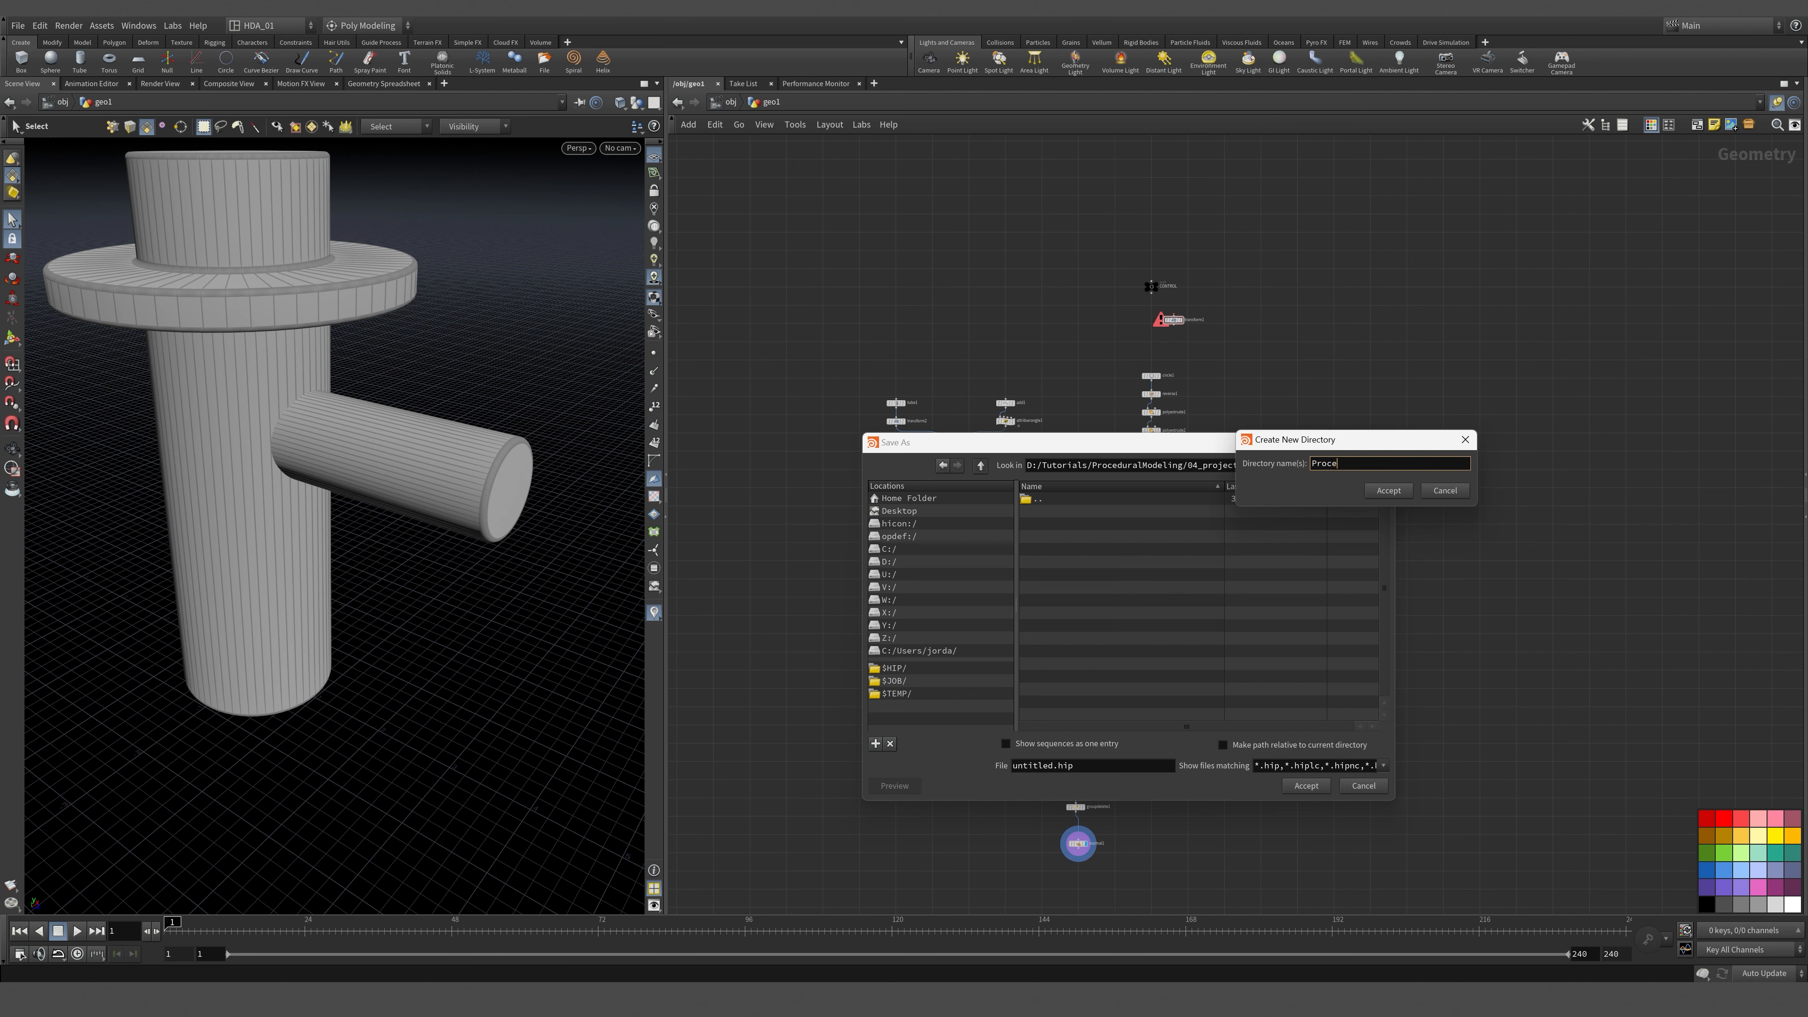
type("ProcediralModeling_001")
key("BackSpace")
type("u")
double_click(1448, 467)
key("ctrl+c")
left_click(1388, 491)
Save the scene in the new folder under the file name ProceduralModeling_001_v001.
left_click_drag(1076, 766, 945, 769)
key("ctrl+v")
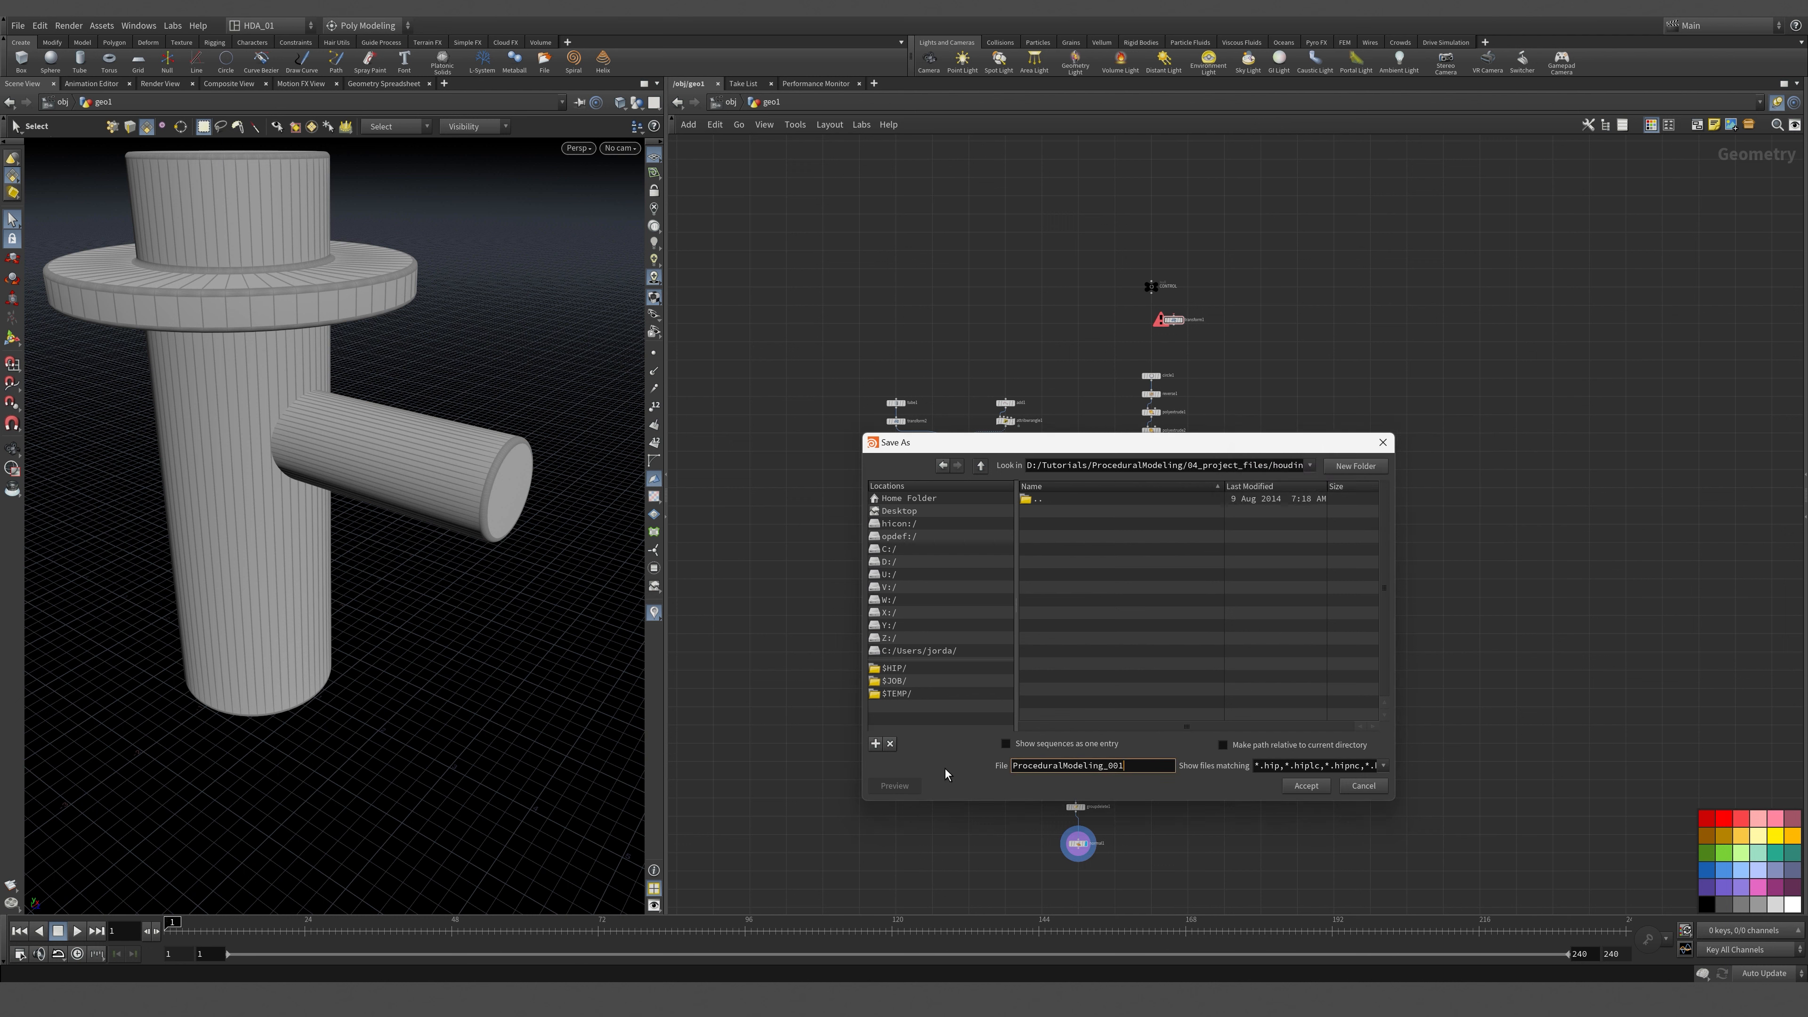
type("_v001")
key("Return")
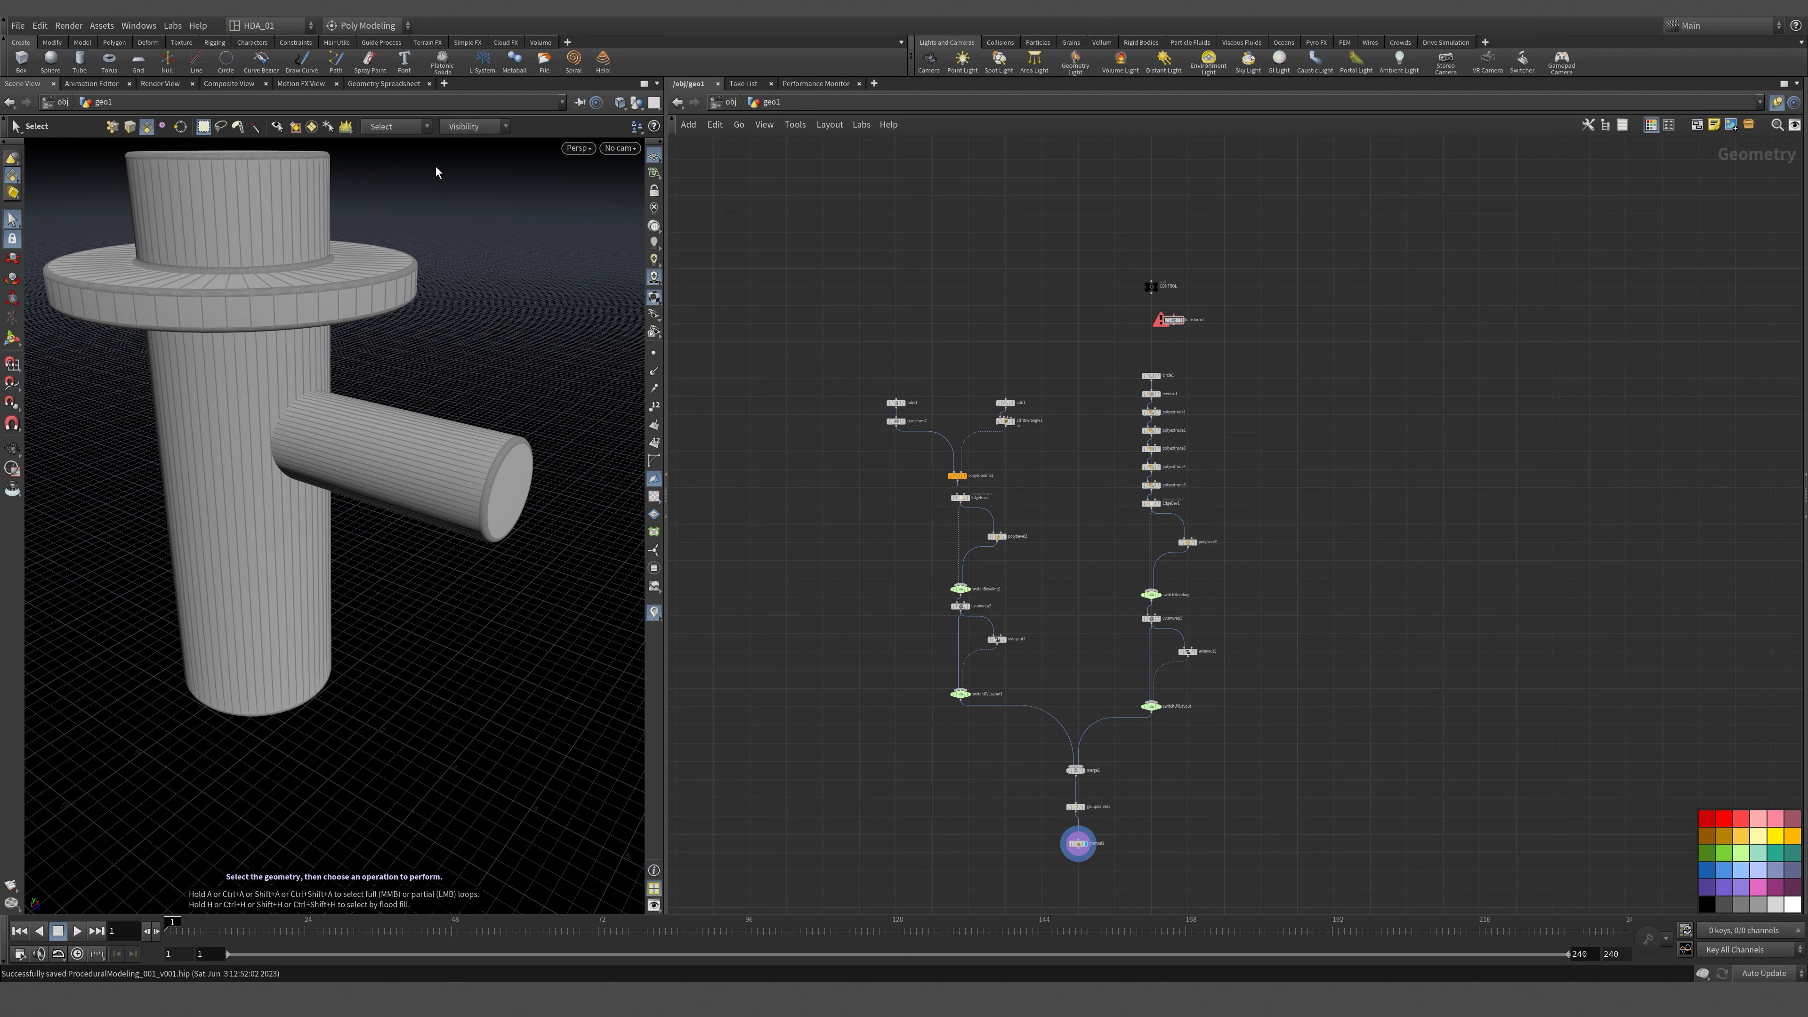
Open the scene's variables list, widen it, and copy the D:/Tutorials/ProceduralModeling/04_project_files/houdini part of the HIPFILE path.
left_click(39, 25)
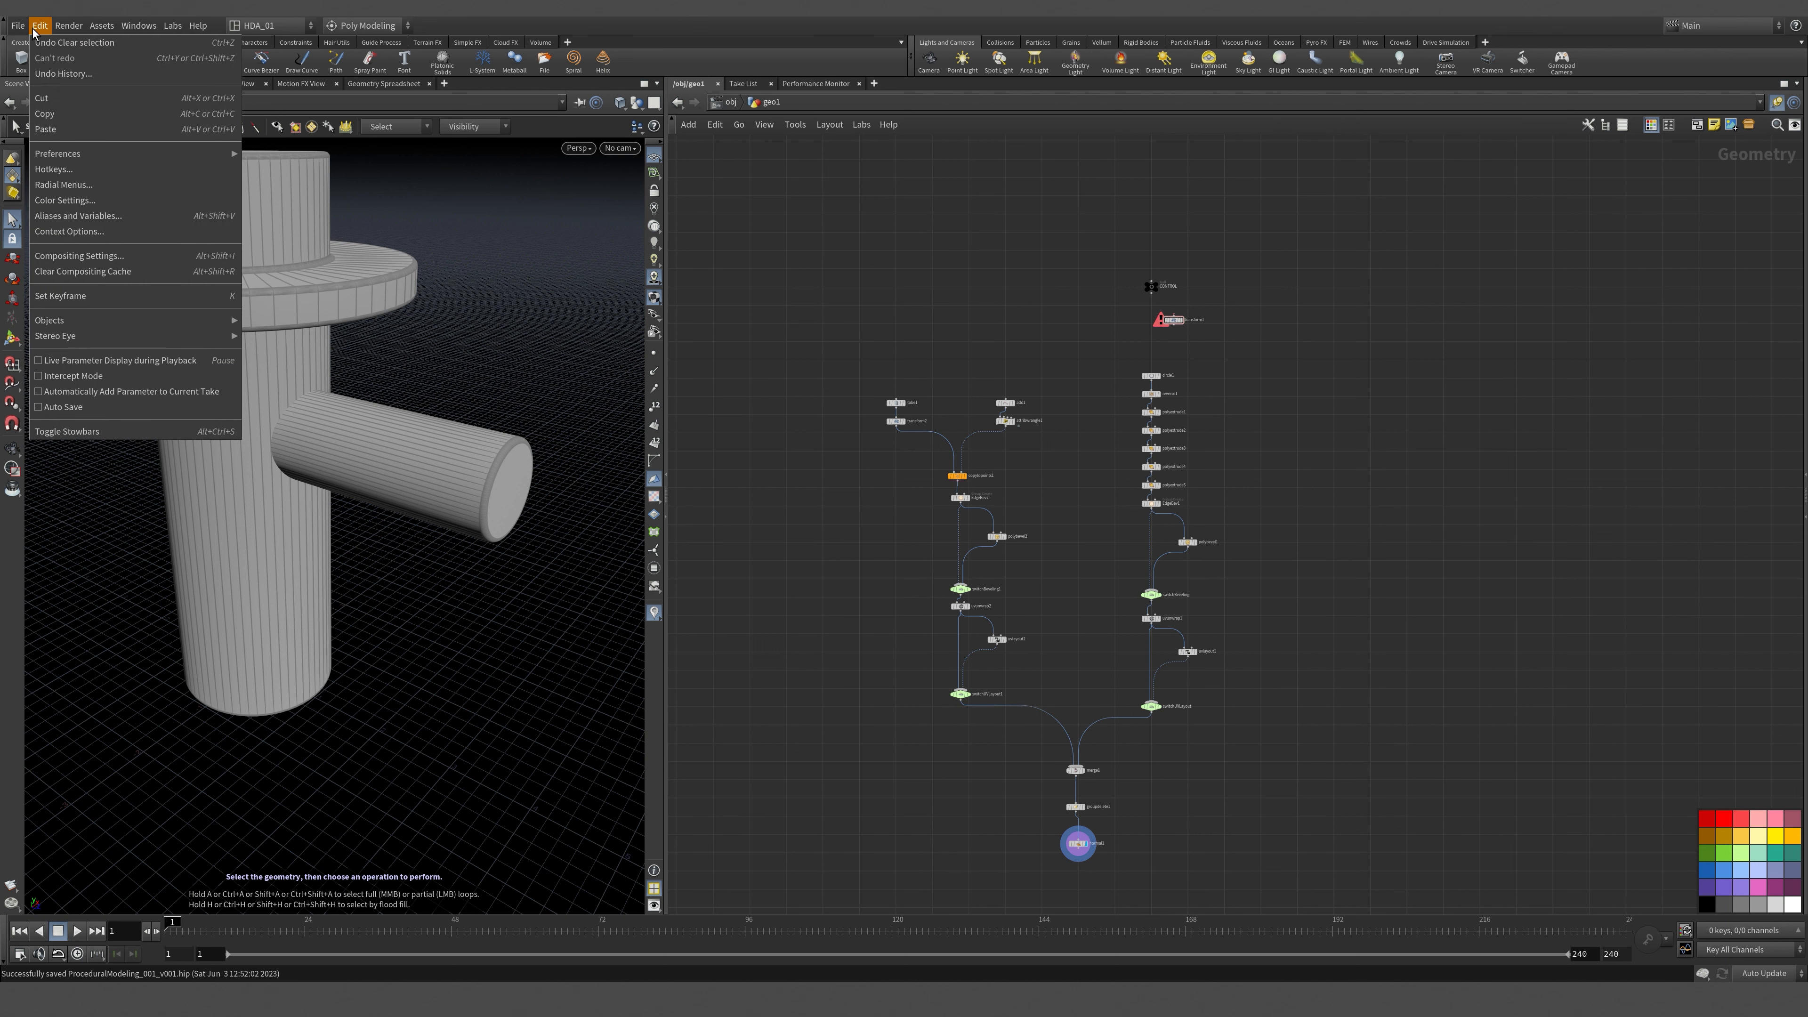
mouse_move(69, 25)
left_click(107, 211)
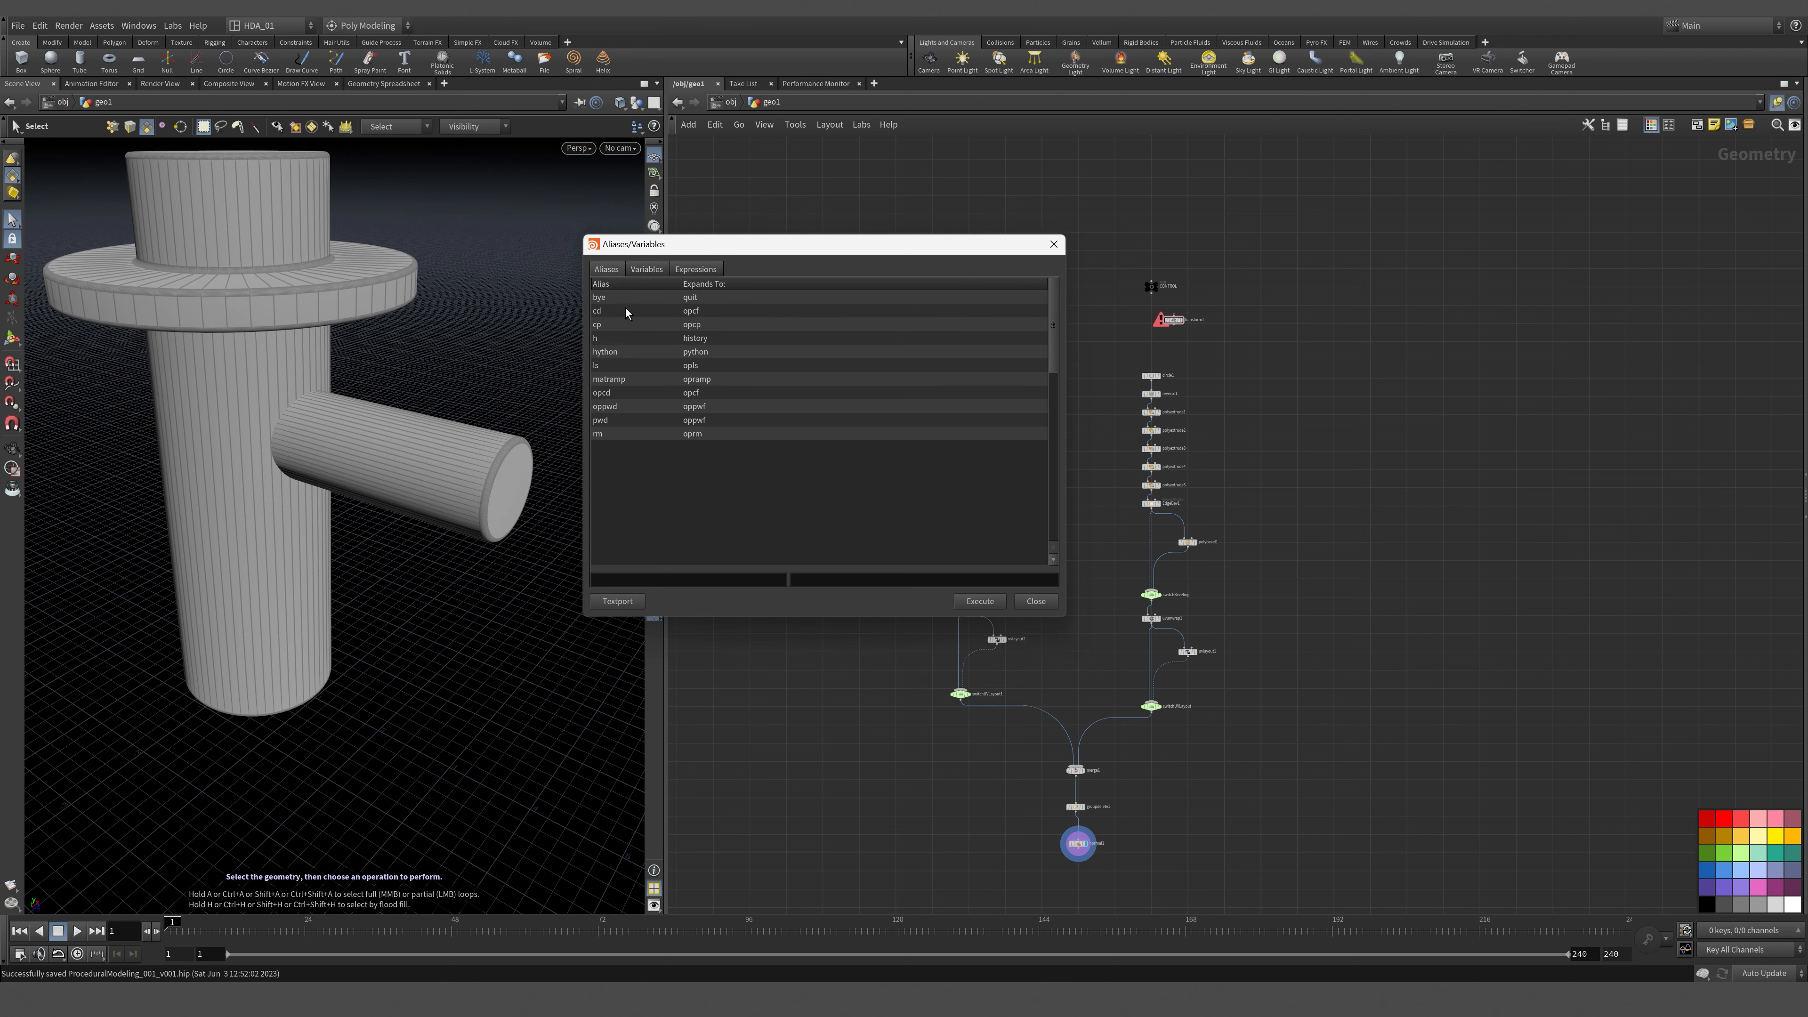
left_click(645, 269)
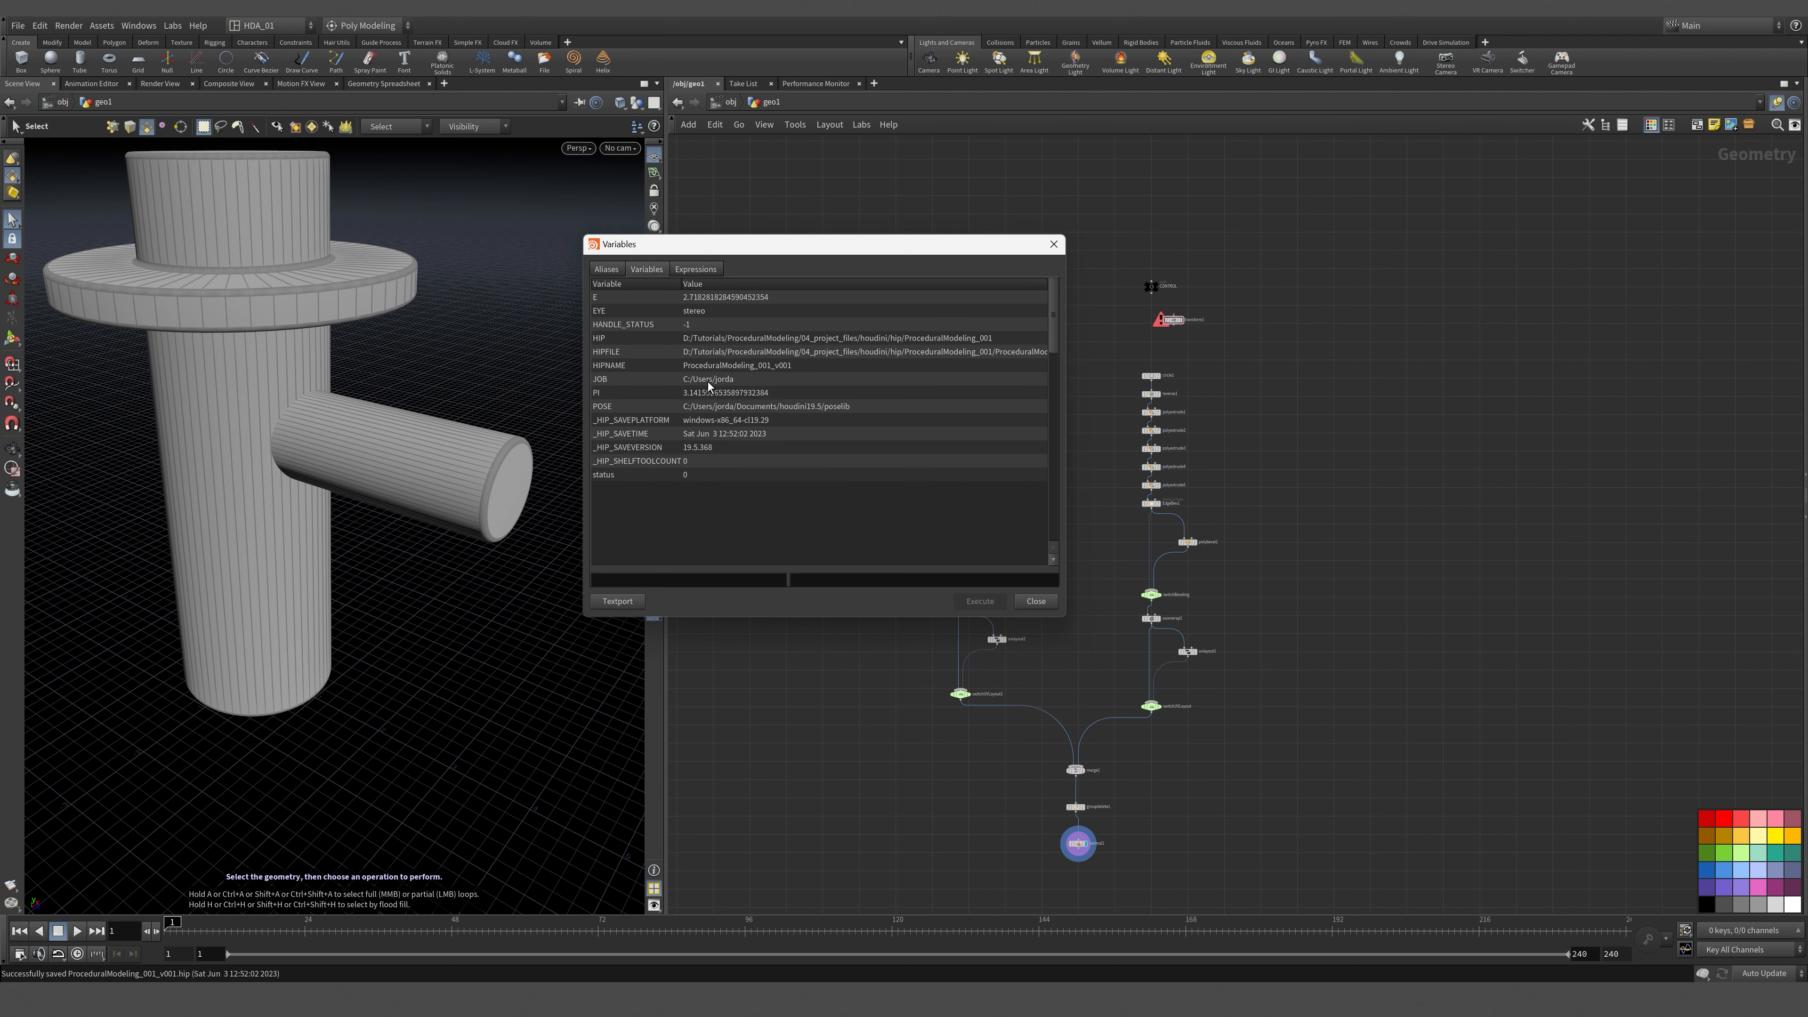
left_click(708, 381)
left_click(744, 352)
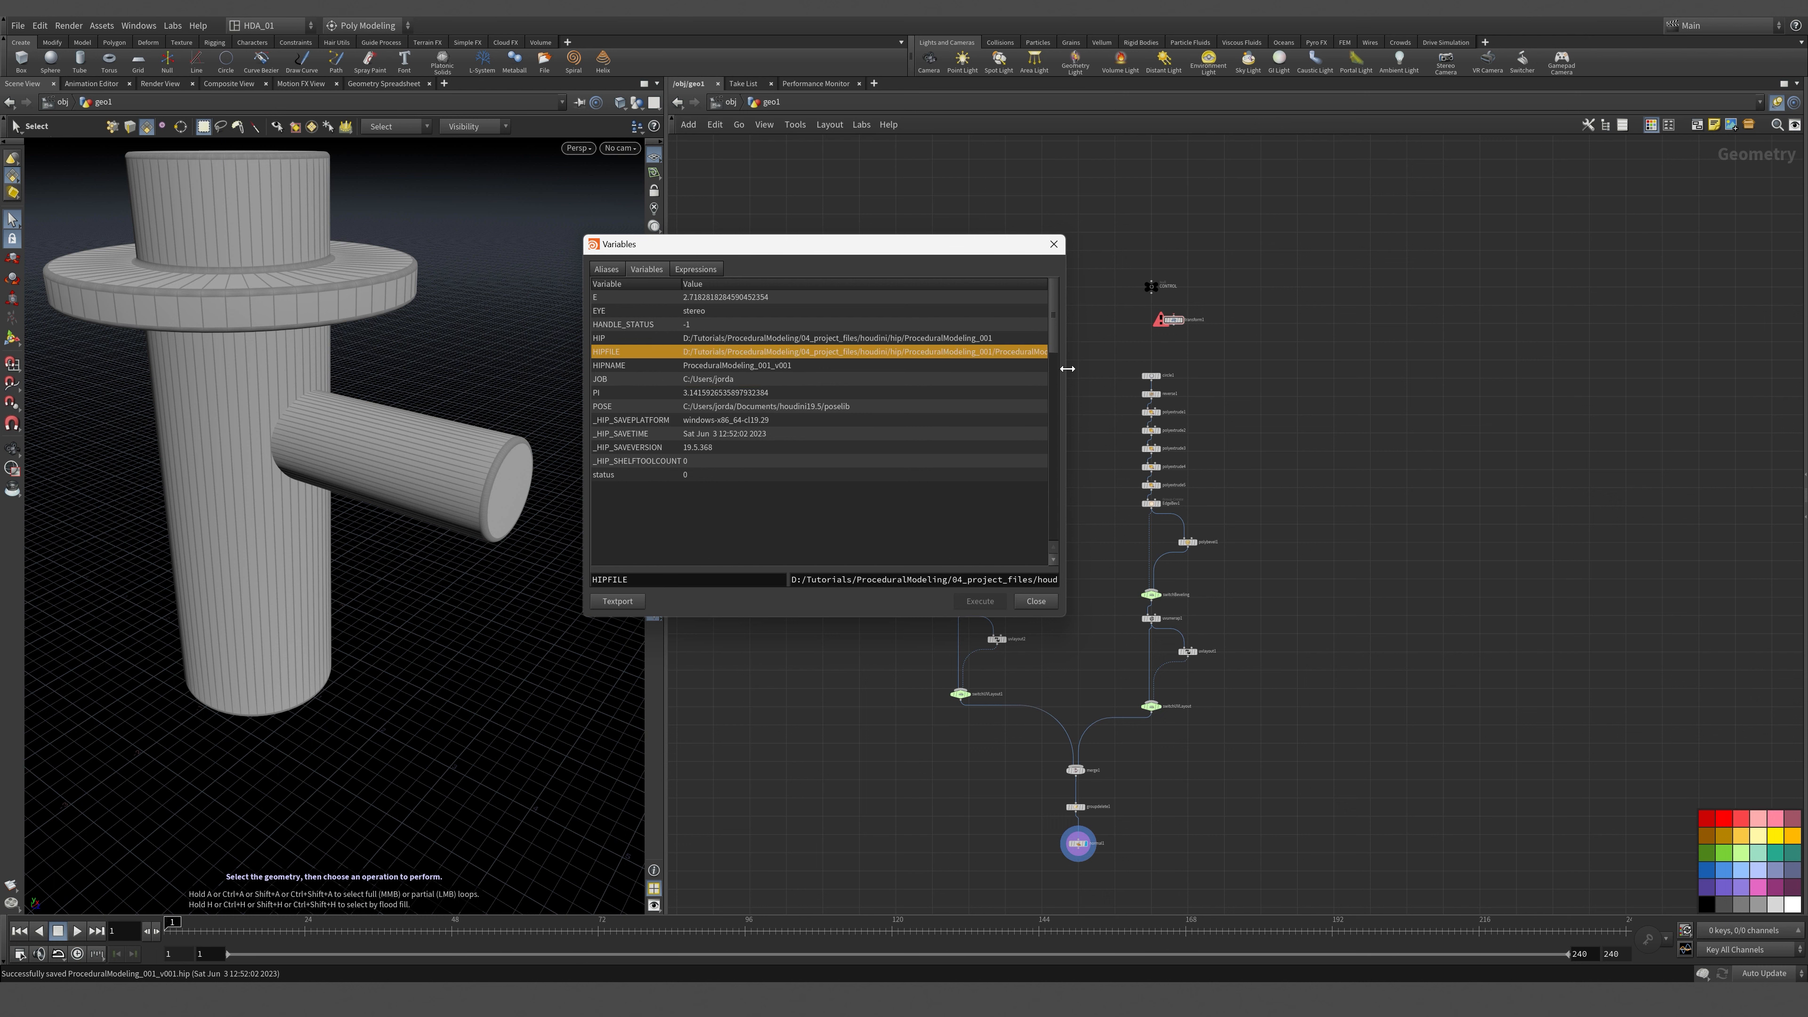
left_click_drag(1067, 369, 1715, 371)
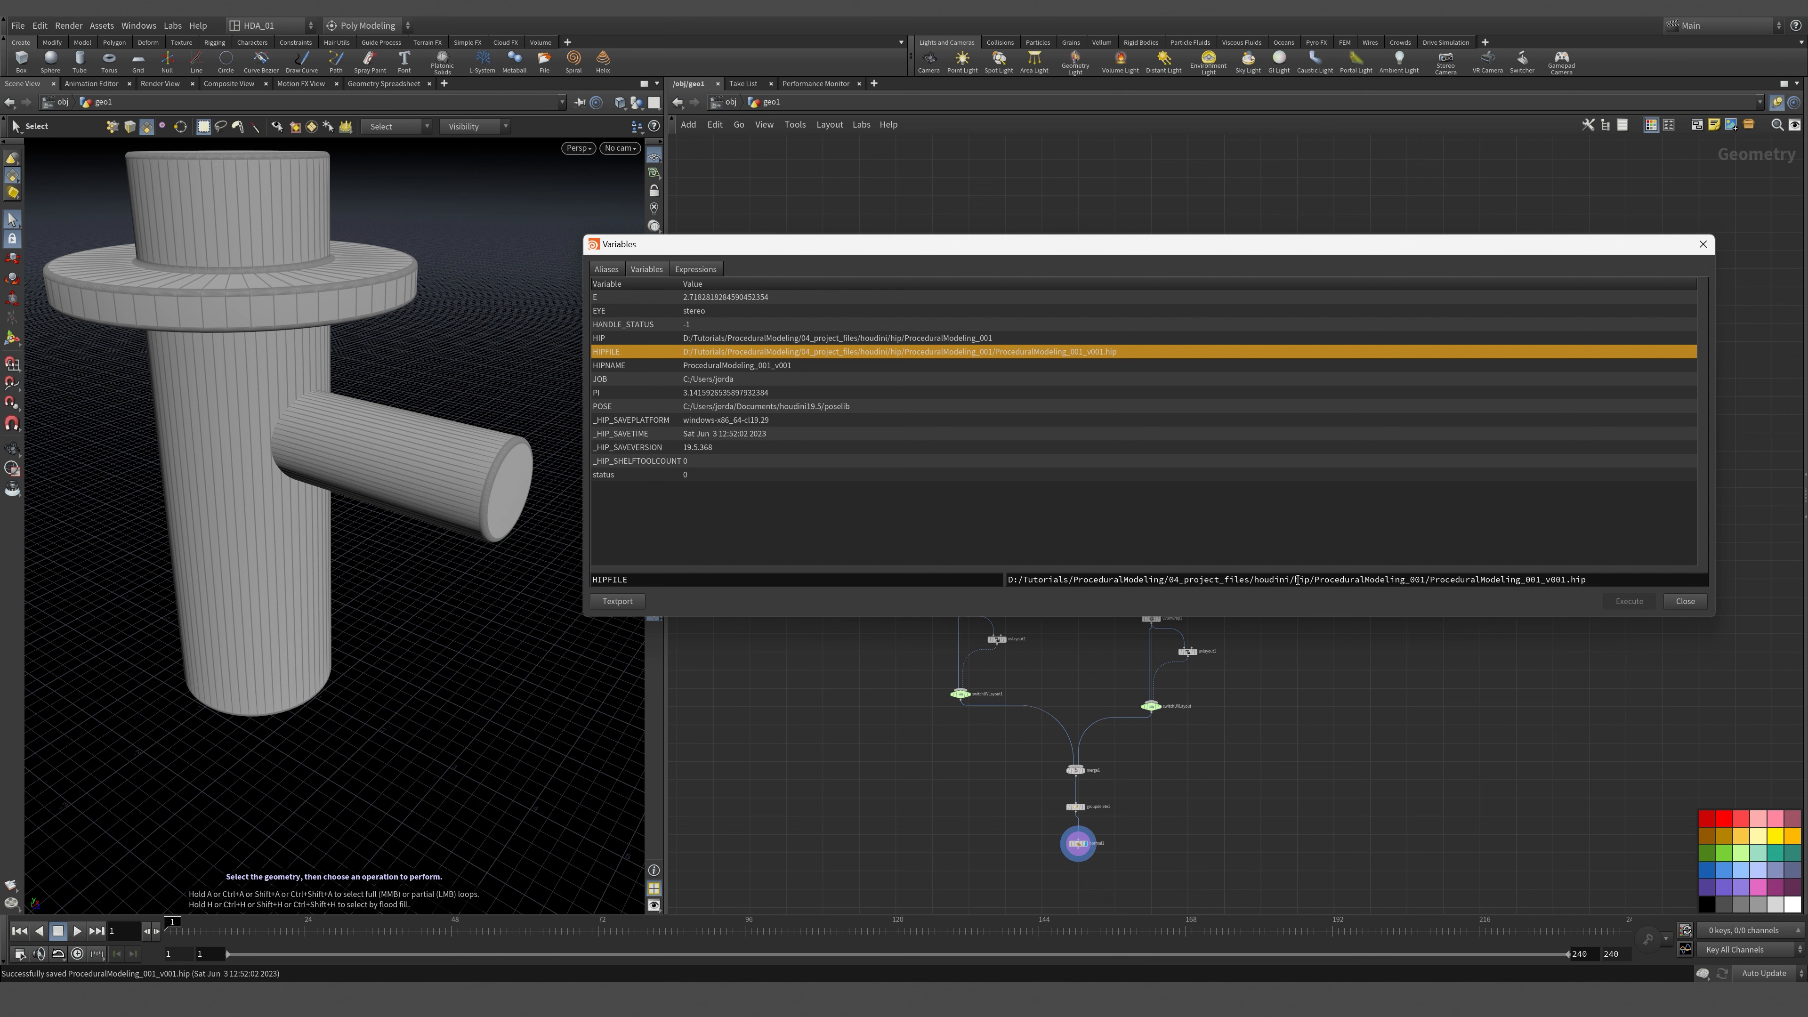
left_click_drag(1293, 581, 1006, 579)
key("ctrl+c")
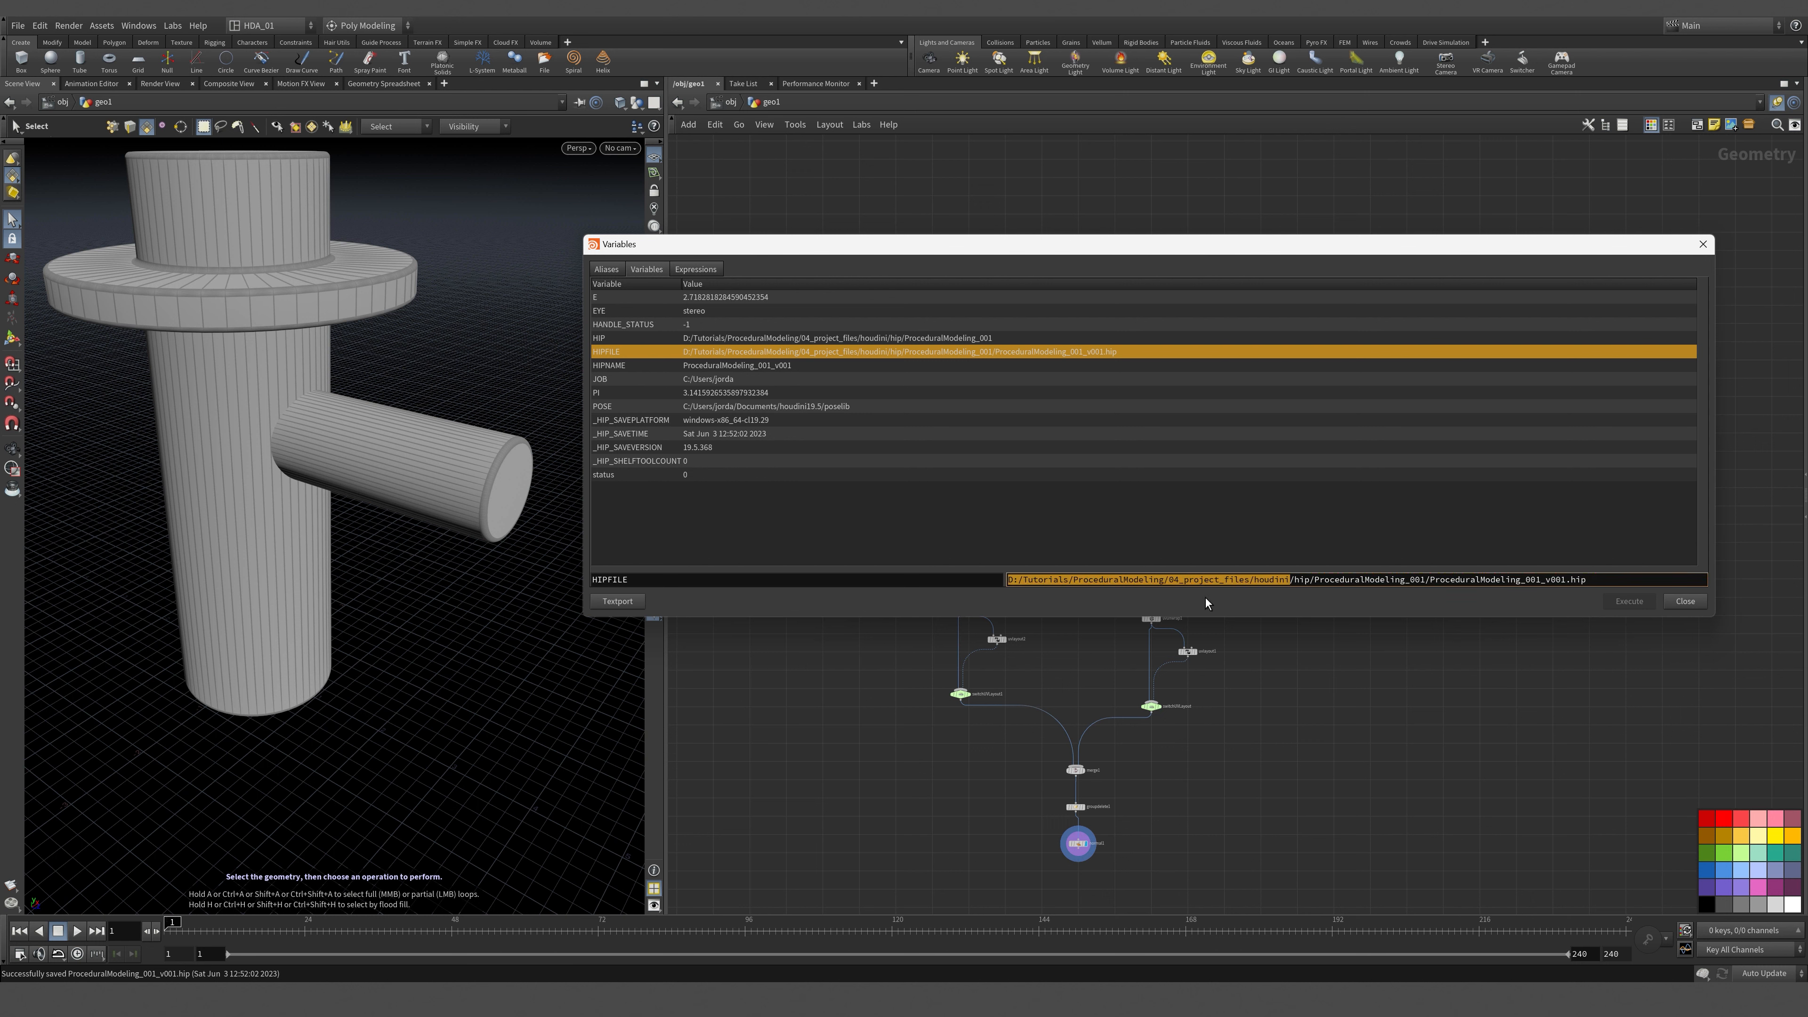
Set the JOB variable to the copied path D:/Tutorials/ProceduralModeling/04_project_files/houdini and close the variables list.
left_click(726, 379)
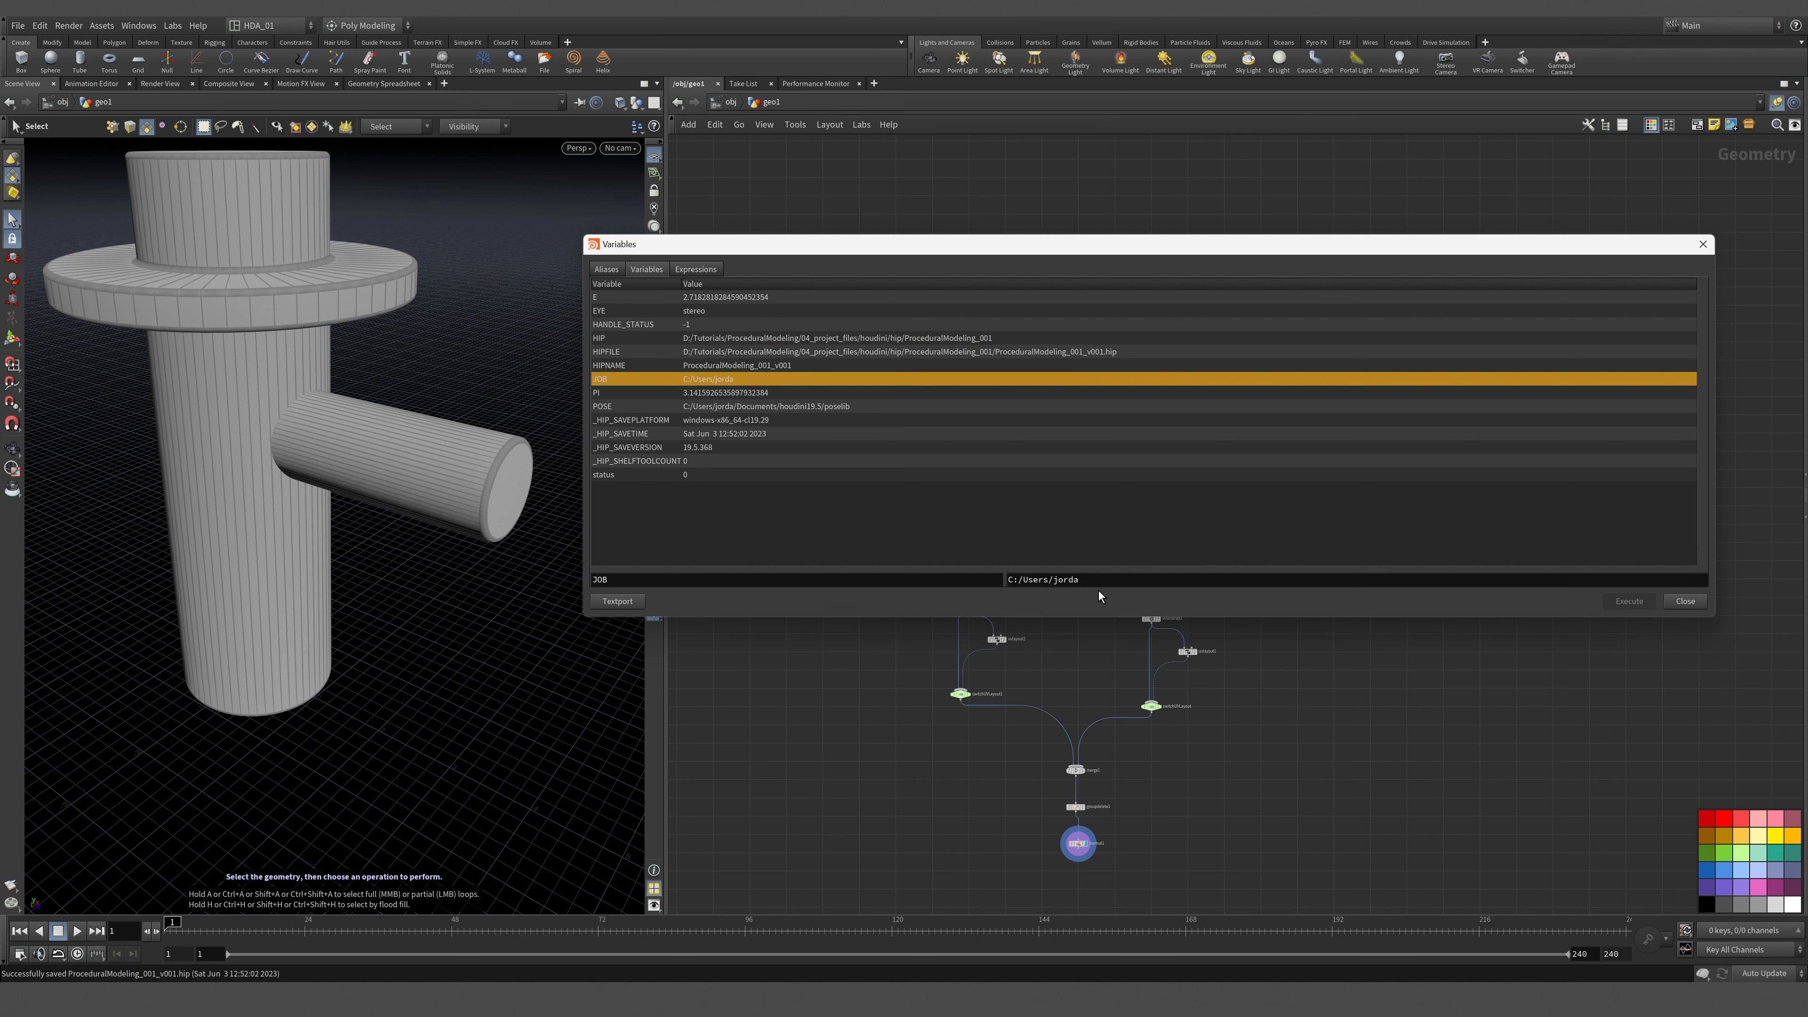
left_click_drag(1097, 589, 960, 581)
key("ctrl+v")
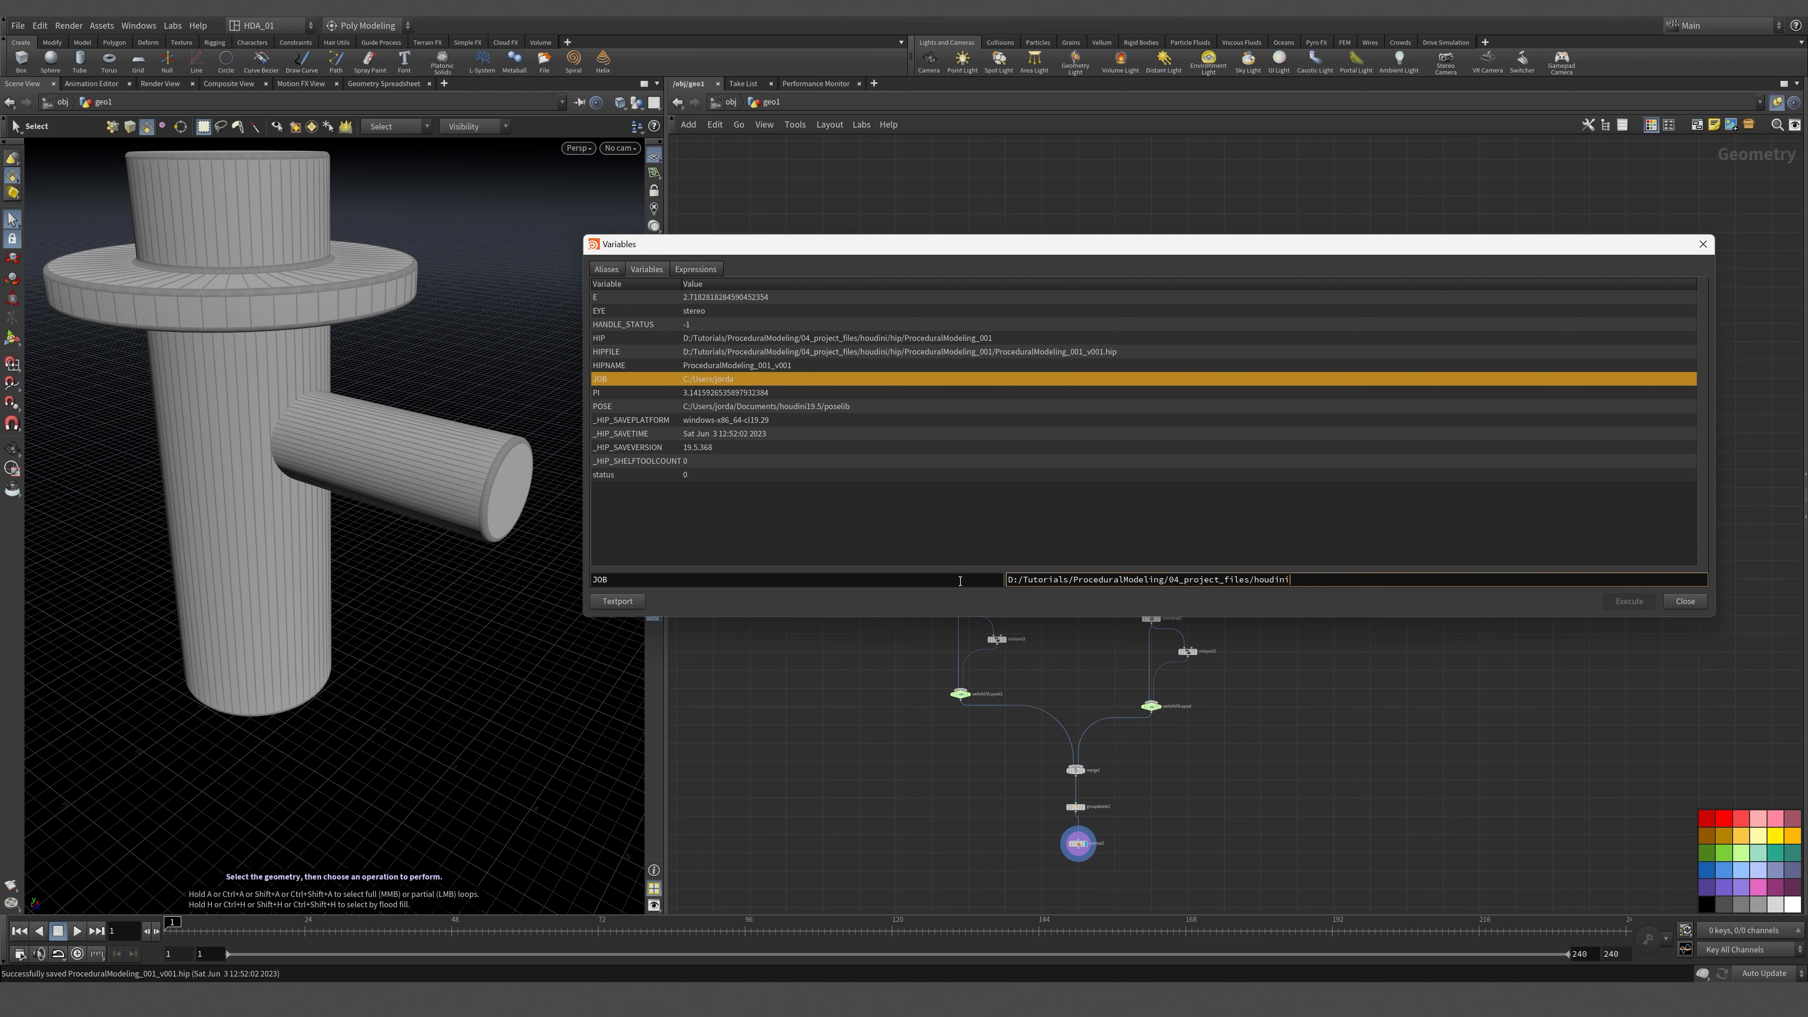
left_click(1701, 604)
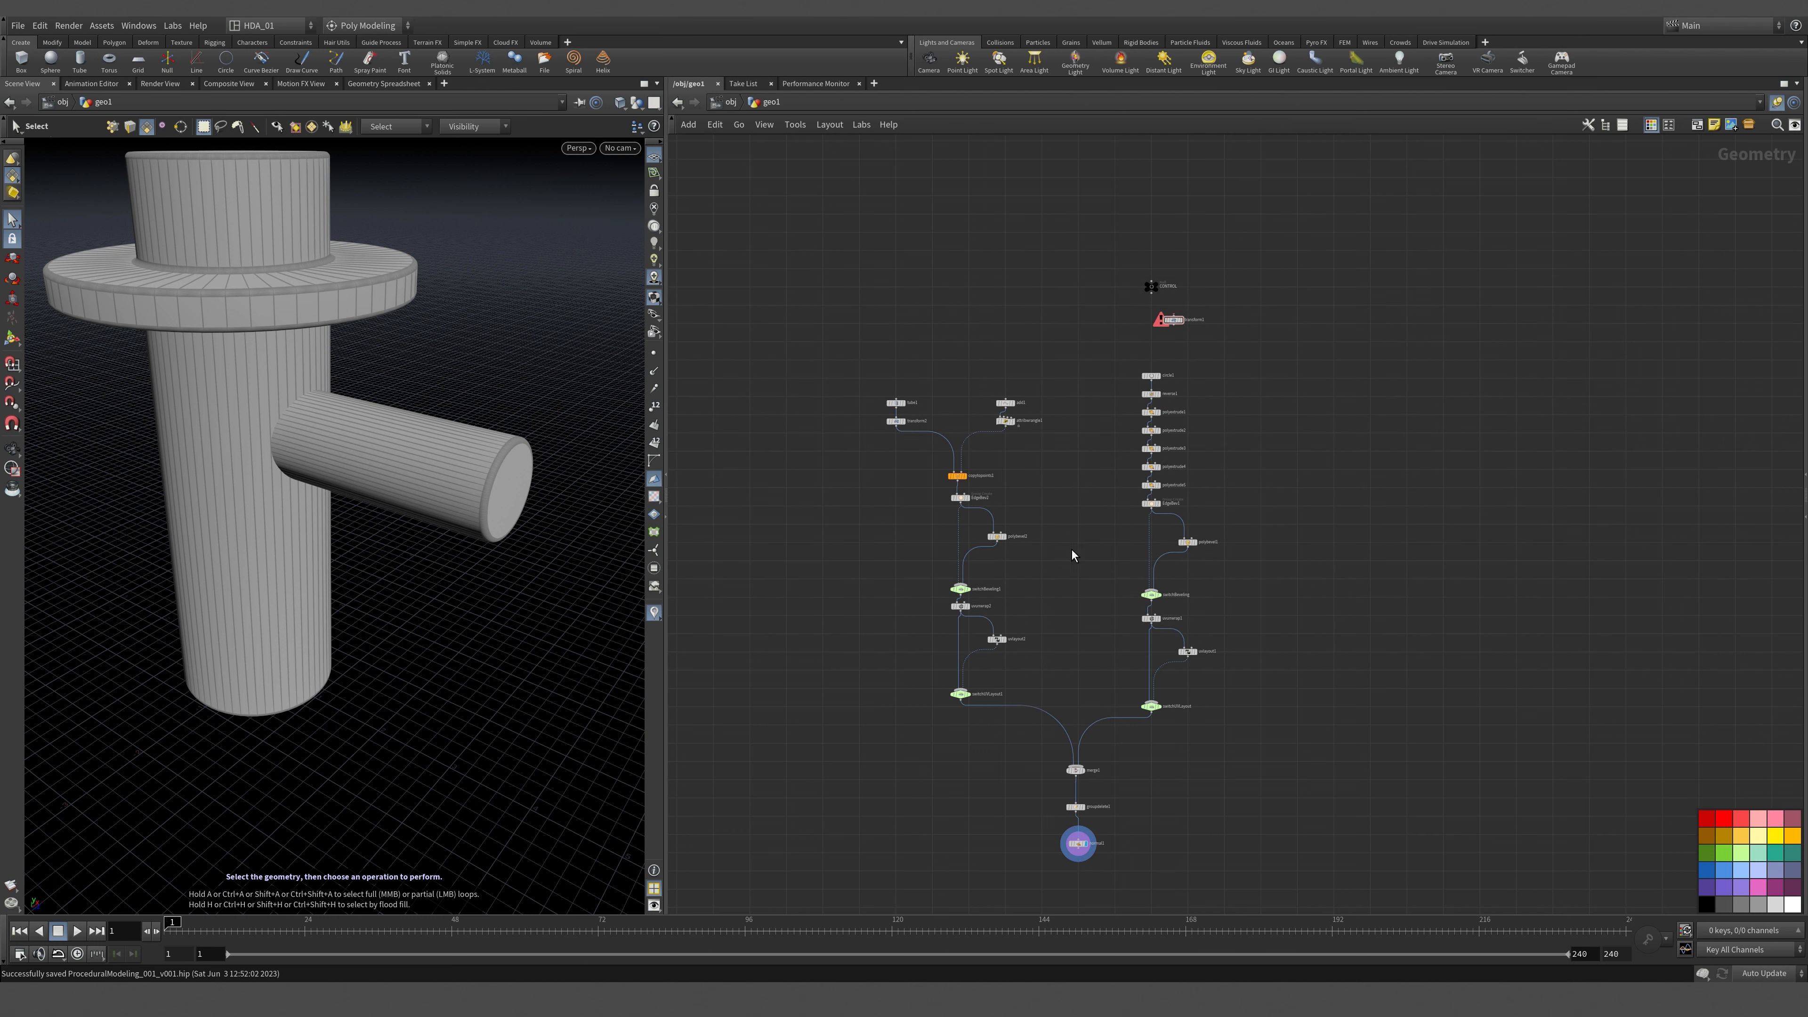
middle_click_drag(1070, 876, 1181, 563)
scroll(1188, 459, "up", 5)
key("Tab")
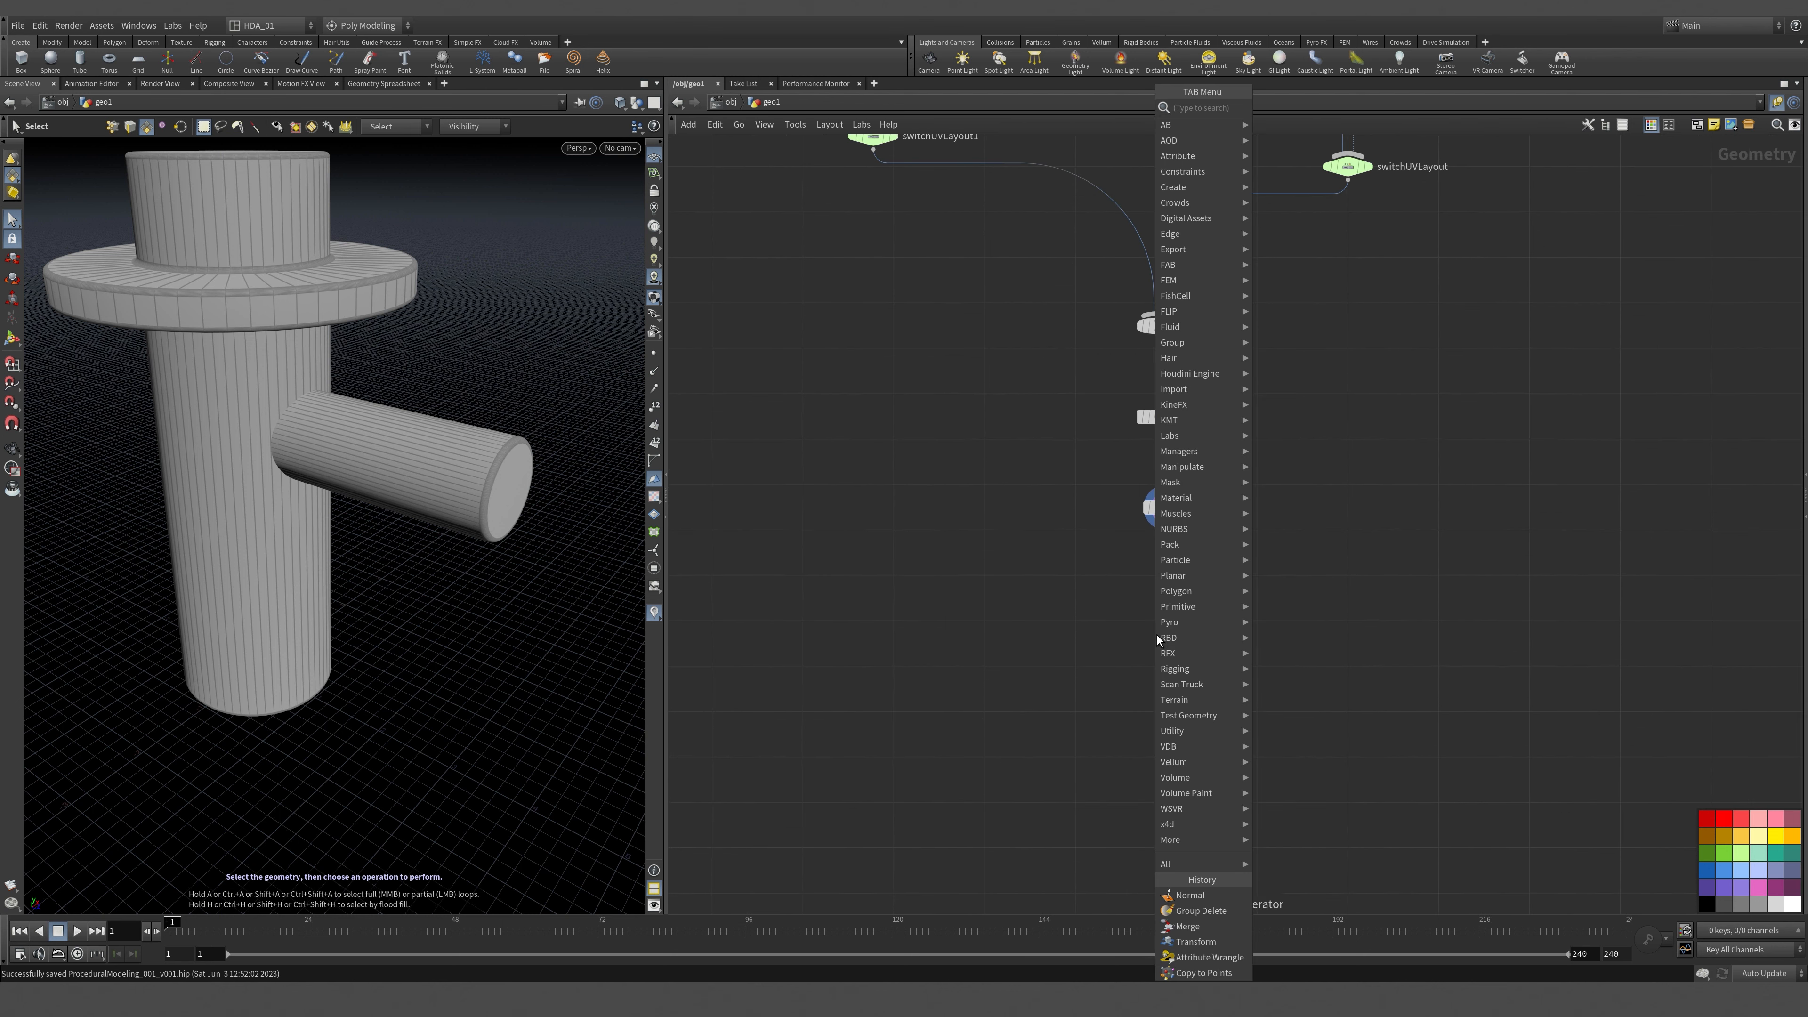
type("fil")
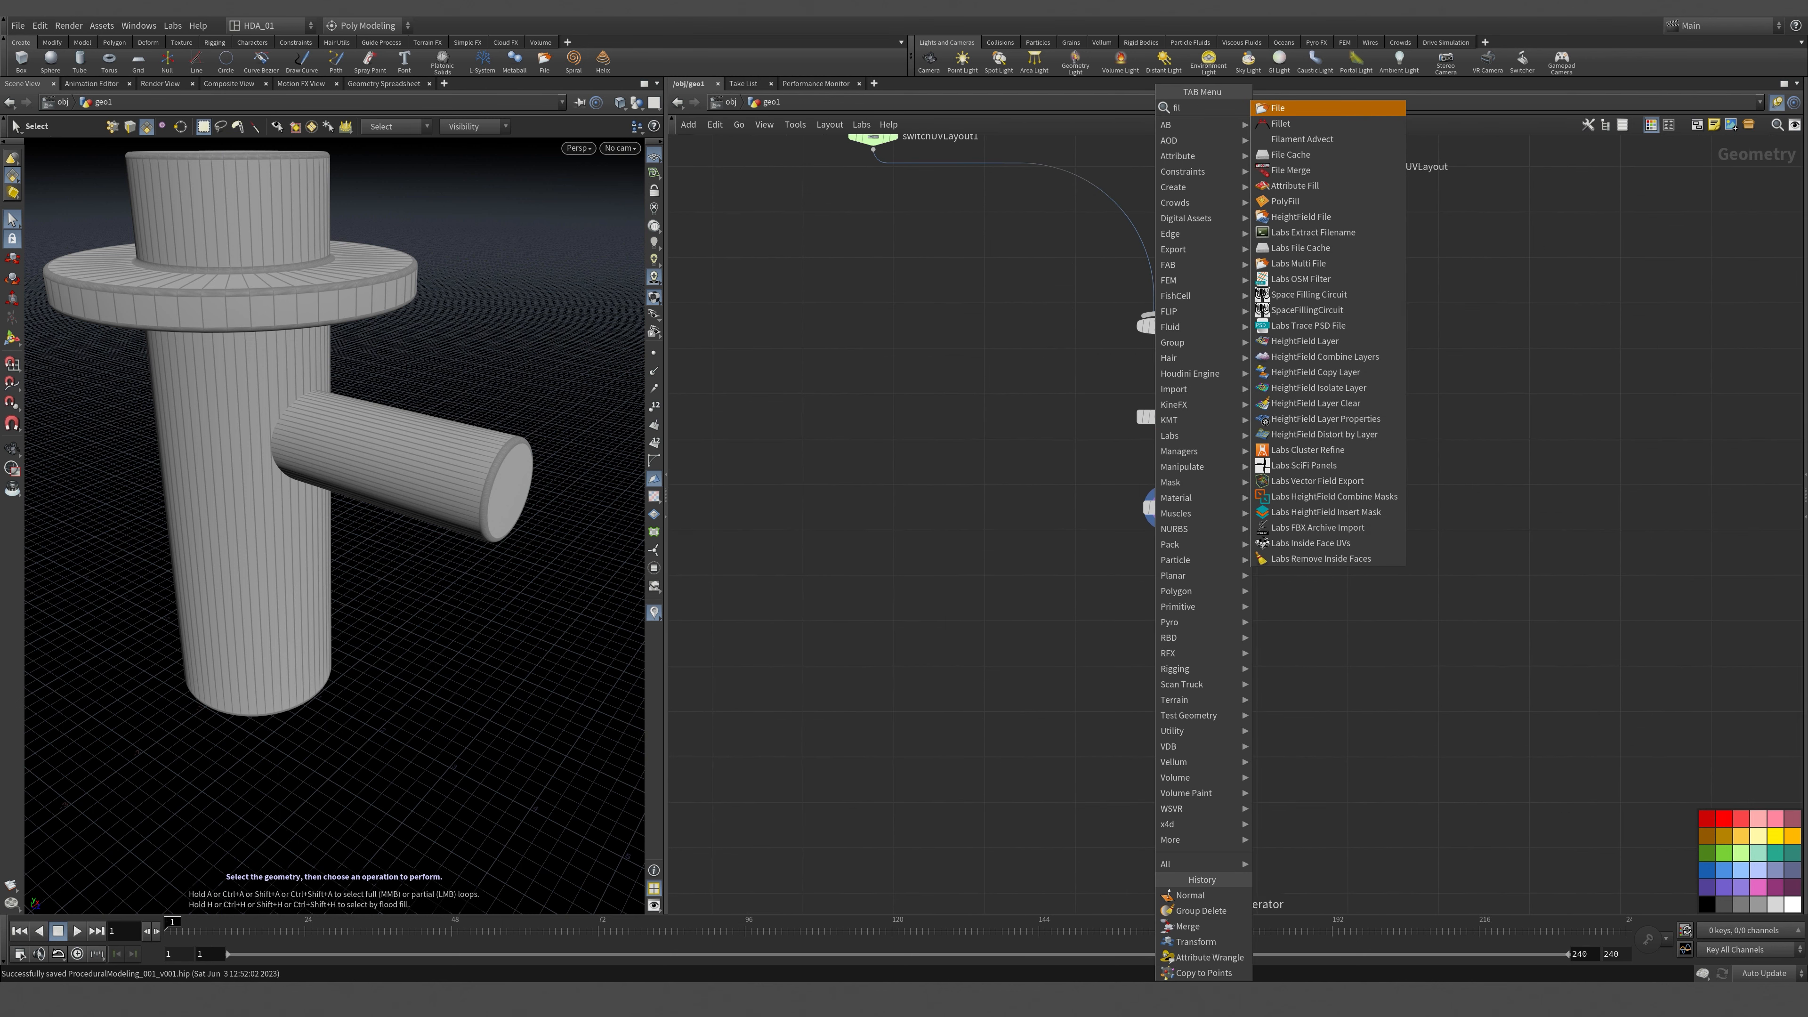
left_click(1273, 112)
left_click(1167, 621)
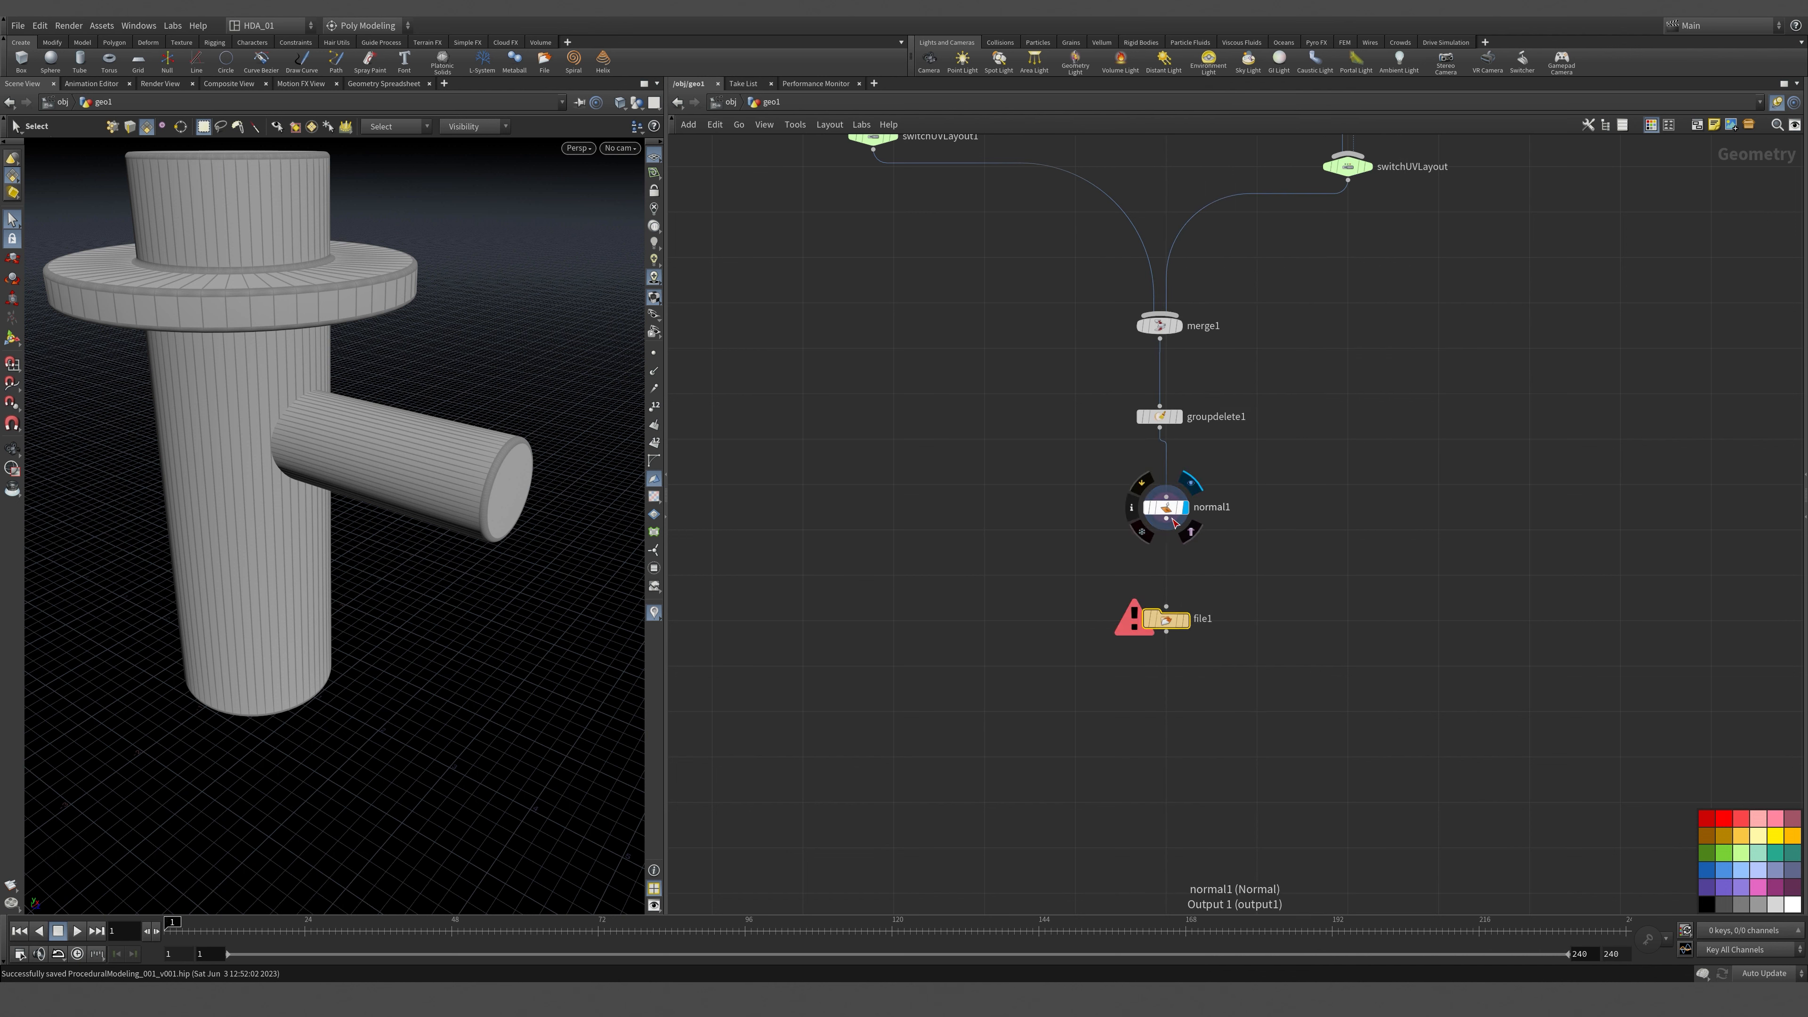
key("ctrl+s")
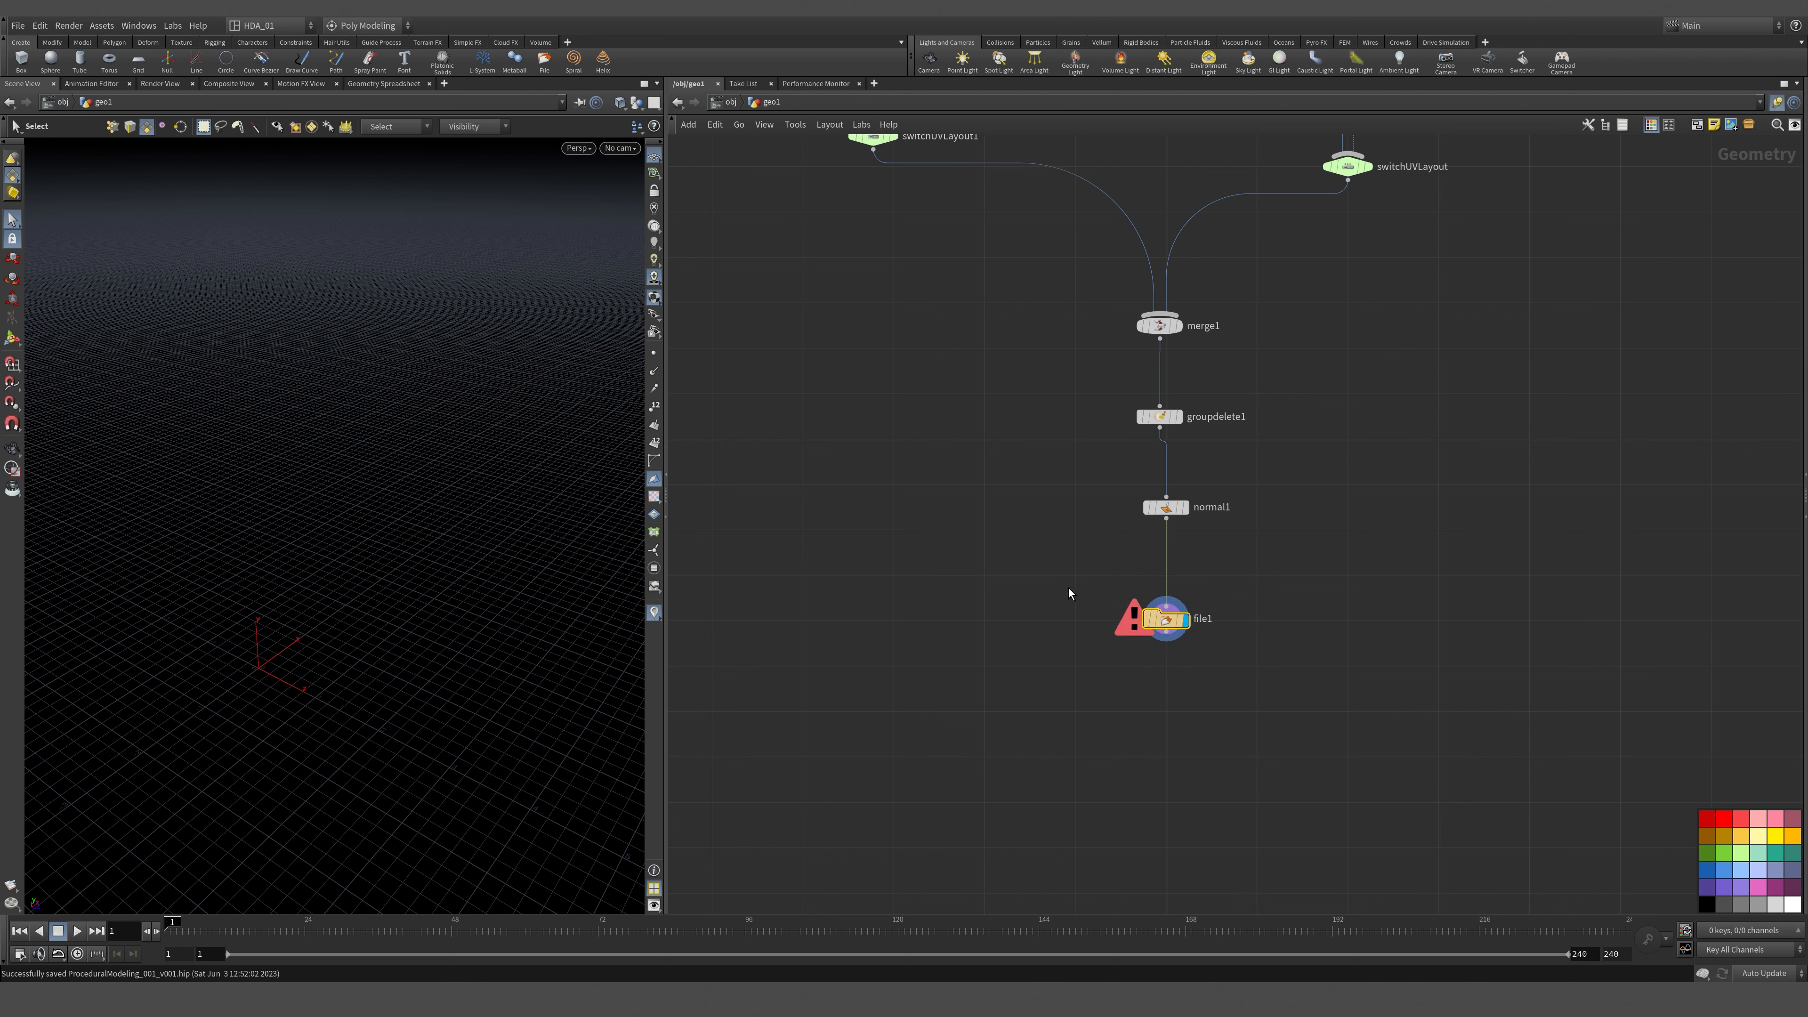
key("Delete")
Add a ROP Geometry Output node below normal1, wire normal1 into it, and select the new node.
key("Tab")
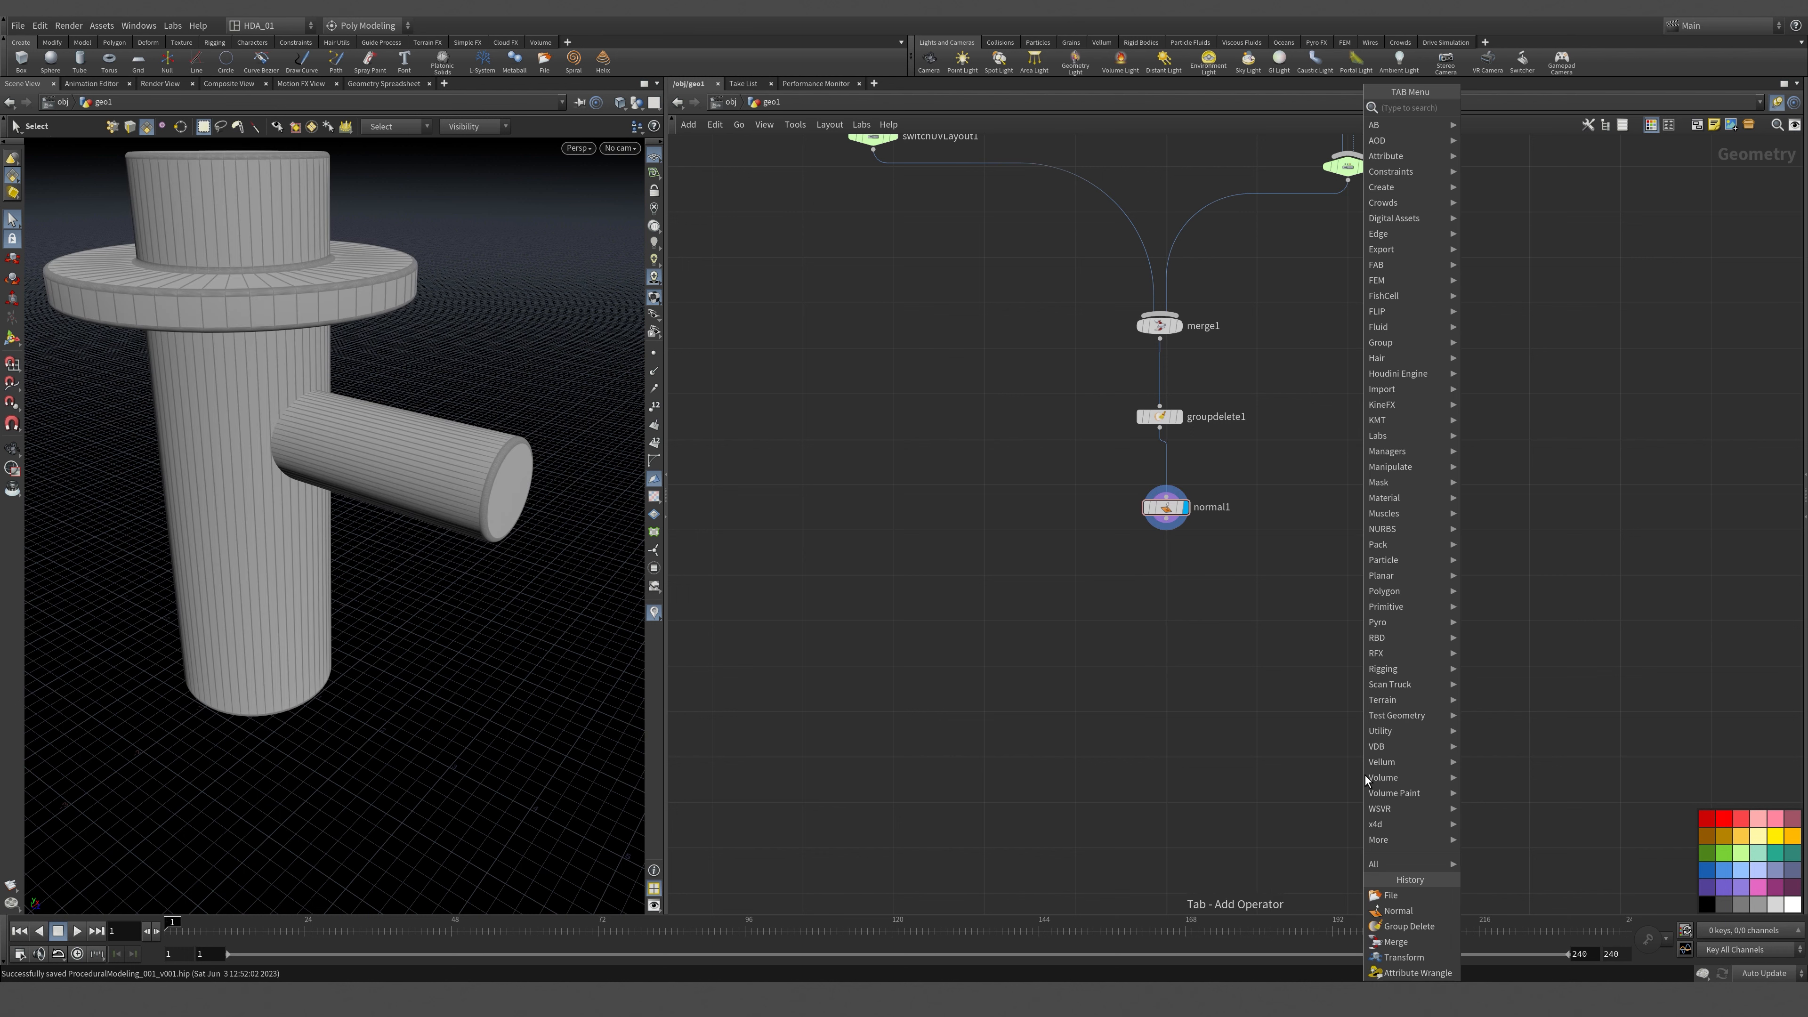
type("rop")
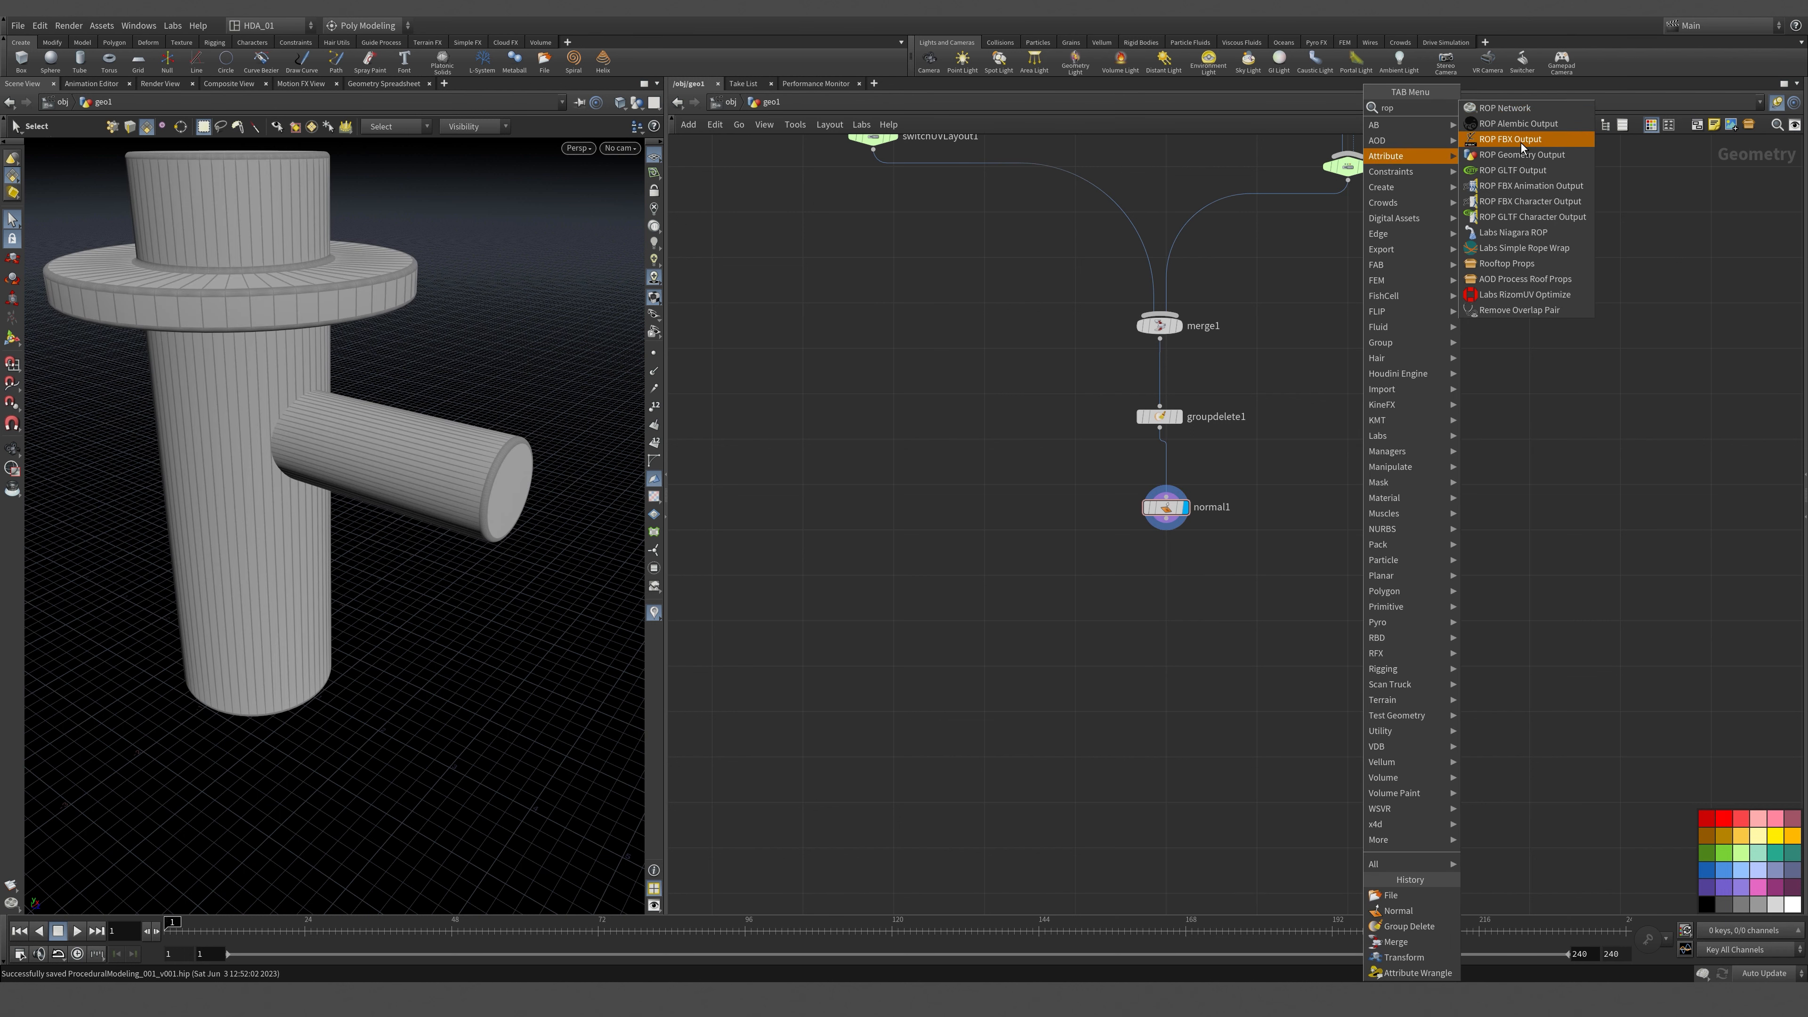
left_click(1536, 156)
left_click(1165, 618)
left_click_drag(1166, 518, 1166, 610)
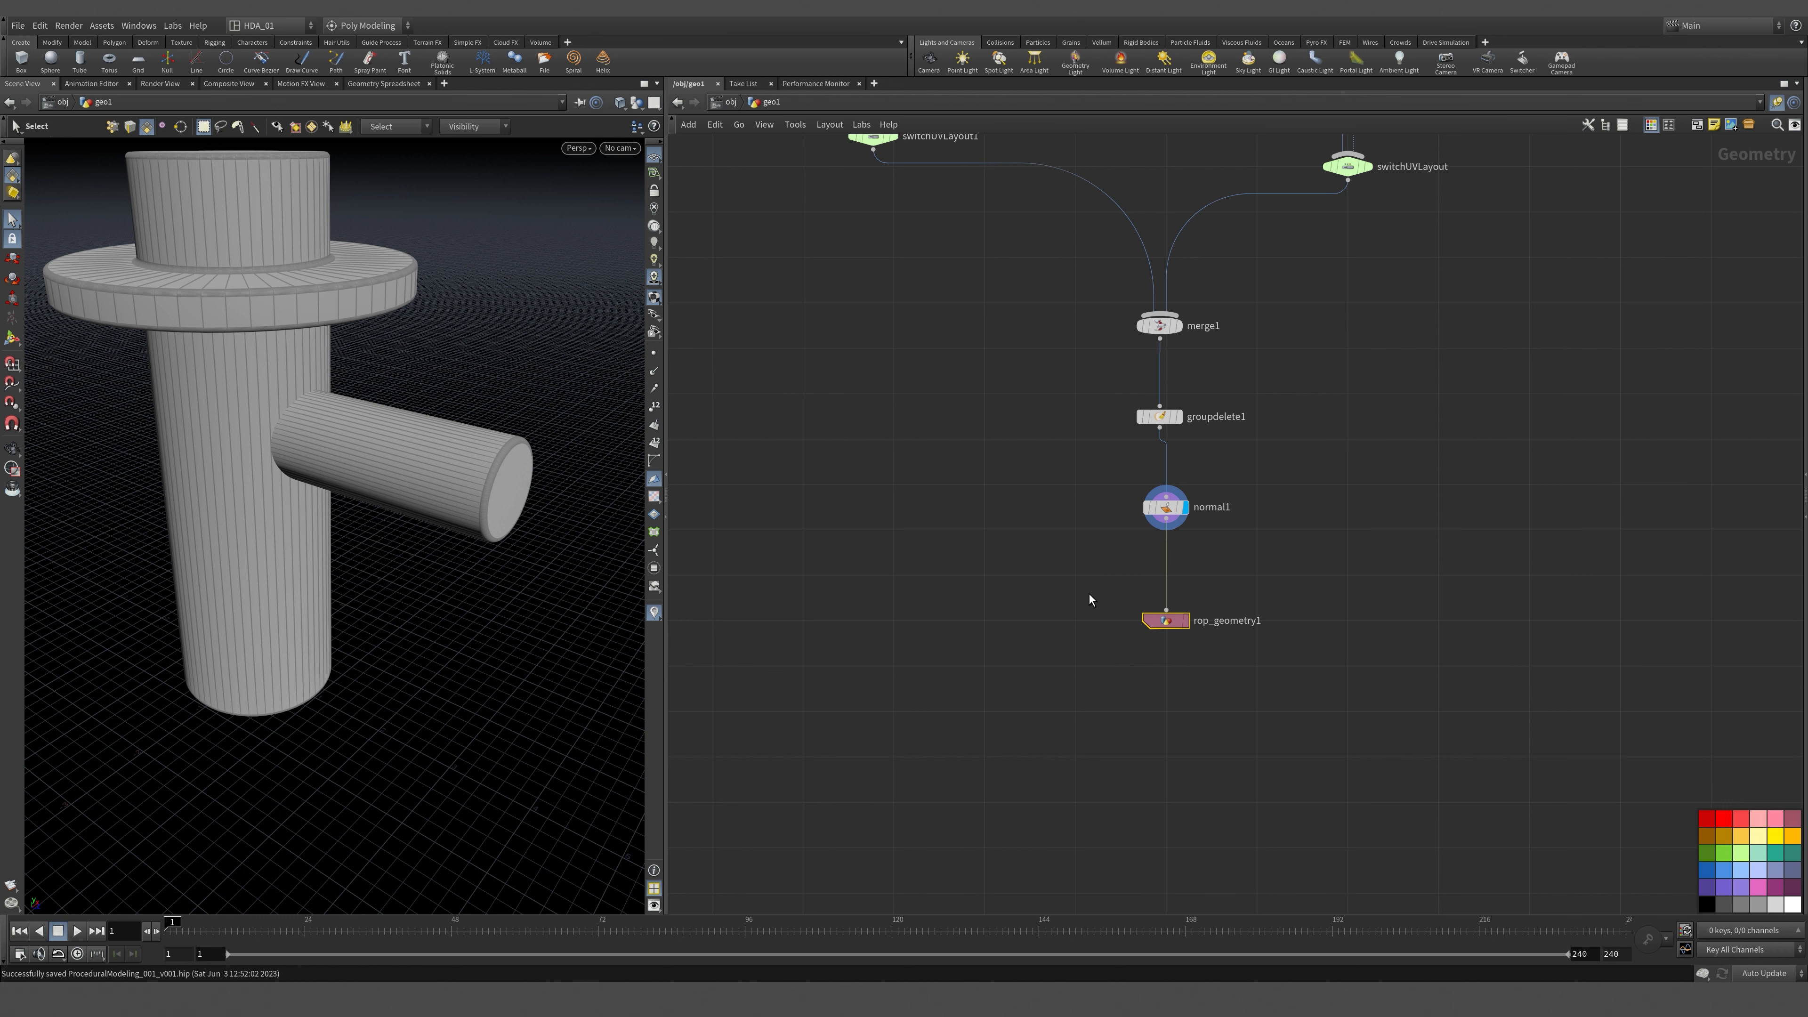
middle_click_drag(1175, 655, 974, 857)
left_click_drag(893, 797, 1107, 888)
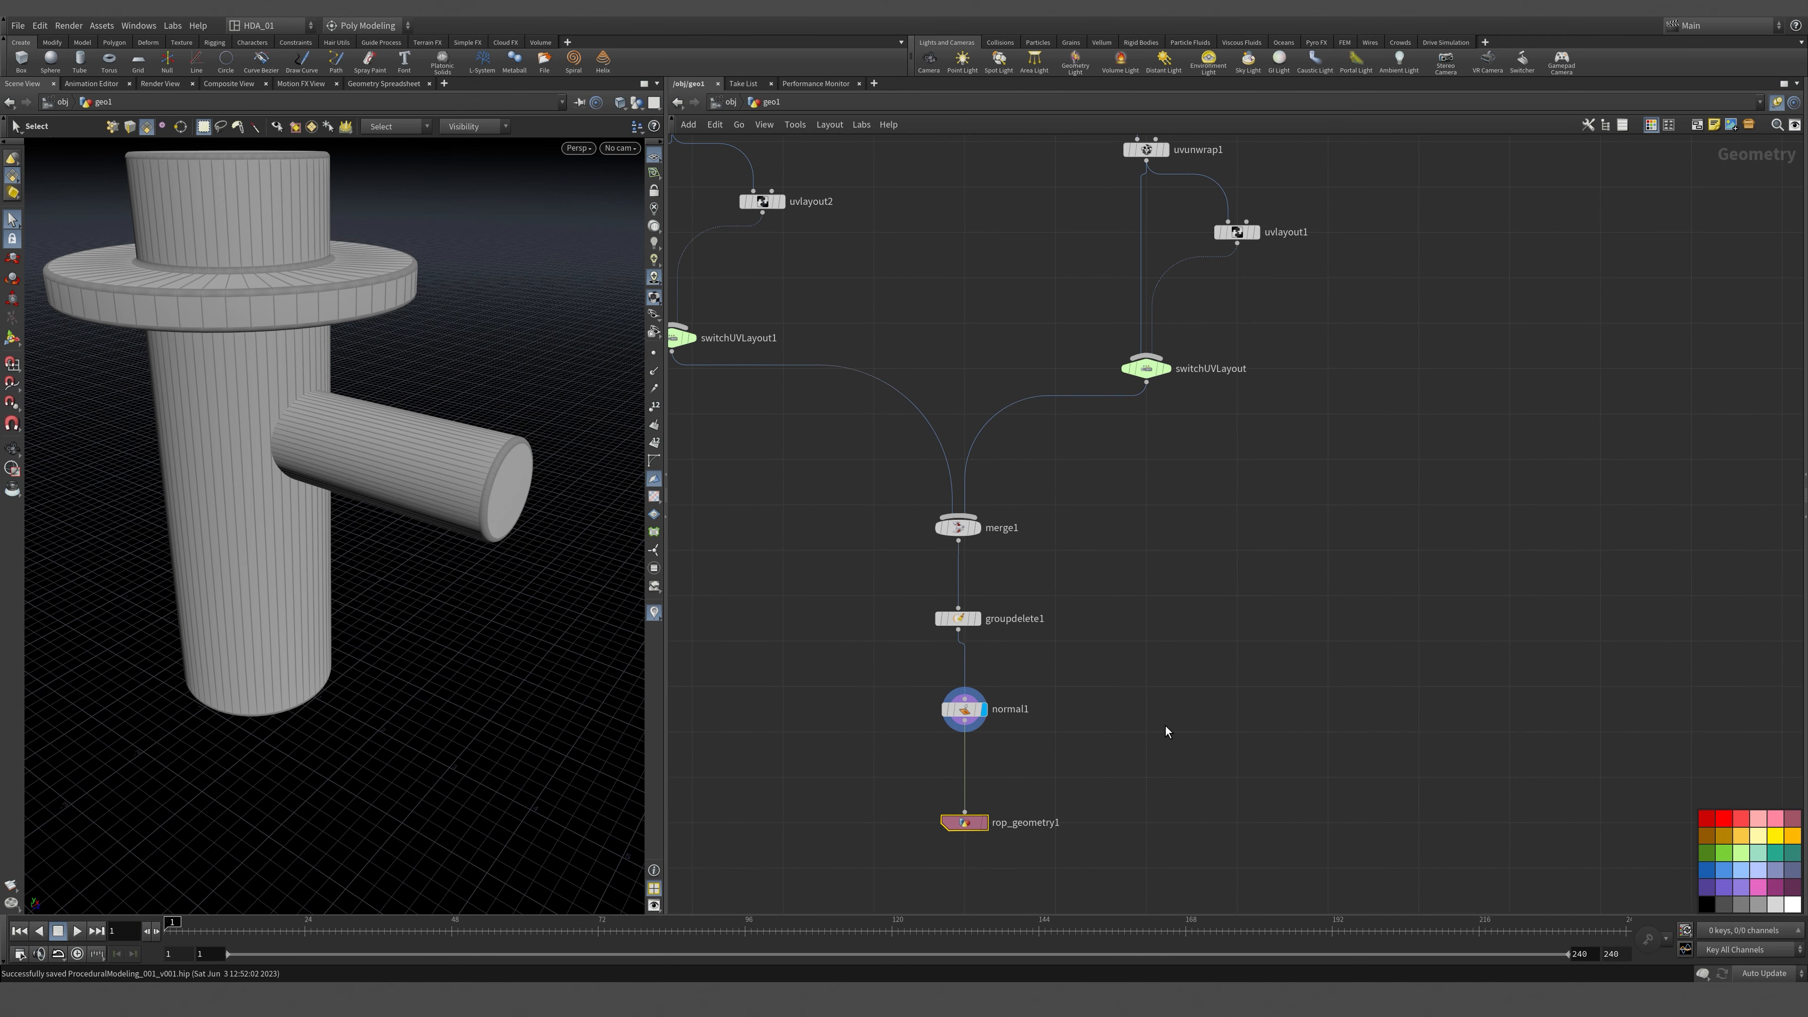
Show the ROP Geometry Output node's parameters and examine how the $JOB part of its Output File path expands.
key("p")
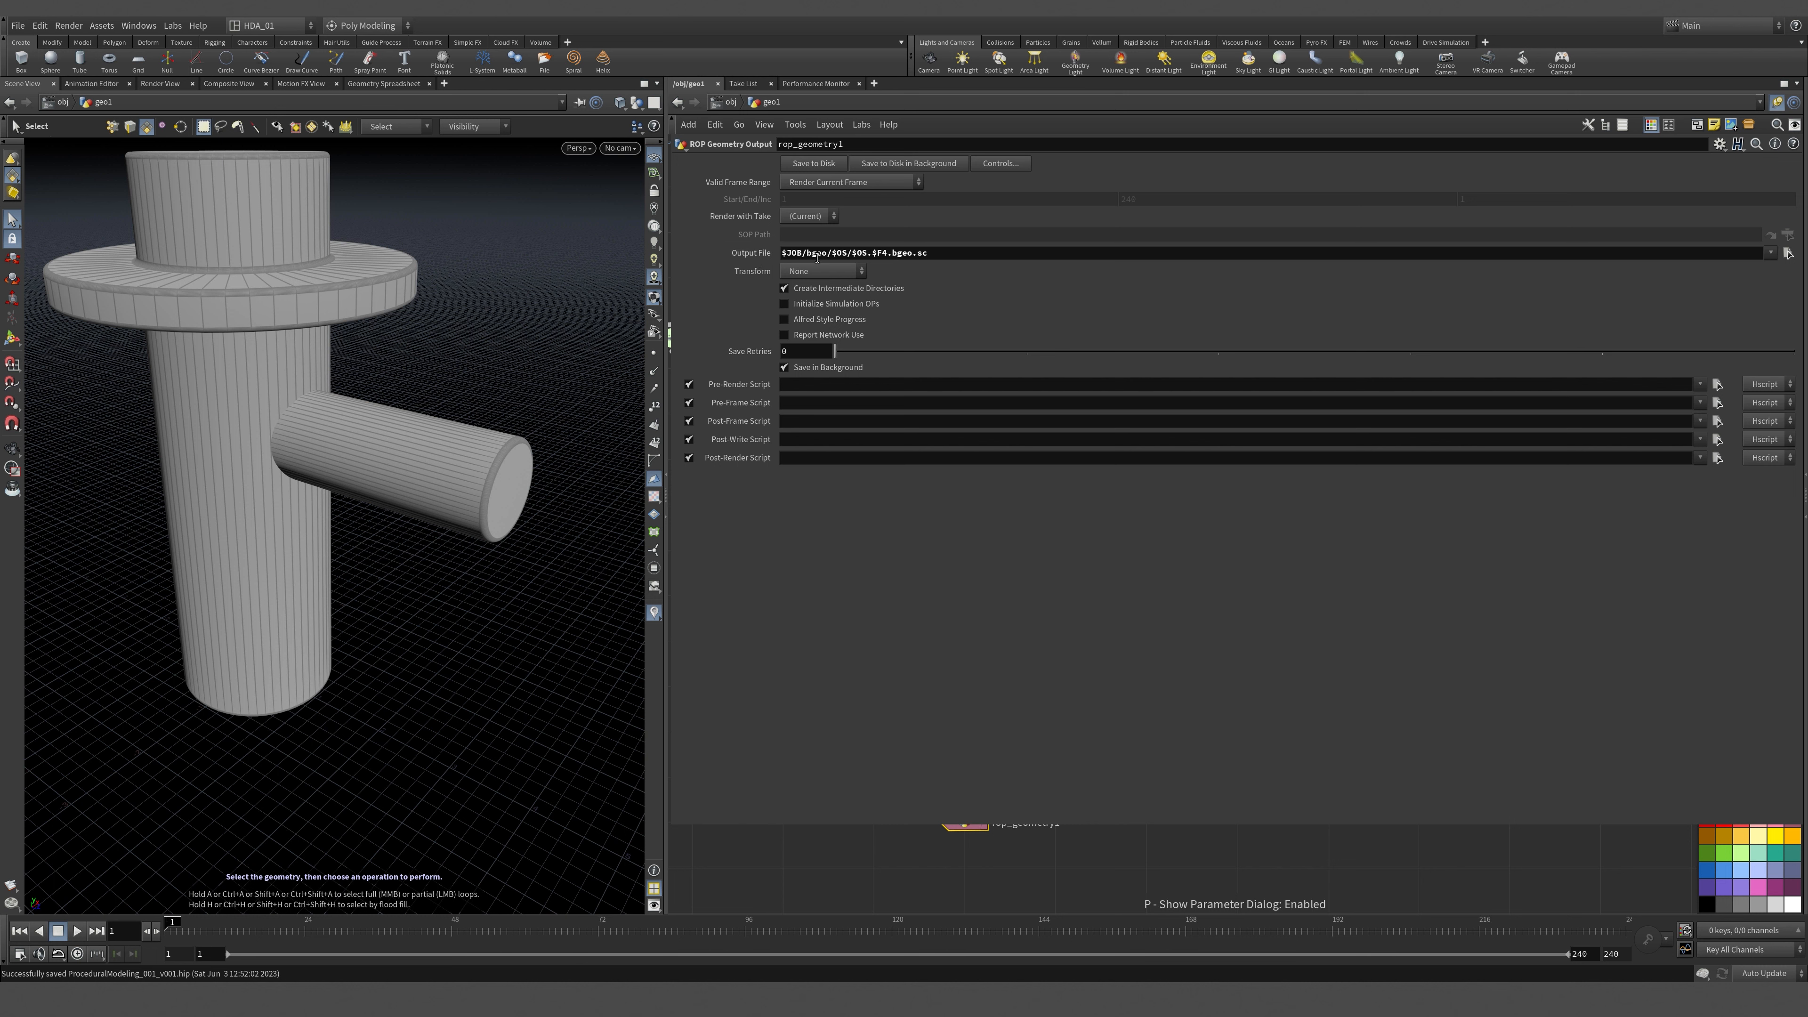
left_click(748, 252)
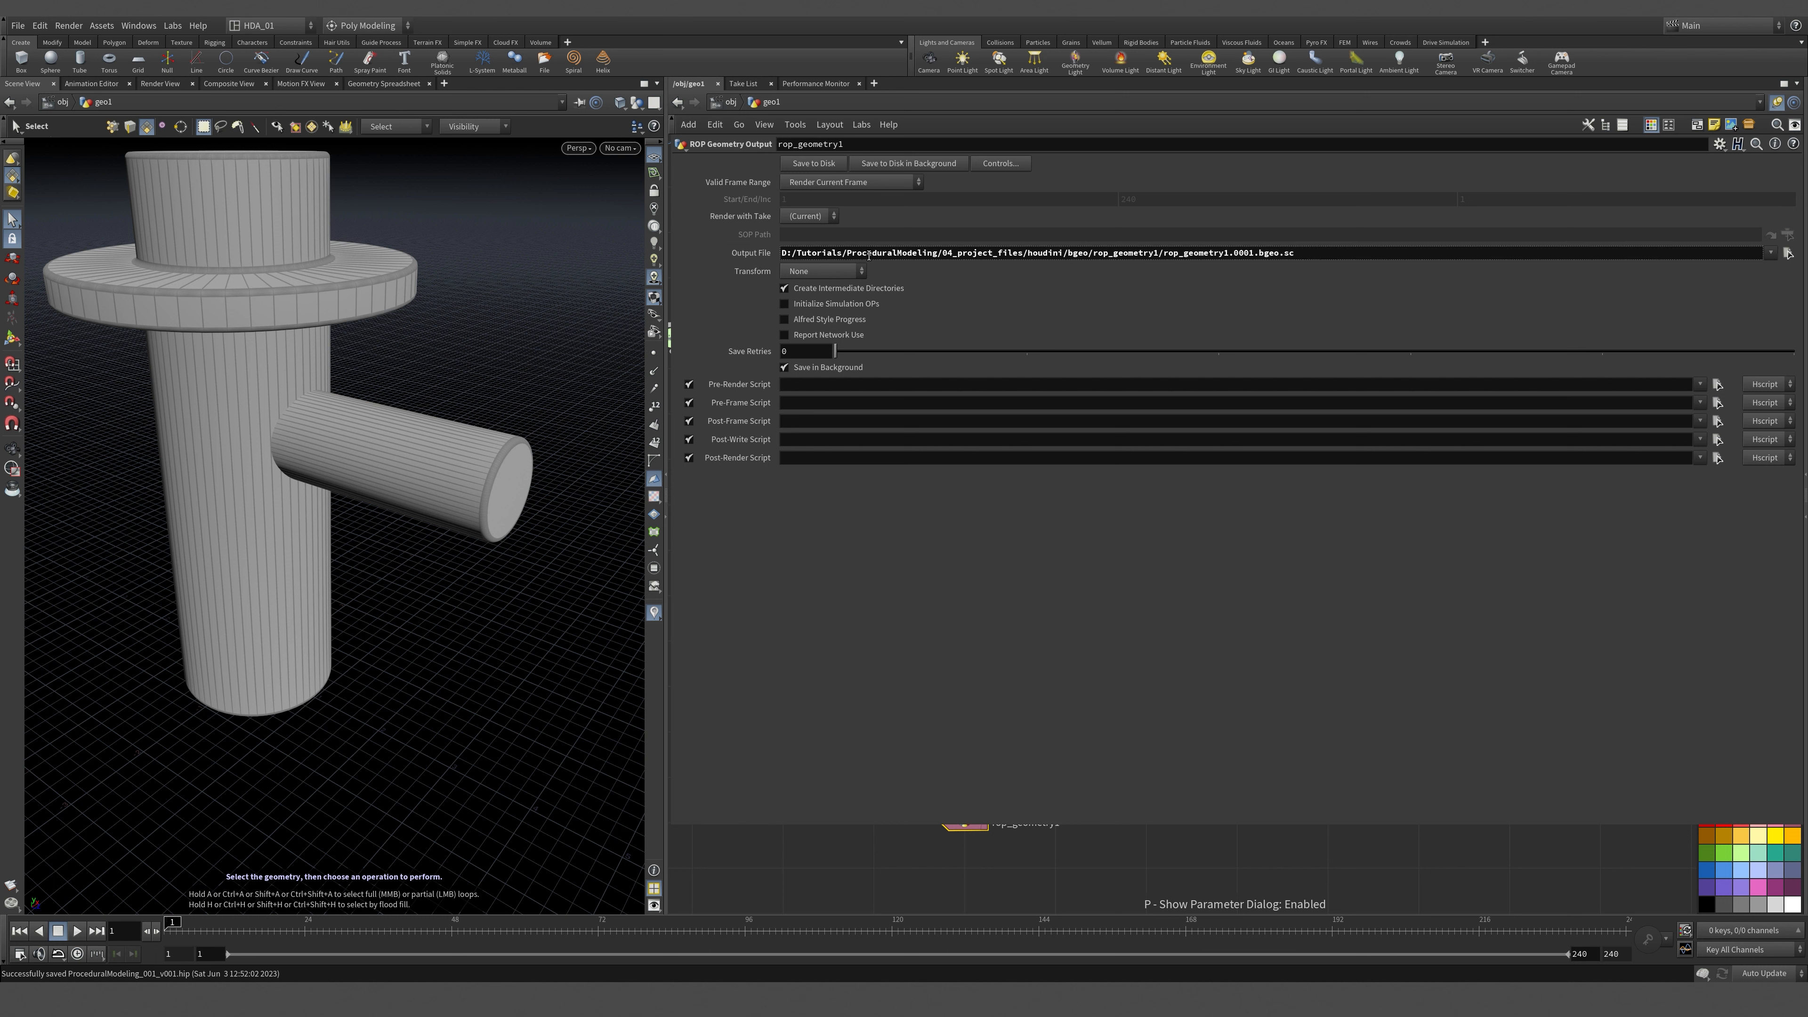
left_click(750, 254)
left_click(750, 254)
left_click(750, 254)
left_click(749, 254)
left_click_drag(784, 254, 1061, 290)
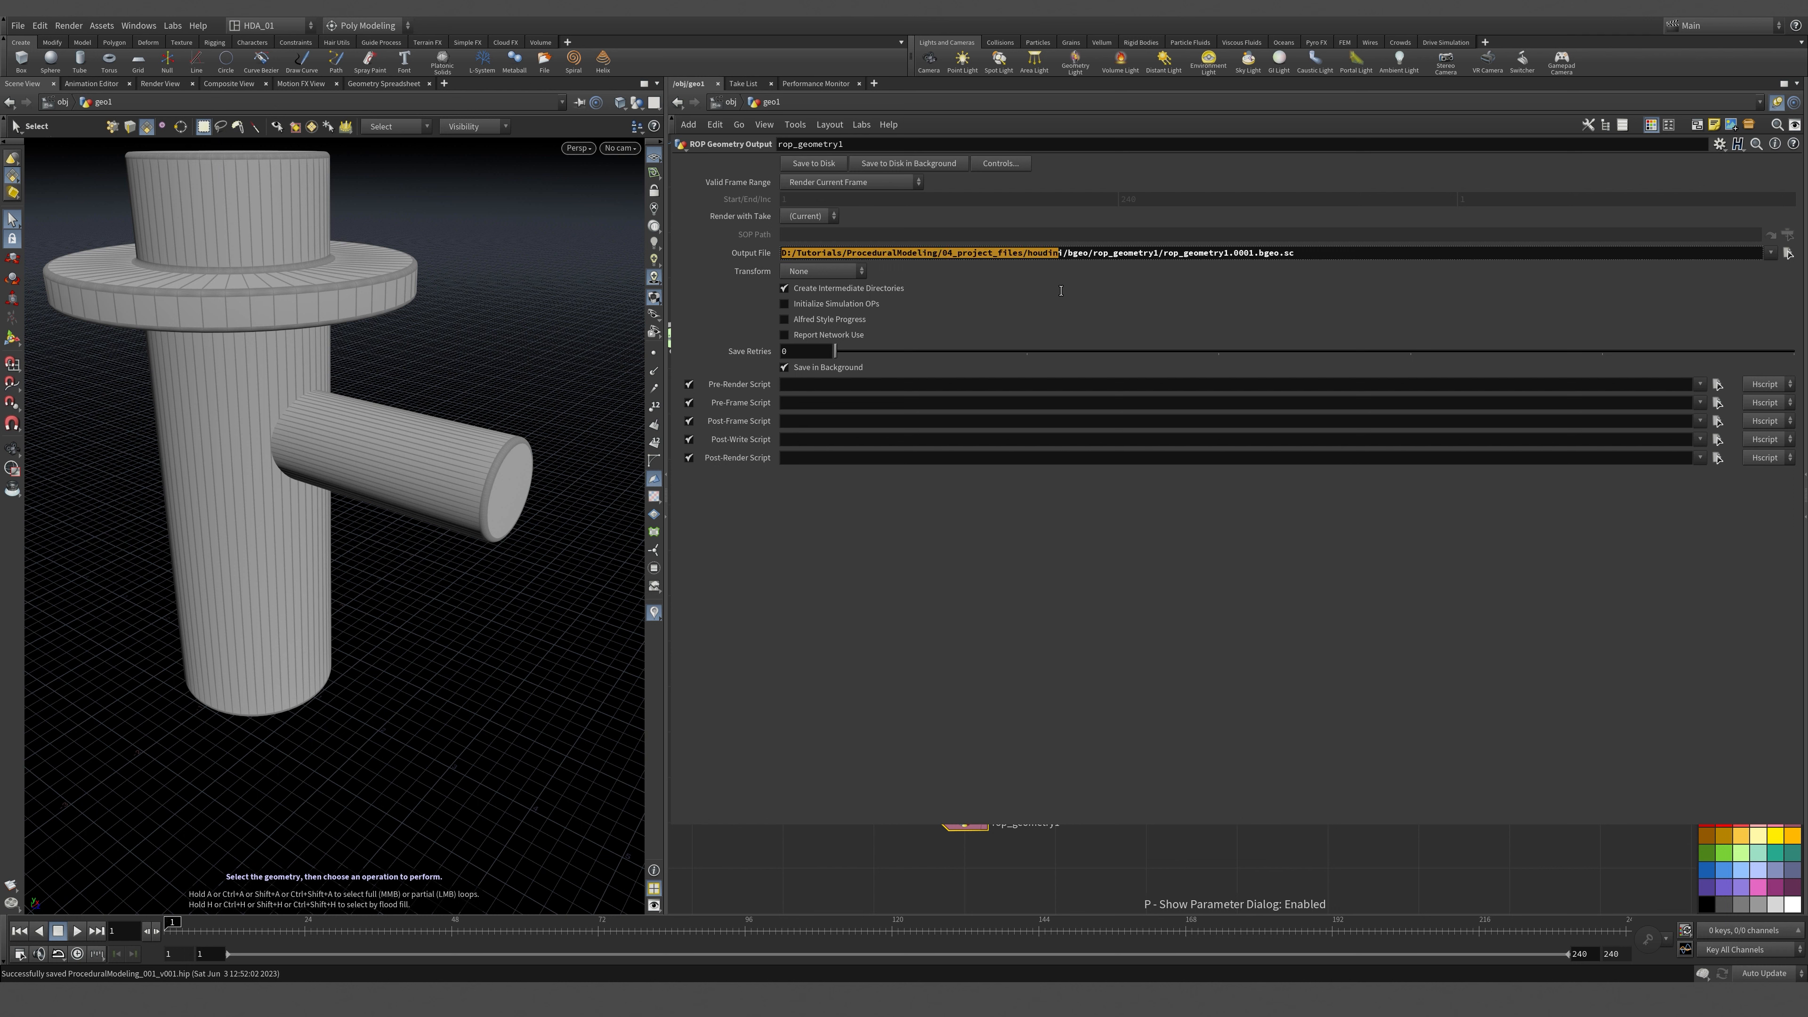
left_click(775, 258)
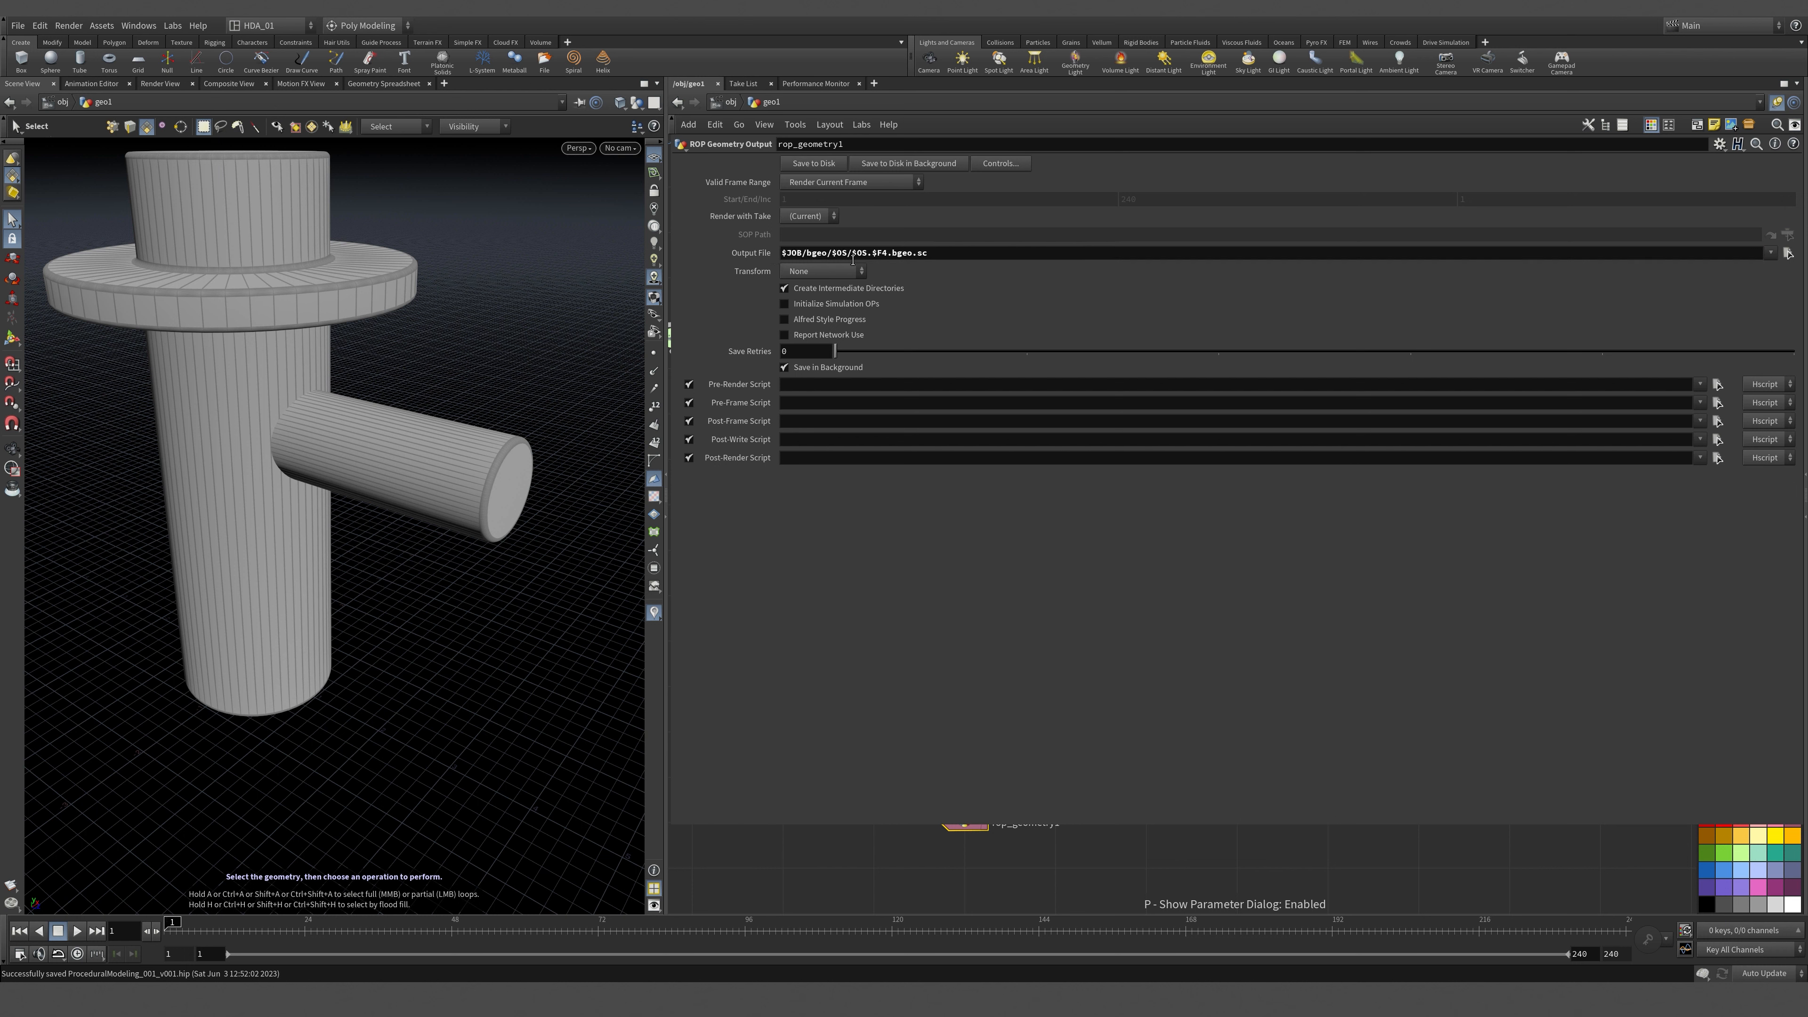
Set the ROP node's Output File to $JOB/bgeo/Lesson_01/$OS.bgeo.sc, dropping the frame number.
left_click(826, 257)
left_click(844, 257)
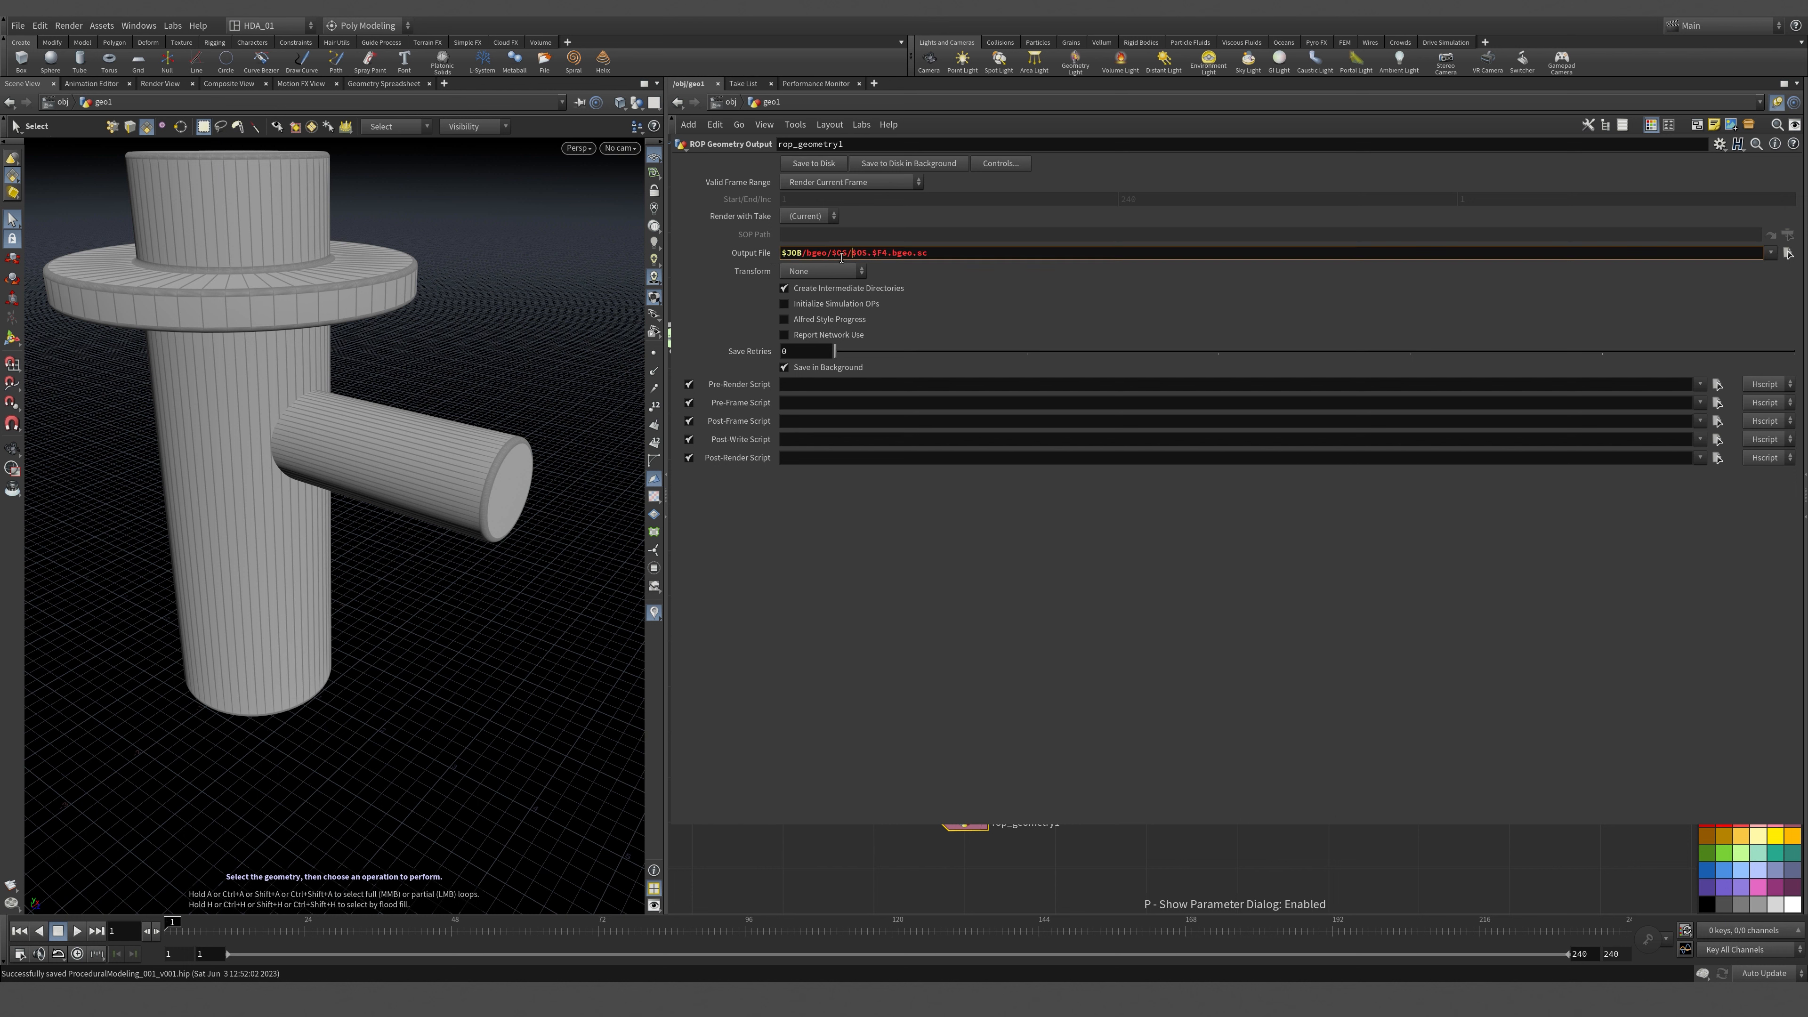
left_click(838, 258)
left_click_drag(851, 265, 853, 265)
key("BackSpace")
key("BackSpace")
key("BackSpace")
key("BackSpace")
type("Lesson_01/")
key("BackSpace")
key("BackSpace")
key("BackSpace")
key("BackSpace")
key("Return")
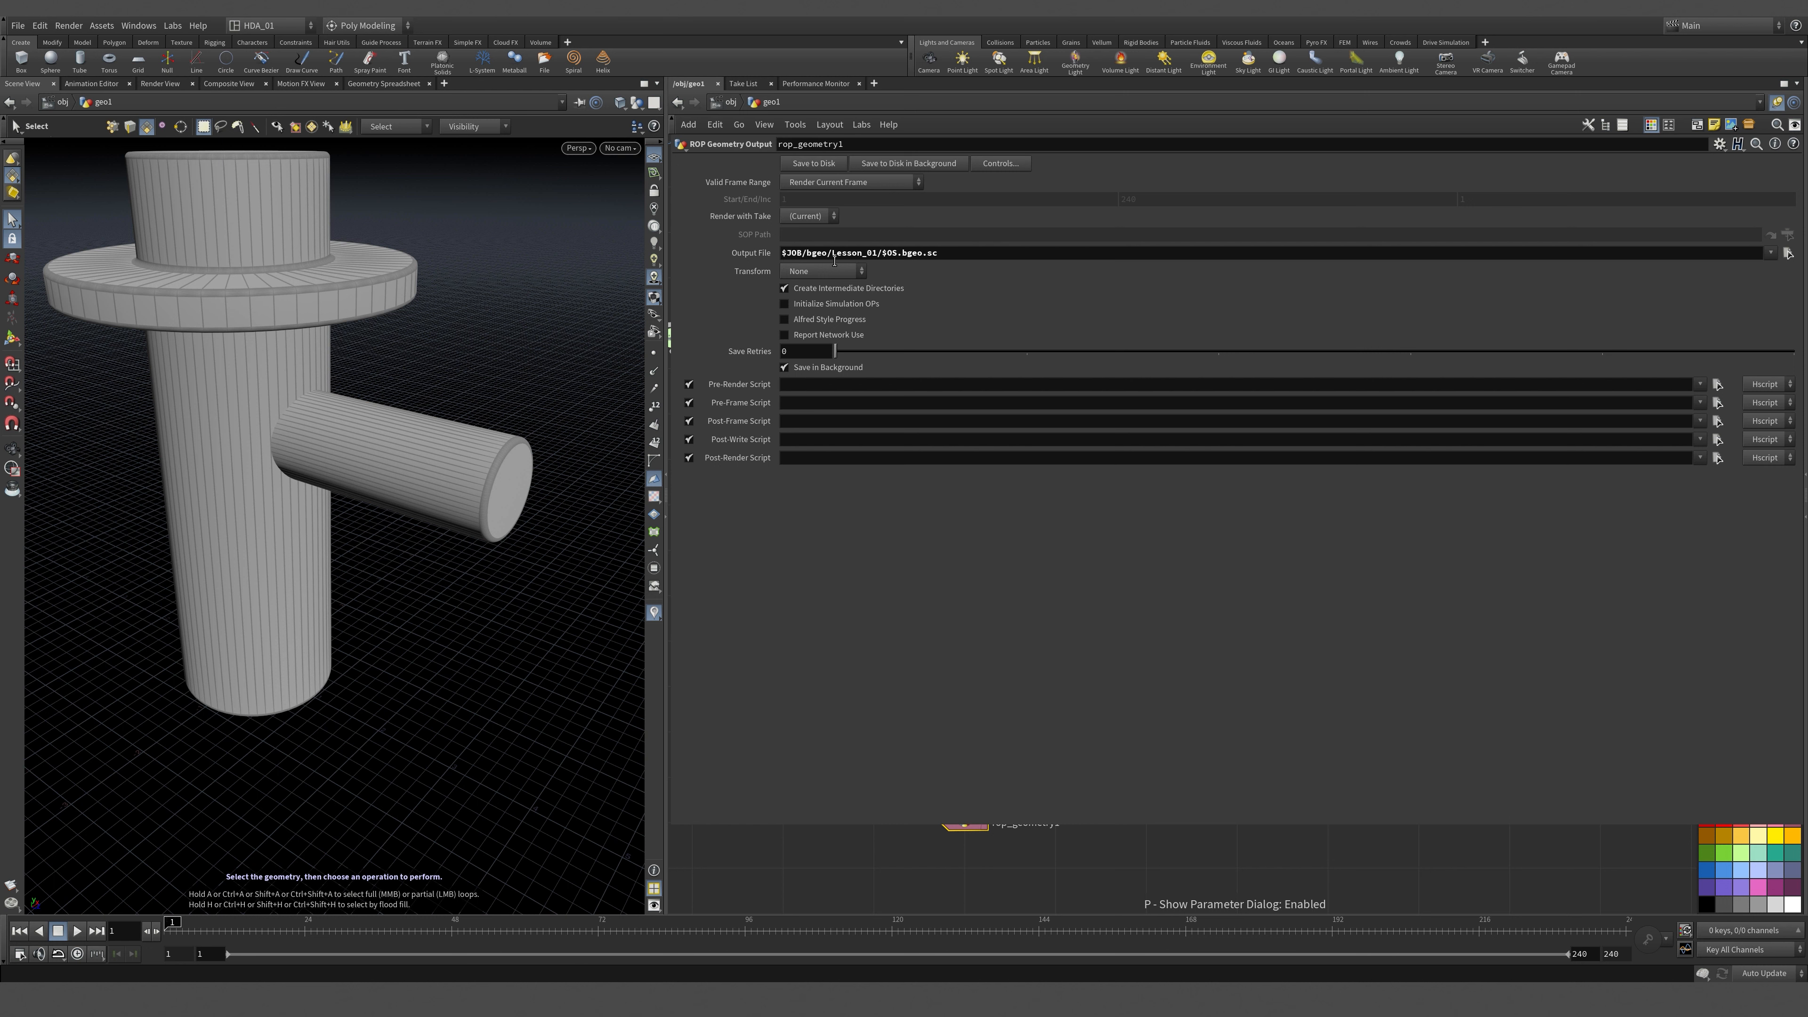
Rename the ROP Geometry Output node to PolyModelExample_v001 so that $OS supplies the exported file's name.
mouse_move(877, 255)
left_mouse_down()
mouse_move(843, 274)
mouse_move(921, 260)
mouse_move(887, 277)
left_mouse_up()
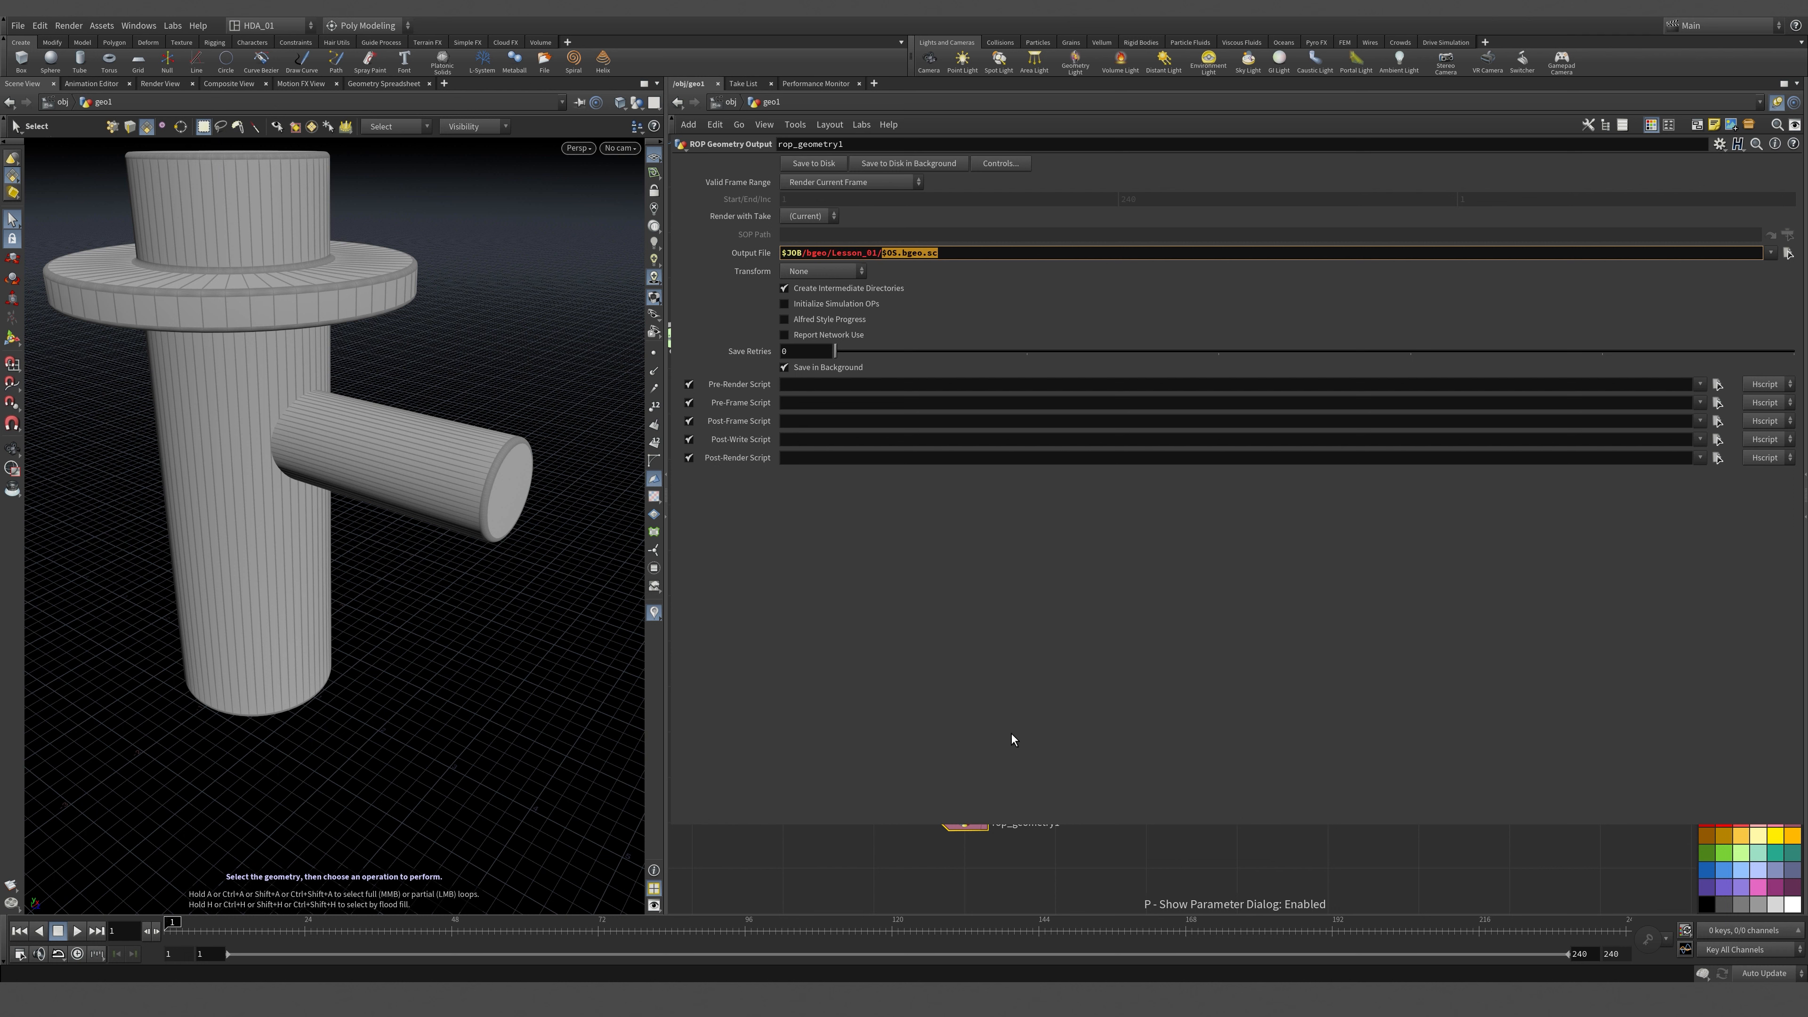
middle_click_drag(1036, 857, 1043, 872)
left_click(1041, 839)
double_click(1040, 839)
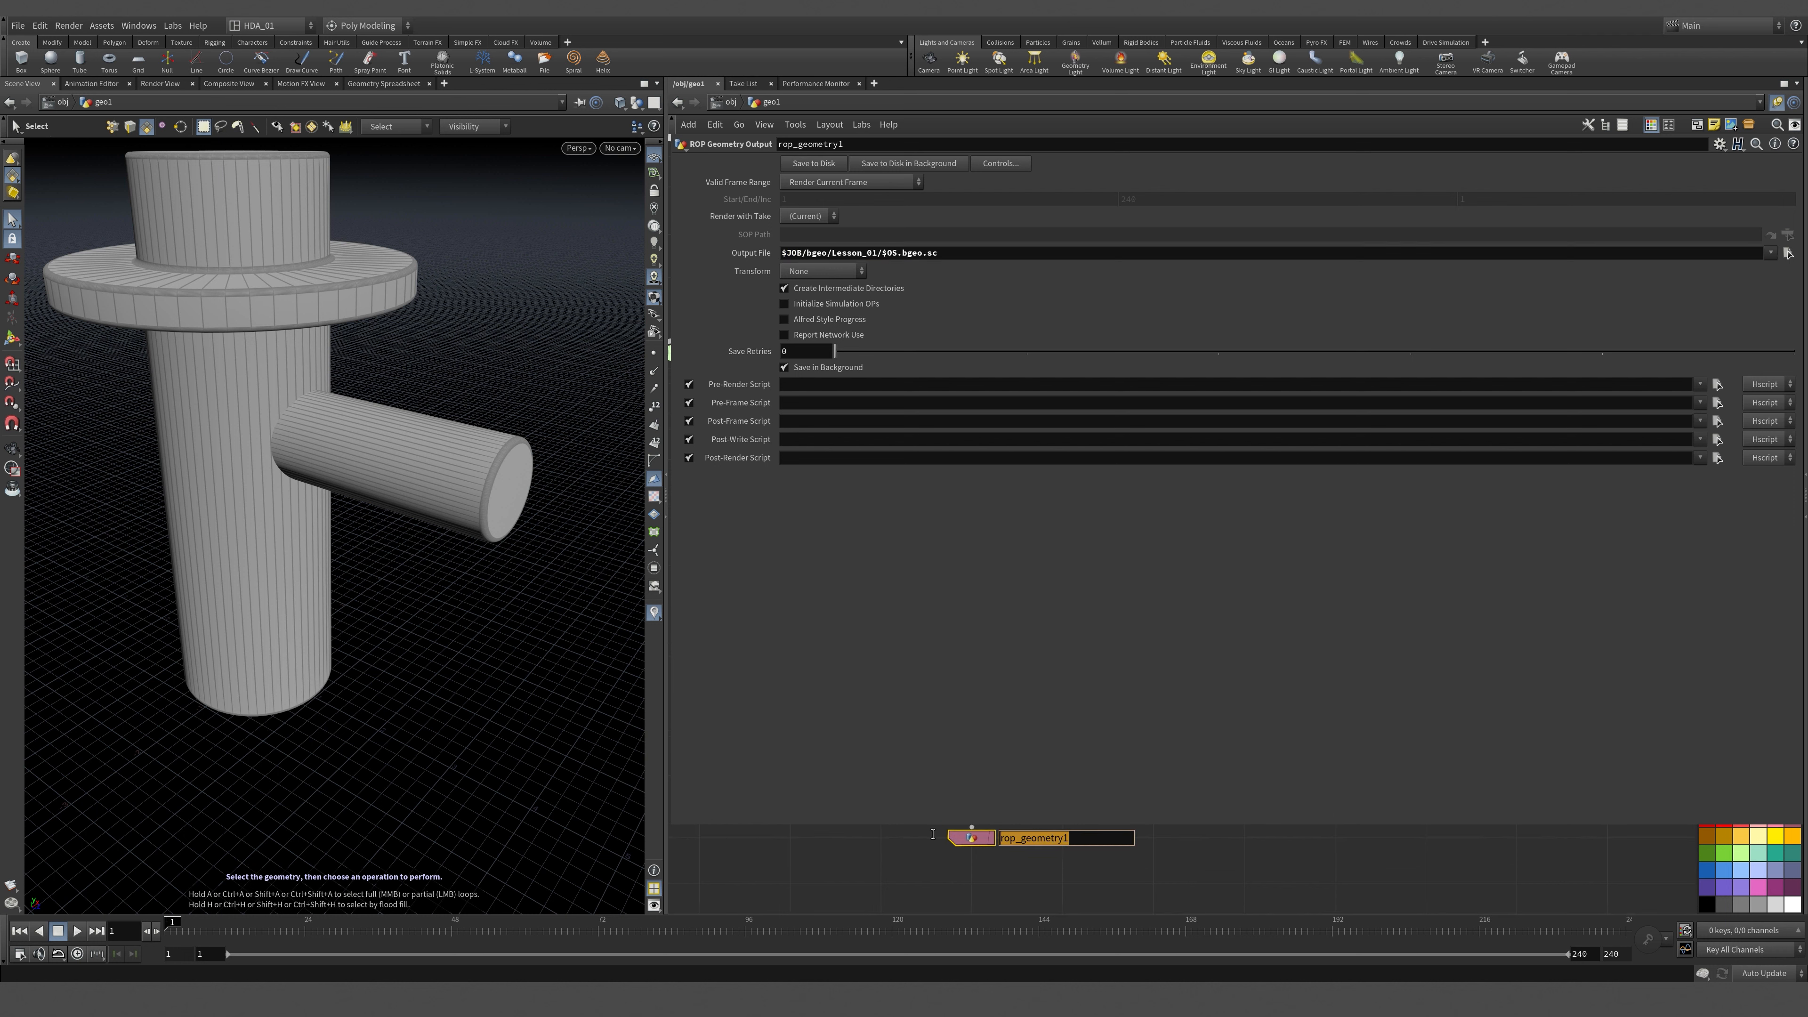
type("PolyModelExample_v001")
key("Return")
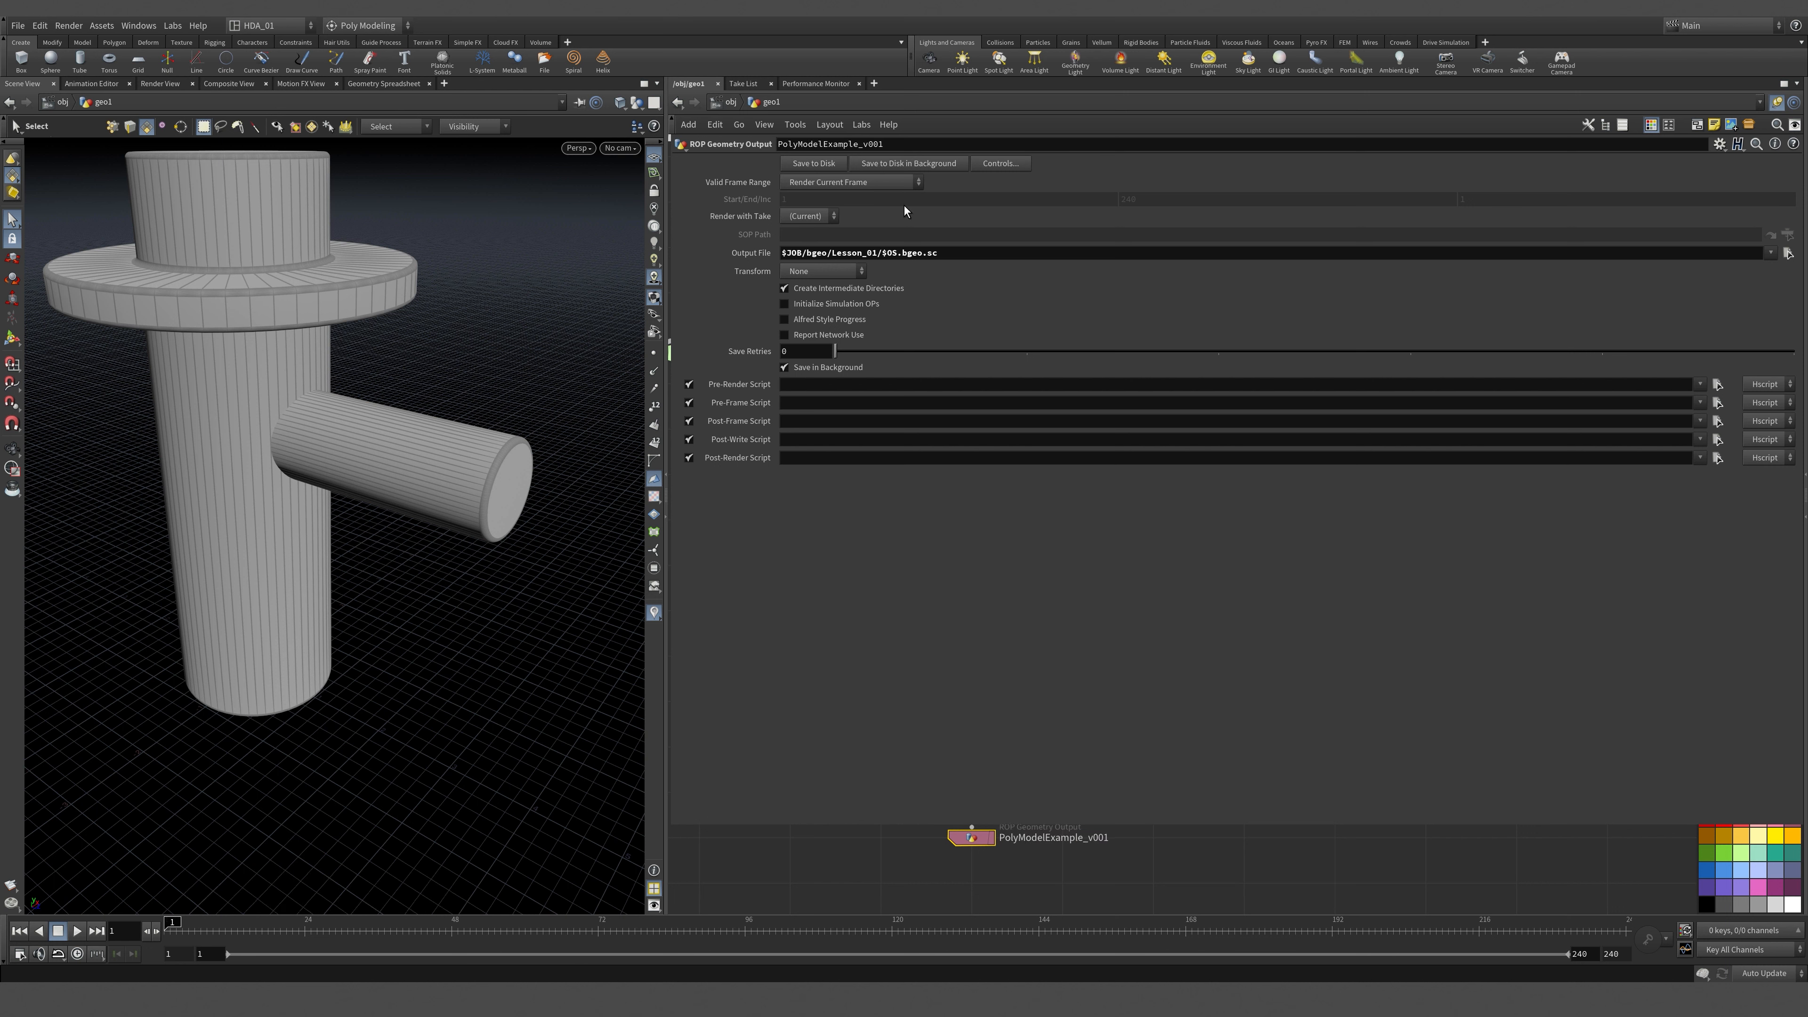
Look for the exported geometry file in the $JOB/bgeo/Lesson_01 folder through the Output File chooser, leaving without a selection.
left_click(1770, 252)
left_click(1339, 294)
left_click(1788, 253)
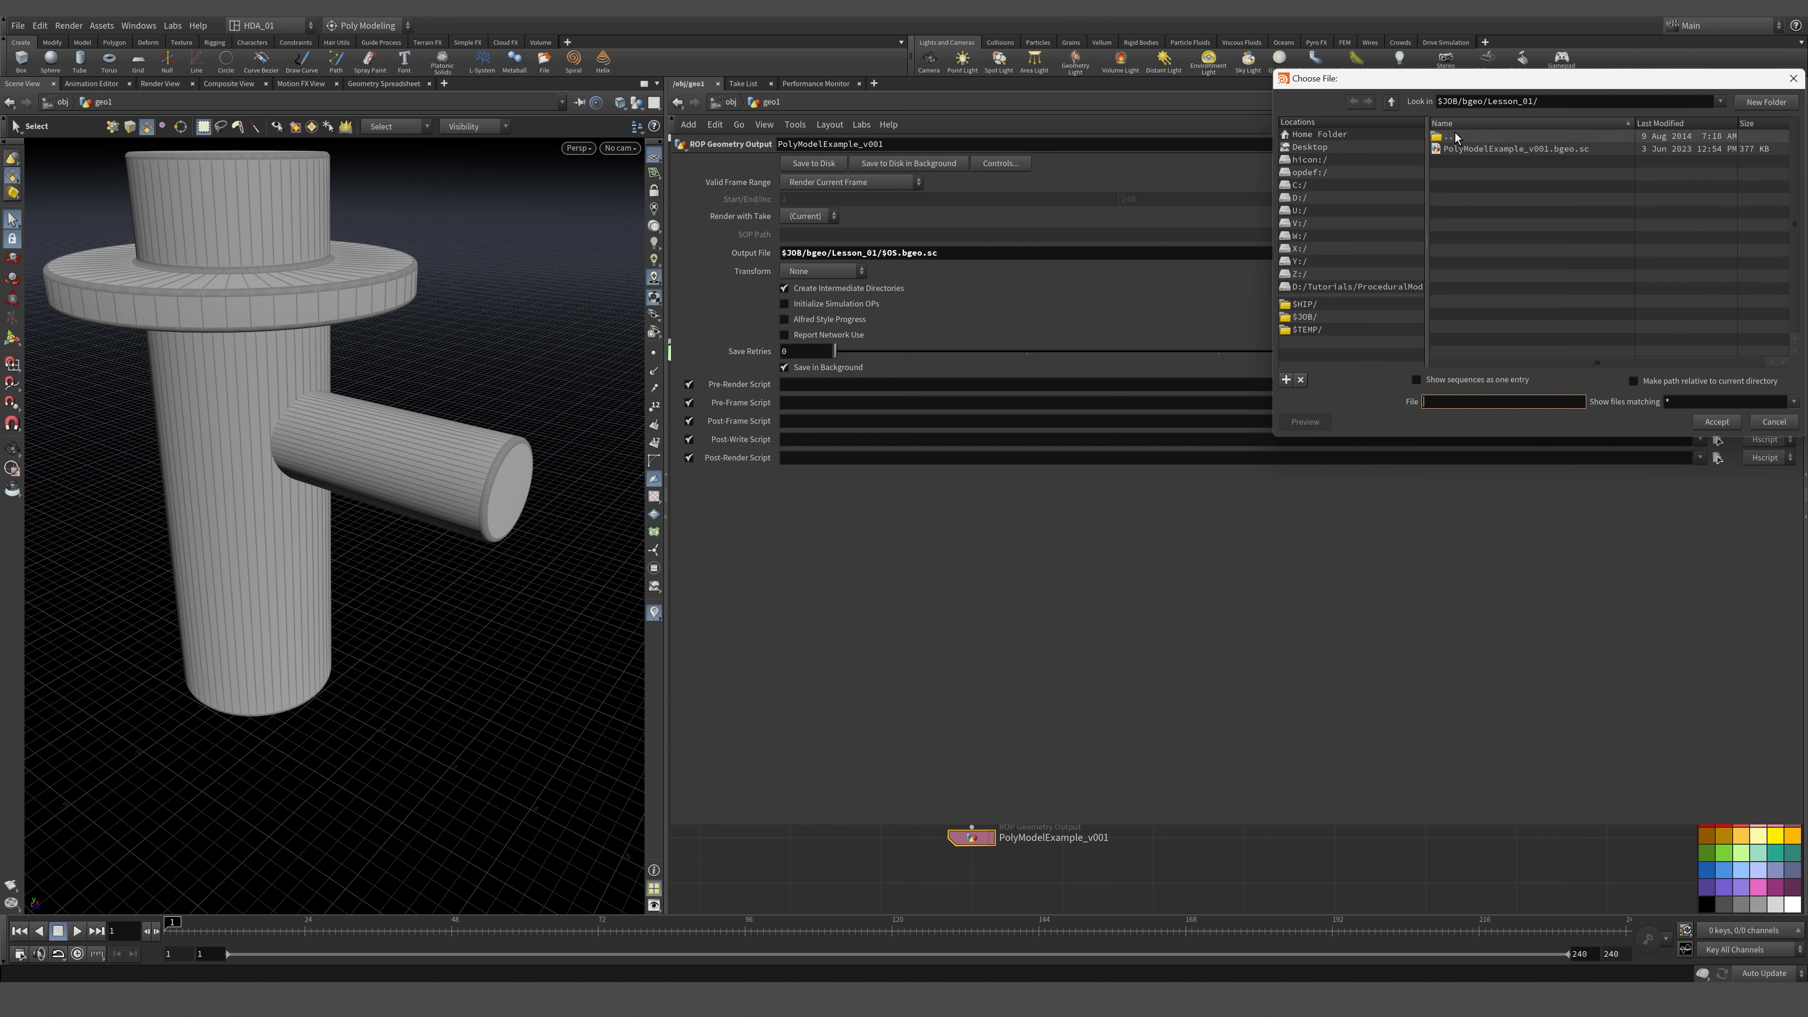
left_click(1393, 103)
left_click(1774, 421)
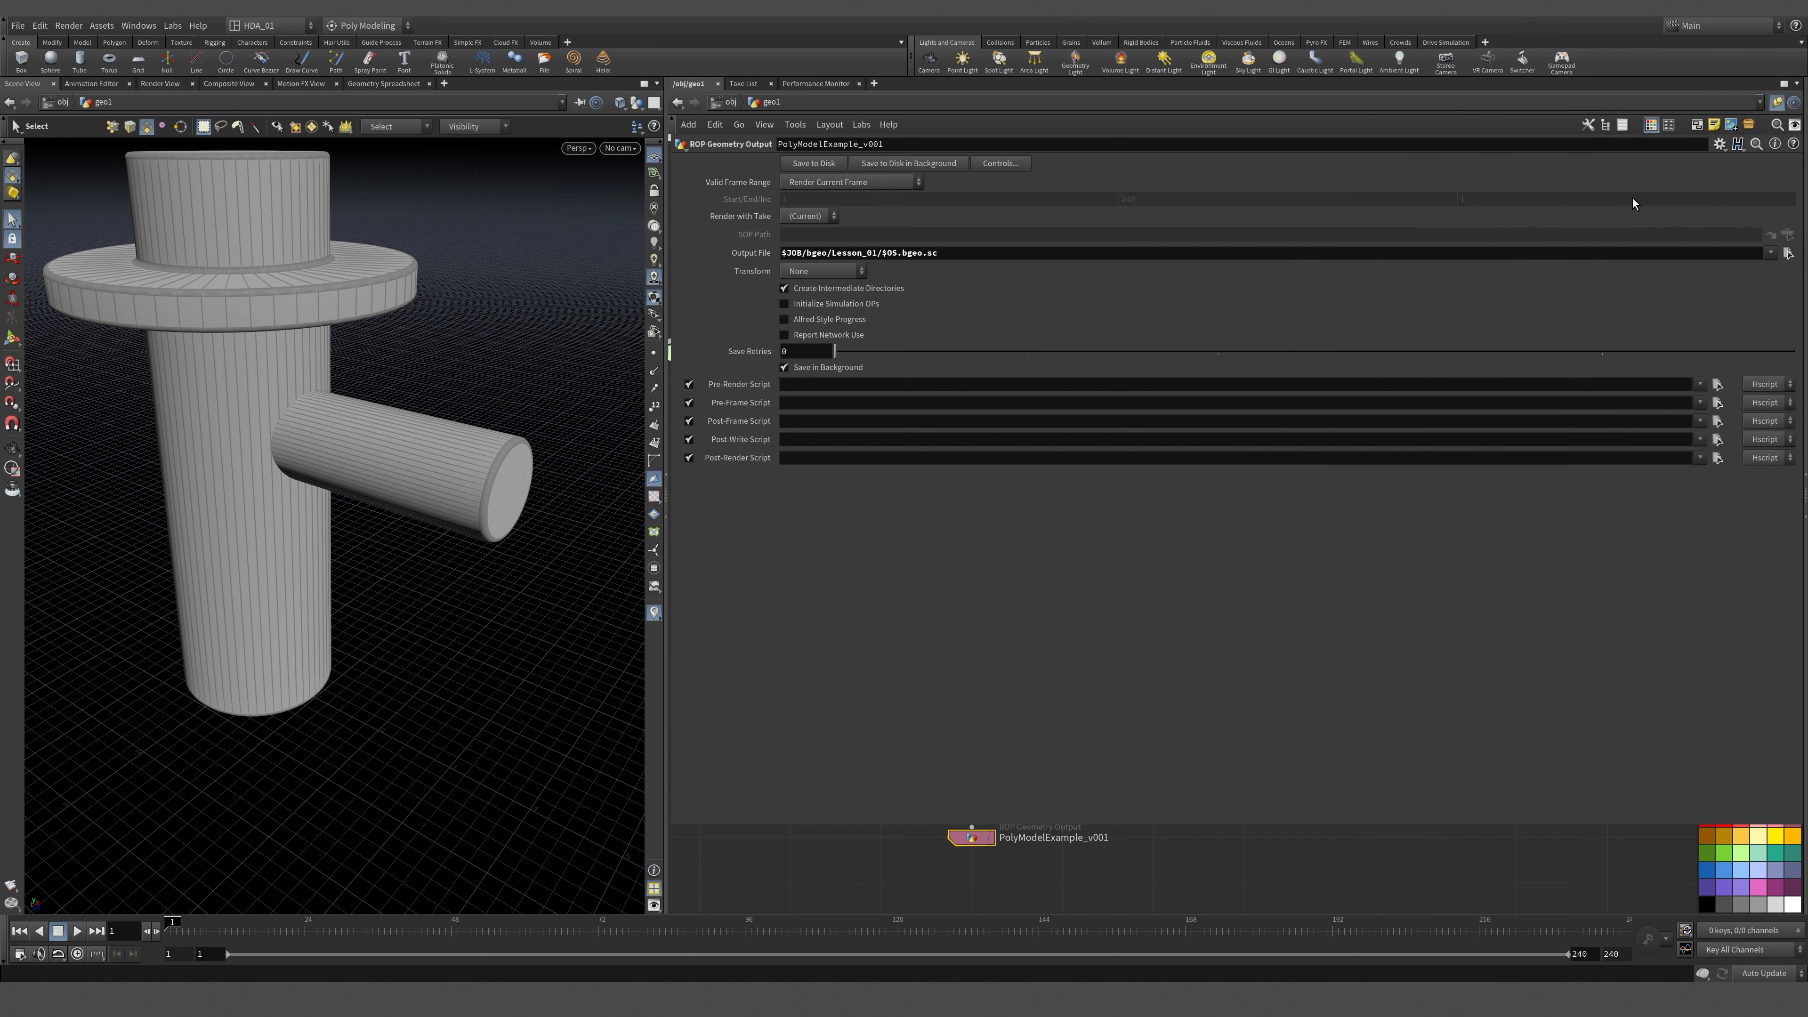
Check the path stored in the JOB variable in the Aliases and Variables window and close it.
left_click(40, 25)
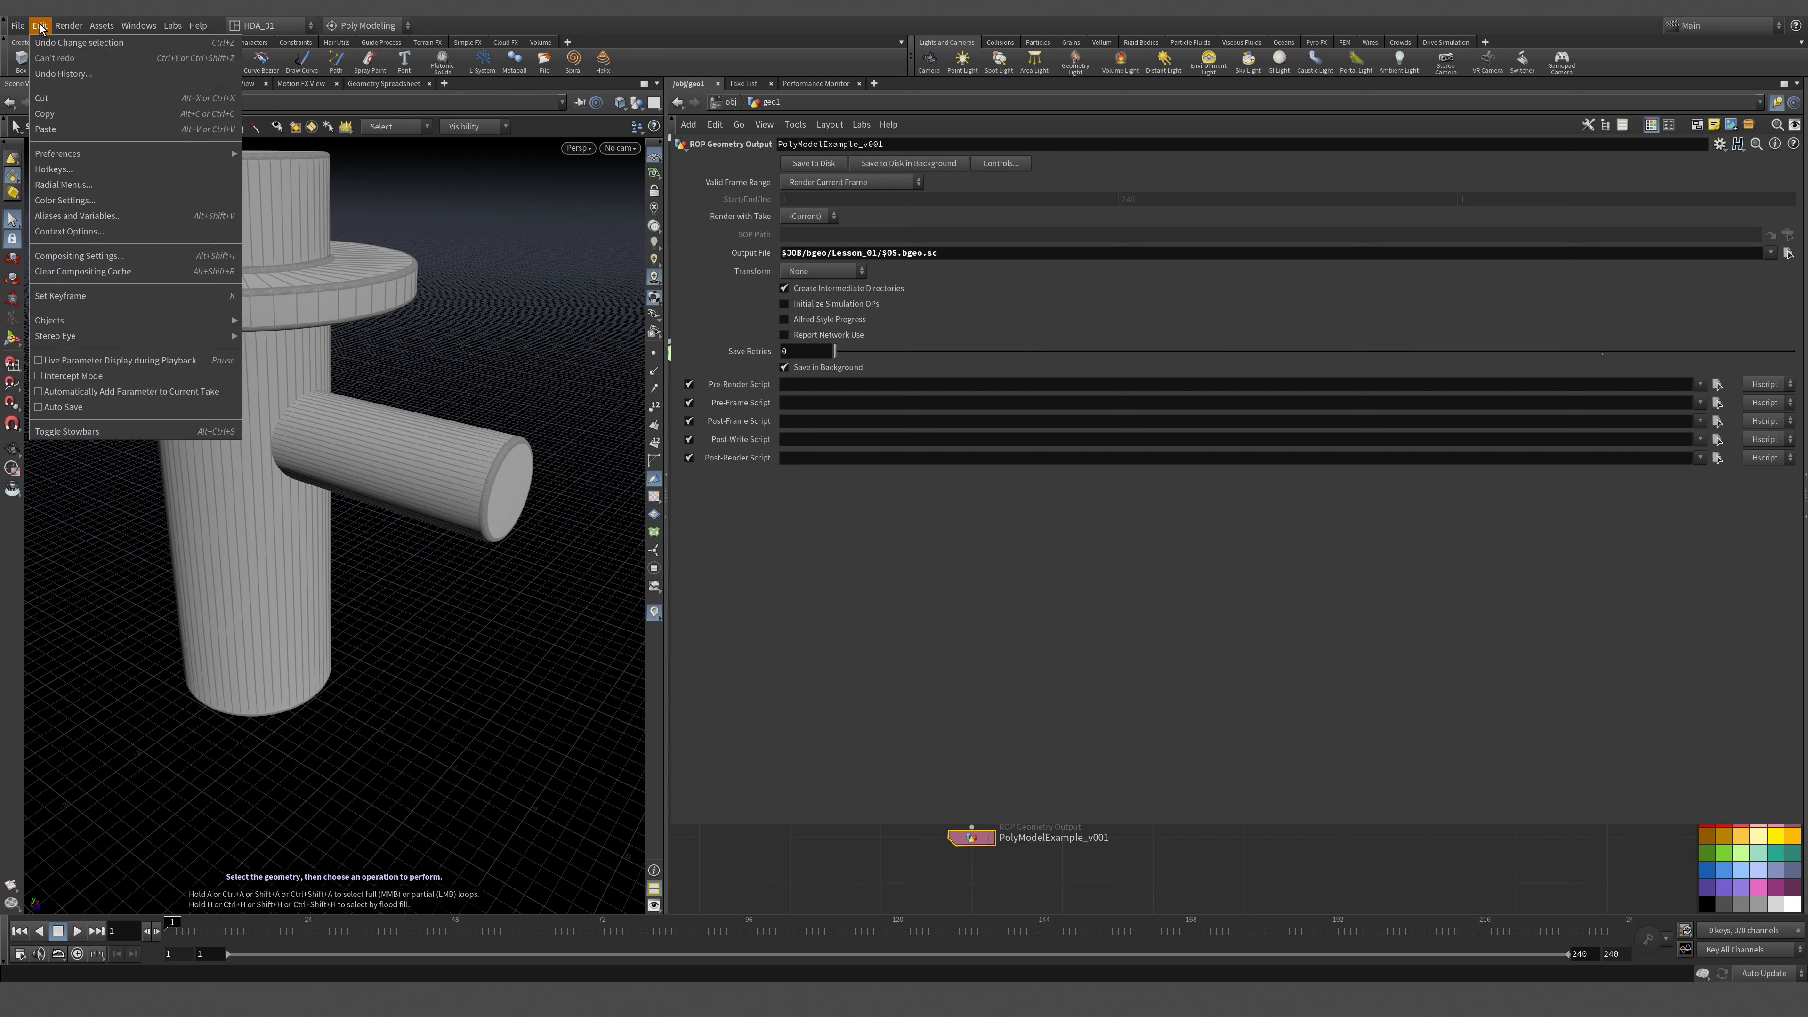
left_click(170, 219)
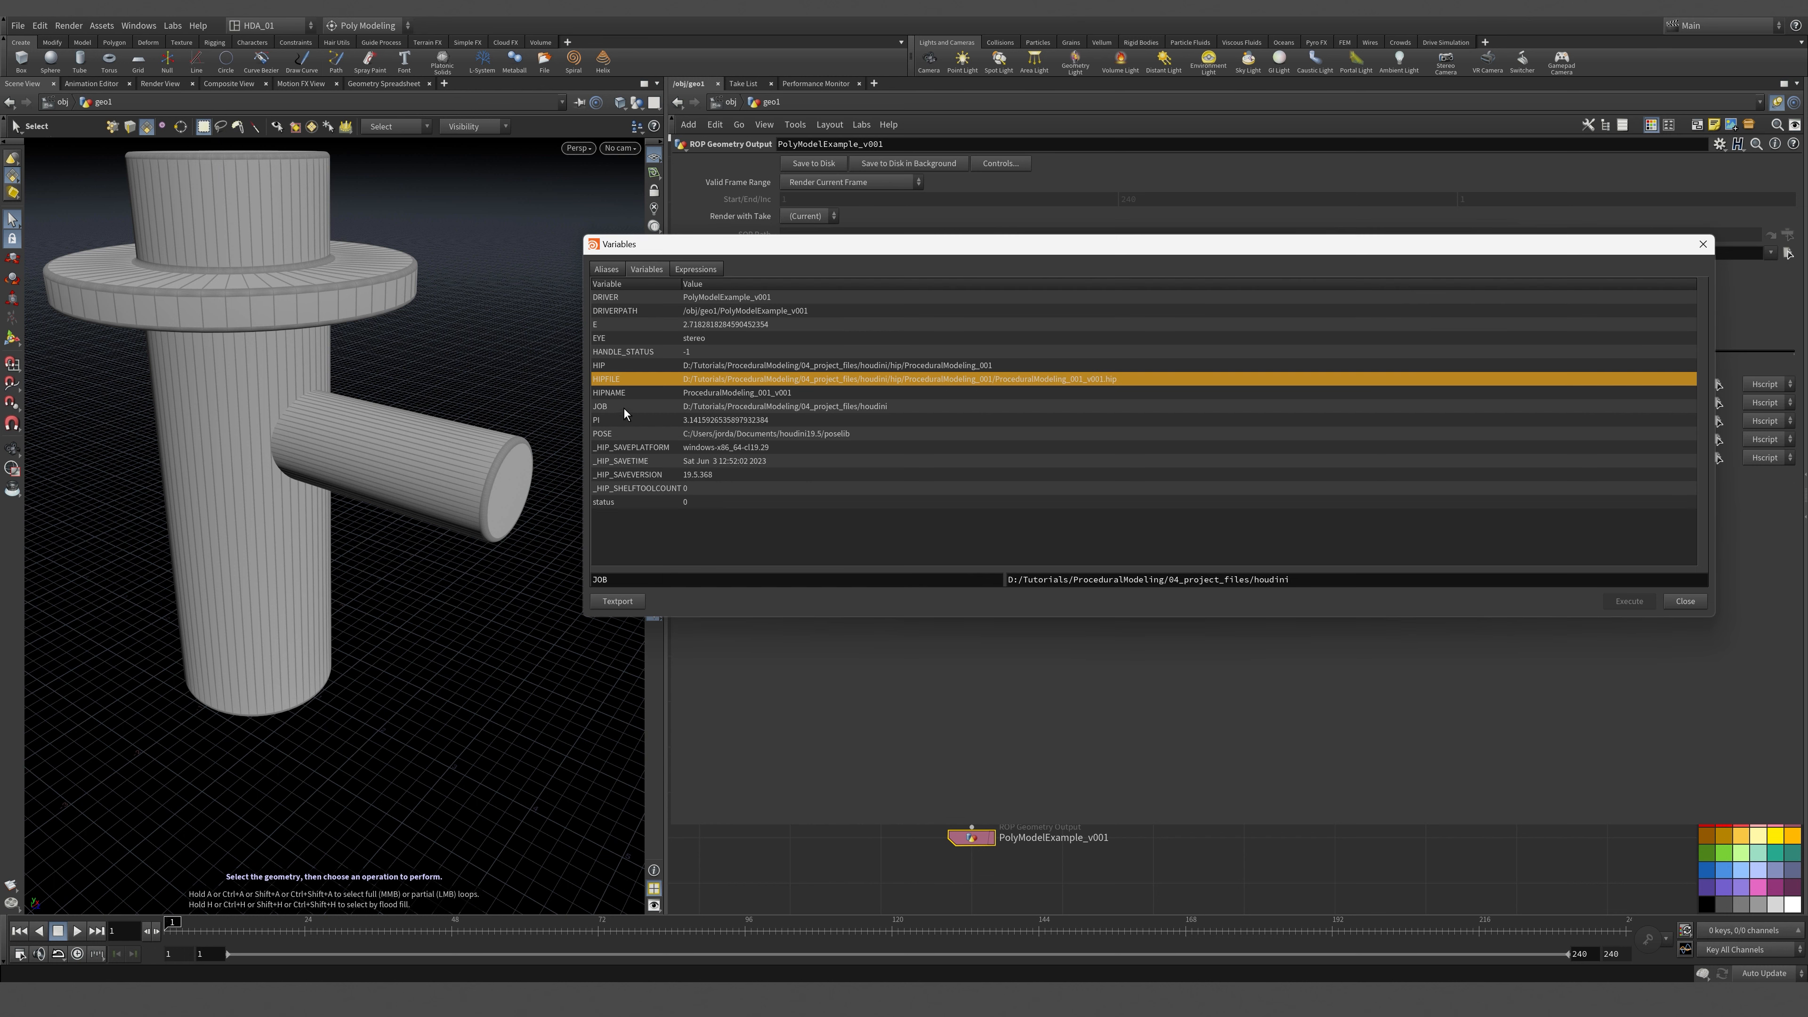
left_click(624, 408)
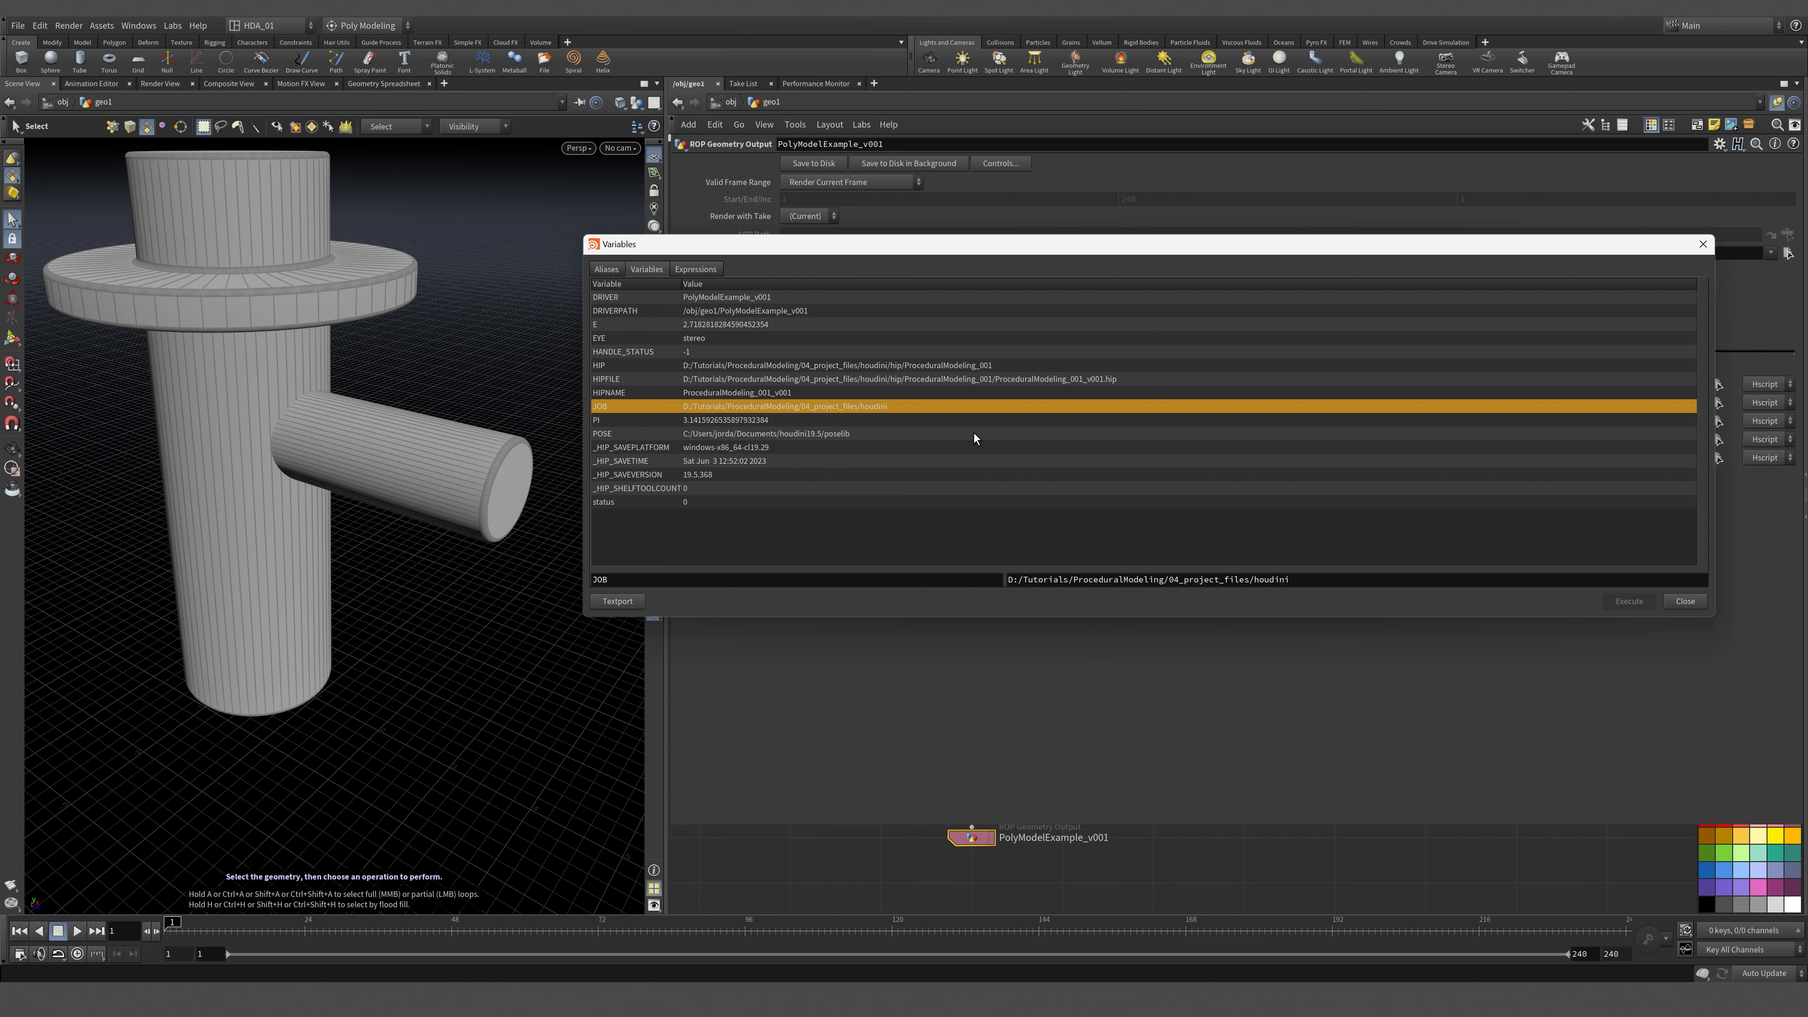
left_click(1685, 600)
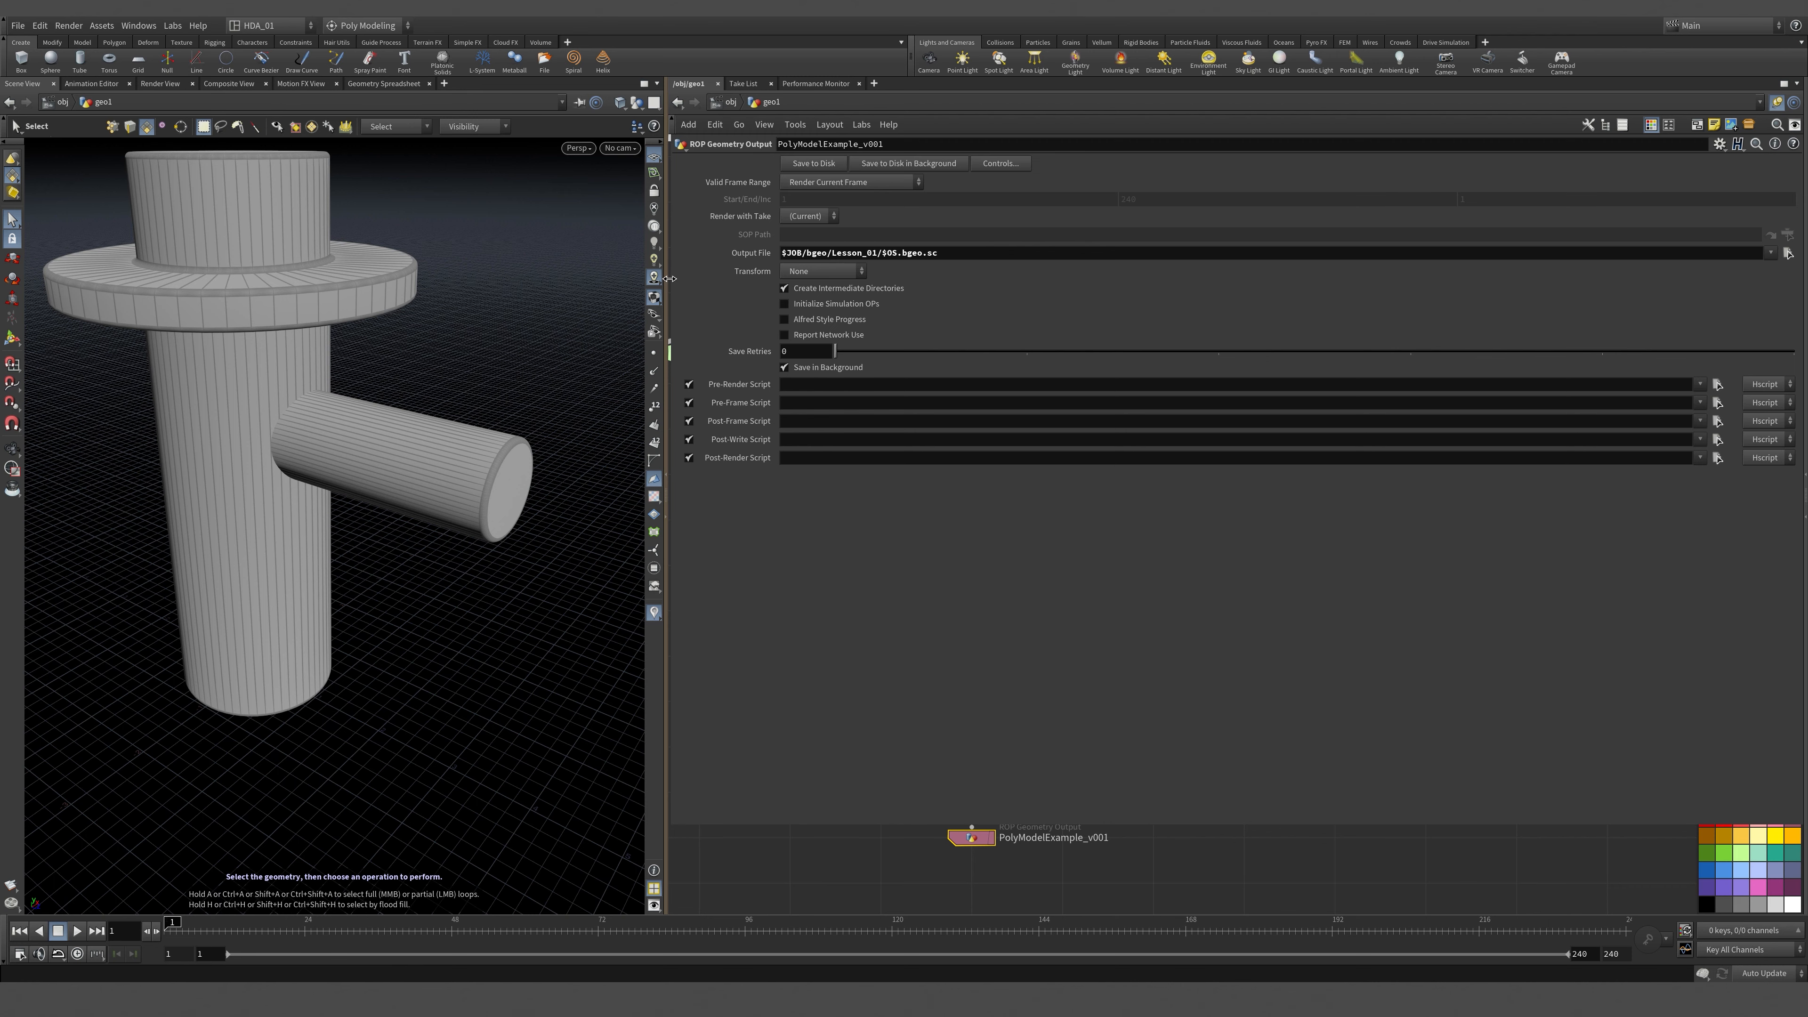
Widen the network pane and narrow the parameter overlay so the node tree and the ROP settings show side by side.
left_click_drag(669, 278, 450, 291)
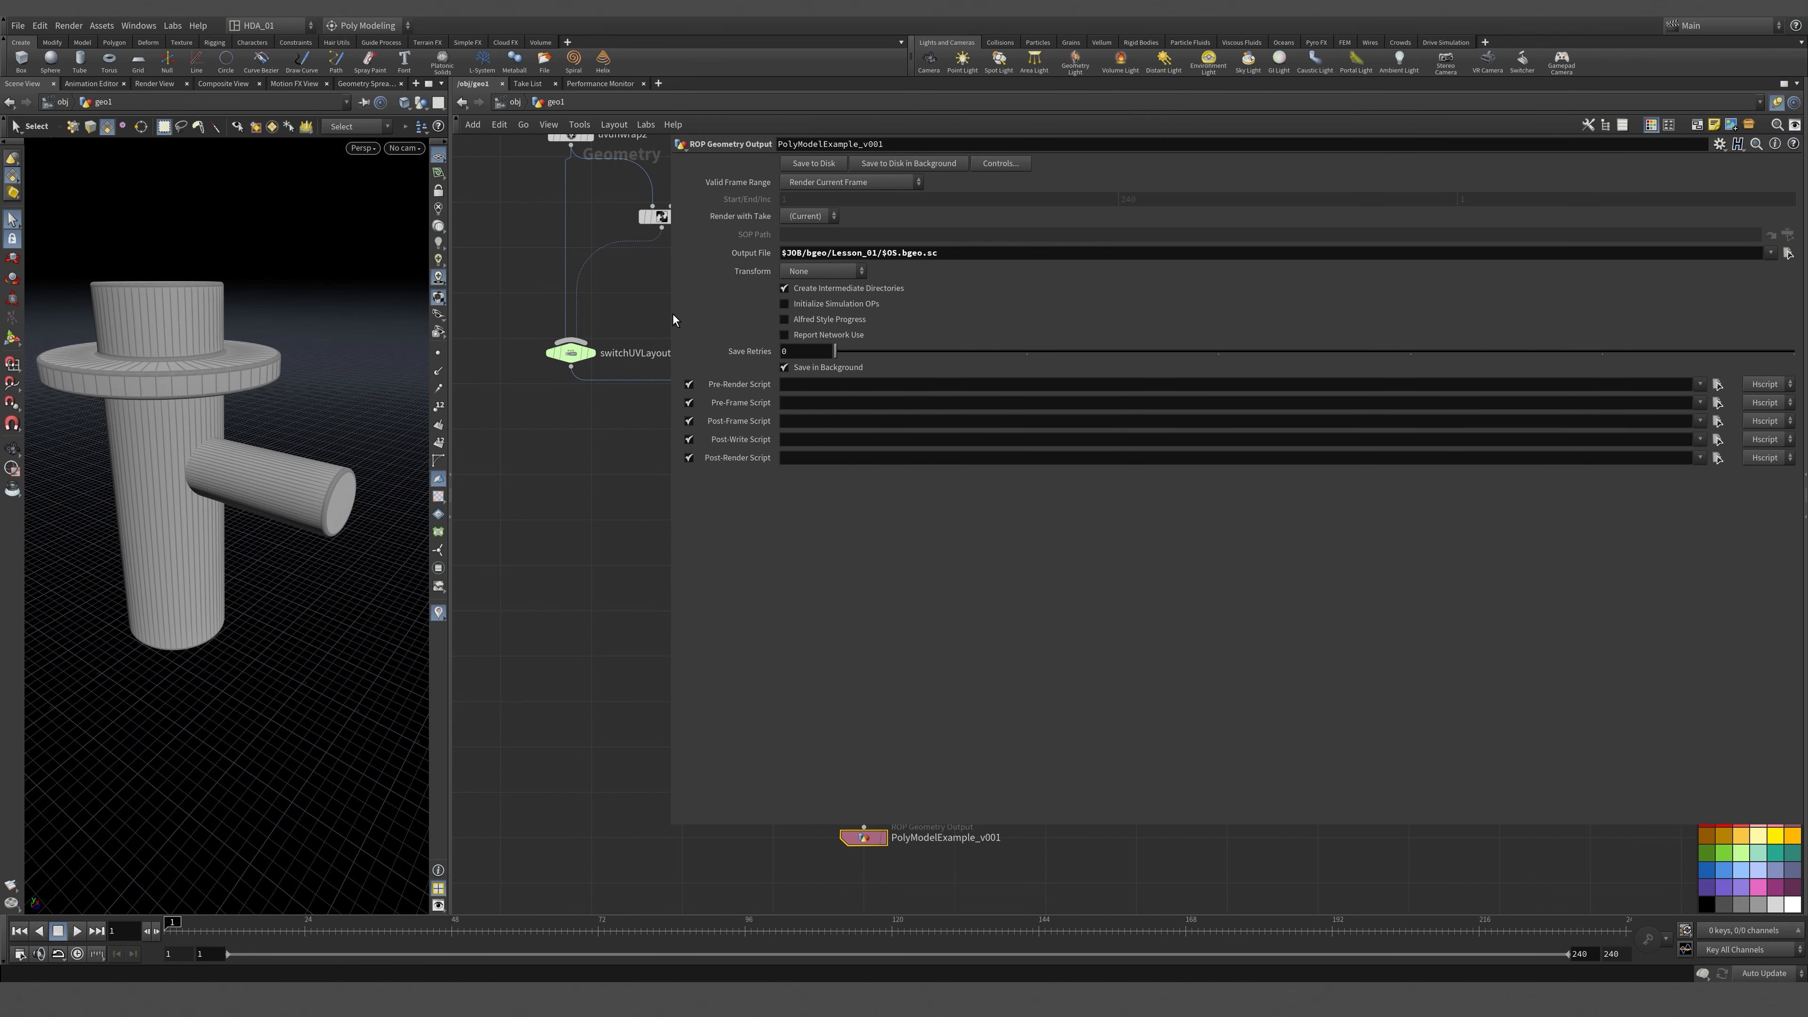
left_click_drag(673, 314, 970, 310)
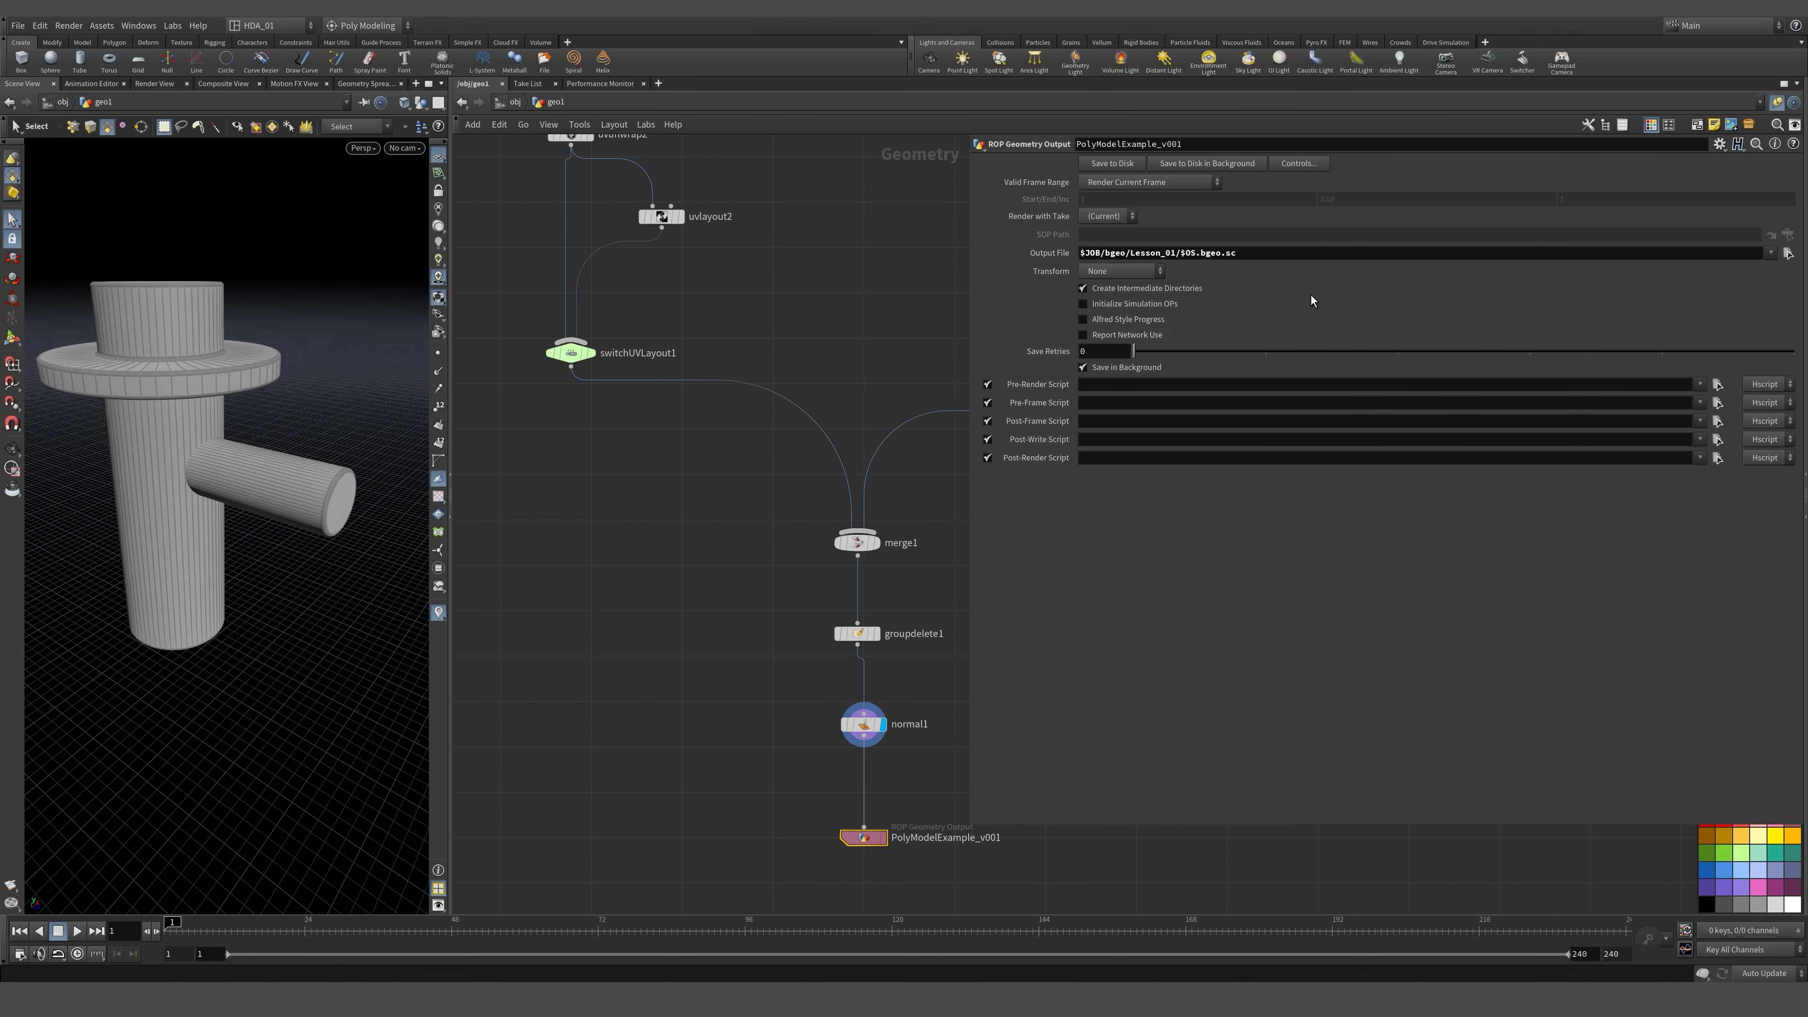
scroll(899, 456, "down", 3)
middle_click_drag(899, 457, 770, 631)
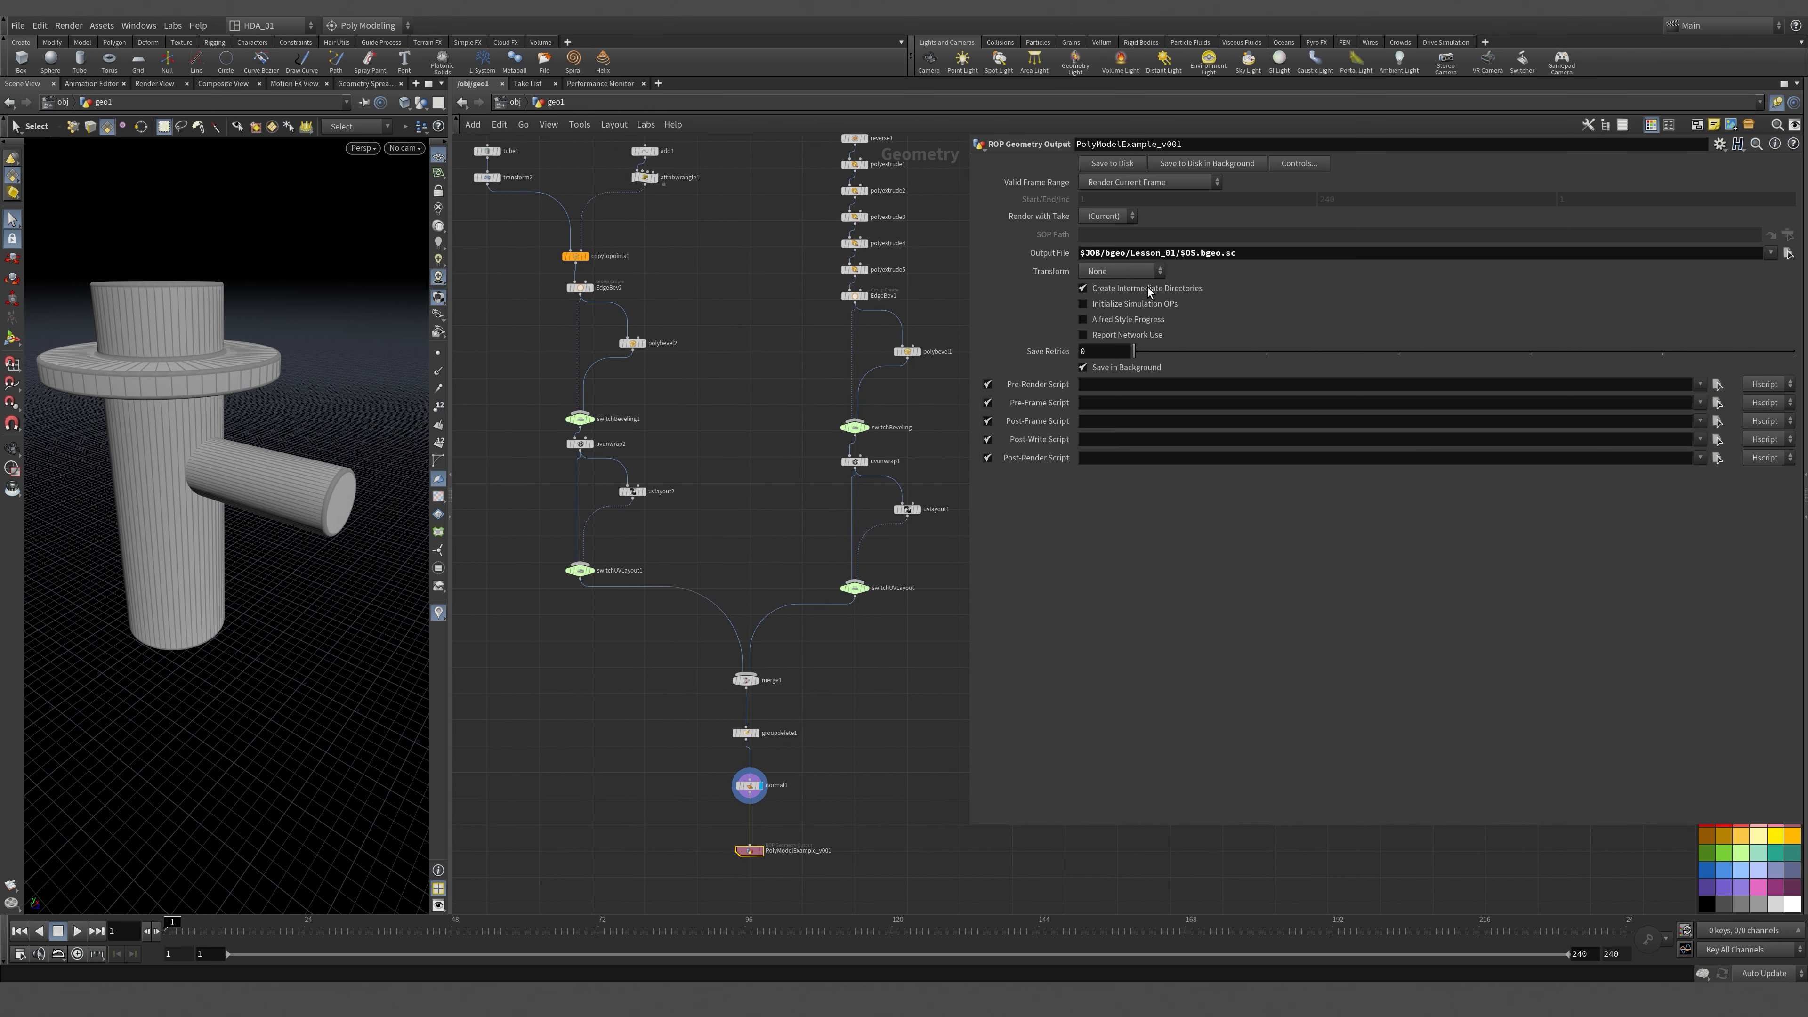
Lay out the merge1, groupdelete1, normal1 and PolyModelExample_v001 nodes as a compact, evenly spaced vertical chain.
middle_click_drag(914, 368, 940, 461)
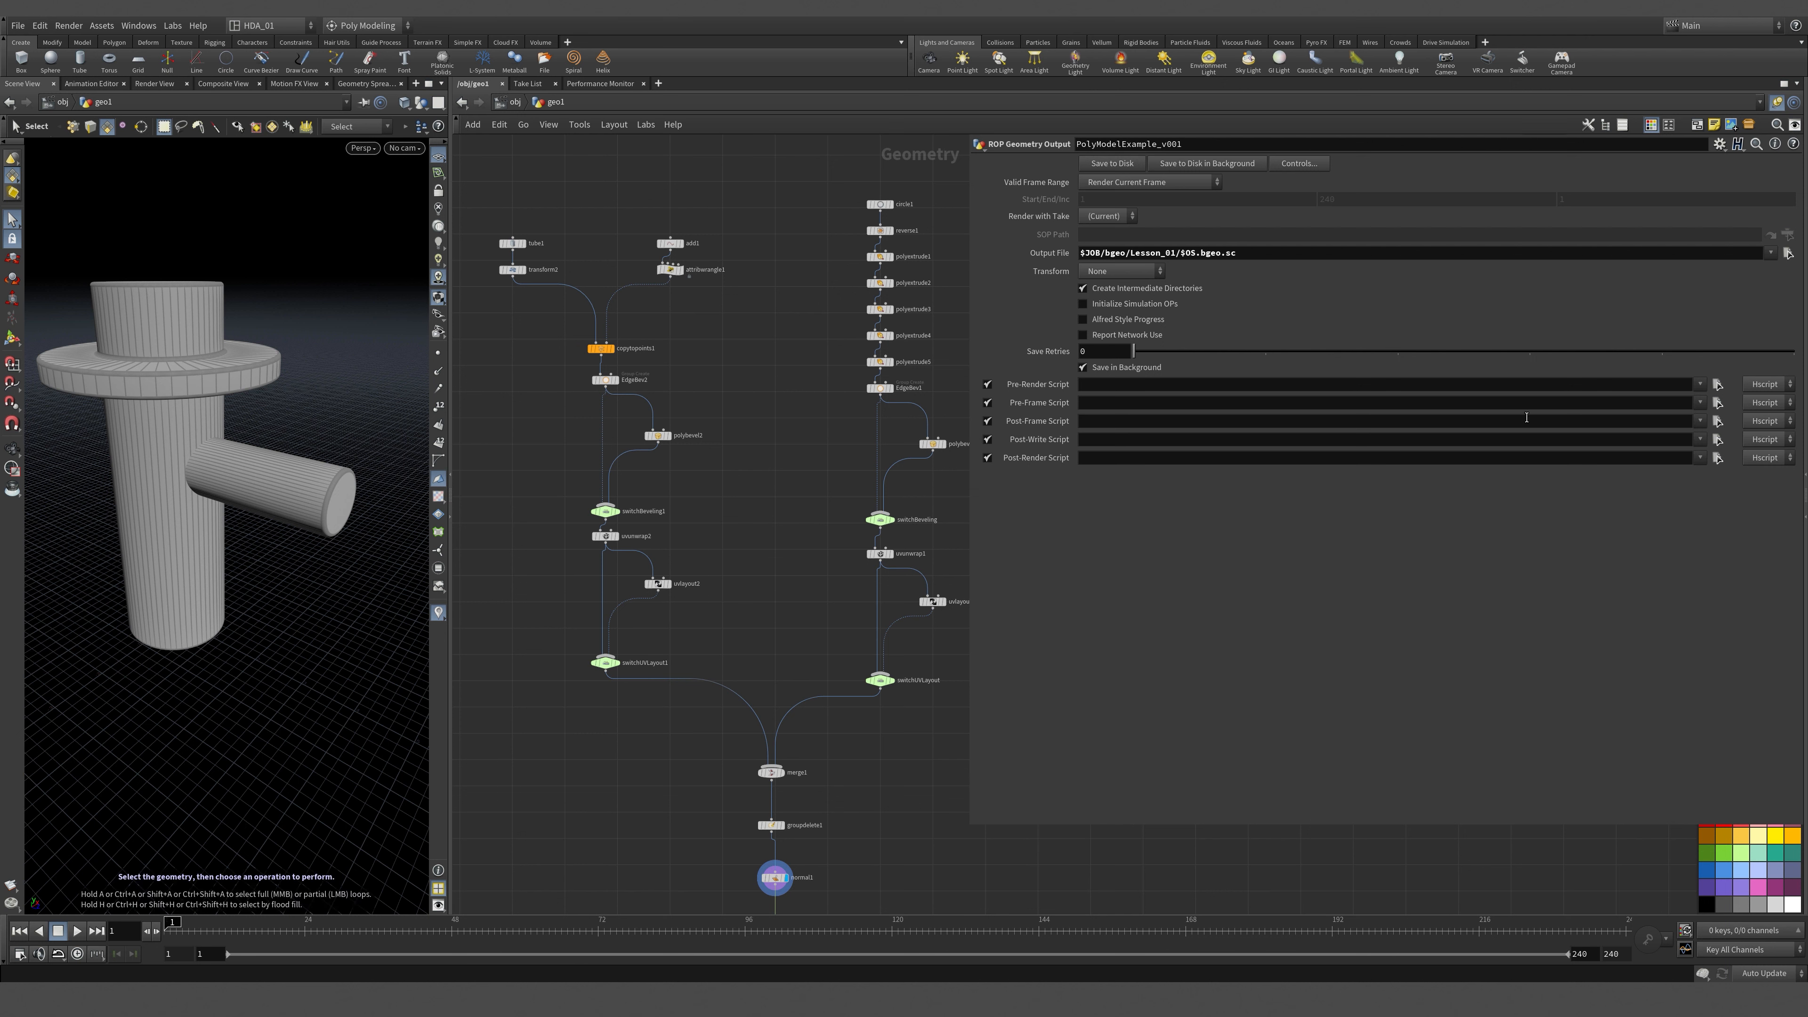
middle_click_drag(811, 790, 802, 509)
scroll(861, 631, "up", 3)
left_click_drag(819, 747, 644, 232)
key("l")
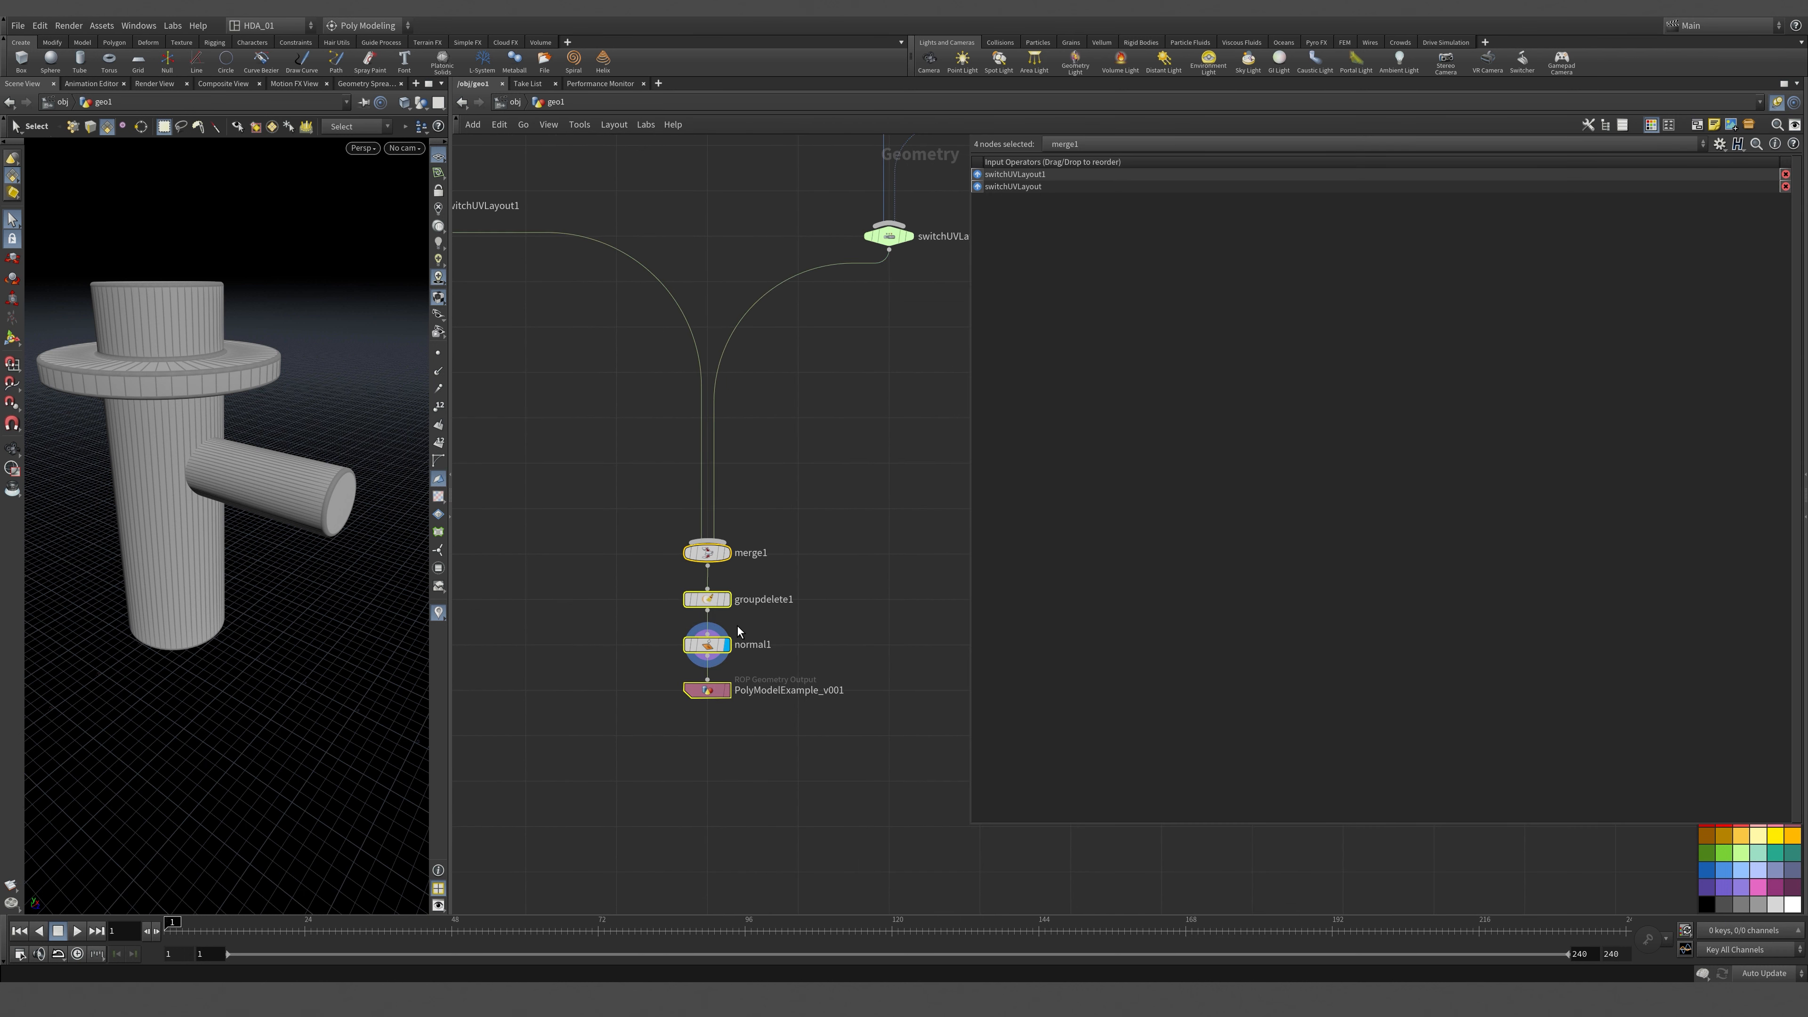
left_click(876, 435)
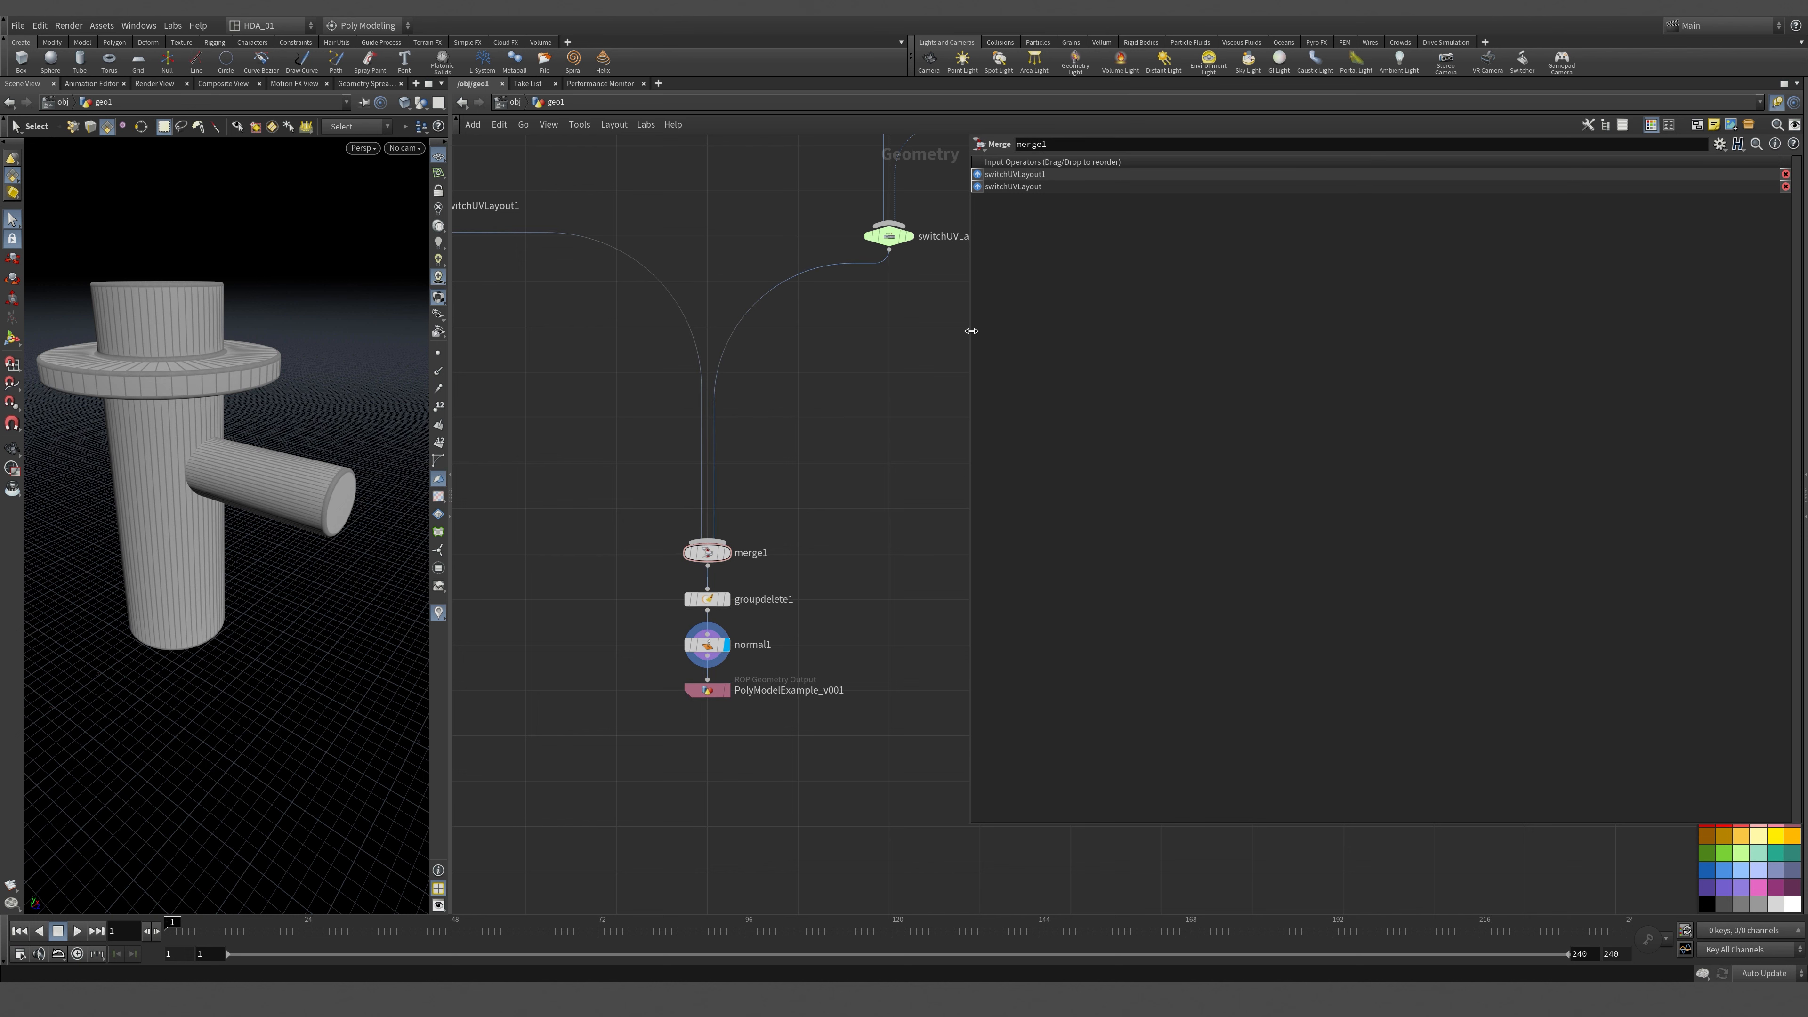
Narrow the parameter overlay to give the node network more room, and select the CONTROL null above the main chain.
left_click_drag(973, 326, 1571, 335)
key("h")
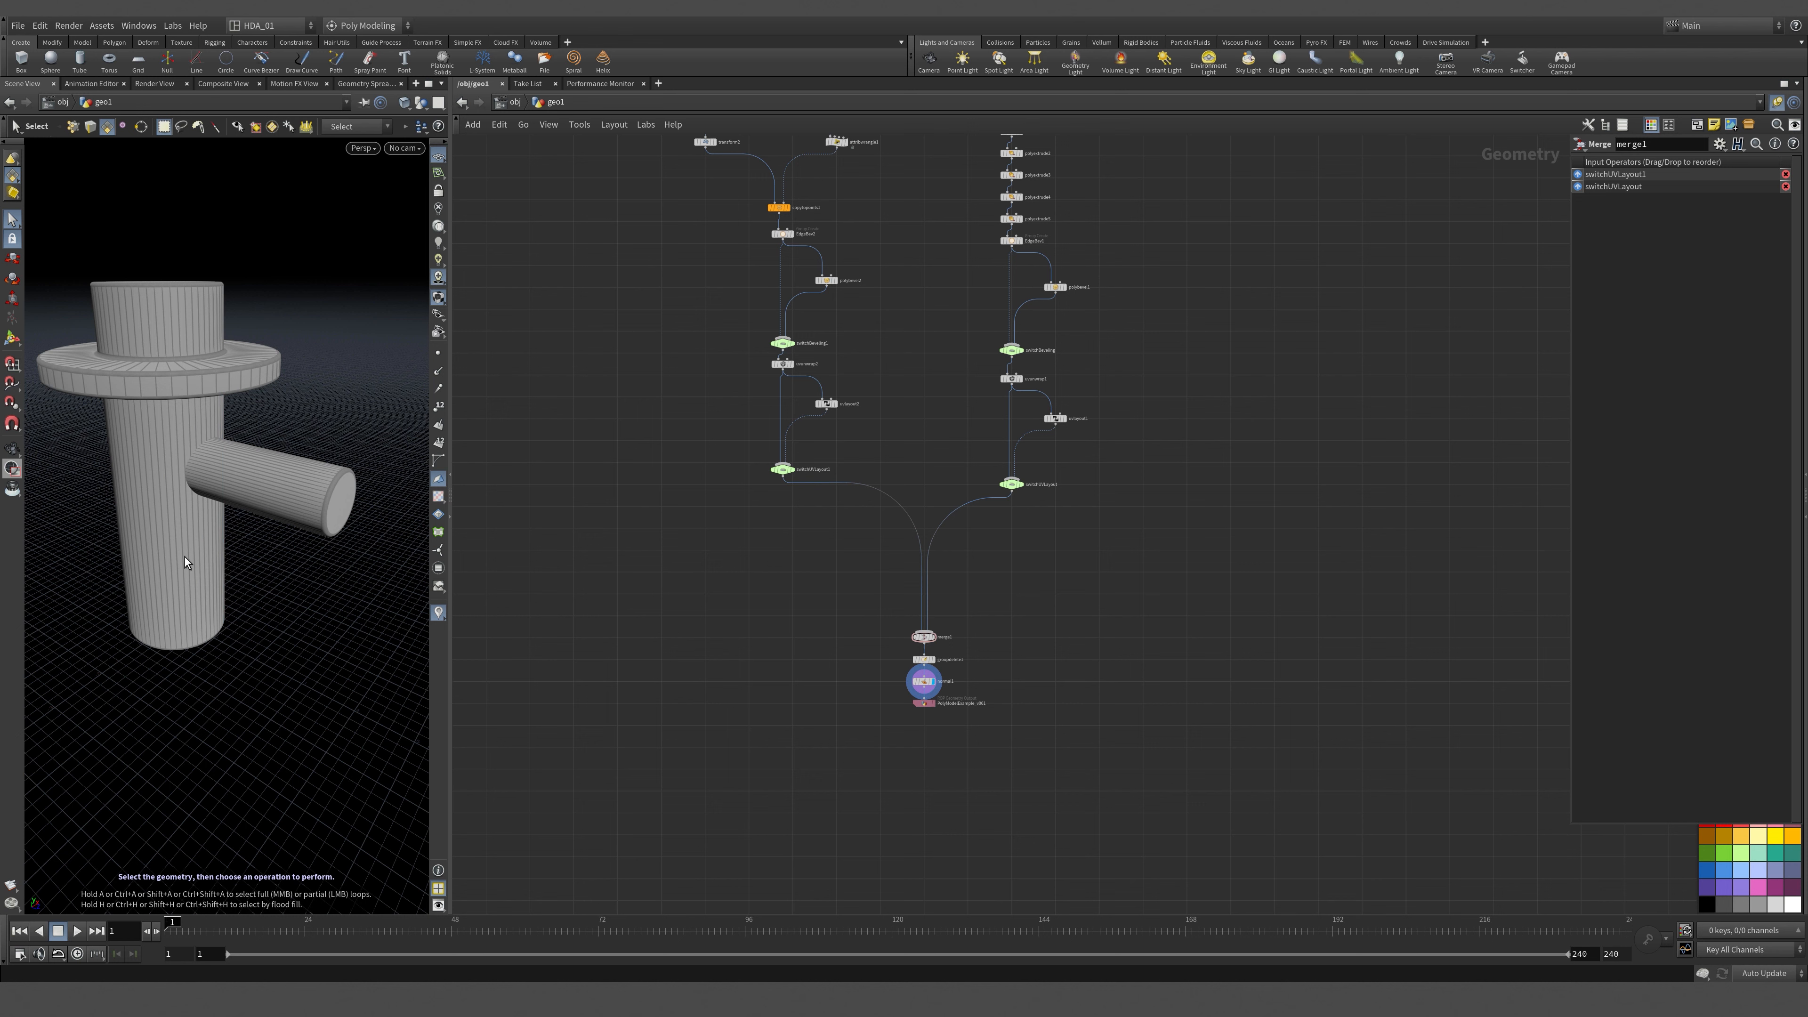
middle_click_drag(1161, 400, 1134, 683)
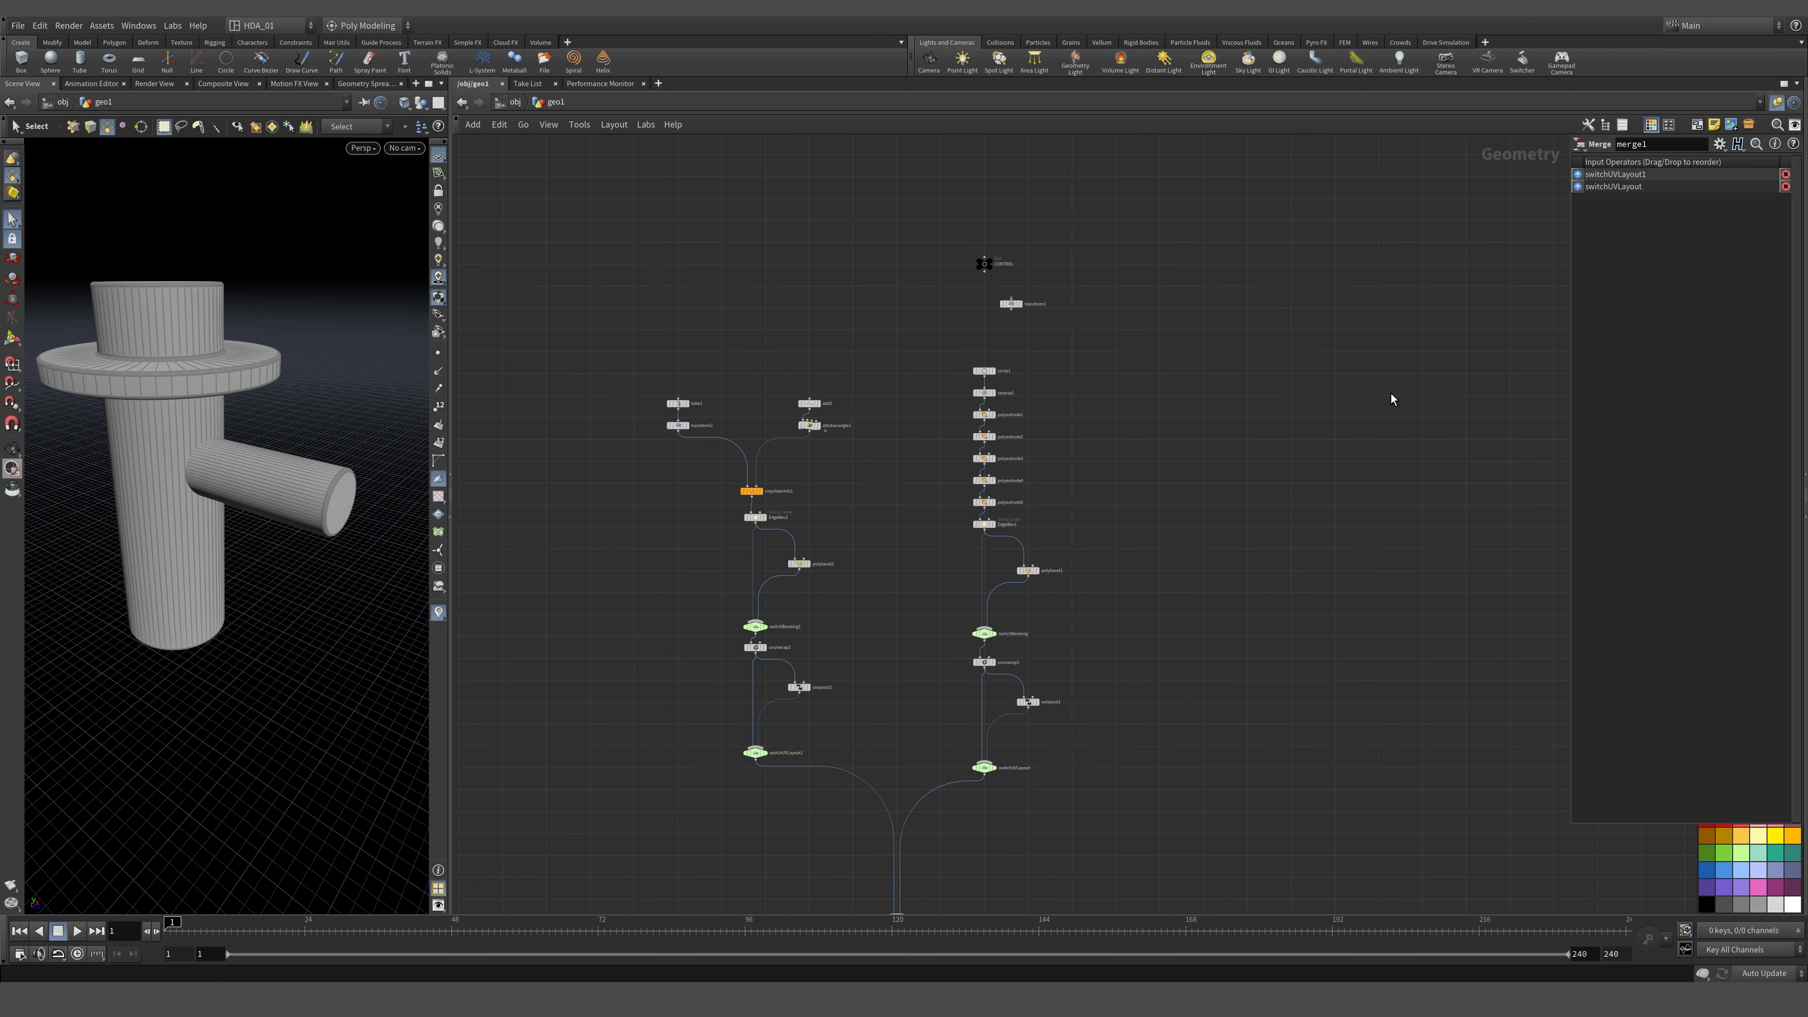
scroll(1182, 422, "up", 3)
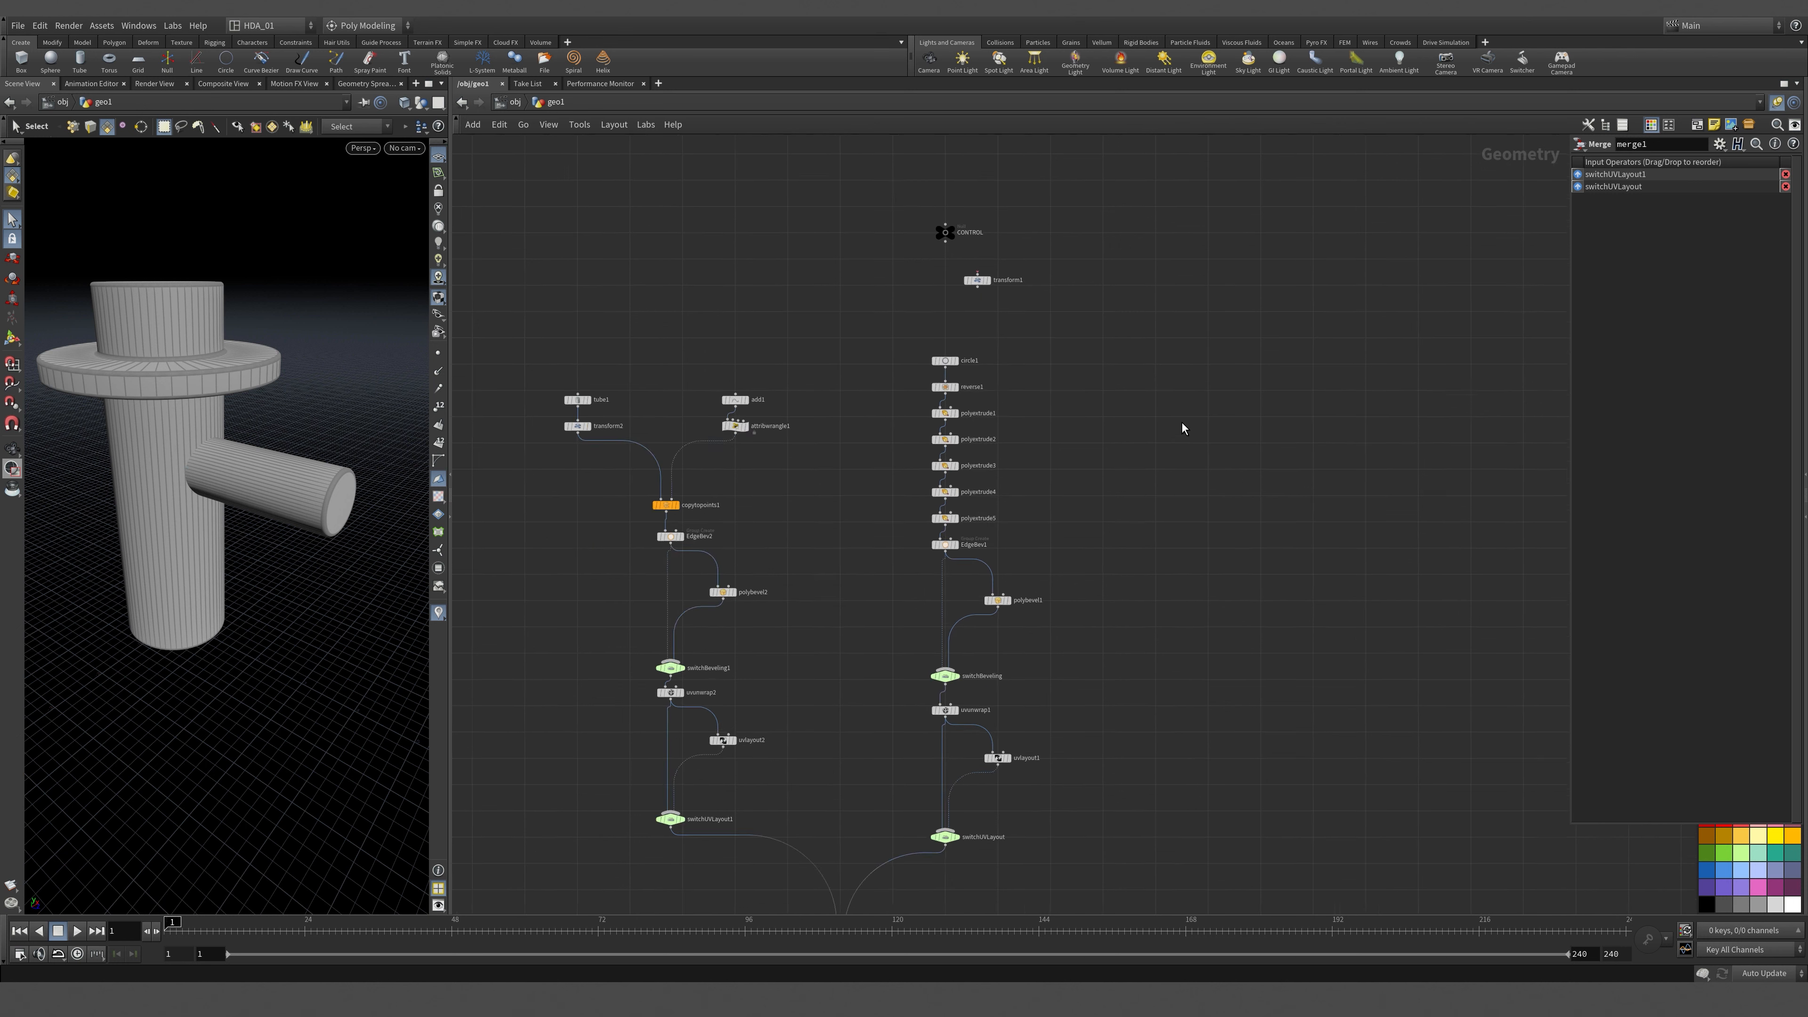
left_click_drag(761, 324, 943, 373)
left_click_drag(786, 308, 1014, 374)
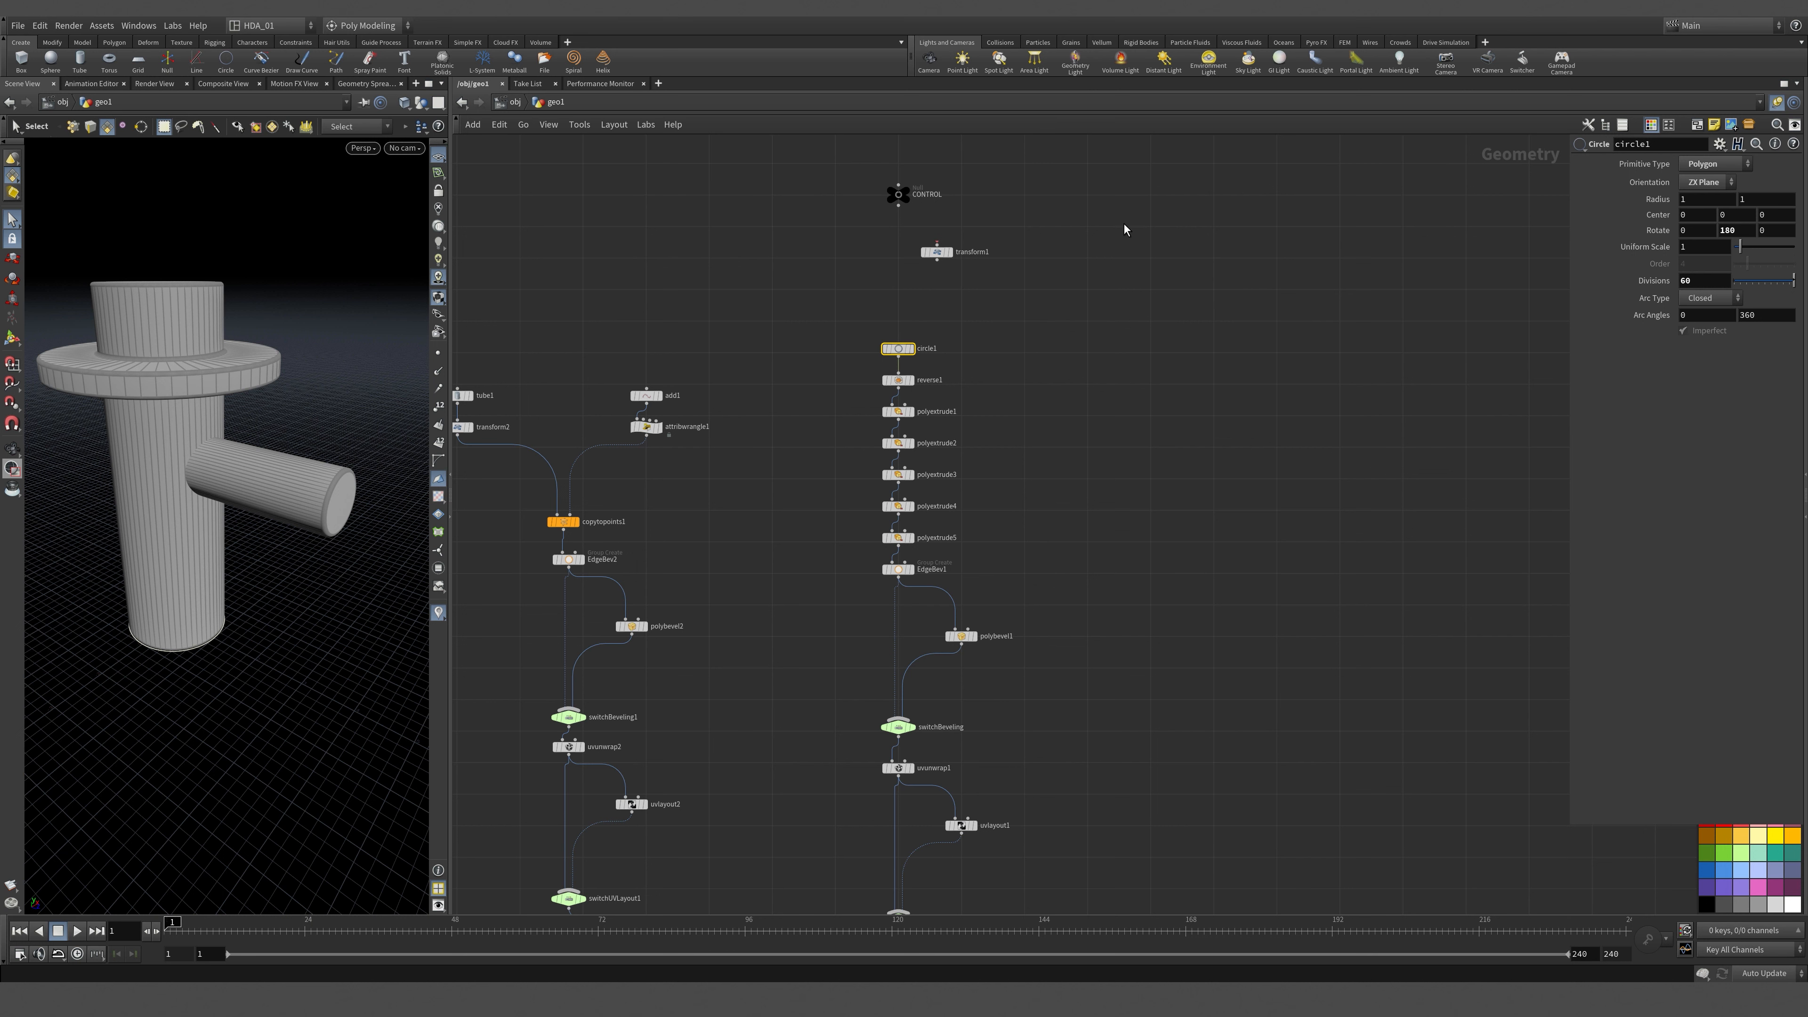
left_click(897, 196)
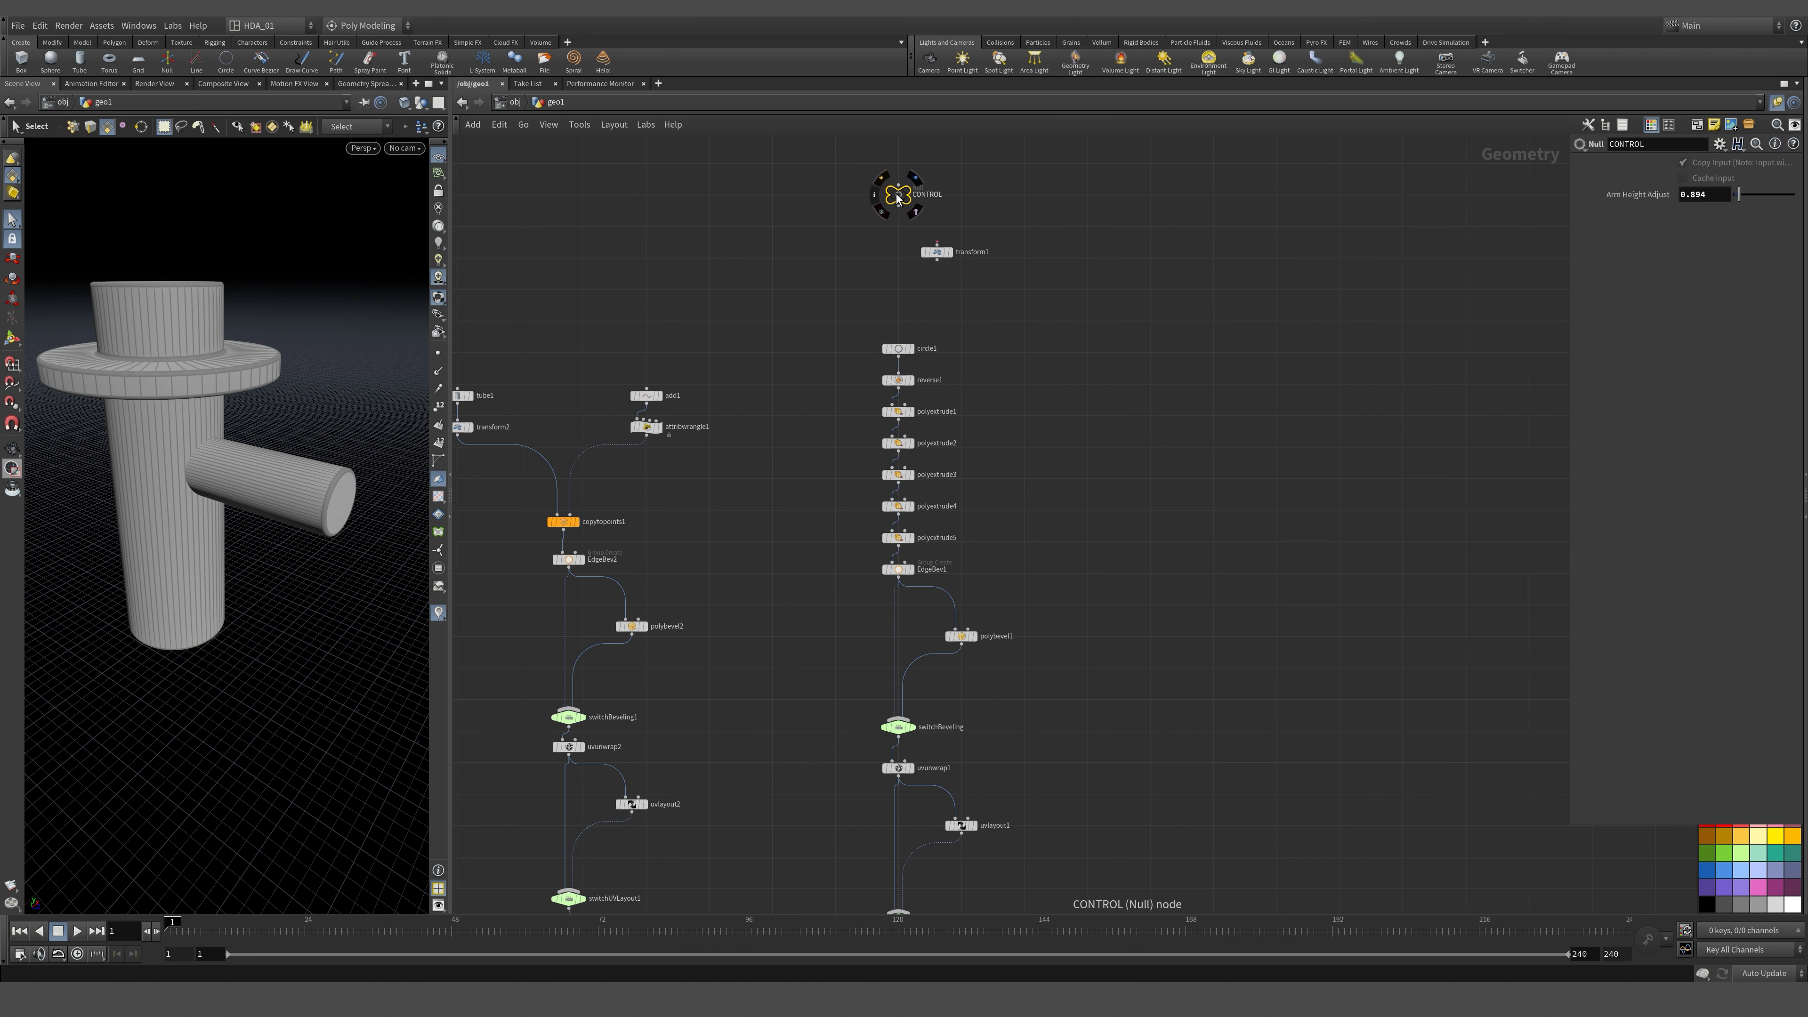
right_click(897, 198)
mouse_move(923, 339)
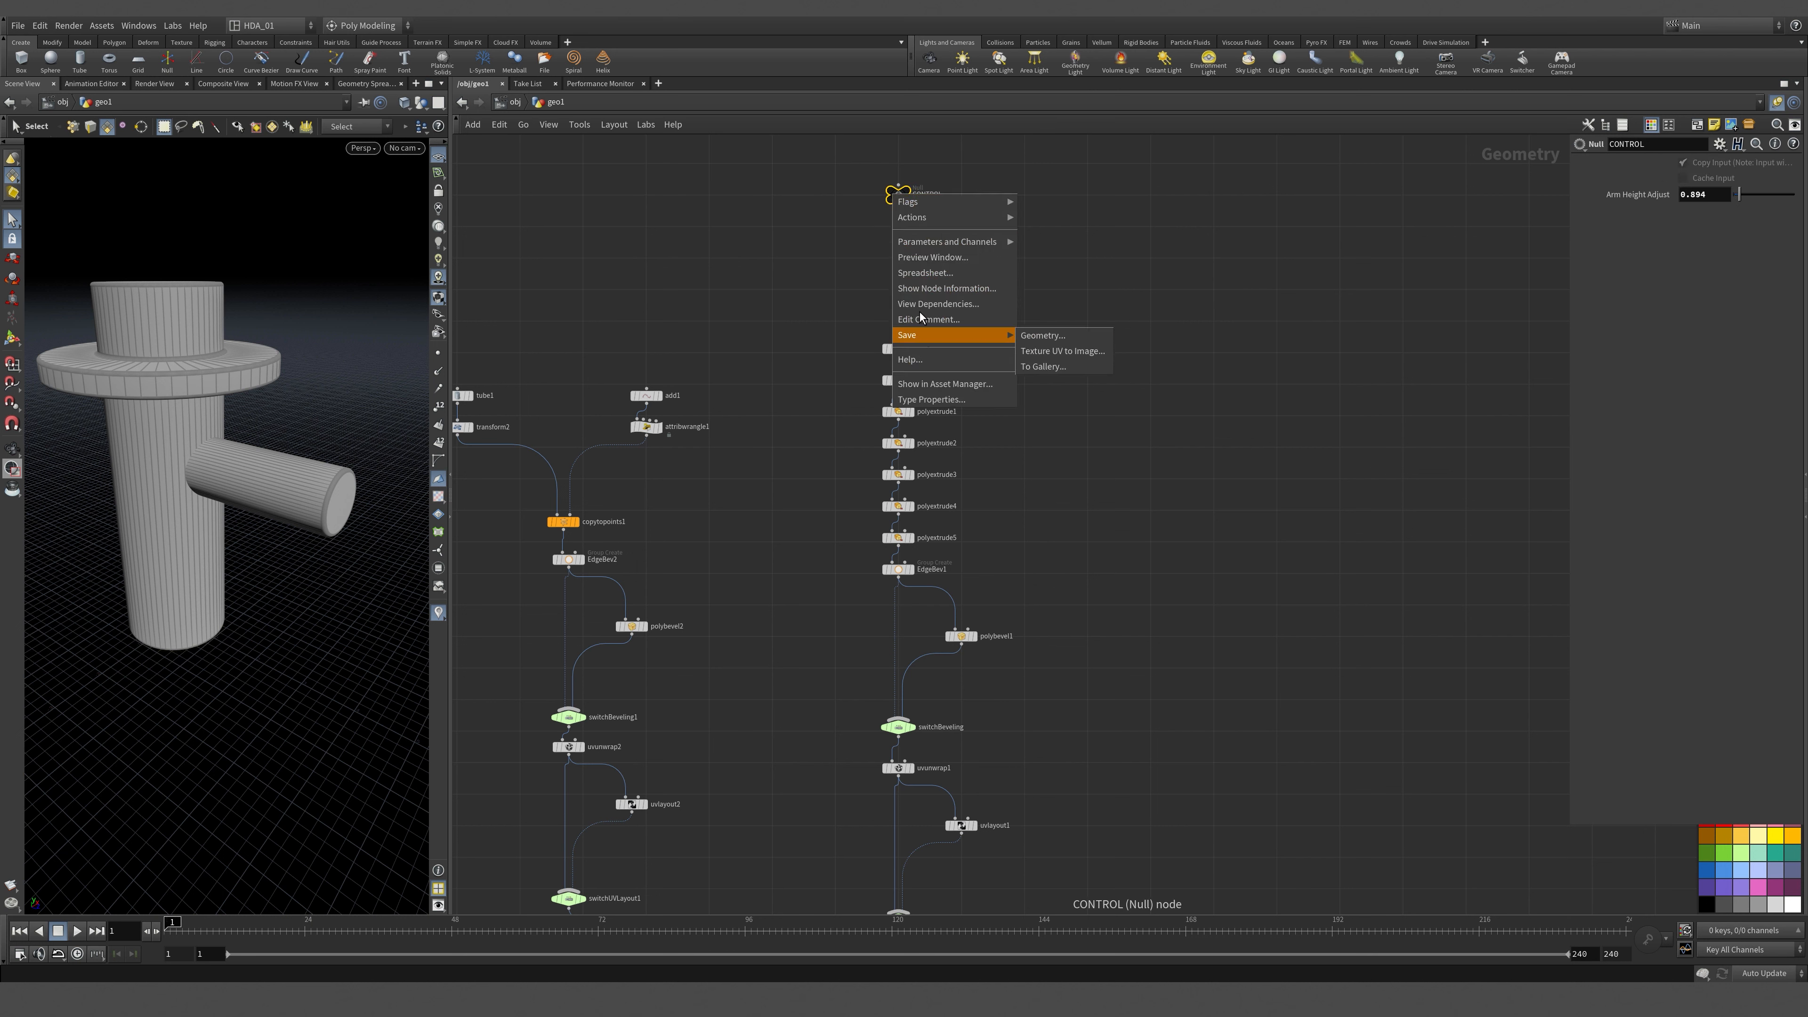
mouse_move(934, 245)
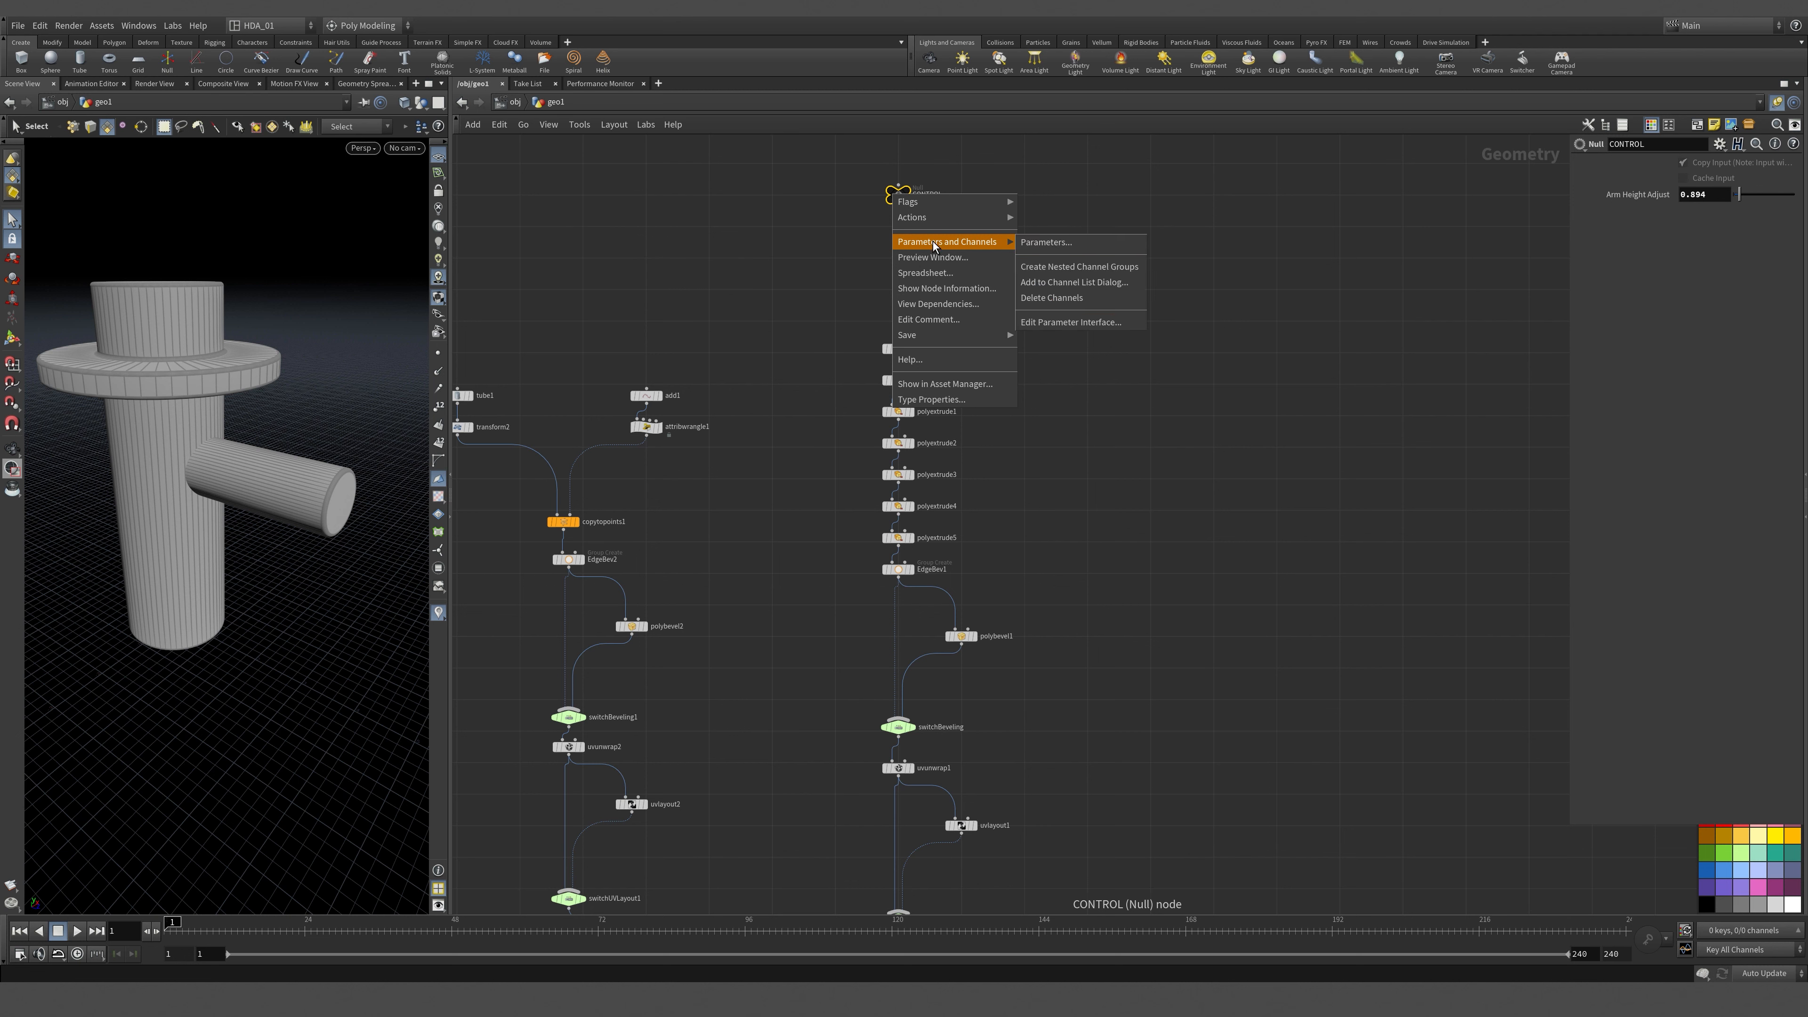
key("Escape")
Add a float parameter named RadScale with the label Radius Scale to the CONTROL null and enable its 0 to 10 range.
left_click(1720, 145)
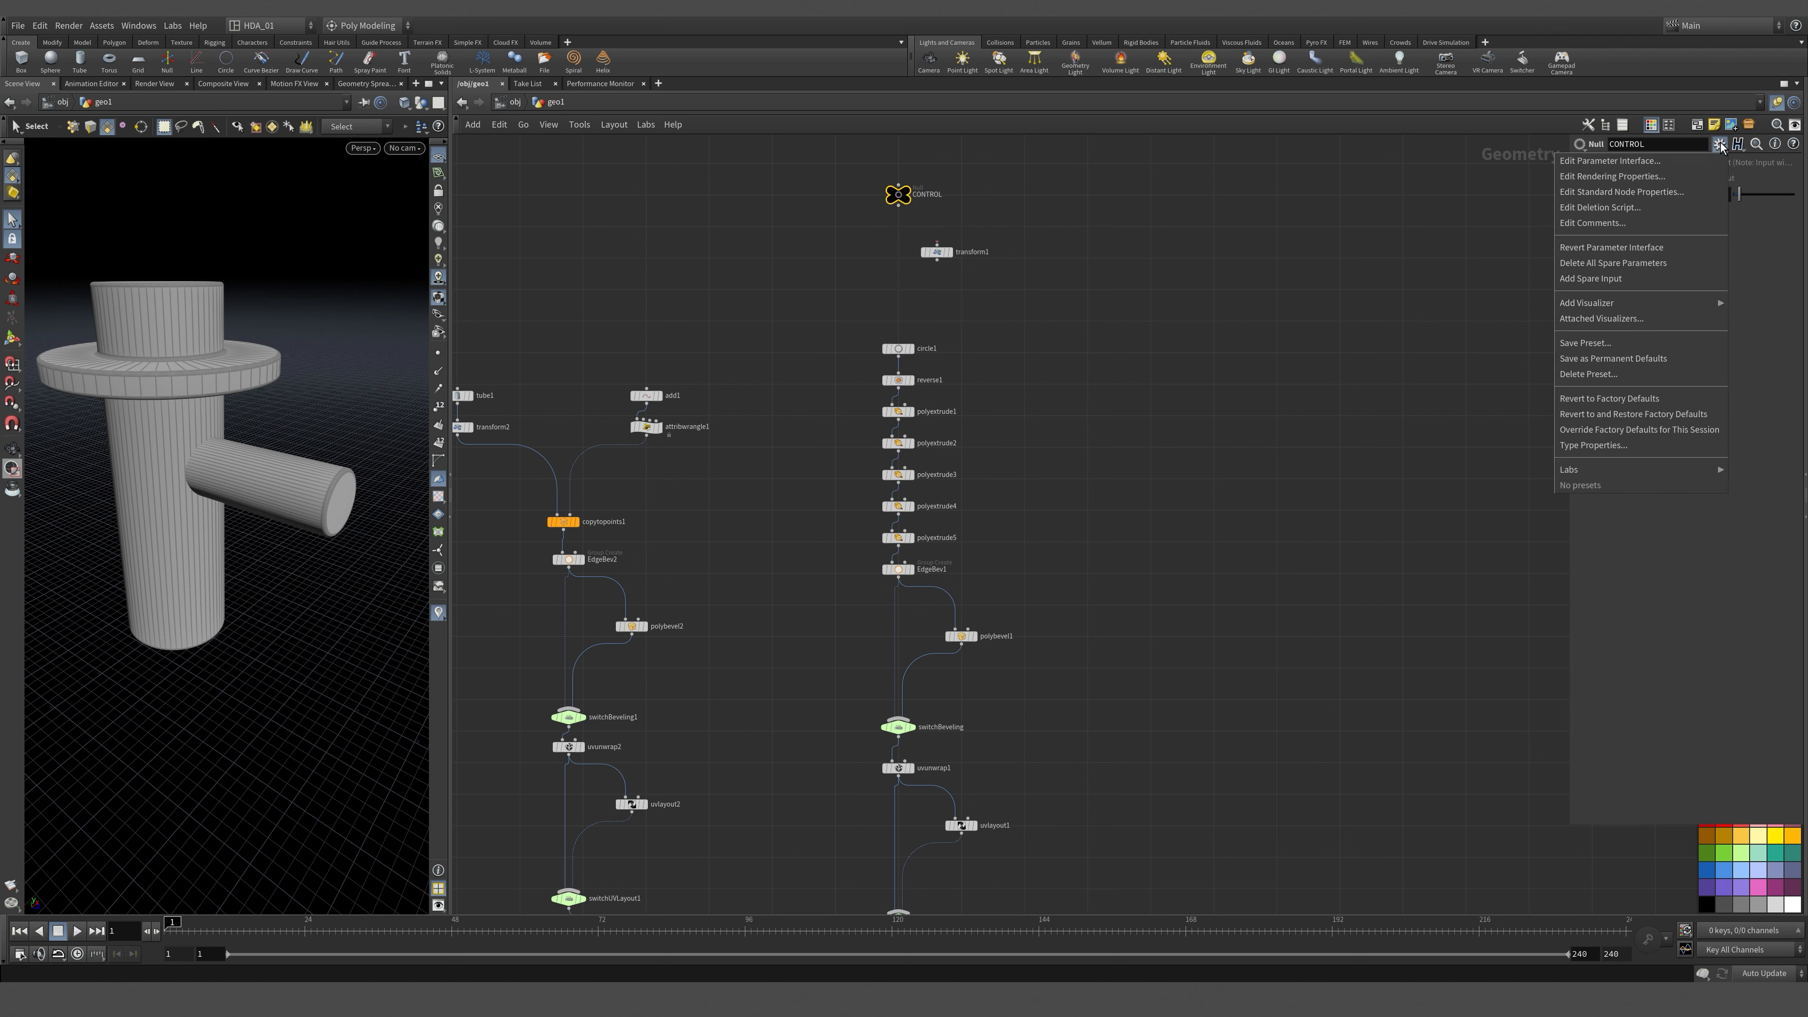
left_click(1694, 162)
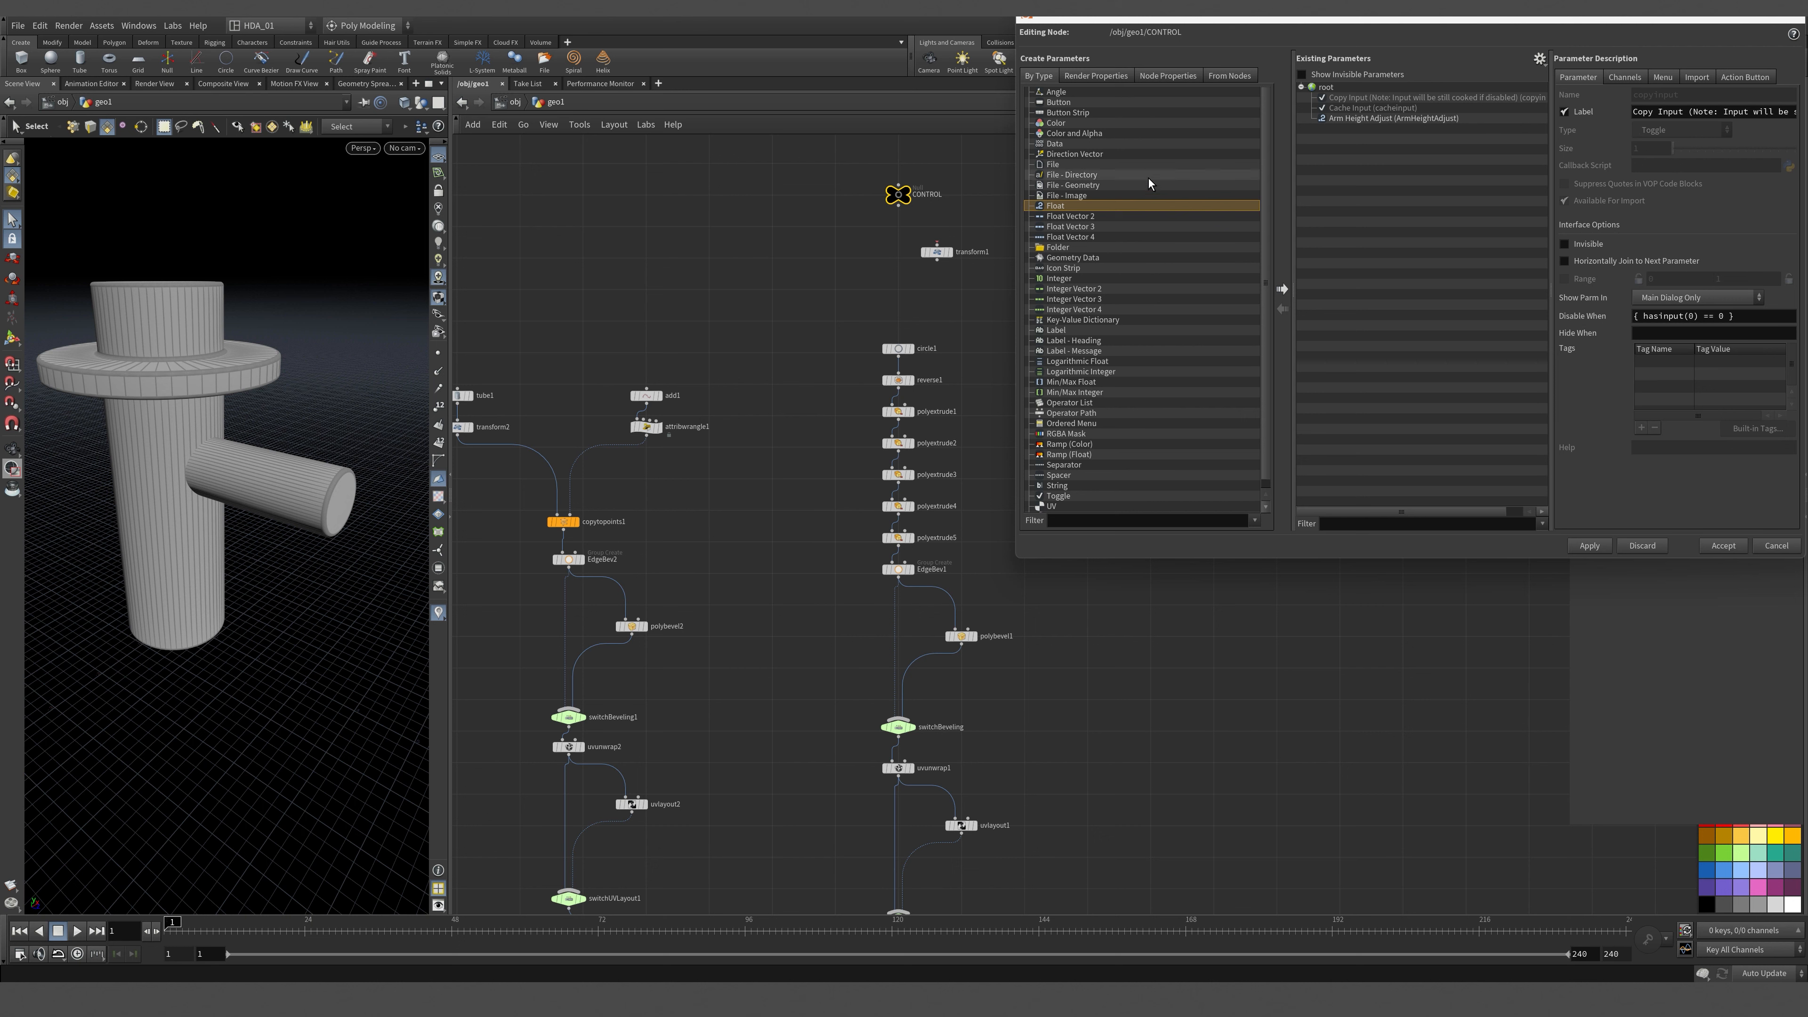
left_click(1282, 289)
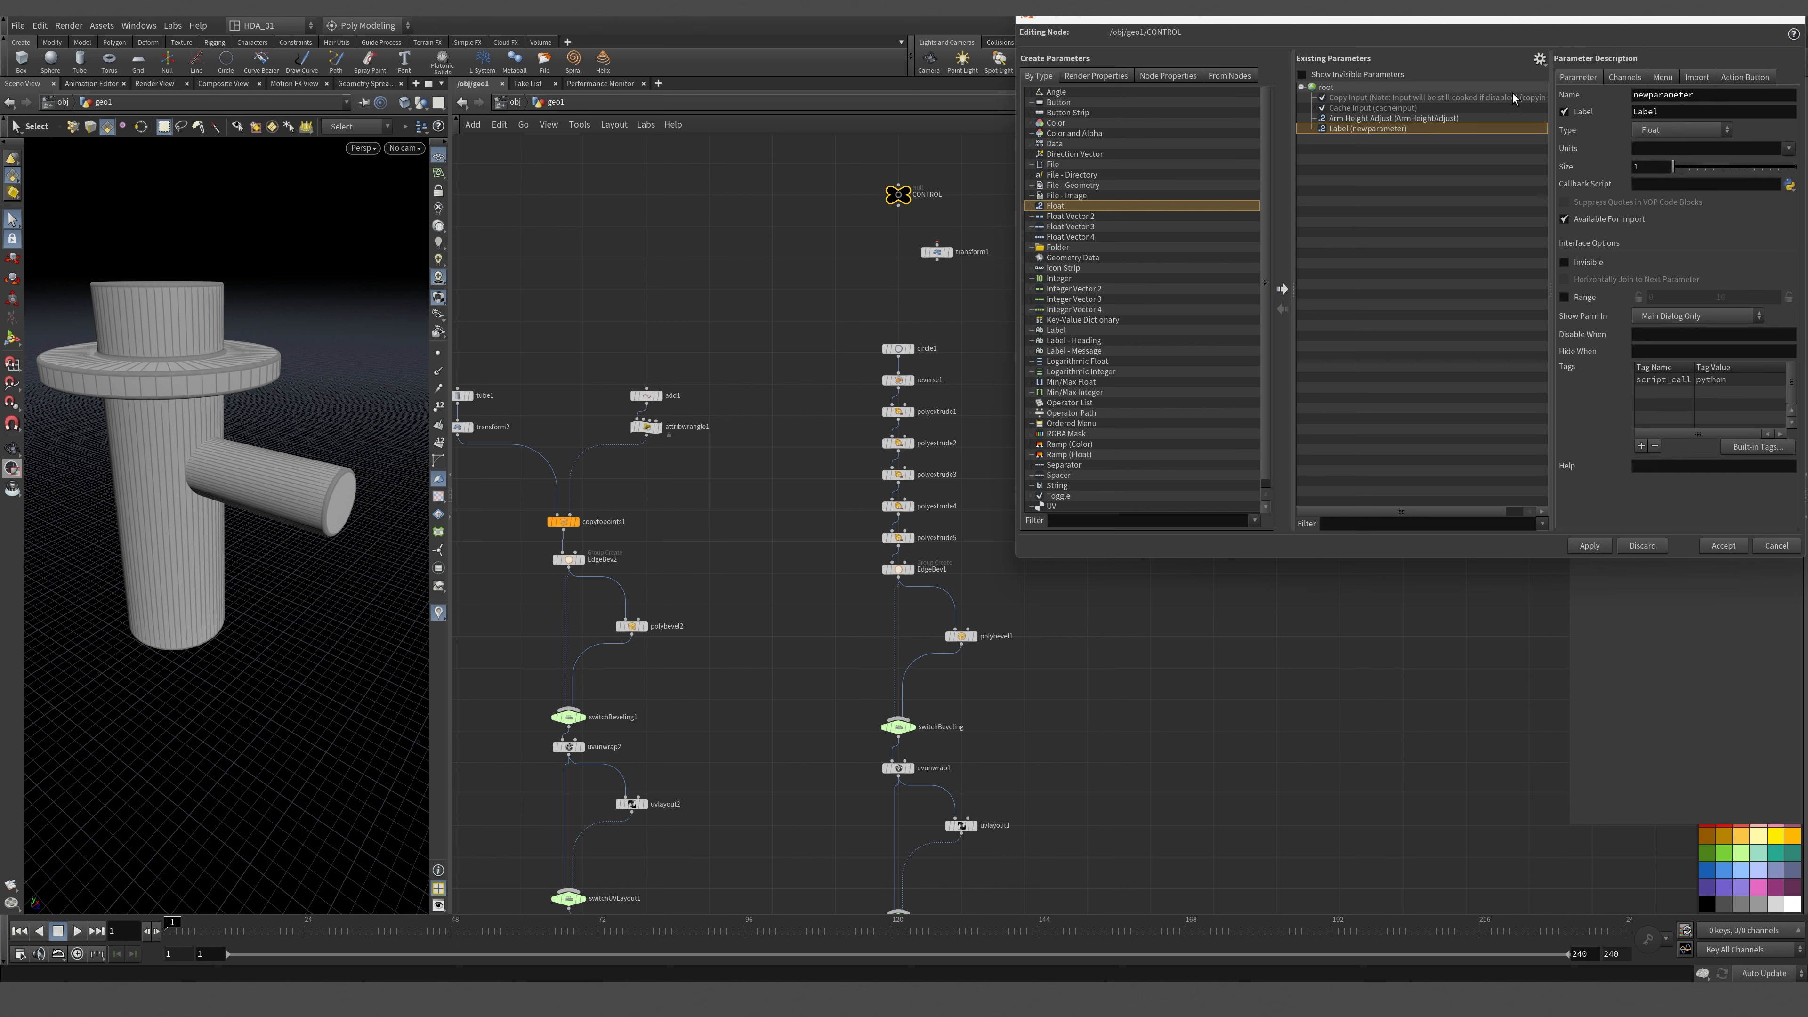
double_click(1666, 94)
type("RadScale")
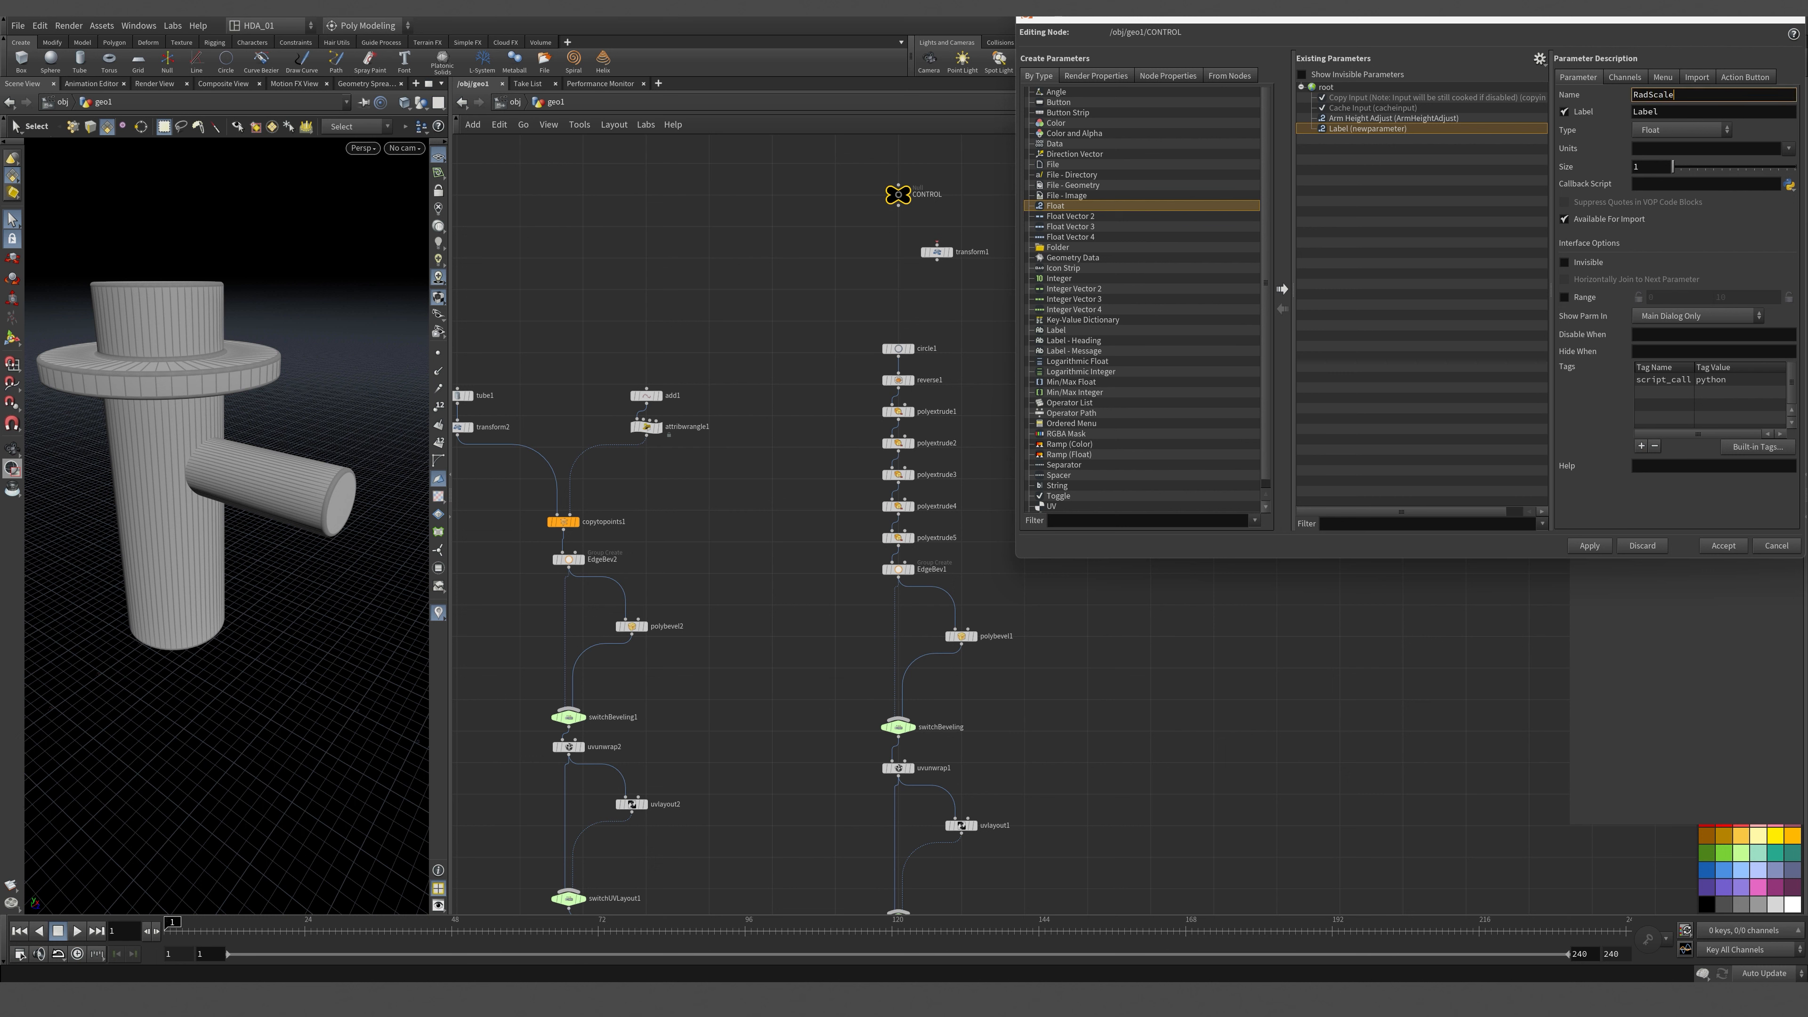
key("Tab")
type("R")
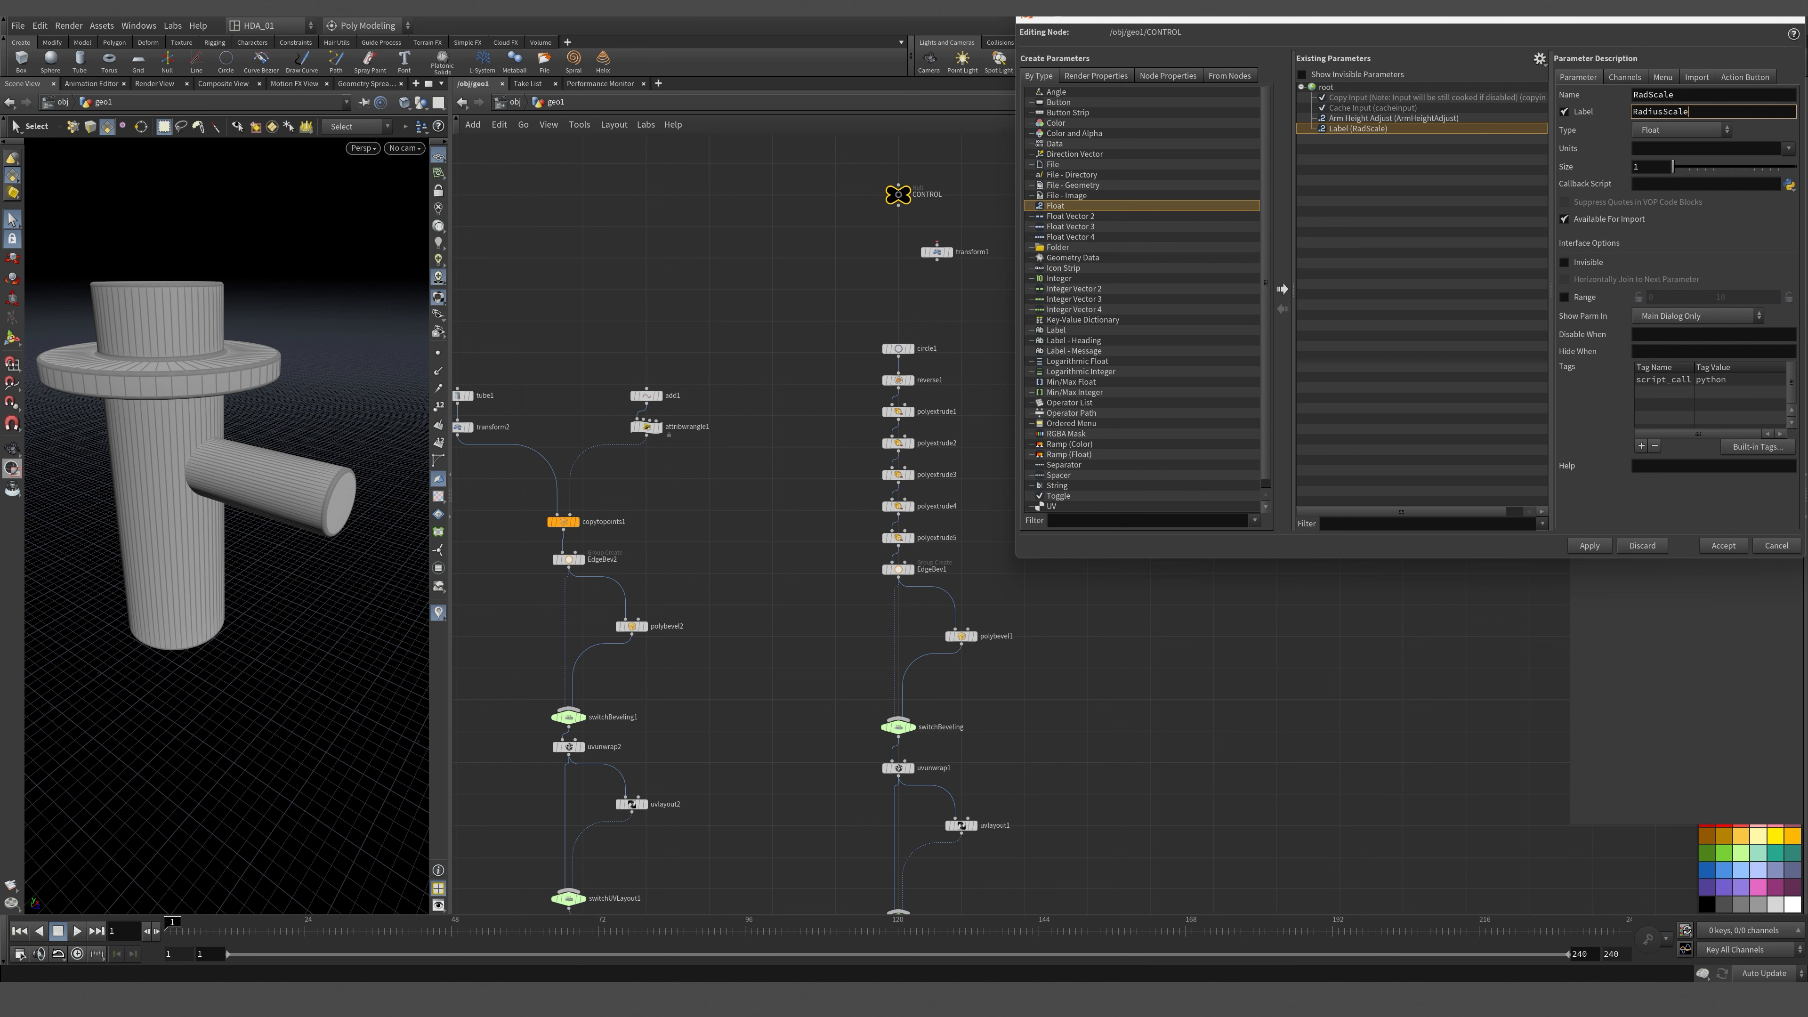
key("Tab")
left_click(1564, 297)
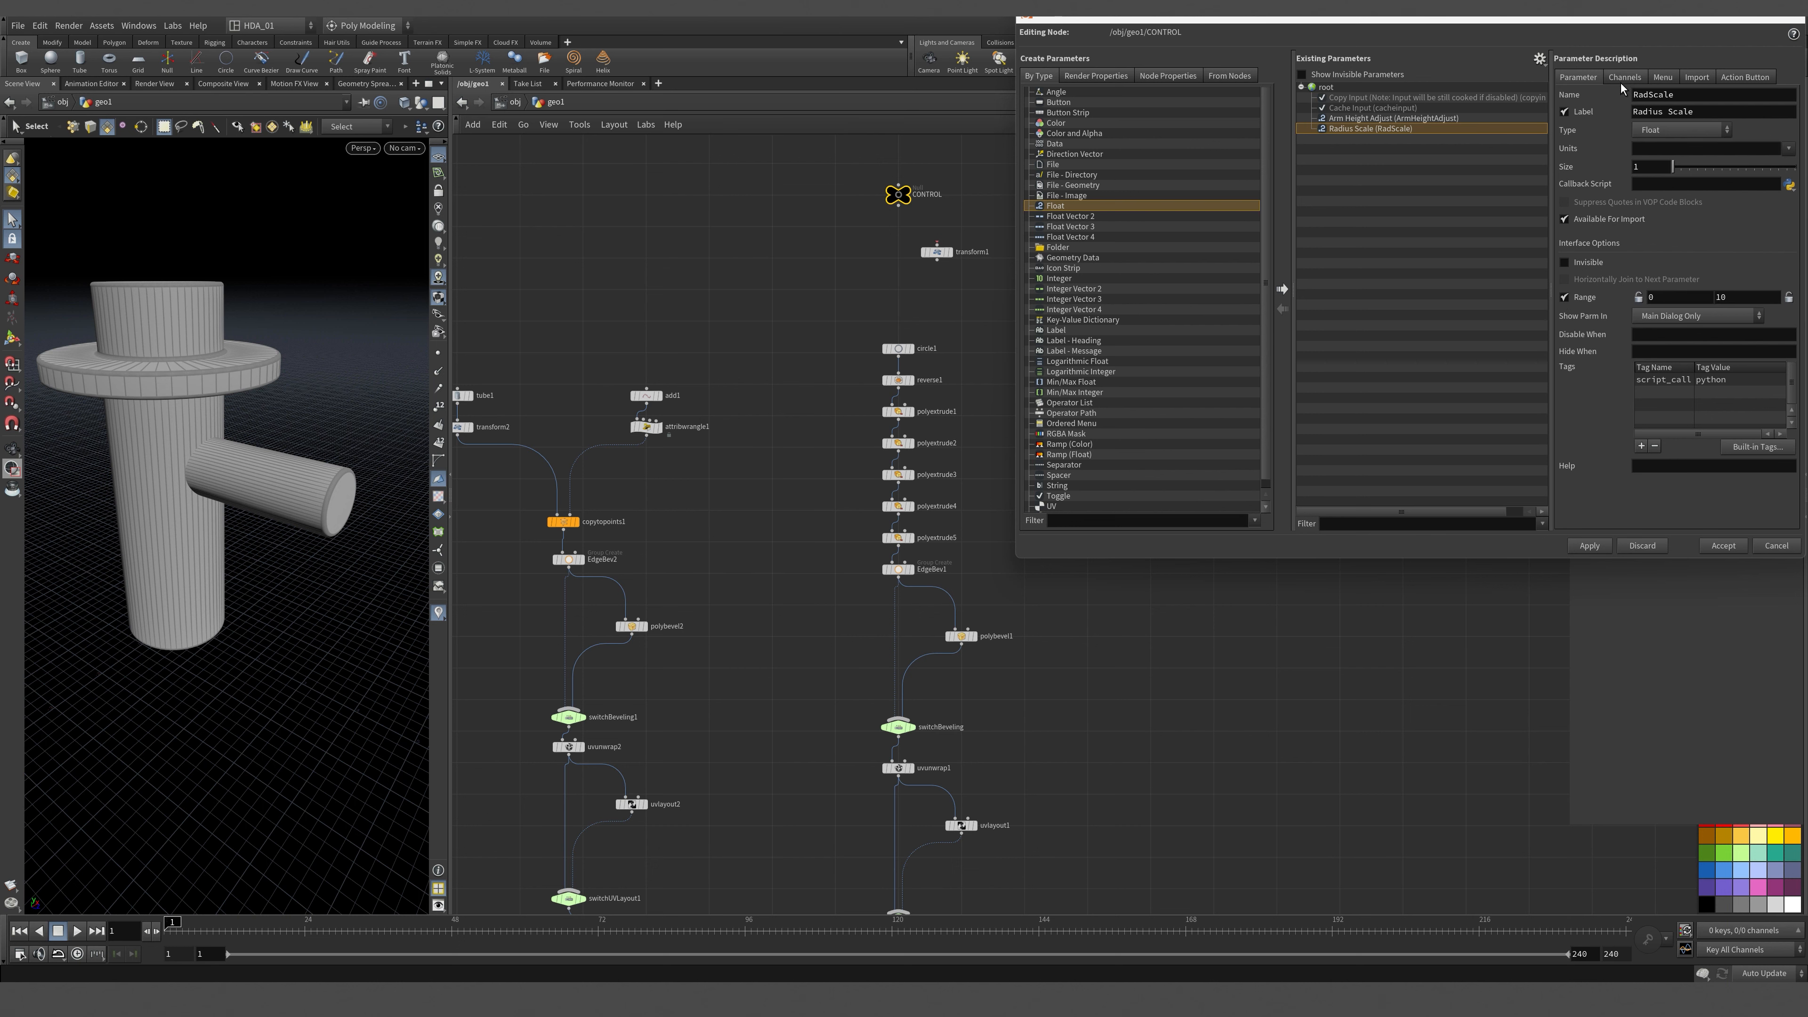
Give the Radius Scale parameter a default value of 1 and accept the parameter interface changes.
left_click_drag(1585, 21, 1606, 147)
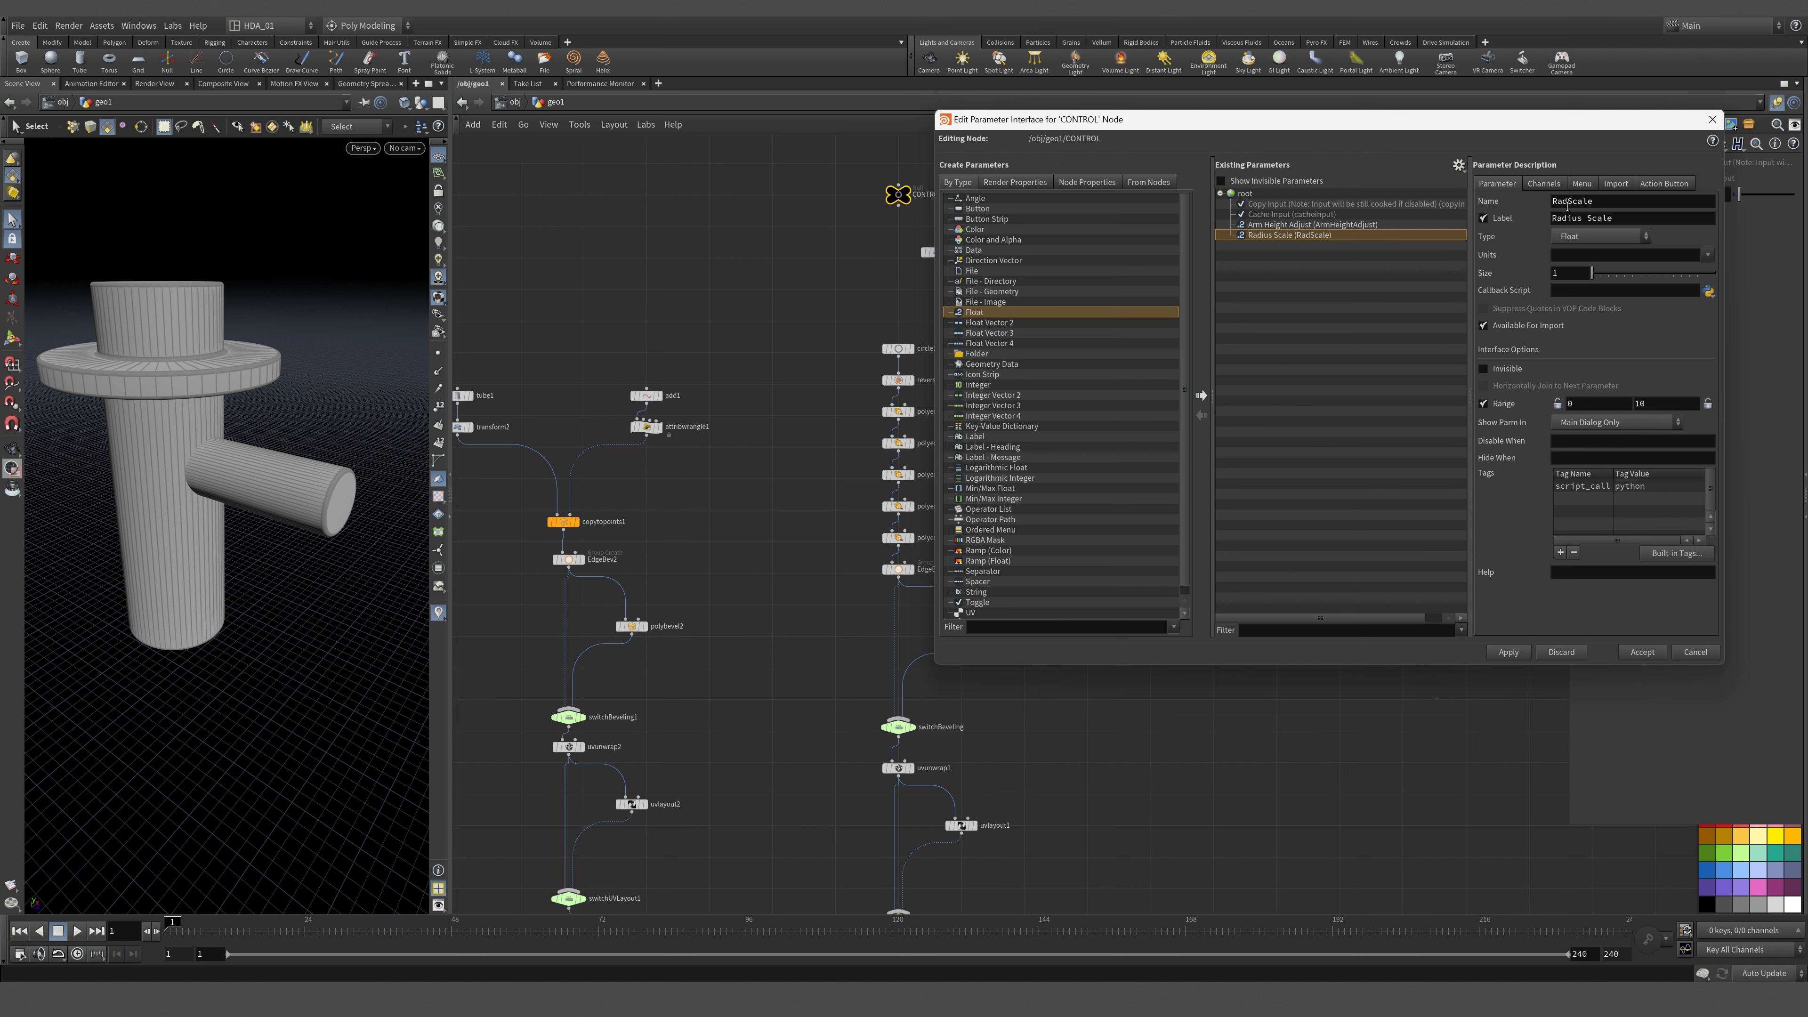
left_click(1557, 188)
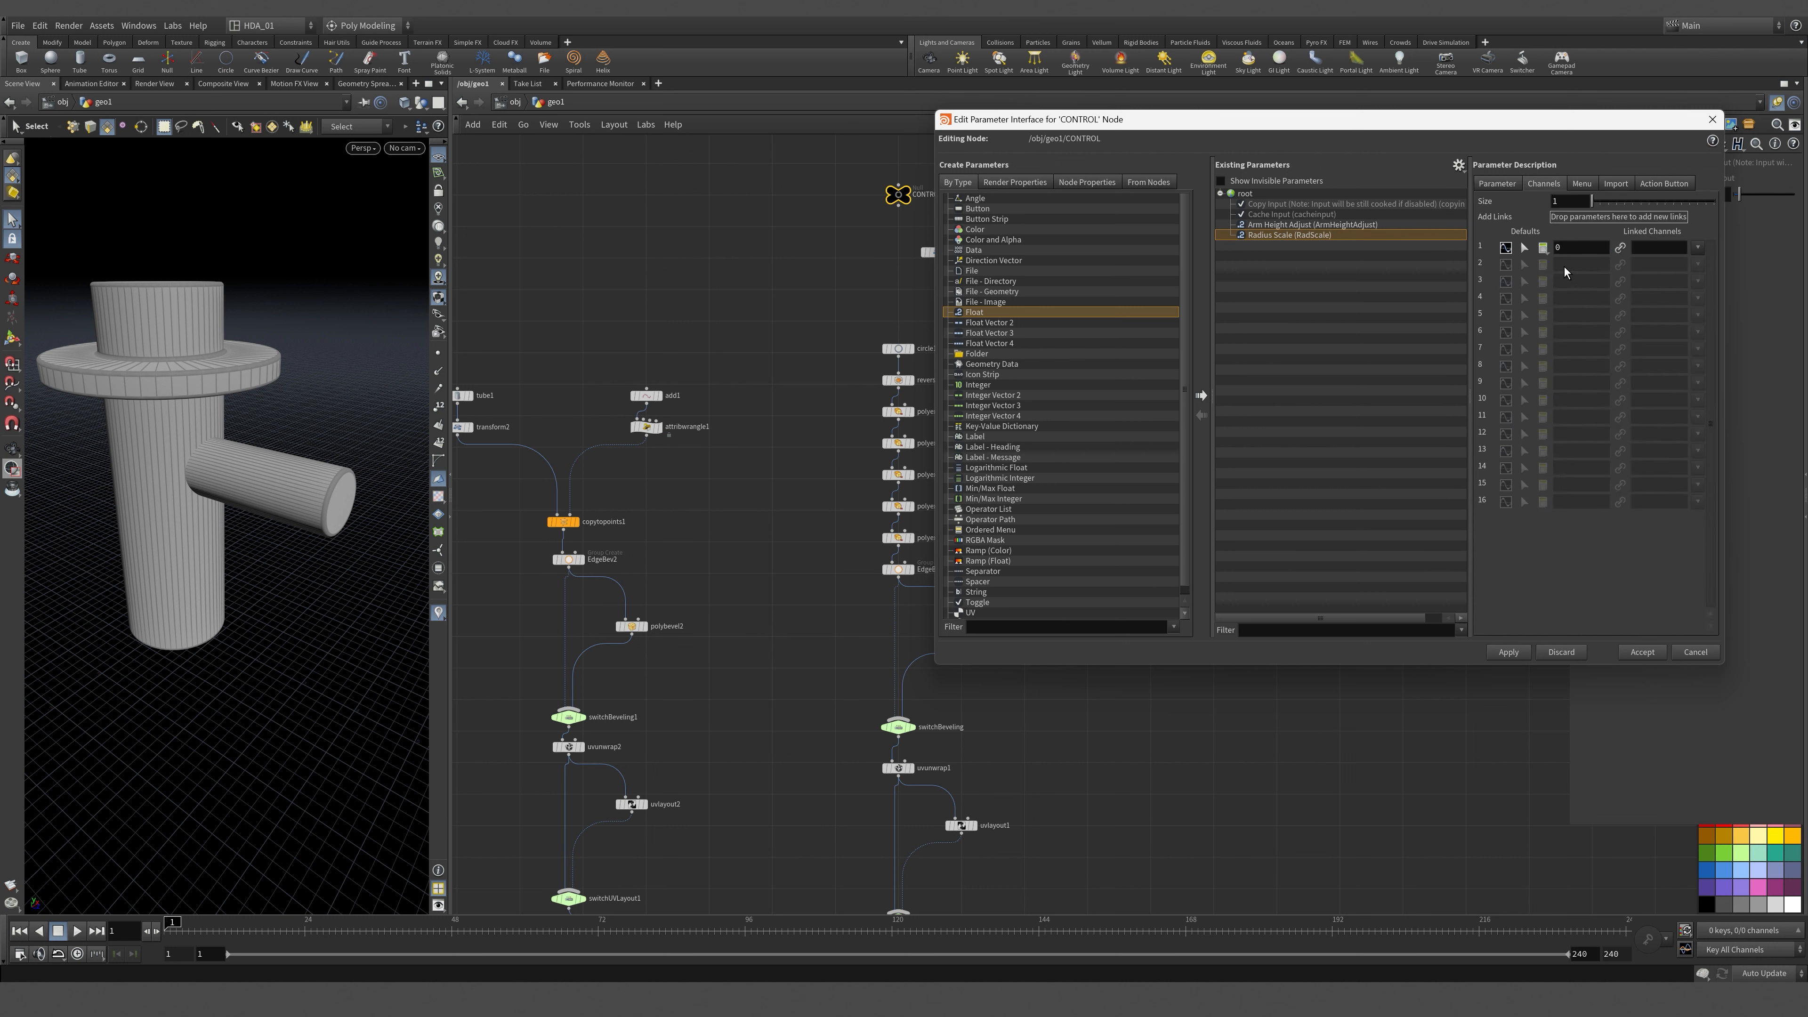
left_click(1563, 247)
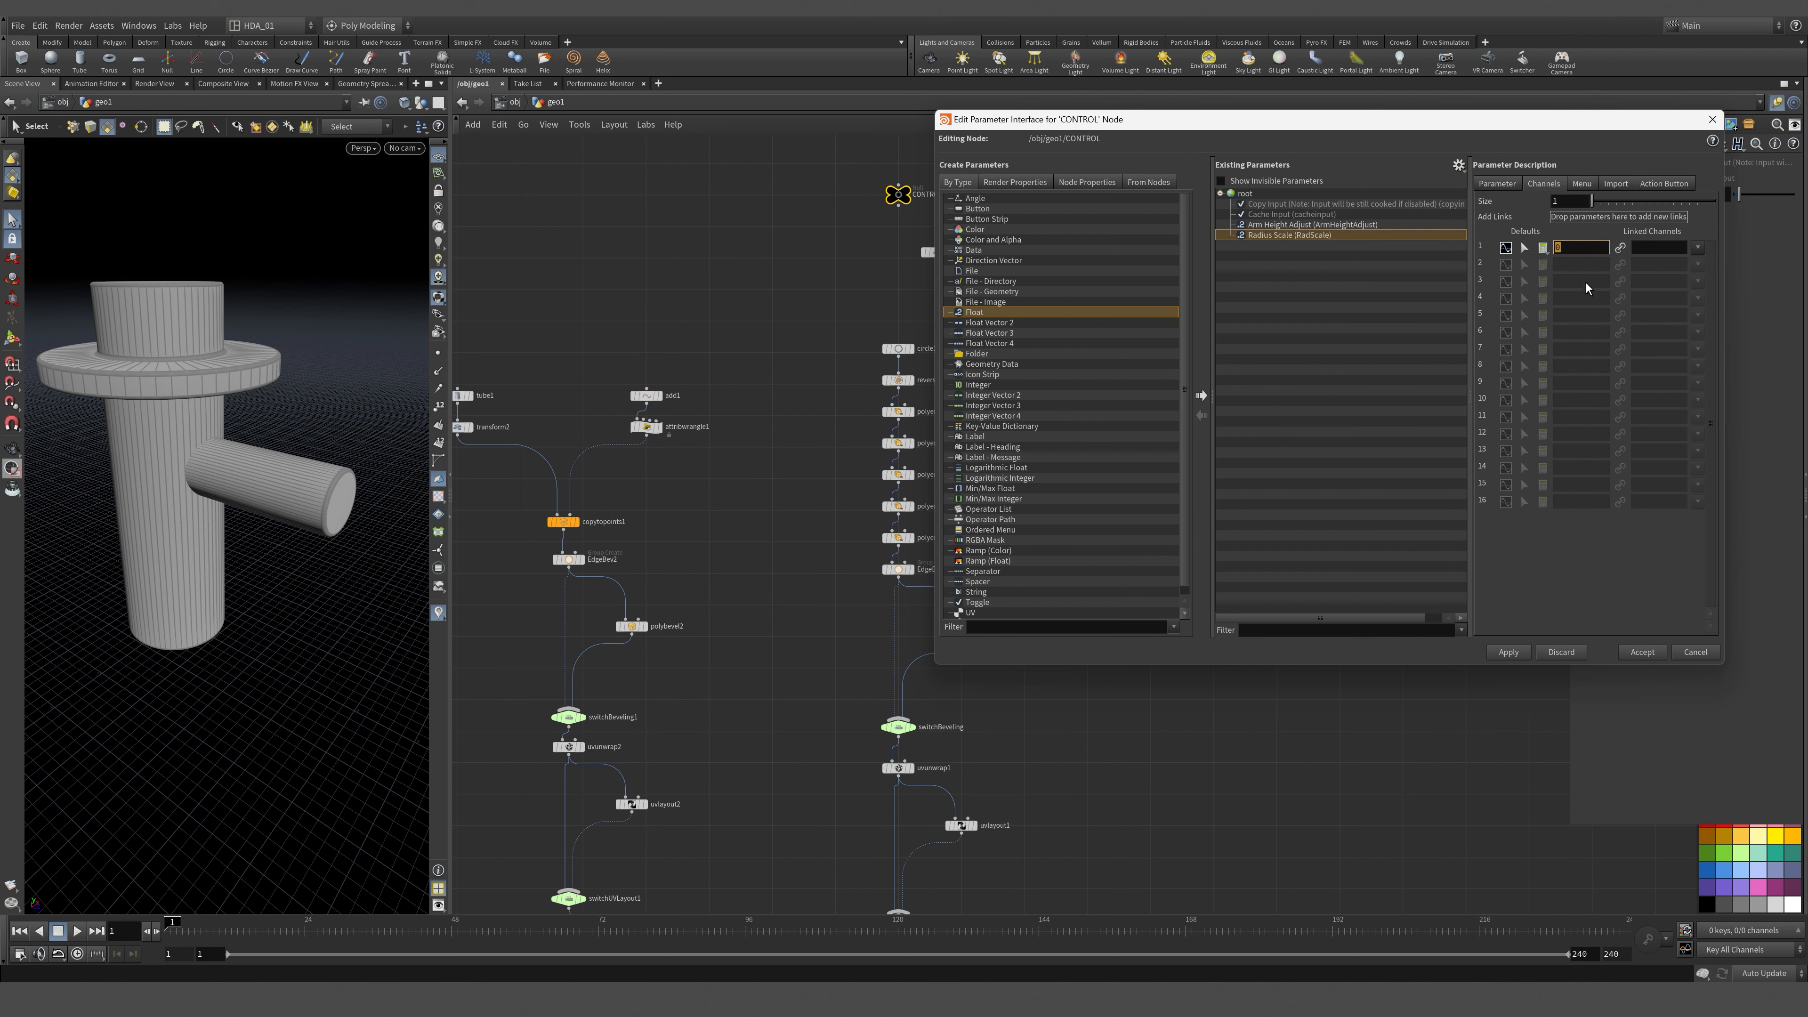
left_click(1493, 187)
left_click(1542, 183)
left_click(1509, 653)
left_click(1640, 652)
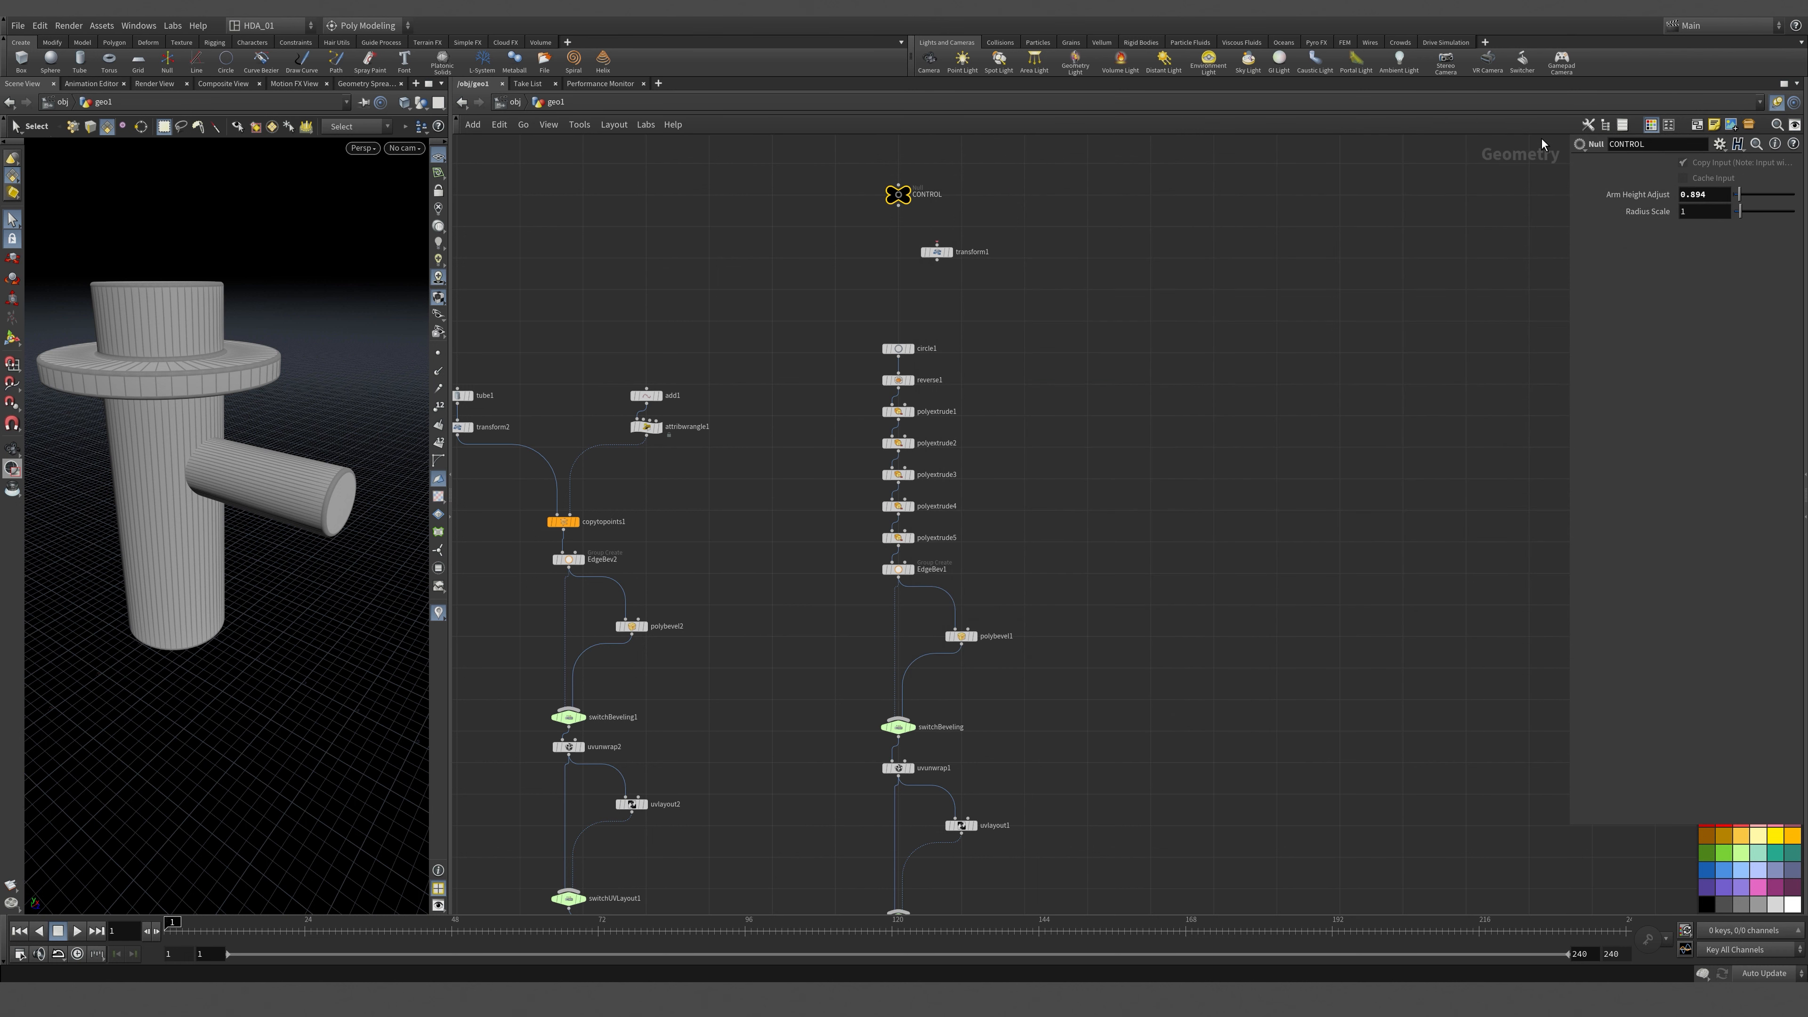
Widen the parameter overlay and link circle1's Uniform Scale to CONTROL's Radius Scale with a relative reference.
left_click_drag(1571, 253, 1304, 250)
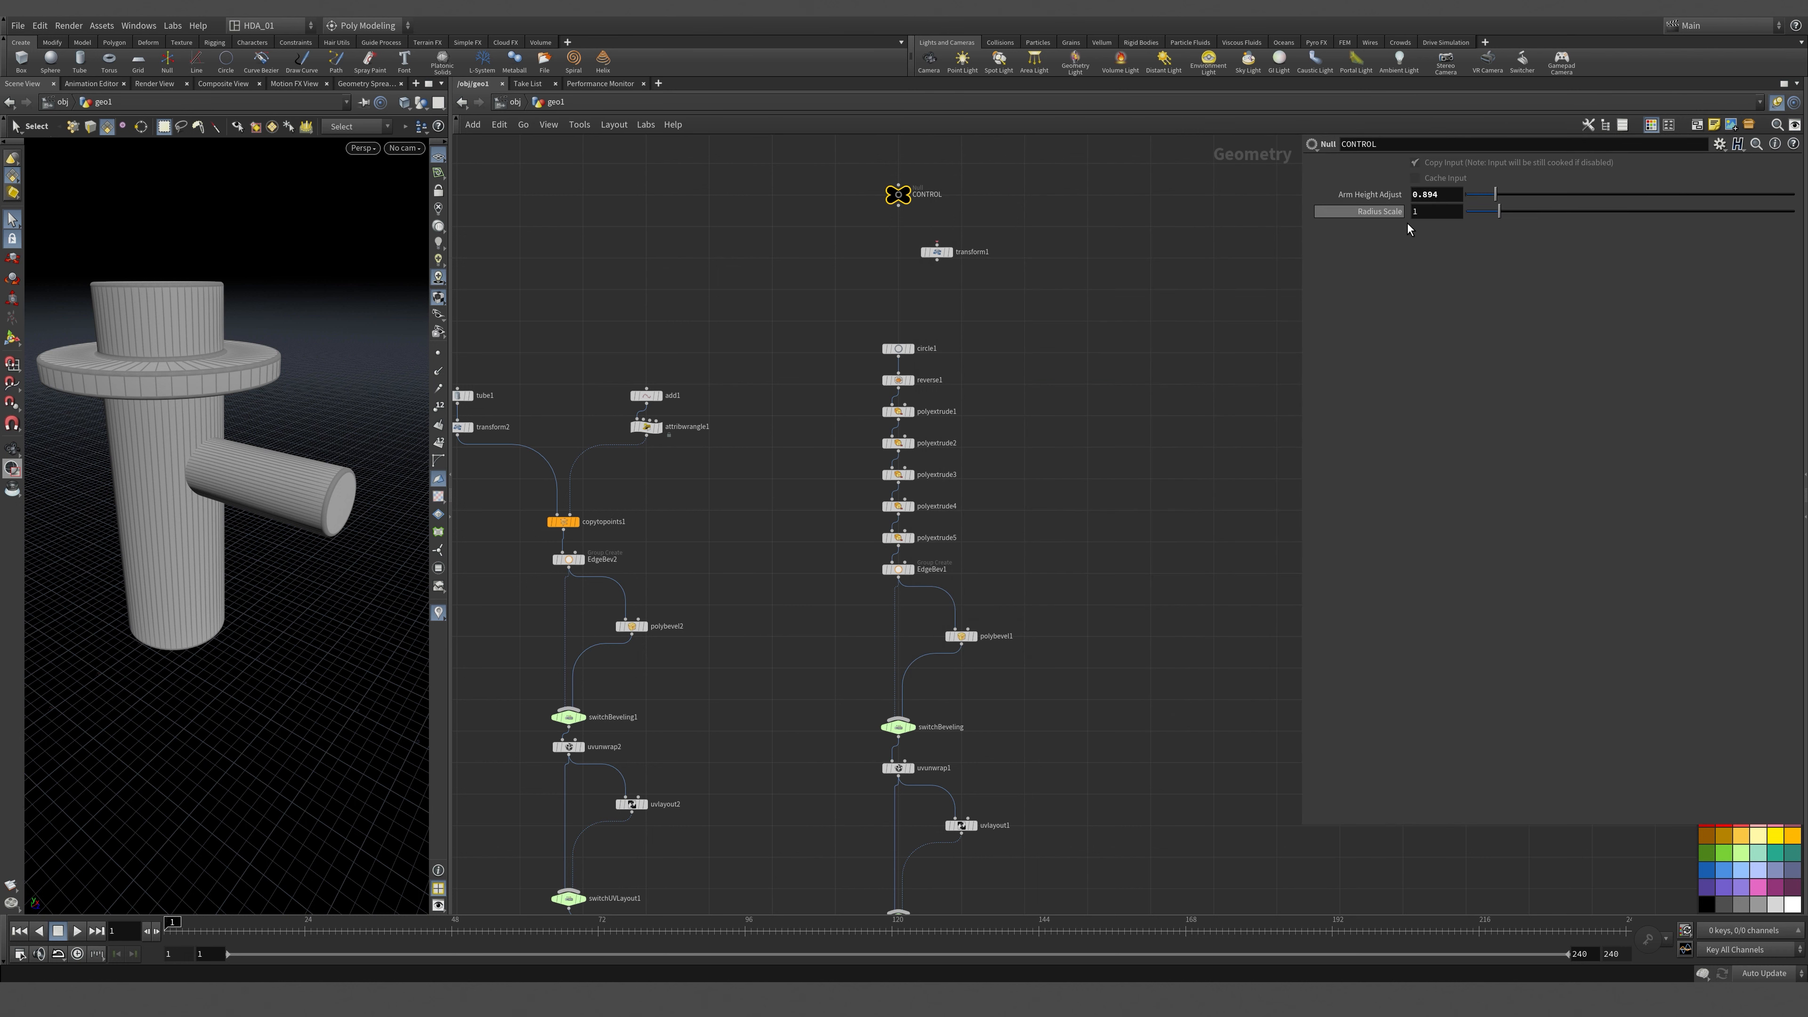
right_click(1389, 215)
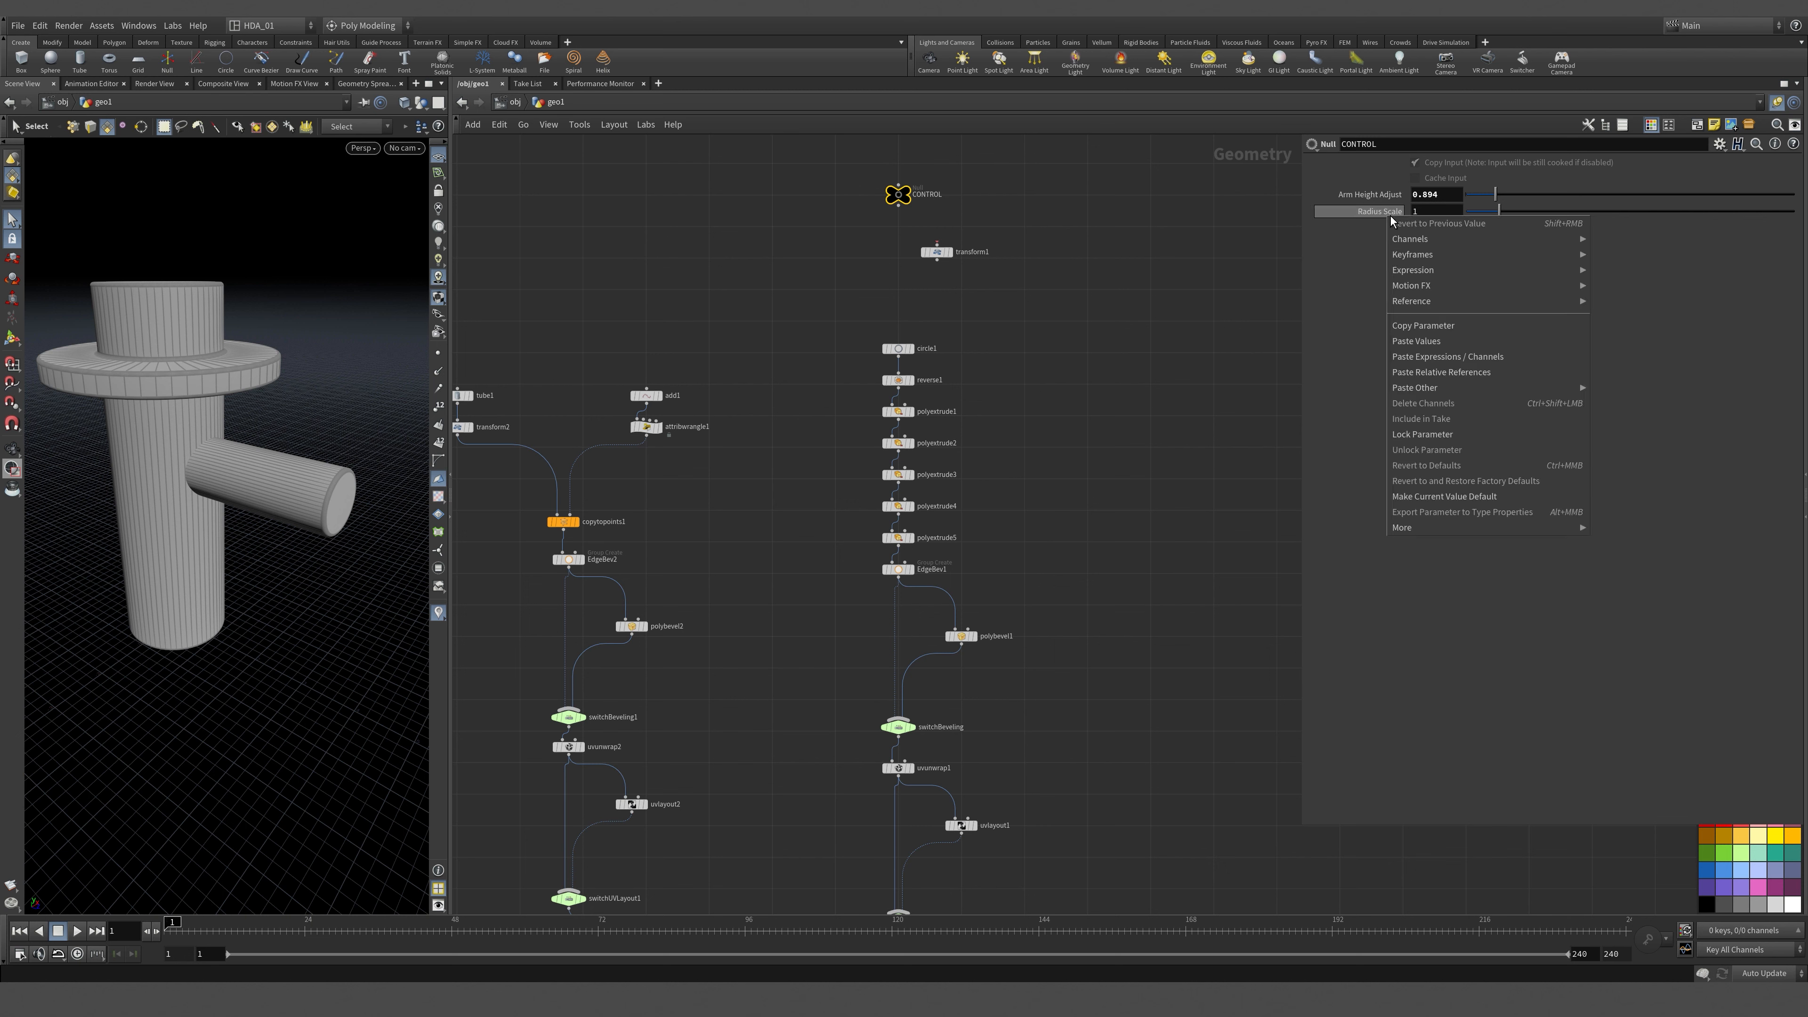
left_click(1422, 326)
left_click(897, 349)
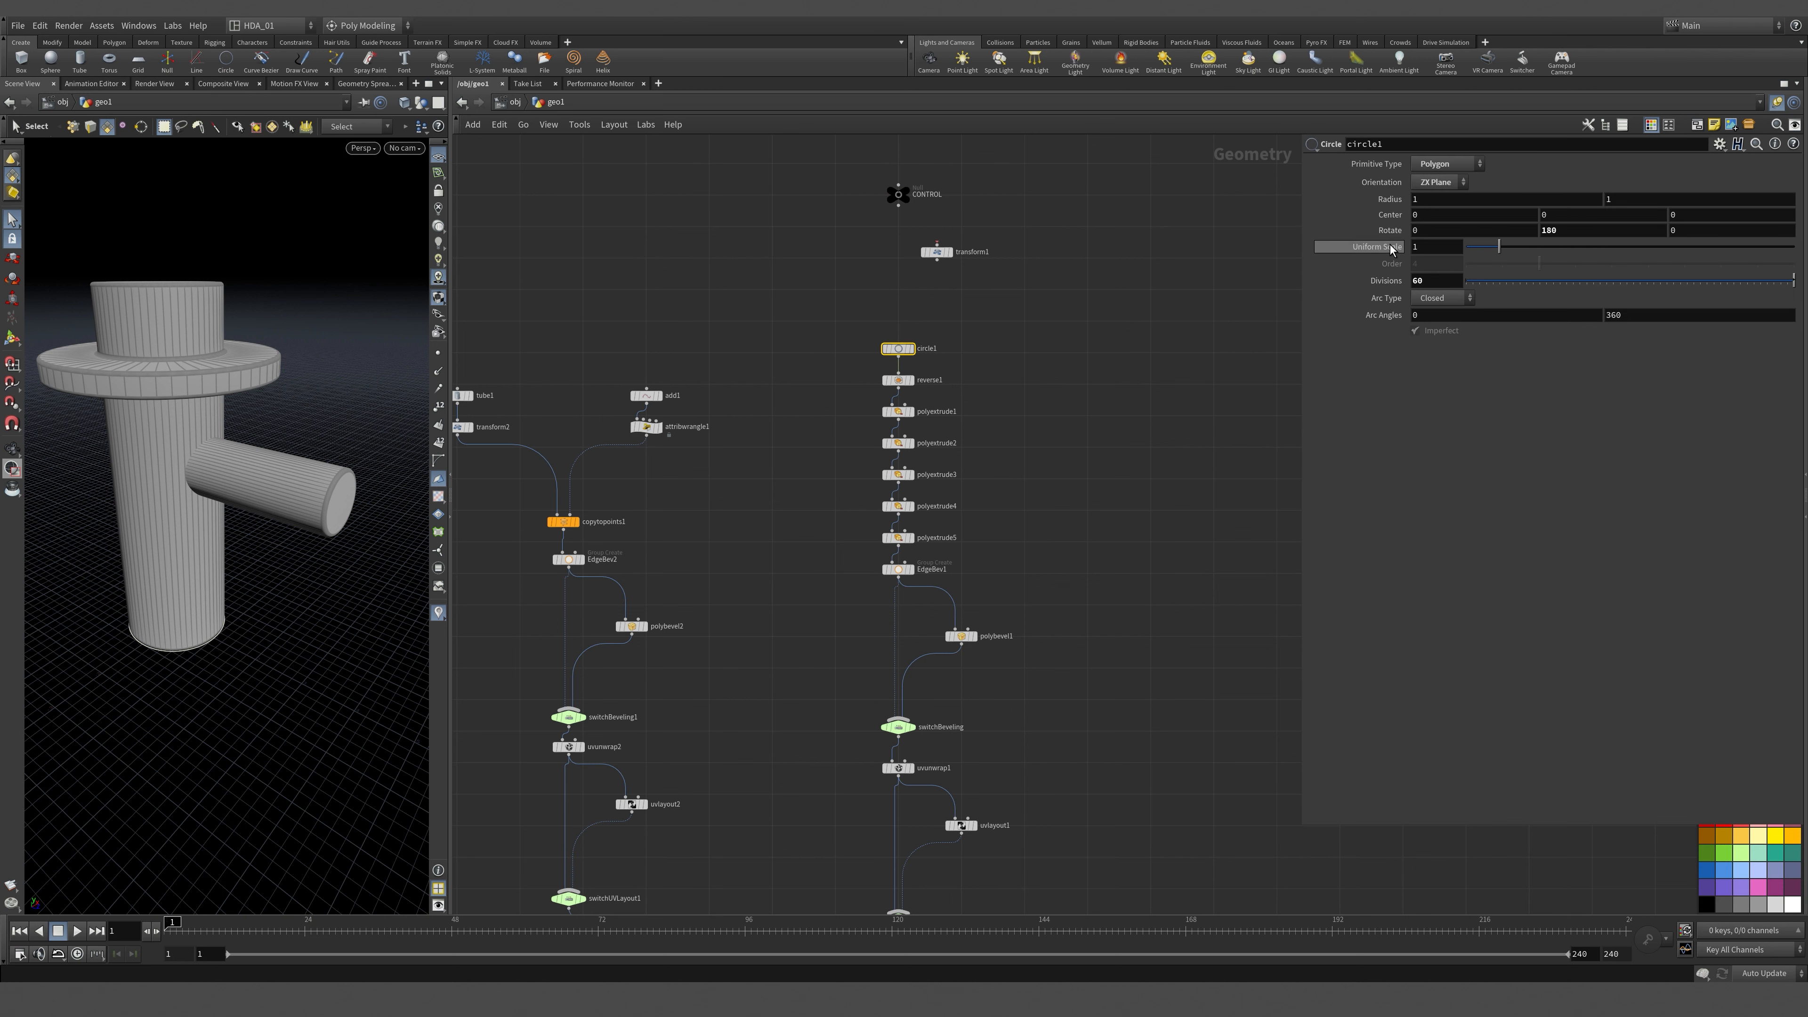
right_click(1391, 247)
left_click(1459, 386)
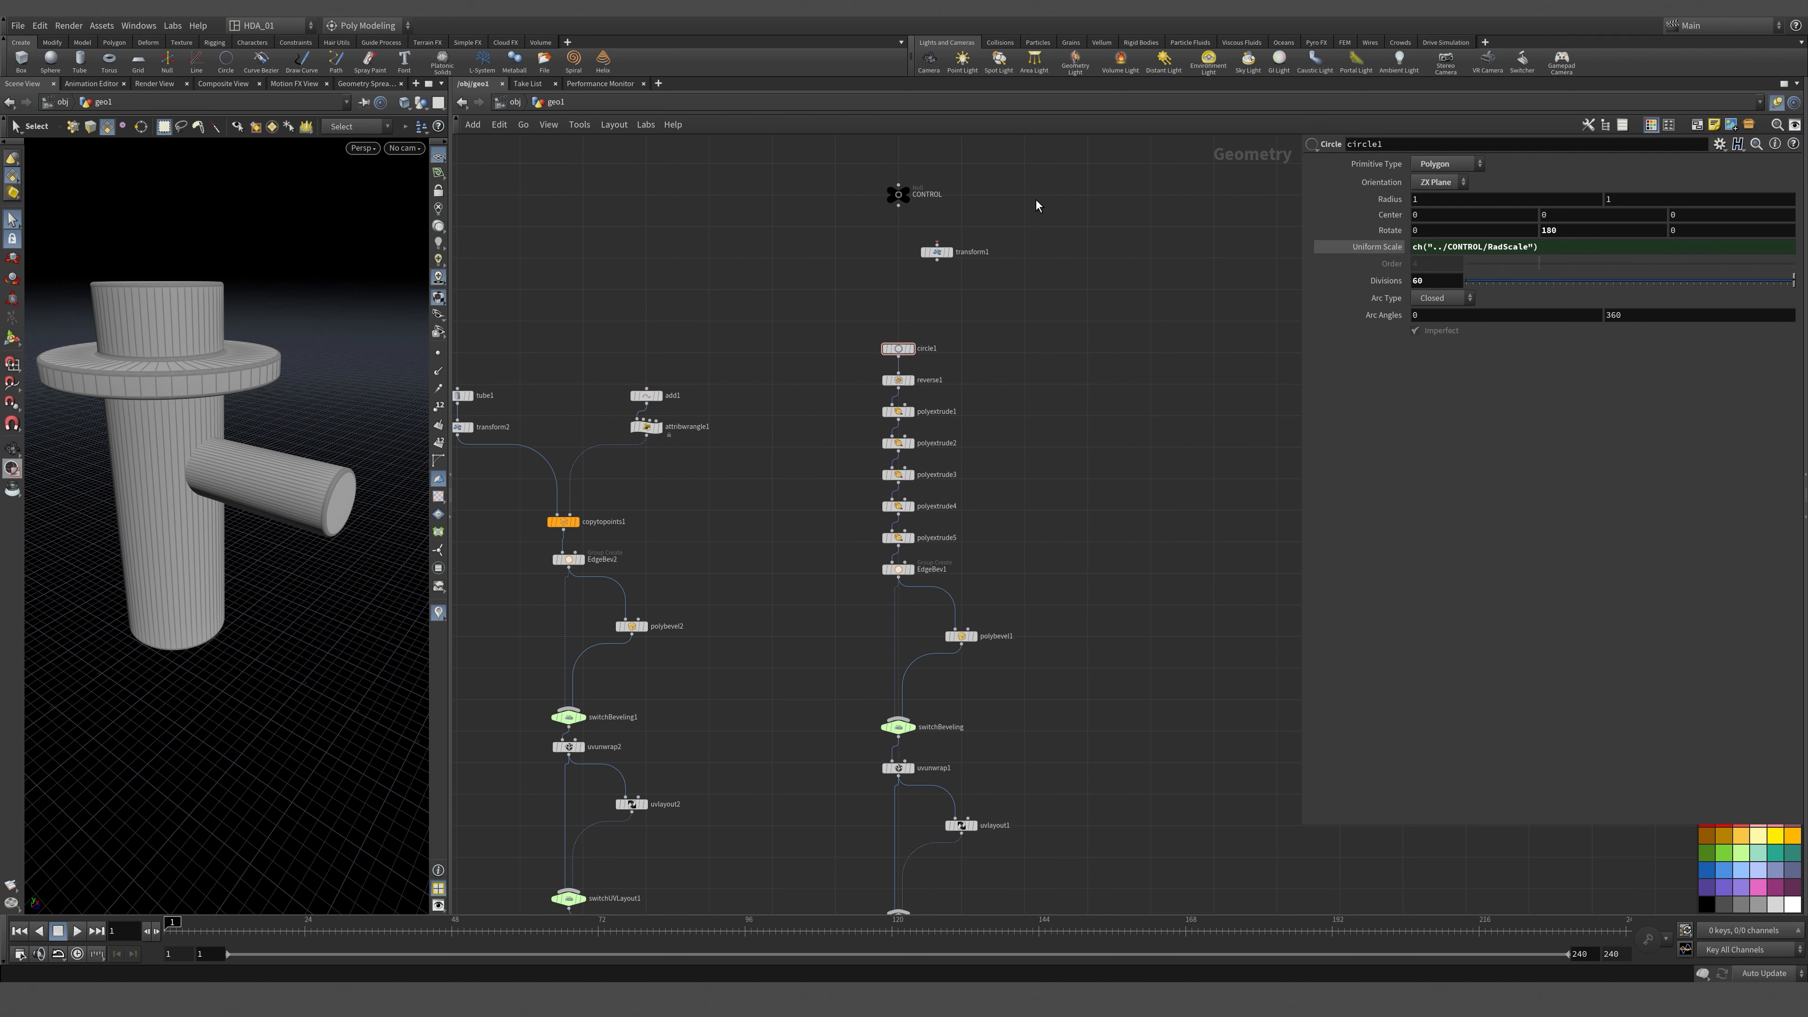
Set Radius Scale on the CONTROL null to 1.21.
left_click(897, 193)
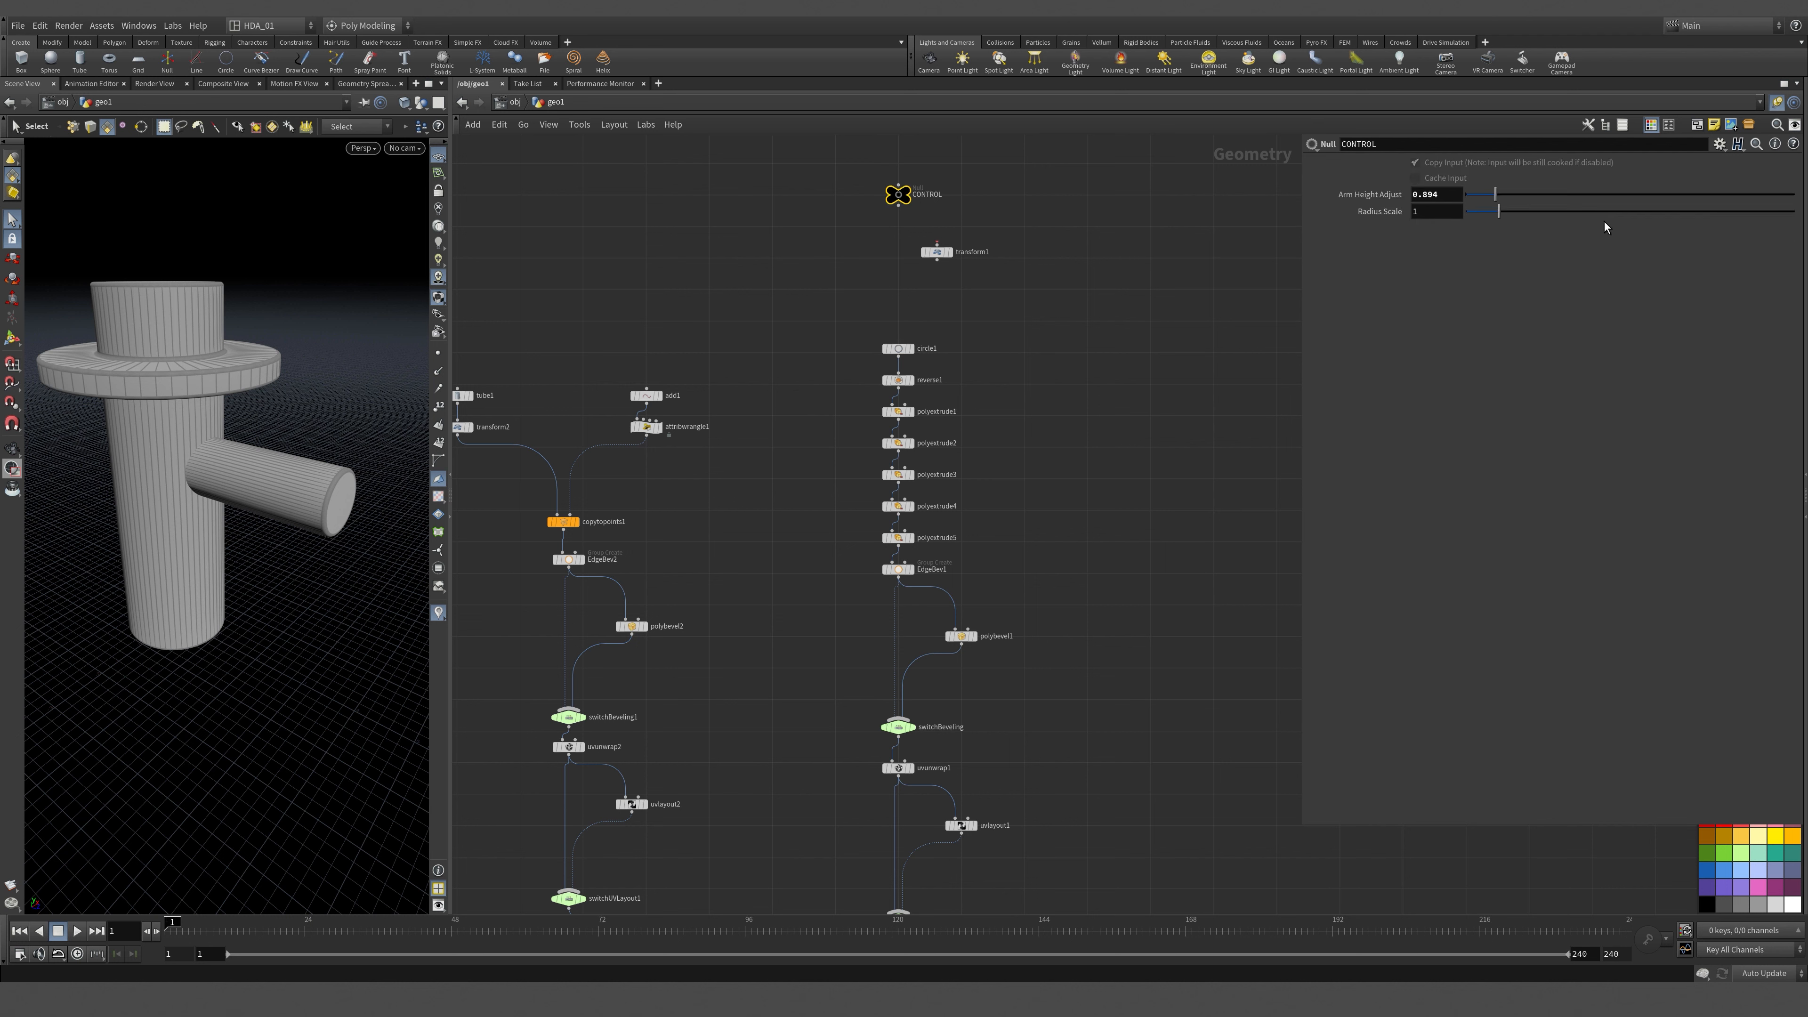
left_click_drag(1496, 211, 1505, 250)
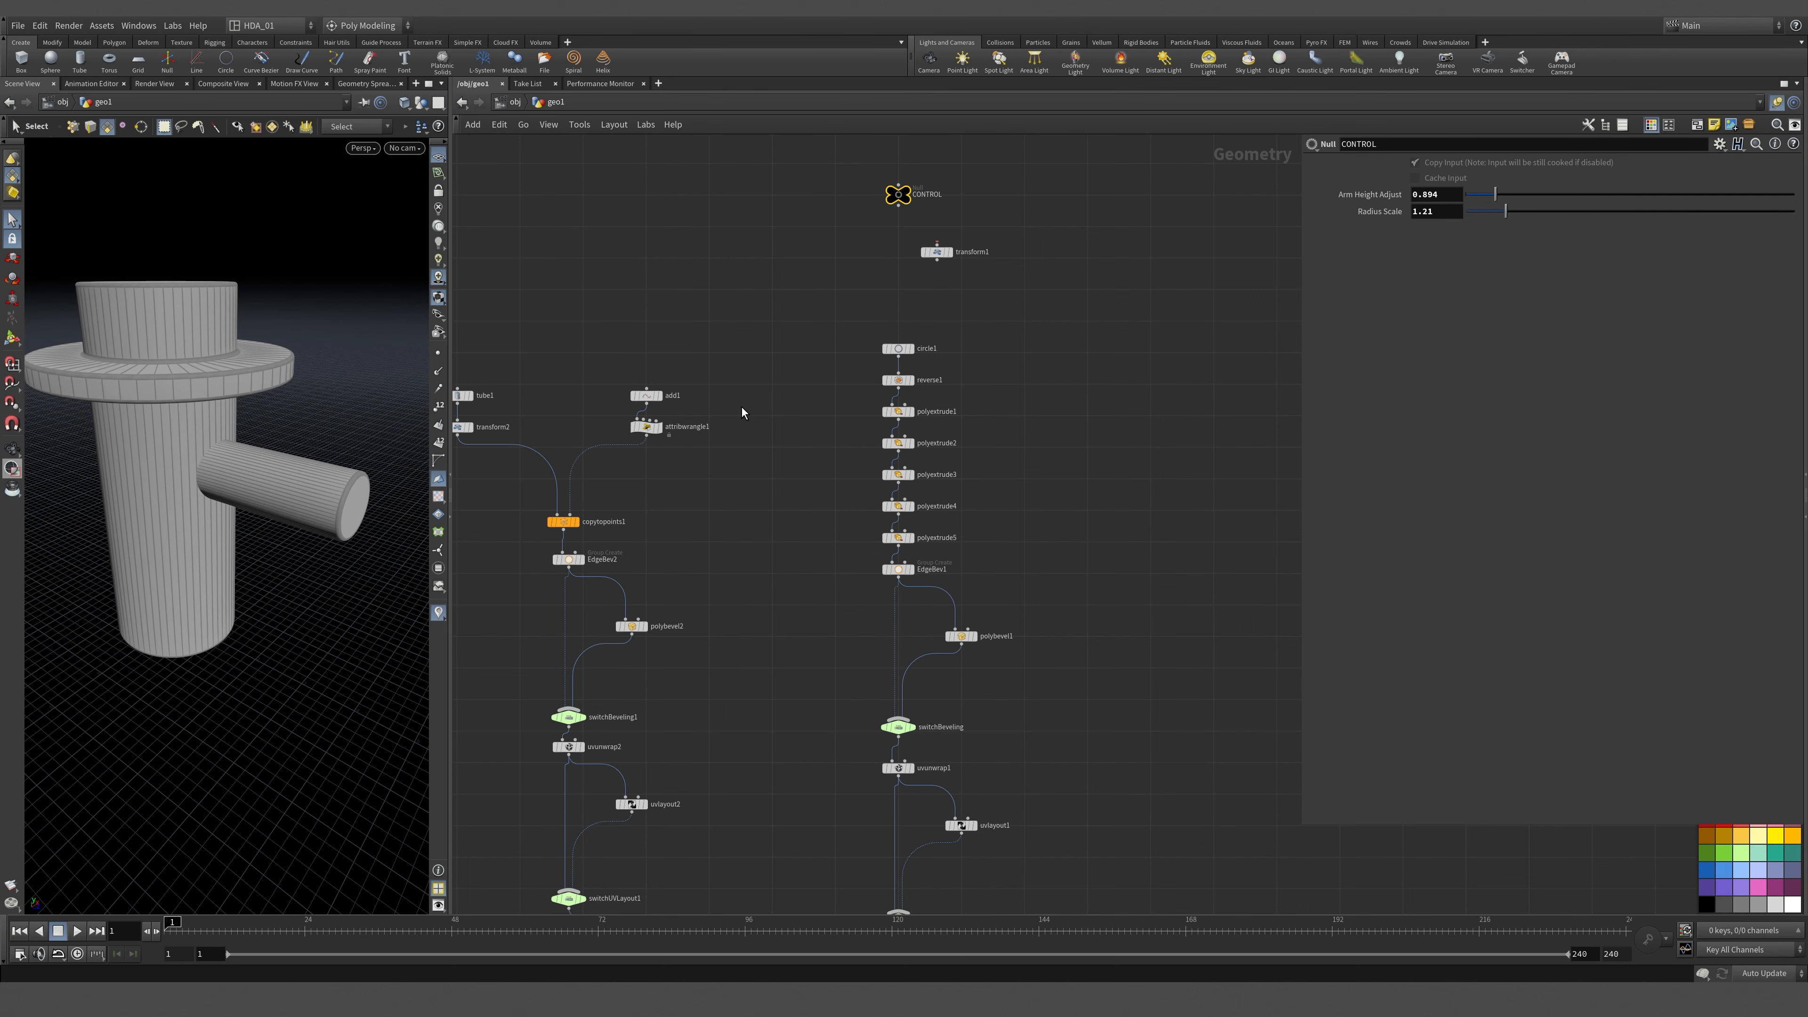
Duplicate circle1 as a separate, unconnected node beside the main chain and display the copy in the viewport.
middle_click_drag(1076, 449, 1005, 391)
left_click_drag(678, 290, 888, 356)
left_click_drag(779, 330, 1158, 325, "alt")
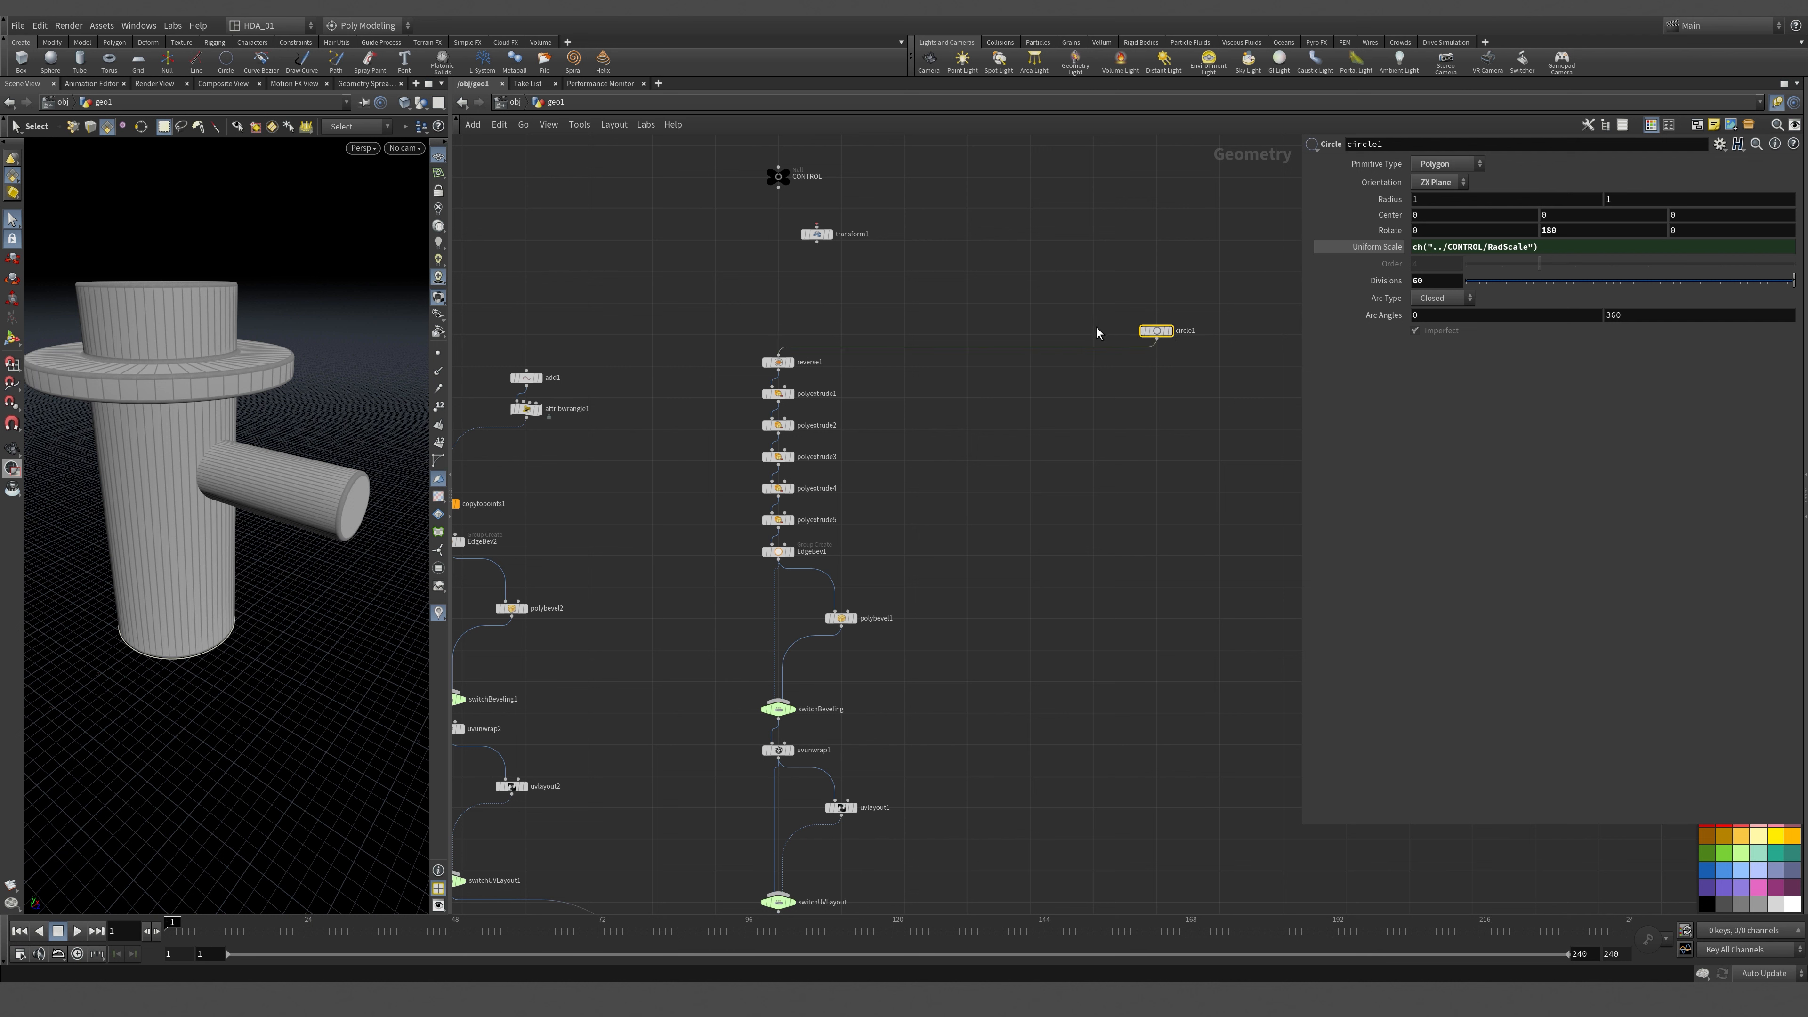
key("ctrl+z")
left_click_drag(778, 330, 1117, 324, "alt")
left_click(1072, 331)
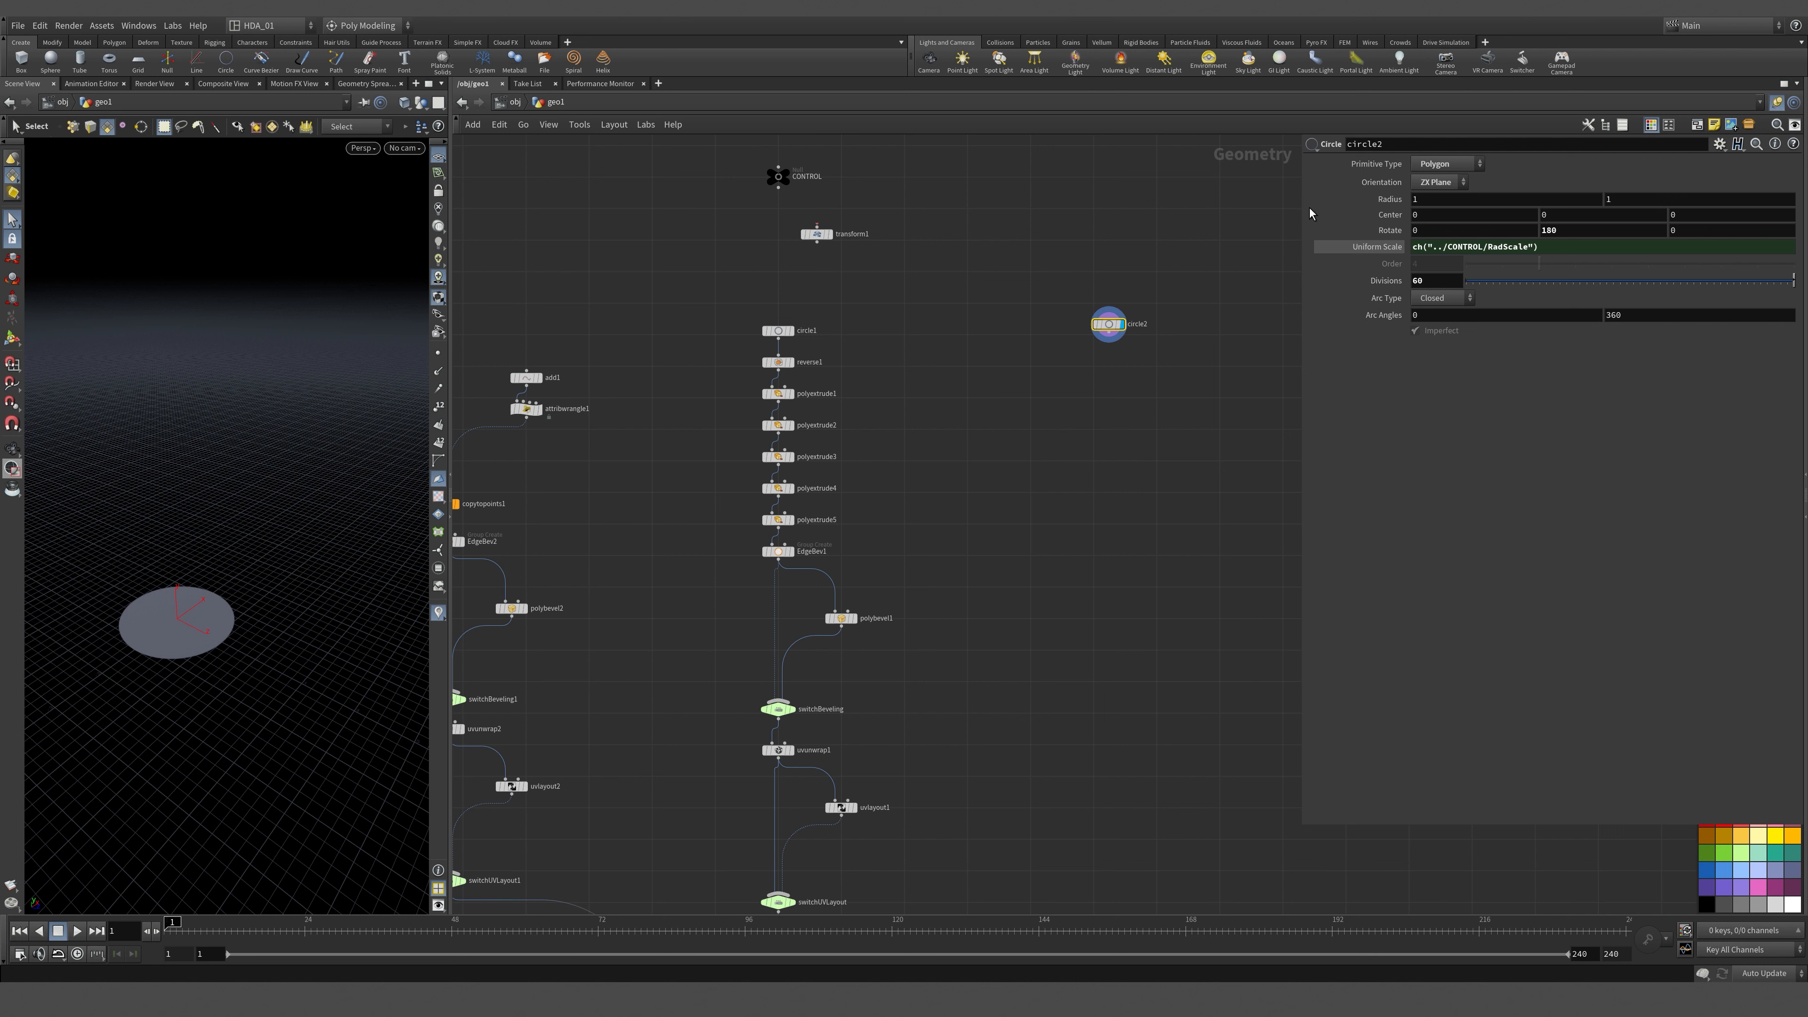
Change the duplicated circle's Primitive Type to NURBS Curve.
left_click(1449, 166)
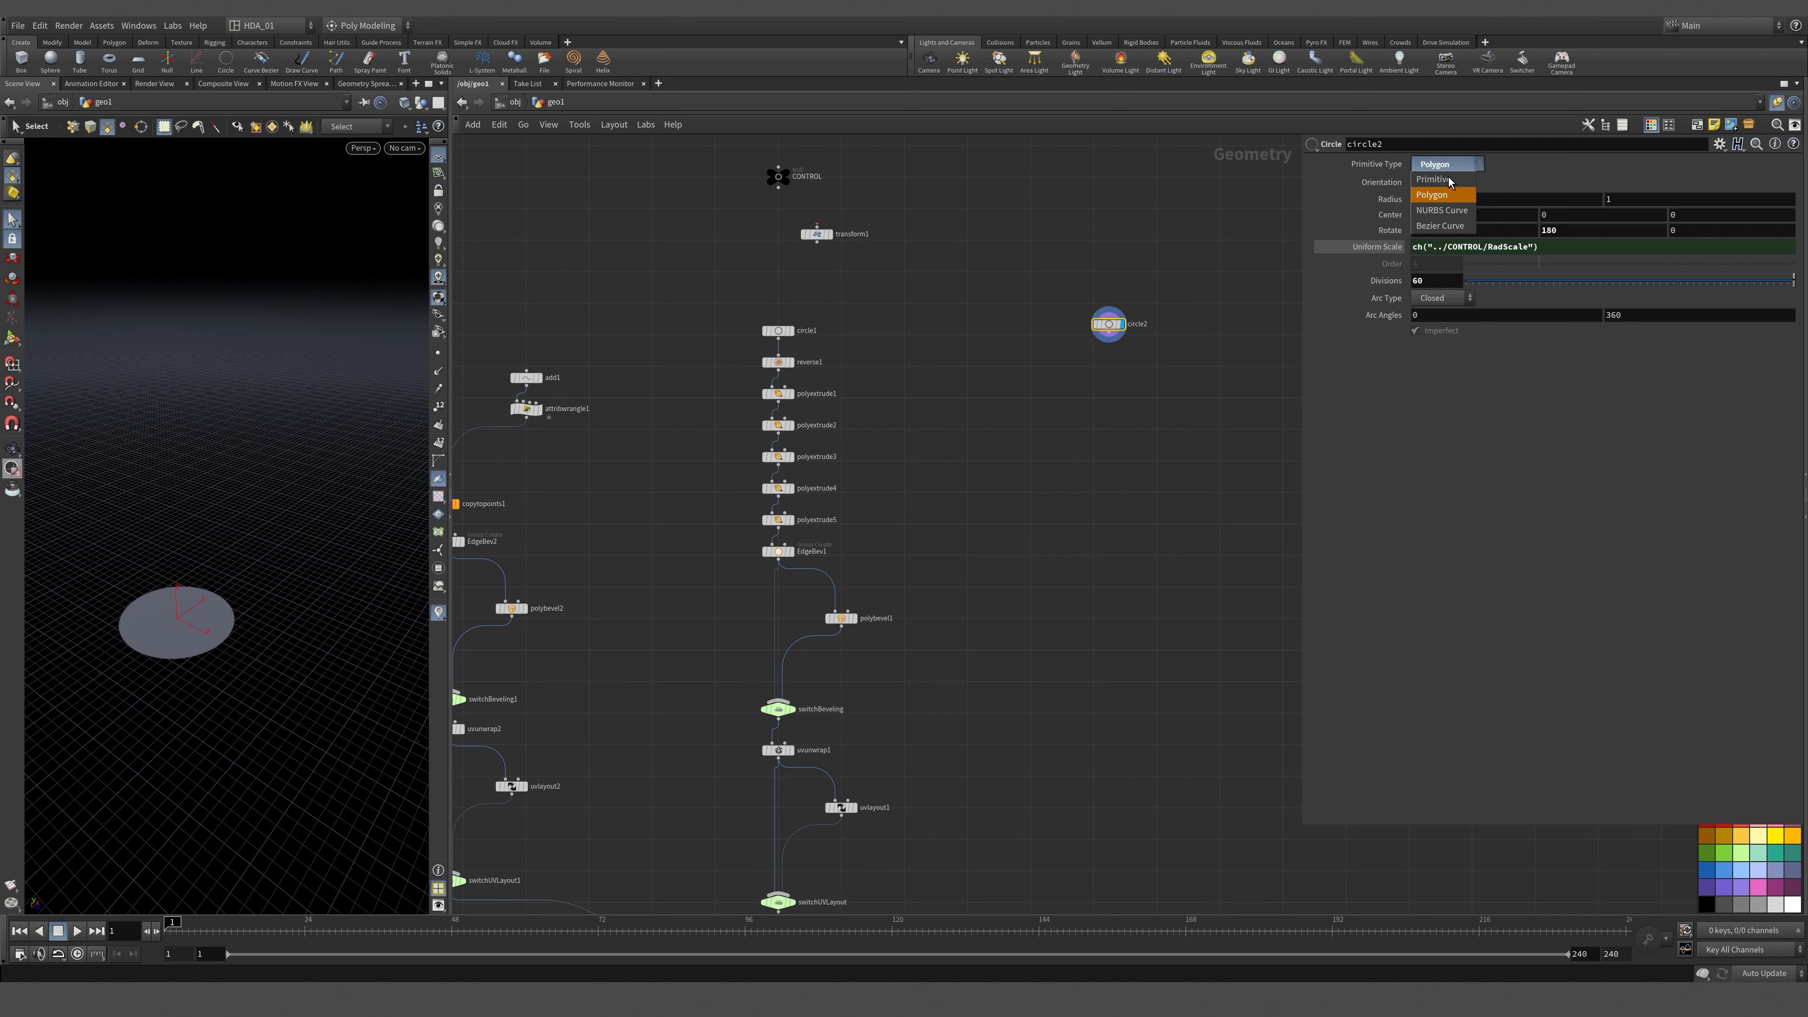
left_click(1451, 211)
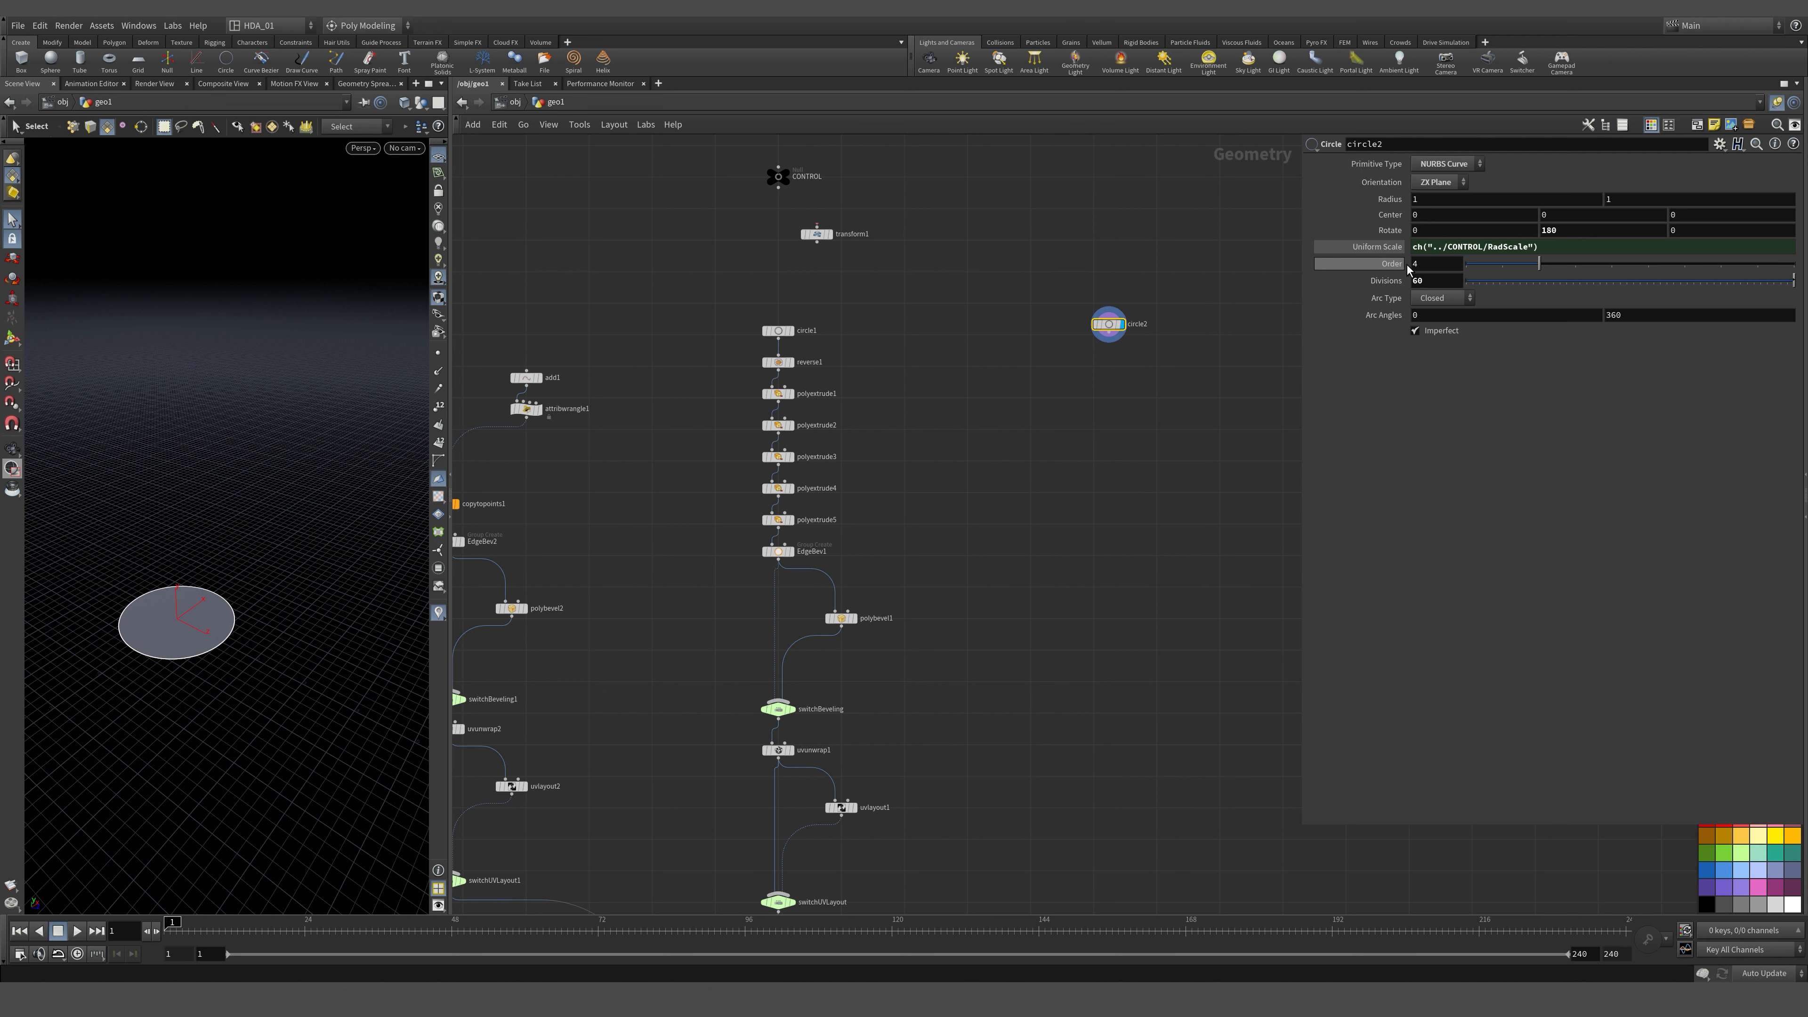
key("Escape")
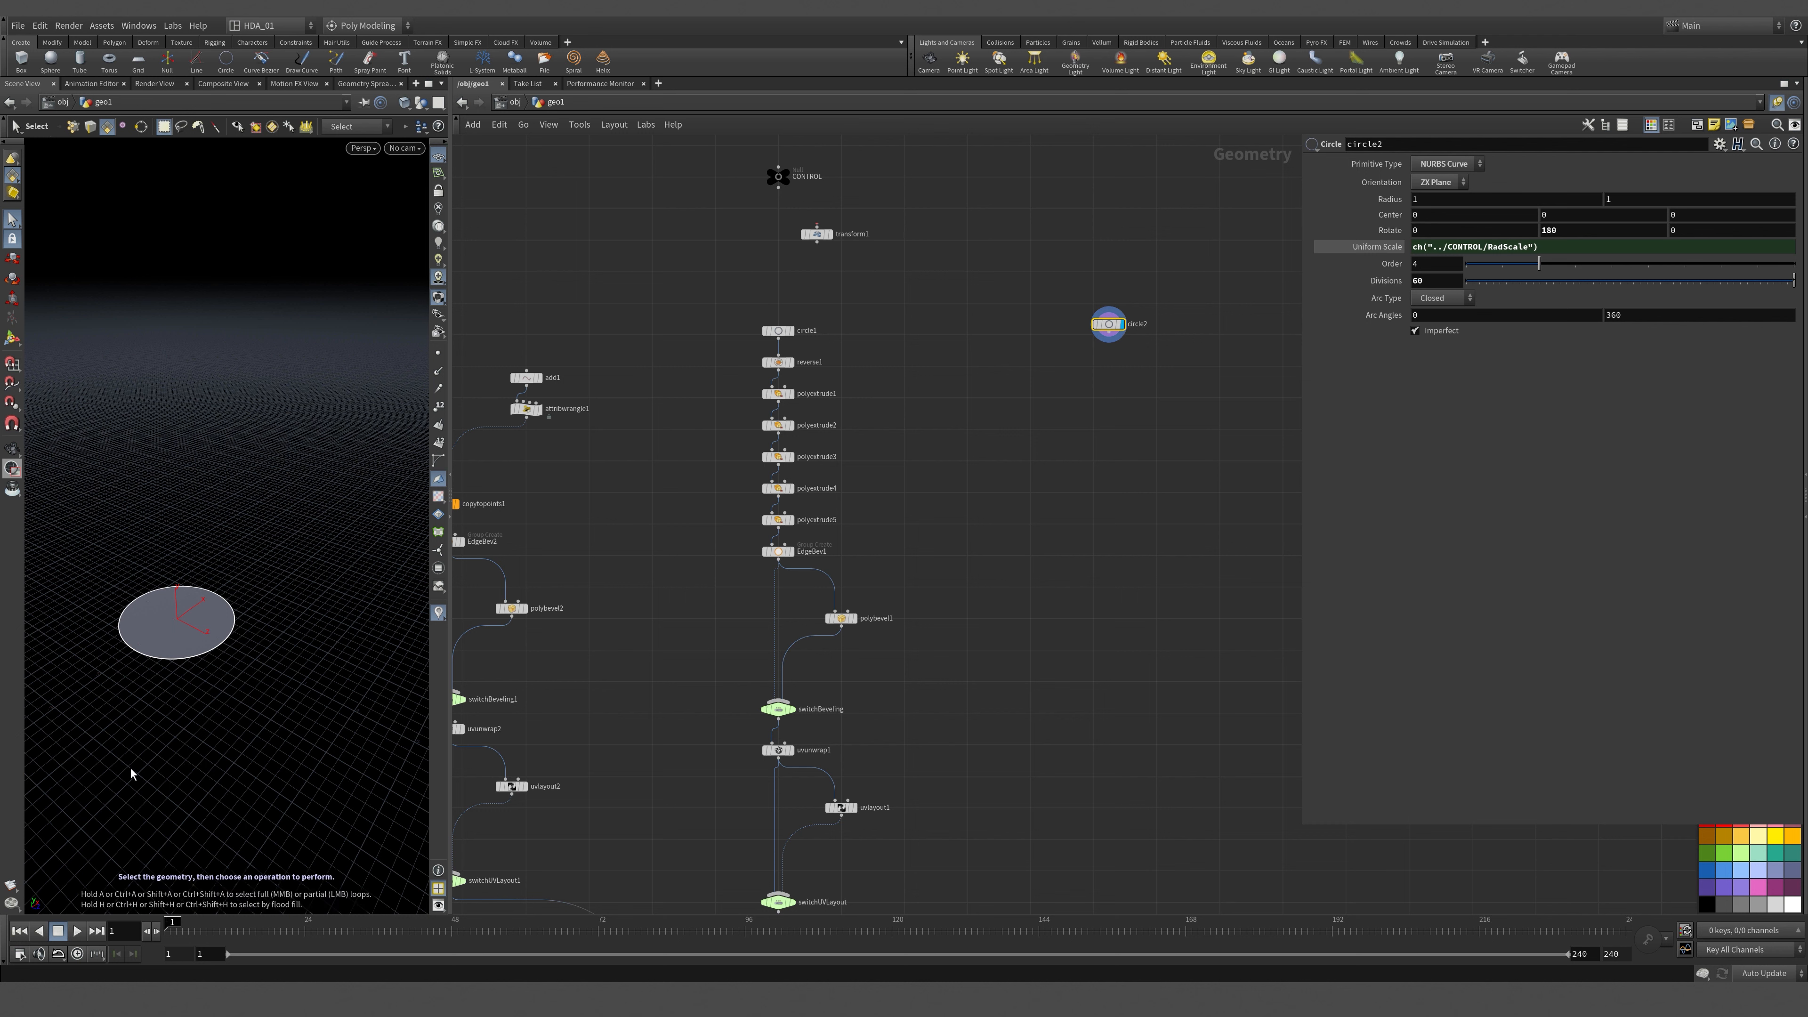
Widen the viewport and examine the edge smoothness of the NURBS circle from above at close range.
scroll(178, 662, "up", 8)
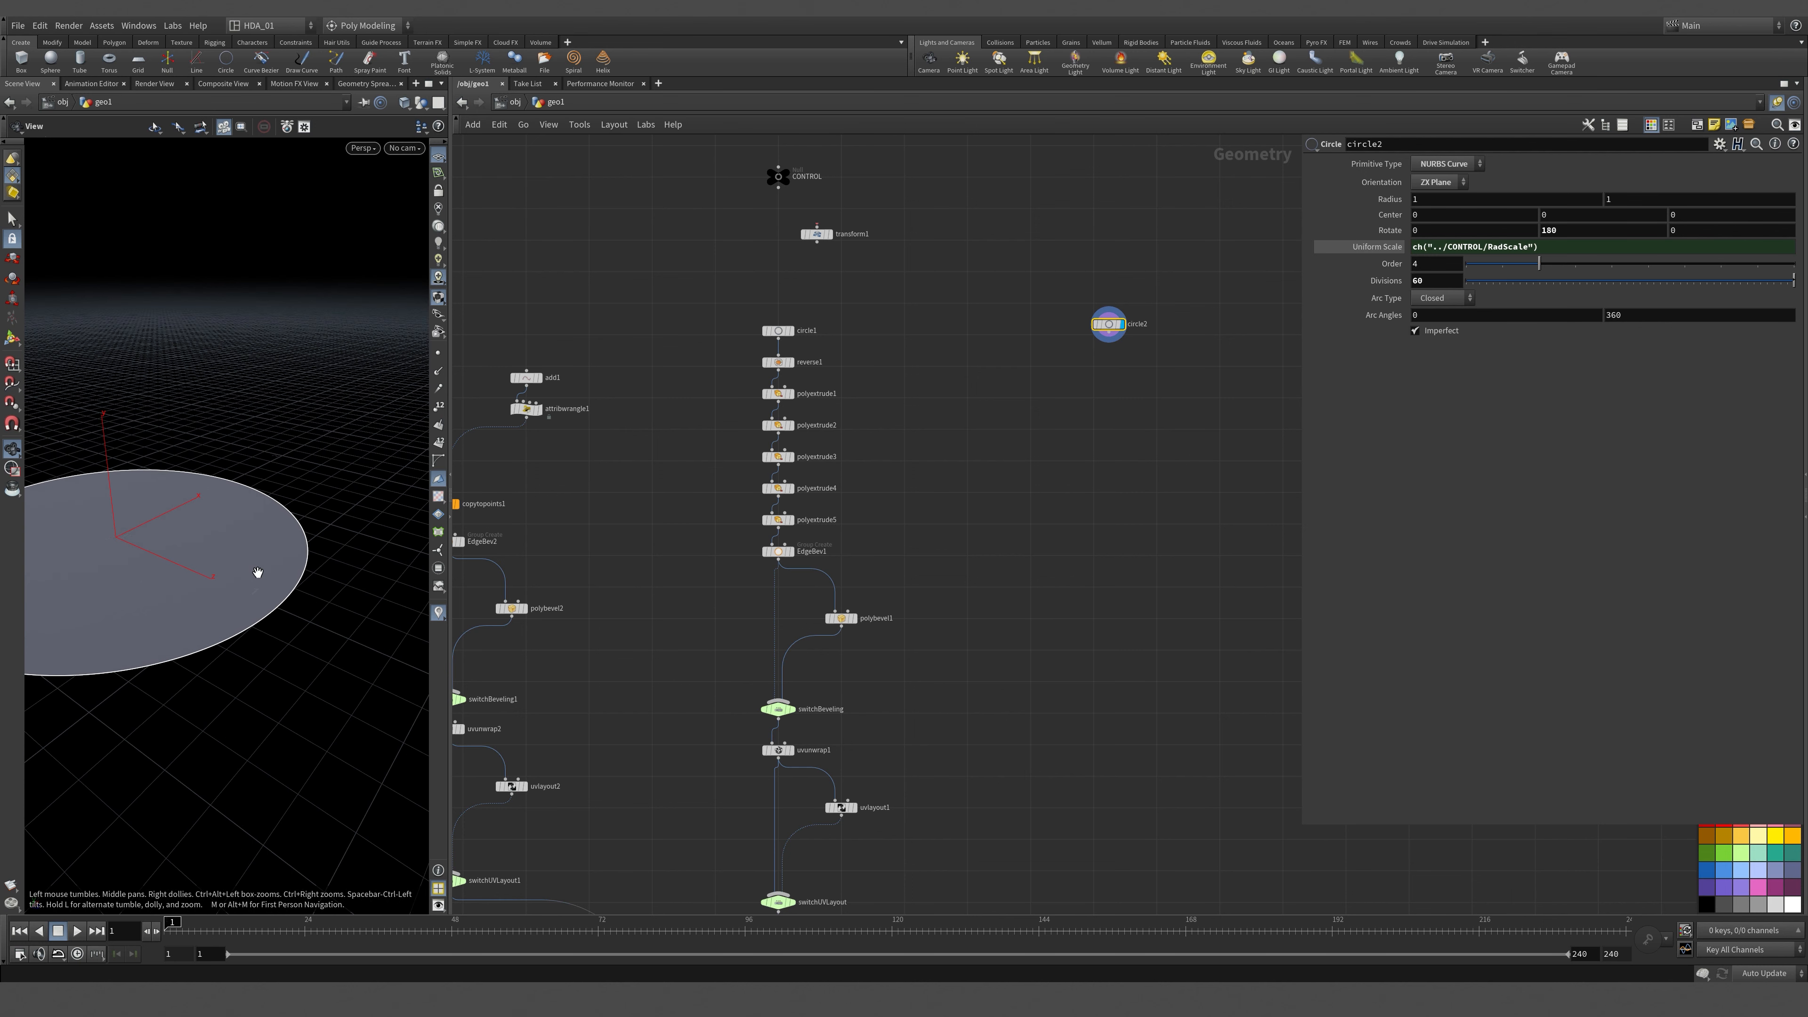
left_click_drag(258, 569, 355, 573)
left_click_drag(451, 316, 557, 319)
key("Escape")
scroll(251, 433, "down", 6)
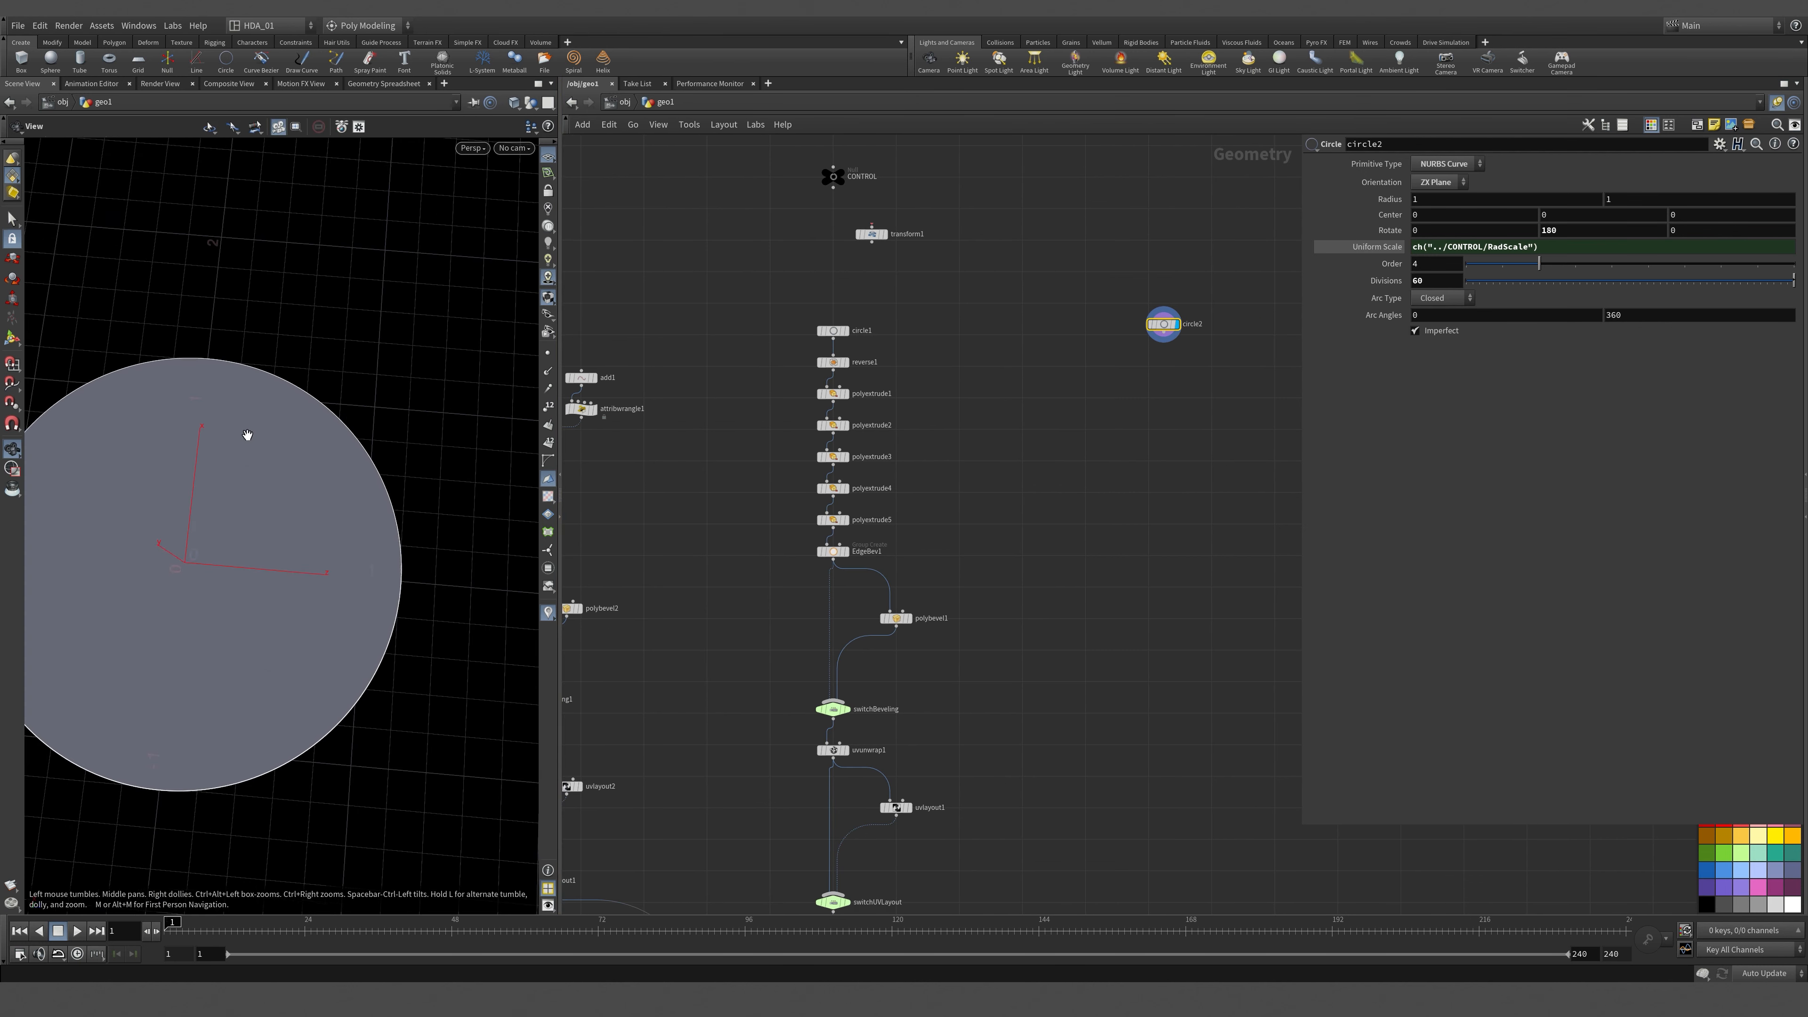
scroll(296, 470, "down", 2)
scroll(337, 464, "up", 8)
scroll(309, 449, "down", 4)
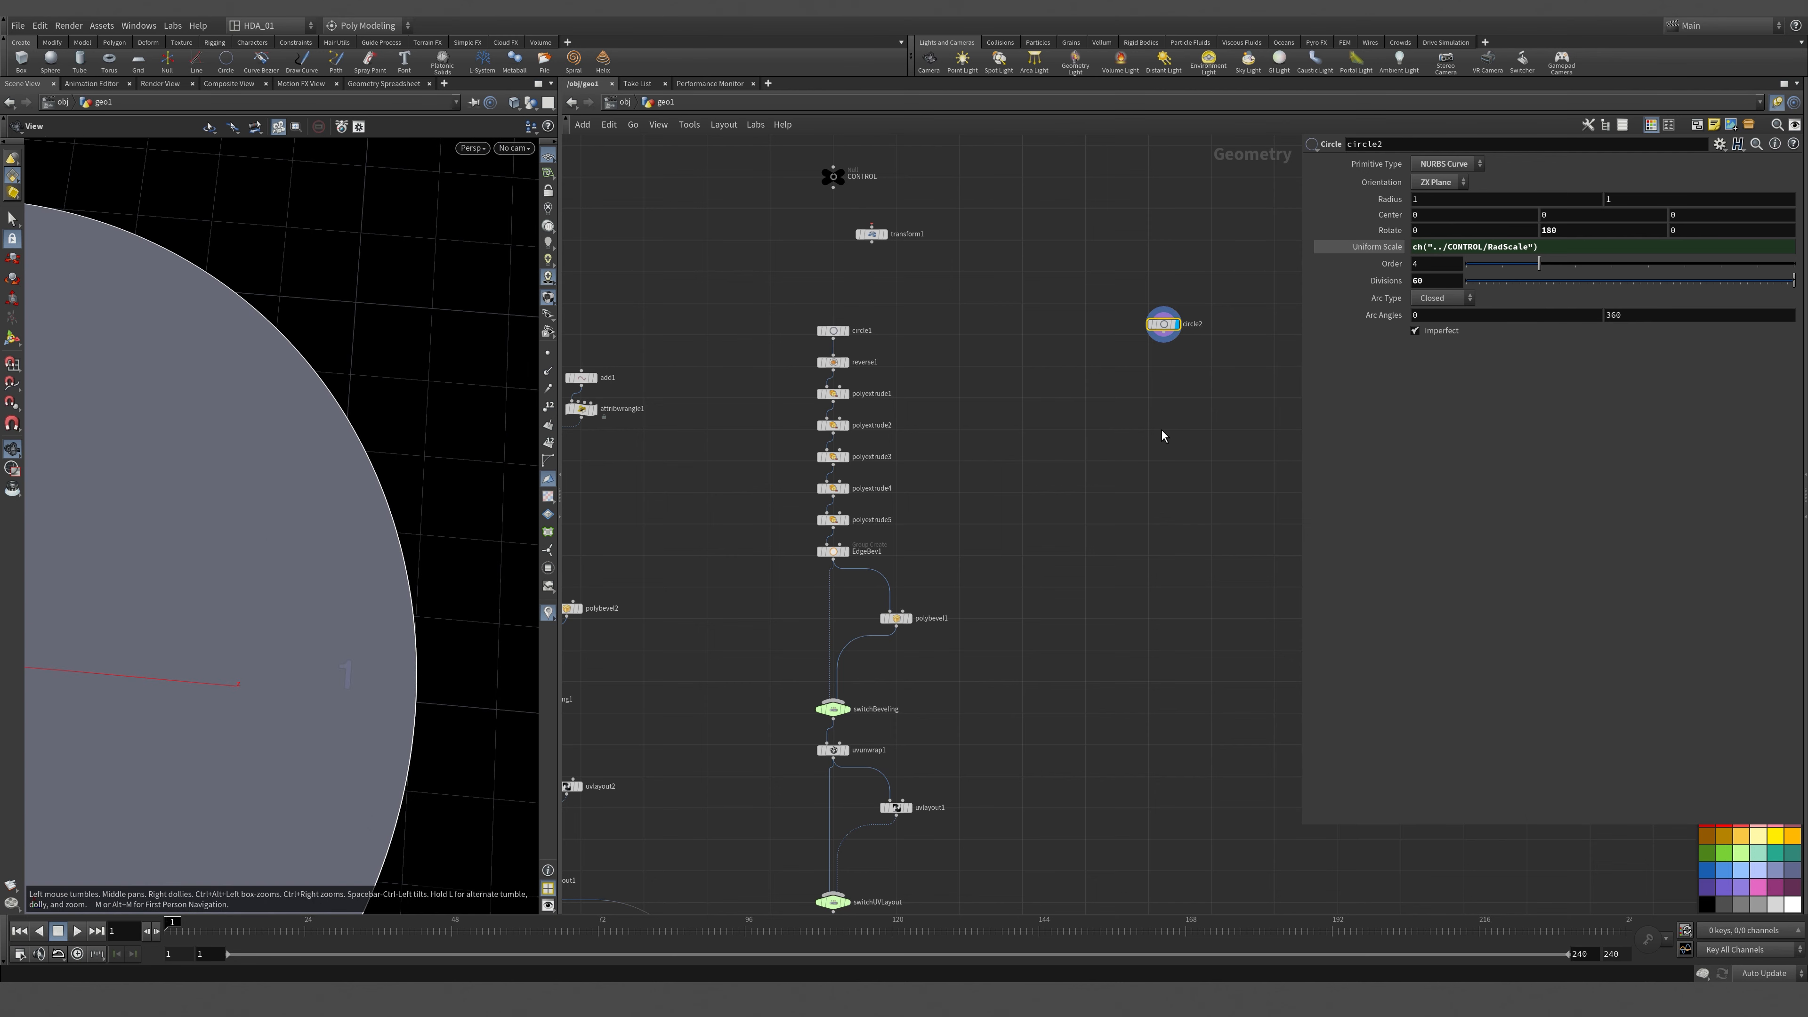
middle_click_drag(1079, 471, 983, 580)
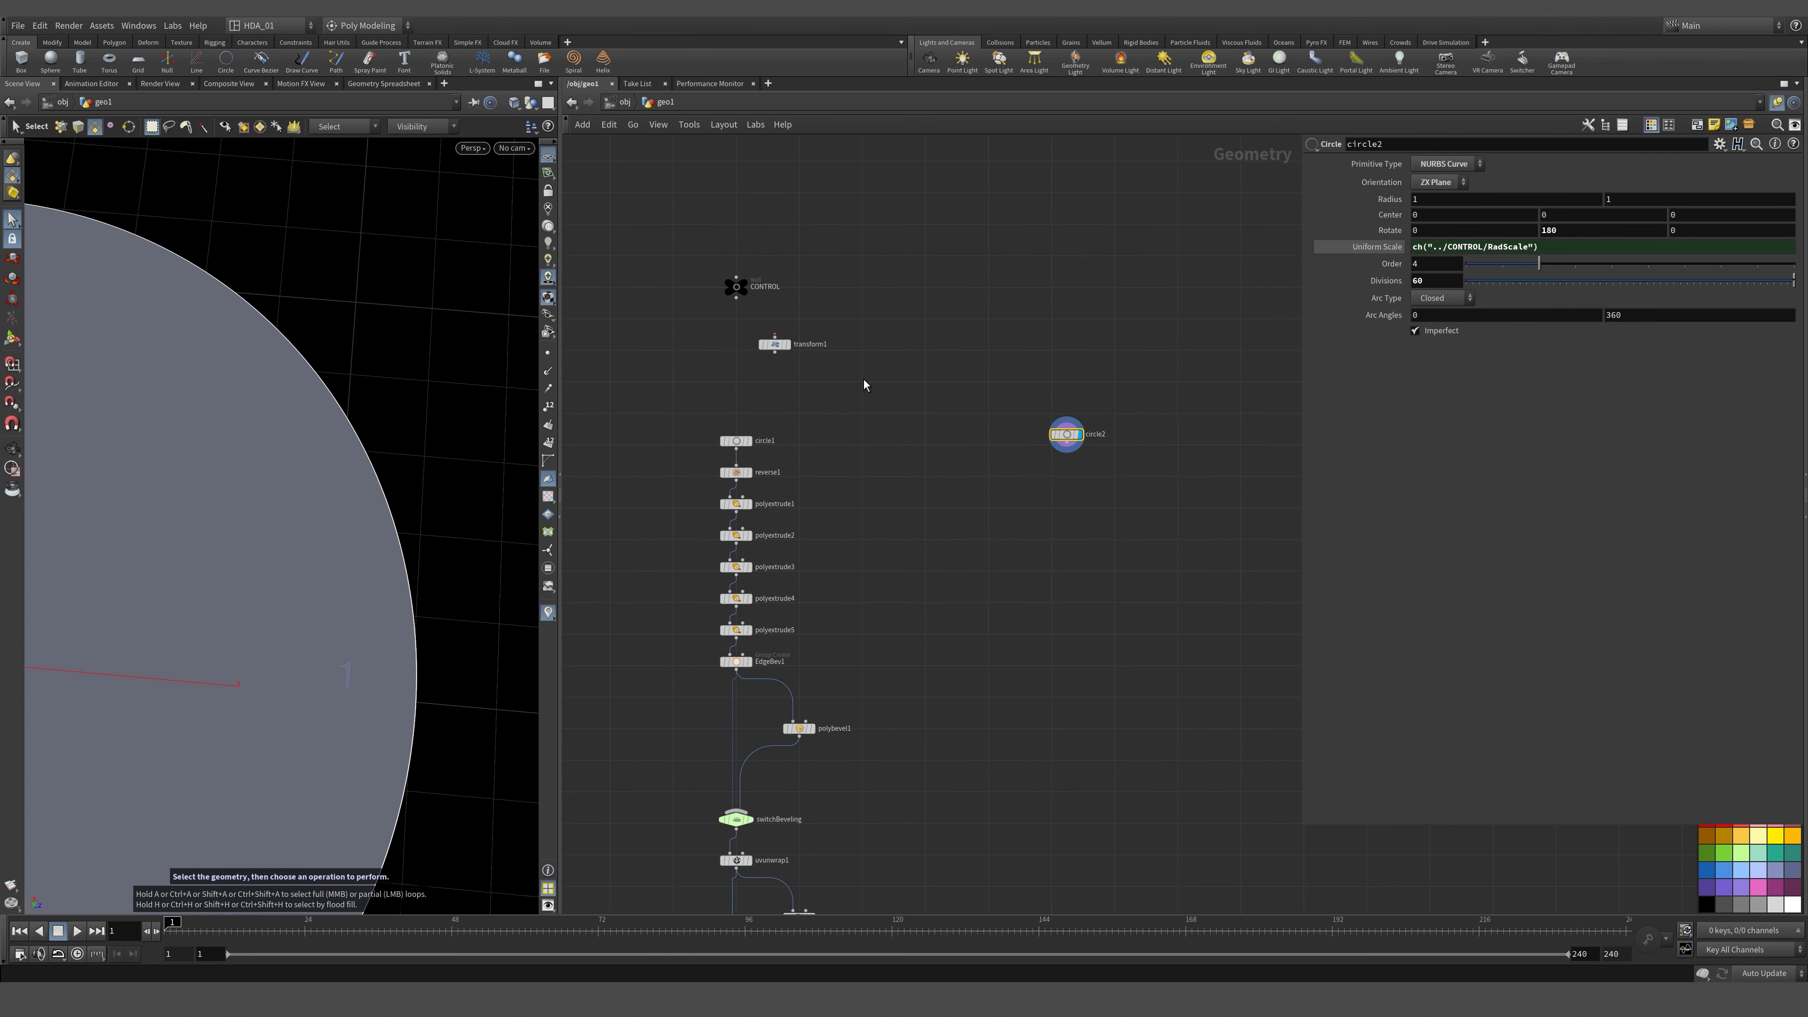
Place an unconnected Add node in the empty network area above circle2 and display it in the viewport.
middle_click_drag(1062, 319, 863, 404)
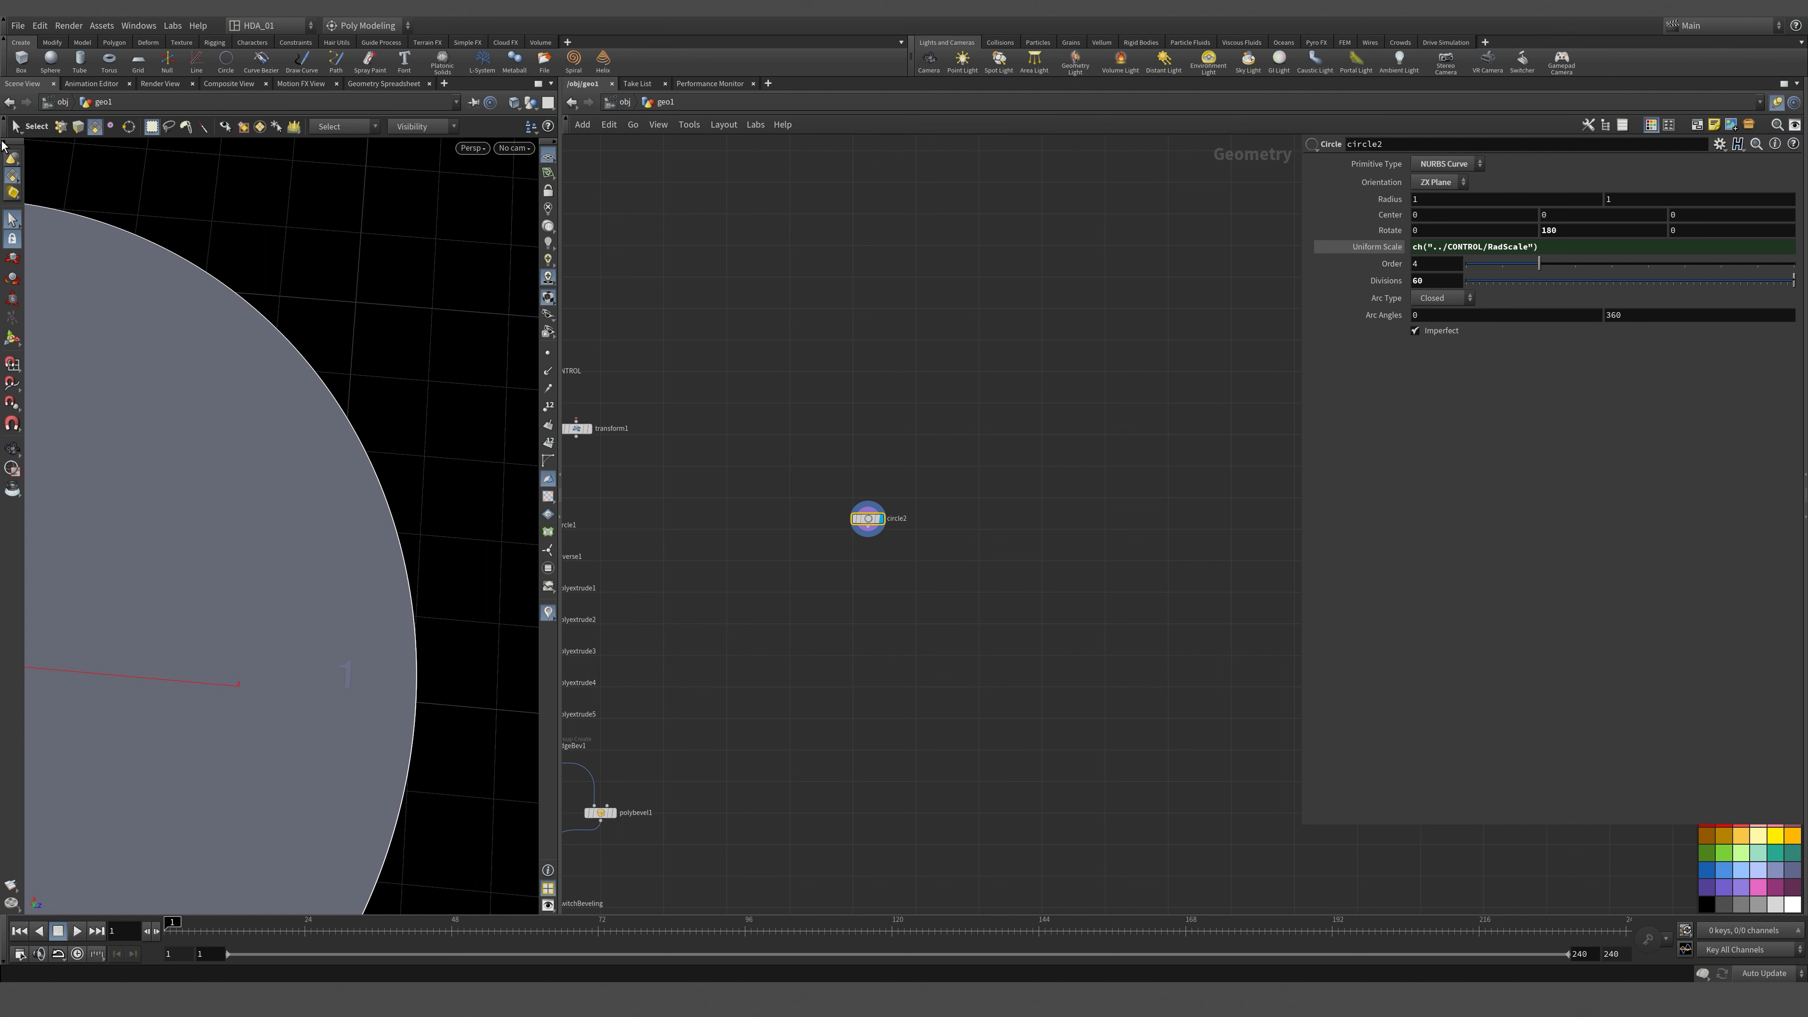
scroll(913, 547, "up", 3)
scroll(914, 547, "down", 7)
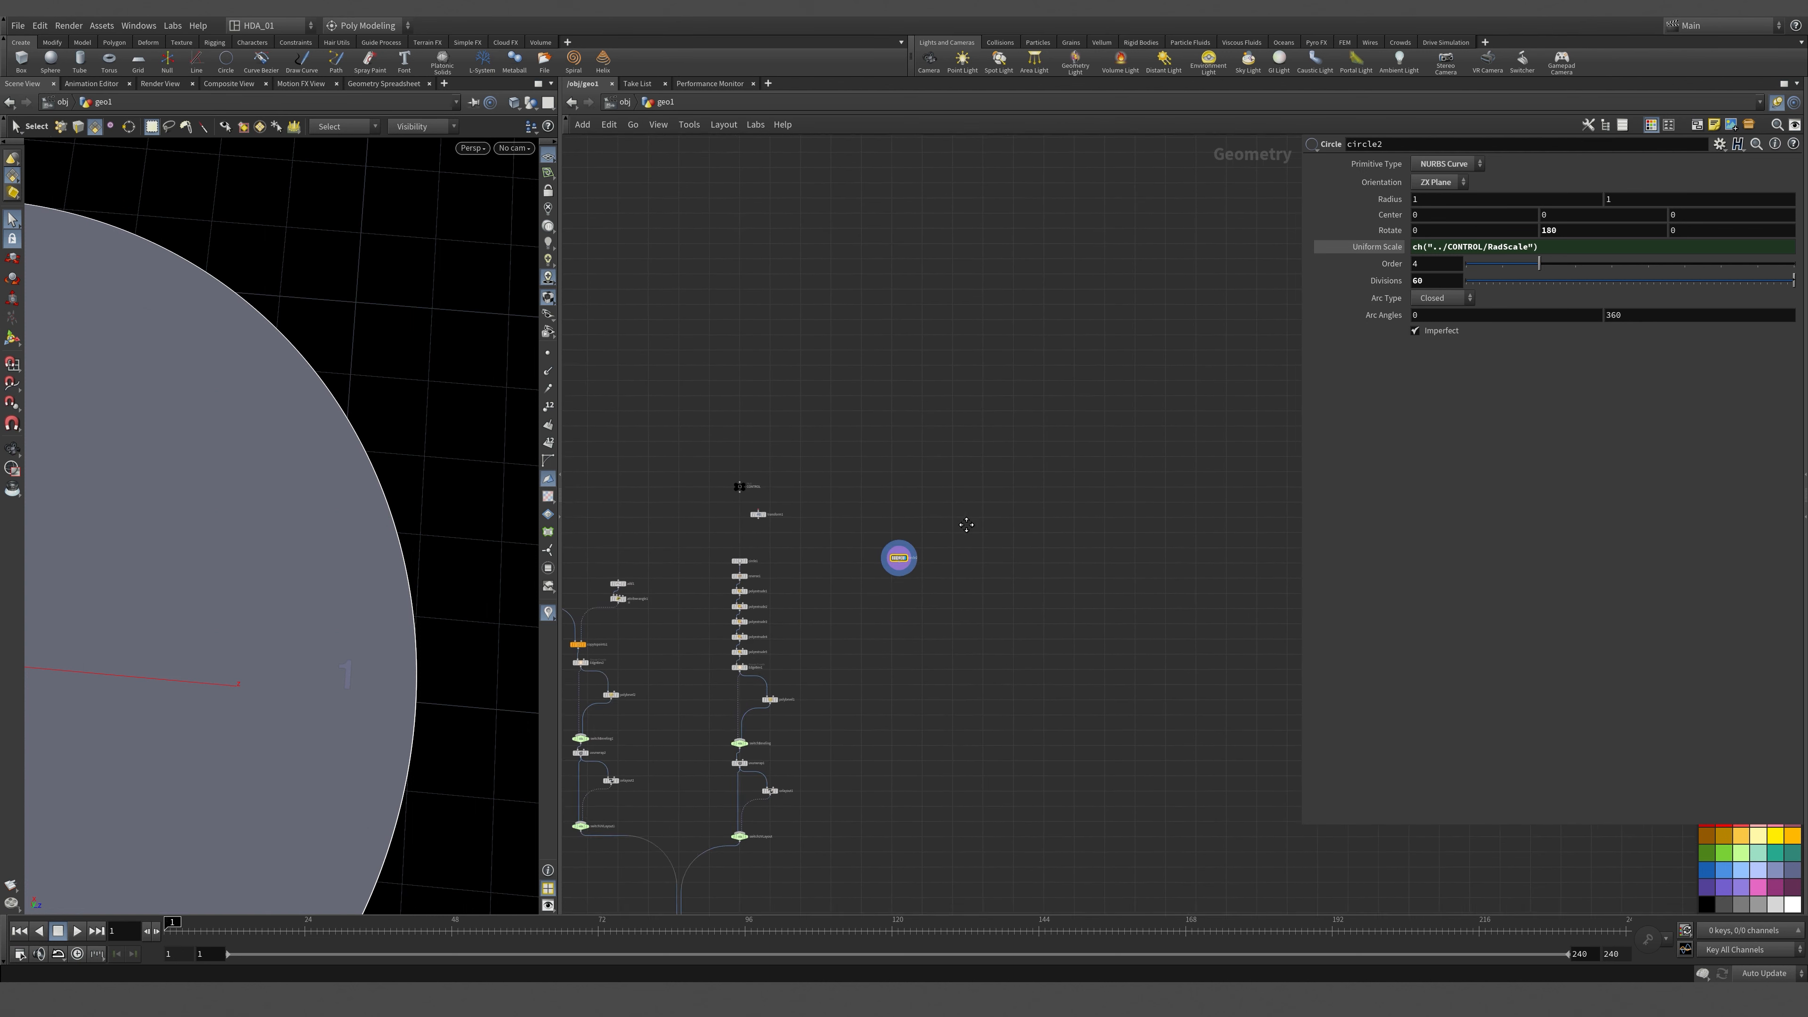
middle_click_drag(963, 519, 1033, 648)
scroll(954, 585, "up", 2)
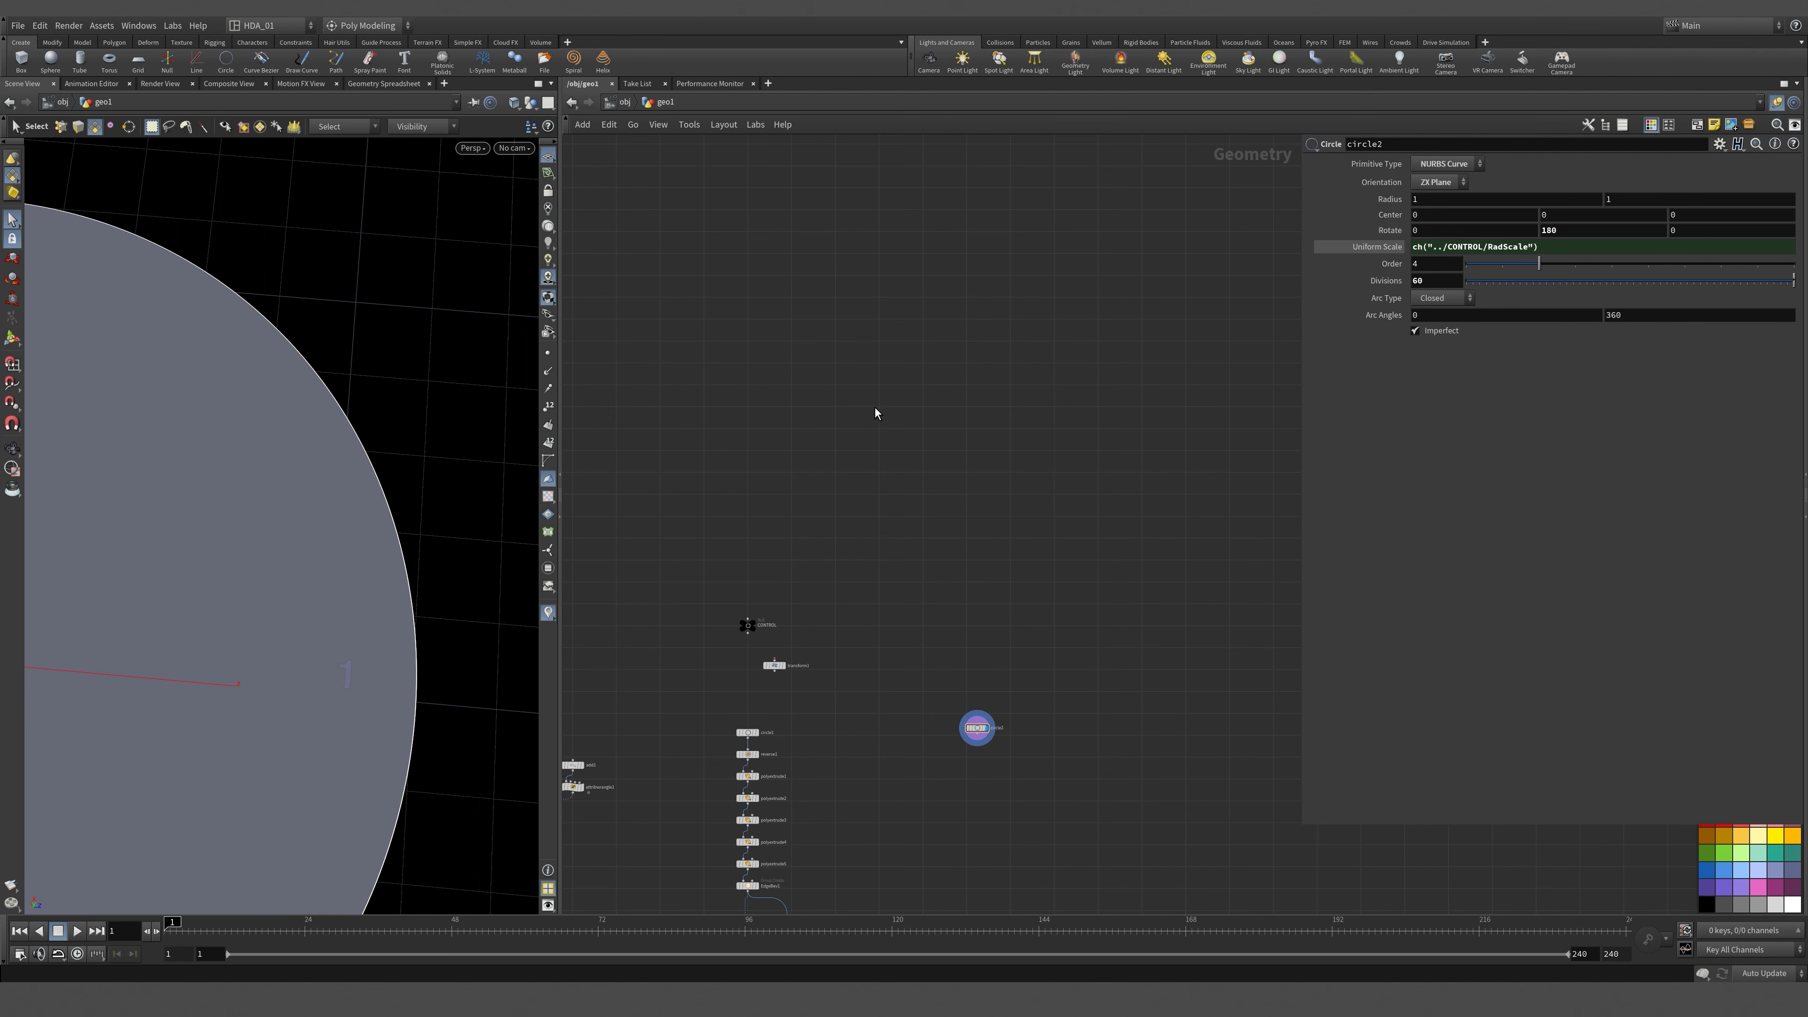
scroll(1001, 464, "up", 2)
key("Tab")
type("ad")
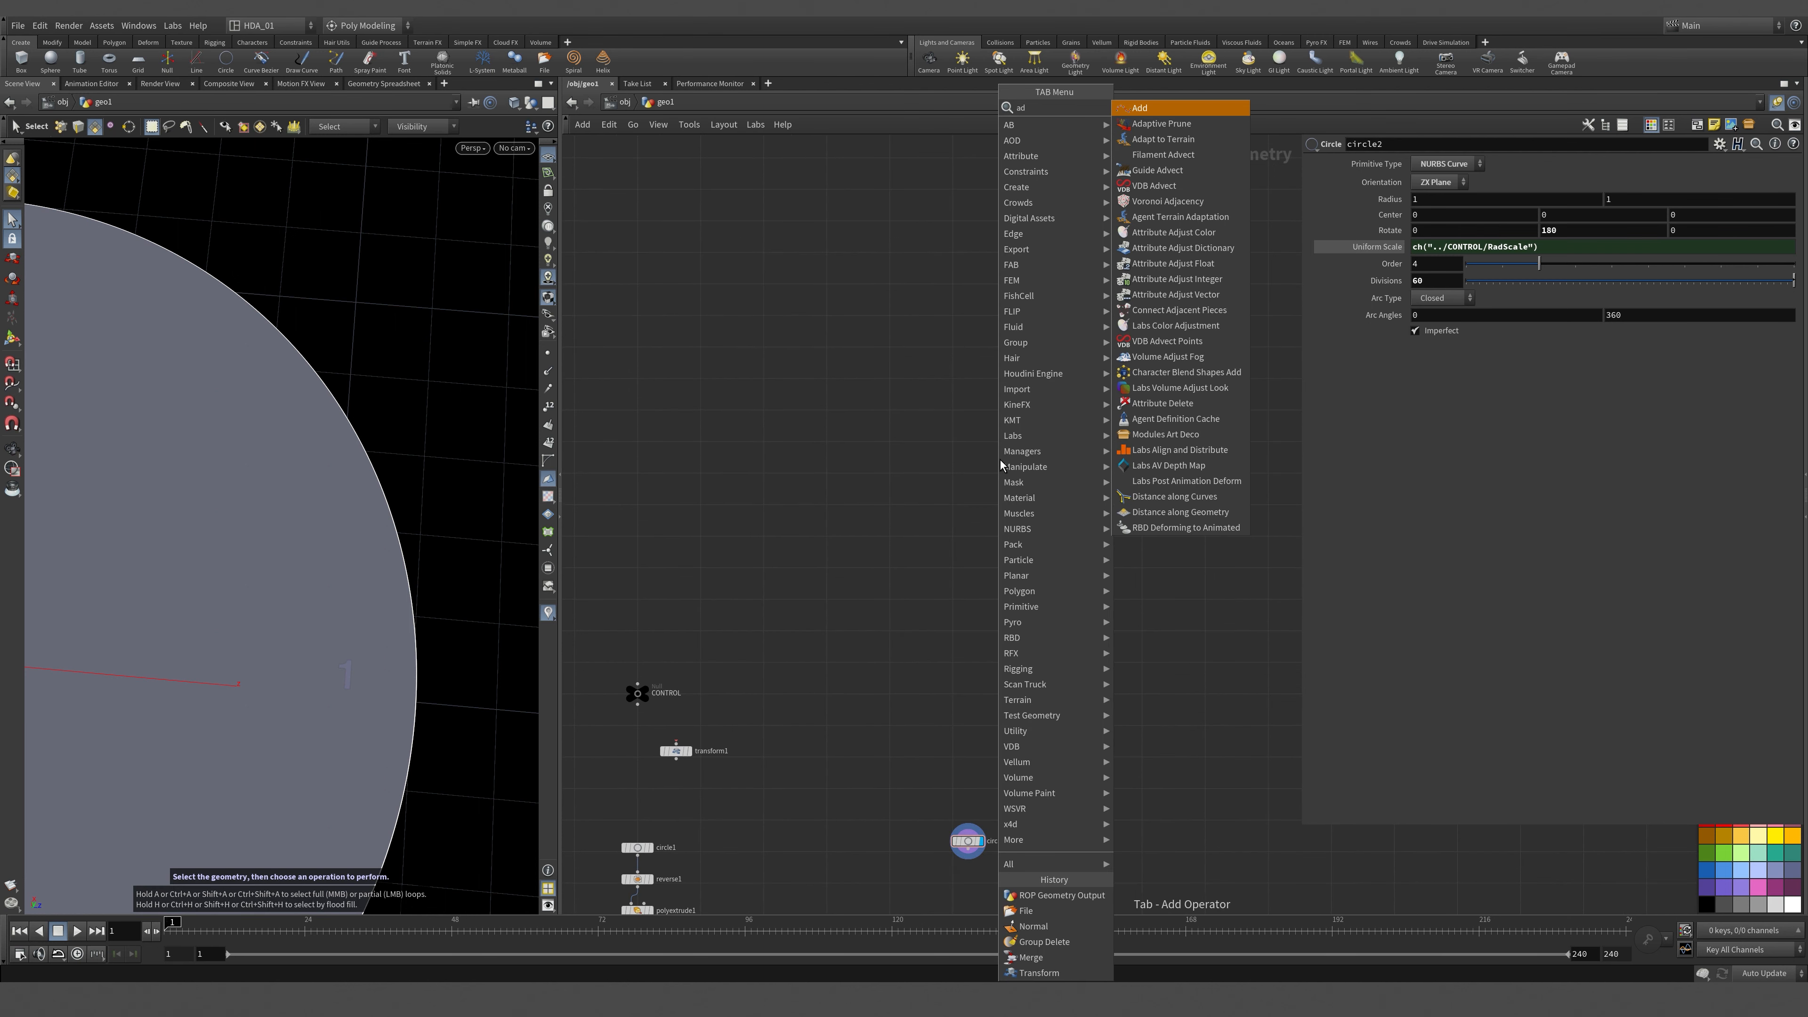
left_click(1185, 112)
left_click(954, 537)
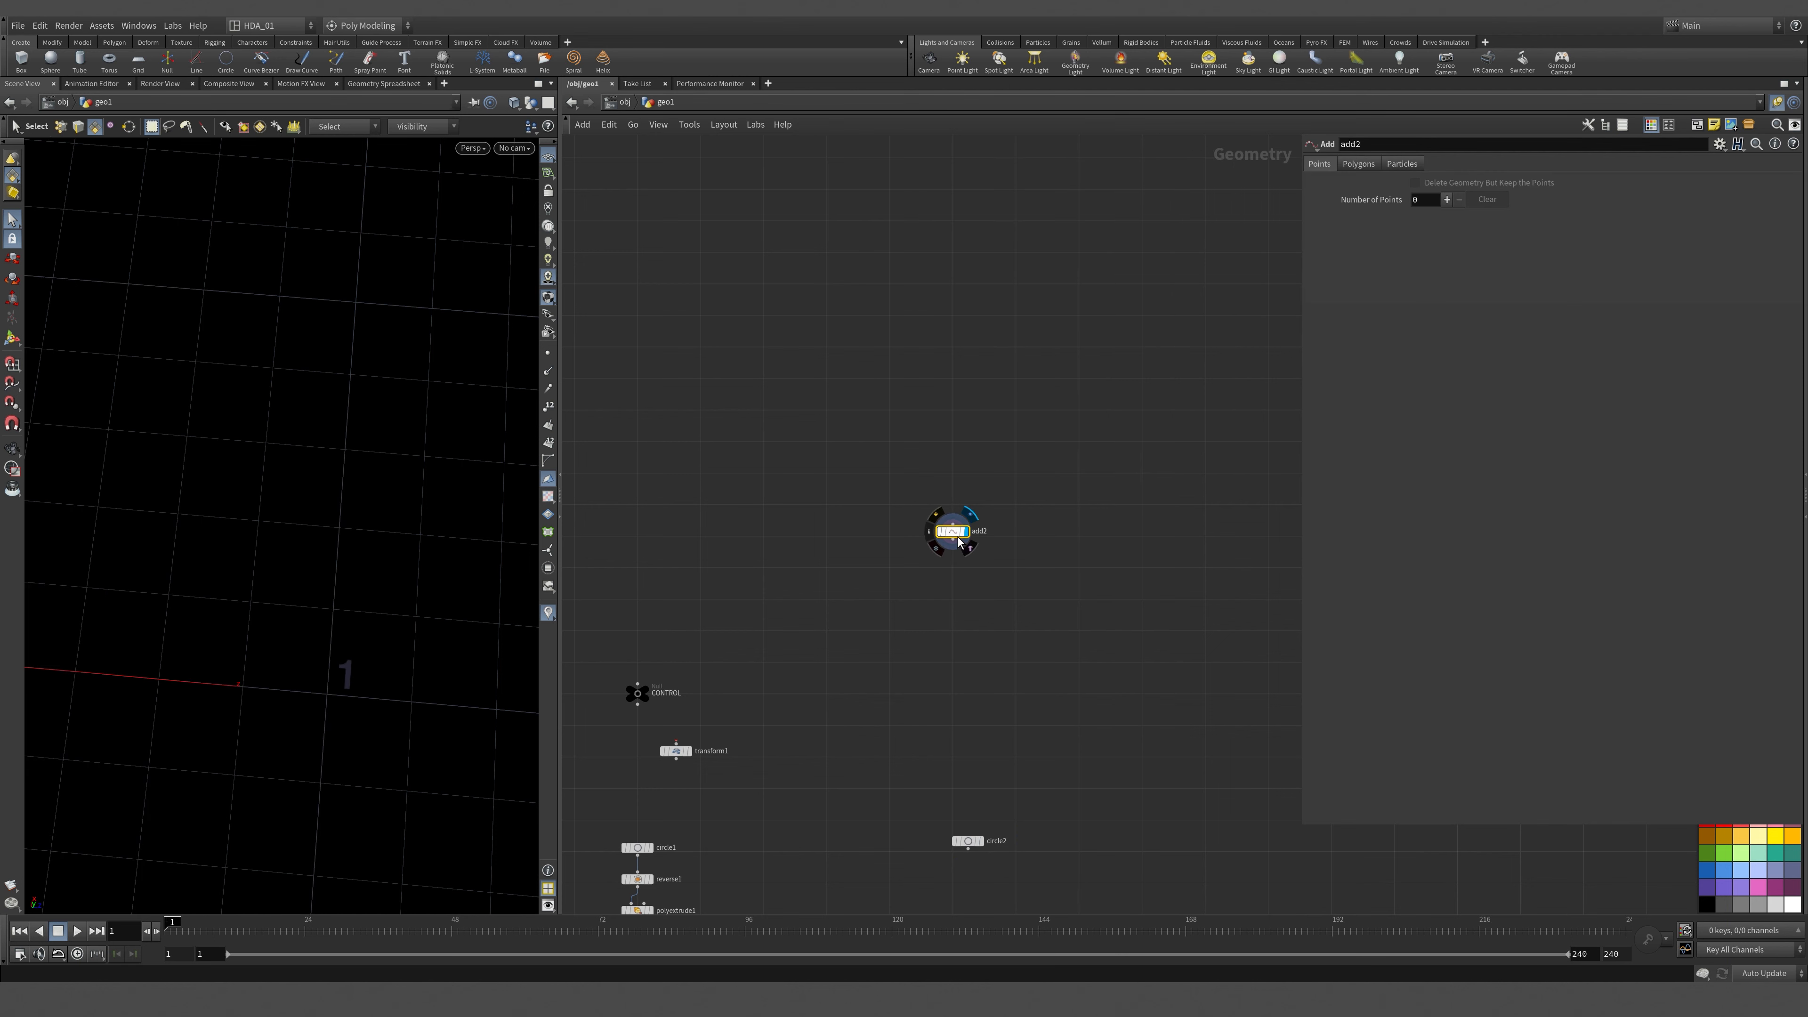
Switch the viewport to the top view and set the new Add node's Number of Points to 3.
key("space+2")
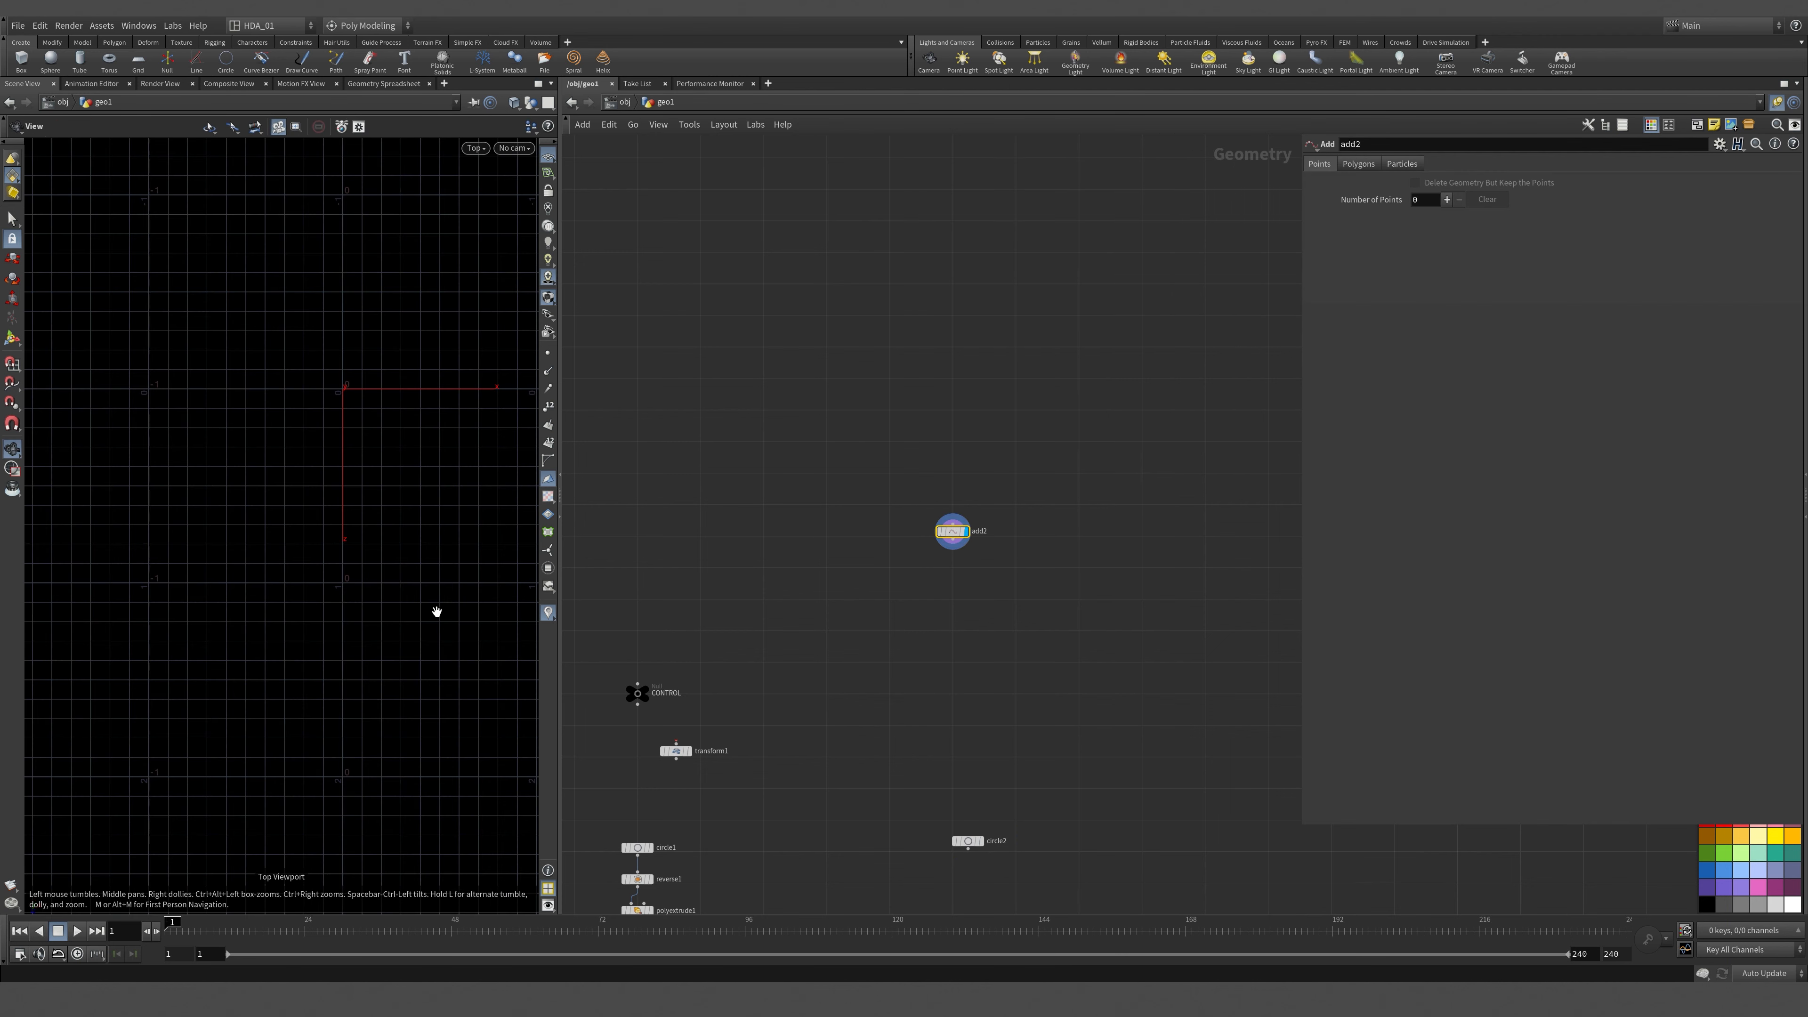
middle_click_drag(280, 754, 318, 771)
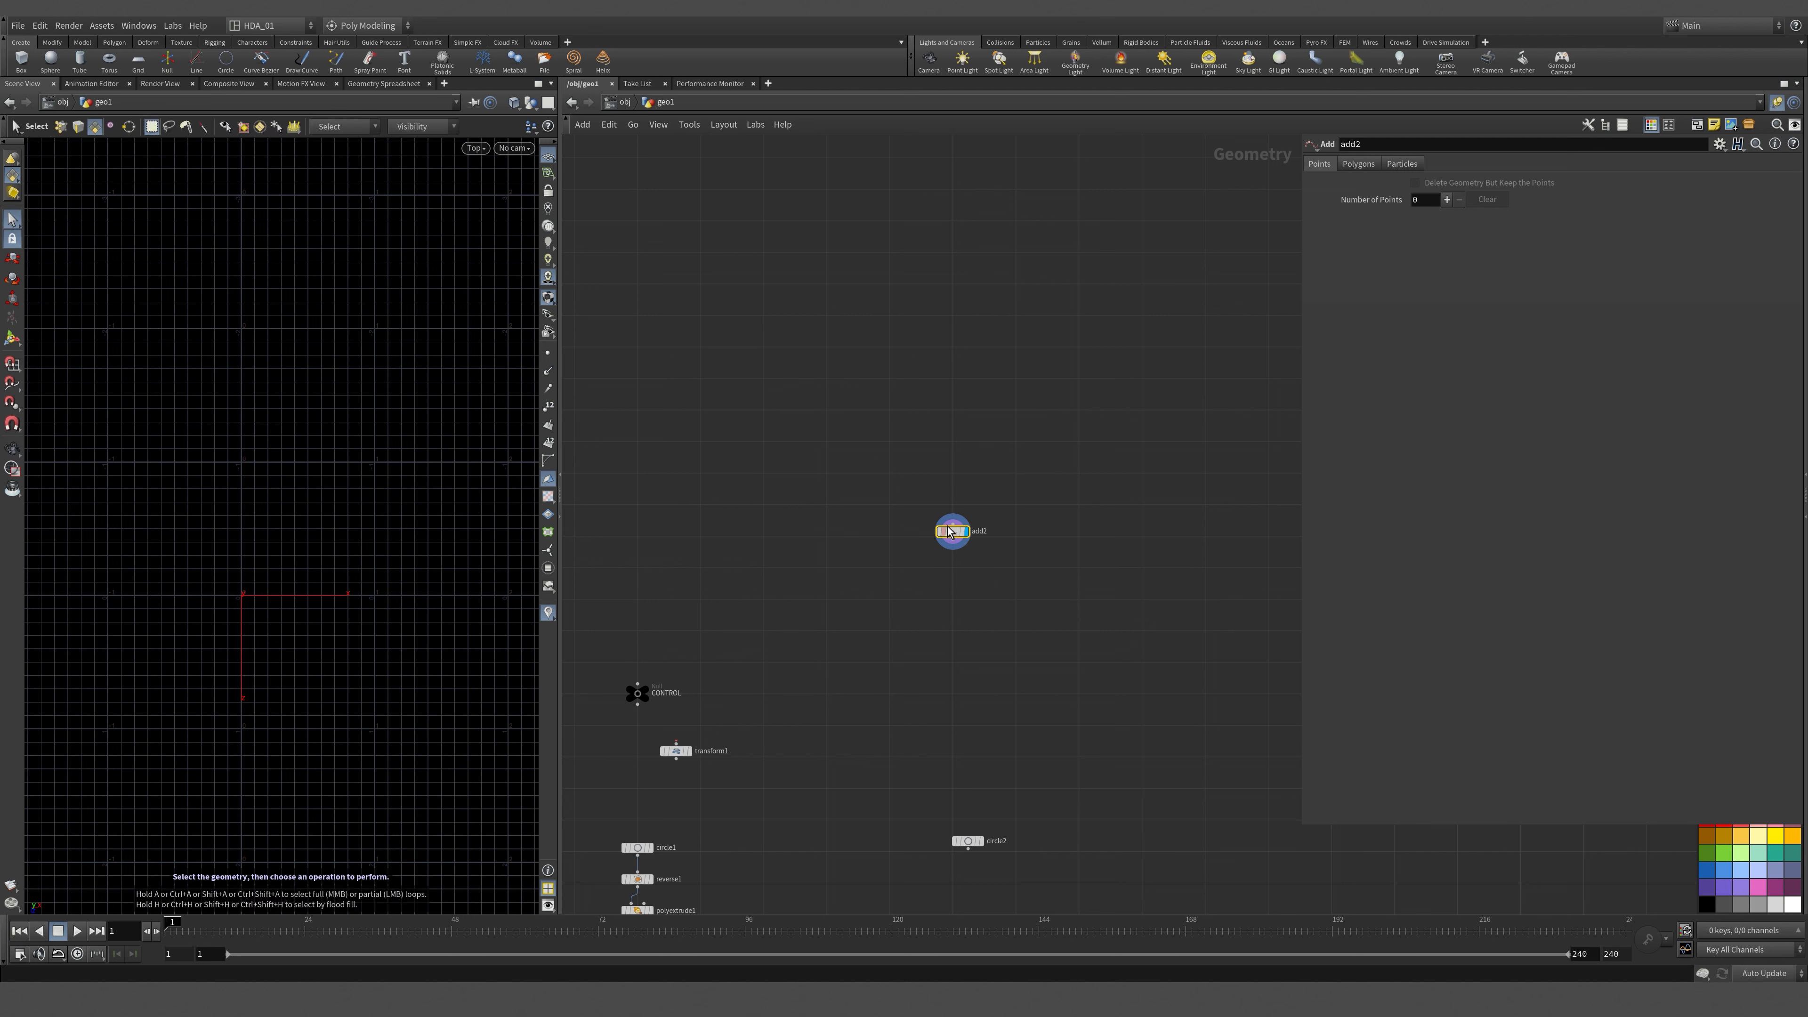
mouse_move(948, 524)
left_click(1425, 200)
type("3")
key("Return")
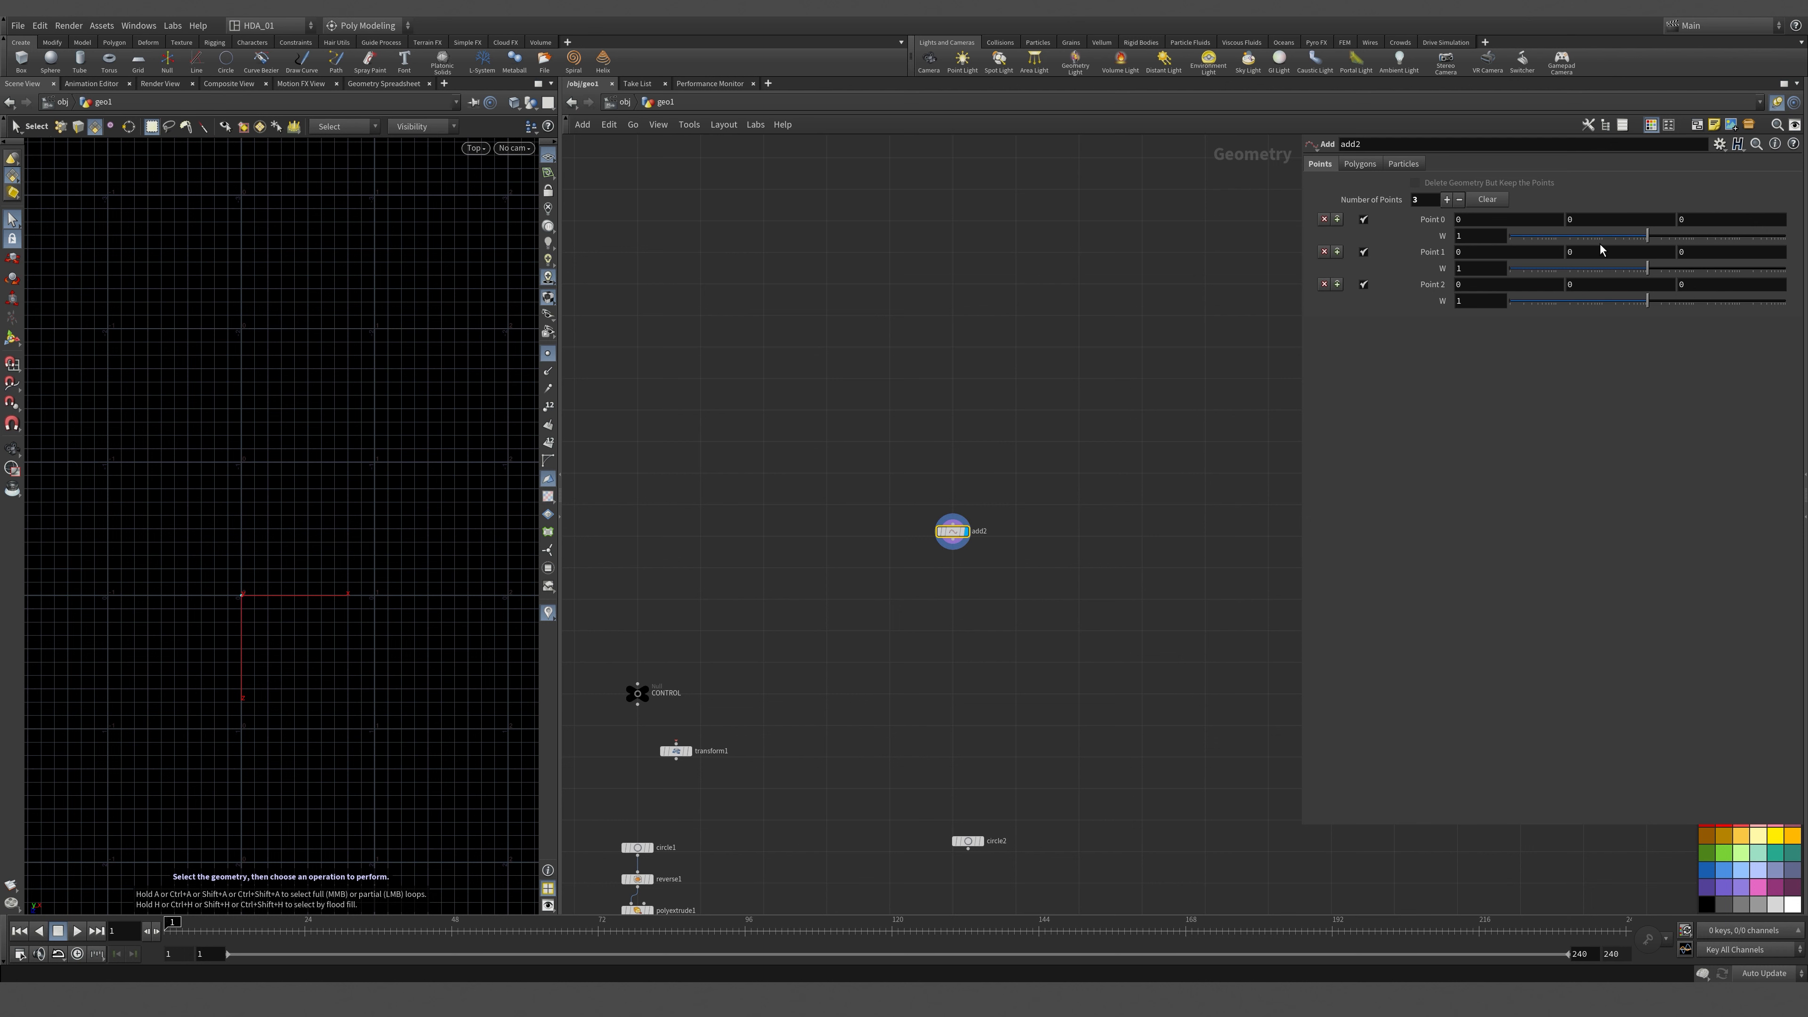
Set Point 1 of the Add node to 0, 0, 1 and Point 2 to 1, 0, 1.
left_click(1698, 251)
type("1")
left_click(1155, 332)
left_click_drag(1616, 294, 1292, 283)
type("1")
left_click(1069, 334)
right_click_drag(239, 498, 277, 498, "alt")
middle_click_drag(277, 497, 272, 431, "alt")
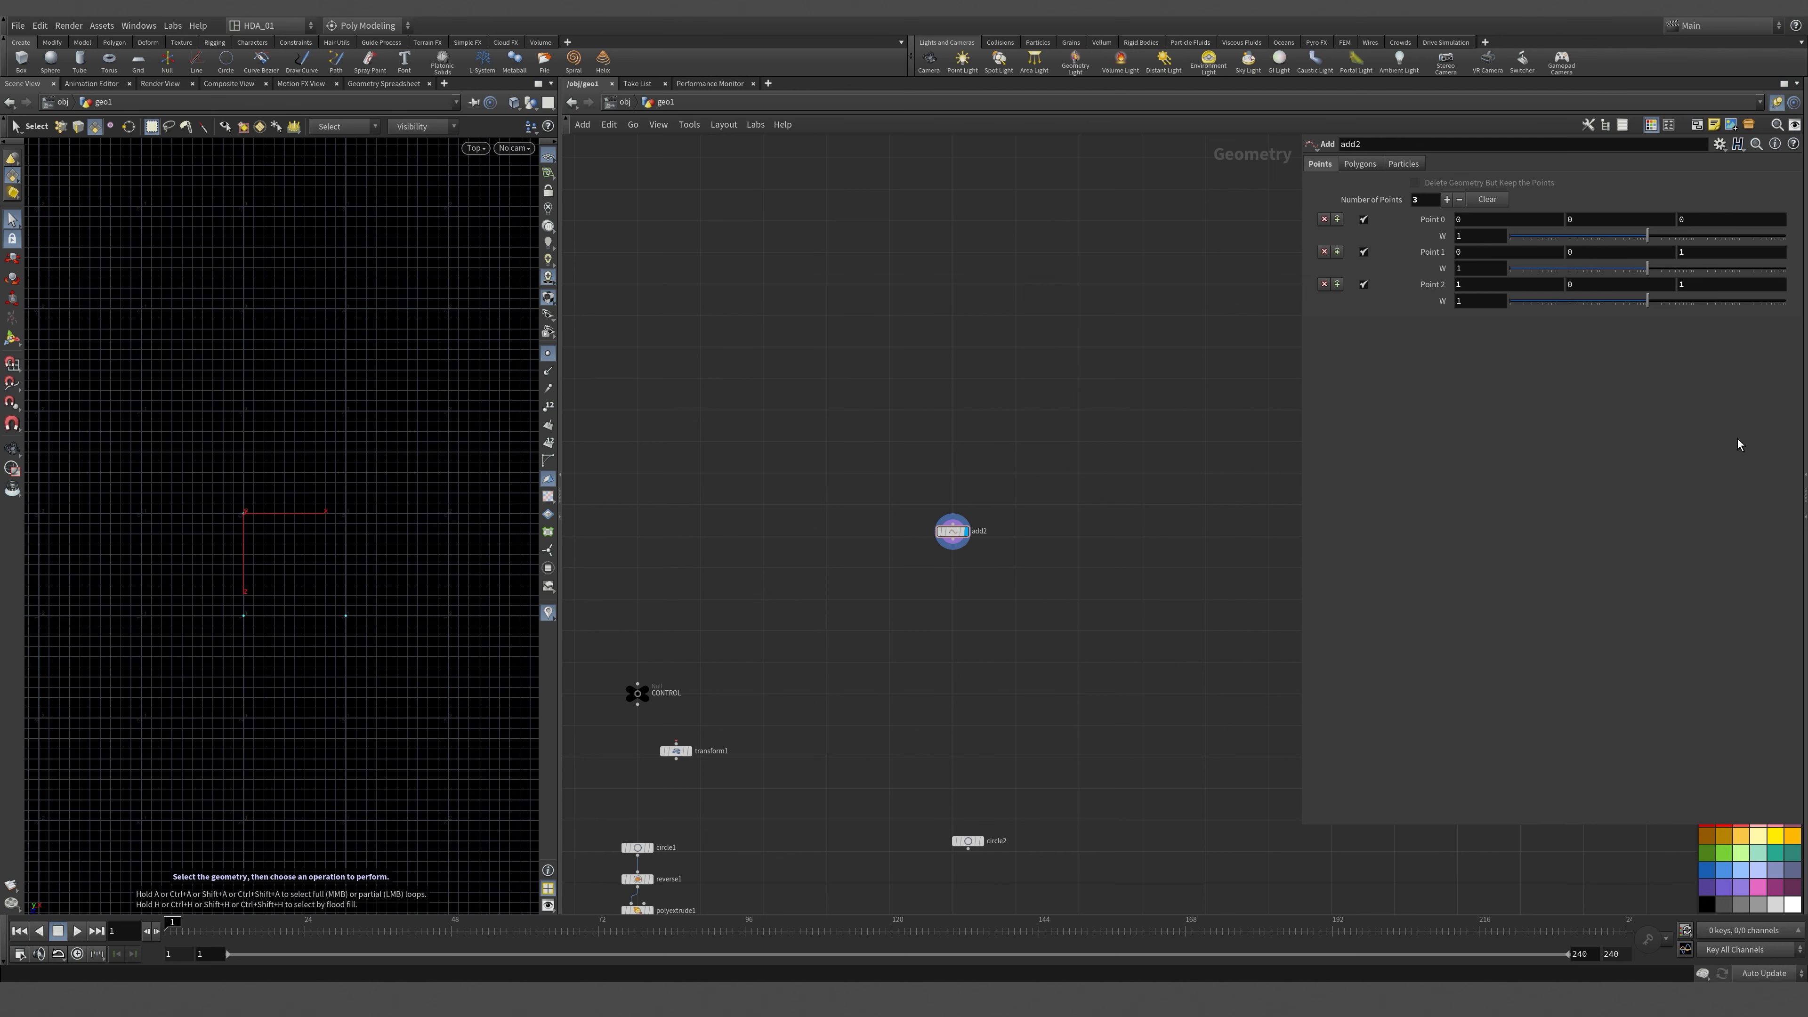
Join all points of the Add node into an open polyline using By Group, and view it in perspective.
left_click(1361, 165)
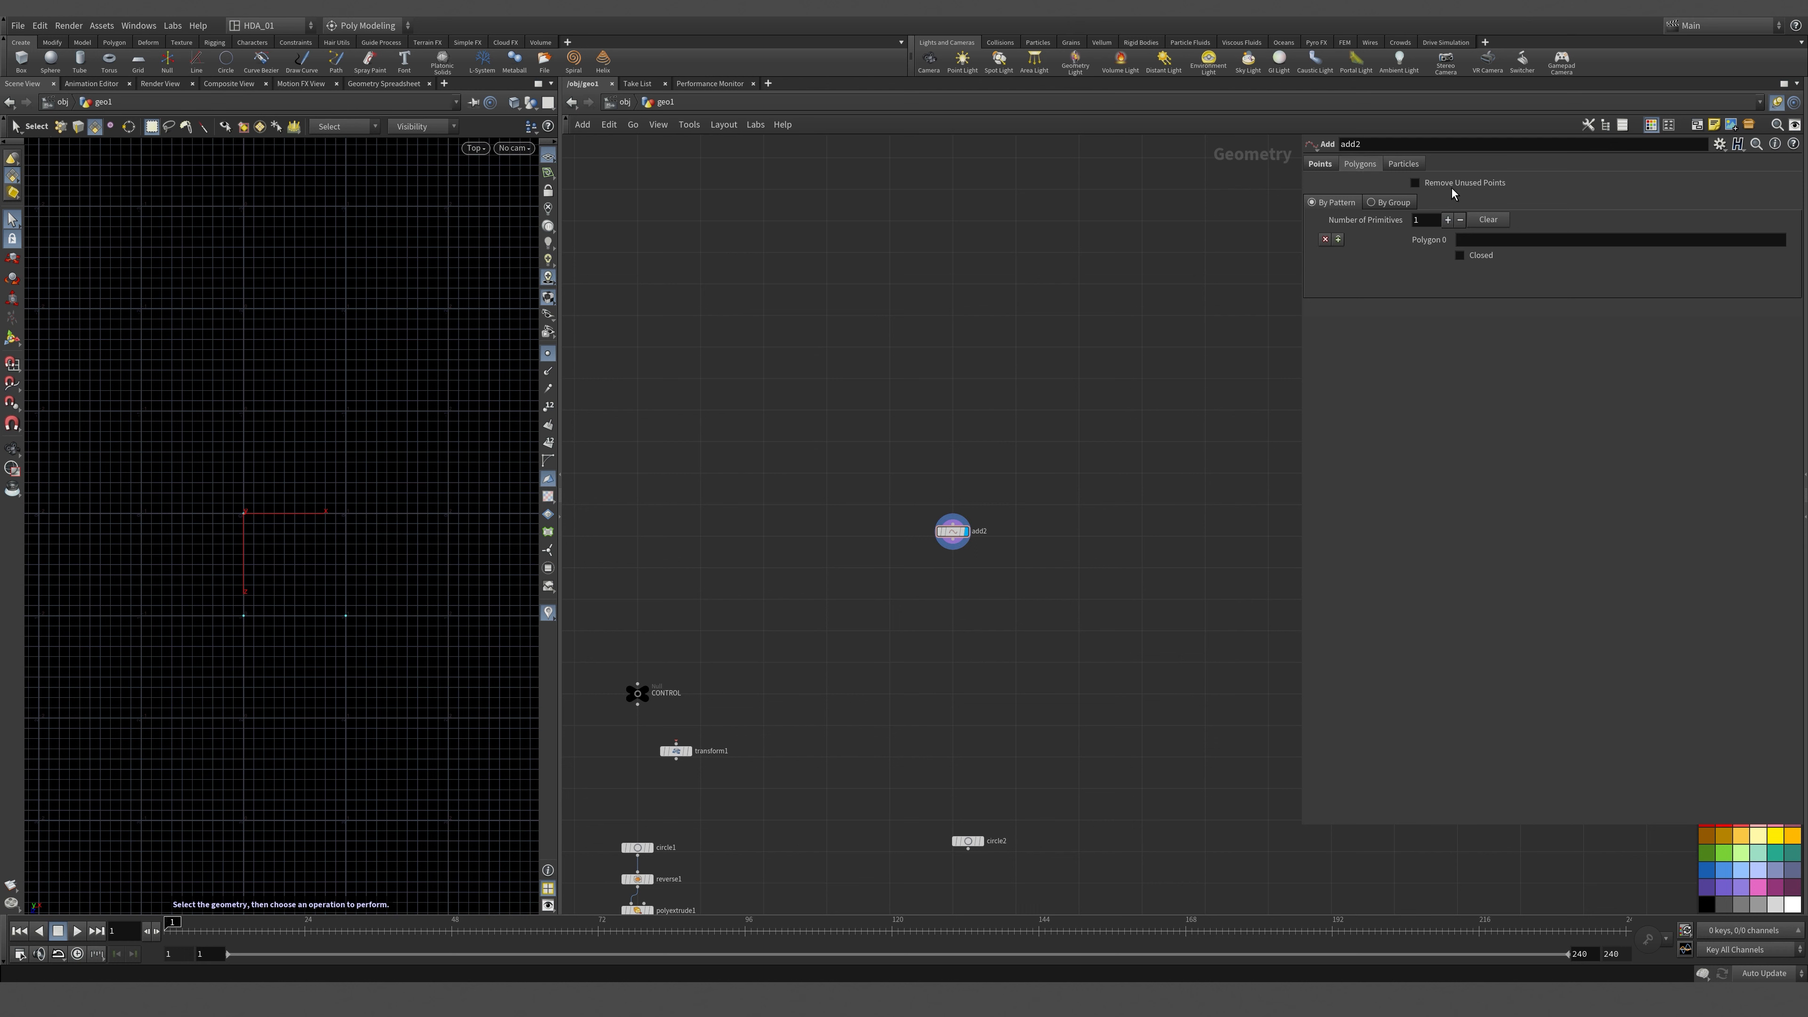
left_click(1389, 205)
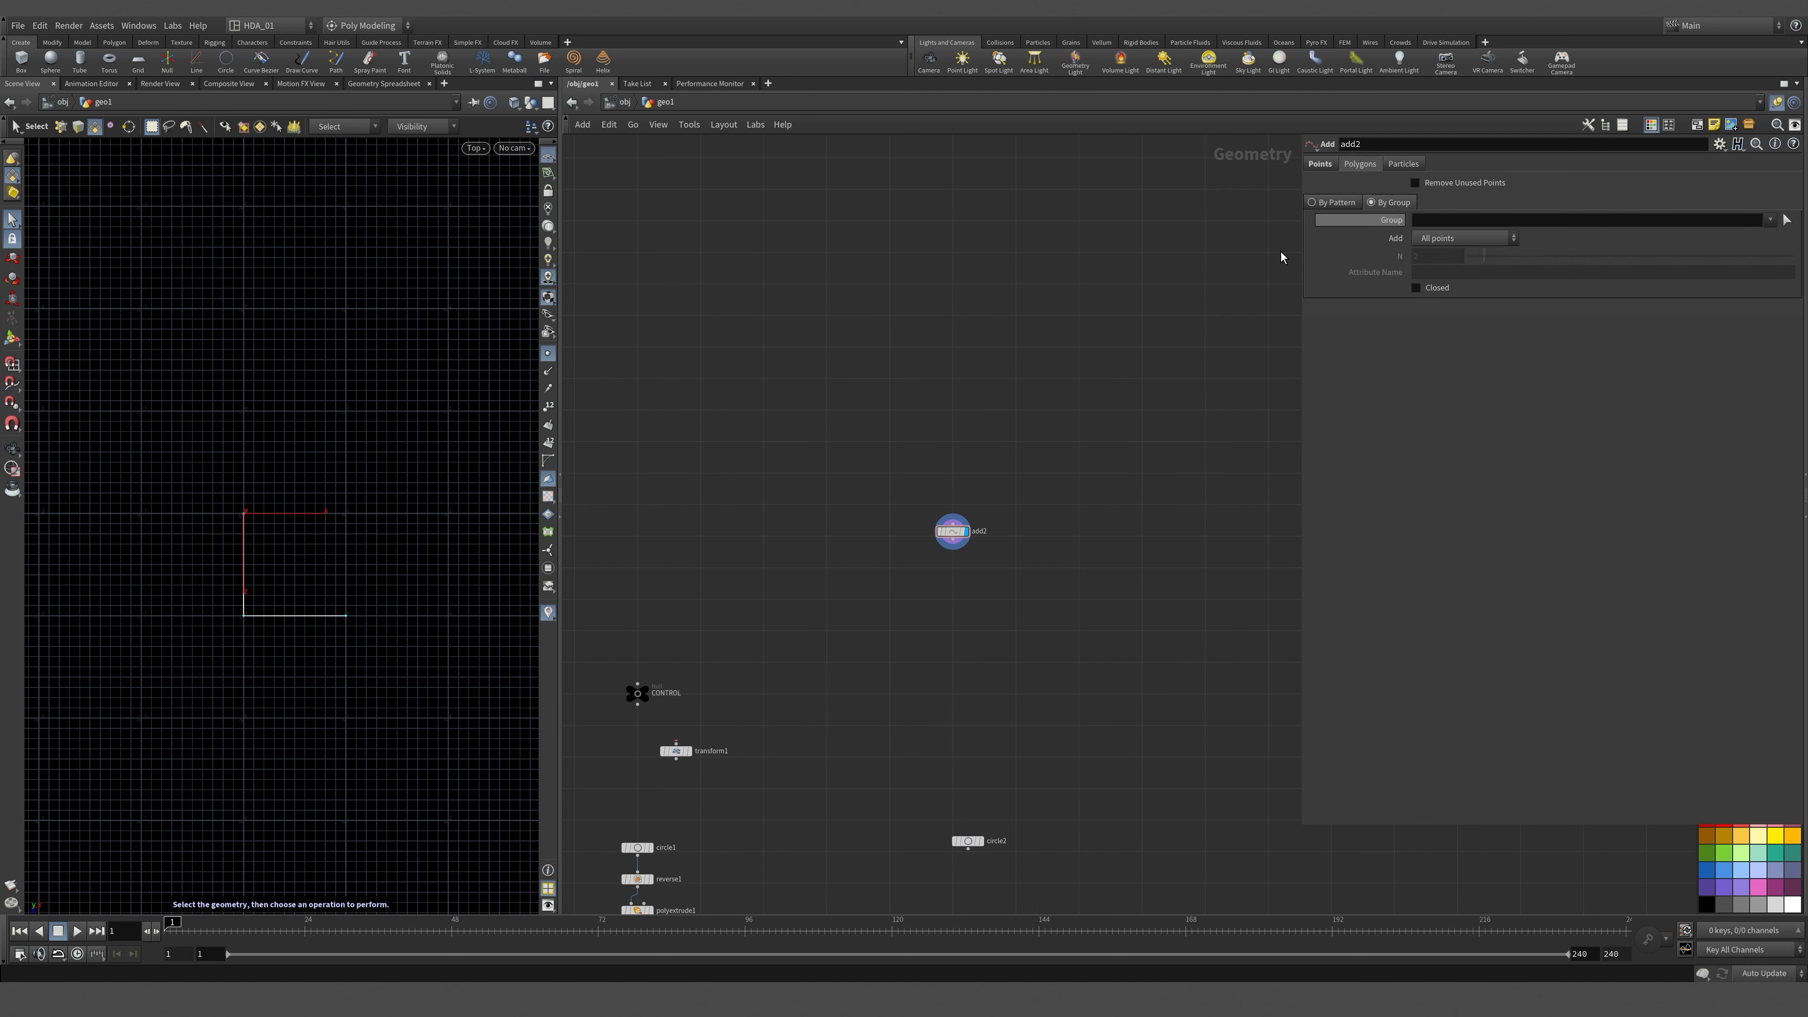
middle_click_drag(361, 525, 425, 457, "alt")
key("space+1")
left_click_drag(307, 569, 432, 472, "alt")
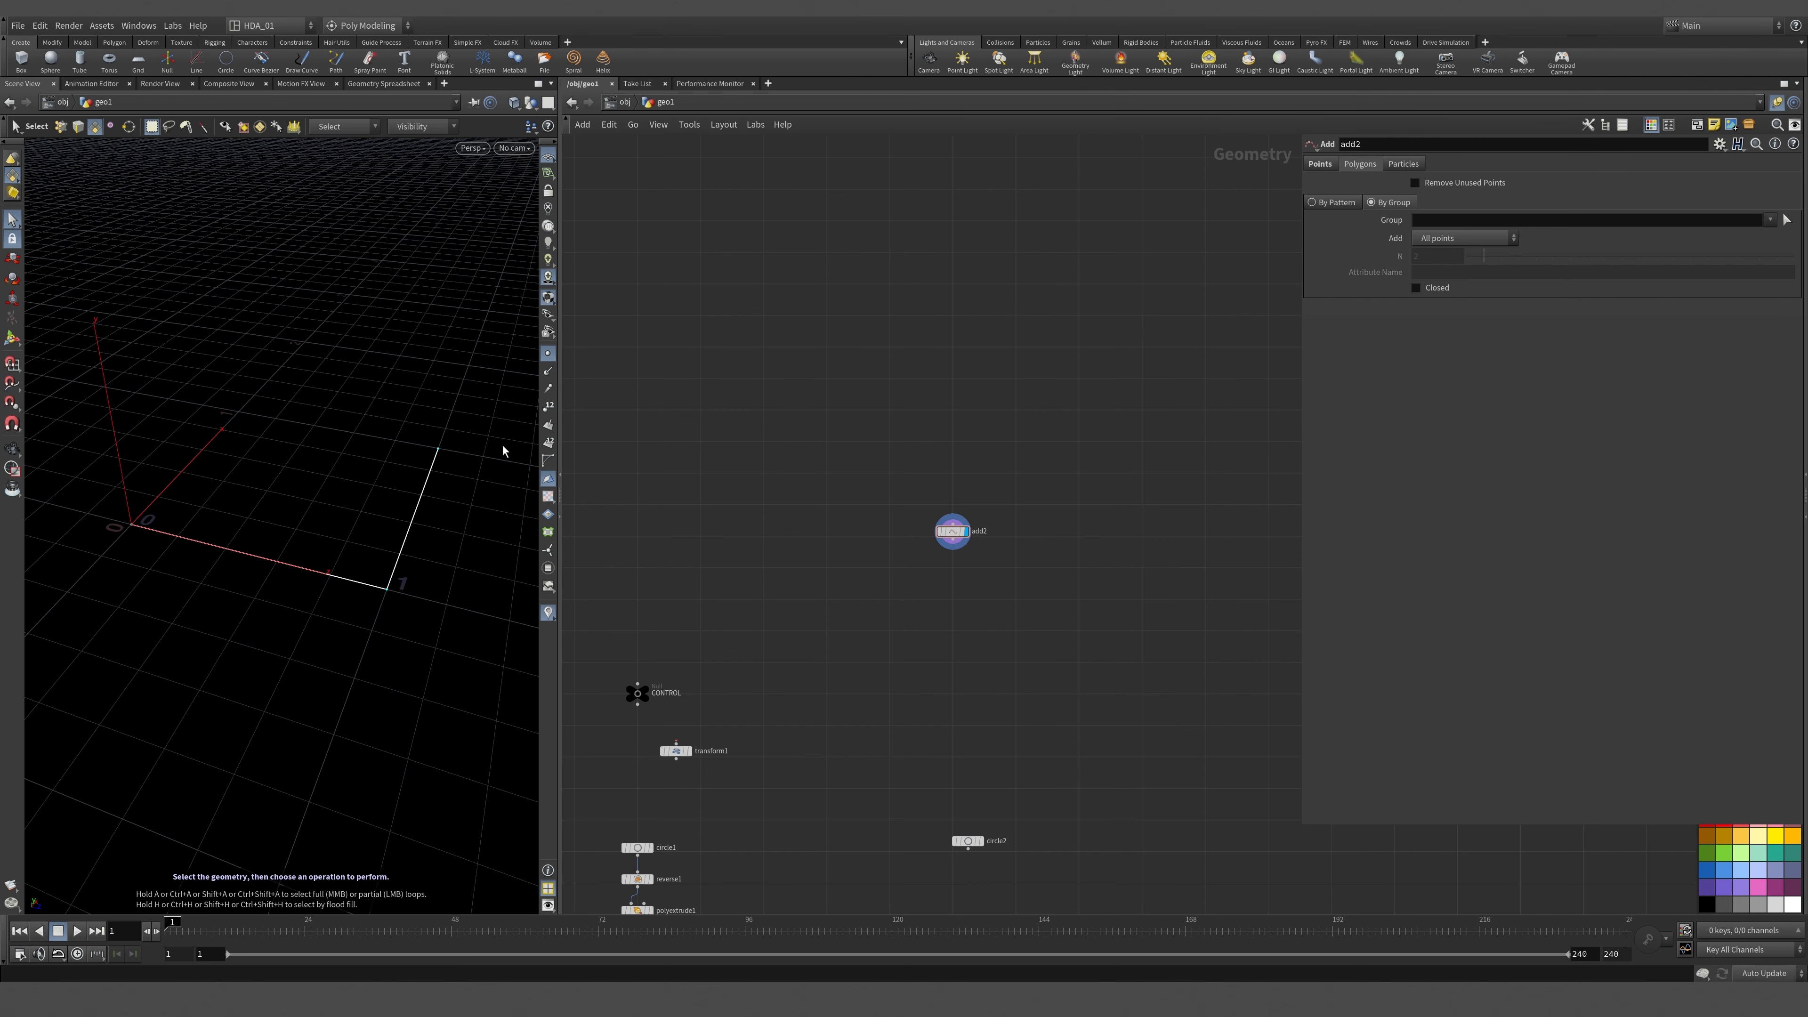
Add a Convert node below add2, wire add2 into it, and display the Convert result.
scroll(956, 584, "up", 4)
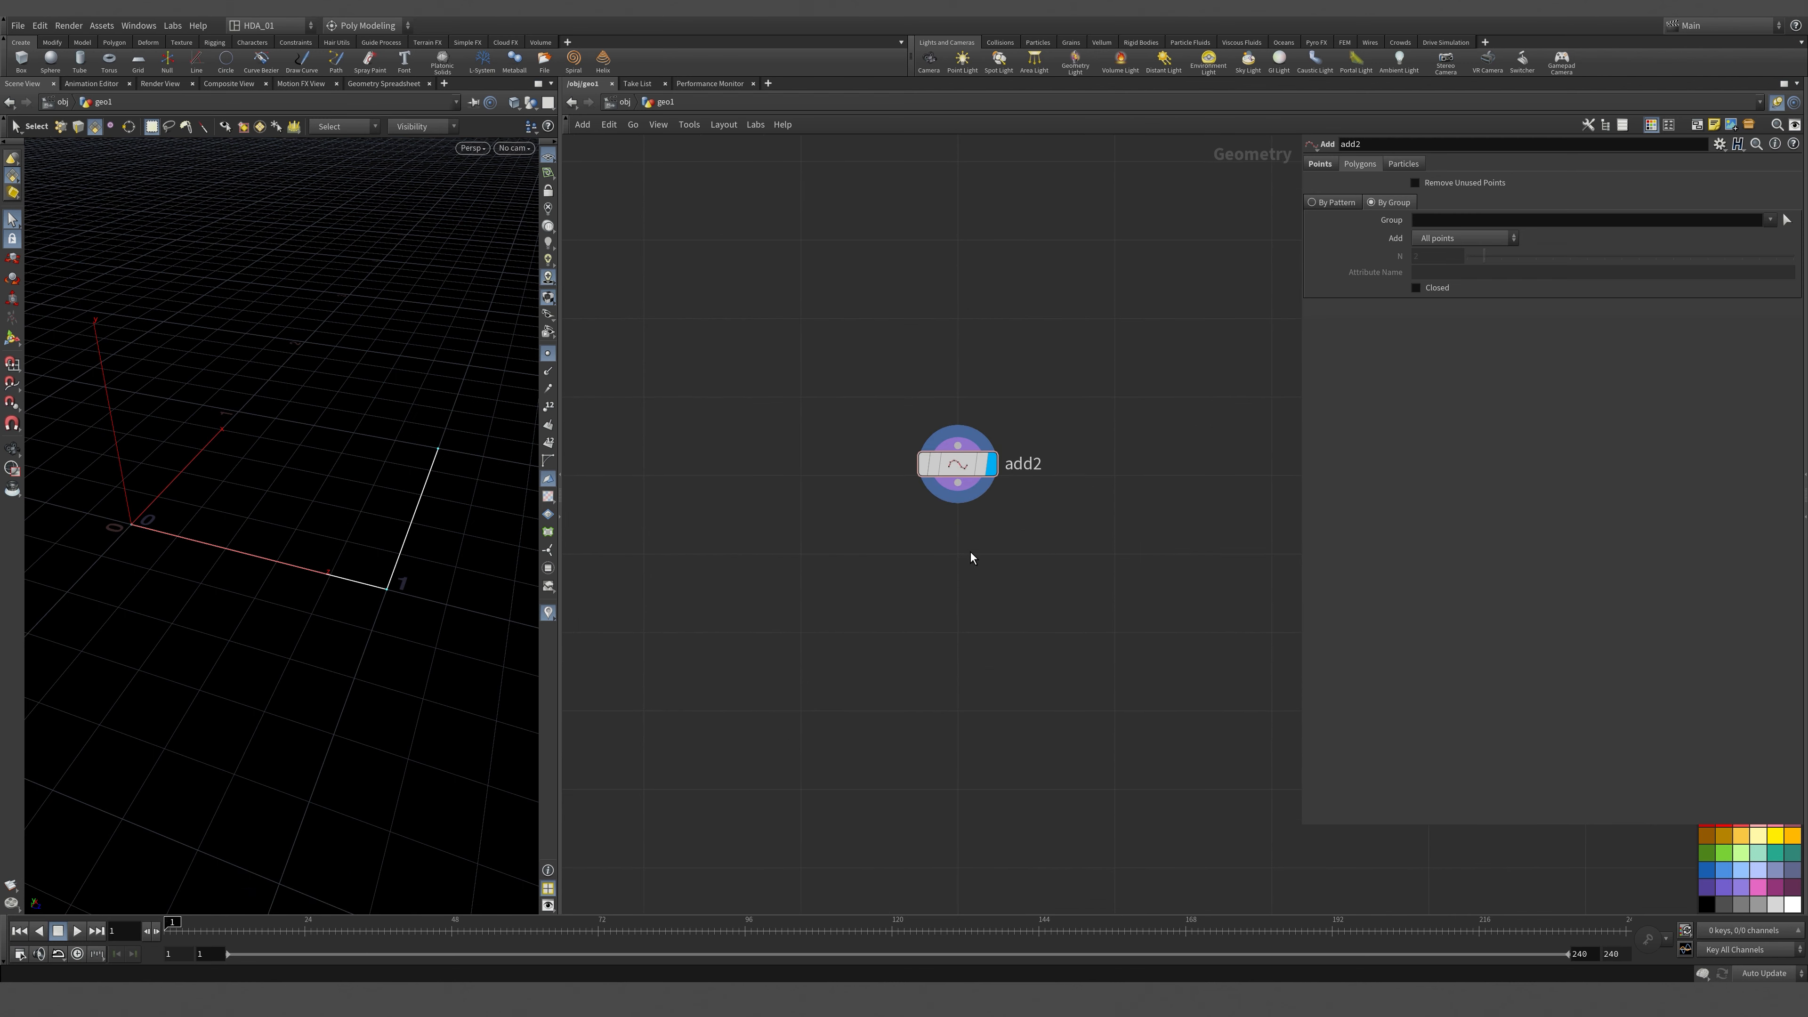
key("Tab")
type("con")
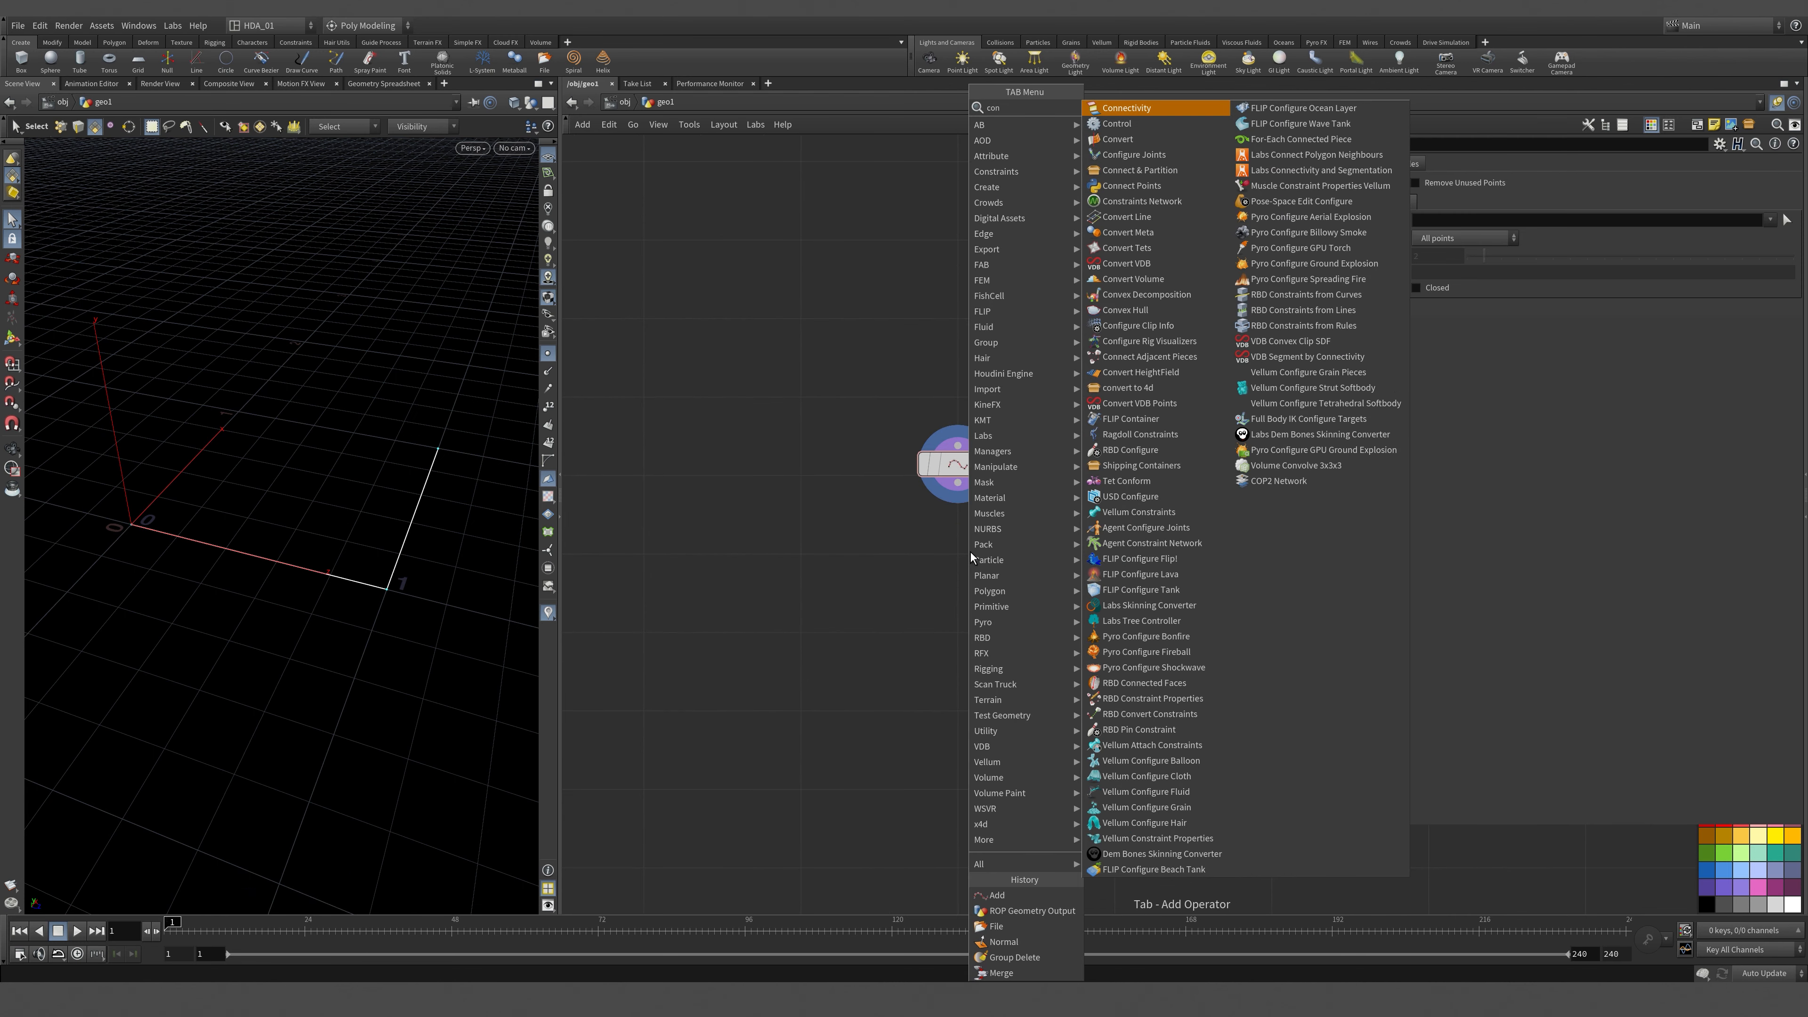
left_click(1132, 142)
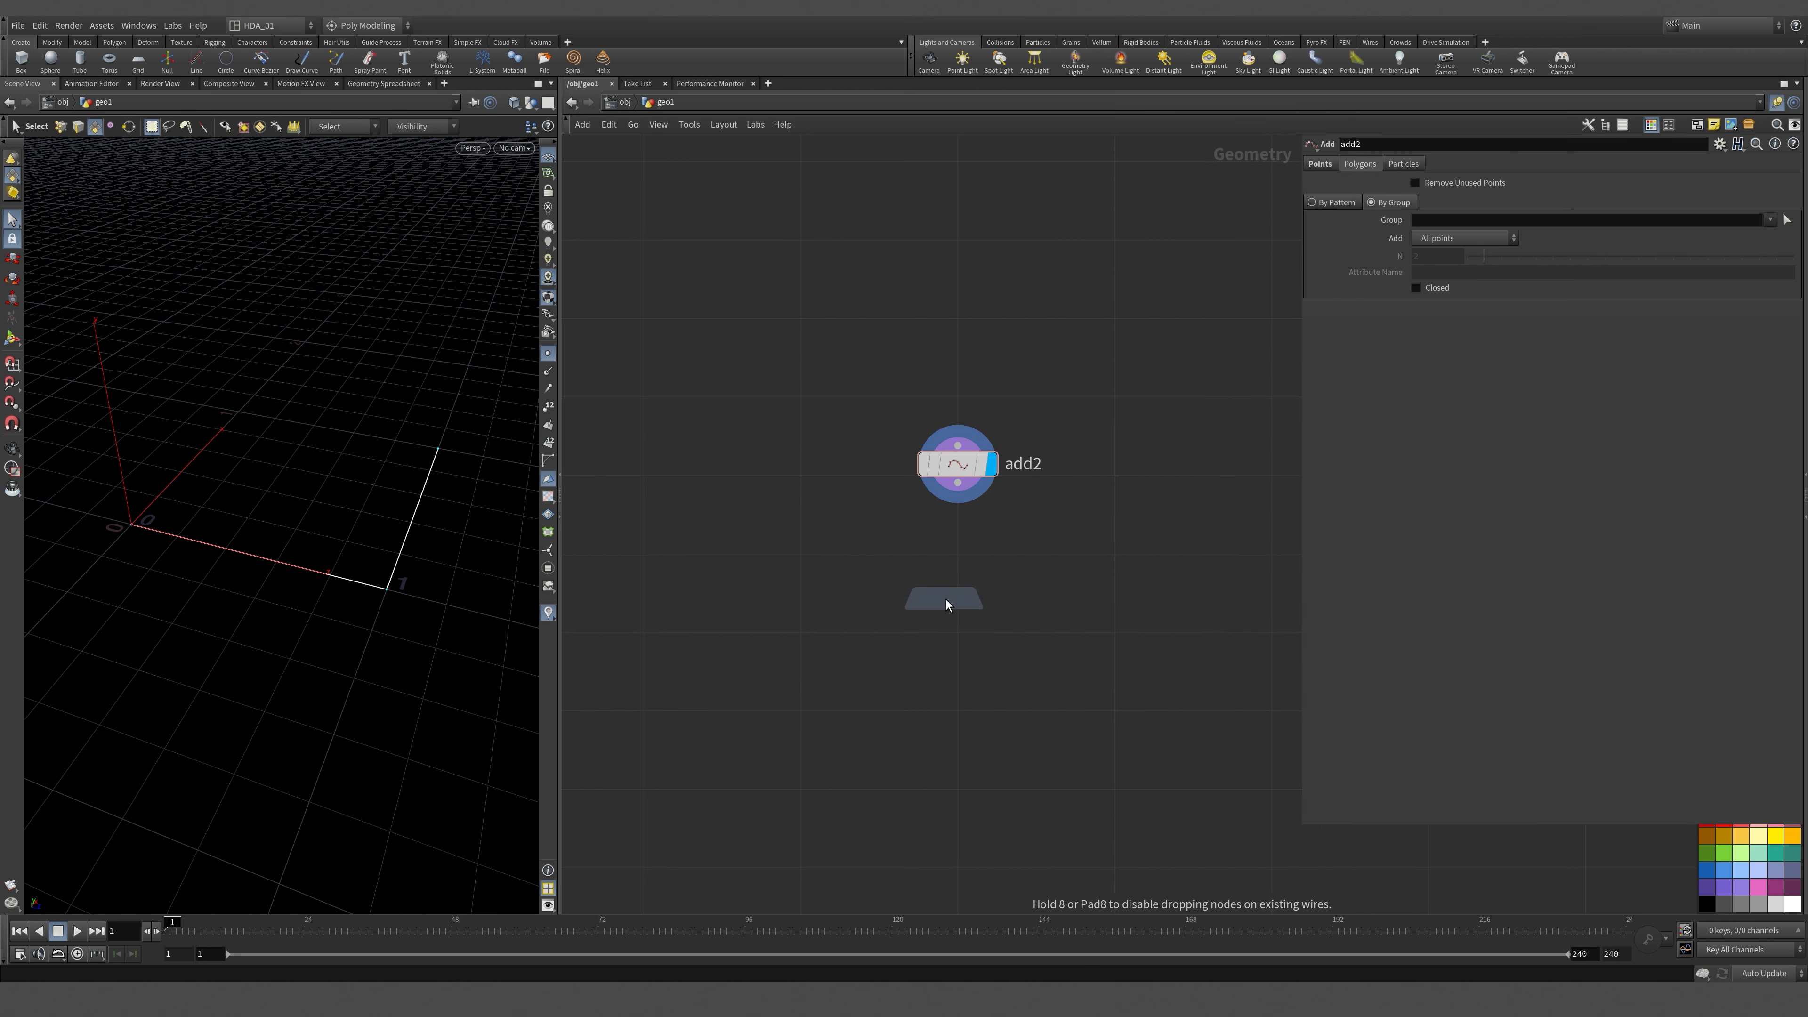
left_click(958, 639)
left_click(957, 484)
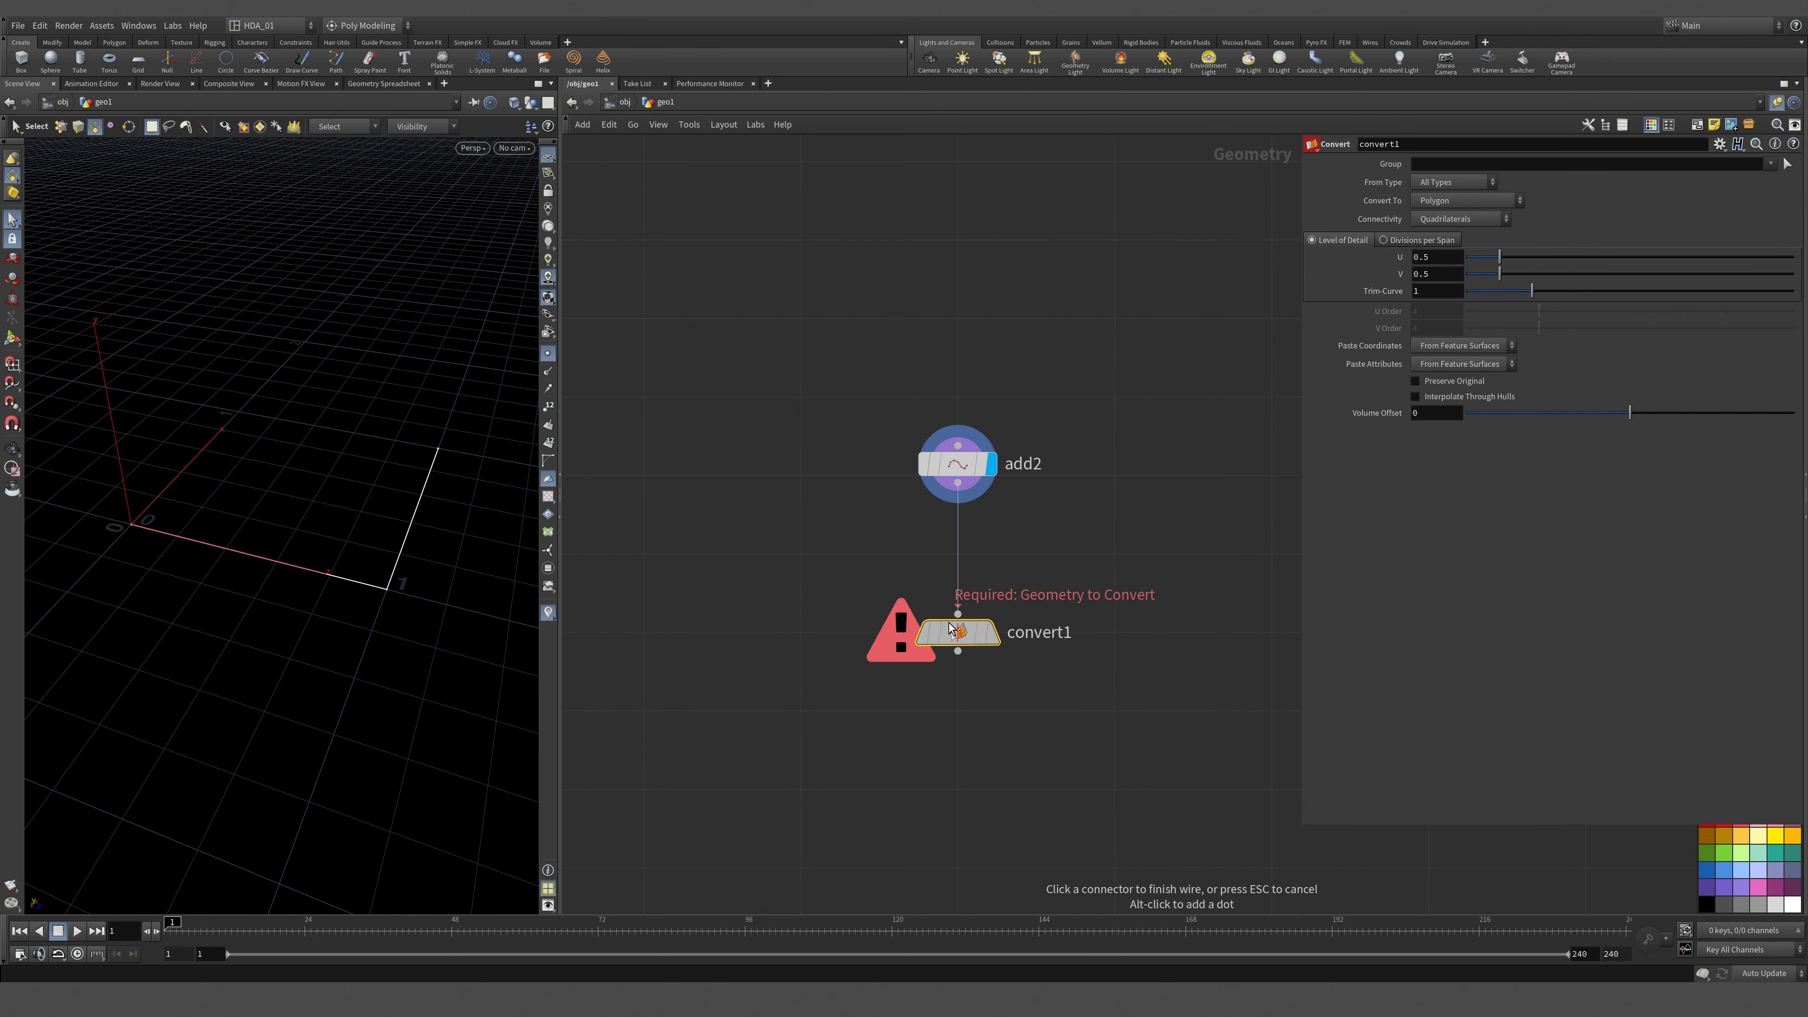
left_click(997, 641)
left_click(997, 641)
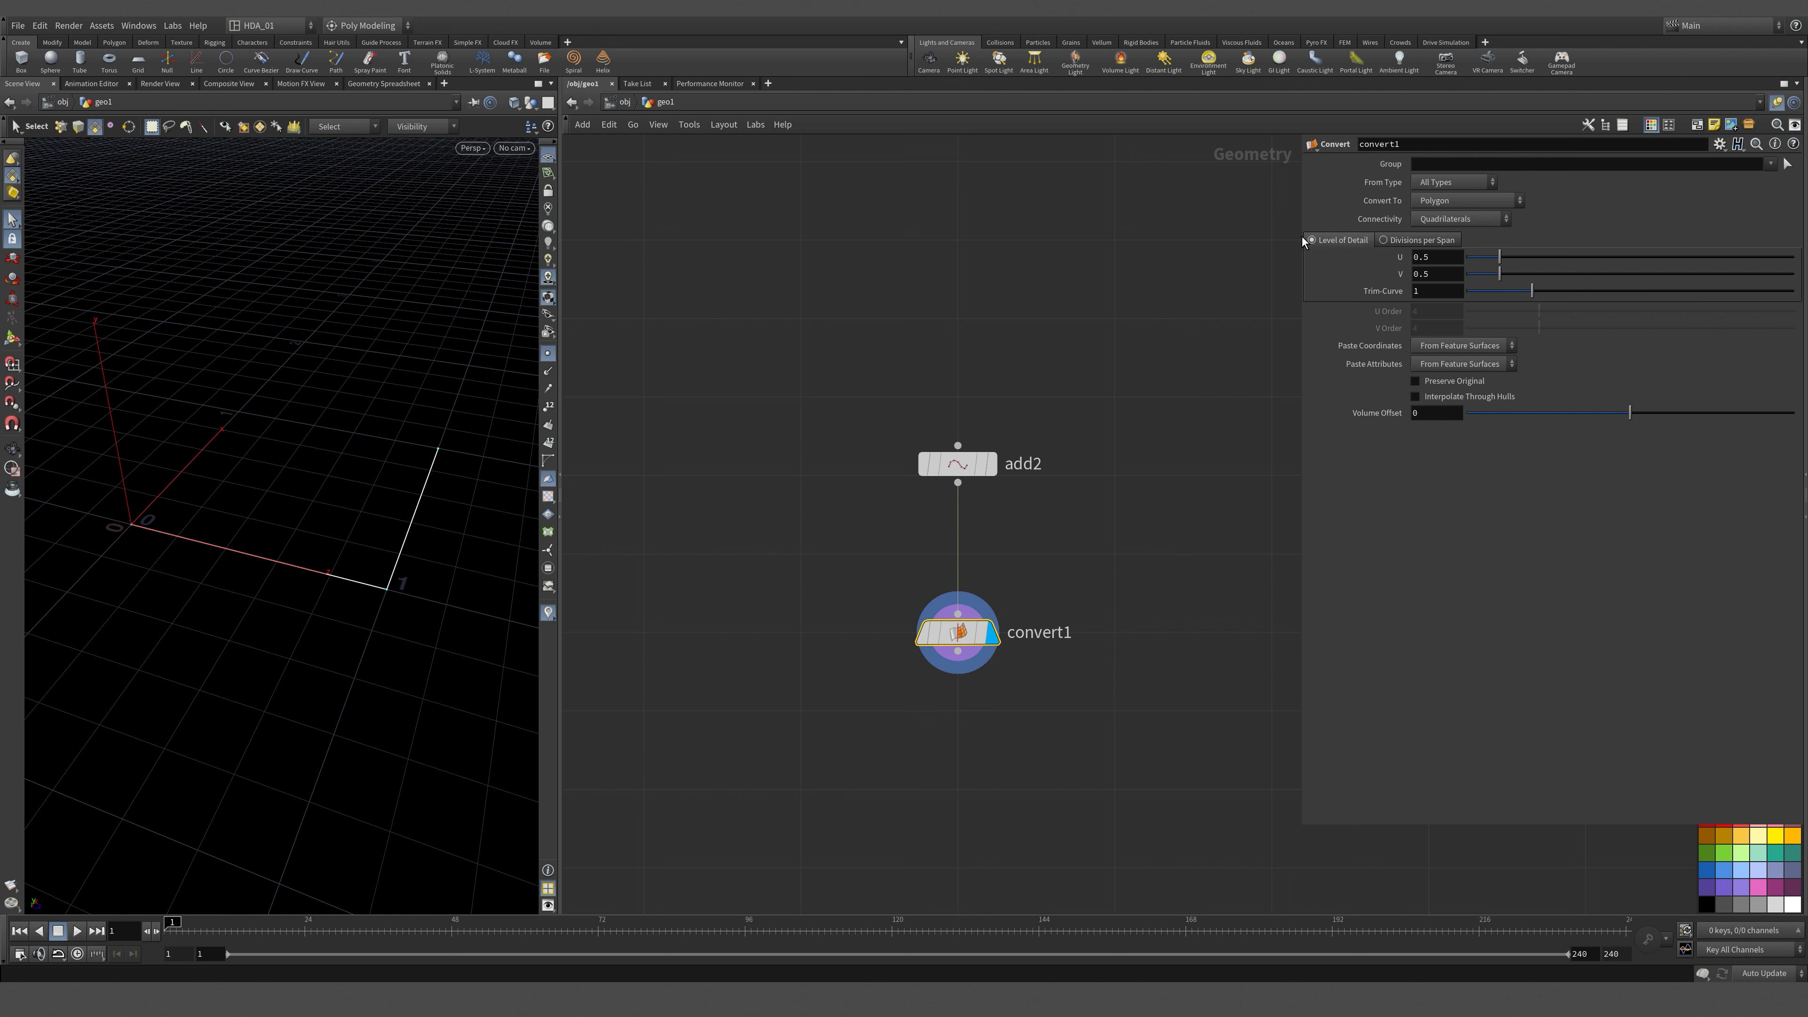
Set the Convert node to Divisions per Span and NURBS Curve output, and compare the curve with add2's polyline from above.
left_click(1439, 240)
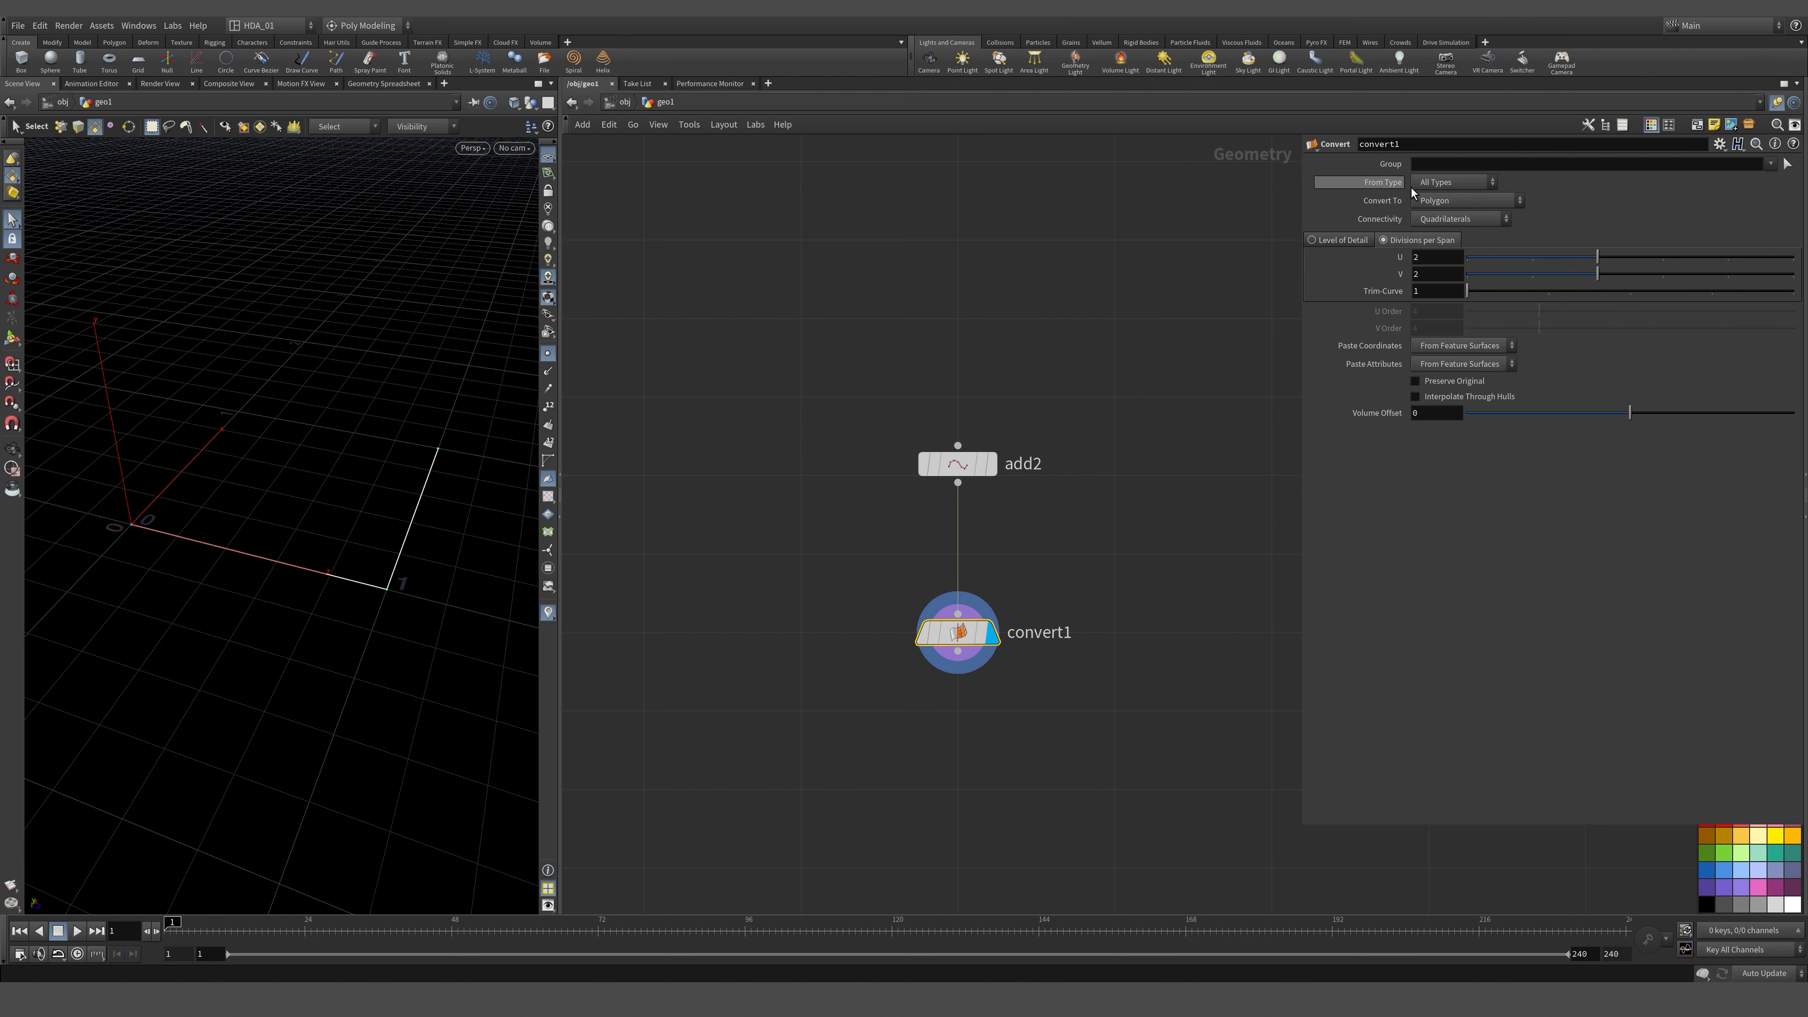
left_click(1452, 201)
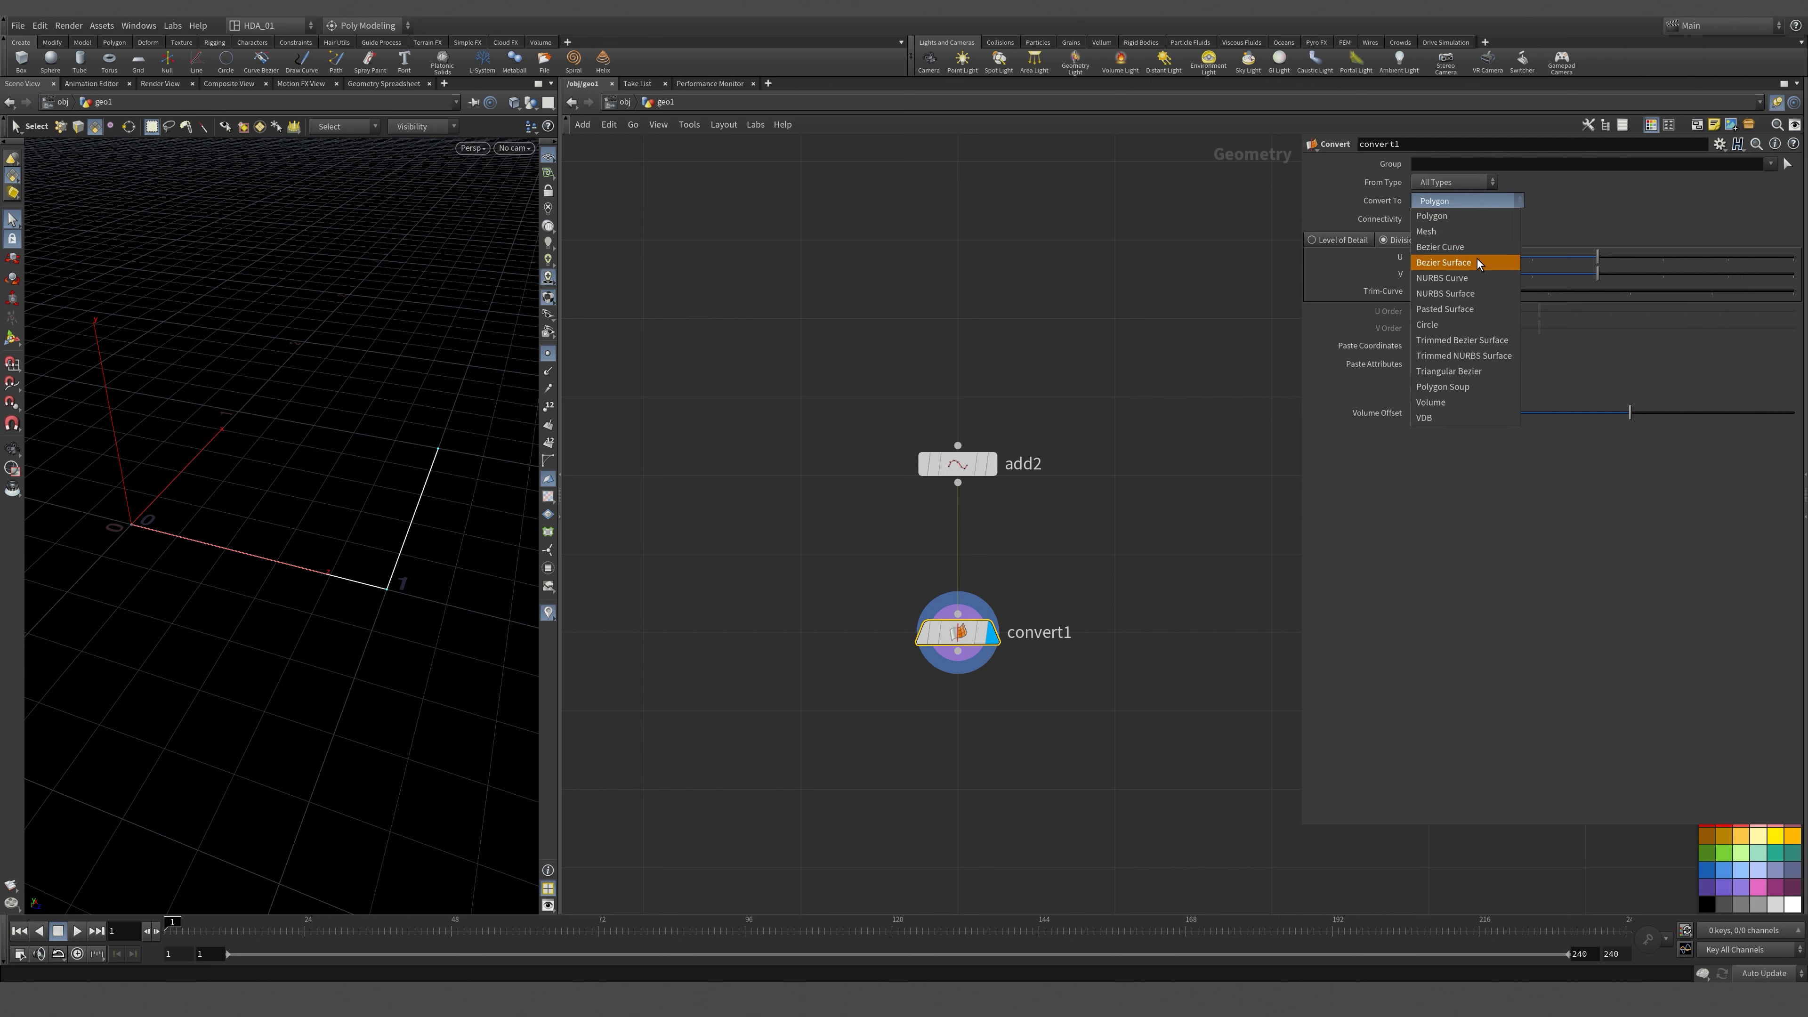
left_click(1481, 277)
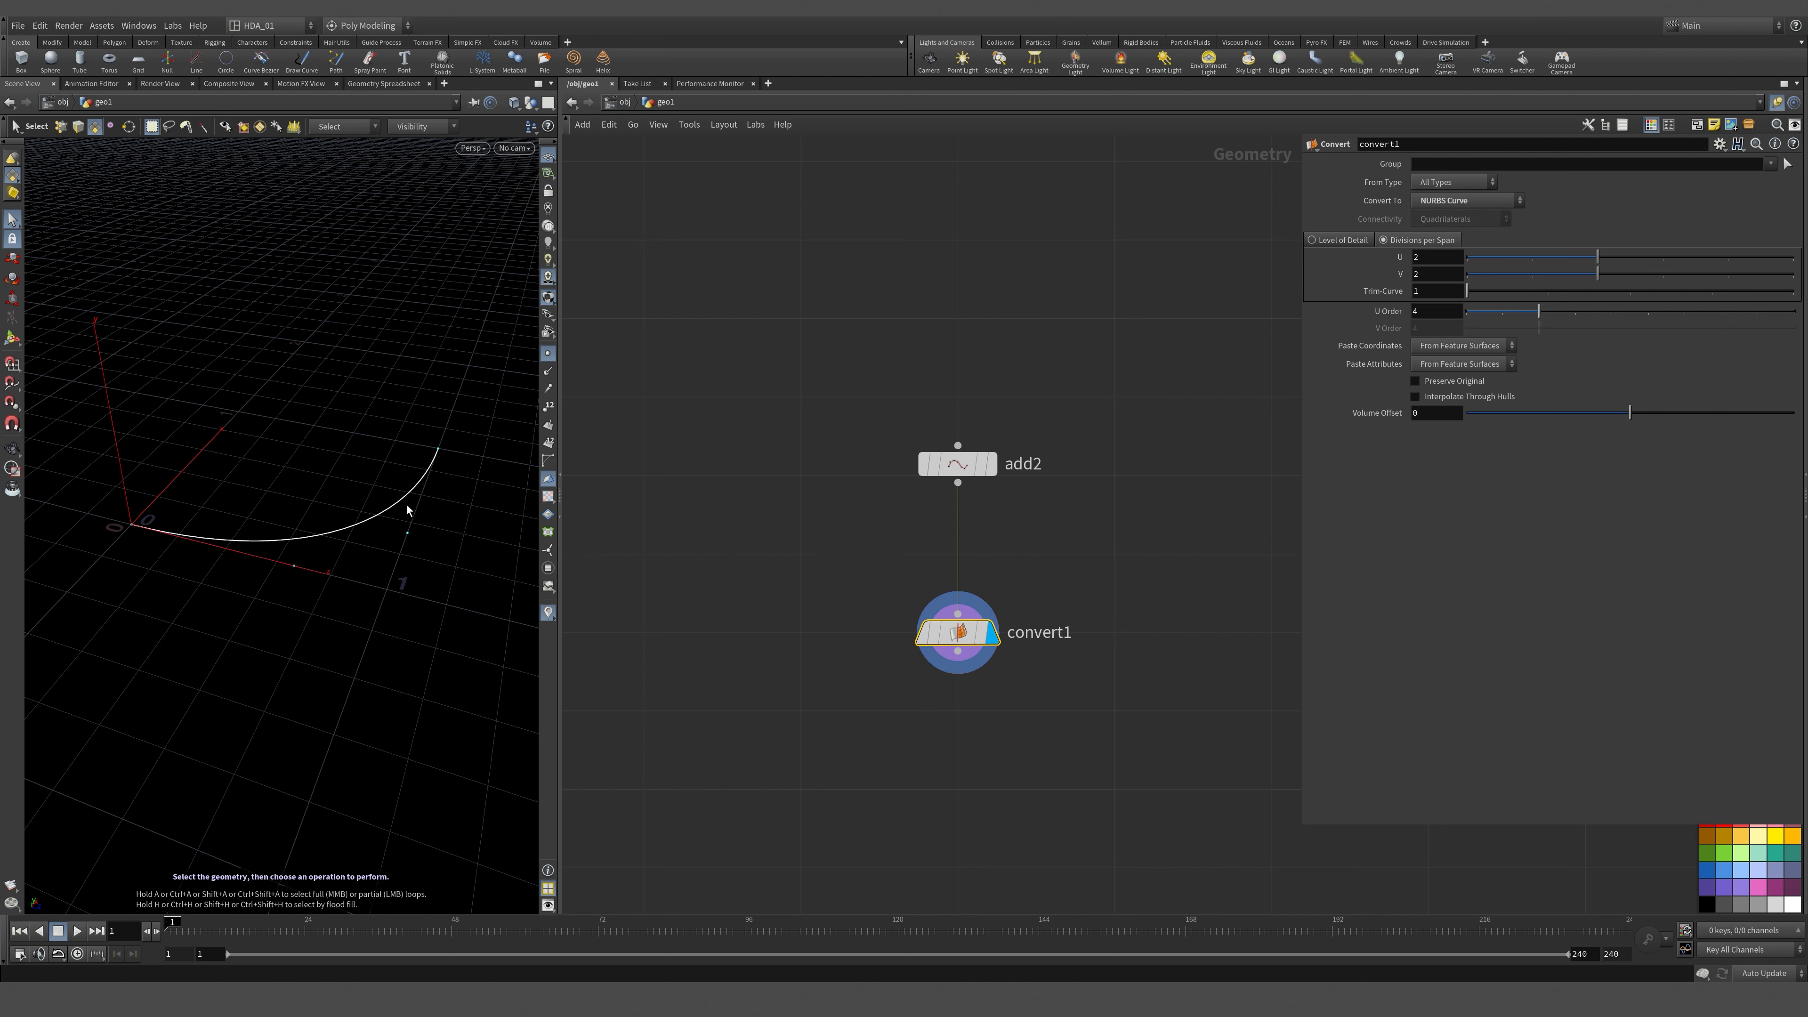
key("Escape")
left_click_drag(290, 517, 360, 529)
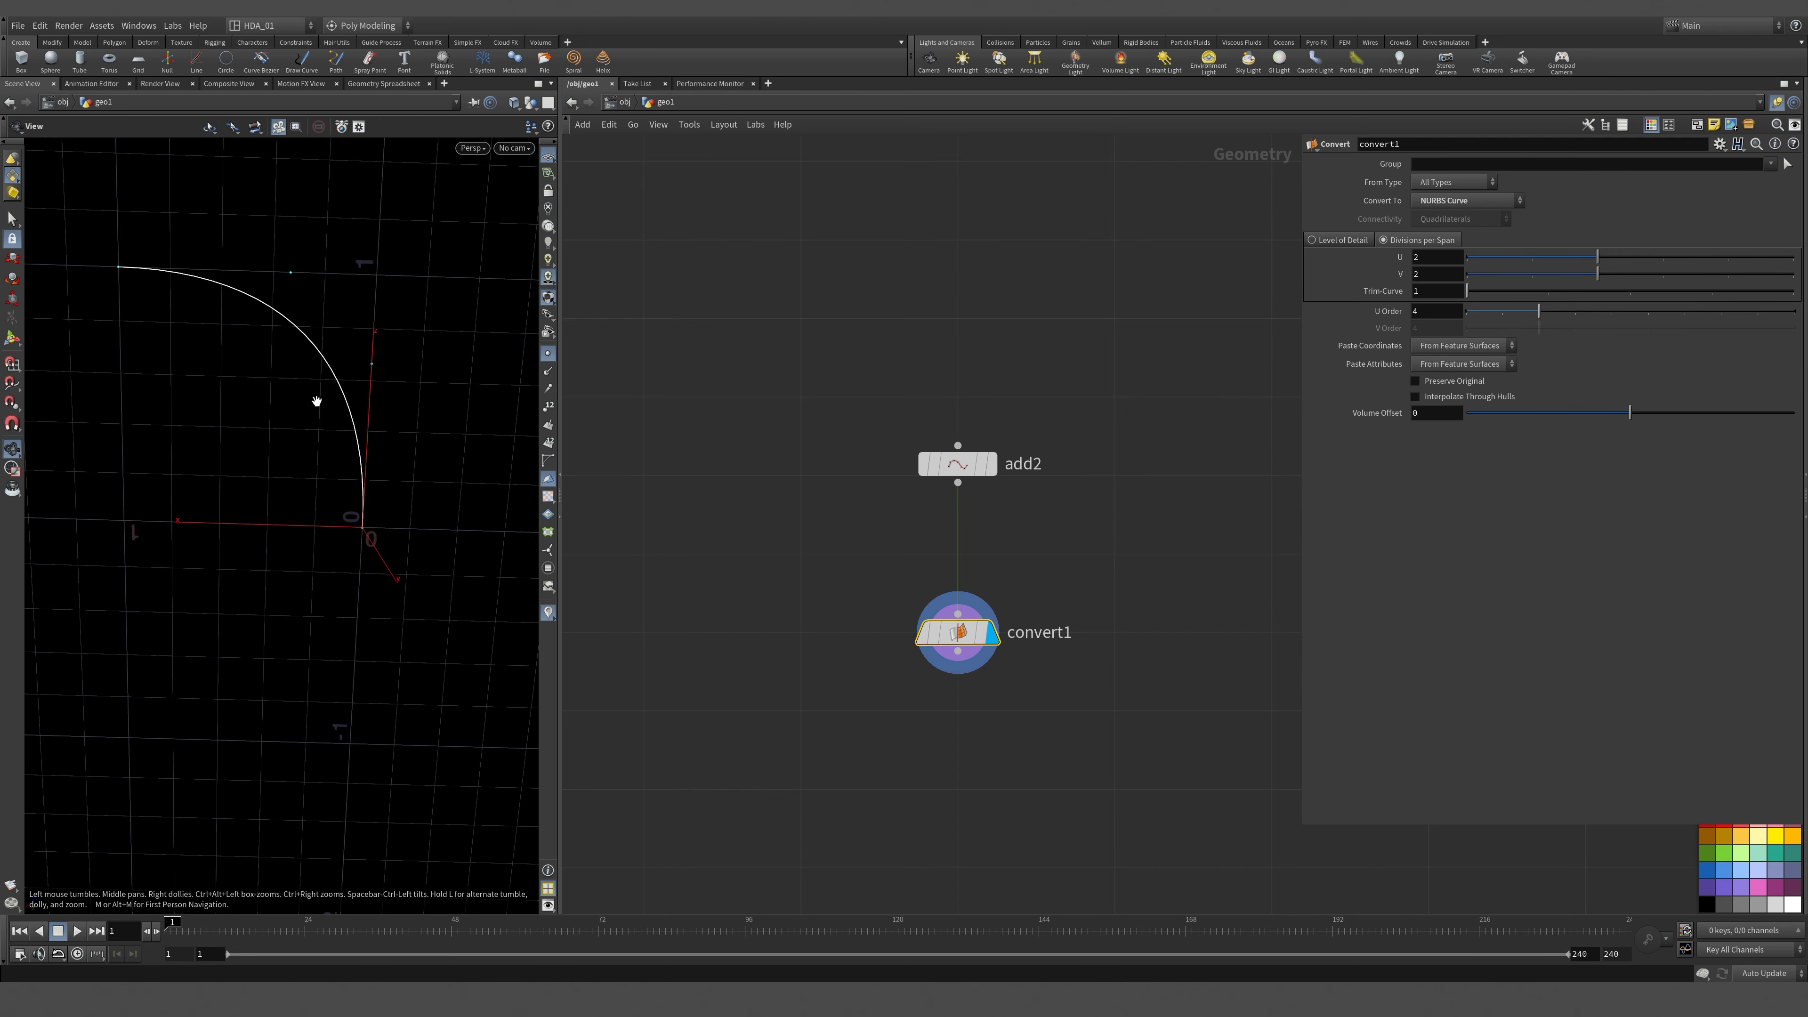
left_click(991, 466)
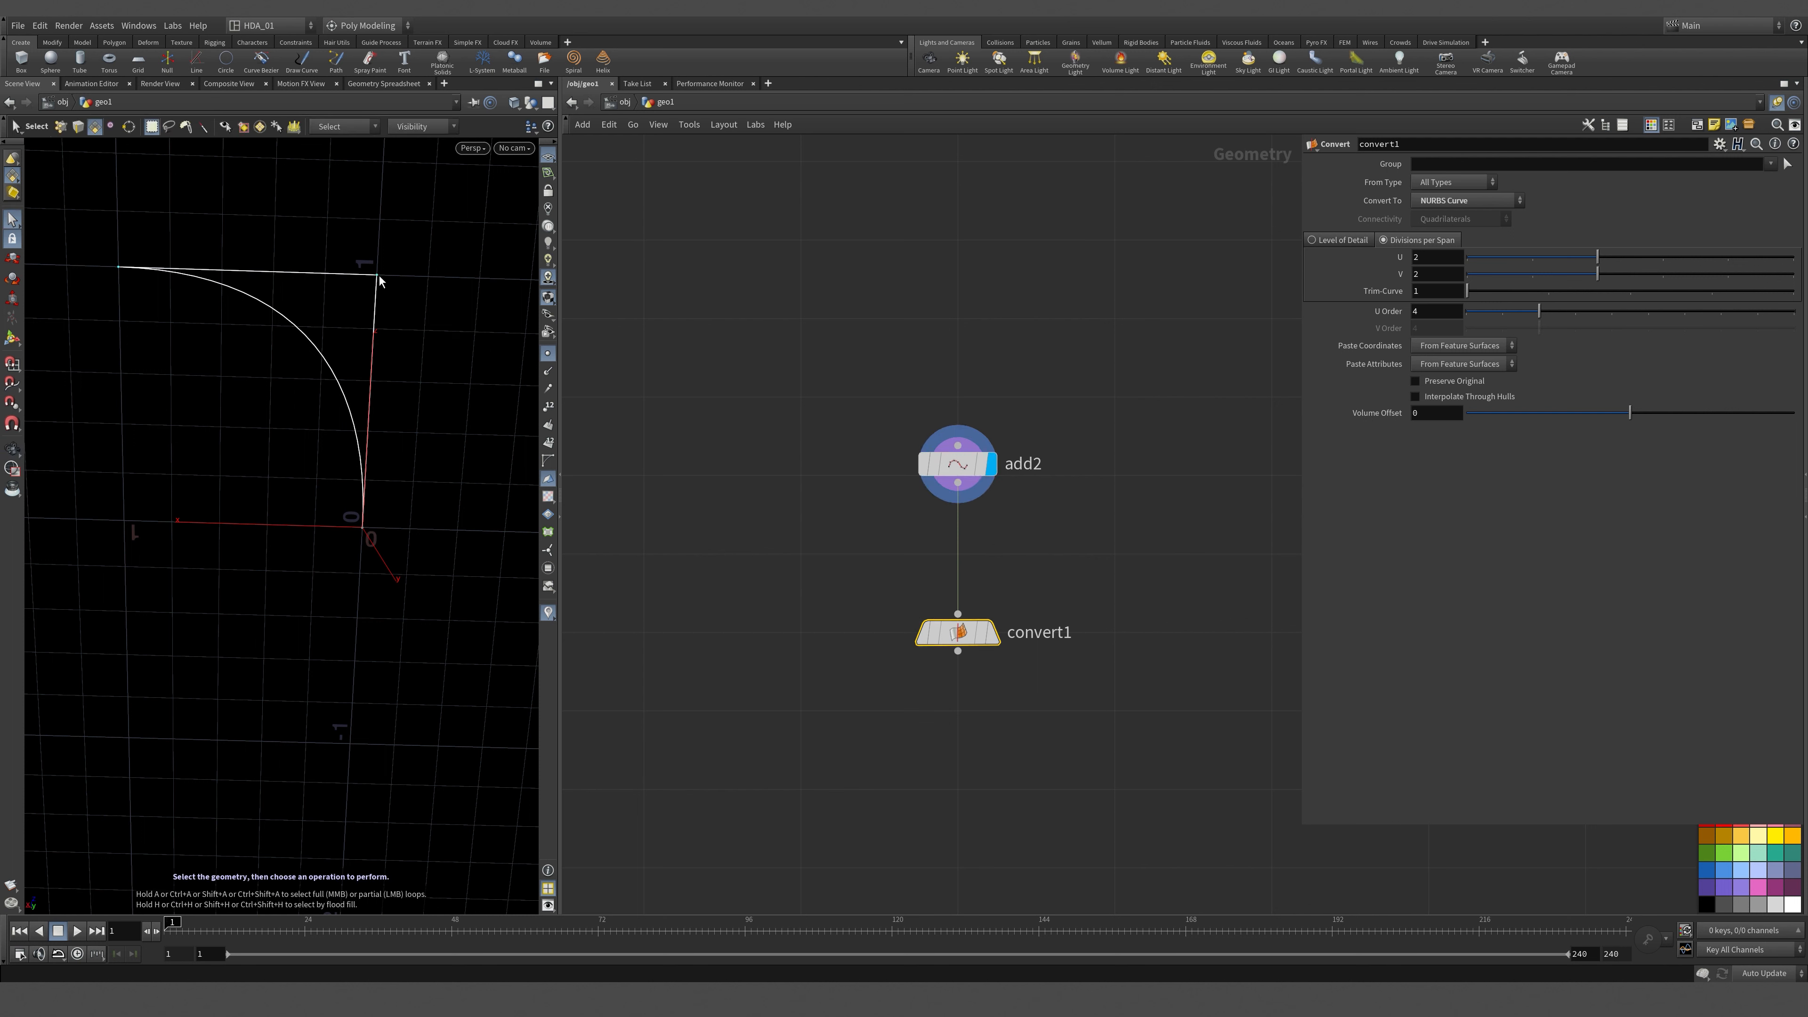
left_click(992, 633)
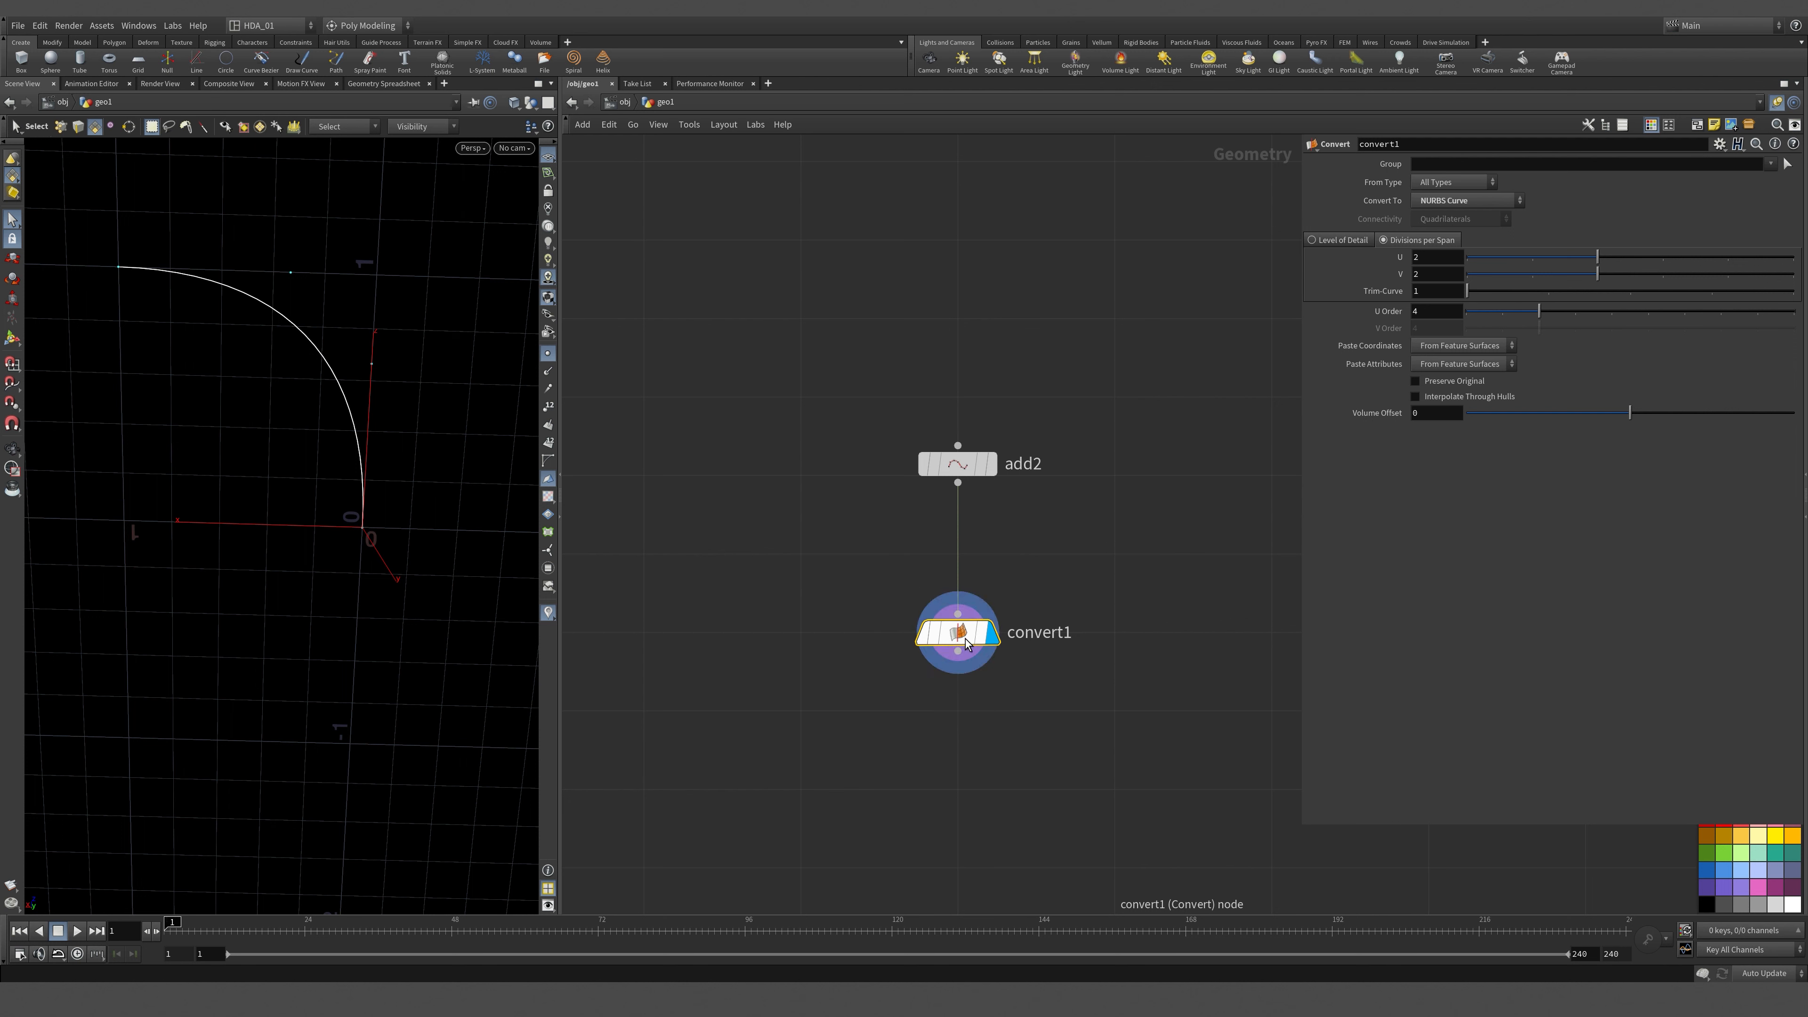
Set convert1's U Order to 3 and compare its control points with the corner points of add2.
double_click(1436, 318)
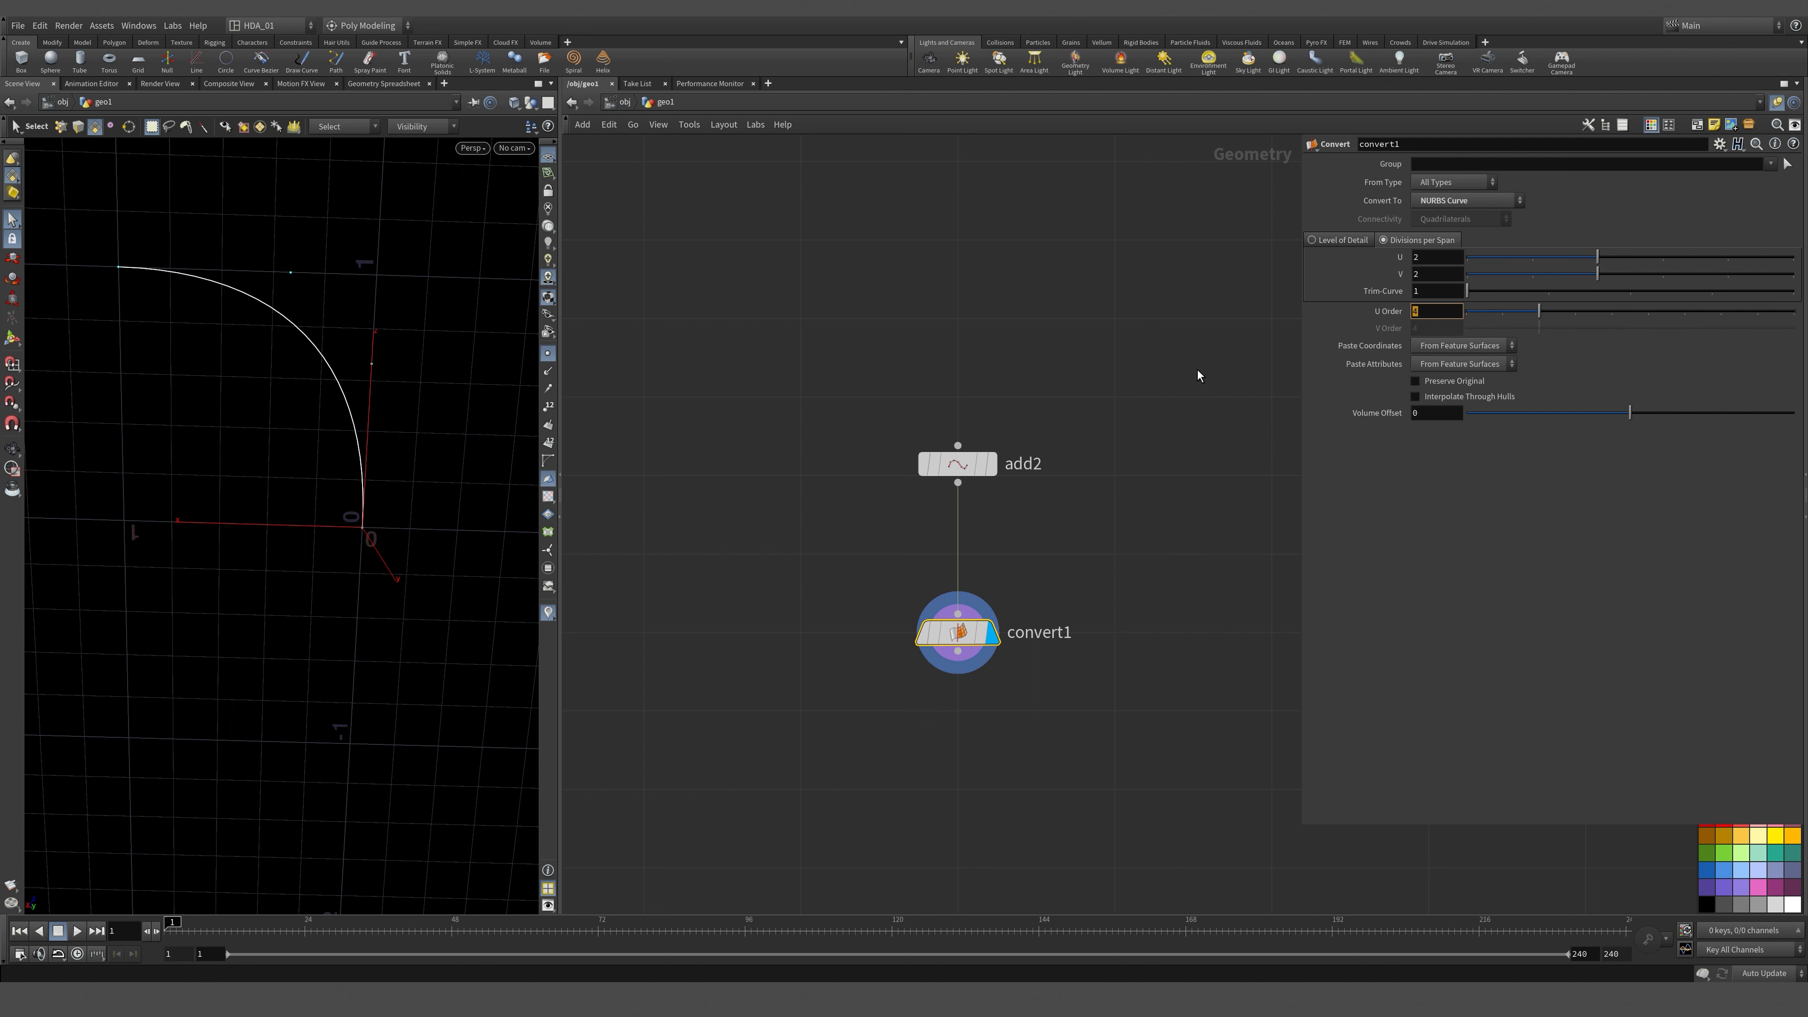
type("3")
key("Return")
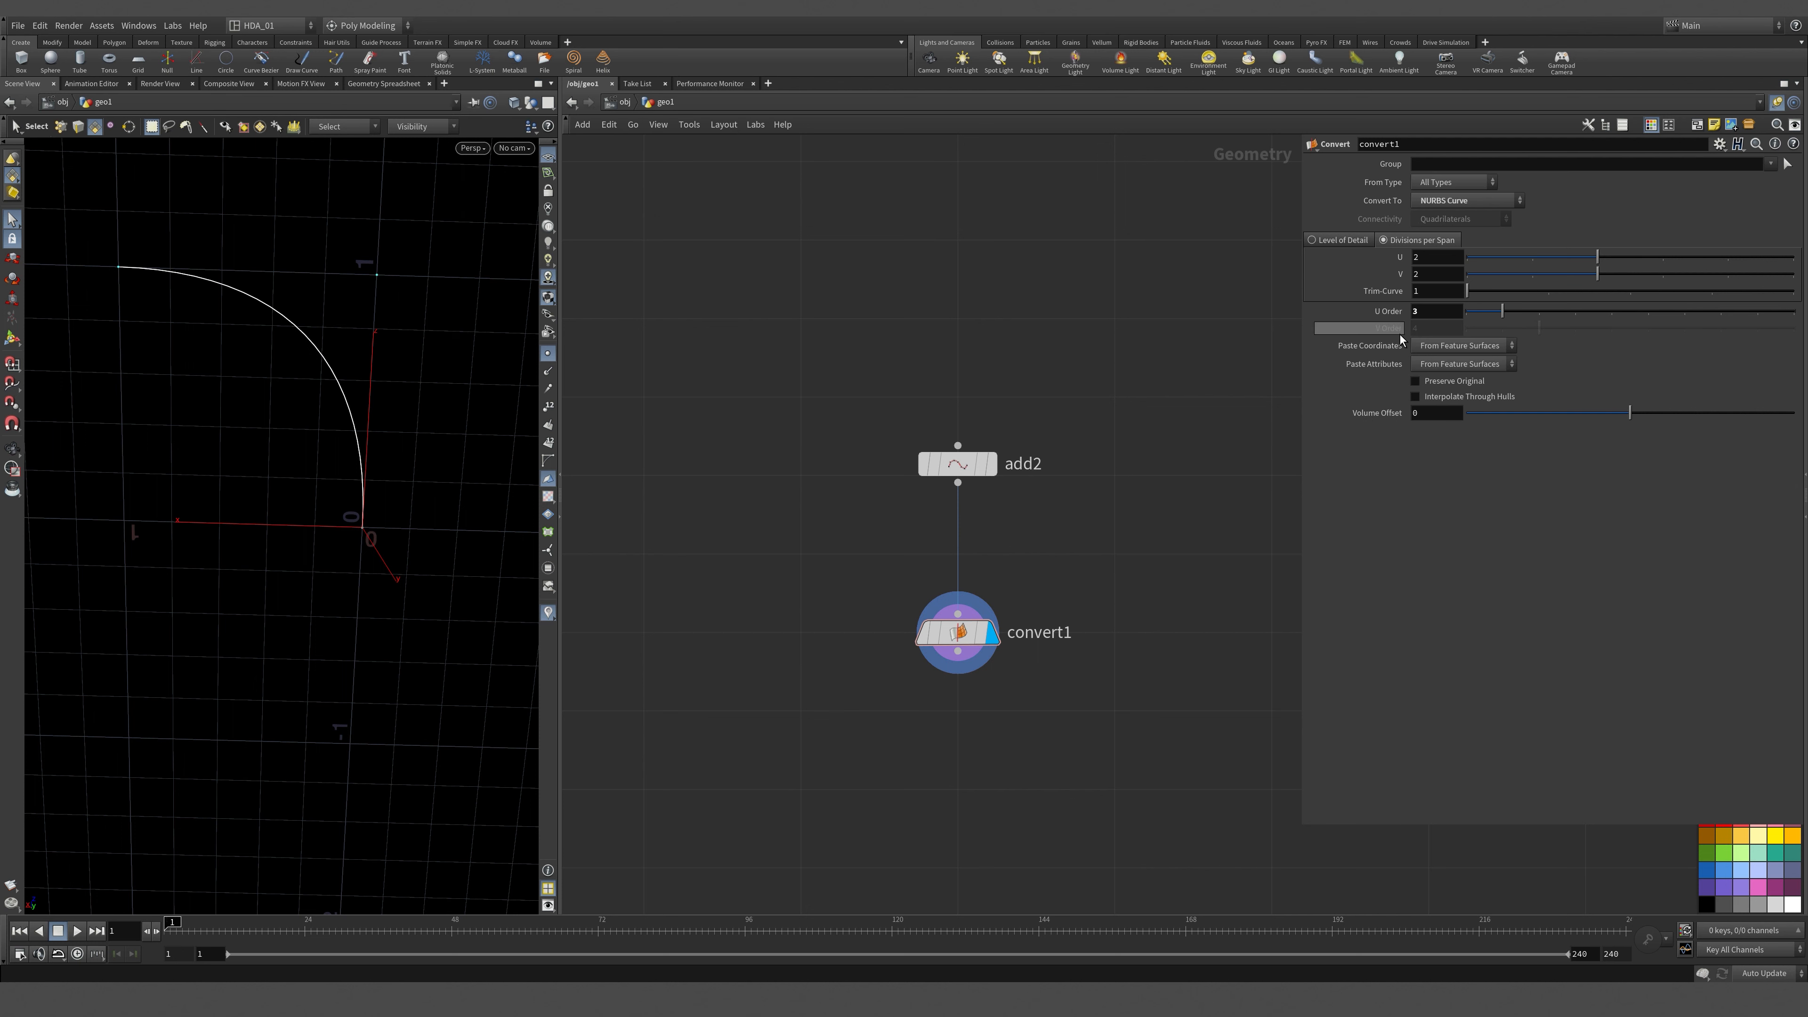
left_click(990, 463)
left_click(957, 464)
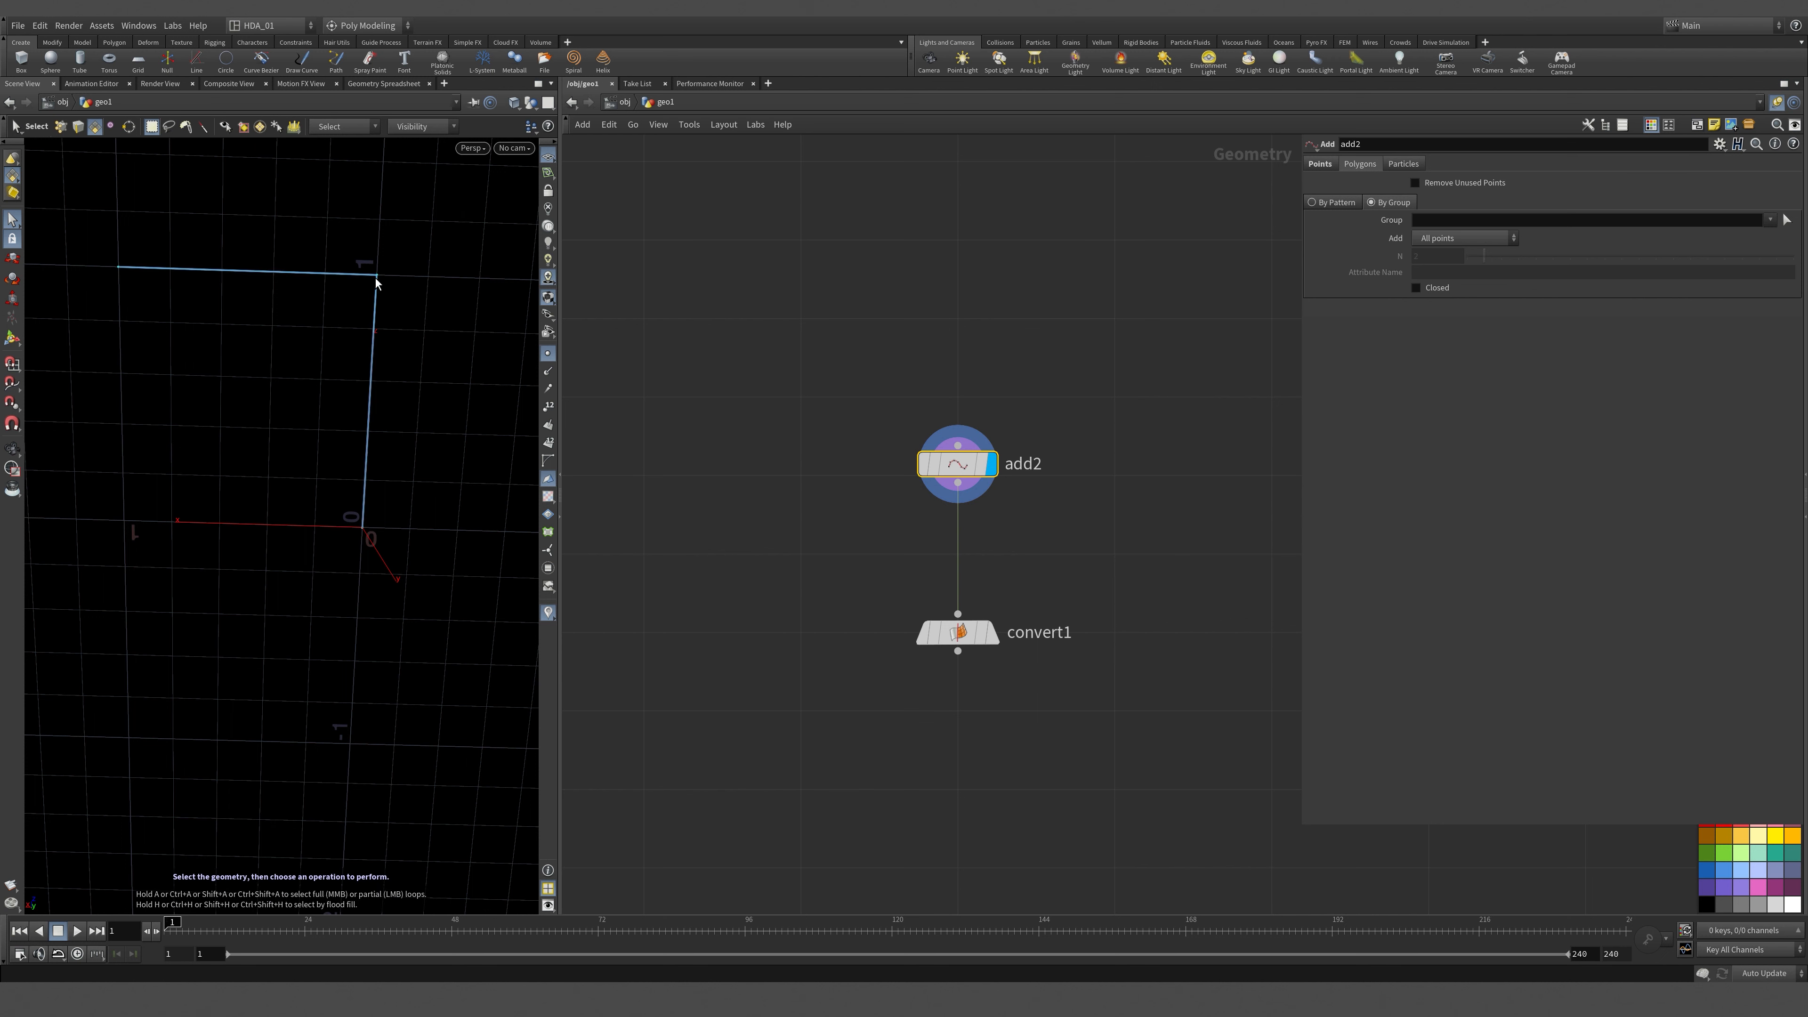
left_click_drag(751, 452, 1168, 520)
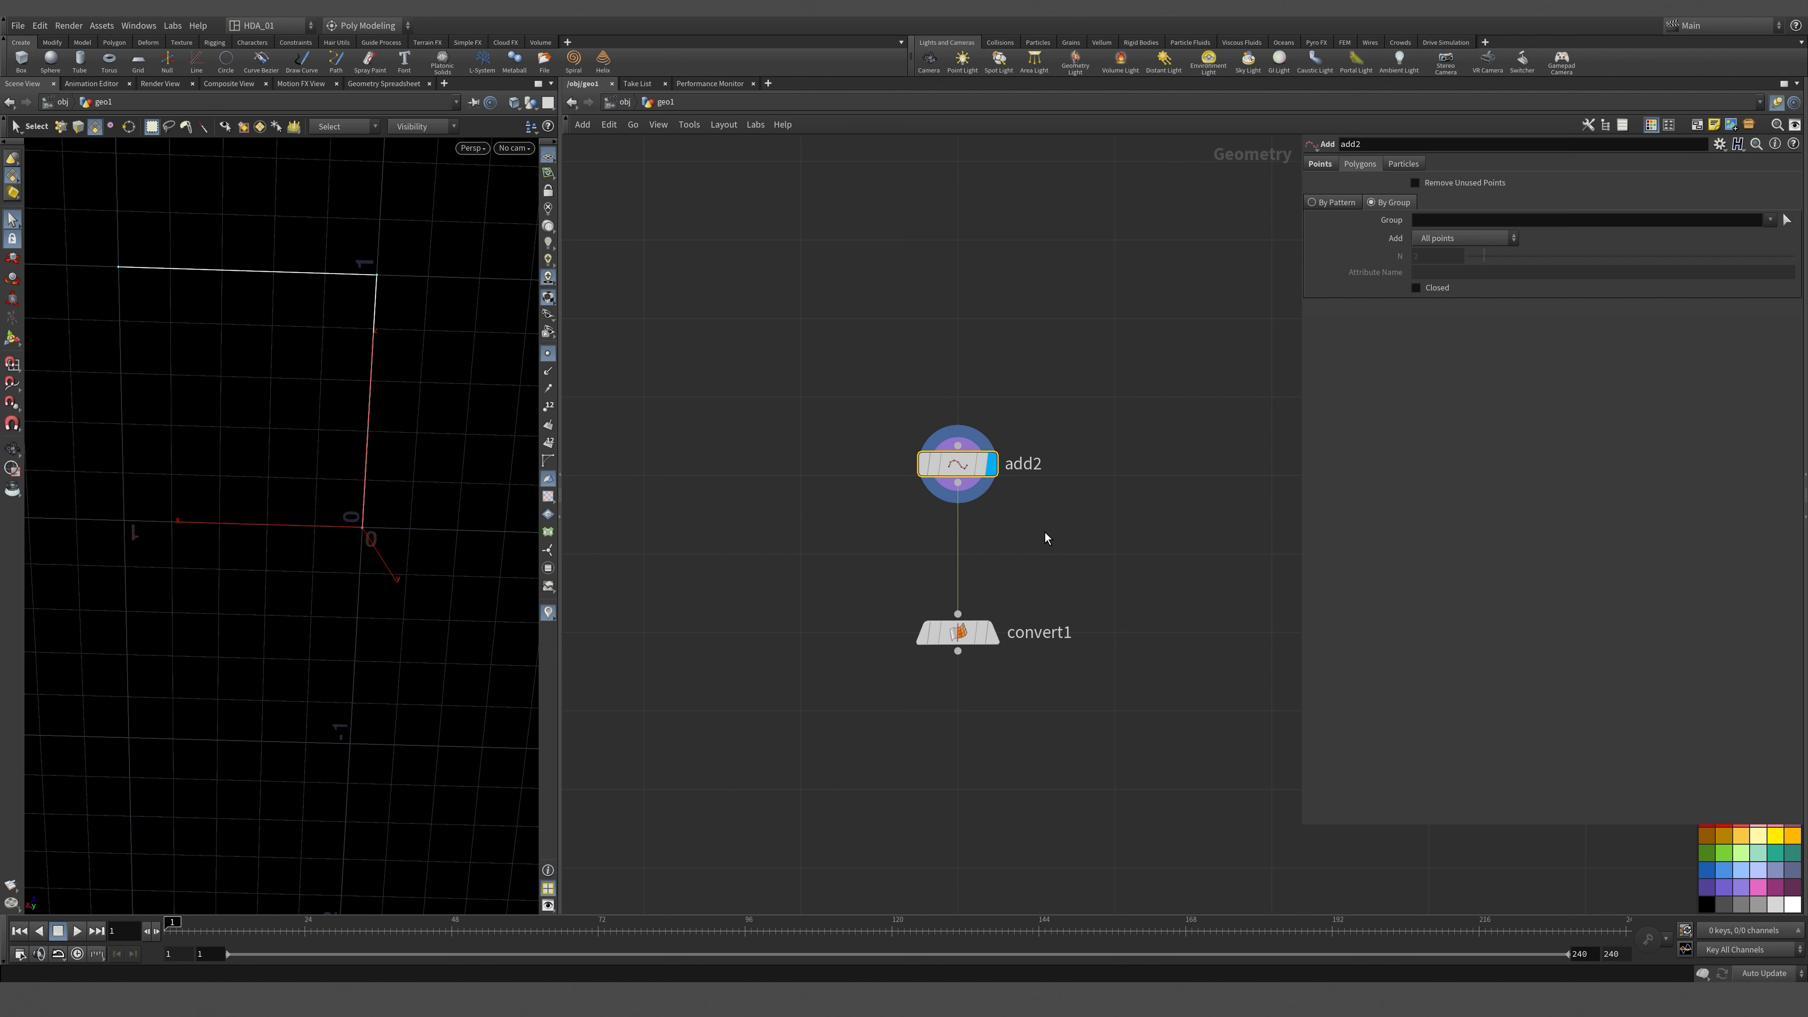
left_click(992, 640)
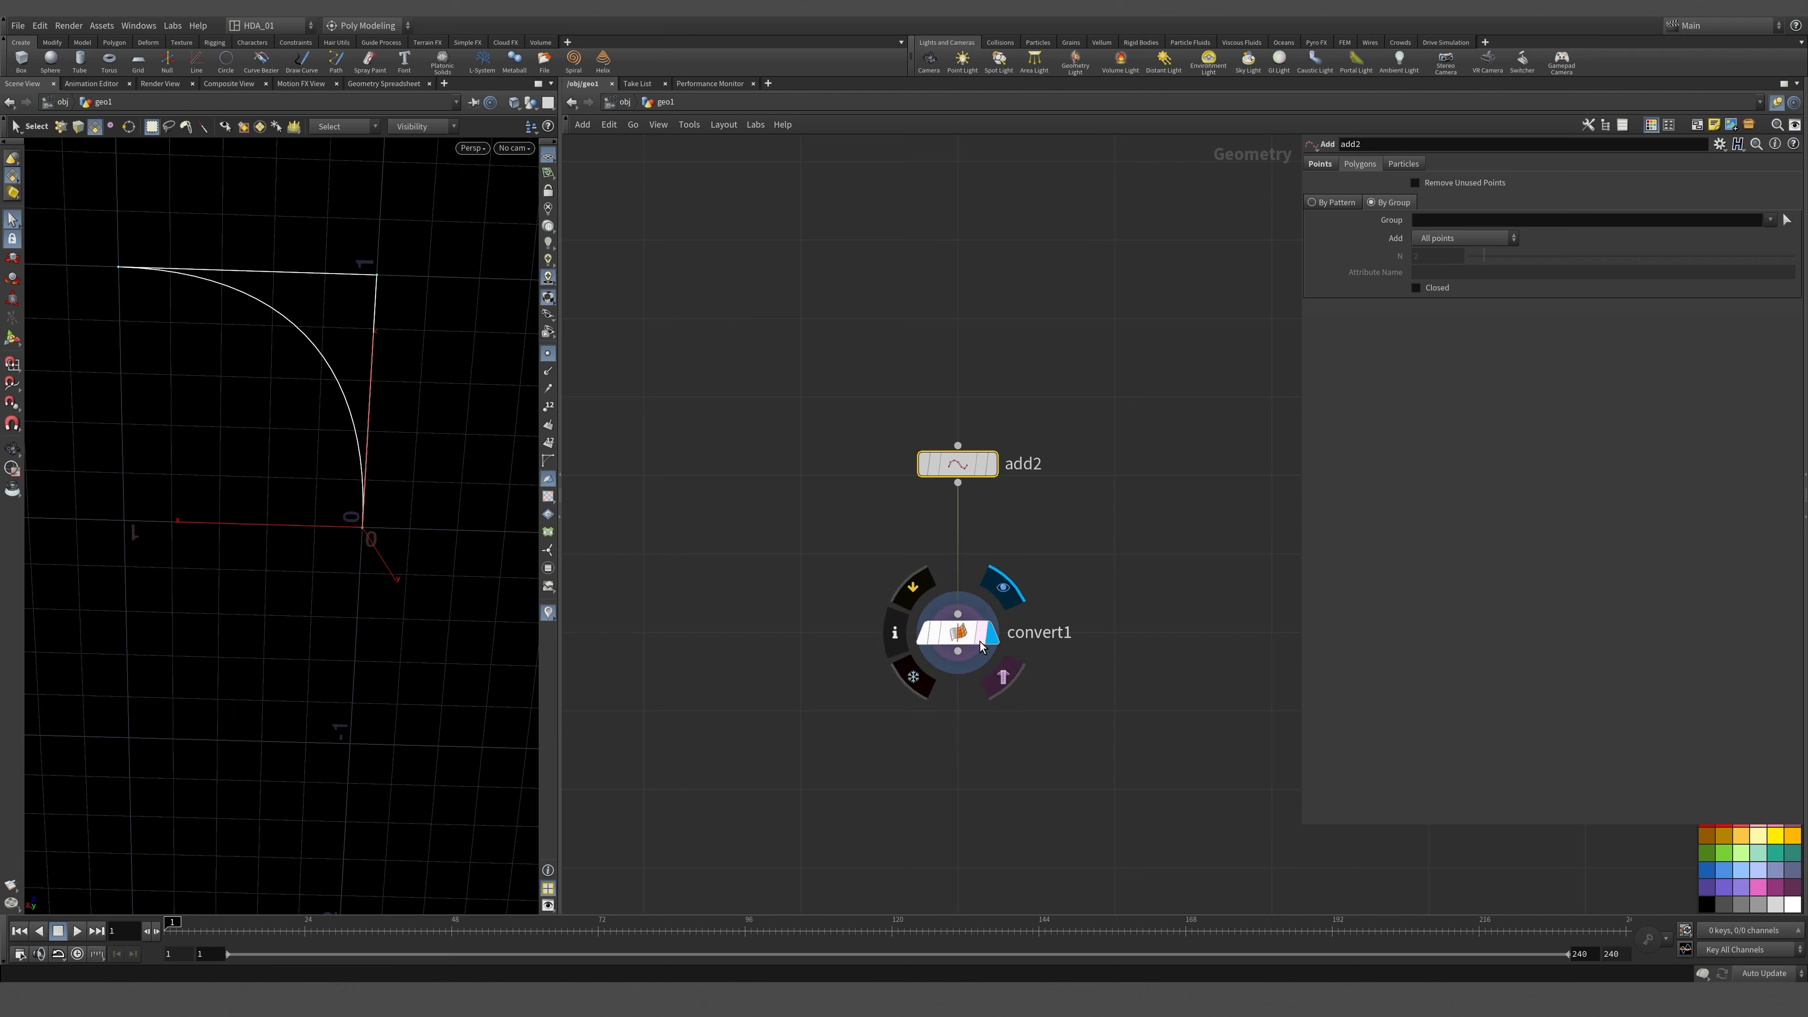
Set convert1's U Order to 4 and compare the resulting control points with add2's polyline.
key("Escape")
left_click_drag(299, 416, 360, 347)
key("s")
left_click(1436, 316)
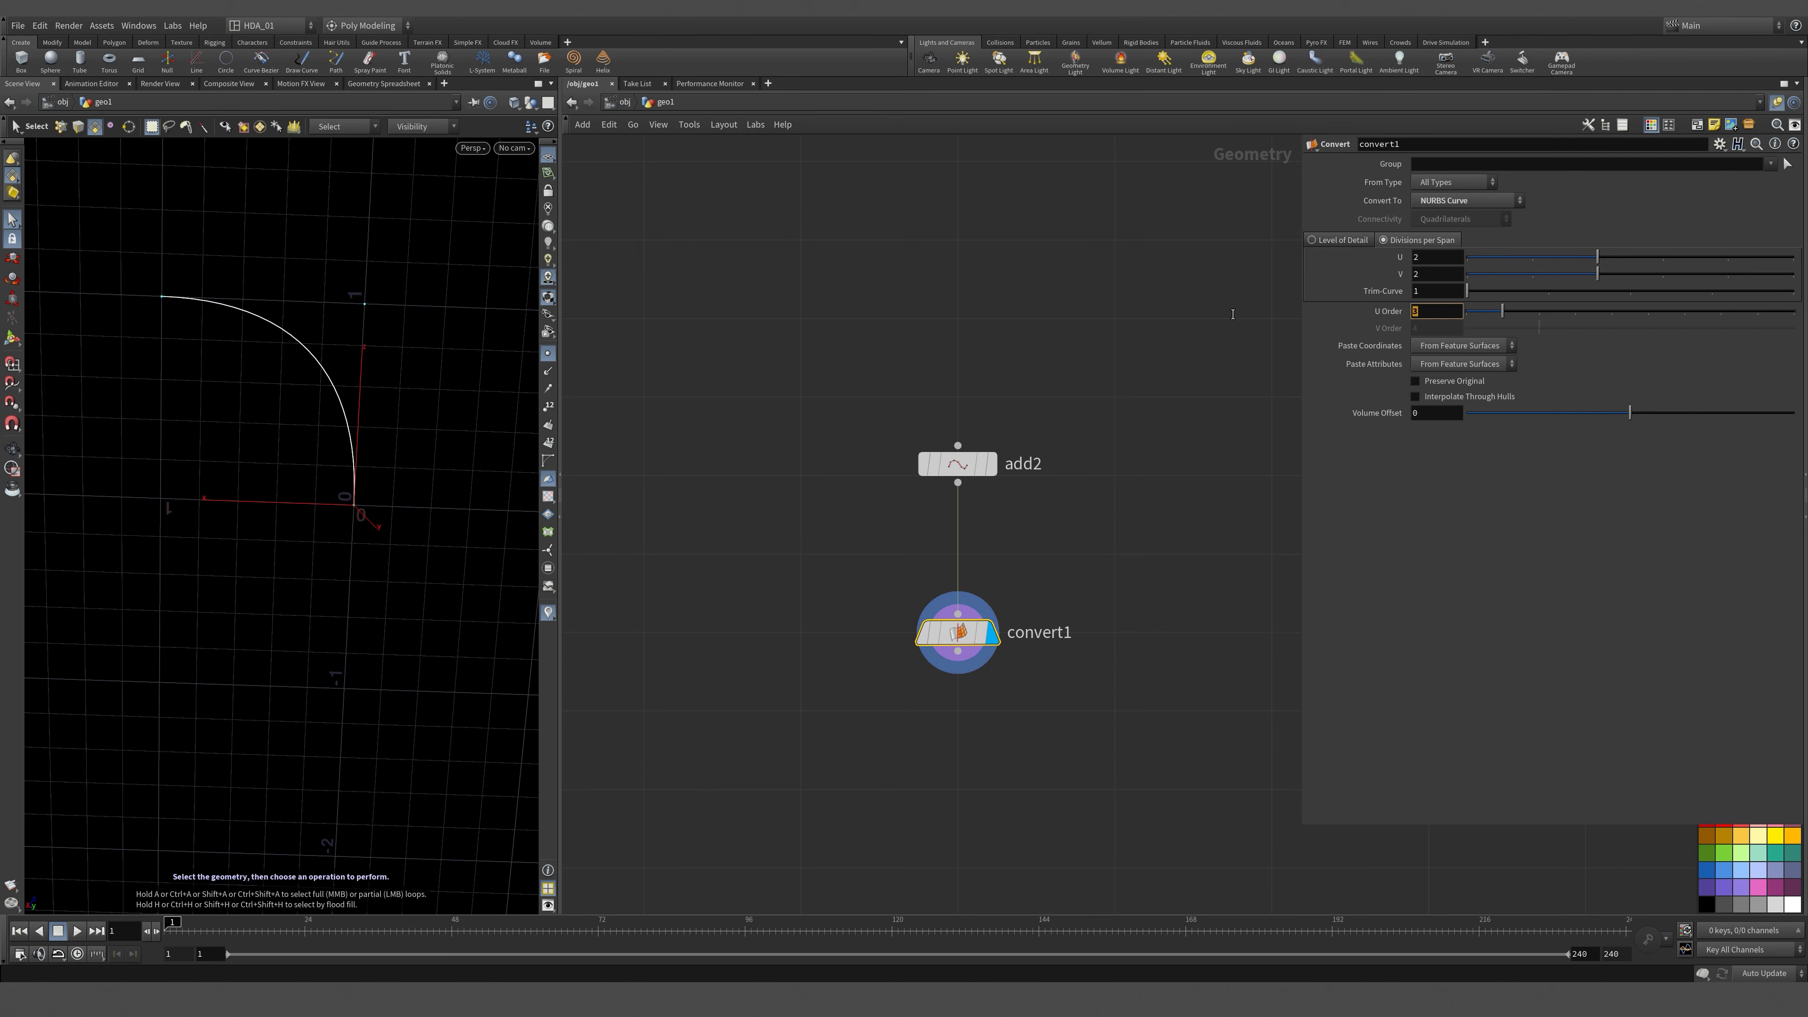
type("4")
key("Return")
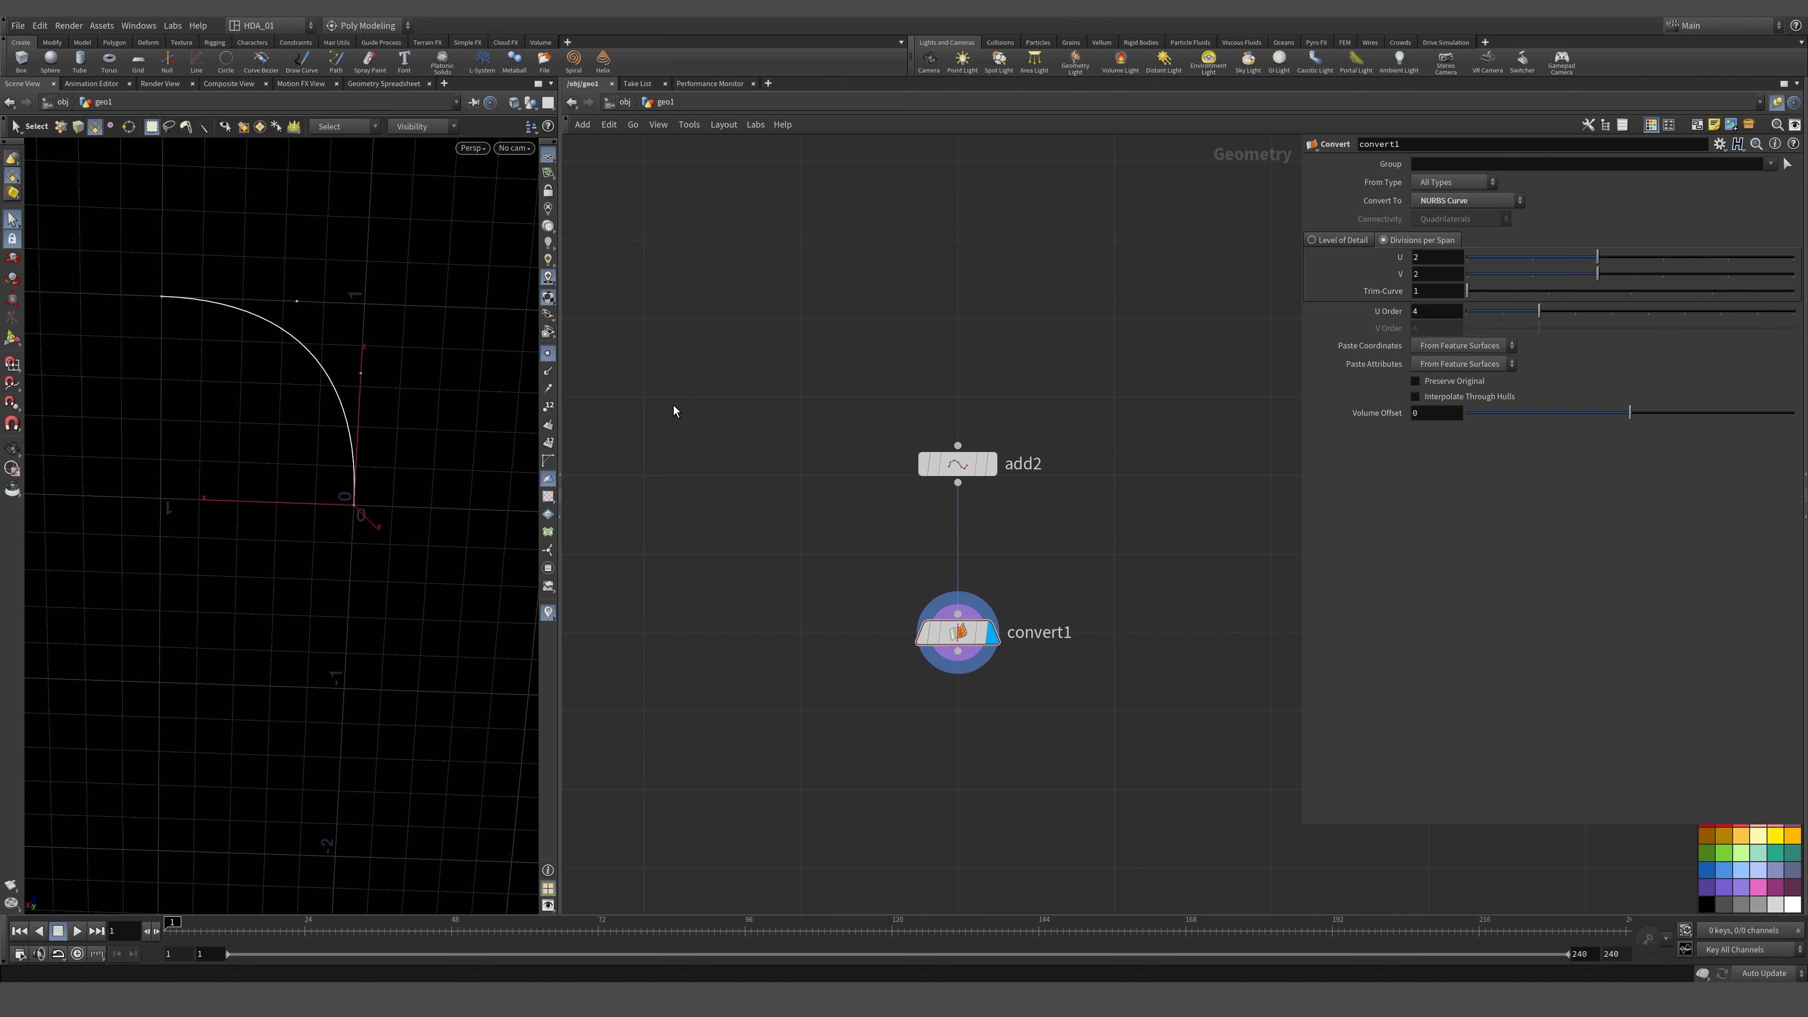
left_click(991, 464)
left_click(972, 470)
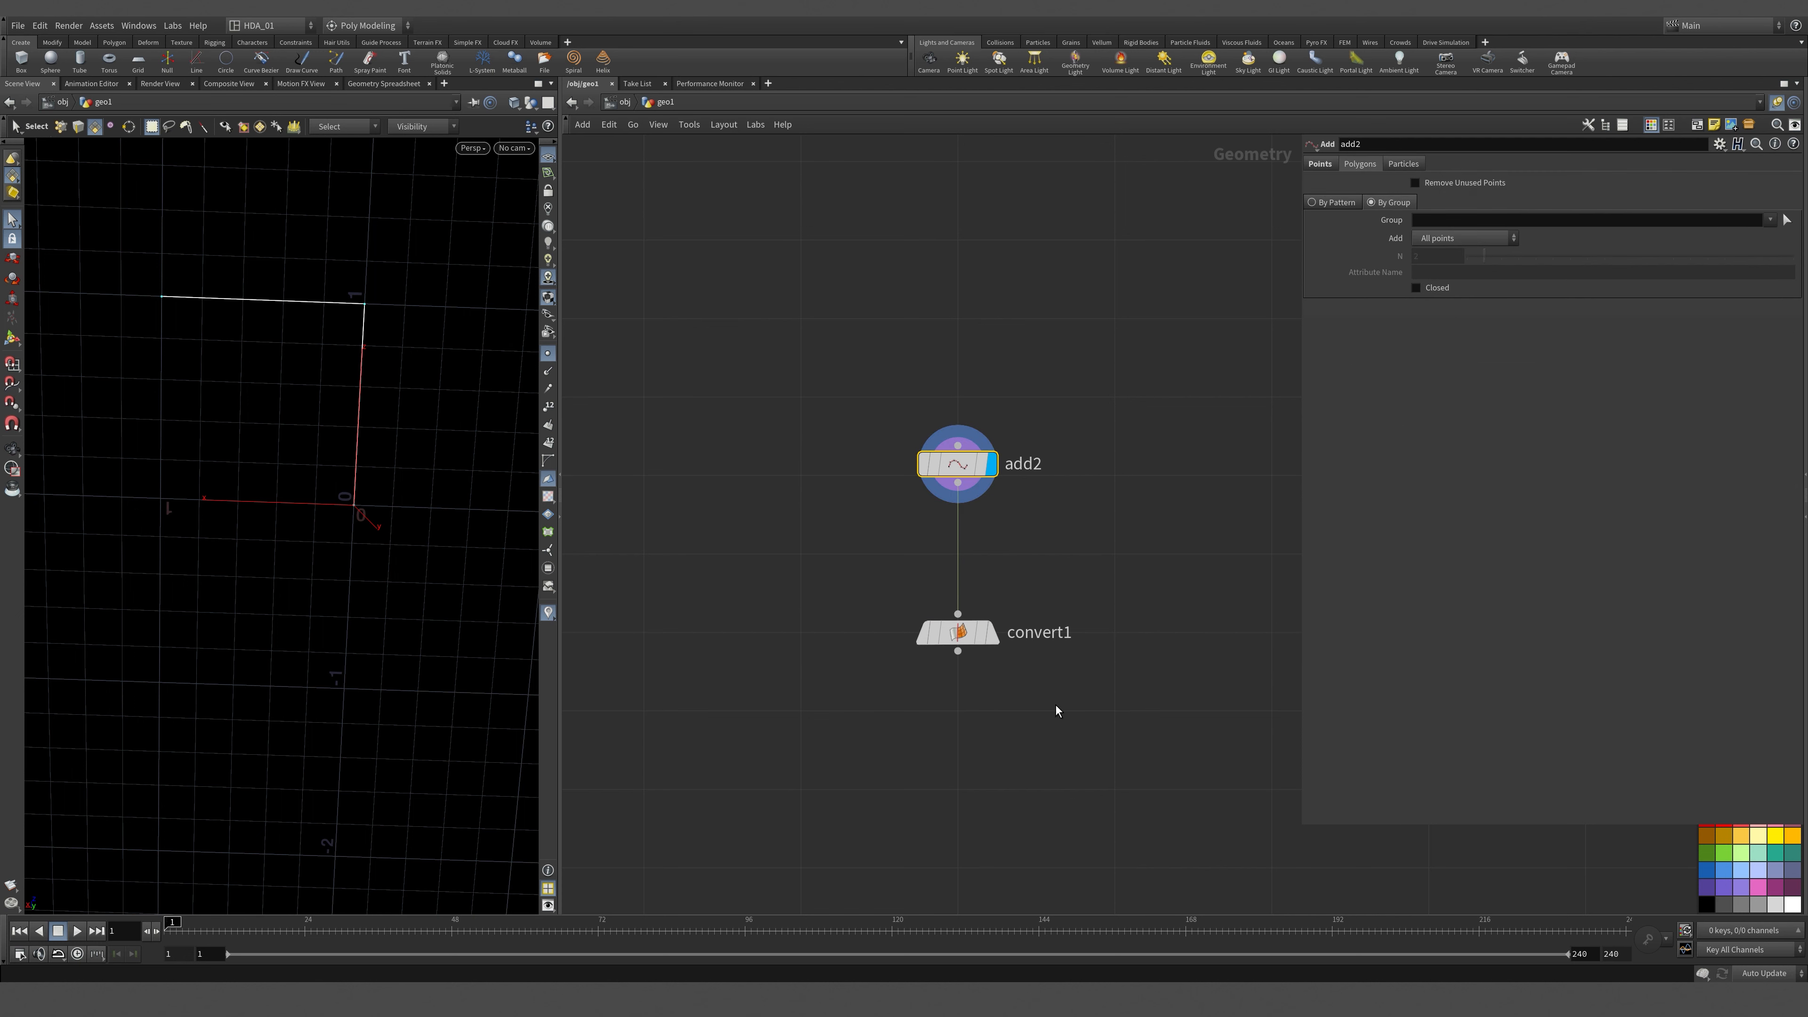
left_click(993, 637)
left_click(976, 641)
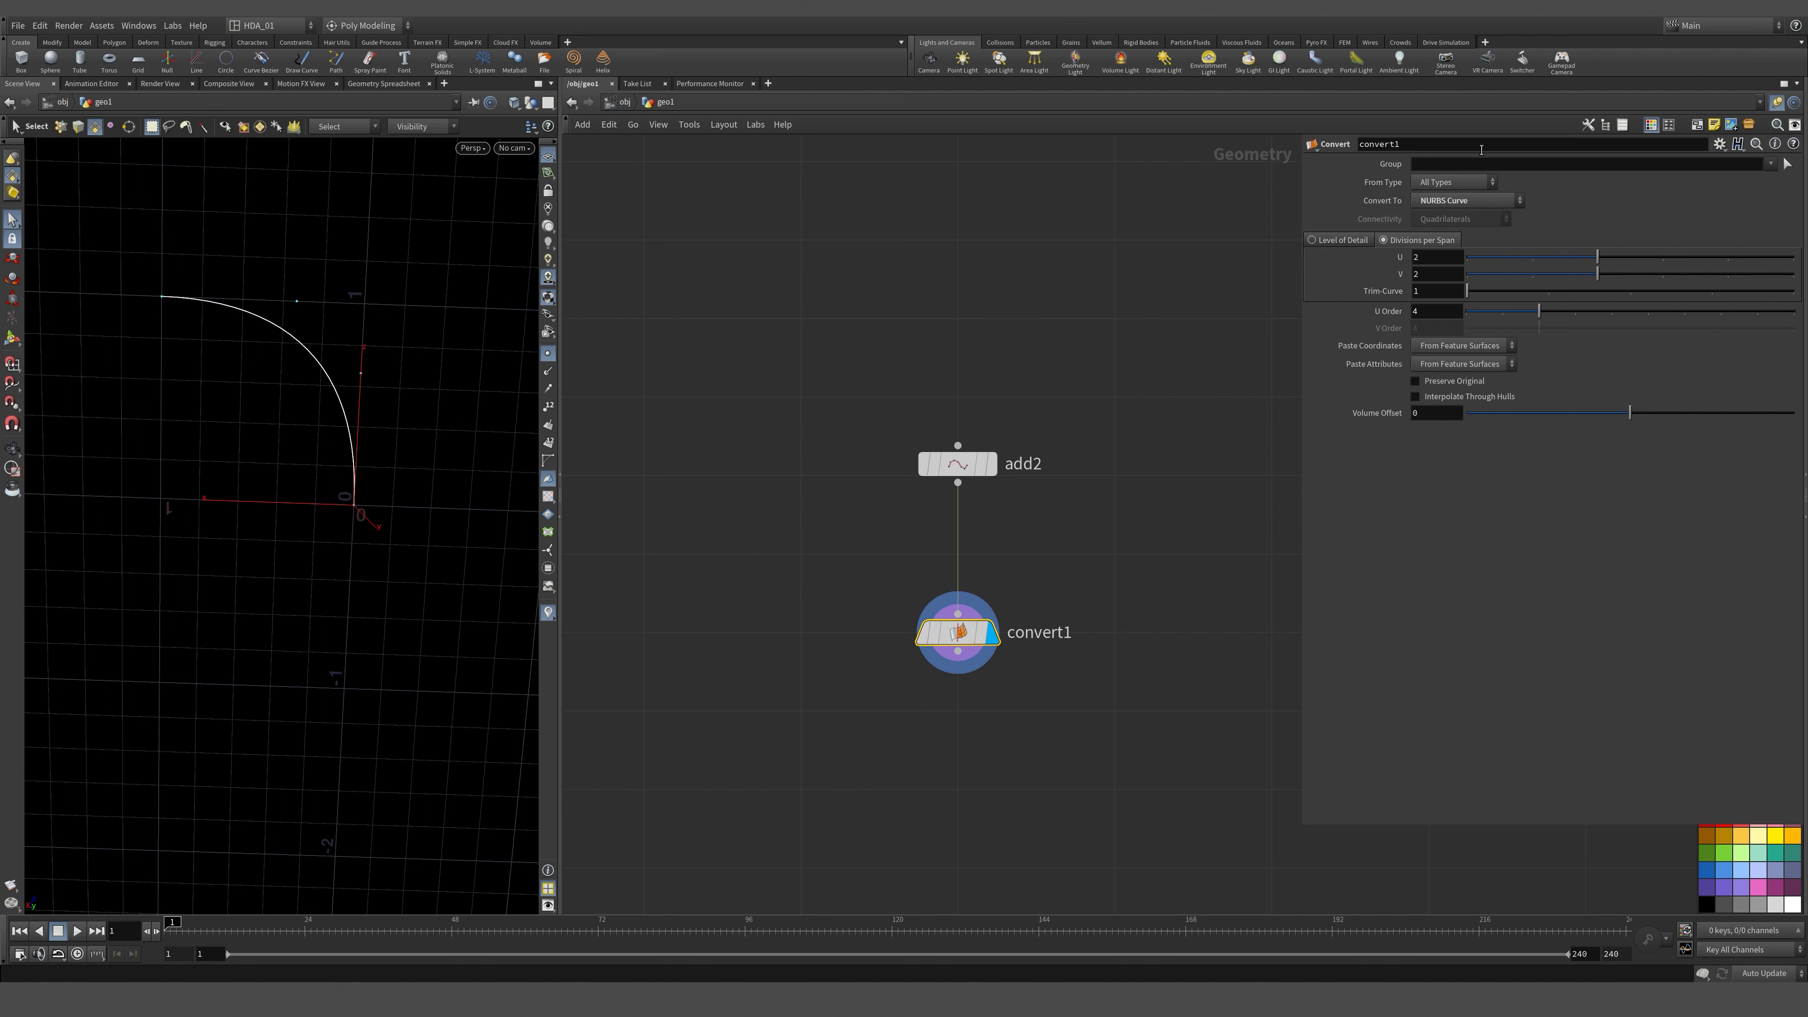
Set convert1's U Order back to 3 and toggle the display between add2 and convert1, ending on convert1.
left_click(1436, 315)
type("3")
key("Return")
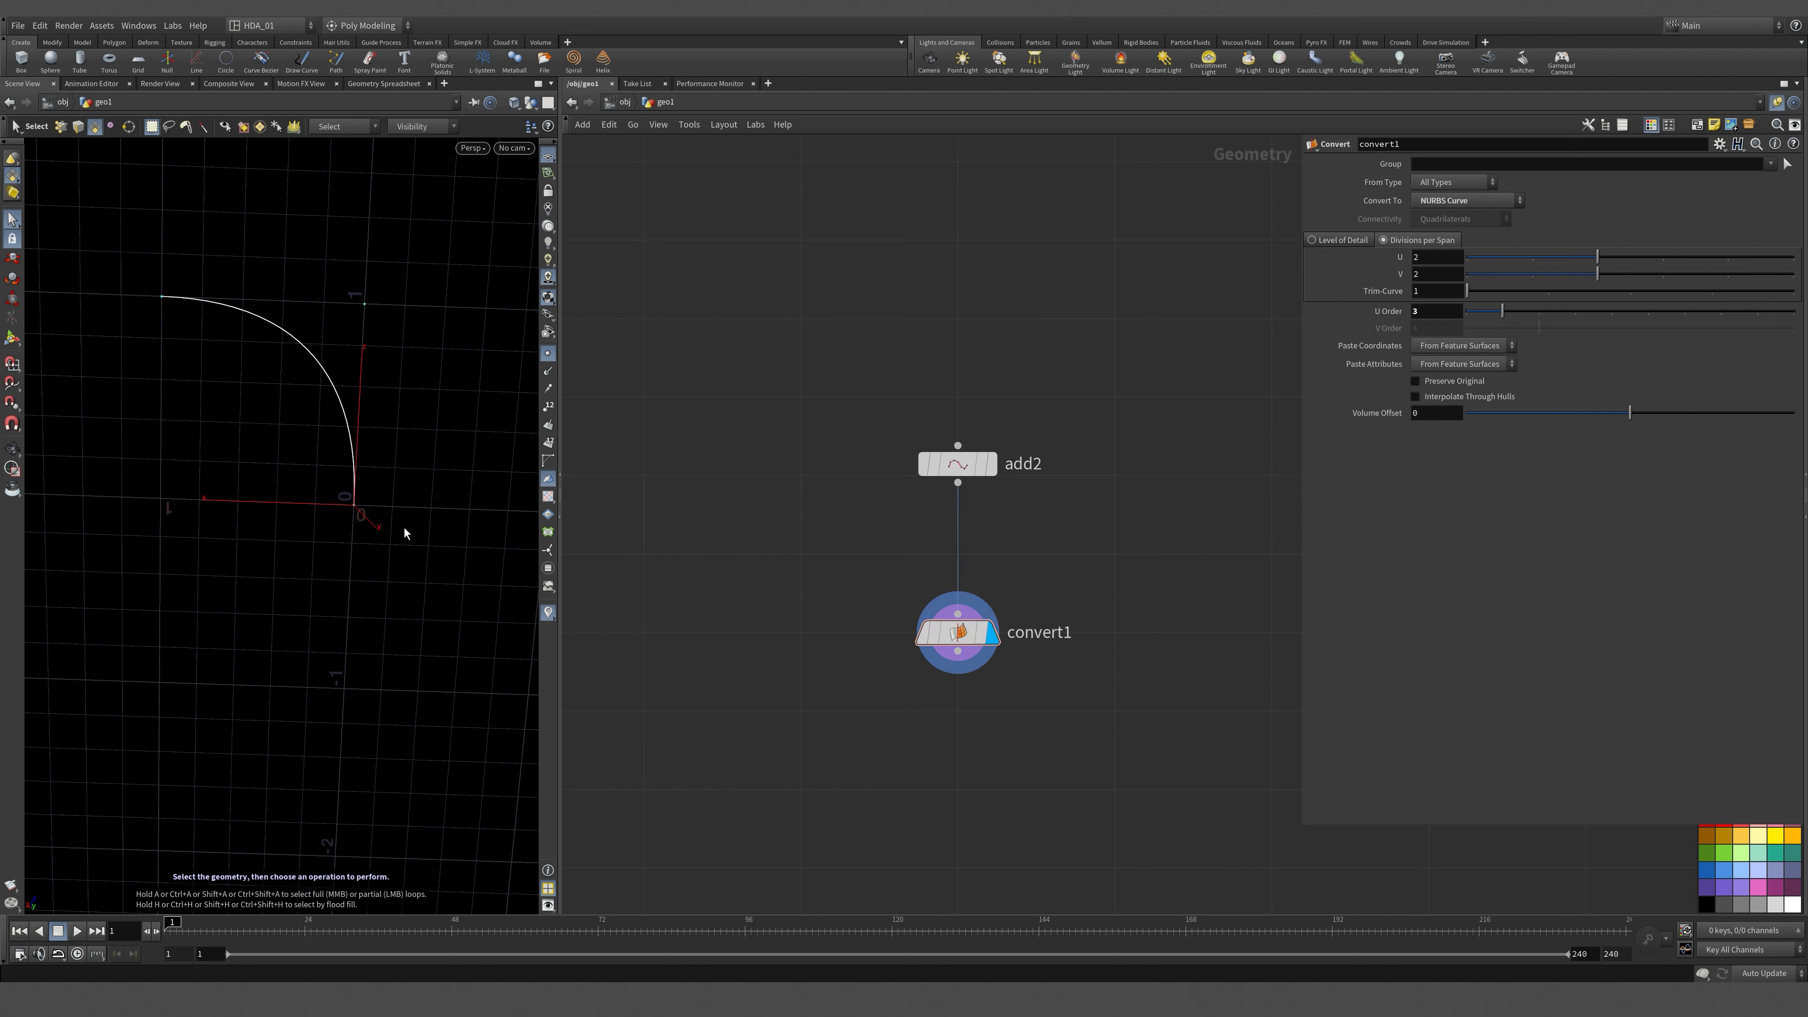
left_click(995, 467)
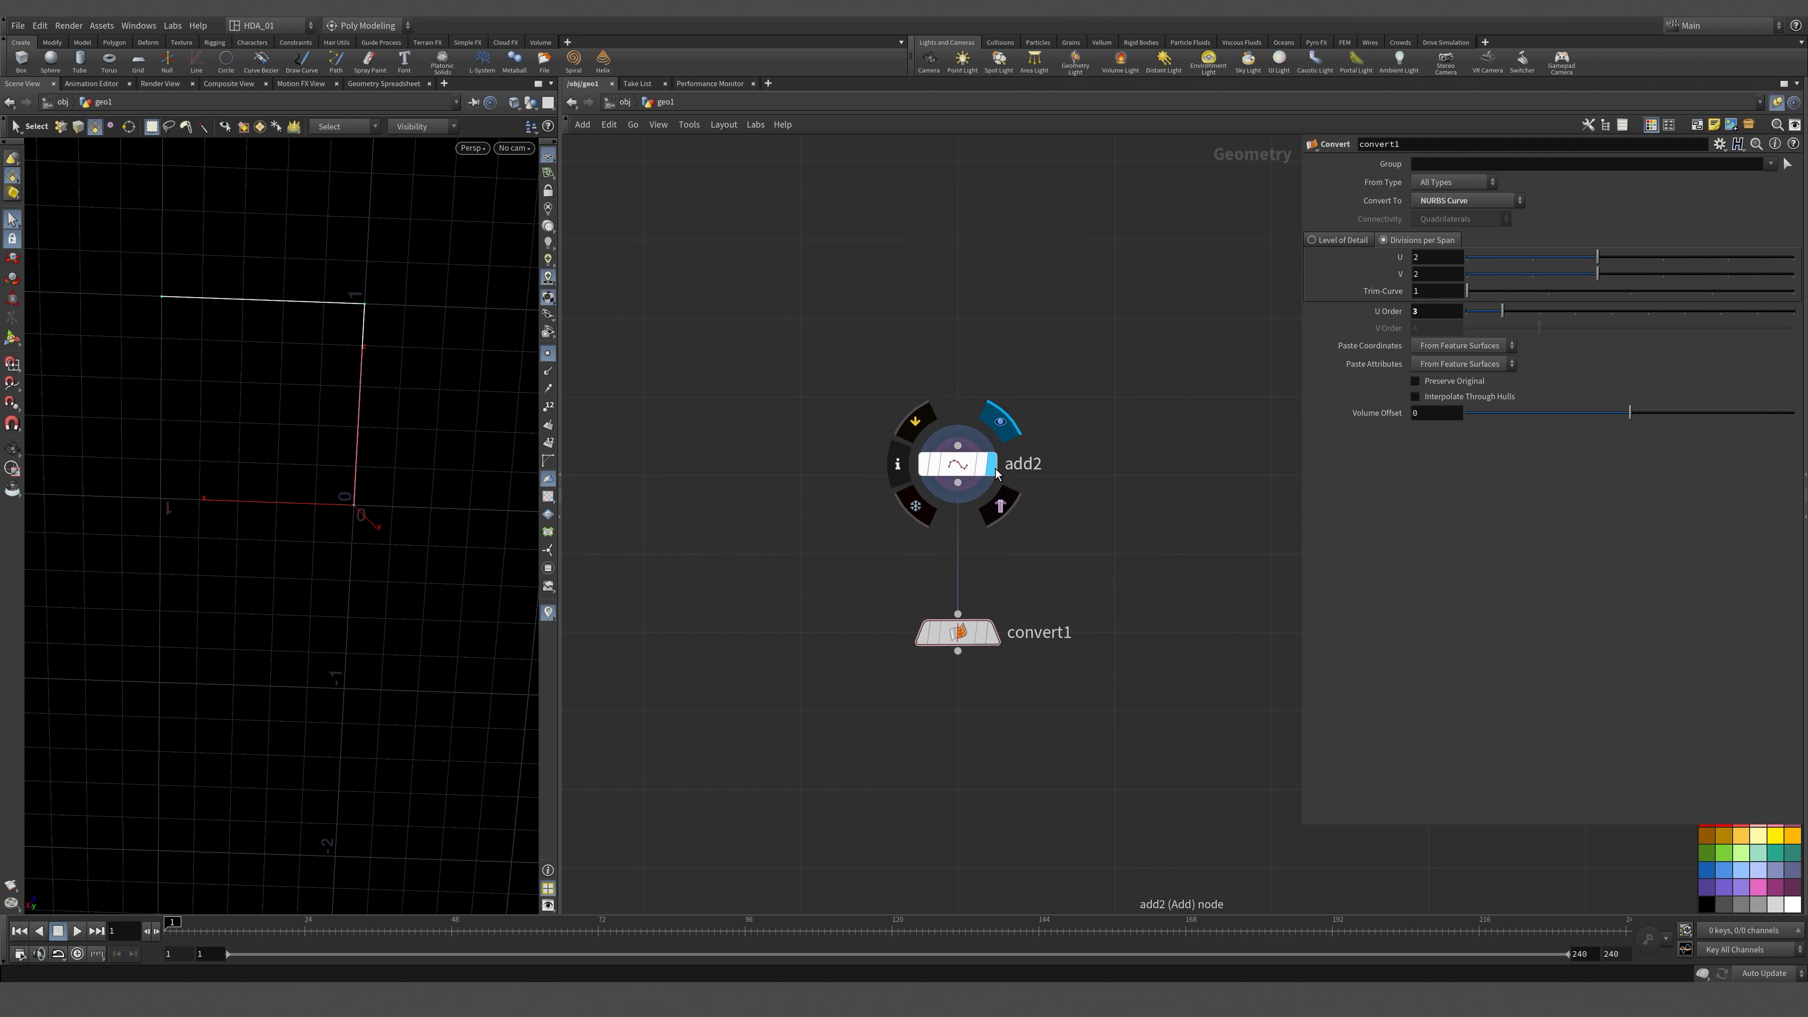
left_click(995, 636)
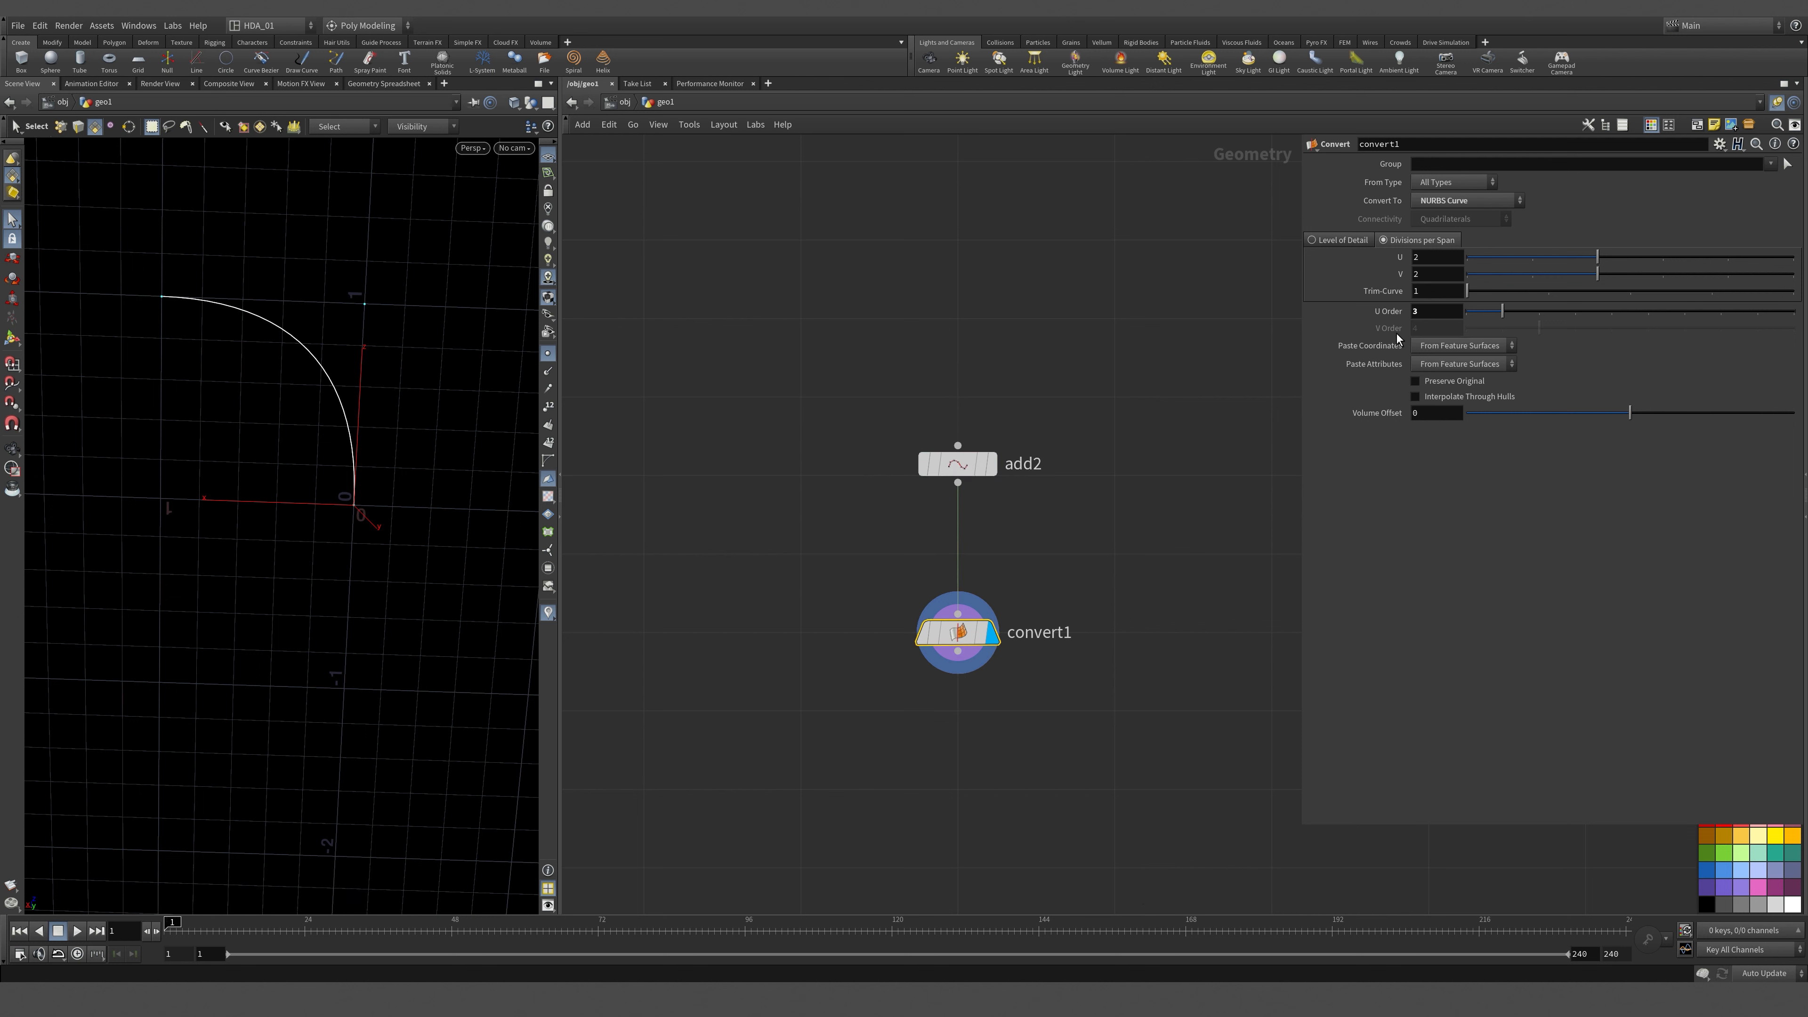
Set convert1's U Order to 2 and compare the resulting curve with add2's polyline in perspective.
left_click_drag(1501, 311, 1464, 318)
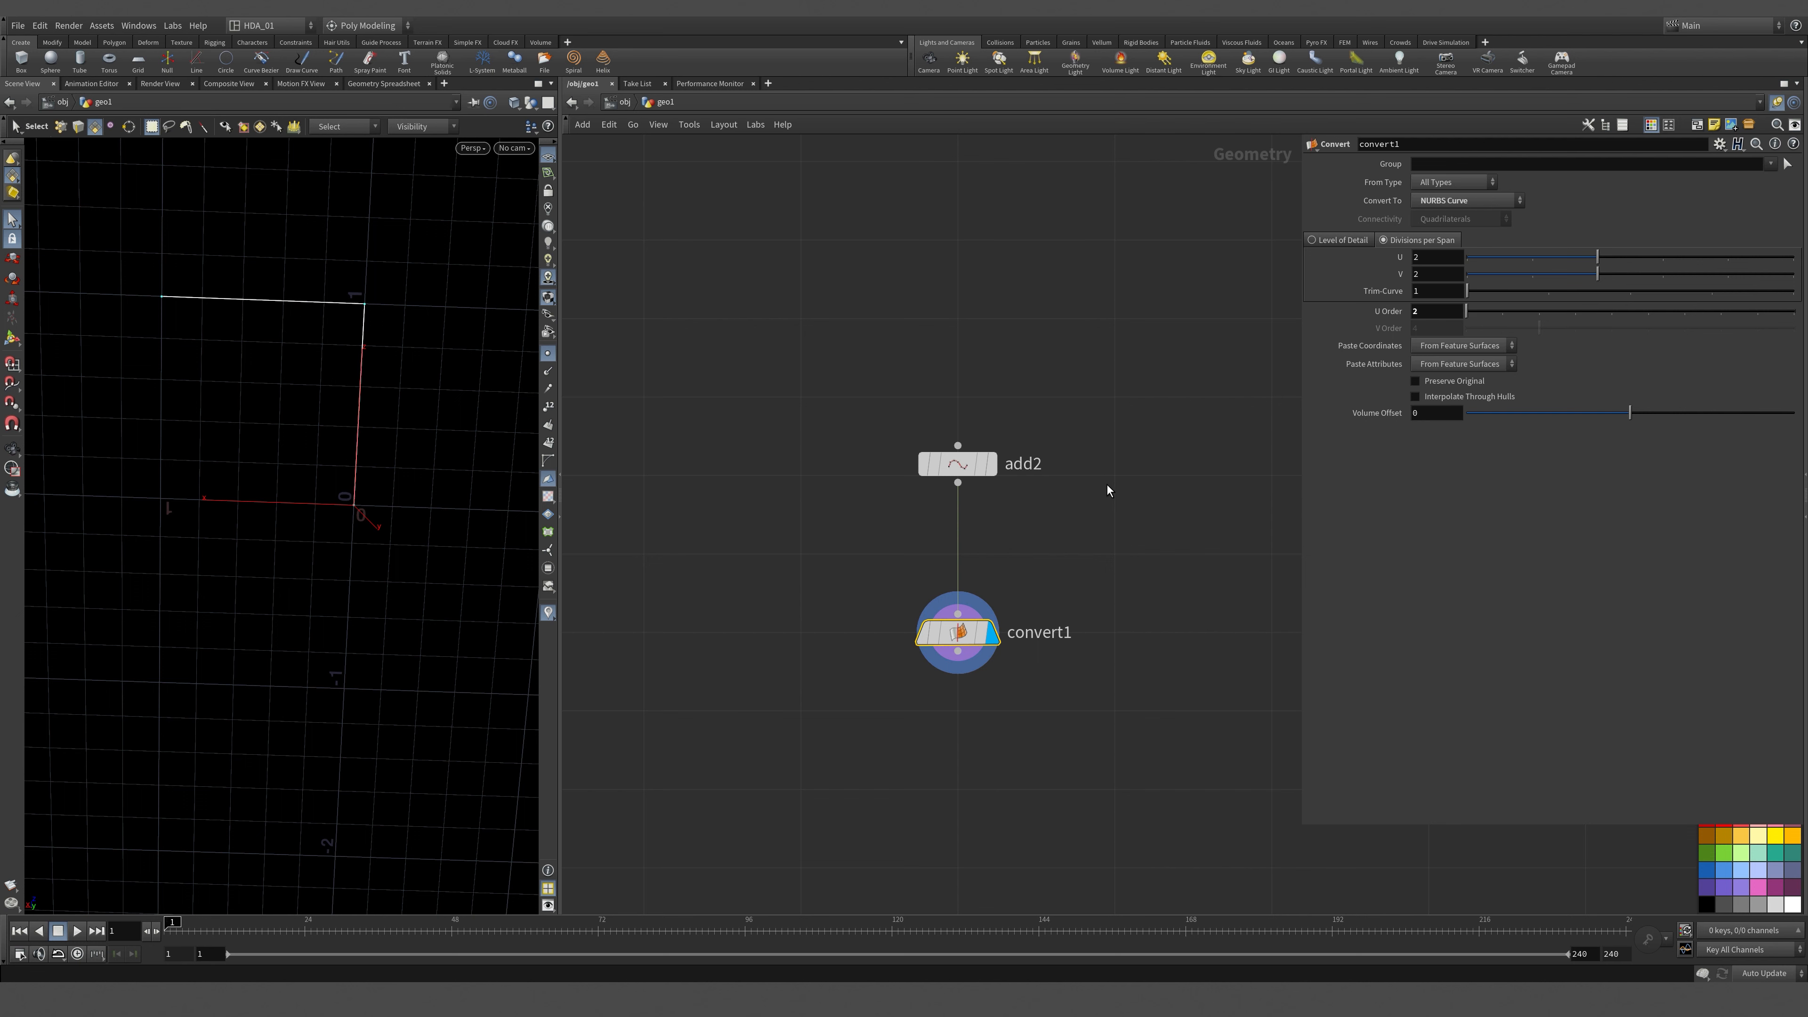
left_click_drag(380, 535, 270, 465, "alt")
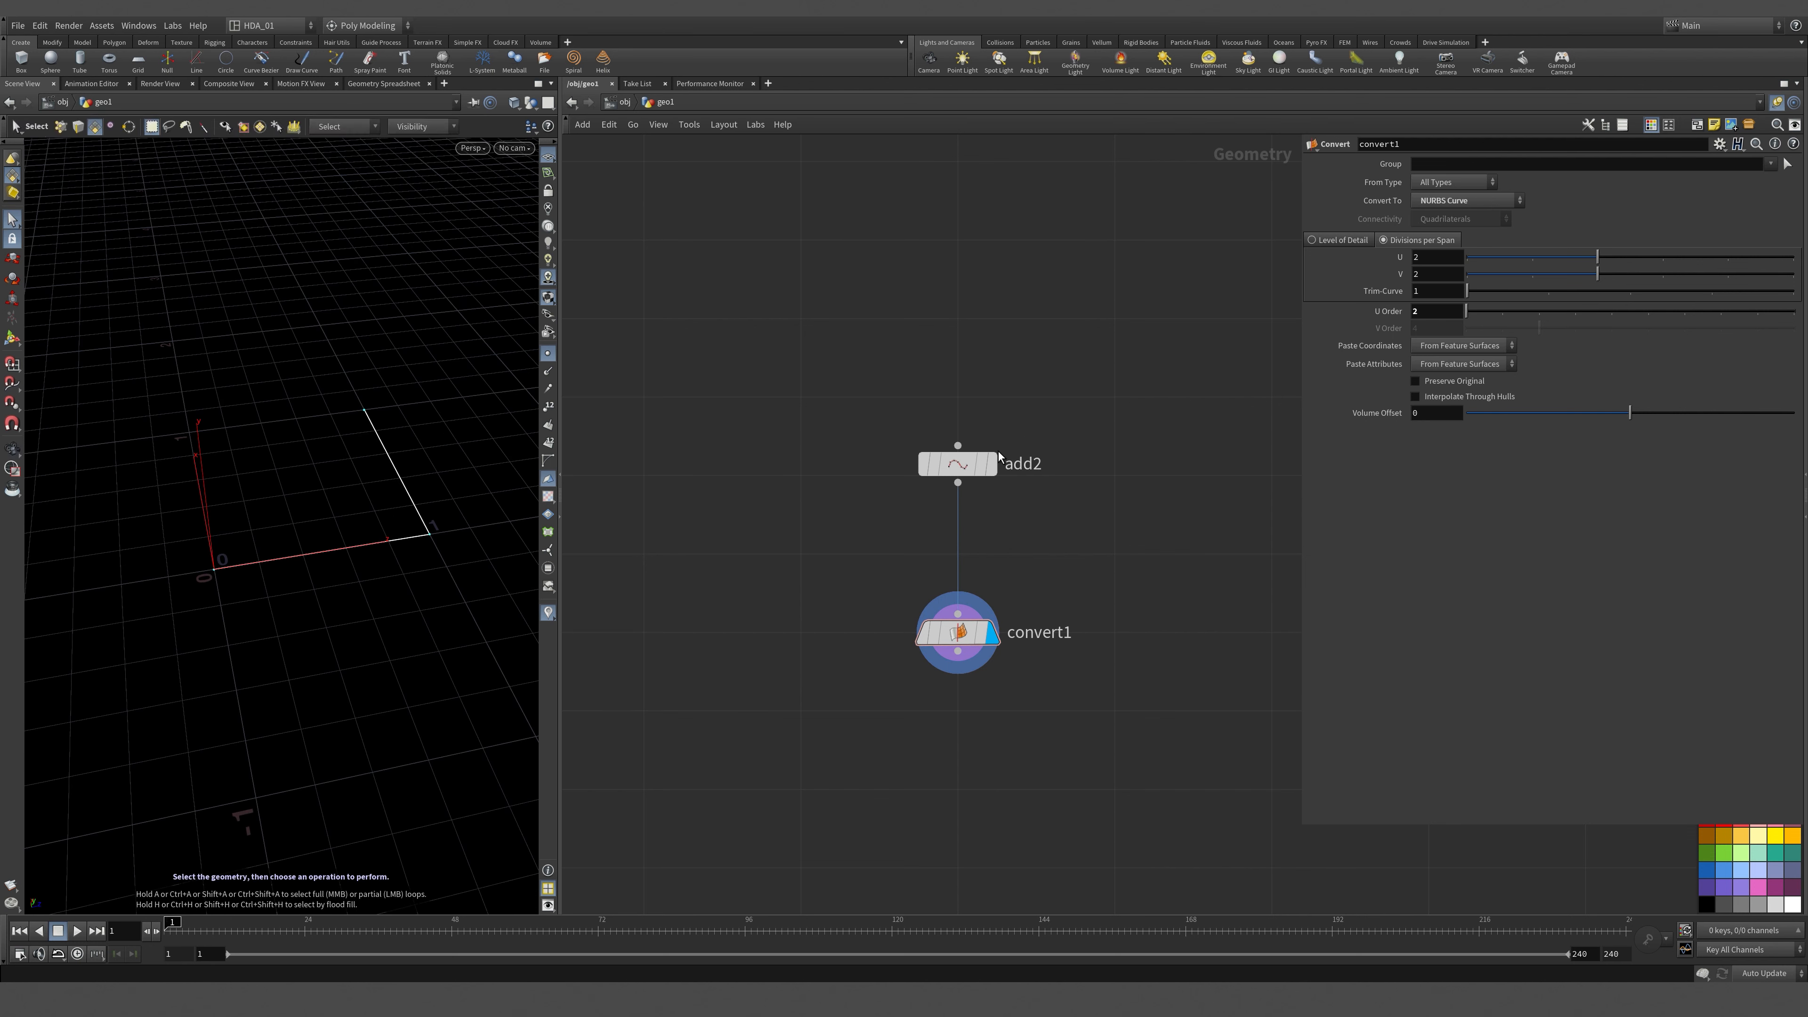
left_click(968, 463)
left_click(993, 641)
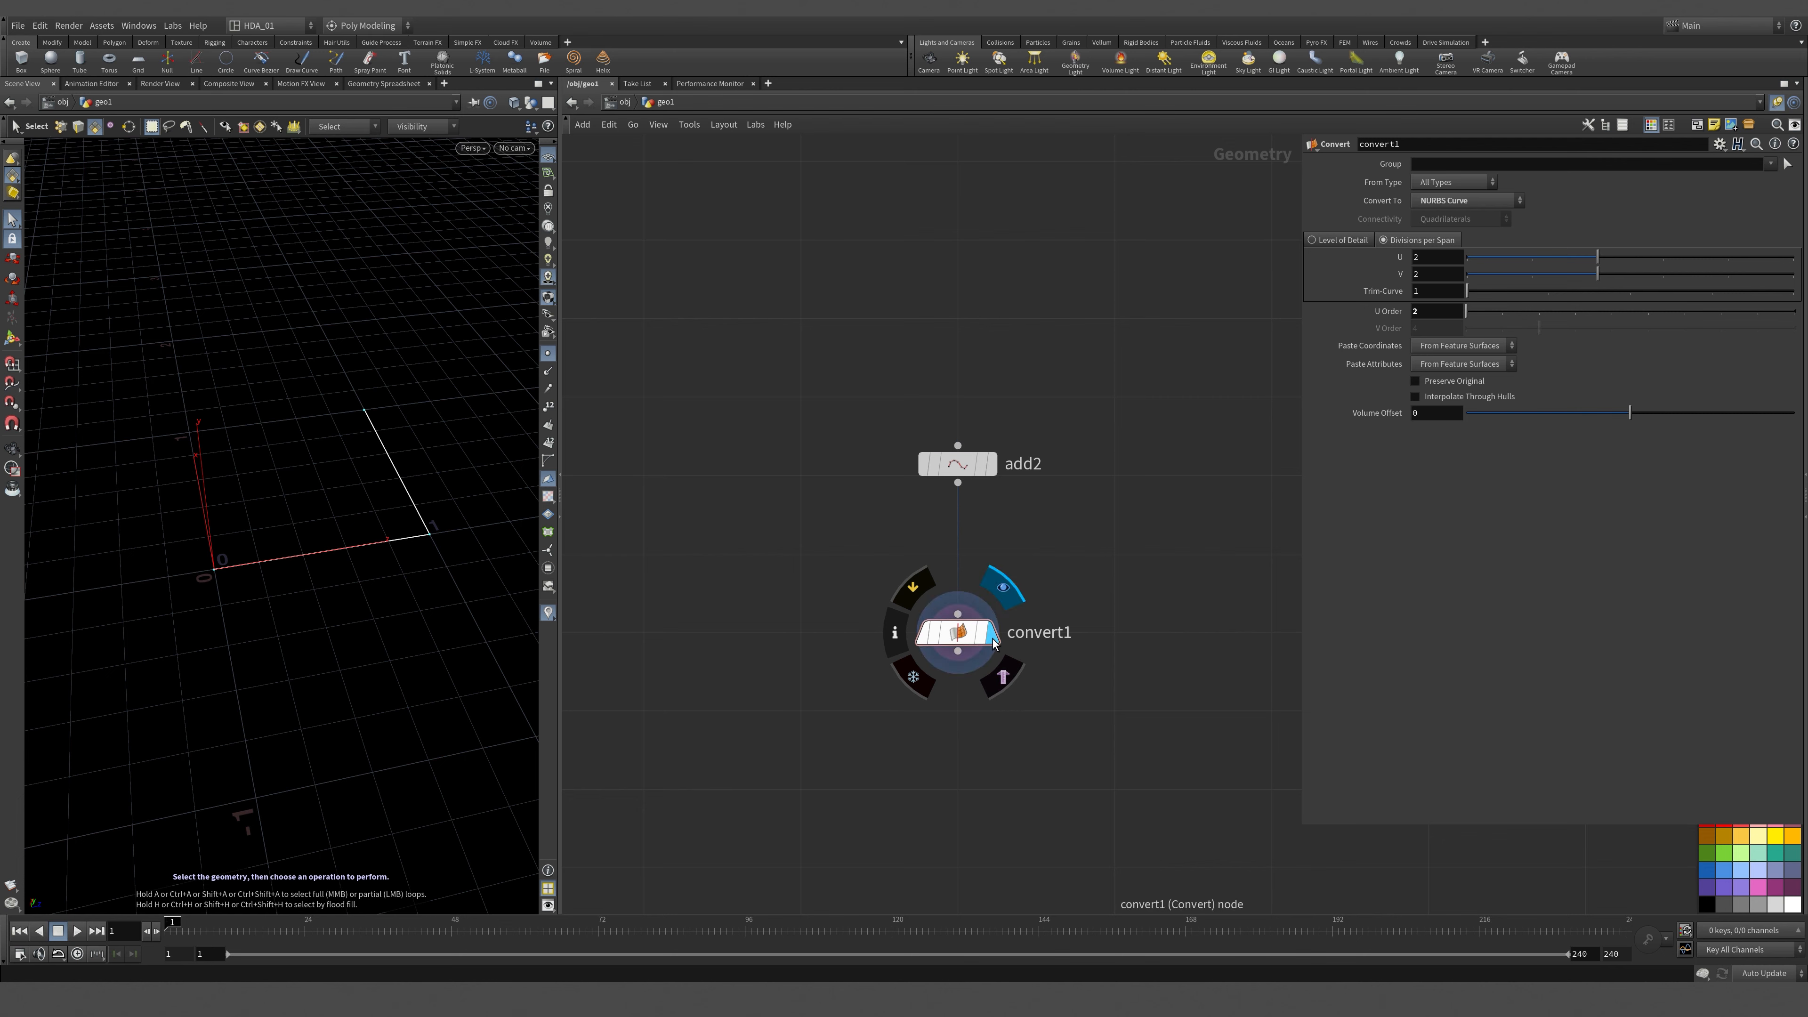
middle_click_drag(1102, 644, 872, 593)
scroll(1010, 585, "down", 3)
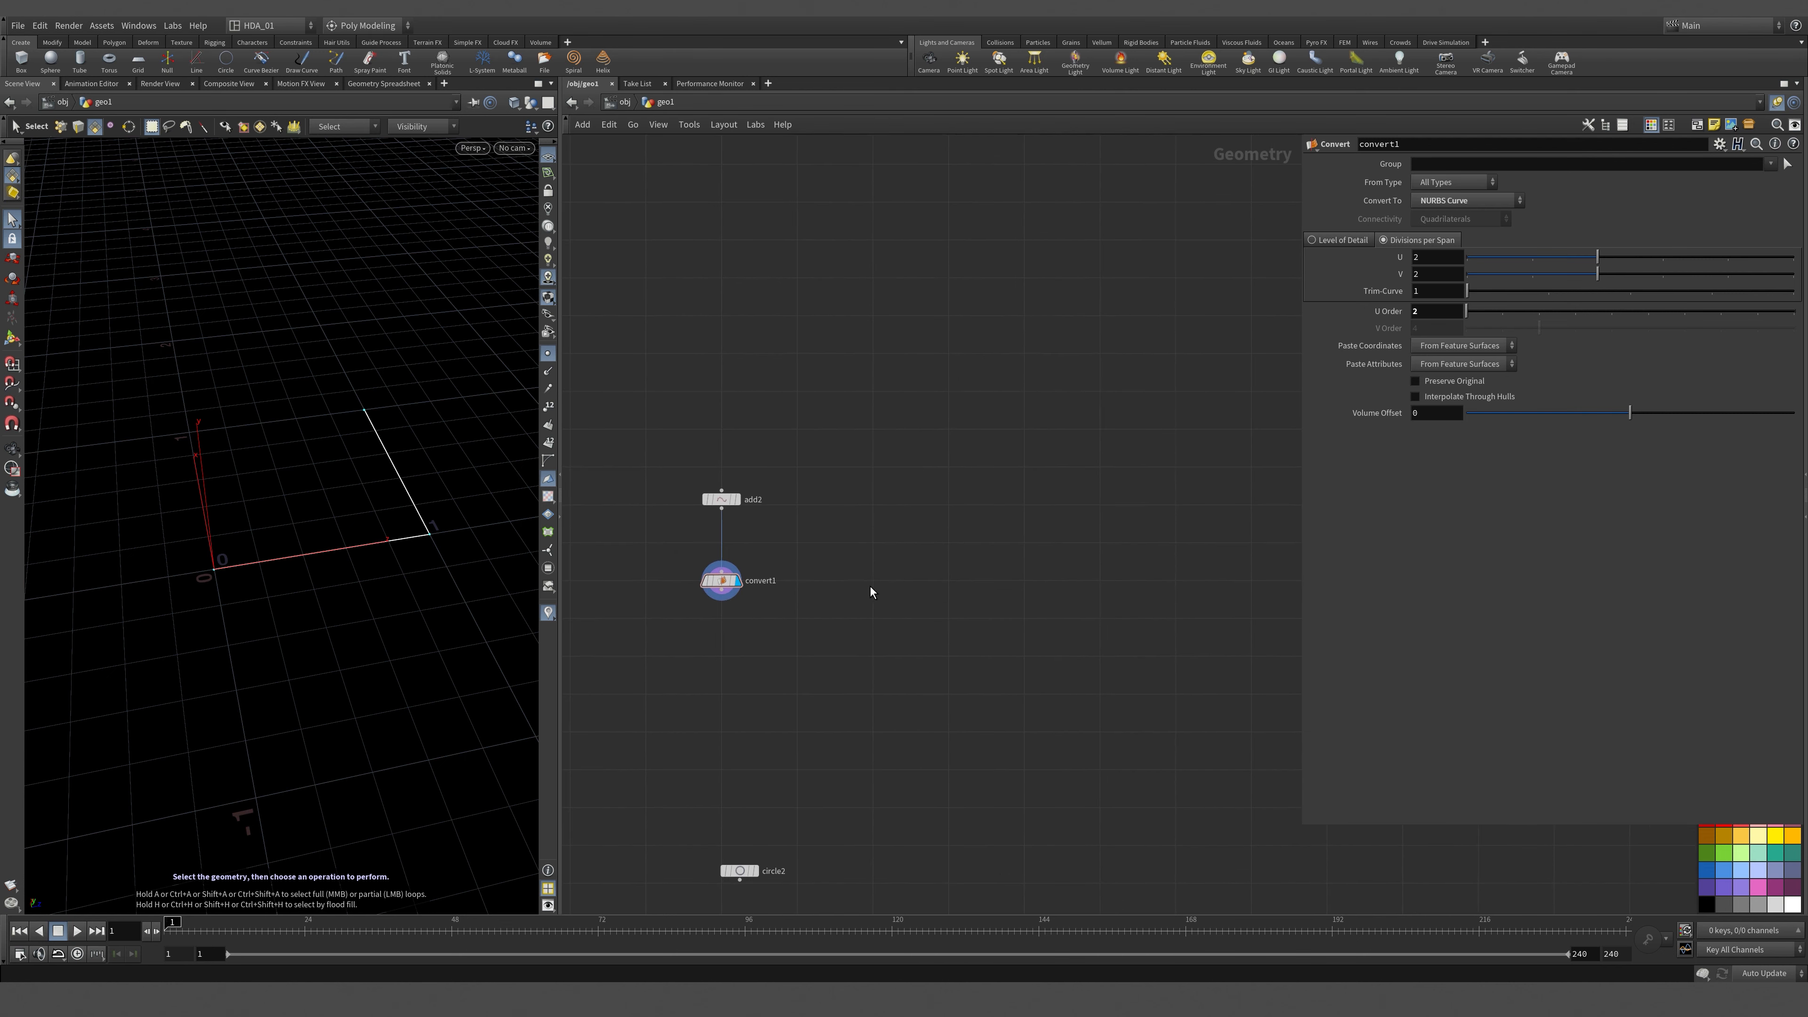
middle_click(722, 590)
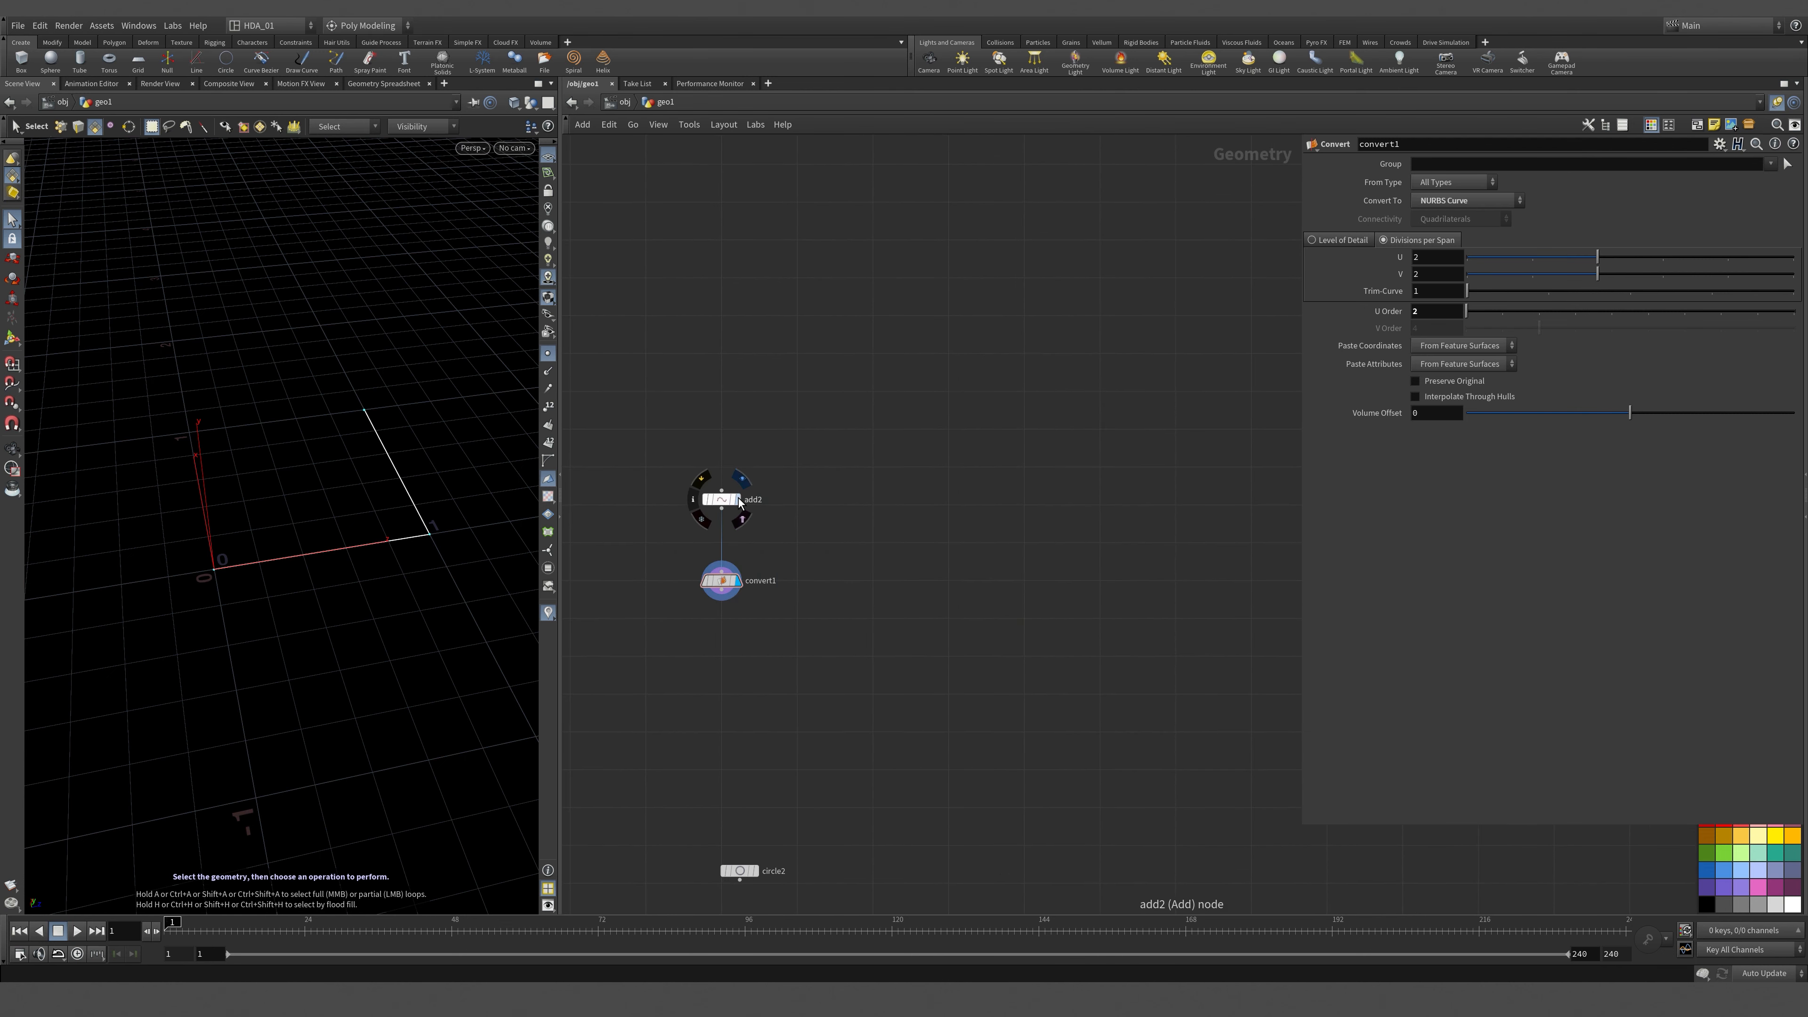
middle_click(733, 502)
Select and display the NURBS circle2 node and view the circle from the top.
left_click_drag(658, 568, 863, 617)
middle_click_drag(987, 688, 1141, 315)
scroll(997, 475, "down", 2)
middle_click_drag(997, 475, 1090, 558)
scroll(1091, 558, "up", 2)
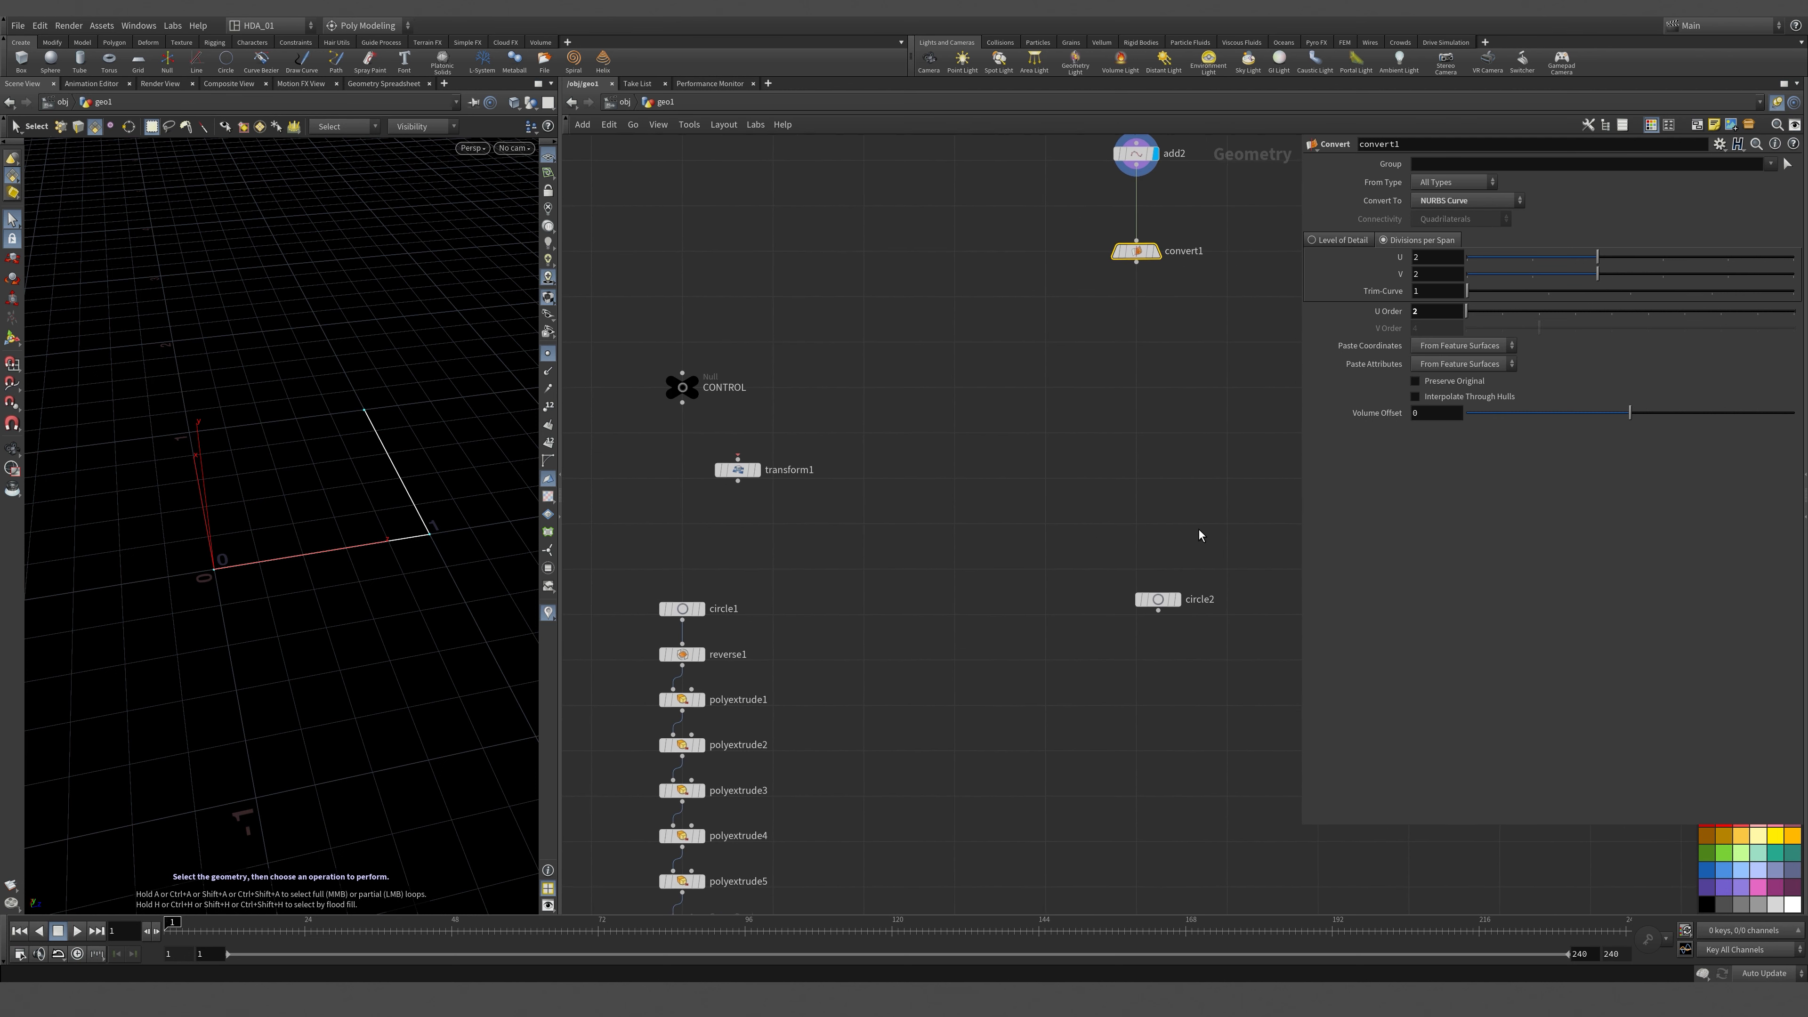
left_click(1171, 603)
left_click(1164, 610)
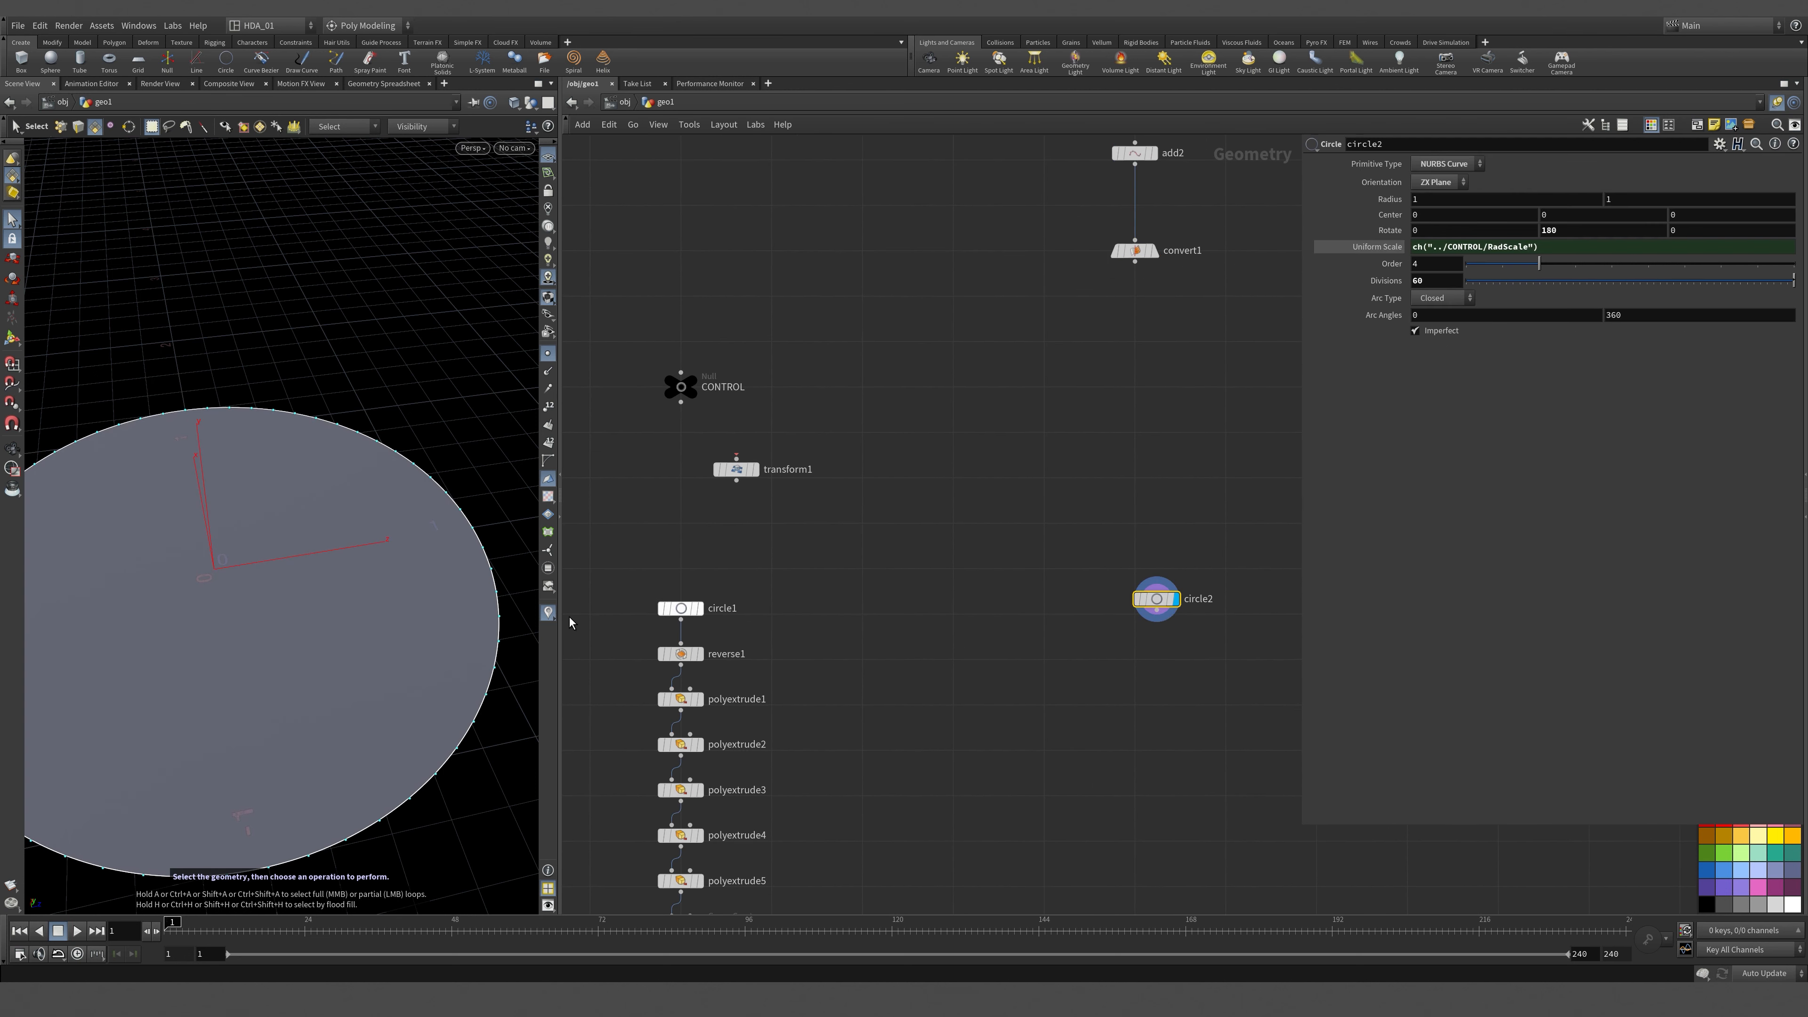
key("Escape")
left_click_drag(448, 618, 531, 715)
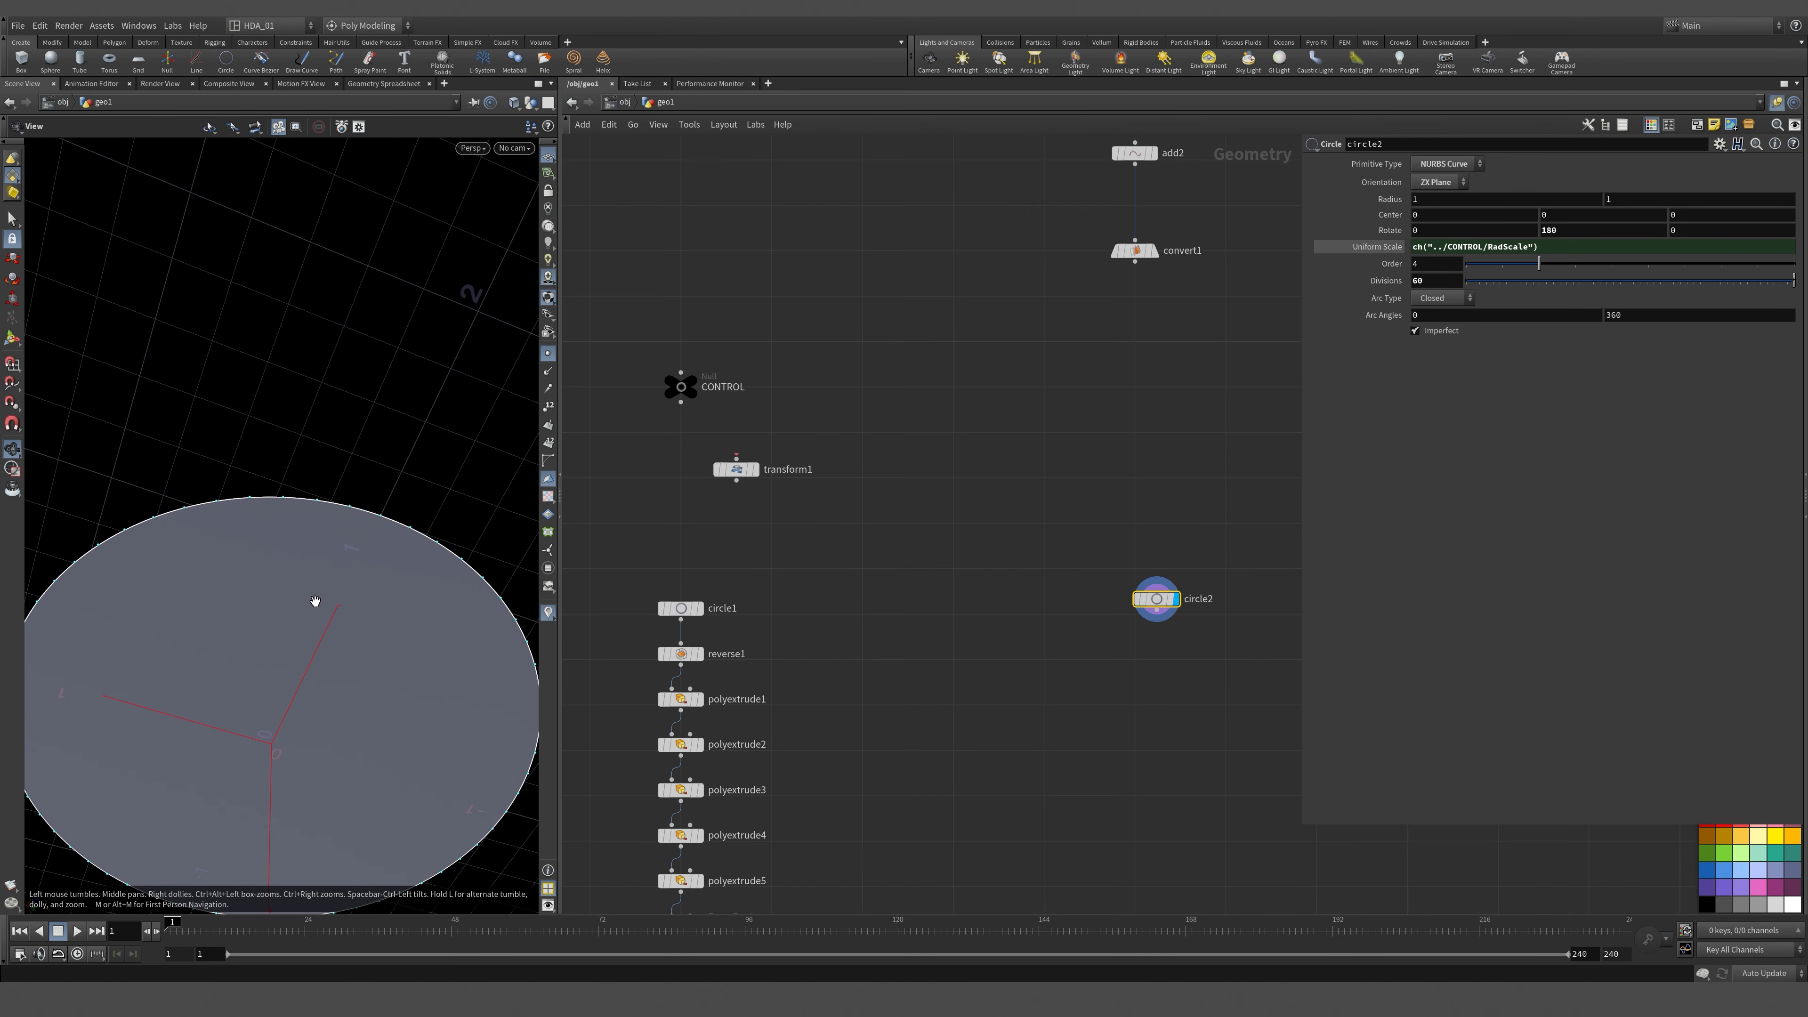
key("space+2")
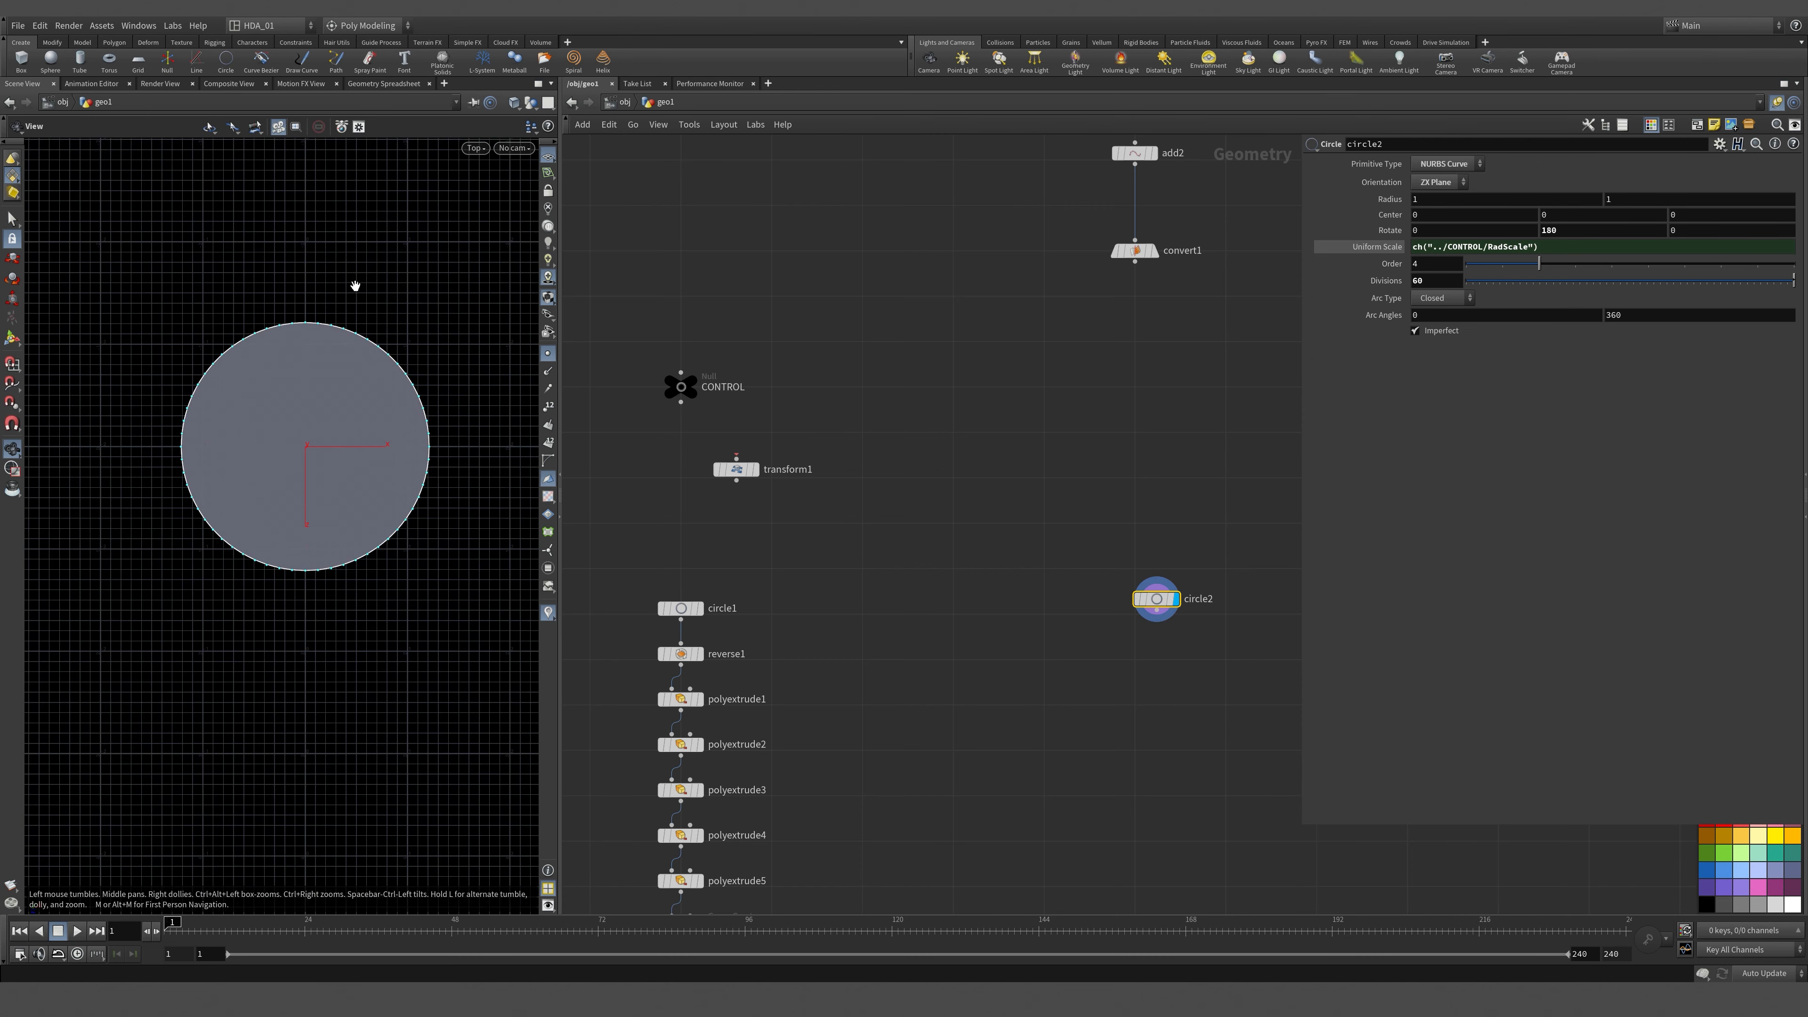
Examine up close how circle2's control points sit relative to its smooth outer edge.
scroll(307, 326, "up", 10)
scroll(263, 385, "up", 5)
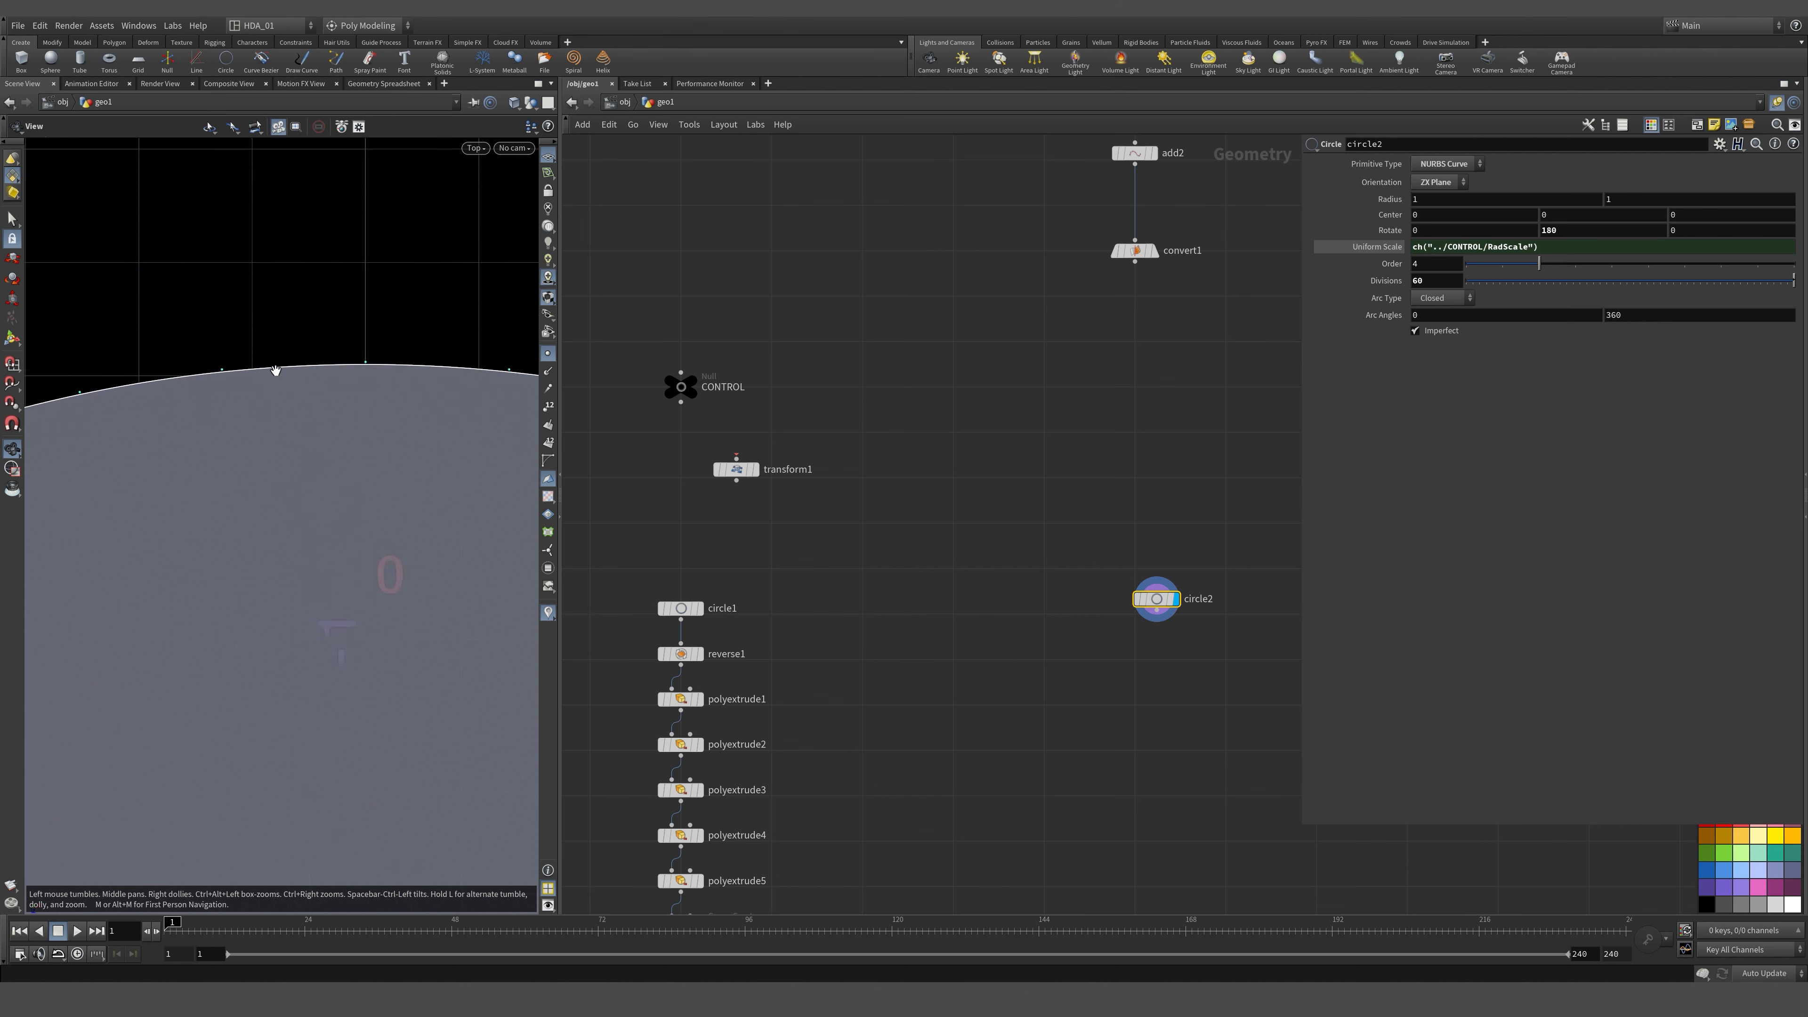
scroll(463, 344, "up", 3)
middle_click_drag(418, 346, 291, 356)
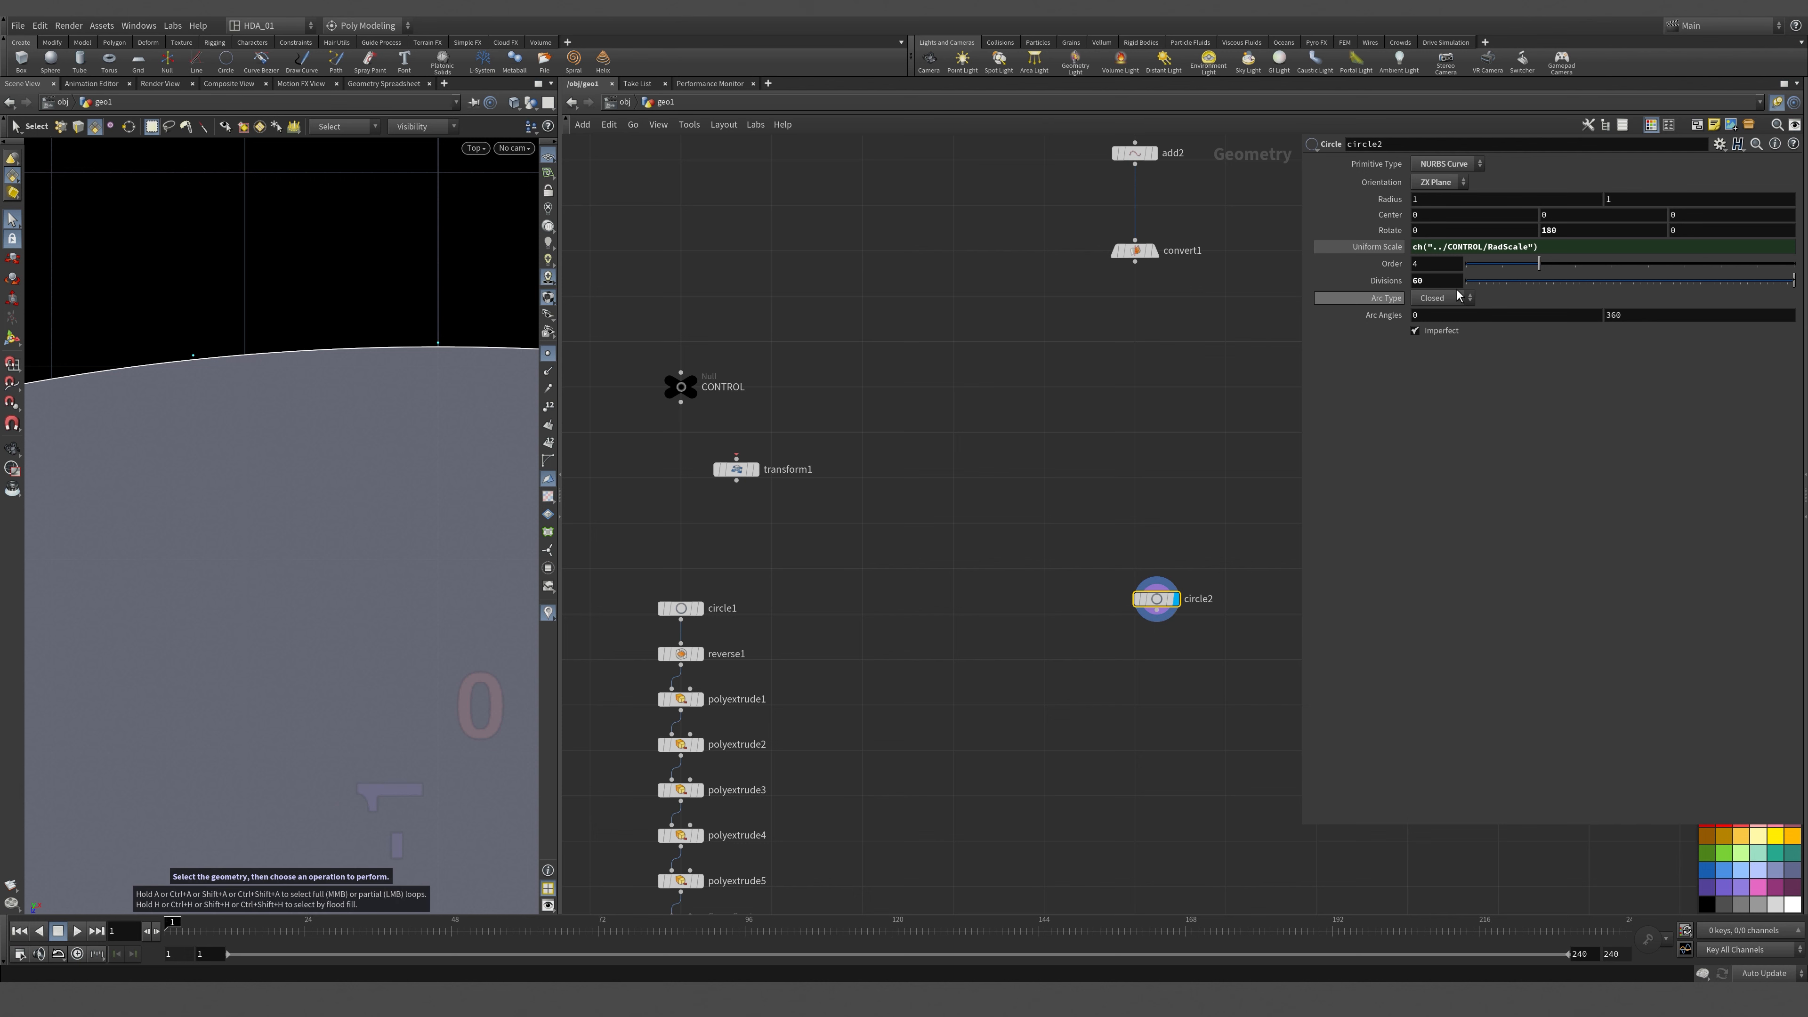
scroll(307, 489, "down", 5)
middle_click_drag(342, 487, 59, 473)
scroll(331, 445, "down", 3)
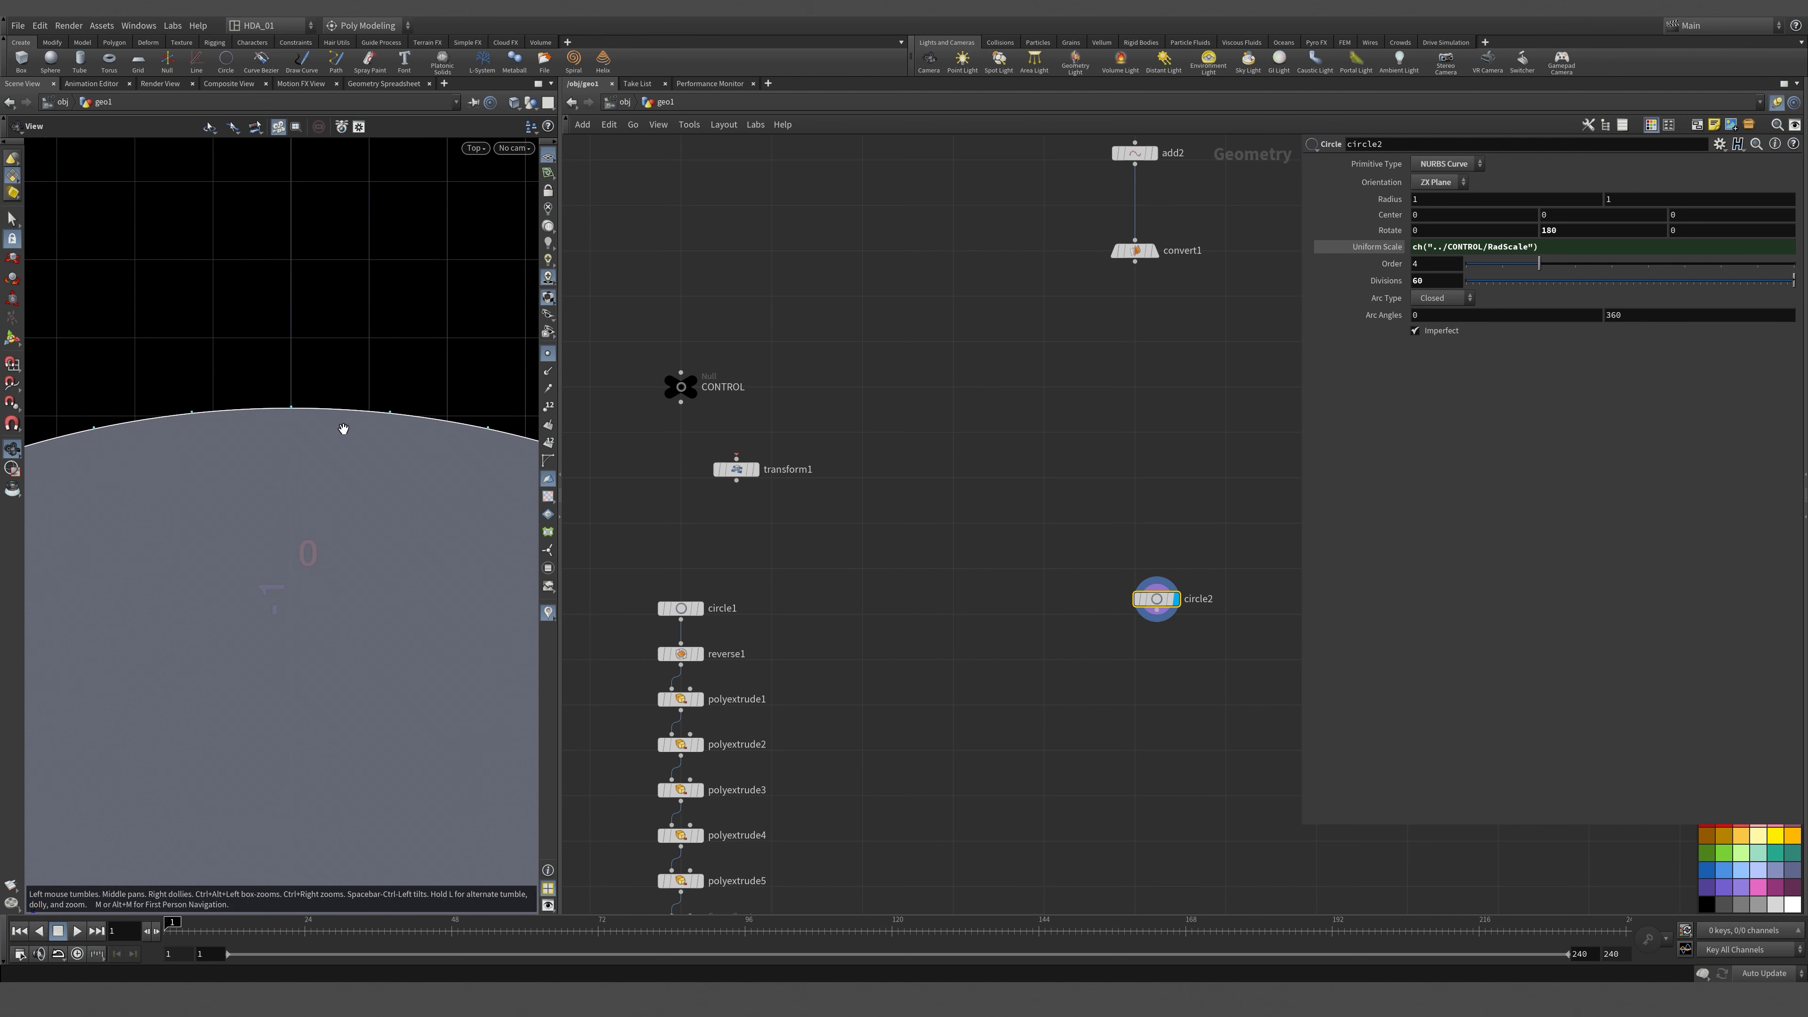
scroll(342, 427, "up", 2)
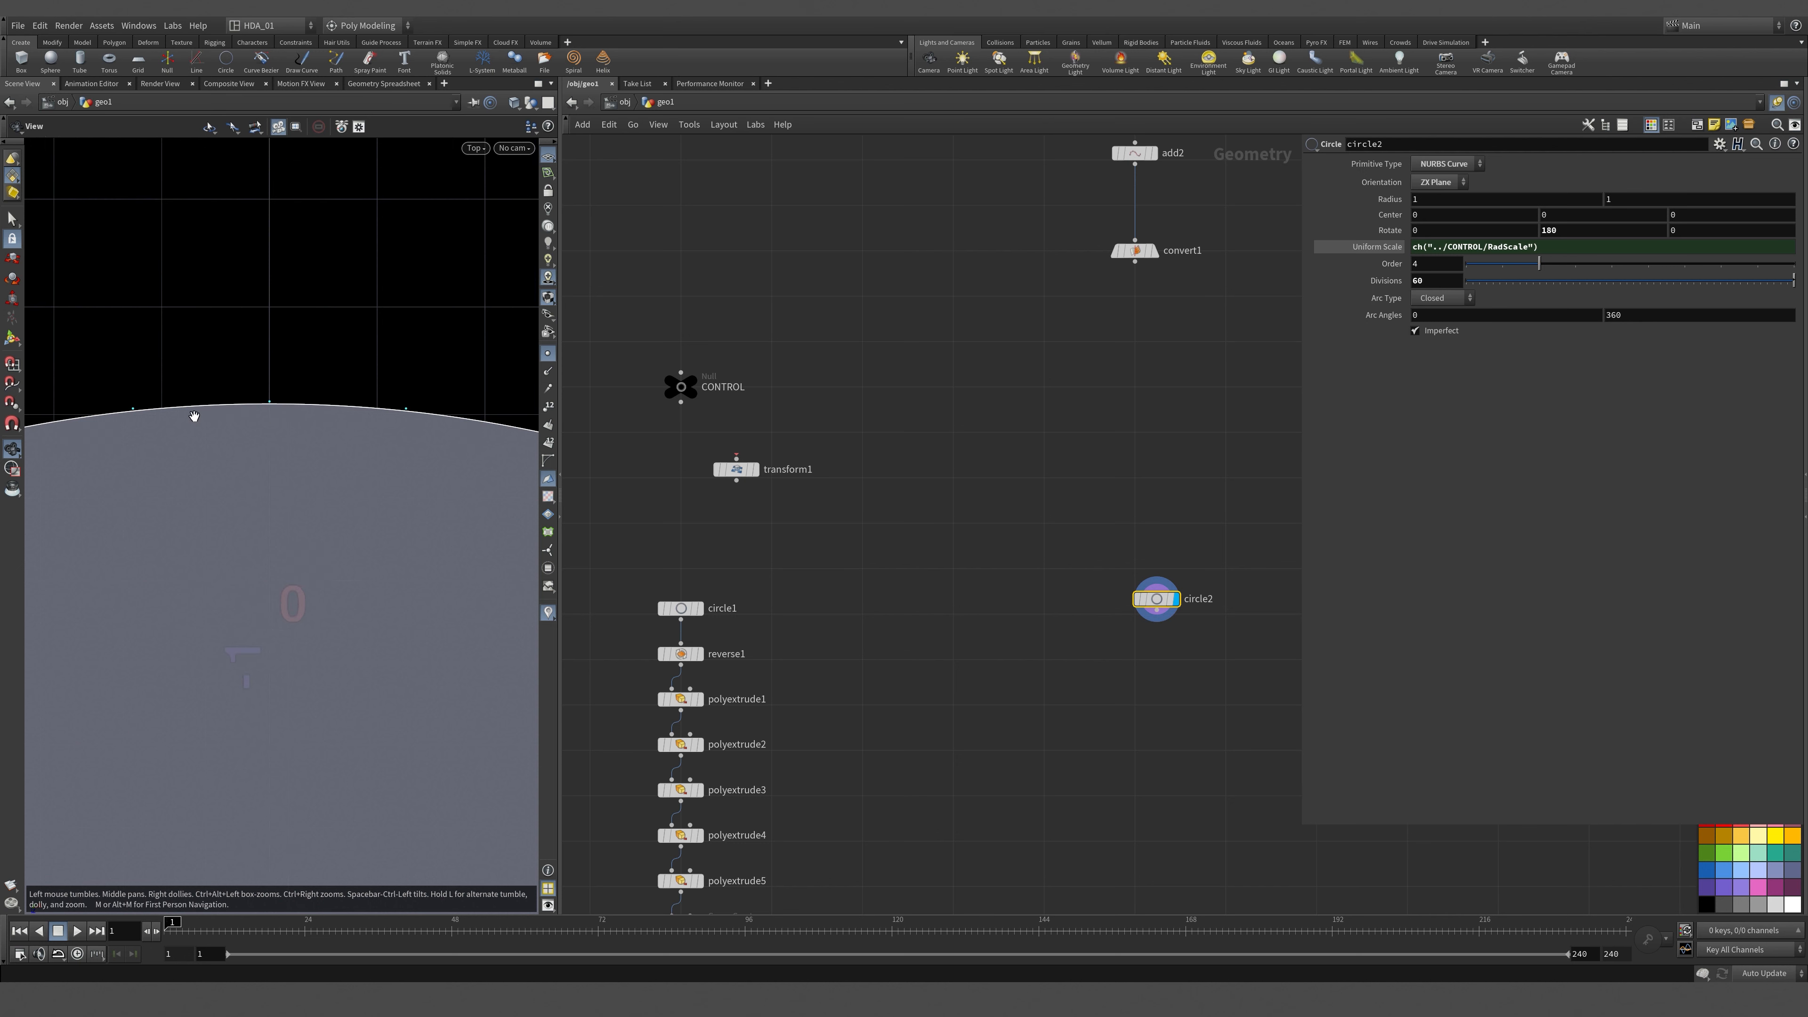
scroll(303, 392, "up", 5)
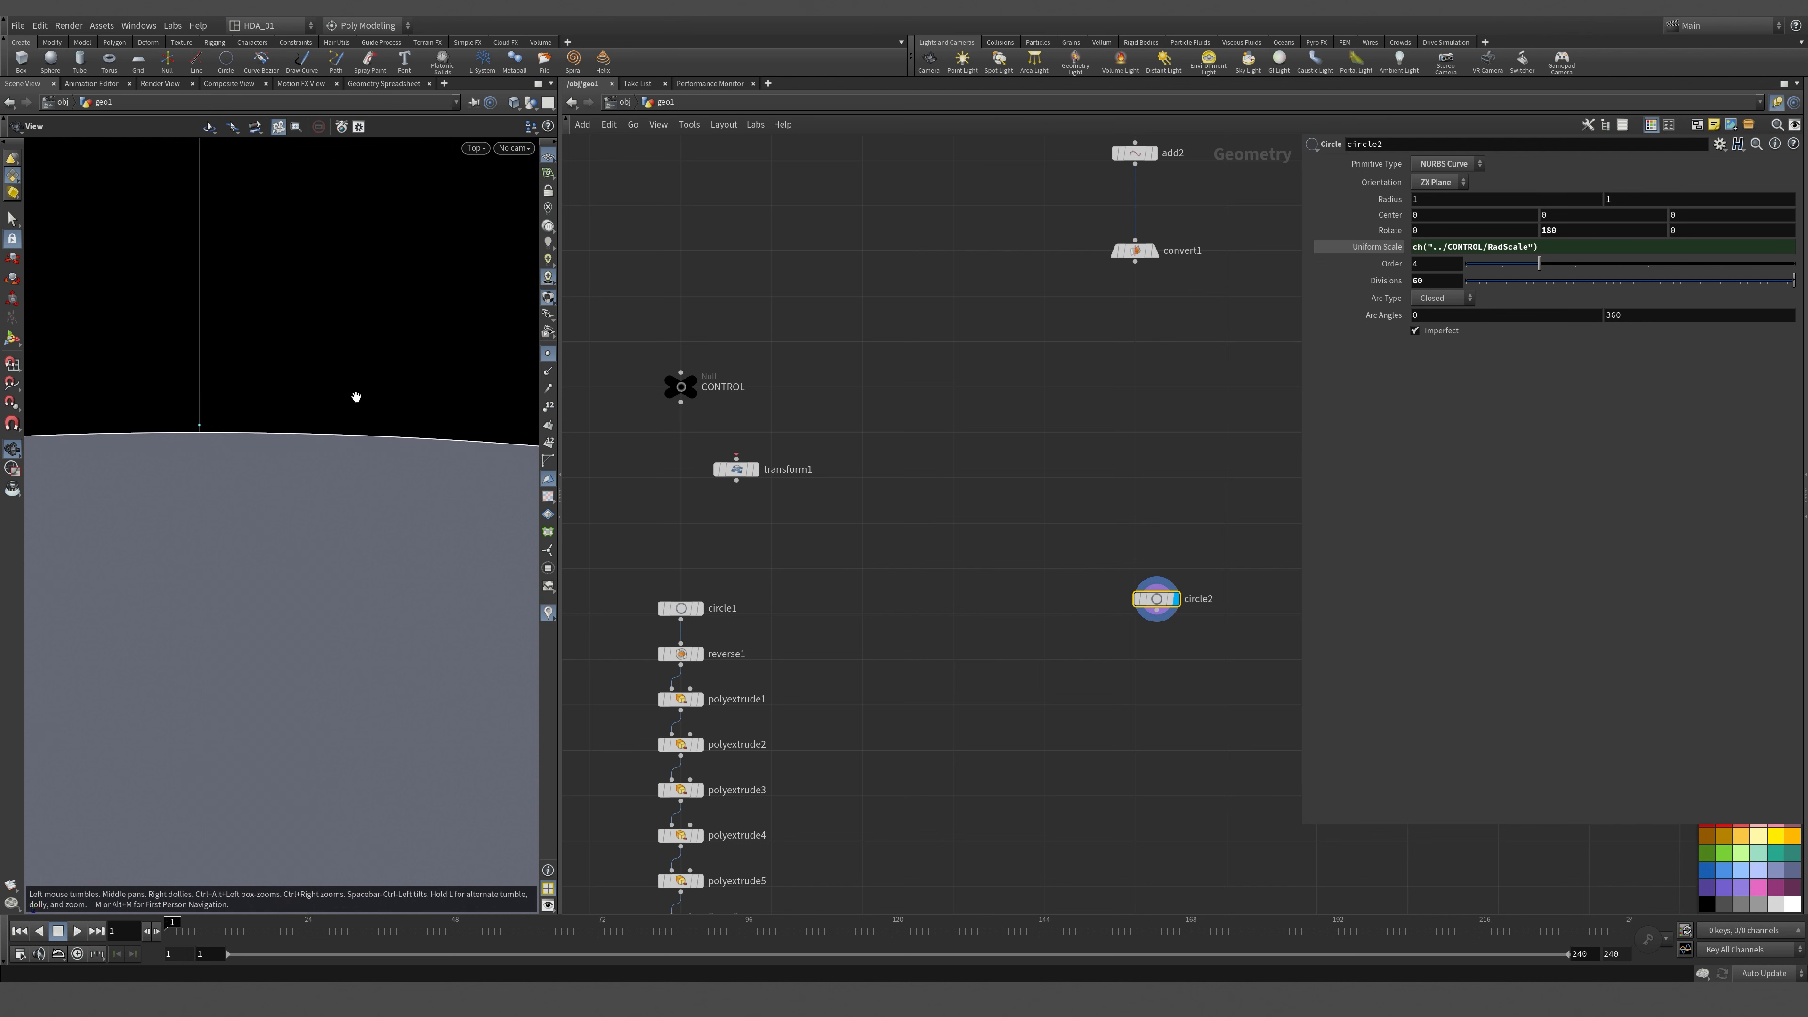
scroll(399, 419, "down", 1)
key("s")
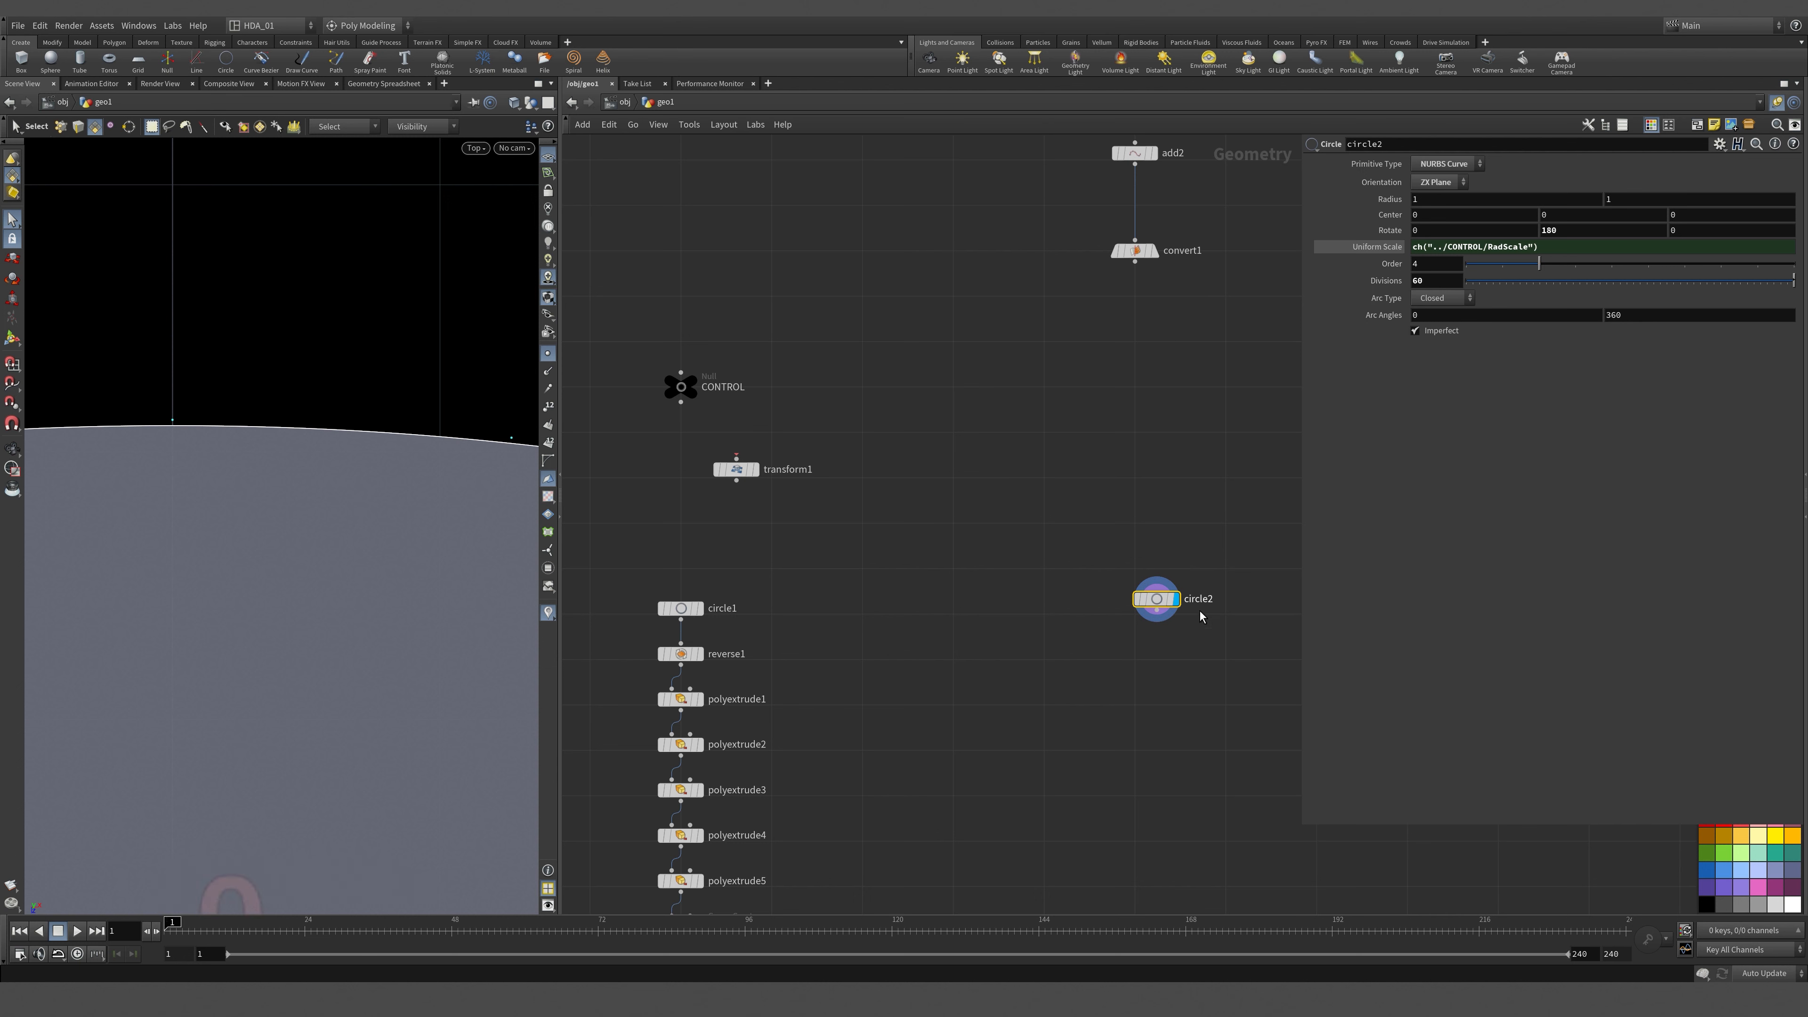
right_click_drag(243, 482, 271, 432, "alt")
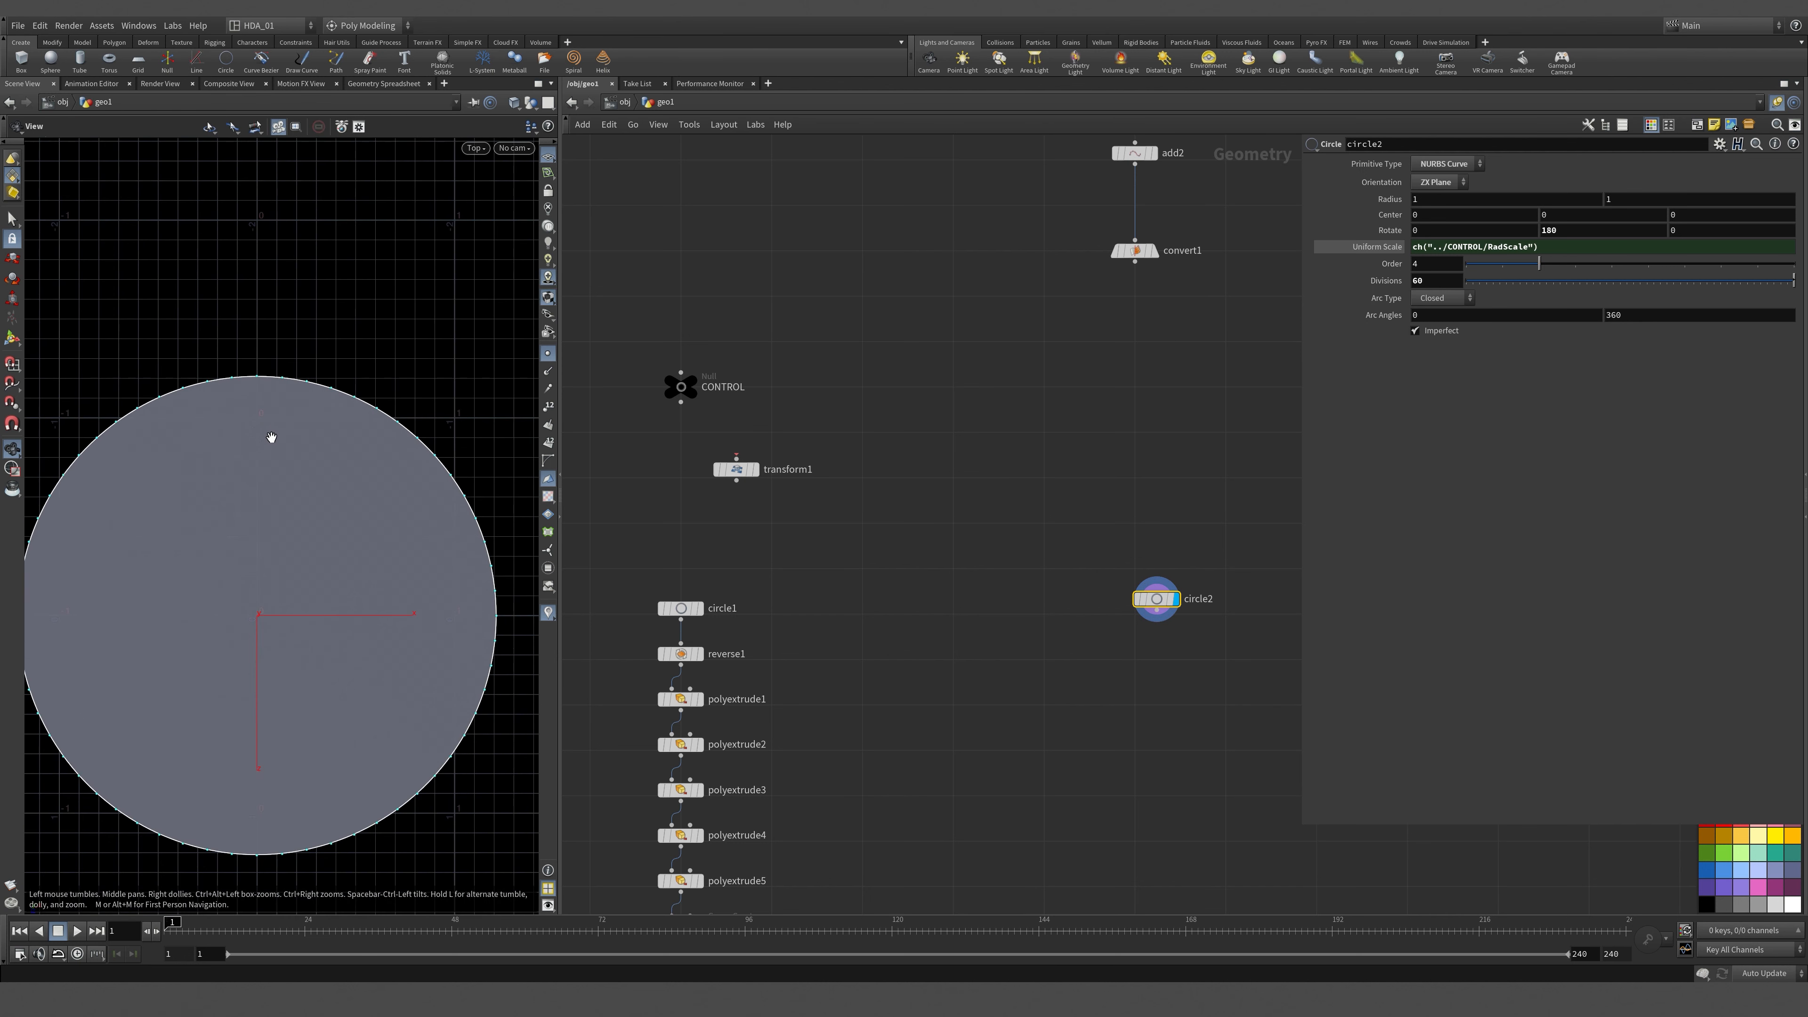
scroll(213, 366, "up", 6)
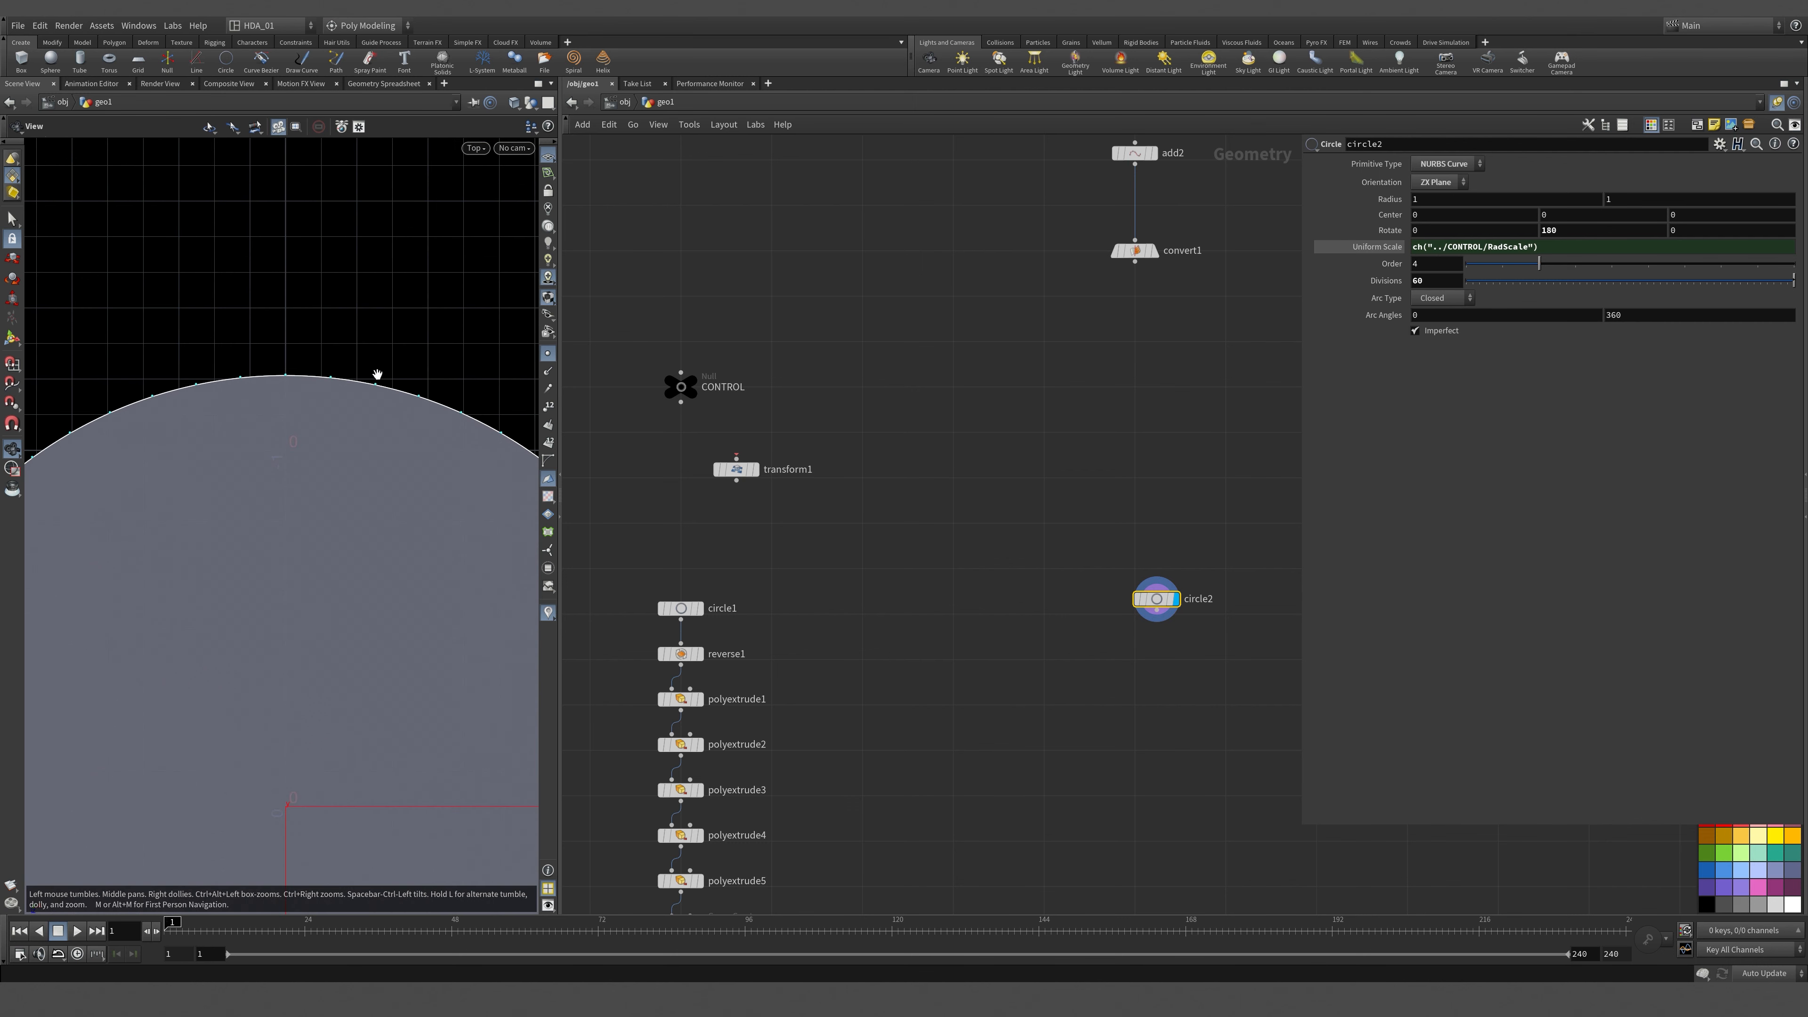
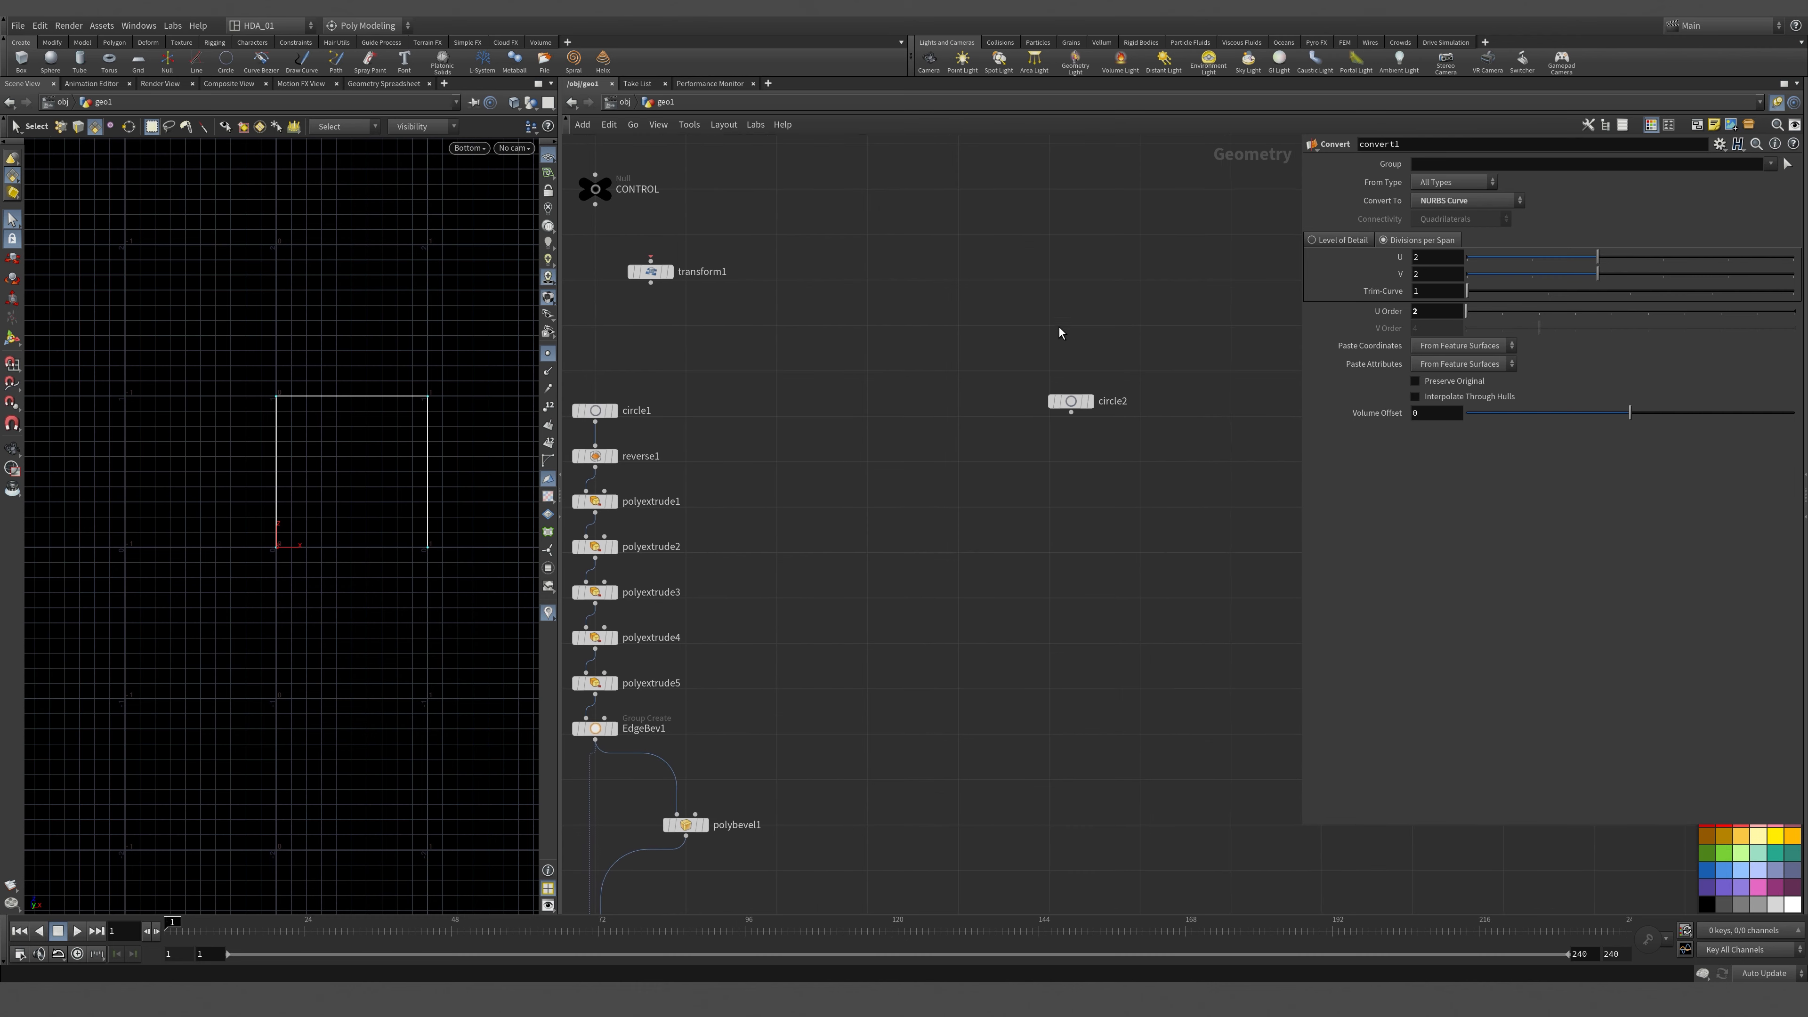
Display circle2 and set its Order to 2, moving the node slightly within the network.
left_click(1090, 402)
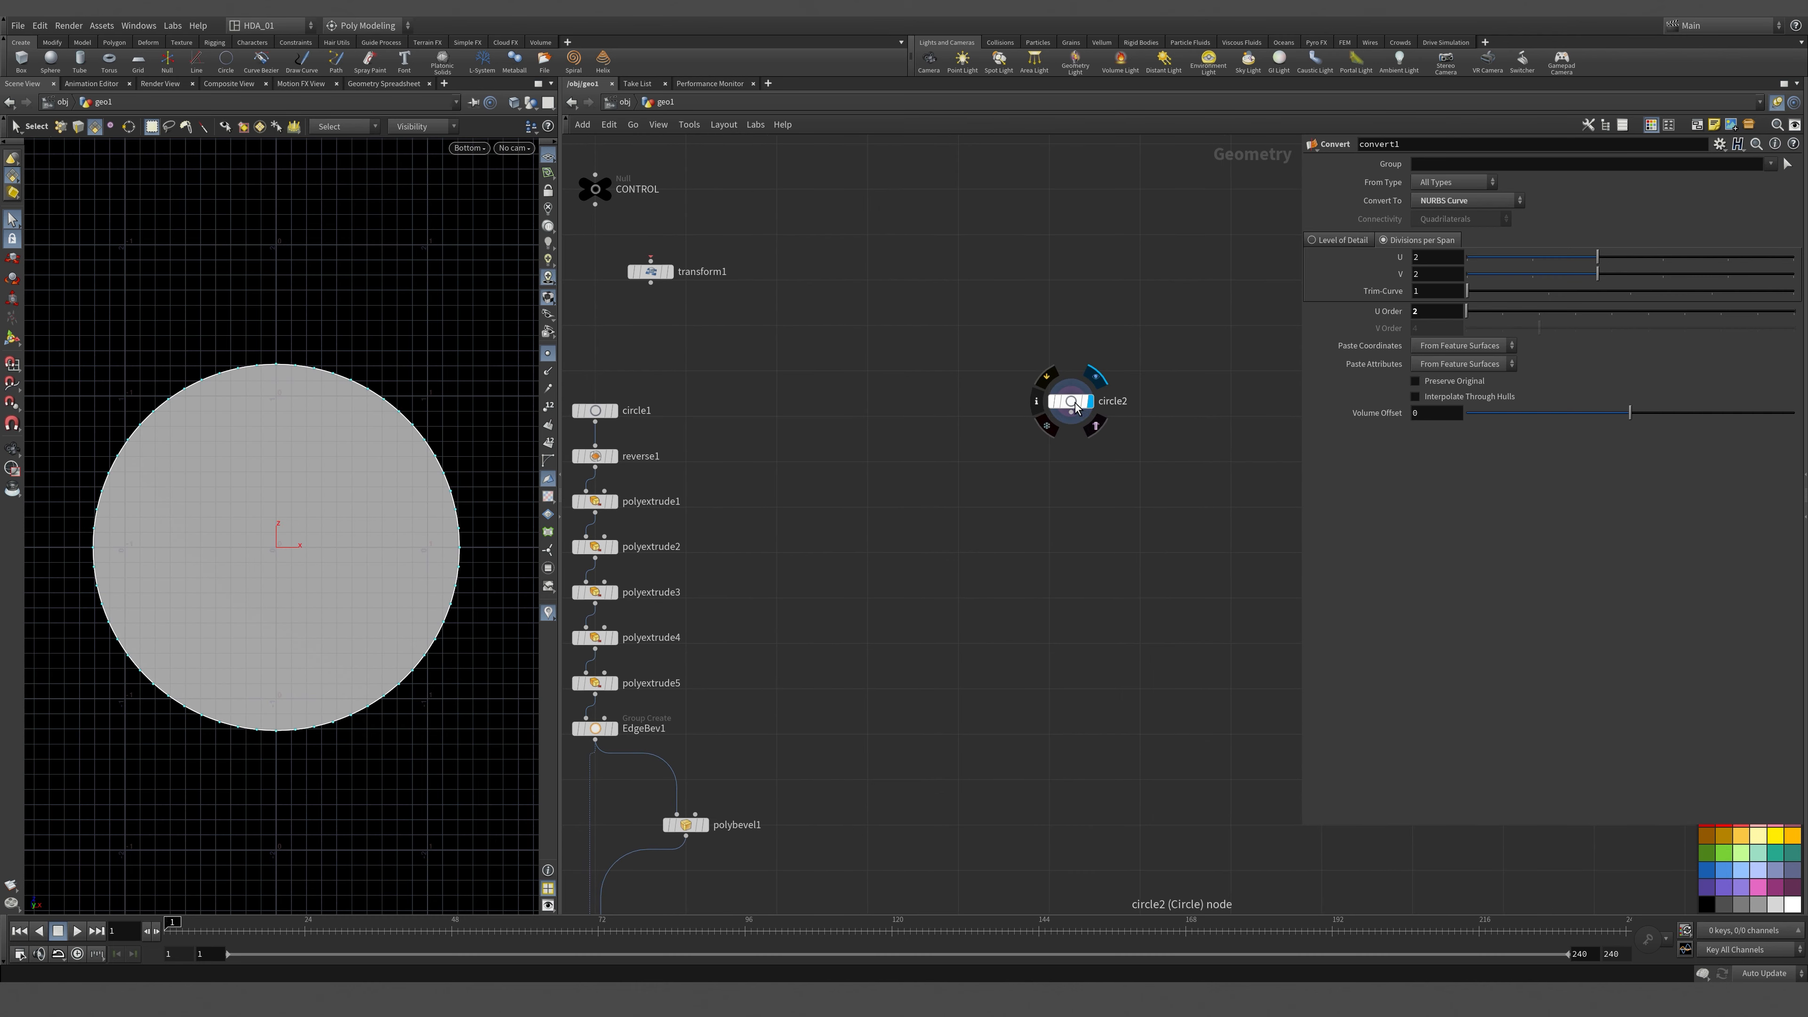
left_click(1069, 401)
key("Tab")
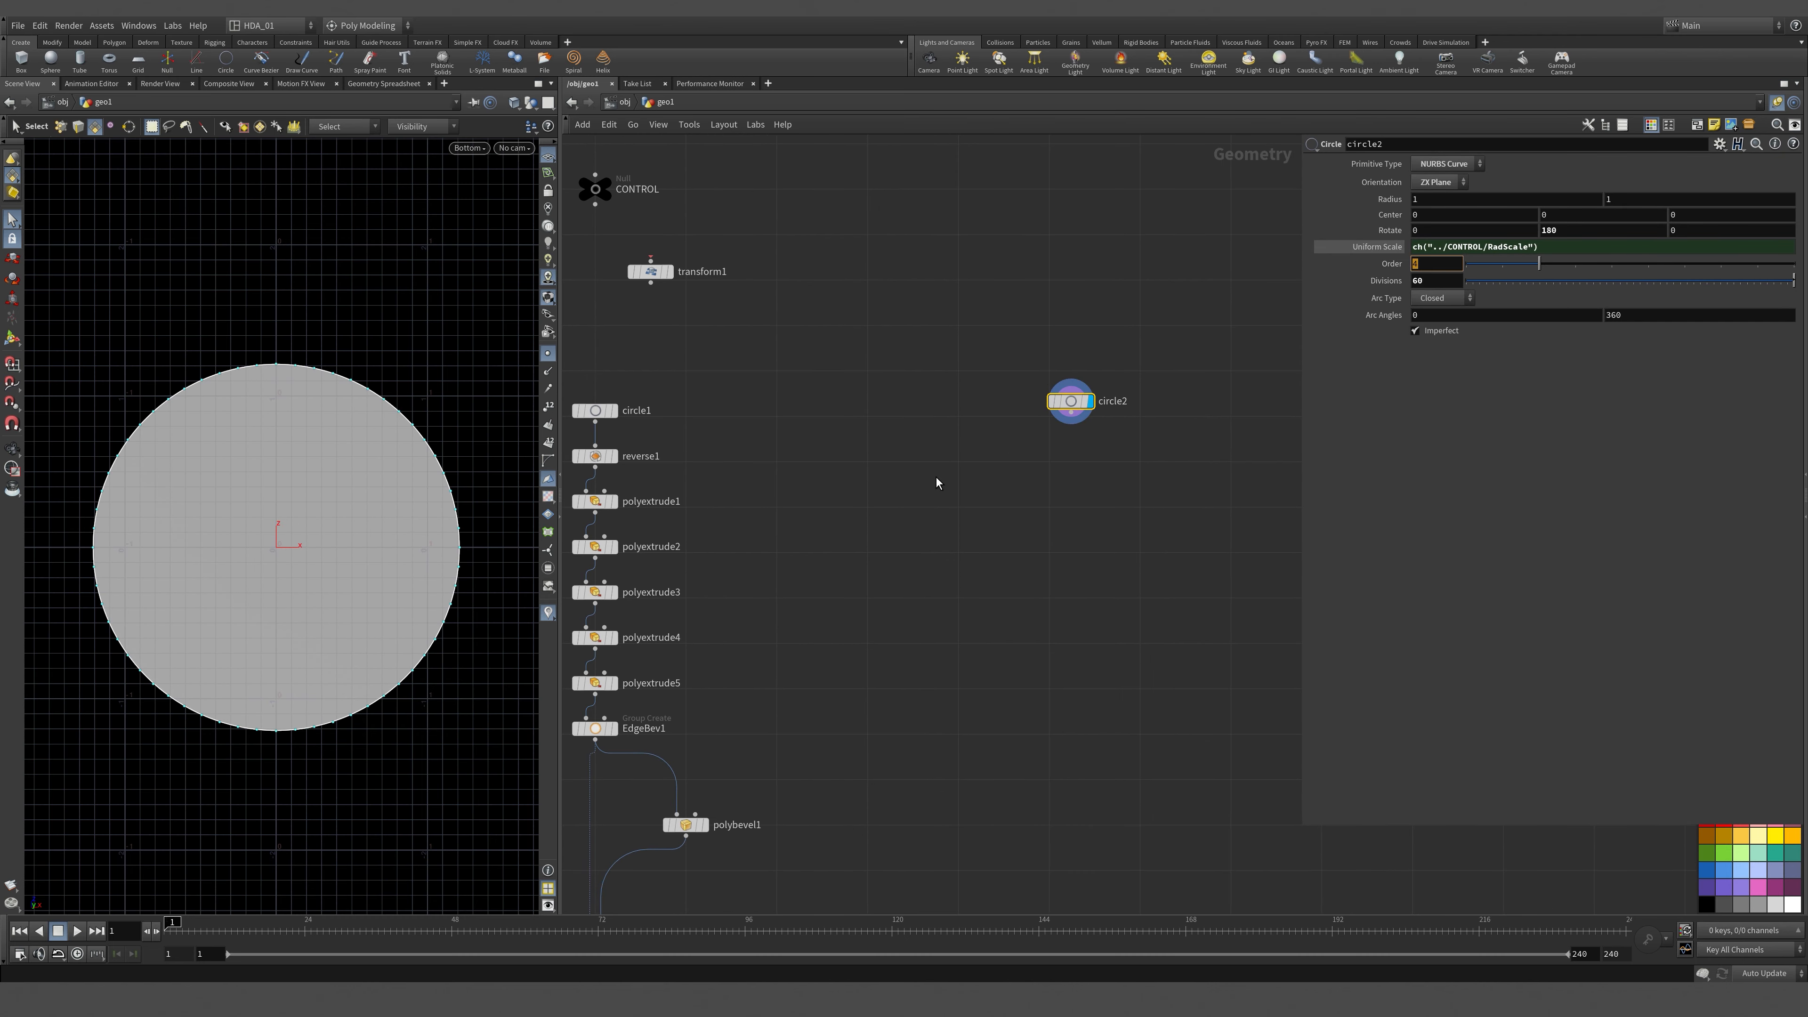
type("2")
key("Return")
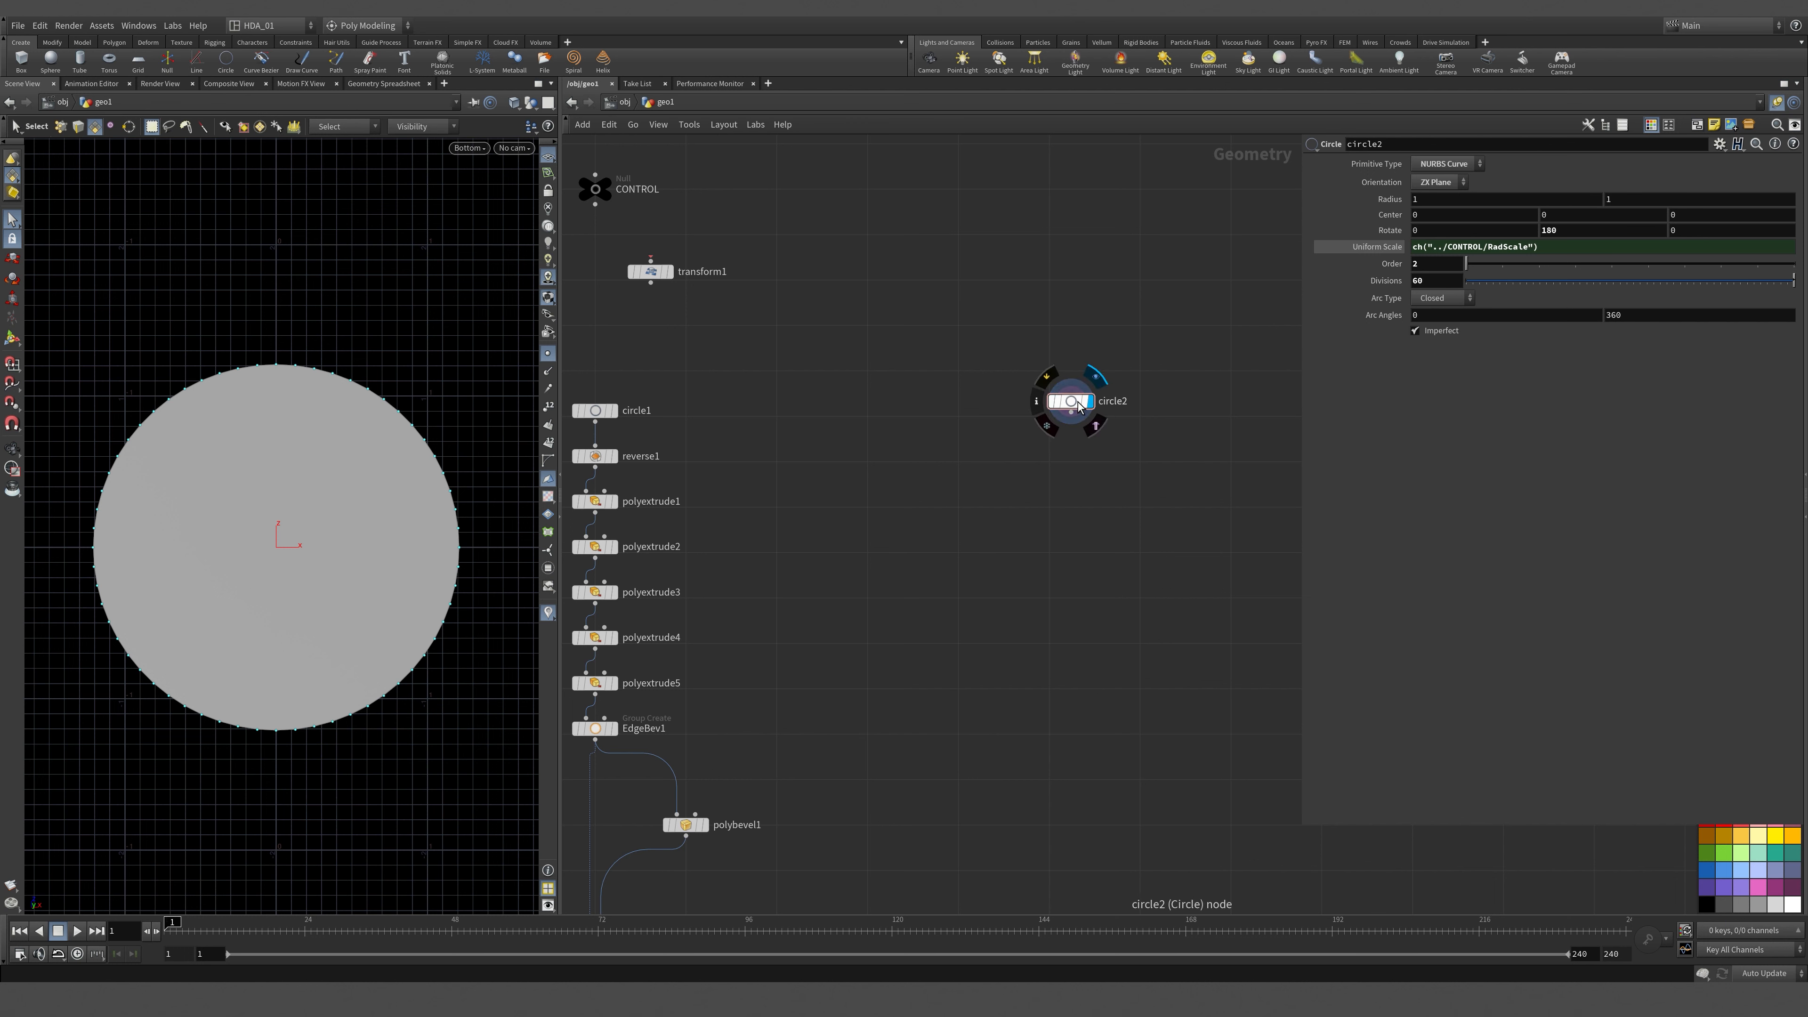
left_click_drag(1069, 402, 1047, 417)
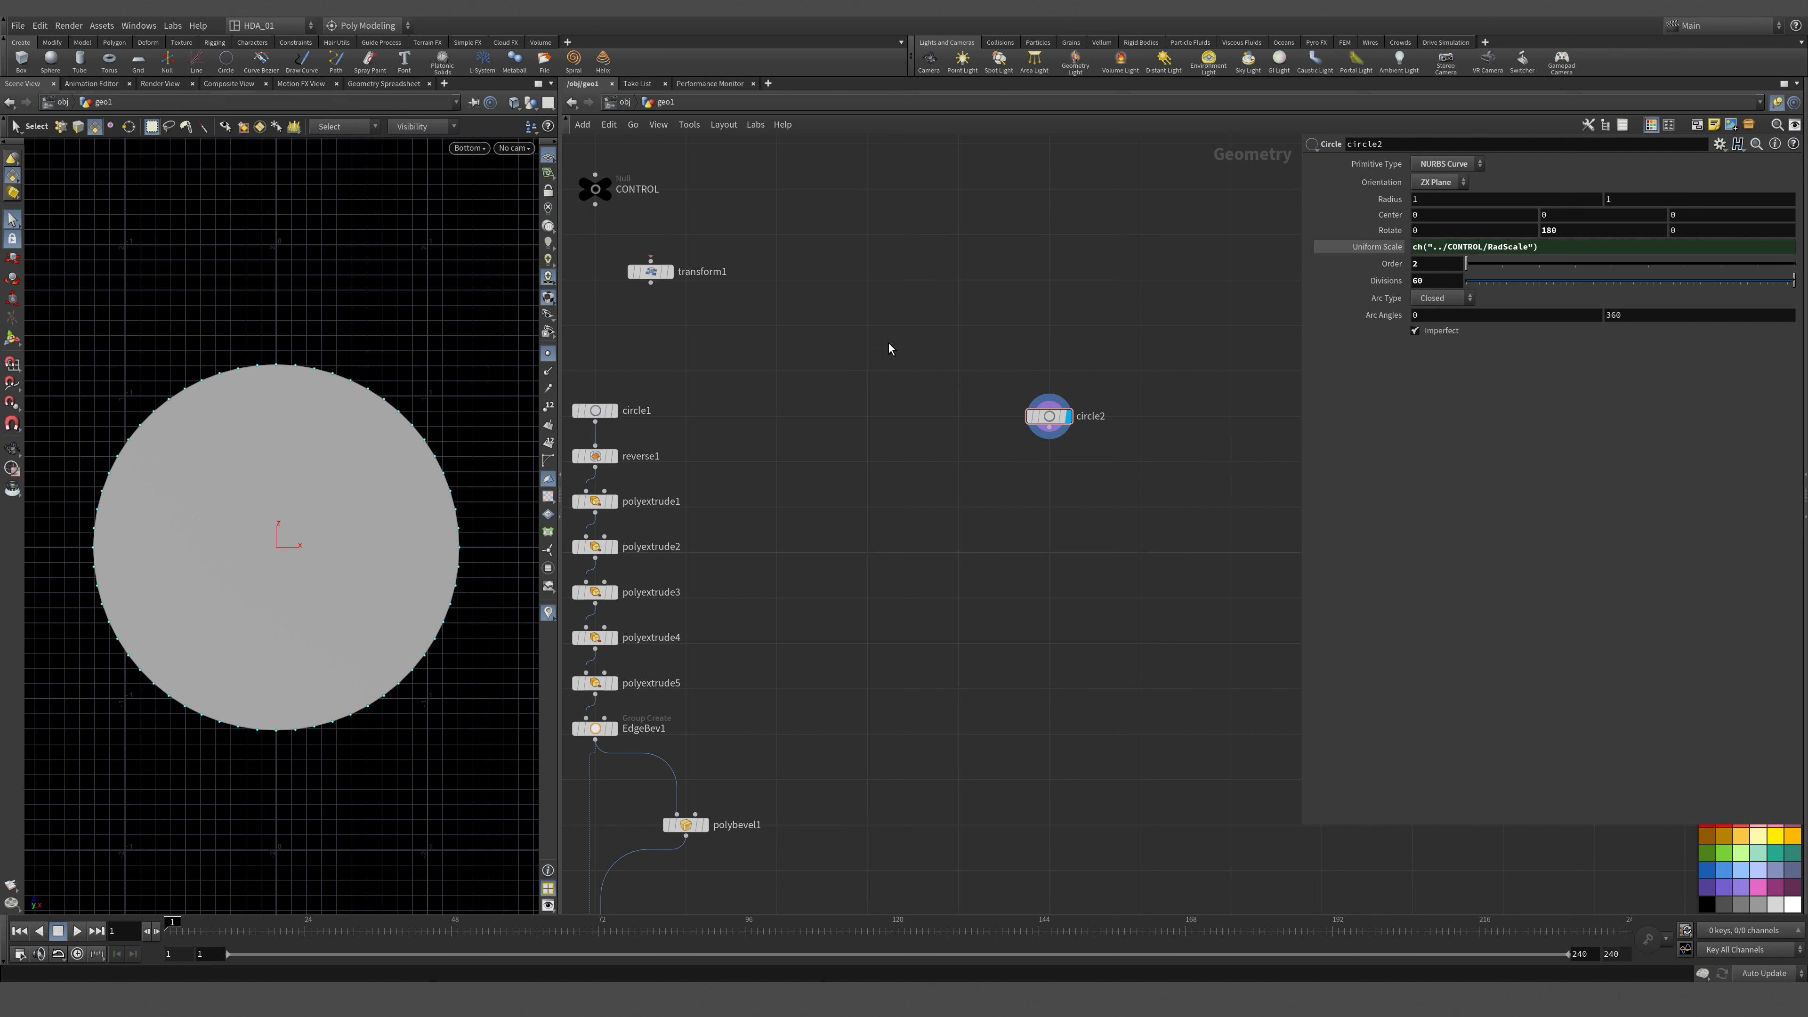
Compare circle2 with the polygonal circle1 in the perspective view, ending with circle1 displayed.
left_click_drag(887, 345, 1145, 492)
key("space+1")
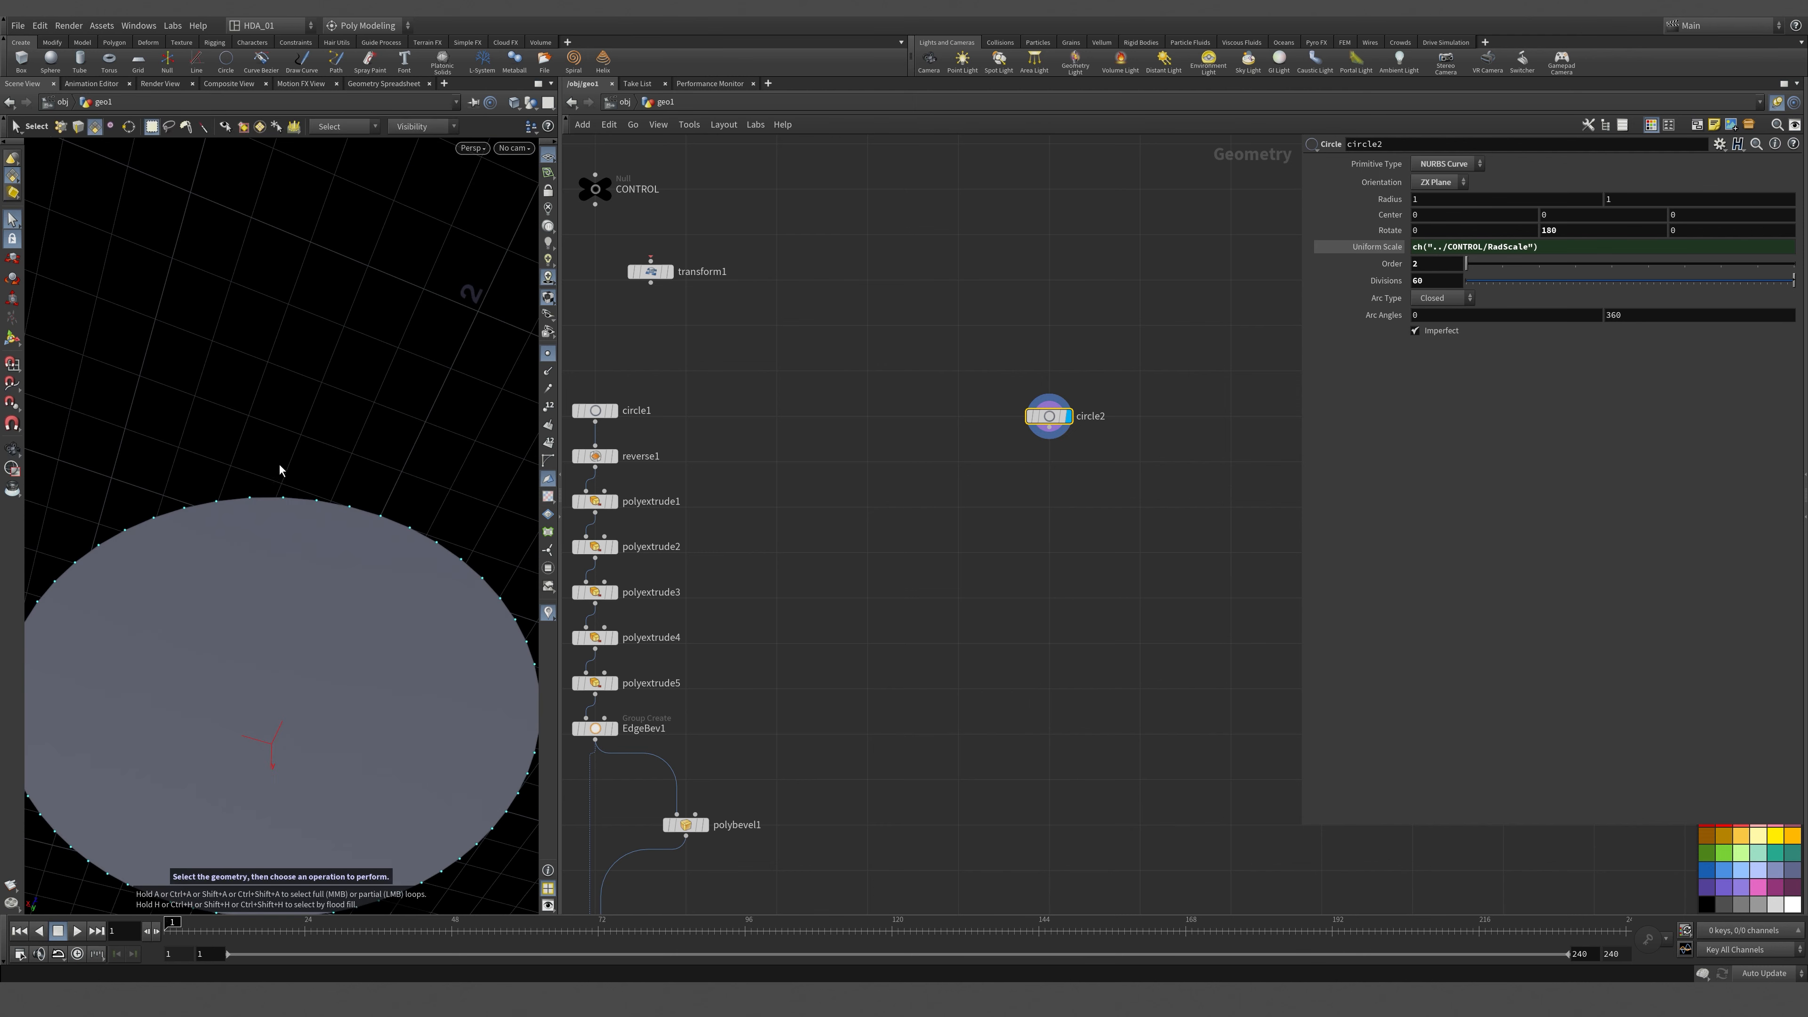
left_click_drag(279, 467, 299, 563, "alt")
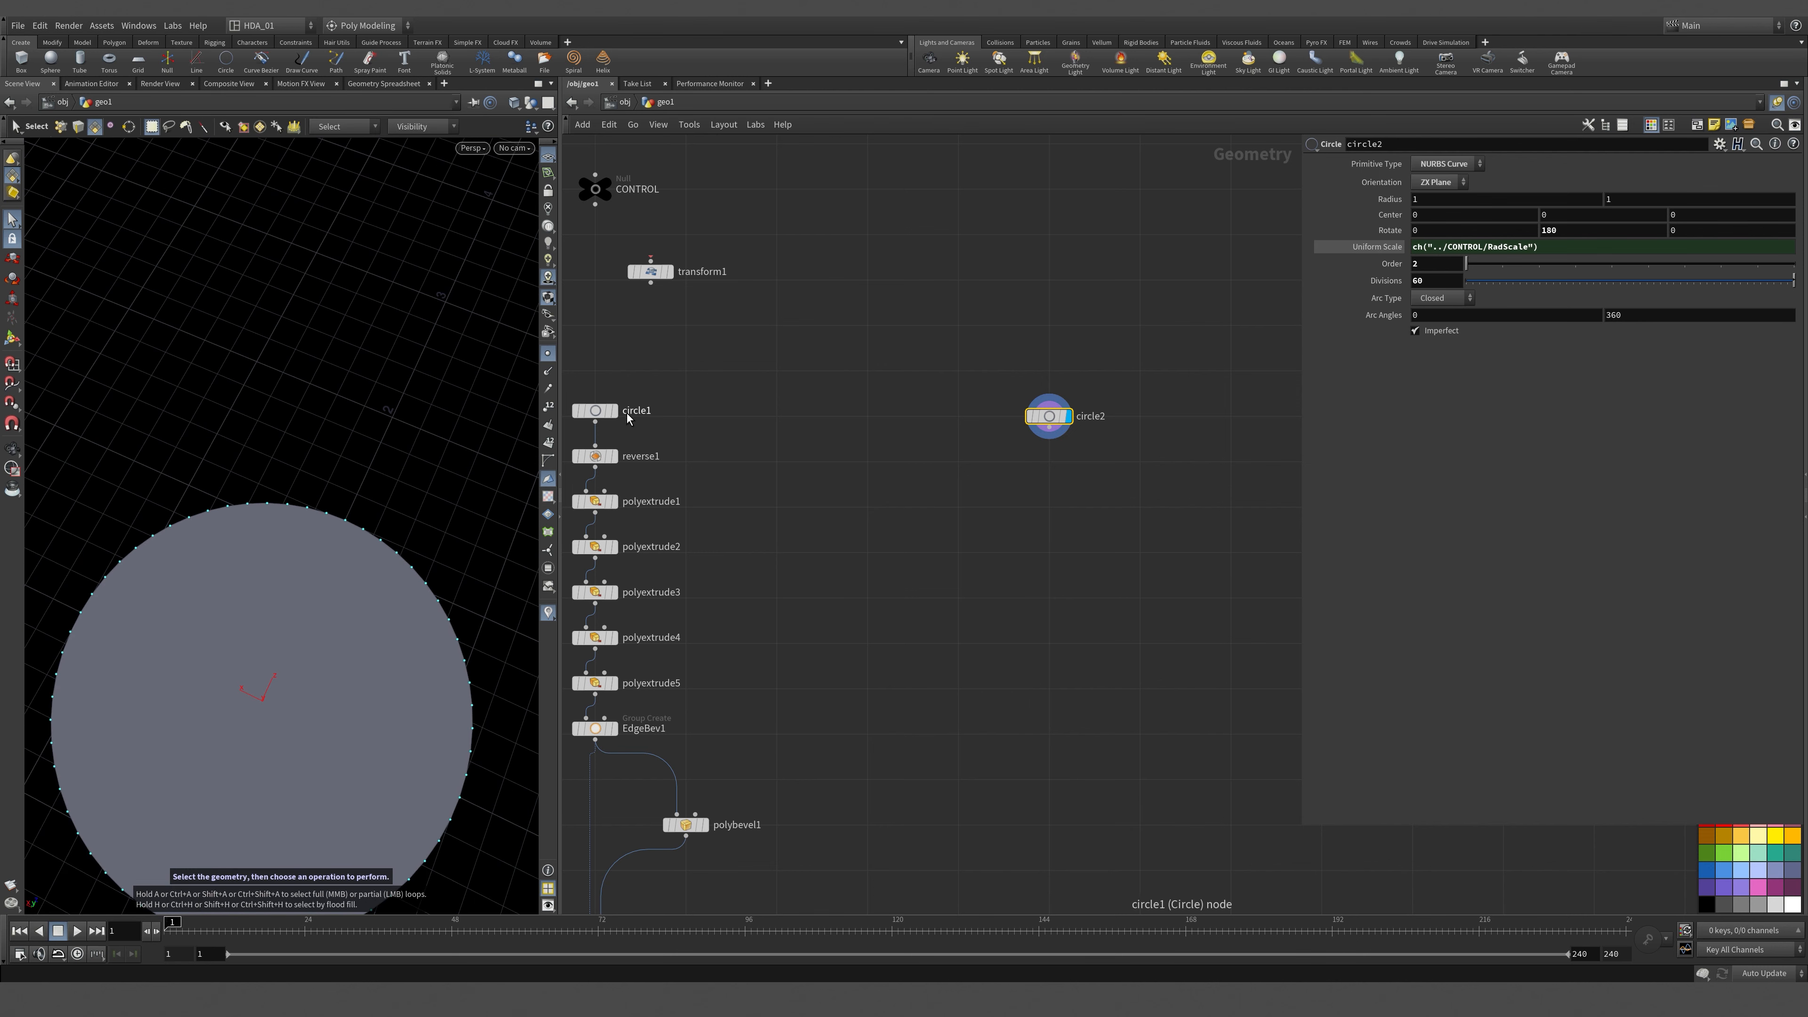
left_click(605, 415)
left_click(605, 416)
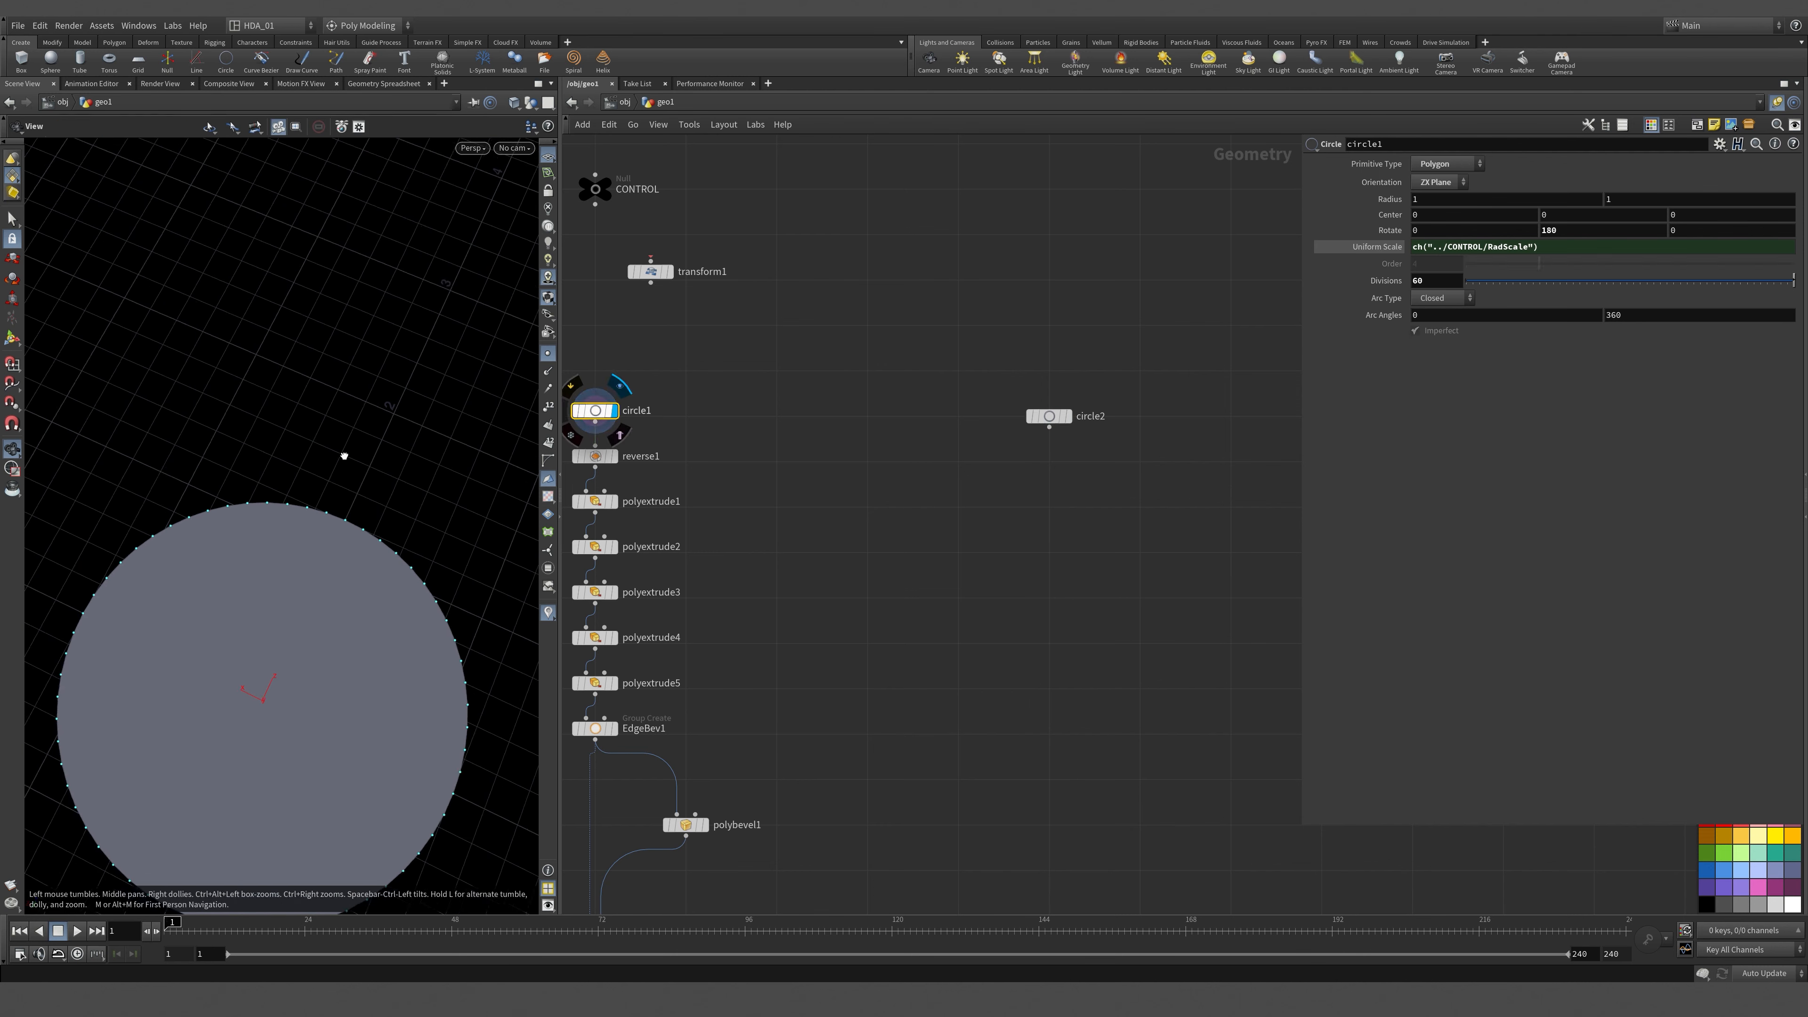
key("Escape")
left_click_drag(343, 456, 372, 646)
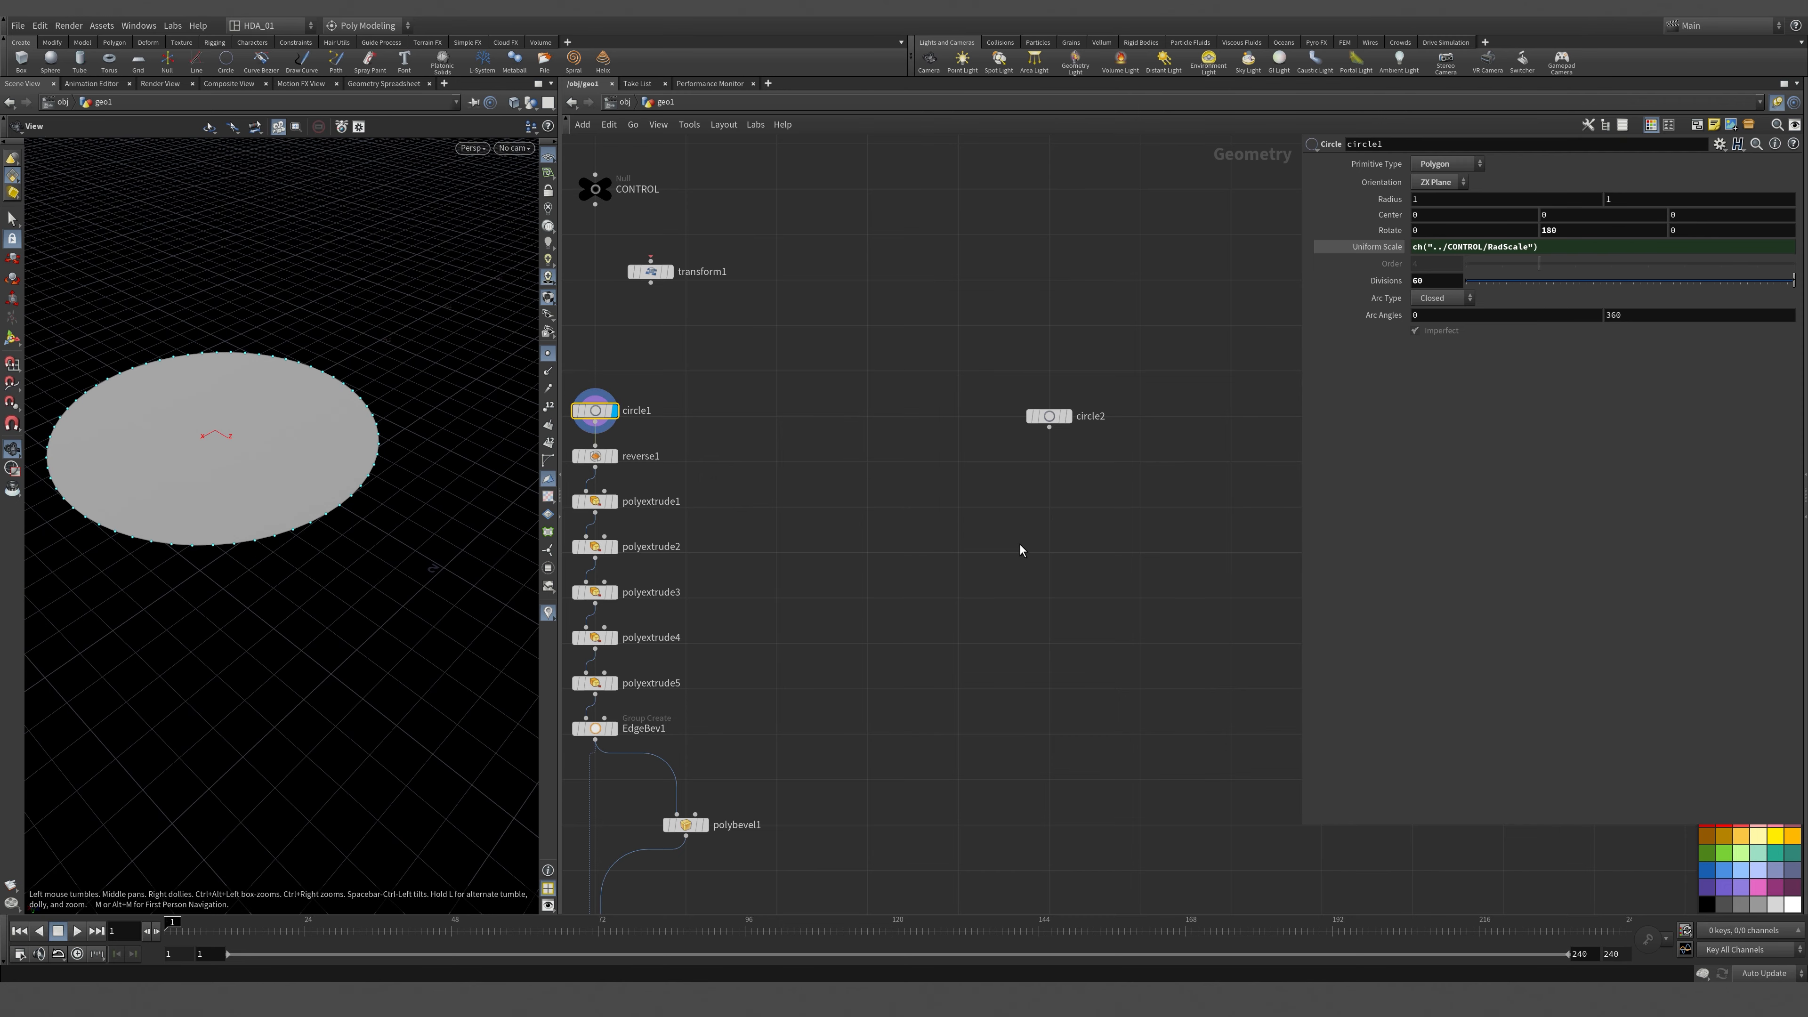
Select polyextrude1 in the circle1 chain to inspect its extrusion Distance parameter.
mouse_move(1040, 544)
middle_mouse_down()
mouse_move(1000, 608)
mouse_move(1022, 514)
mouse_move(1017, 557)
middle_mouse_up()
scroll(1000, 605, "down", 3)
scroll(1066, 471, "up", 3)
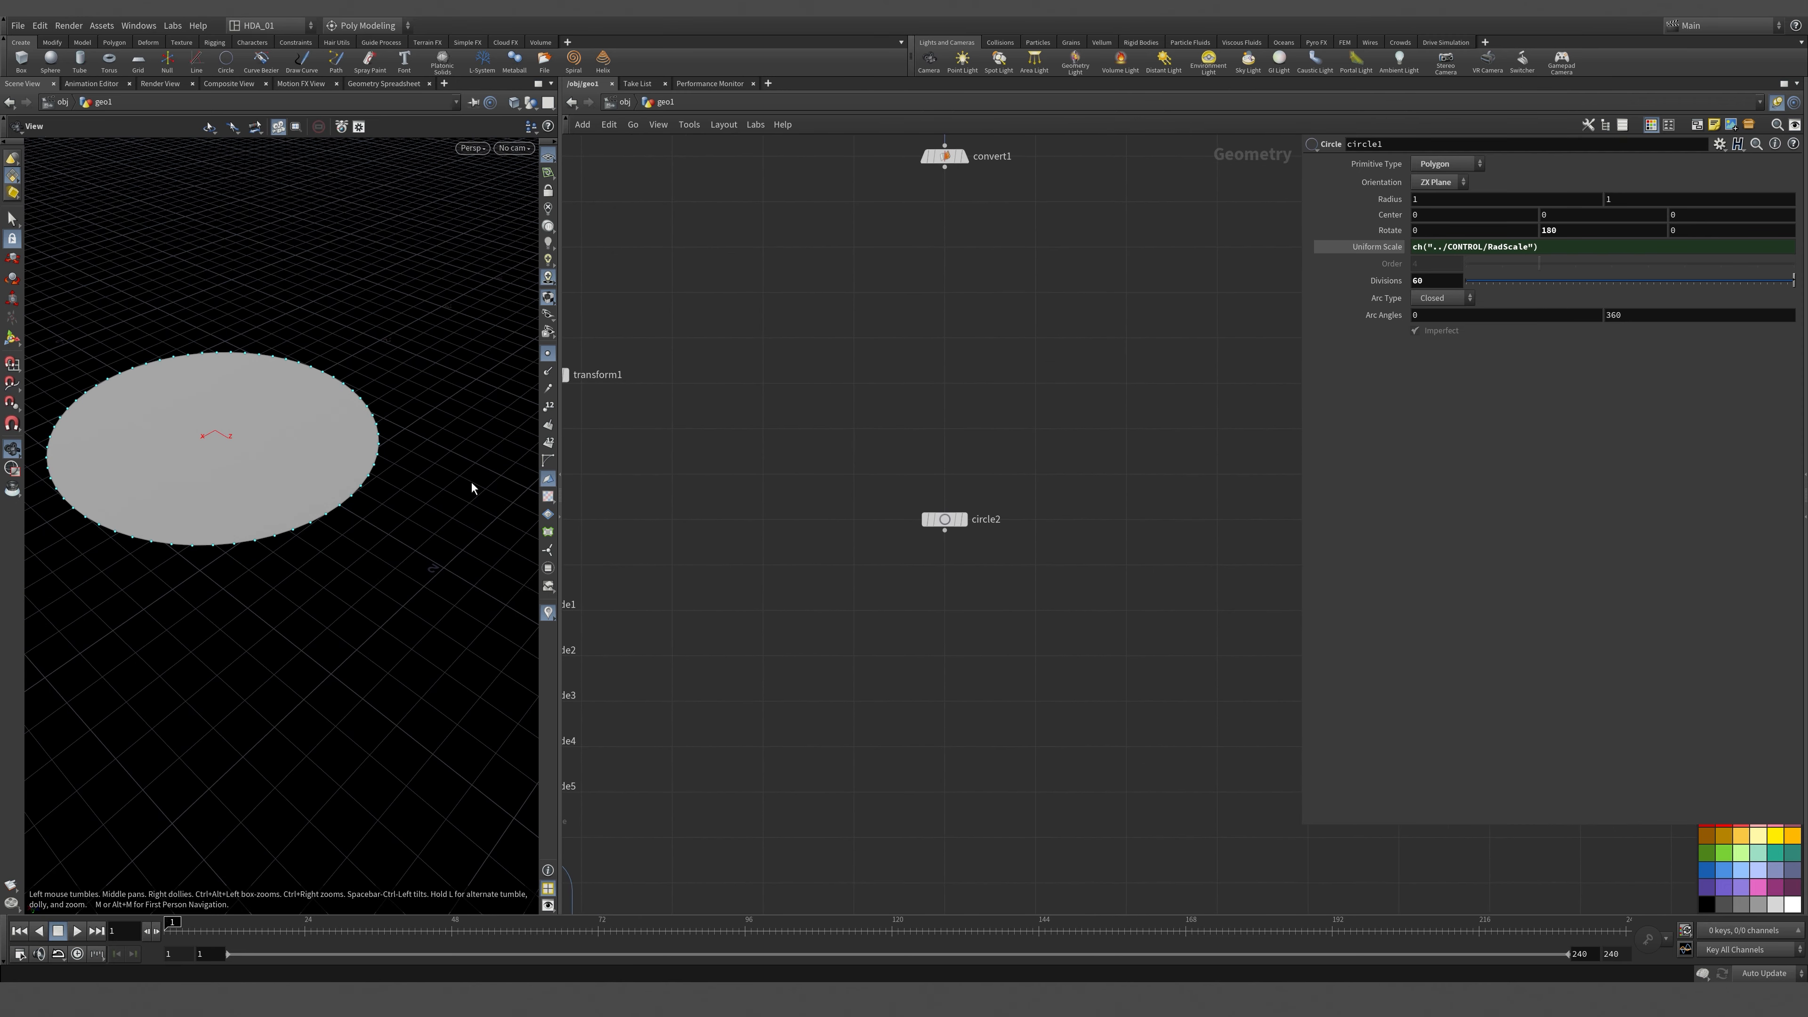
key("s")
middle_click_drag(834, 331, 1140, 231)
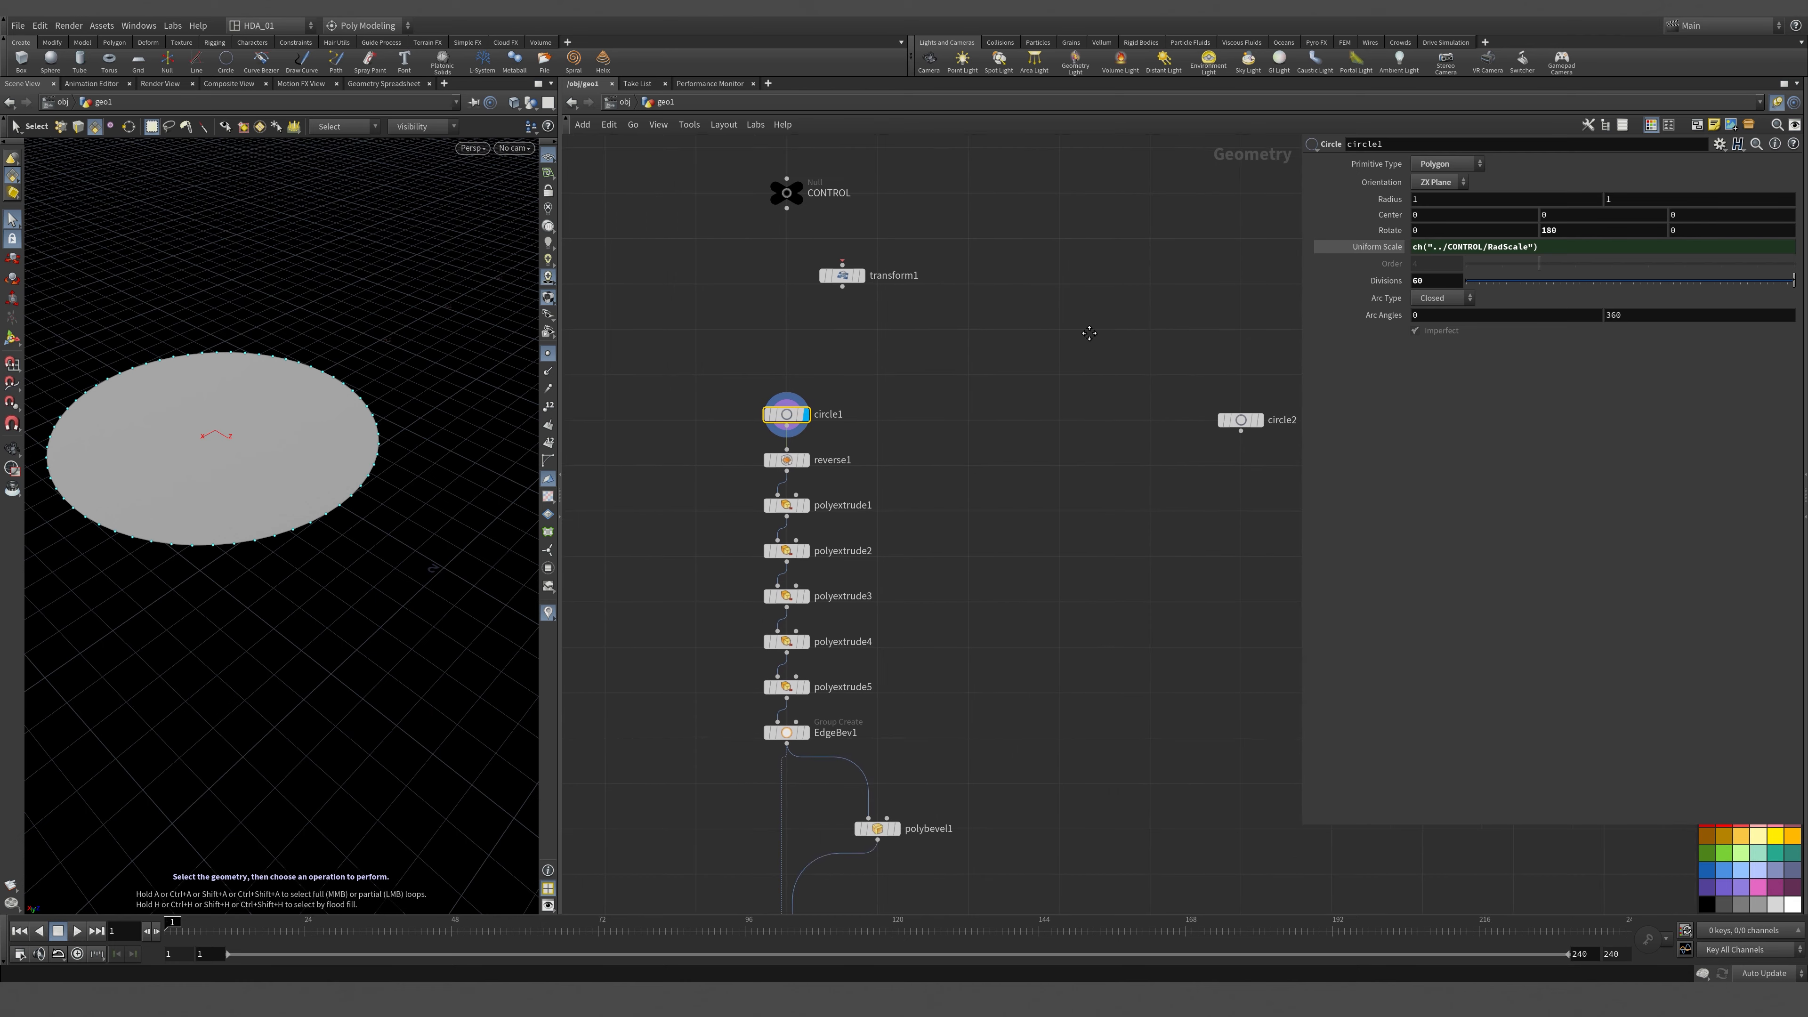
middle_click_drag(1089, 327, 1027, 234)
left_click_drag(685, 429, 683, 428)
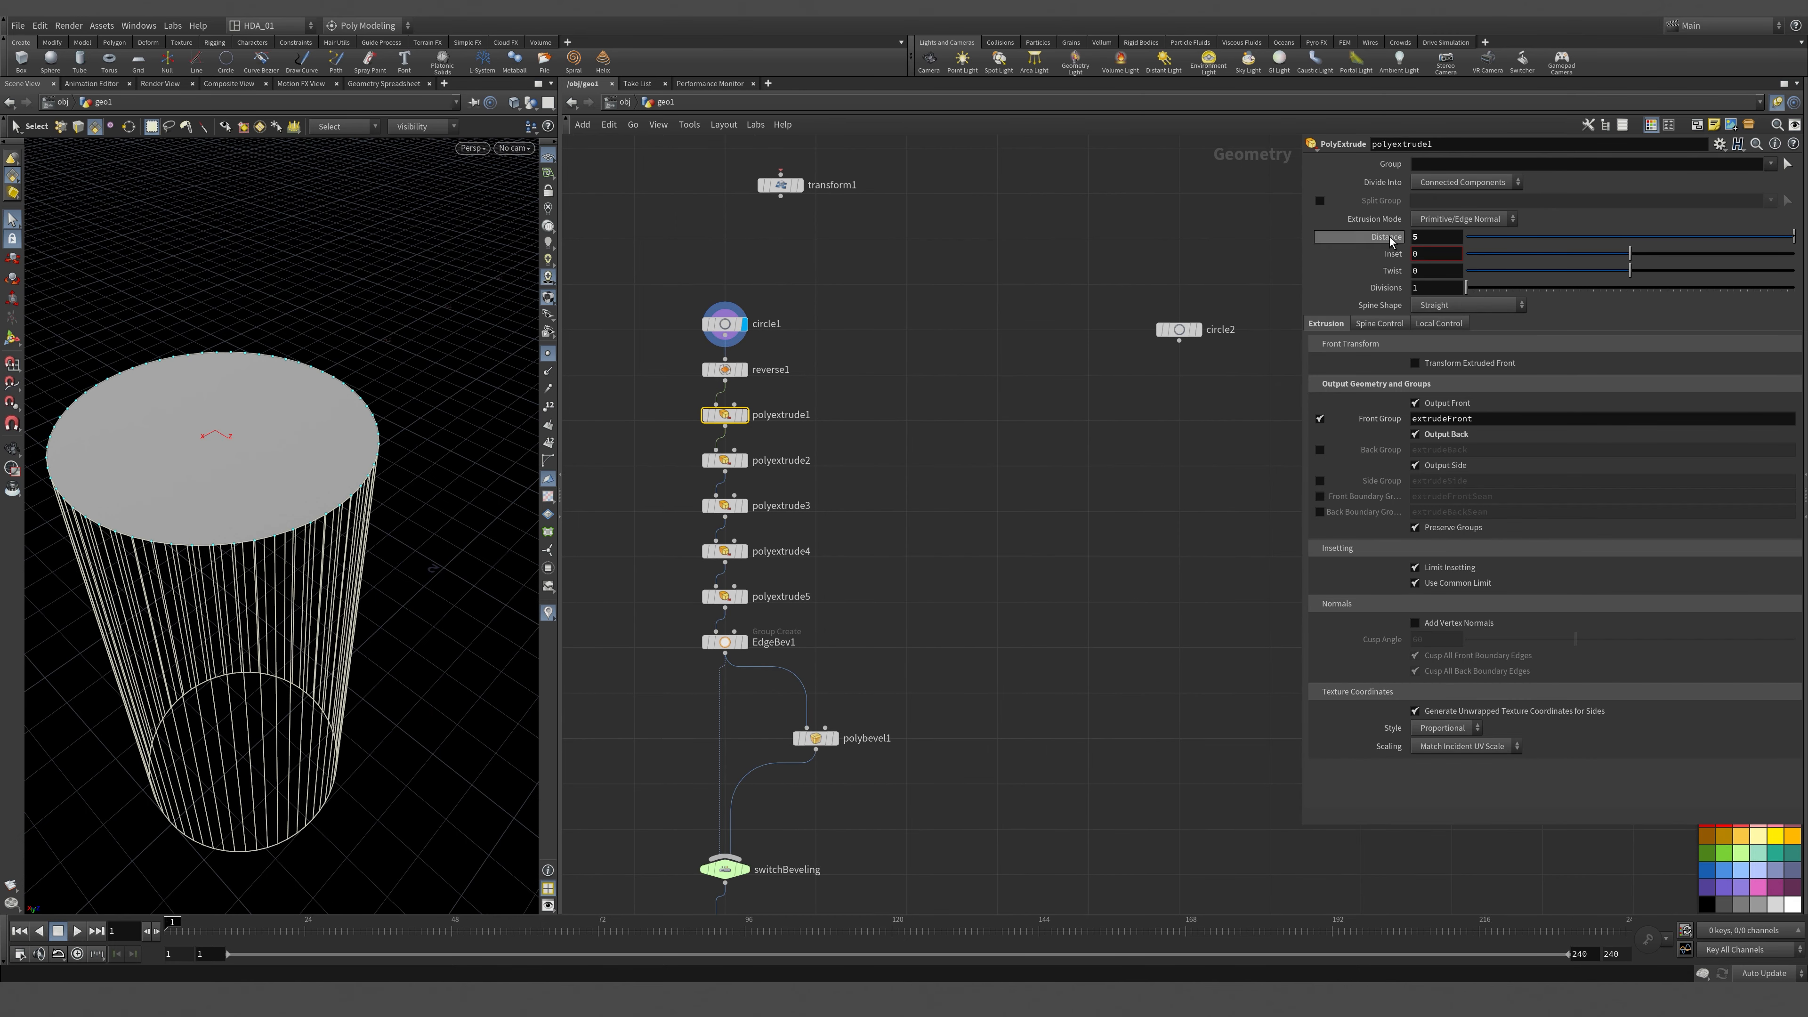
Select the CONTROL null and open its parameter interface for editing.
middle_click_drag(1007, 247, 921, 705)
middle_click_drag(1049, 537, 1257, 488)
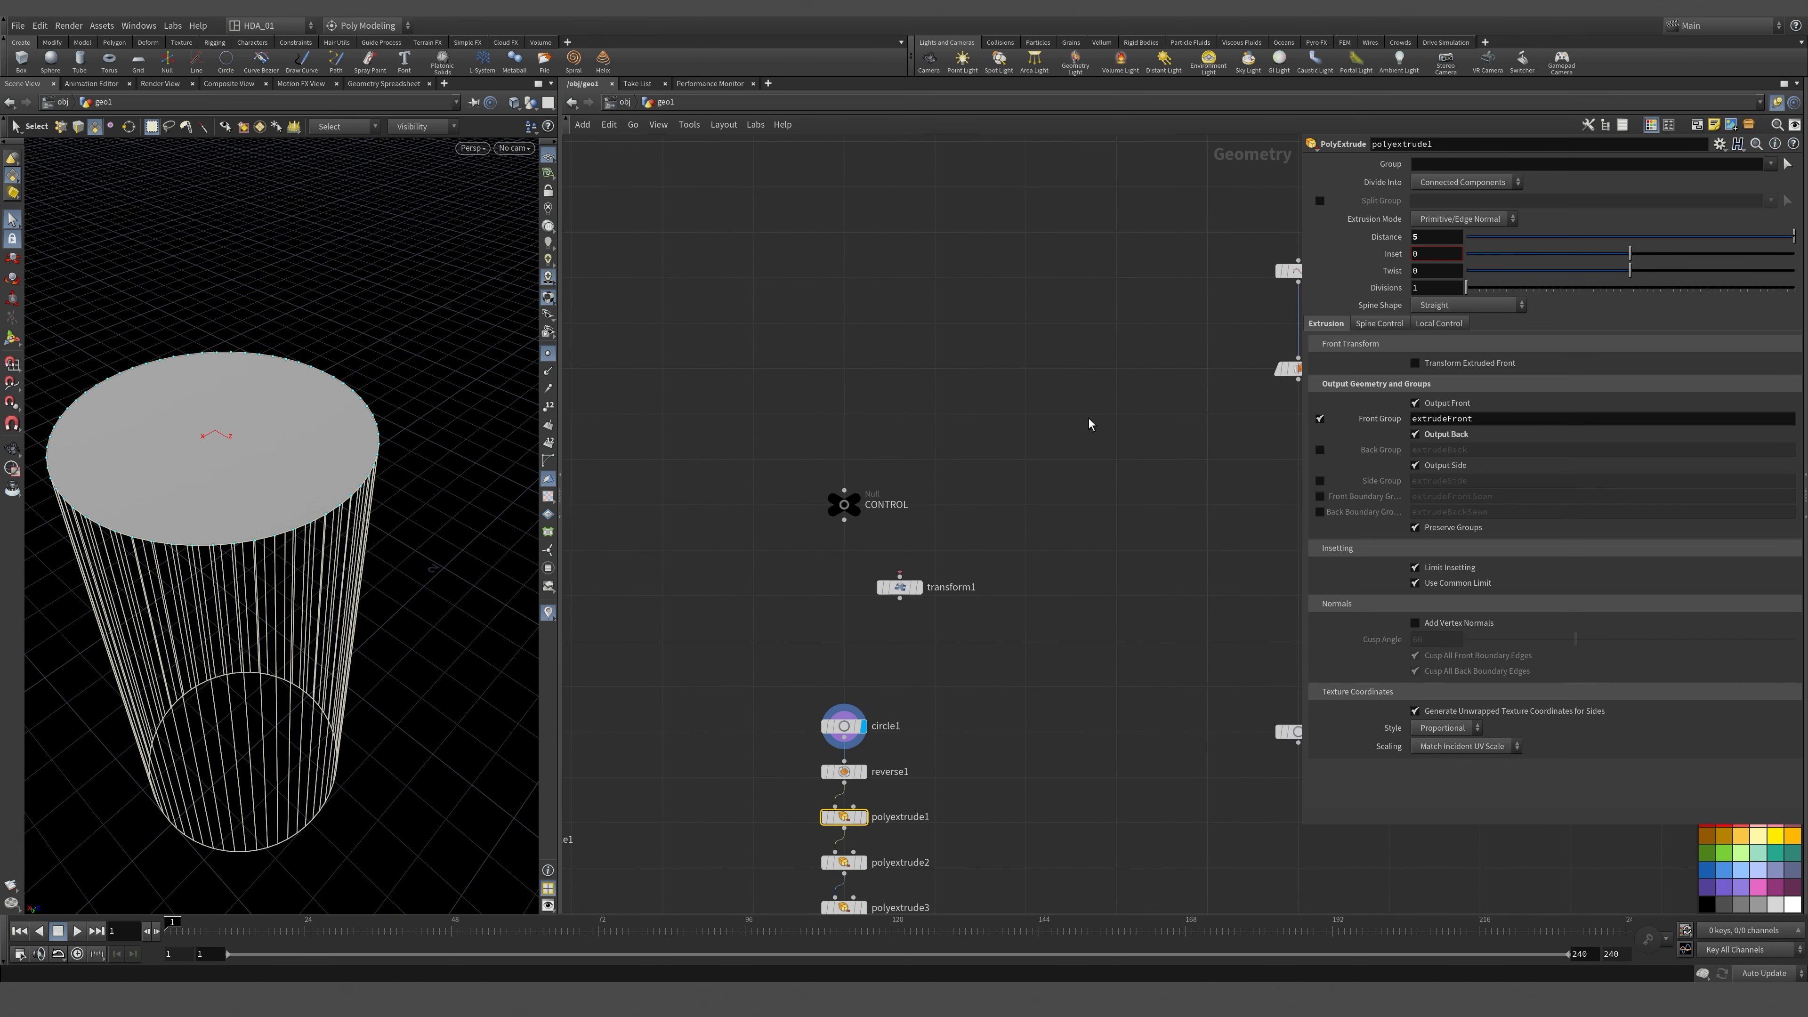
left_click_drag(961, 434, 1019, 533)
left_click(1720, 146)
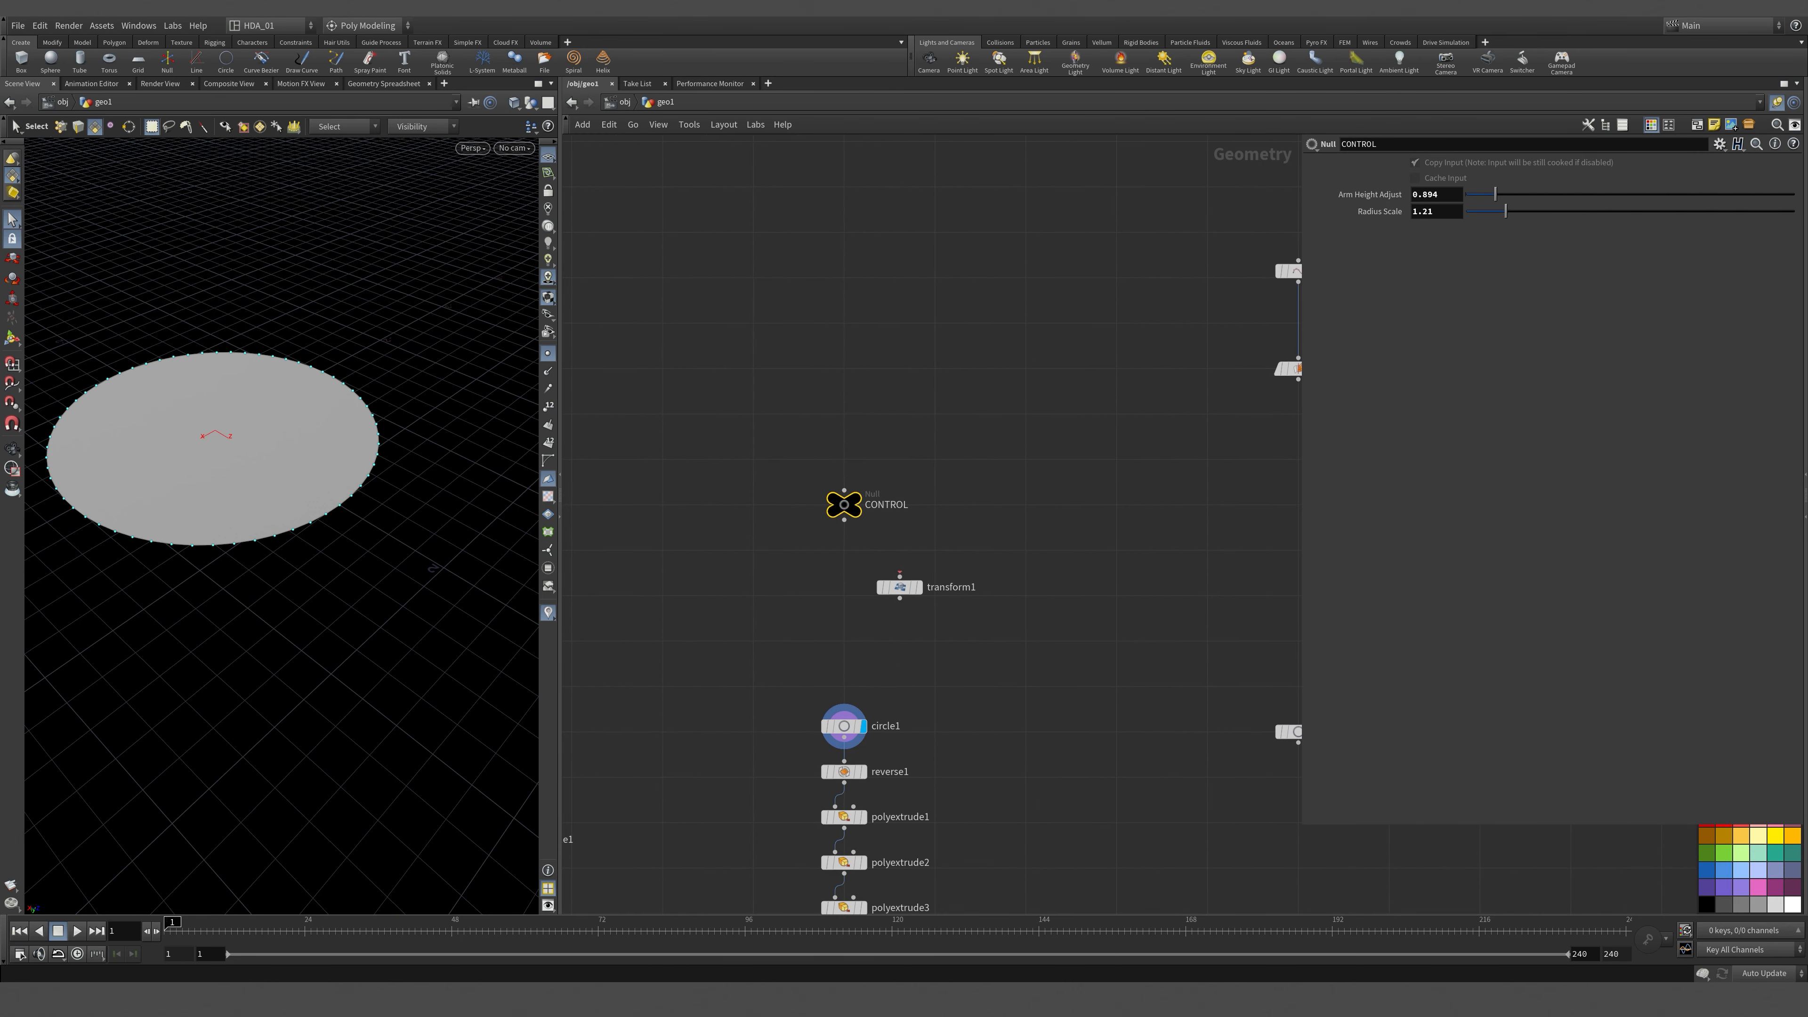
left_click(1719, 144)
left_click(1687, 168)
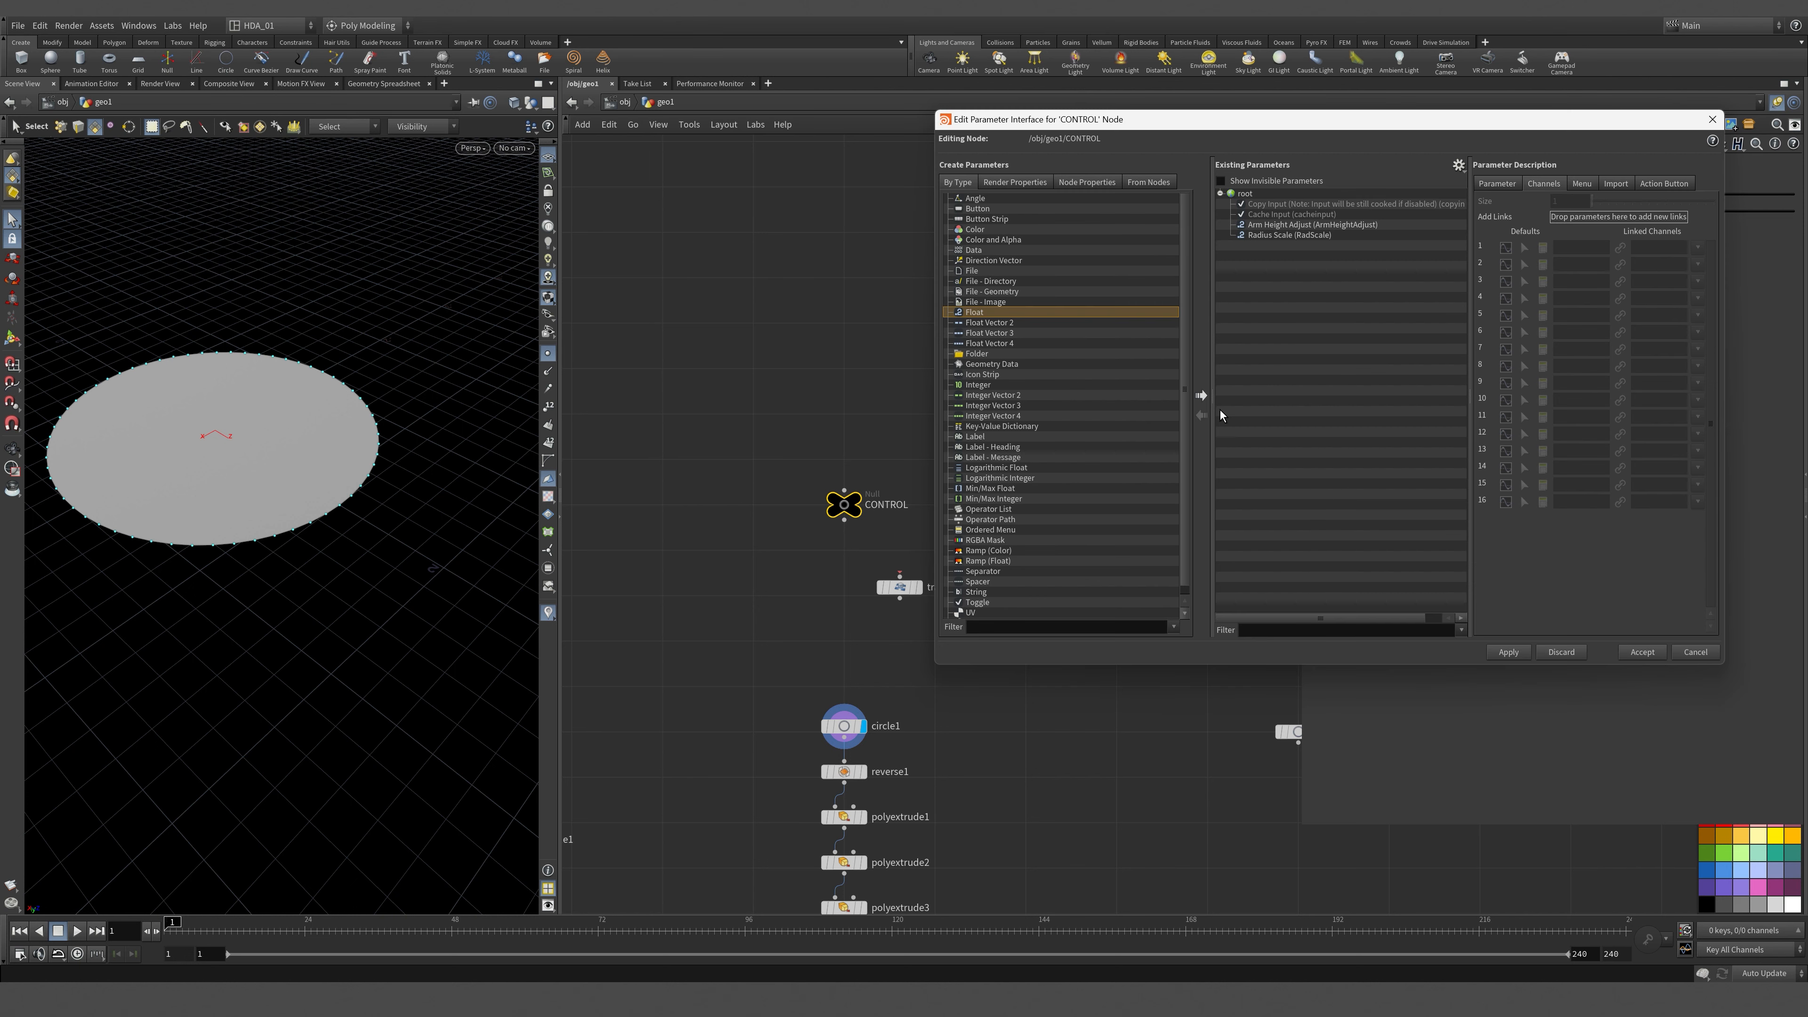
Add a float parameter to the CONTROL node with the name MainHeight and the label Main Height.
left_click(1207, 397)
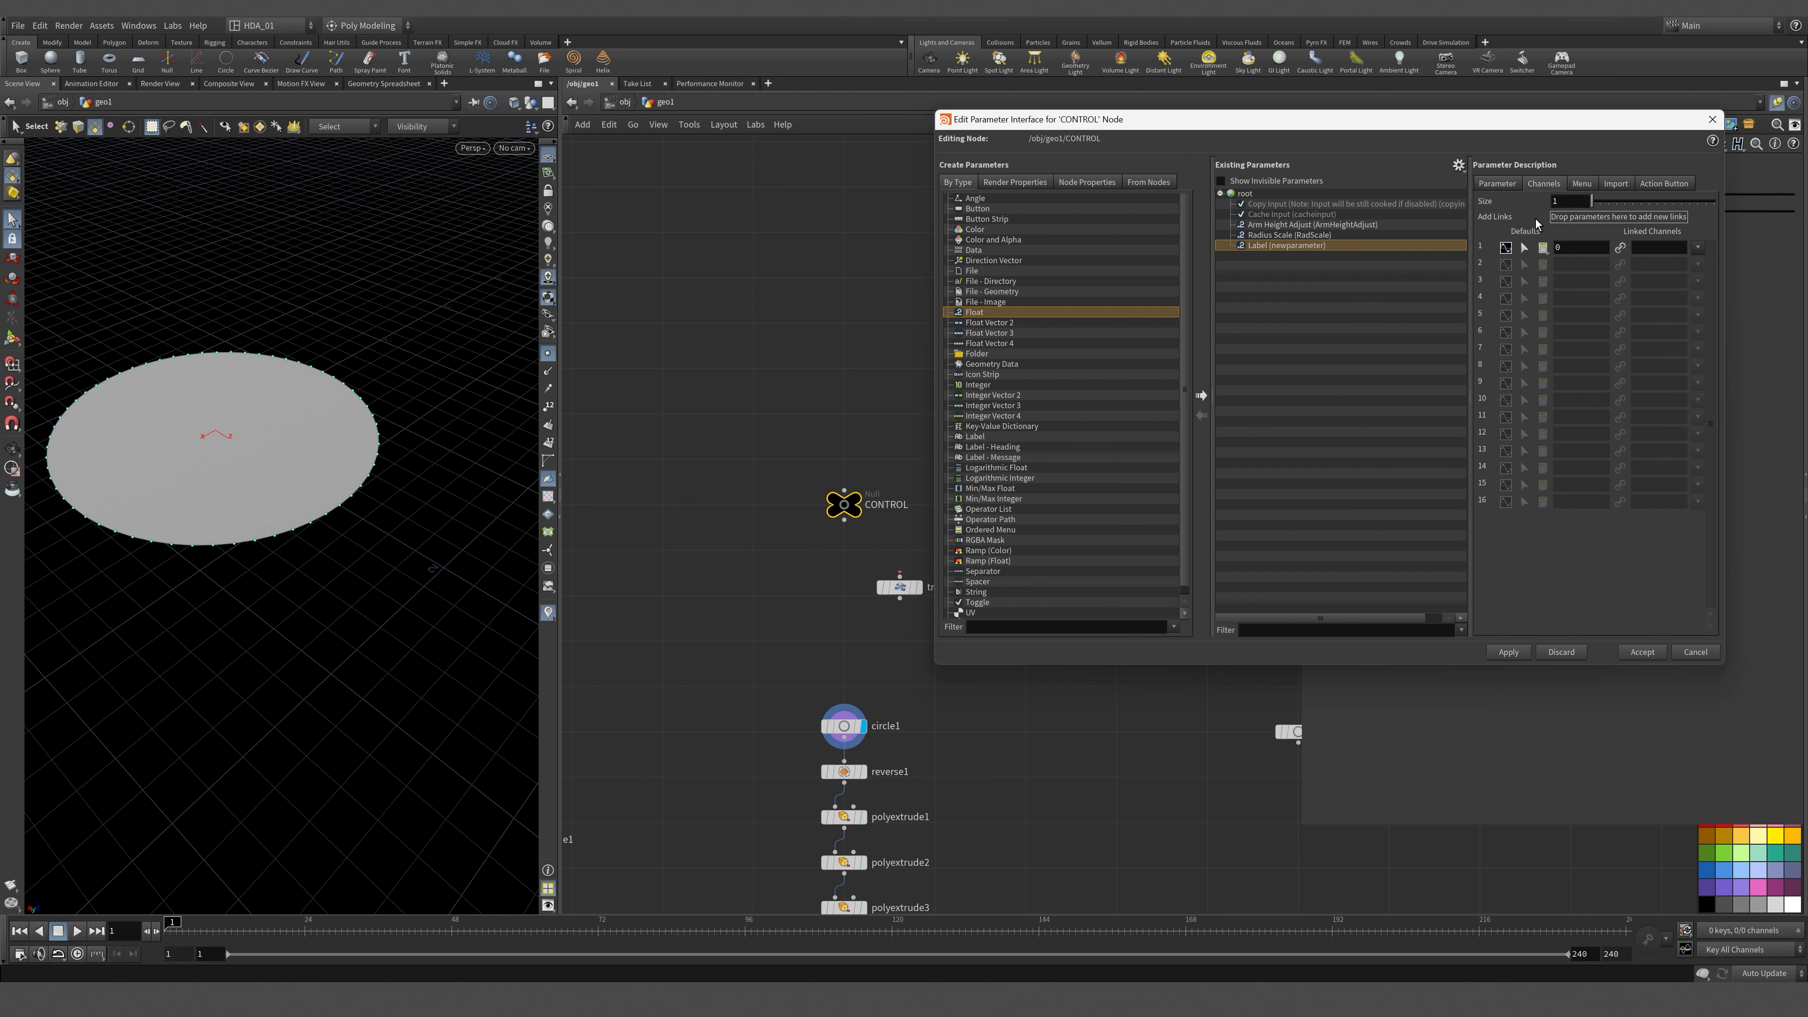
left_click(1501, 185)
left_click_drag(1610, 201, 1552, 201)
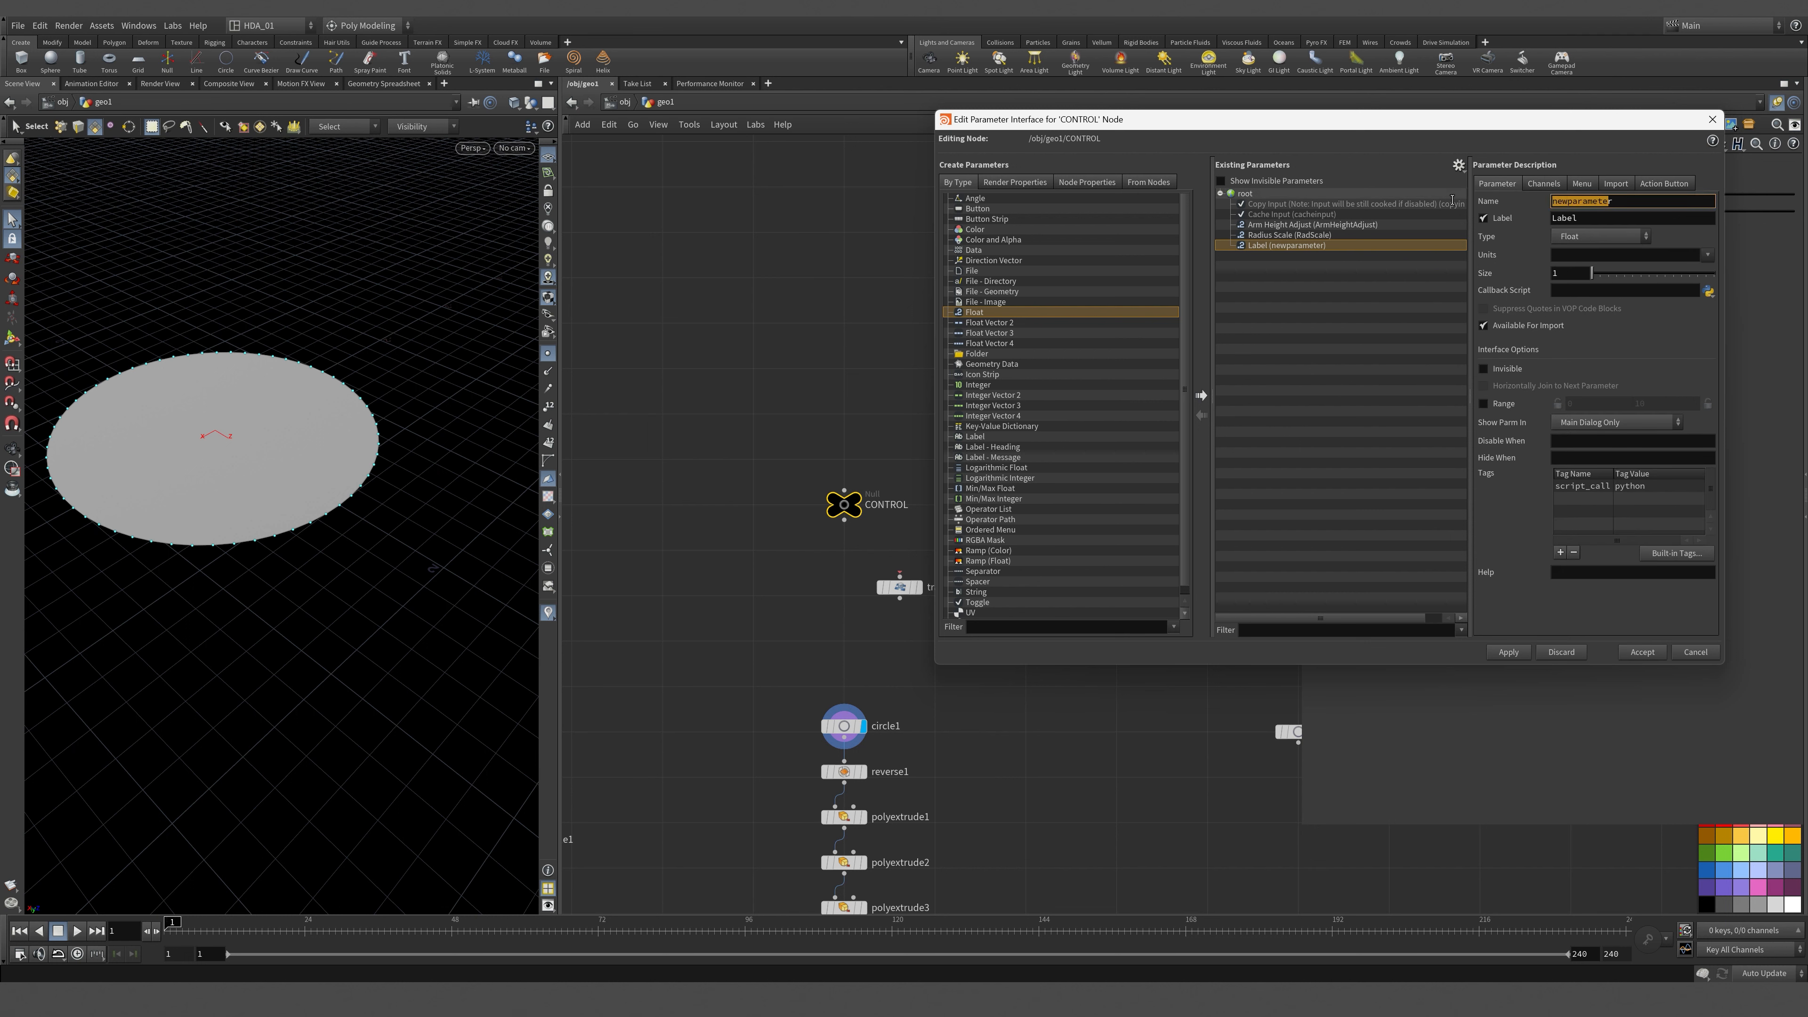
type("MainHe")
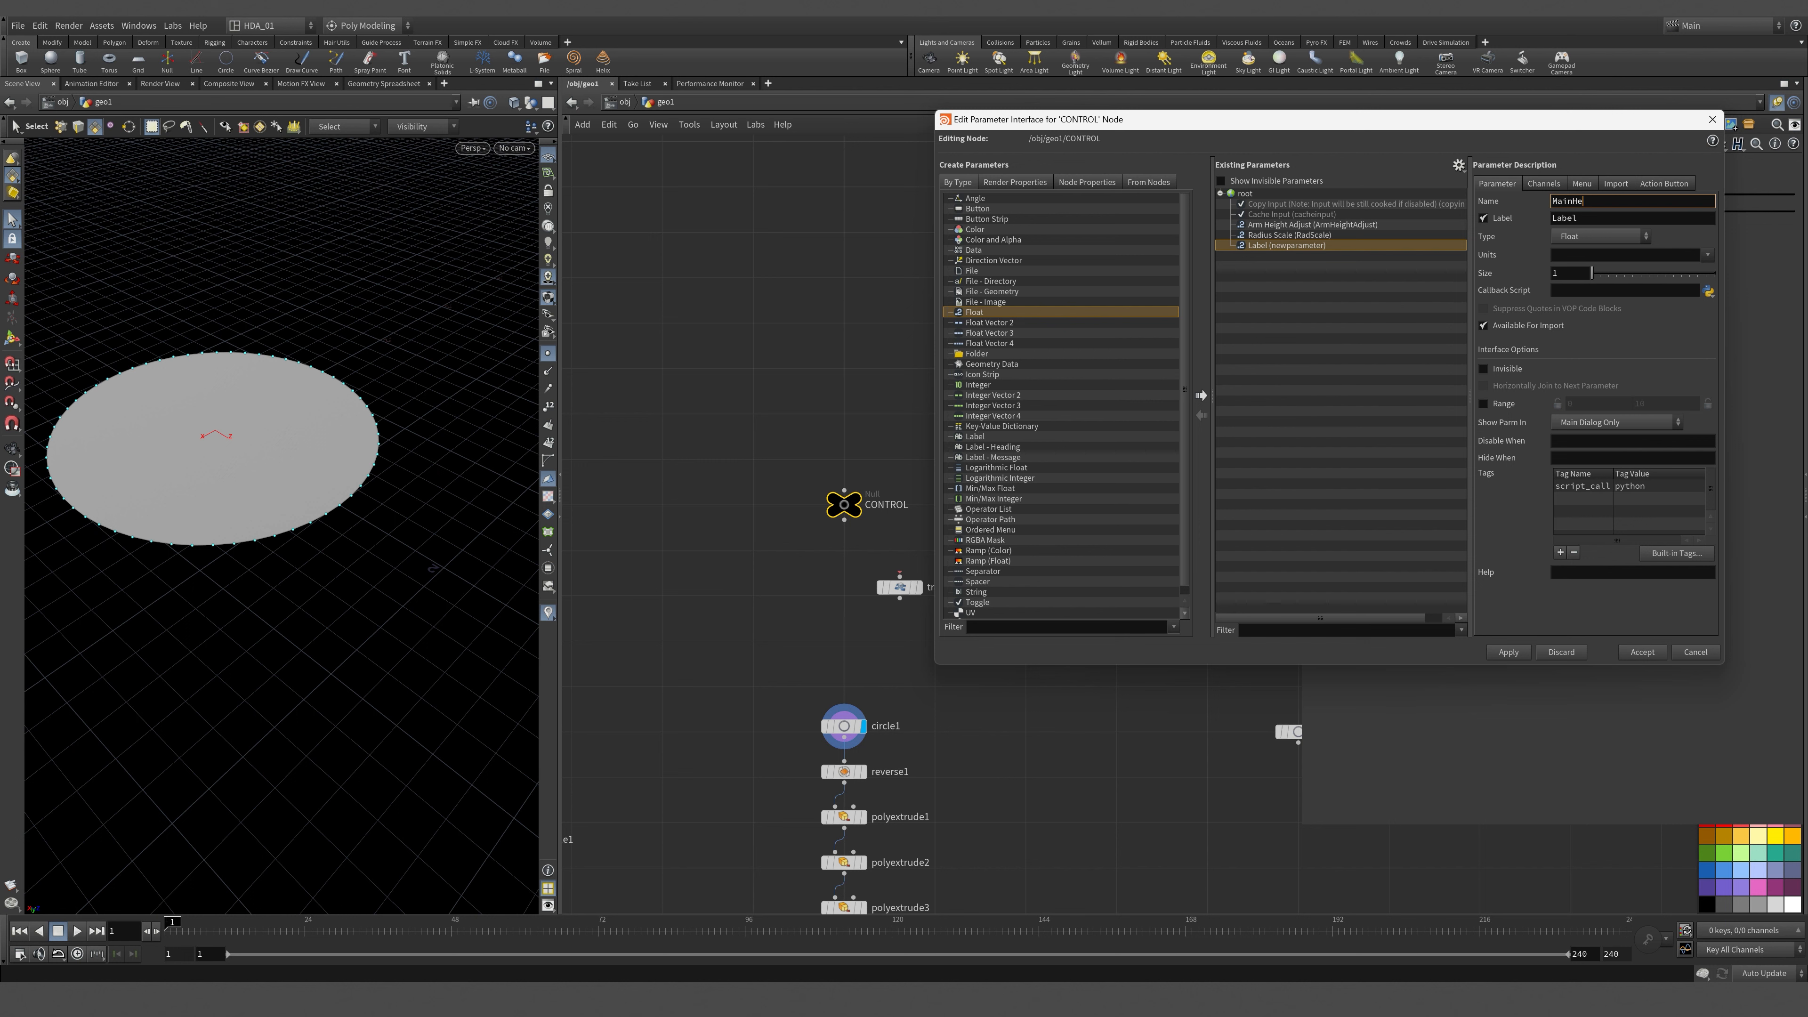
type("ight")
key("Tab")
type("Ma")
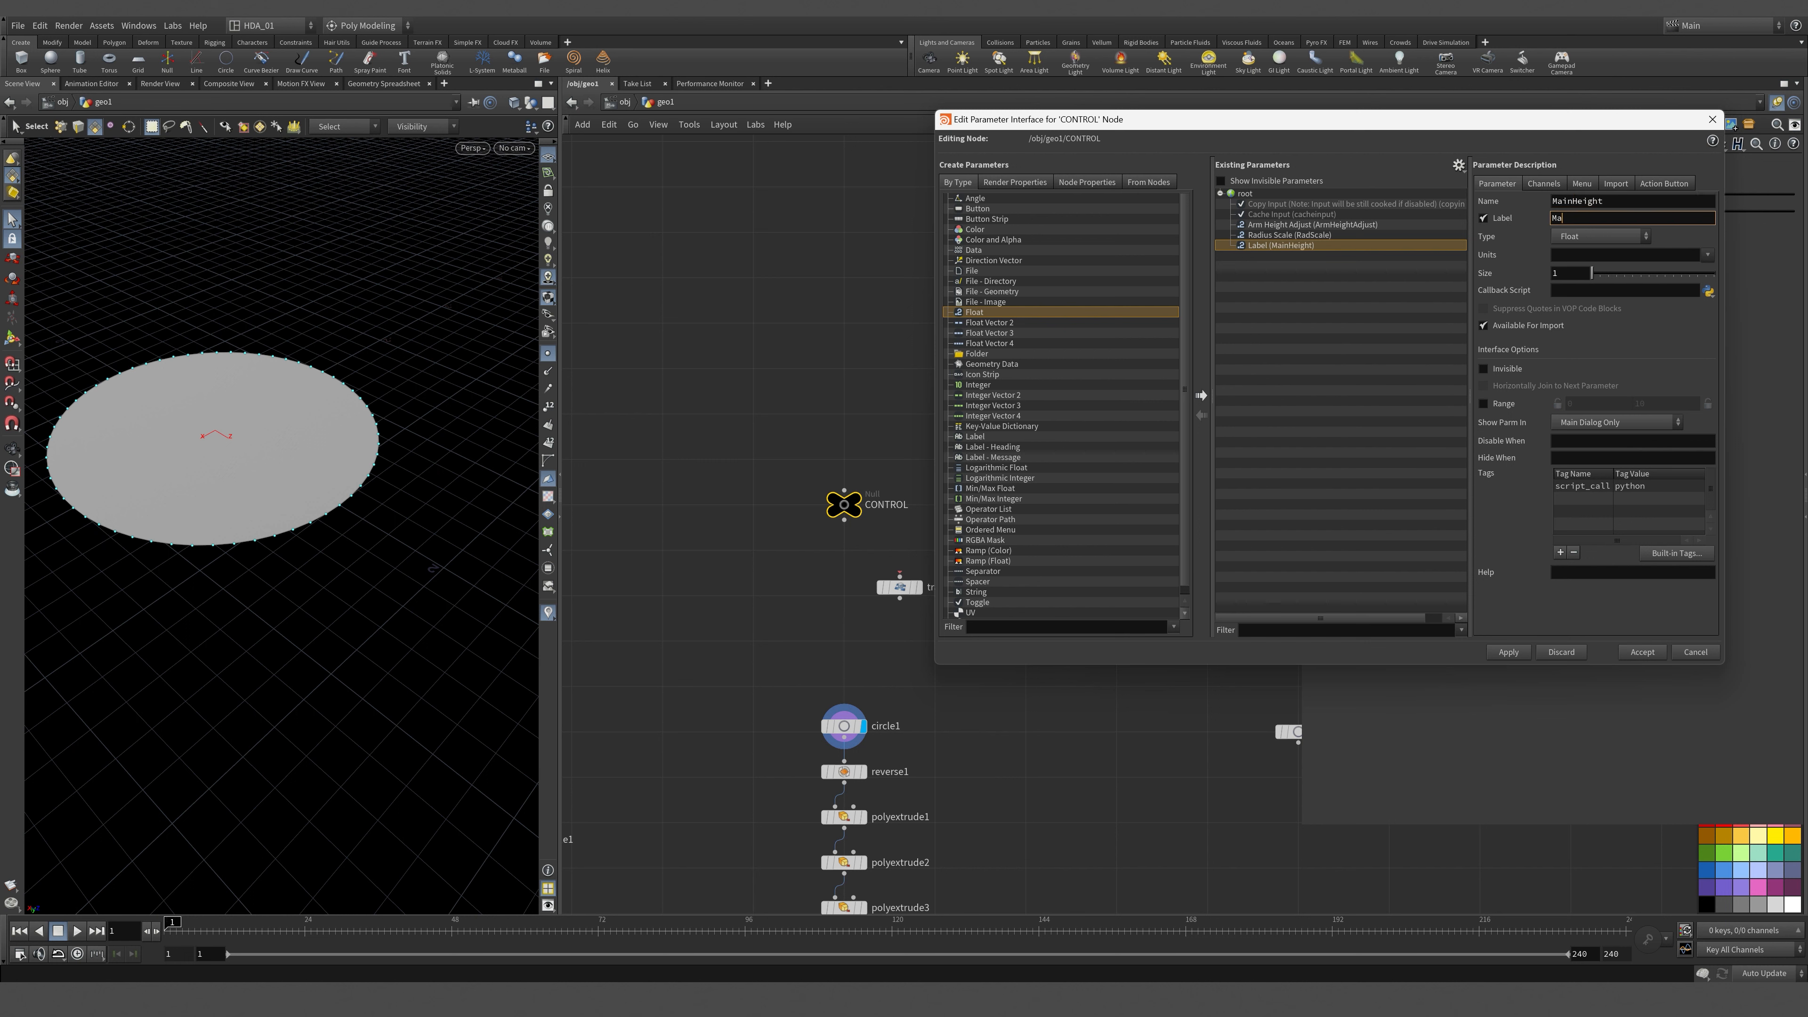
type("in Height")
key("Tab")
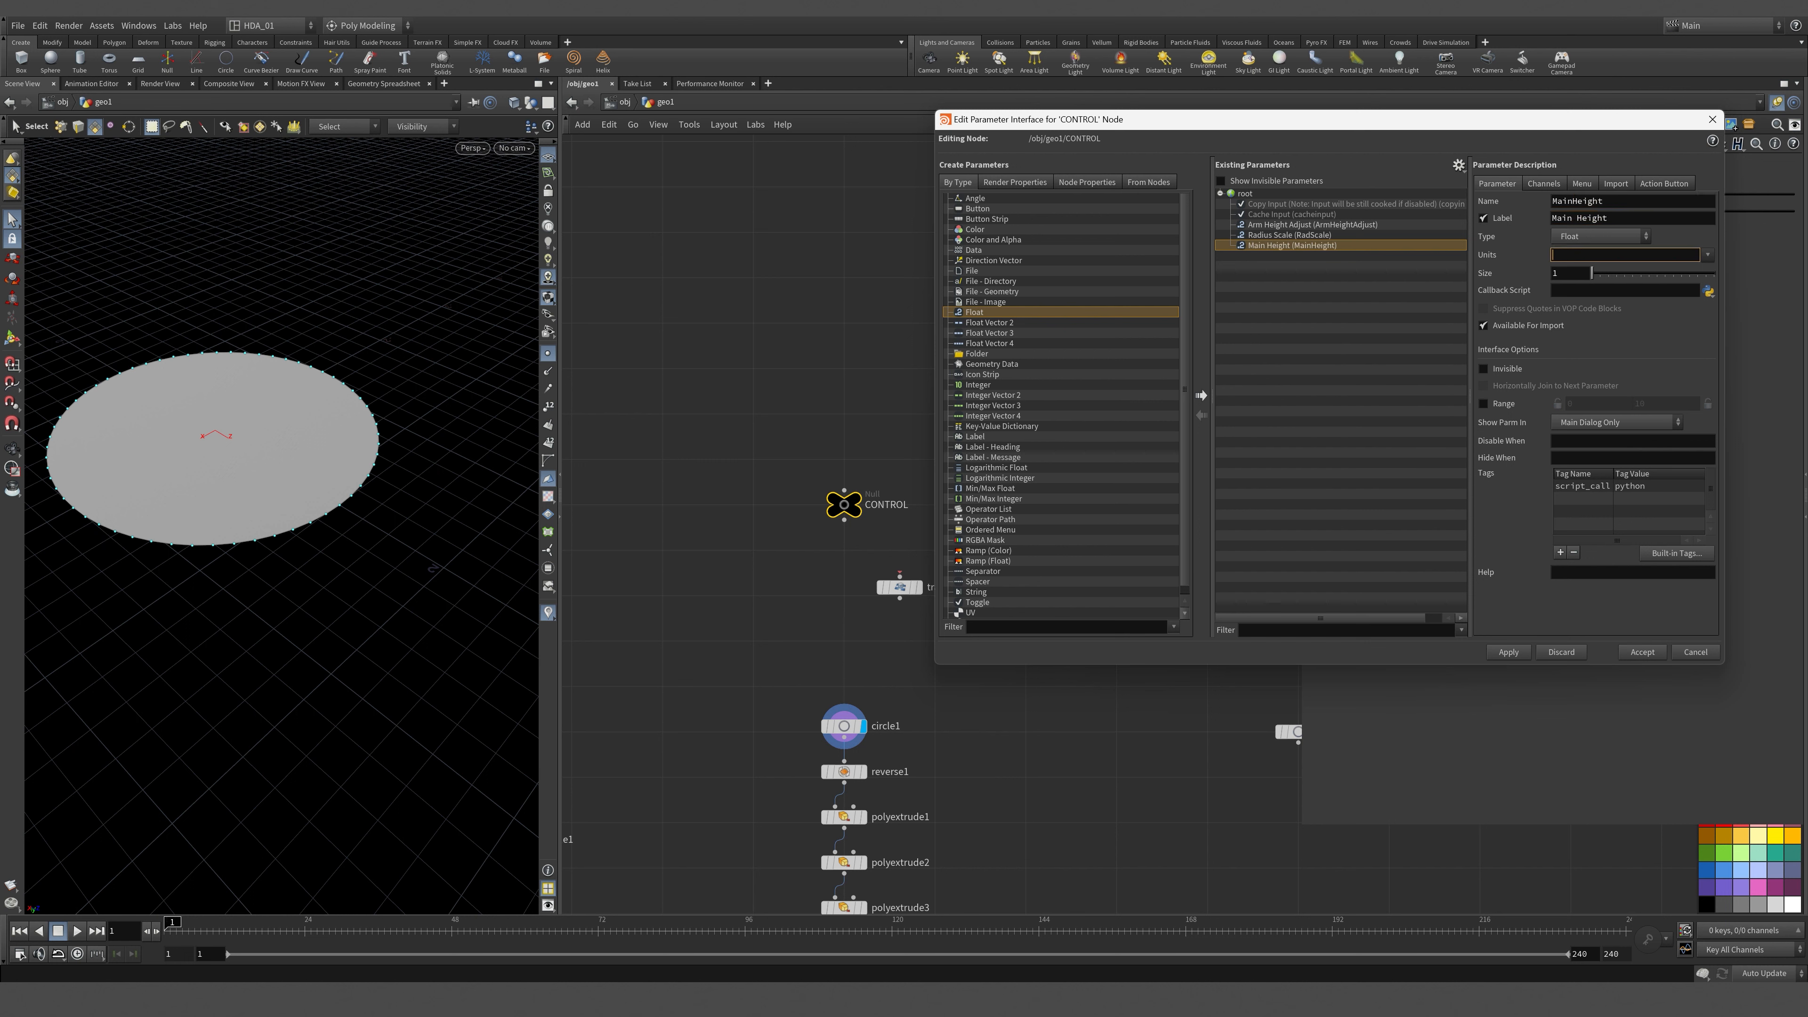
Enable the Main Height parameter's range, set it from 0.0001 to 20, and lock the minimum.
left_click(1483, 403)
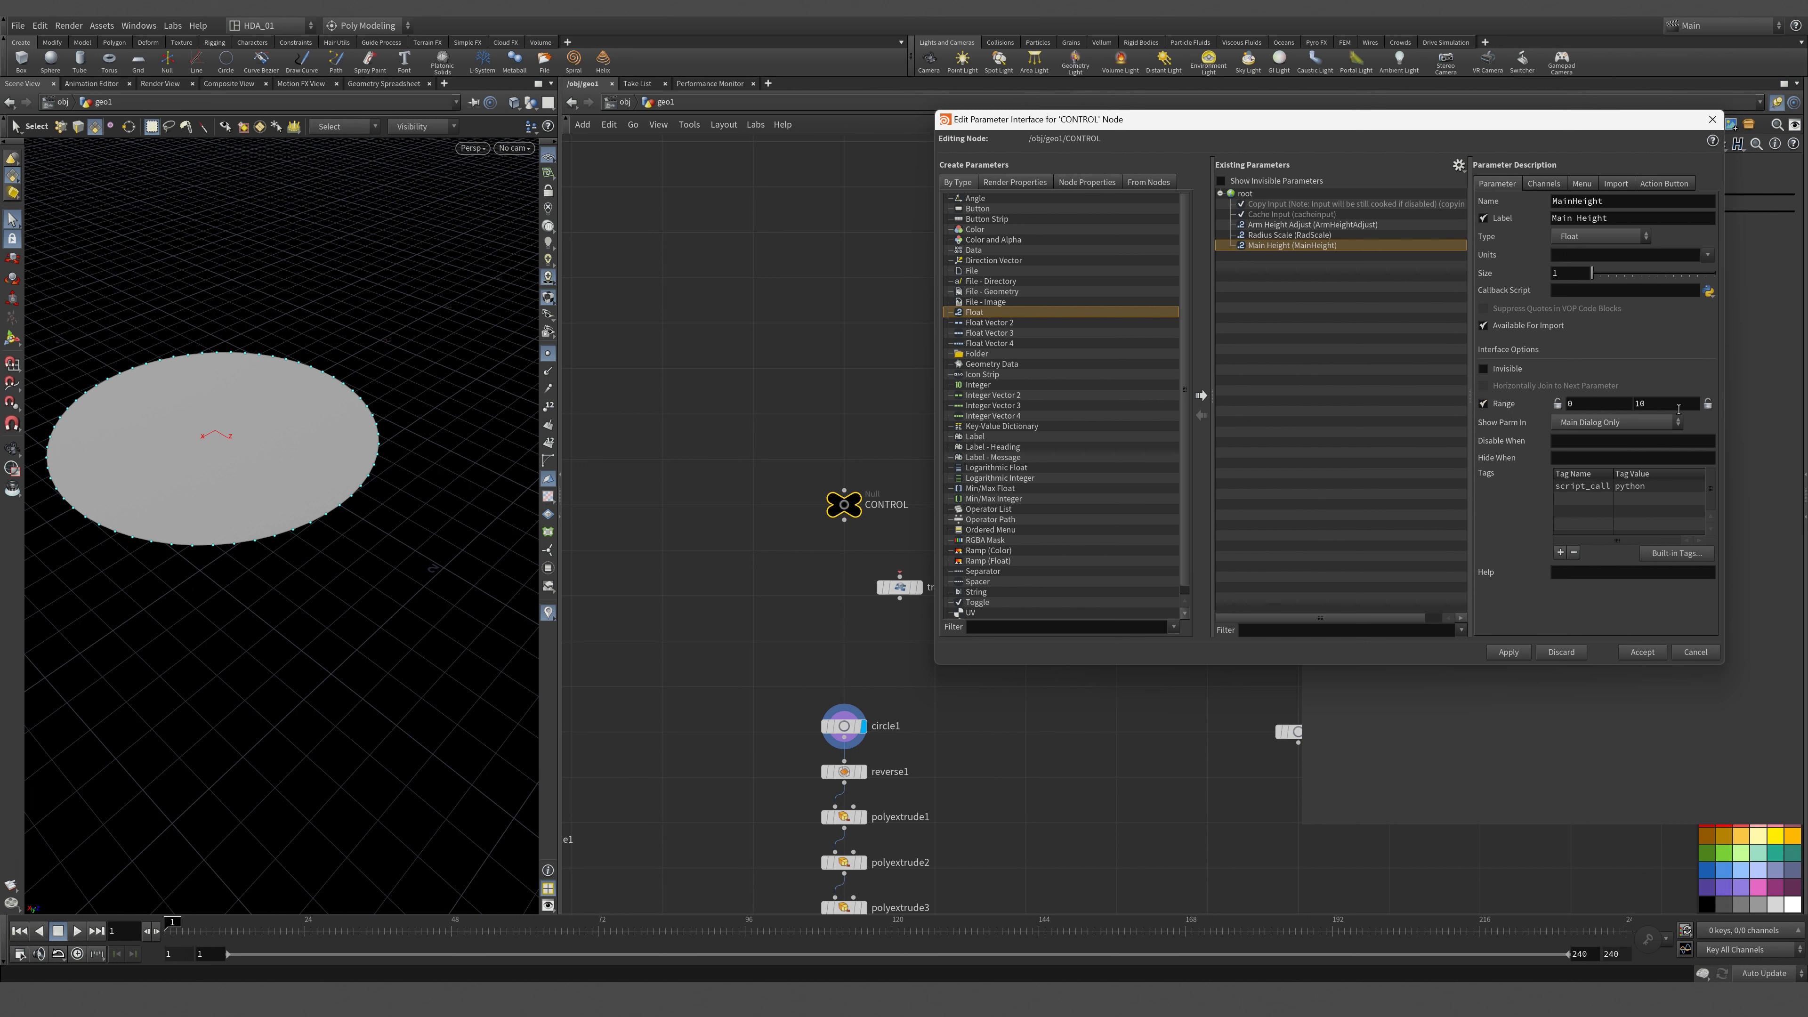
double_click(1678, 409)
type("20")
key("Tab")
left_click(1591, 407)
key("Tab")
left_click(1557, 408)
Check polyextrude1's extrusion Distance, then apply and accept the new Main Height parameter on CONTROL.
left_click_drag(755, 698, 1034, 746)
left_click_drag(761, 803, 931, 824)
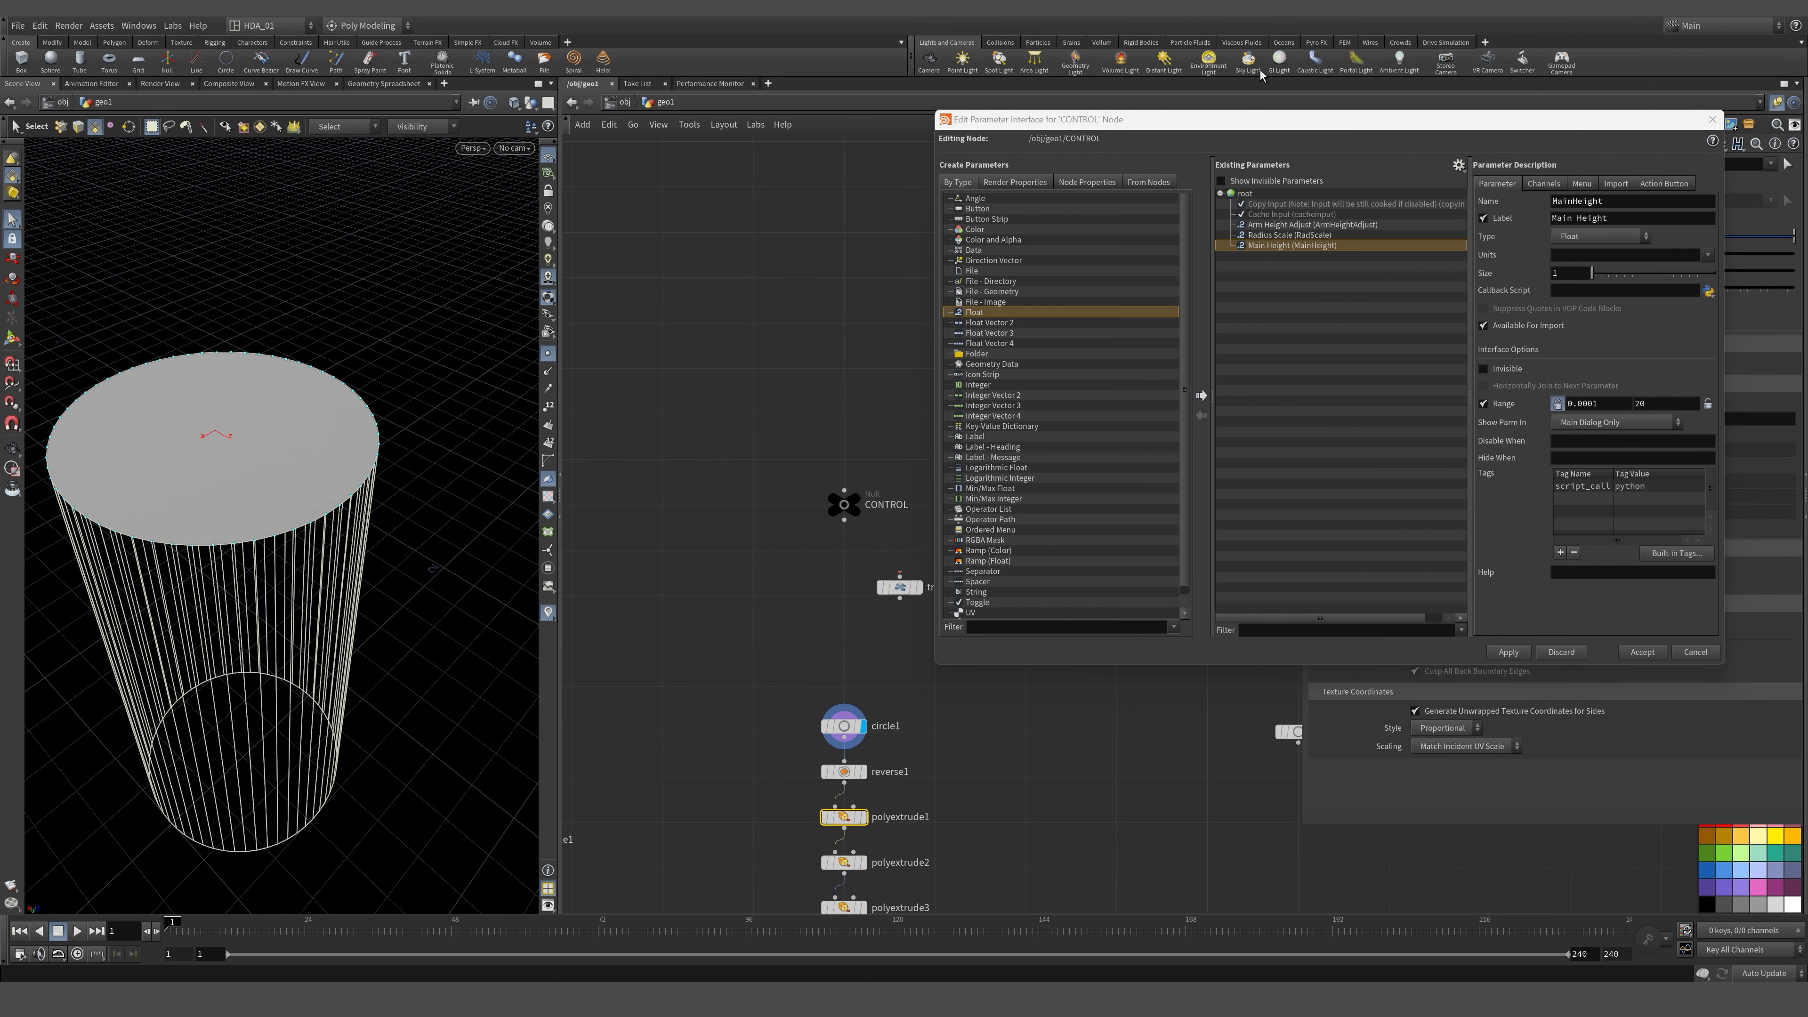
left_click_drag(1386, 123, 1246, 128)
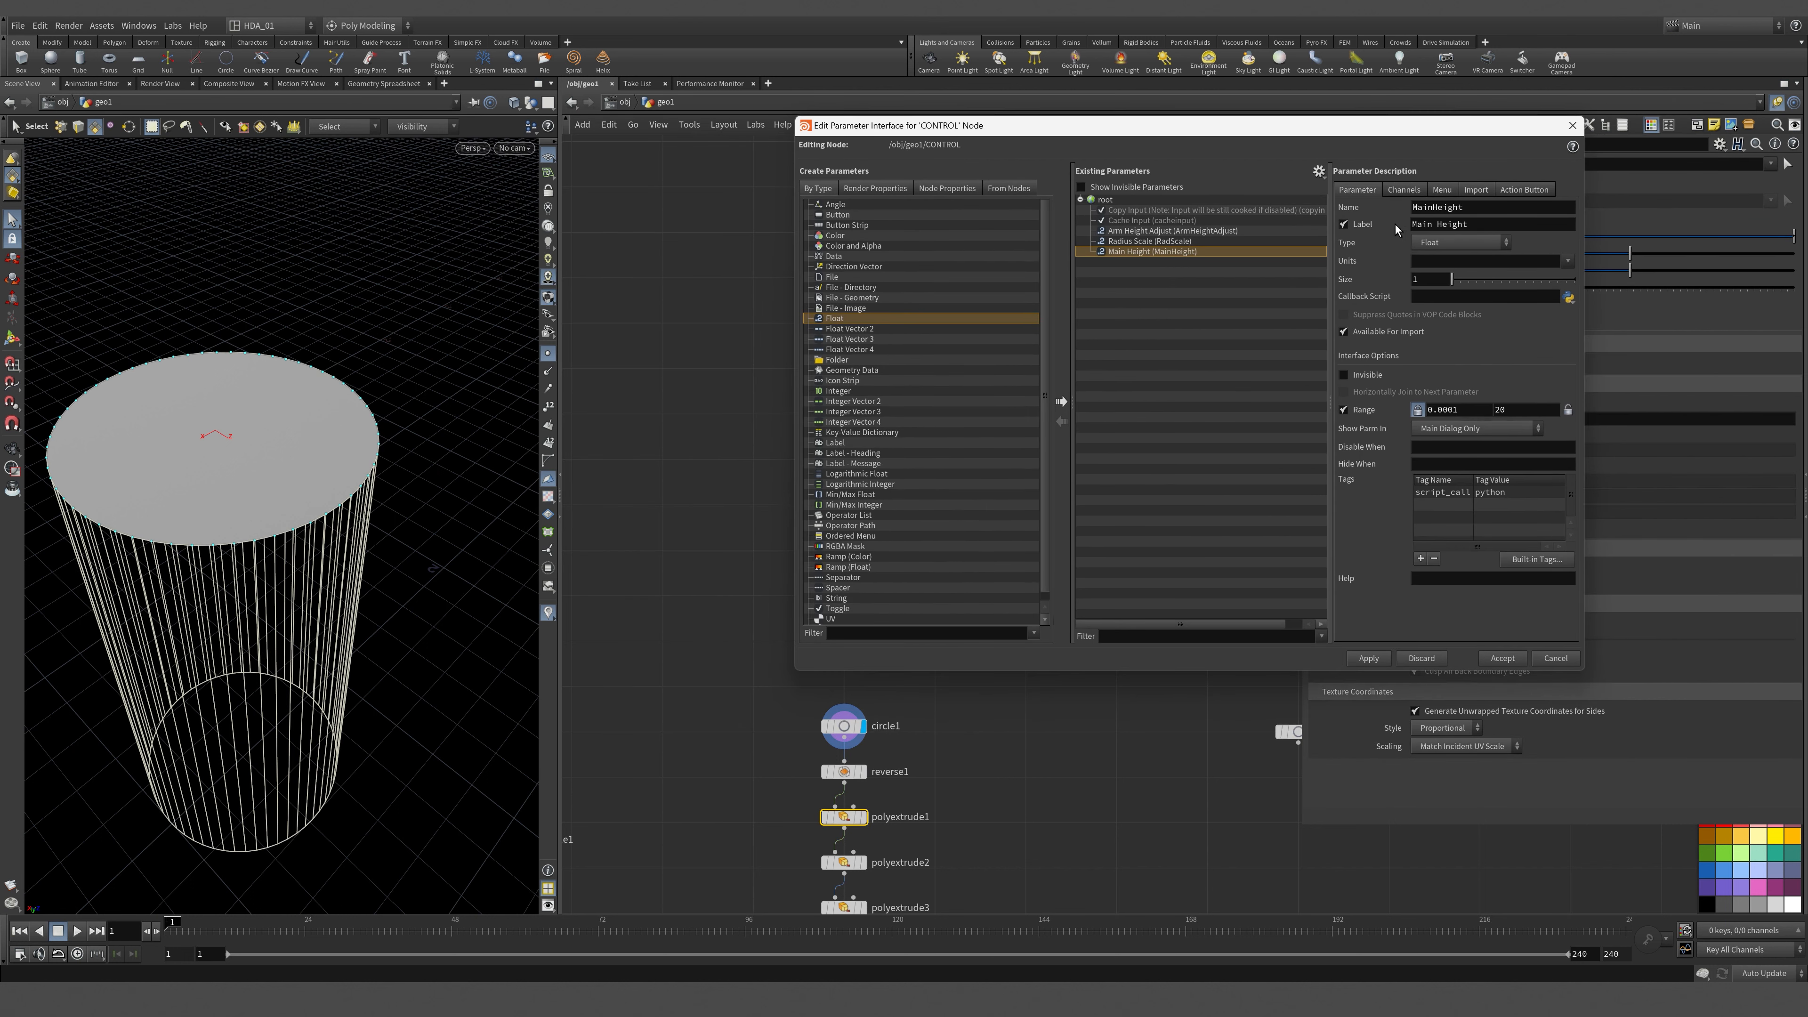
left_click(1399, 191)
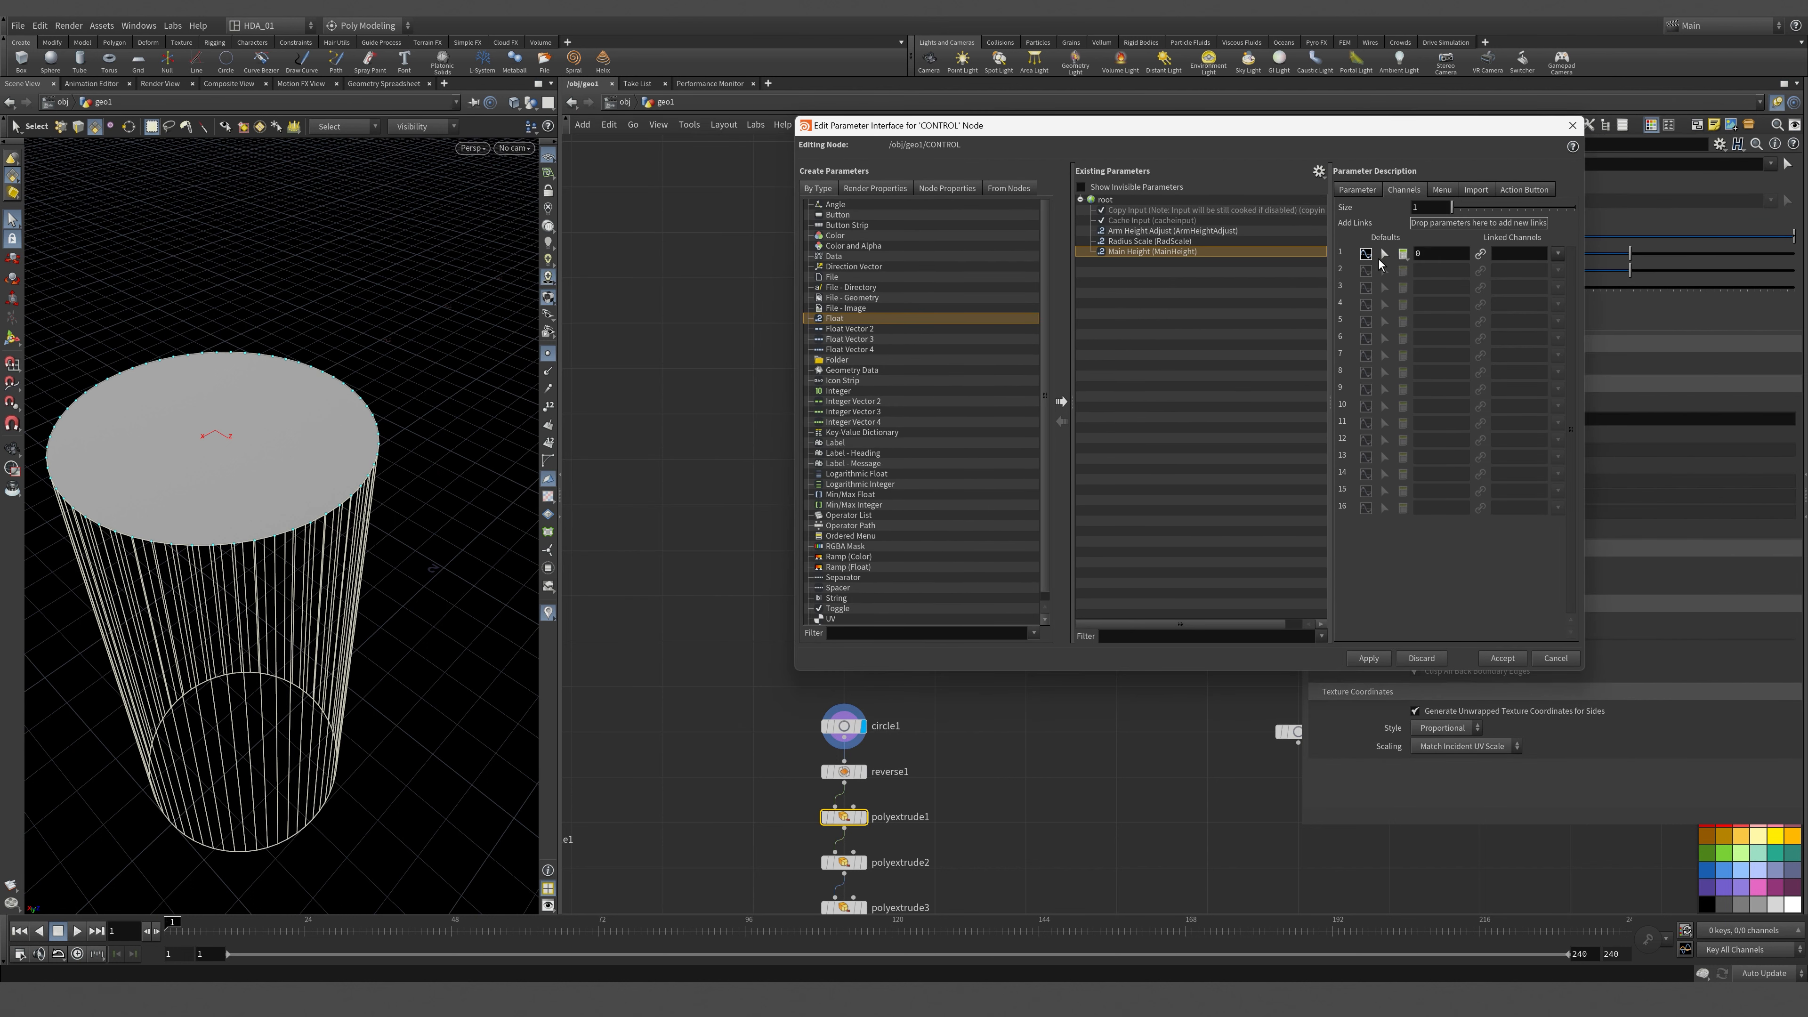
left_click_drag(1441, 258, 1372, 251)
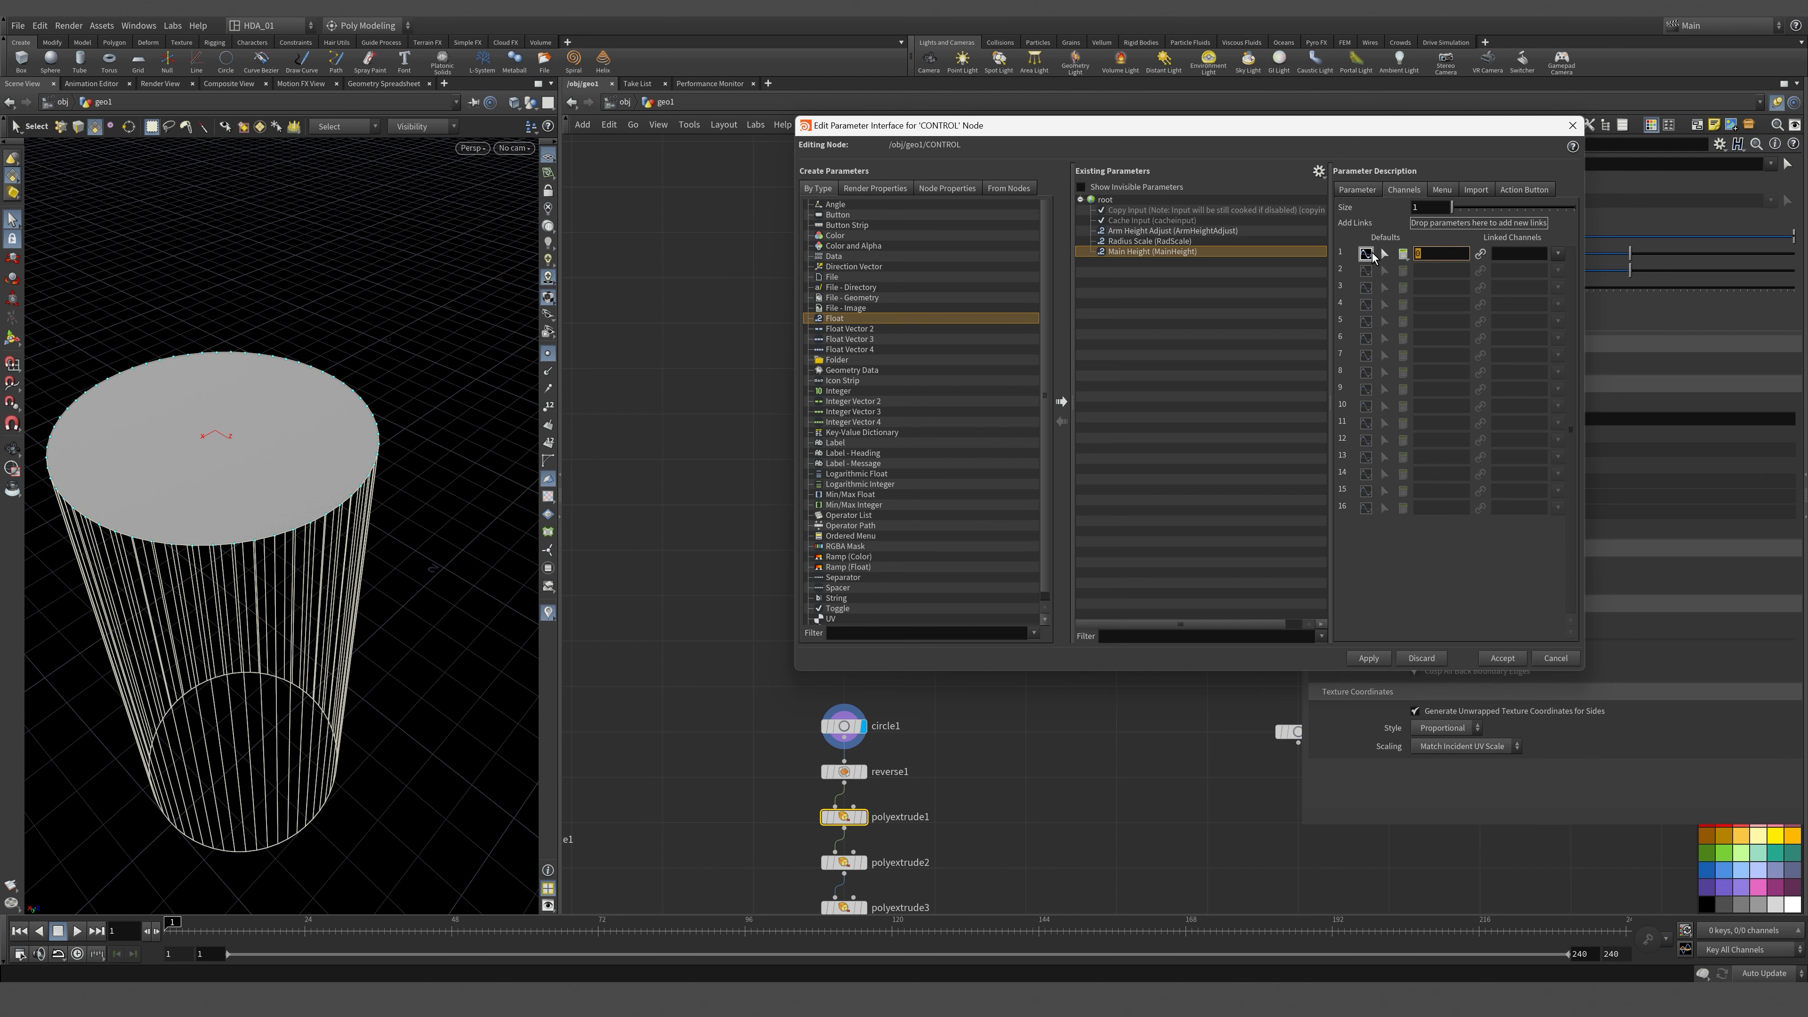
left_click(1374, 660)
left_click(1503, 659)
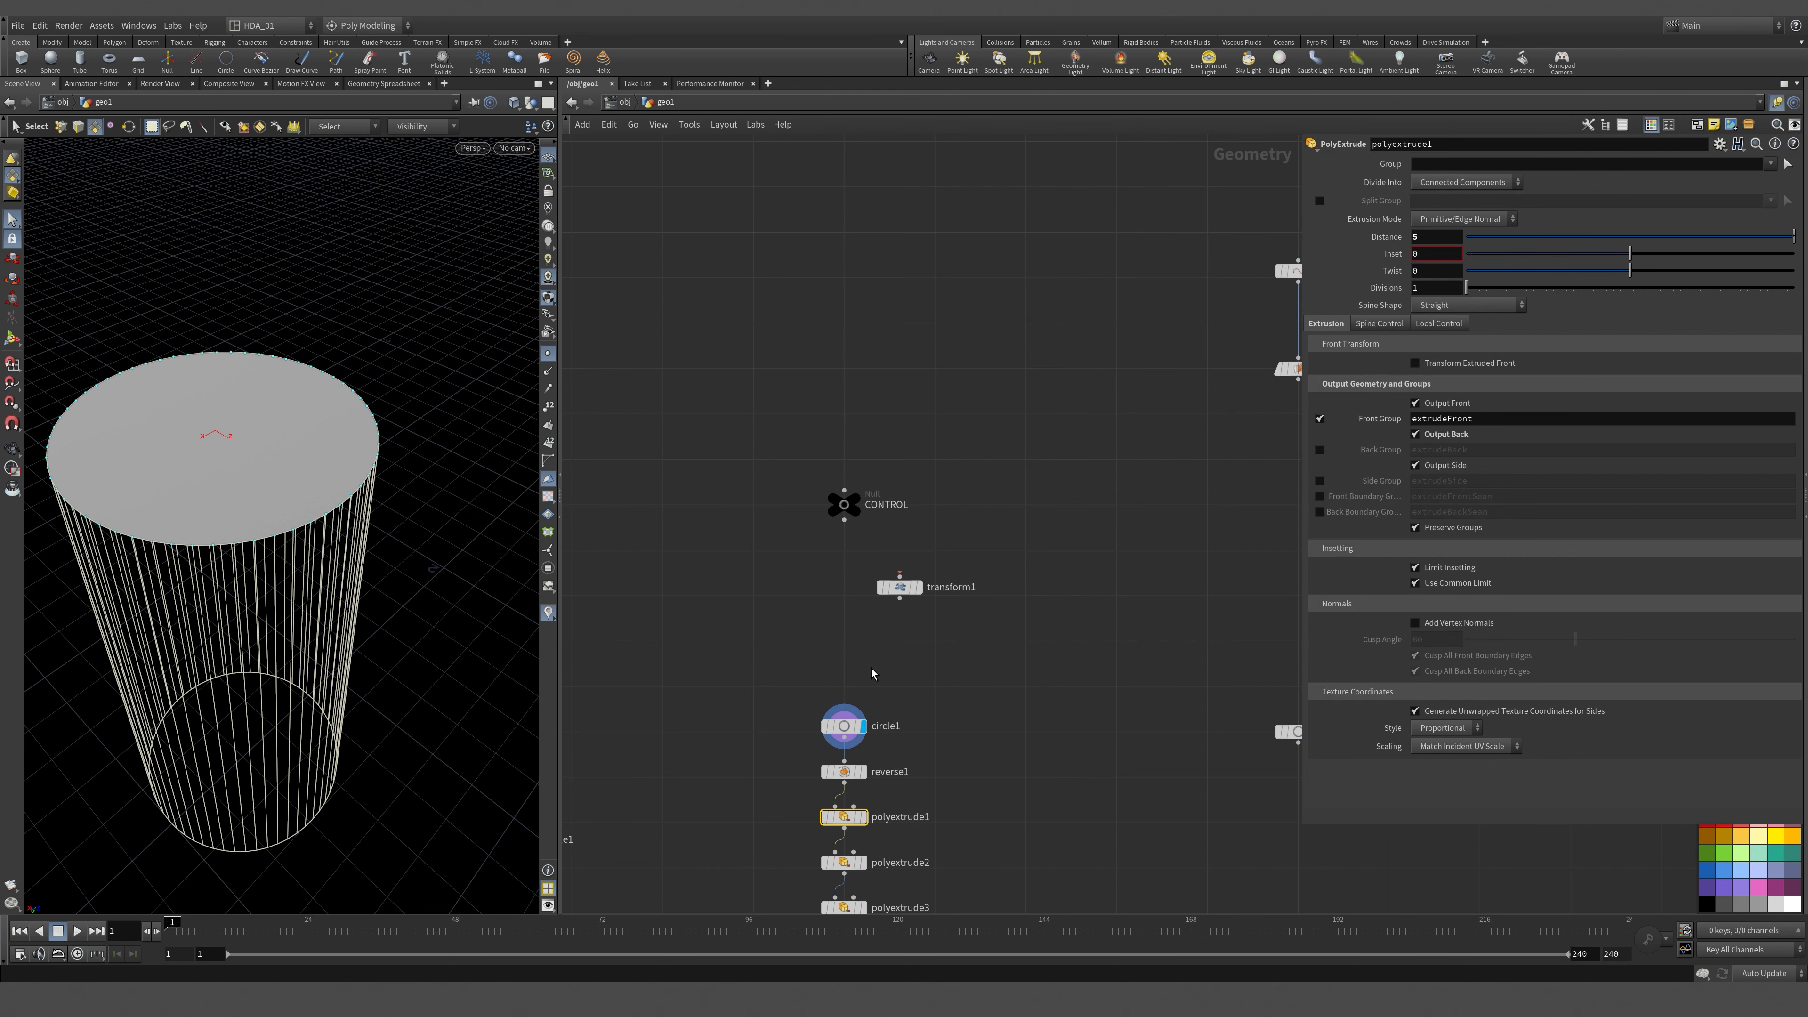
Reopen CONTROL's parameter interface and set Main Height's default value to 5, accepting the change.
middle_click_drag(973, 671, 872, 399)
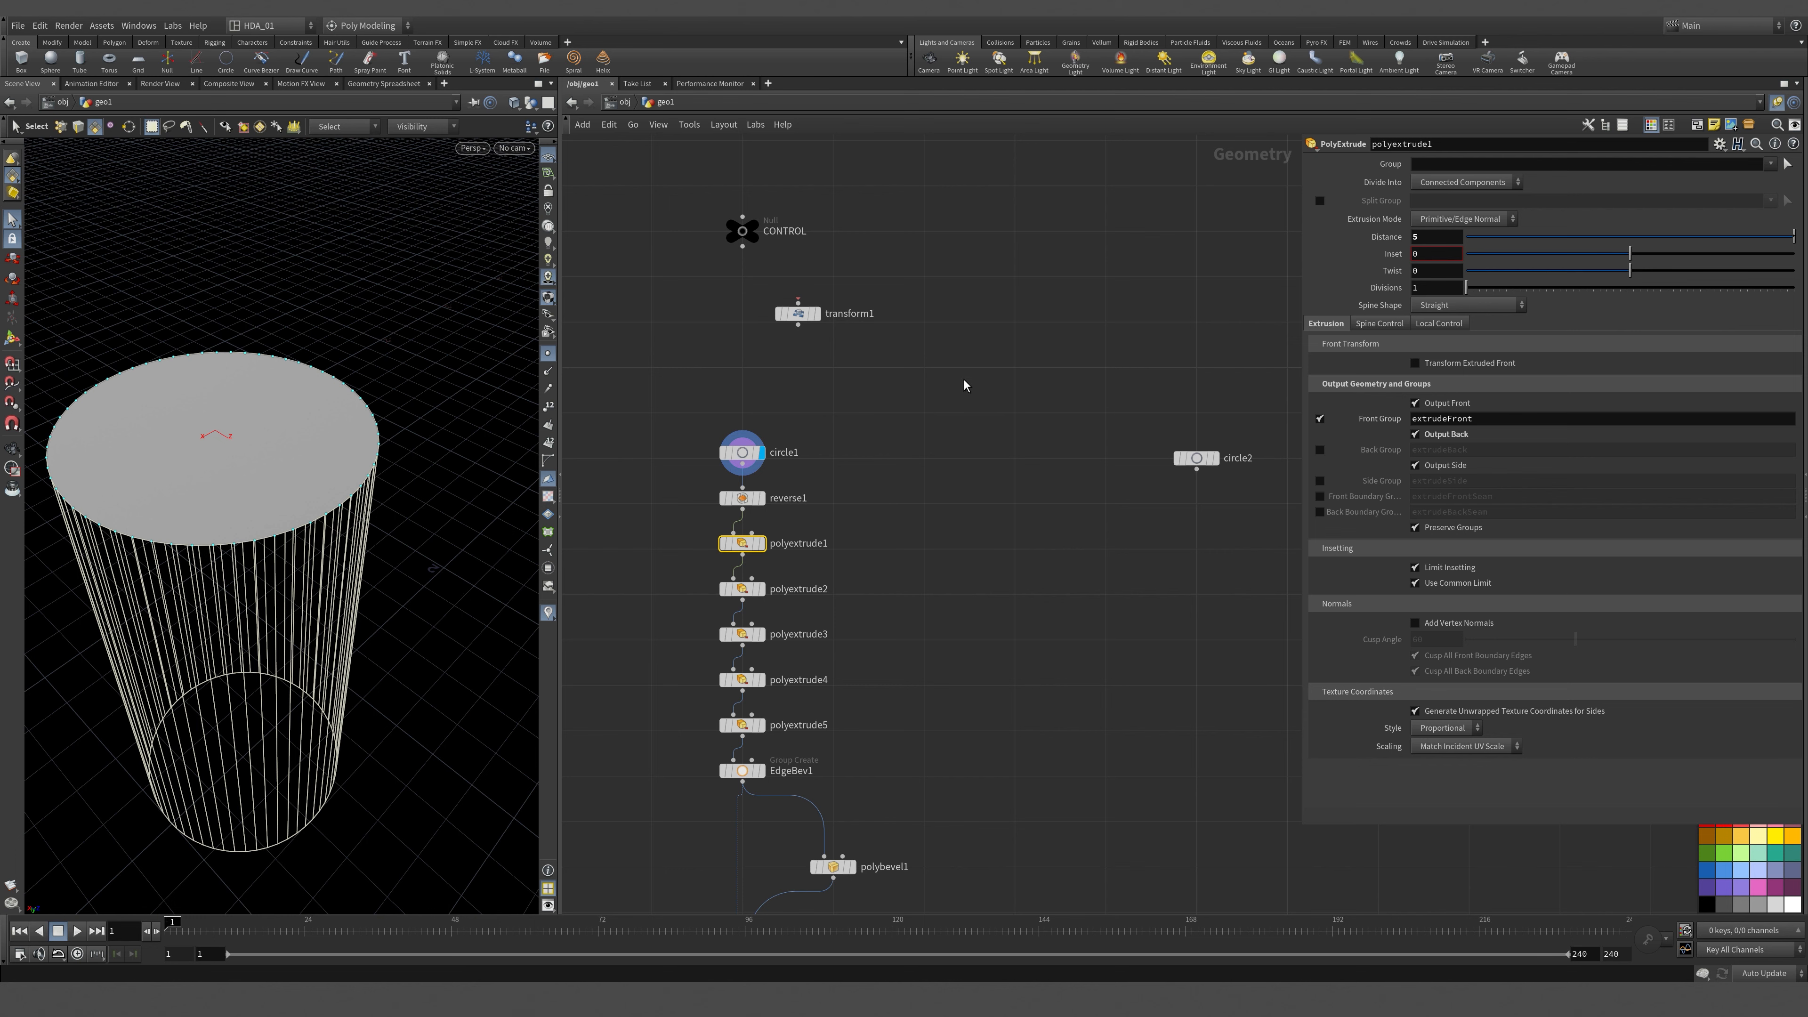
mouse_move(918, 500)
middle_mouse_down()
mouse_move(918, 543)
mouse_move(940, 510)
middle_mouse_up()
middle_click_drag(809, 256, 894, 346)
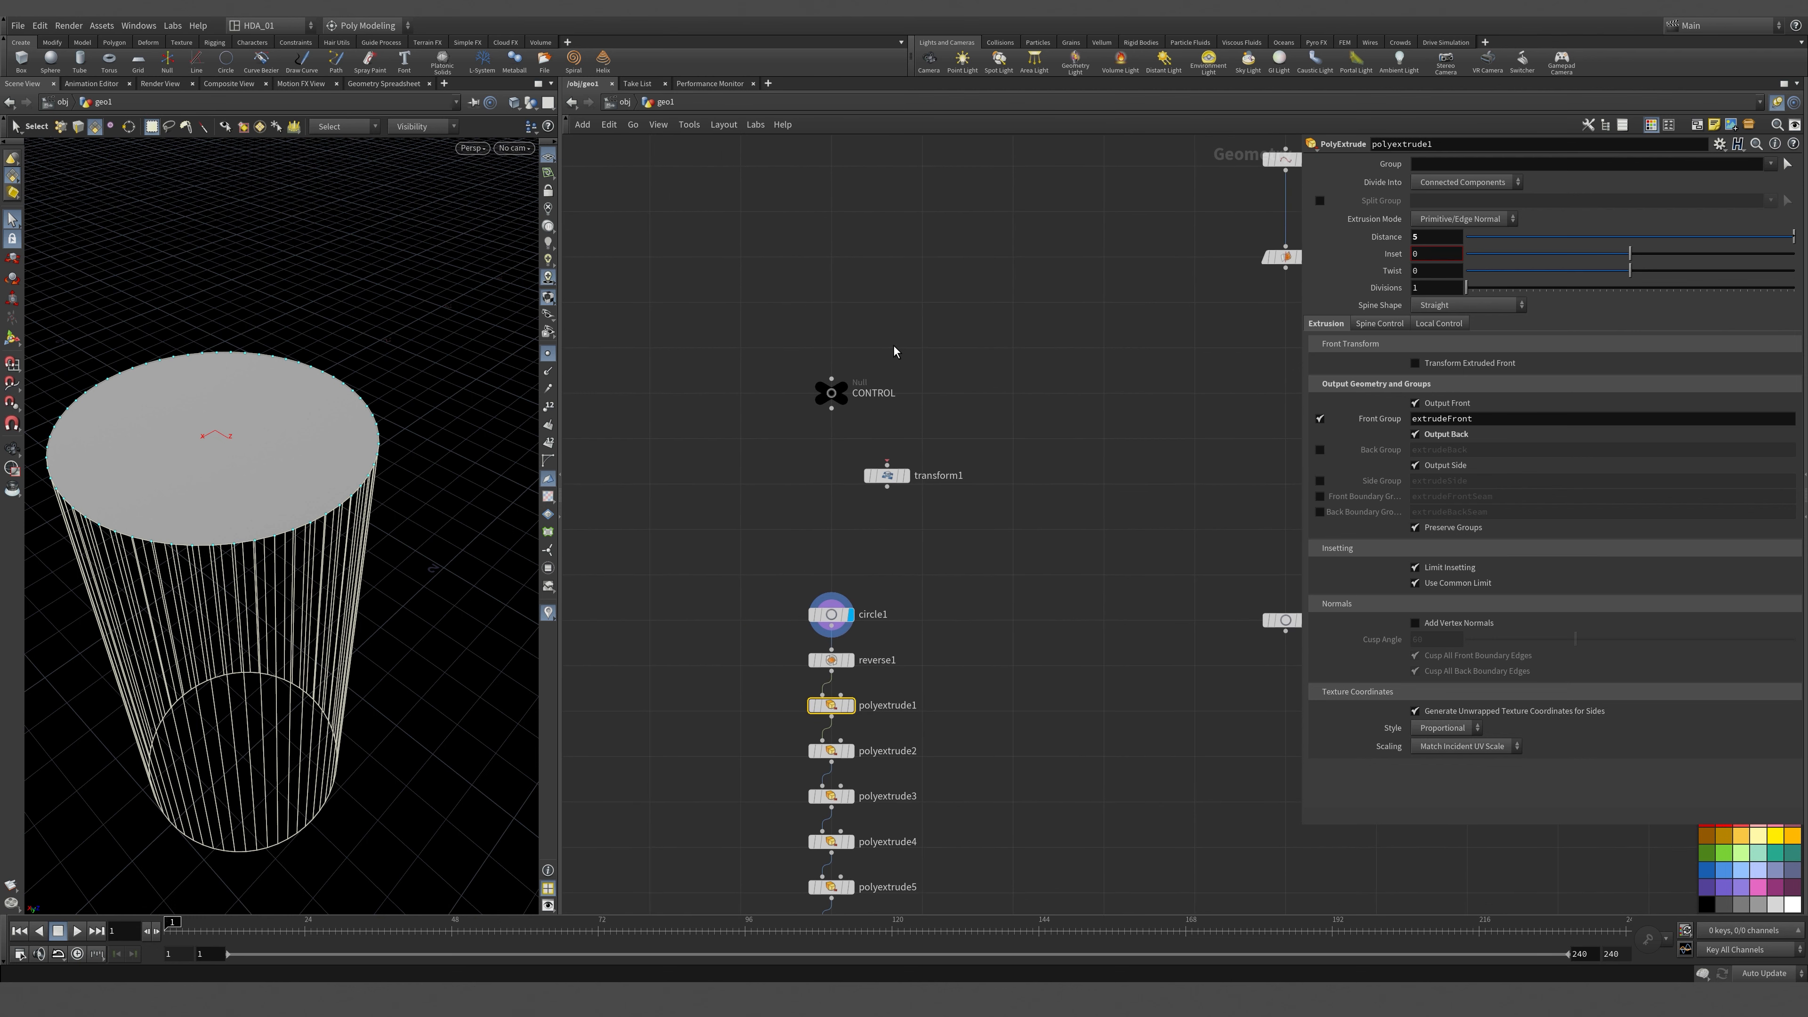
left_click(831, 392)
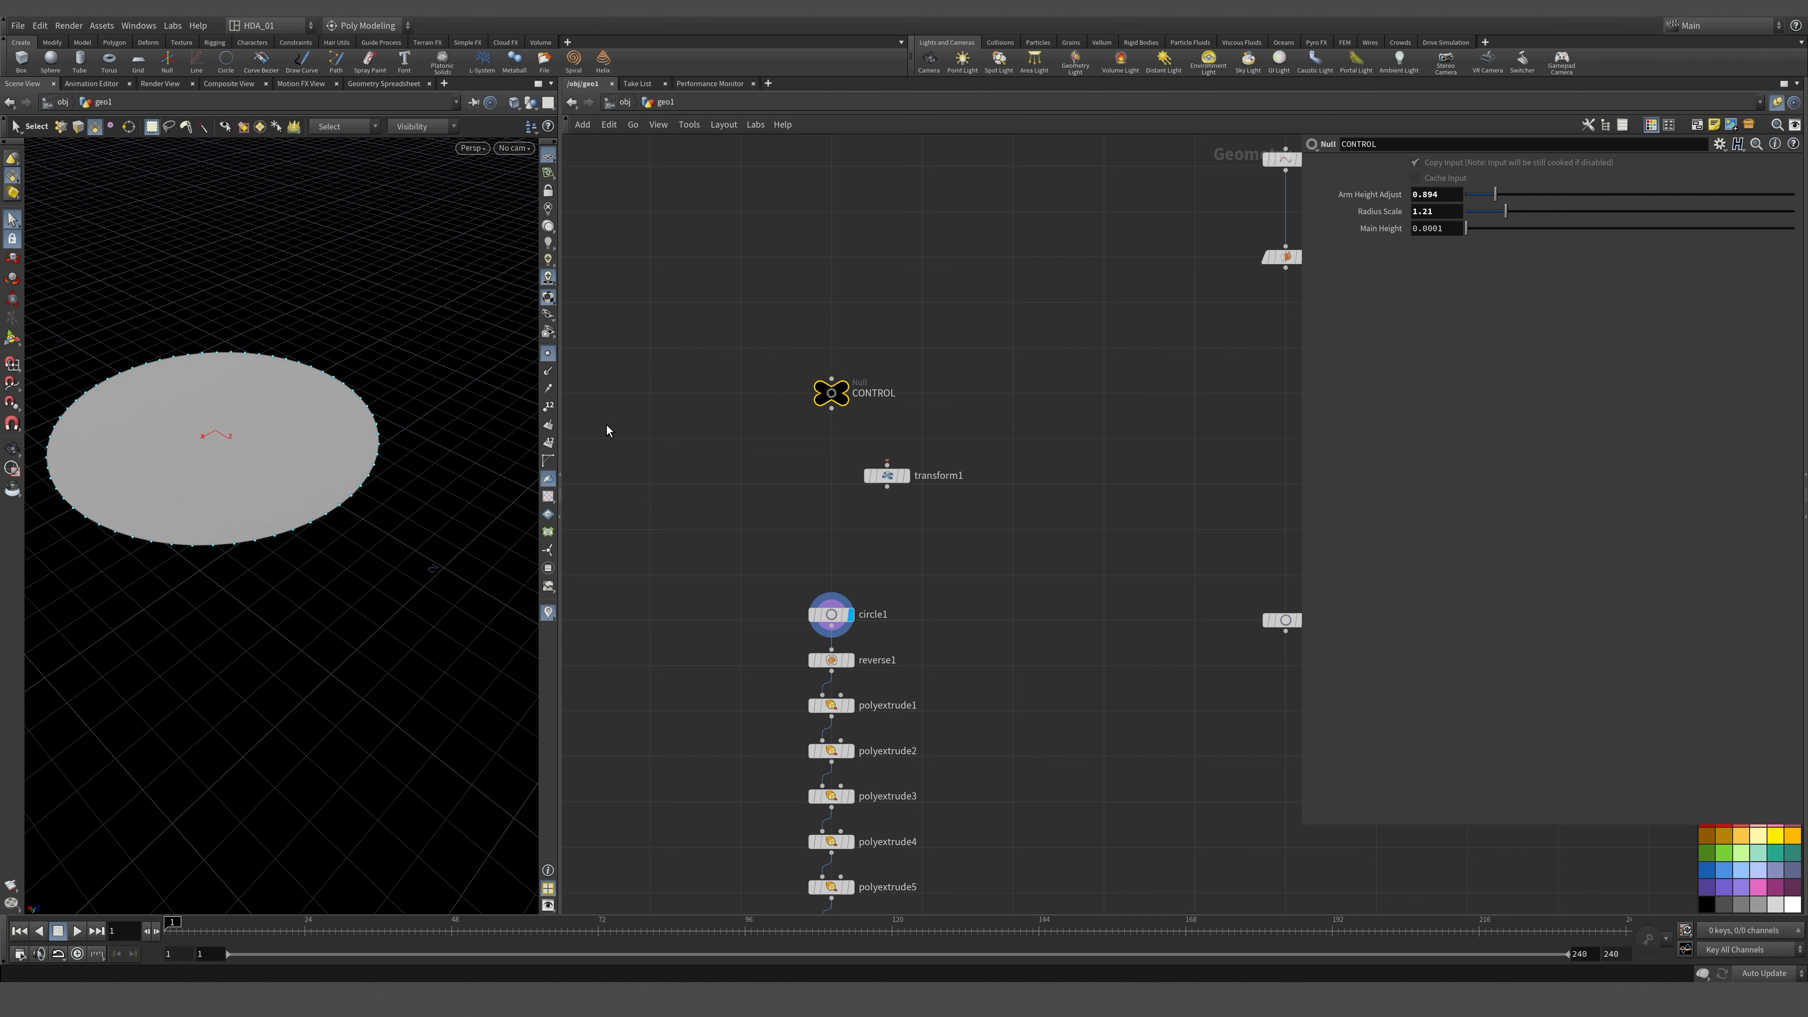
left_click(1719, 143)
left_click(1694, 165)
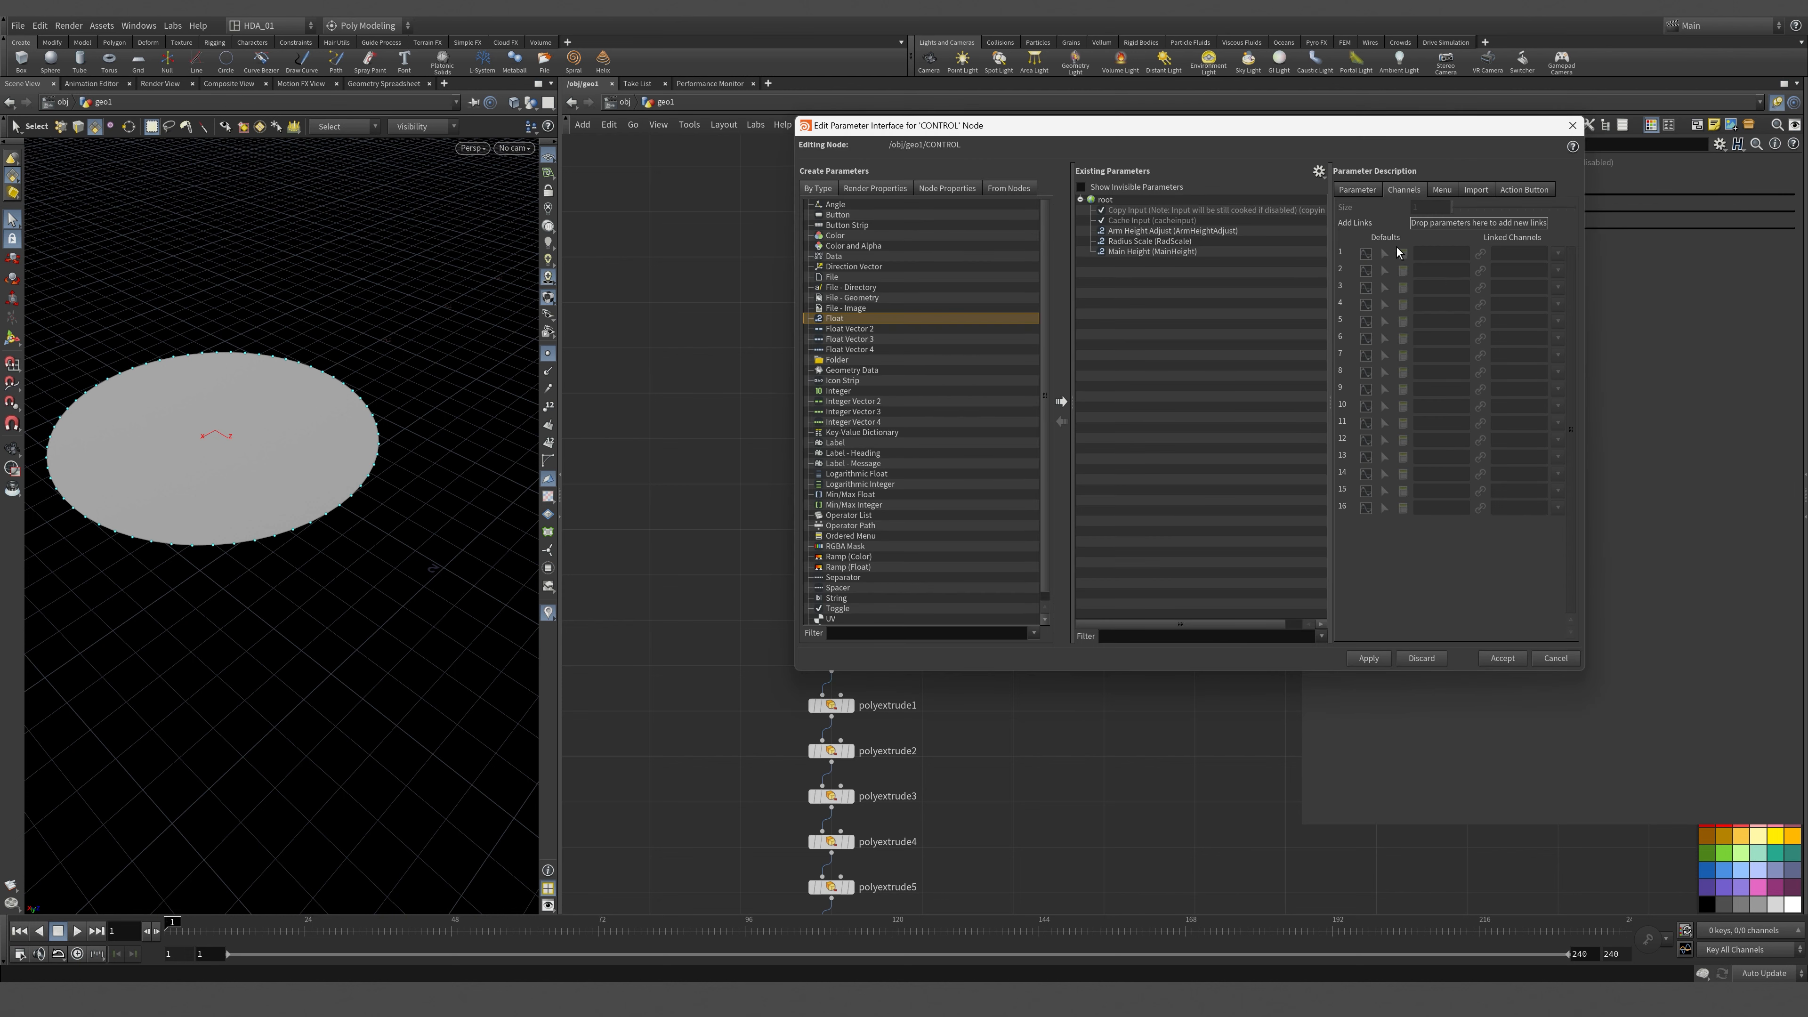
left_click(1154, 253)
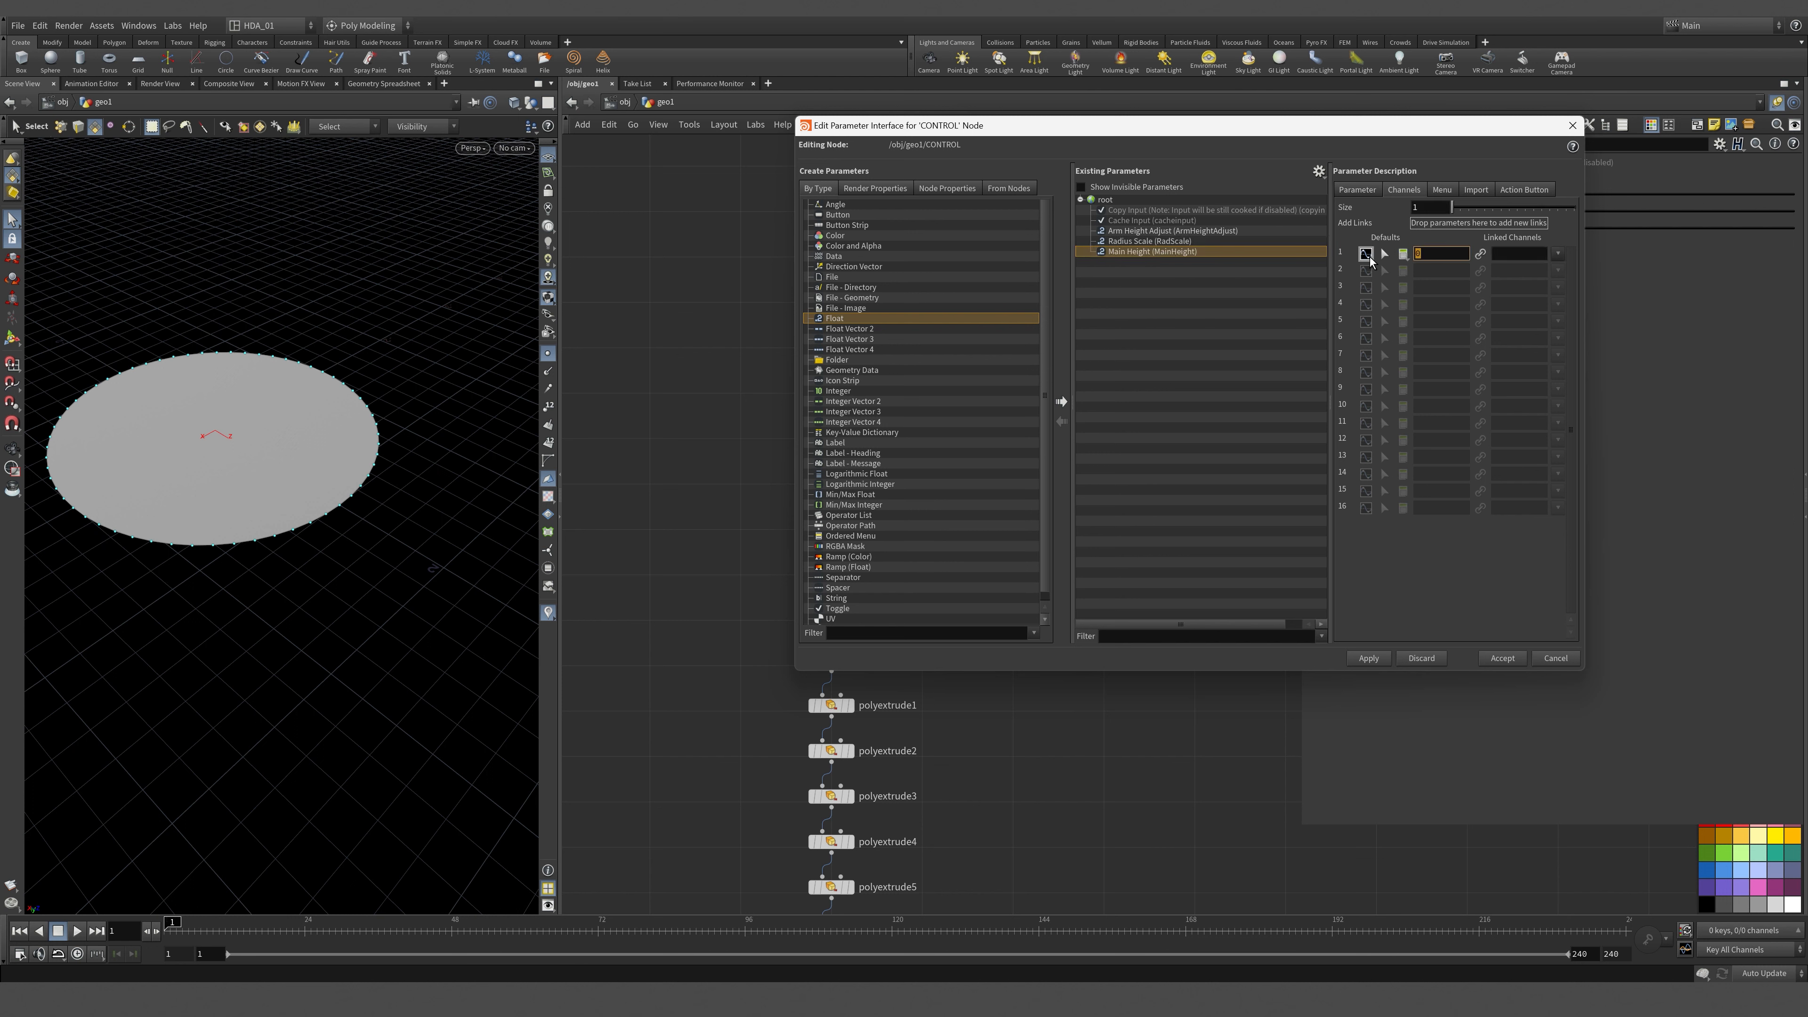
type("5")
key("Return")
key("Return")
left_click(1366, 658)
left_click(1502, 657)
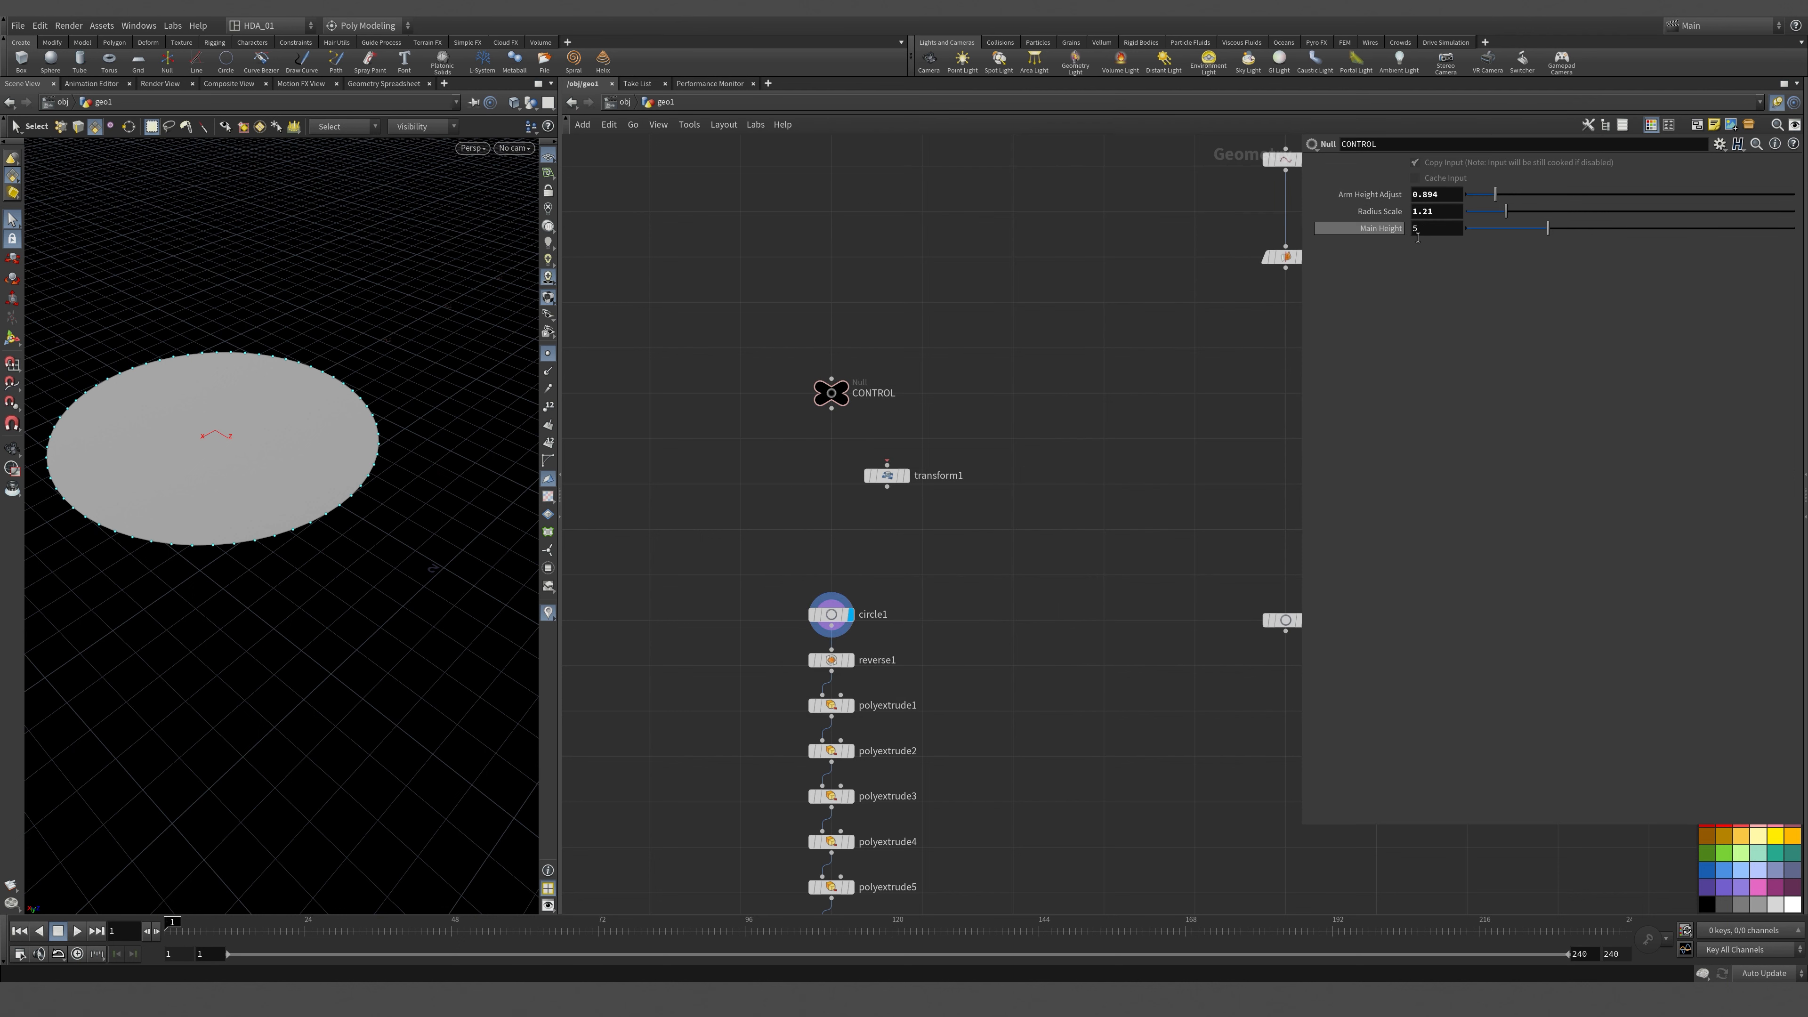
Link polyextrude1's Distance to CONTROL's Main Height with a relative reference and display polyextrude1.
right_click(1390, 230)
left_click(1422, 339)
middle_click_drag(921, 707, 920, 542)
left_click_drag(777, 546, 808, 552)
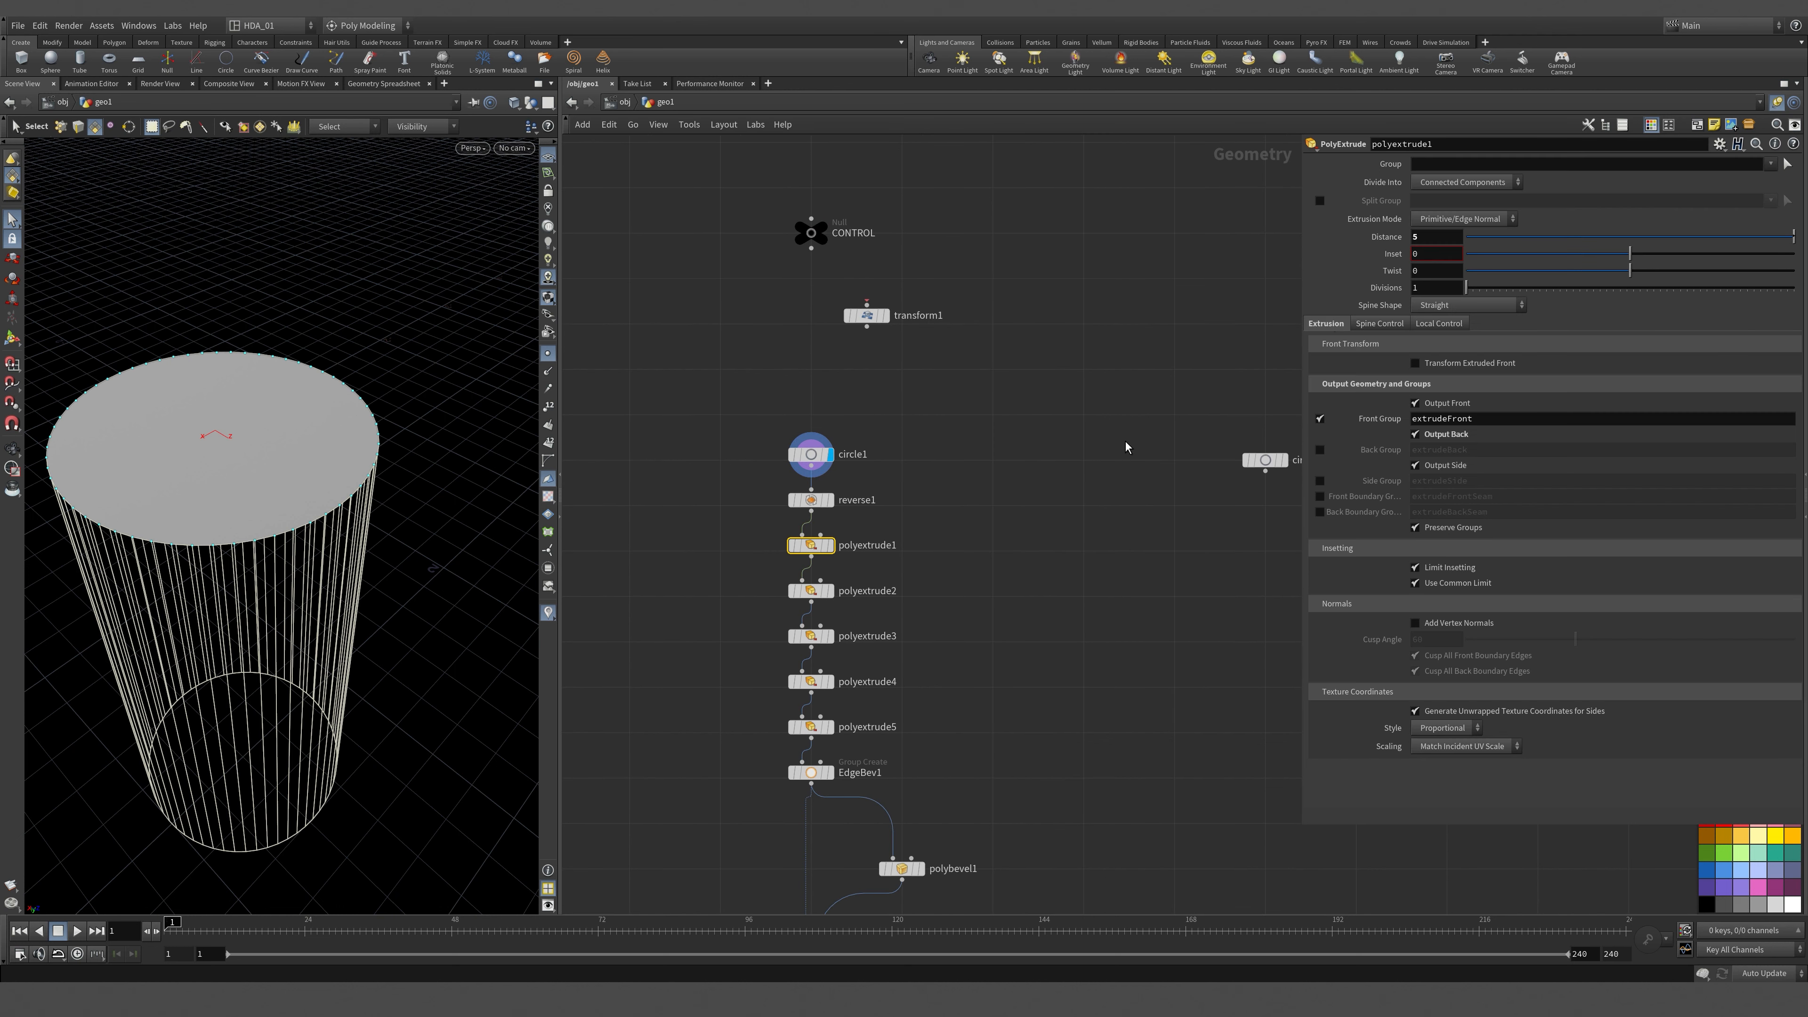
right_click(1417, 236)
left_click(1425, 396)
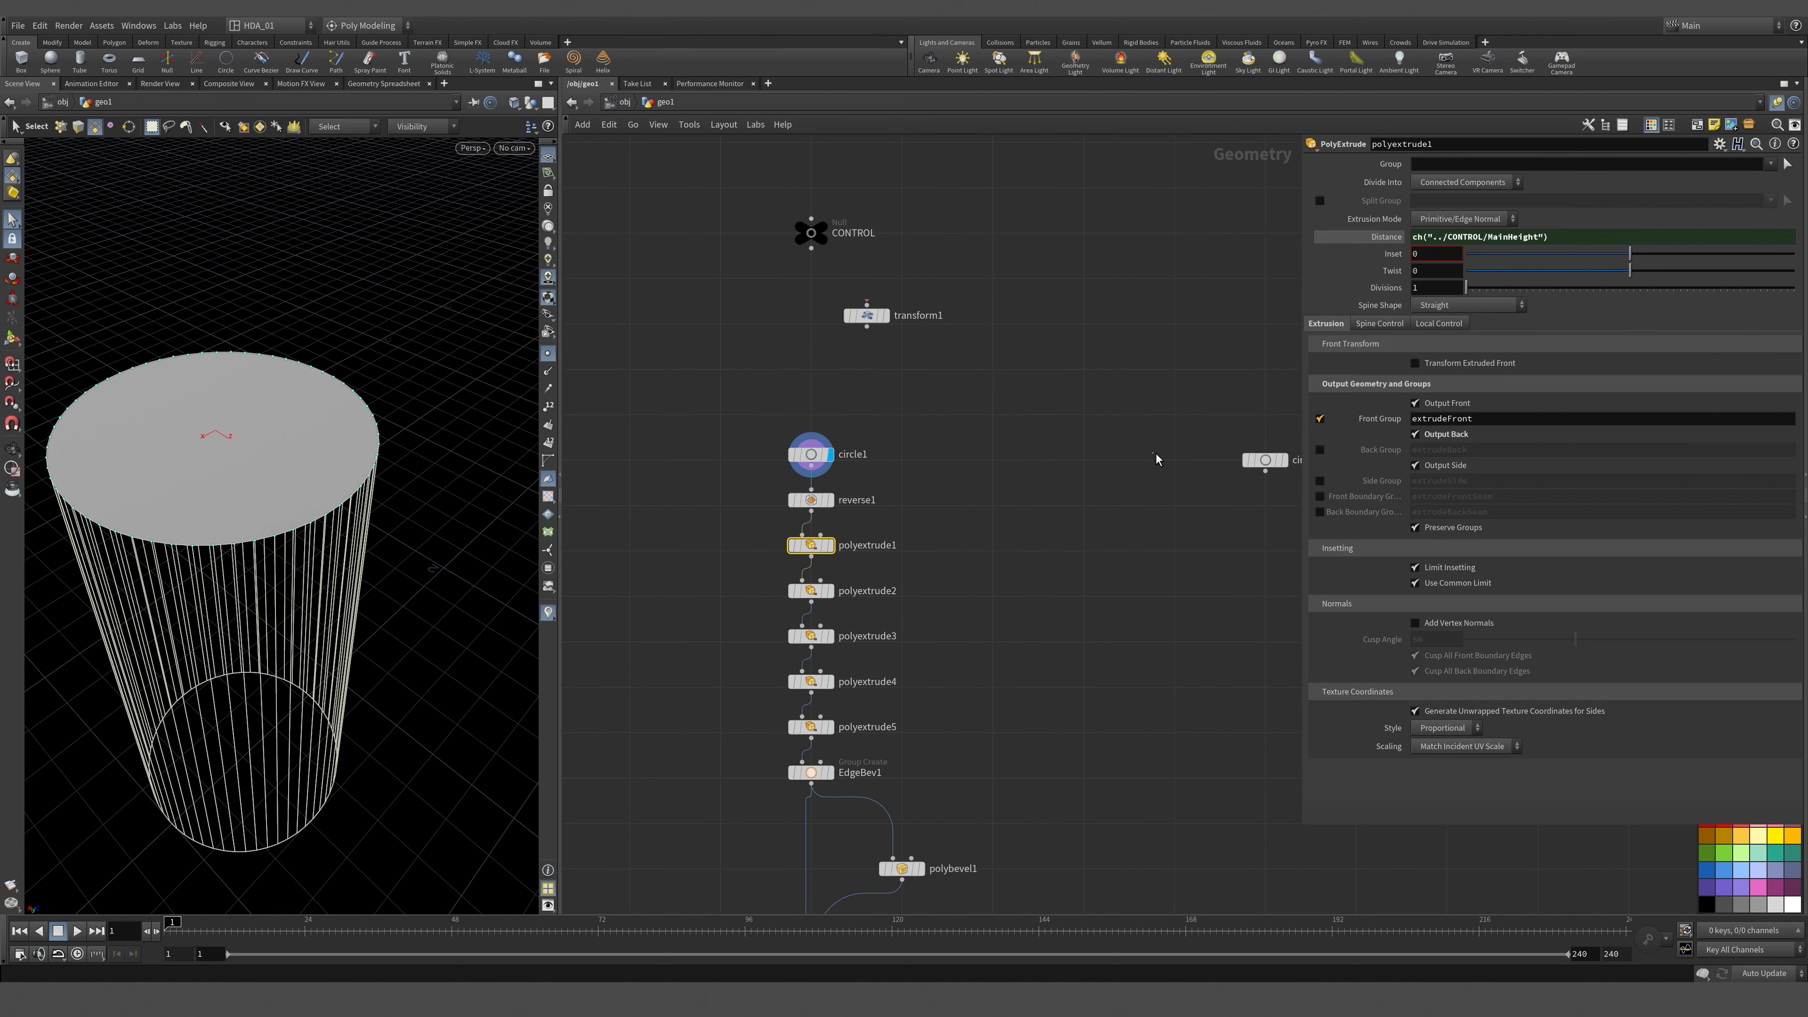
left_click(830, 499)
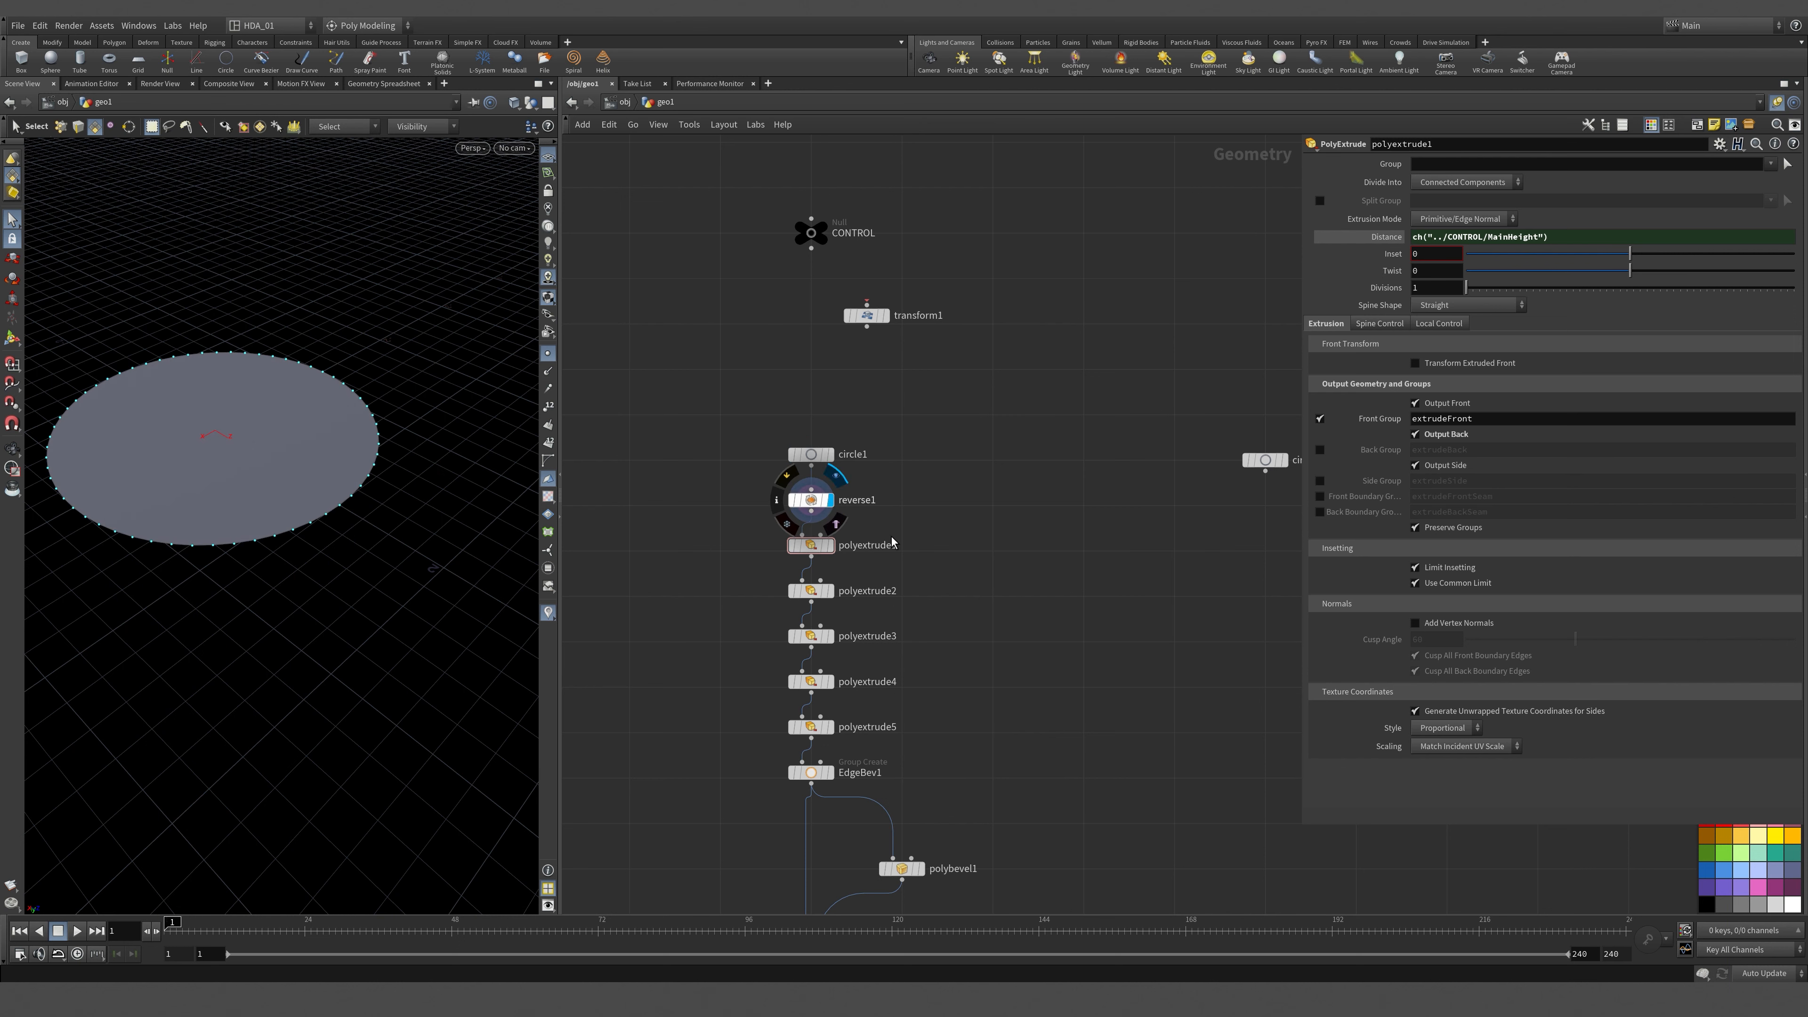
left_click(830, 546)
middle_click_drag(1080, 605, 923, 699)
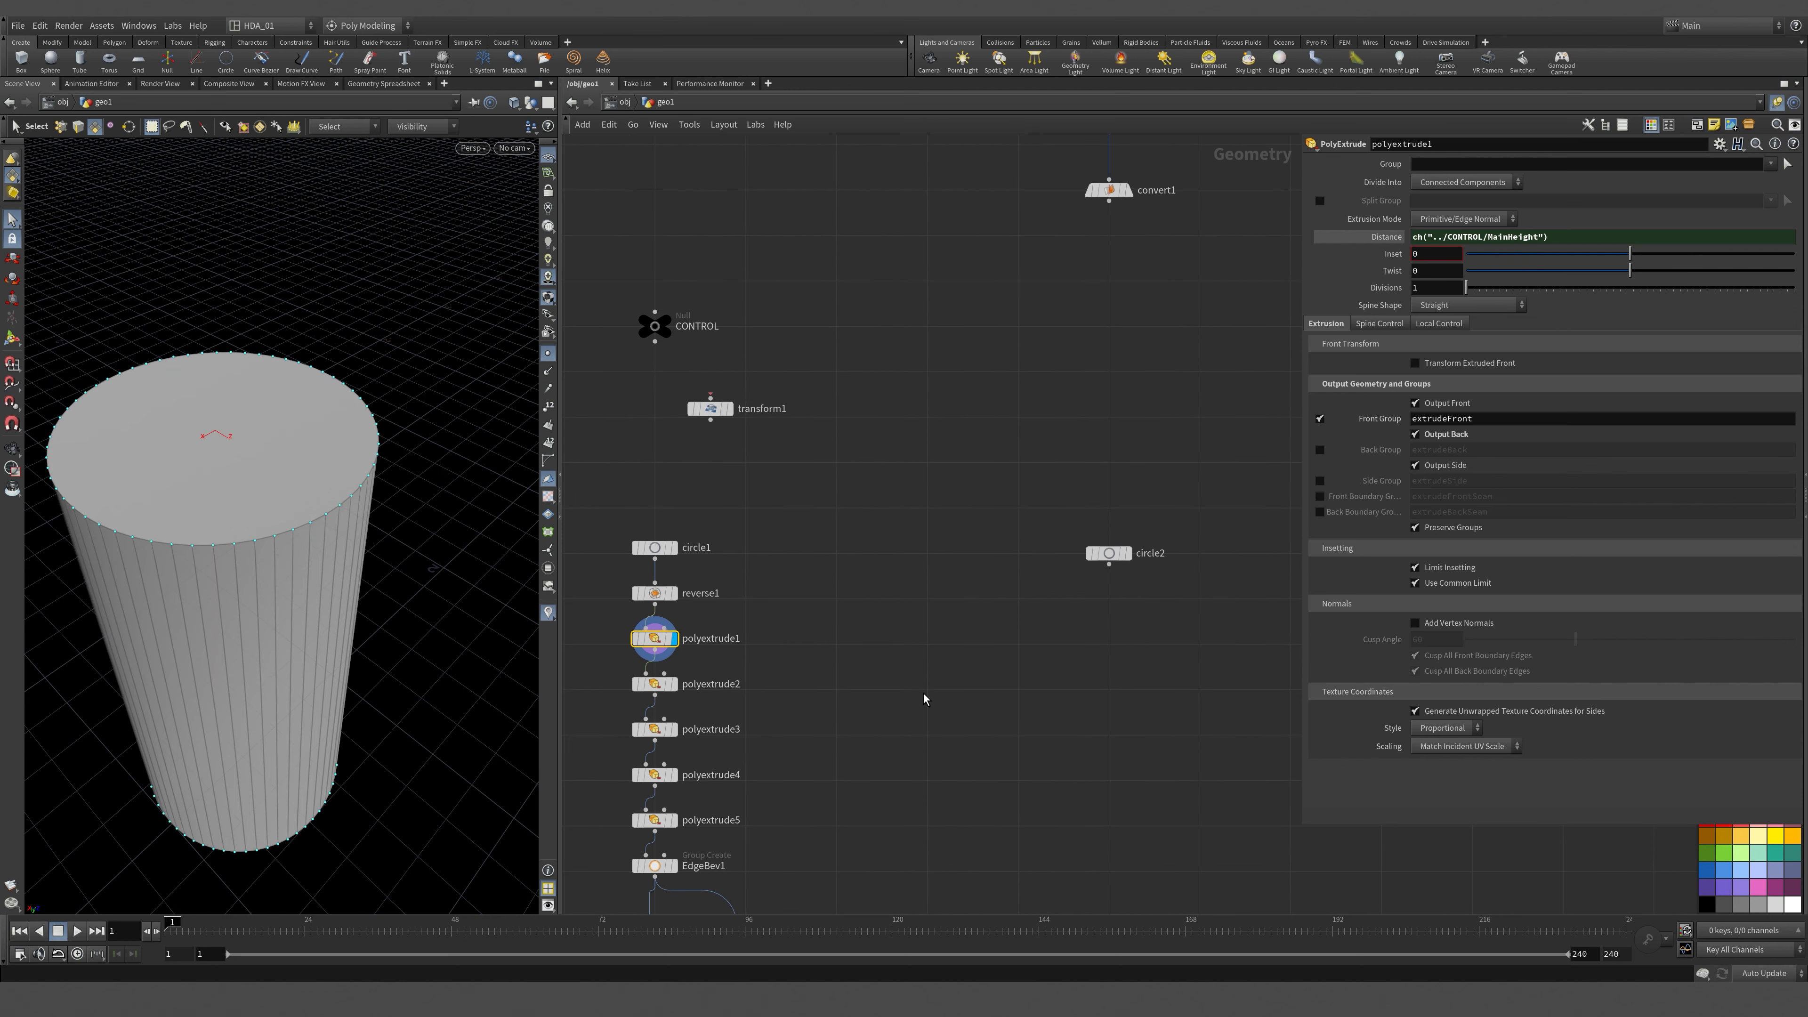
Add a Transform node below circle2, connect circle2 to its input, and display the Transform node.
left_click(1126, 553)
left_click(1107, 552)
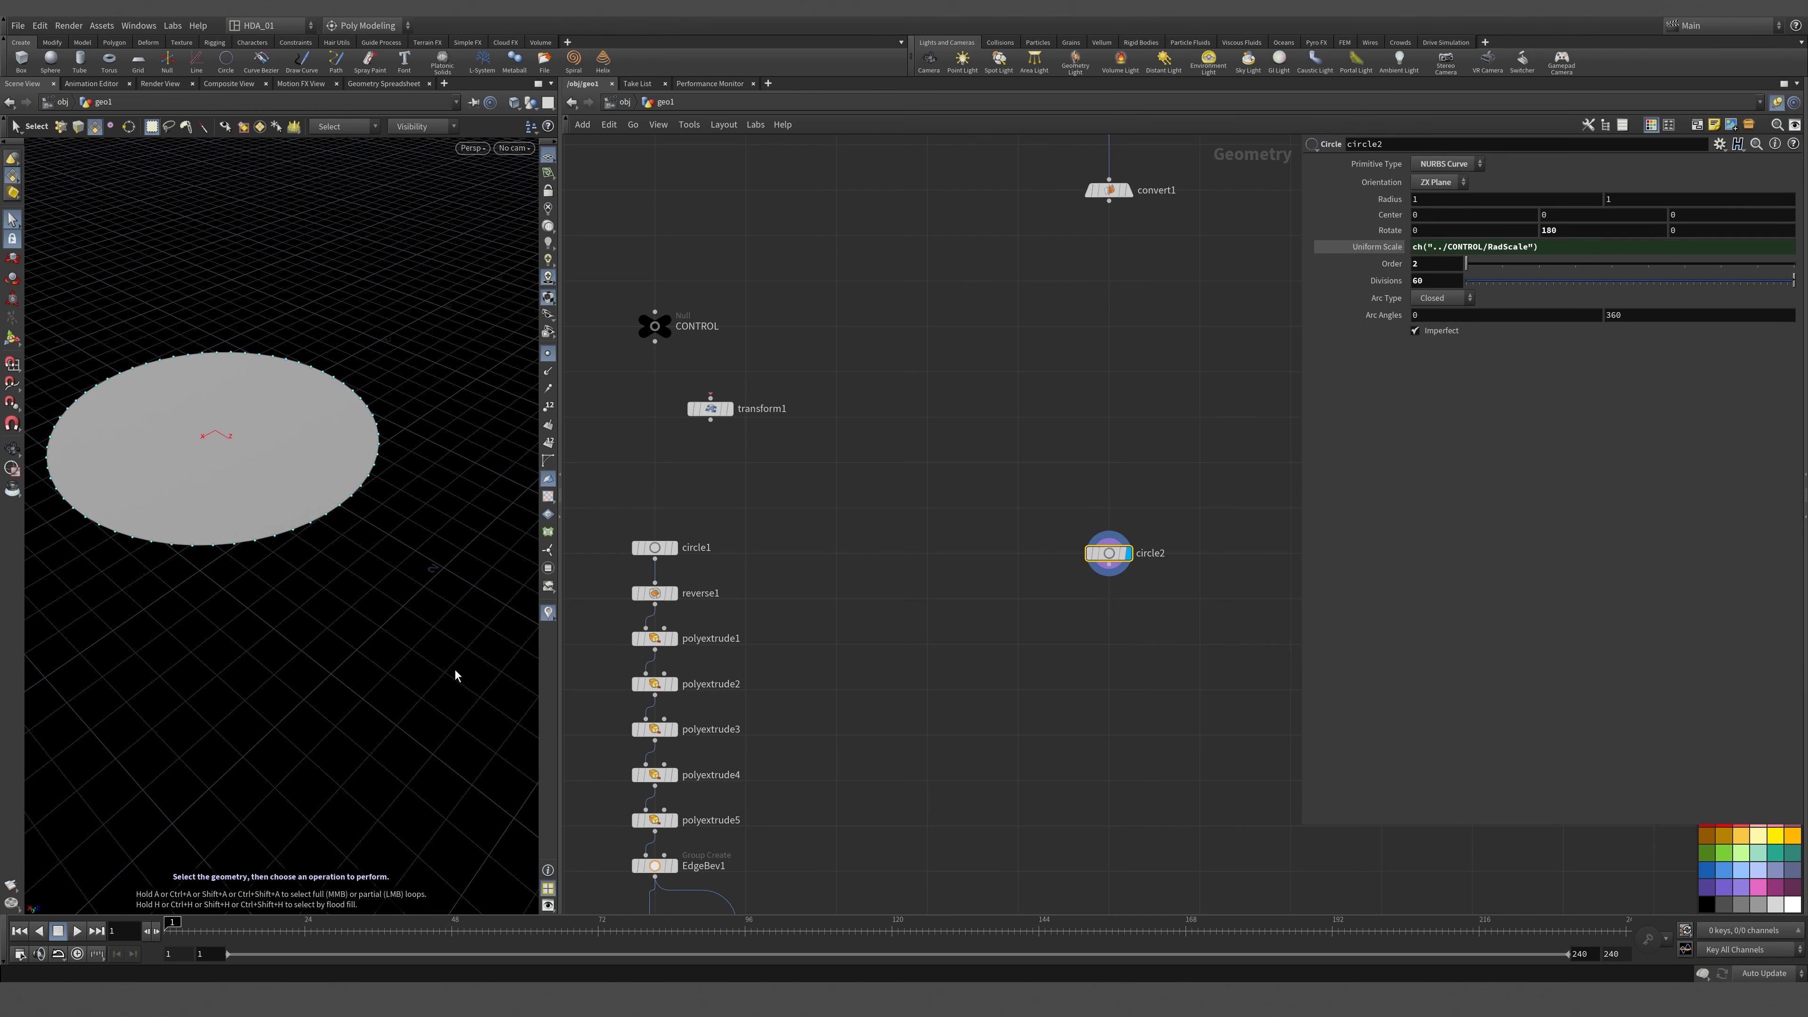
scroll(852, 629, "down", 1)
middle_click_drag(1215, 753, 1058, 667)
scroll(955, 673, "up", 4)
key("Tab")
type("tr")
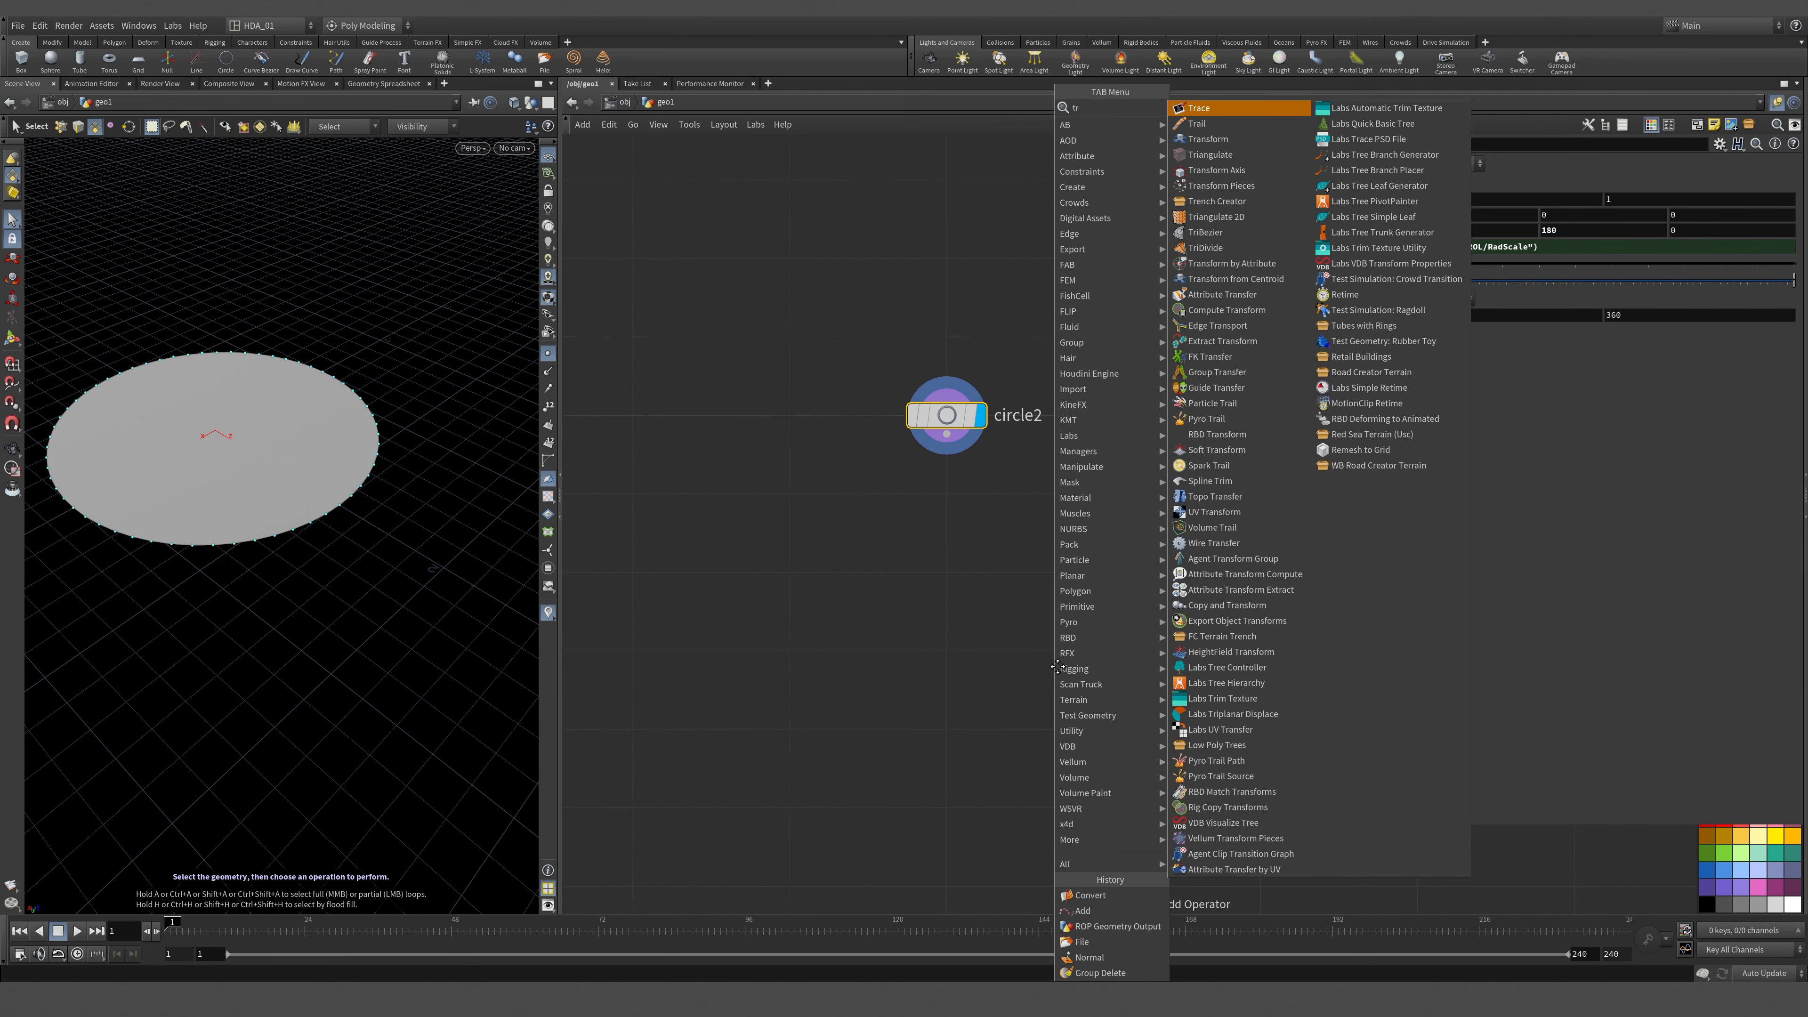
left_click(1207, 139)
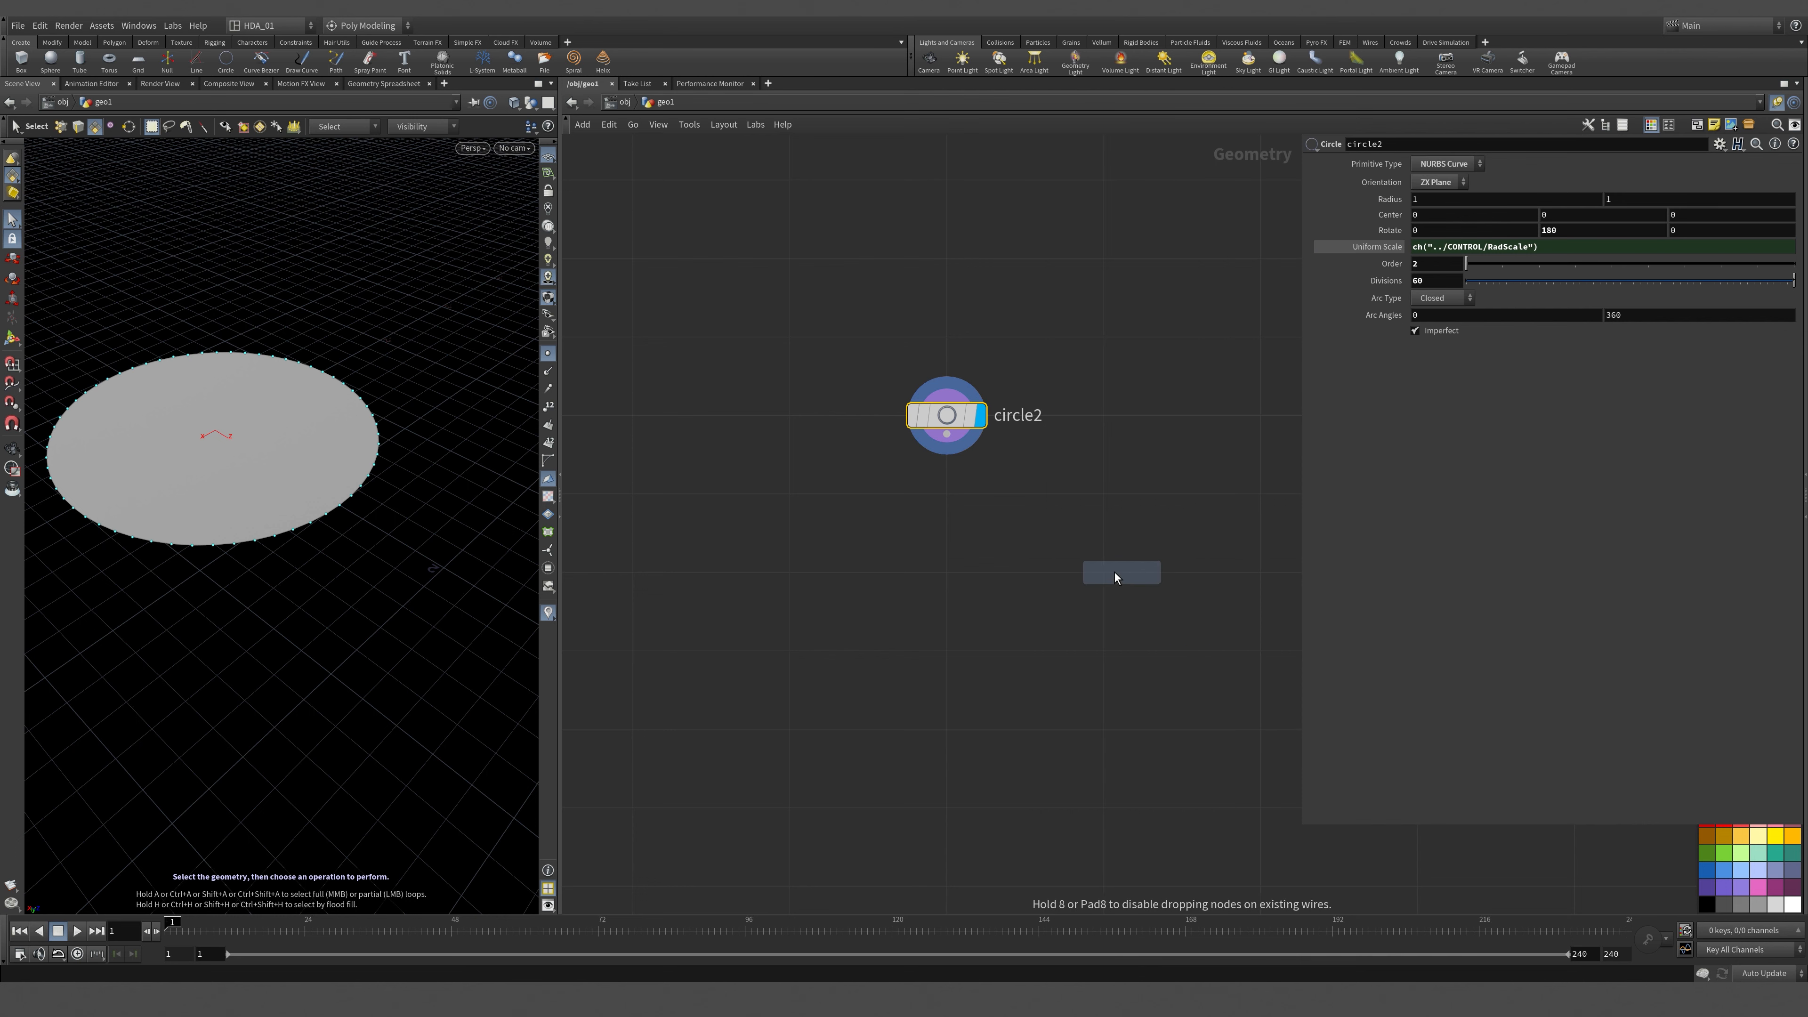
left_click(1103, 569)
left_click_drag(946, 434, 1103, 553)
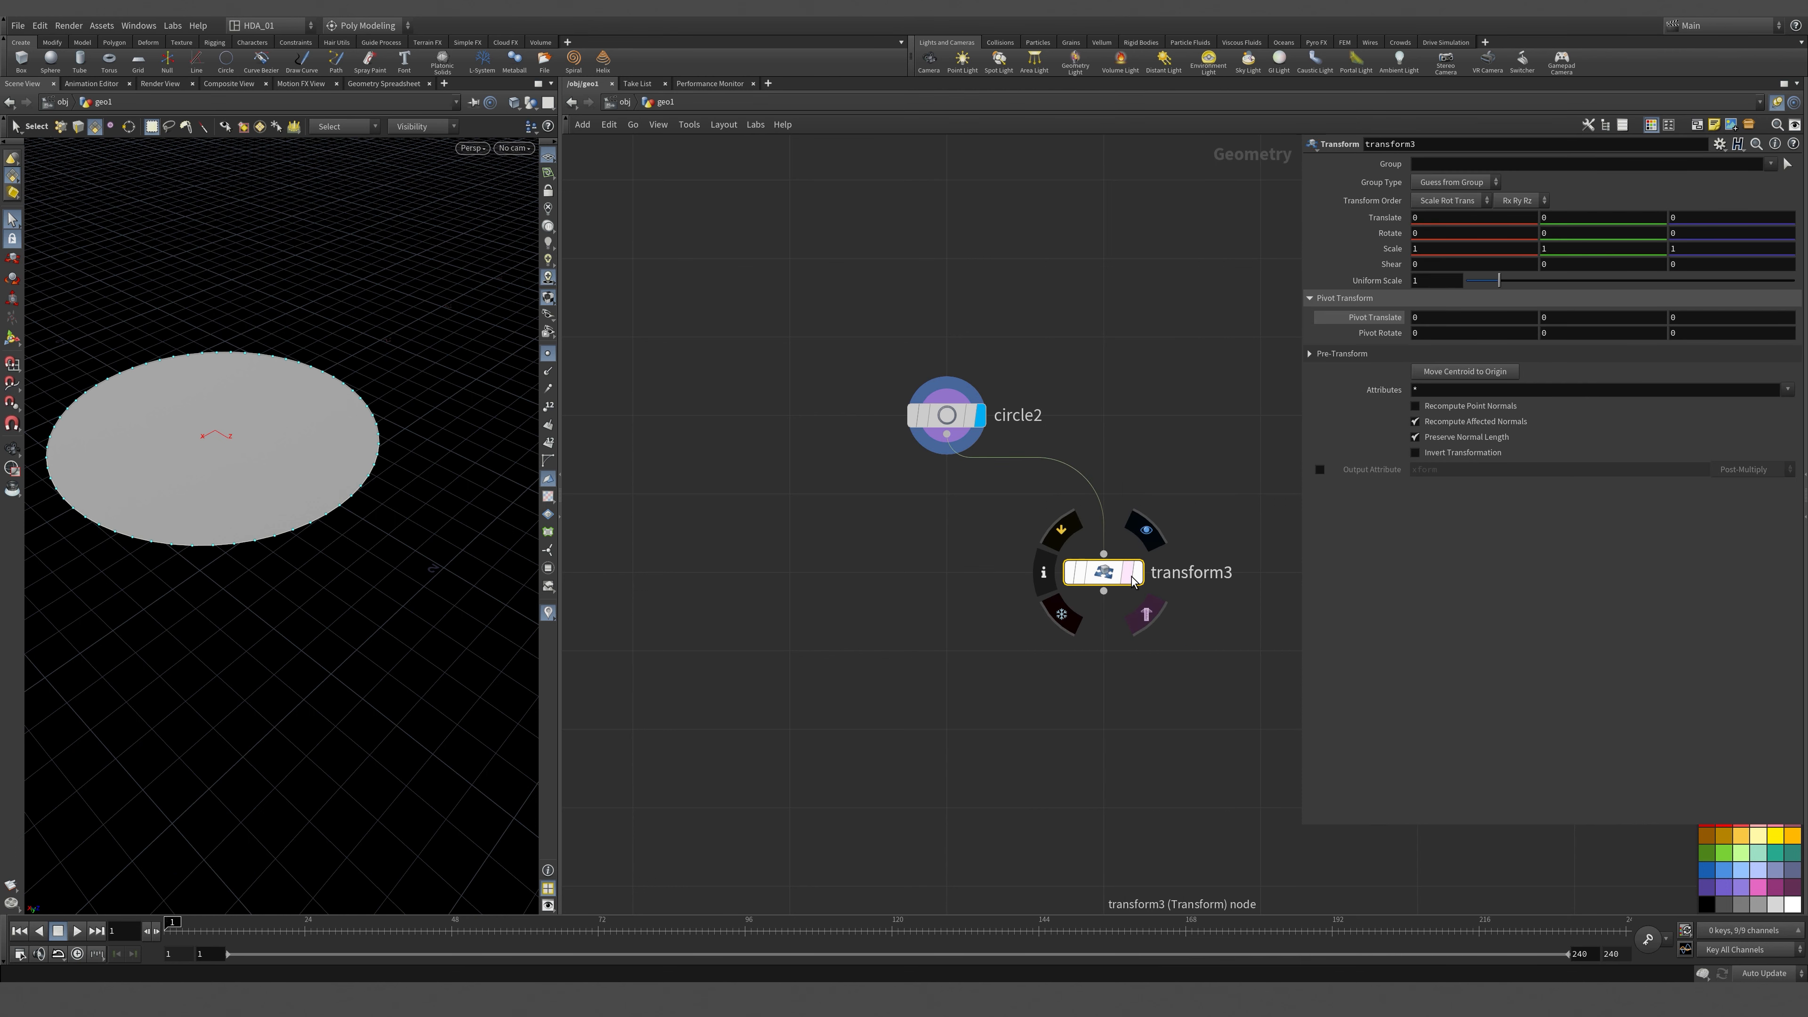
left_click(1145, 531)
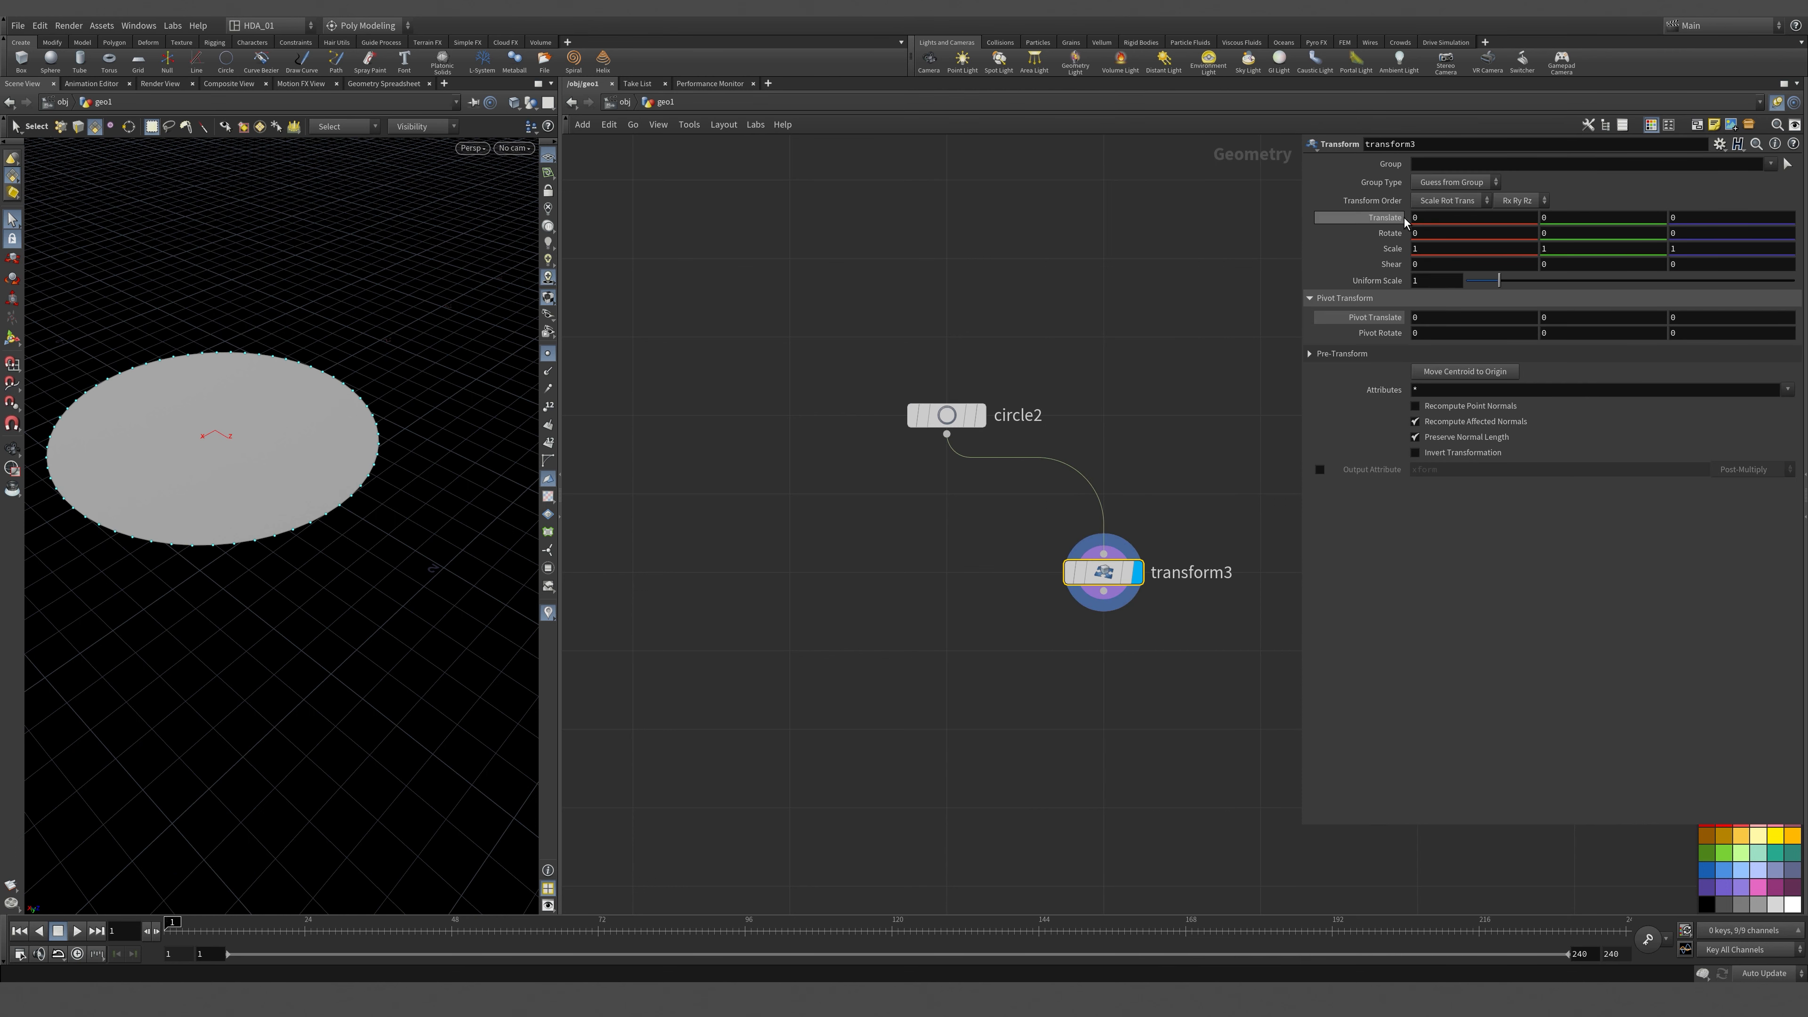
Reference CONTROL's Main Height in transform3's Translate Y and compare the raised circle with circle2 in the viewport.
left_click(1575, 220)
right_click(1575, 223)
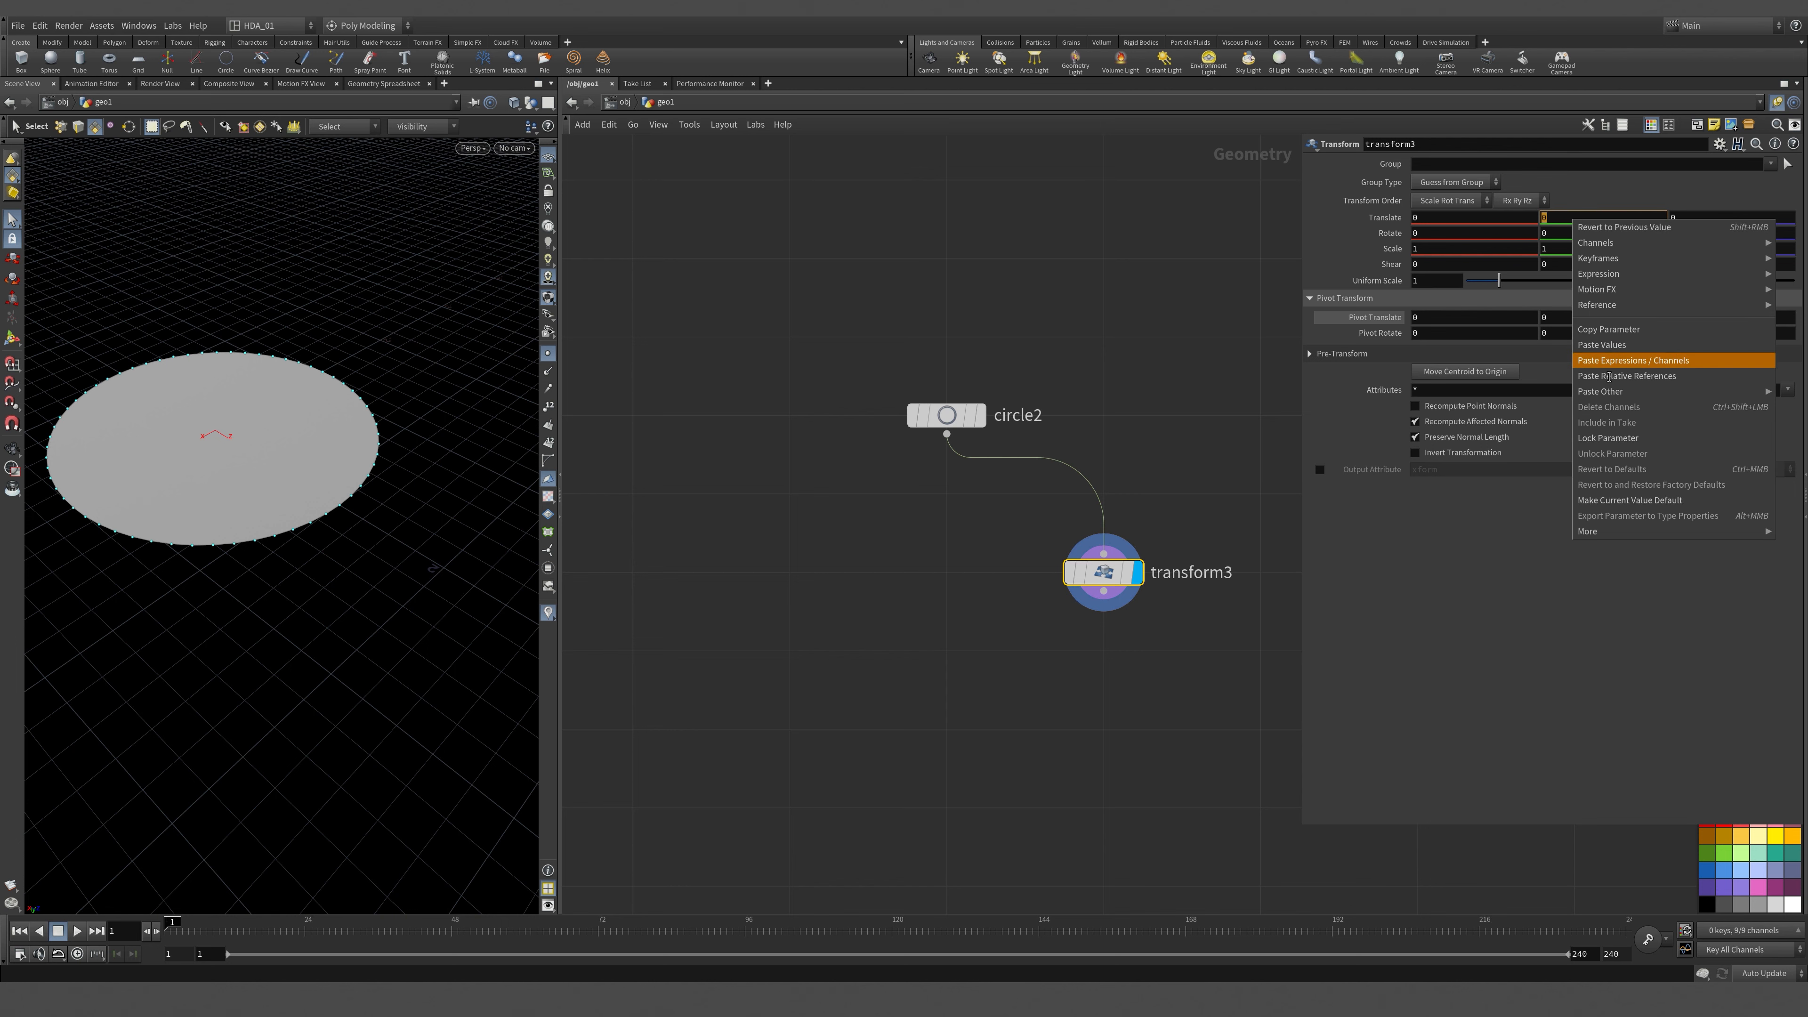
left_click(1637, 363)
key("Escape")
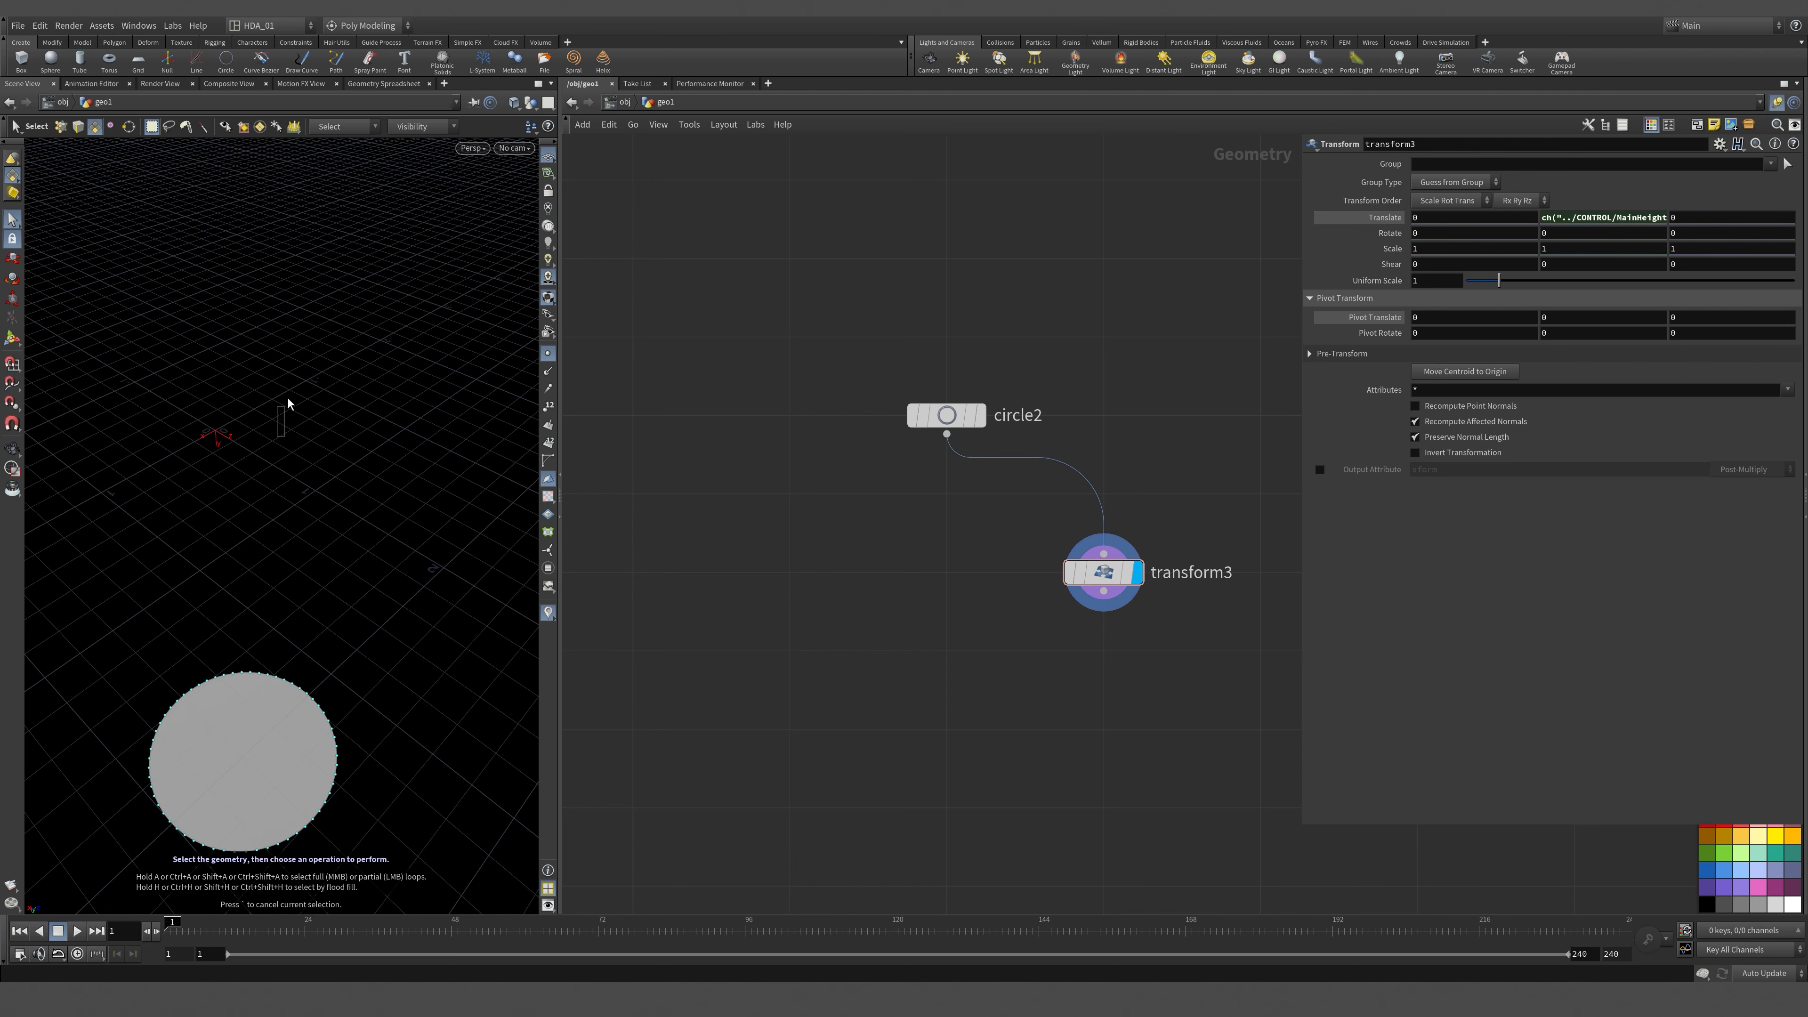
left_click_drag(266, 404, 244, 469)
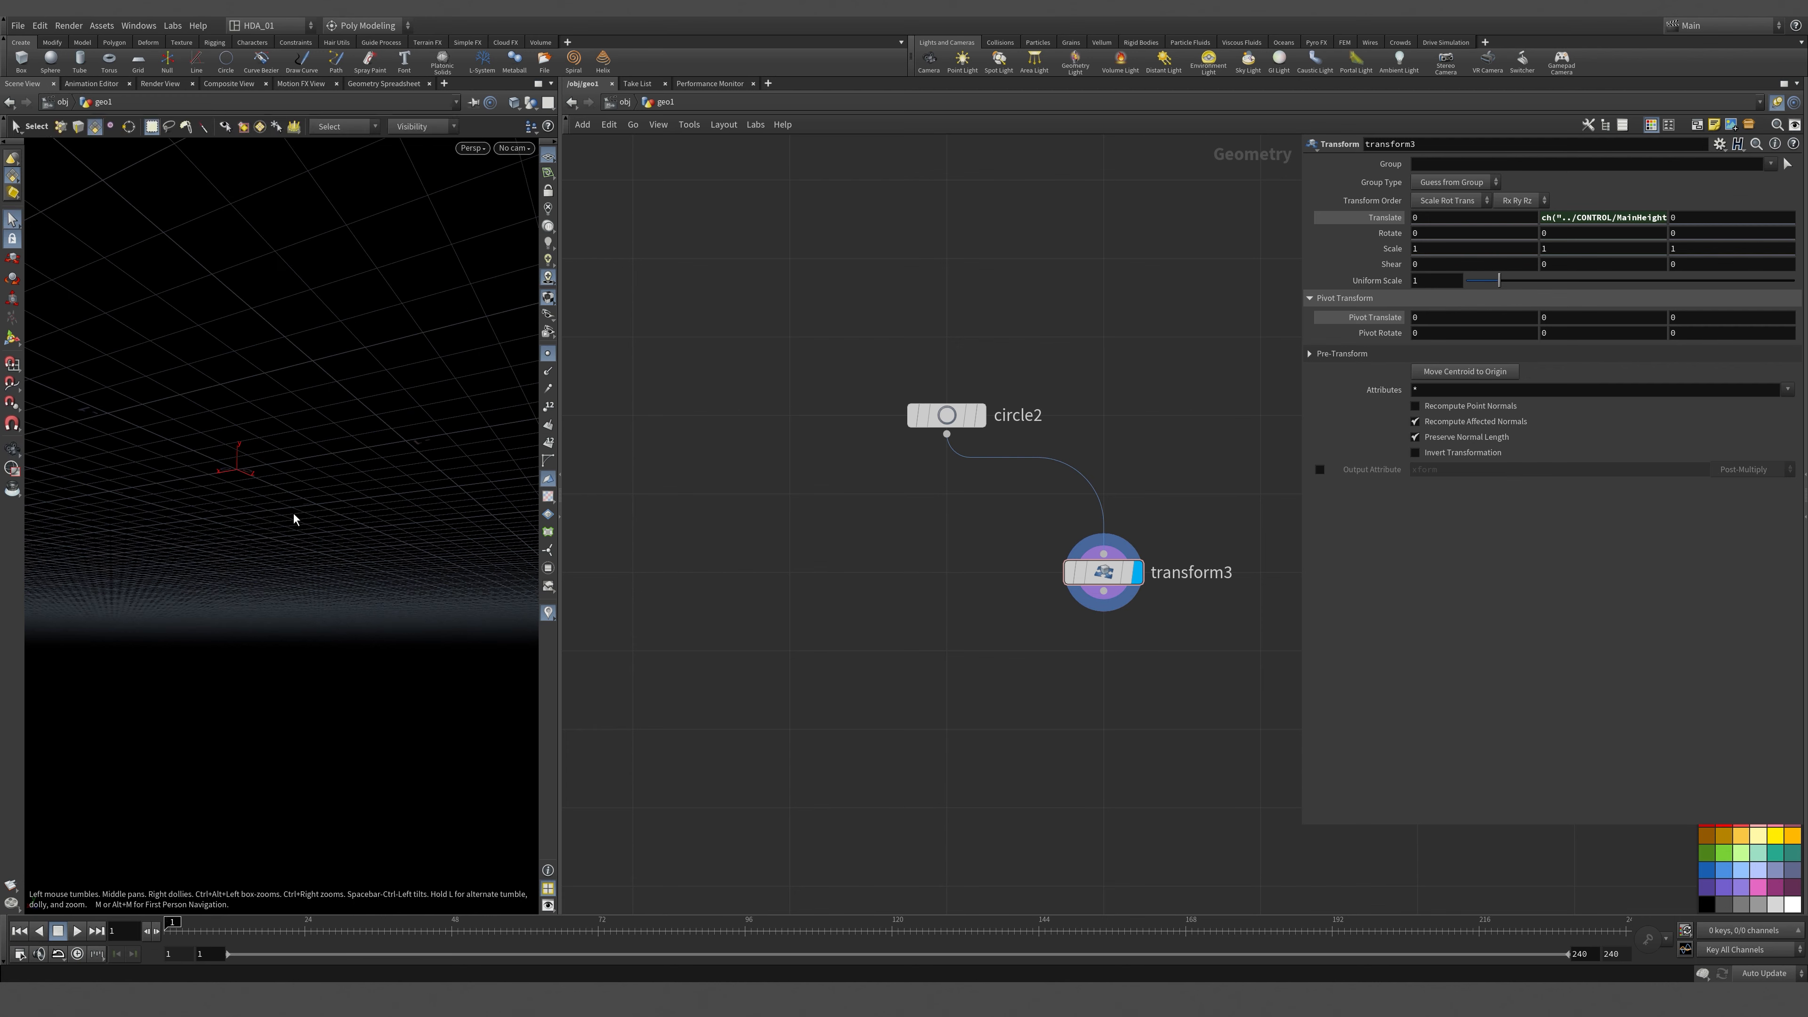
key("space+h")
right_click_drag(294, 517, 340, 576)
left_click_drag(339, 576, 338, 667)
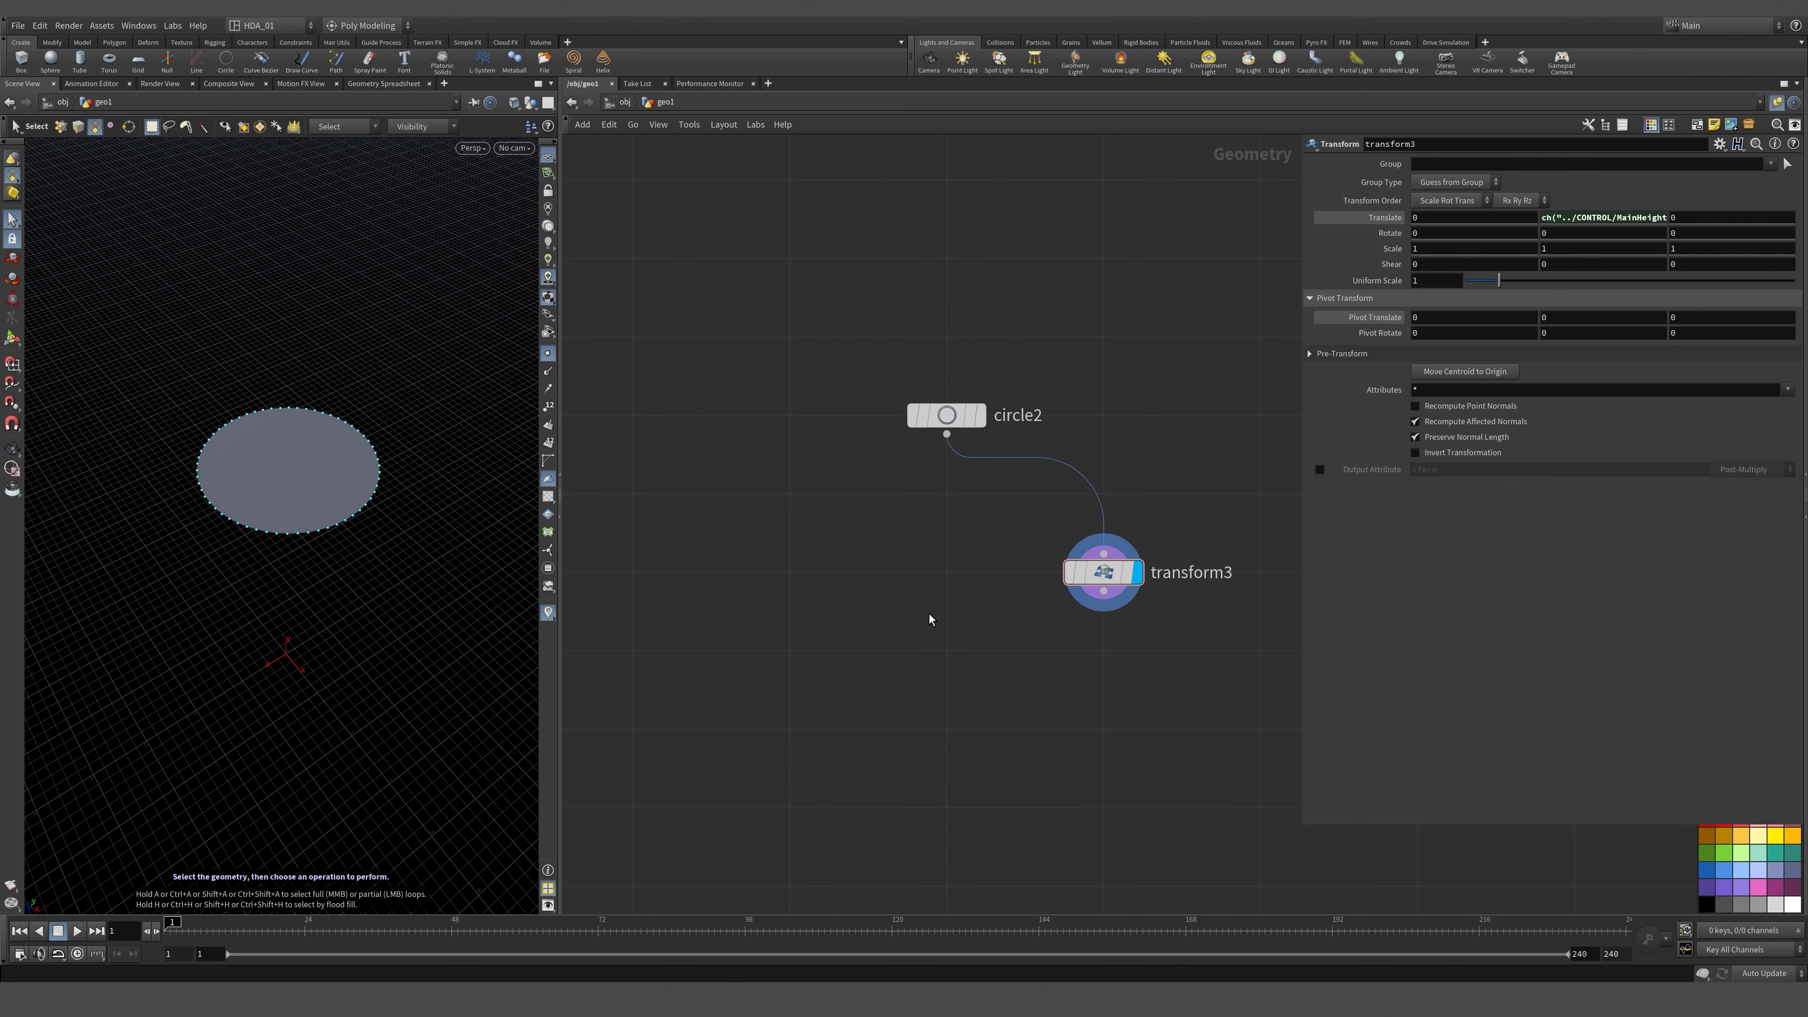
left_click(981, 415)
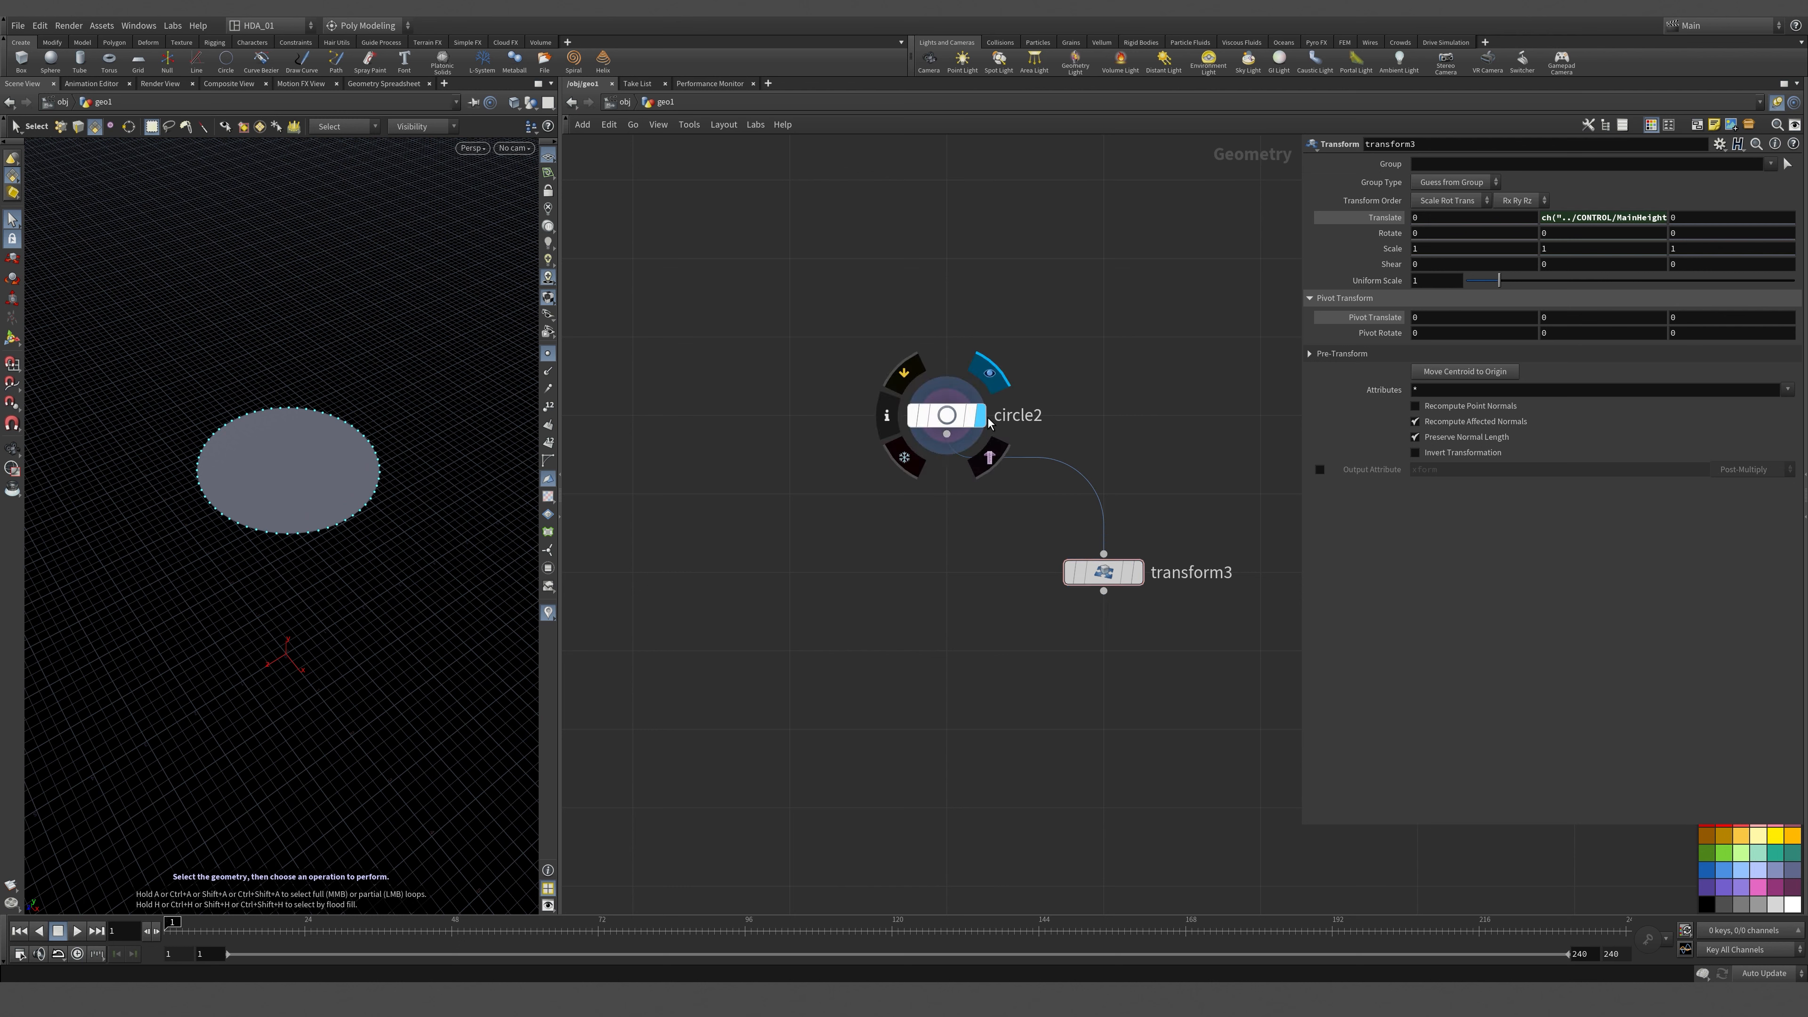
left_click(1136, 572)
Add a Merge node below circle2 and wire both circle2 and transform3 into it.
middle_click_drag(973, 753, 898, 665)
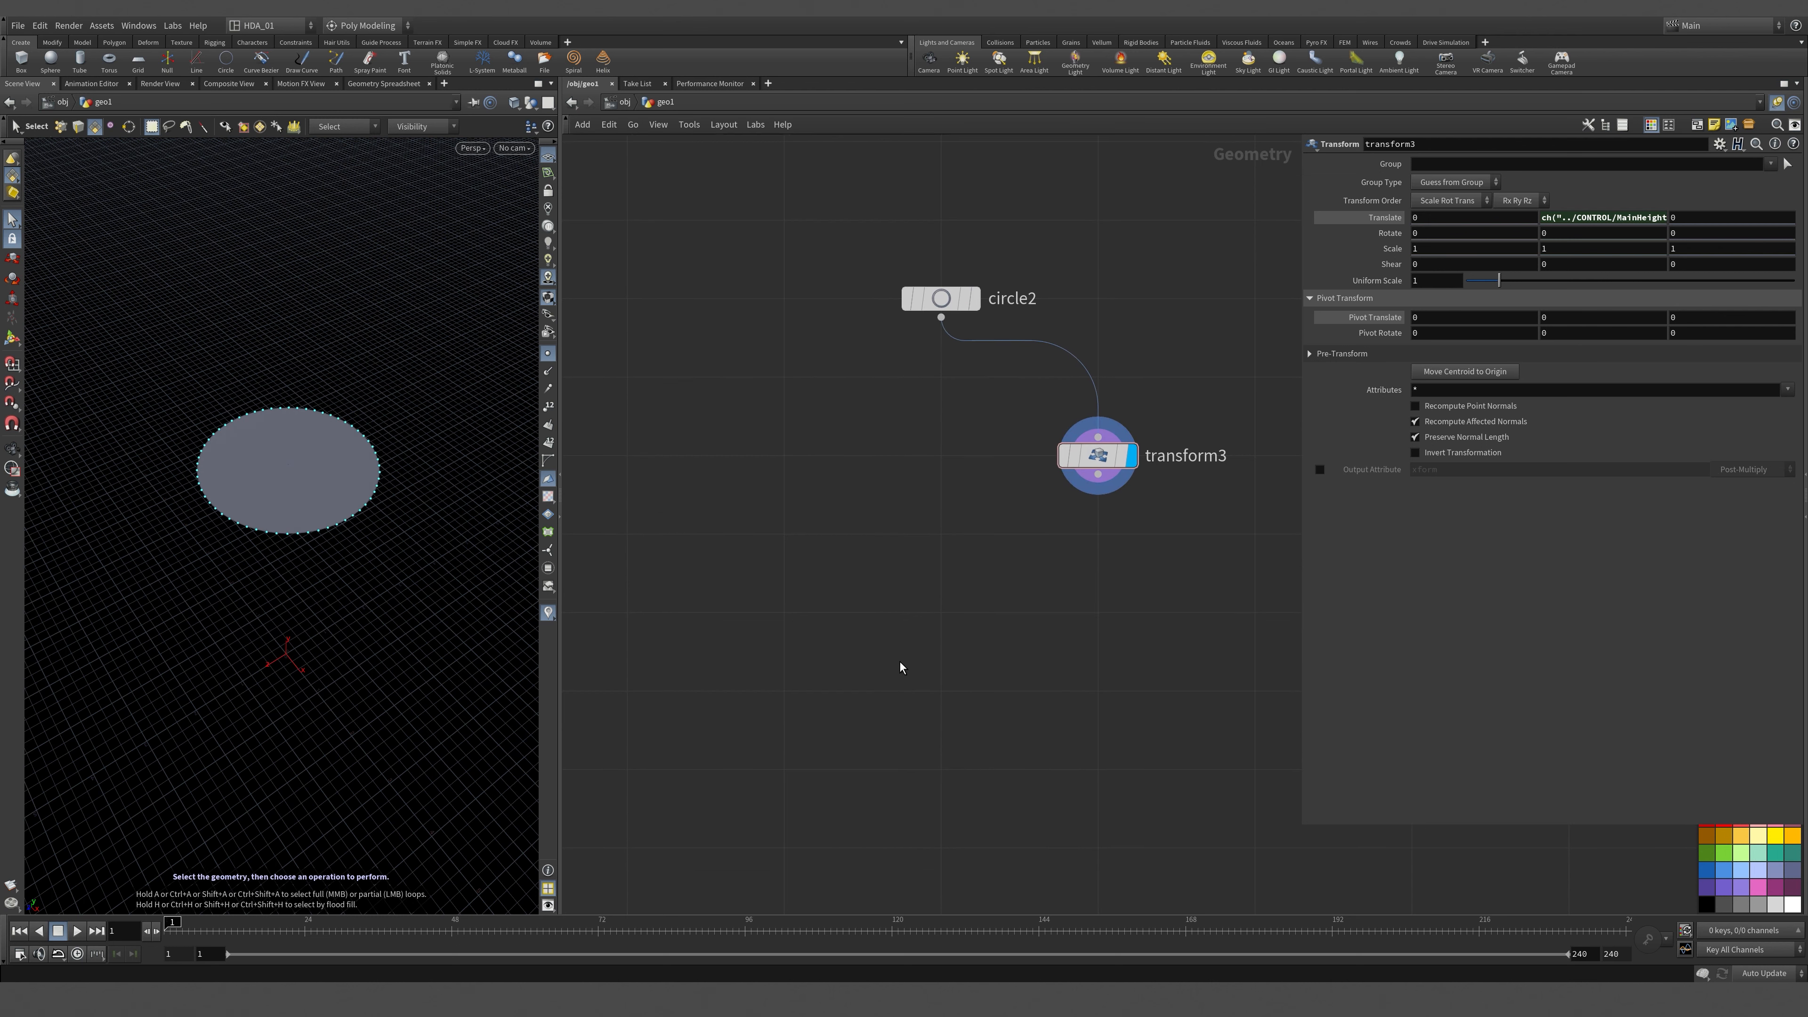
key("Tab")
type("mer")
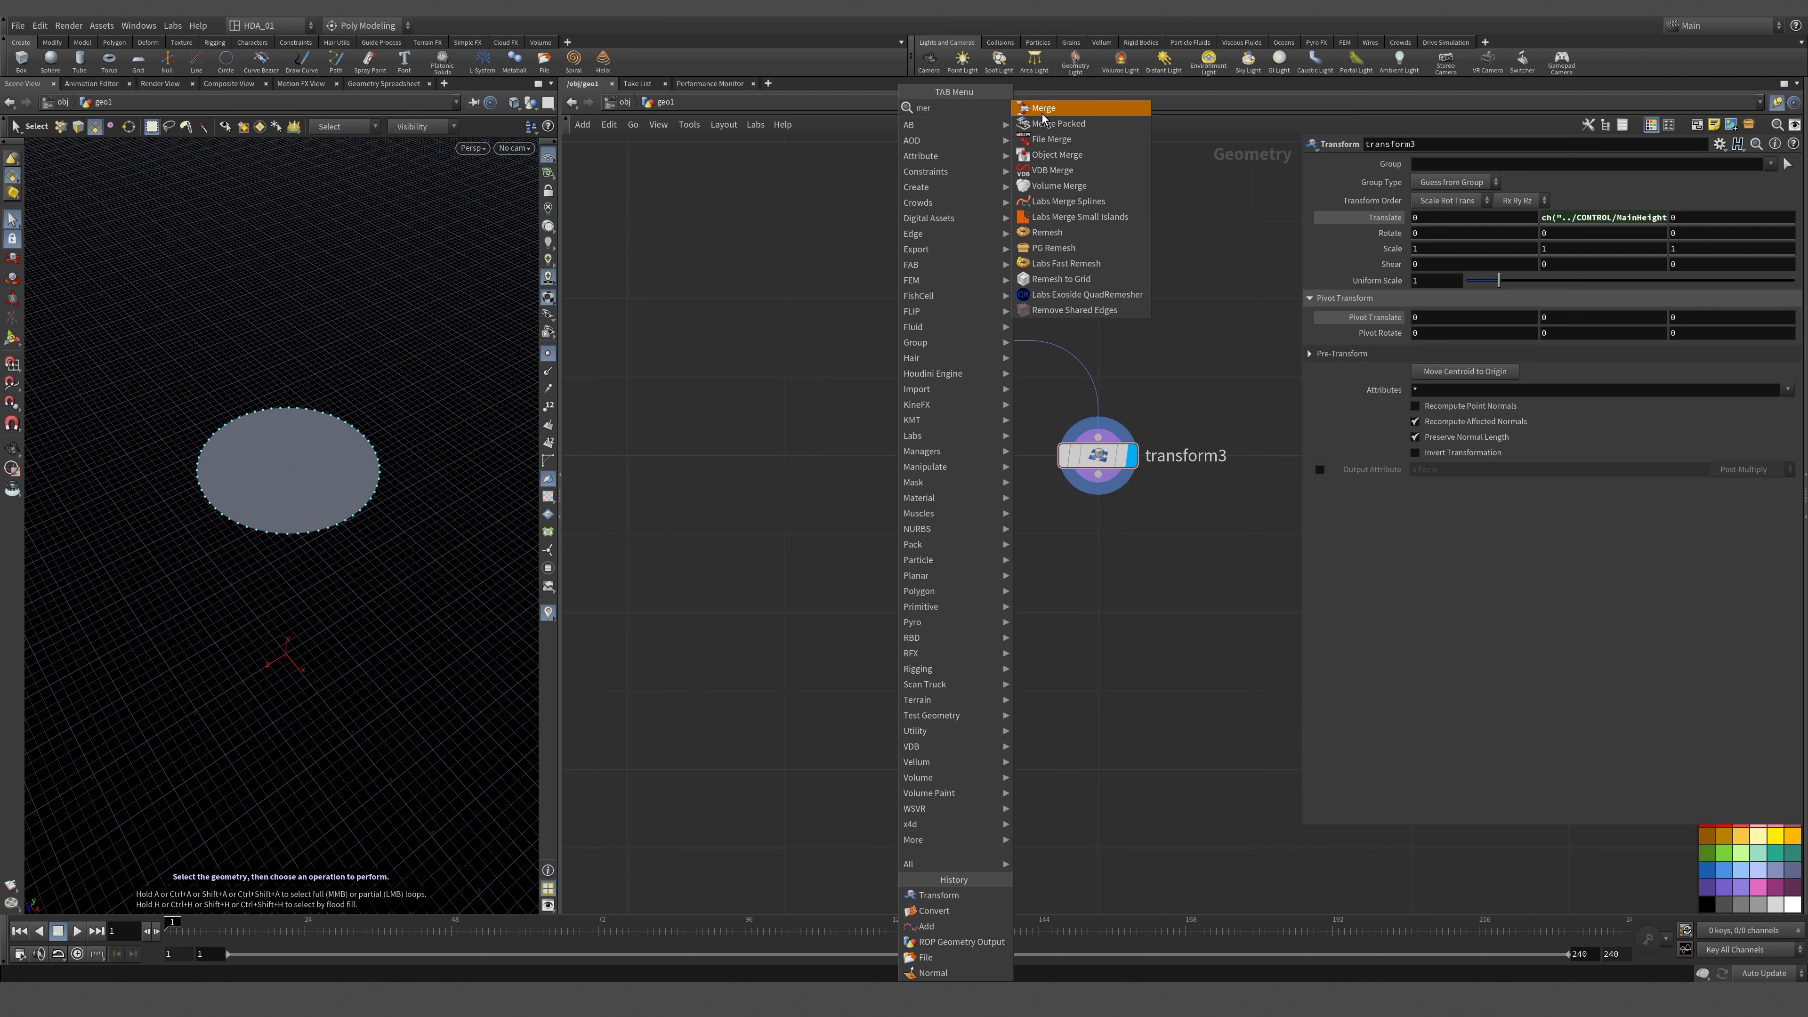
left_click(1043, 111)
left_click(941, 692)
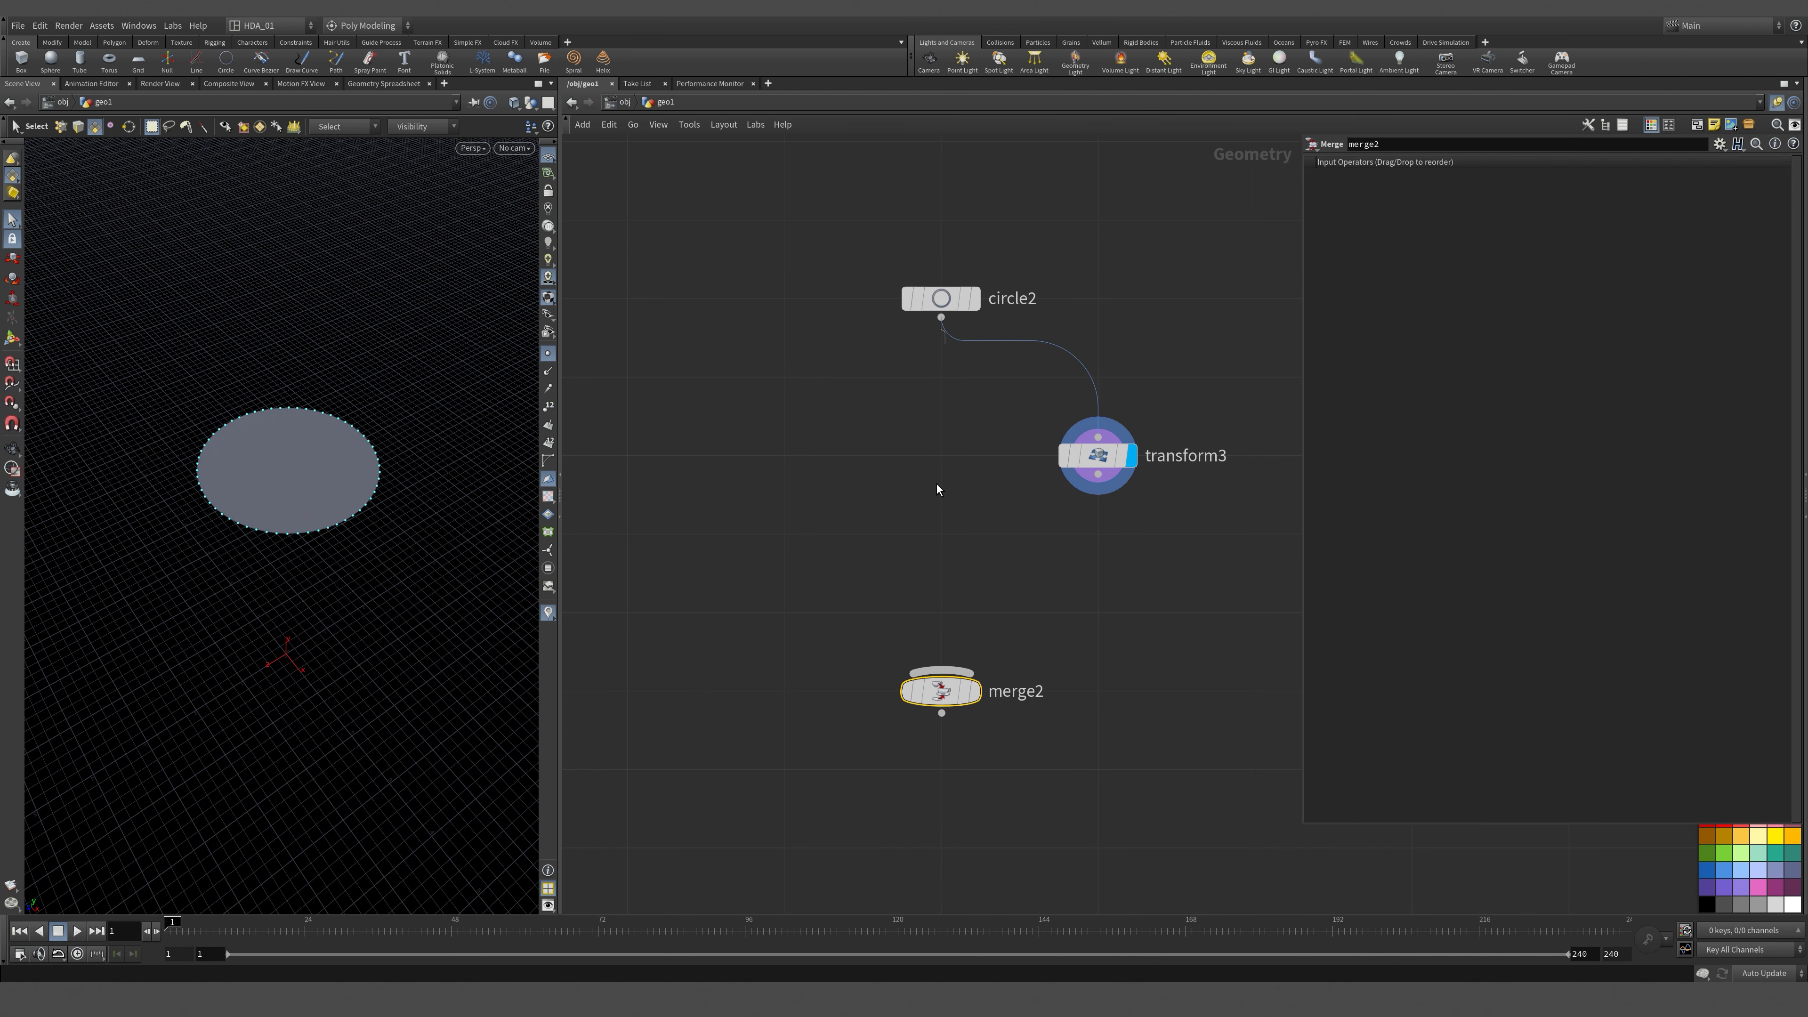
left_click_drag(937, 483, 941, 687)
left_click_drag(1098, 474, 945, 674)
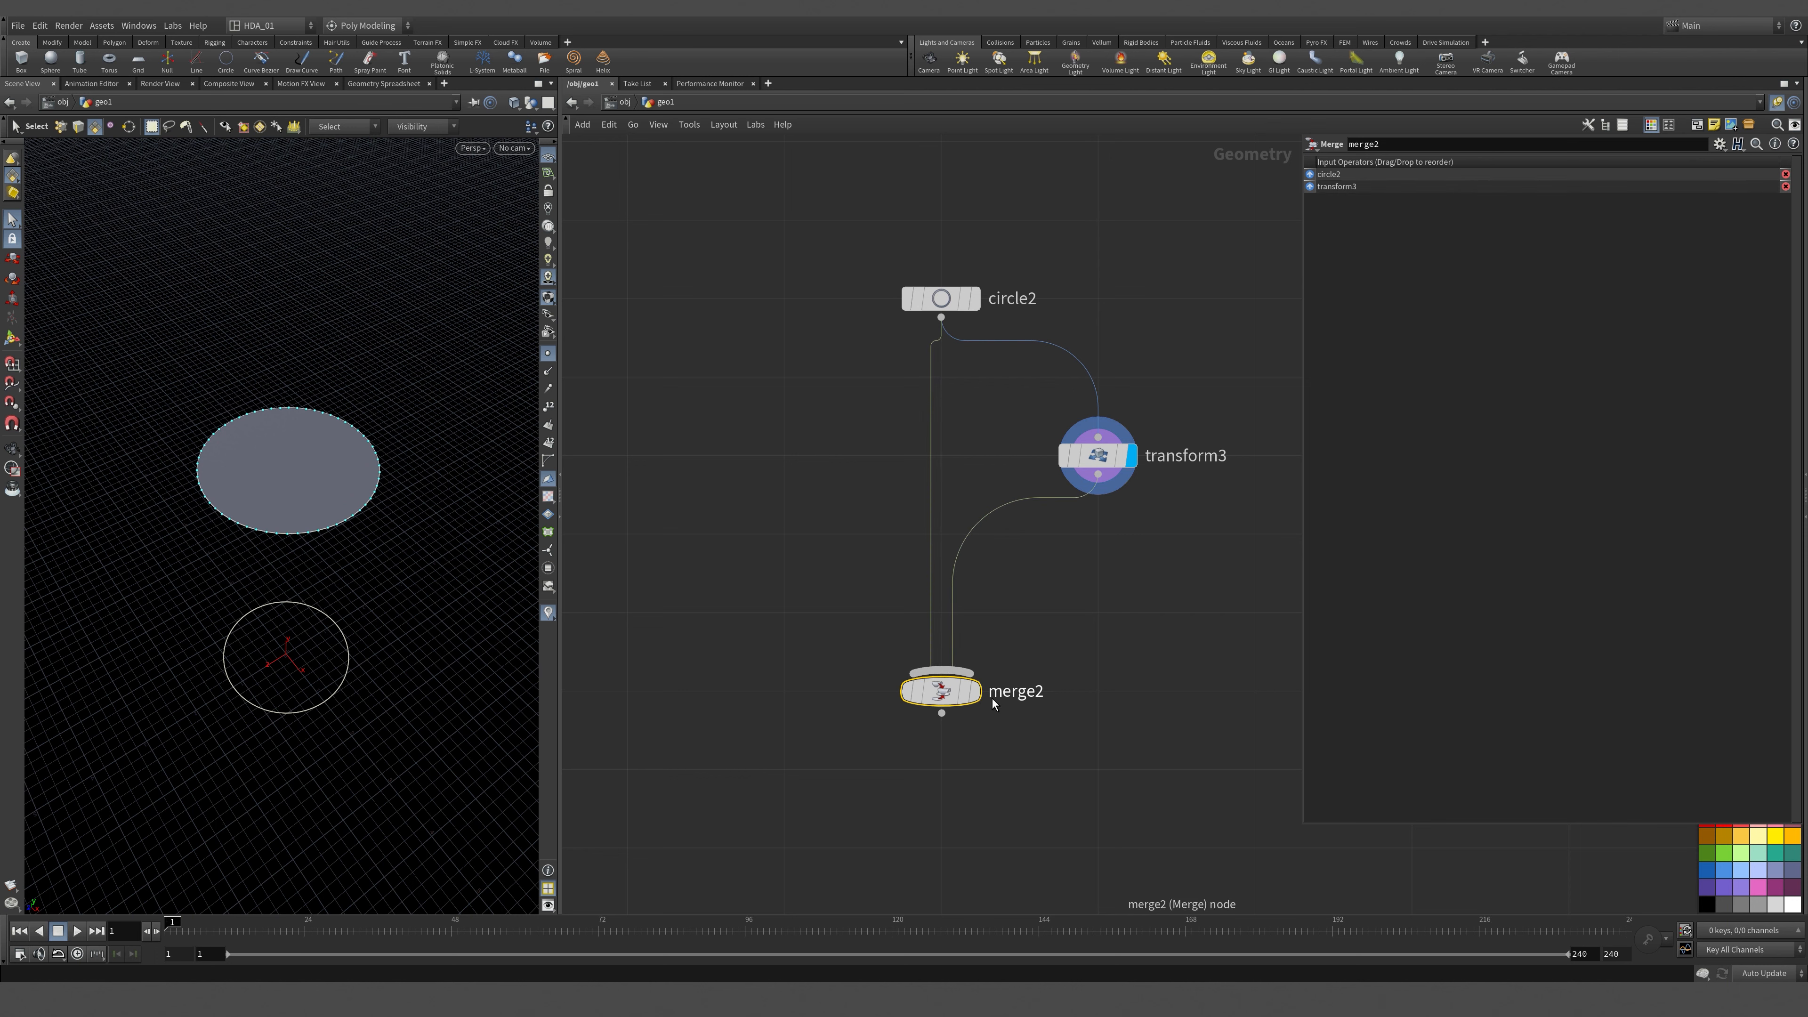
Display merge2 and examine the lower and raised circles together in the viewport.
left_click(976, 691)
middle_click_drag(696, 810, 618, 487)
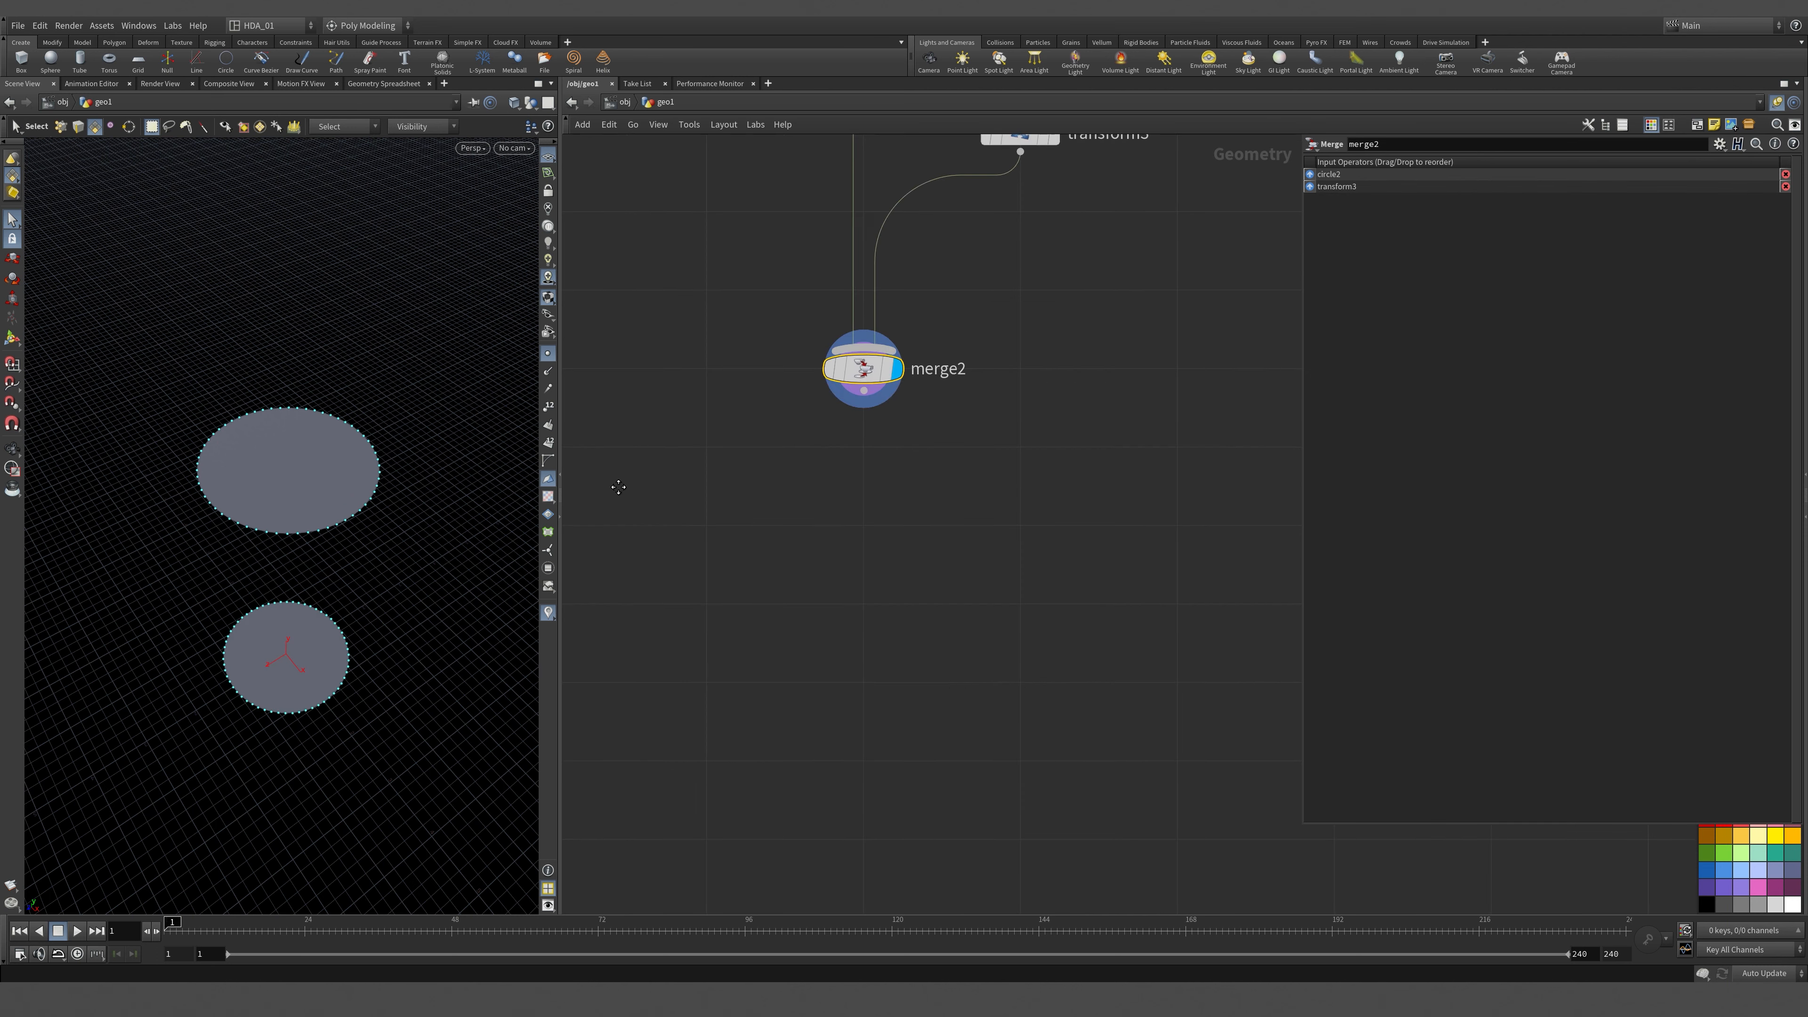
middle_click_drag(854, 532, 886, 607)
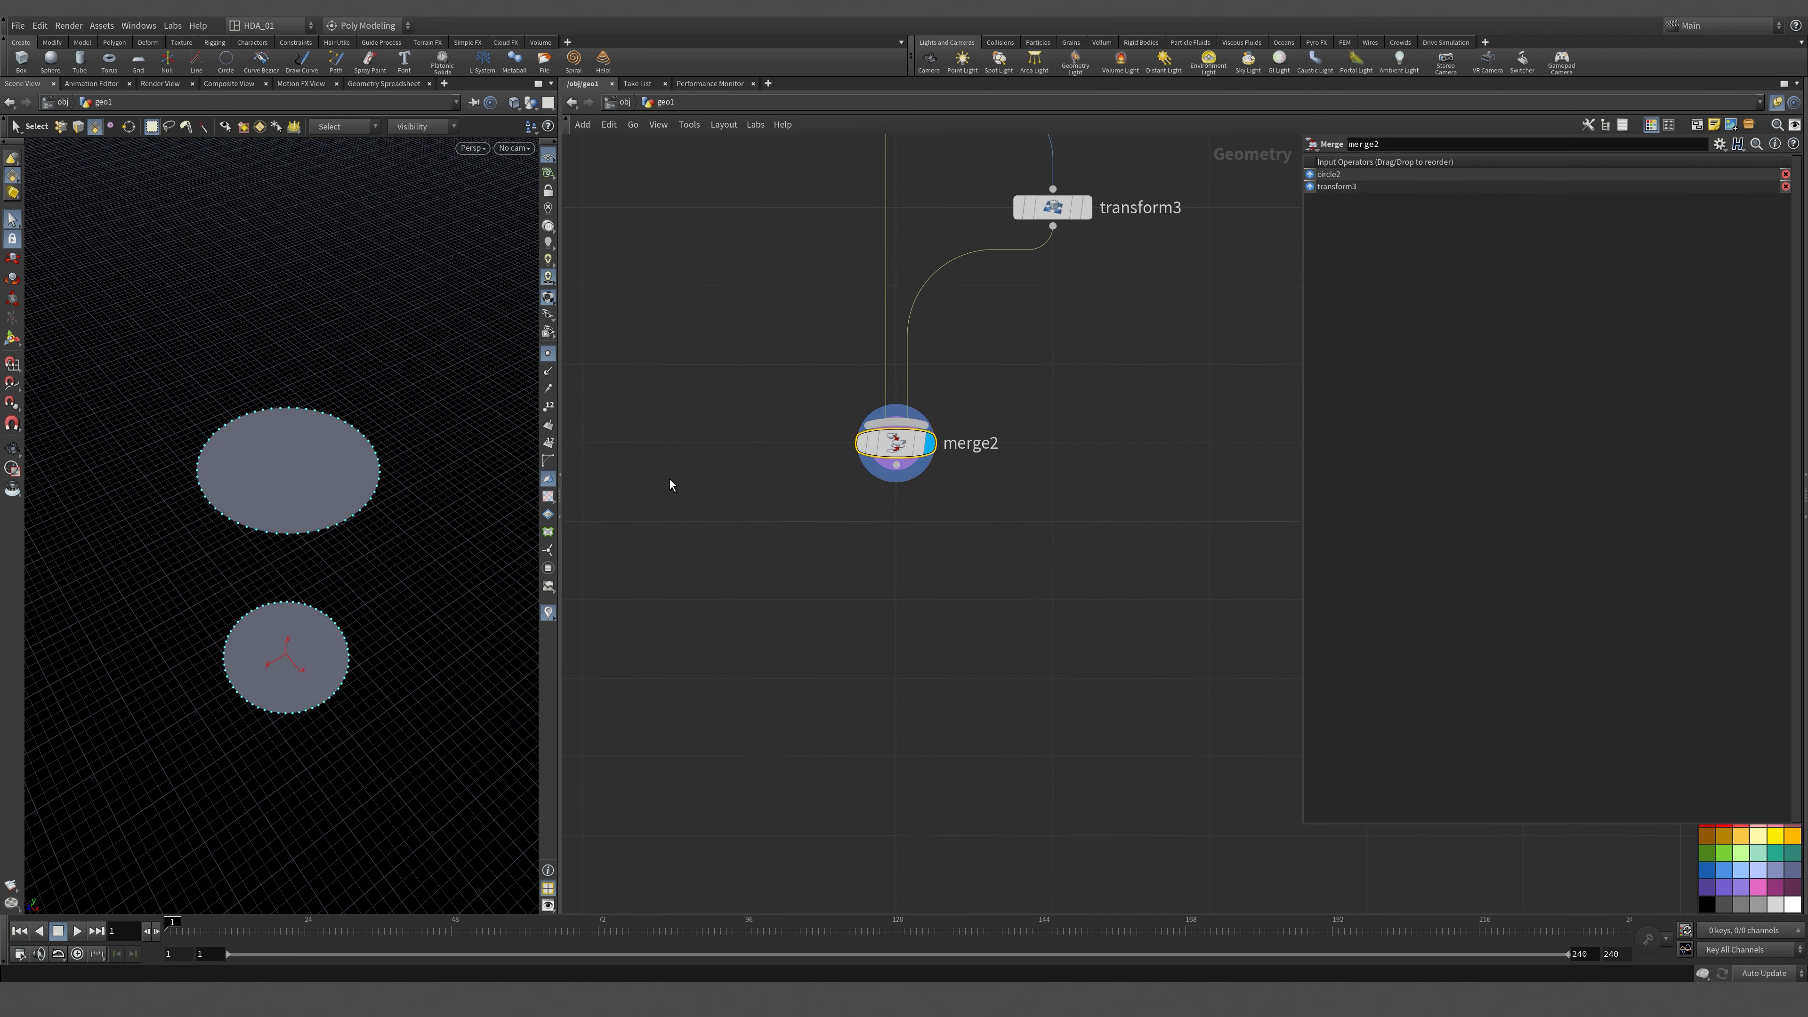
key("Escape")
left_click_drag(370, 455, 404, 569)
middle_click_drag(1004, 410, 983, 510)
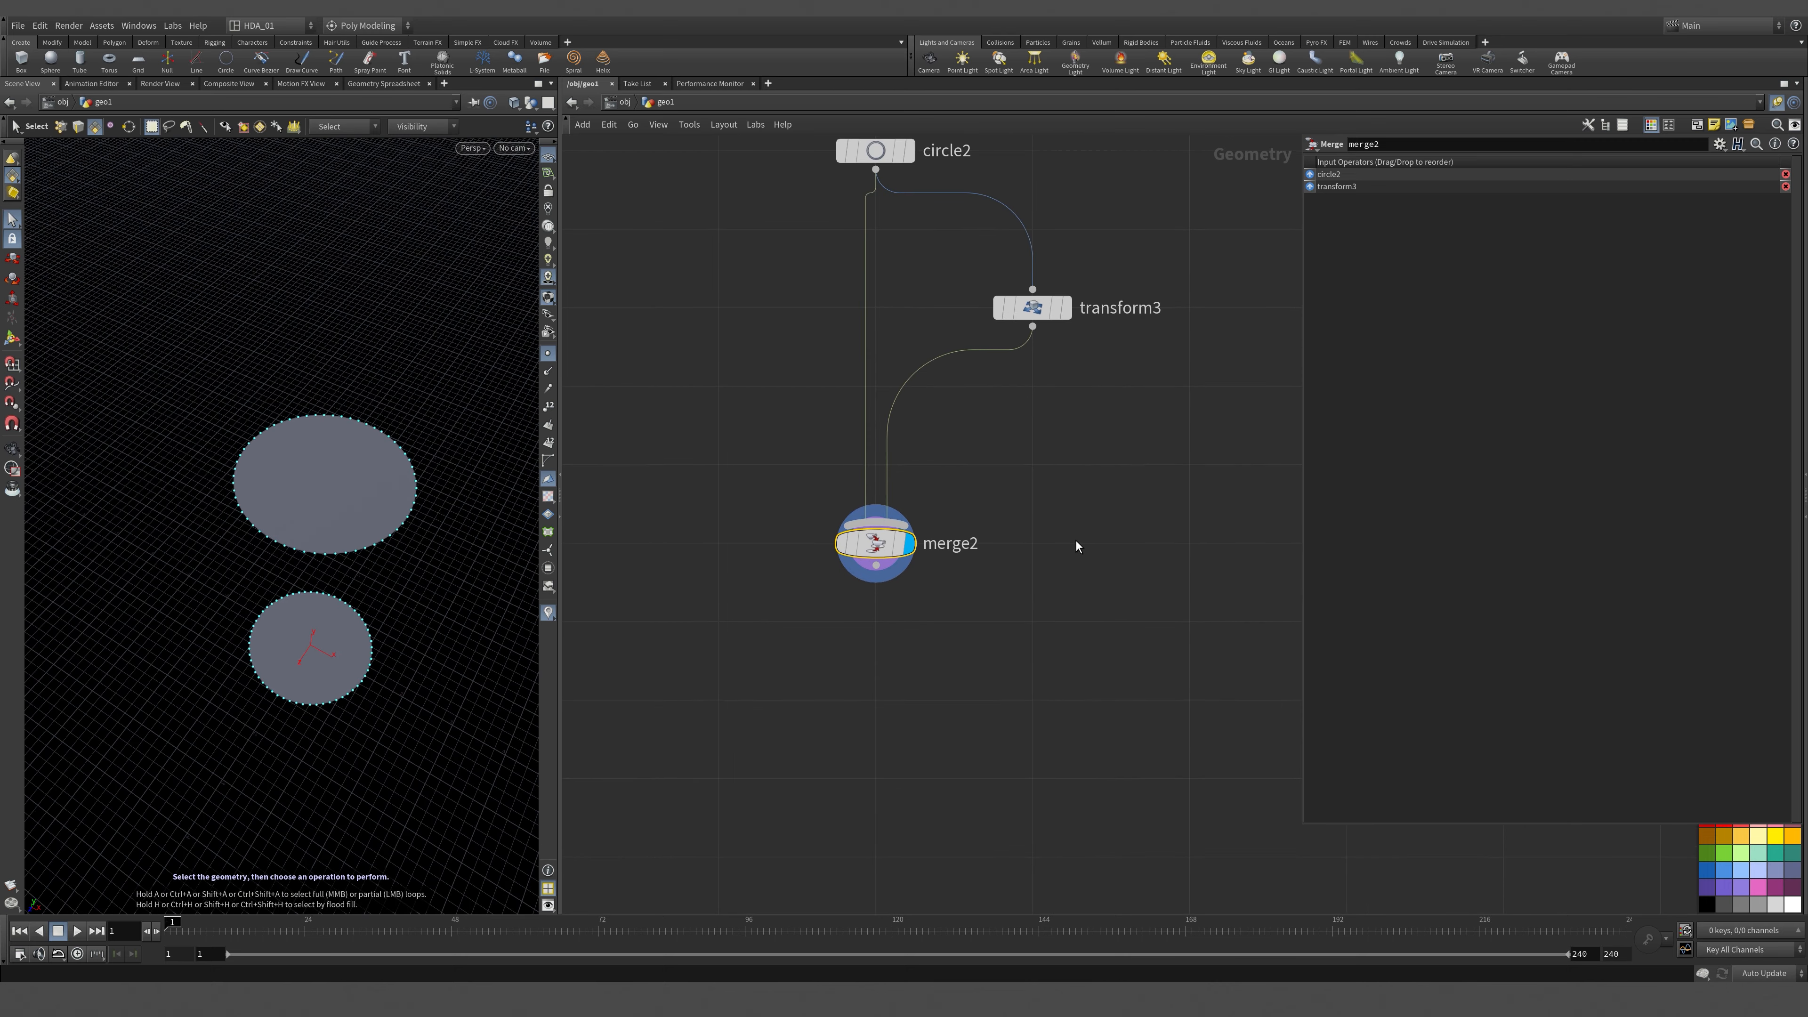
scroll(1011, 314, "down", 2)
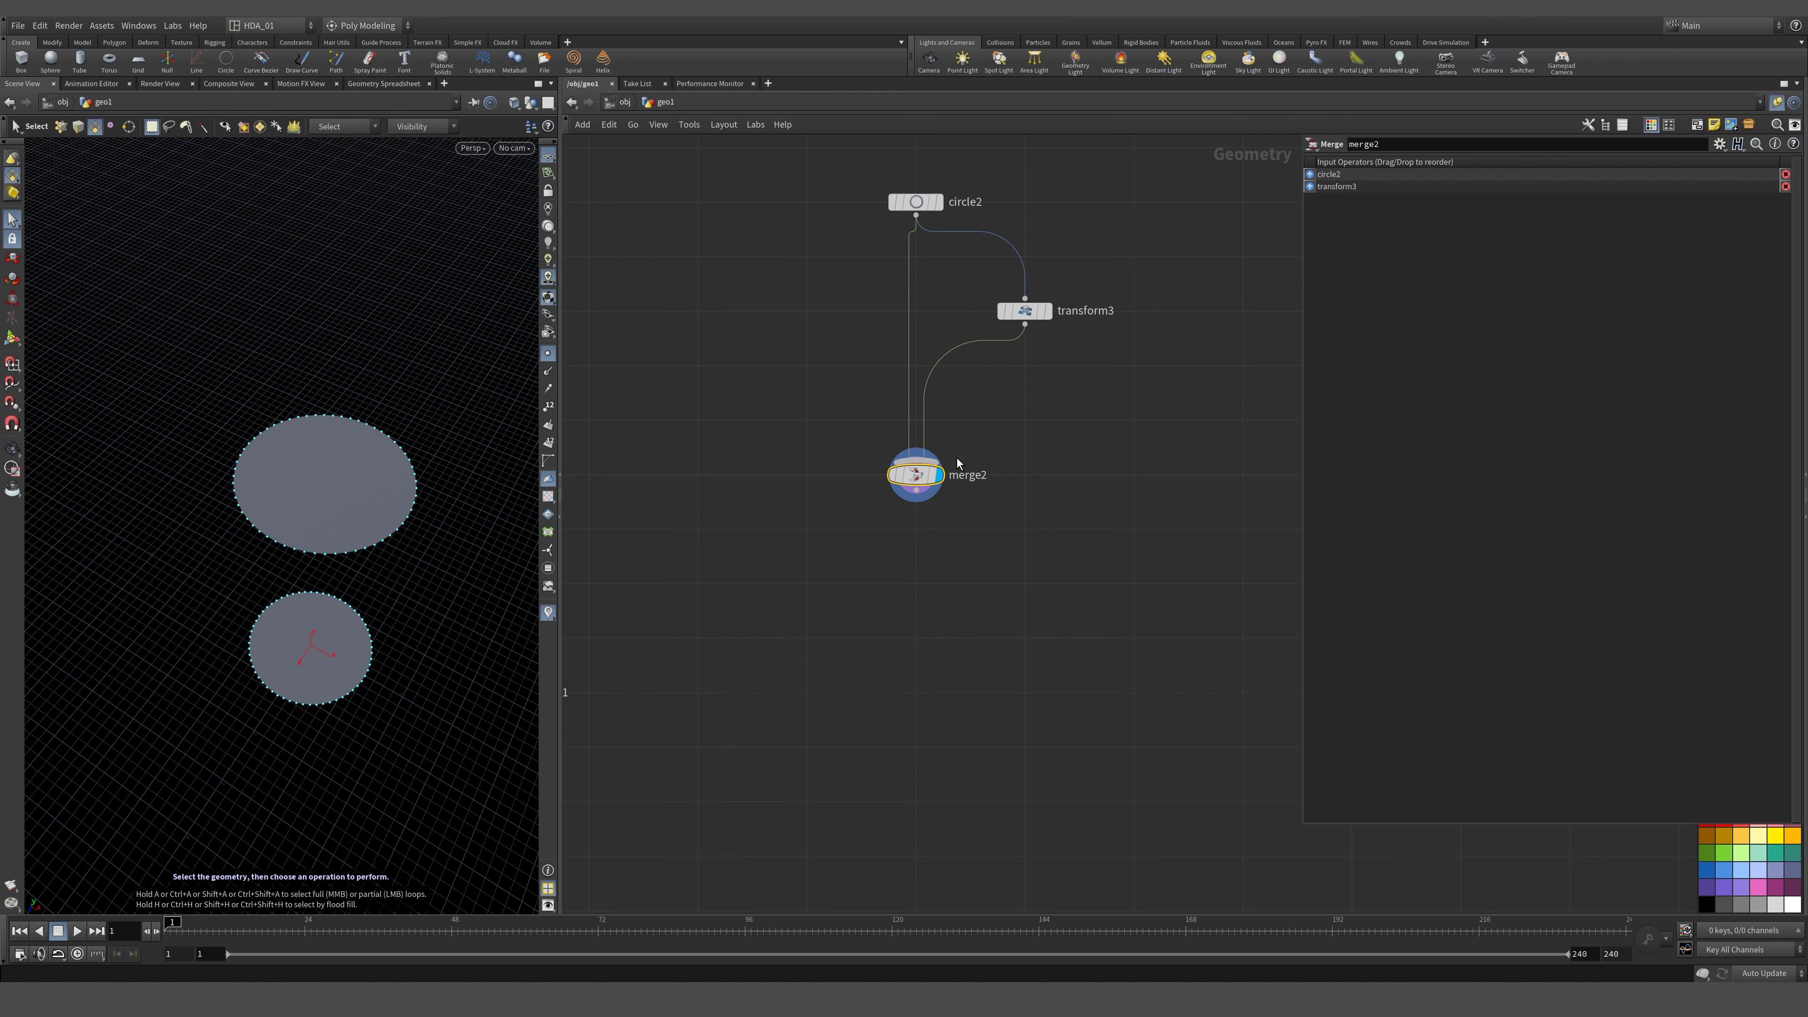
middle_click_drag(986, 514, 1010, 546)
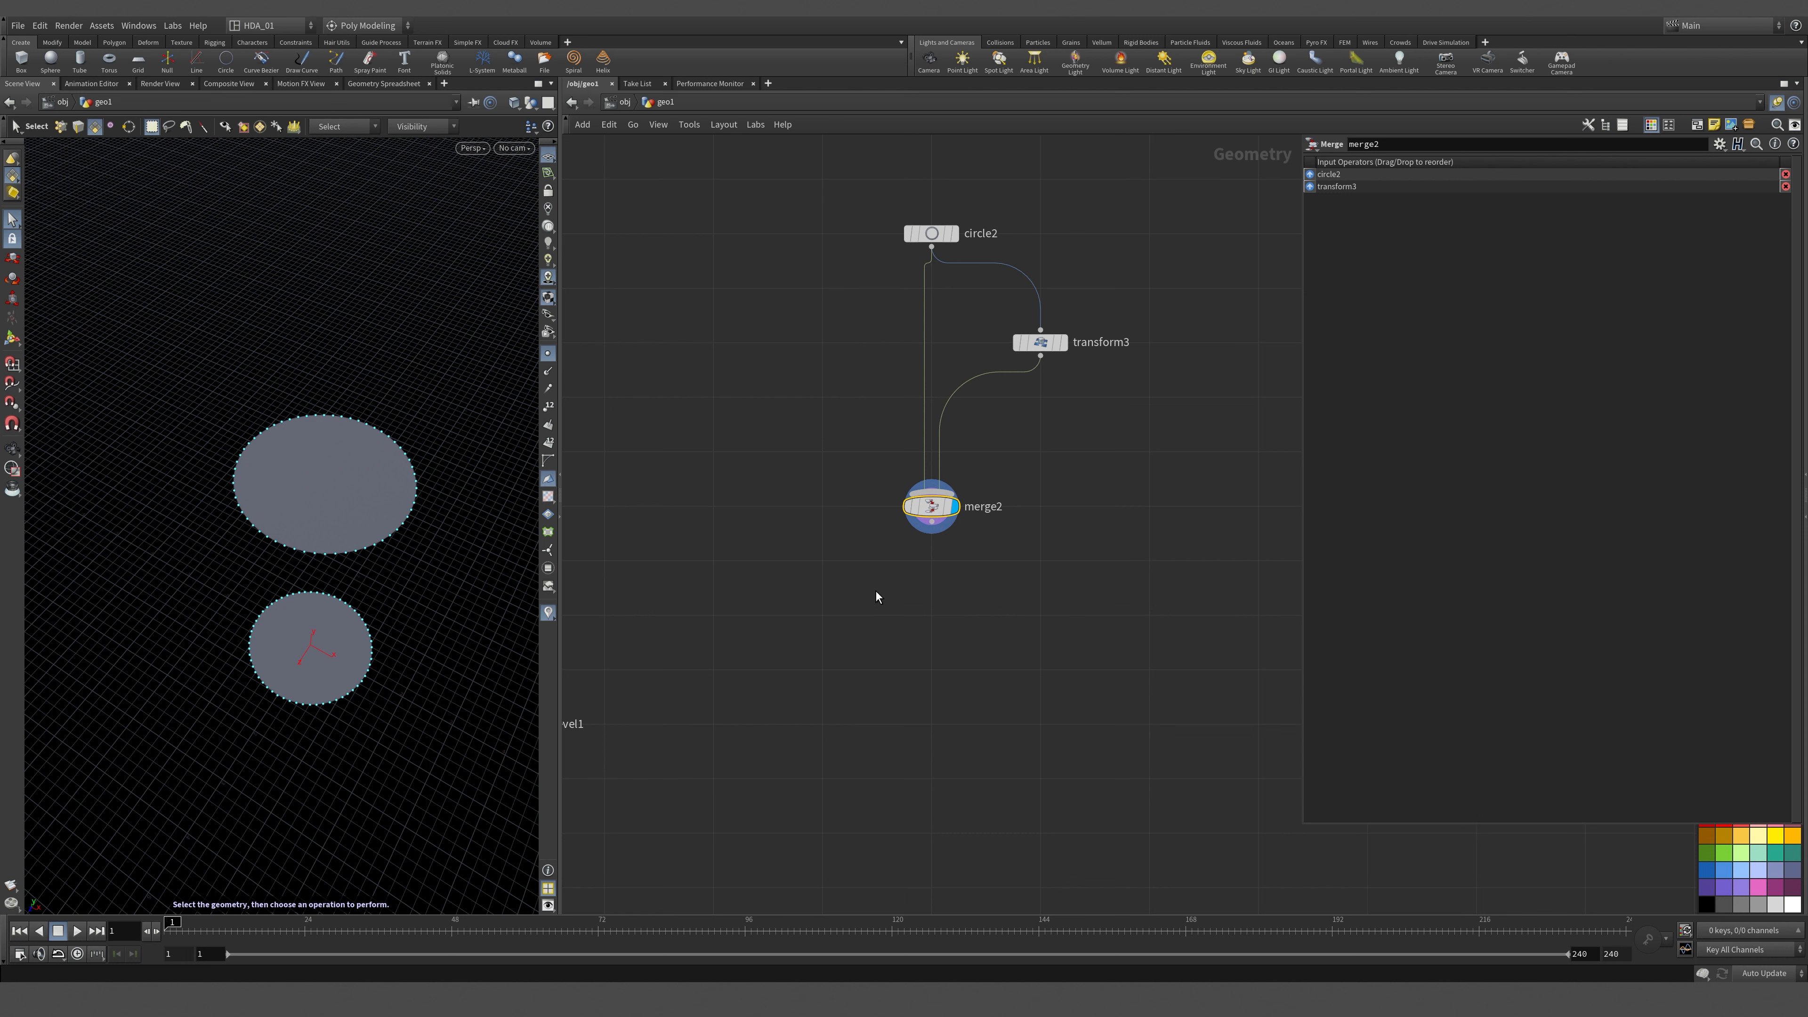
Add a Skin node below merge2, connect merge2 to its first input, and display the Skin node.
key("Tab")
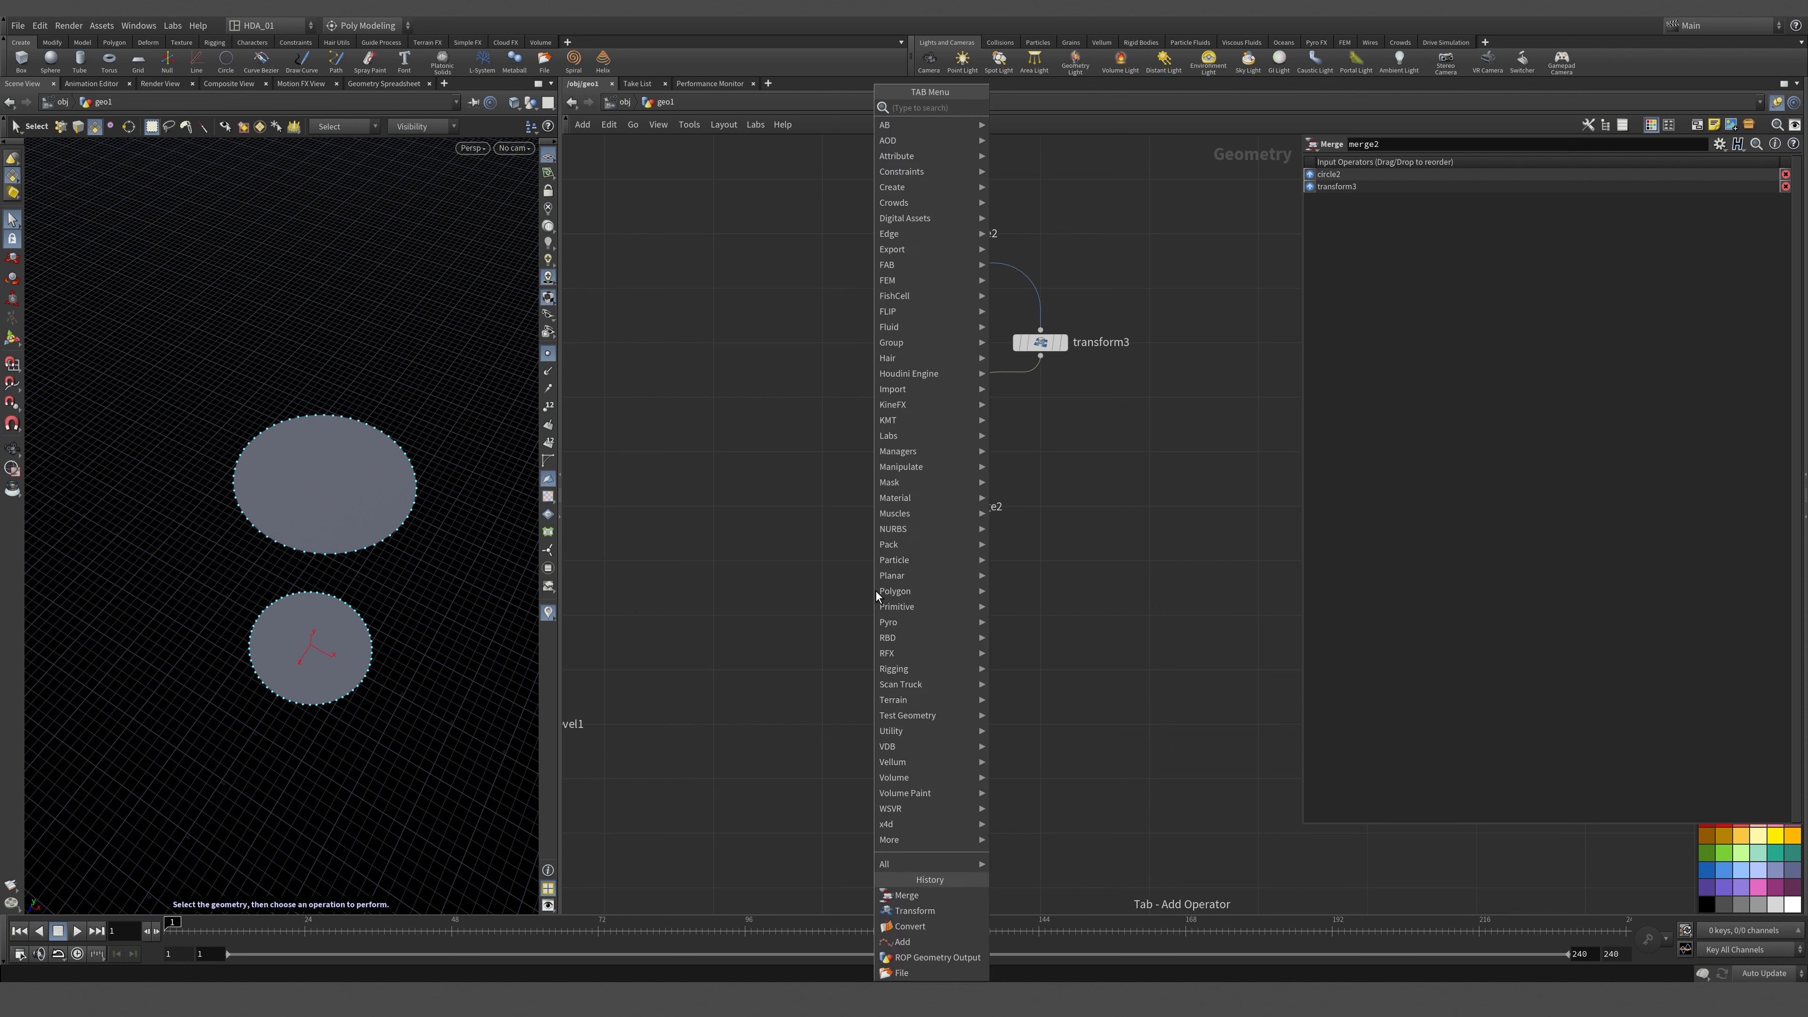
type("skin")
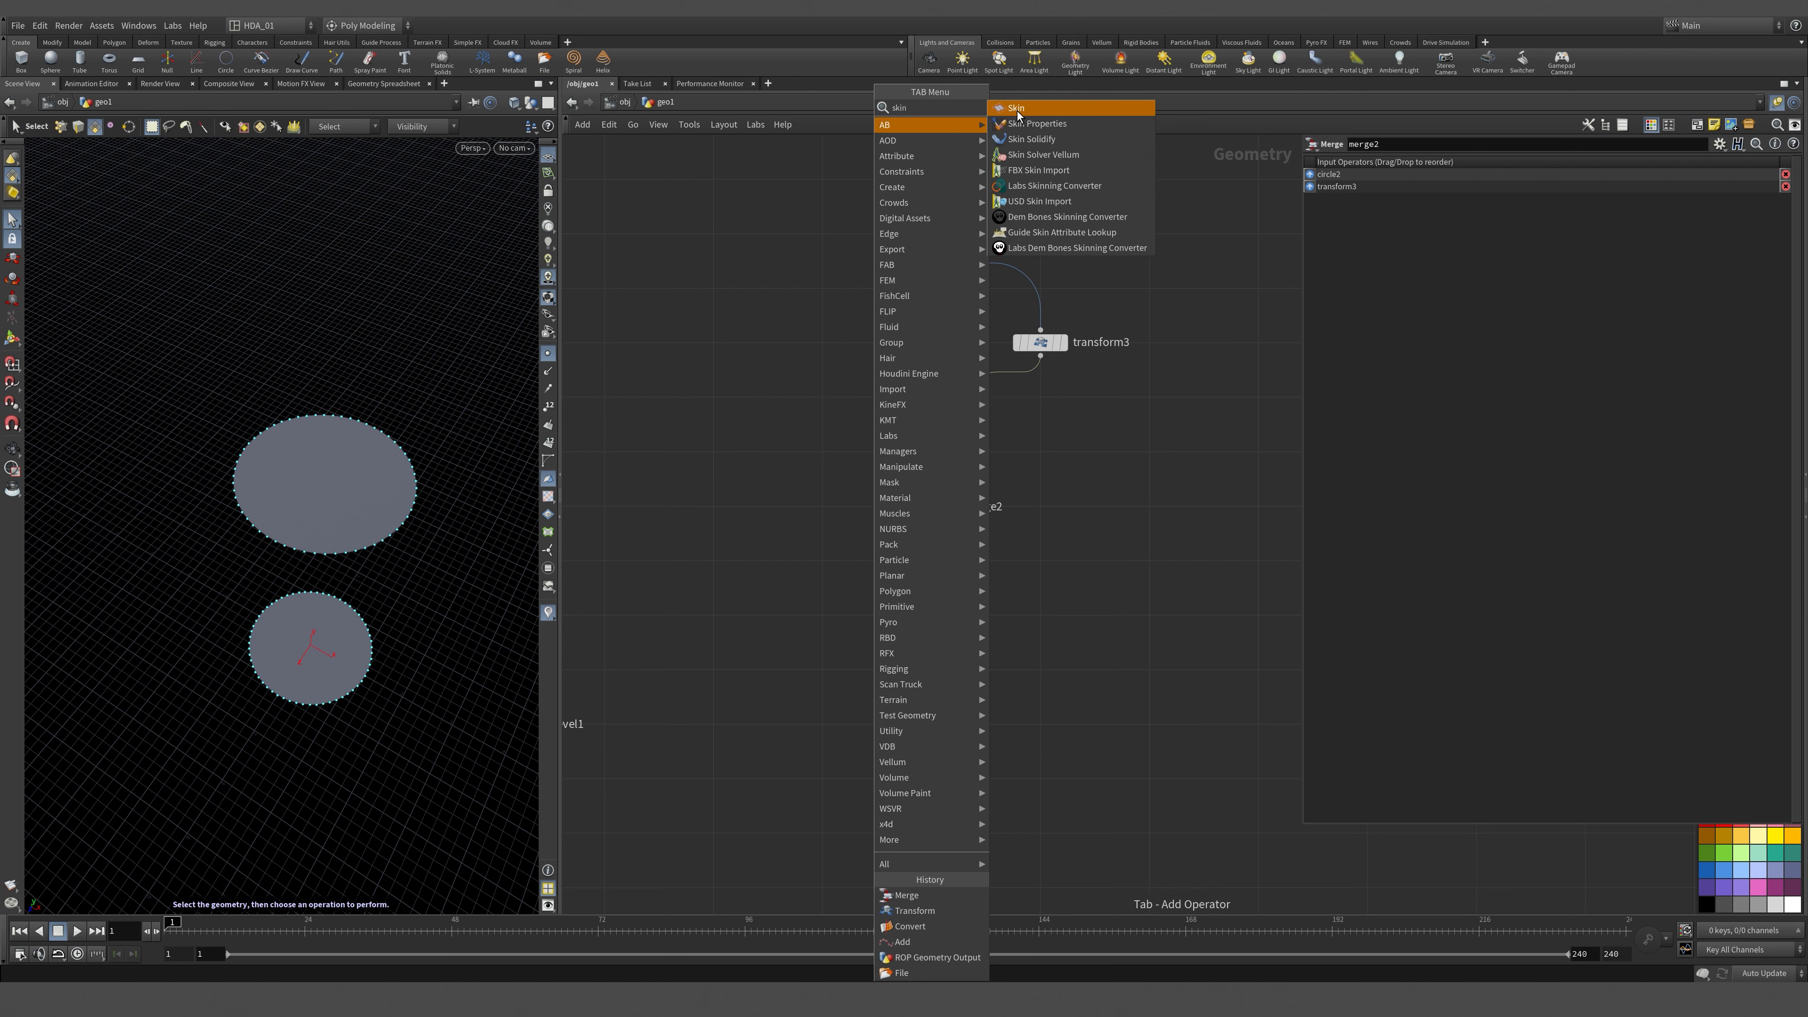
left_click(1017, 114)
left_click(929, 673)
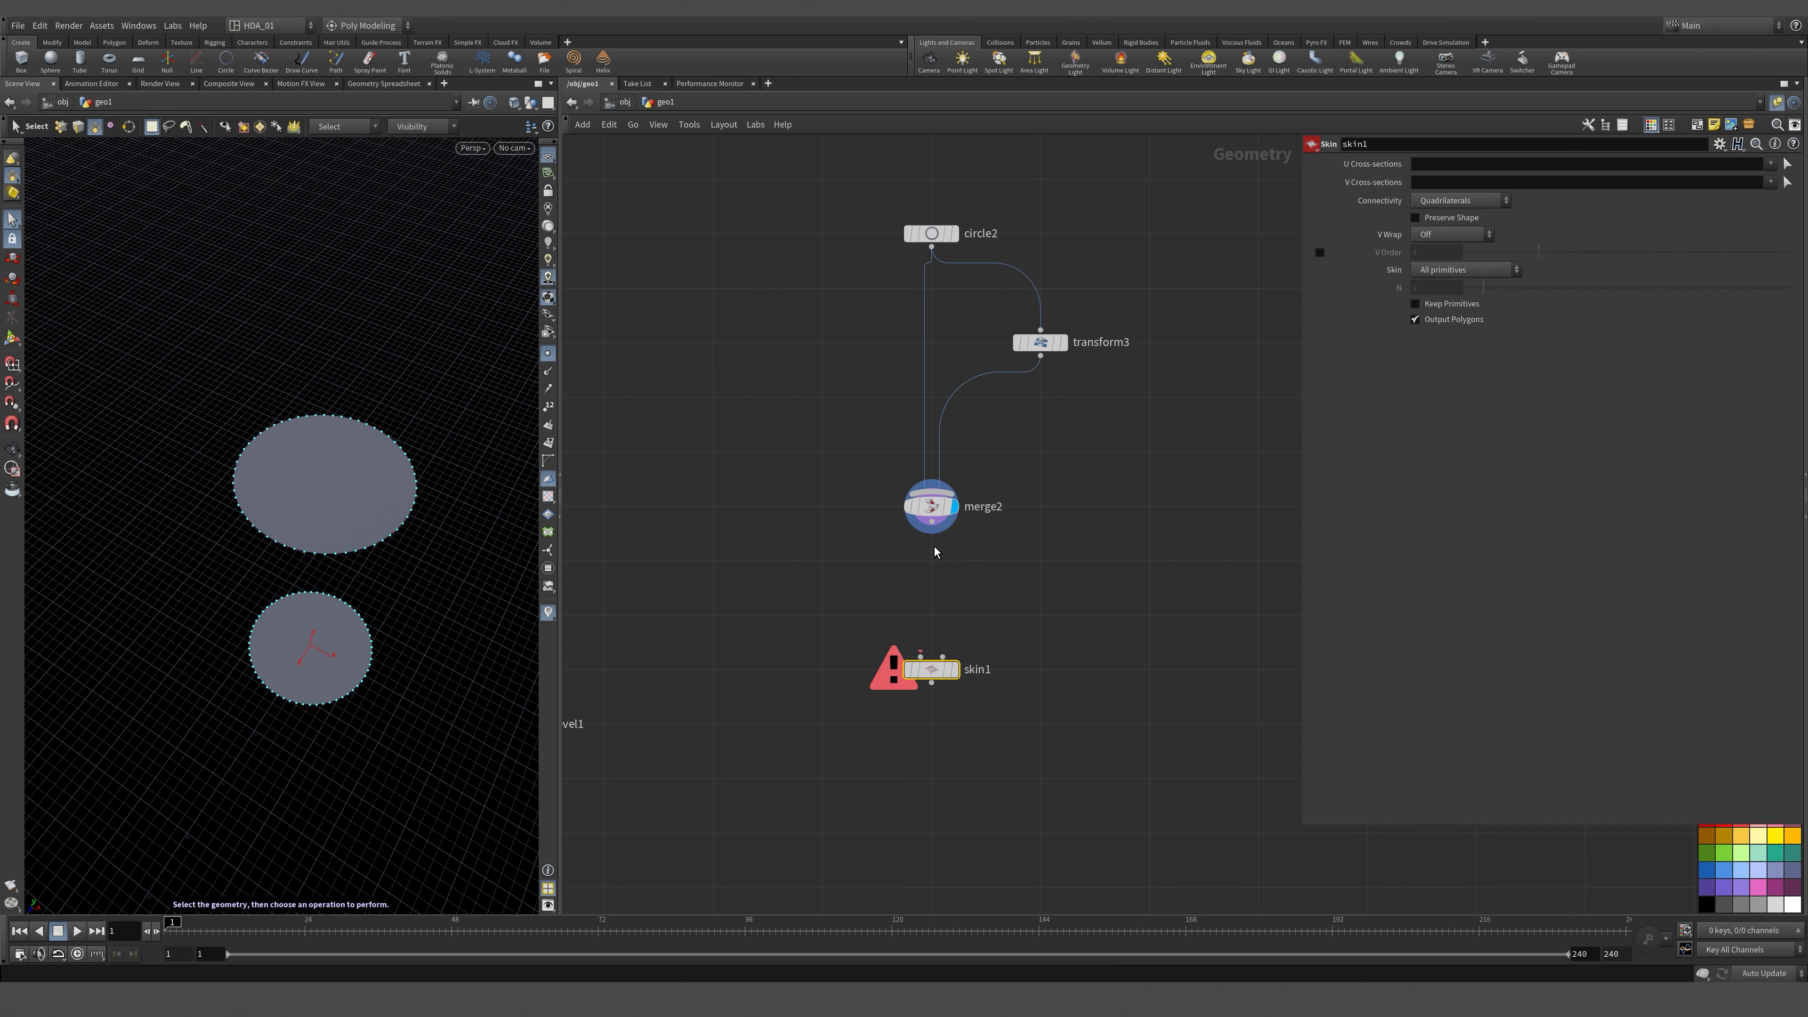
left_click_drag(931, 523, 930, 659)
left_click(954, 669)
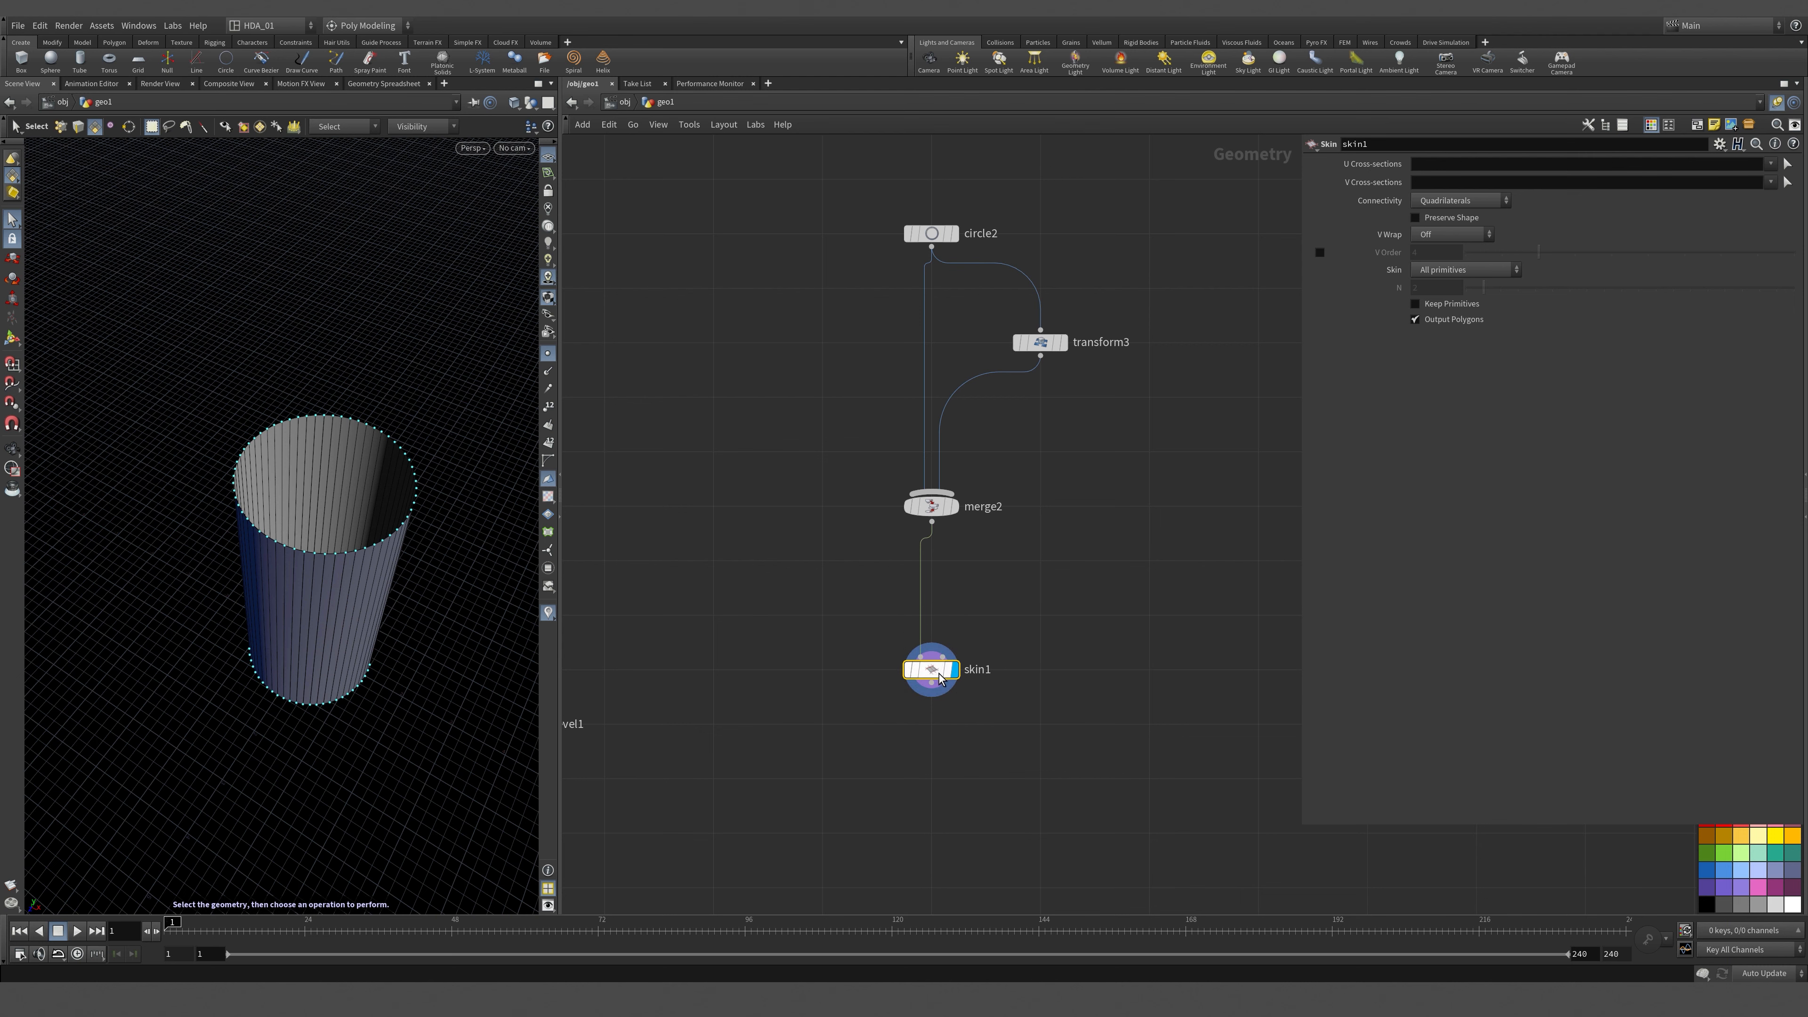
Insert a Null node directly after circle2 so that it feeds both transform3 and merge2.
left_click_drag(226, 649, 275, 564, "alt")
scroll(275, 564, "down", 3)
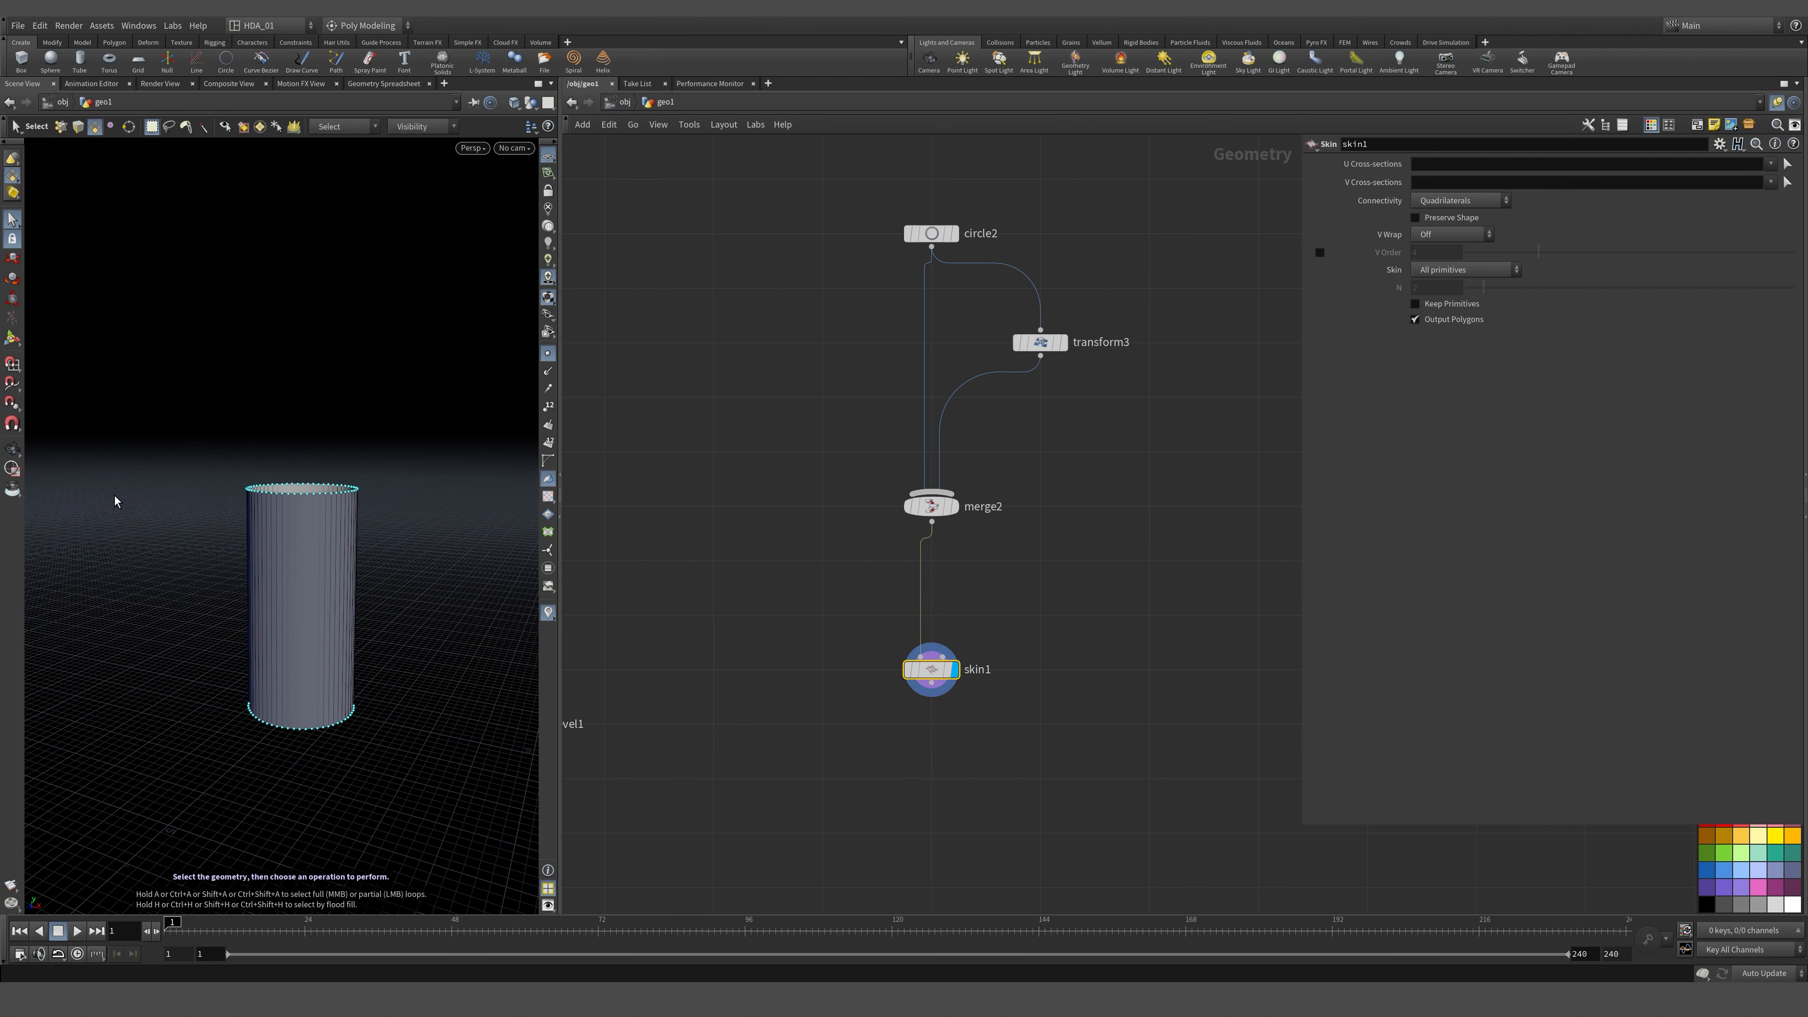
middle_click_drag(1018, 266, 1022, 423)
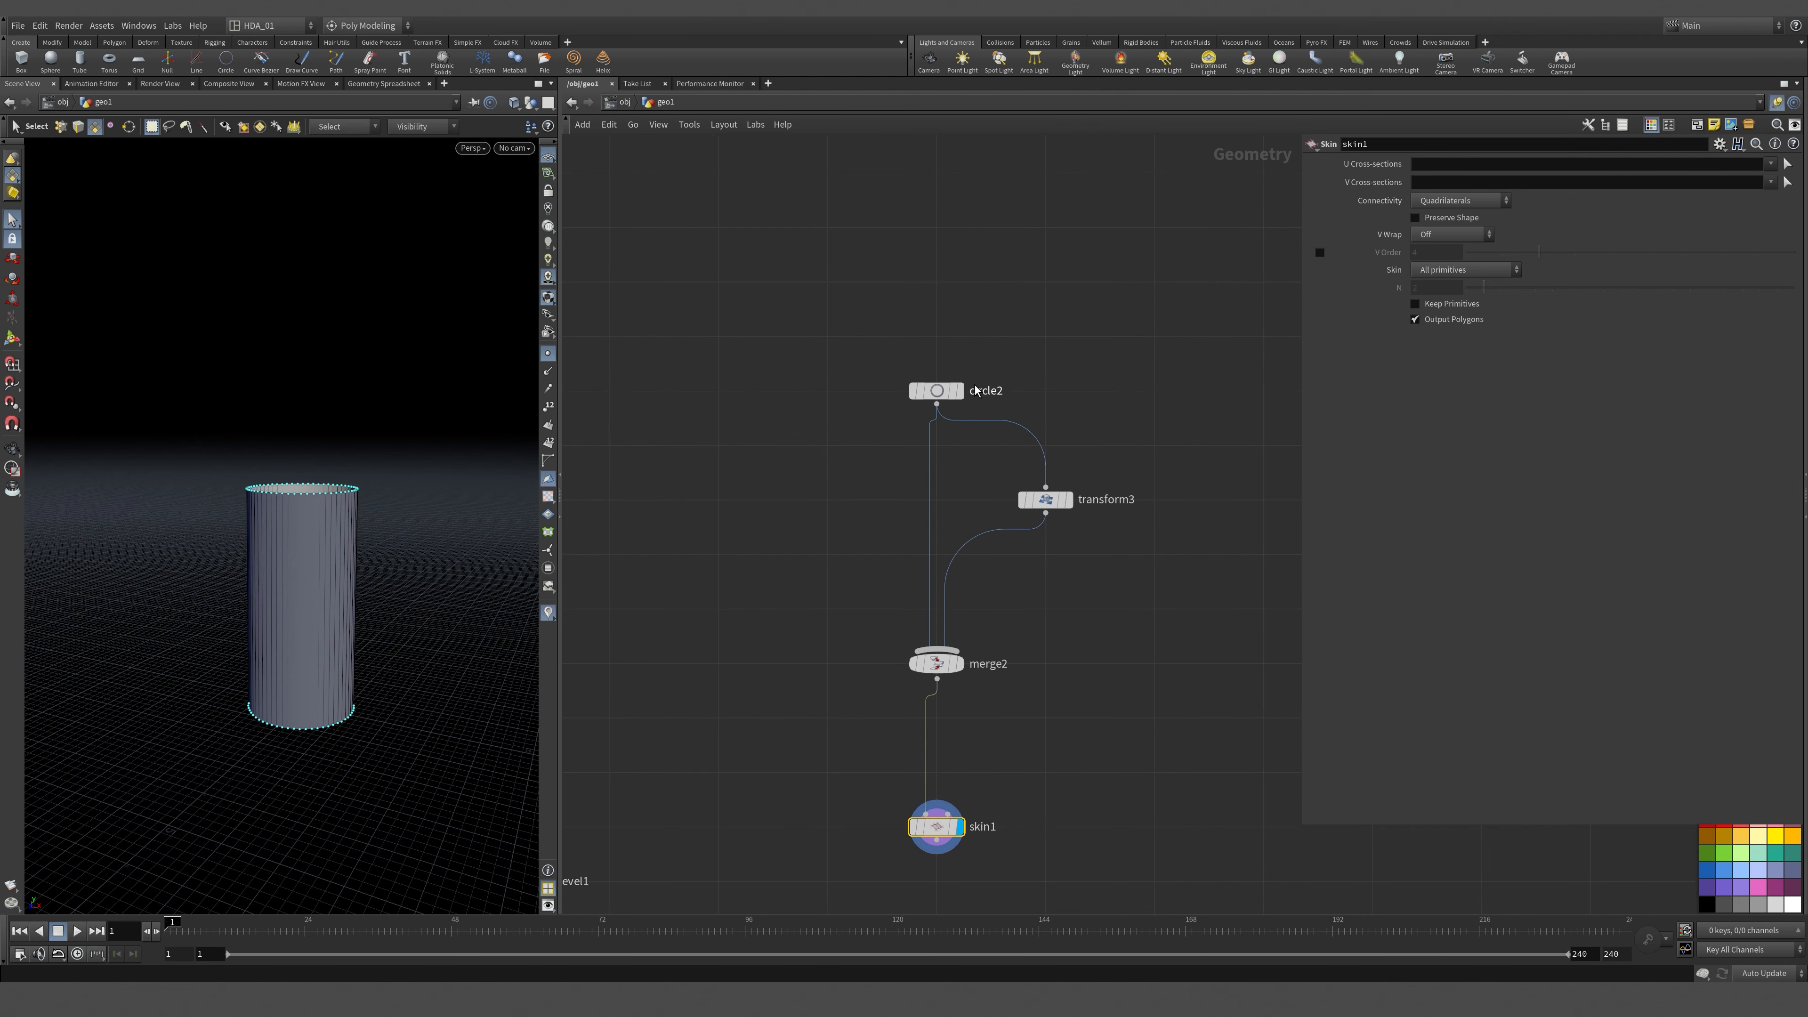
key("Tab")
mouse_move(935, 409)
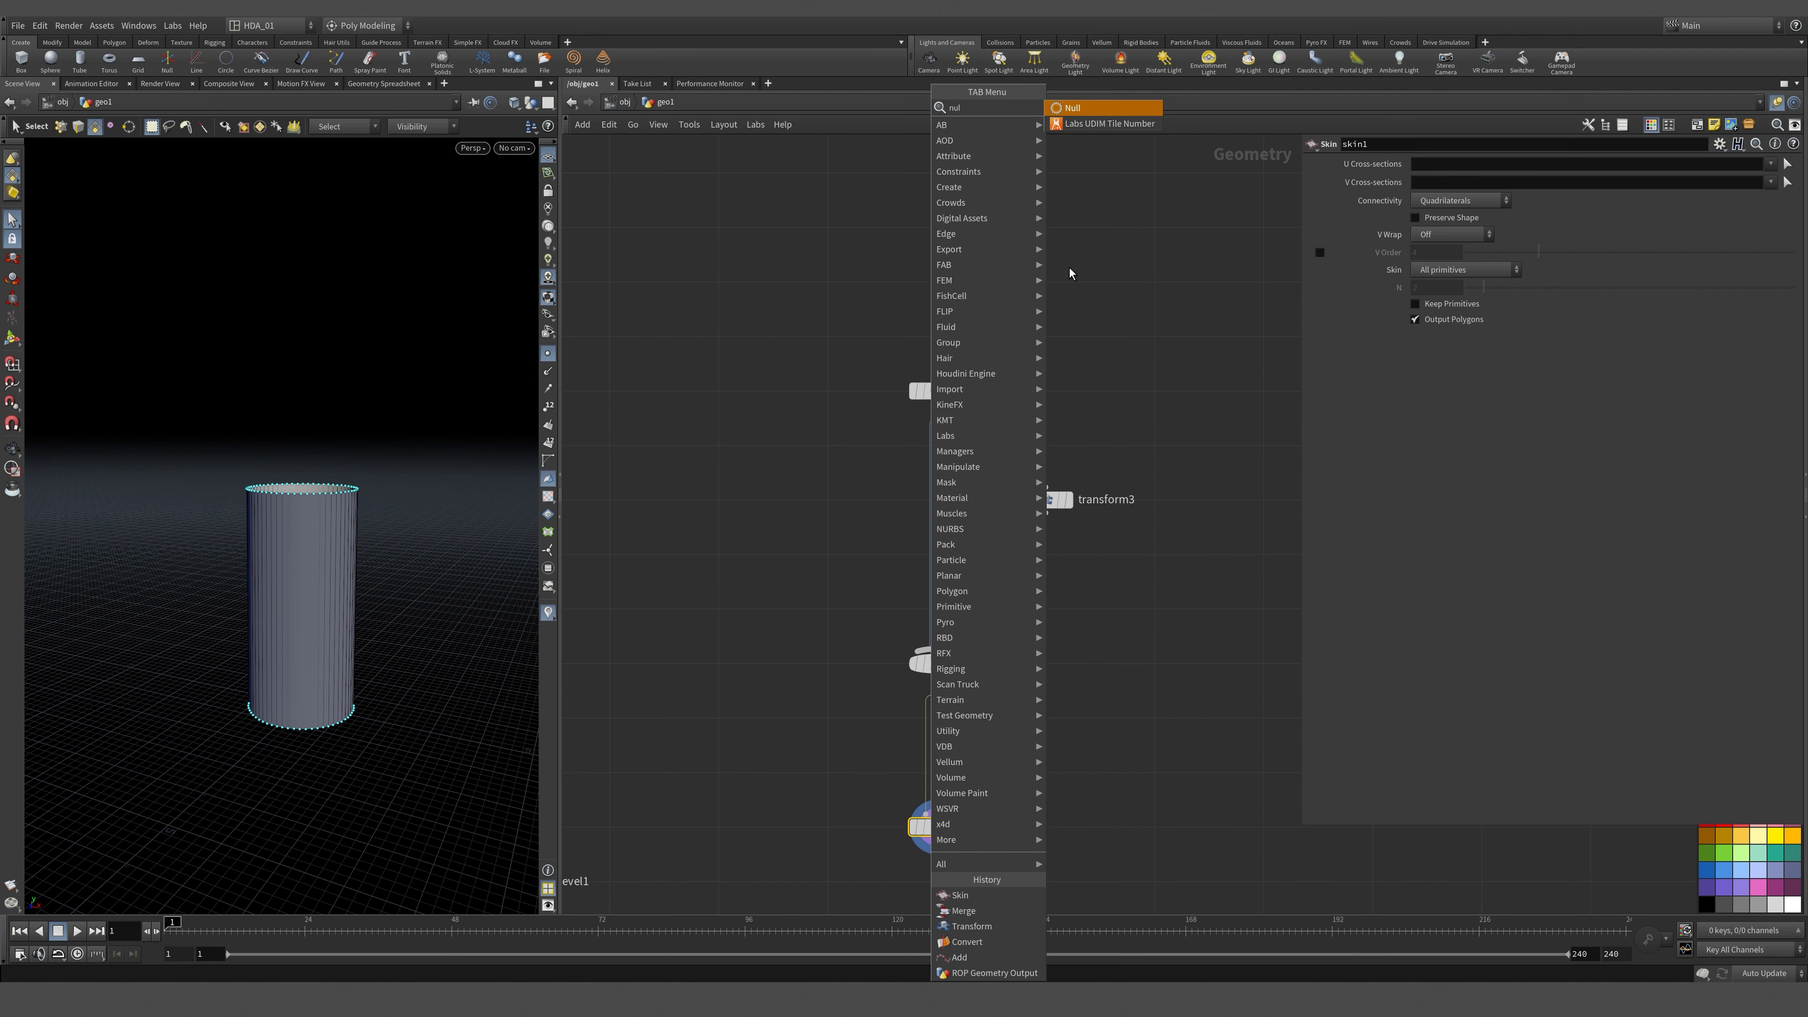
key("Down")
key("Up")
key("Return")
left_click(931, 447)
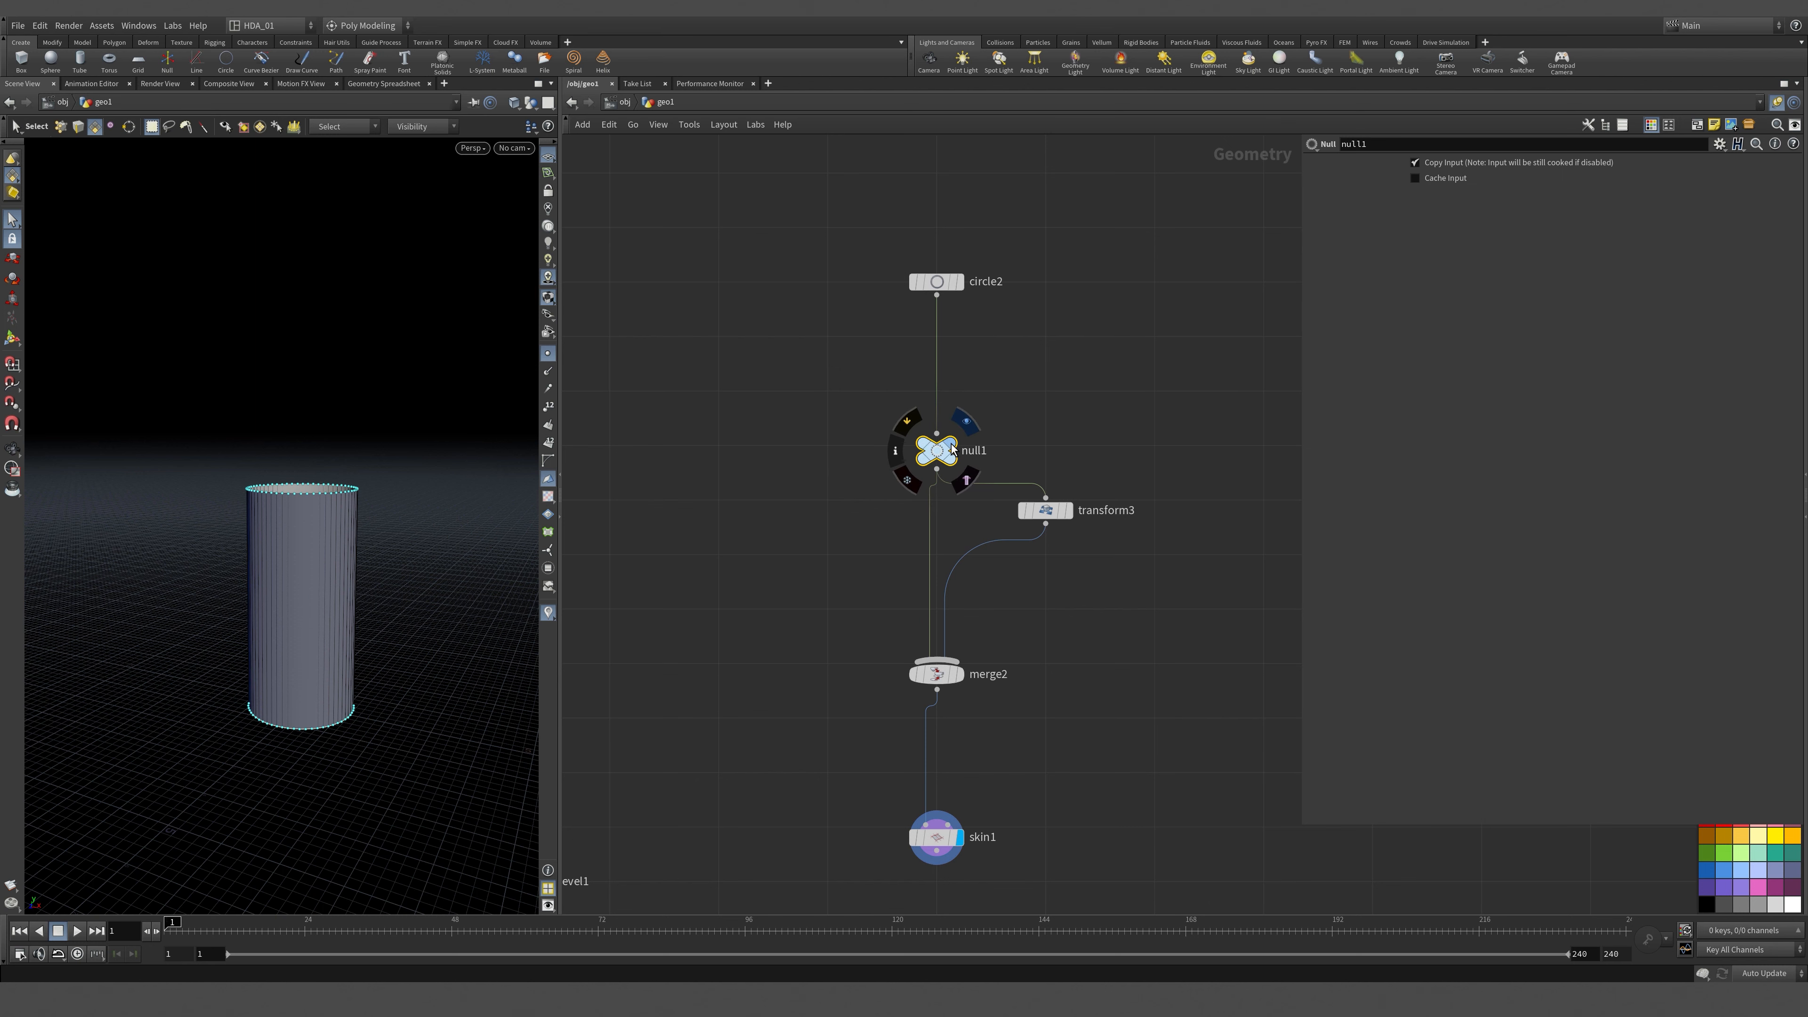
Insert a Reverse node between circle2 and null1, and display the result of skin1.
left_click(950, 443)
key("Tab")
type("rev")
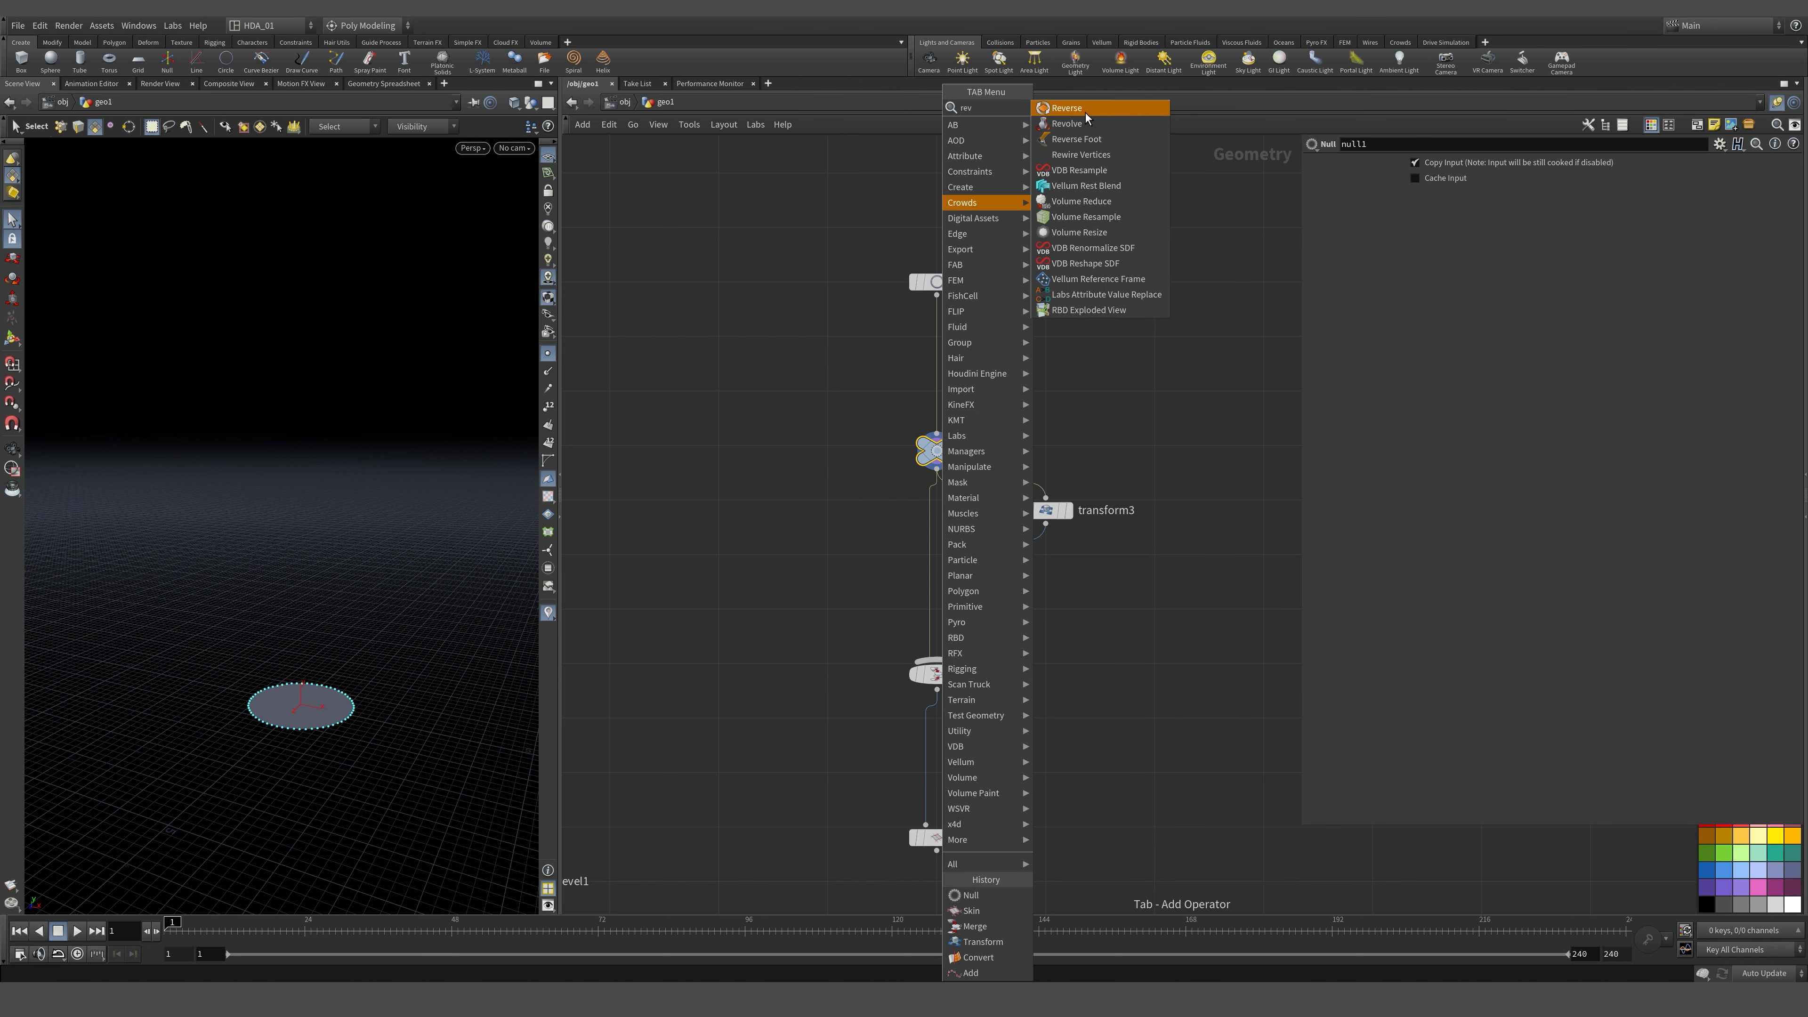
left_click(1085, 113)
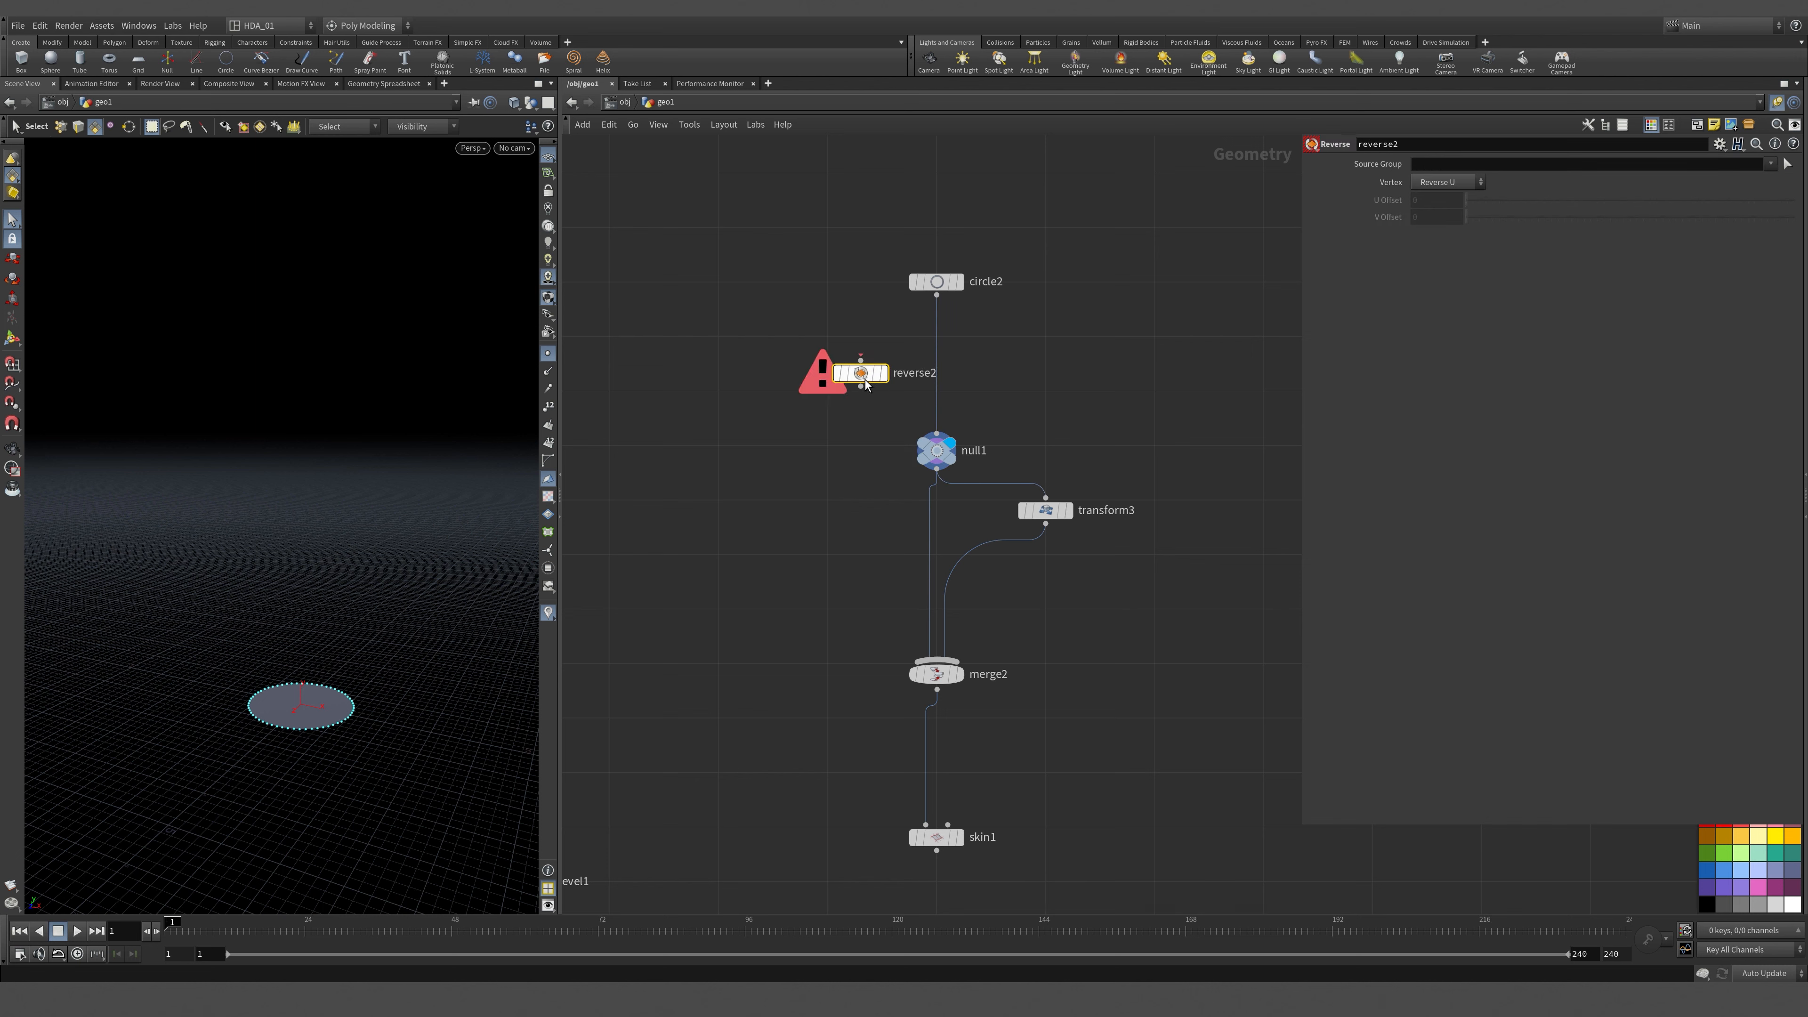
left_click(945, 358)
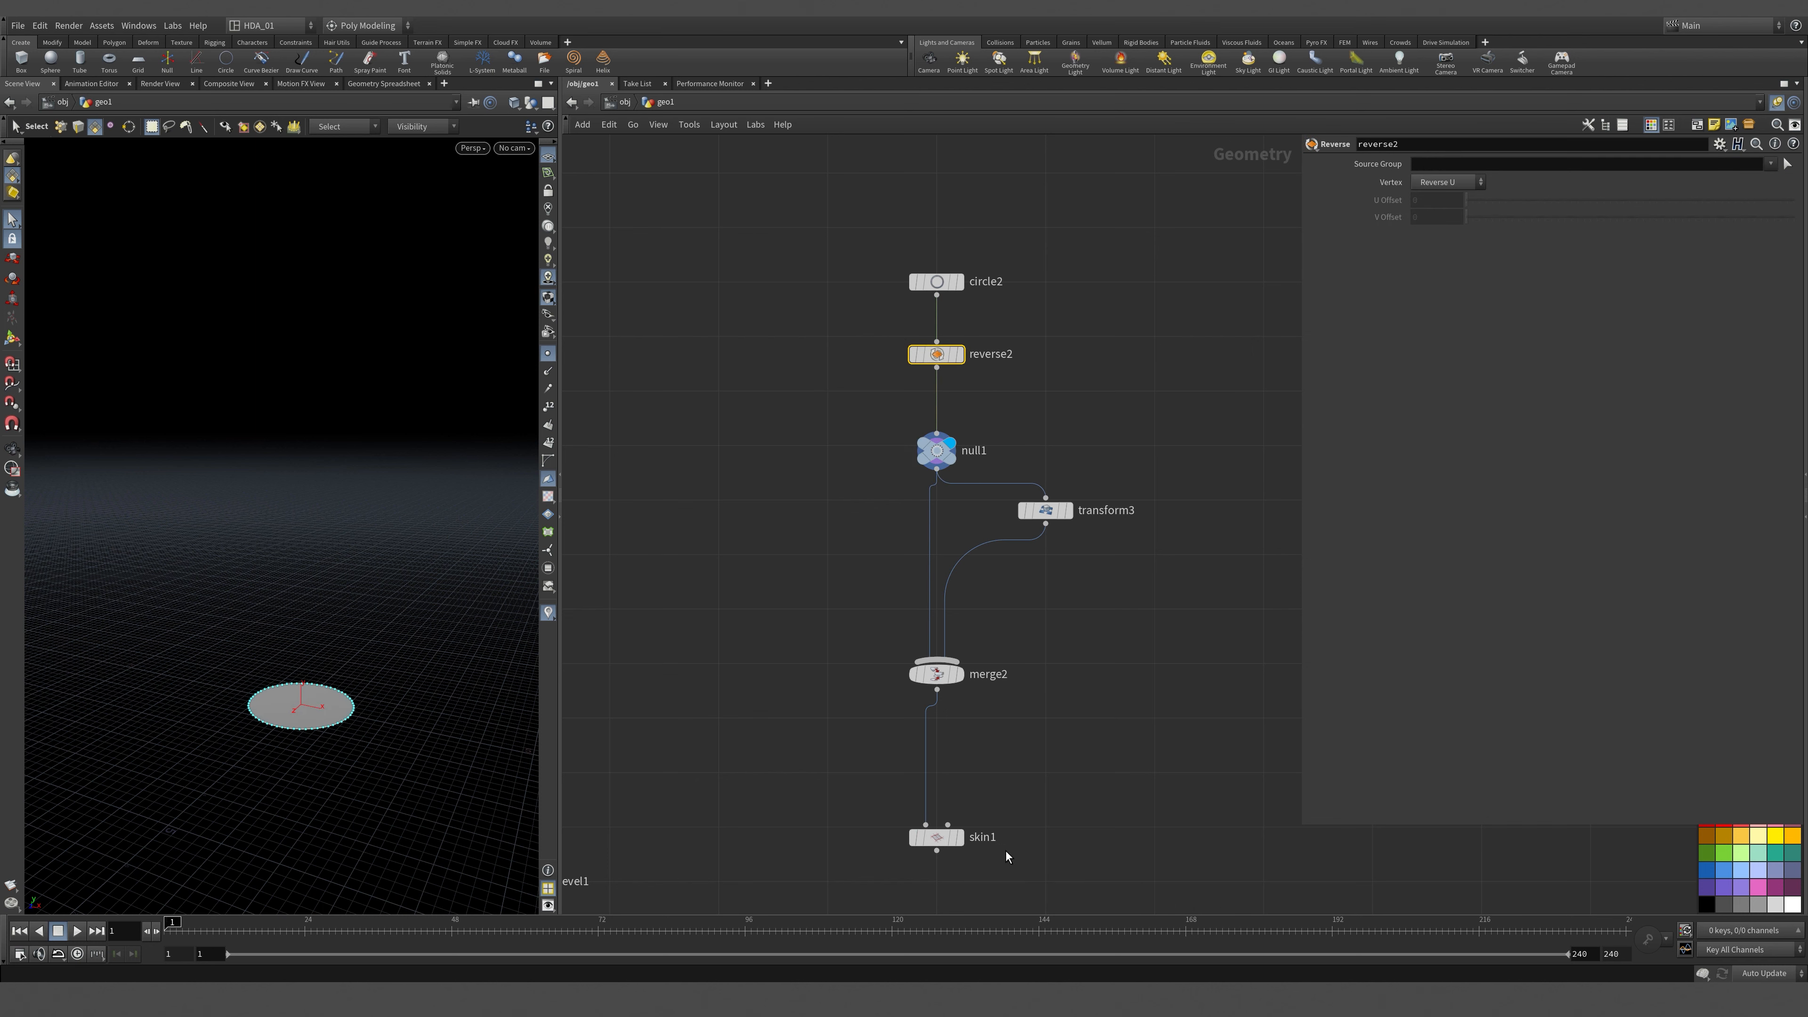
left_click(959, 838)
left_click(938, 837)
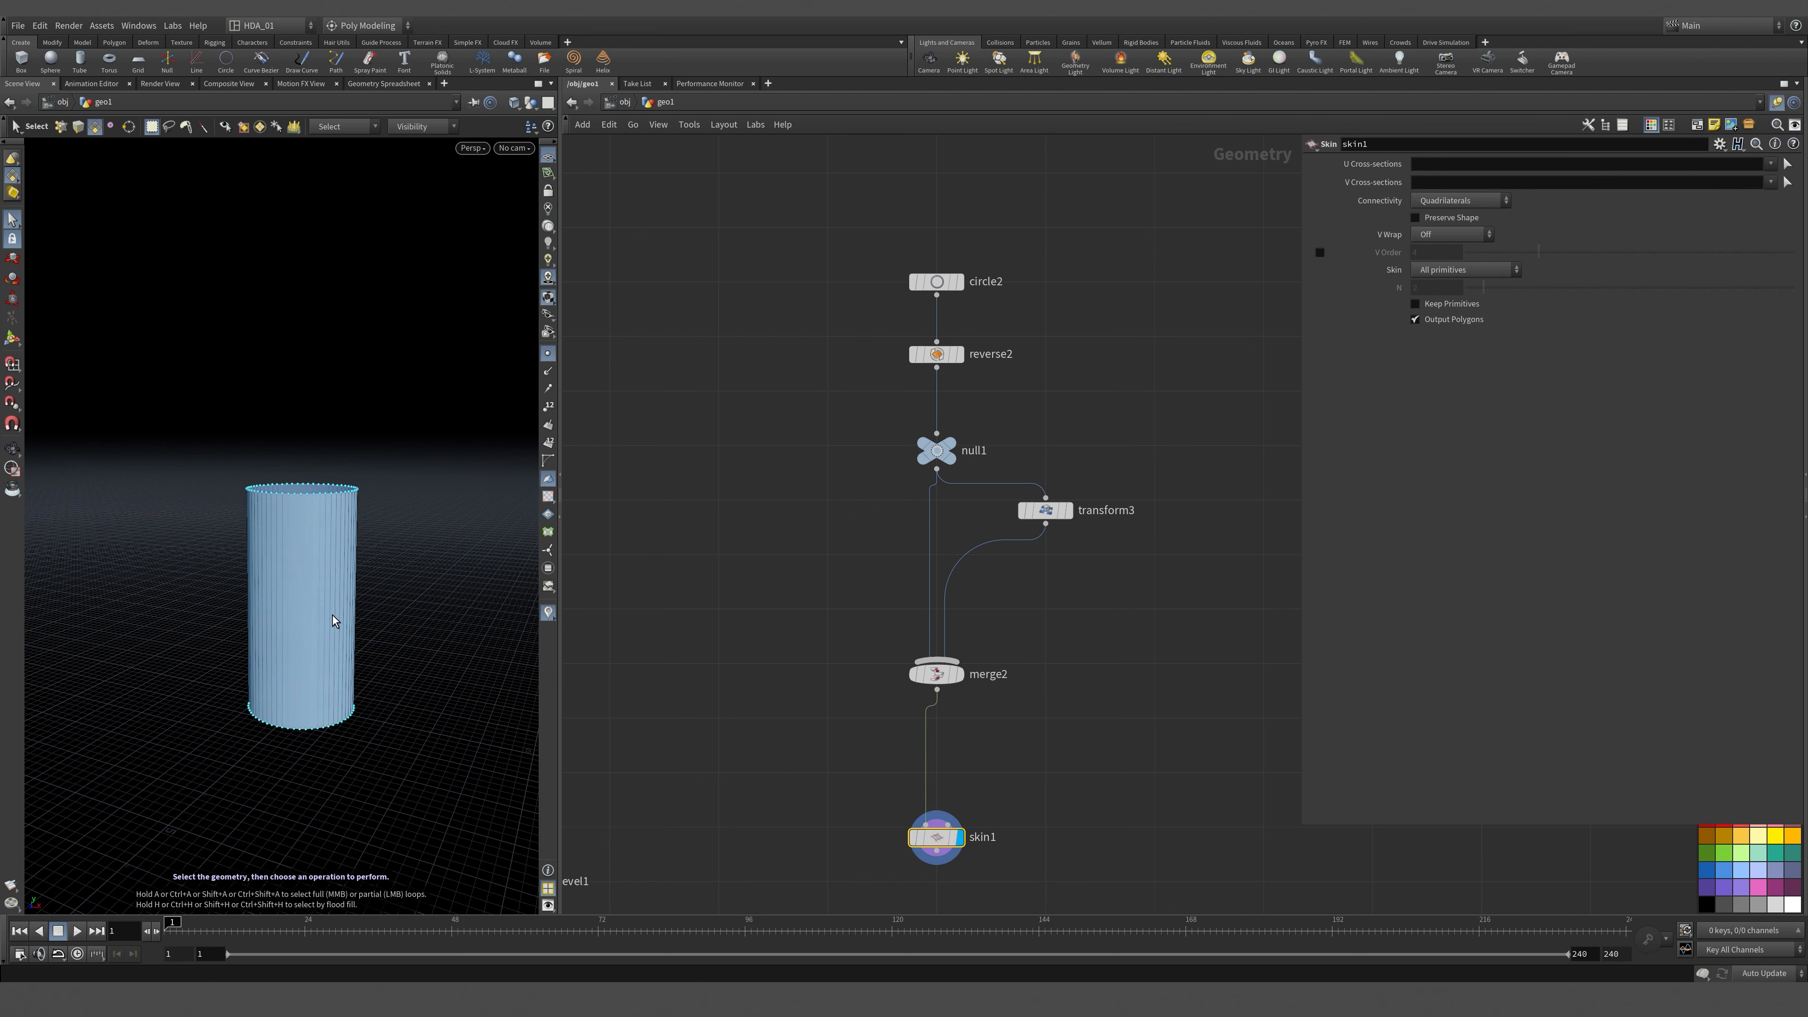
Tidy the network by moving skin1 close beneath merge2 and stacking reverse2 and null1 closely below circle2.
key("Escape")
left_click_drag(304, 547, 352, 570)
mouse_move(943, 675)
left_mouse_down("shift")
mouse_move(944, 783)
mouse_move(944, 665)
left_mouse_up("shift")
left_click(769, 728)
key("Escape")
left_click_drag(218, 622, 360, 321)
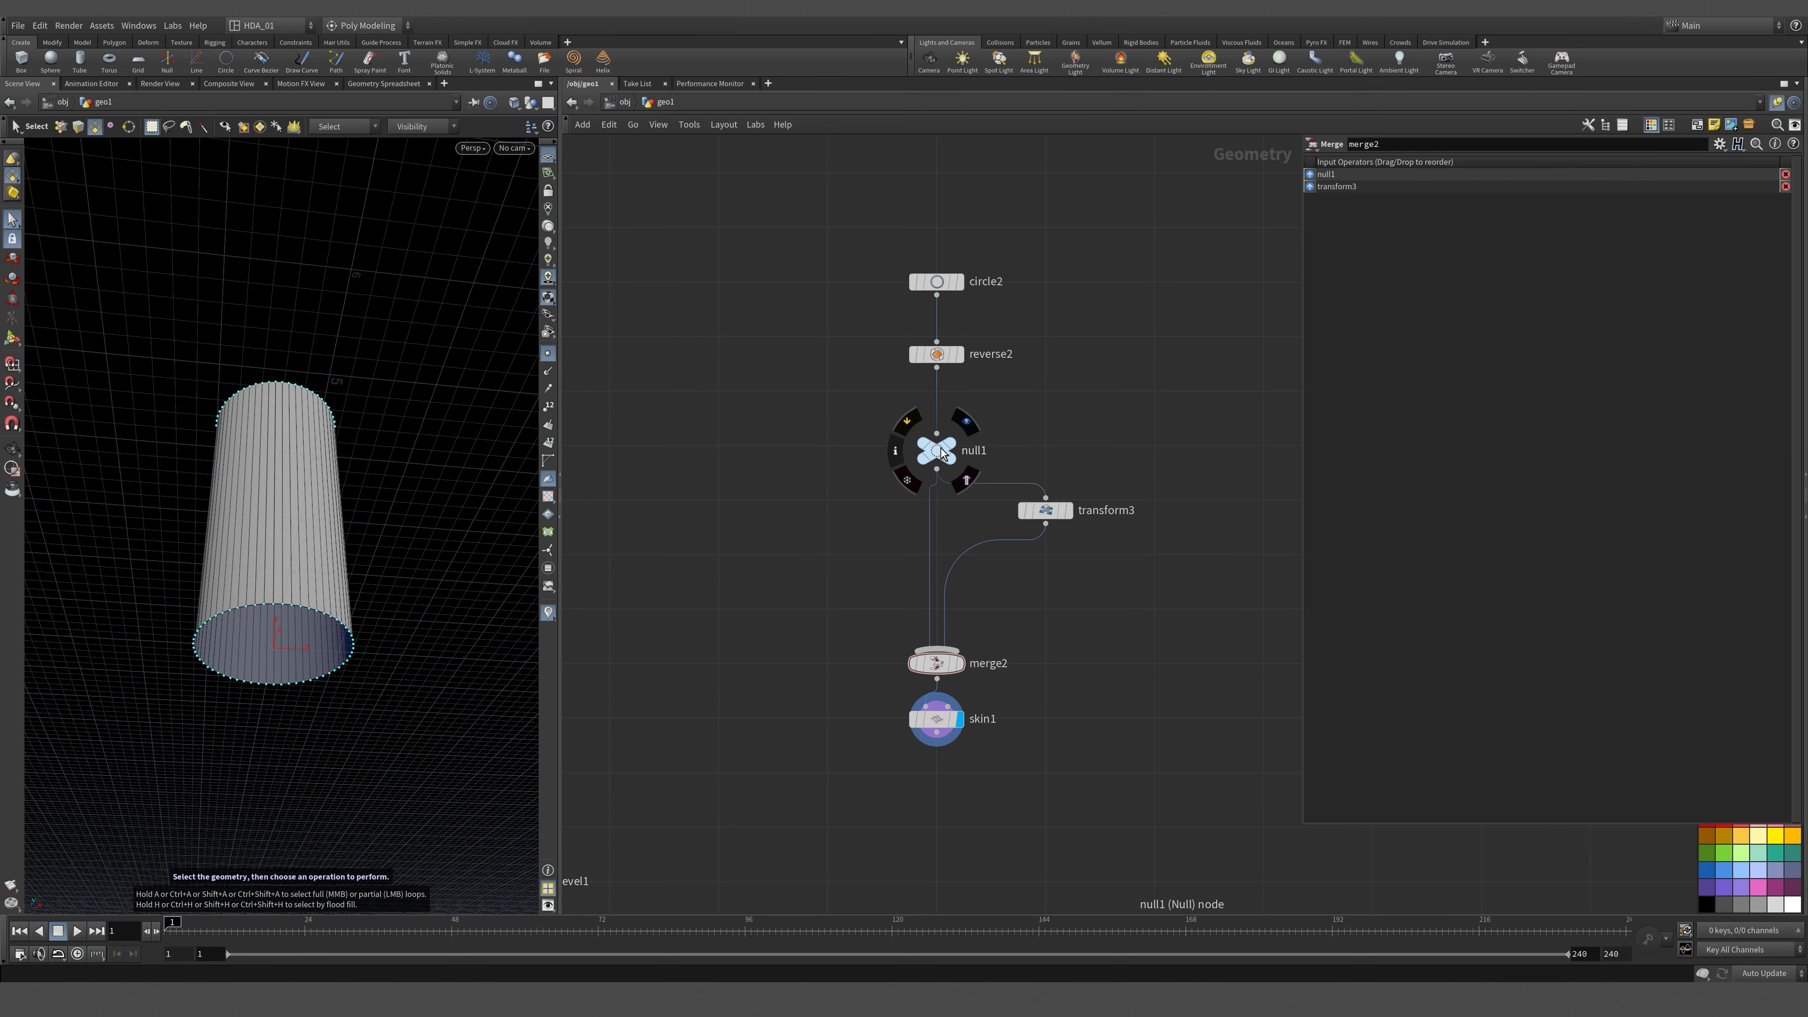
left_click_drag(941, 448, 941, 386)
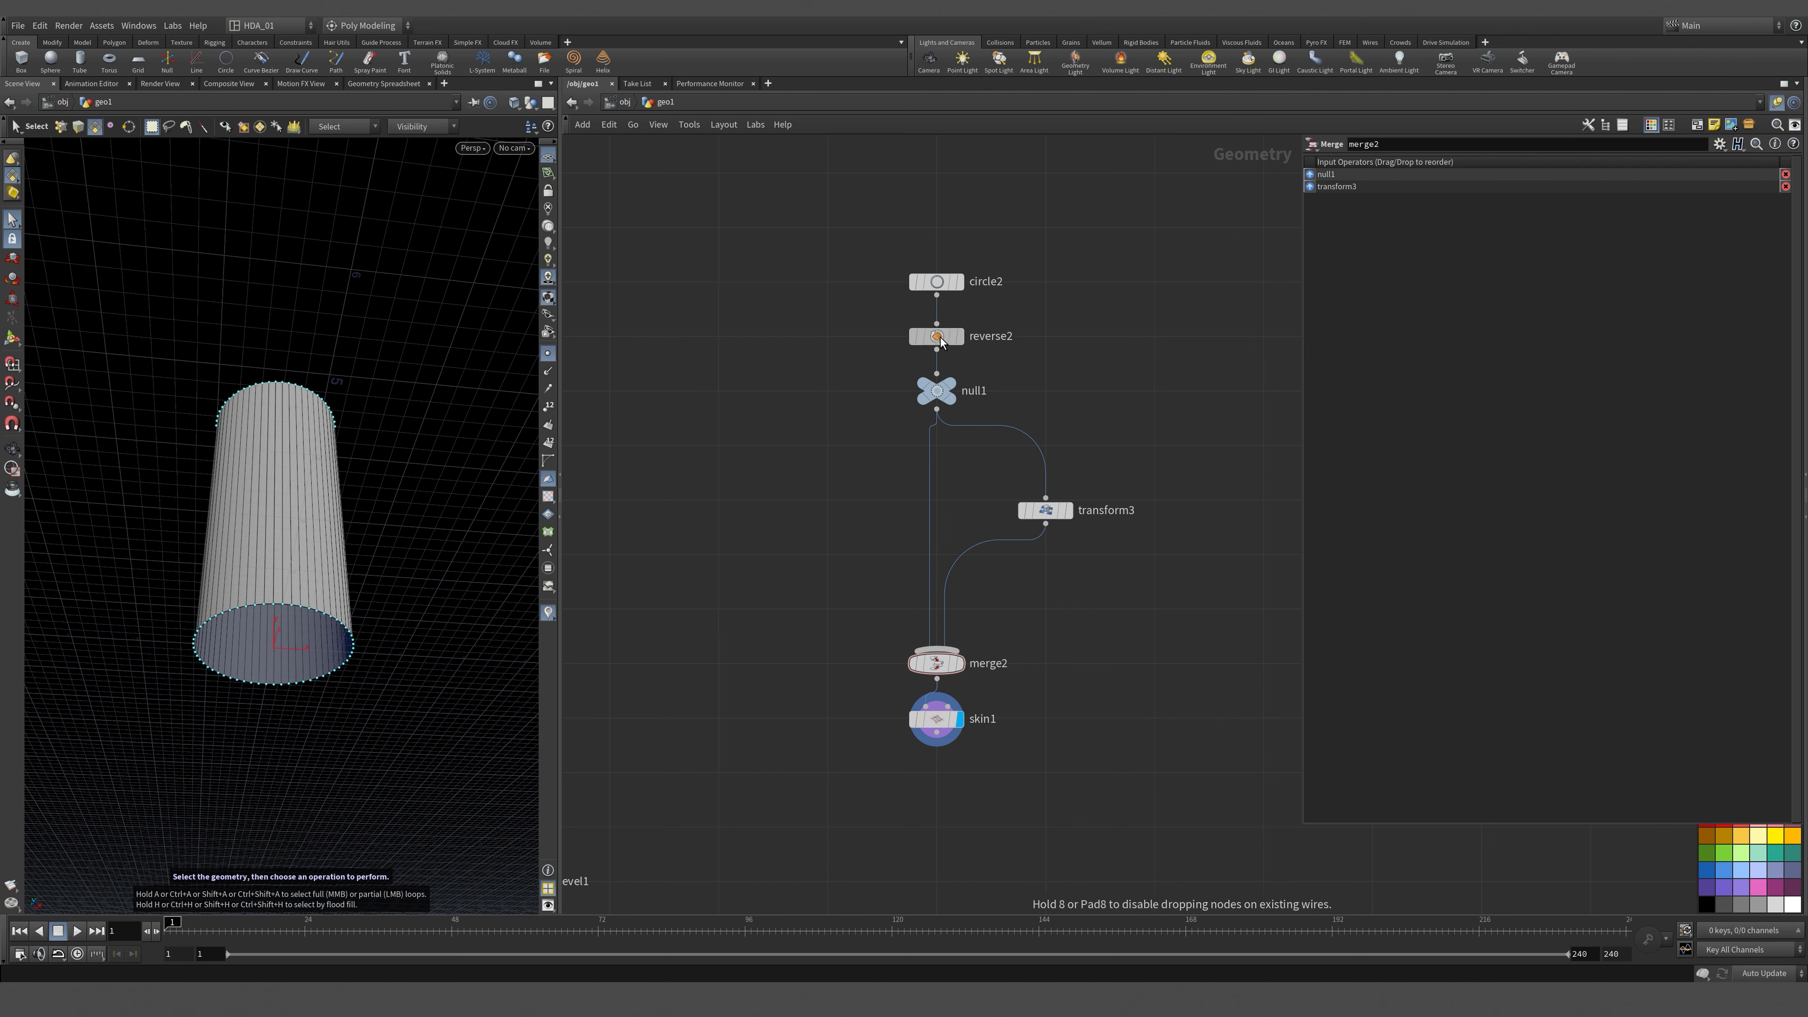
middle_click_drag(1056, 705, 984, 483)
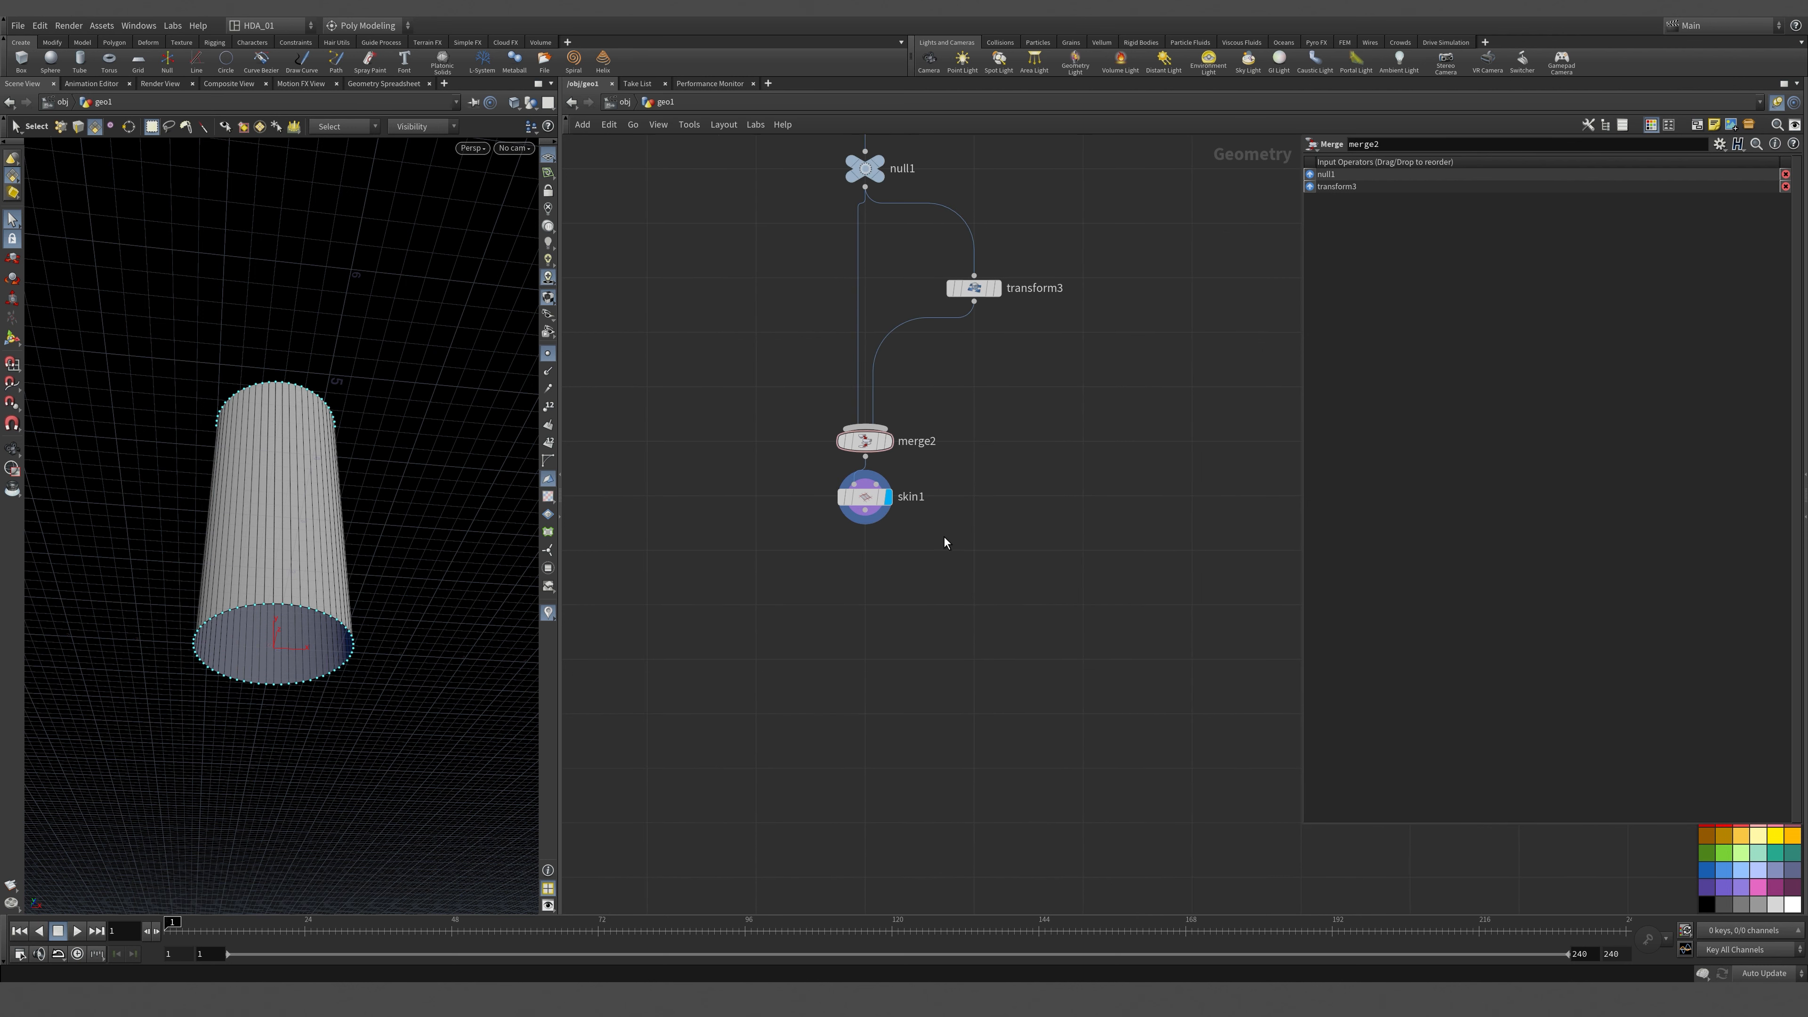
left_click_drag(444, 477, 420, 499, "alt")
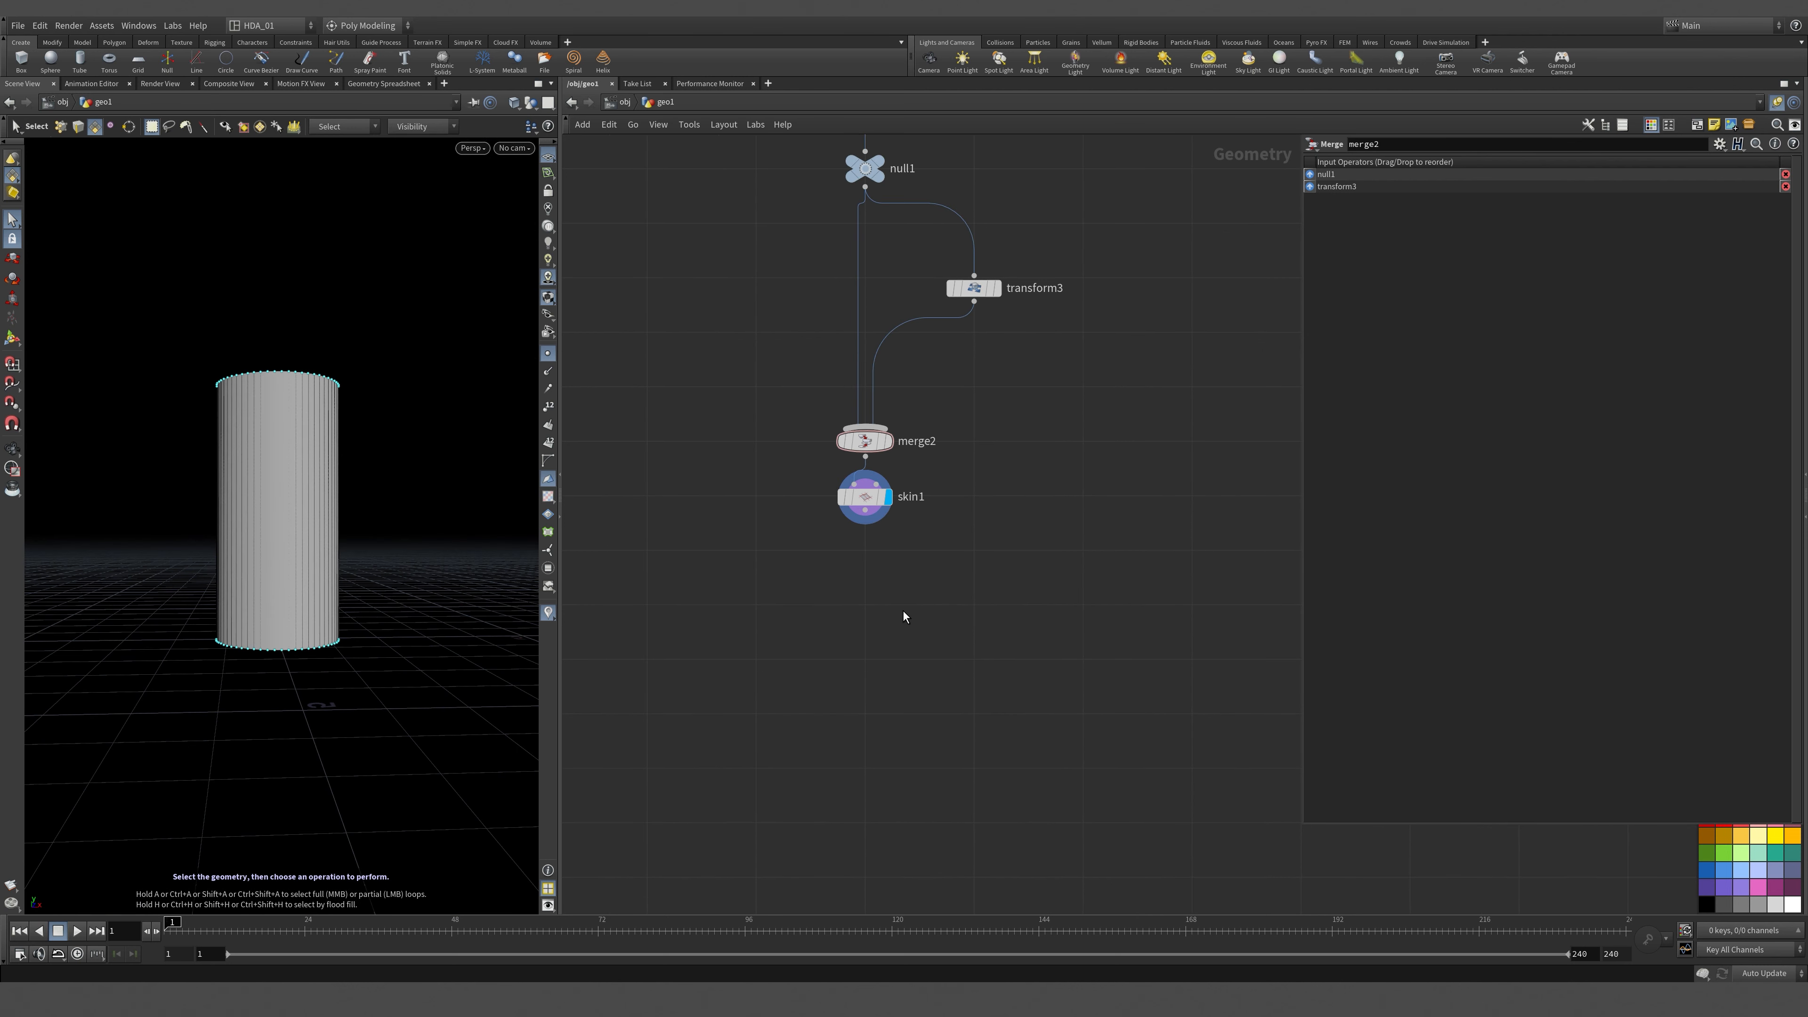
Add a UV Texture node below skin1, connect it to skin1's output and display it.
key("Tab")
type("u")
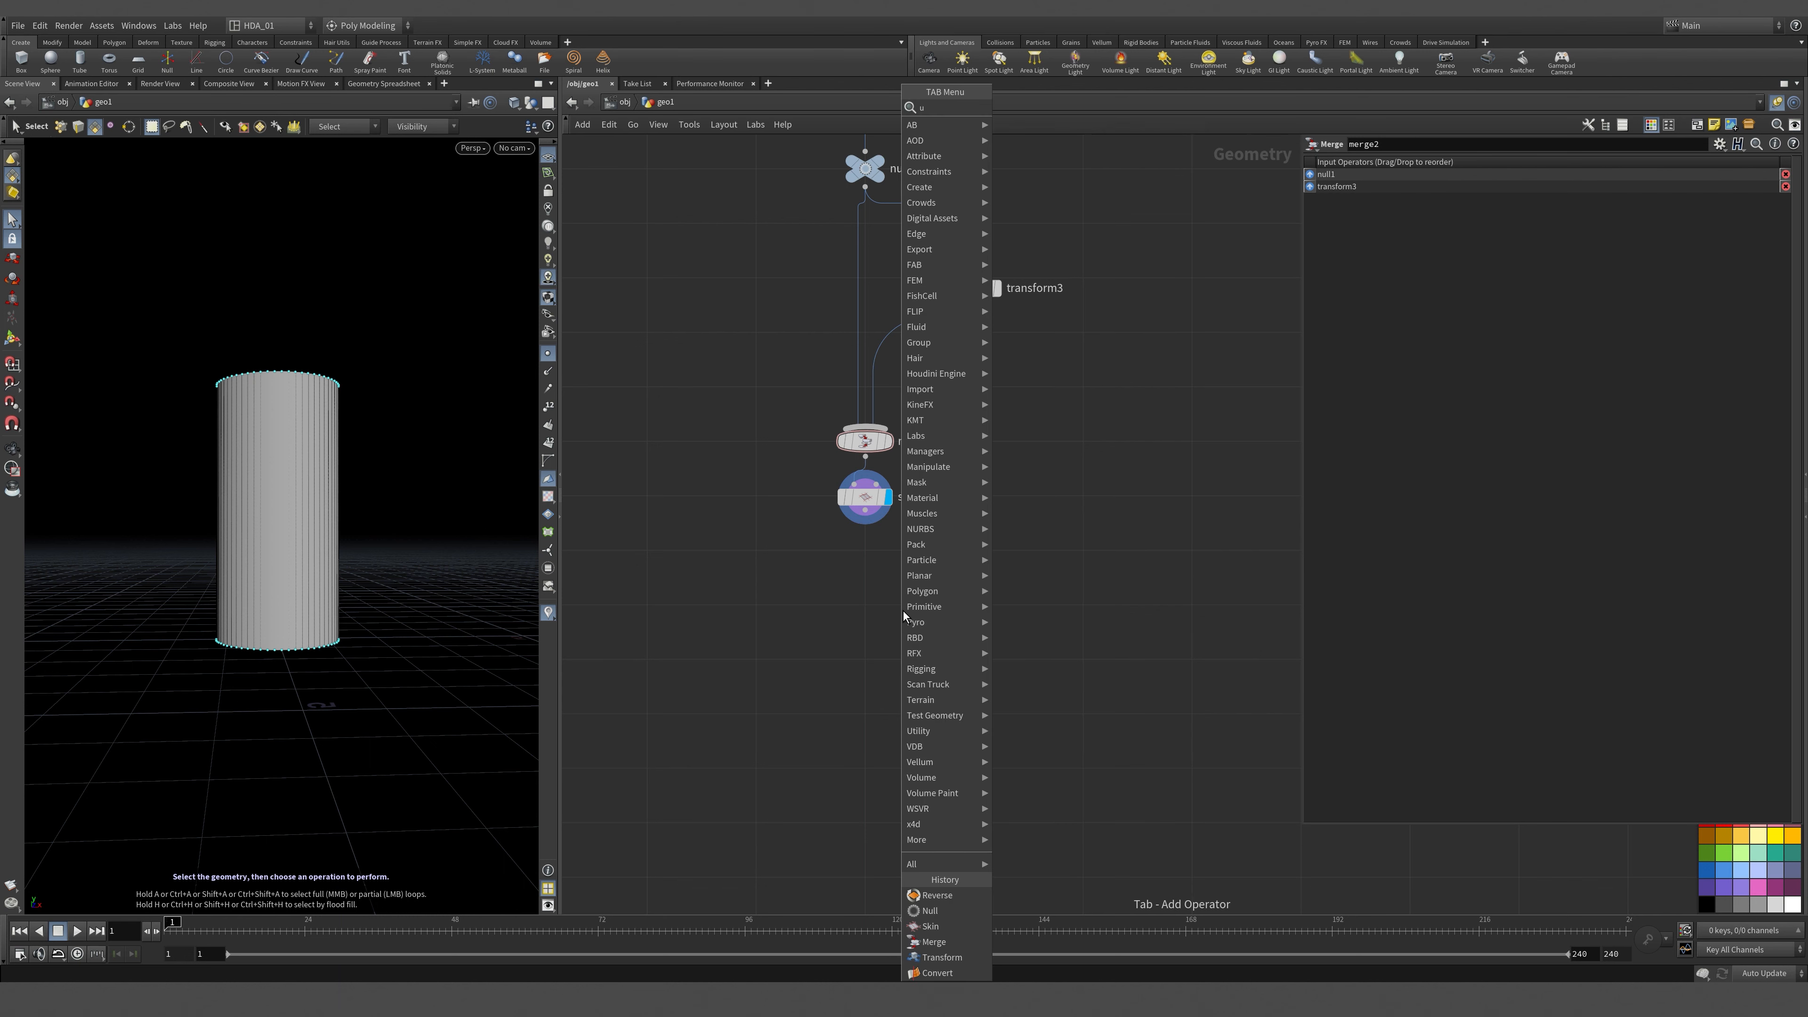
type("vte")
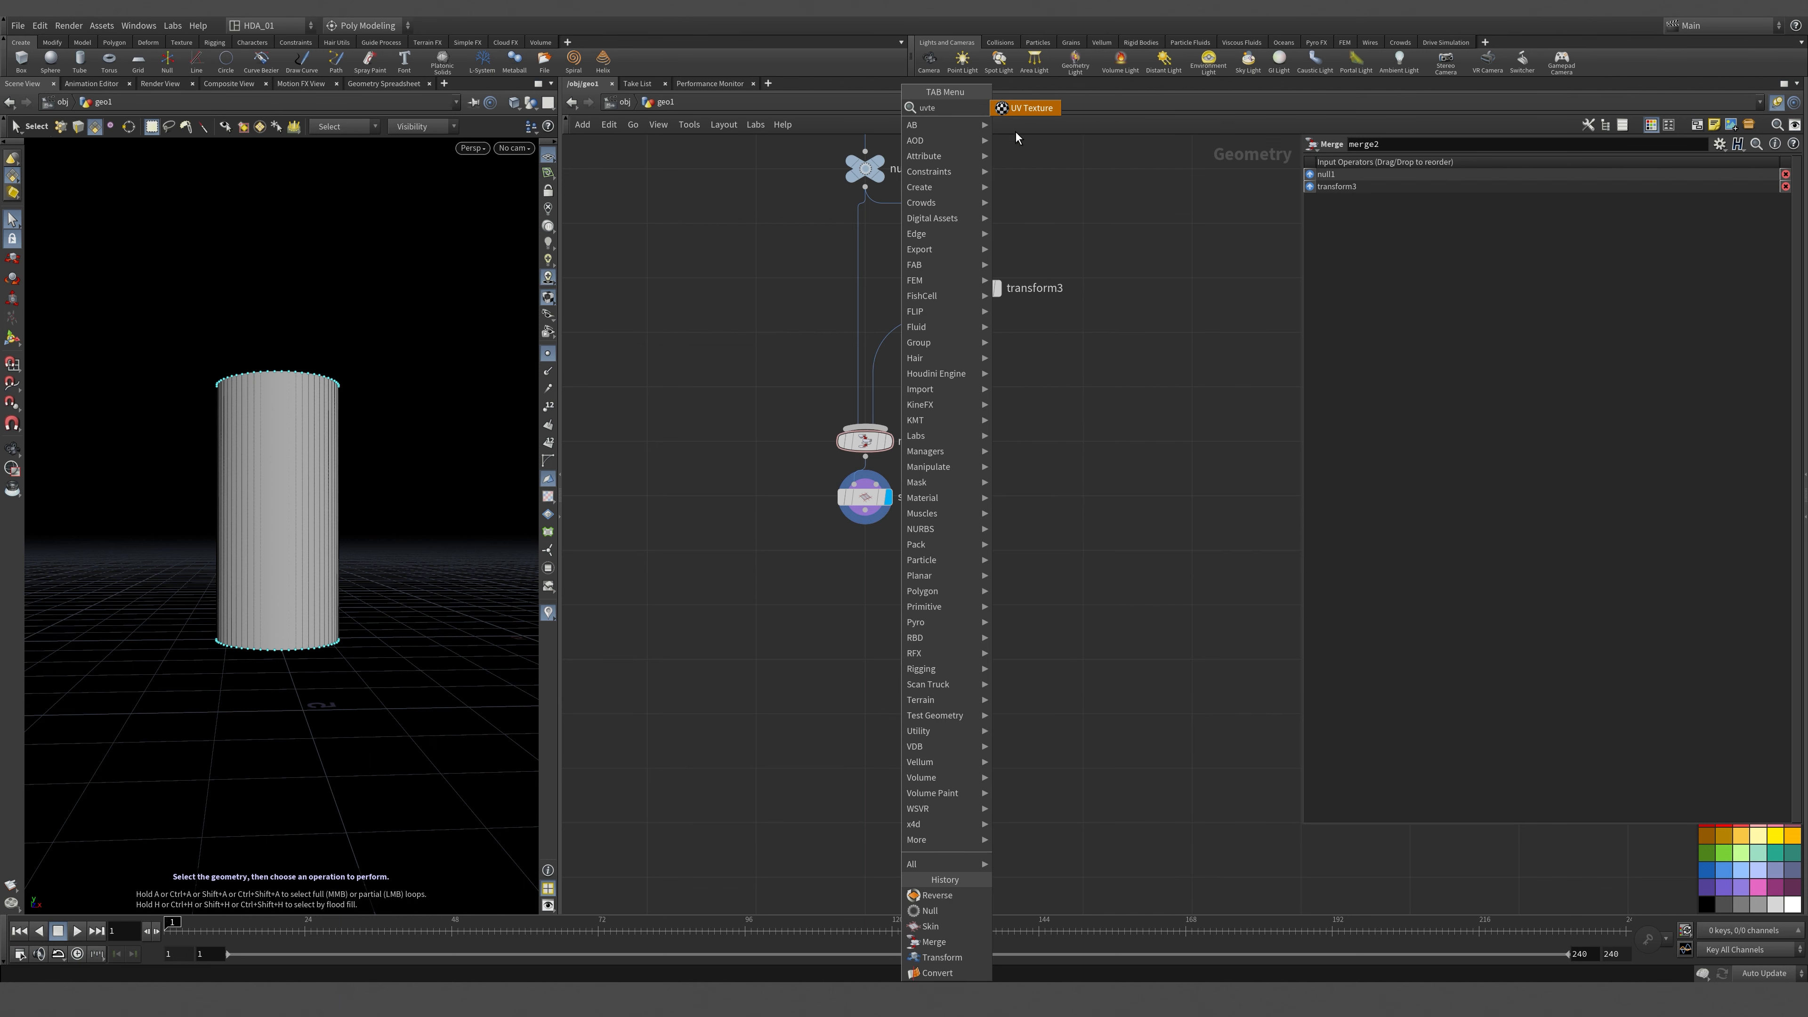
left_click(1026, 109)
left_click(865, 604)
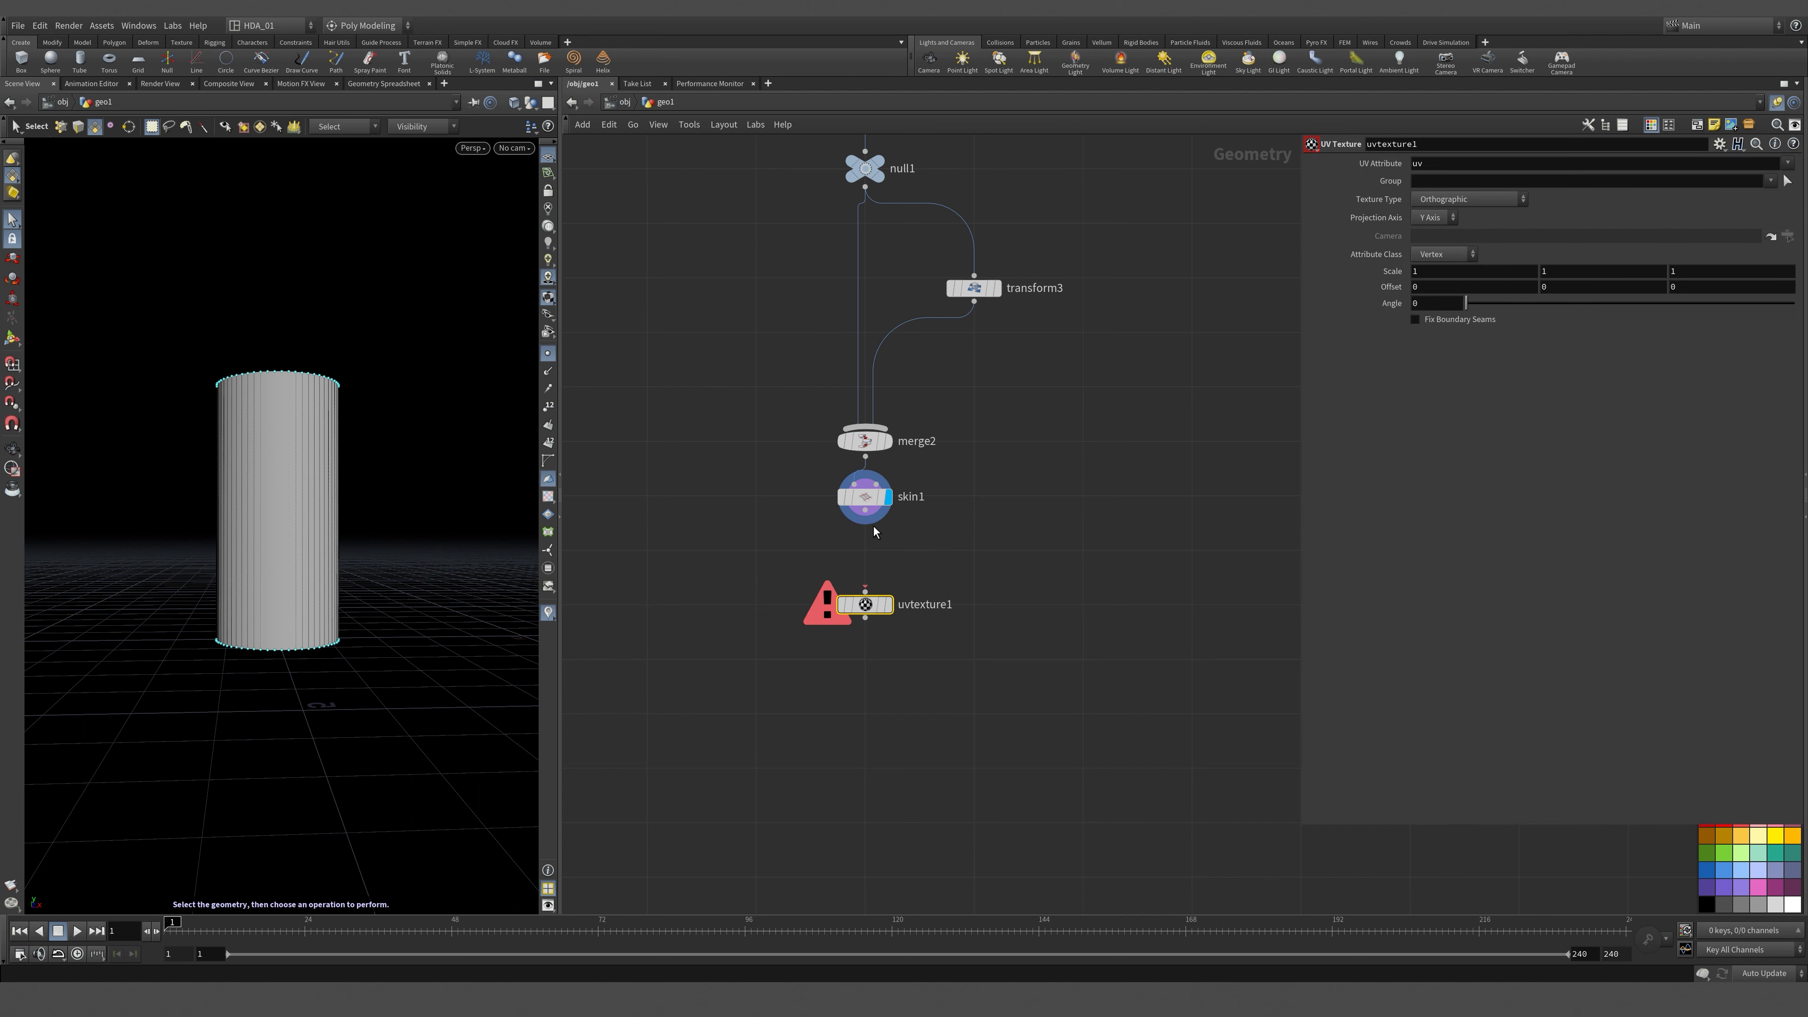
left_click_drag(865, 514, 864, 591)
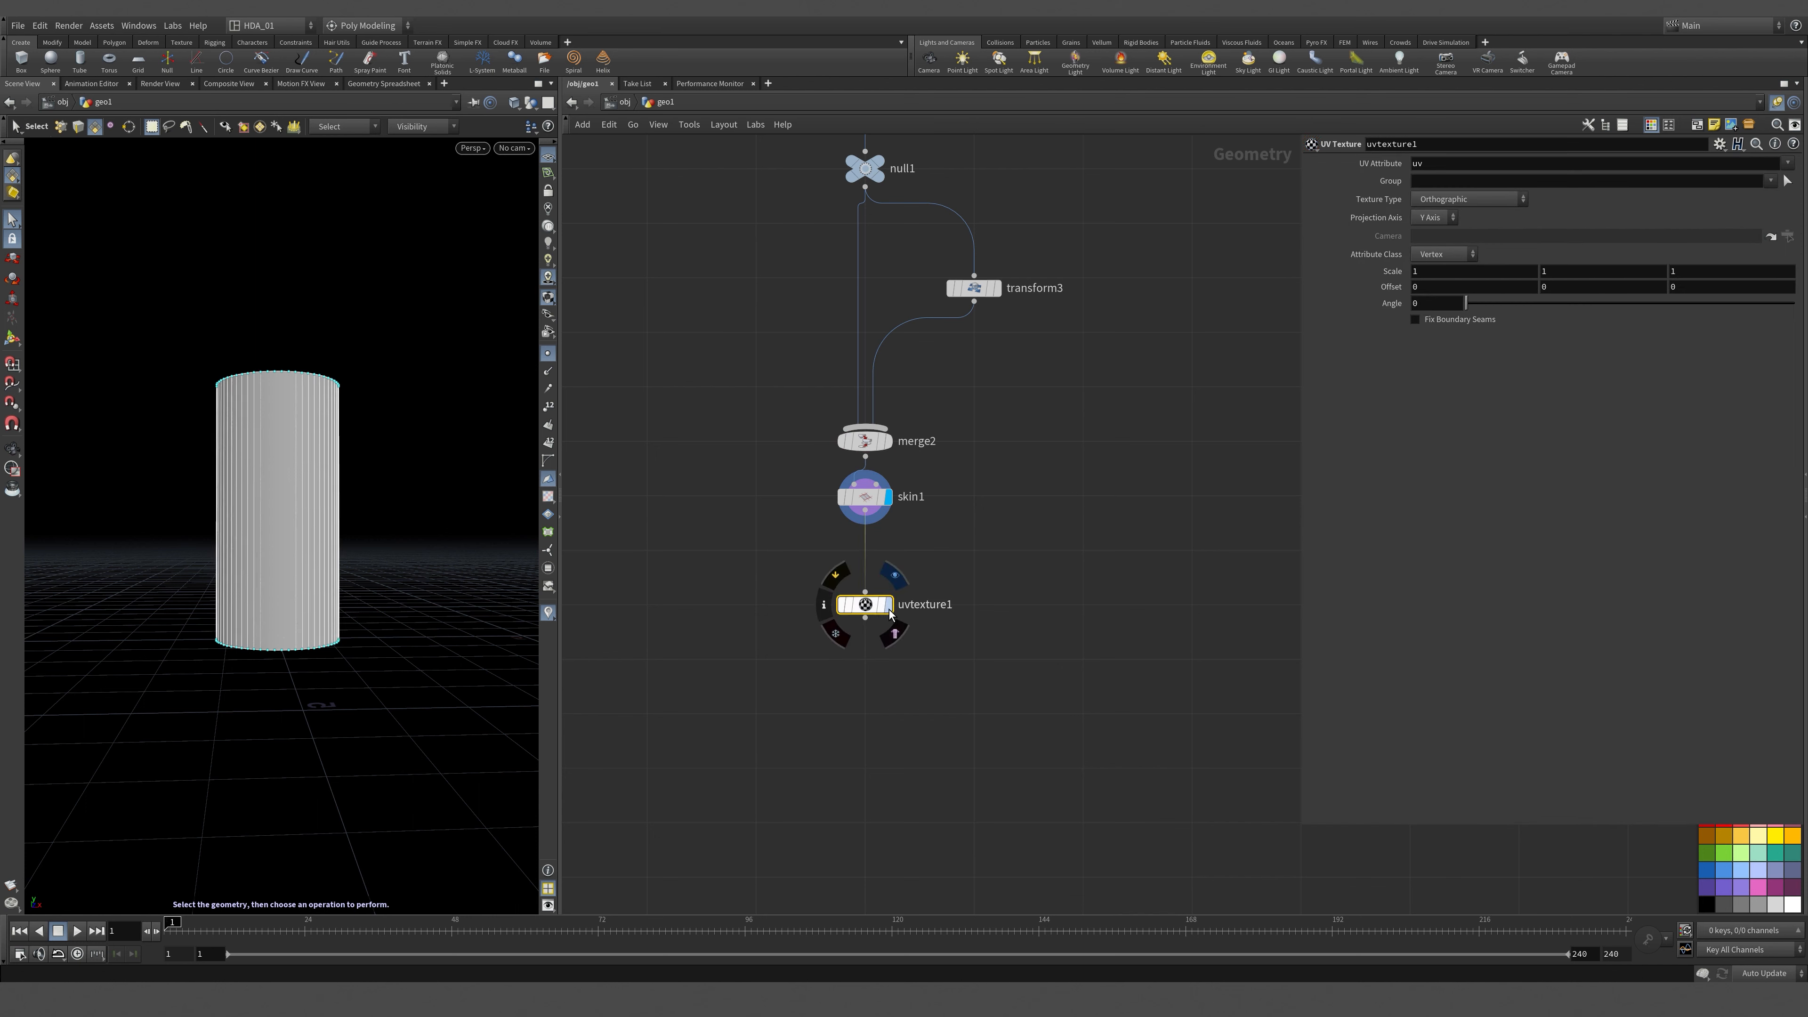
key("r")
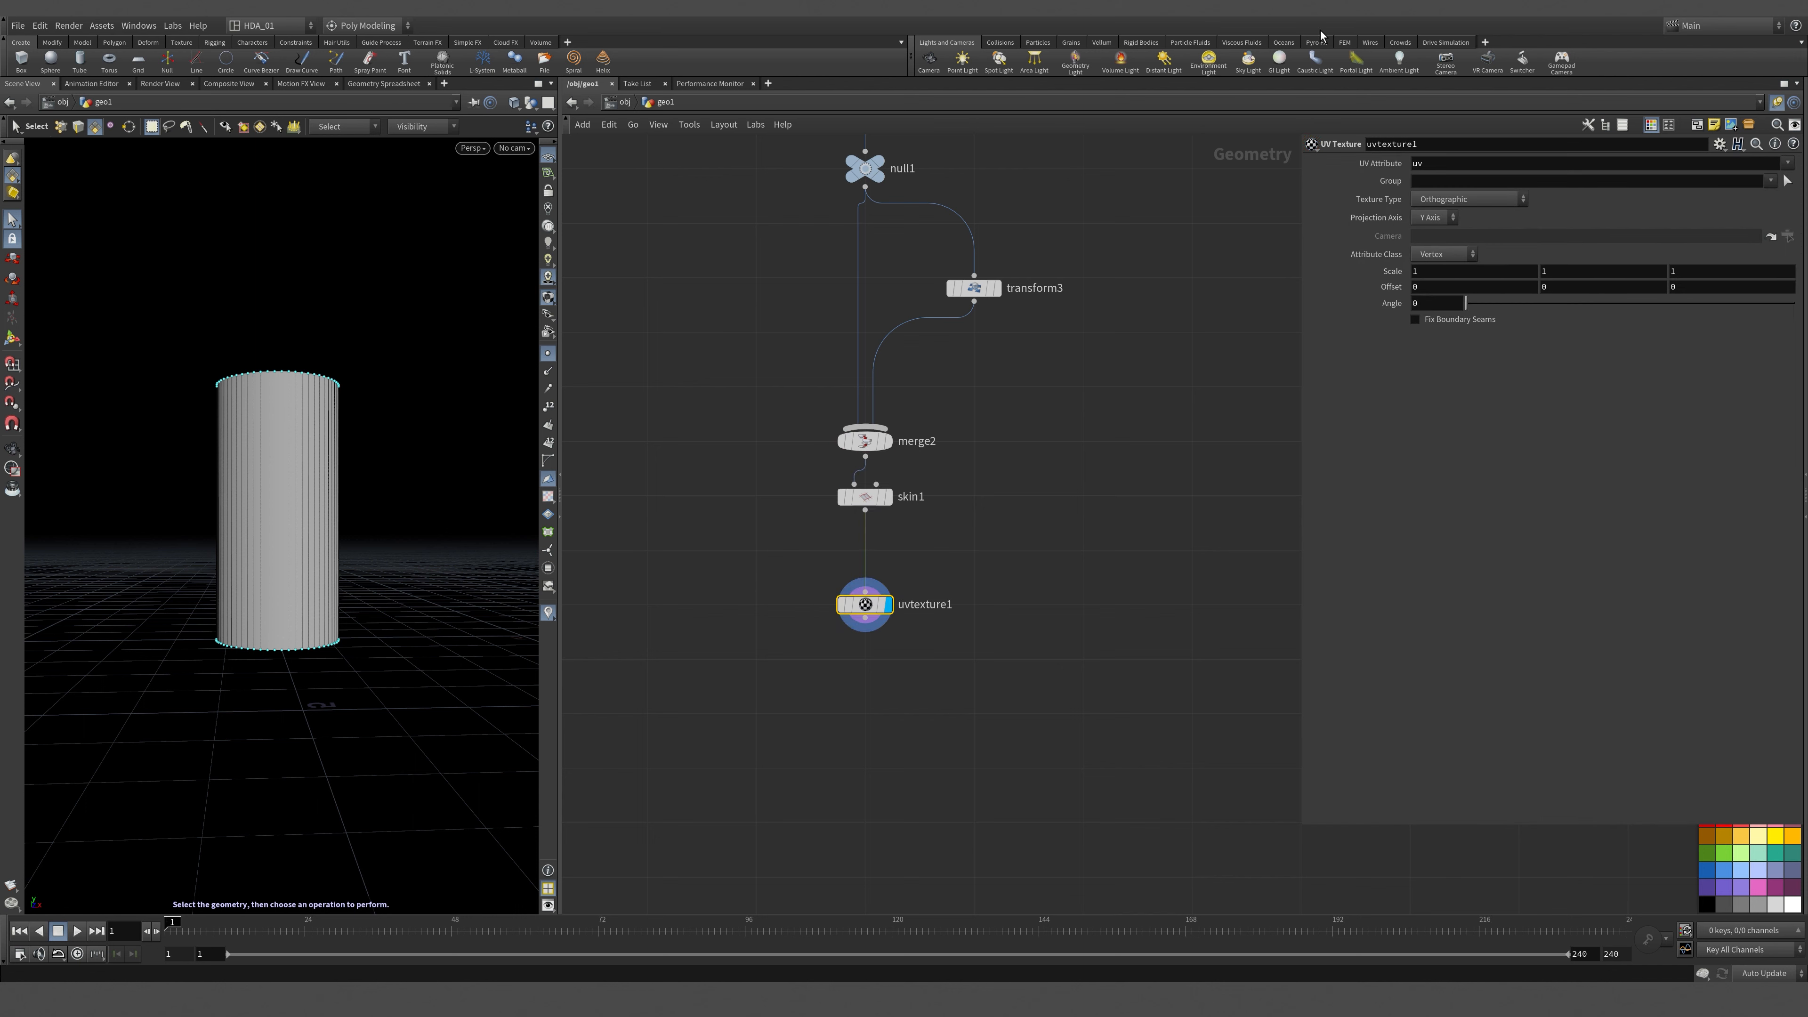
Set the UV Texture node's texture type to Rows & Columns and enable Fix Boundary Seams.
left_click(1451, 205)
left_click(1457, 268)
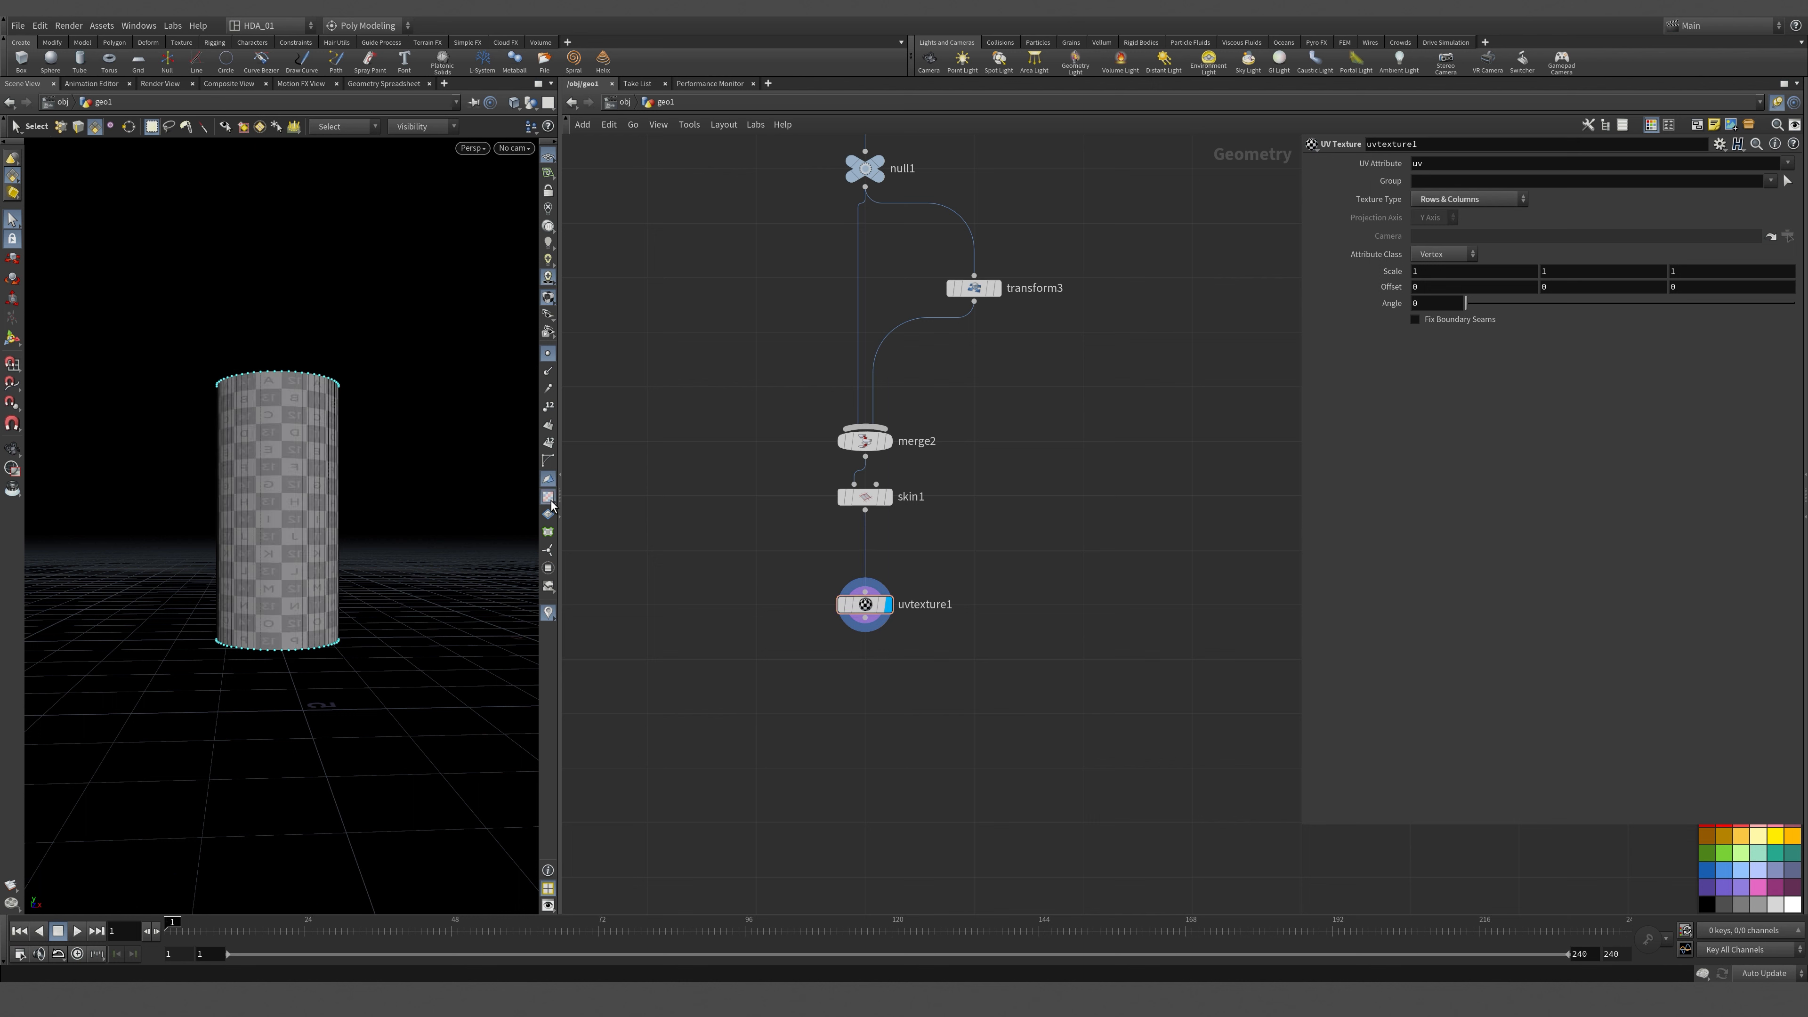
key("Escape")
left_click_drag(355, 529, 1196, 523)
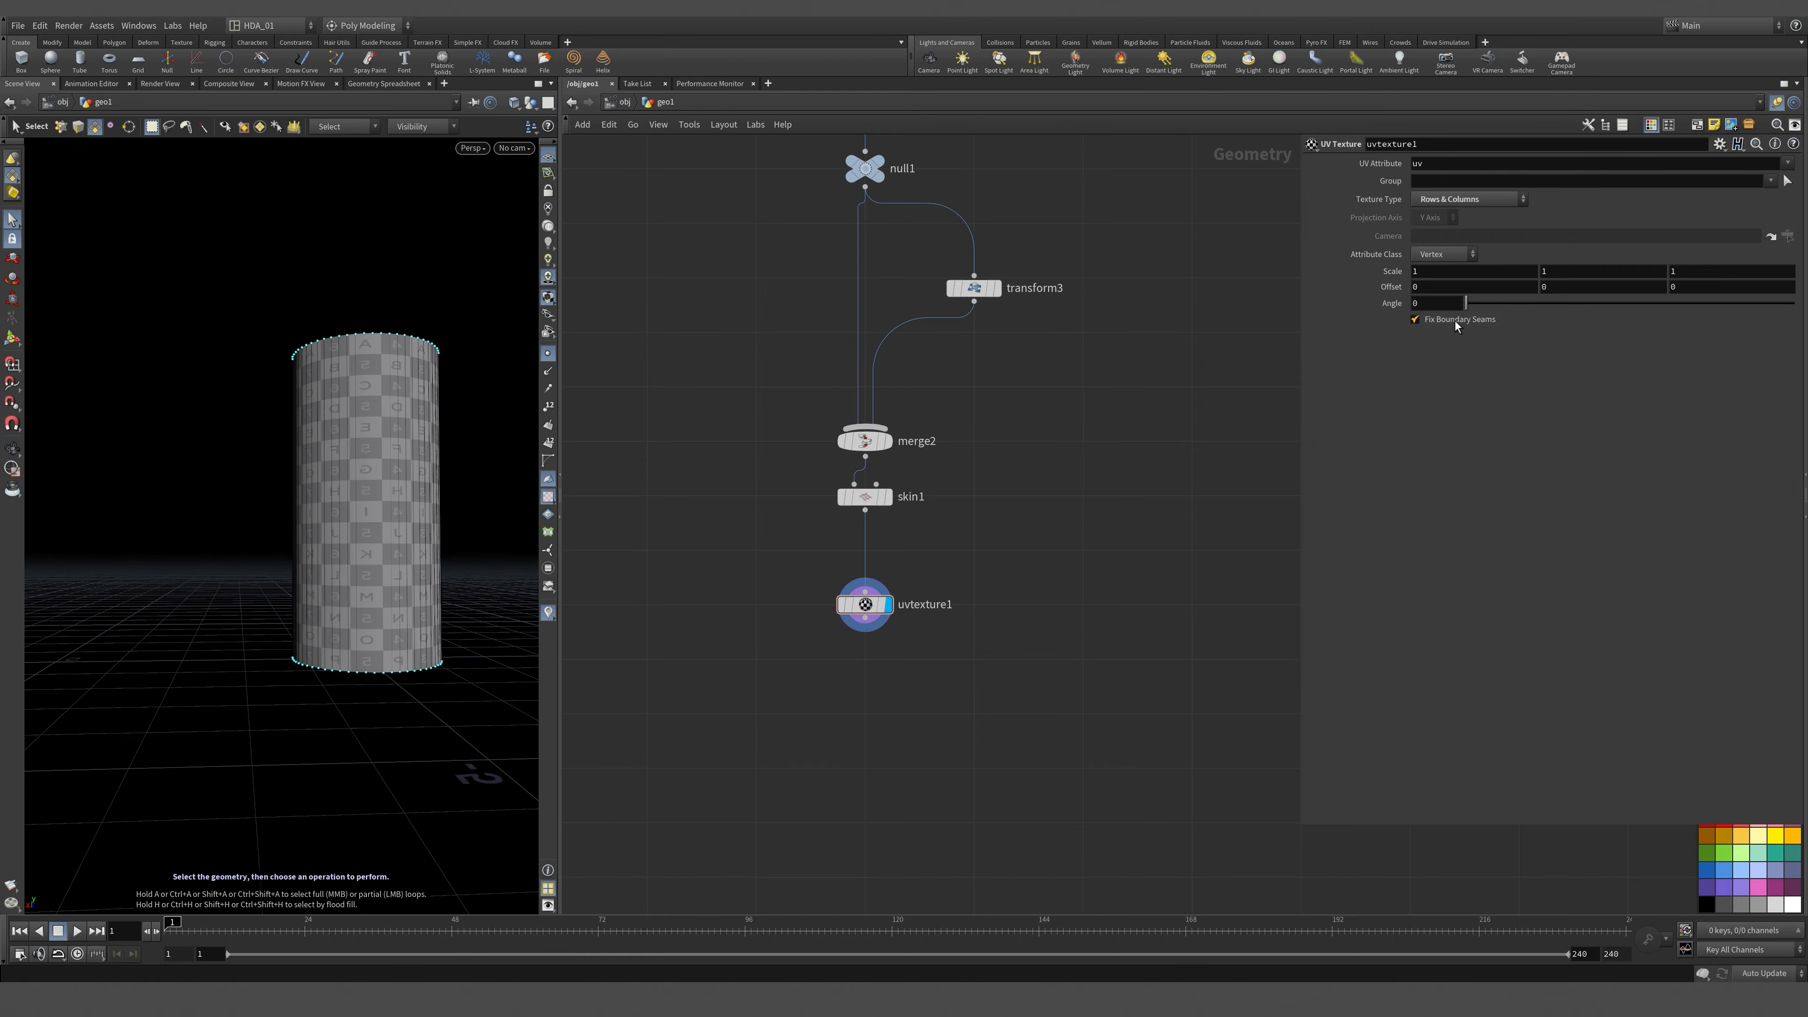
Examine the checker texture on the cylinder and its flattened UVs in the UV view, ending in the perspective view.
key("Escape")
left_click_drag(349, 553, 463, 478)
key("s")
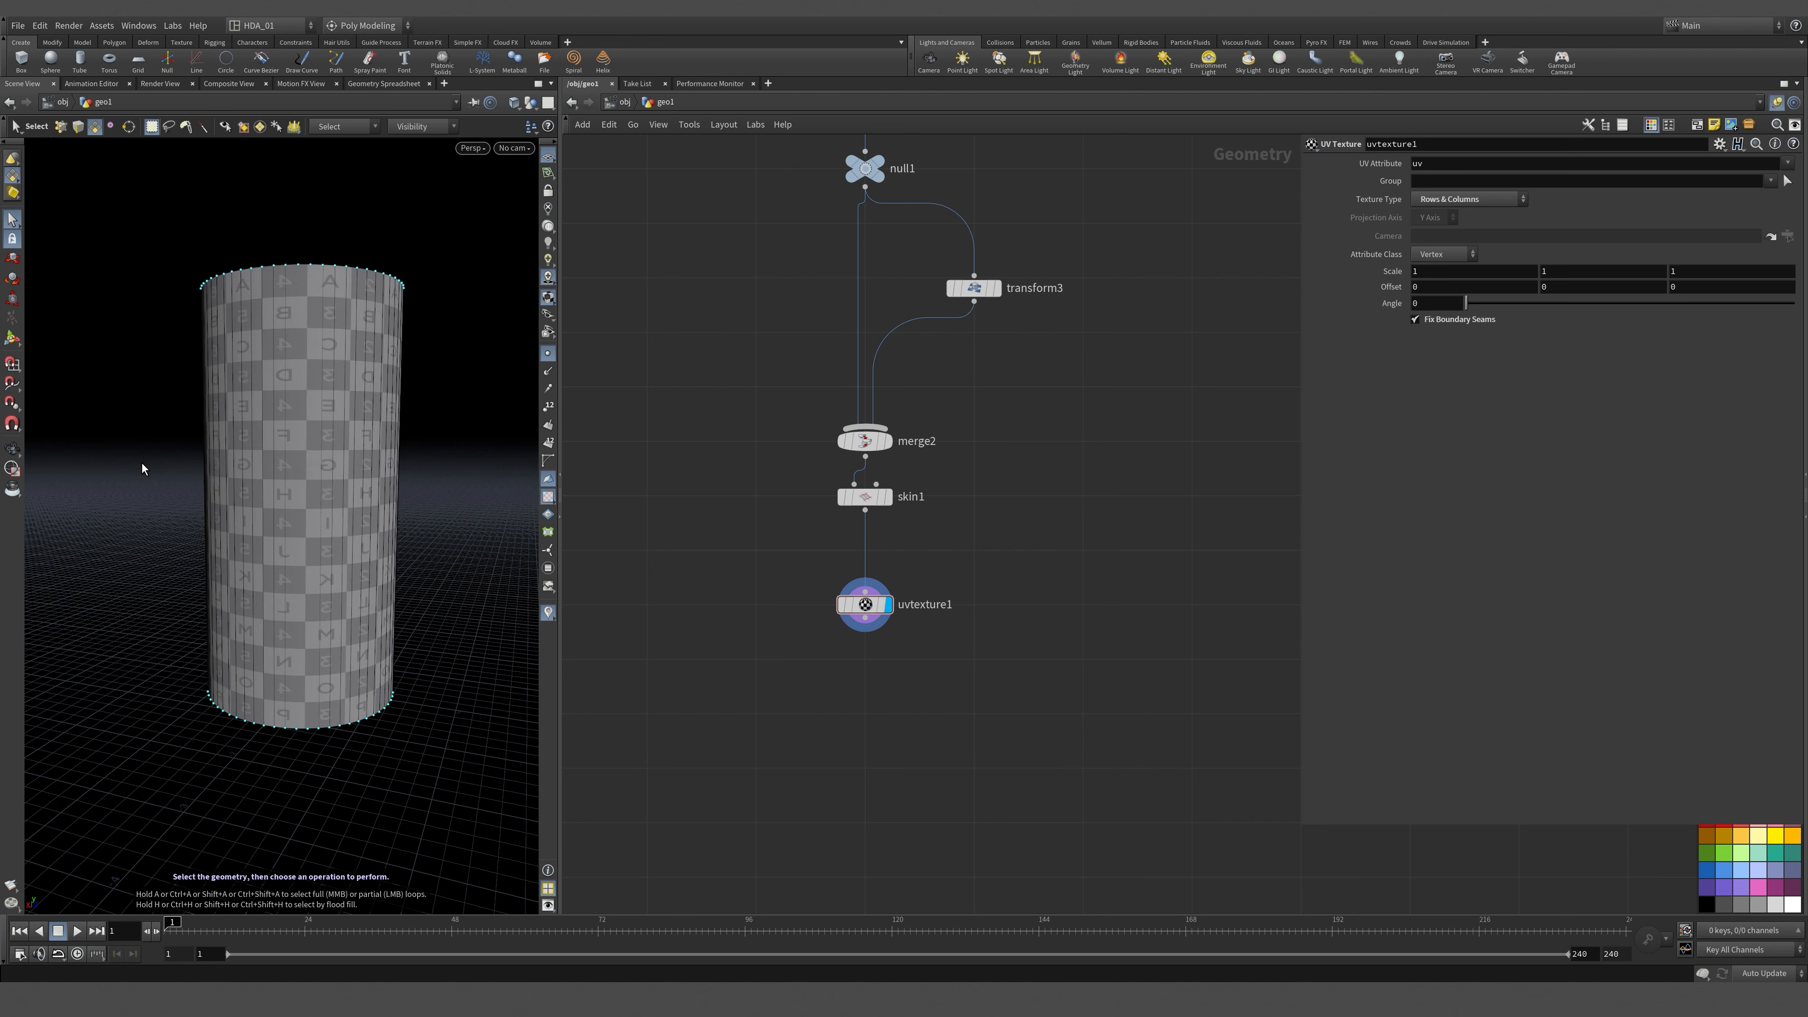
key("Escape")
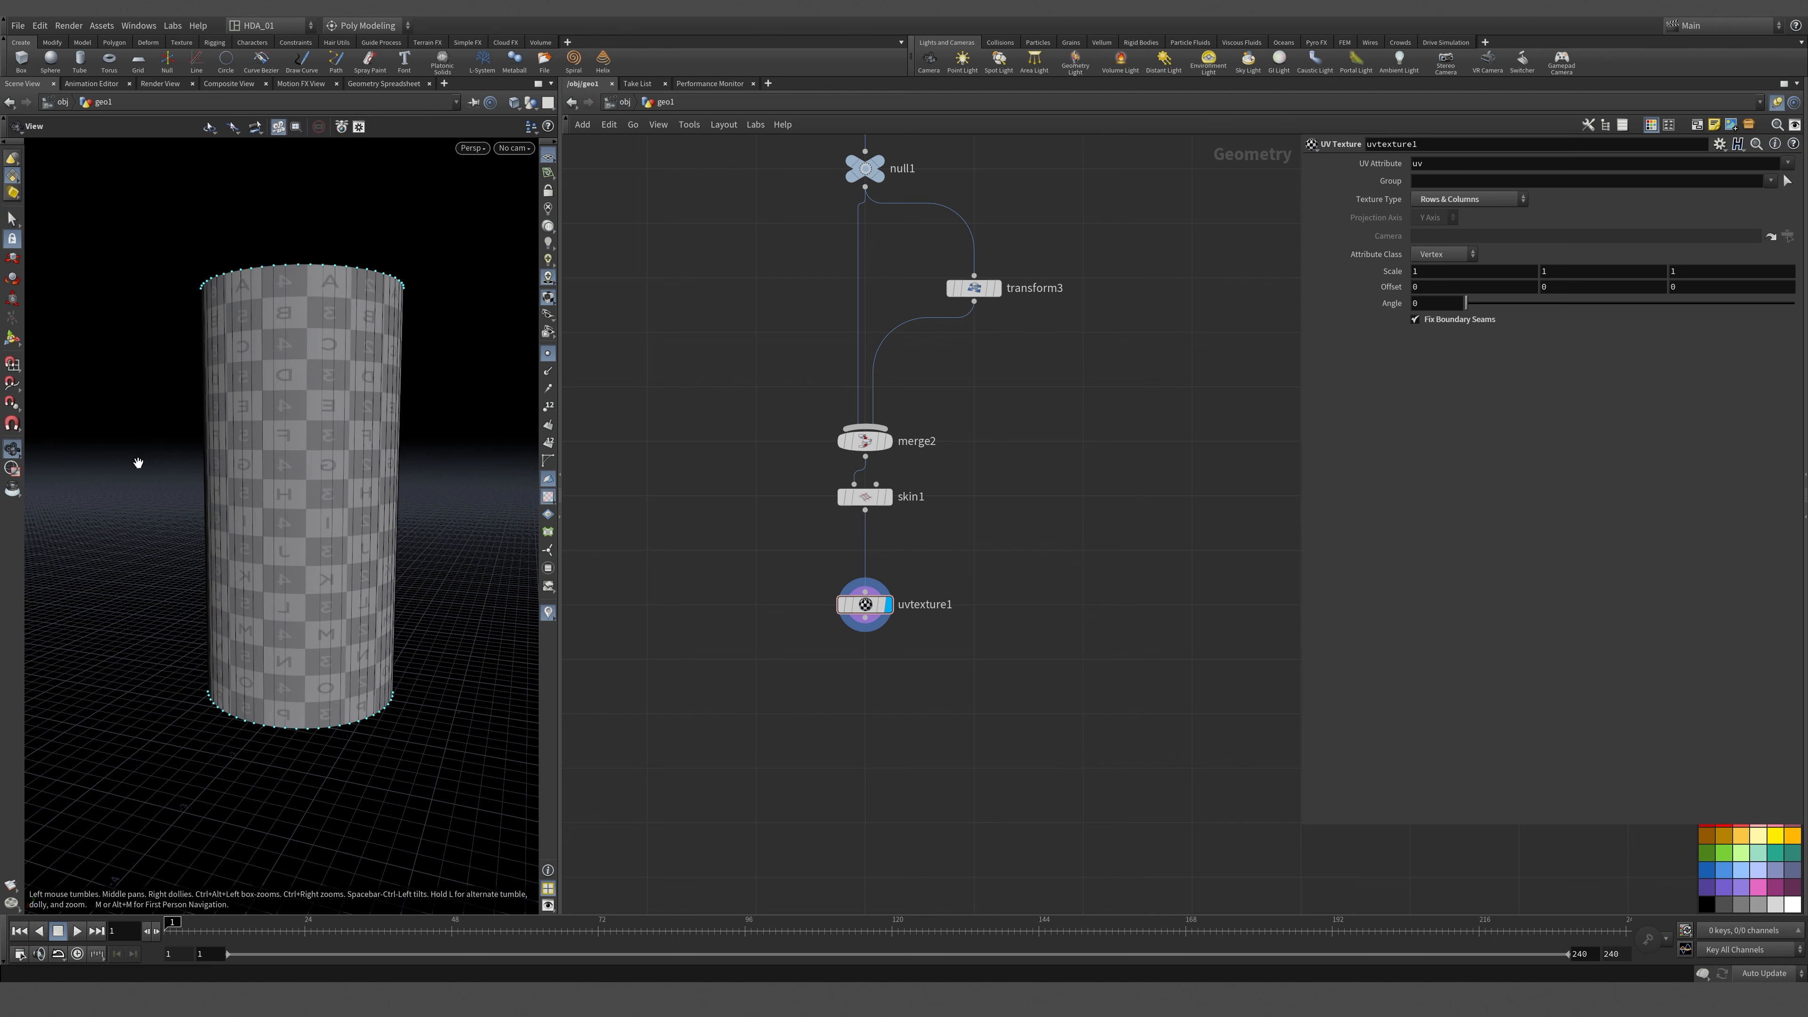
key("space+5")
scroll(292, 499, "down", 4)
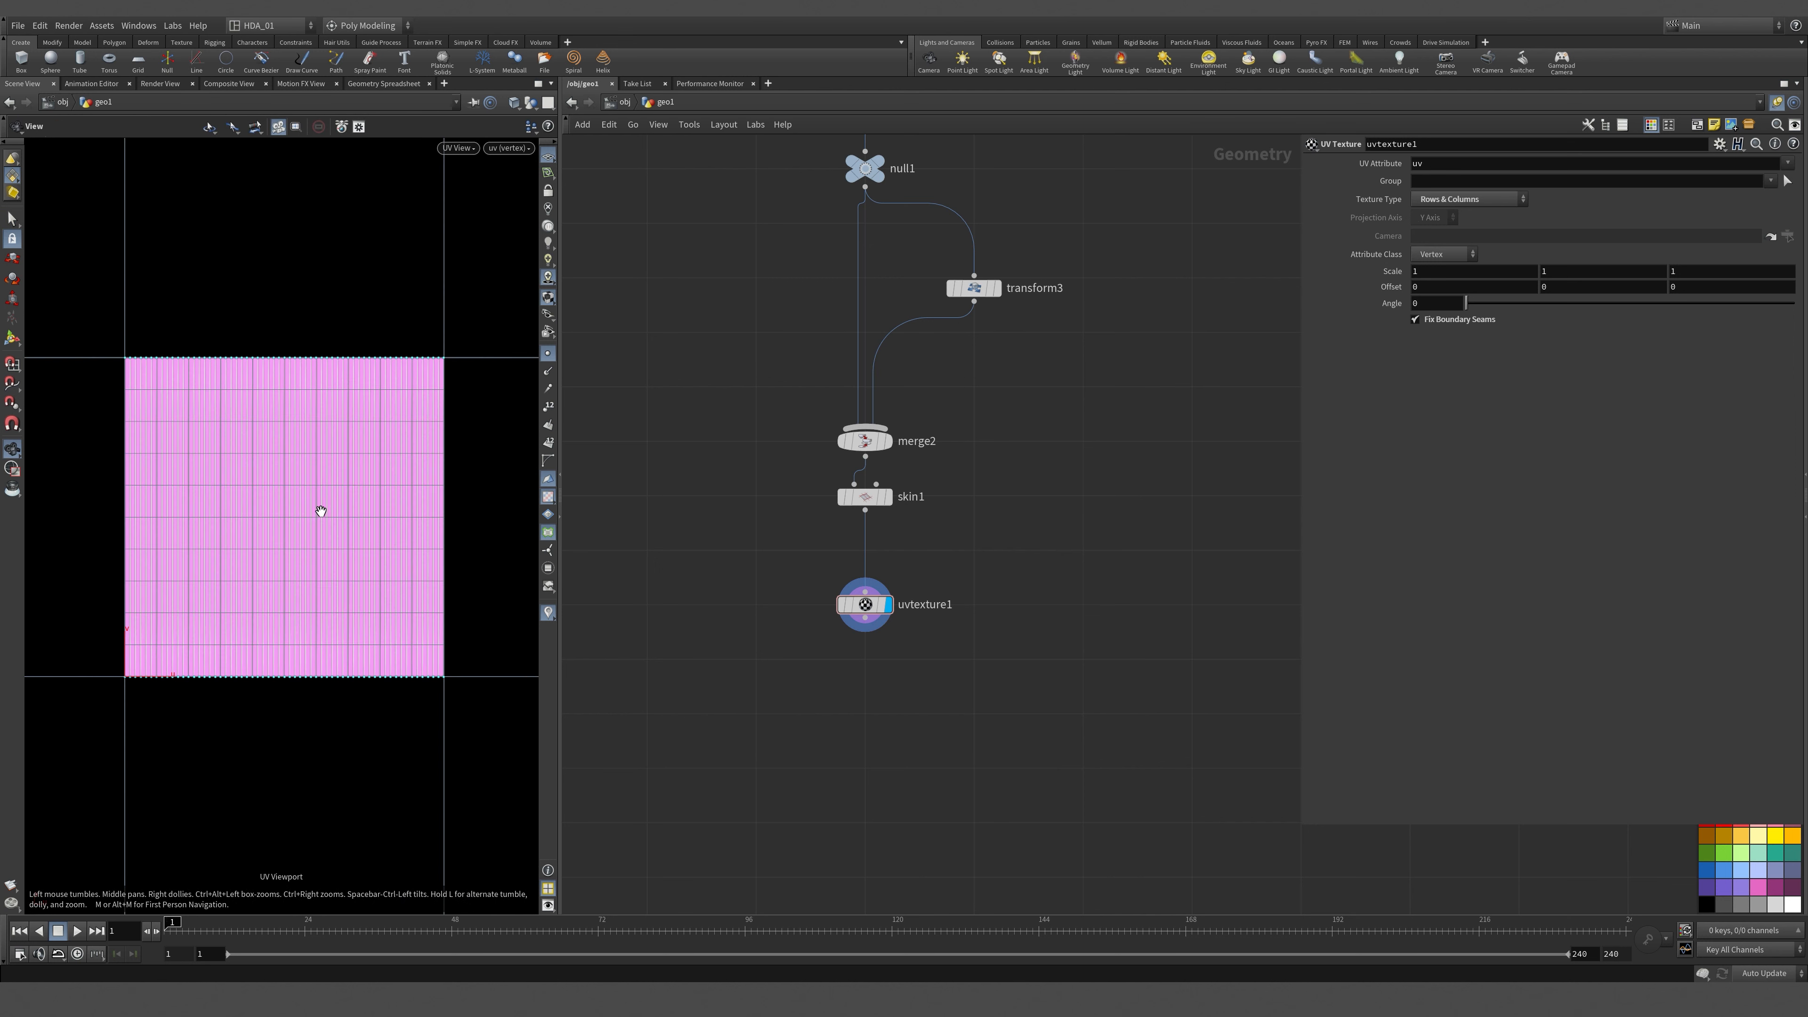
scroll(320, 505, "up", 4)
scroll(344, 468, "up", 3)
scroll(359, 433, "down", 5)
scroll(354, 475, "down", 1)
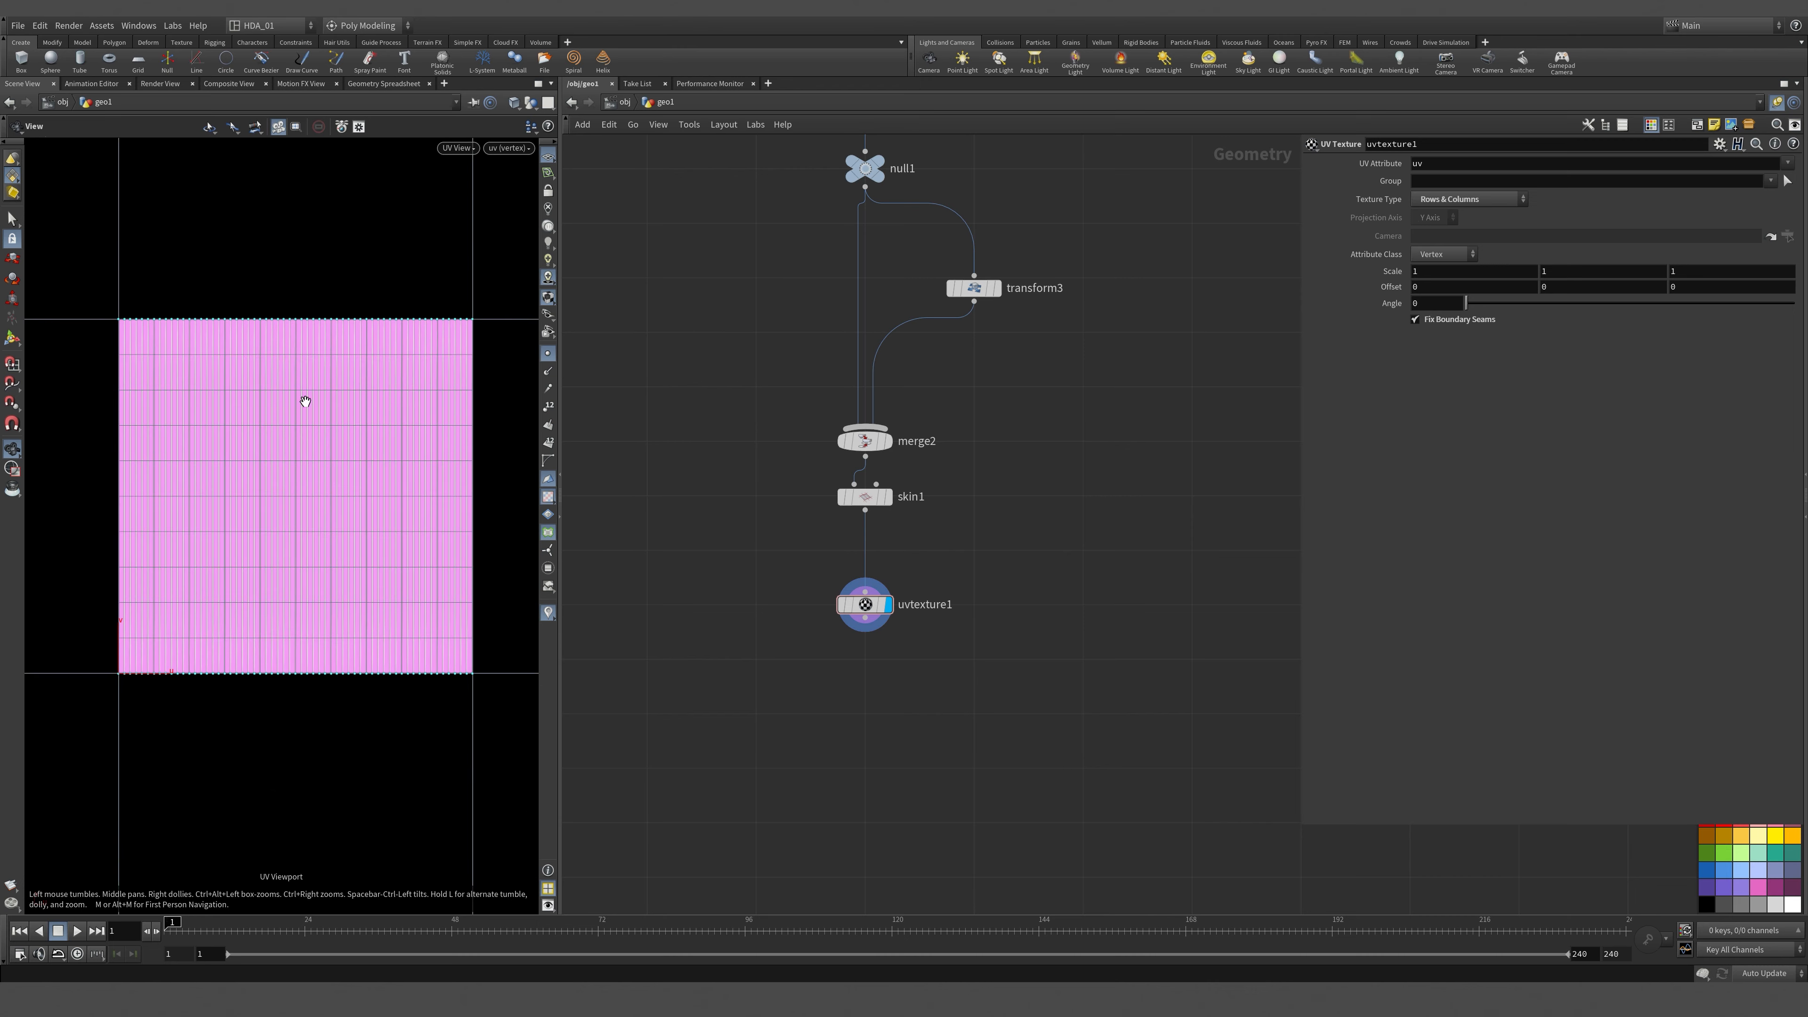
key("space+1")
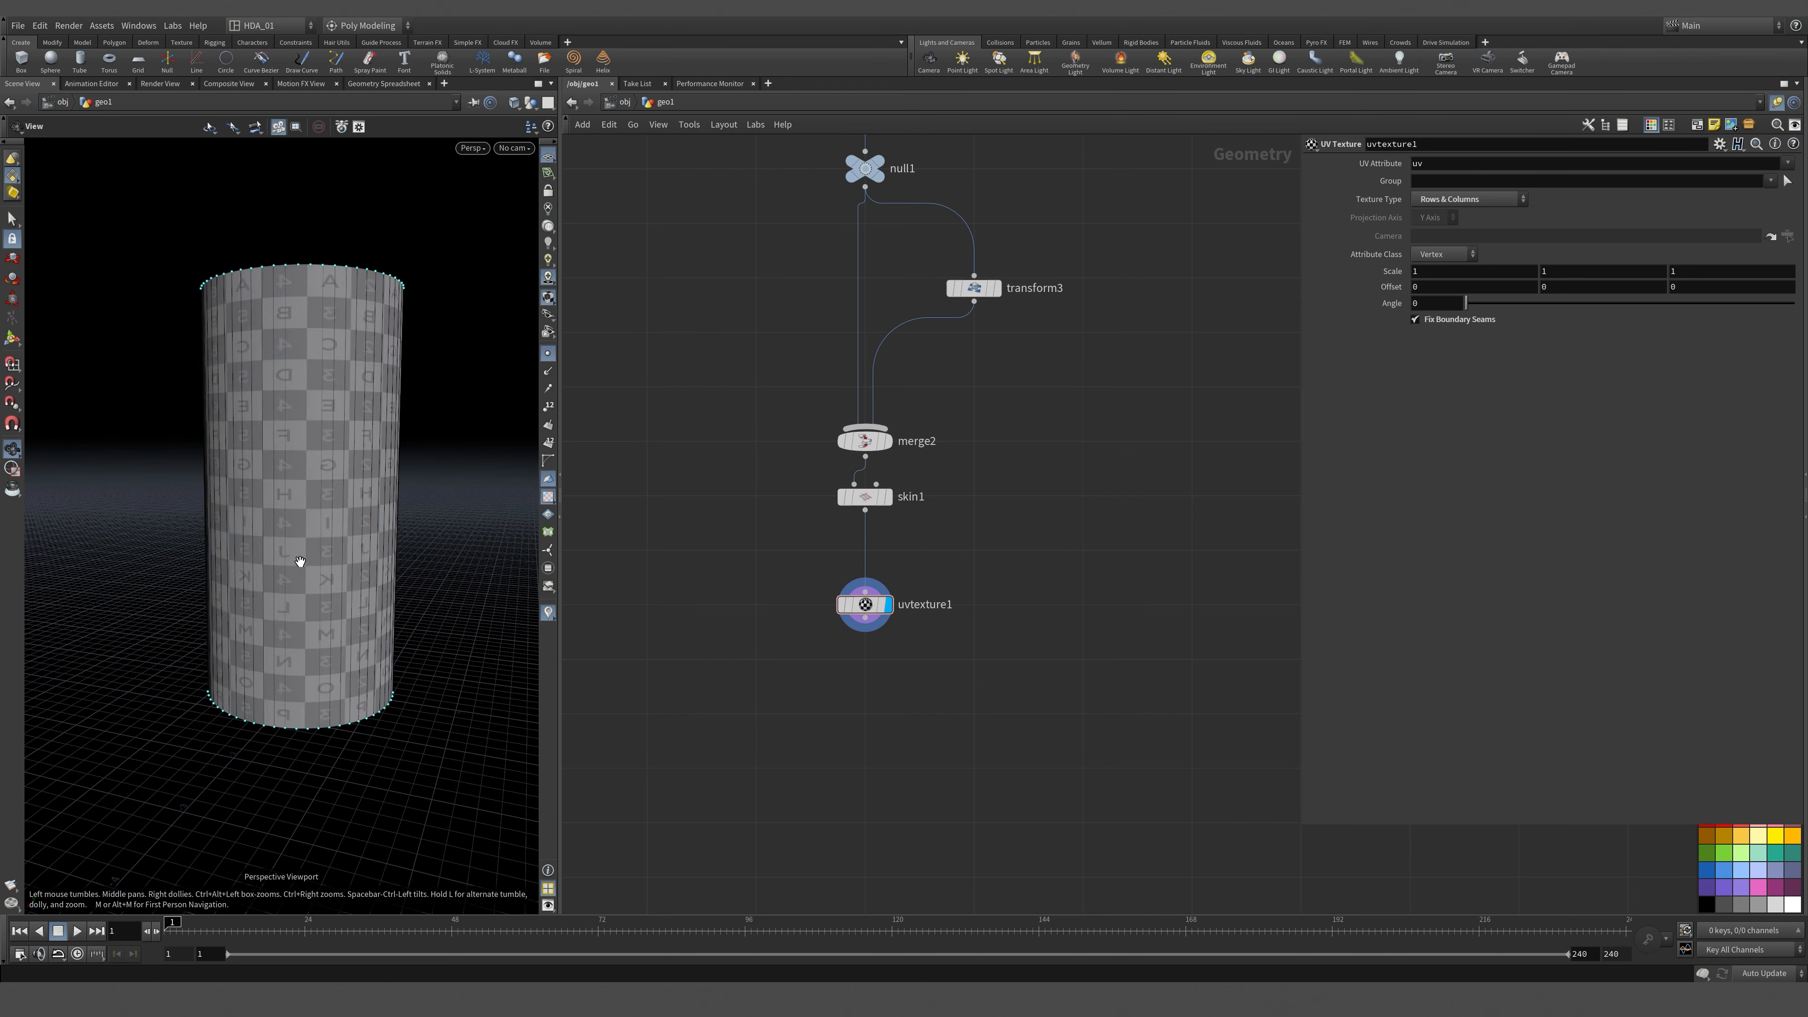
left_click_drag(300, 562, 342, 606, "alt")
Set the second scale value of the UV Texture node to 0.8 and check the checker pattern on the cylinder.
middle_click_drag(947, 671, 928, 606)
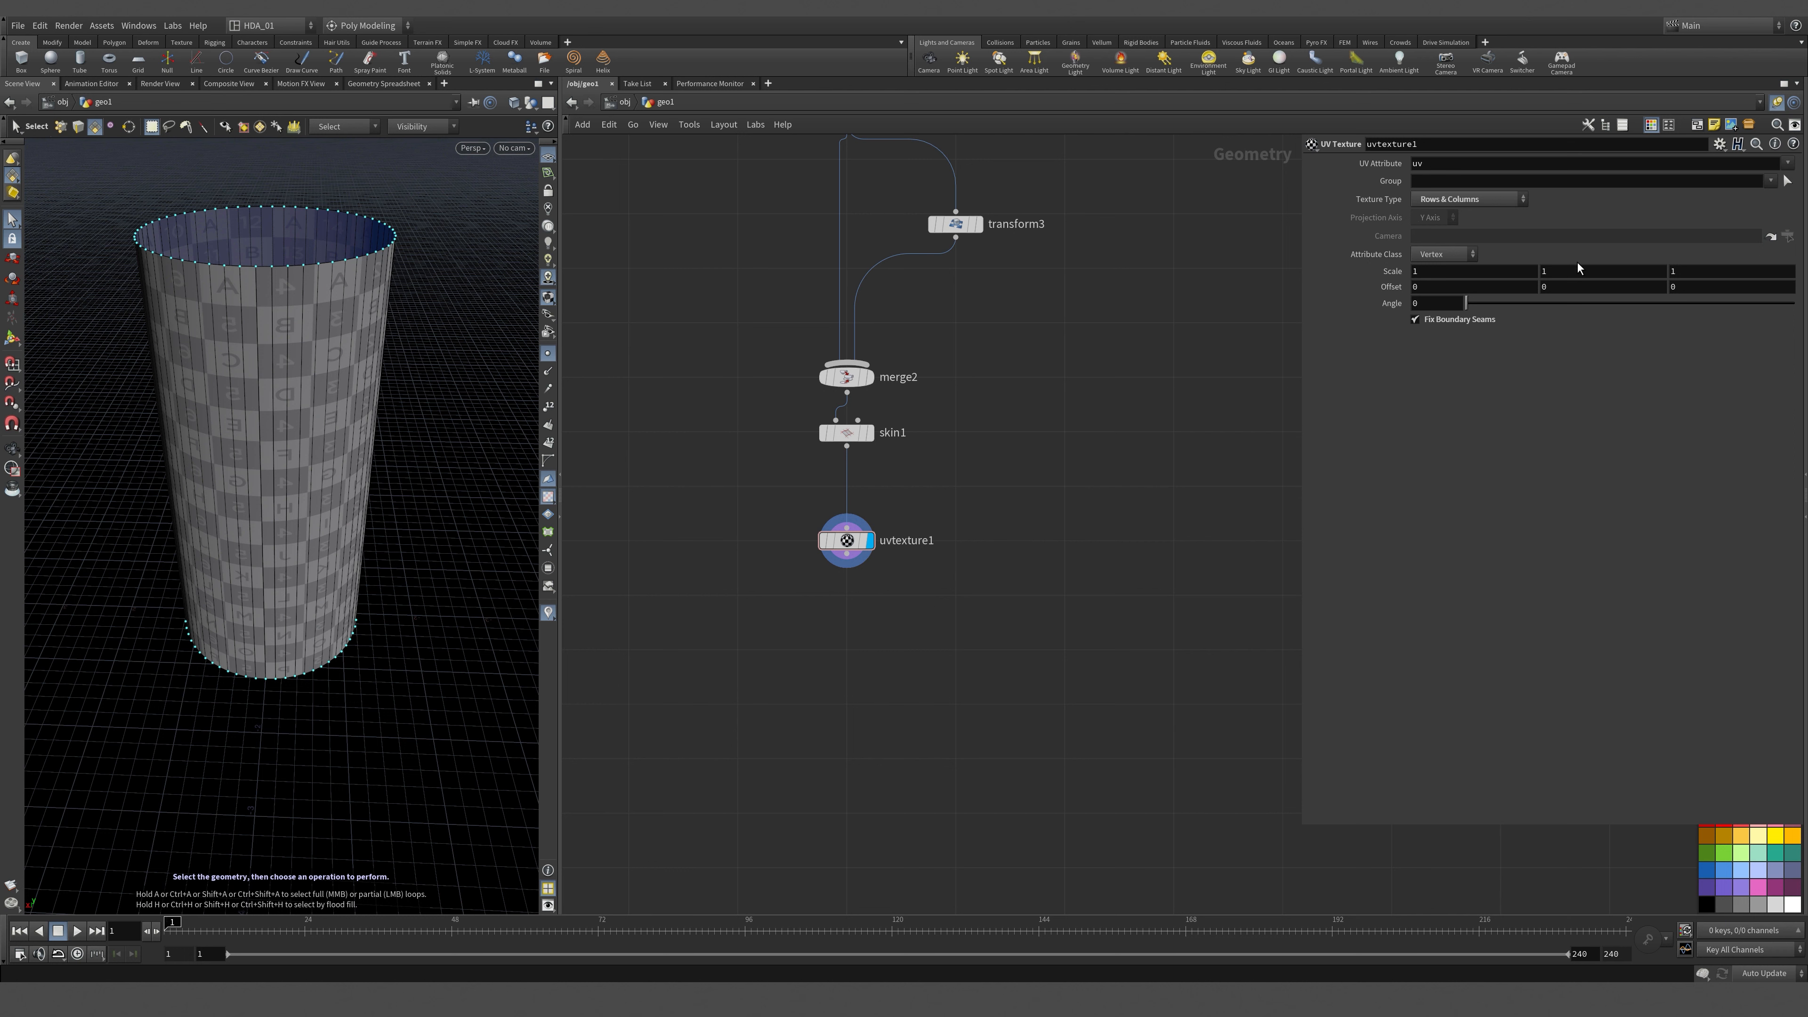
middle_click_drag(1579, 268, 1556, 278)
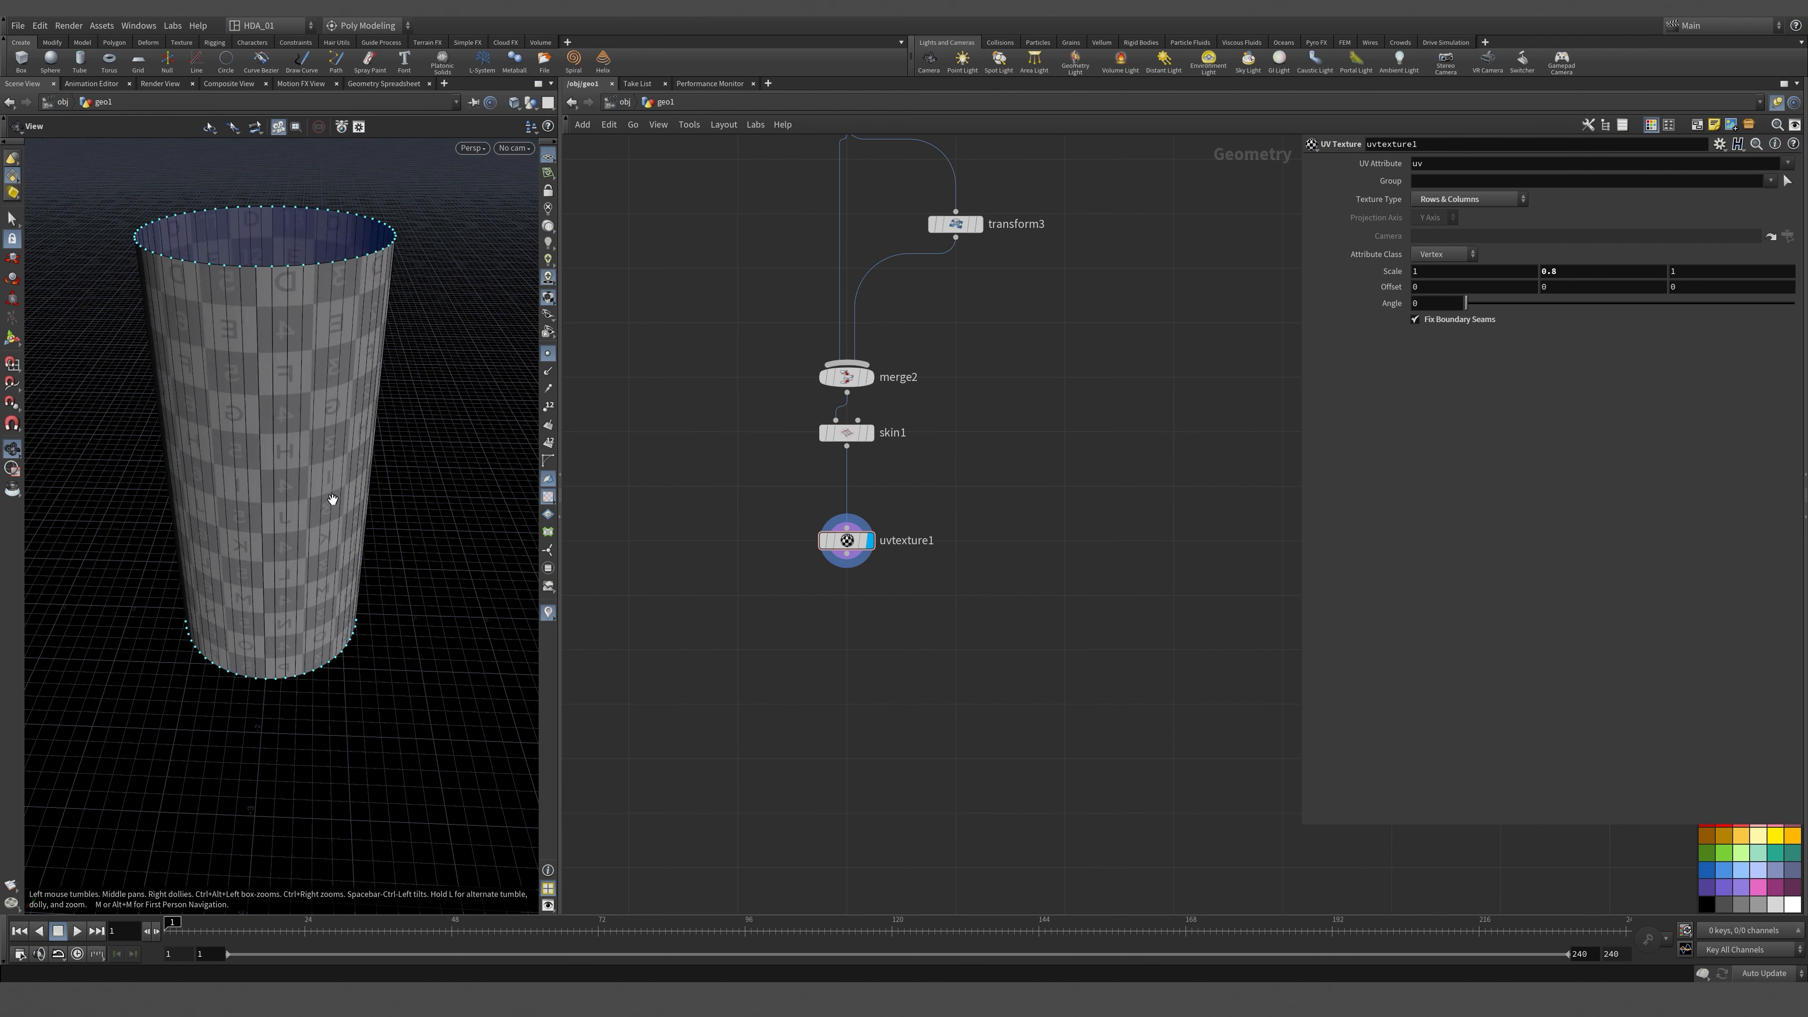
mouse_move(331, 501)
left_mouse_down("alt")
mouse_move(323, 442)
mouse_move(318, 489)
left_mouse_up("alt")
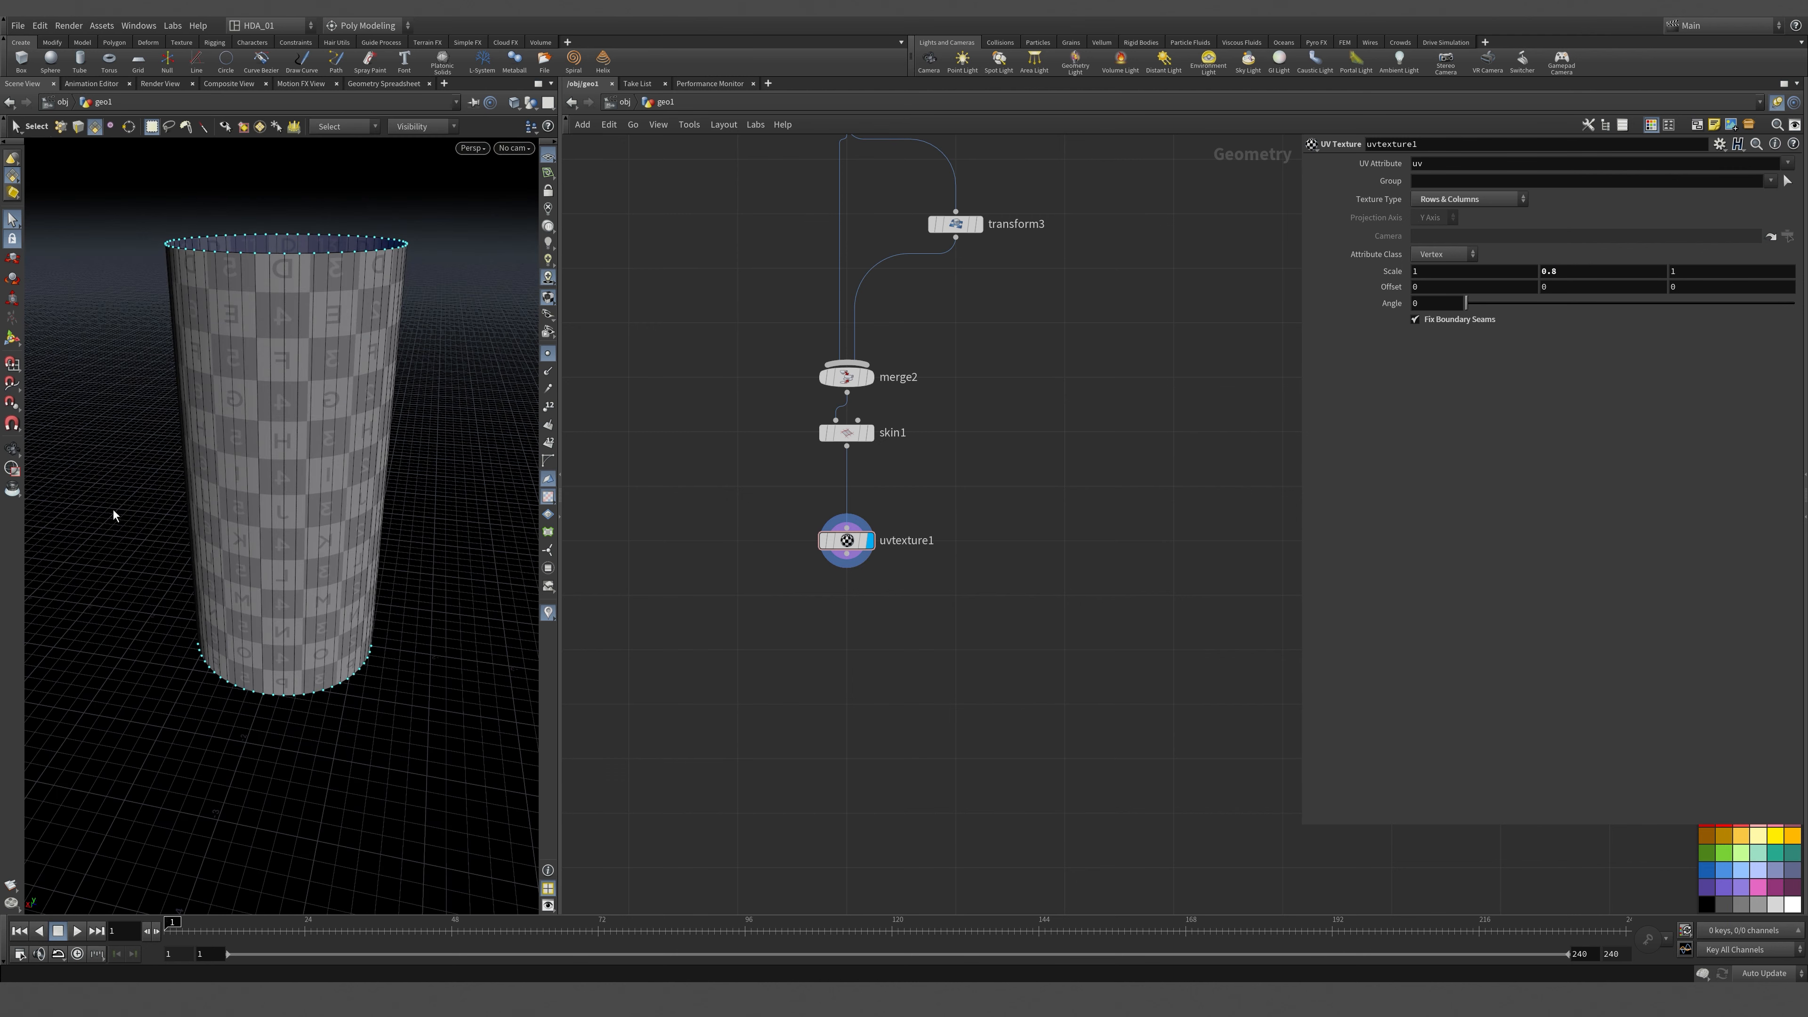
scroll(1006, 627, "down", 1)
Compare the scaled UVs in the UV view with the checker pattern on the cylinder in the perspective view.
middle_click_drag(1058, 538, 1191, 415)
key("alt")
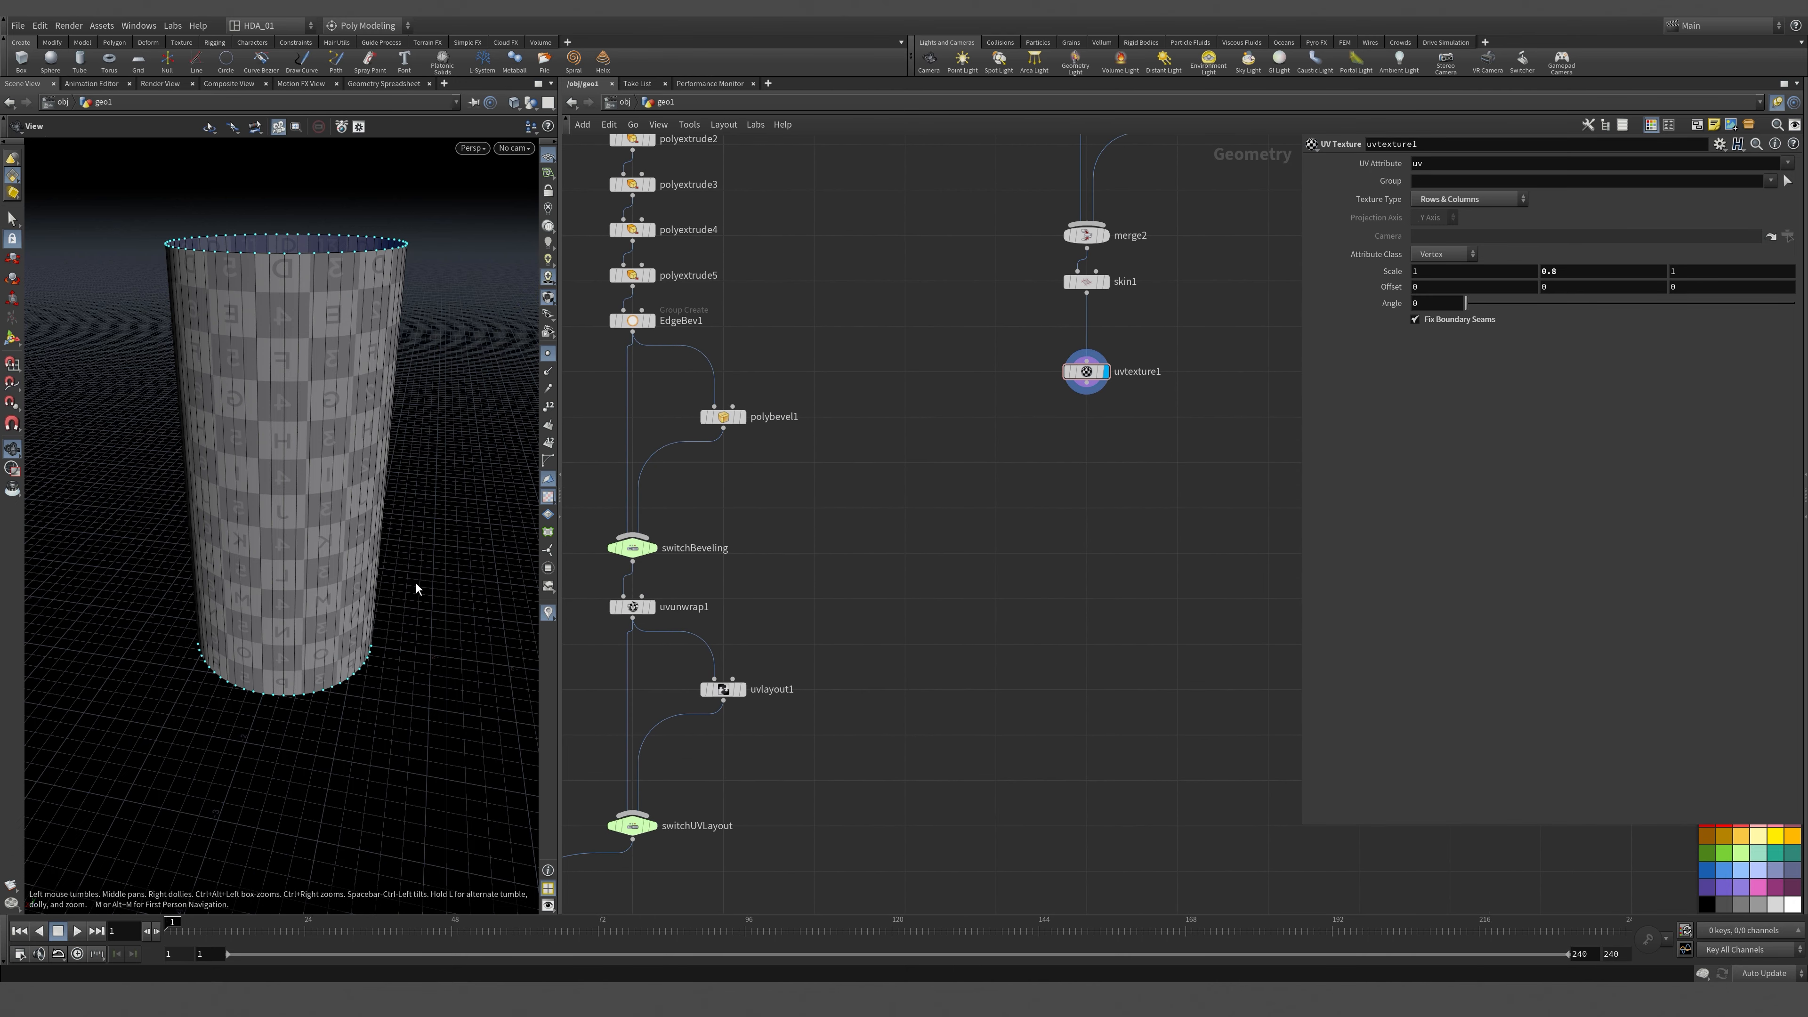
key("space+5")
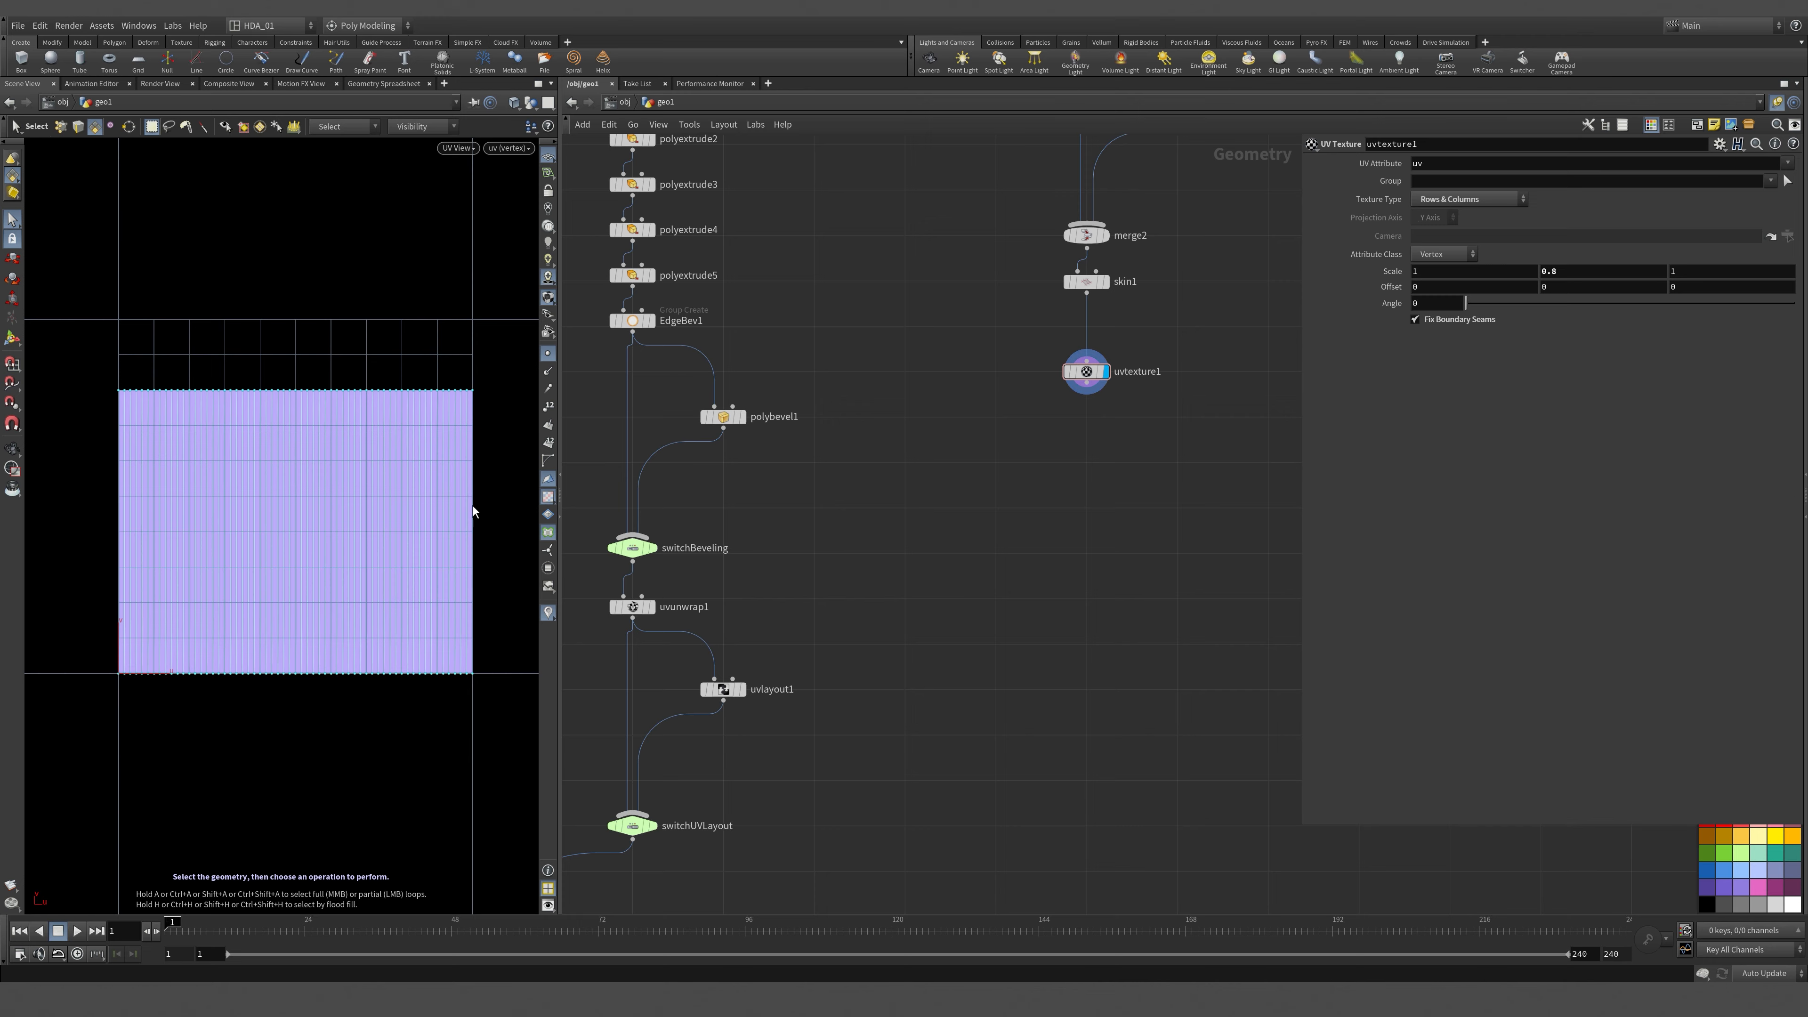
key("space+1")
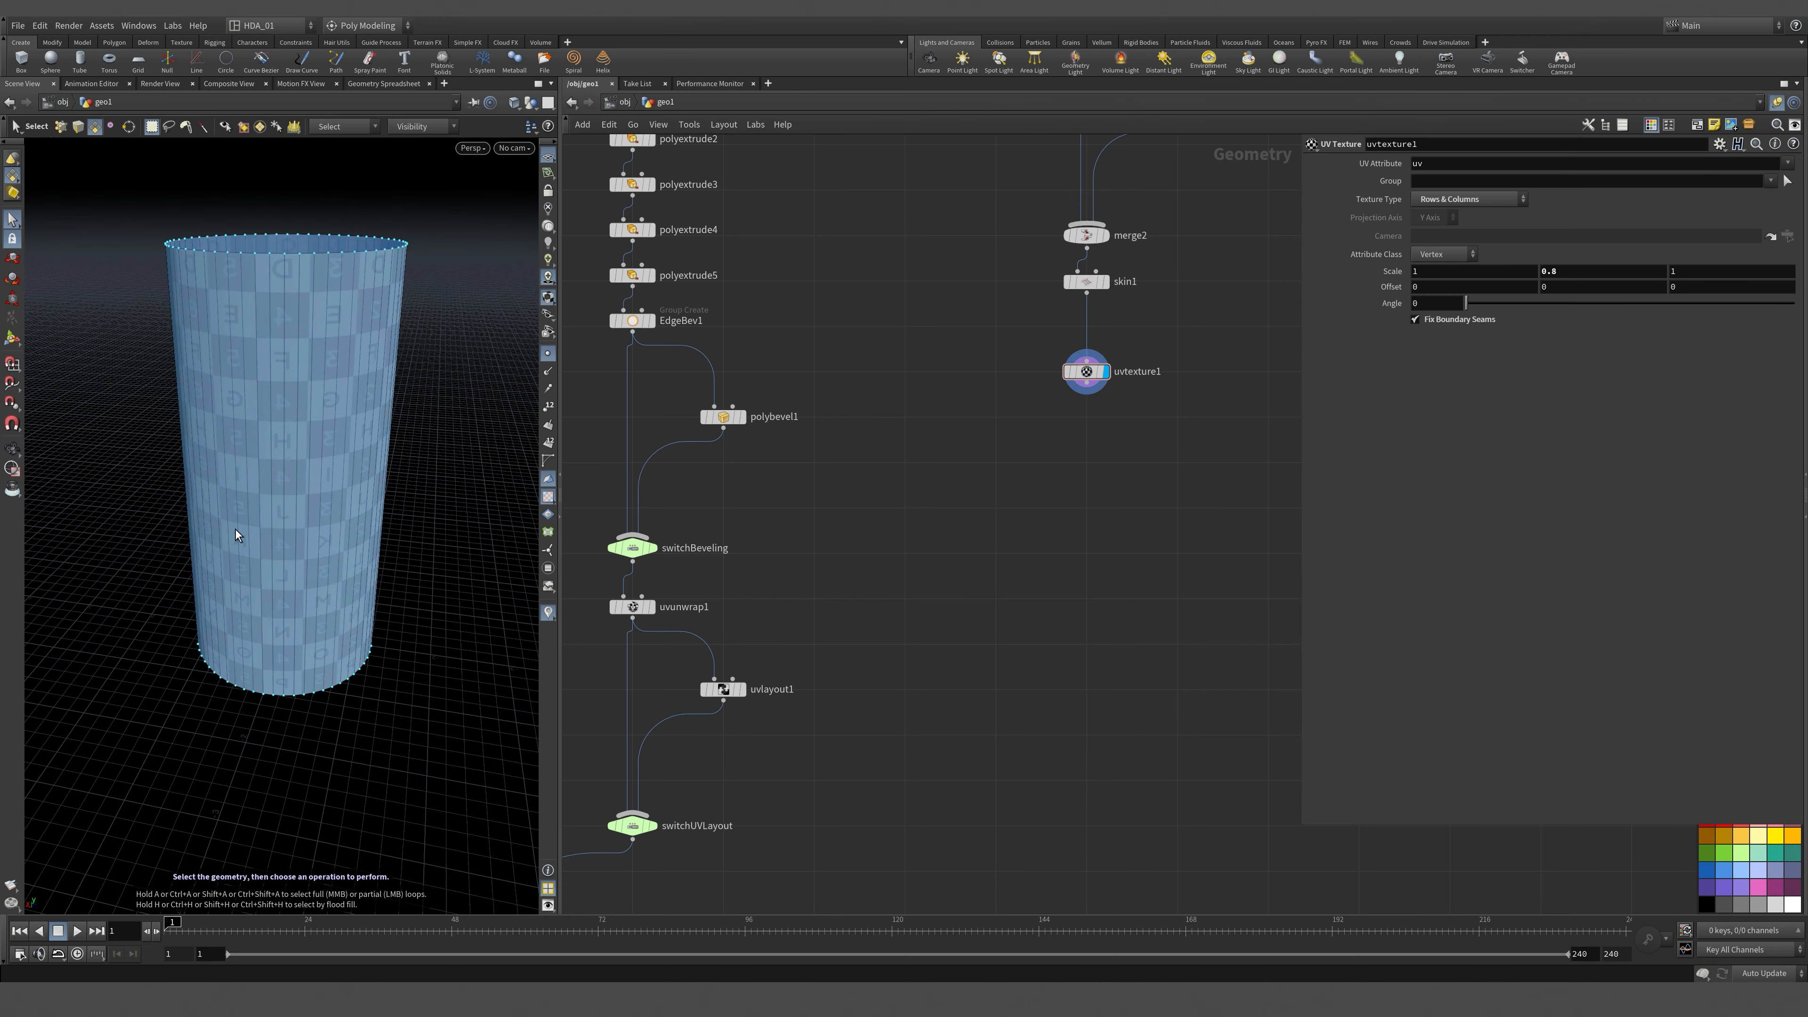
left_click_drag(344, 674, 375, 549, "alt")
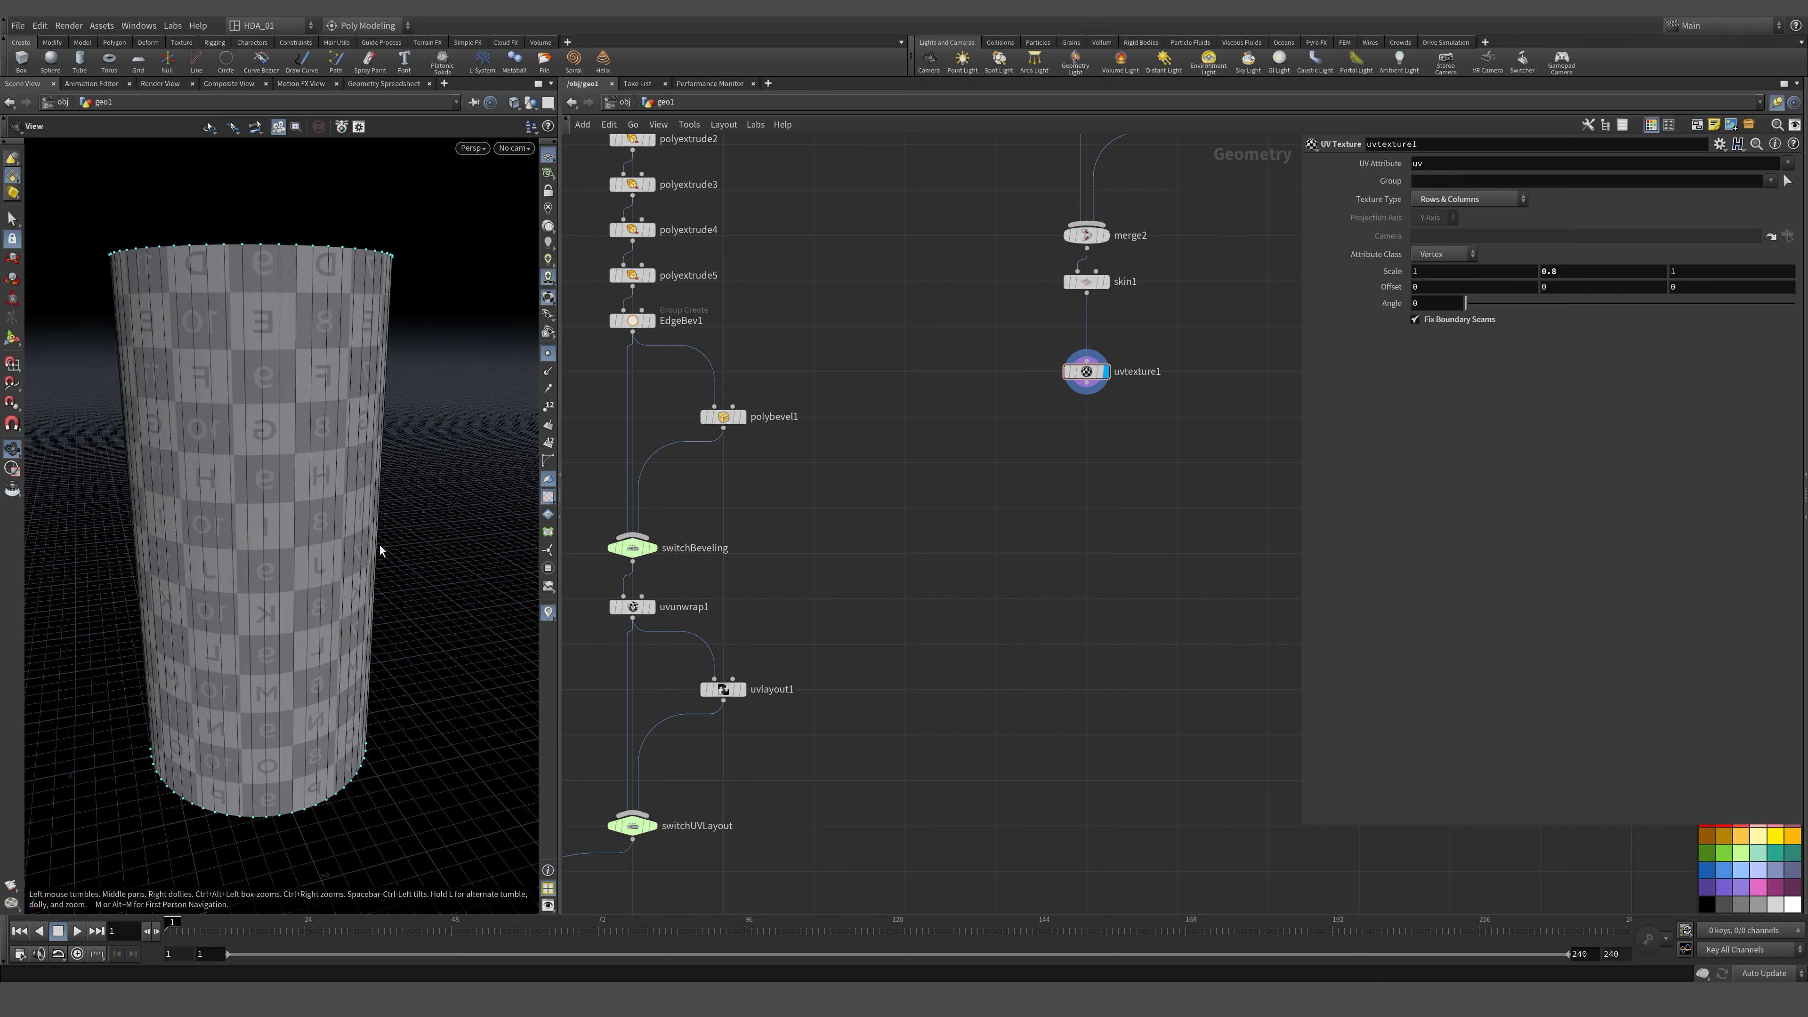
key("space+5")
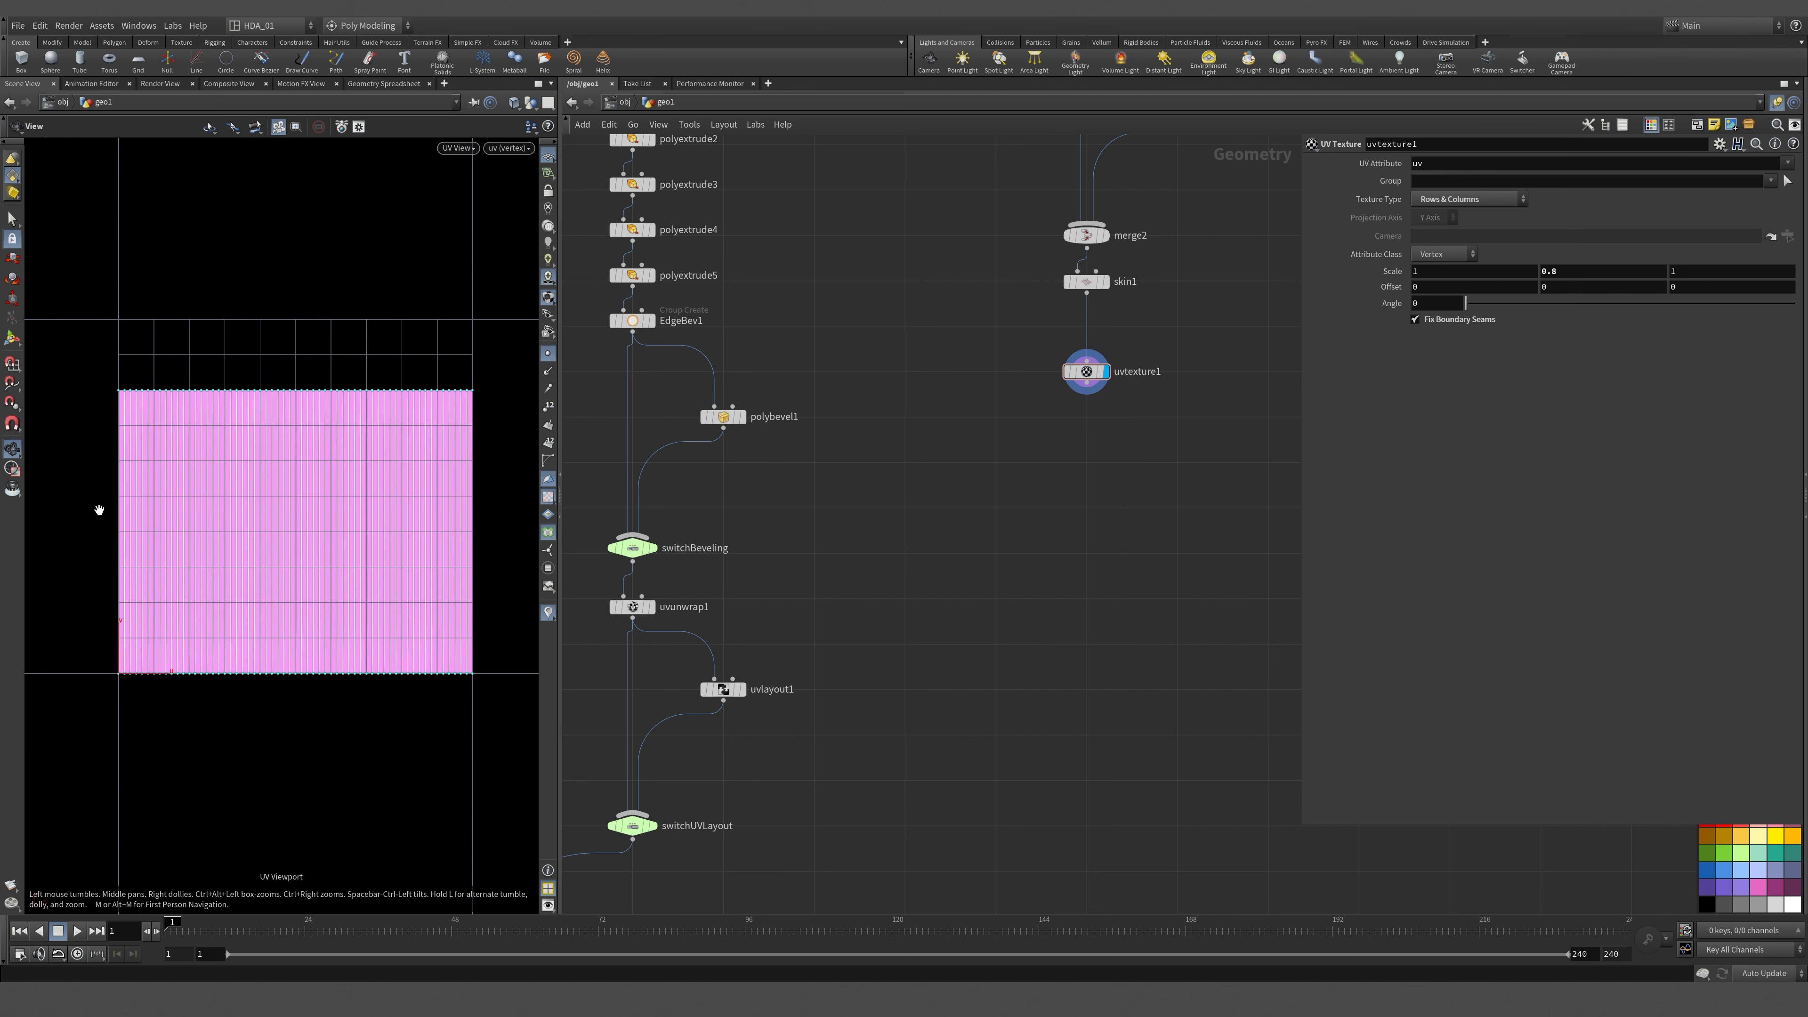
key("space+1")
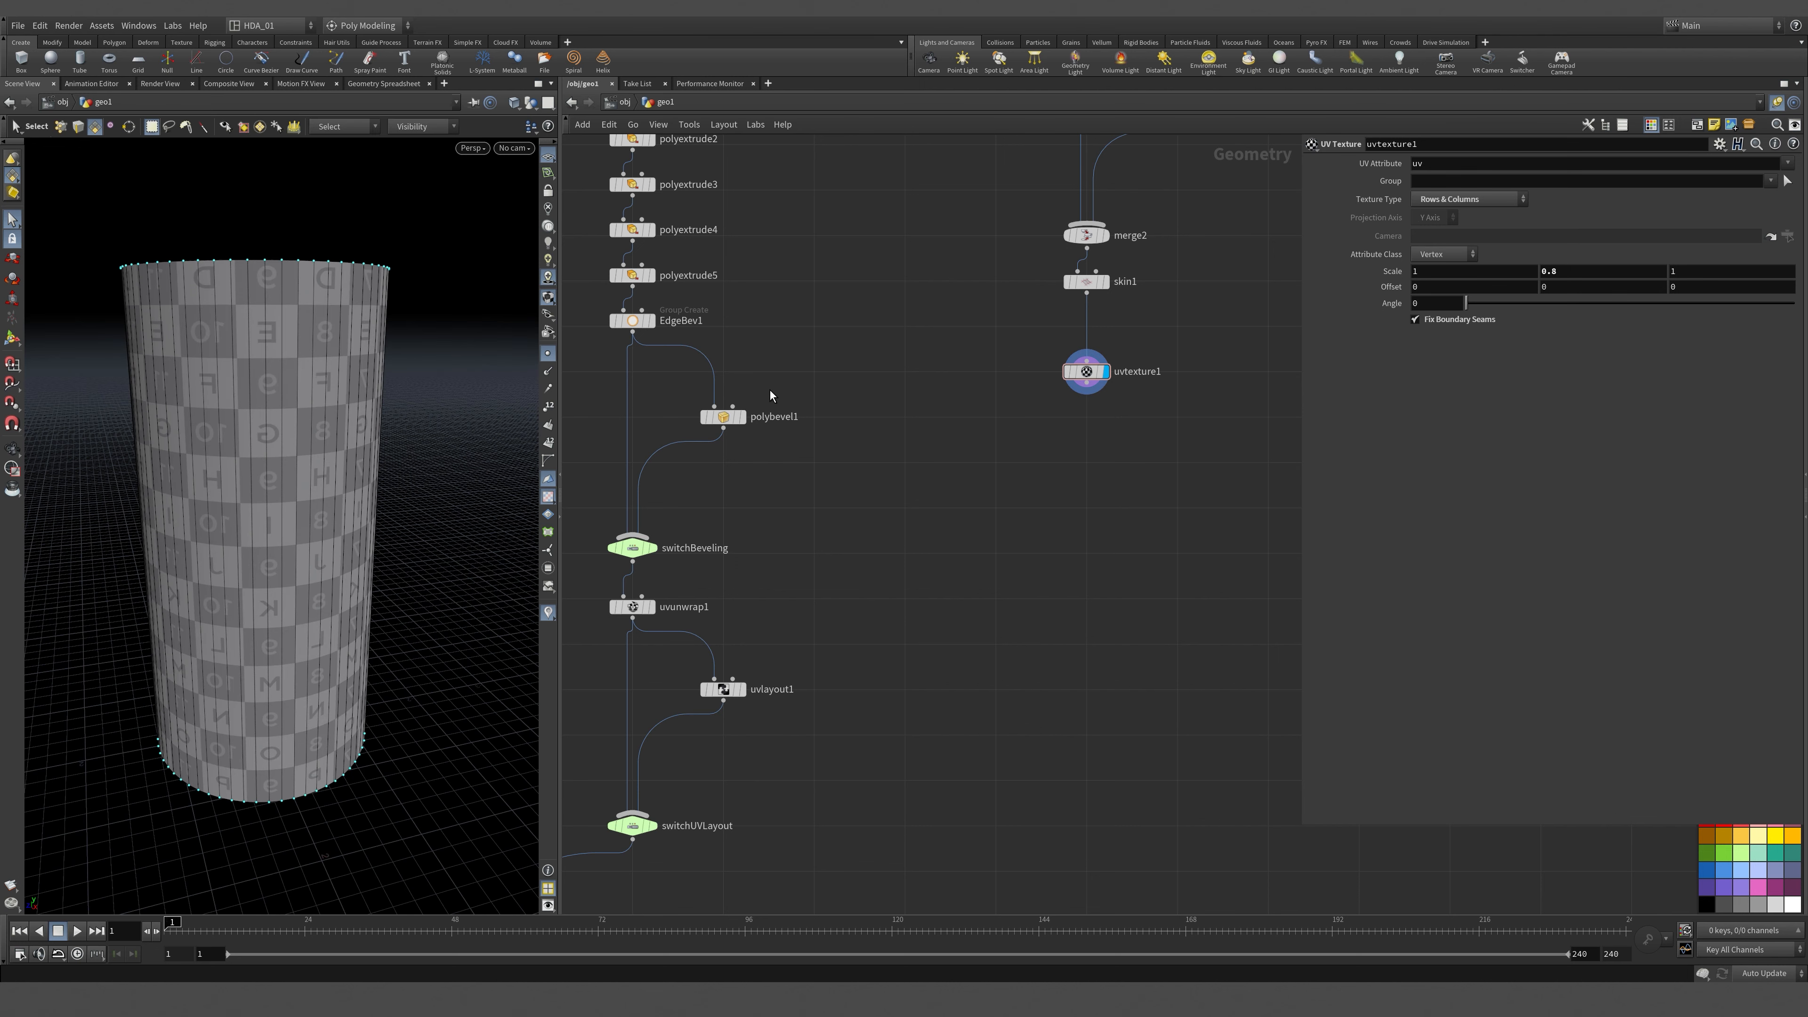
Display the uvunwrap1 node of the existing extruded model and inspect its UV islands in the UV view.
middle_click_drag(777, 618, 890, 481)
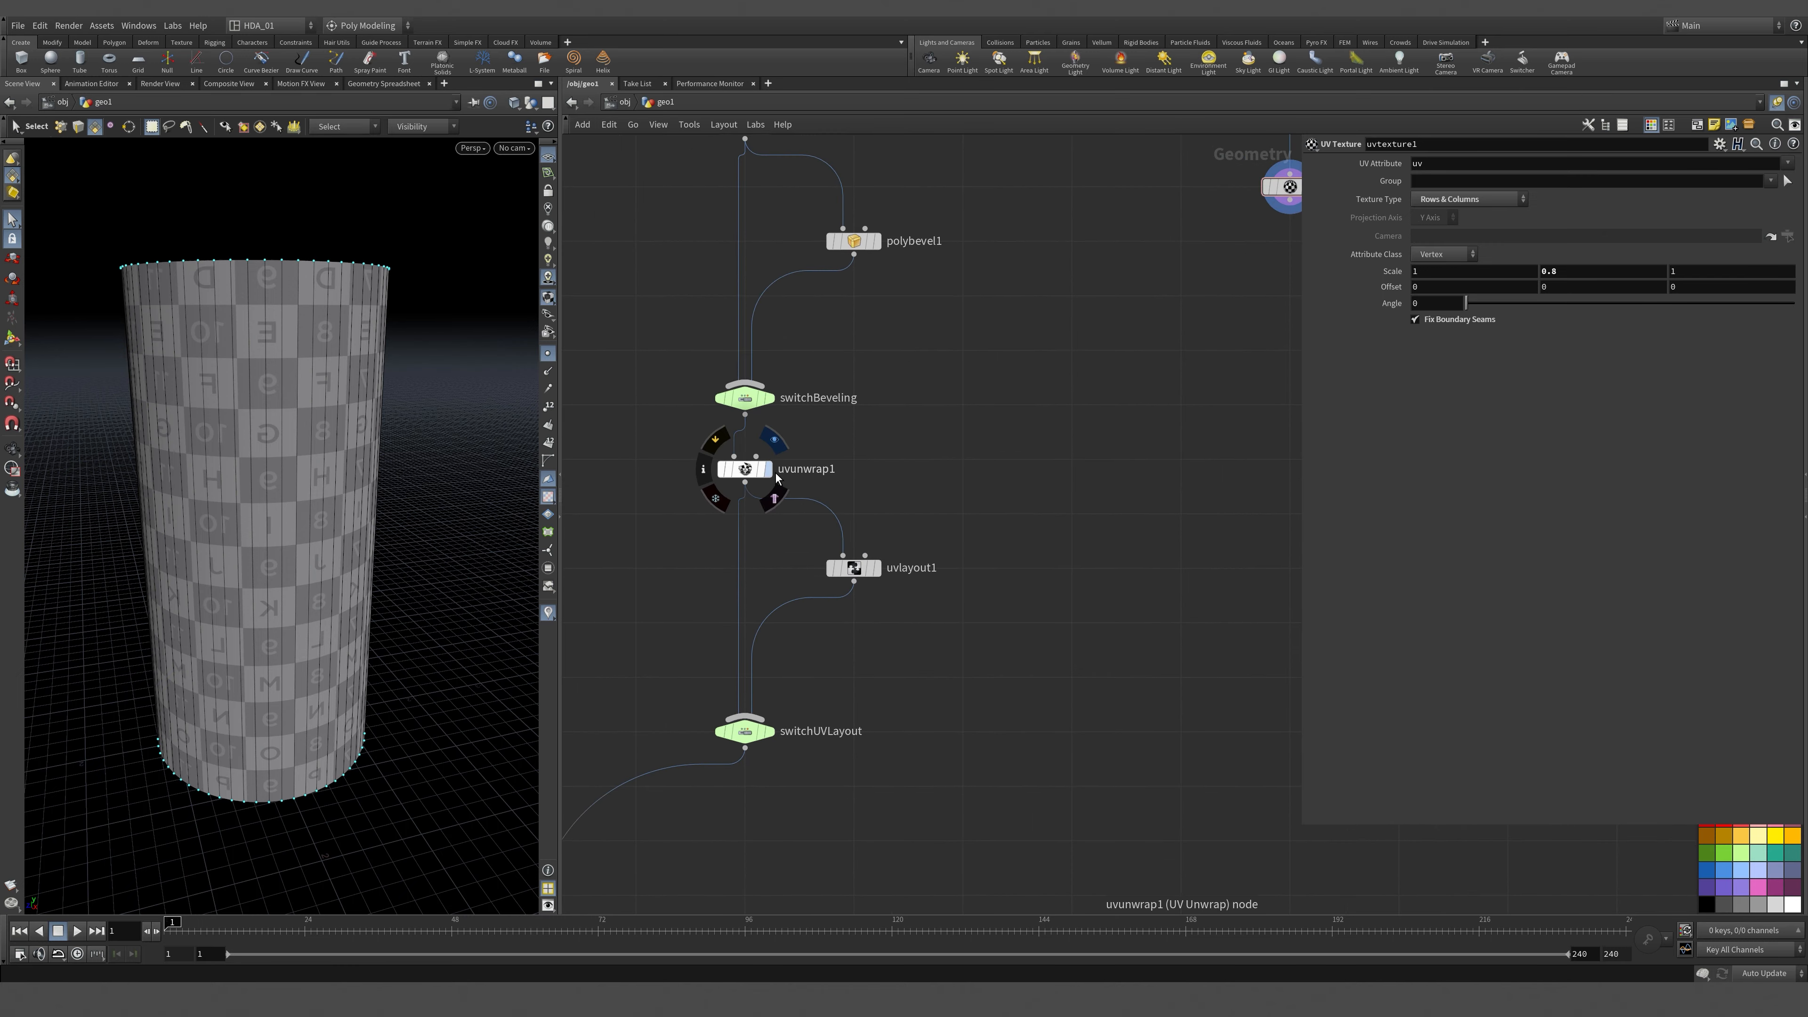
left_click(766, 468)
left_click_drag(406, 605, 219, 597)
key("space+5")
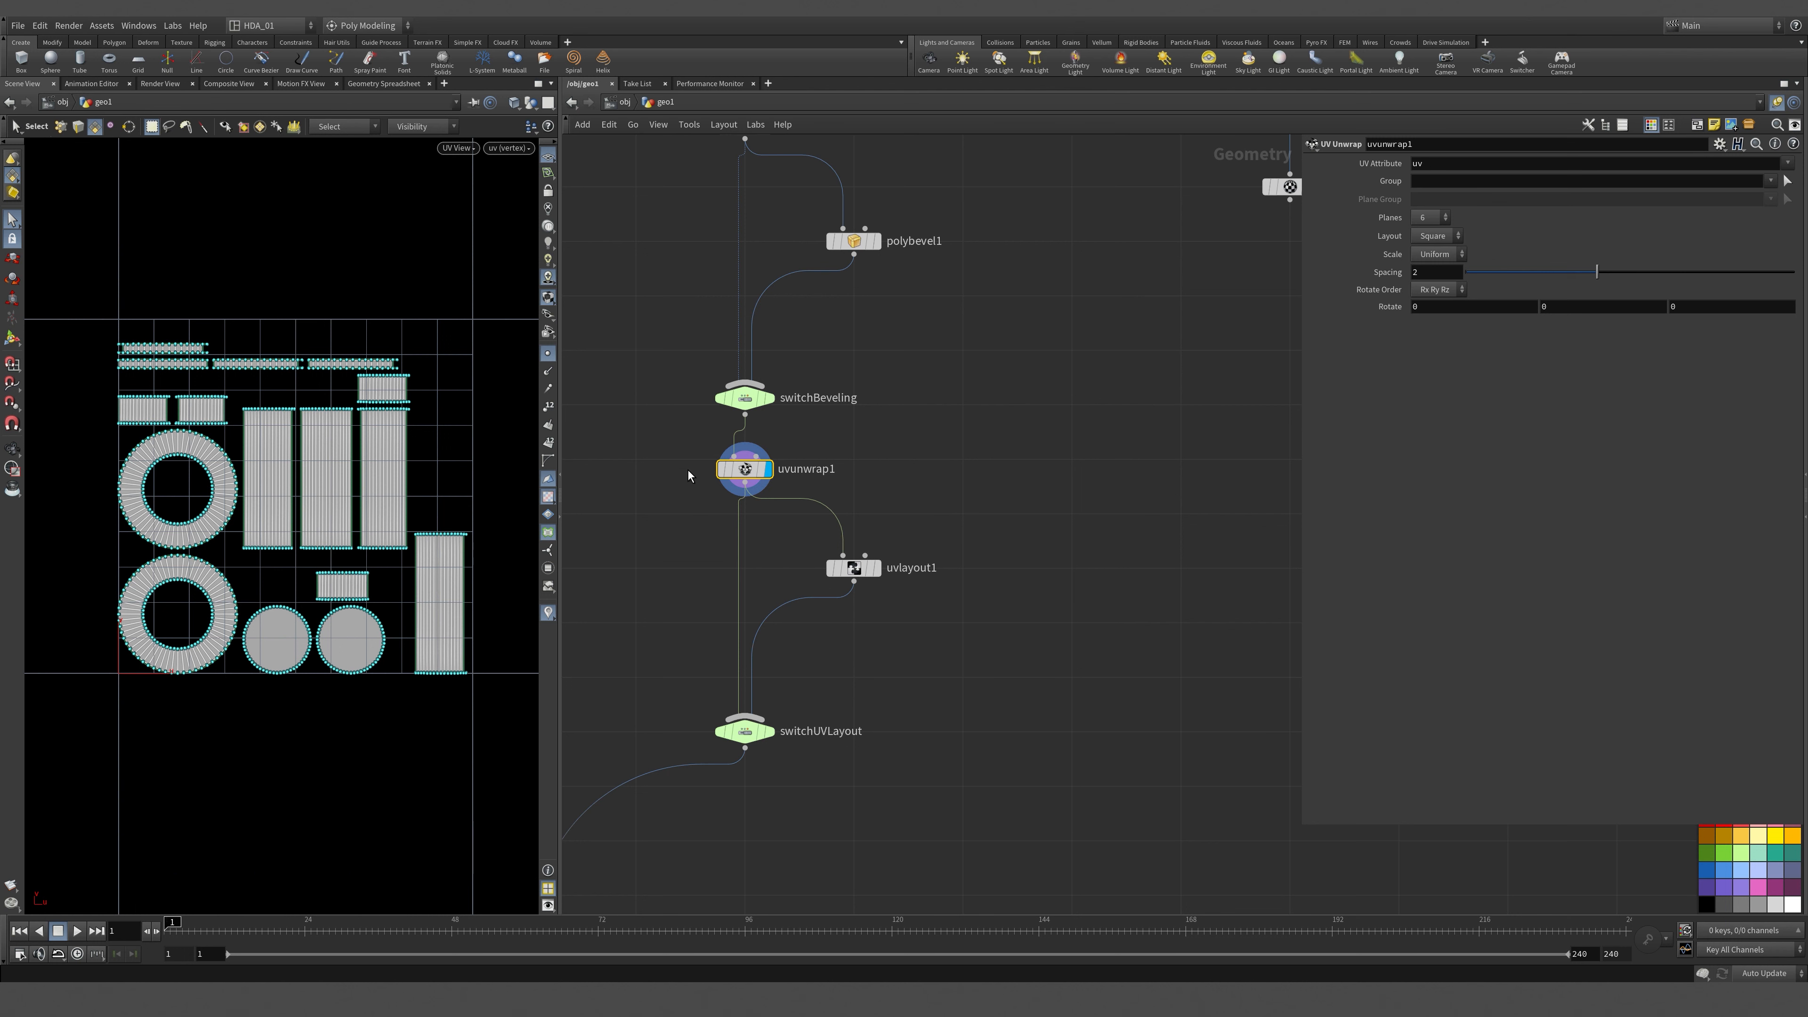
Examine the checker texture on the existing extruded model in the perspective view, orbiting around its shaft and collar.
middle_click_drag(1205, 474, 975, 792)
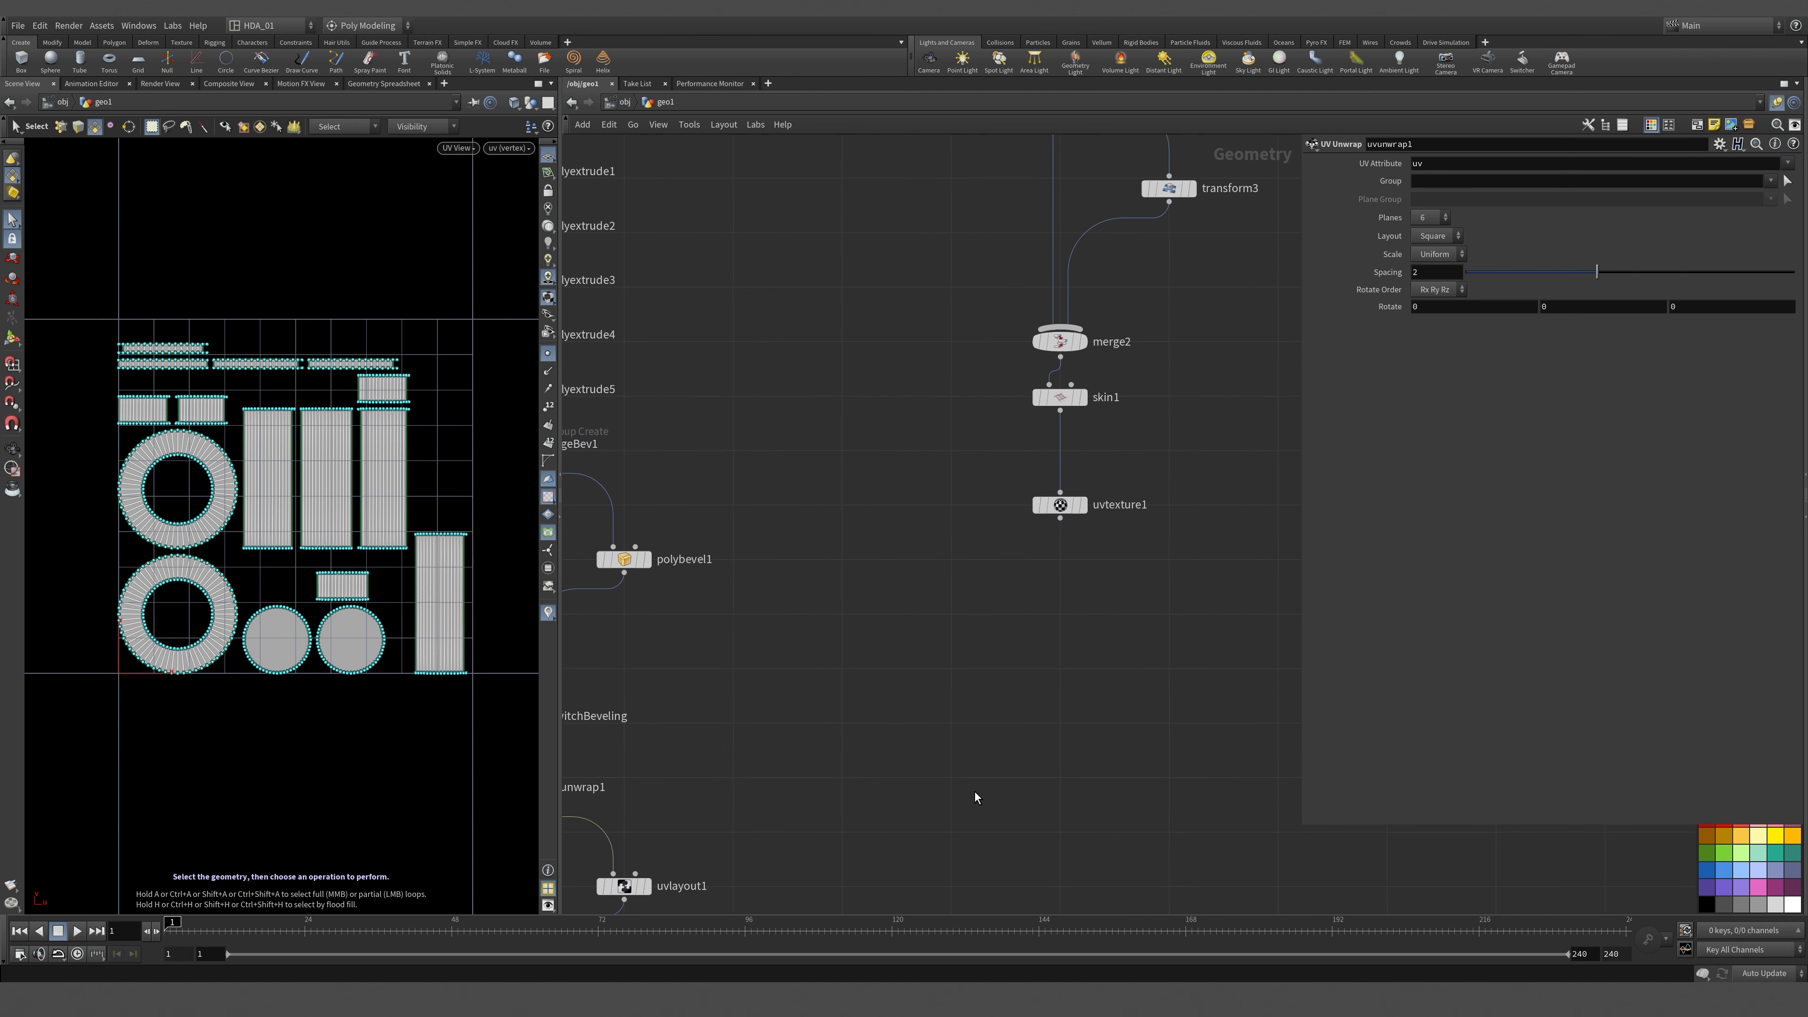
key("space+1")
left_click_drag(242, 412, 250, 367, "alt")
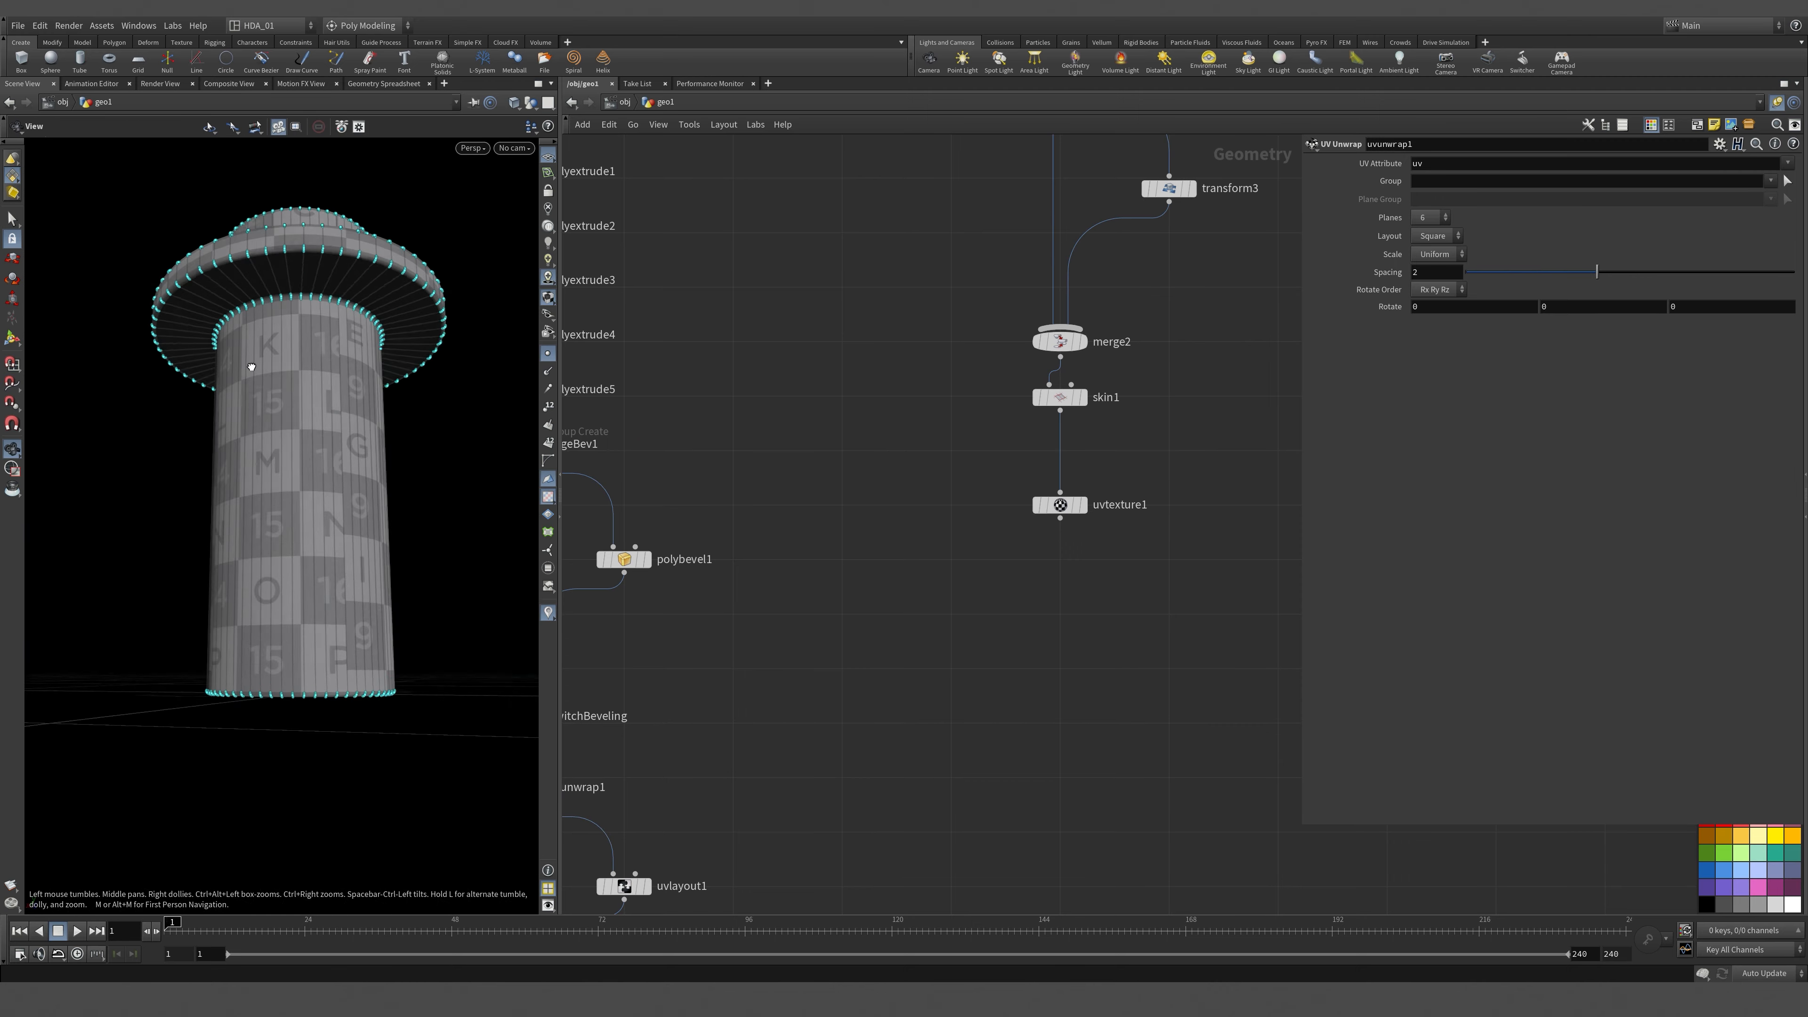
middle_click_drag(318, 296, 335, 519, "alt")
mouse_move(335, 520)
left_mouse_down("alt")
mouse_move(369, 485)
mouse_move(303, 529)
mouse_move(335, 363)
mouse_move(322, 527)
left_mouse_up("alt")
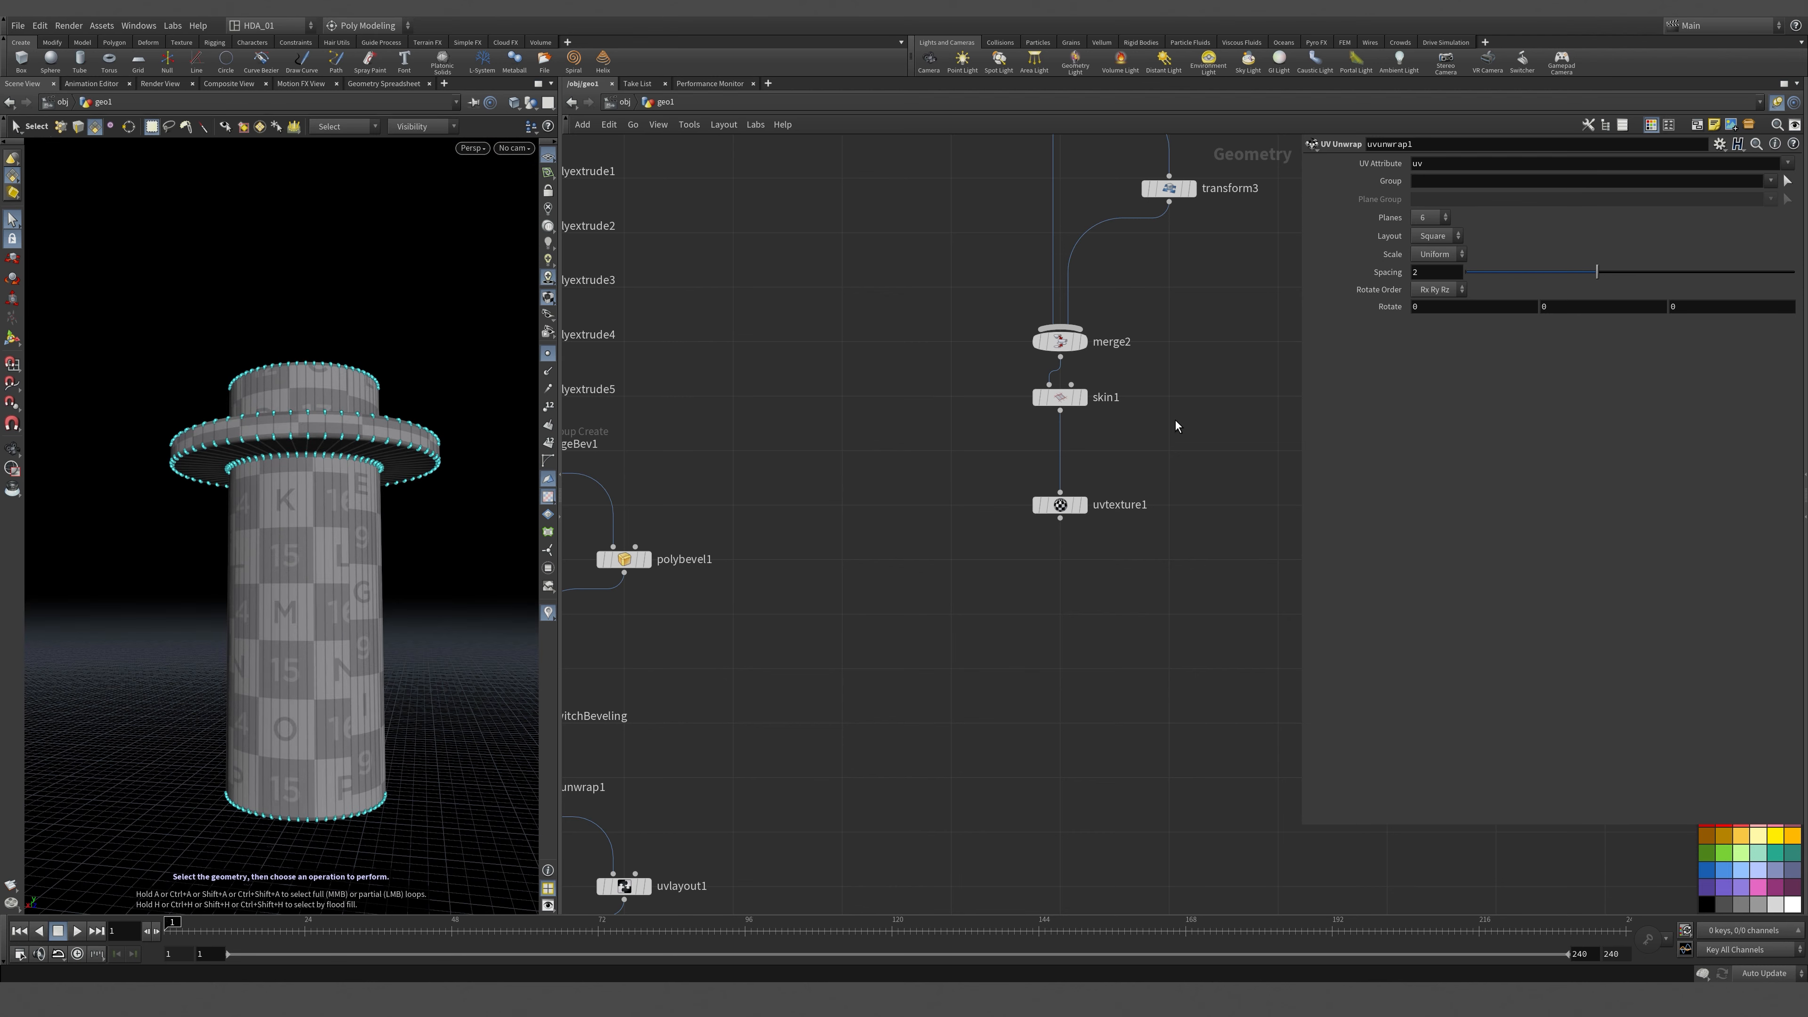
Reposition the skin1 node below merge2 so it sits directly above uvtexture1 in the network.
middle_click_drag(1176, 426, 1103, 520)
scroll(1105, 522, "down", 1)
scroll(1106, 532, "up", 3)
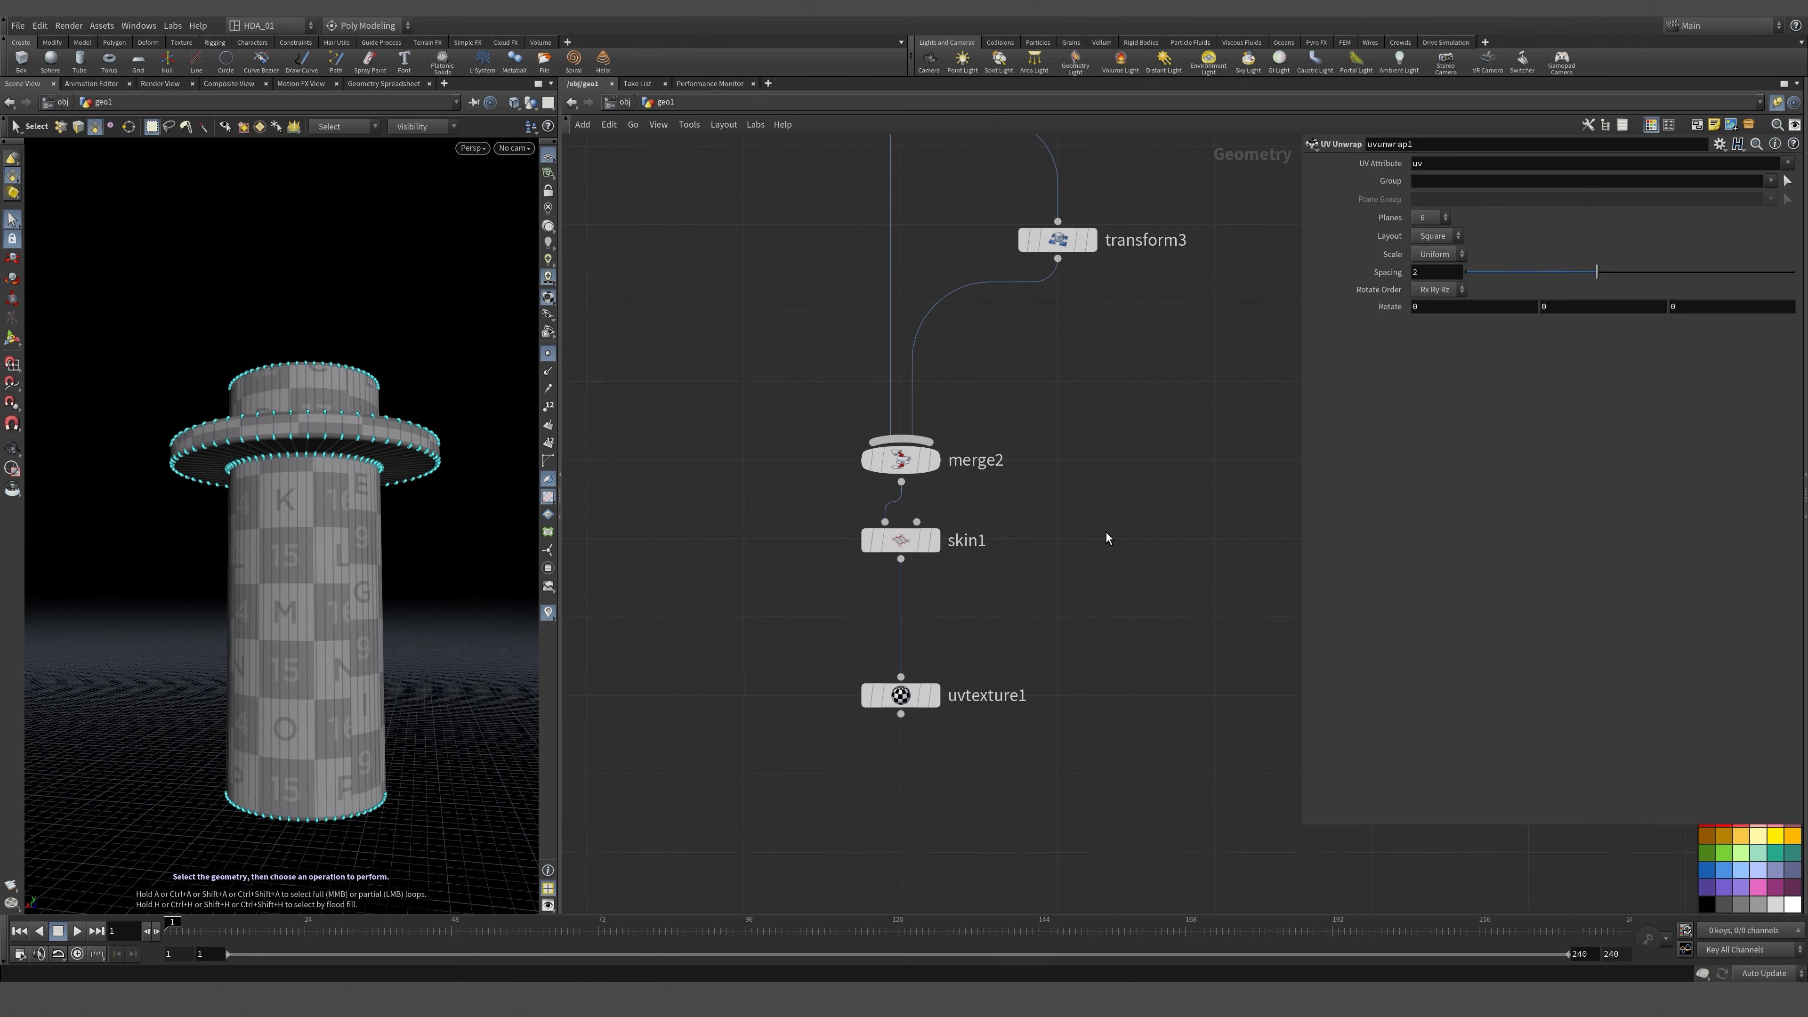
left_click_drag(808, 503, 906, 620)
key("a")
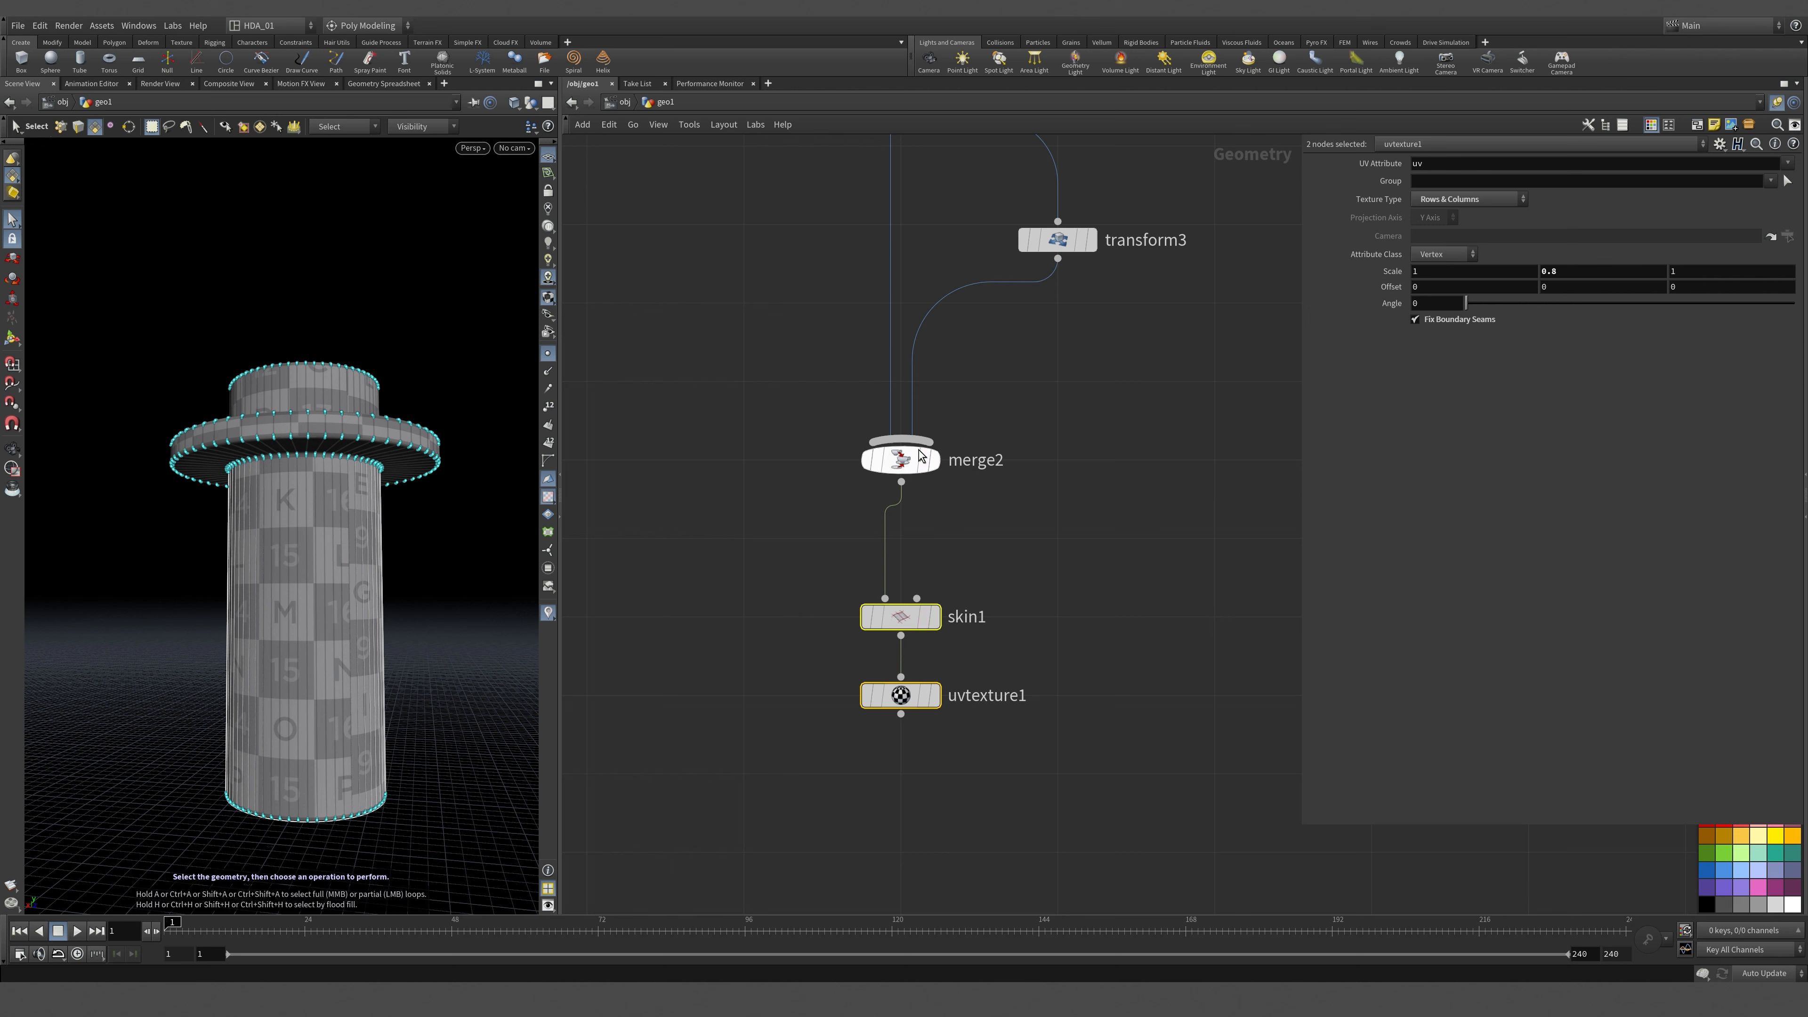
Inspect the existing model's bevelled edges and checker pattern up close around the collar and shaft.
mouse_move(937, 464)
left_click_drag(461, 524, 331, 458, "alt")
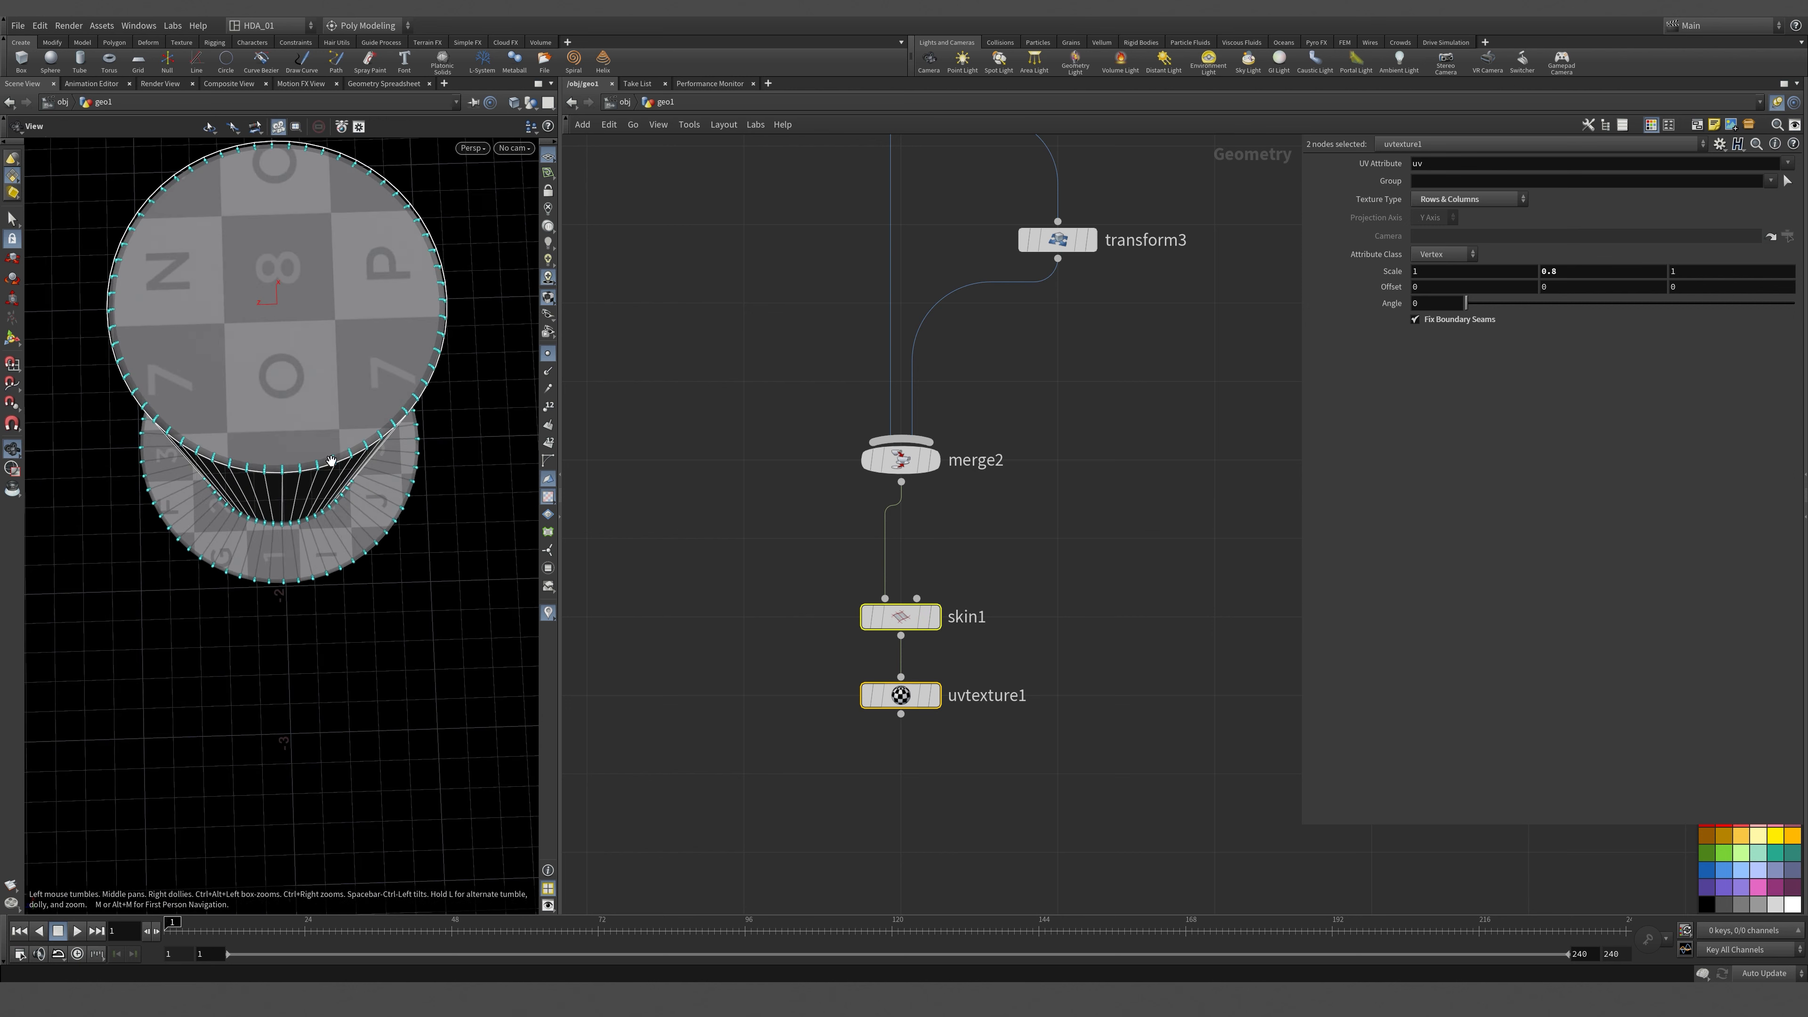
scroll(303, 513, "up", 5)
scroll(307, 518, "up", 10)
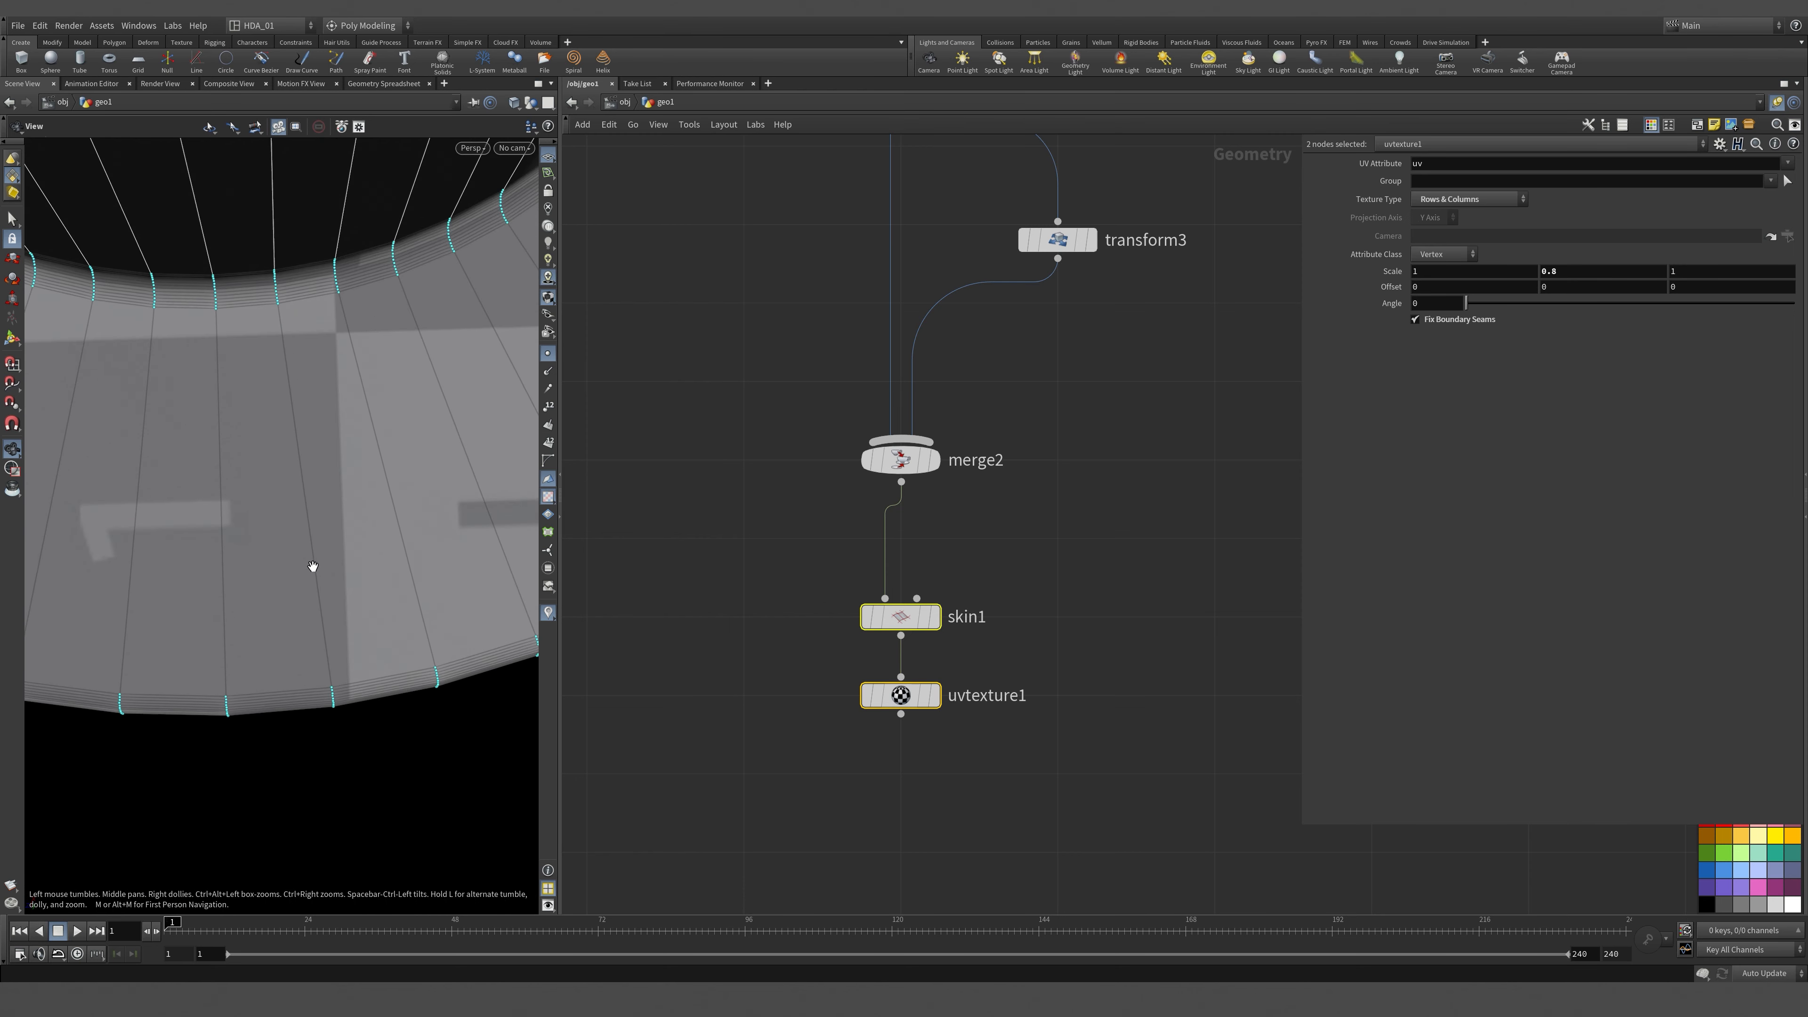
left_click_drag(313, 567, 360, 702, "alt")
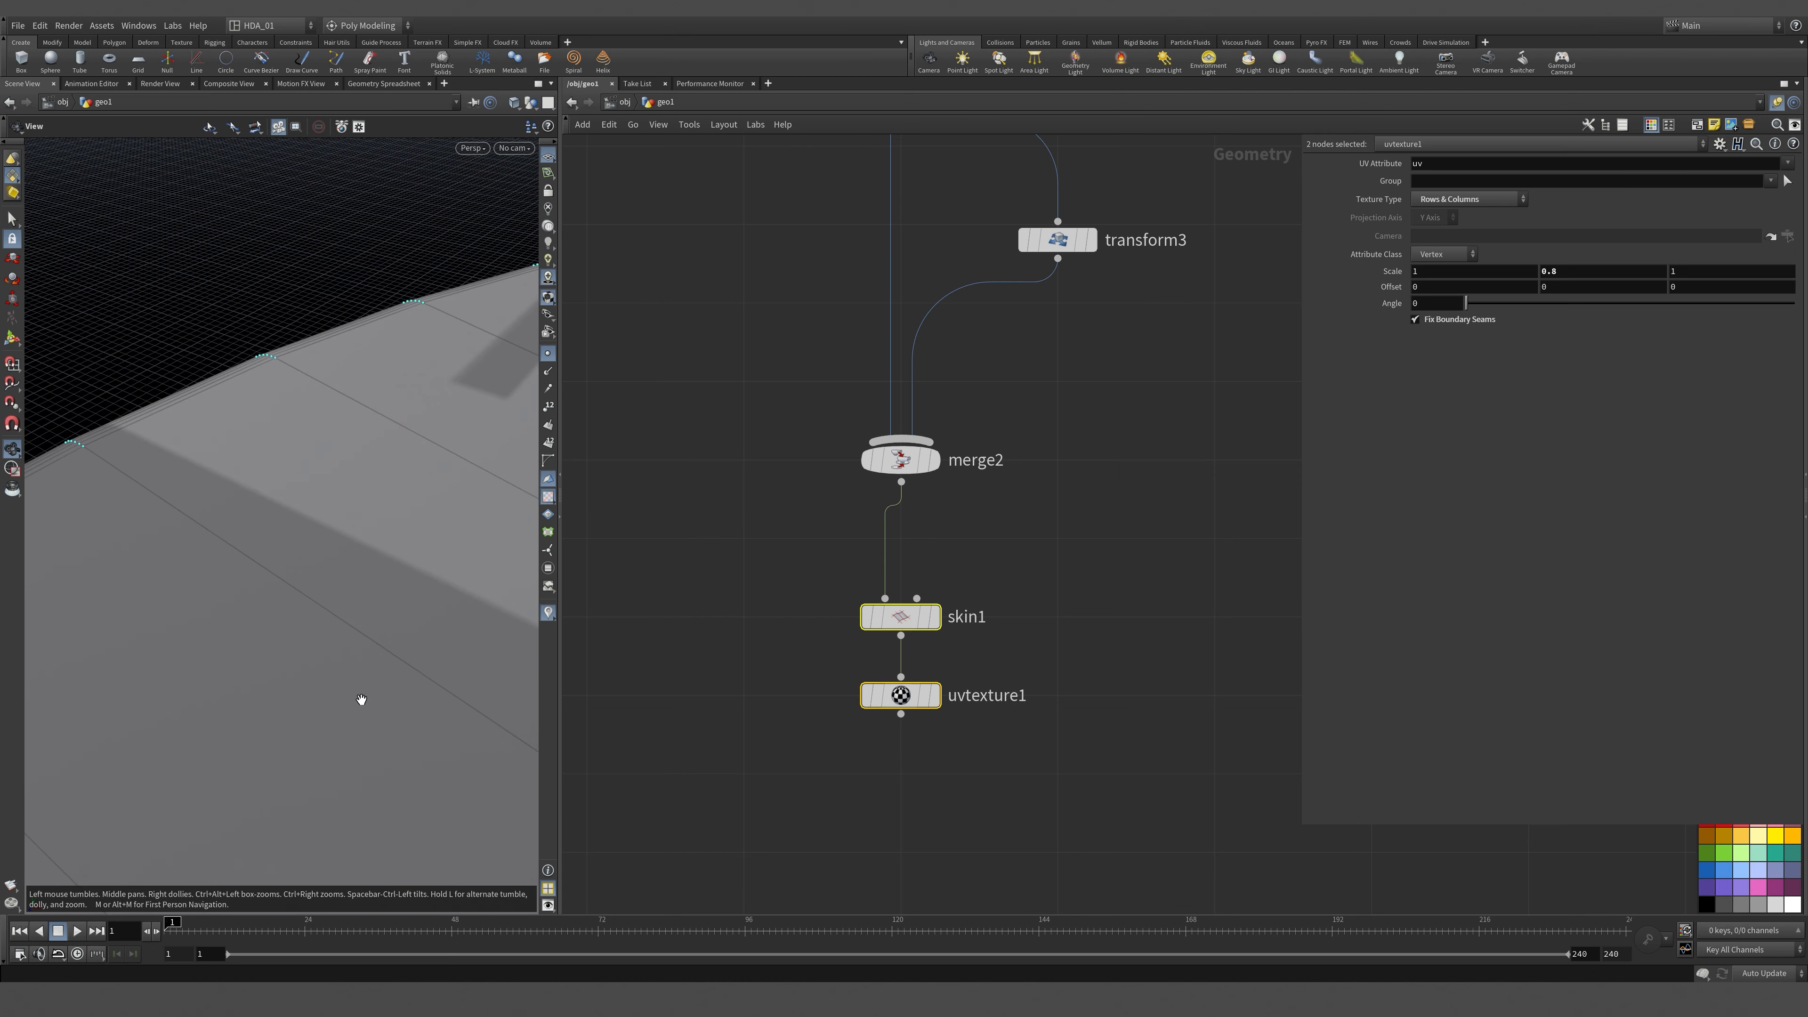
key("g")
scroll(387, 374, "up", 12)
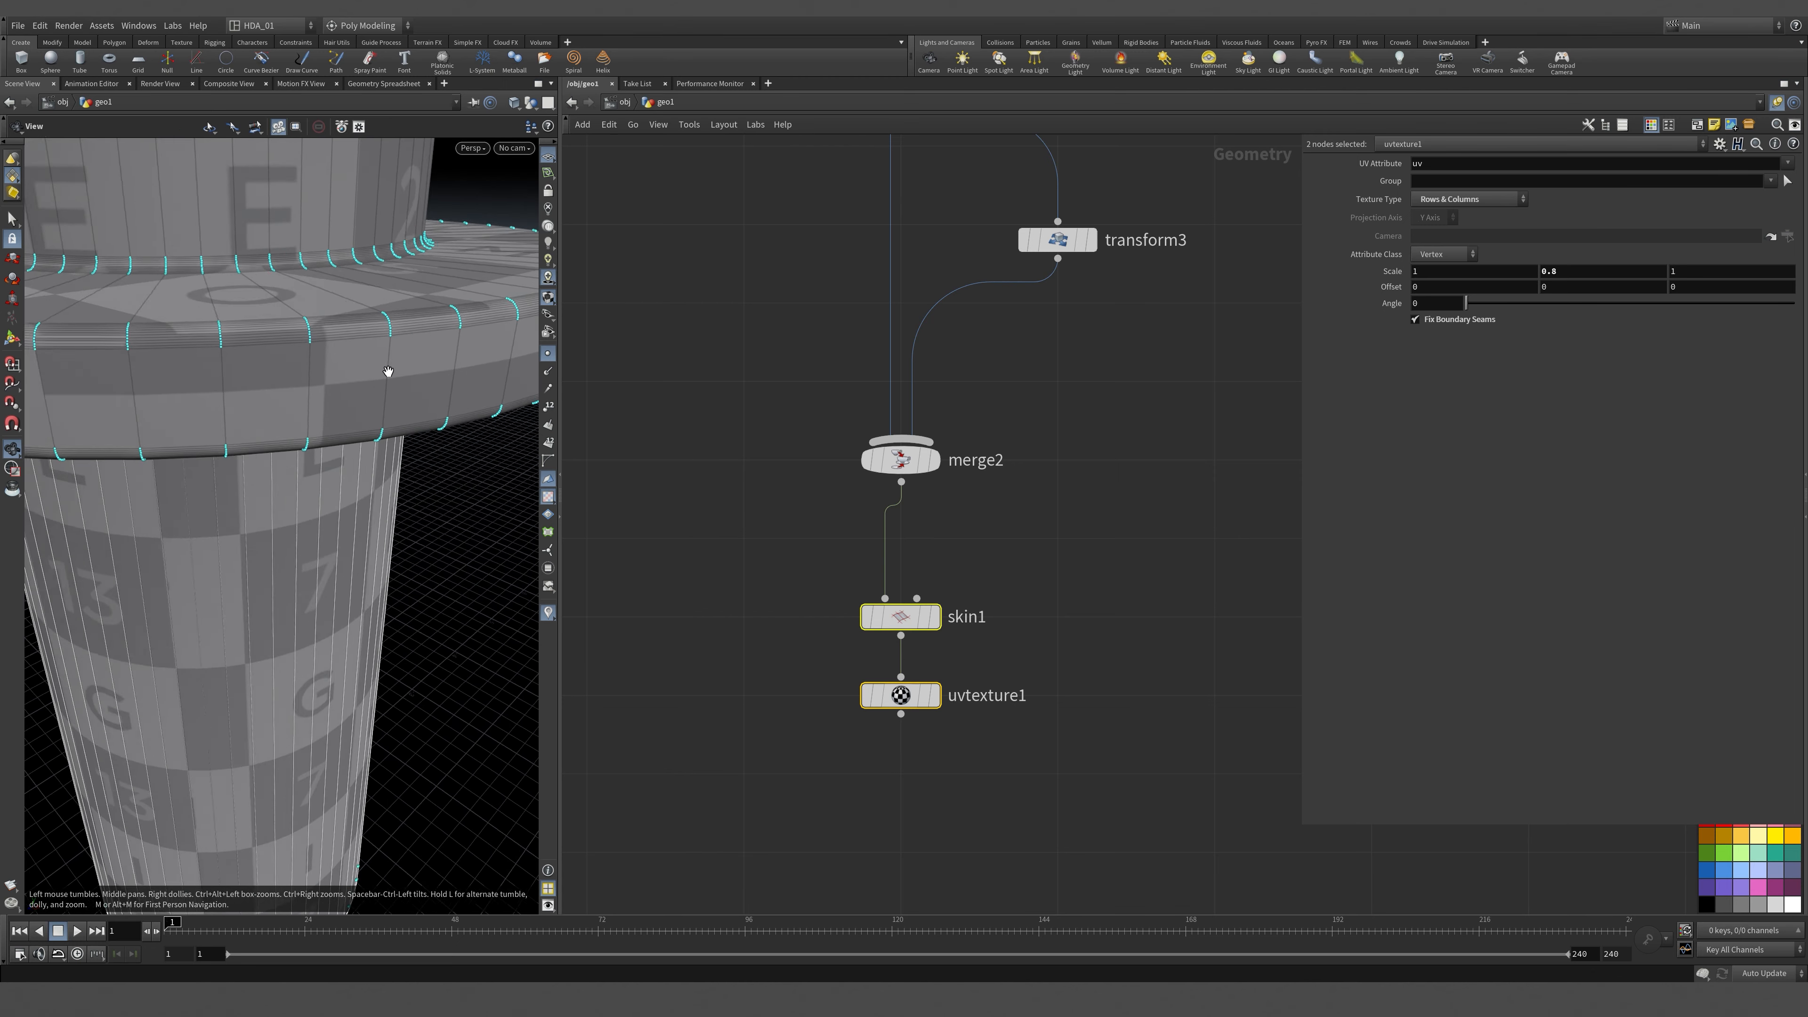
scroll(387, 382, "up", 2)
left_click_drag(364, 365, 456, 557)
Turn off point display in the viewport and bring the circle-to-skin node chain into view in the network.
left_click(738, 432)
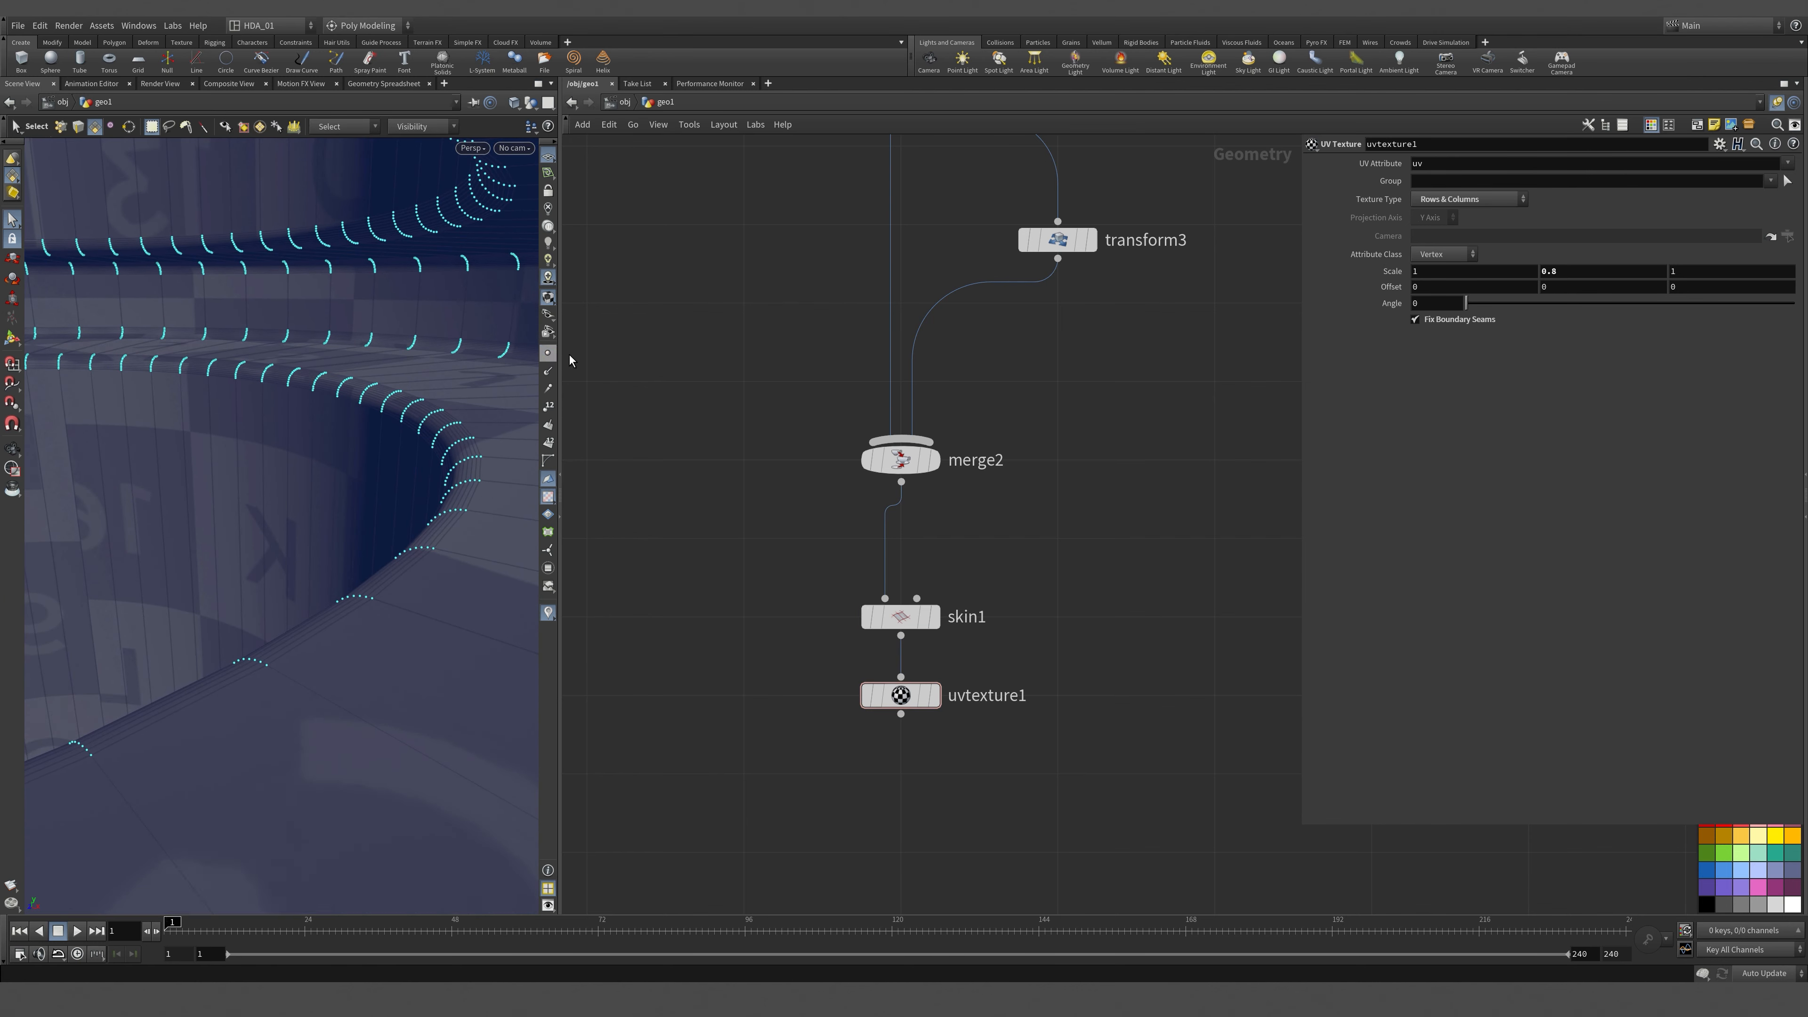
left_click(548, 353)
key("h")
middle_click_drag(1200, 158, 1129, 490)
scroll(1069, 572, "up", 3)
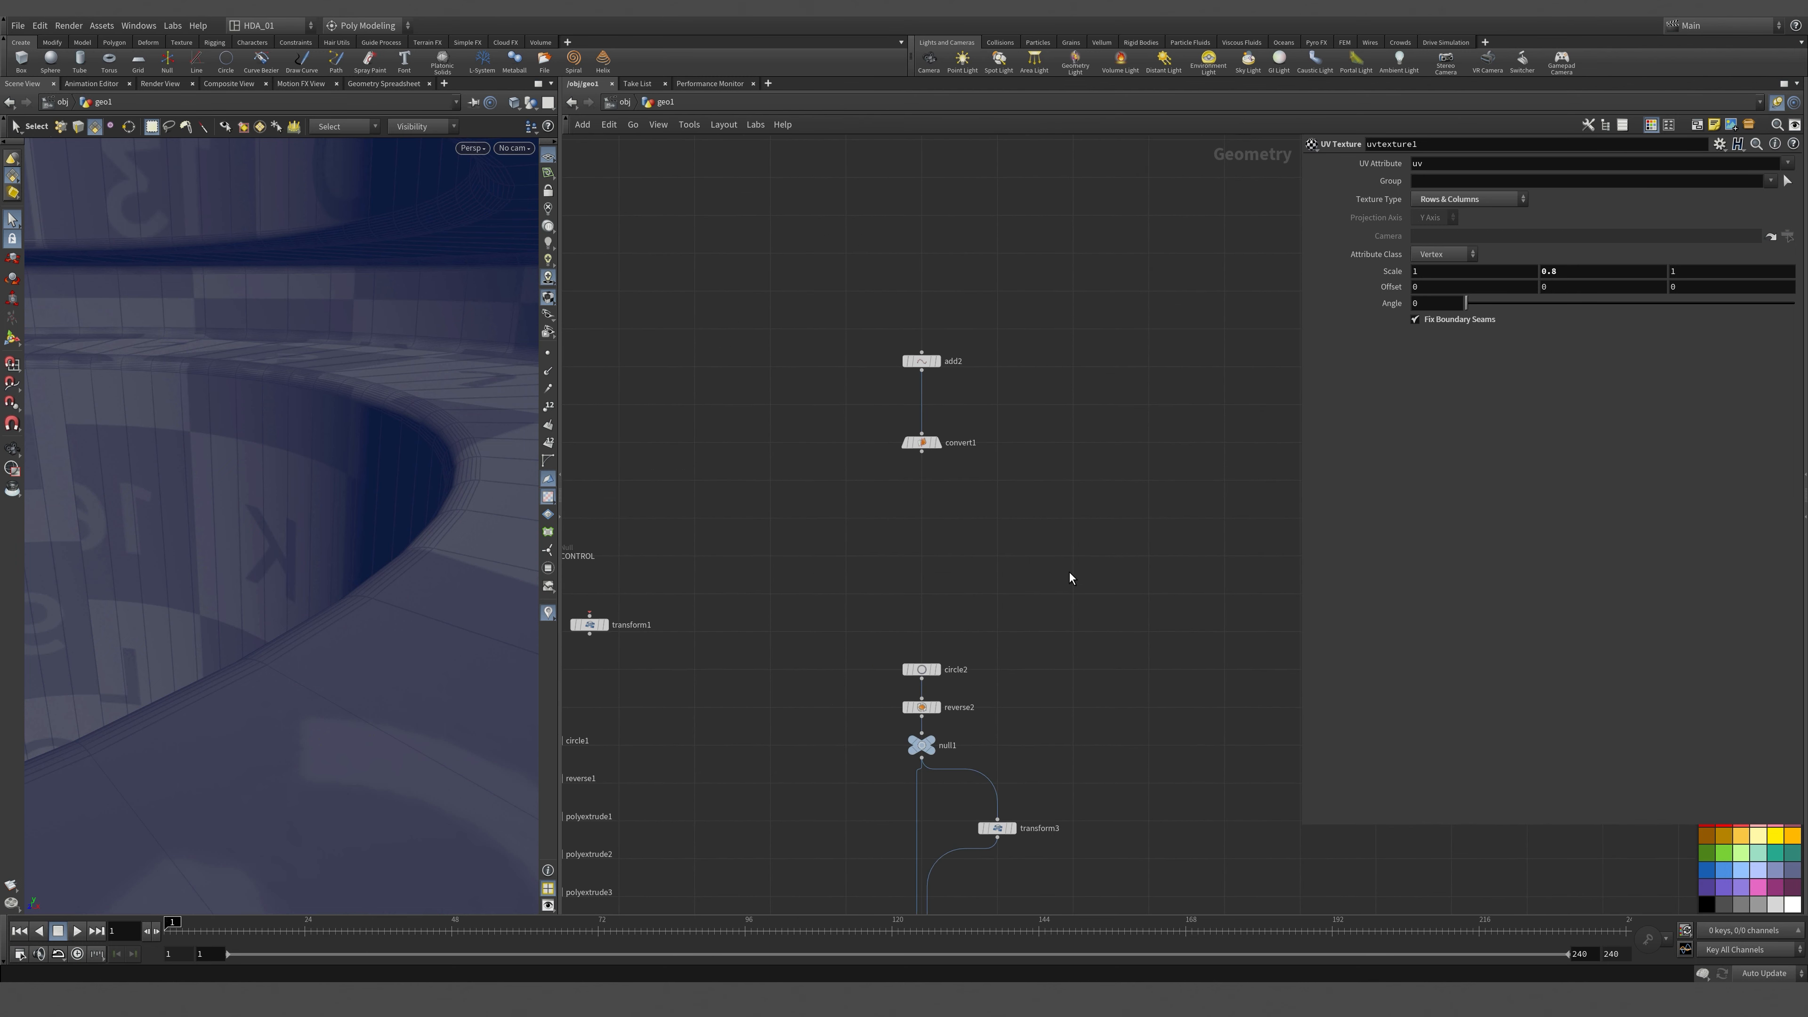
middle_click_drag(1069, 573, 1025, 236)
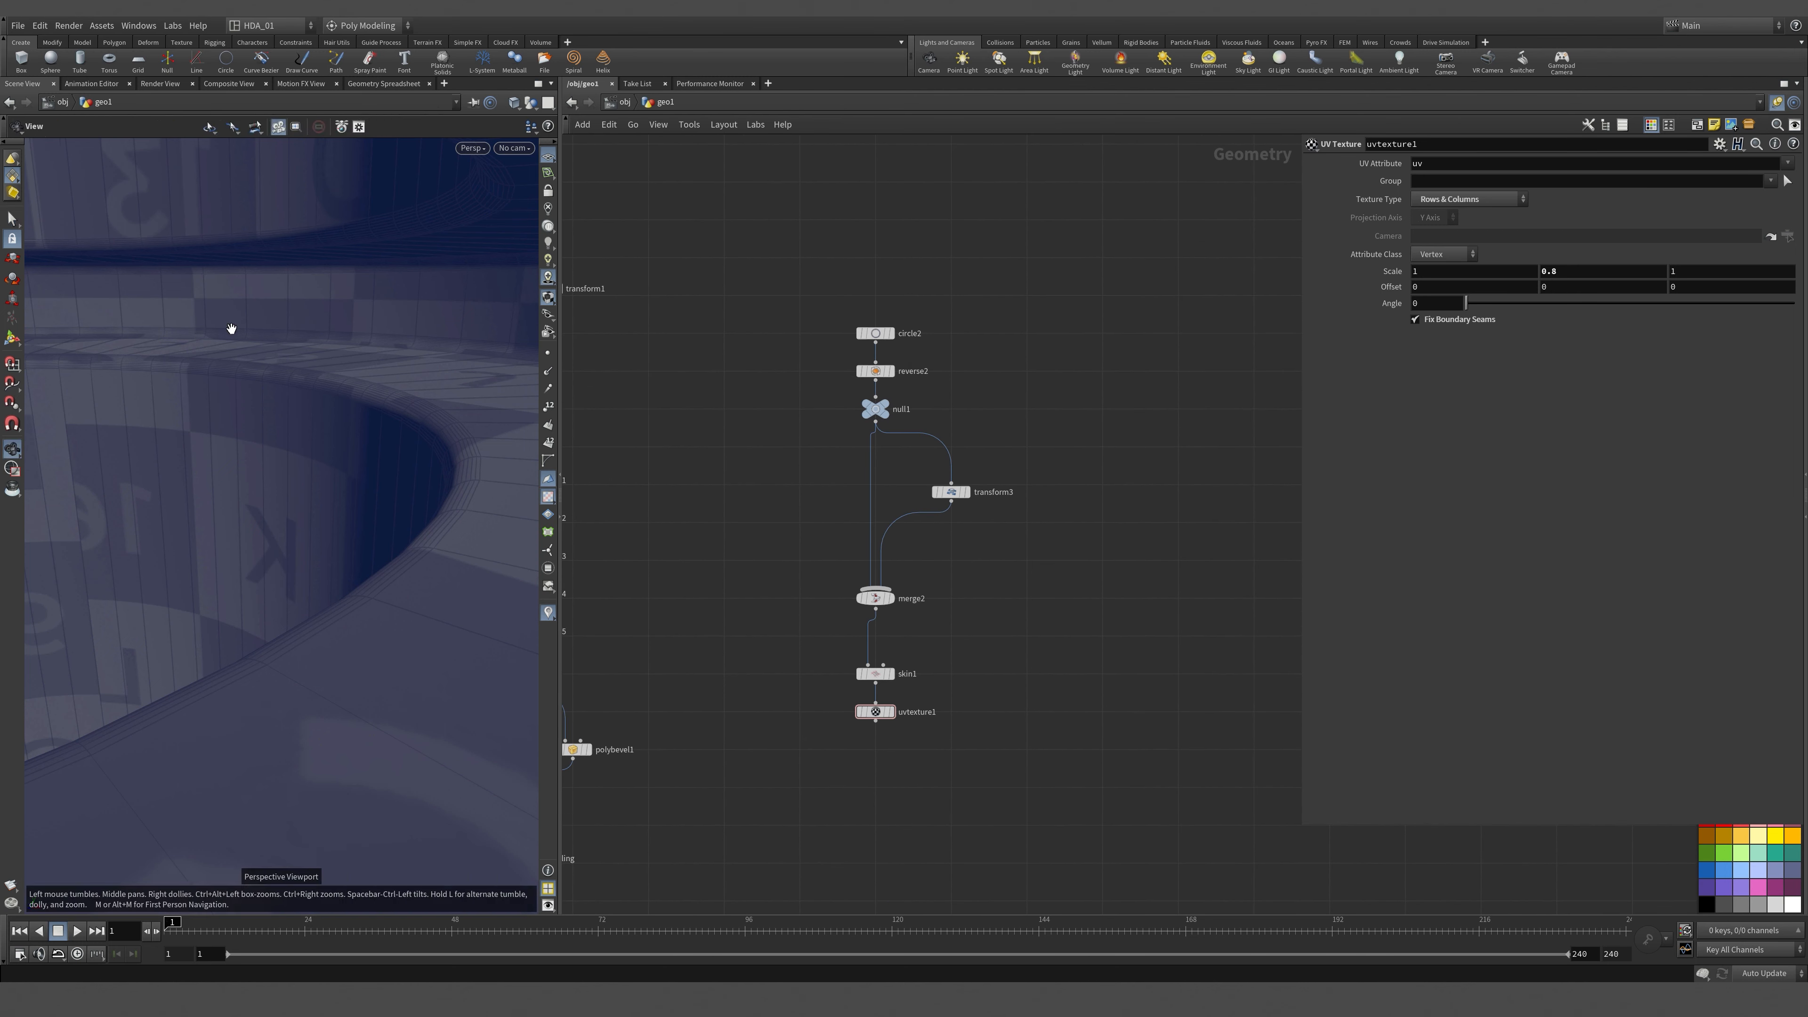
Widen the scene view pane and frame the whole extruded model in the perspective view.
left_click_drag(560, 422, 794, 399)
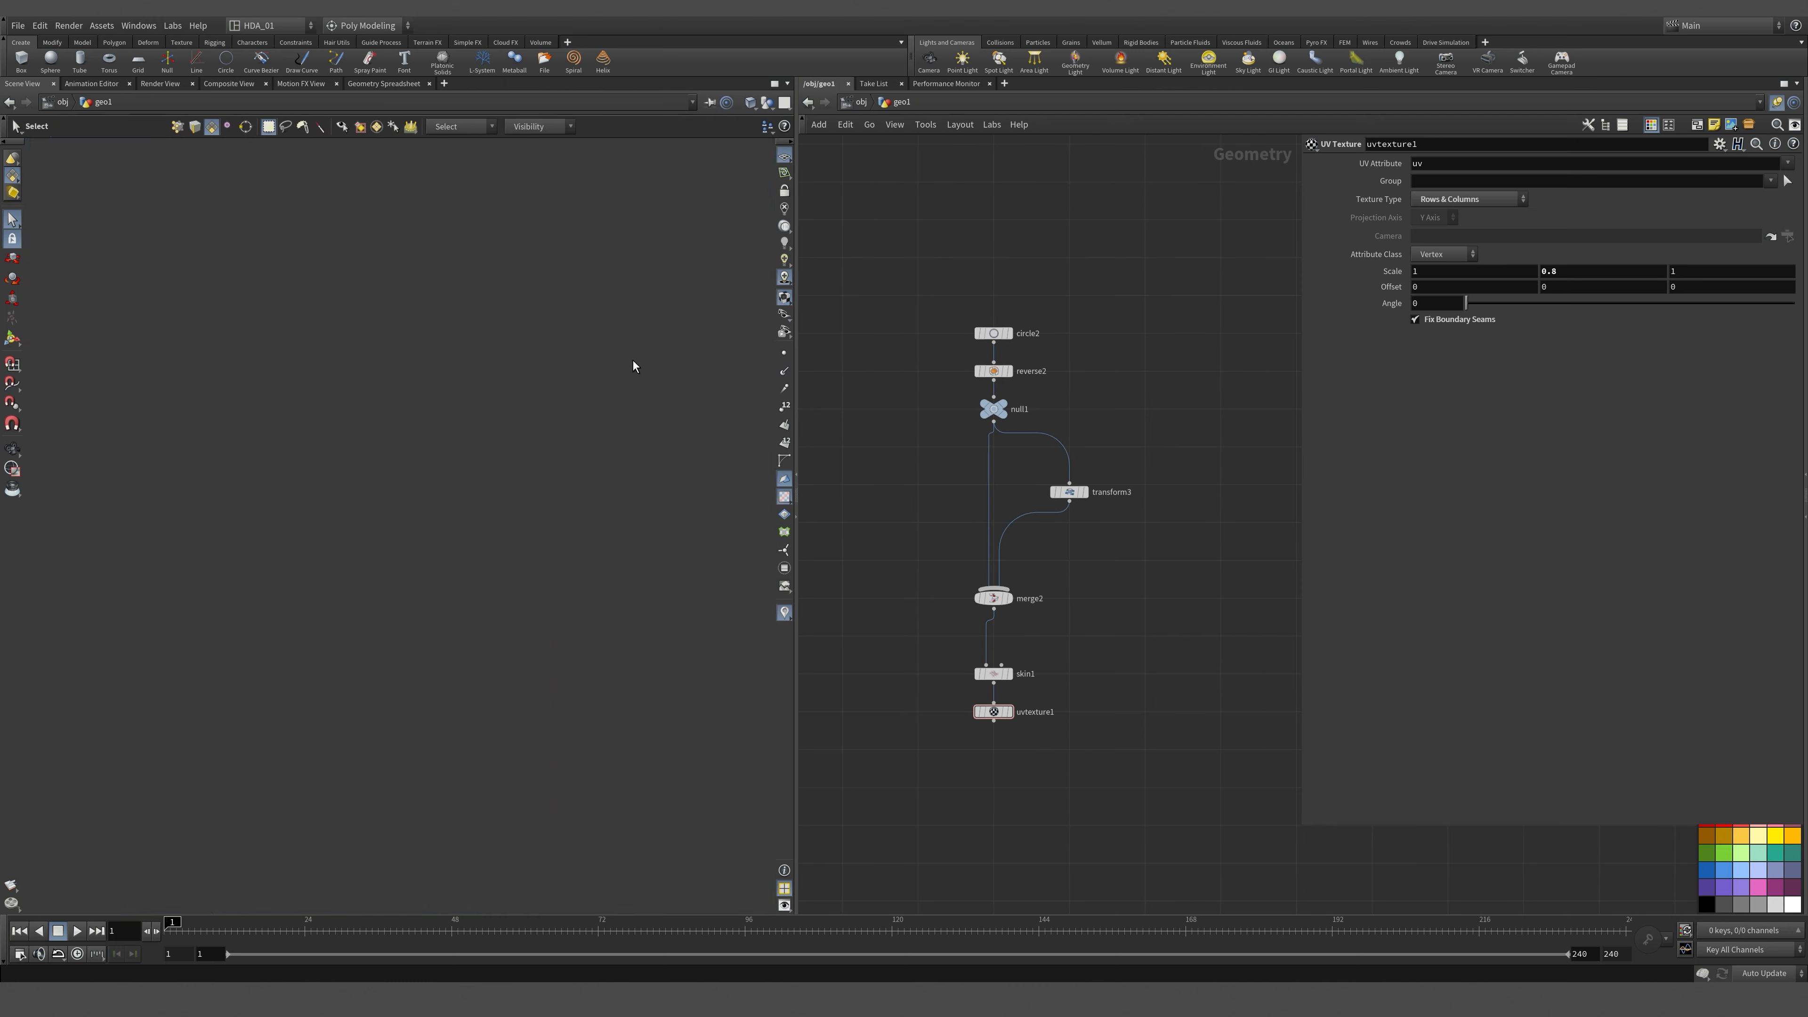
key("Escape")
key("g")
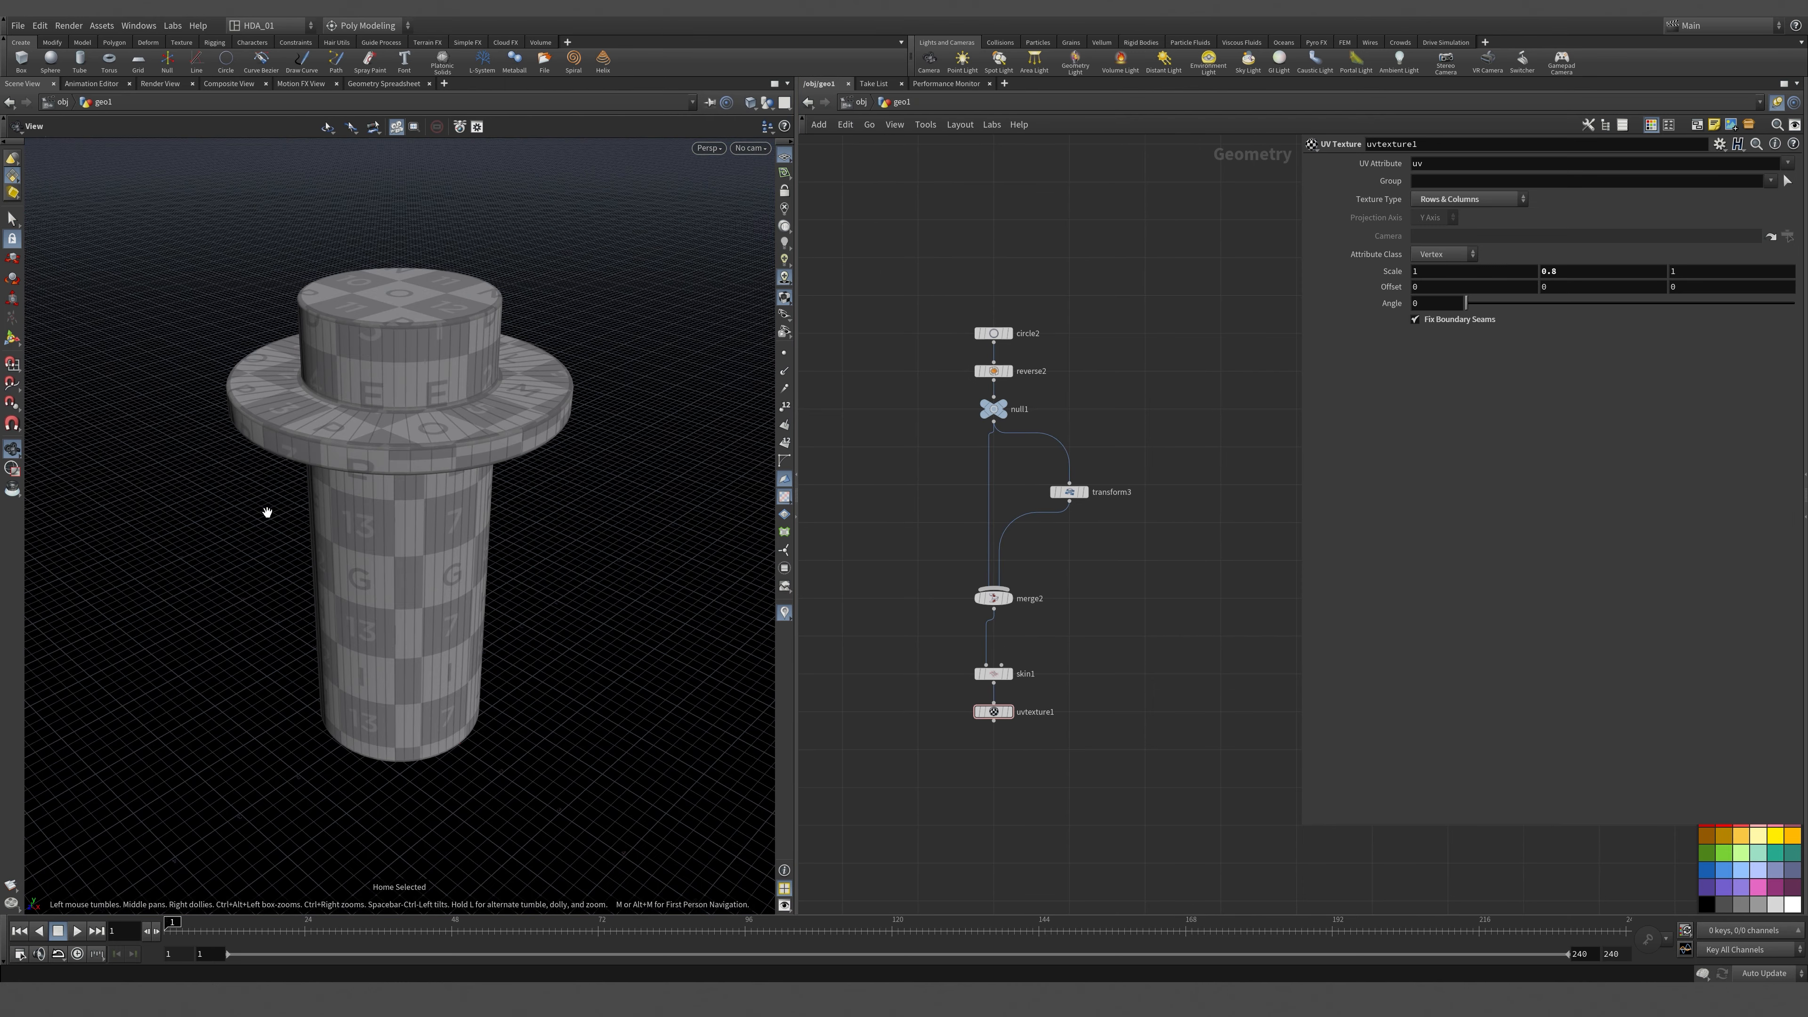
left_click_drag(508, 523, 537, 420)
key("s")
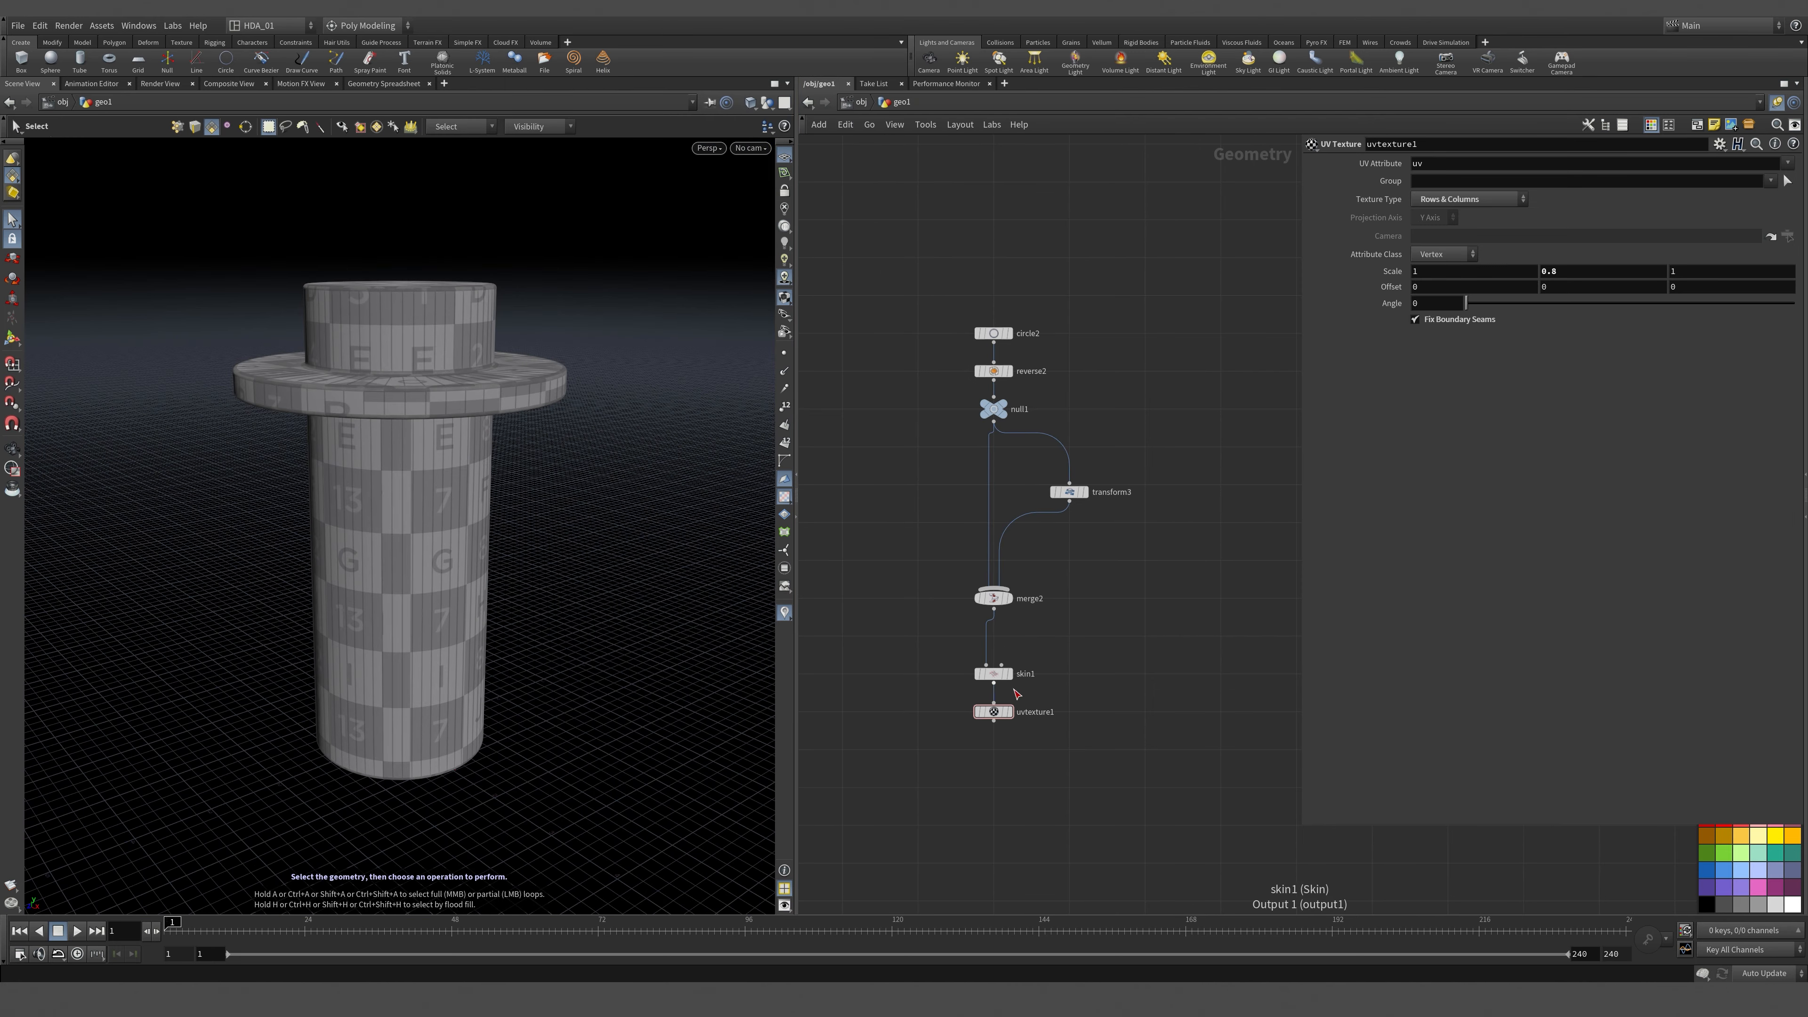
Display the merged circles at merge2, then the surface at skin1, and open skin1's parameters.
left_click(1008, 598)
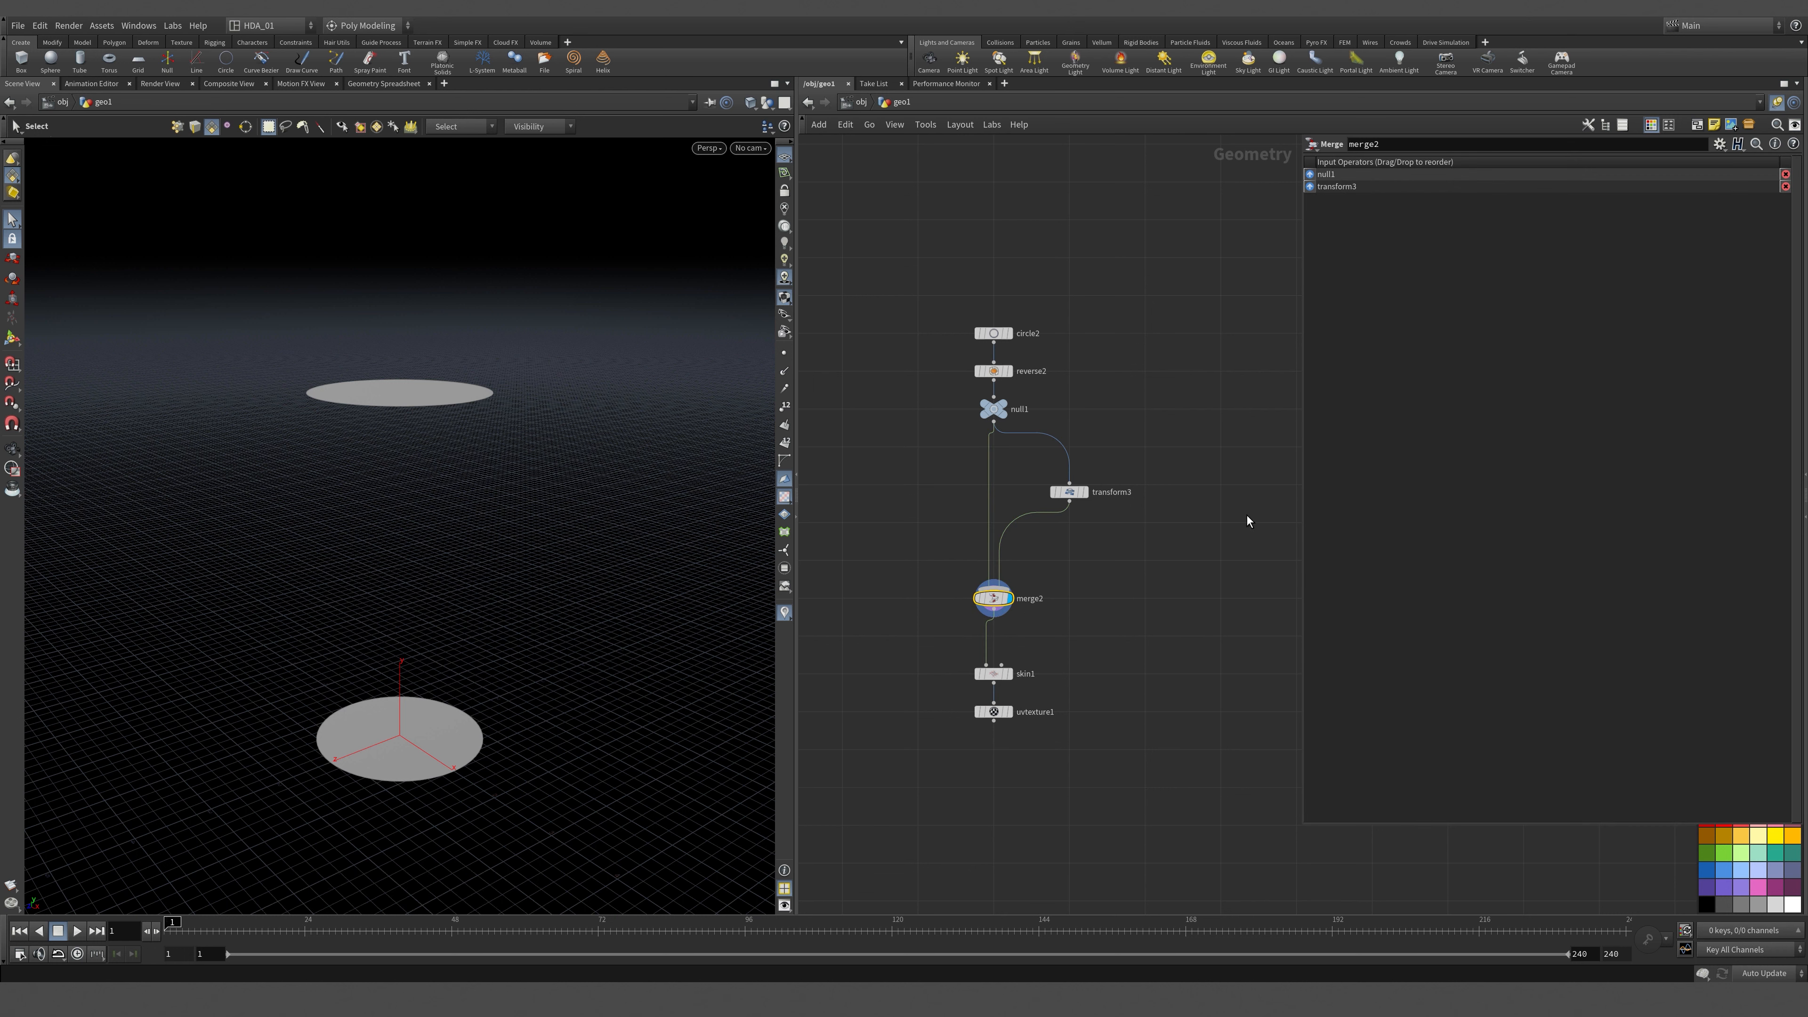
middle_click_drag(1104, 561, 1094, 537)
left_click(1003, 665)
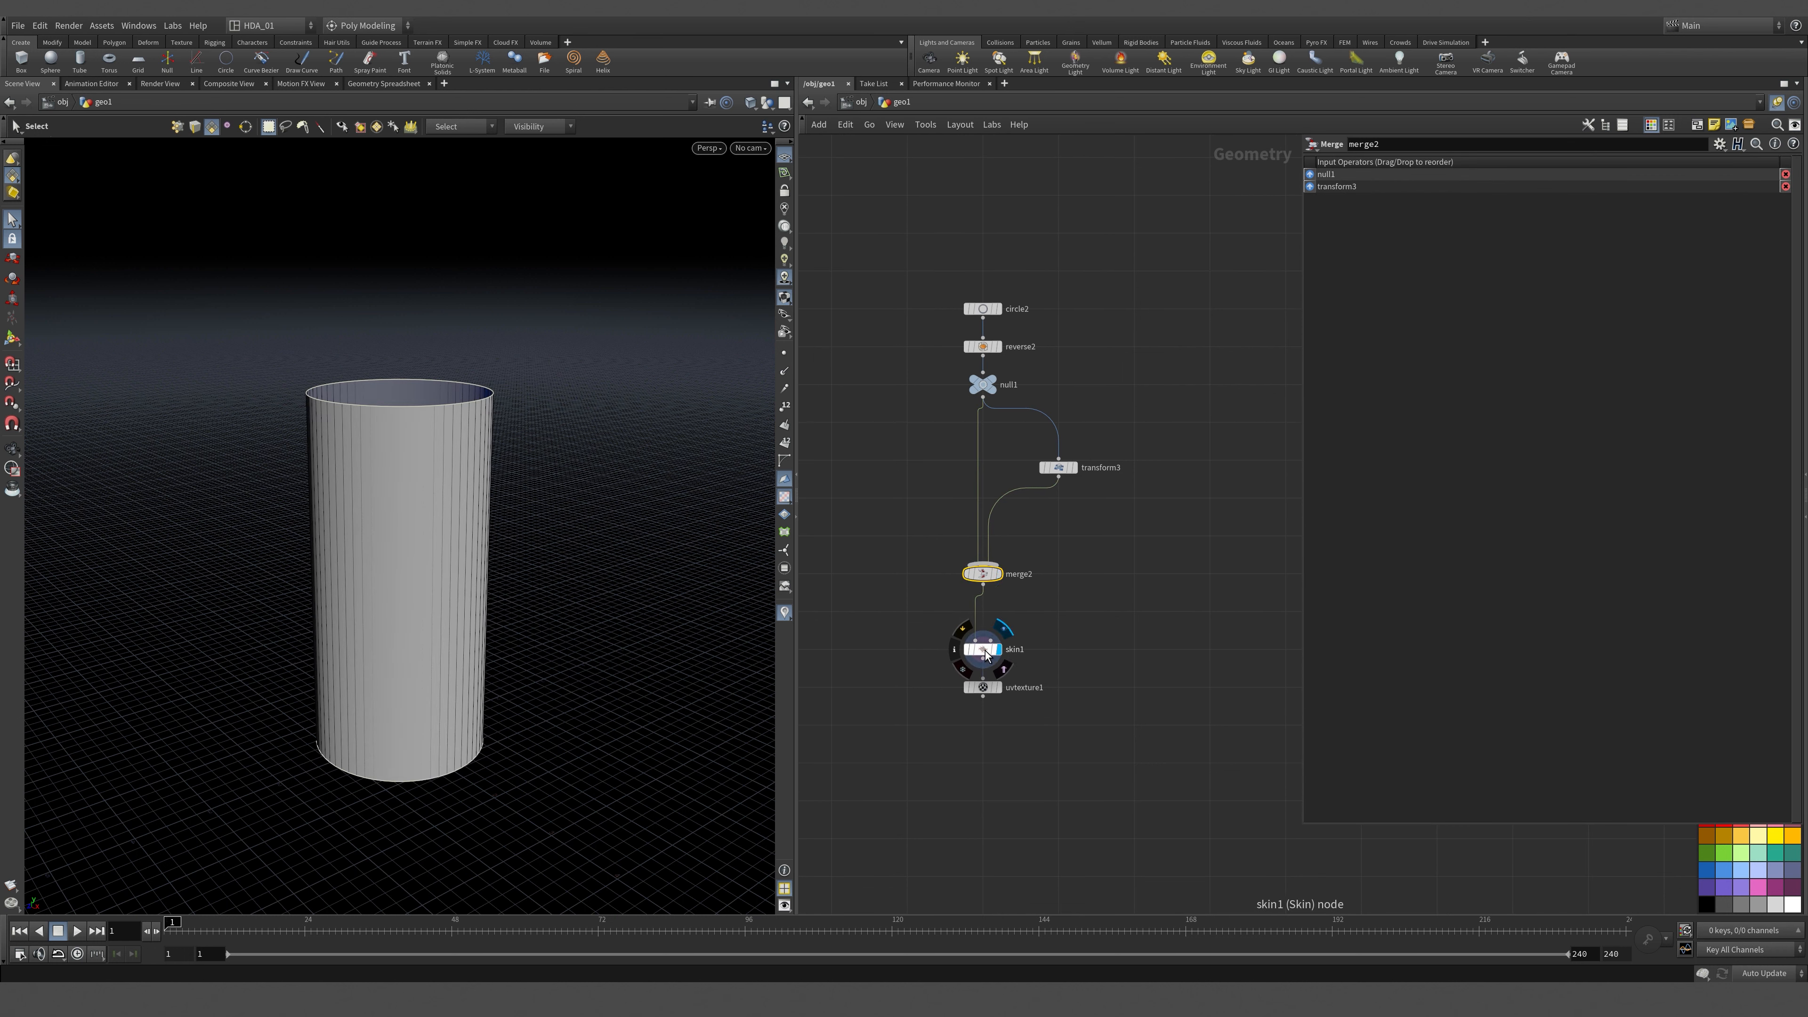
left_click(983, 648)
middle_click_drag(1164, 542, 1096, 470)
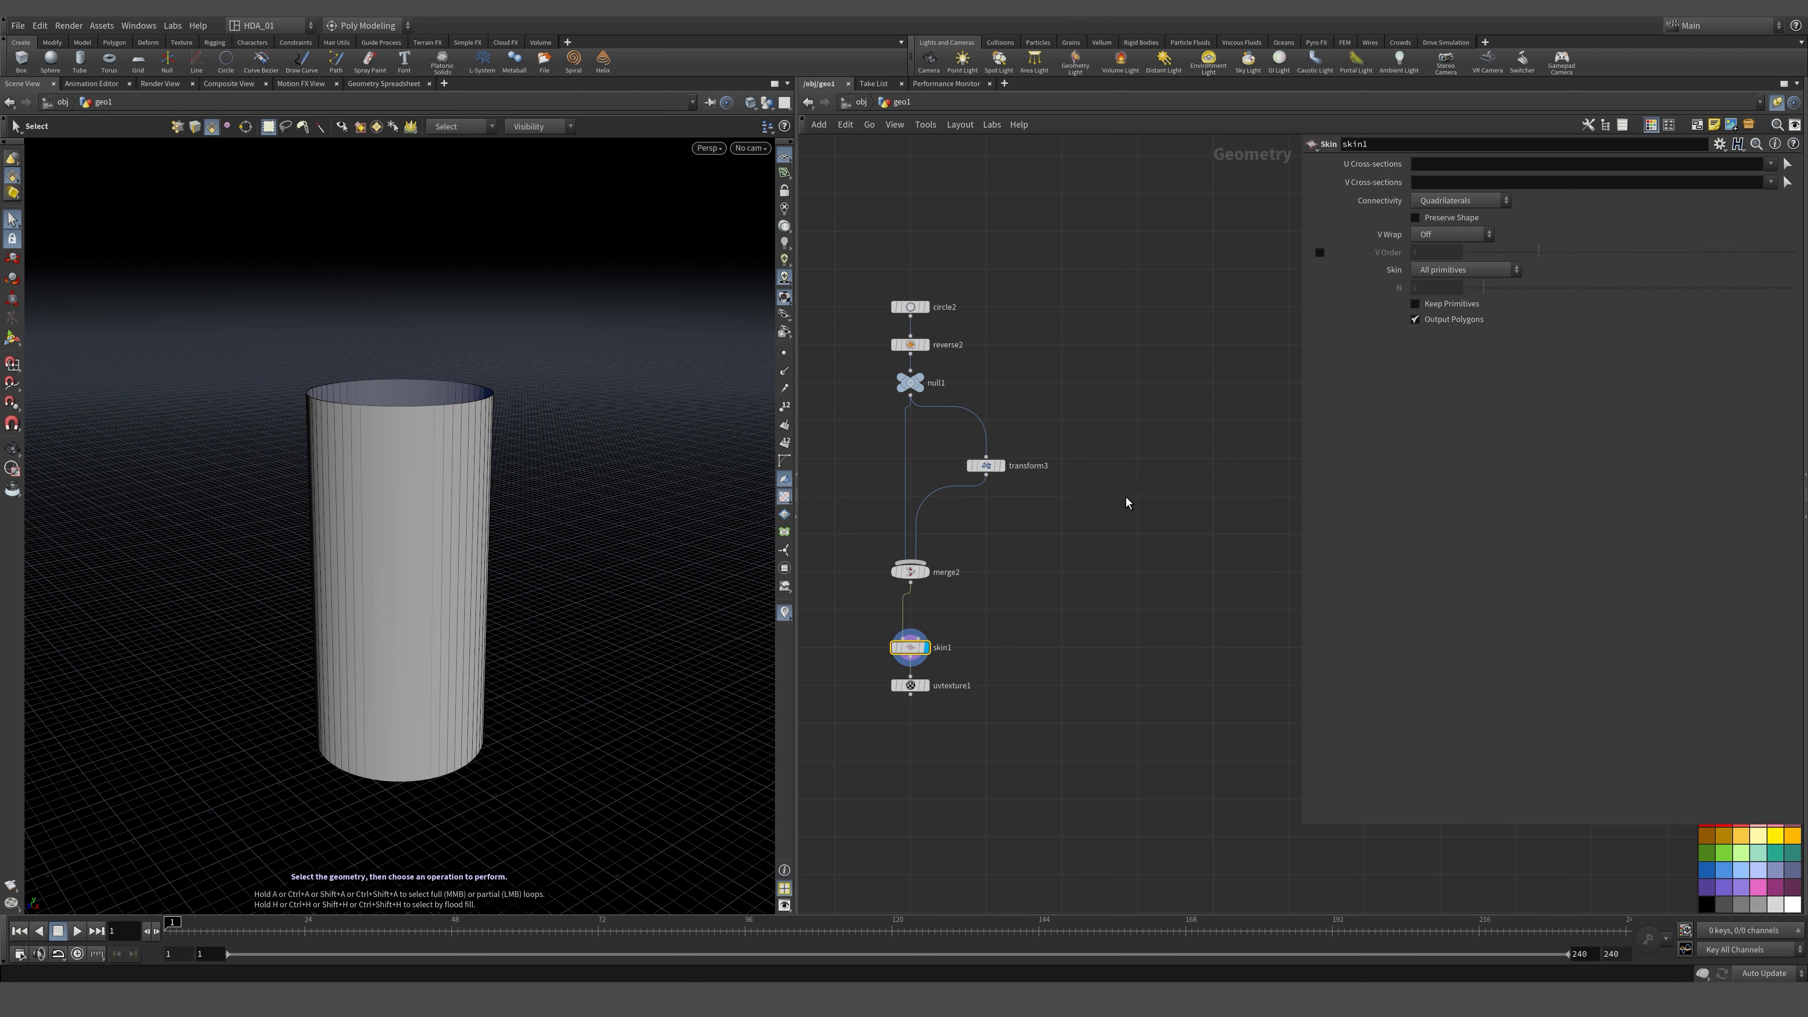
middle_click_drag(1075, 544, 1071, 512)
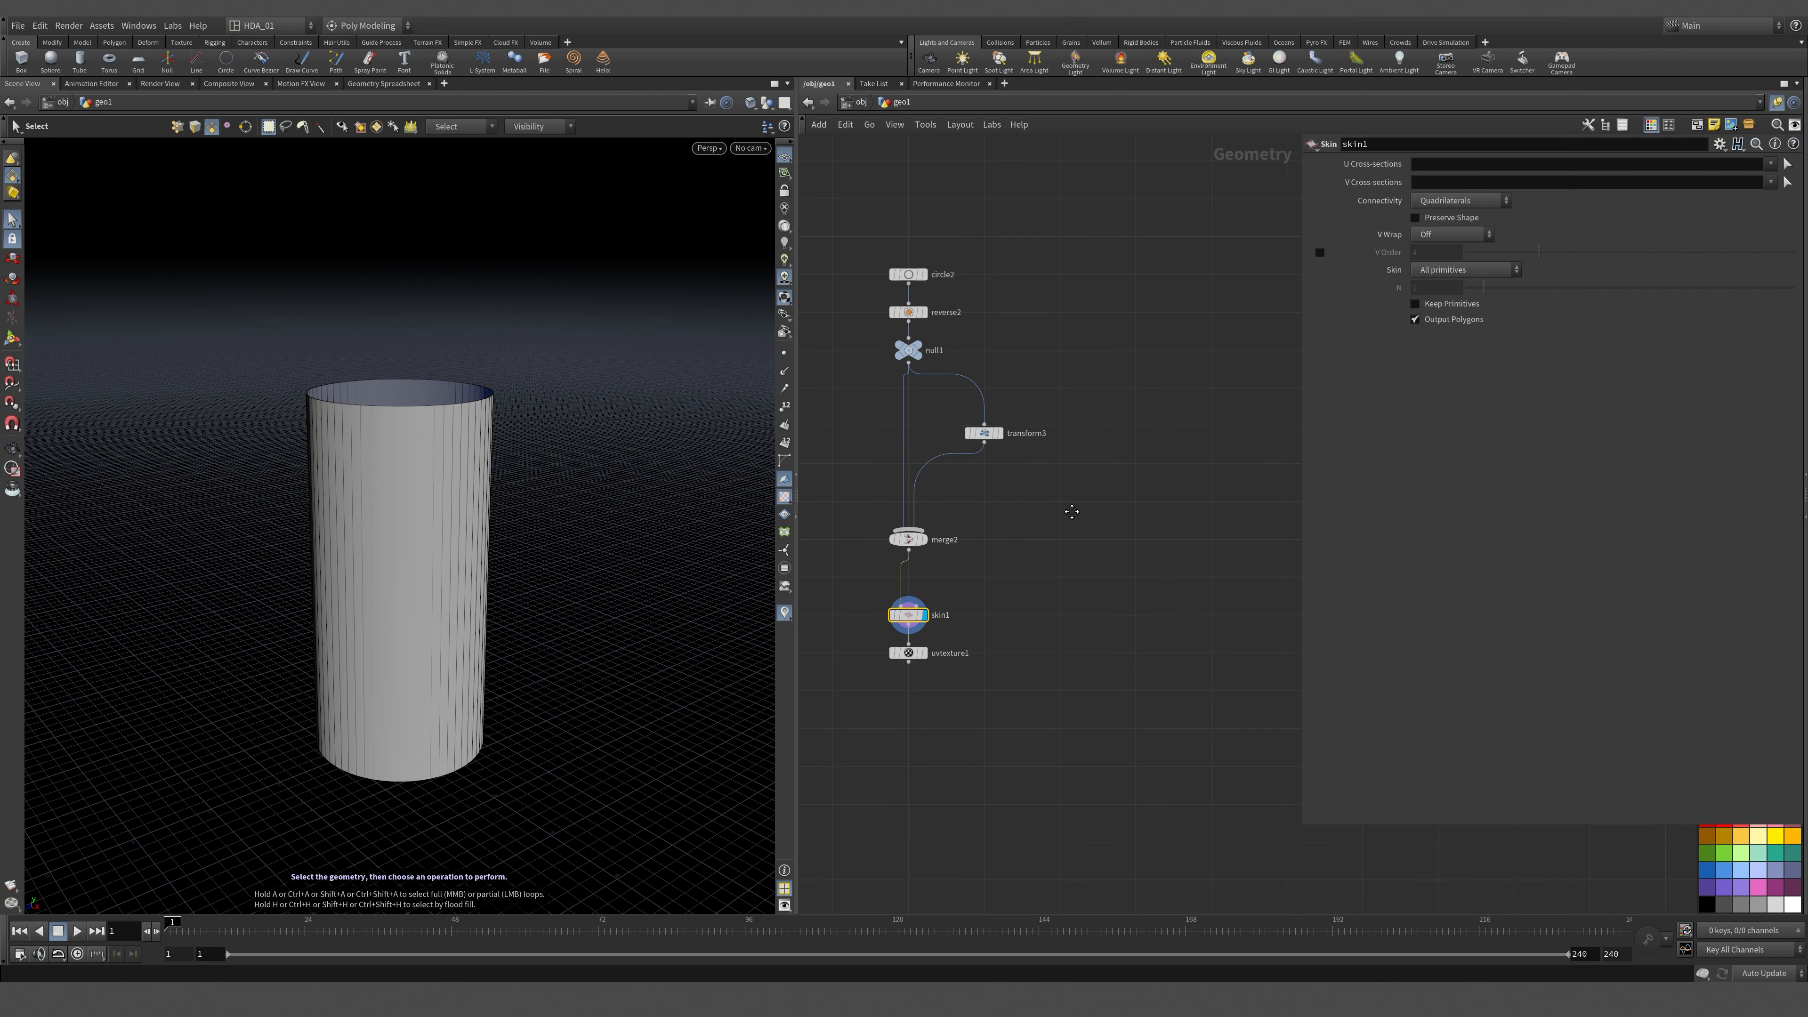
Add a Transform node fed by transform3, display it and activate its viewport handle.
key("Tab")
mouse_move(1058, 497)
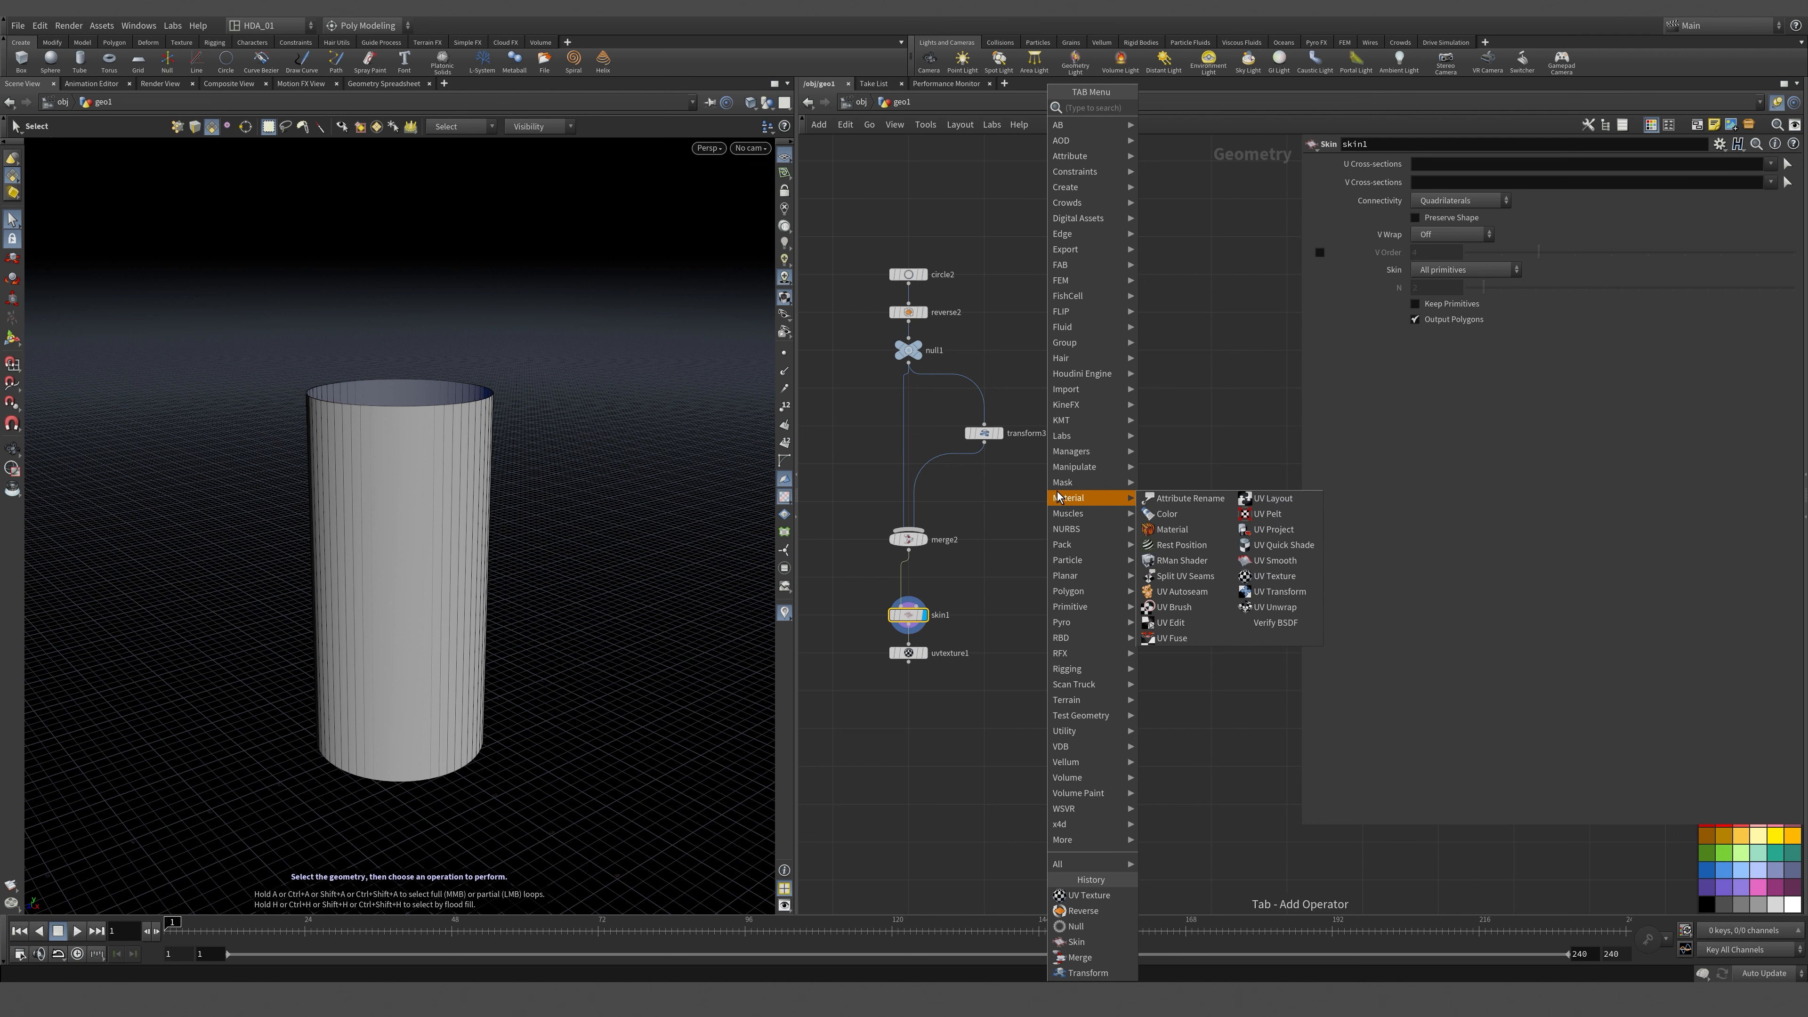
type("tran")
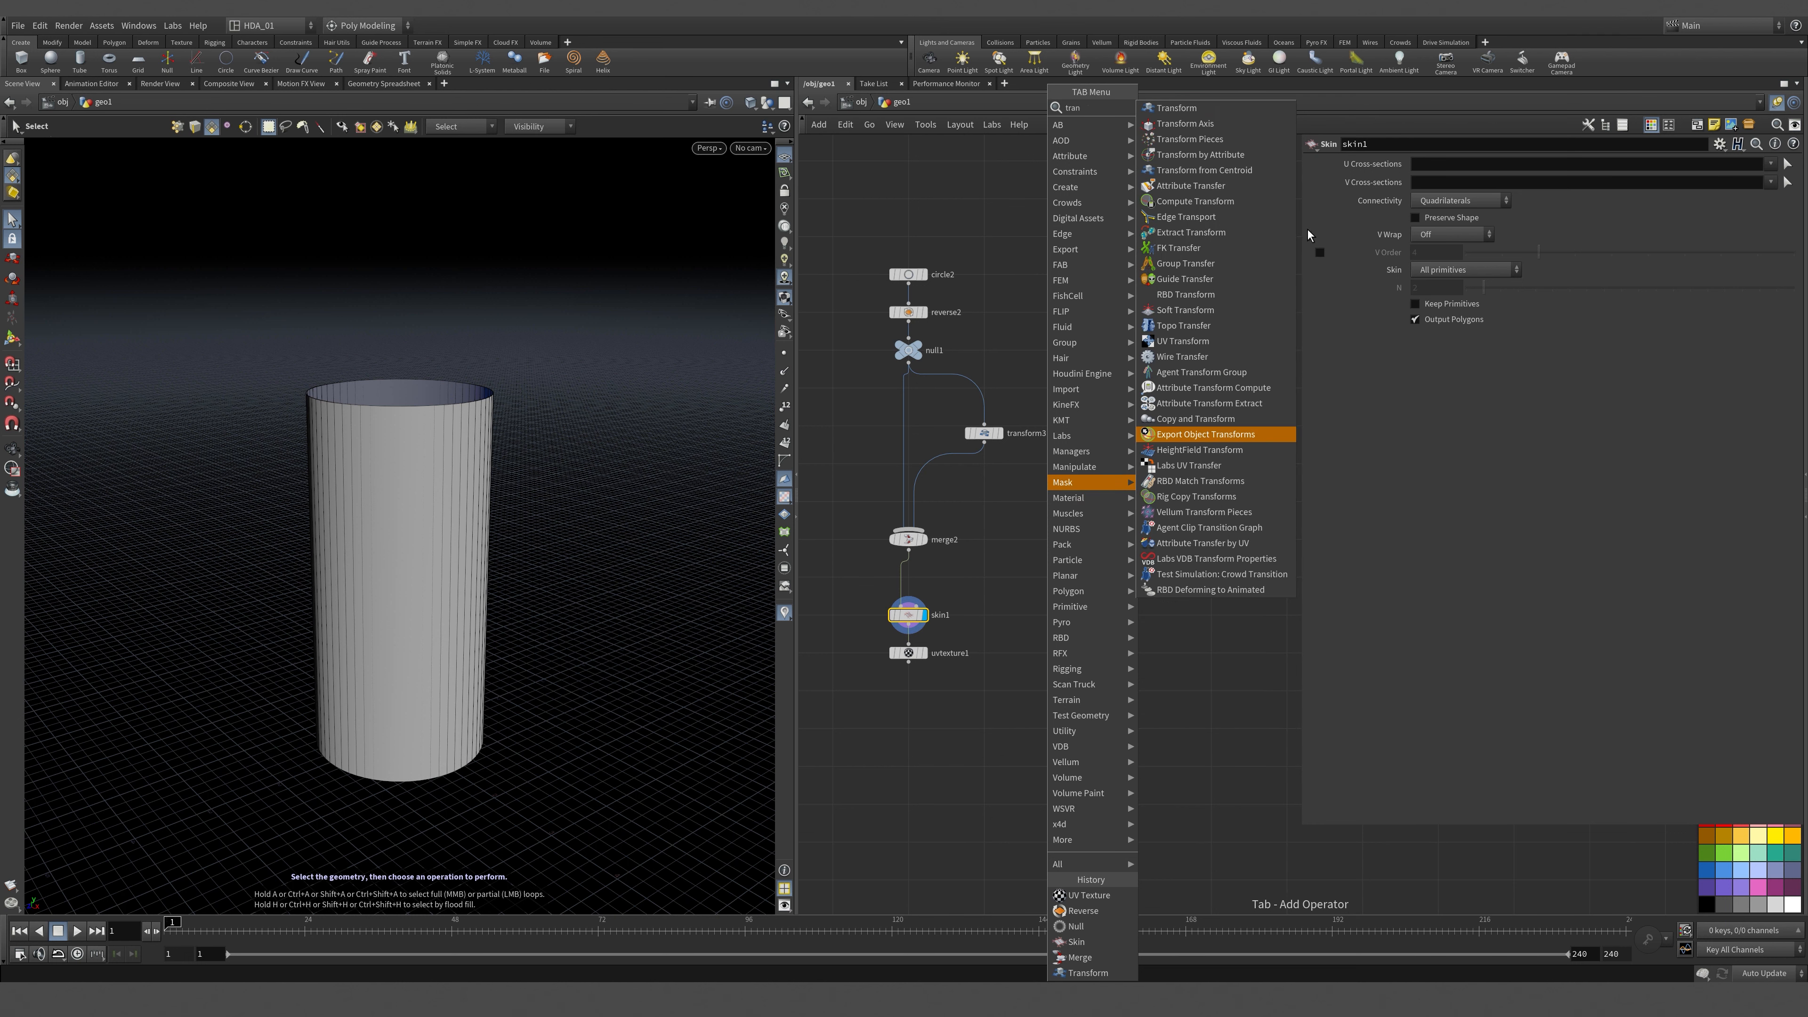
left_click(1175, 107)
left_click(1088, 516)
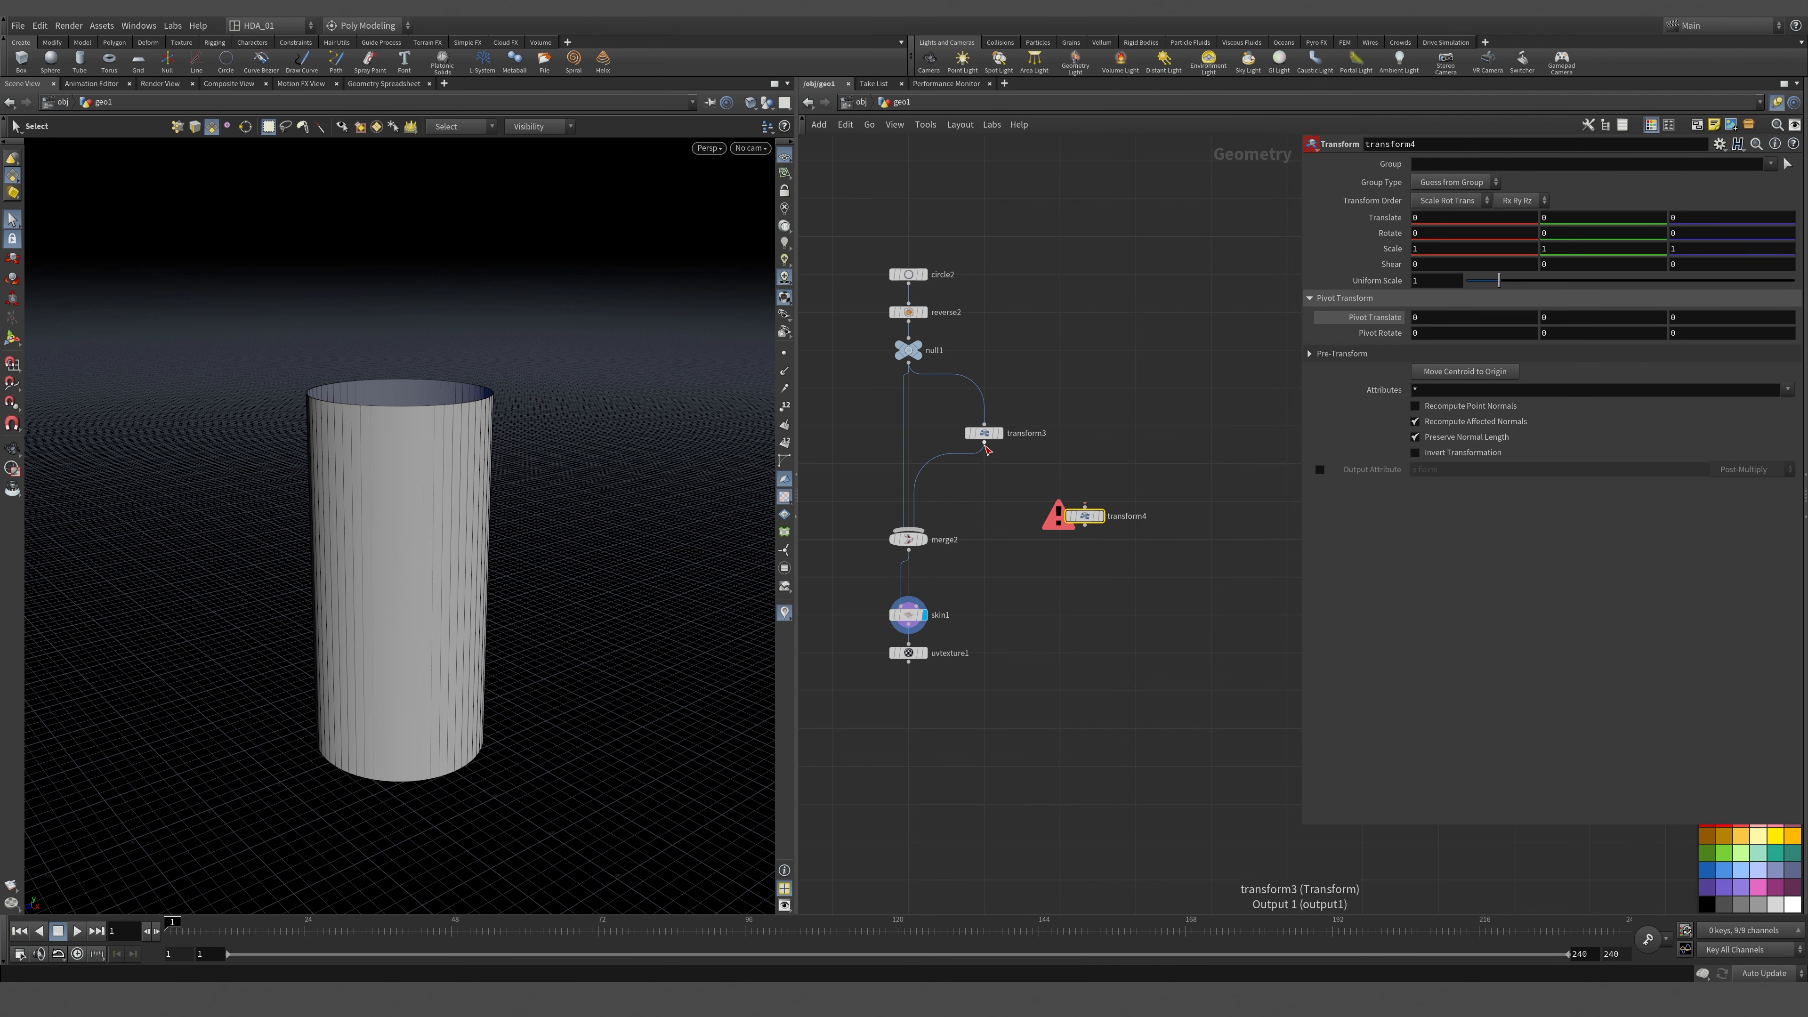
left_click(1099, 515)
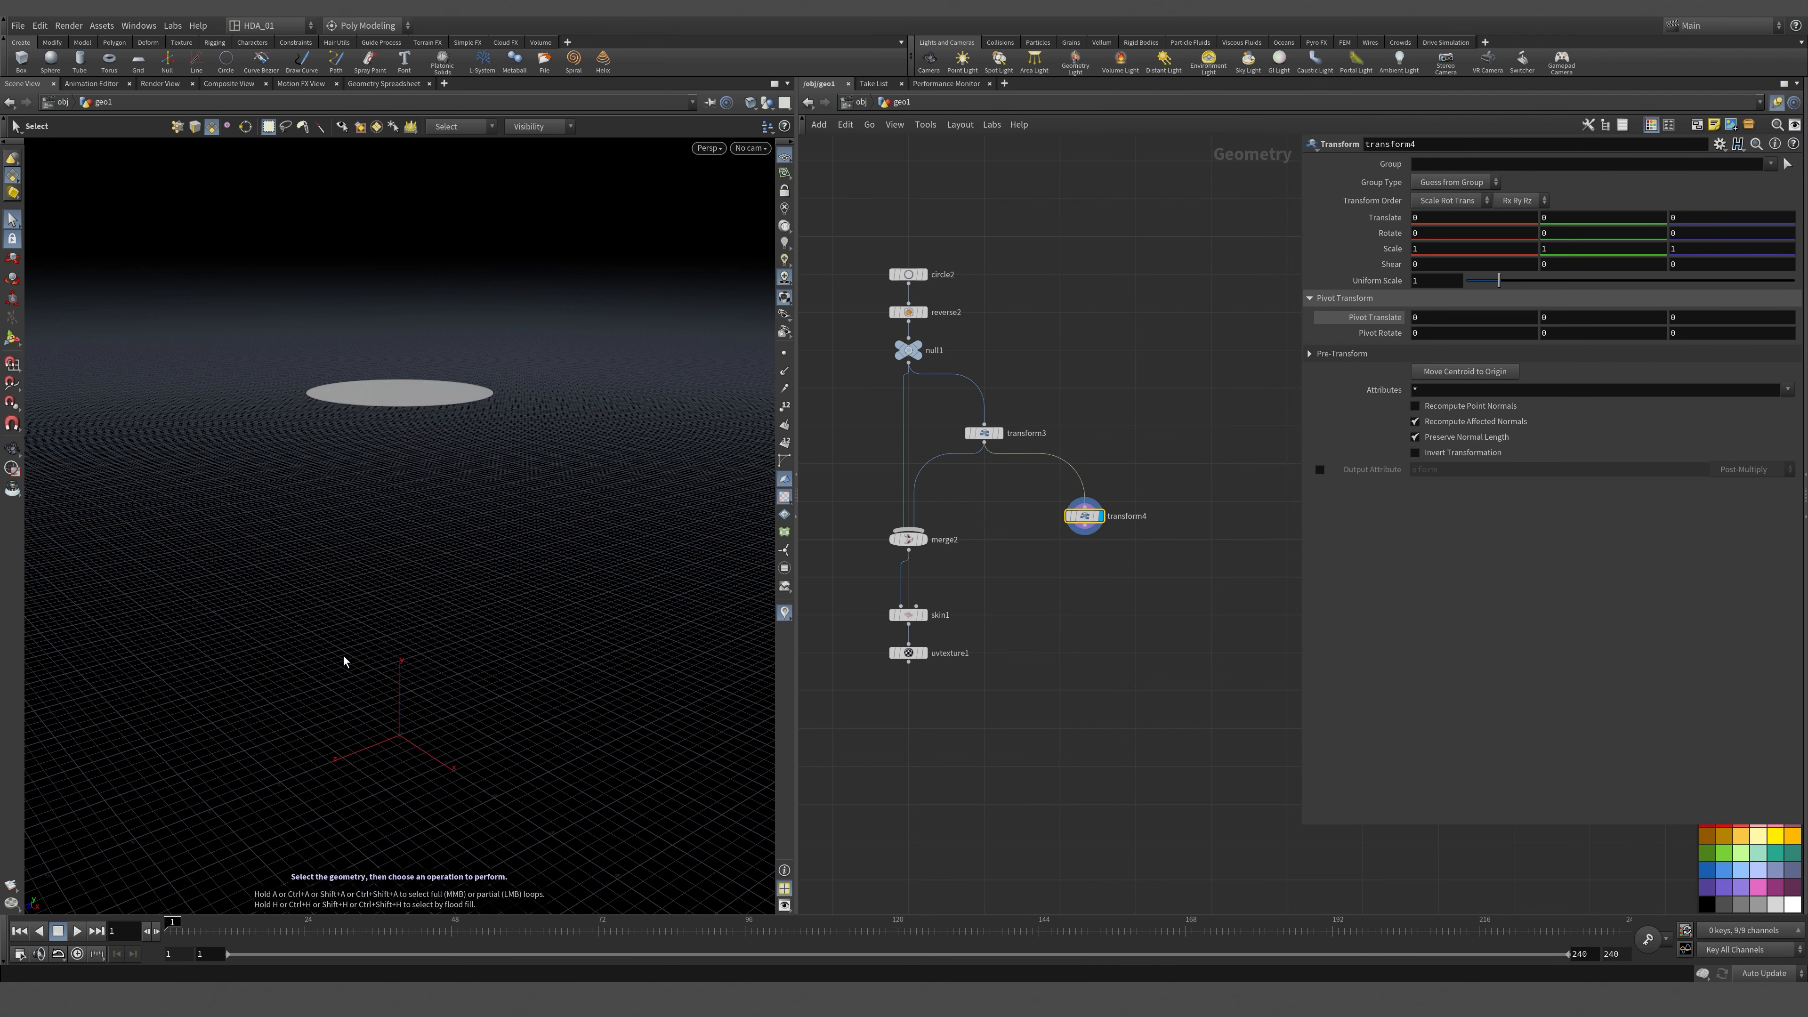
key("Return")
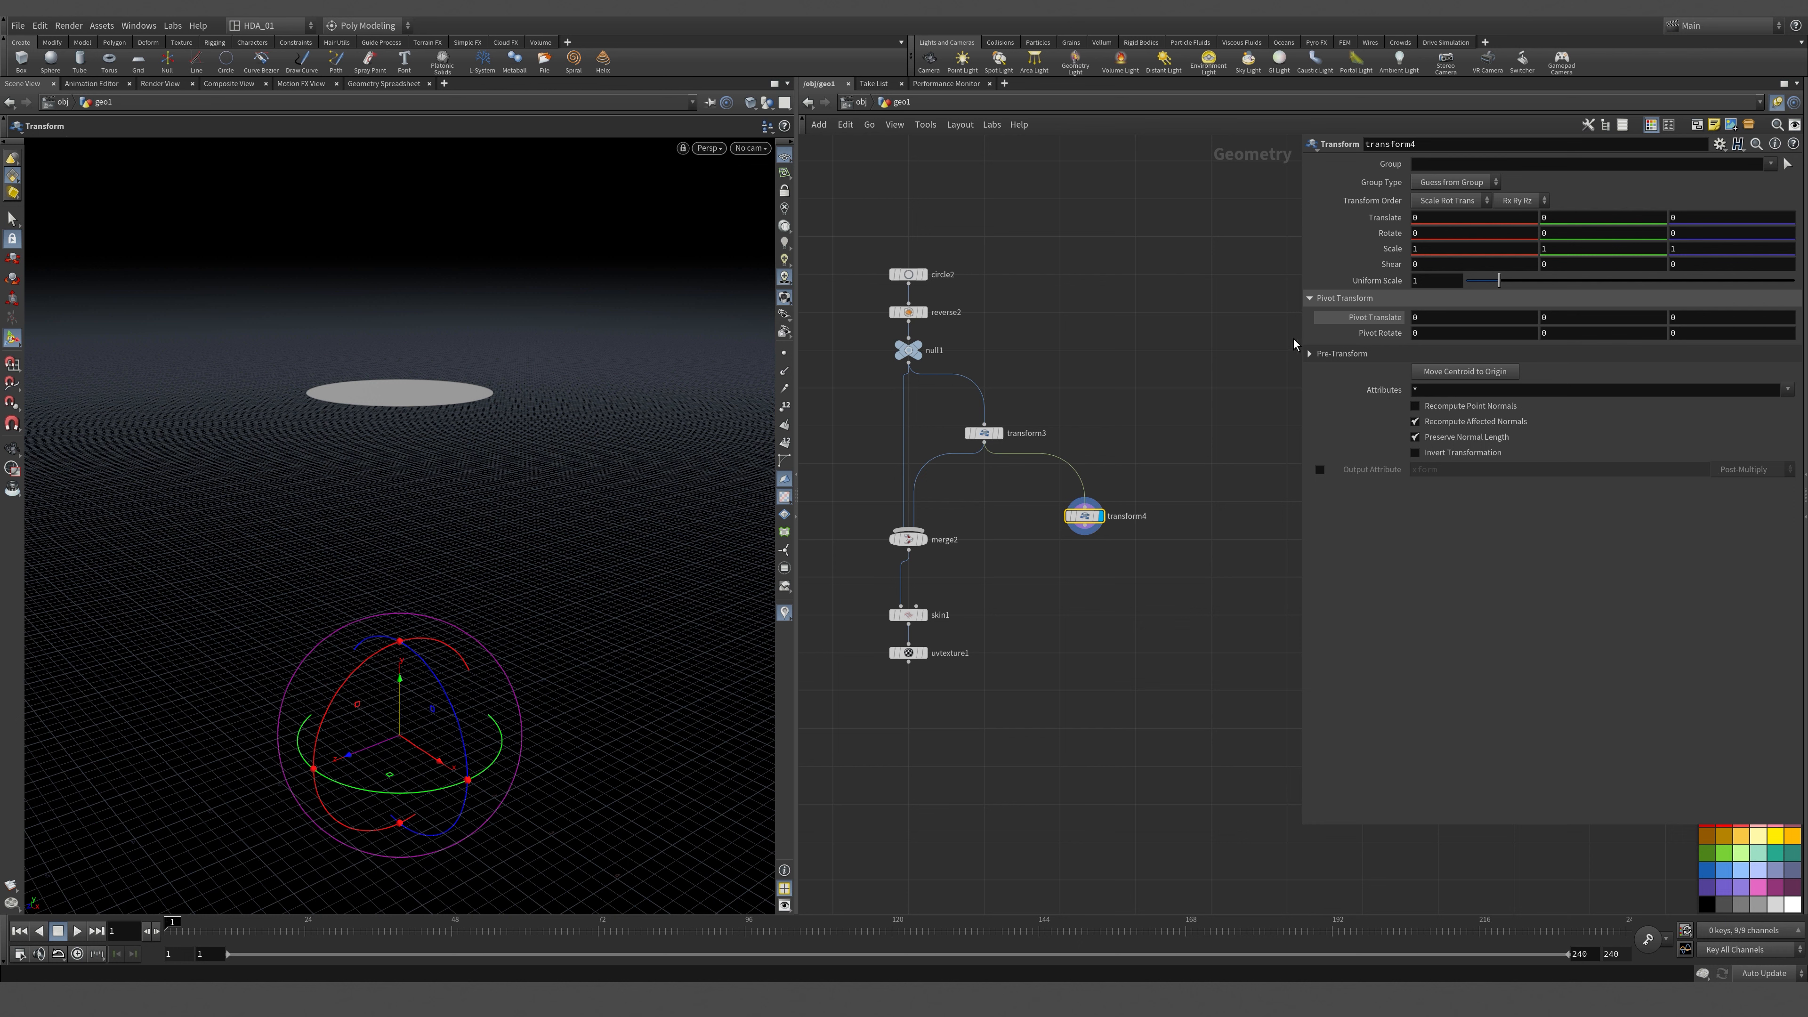
Set the new Transform's Pivot Translate to $CEX, $CEY and $CEZ.
left_click_drag(1298, 342, 1258, 338)
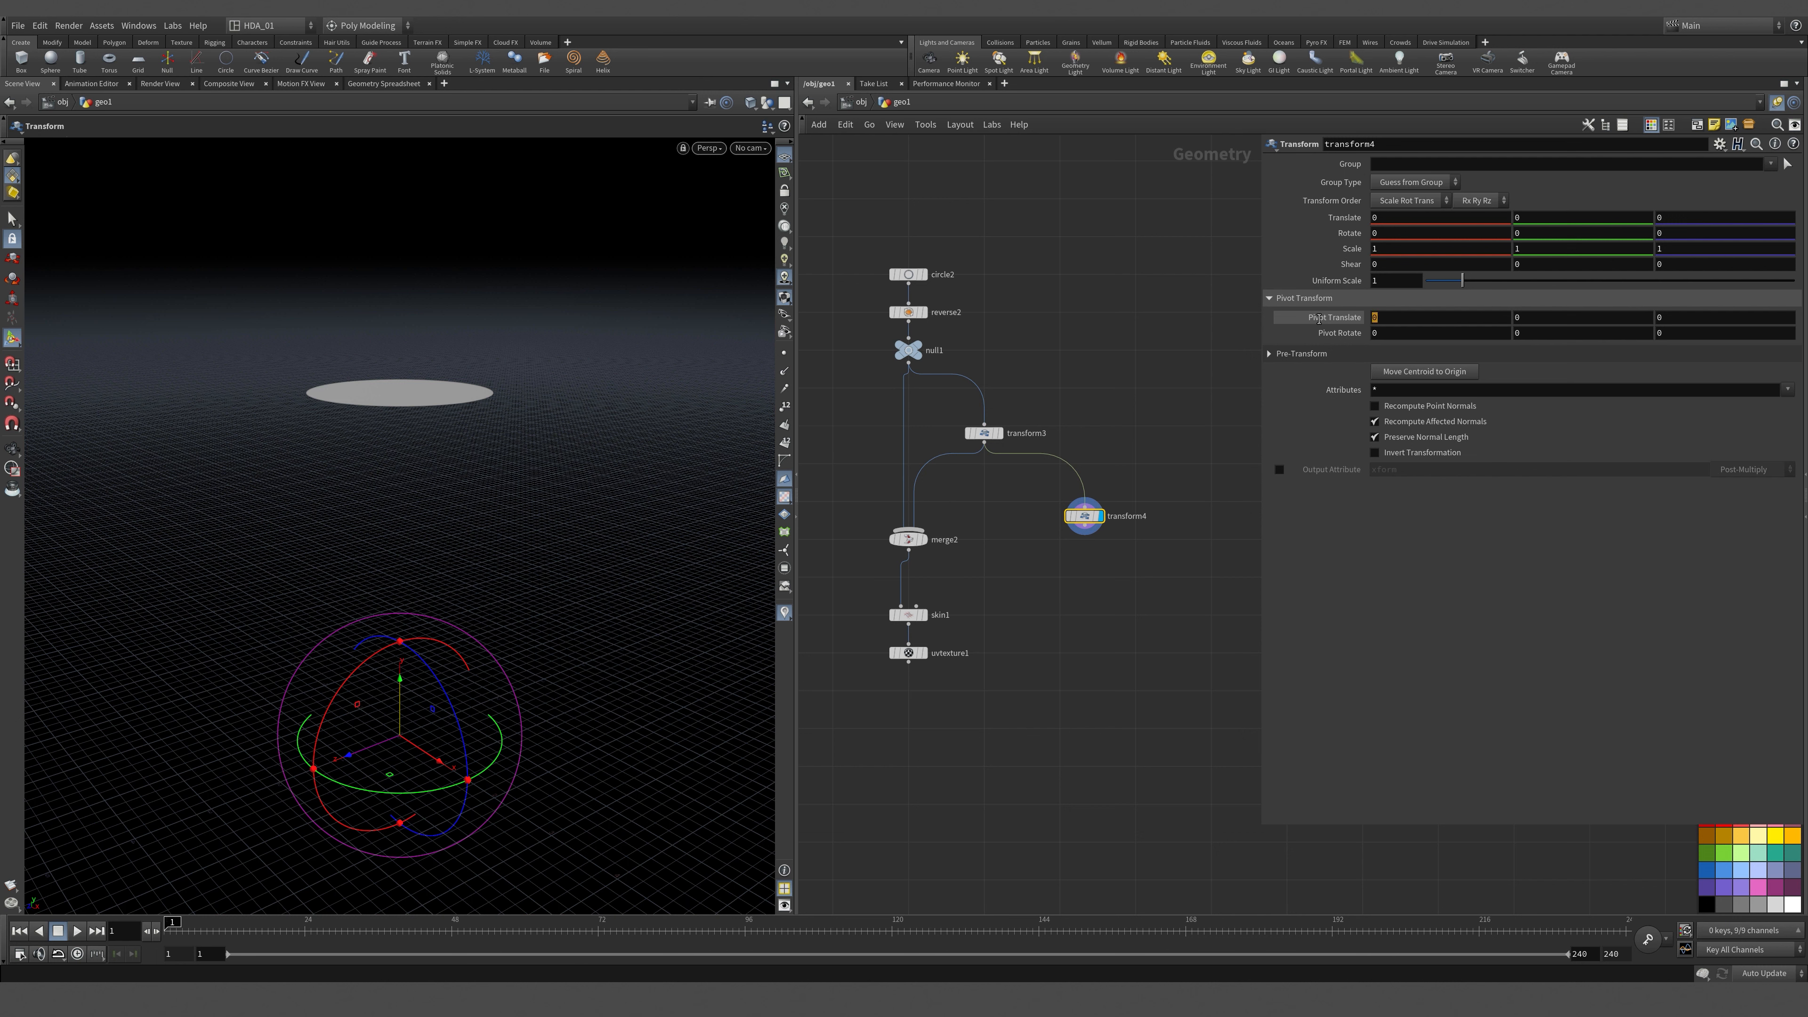
left_click(1318, 319)
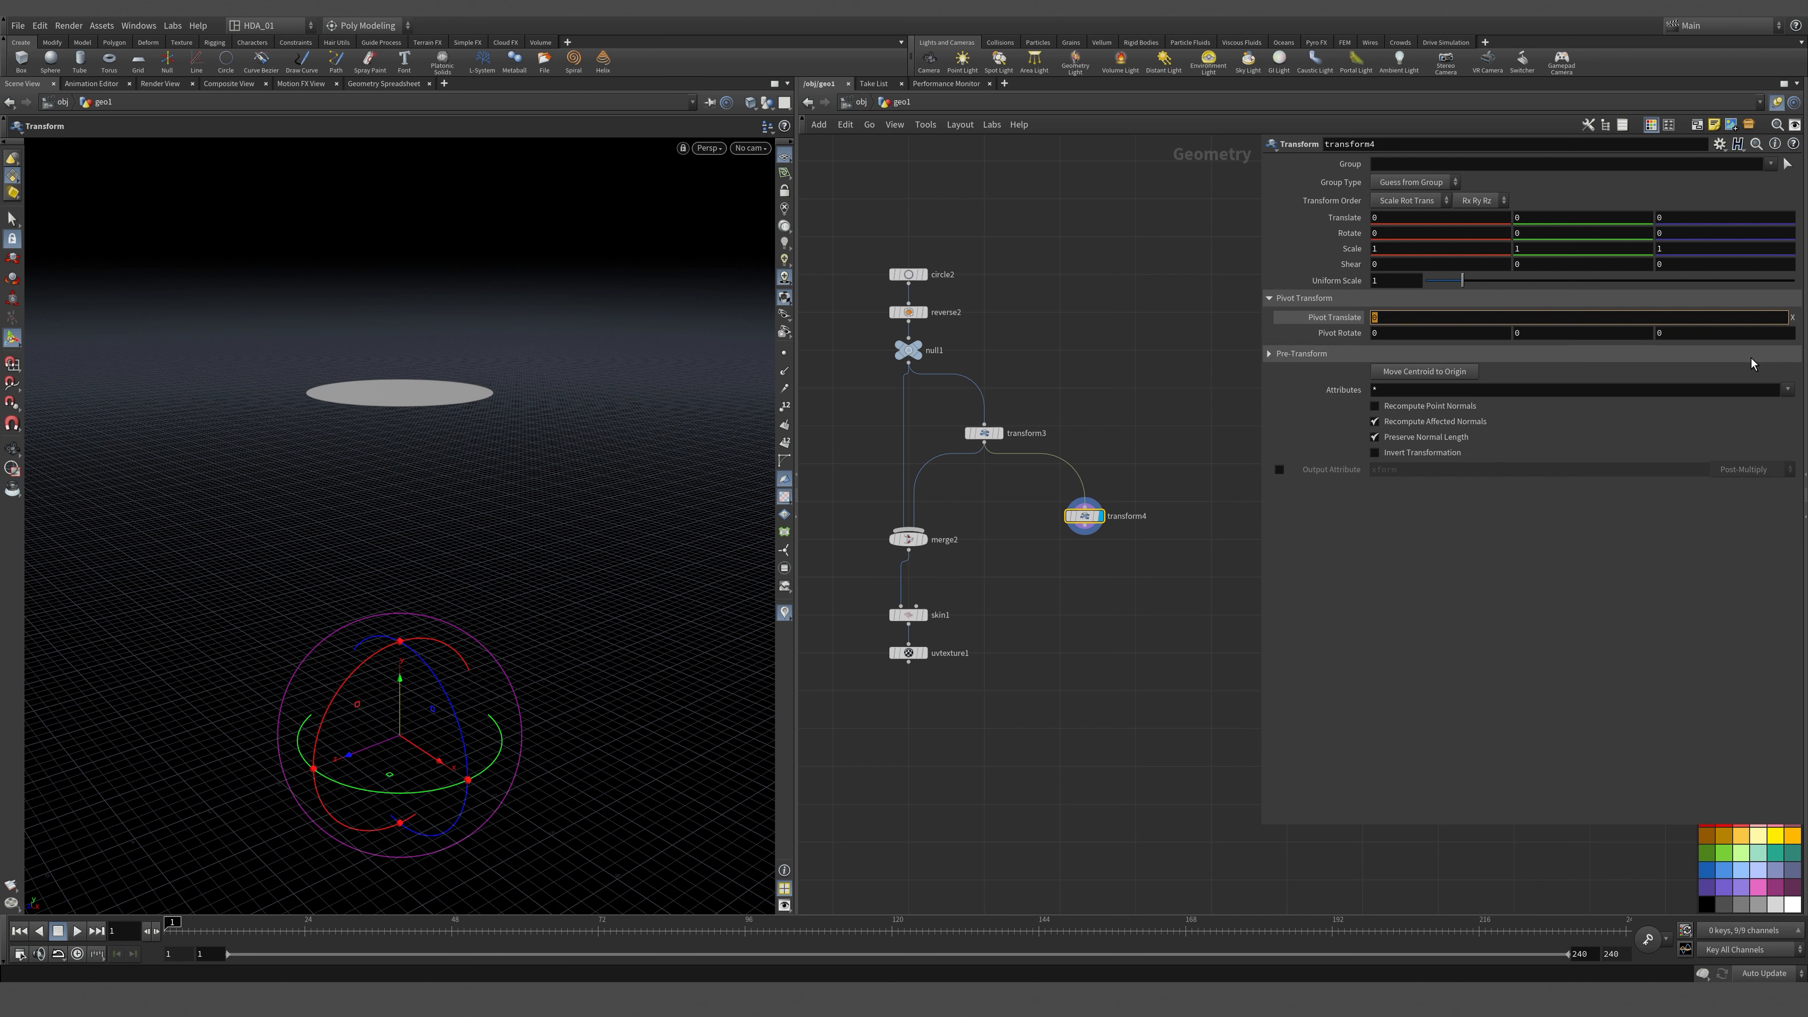
type("$CE")
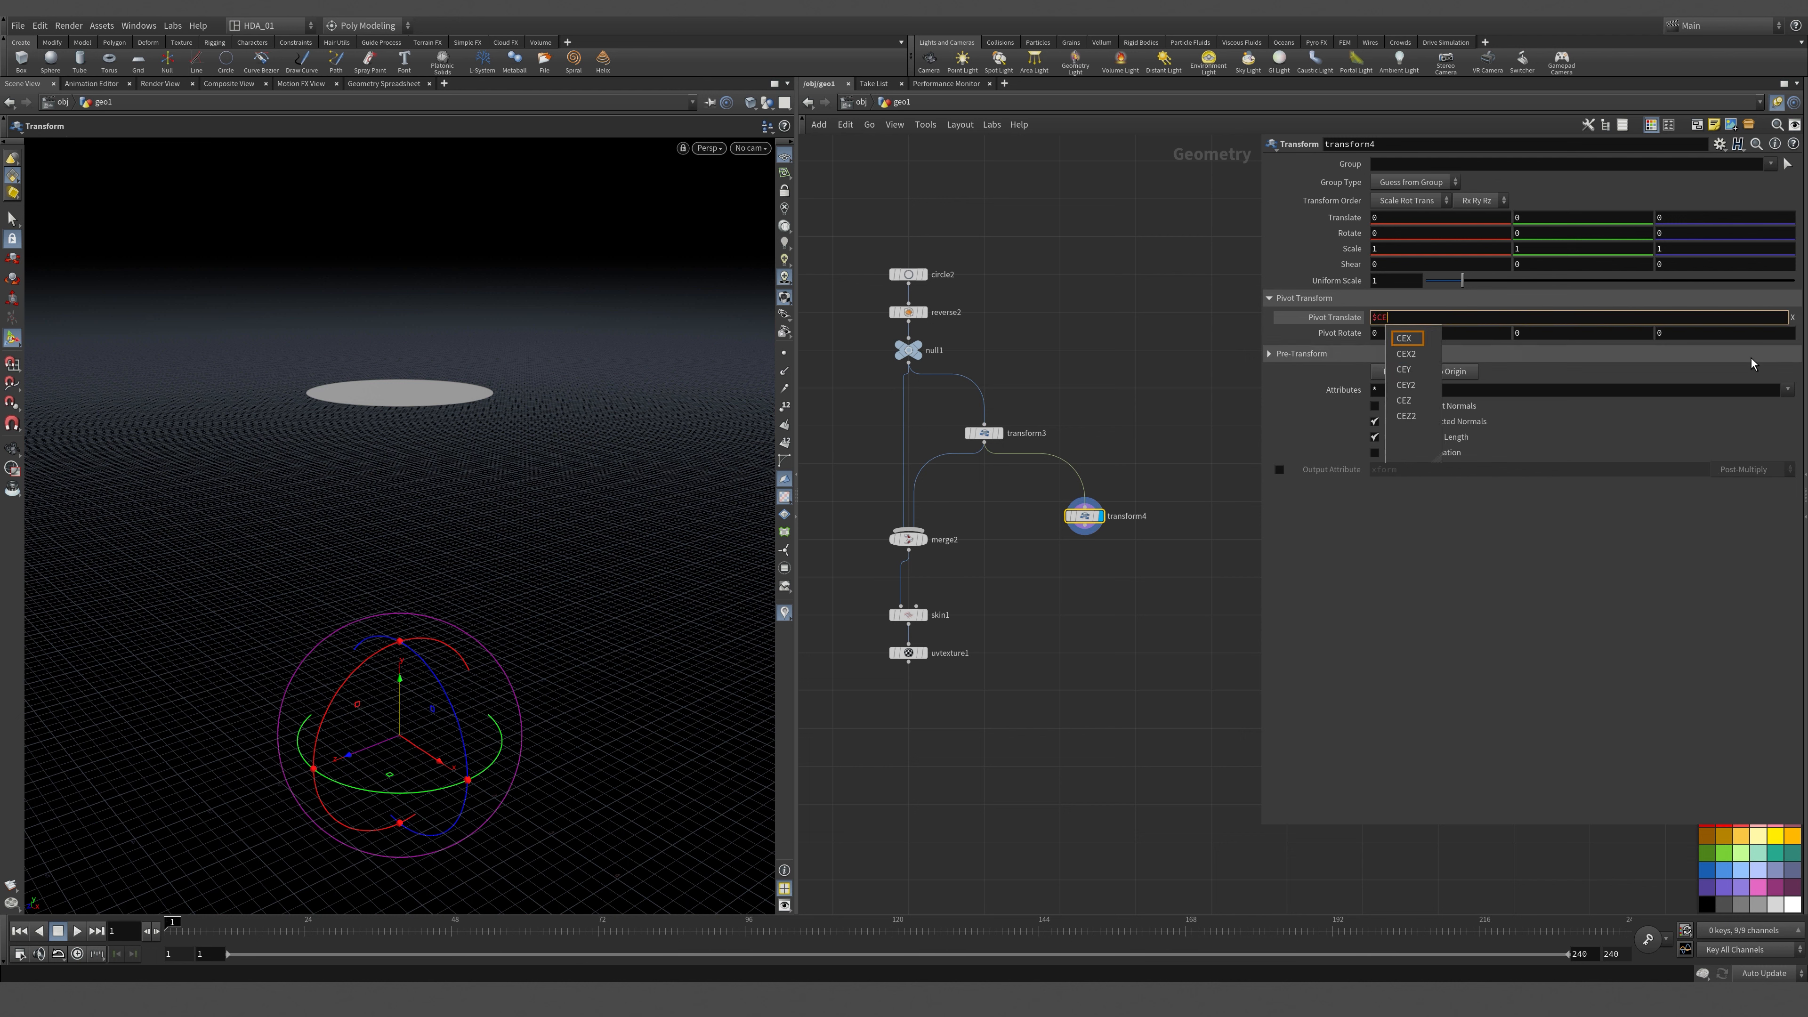
type("X")
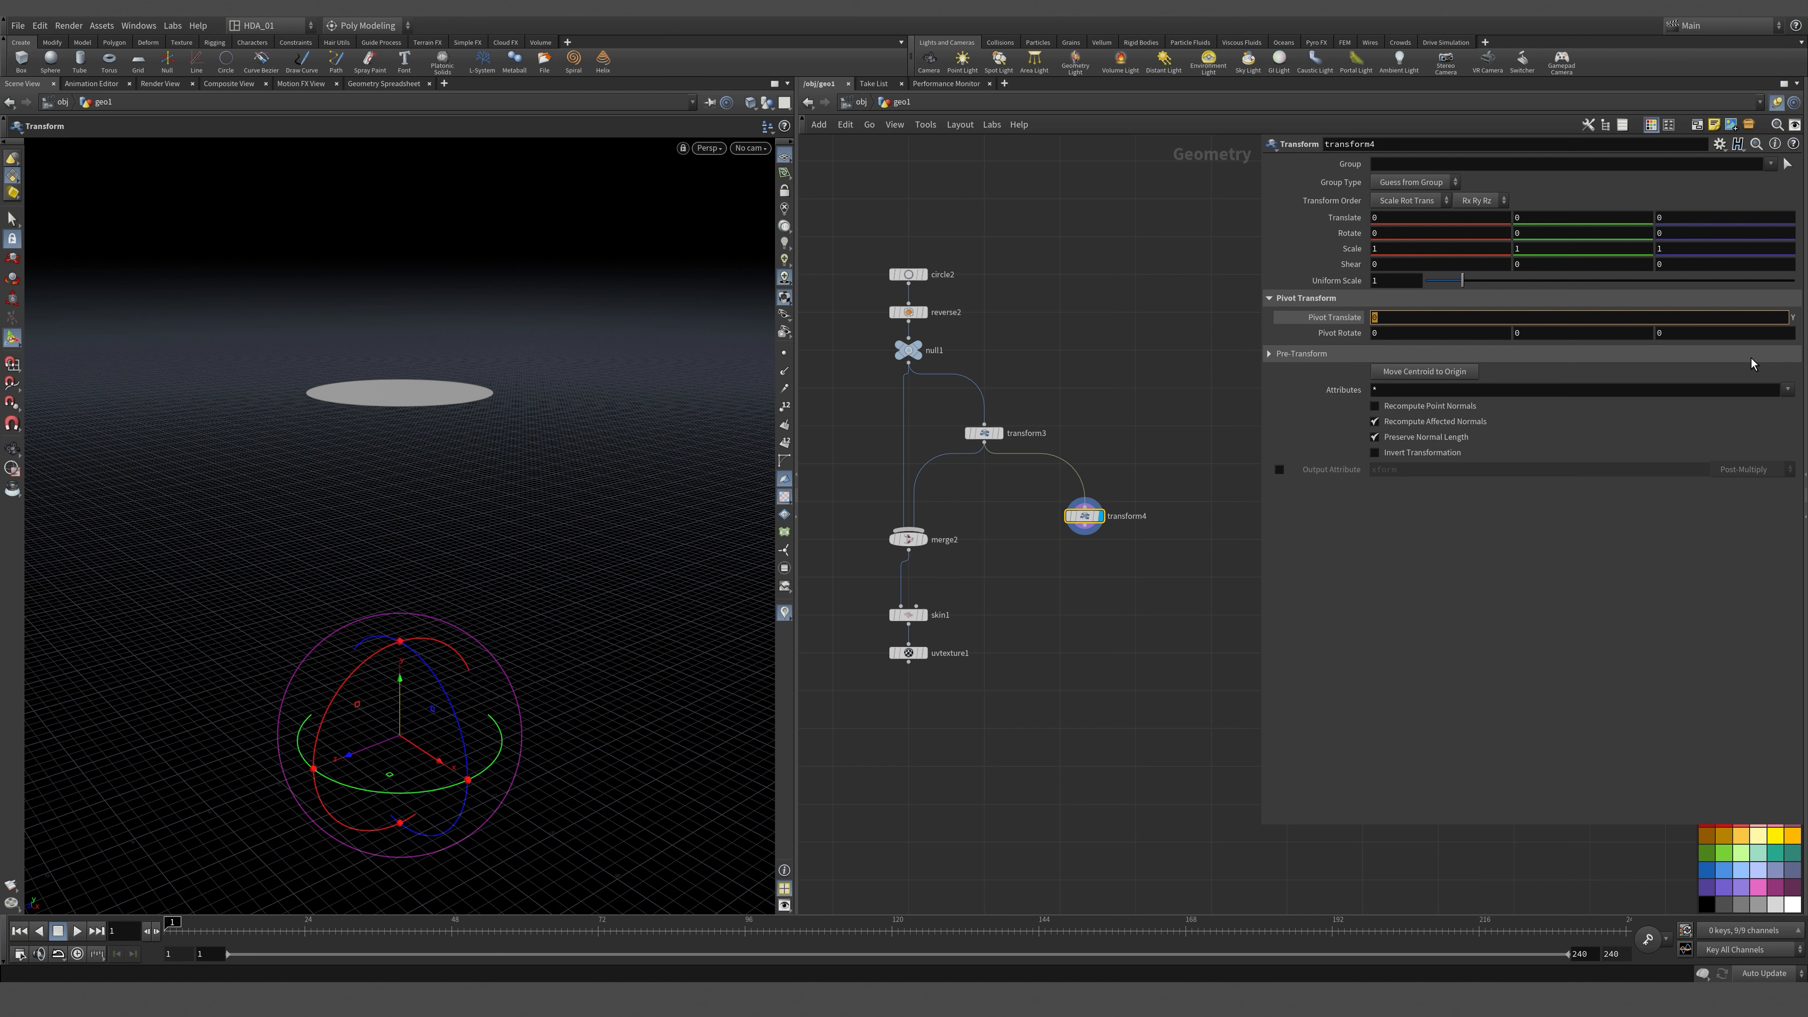
type("$CEY")
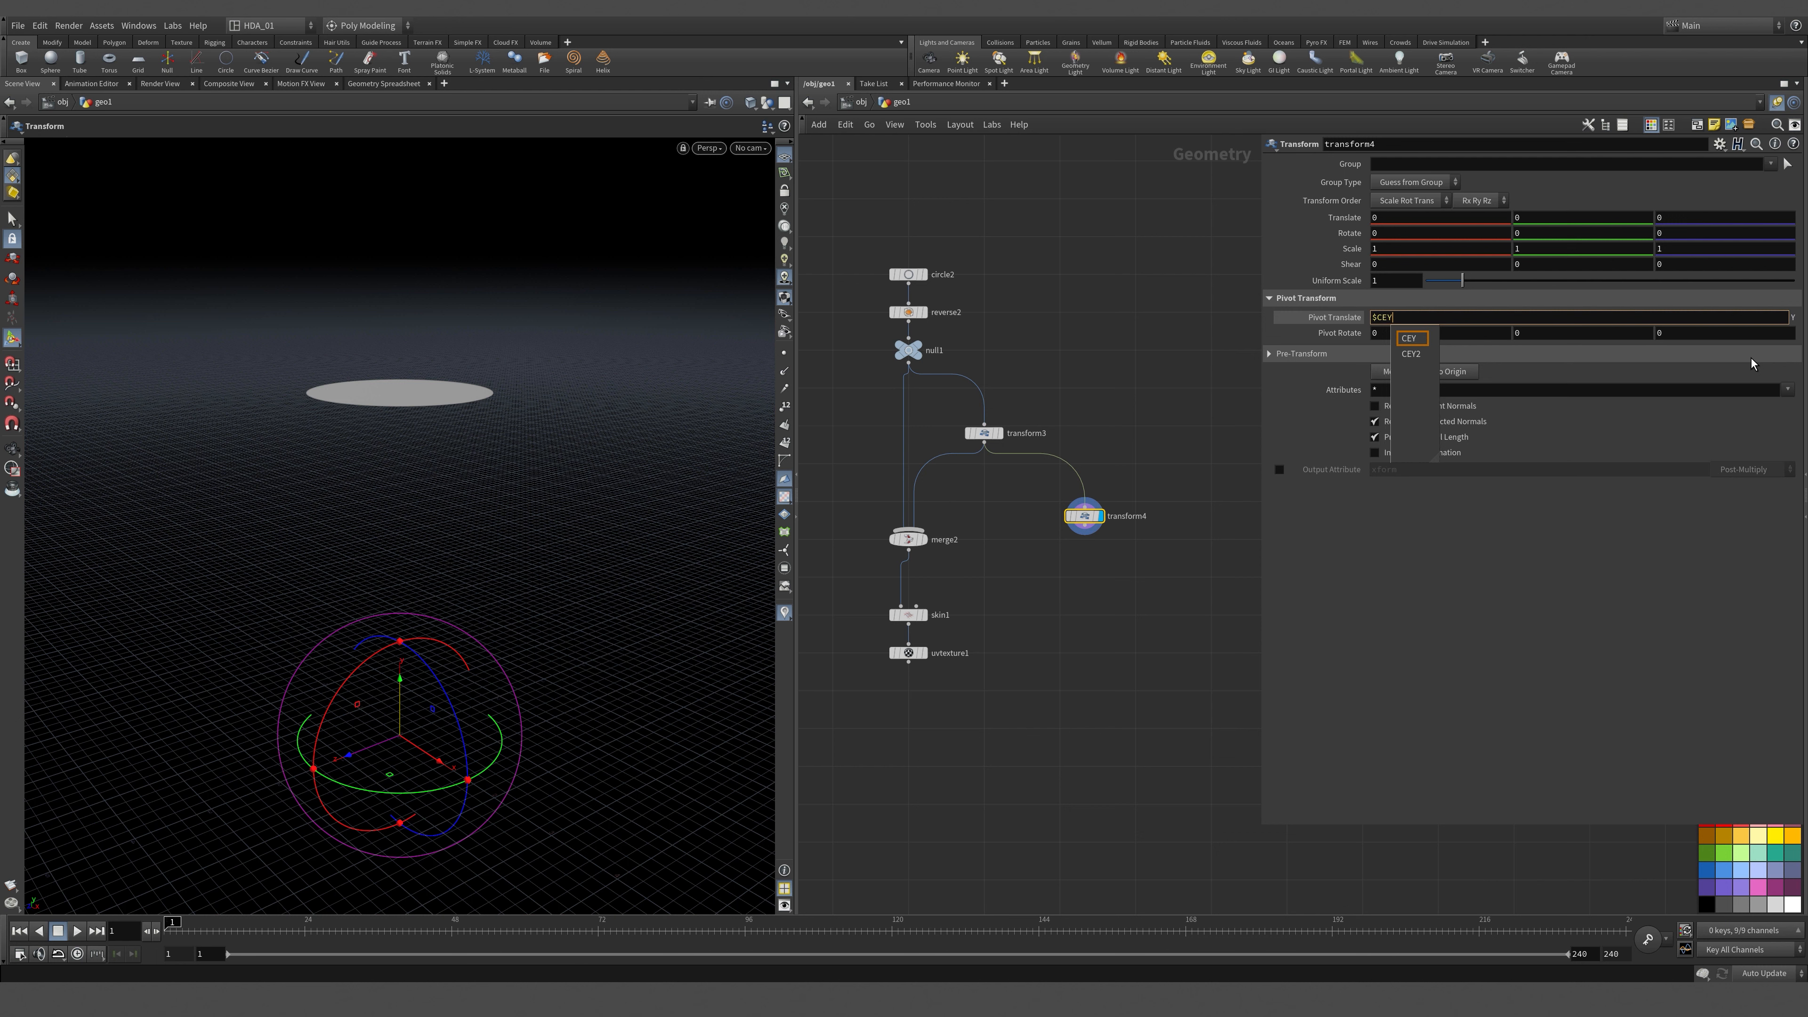
key("Tab")
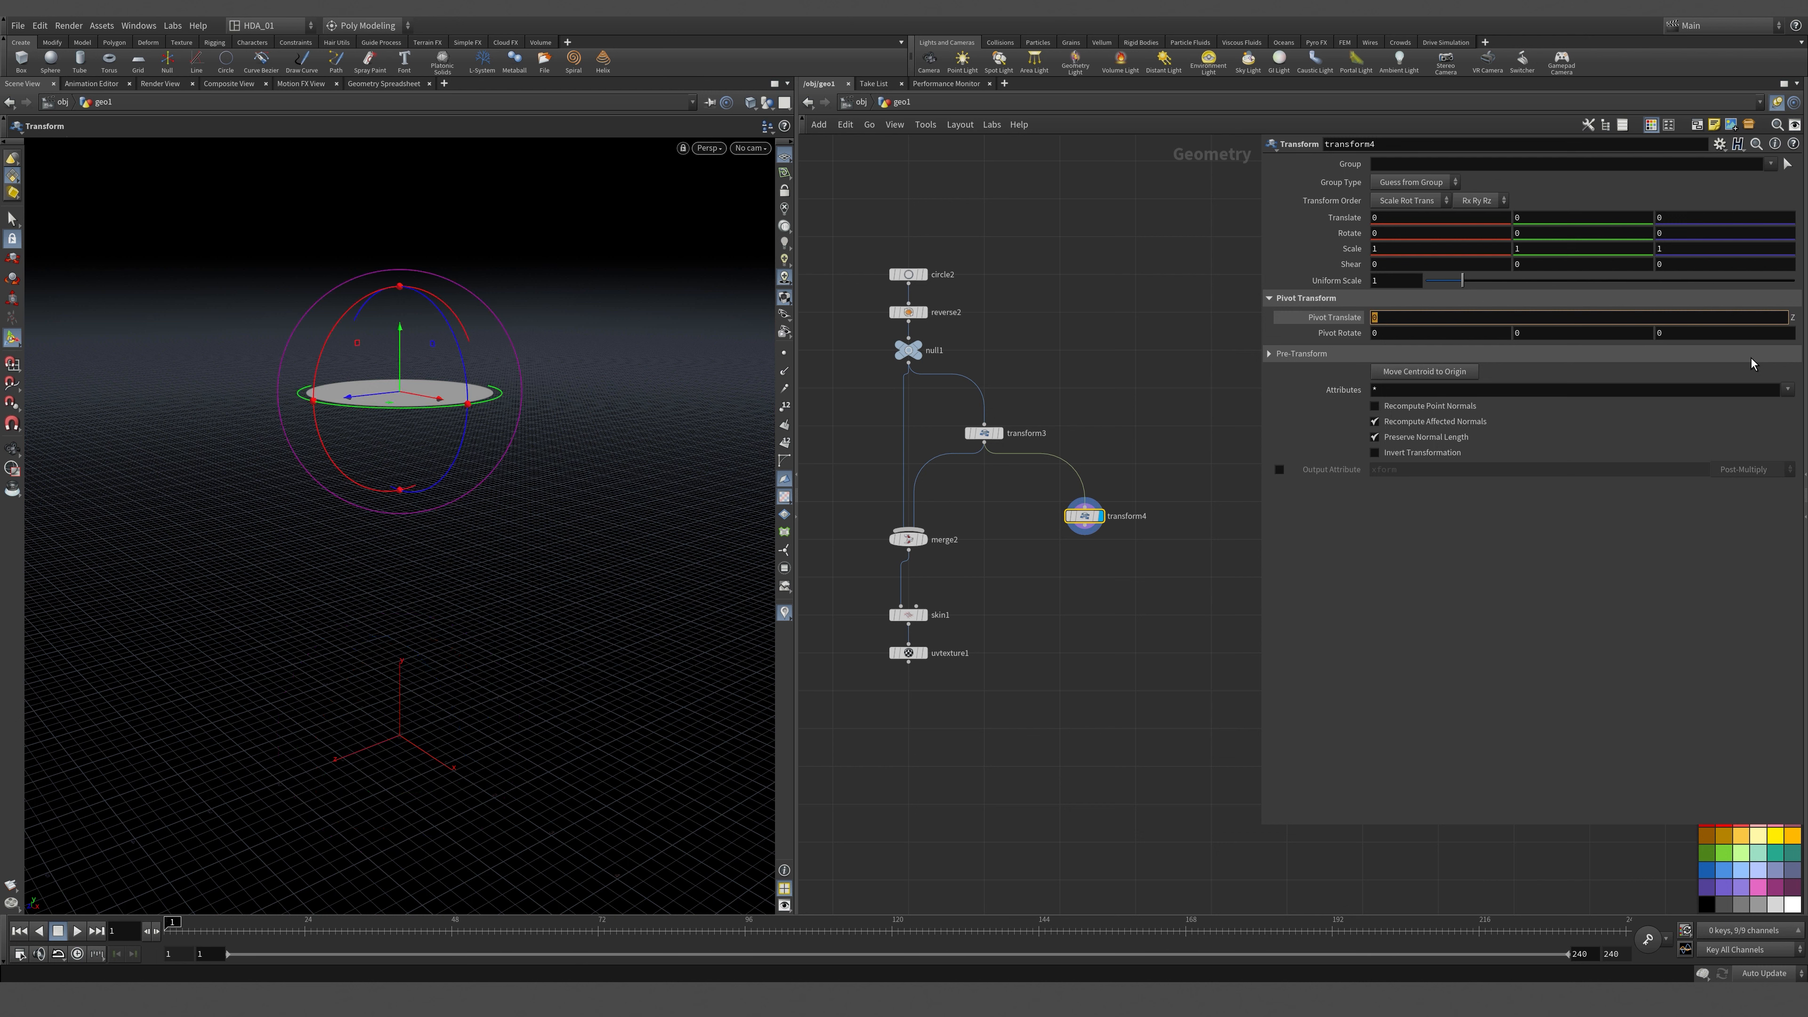
type("$CEZ")
key("Return")
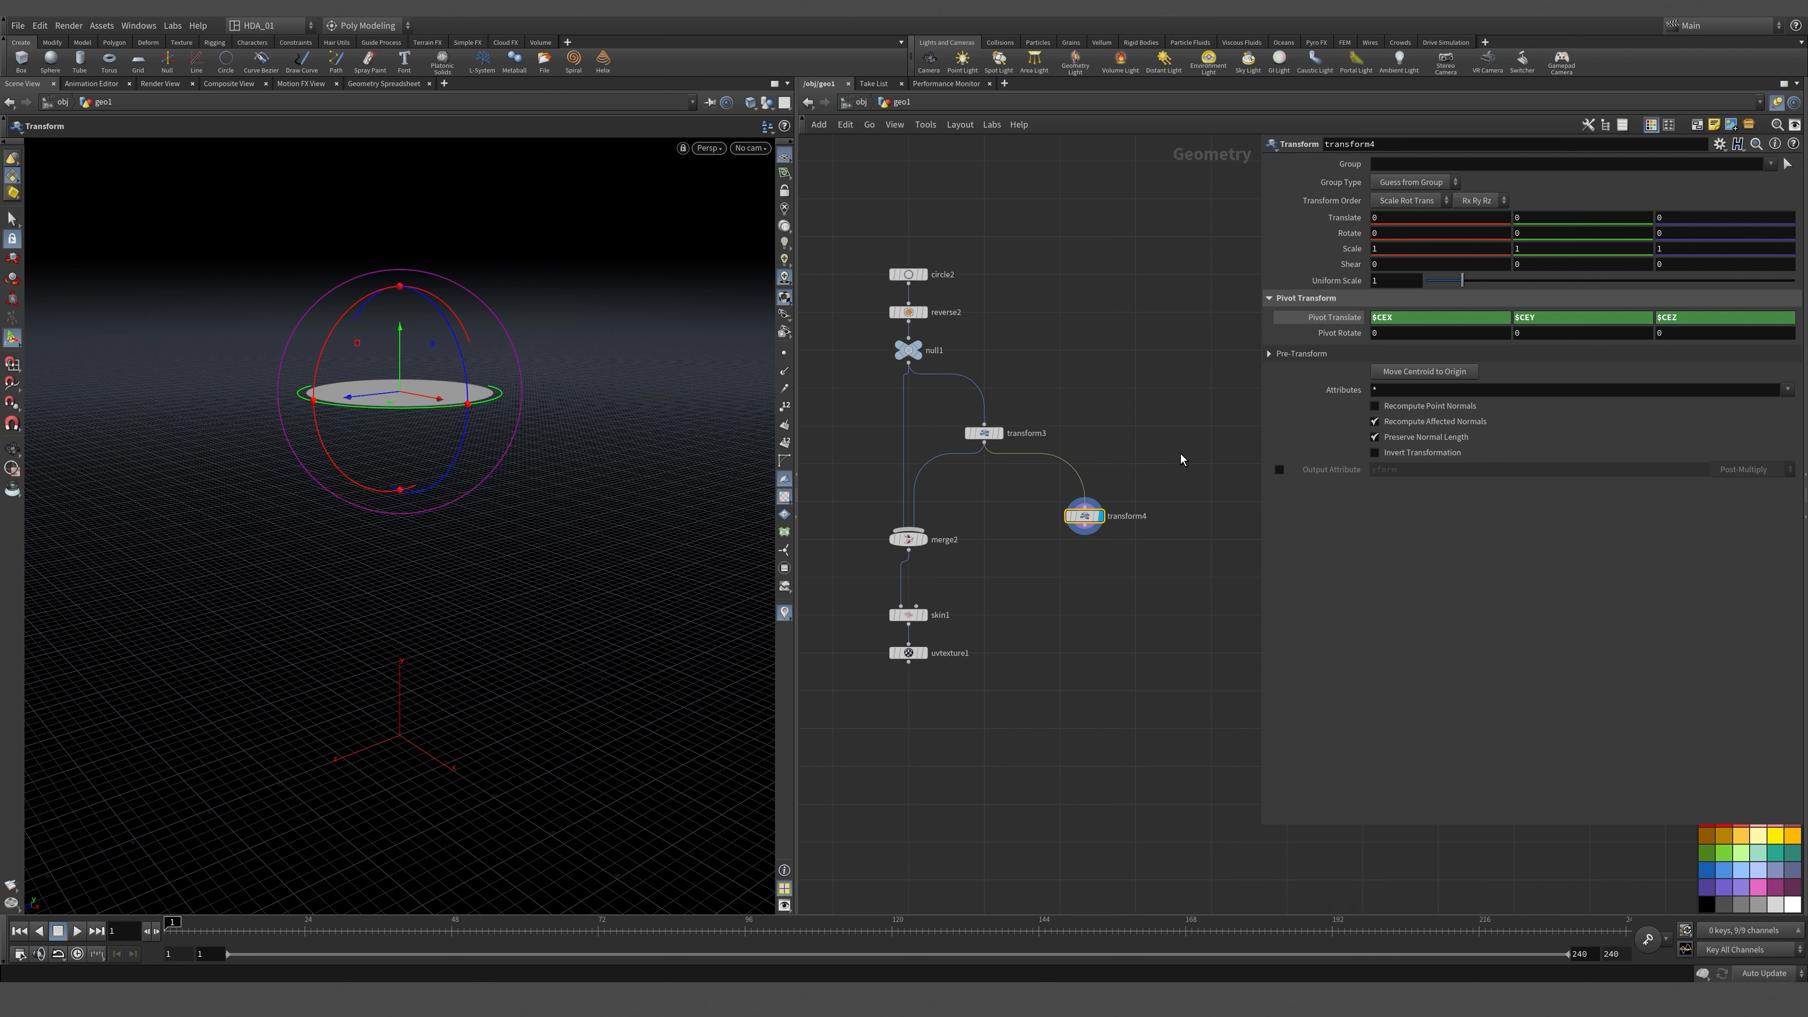
Set the new Transform's Uniform Scale to 1.5 and wire its output into merge2.
middle_click_drag(1406, 289, 1456, 292)
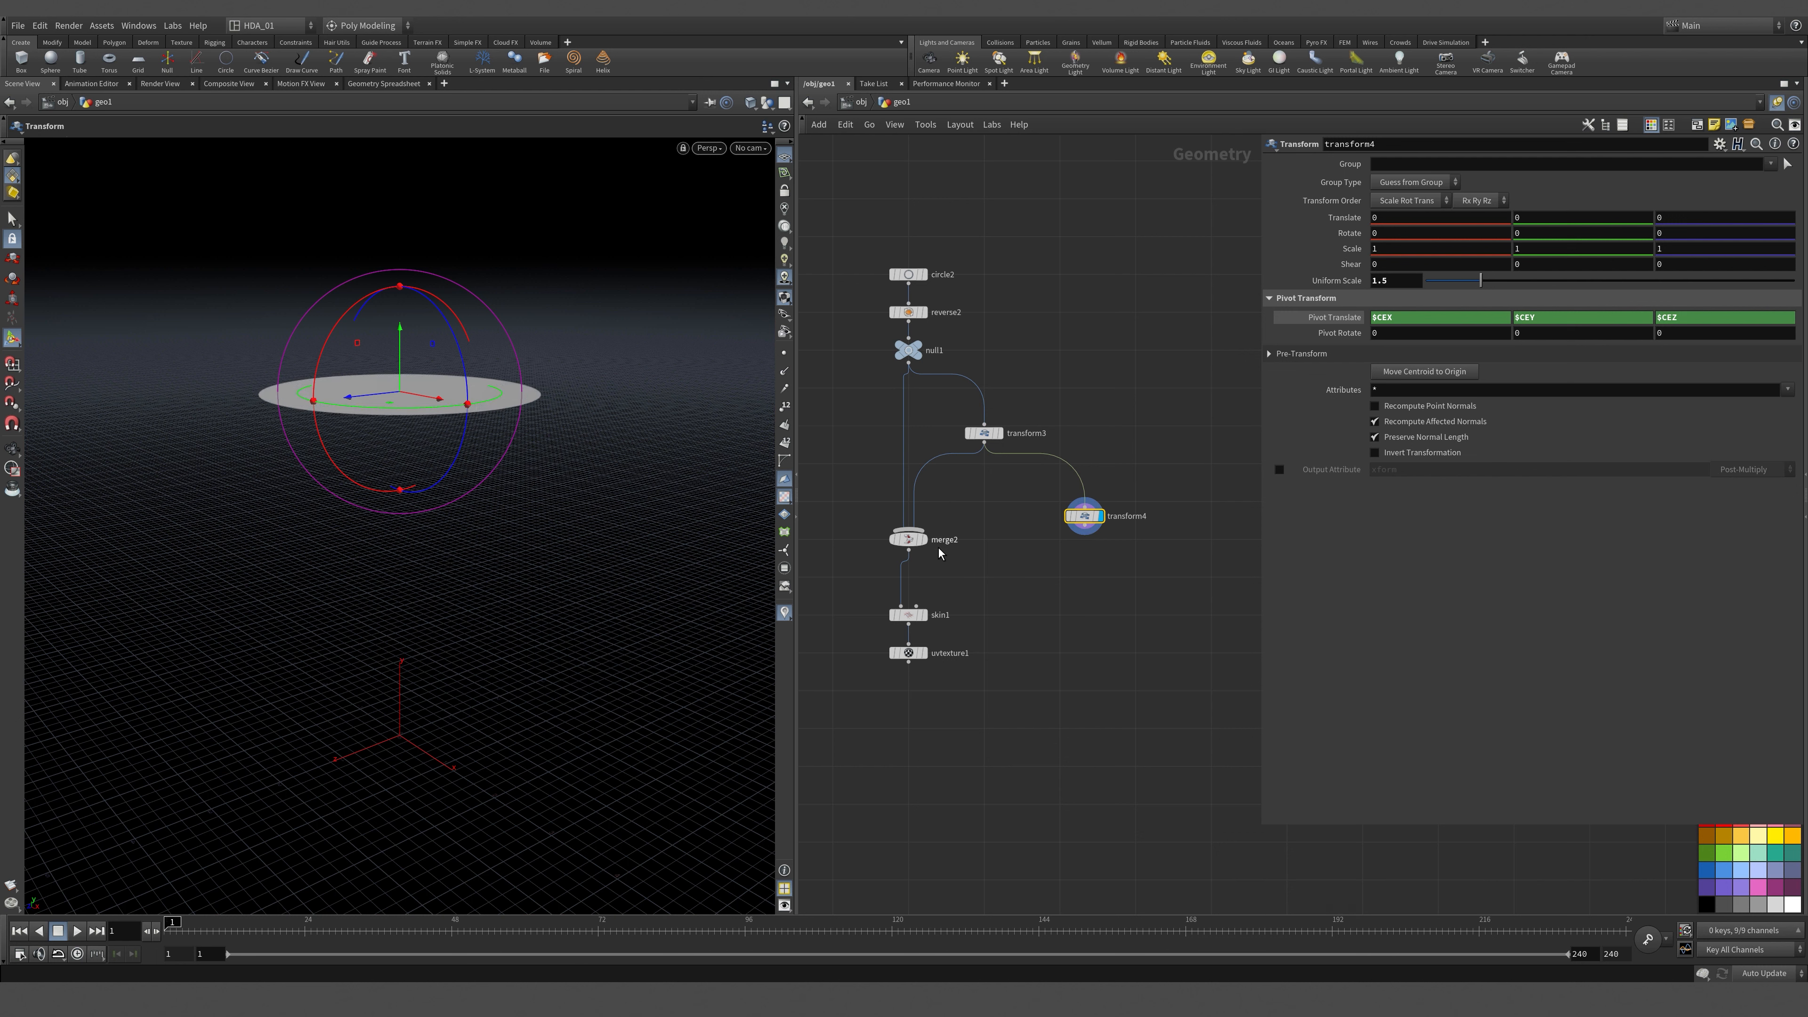
left_click_drag(916, 530, 1089, 527)
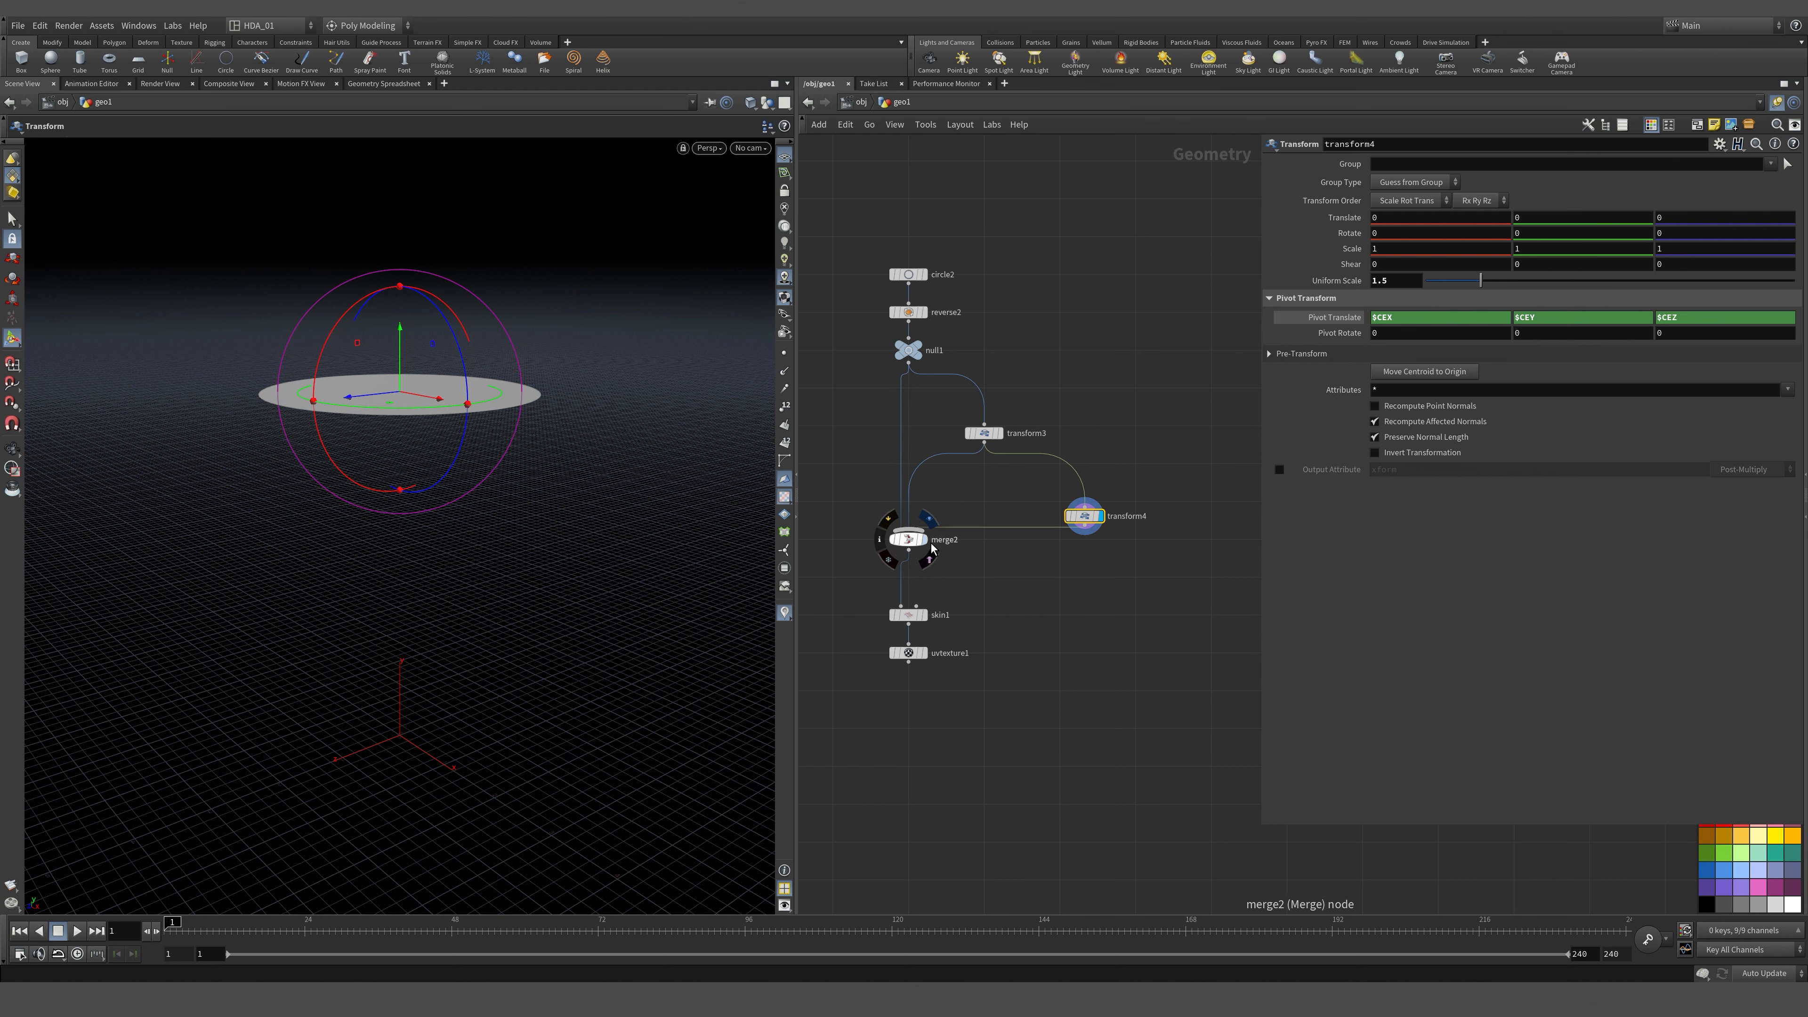
Display skin1 and inspect the surface skinned through the three circles from below.
left_click(929, 617)
key("Escape")
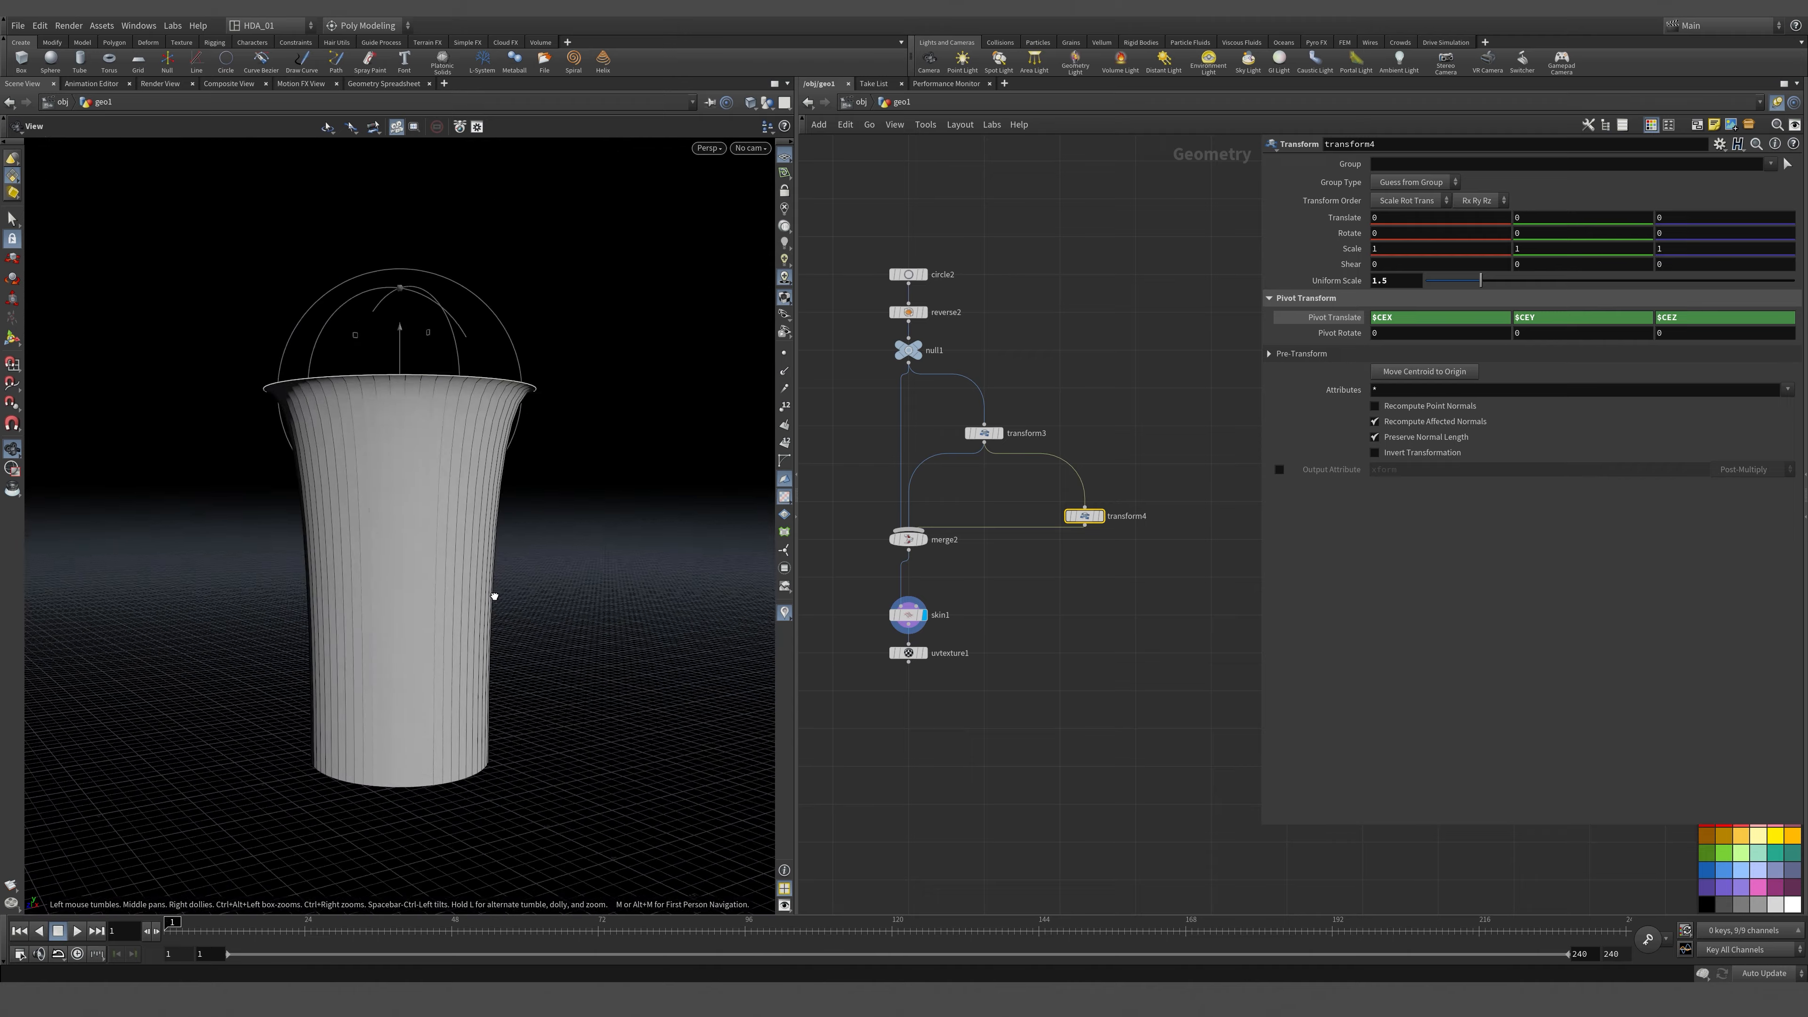
left_click_drag(494, 596, 468, 404)
key("Return")
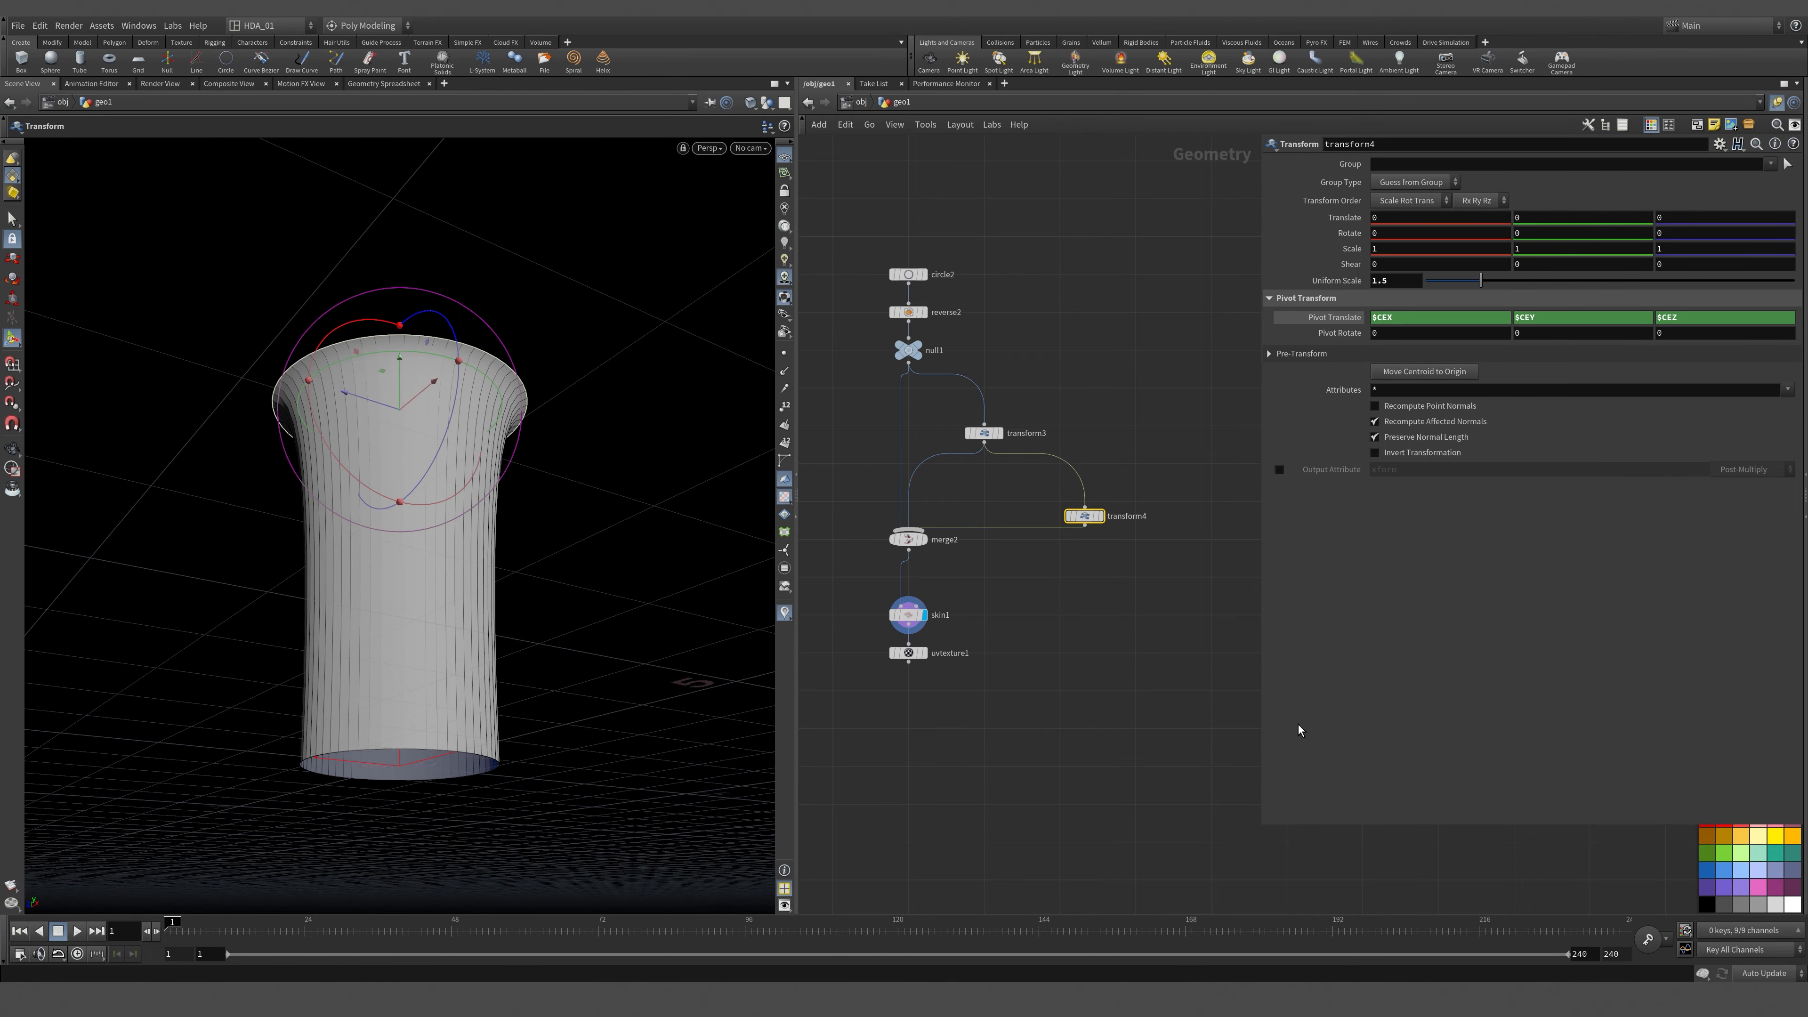
Enable V Order on skin1, set it to 2 and check the resulting surface from below.
key("Escape")
left_click_drag(621, 545, 532, 484)
left_click(908, 614)
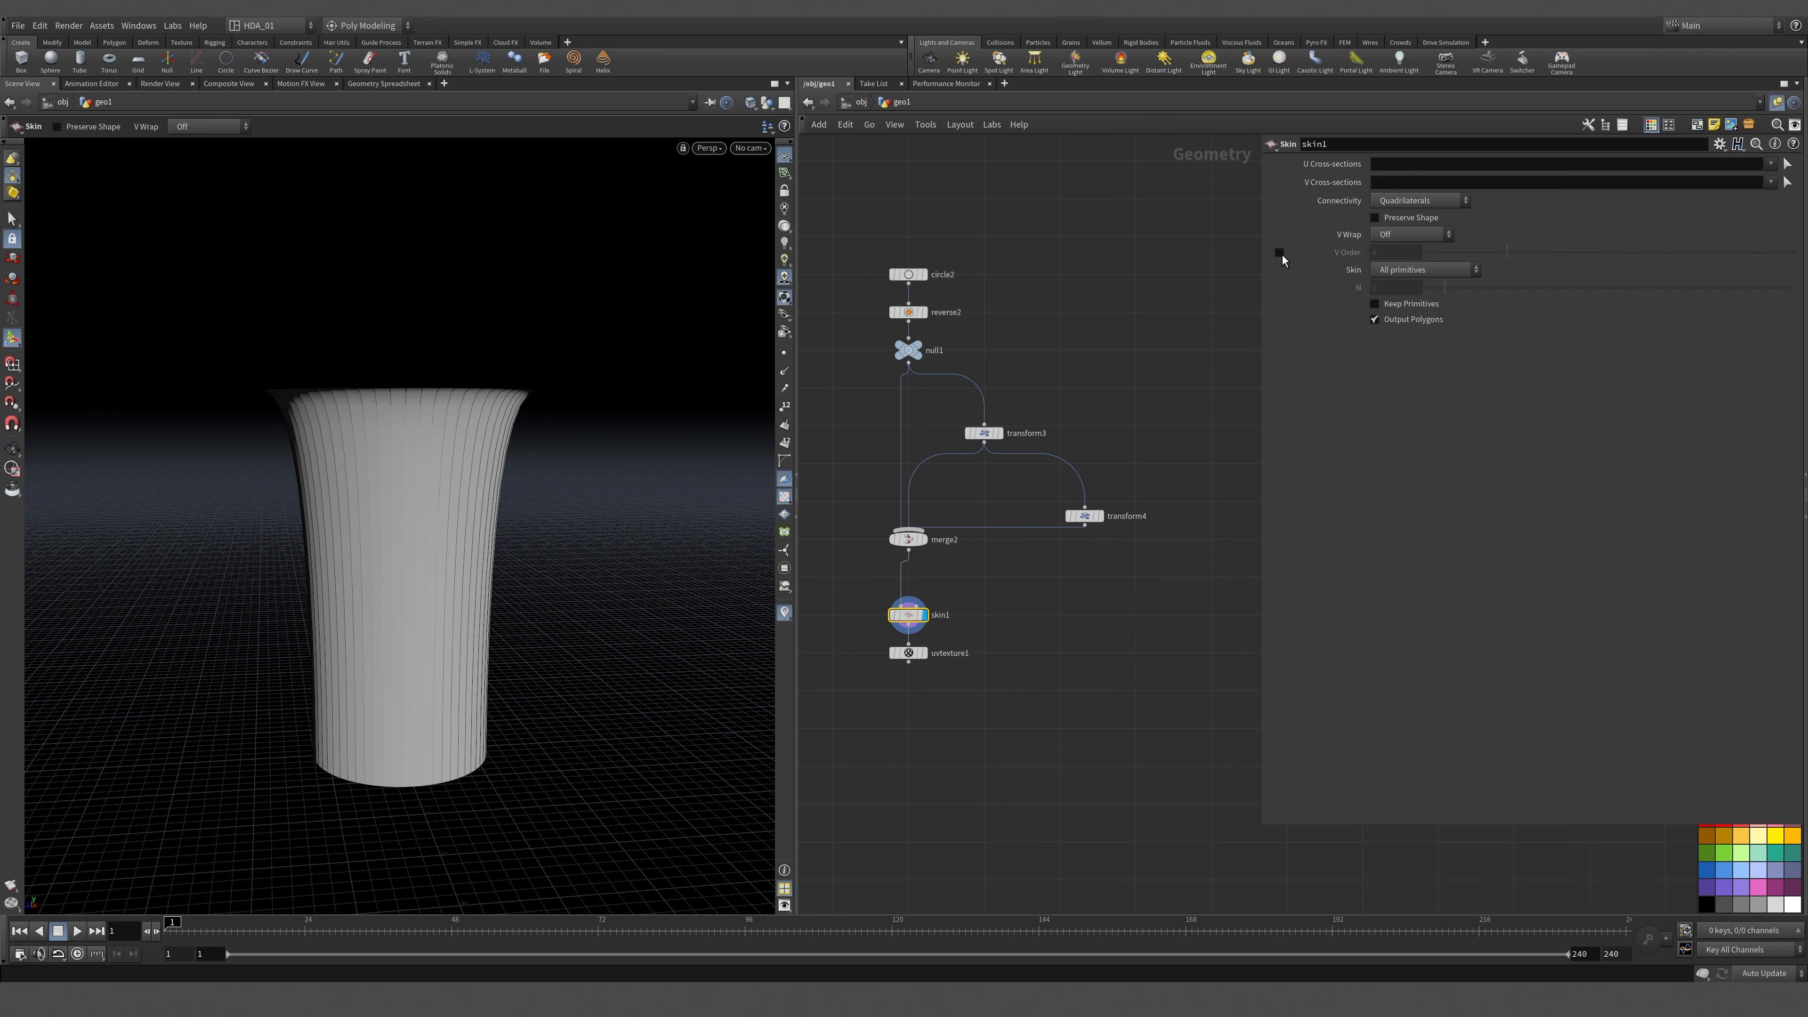
left_click(1279, 251)
key("Tab")
type("2")
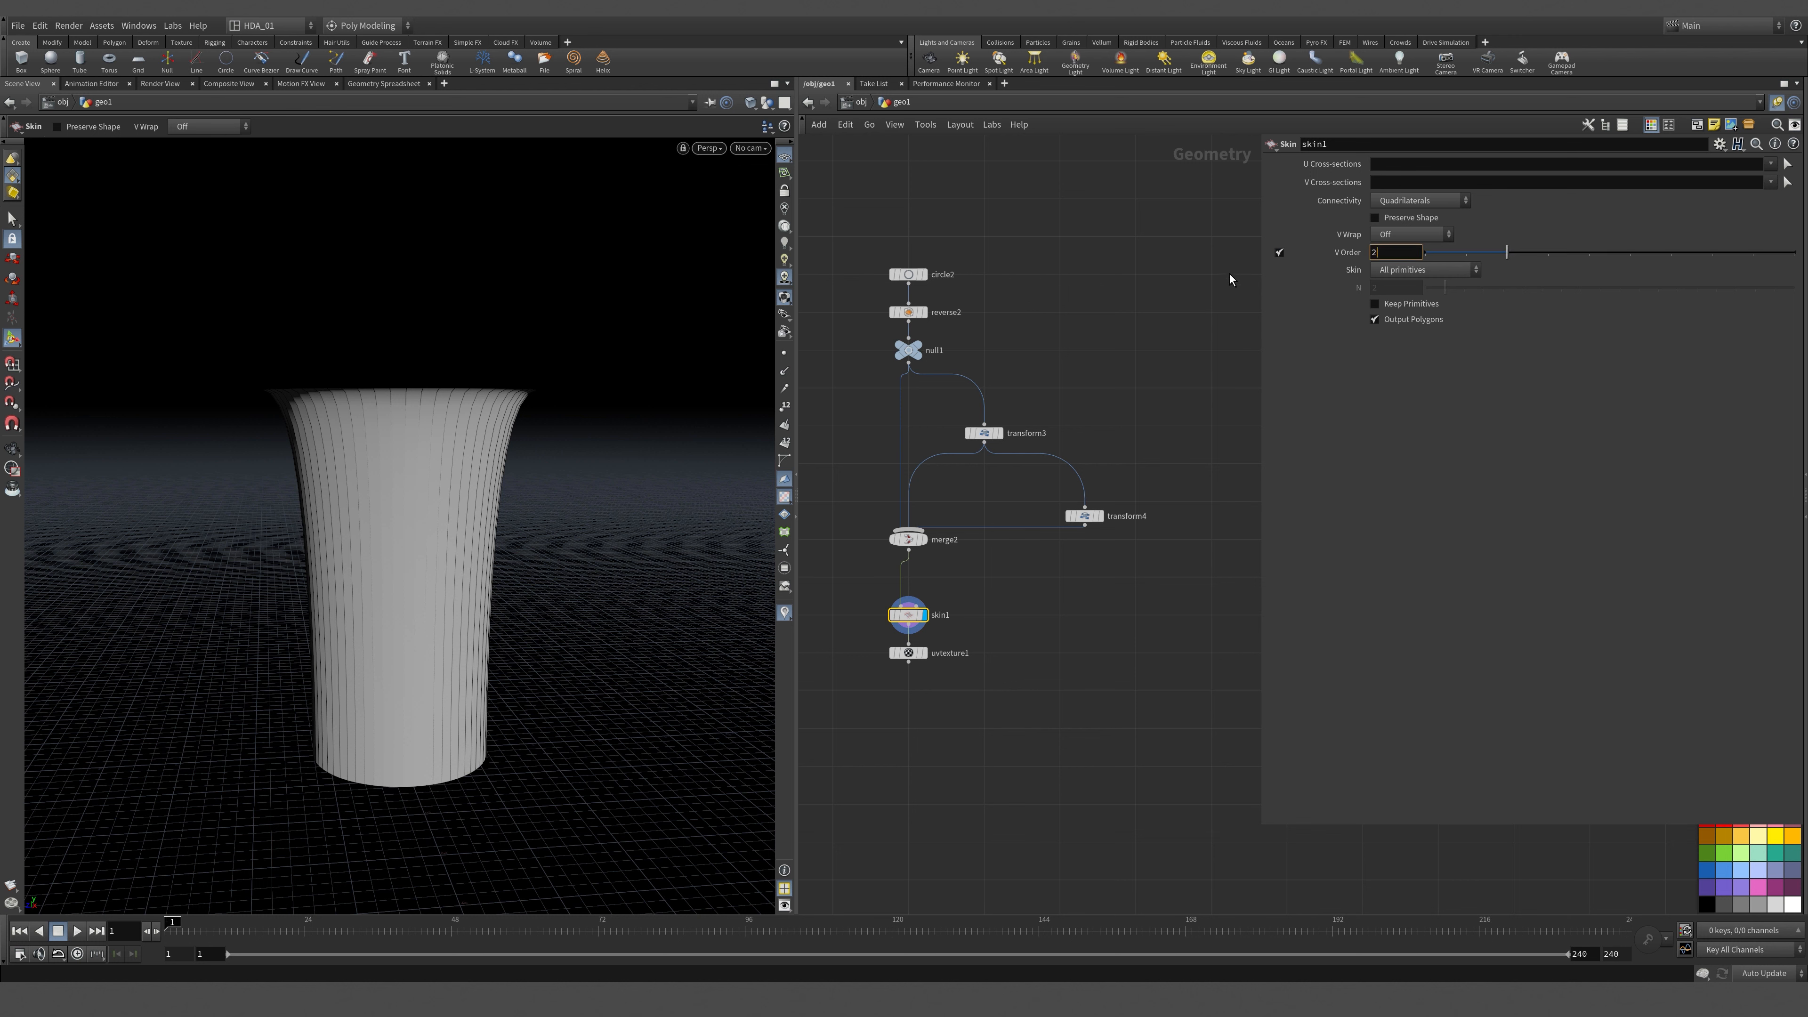
key("Return")
key("Escape")
left_click_drag(507, 491, 504, 373)
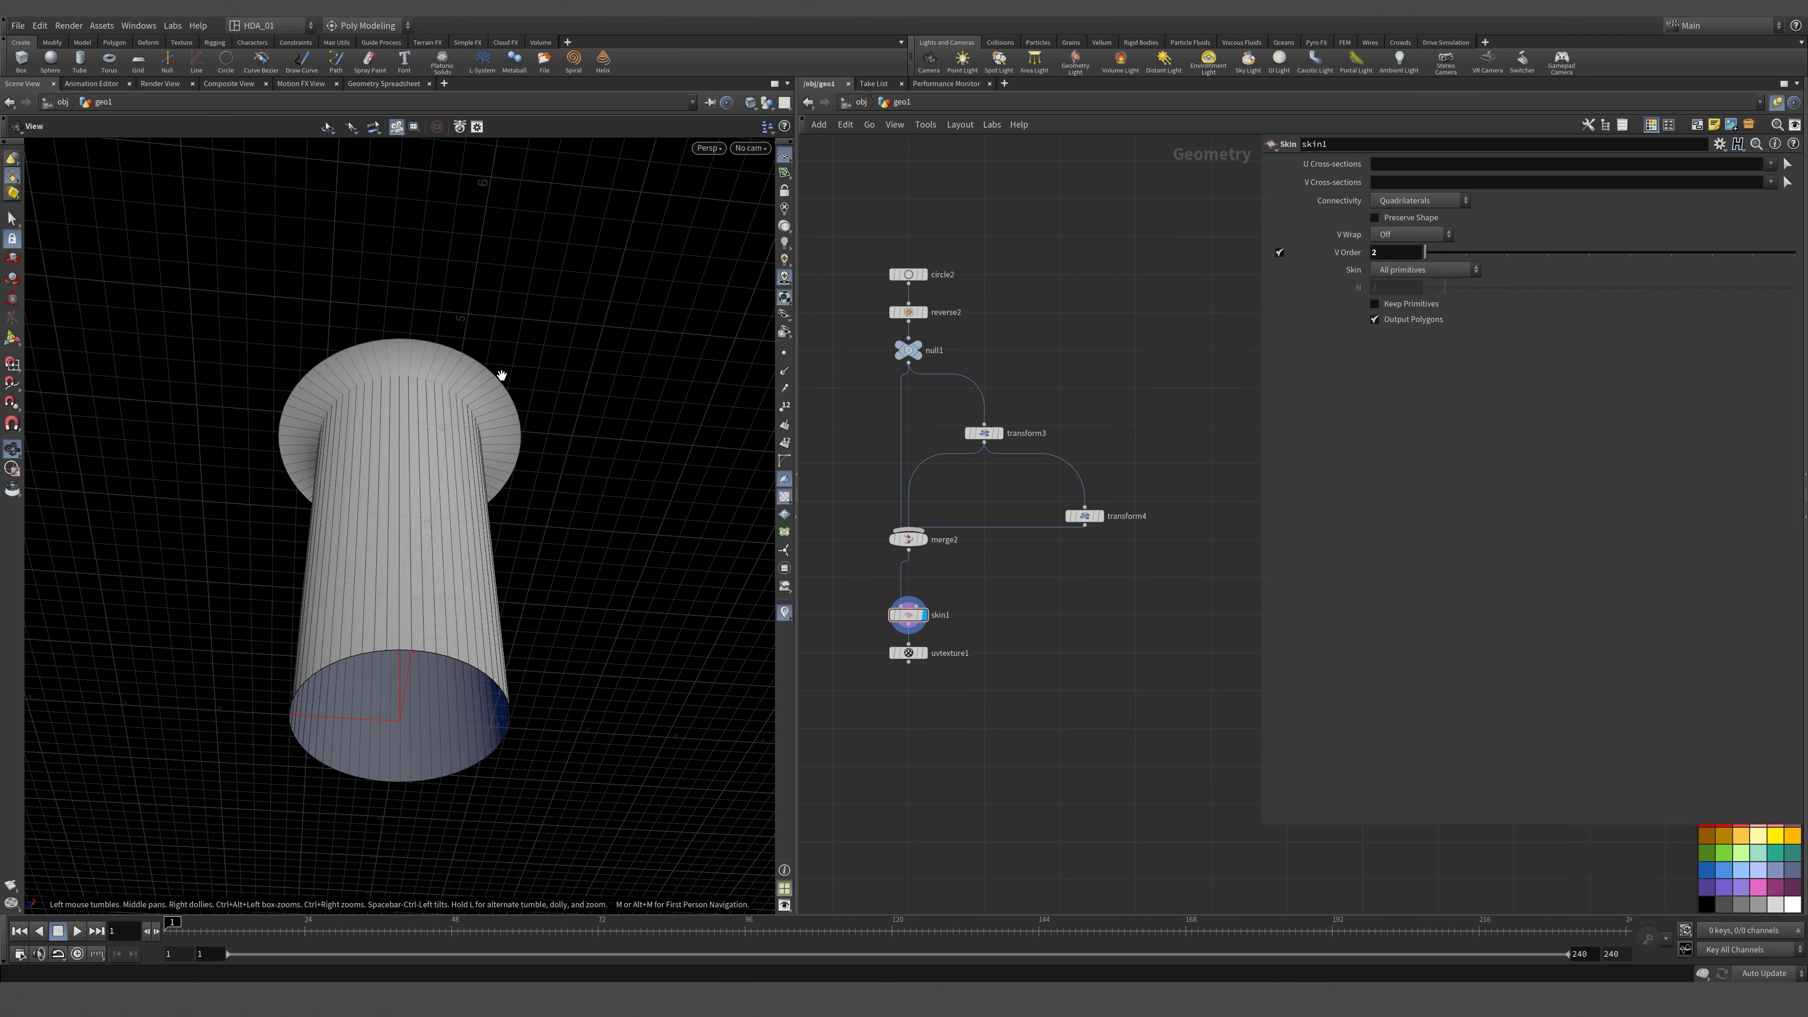
left_click_drag(557, 447, 466, 498, "alt")
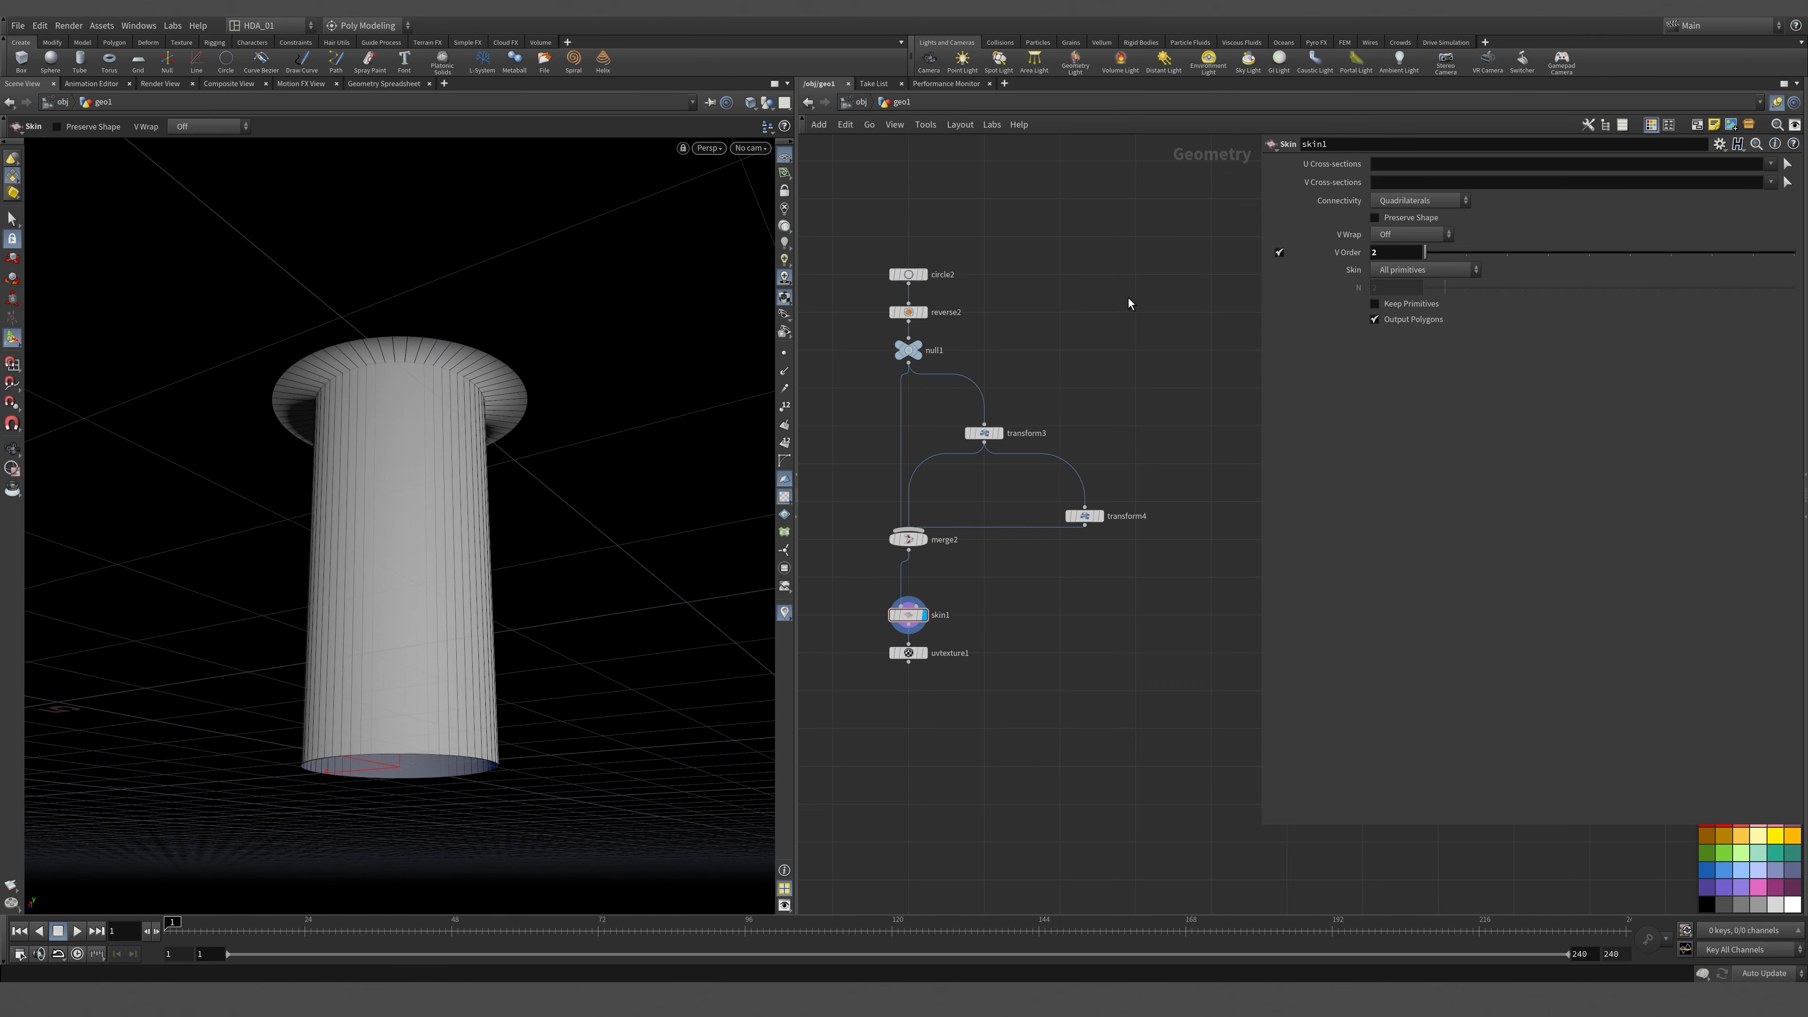
Duplicate transform4 as a new Transform fed by transform4, place it beside merge2 and display it.
left_click_drag(1089, 518, 1032, 481)
left_click_drag(466, 410, 566, 431, "alt")
left_click_drag(1033, 481, 1087, 530, "alt")
left_click(1110, 545)
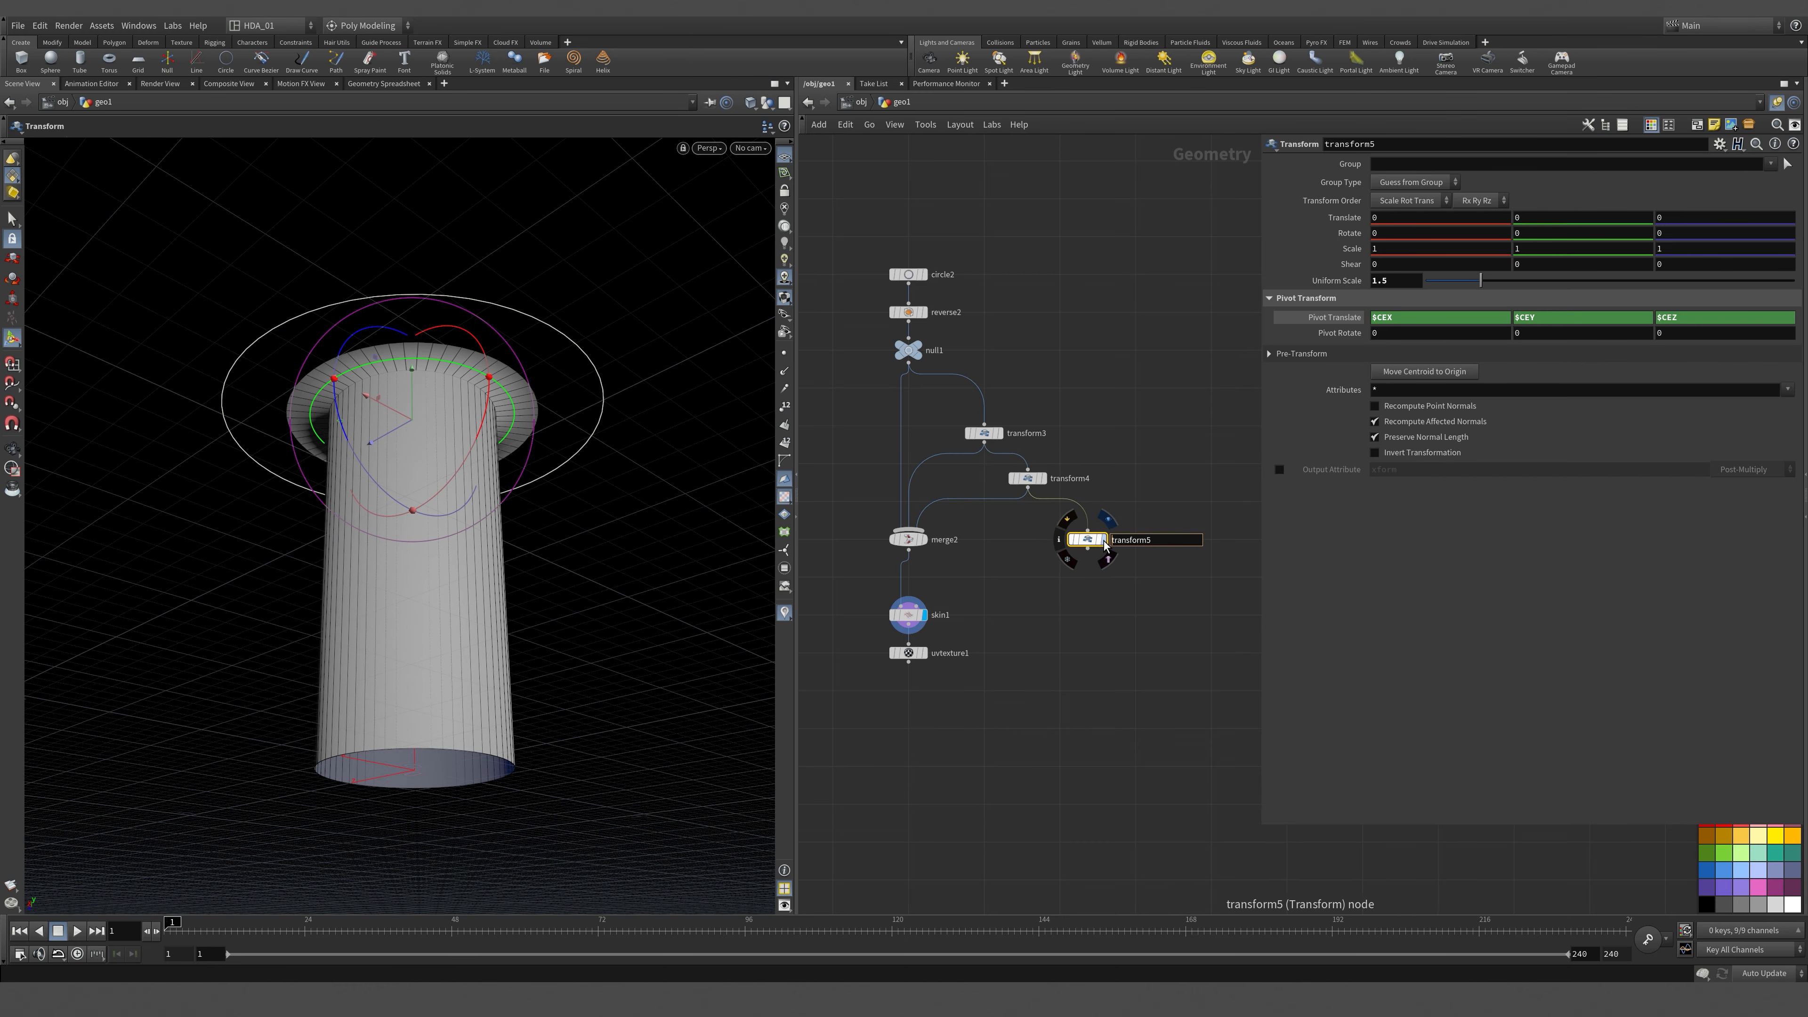
left_click(1104, 540)
Set the duplicated Transform's Uniform Scale to 1 and its Y Translate to .1.
left_click_drag(1391, 280, 1322, 280)
type("1")
key("Tab")
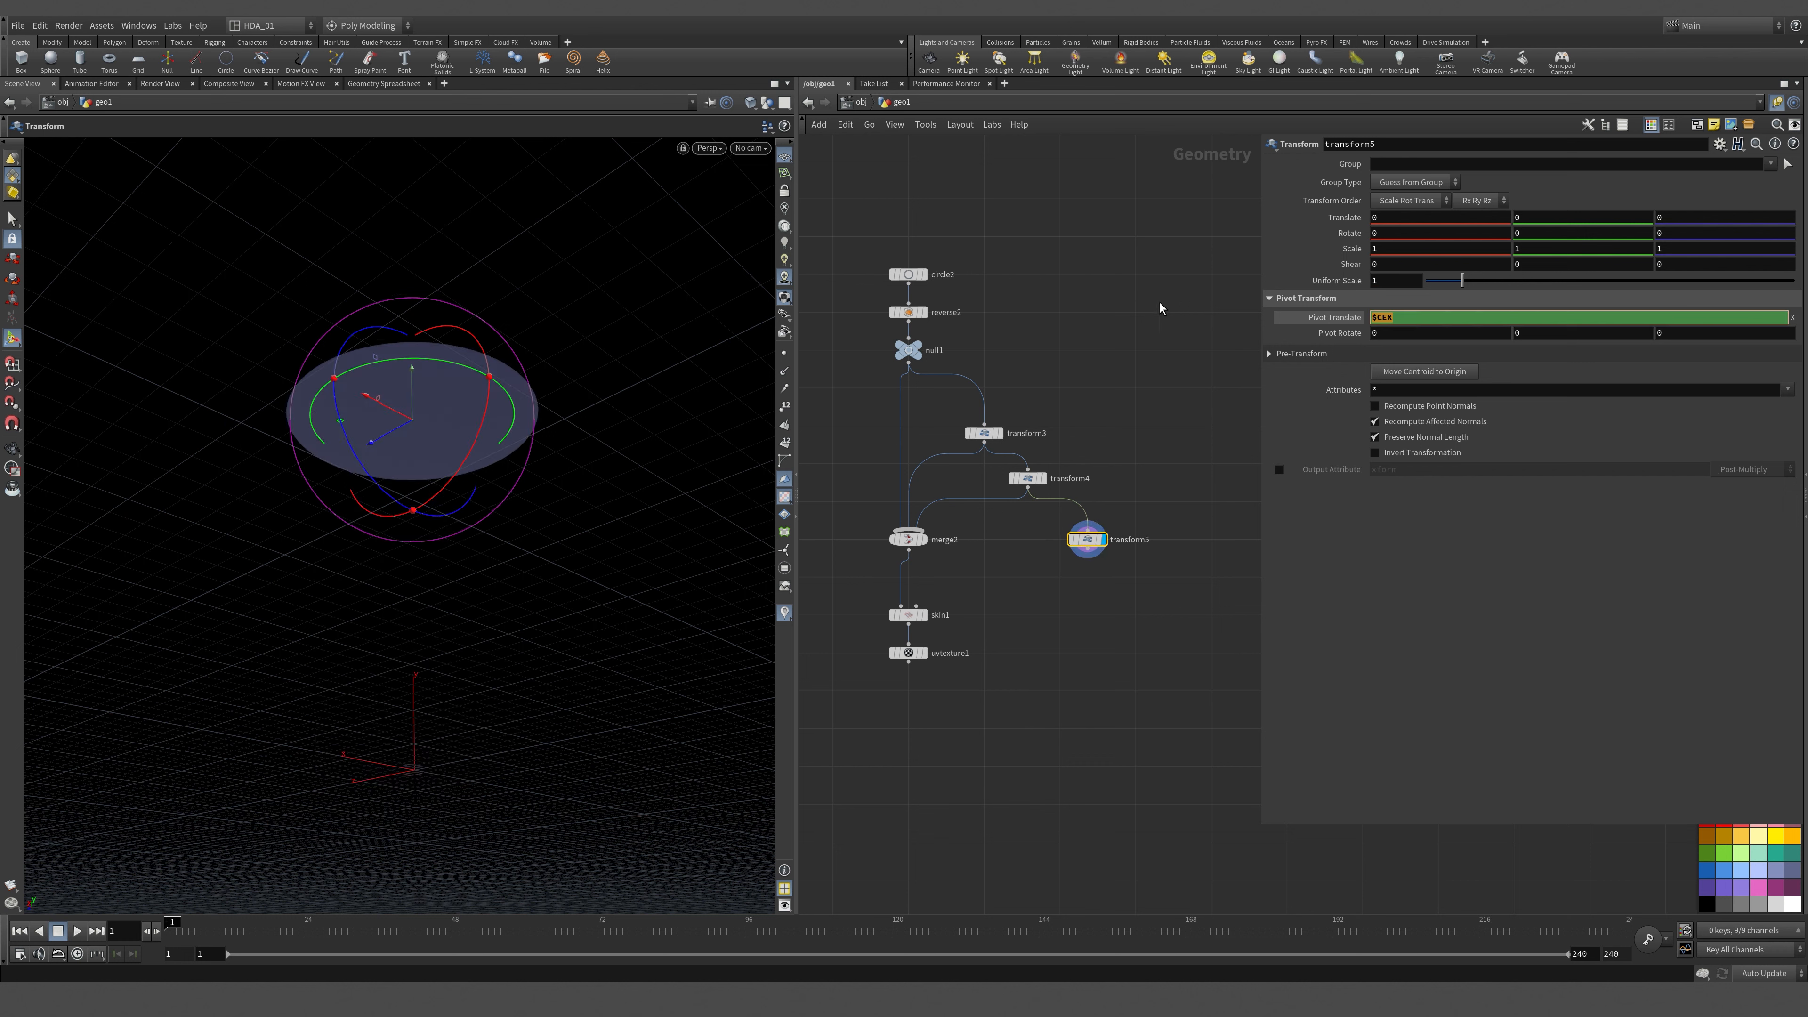
left_click(1539, 221)
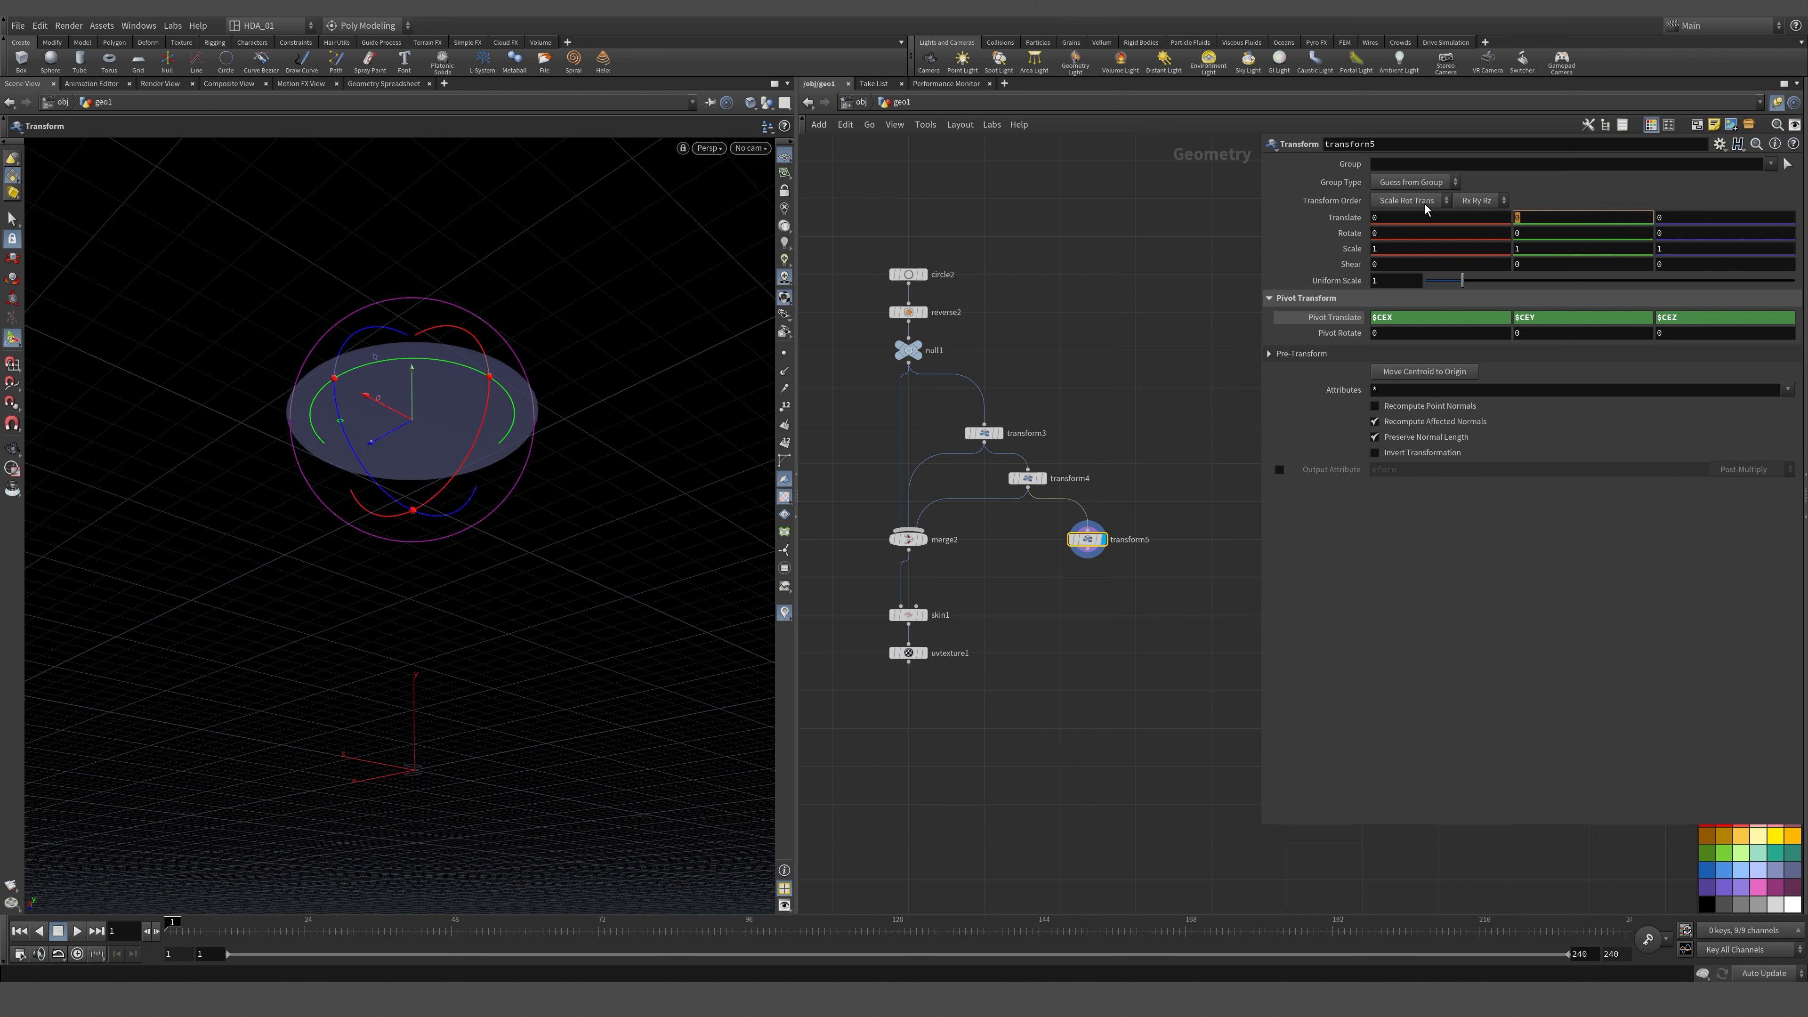
key("Tab")
Wire transform5 into merge2 and display skin1 to check the added rim.
left_click(1089, 566)
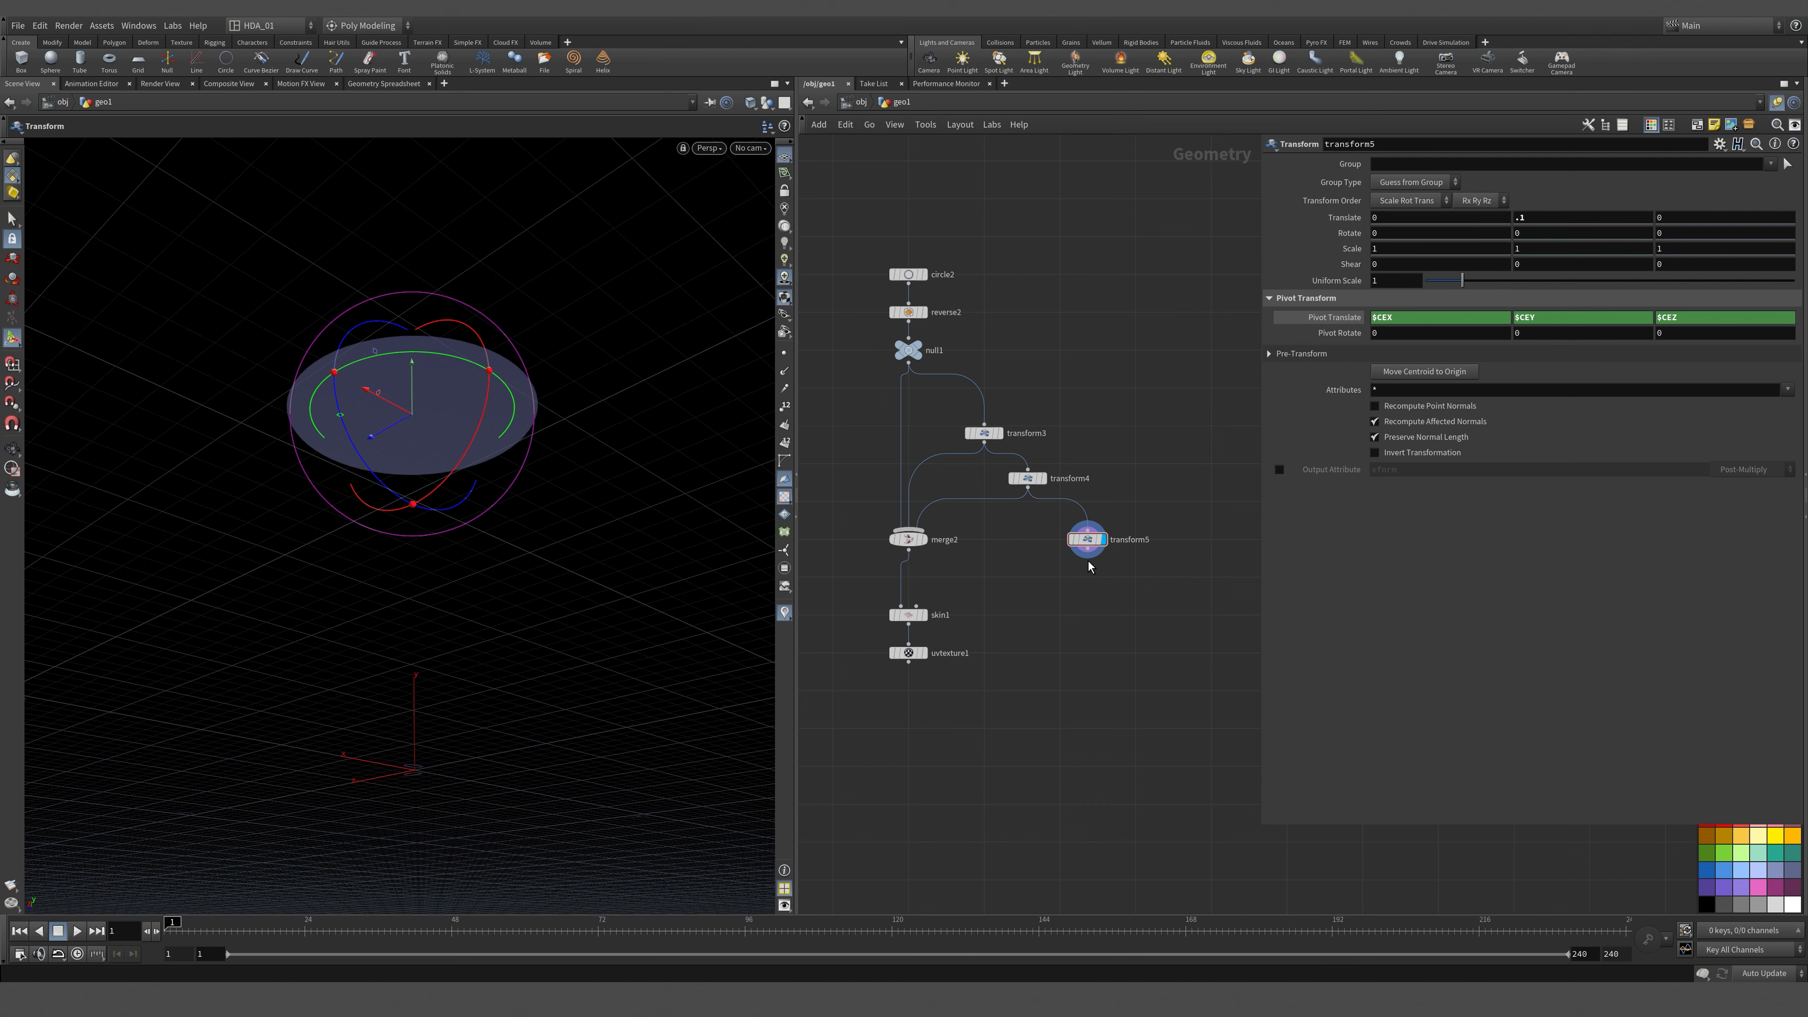
left_click_drag(1087, 560, 909, 530)
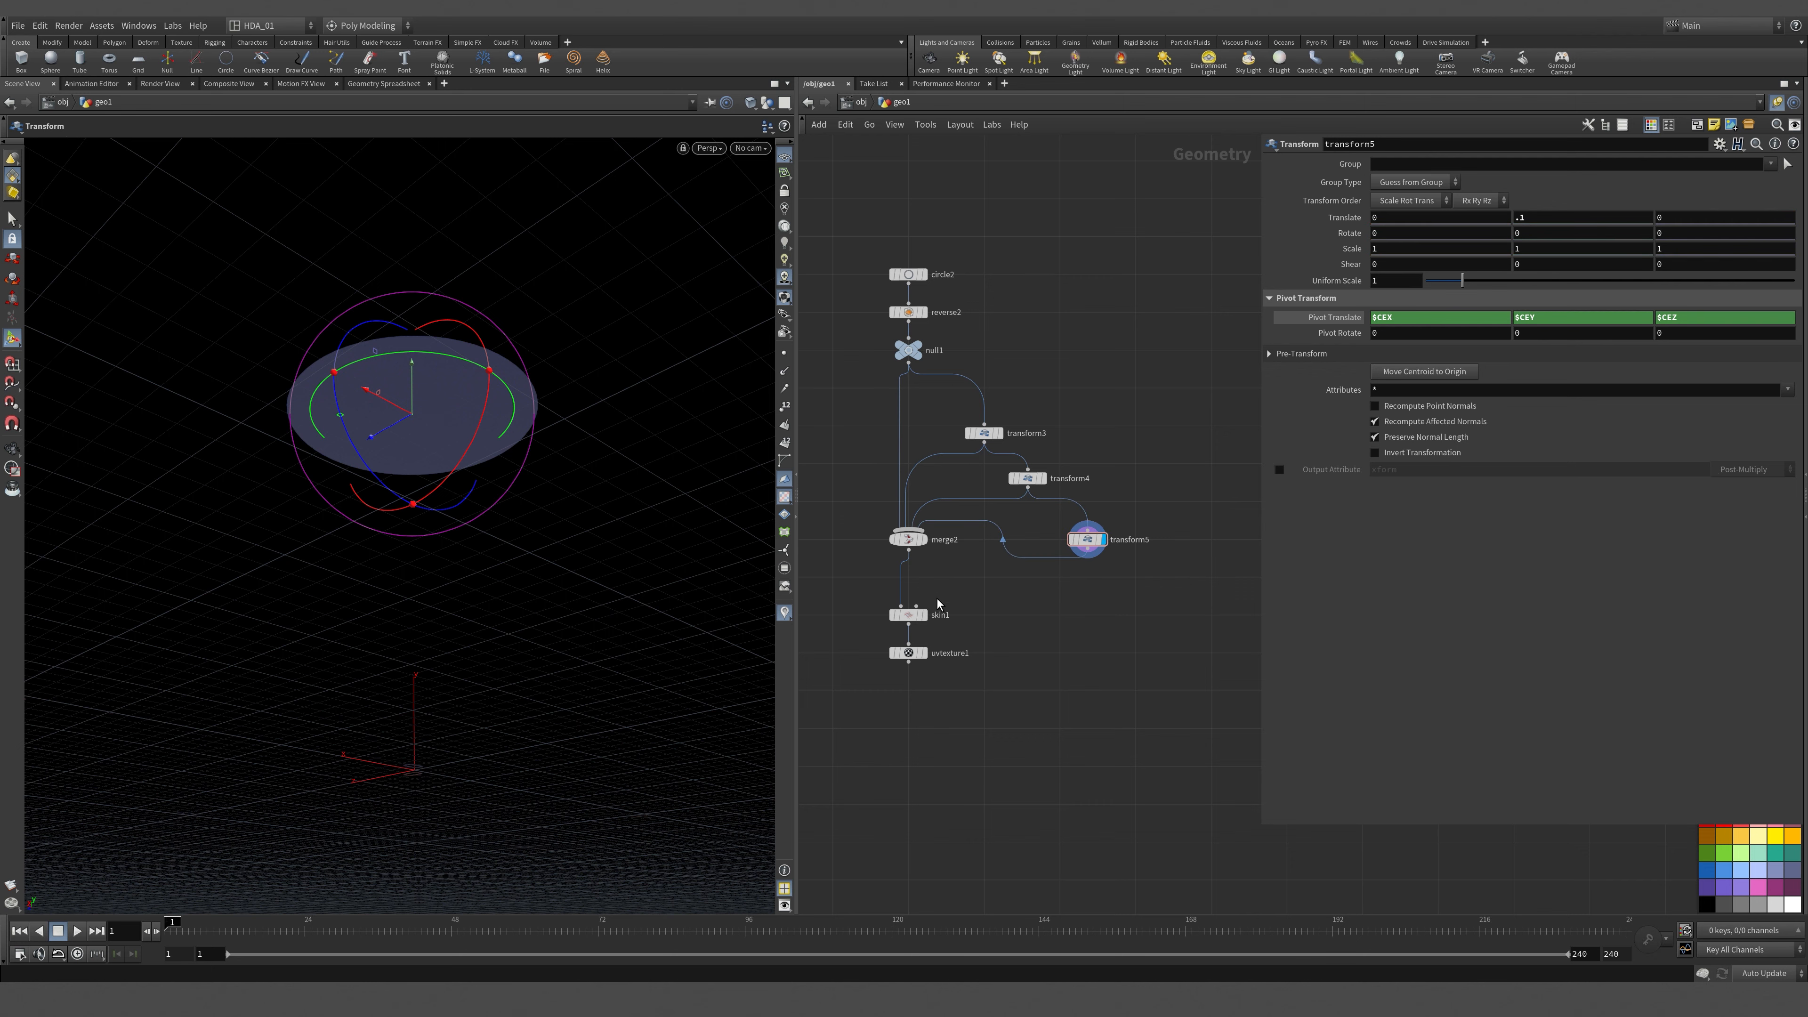
left_click(920, 618)
left_click(917, 621)
left_click_drag(525, 466, 500, 502, "alt")
right_click_drag(501, 502, 426, 436, "alt")
left_click_drag(425, 436, 445, 420, "alt")
scroll(952, 422, "down", 1)
Review the first polyextrude nodes of the original chain and copy the Distance parameter of polyextrude3.
middle_click_drag(952, 422, 1345, 496)
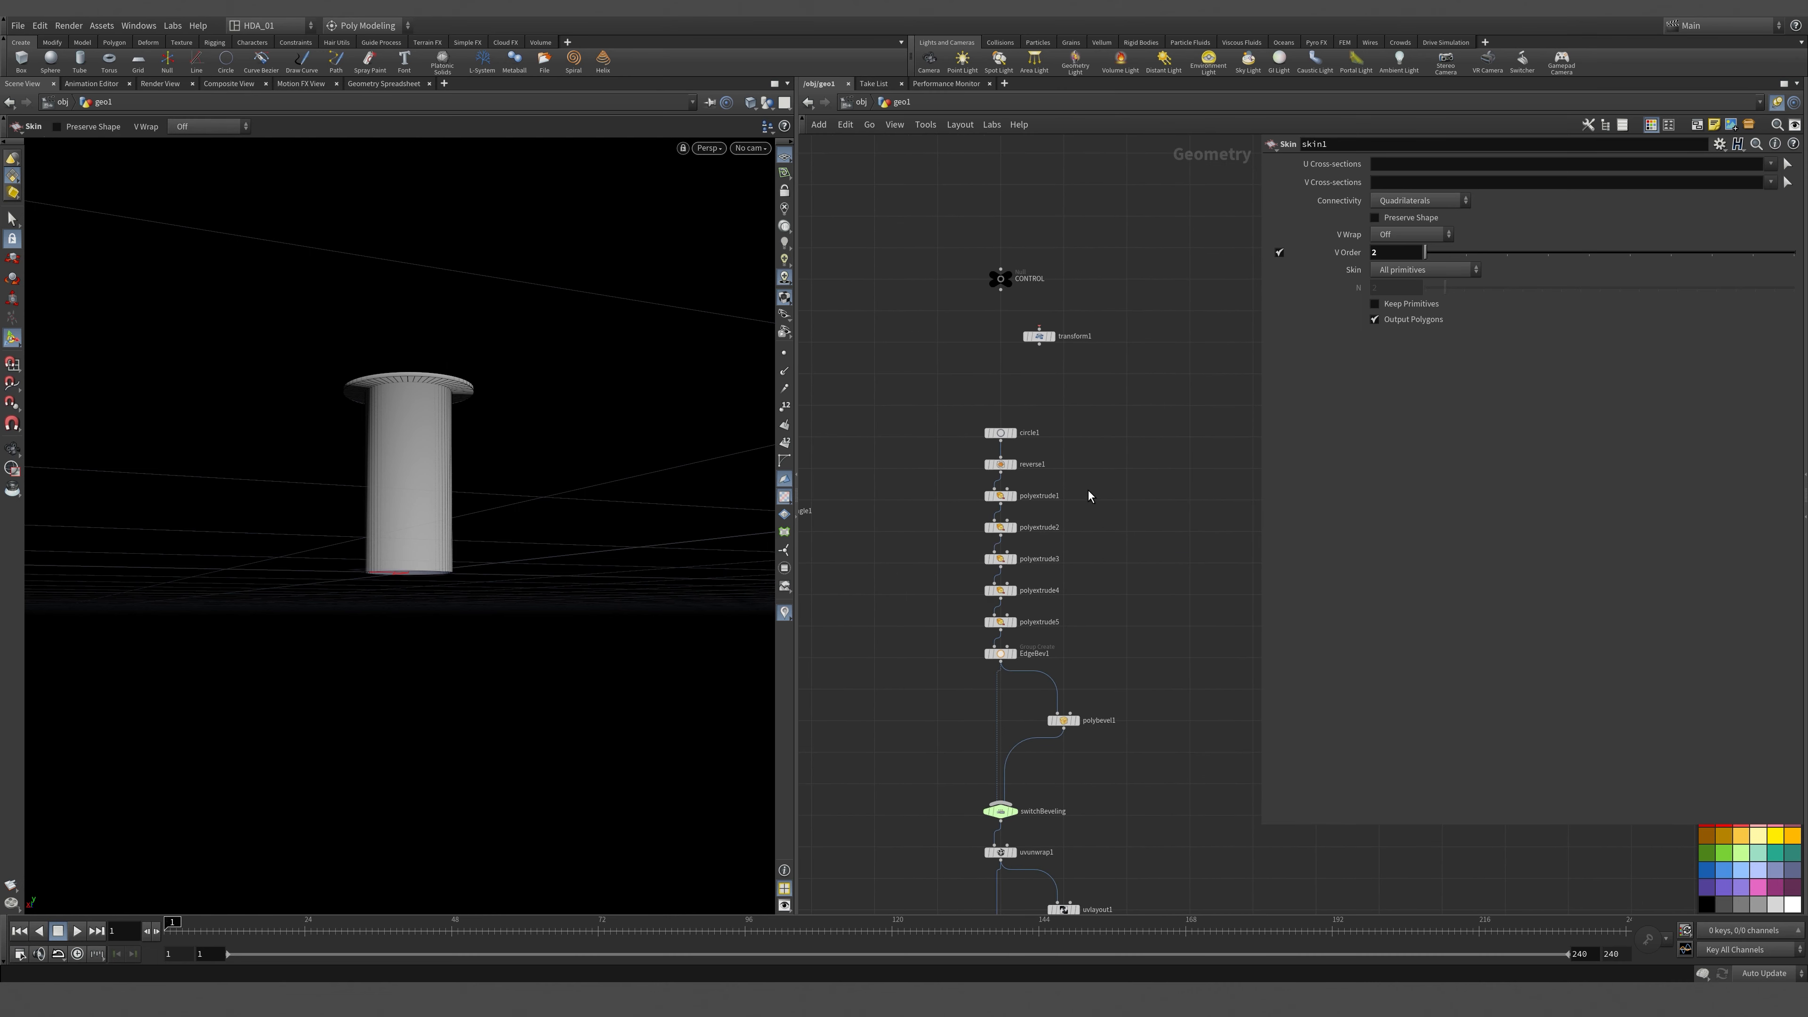
middle_click_drag(1073, 530, 990, 490)
left_click(914, 487)
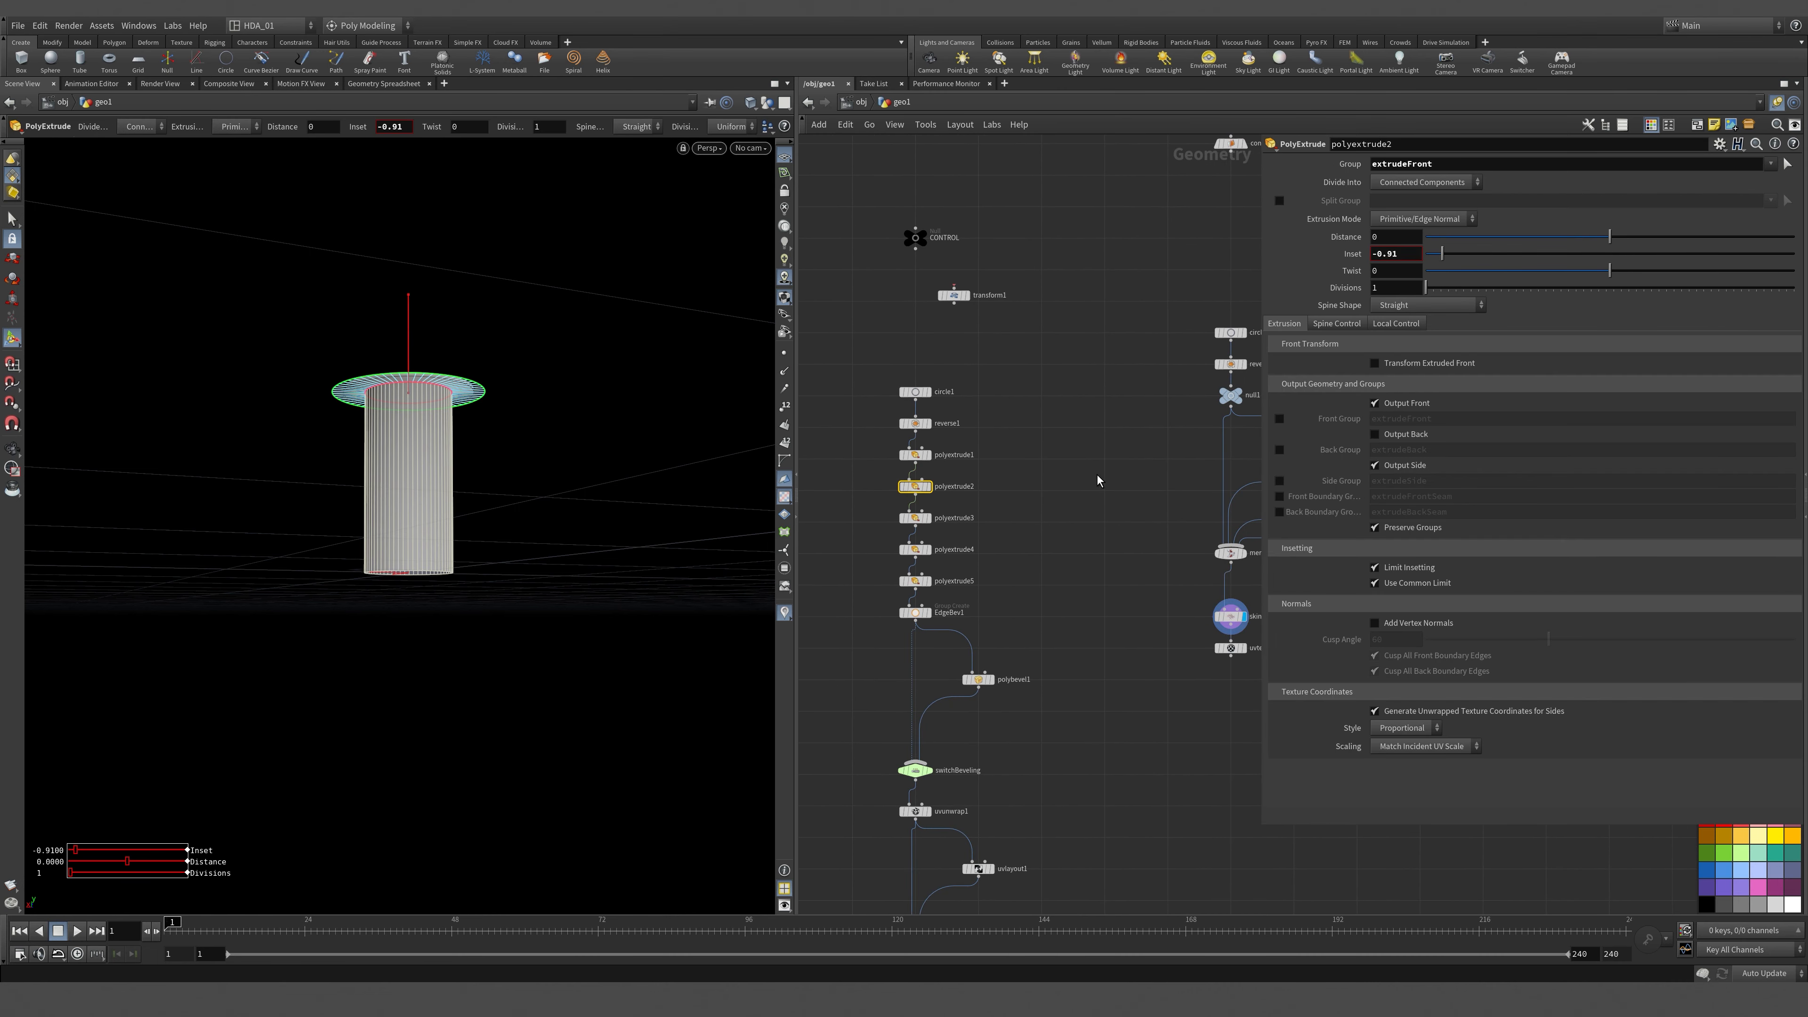
left_click(915, 454)
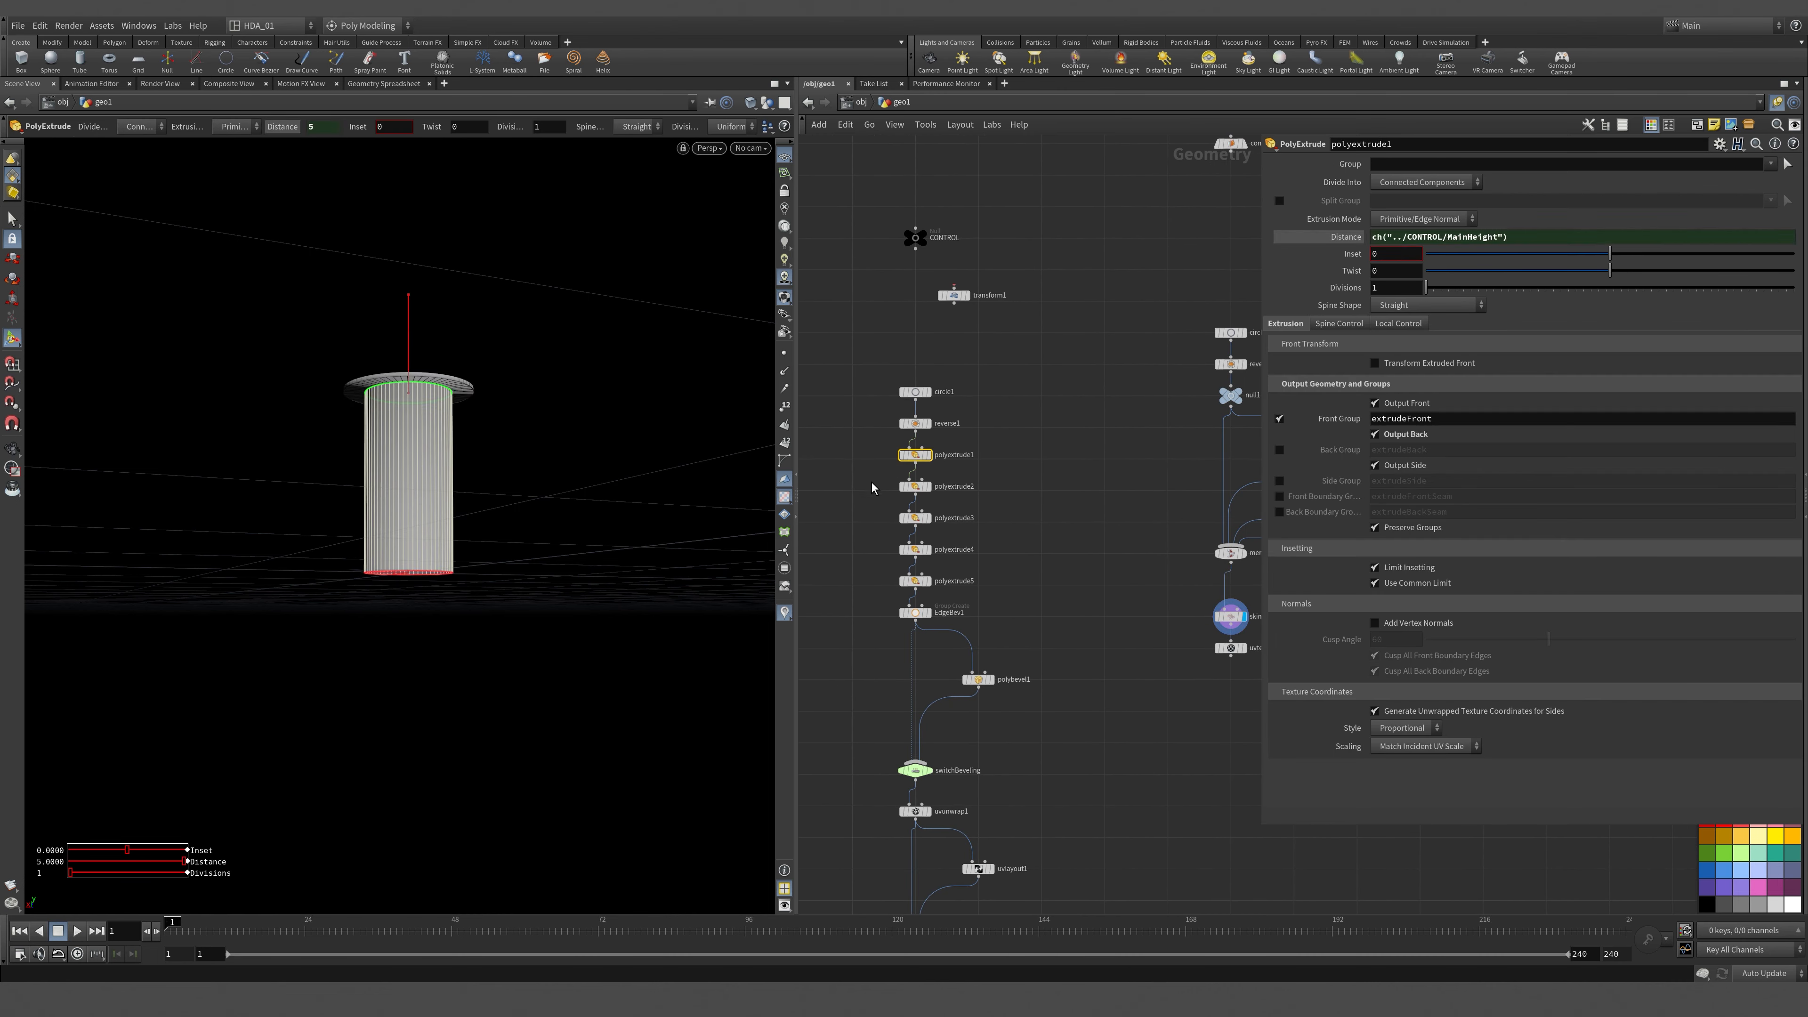
left_click(908, 491)
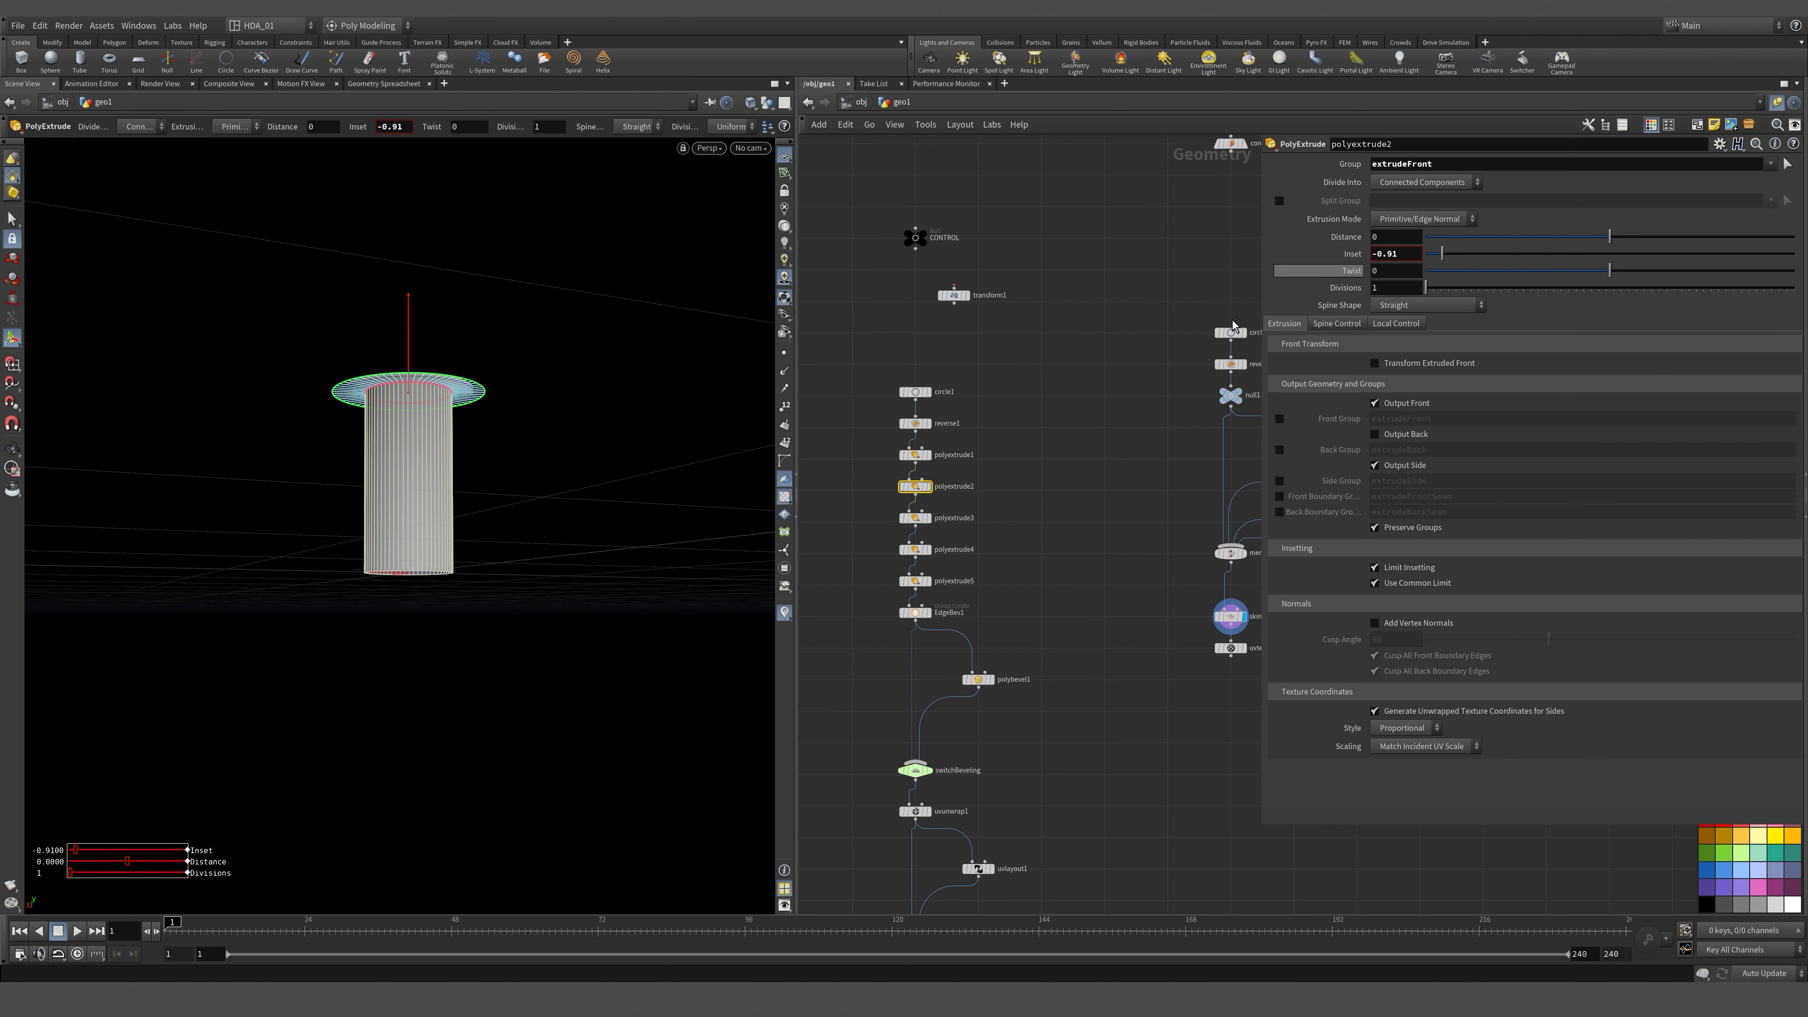
left_click(1009, 522)
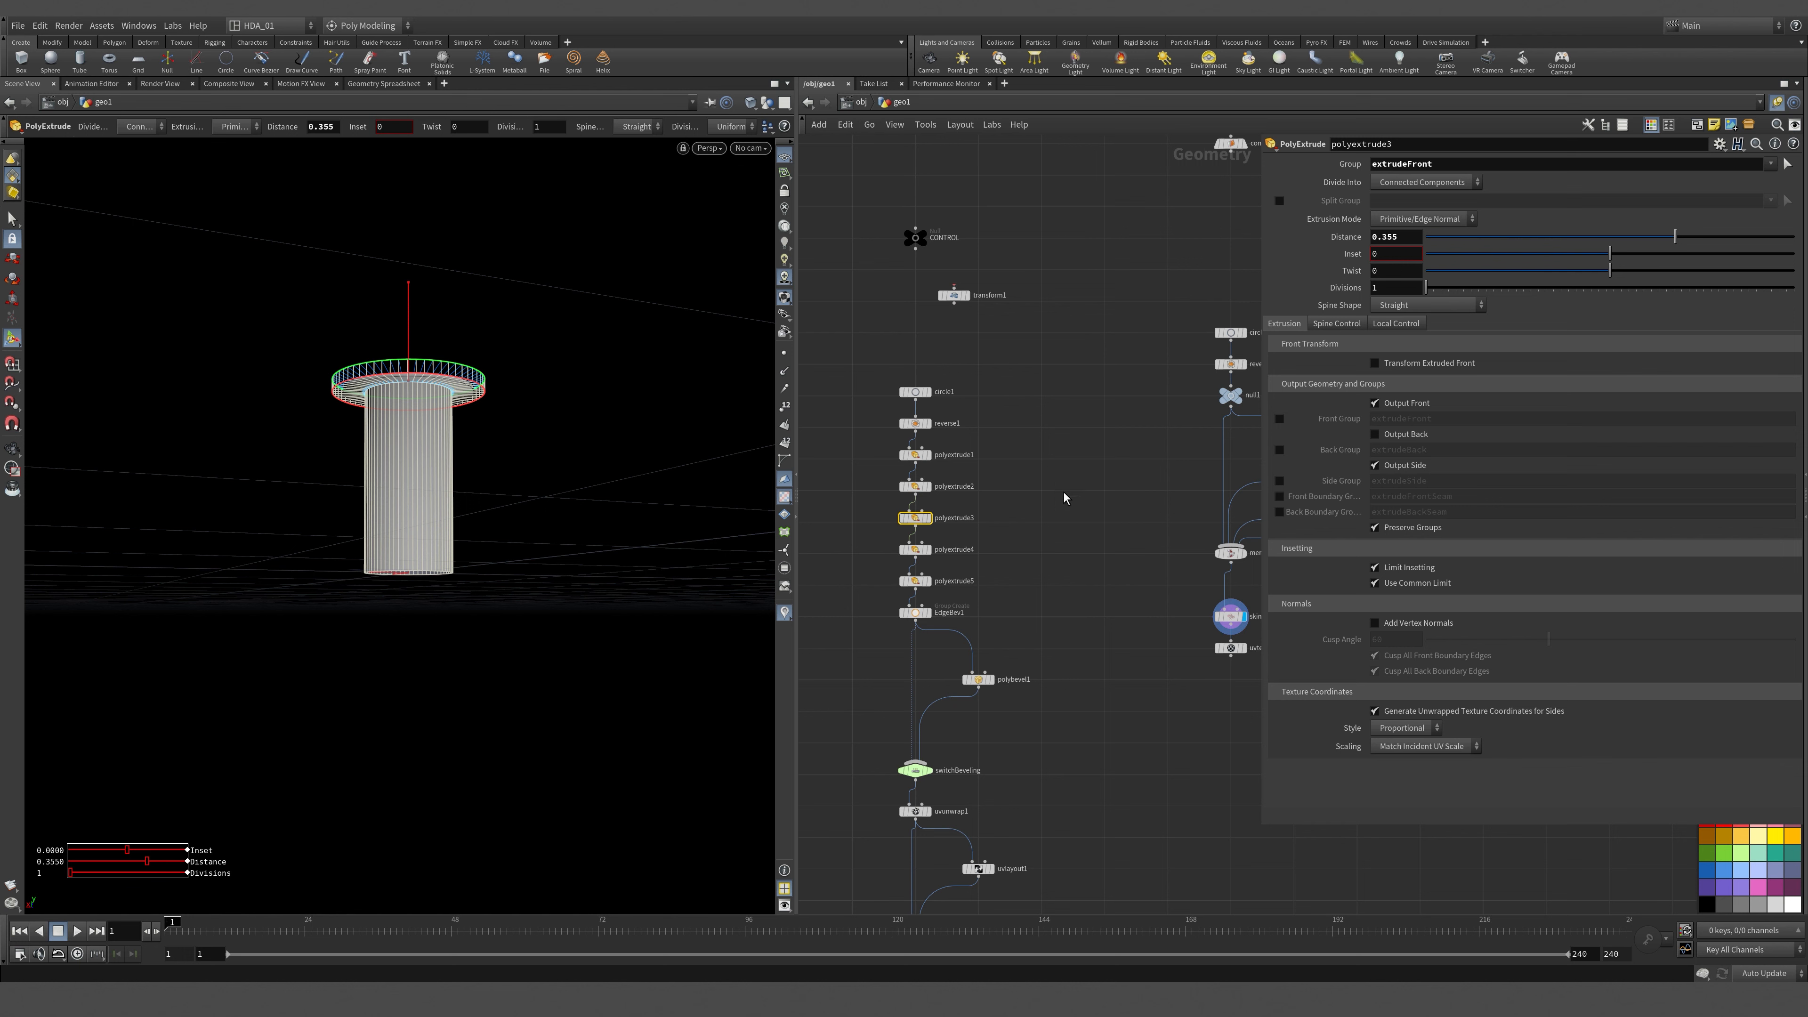
right_click(1341, 237)
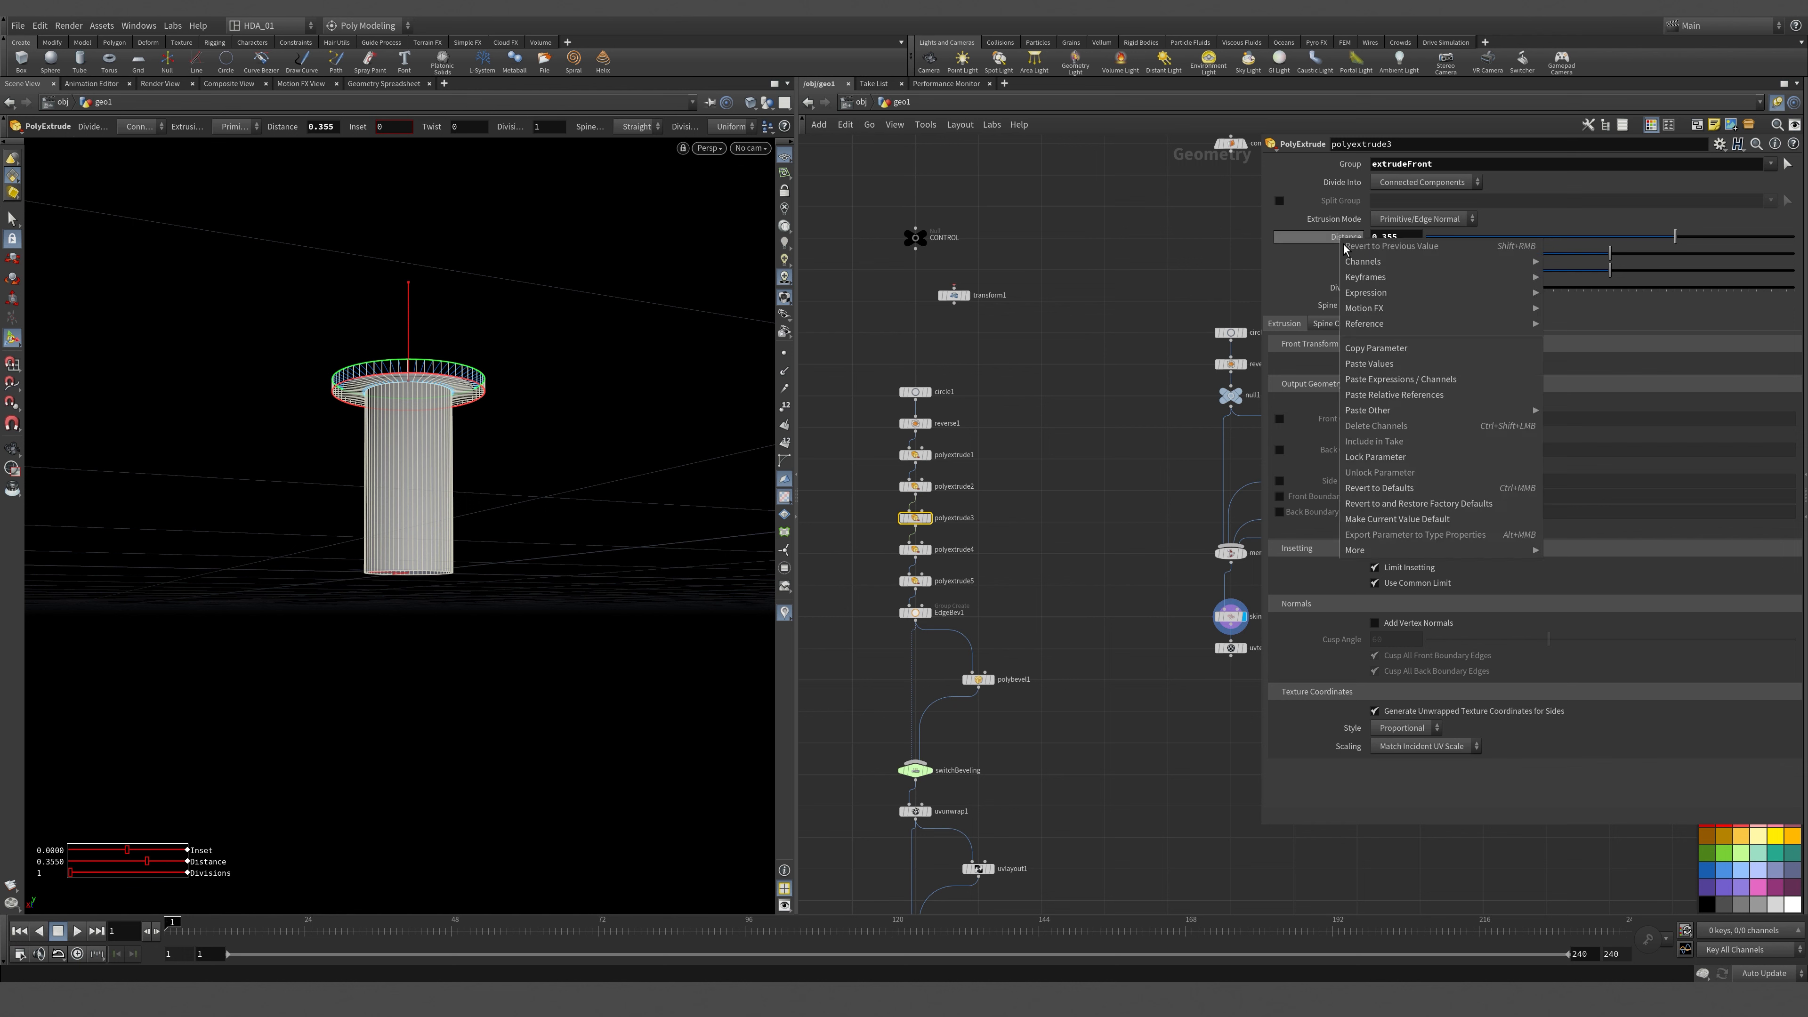
left_click(1363, 354)
Link transform5's Y Translate to the copied distance, cleaning the expression to ch("../polyextrude3/dist").
middle_click_drag(1053, 585, 819, 568)
scroll(1148, 608, "up", 3)
left_click(1147, 487)
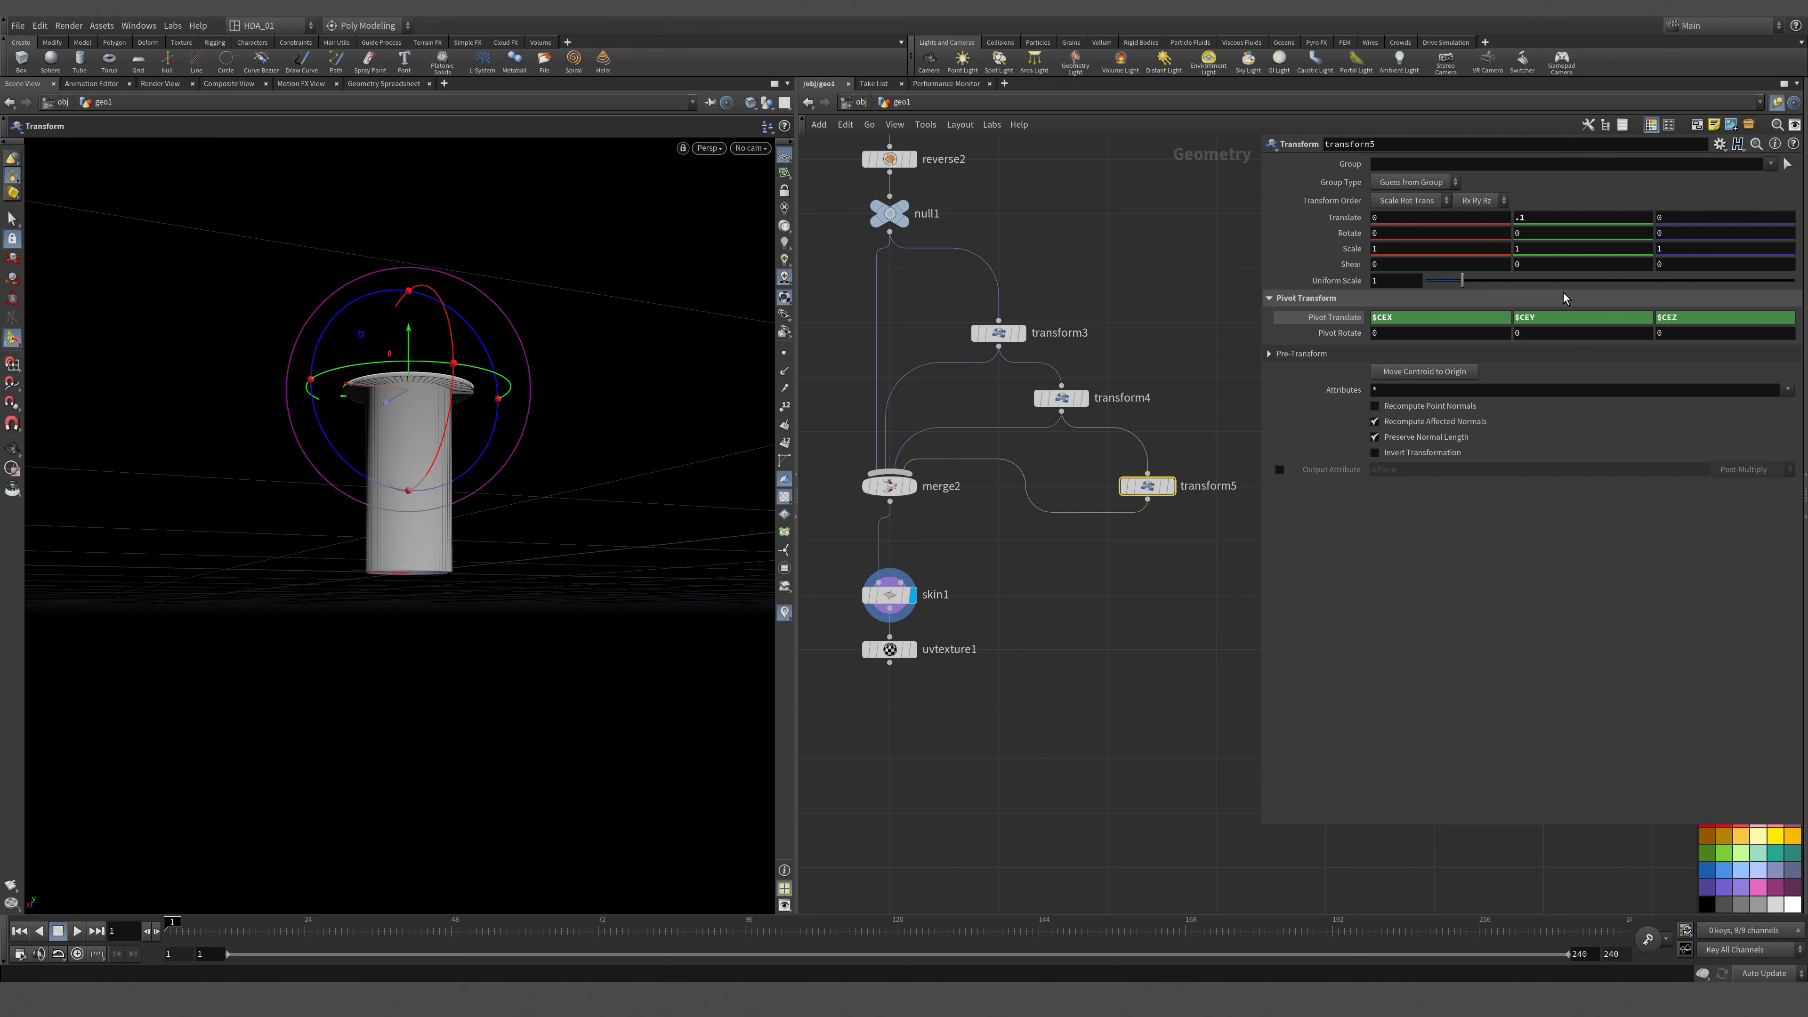
right_click(1538, 220)
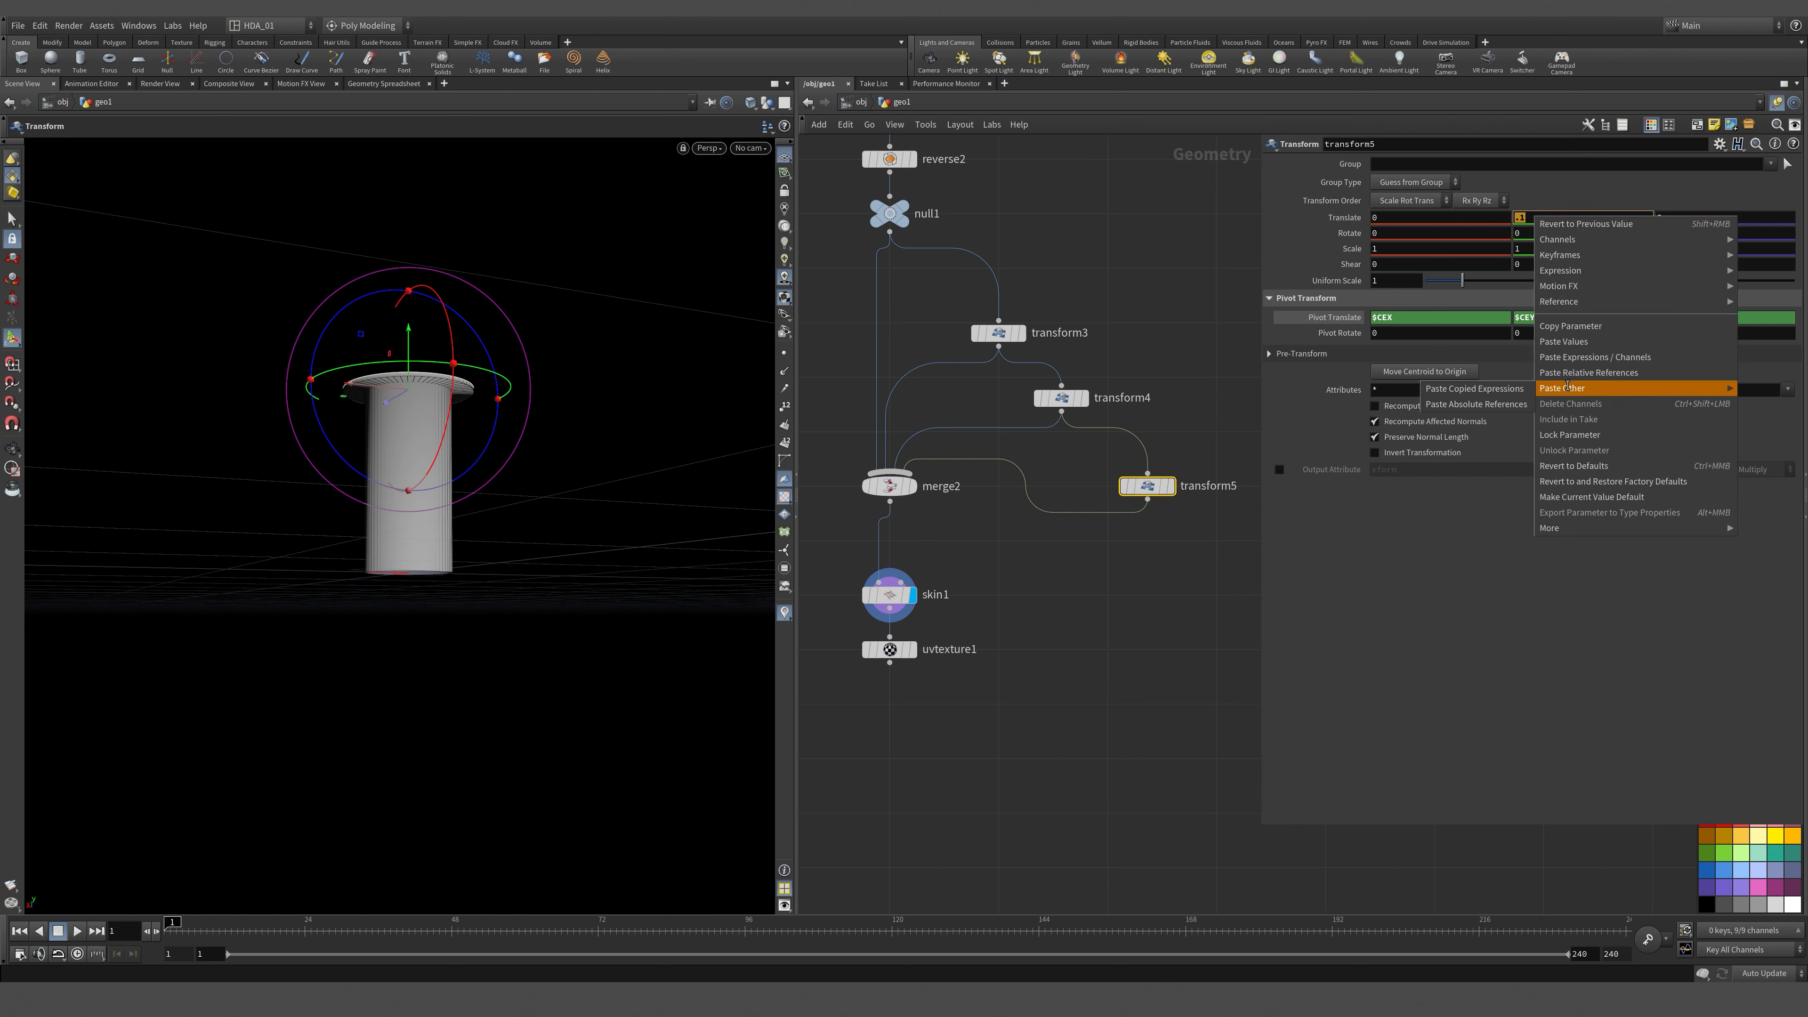
left_click(1601, 395)
left_click(1108, 664)
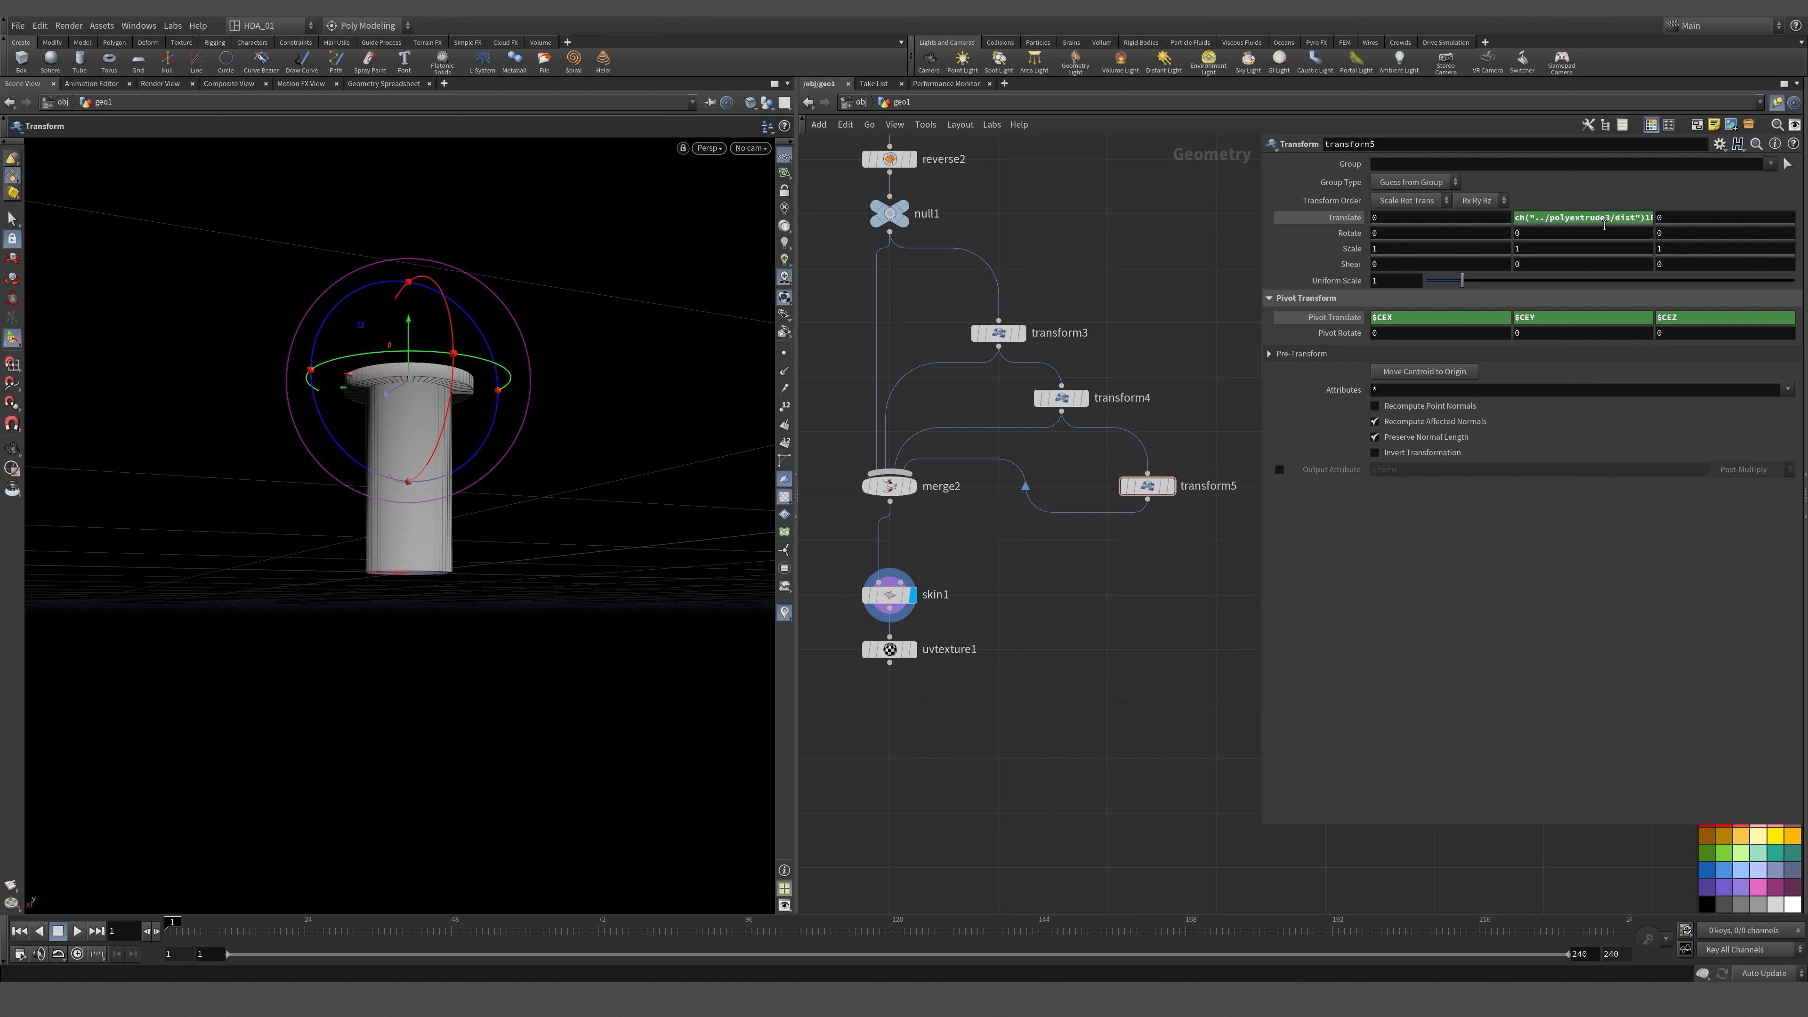
left_click(1660, 220)
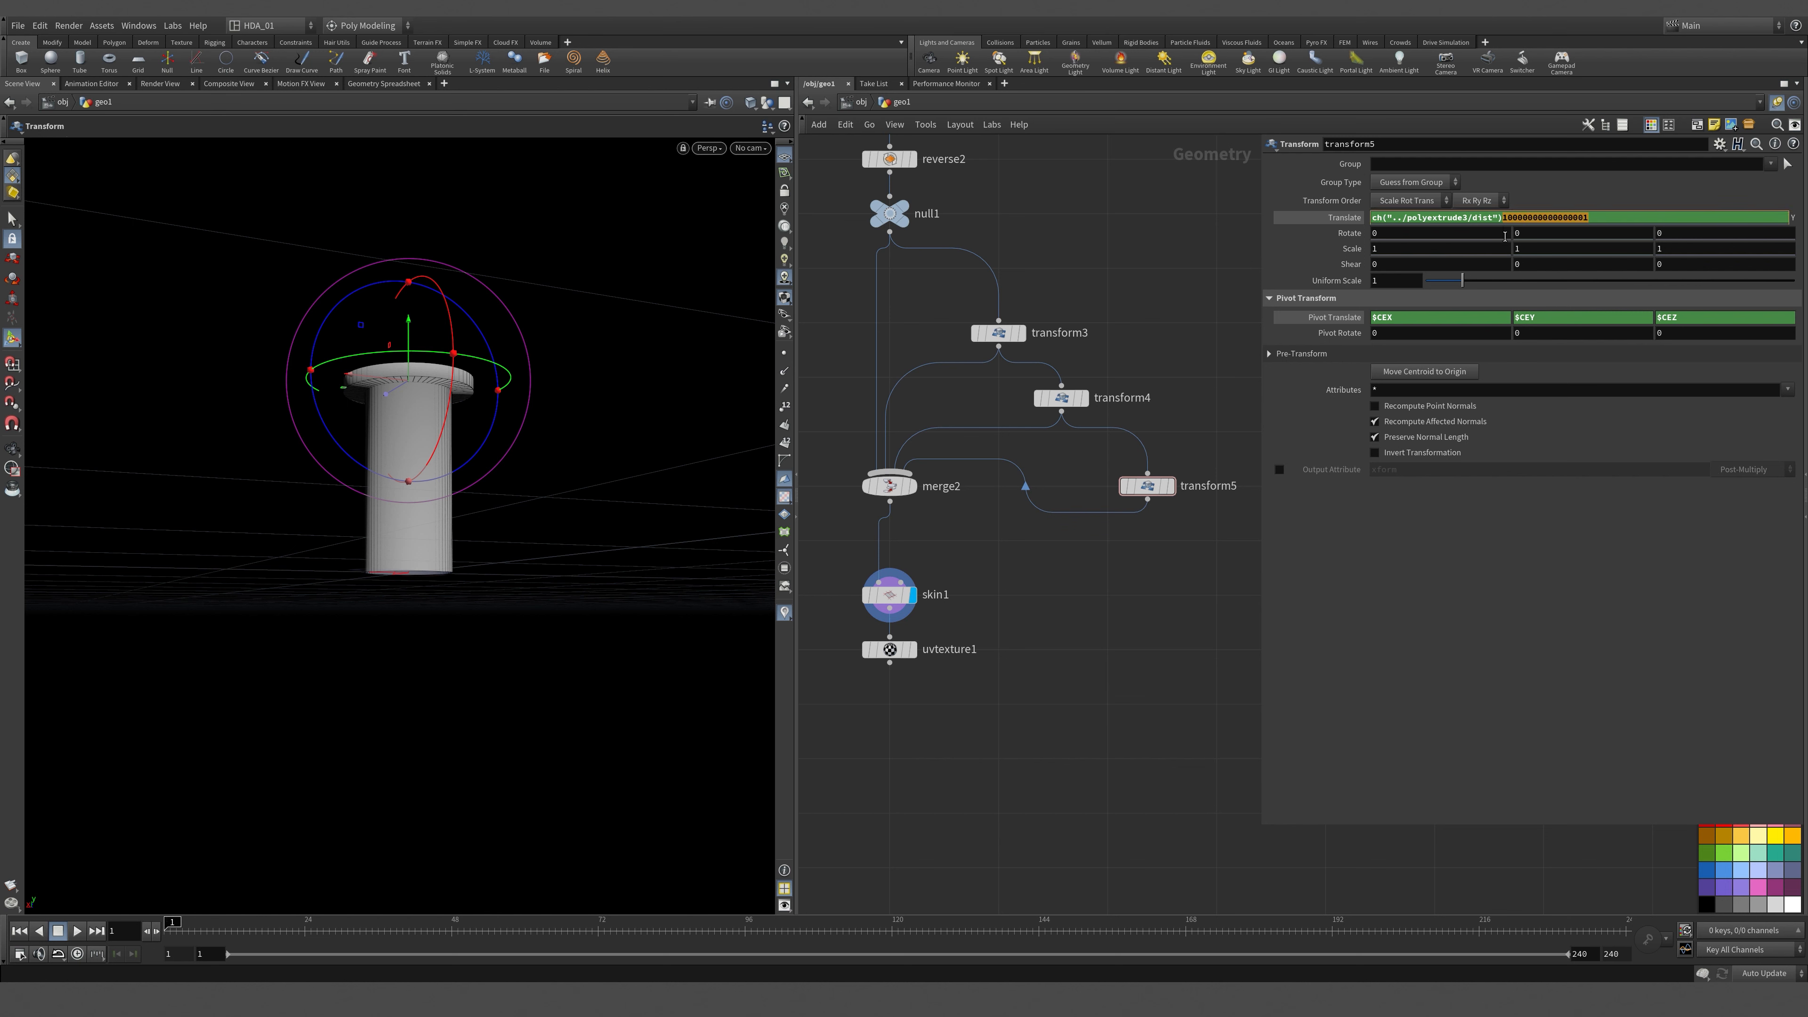
key("BackSpace")
key("Return")
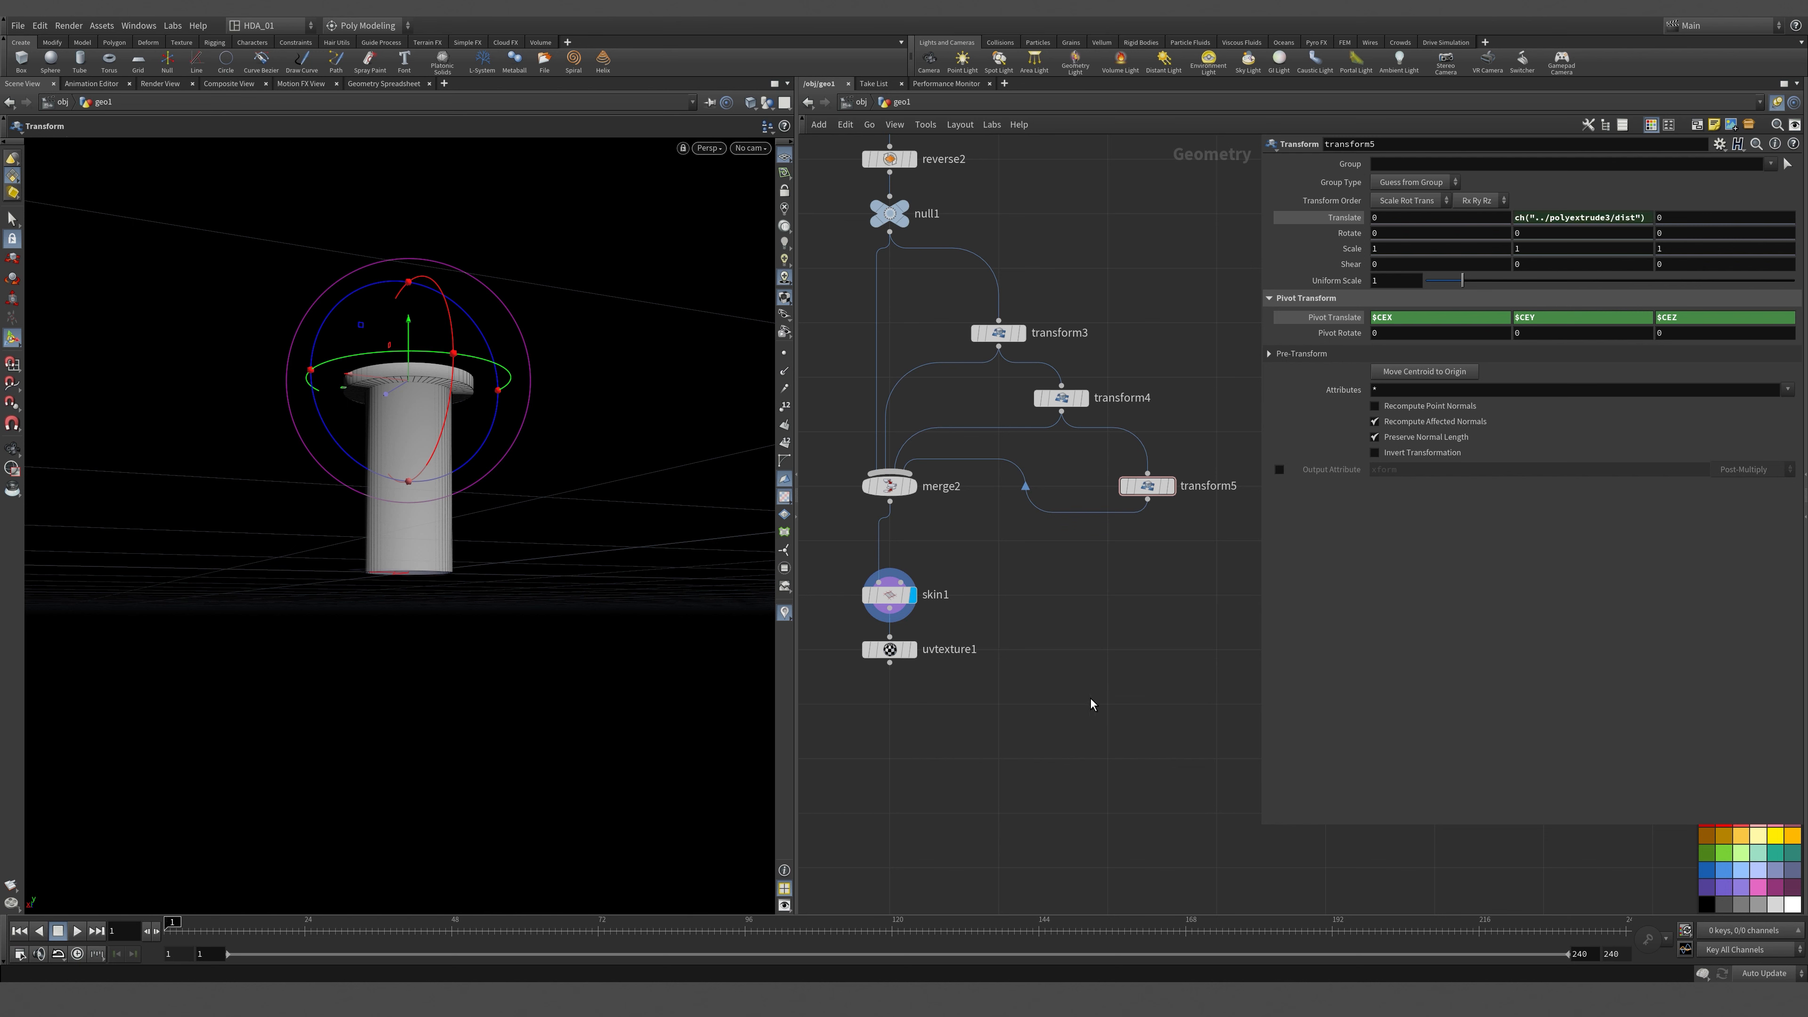
Move merge2 closer to skin1, select transform4 and inspect the skinned rim from several angles.
scroll(480, 475, "up", 4, "alt")
left_click_drag(477, 475, 475, 364, "alt")
scroll(385, 354, "up", 5, "alt")
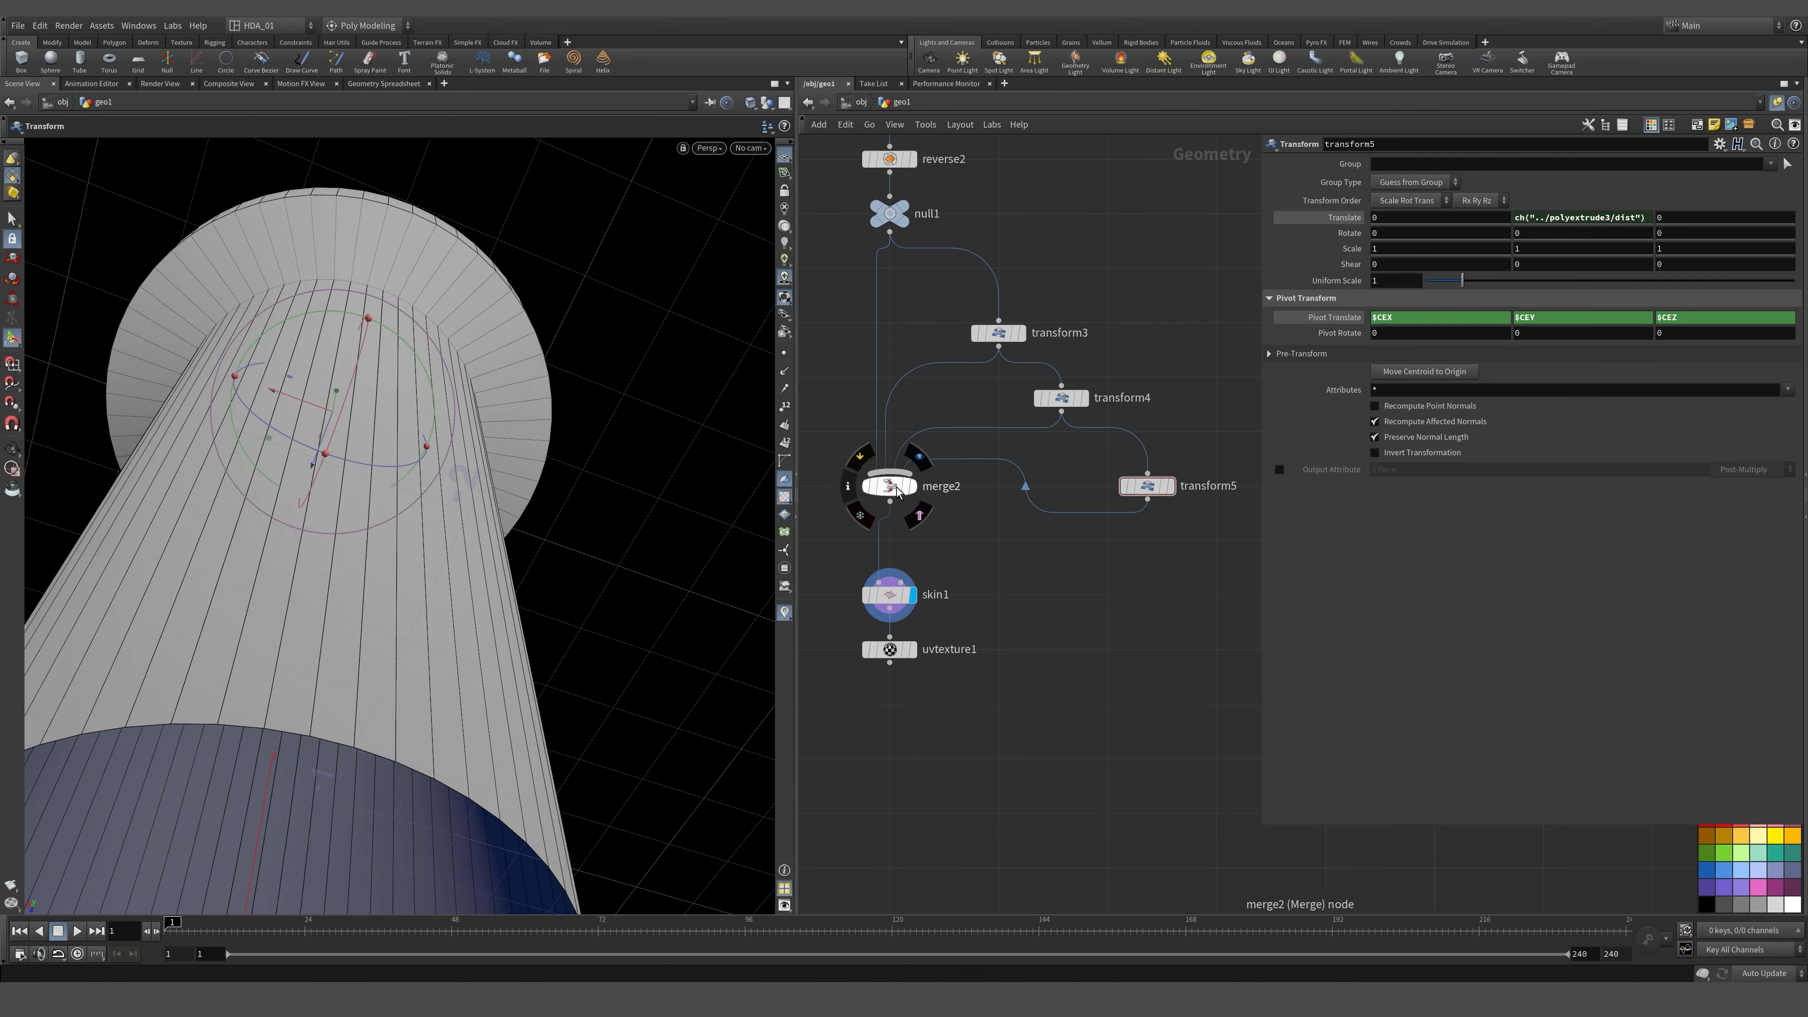
left_click_drag(892, 488, 893, 535)
left_click(1061, 398)
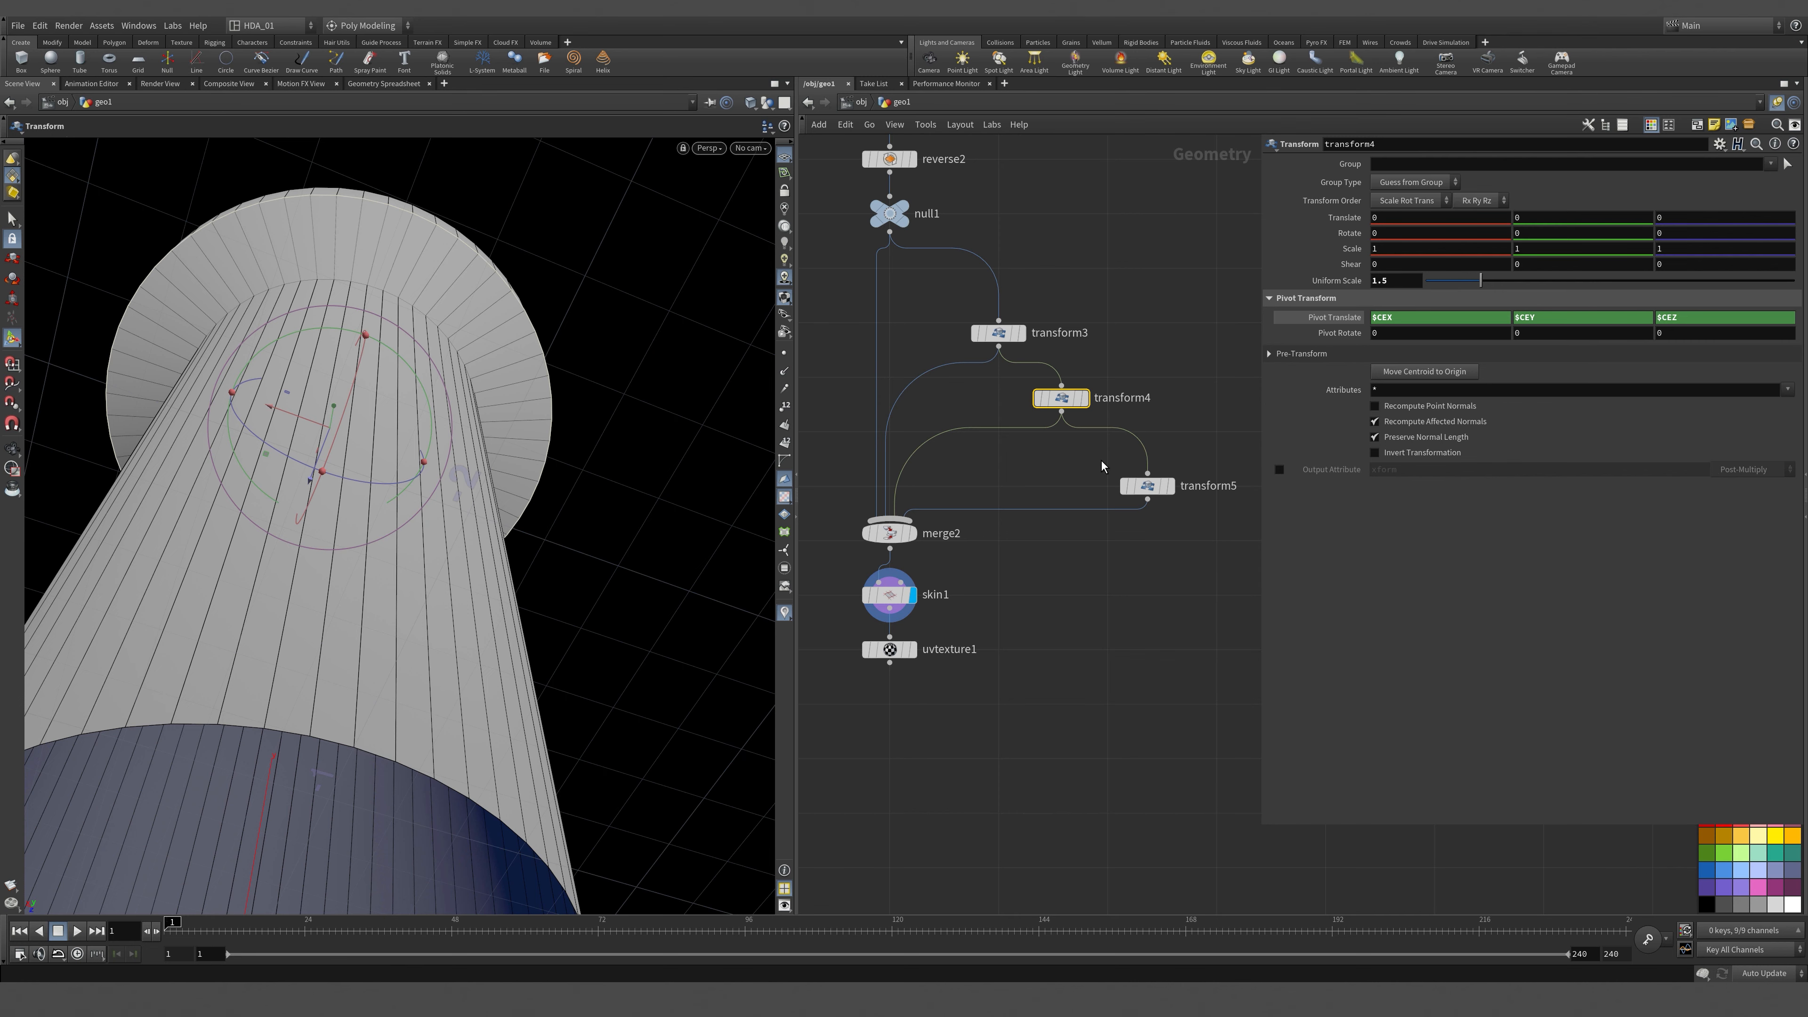
left_click_drag(284, 343, 327, 545, "alt")
scroll(379, 436, "down", 3, "alt")
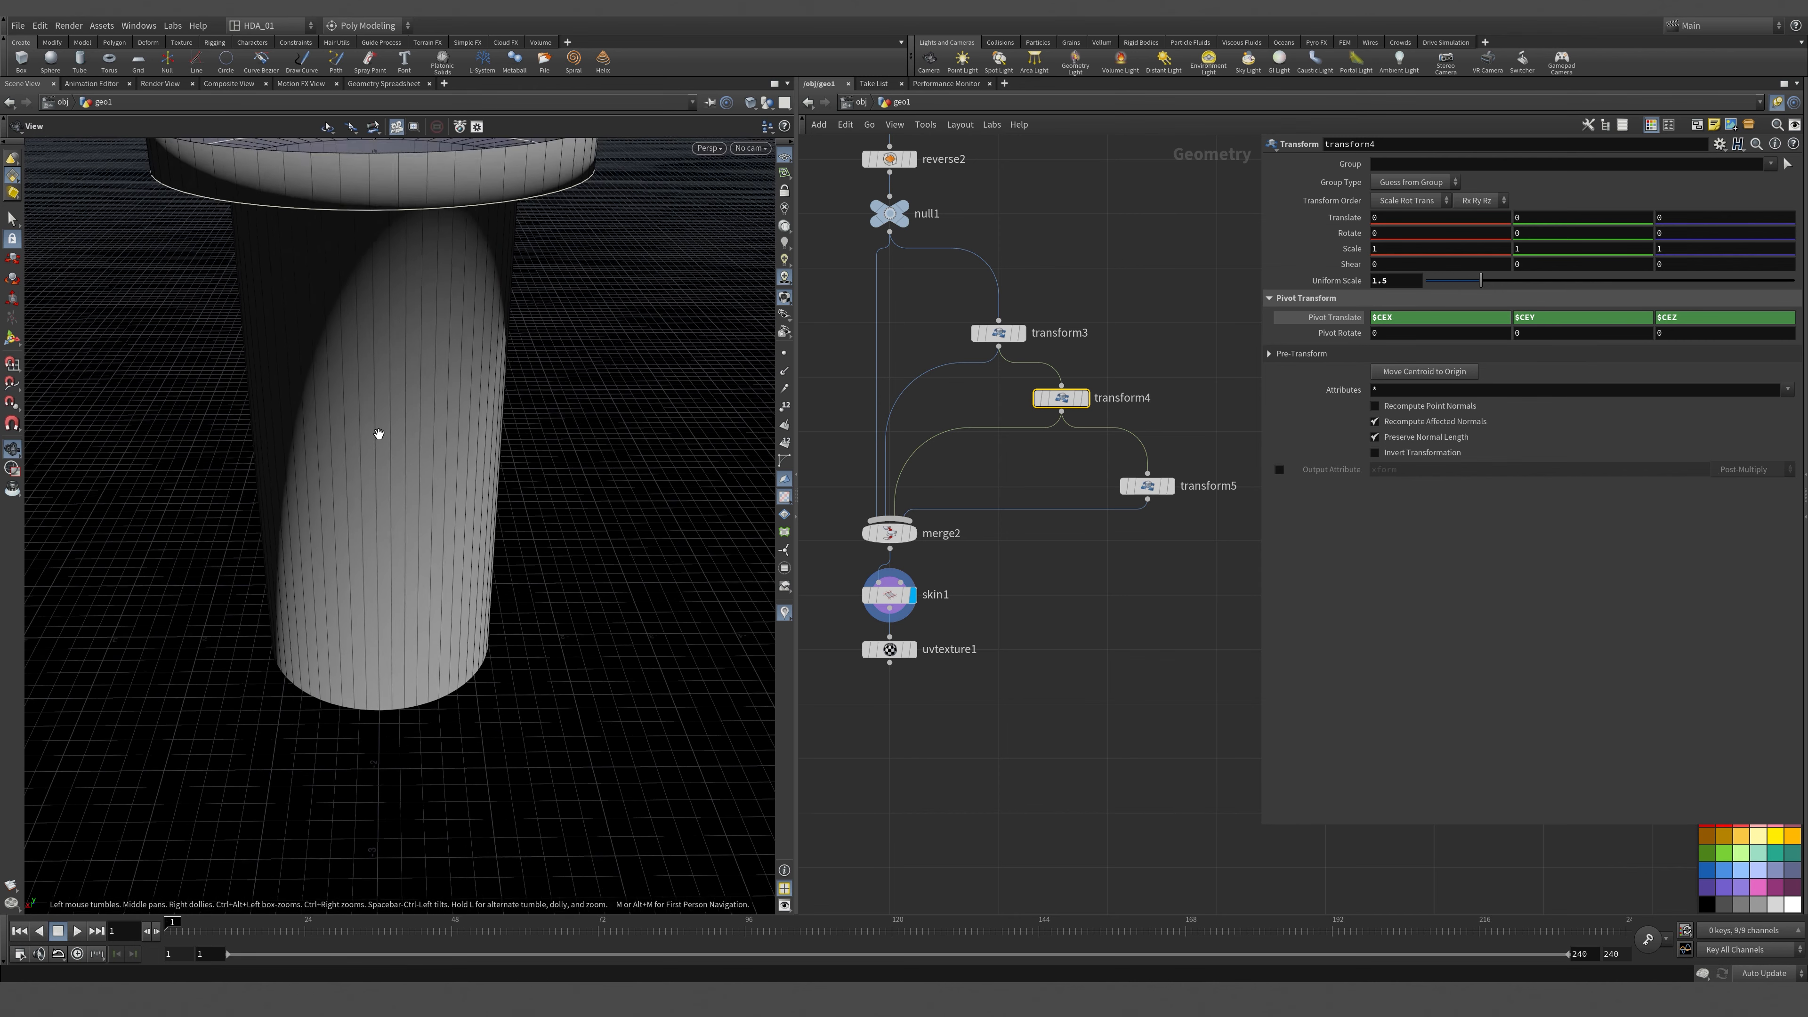
left_click_drag(380, 436, 450, 537, "alt")
key("Return")
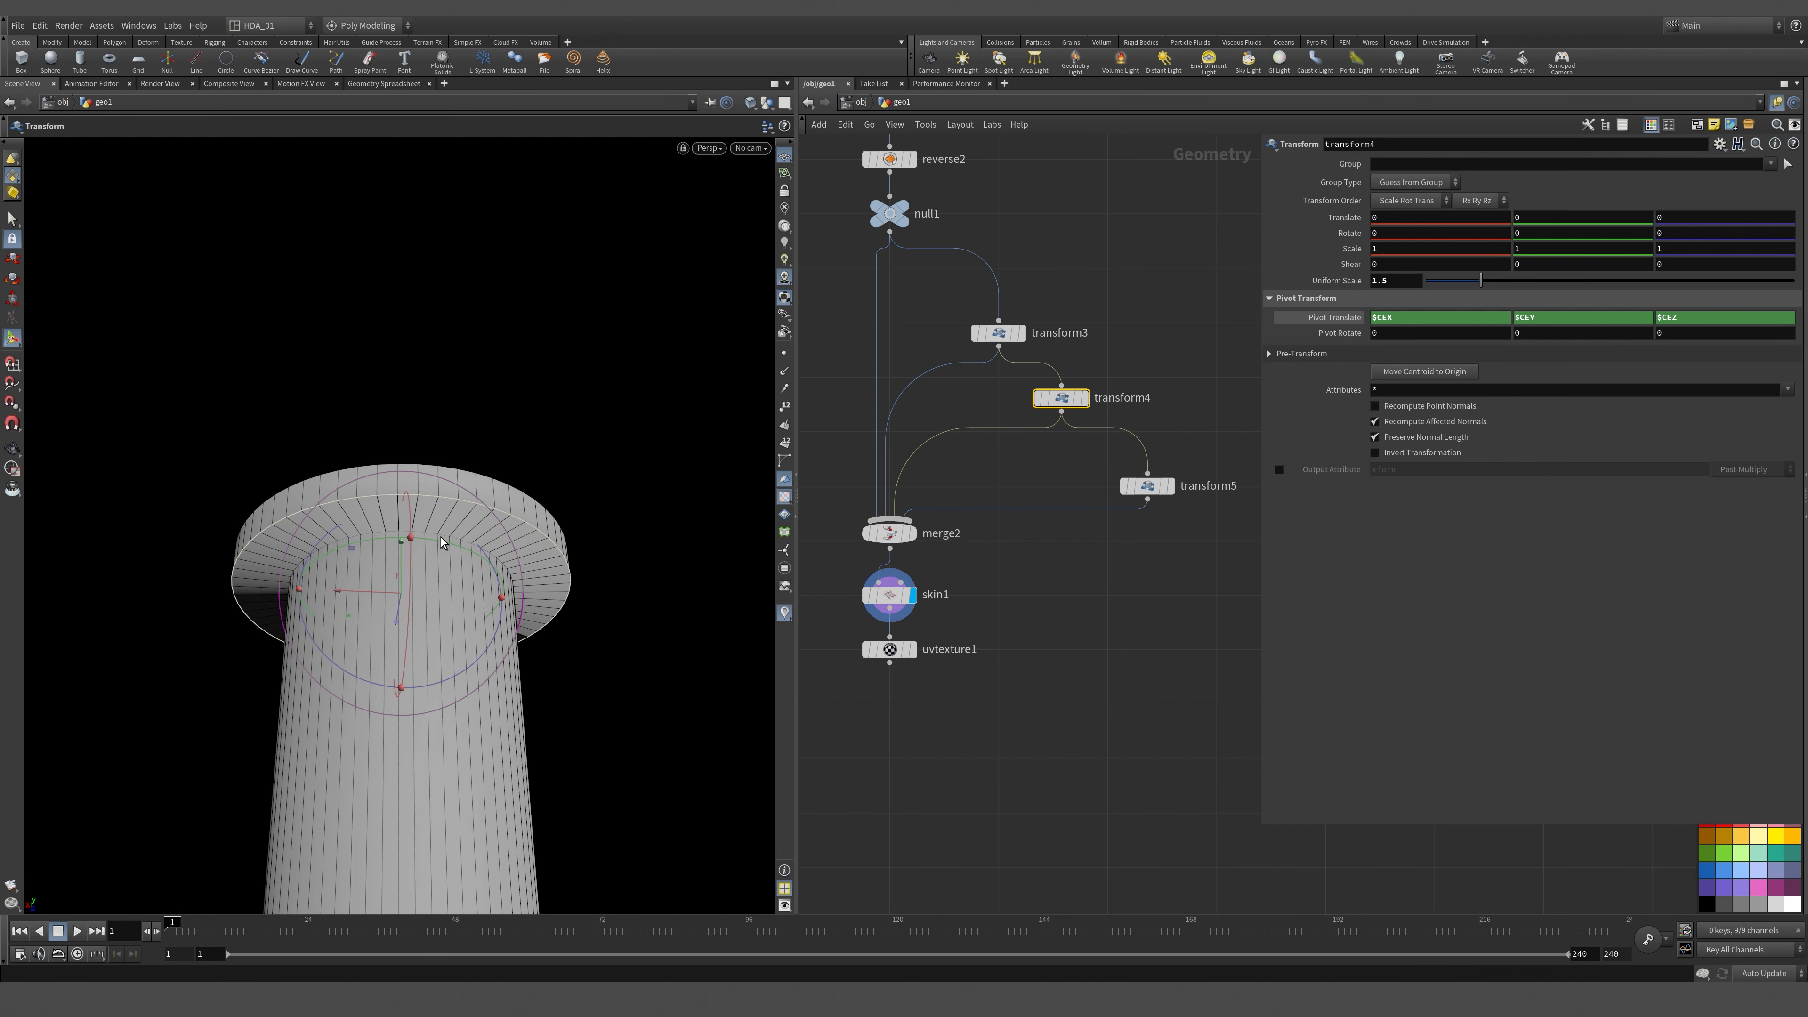
Compare the circles of transform3 and transform4 by displaying each one in turn.
left_click(1084, 397)
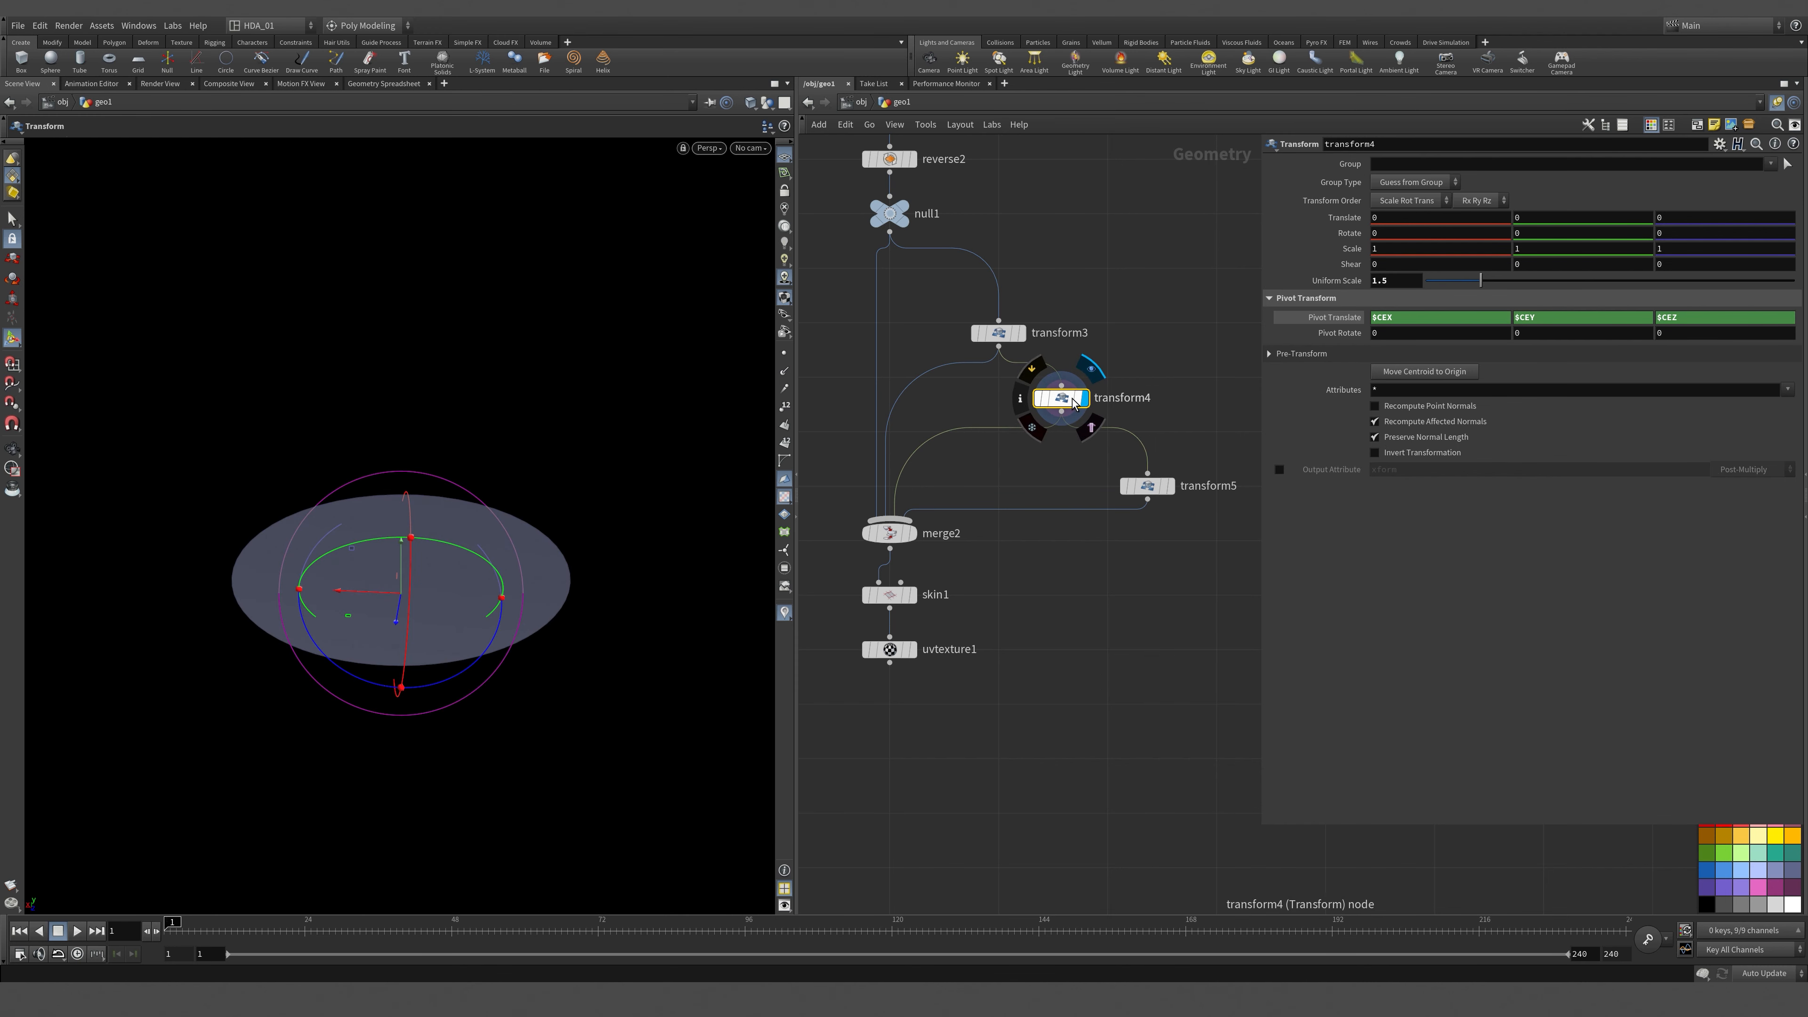
left_click(1020, 332)
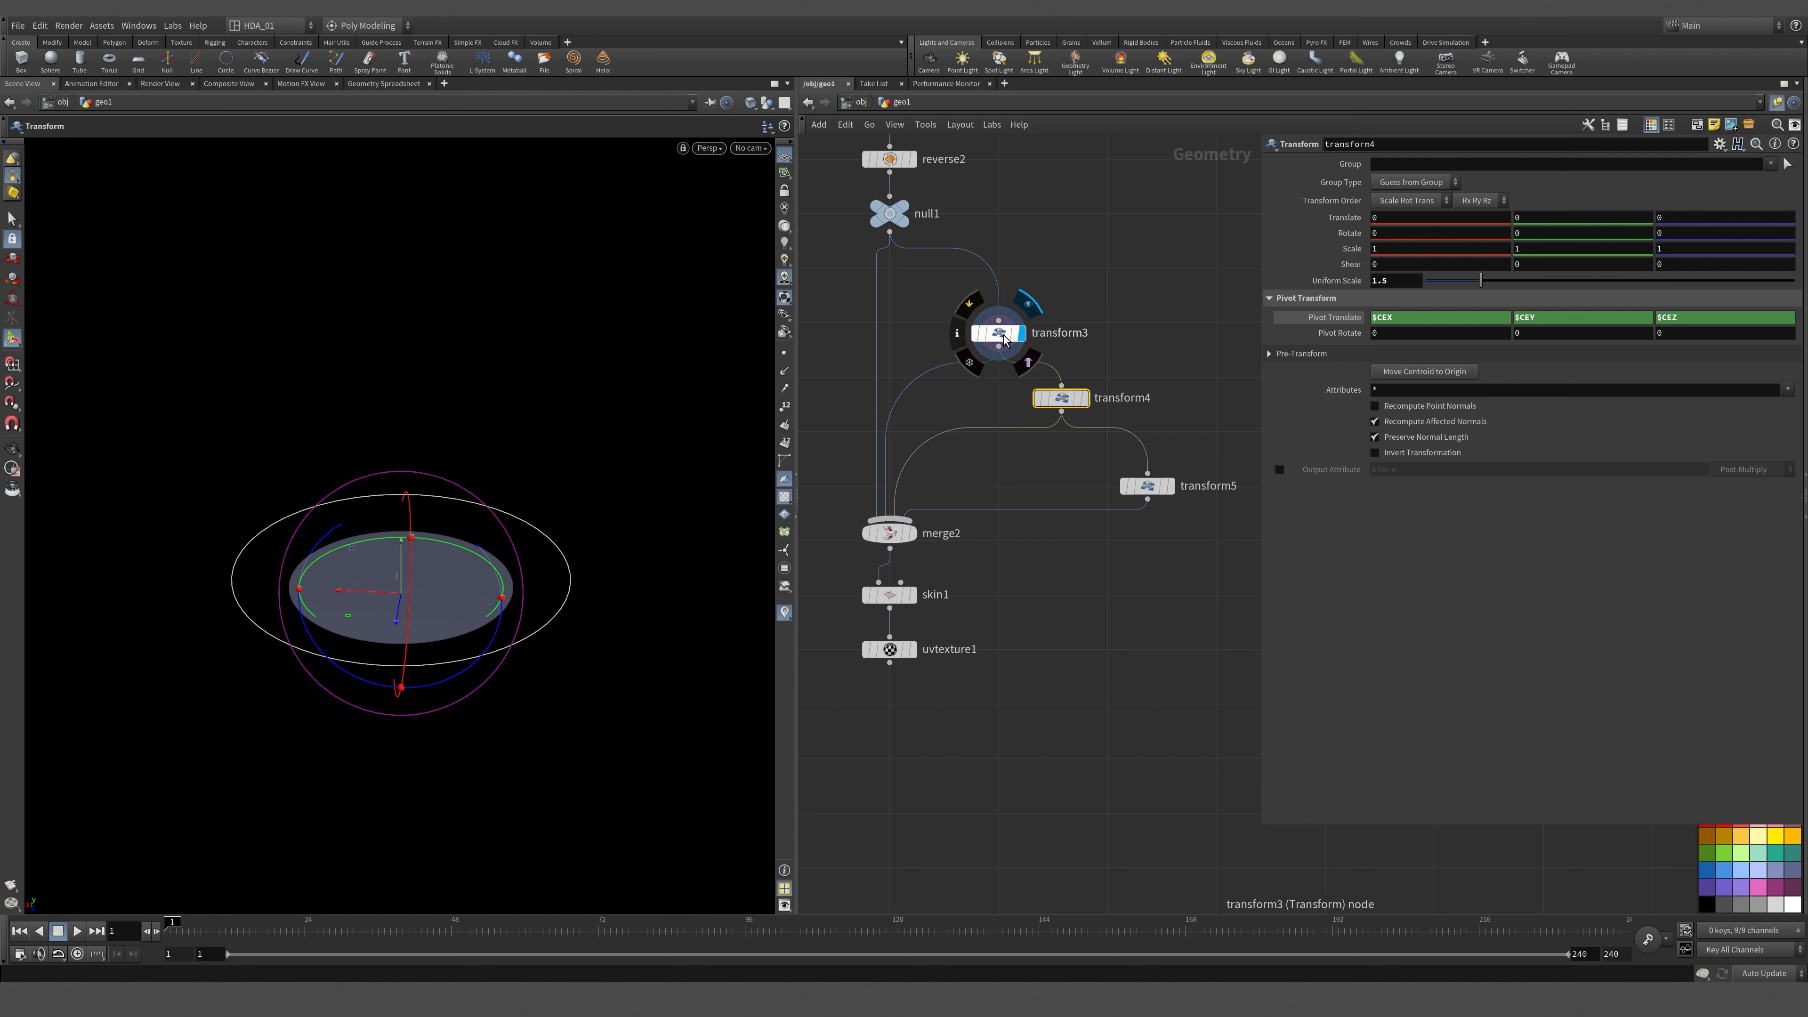
left_click(998, 332)
left_click(1083, 398)
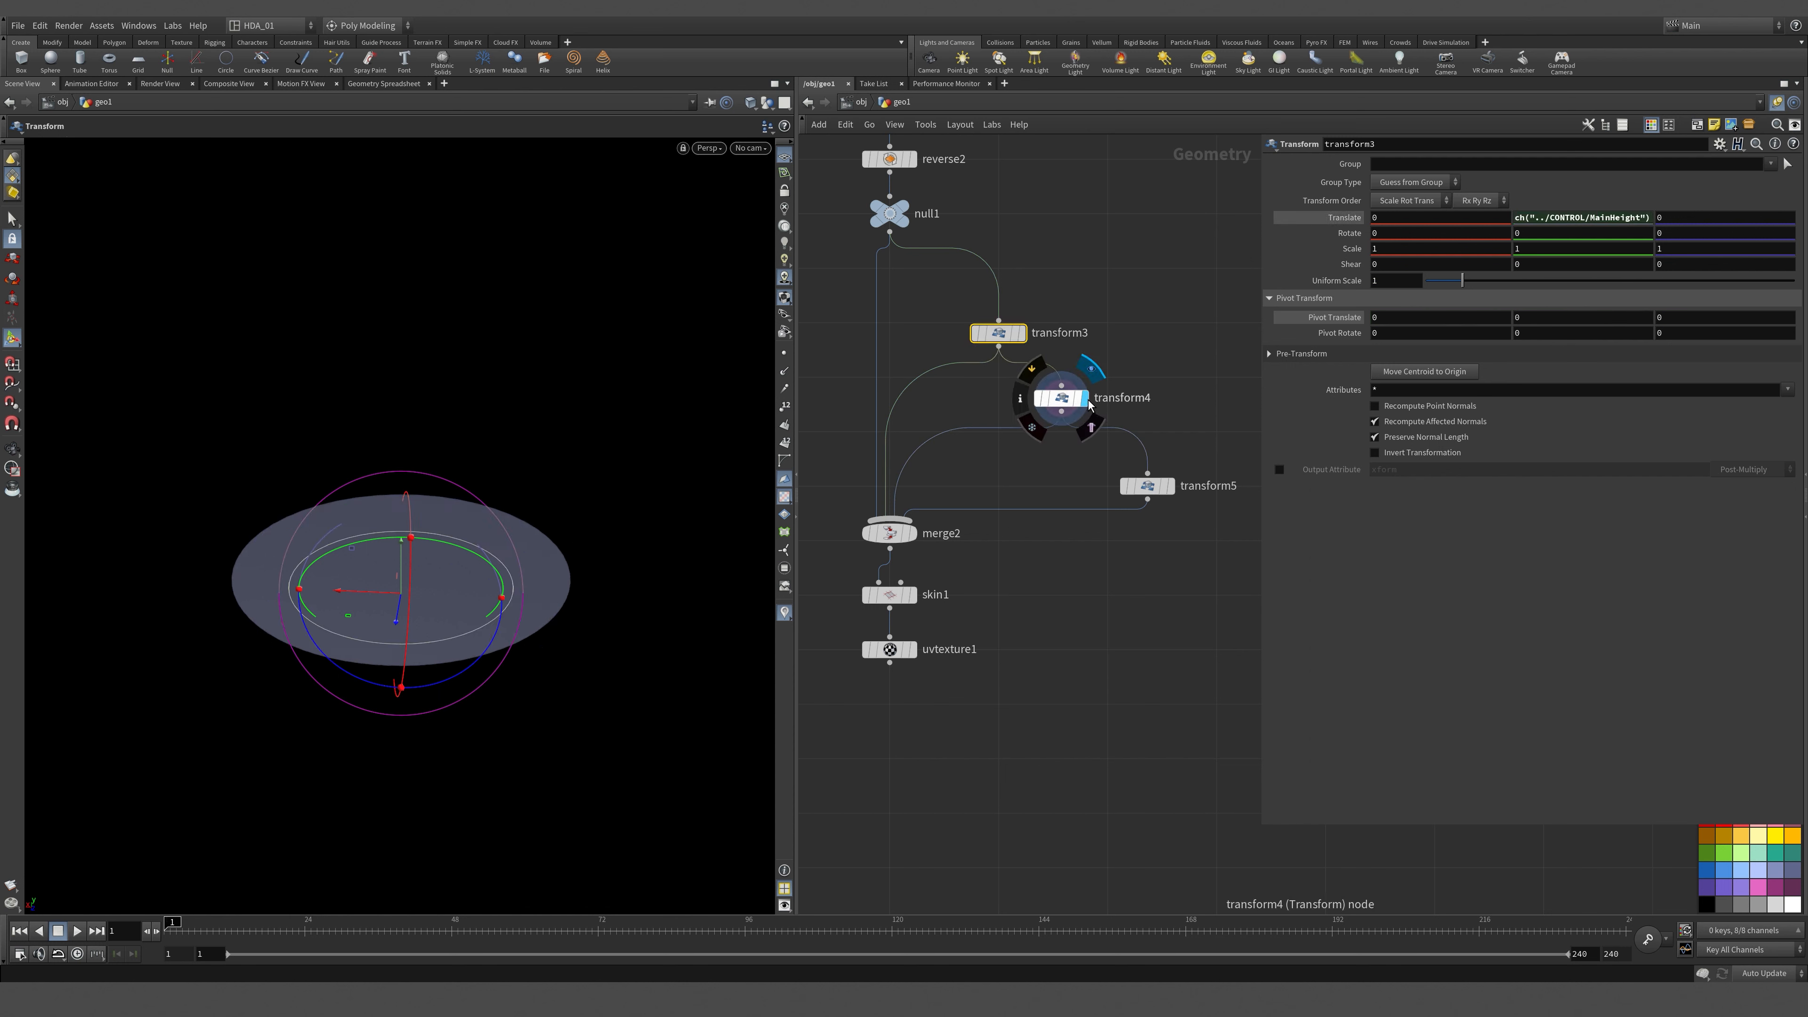
left_click(1063, 398)
left_click(1000, 334)
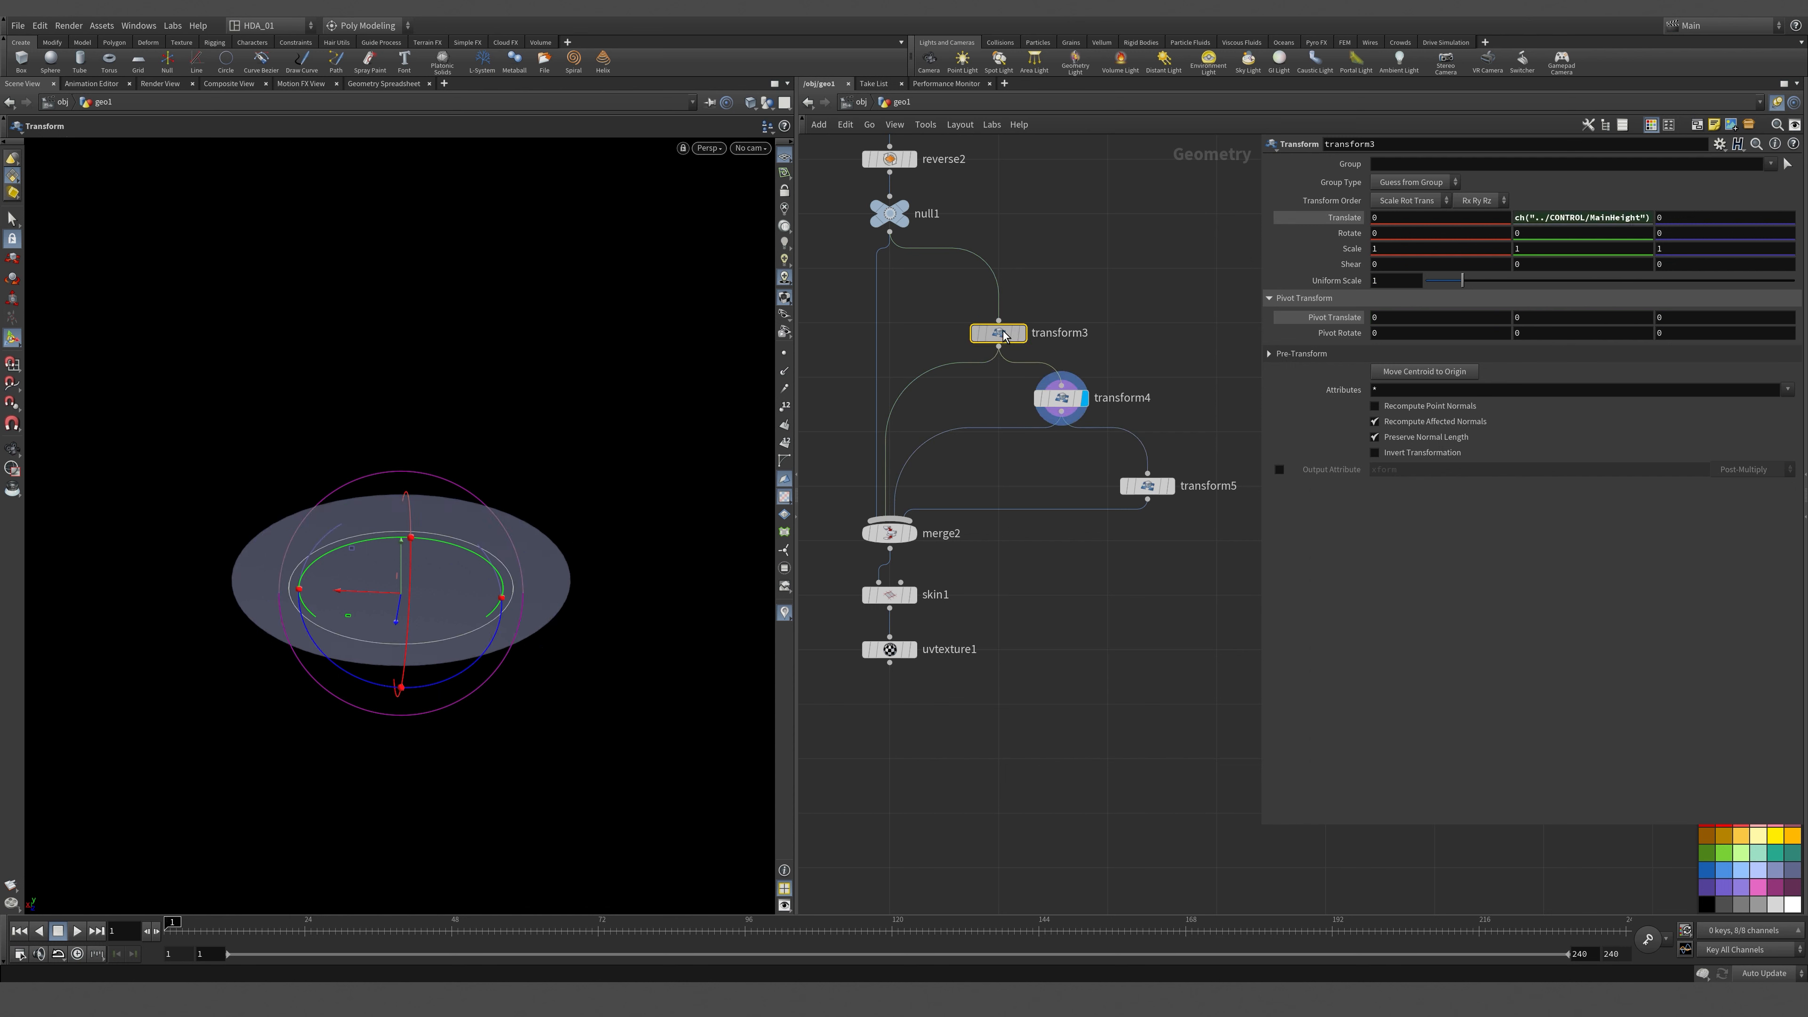
Tidy the network by moving transform3 up and transform5 directly below transform4.
left_click_drag(1000, 334, 1000, 269)
middle_click_drag(1096, 326, 955, 348)
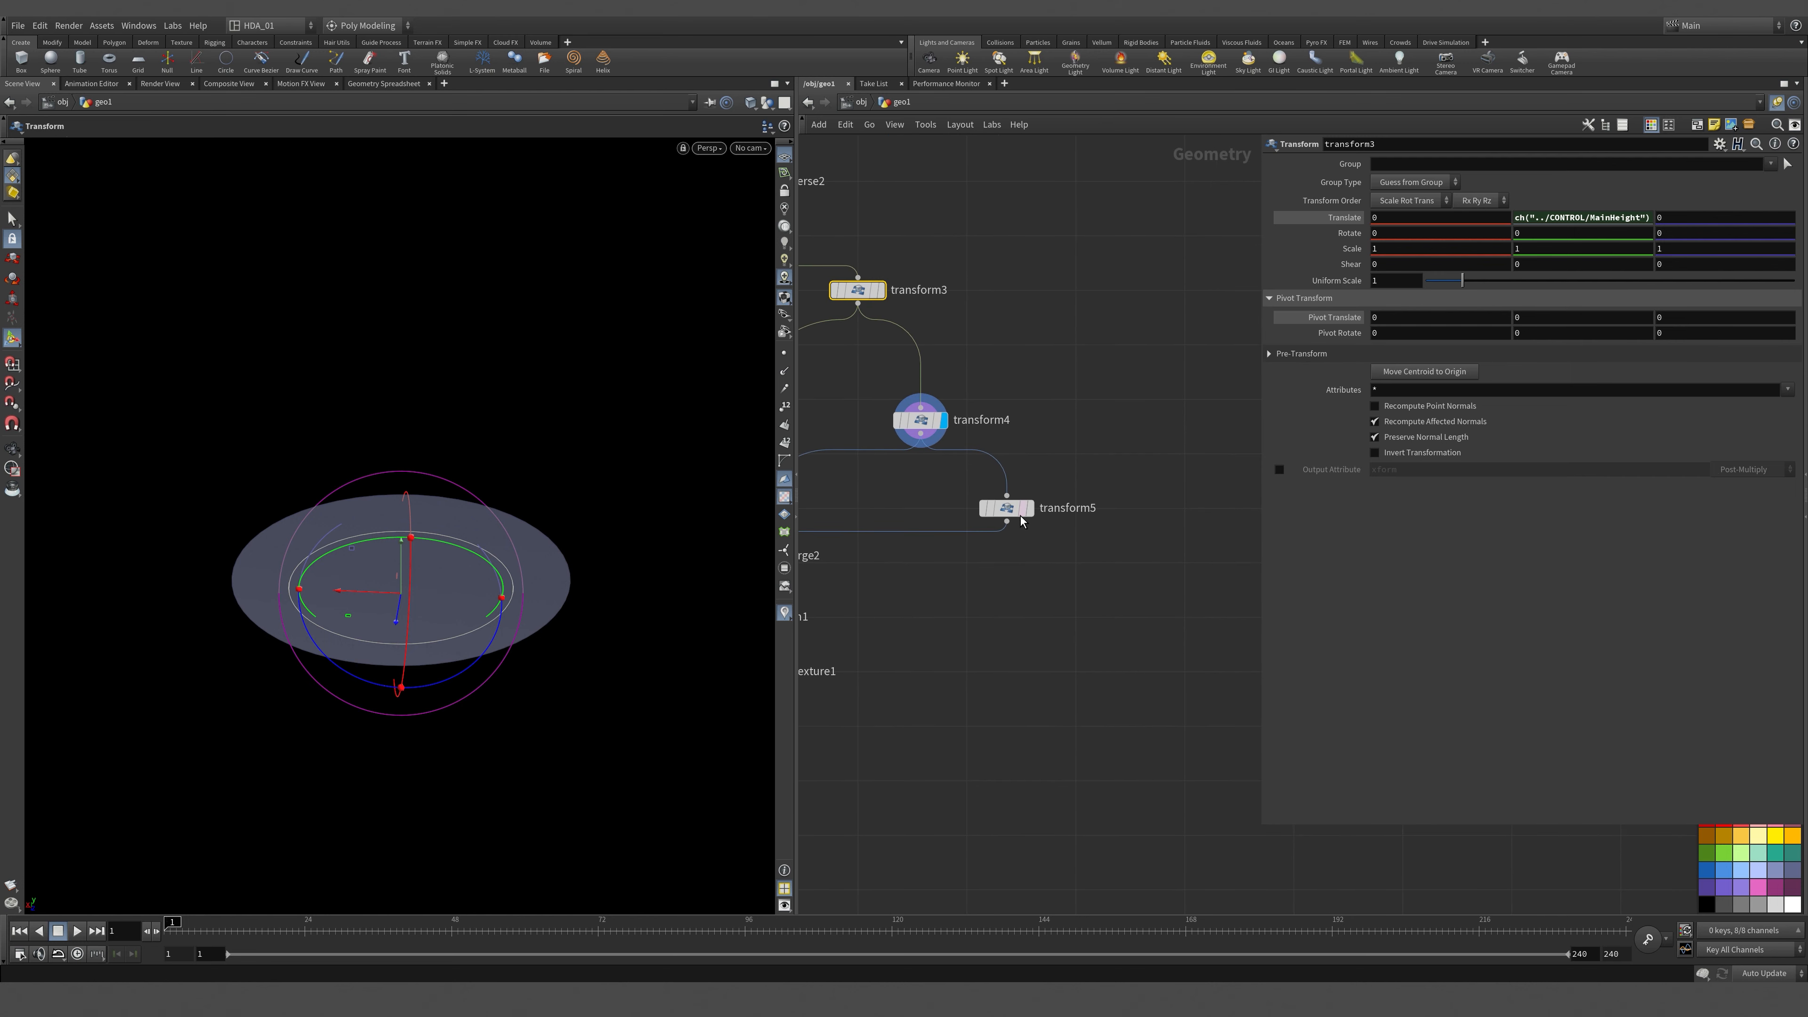
left_click_drag(1022, 521, 934, 531)
middle_click_drag(934, 530, 1008, 508)
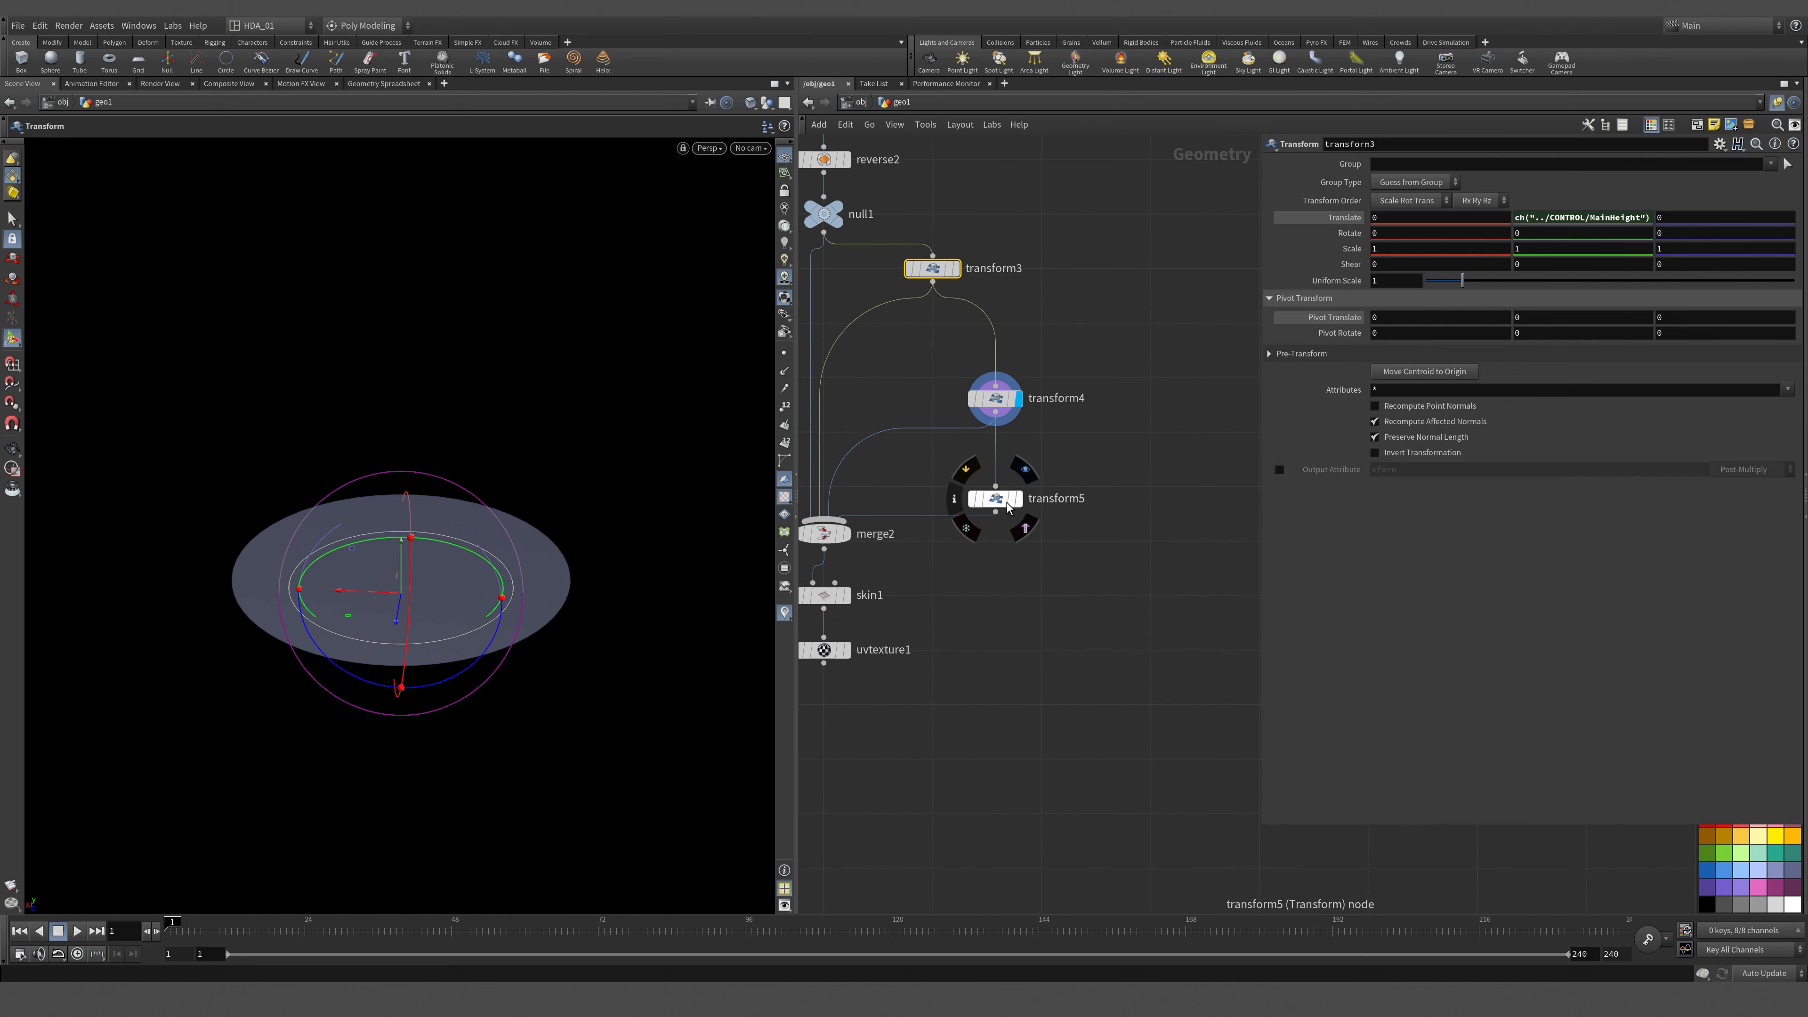
Add a Null node beside transform5 and wire transform3's output into it.
middle_click_drag(1237, 417, 1217, 373)
key("Tab")
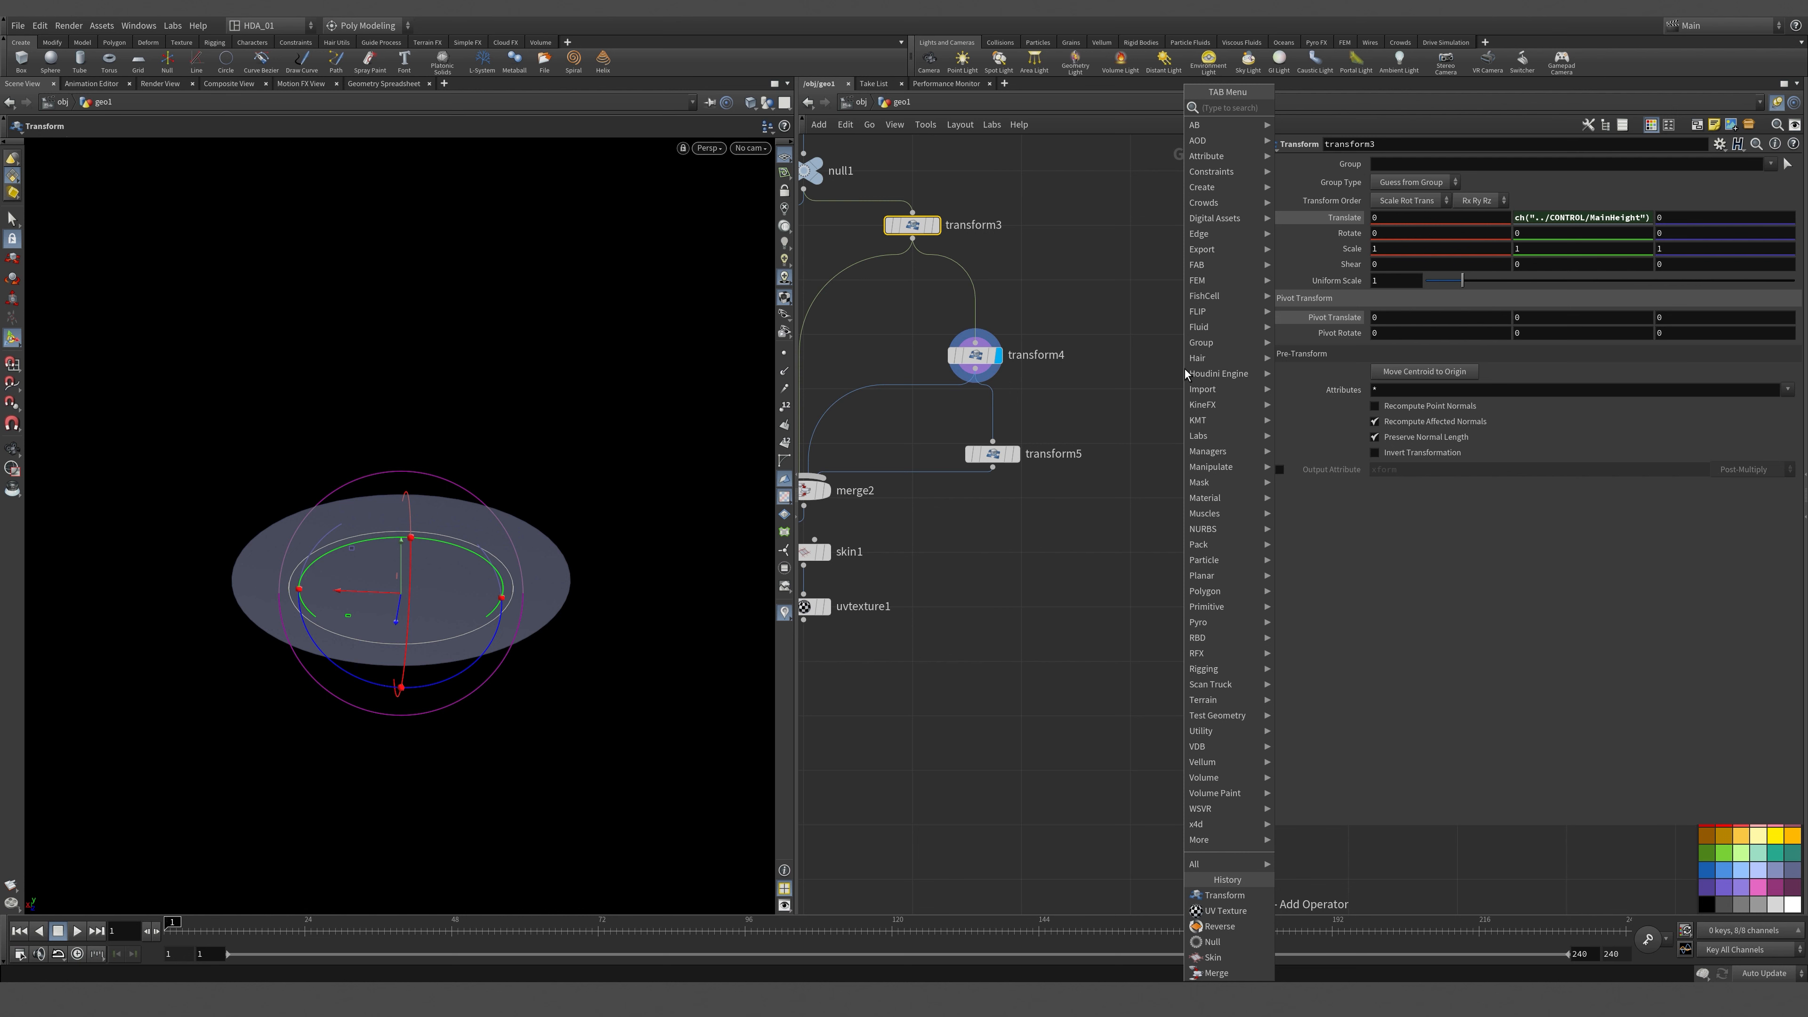
type("nu")
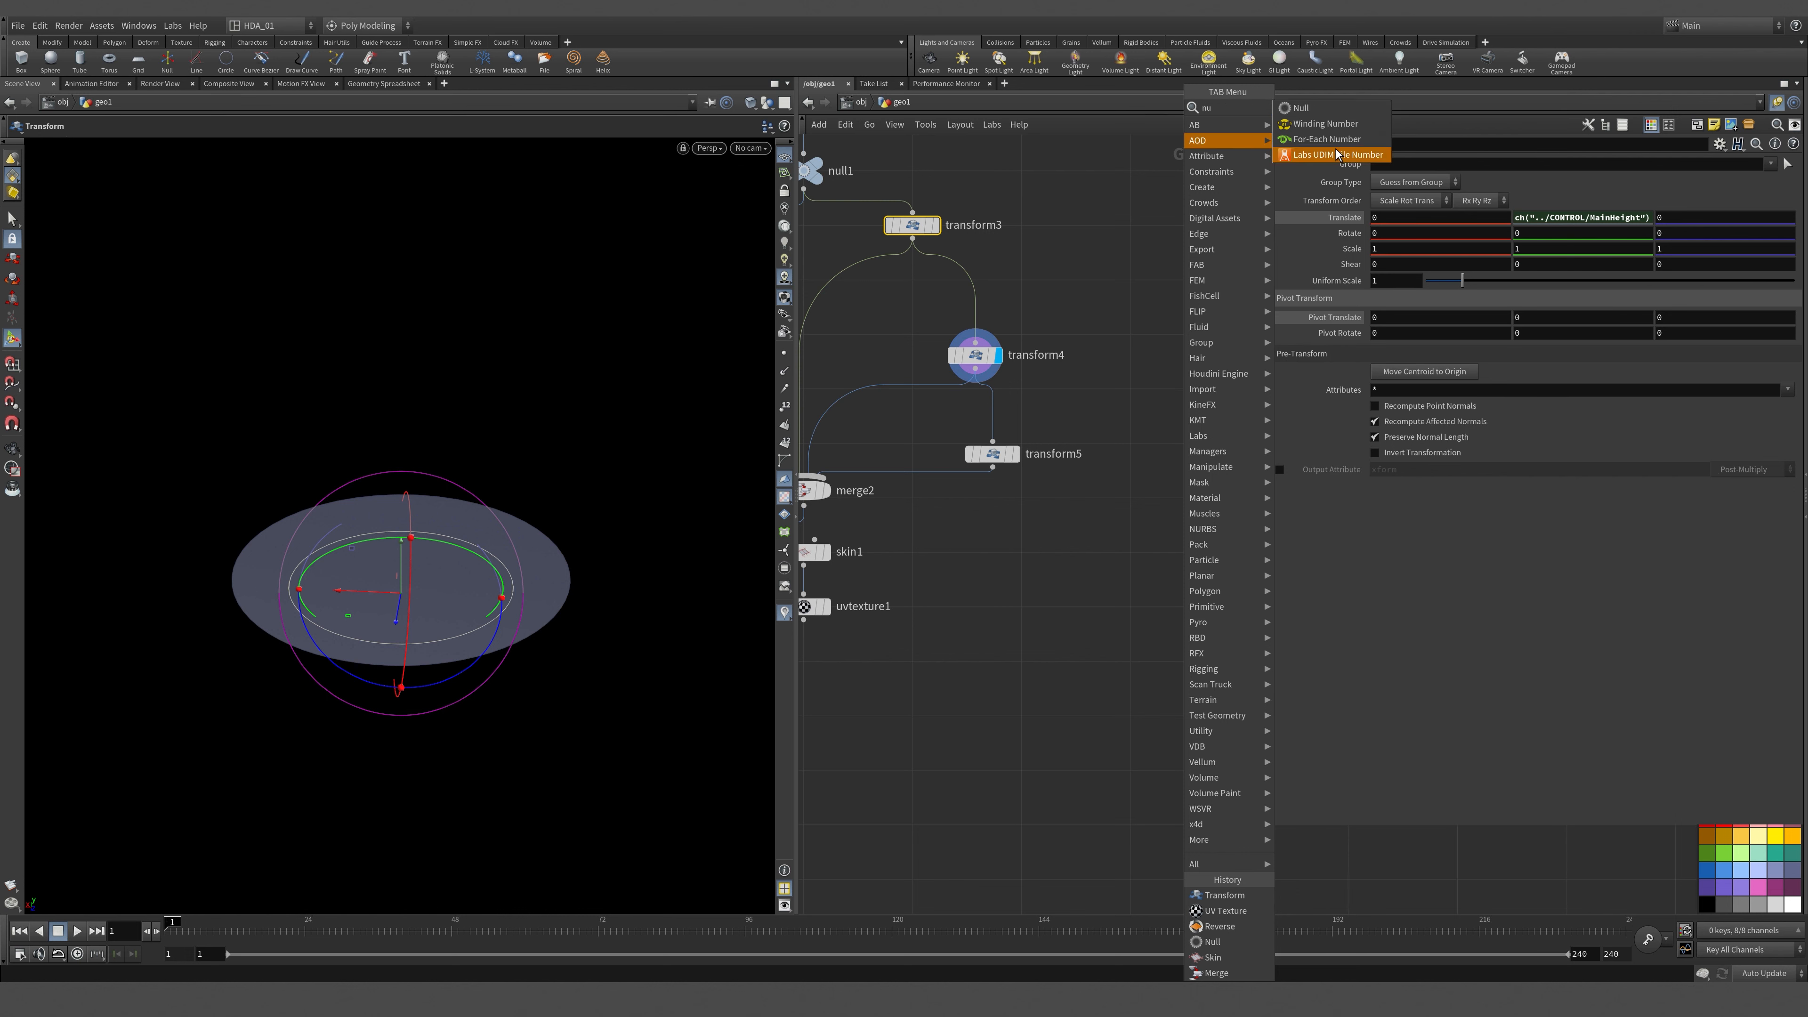
left_click(1301, 107)
left_click(1171, 477)
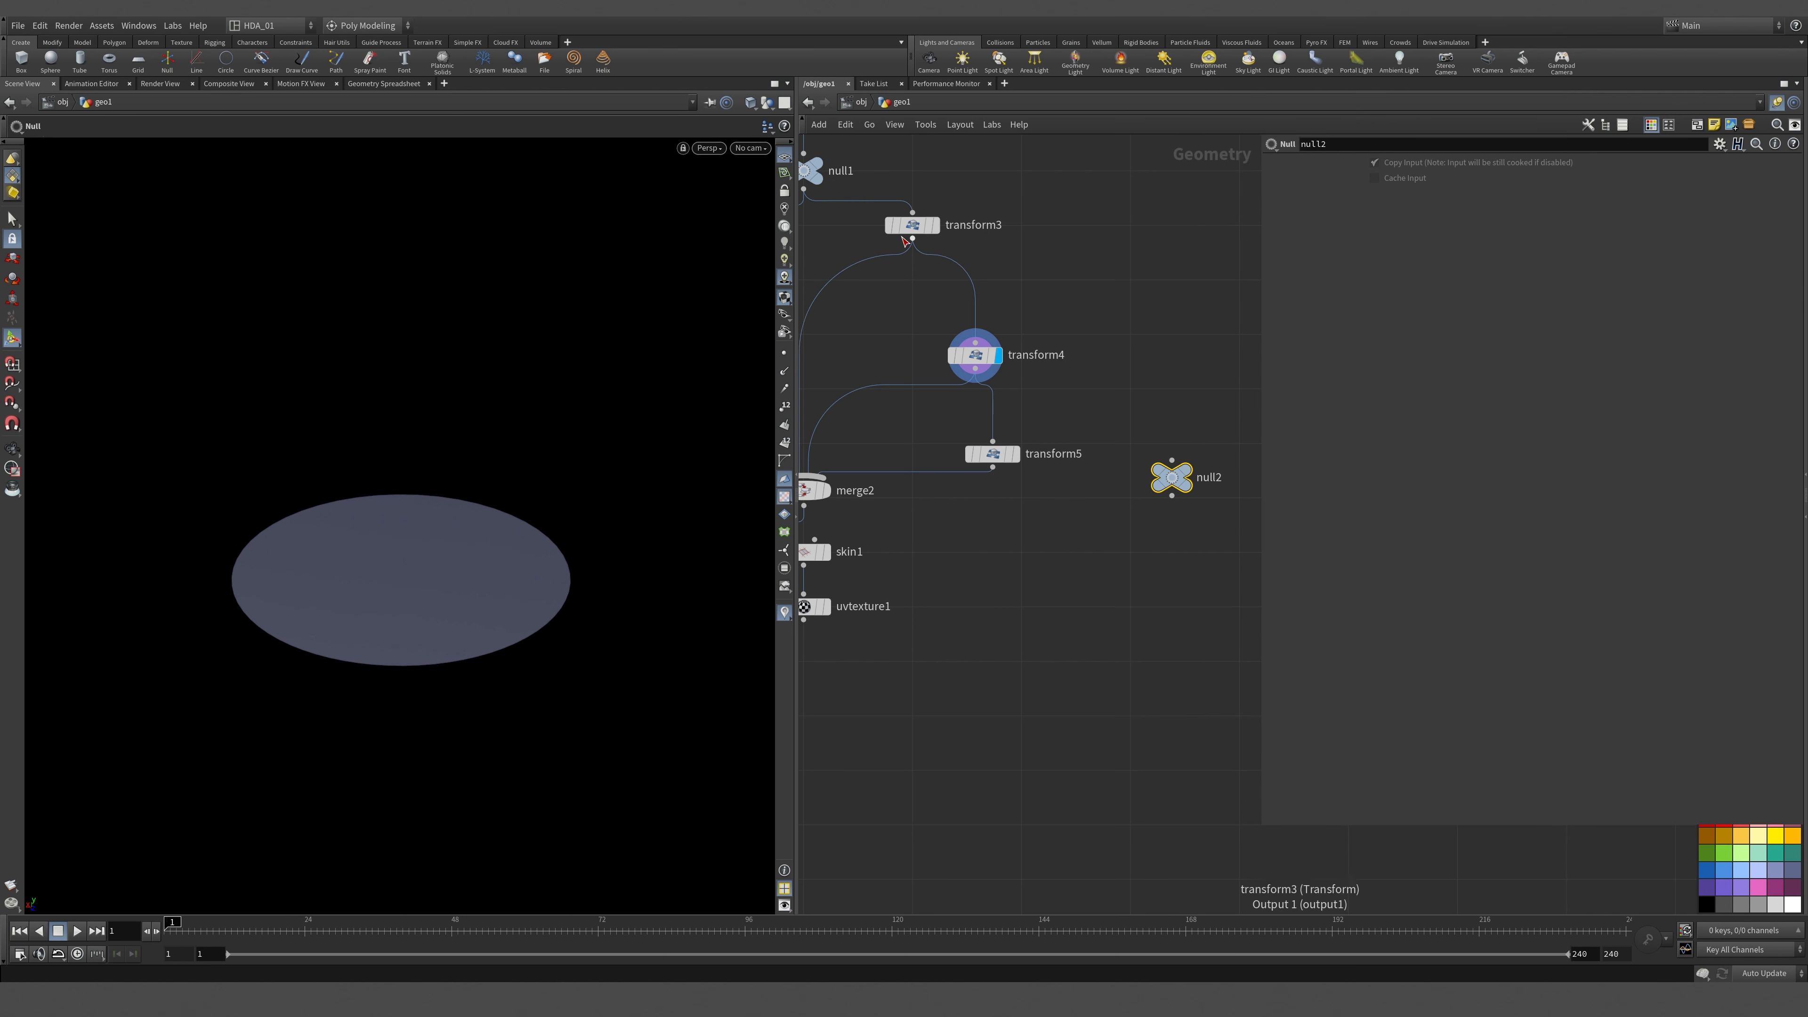
left_click(912, 239)
left_click(1171, 461)
left_click(1171, 497)
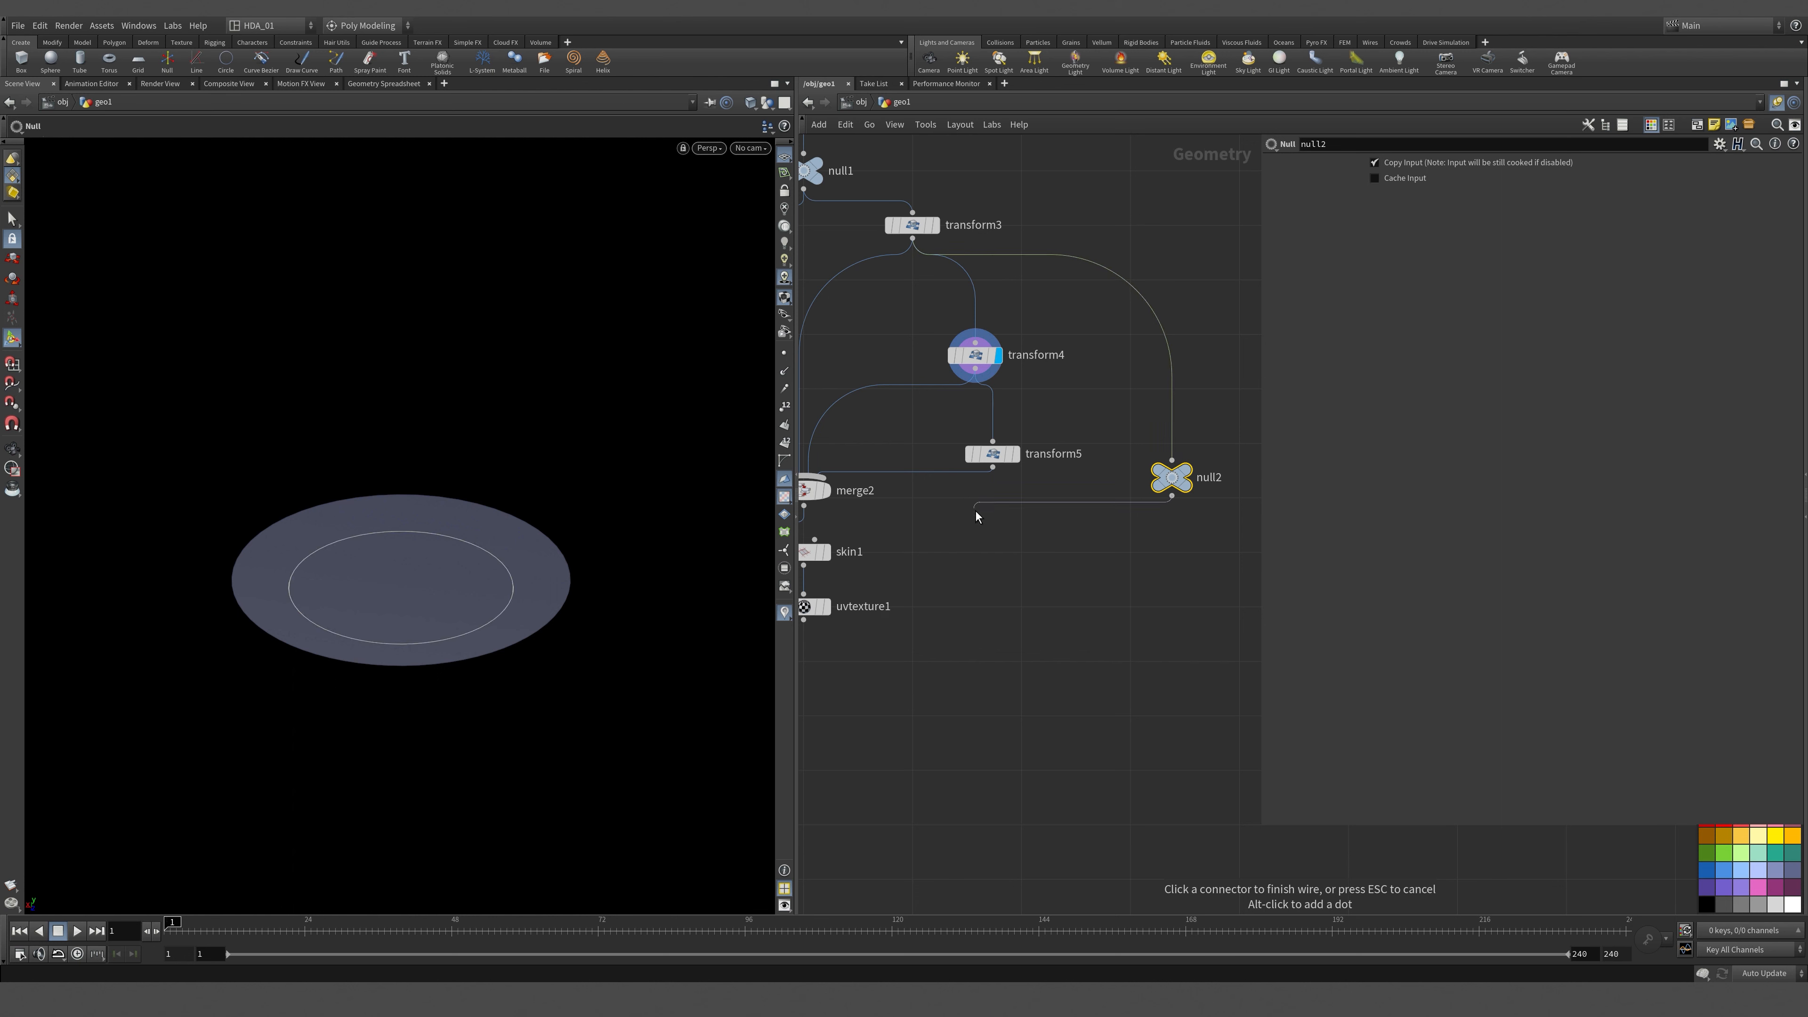
key("Escape")
left_click(1031, 450)
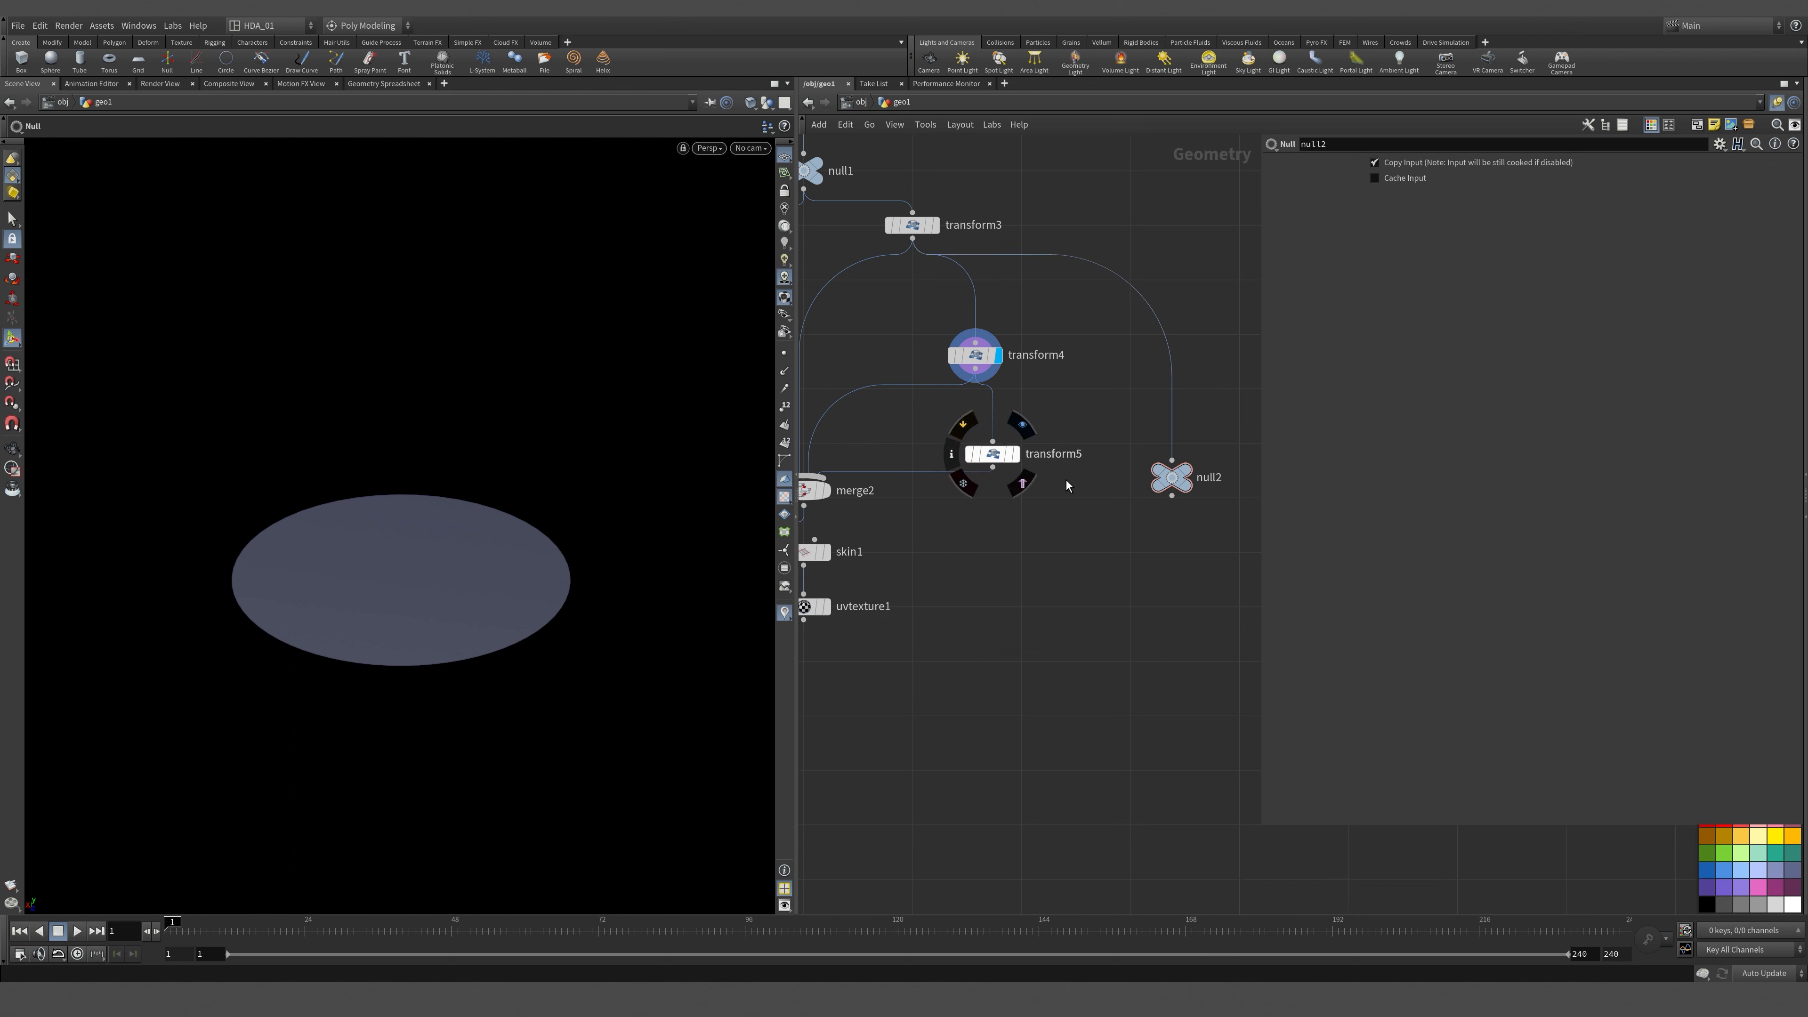
Insert a copy of transform5 between transform3 and null2, and wire null2's output into merge2.
left_click(1014, 459)
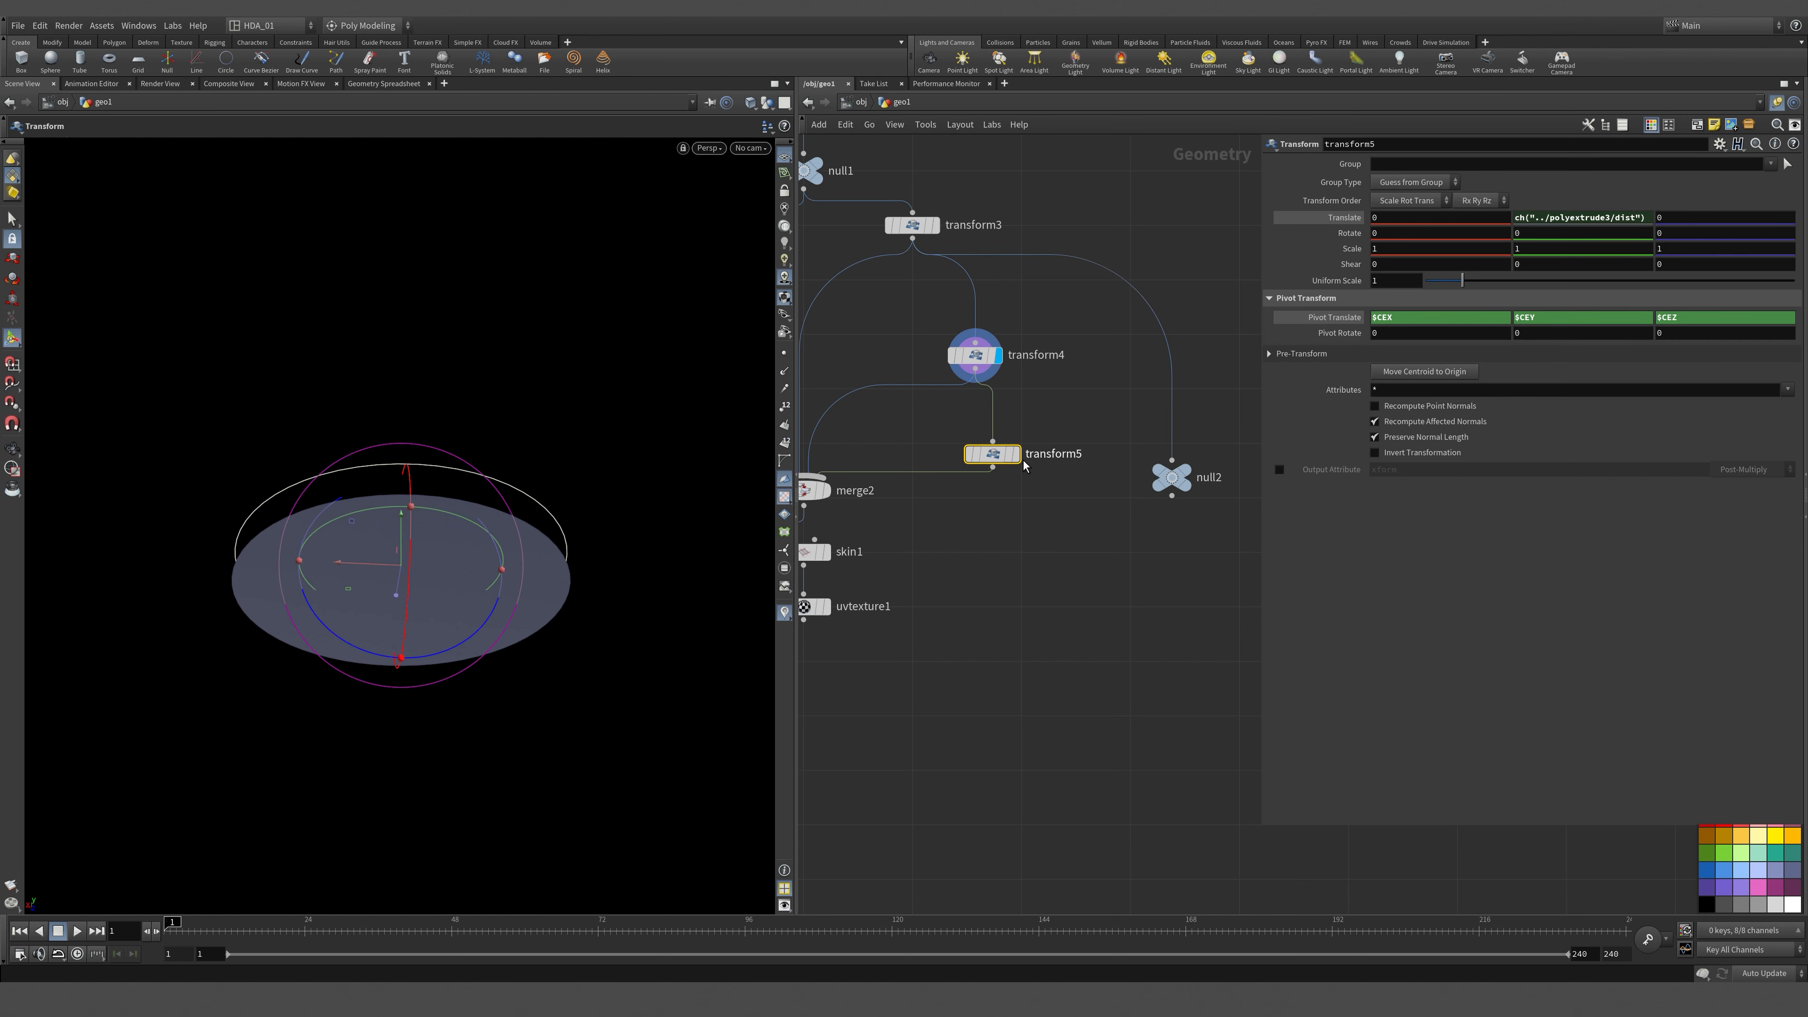
mouse_move(986, 460)
left_click_drag(993, 460, 948, 460)
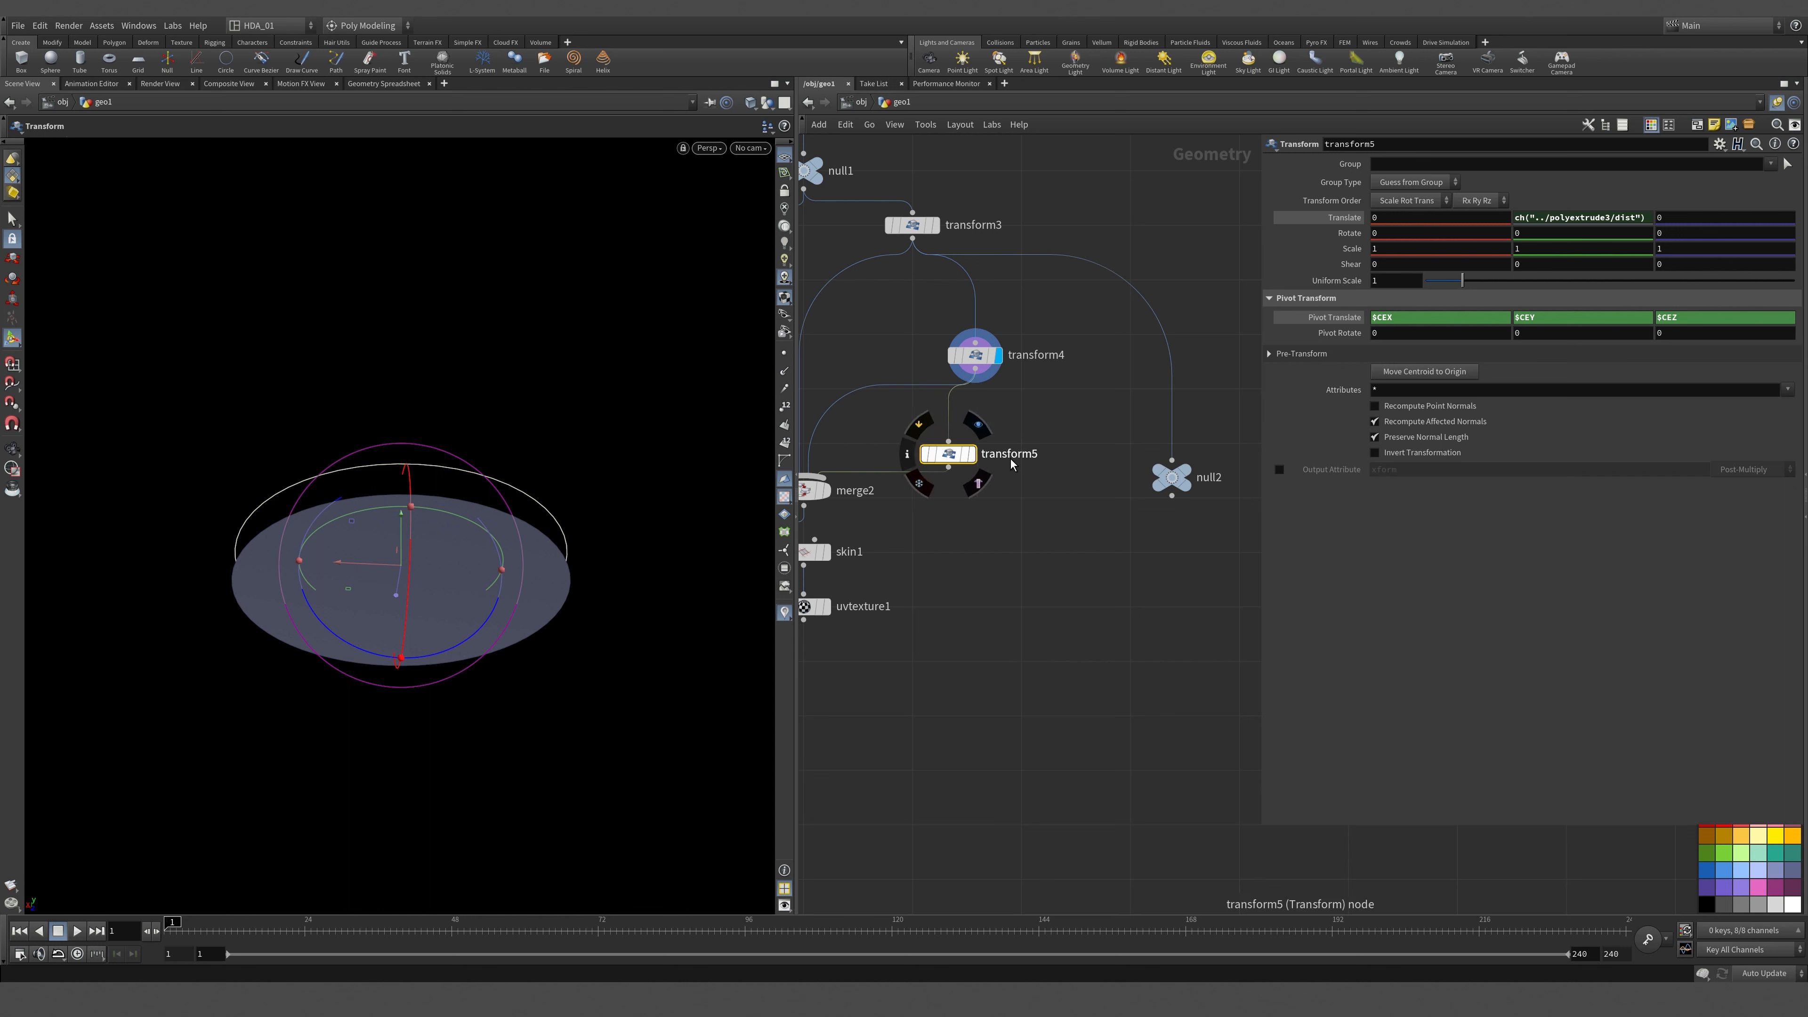
left_click(1171, 413)
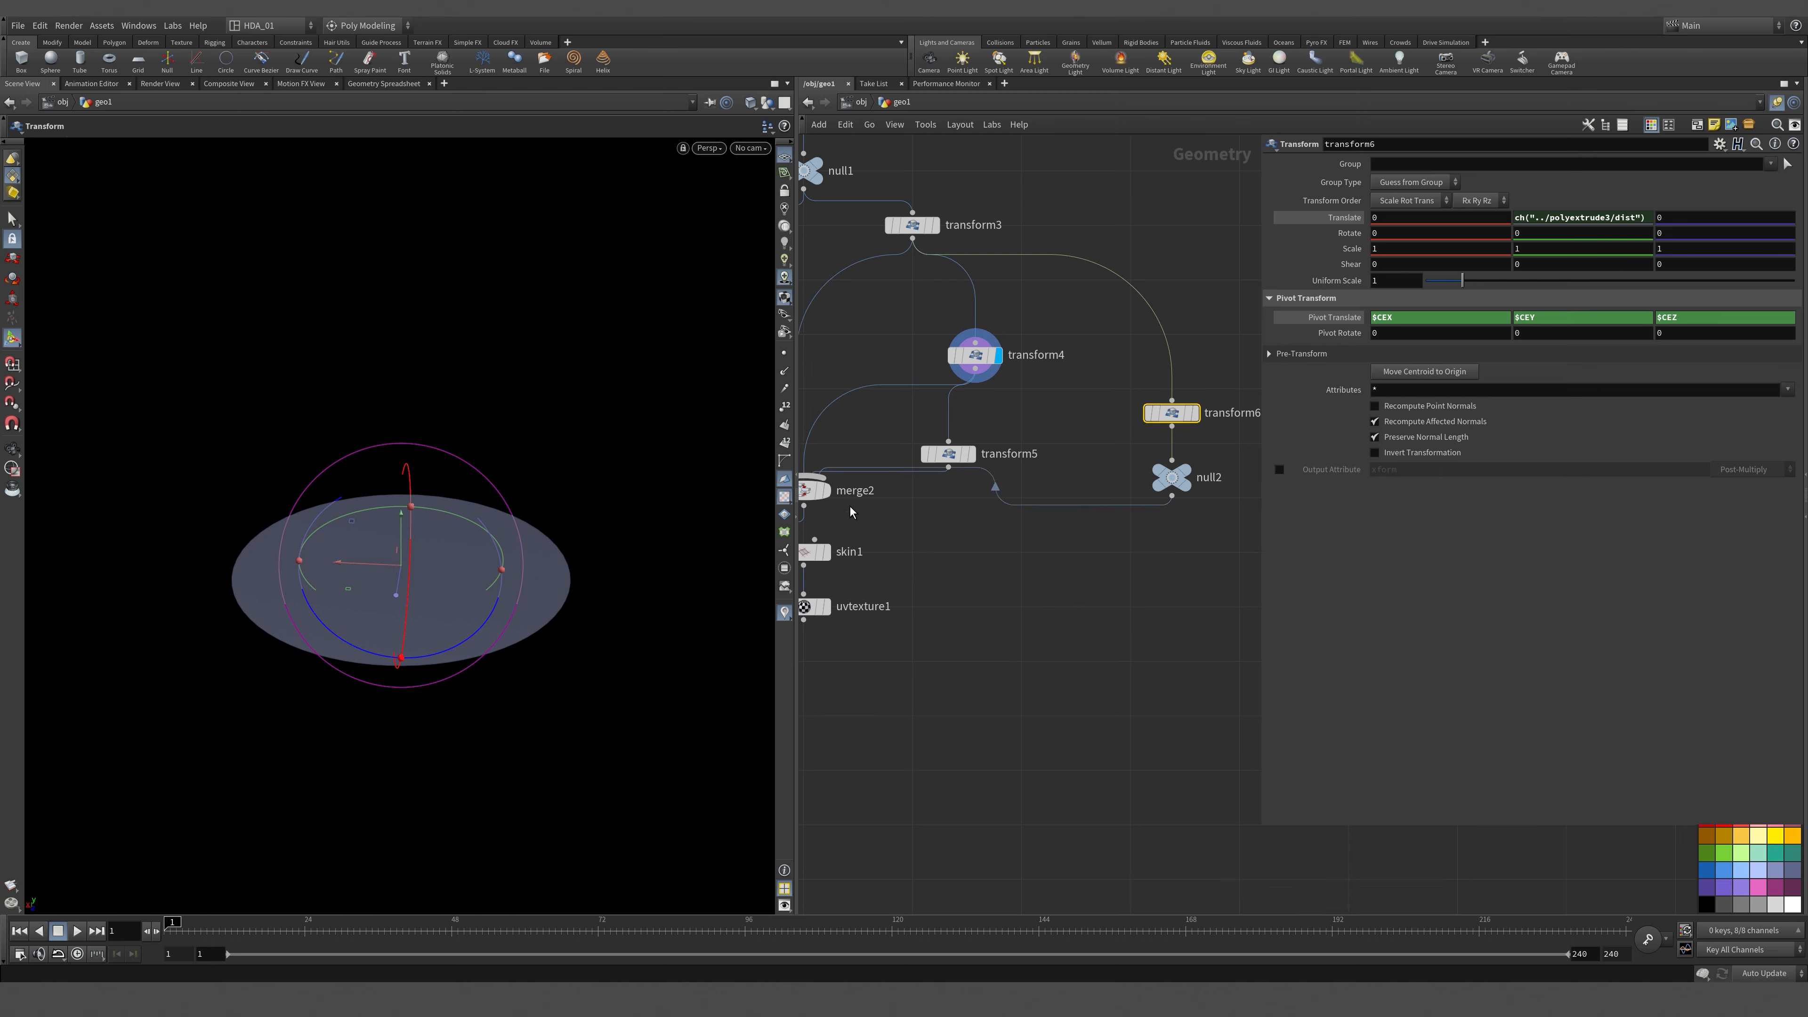
Display skin1, view the rim from the side and hide the node parameters.
middle_click_drag(829, 442, 971, 471)
left_click(969, 583)
left_click(950, 582)
left_click_drag(562, 505, 568, 558, "alt")
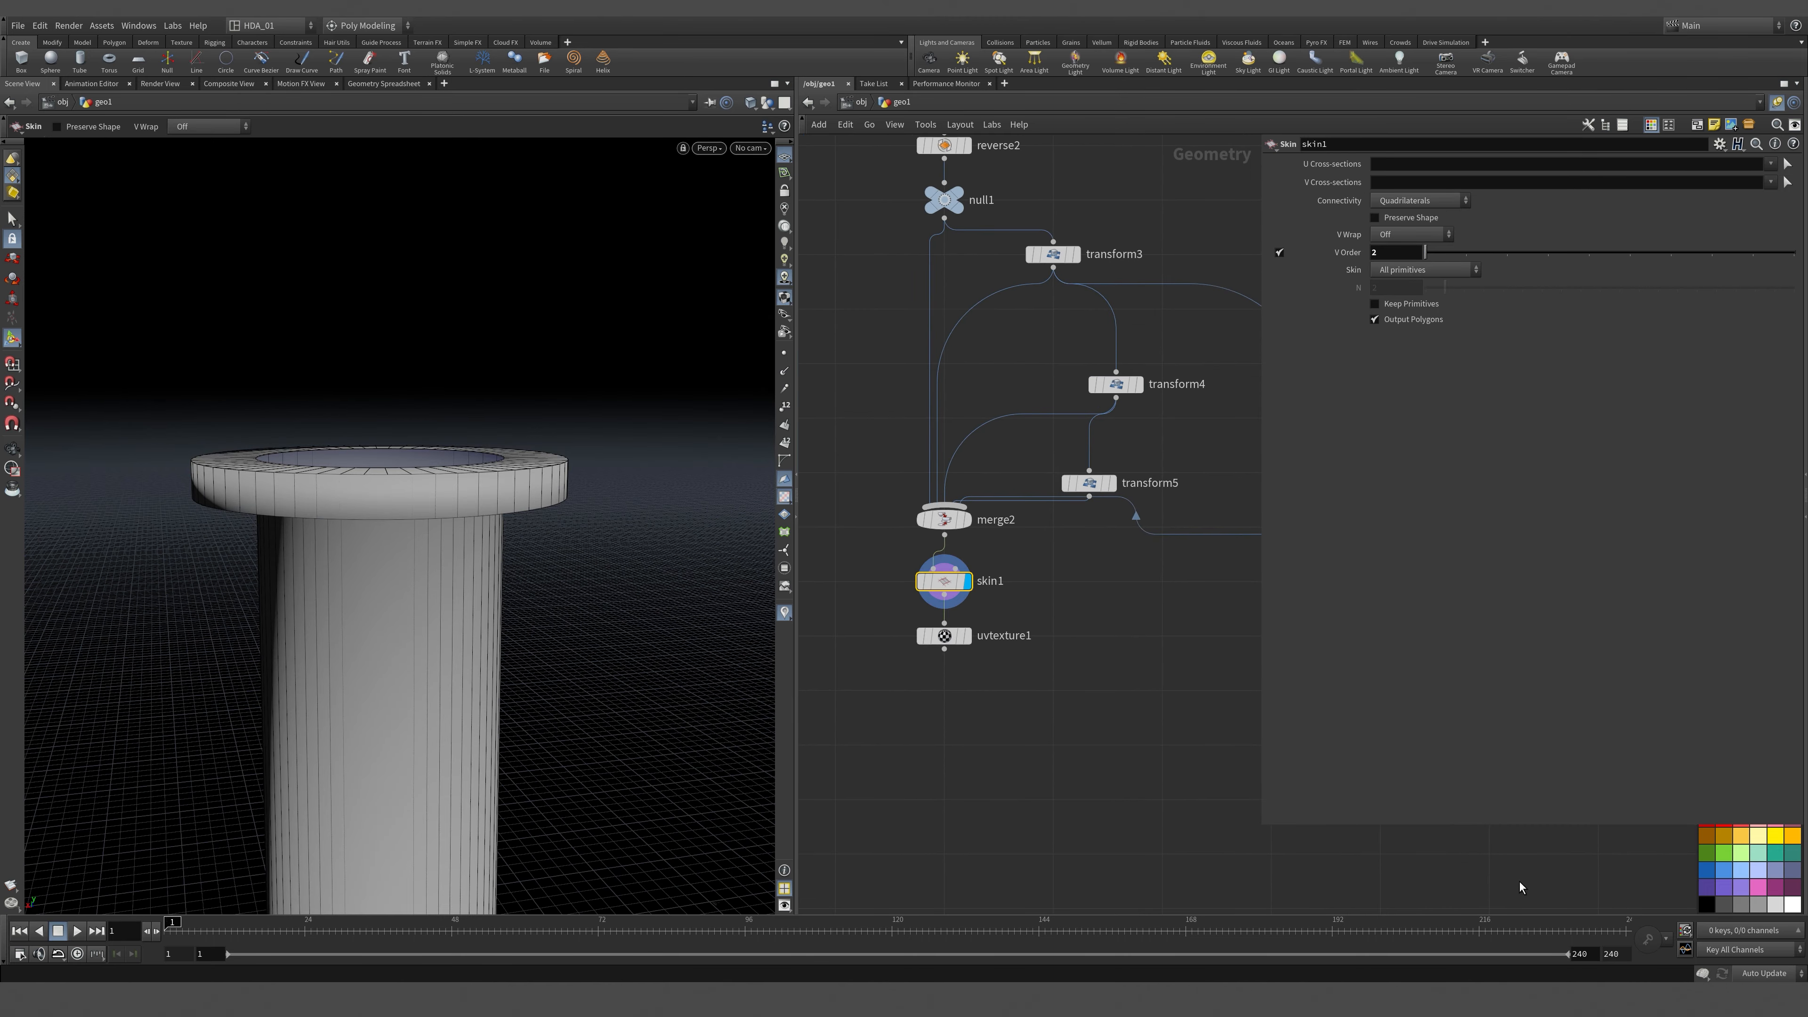
key("p")
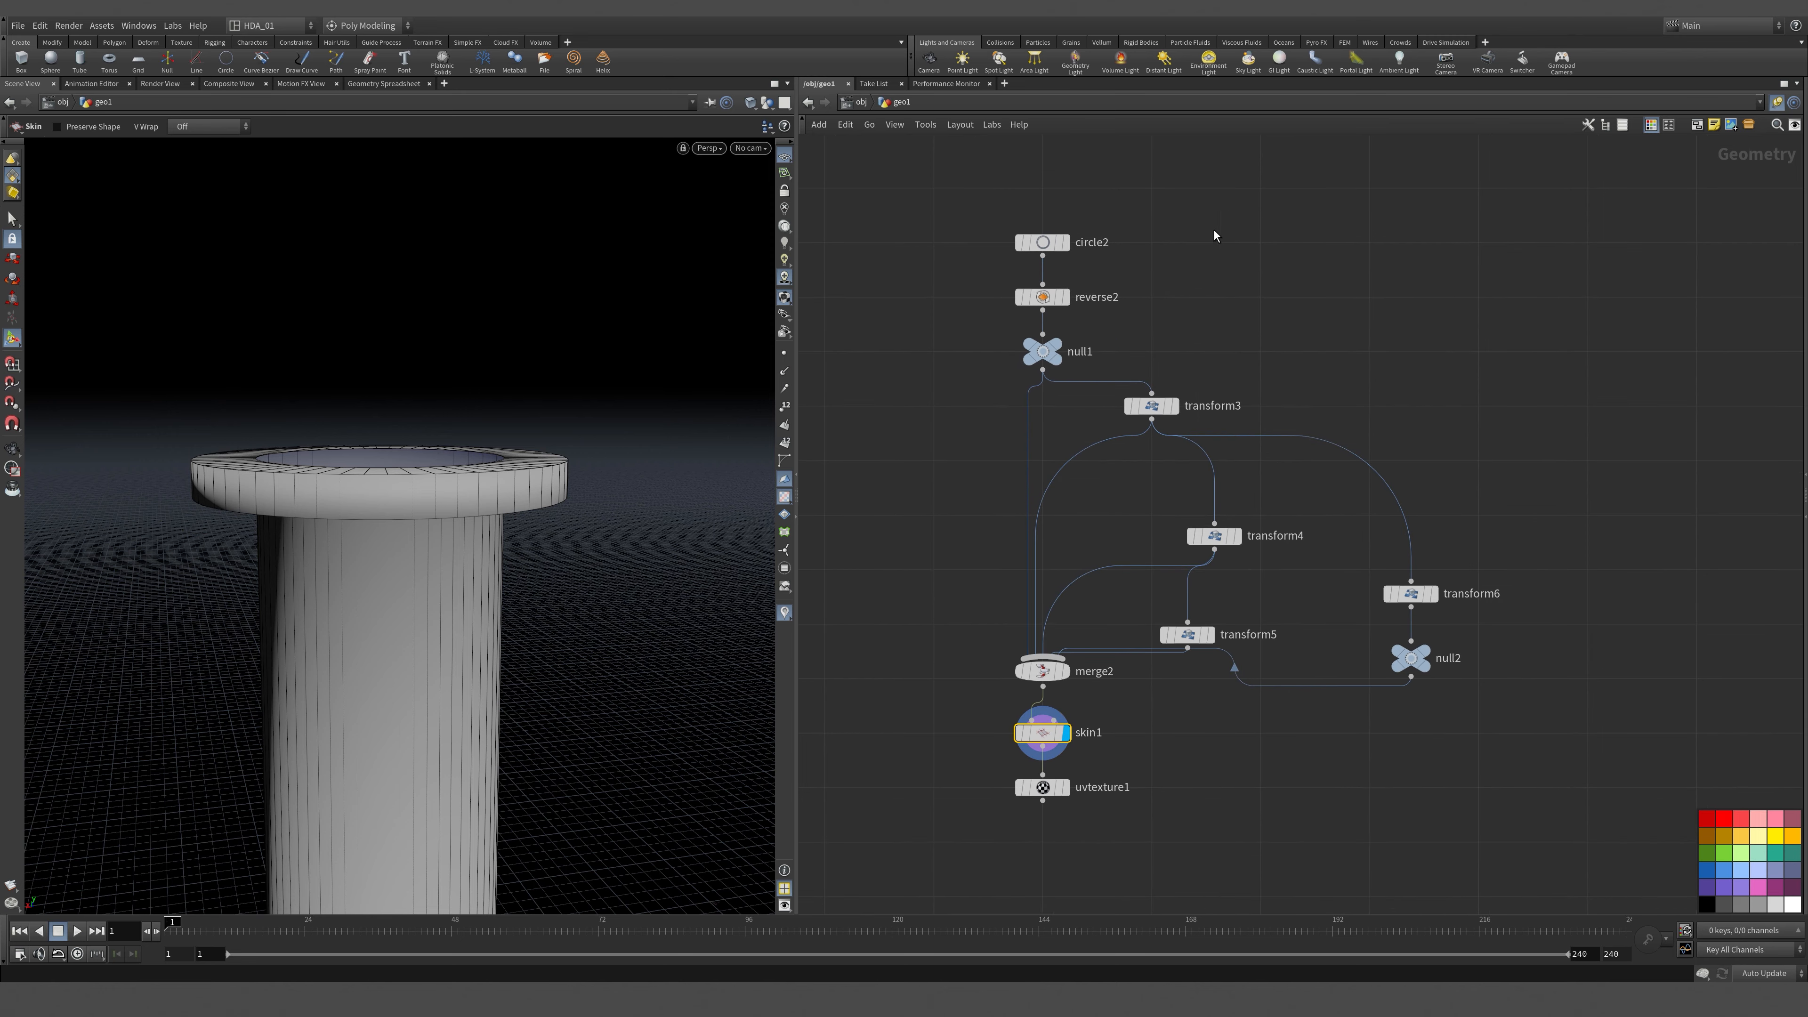
Spread the network vertically by moving the circle2 chain up and merge2, skin1 and uvtexture1 down, and view the UV-textured result.
left_click_drag(1098, 379, 1049, 247)
mouse_move(498, 508)
left_mouse_down("alt")
mouse_move(493, 570)
mouse_move(498, 492)
left_mouse_up("alt")
middle_click_drag(1406, 523, 1347, 298)
left_click_drag(898, 424, 993, 757)
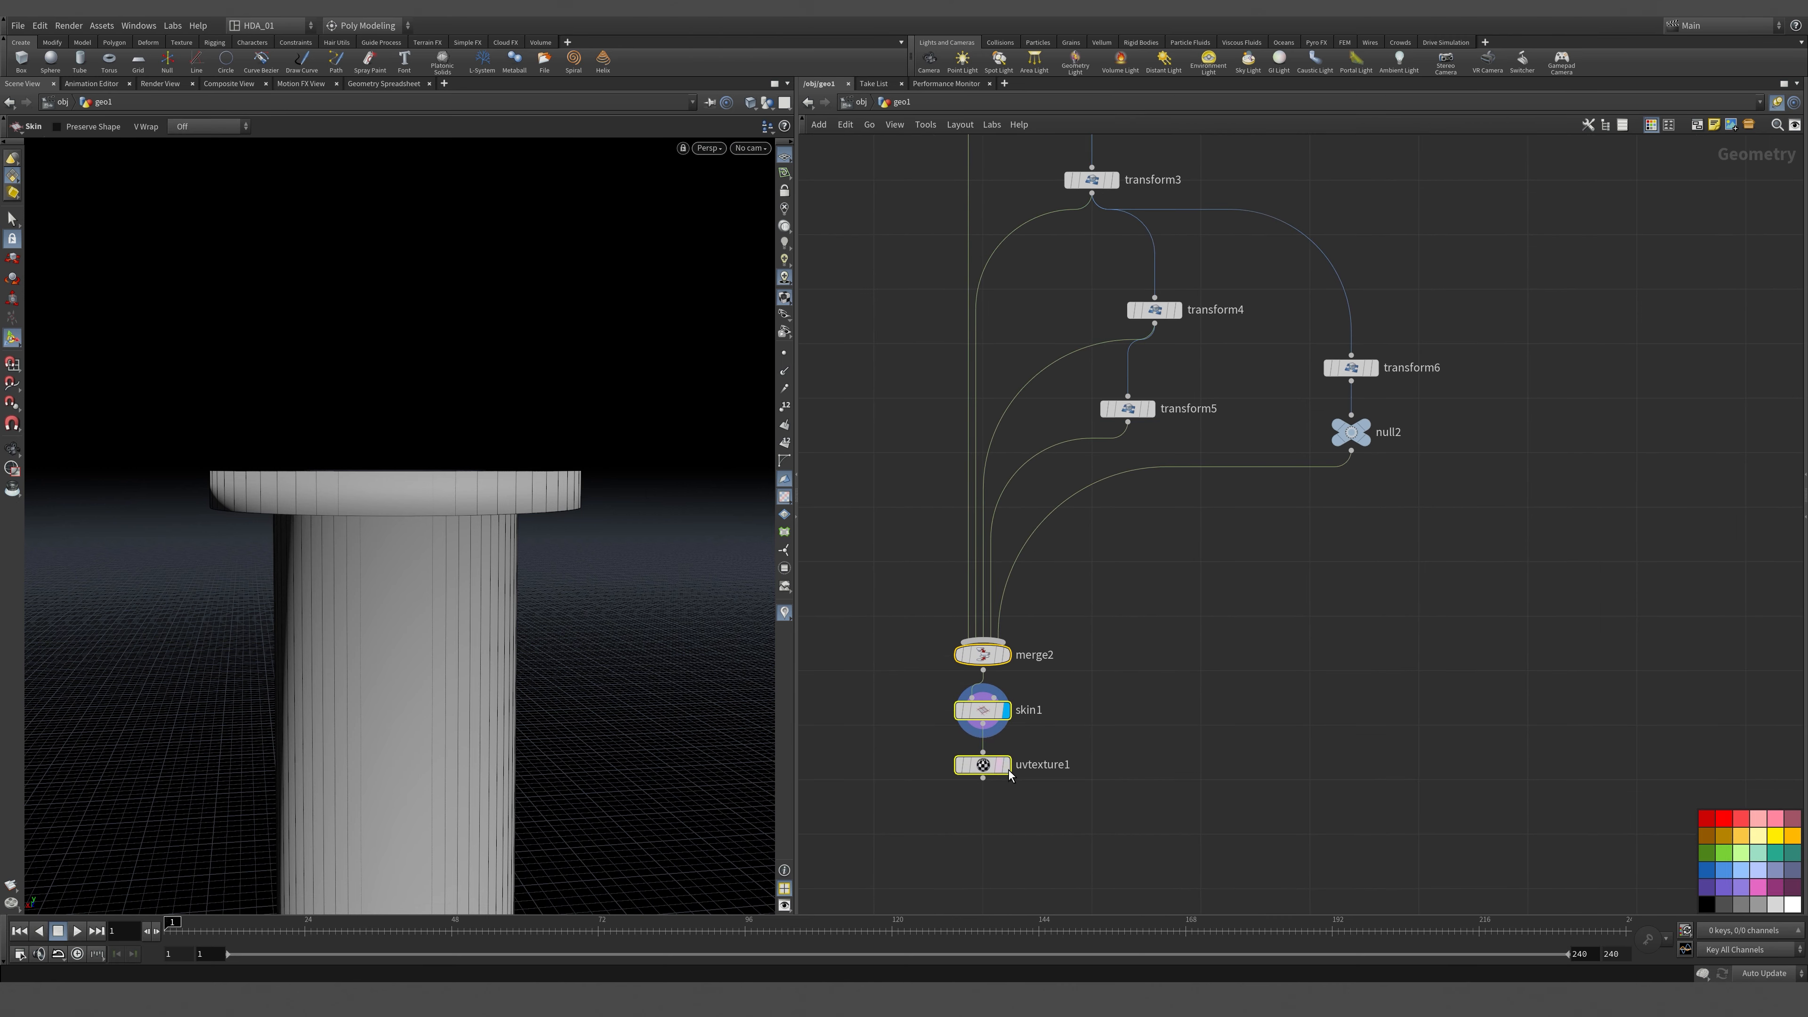
left_click(1009, 765)
left_click_drag(565, 719, 523, 605)
Place transform4 directly below transform3, offset transform5 beside it, and shift the whole transform branch away from the null1 column.
middle_click_drag(1333, 649, 1356, 852)
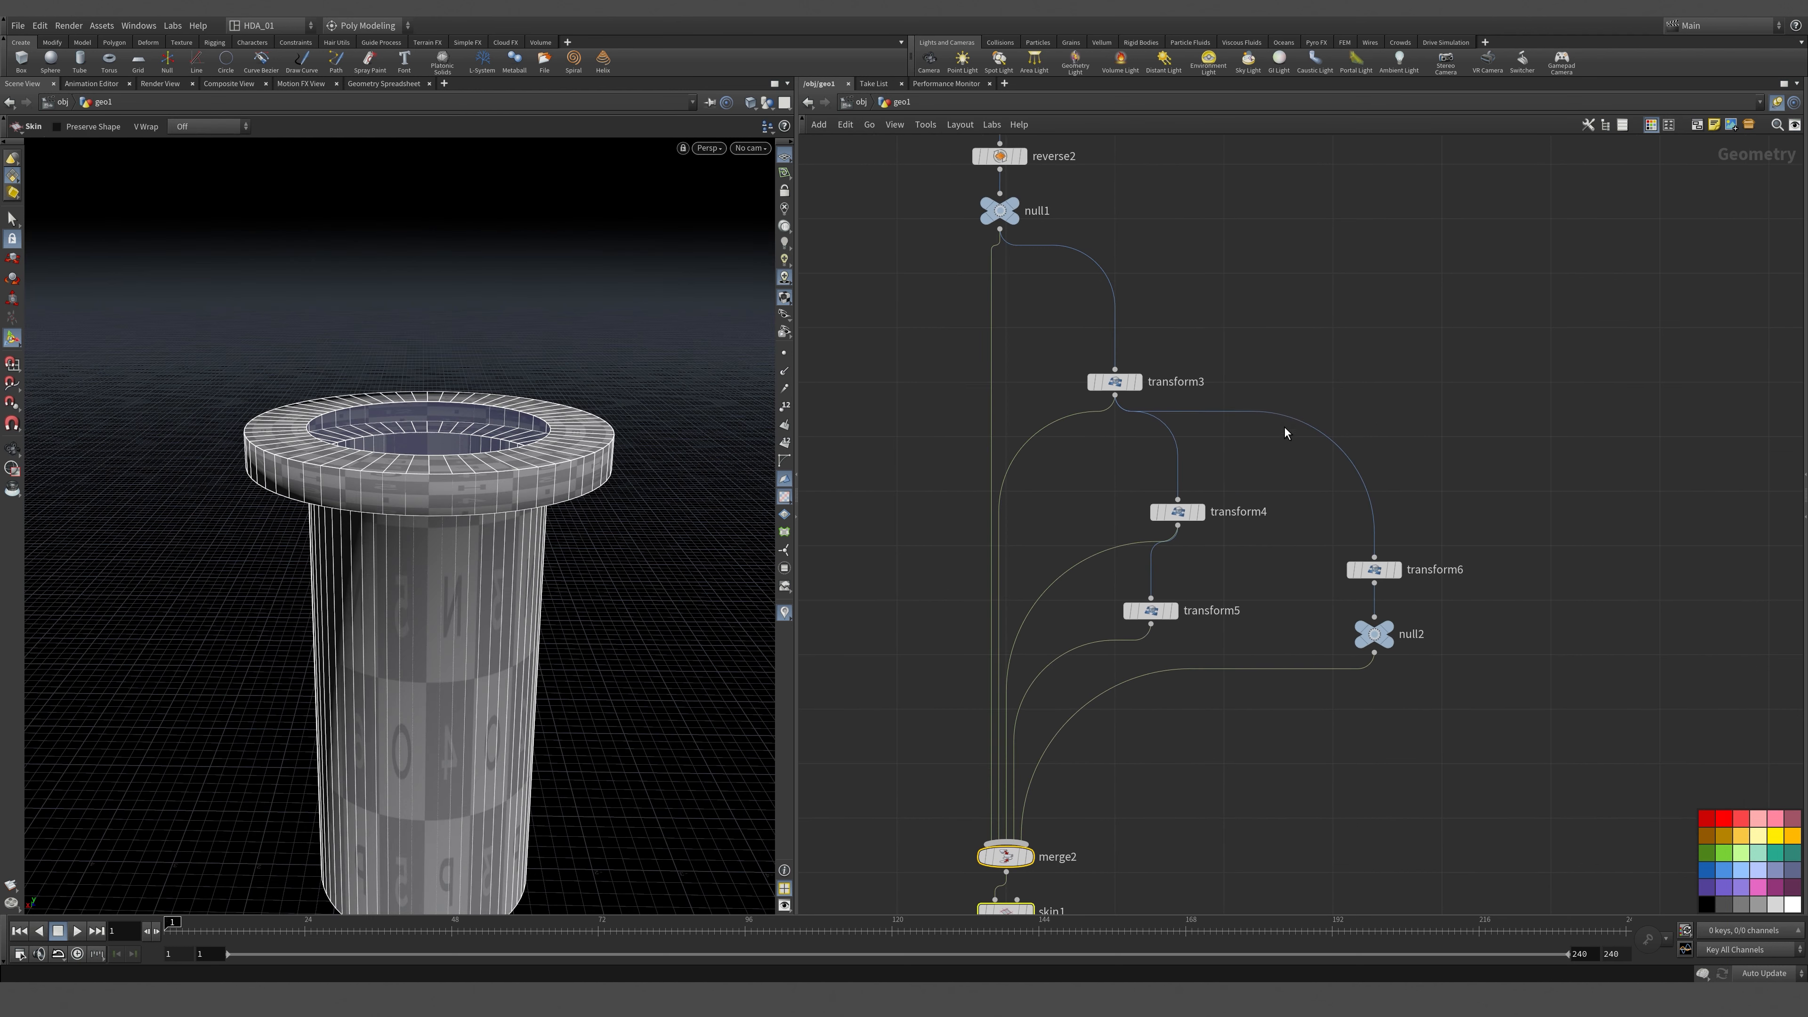
left_click_drag(1170, 607, 1242, 596)
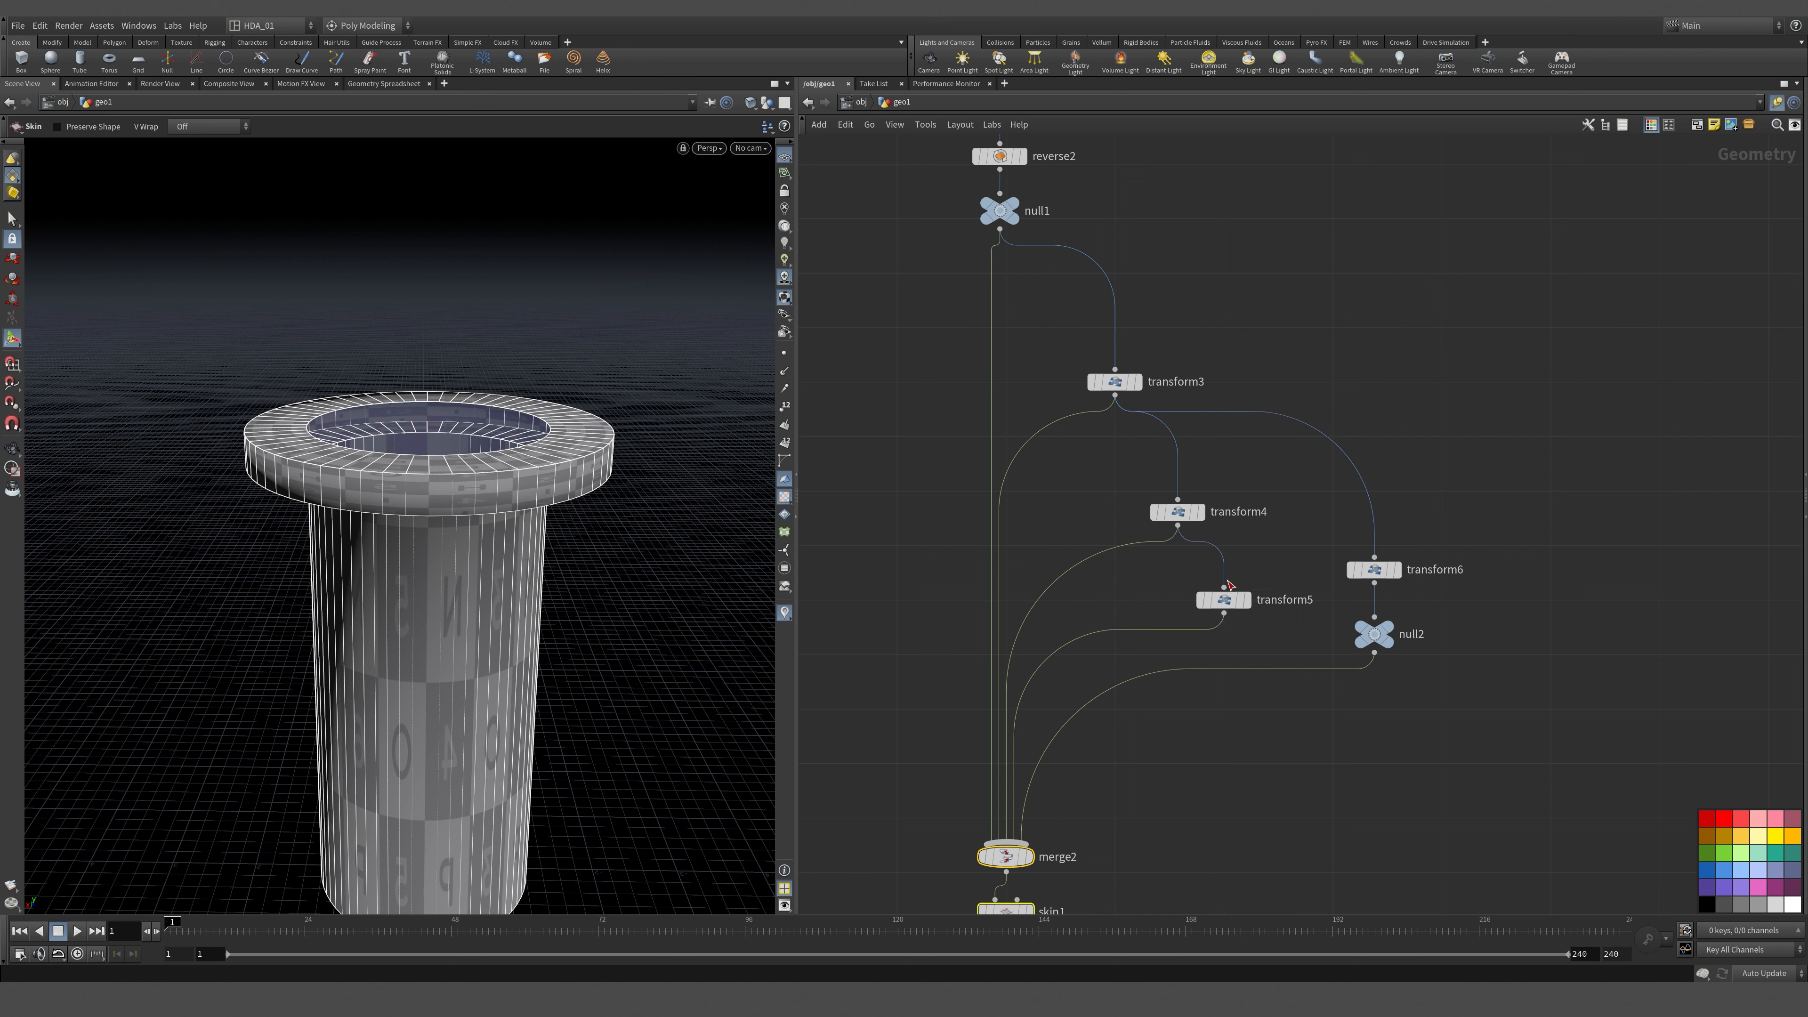
mouse_move(1185, 523)
left_click_drag(1184, 522, 1120, 502)
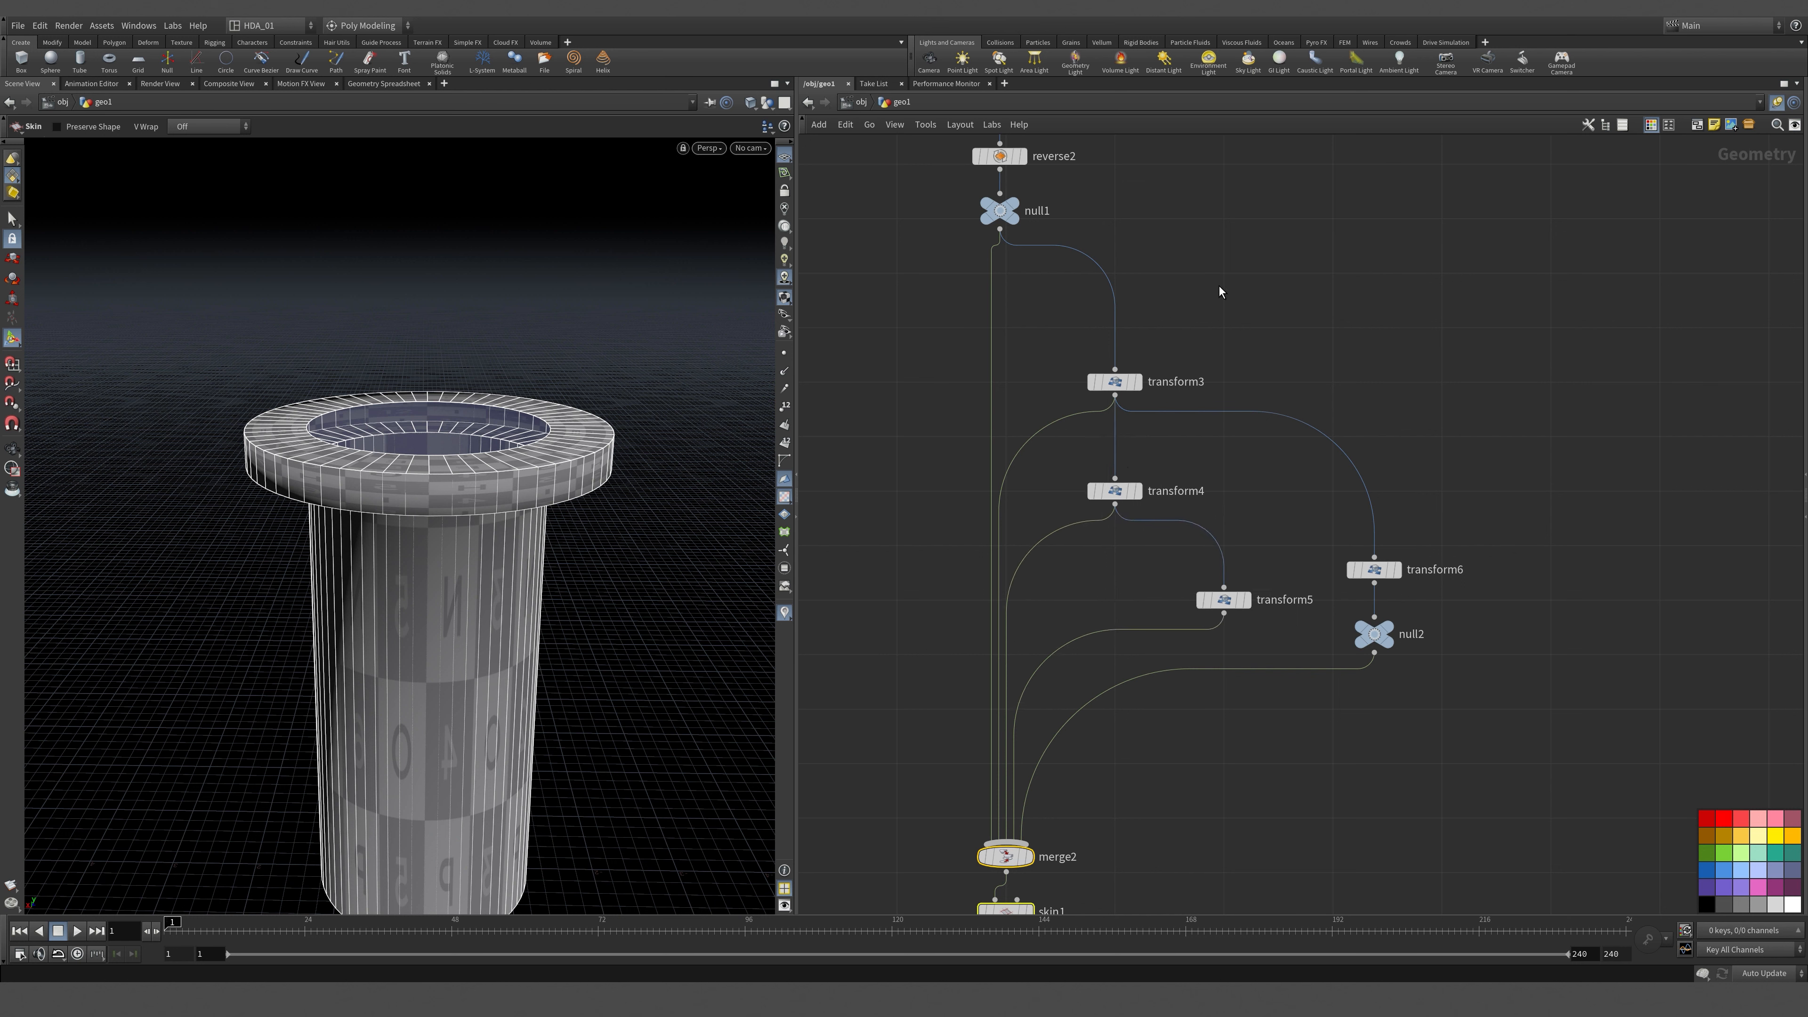
left_click_drag(1064, 338, 1445, 751)
left_click_drag(1233, 614, 1350, 614)
left_click(1388, 353)
middle_click_drag(1393, 315, 1371, 425)
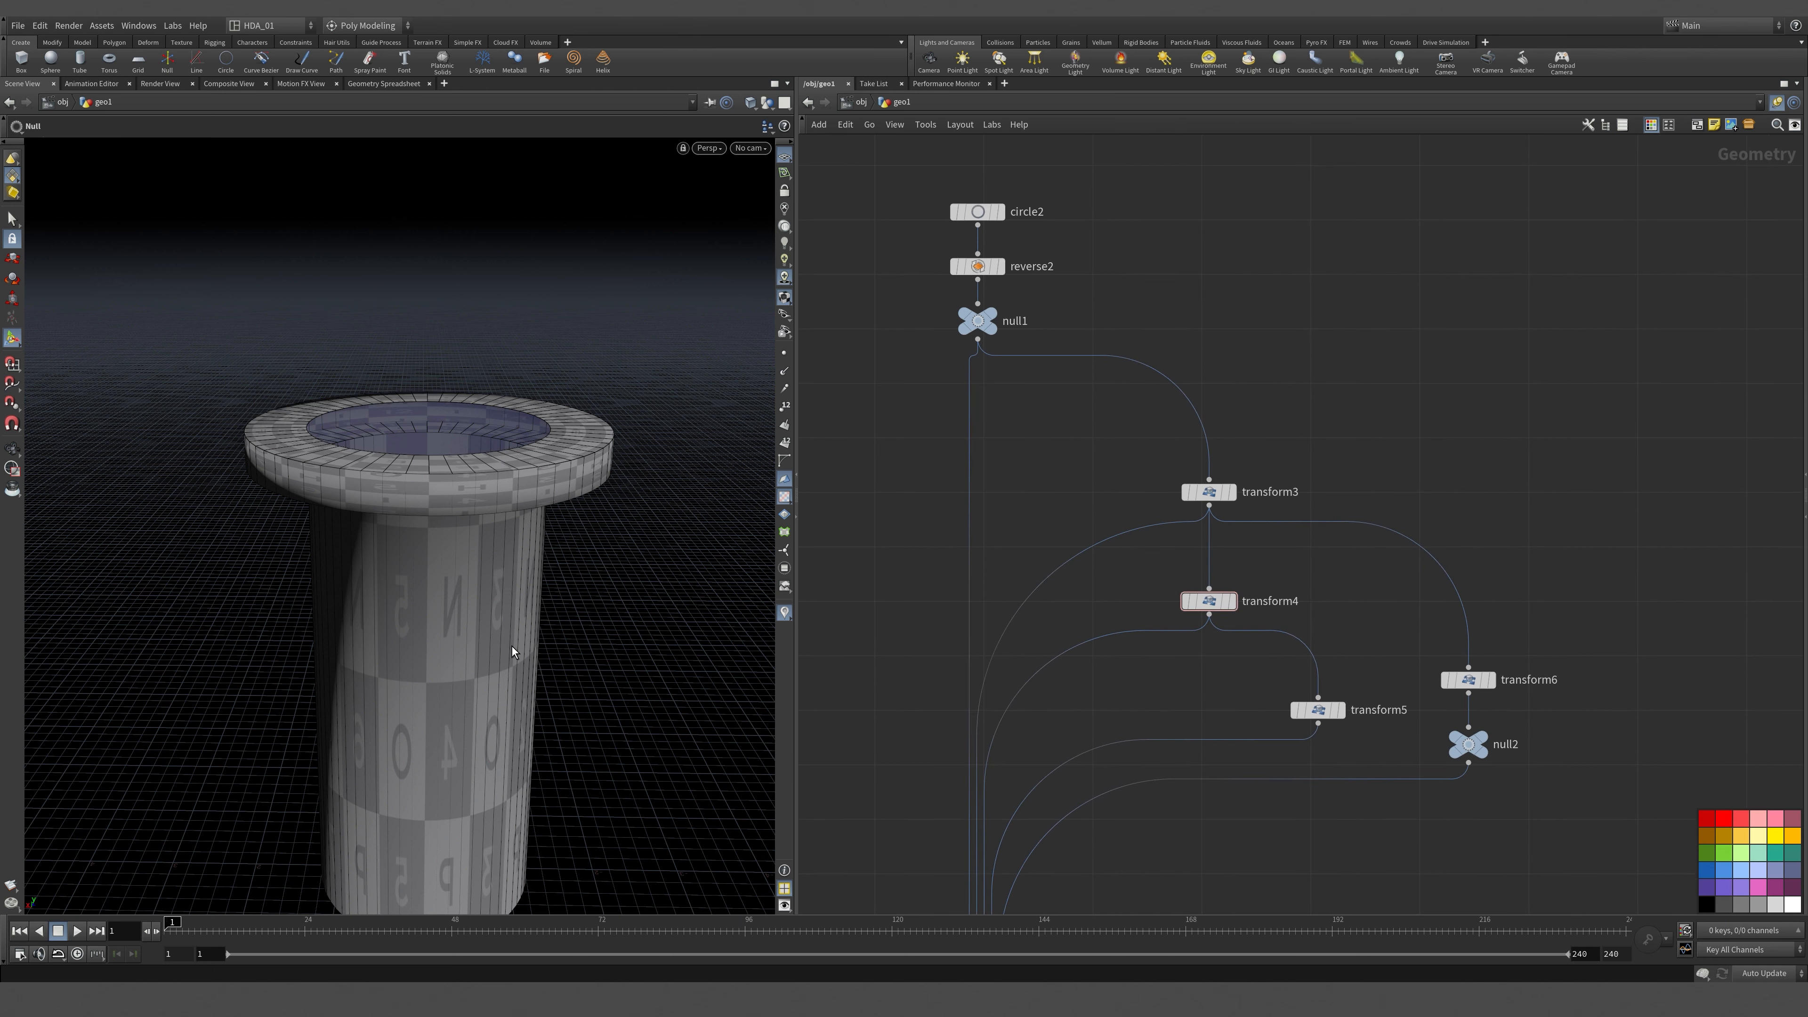
Compare null1's base circle with transform3's raised circle by displaying each one and templating null1.
left_click(993, 312)
left_click(978, 323)
middle_click_drag(468, 718, 444, 597, "alt")
right_click_drag(444, 597, 498, 652, "alt")
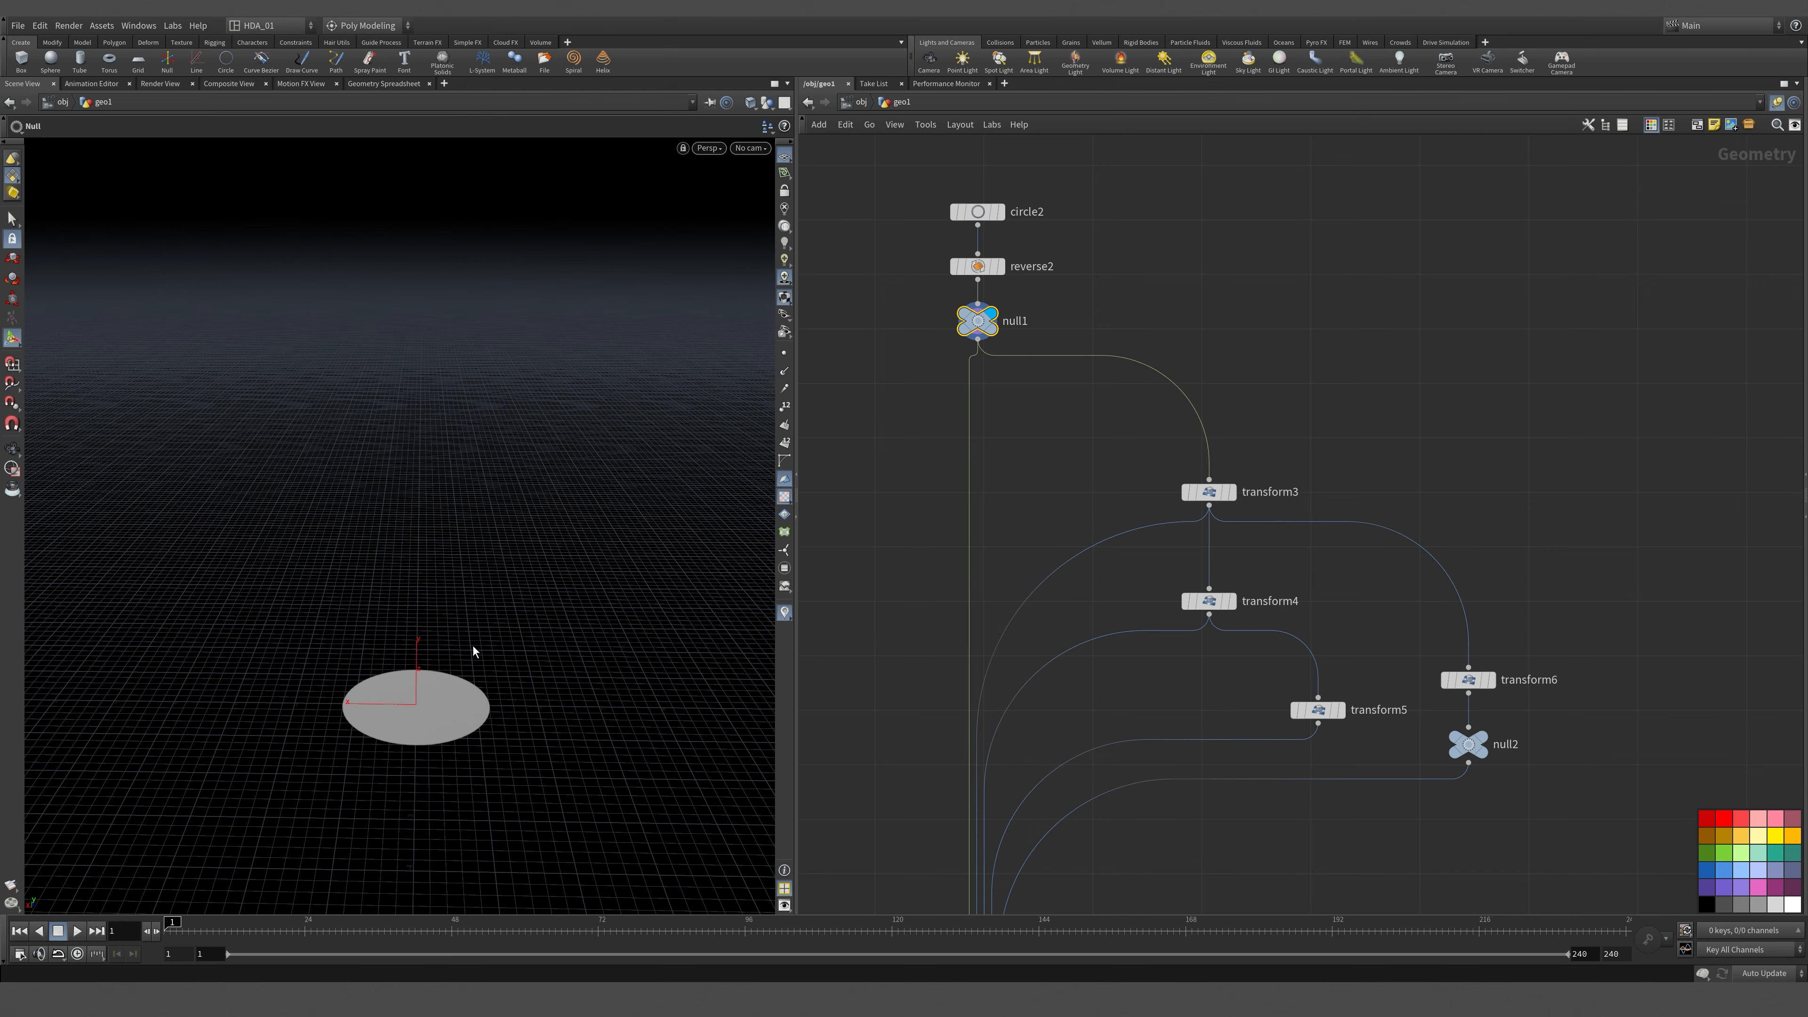
mouse_move(471, 647)
left_mouse_down("alt")
mouse_move(476, 498)
mouse_move(472, 679)
mouse_move(470, 627)
left_mouse_up("alt")
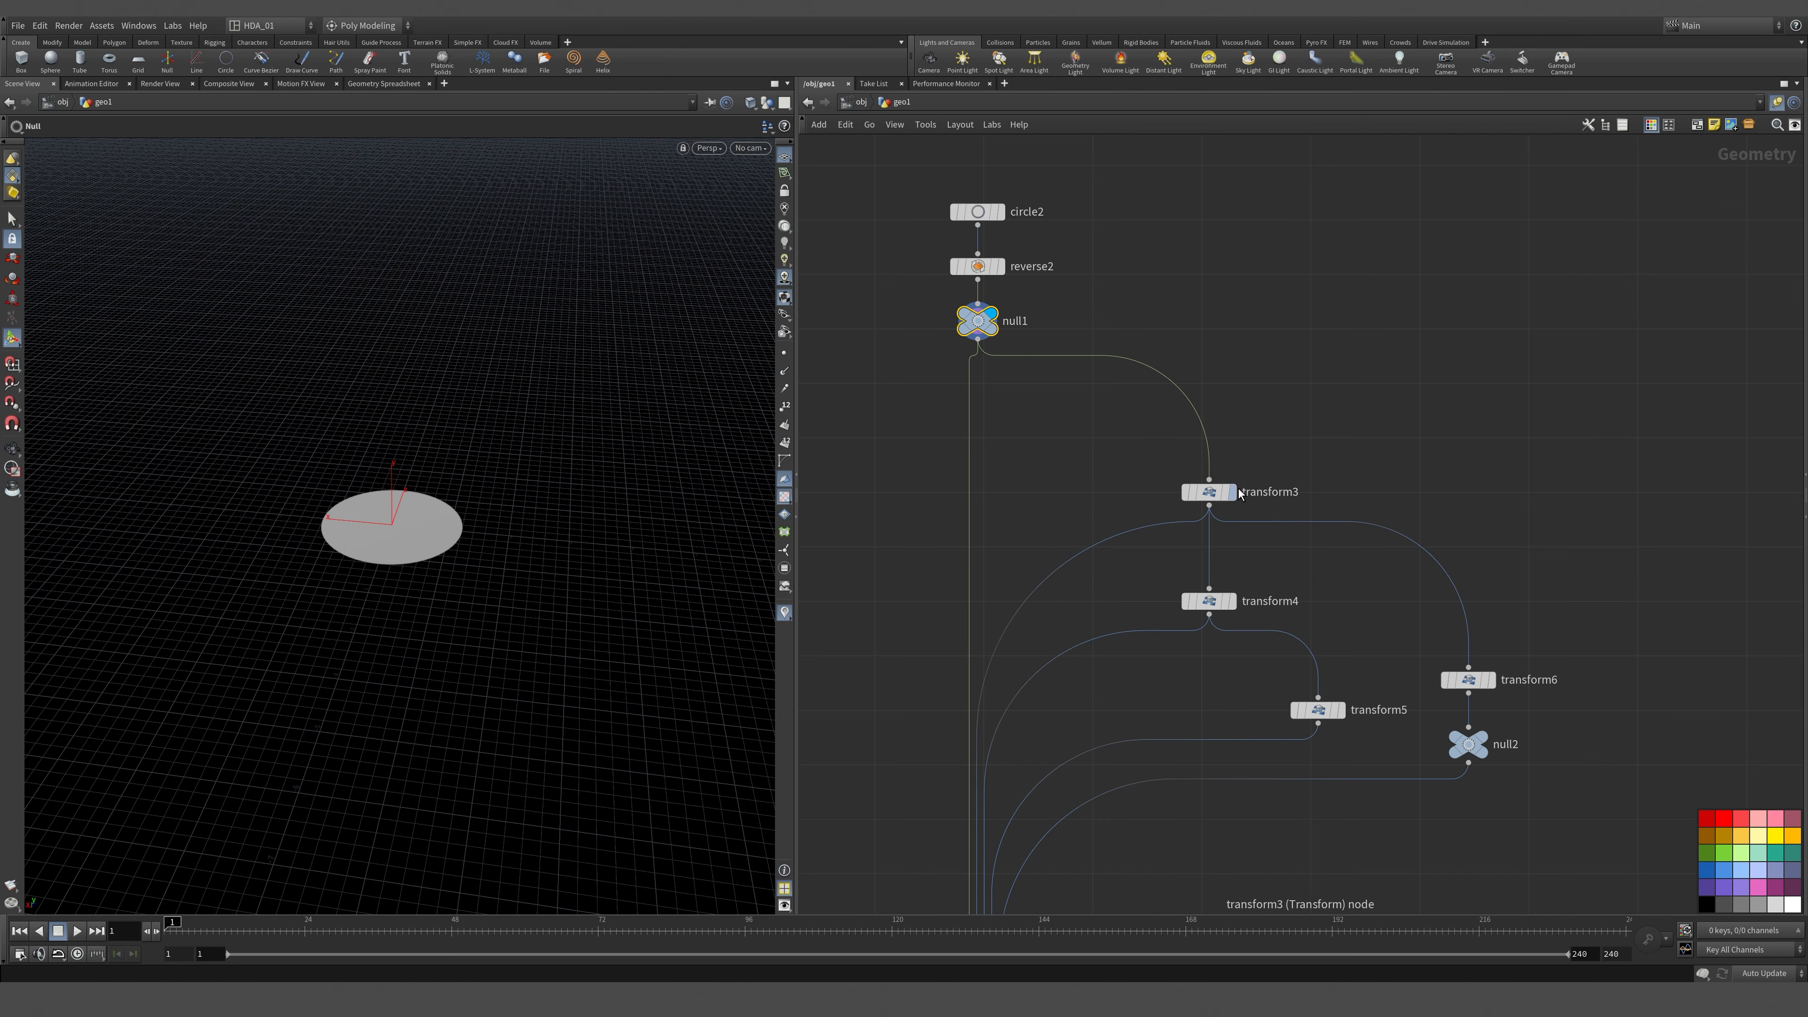
left_click(1232, 492)
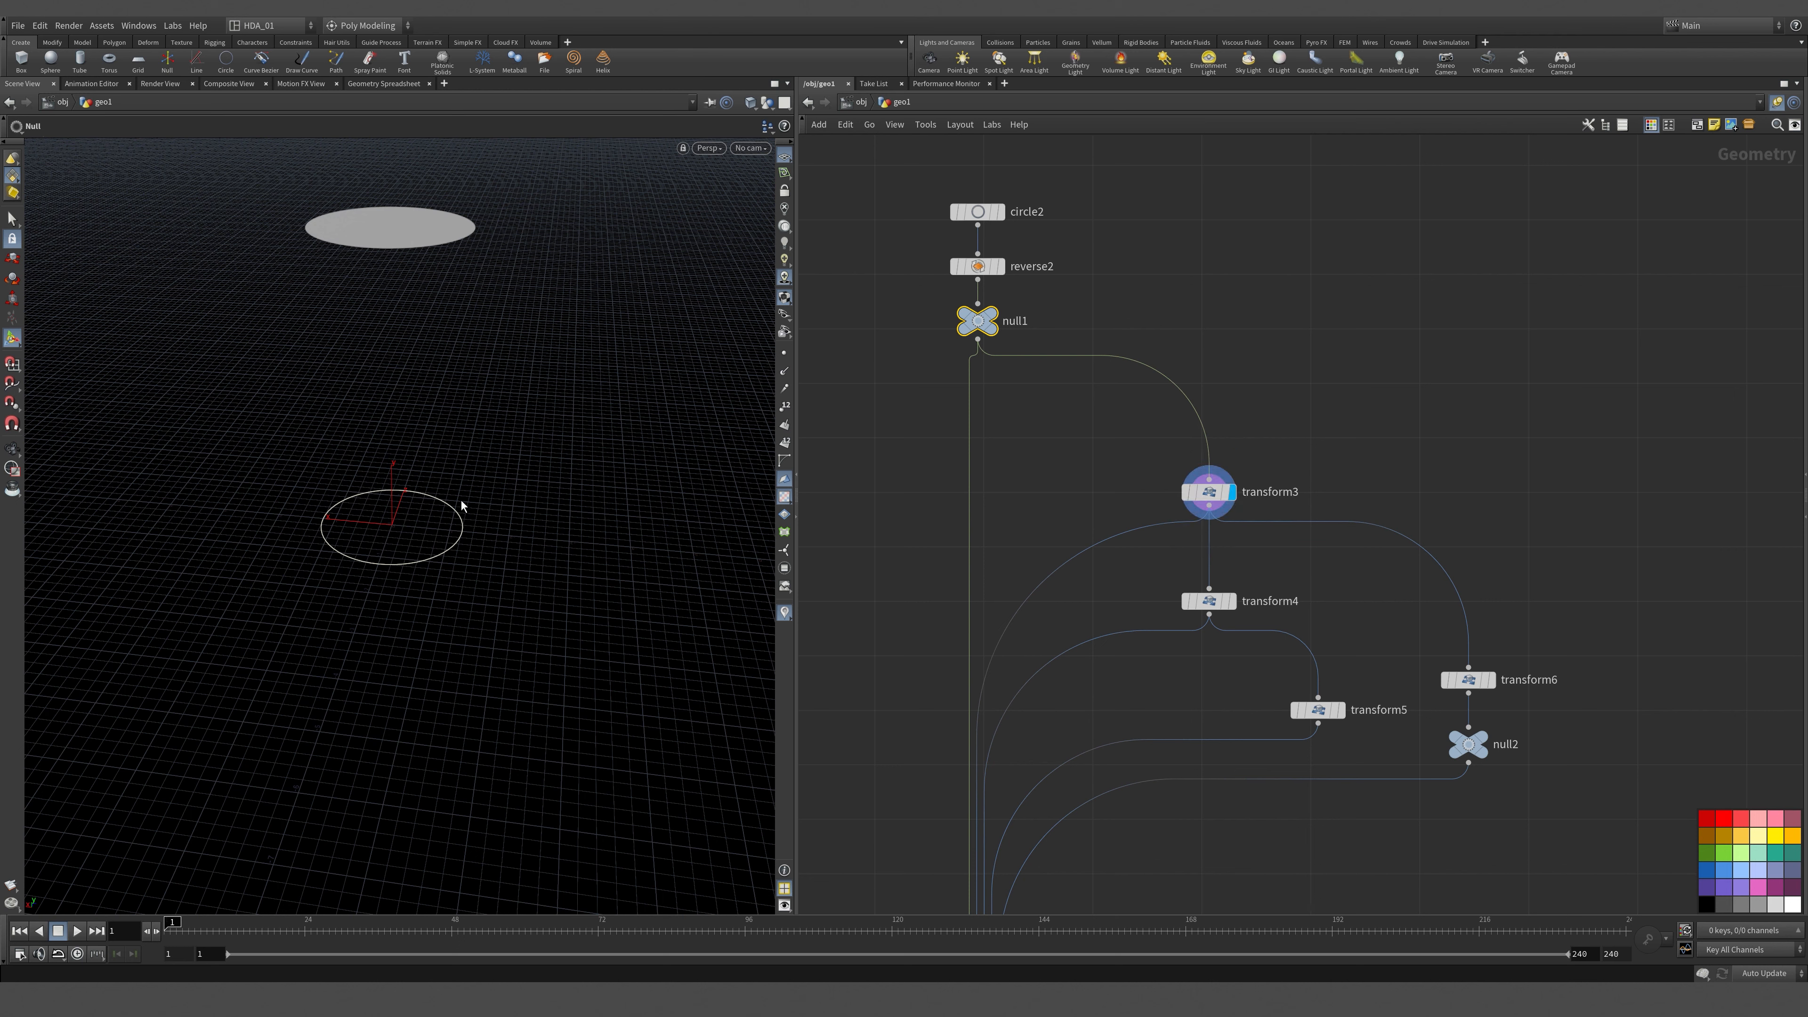
left_click(1208, 492)
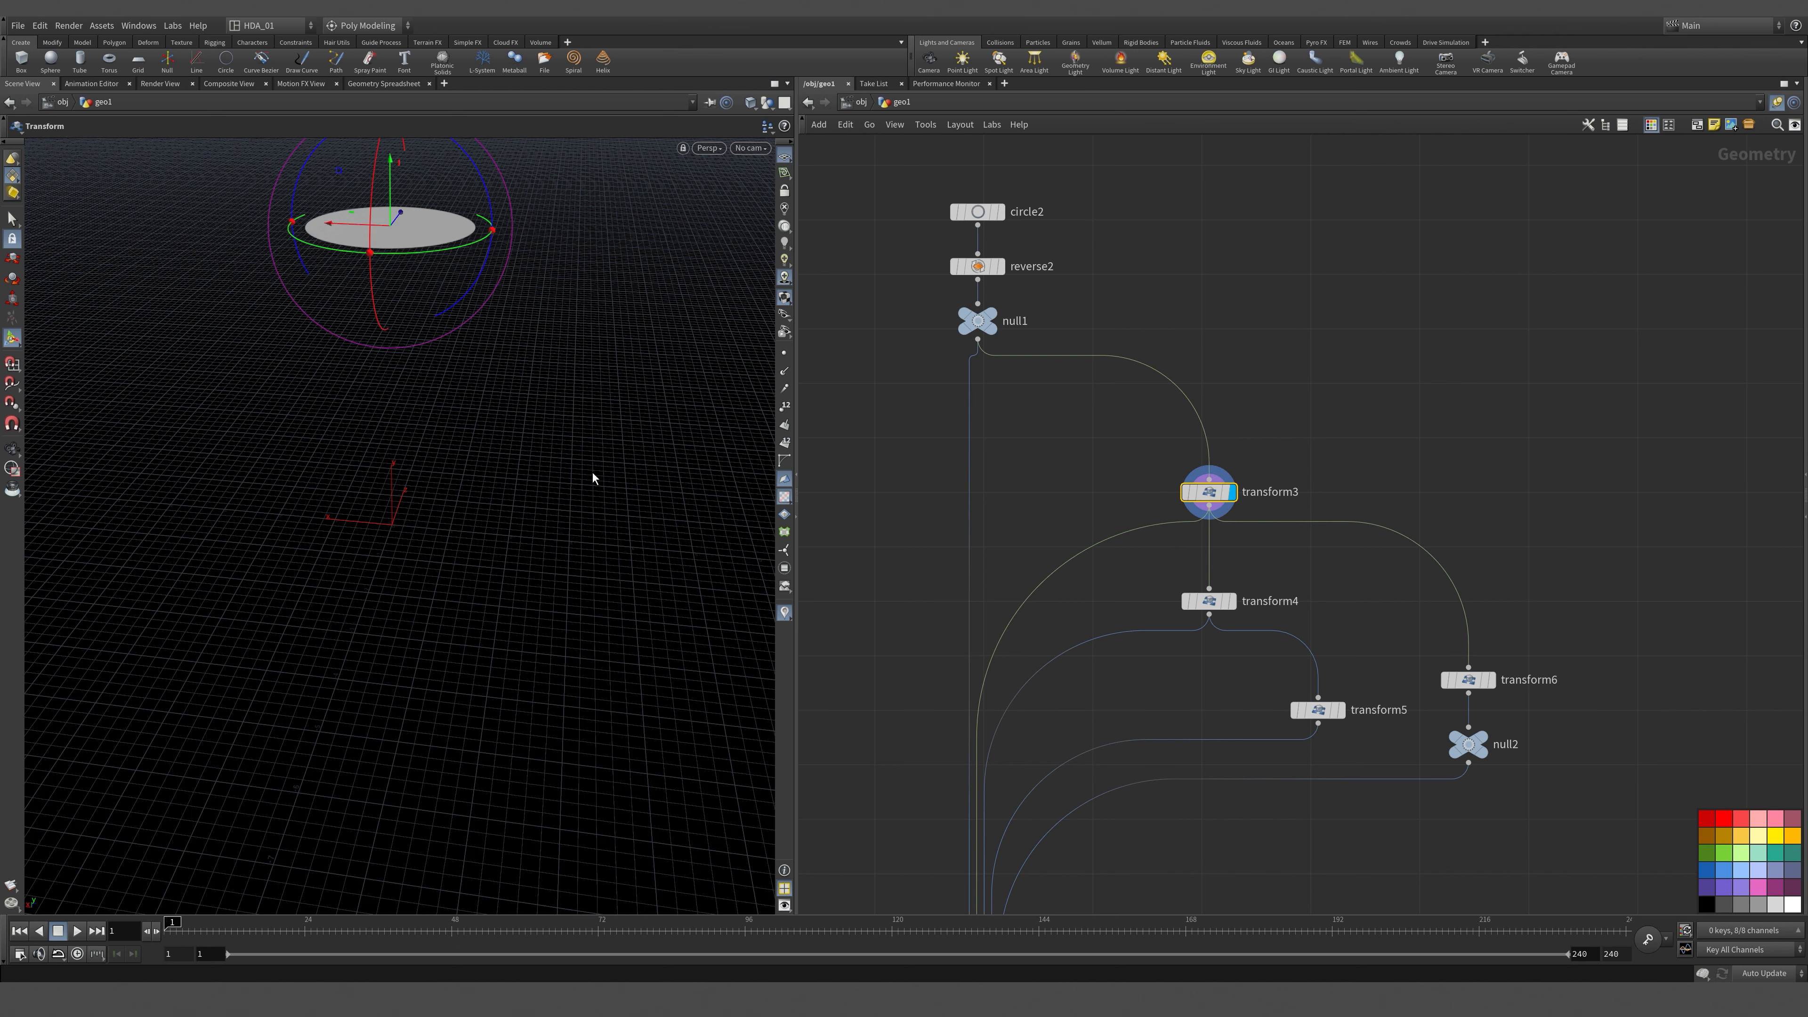
left_click(991, 331)
middle_click_drag(1355, 588, 1328, 550)
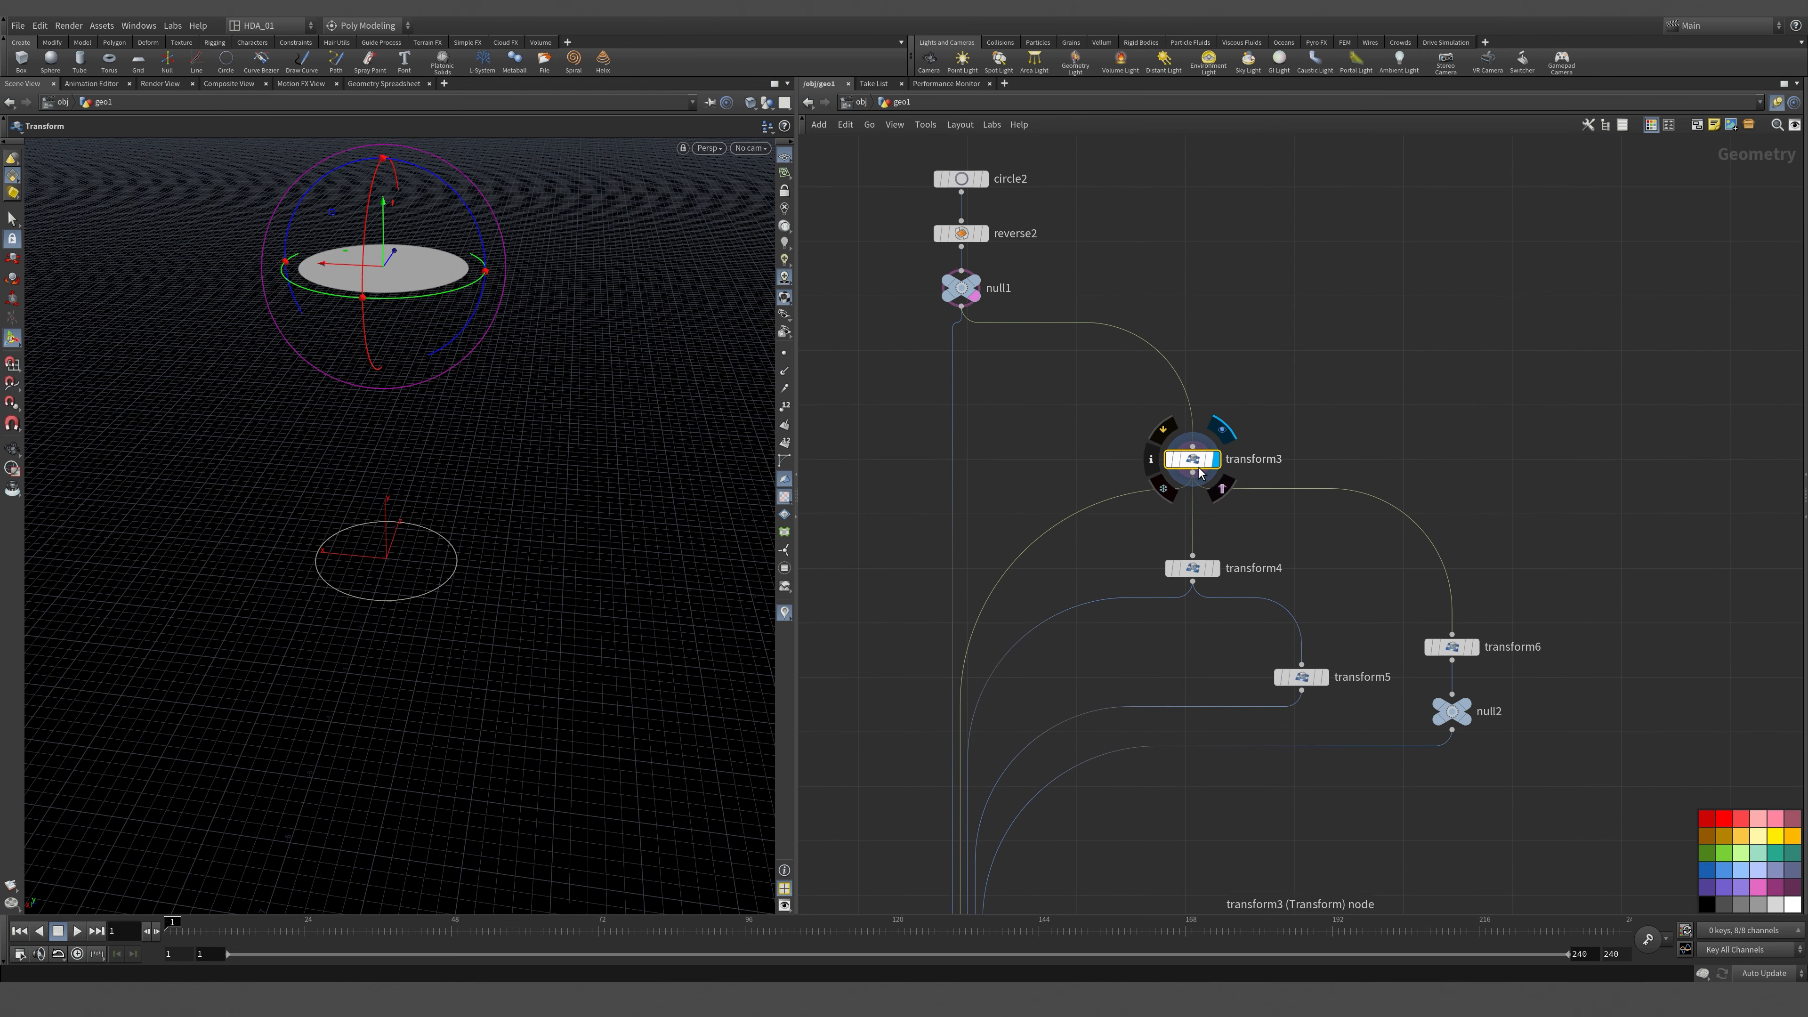
Disconnect transform4, transform5 and null2 from merge2, and check the surface skinned between the null1 and transform3 circles.
left_click_drag(1196, 464, 1167, 447)
middle_click_drag(1202, 628, 1214, 378)
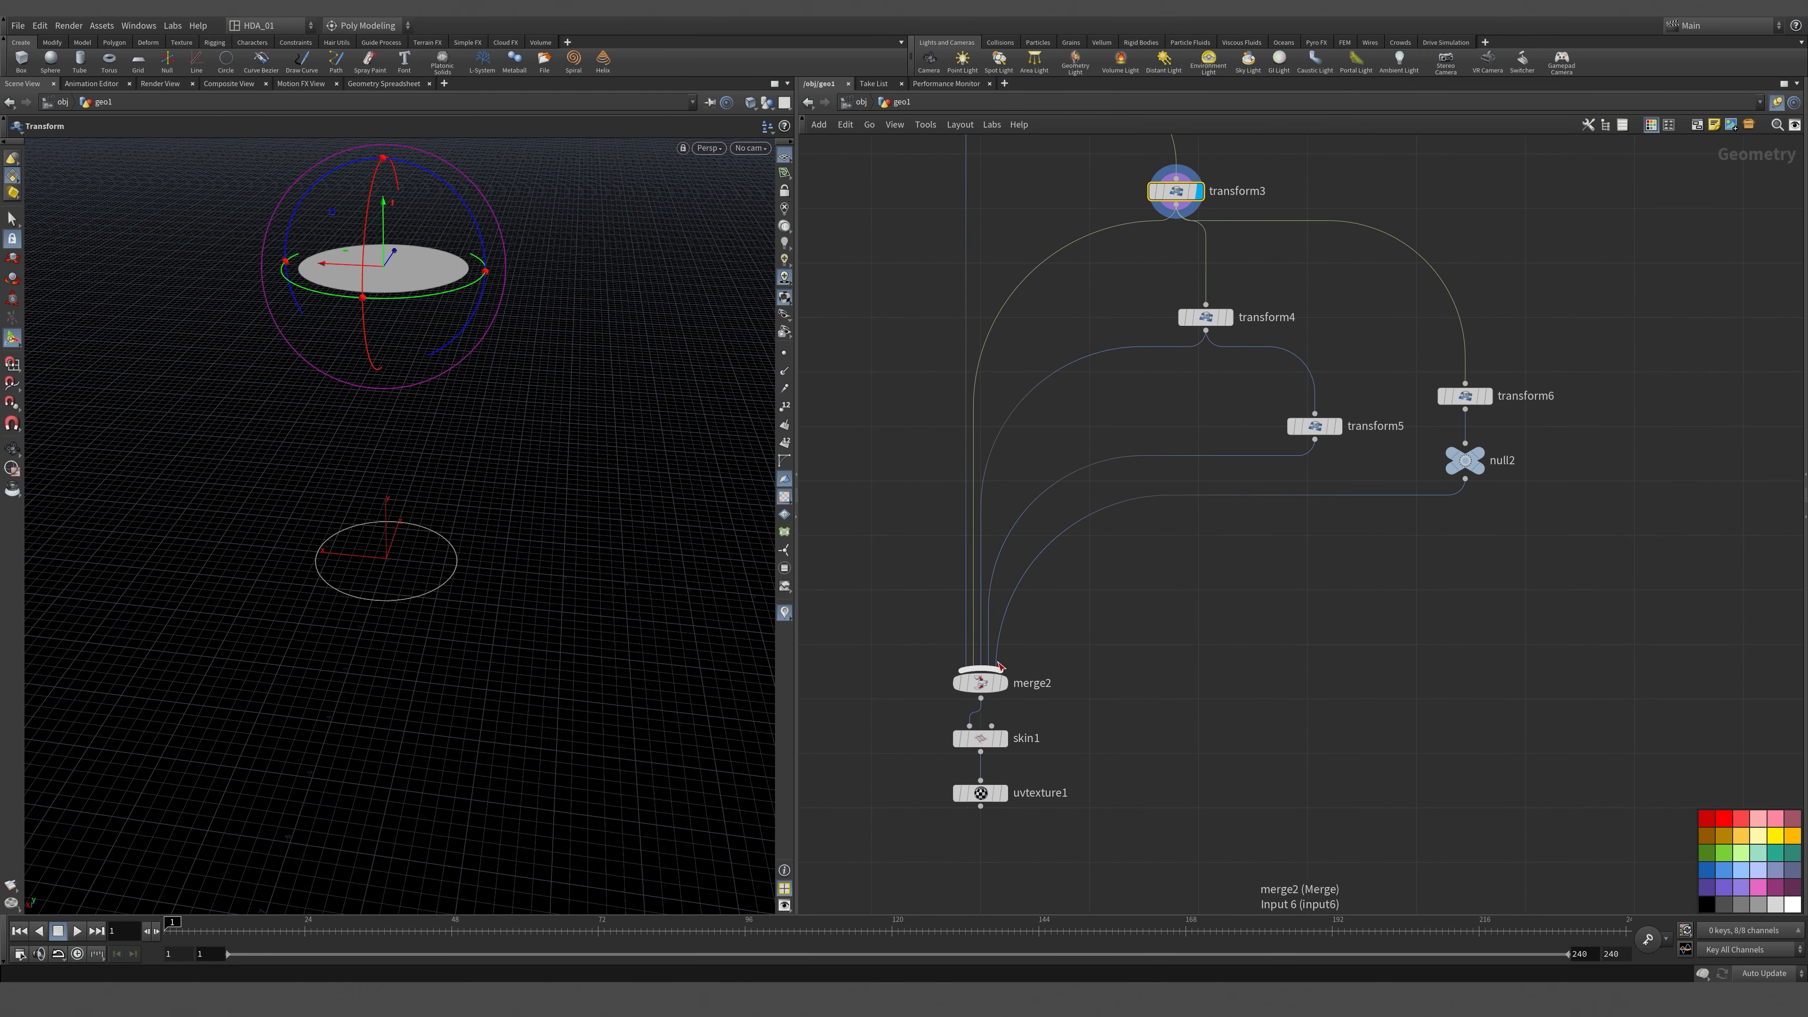
left_click_drag(1001, 666, 1068, 648)
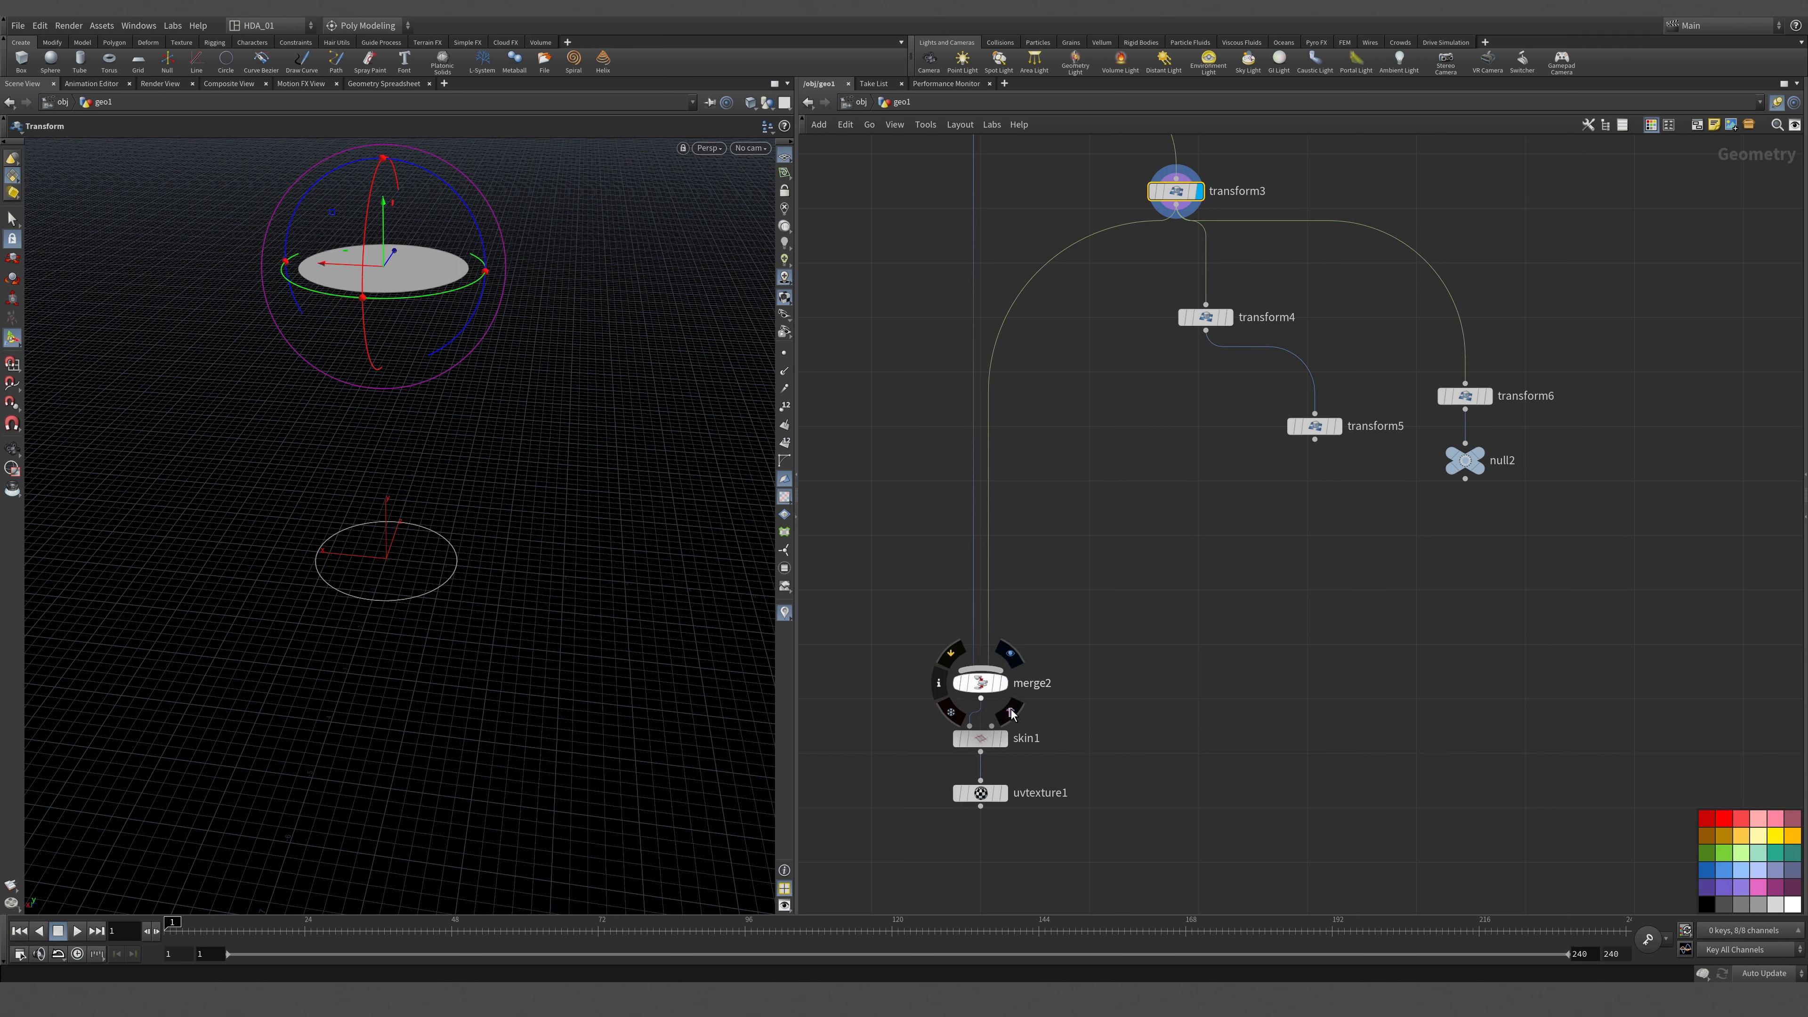
left_click(1003, 738)
middle_click_drag(1190, 548, 1199, 682)
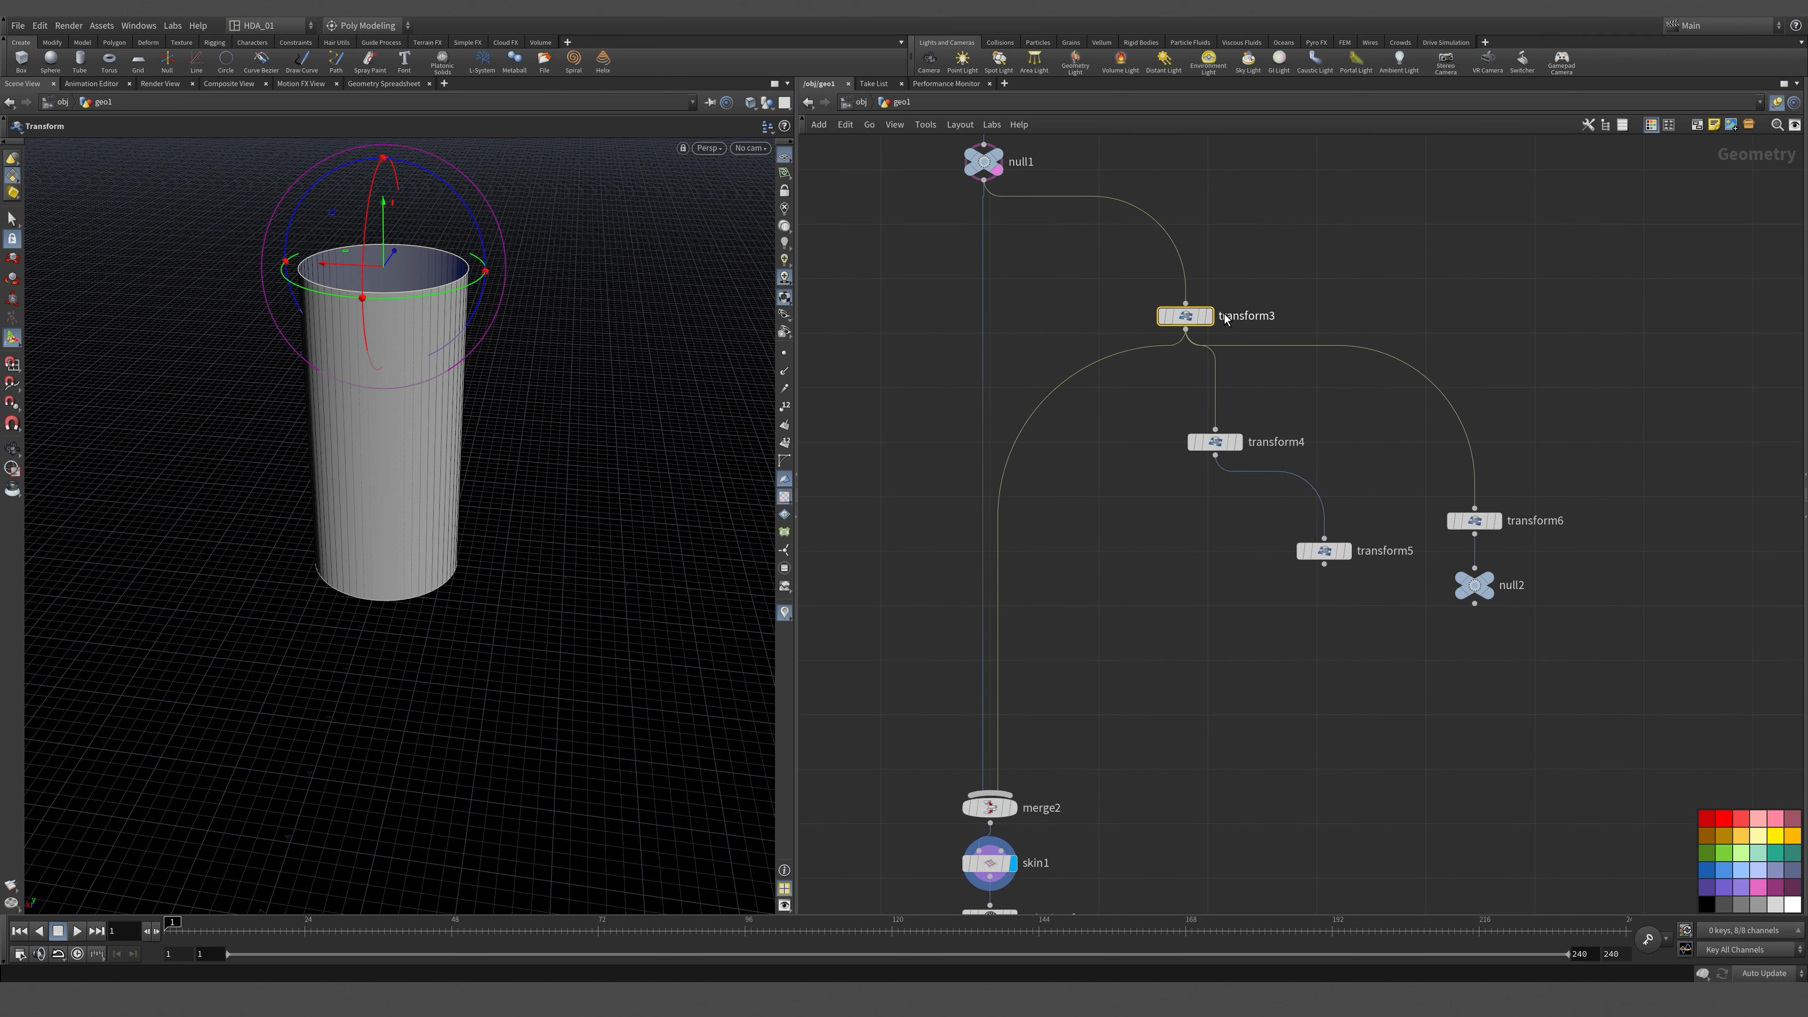
left_click(1208, 315)
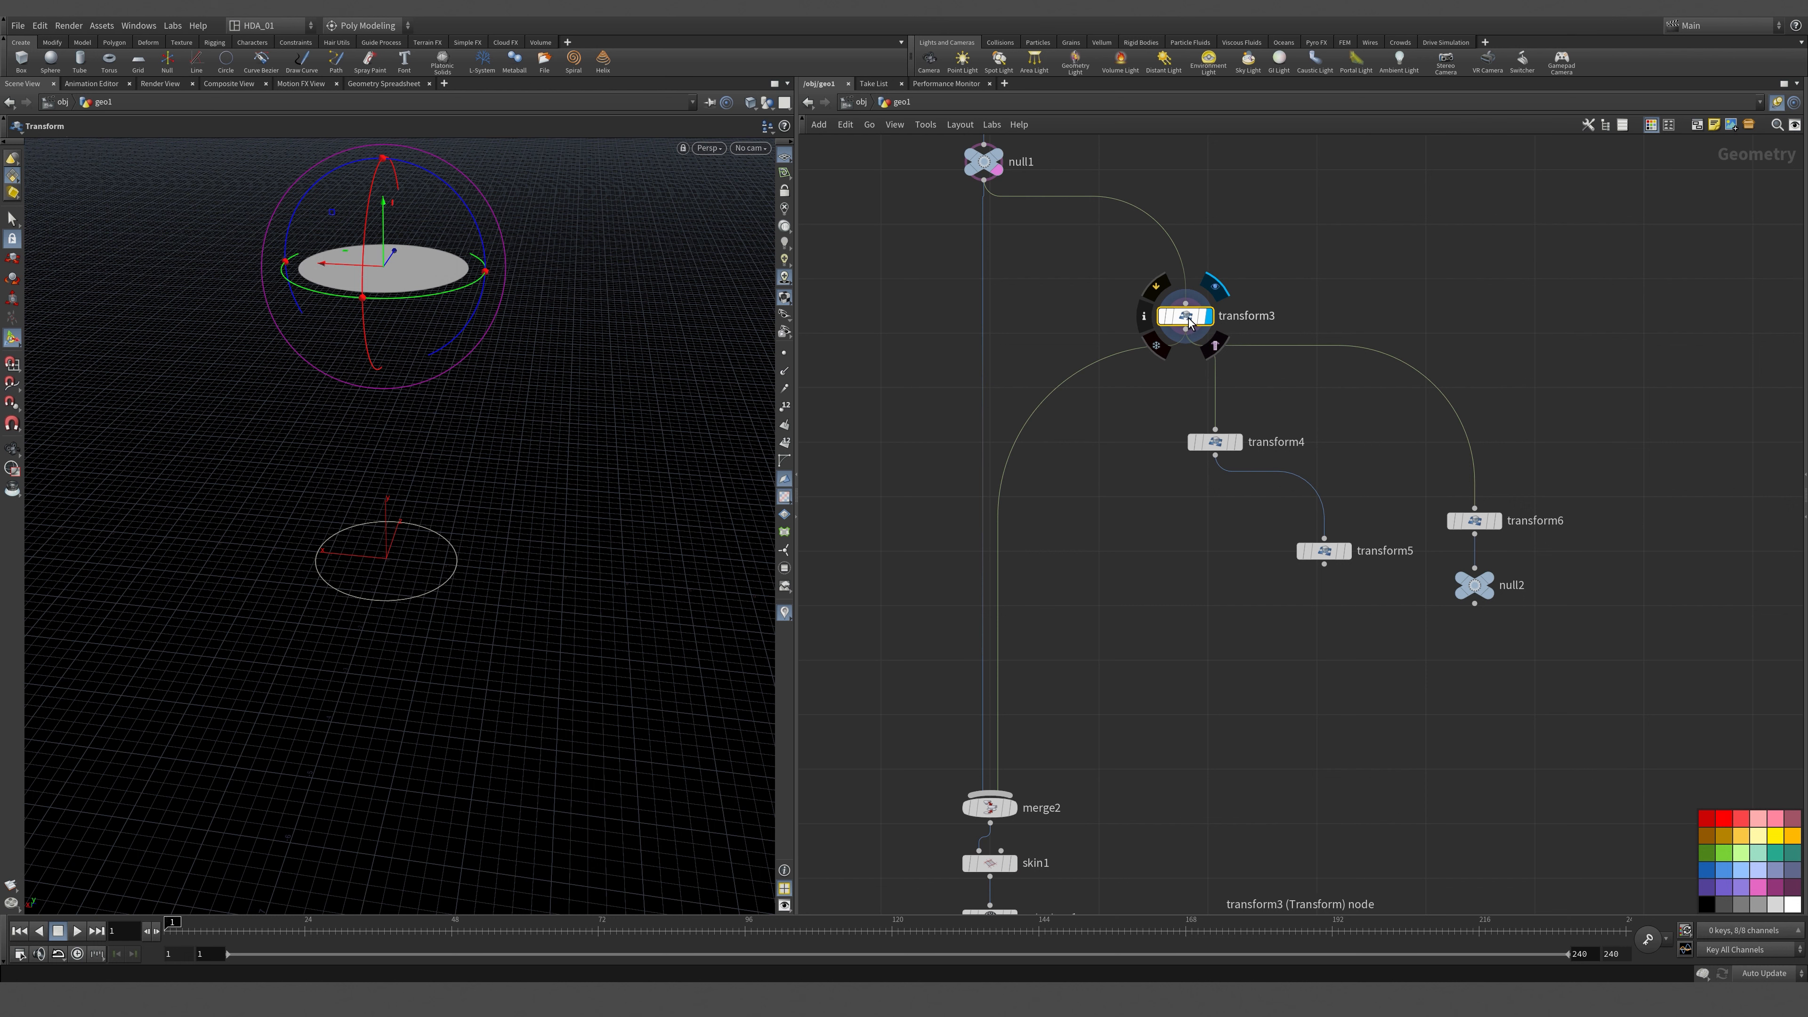
left_click(1015, 863)
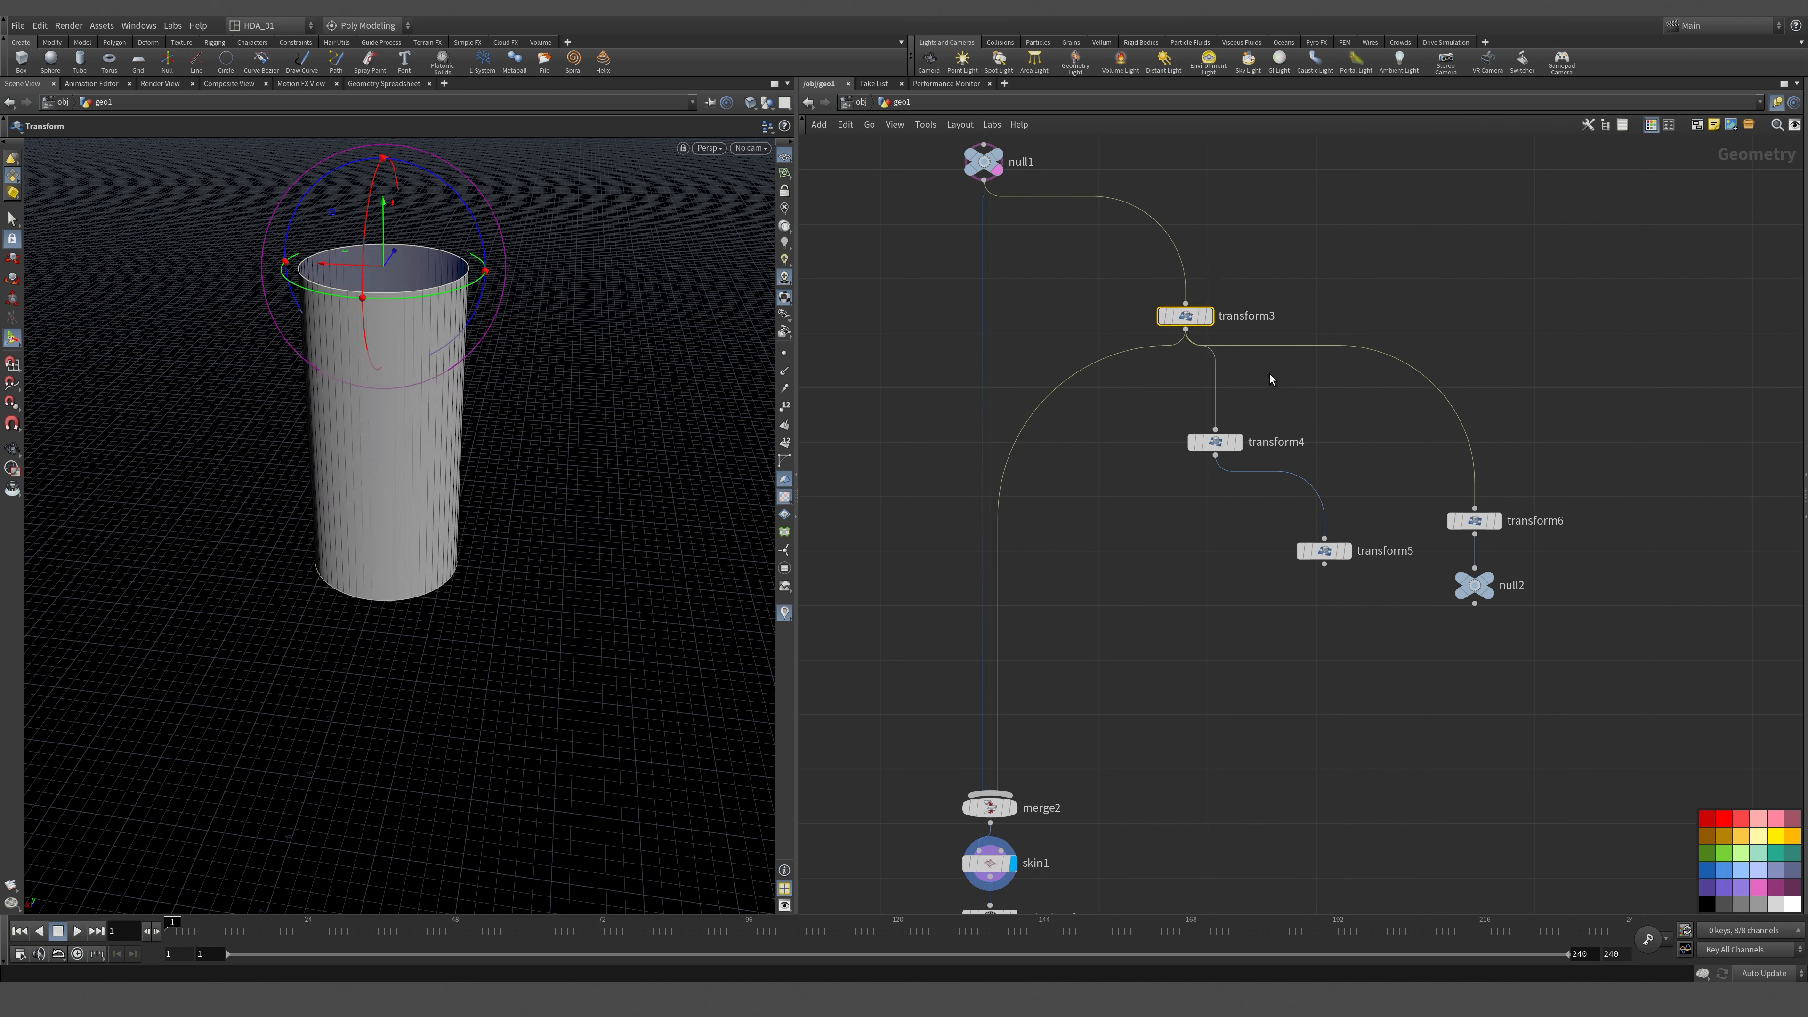
Display transform4's wider circle, wire transform4 into merge2 and inspect the flat rim in skin1.
left_click(1218, 448)
left_click(1231, 444)
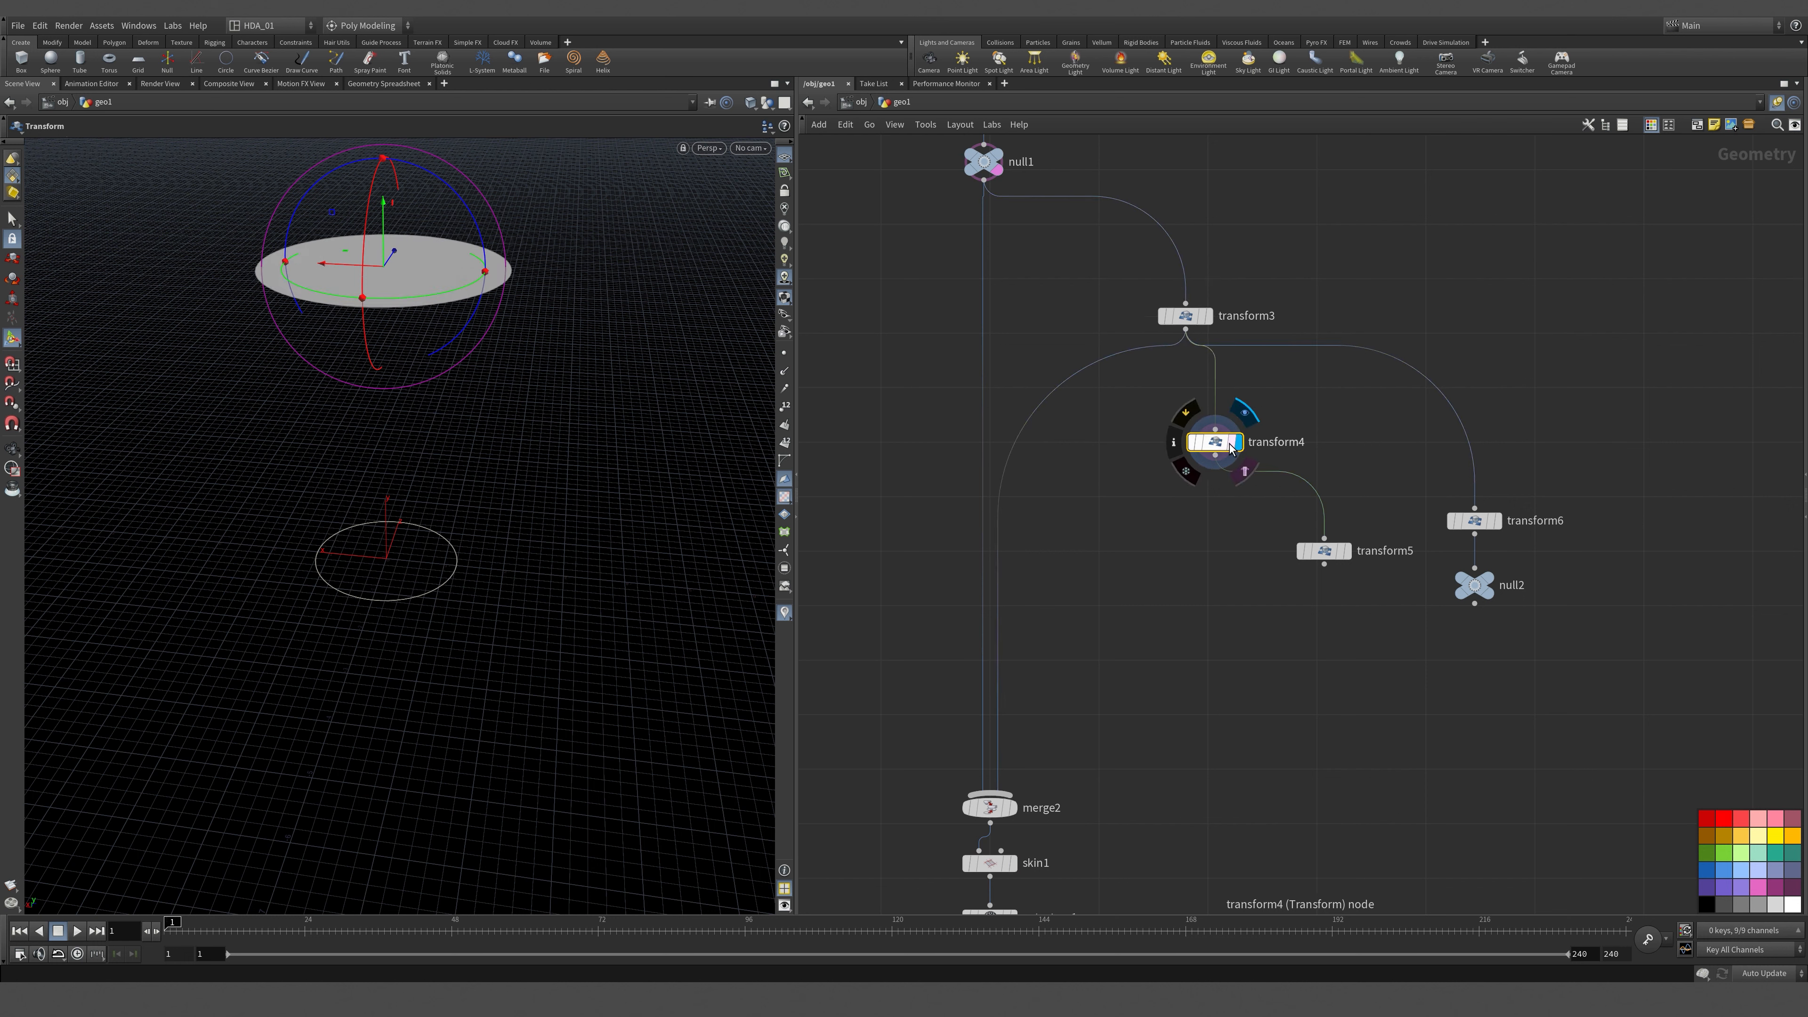
left_click(1229, 444)
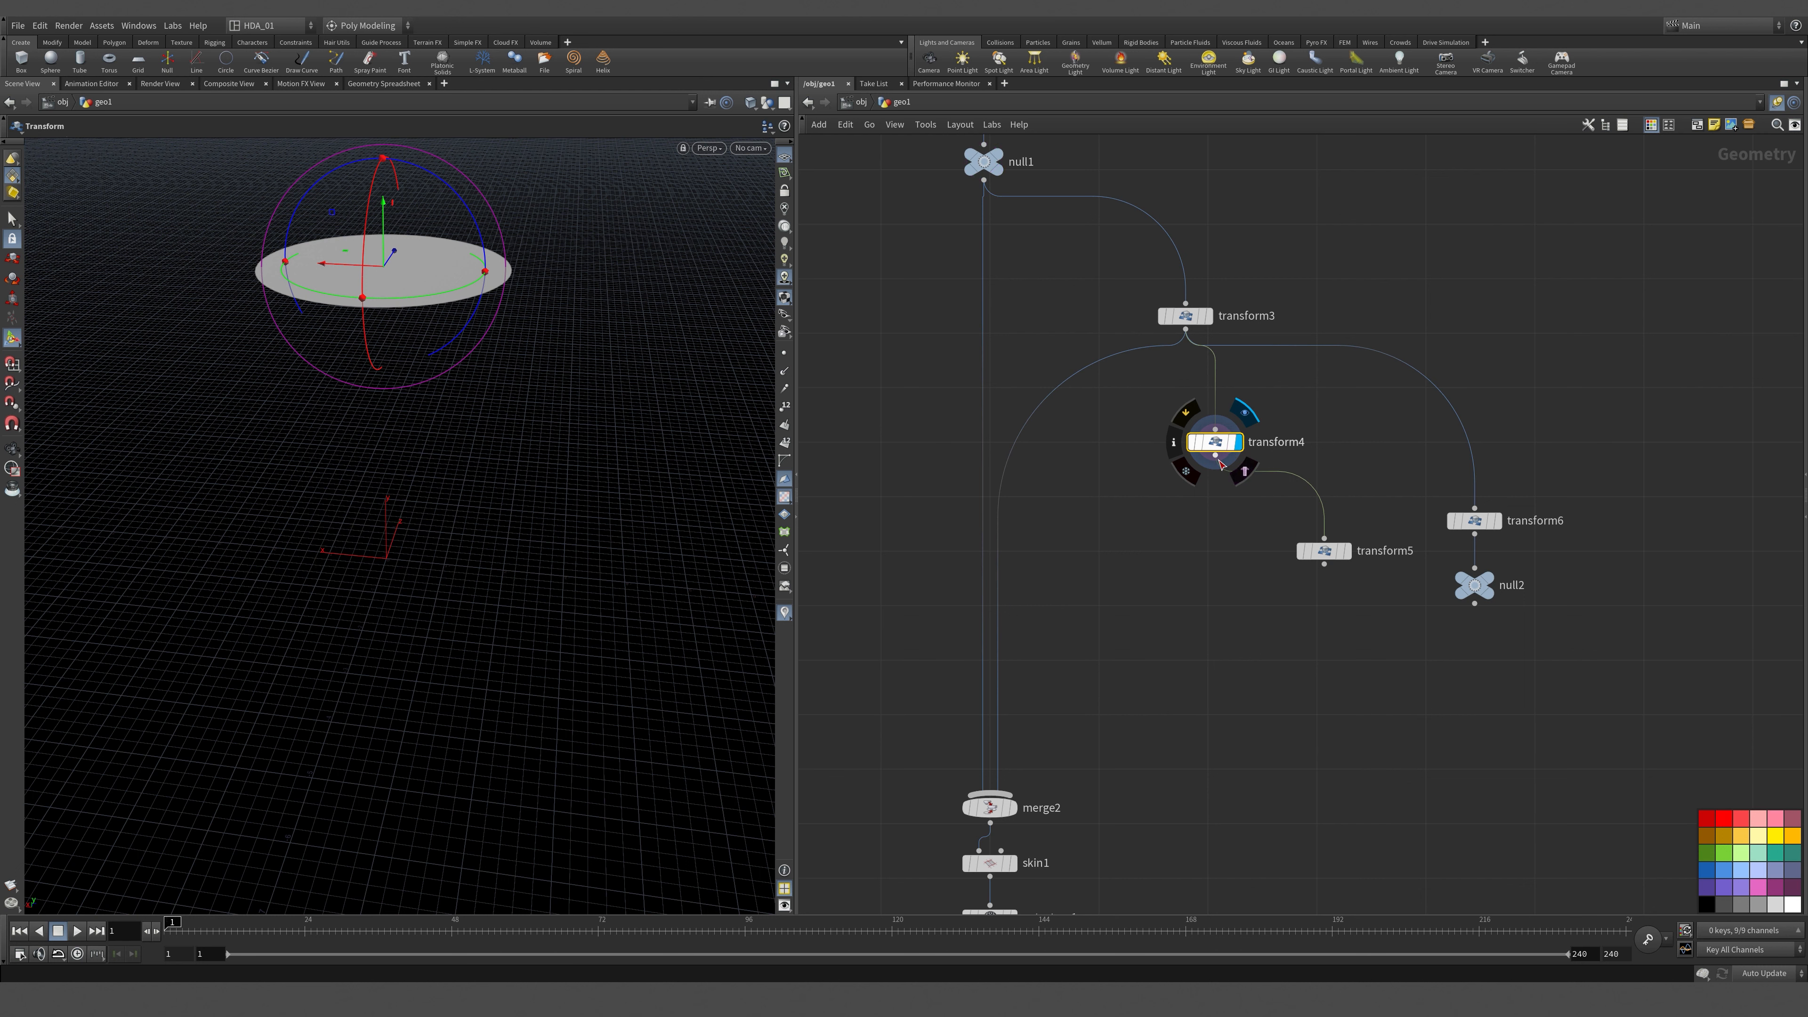
left_click_drag(1219, 464, 1046, 784)
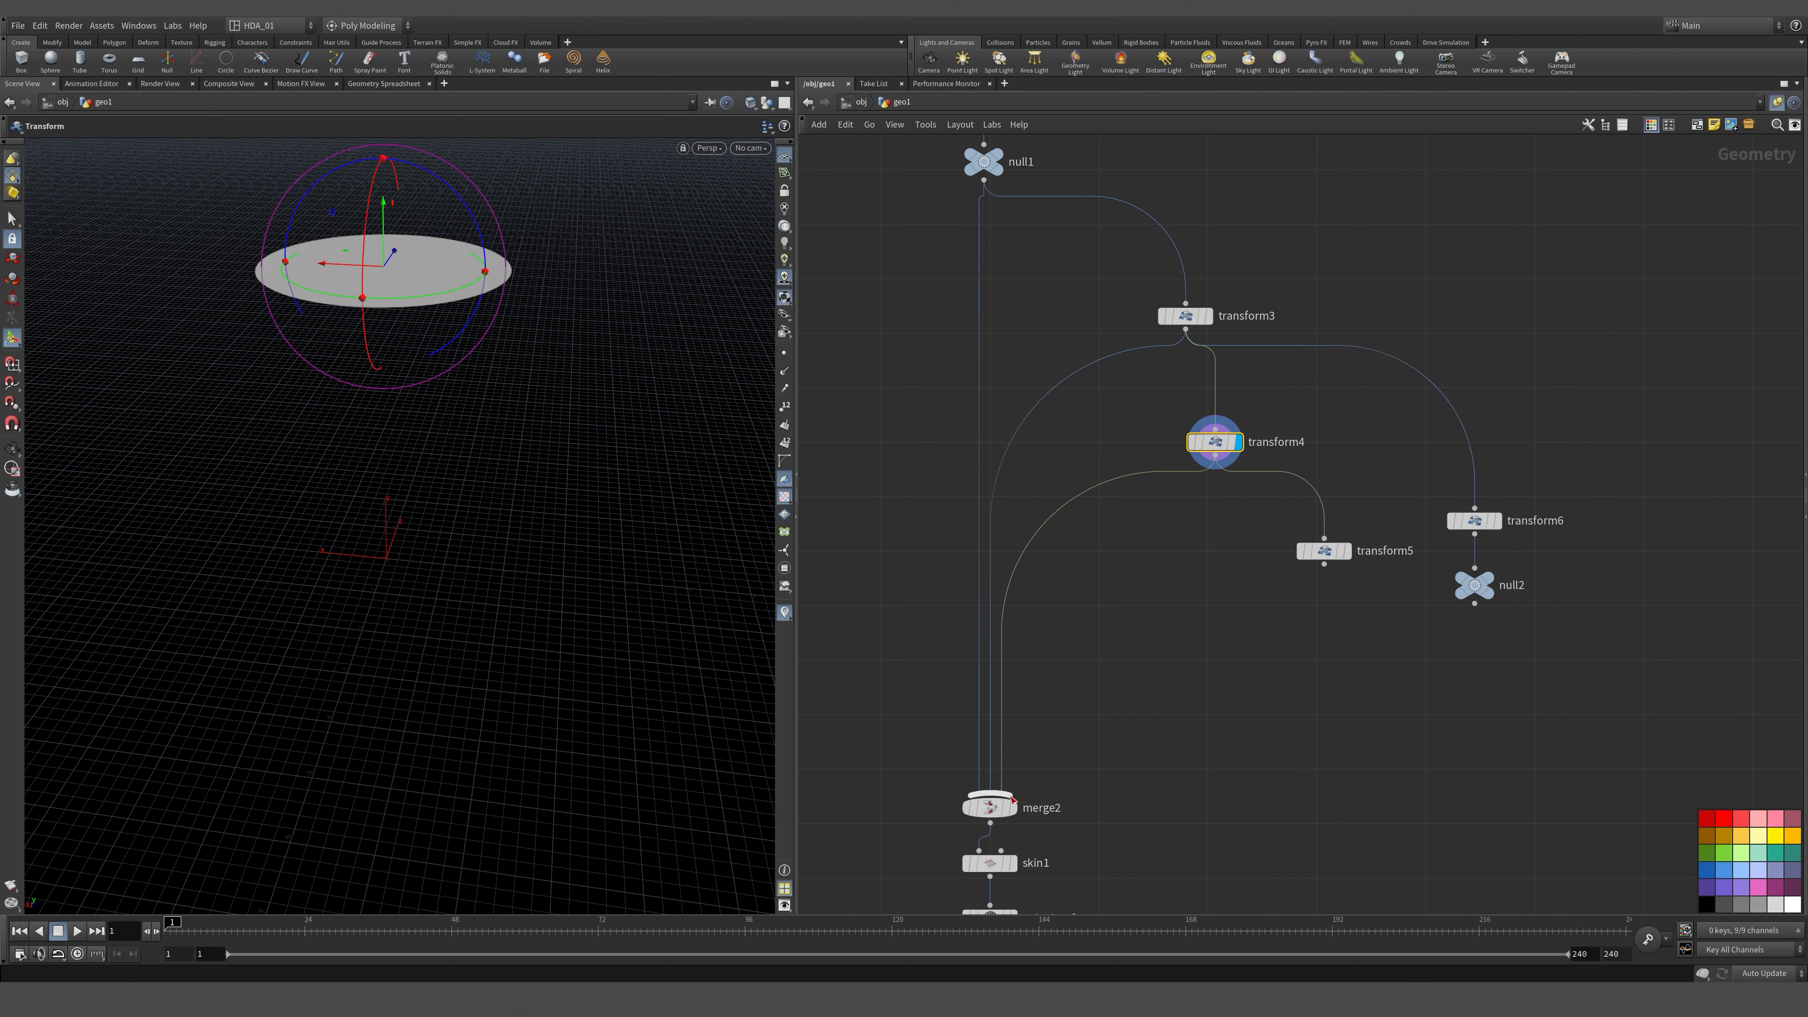
left_click(1013, 862)
key("Escape")
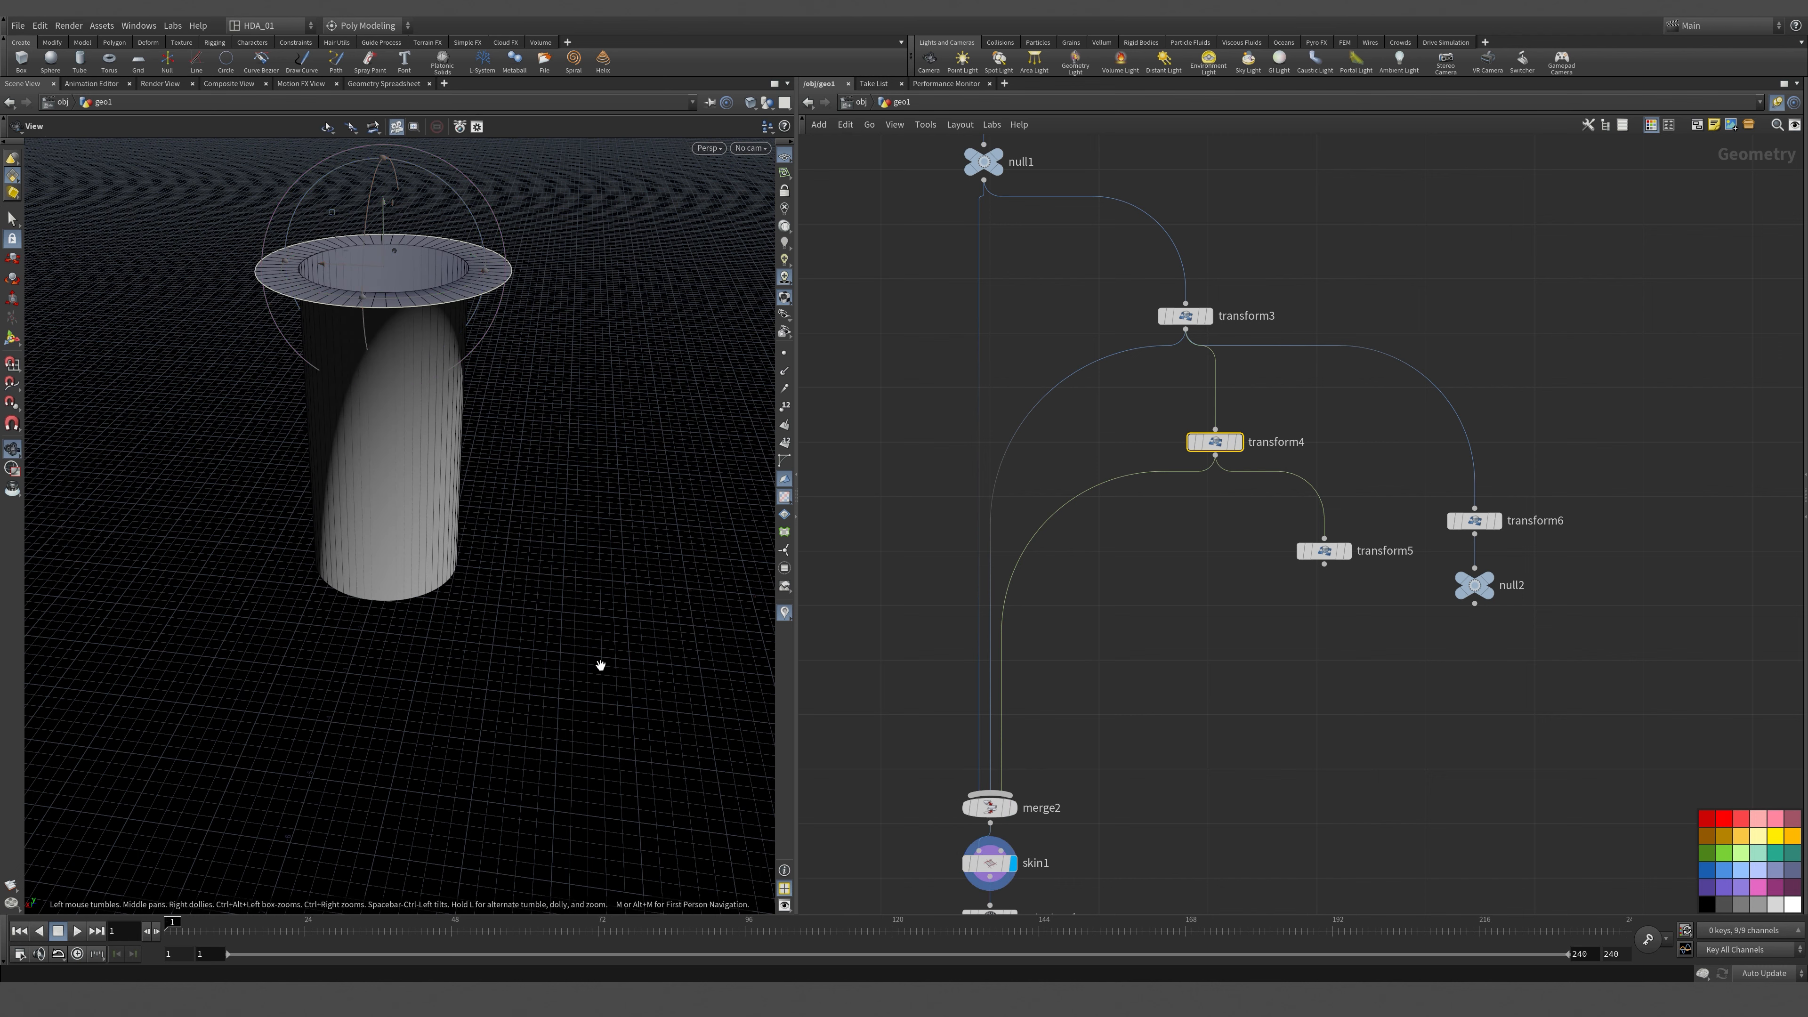
left_click_drag(600, 665, 517, 638)
key("Return")
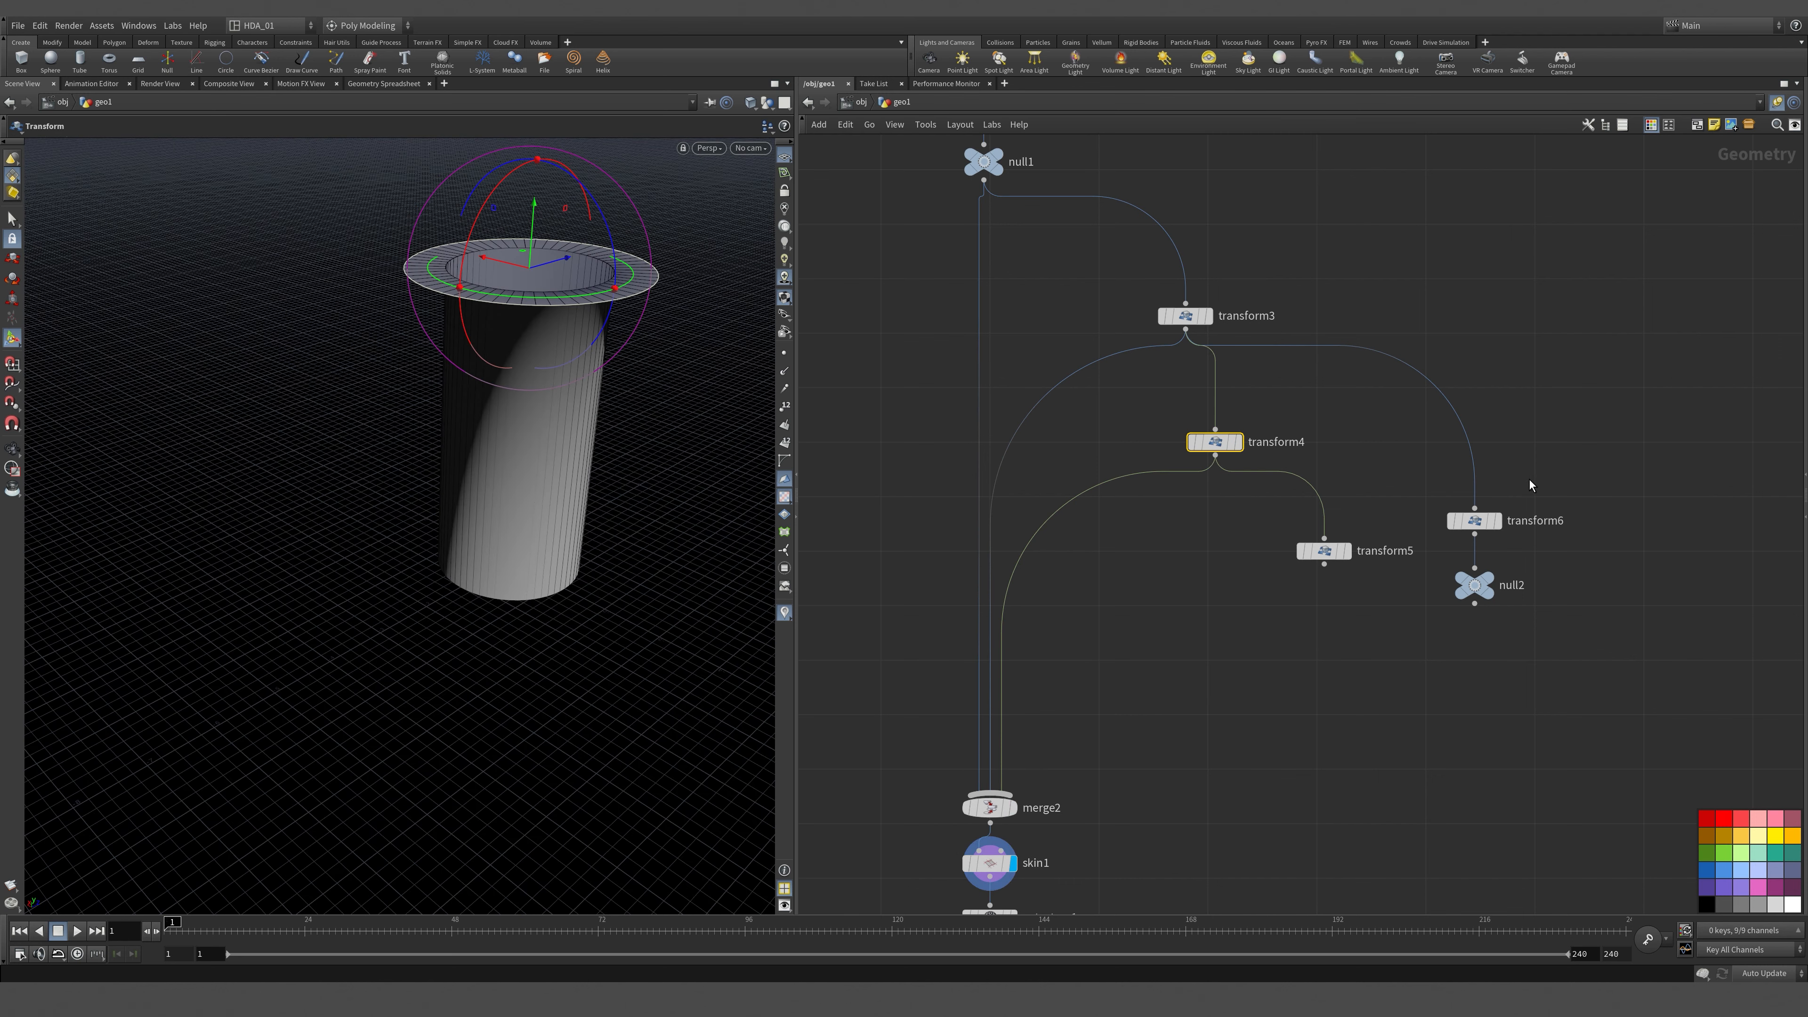
Display transform5's circle, wire transform5 into merge2 and inspect the rim's outer wall in skin1.
left_click(1346, 551)
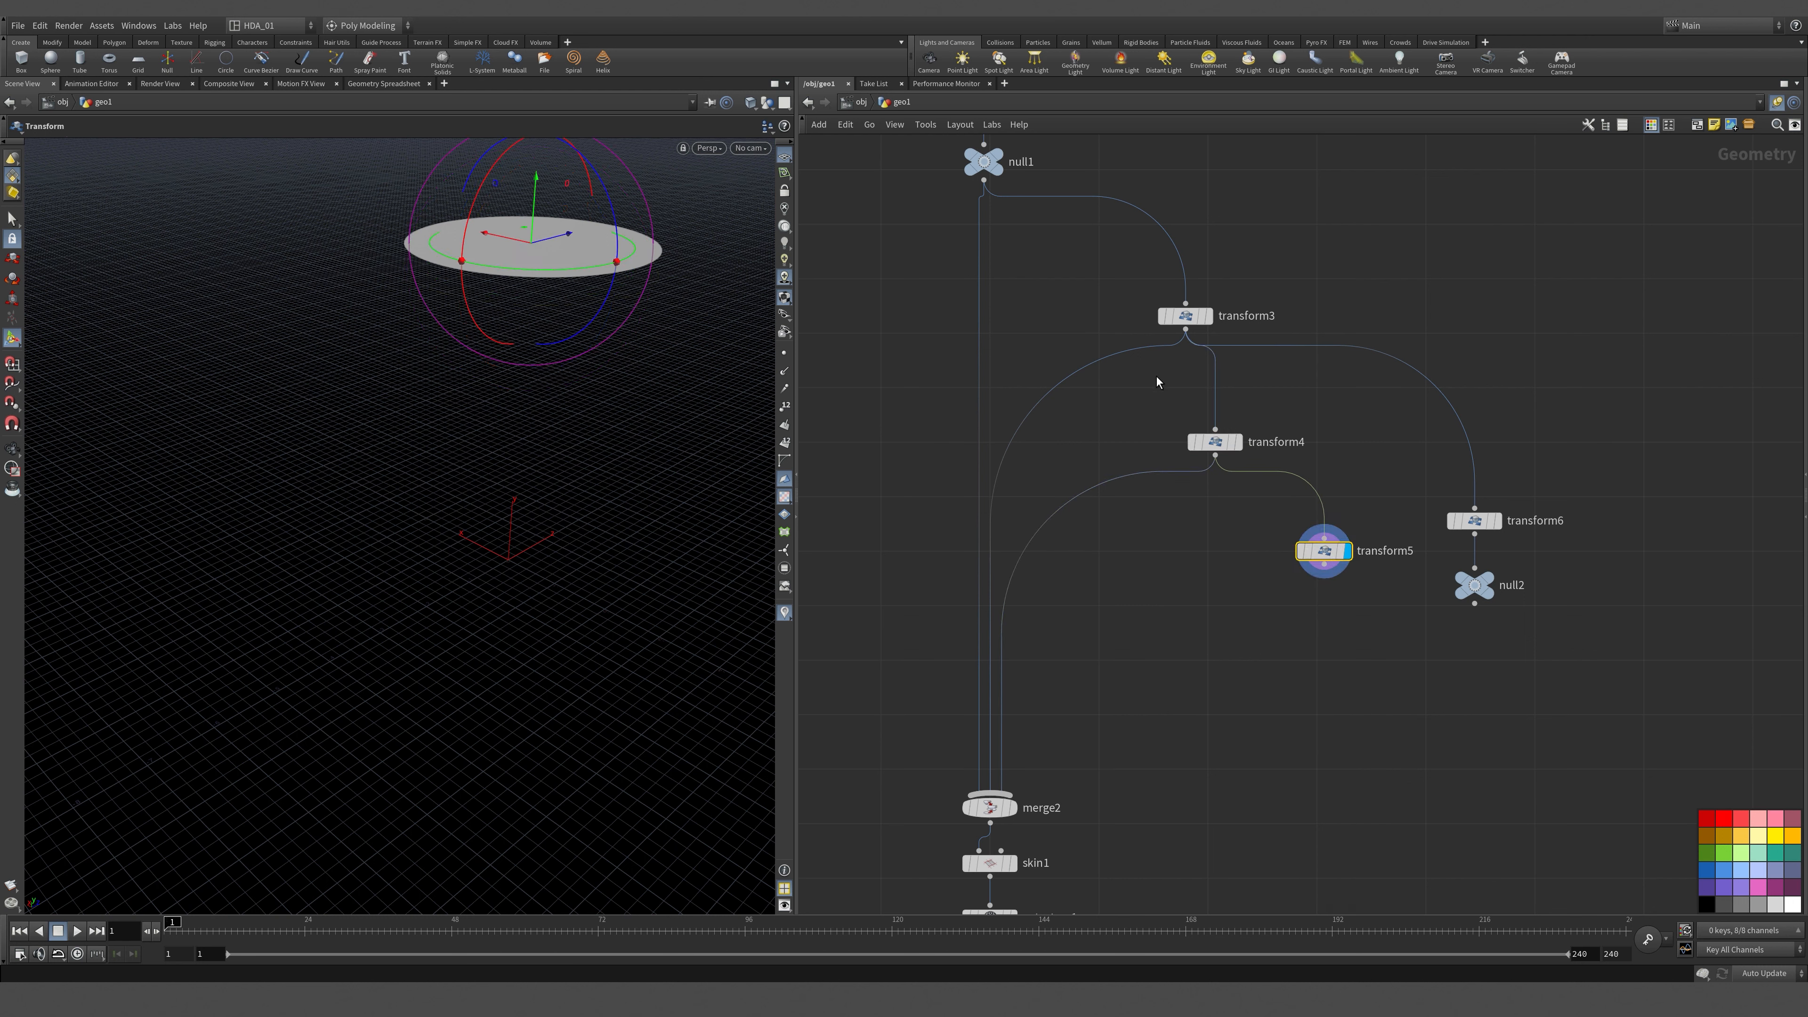
mouse_move(1210, 442)
left_mouse_down()
mouse_move(1192, 442)
mouse_move(1244, 442)
left_mouse_up()
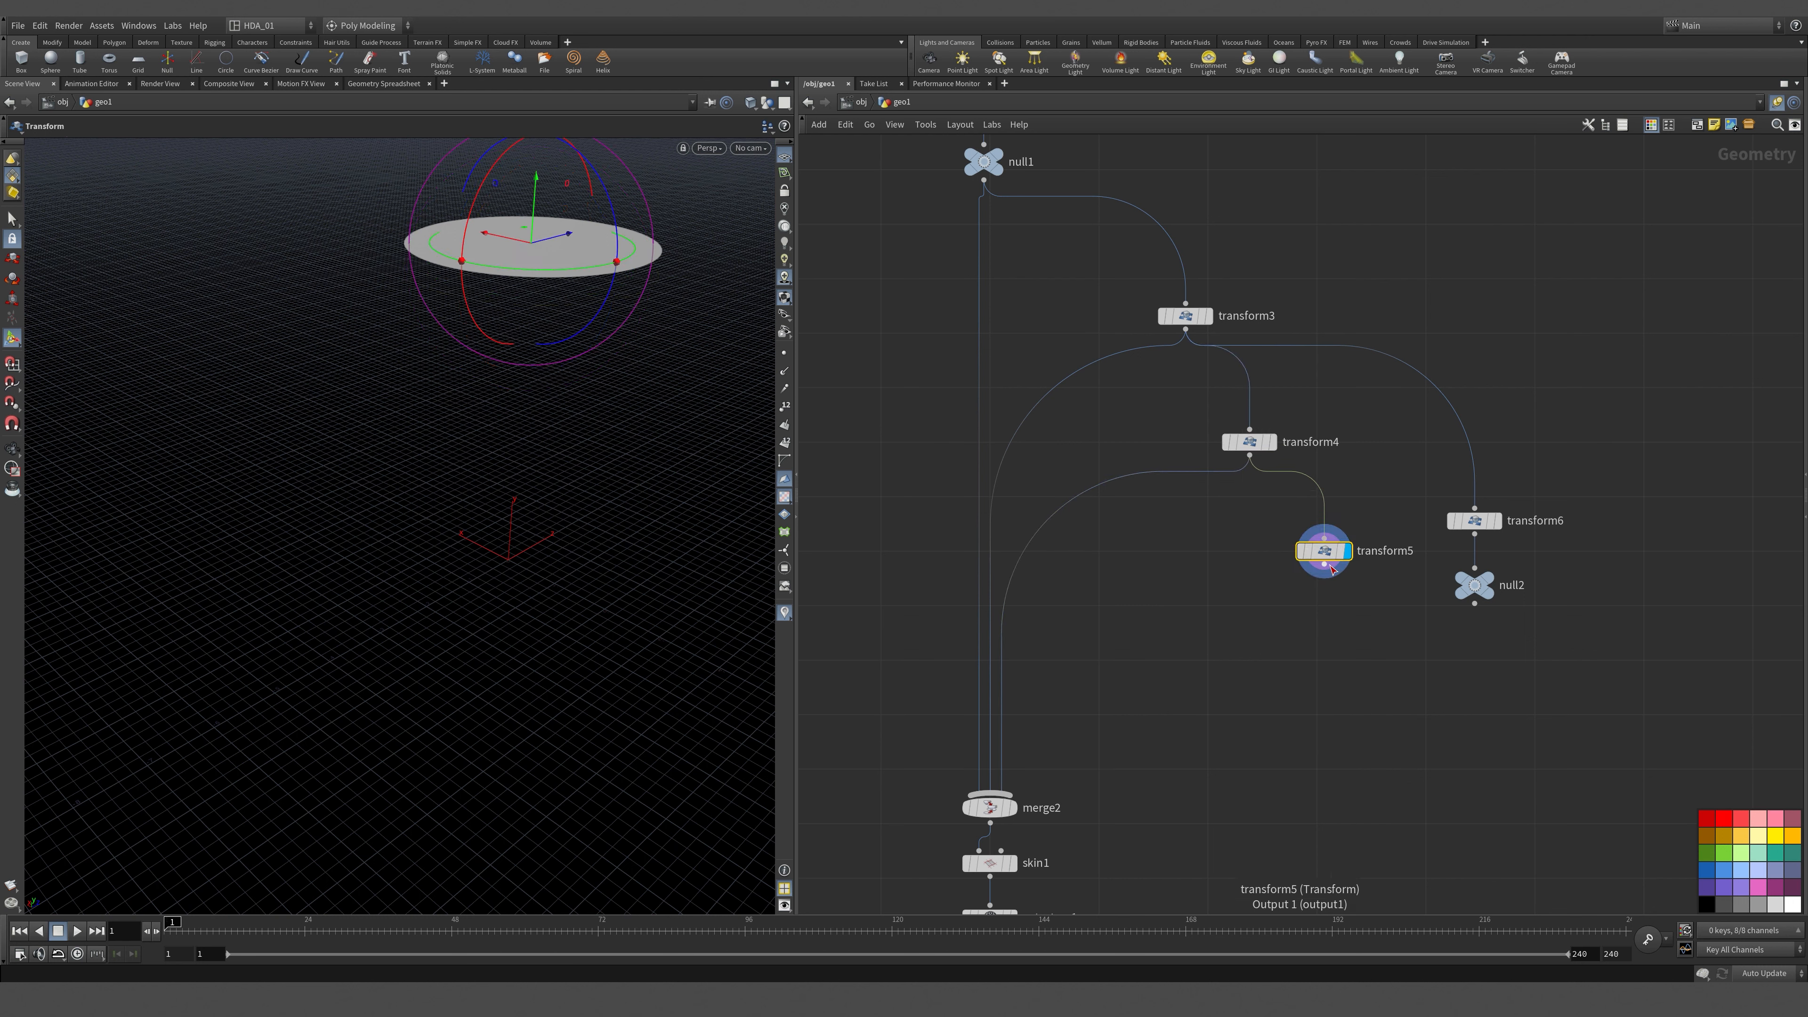
left_click_drag(1324, 567, 1002, 792)
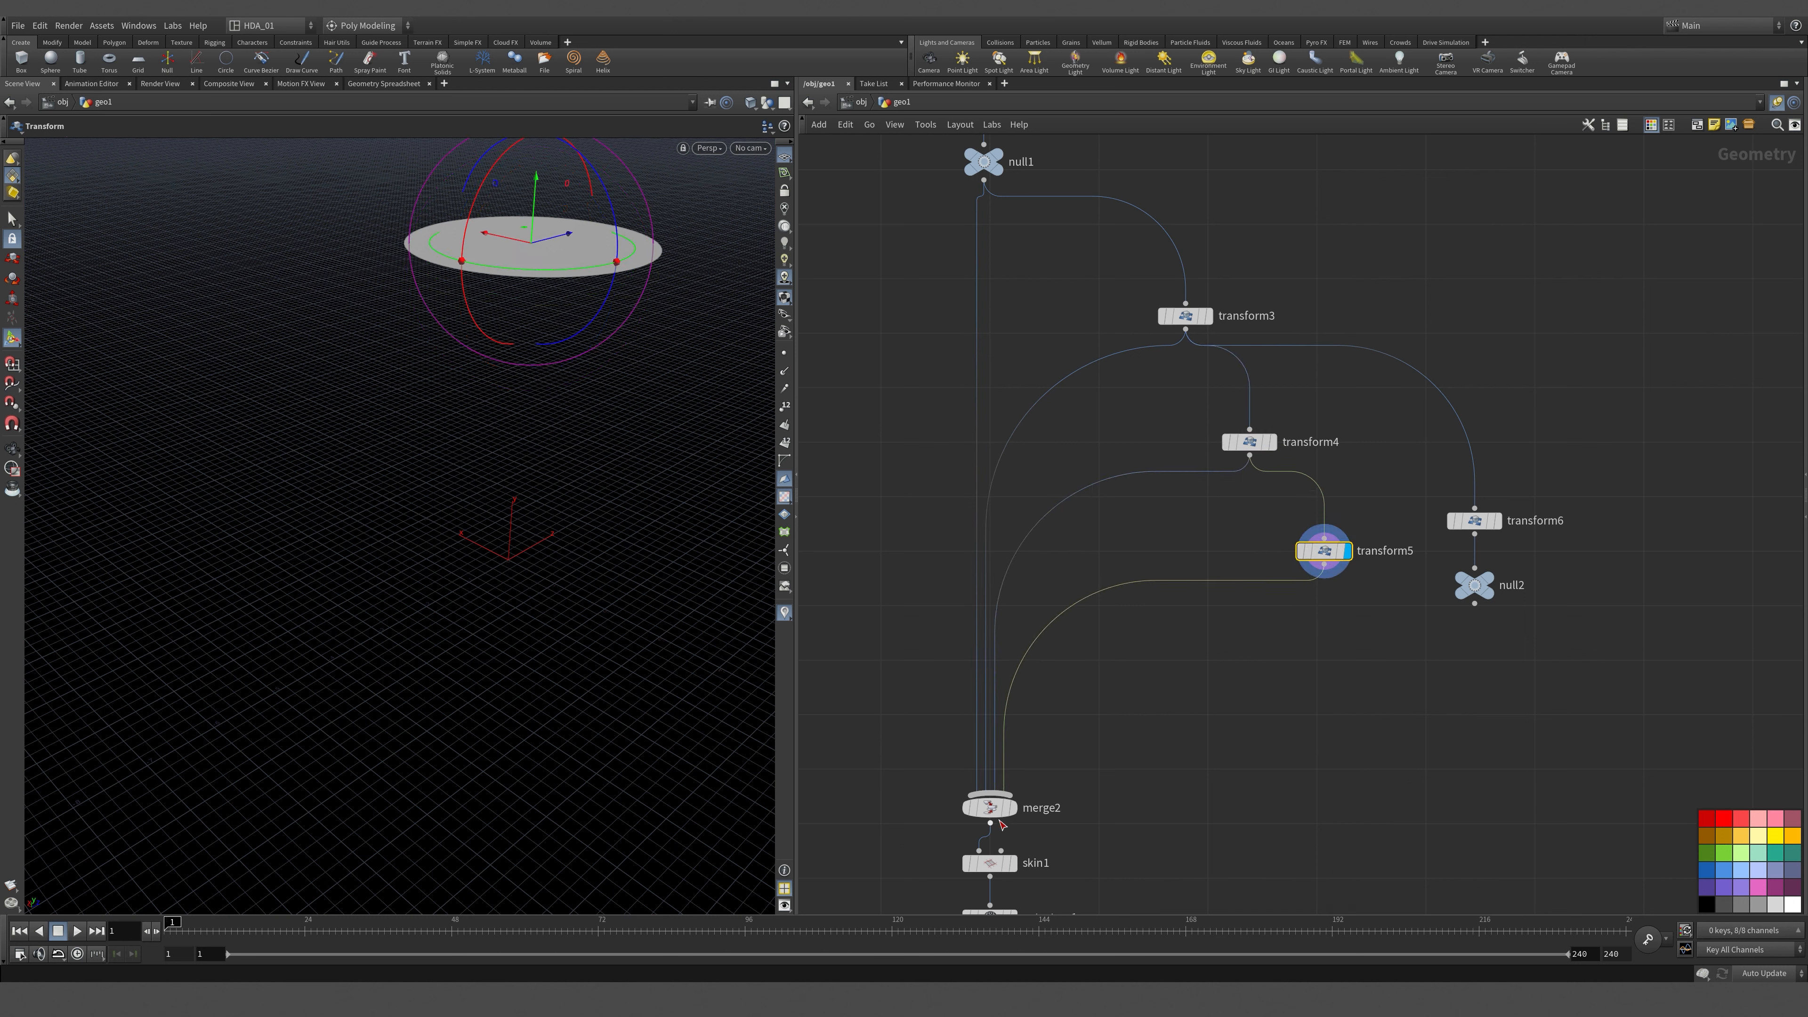
left_click(1013, 865)
left_click_drag(396, 610, 404, 517, "alt")
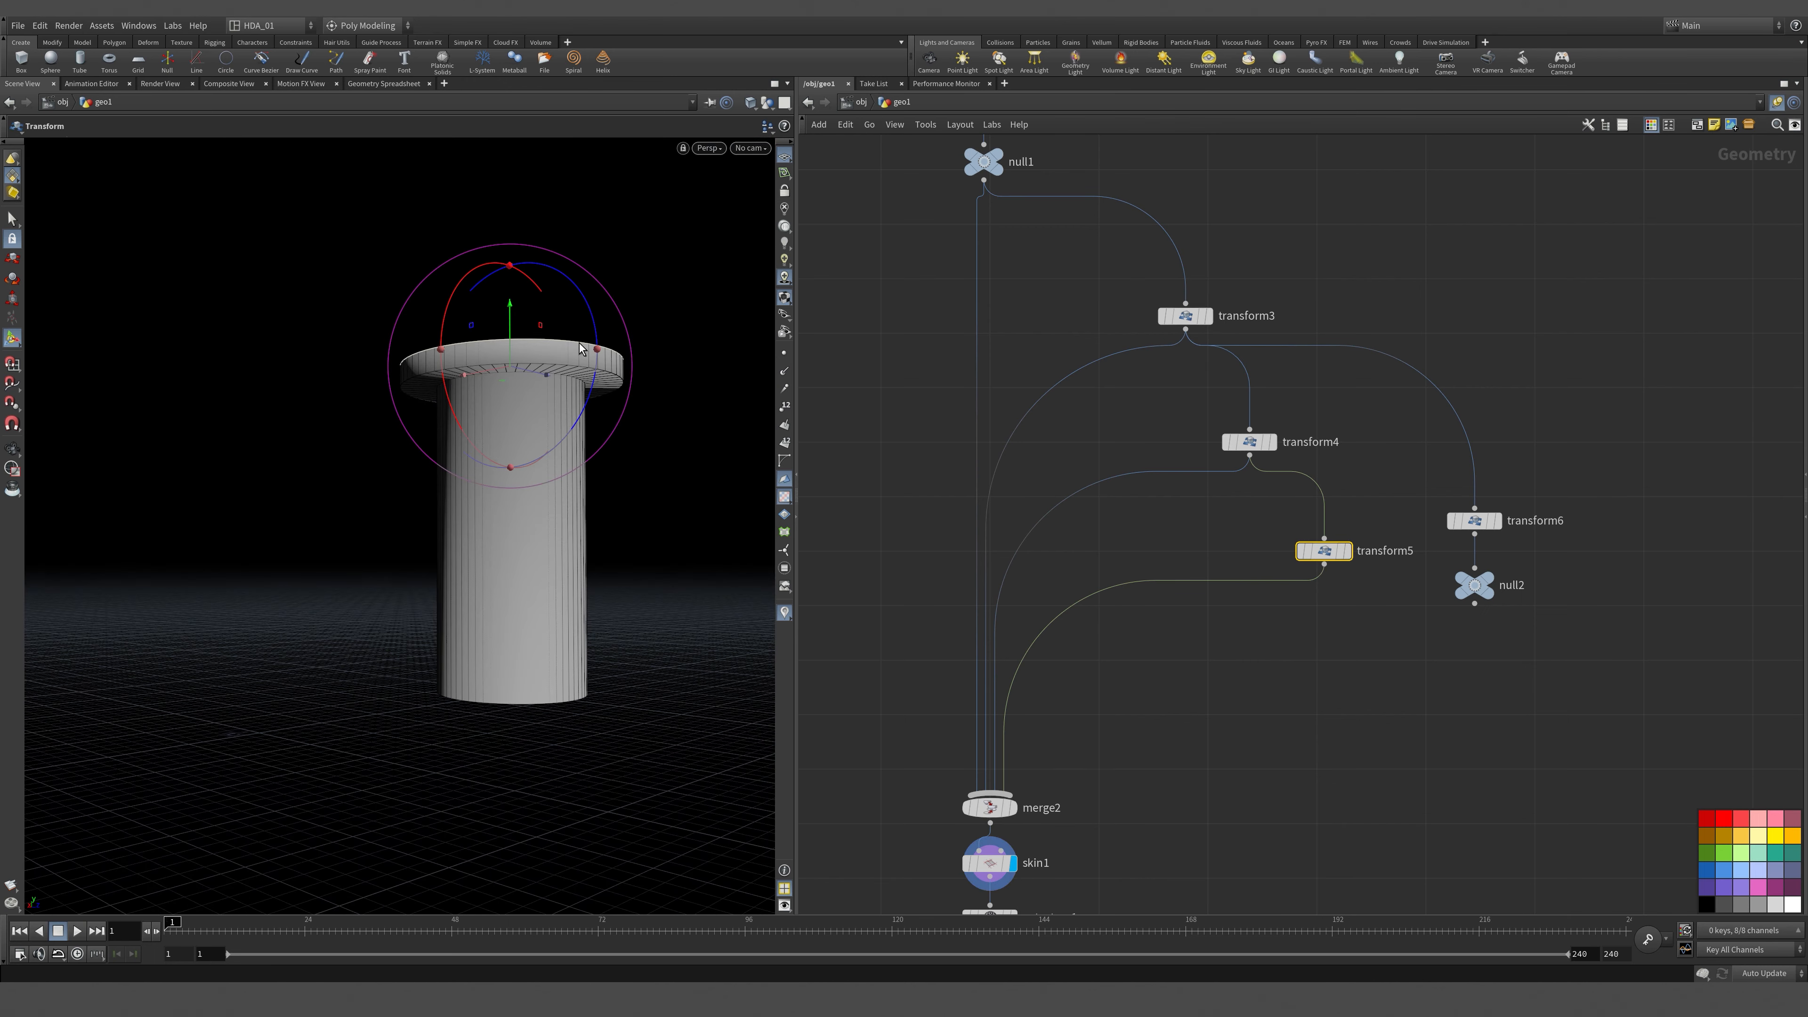
scroll(556, 384, "up", 2)
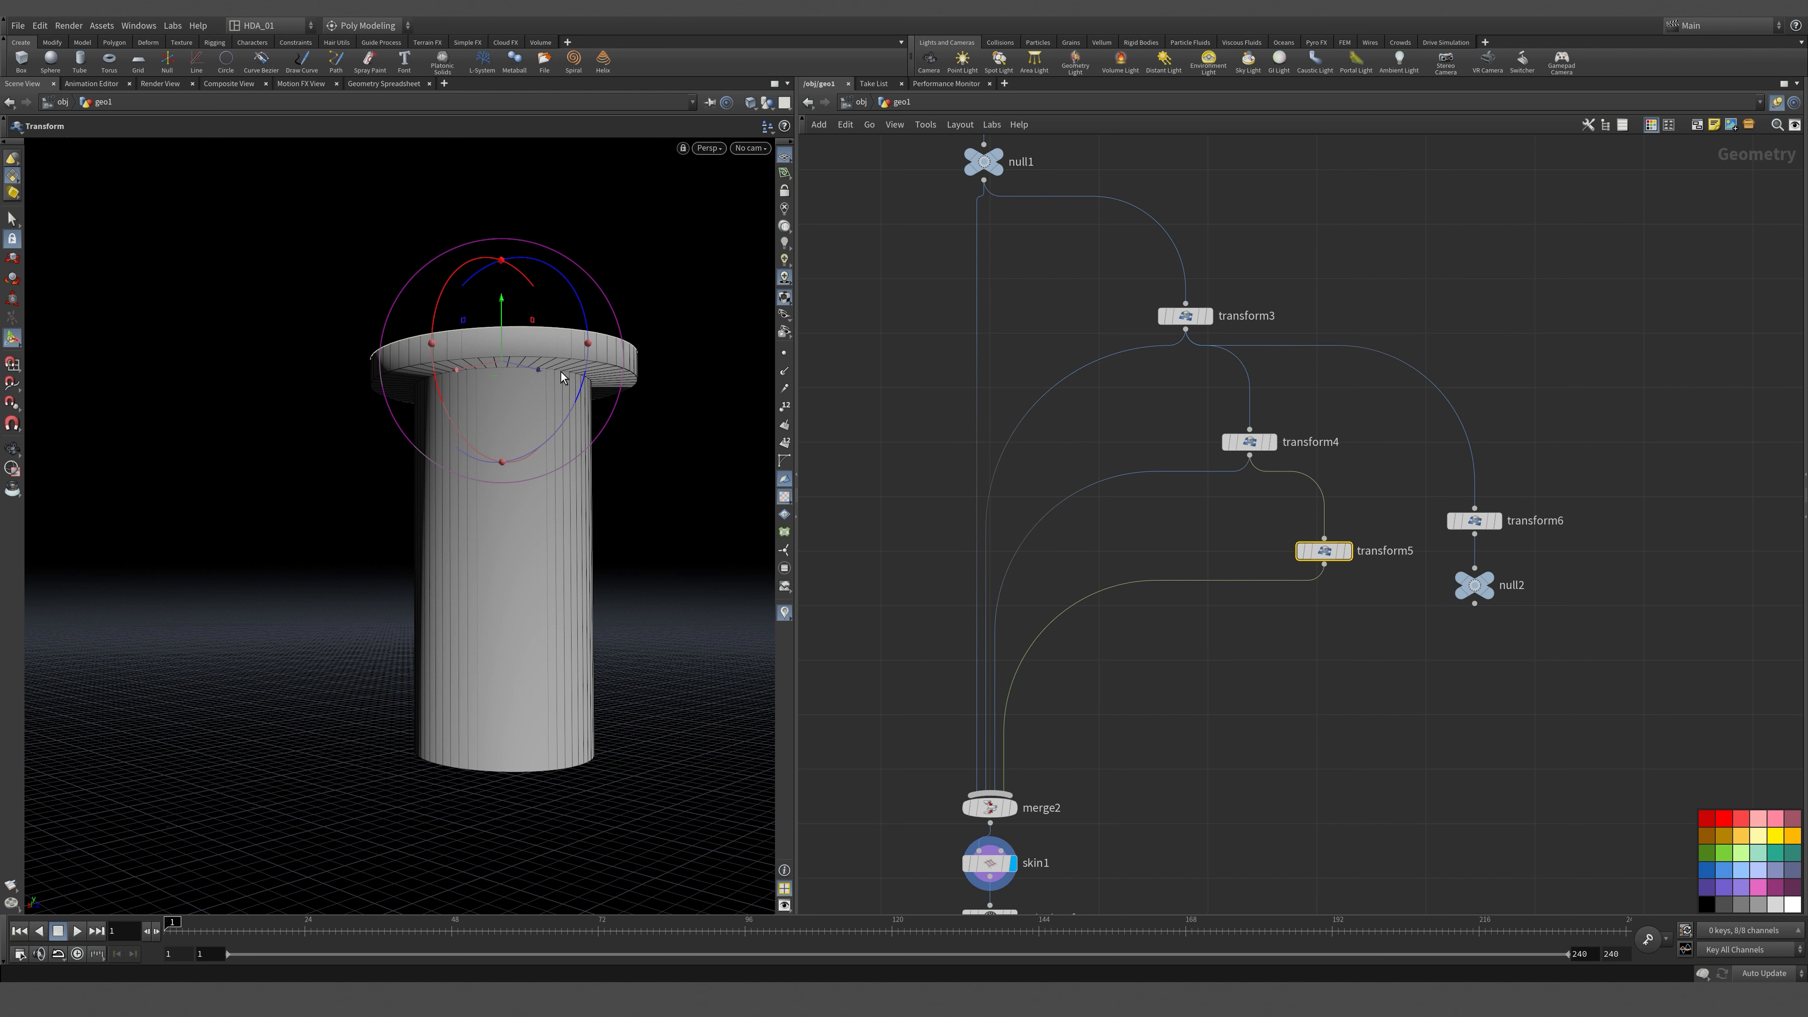
Move transform3 up slightly, wire null2 into merge2 as the last input and inspect the closed rim top in skin1.
left_click_drag(1185, 315, 1187, 285)
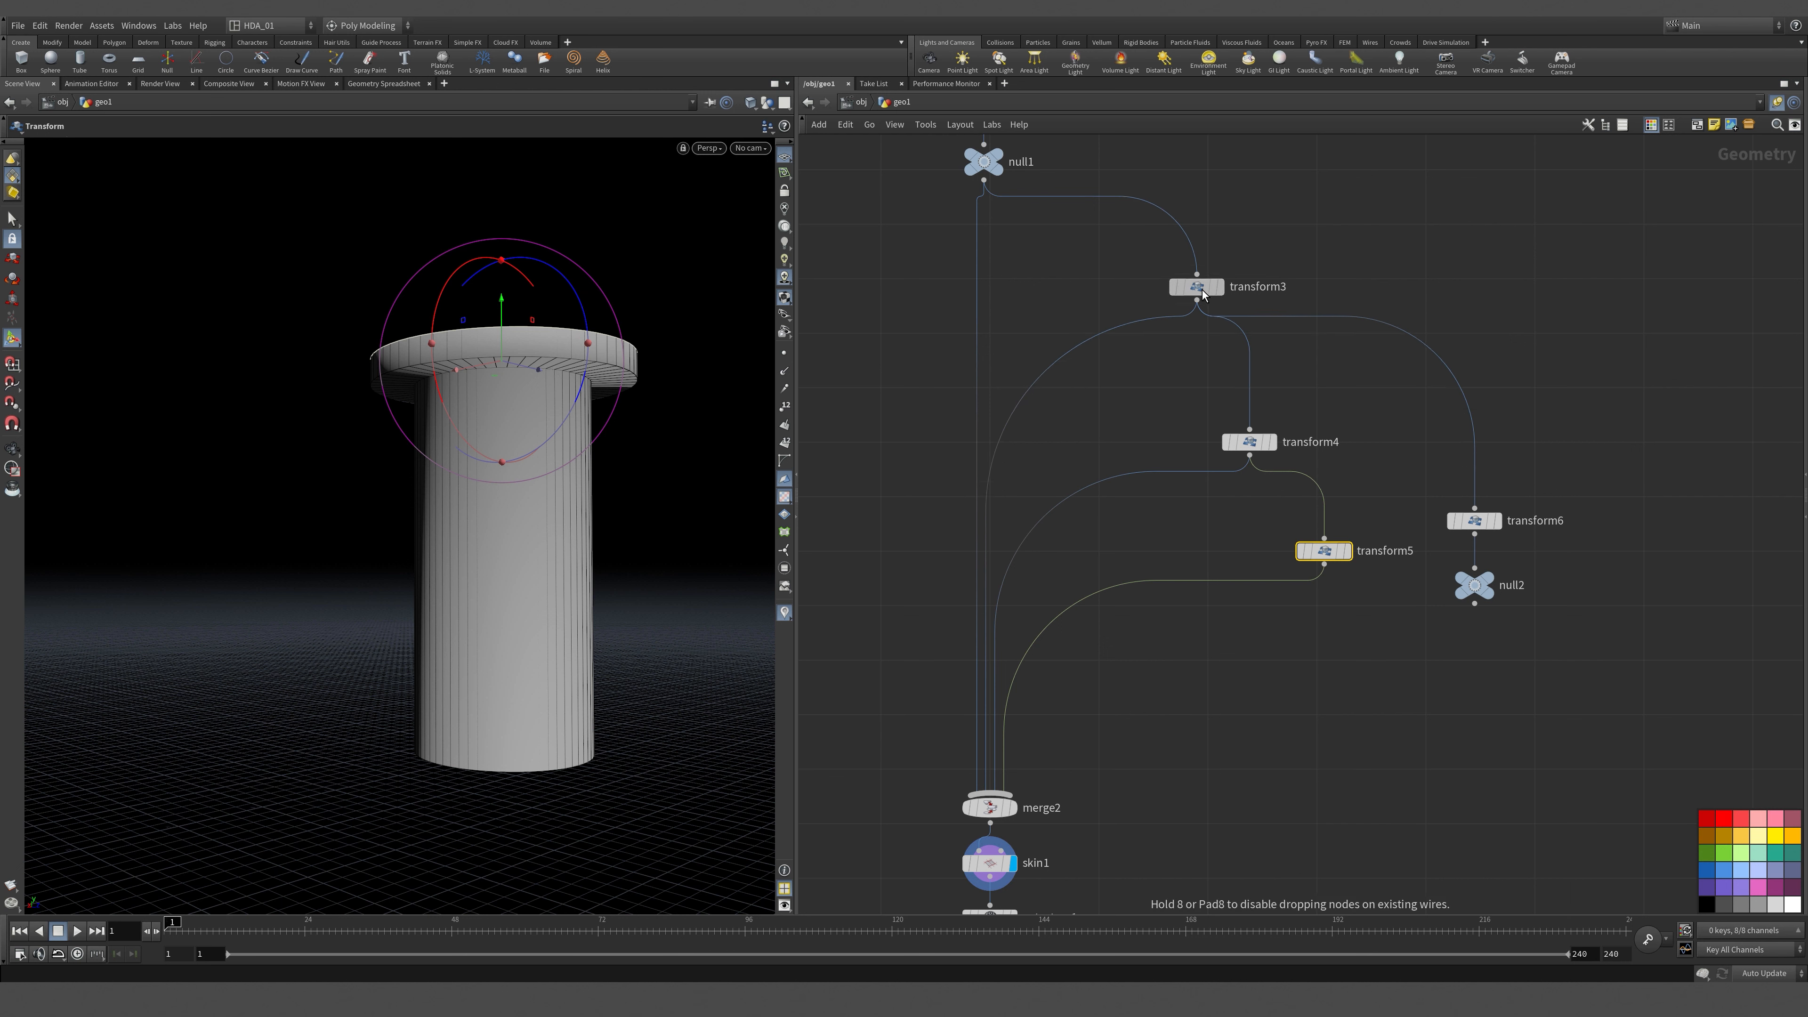
left_click(1498, 522)
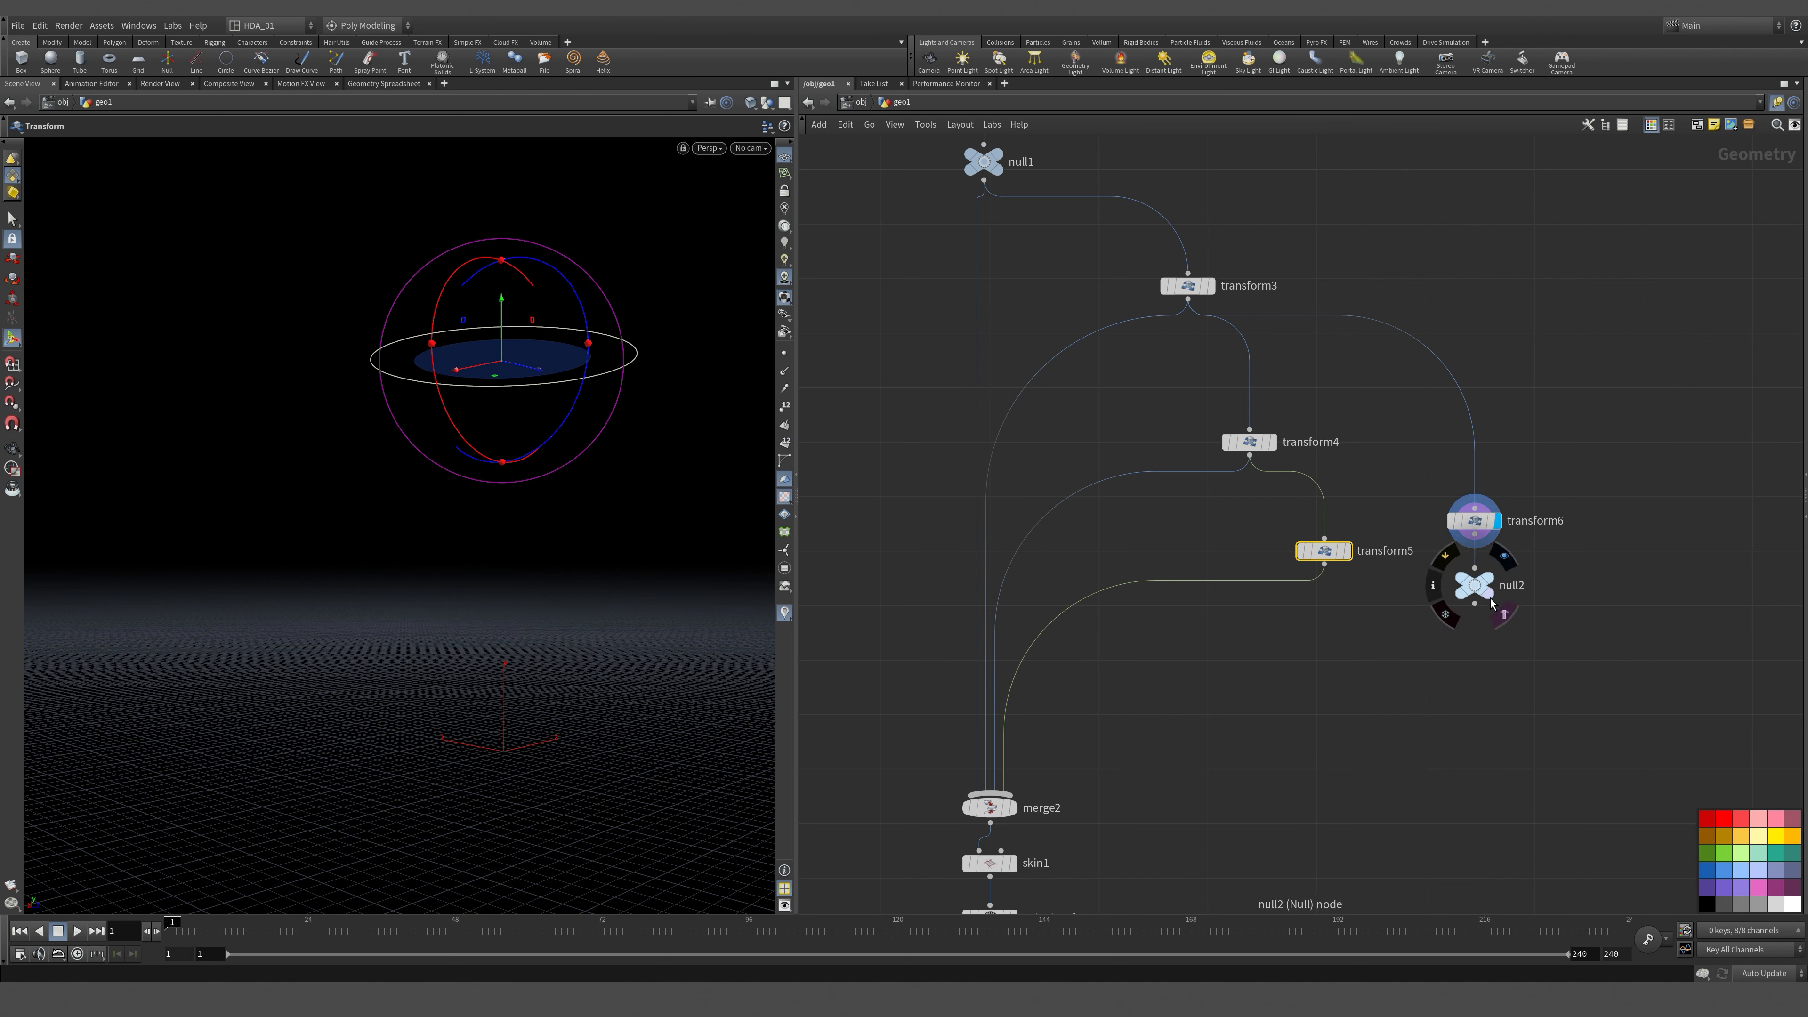
left_click(1474, 604)
left_click(1016, 797)
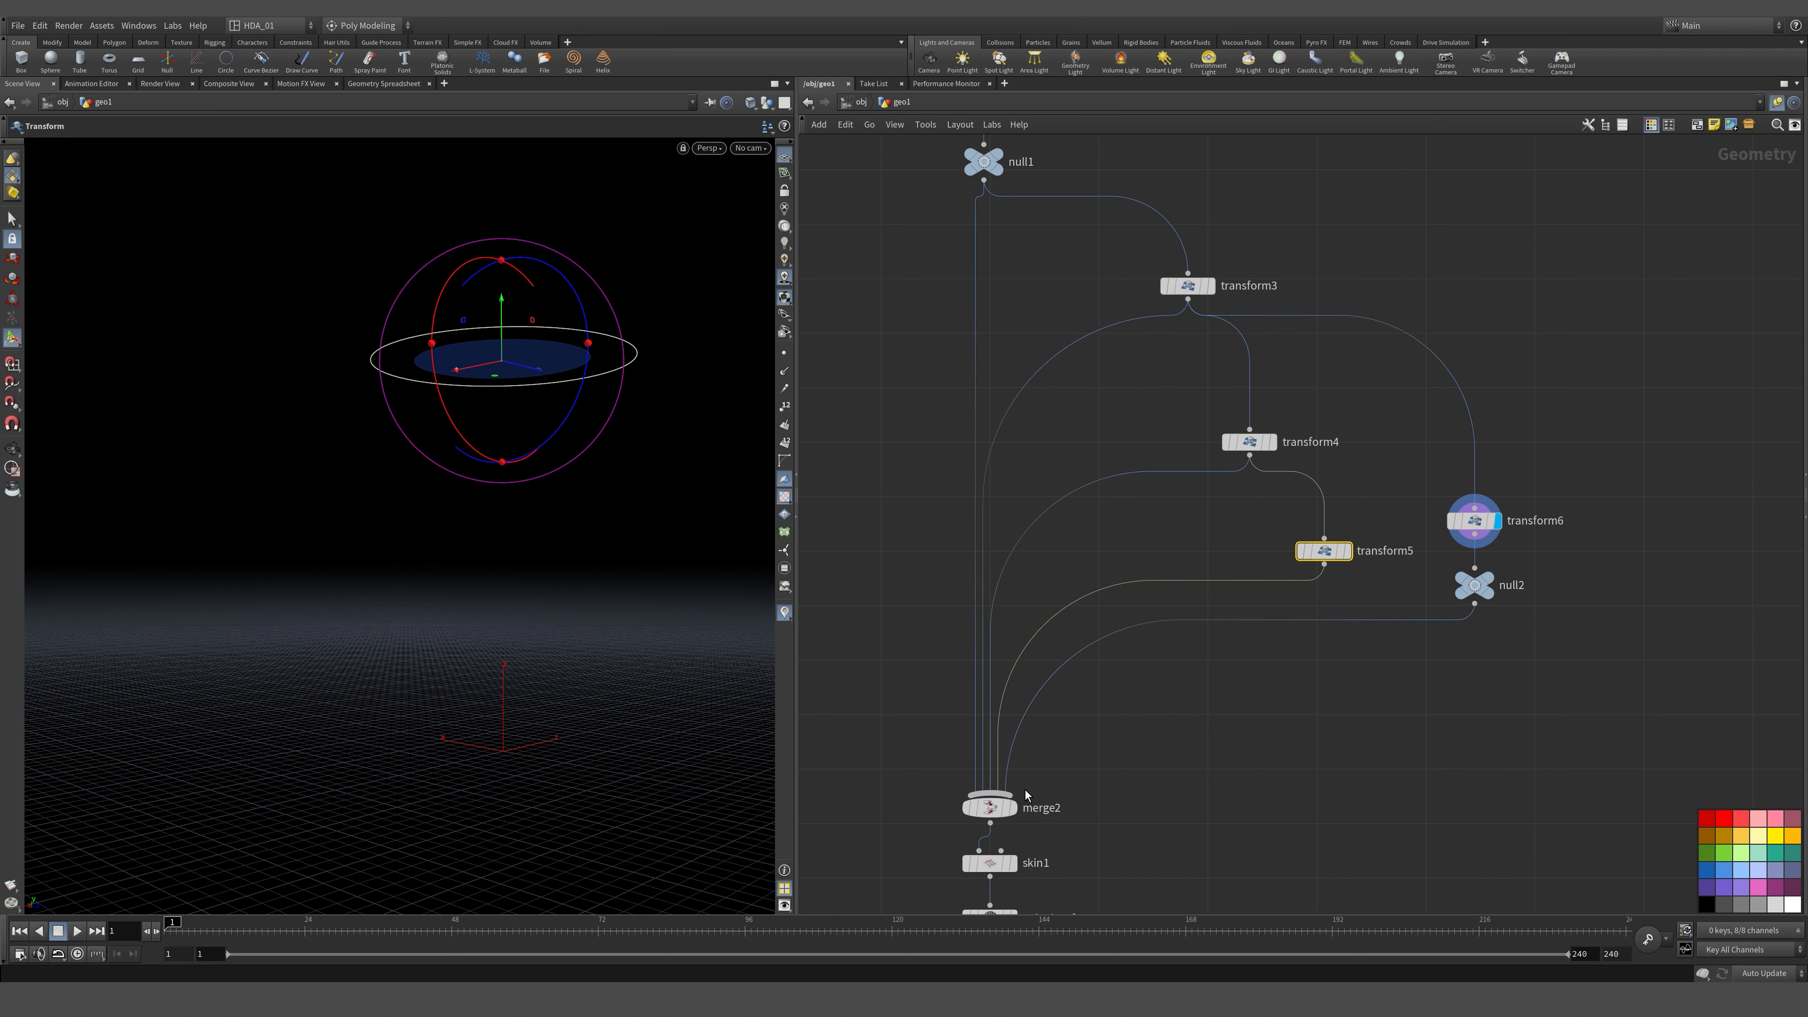
left_click(1015, 864)
left_click_drag(467, 410, 457, 516, "alt")
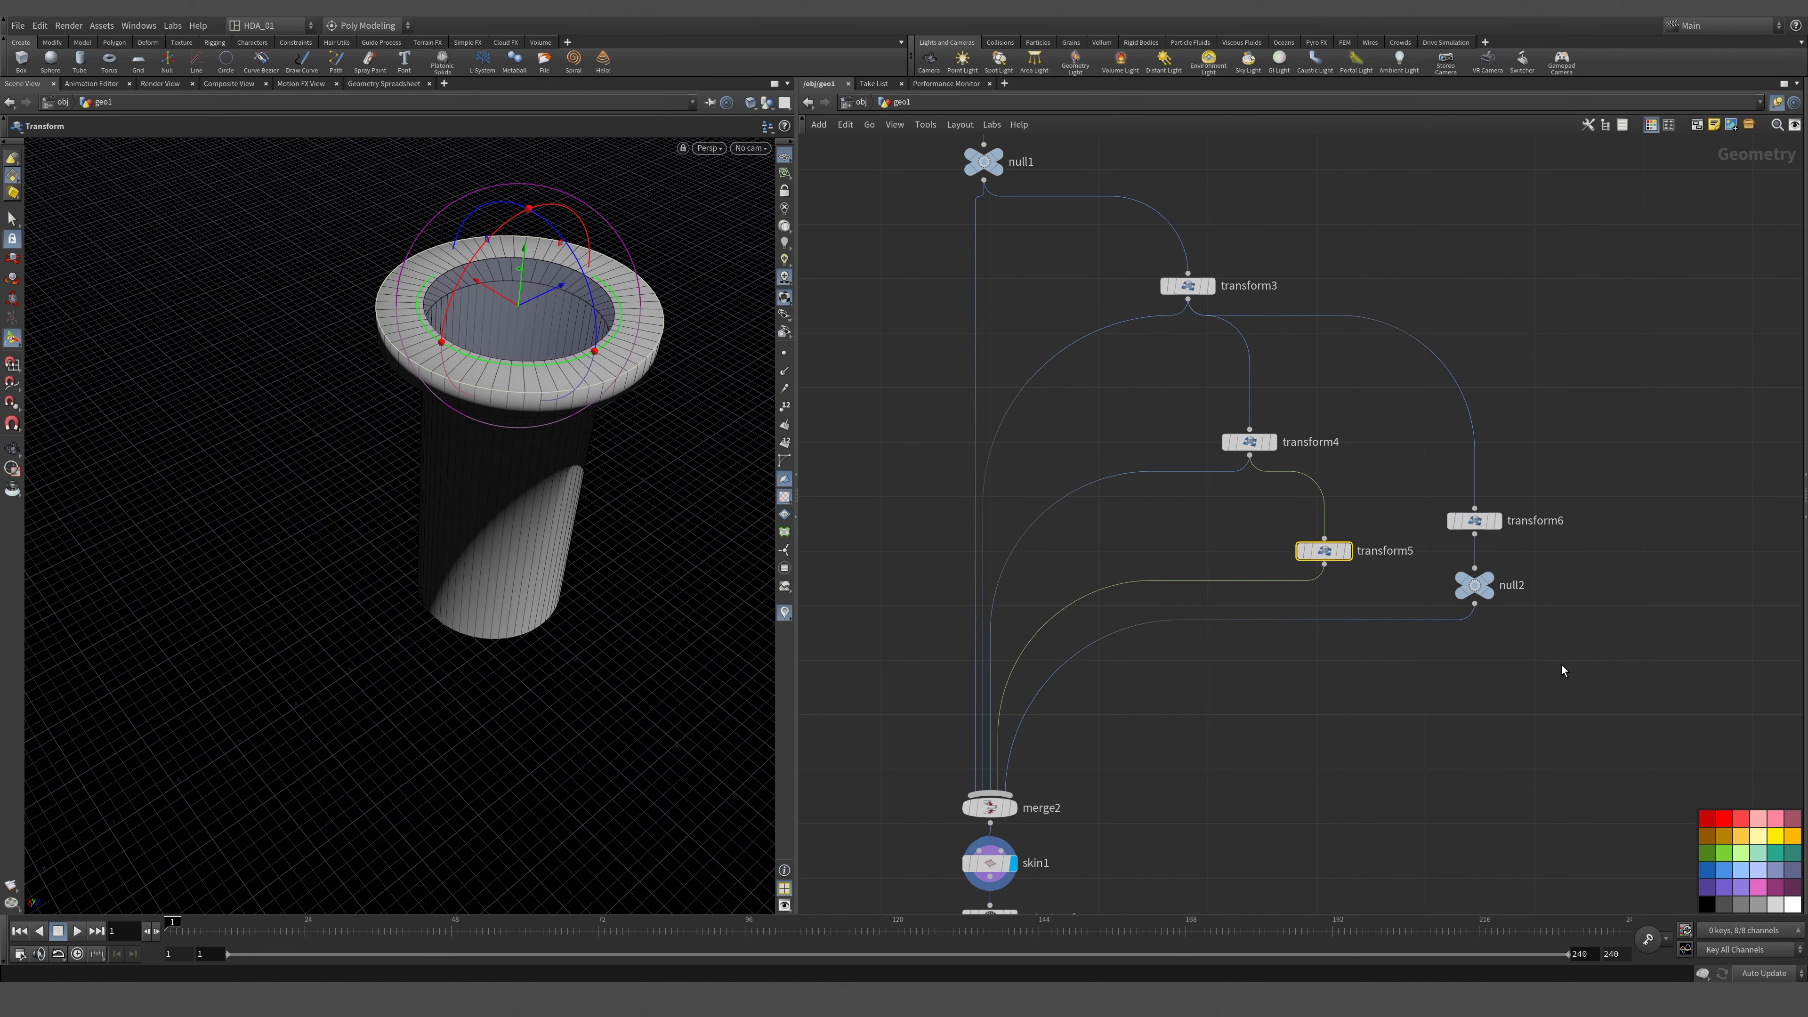
scroll(1561, 665, "up", 1)
Copy the Distance parameter of polyextrude5.
middle_click_drag(1561, 666, 1507, 550)
middle_click_drag(589, 335, 705, 427, "alt")
right_click_drag(705, 428, 492, 591, "alt")
middle_click_drag(530, 578, 573, 589, "alt")
middle_click_drag(928, 369, 1740, 392)
scroll(1381, 457, "up", 2)
middle_click_drag(1372, 454, 1369, 463)
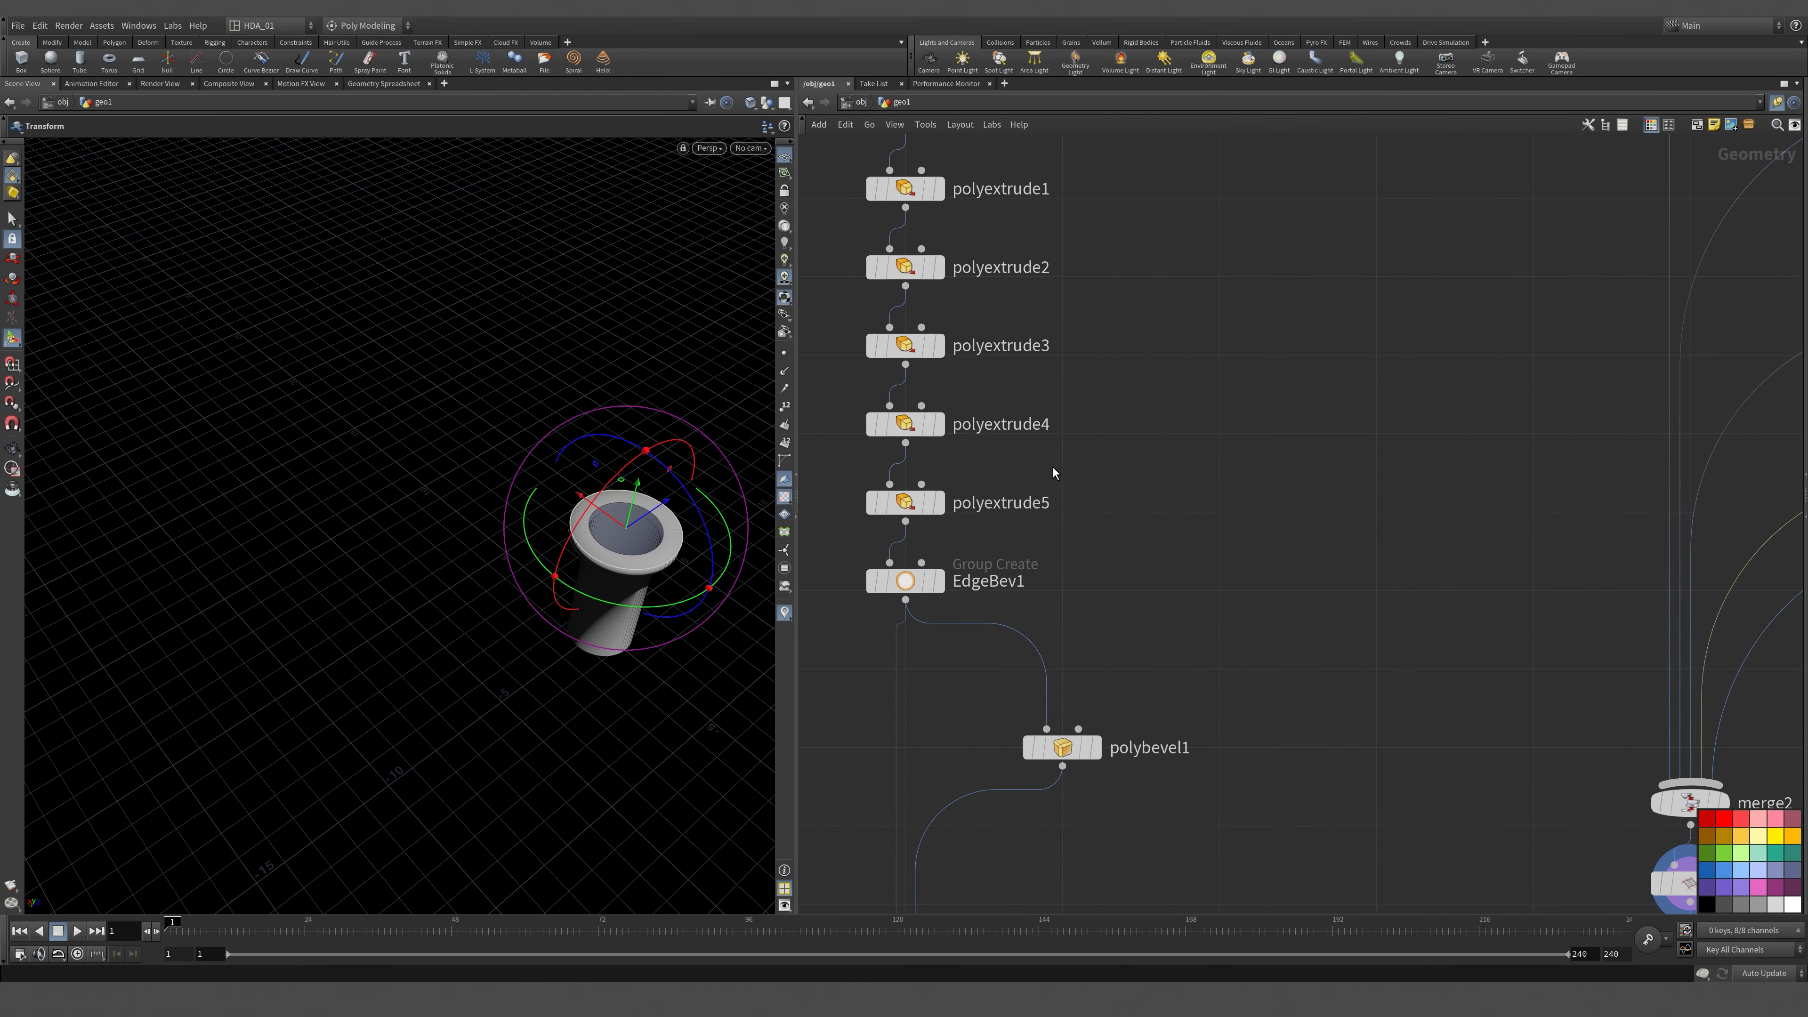
left_click(886, 502)
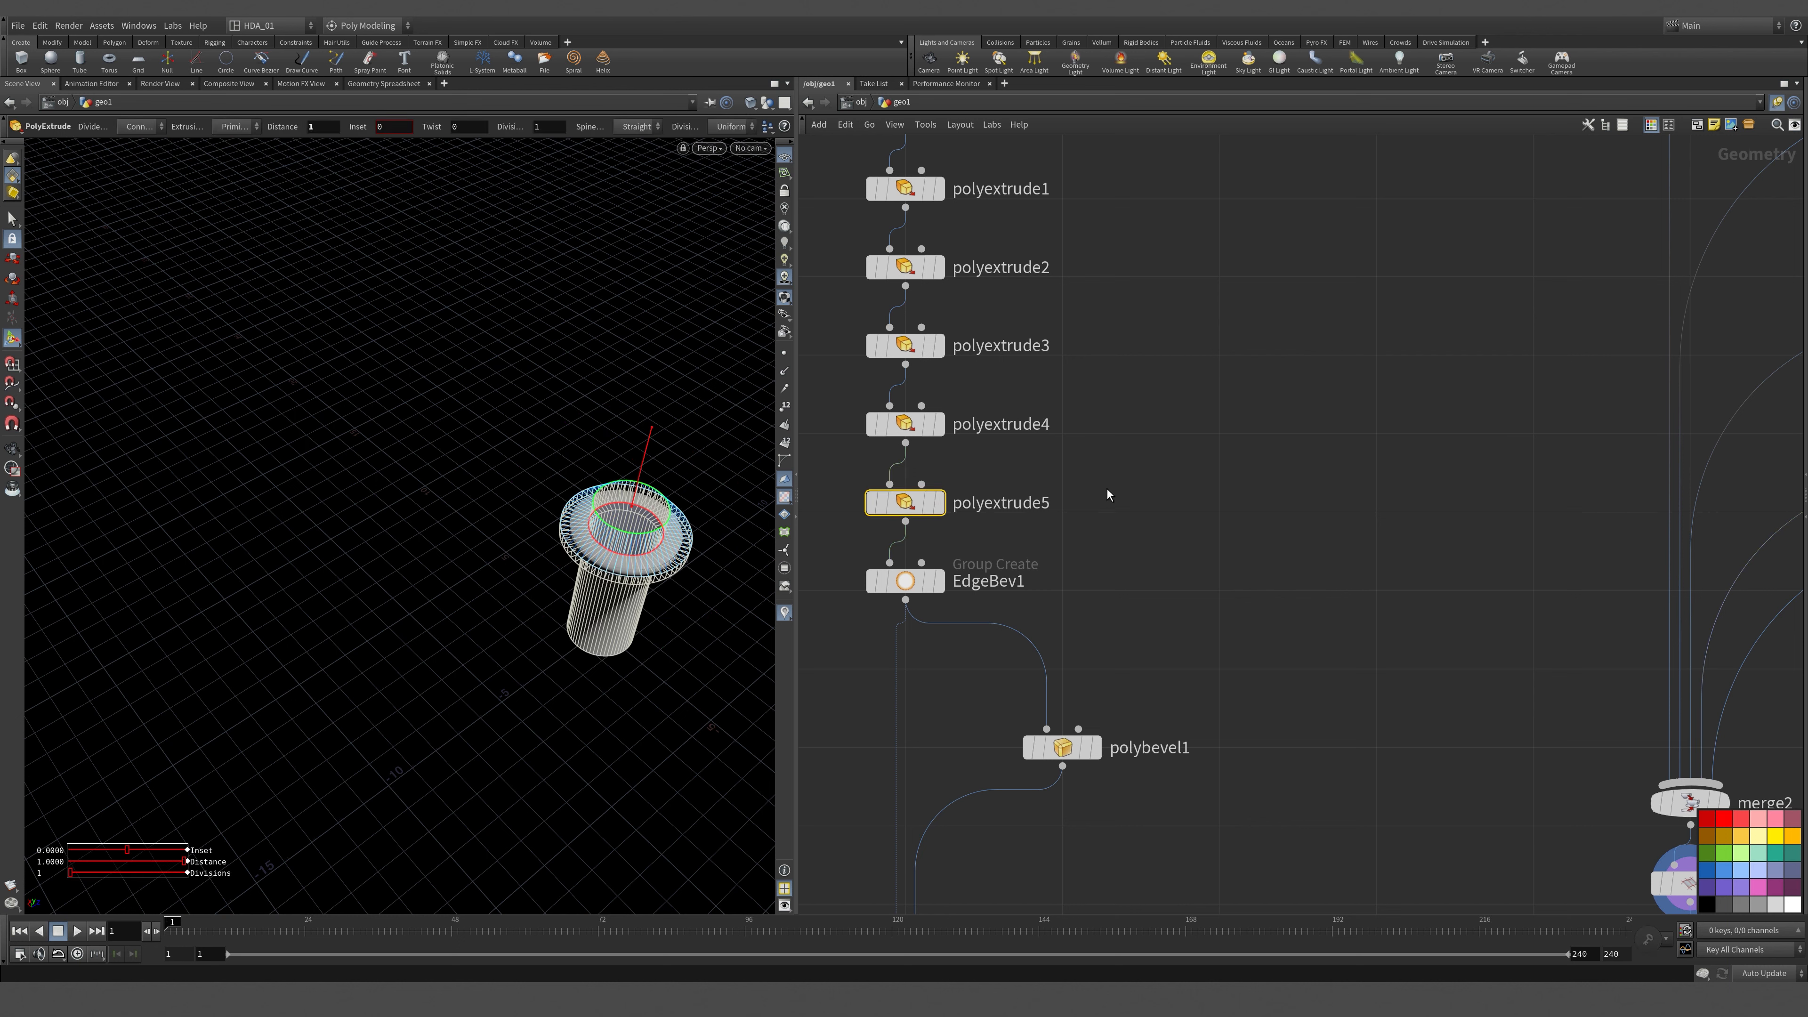
key("p")
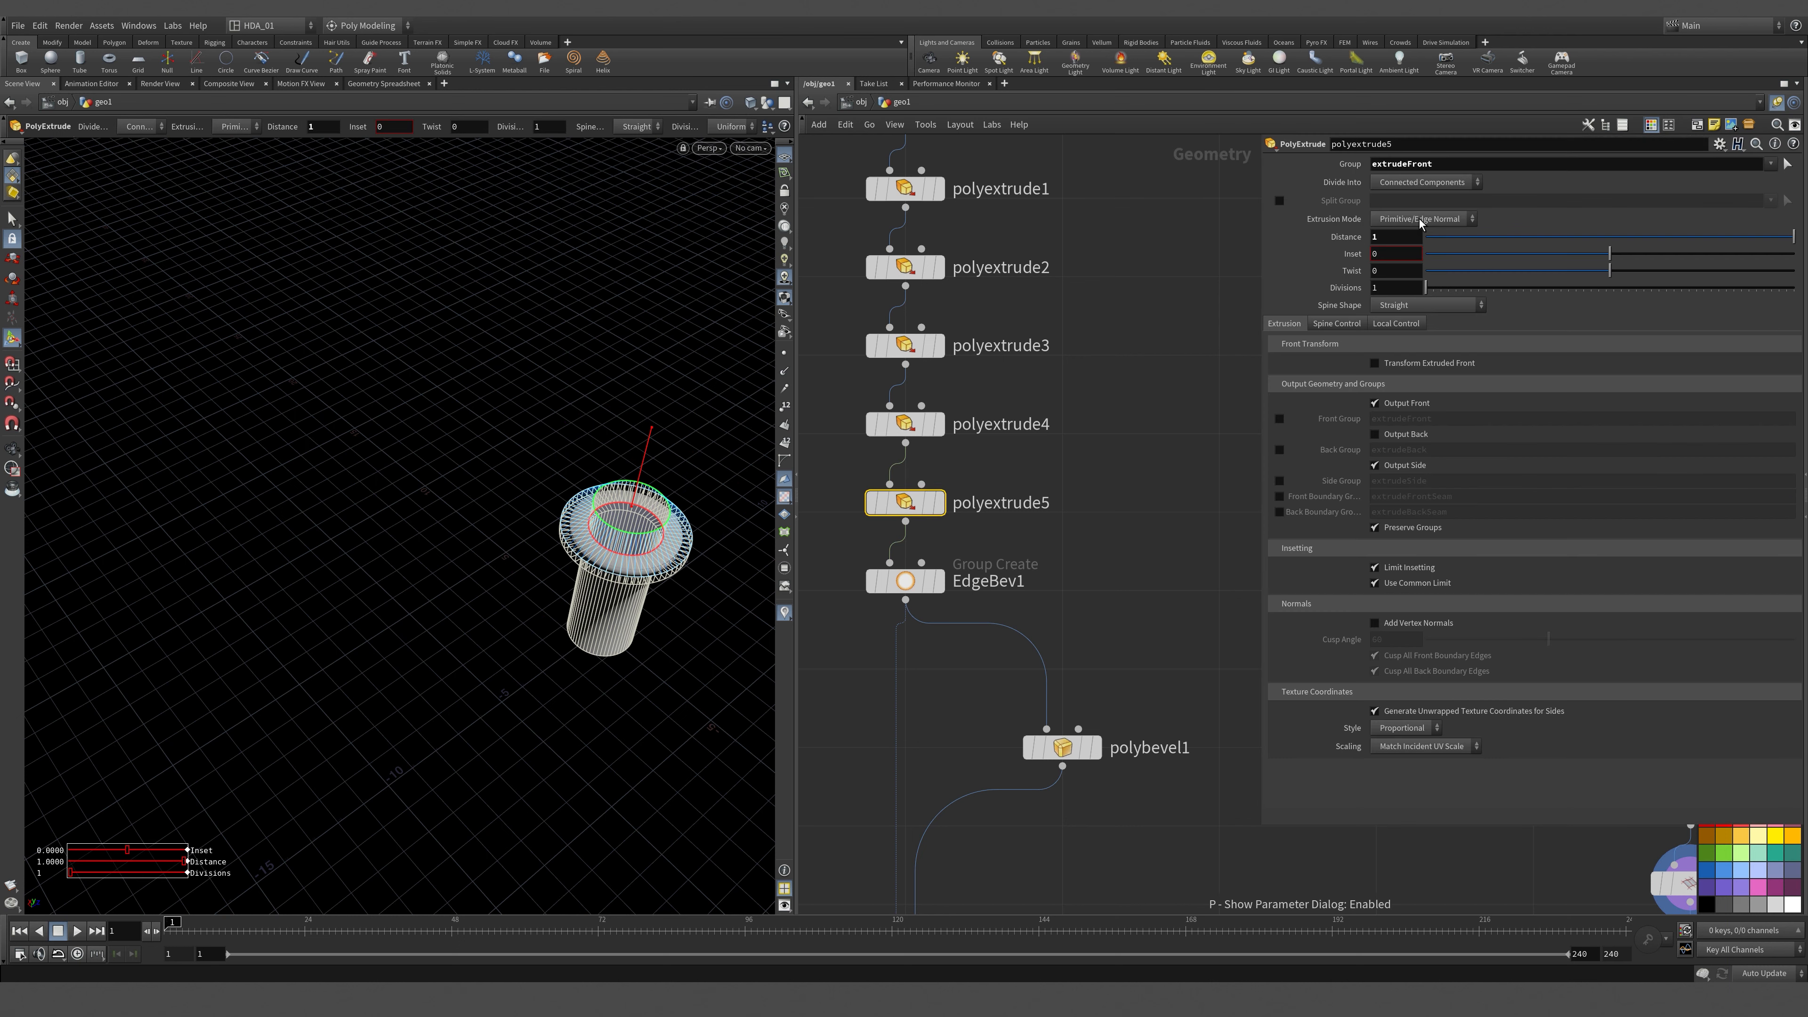
right_click(1346, 239)
left_click(1367, 348)
left_click(1184, 382)
key("p")
Duplicate transform5 to the right of null2 and feed the copy from null2's output.
middle_click_drag(1430, 433, 951, 252)
scroll(952, 252, "down", 6)
middle_click_drag(1345, 293, 1463, 561)
scroll(1463, 562, "up", 4)
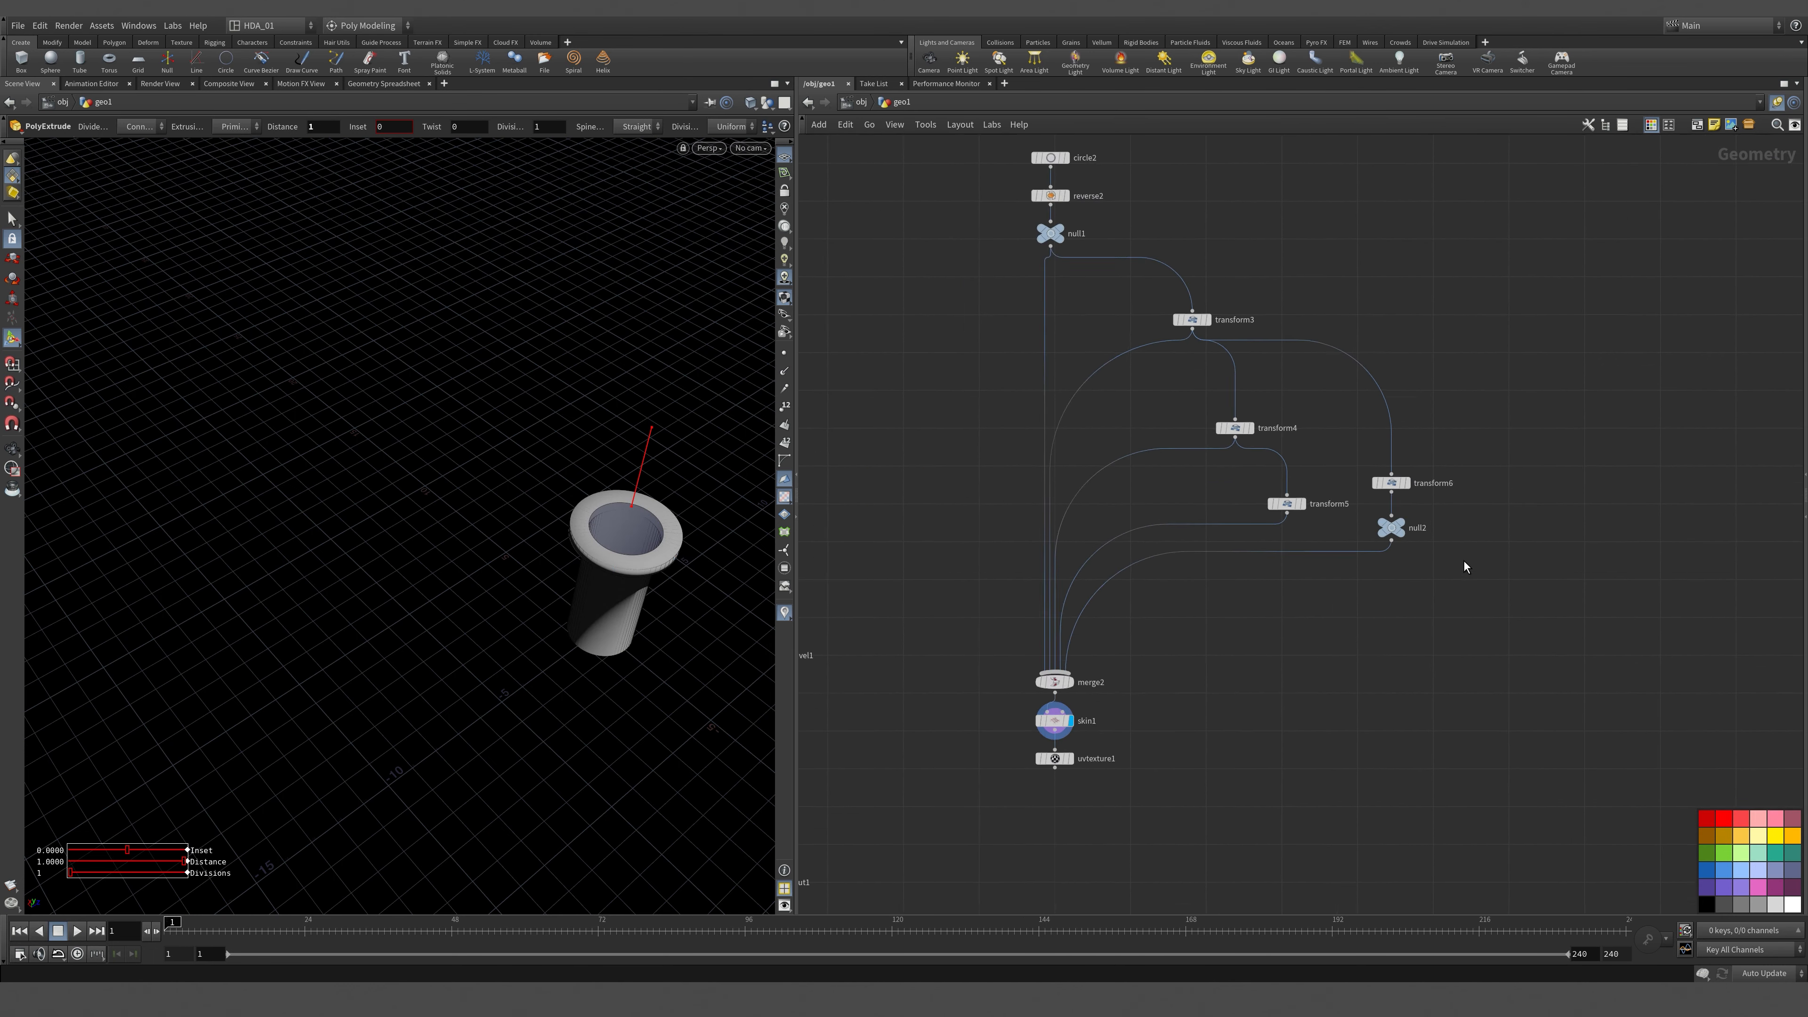
middle_click_drag(1492, 499, 1481, 392)
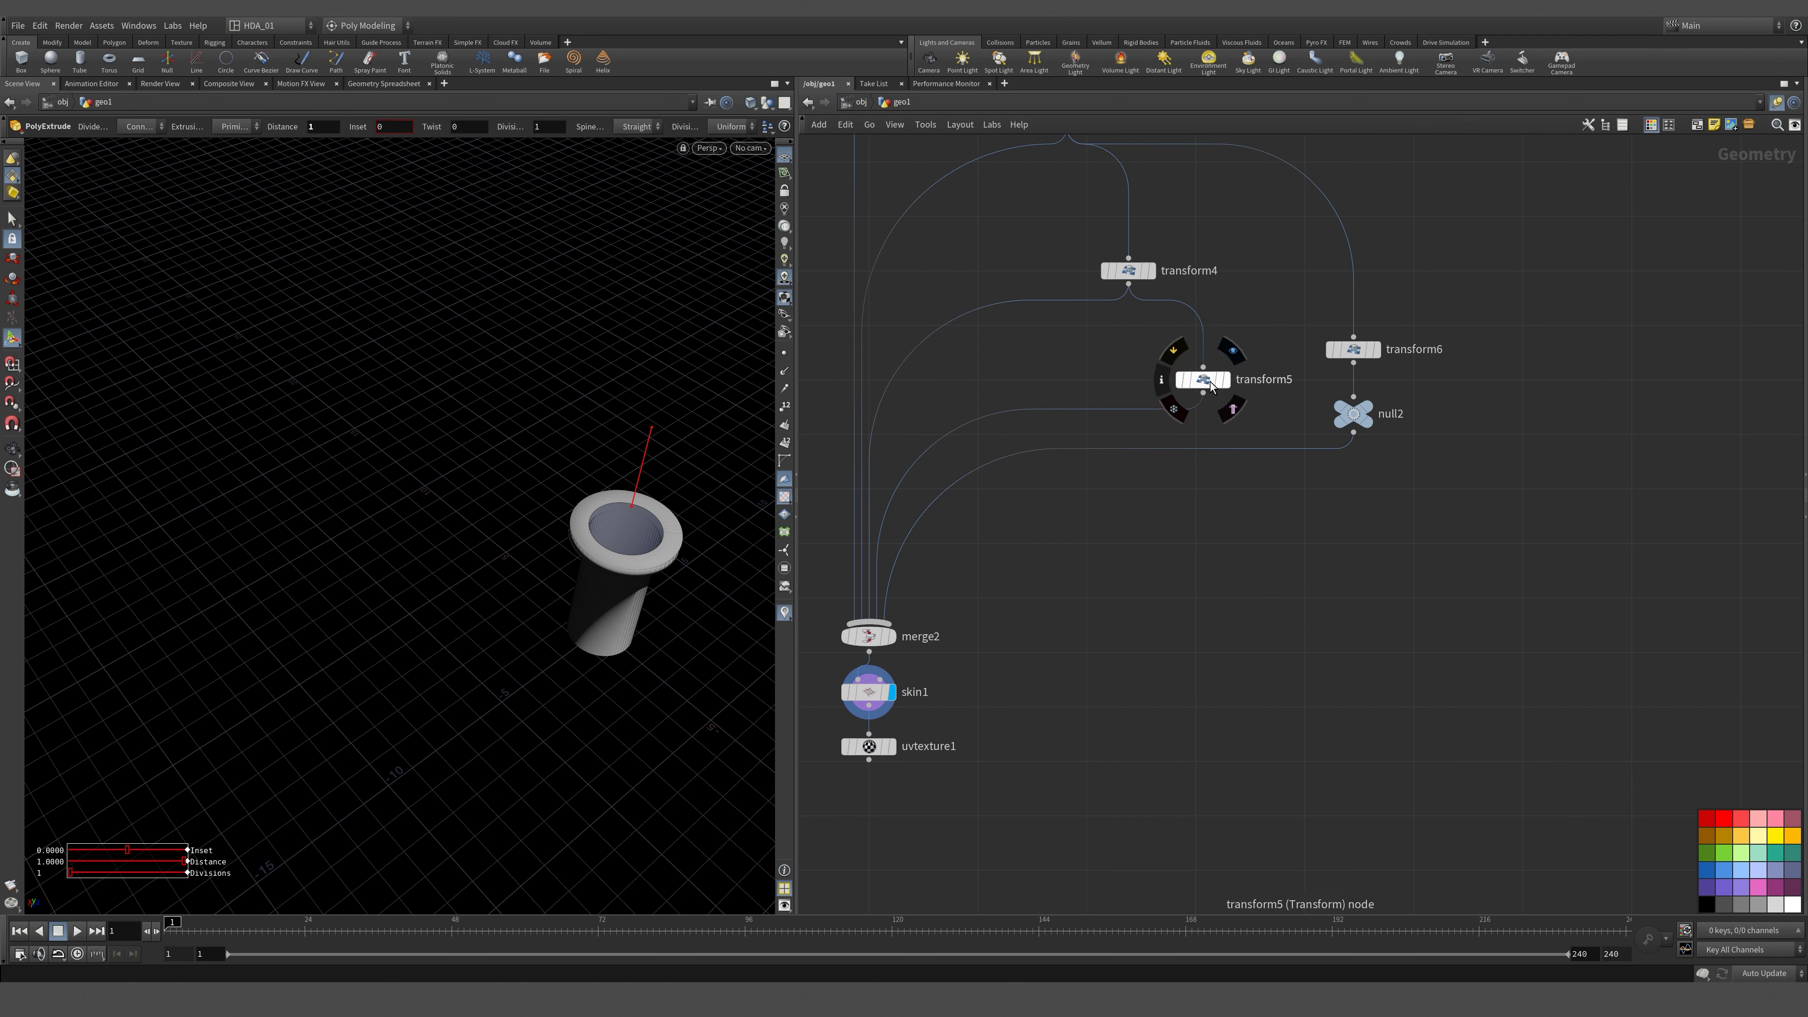
left_click_drag(1217, 381, 1530, 507, "alt")
left_click_drag(1353, 432, 1516, 492)
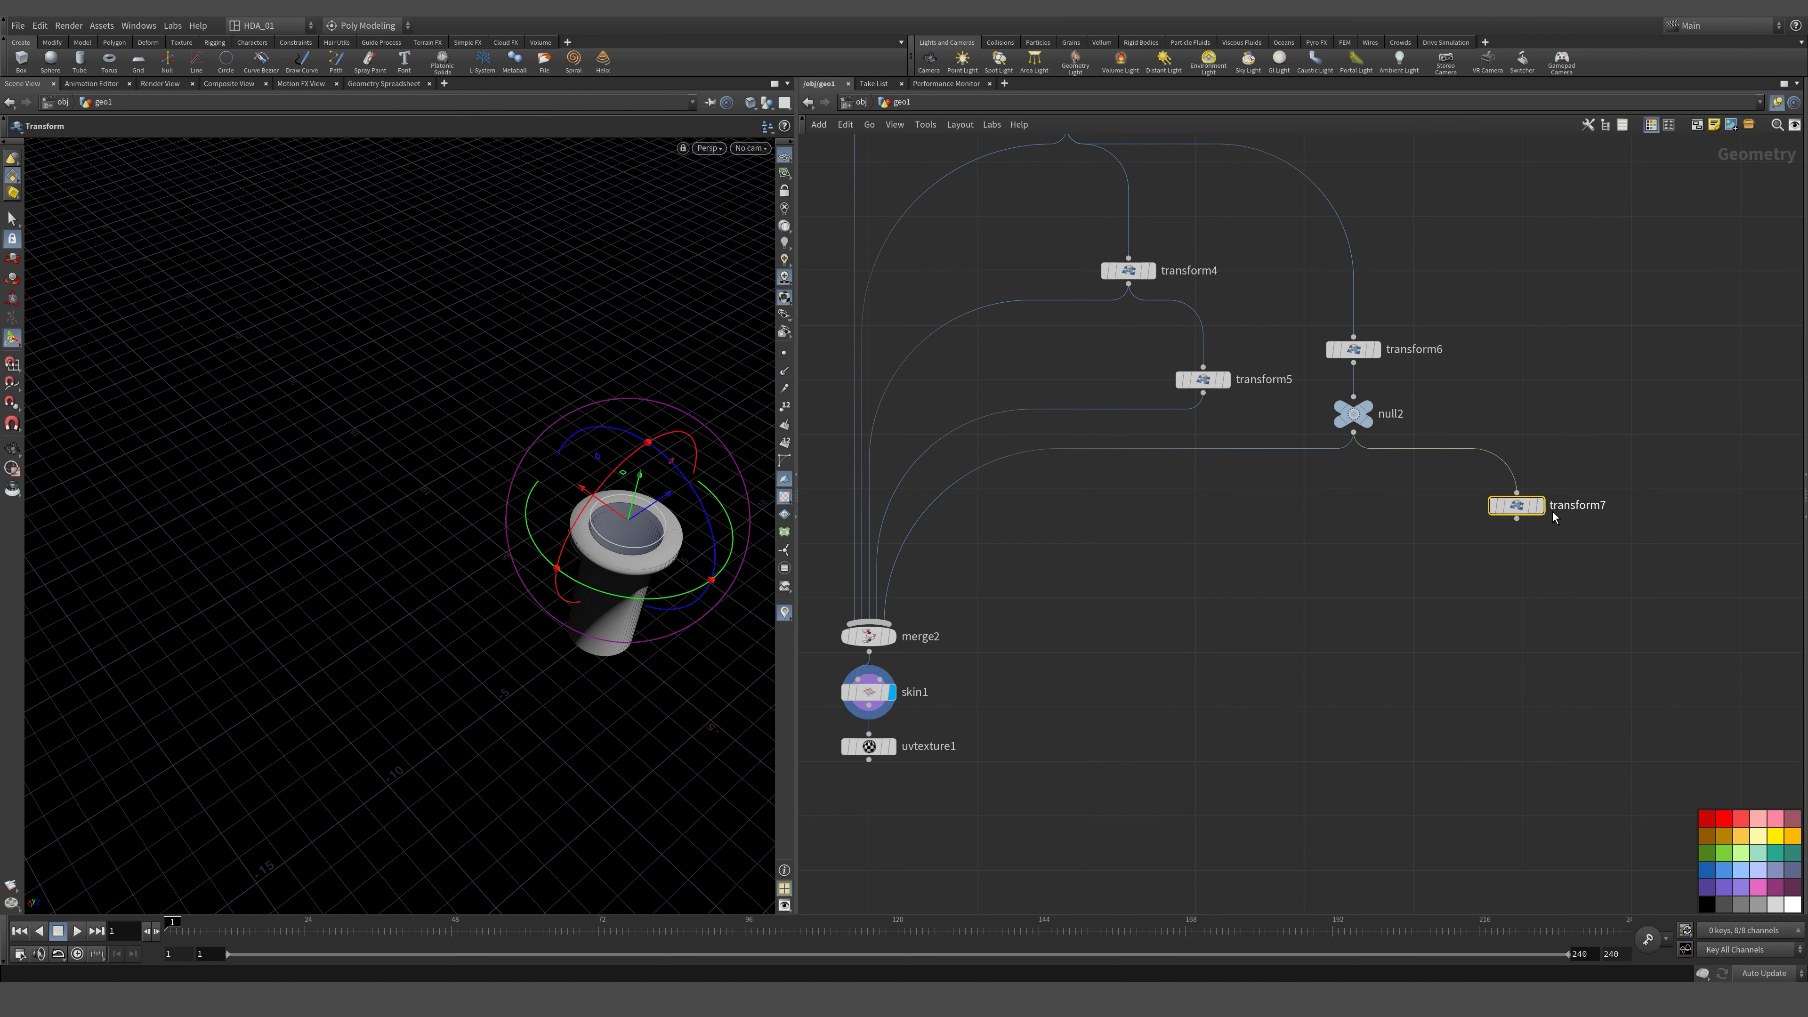
Link transform7's Y Translate to the copied distance as a relative reference, ch("../polyextrude5/dist").
left_click(1539, 507)
key("p")
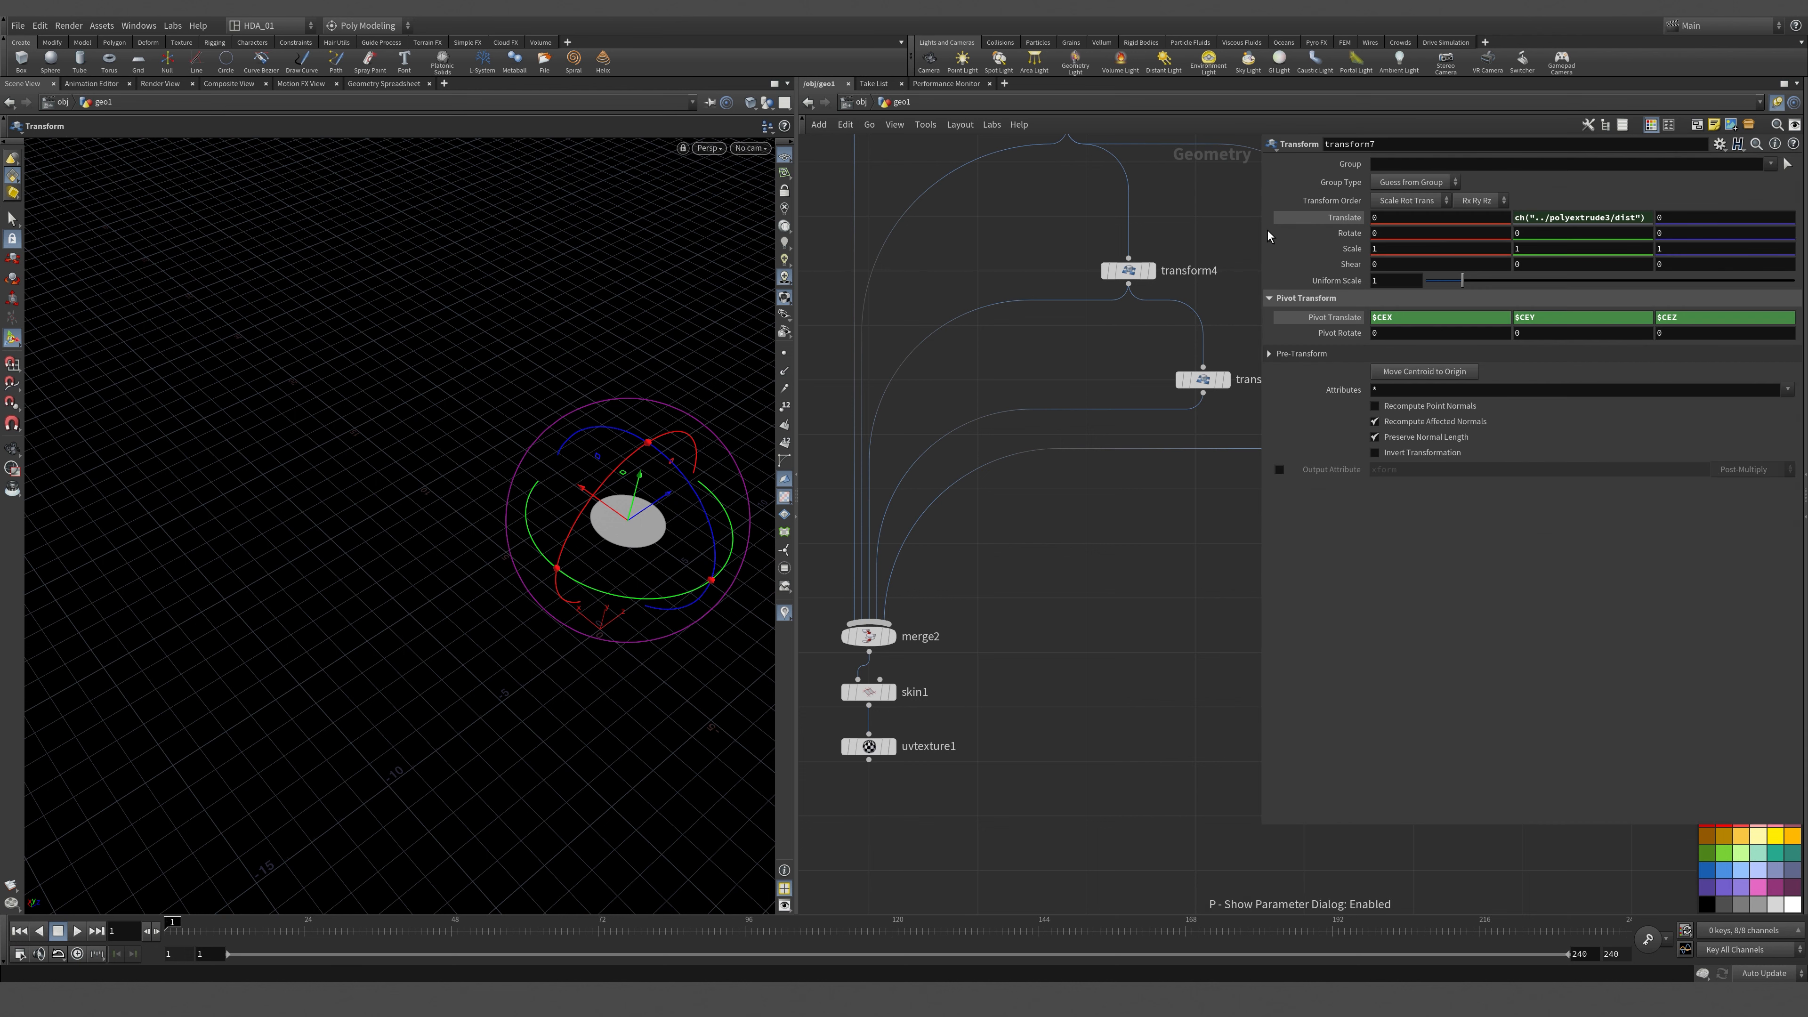
right_click(1563, 217)
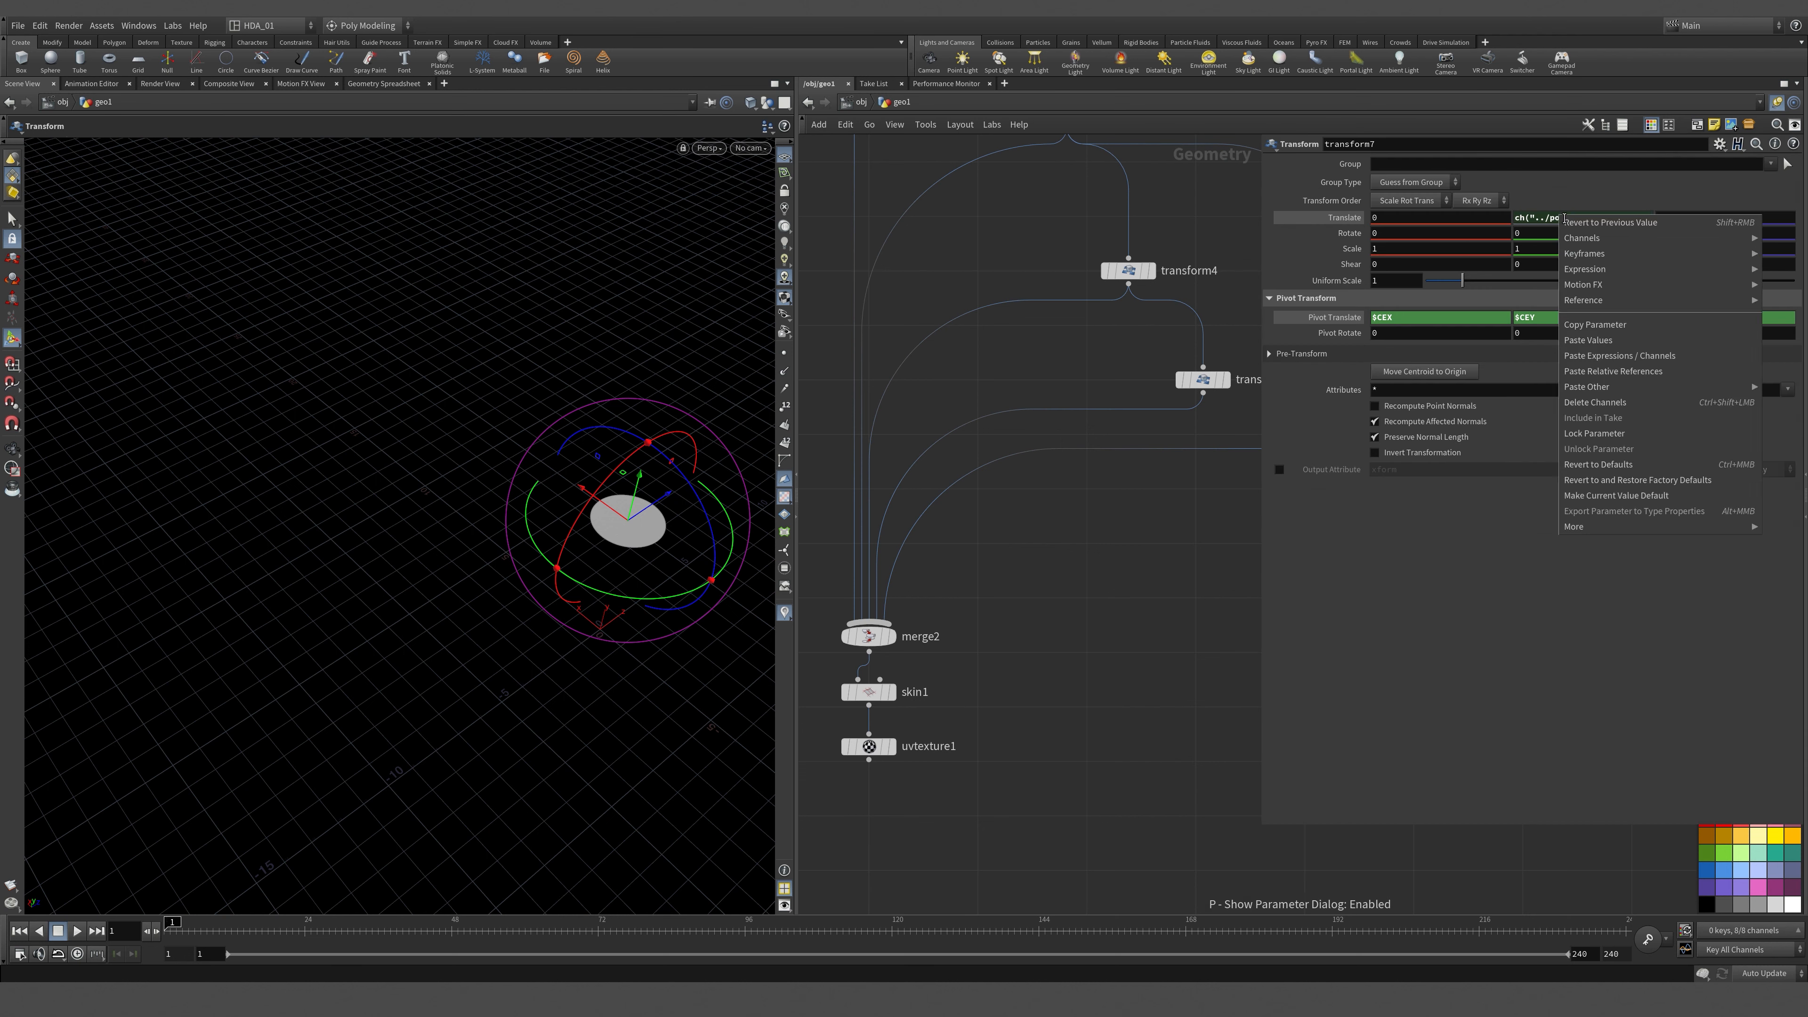
left_click(1591, 371)
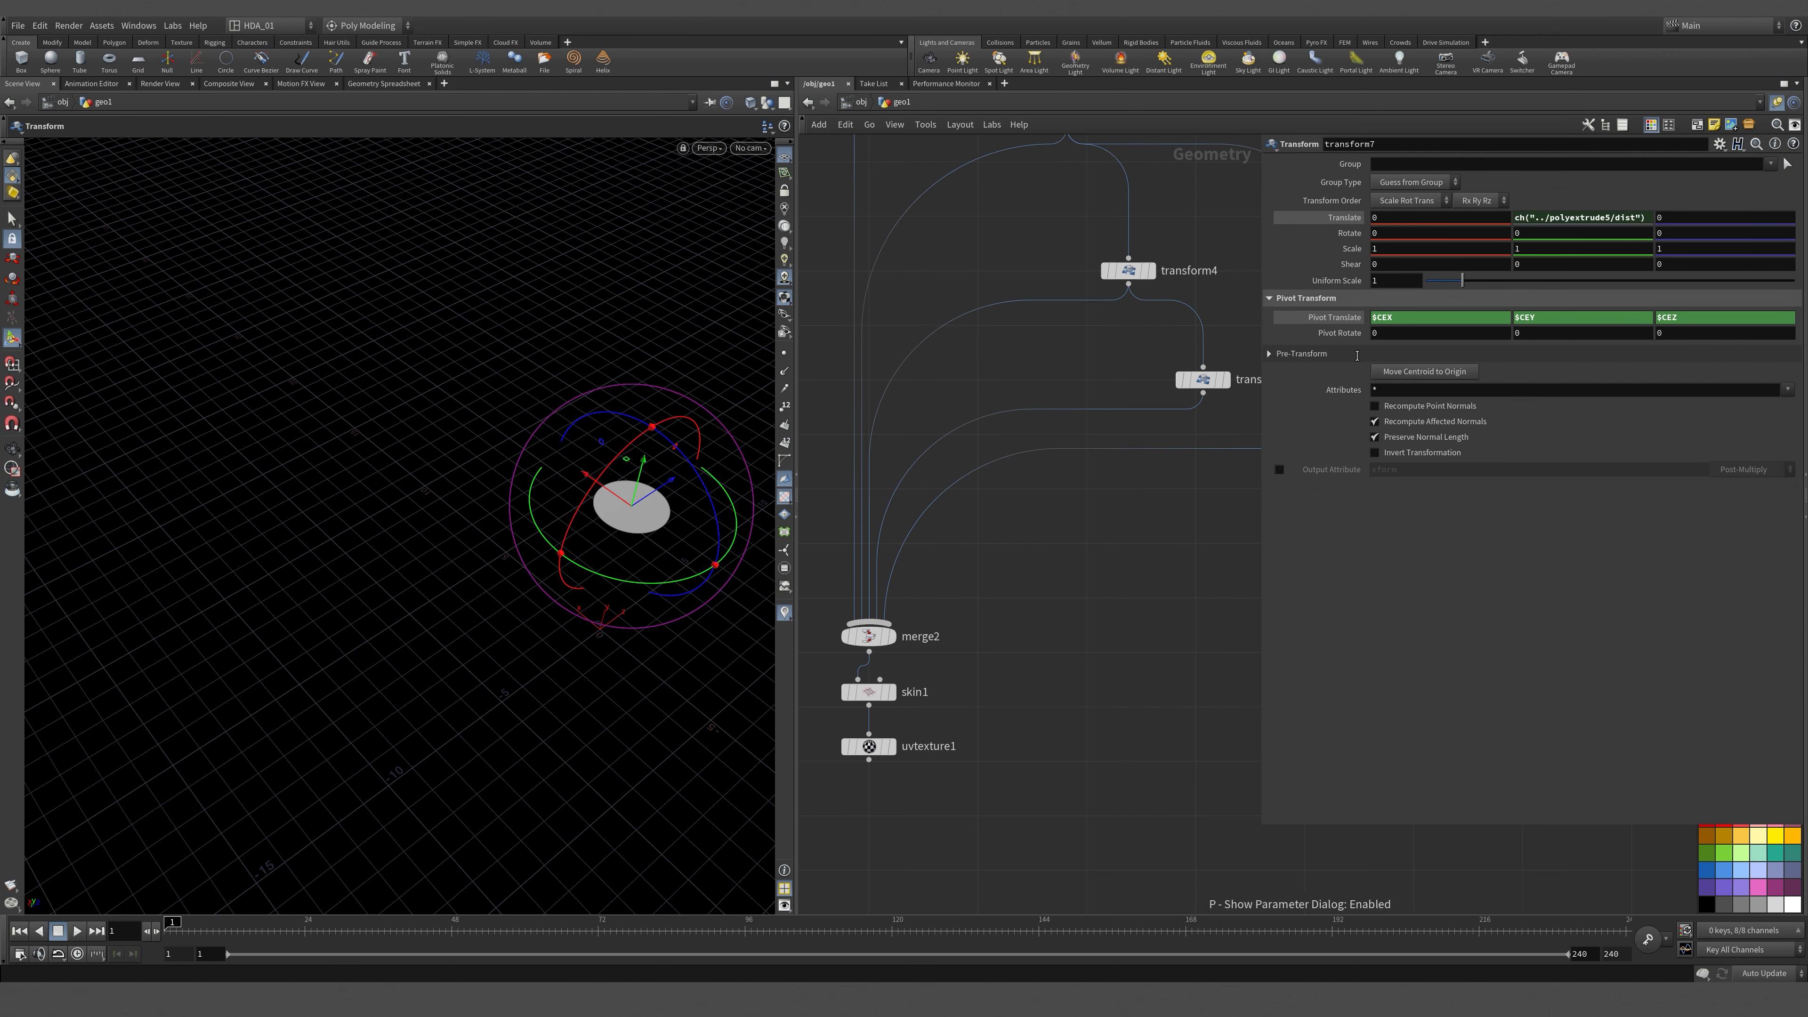
Return to polyextrude5 and copy its Distance parameter again.
middle_click_drag(1208, 621, 1530, 648)
scroll(957, 532, "down", 5)
middle_click_drag(948, 532, 1152, 535)
scroll(1024, 522, "up", 2)
left_click(1052, 531)
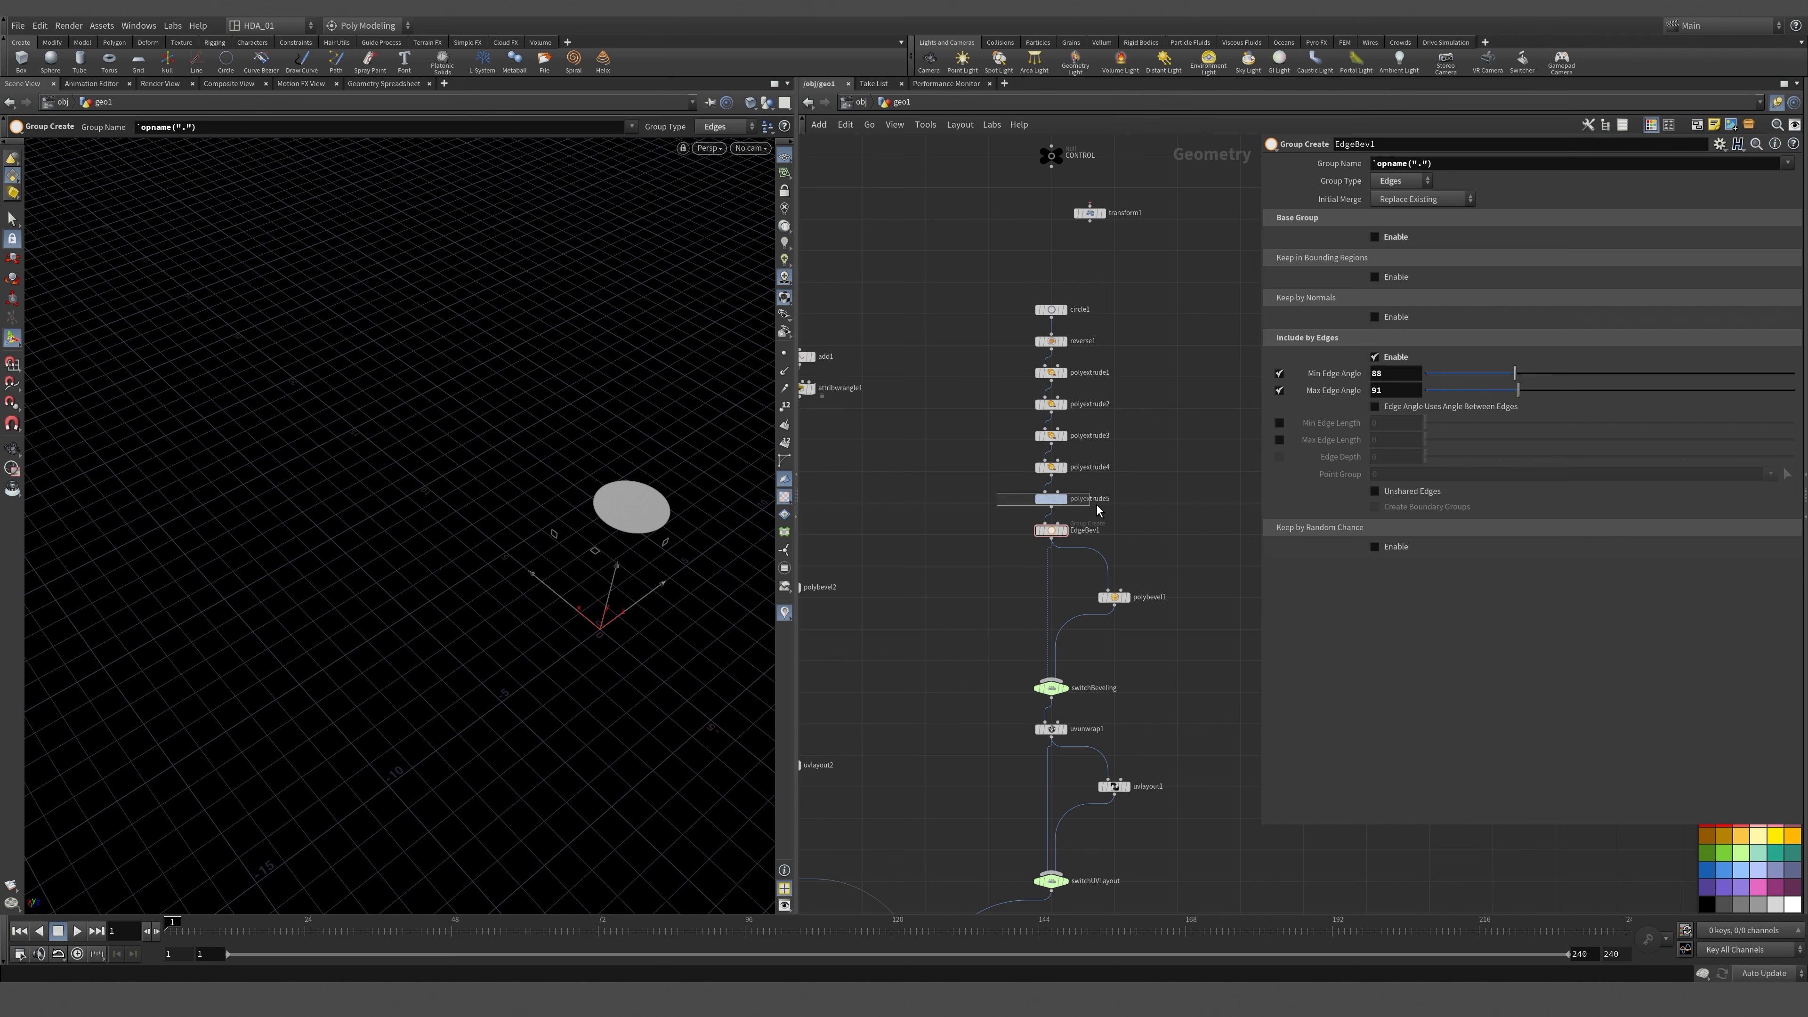
left_click_drag(1097, 510, 1098, 511)
right_click(1343, 237)
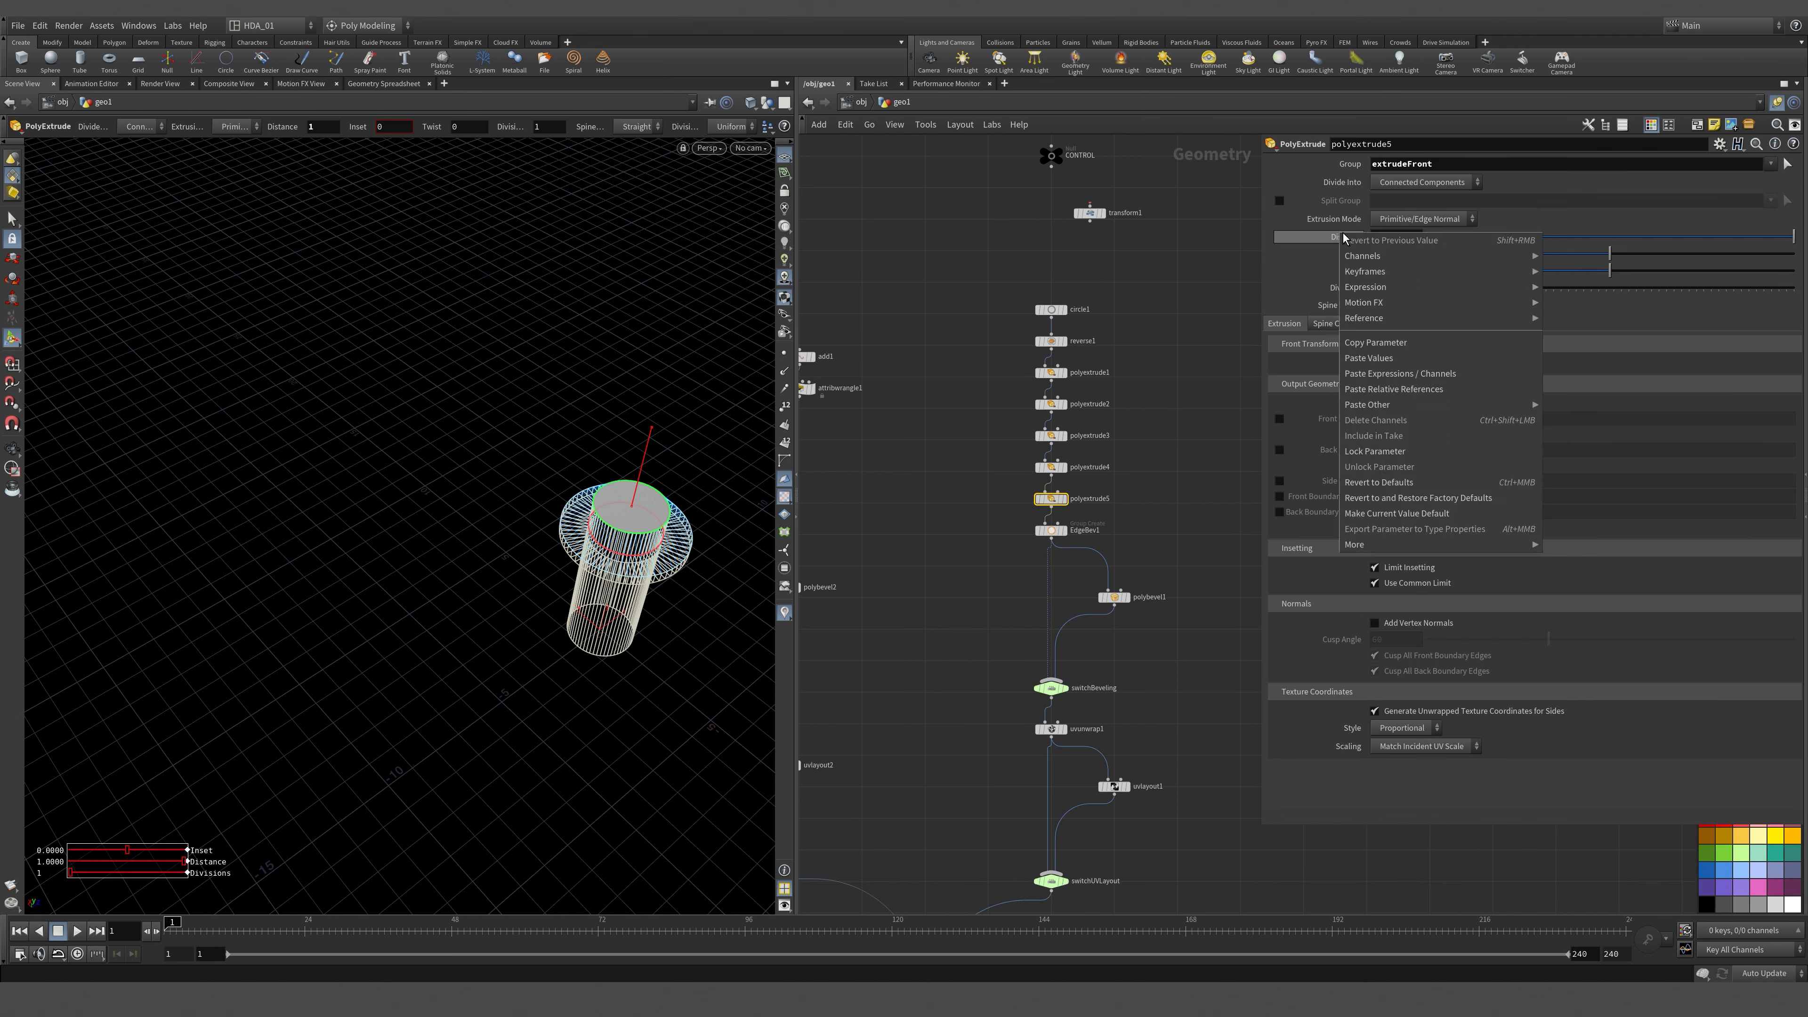
left_click(1362, 342)
Wire transform7 into merge2 as the last input and display skin1 to inspect the raised neck.
scroll(1237, 358, "down", 4)
middle_click(1147, 364)
middle_click_drag(998, 368, 637, 379)
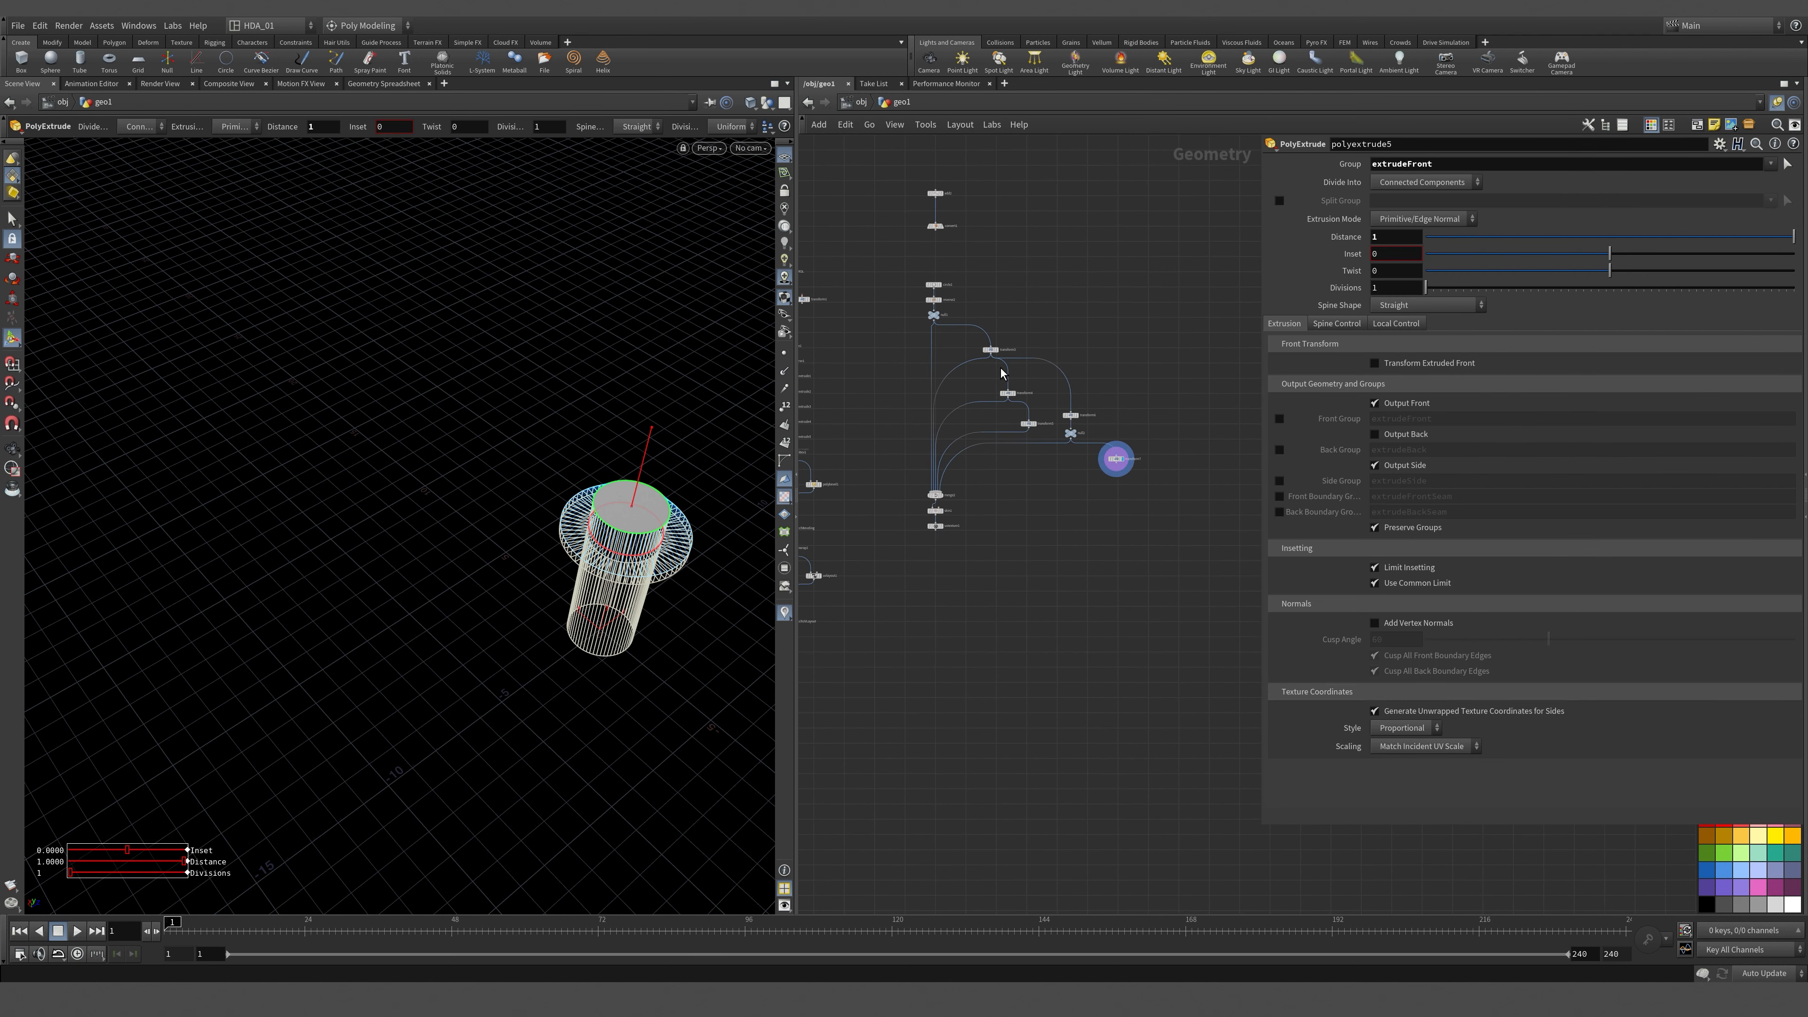
scroll(1121, 461, "up", 3)
left_click(1111, 454)
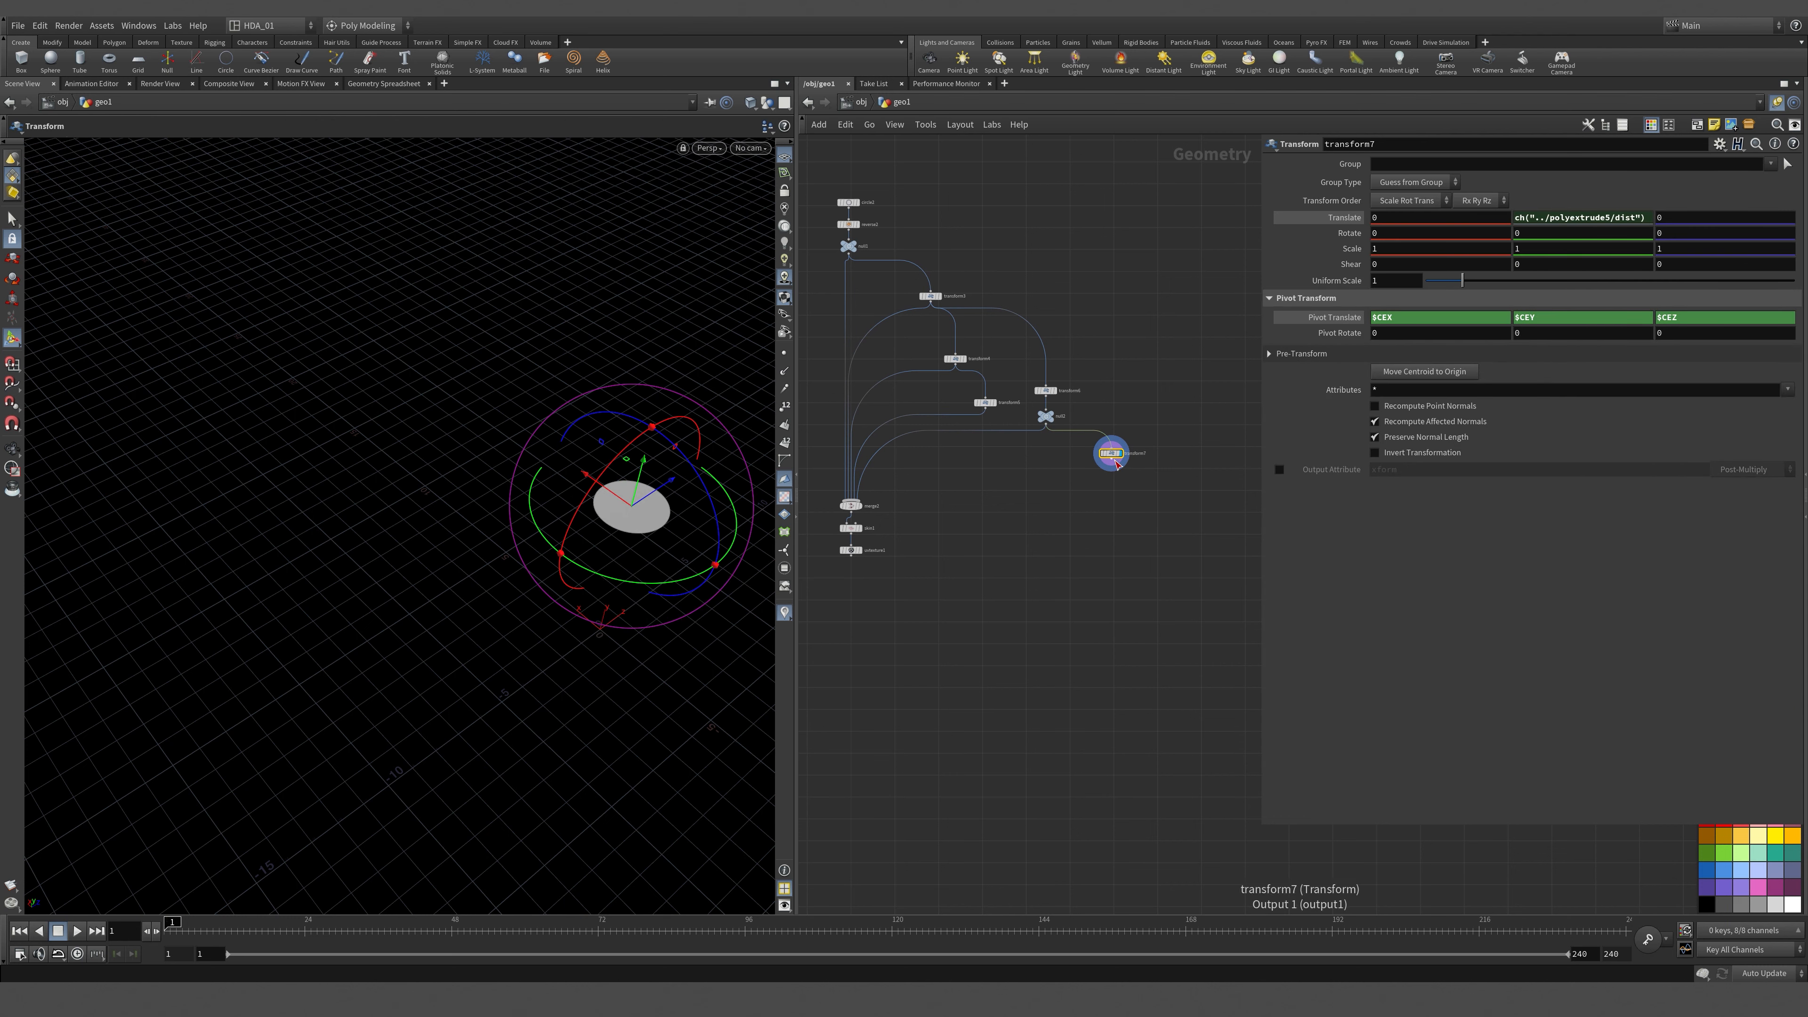
left_click_drag(1111, 464, 852, 521)
left_click(869, 505)
scroll(827, 509, "up", 4)
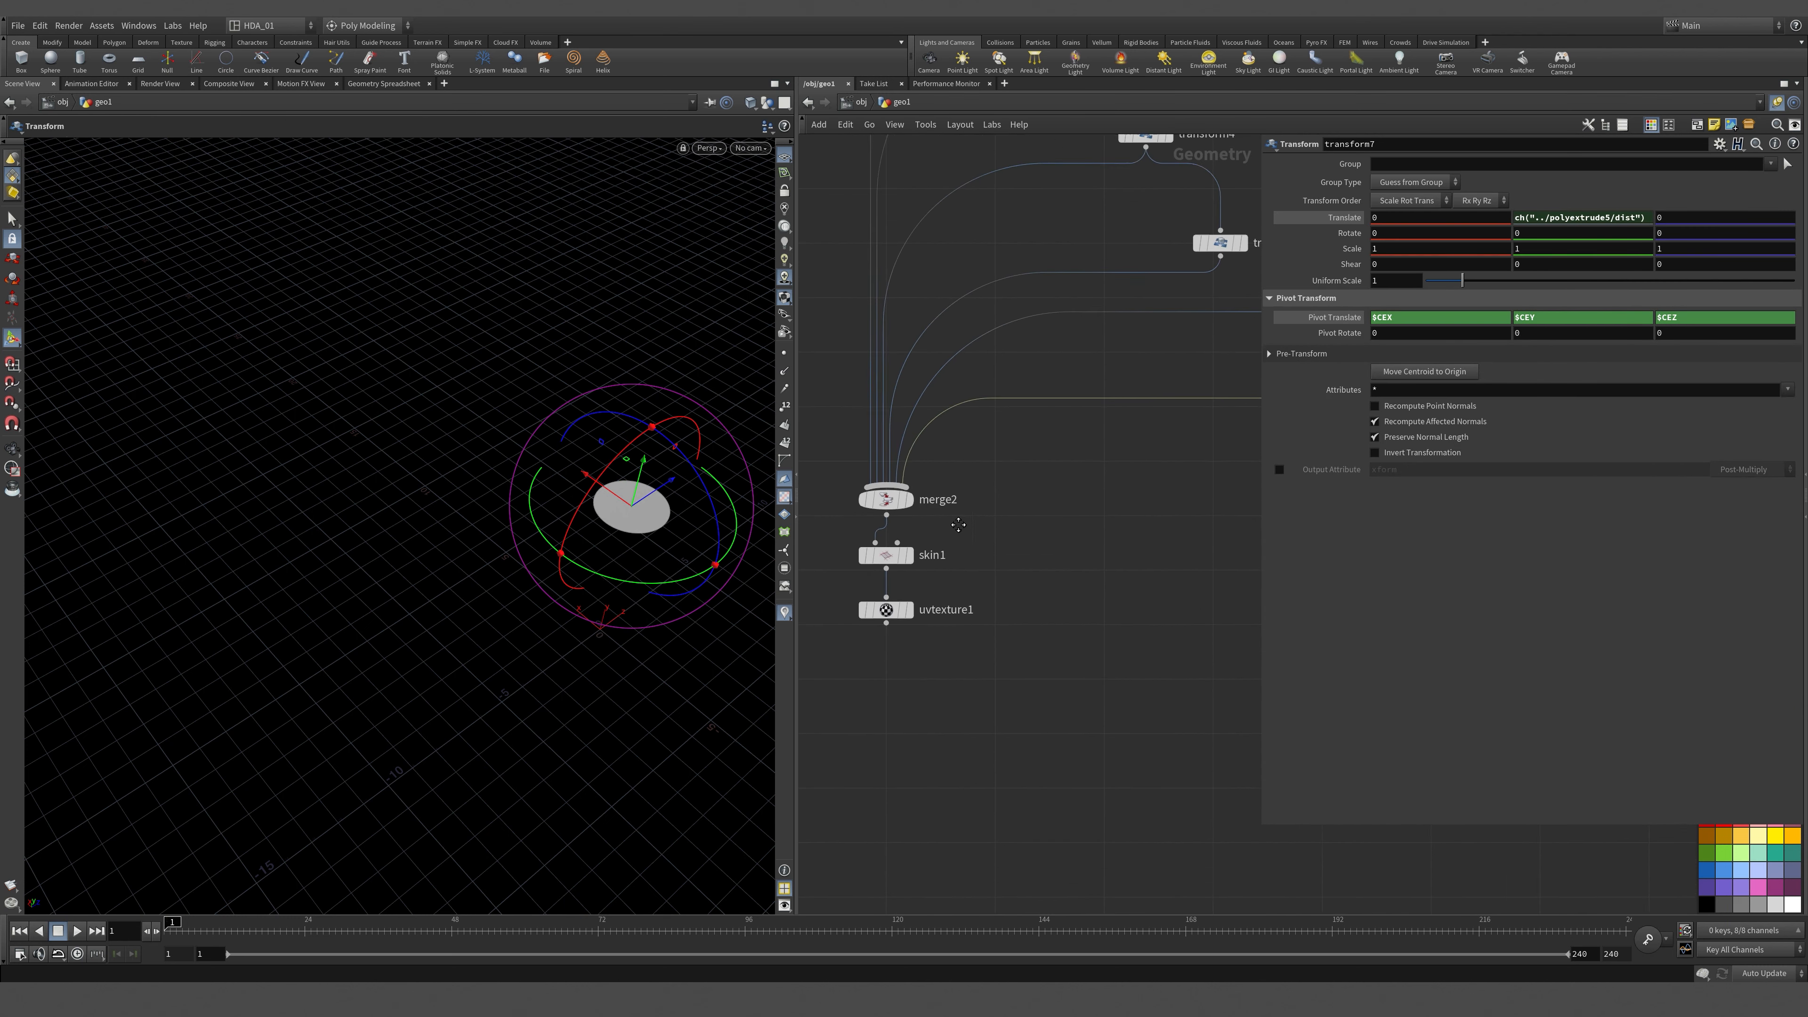
left_click(912, 556)
left_click(888, 557)
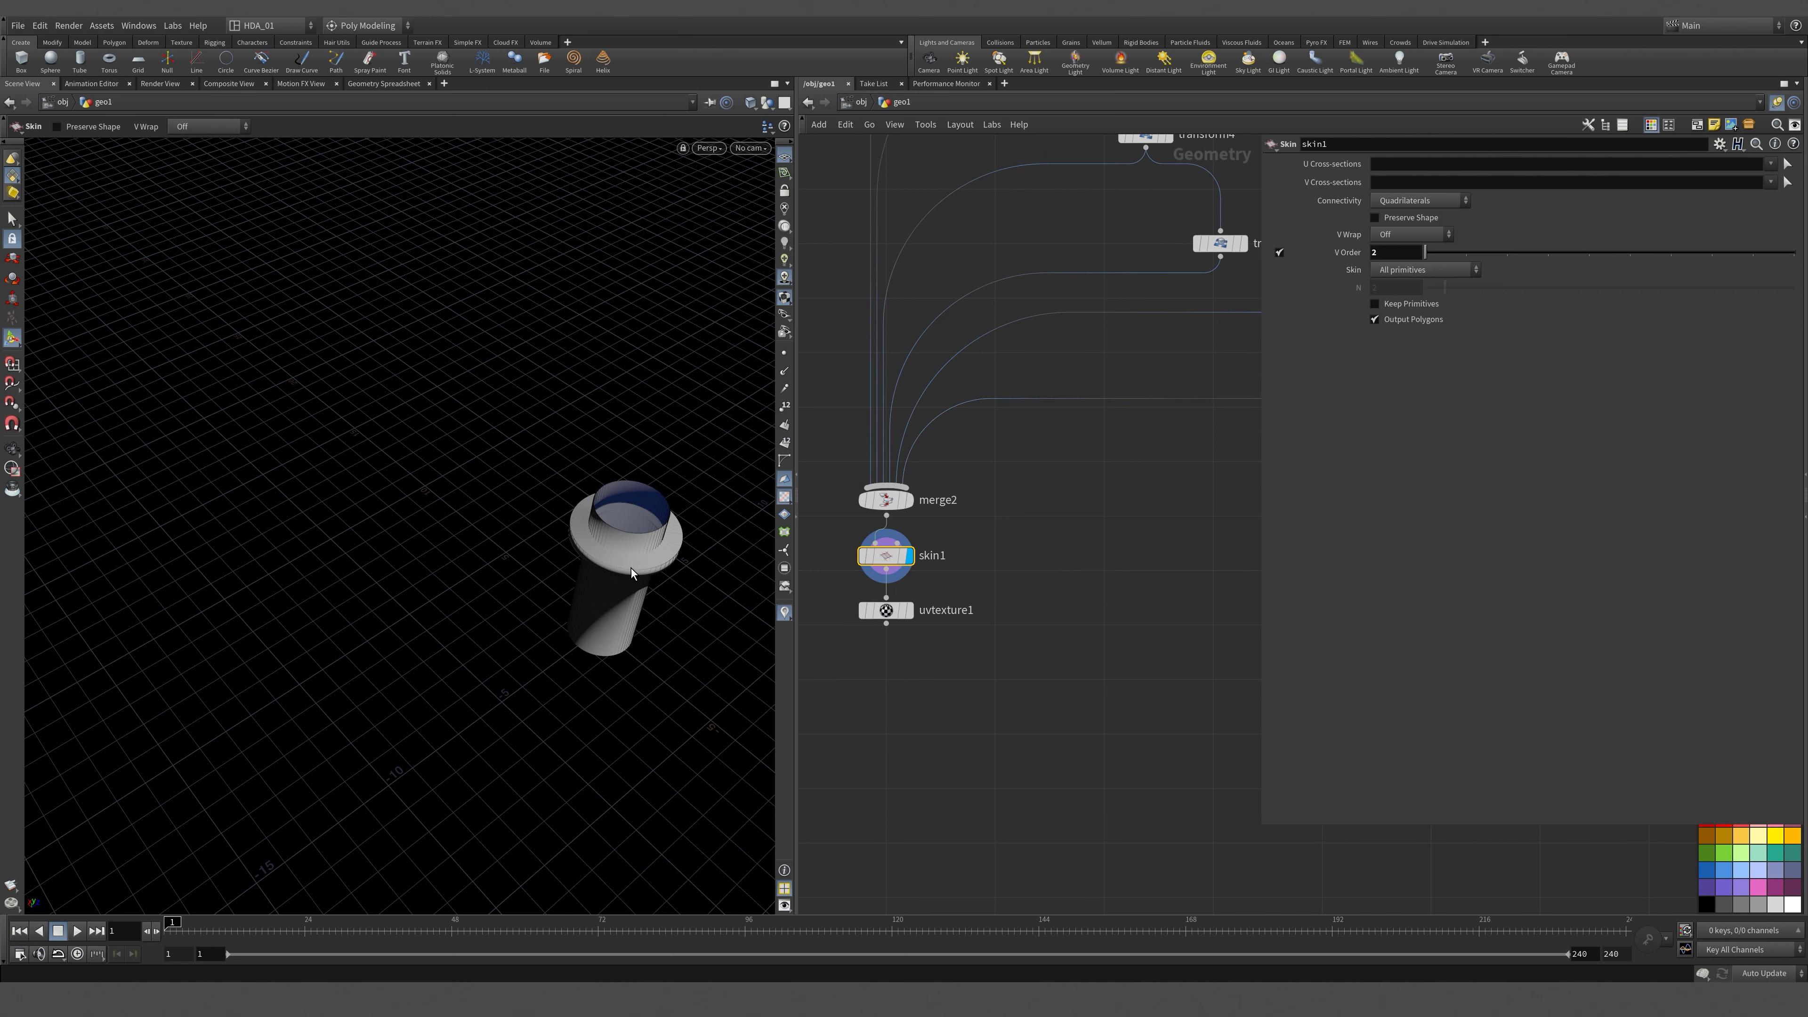
left_click_drag(634, 559, 644, 597, "alt")
Display uvtexture1 and select it to check the texture on the extended surface.
scroll(1064, 574, "down", 4)
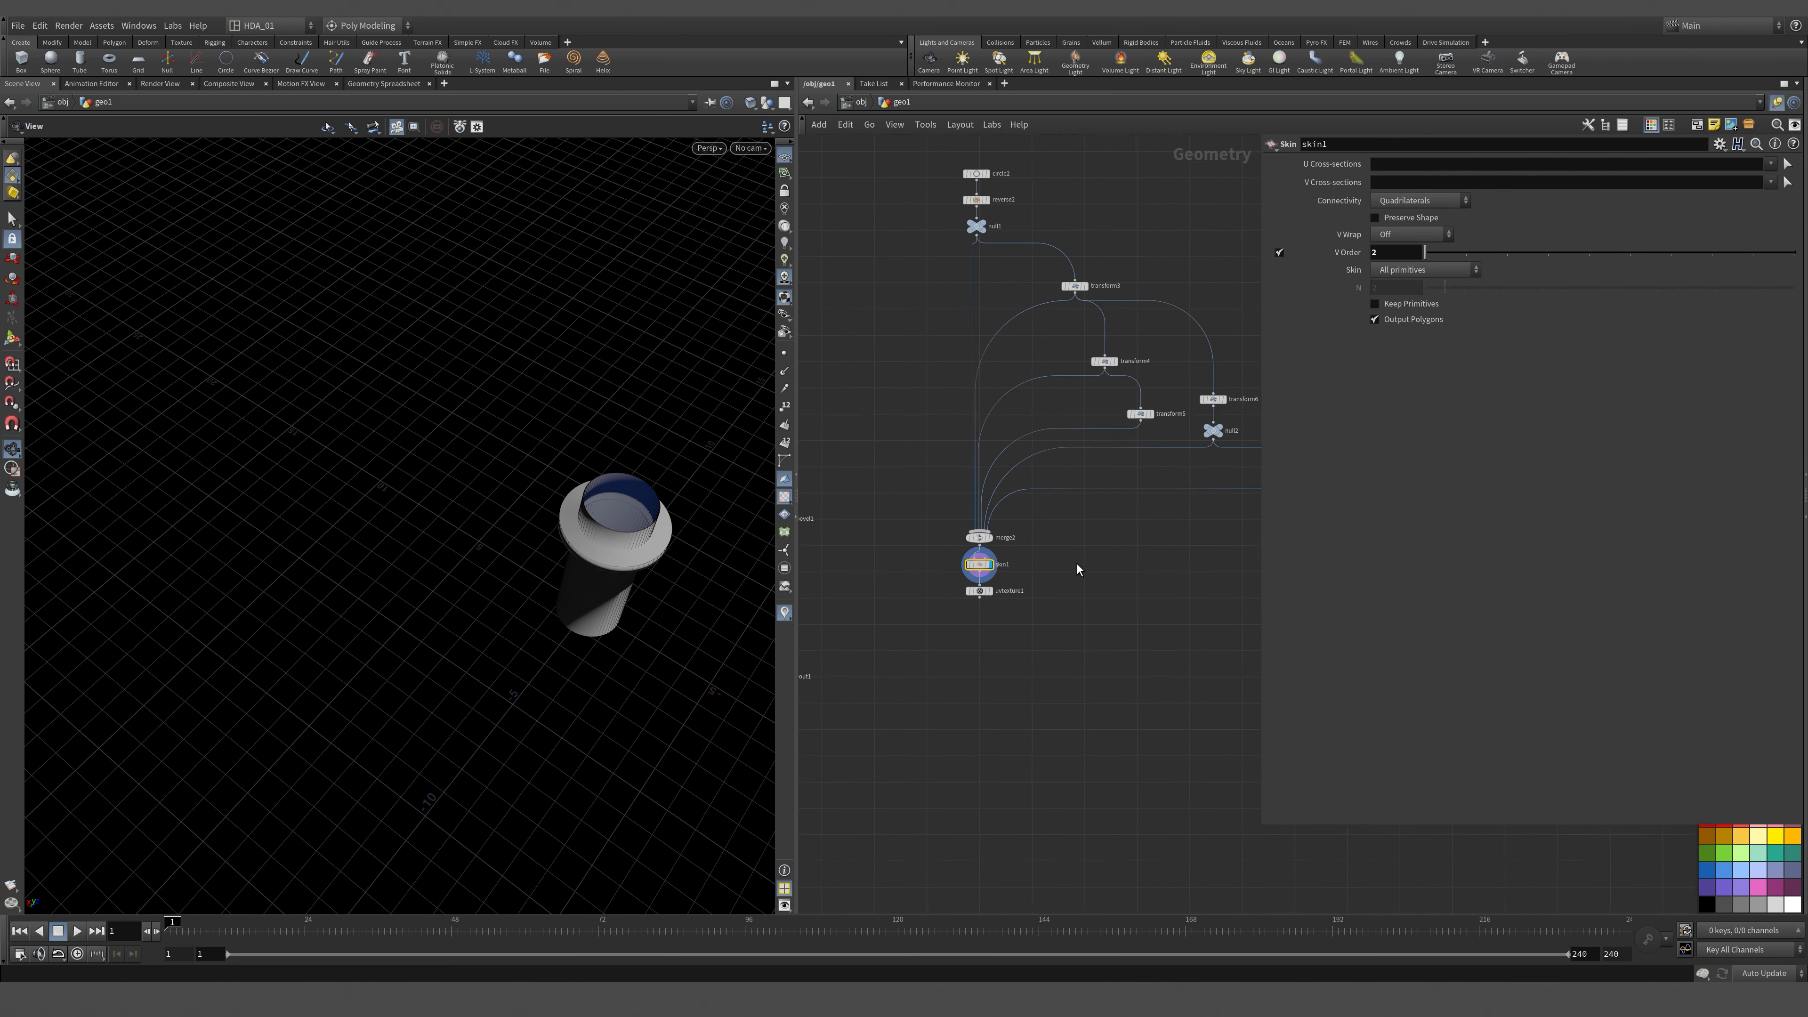
middle_click_drag(1076, 564, 1039, 578)
scroll(1032, 587, "up", 3)
left_click(896, 619)
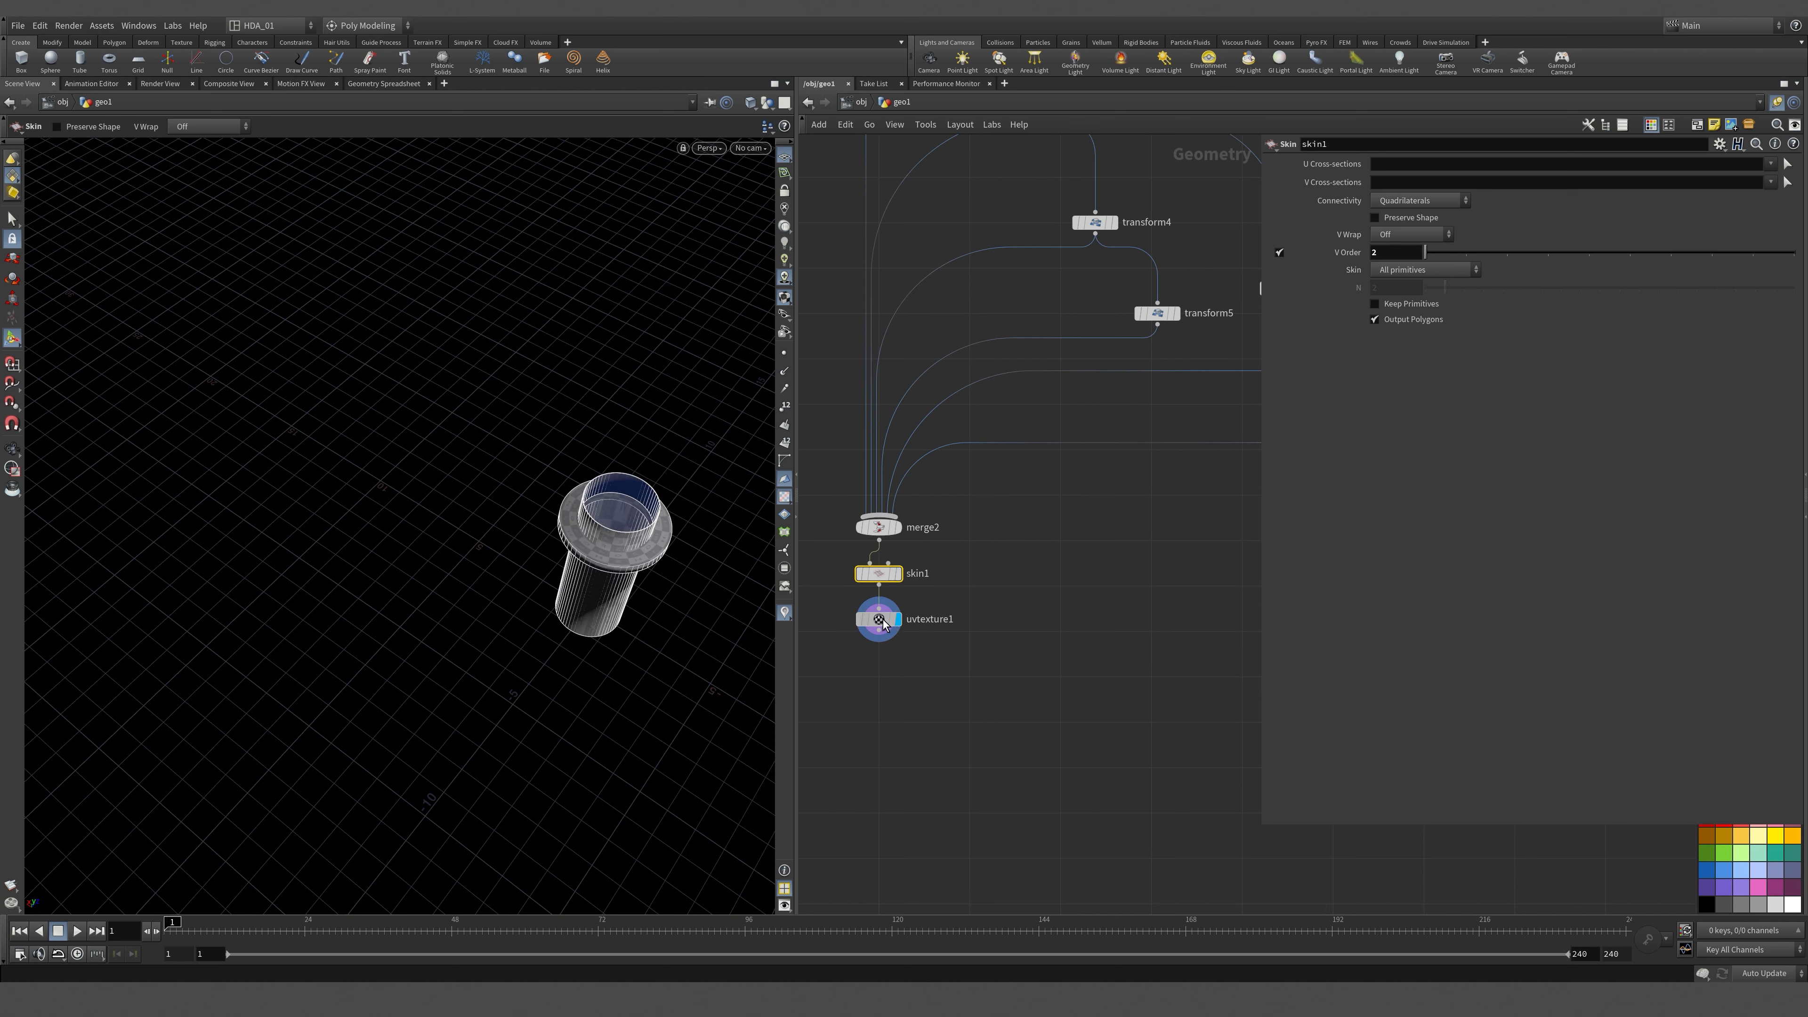
left_click(879, 618)
Add a Merge node that combines uvtexture1 with transform7 as the cap, and display the merged result.
key("Tab")
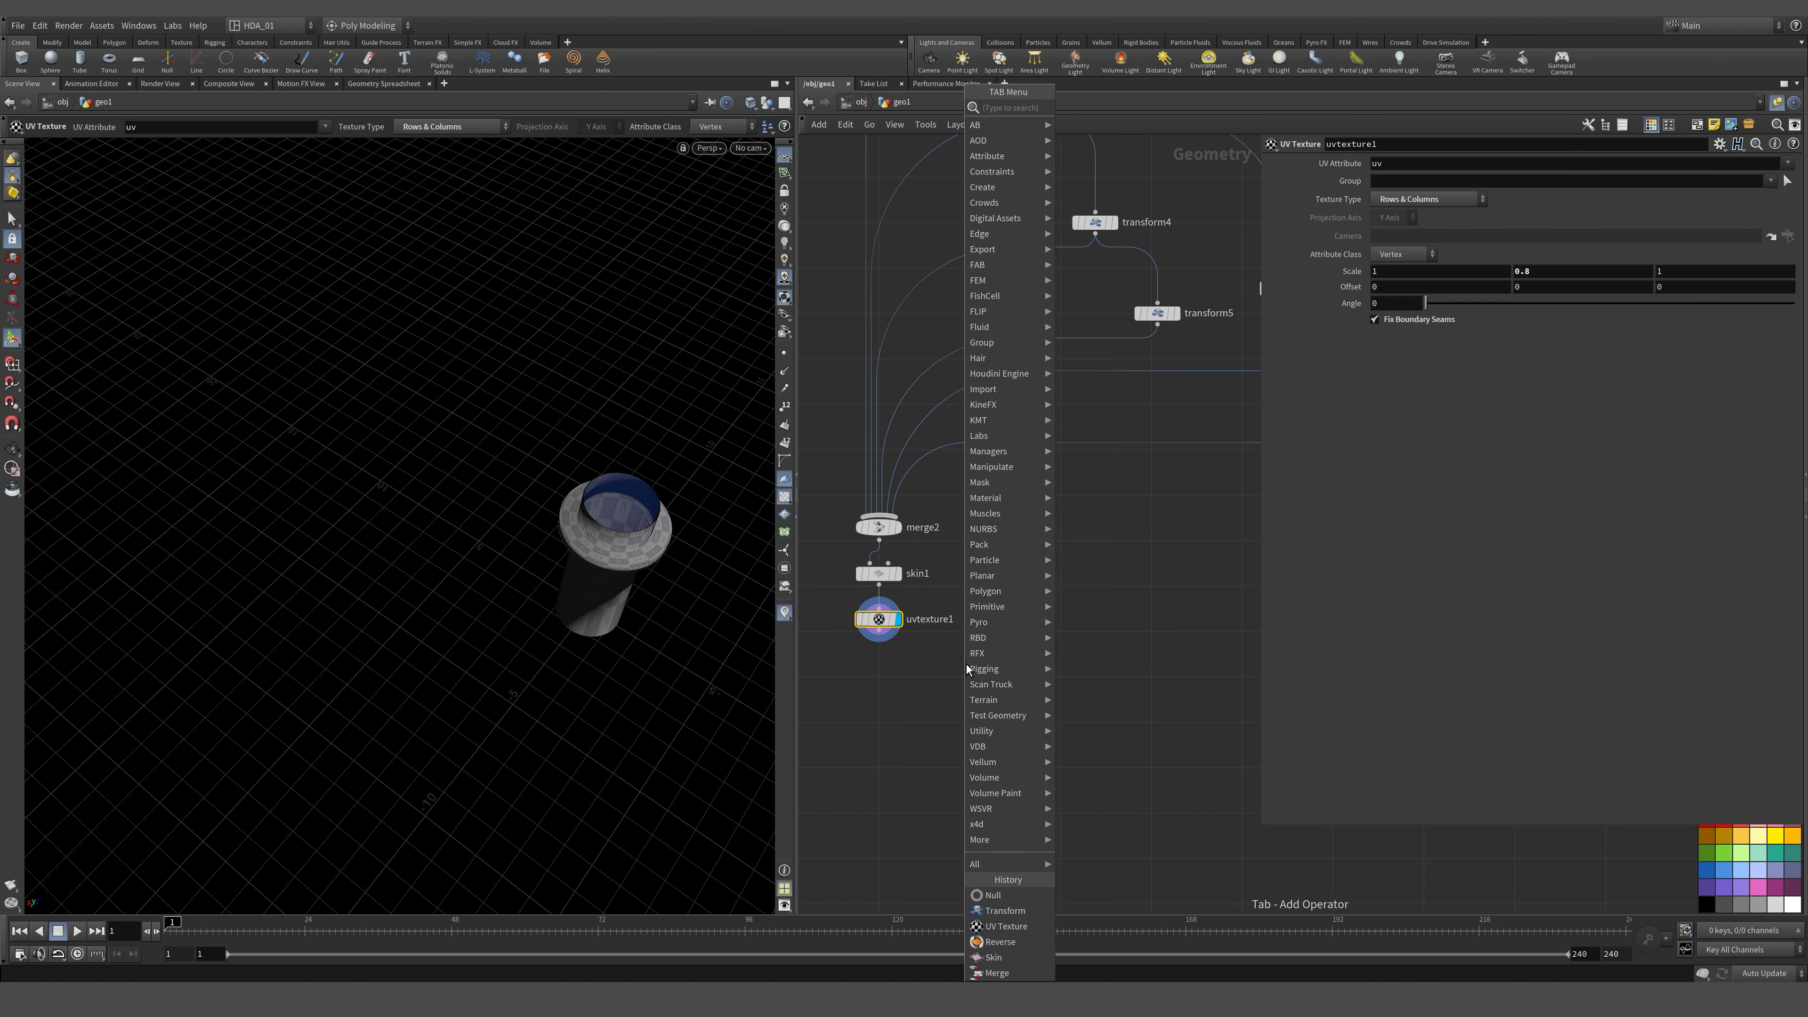
type("merg")
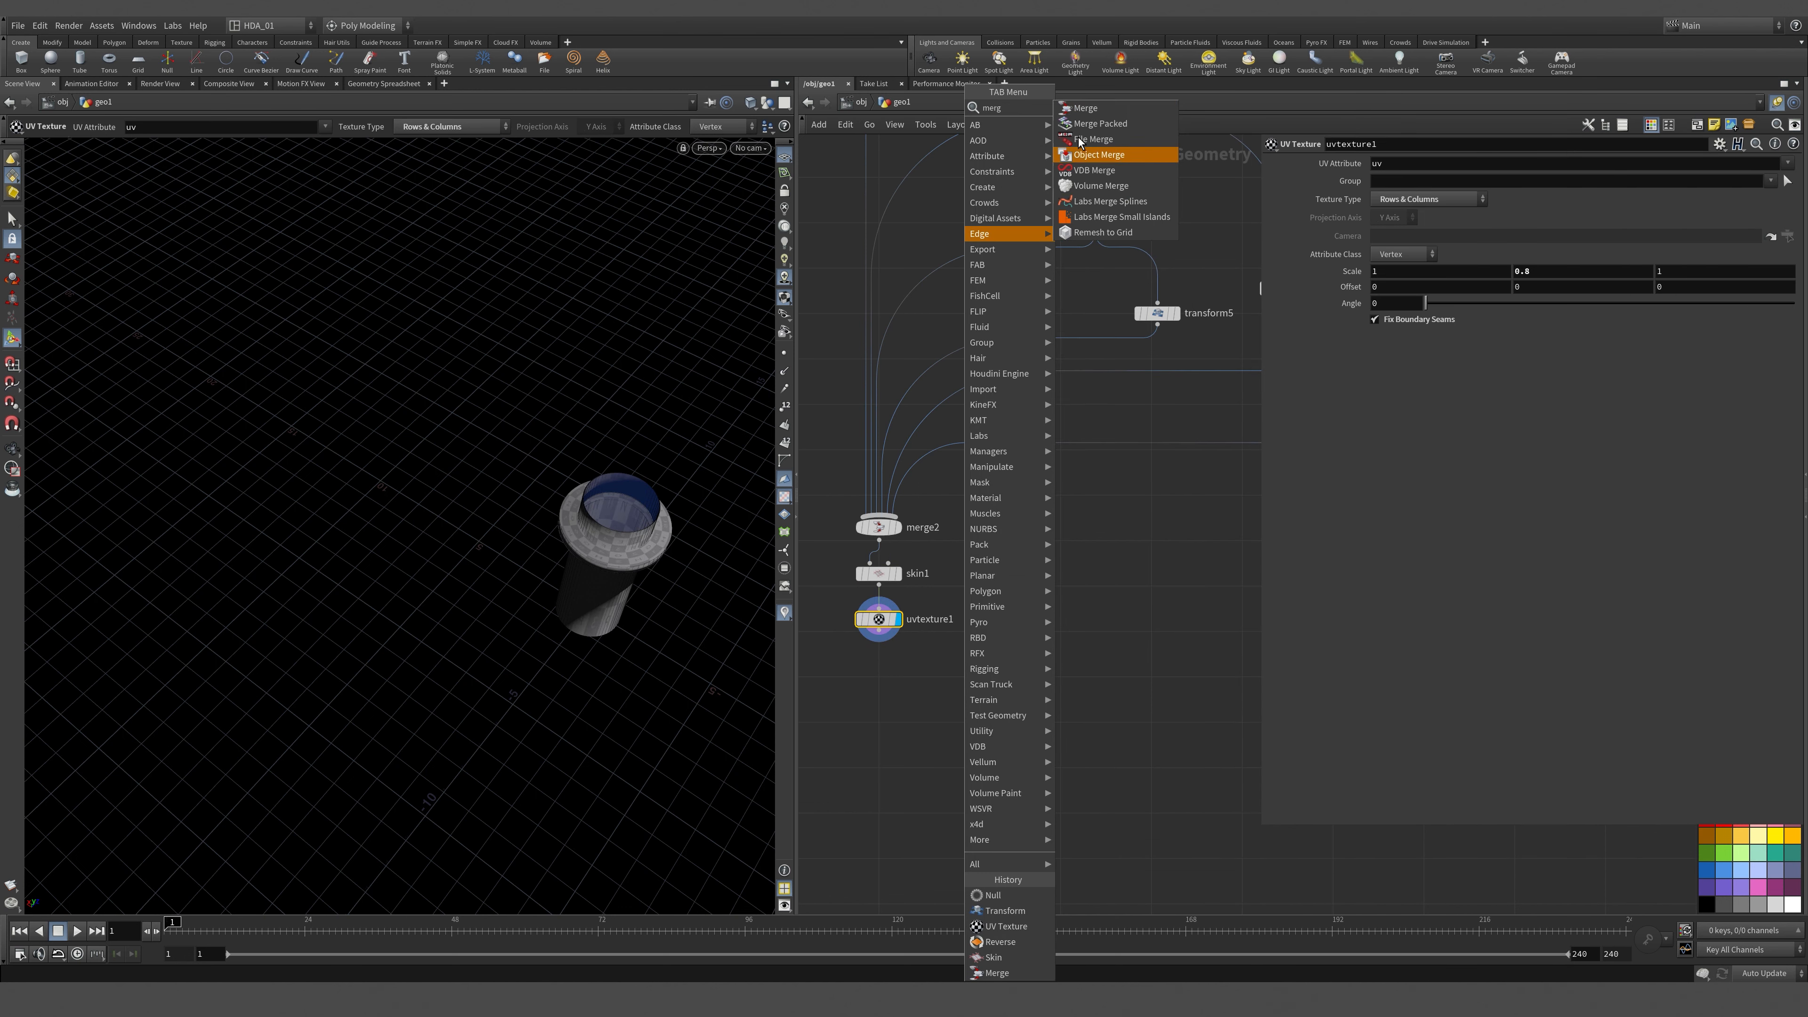
left_click(1085, 109)
left_click(1012, 766)
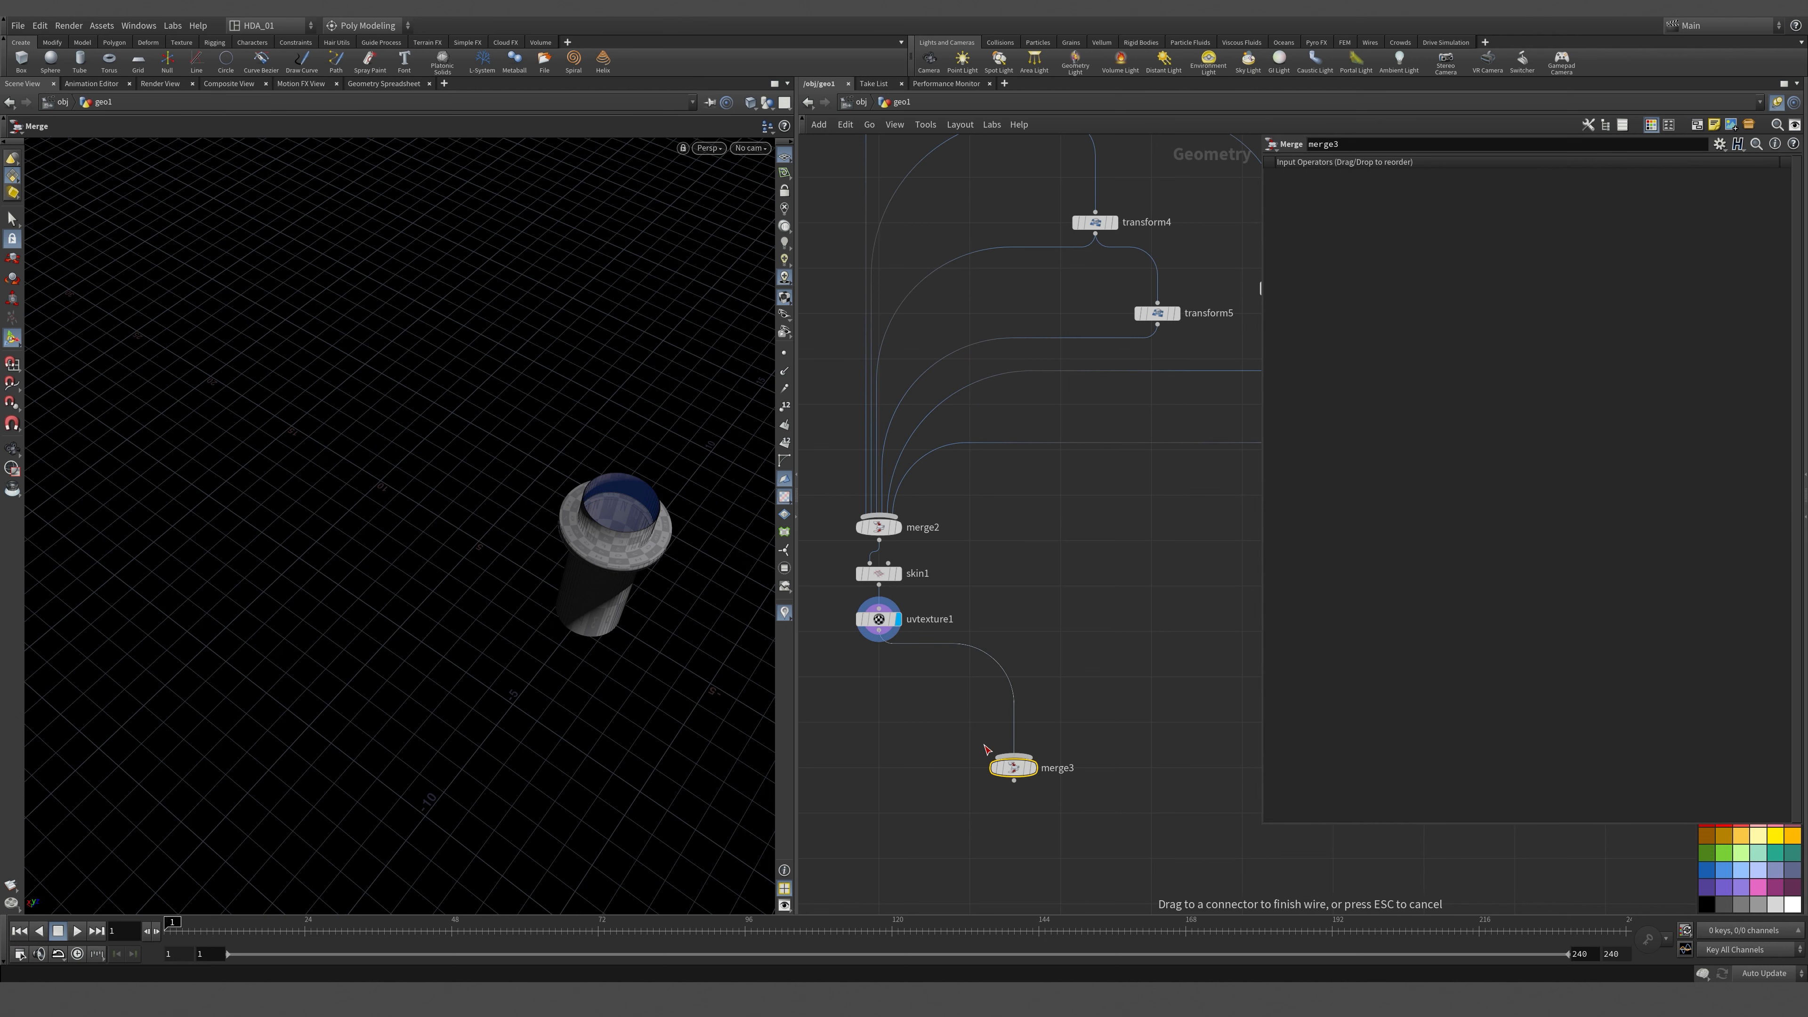
key("p")
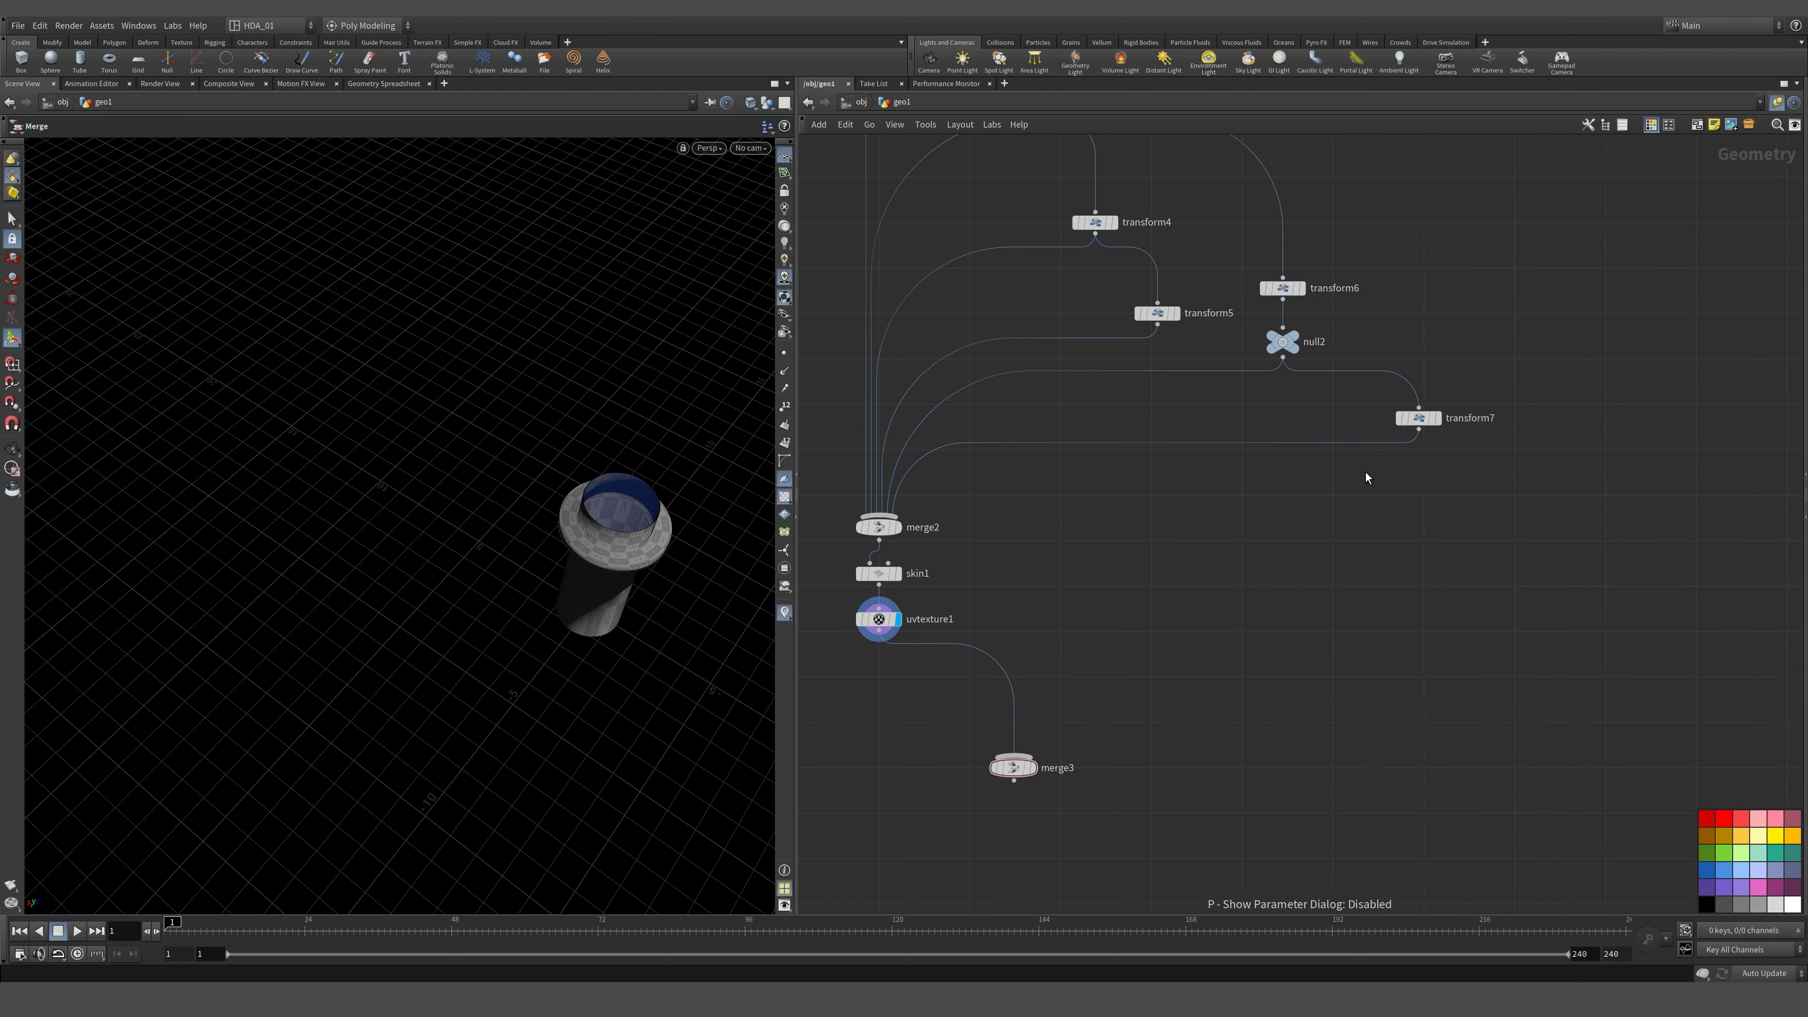
left_click(1424, 433)
left_click(1014, 756)
left_click(1031, 767)
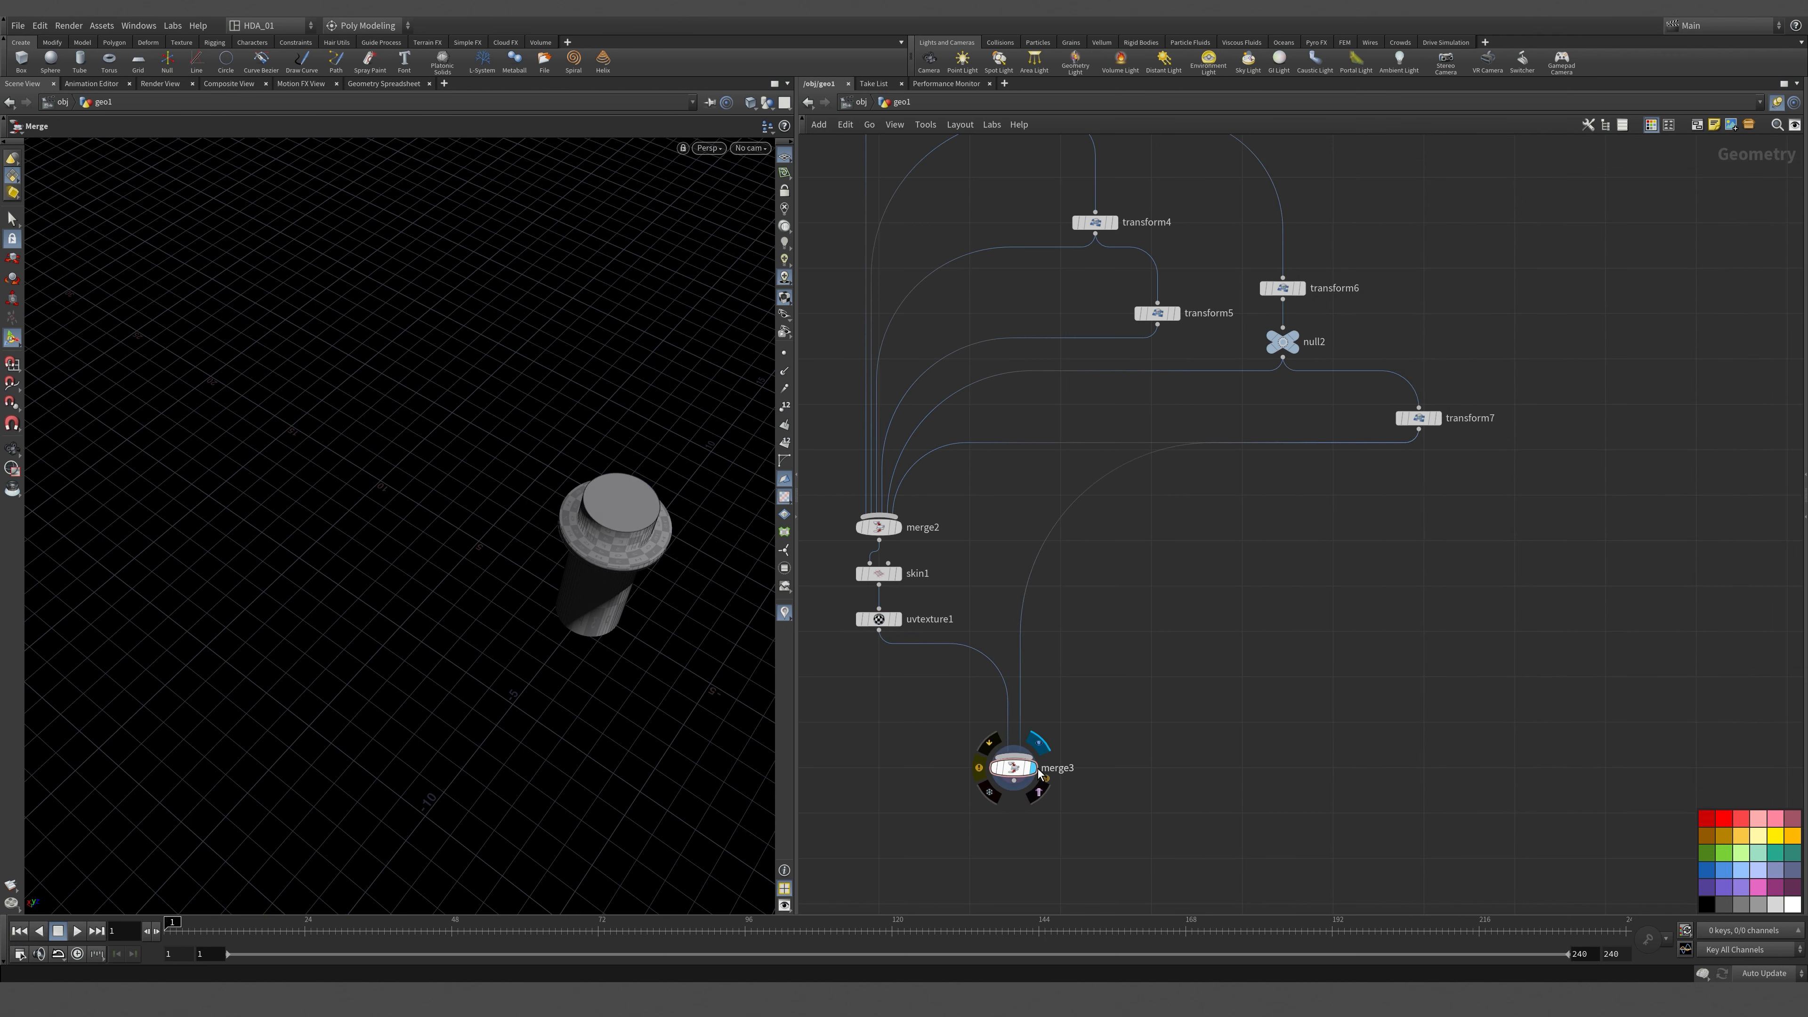
key("Escape")
Examine the capped model's shading and checker texture from above and below.
mouse_move(657, 747)
left_mouse_down()
mouse_move(676, 574)
mouse_move(623, 740)
left_mouse_up()
scroll(658, 627, "up", 6)
middle_click_drag(1021, 519, 1275, 594)
scroll(984, 529, "down", 6)
middle_click_drag(900, 564, 1004, 549)
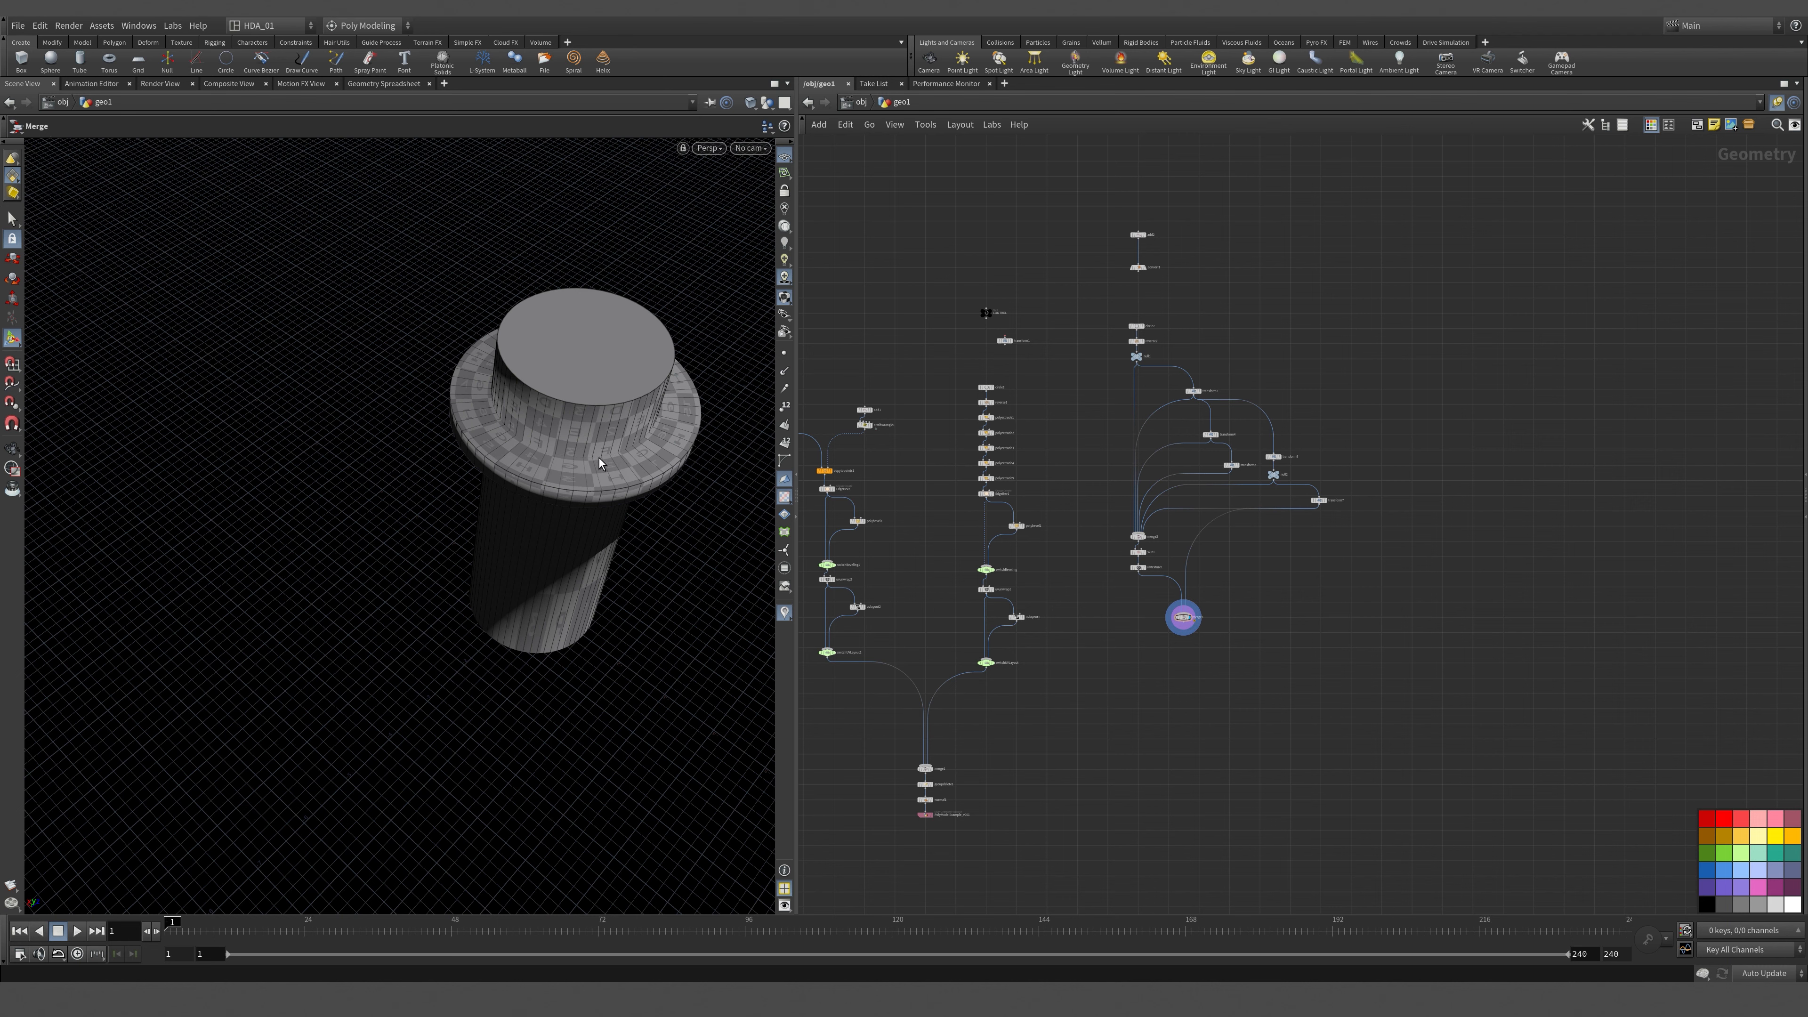
left_click_drag(584, 478, 638, 505, "alt")
left_click_drag(520, 563, 588, 408)
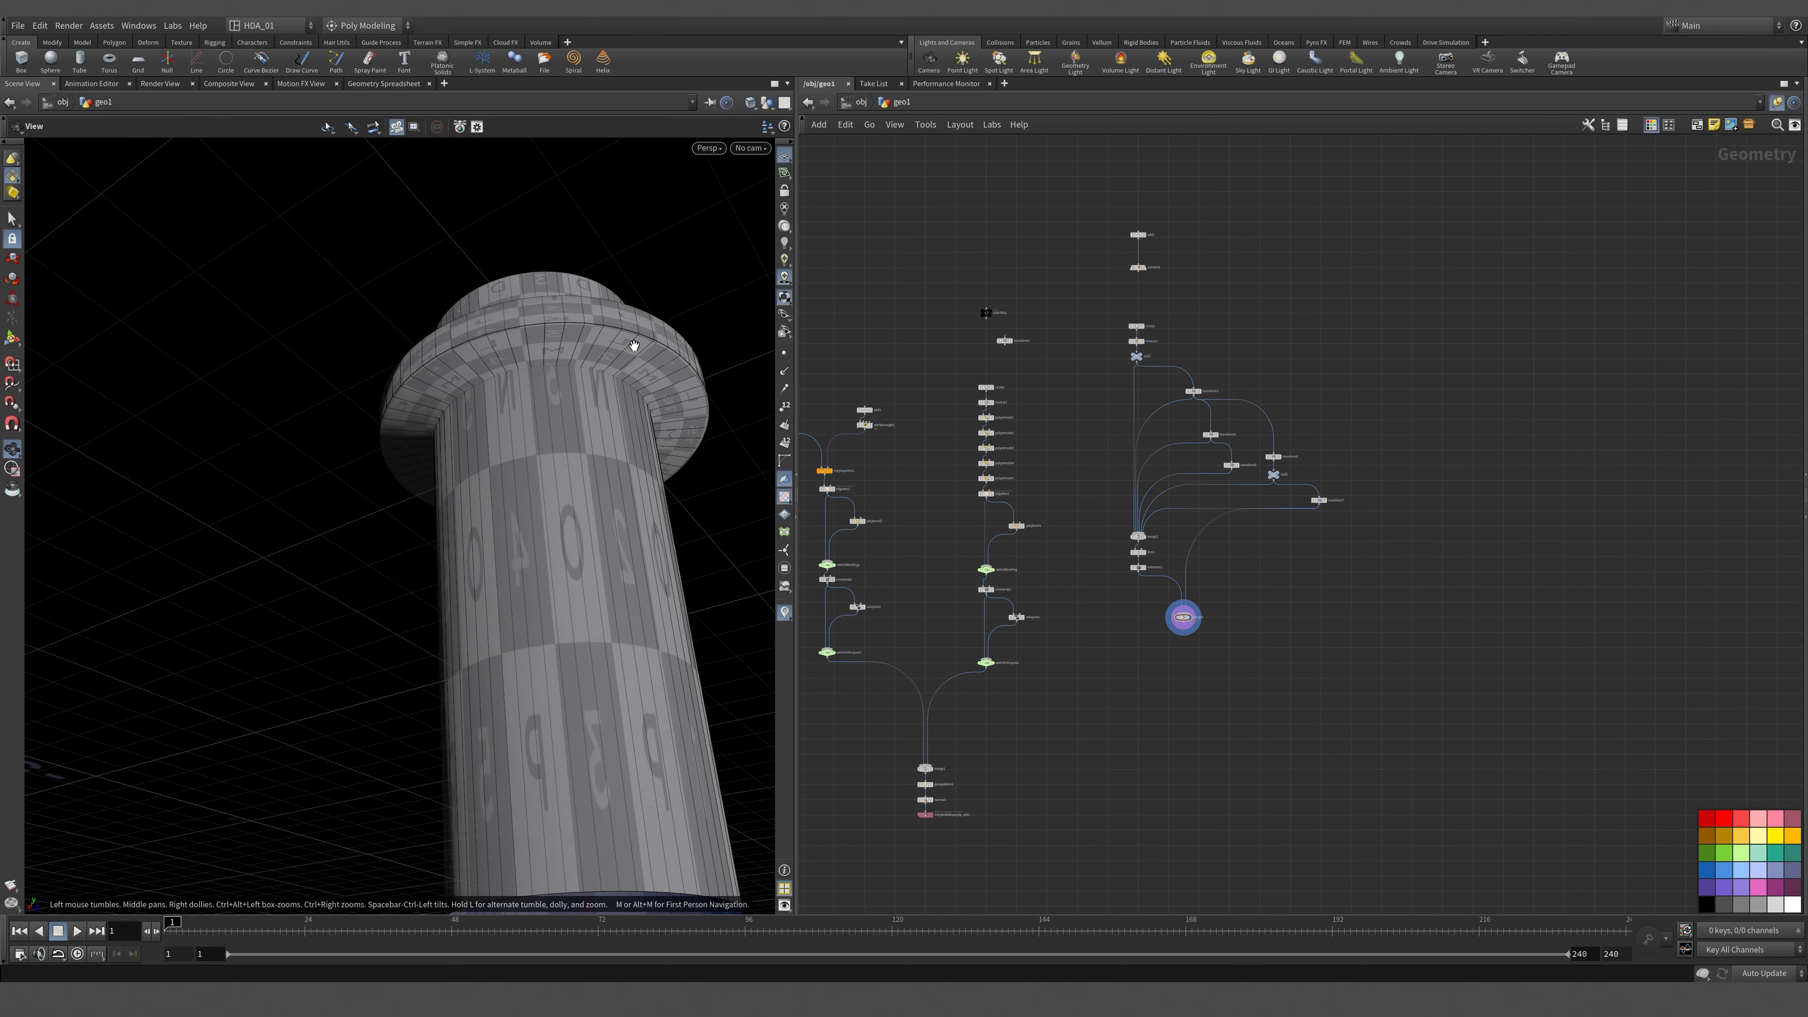
left_click_drag(642, 346, 605, 504, "alt")
scroll(1237, 610, "up", 3)
scroll(1239, 611, "up", 2)
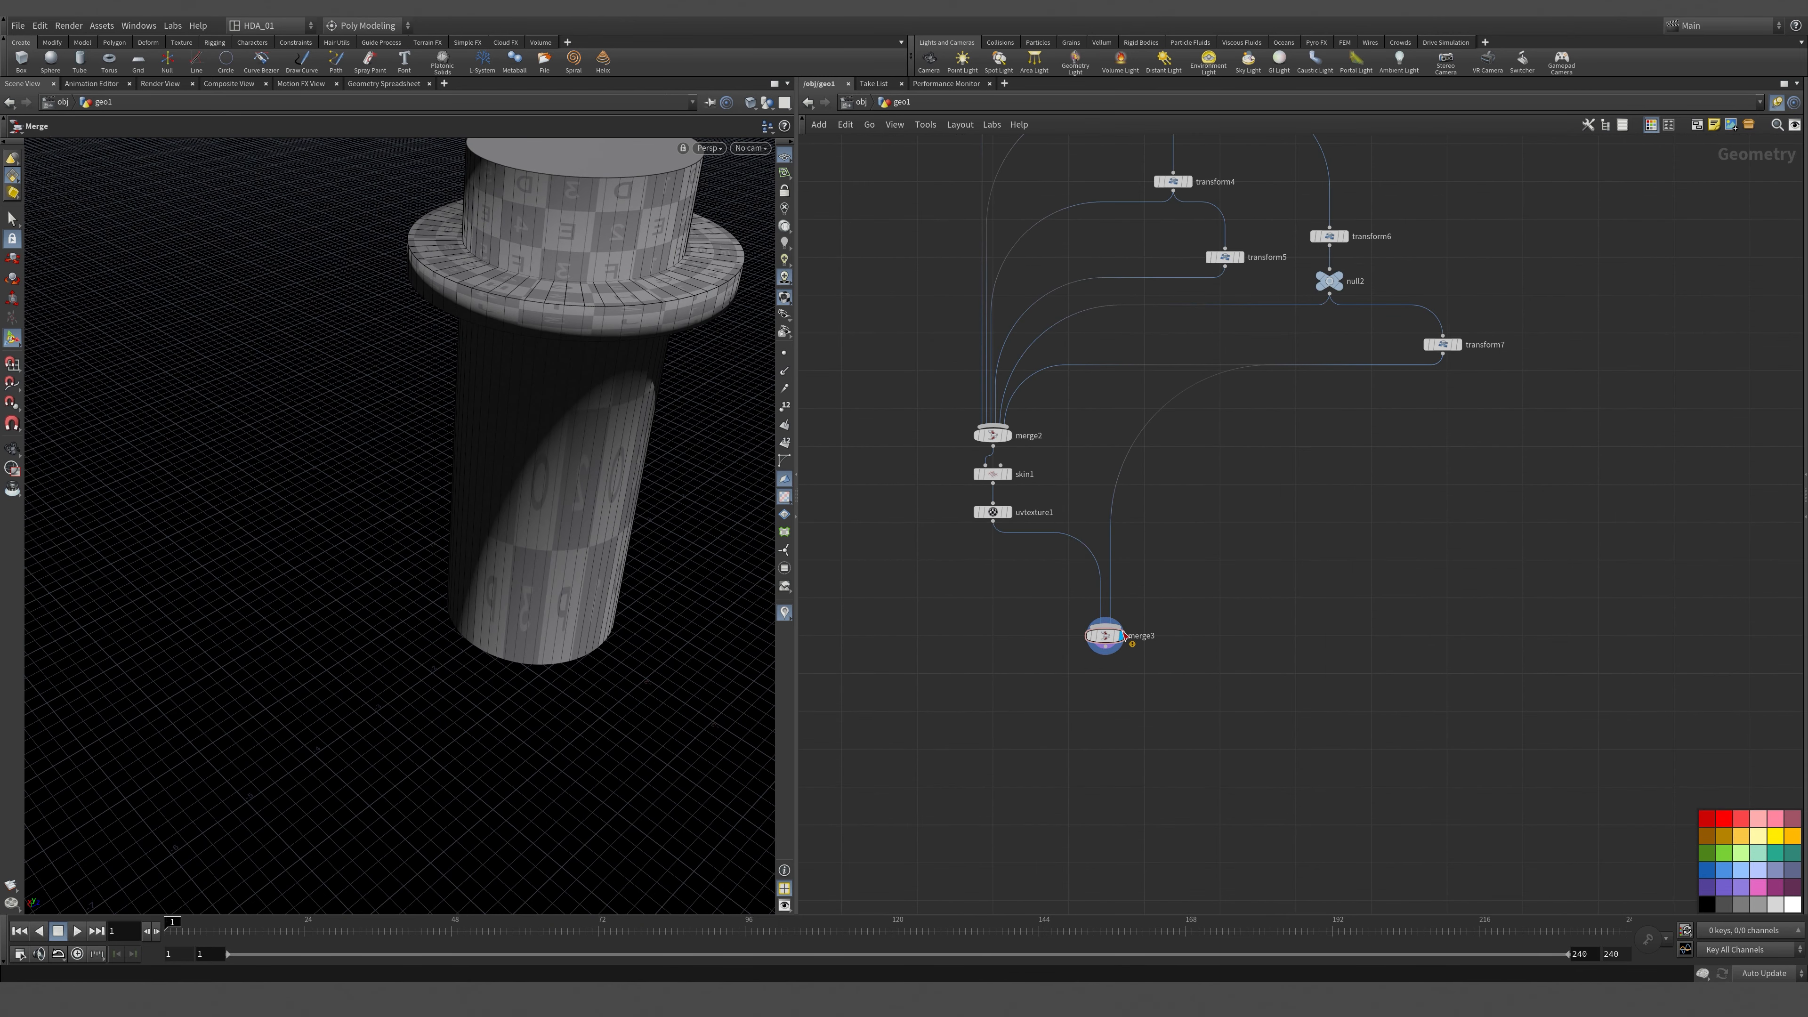
Move transform7 closer to null2 and place merge3 further down and to the right in the network.
left_click_drag(1101, 633, 1143, 681)
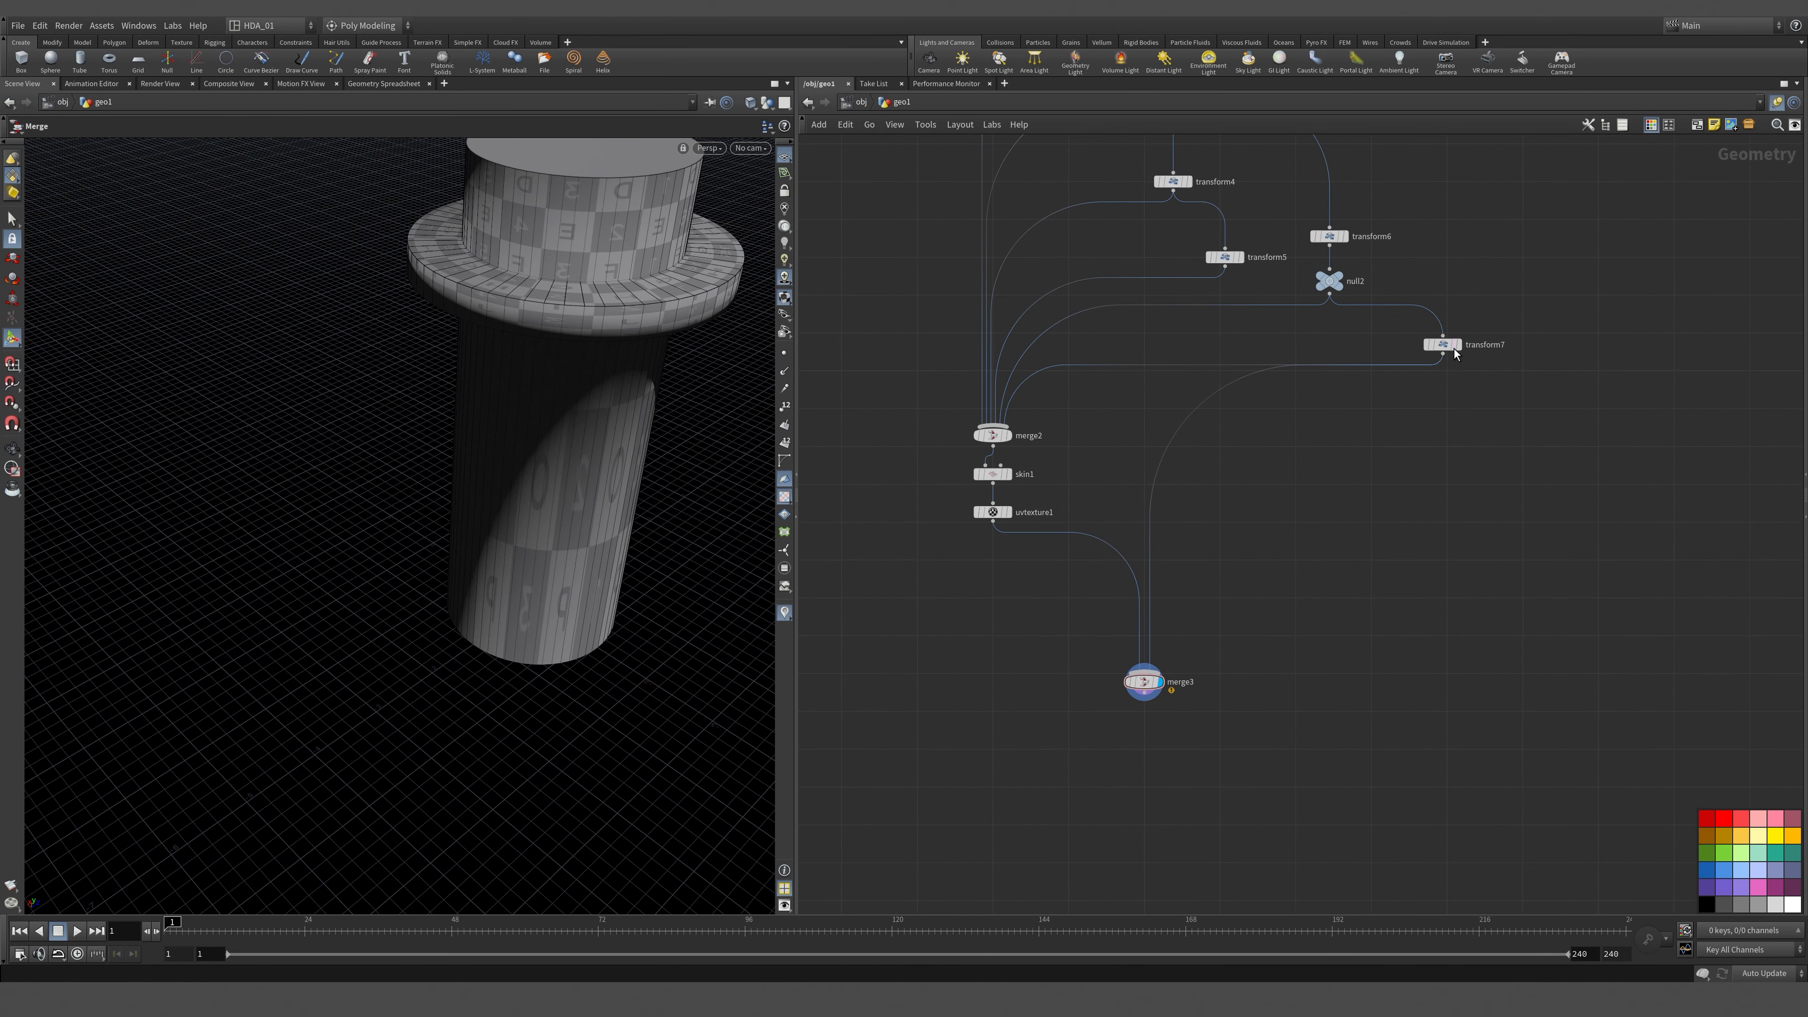
left_click_drag(1454, 349, 1381, 375)
scroll(1384, 406, "down", 3)
middle_click_drag(1385, 411, 1427, 384)
scroll(1352, 516, "up", 3)
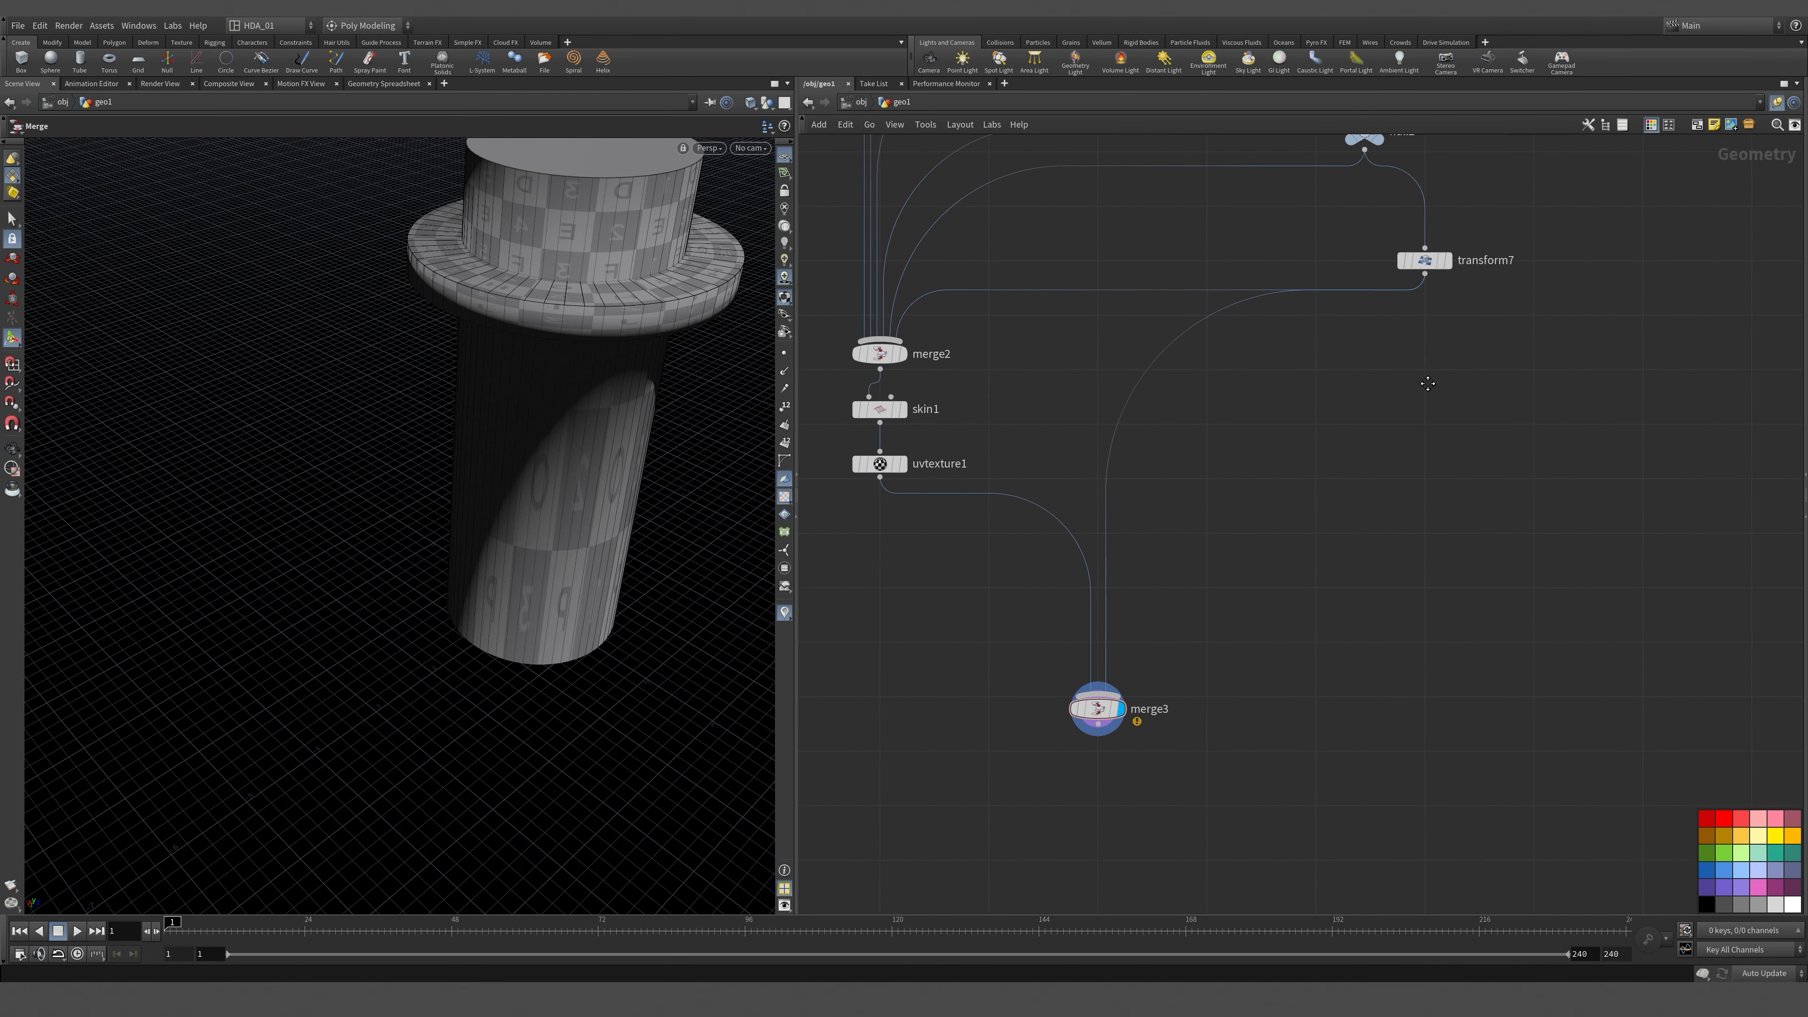
left_click_drag(1052, 402, 1223, 807)
middle_click_drag(1207, 457, 1263, 656)
Insert a Convert node between uvtexture1 and merge3, display its polygon output and show its parameters.
mouse_move(667, 537)
left_mouse_down("alt")
mouse_move(658, 422)
mouse_move(654, 569)
left_mouse_up("alt")
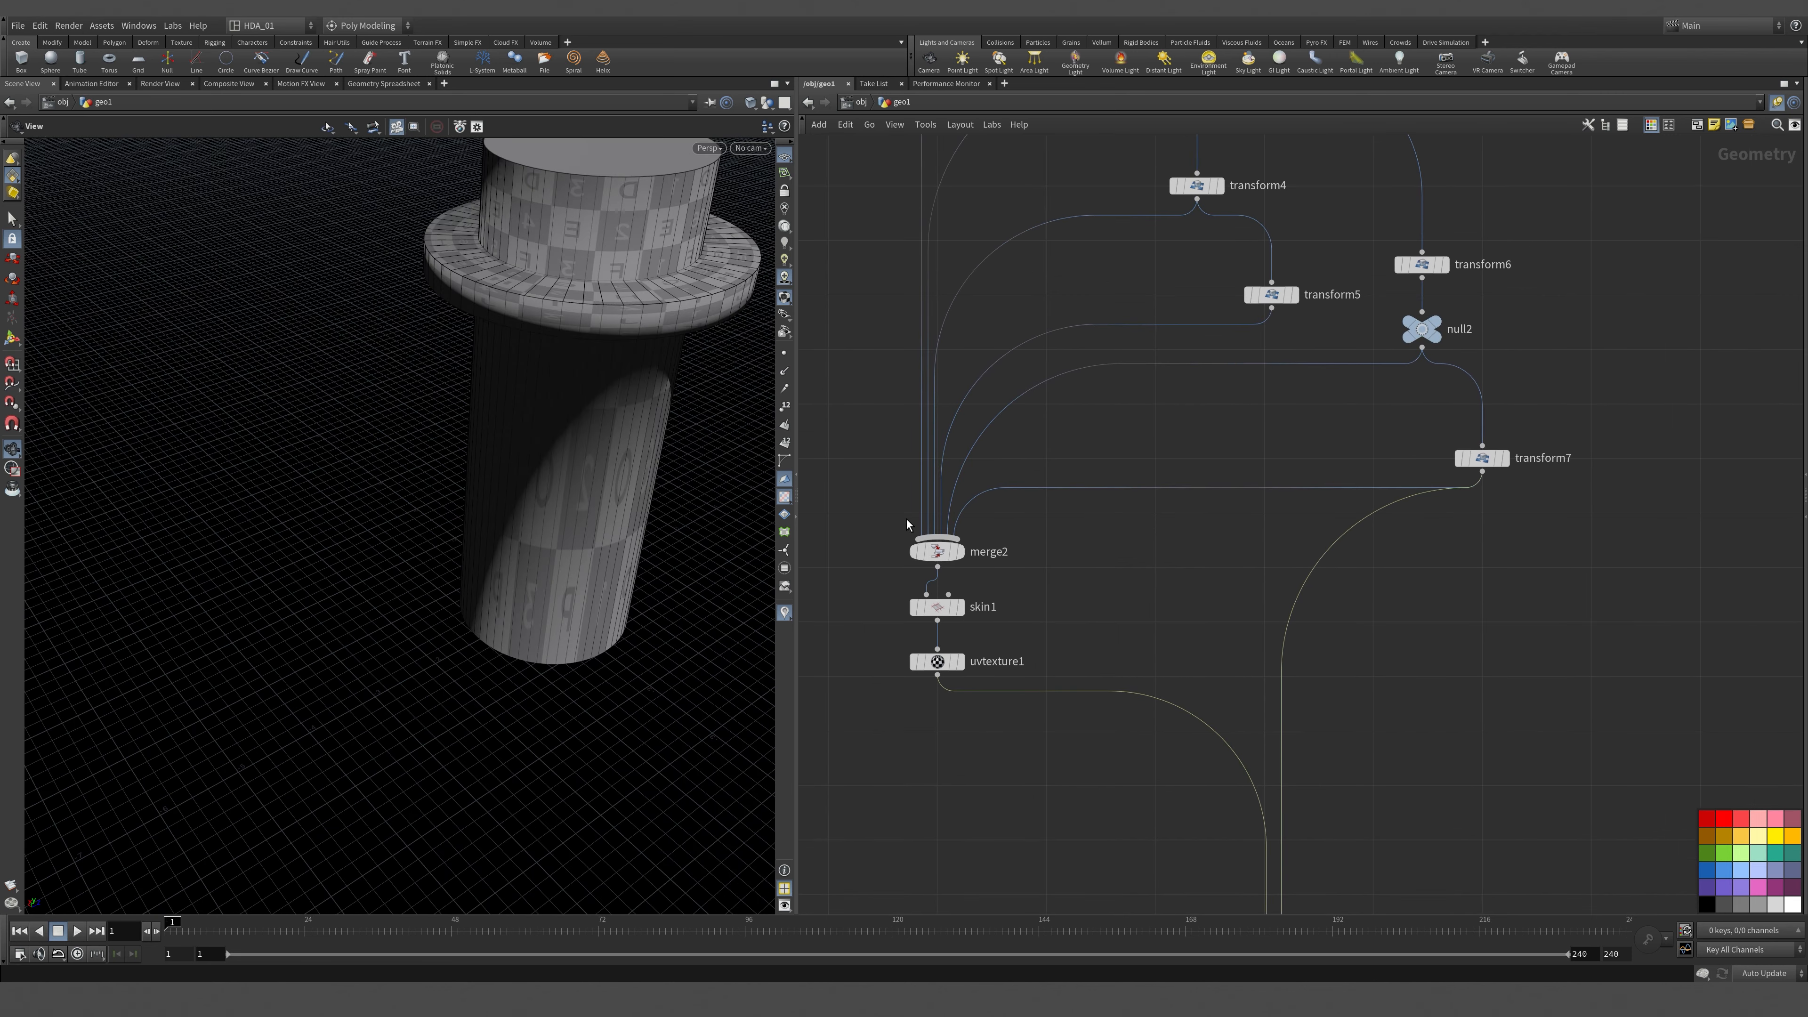
middle_click_drag(1253, 611, 1003, 537)
middle_click_drag(1035, 470, 1303, 495)
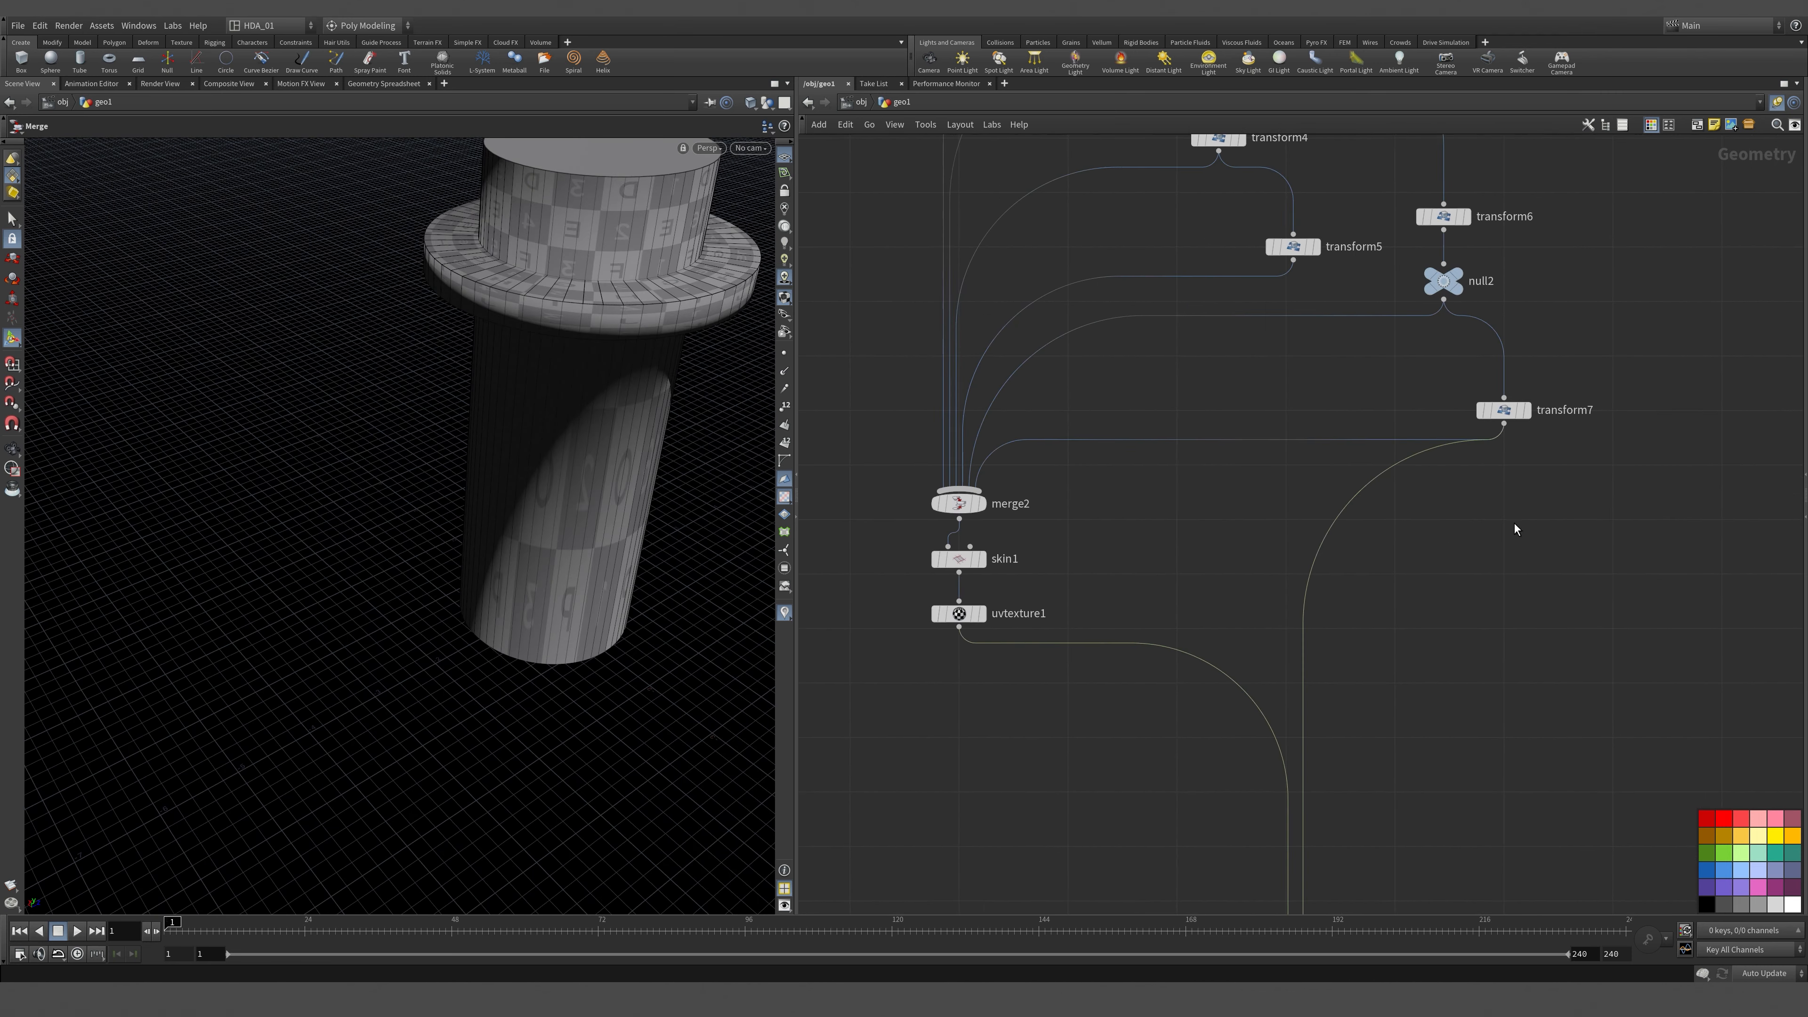
middle_click_drag(1581, 522, 1389, 496)
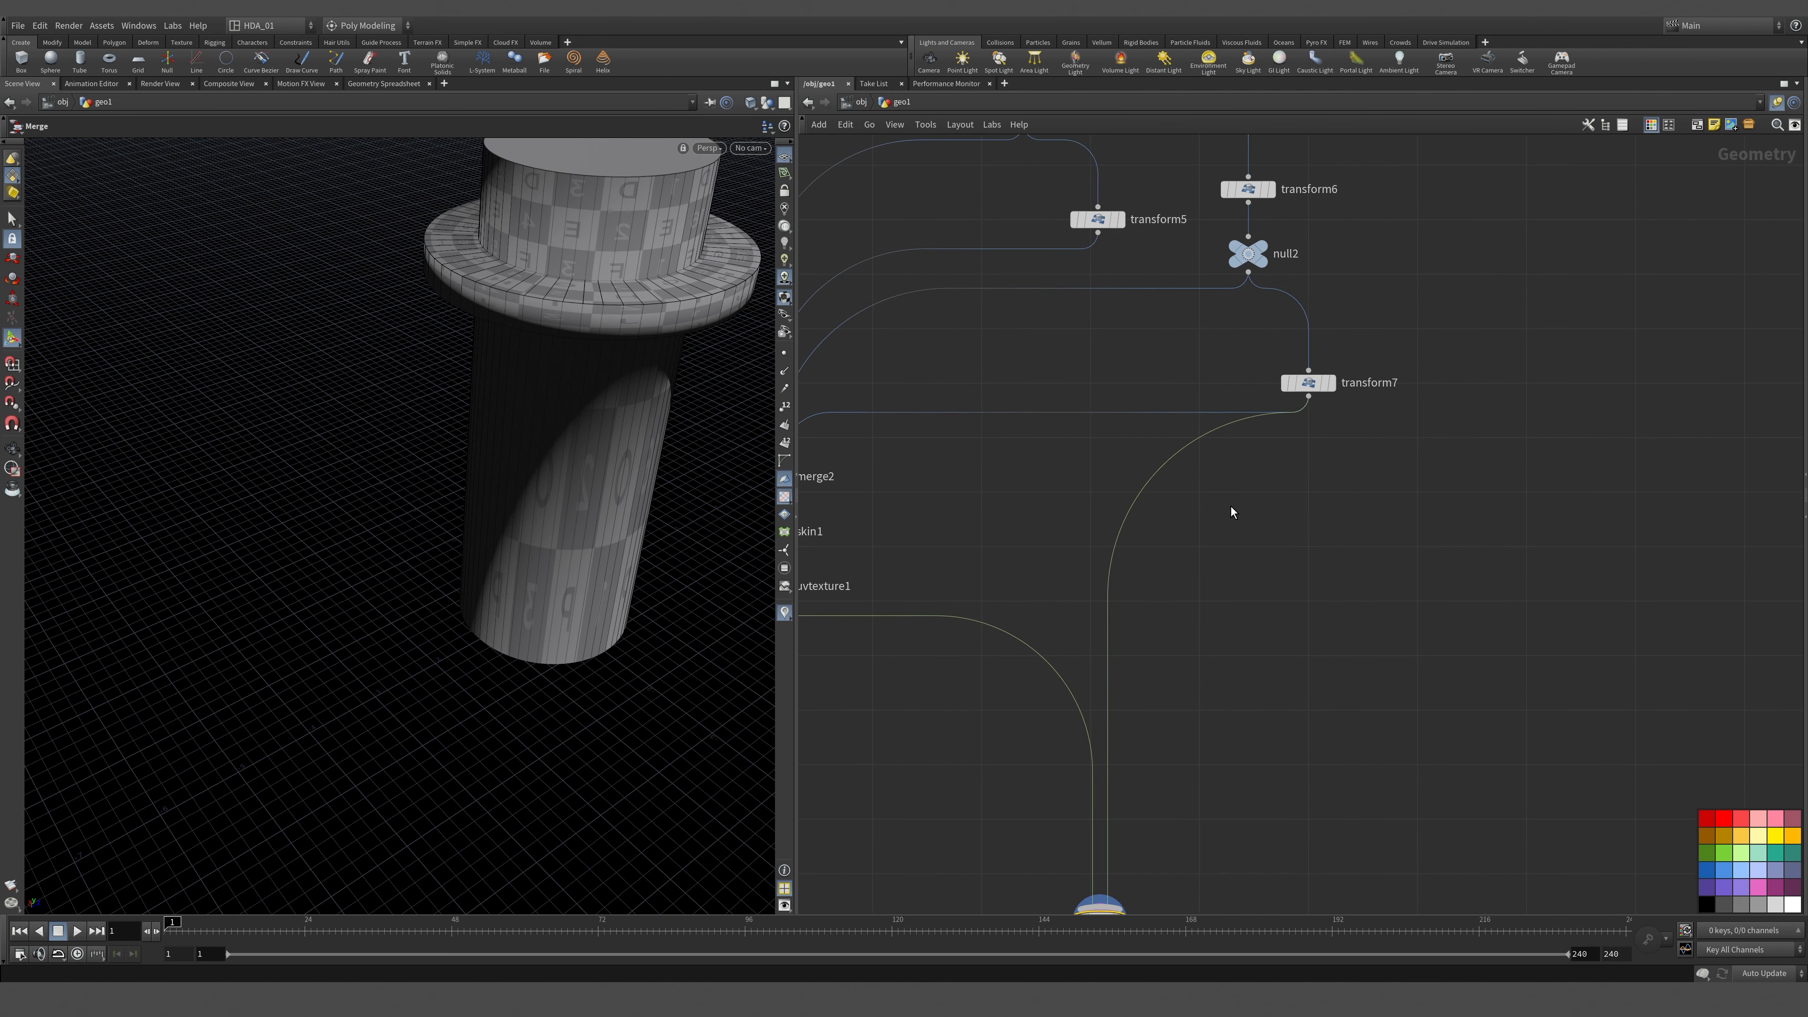
middle_click_drag(1001, 547, 1233, 625)
key("Tab")
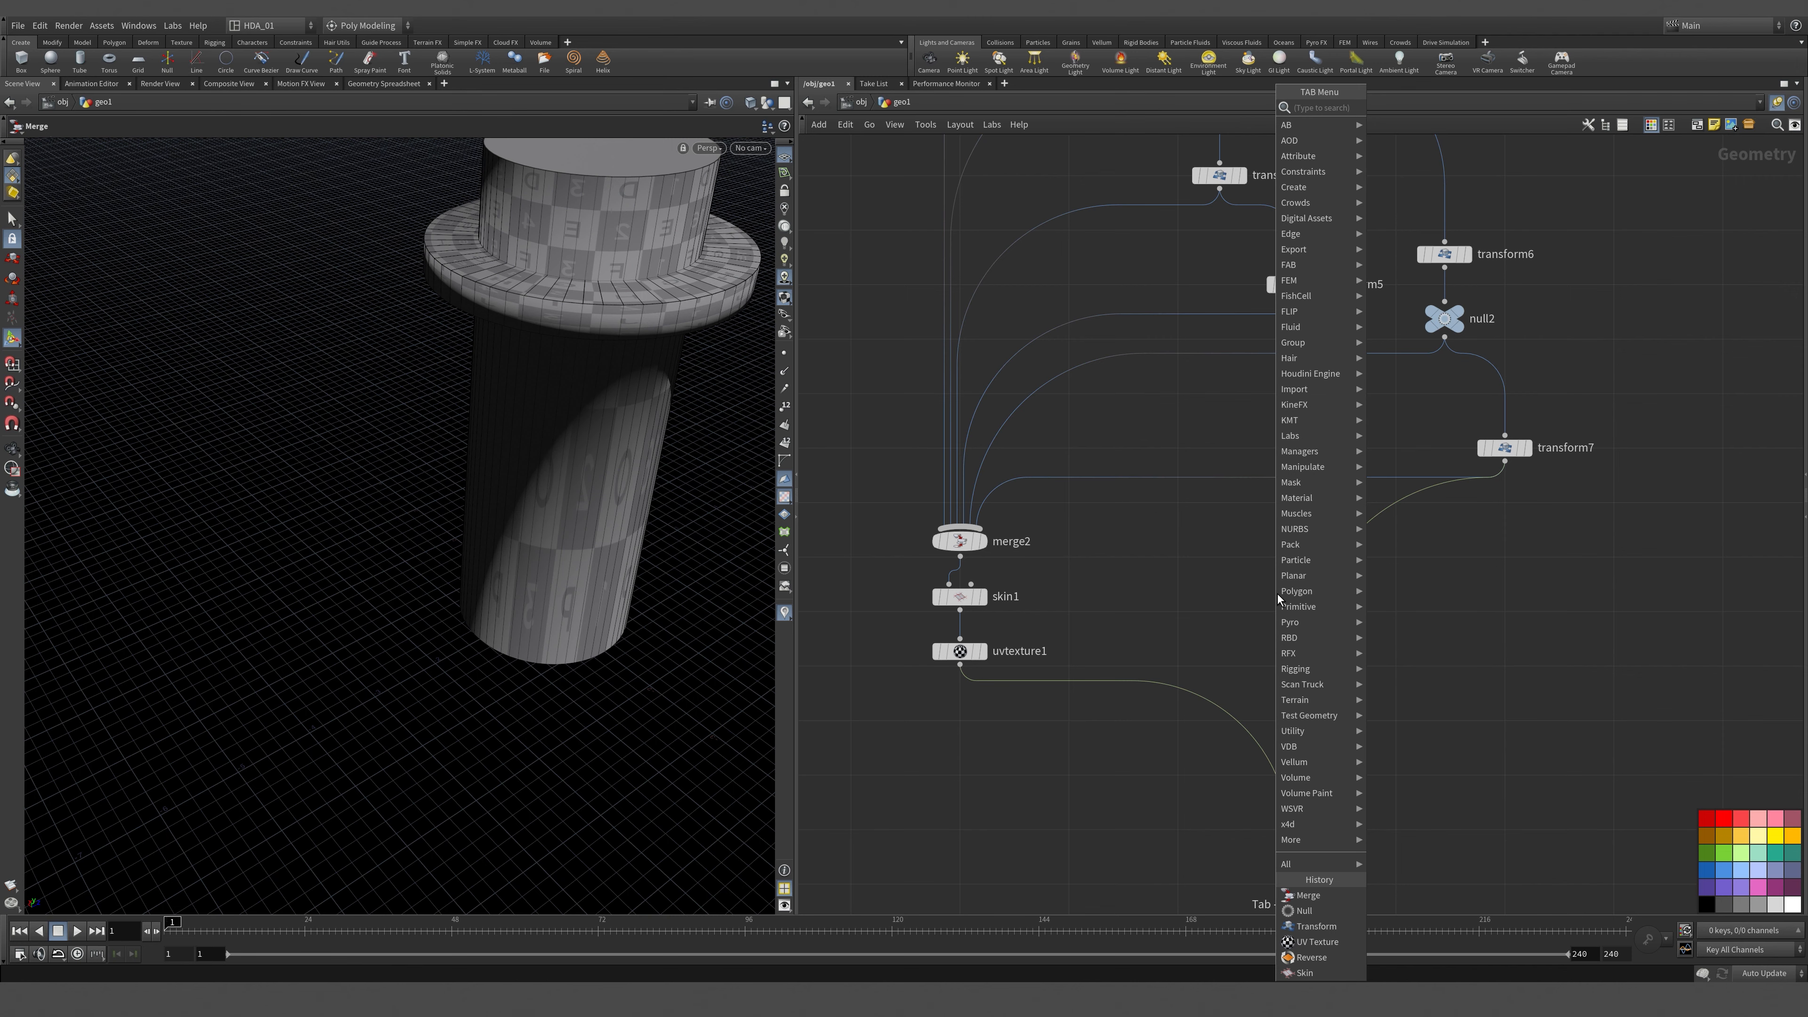
type("con")
left_click(1388, 141)
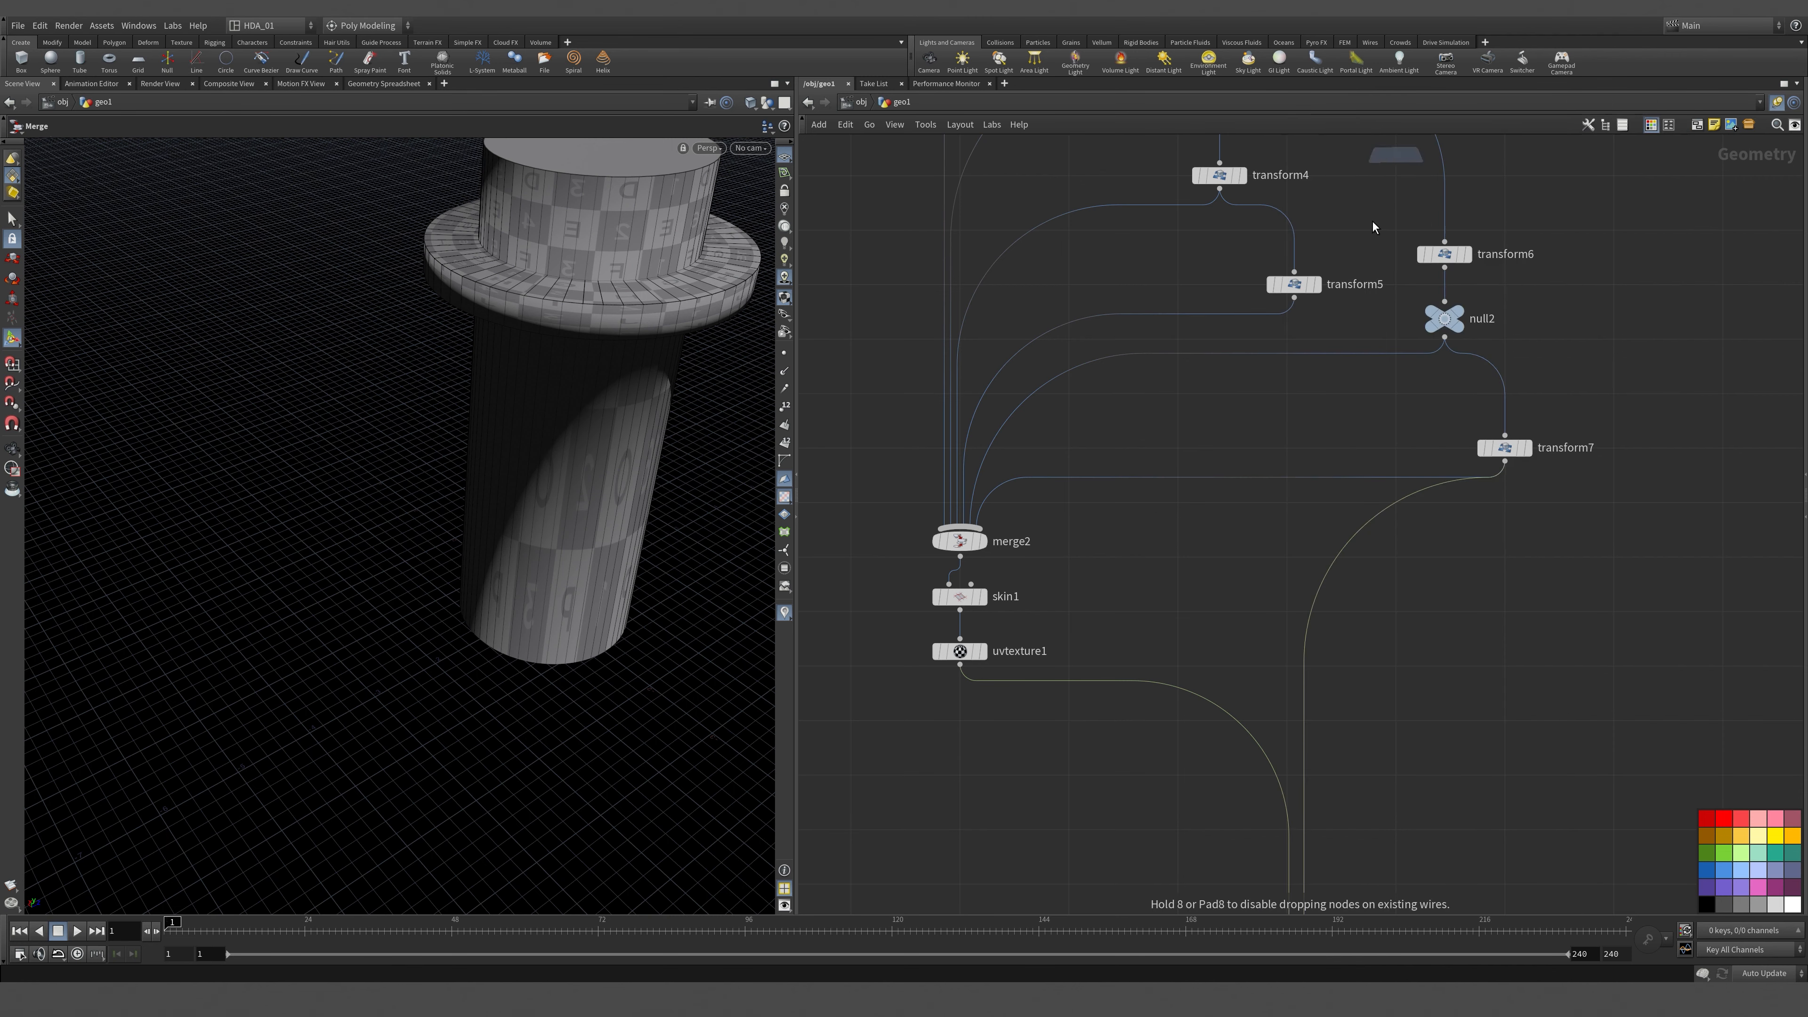
left_click(1178, 598)
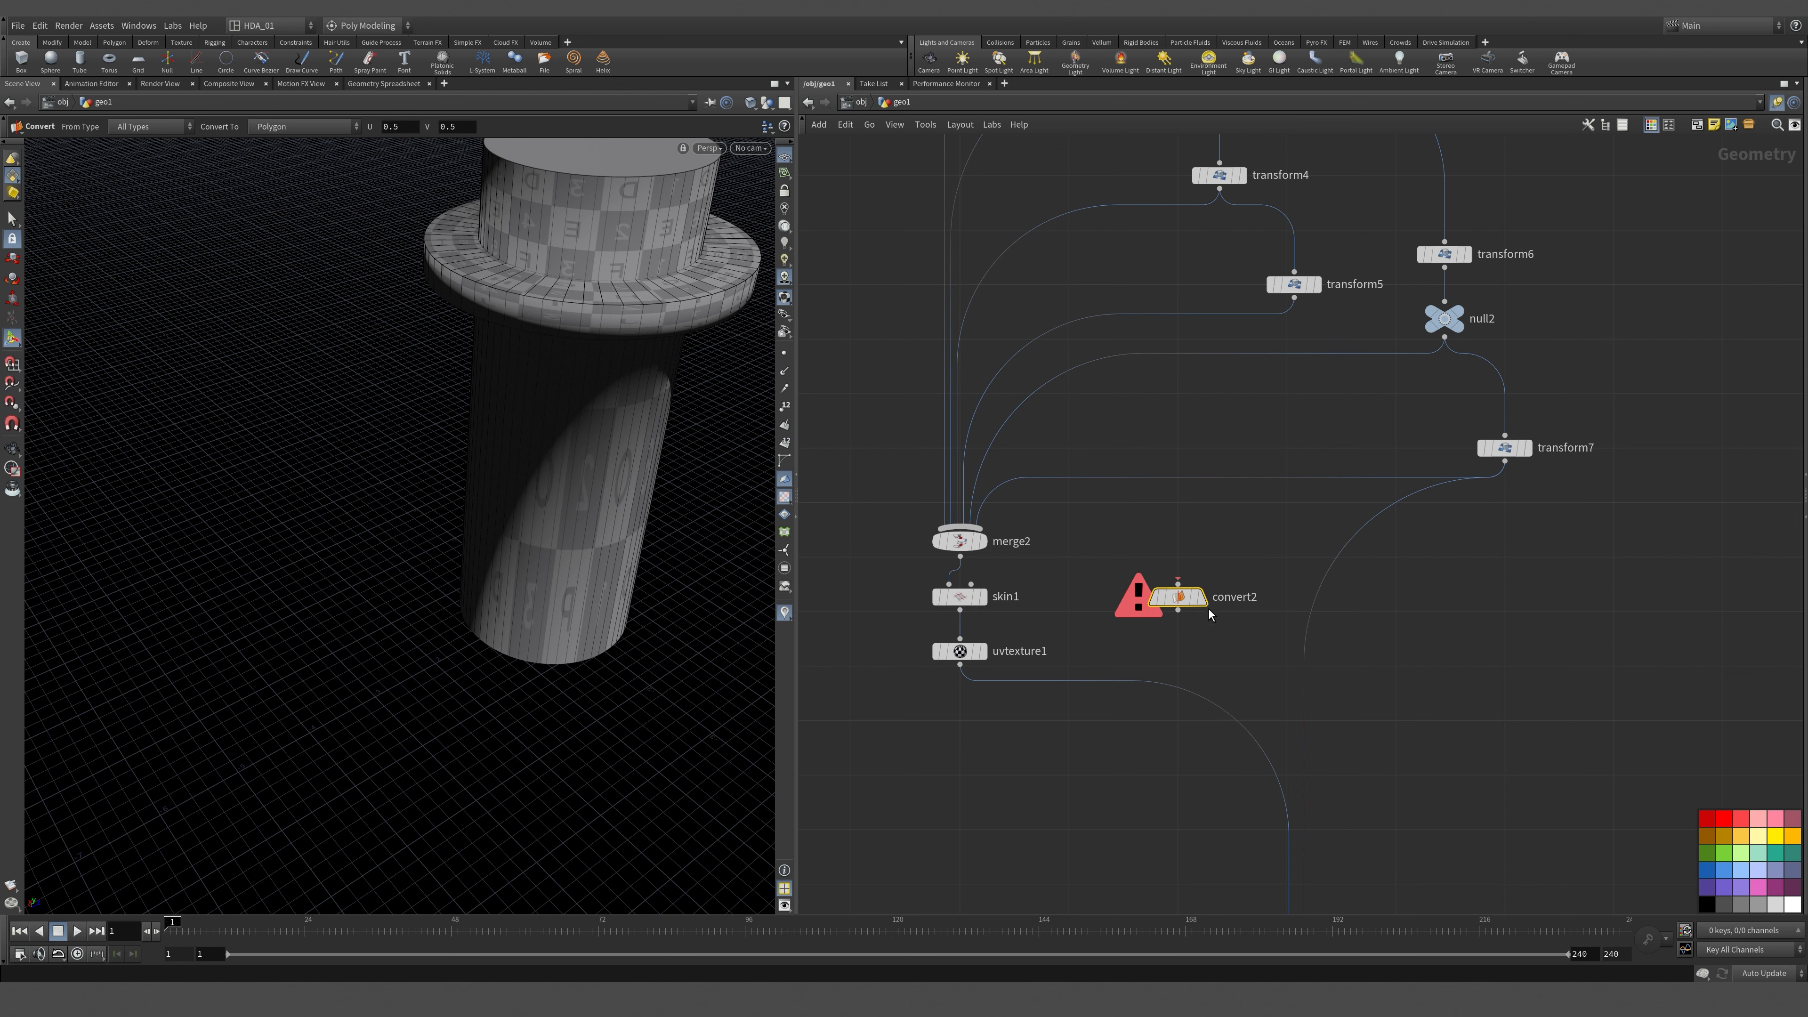
left_click(1202, 597)
left_click_drag(1206, 597, 960, 726)
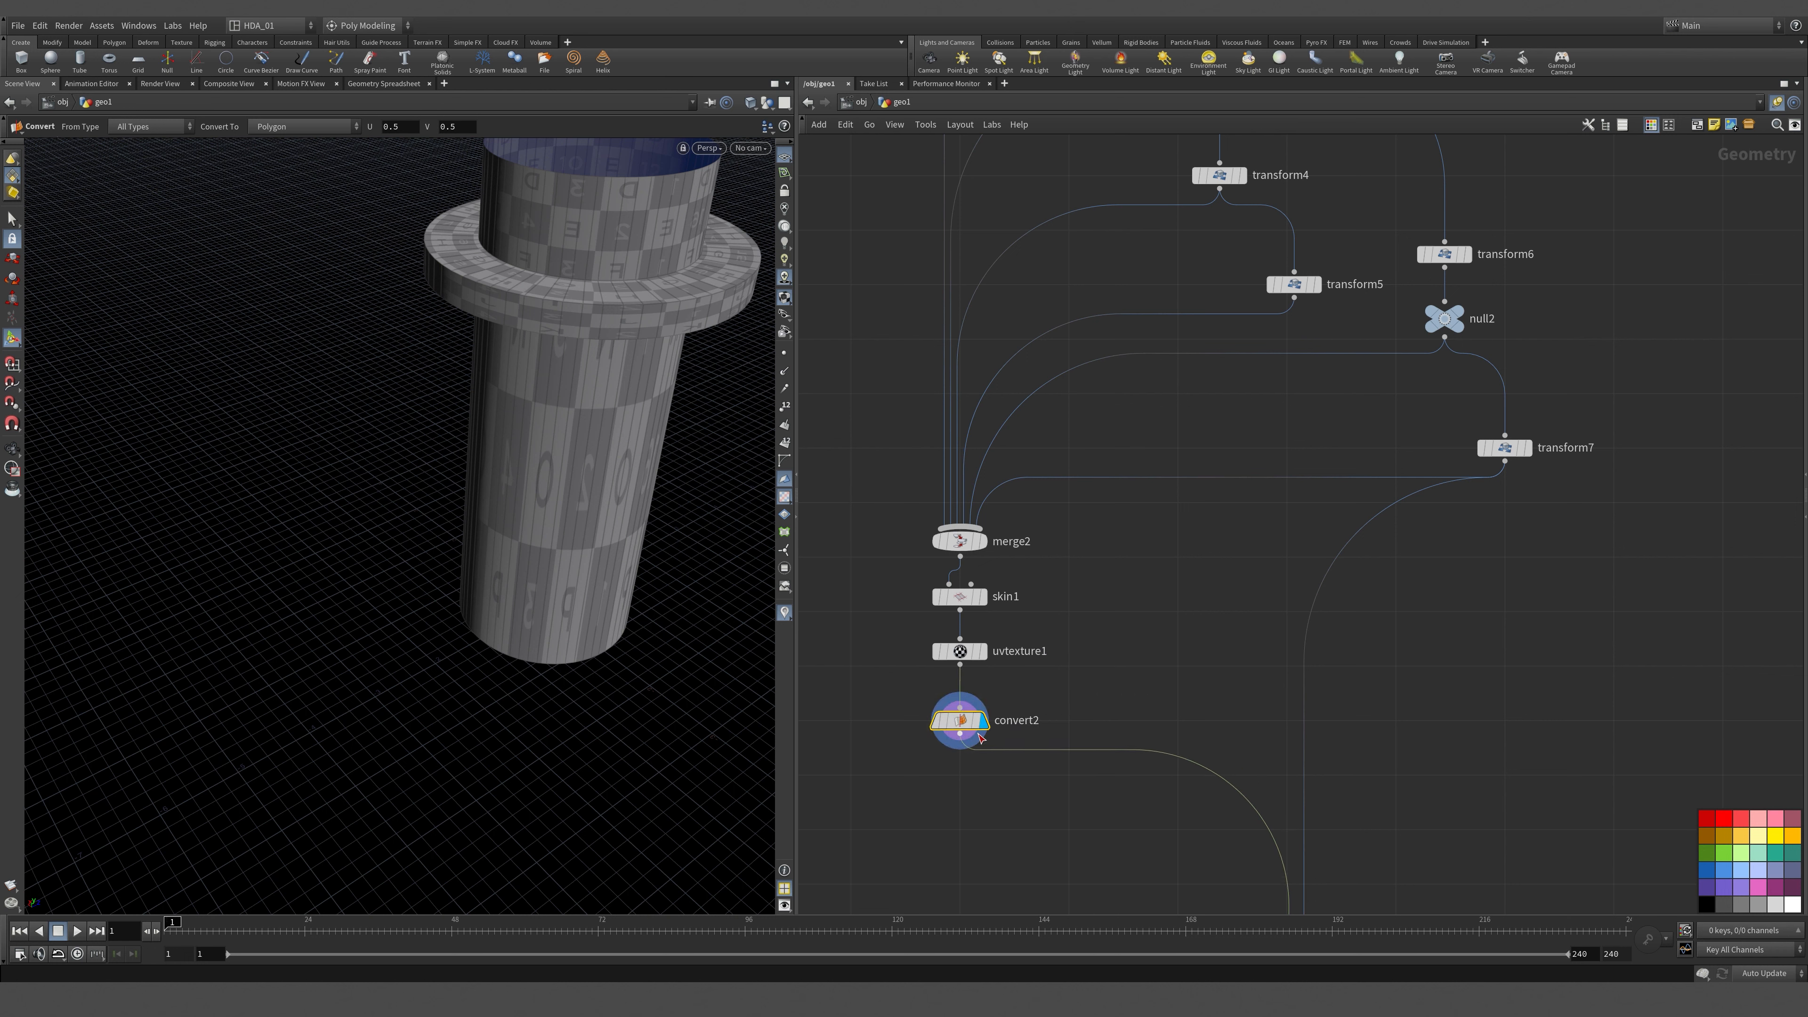
key("p")
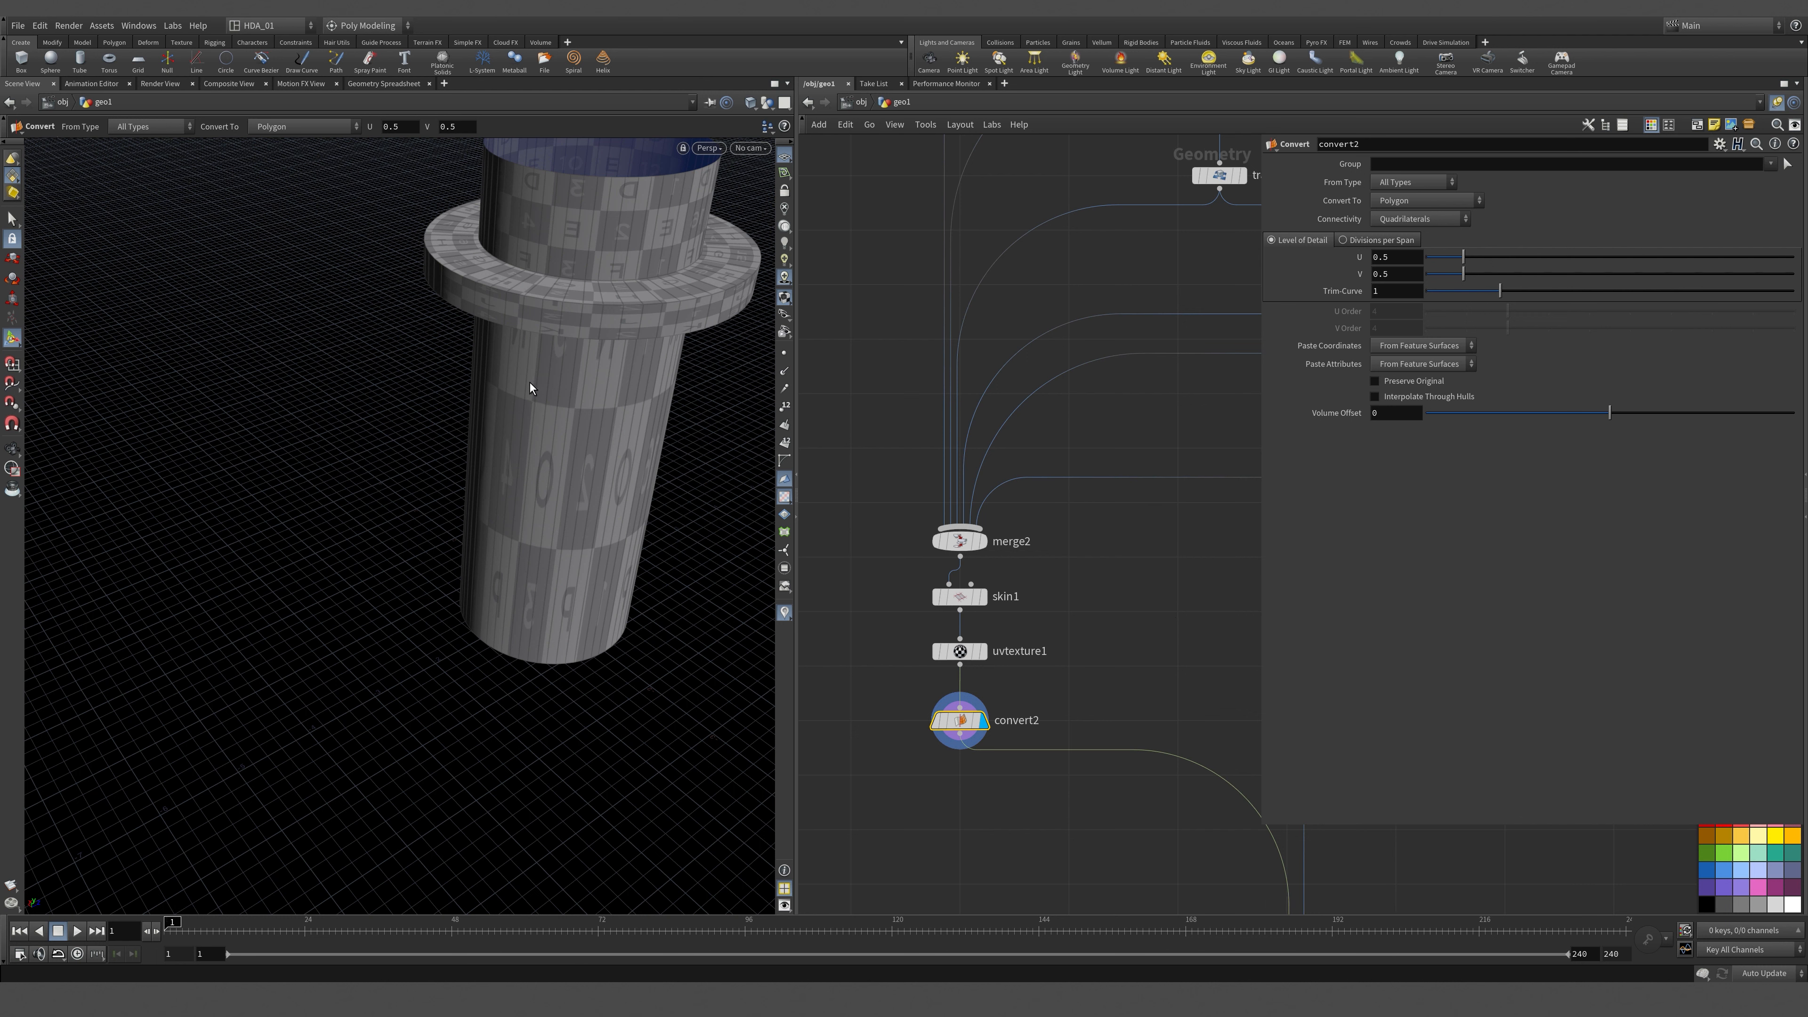
Frame the converted surface from above in wireframe and lower convert2's U and V level of detail to 0.001.
key("space+2")
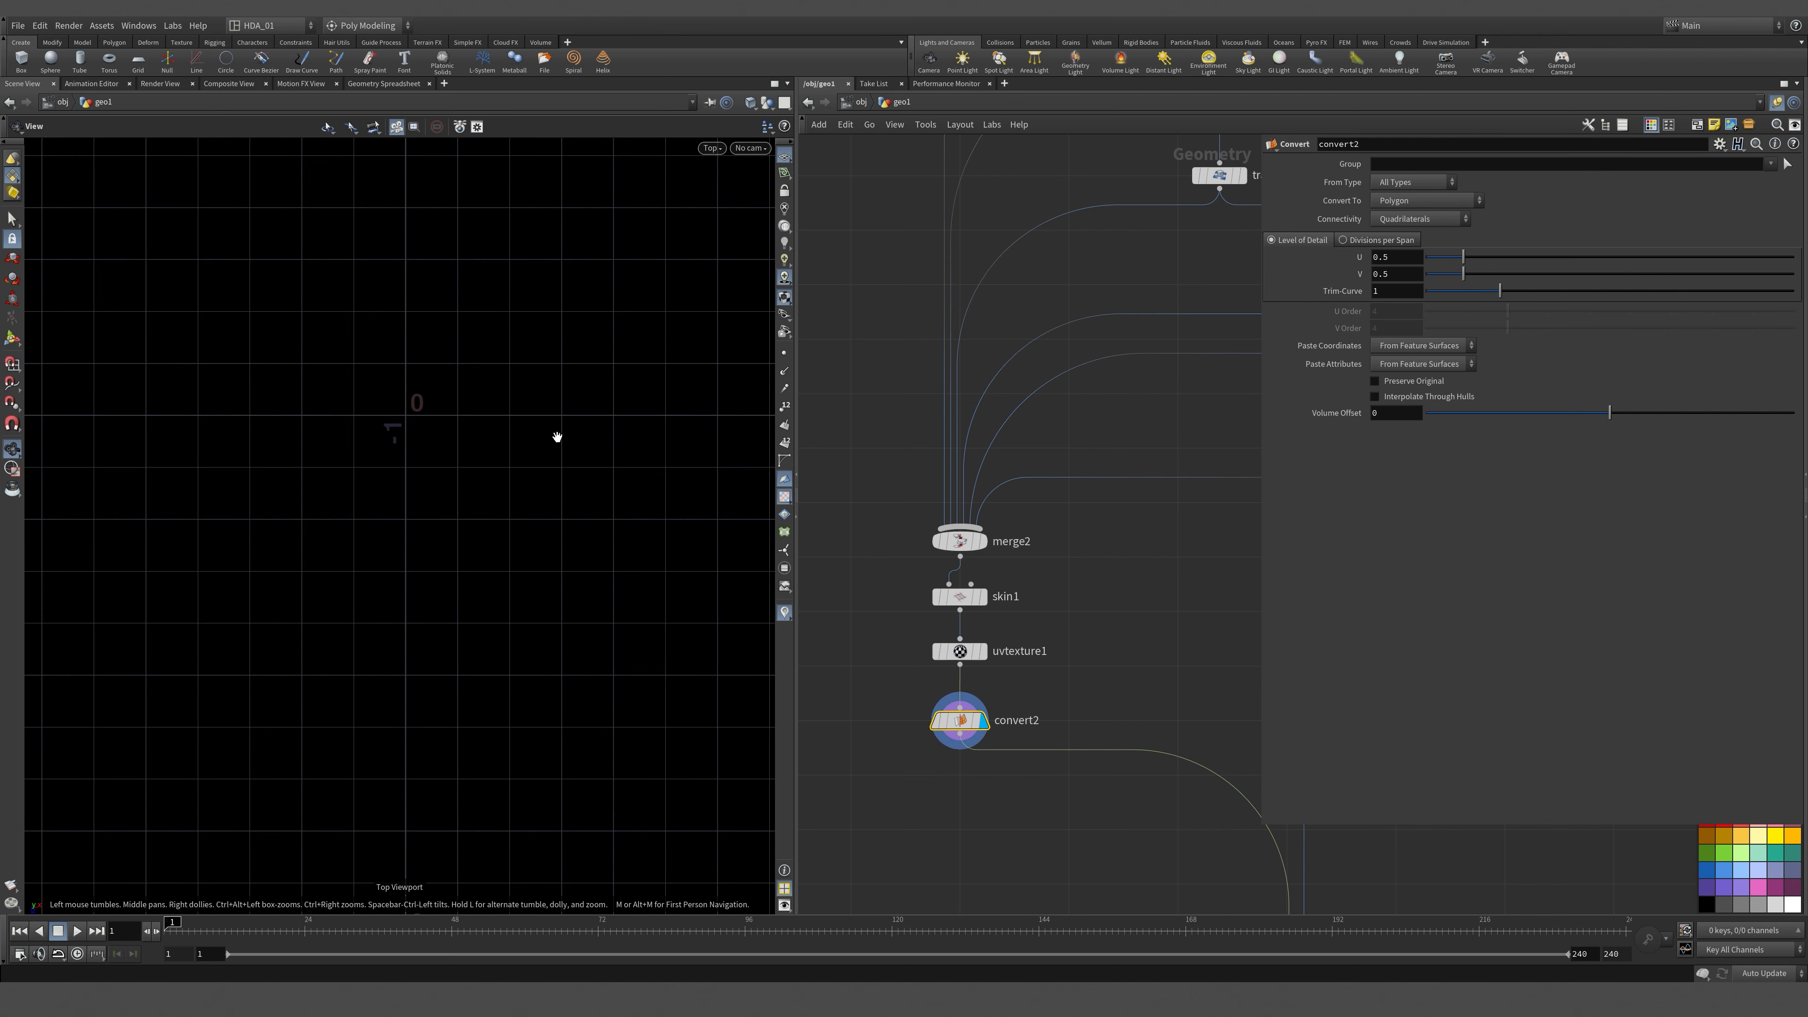
key("space+h")
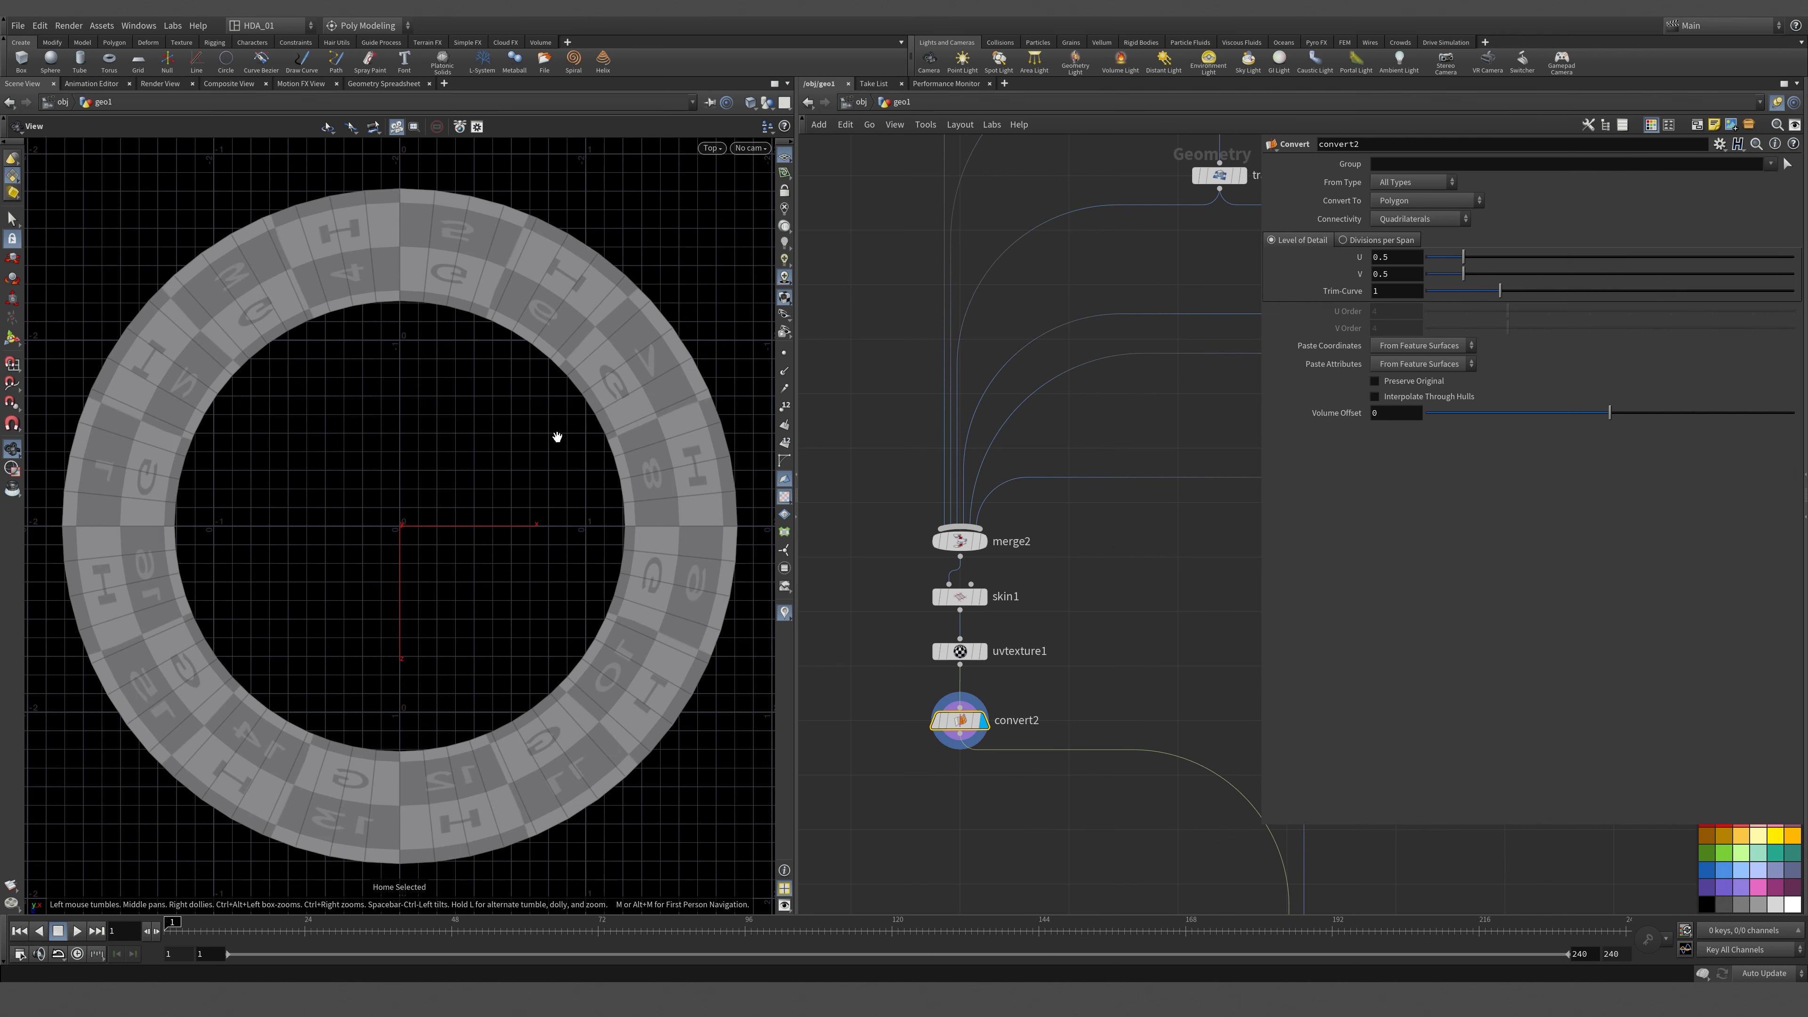
key("w")
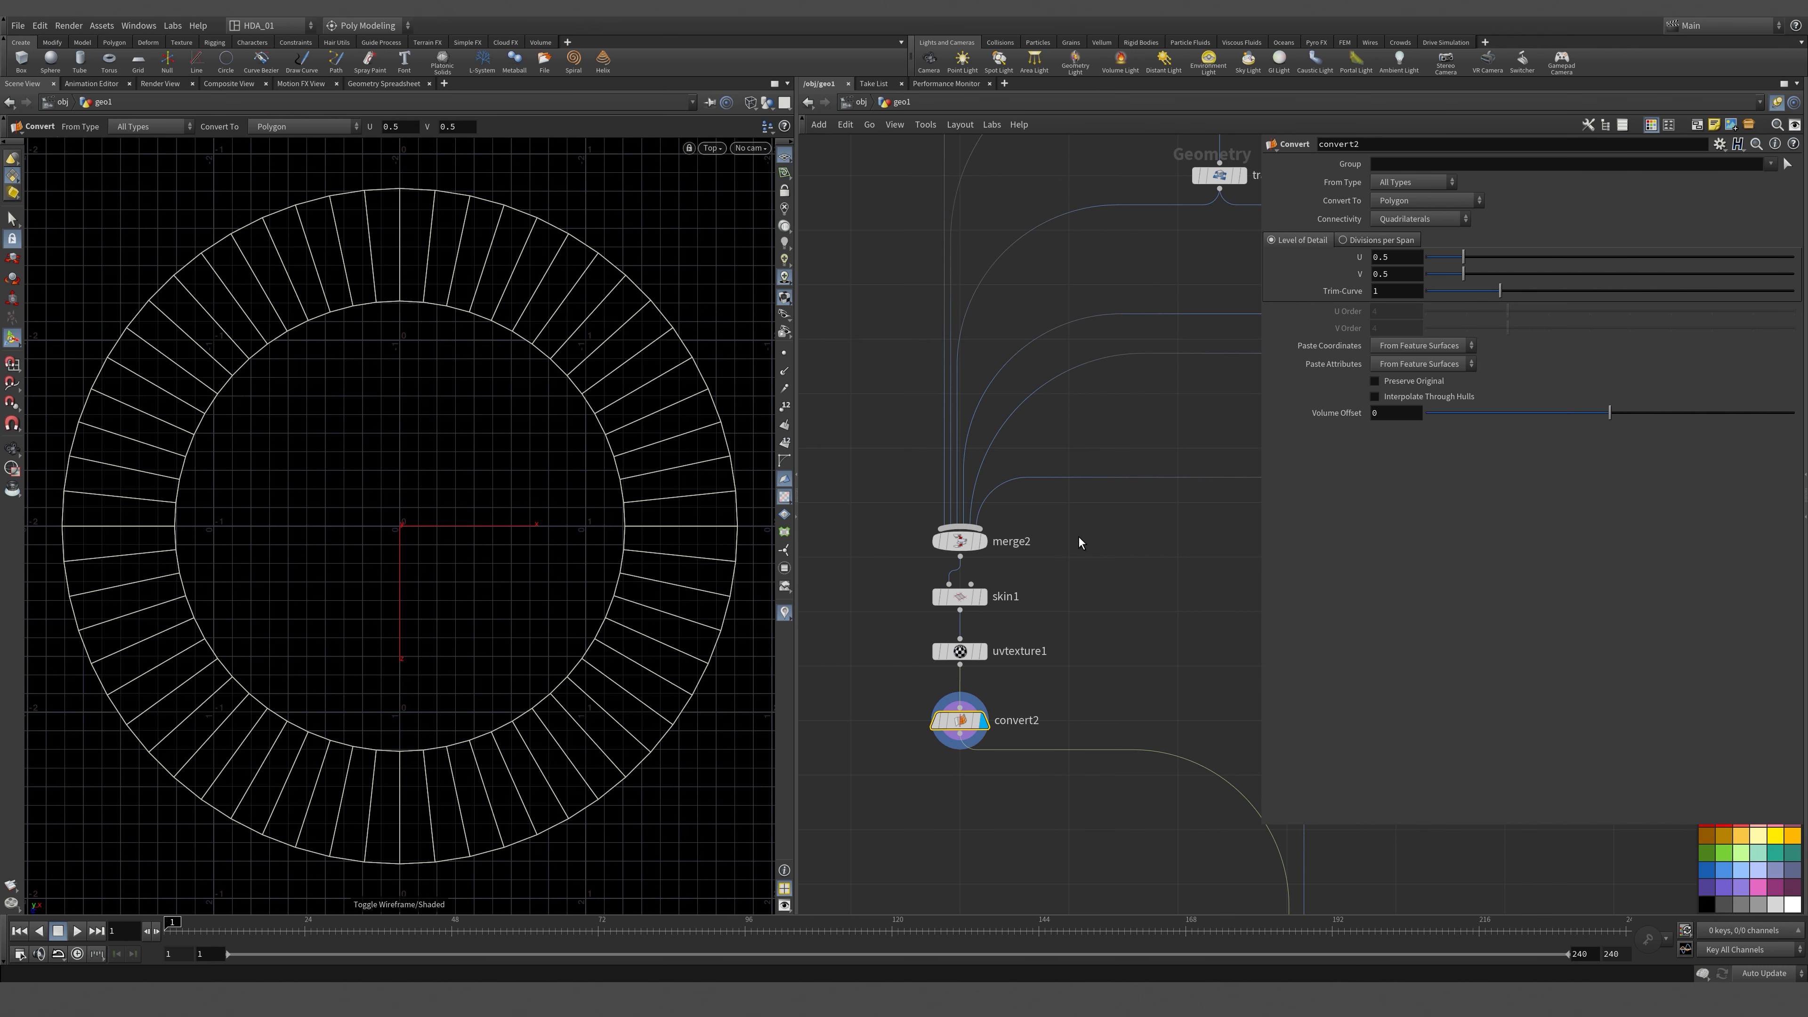
left_click_drag(1464, 258, 1426, 263)
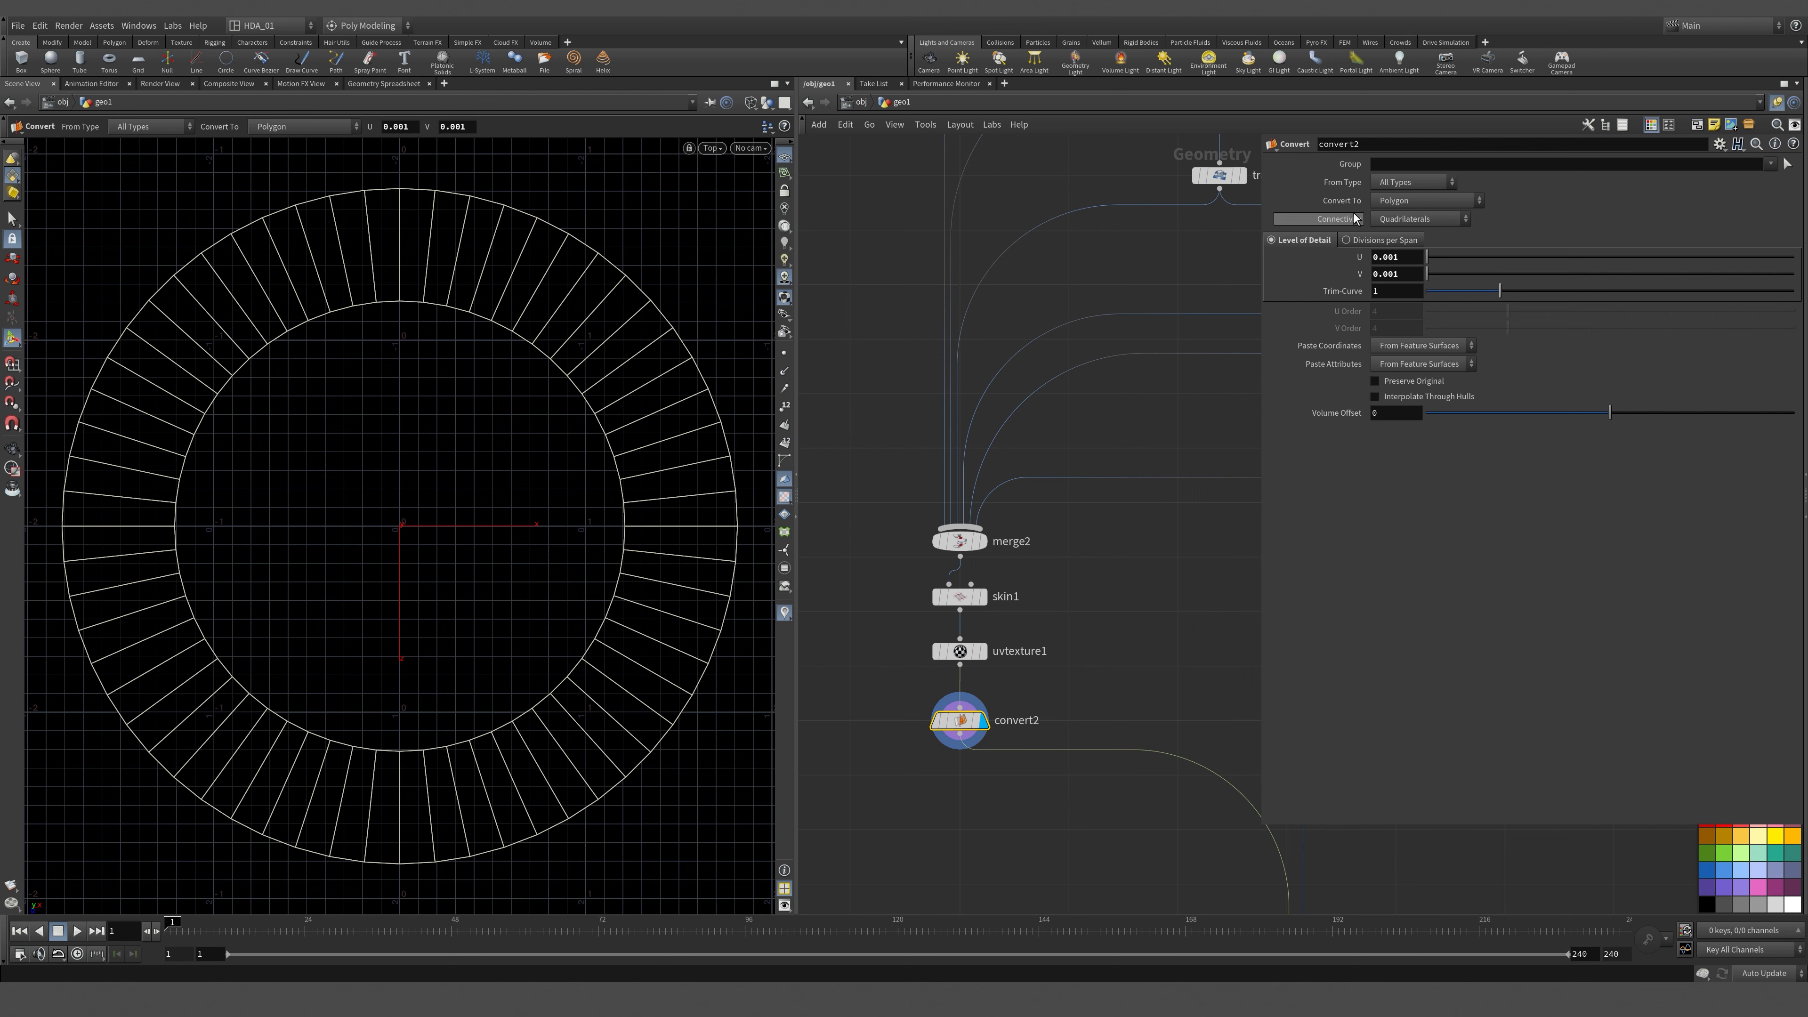
Compare the settings of circle1 and the EdgeBev1 group in the original chain with those of the NURBS circle2.
scroll(1048, 542, "down", 6)
scroll(1048, 542, "up", 8)
middle_click_drag(1148, 302, 1042, 479)
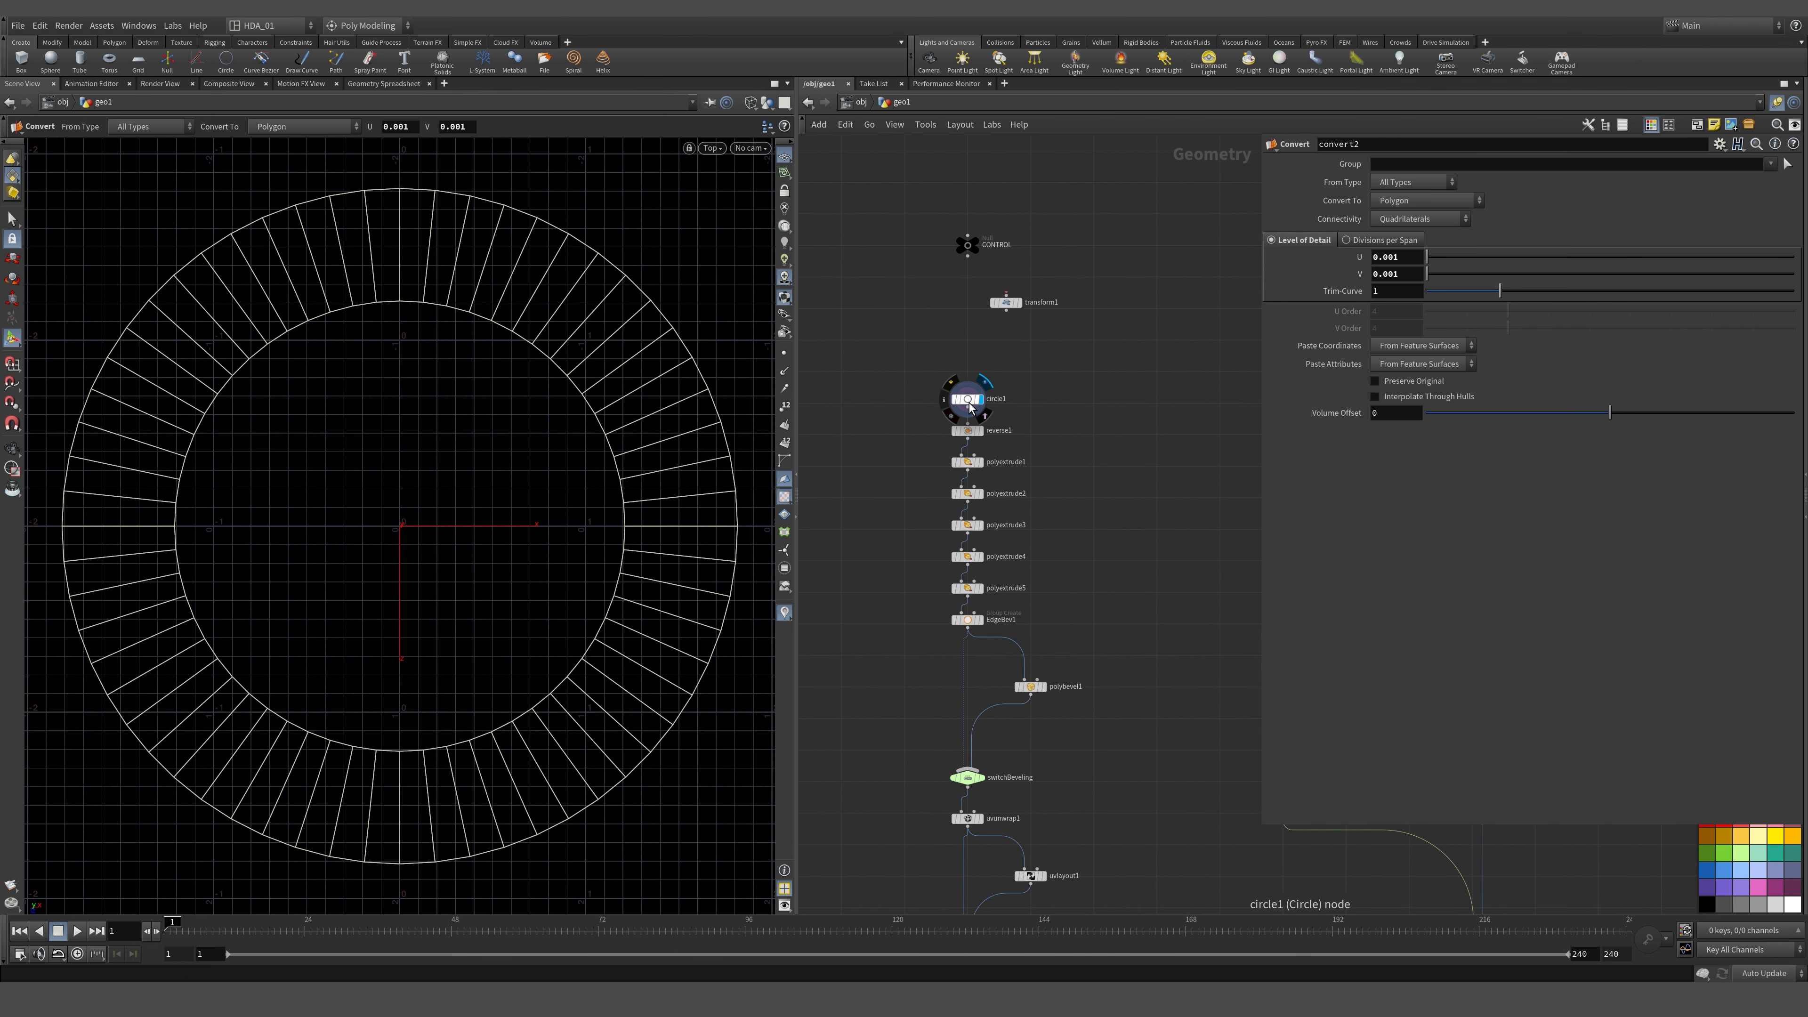
left_click(968, 398)
middle_click_drag(1090, 417, 867, 434)
middle_click_drag(859, 541, 1047, 297)
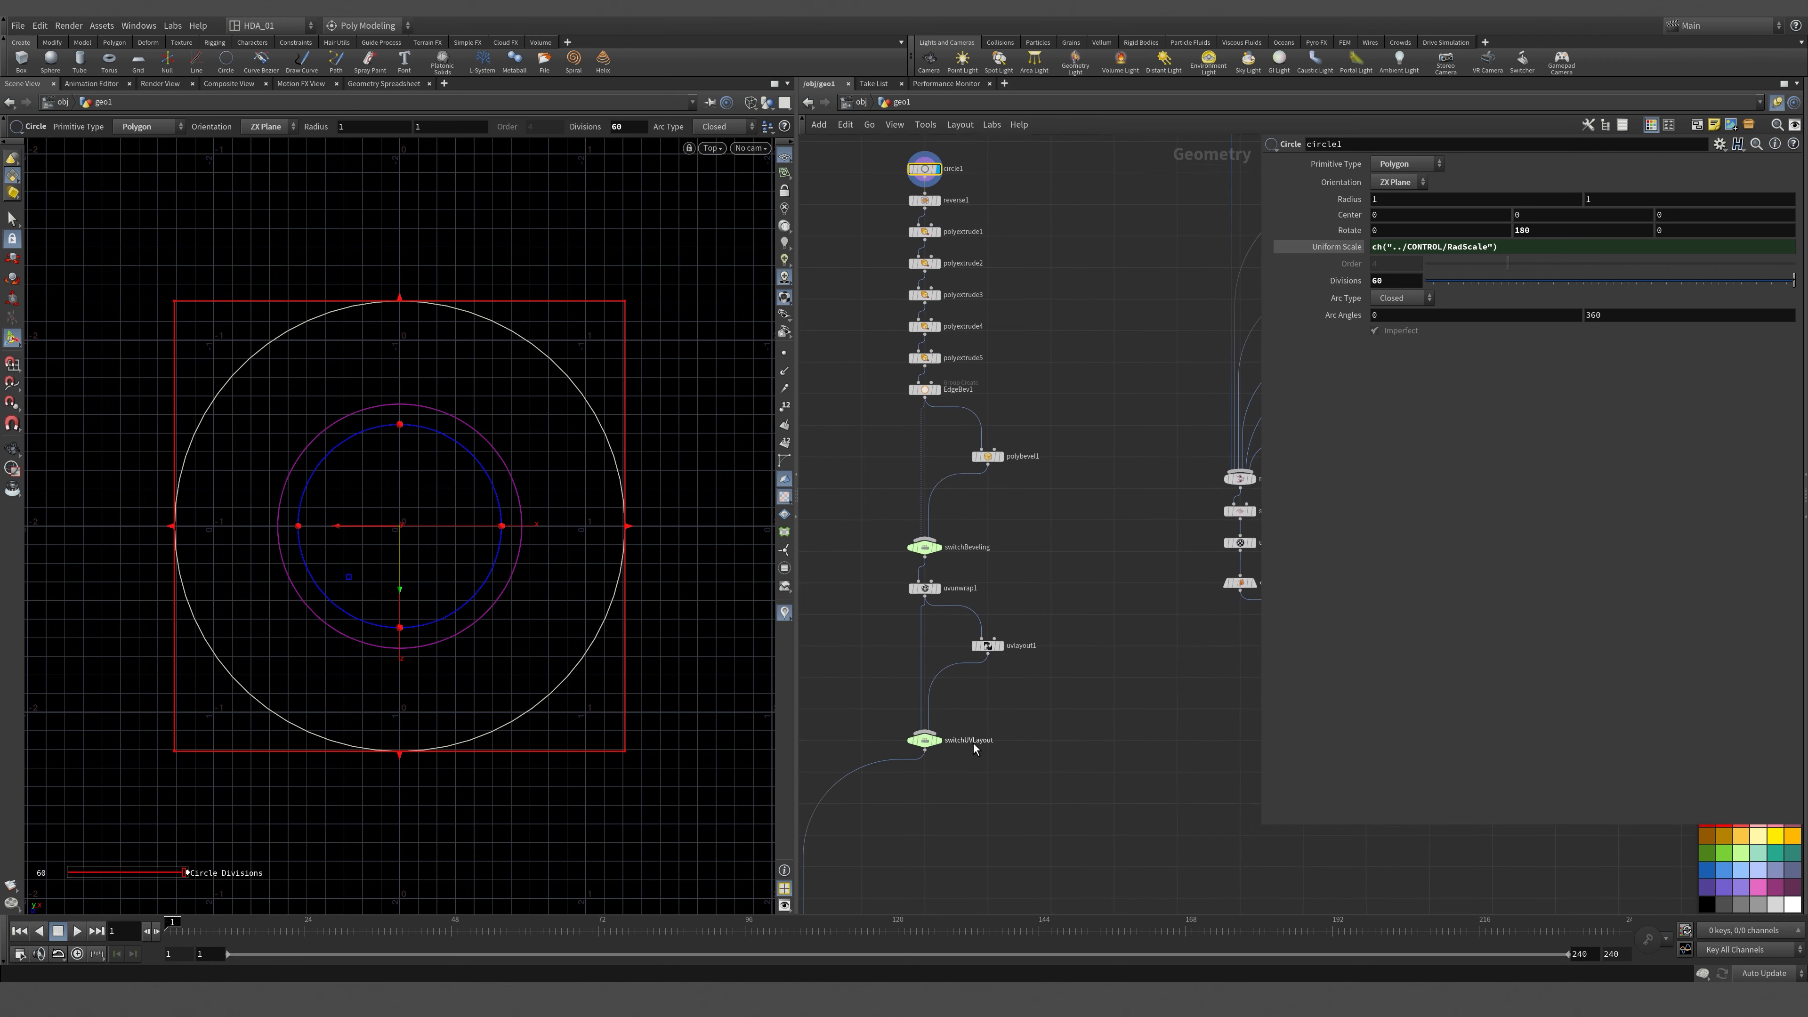
left_click(924, 389)
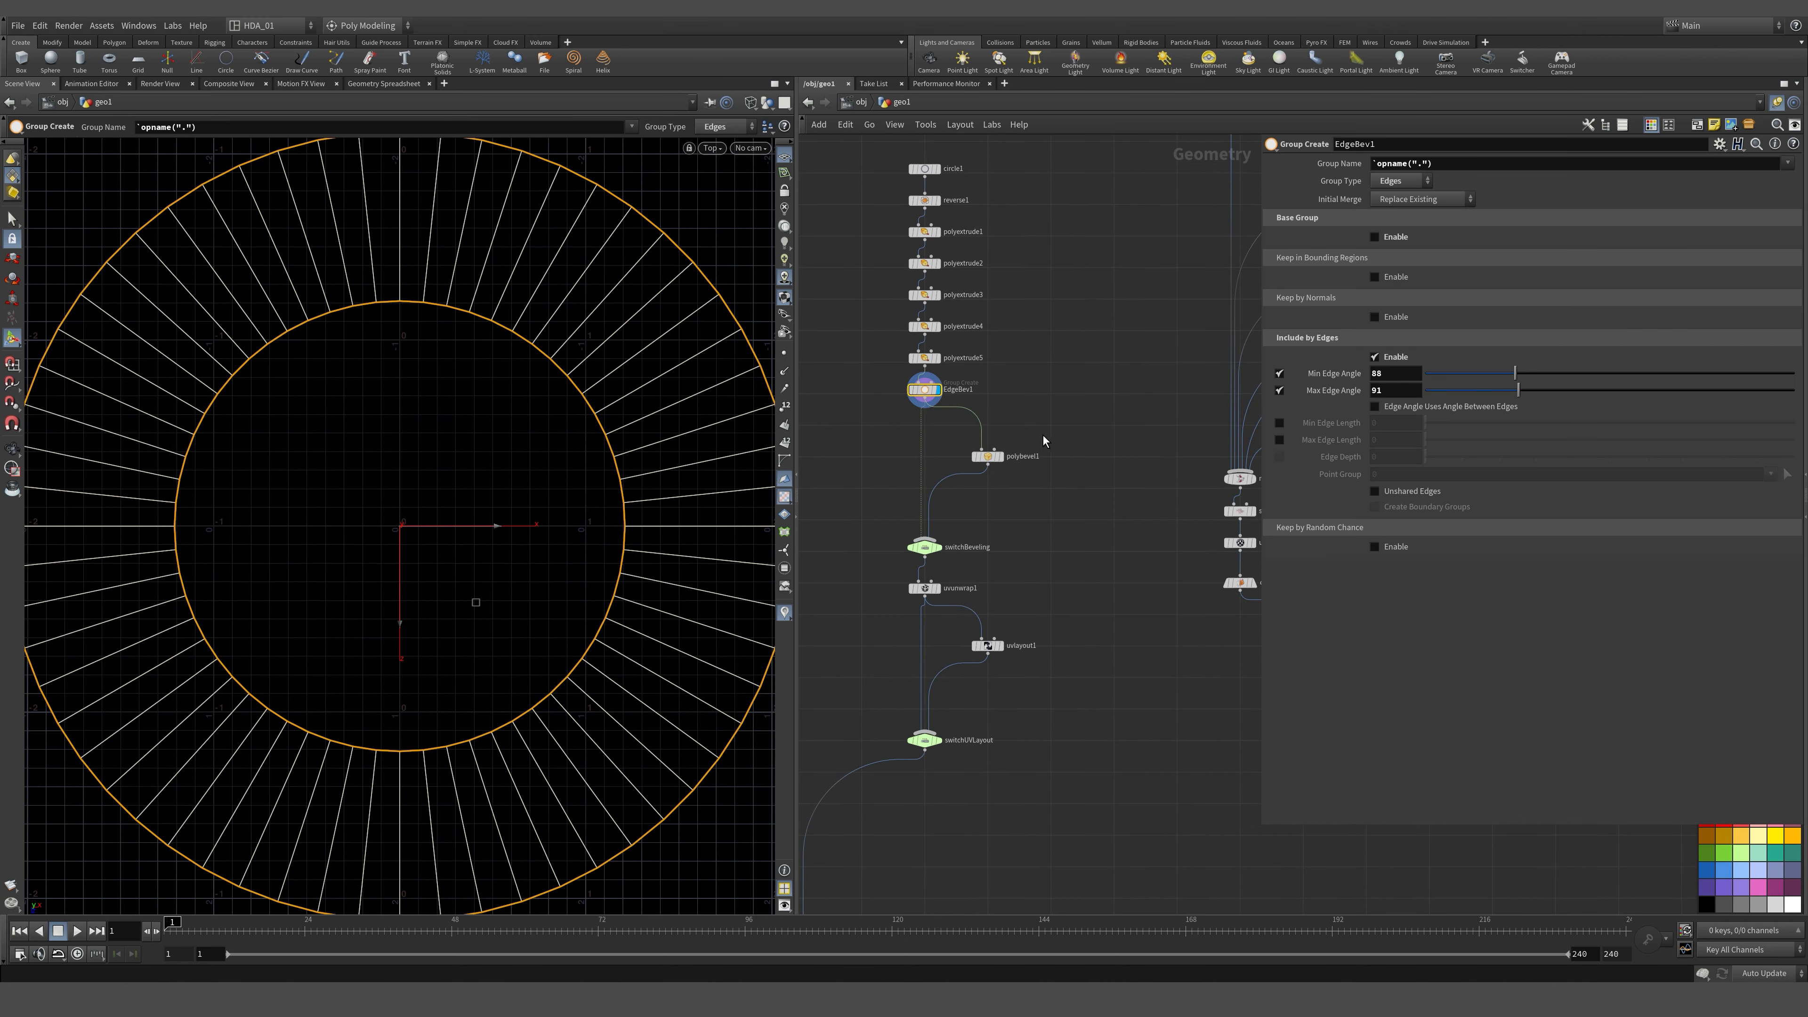
middle_click_drag(1074, 367, 902, 564)
left_click(1064, 238)
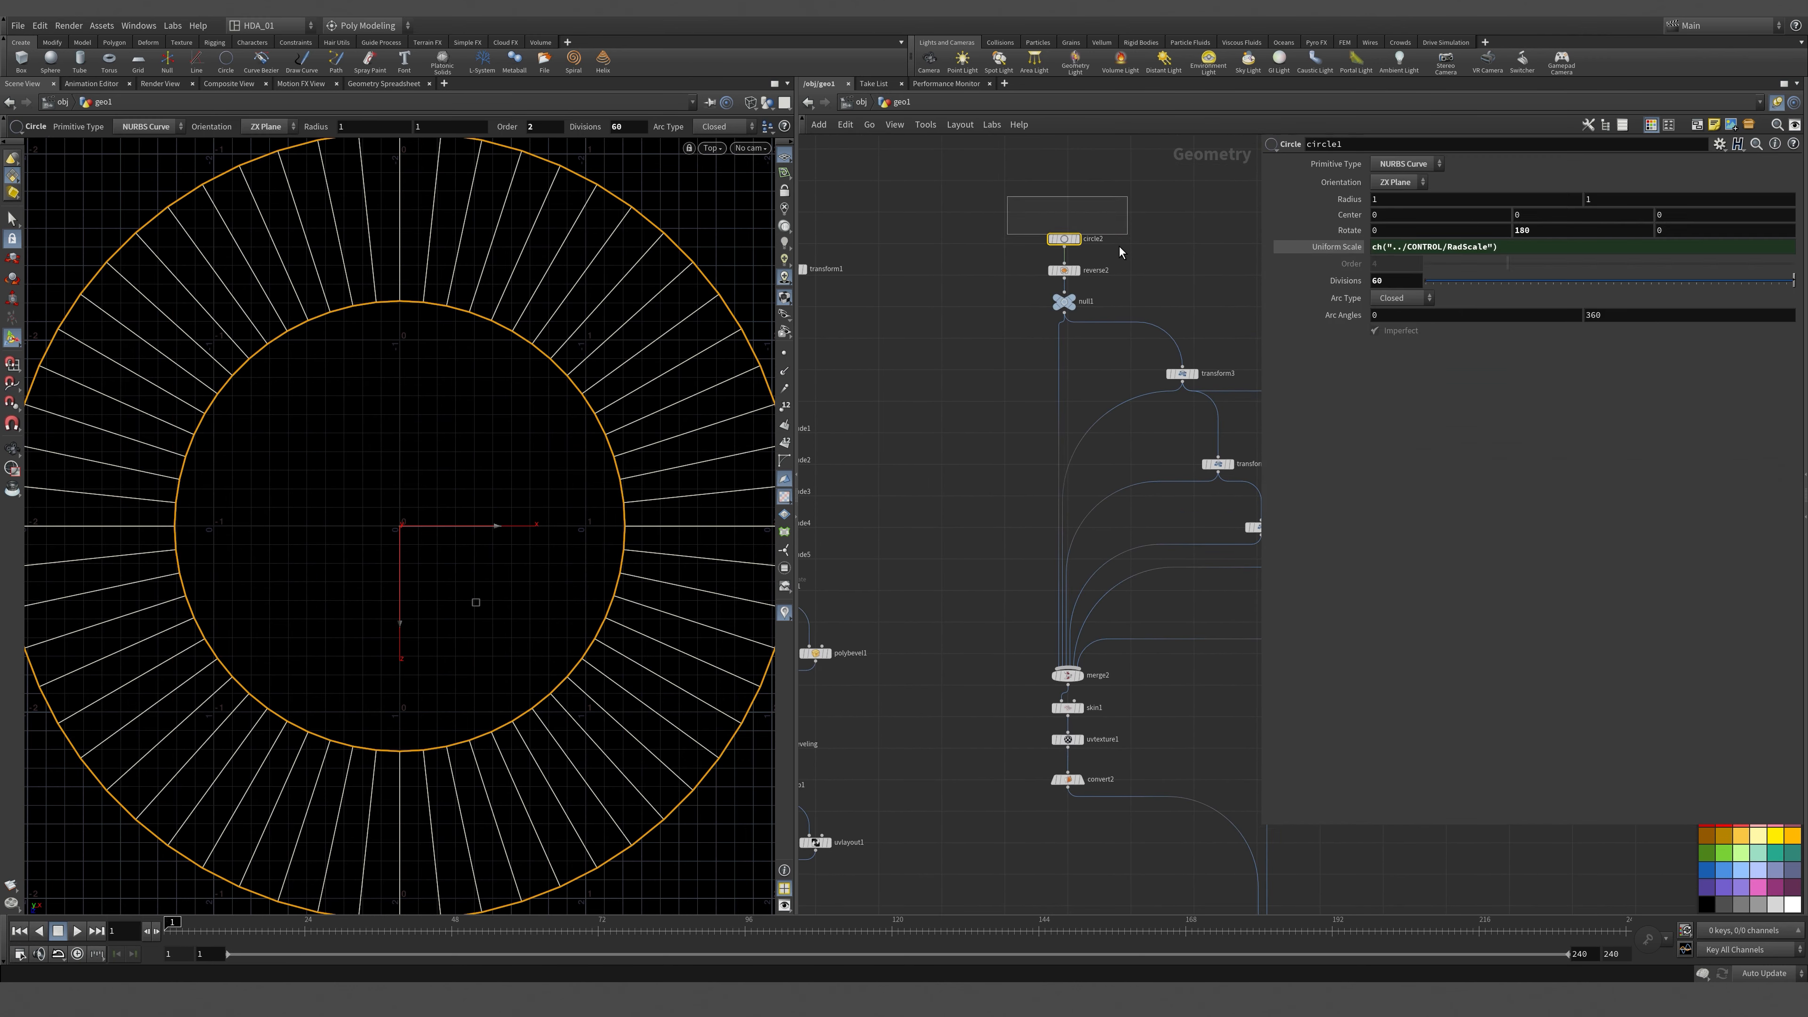
left_click(1079, 239)
left_click(940, 668)
middle_click_drag(954, 740, 904, 444)
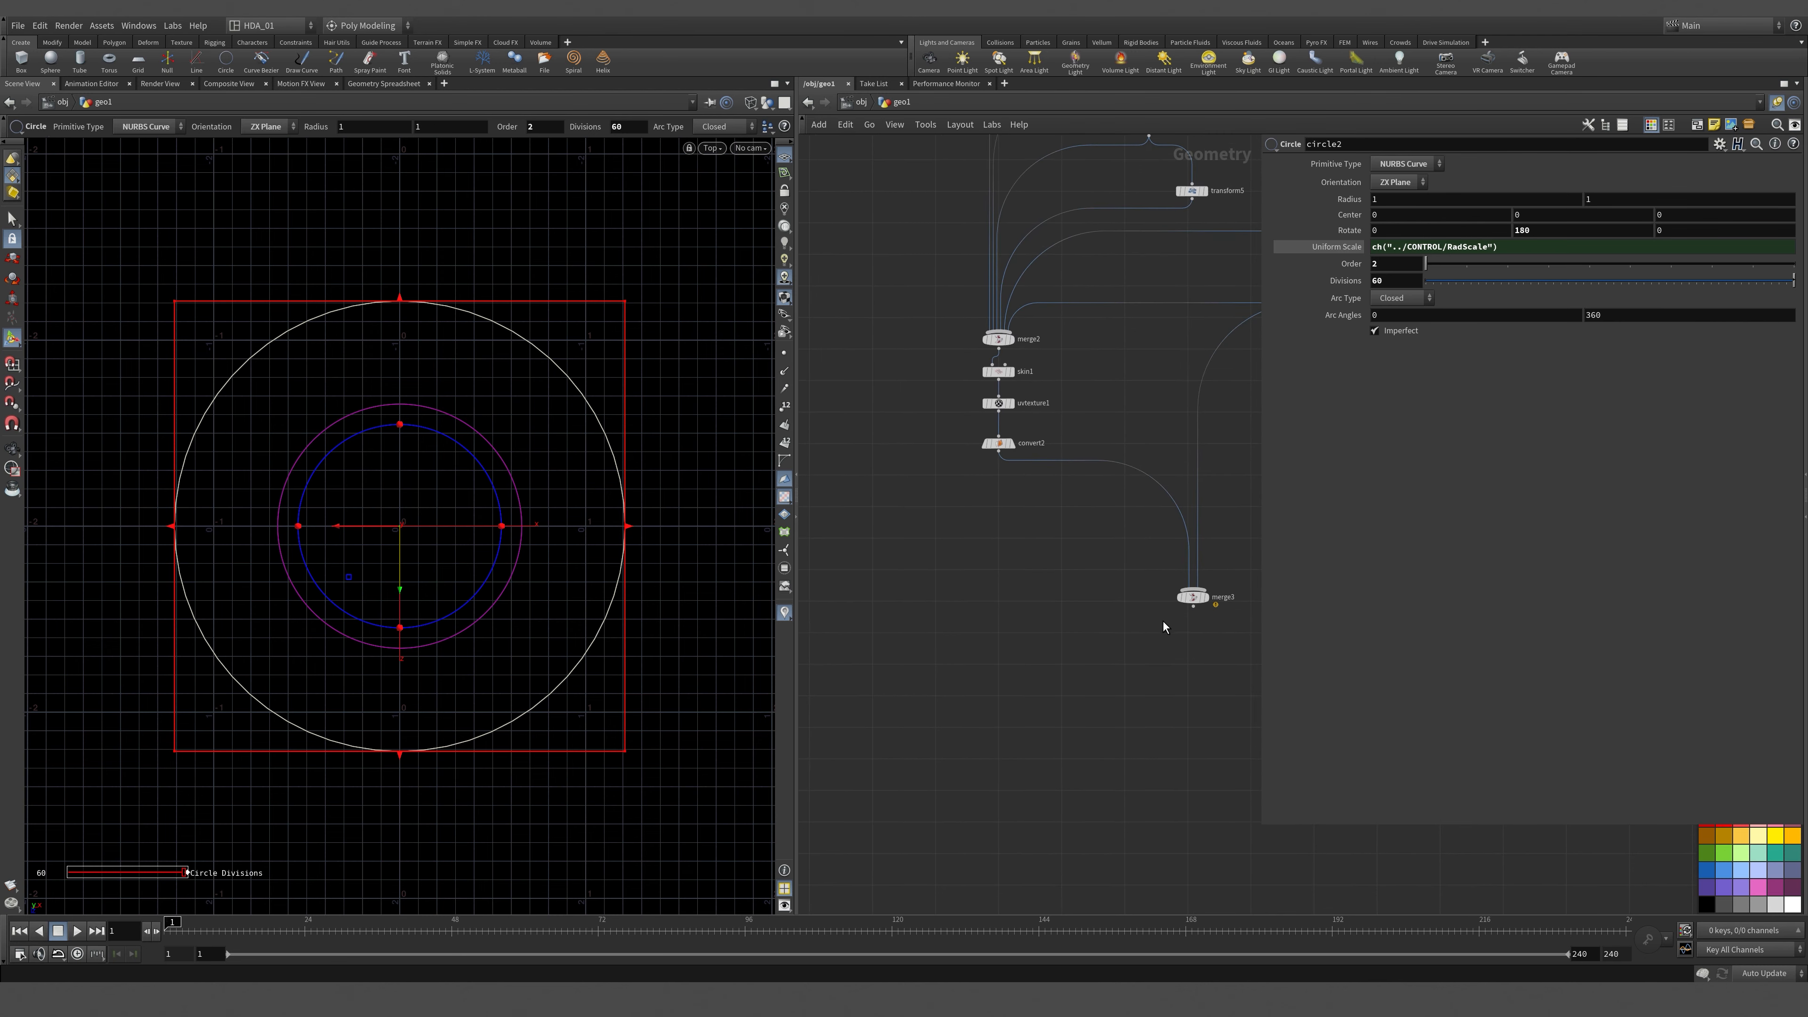
scroll(1164, 623, "up", 3)
middle_click_drag(1115, 679, 1153, 904)
left_click_drag(958, 220, 1046, 298)
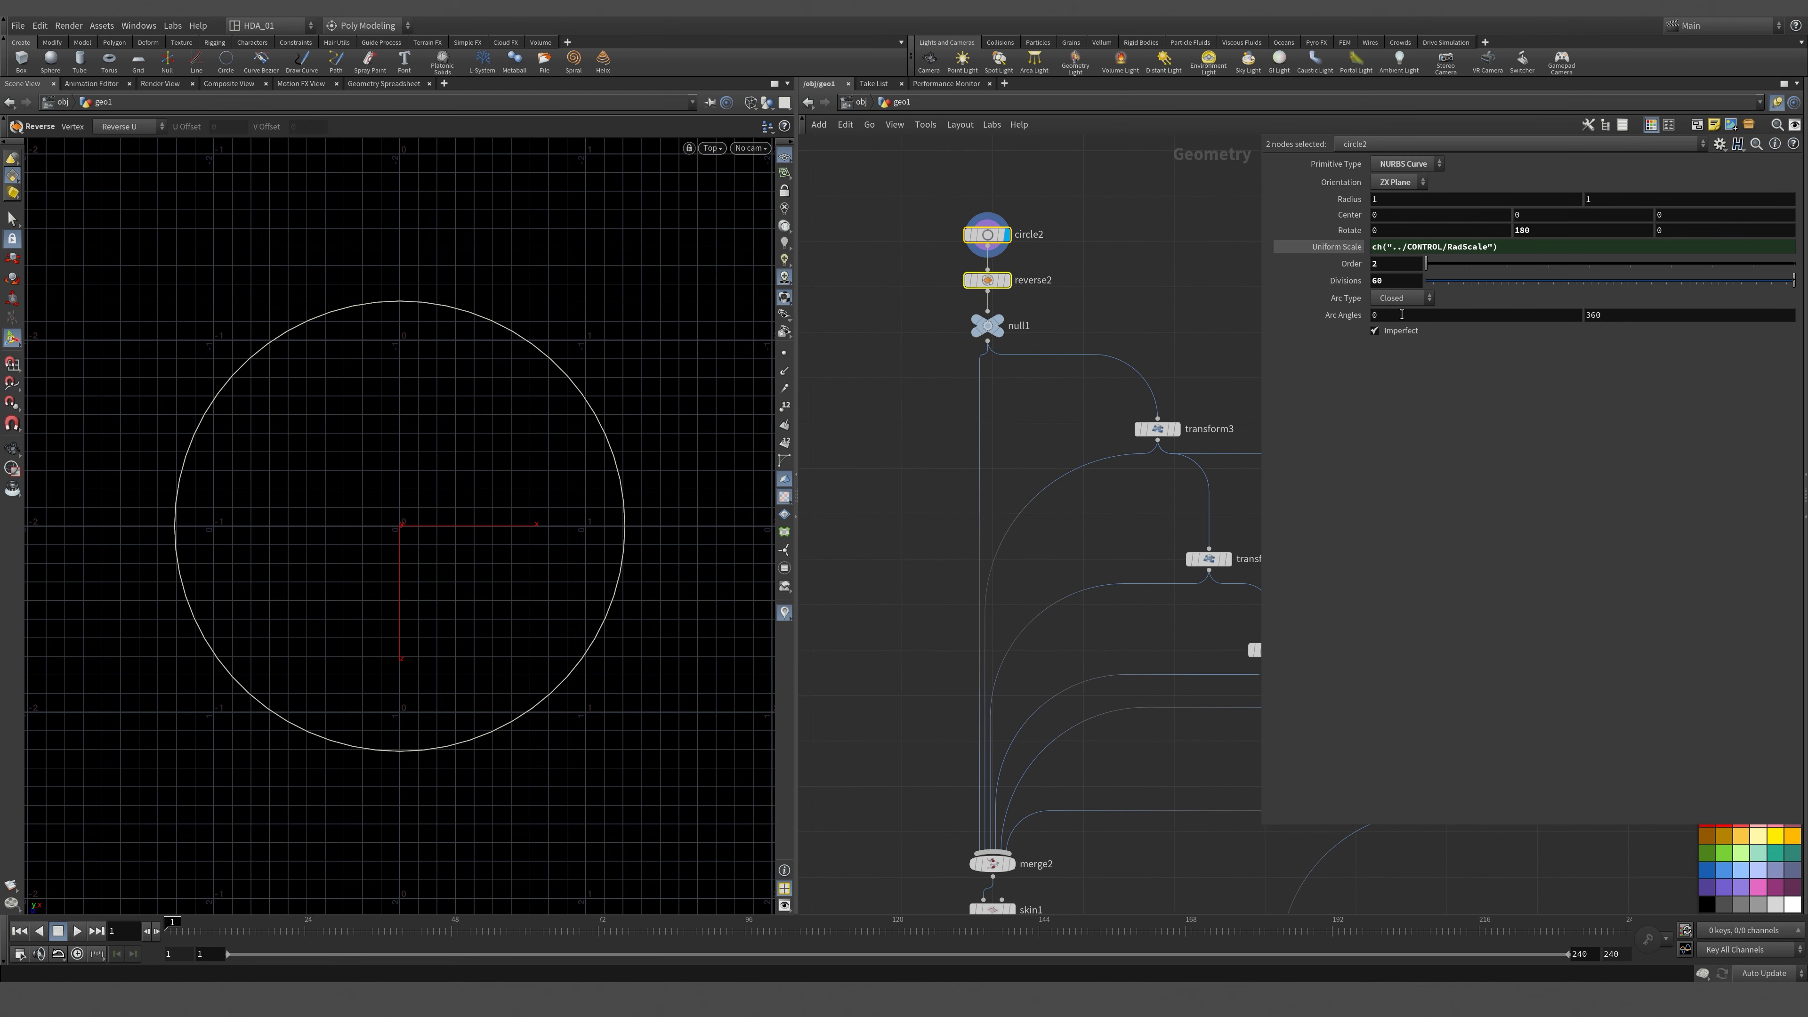
Display convert2 and switch it to Divisions per Span with both U and V set to 0.
middle_click_drag(1176, 833, 1100, 260)
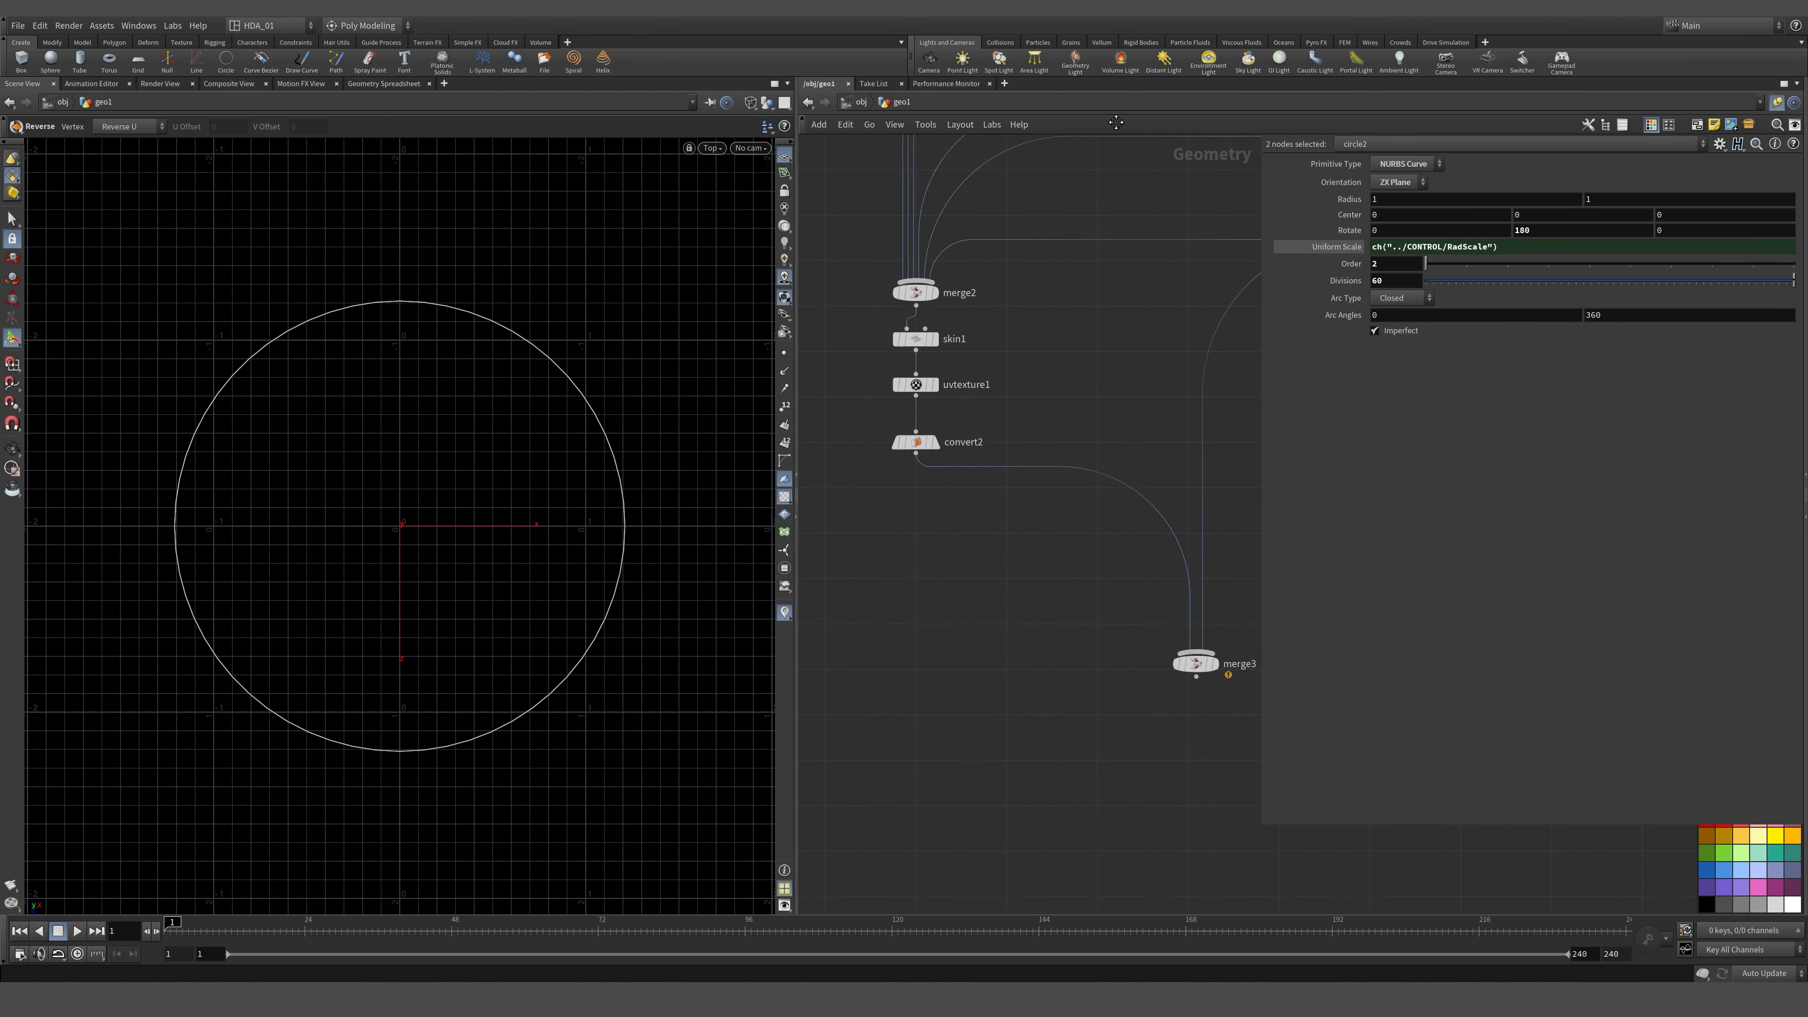
middle_click_drag(1215, 742, 1215, 639)
scroll(1215, 639, "up", 1)
middle_click_drag(1147, 553, 1132, 671)
left_click_drag(810, 351, 891, 452)
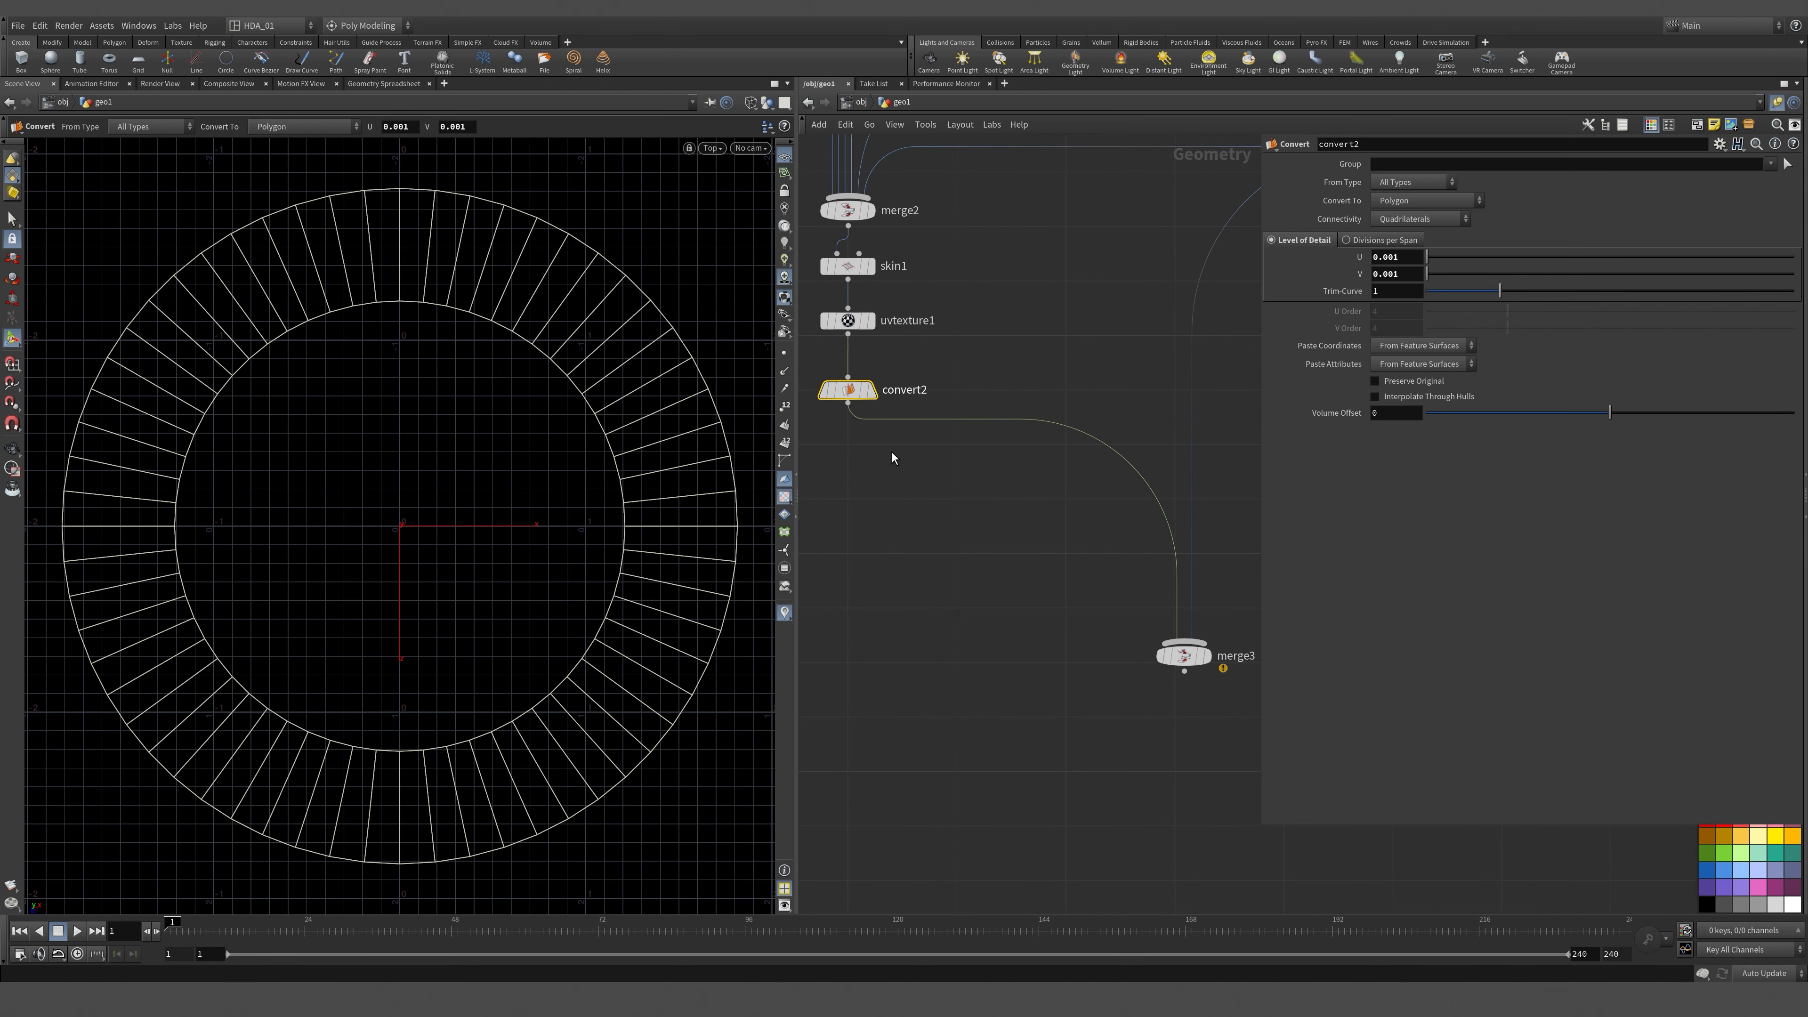
left_click(871, 395)
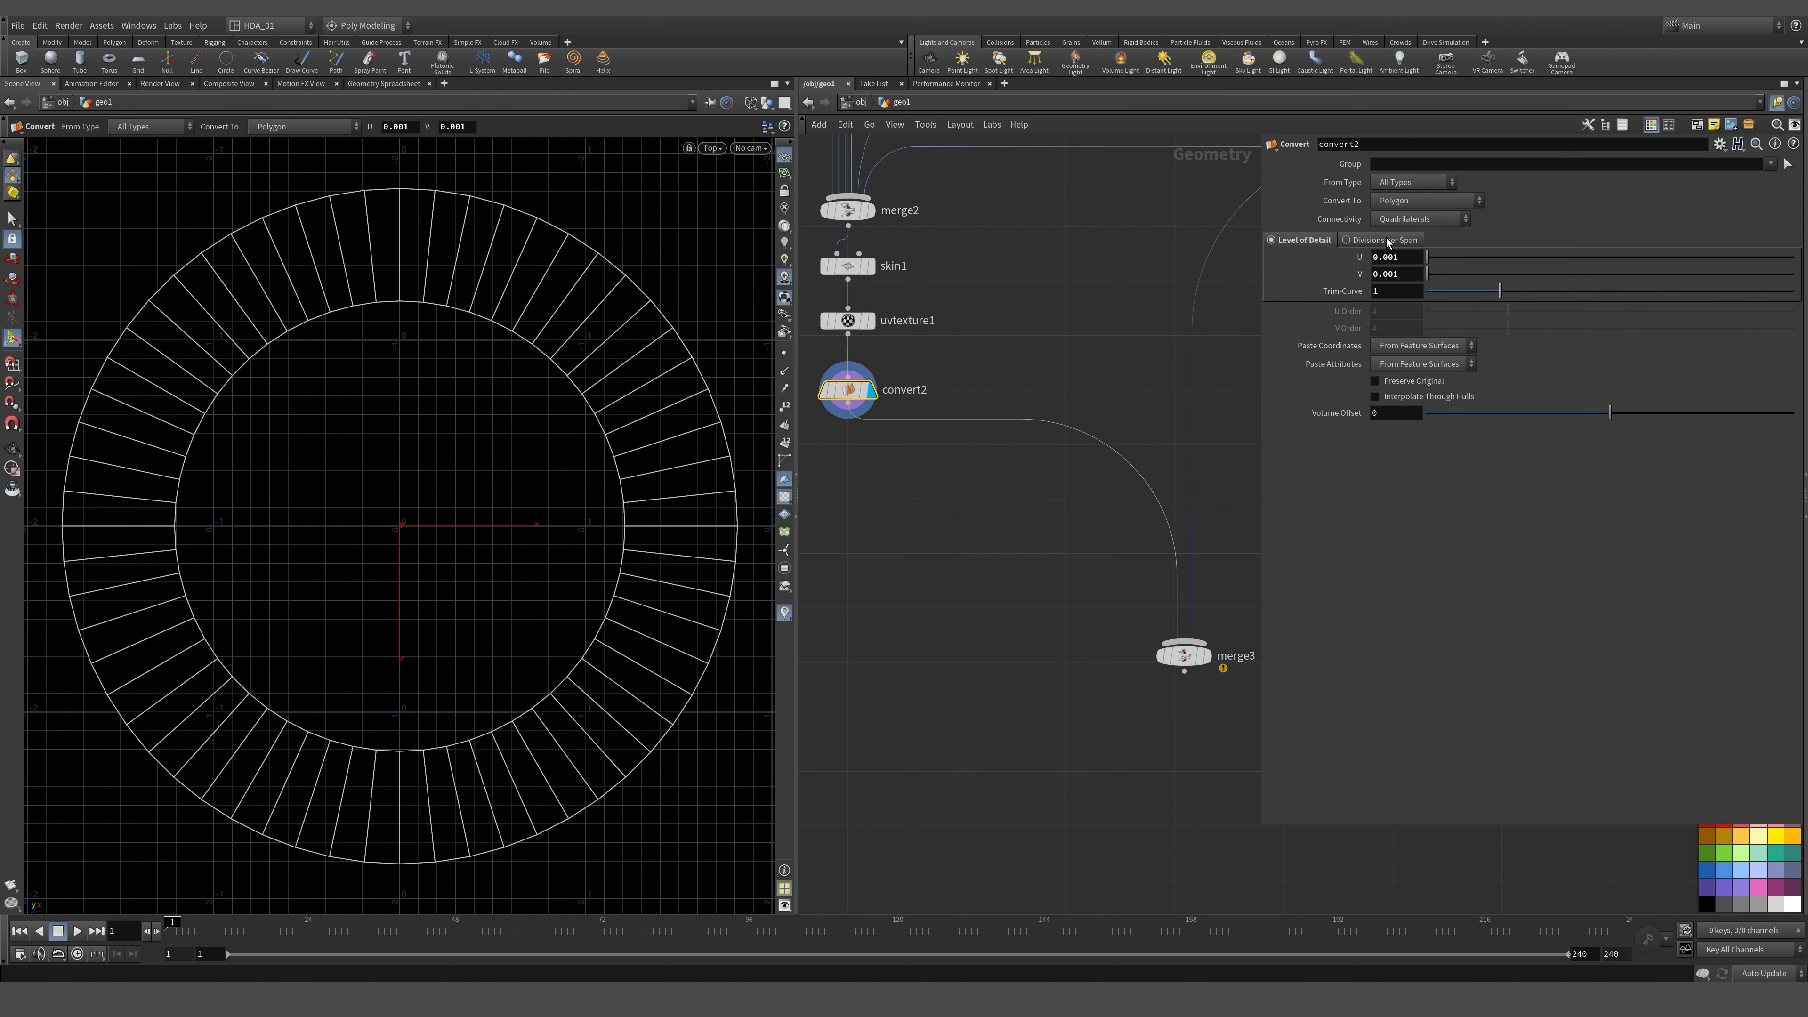
left_click(1346, 240)
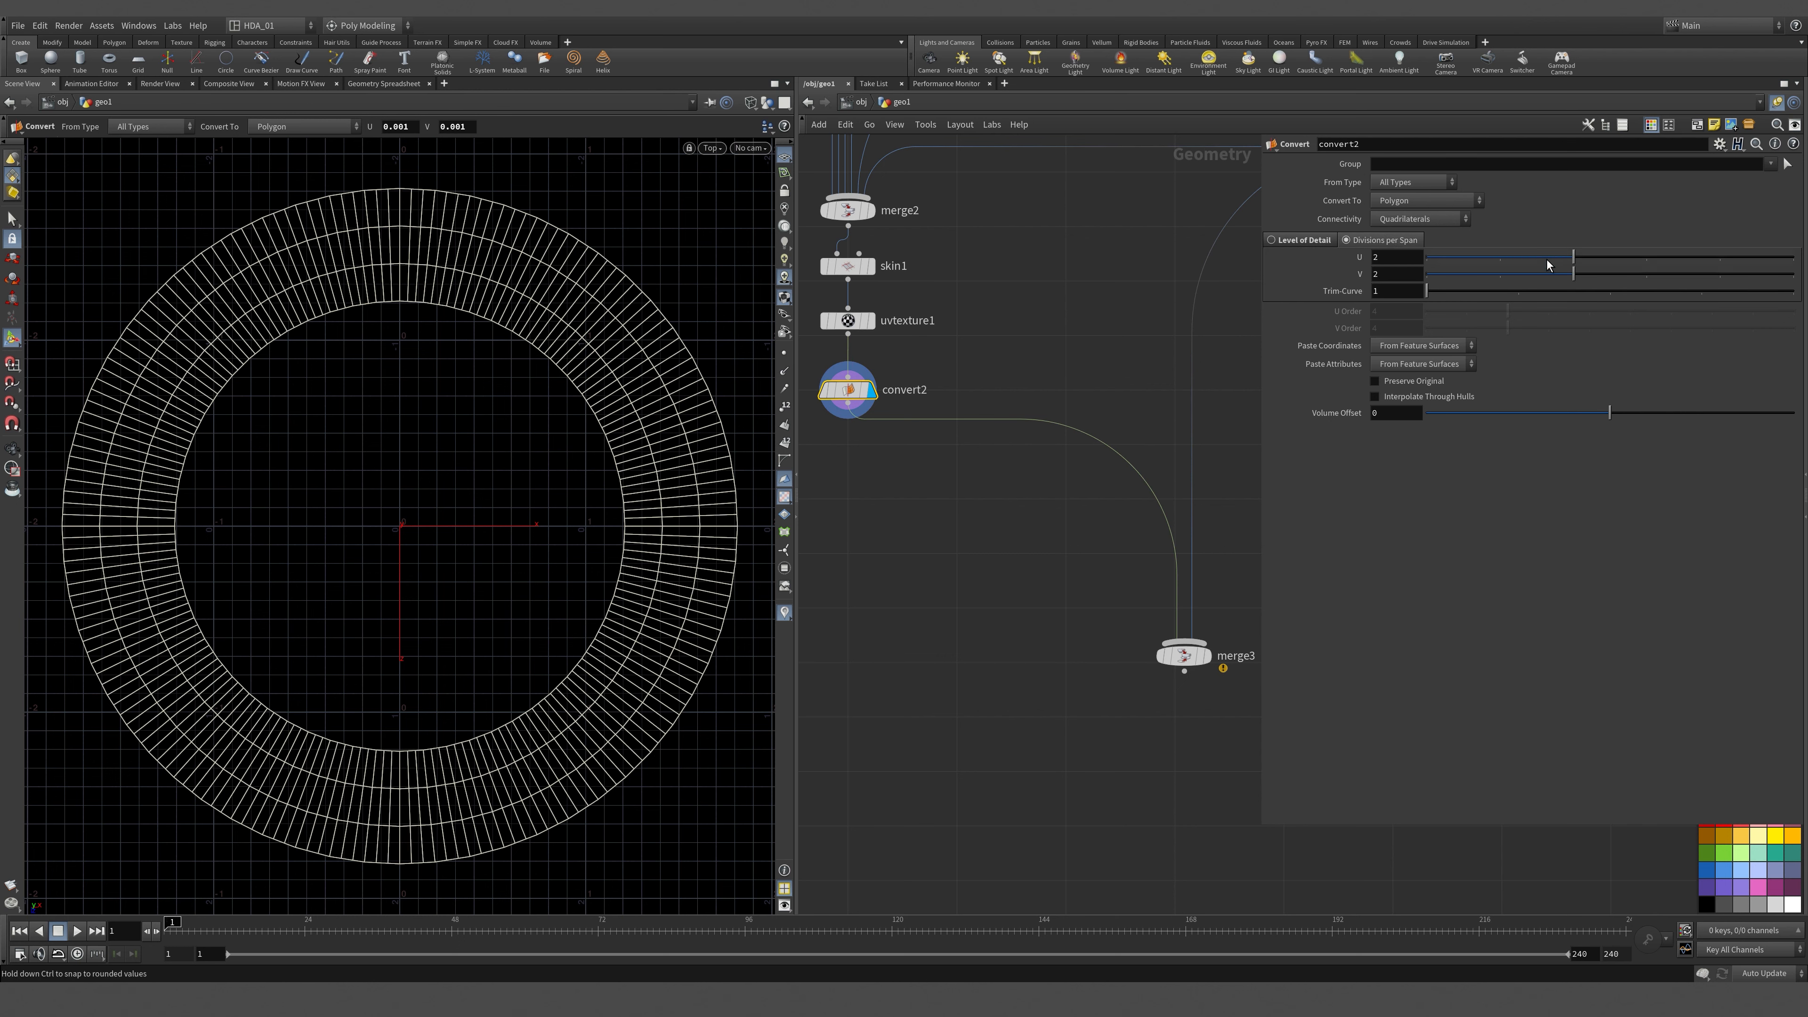
left_click_drag(1548, 265, 1417, 269)
Set circle2's divisions to 68 and view the resulting wireframe in perspective.
left_click(1076, 406)
middle_click_drag(986, 338, 1142, 665)
scroll(944, 654, "down", 4)
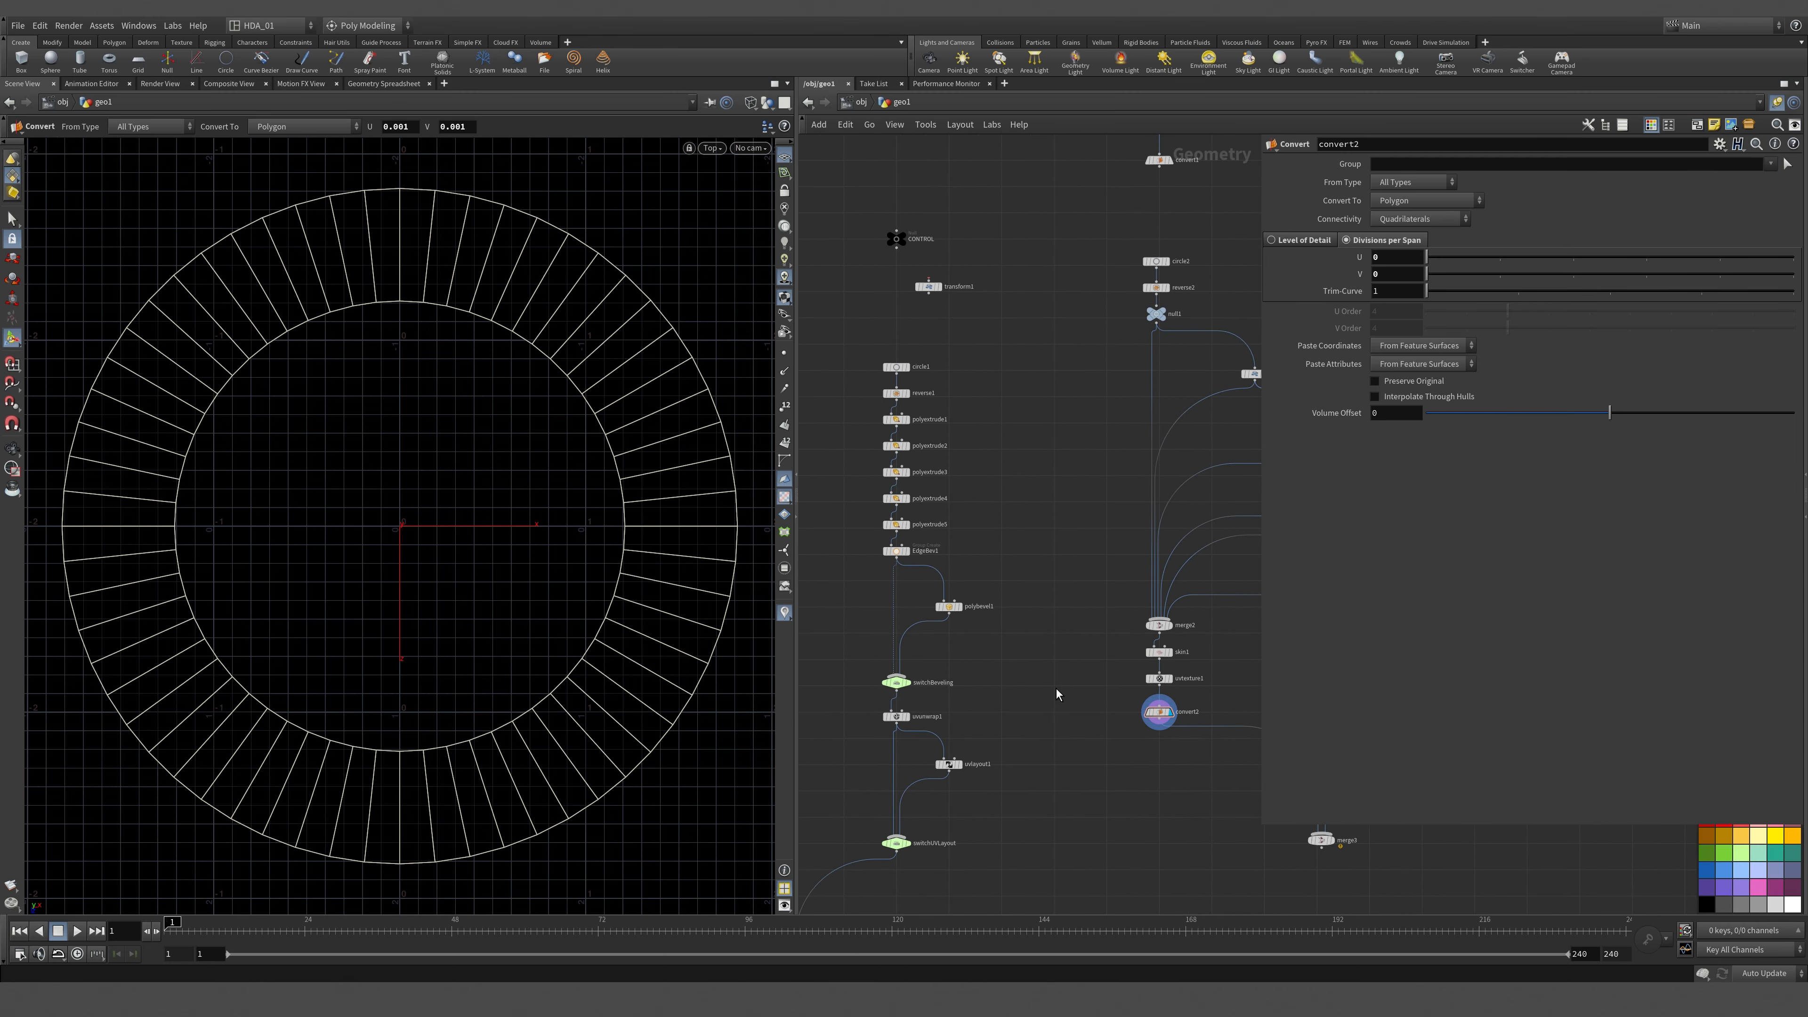
left_click_drag(1191, 268, 1192, 269)
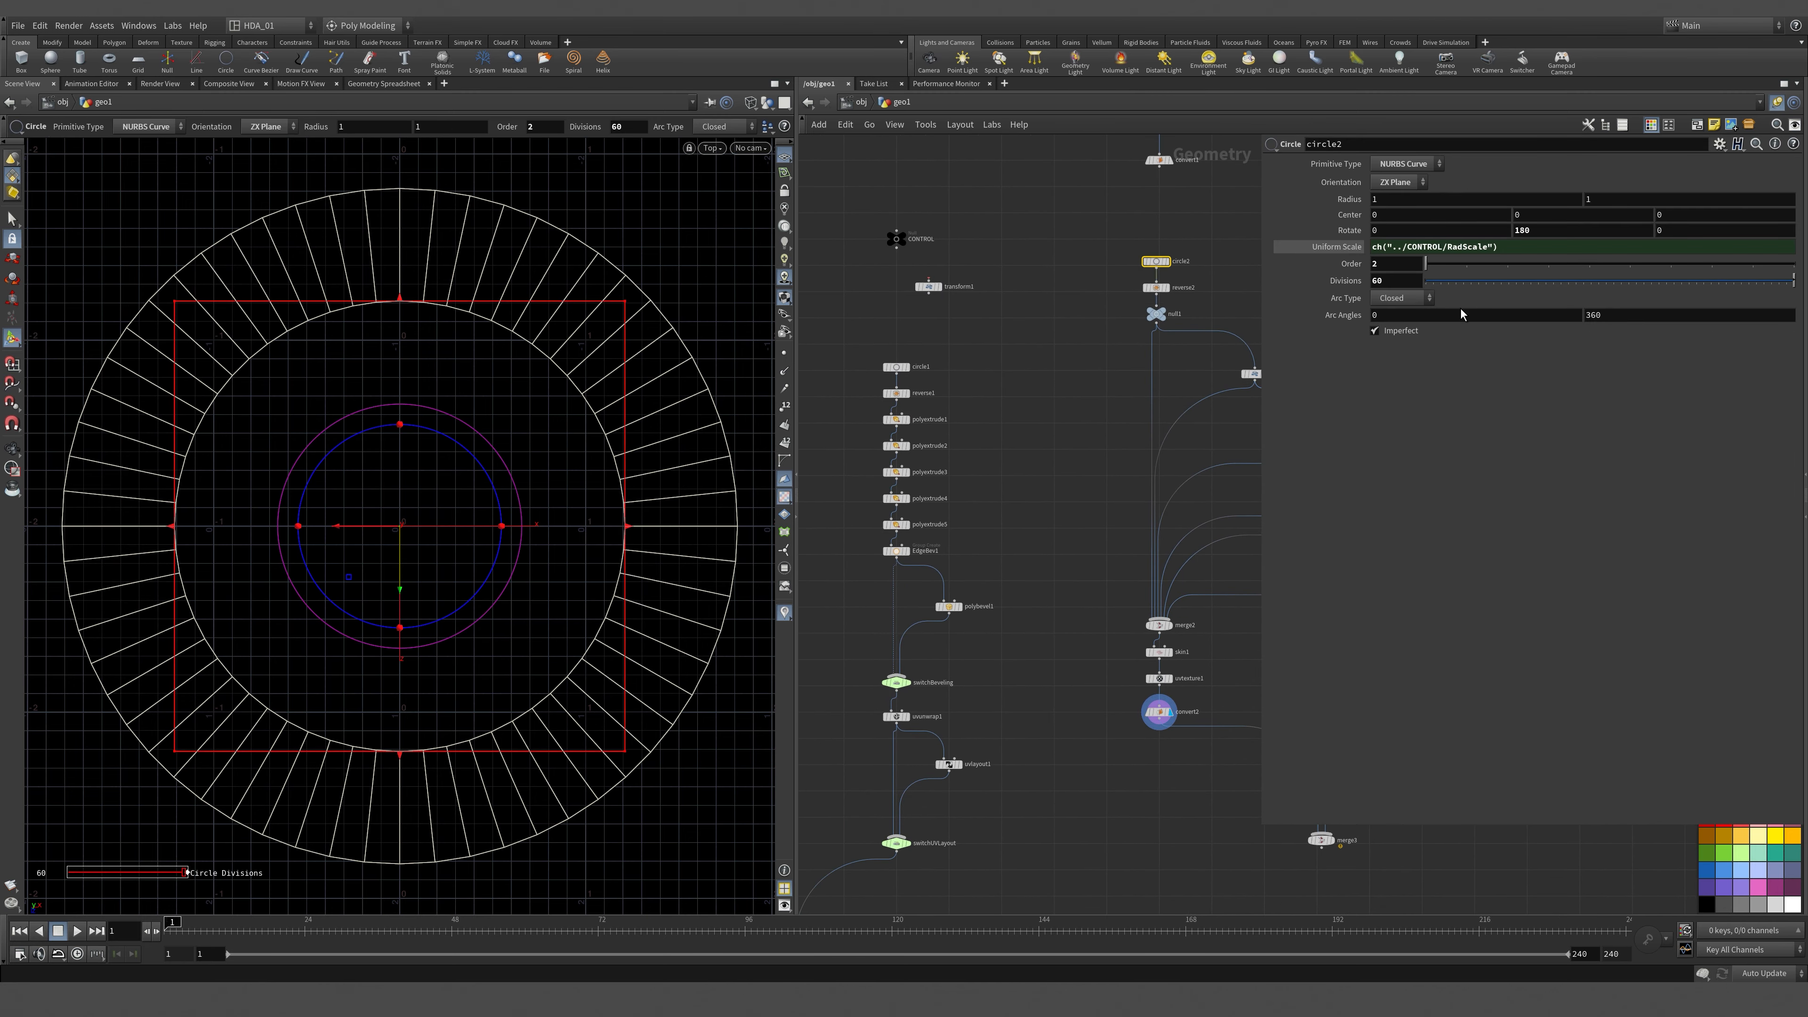
left_click_drag(1434, 283, 1793, 283)
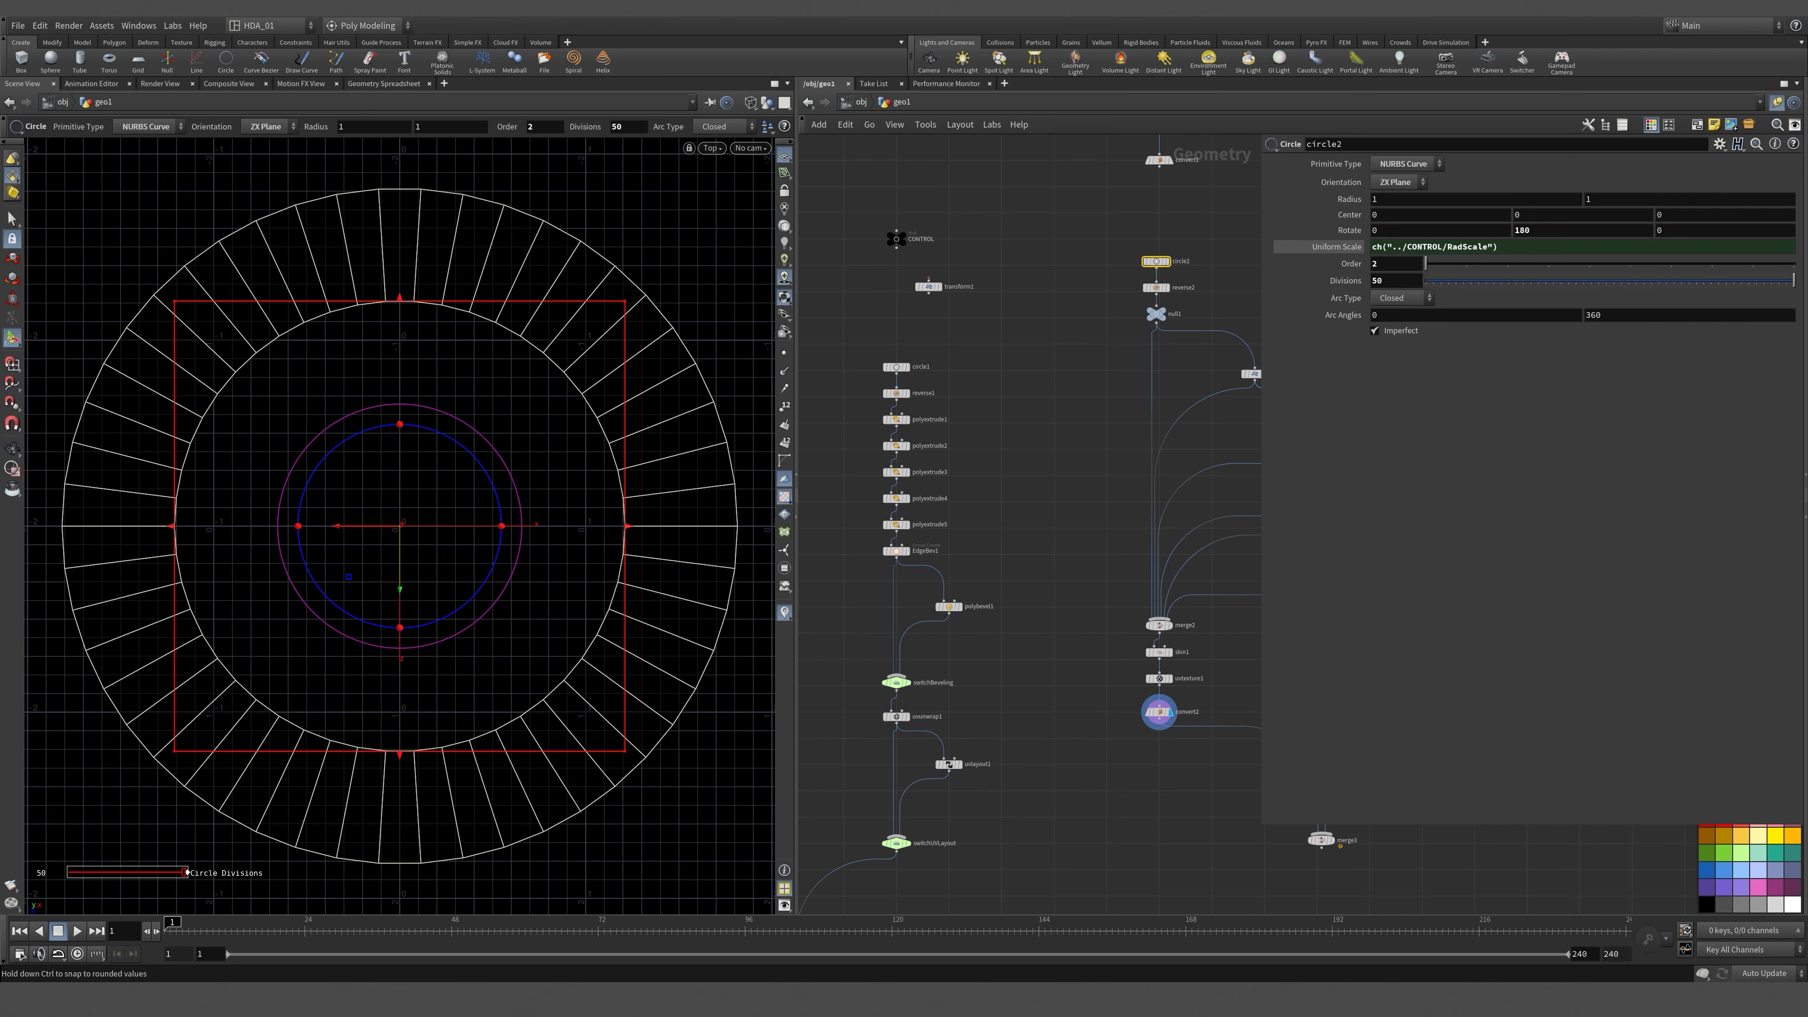
middle_click_drag(1410, 281, 1590, 292)
key("space+1")
left_click_drag(487, 370, 538, 383, "alt")
middle_click_drag(539, 384, 381, 437, "alt")
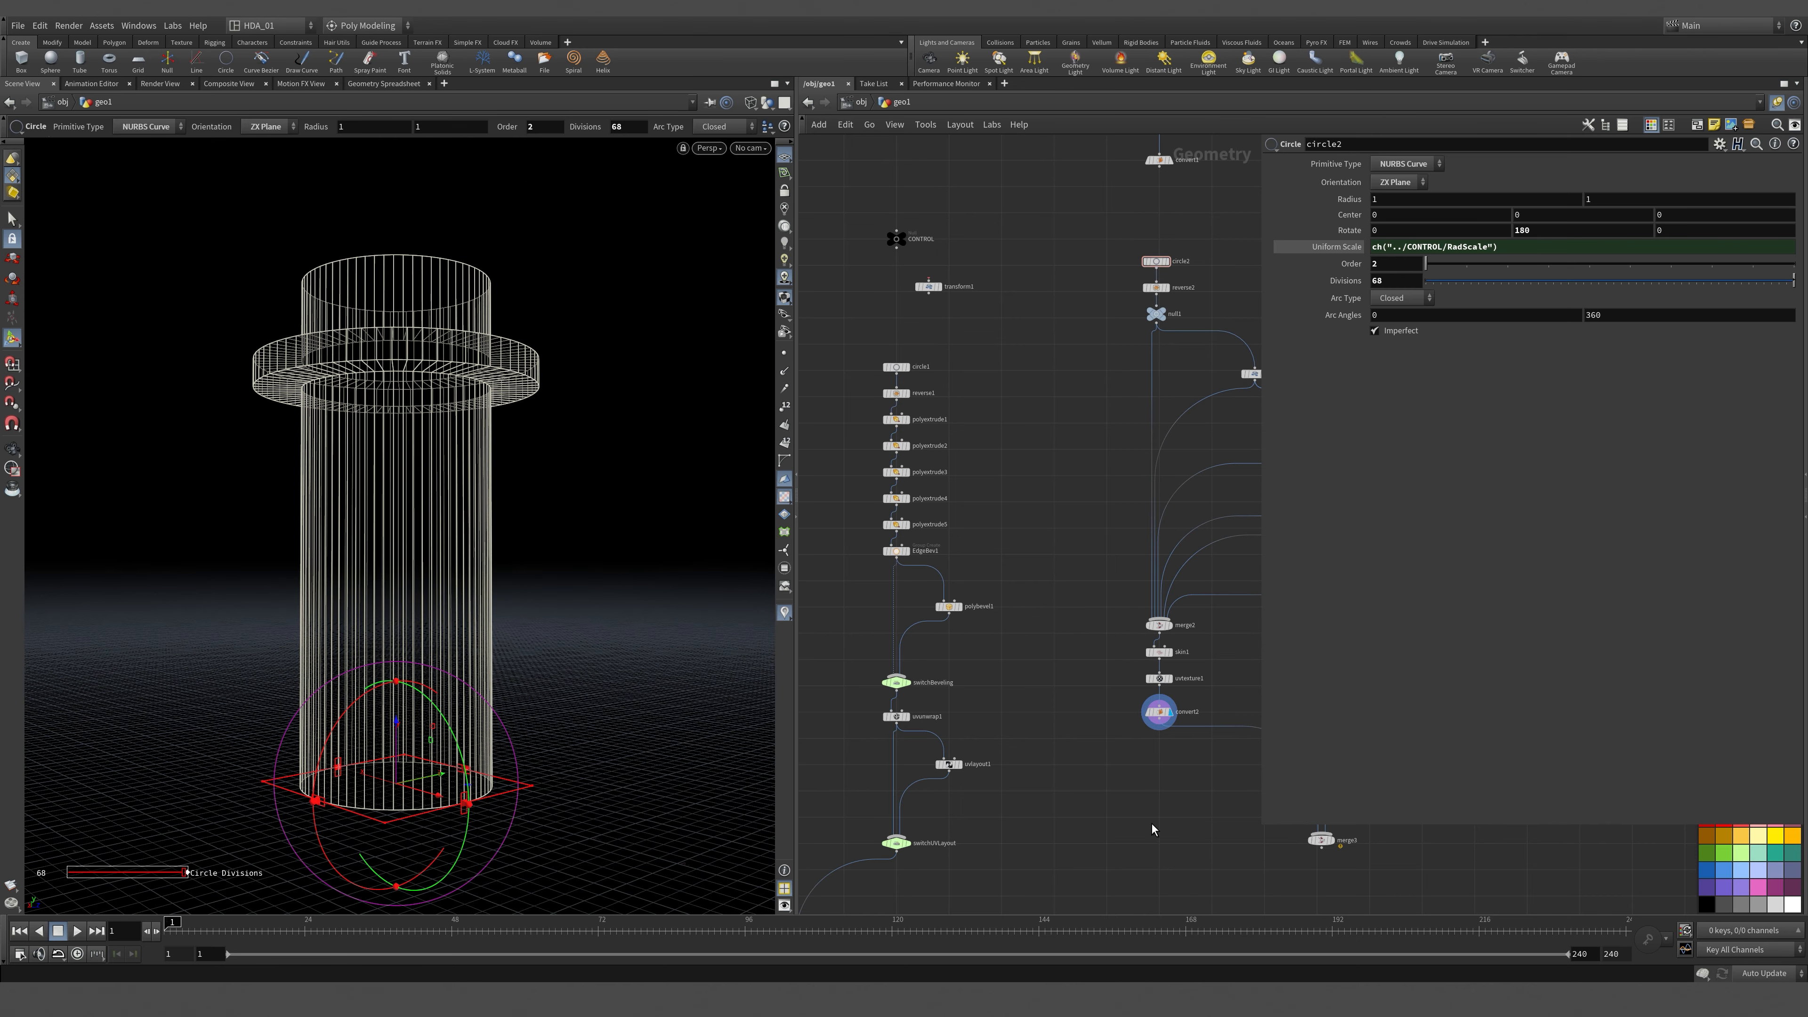
Display merge3 in Smooth Wire Shaded mode with the checker texture turned off.
key("p")
middle_click_drag(1333, 823, 1460, 599)
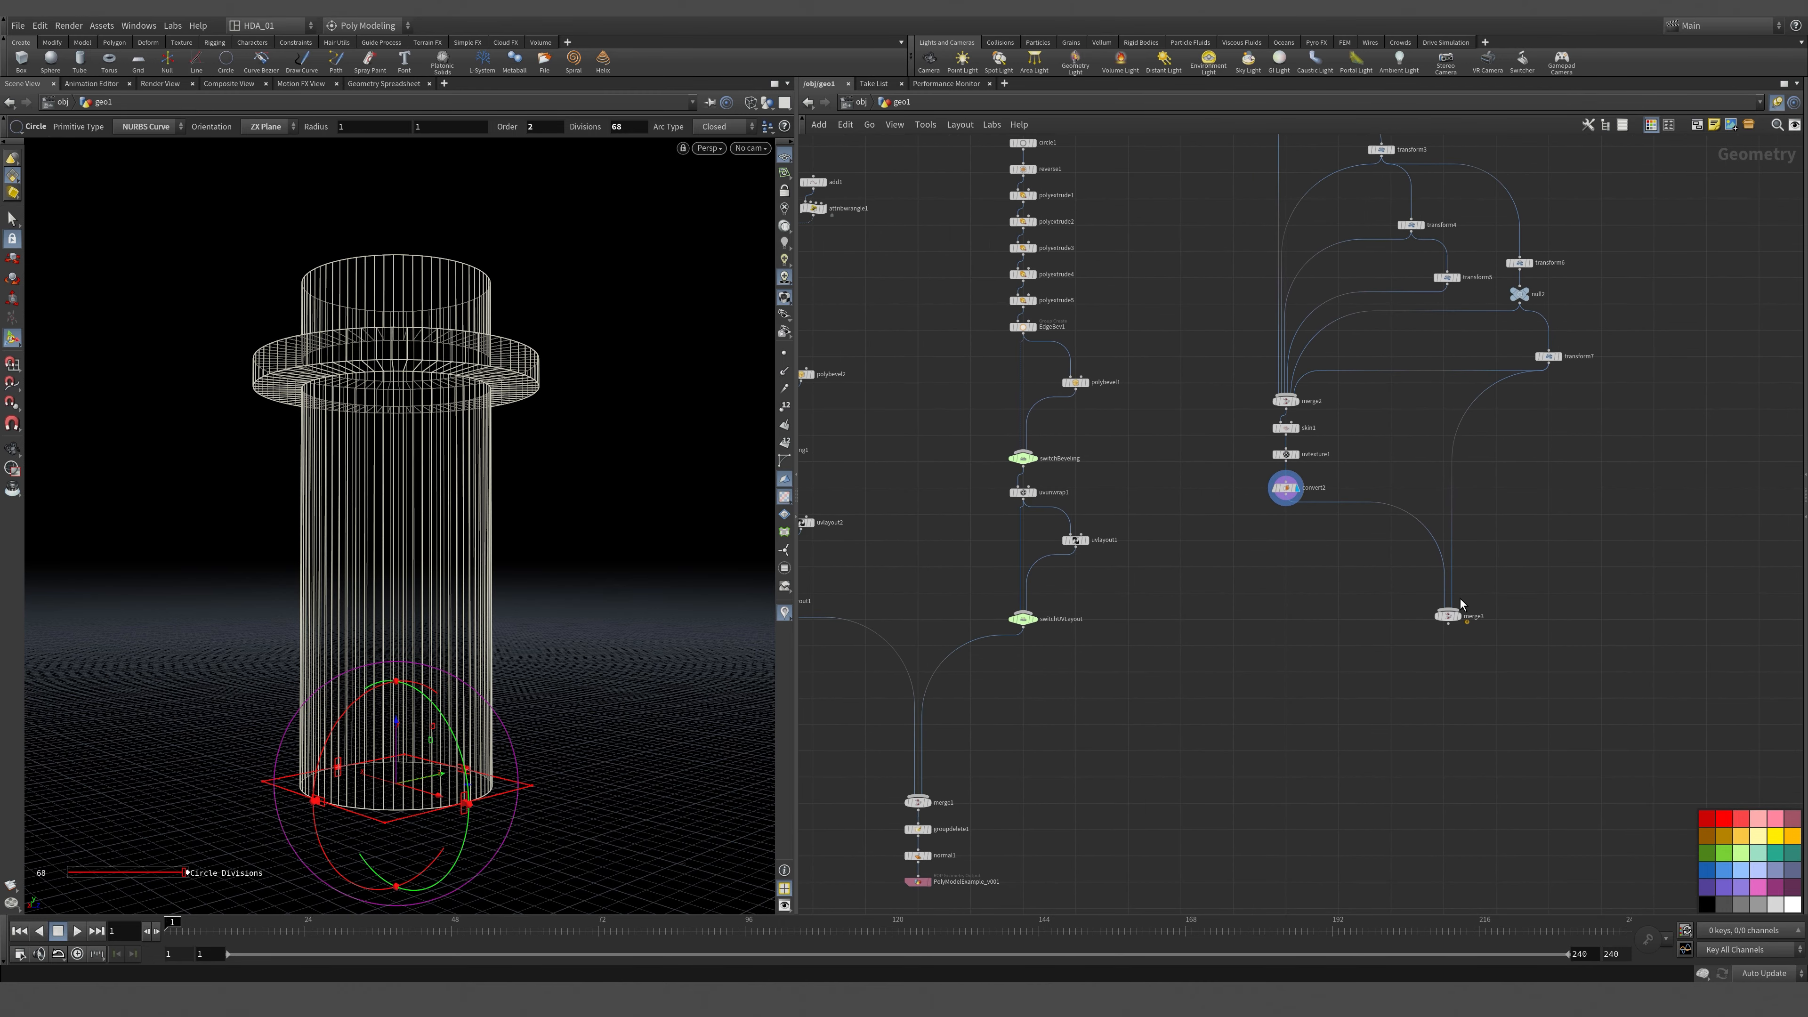
left_click(1456, 619)
left_click_drag(320, 366, 557, 419, "alt")
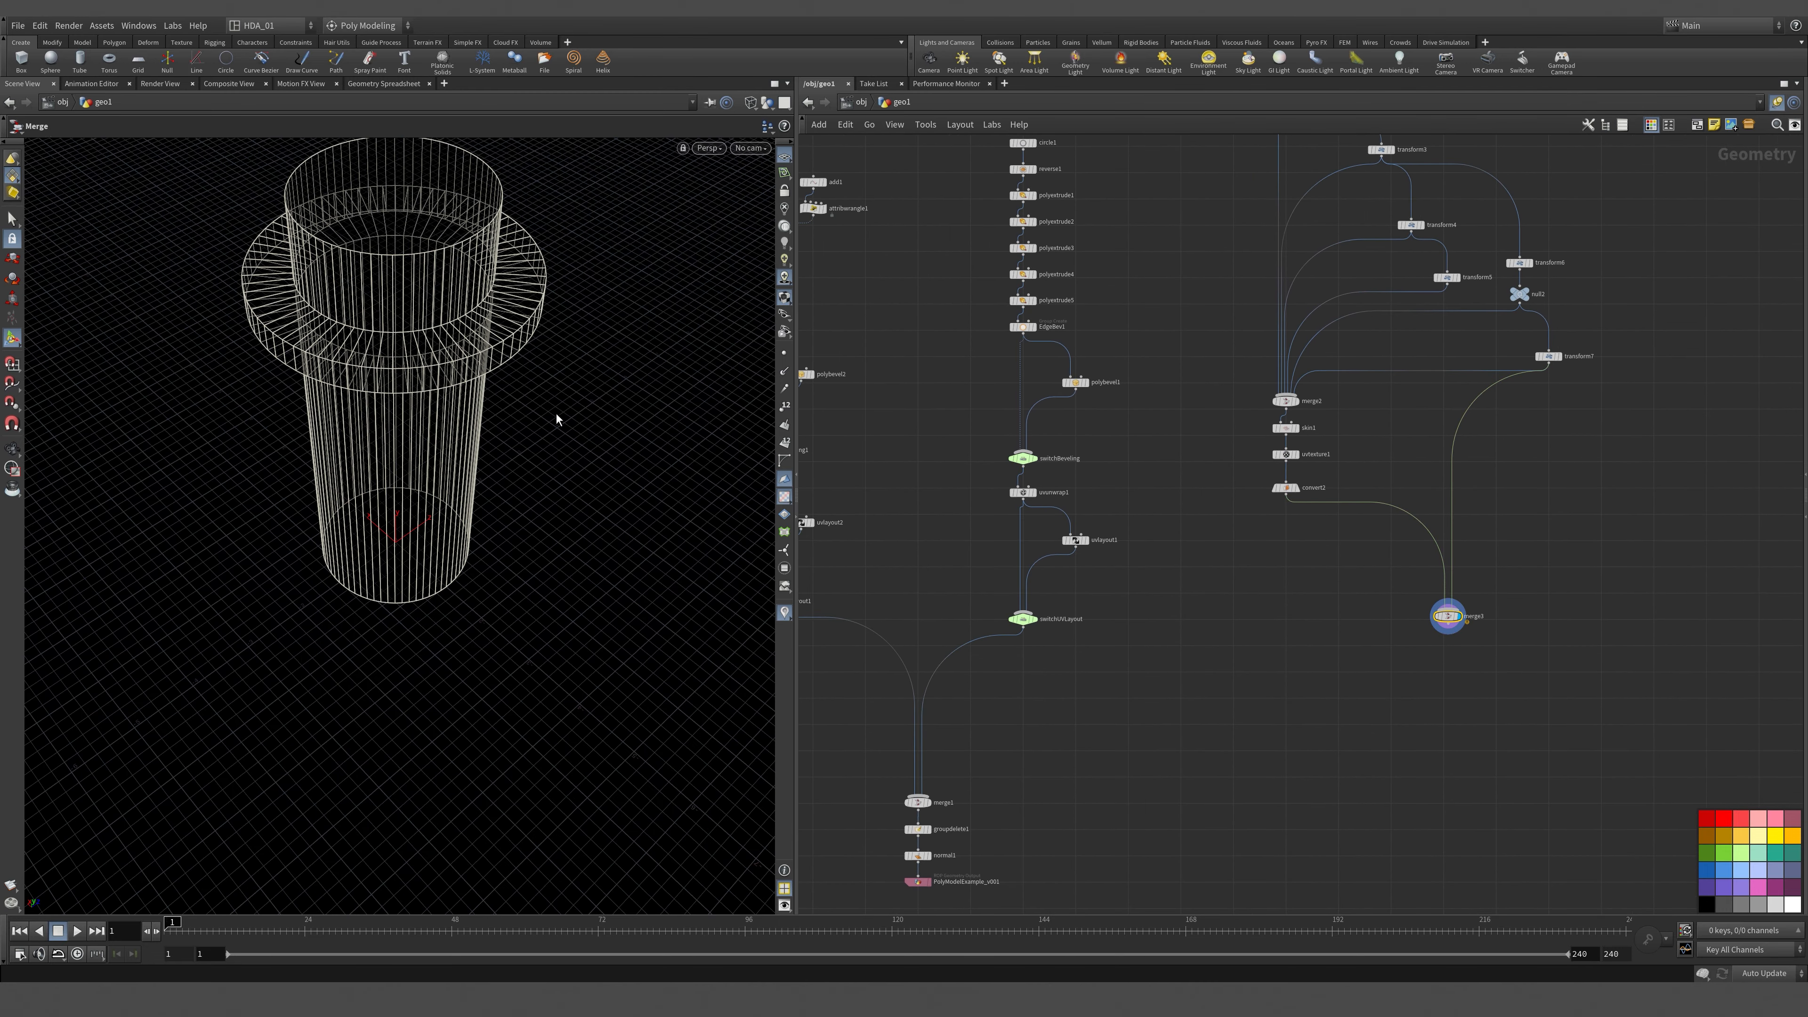
left_click(751, 102)
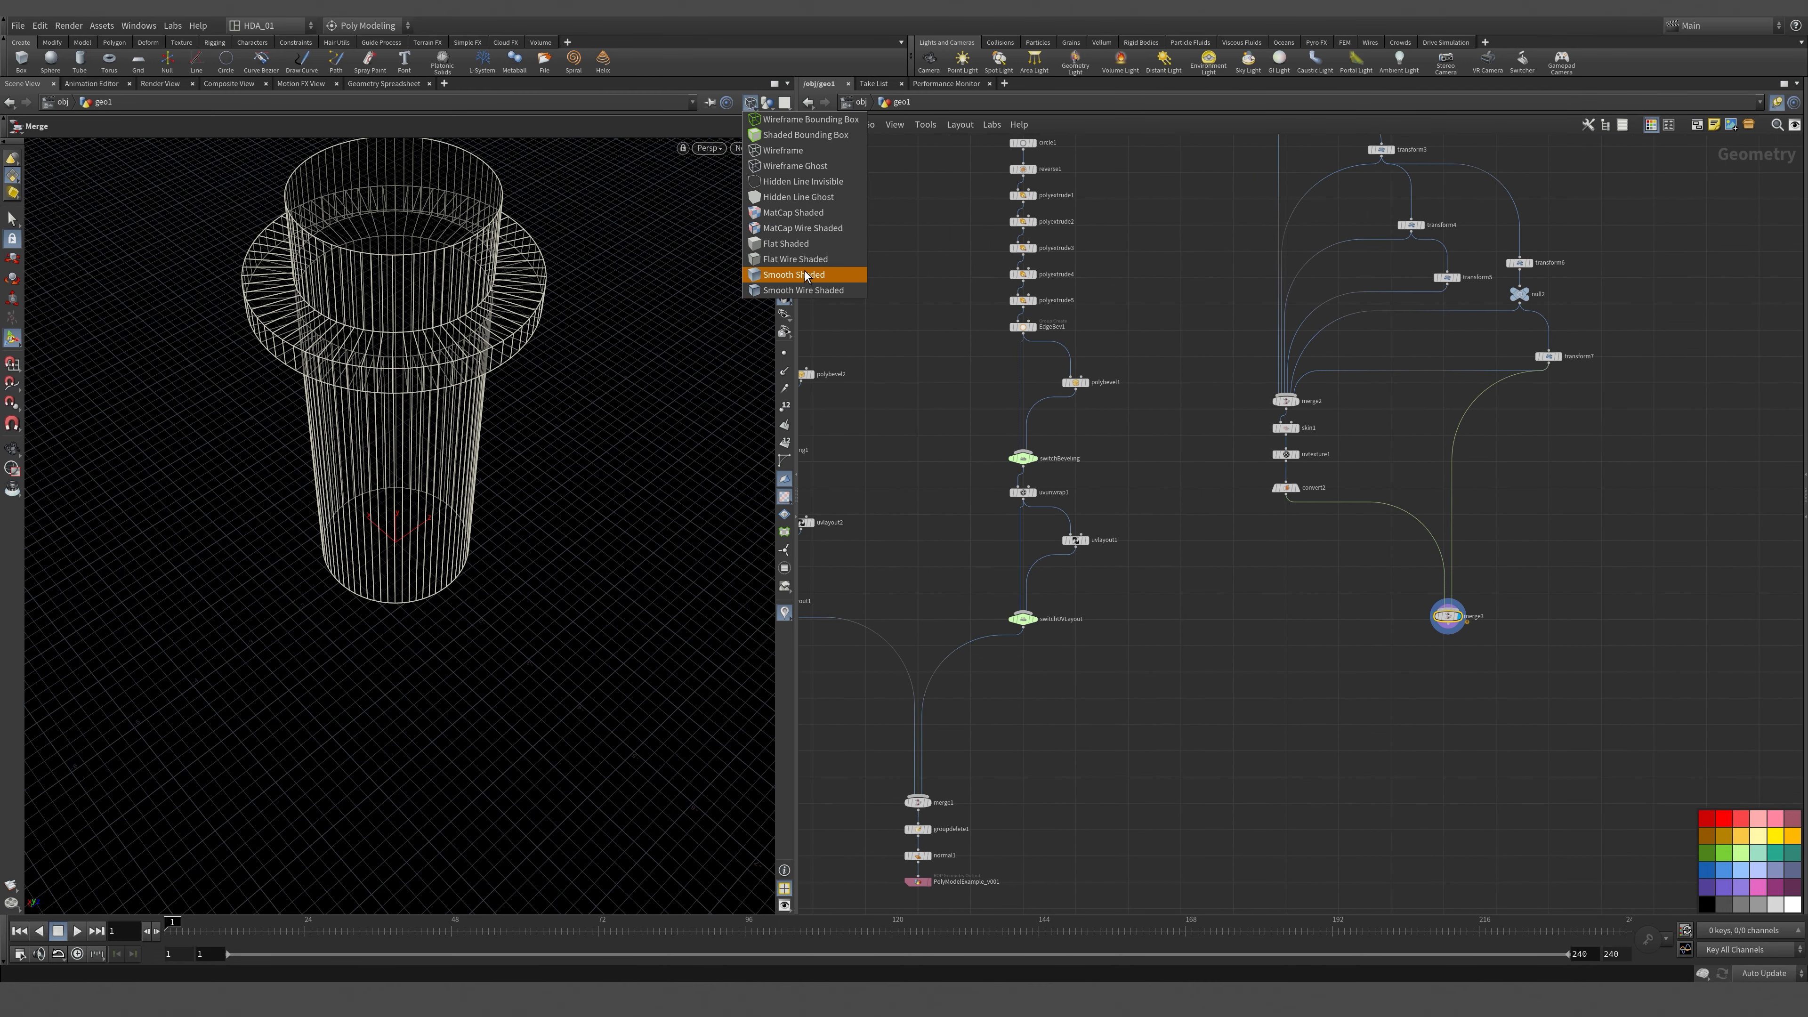
left_click(790, 291)
left_click_drag(529, 489, 724, 425, "alt")
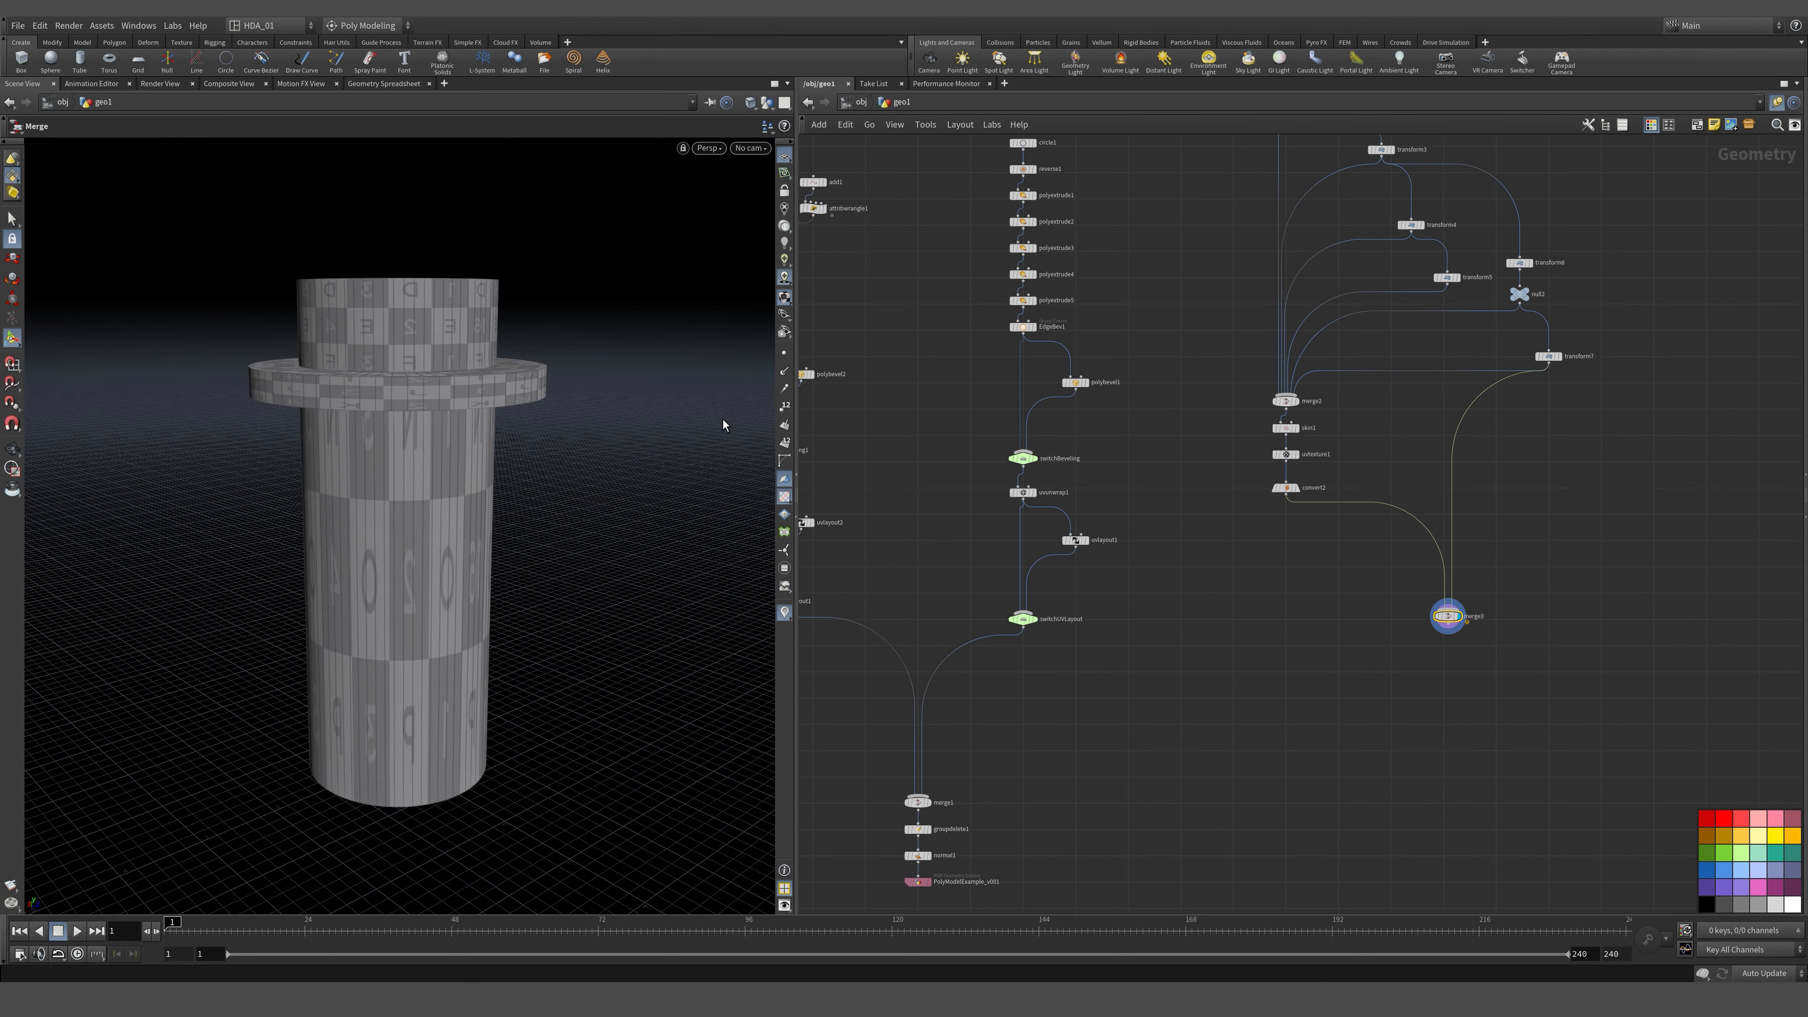
left_click(782, 500)
left_click_drag(585, 545, 605, 599, "alt")
Add a Fuse node fed by merge3, display its output and line merge3 up above it.
middle_click_drag(1136, 563, 1159, 551)
scroll(1465, 620, "up", 3)
key("Tab")
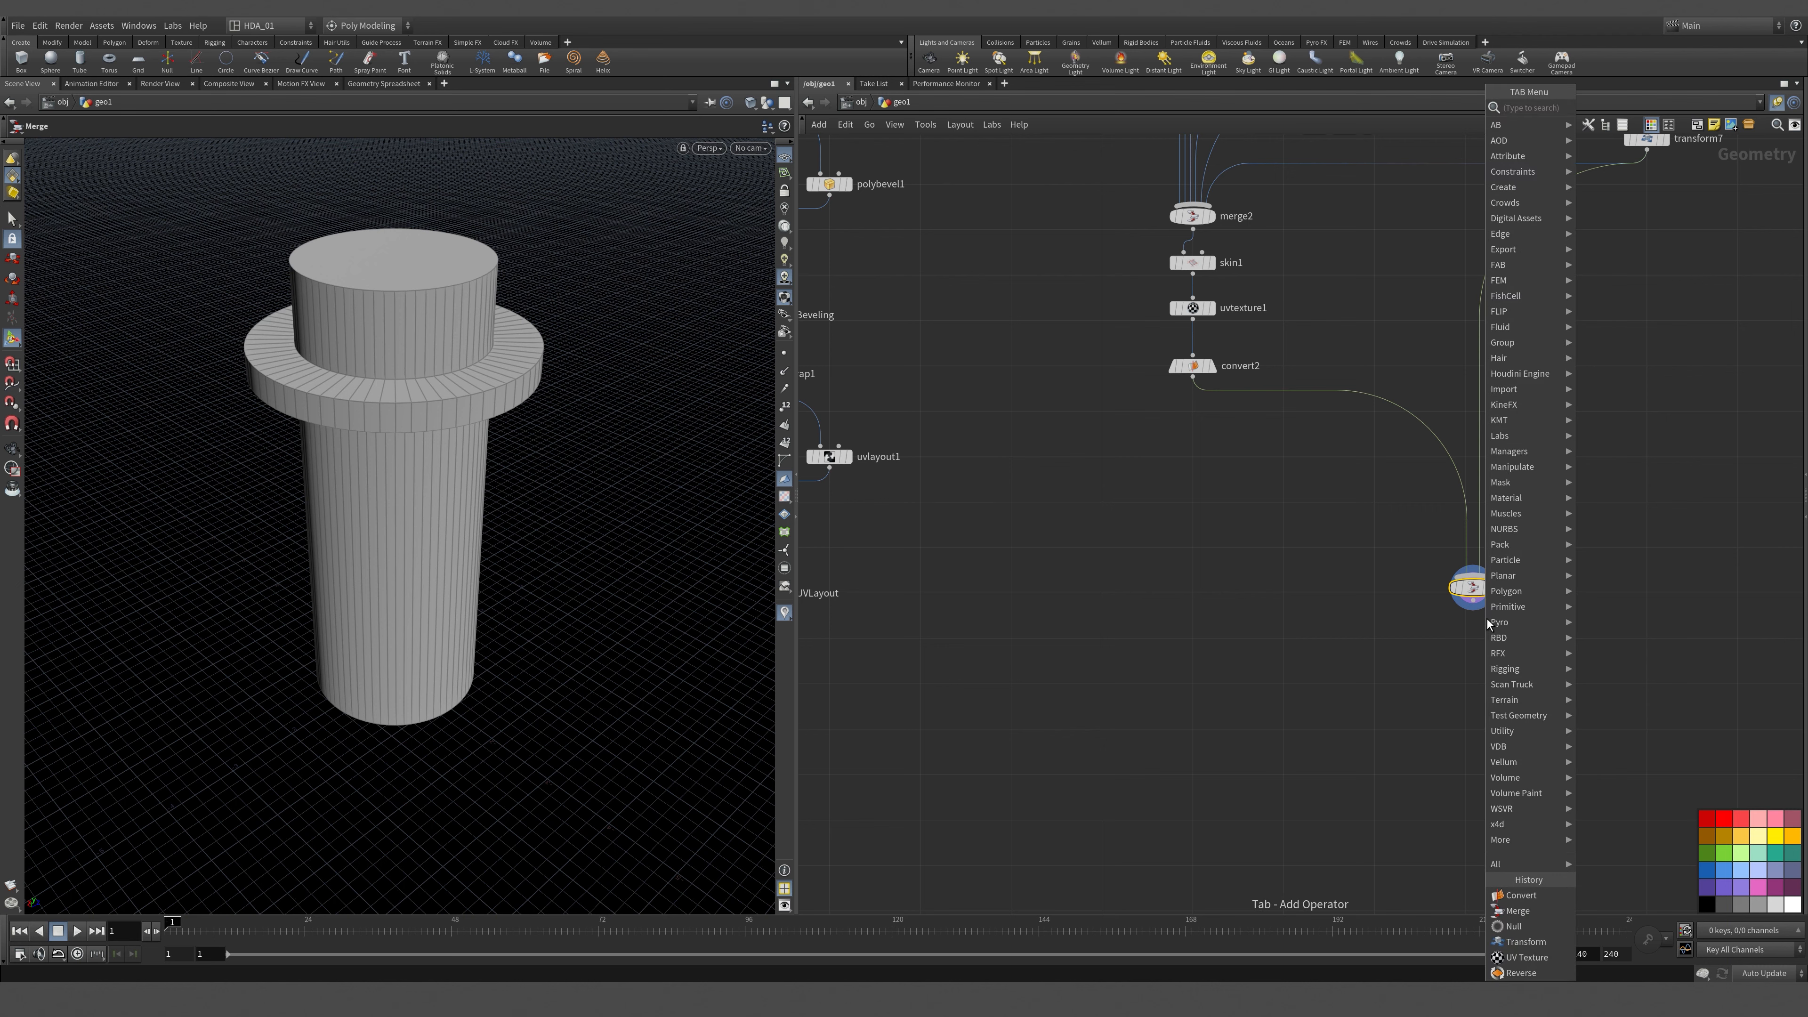
type("fuse")
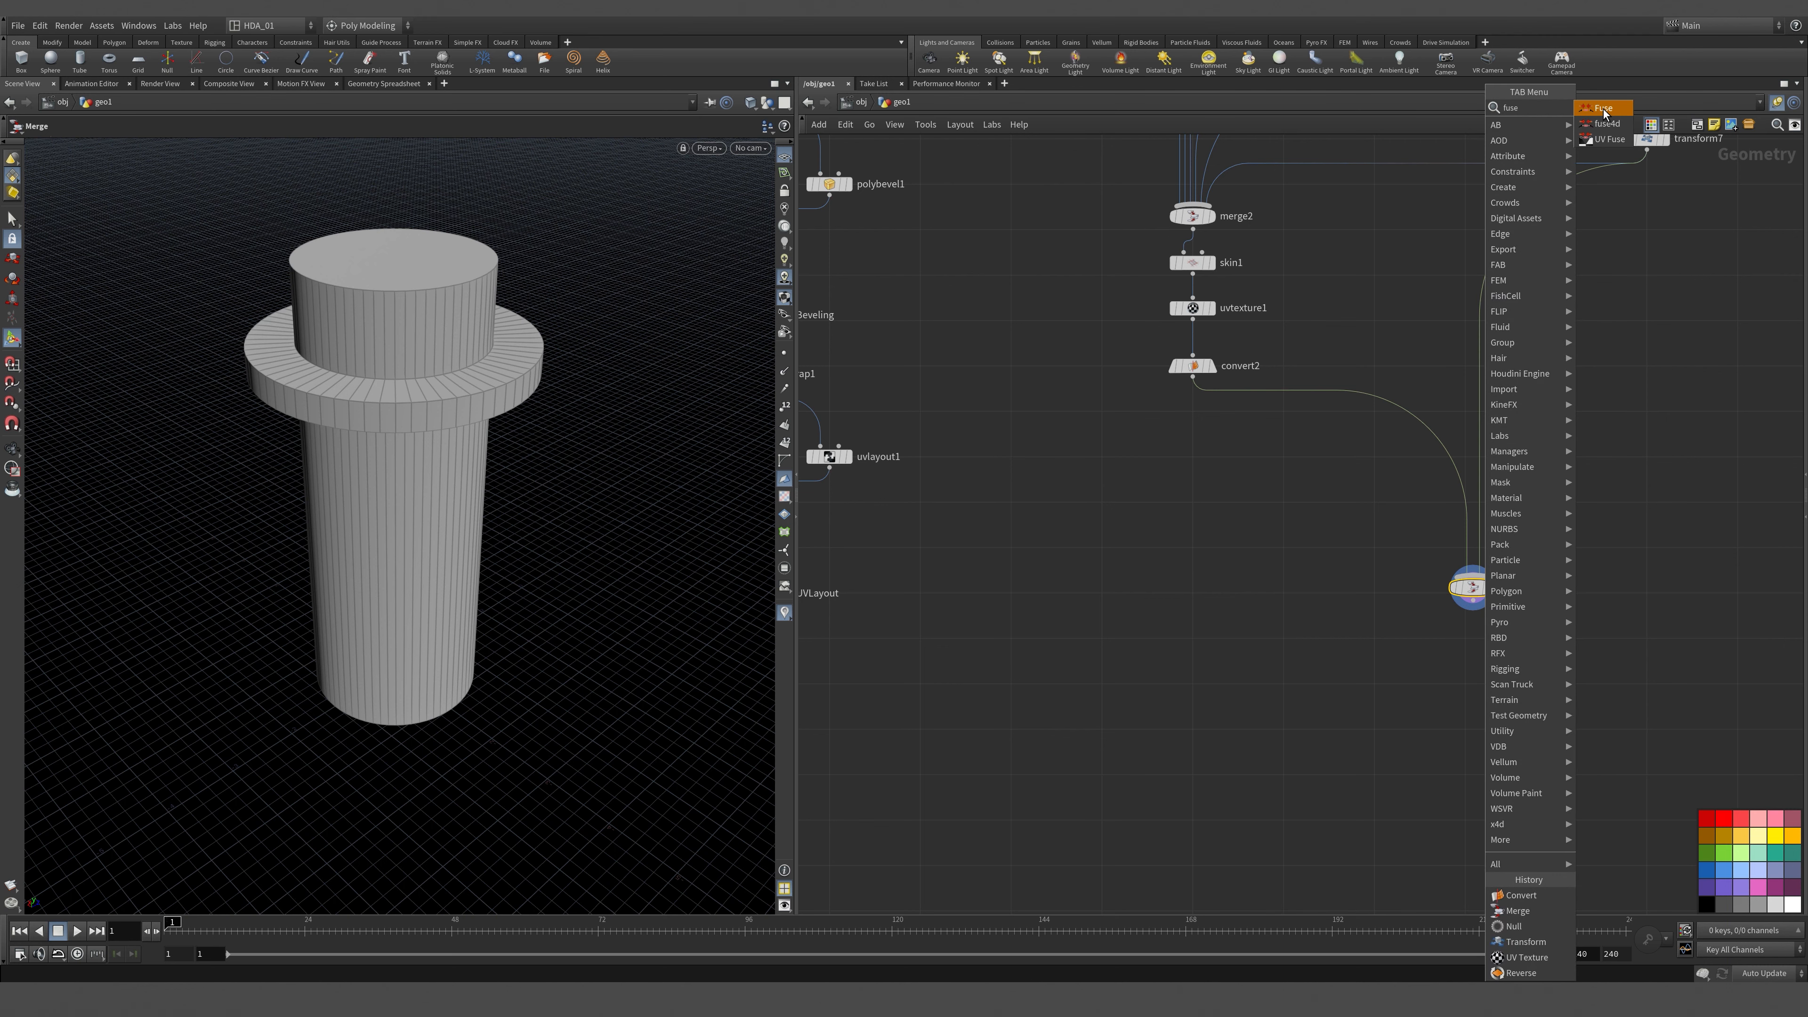
key("Return")
left_click(1464, 673)
left_click(1473, 600)
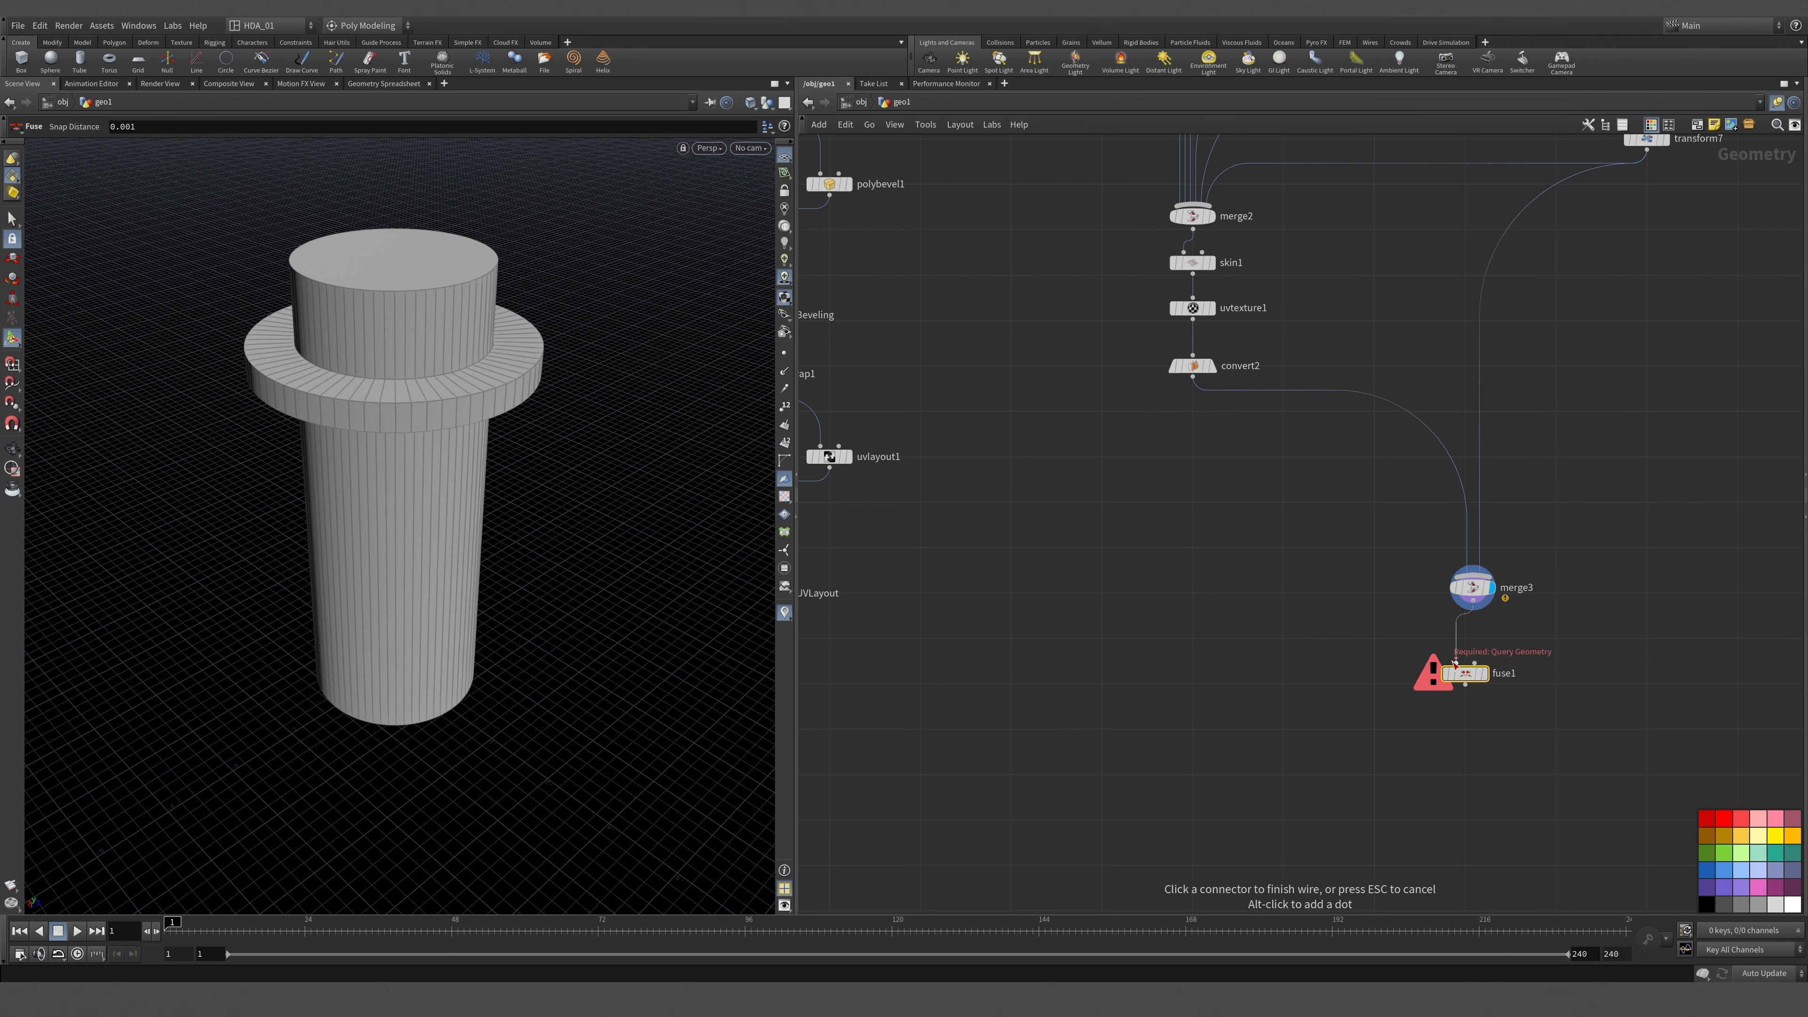
left_click(1456, 662)
left_click(1485, 673)
middle_click_drag(1611, 534, 1521, 789)
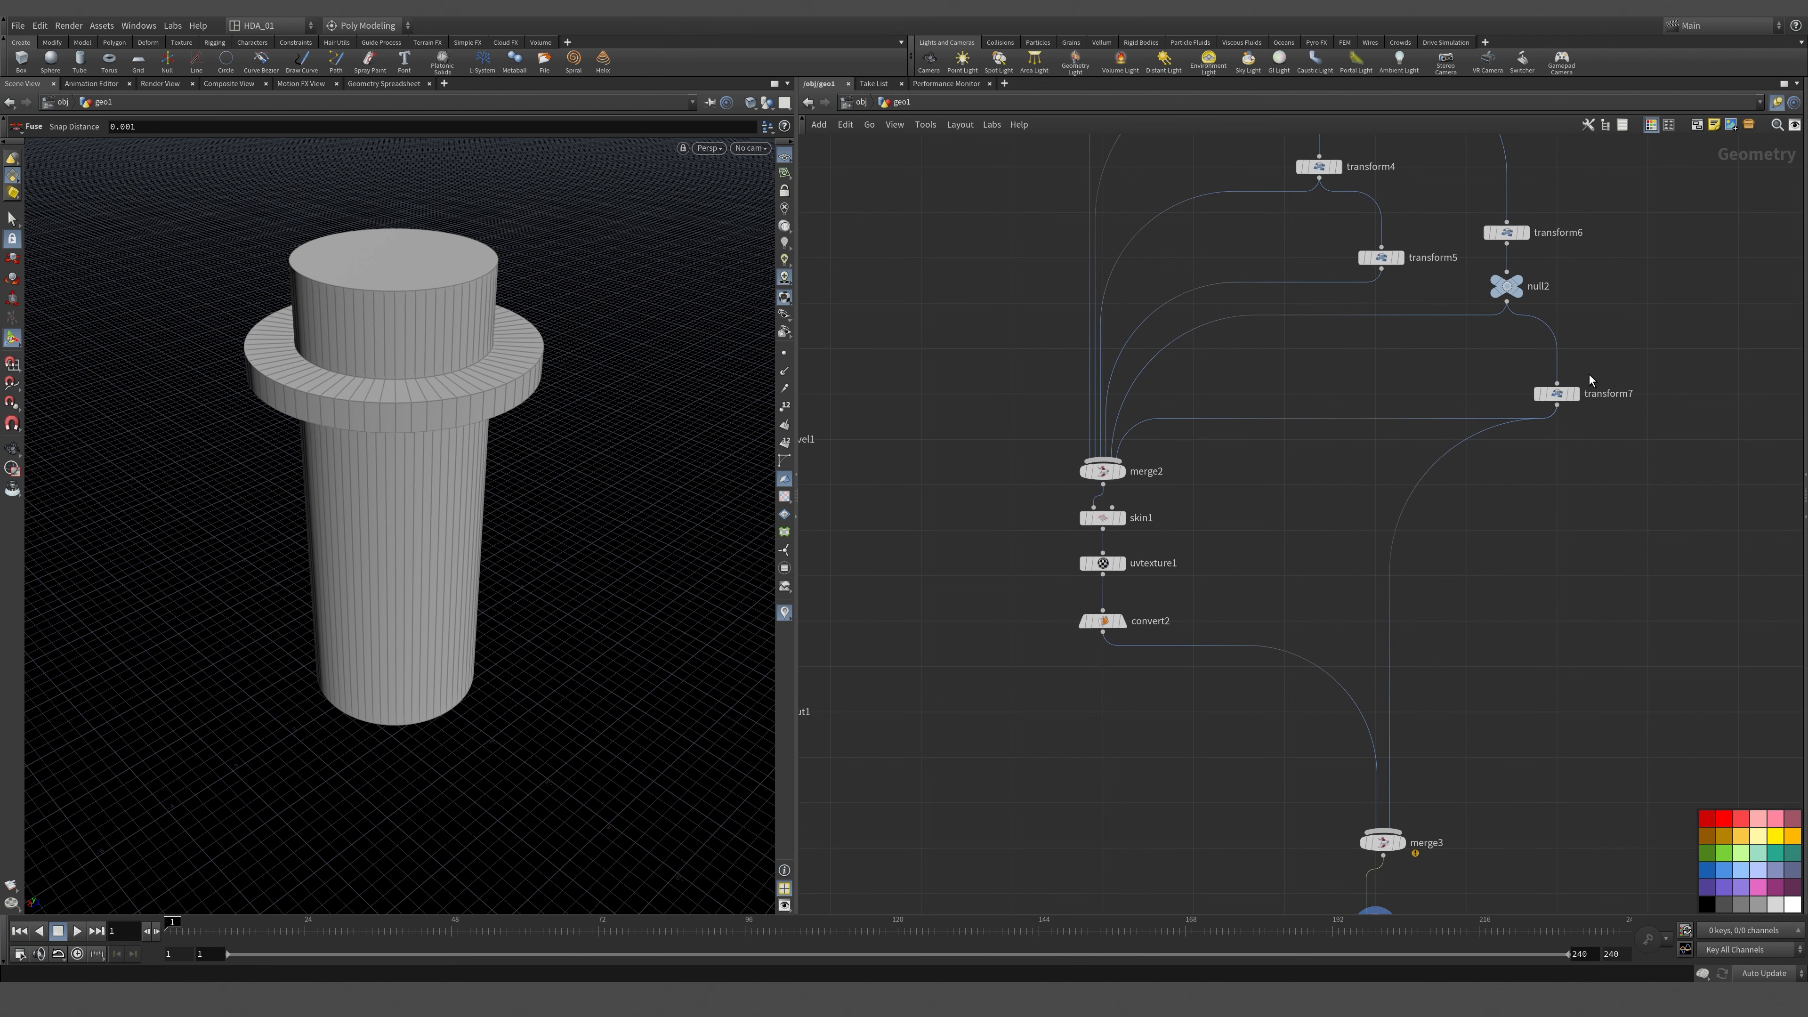
middle_click_drag(1369, 852, 1345, 730)
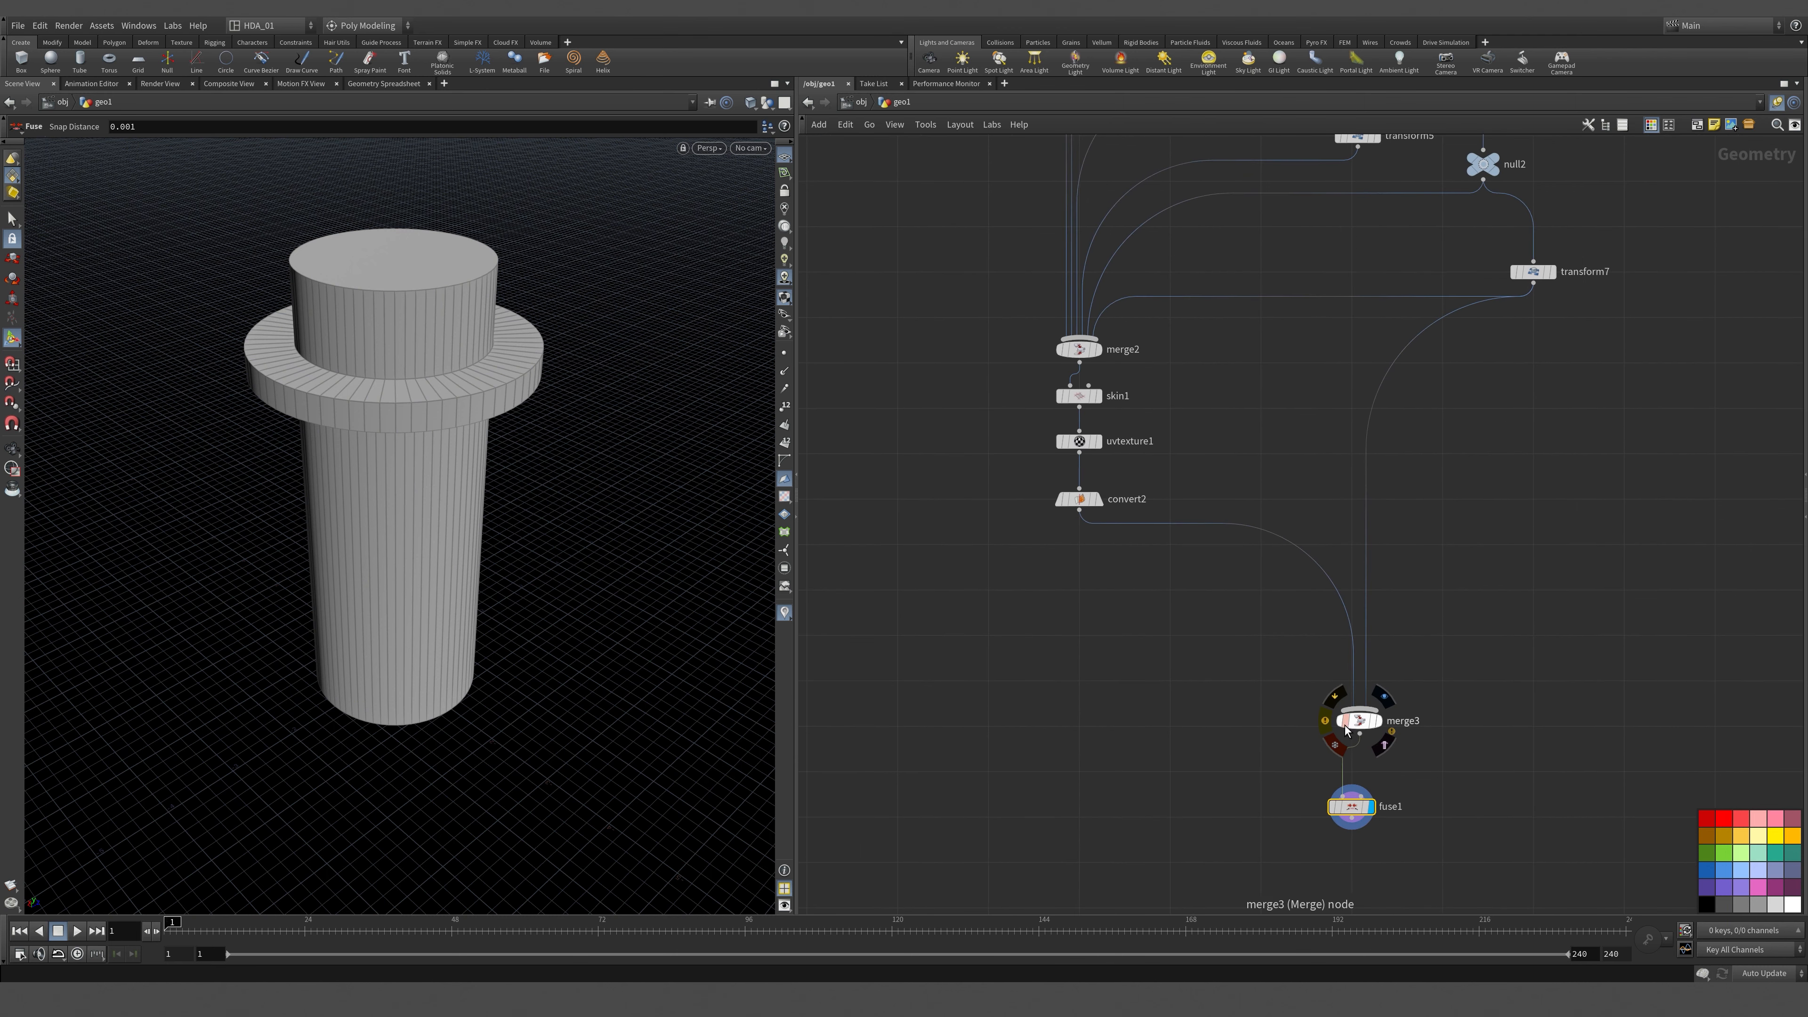
left_click_drag(1345, 728, 1331, 739)
Insert a UV Unwrap node between transform7 and merge3 and turn the checker texture display back on.
middle_click_drag(1480, 610, 1469, 688)
key("Tab")
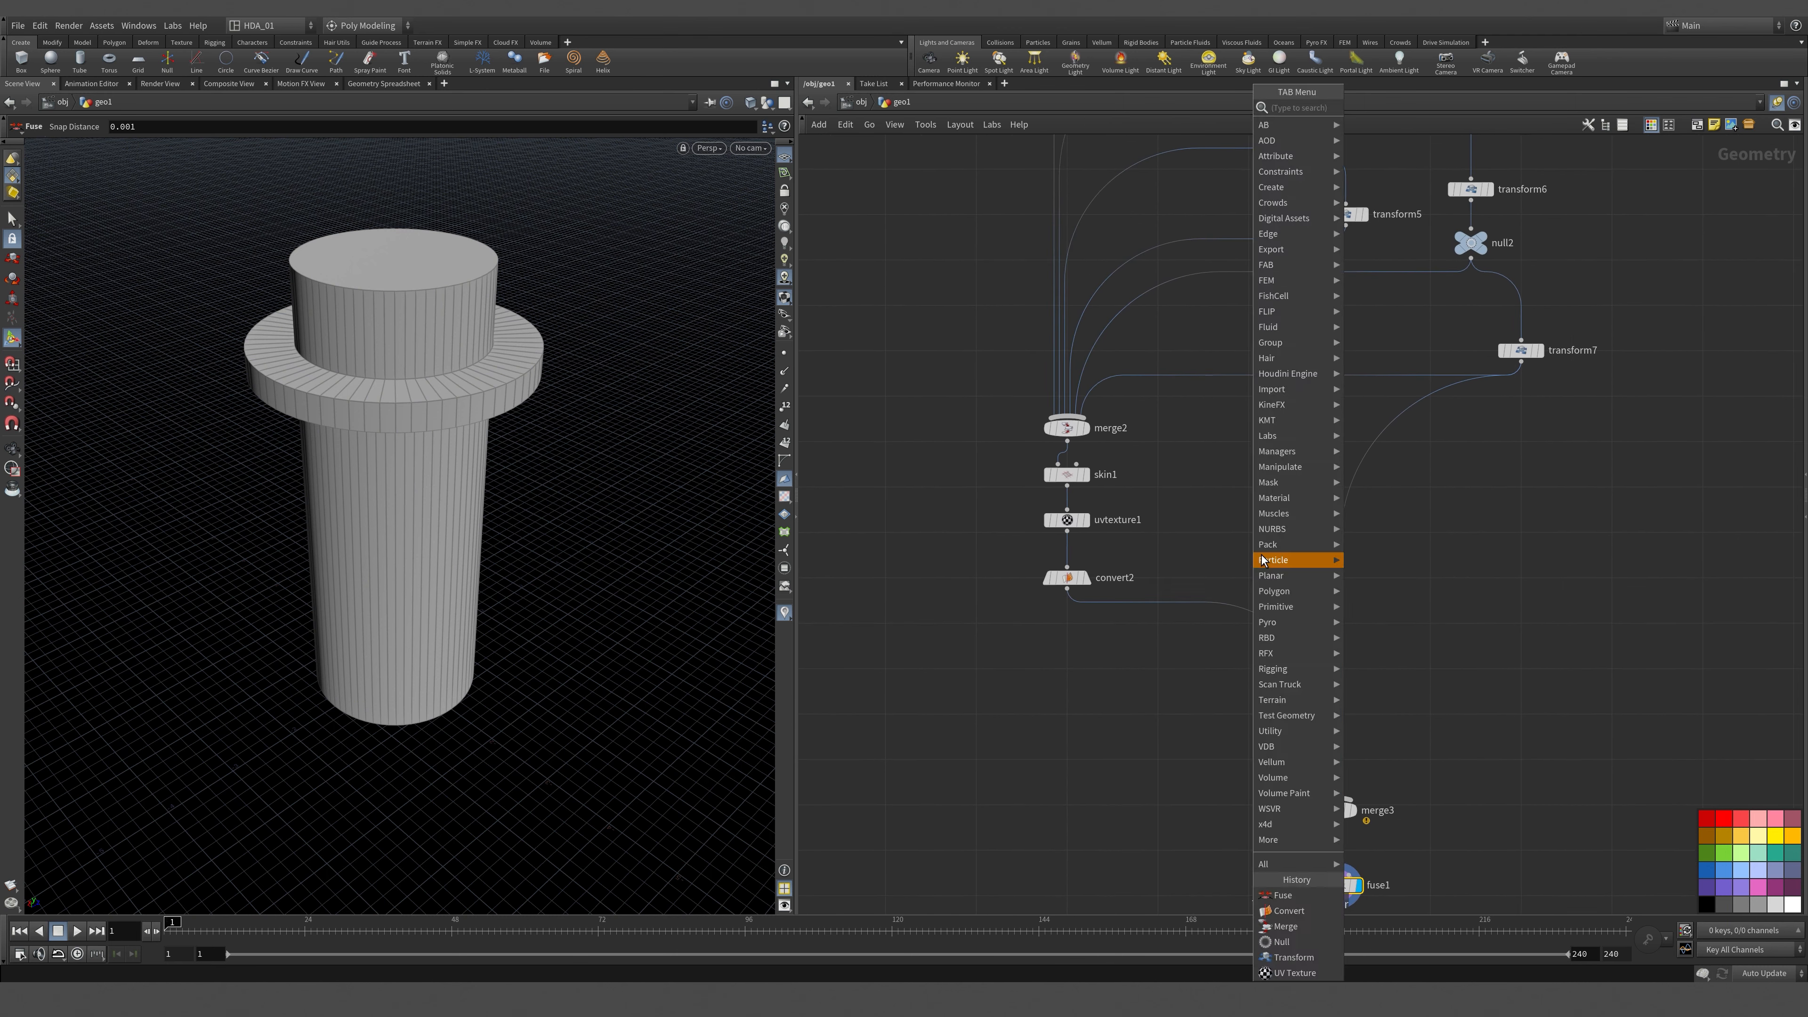
type("uv")
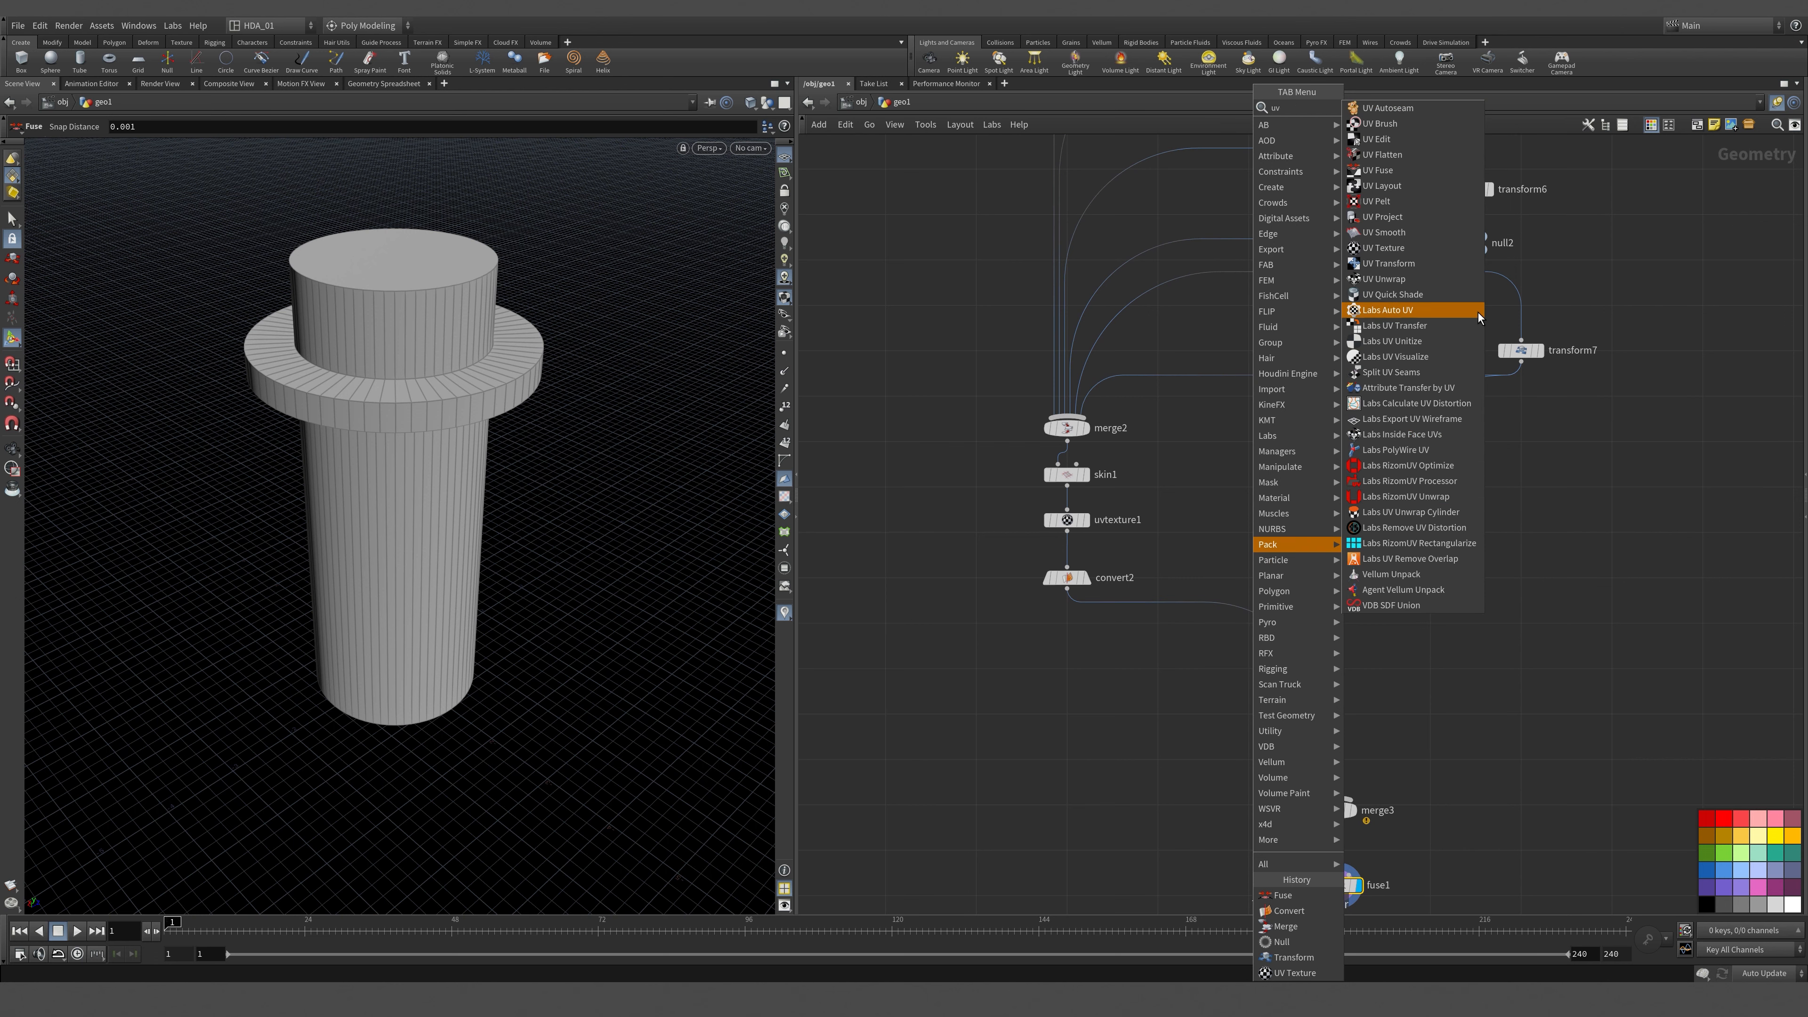
left_click(1410, 281)
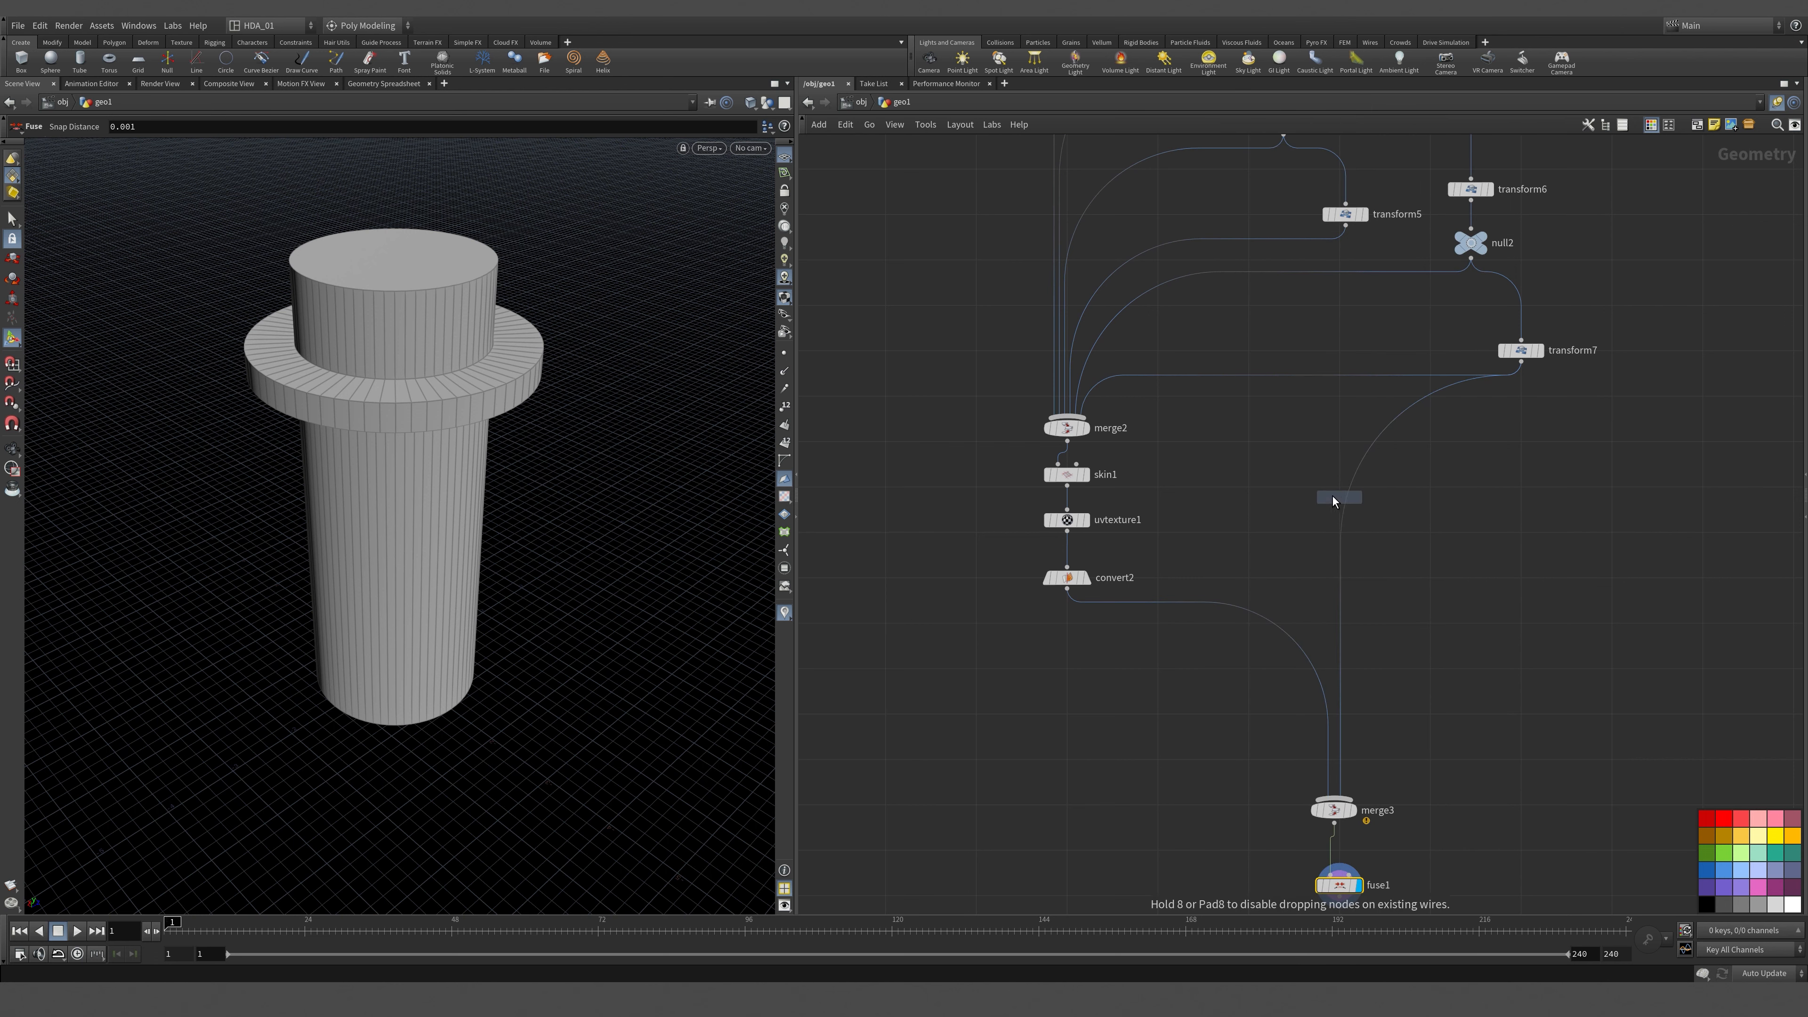
left_click(1317, 492)
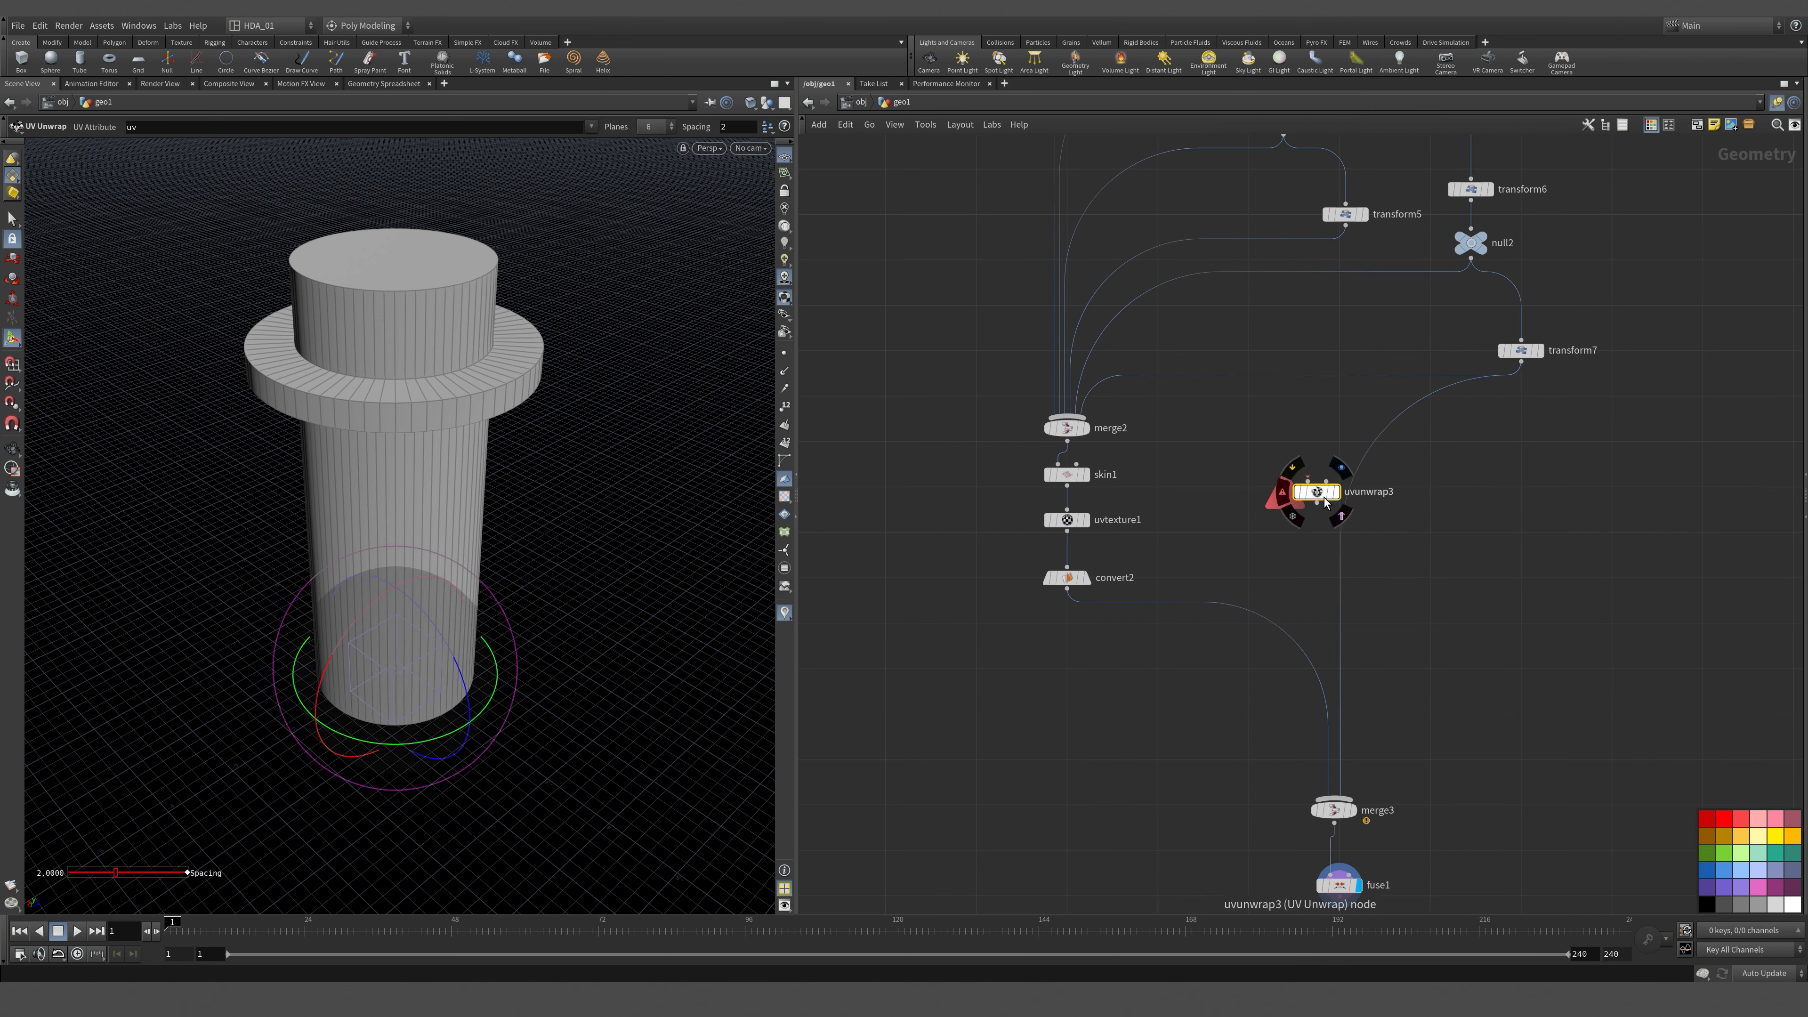
left_click(783, 497)
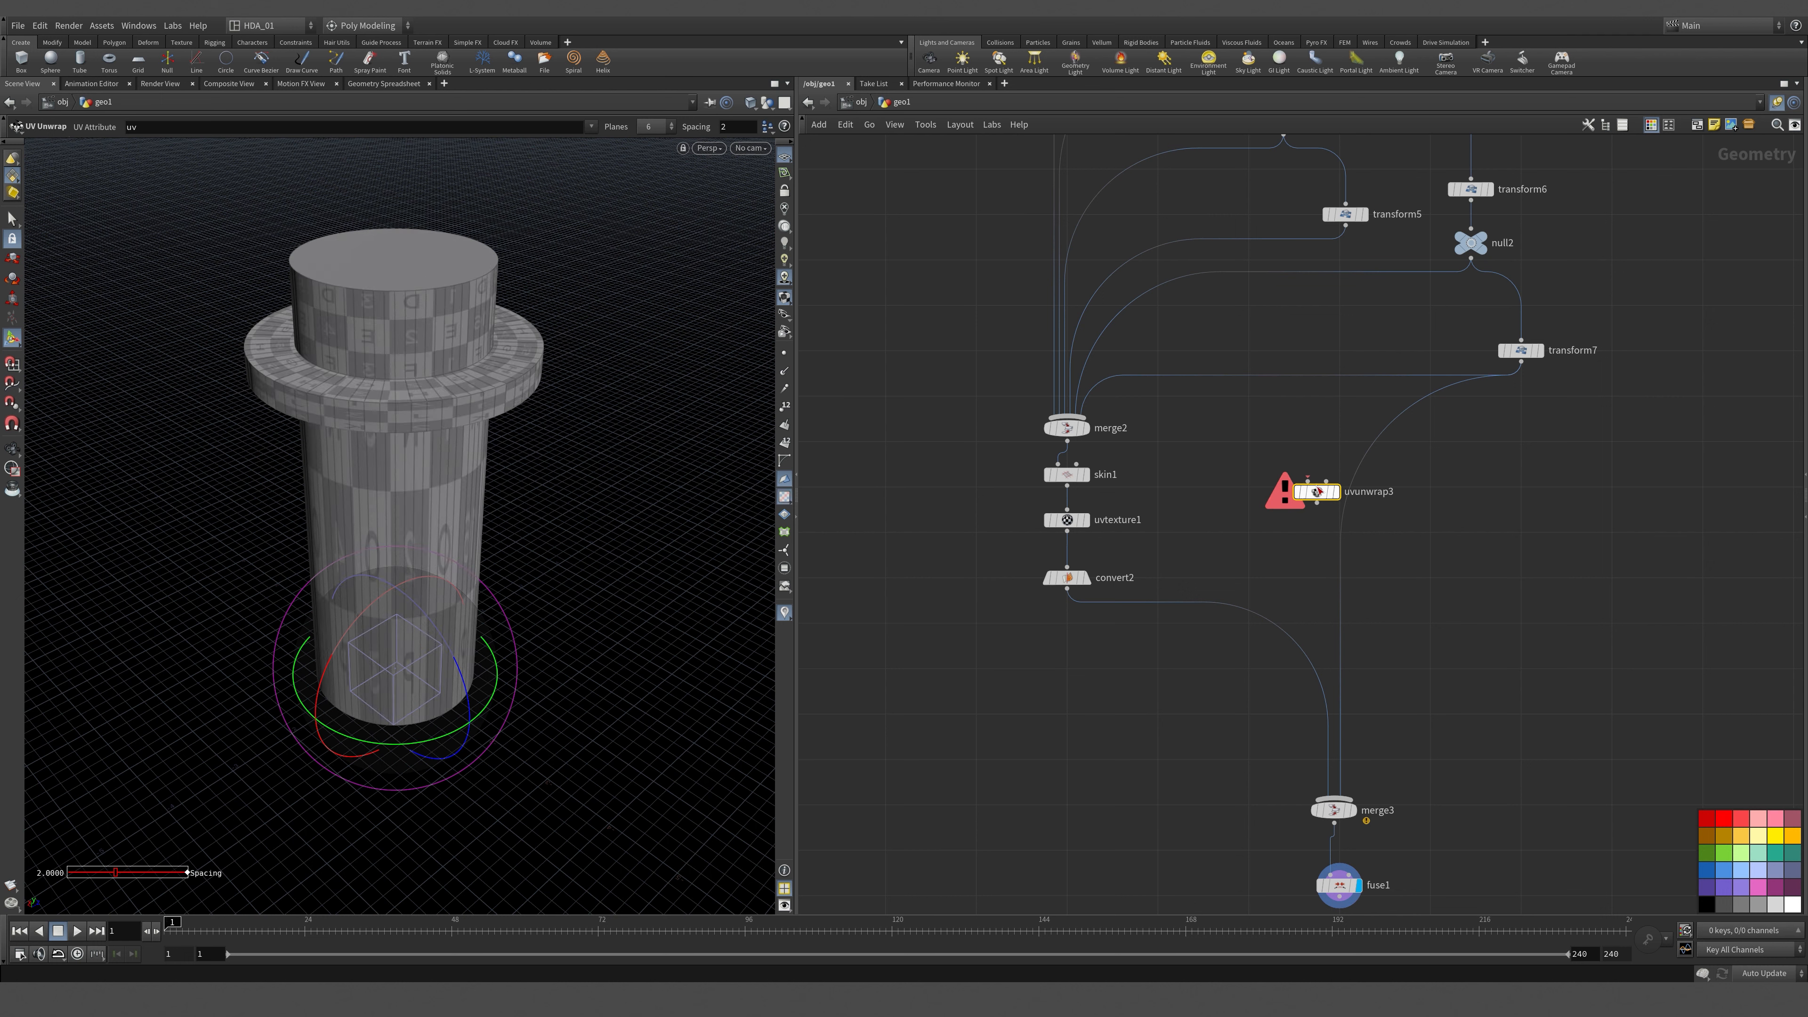
left_click_drag(1316, 485, 1345, 491)
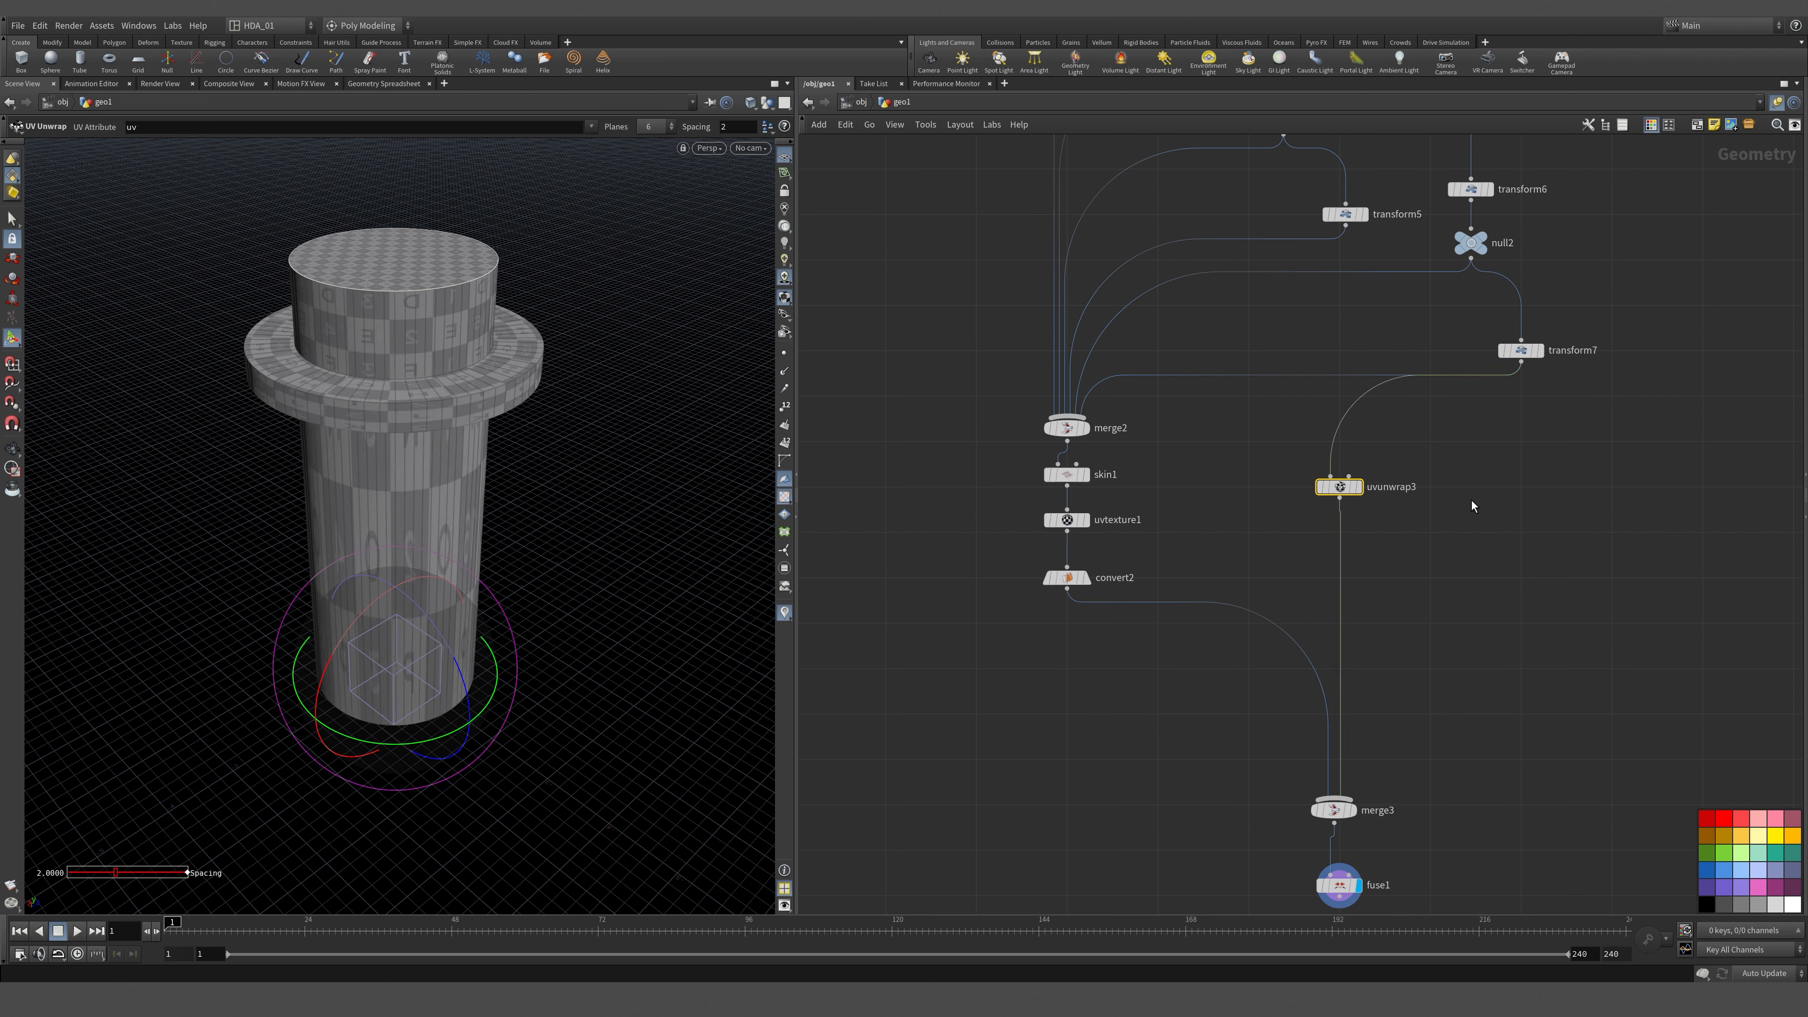
Set the spacing of uvunwrap3 to 0 and keep its parameters shown.
key("p")
left_click_drag(1544, 270, 1171, 562)
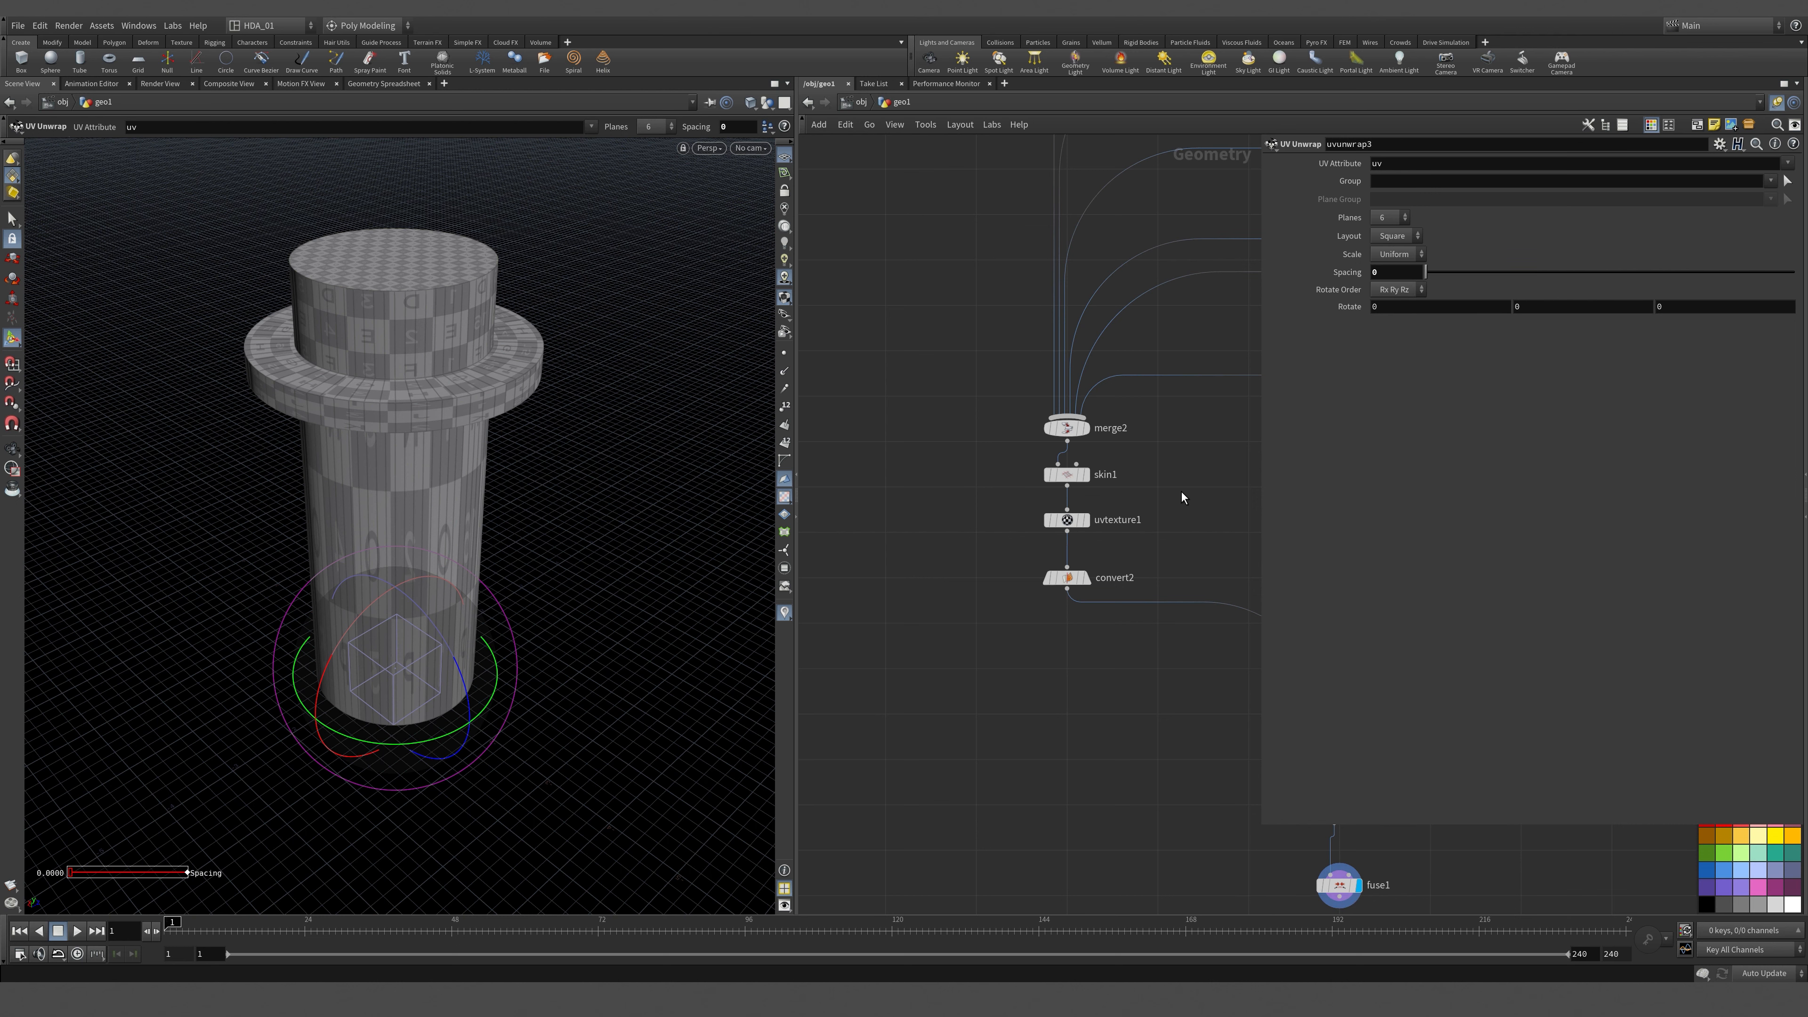
key("p")
left_click_drag(1397, 435, 1715, 579)
key("p")
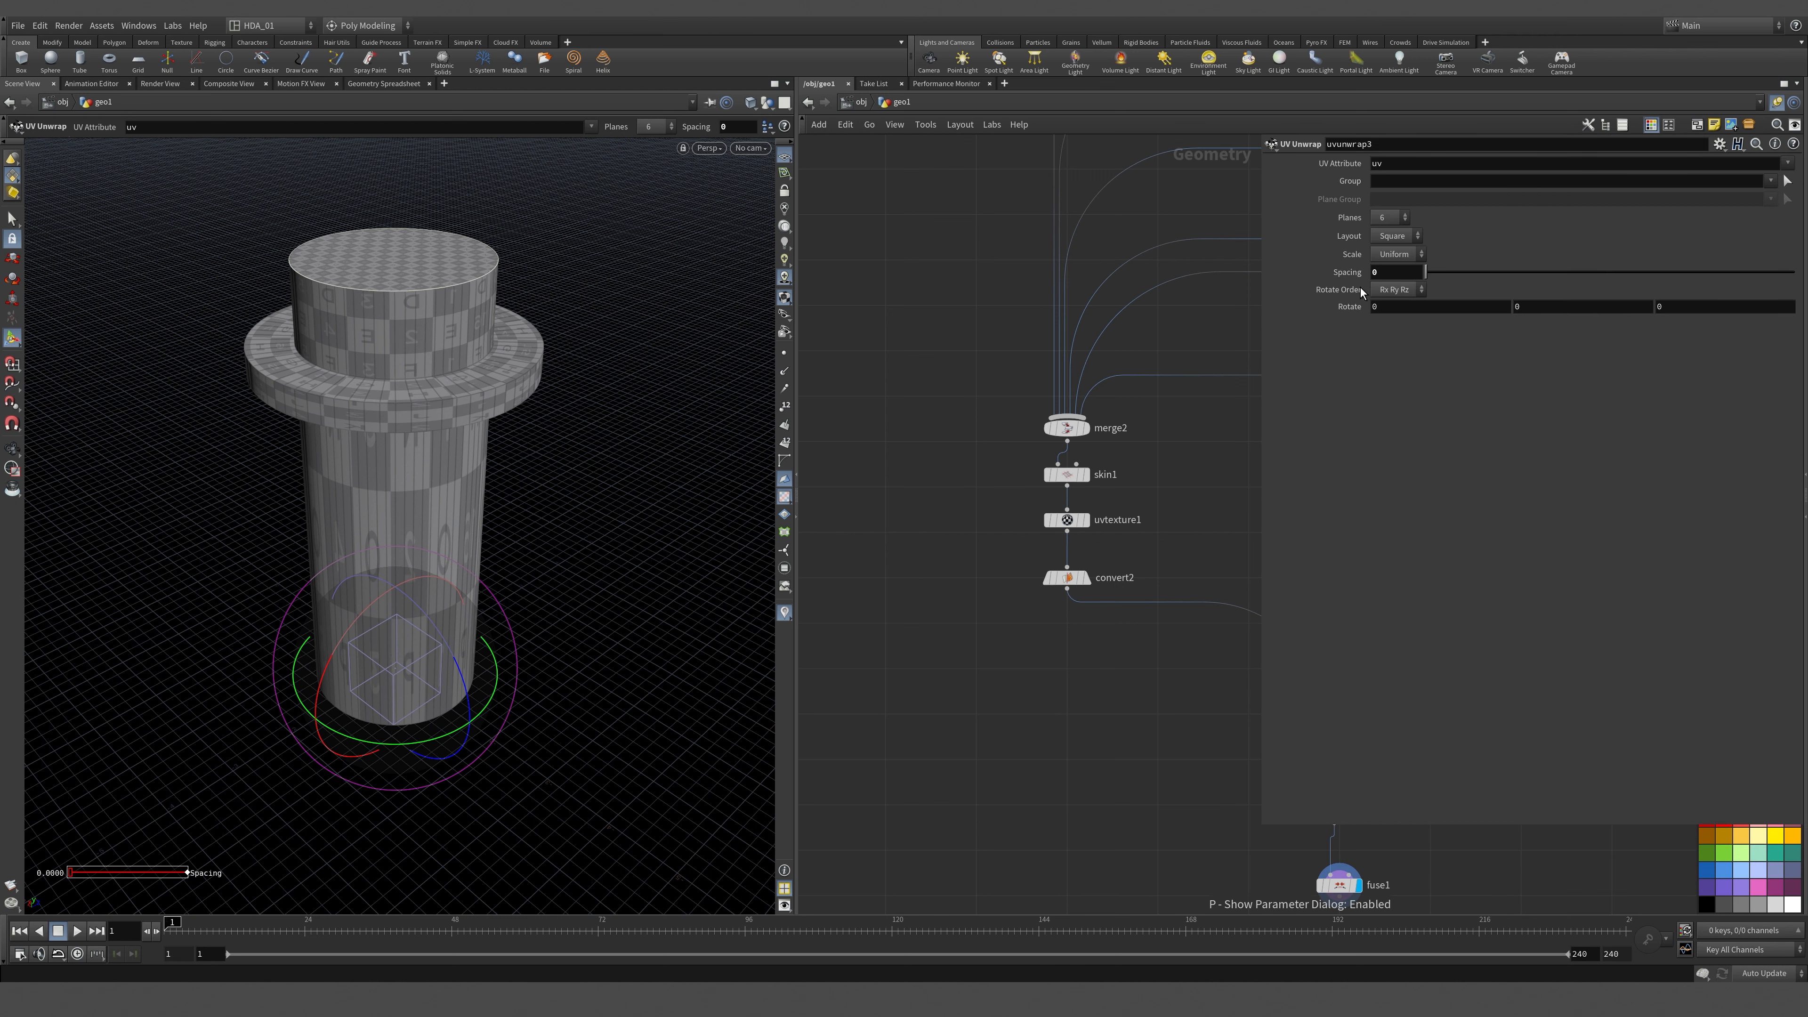
View the UVs of fuse1 and uvunwrap3 in the UV view, try another spacing on uvunwrap3 and reset it to 0.
key("Escape")
key("space+5")
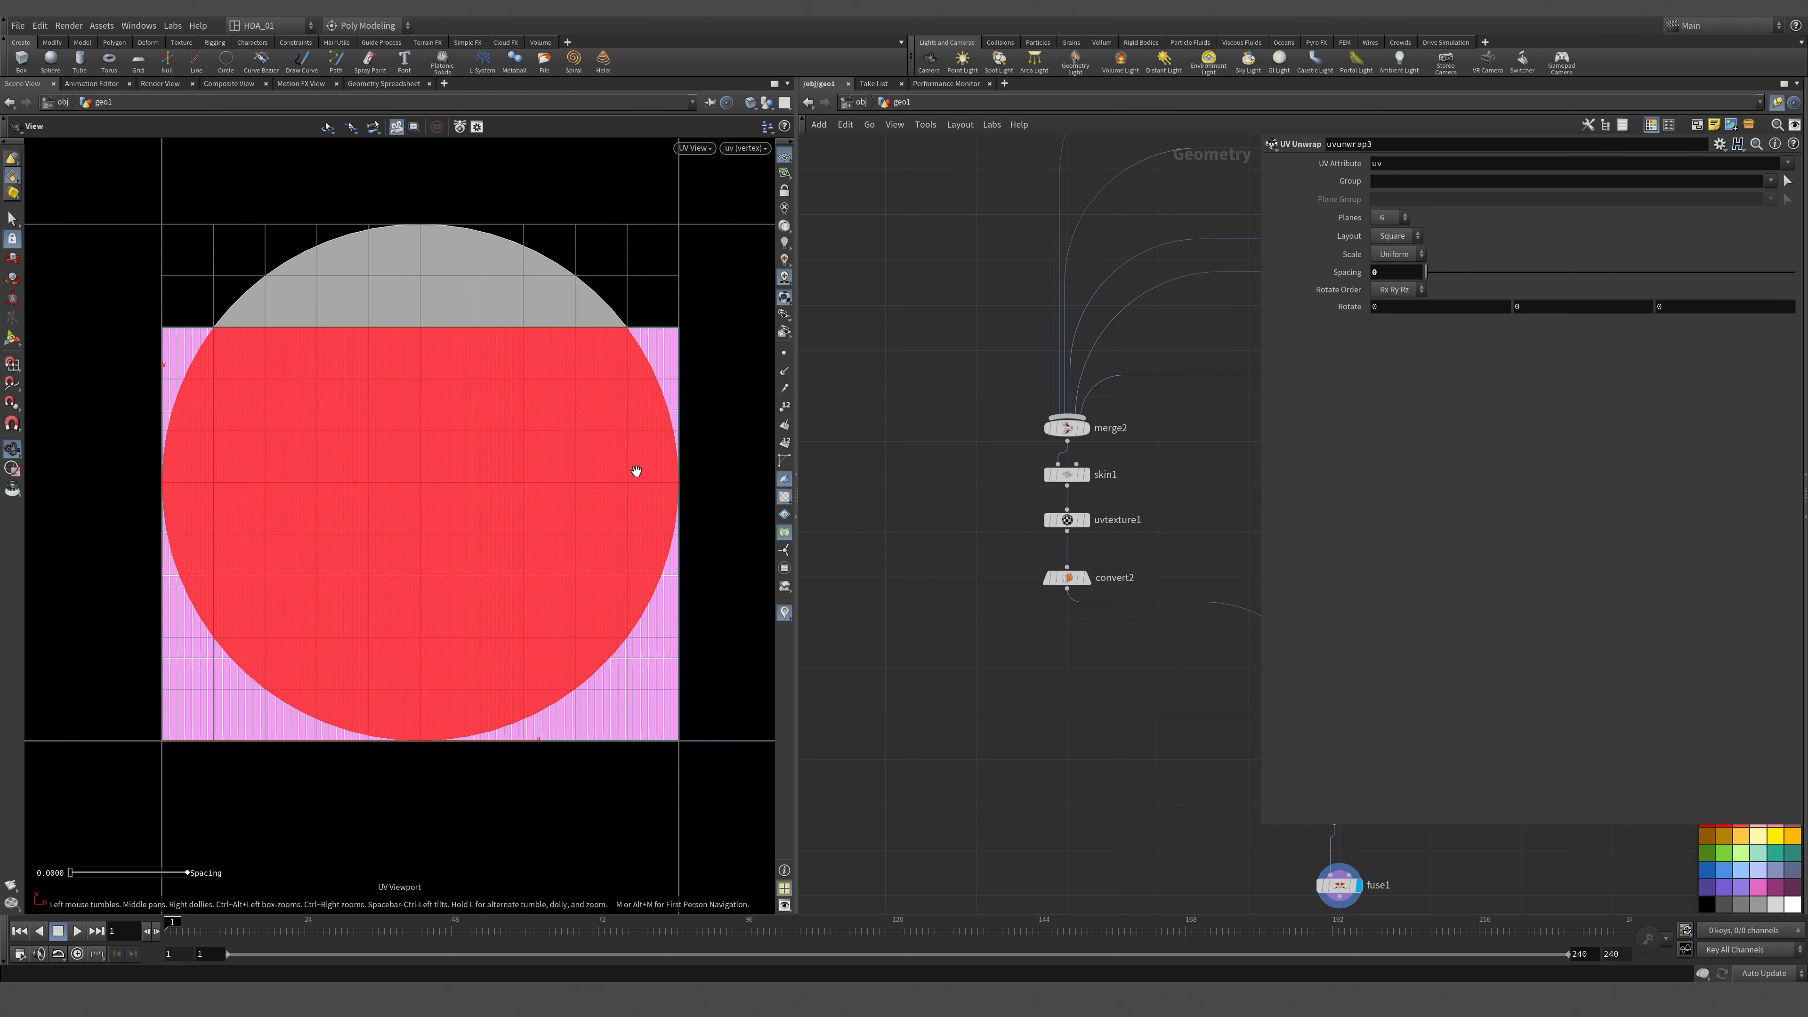
middle_click_drag(1025, 836, 672, 786)
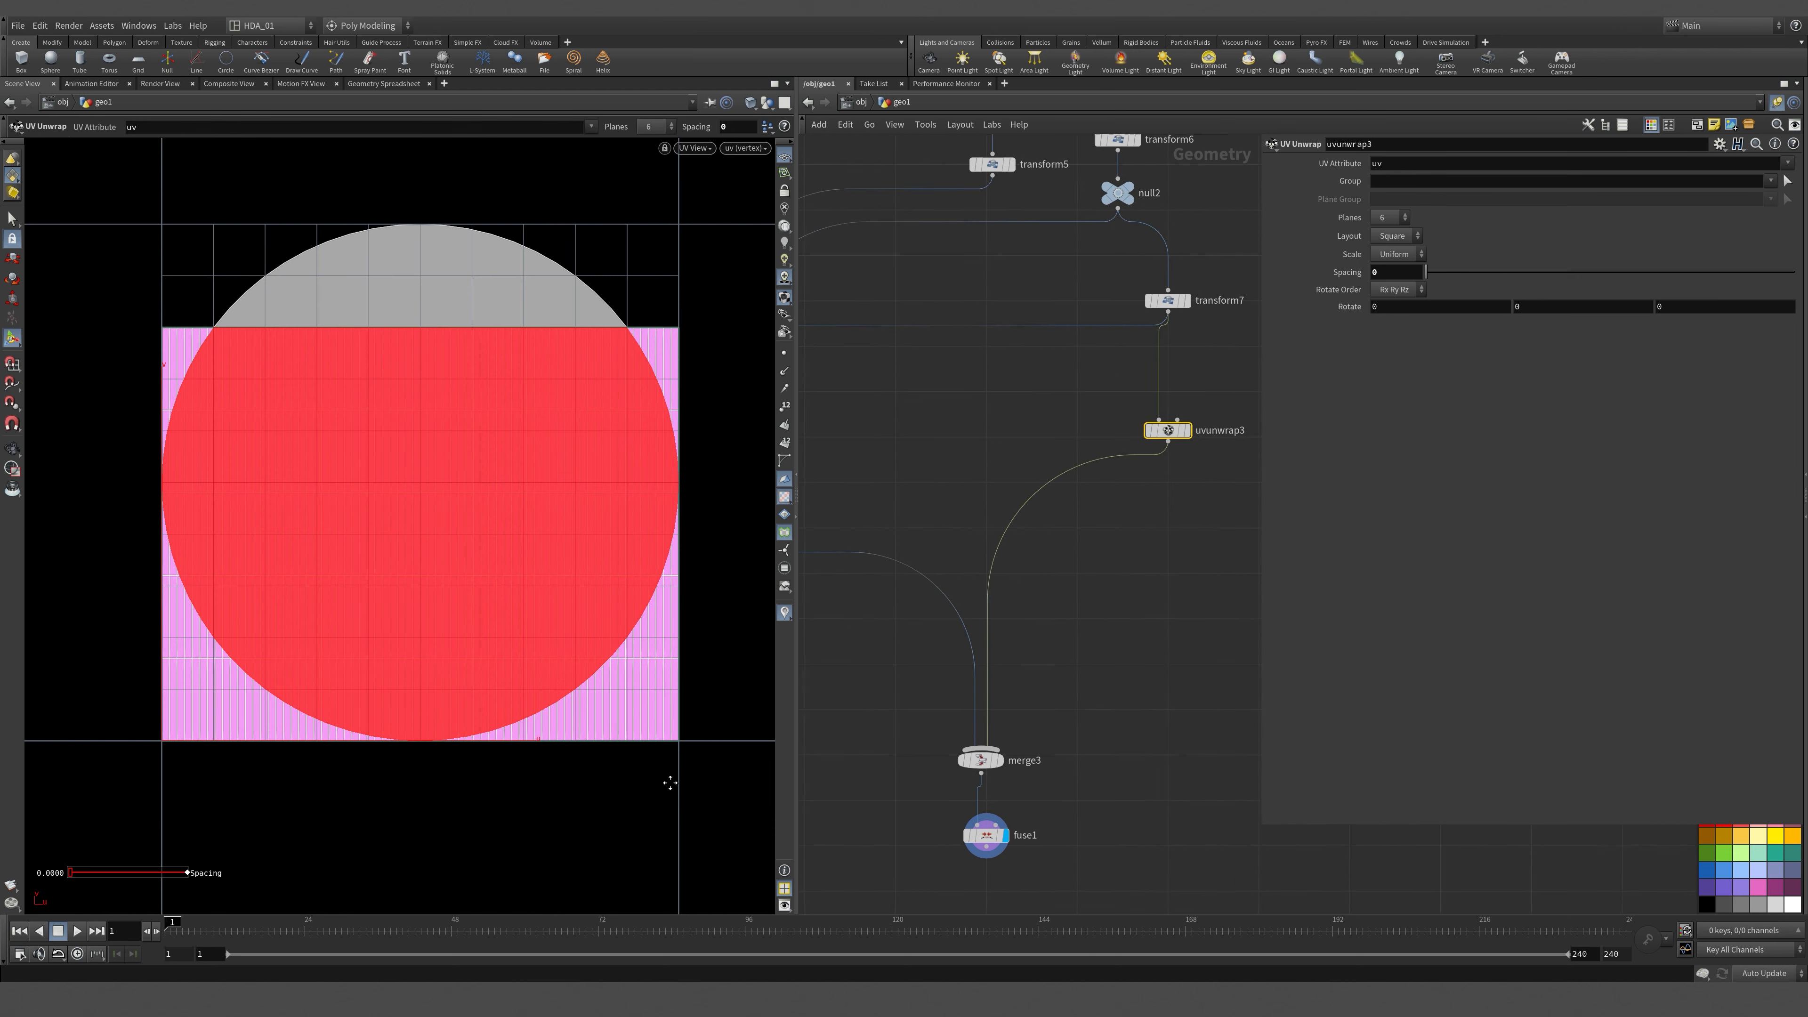
left_click(1176, 437)
left_click_drag(1425, 272, 1359, 274)
type("0")
key("Return")
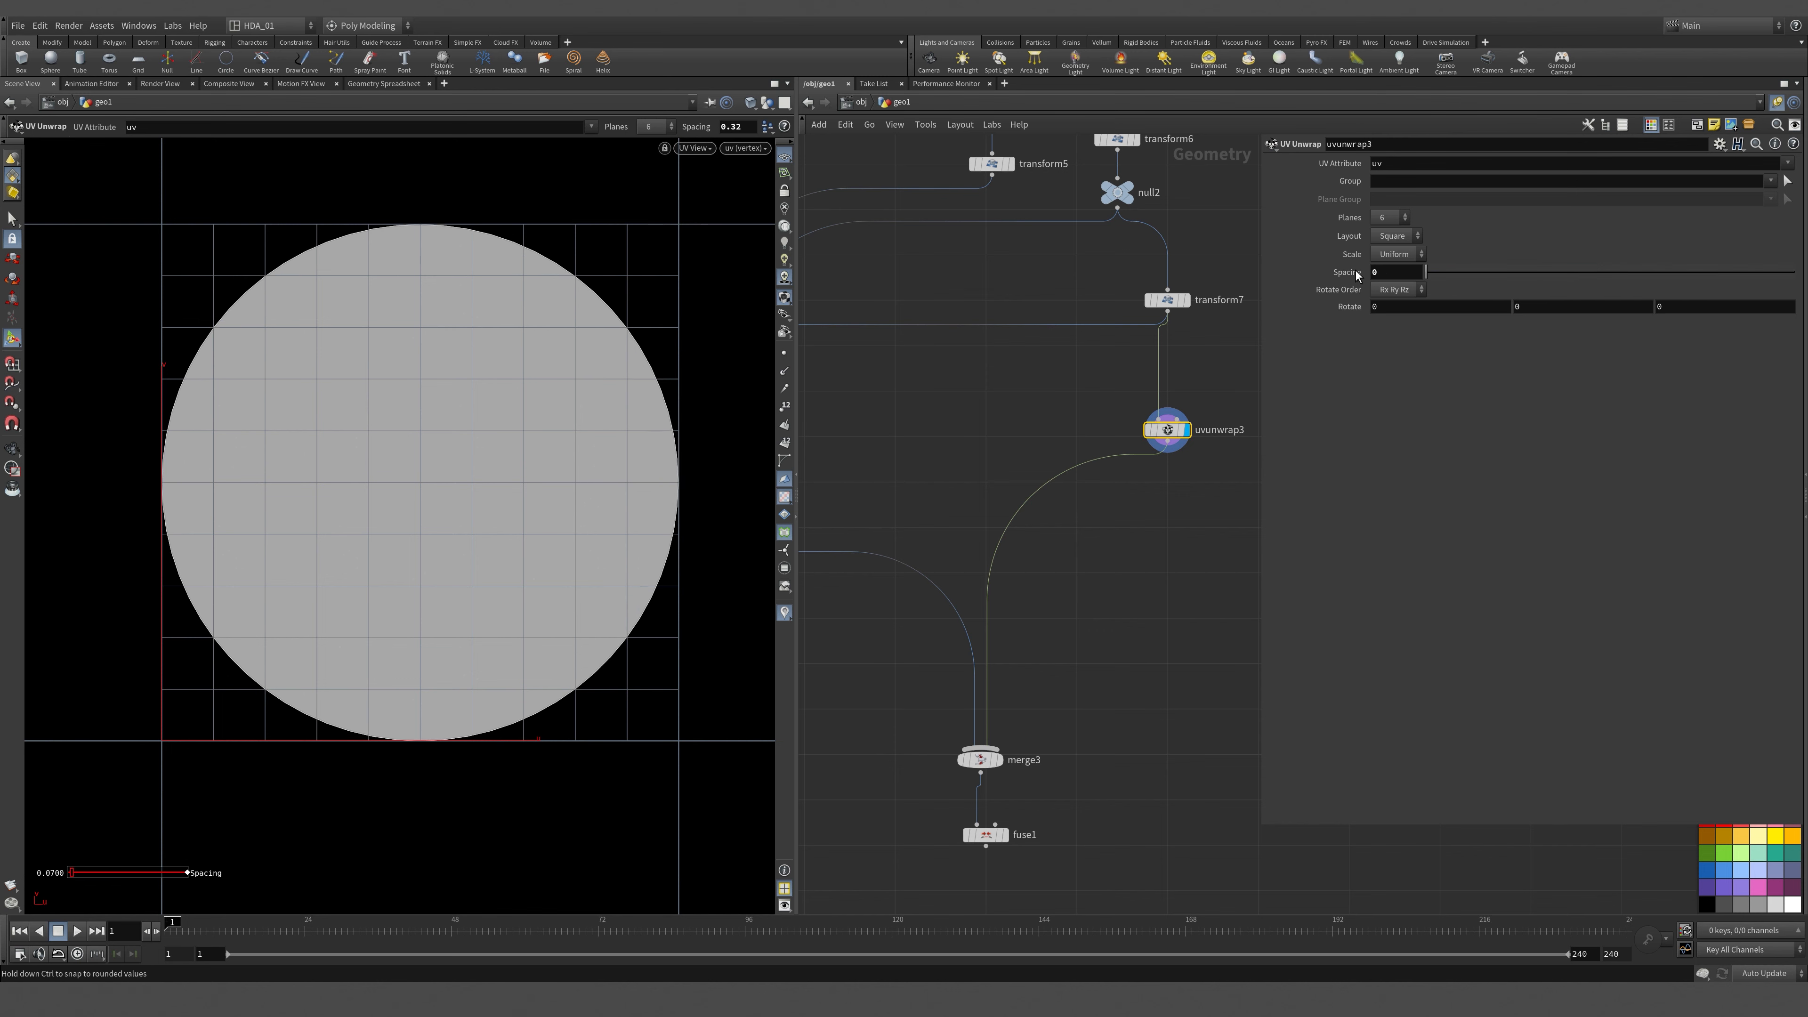
Display fuse1 again in the perspective view, hide the parameters and show the whole network.
middle_click_drag(961, 873, 1017, 566)
left_click(1064, 528)
left_click(1044, 528)
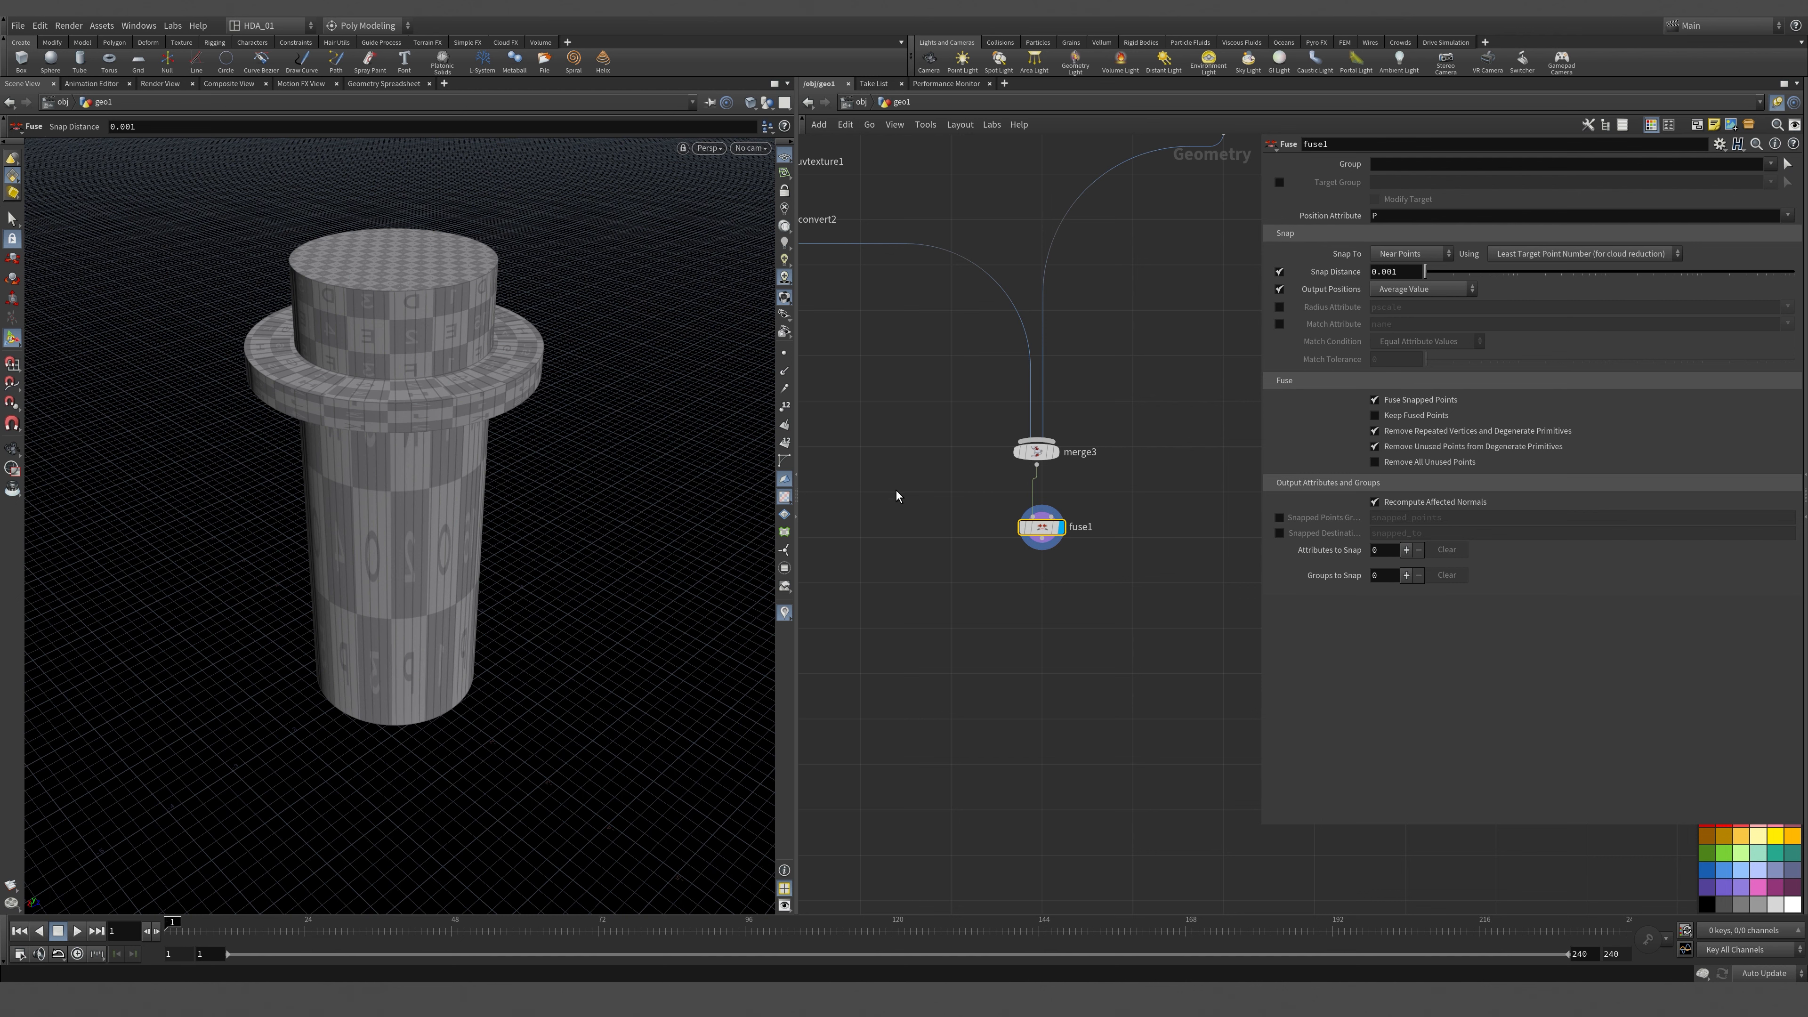
key("p")
key("h")
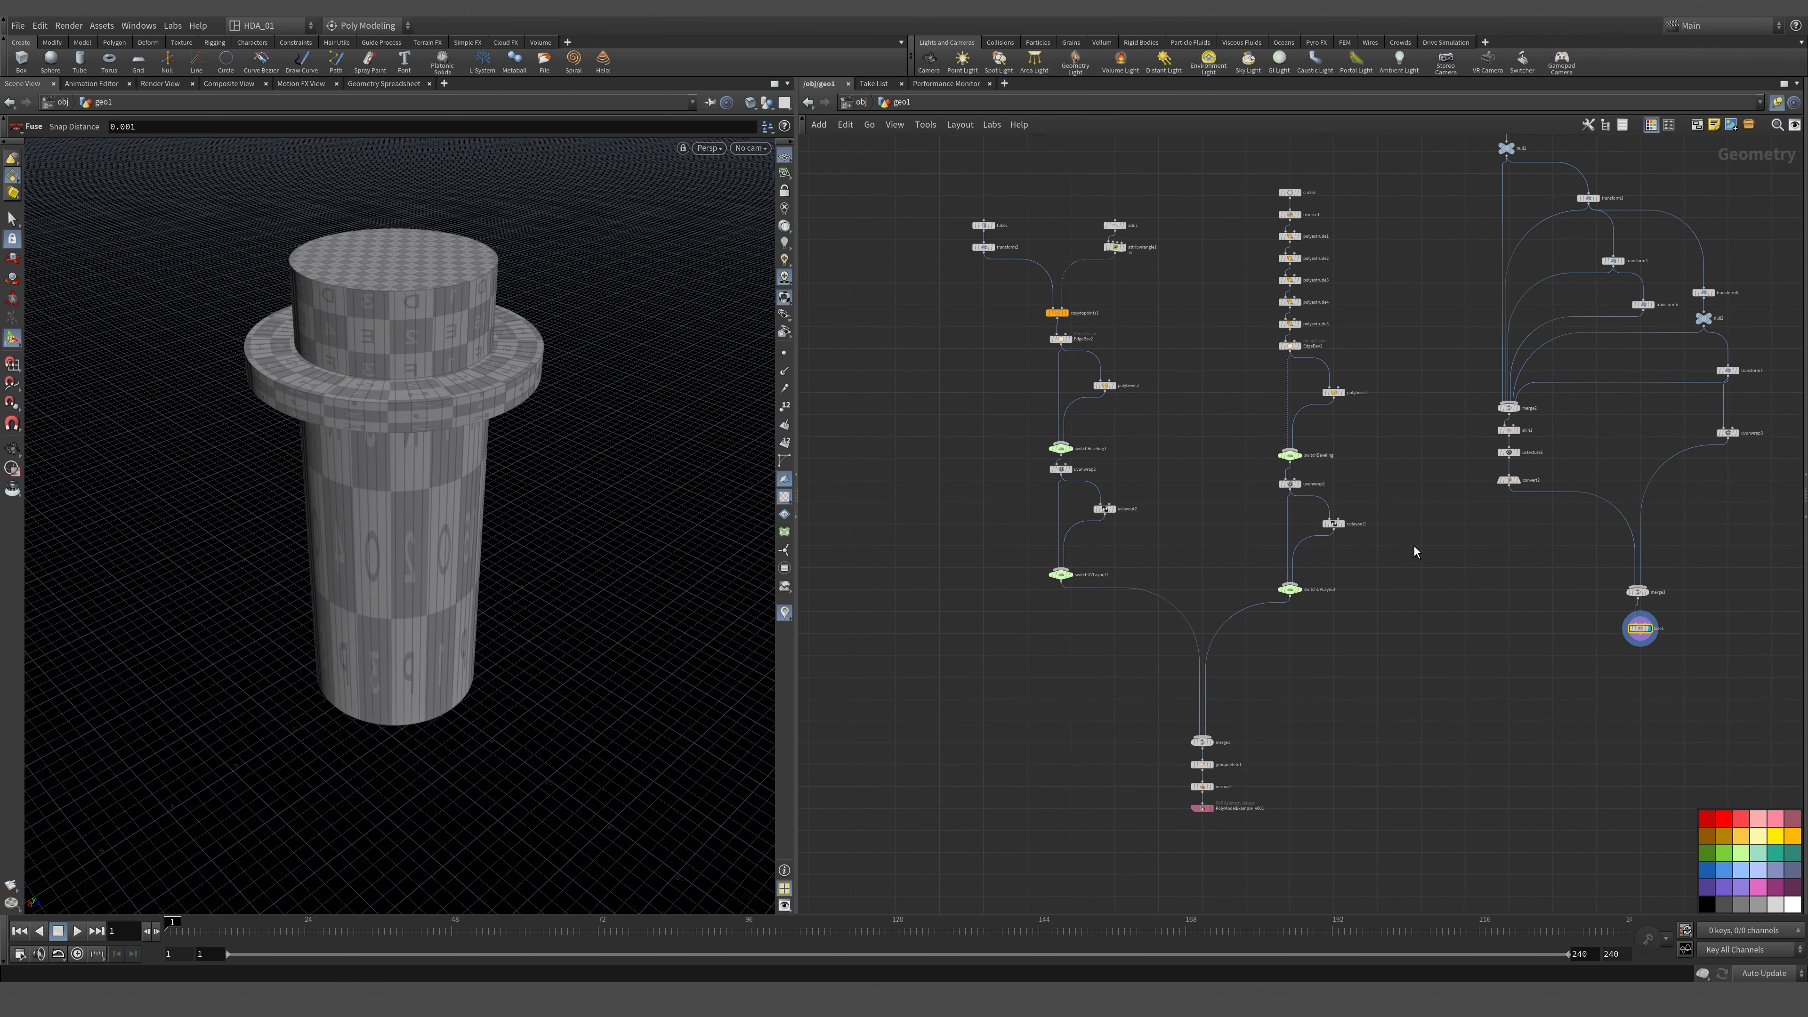
Duplicate the middle branch's bevel and UV nodes, from its edge bevel group through switchUVLayout, to the area below fuse1.
scroll(1367, 338, "up", 2)
left_click_drag(1166, 271, 1413, 782)
scroll(1417, 780, "down", 2)
middle_click_drag(1482, 748, 1246, 596)
scroll(1255, 585, "down", 2)
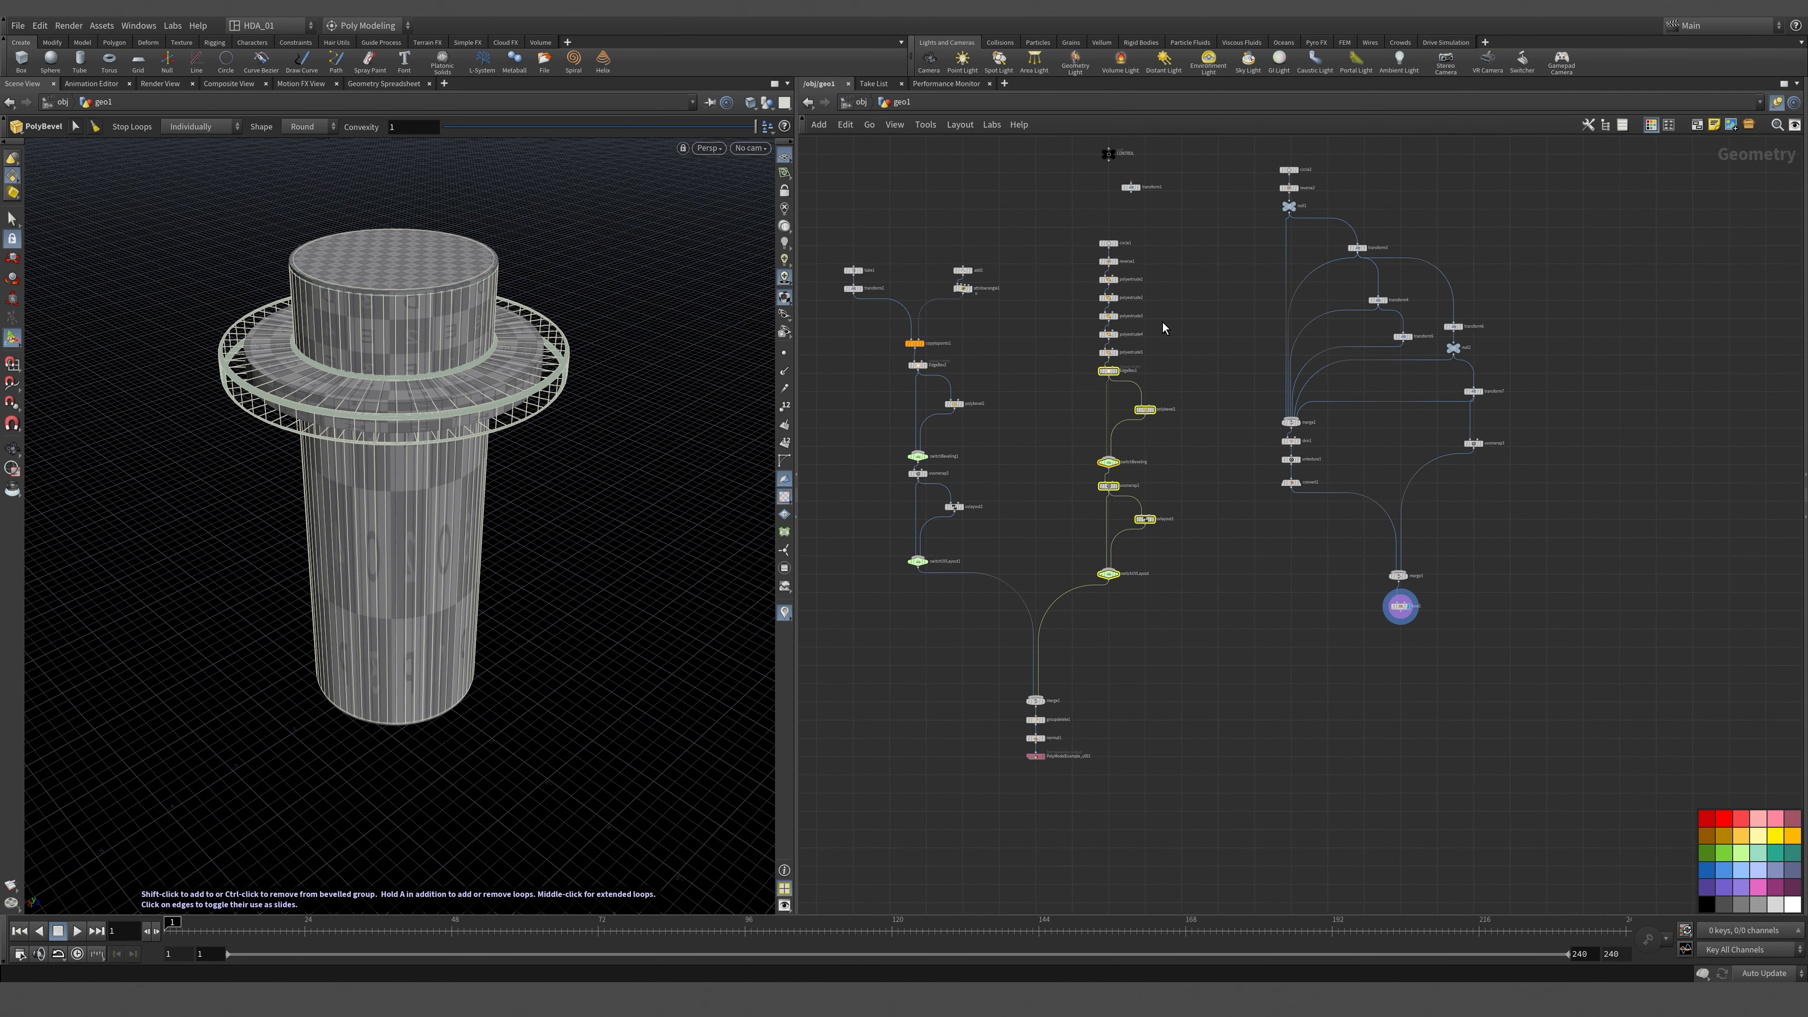
scroll(1162, 322, "up", 1)
left_click_drag(1099, 383, 1492, 834, "alt")
Place the duplicated chain below fuse1 with EdgeBev3 fed by it, and display switchUVLayout2.
scroll(1482, 711, "up", 3)
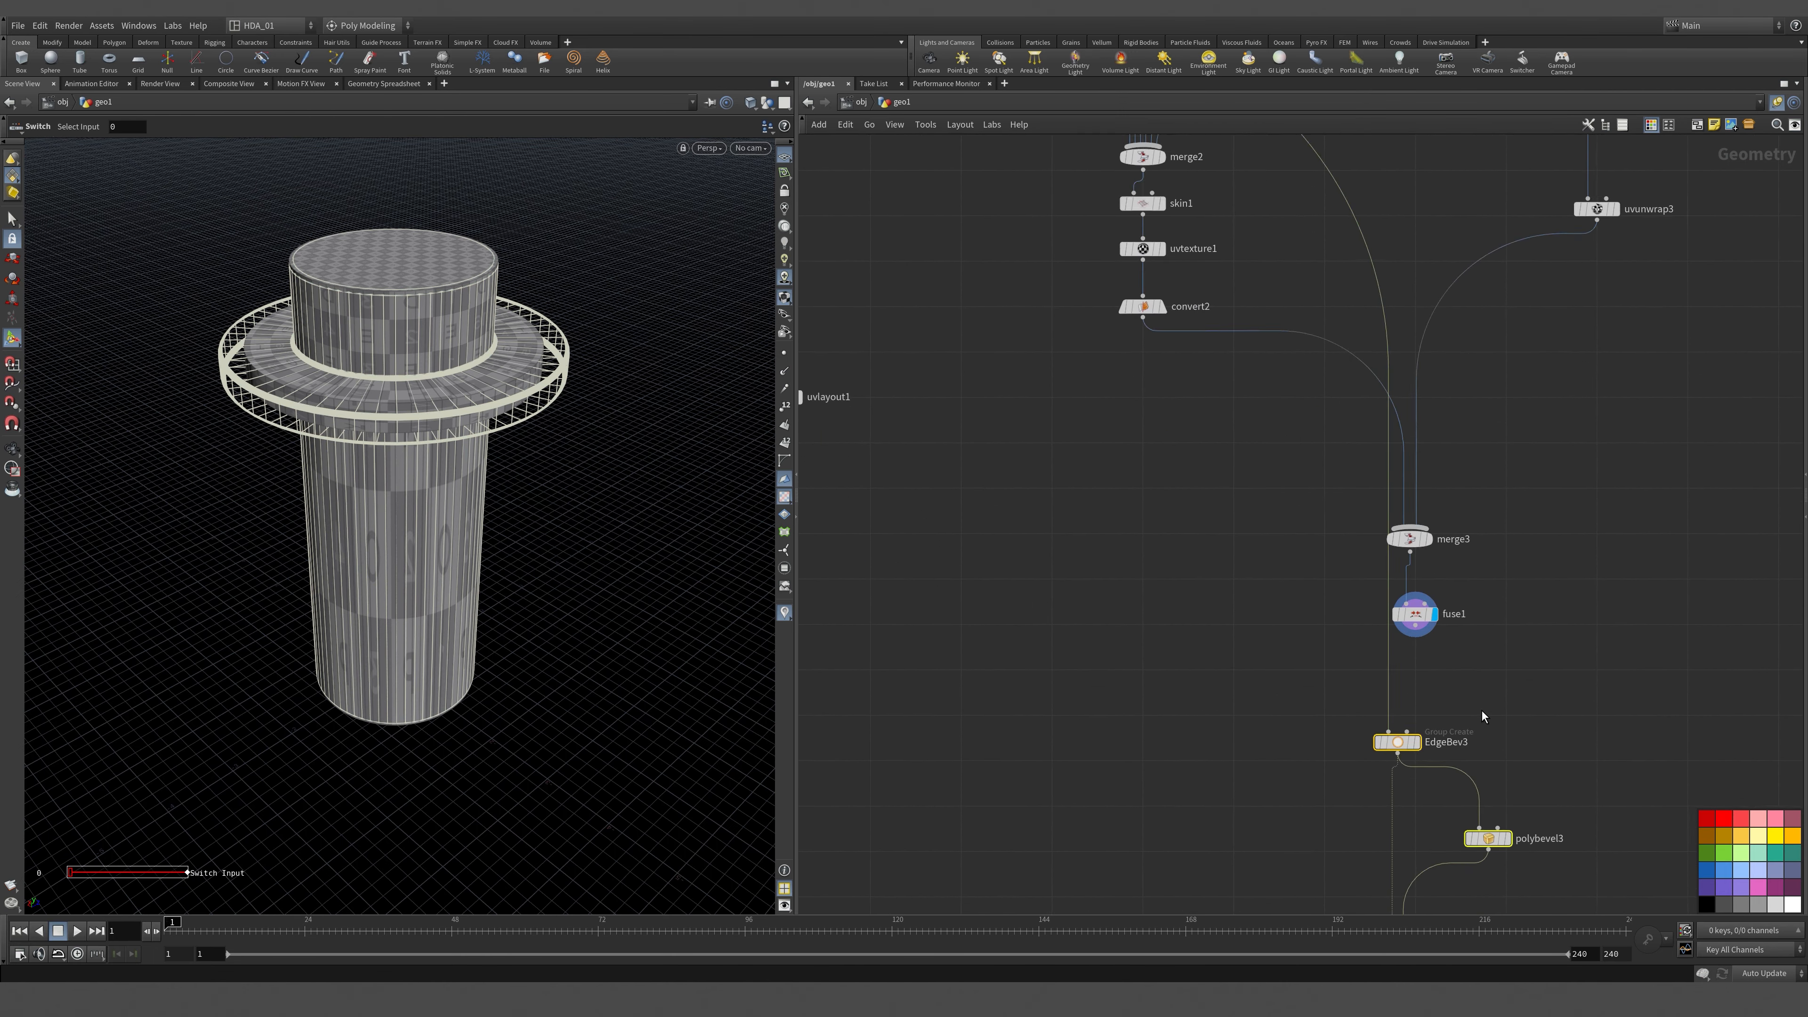
middle_click_drag(1482, 711, 1391, 529)
left_click_drag(1323, 450, 1338, 499)
middle_click_drag(1473, 849, 1451, 677)
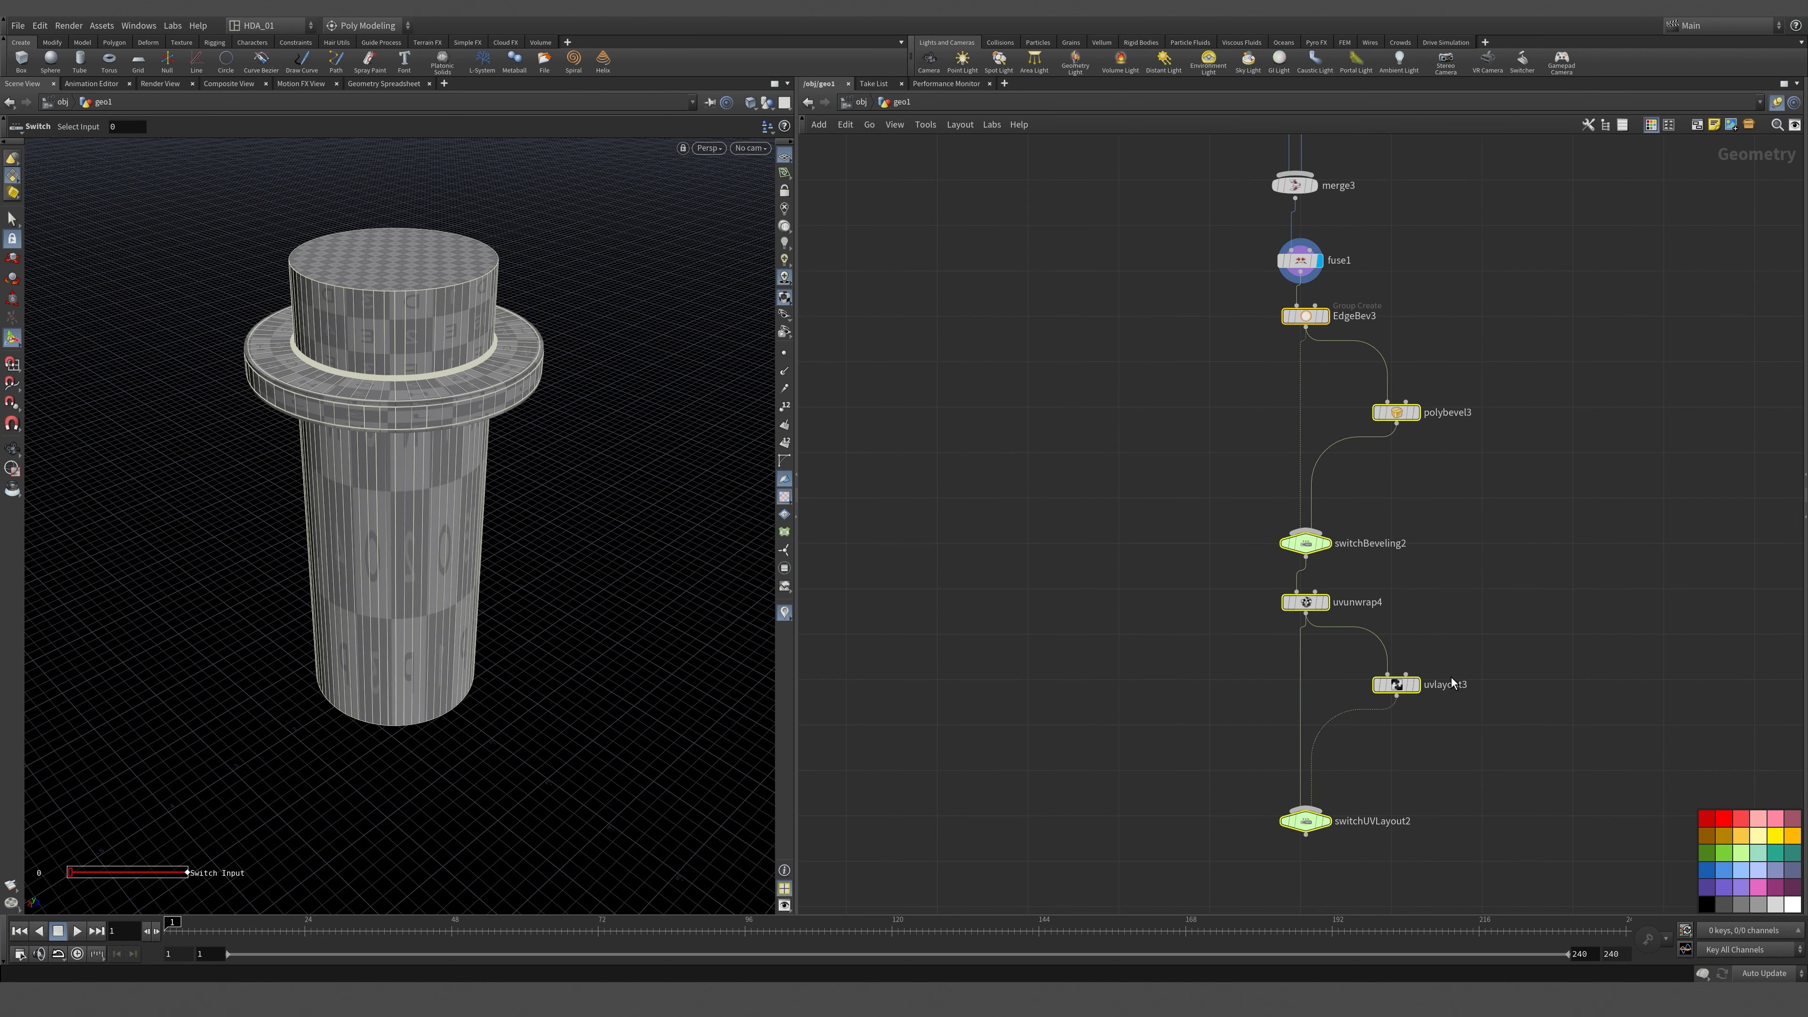
left_click(1326, 822)
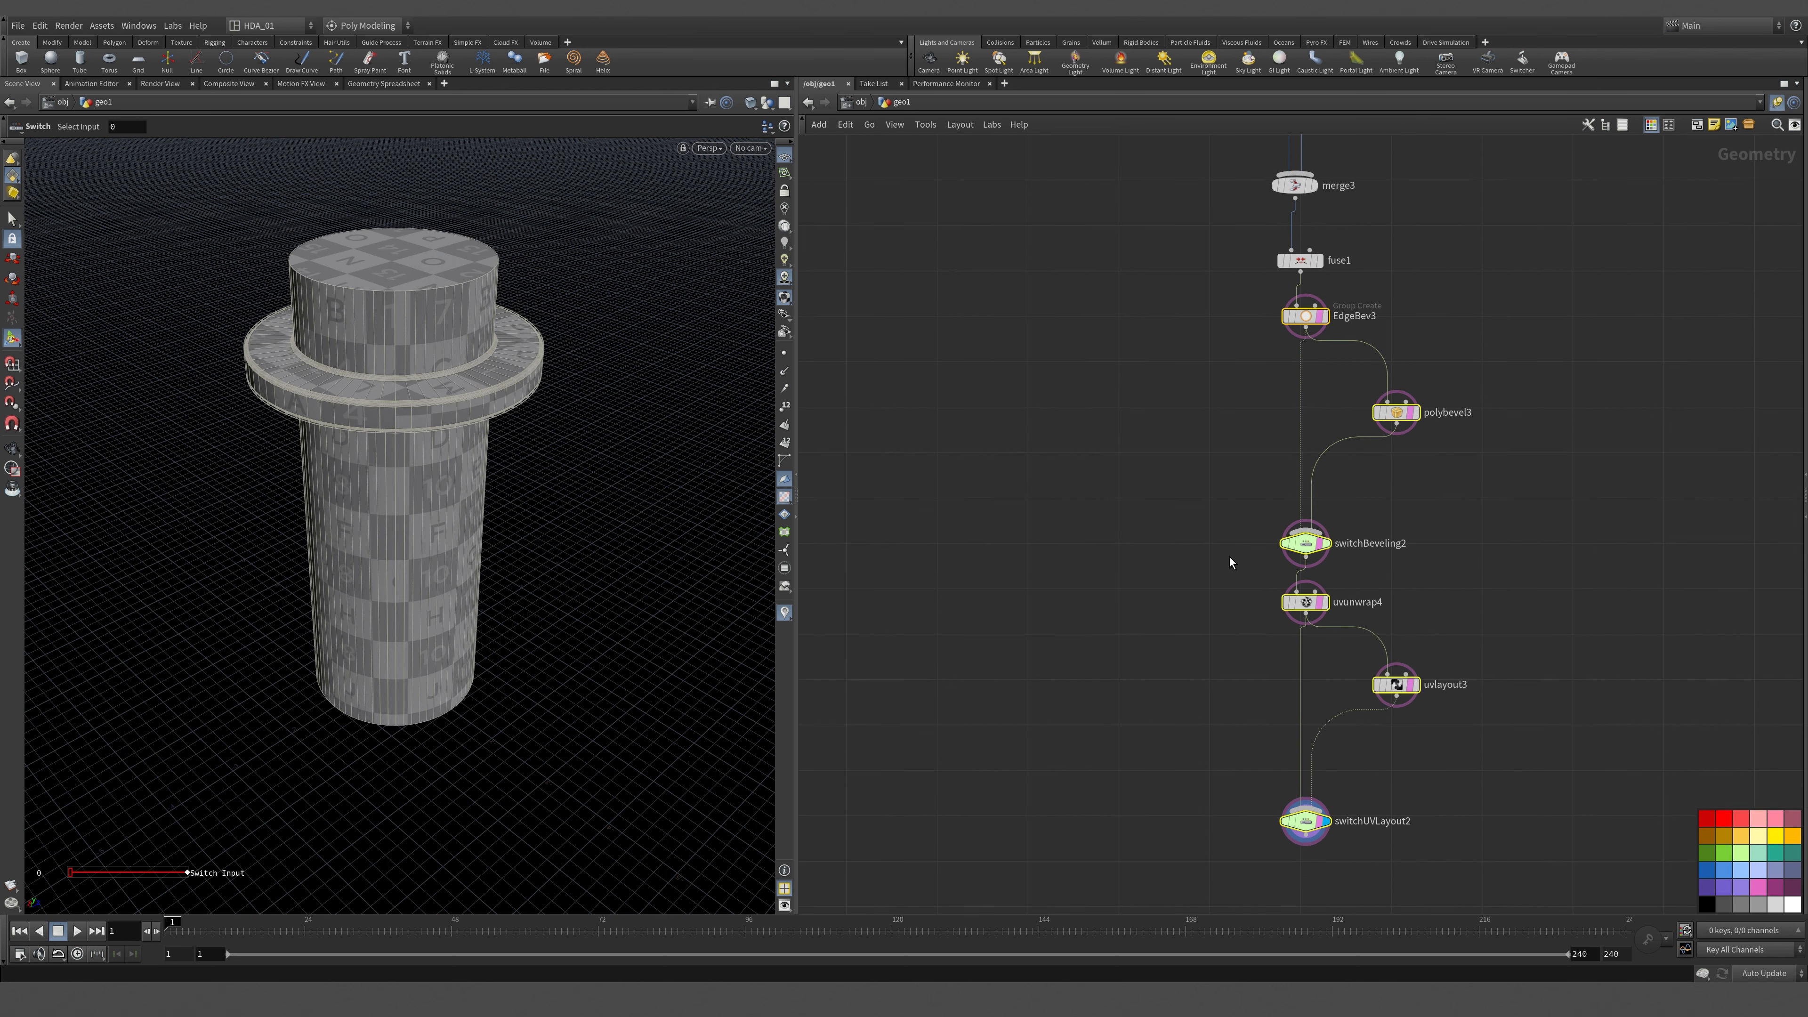
left_click(1300, 842)
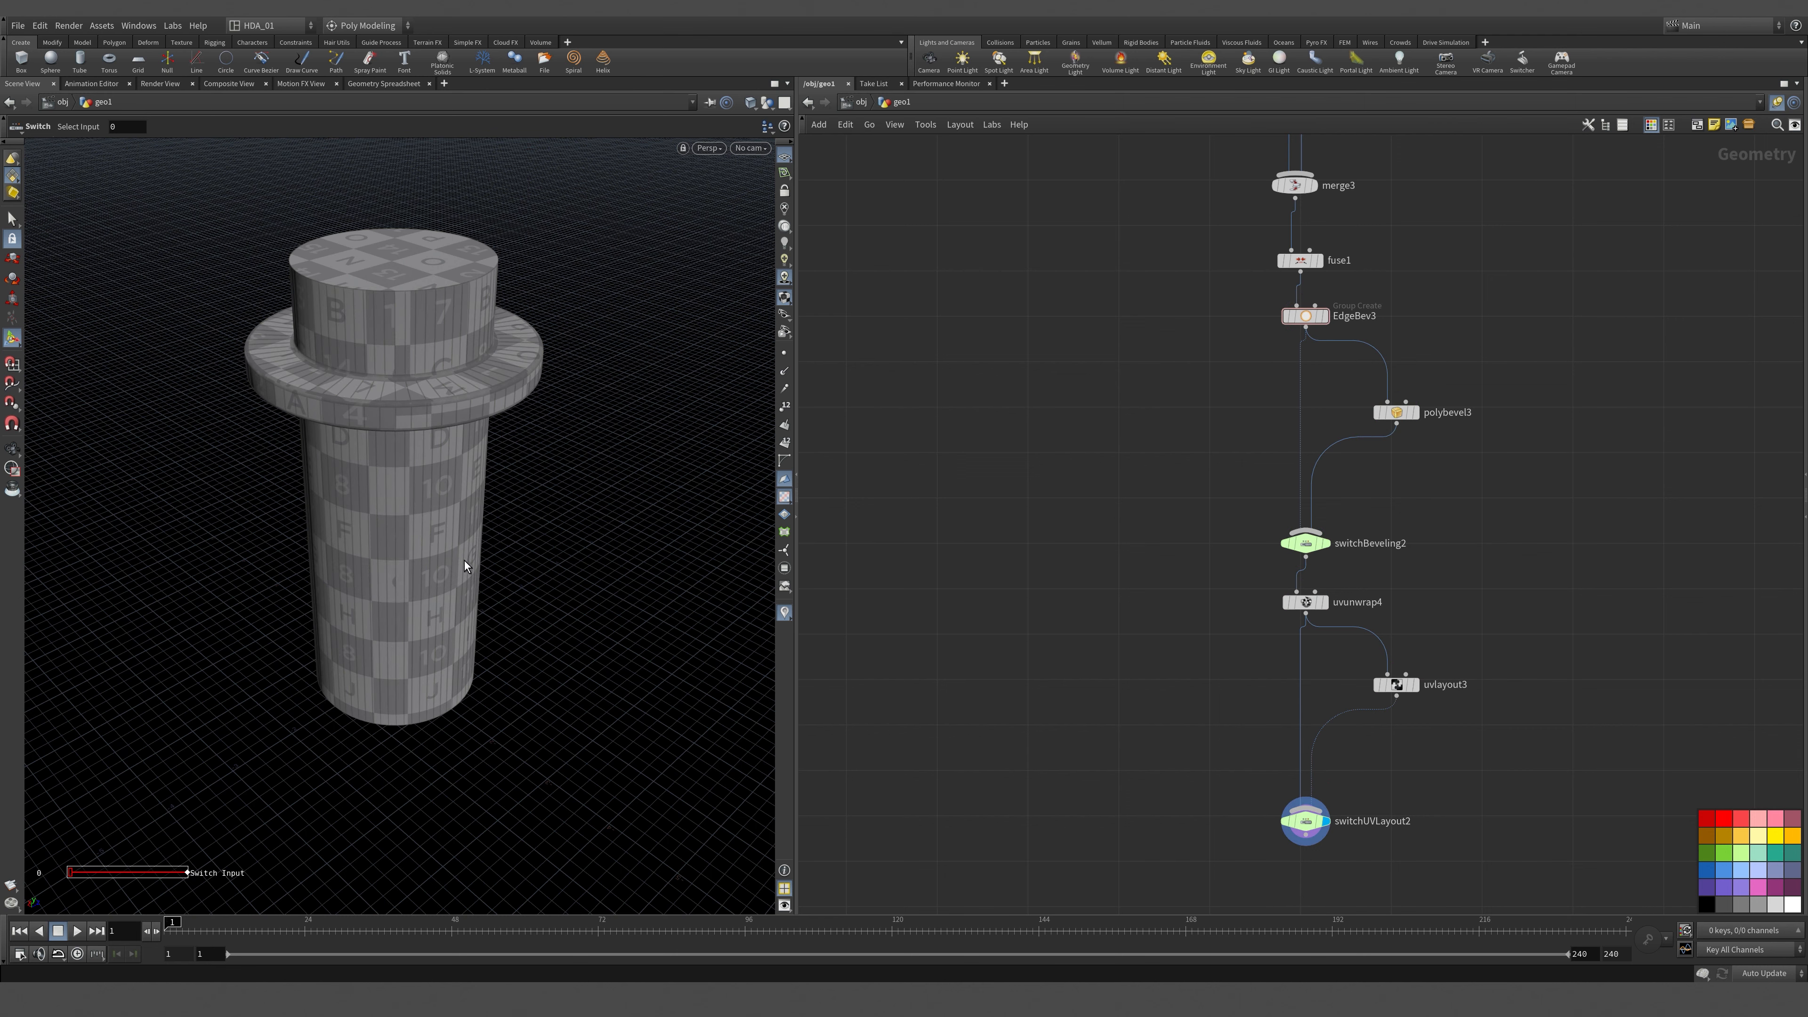
Turn off the checker texture display and view the bevelled collar up close.
scroll(464, 555, "up", 5)
left_click_drag(480, 398, 621, 414, "alt")
left_click(785, 495)
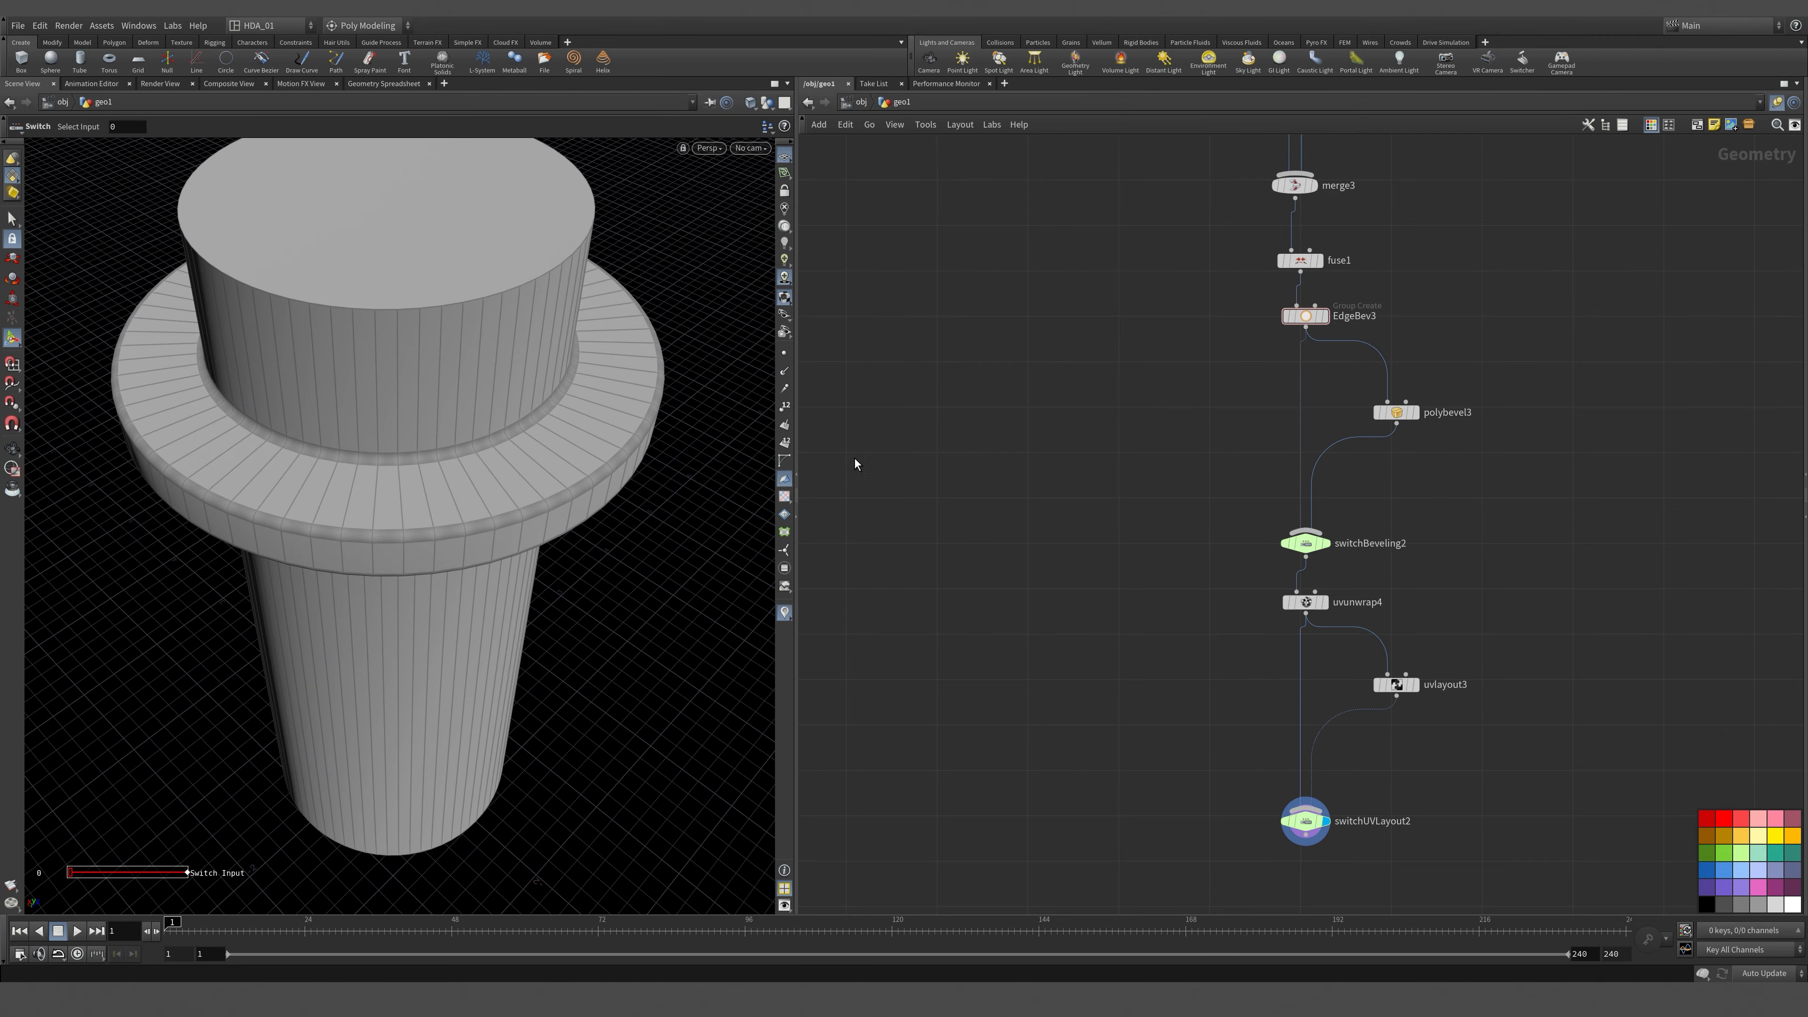
Examine the bevelled edges of the collar and compare the new node branch with the original ones.
scroll(484, 462, "down", 3)
scroll(973, 395, "down", 6)
middle_click_drag(1034, 418, 1098, 696)
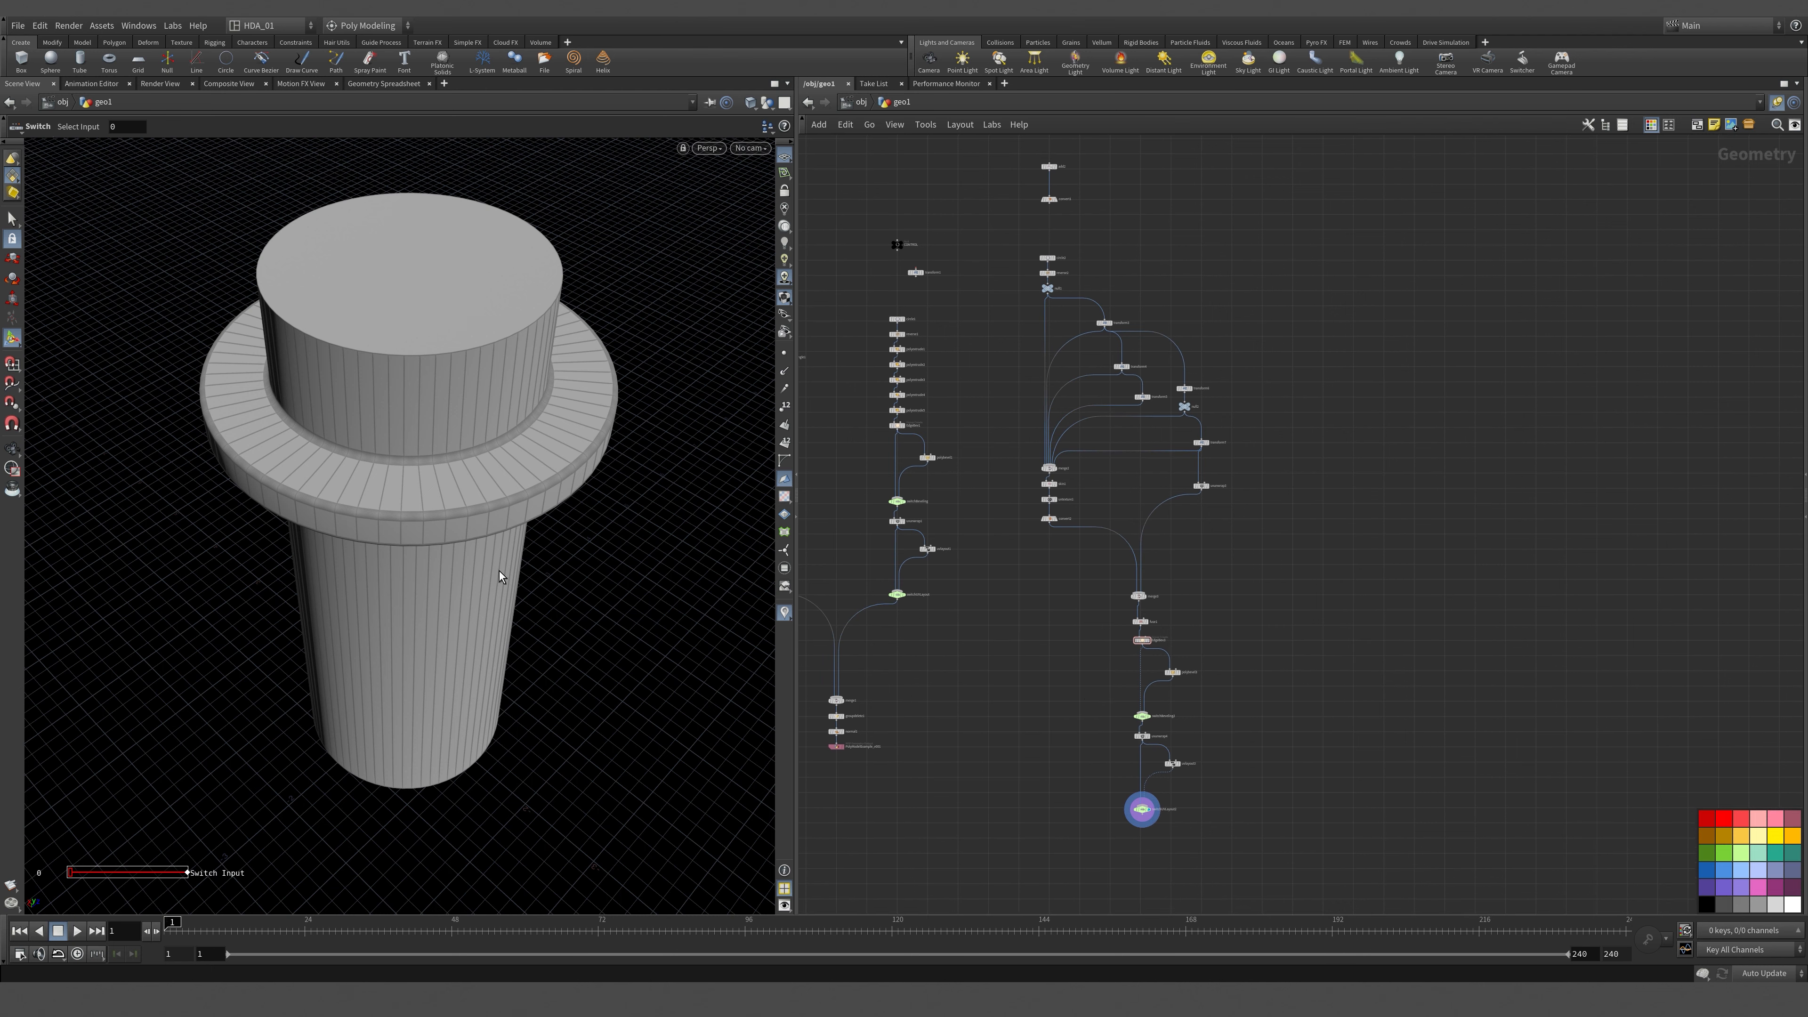
scroll(485, 501, "up", 7)
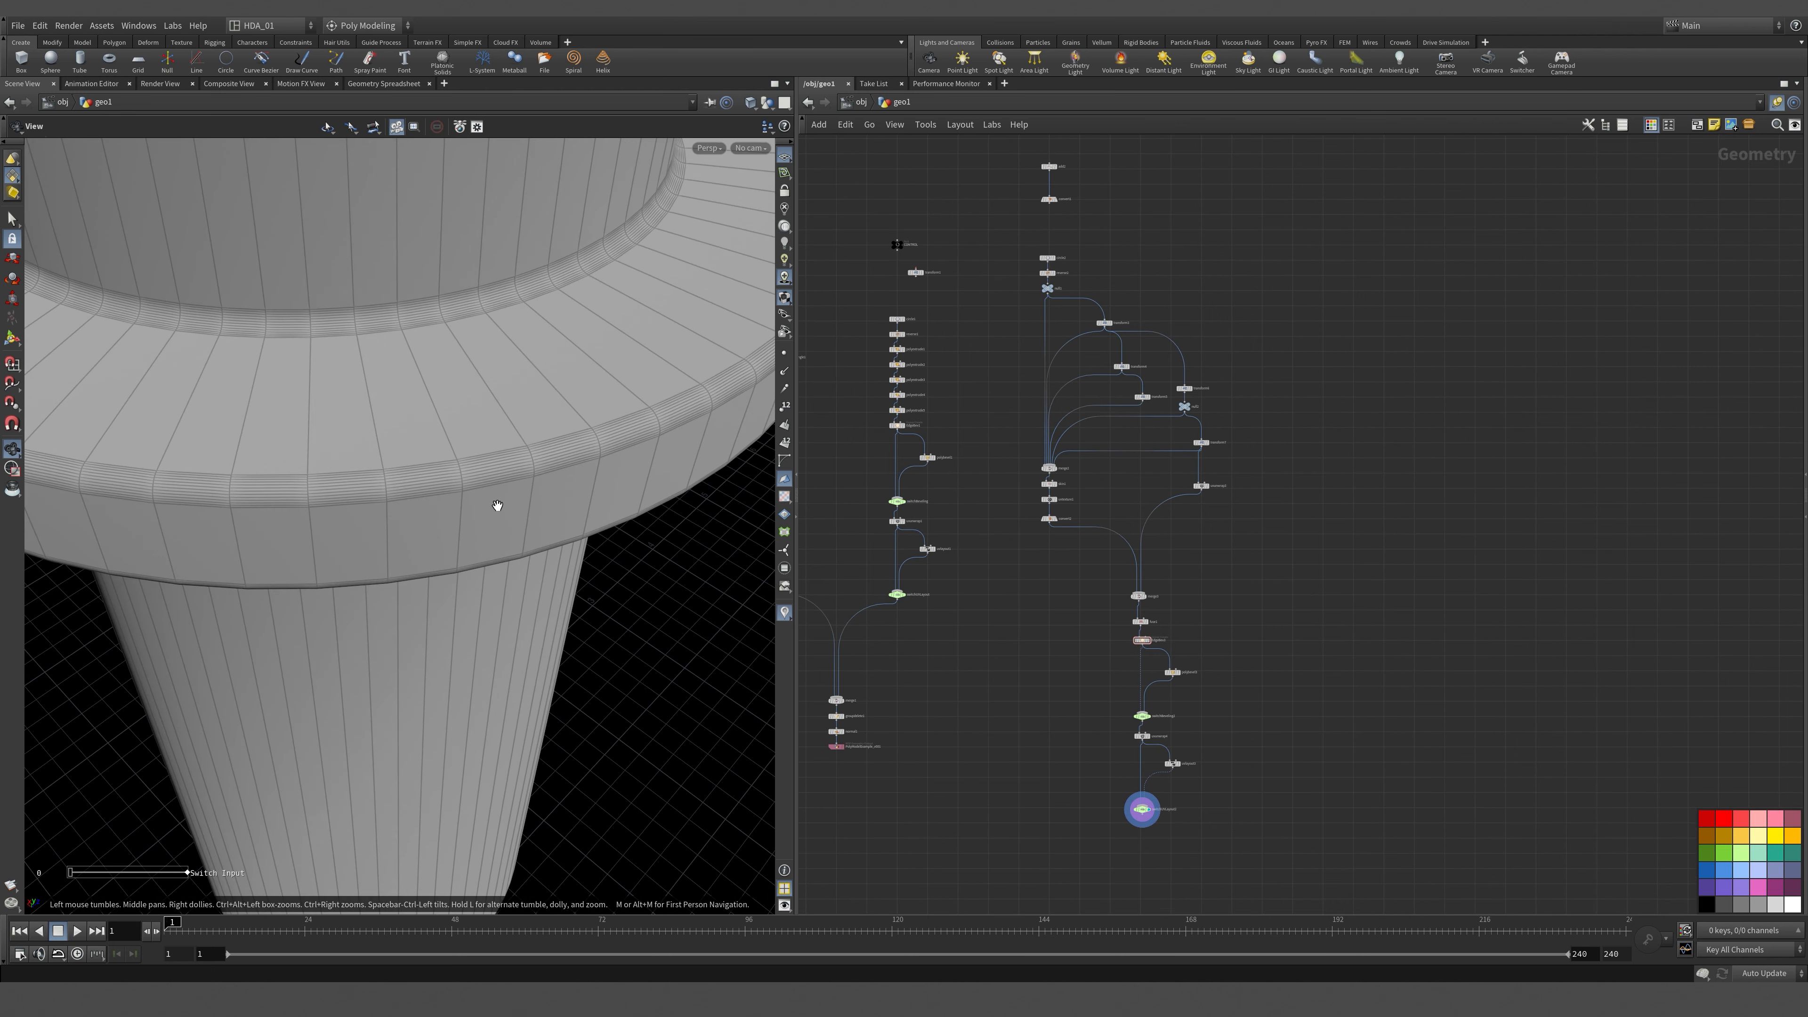
left_click_drag(496, 505, 478, 420, "alt")
middle_click_drag(1352, 513, 1543, 658)
scroll(1489, 594, "up", 2)
scroll(1487, 594, "up", 2)
middle_click_drag(1329, 262, 1377, 364)
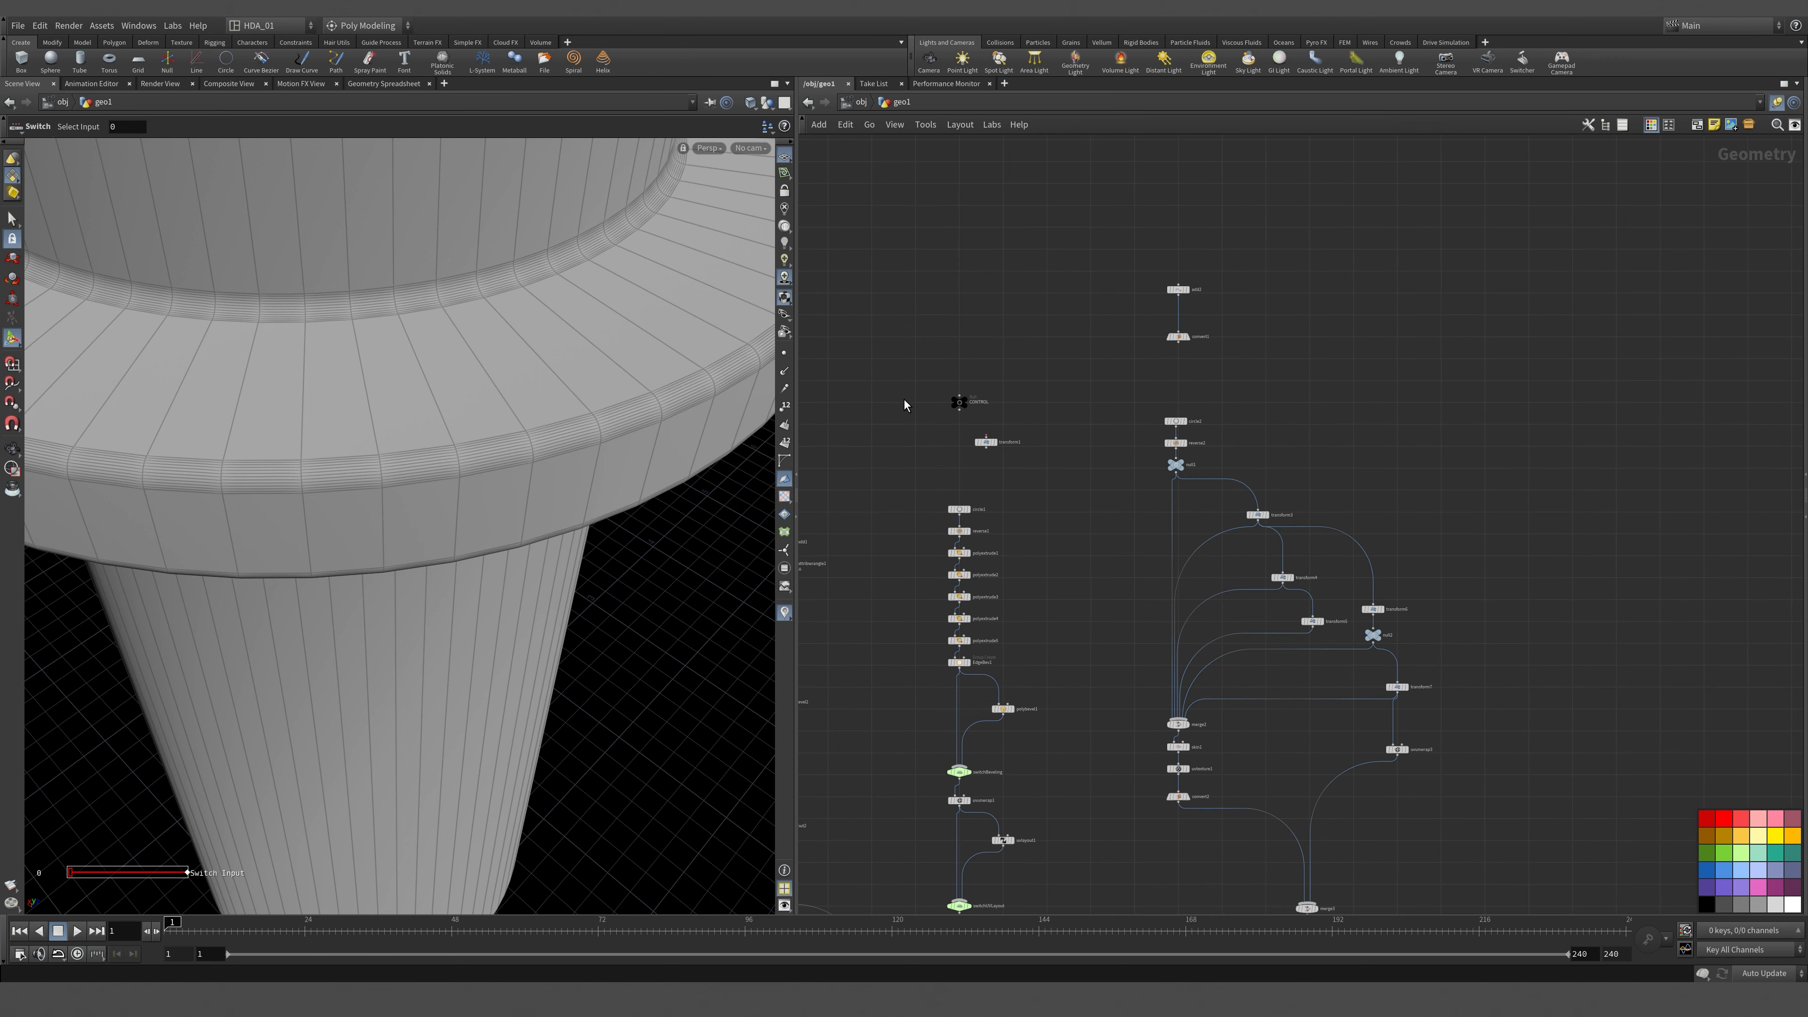
scroll(900, 399, "down", 2)
right_click_drag(478, 346, 520, 505, "alt")
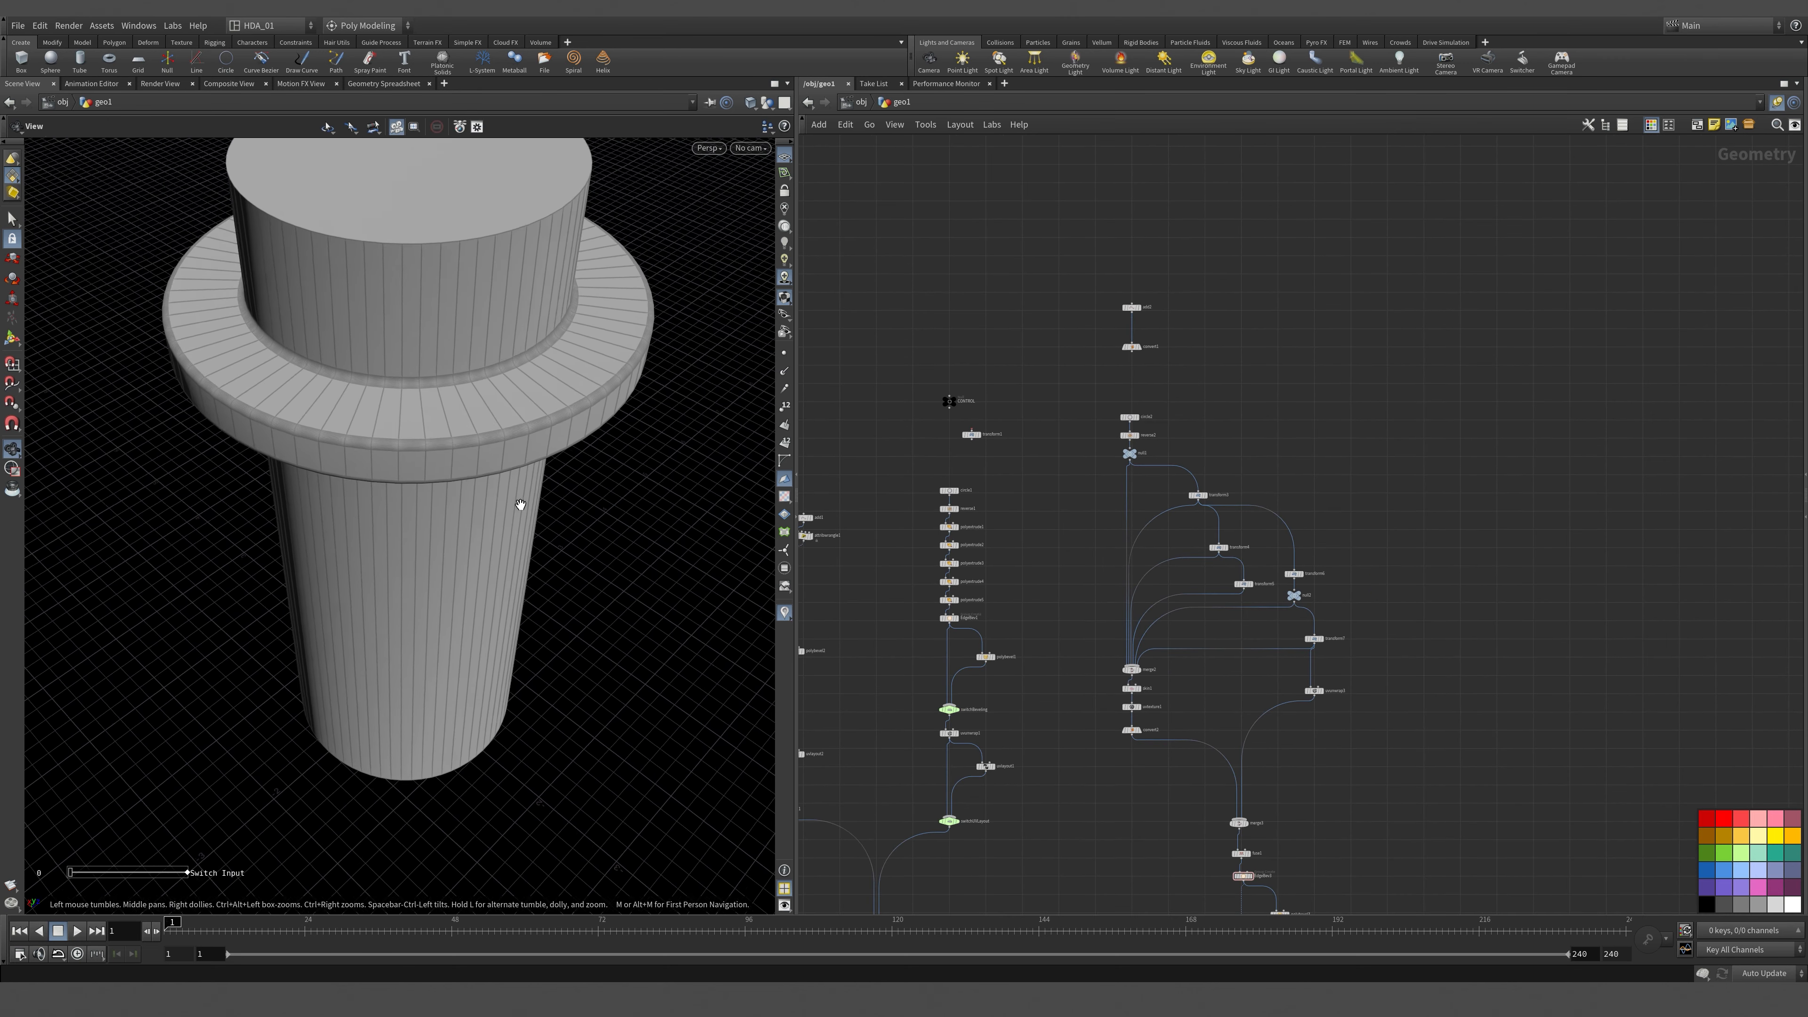
left_click_drag(520, 505, 537, 538, "alt")
middle_click_drag(536, 538, 561, 566, "alt")
Add and display a Transform node fed by switchUVLayout2 and use it to move the model sideways from the origin.
middle_click_drag(1139, 744, 1139, 349)
scroll(1181, 747, "up", 3)
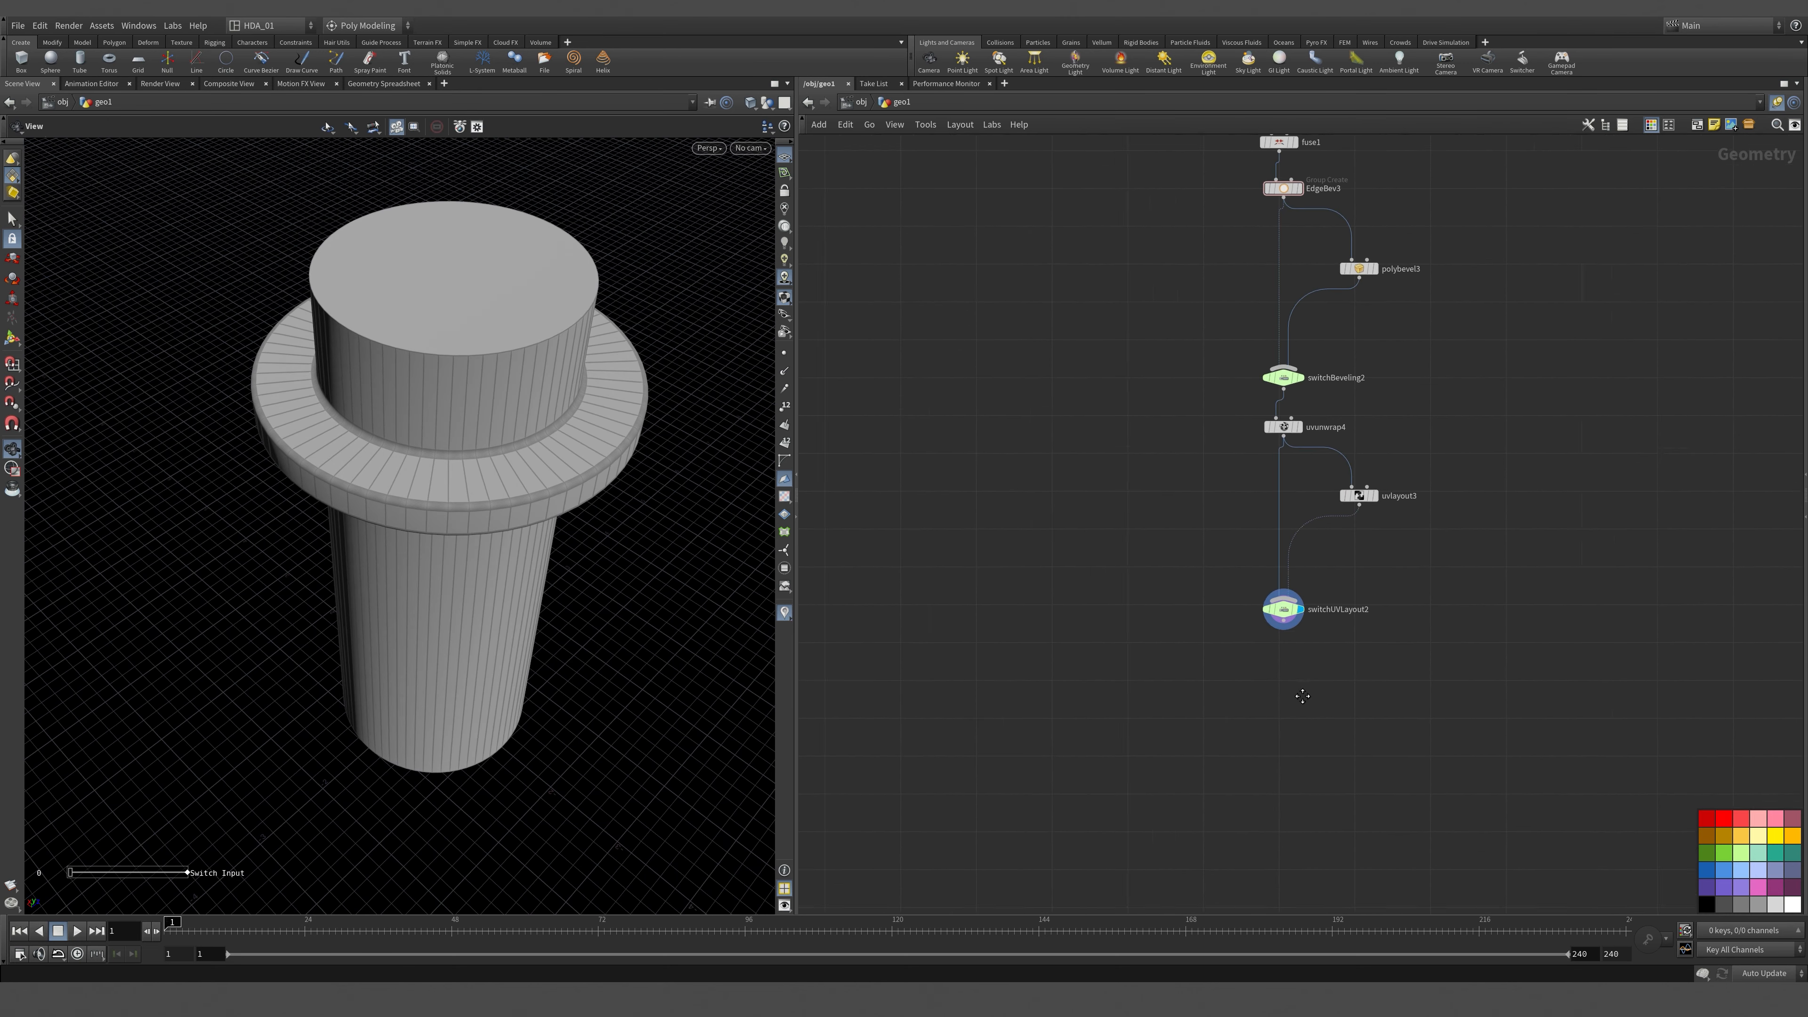
key("Tab")
type("tr")
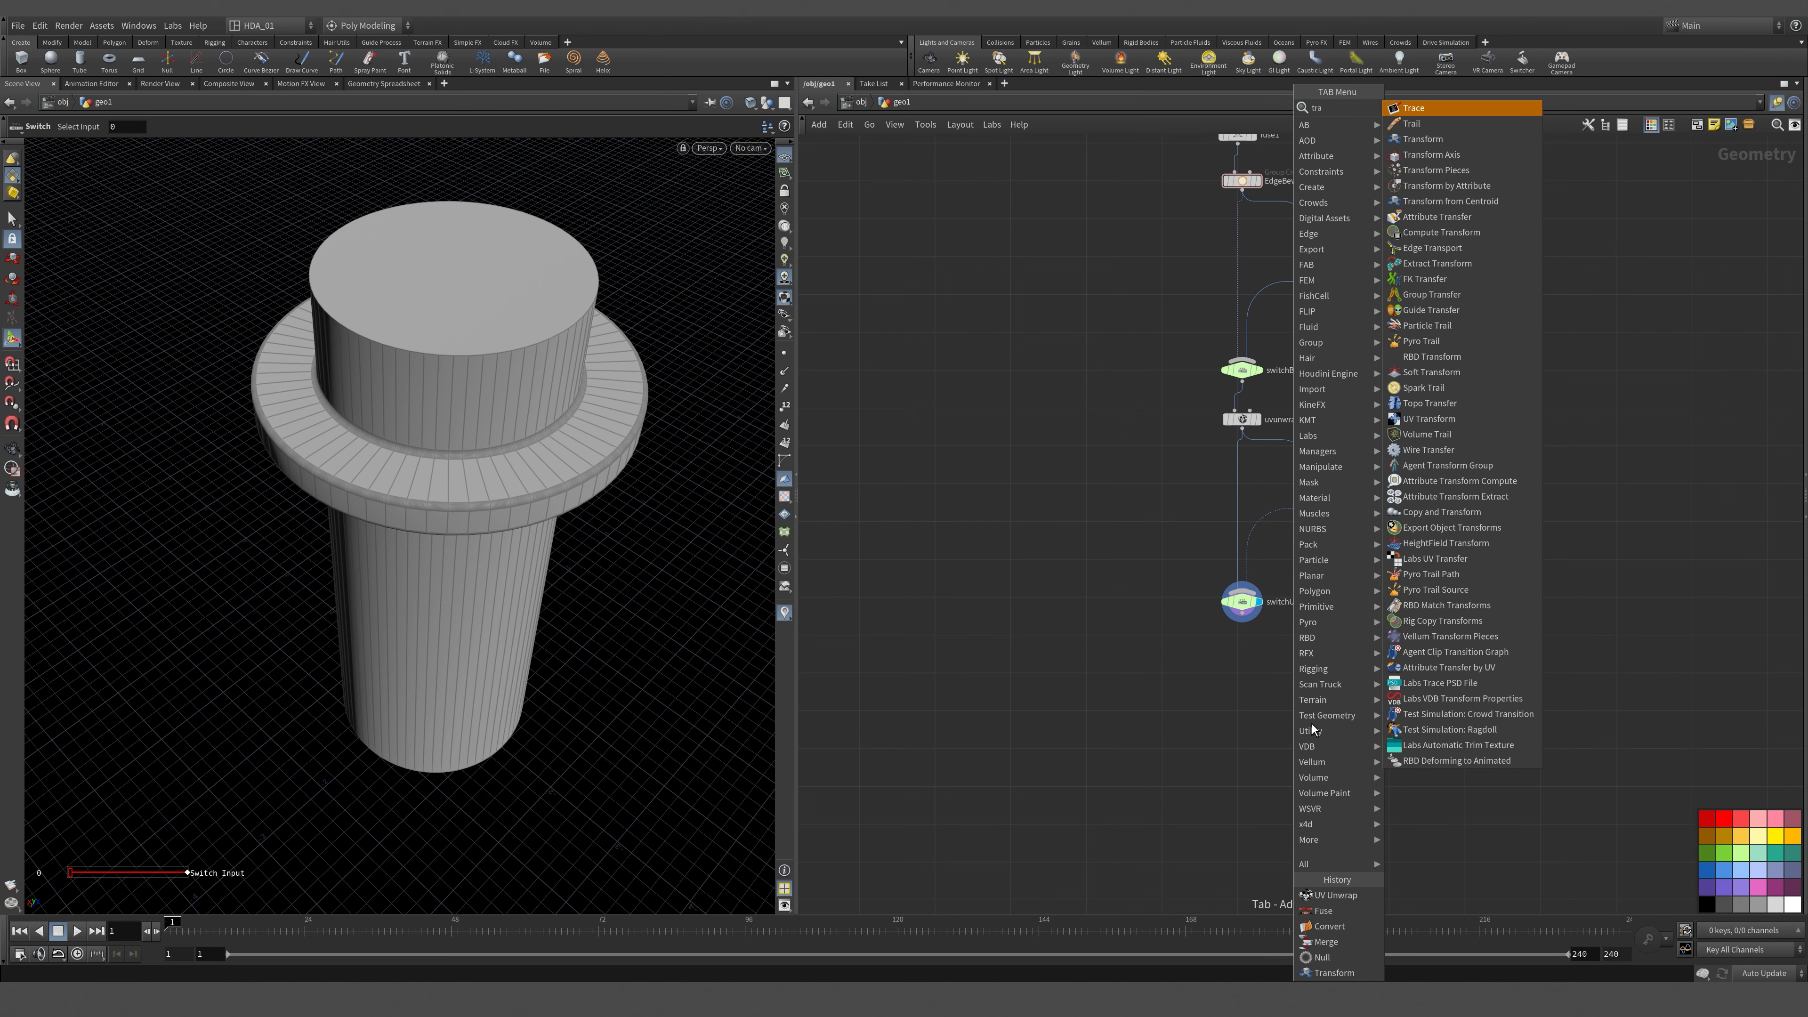
left_click(1422, 139)
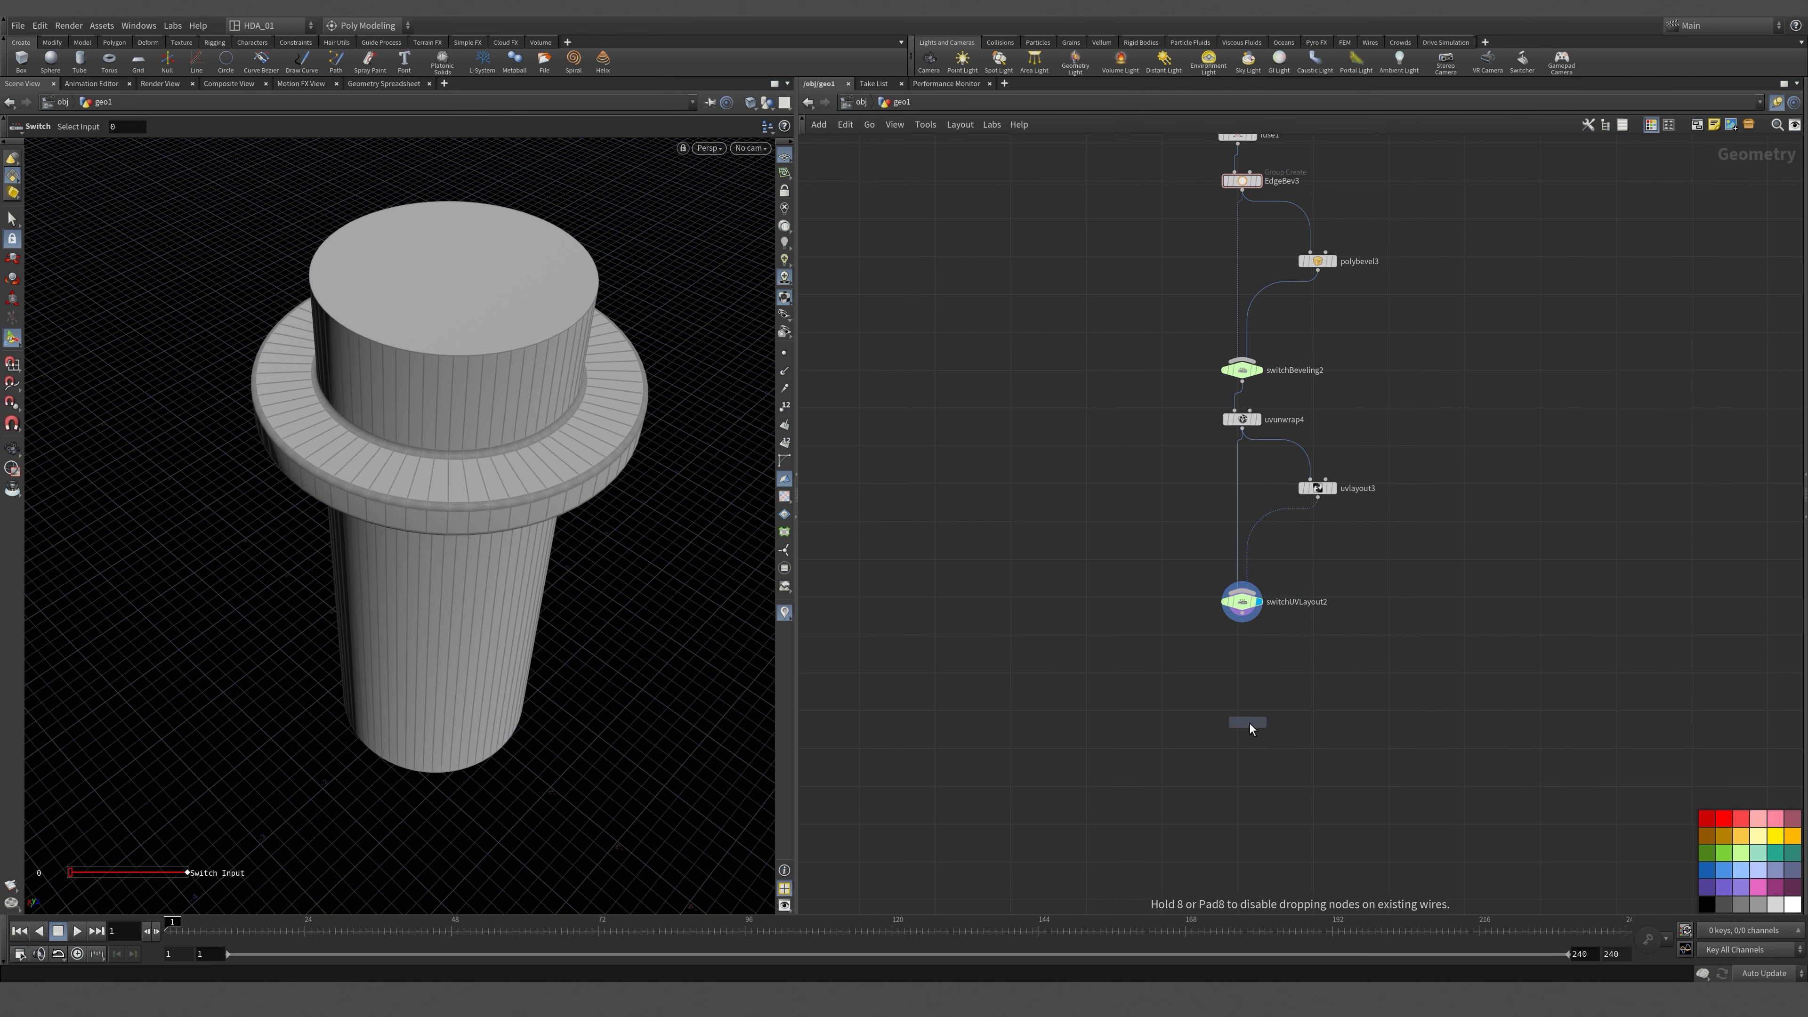
left_click(1239, 712)
left_click_drag(1243, 615, 1267, 726)
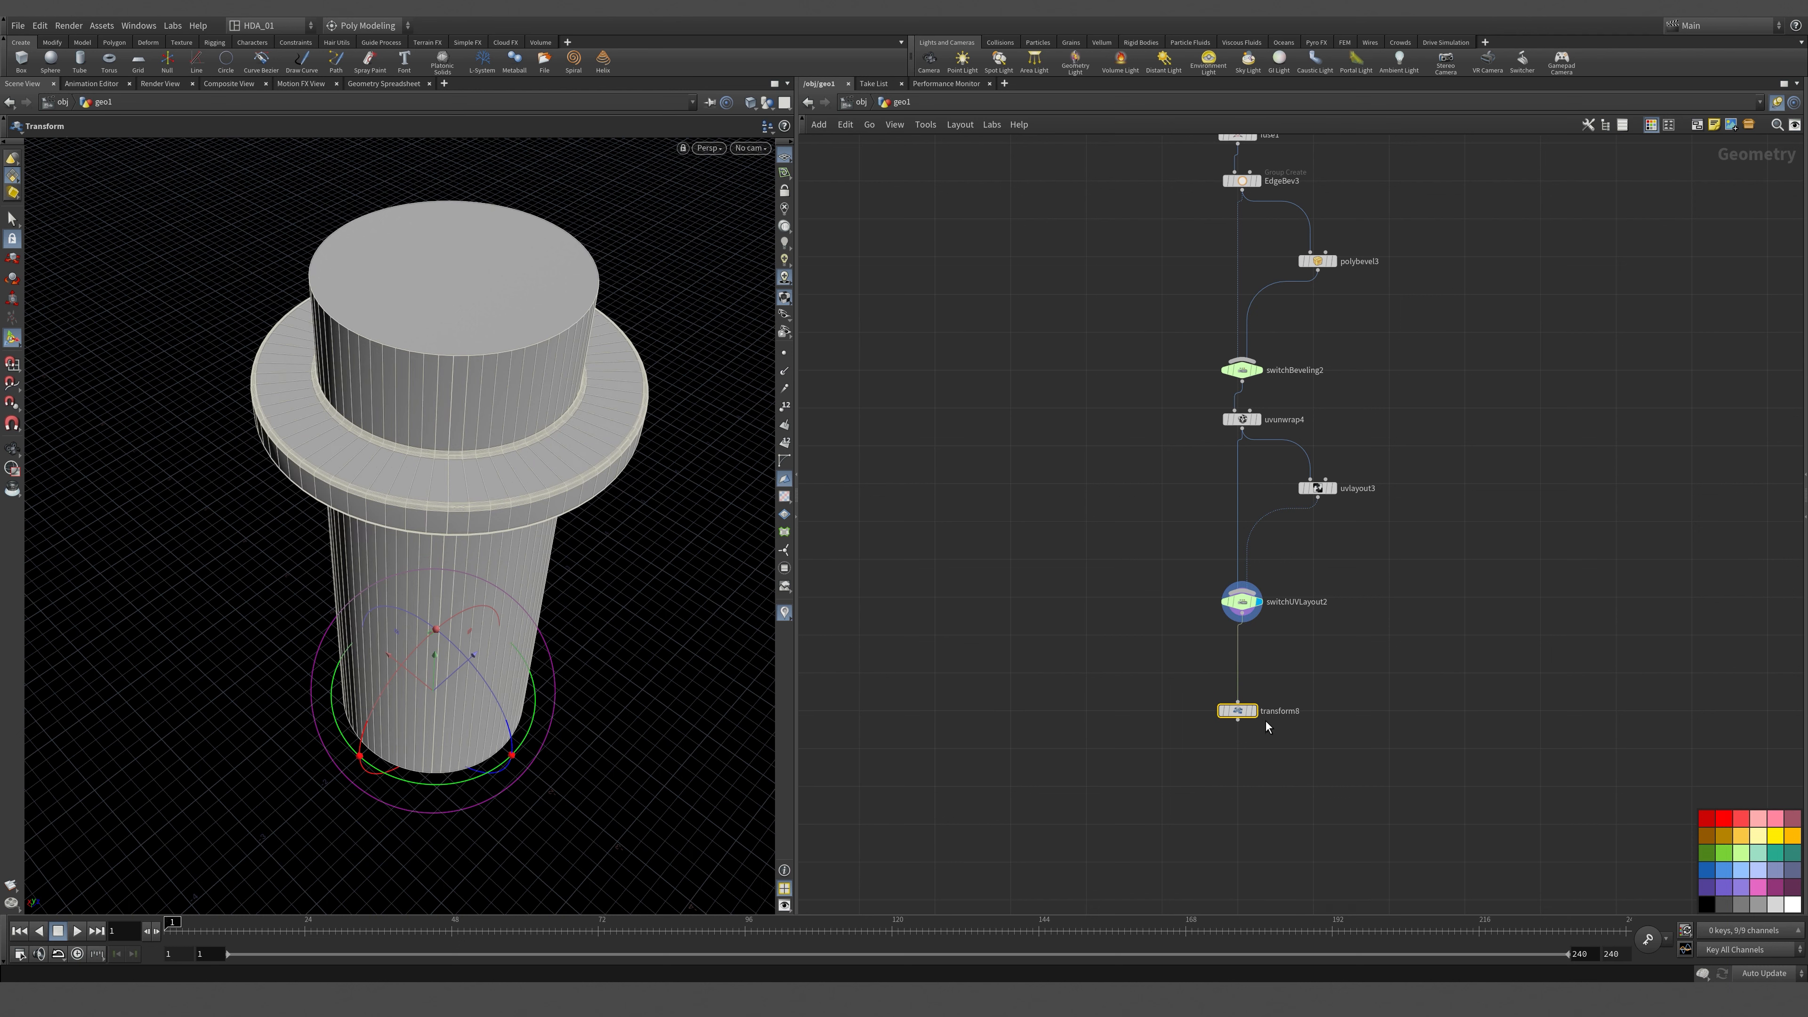
left_click(1256, 712)
scroll(1347, 688, "down", 5)
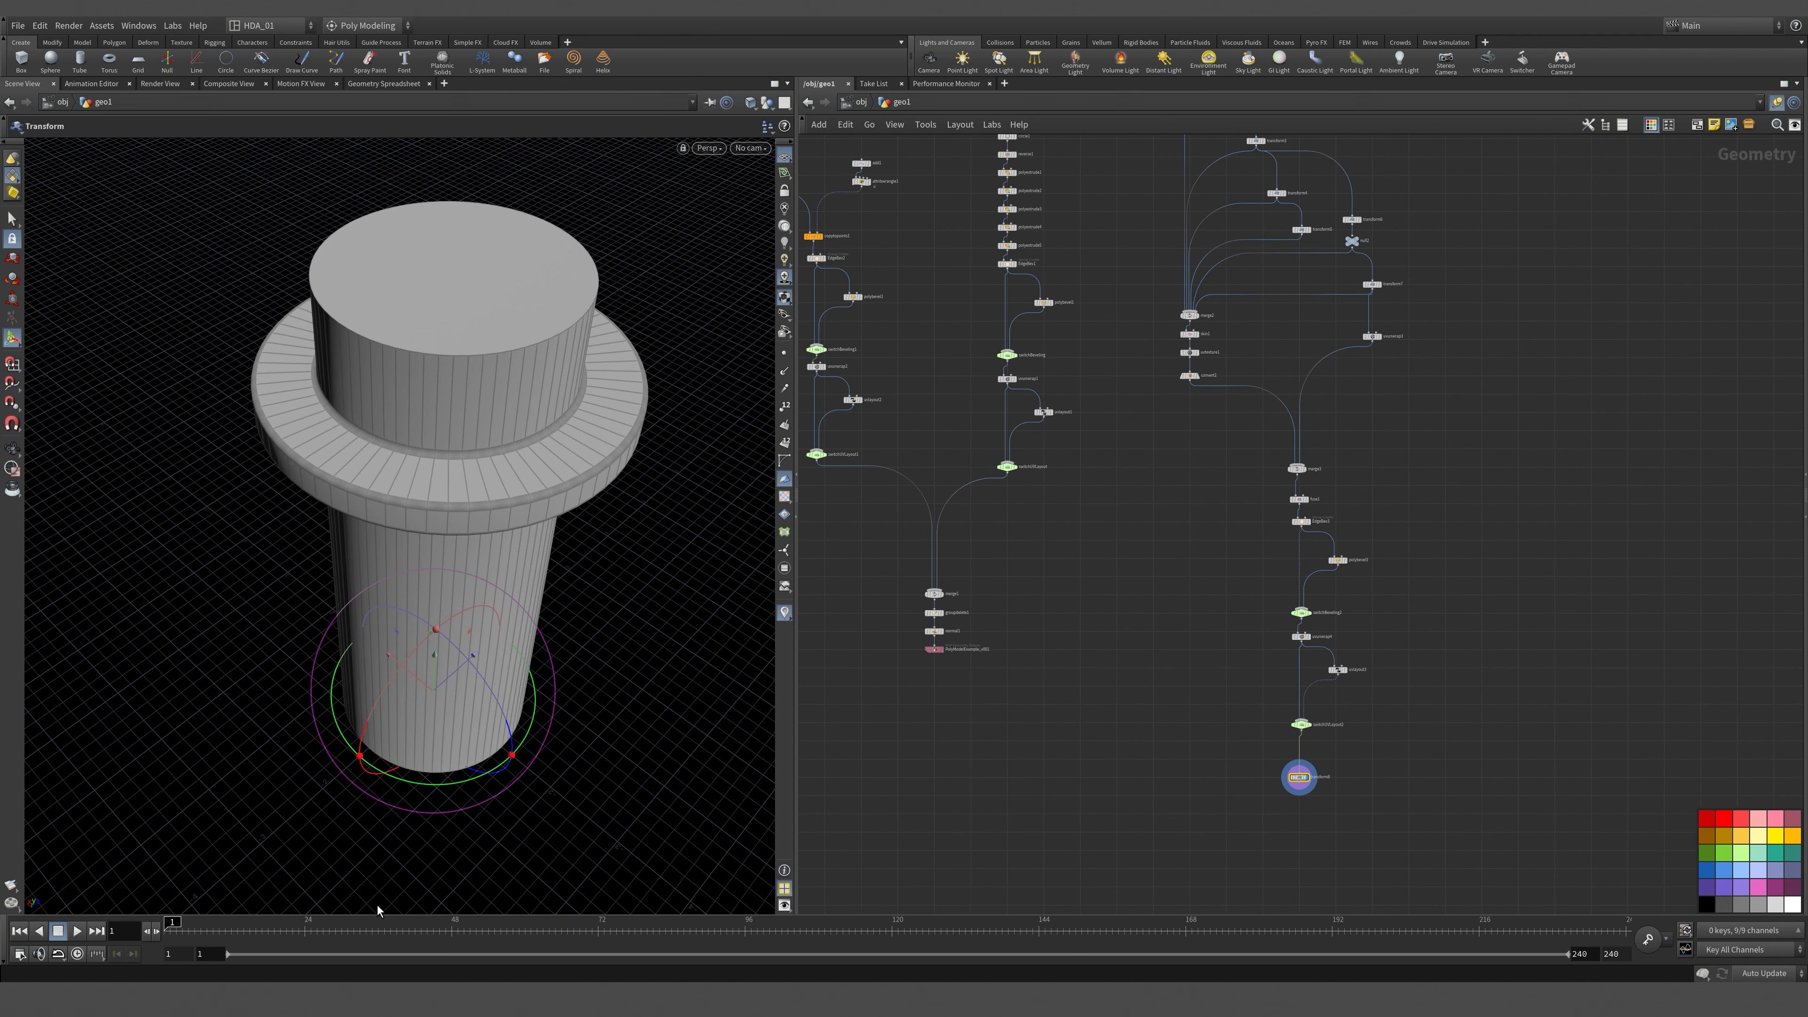
left_click_drag(469, 658, 675, 509)
Show the original switchUVLayout output as a selectable template so both models stand side by side.
scroll(676, 514, "down", 1)
scroll(936, 626, "up", 5)
scroll(1099, 652, "down", 5)
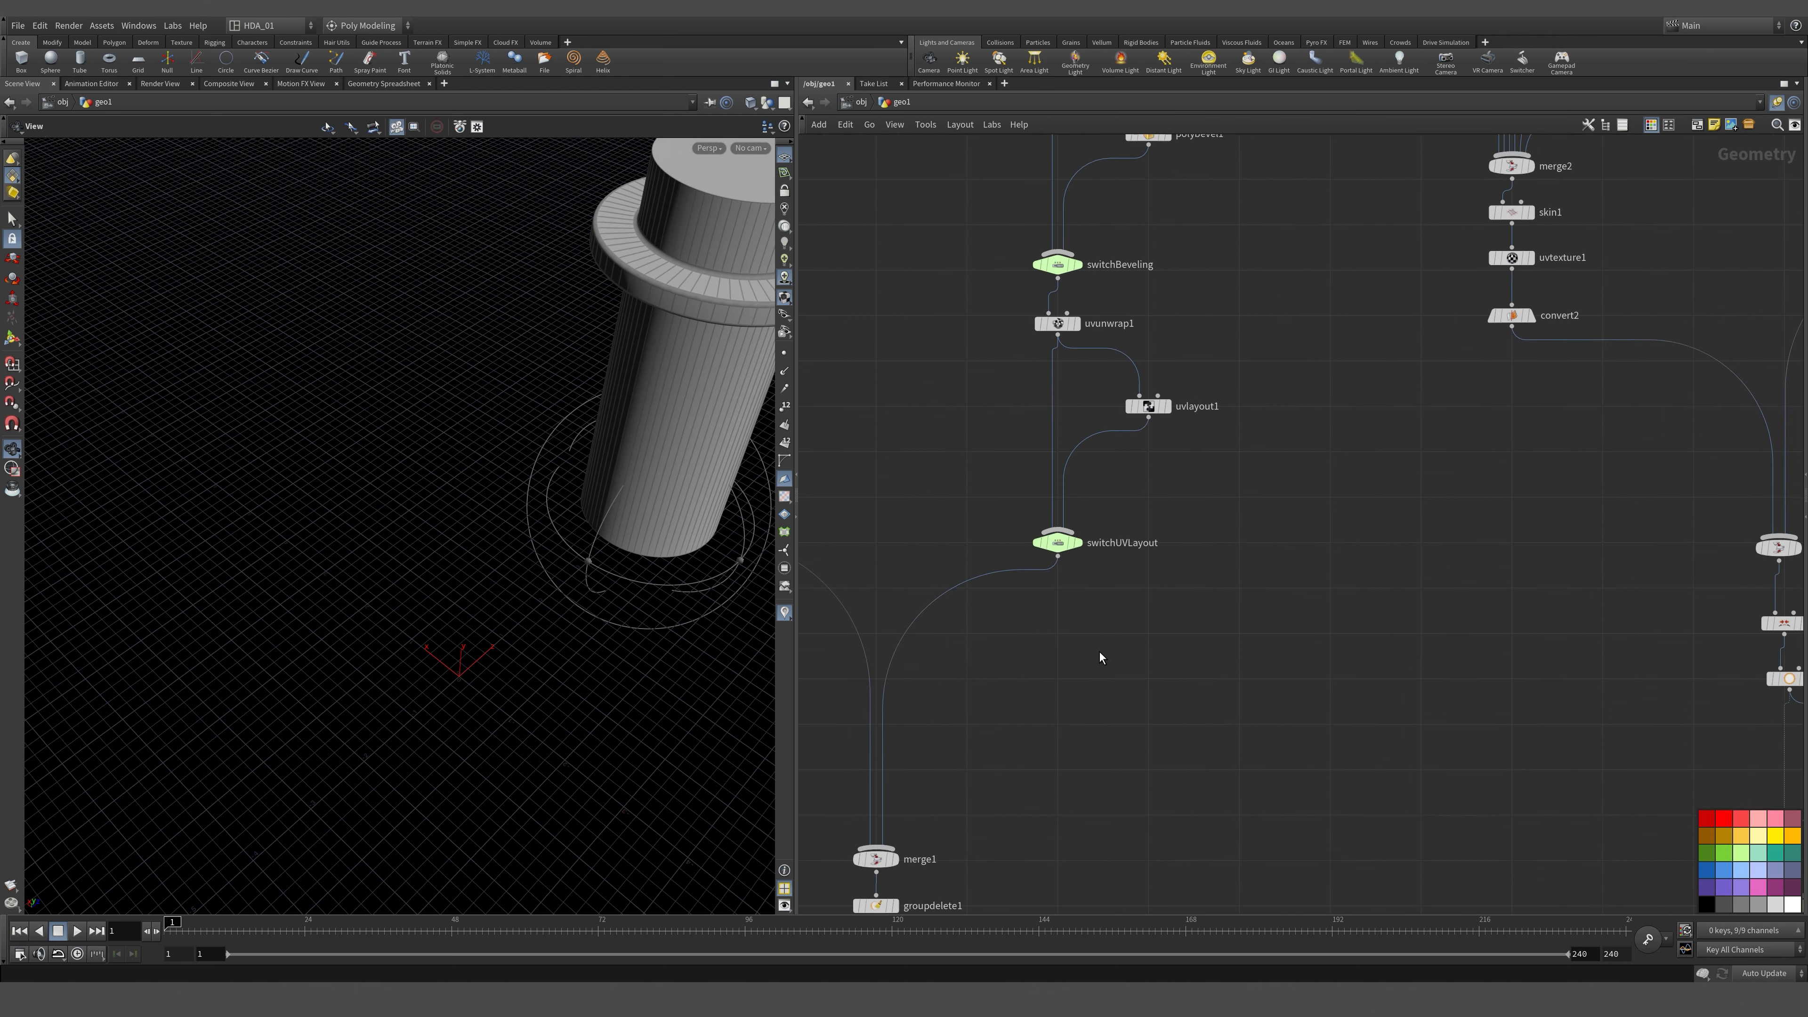
scroll(1084, 573, "up", 2)
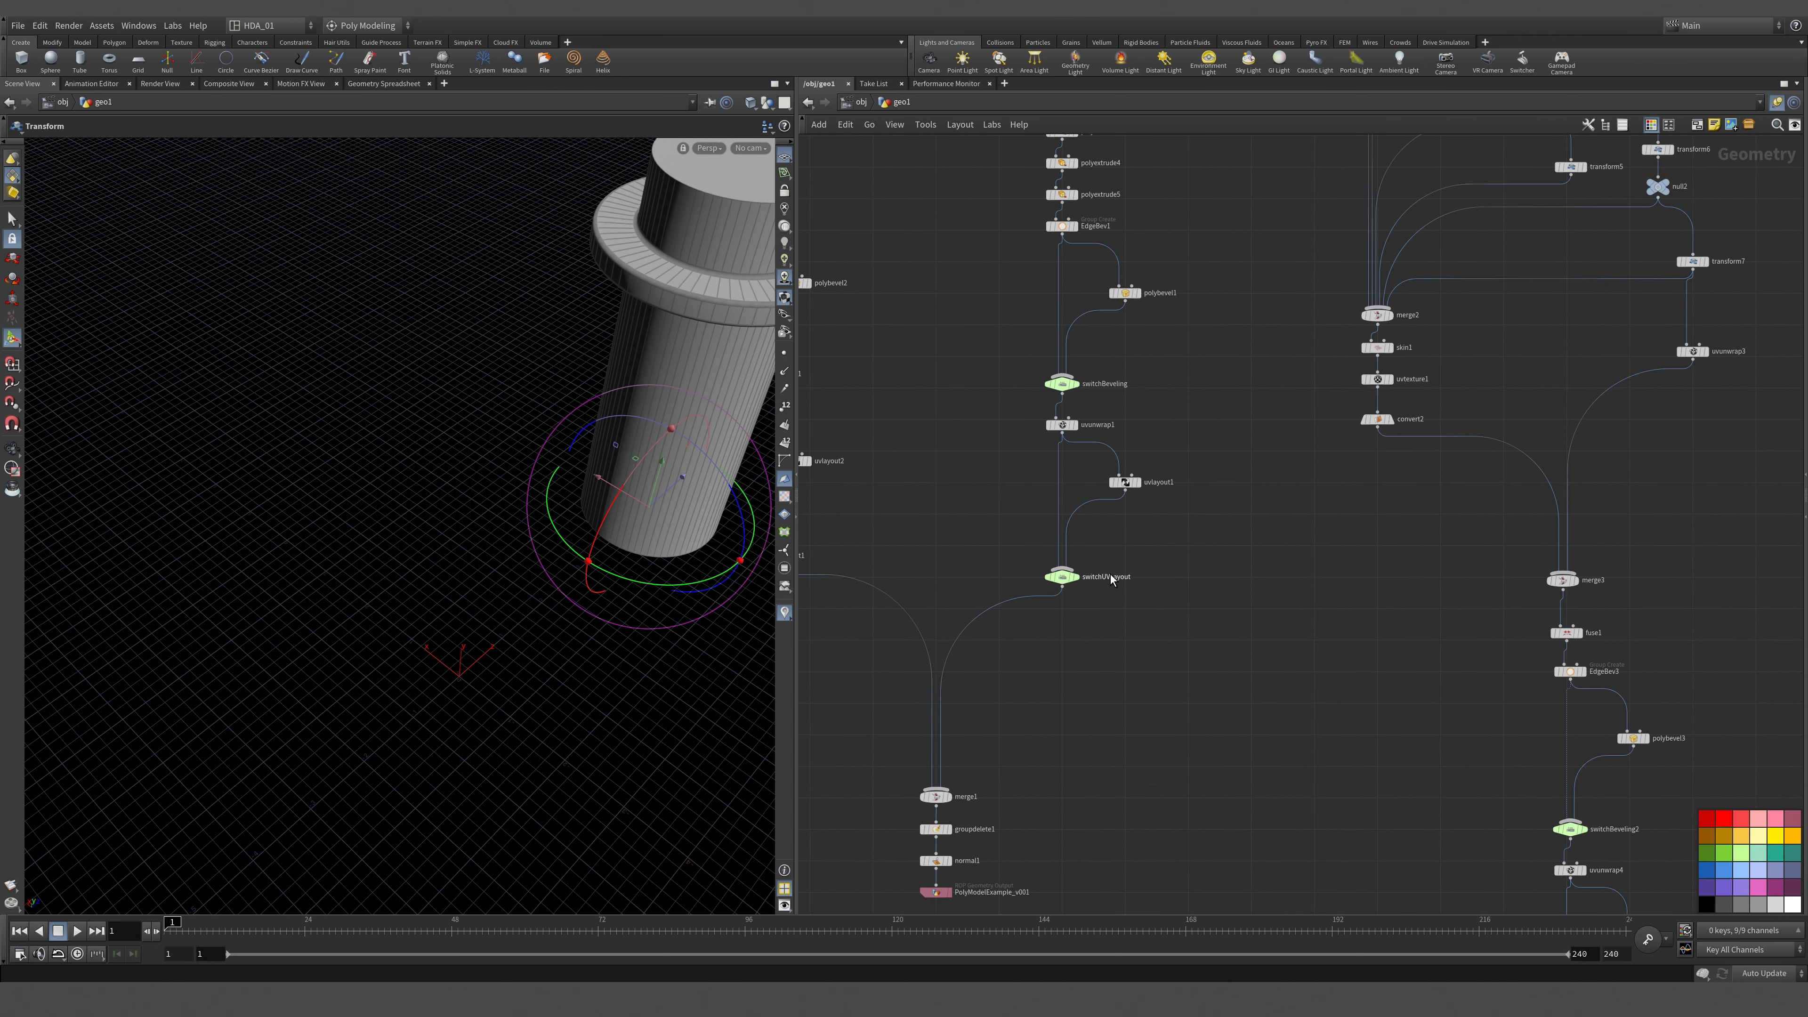
mouse_move(1069, 589)
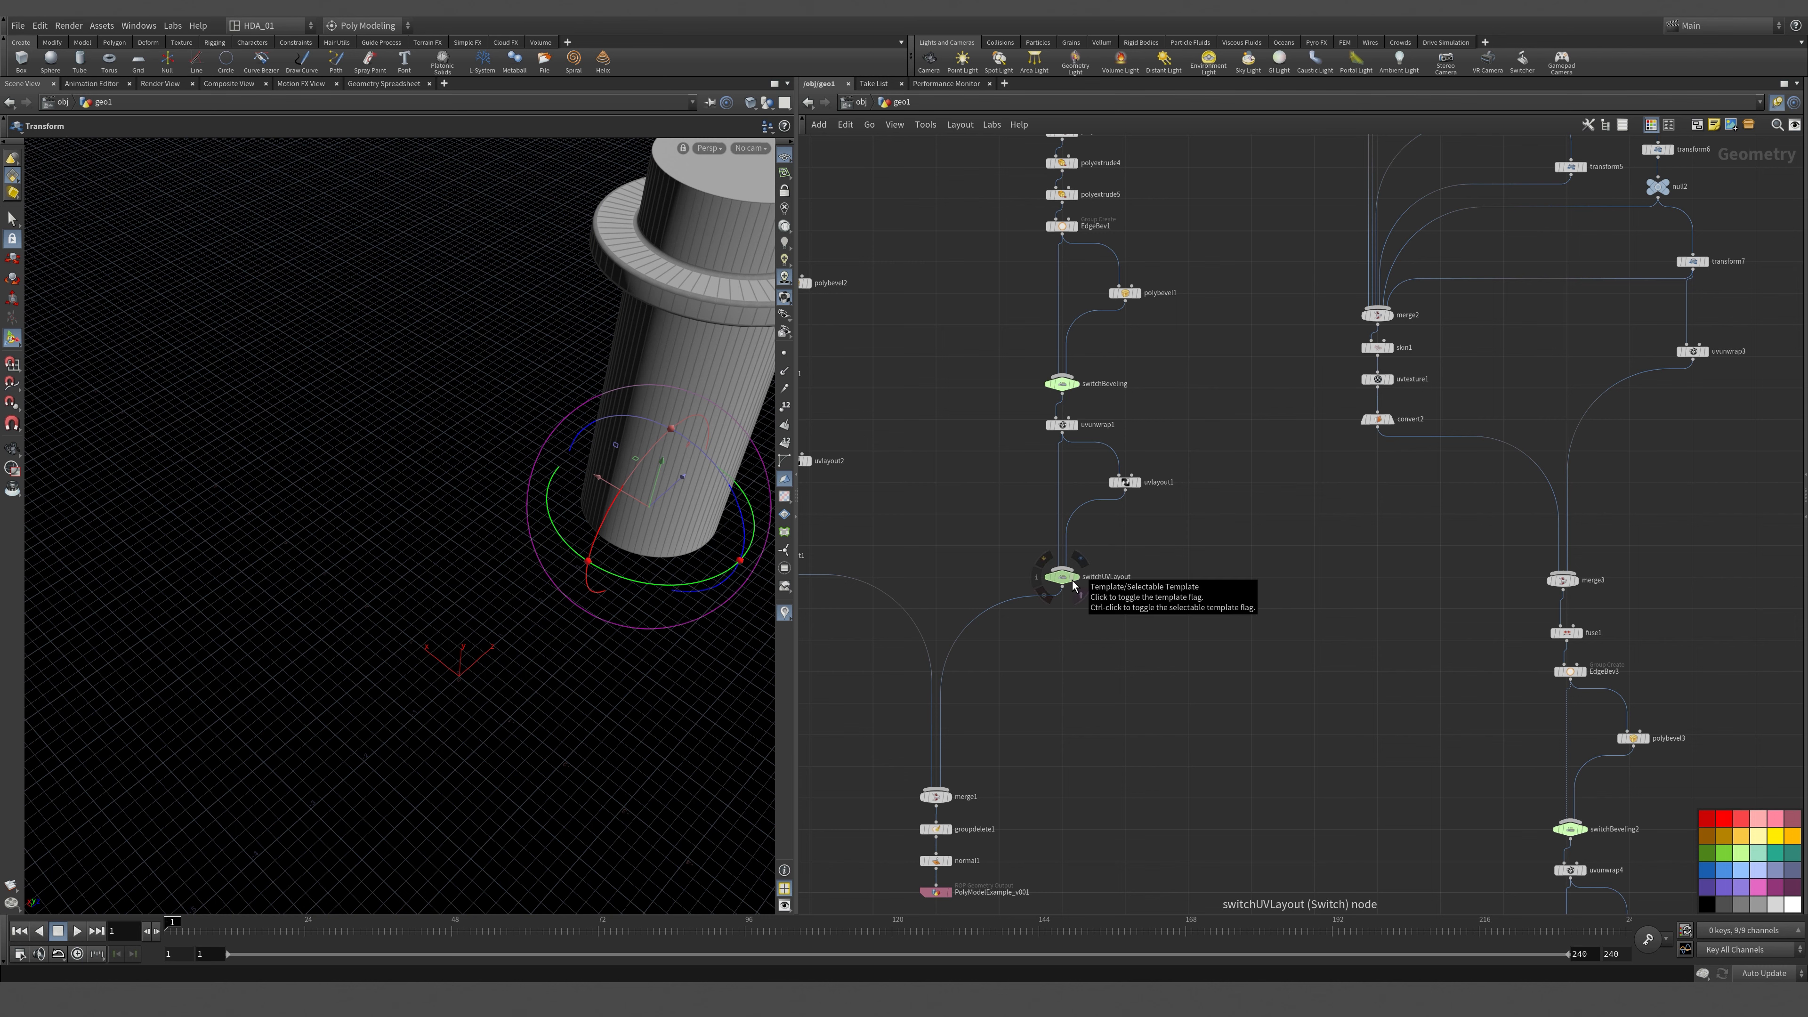
left_click(1071, 578, "ctrl")
mouse_move(529, 716)
left_mouse_down("alt")
mouse_move(531, 633)
mouse_move(569, 574)
mouse_move(403, 529)
mouse_move(349, 399)
left_mouse_up("alt")
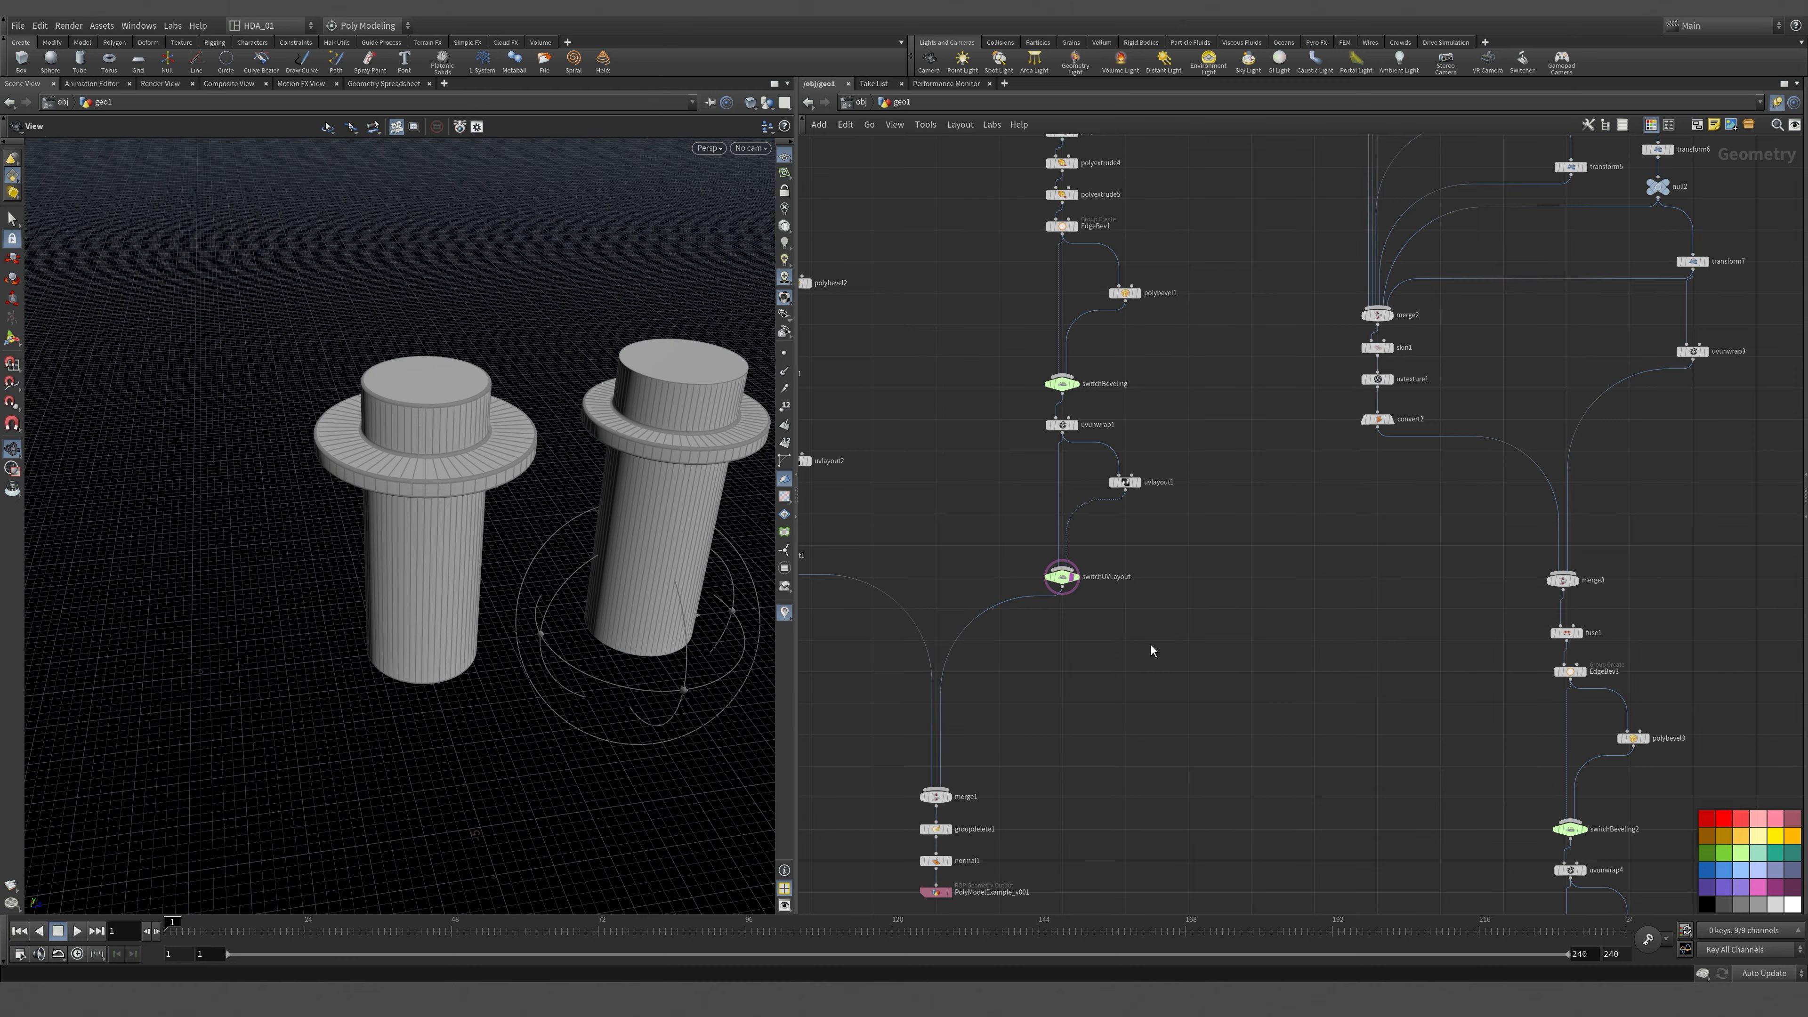
Insert a copy of convert2 between transform7 and uvunwrap3, and display transform8 again.
scroll(727, 378, "up", 8)
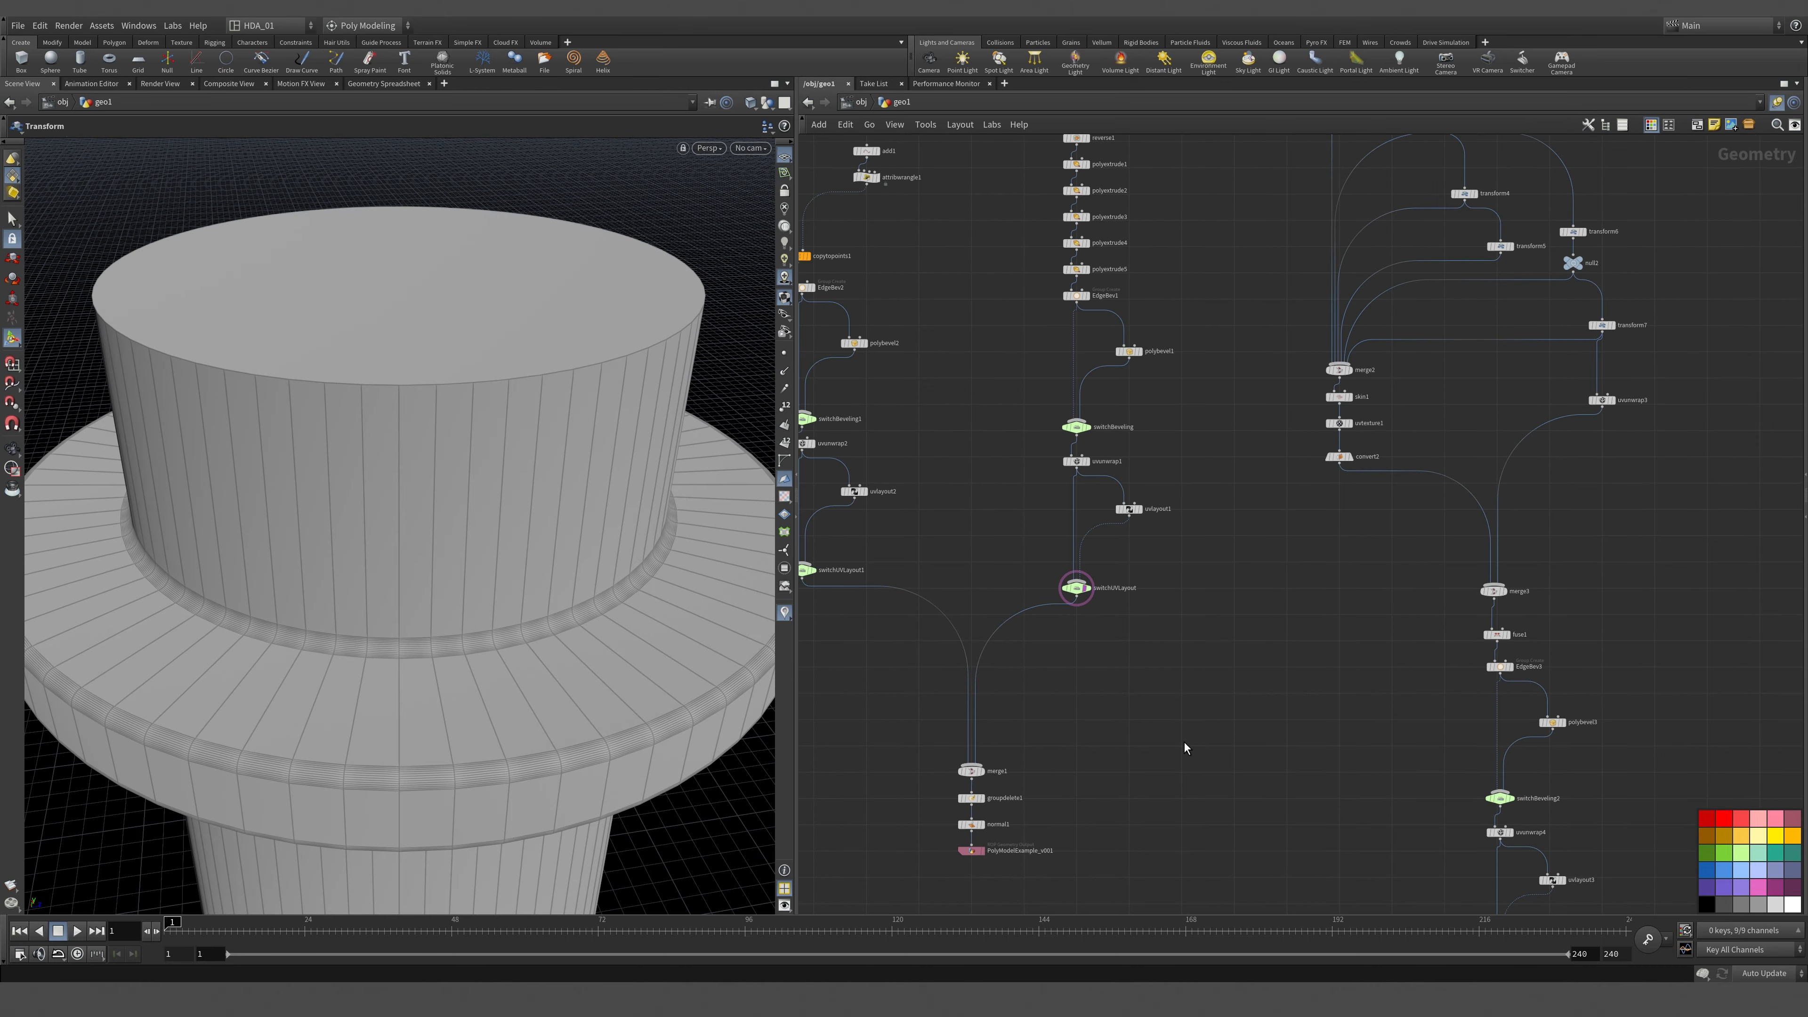
middle_click_drag(1647, 698, 1393, 514)
middle_click_drag(1420, 386, 1498, 584)
scroll(1418, 488, "up", 3)
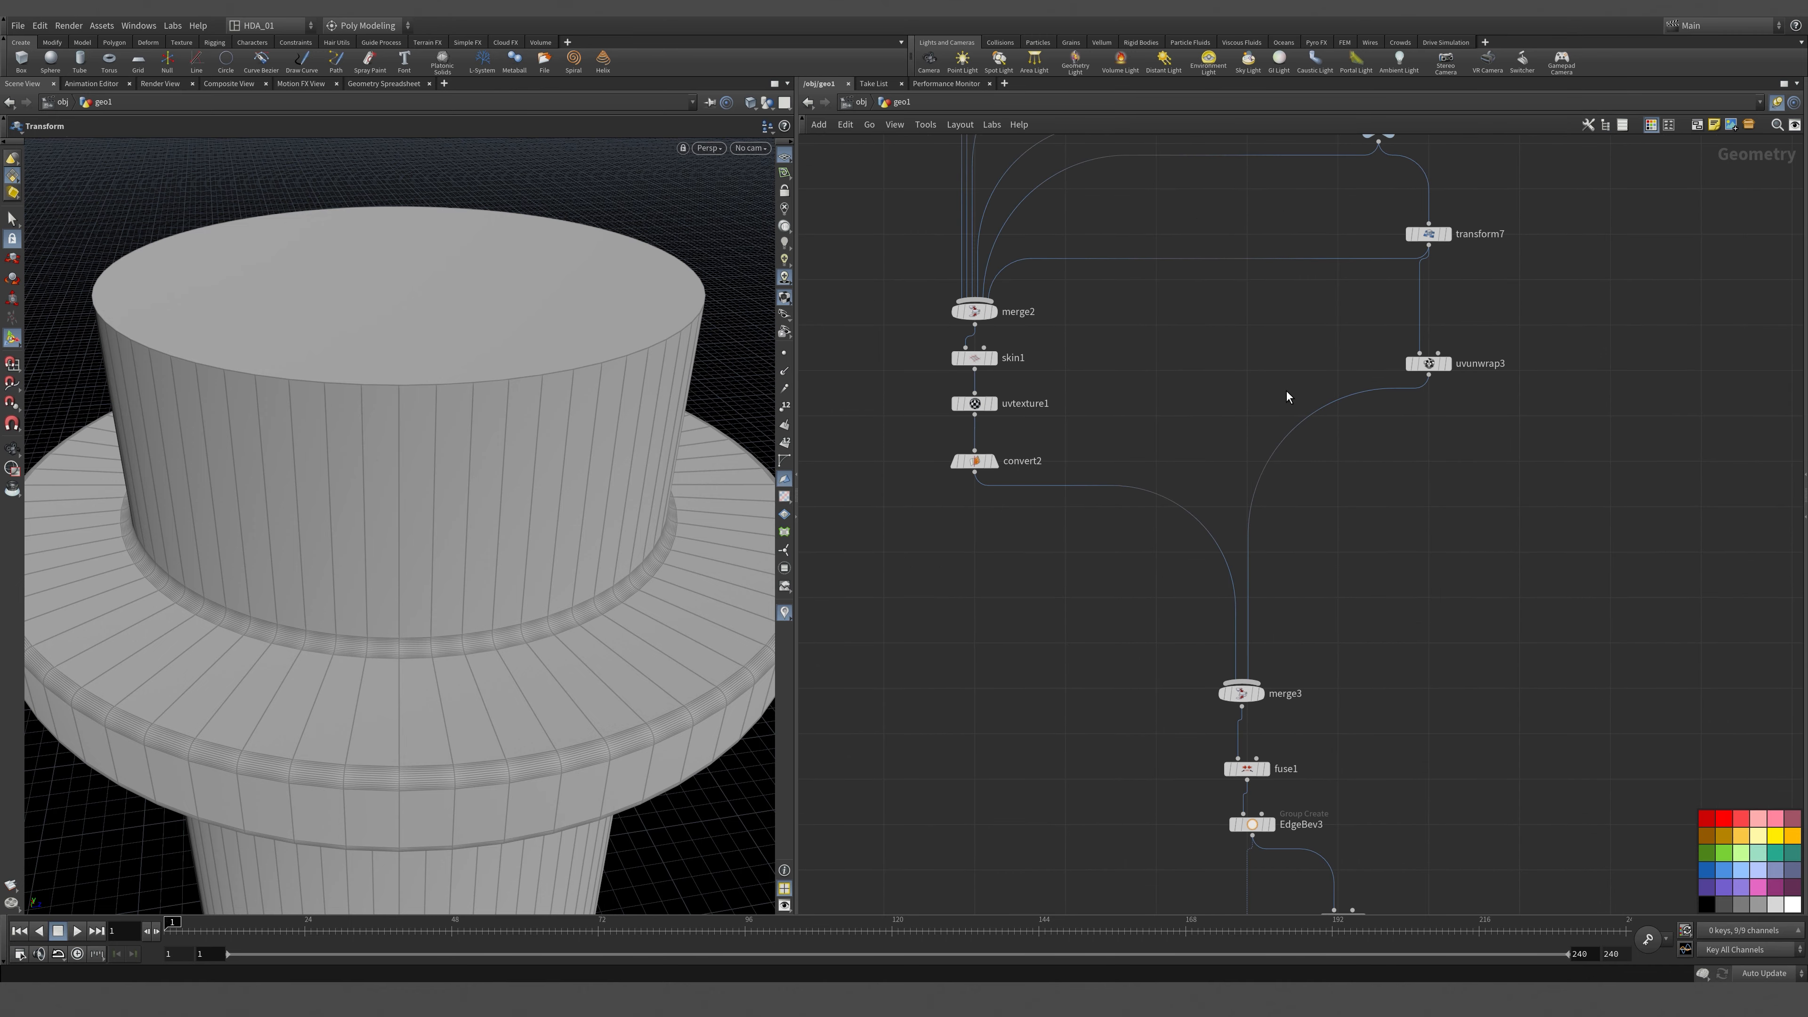
left_click(1438, 365)
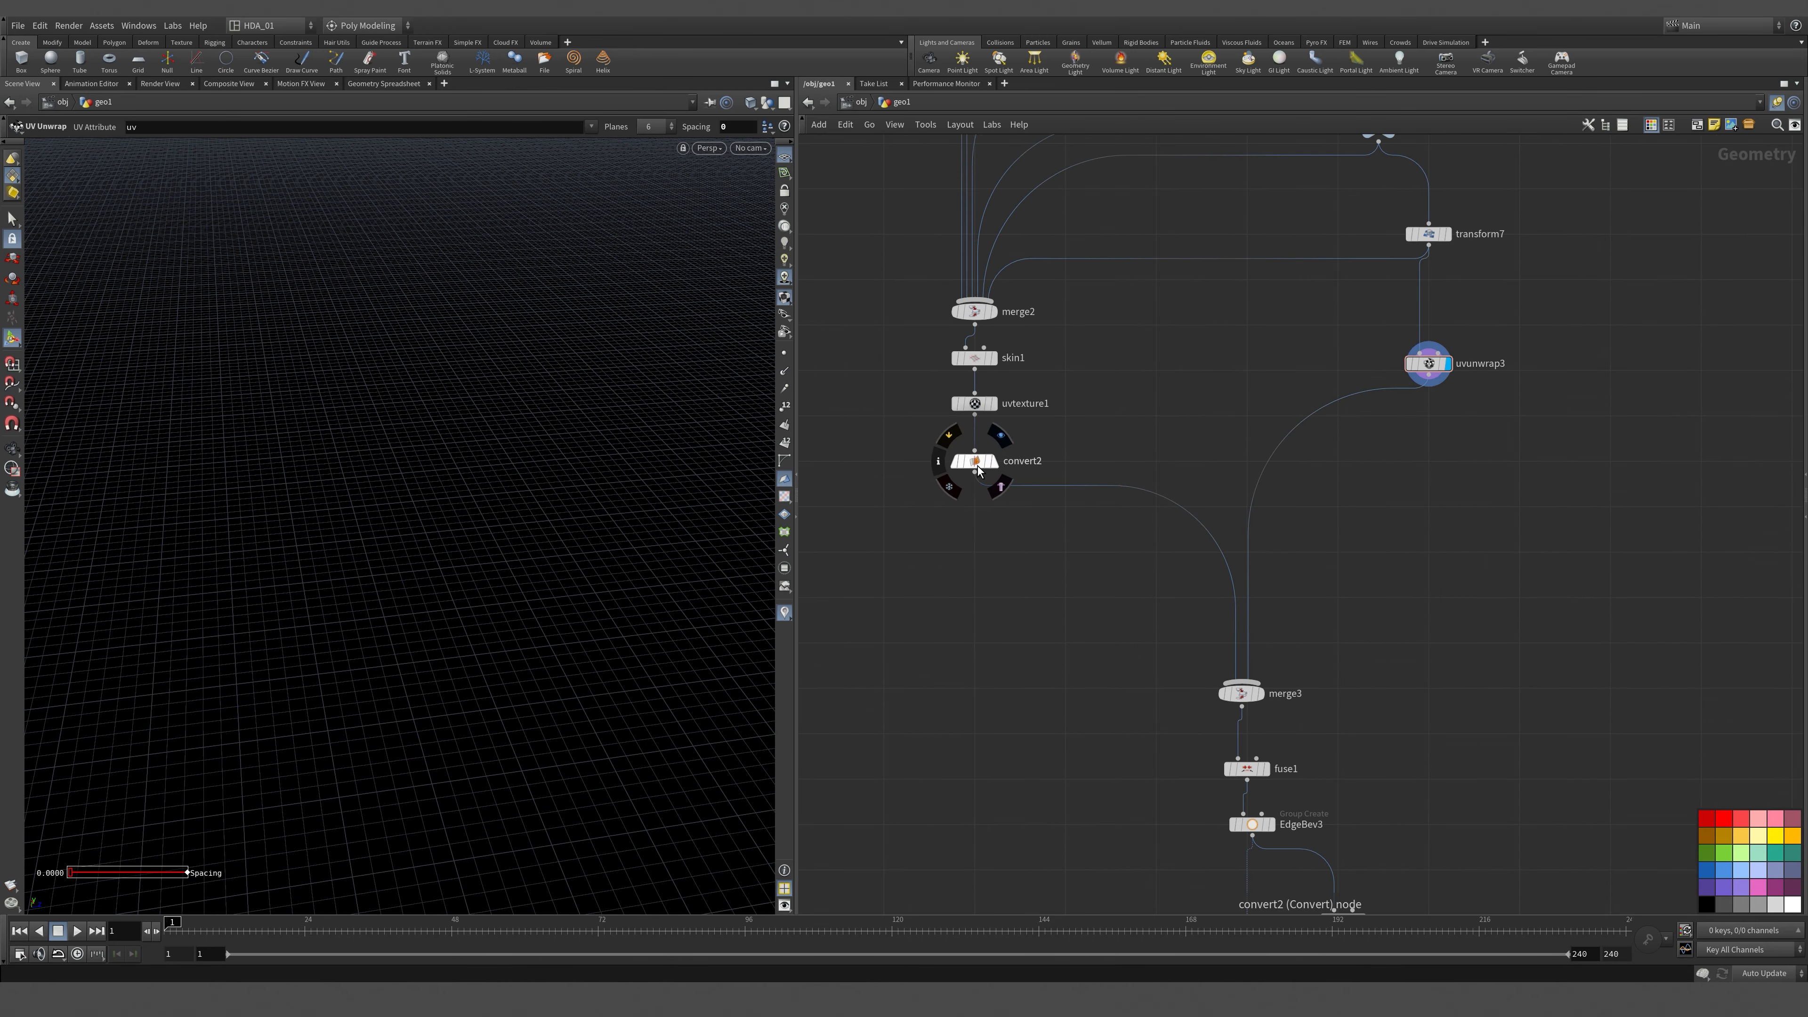
left_click_drag(975, 461, 1432, 304, "alt")
middle_click_drag(1515, 685, 1500, 231)
middle_click_drag(1412, 779, 1333, 350)
left_click(1176, 579)
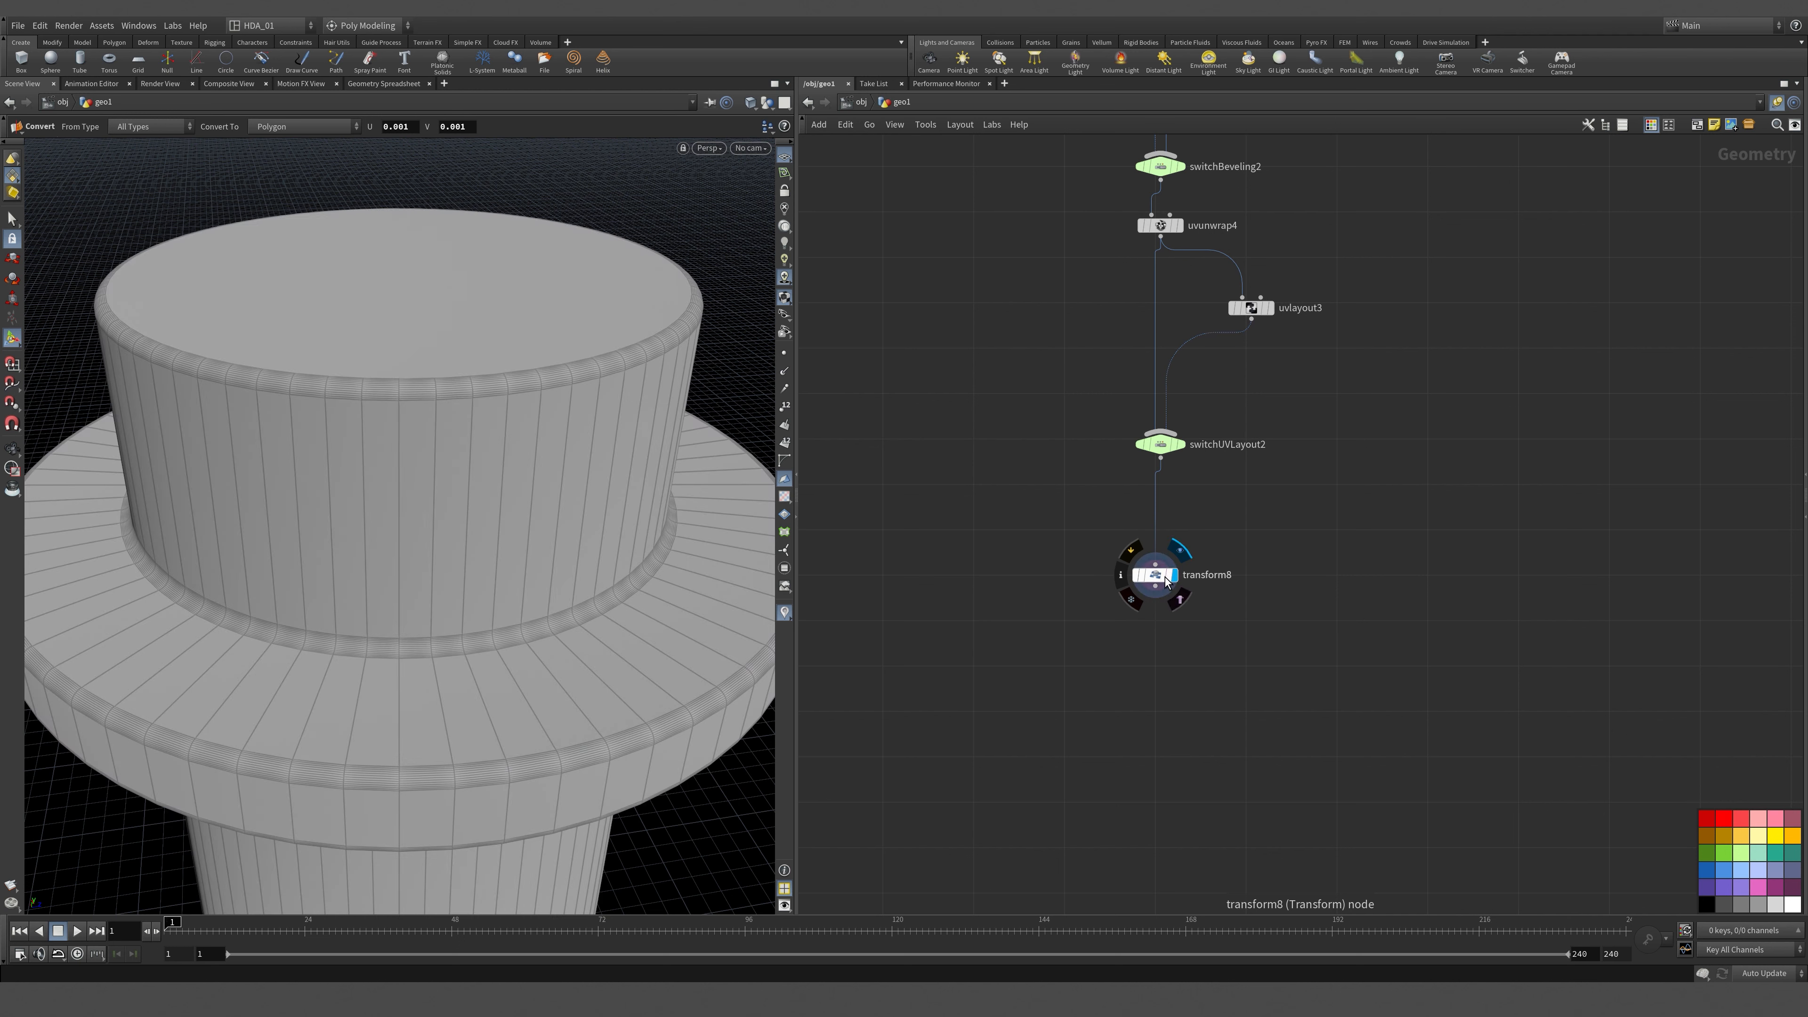
Move convert3 and uvunwrap3 down together so that uvunwrap3 lines up with convert2.
scroll(1502, 435, "down", 6)
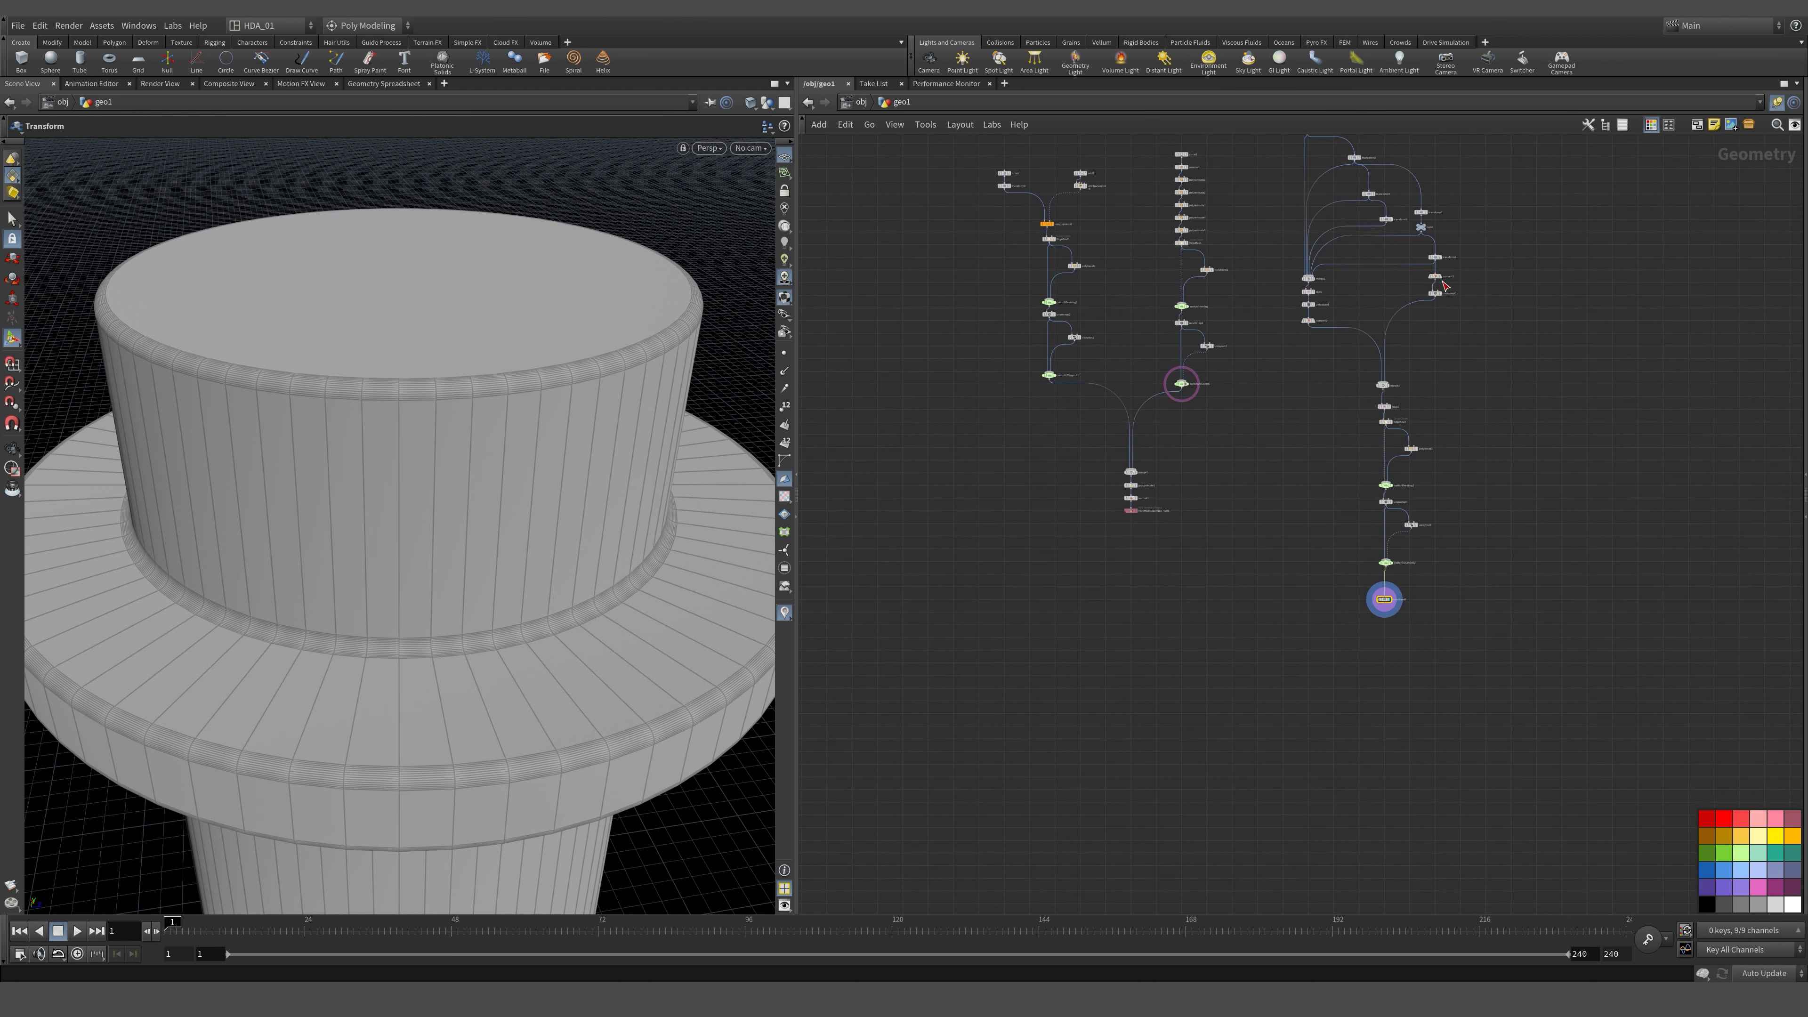
middle_click_drag(1424, 429, 1410, 628)
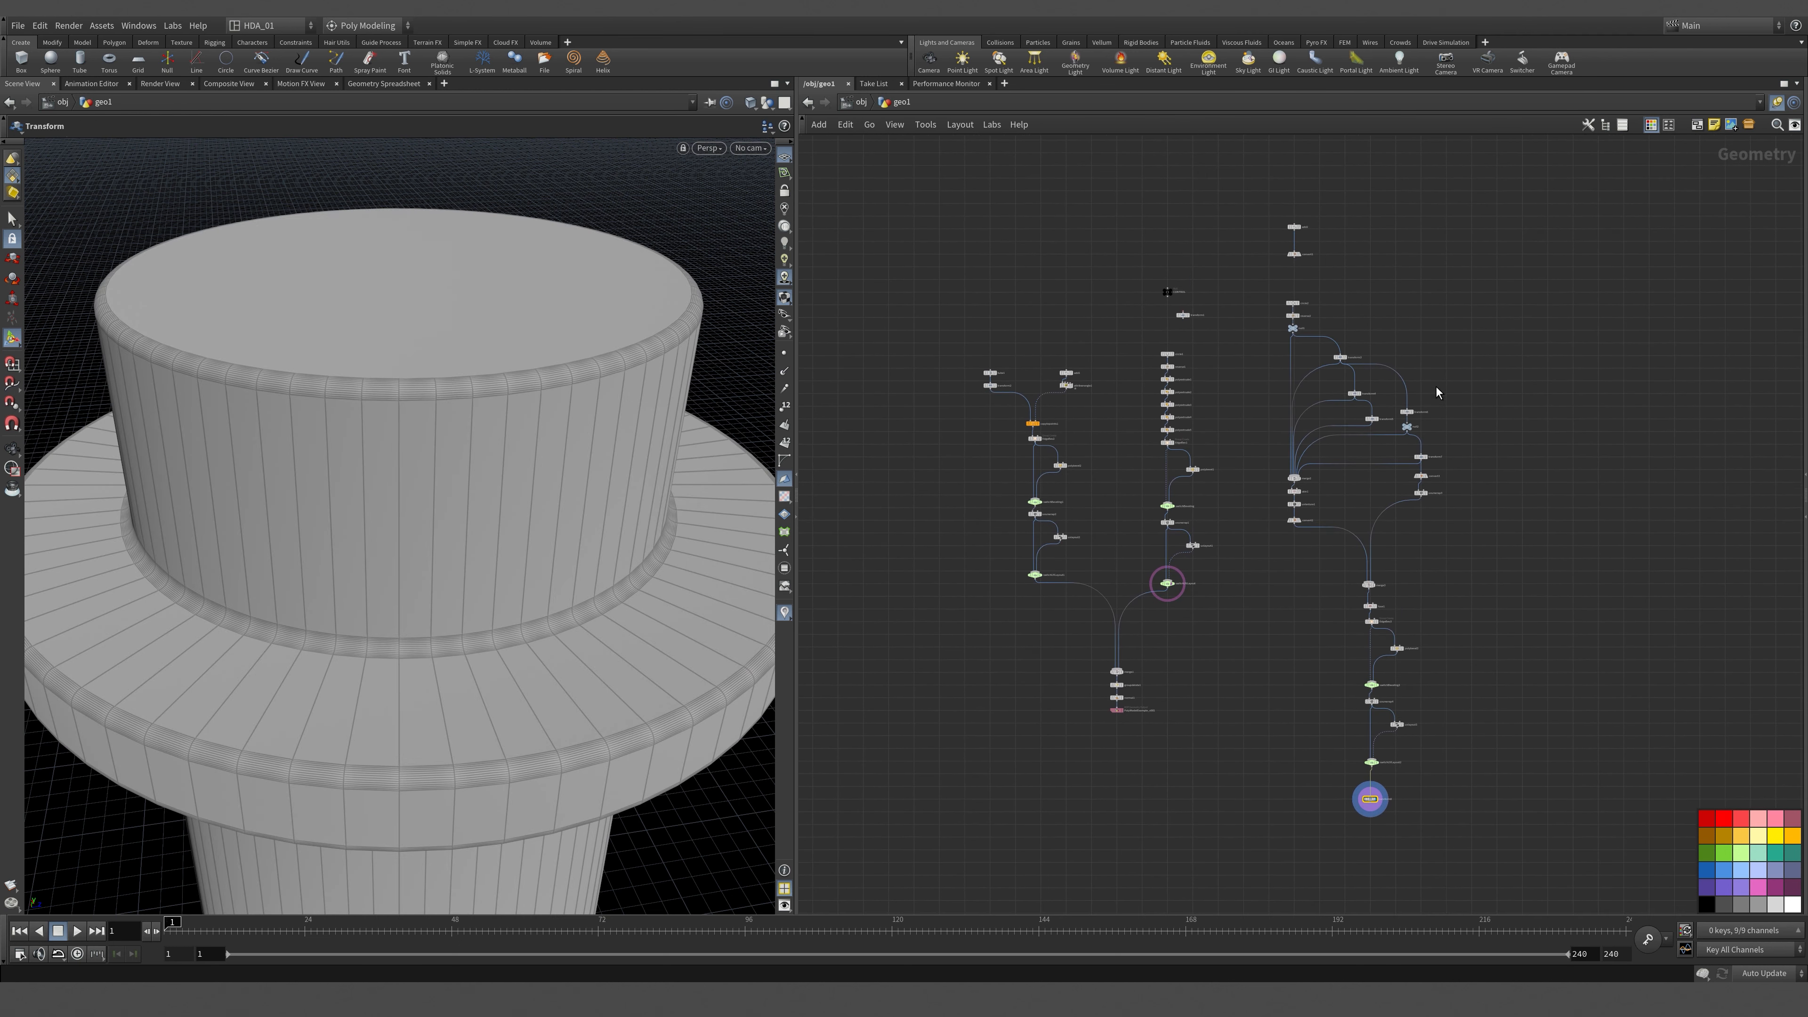
middle_click_drag(1435, 392, 1400, 562)
scroll(1378, 699, "up", 5)
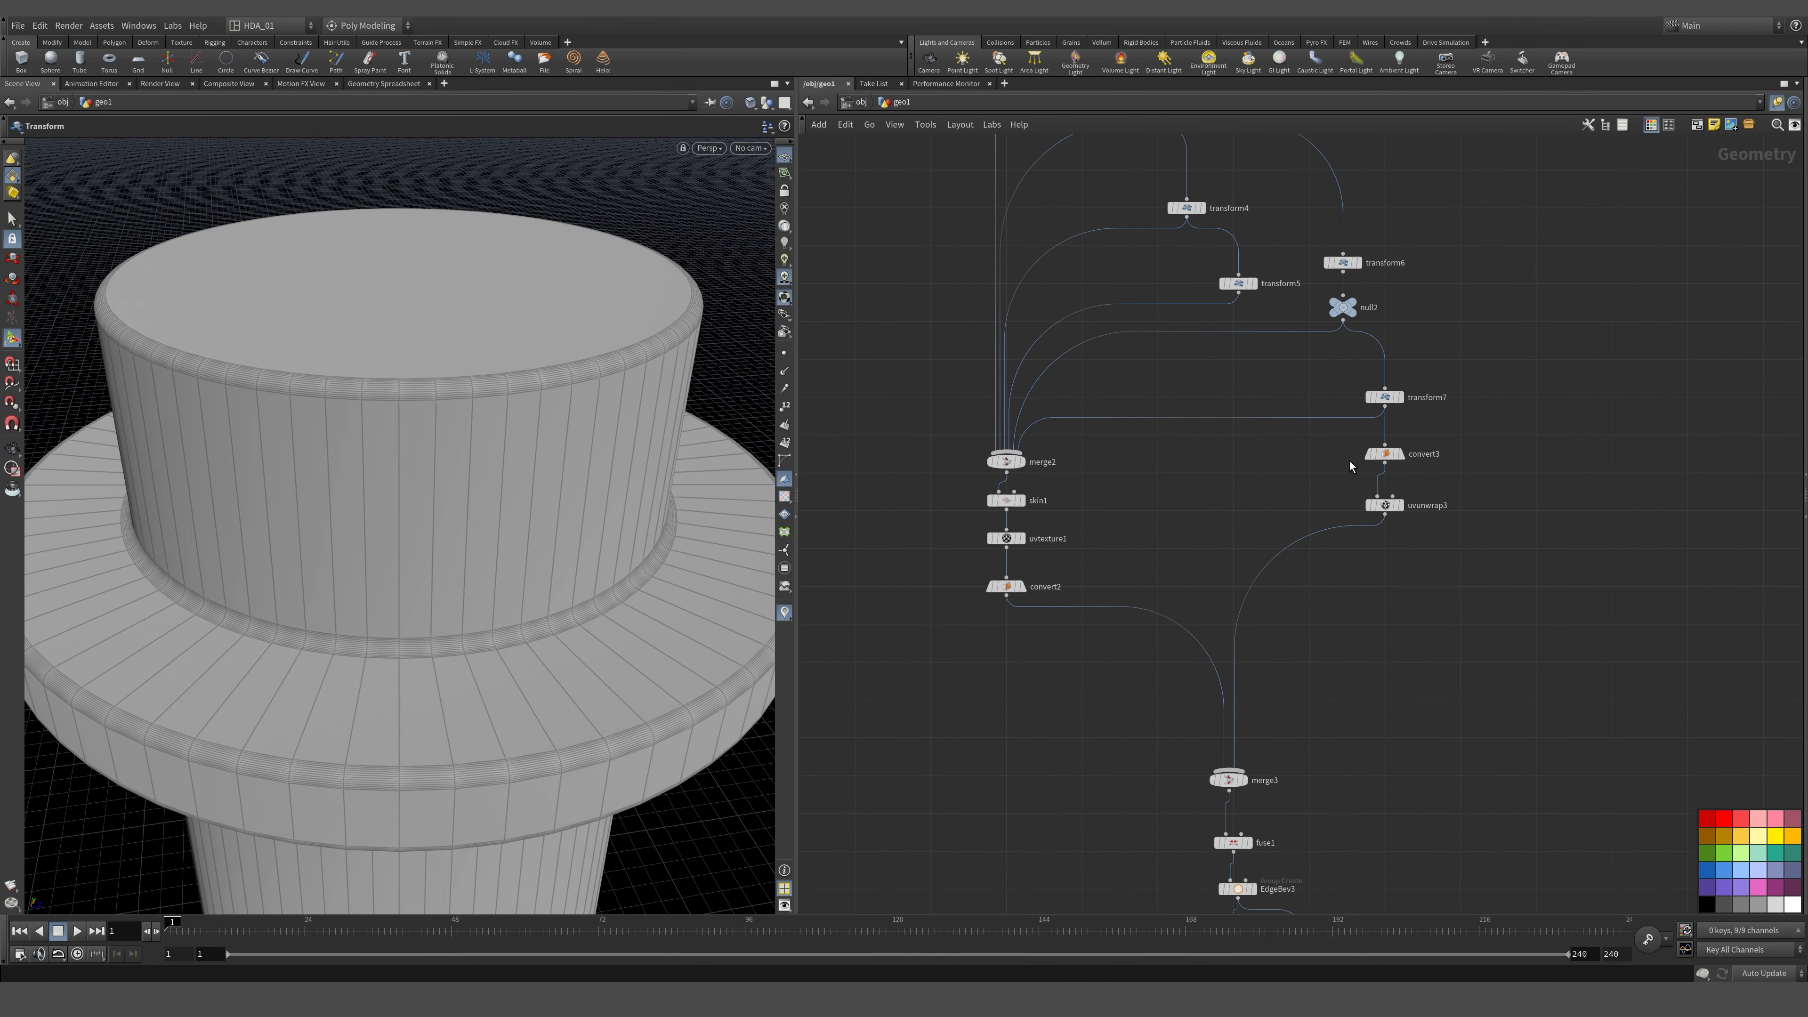
left_click_drag(1439, 526, 1439, 525)
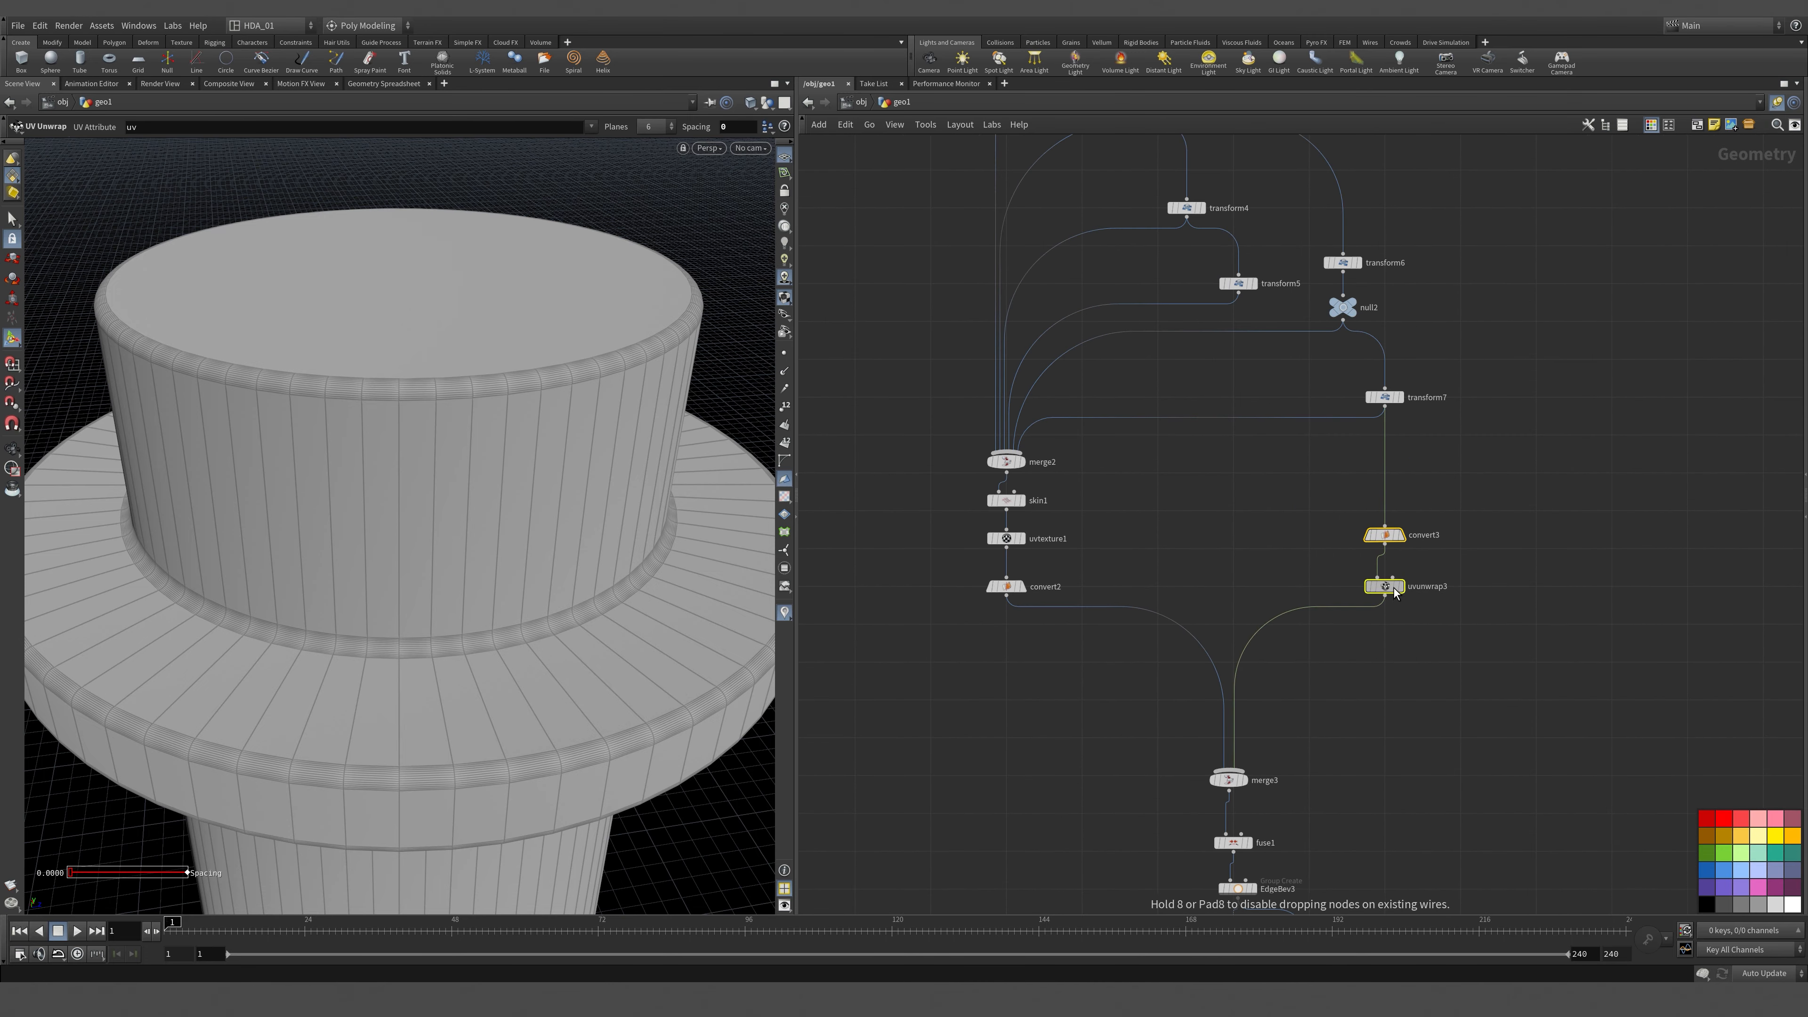
Frame both models in the viewport to compare them from the side, and review the whole network.
middle_click_drag(1495, 615, 1567, 283)
scroll(1482, 582, "down", 2)
middle_click_drag(1481, 583, 1568, 310)
middle_click_drag(1037, 363, 953, 461)
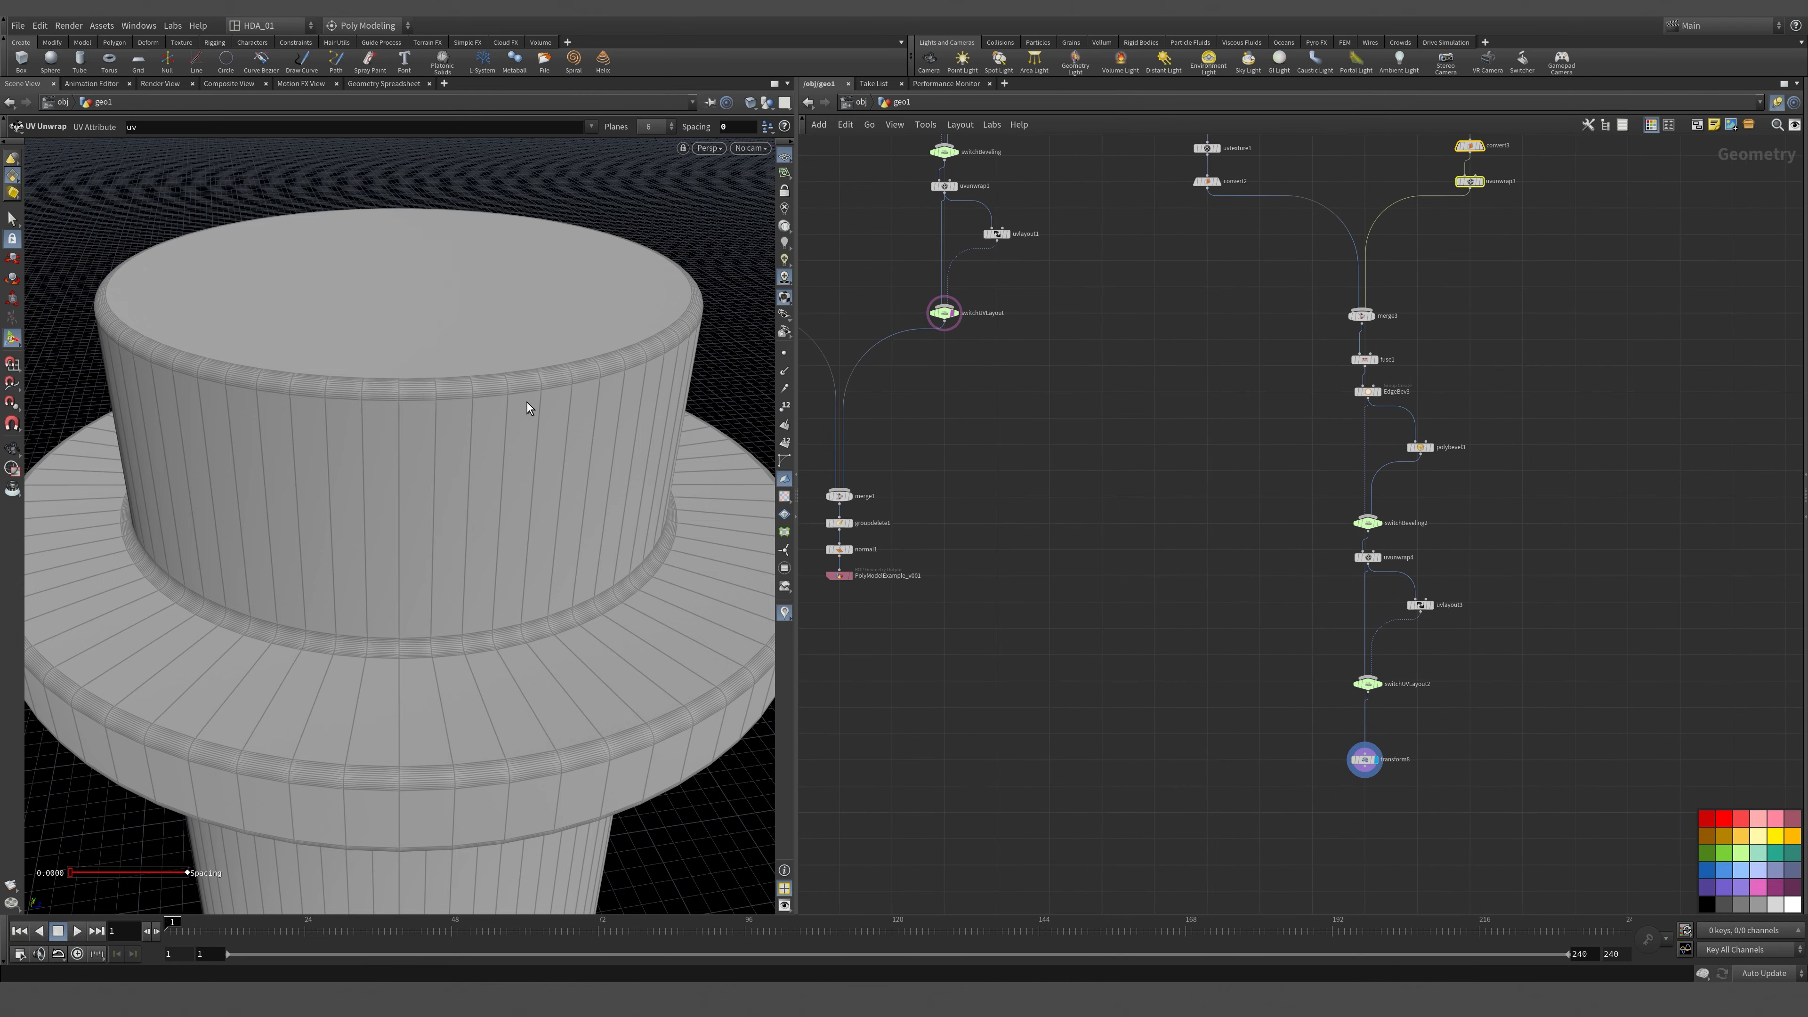
key("Escape")
scroll(525, 399, "down", 5)
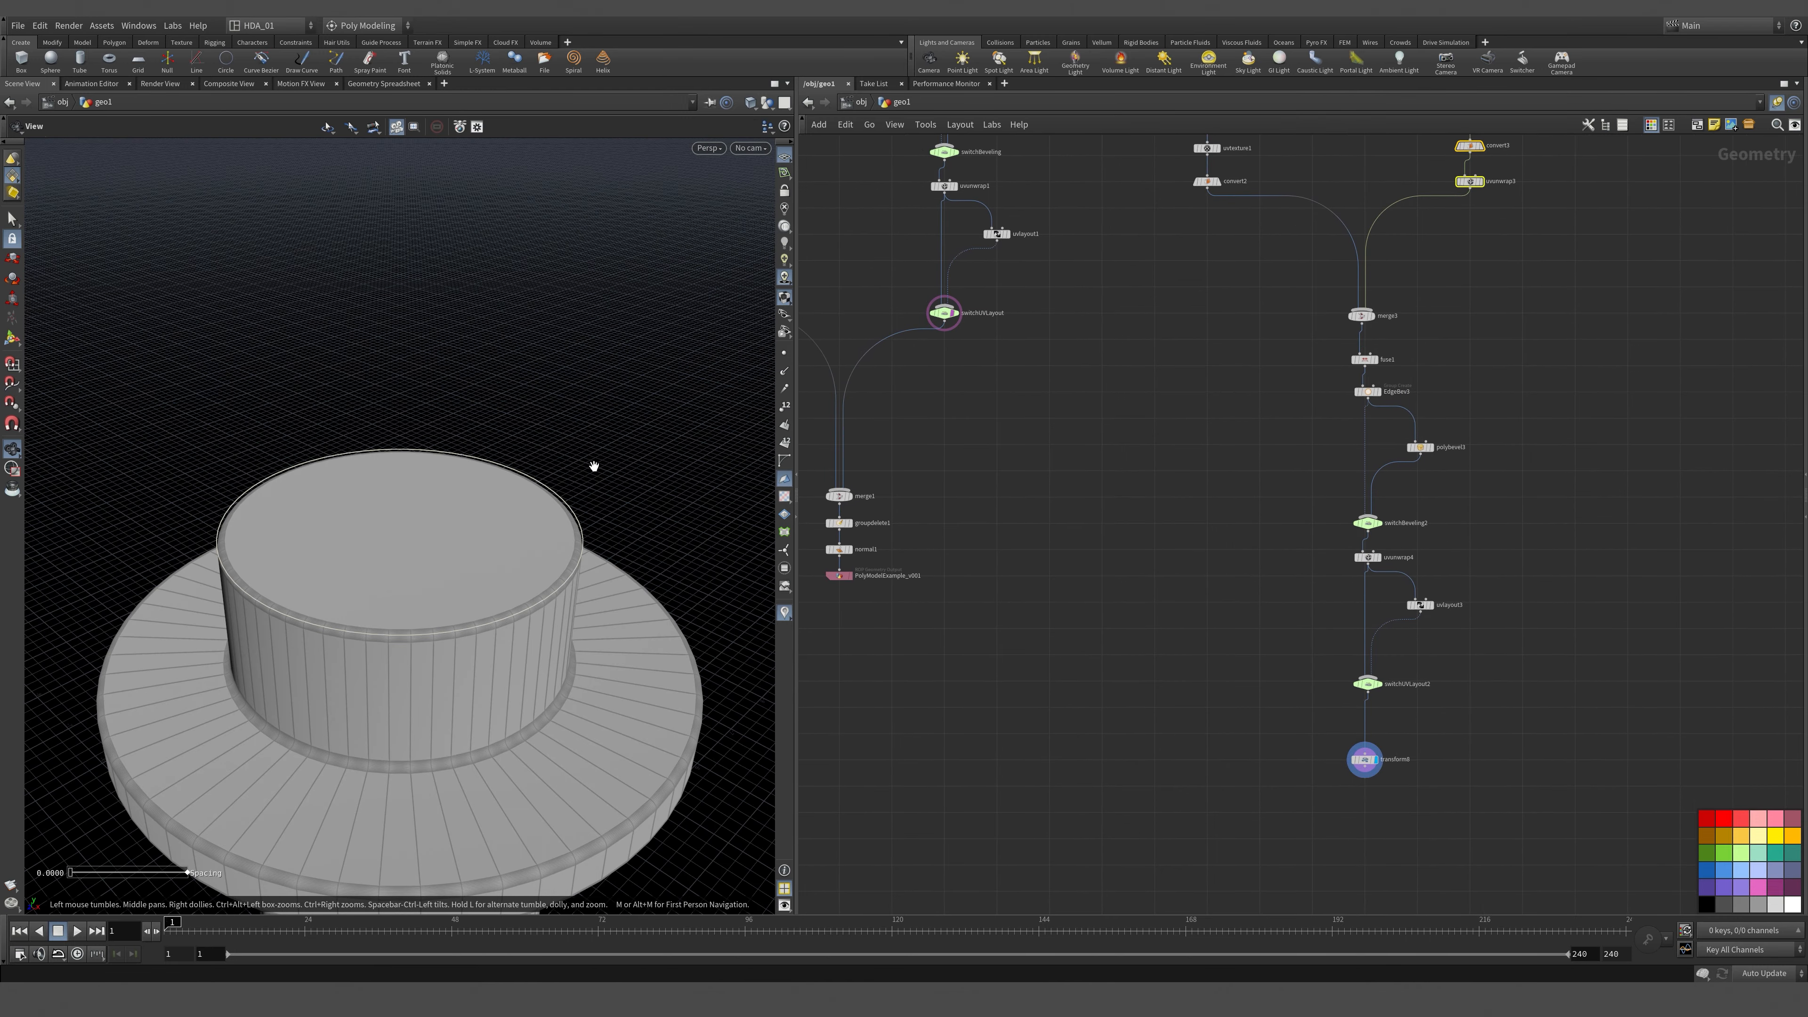
key("space+a")
left_click_drag(584, 478, 545, 433, "alt")
scroll(1203, 463, "down", 4)
middle_click_drag(1194, 458, 1187, 661)
scroll(1188, 660, "down", 1)
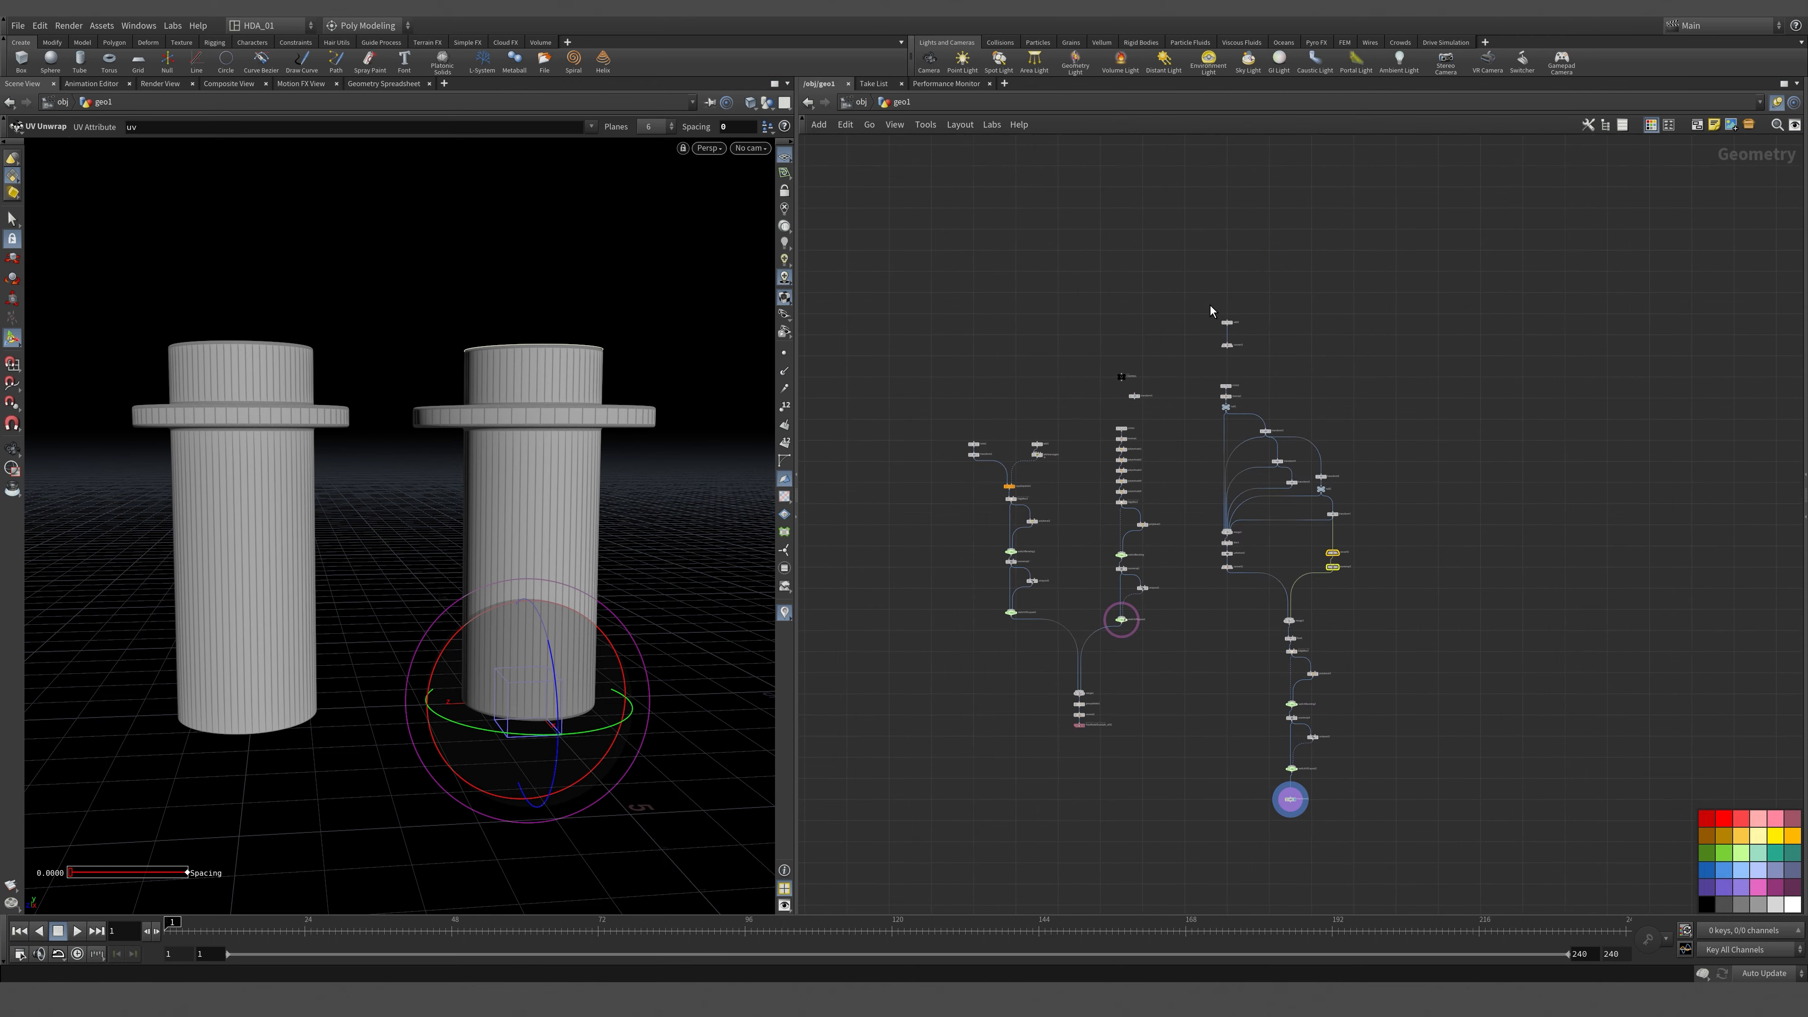
Set the CONTROL null's Main Height to 3.63 and Radius Scale to 1.65.
scroll(1210, 311, "up", 3)
left_click_drag(1048, 463, 1052, 466)
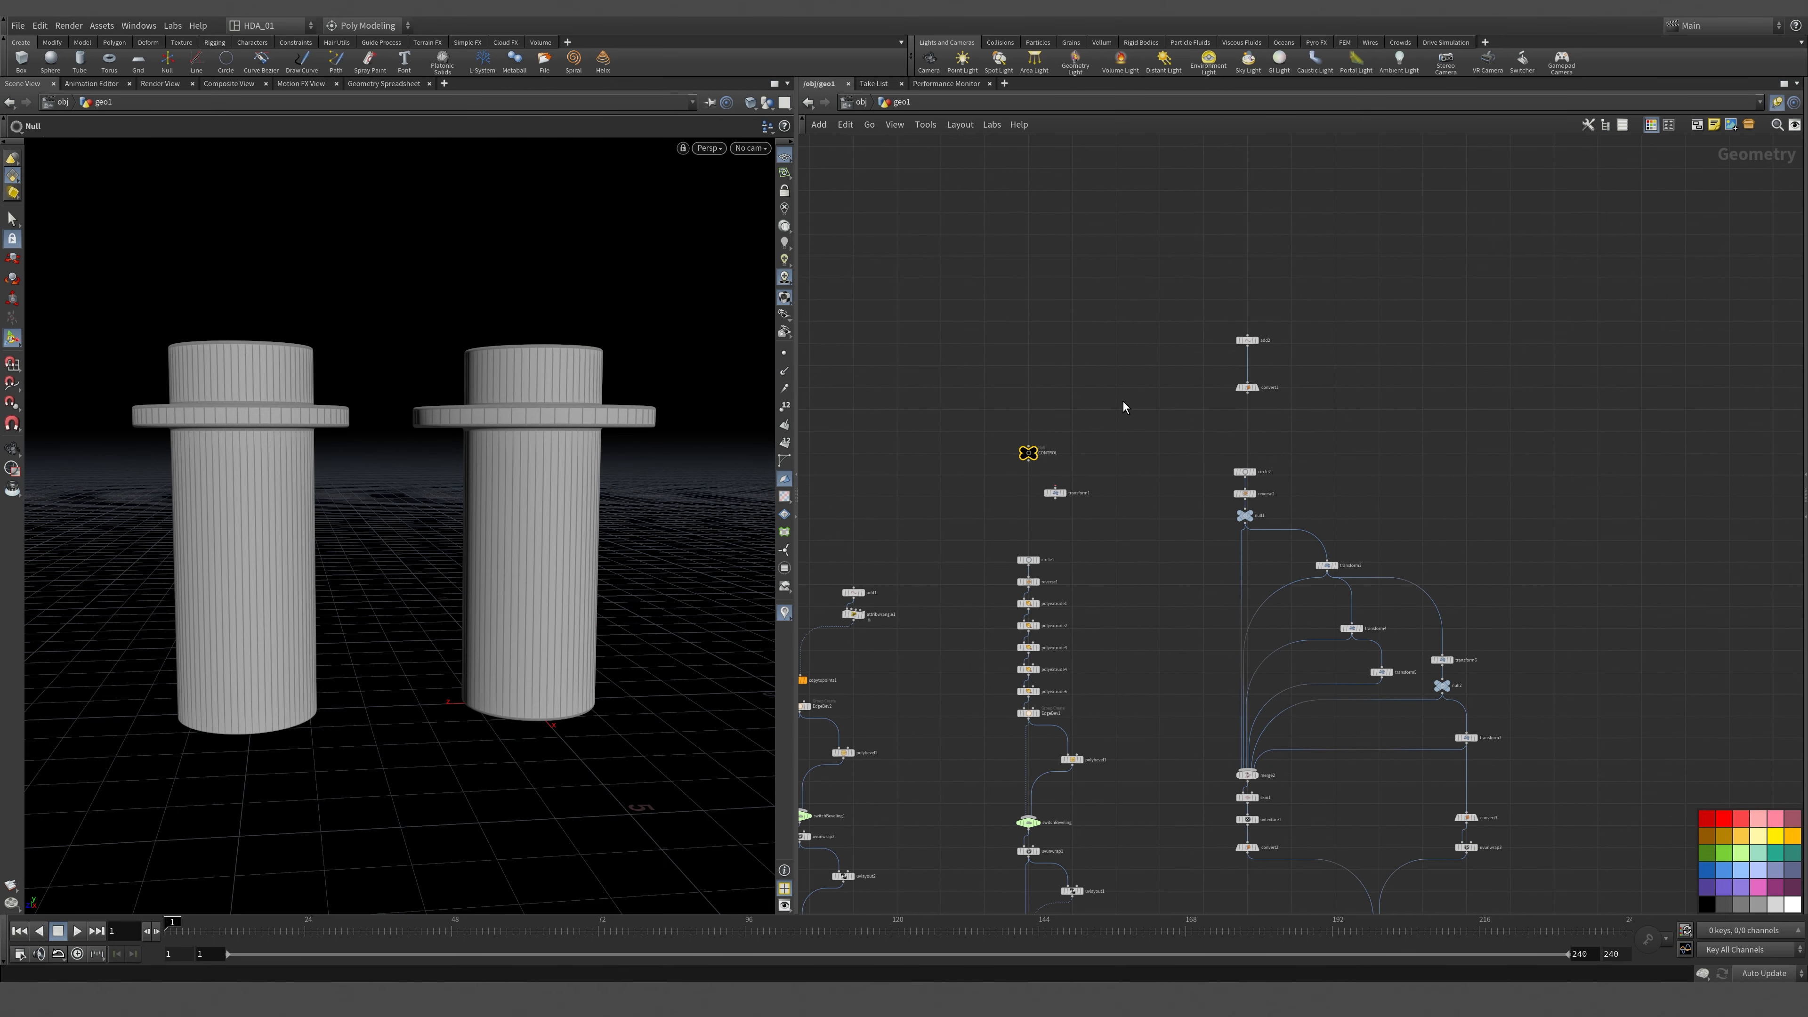
key("p")
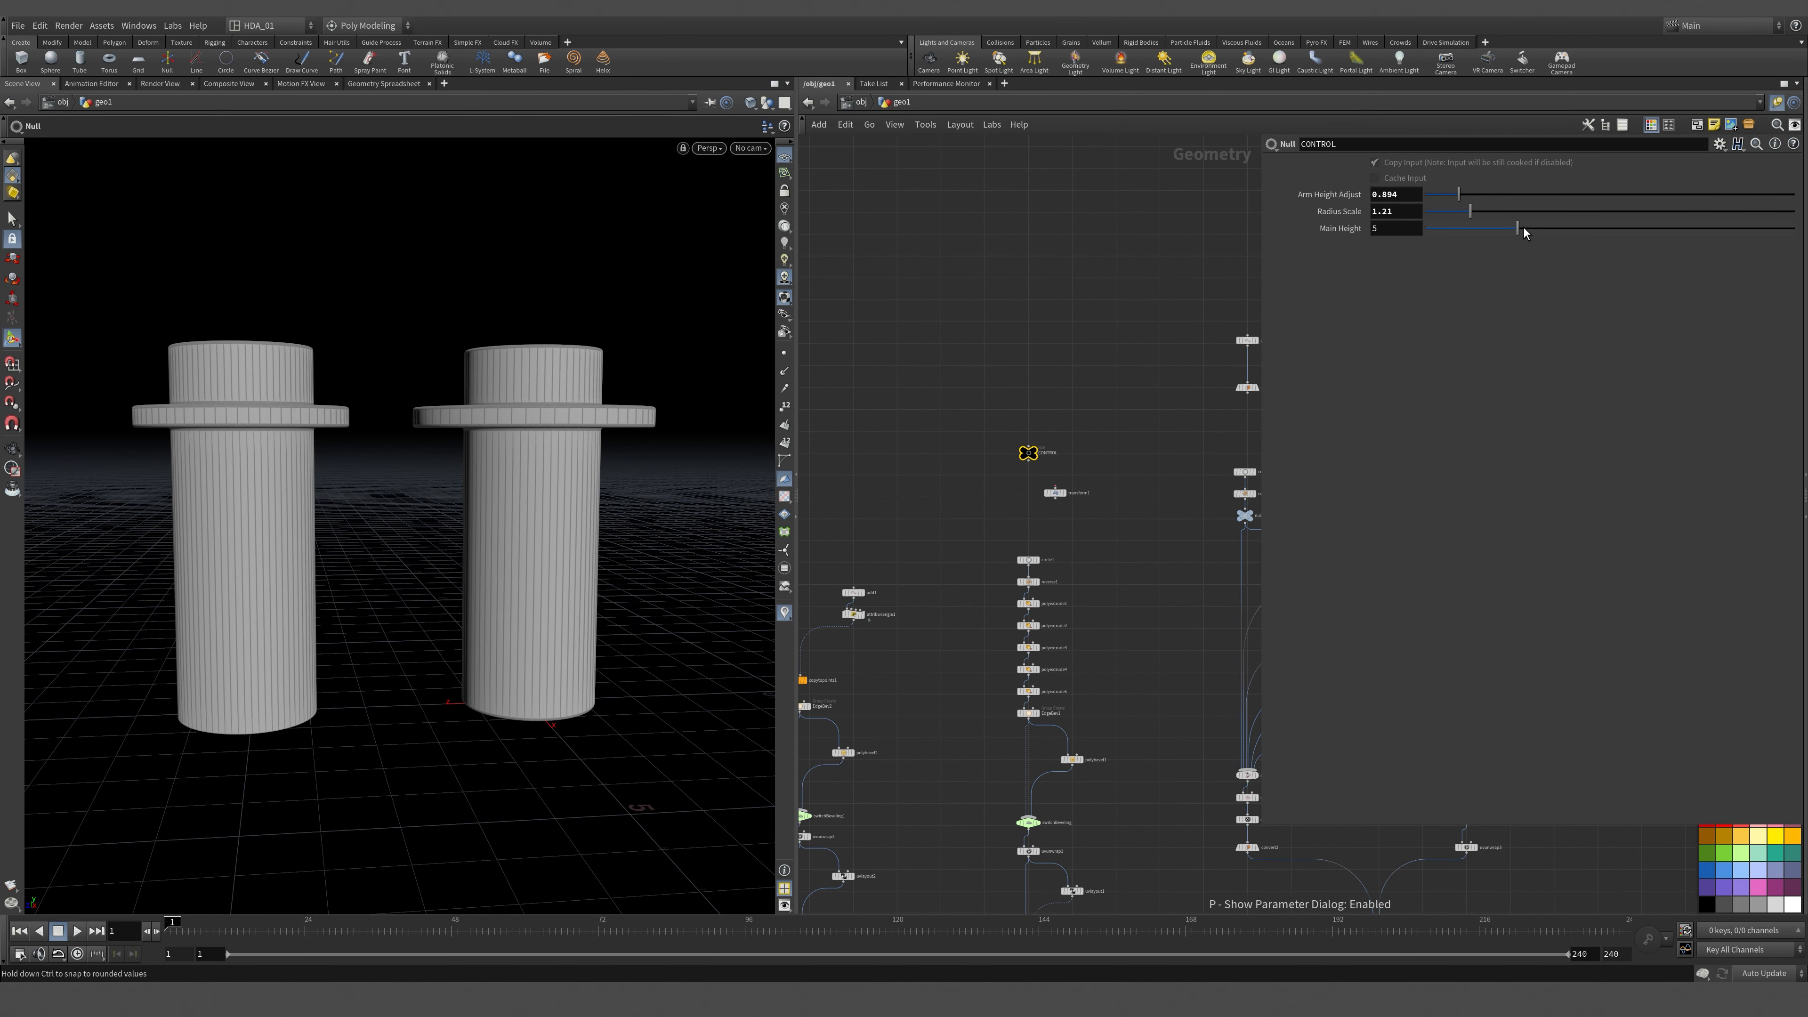
left_click_drag(1523, 232, 1486, 212)
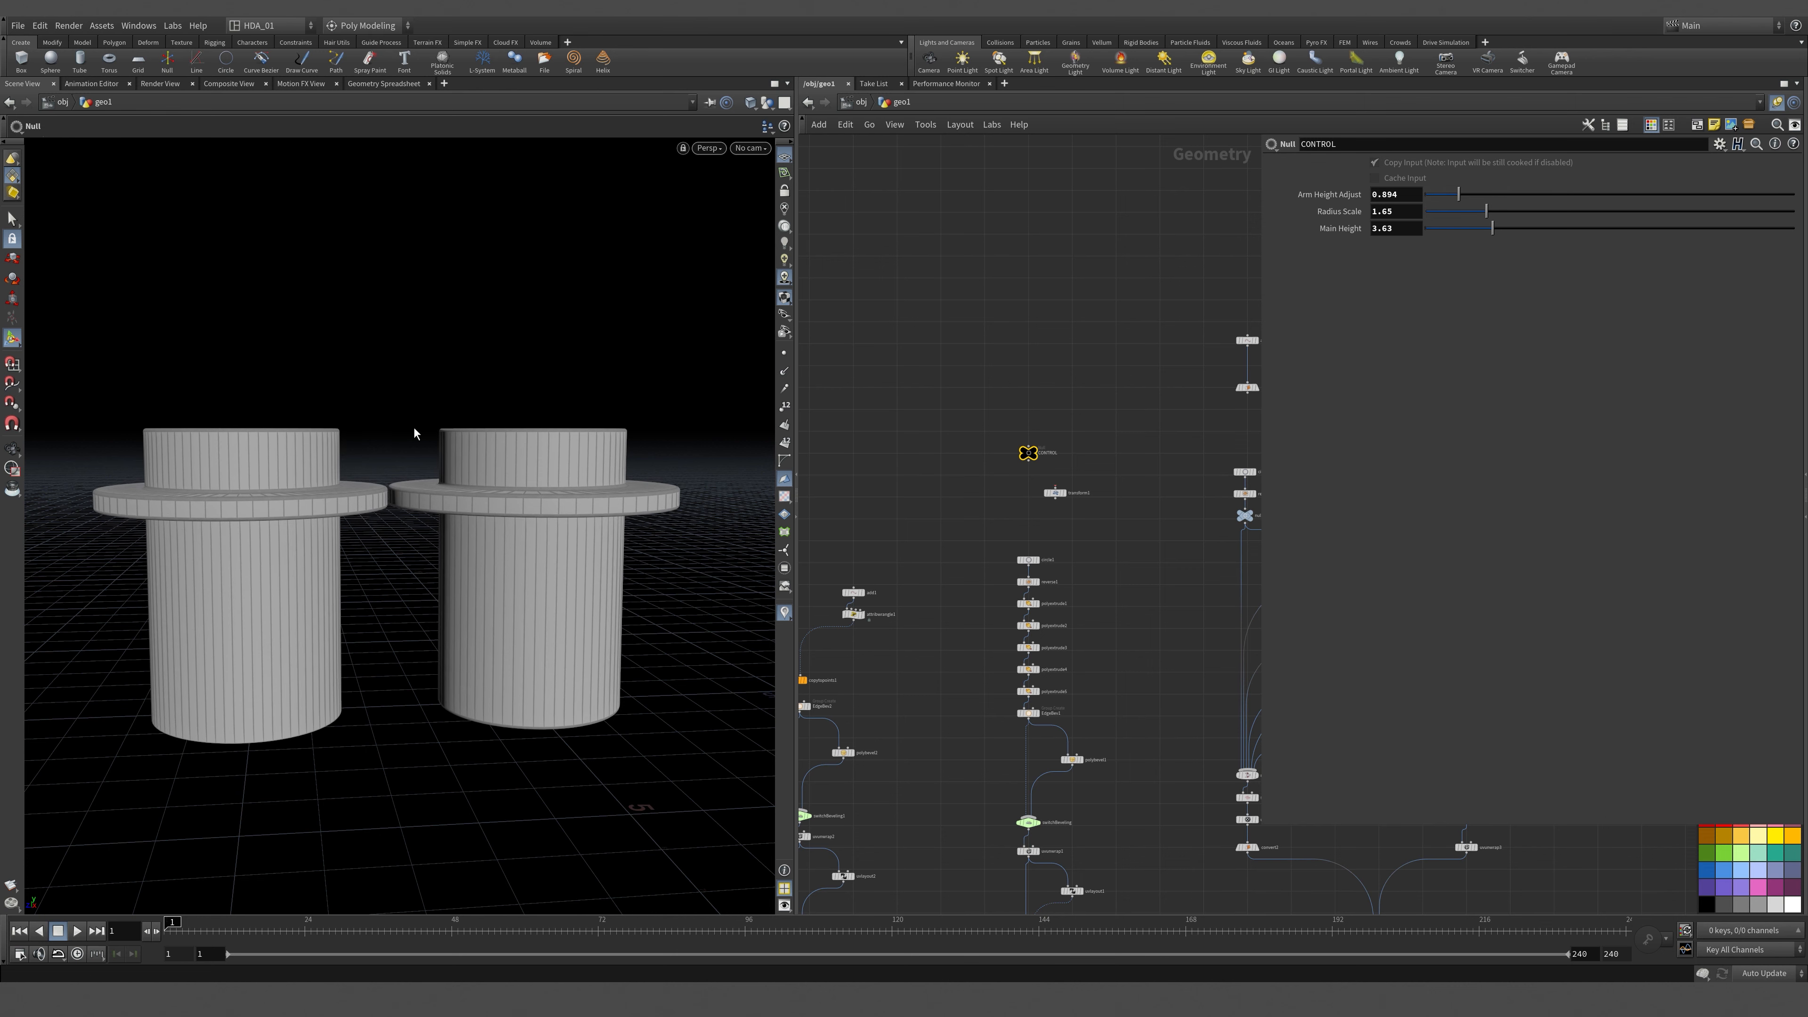
Inspect both resized models from above and close up, comparing their caps, flanges and beveled edges.
left_click_drag(376, 407, 456, 563)
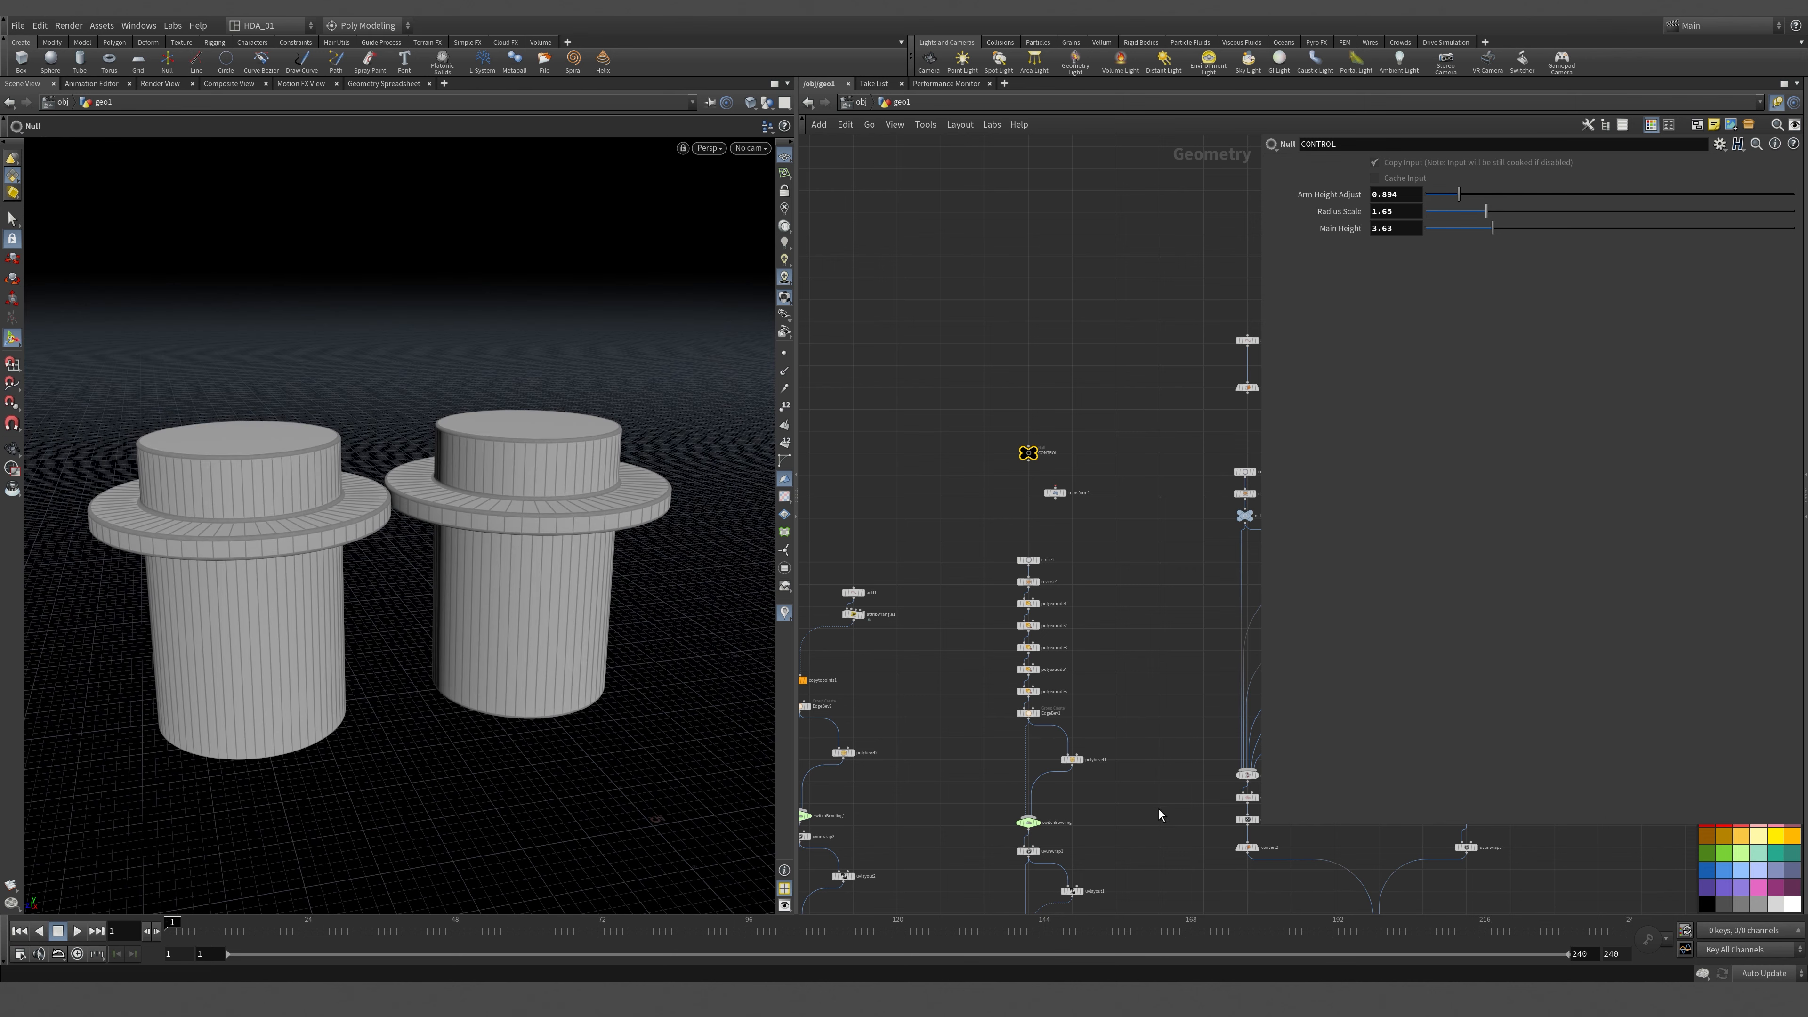
middle_click_drag(1158, 816, 1183, 485)
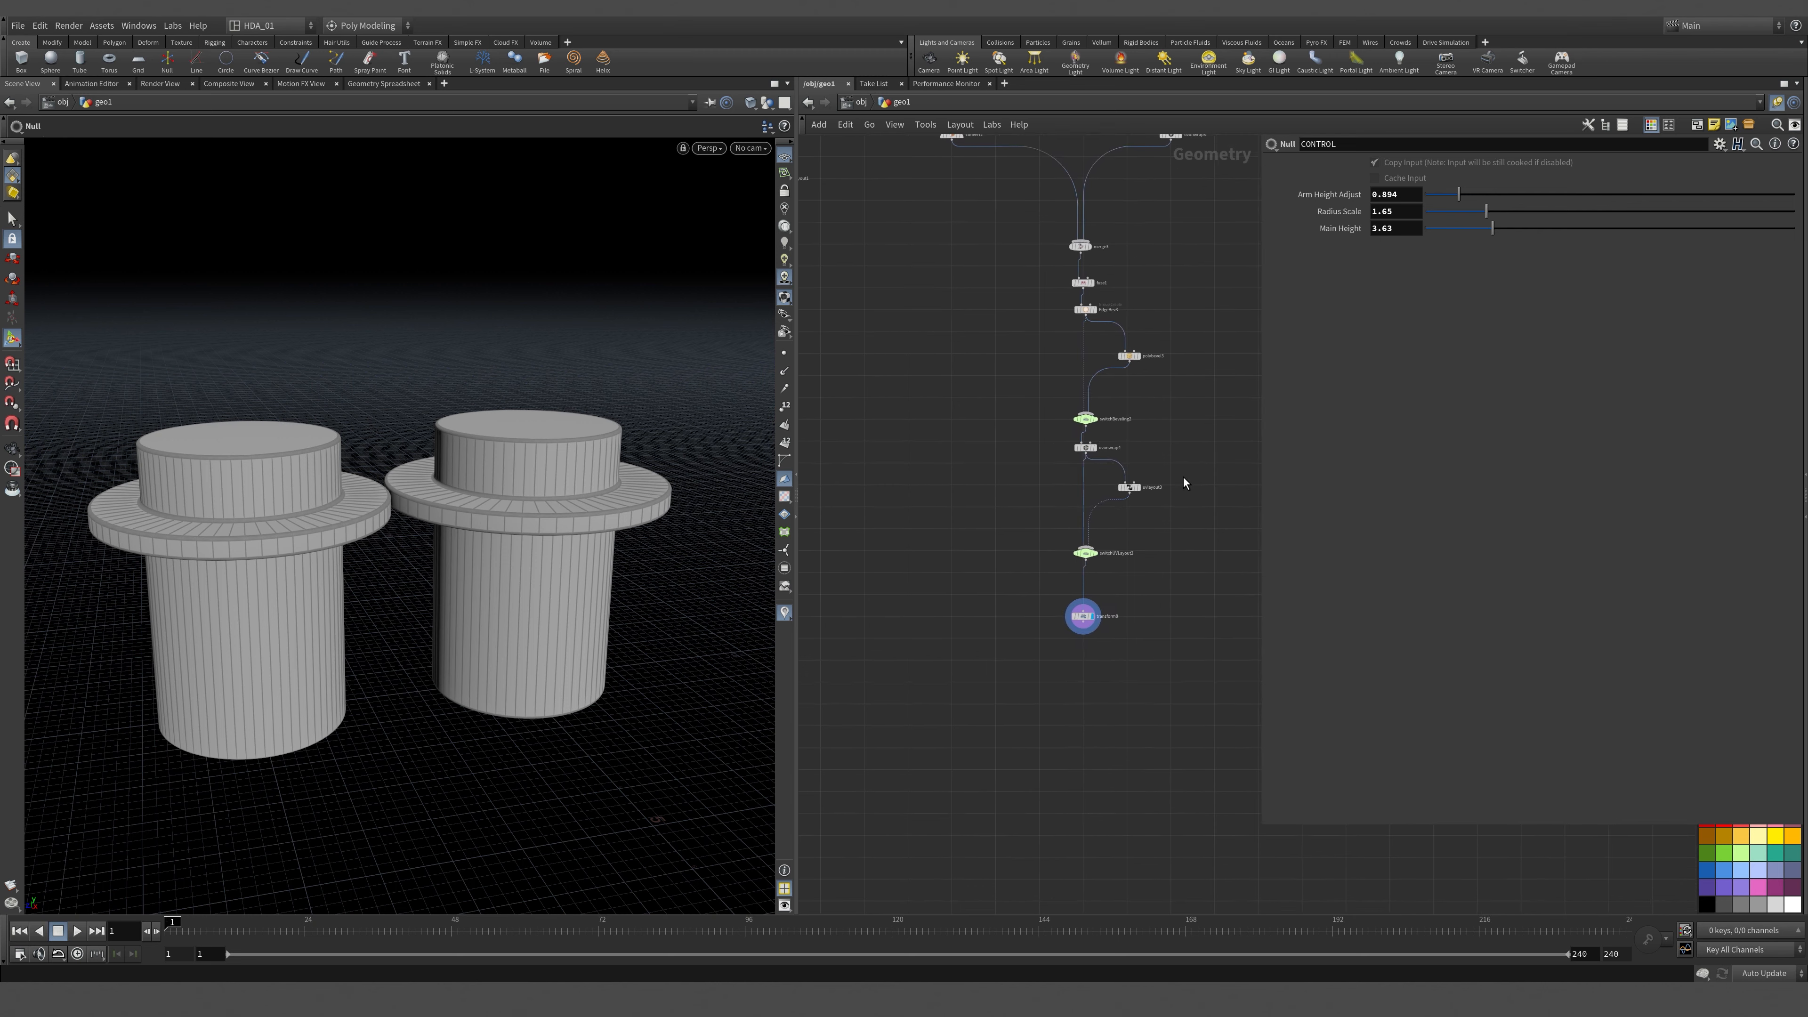
scroll(1184, 485, "up", 3)
middle_click_drag(1159, 339, 1142, 735)
middle_click_drag(801, 482, 1029, 760)
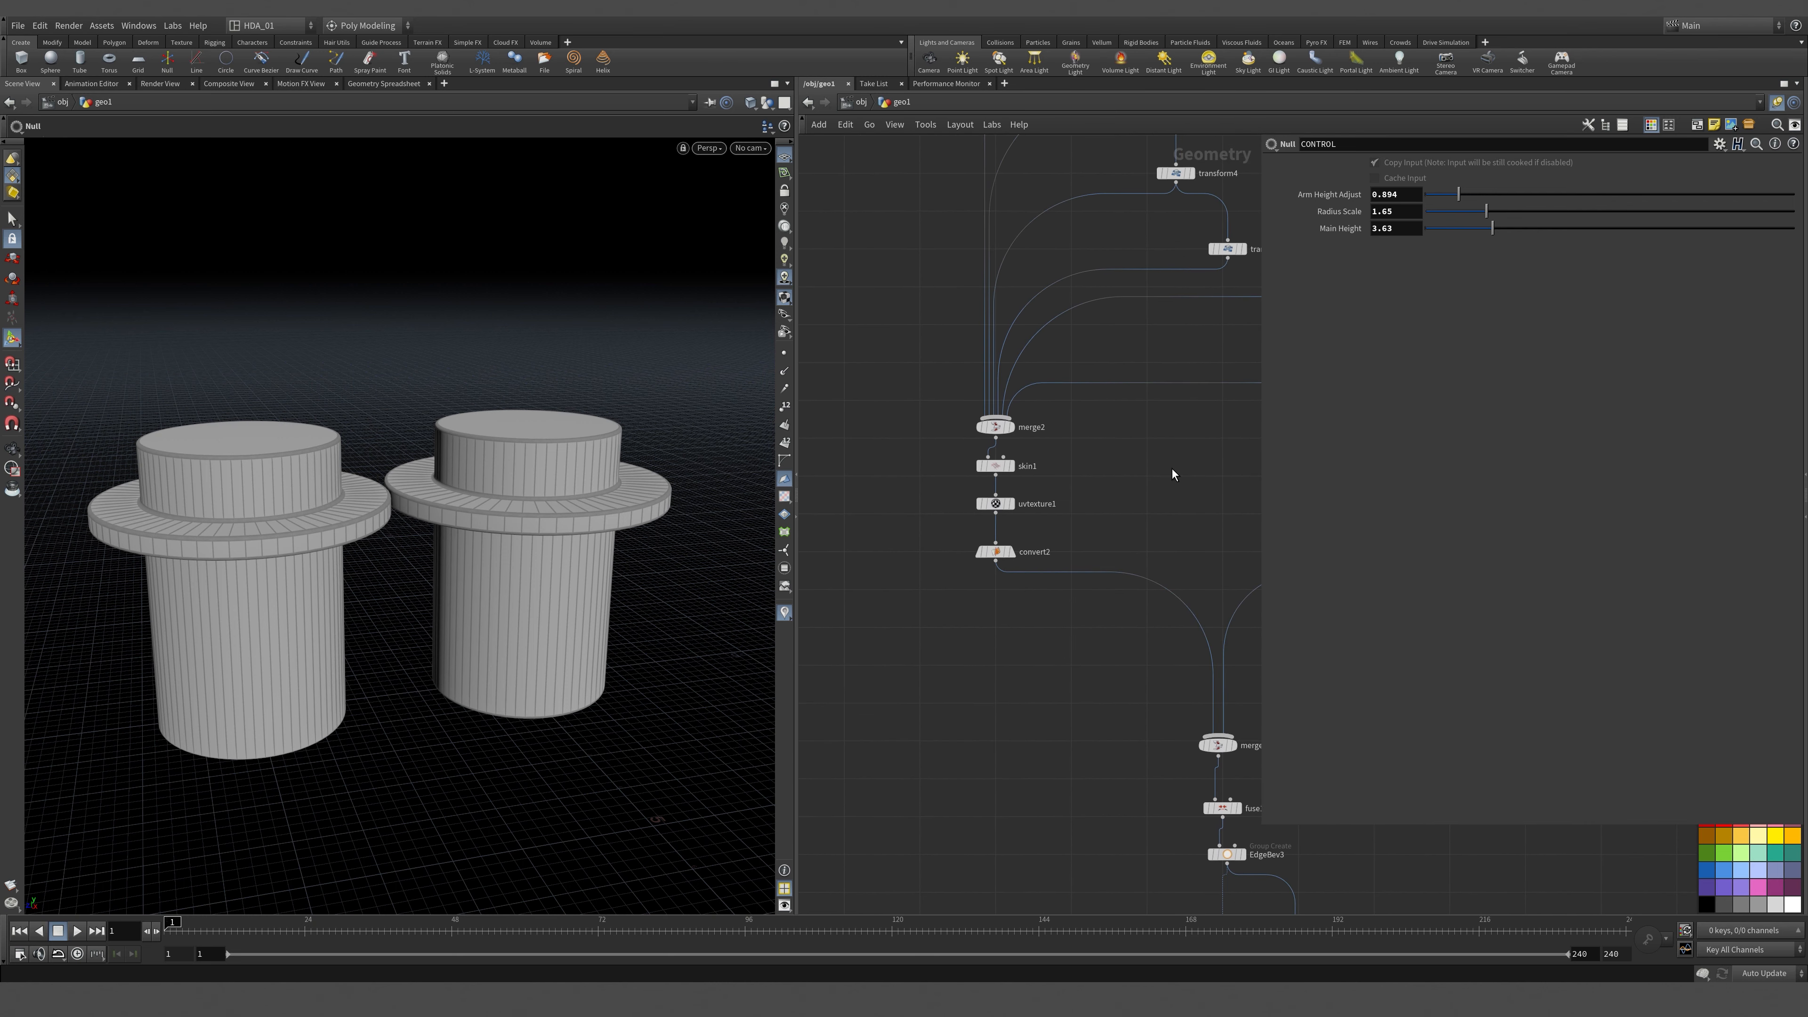
key("p")
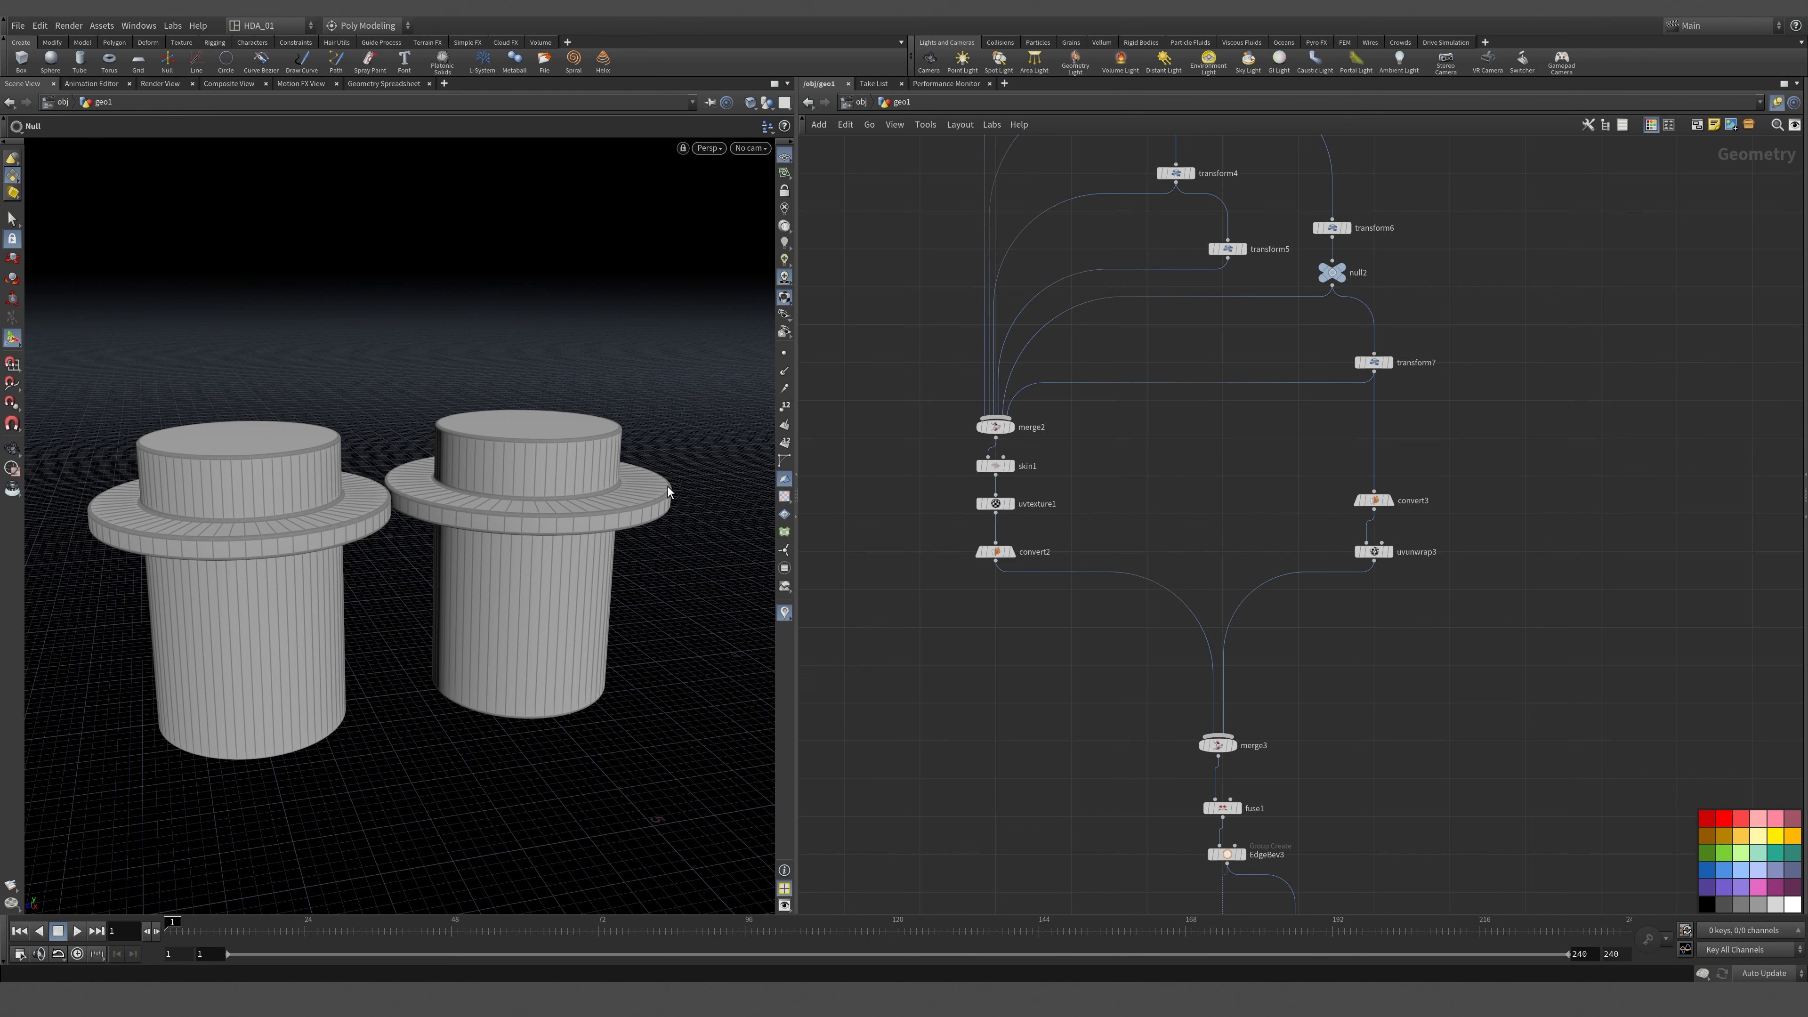
middle_click_drag(580, 502, 609, 460, "alt")
scroll(605, 463, "down", 2)
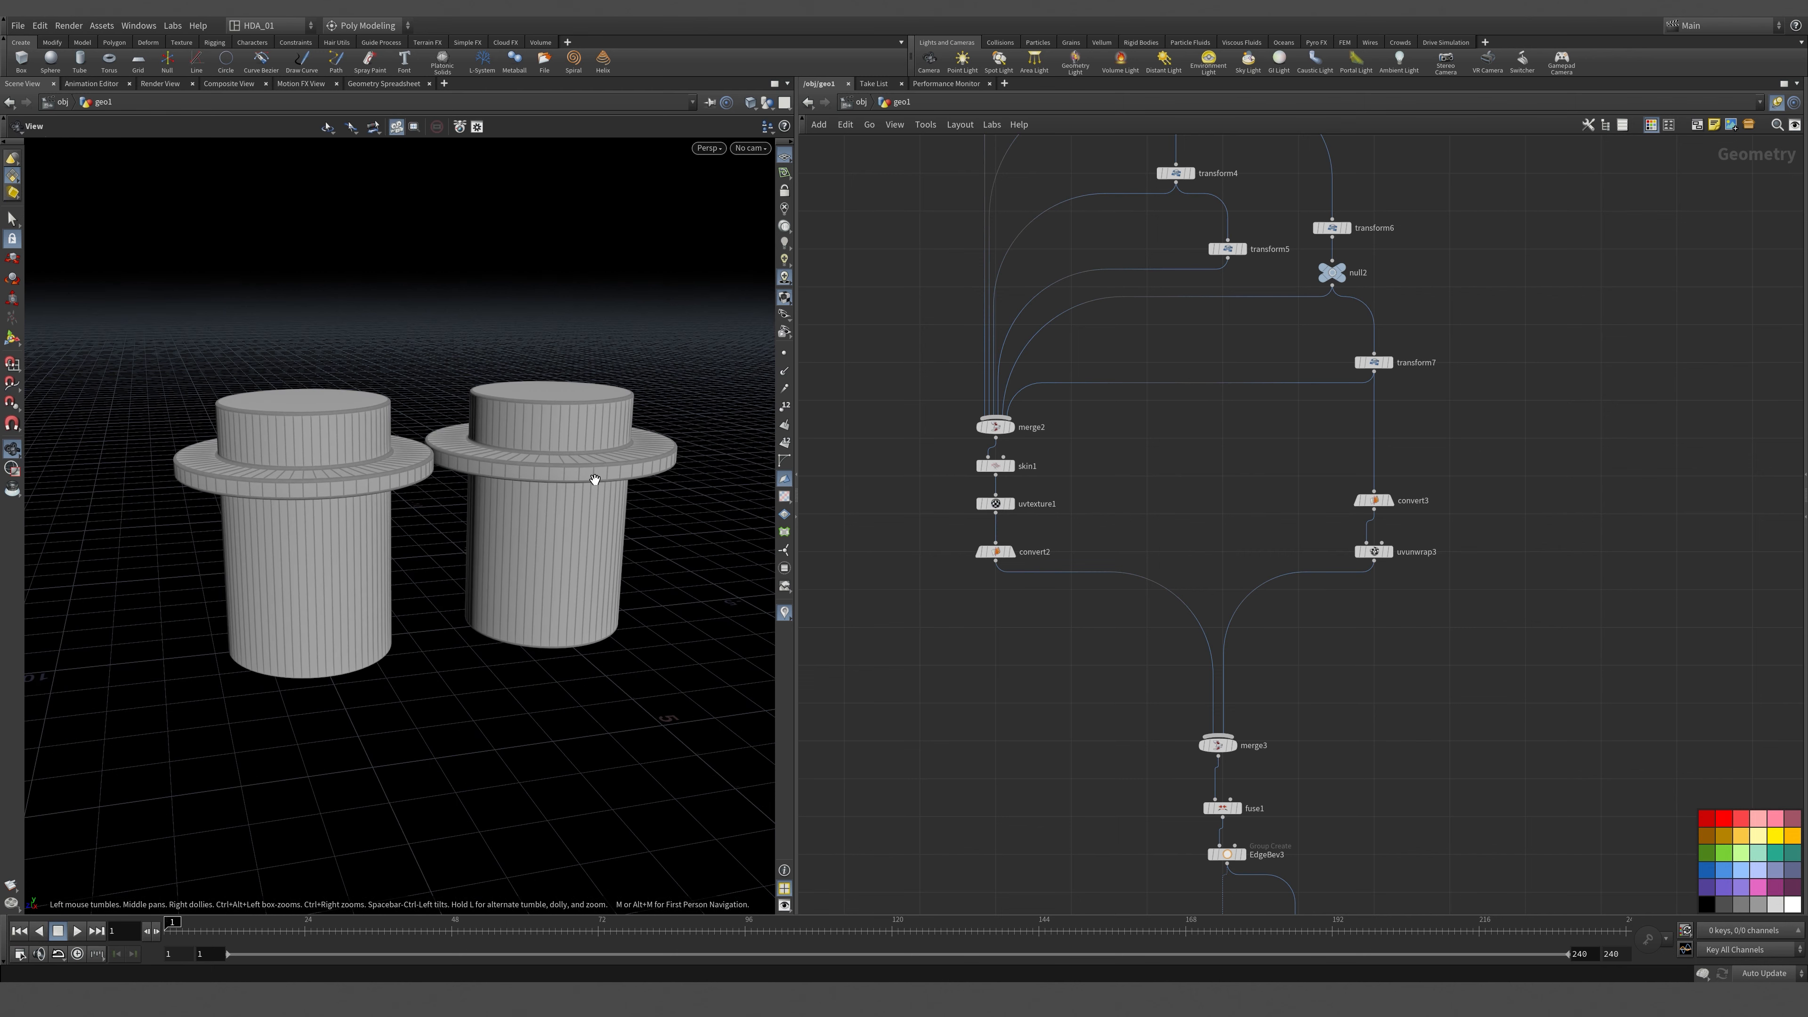
left_click_drag(593, 477, 590, 538, "alt")
middle_click_drag(590, 538, 603, 483, "alt")
right_click_drag(603, 476, 649, 424, "alt")
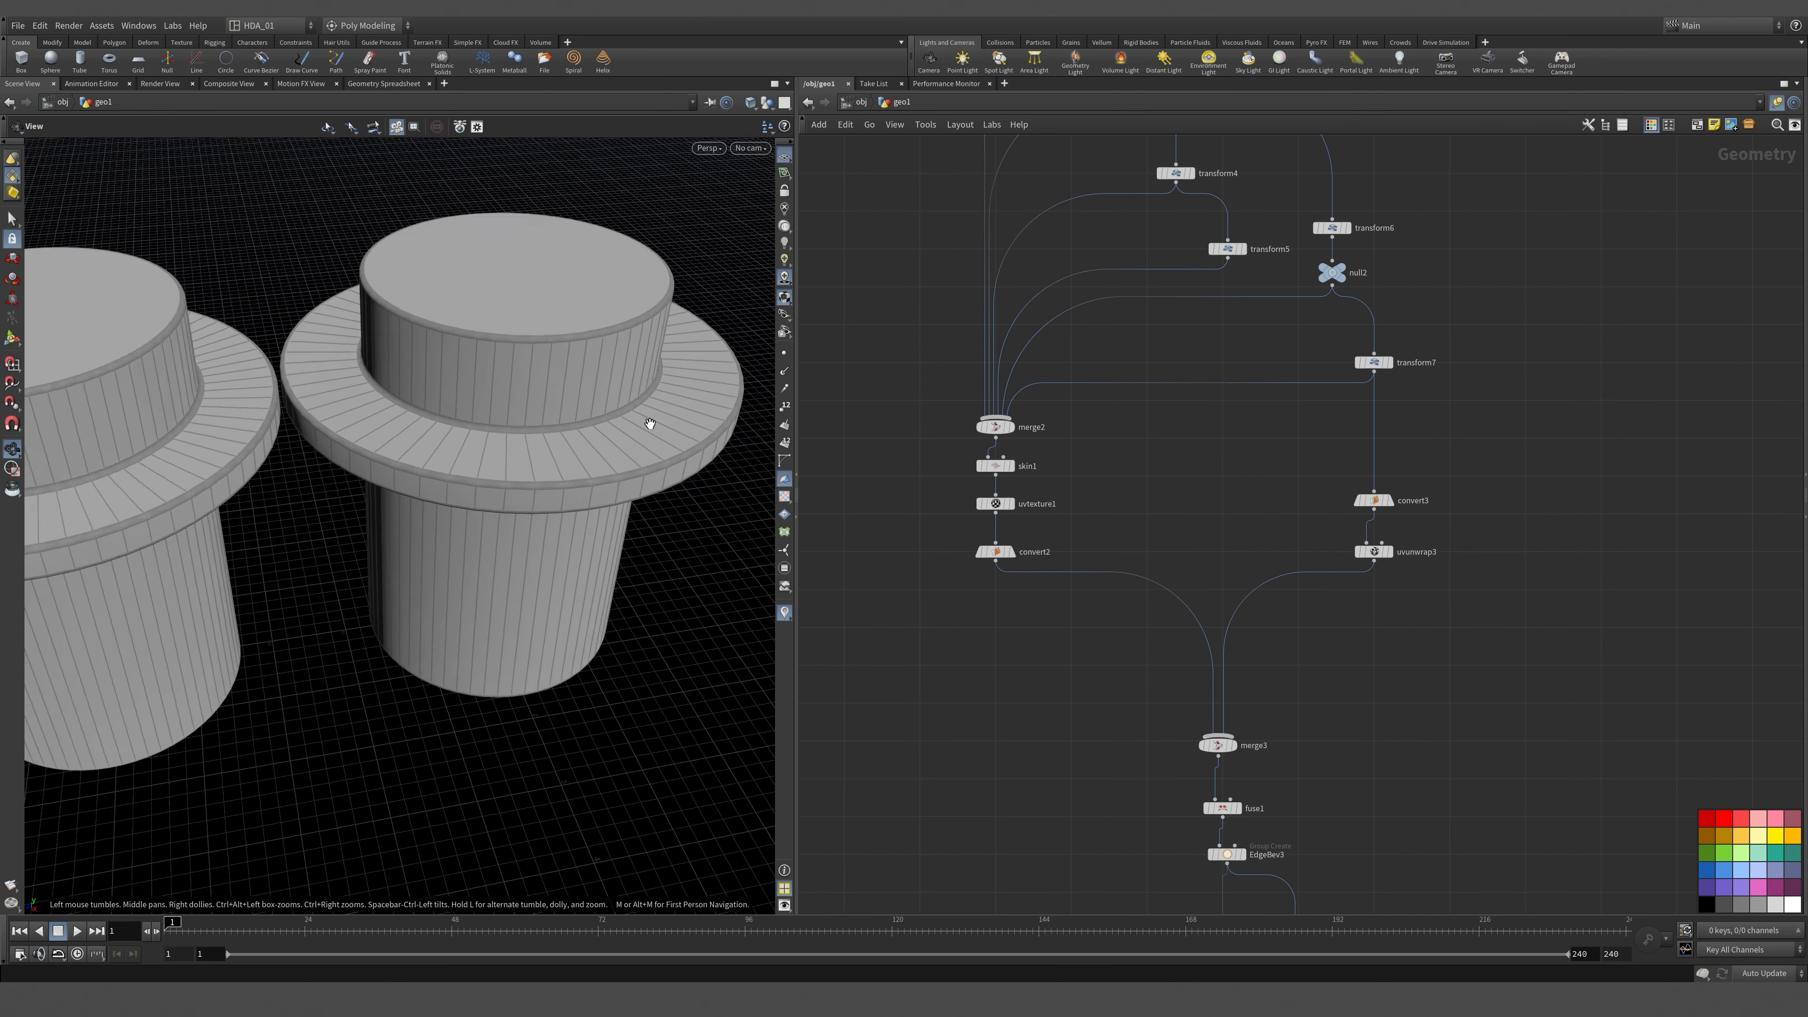
middle_click_drag(650, 424, 592, 464, "alt")
mouse_move(593, 466)
left_mouse_down("alt")
mouse_move(604, 436)
mouse_move(598, 460)
left_mouse_up("alt")
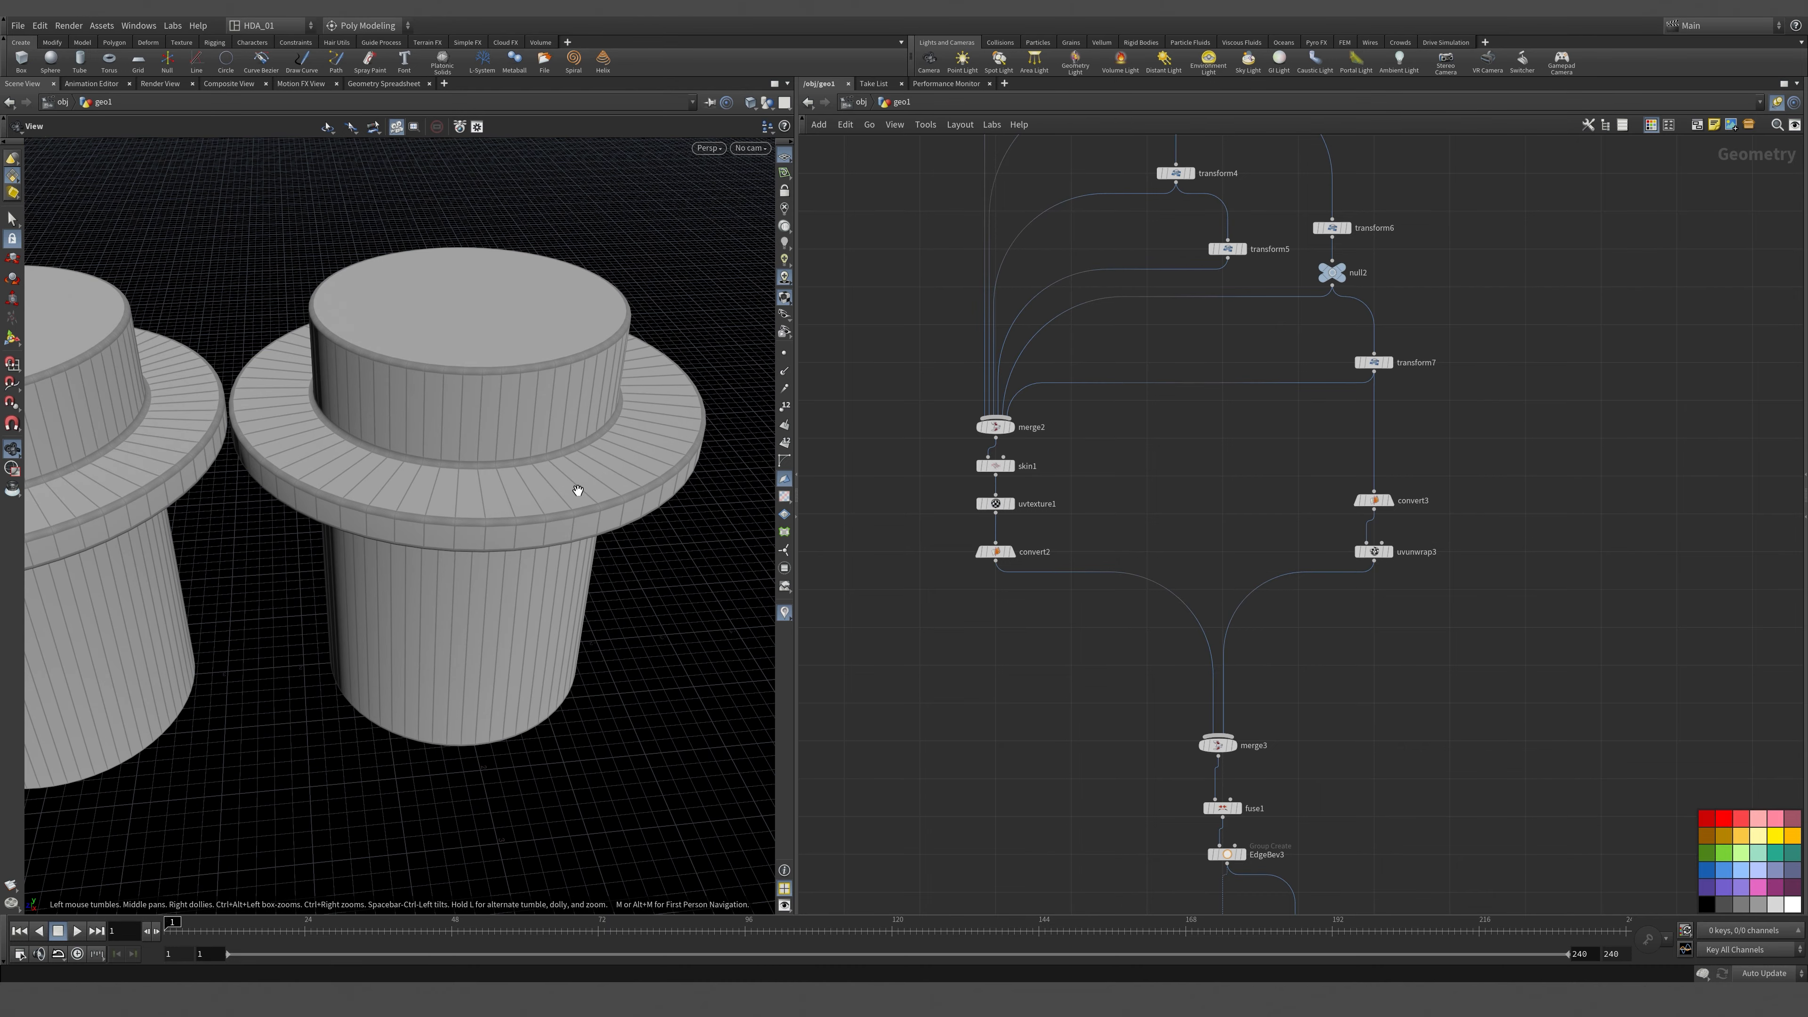
left_click_drag(587, 474, 696, 499)
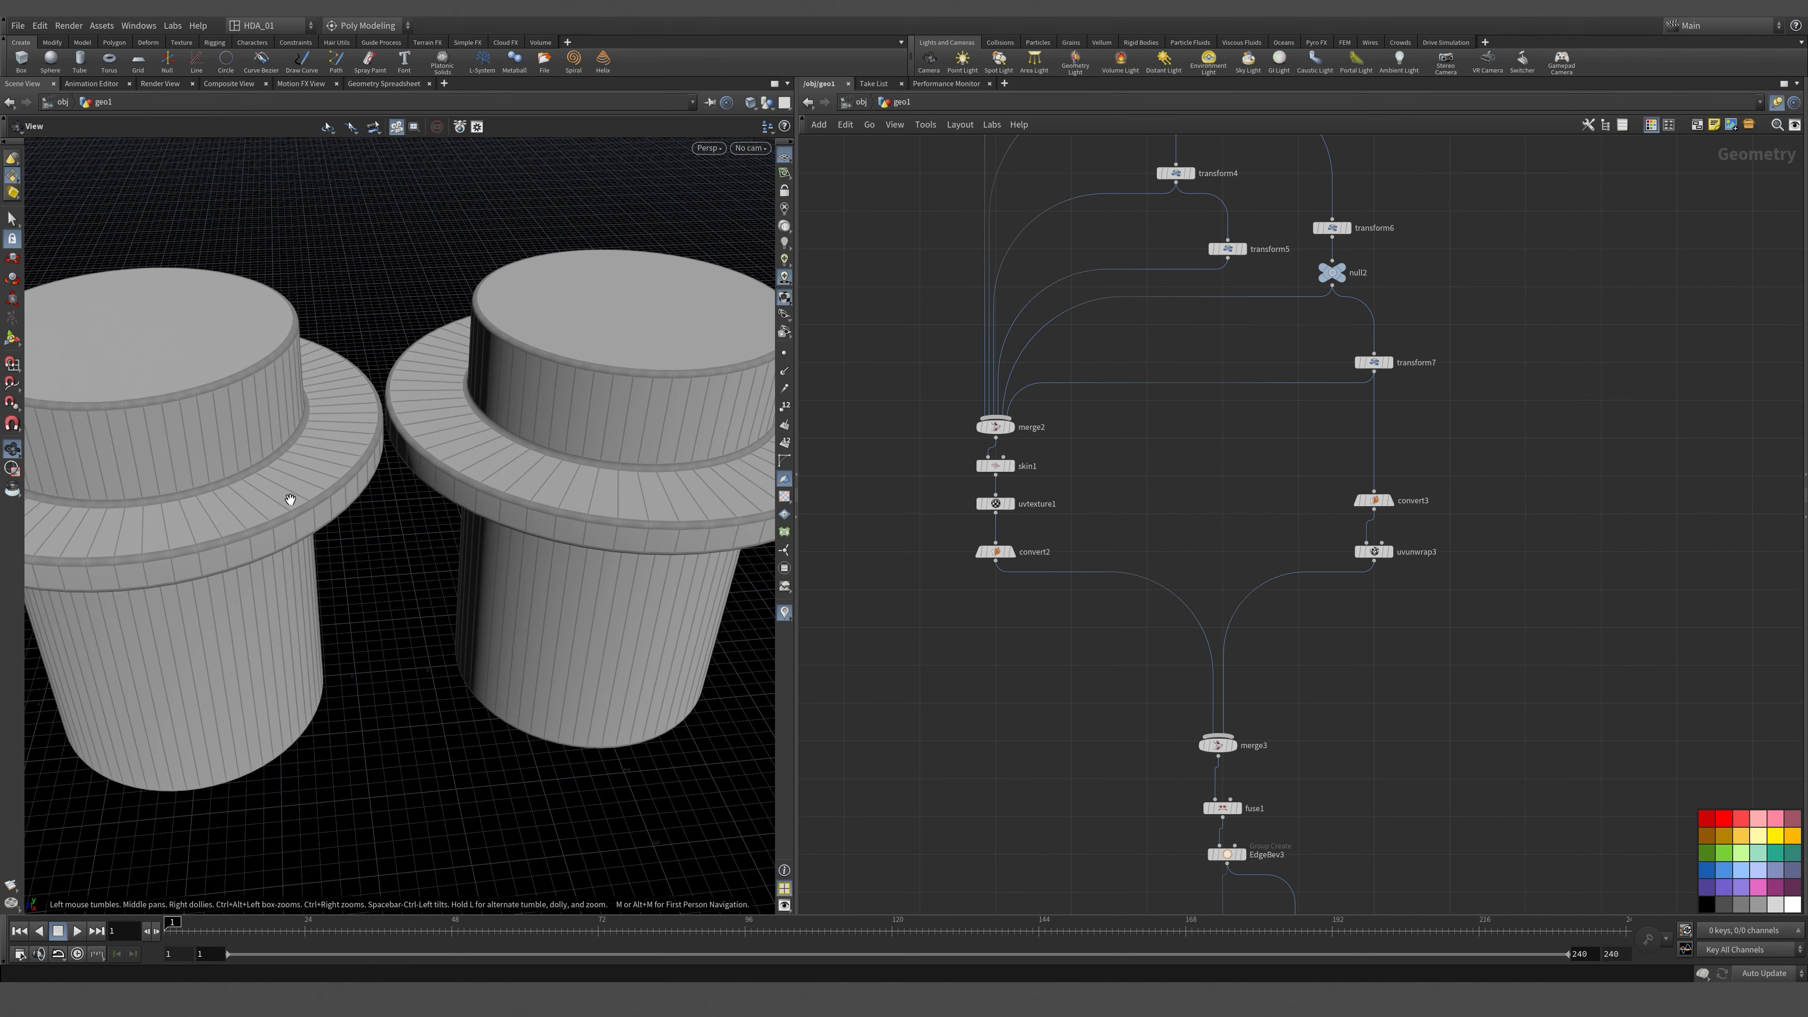
Review the rebuilt node chain from the transforms and skin through merge3, fuse1 and the bevel and UV switches.
middle_click_drag(1515, 623, 1393, 357)
scroll(1456, 623, "up", 2)
scroll(1456, 641, "down", 2)
scroll(1301, 542, "up", 2)
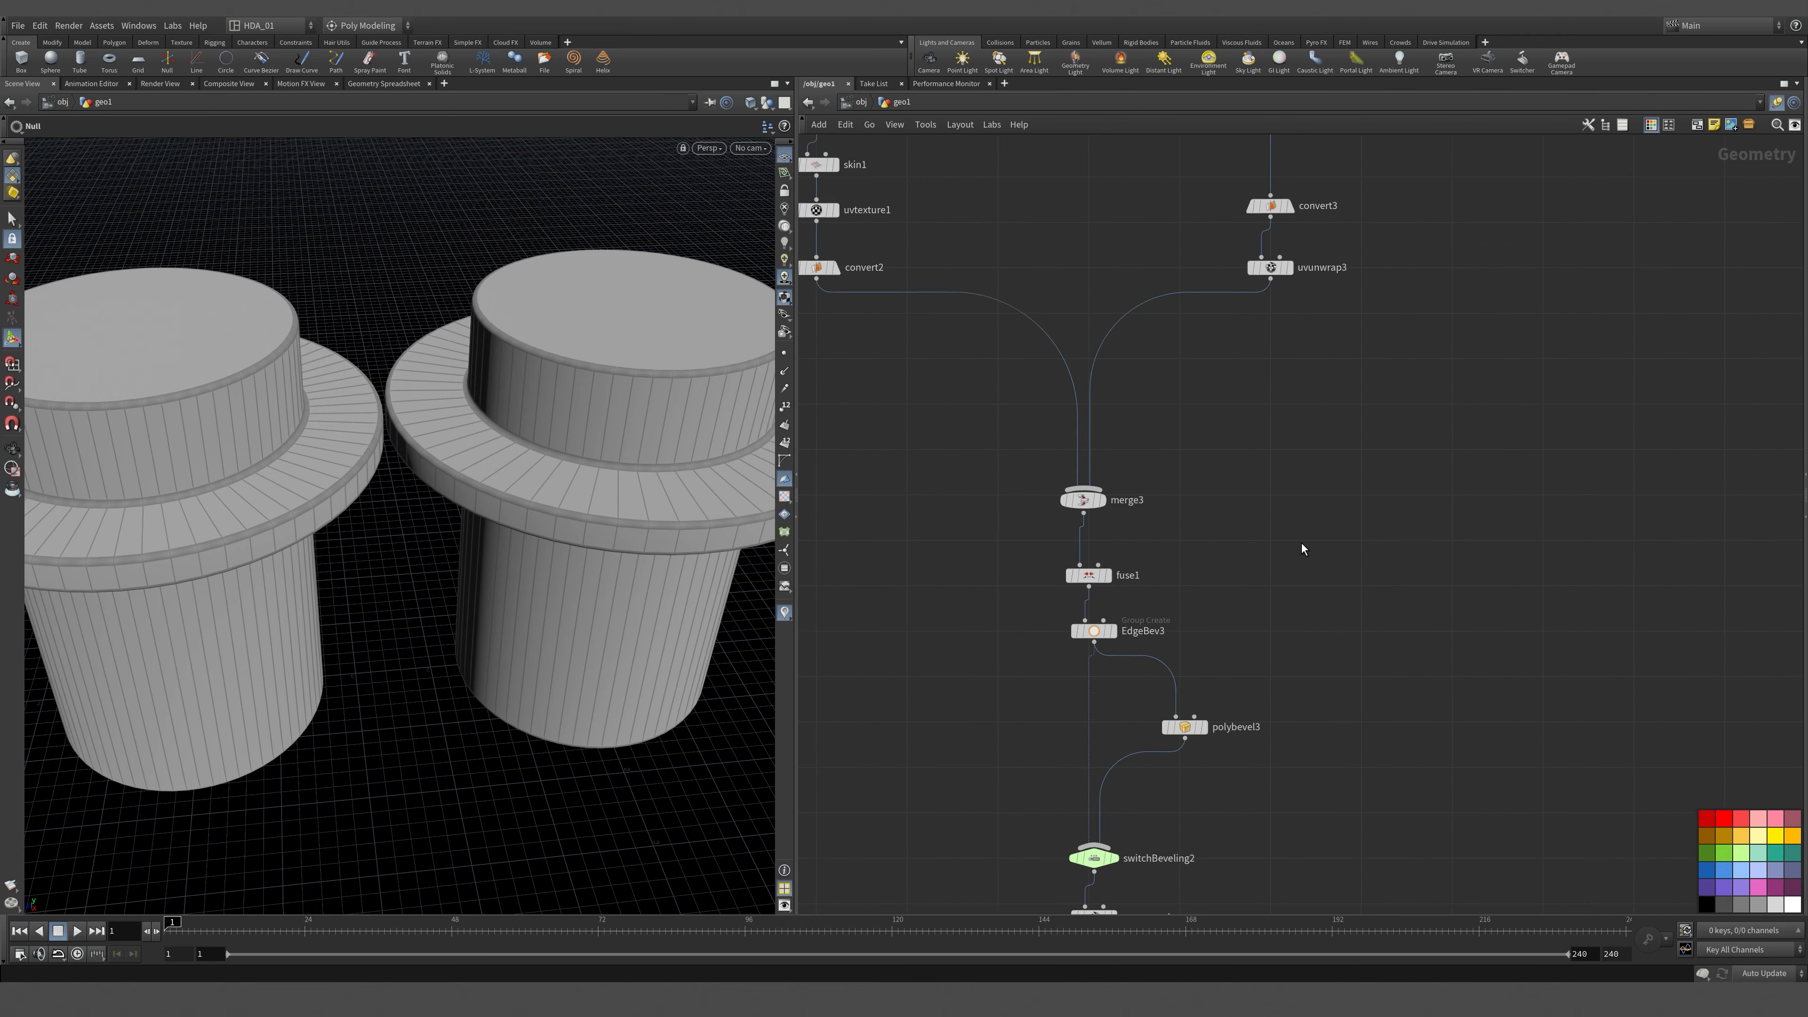
scroll(1301, 542, "up", 1)
middle_click_drag(1302, 541, 1303, 662)
scroll(1313, 653, "down", 3)
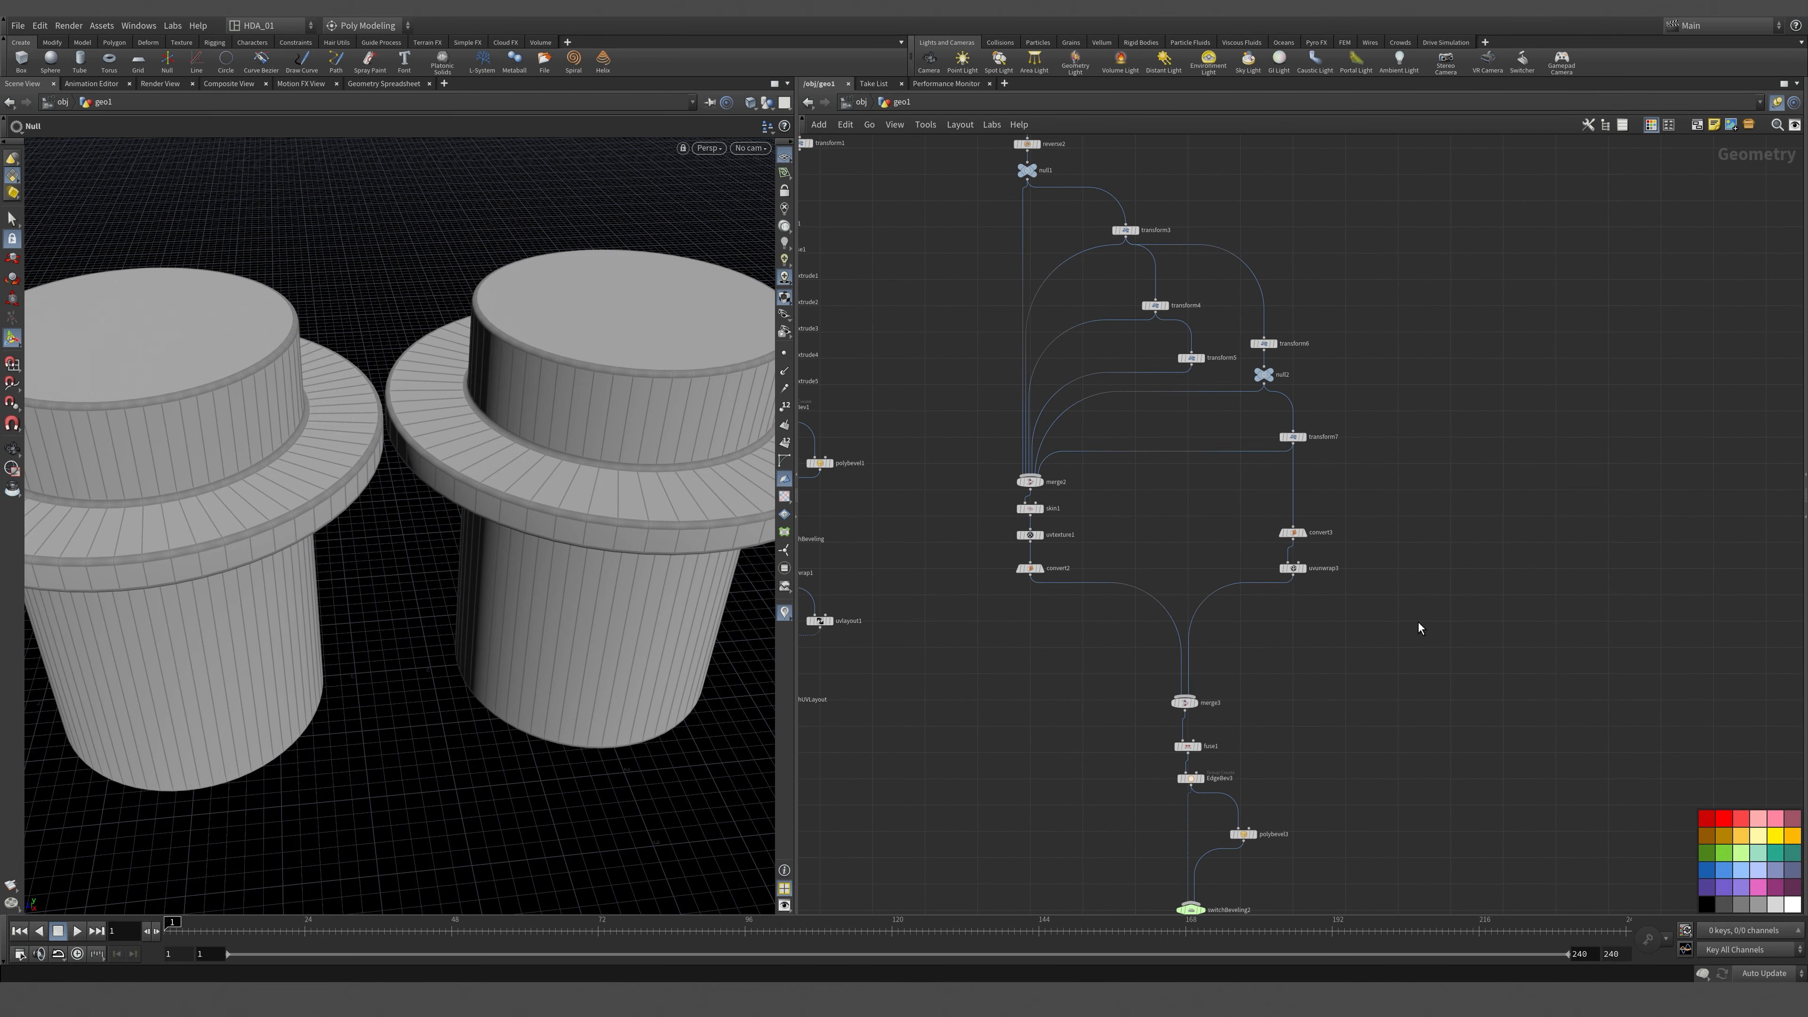
middle_click_drag(1418, 628, 1347, 507)
middle_click_drag(1327, 592, 1399, 527)
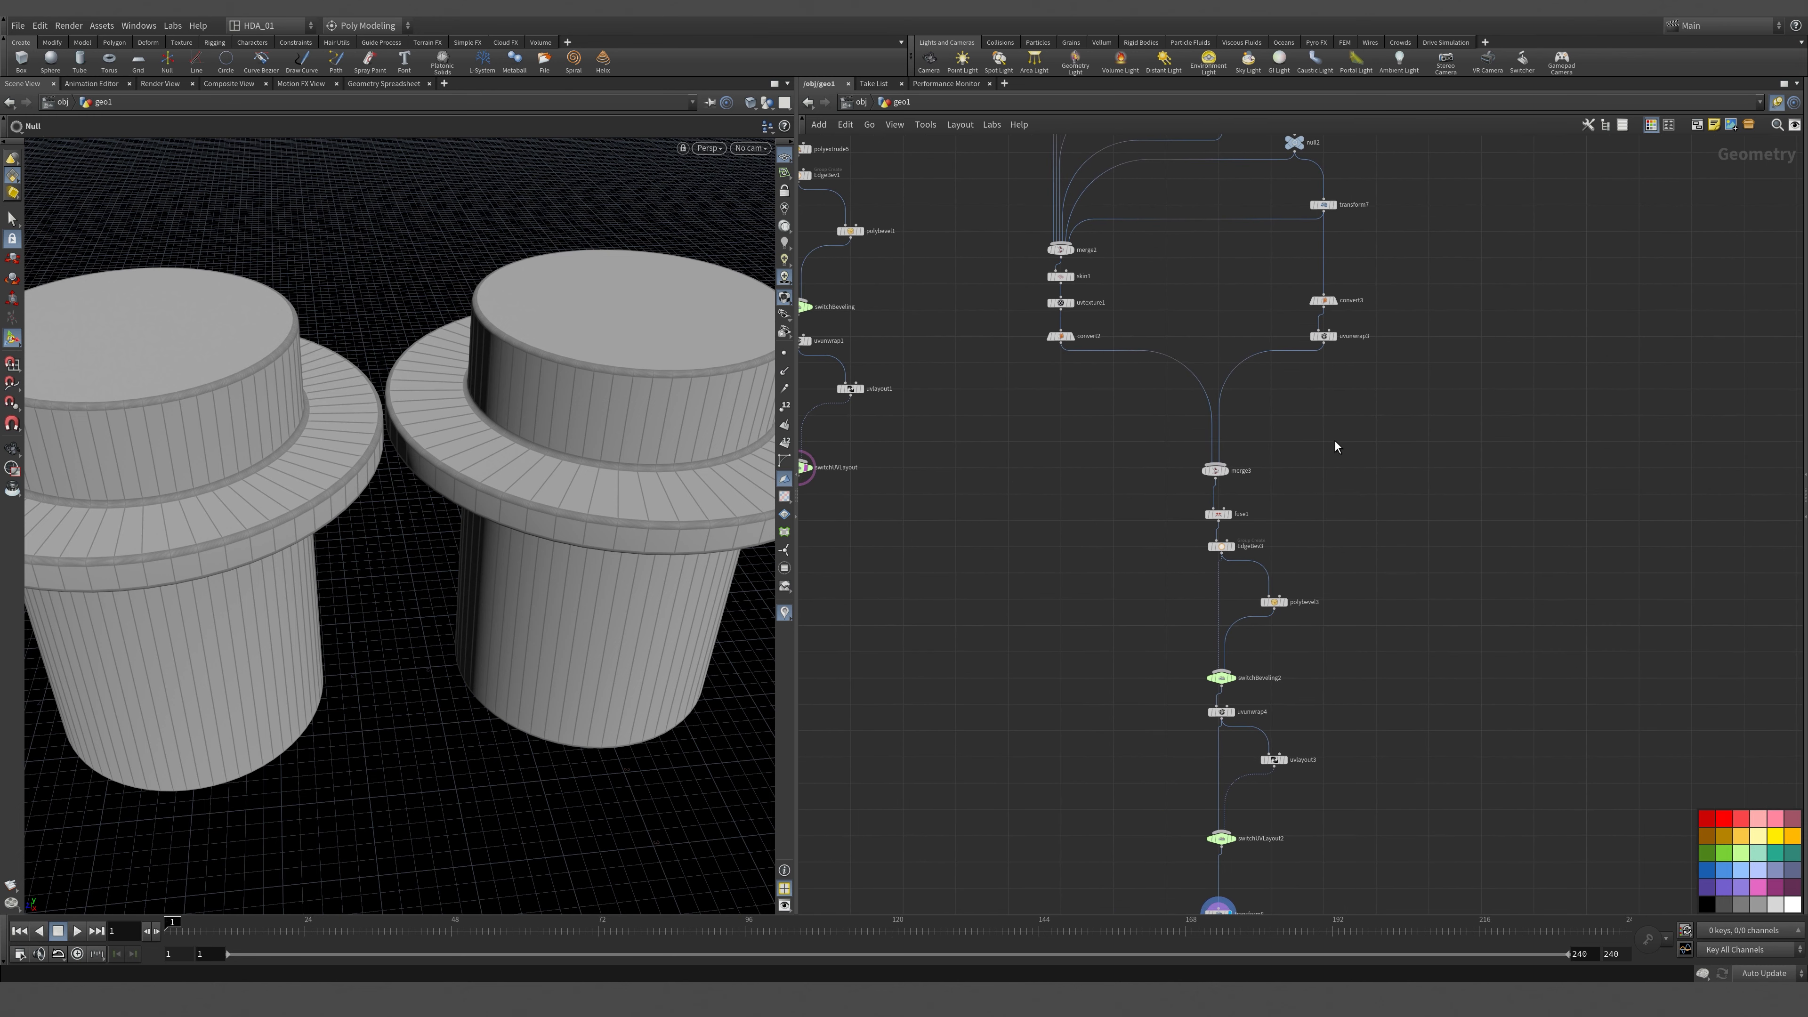
Add a Carve node below convert2, feed it from convert2's output, and display it.
middle_click_drag(965, 591, 1168, 755)
key("Tab")
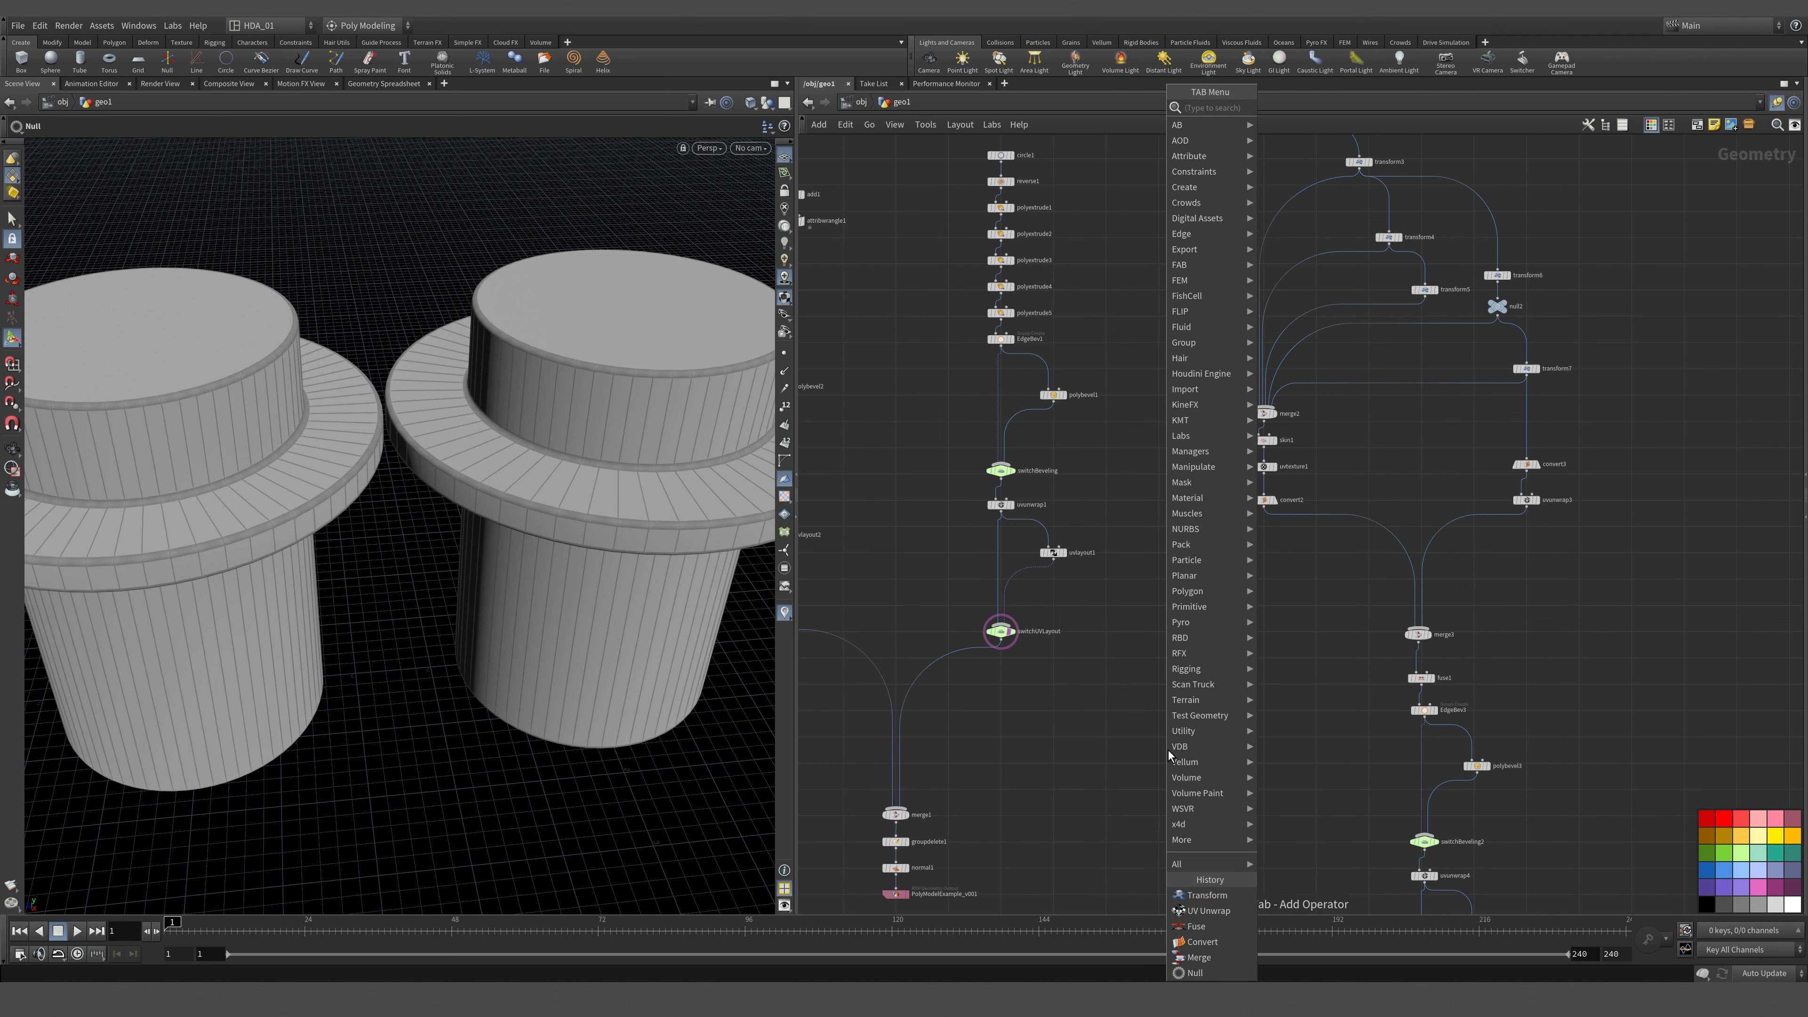
type("carv")
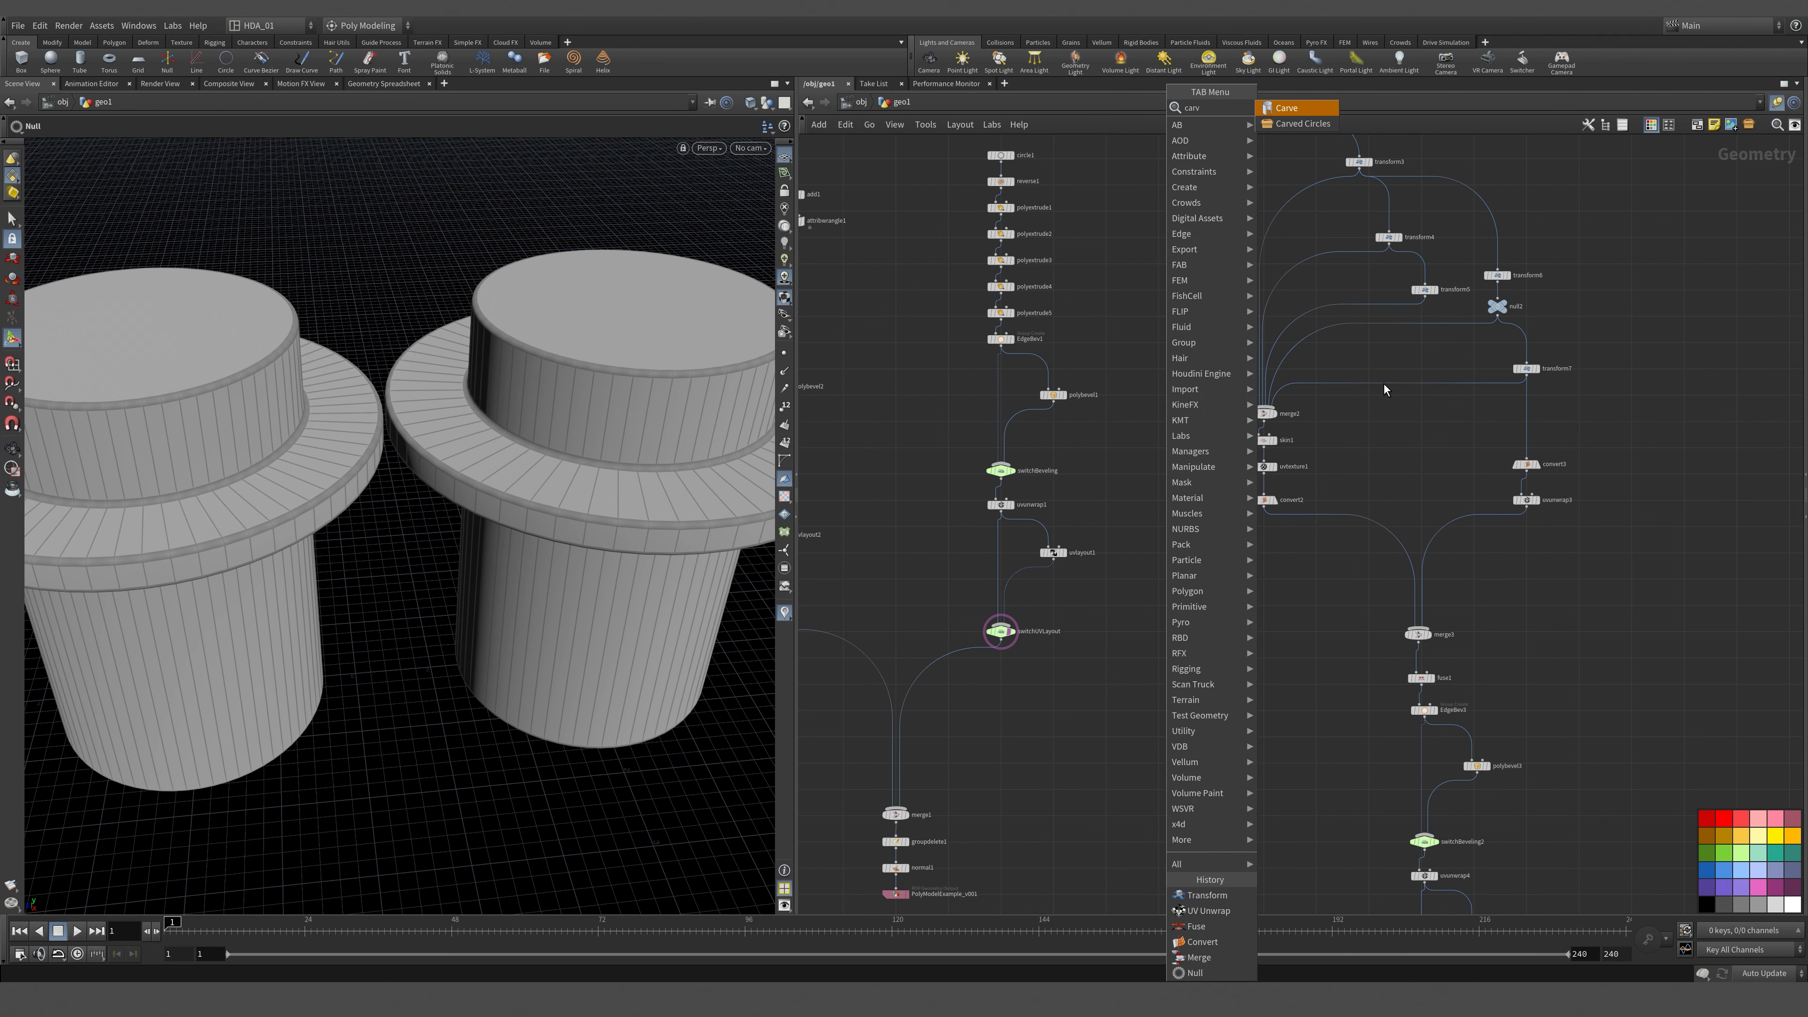
left_click(1274, 110)
left_click(1255, 545)
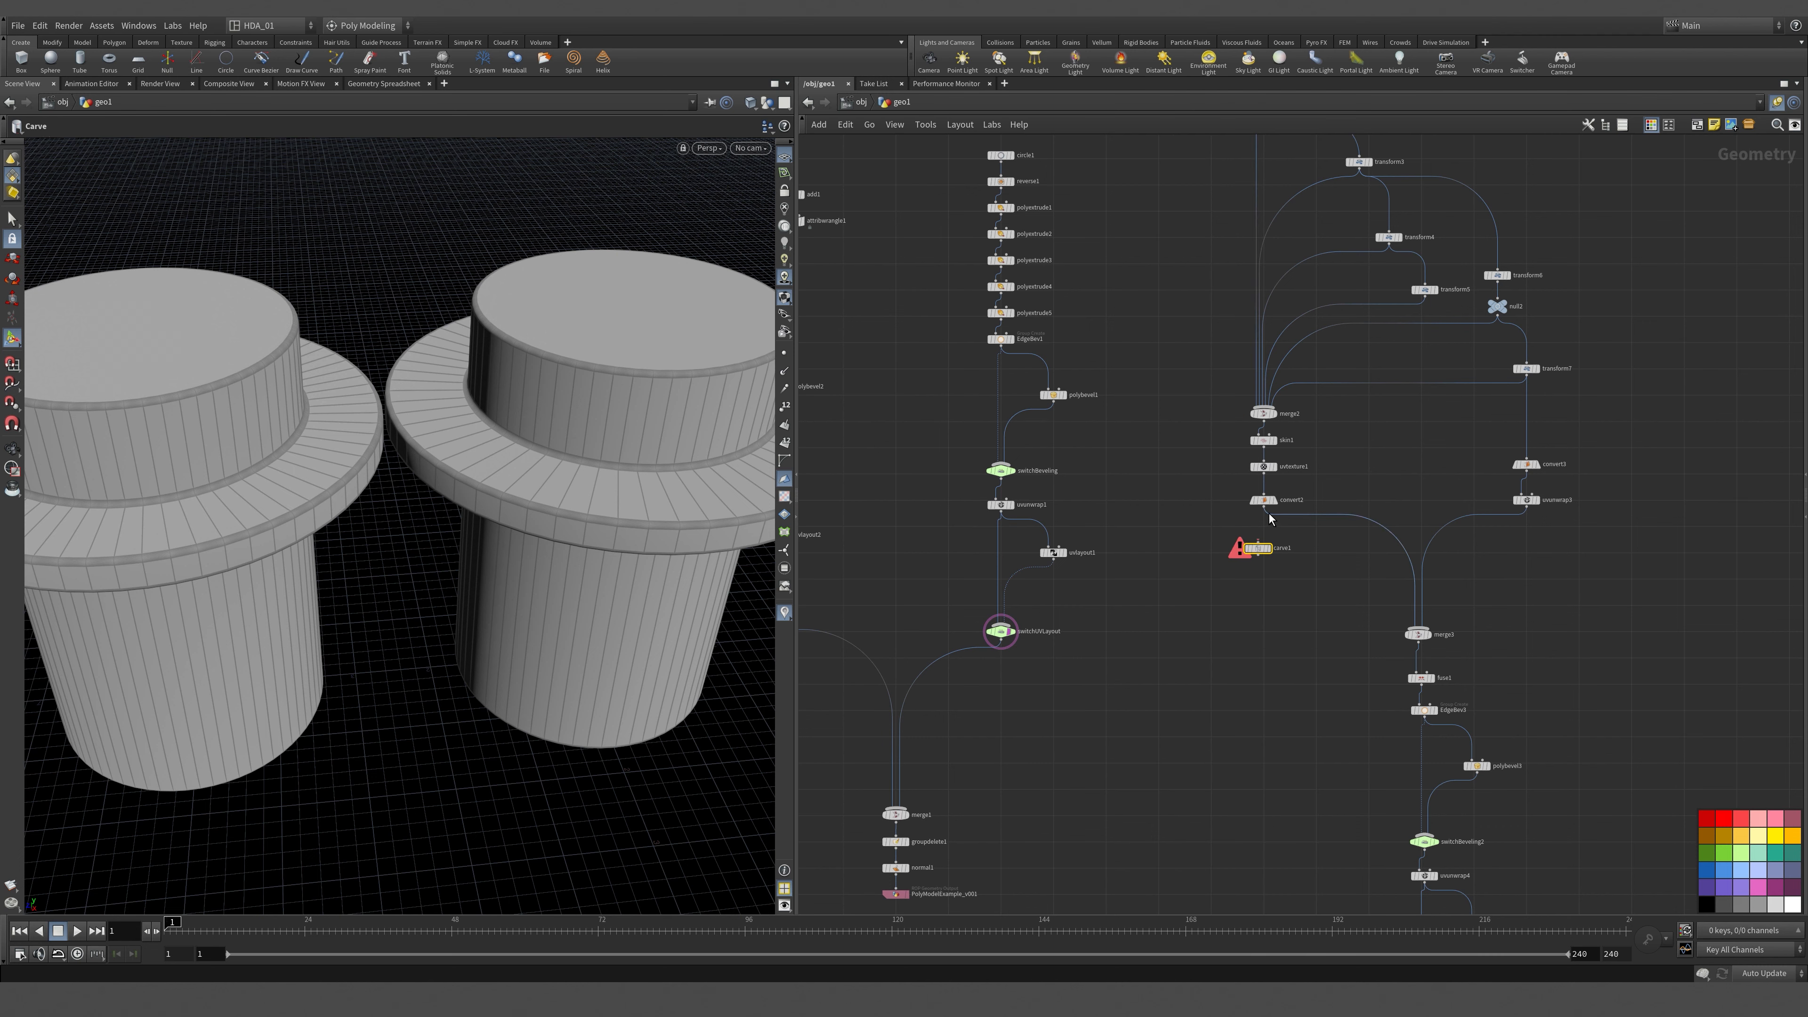
left_click(1257, 545)
left_click_drag(1257, 547, 1254, 598)
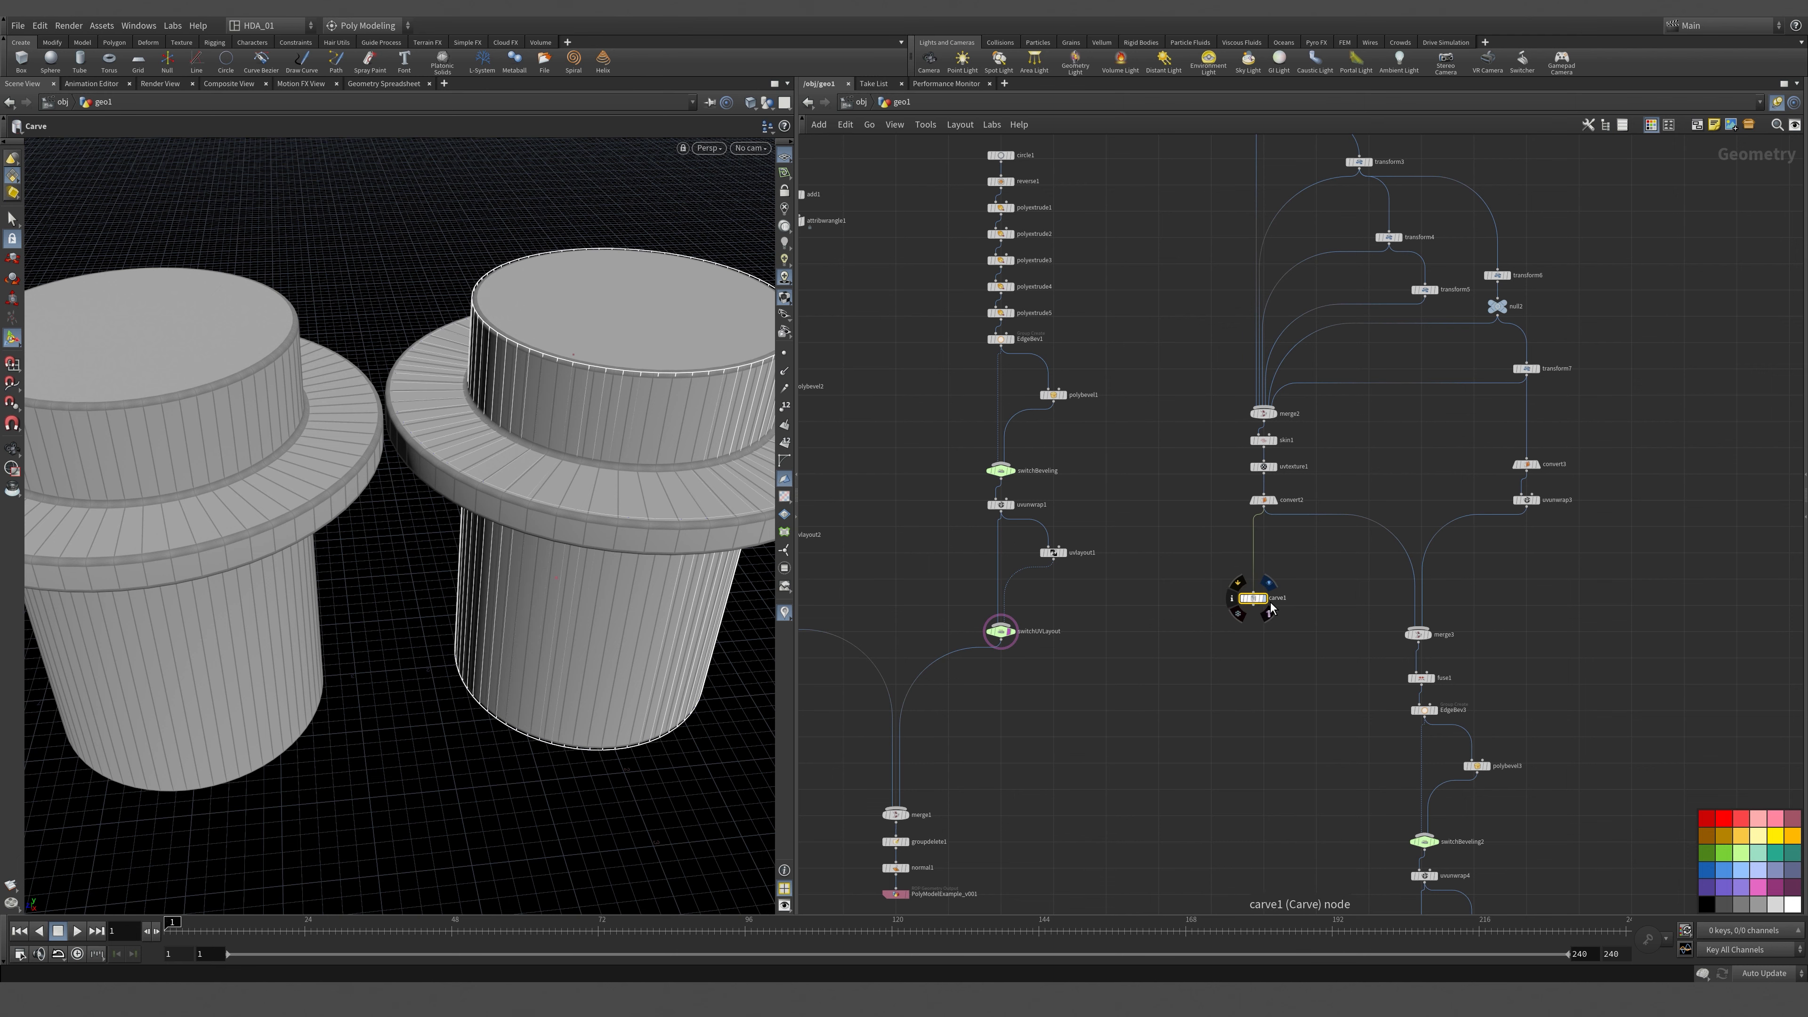
left_click(1265, 600)
left_click_drag(404, 488, 388, 420, "alt")
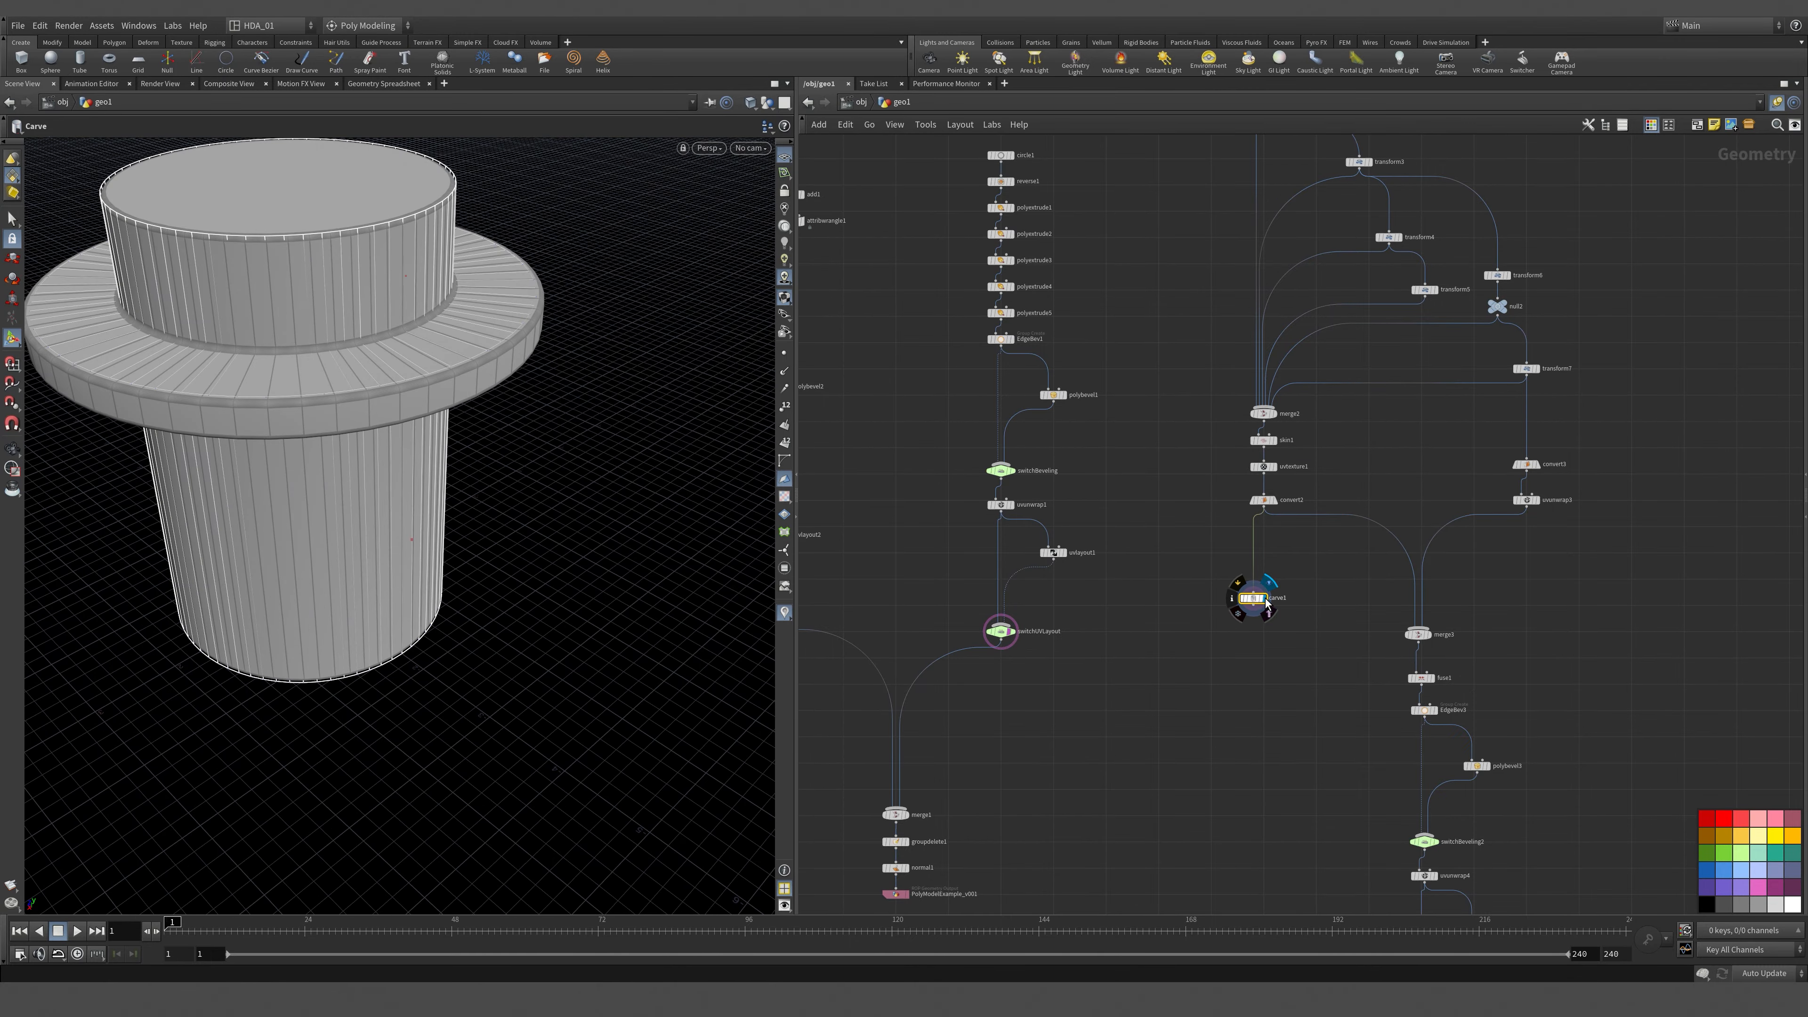
left_click(1254, 606)
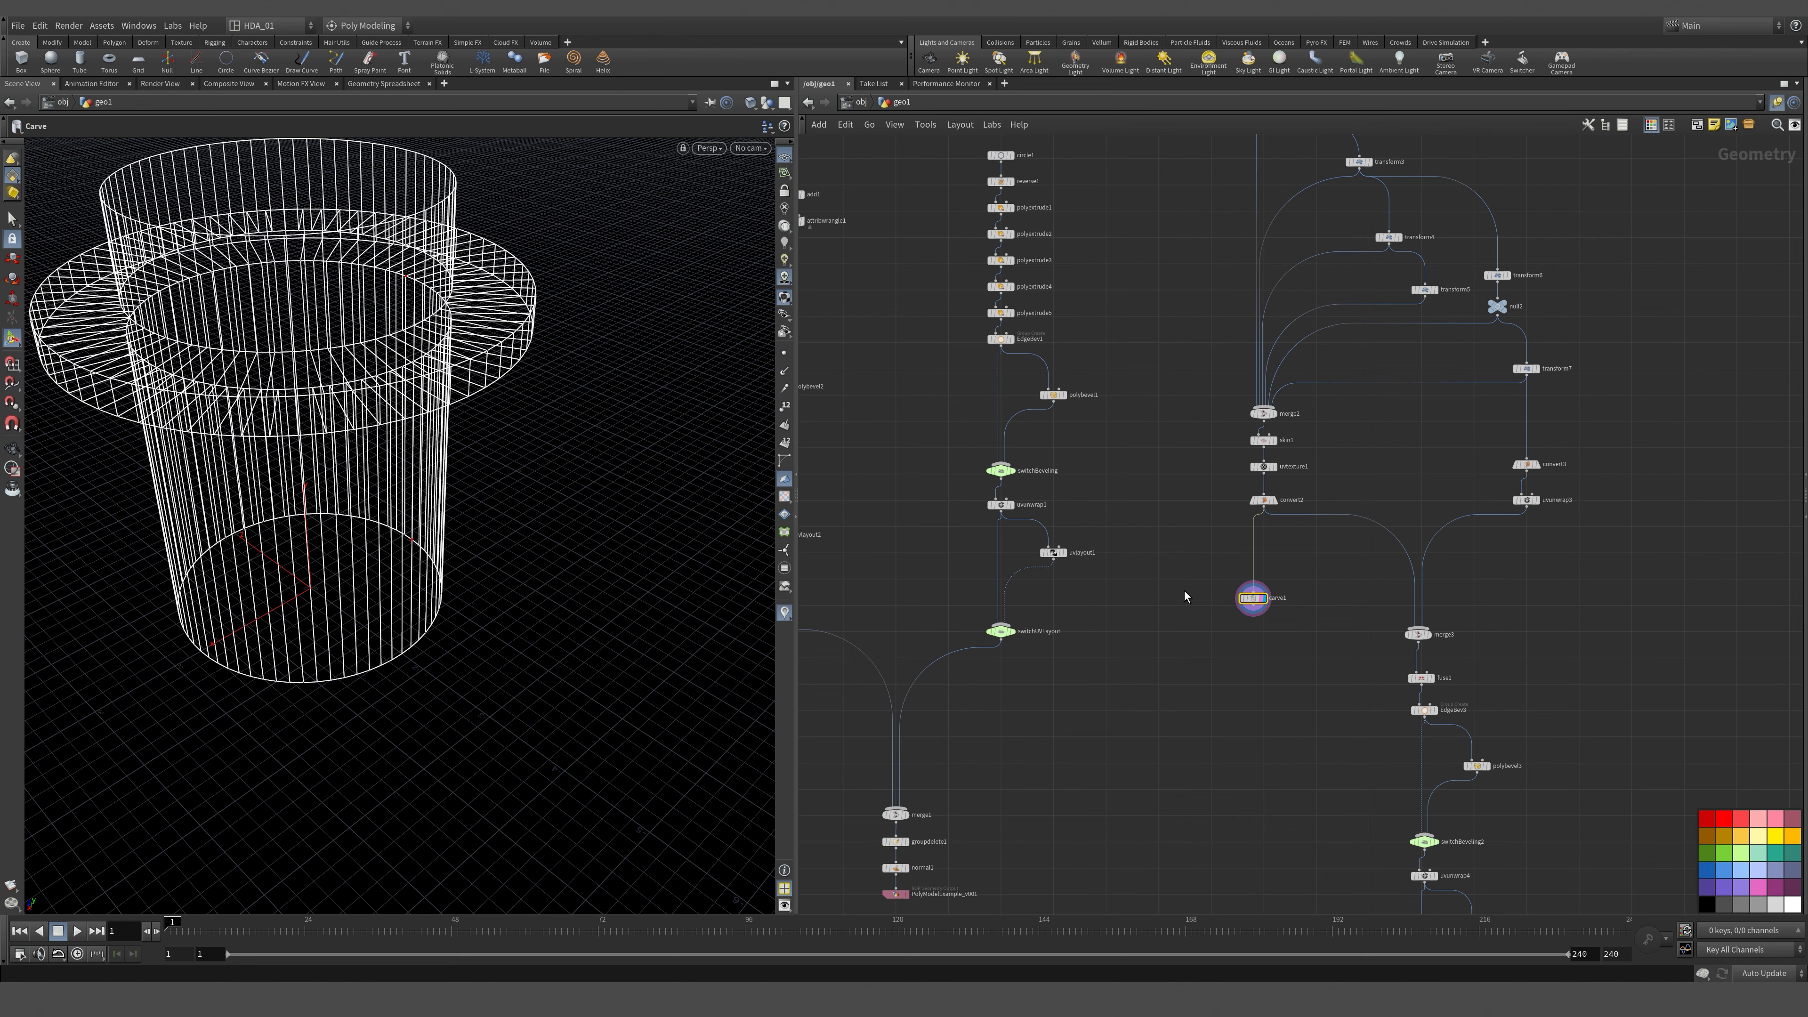
Rewire carve1's input to skin1's output and place the node beside the main chain.
scroll(1364, 607, "up", 2)
left_click(1220, 464)
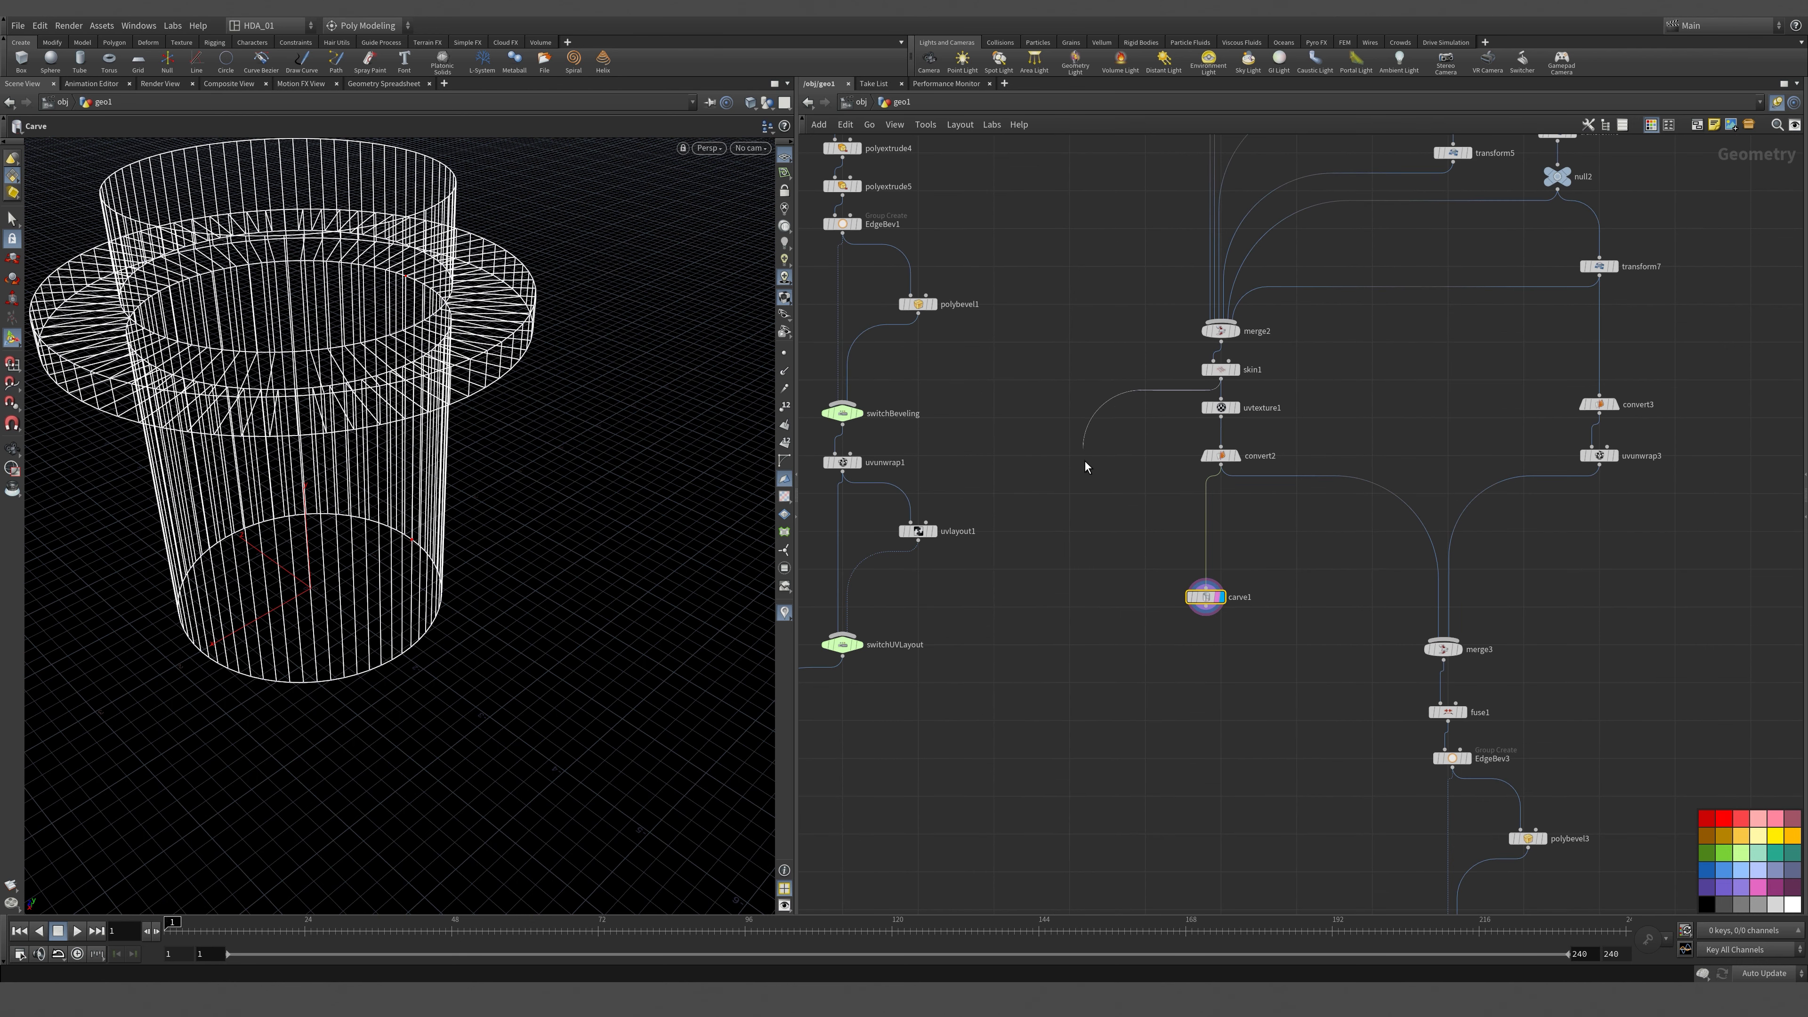
left_click(1184, 594)
left_click_drag(1190, 596, 1081, 544)
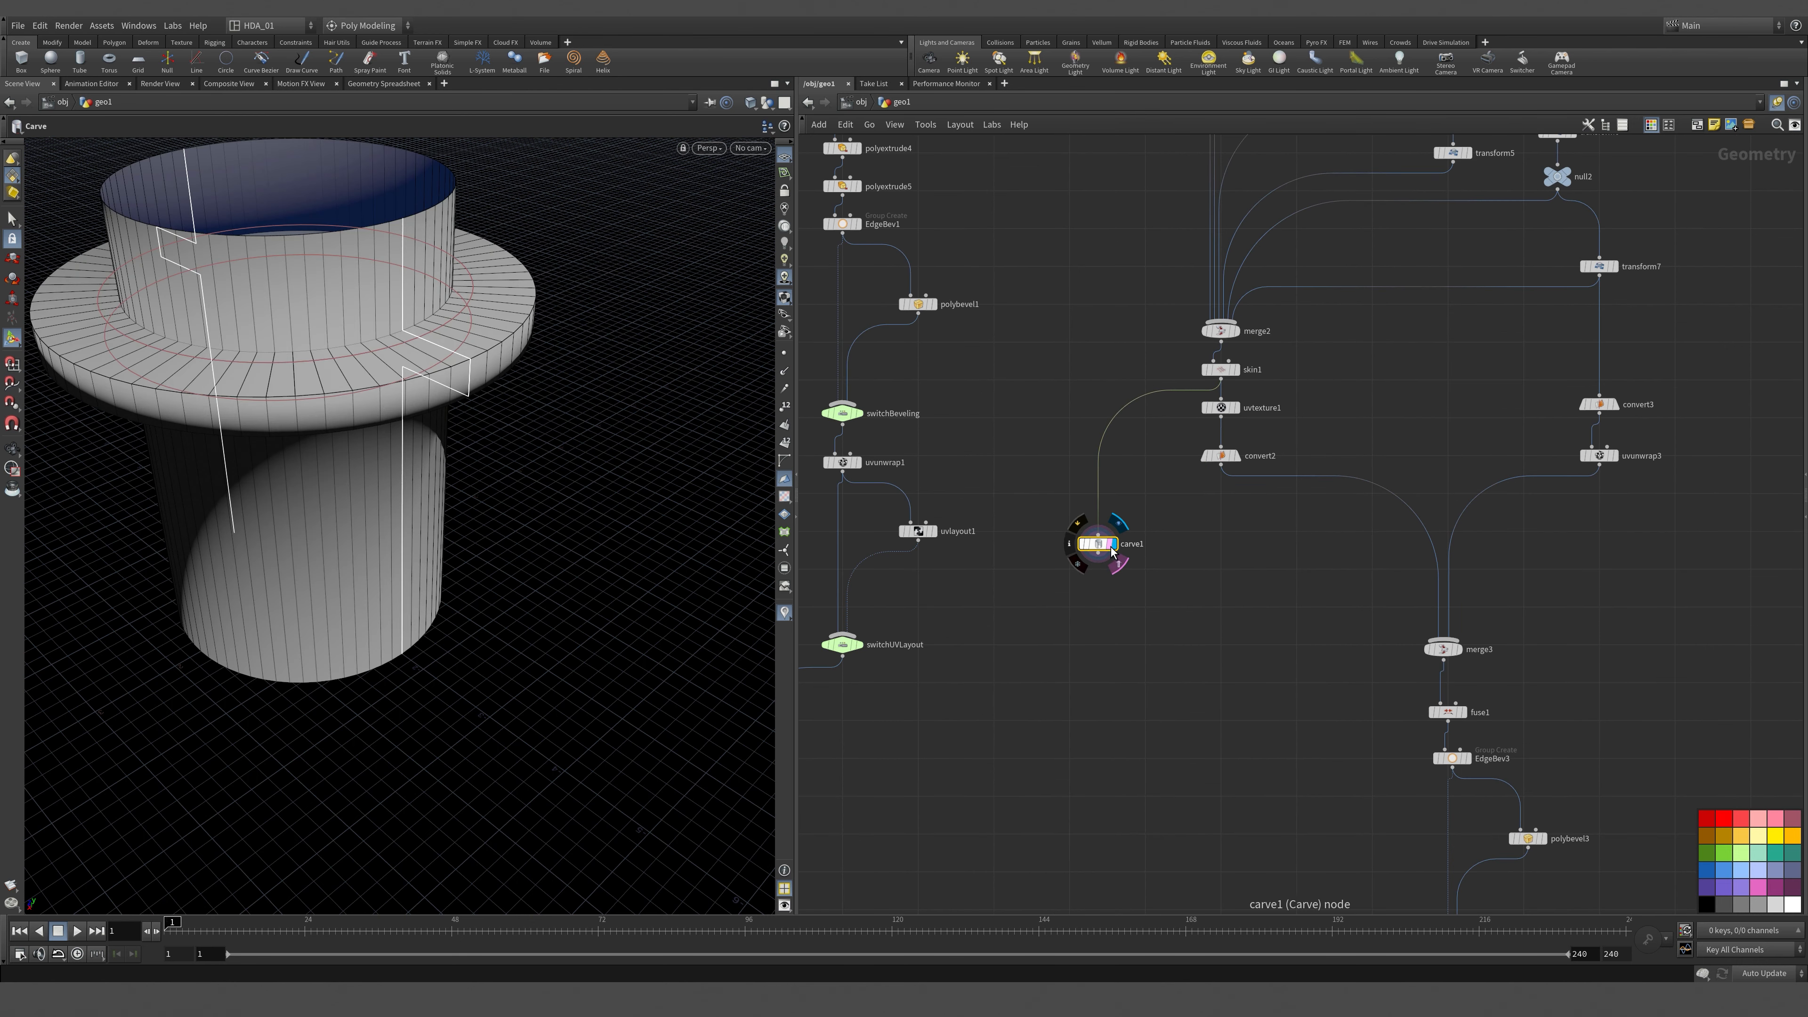
left_click_drag(713, 456, 669, 441, "alt")
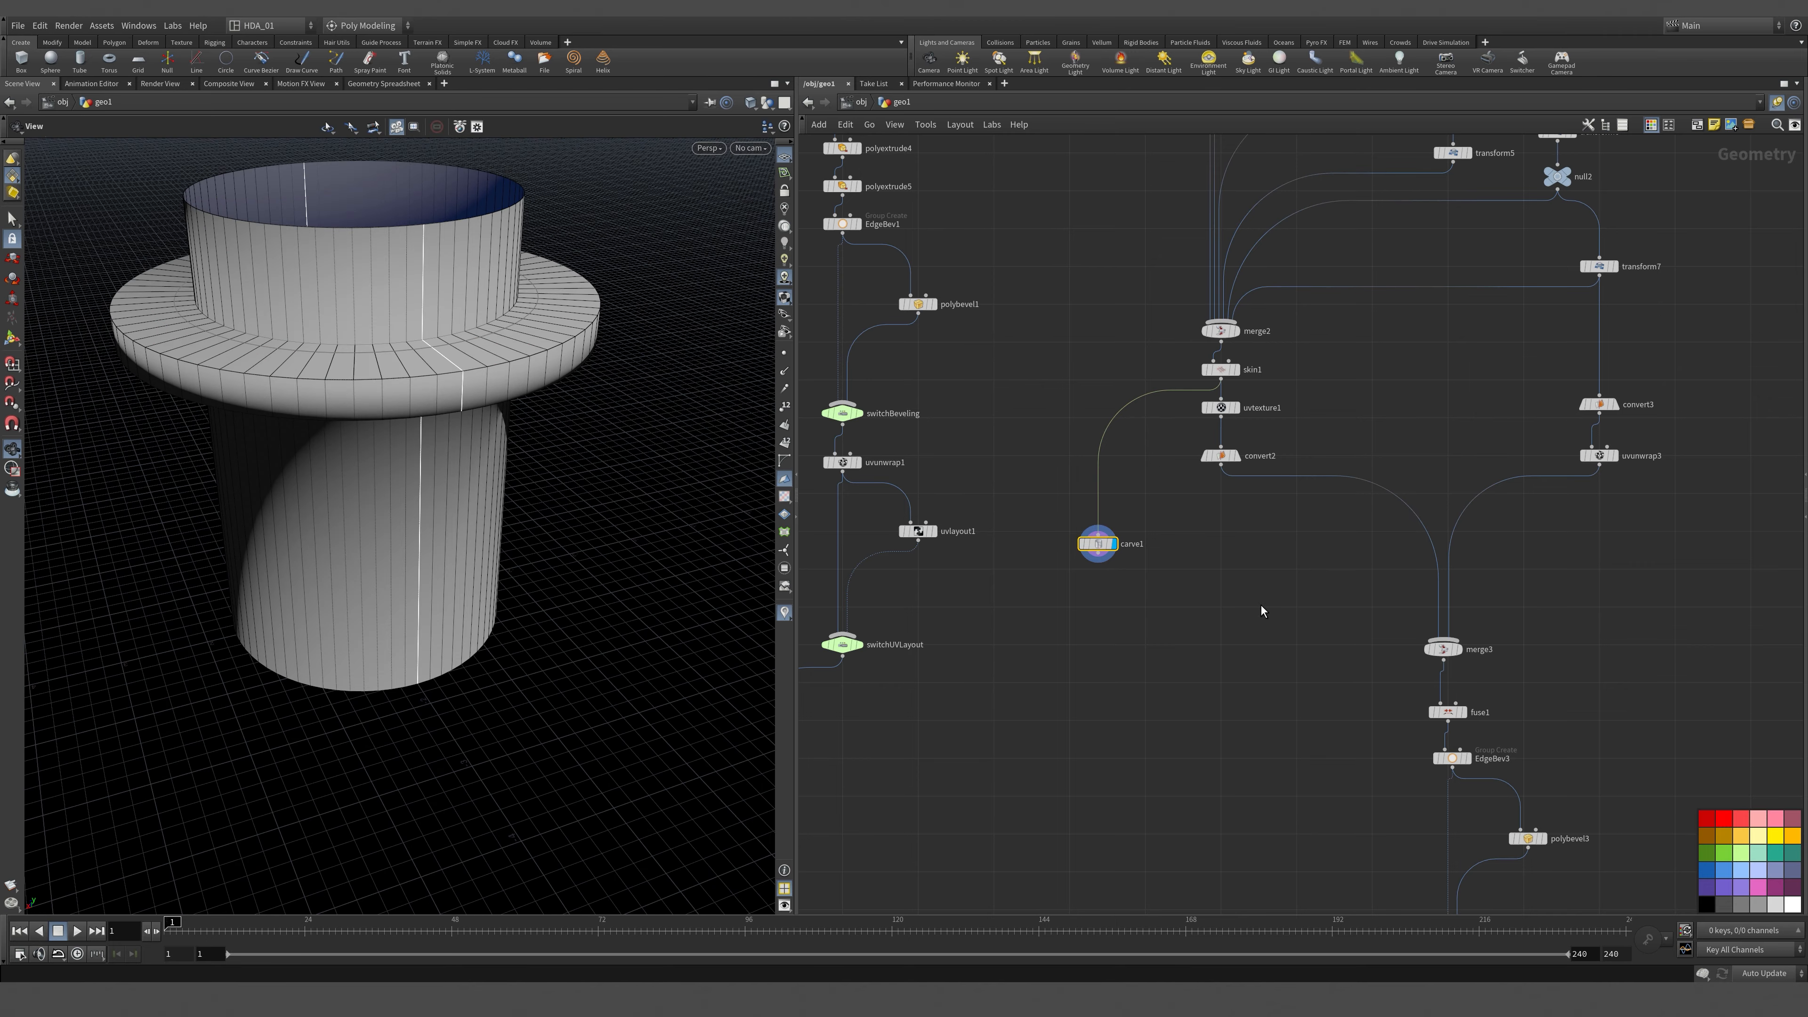
Try carving in the U direction with First U at 0 and Second U enabled at 1.
left_click_drag(1059, 509, 1143, 613)
key("p")
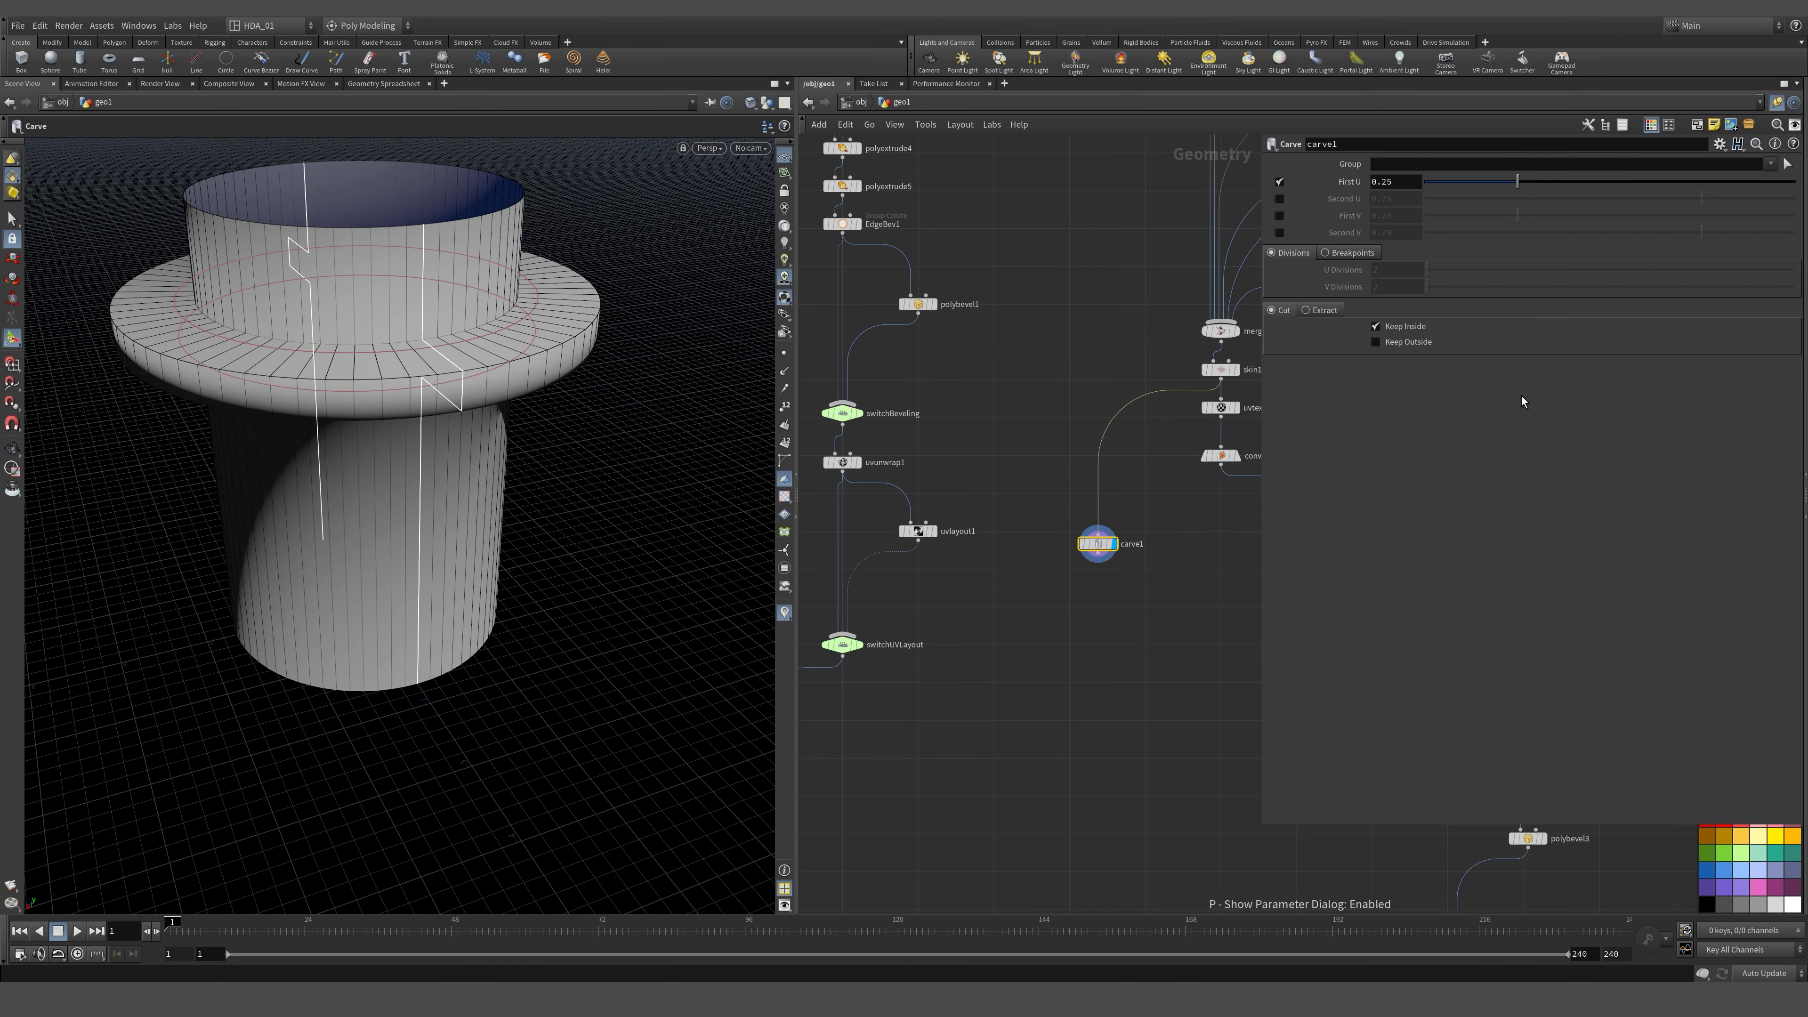
left_click_drag(1517, 181, 1400, 200)
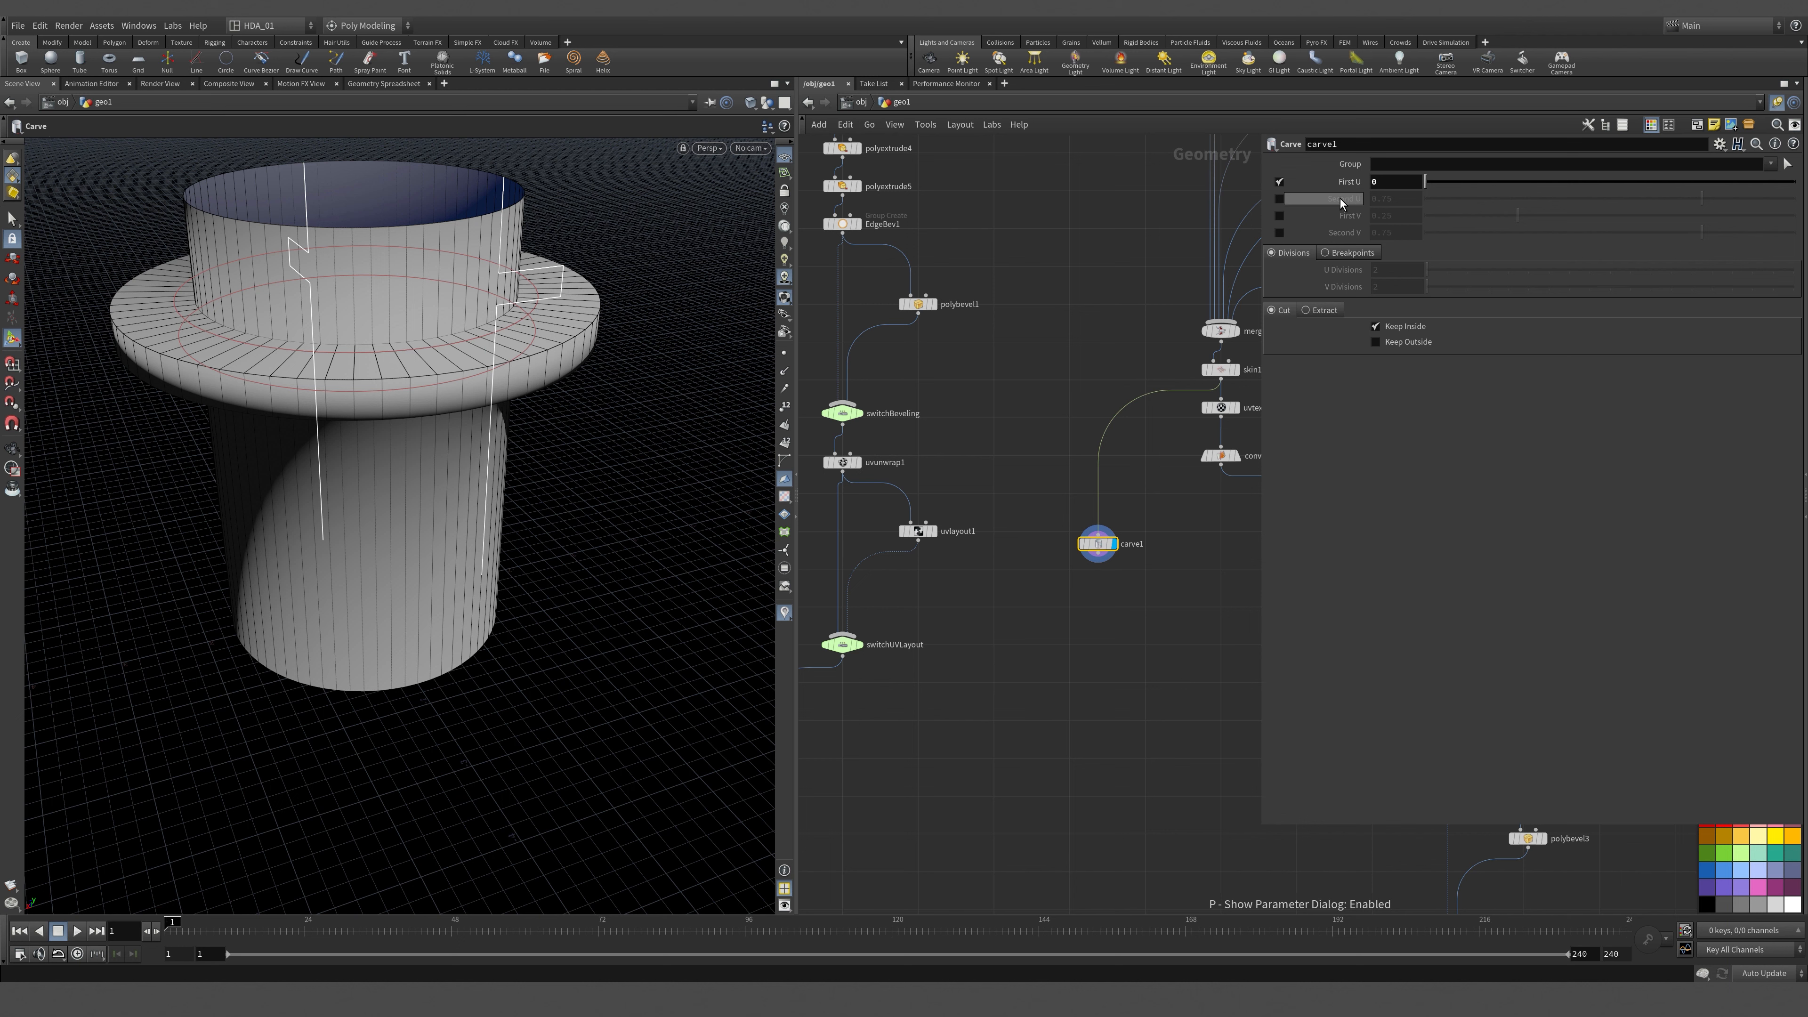
left_click(1279, 199)
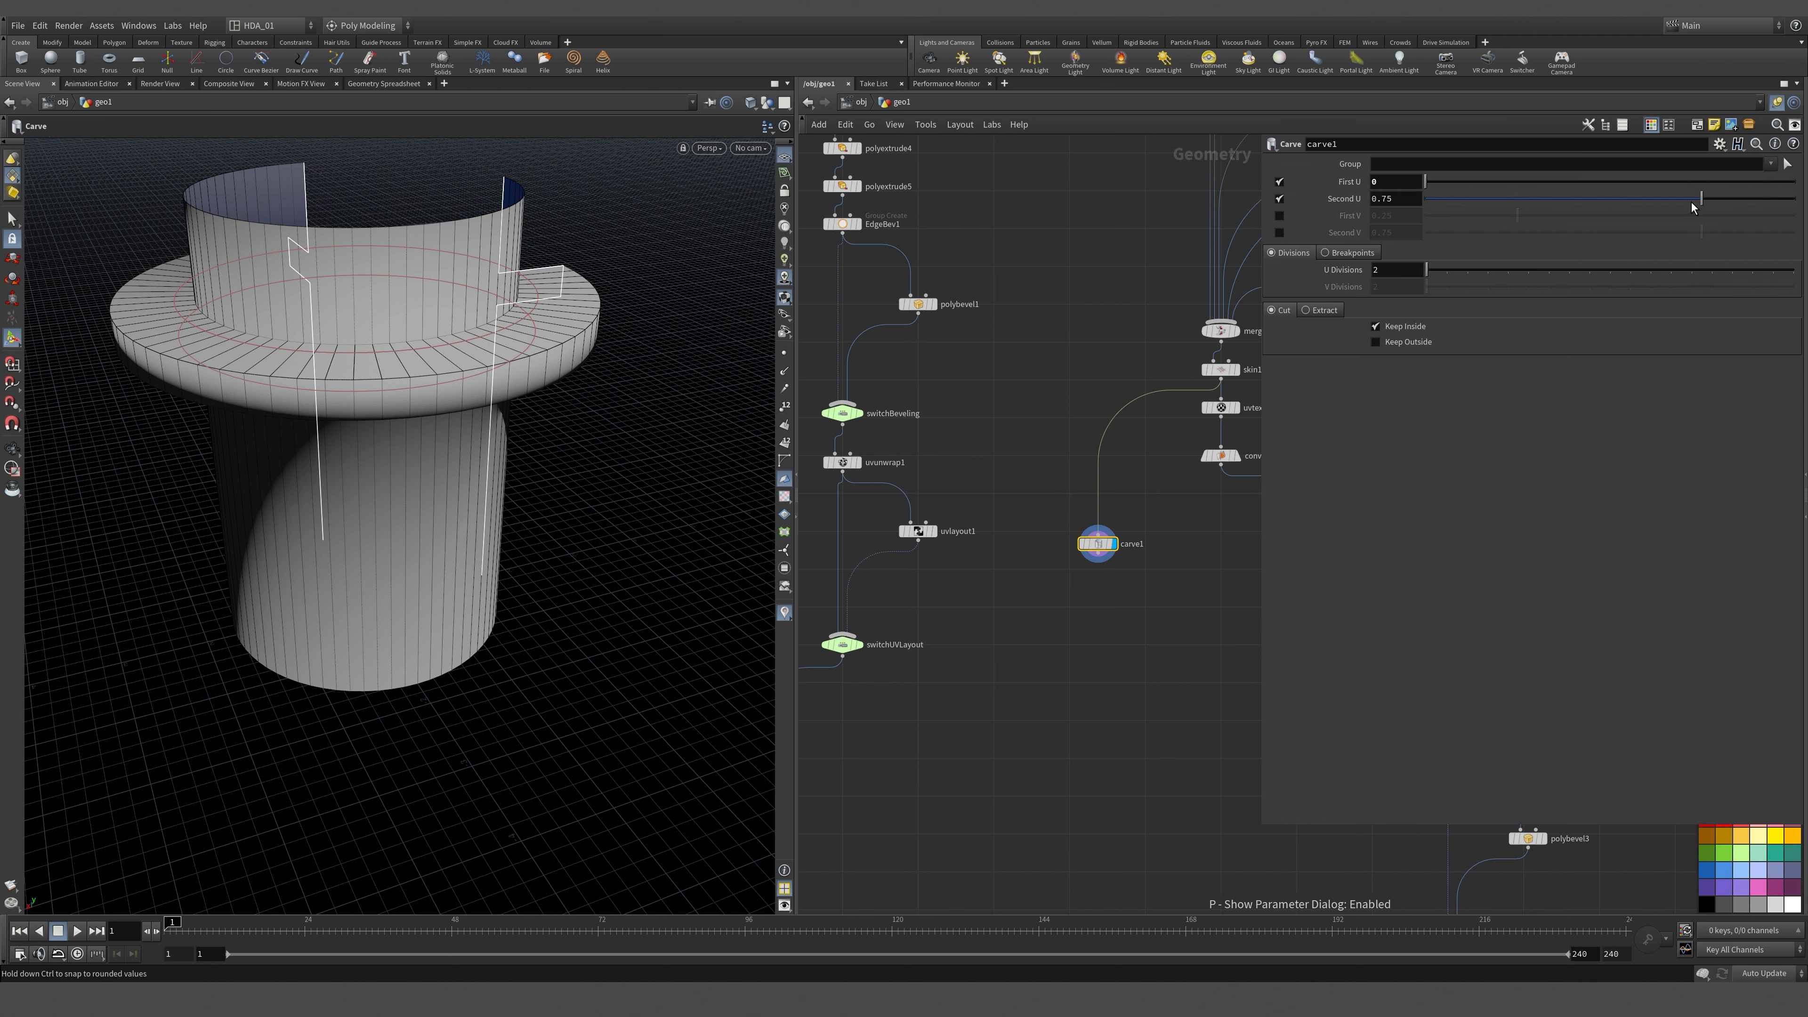
left_click_drag(1693, 207, 1802, 247)
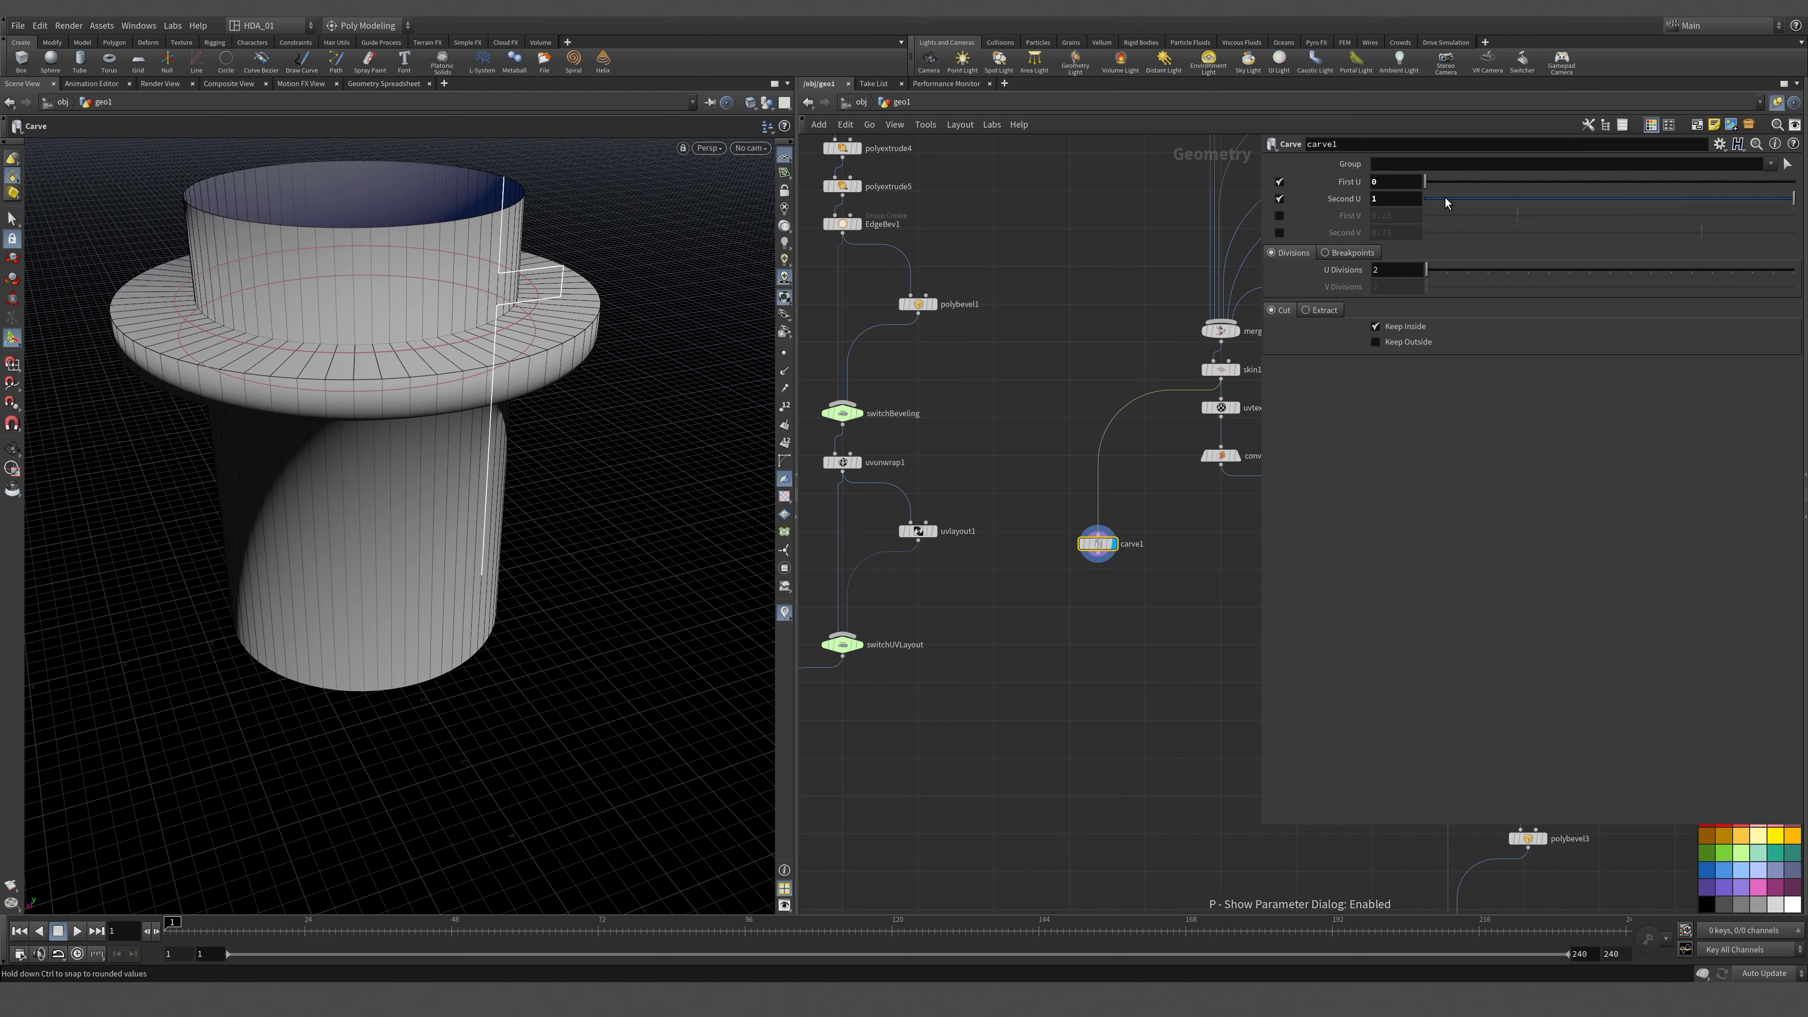
Switch carve1 from U carving to First V at 0.658 and set it to Extract instead of Cut.
left_click(1279, 199)
left_click(1279, 182)
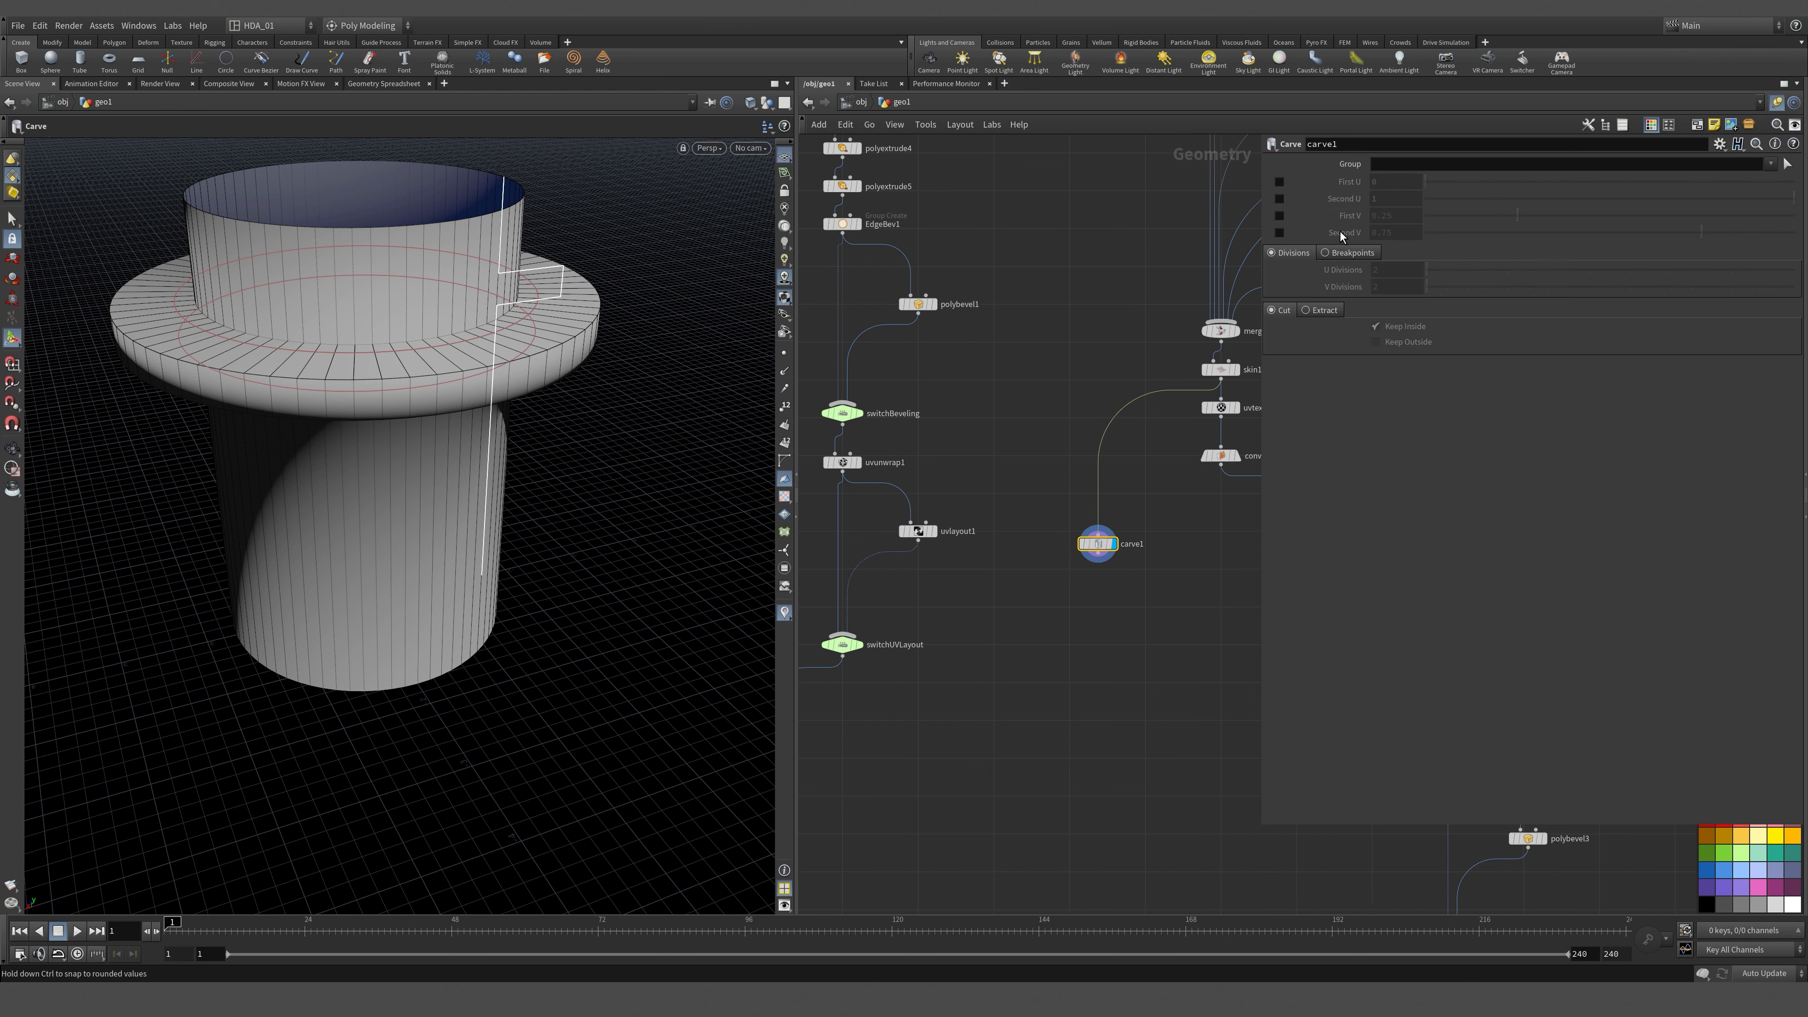
left_click(1279, 216)
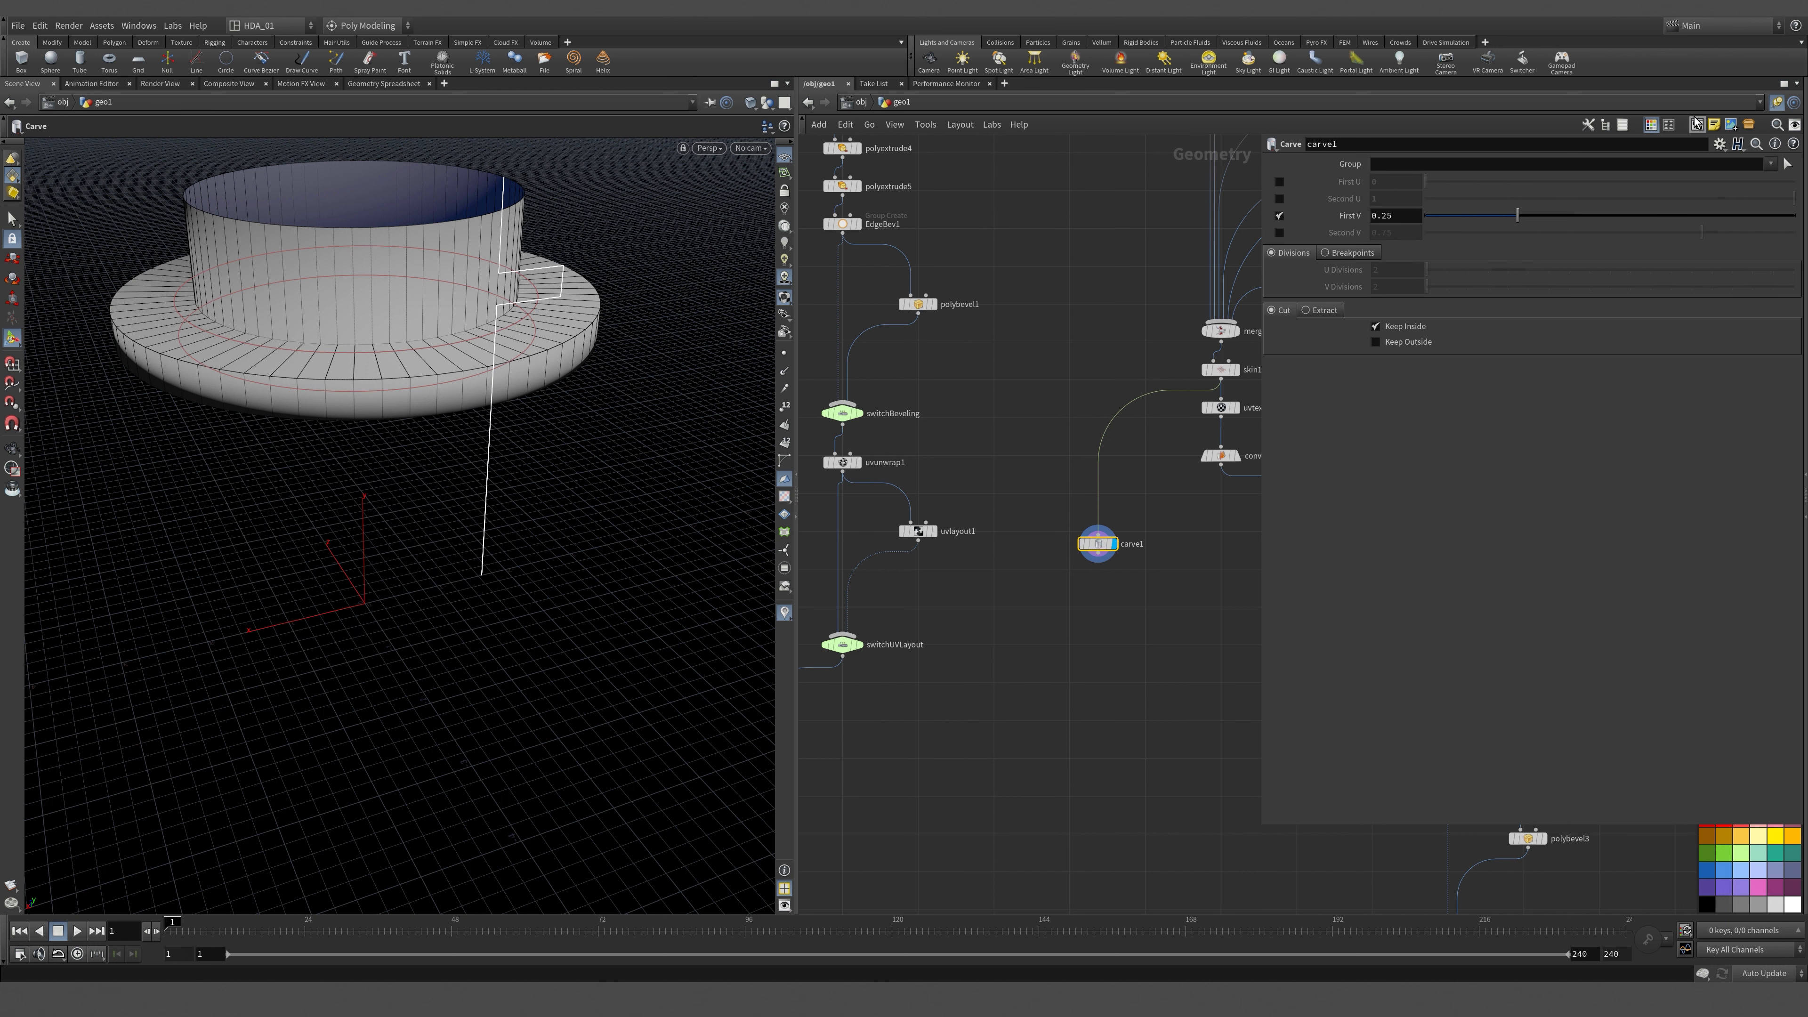
left_click_drag(1522, 218, 1670, 228)
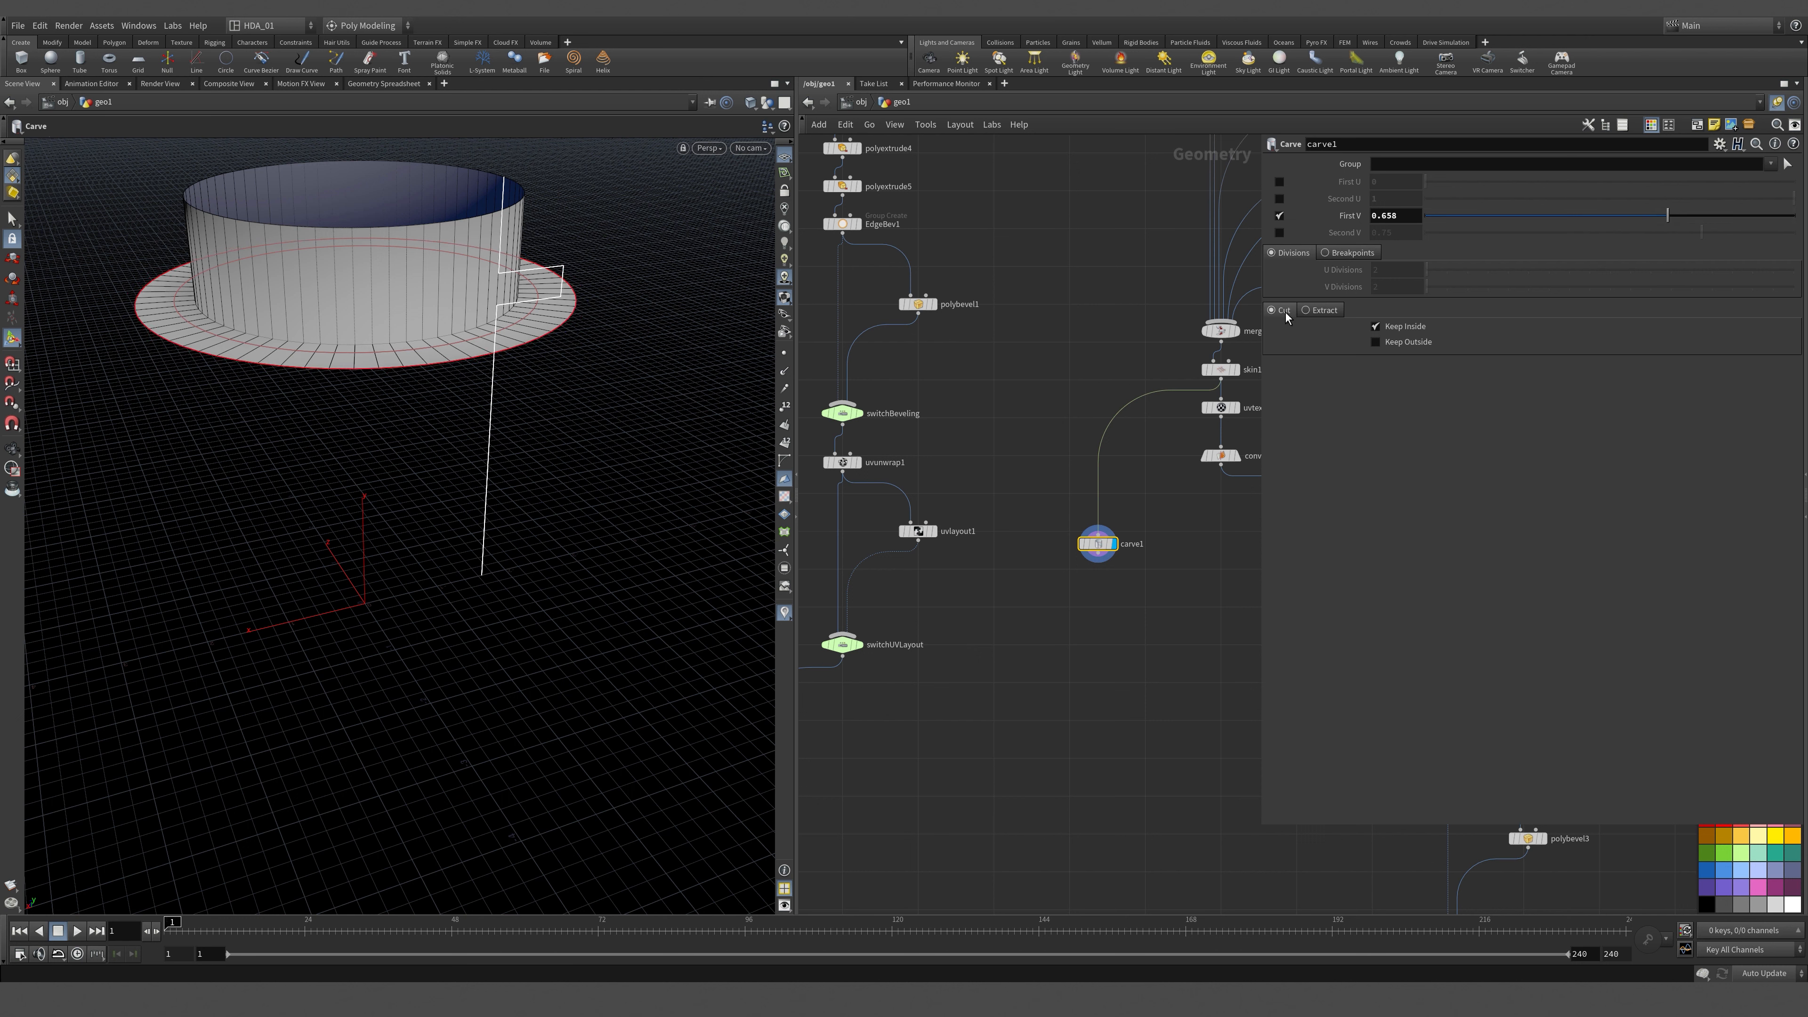
left_click(1319, 310)
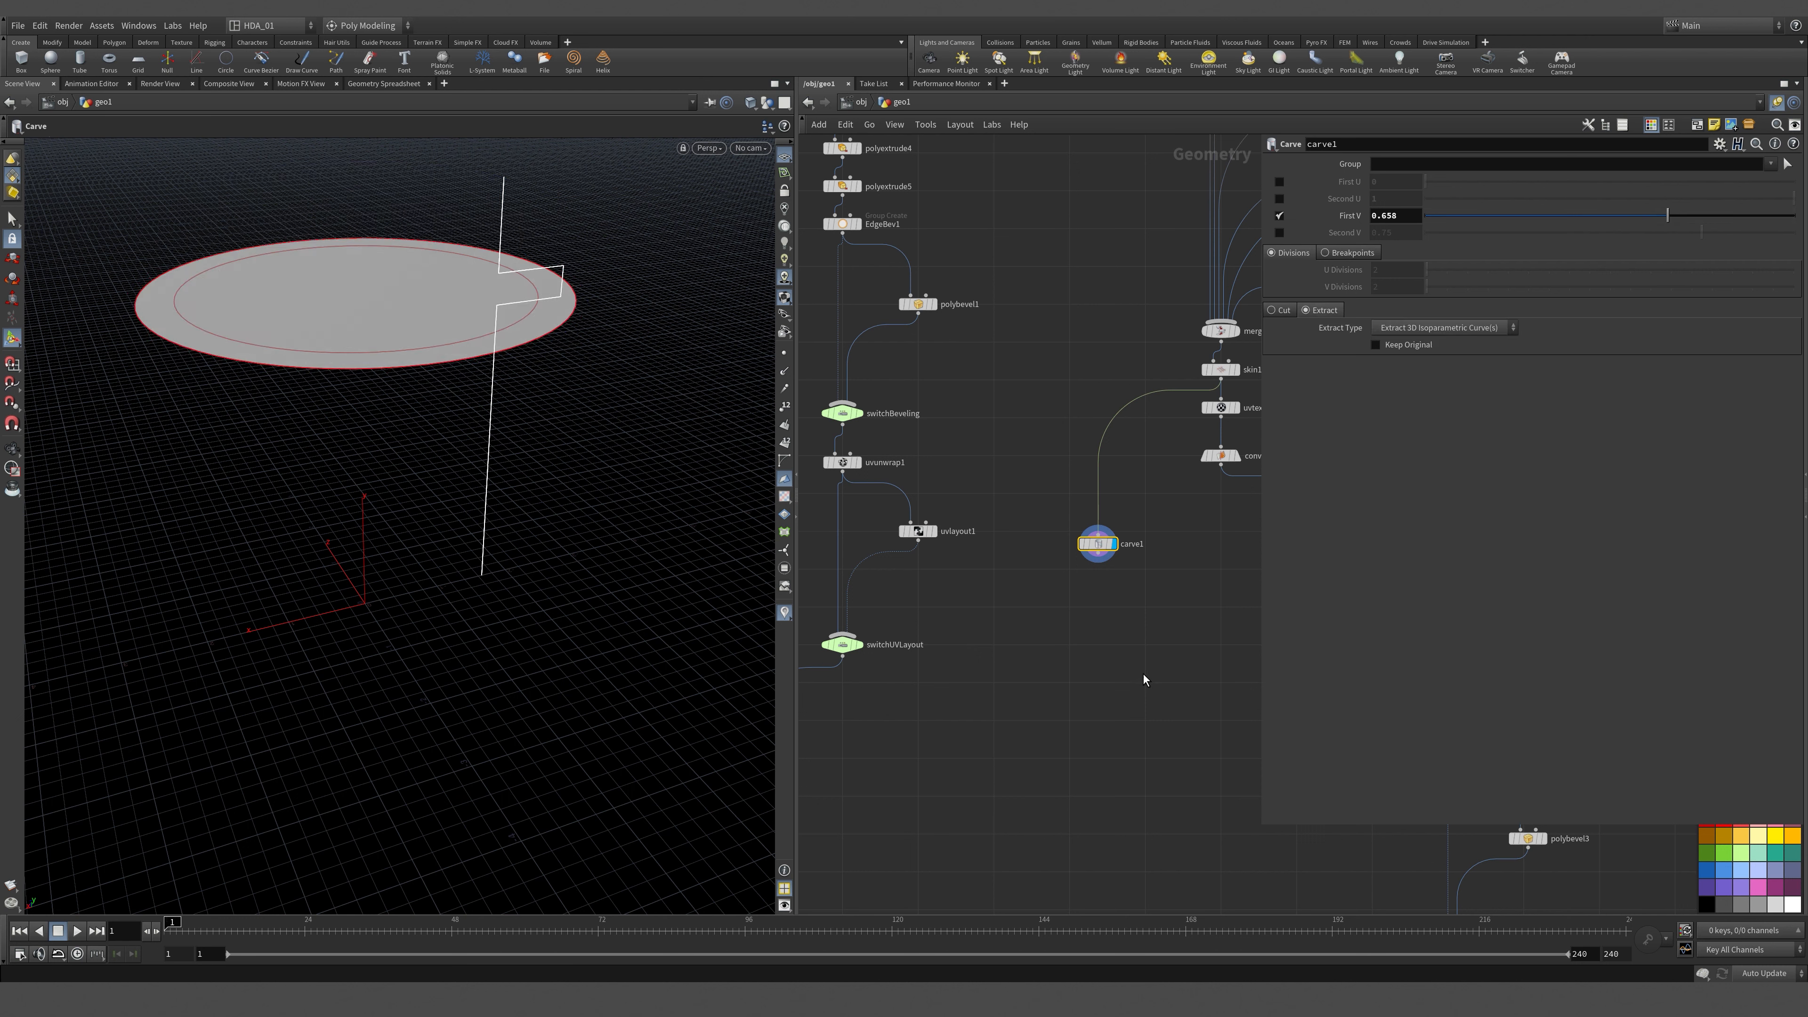
Add a Null node fed by carve1, display it, and switch the viewport to wireframe.
scroll(1142, 674, "down", 3)
scroll(1164, 677, "up", 3)
scroll(1169, 585, "up", 2)
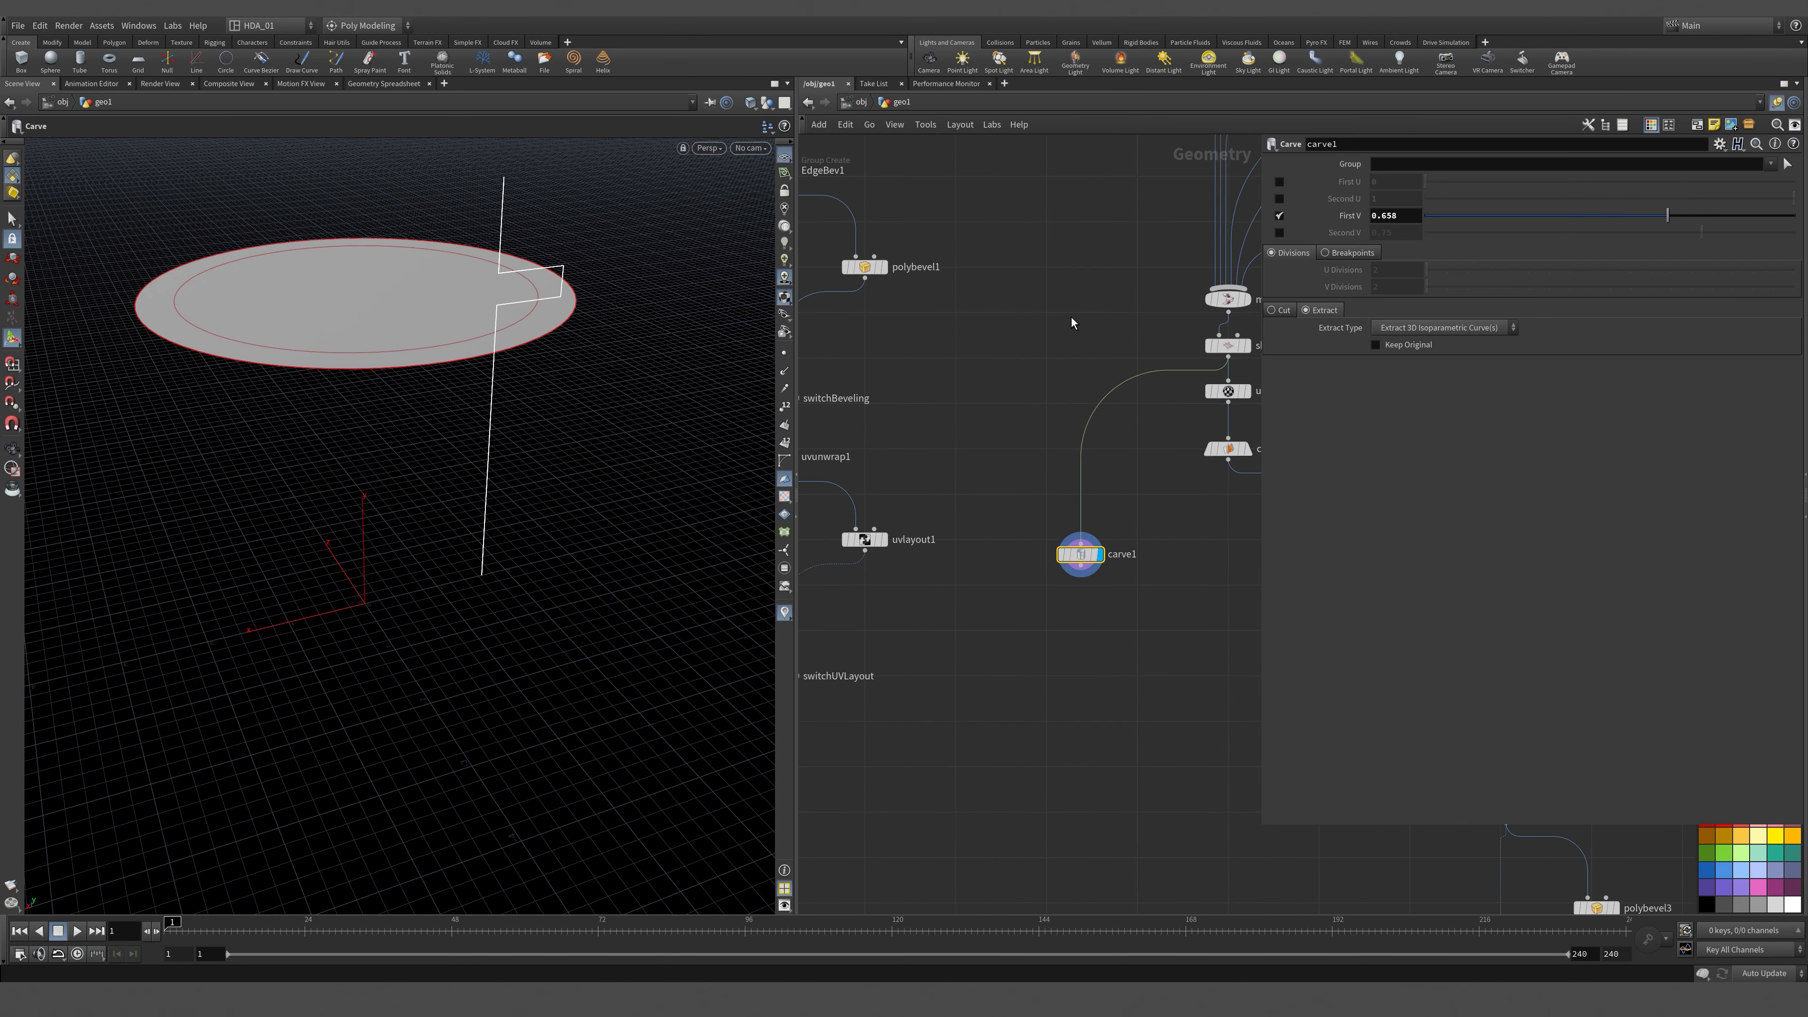
middle_click_drag(1039, 779, 909, 796)
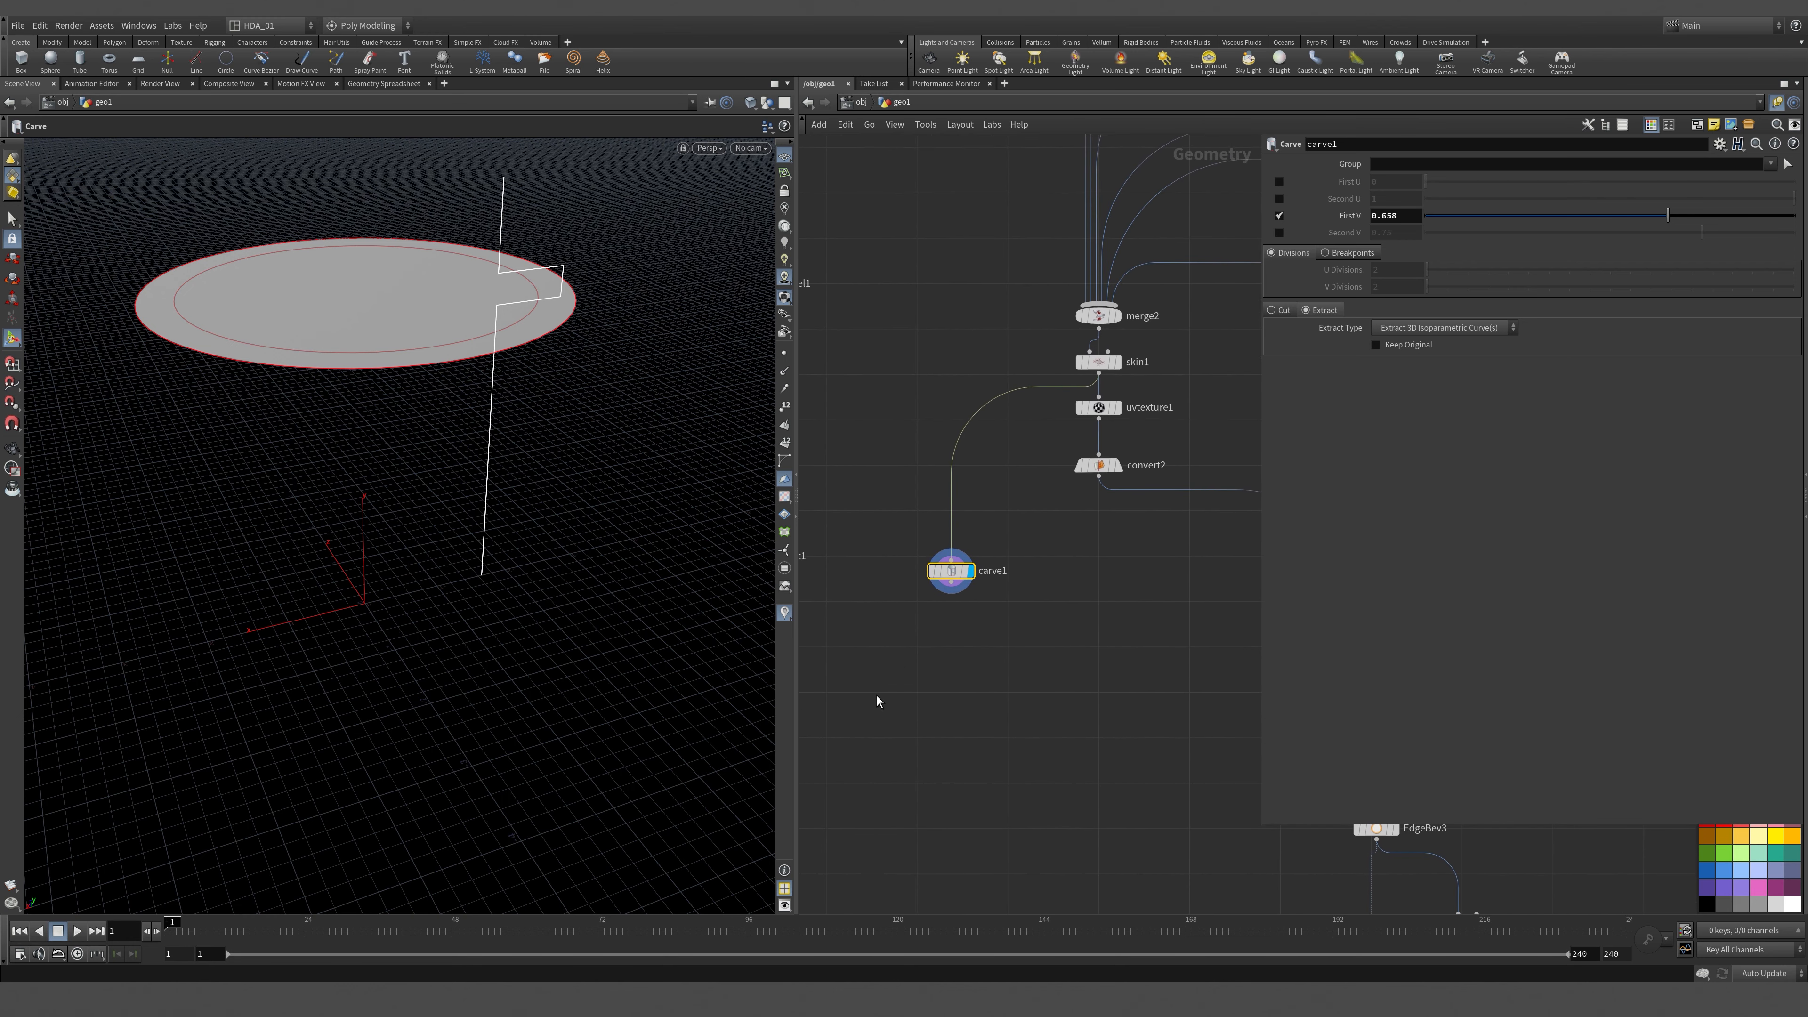
key("Tab")
mouse_move(928, 597)
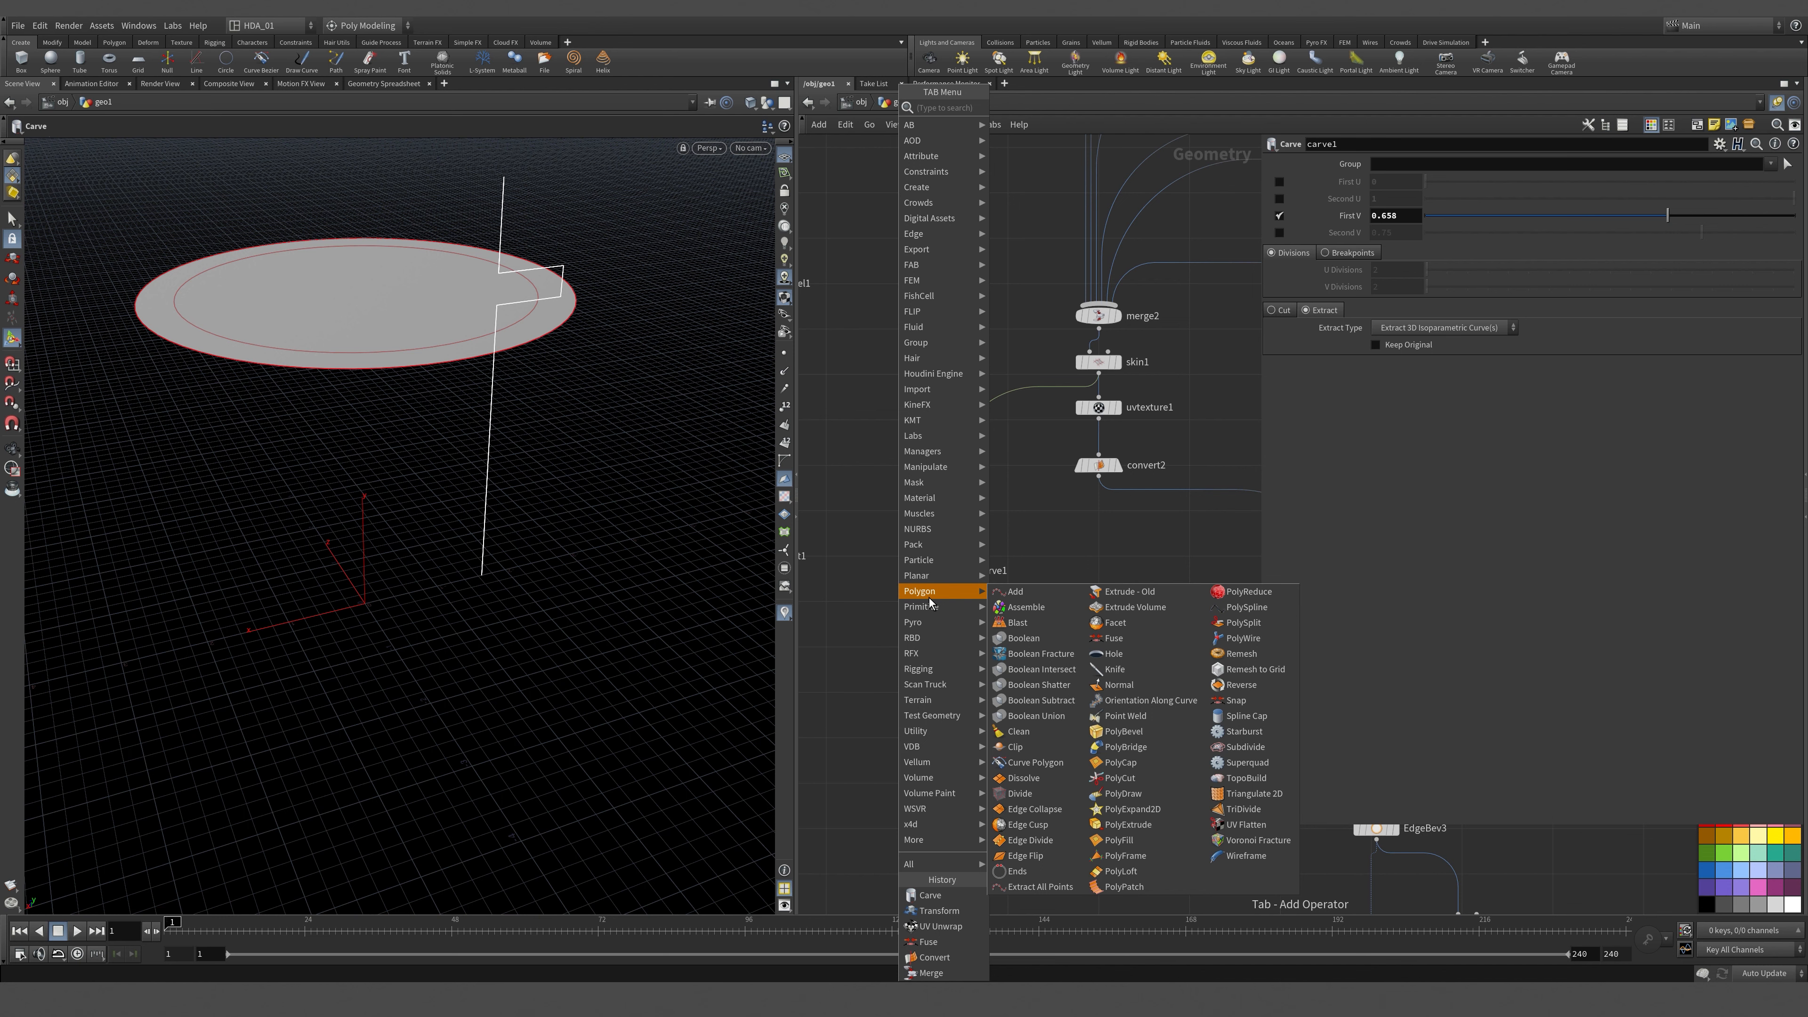
type("null")
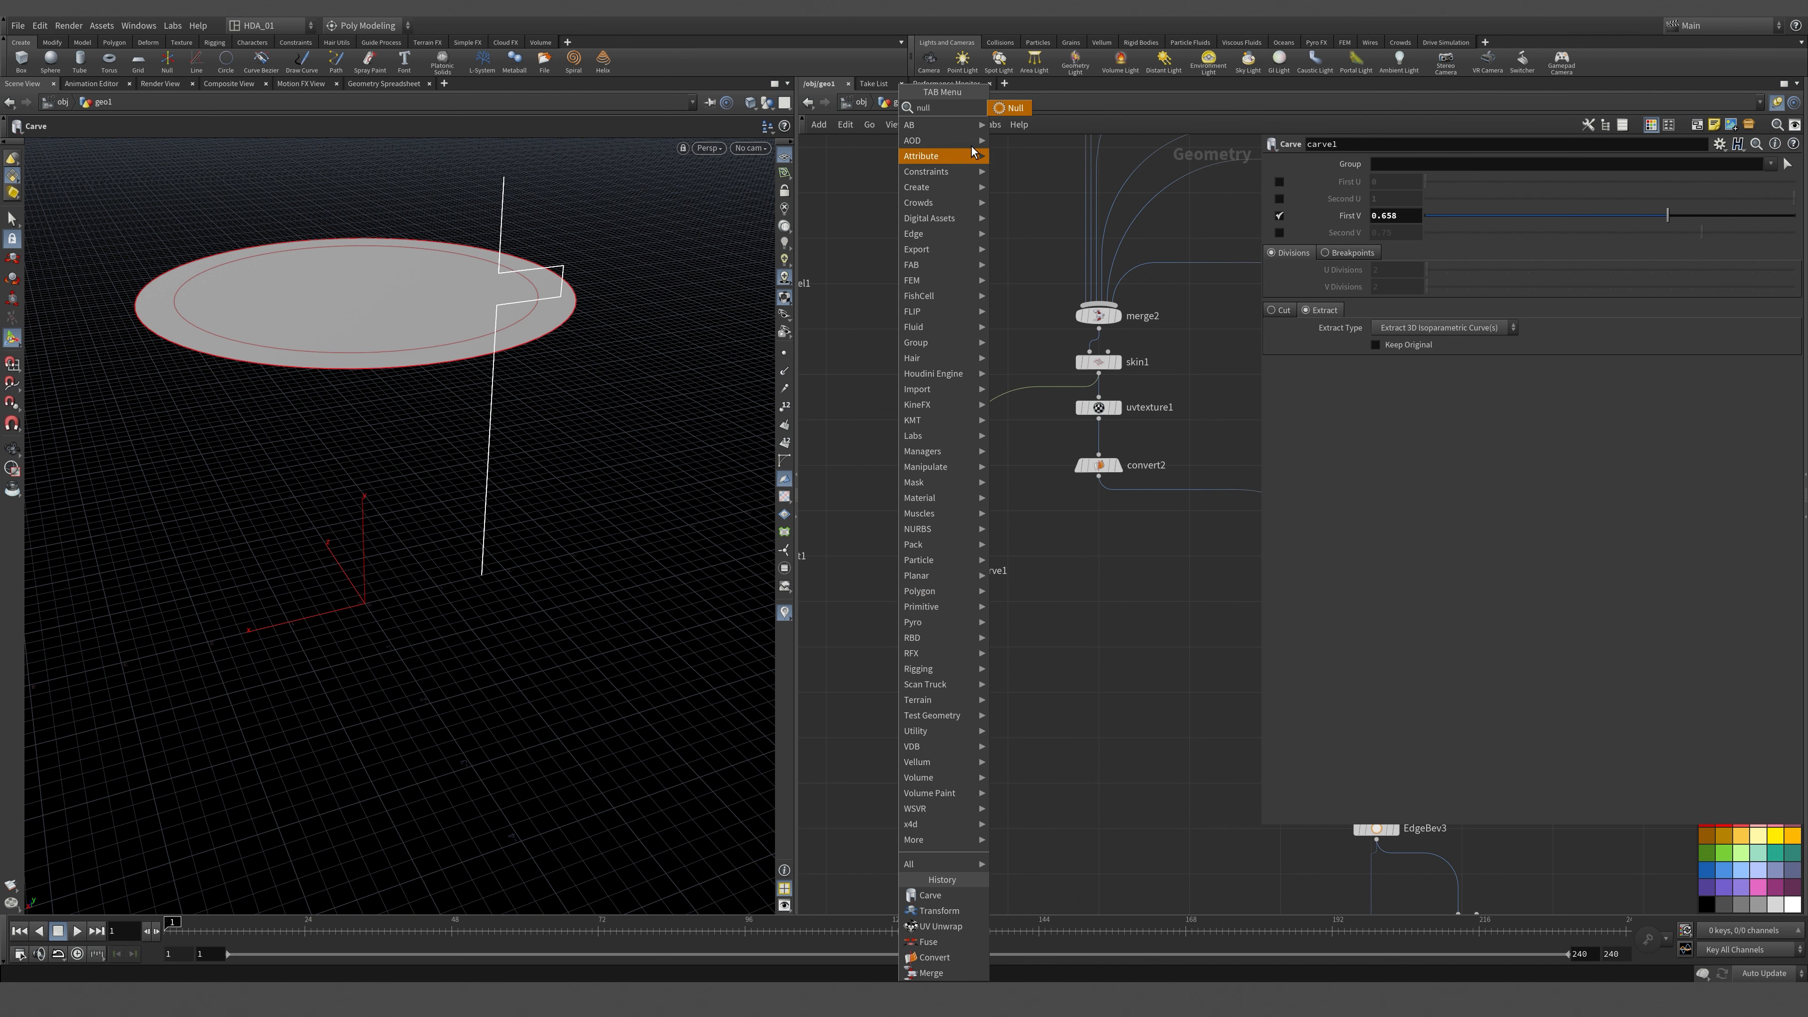
key("Return")
left_click(957, 663)
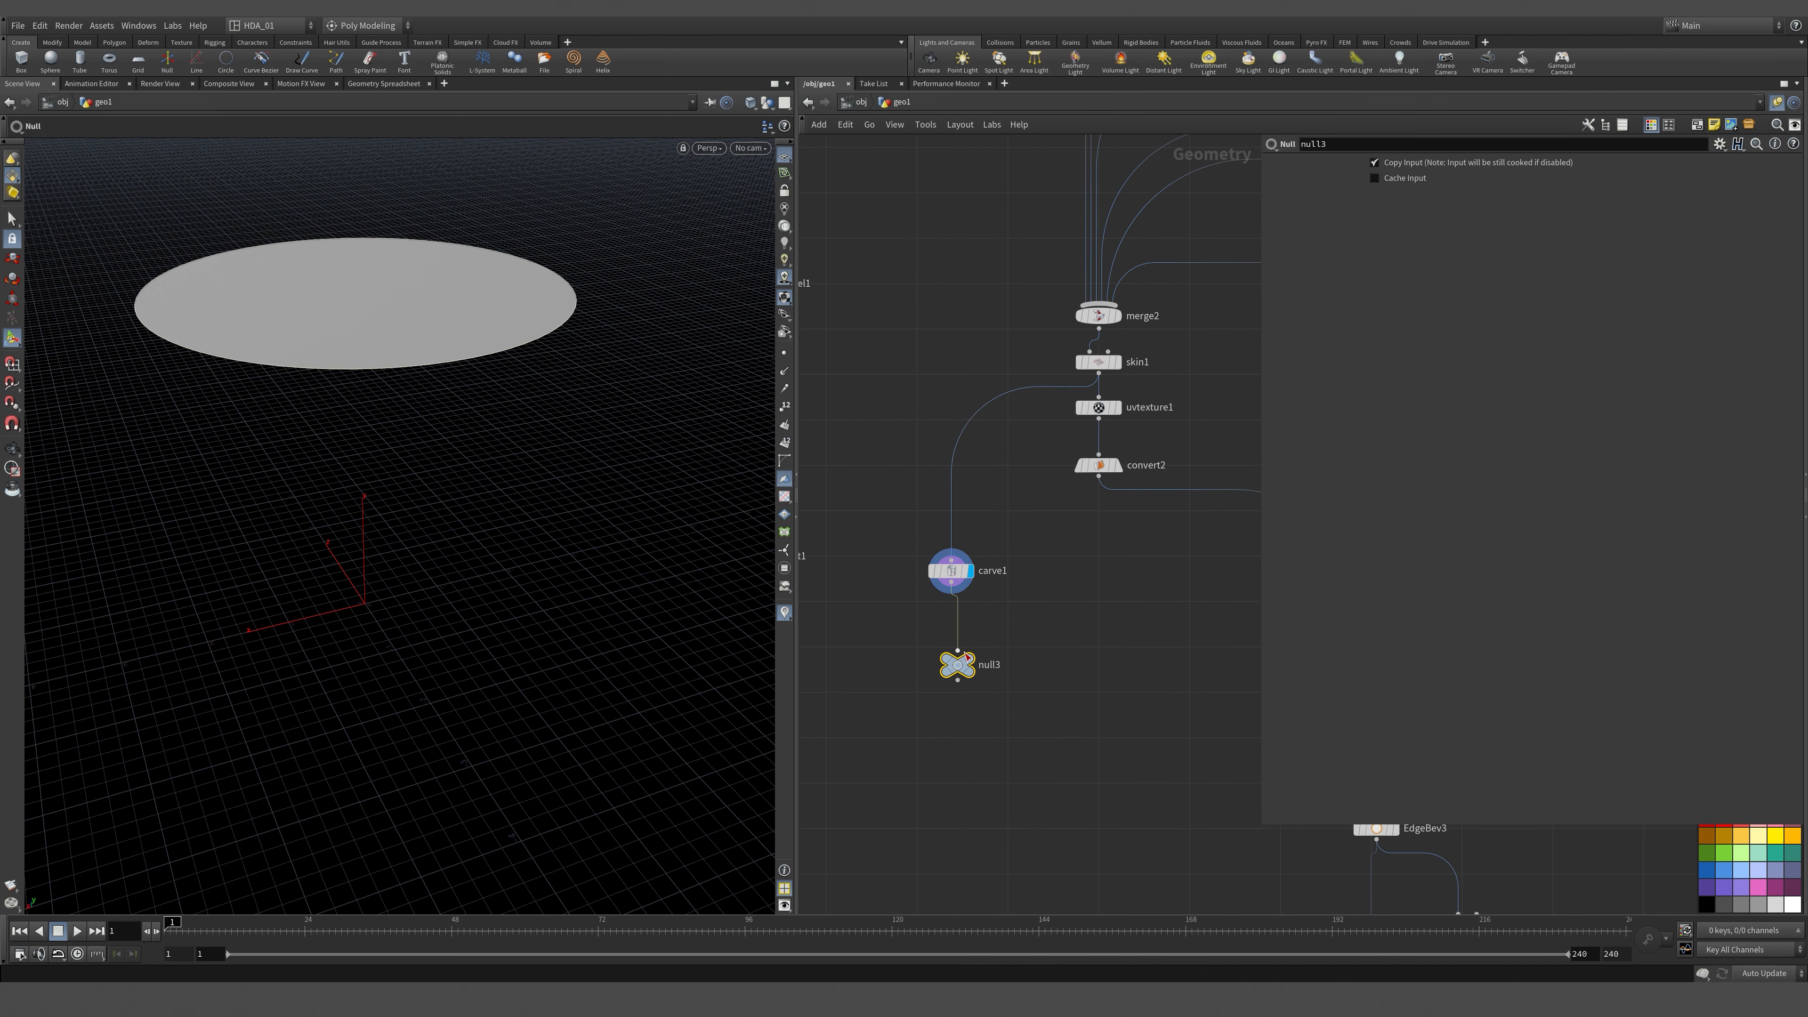
mouse_move(972, 658)
key("shift+w")
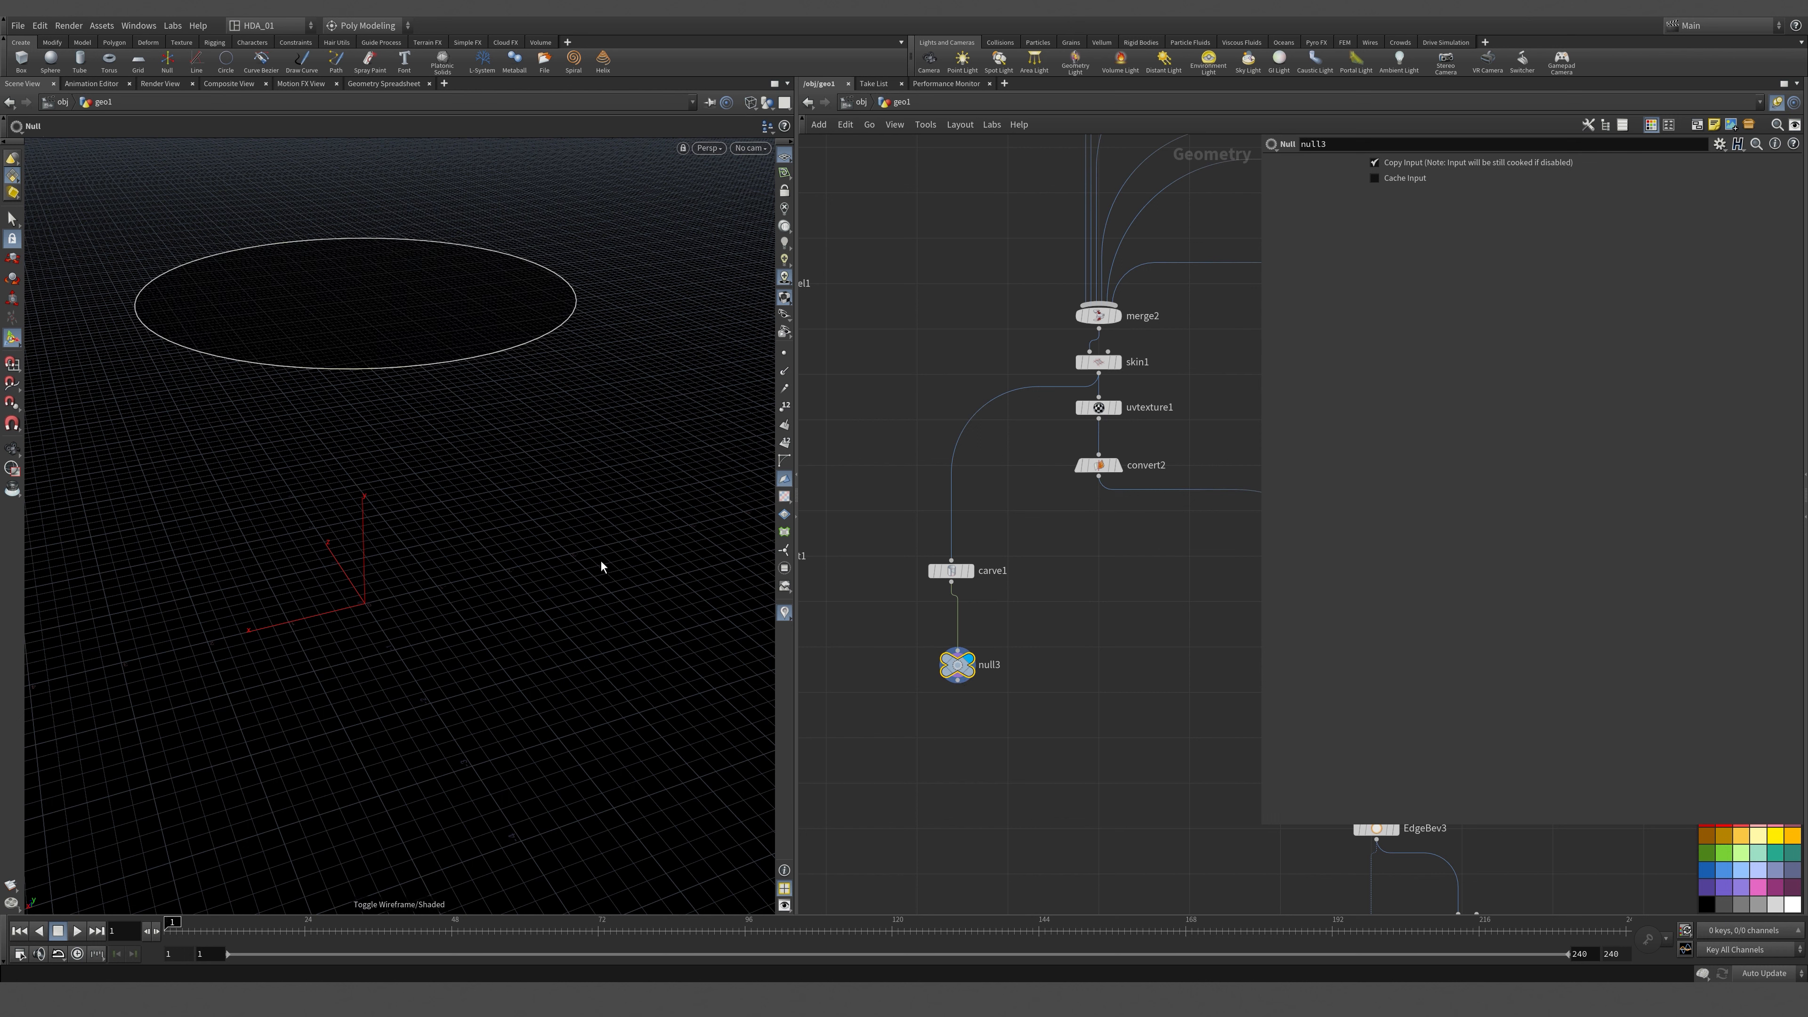
Template convert2 so its wireframe mesh serves as a reference around the extracted curve.
scroll(1161, 601, "down", 4)
mouse_move(1158, 623)
middle_mouse_down()
mouse_move(997, 413)
mouse_move(981, 455)
middle_mouse_up()
scroll(989, 410, "up", 3)
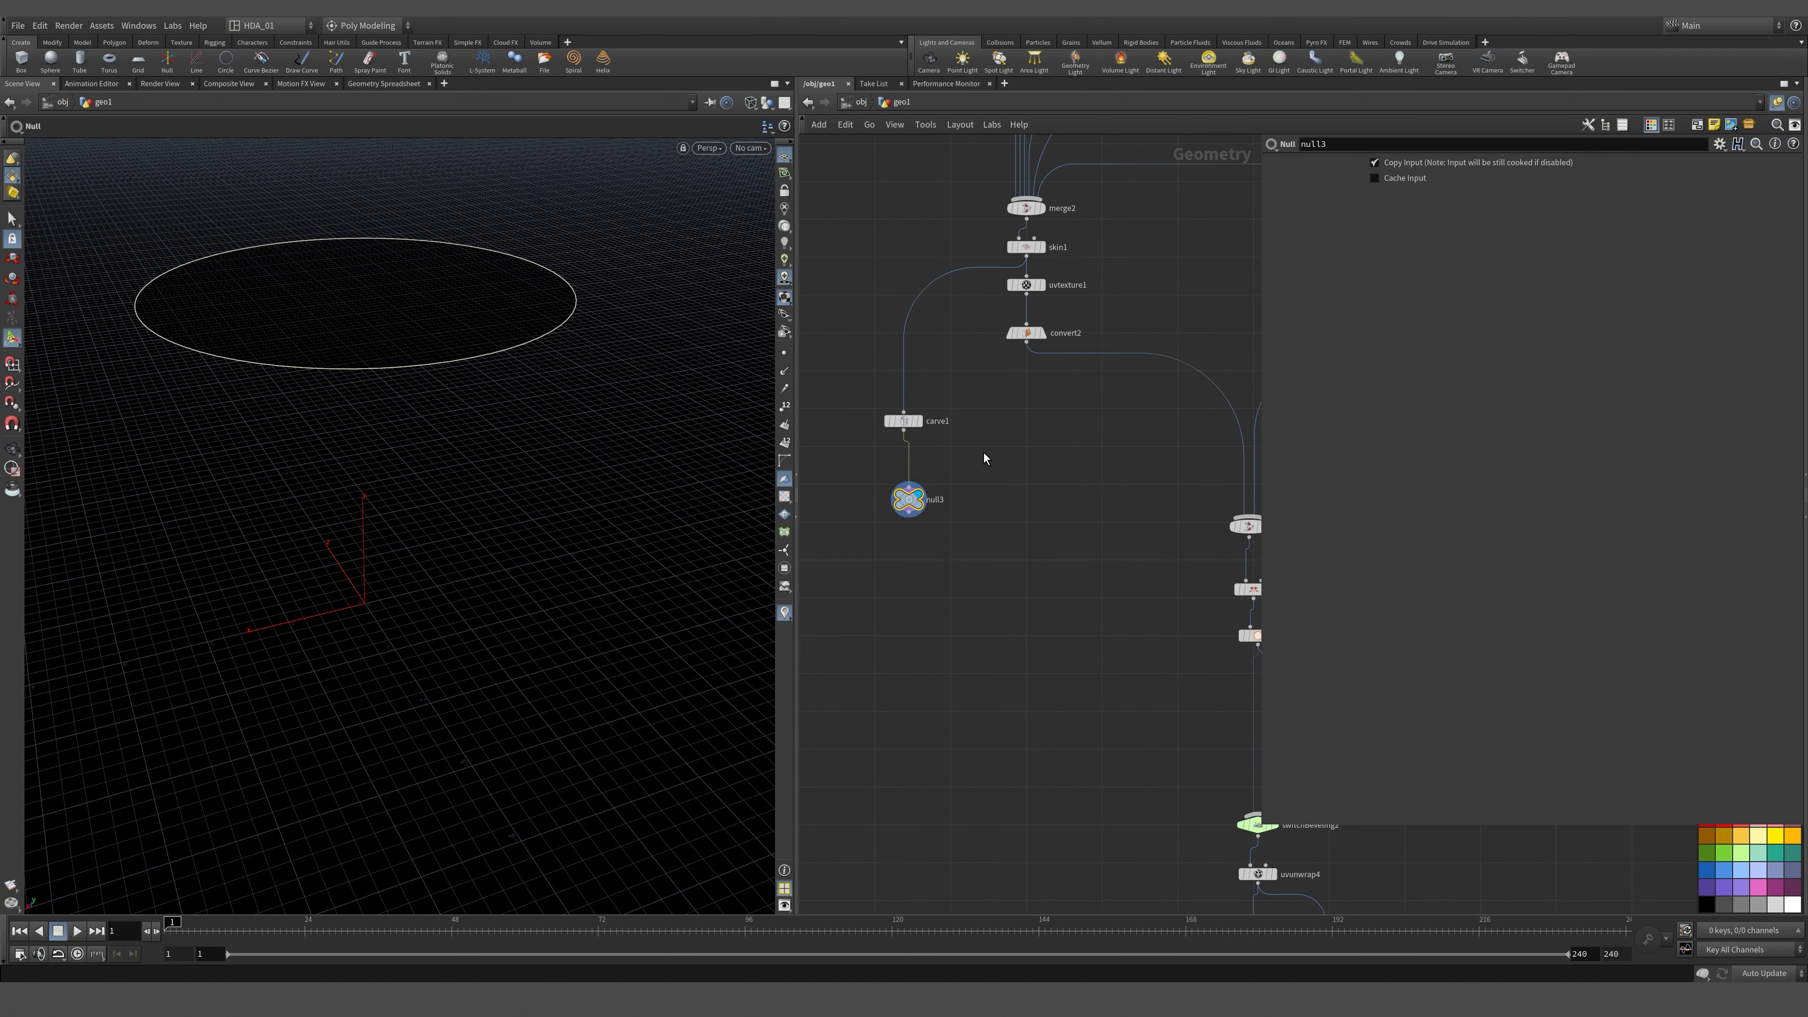
left_click(903, 420)
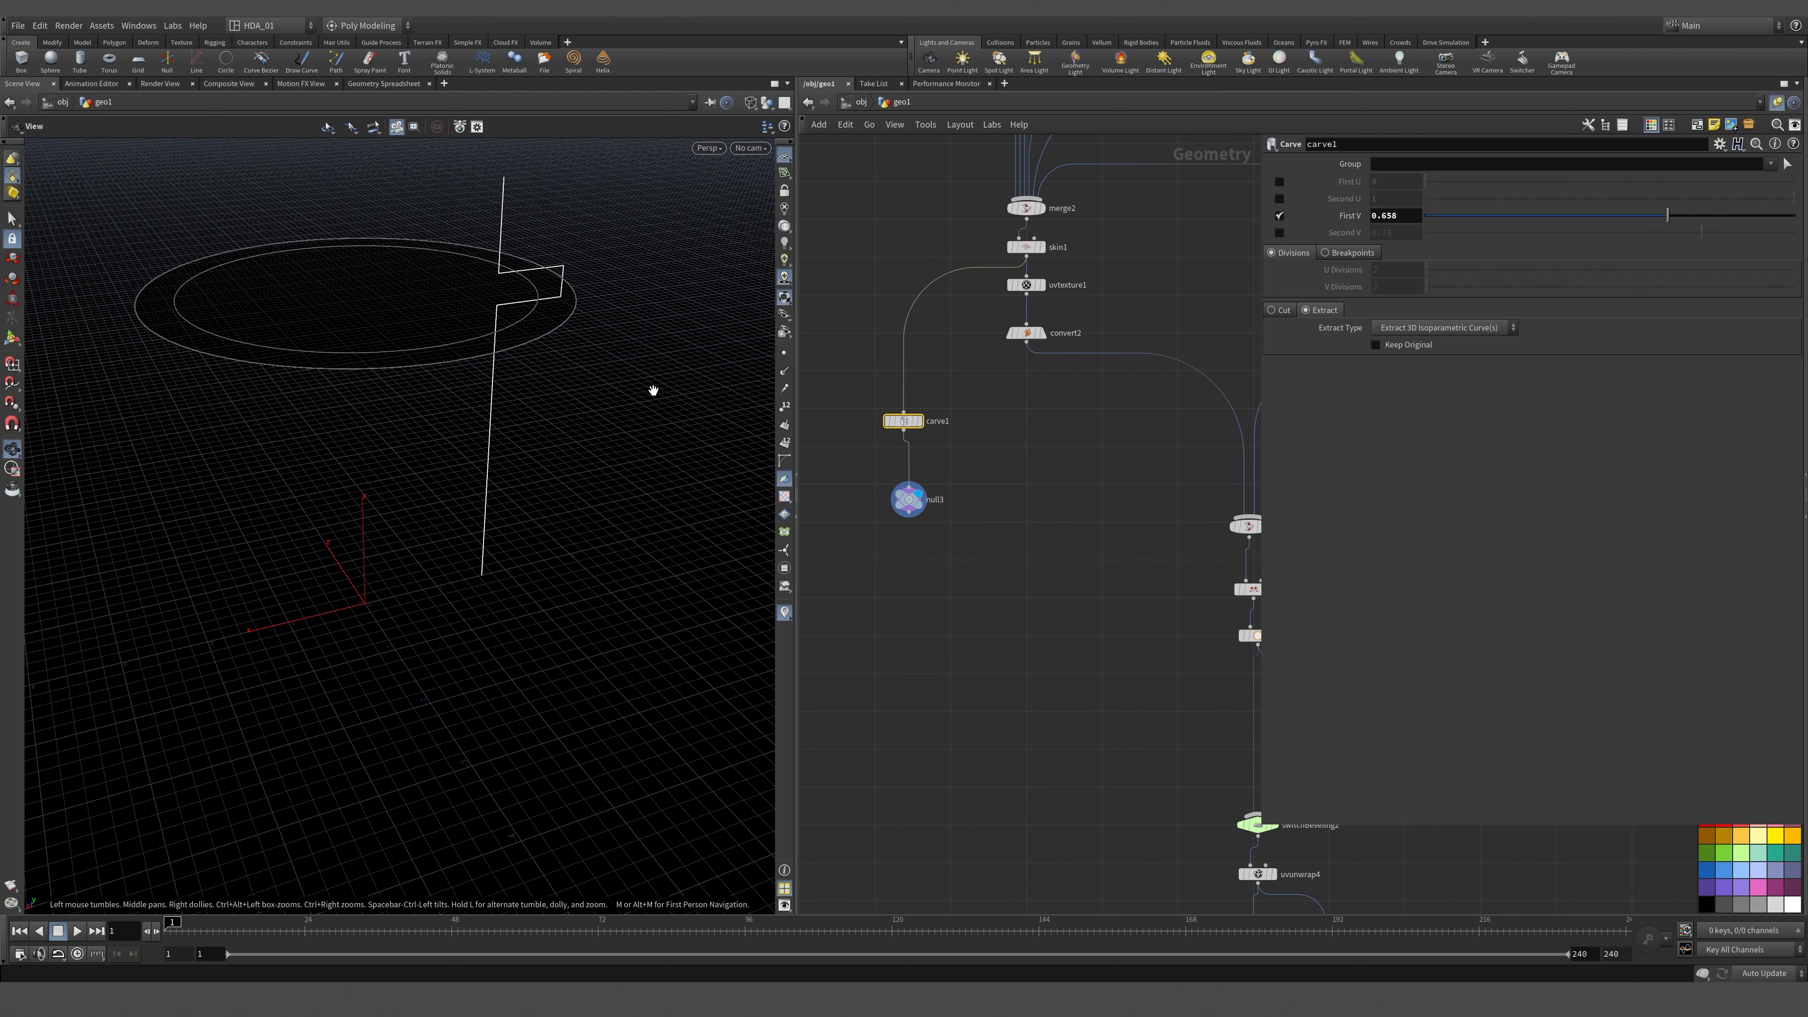
scroll(644, 420, "up", 4)
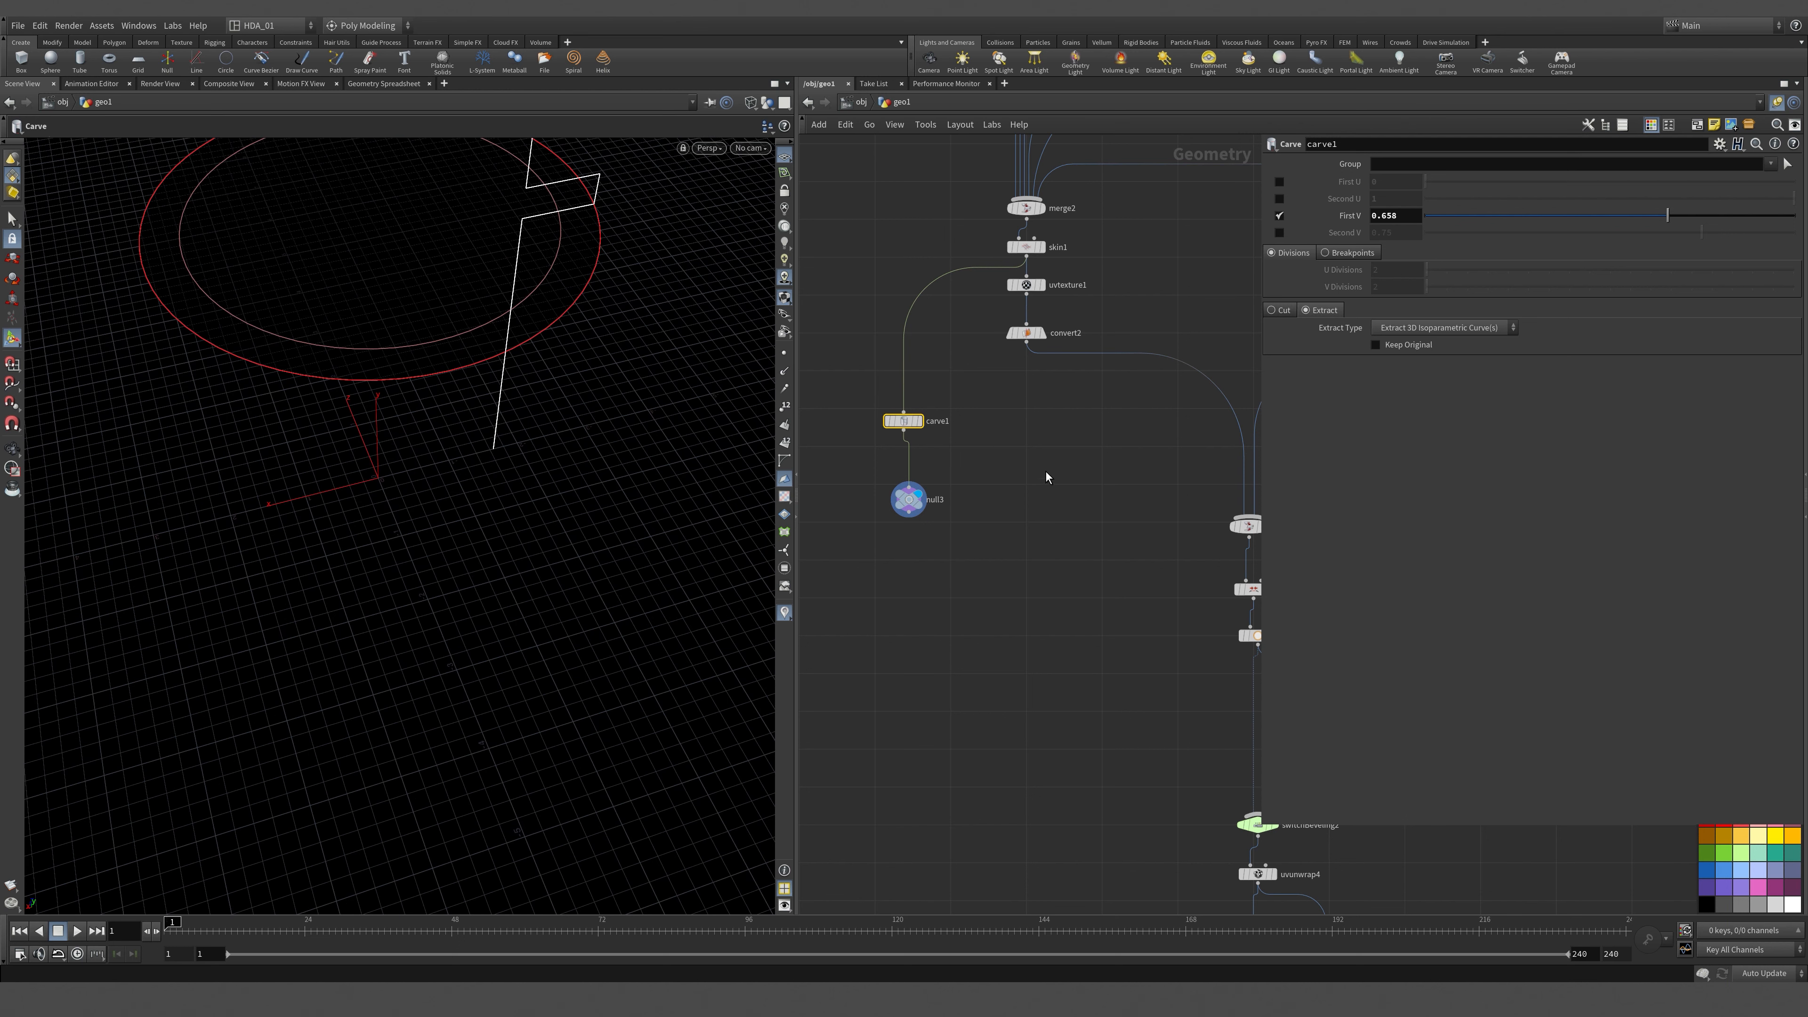
mouse_move(1046, 346)
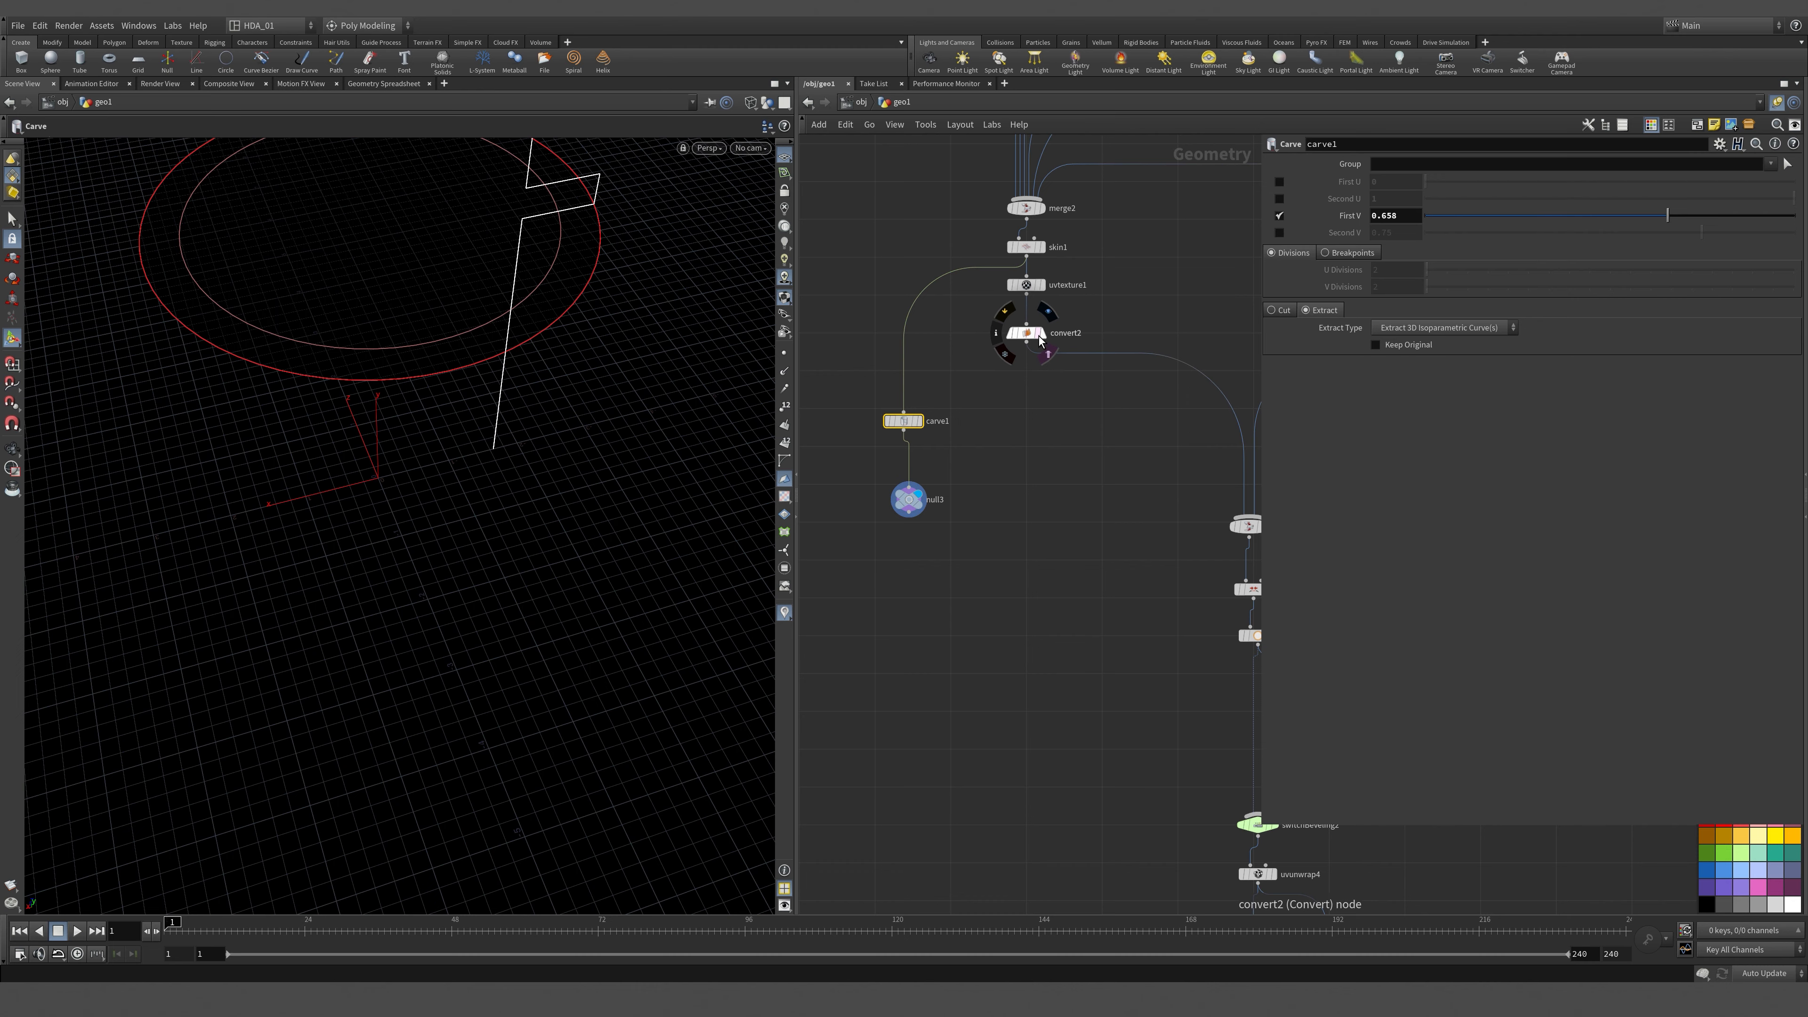
left_click(1043, 351)
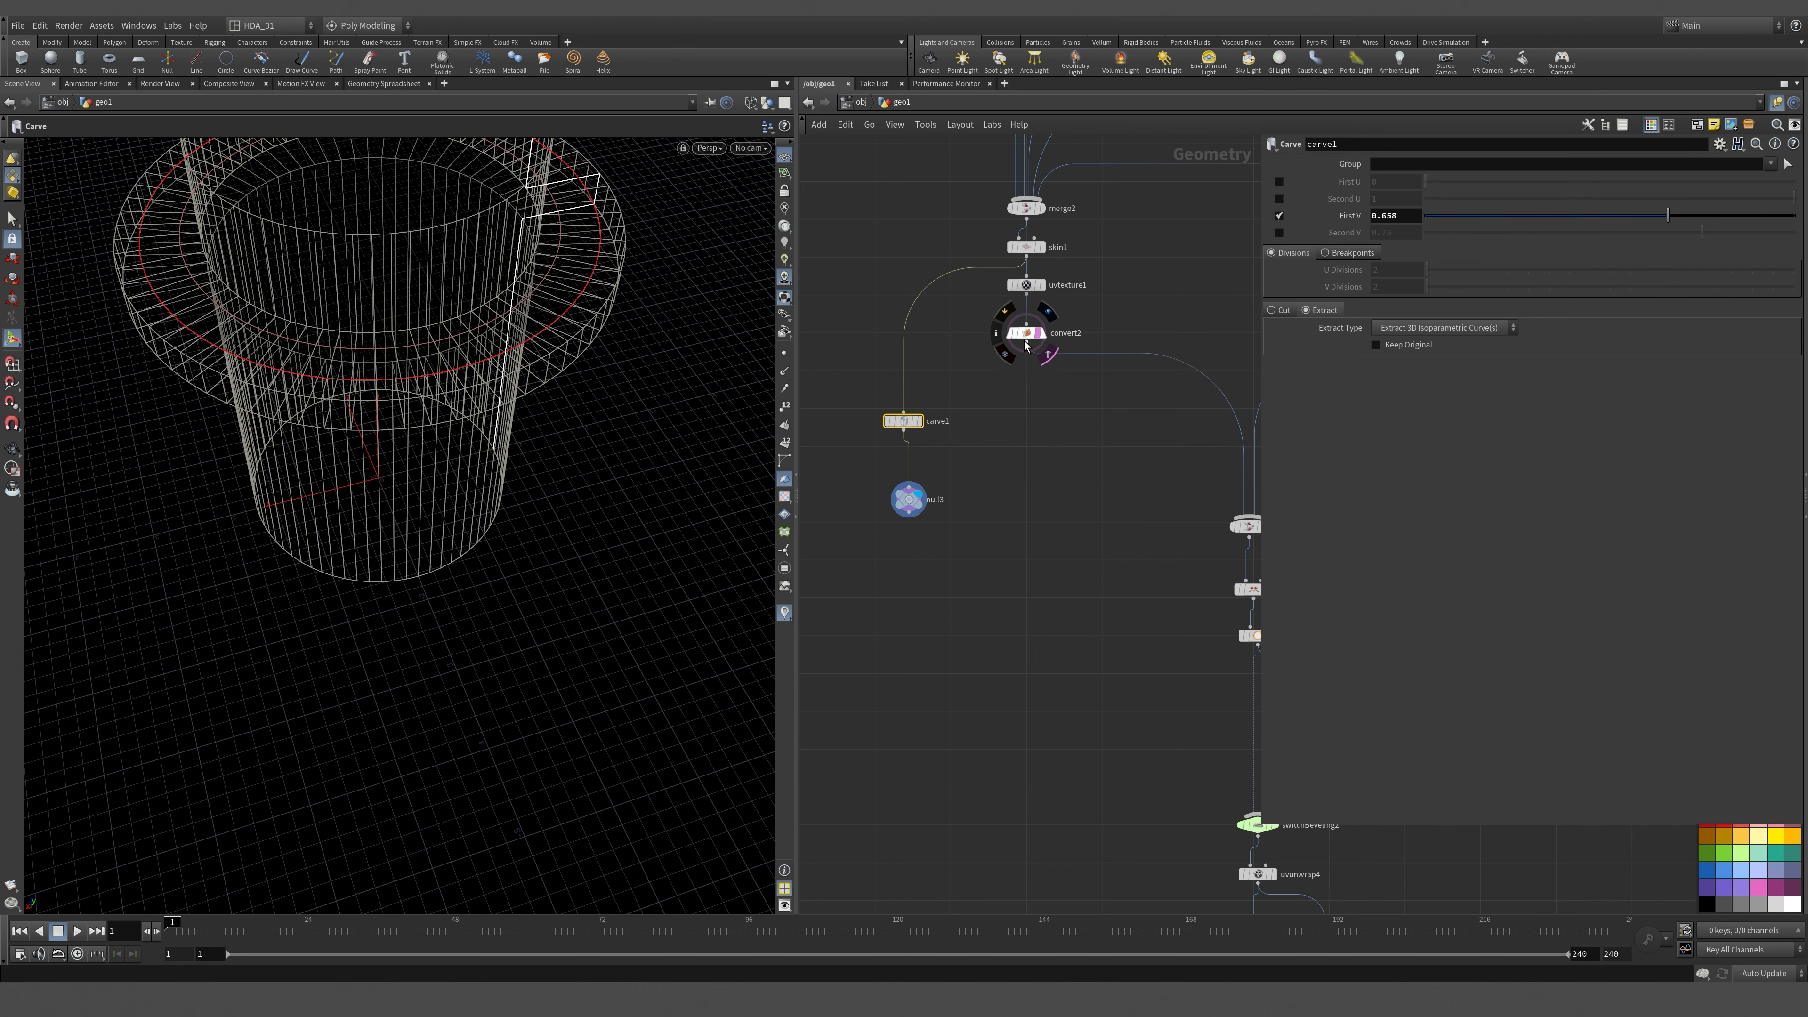
left_click(1025, 337)
left_click_drag(682, 480, 640, 475, "alt")
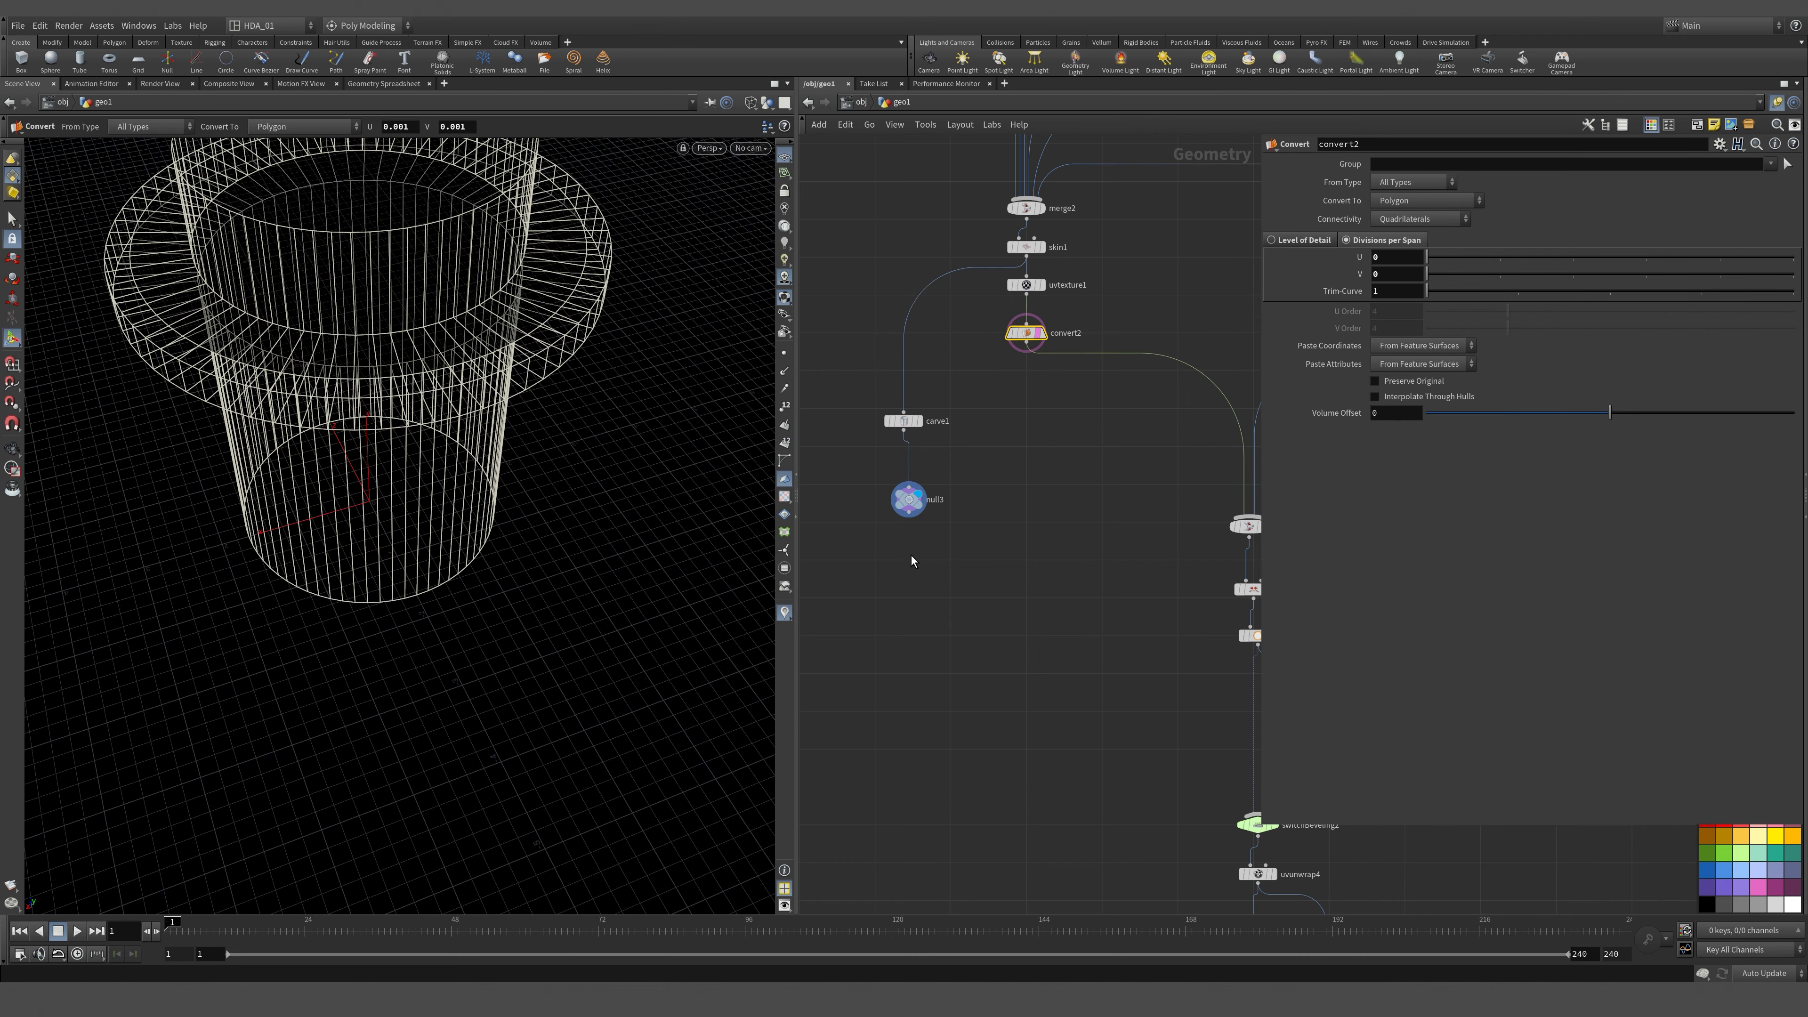
Set carve1's First V to 0.665 and move the null node further below it.
left_click_drag(964, 452, 965, 453)
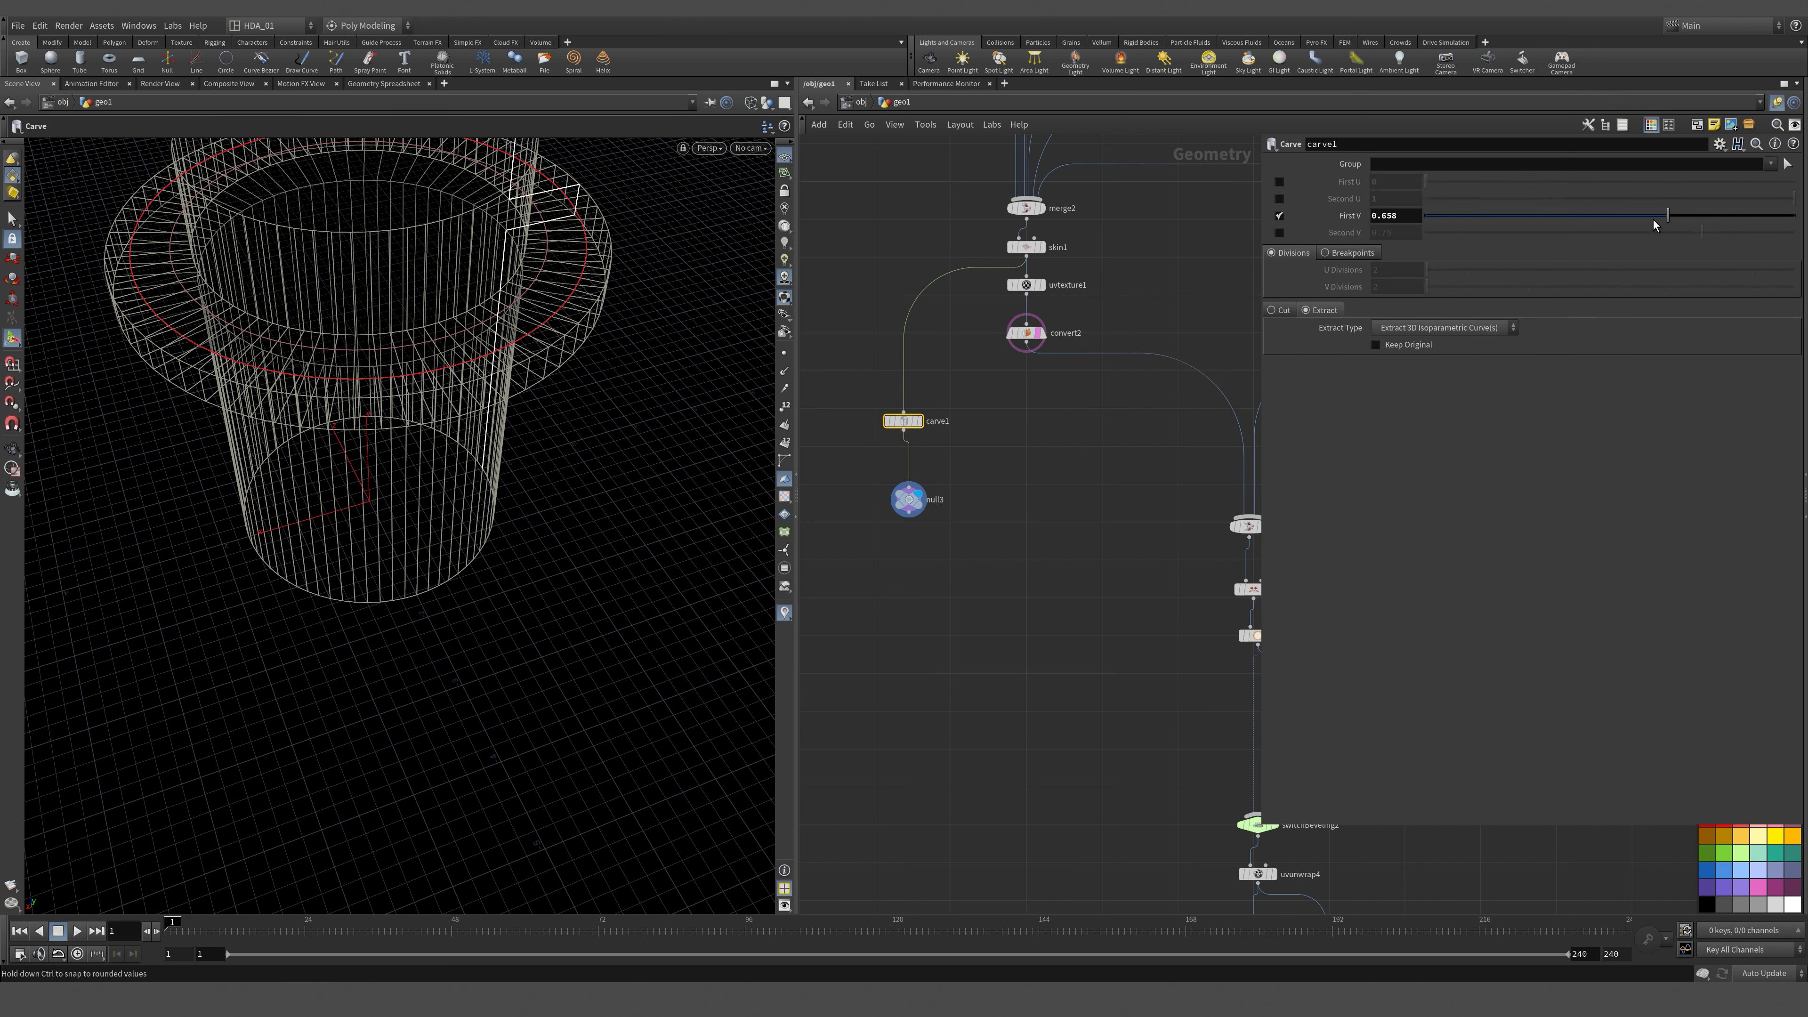
mouse_move(1653, 225)
left_mouse_down()
mouse_move(1629, 229)
mouse_move(1669, 228)
left_mouse_up()
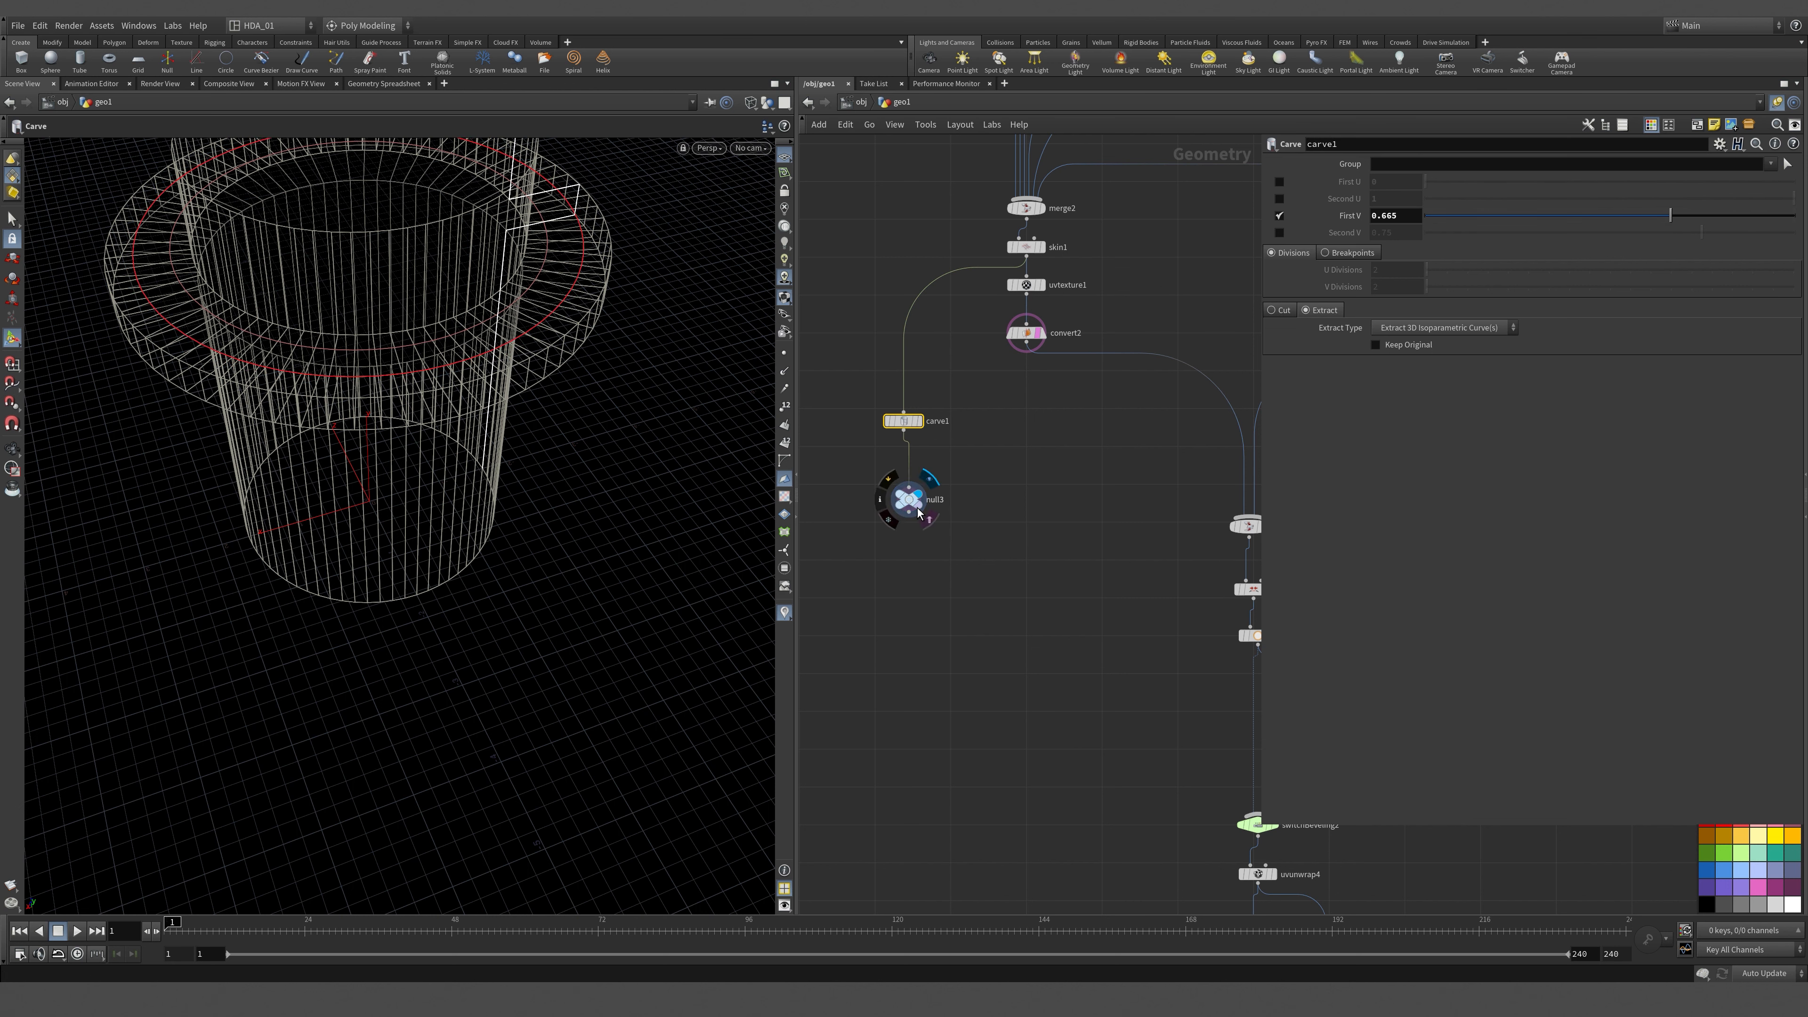
left_click_drag(916, 507, 909, 626)
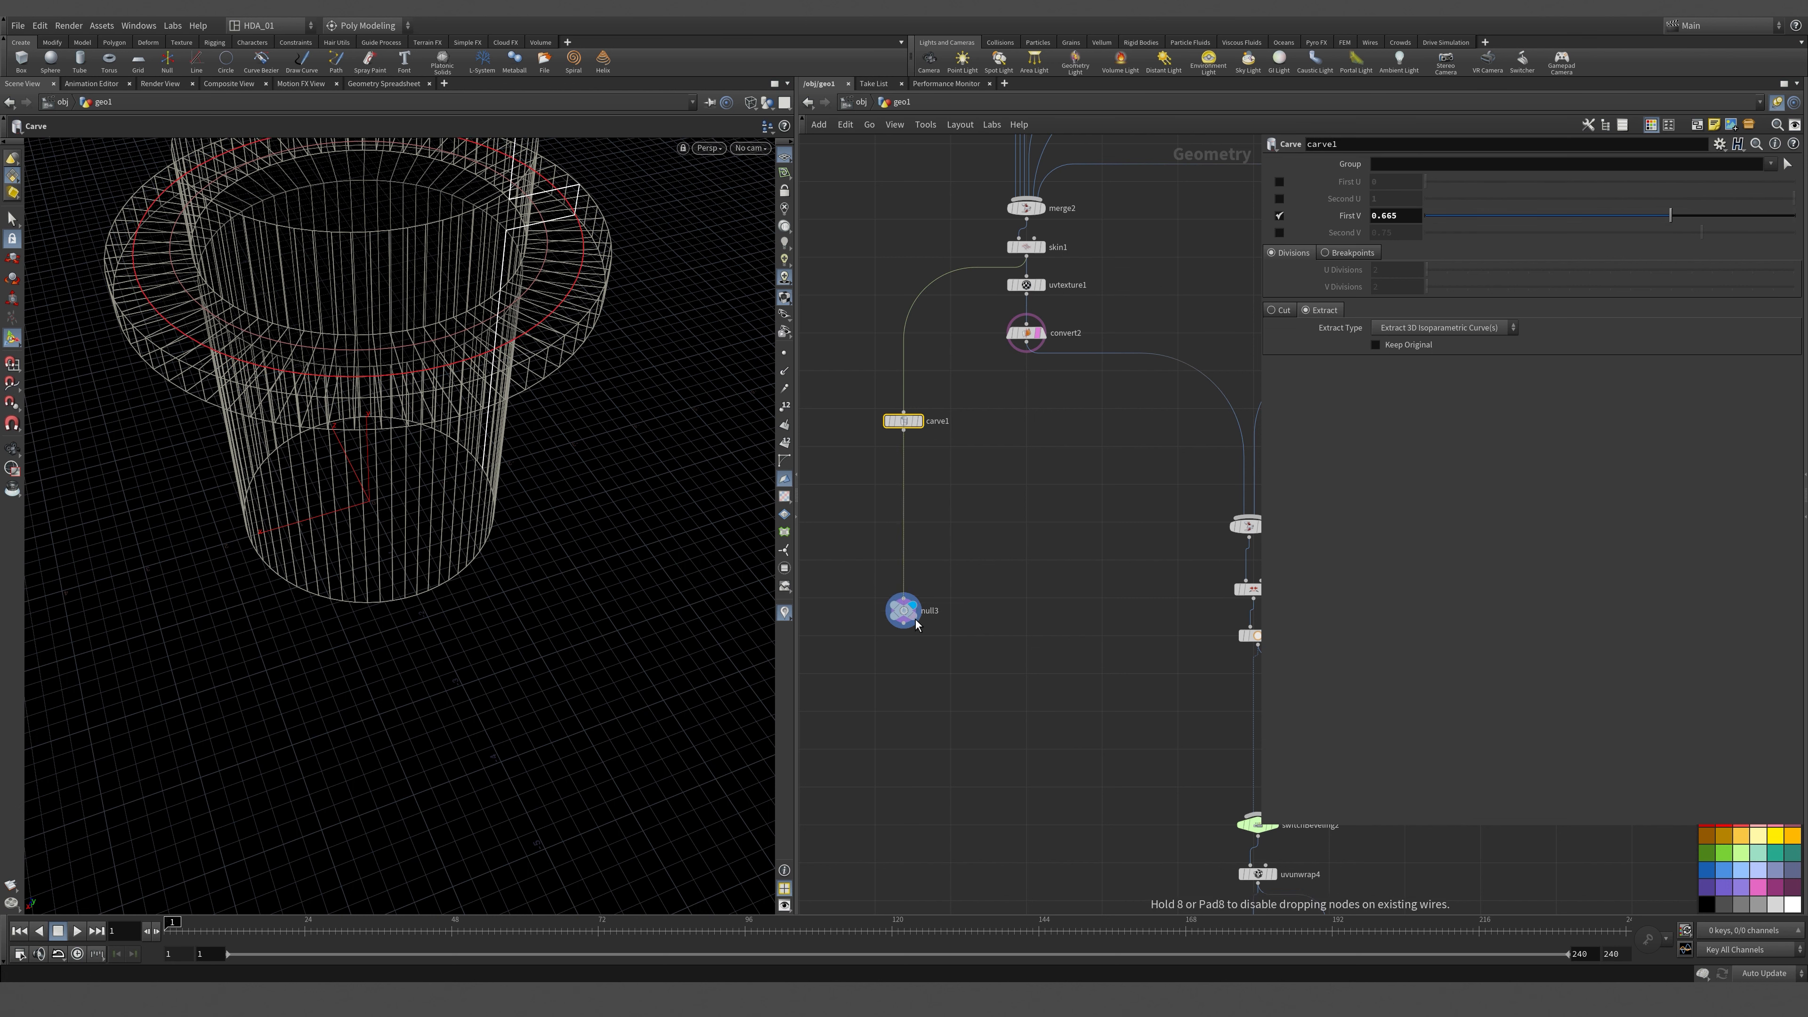
Display null3's curve with its points shown and check carve1's node information.
left_click(916, 422)
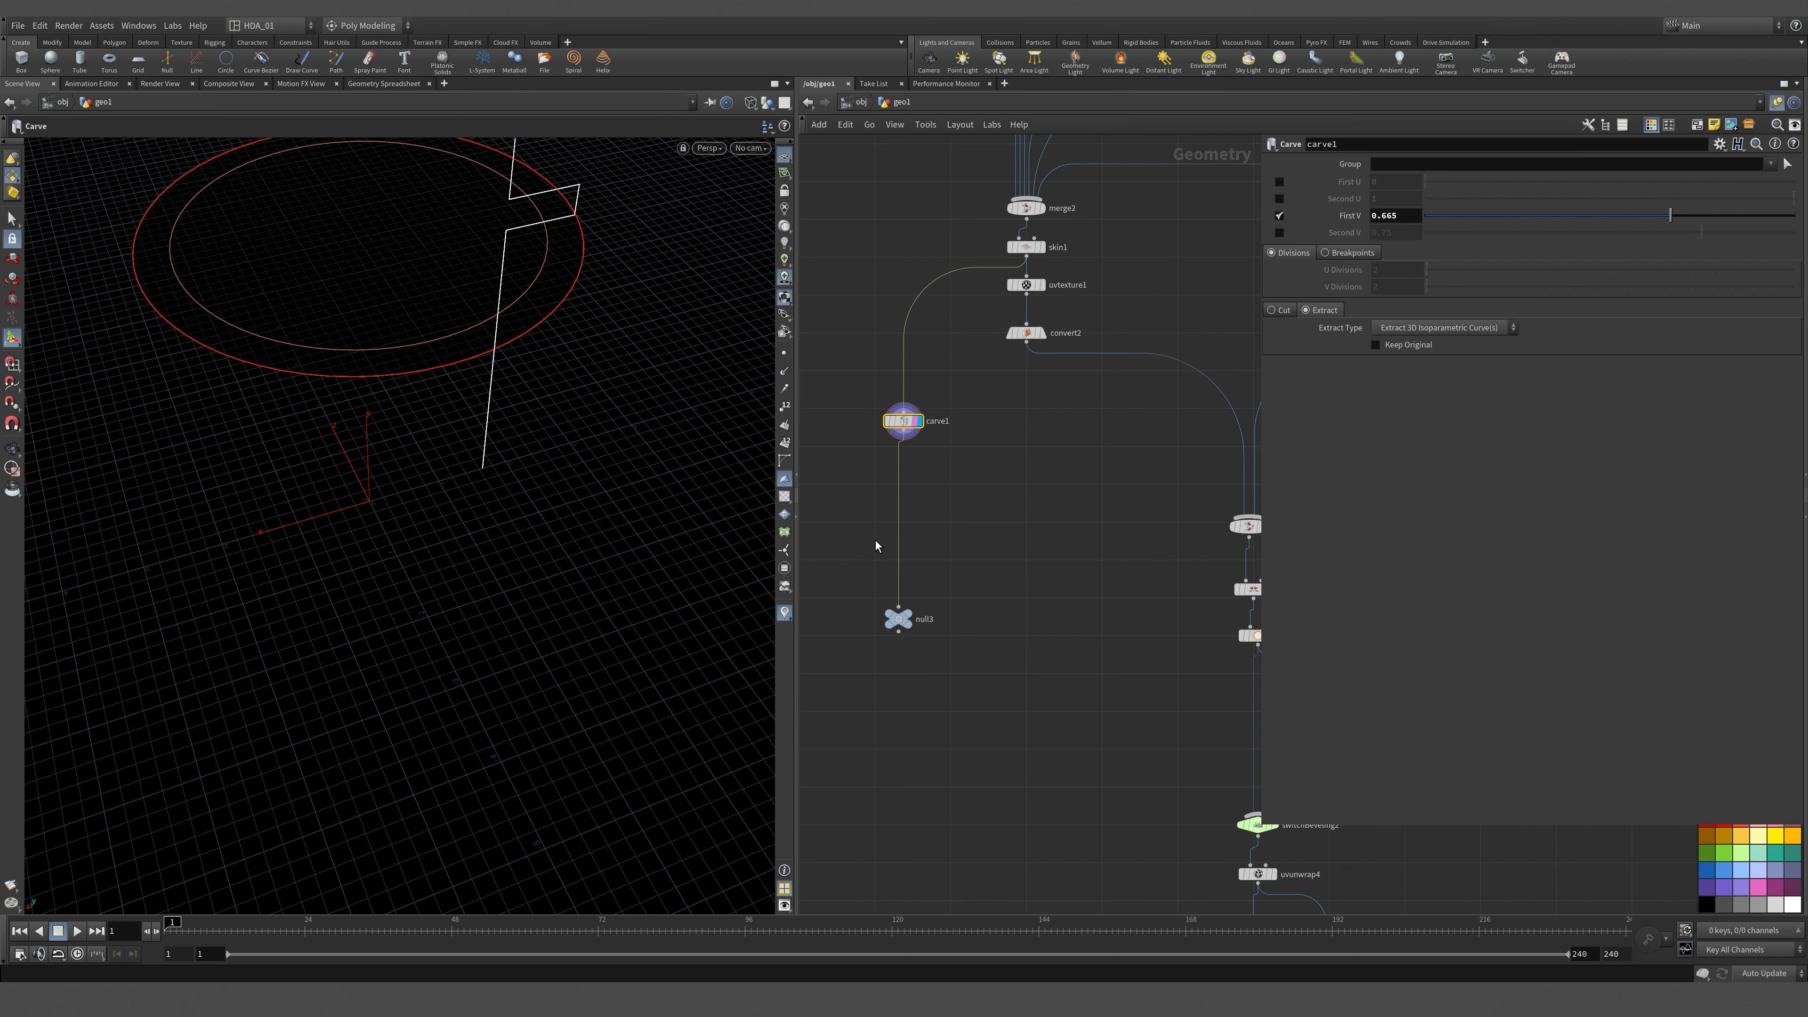
left_click(908, 615)
left_click(895, 618)
left_click_drag(320, 392, 404, 447, "alt")
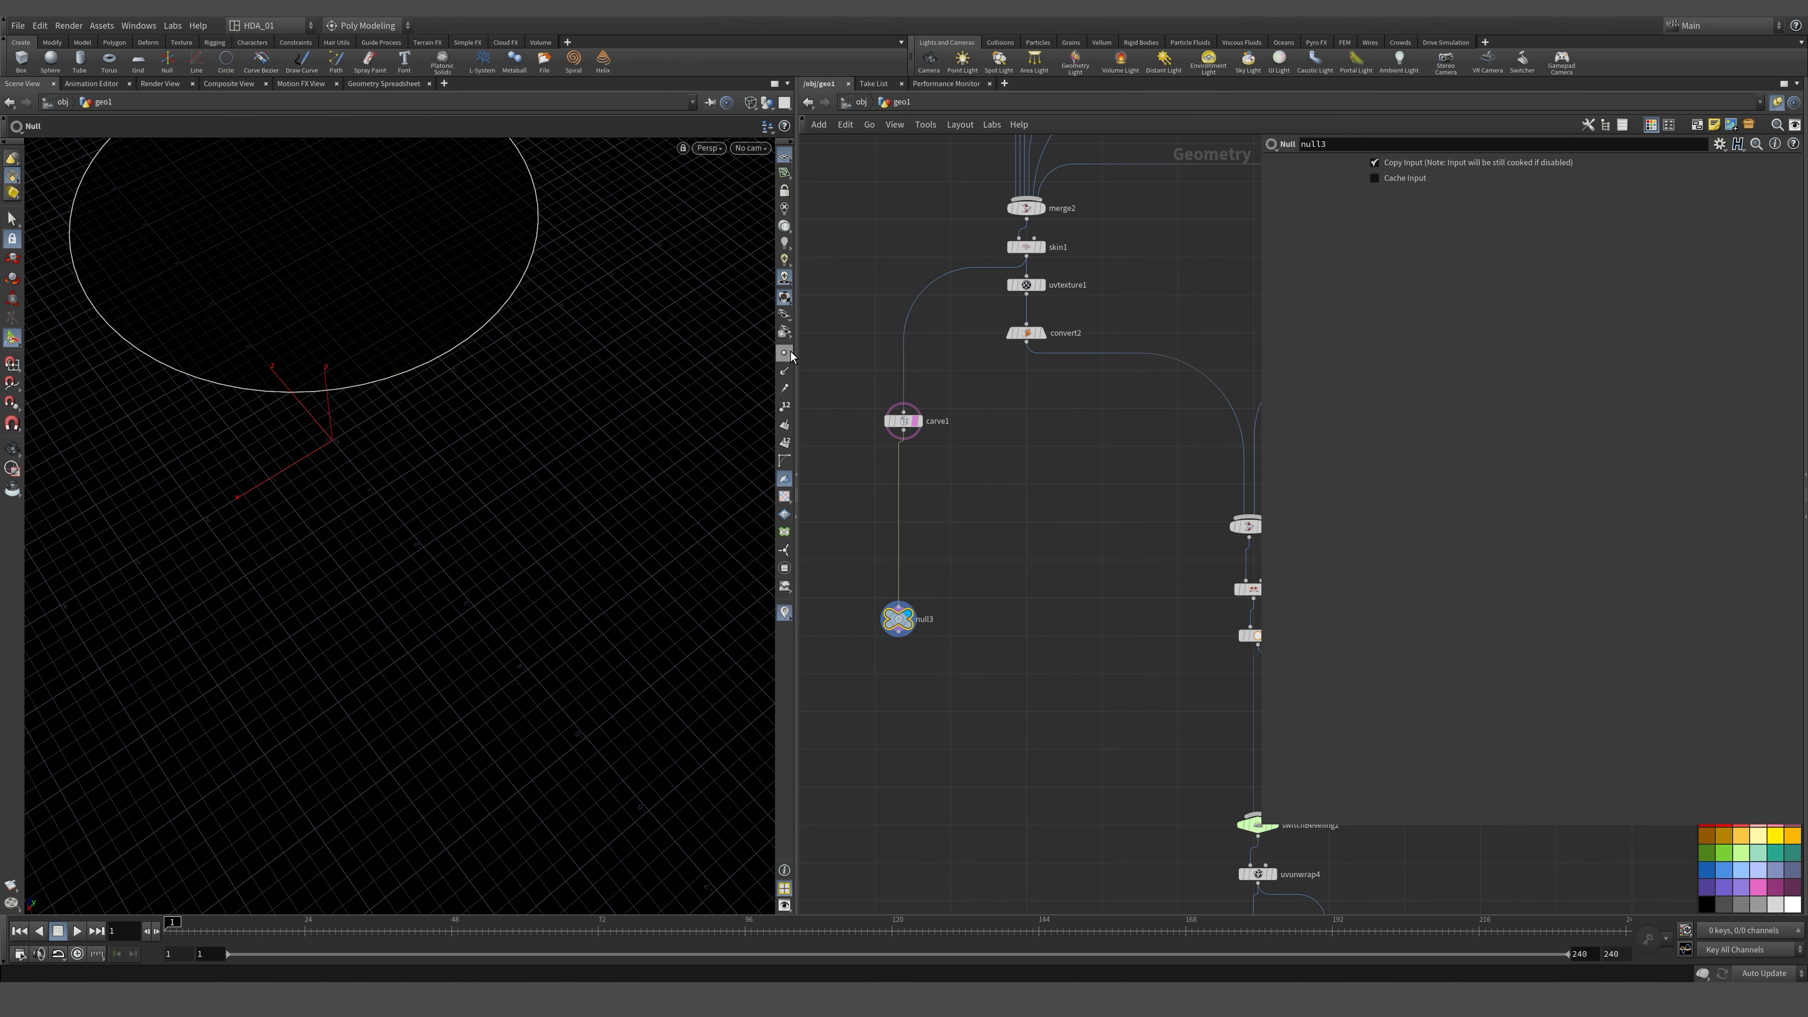
key("h")
middle_click(908, 430)
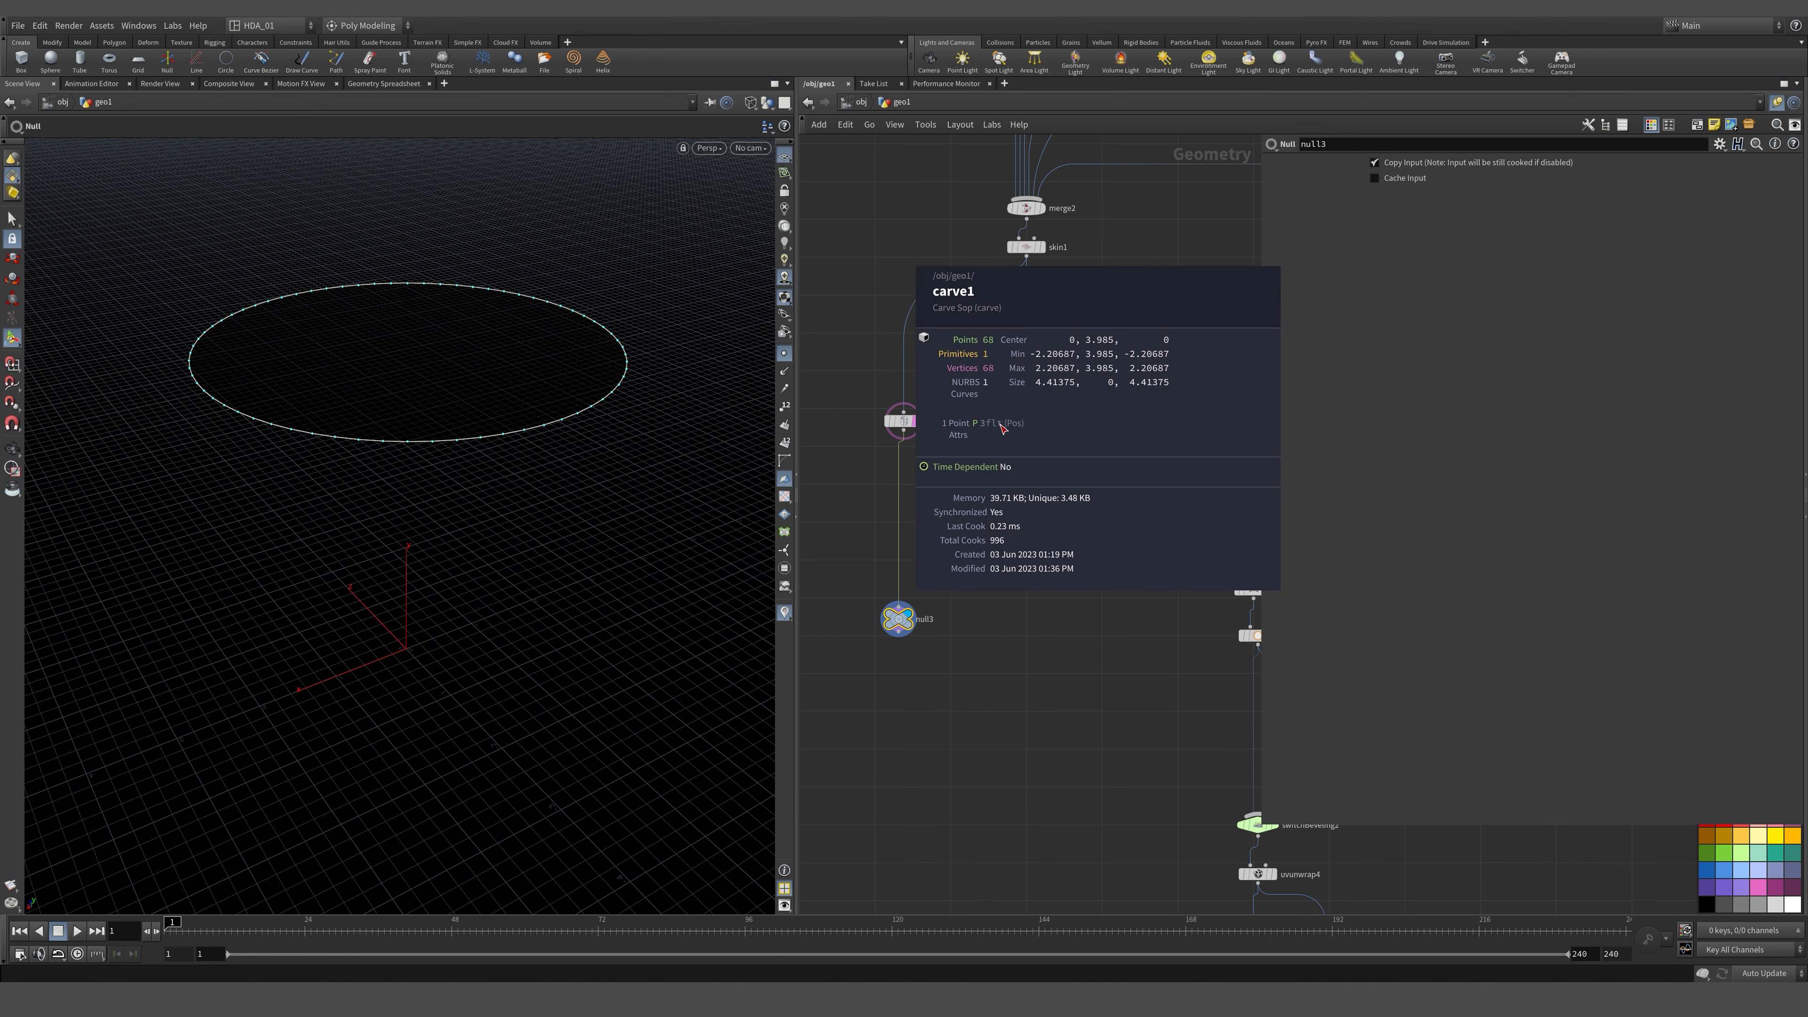
Set circle2's divisions to 60.
key("h")
left_click(1110, 310)
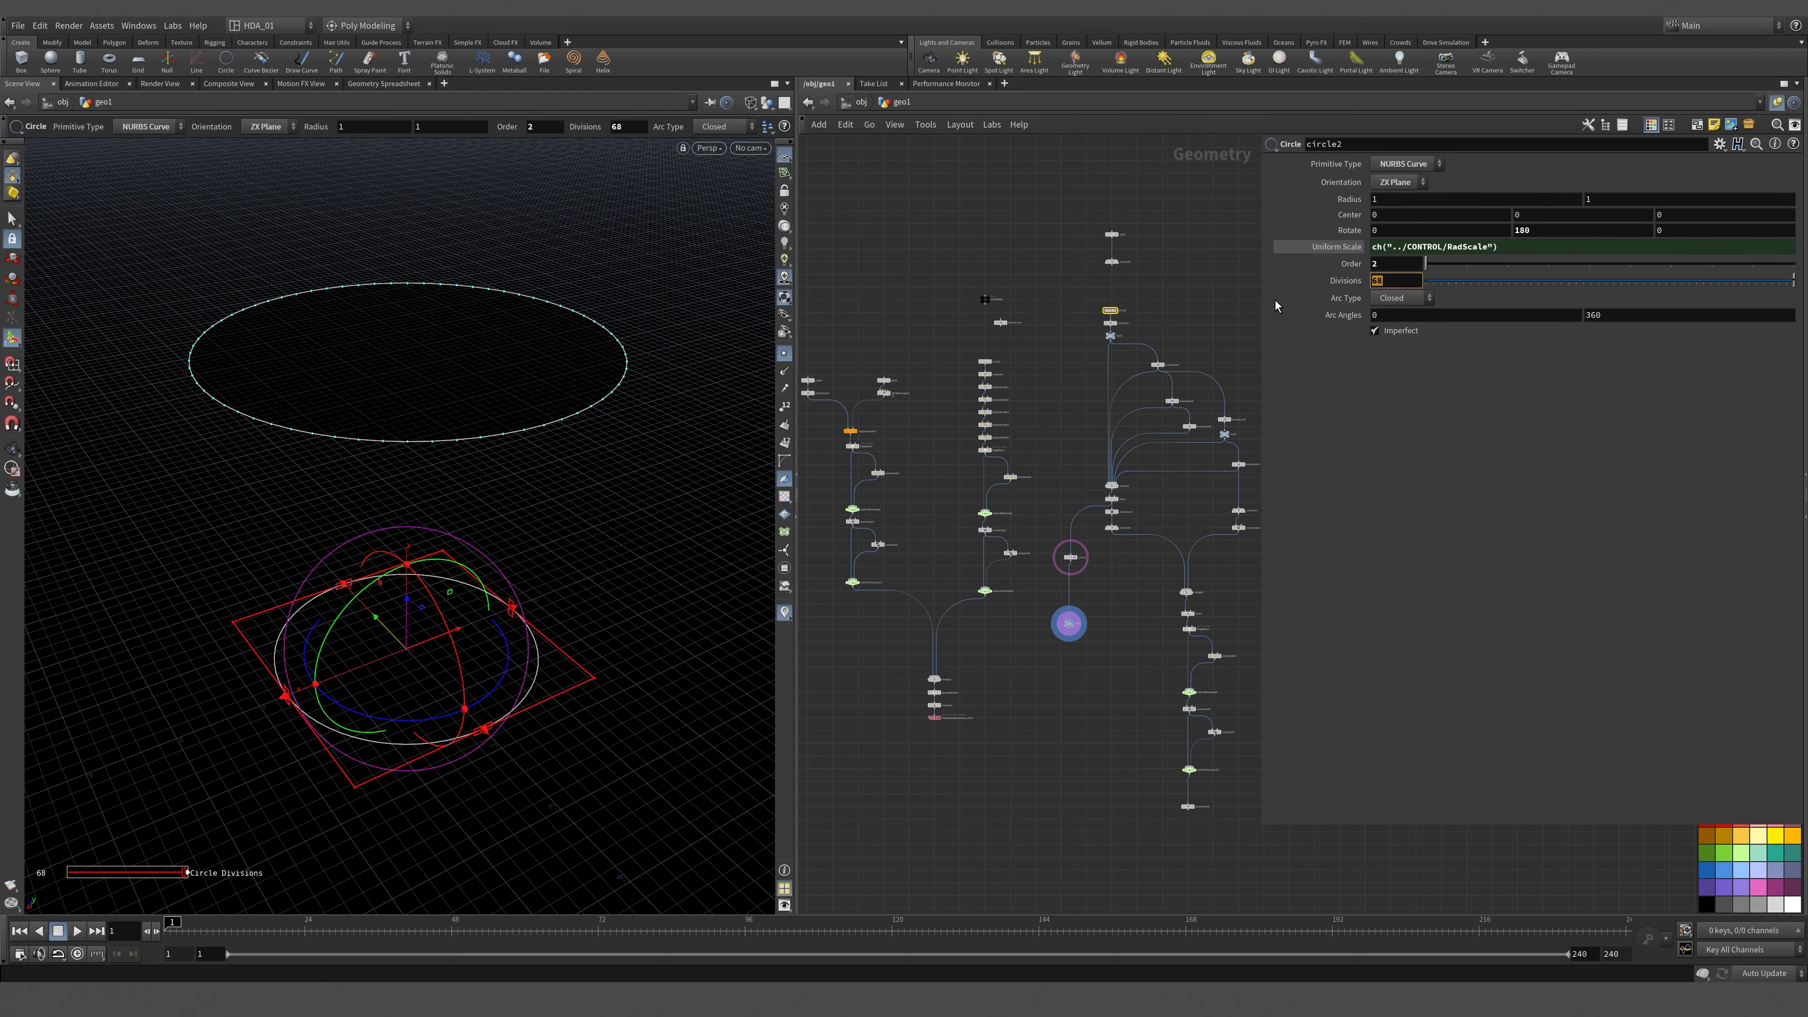
type("60")
key("Tab")
Link circle2's Divisions to circle1's Divisions with a relative reference.
scroll(1061, 577, "up", 5)
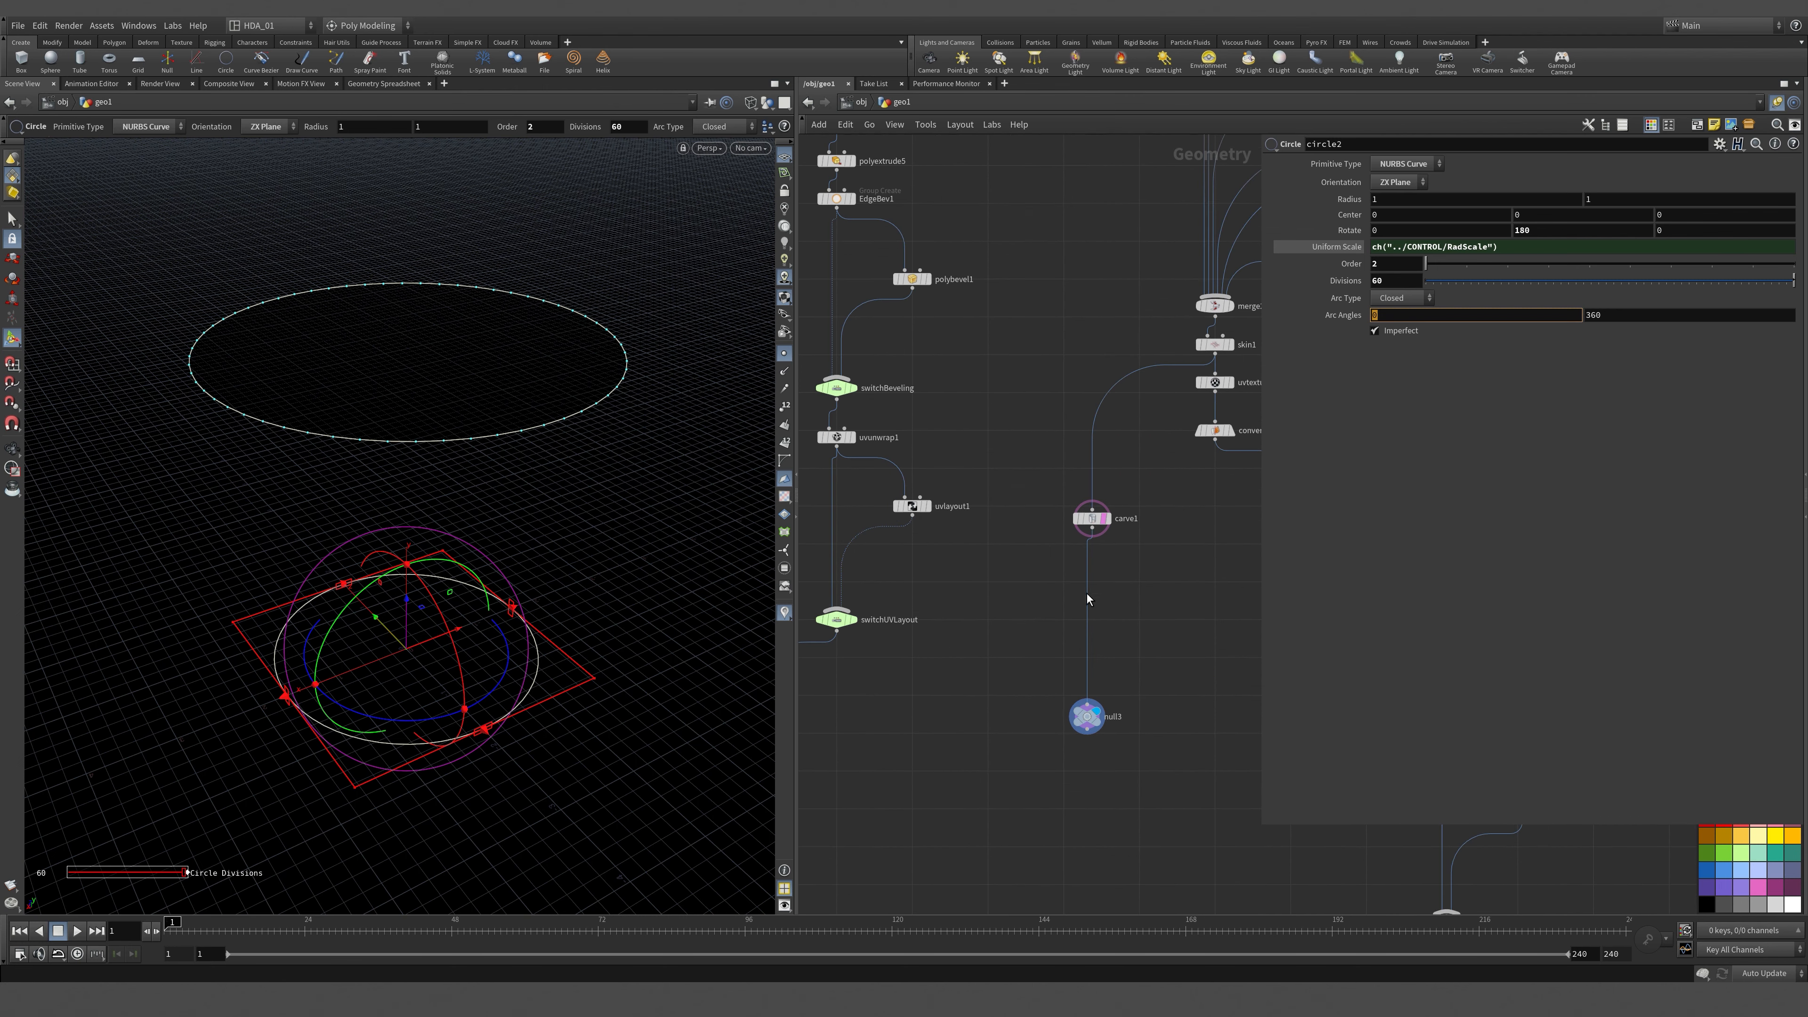
middle_click_drag(1026, 185, 982, 730)
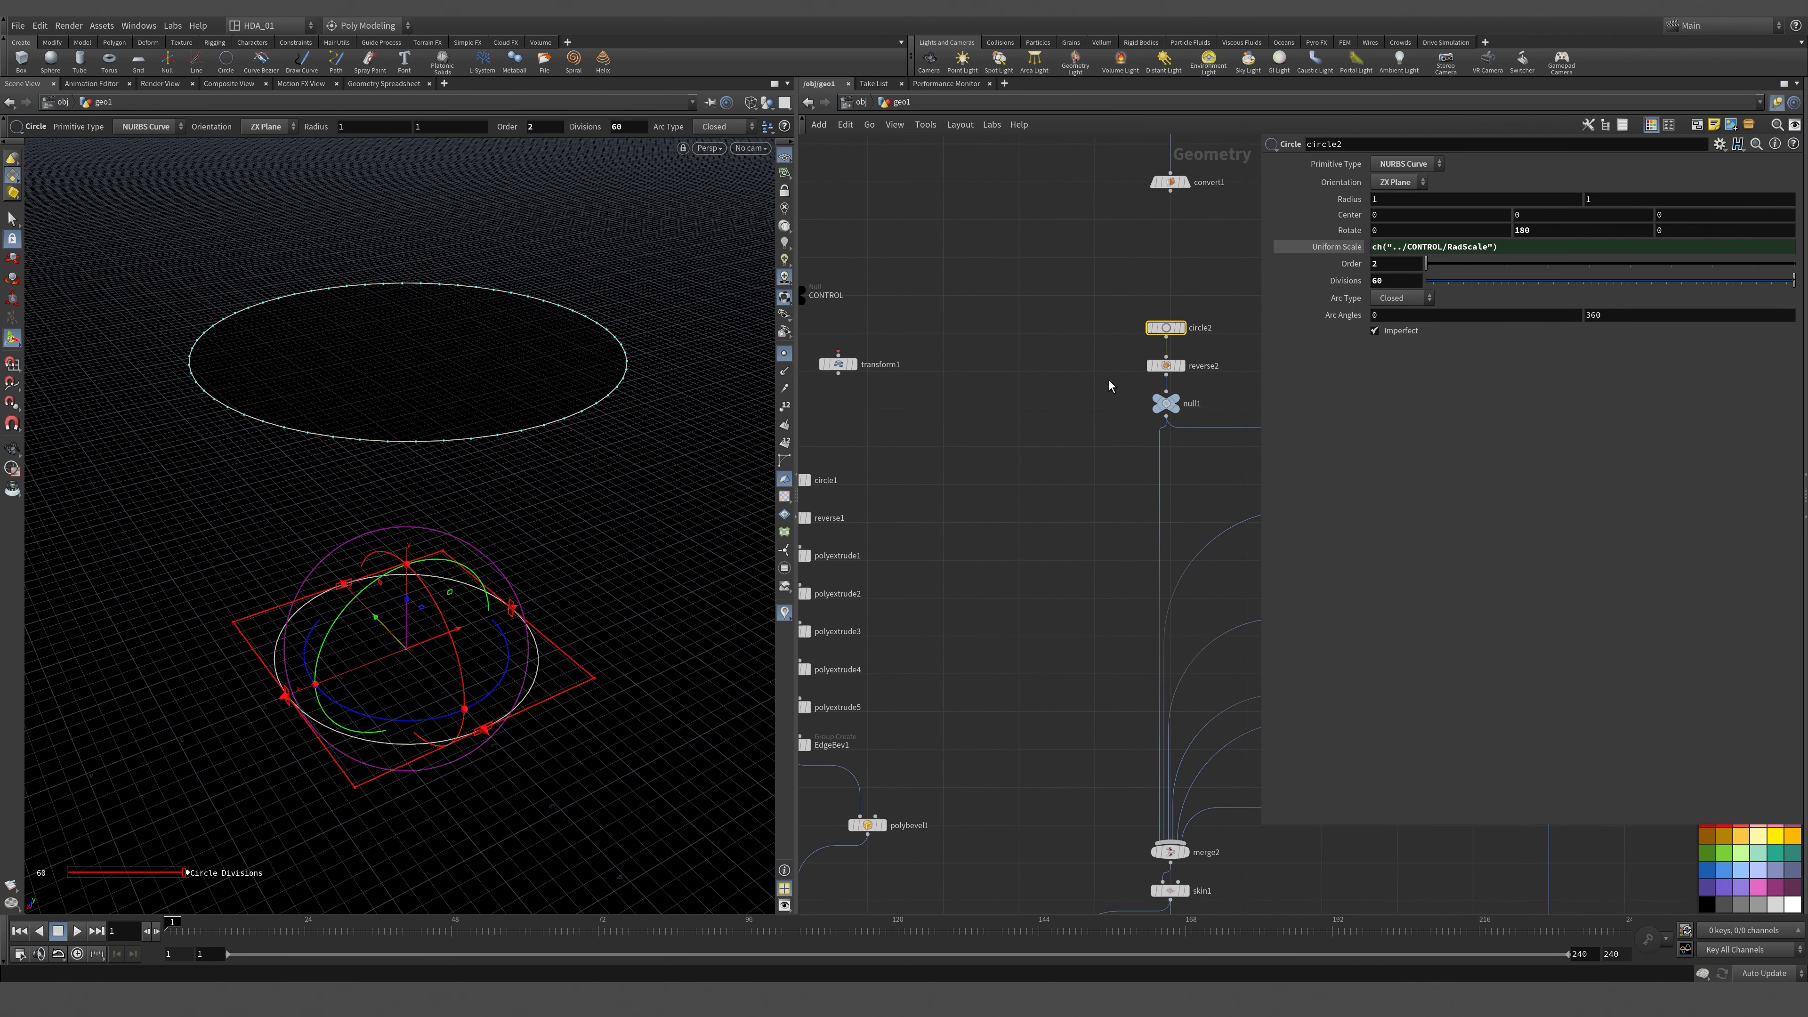
middle_click_drag(890, 413, 1059, 422)
left_click(968, 488)
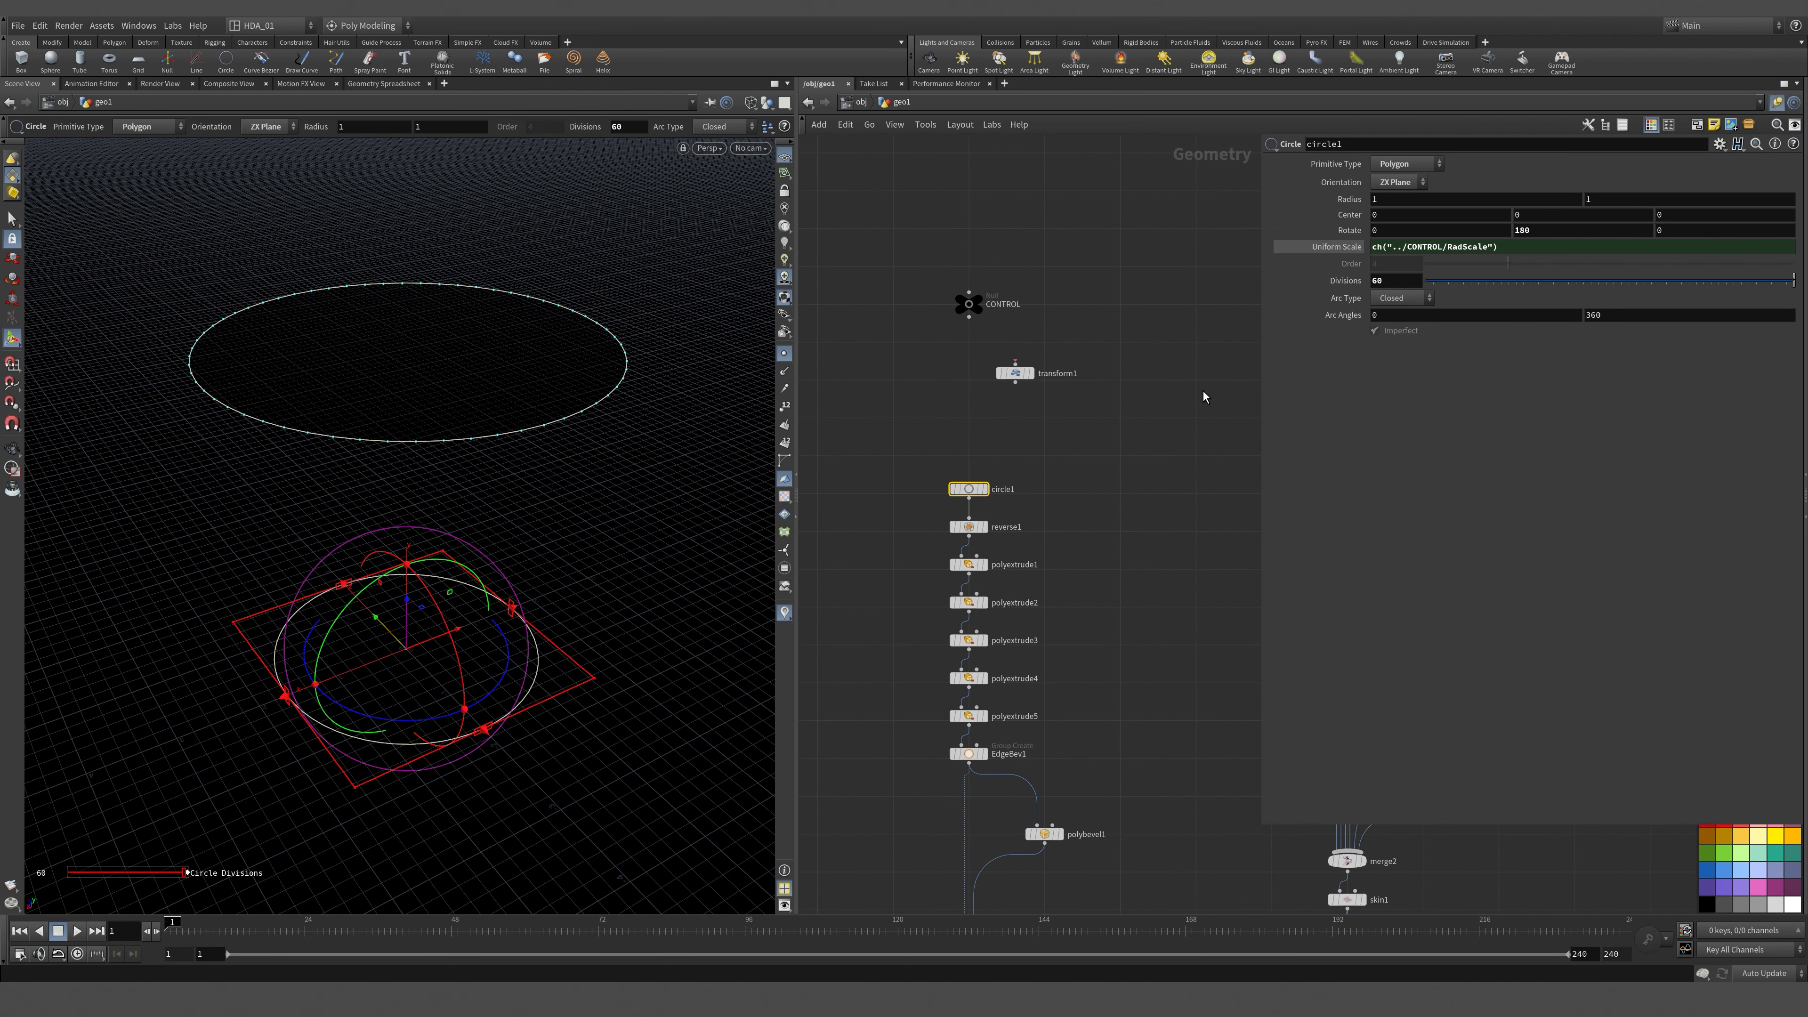
right_click(1350, 279)
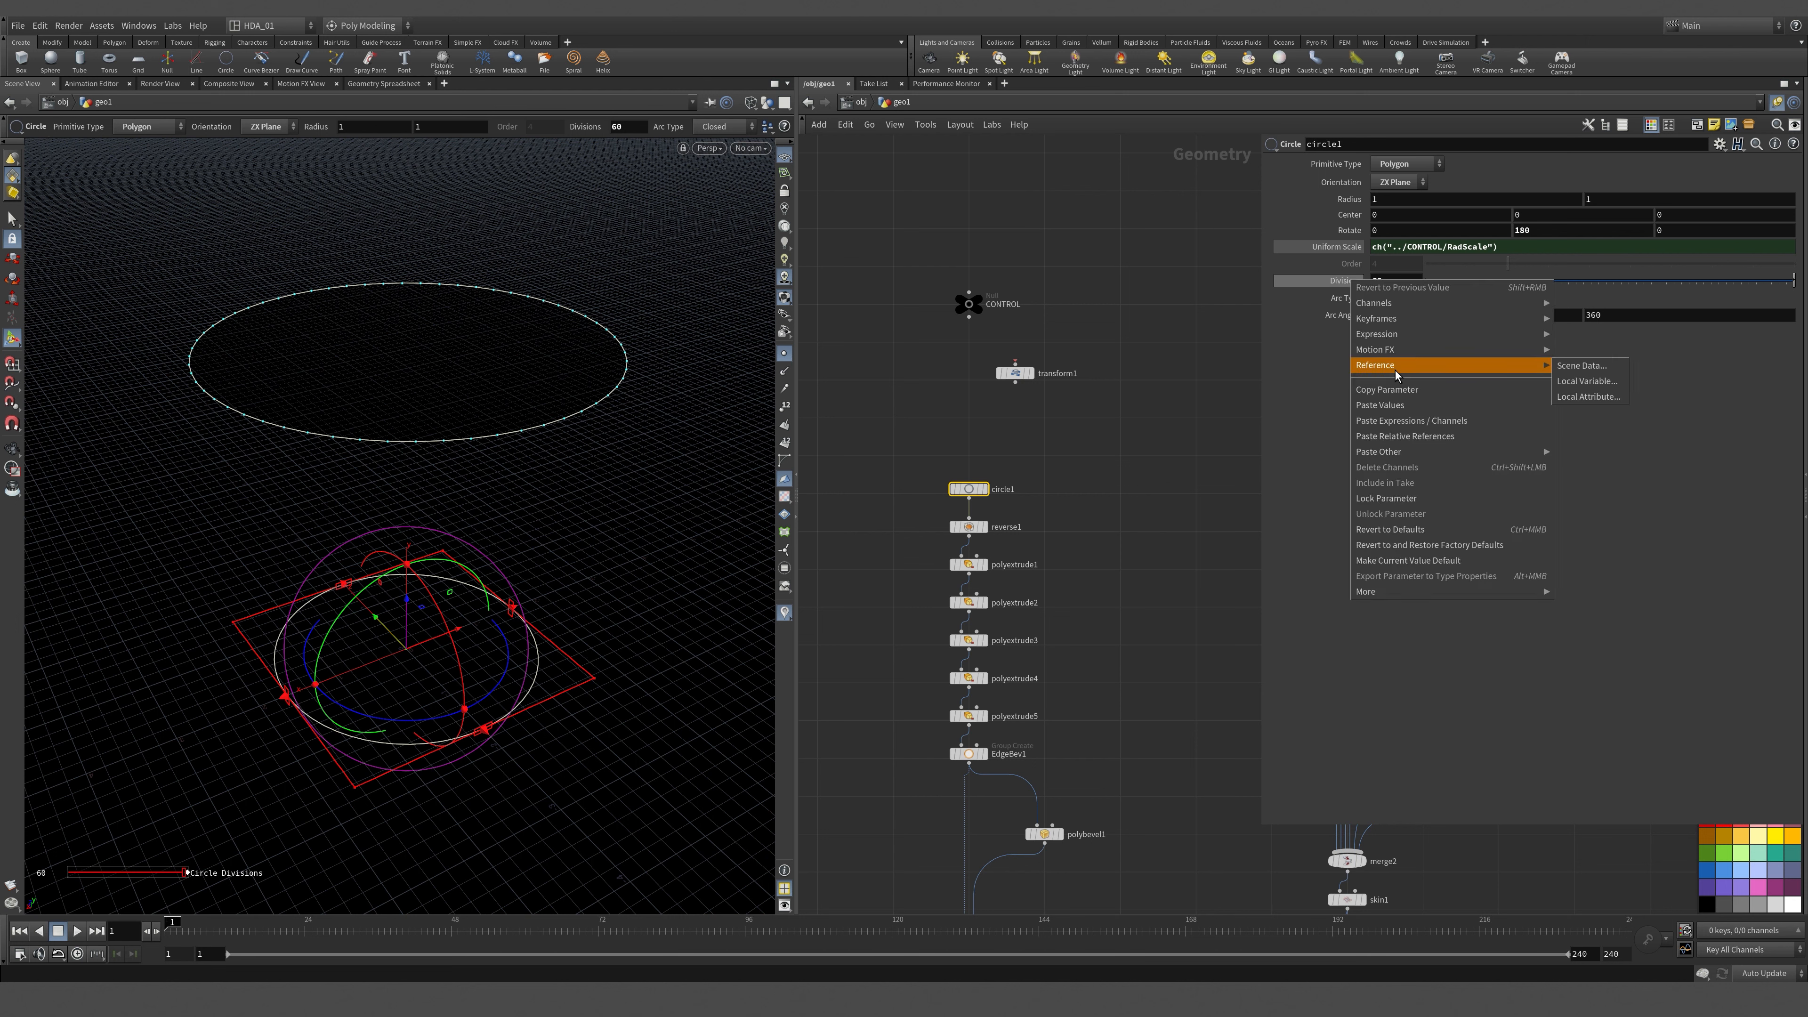
left_click(1395, 390)
middle_click_drag(1166, 443, 863, 424)
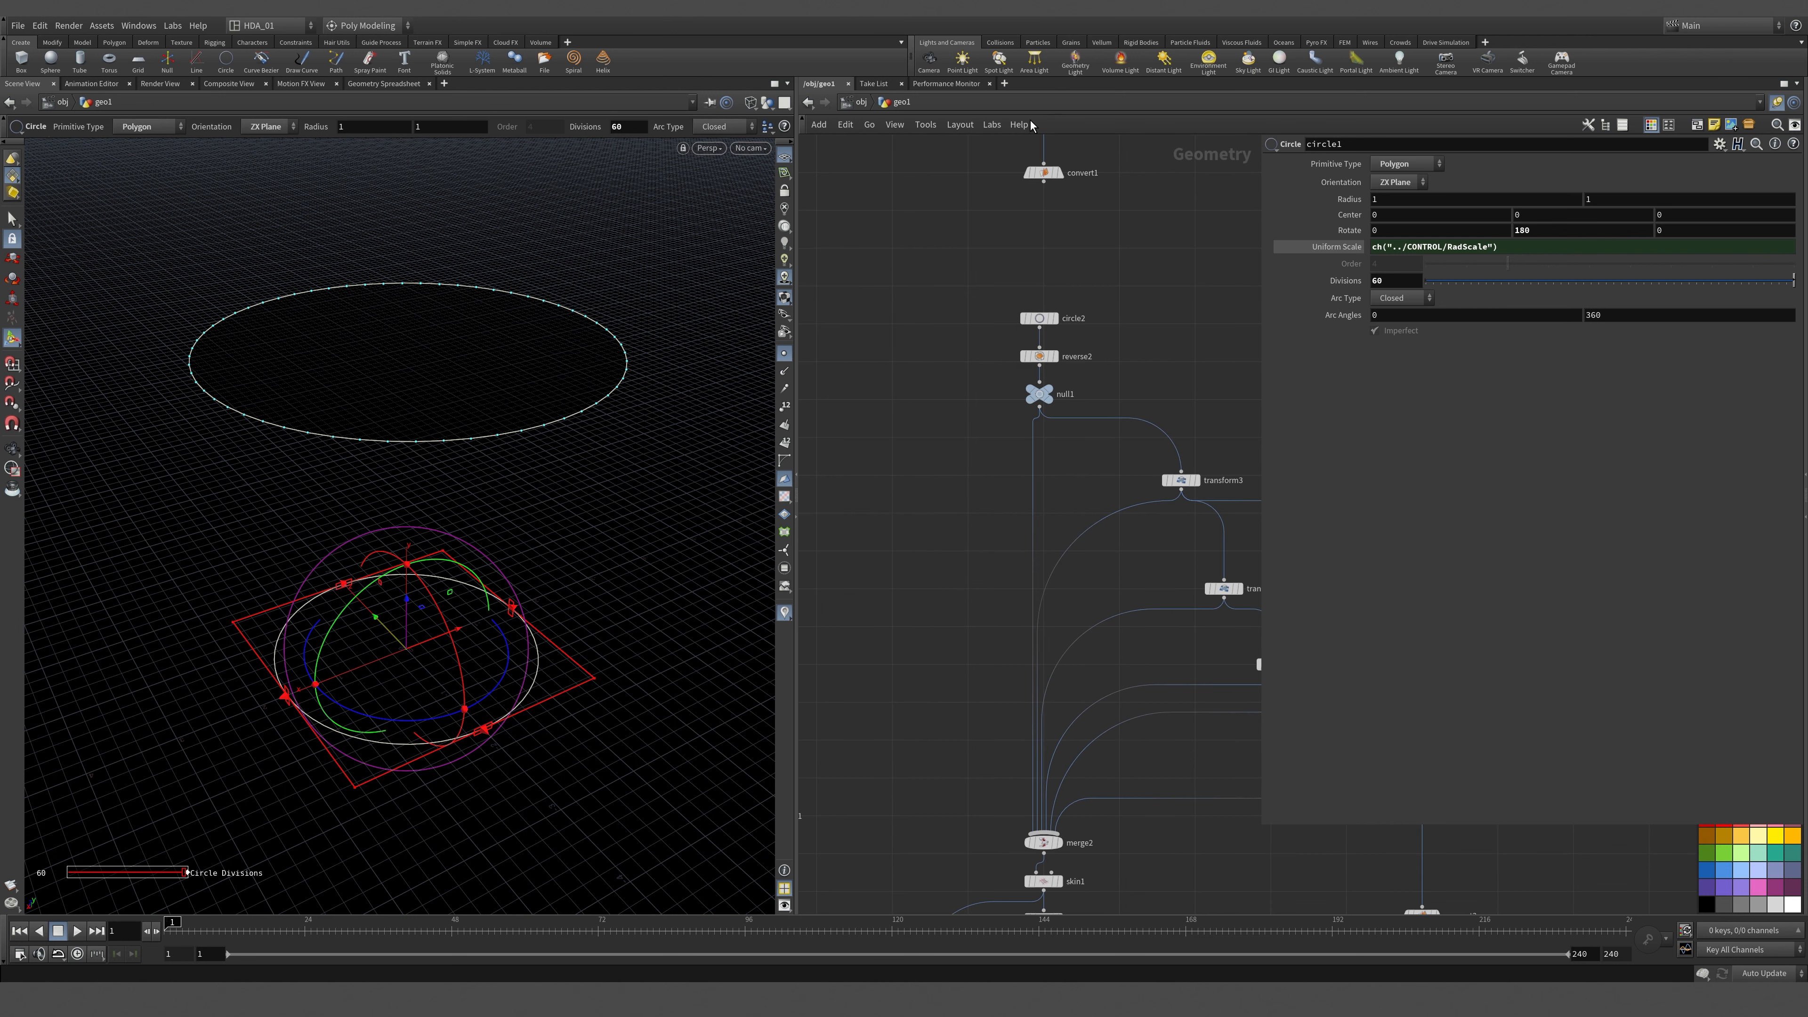
middle_click_drag(962, 341, 989, 347)
left_click(1067, 325)
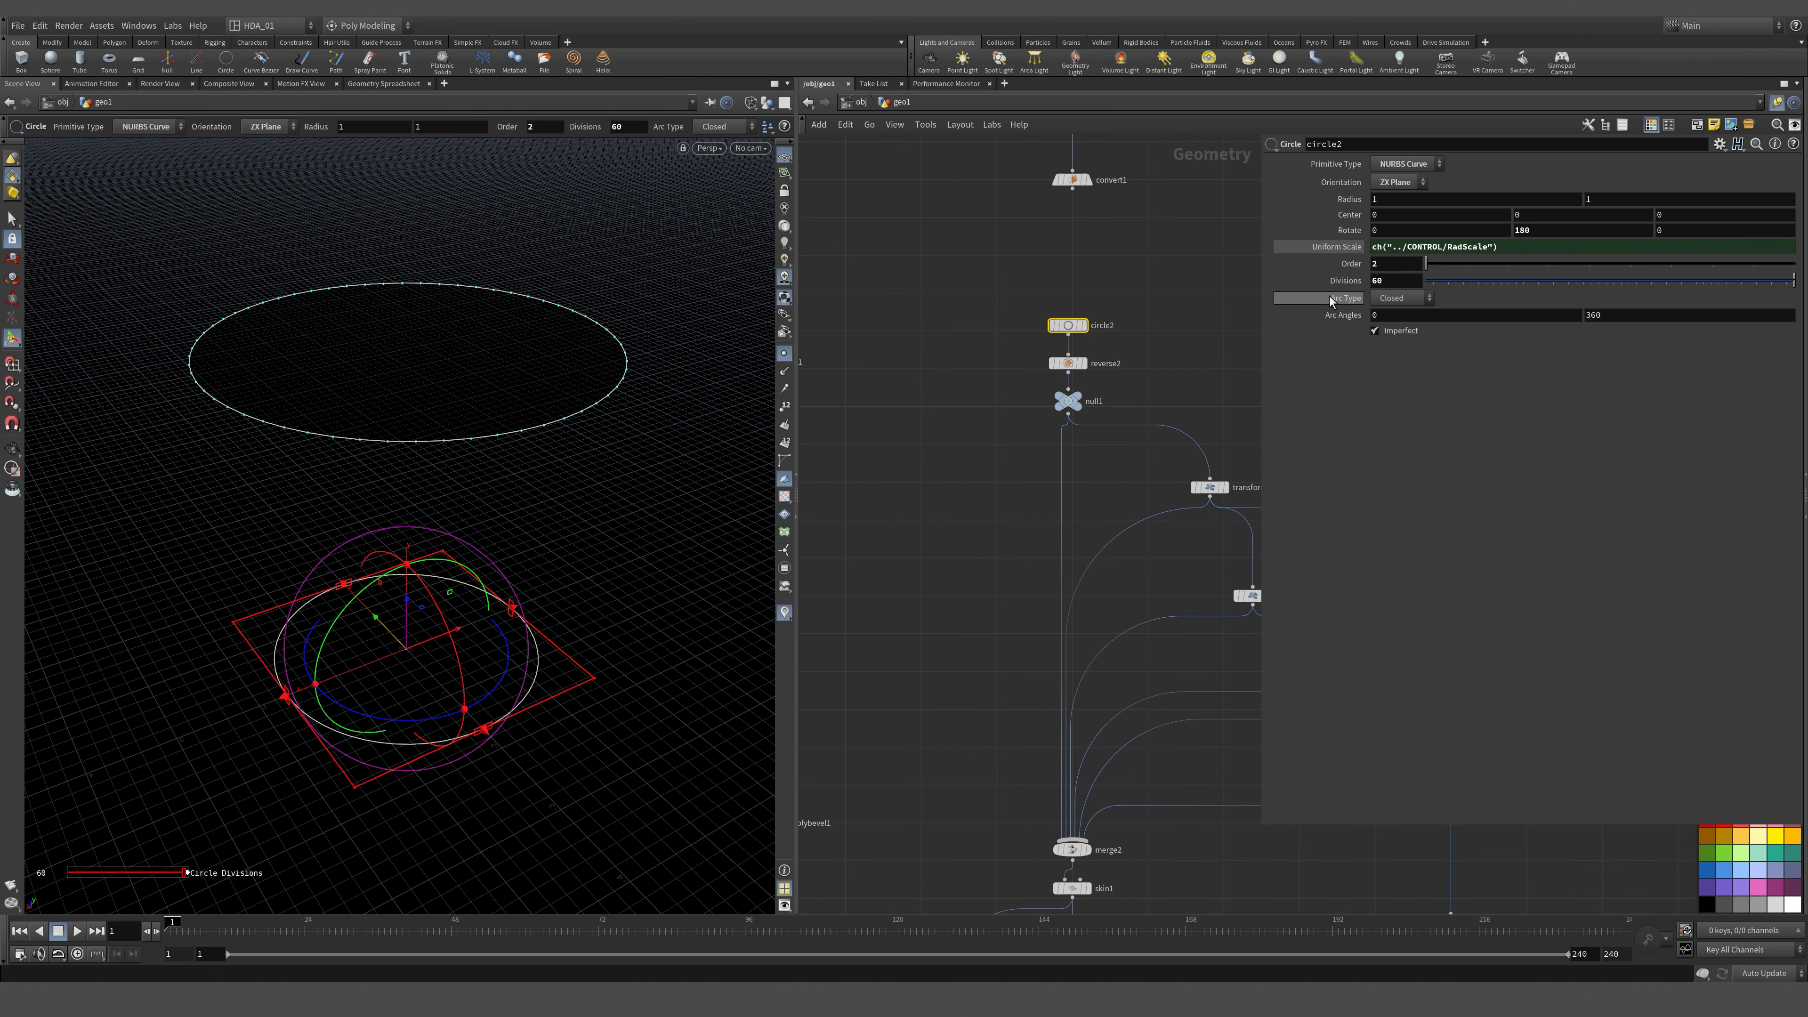
right_click(1345, 279)
left_click(1376, 441)
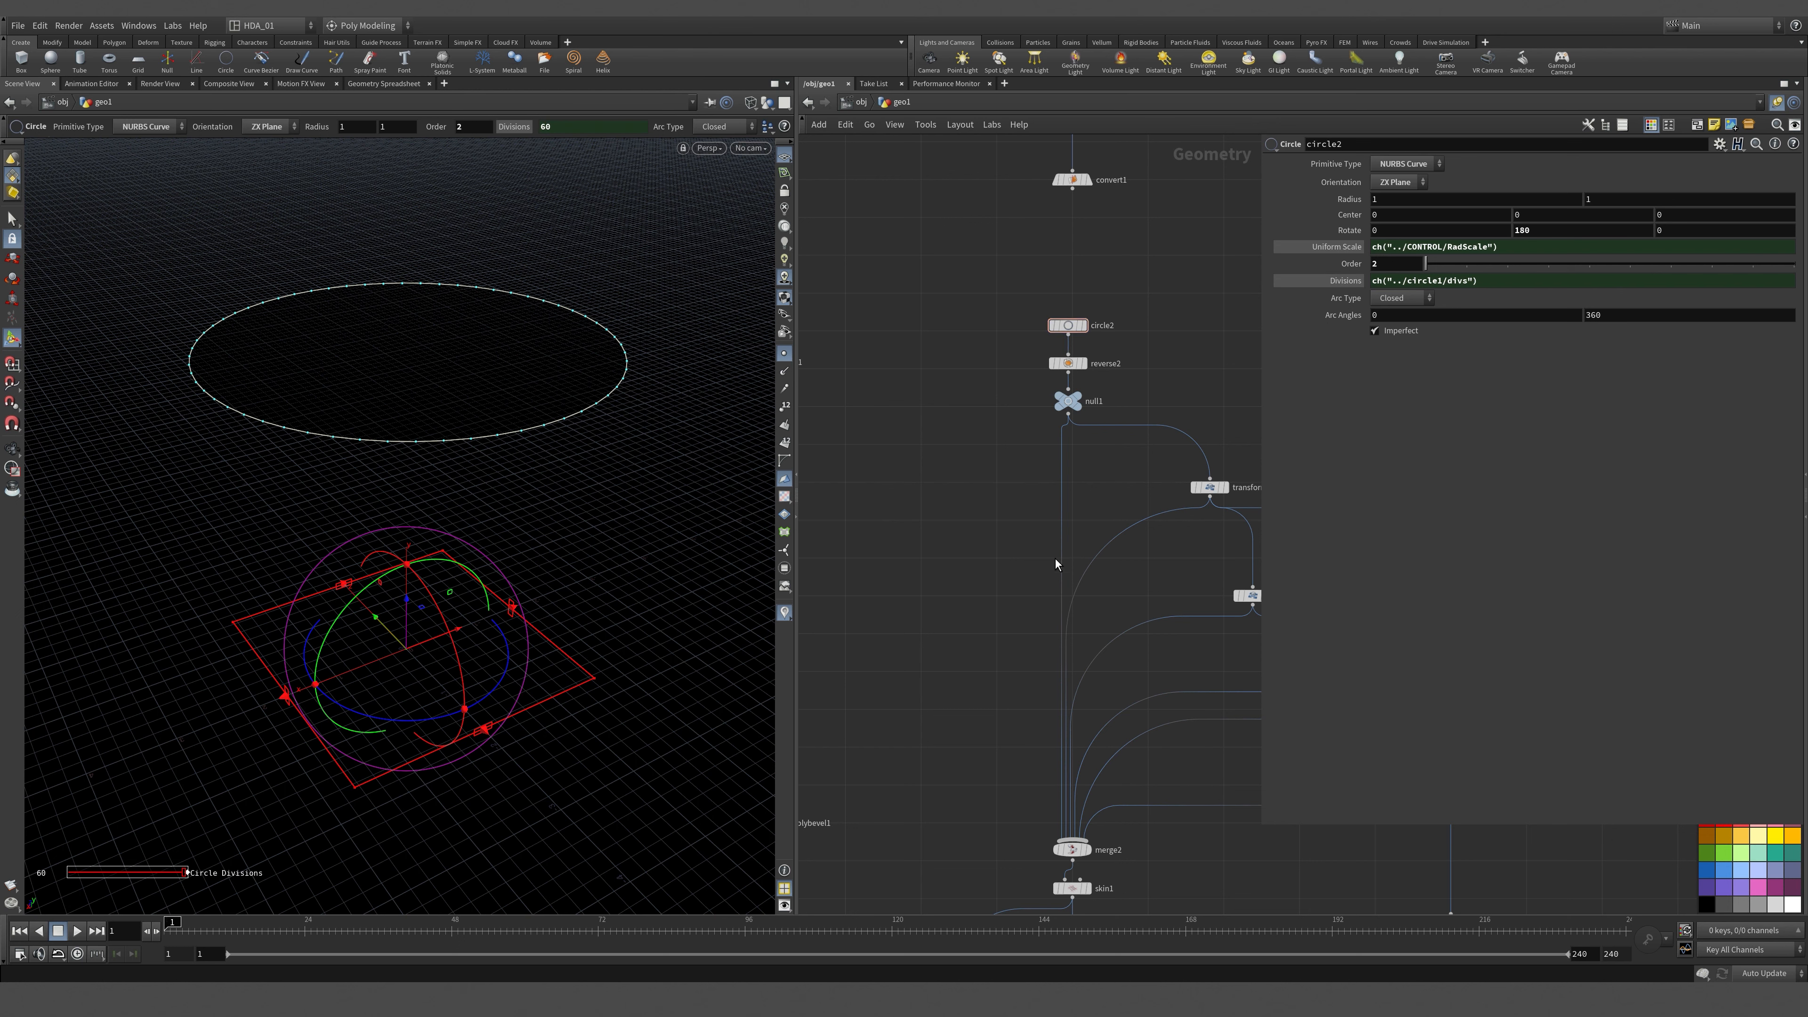
Turn on the template display of convert2 again.
scroll(1055, 558, "down", 3)
middle_click_drag(1031, 790, 1086, 446)
scroll(1086, 446, "up", 3)
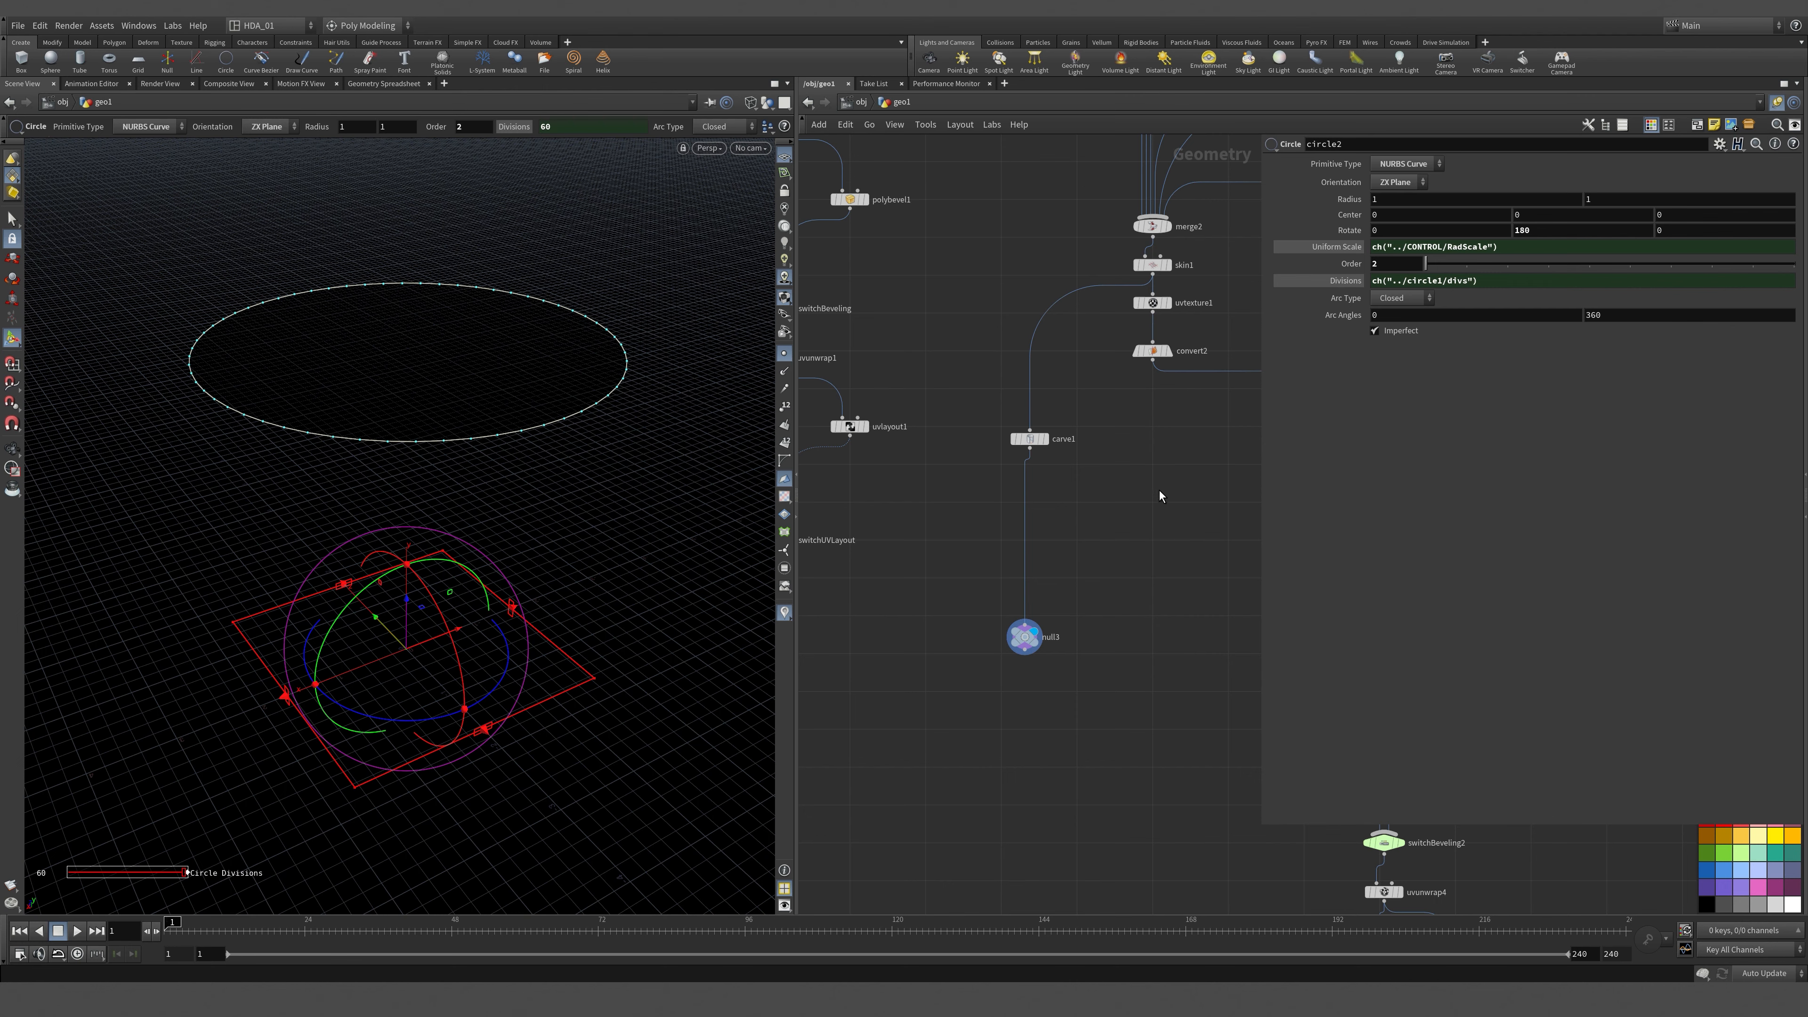
middle_click_drag(1160, 496, 1071, 507)
left_click(1081, 361)
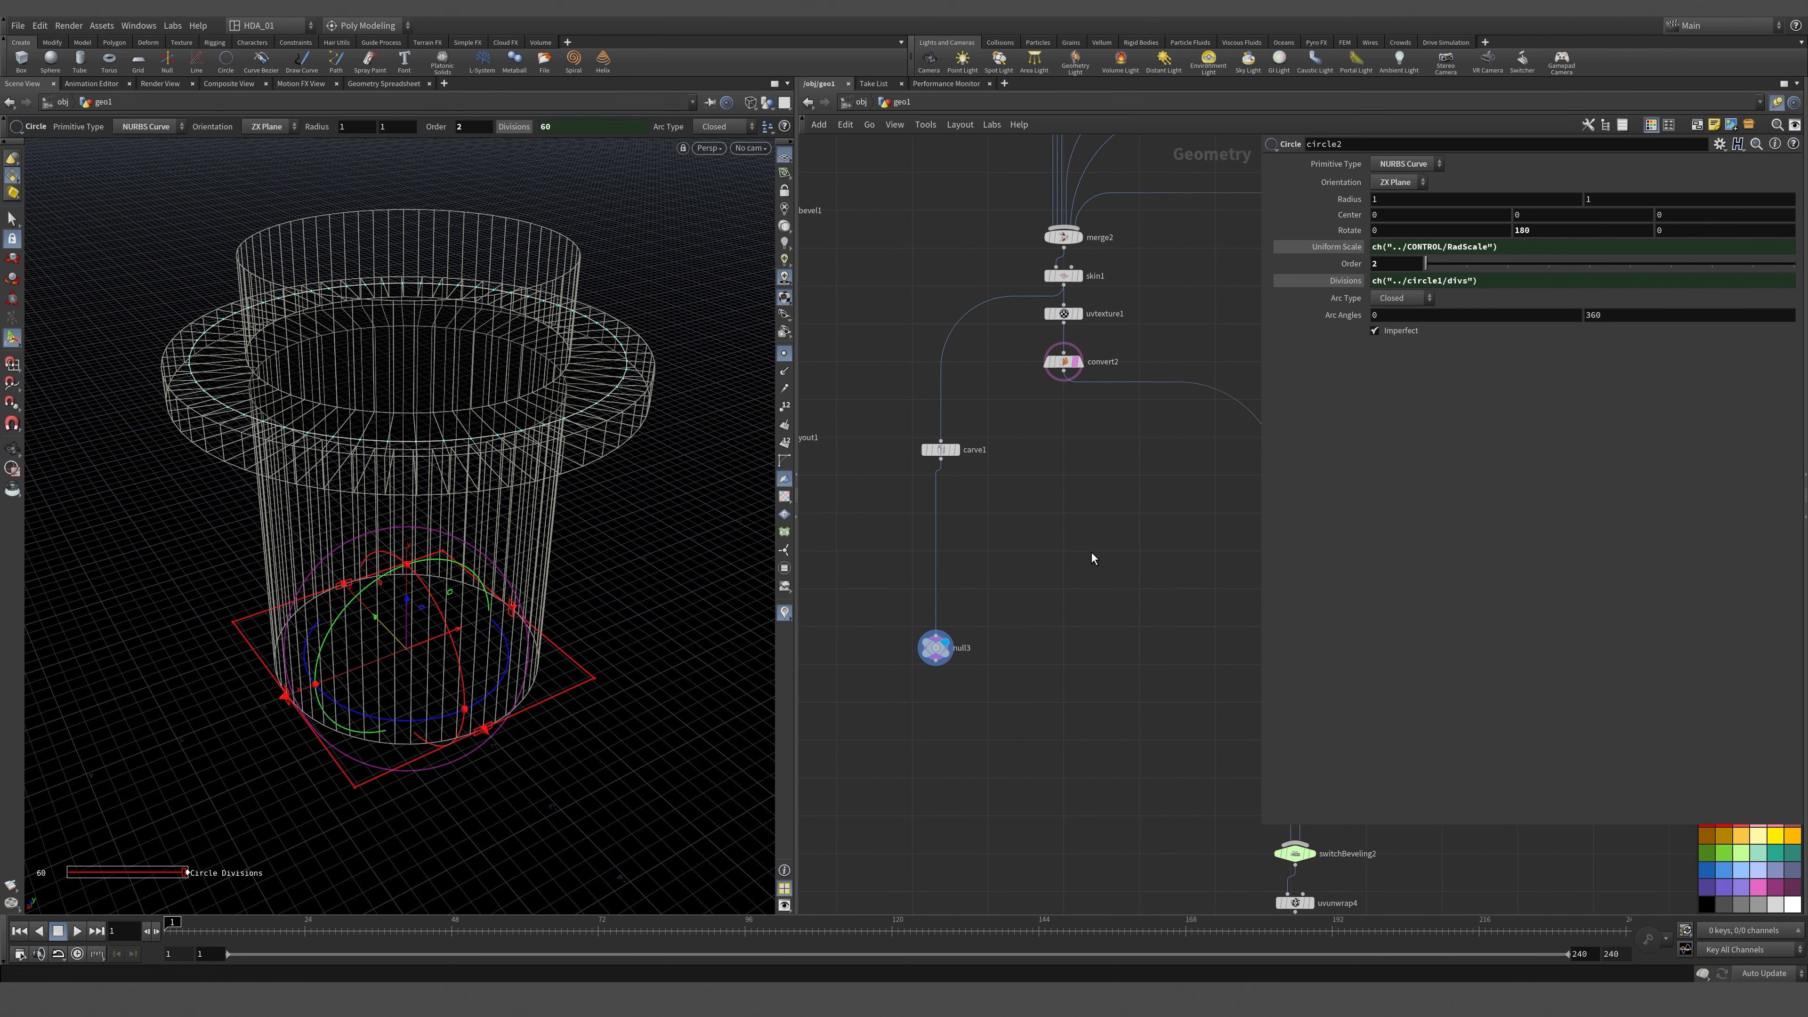
Move null3 beneath the main chain and place carve1 just above and beside it, undoing the accidental wire change.
middle_click_drag(897, 440, 944, 497)
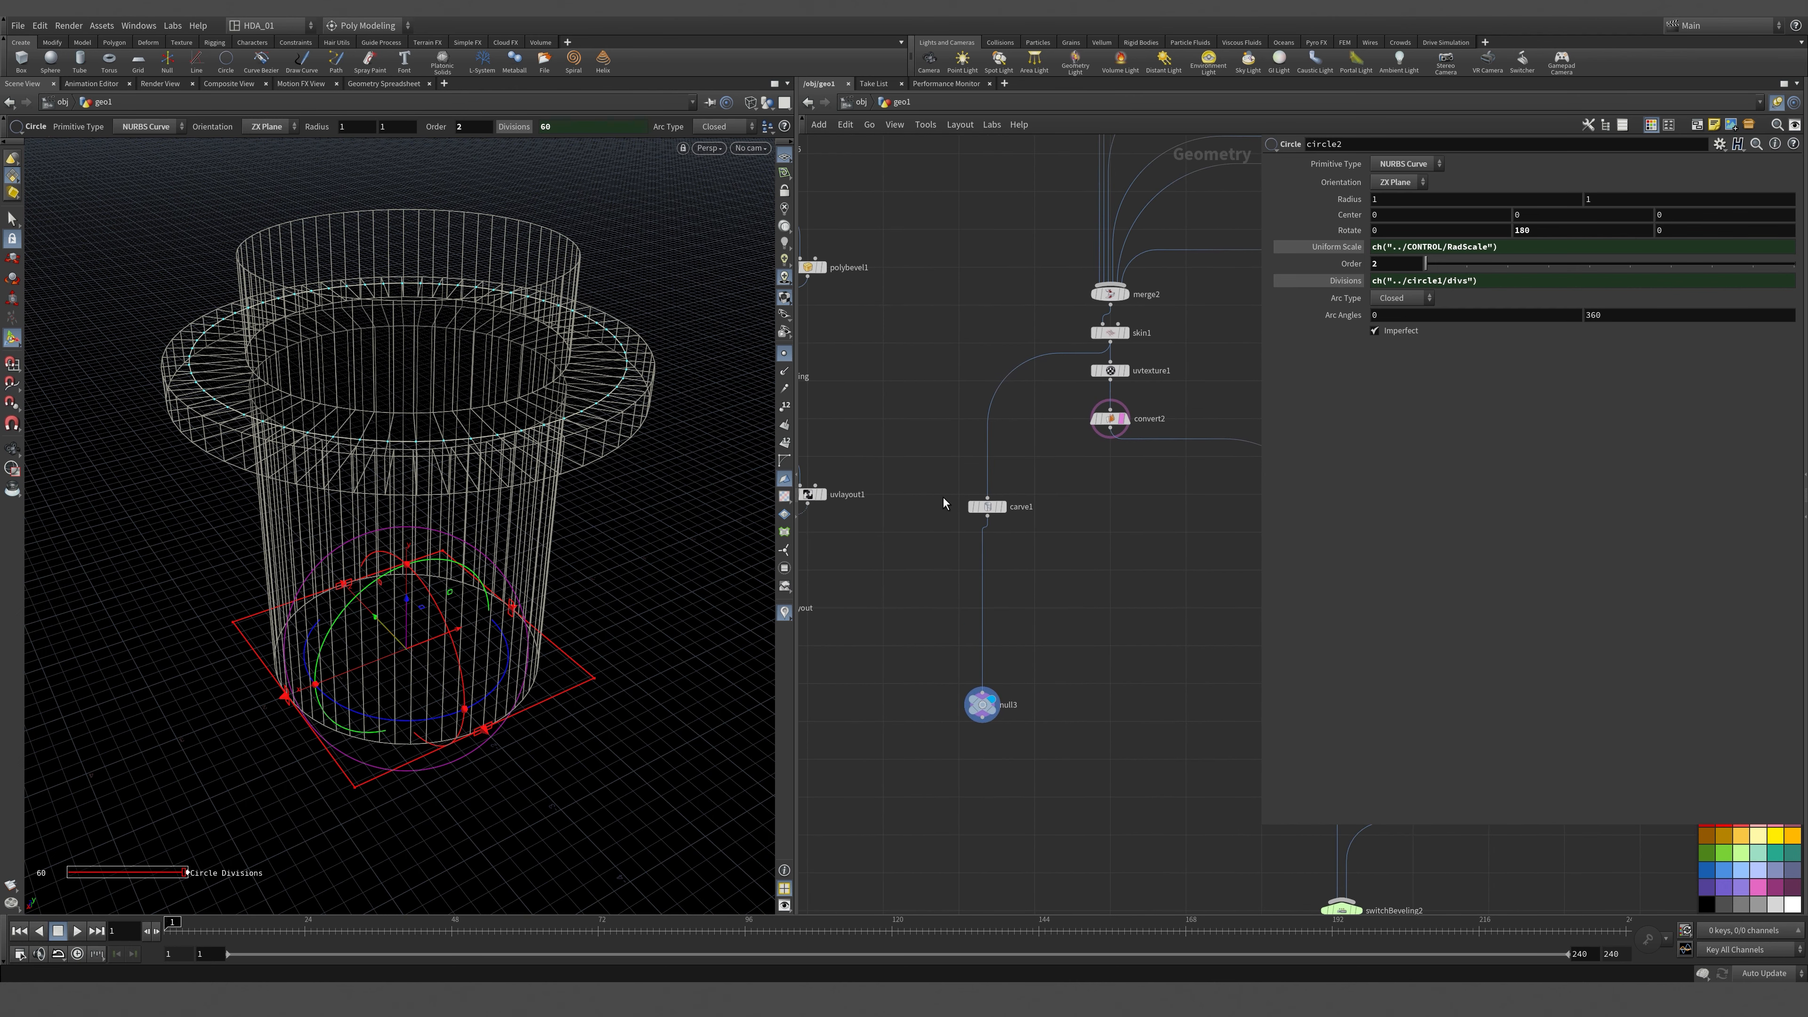
left_click(986, 506)
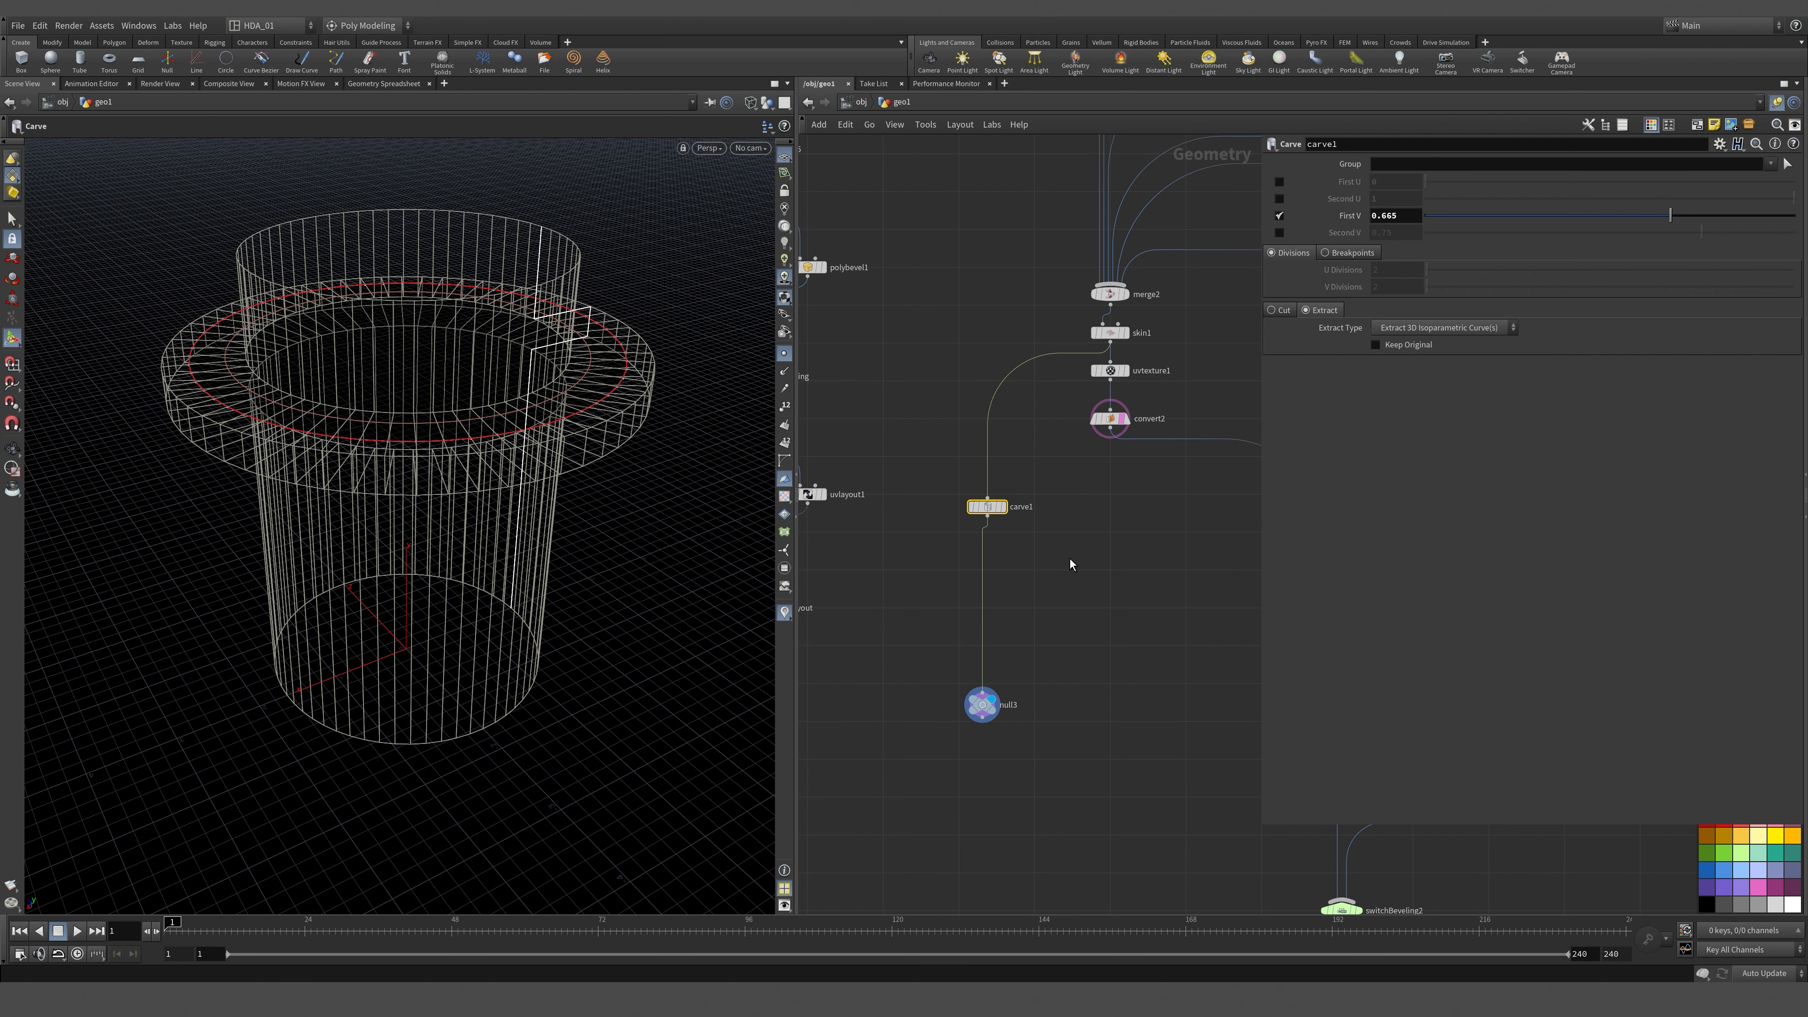
middle_click_drag(1037, 602, 974, 554)
left_click_drag(922, 661, 1049, 685)
left_click_drag(922, 447, 940, 565)
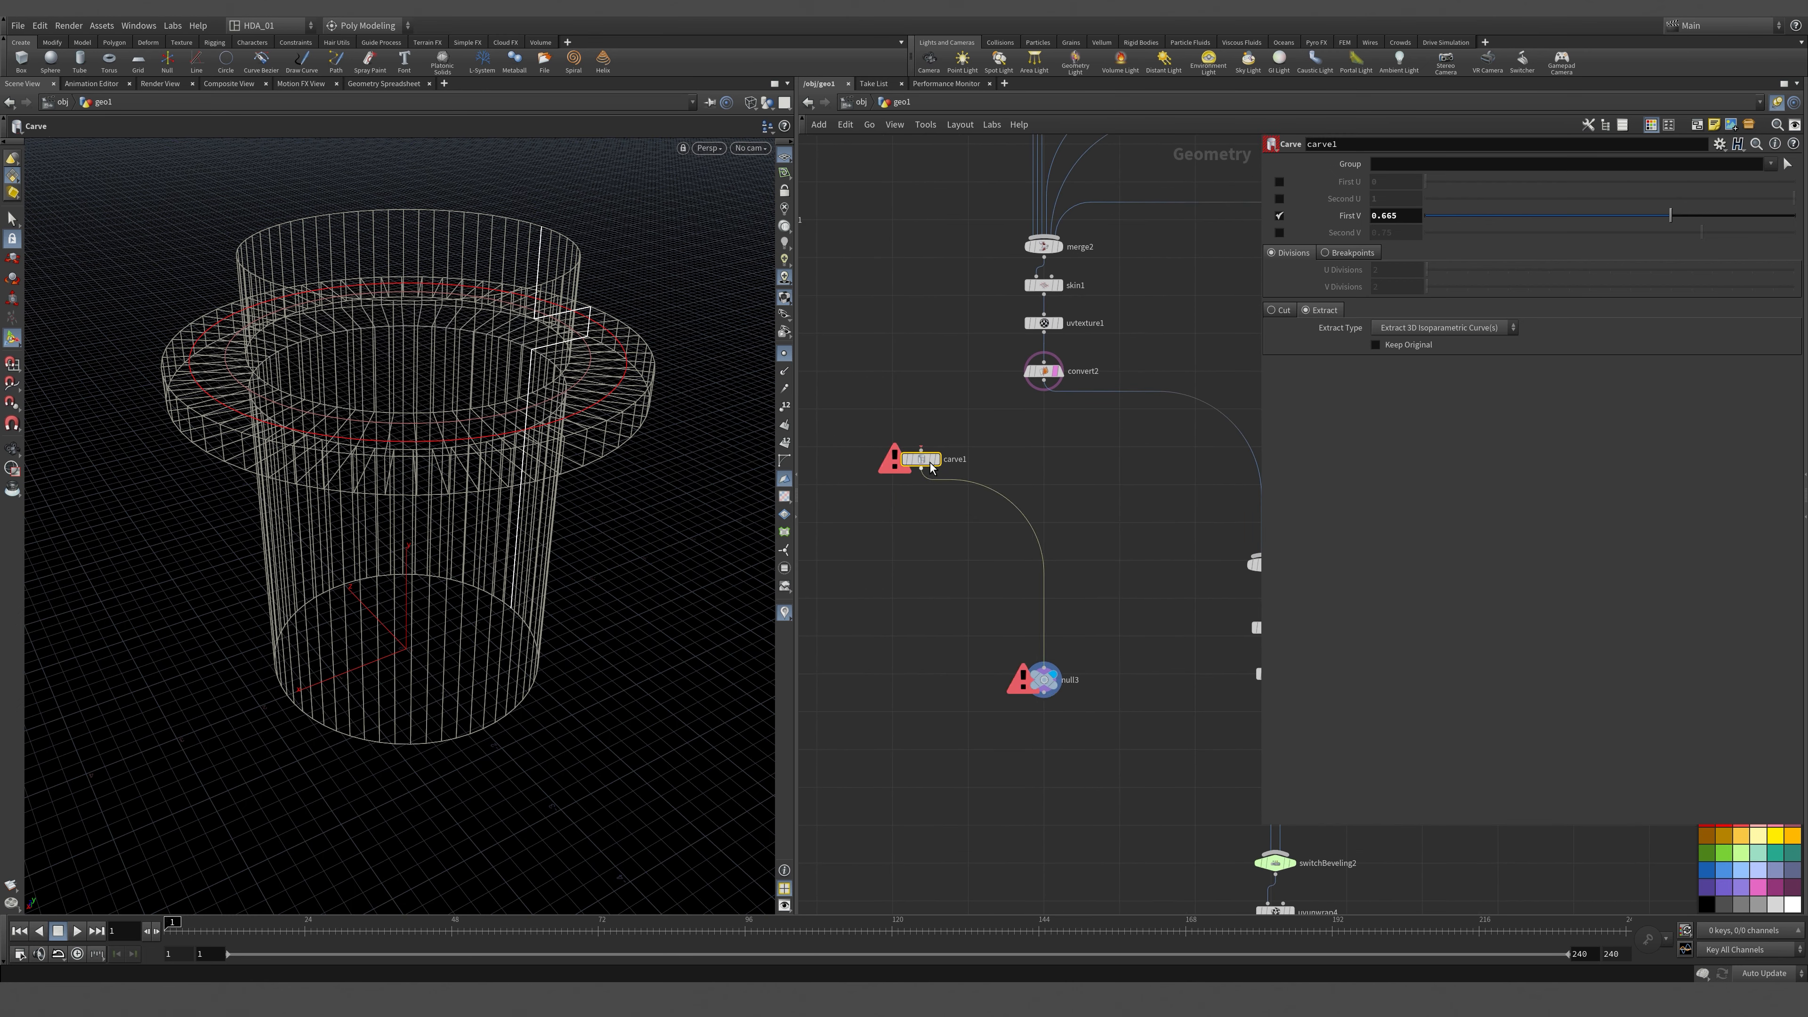
key("ctrl+z")
left_click_drag(931, 467, 983, 606)
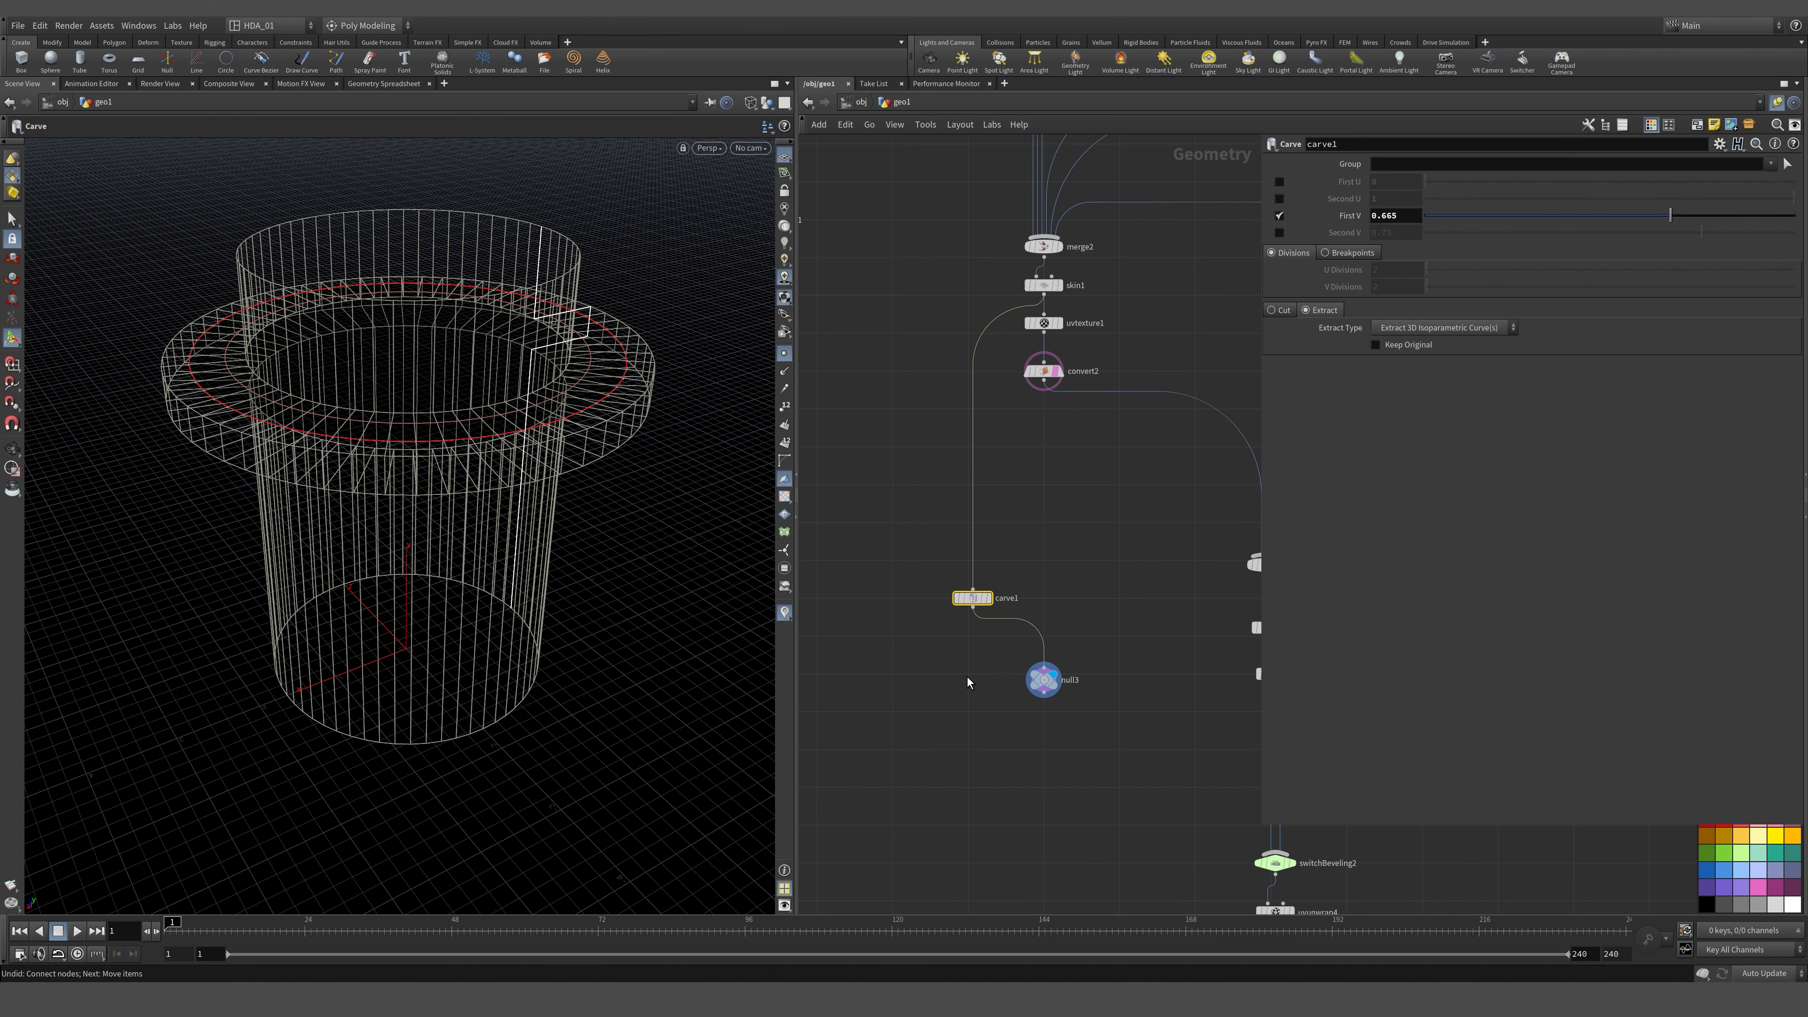
Add a Tube primitive node to the network, below and beside carve1.
middle_click_drag(968, 677, 1010, 576)
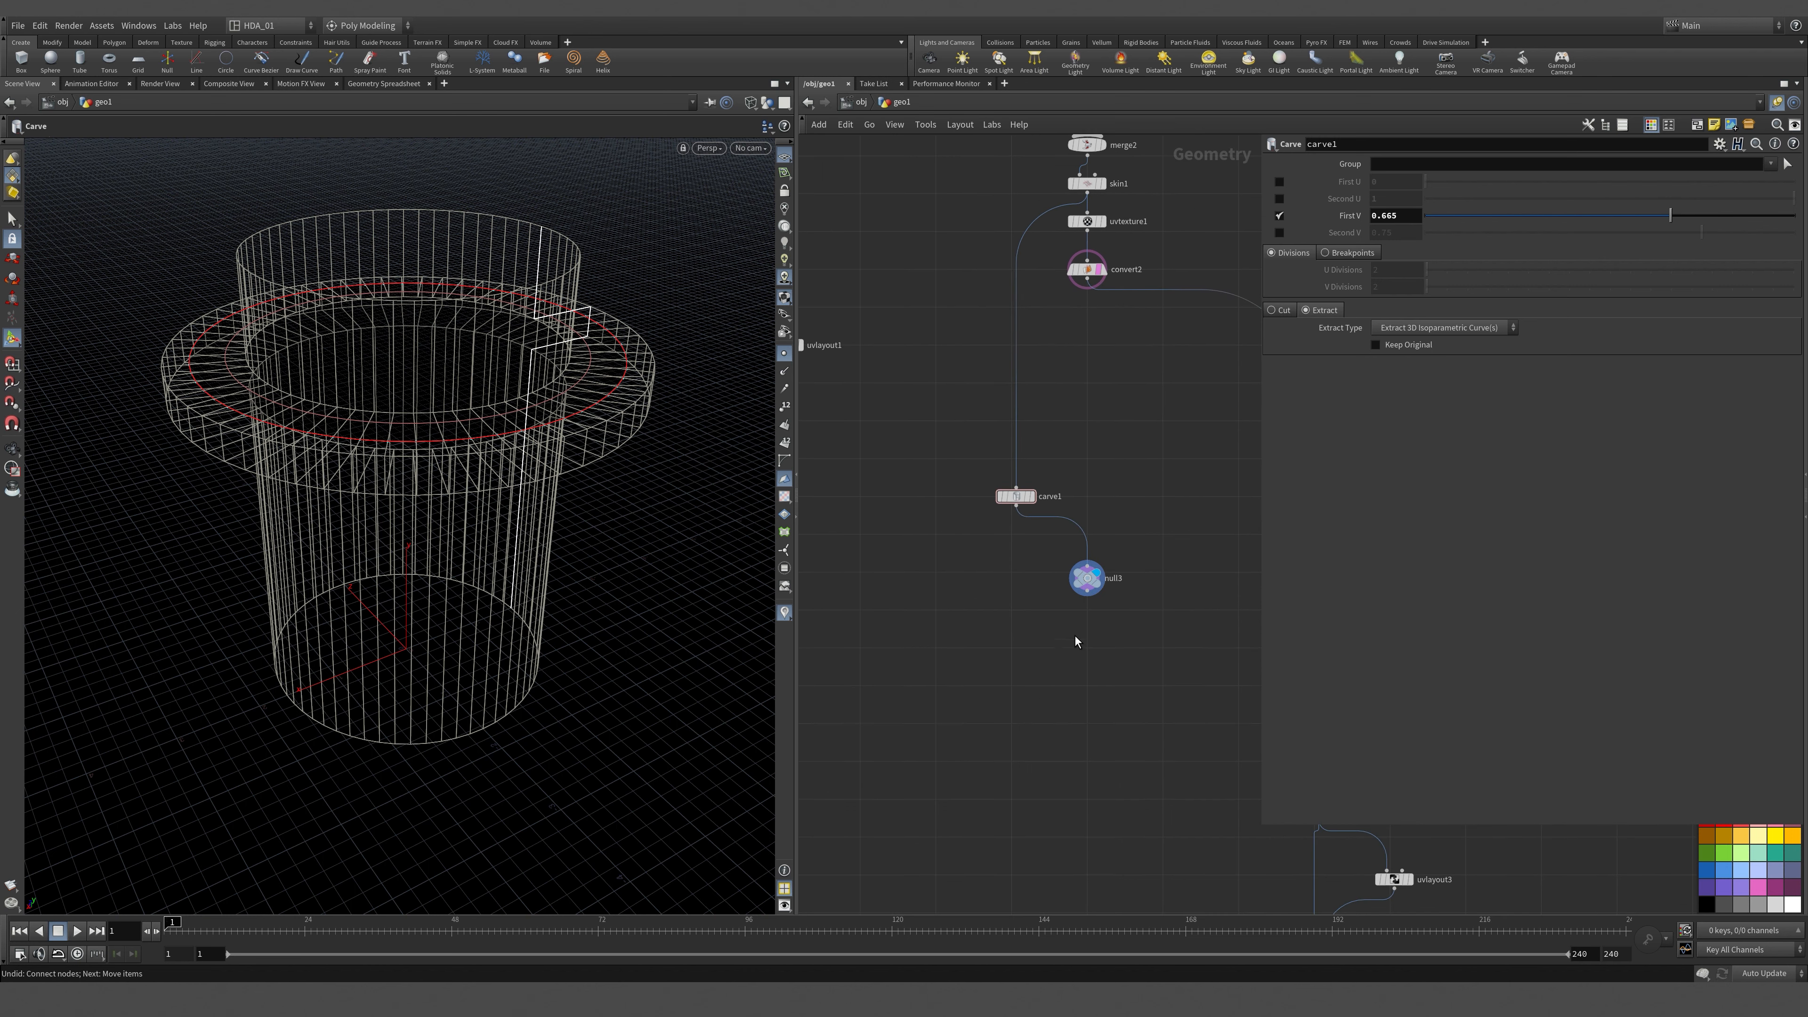
middle_click_drag(976, 671, 1009, 674)
key("Tab")
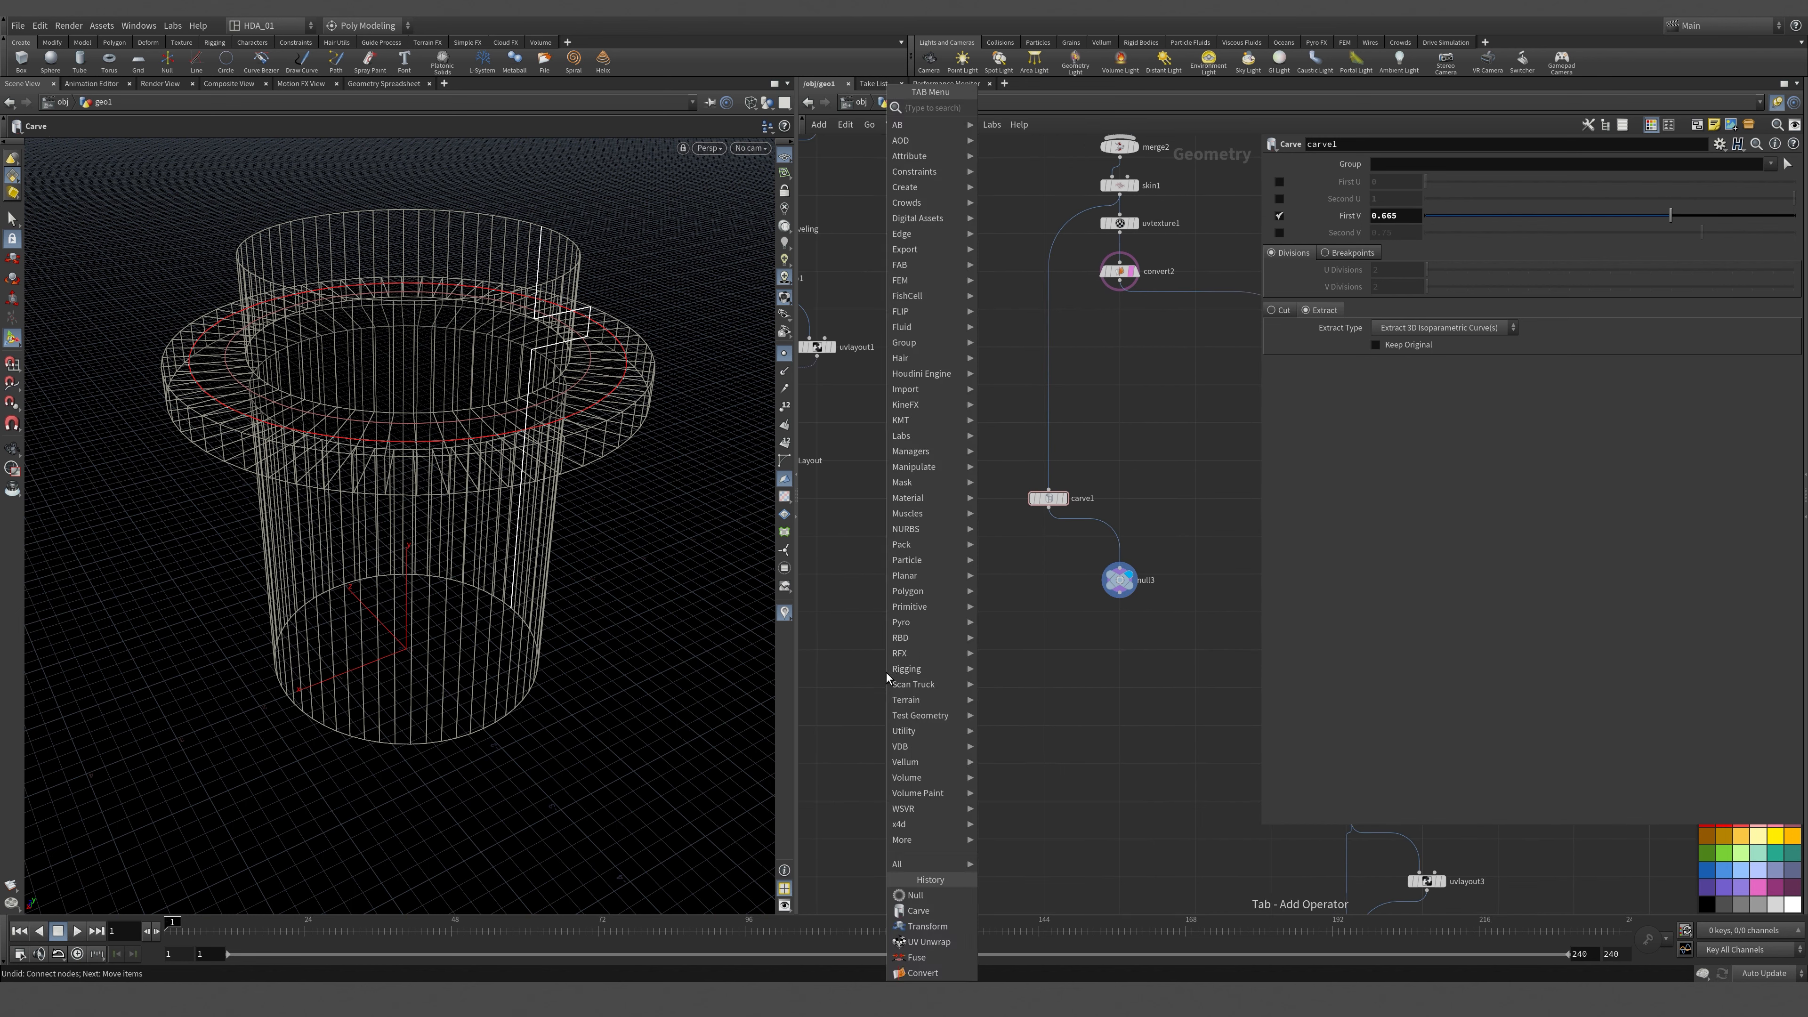
type("tuv")
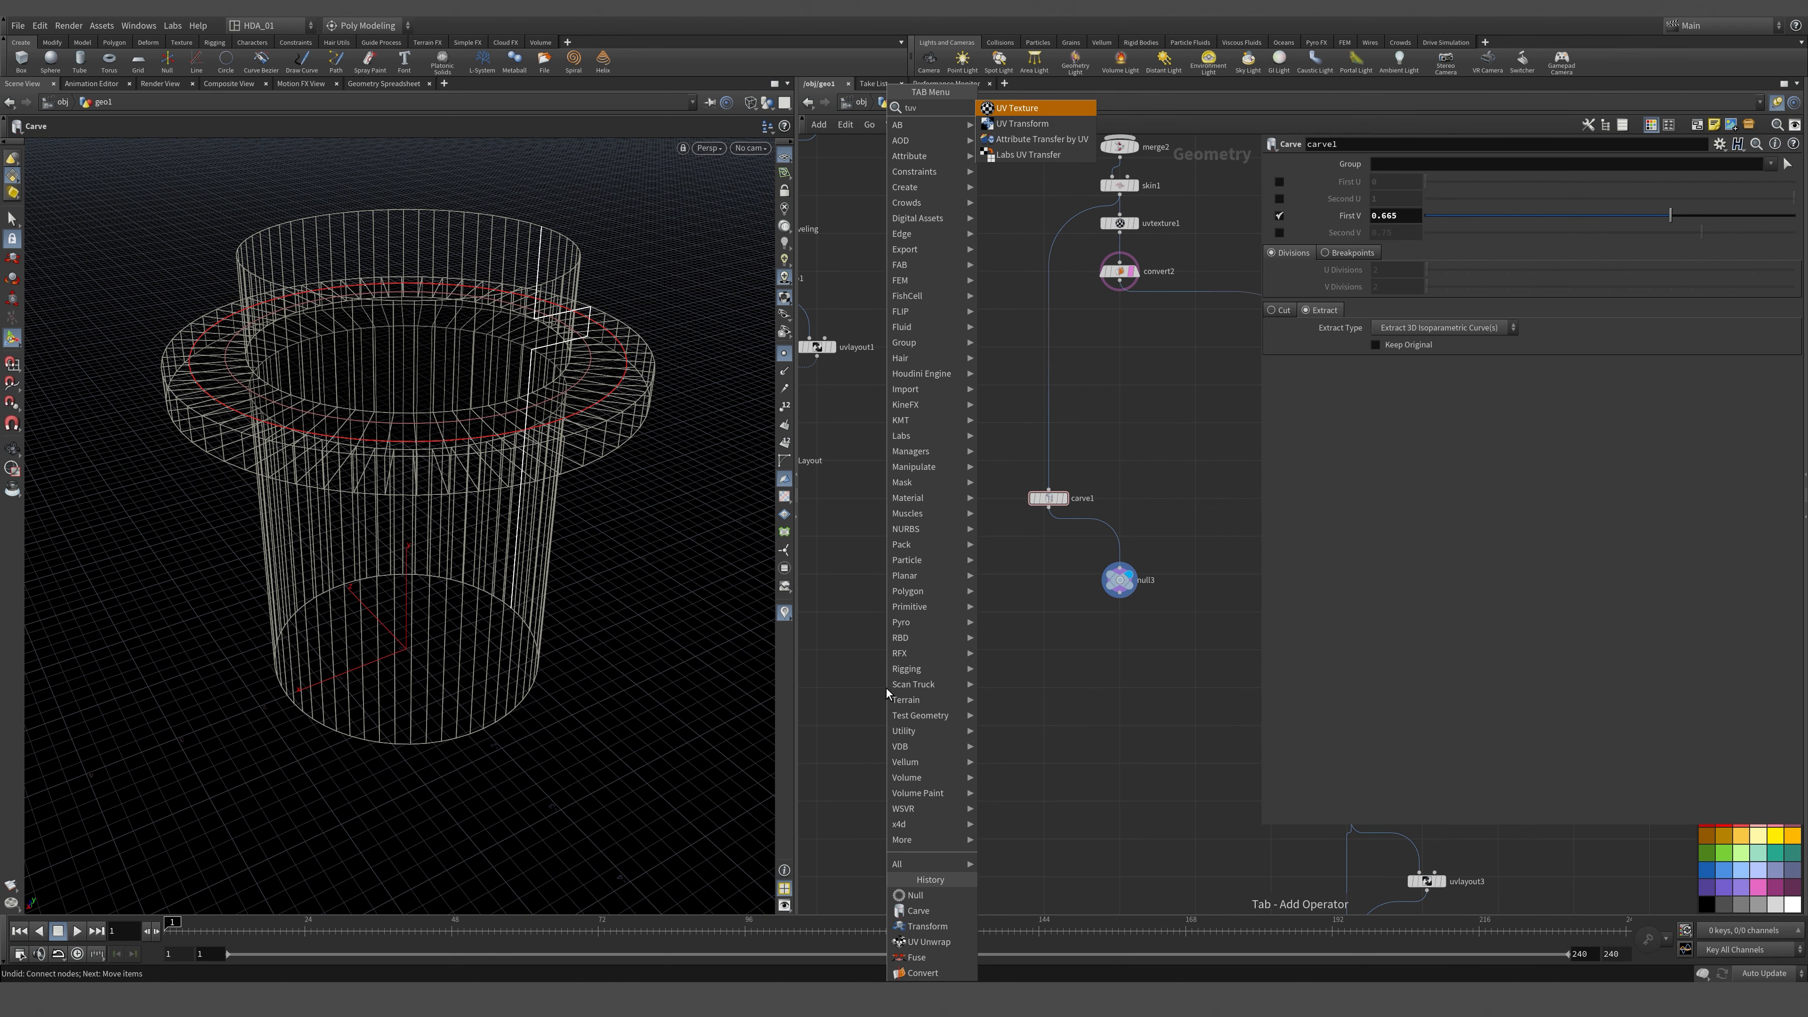
key("BackSpace")
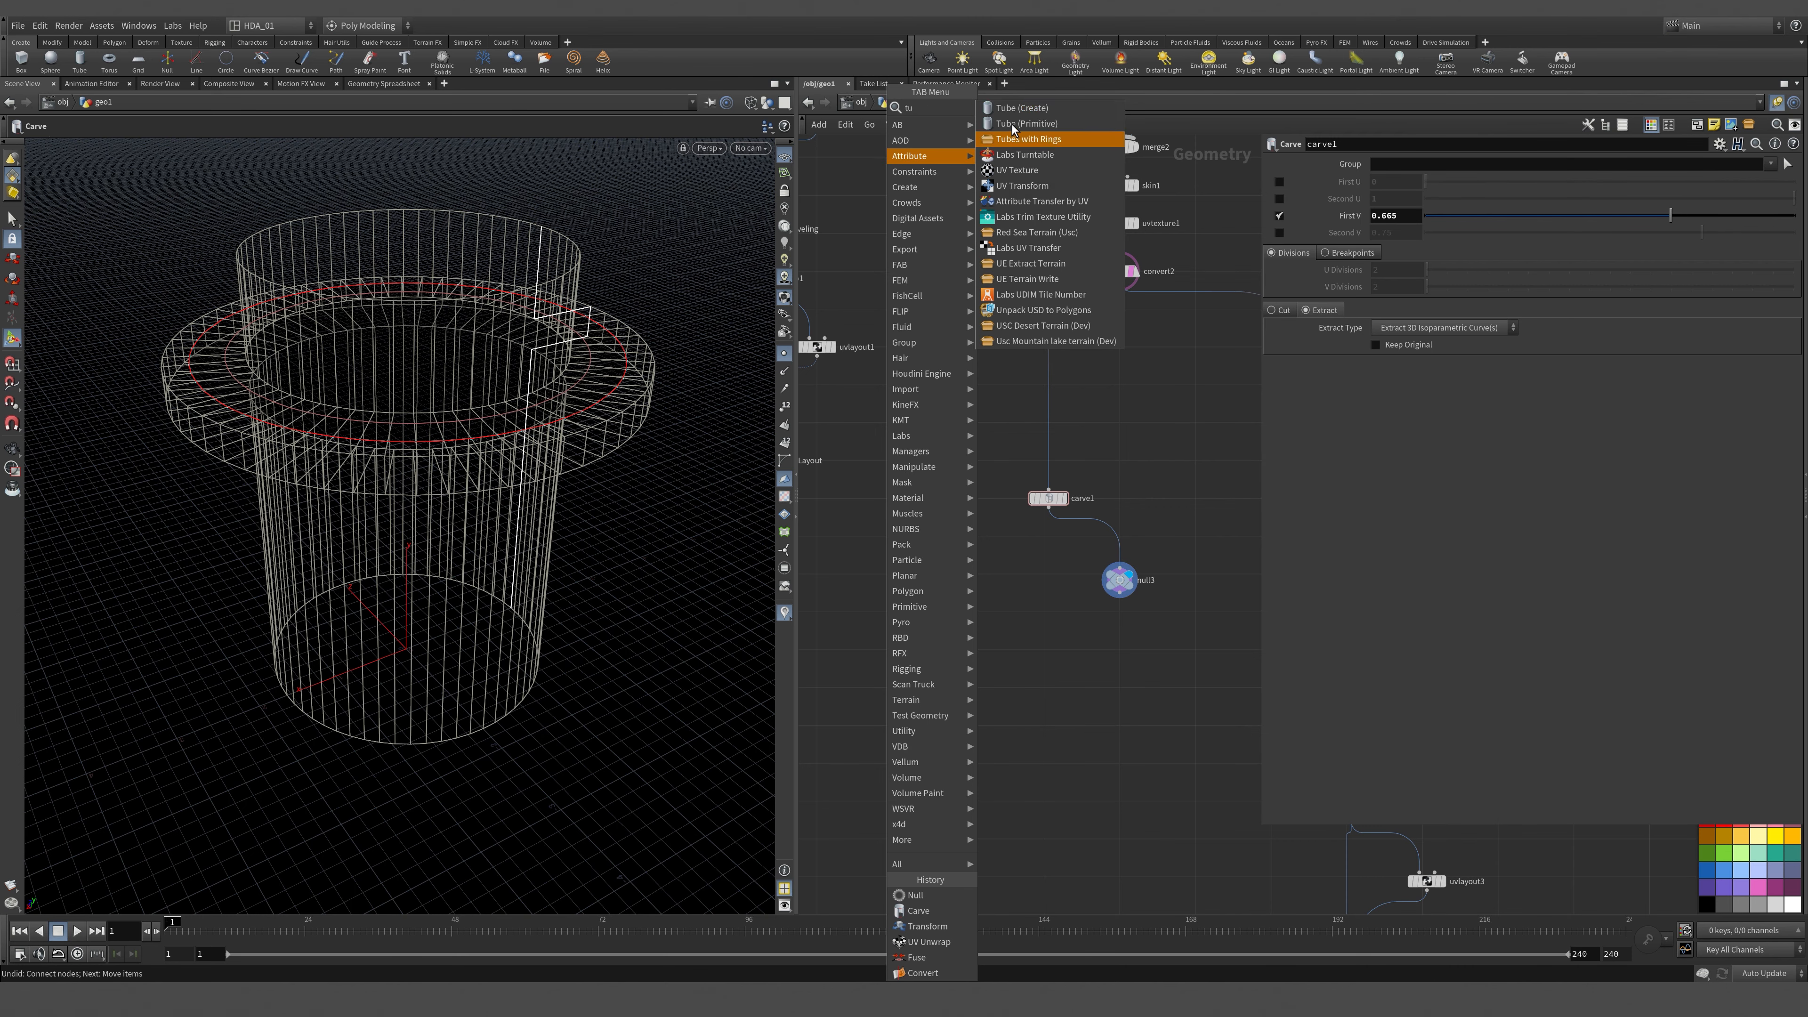
key("Return")
left_click(926, 607)
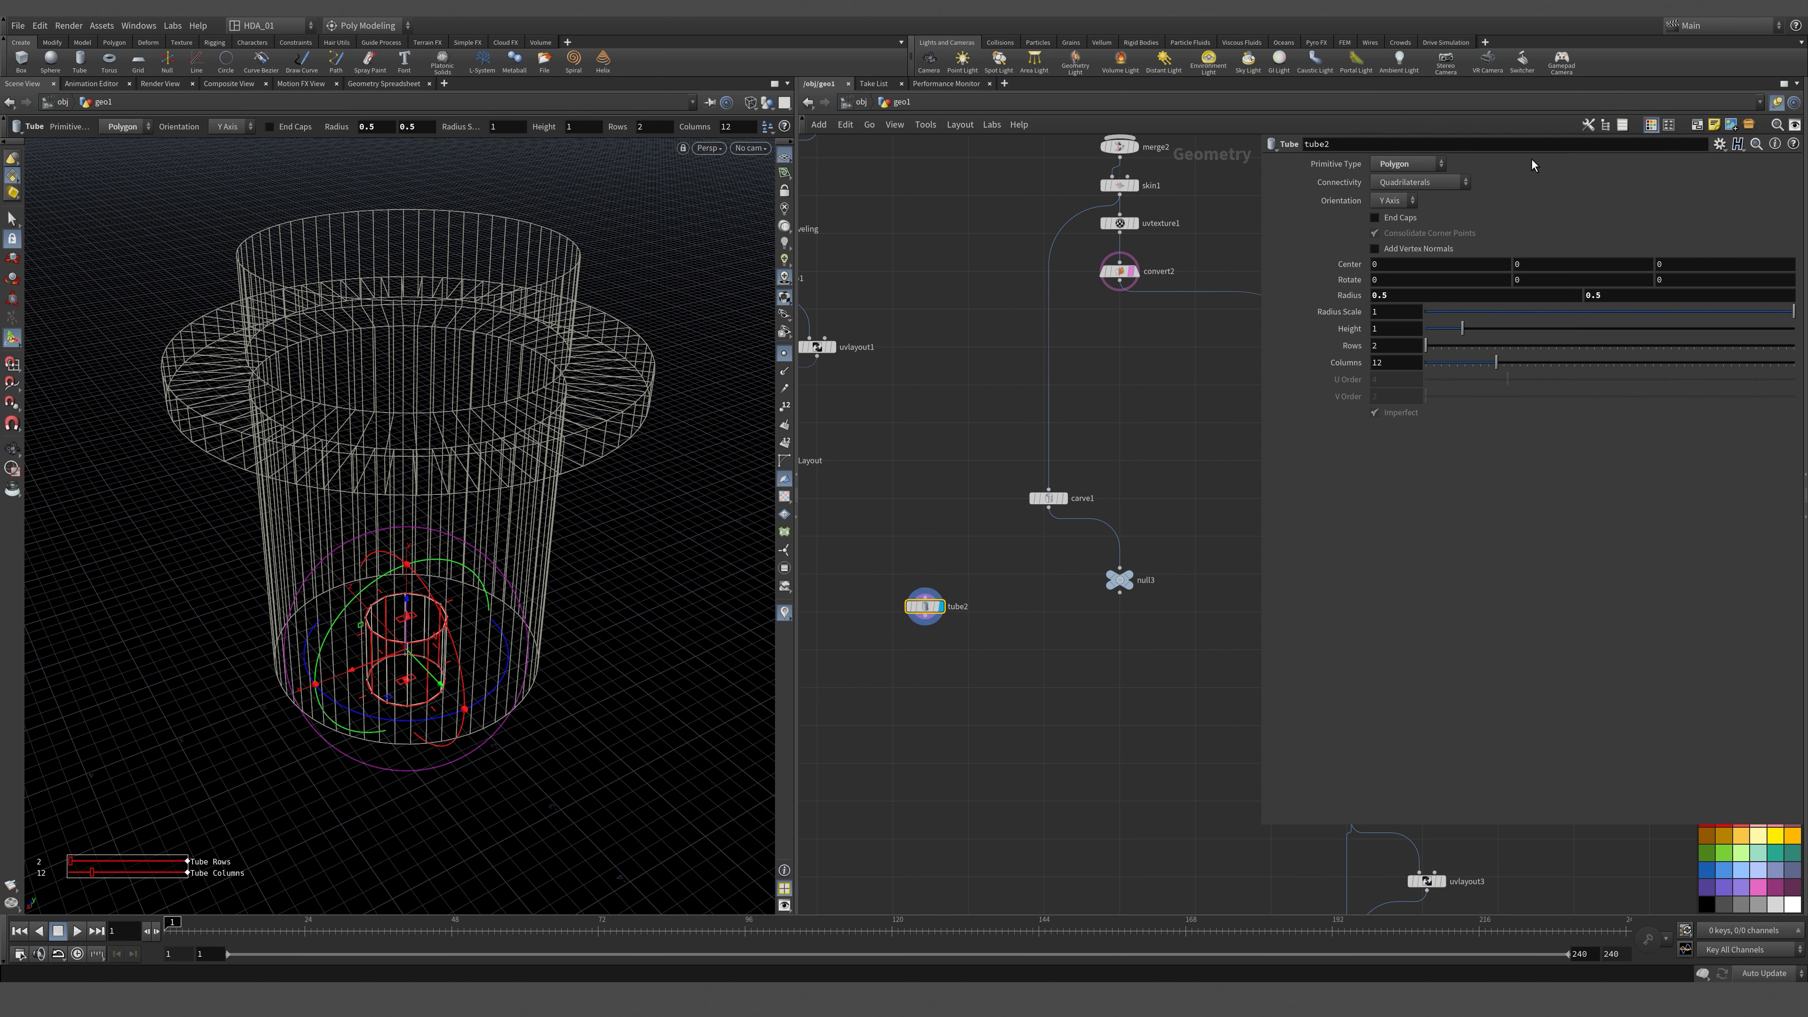
Set tube2's columns to 6 for a hexagonal shape.
left_click_drag(1371, 365, 1359, 367)
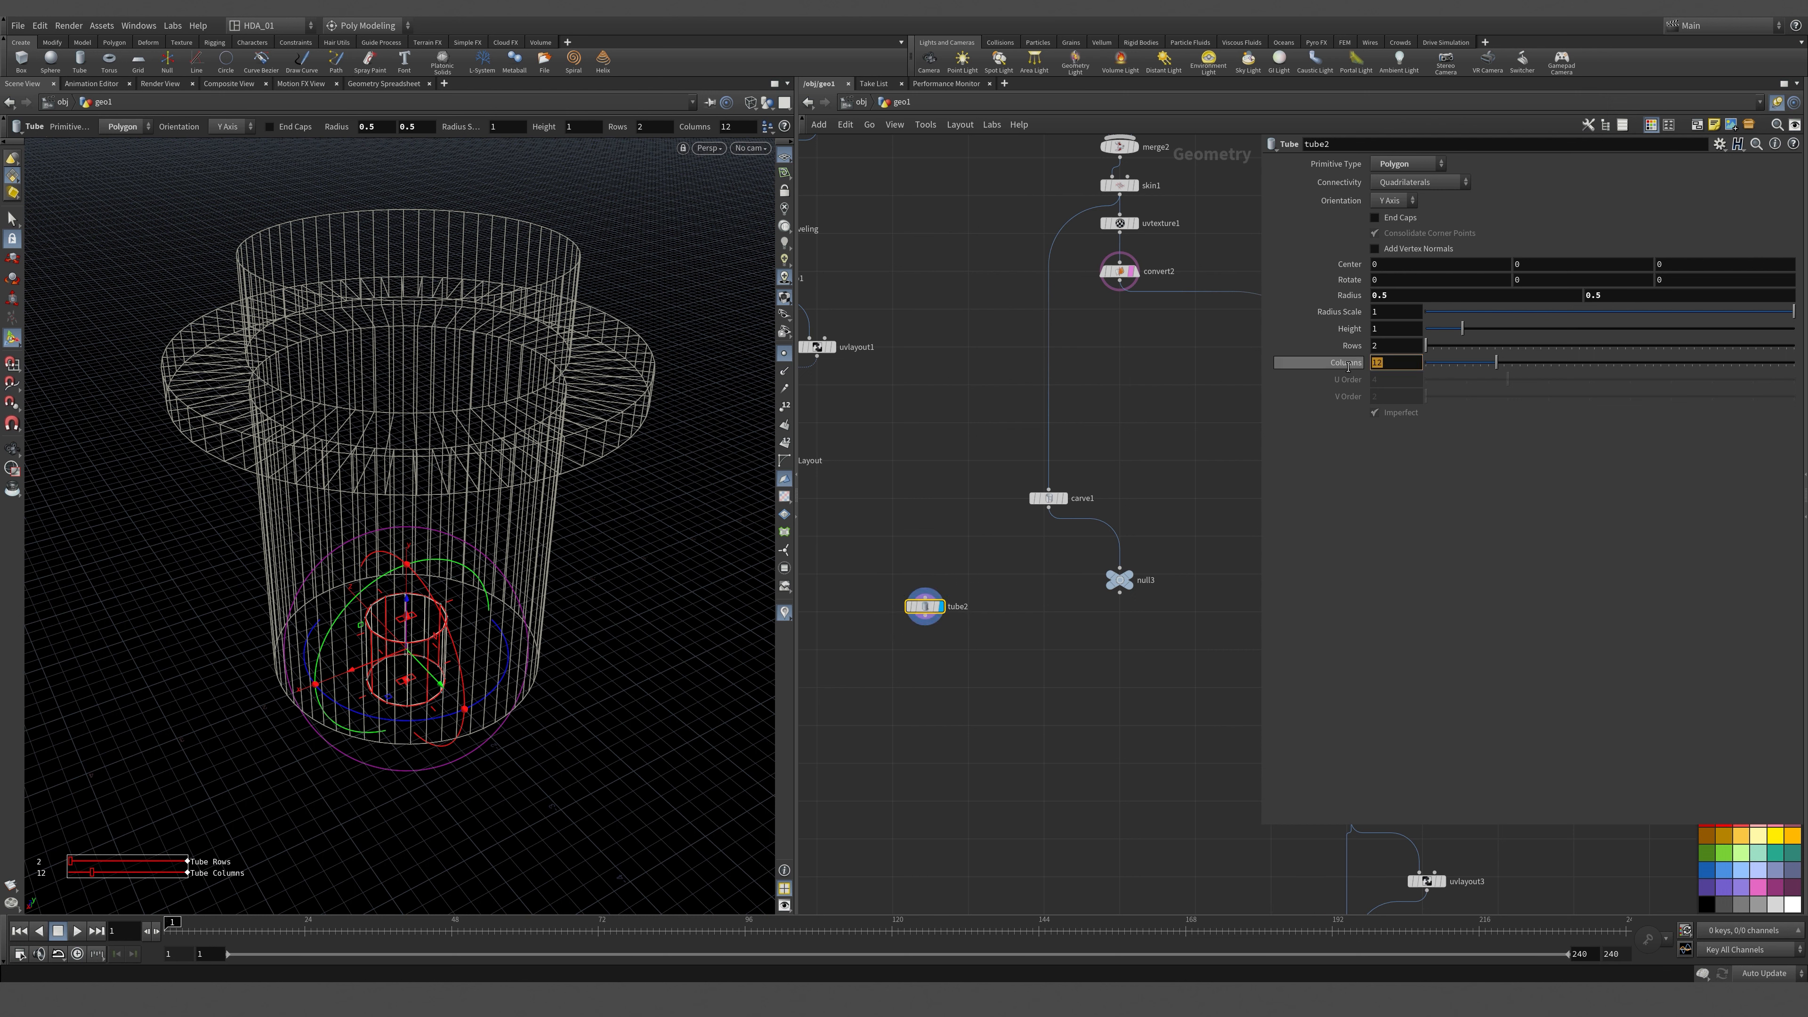
type("6")
key("Tab")
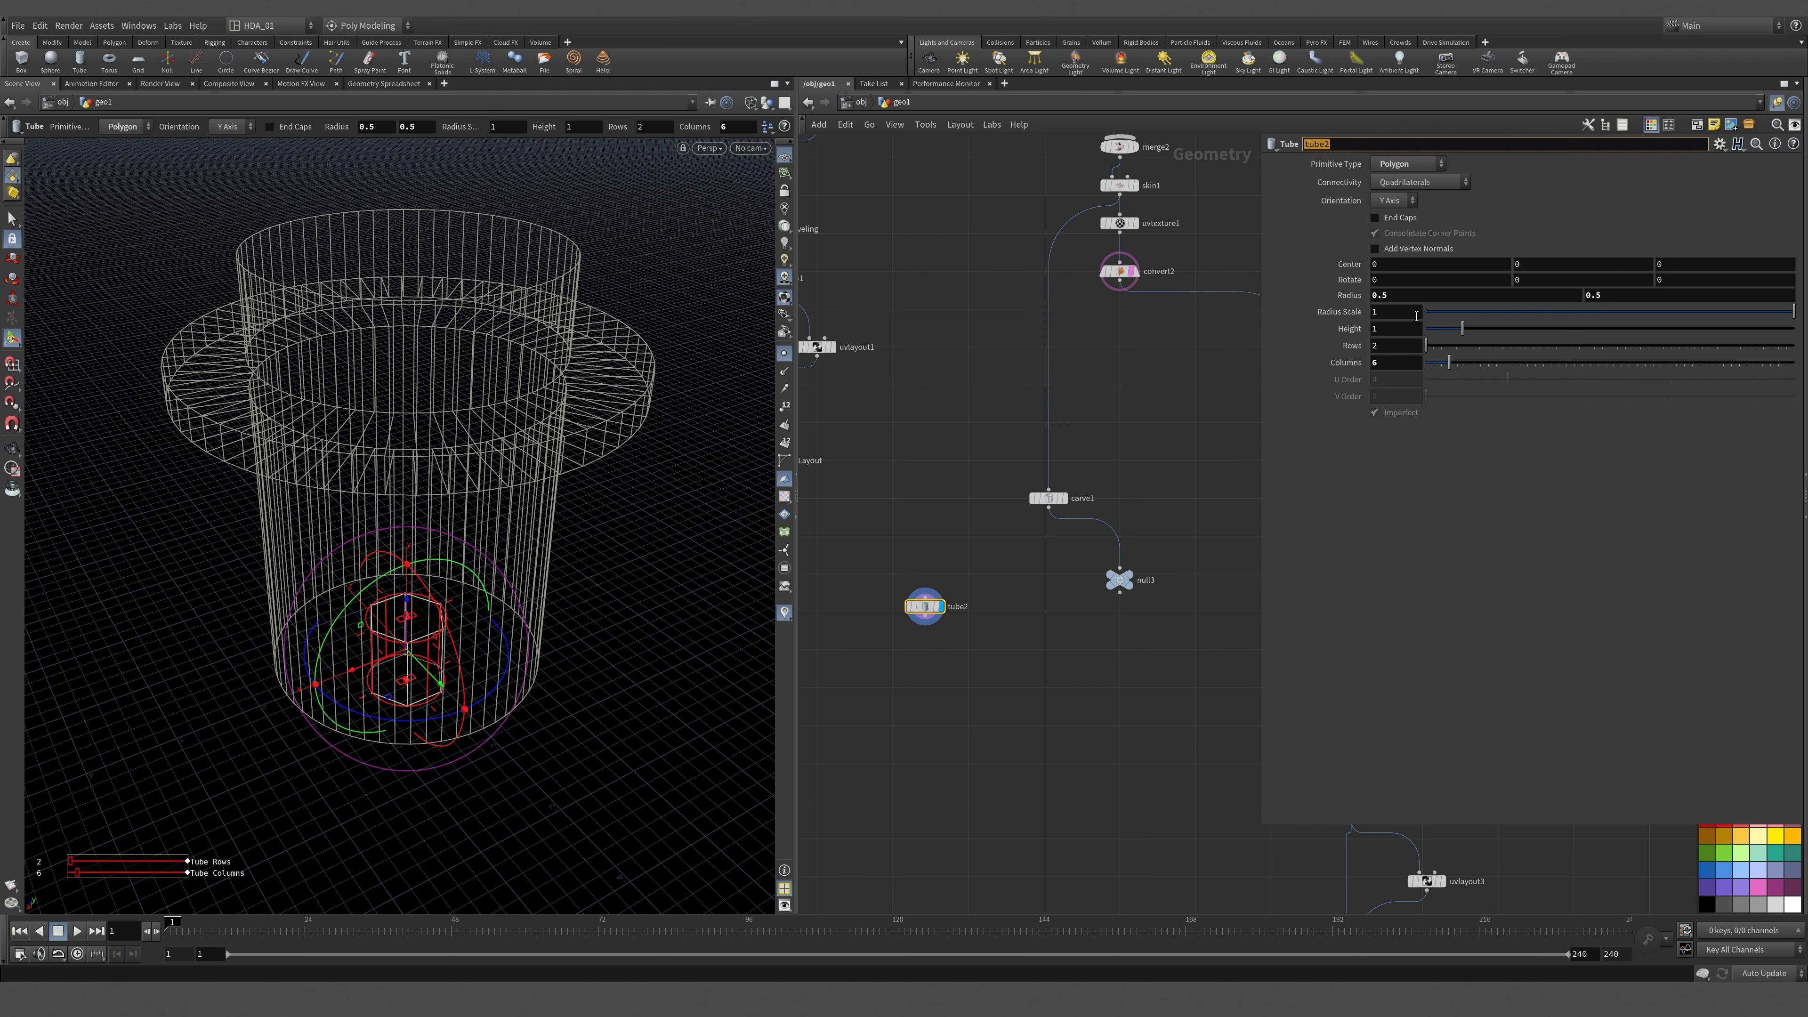
left_click(1361, 312)
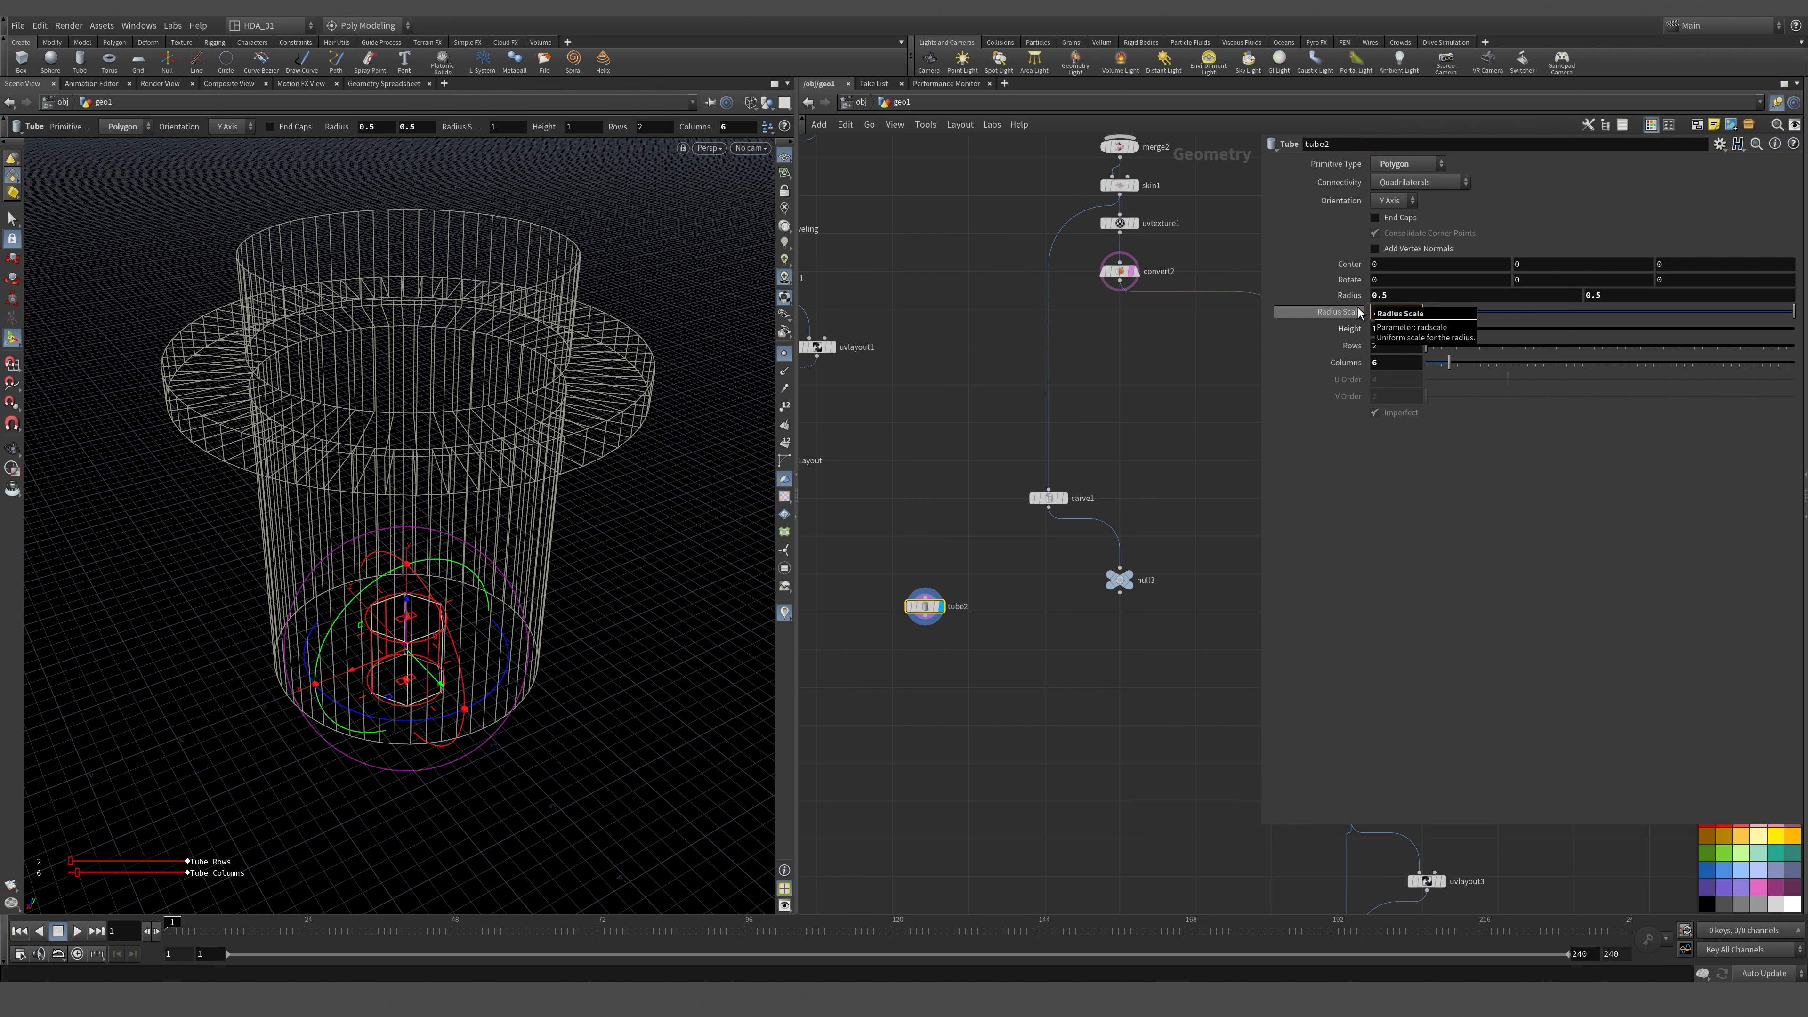
type(".1")
key("Tab")
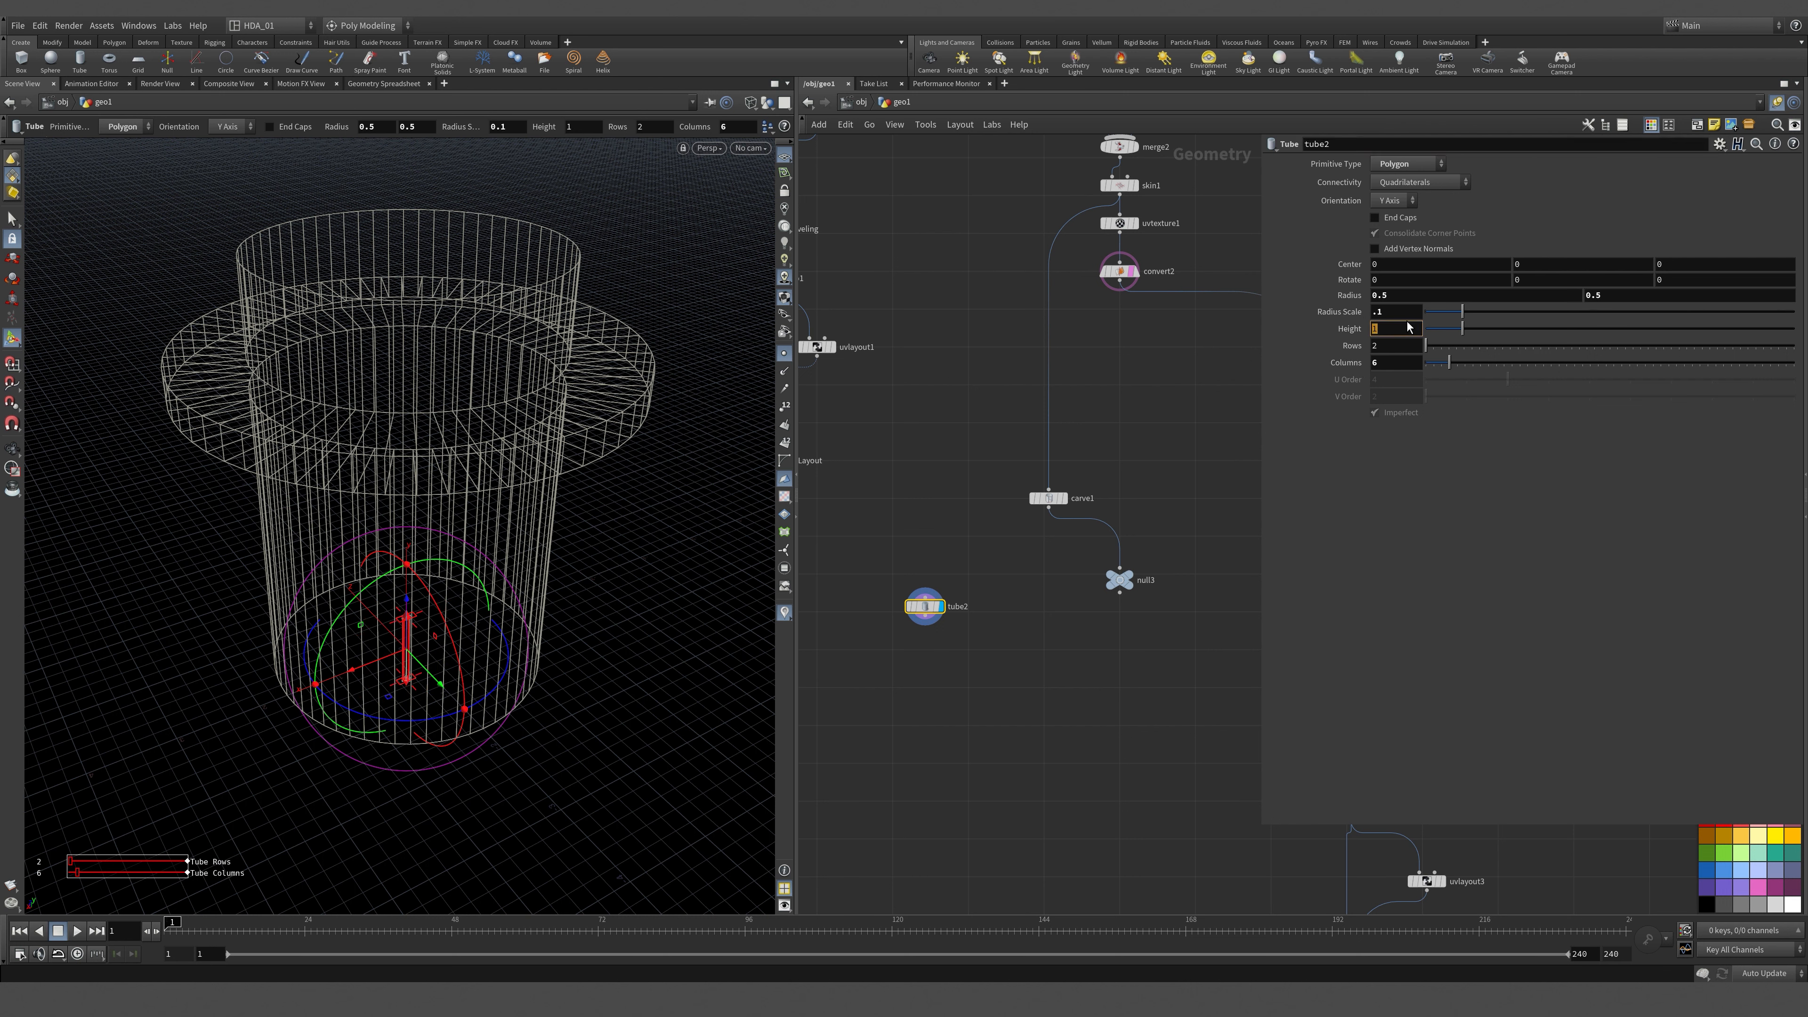
key("ctrl+z")
Set tube2's radius scale to 0.2 and its height to 0.1.
key("BackSpace")
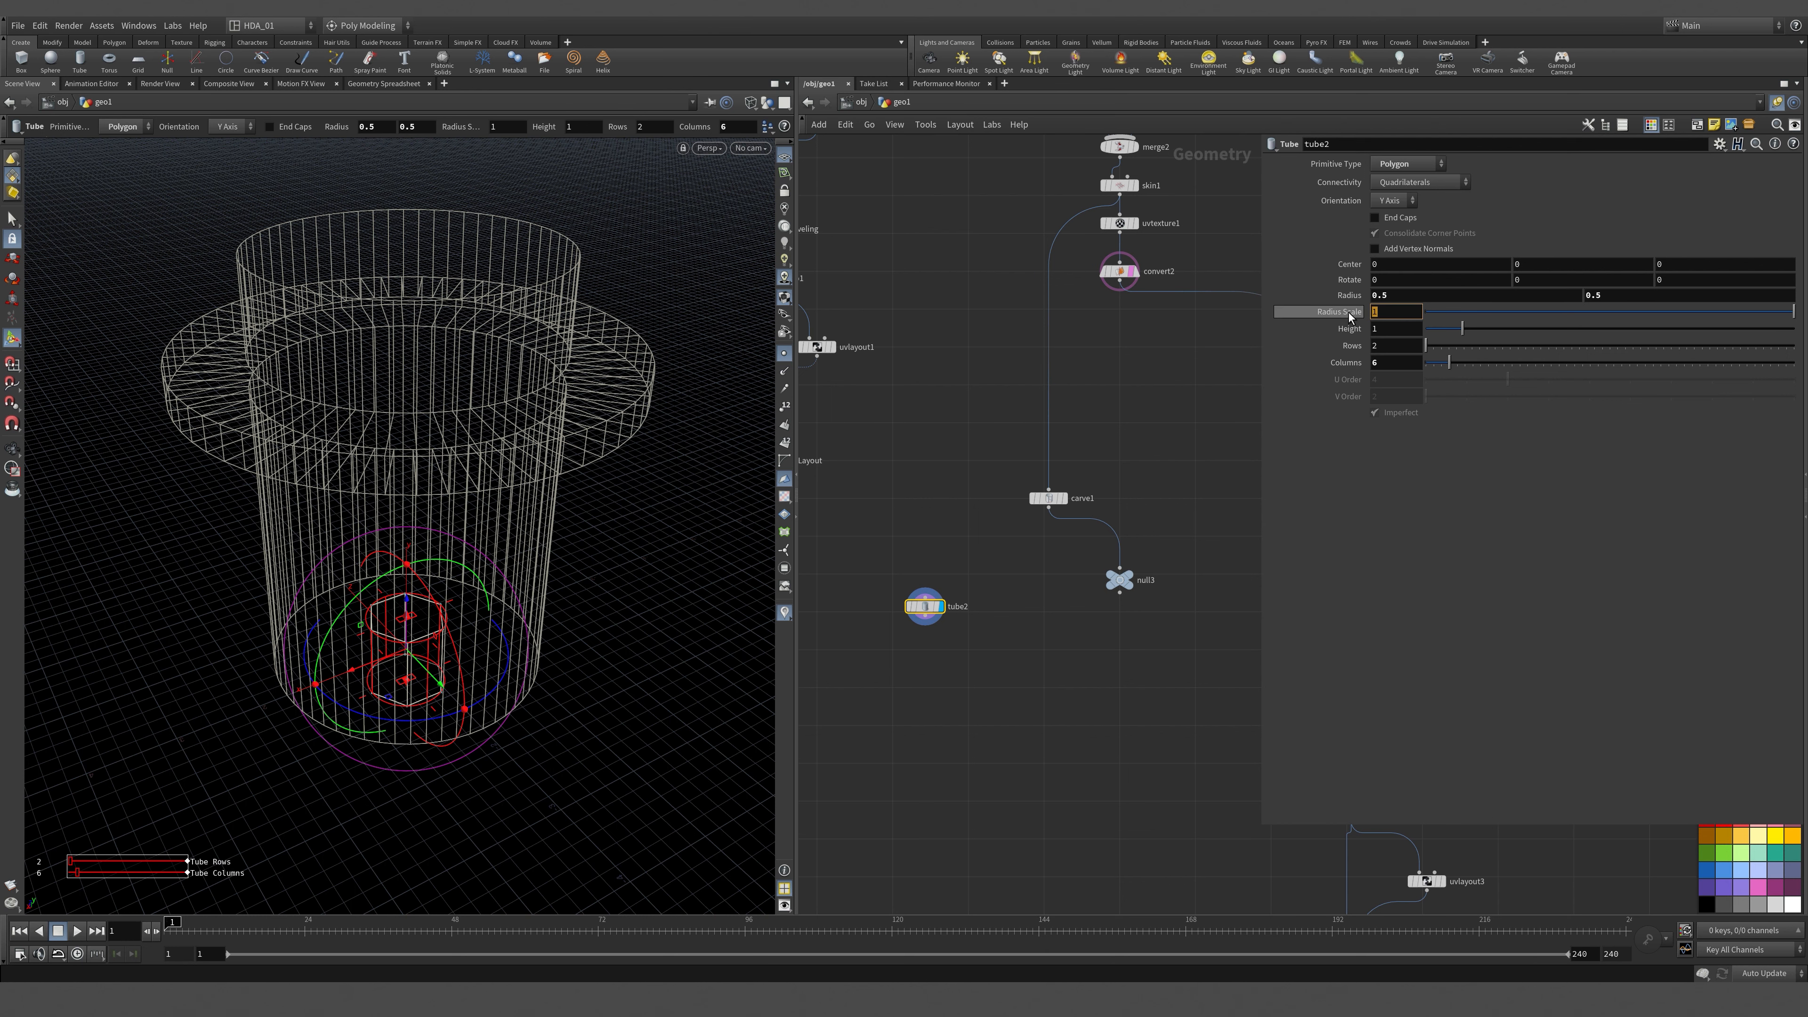
type(".2")
key("Tab")
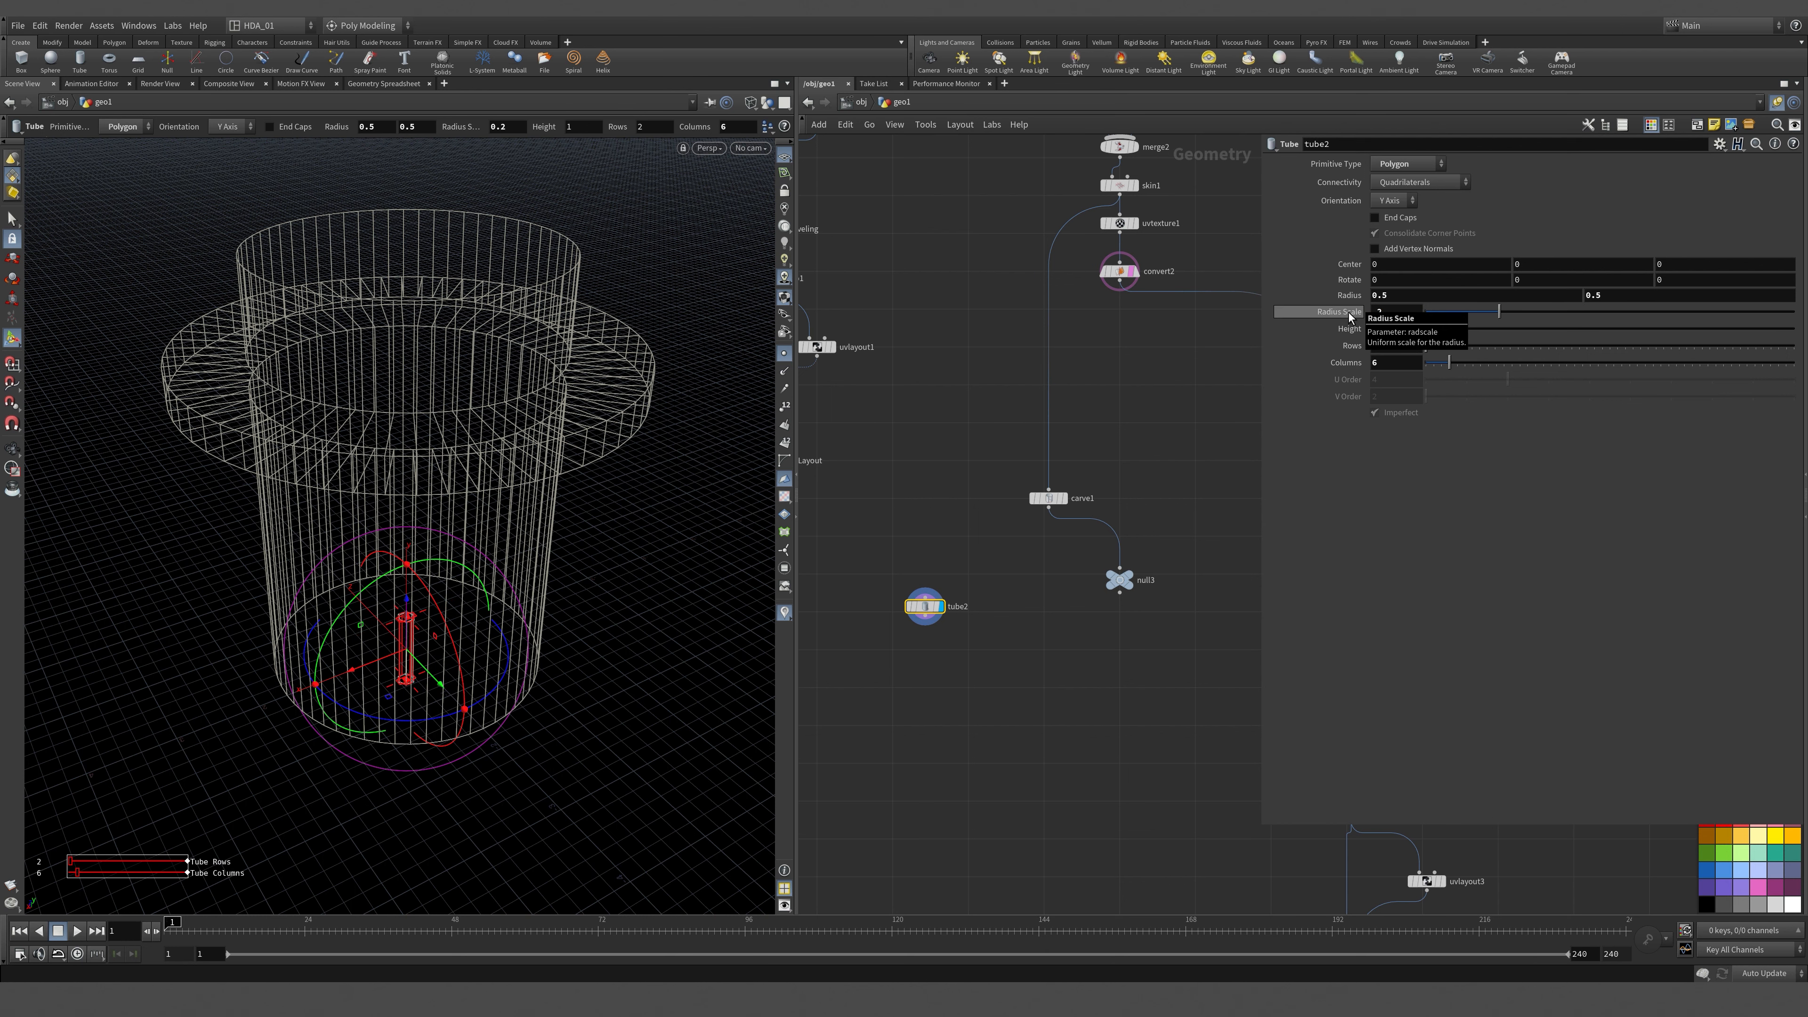
type(".1")
key("Tab")
Change tube2's orientation to the Z axis.
left_click(928, 791)
right_click_drag(355, 773, 388, 679, "alt")
left_click_drag(389, 679, 456, 626)
key("Return")
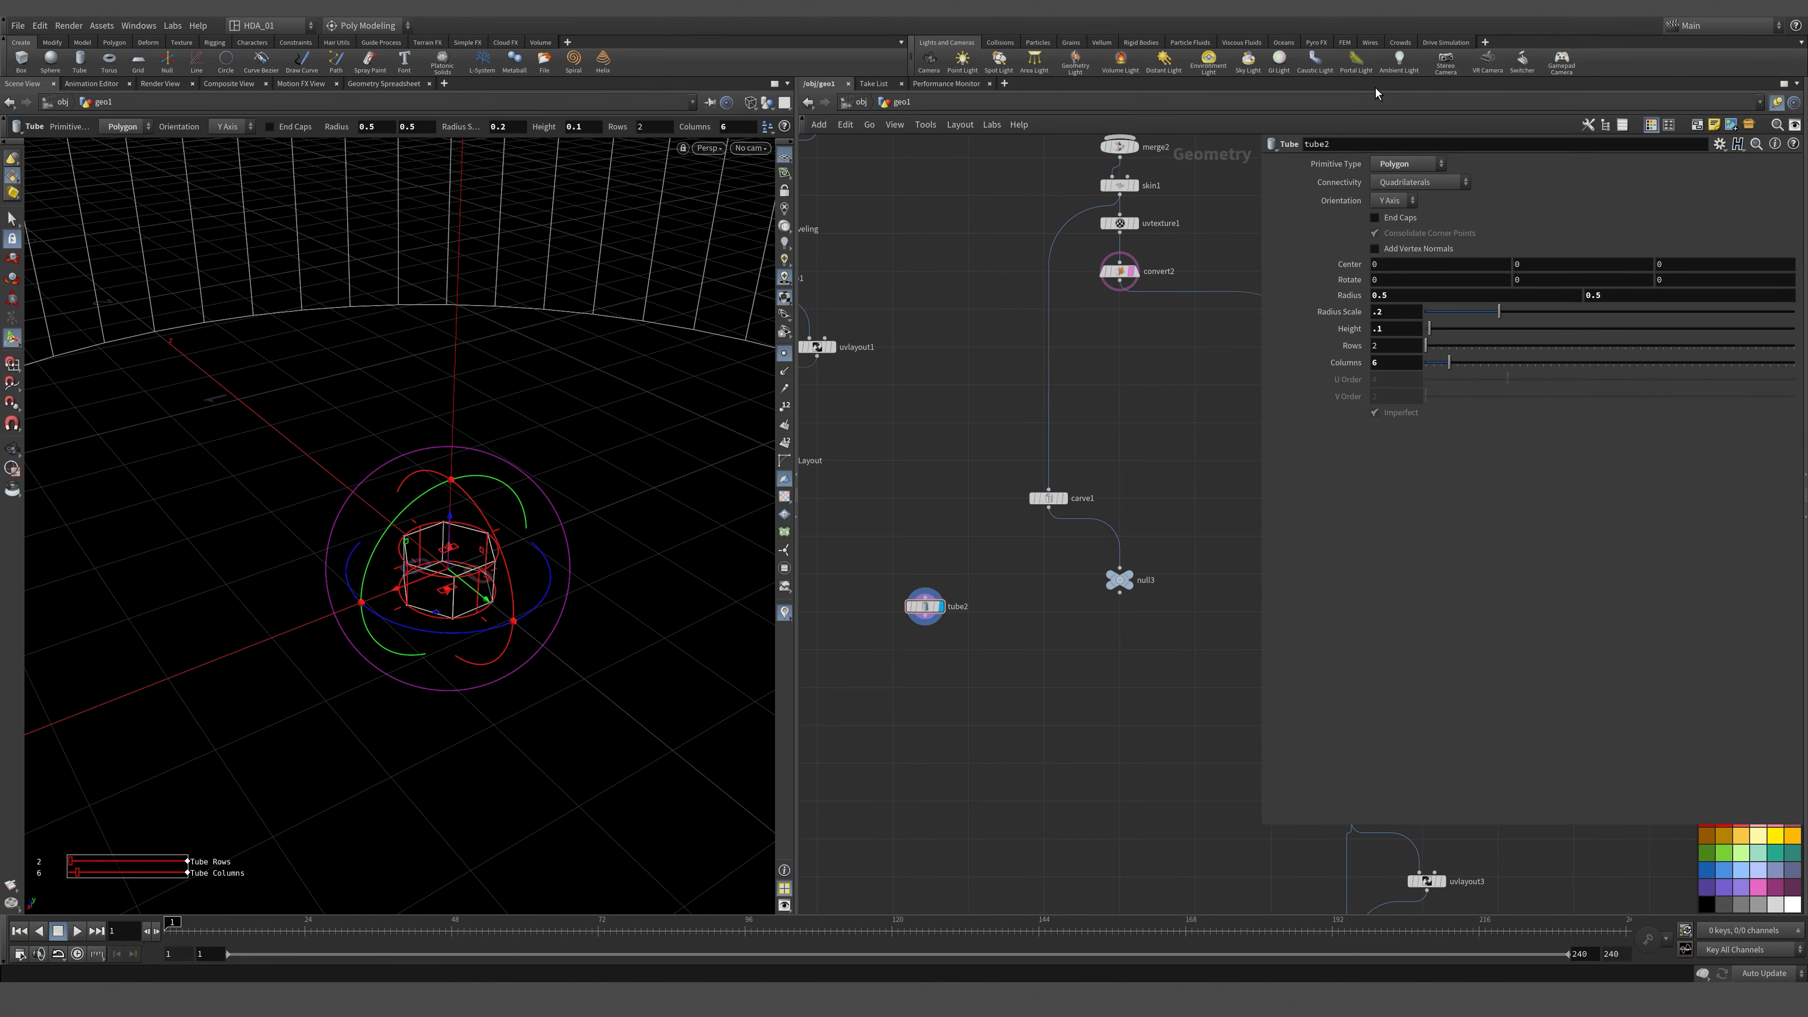
left_click(1393, 200)
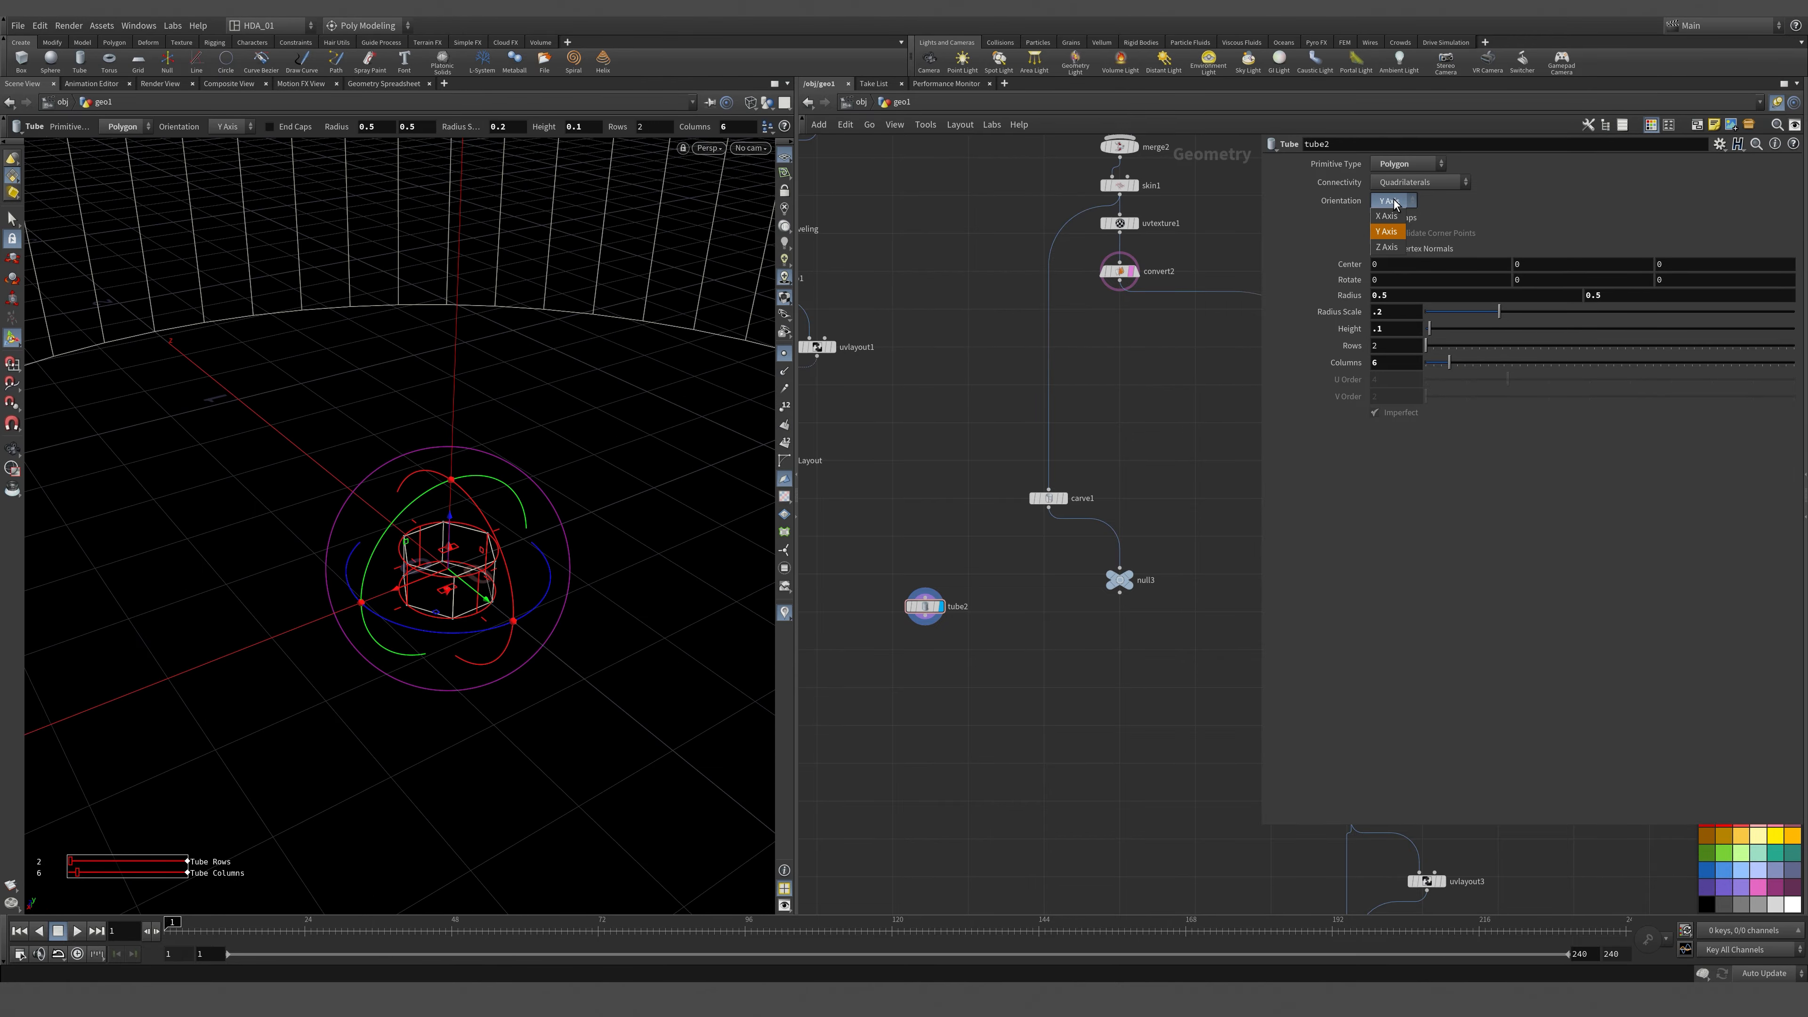
left_click(1386, 246)
Find the earlier node chain that starts with tube1 and copies geometry onto points.
middle_click_drag(965, 500, 1173, 533)
scroll(1146, 499, "down", 3)
scroll(874, 232, "up", 2)
middle_click_drag(901, 227, 902, 430)
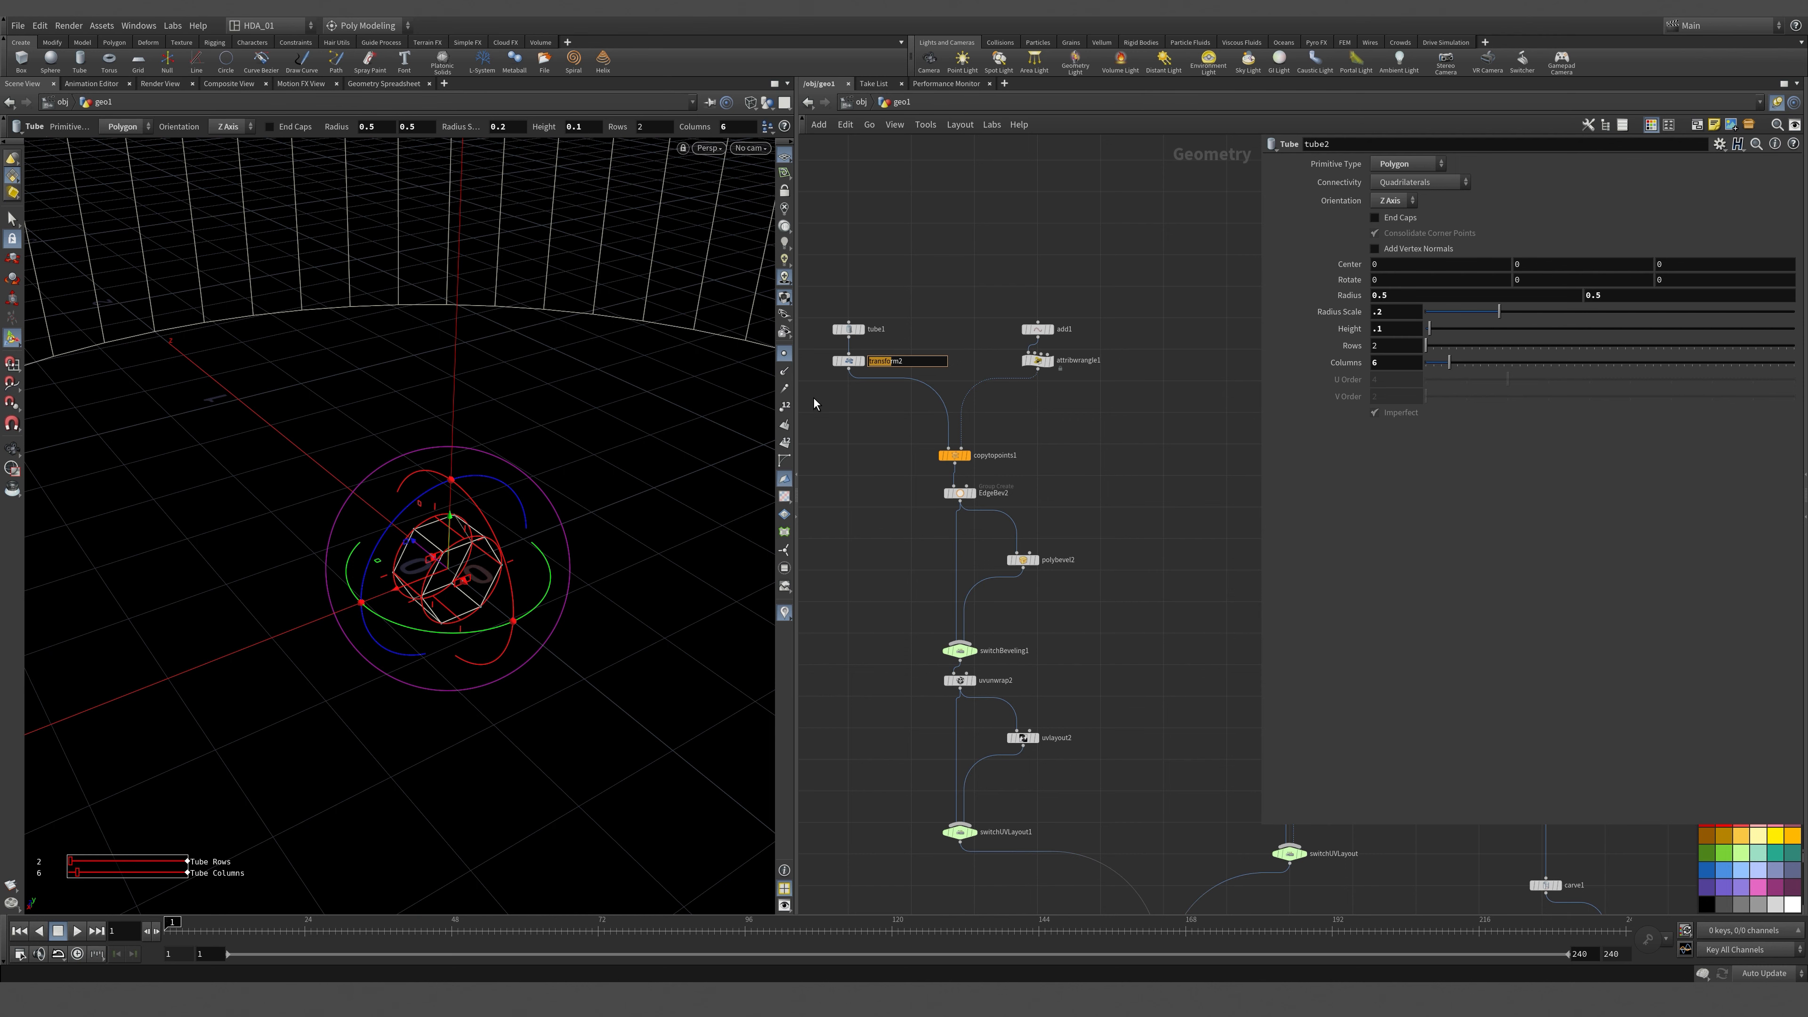
Duplicate the Transform node under tube1, place the copy beneath tube2, connect them and display the copy.
left_click_drag(797, 369, 332, 295)
scroll(861, 466, "down", 3)
middle_click_drag(861, 466, 707, 307)
scroll(707, 308, "up", 2)
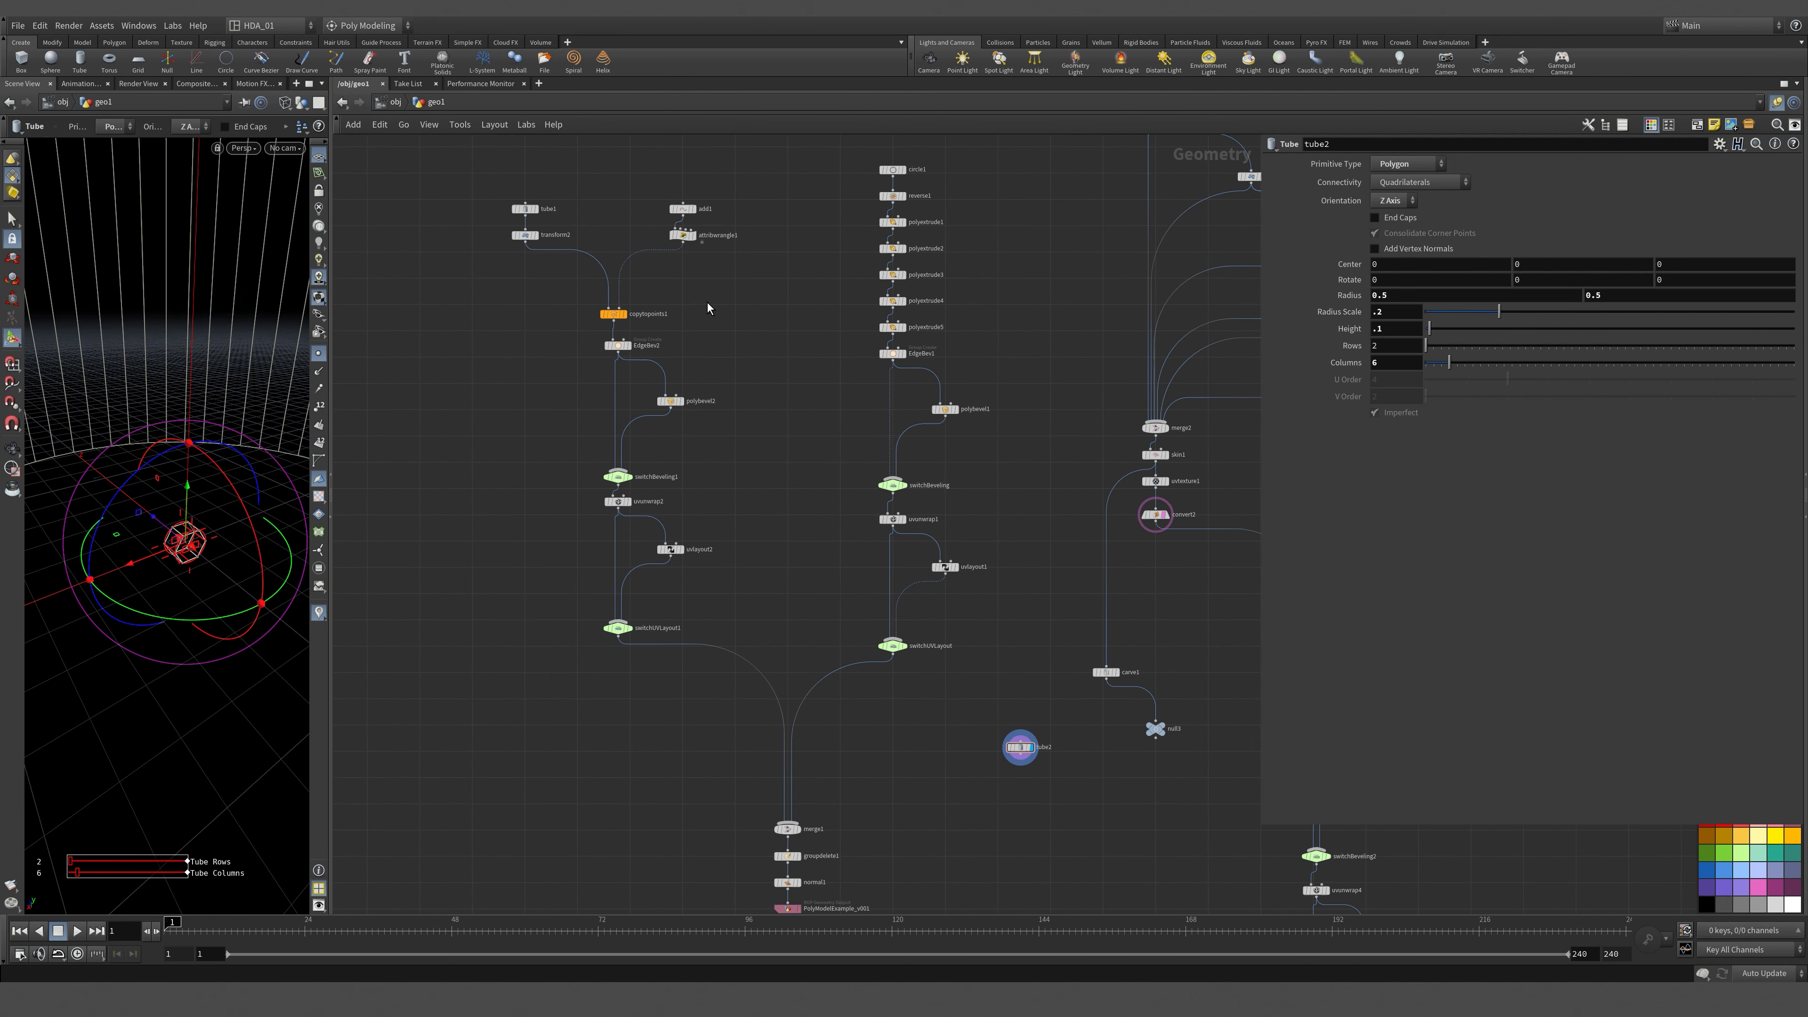
left_click_drag(528, 238, 1023, 773, "alt")
scroll(1036, 775, "up", 3)
scroll(1037, 777, "up", 1)
left_click(1023, 726)
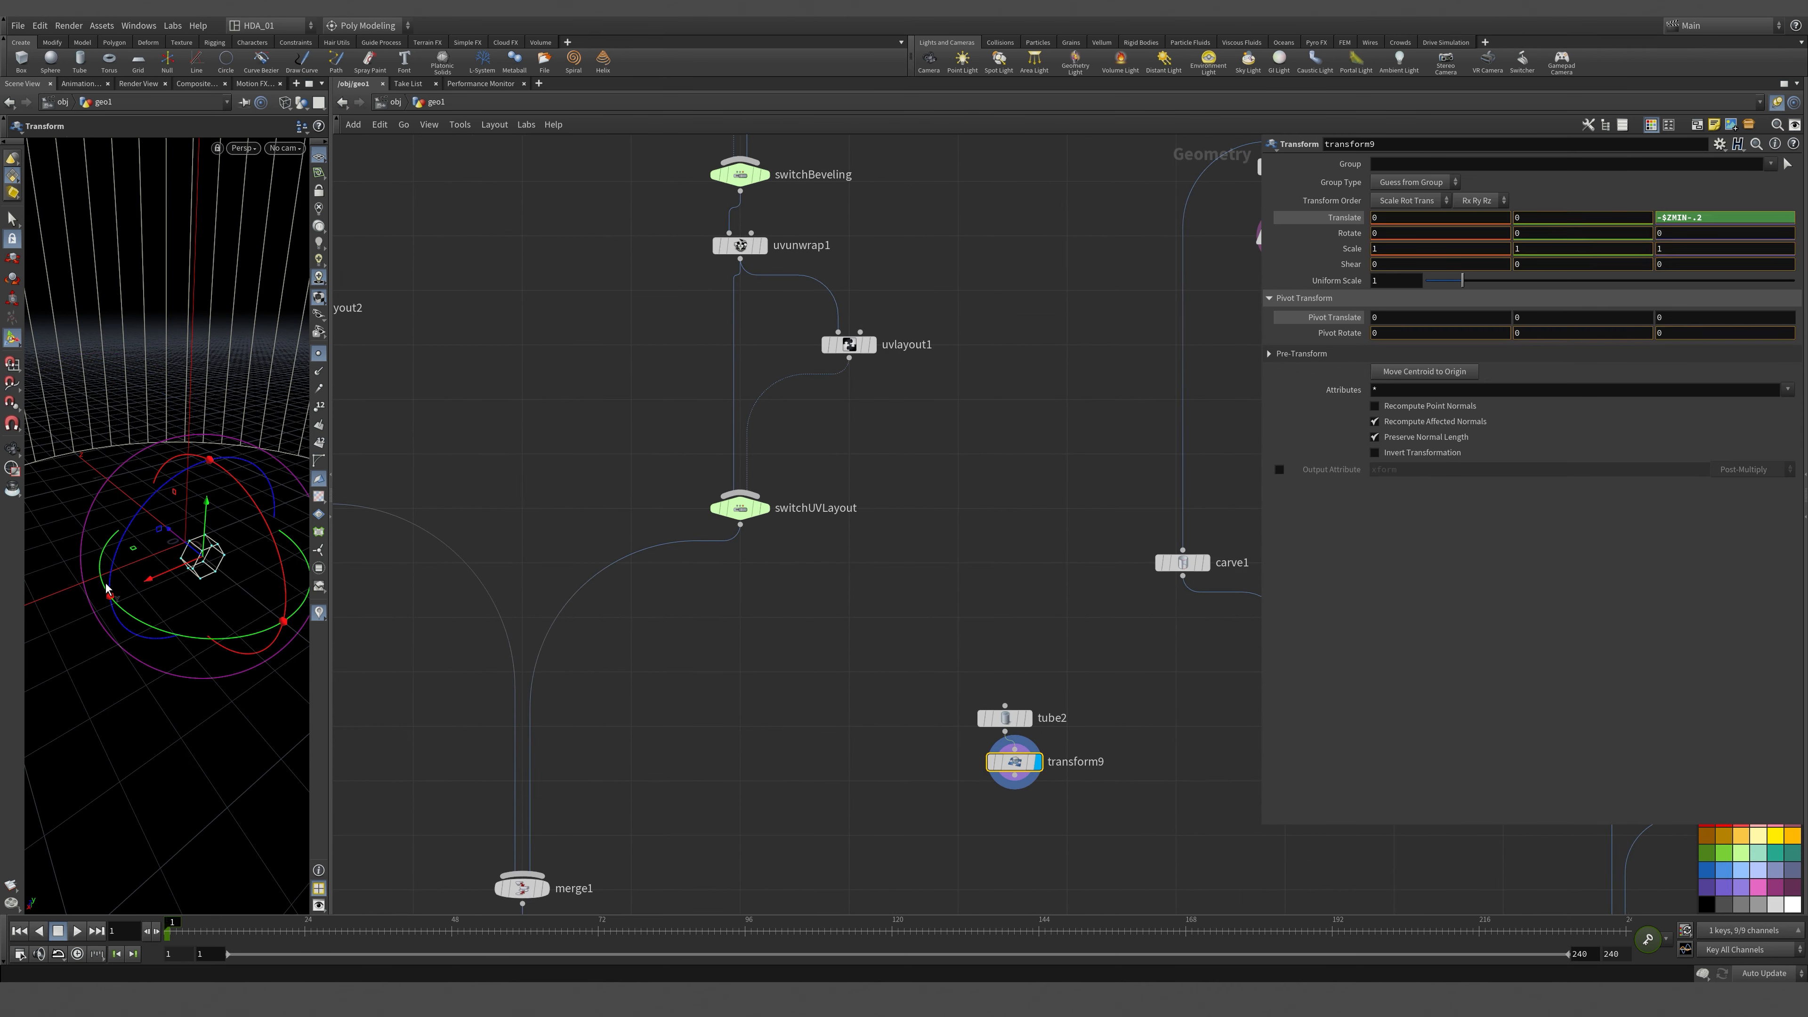
Remove the -.2 offset from transform9's Z translate expression, leaving only -$ZMIN.
key("space+2")
scroll(190, 550, "up", 3)
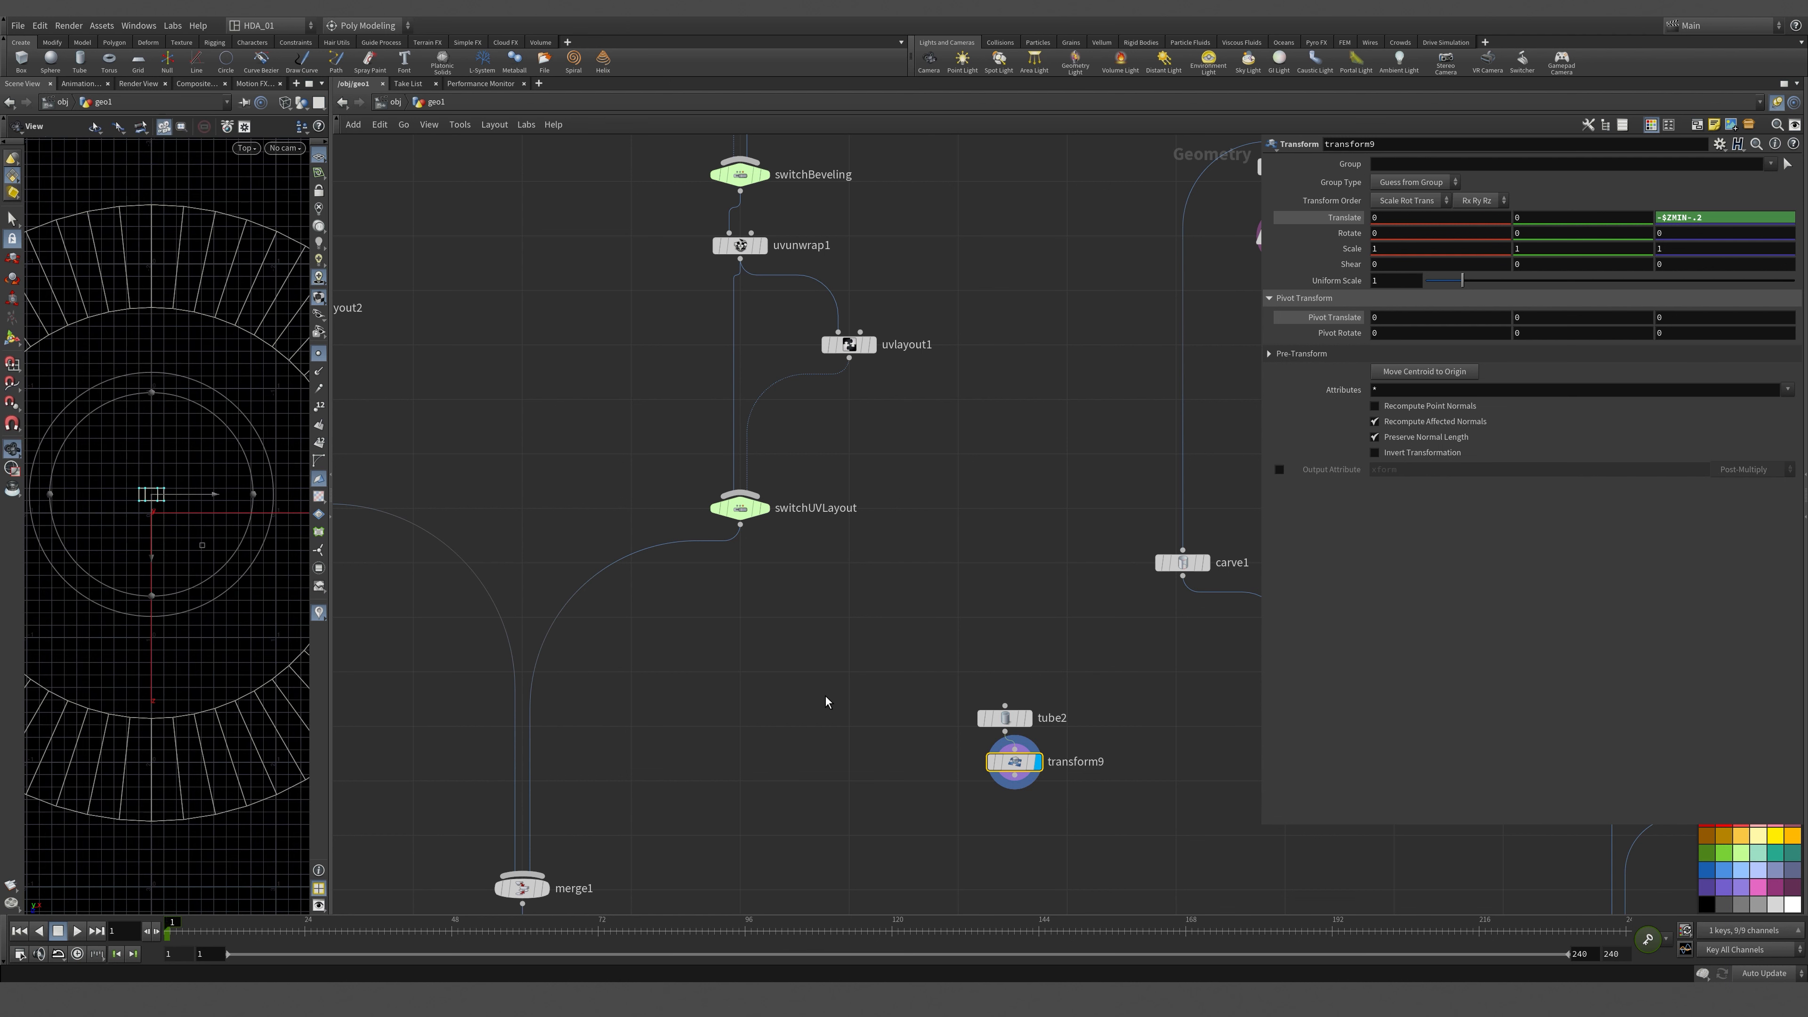
left_click(1710, 218)
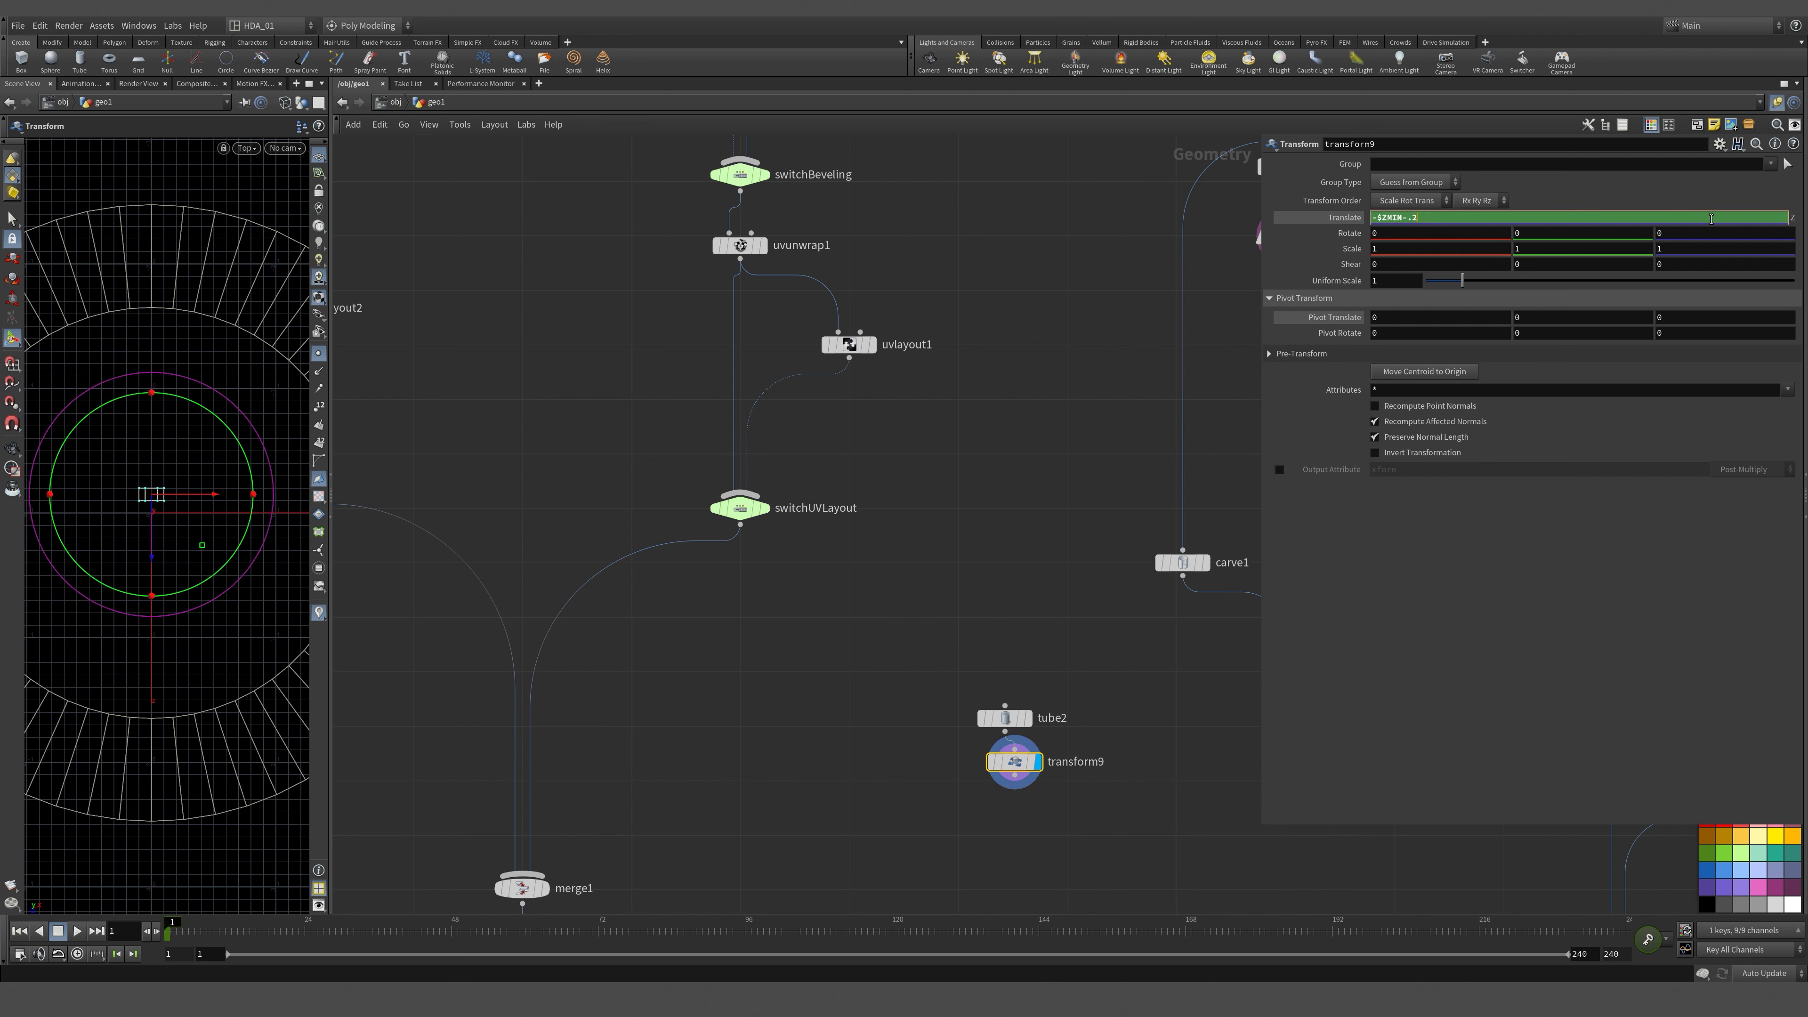
key("BackSpace")
key("Return")
Move null3 clear of the network, align tube2 and transform9 vertically, and place the pair beside carve1.
middle_click_drag(997, 581, 785, 526)
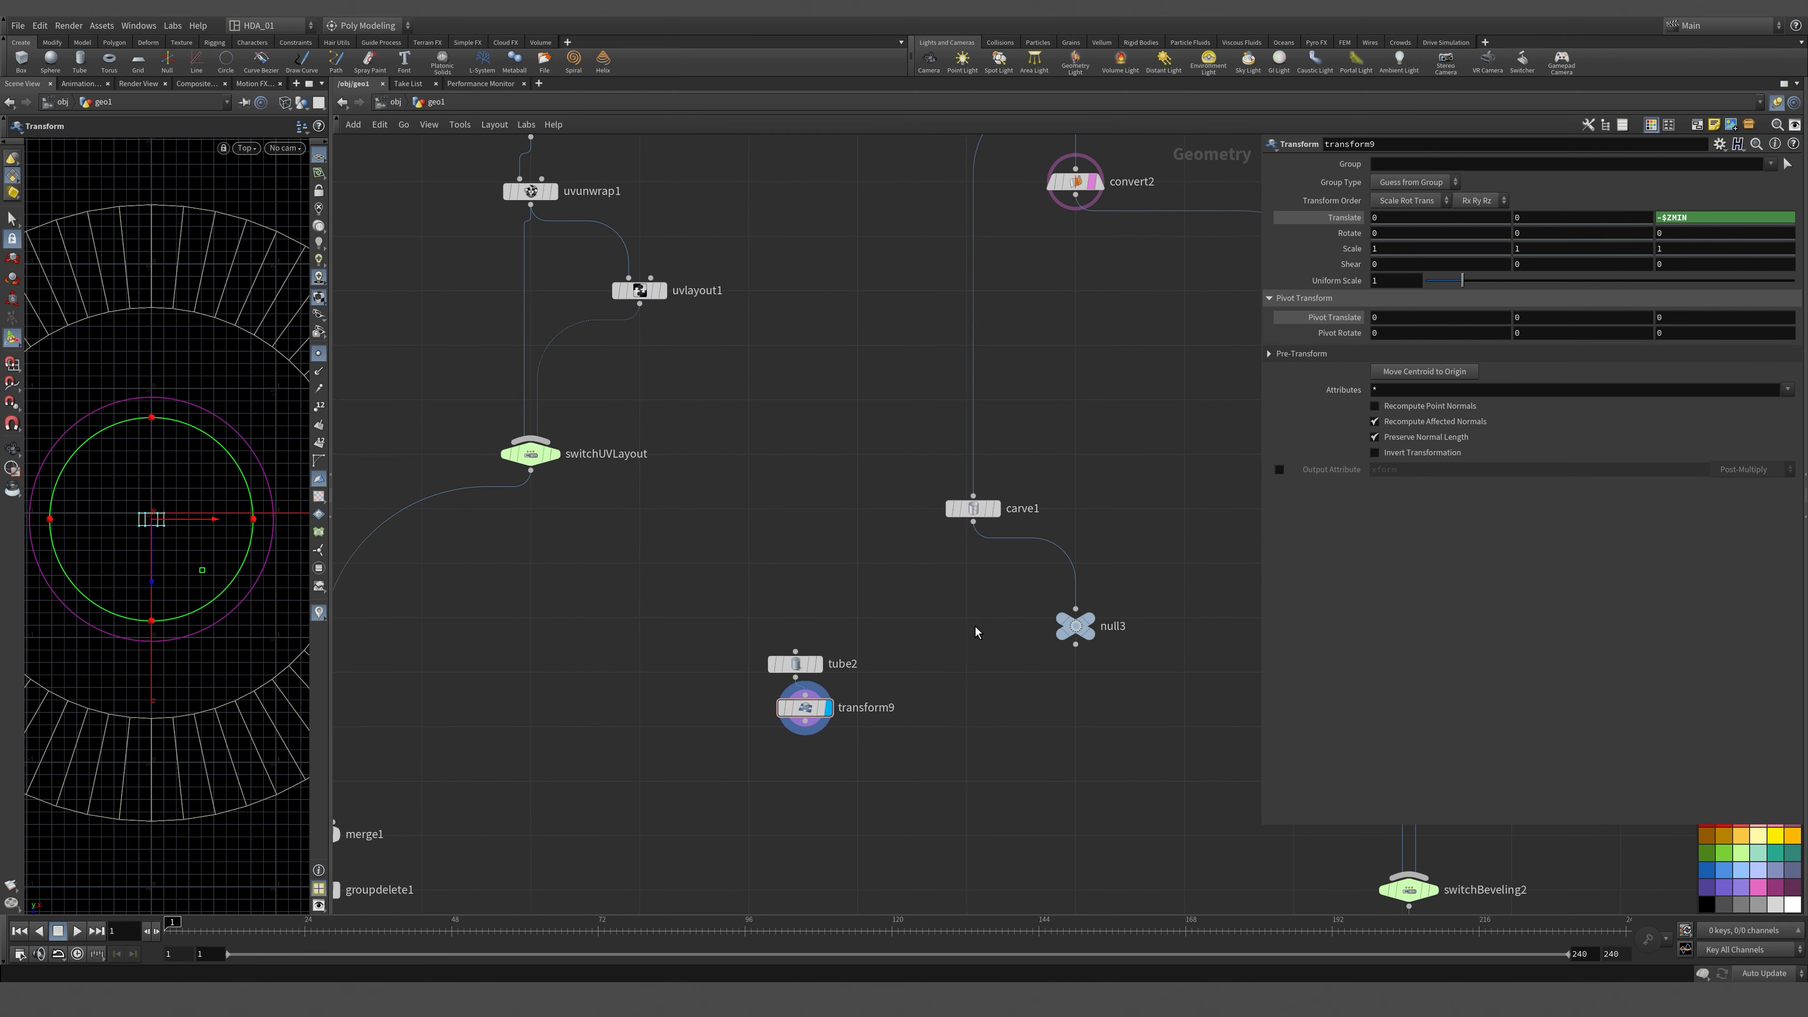
left_click_drag(1076, 626, 1100, 753)
middle_click_drag(916, 773, 1027, 691)
left_click_drag(795, 504, 827, 552)
key("l")
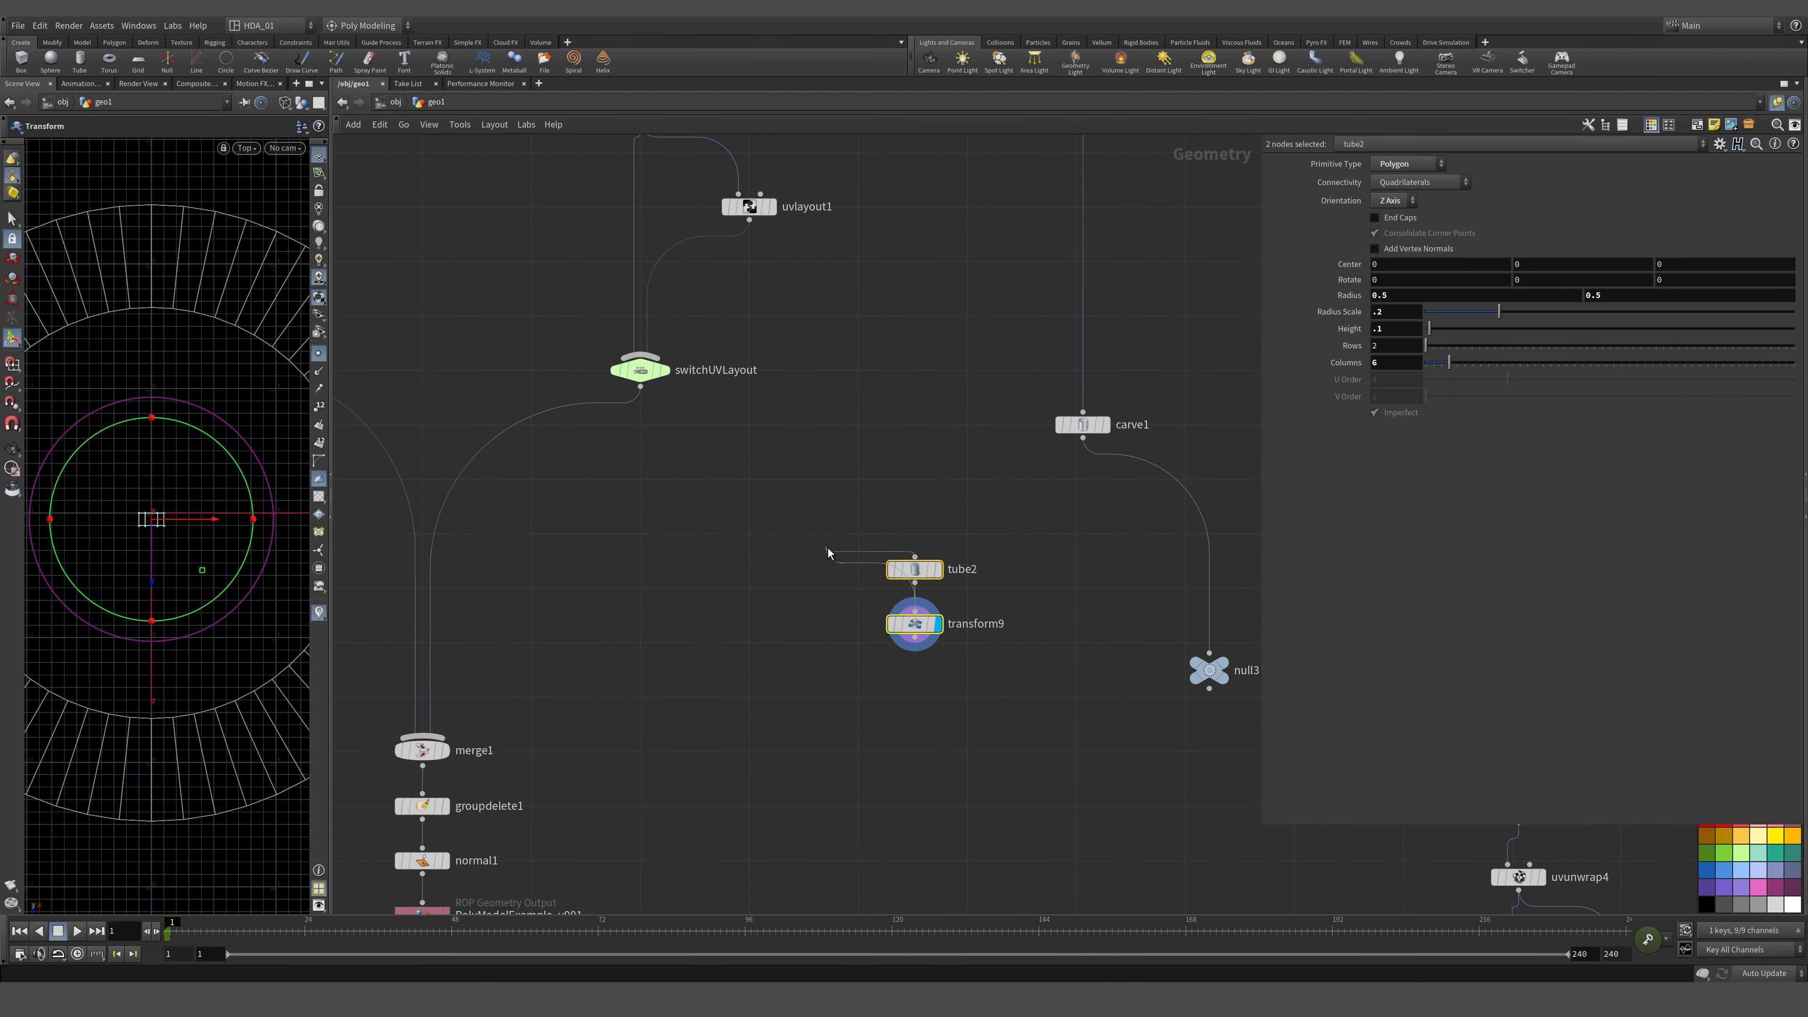
key("ctrl+z")
left_click_drag(928, 617, 880, 420)
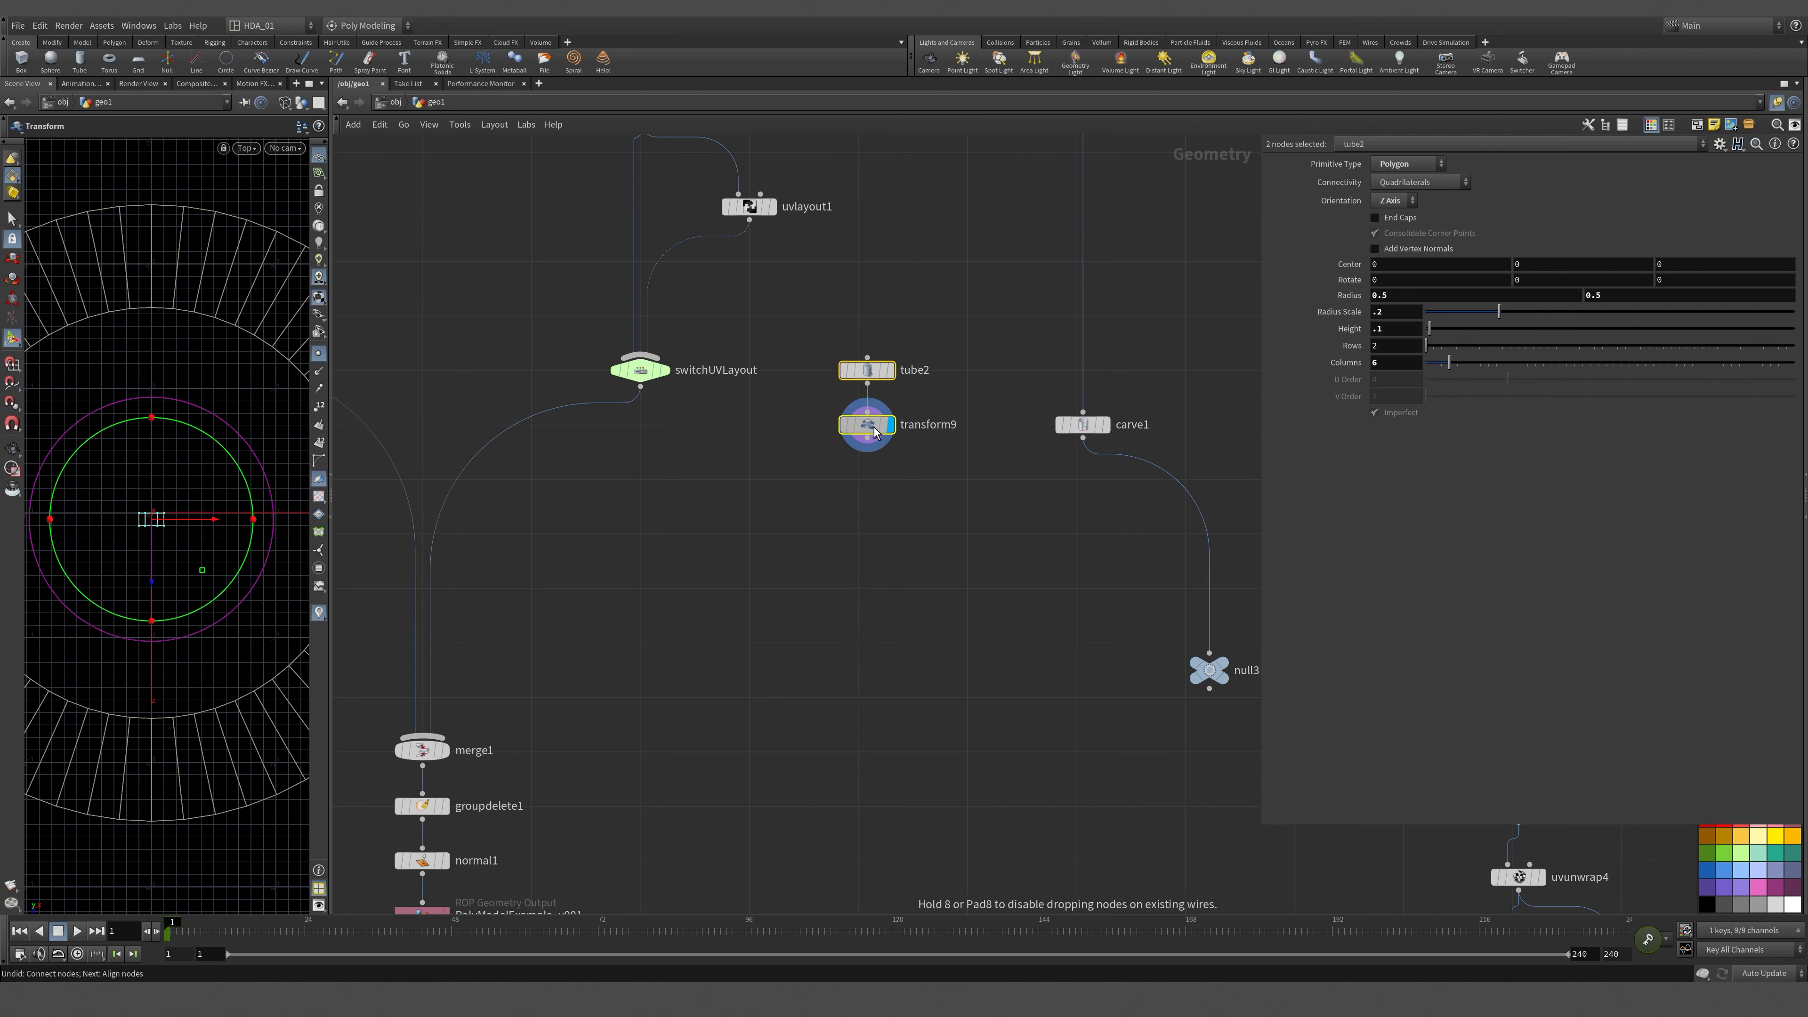
Add a Copy to Points node fed by transform9 and carve1, and display its result.
key("Tab")
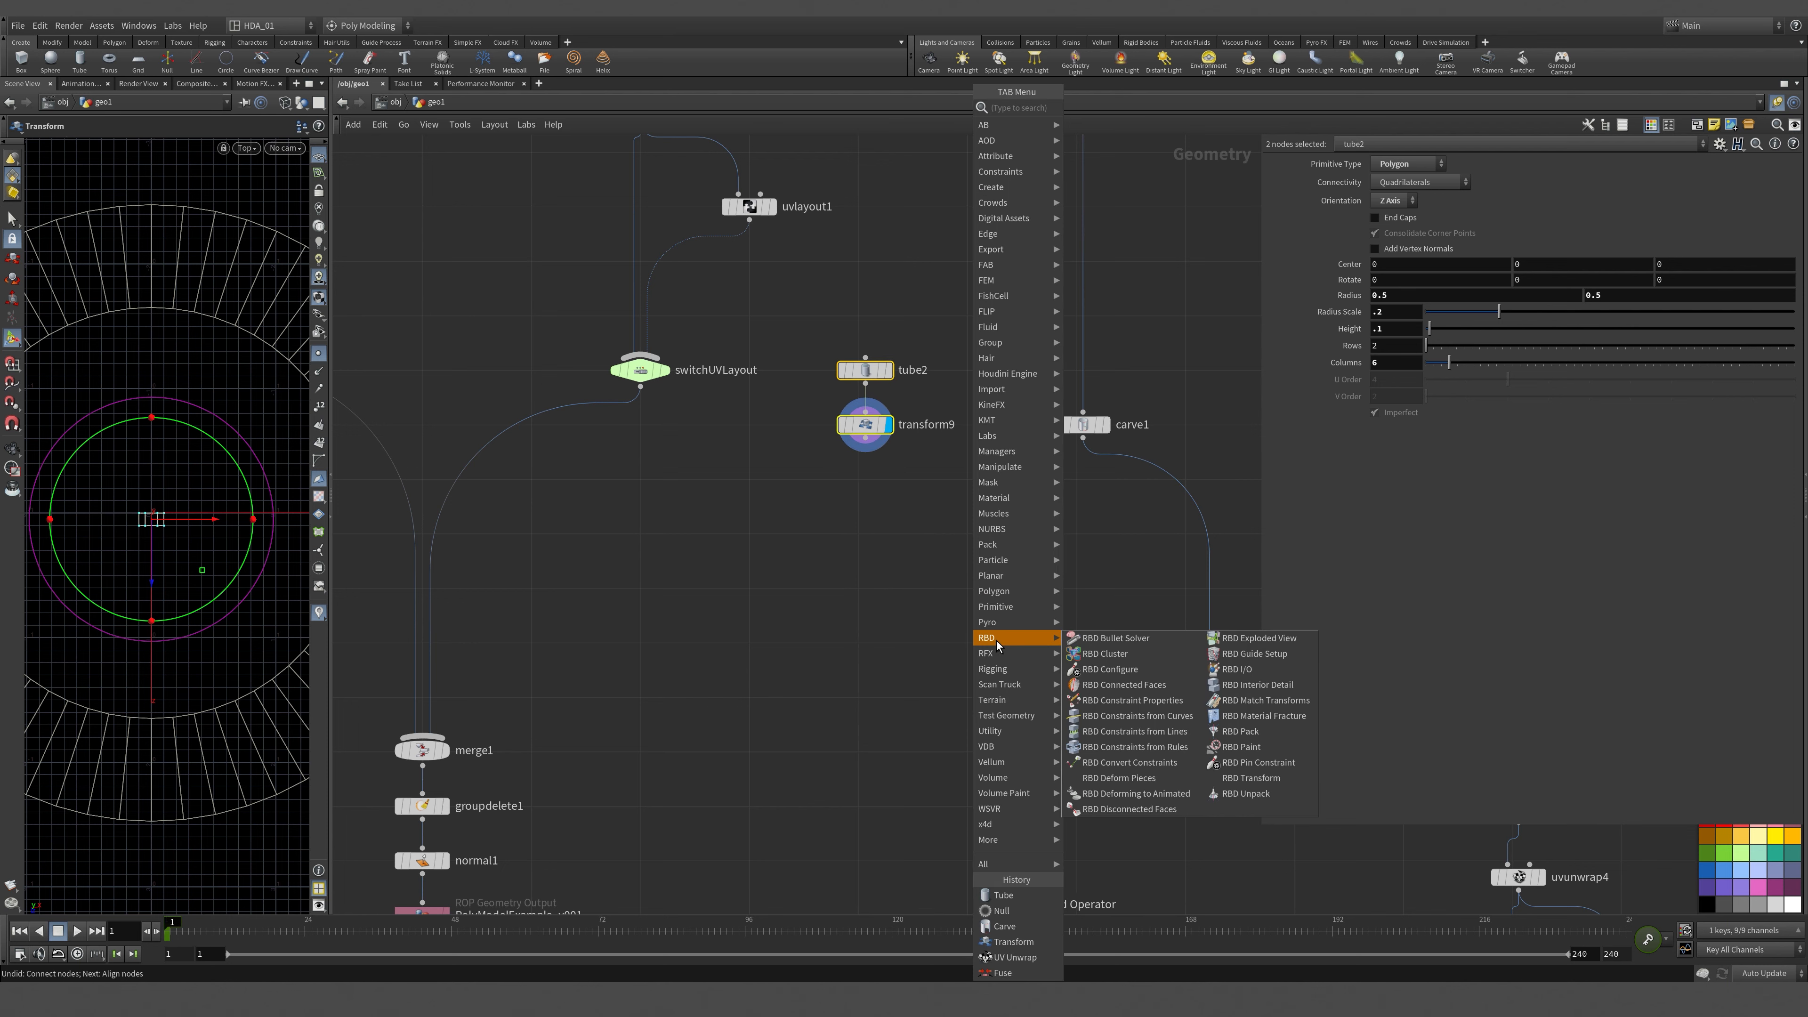
type("cop")
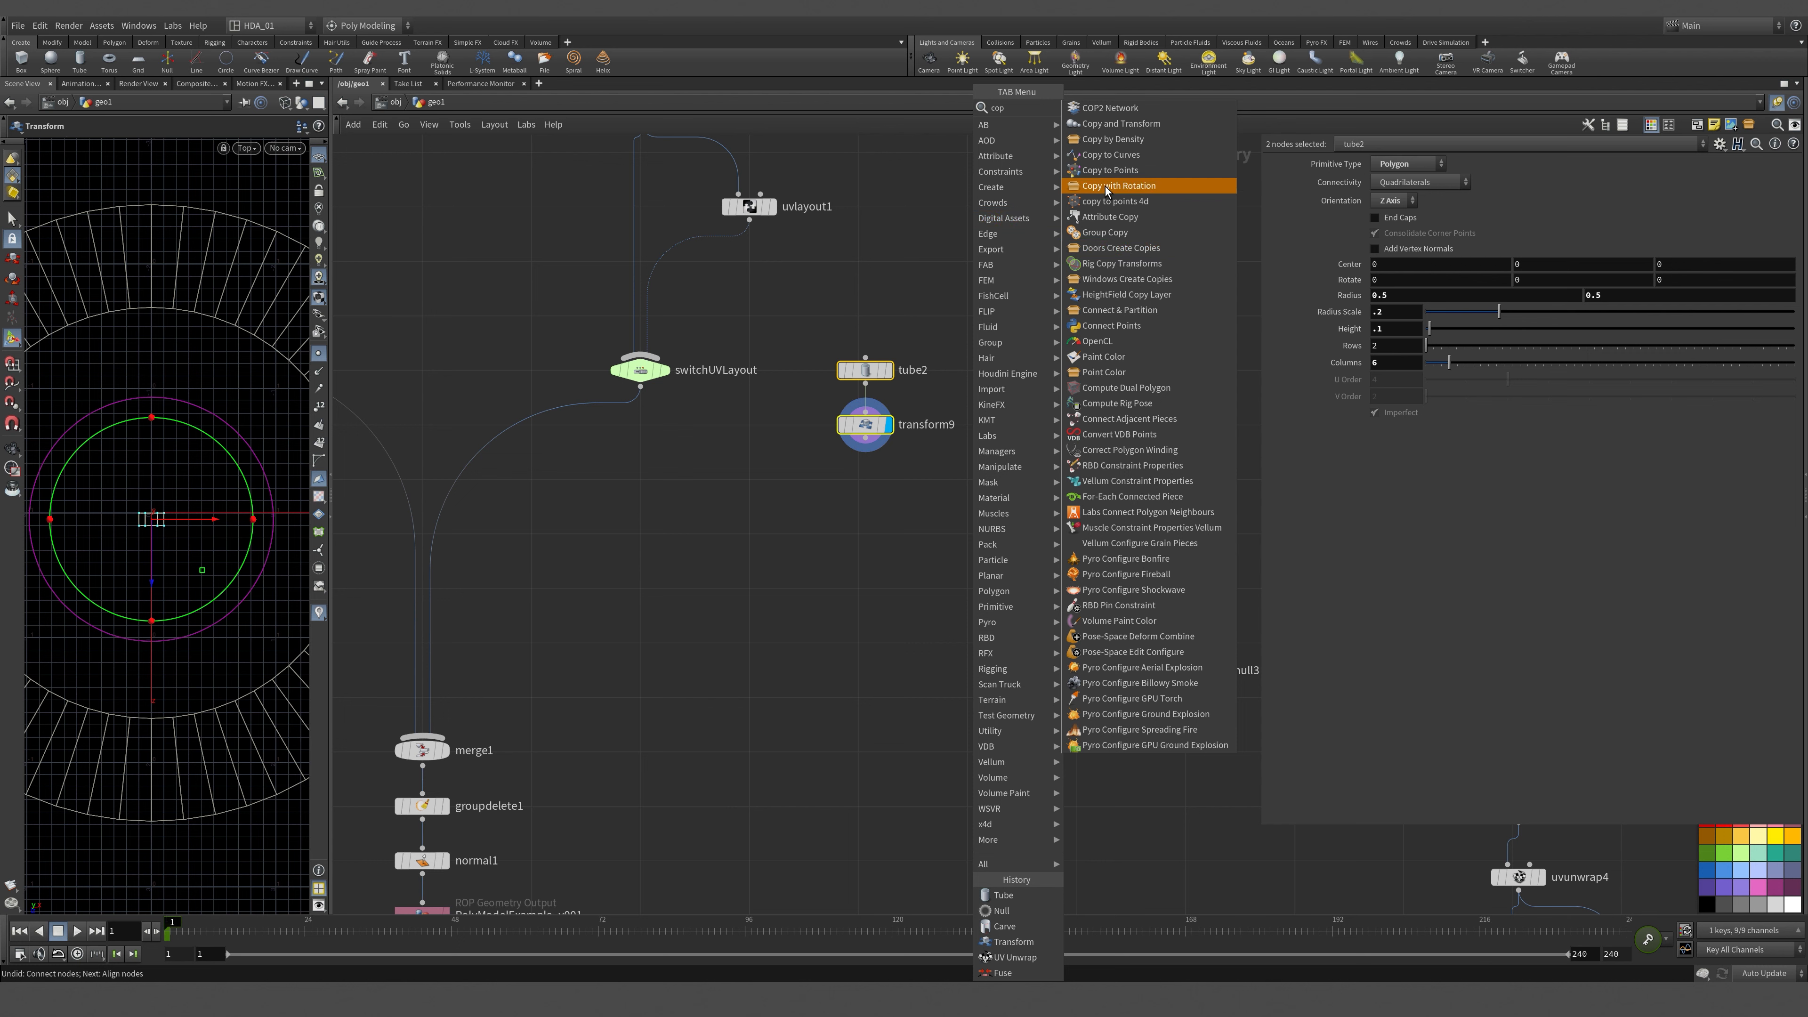
left_click(1129, 169)
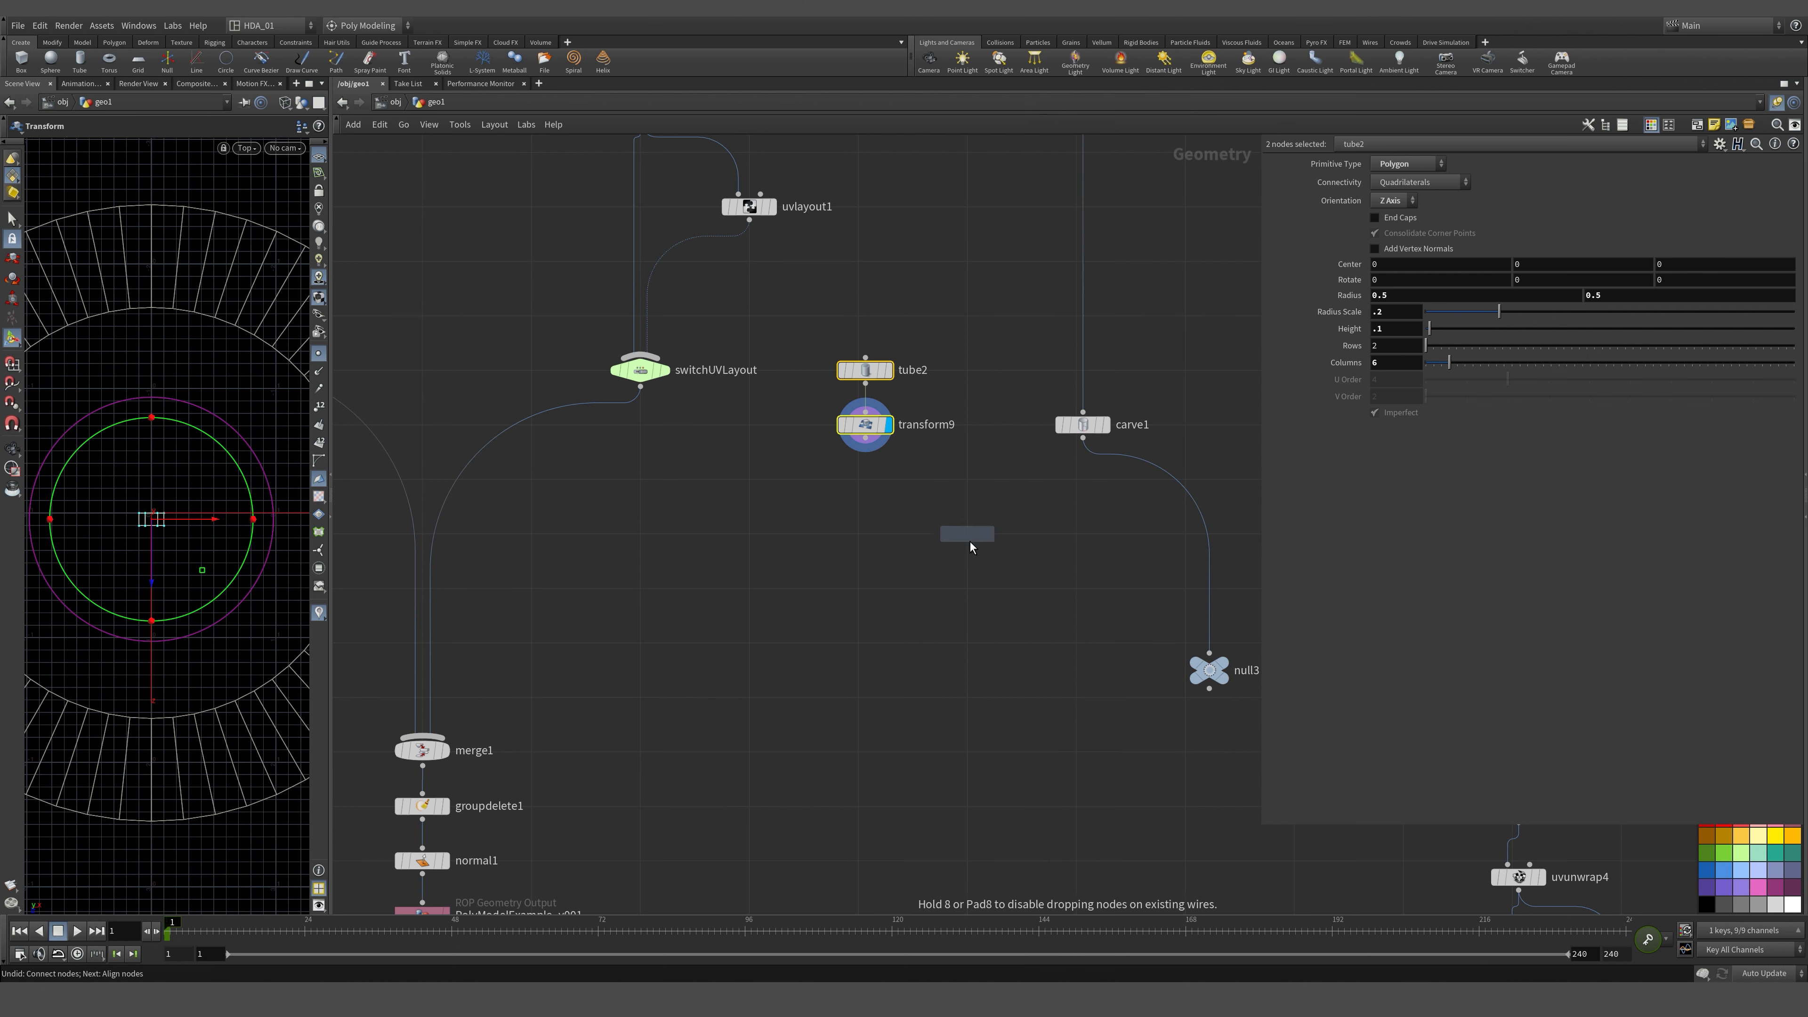
left_click(950, 576)
left_click_drag(1082, 437, 984, 580)
left_click(970, 575)
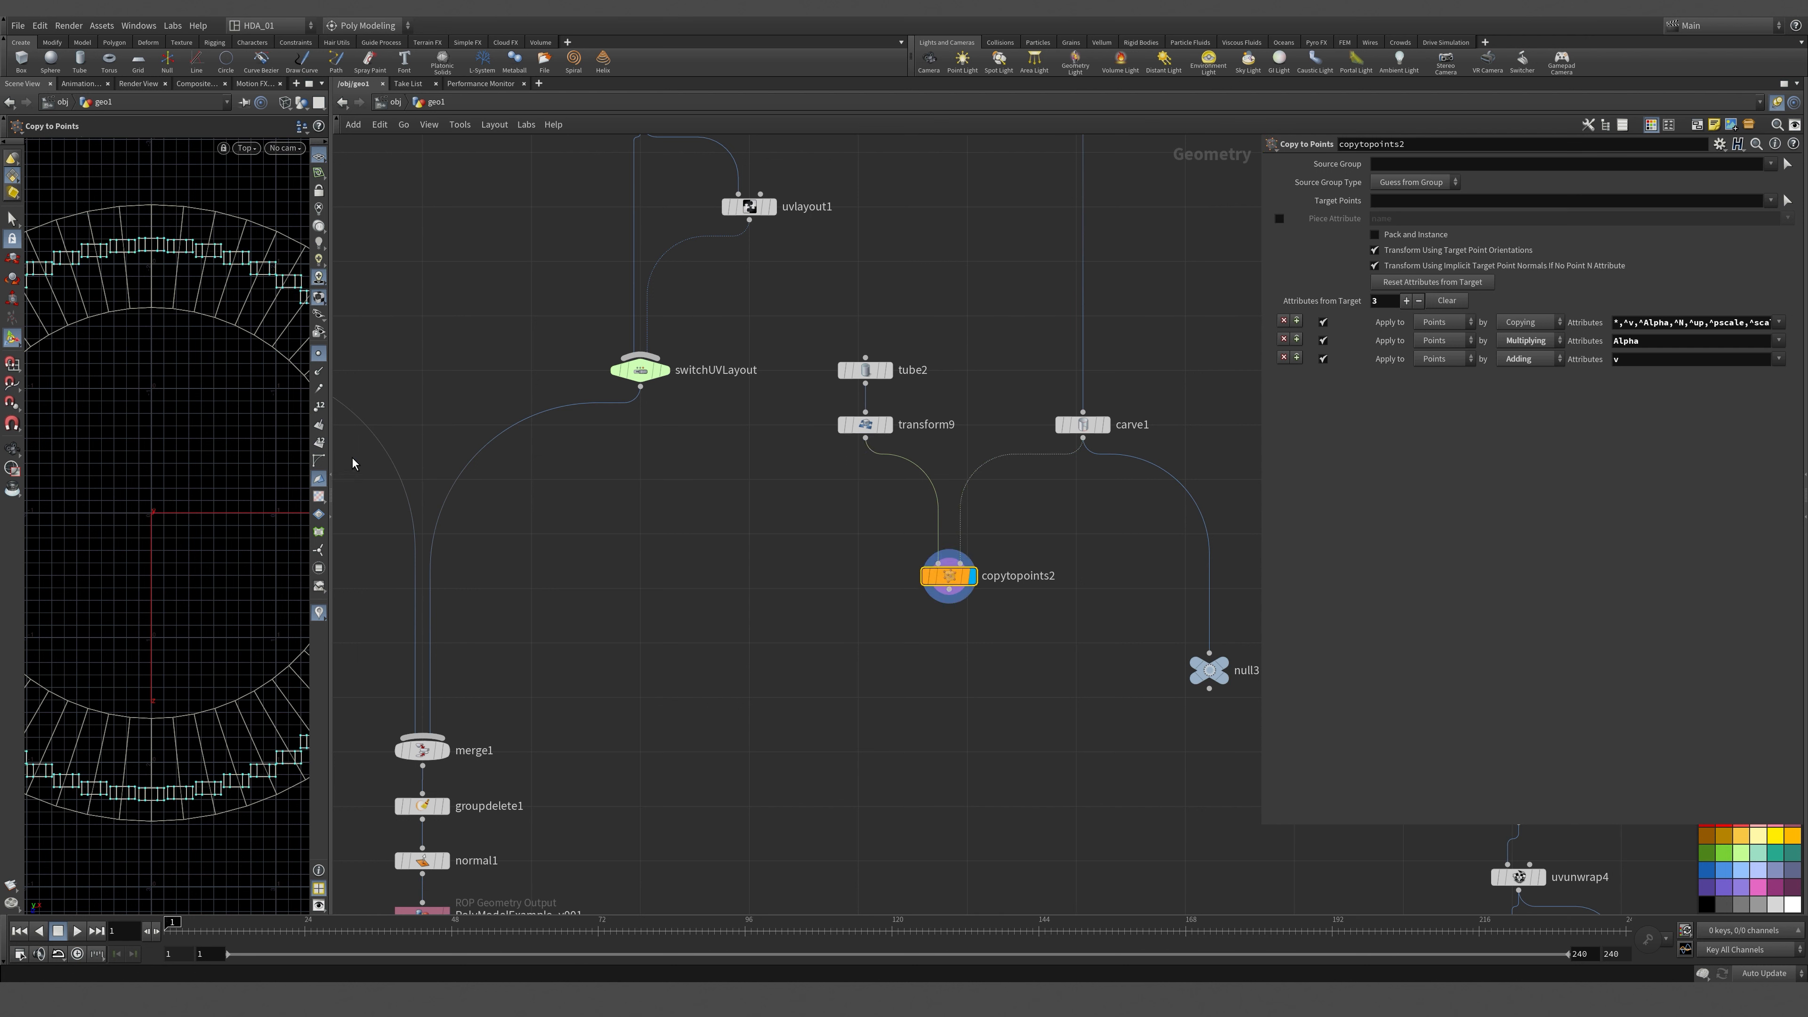
Widen the viewport, switch it to perspective and frame the whole model to examine the copied tubes.
left_click_drag(332, 447, 723, 455)
key("space+1")
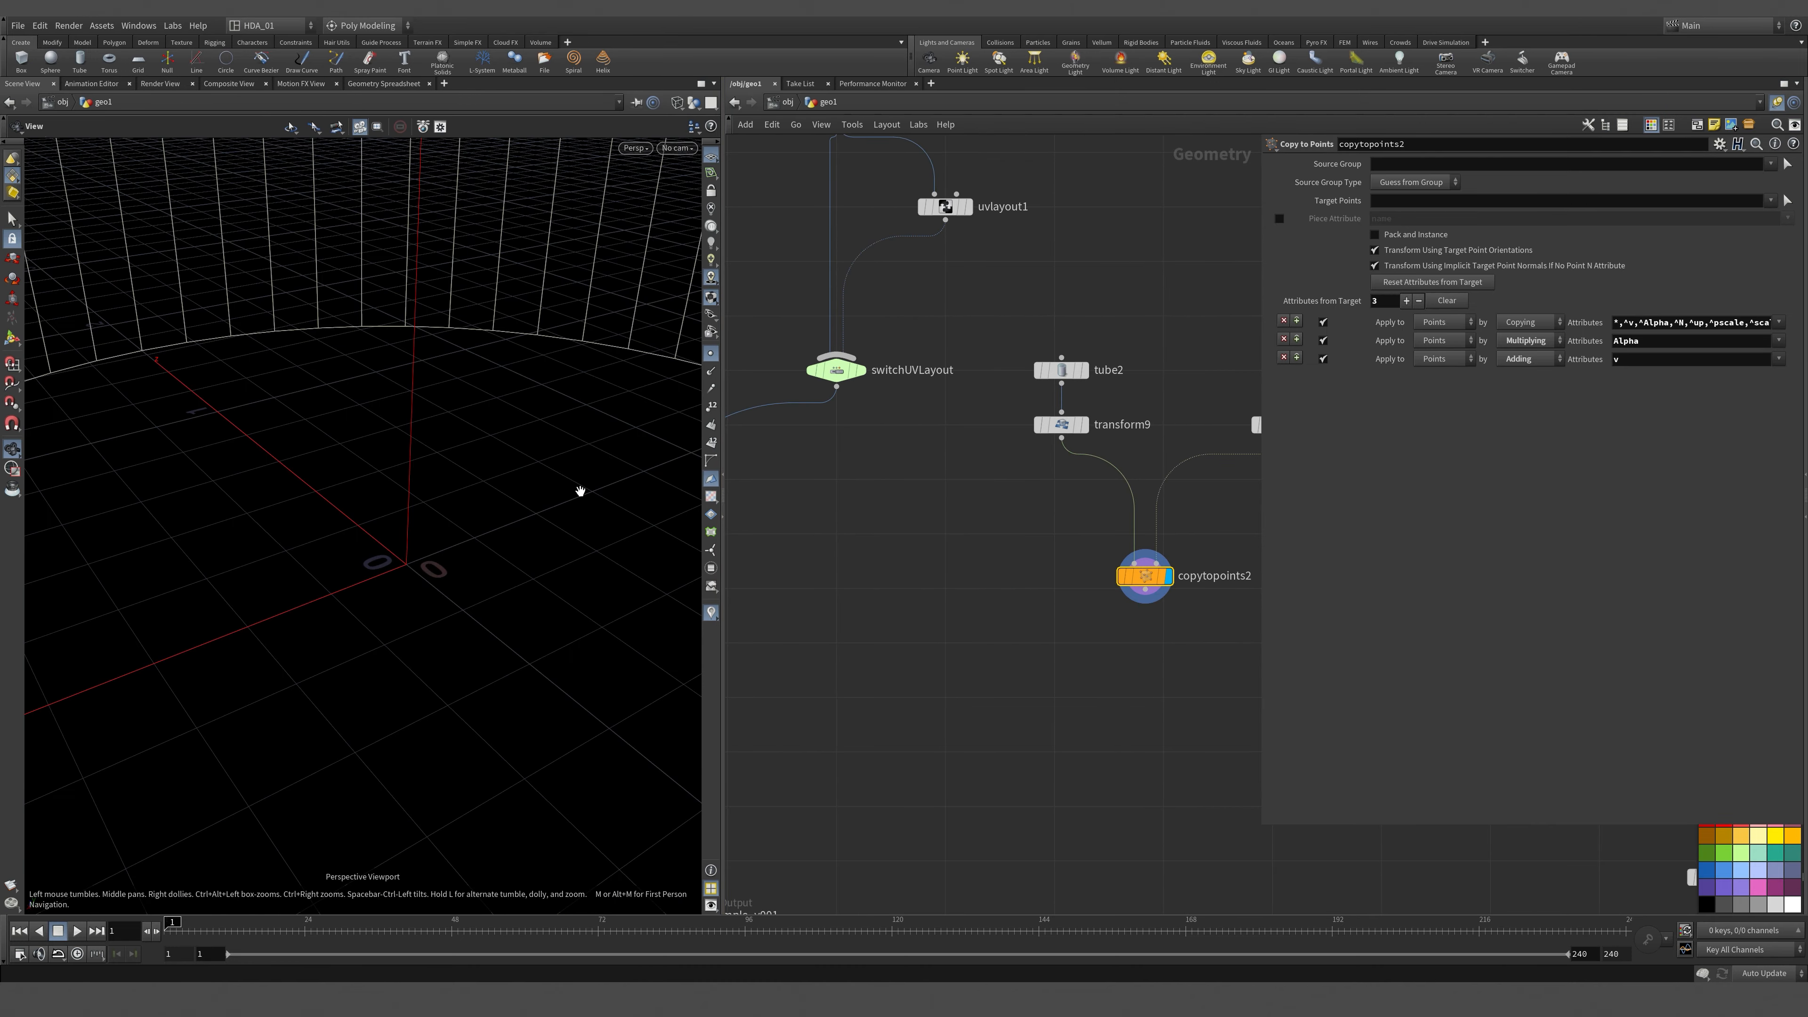
key("h")
mouse_move(569, 517)
left_mouse_down()
mouse_move(521, 703)
mouse_move(541, 513)
left_mouse_up()
Set tube2's orientation to Y Axis and examine the copies around the rim.
left_click(1064, 371)
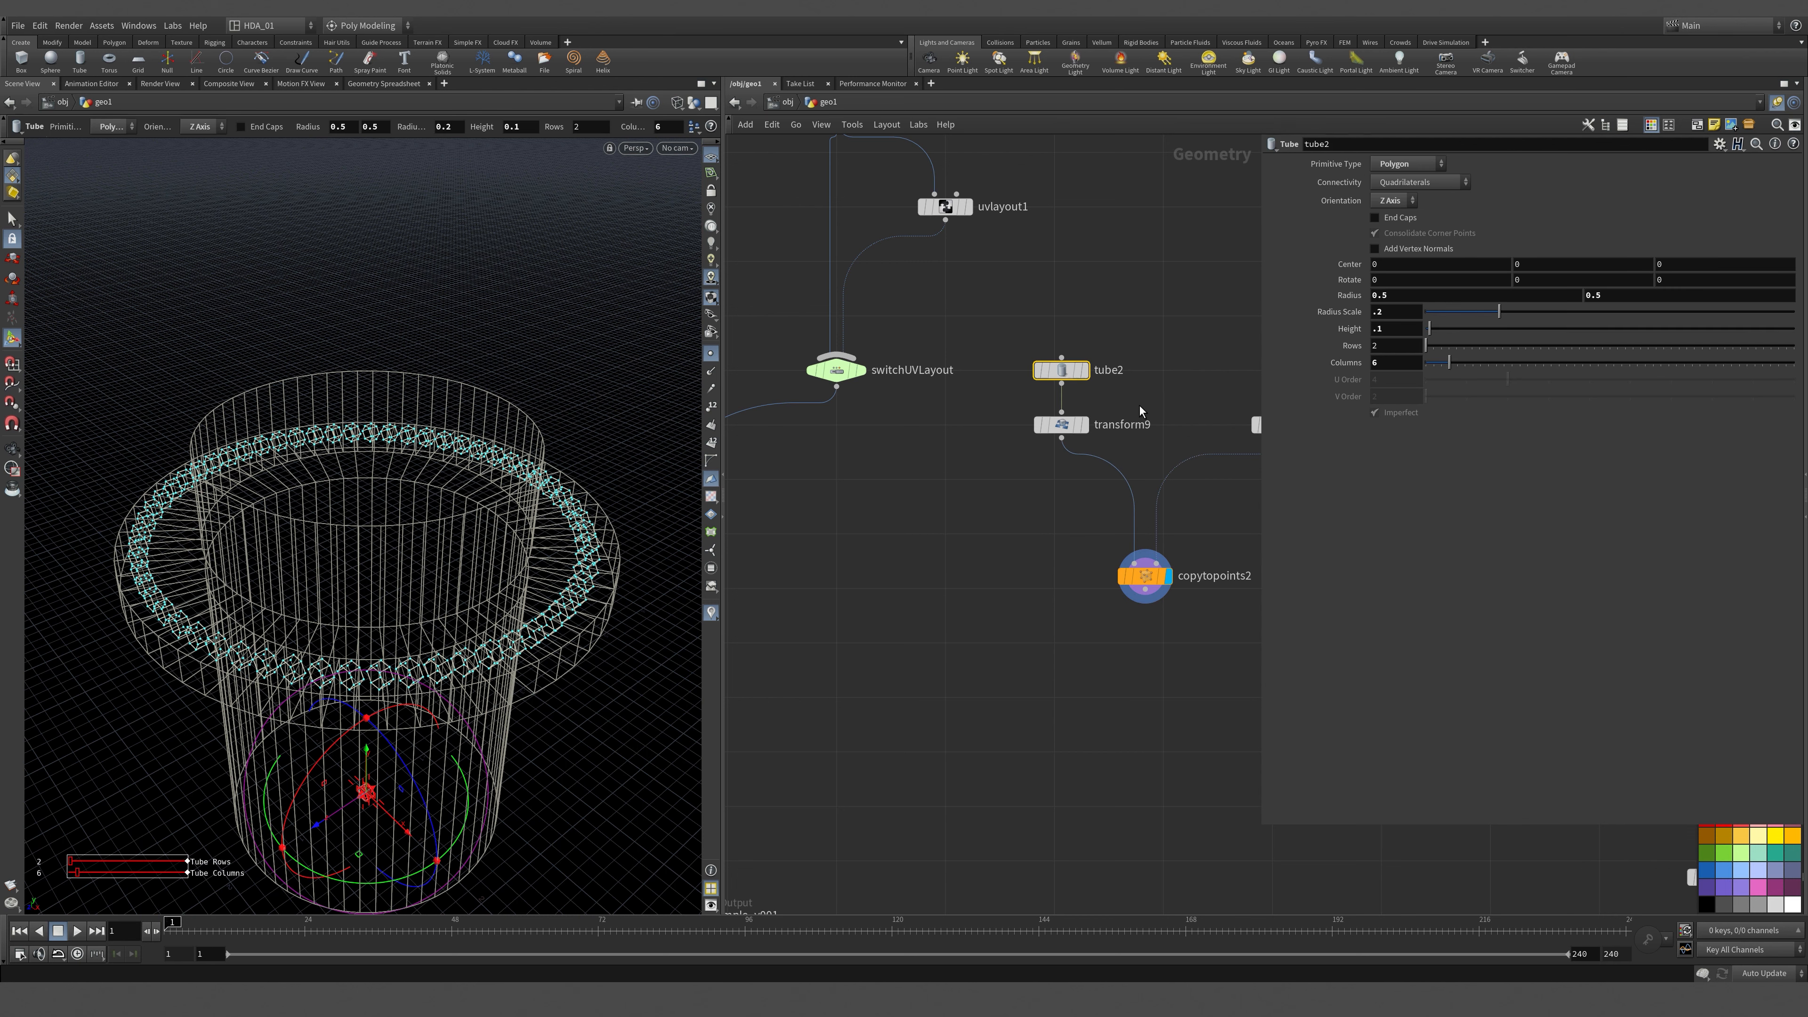
middle_click_drag(1064, 279, 997, 278)
left_click(1388, 201)
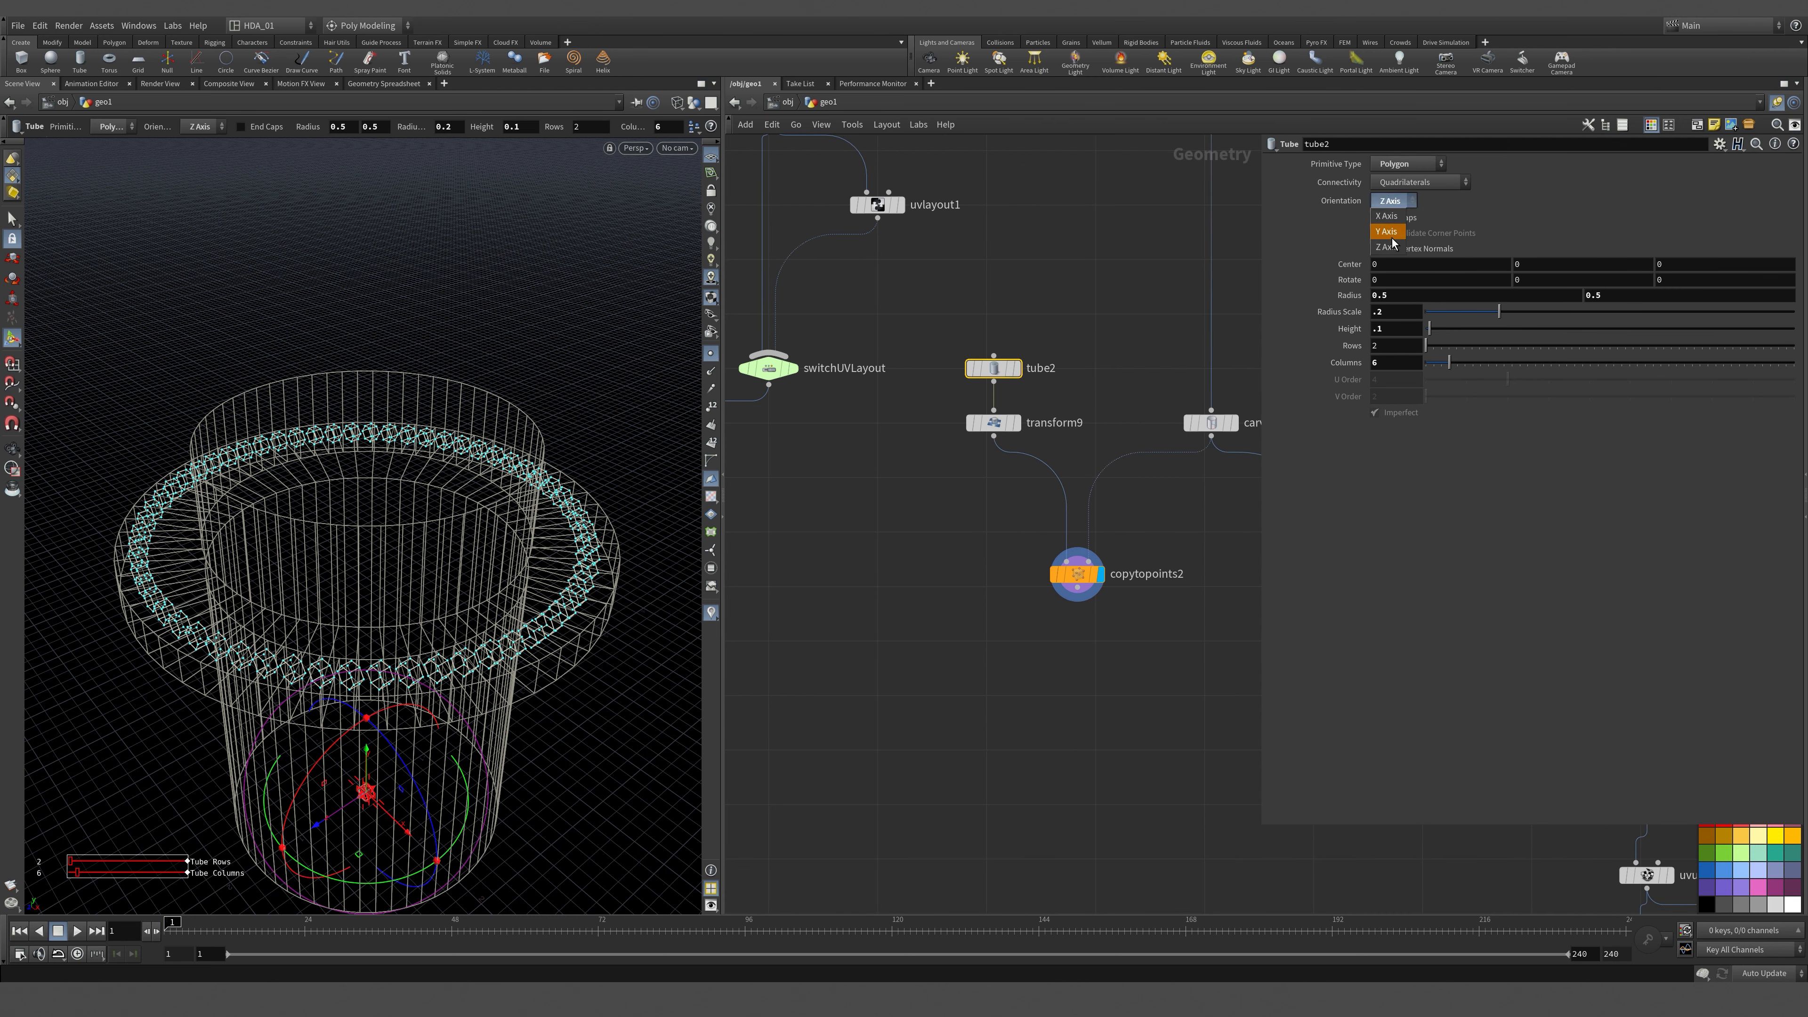
left_click(1386, 232)
key("Escape")
left_click_drag(362, 776, 432, 617)
right_click_drag(432, 617, 500, 610, "alt")
left_click_drag(501, 609, 510, 655, "alt")
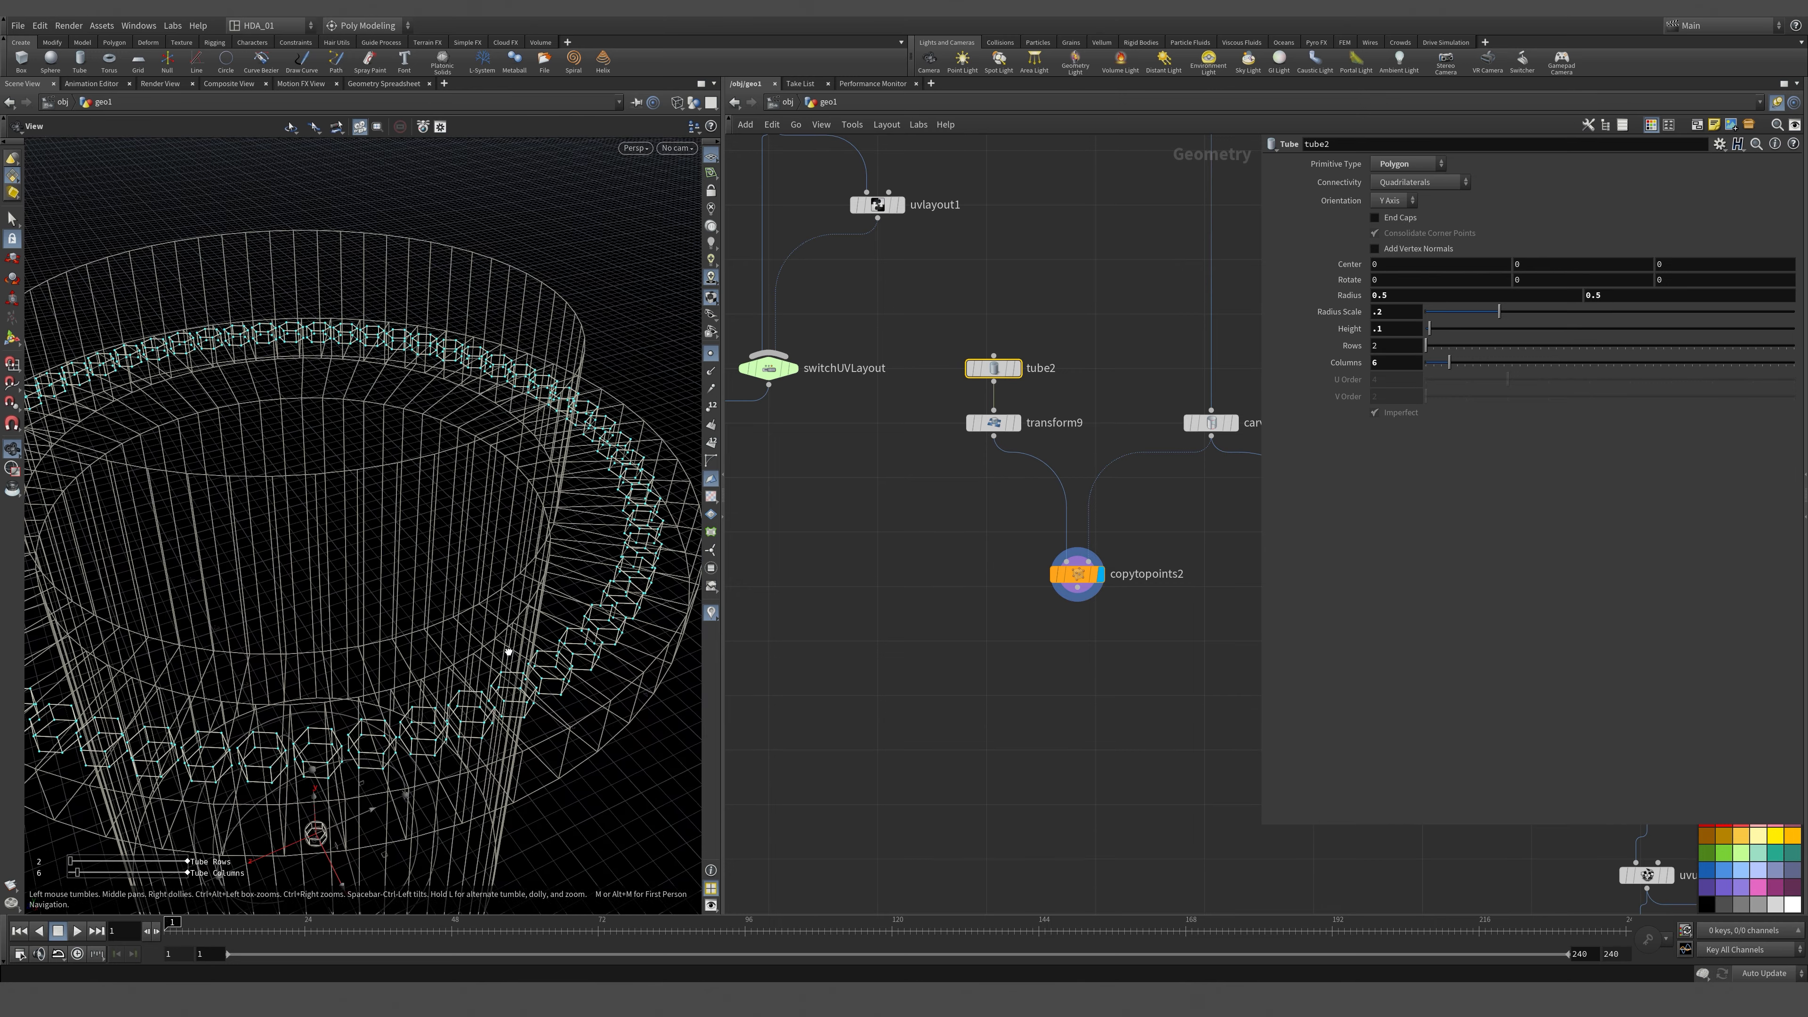
Switch the viewport shading to Smooth Wire Shaded and enable End Caps on tube2.
left_click(677, 102)
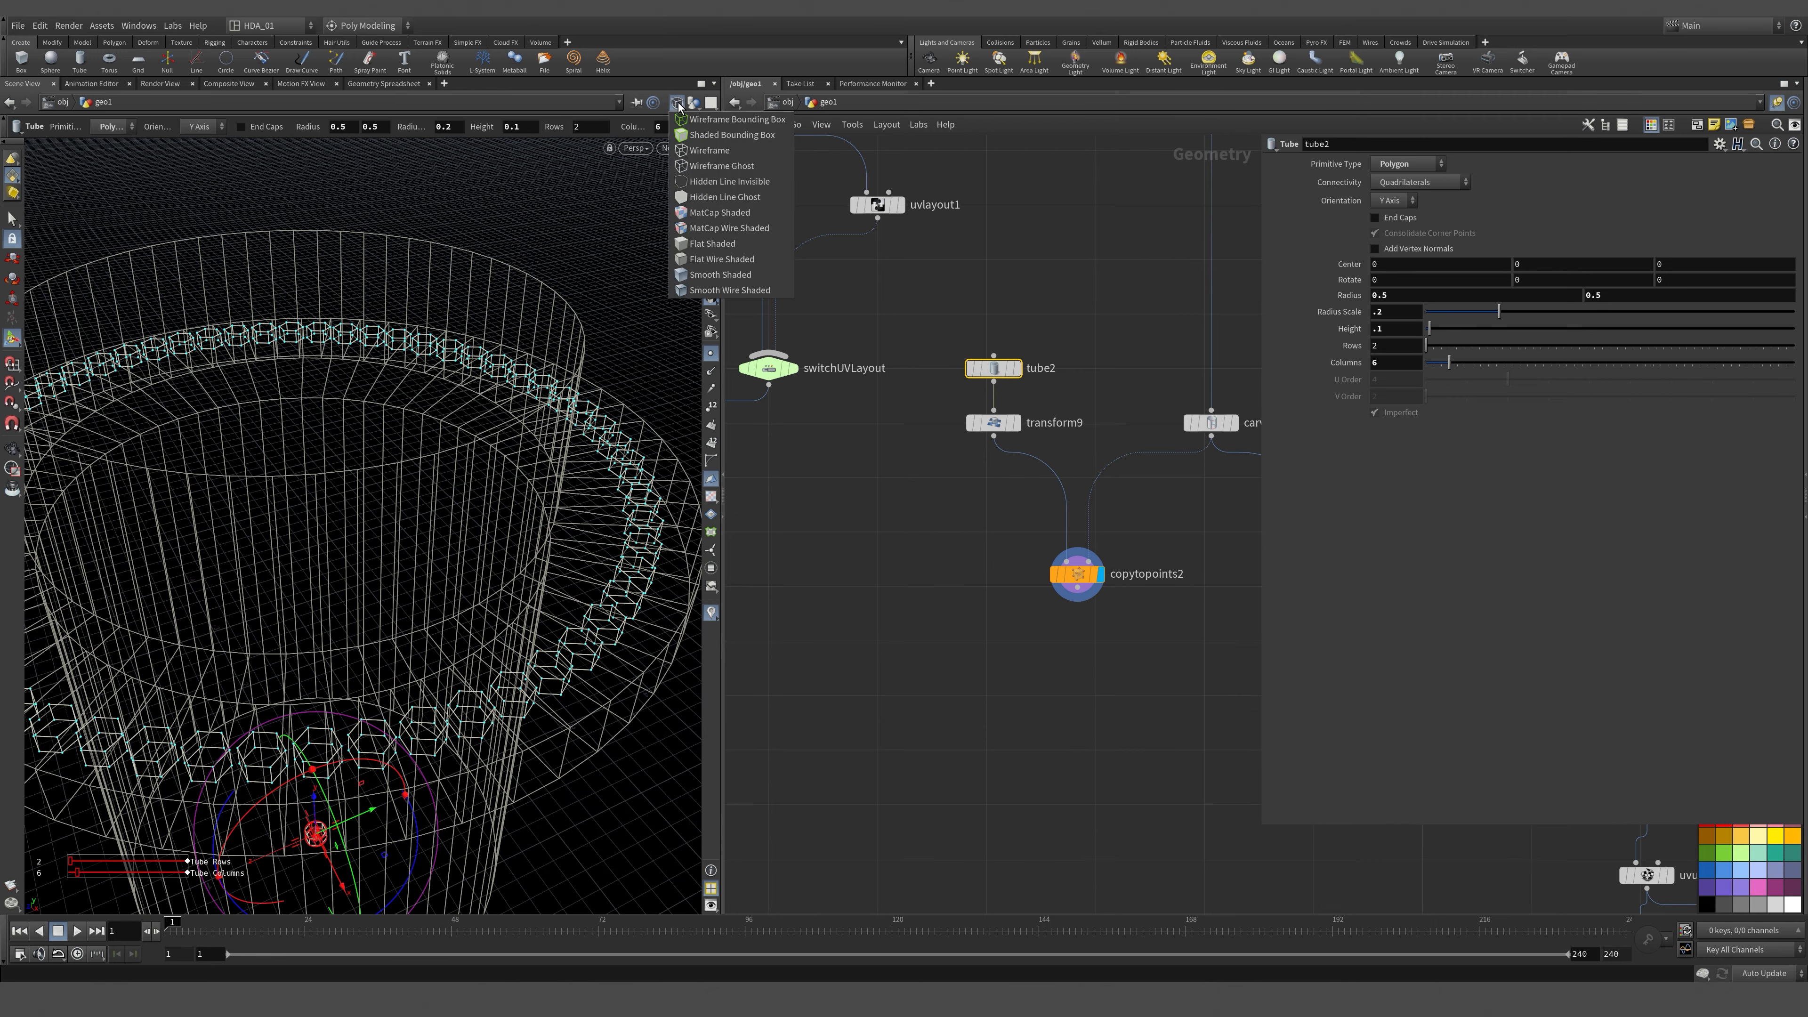
left_click(711, 293)
left_click_drag(453, 688, 466, 613, "alt")
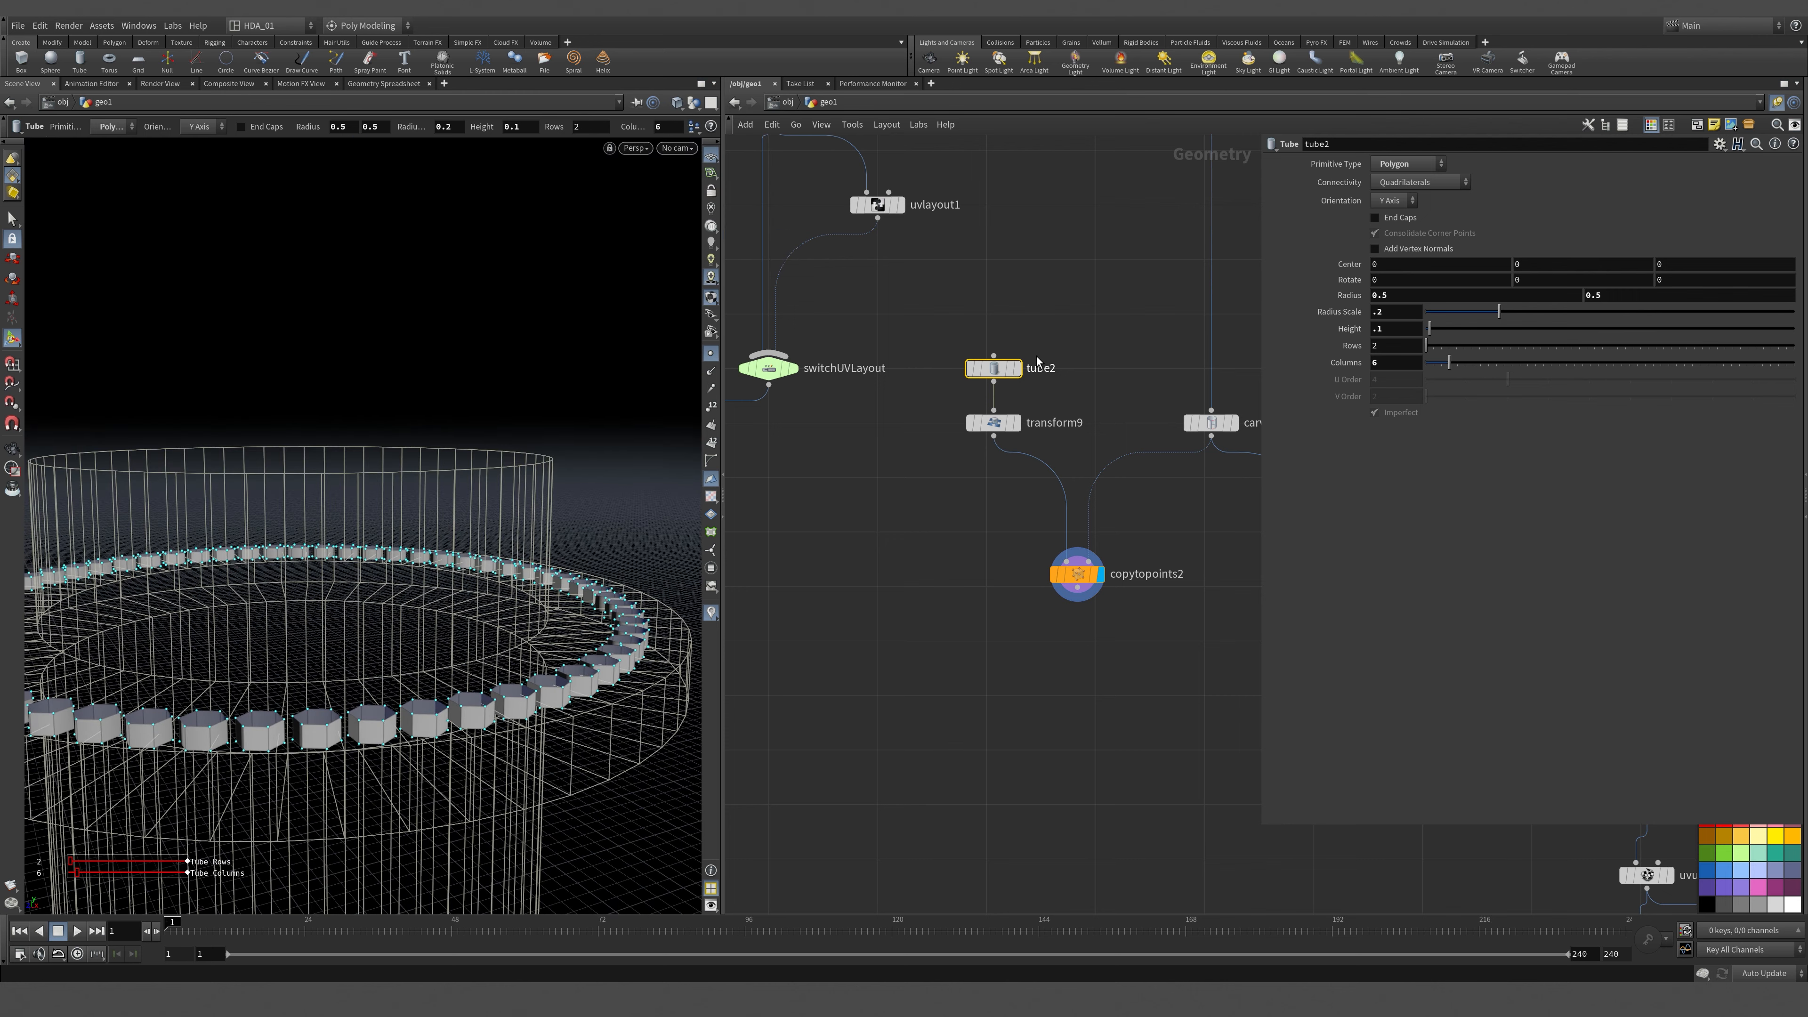
left_click_drag(909, 393, 1080, 308)
left_click(1376, 217)
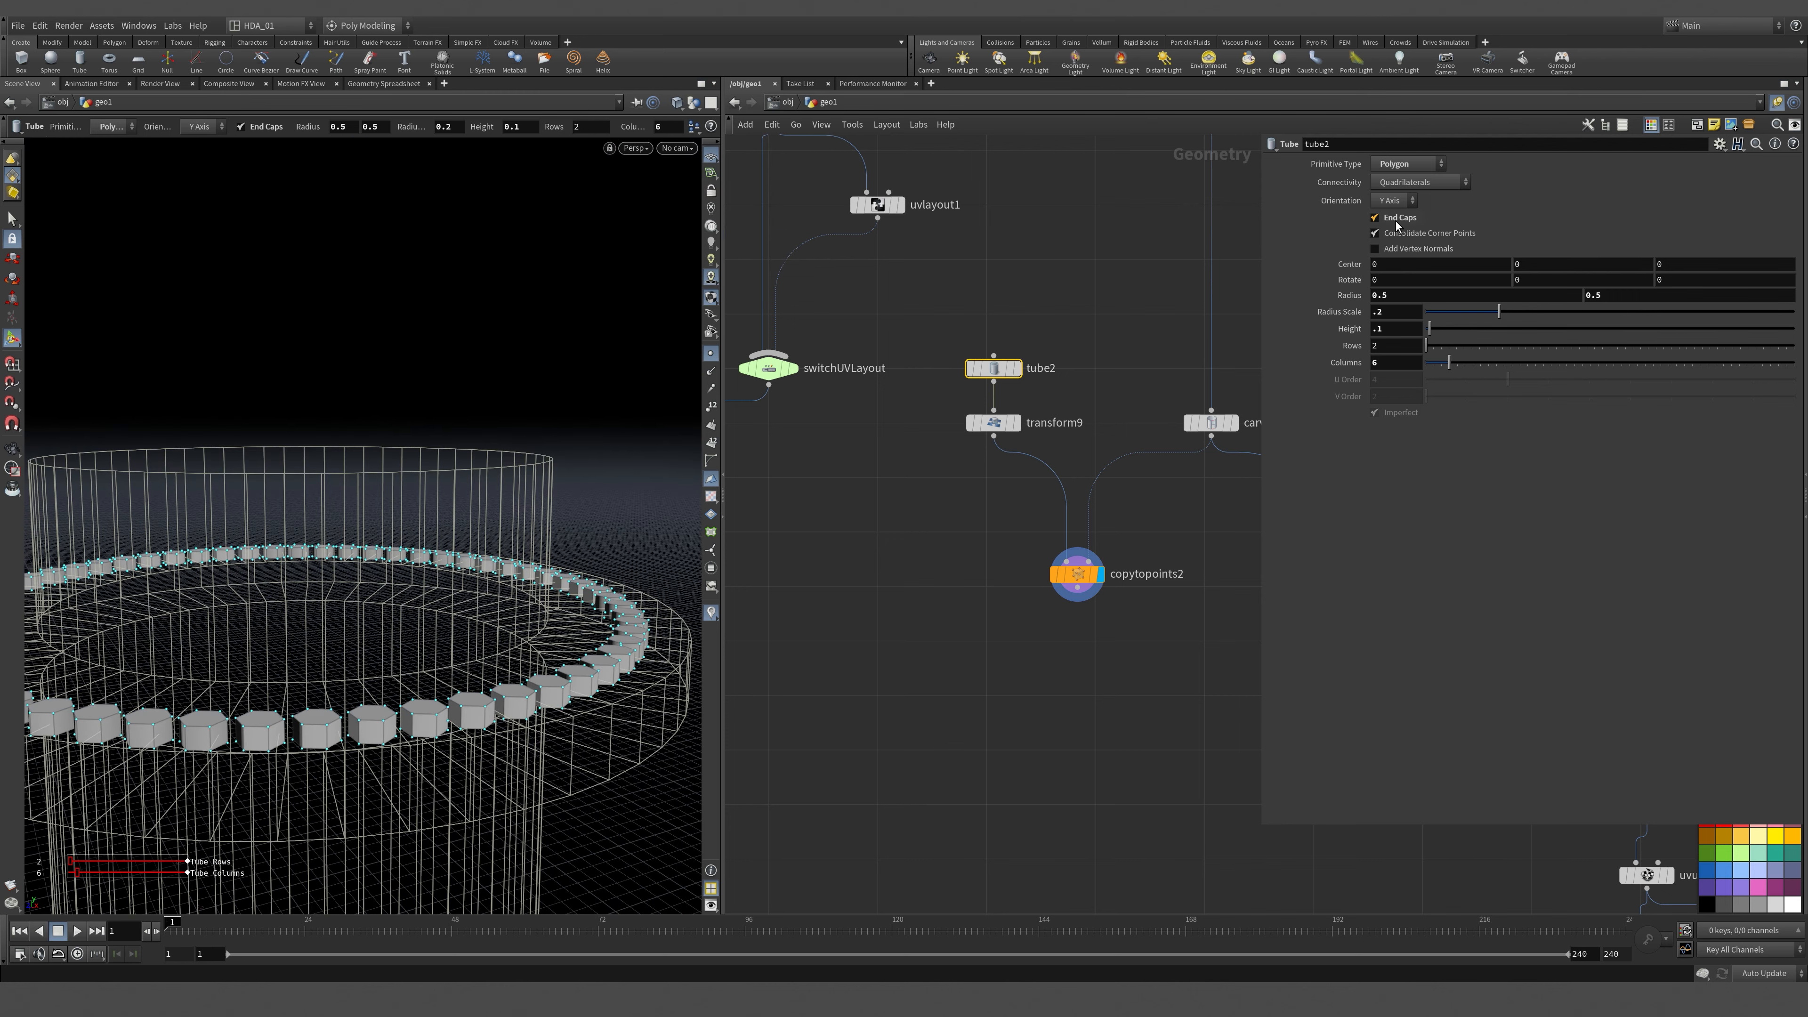
left_click_drag(399, 783, 319, 688, "alt")
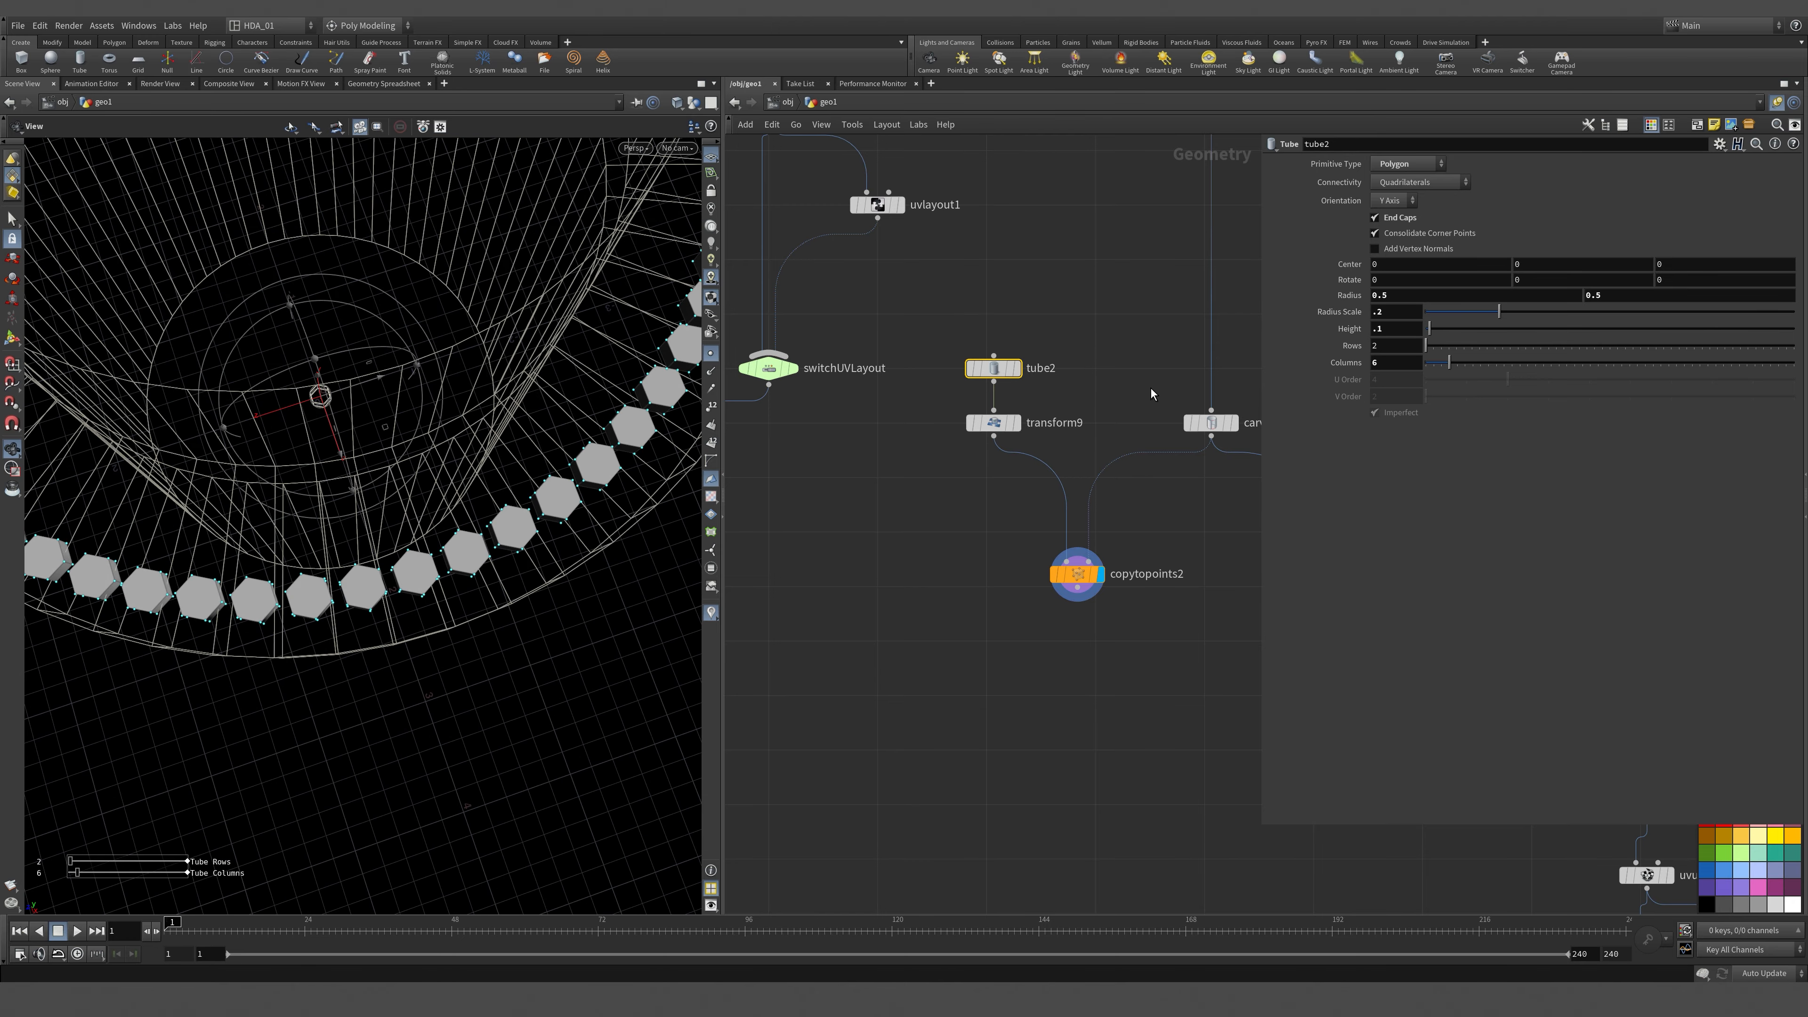
Return tube2's orientation to Z Axis.
middle_click_drag(1145, 411, 1049, 423)
left_click(1394, 200)
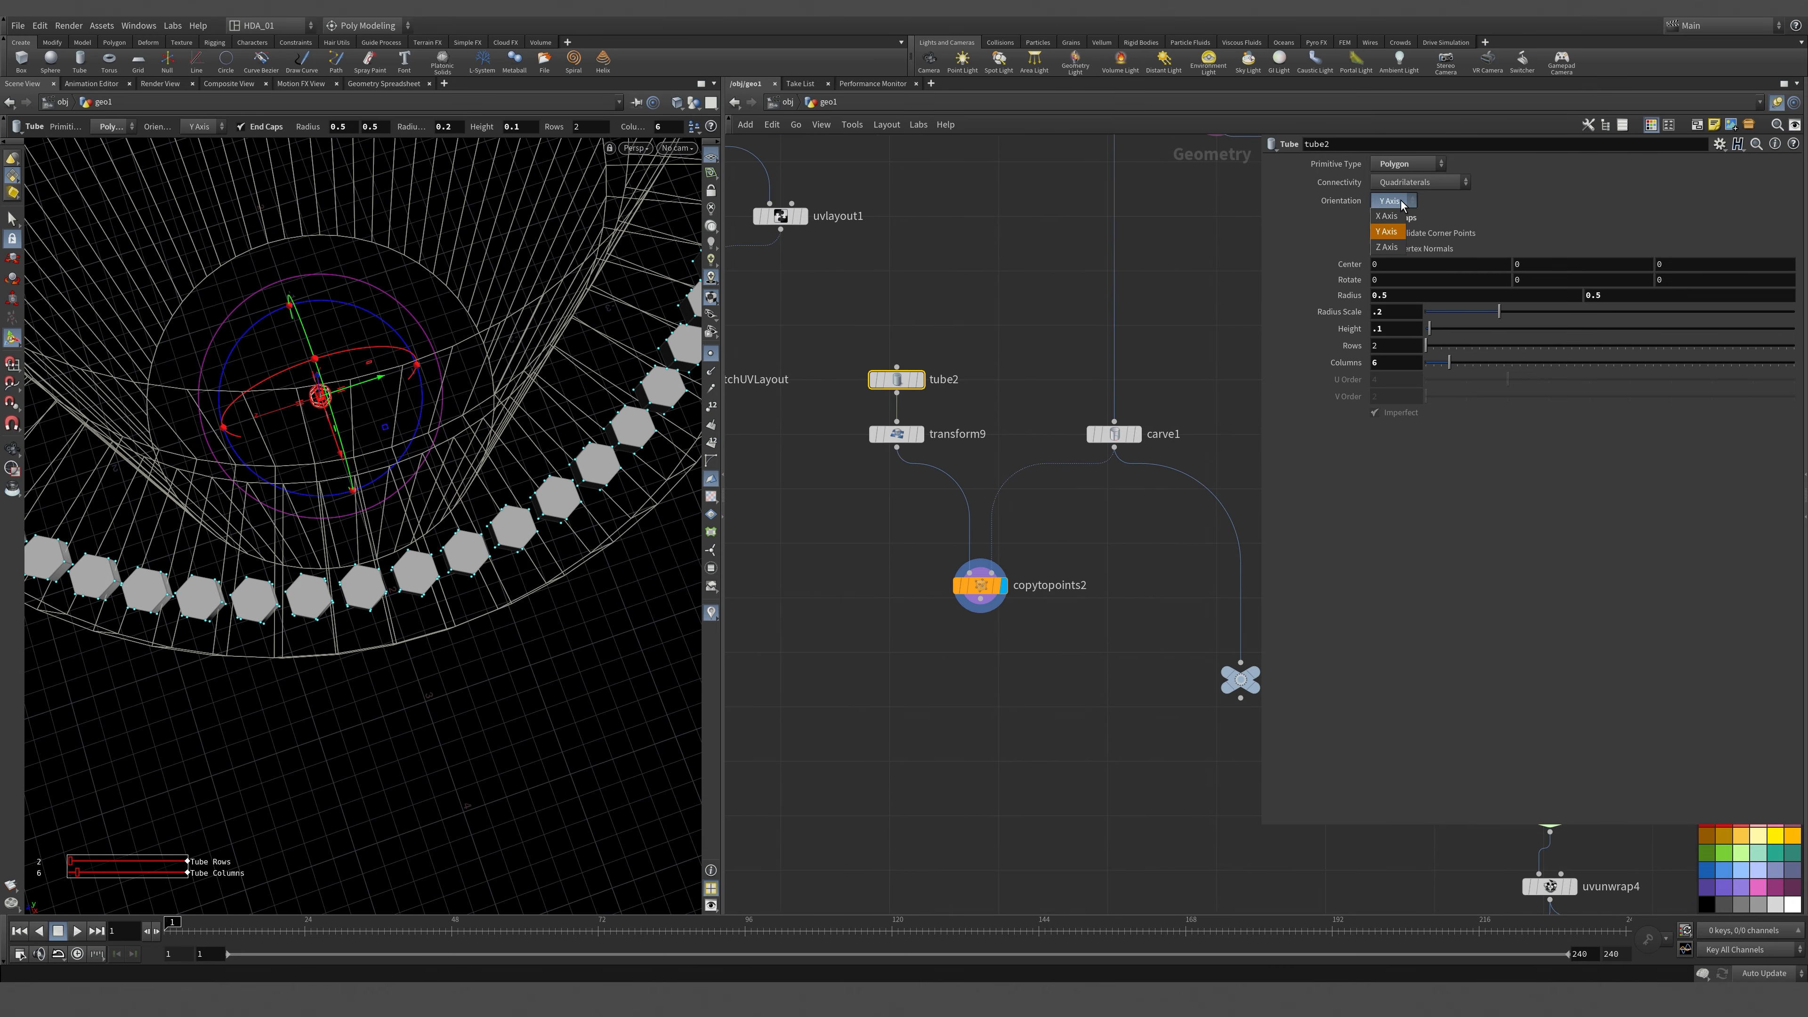
left_click(1399, 247)
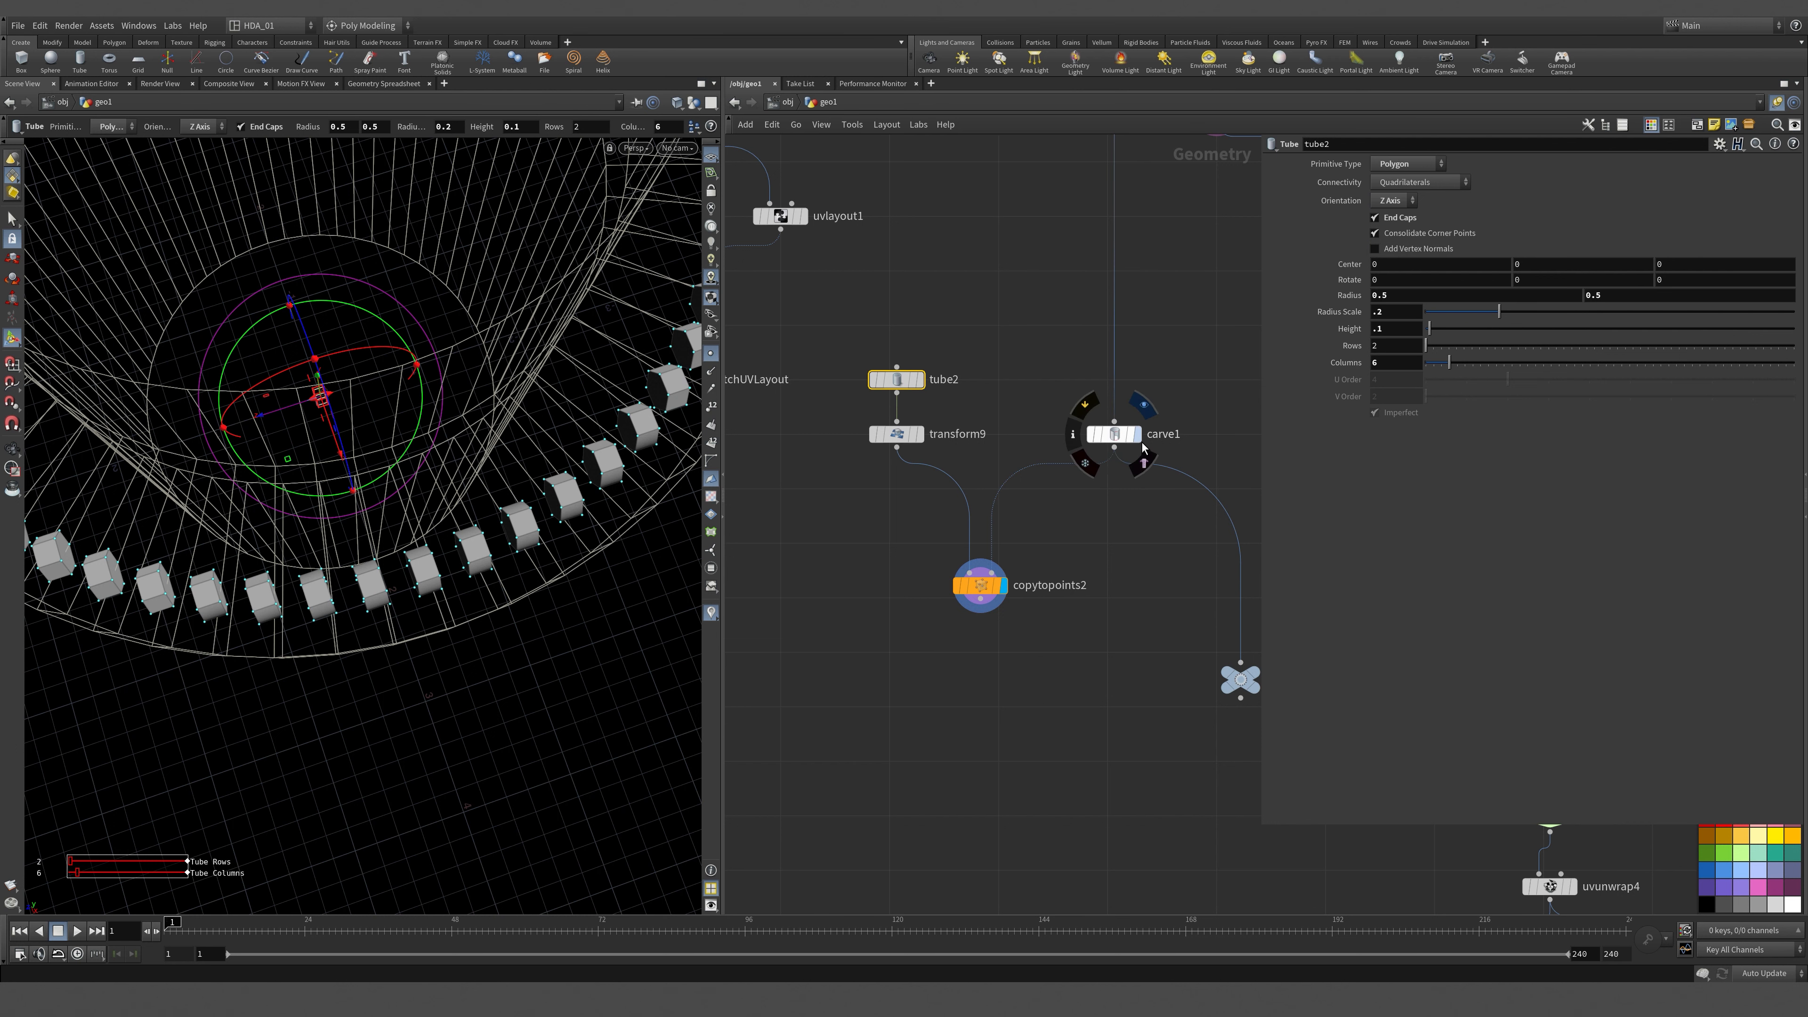
Display carve1 and examine the extracted curve around the rim.
left_click(1137, 434)
left_click(1114, 433)
left_click_drag(431, 415, 432, 436)
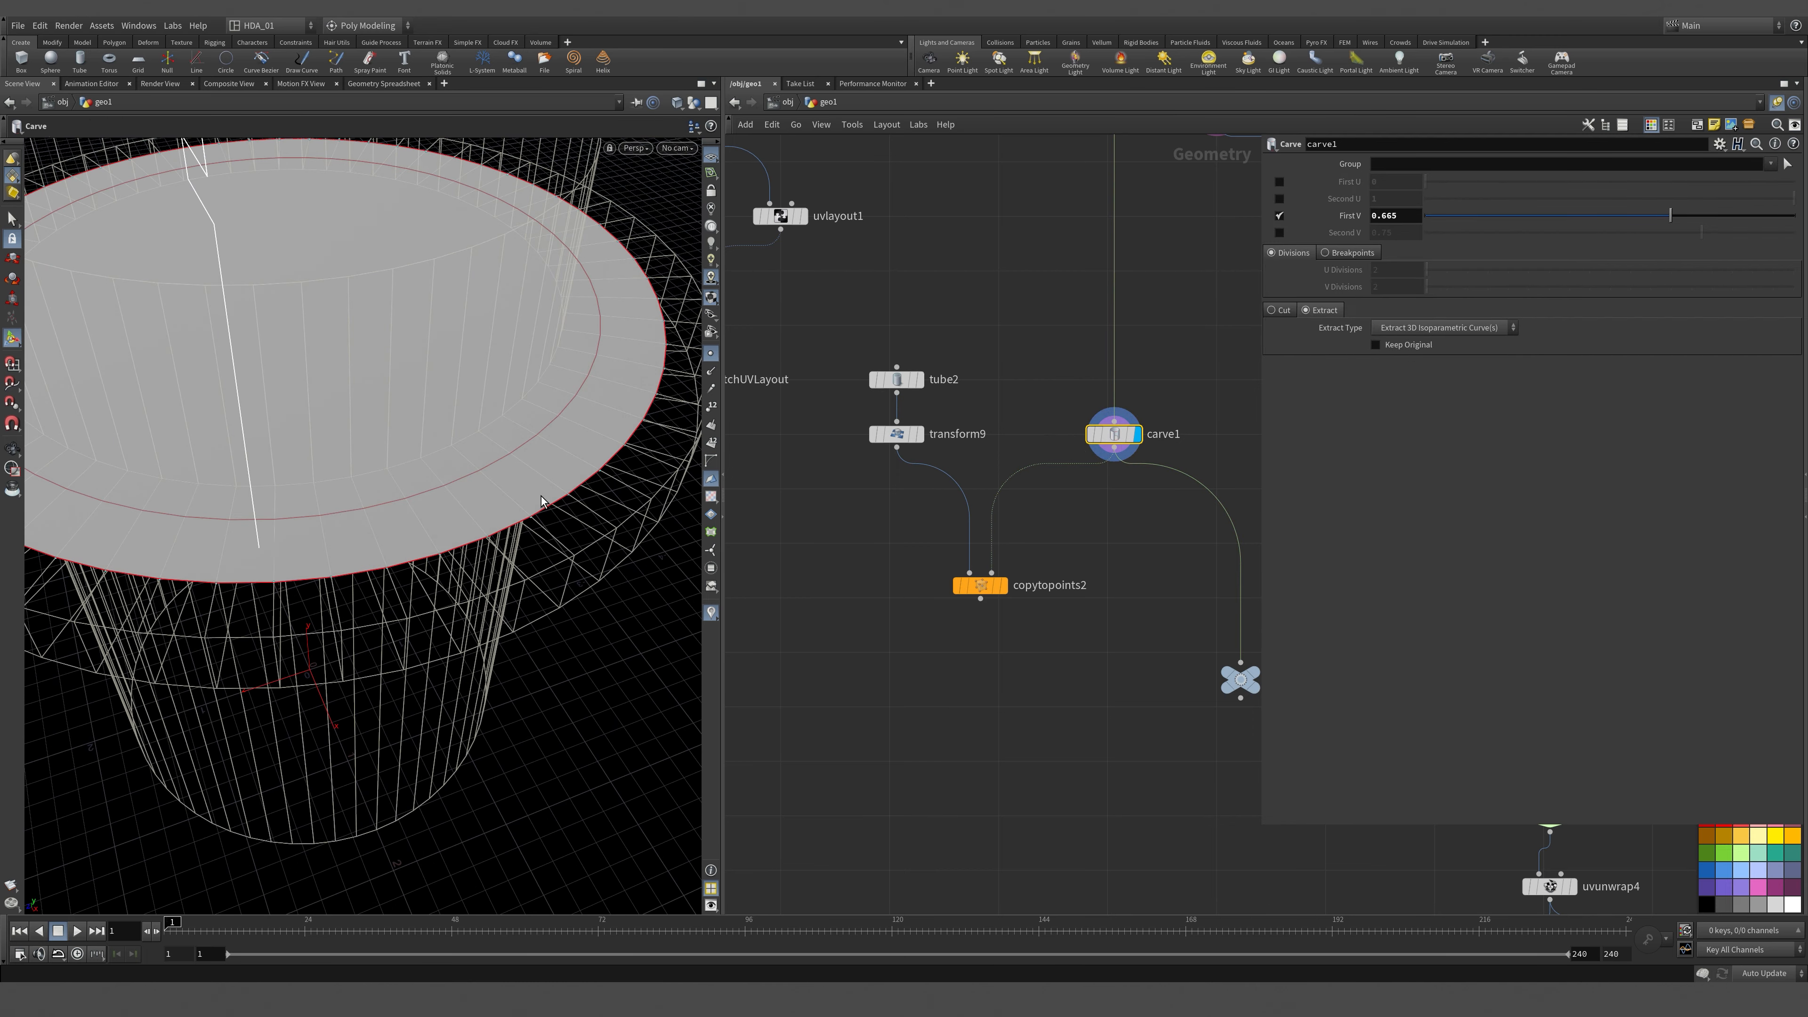
Insert a Convert node on the wire between carve1 and copytopoints2, and display its result.
left_click_drag(965, 597, 924, 647)
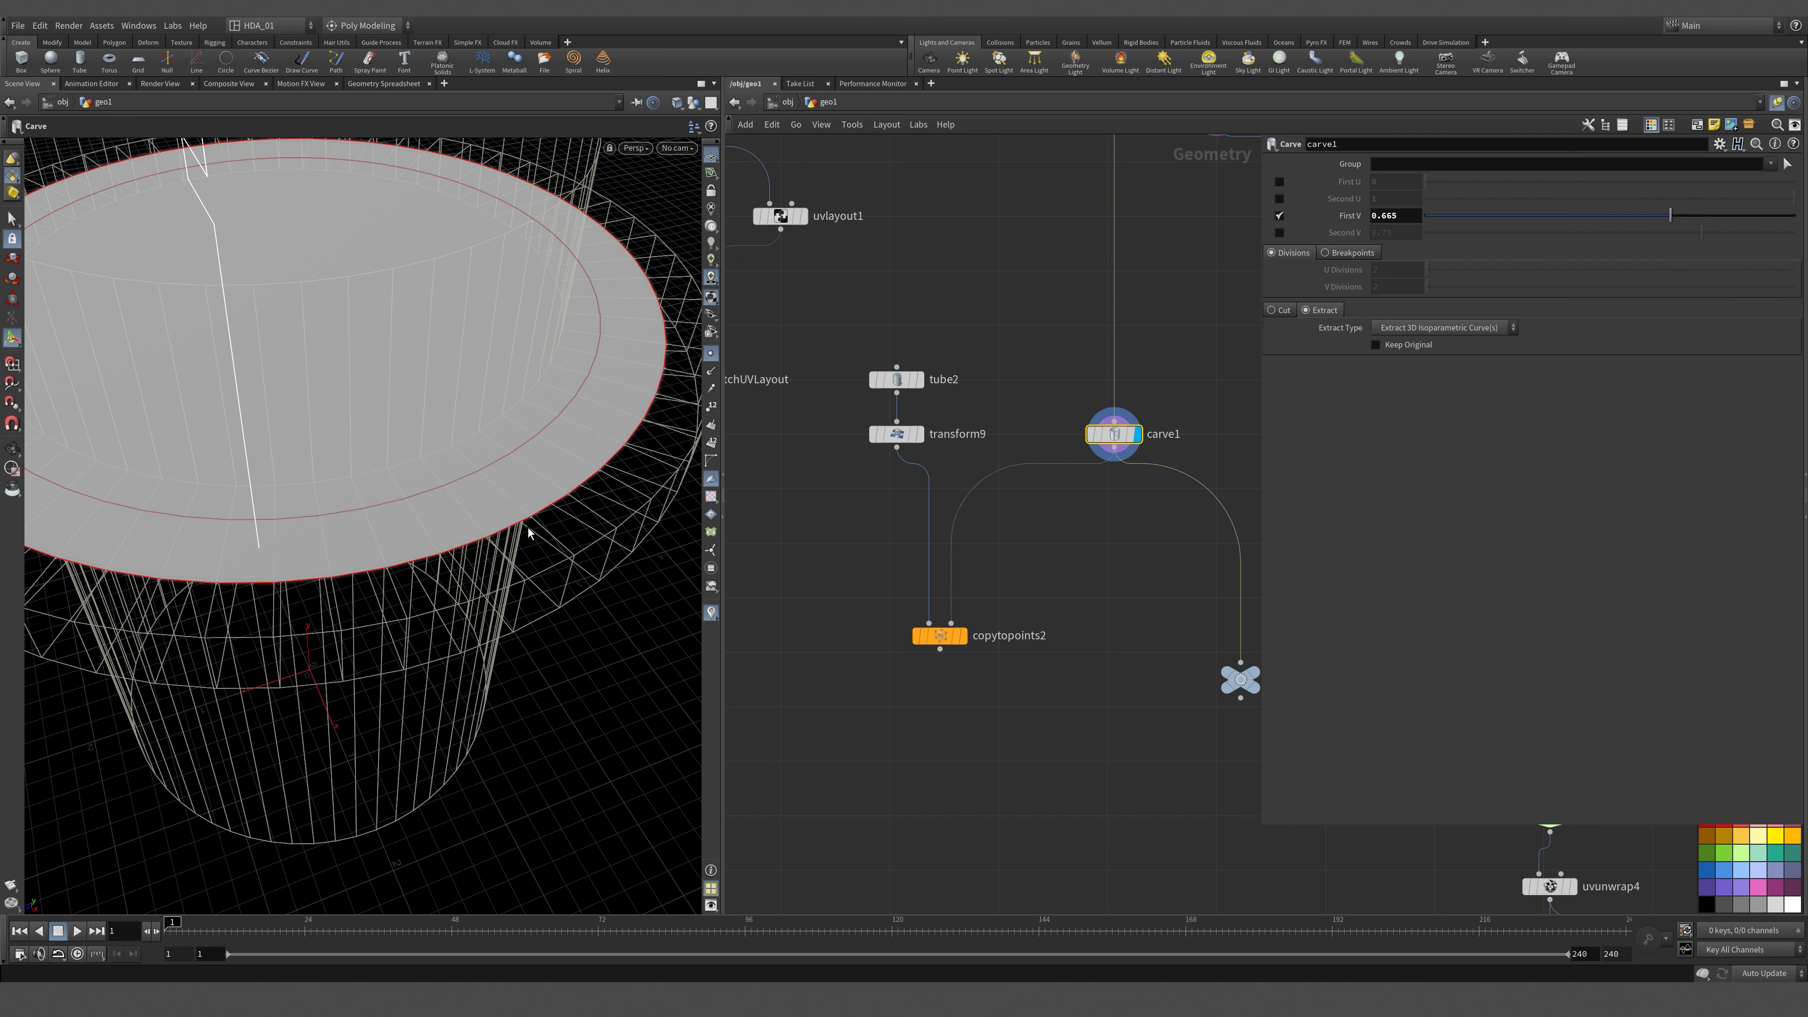
middle_click_drag(1066, 567, 1070, 590)
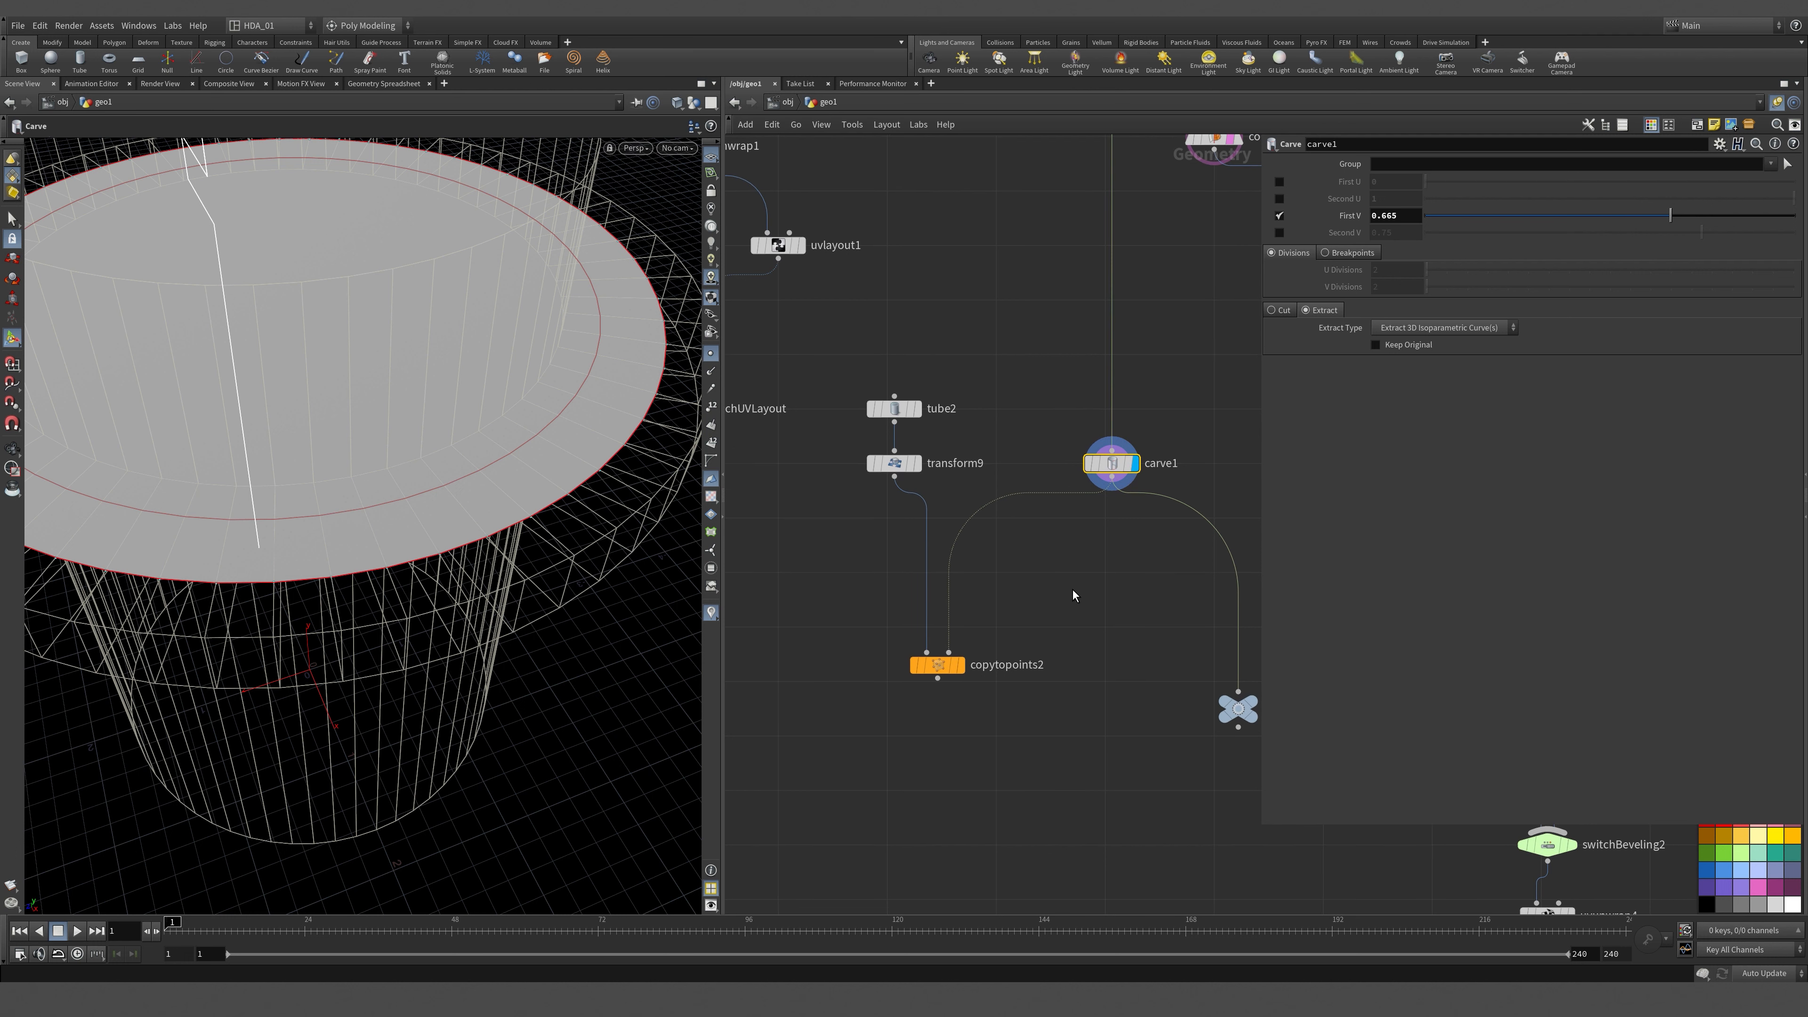
key("Tab")
mouse_move(1079, 623)
type("con")
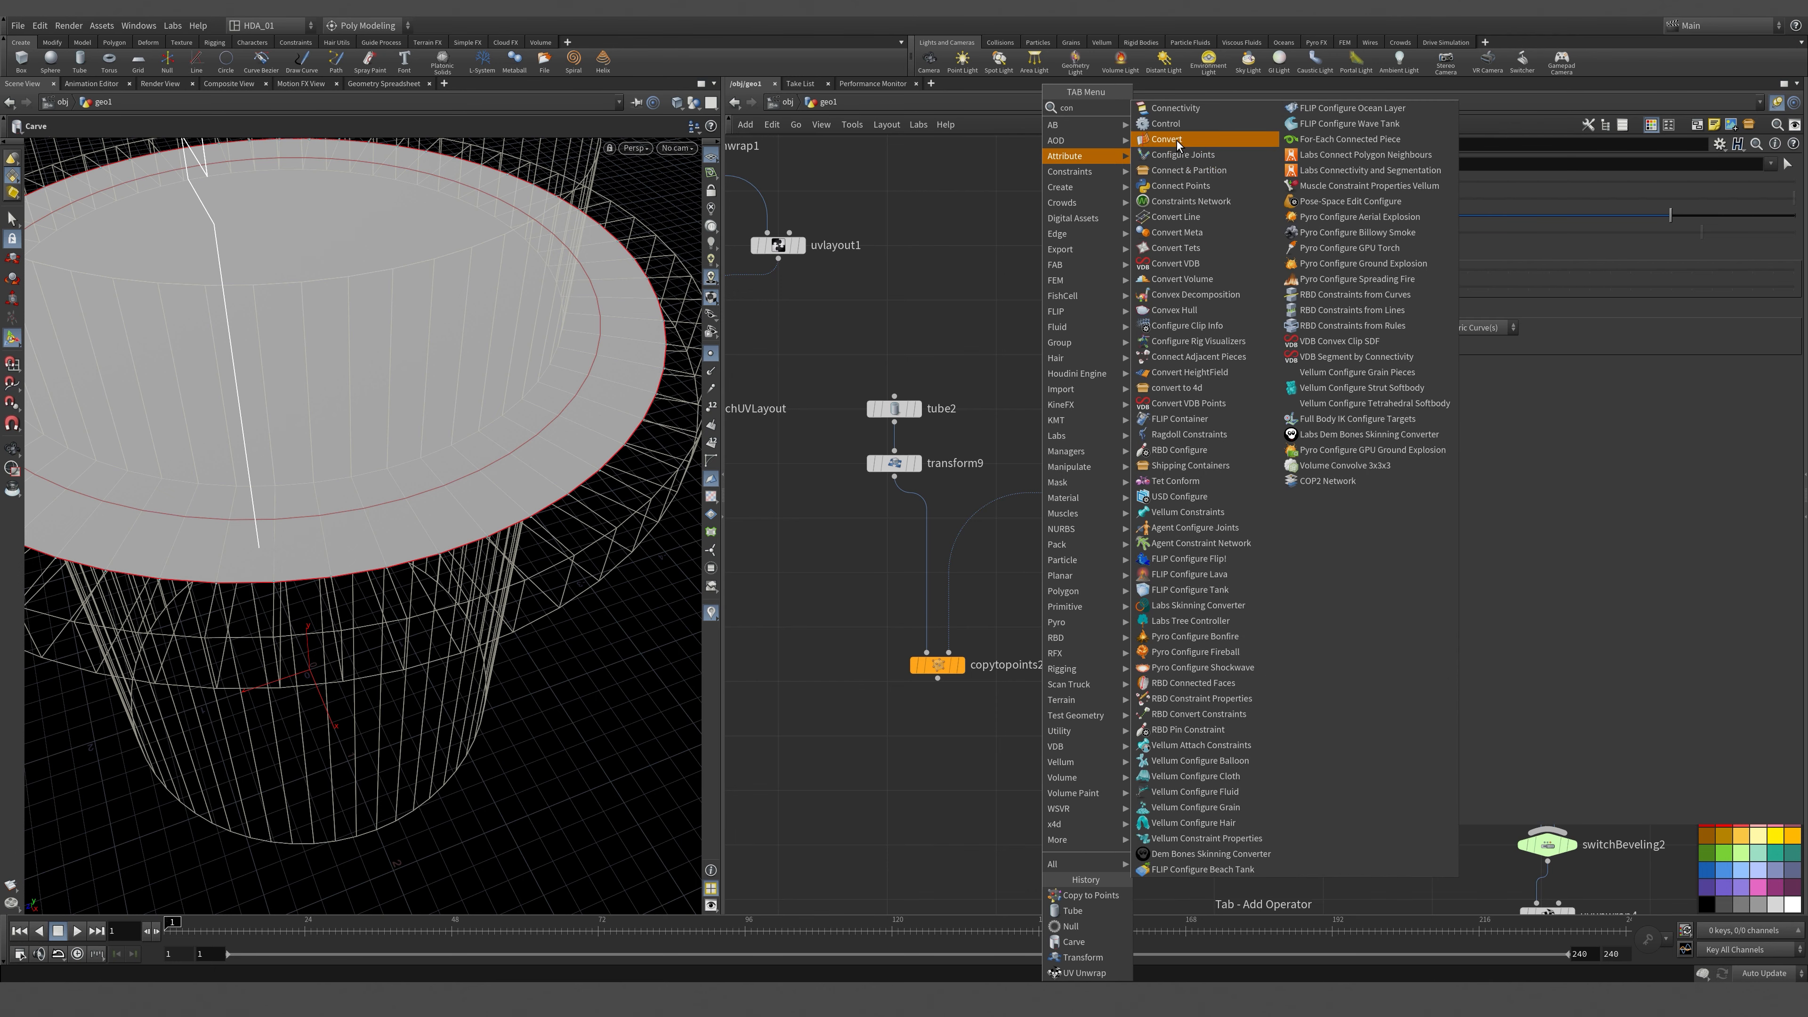
left_click(1177, 143)
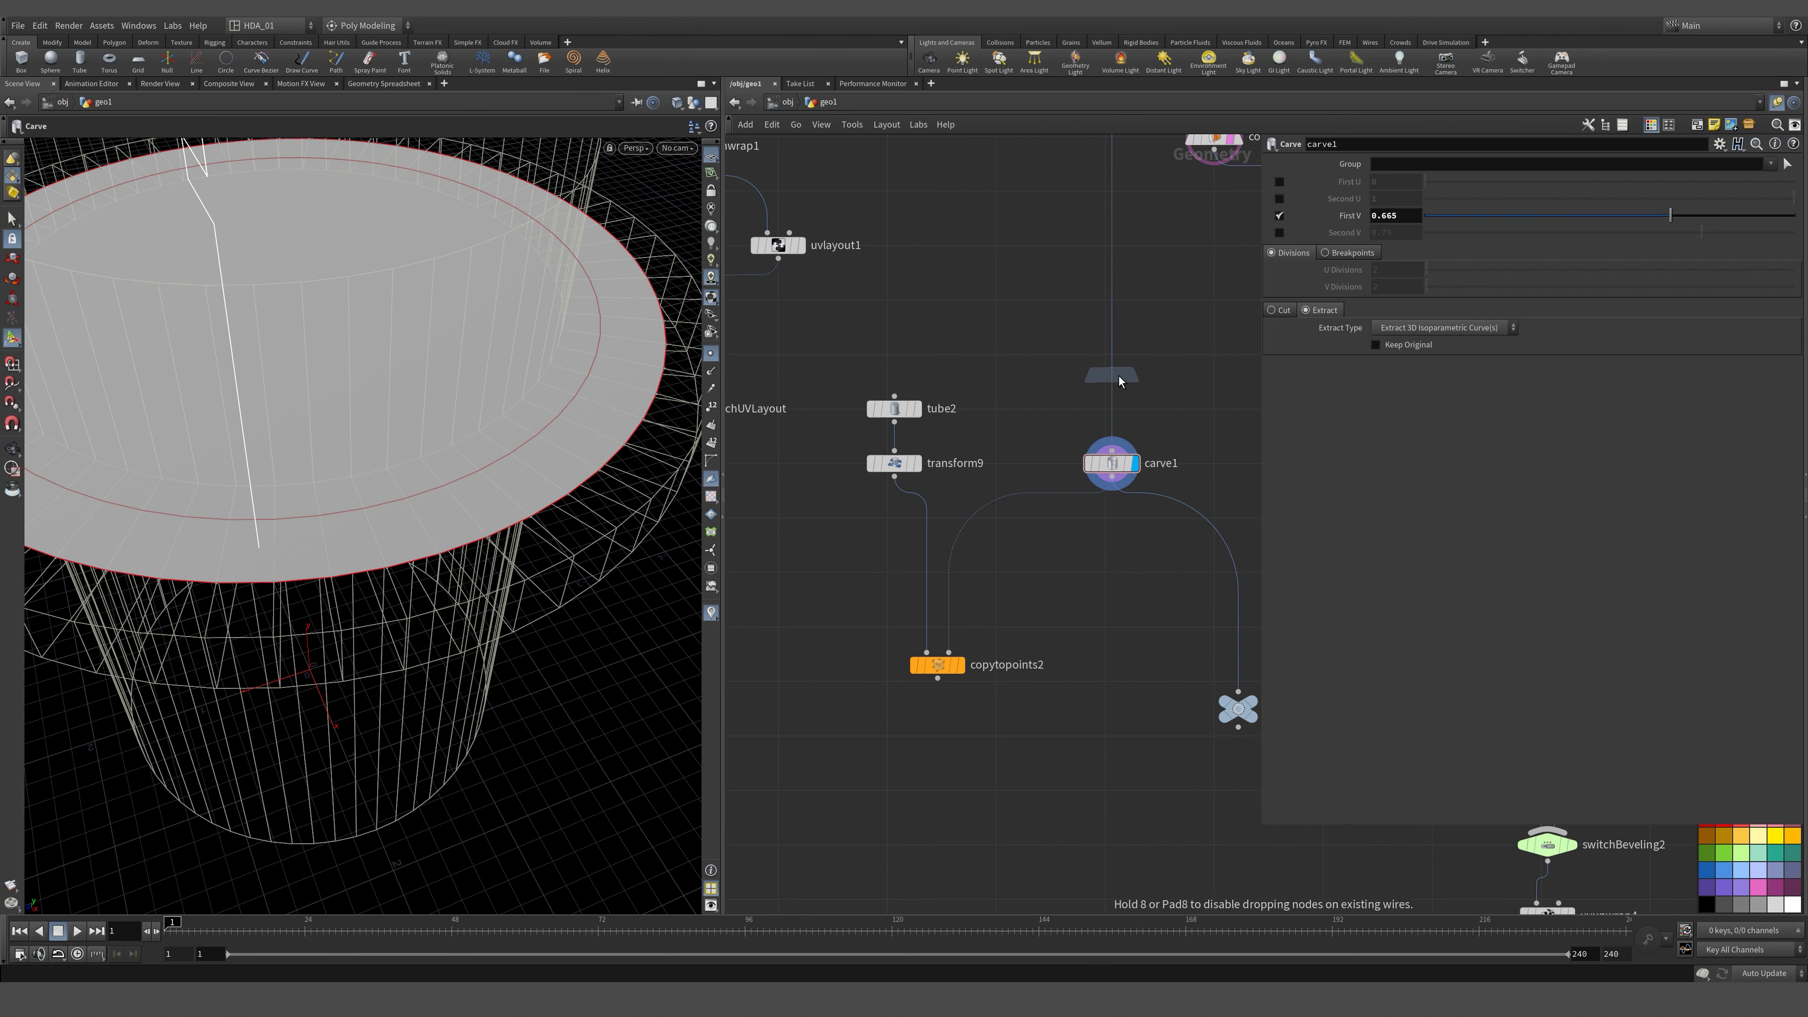
left_click(1030, 501)
left_click_drag(1030, 502, 1043, 523)
left_click(1064, 525)
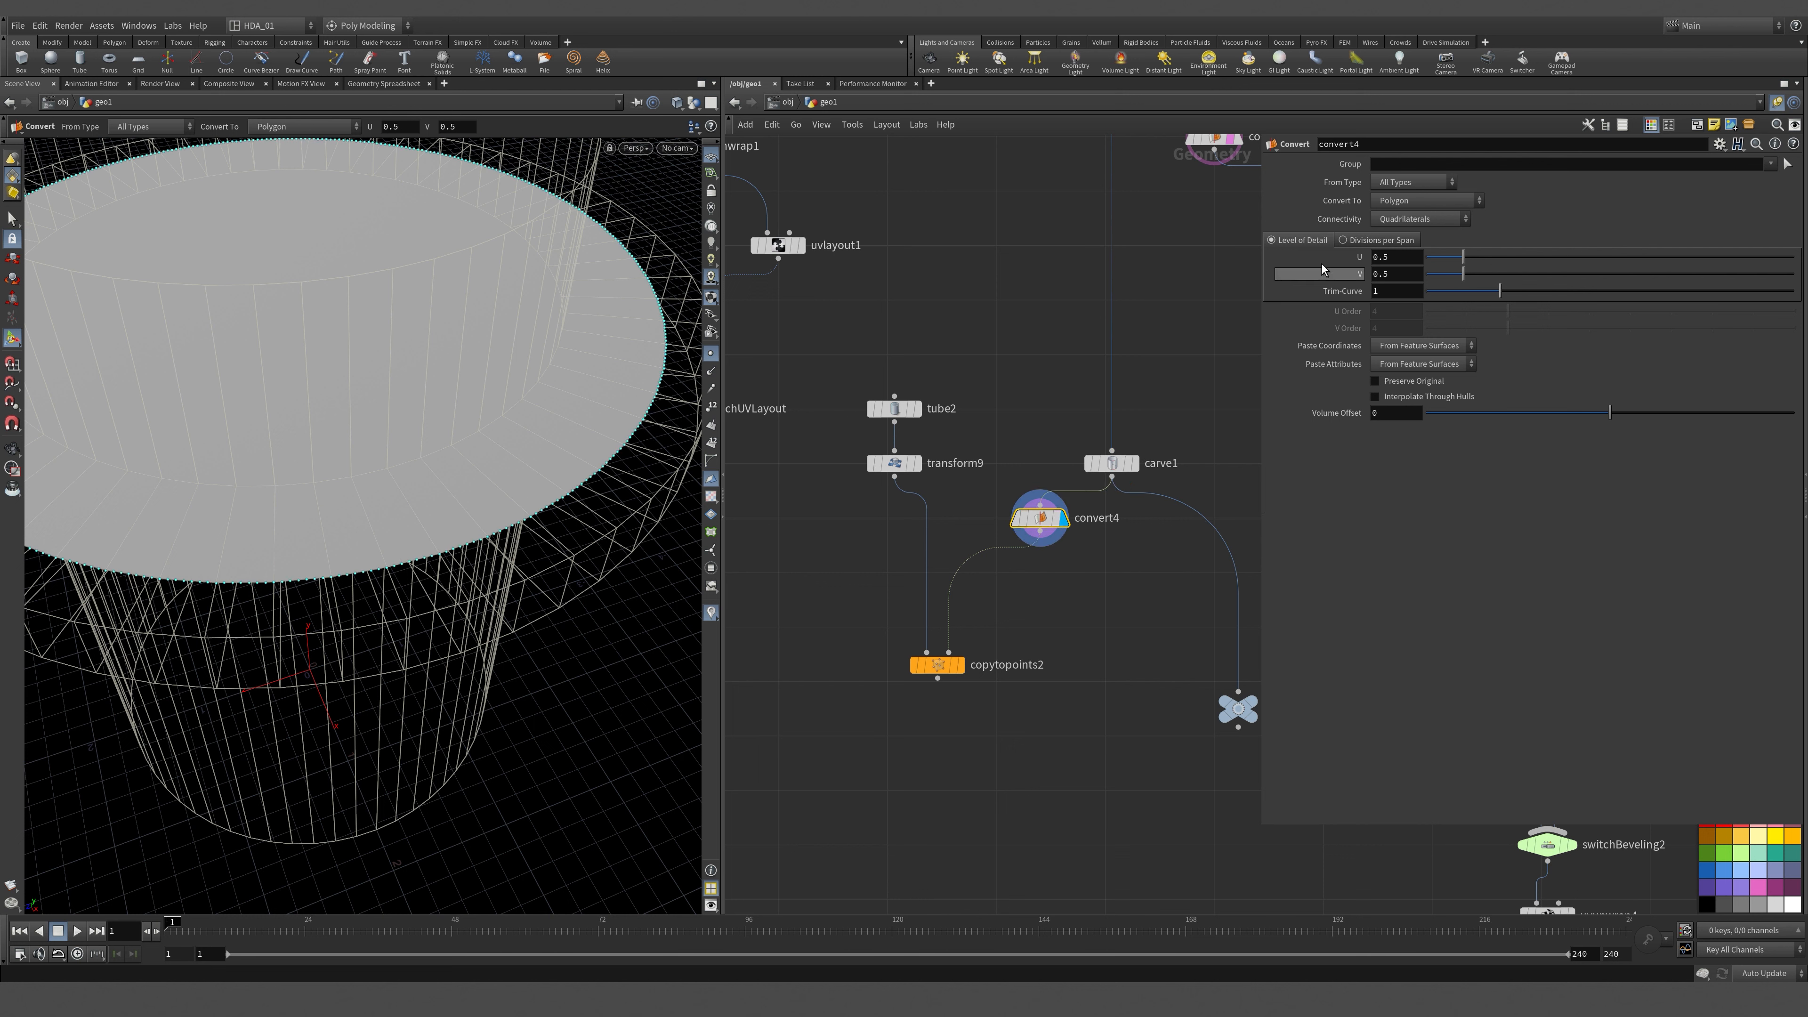
Switch convert4 to Divisions per Span and display copytopoints2 to show the copied tubes.
left_click(1385, 241)
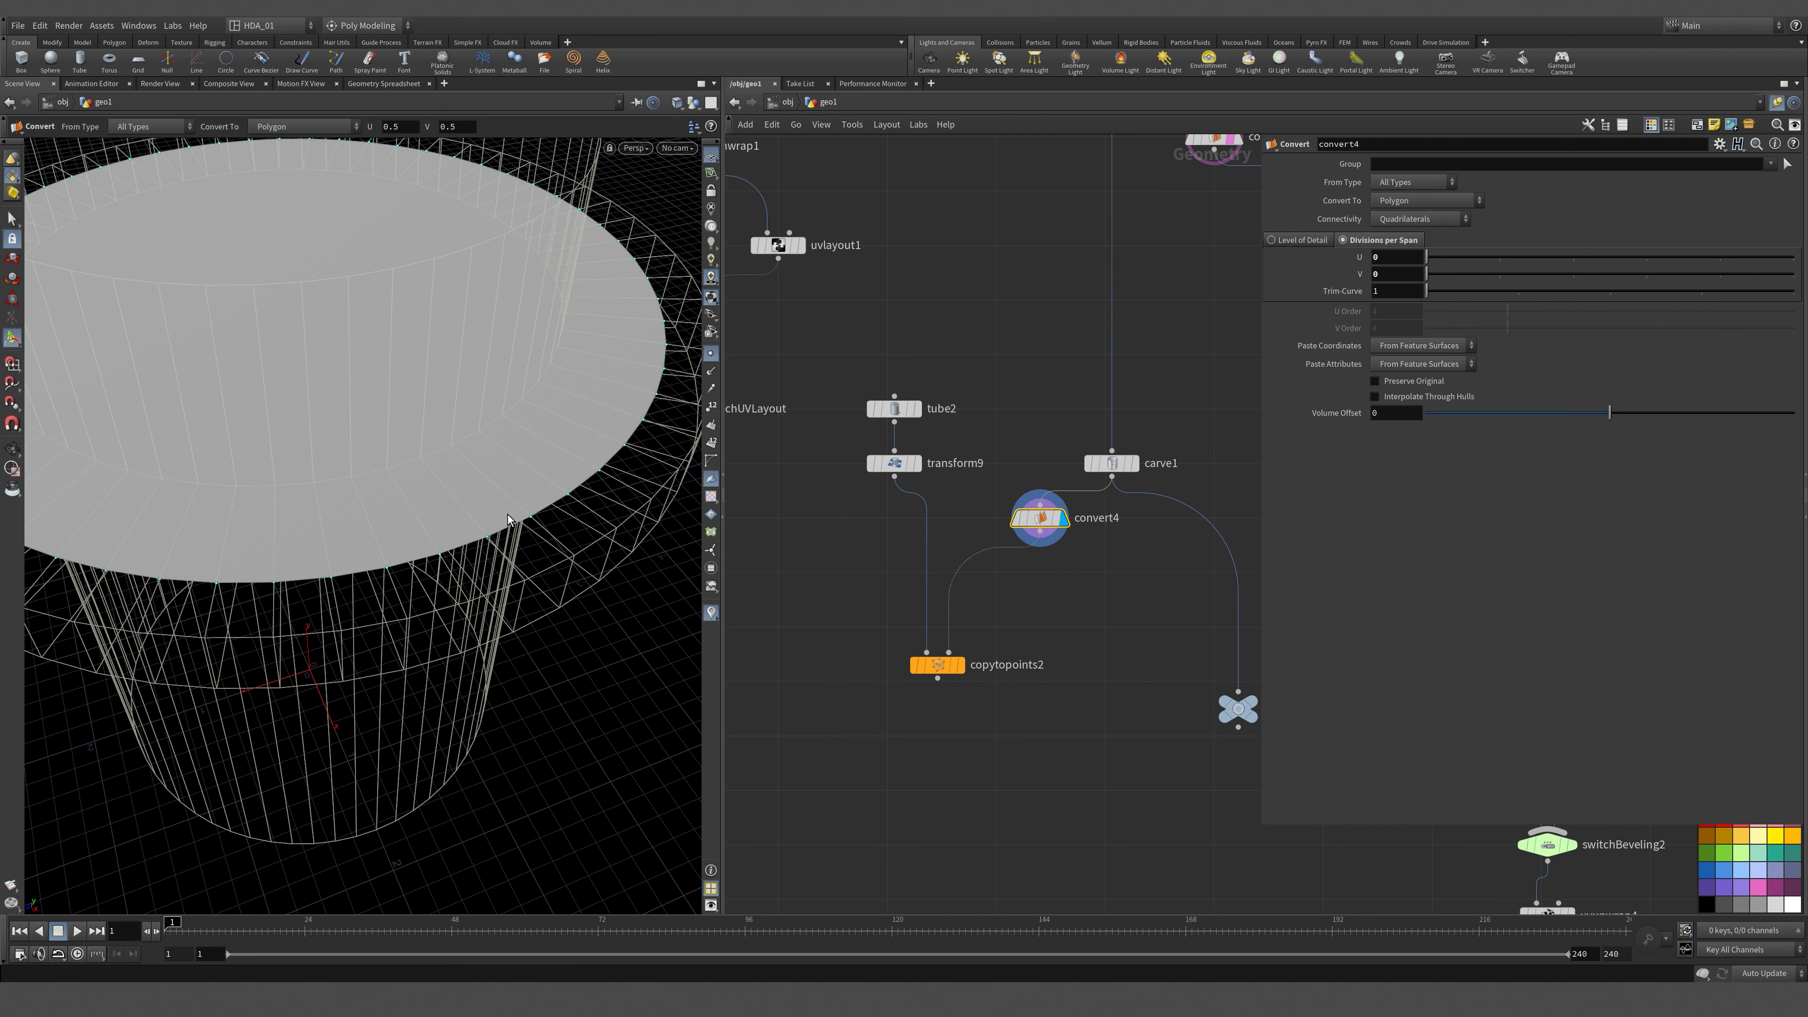
left_click(966, 675)
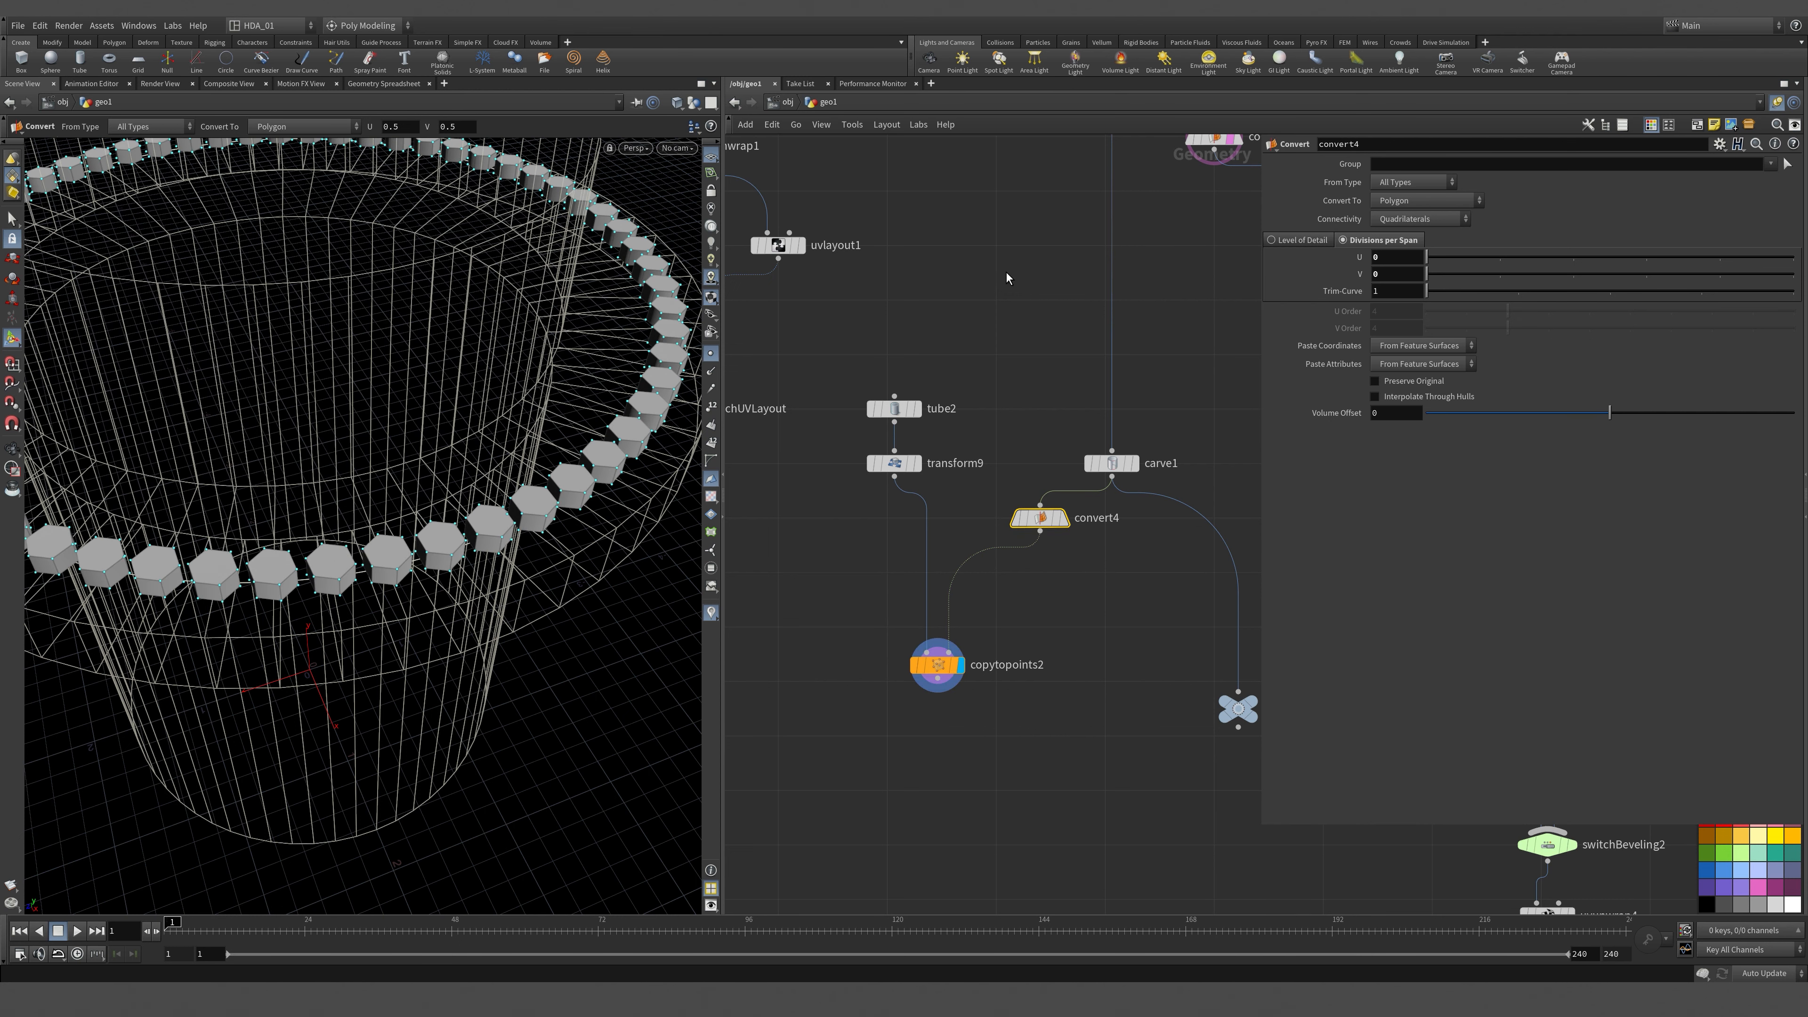
left_click(903, 412)
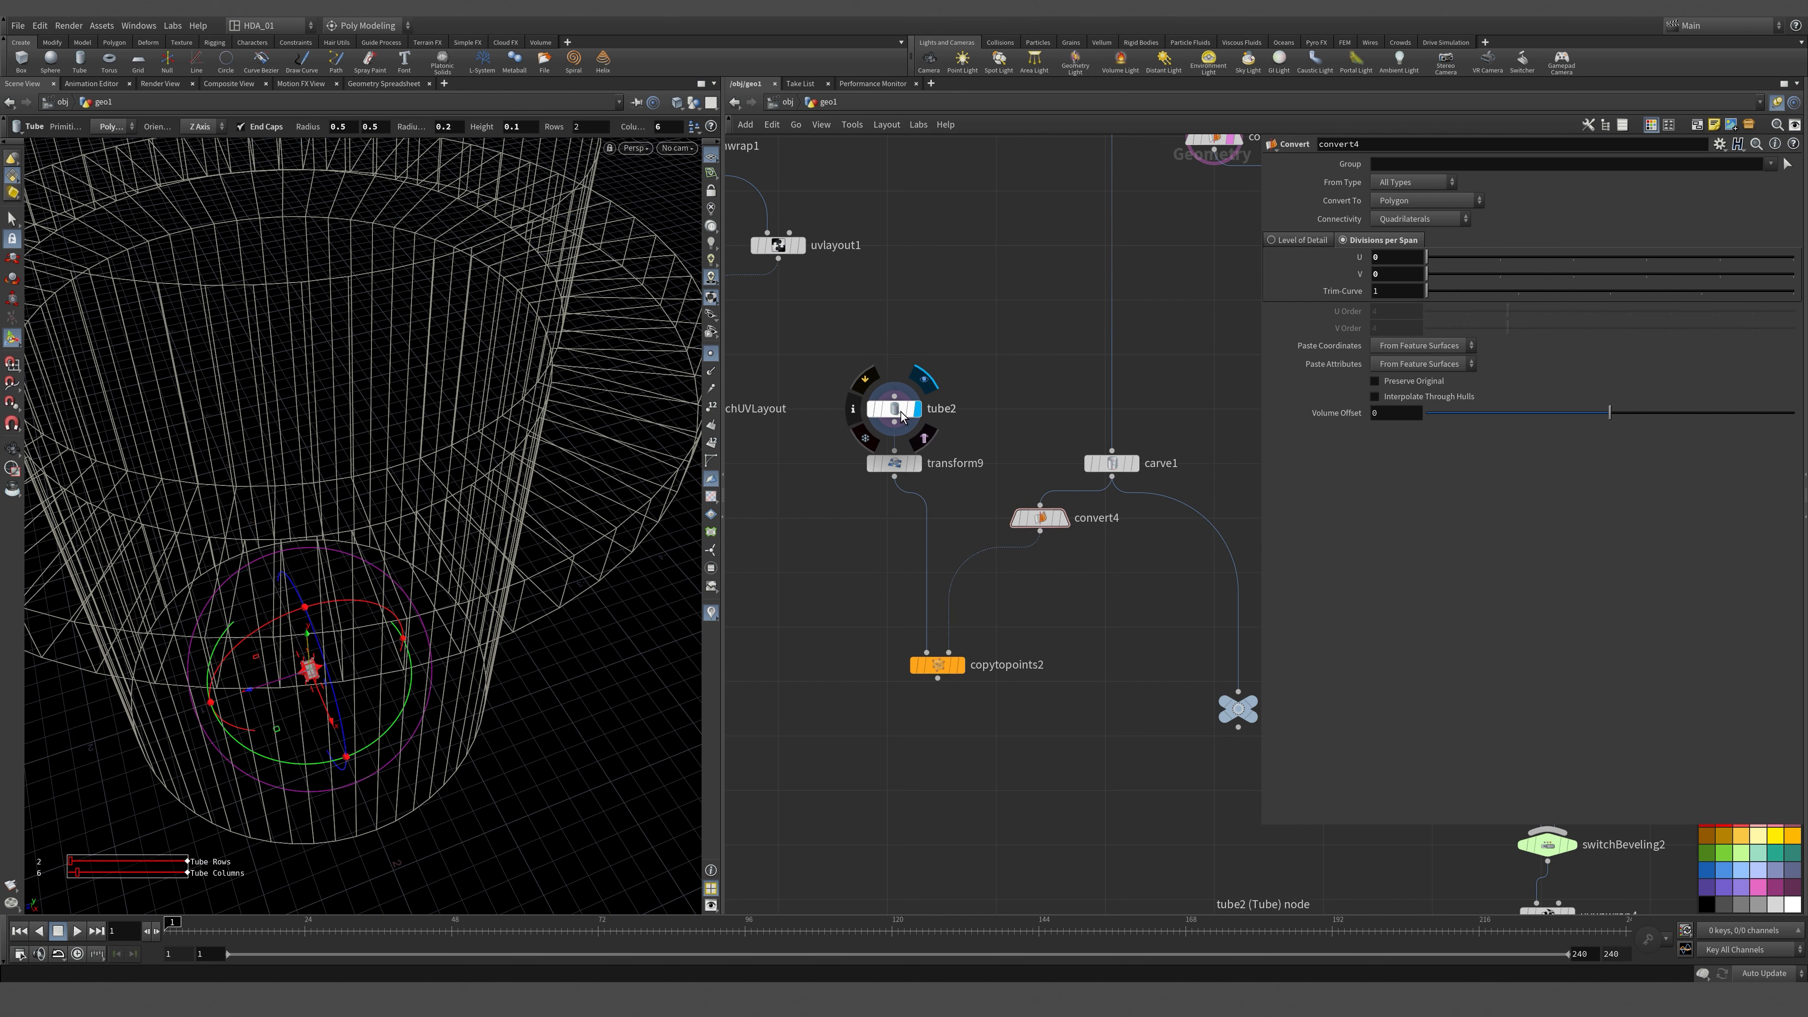
left_click(960, 665)
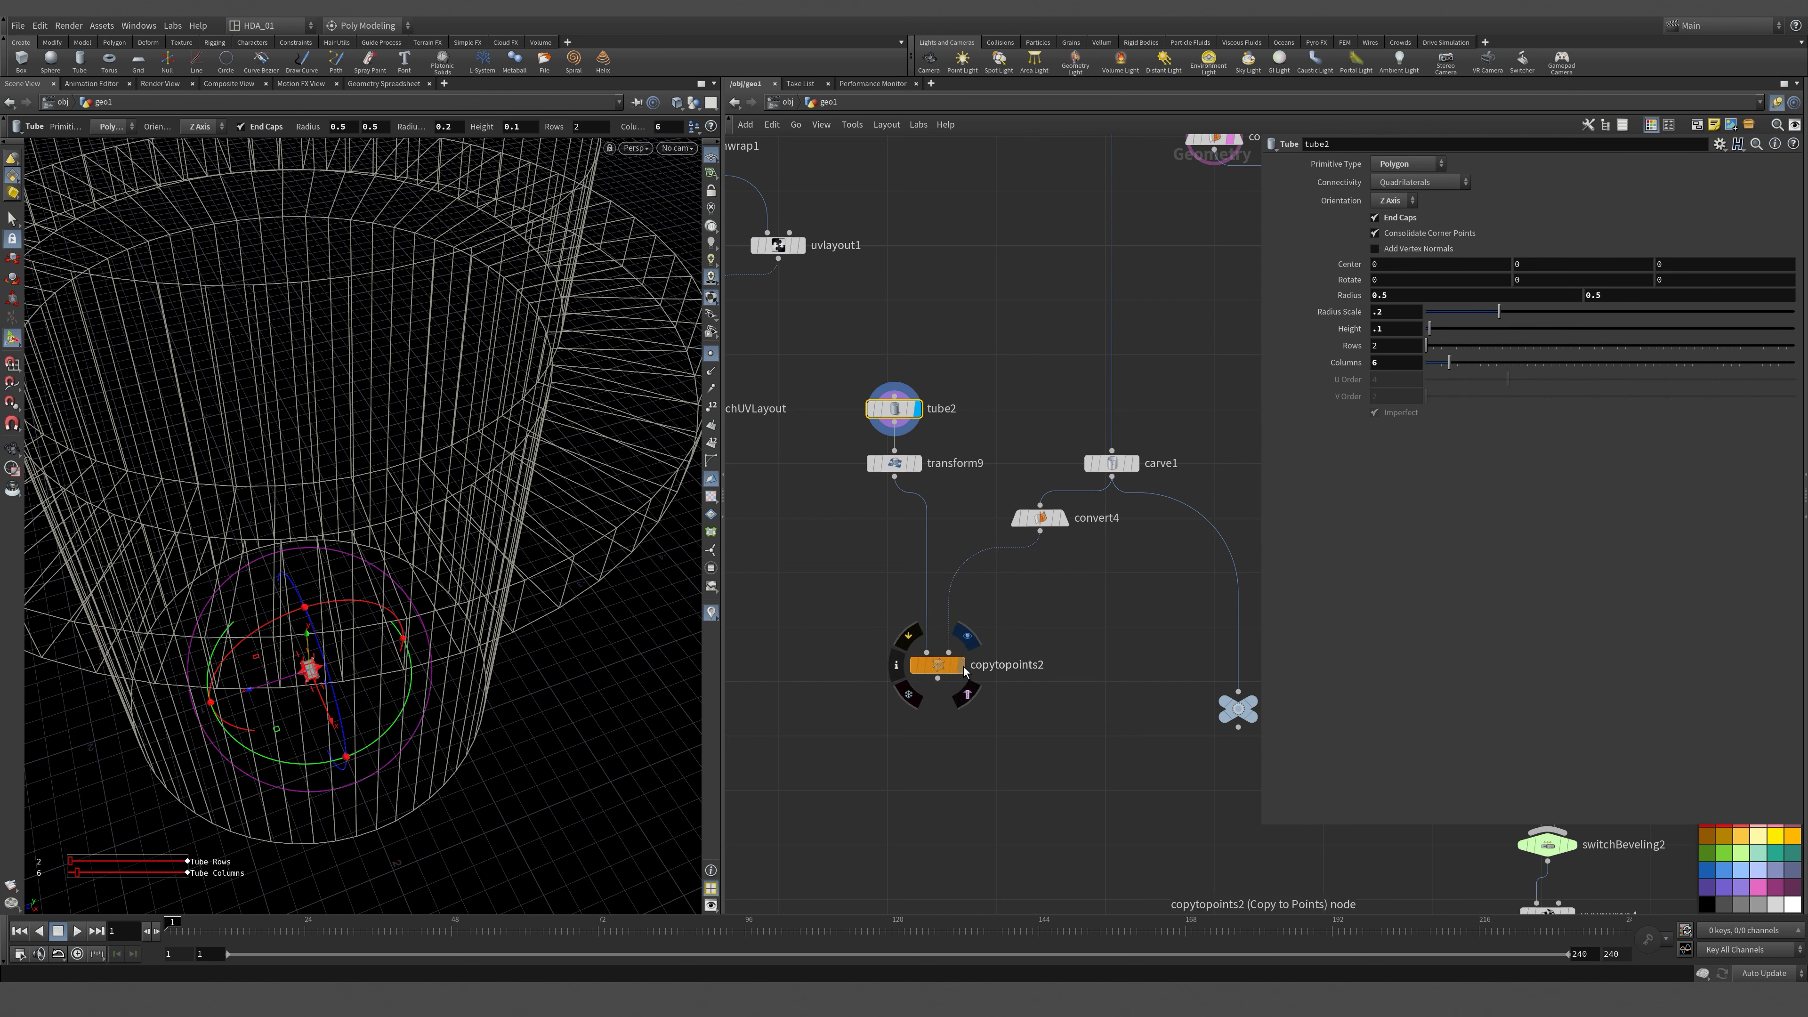
Insert an Attribute Wrangle node between convert4 and copytopoints2.
key("Tab")
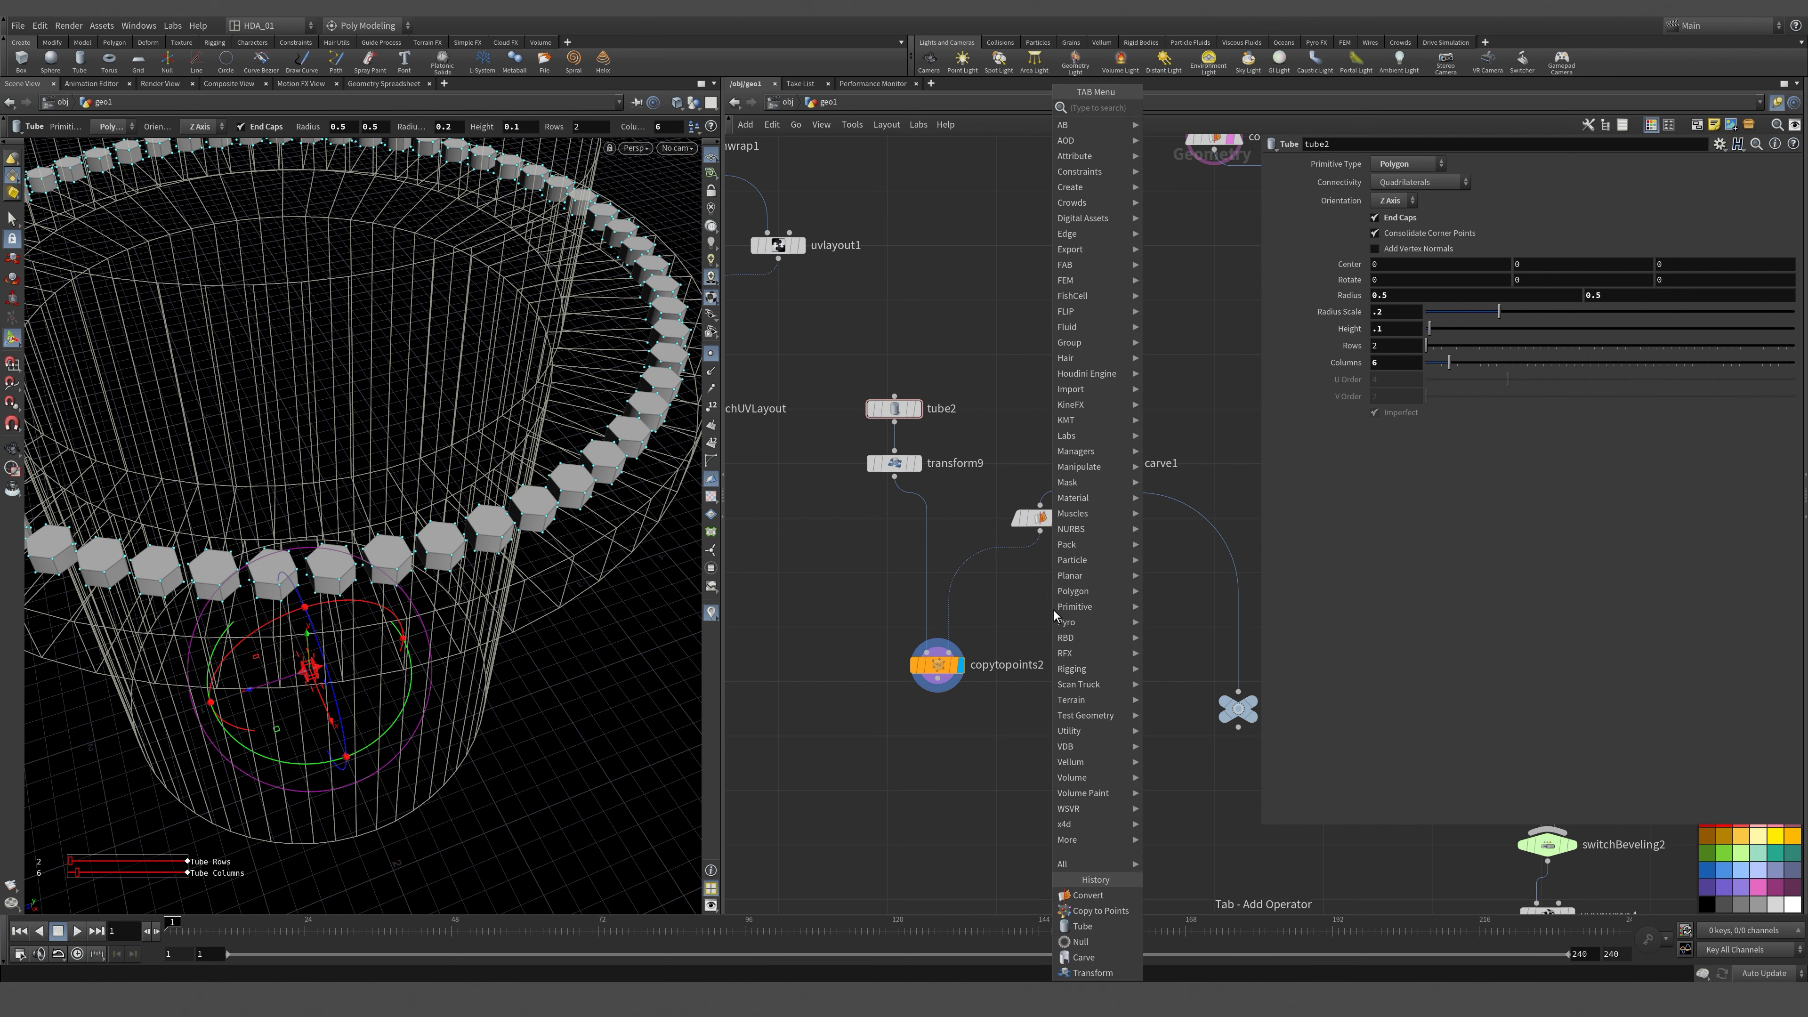
type("wra")
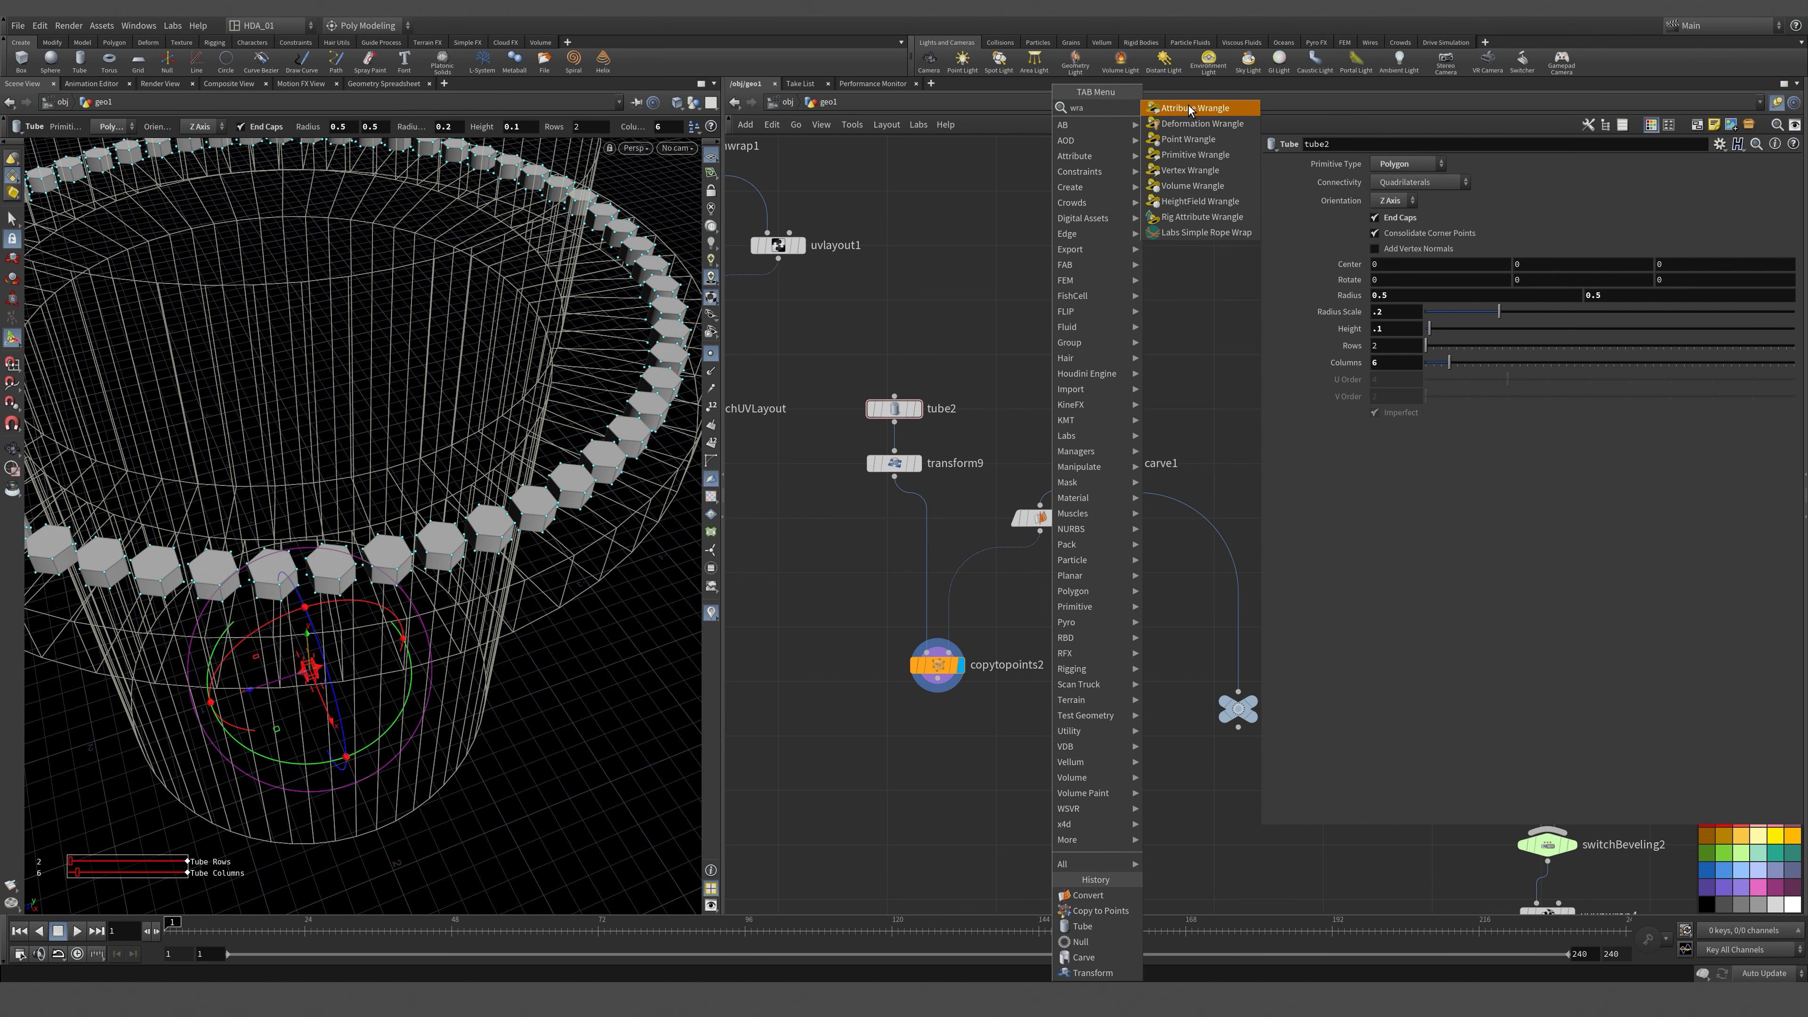
left_click(1189, 106)
left_click(996, 544)
left_click_drag(1018, 539, 1019, 569)
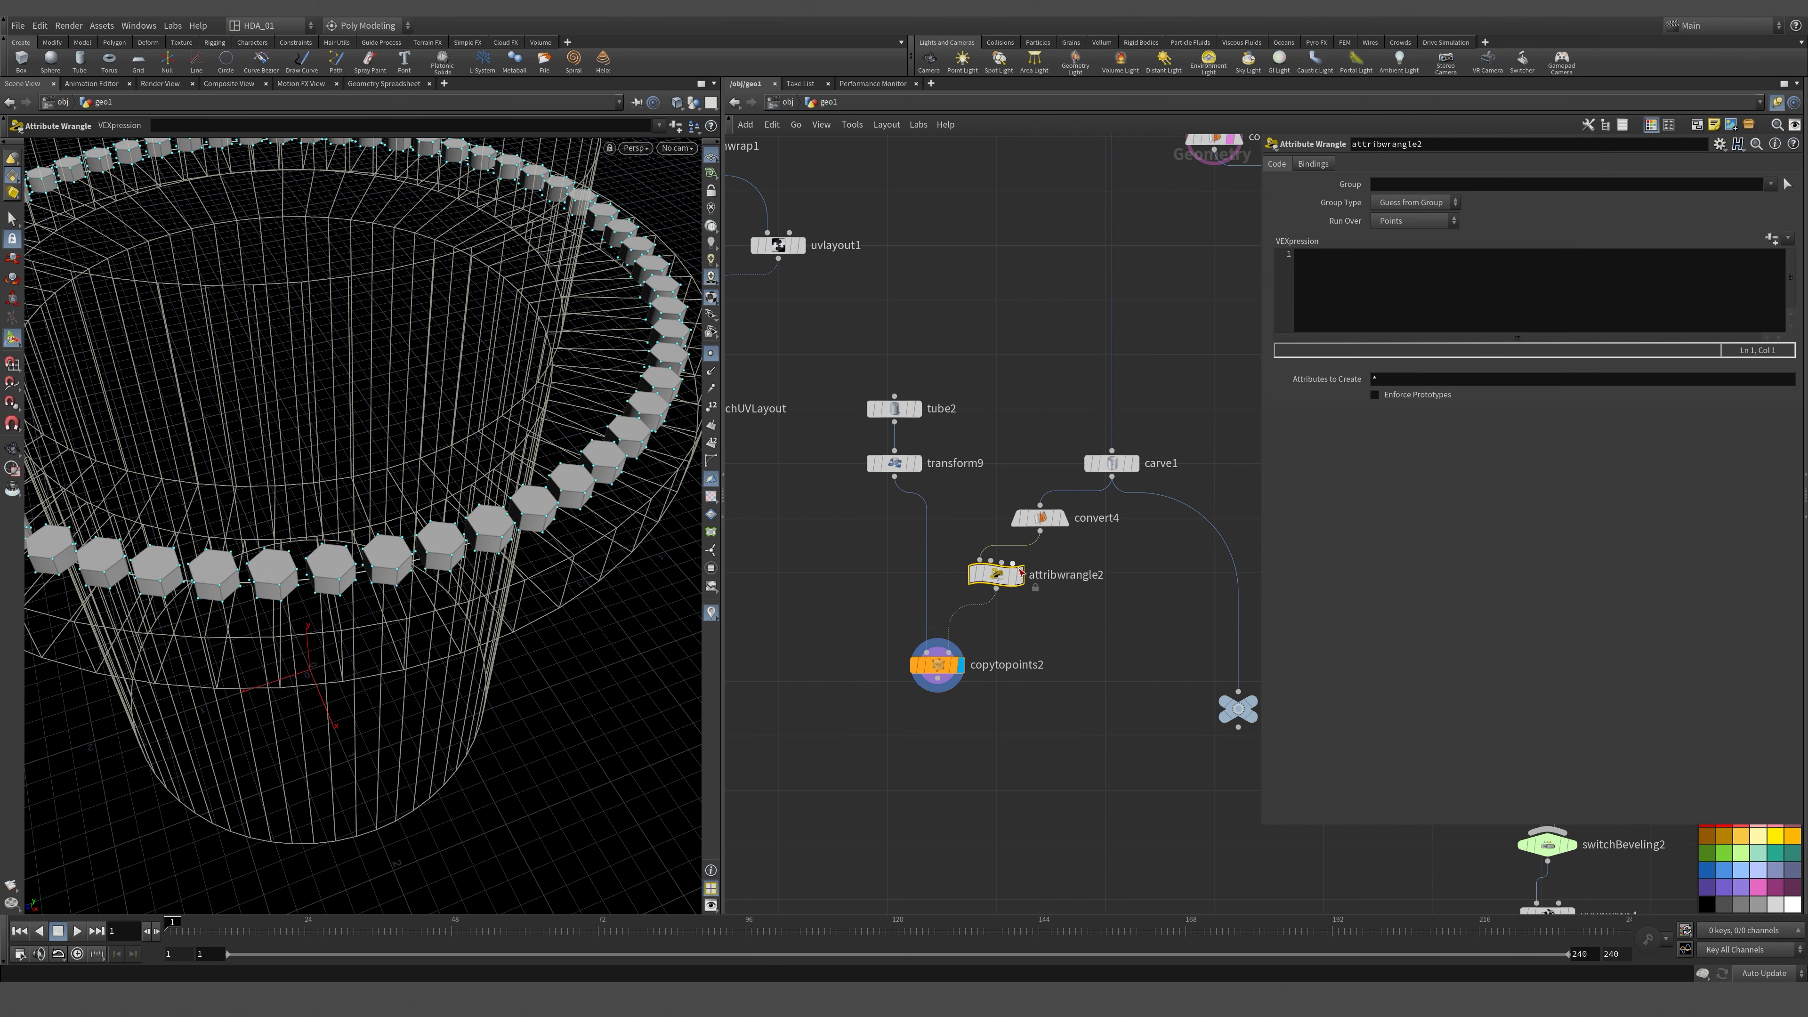
Select convert4 and display its result to examine the converted curve.
left_click(1019, 575)
left_click(1062, 518)
left_click(1054, 518)
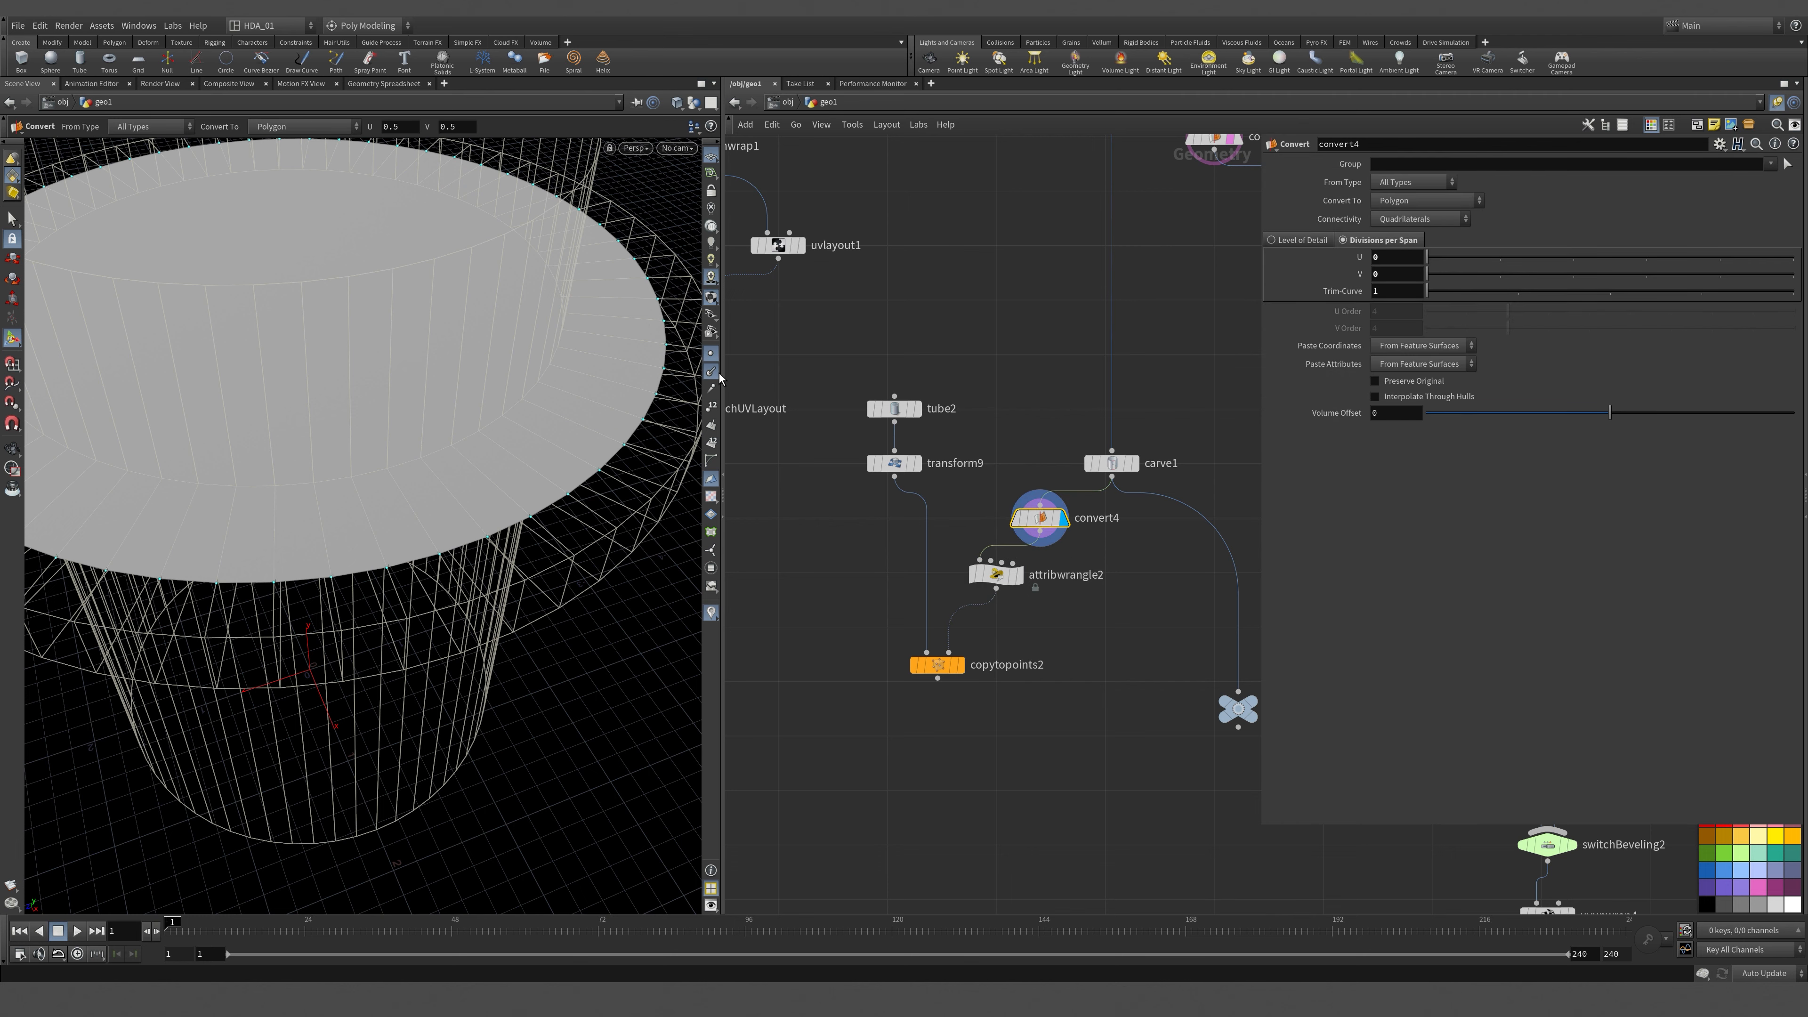
Check convert4's points up close, then enter the expression @N= {0.0, 1.0, 0.0}; in attribwrangle2 and display its result.
key("Escape")
left_click_drag(657, 447, 202, 278)
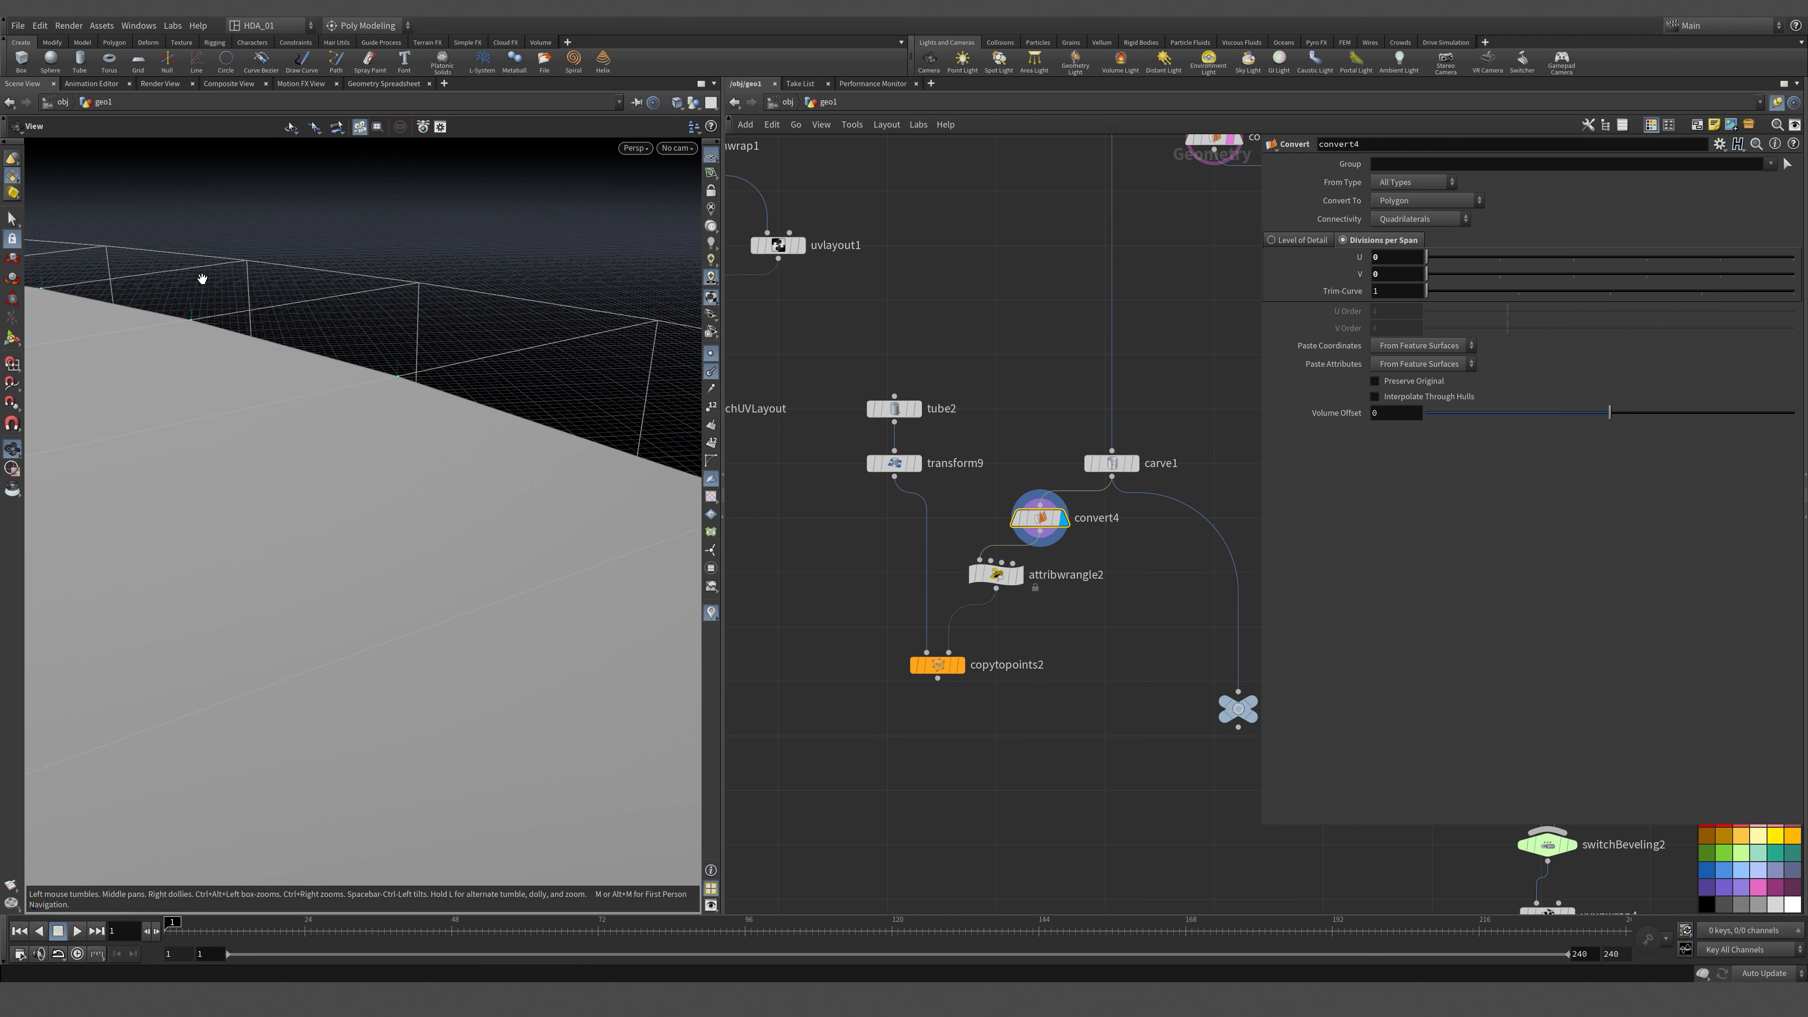
scroll(202, 278, "up", 3)
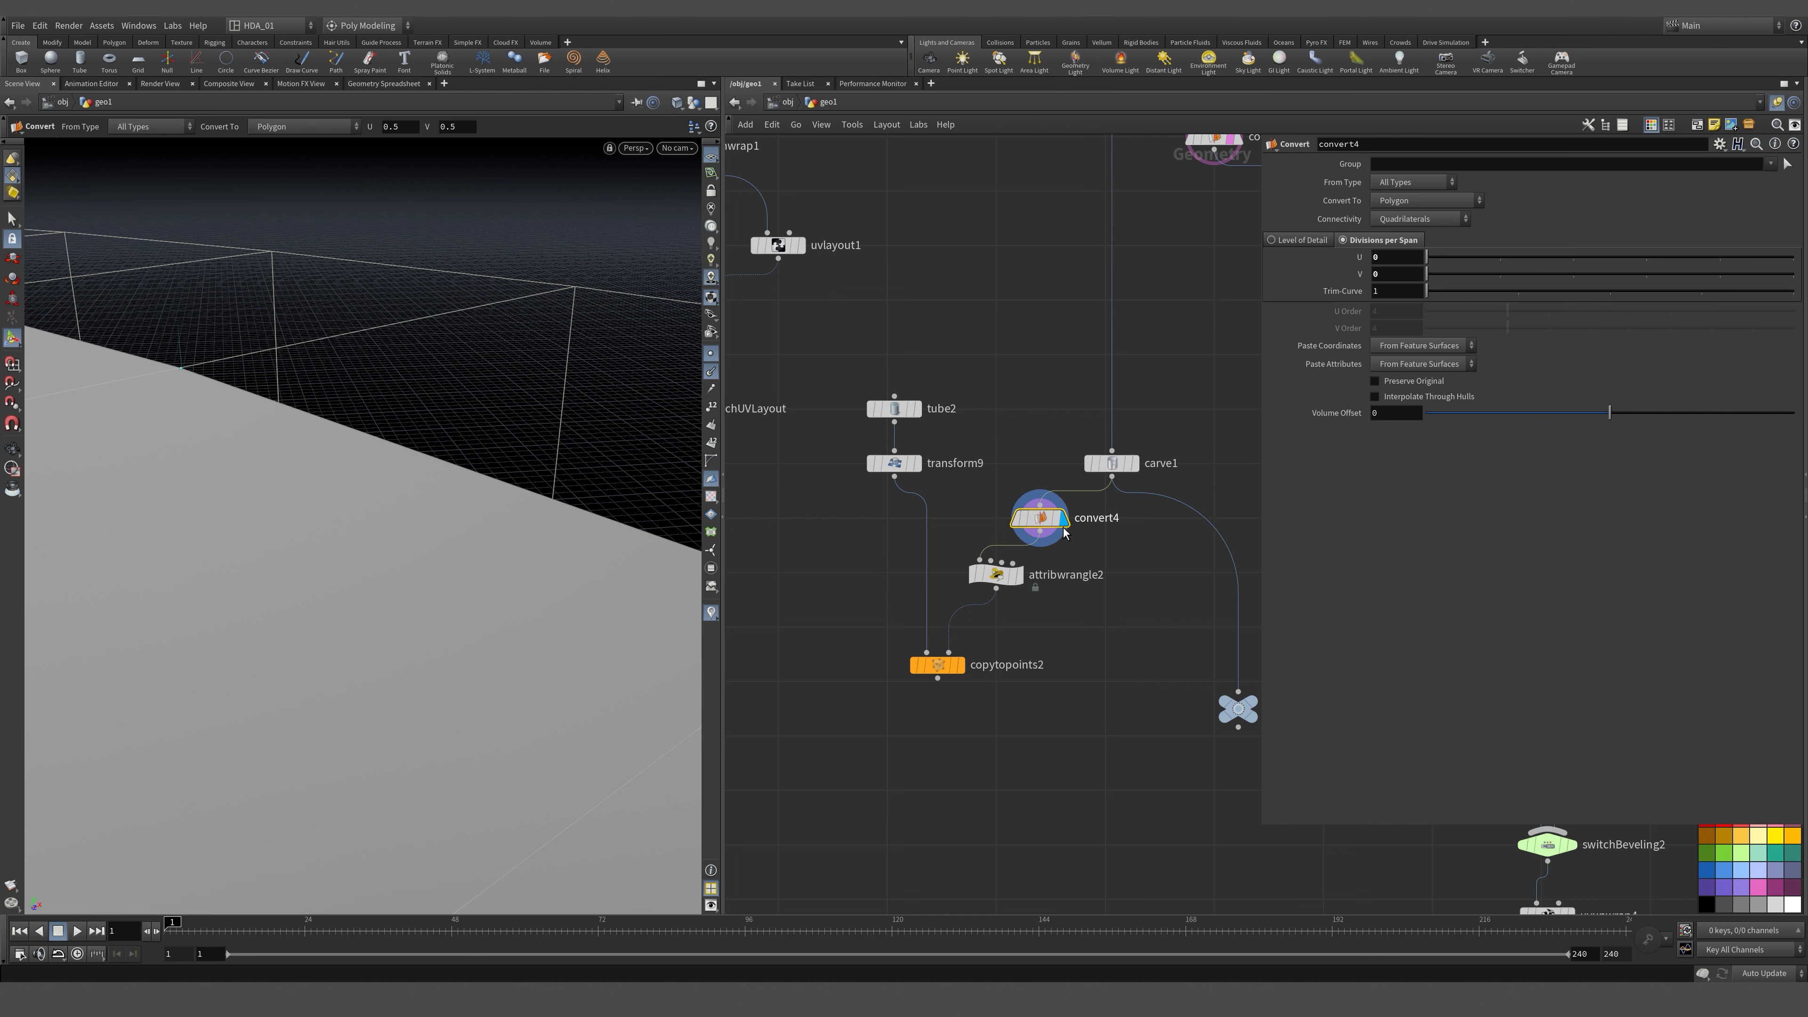
mouse_move(1045, 525)
middle_click(1041, 522)
left_click(997, 575)
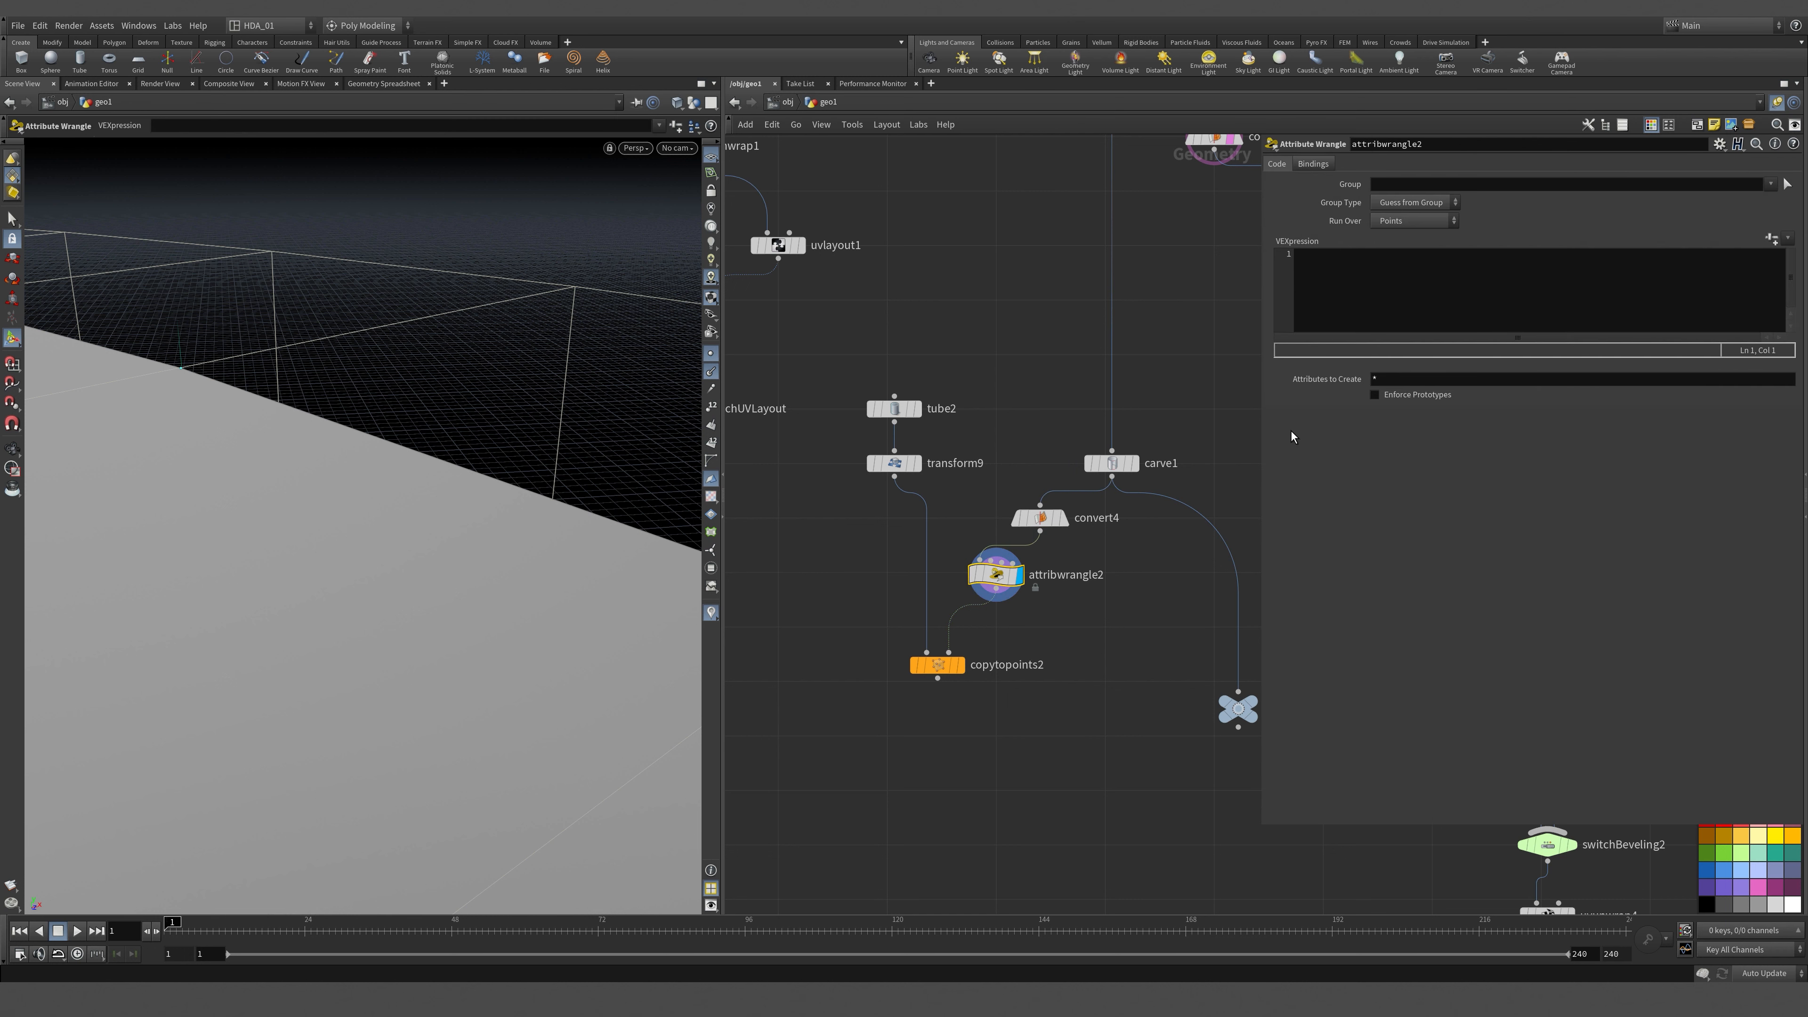
left_click(1354, 279)
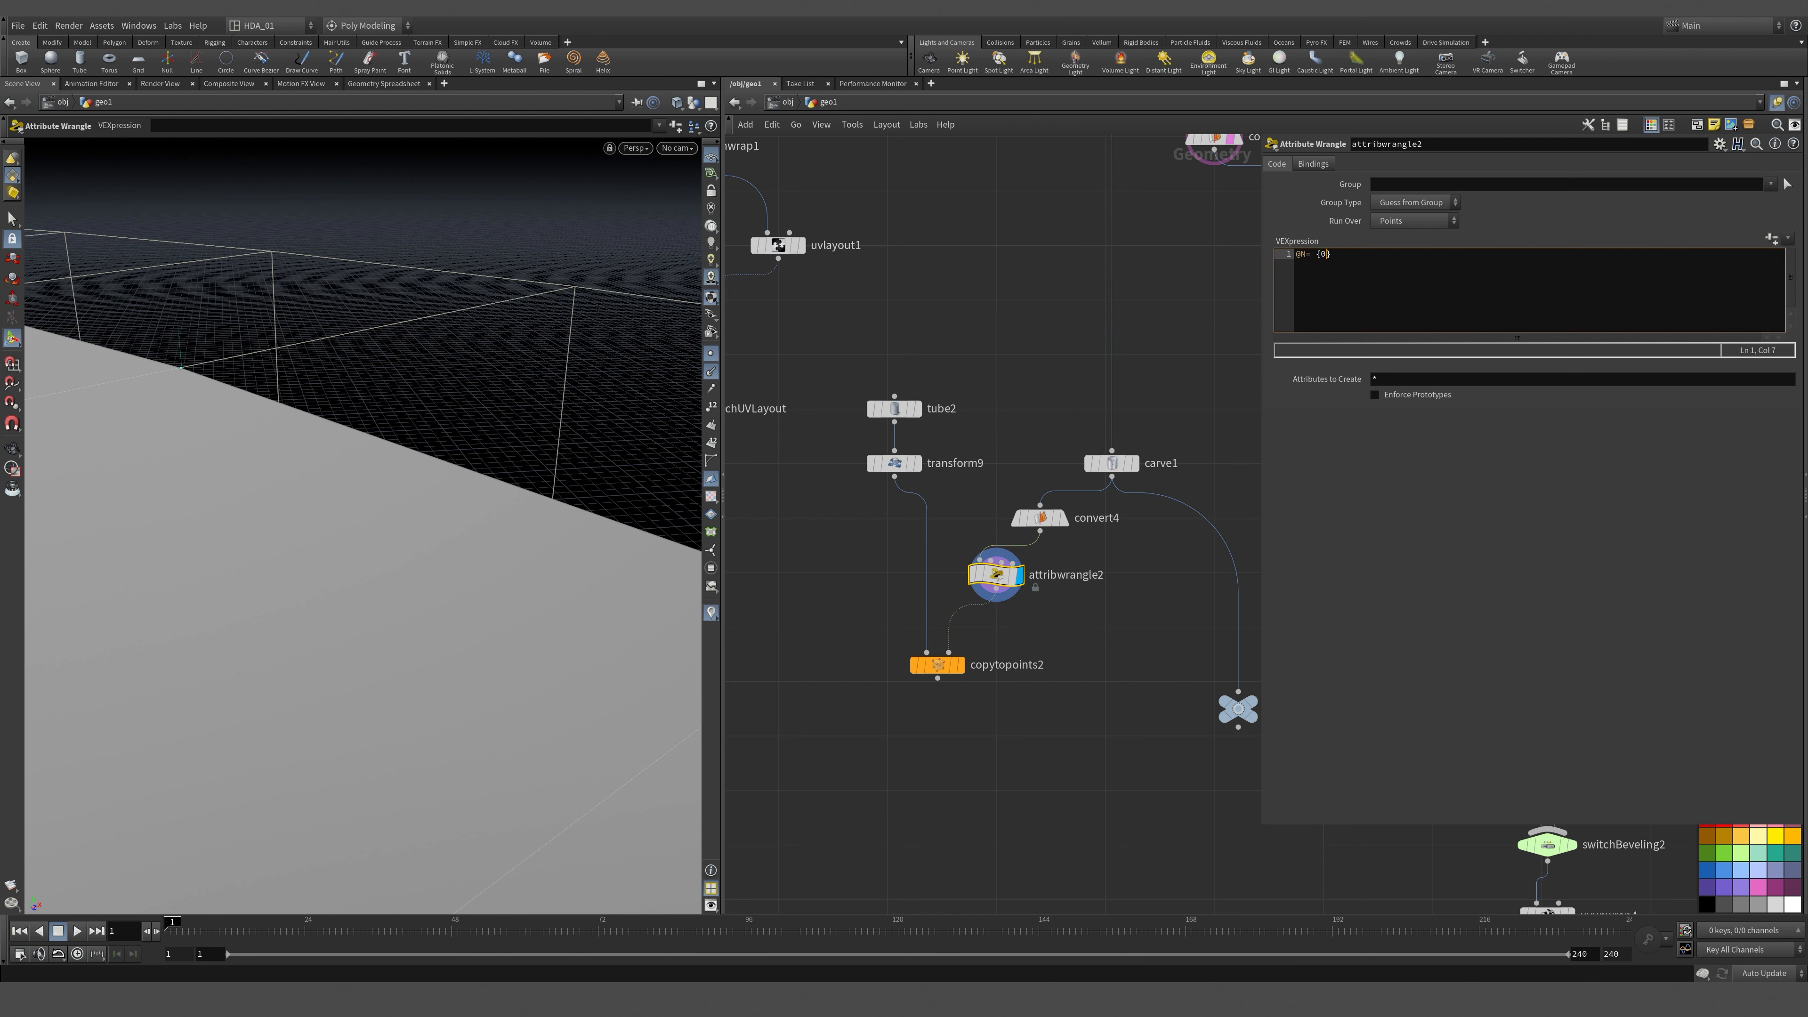
type("@N= {0.0, 1.0, 0.0")
left_click(830, 347)
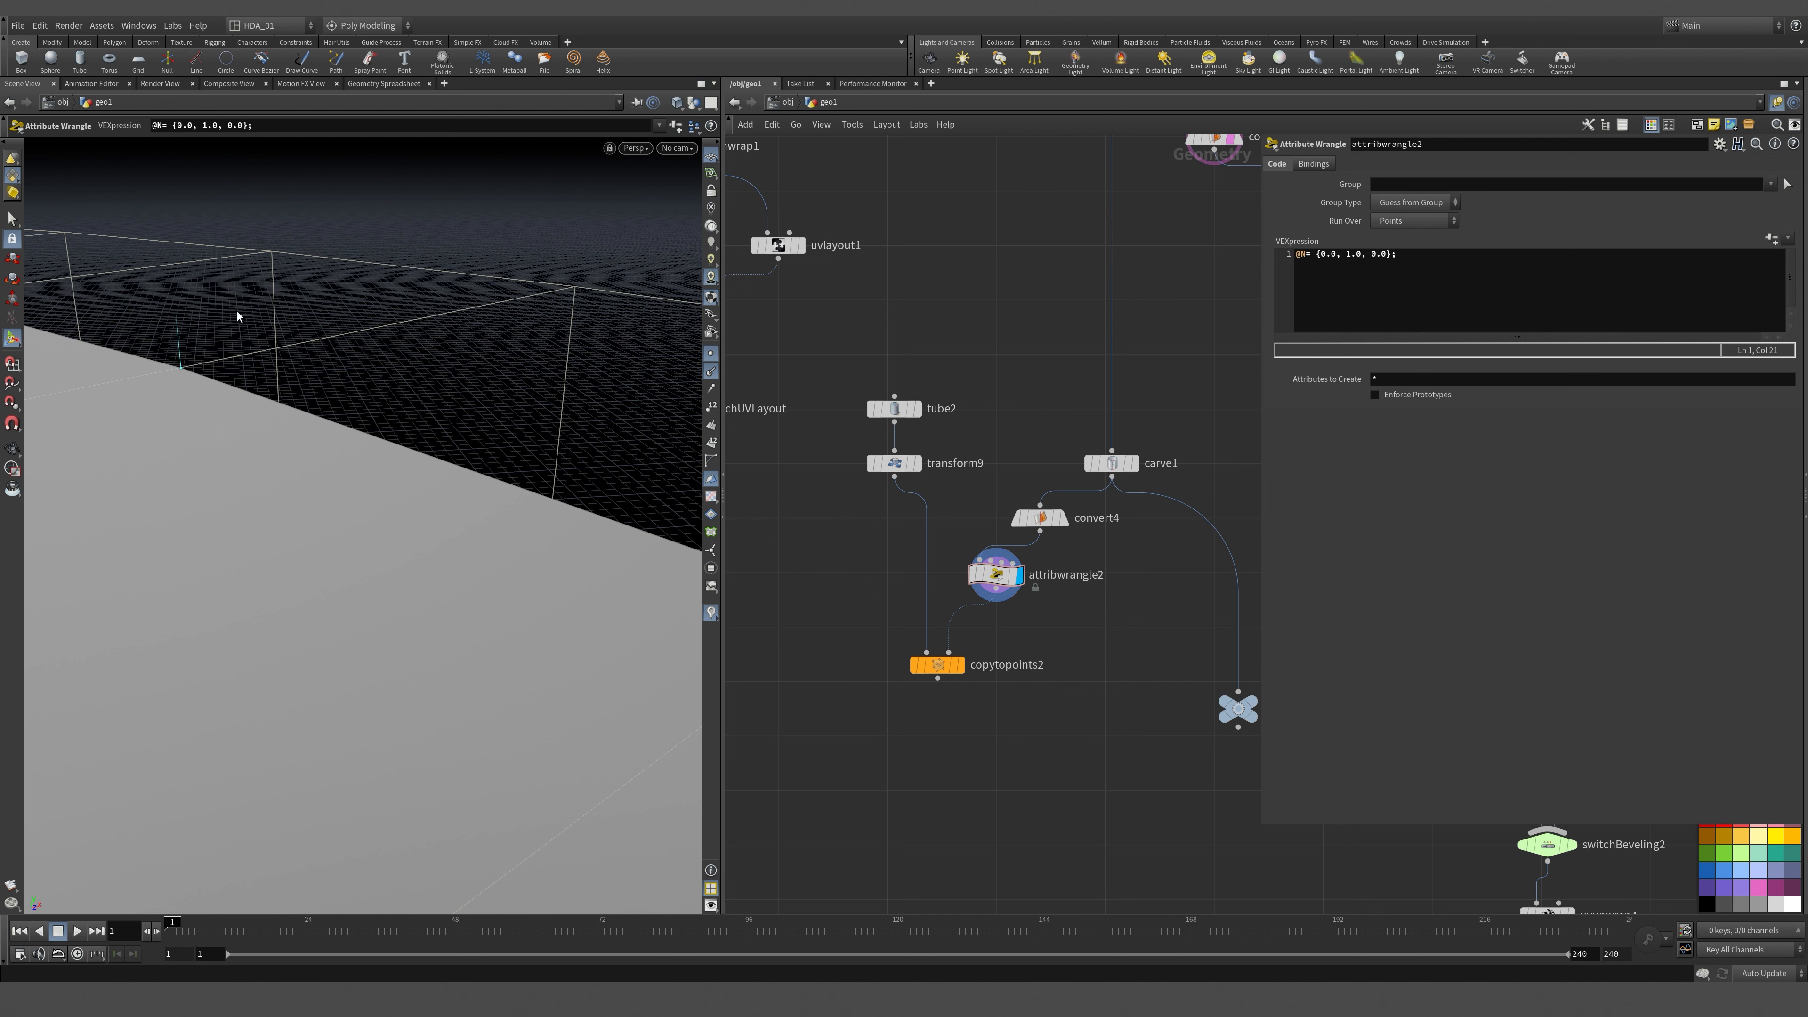
Compare the displayed results of convert4, attribwrangle2 and copytopoints2, finishing on the full ring of copied tubes.
left_click(960, 664)
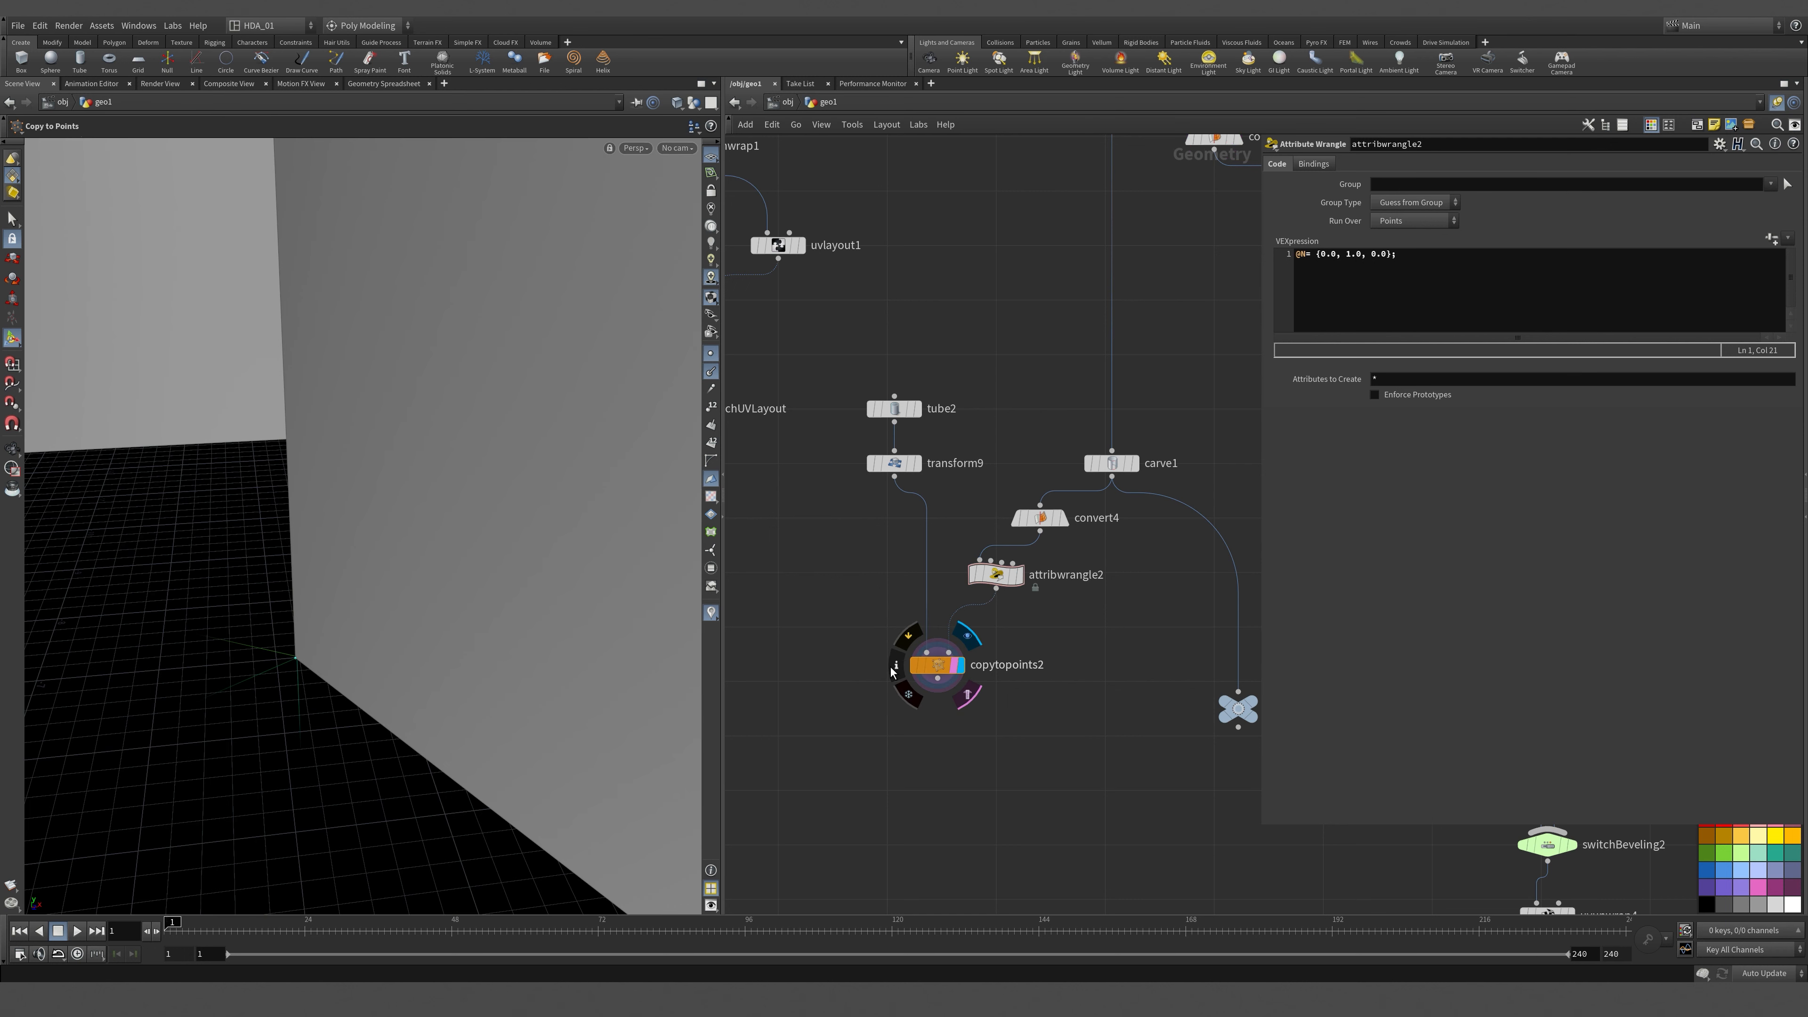
left_click(1032, 577)
left_click(1021, 577)
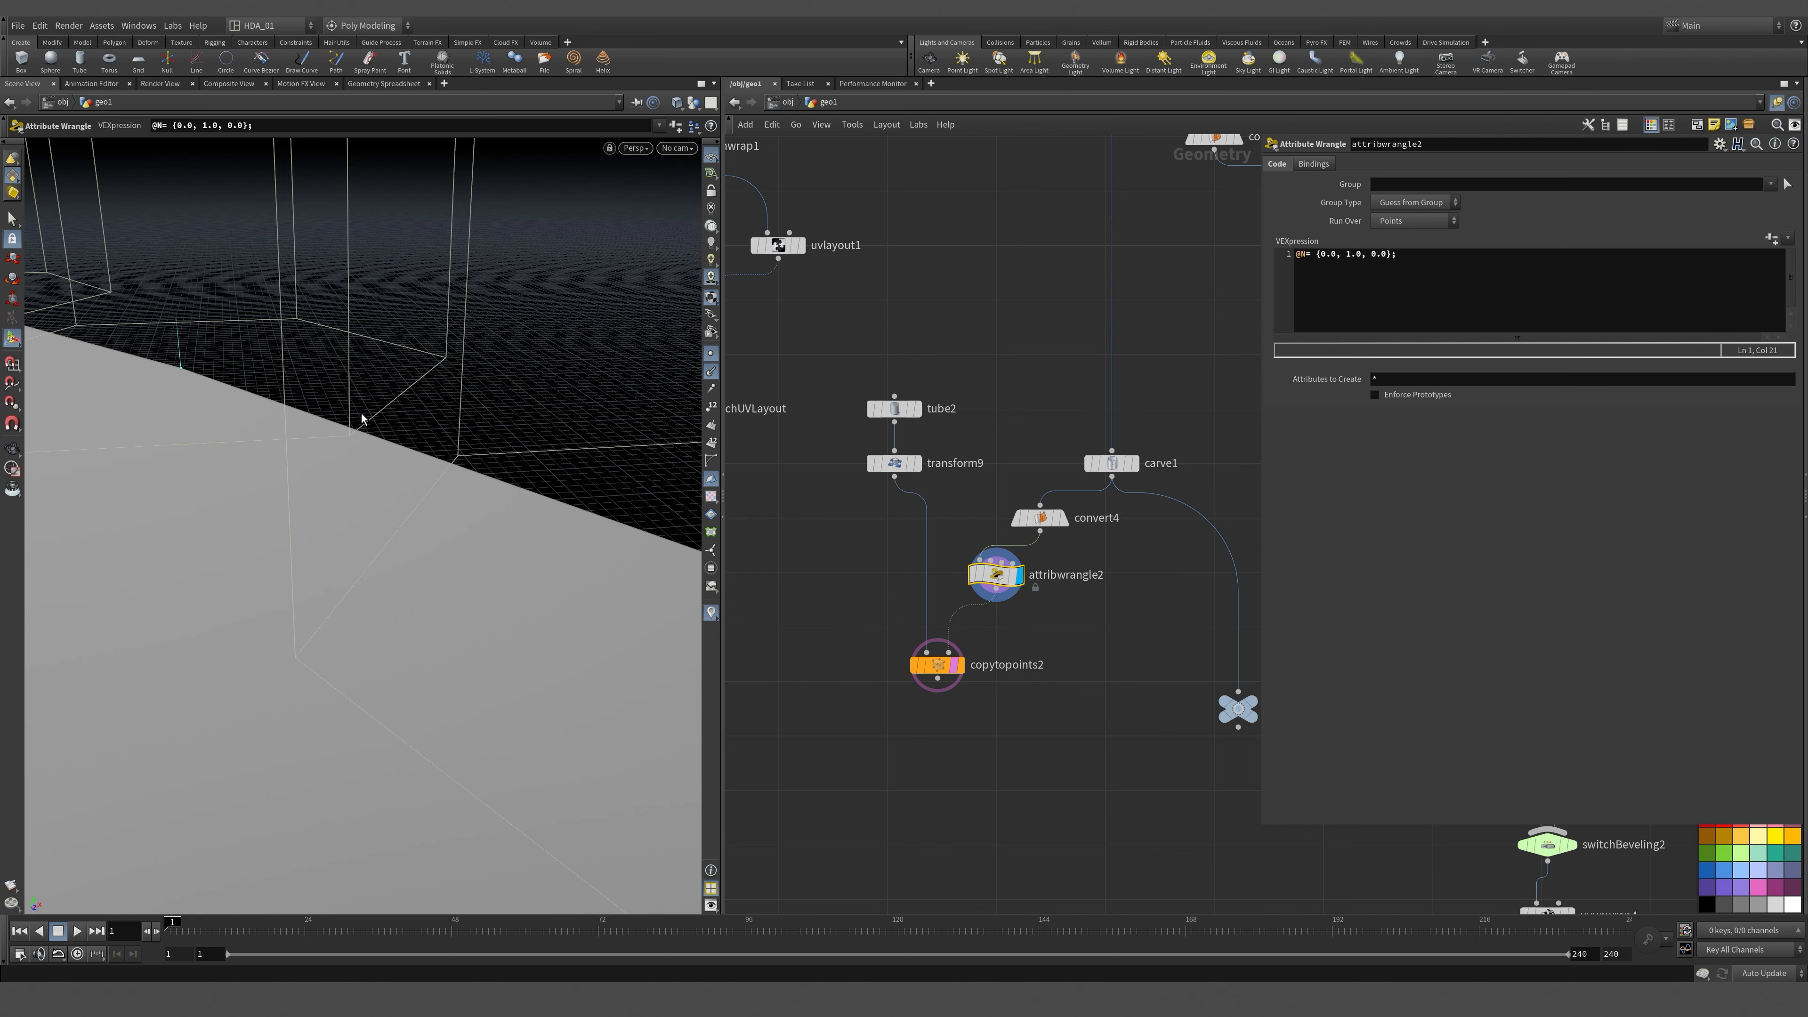
left_click(1012, 577)
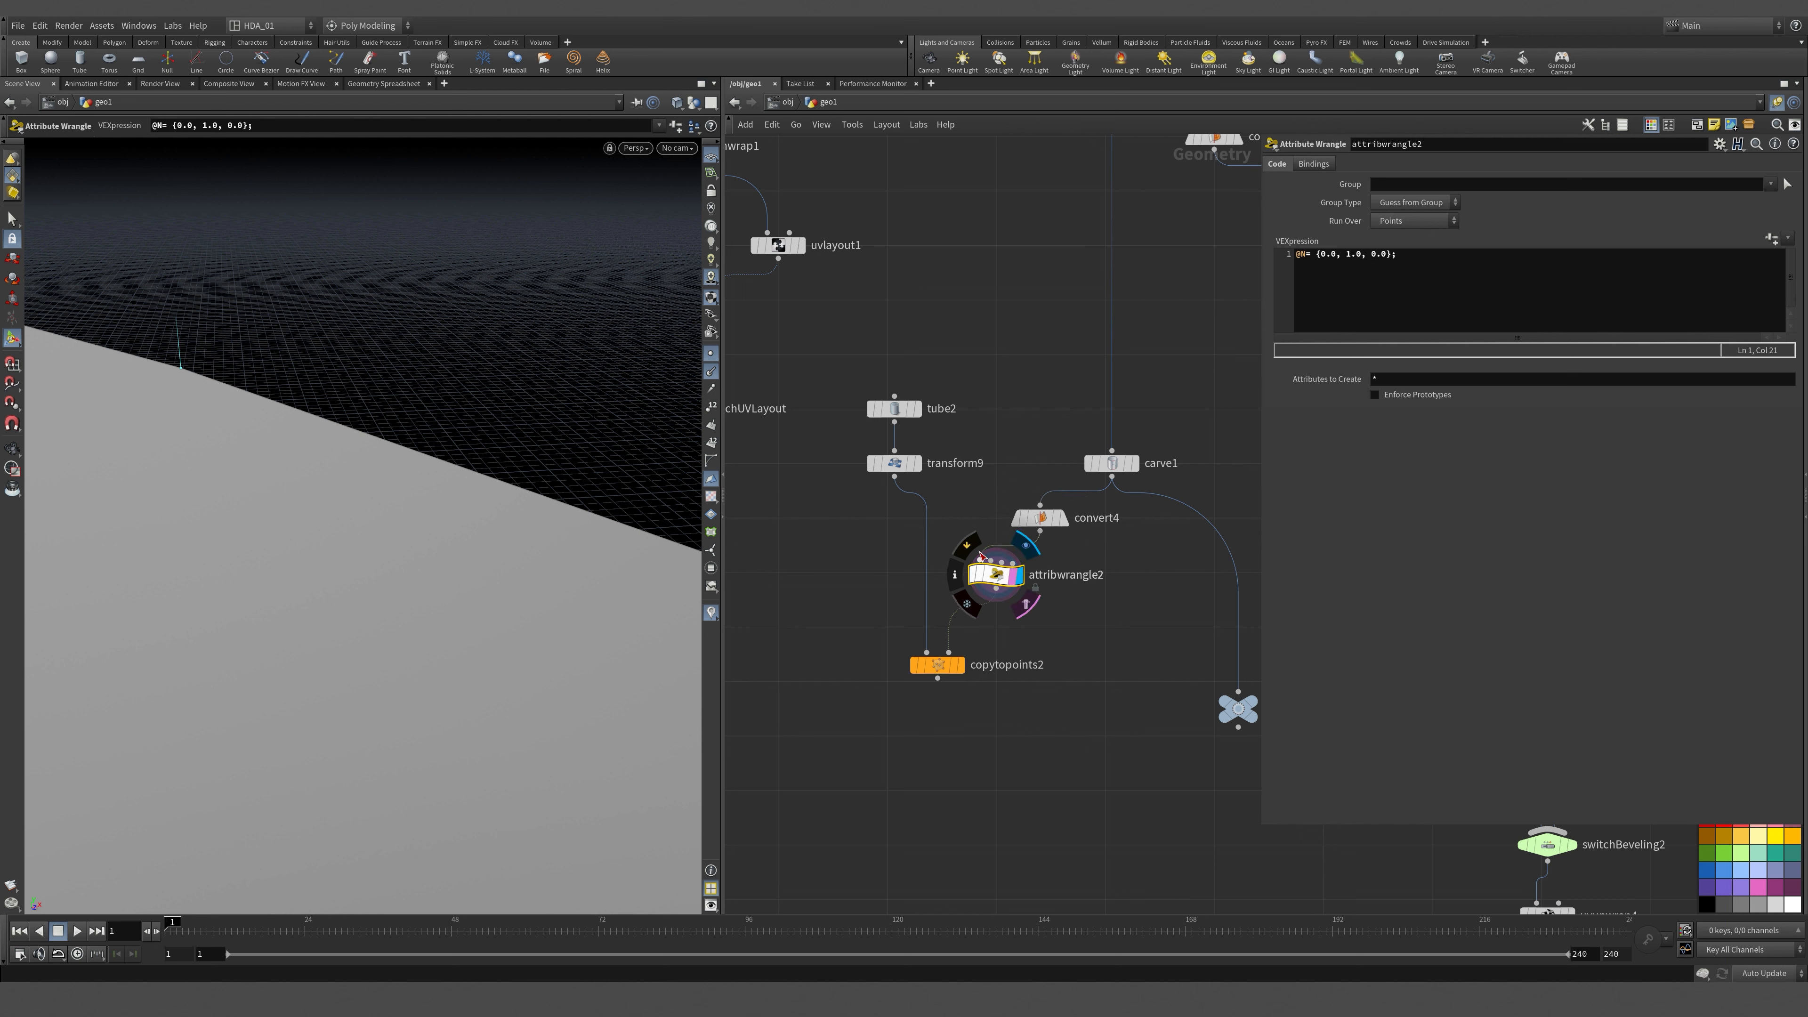
left_click(1065, 522)
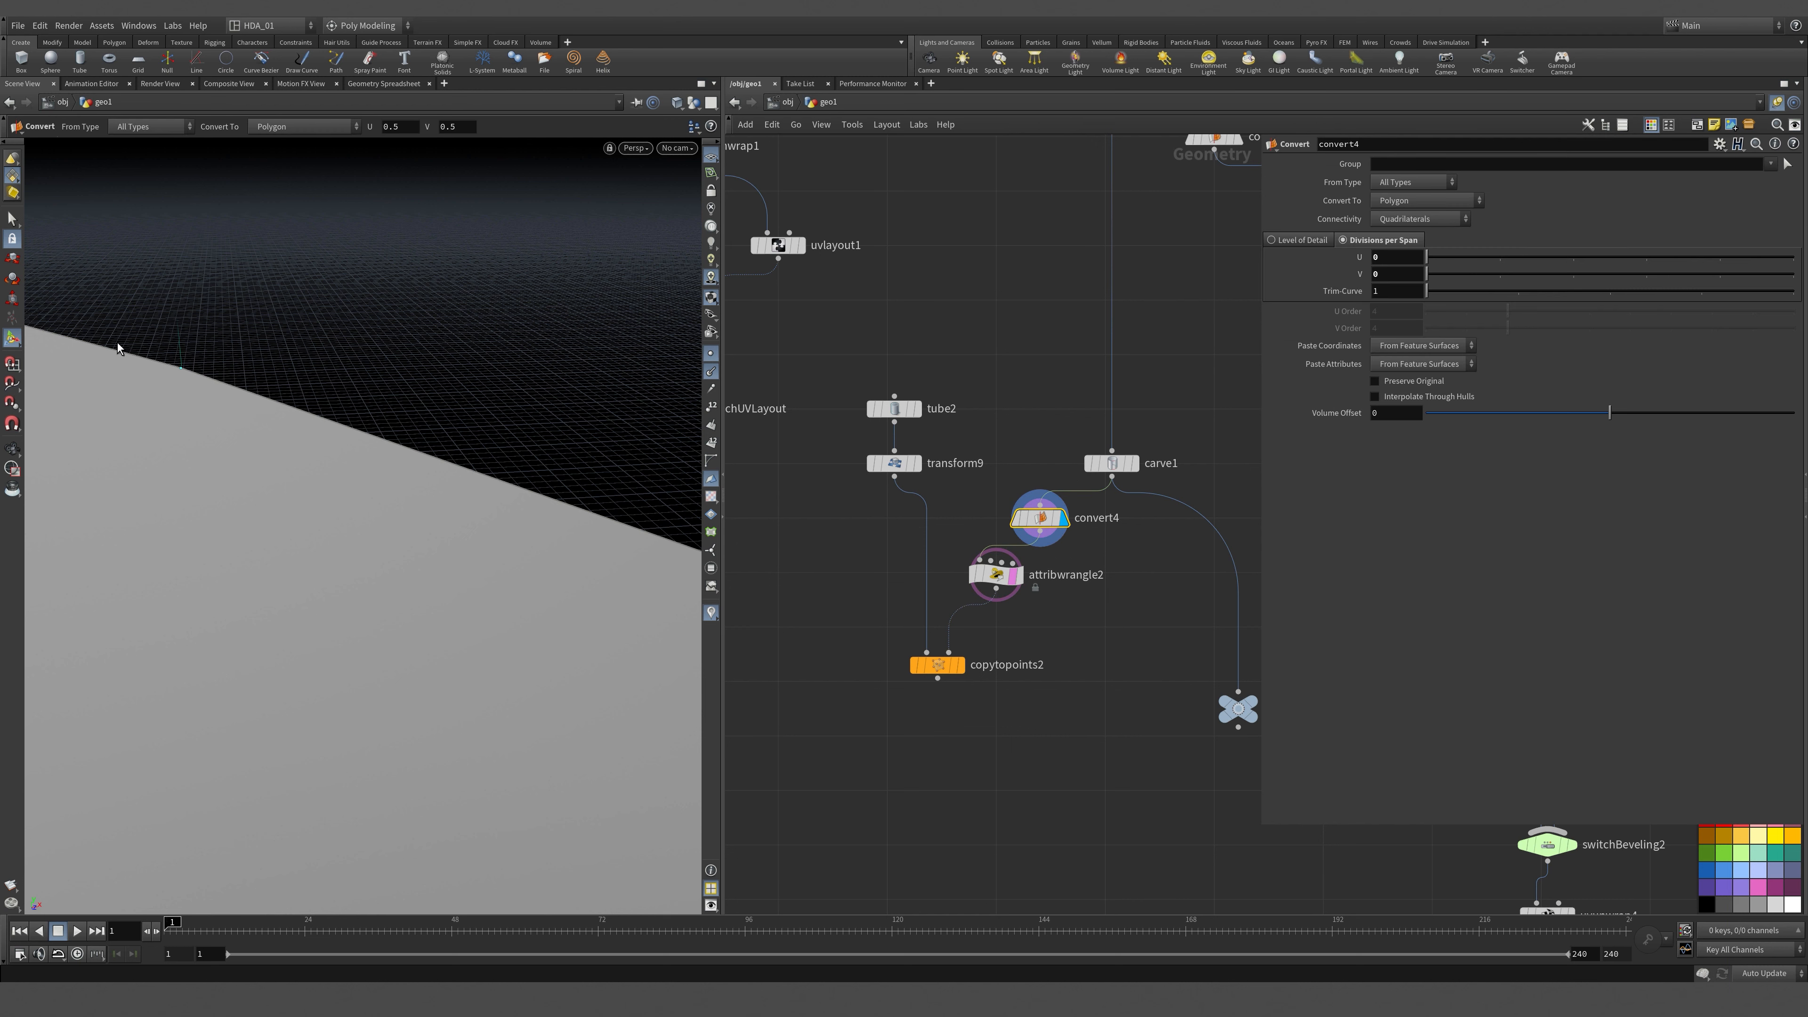
left_click(1020, 576)
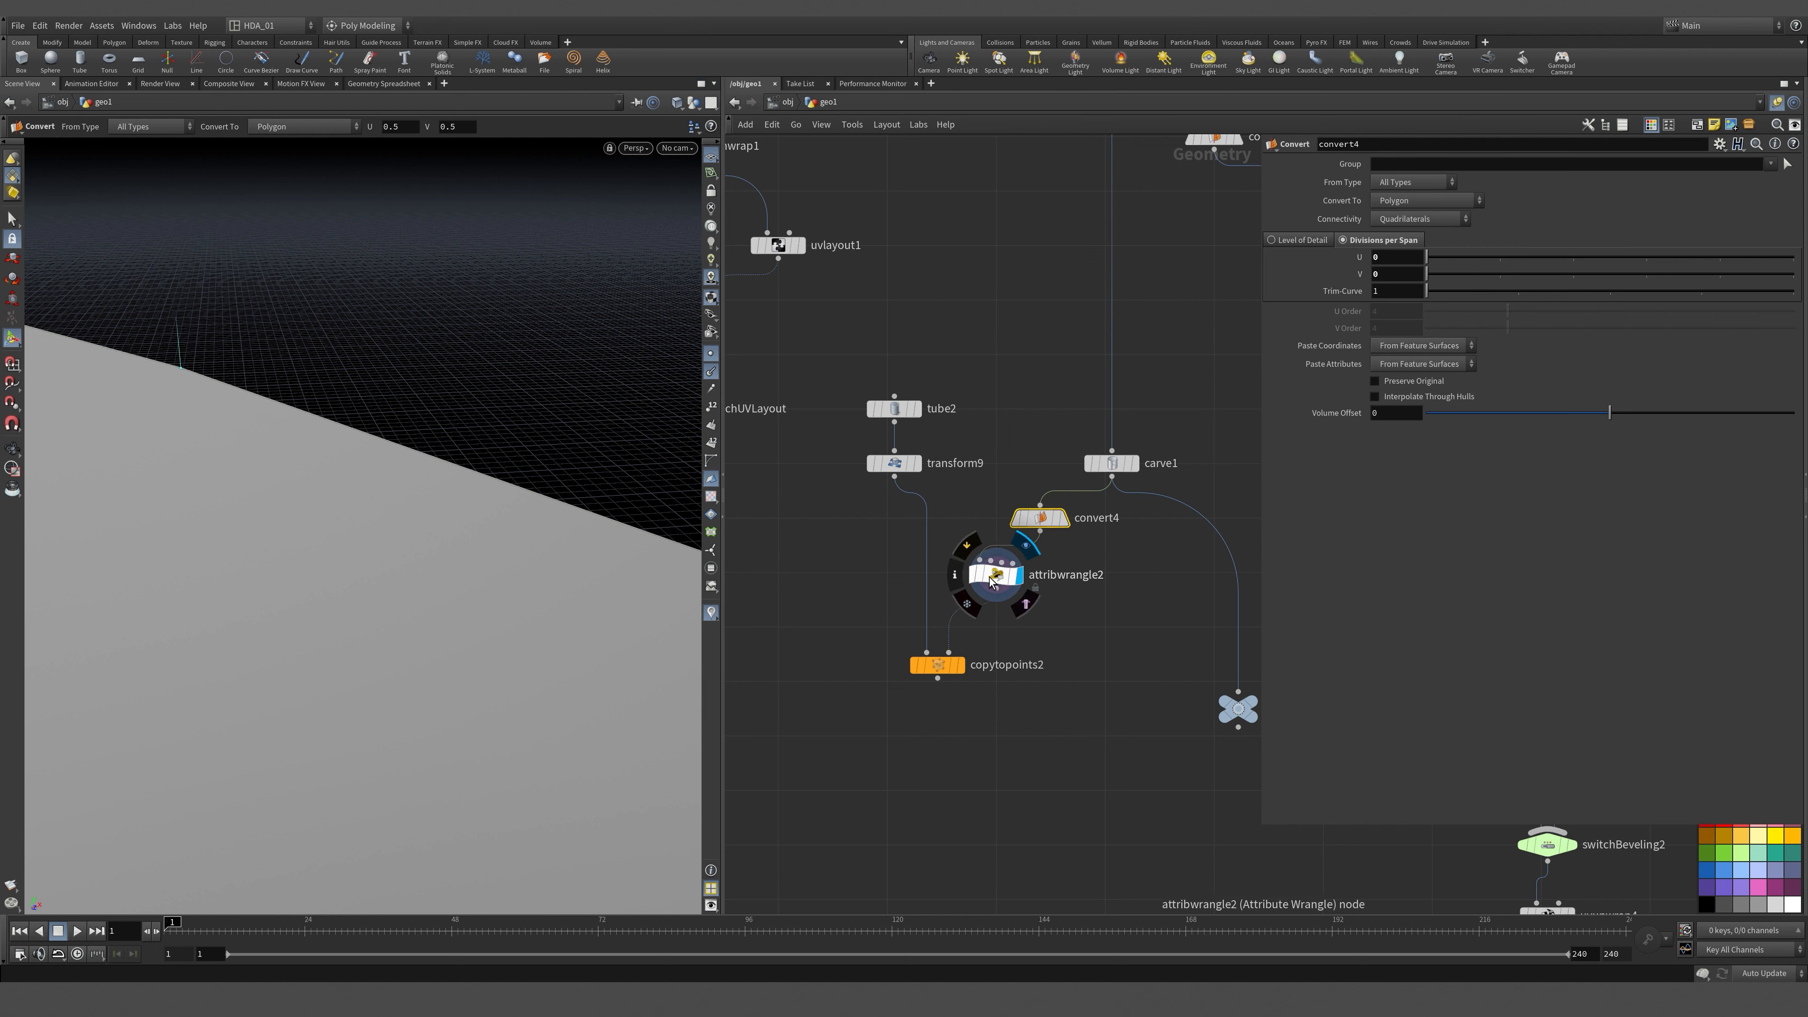
left_click(958, 664)
key("space+g")
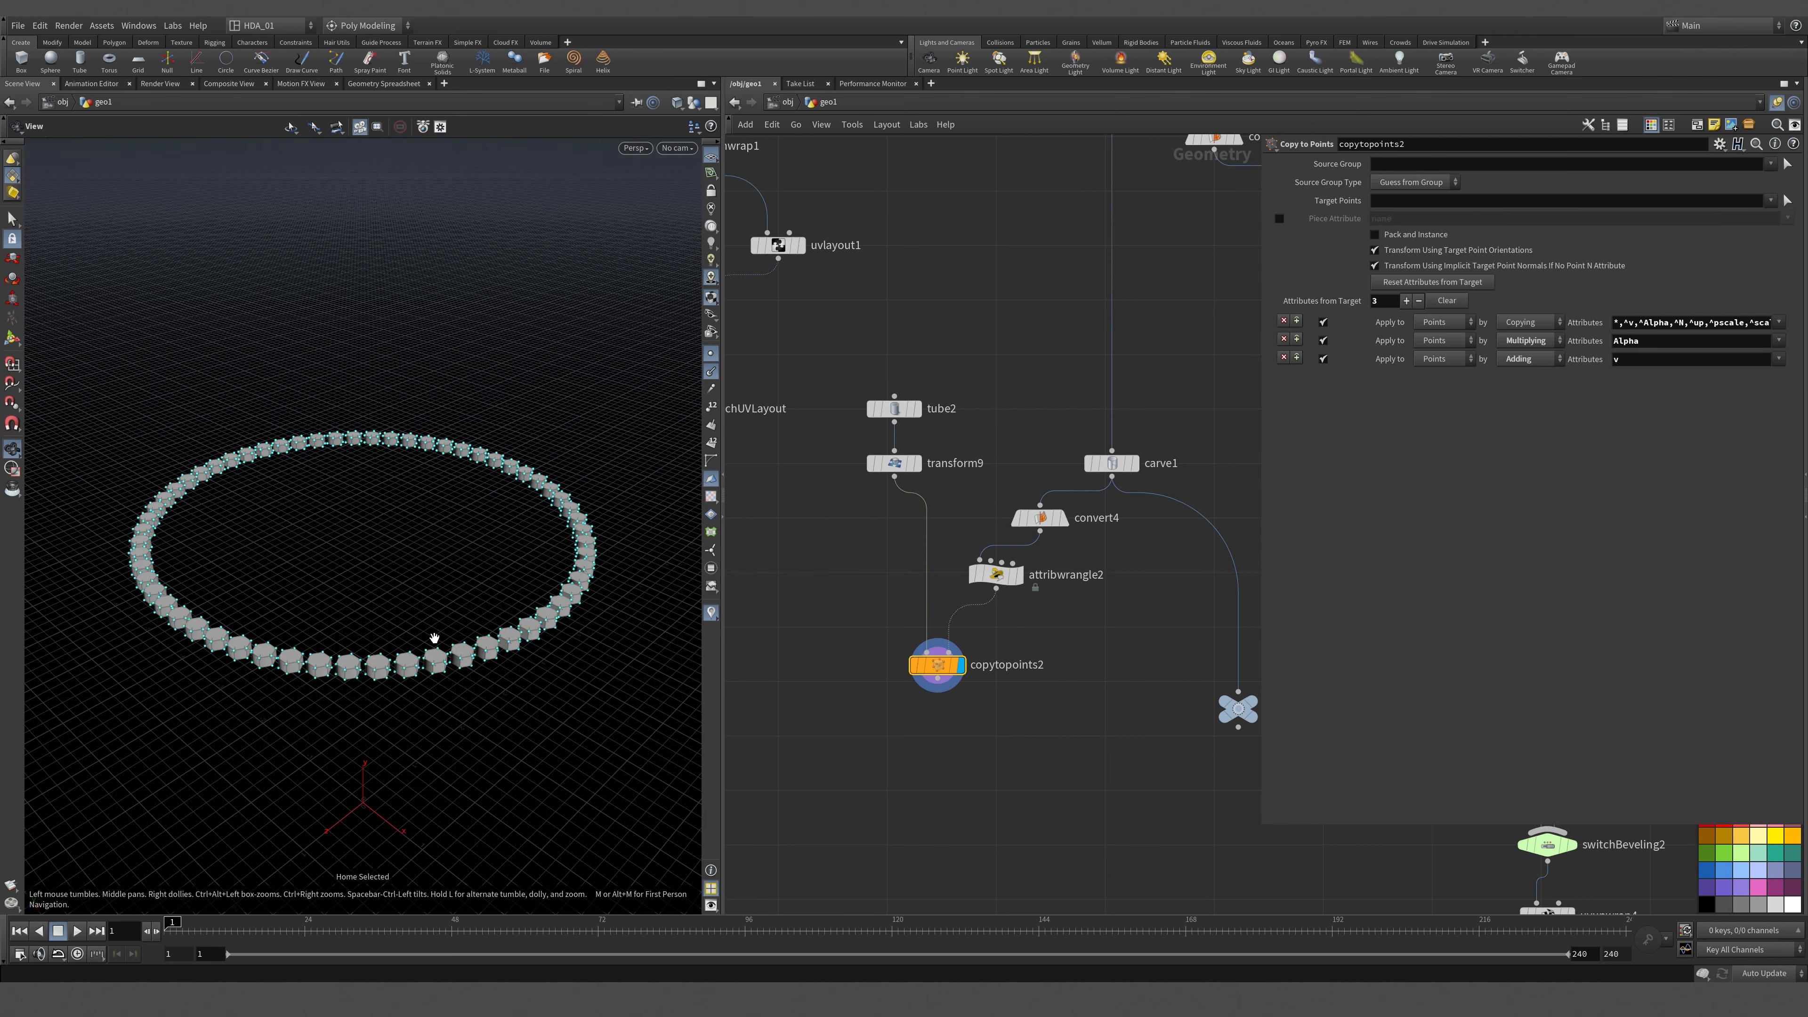
right_click_drag(555, 682, 573, 744, "alt")
Move copytopoints2 and attribwrangle2 farther below convert4 to make room for another node.
left_click_drag(936, 665, 865, 741)
left_click_drag(996, 578, 961, 691)
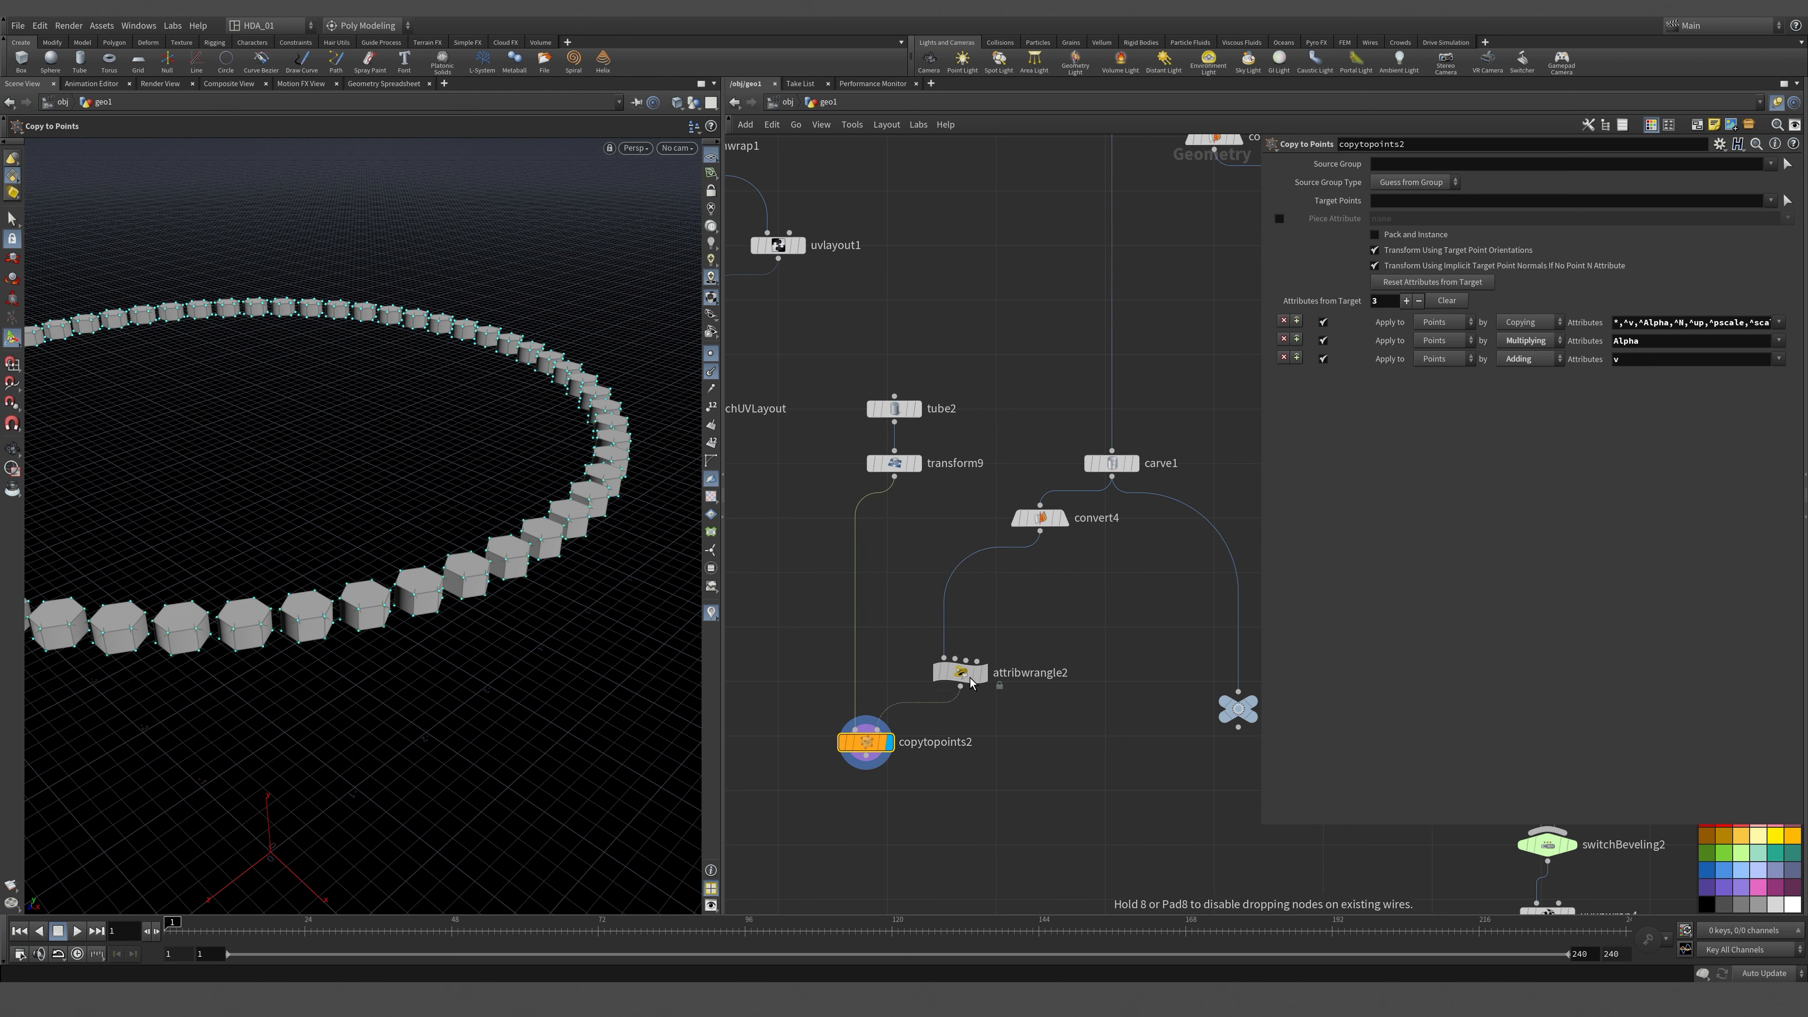
key("Tab")
type("res")
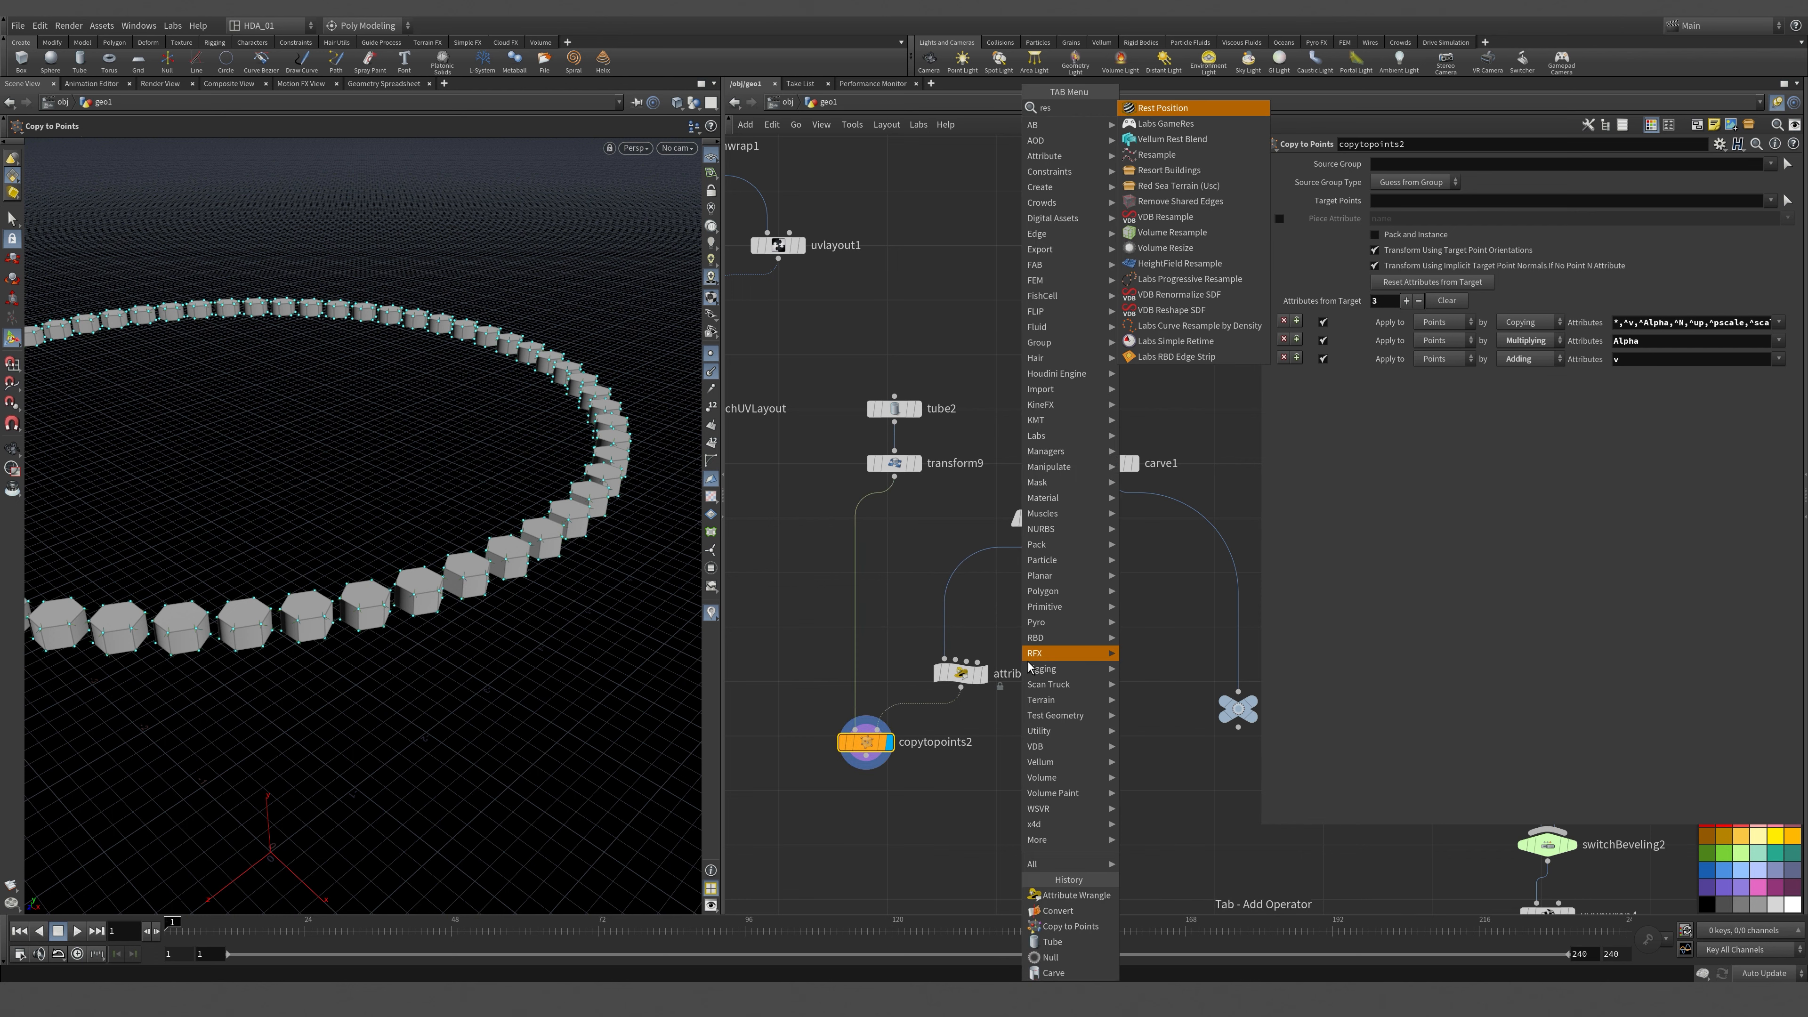
key("Escape")
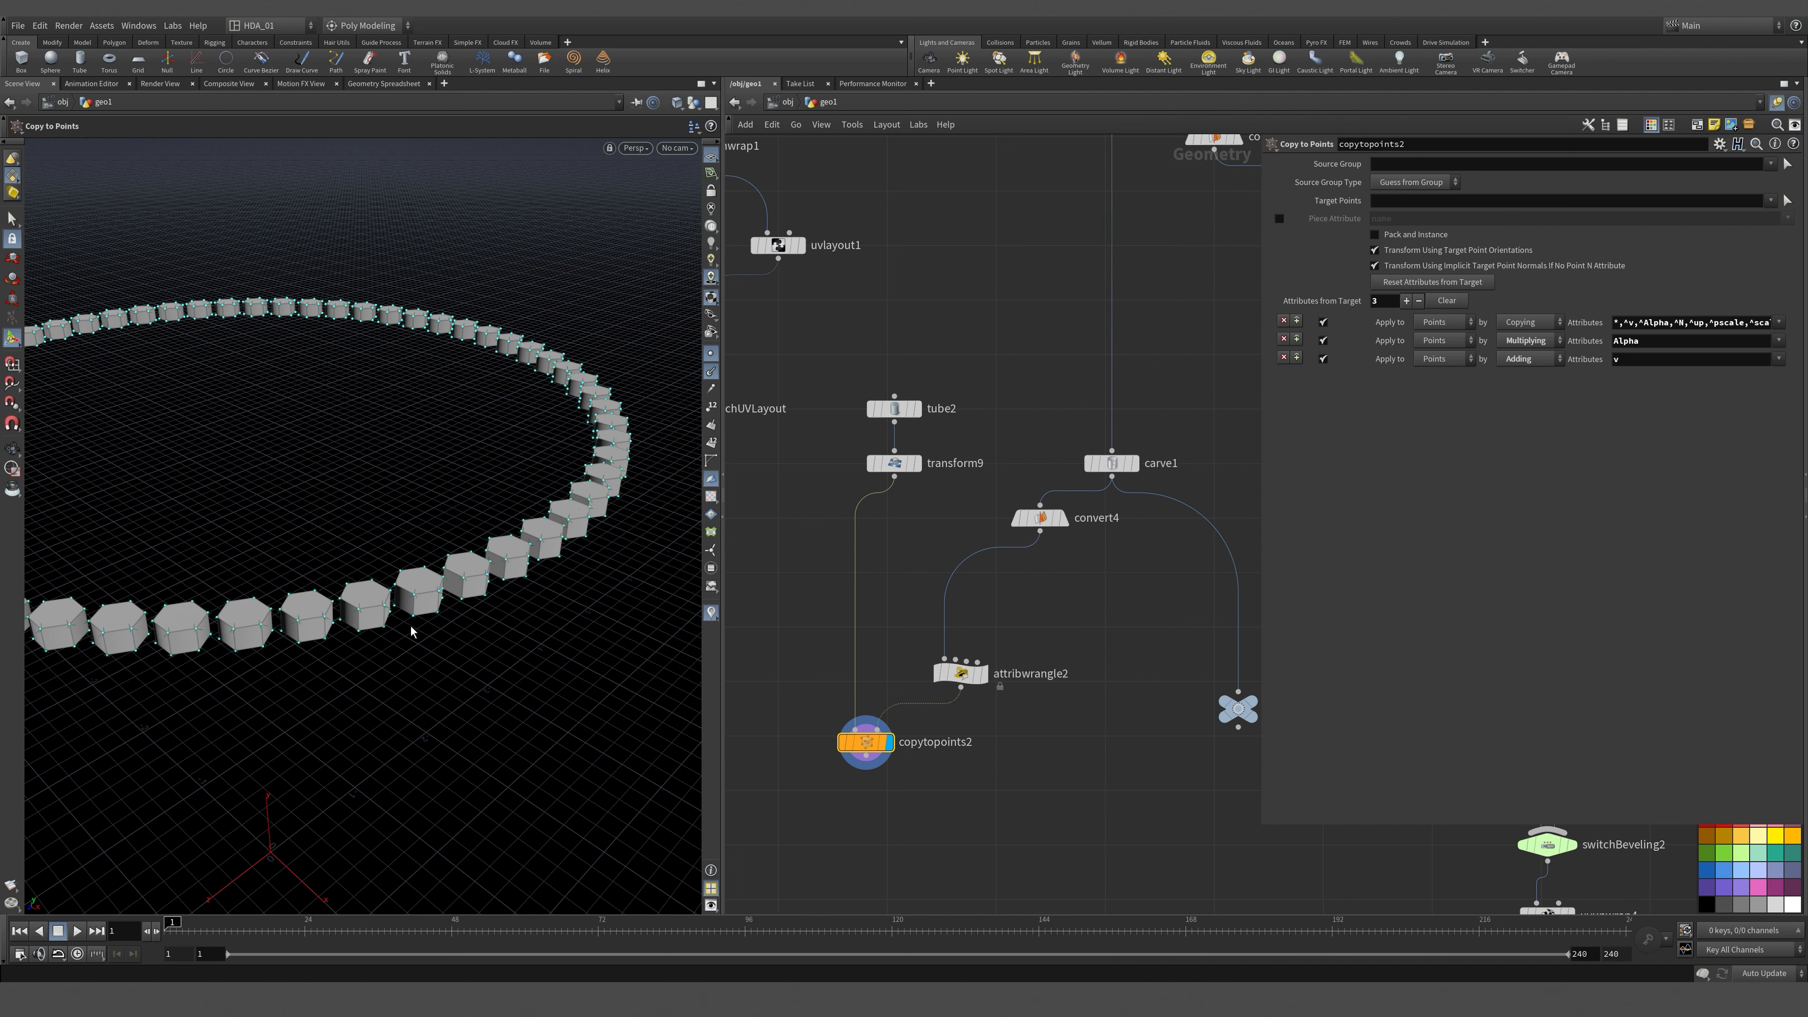
Insert a Resample node on the wire between convert4 and attribwrangle2.
key("Tab")
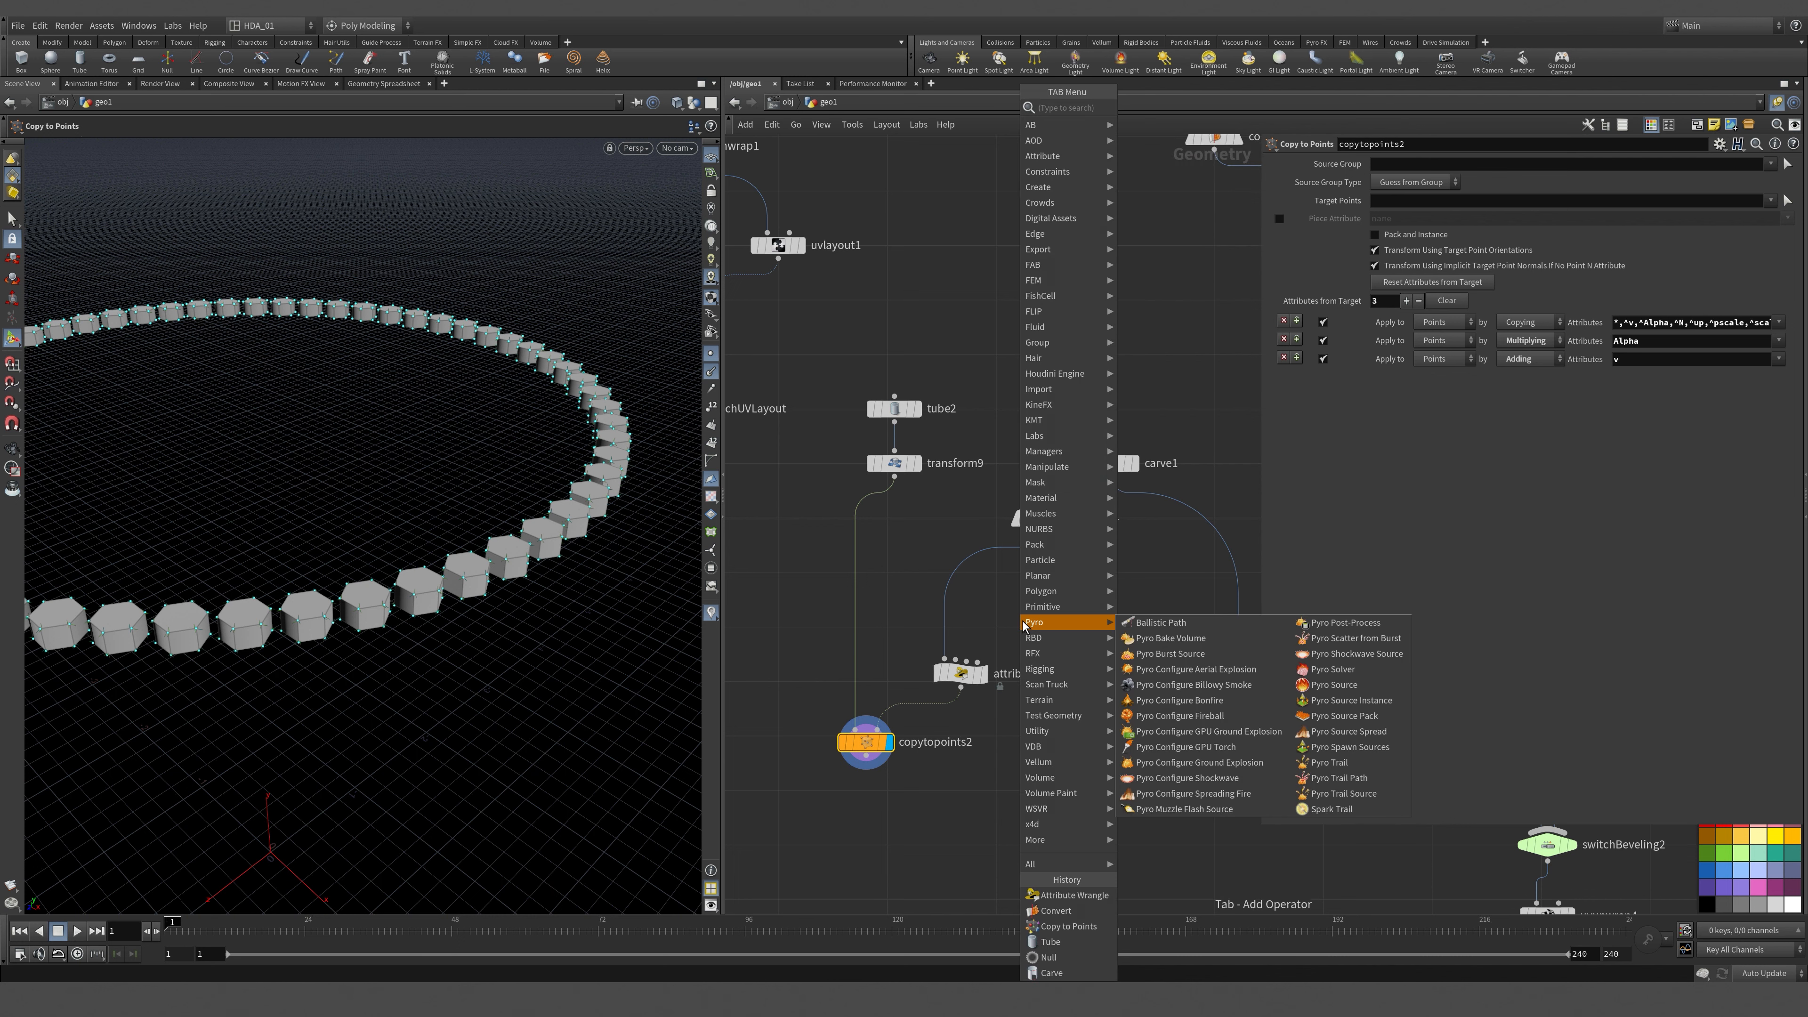
type("res")
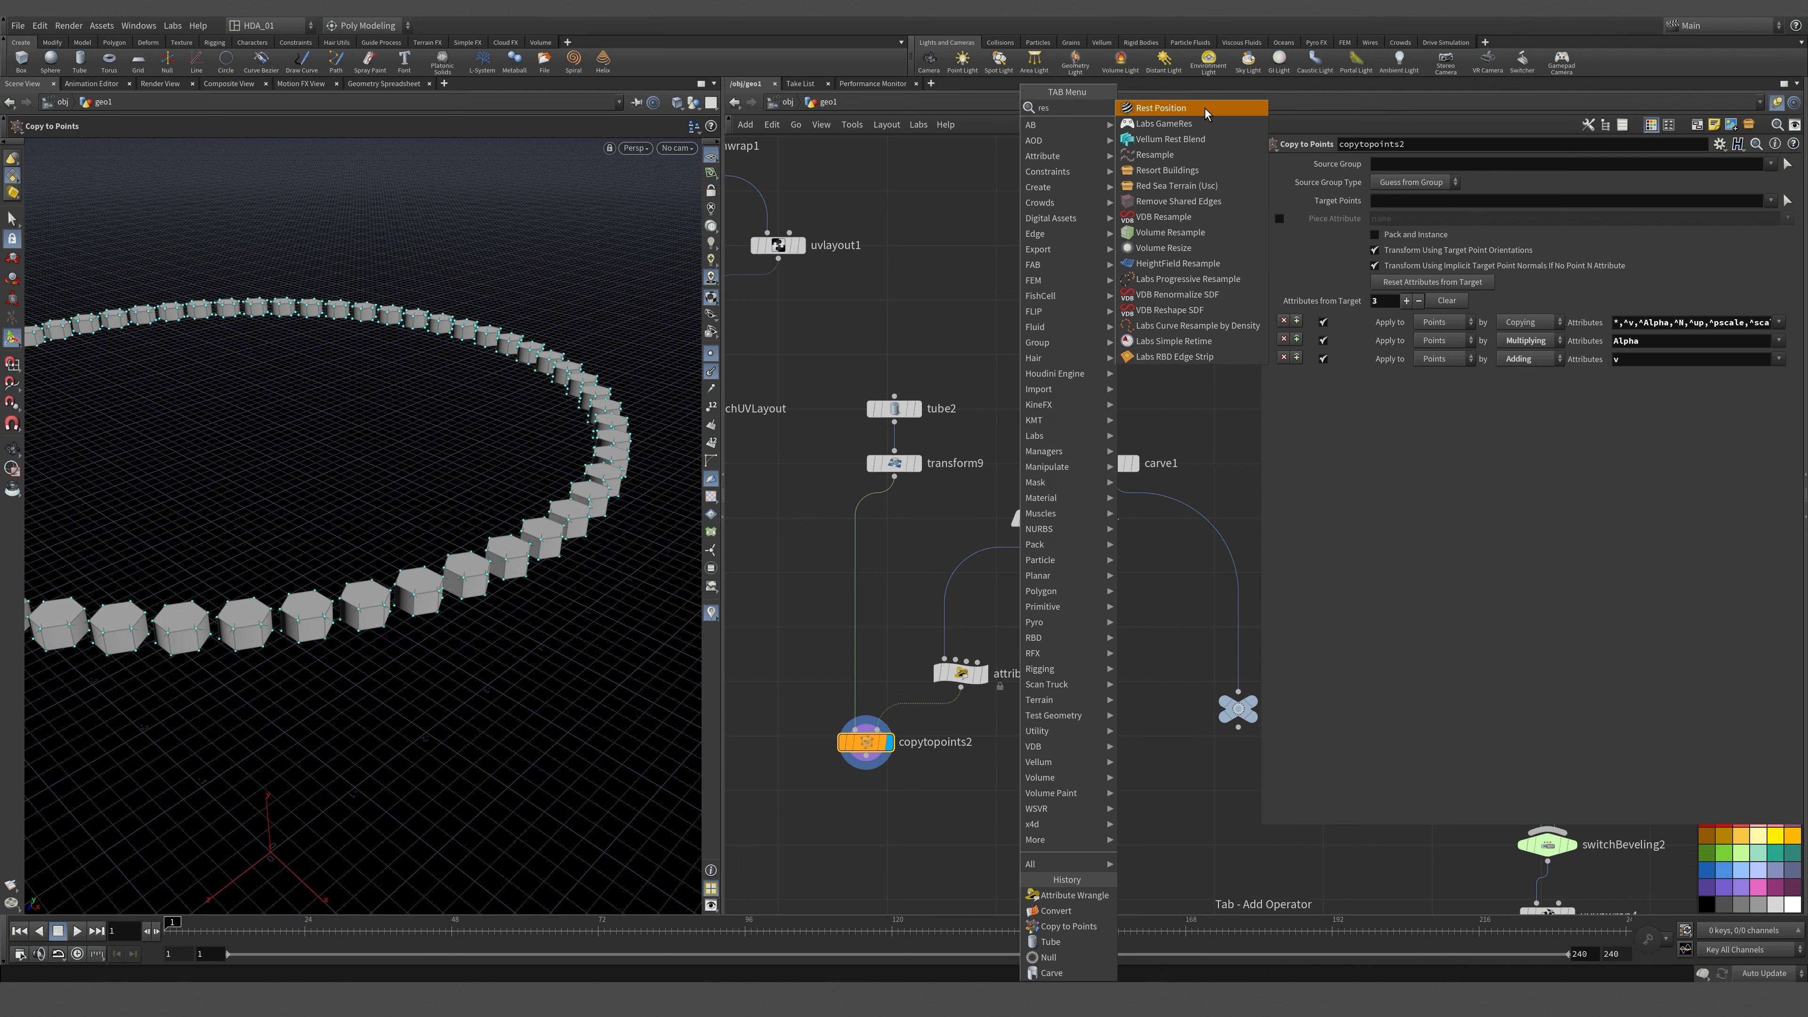
left_click(1185, 156)
left_click(988, 571)
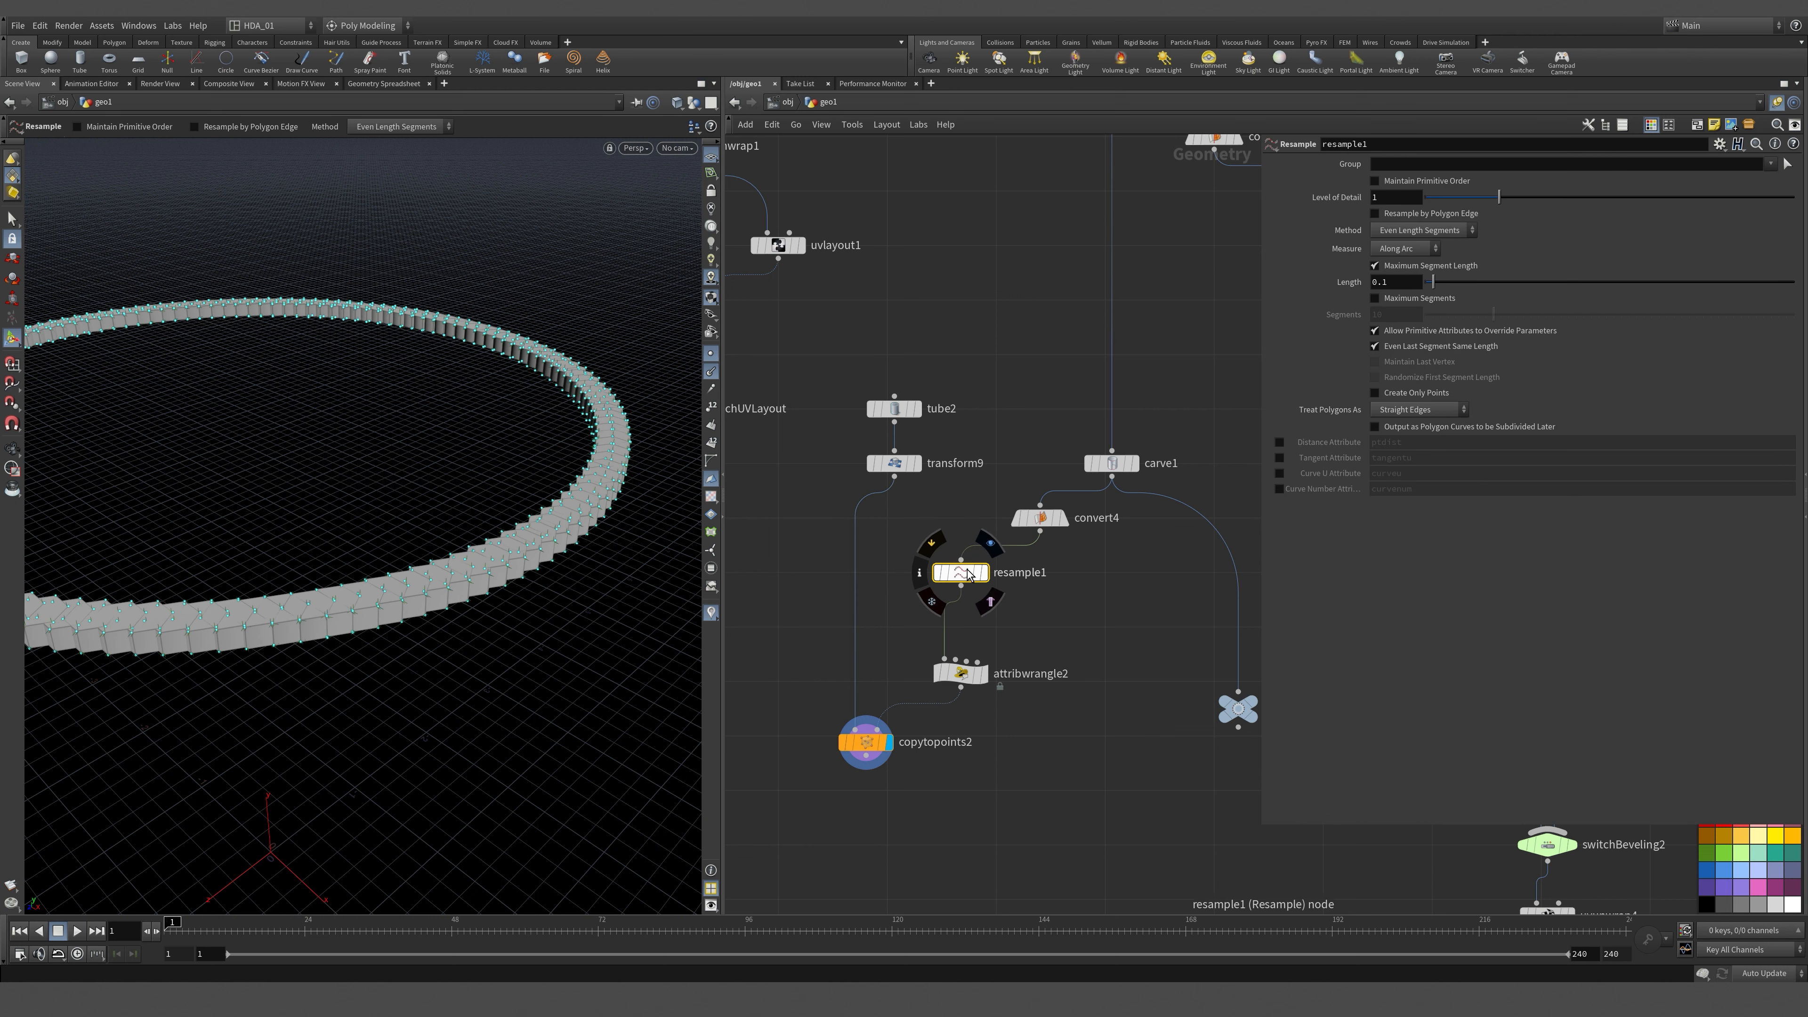
Display resample1 and switch it from Maximum Segment Length to Maximum Segments with 10 segments.
left_click(986, 574)
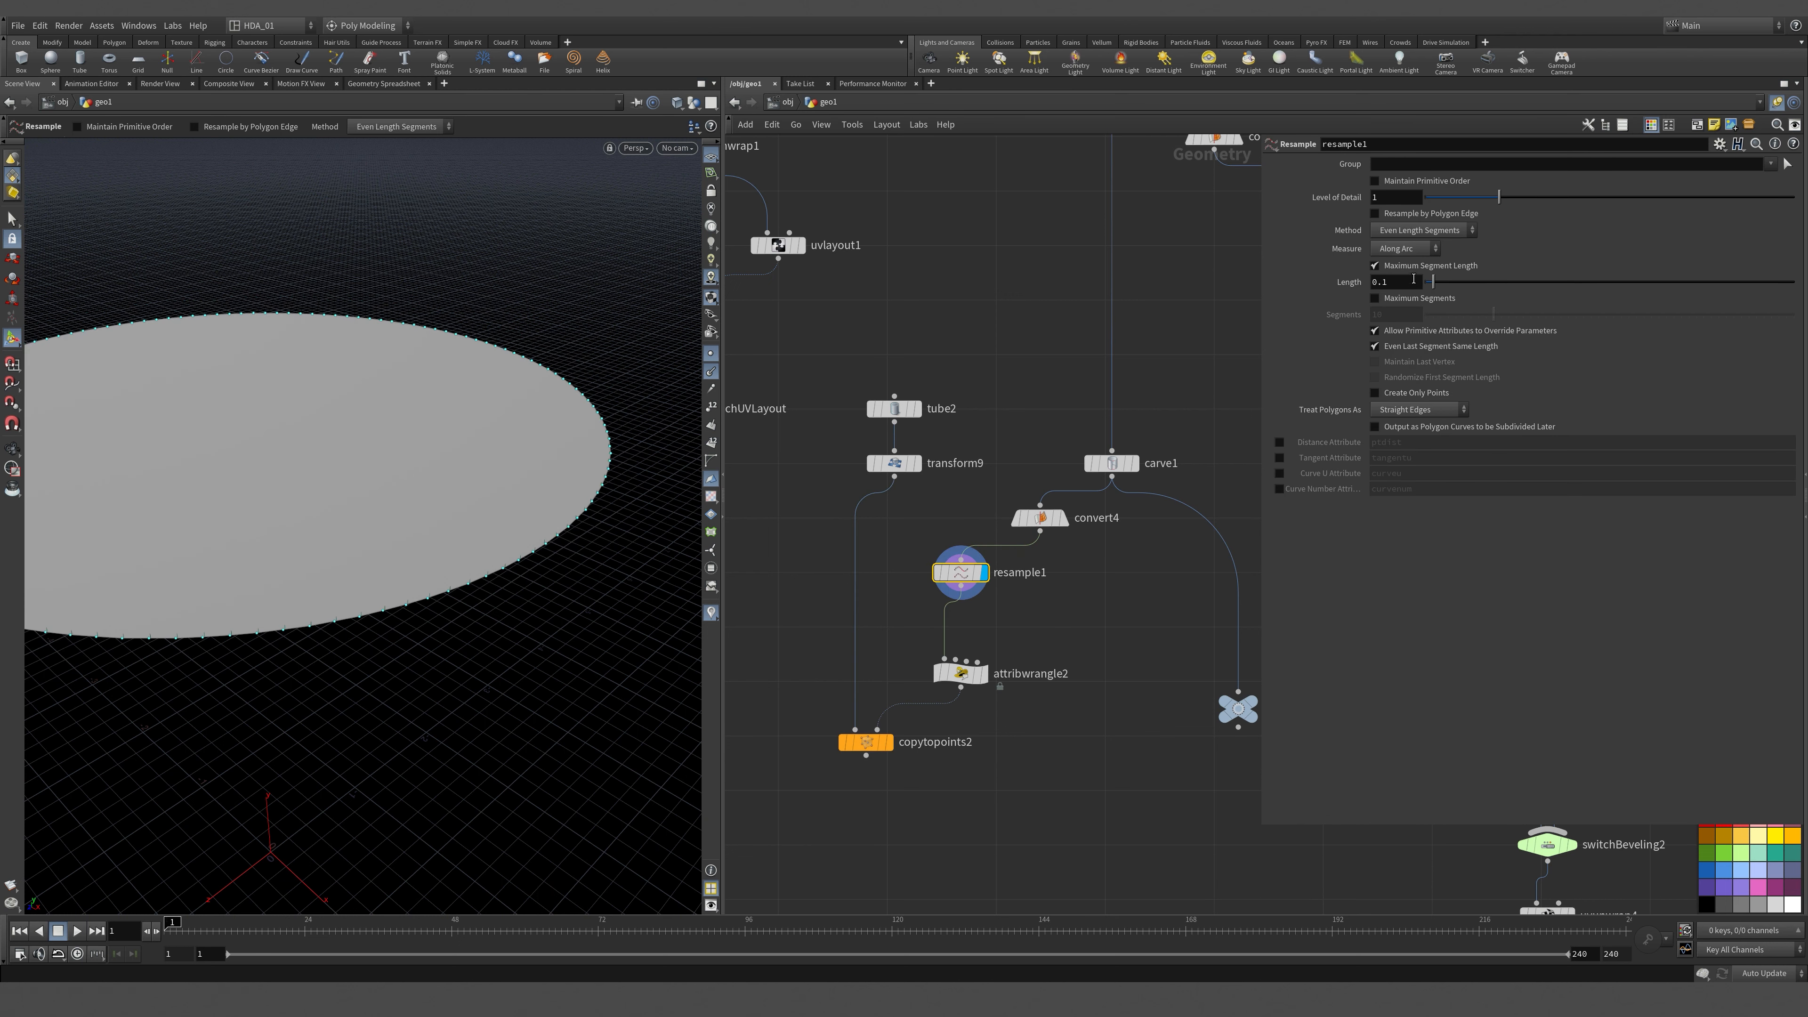
left_click(1374, 266)
left_click(1427, 299)
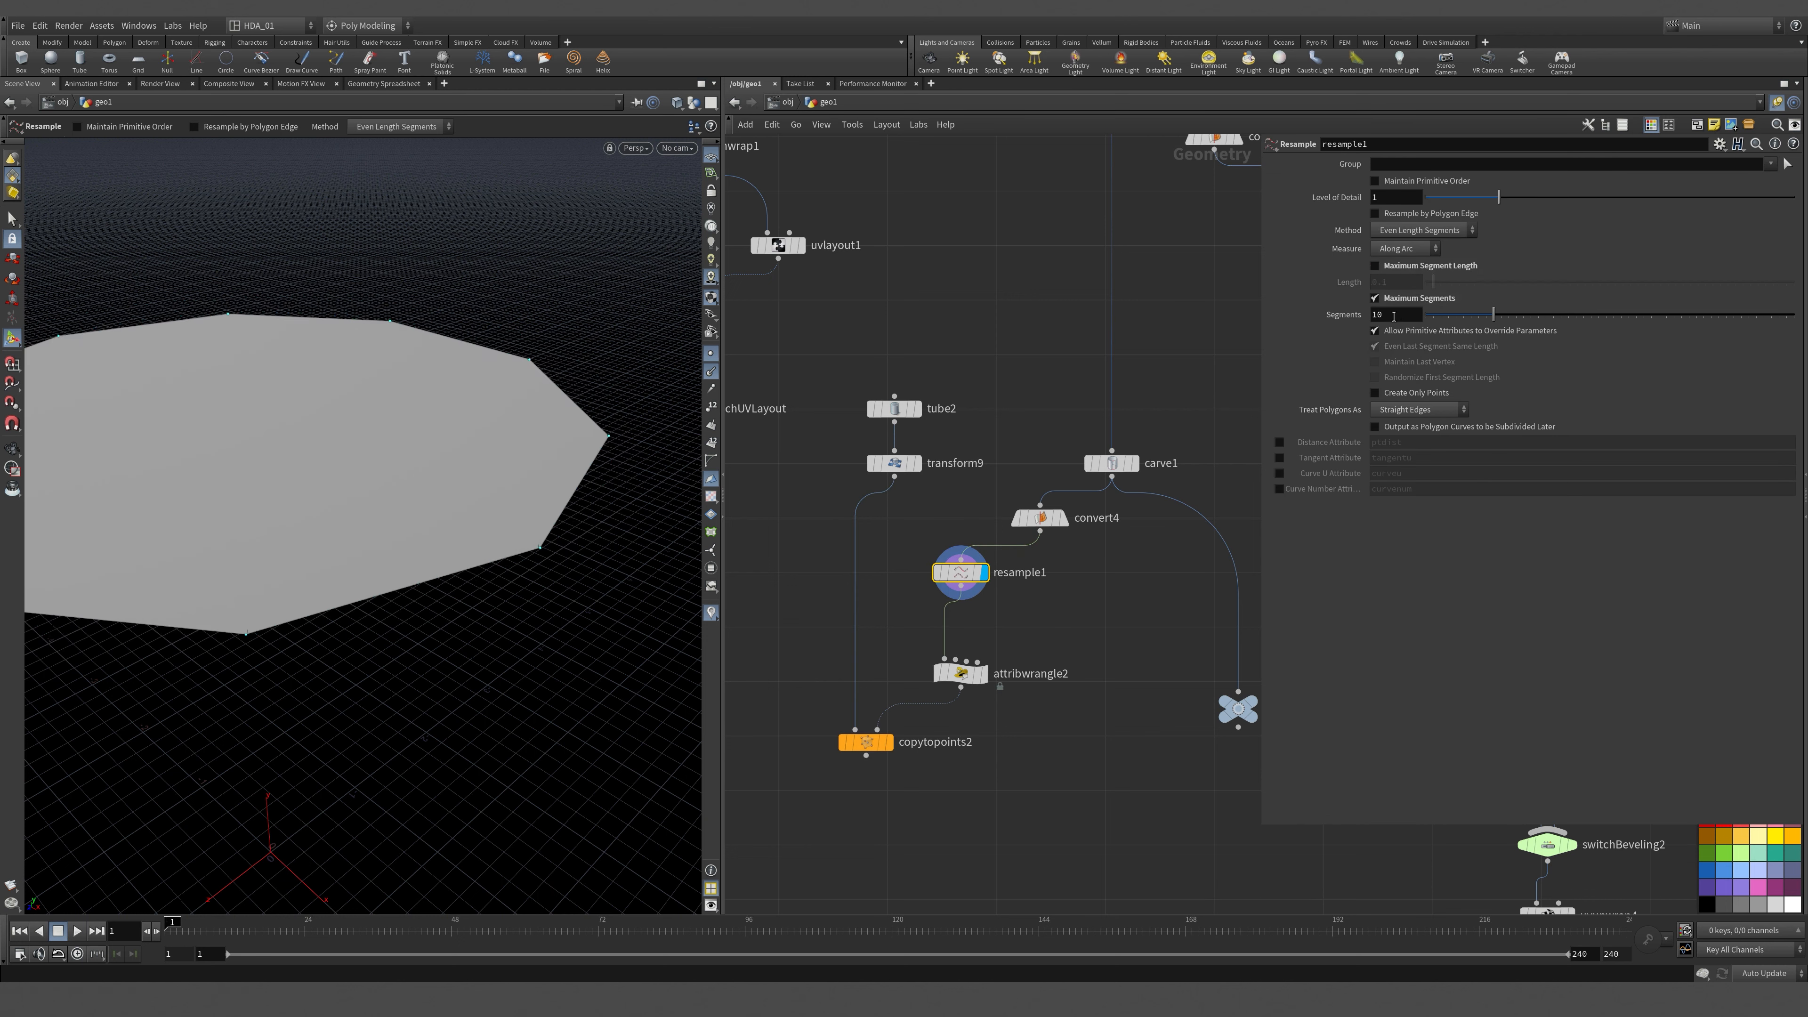
Display copytopoints2 and enlarge the bolt heads by setting transform9's Uniform Scale to 2.39.
left_click(889, 742)
left_click_drag(391, 616, 424, 634, "alt")
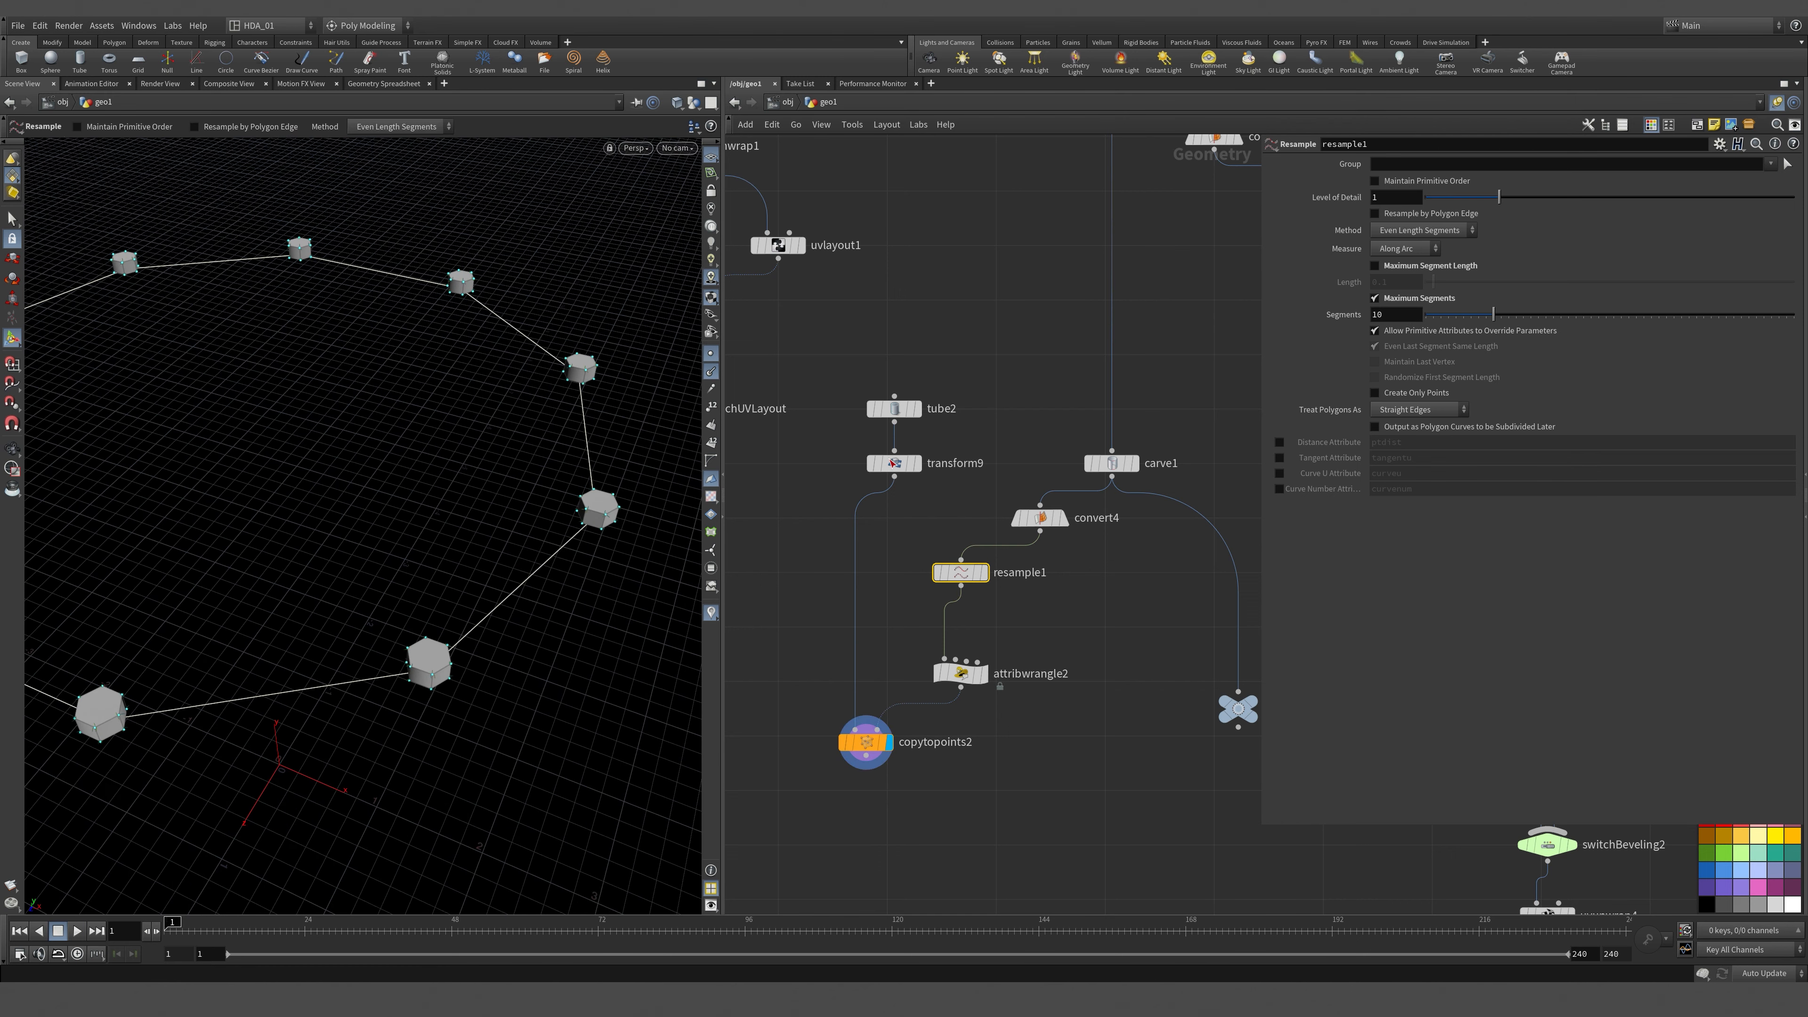
left_click_drag(814, 443, 993, 541)
left_click_drag(1463, 285, 1513, 281)
Add a Merge node below copytopoints2 and connect copytopoints2's output to it.
scroll(1001, 633, "down", 5)
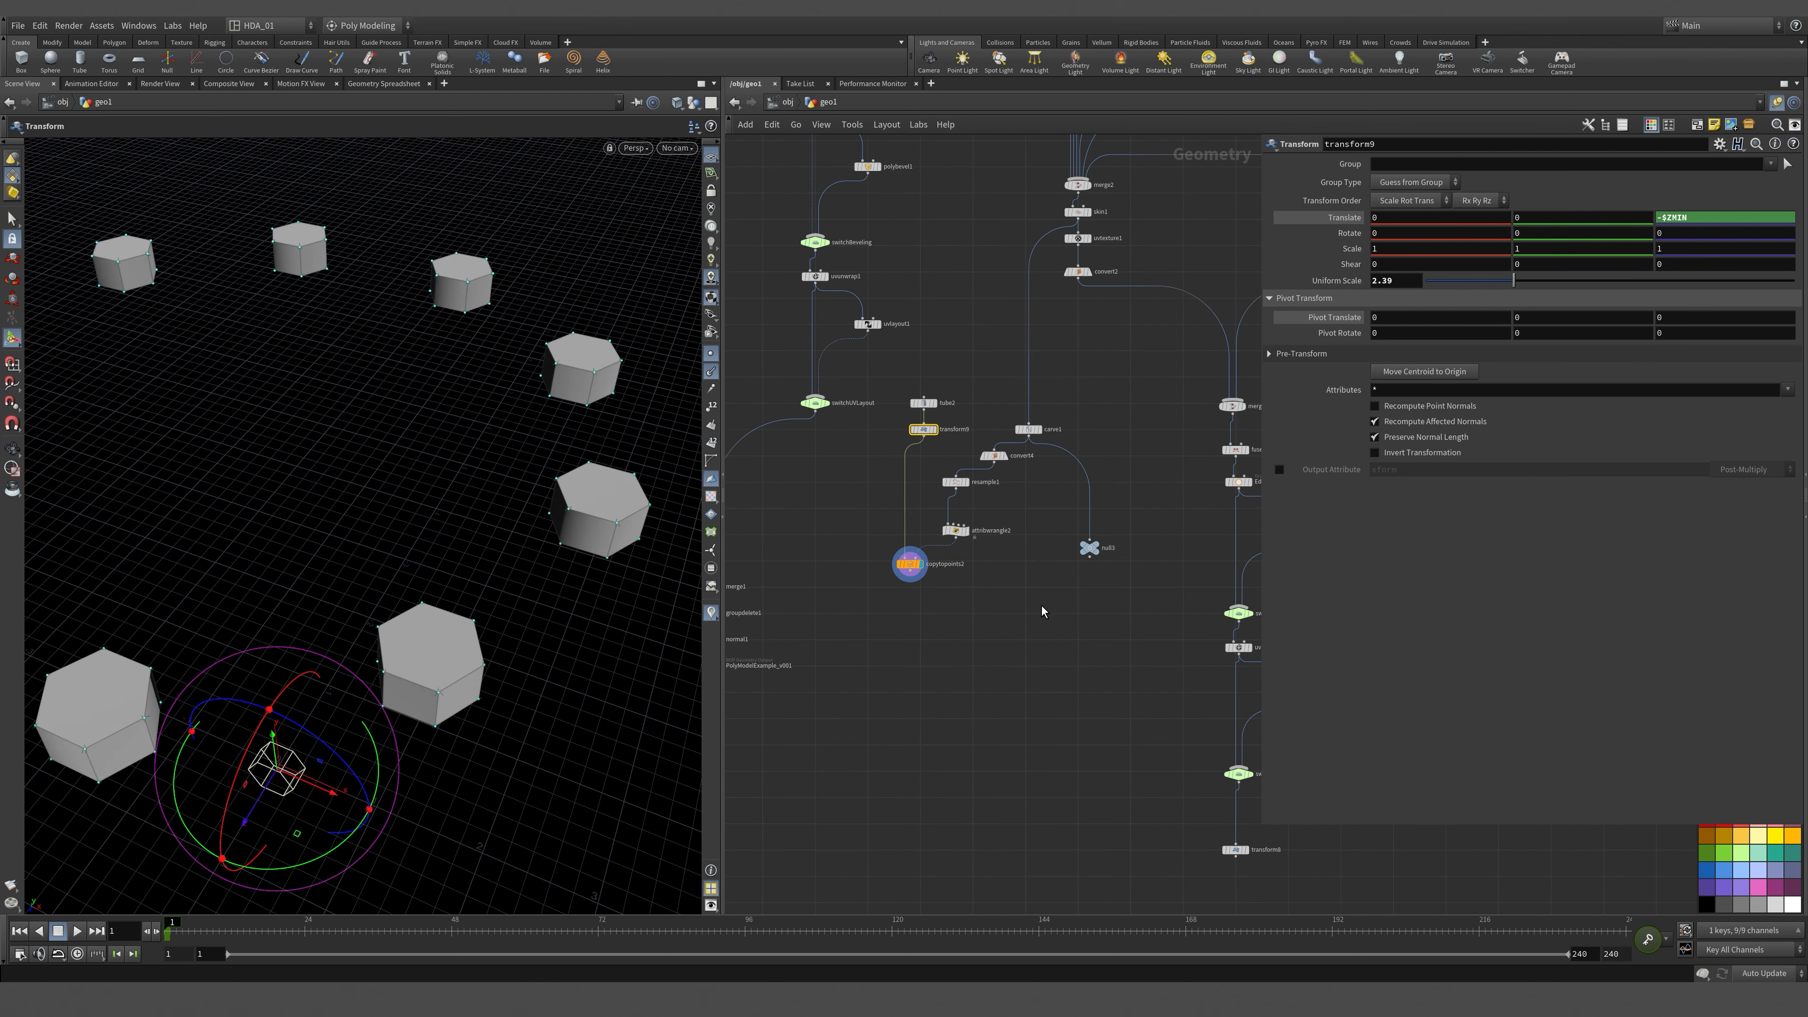
middle_click_drag(1040, 606, 1031, 676)
key("Tab")
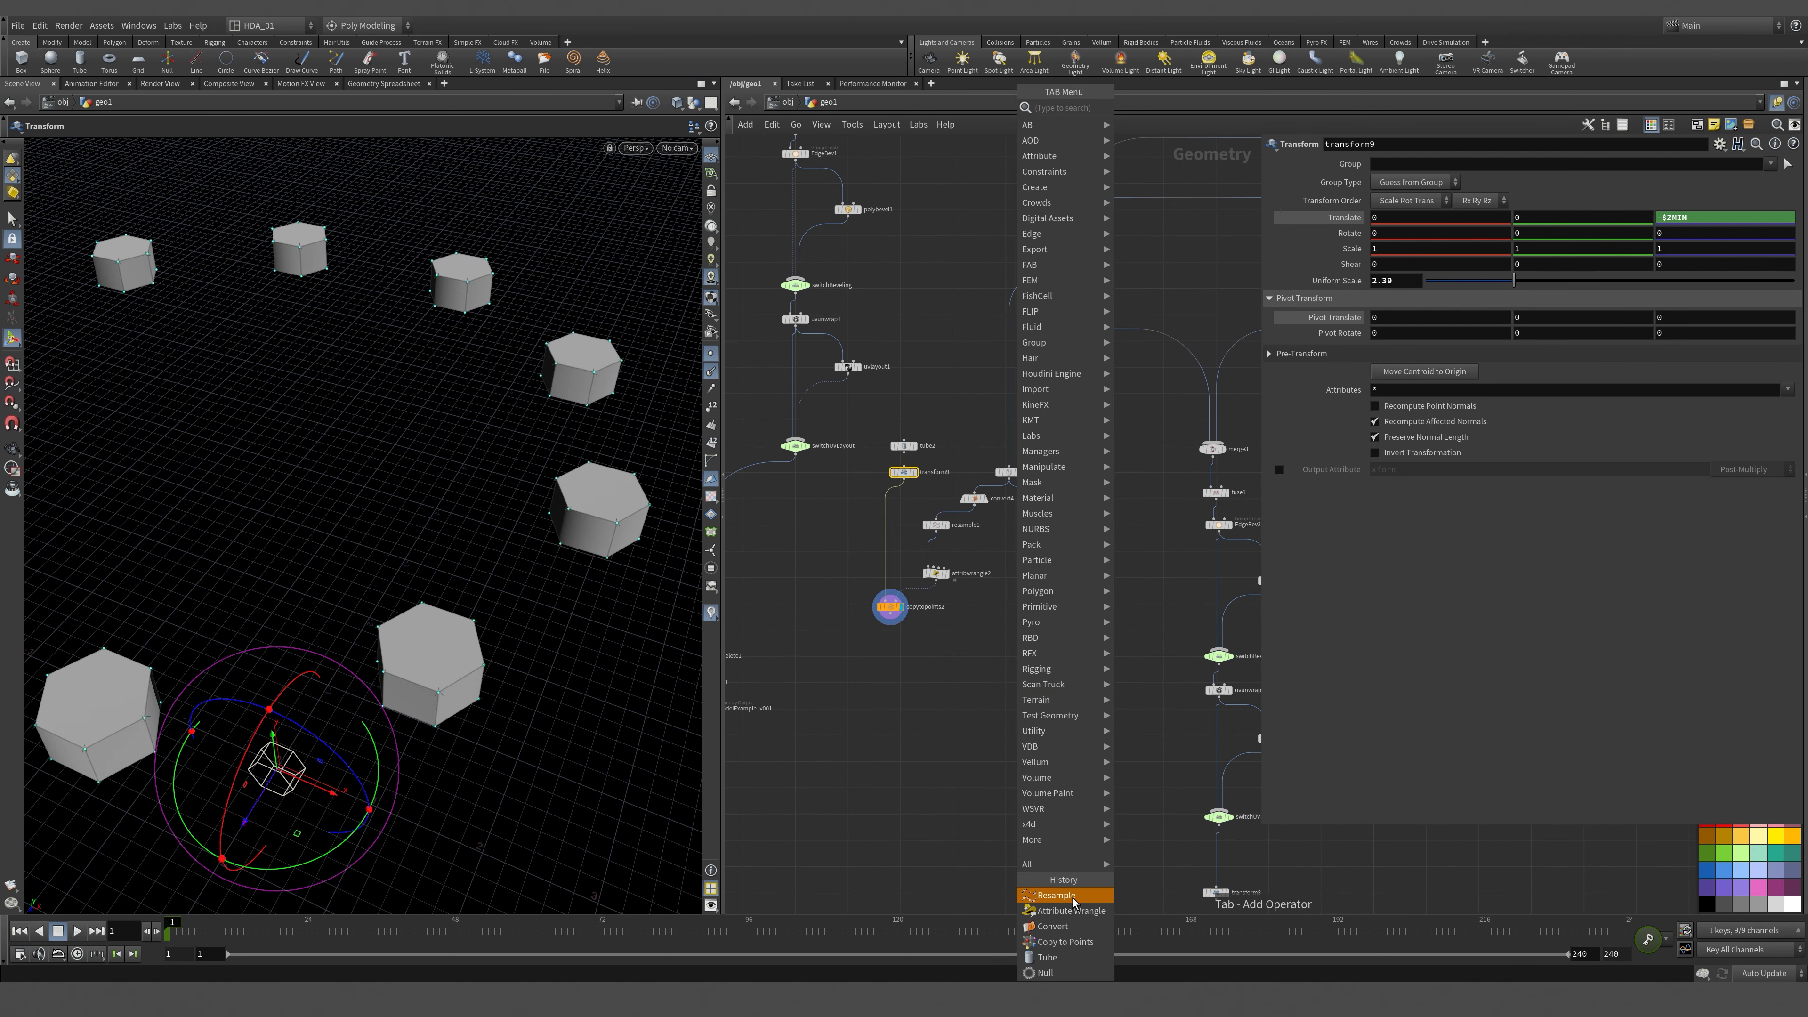
type("m")
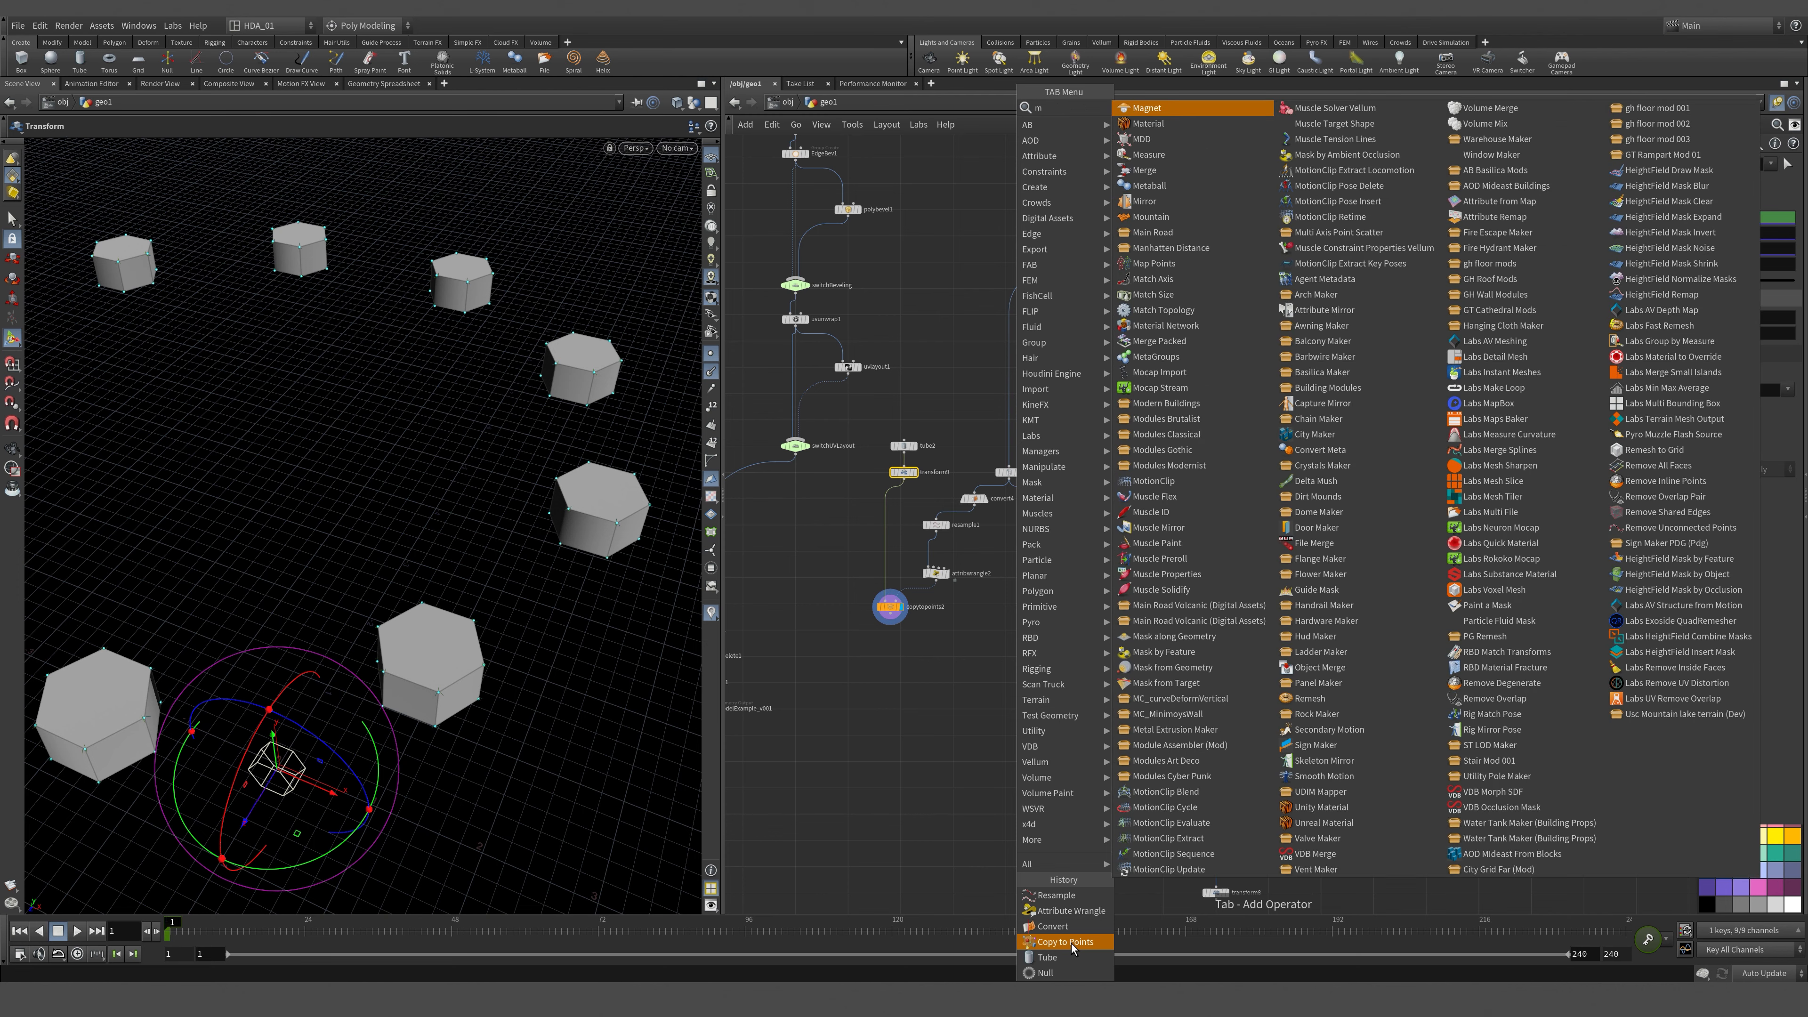
type("erg")
left_click(1174, 114)
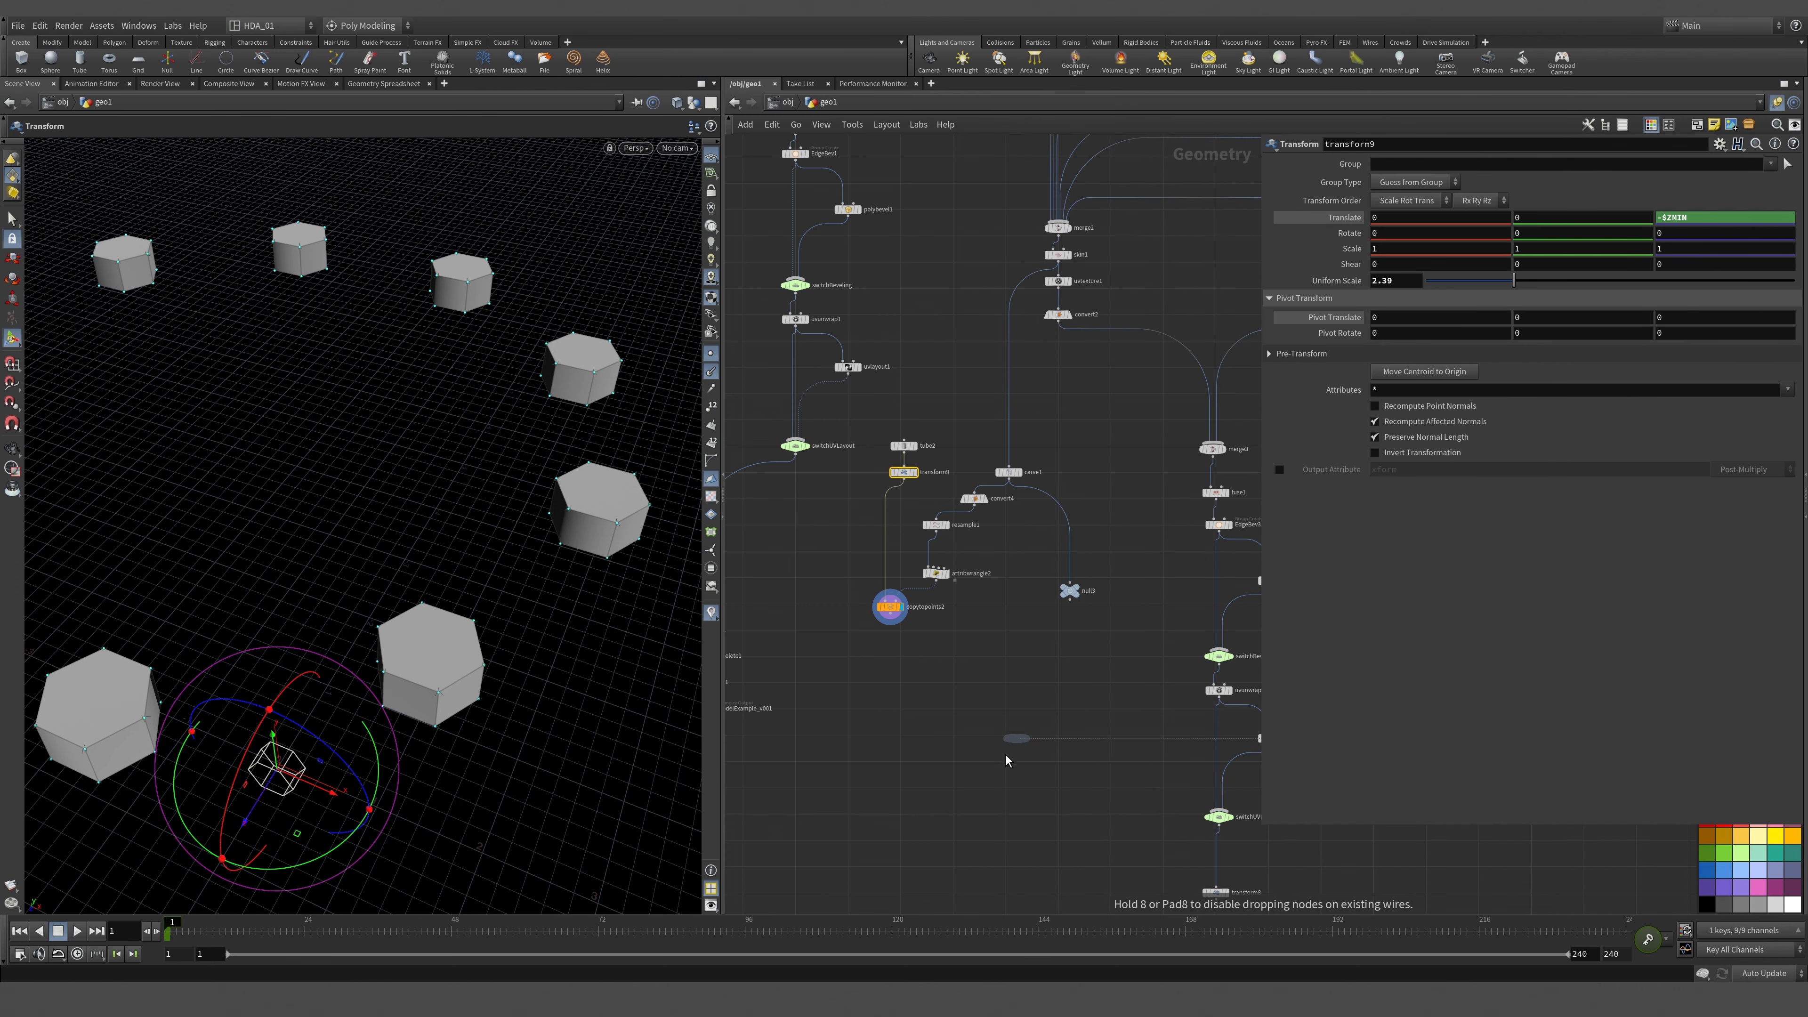
left_click(979, 743)
left_click_drag(890, 619, 979, 736)
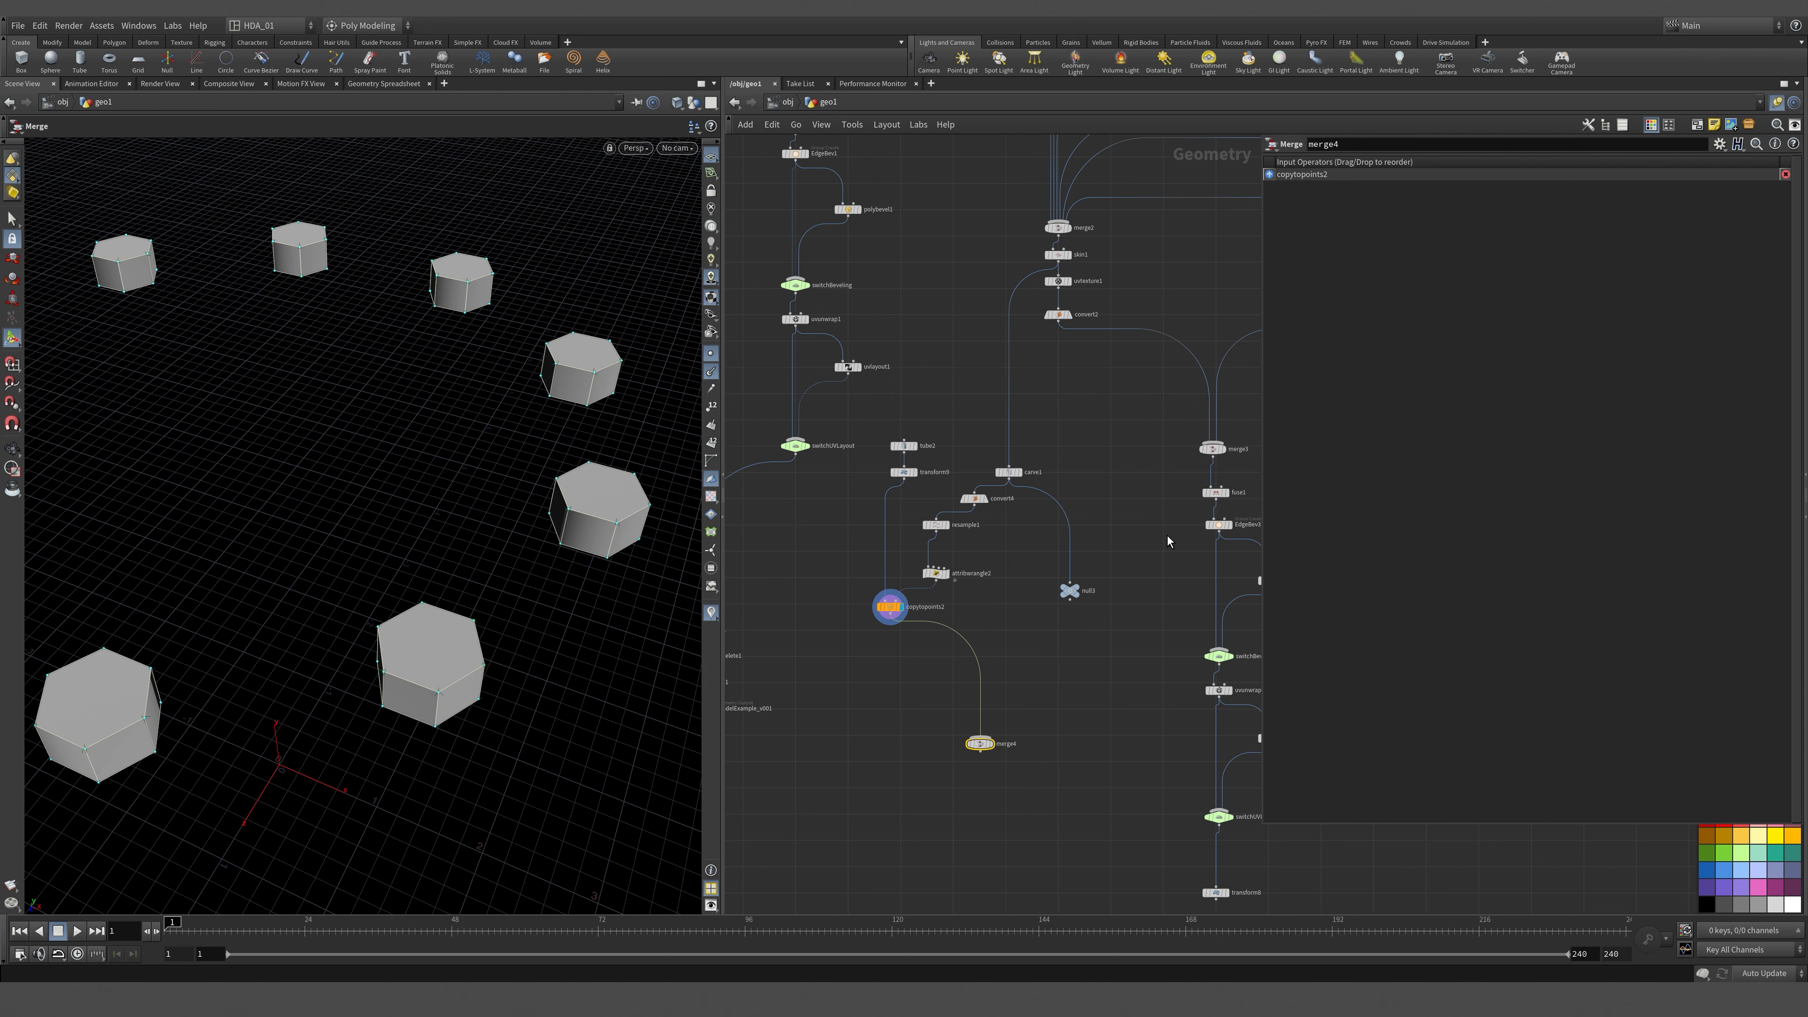
Connect the output of switchBeveling2 to merge4 as a second input.
middle_click_drag(1180, 537, 1104, 347)
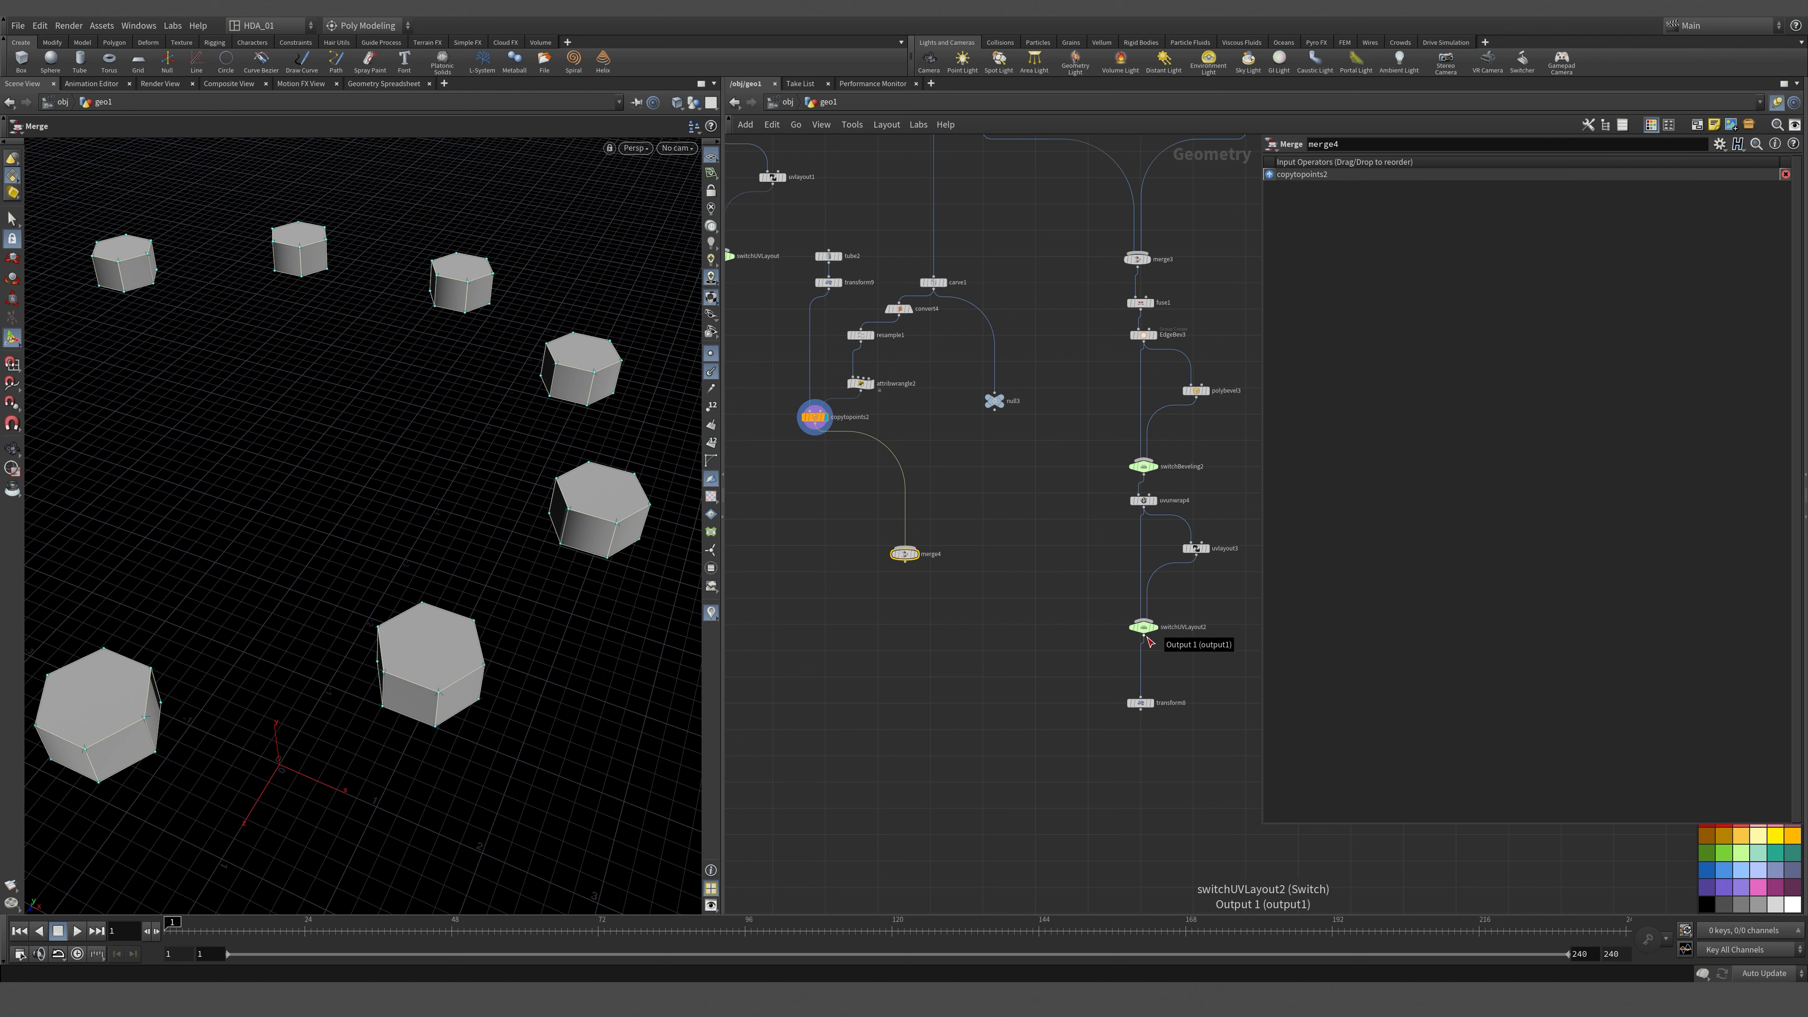
mouse_move(1154, 639)
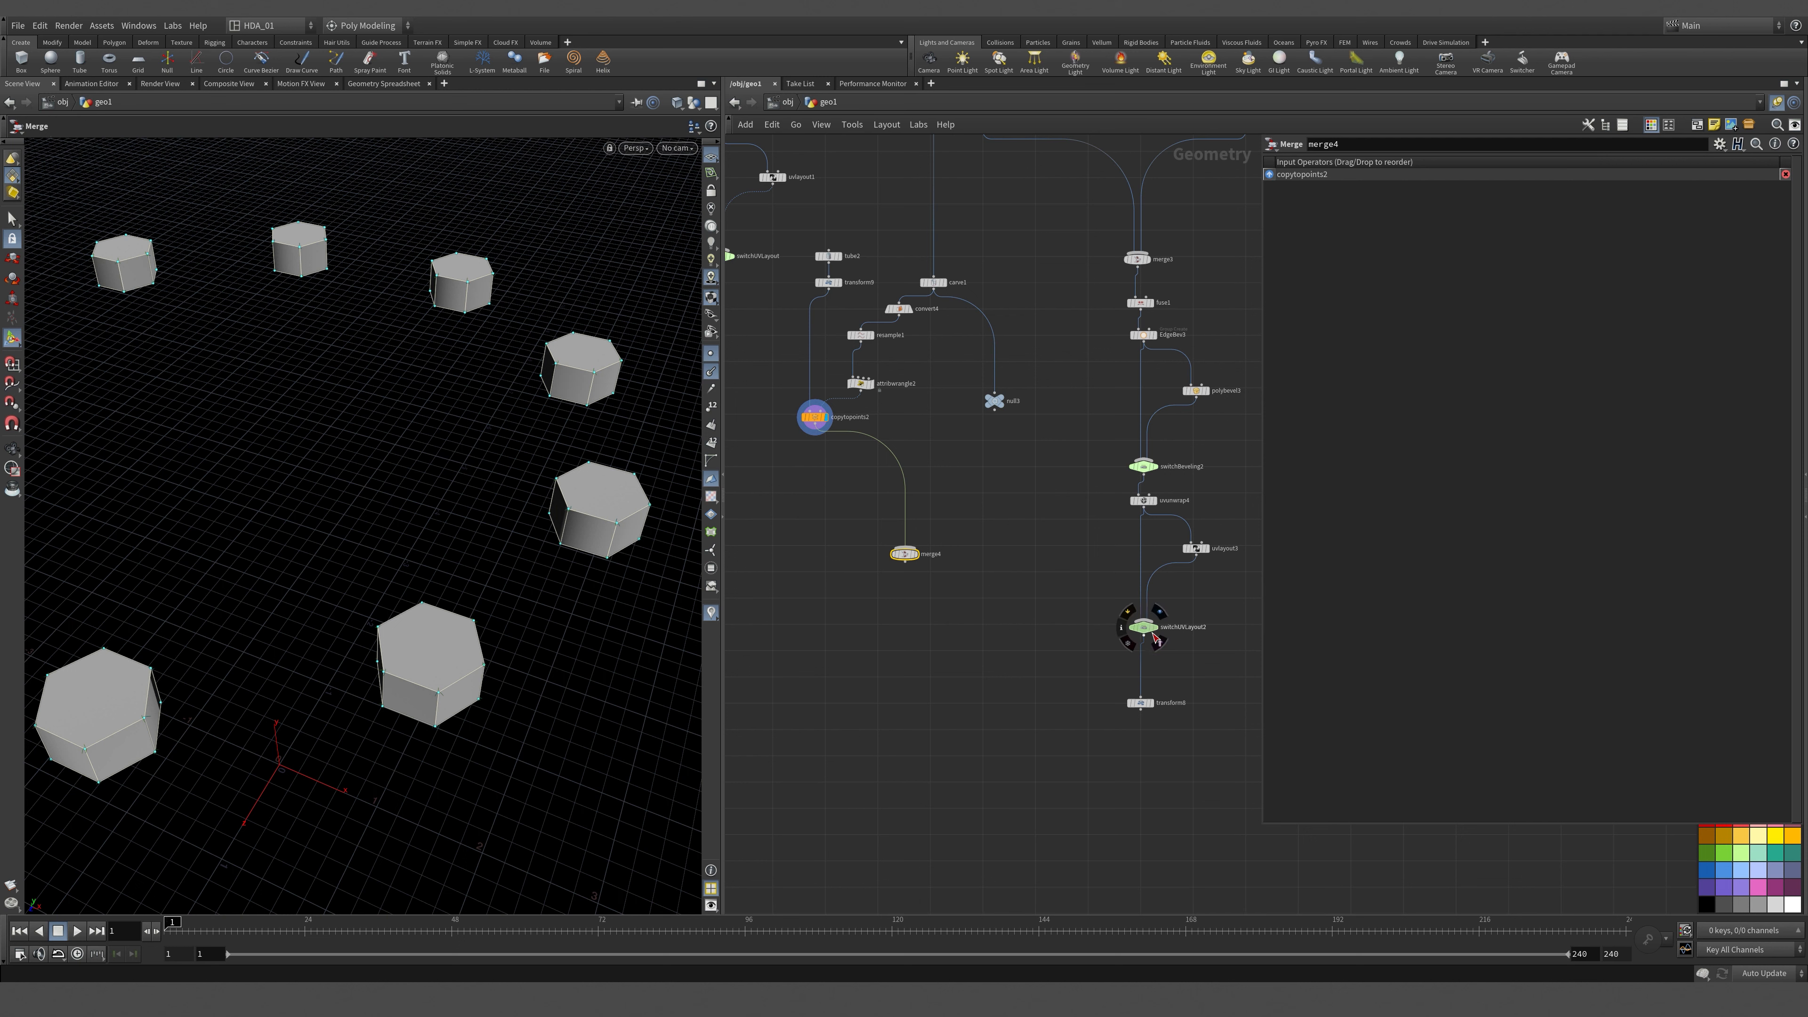
left_click(1144, 474)
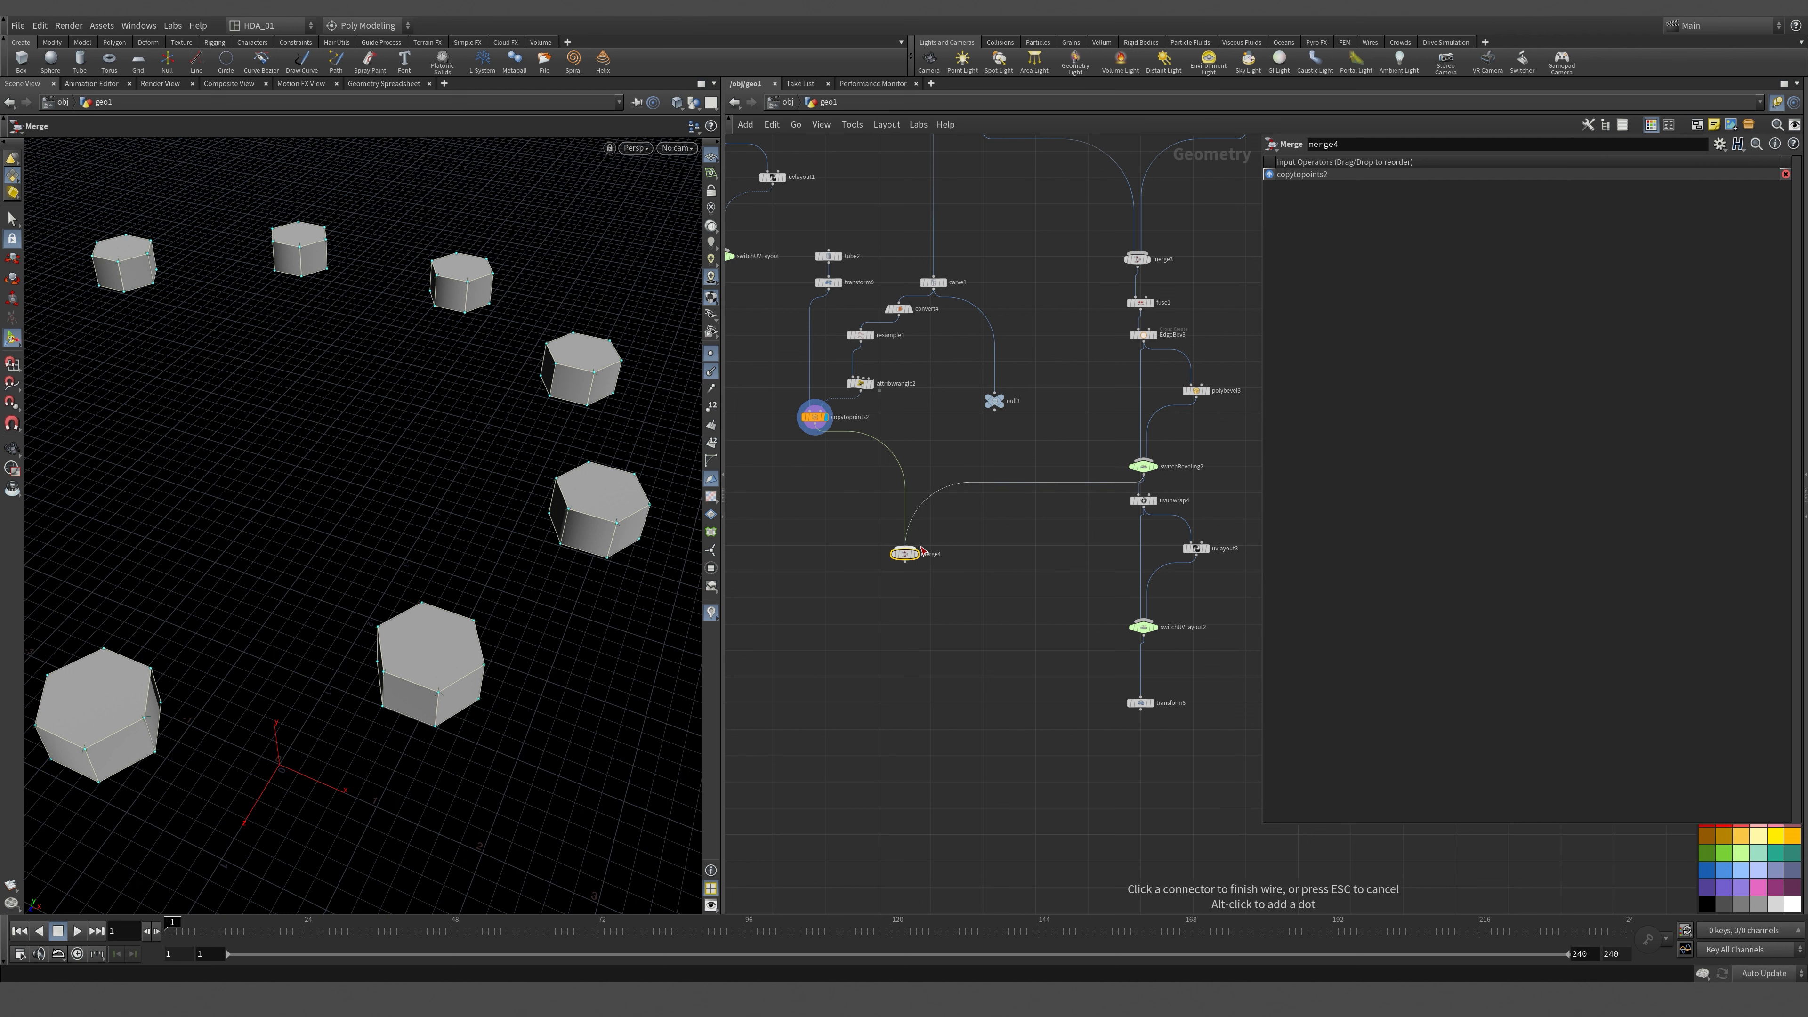
left_click(919, 552)
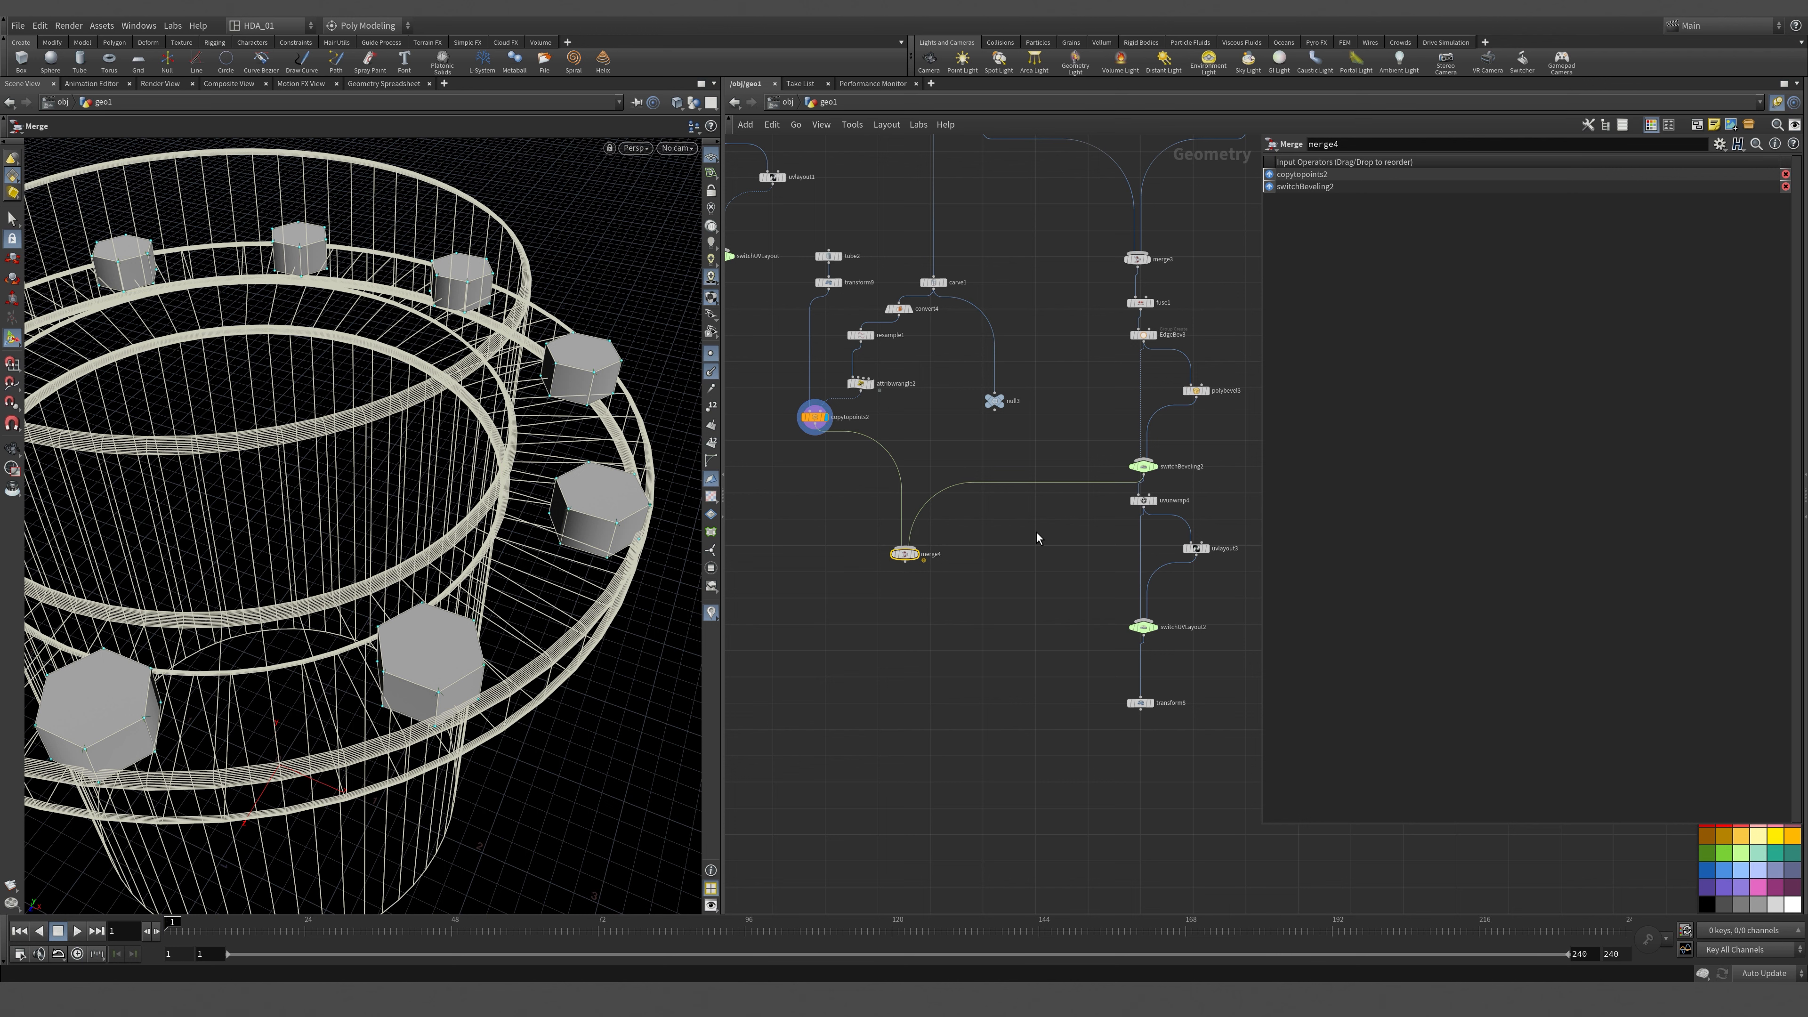
Replace merge4's switchBeveling2 input with the output of uvunwrap4 and display the merged model.
left_click(1157, 518)
left_click(1143, 502)
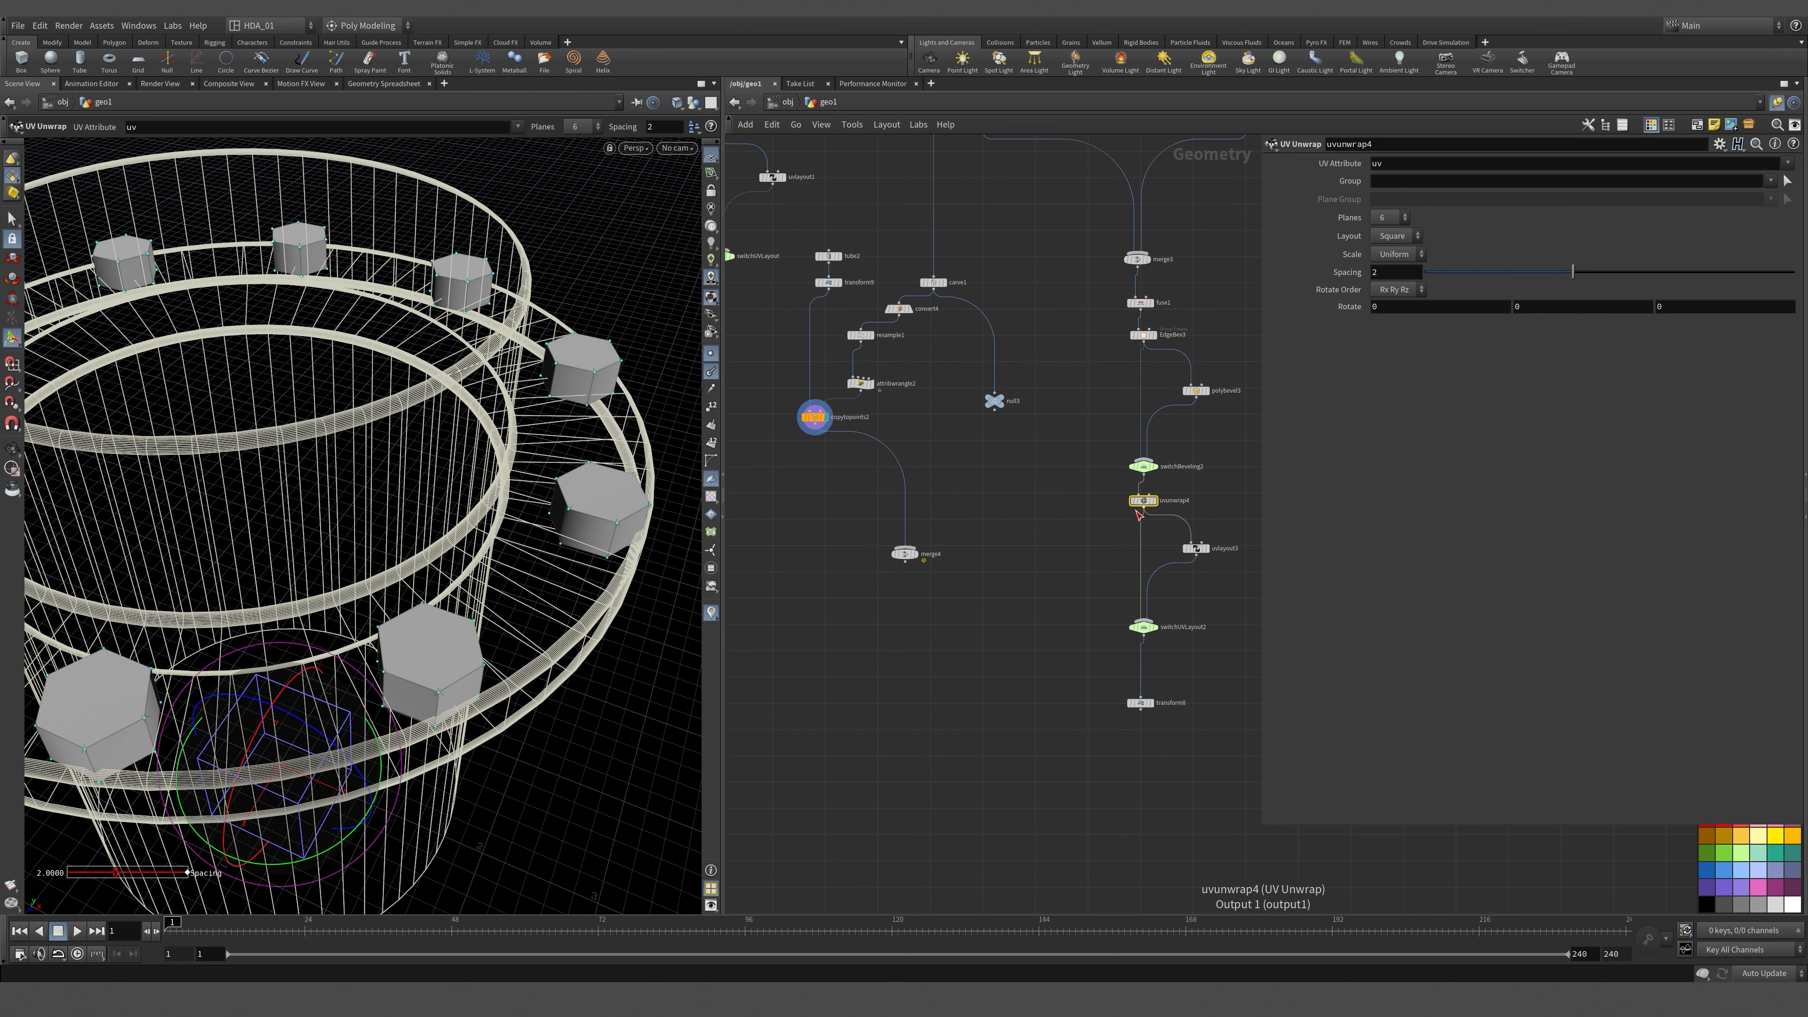
left_click_drag(1142, 510, 917, 561)
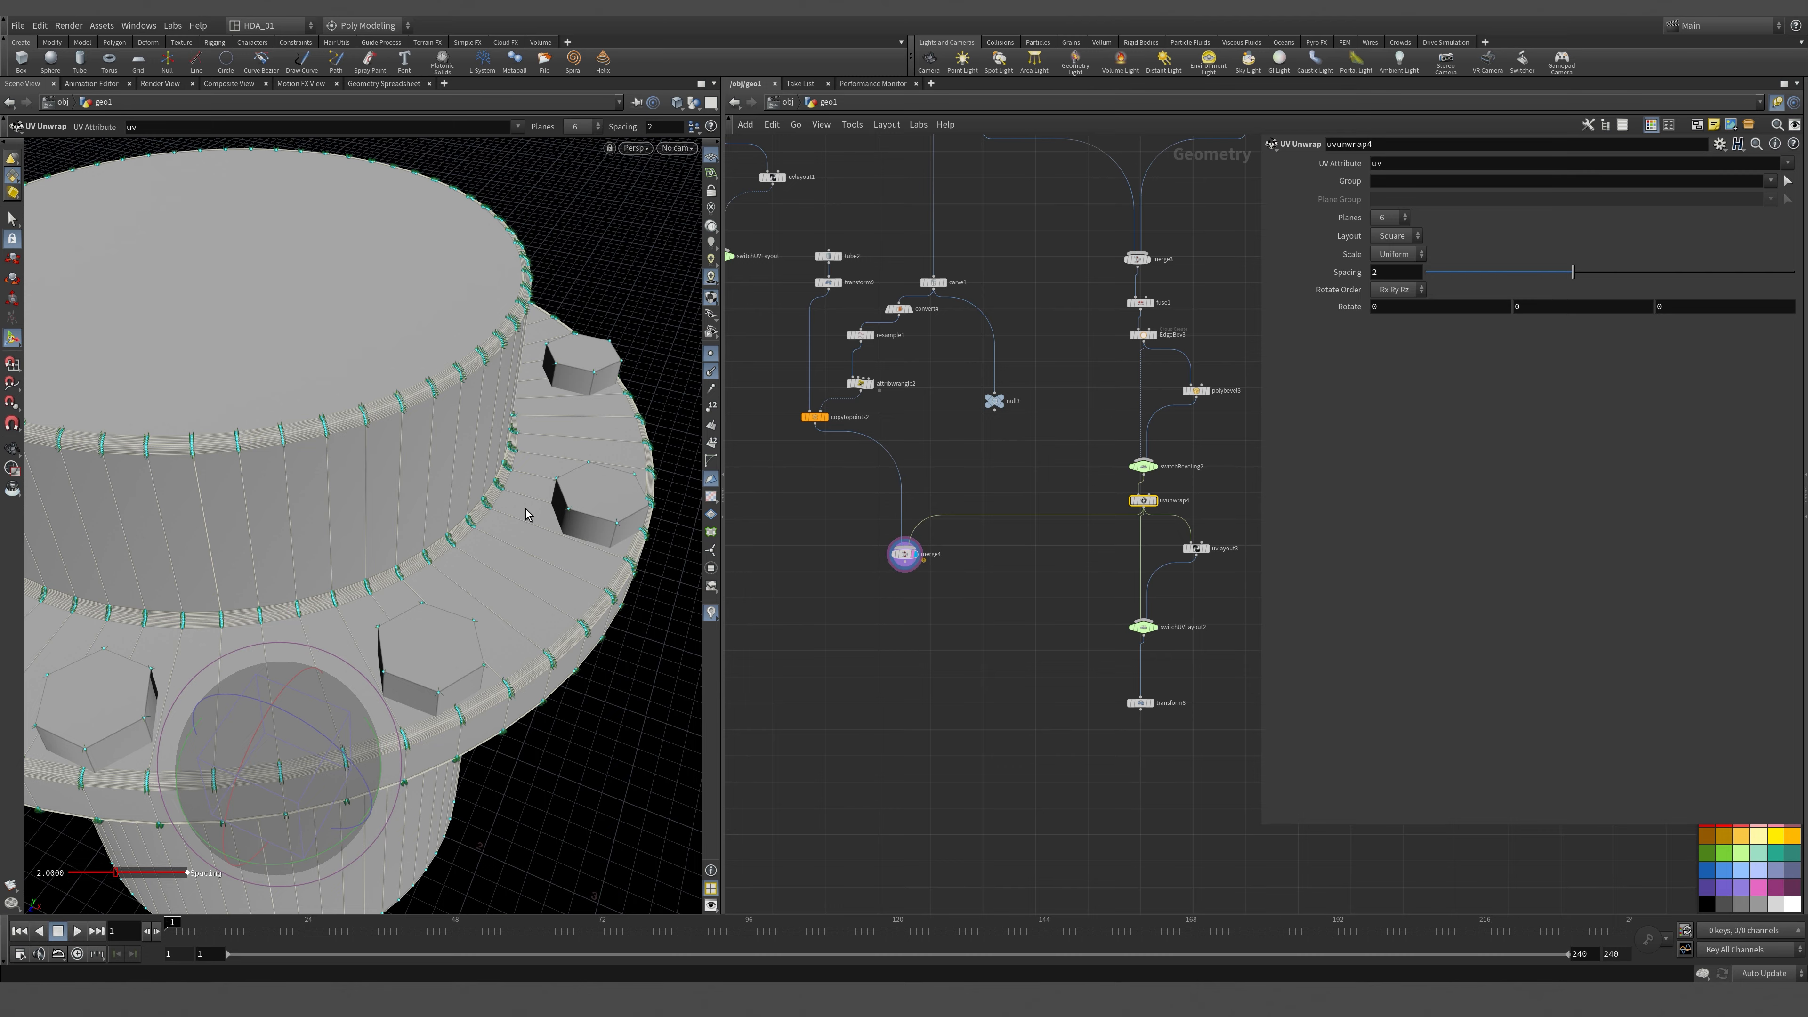
Set carve1's First V to 0.682 to reposition the ring of bolt heads on the flange.
right_click_drag(575, 535, 538, 622, "alt")
mouse_move(538, 622)
left_mouse_down("alt")
mouse_move(530, 411)
mouse_move(535, 649)
left_mouse_up("alt")
middle_click_drag(952, 310, 998, 467)
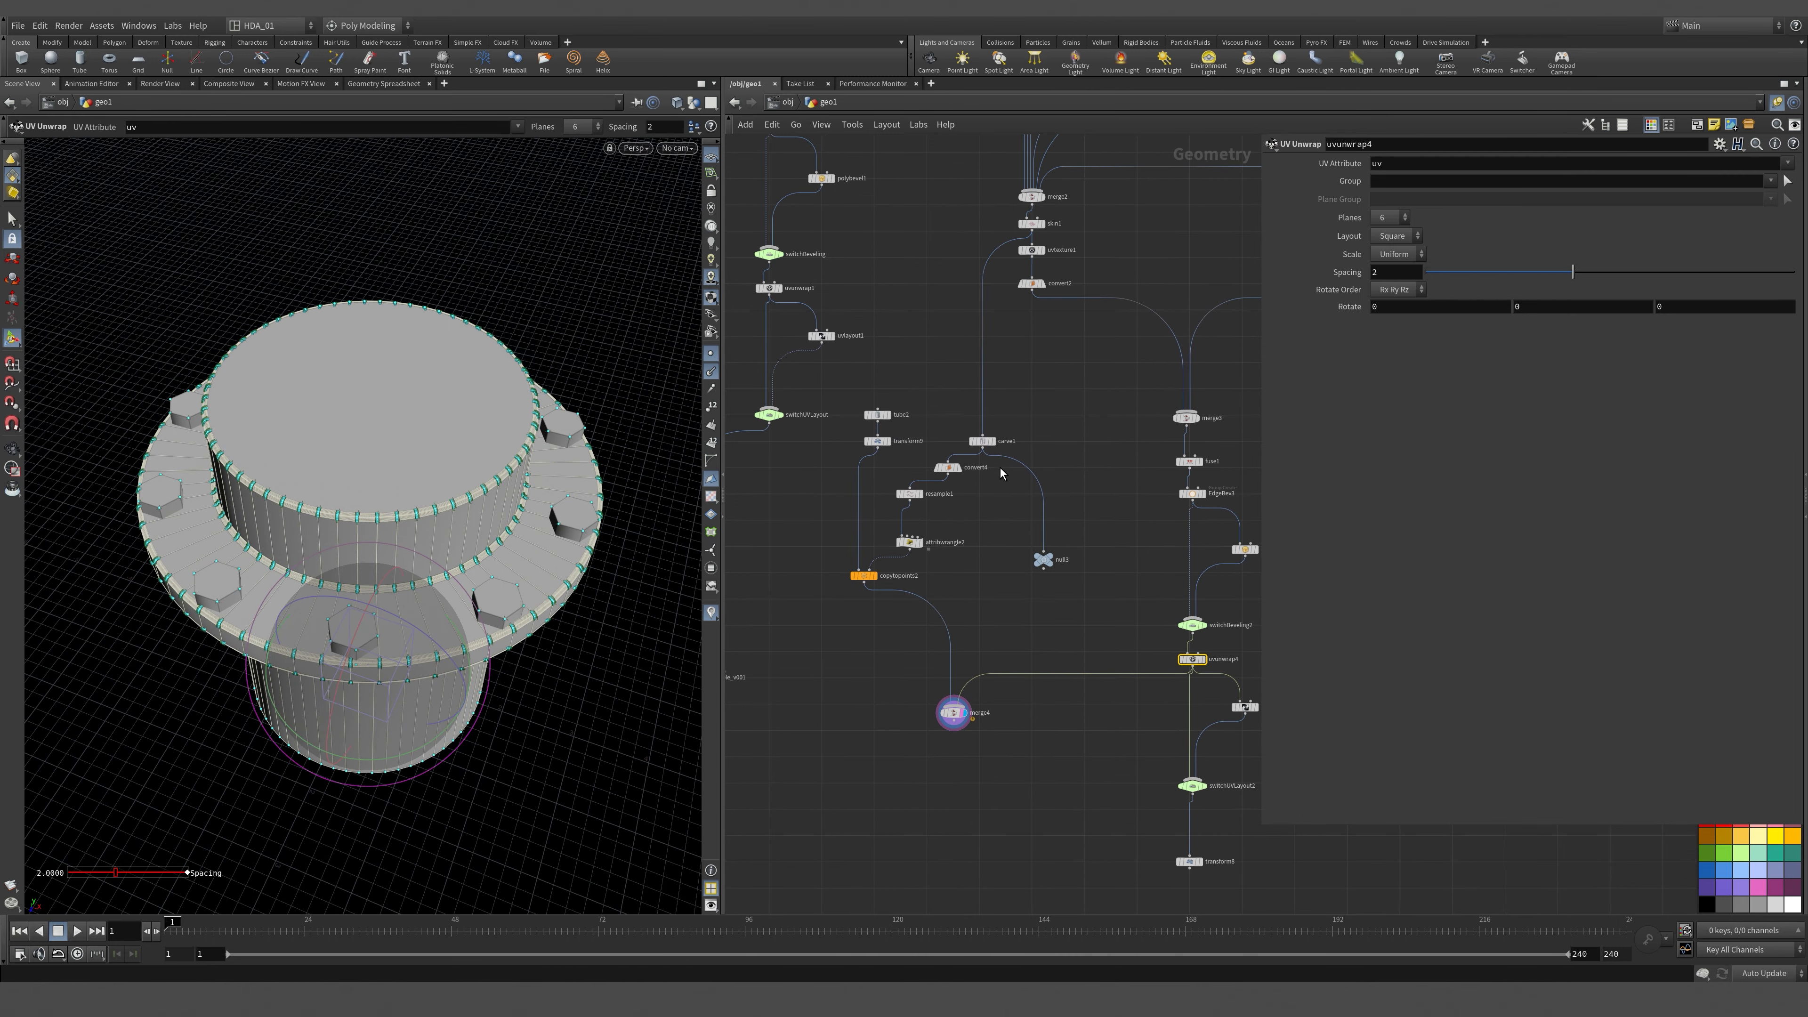
scroll(998, 467, "up", 4)
left_click(970, 421)
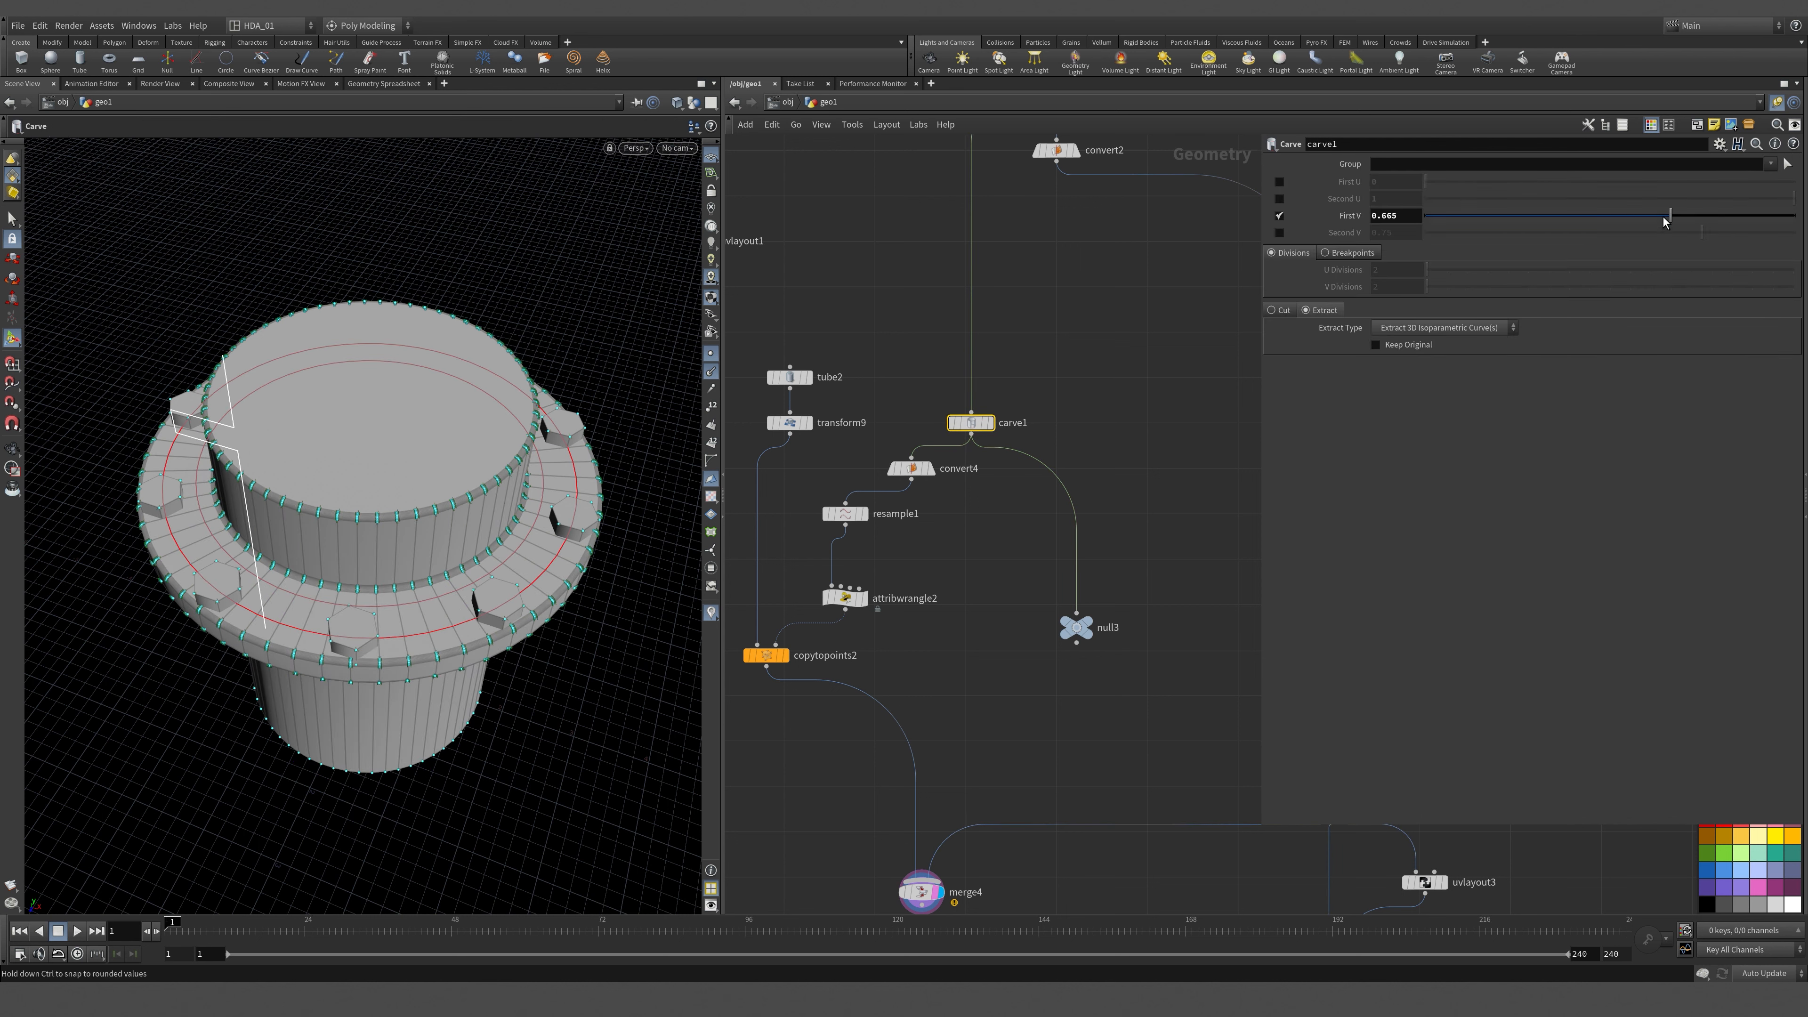
left_click_drag(1663, 222, 1678, 221)
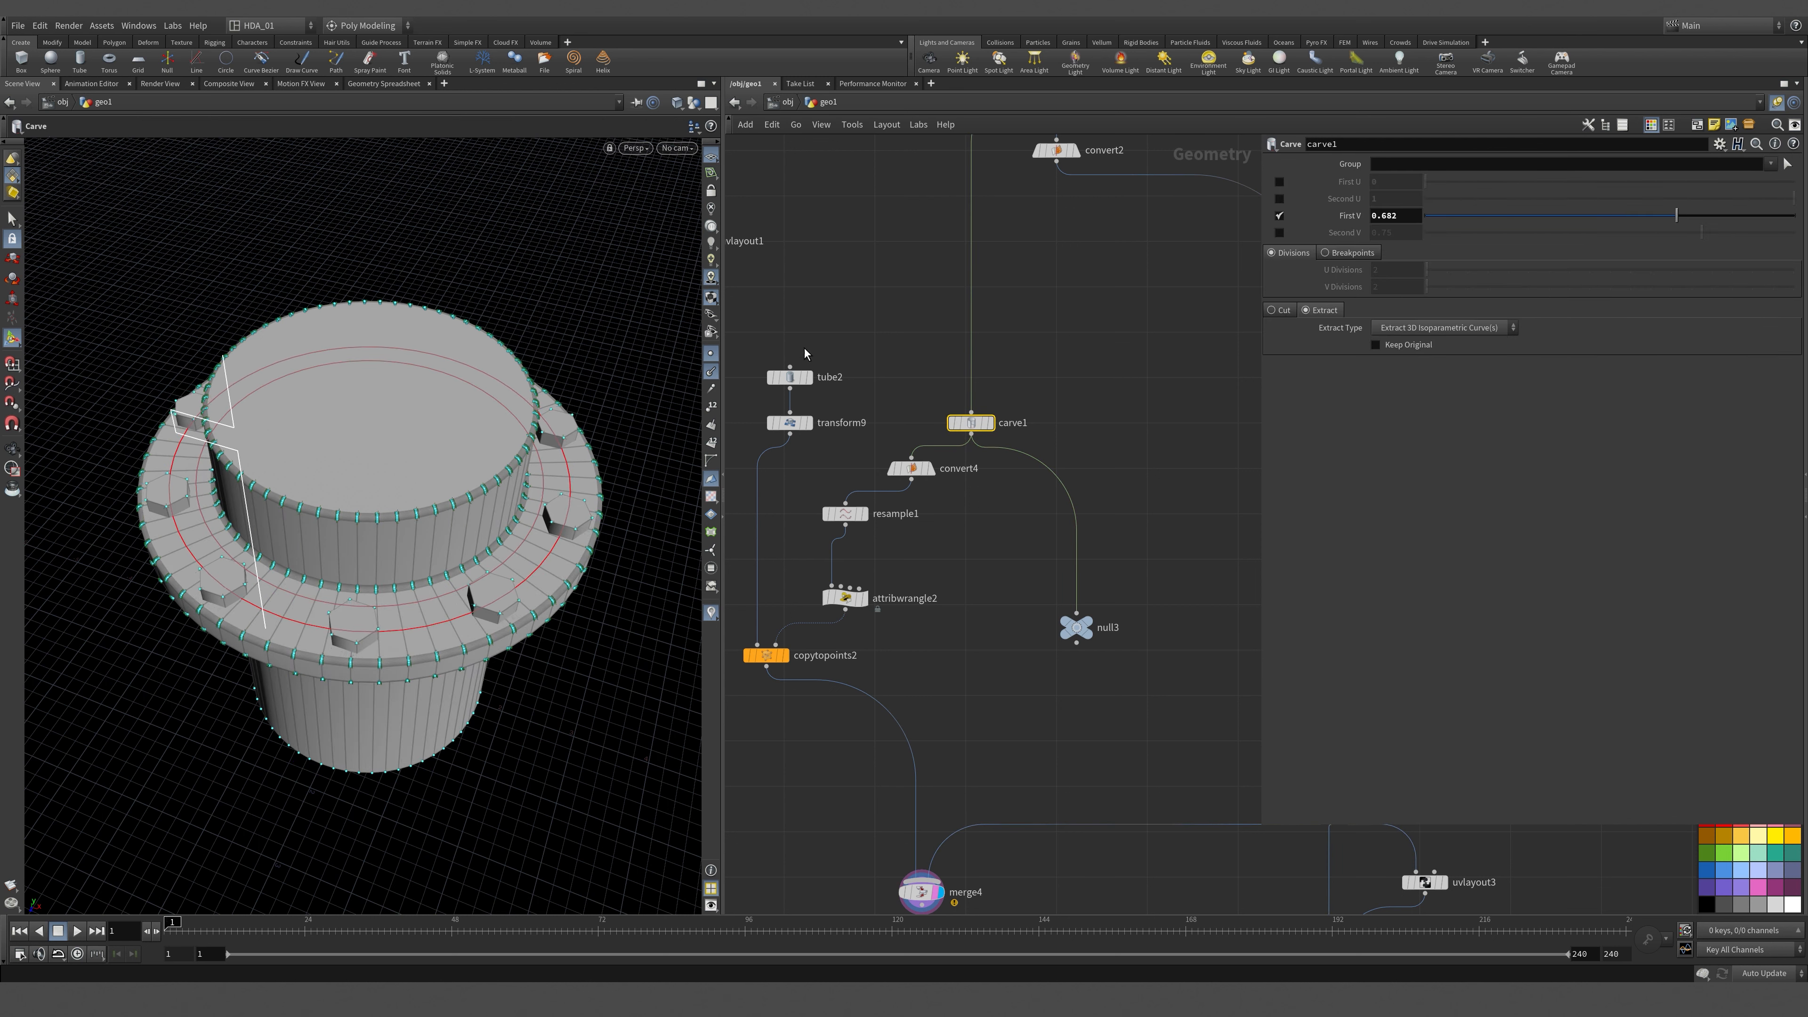
Set transform9's Uniform Scale to 1.06 to shrink the bolt heads.
left_click(792, 376)
left_click(796, 423)
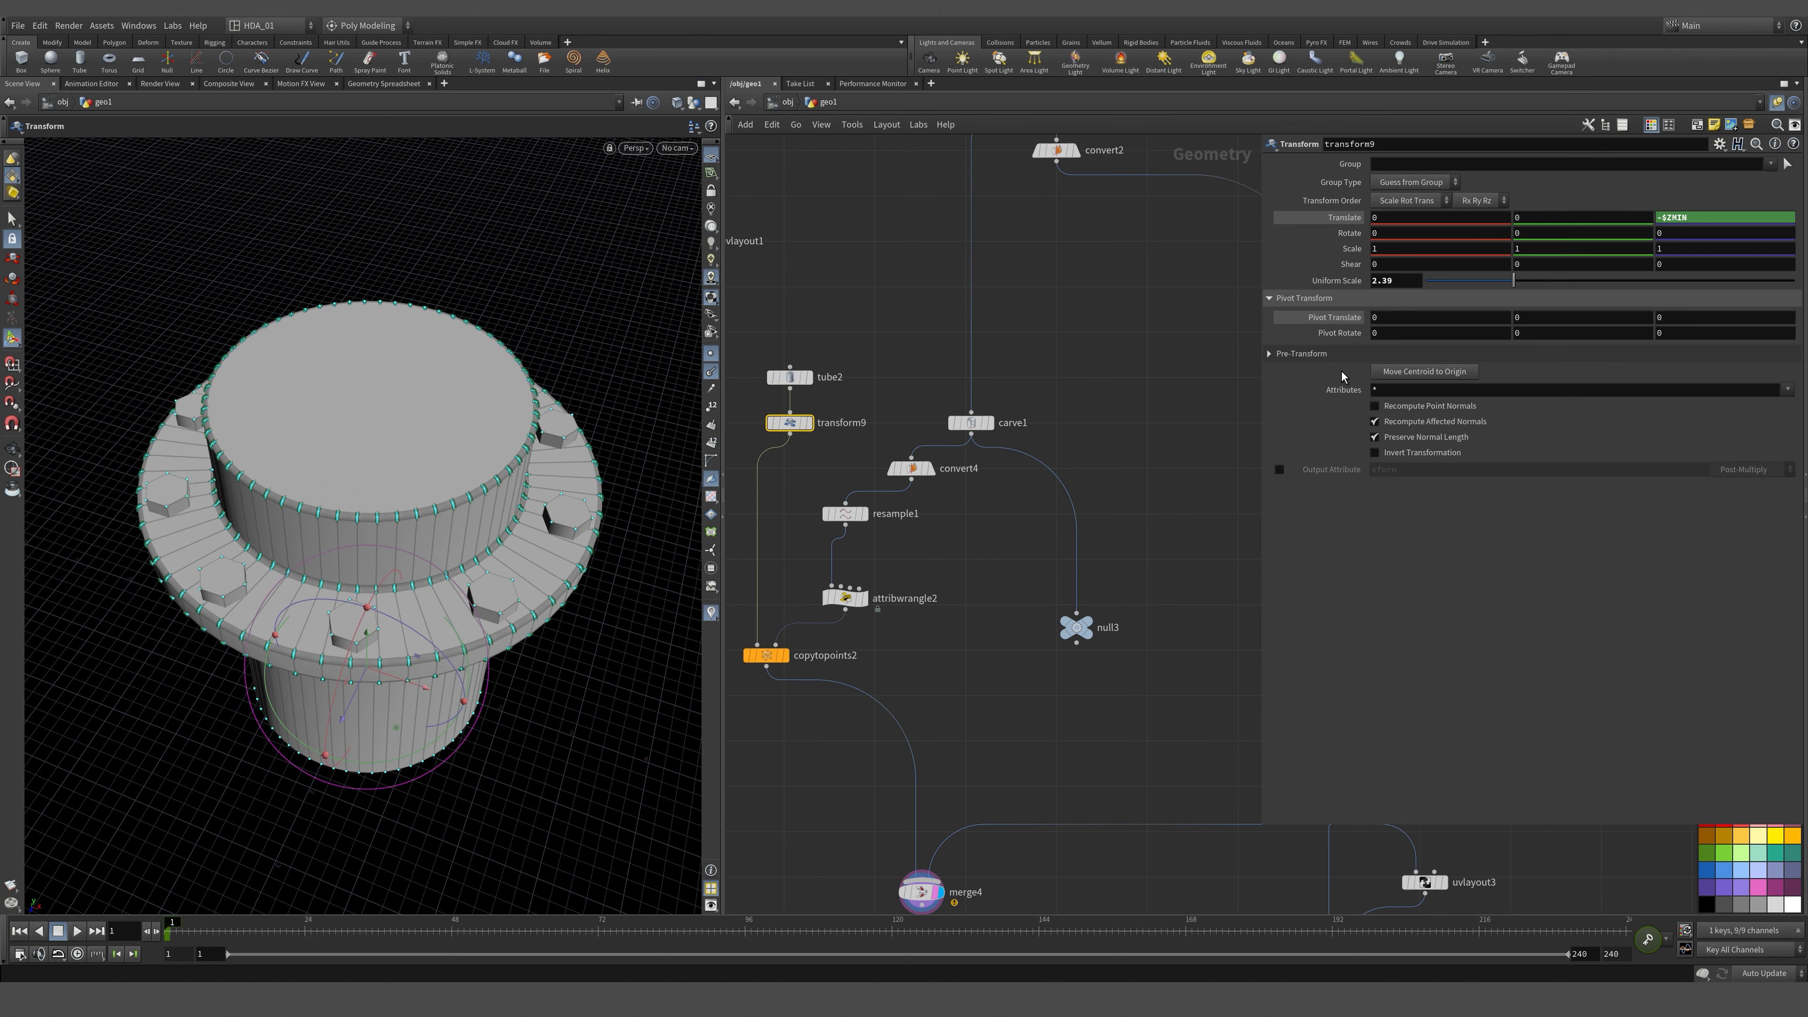
left_click_drag(1541, 286, 1473, 298)
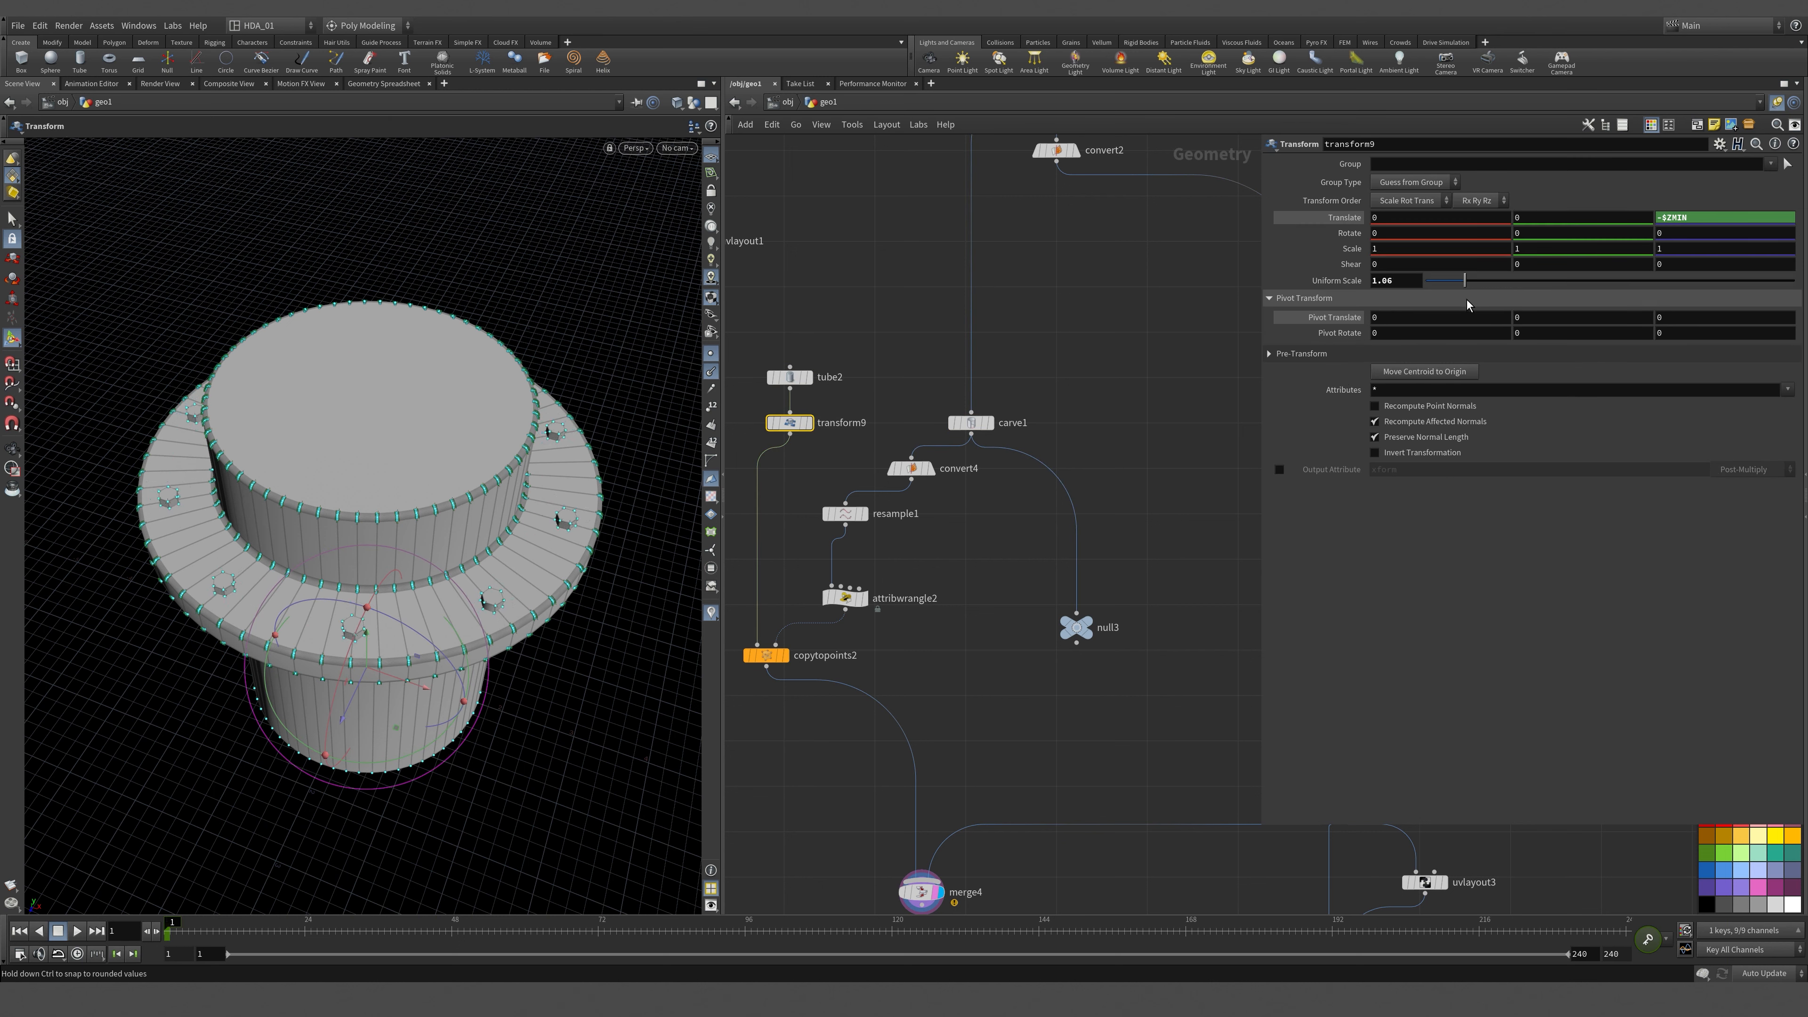
Set resample1's Segments to 24 and hide the parameter display in the network view.
left_click(895, 515)
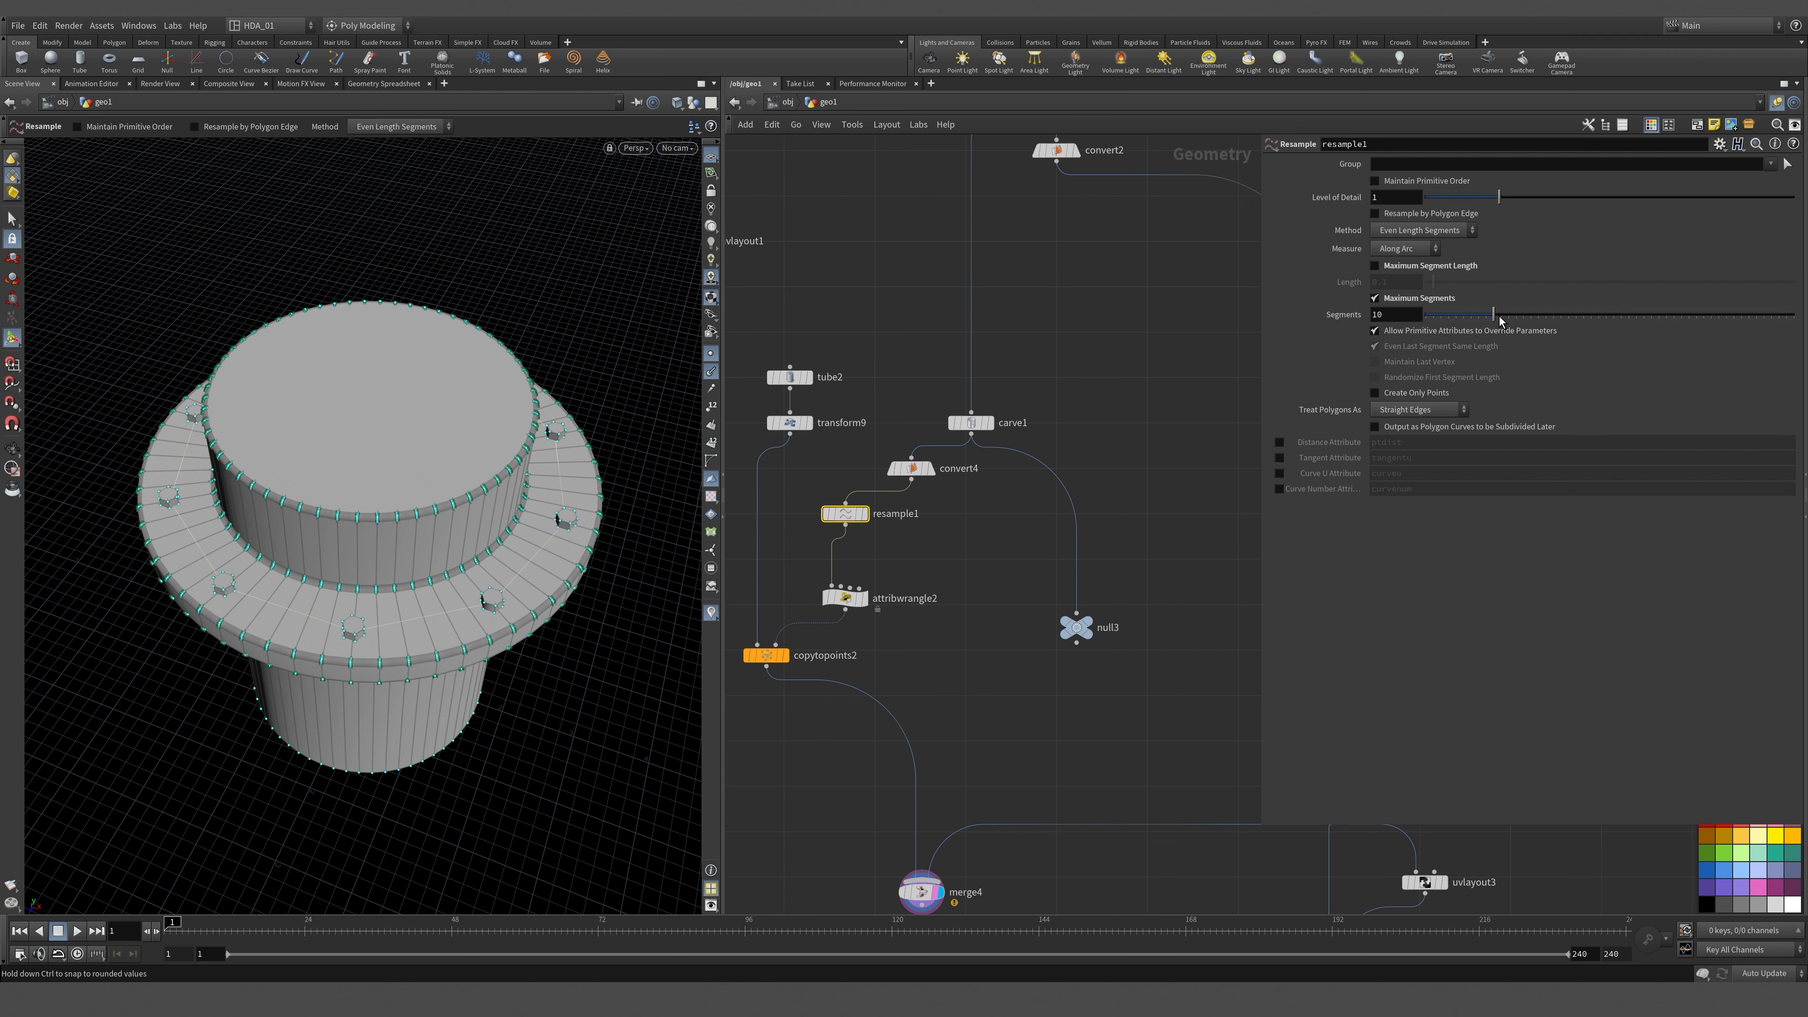
left_click_drag(1500, 320, 1601, 379)
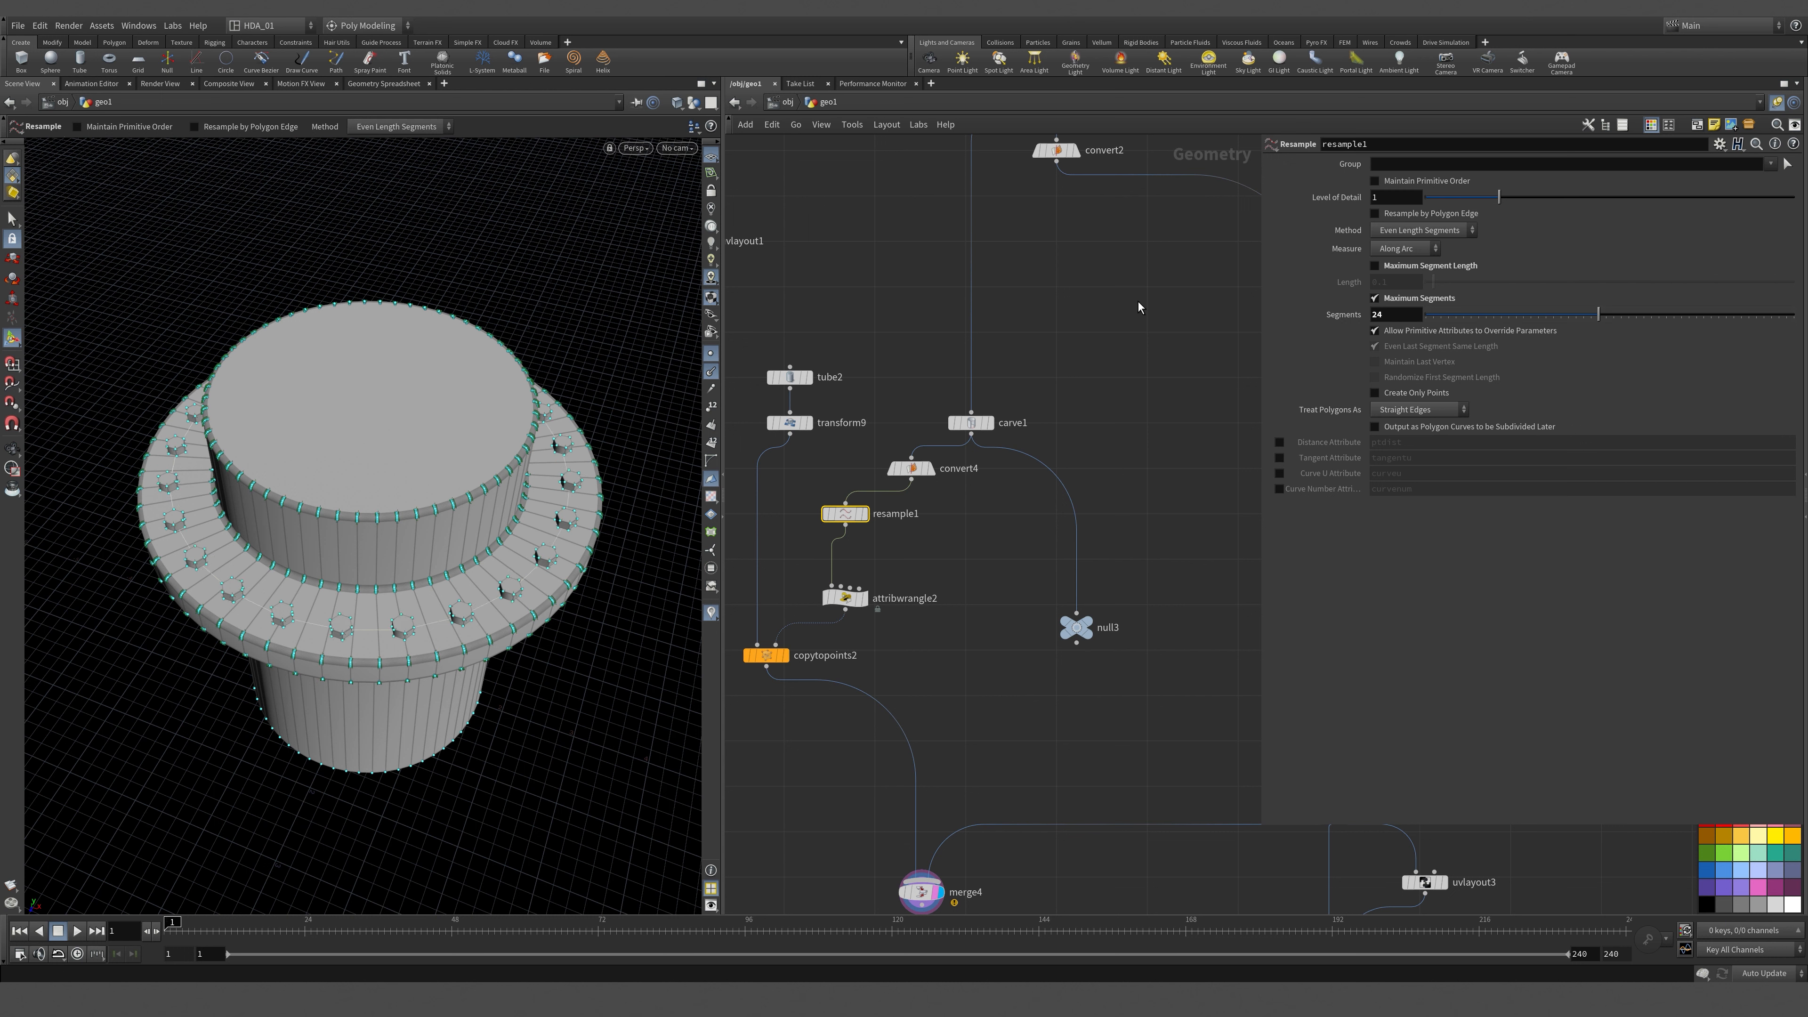
key("p")
Examine the full node network, including the older modelling branches, and inspect the bolt heads around the flange up close.
scroll(1121, 437, "down", 3)
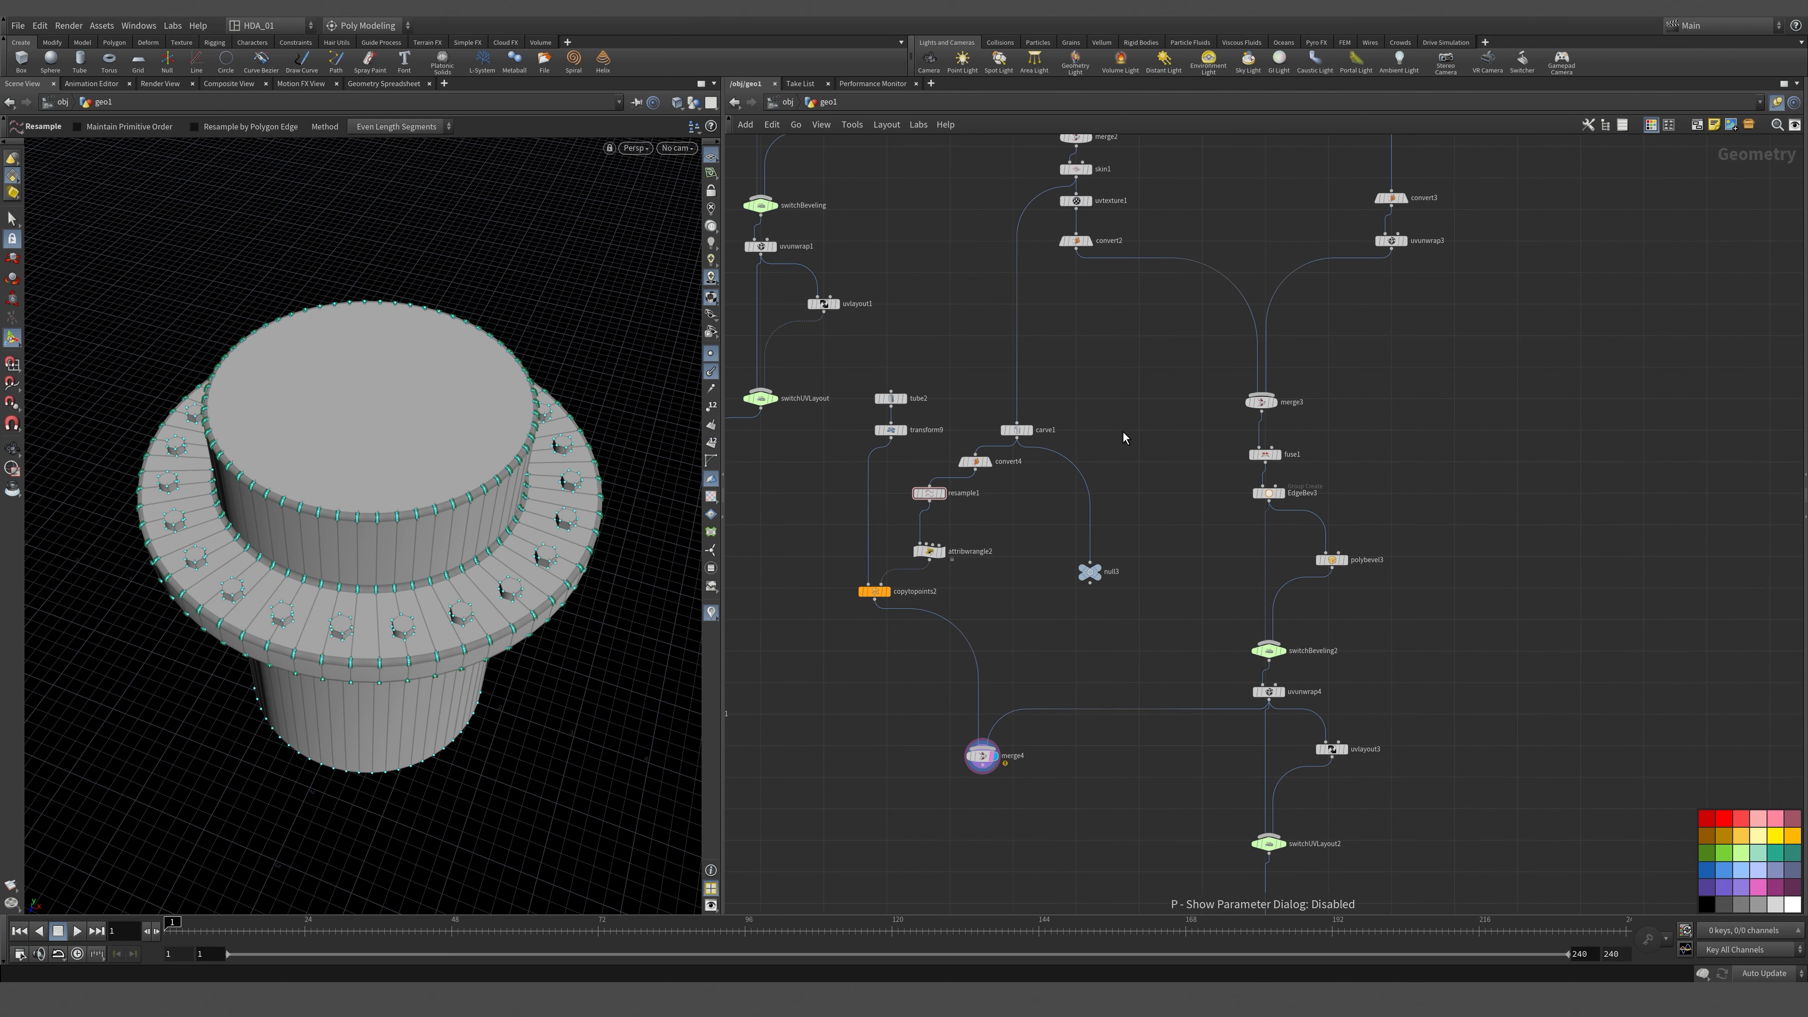
middle_click_drag(1190, 412, 1472, 581)
scroll(1108, 667, "down", 5)
middle_click_drag(945, 478, 971, 525)
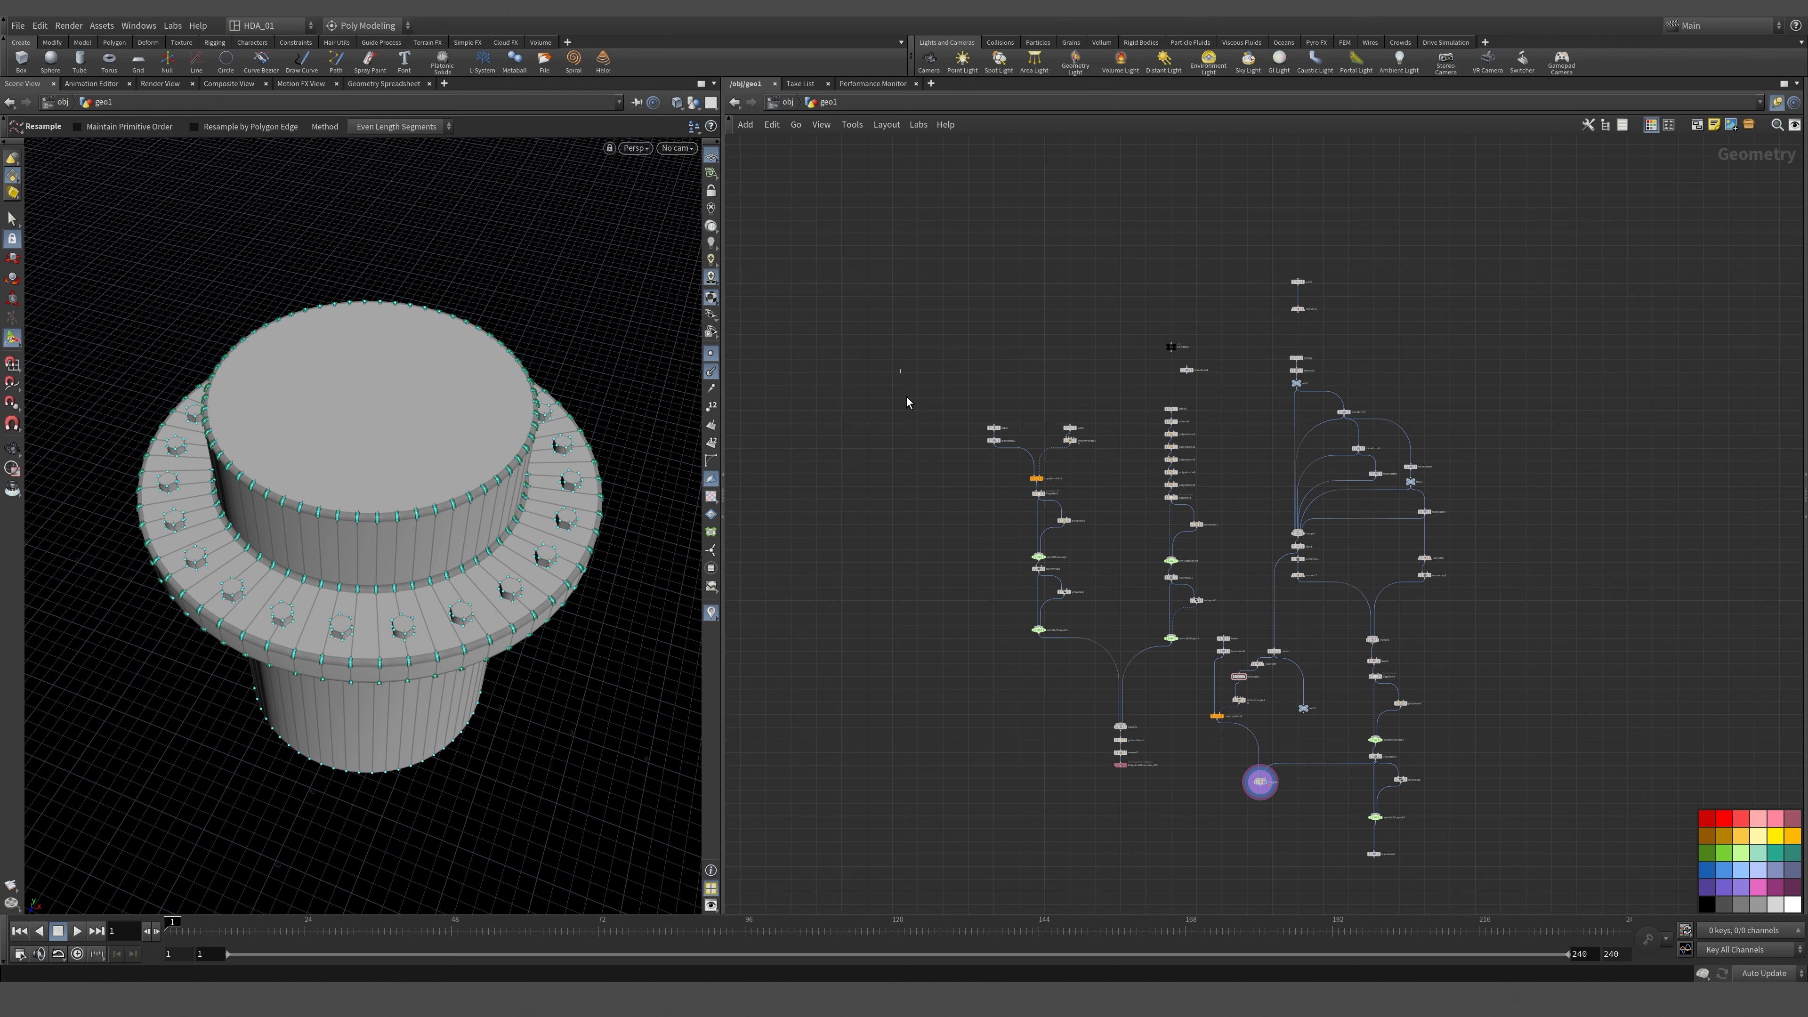
left_click_drag(898, 368, 1198, 858)
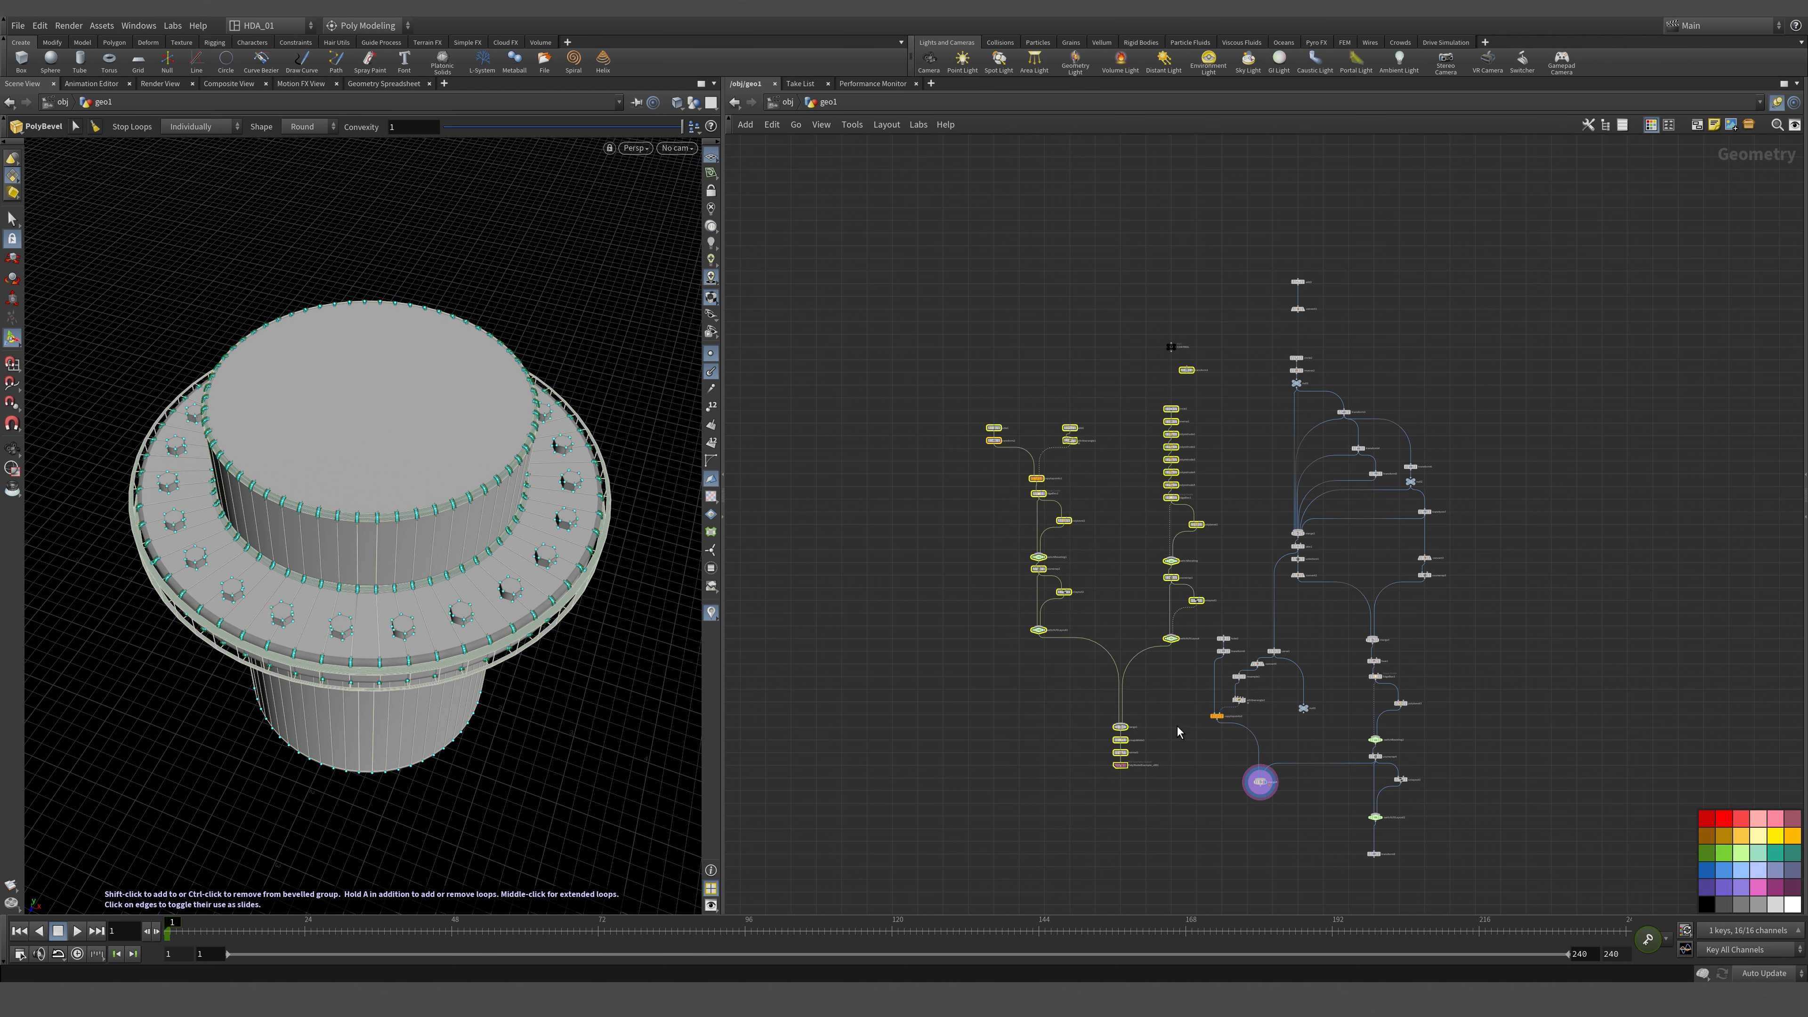
scroll(1025, 847, "up", 5)
left_click_drag(1256, 640, 886, 737)
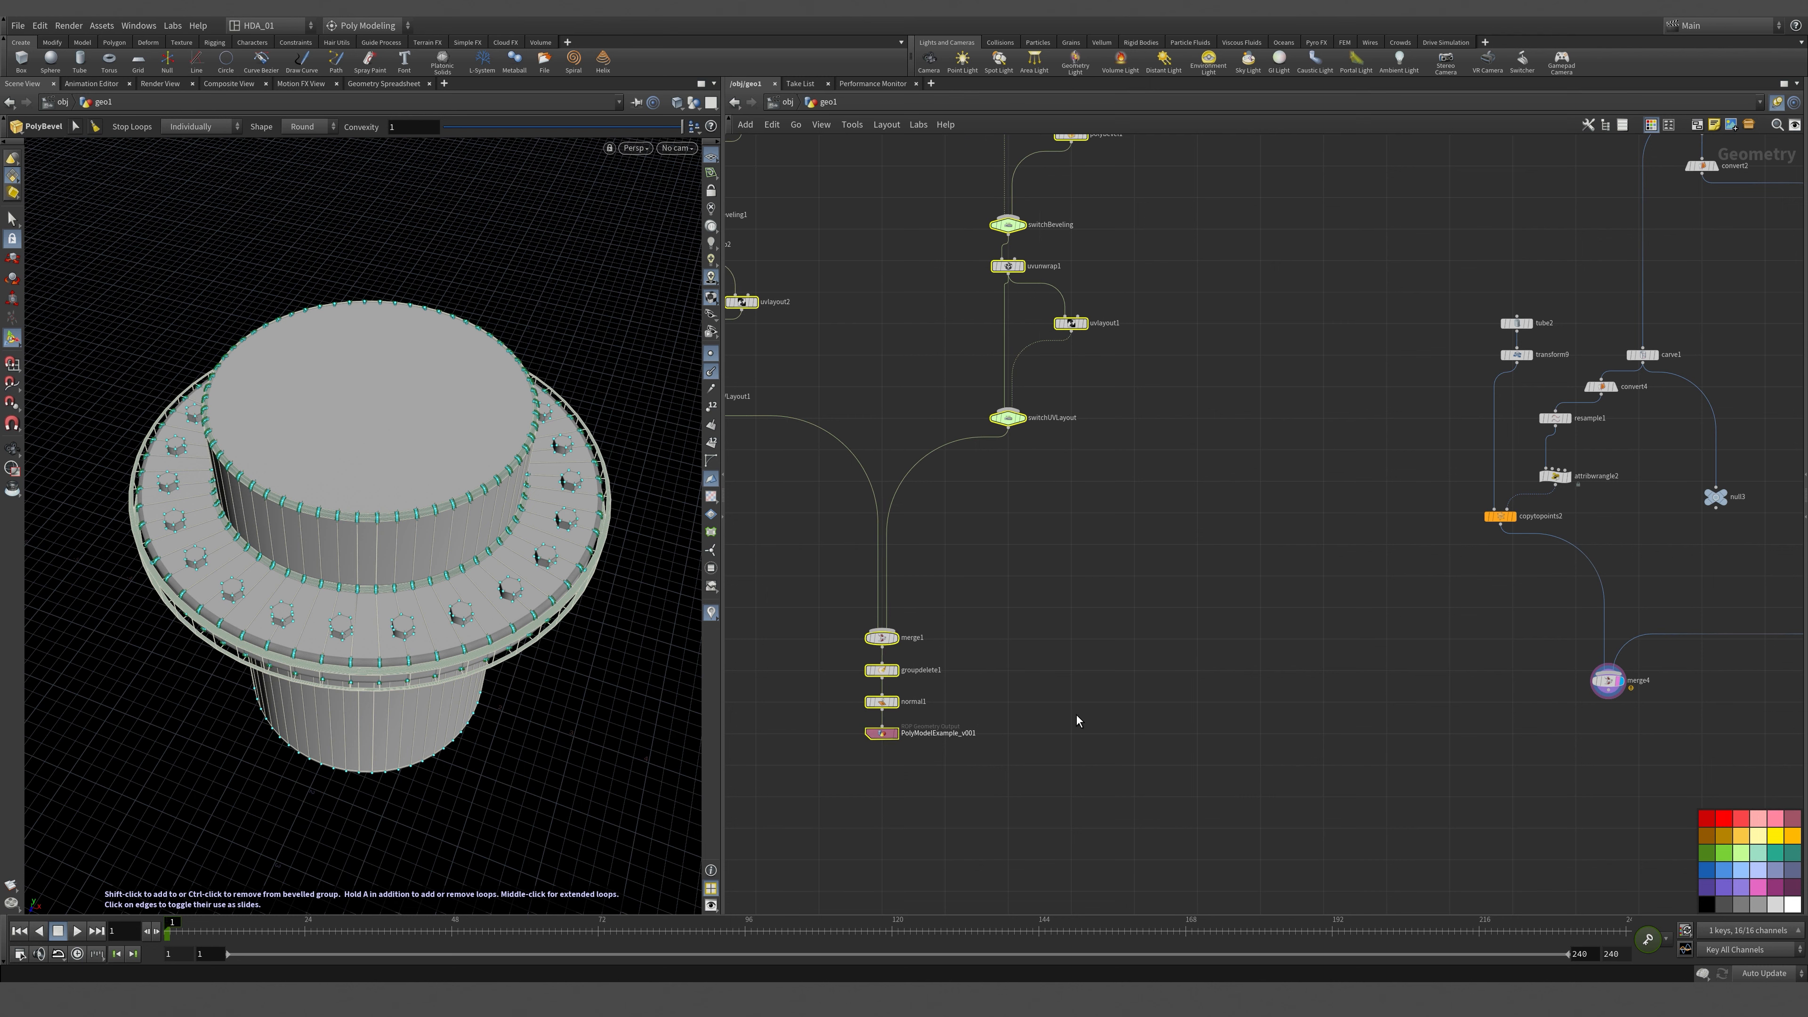
left_click(1075, 717)
left_click_drag(591, 742, 511, 694, "alt")
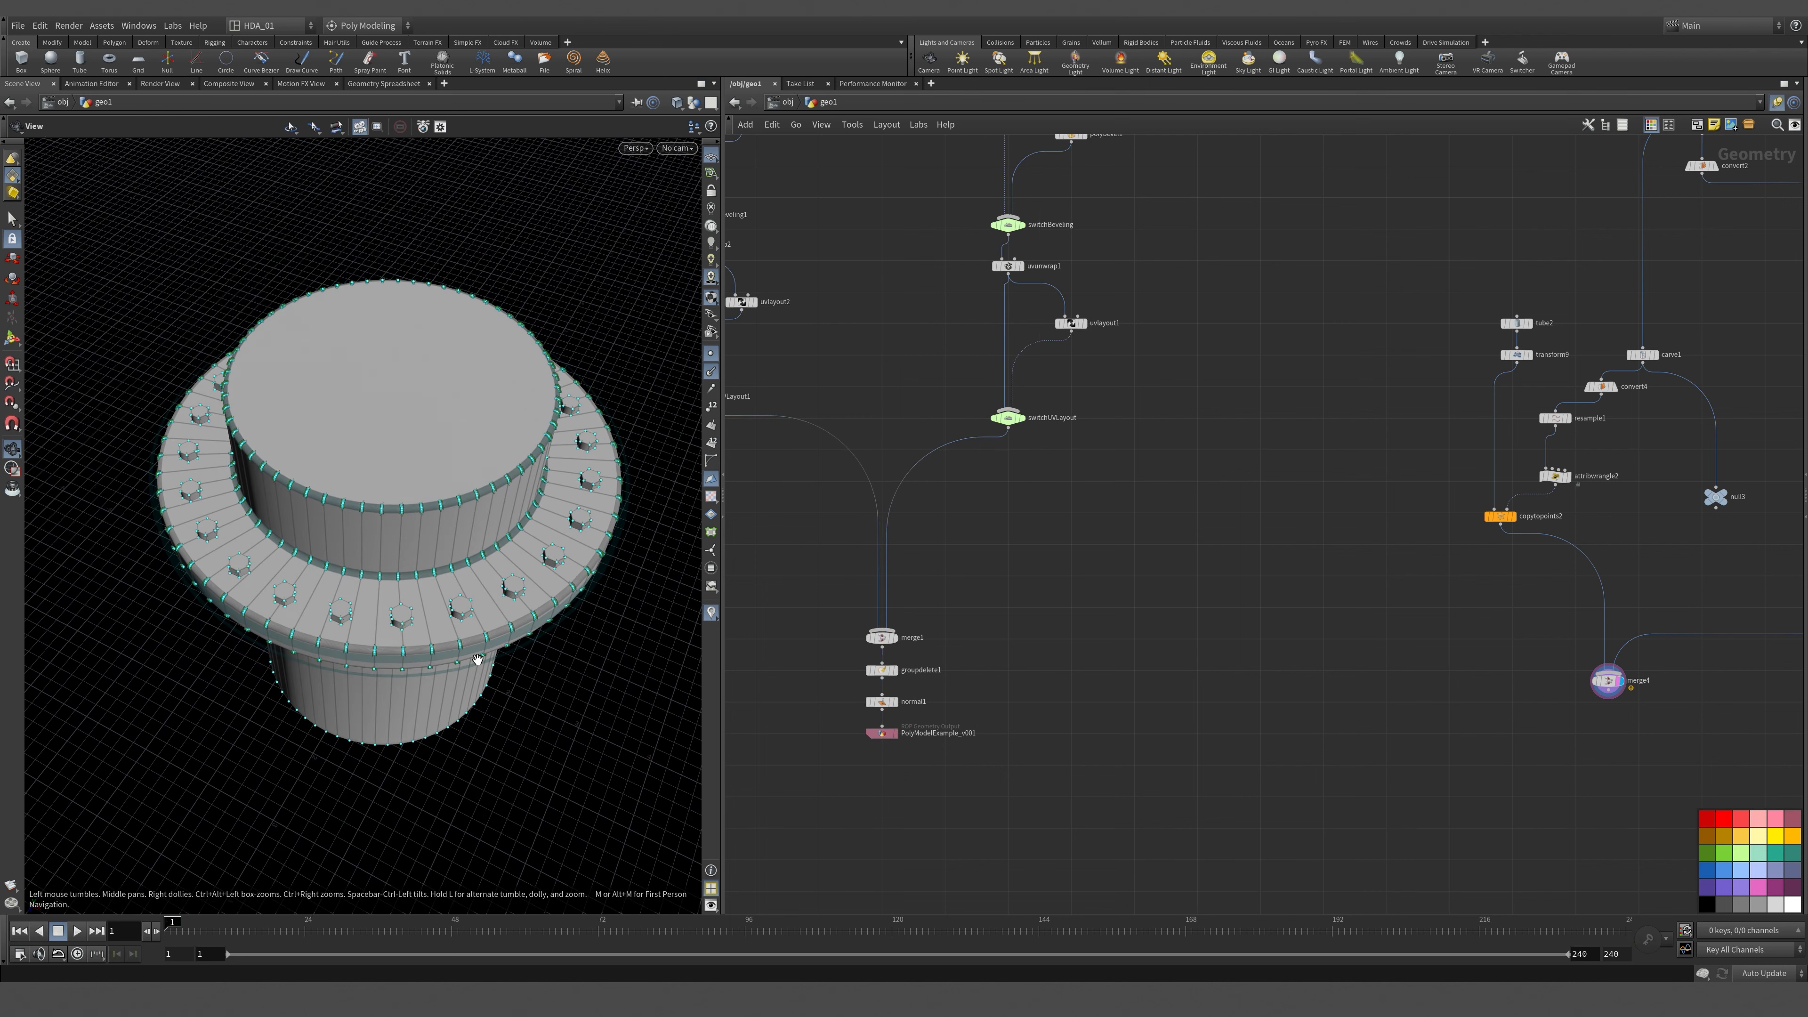
scroll(480, 657, "up", 3)
scroll(480, 657, "up", 2)
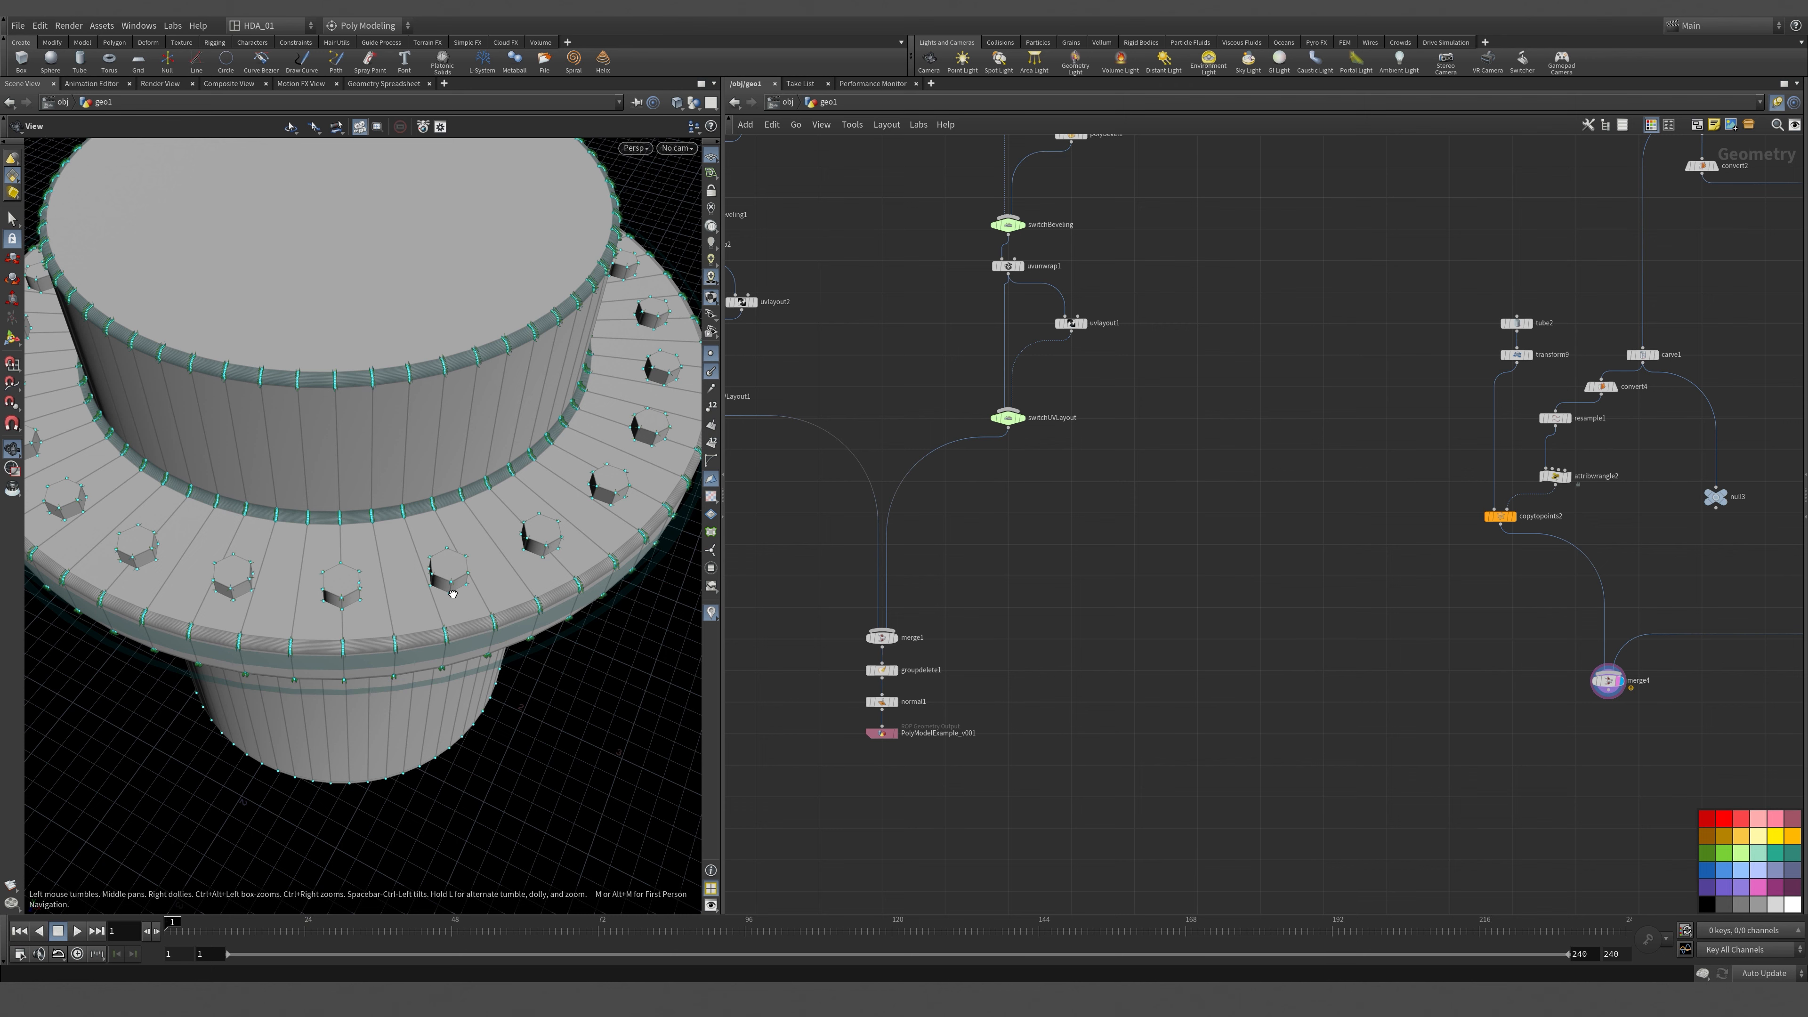
left_click_drag(453, 594, 487, 548, "alt")
middle_click_drag(1372, 665, 1175, 681)
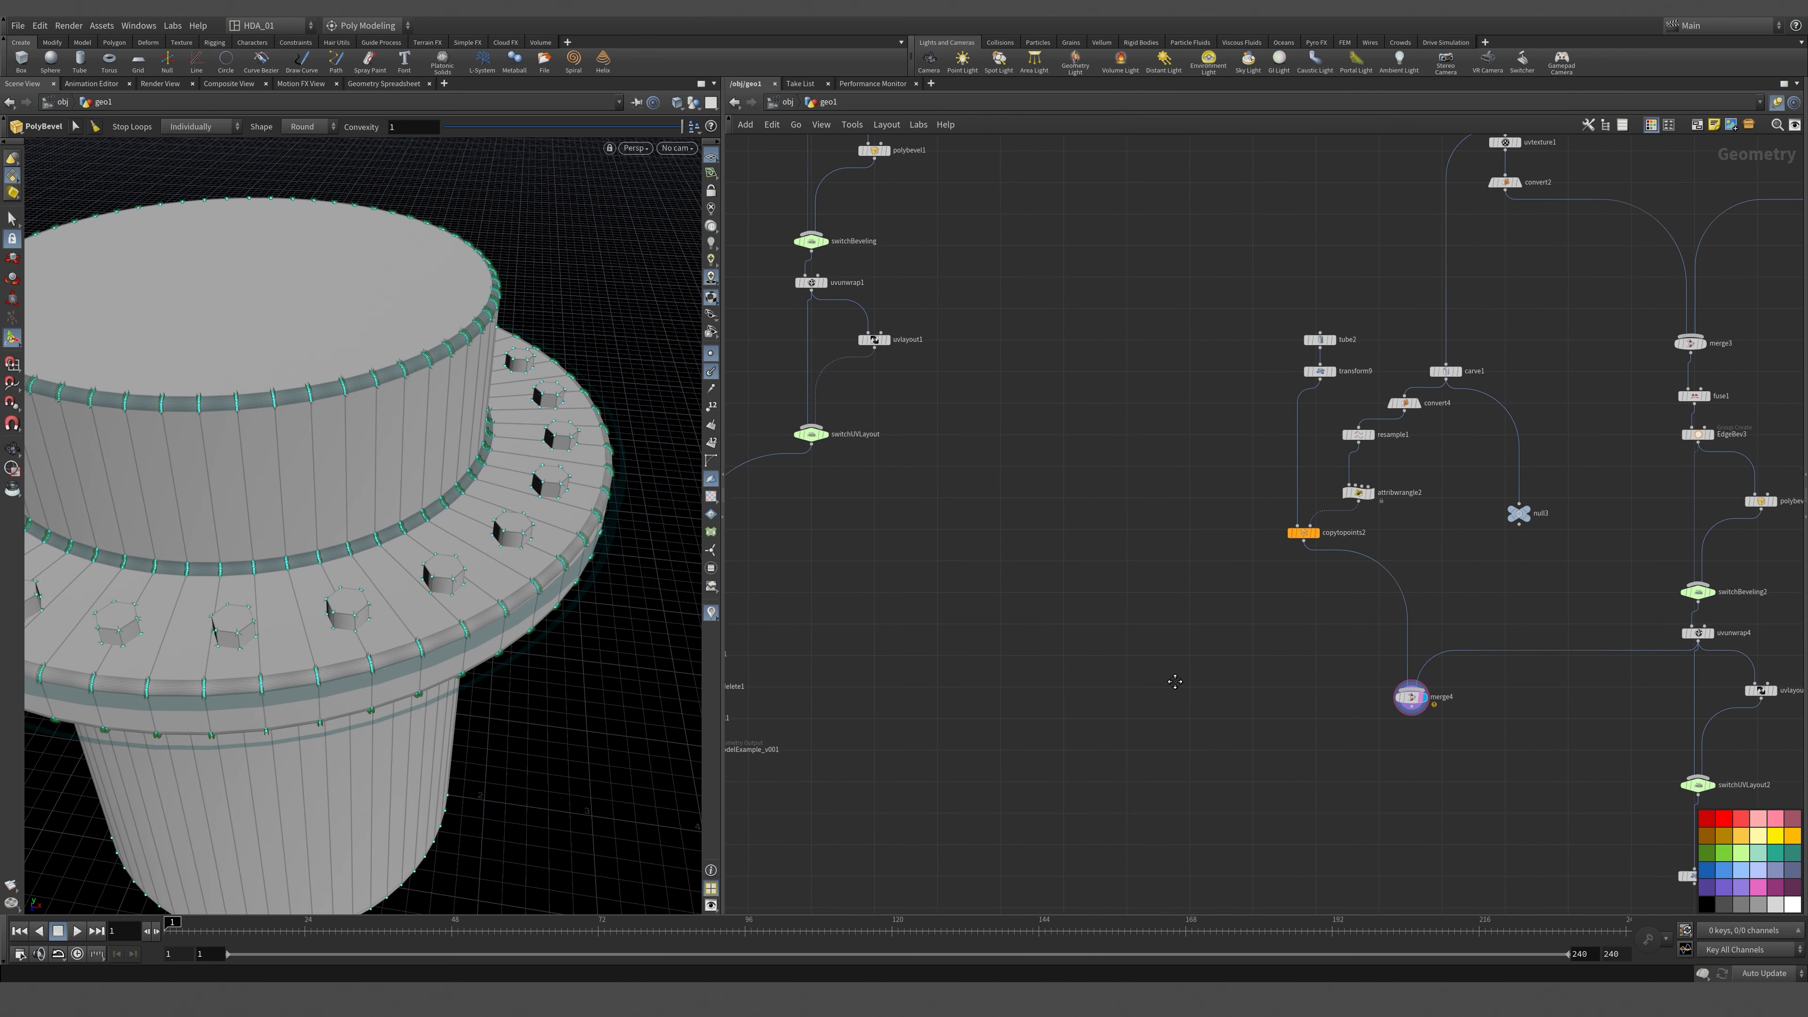
Move tube2 and transform9 together away from the curve branch, to the outer side above copytopoints2.
scroll(1467, 510, "up", 3)
left_click_drag(1390, 240, 1308, 478)
key("l")
left_click_drag(1123, 207, 1245, 288)
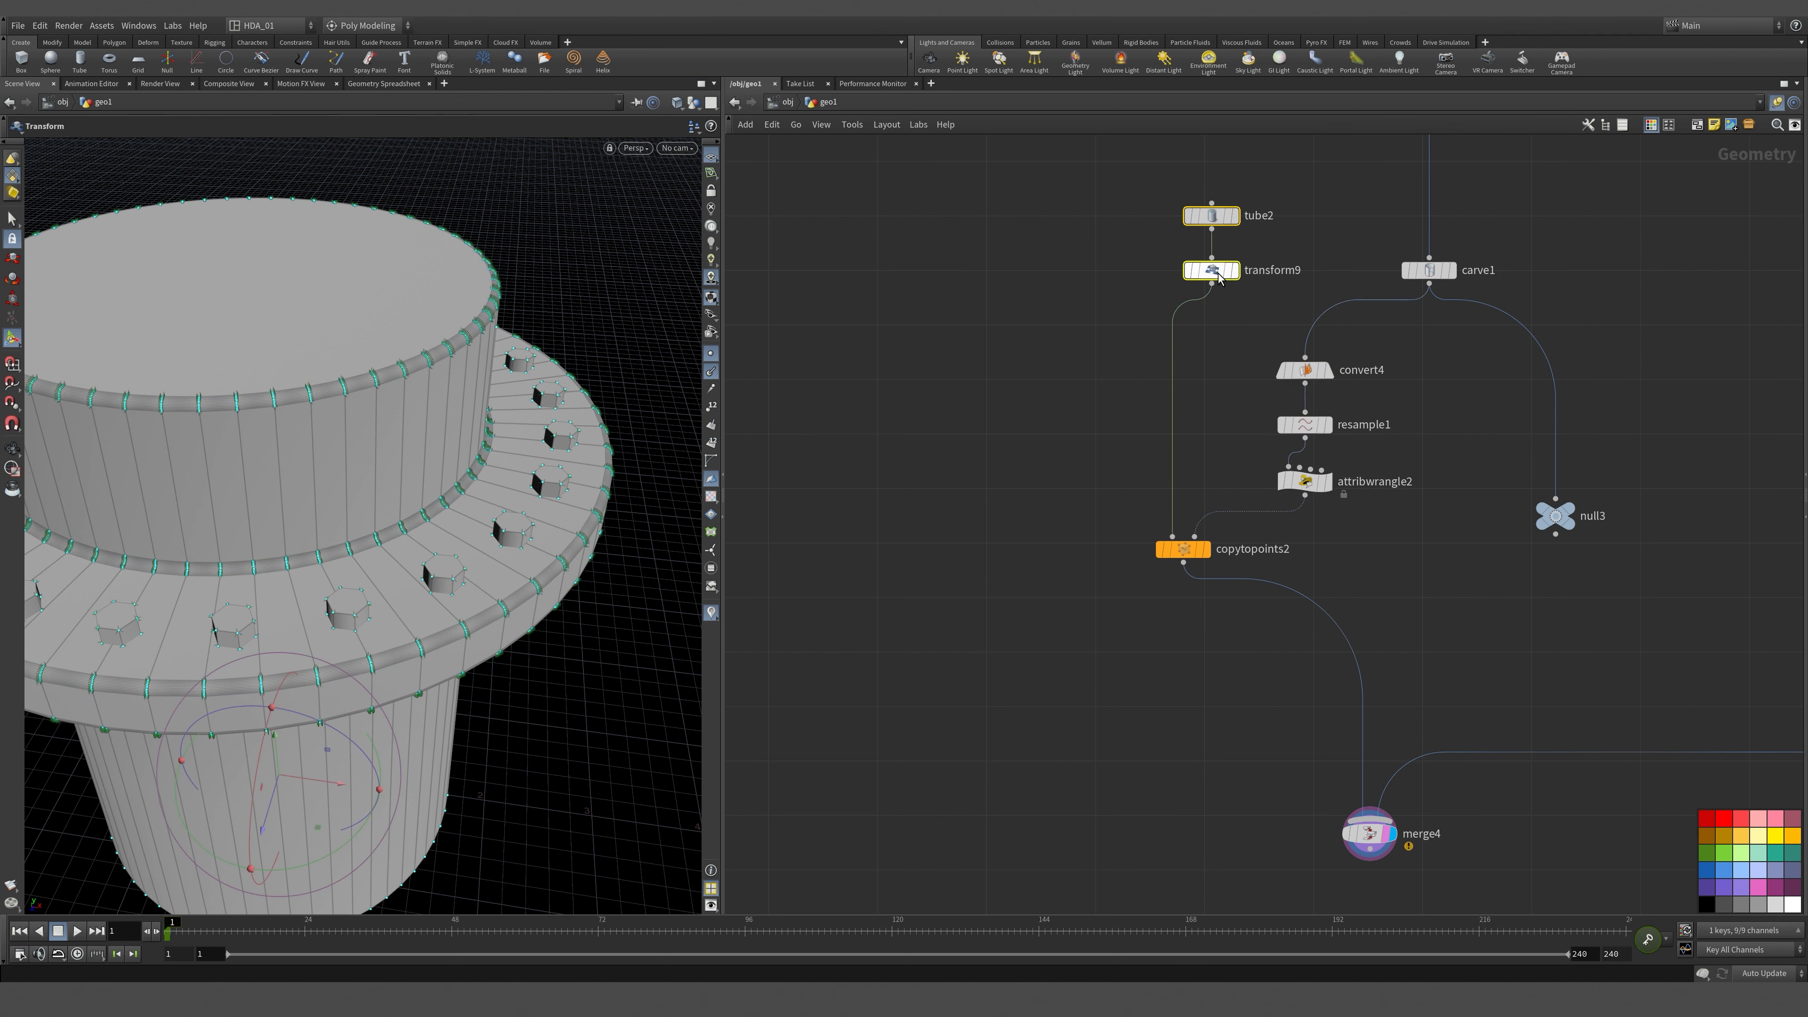
key("l")
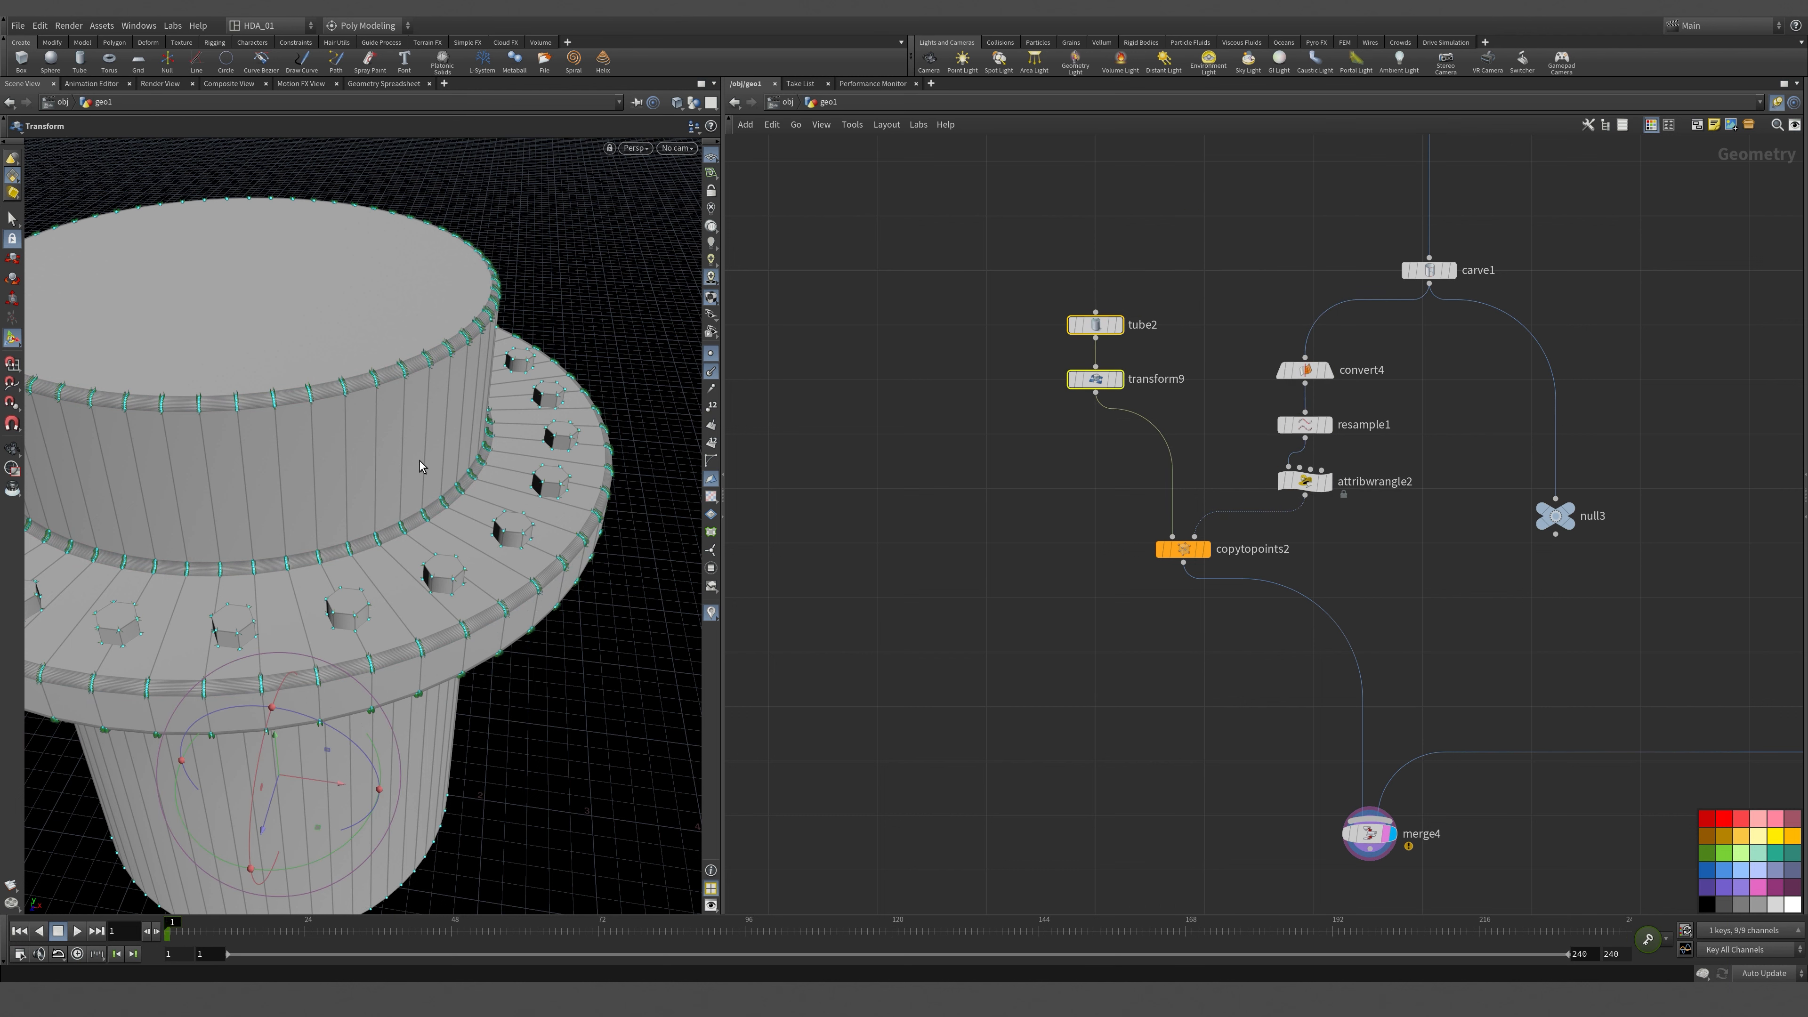
Inspect the bolt heads from a low side angle and move null3 closer below carve1.
left_click_drag(389, 641, 358, 482, "alt")
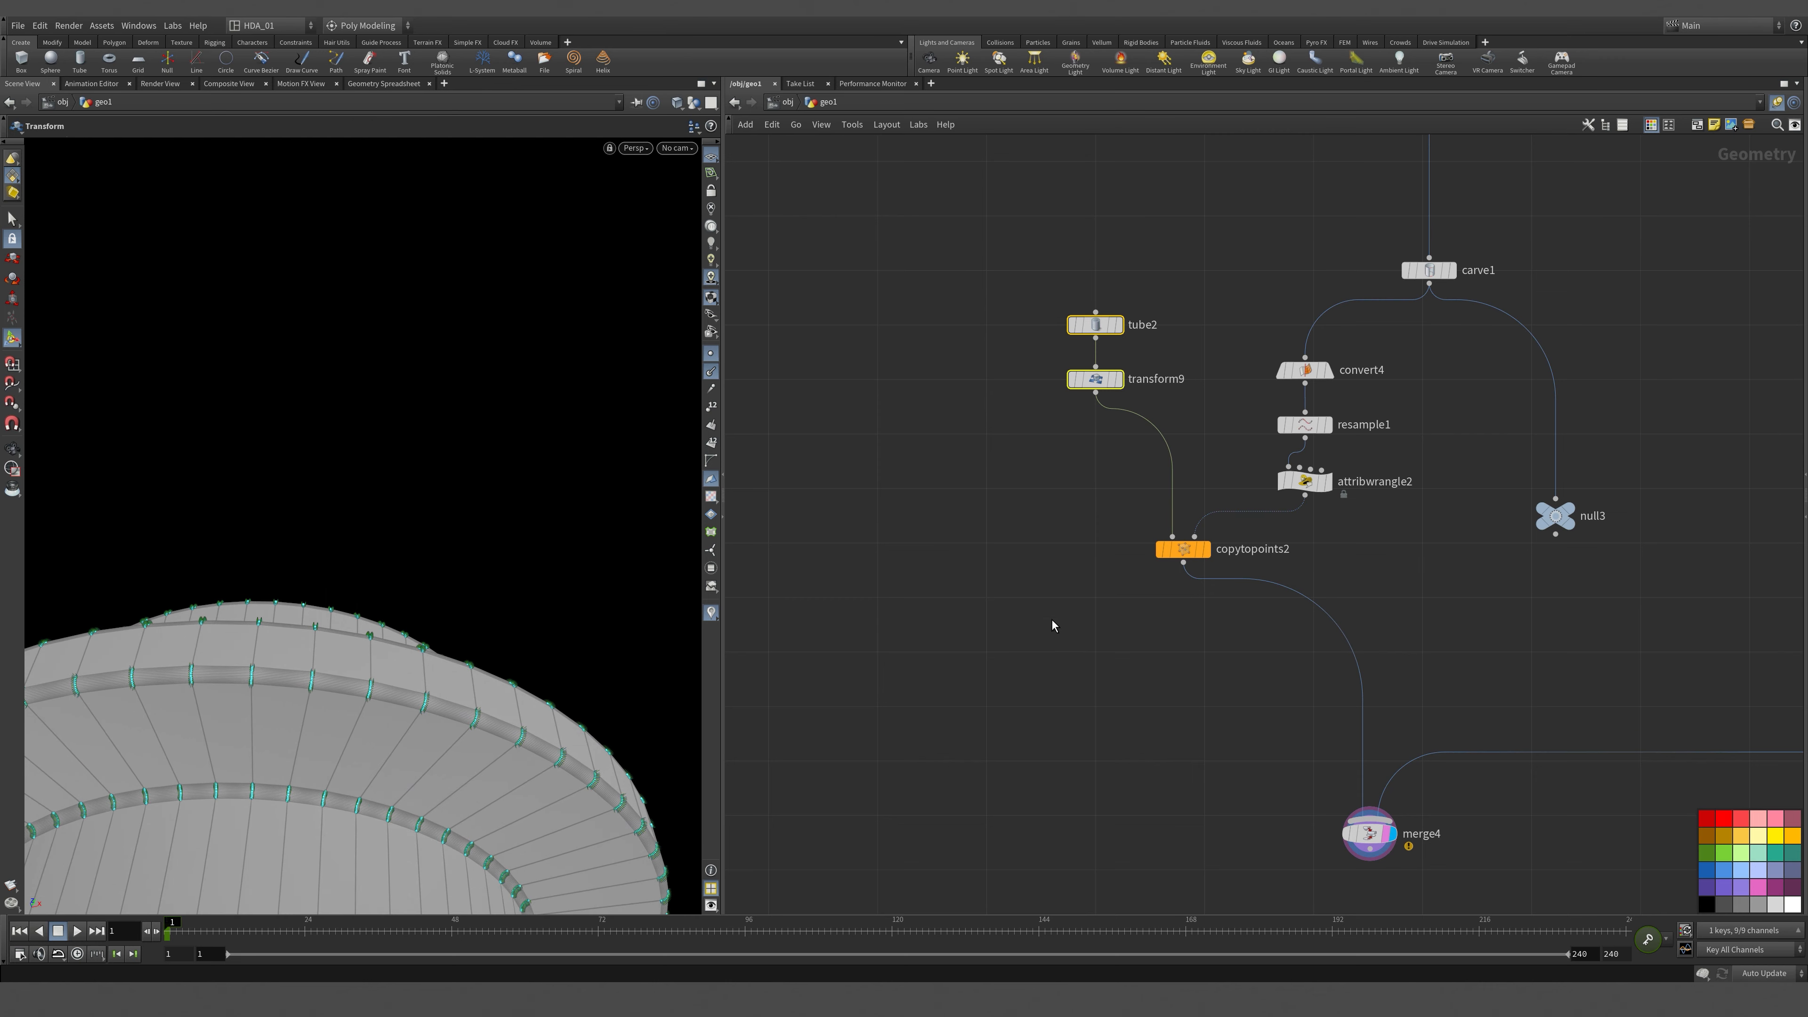
mouse_move(387, 472)
left_mouse_down("alt")
mouse_move(387, 687)
mouse_move(401, 463)
mouse_move(432, 389)
mouse_move(411, 478)
left_mouse_up("alt")
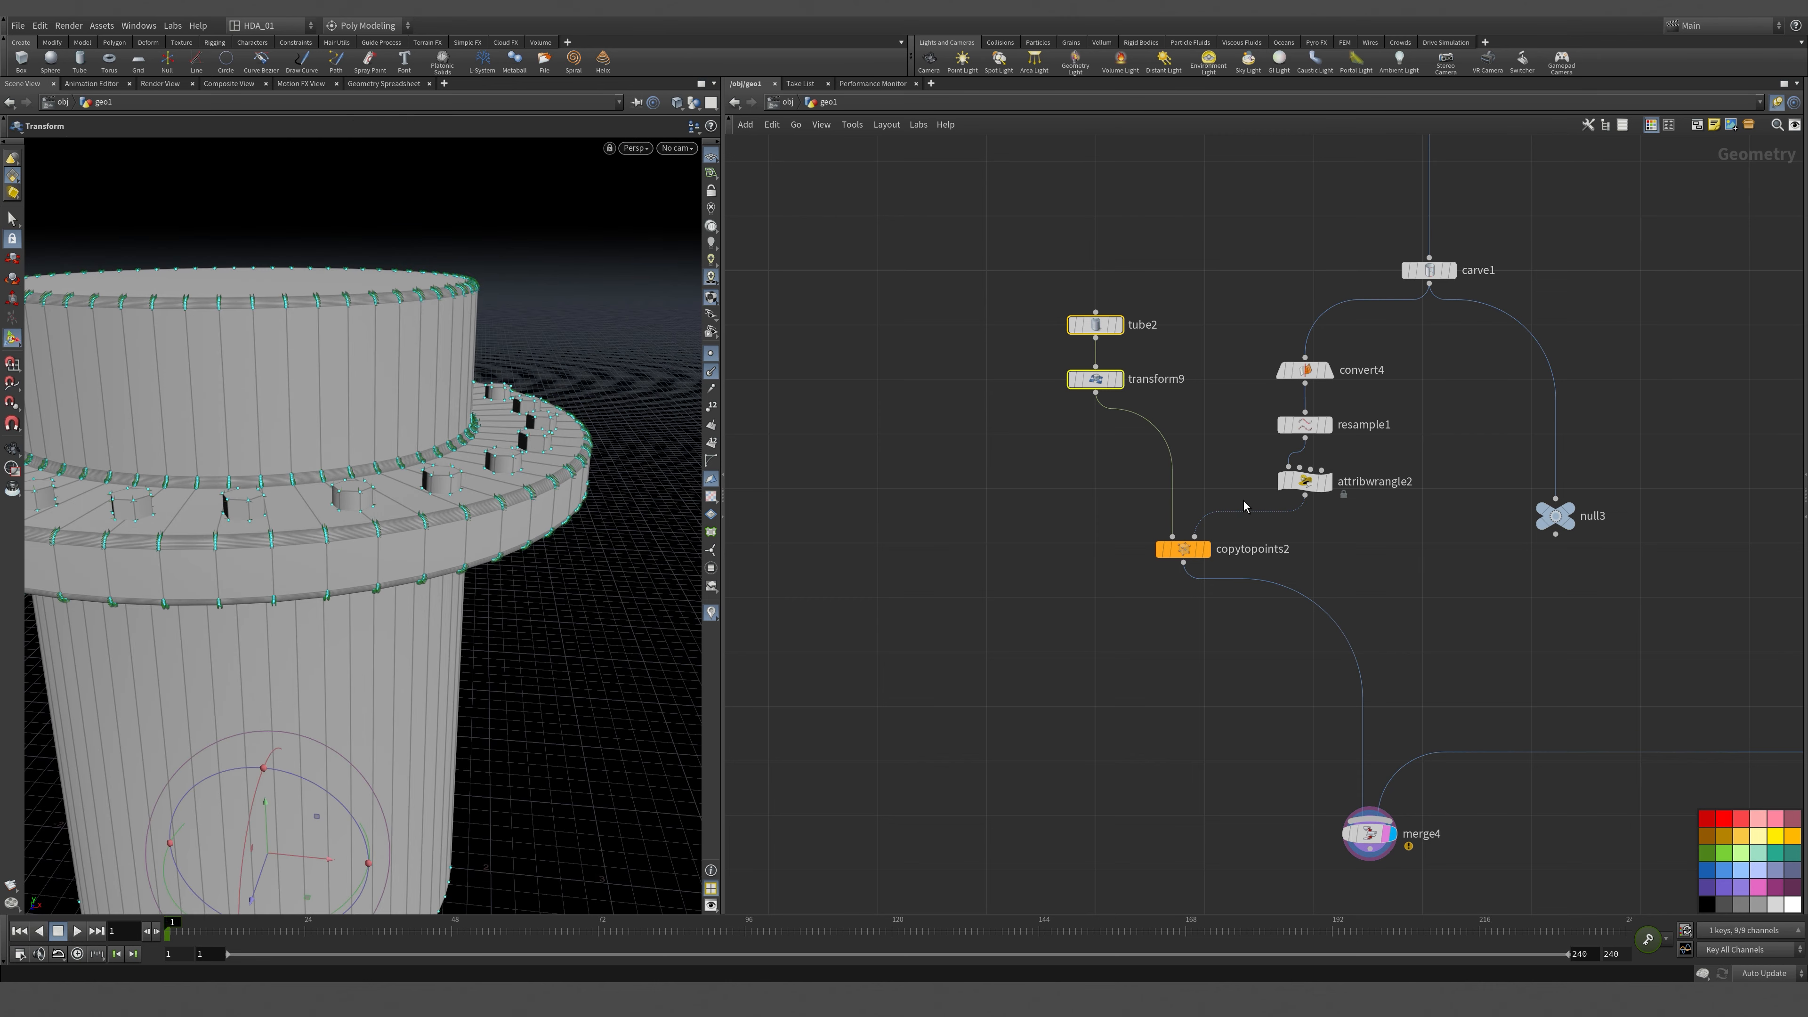
middle_click_drag(1414, 498, 1292, 564)
left_click_drag(1425, 573, 1418, 529)
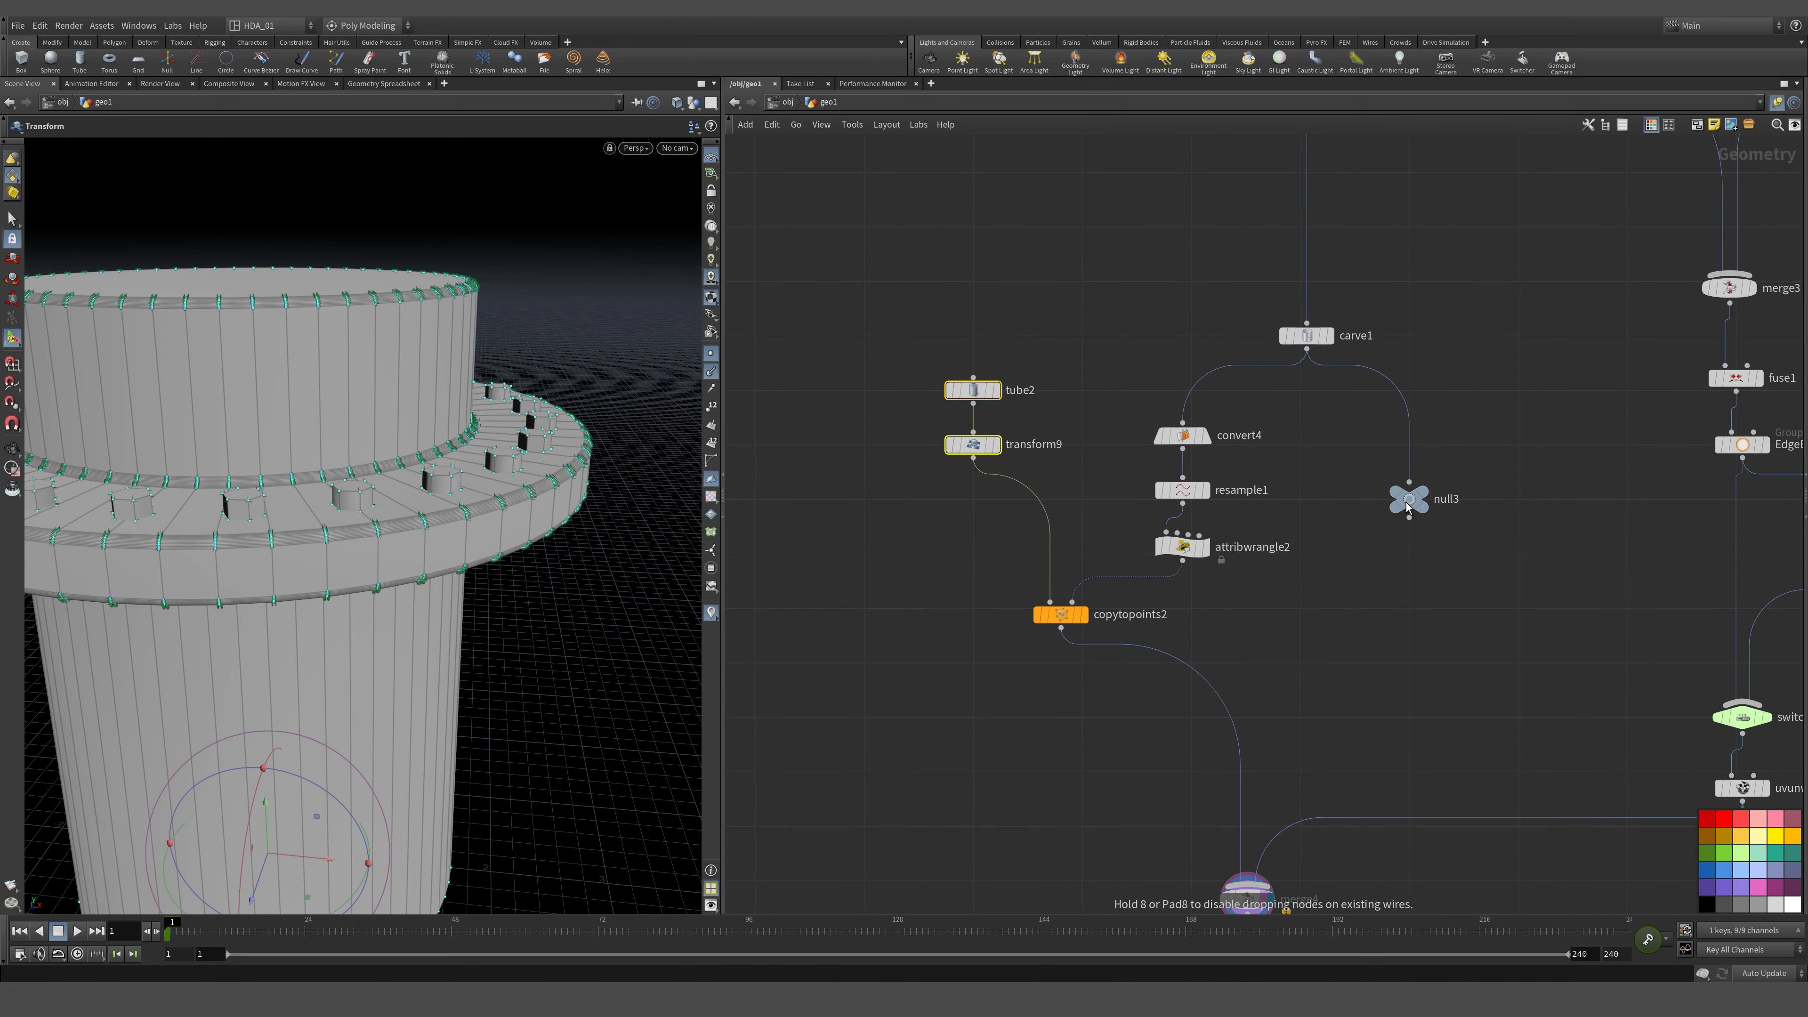
middle_click_drag(1306, 595, 1433, 505)
Display copytopoints2 on its own and shift the node slightly lower.
left_click(1237, 562)
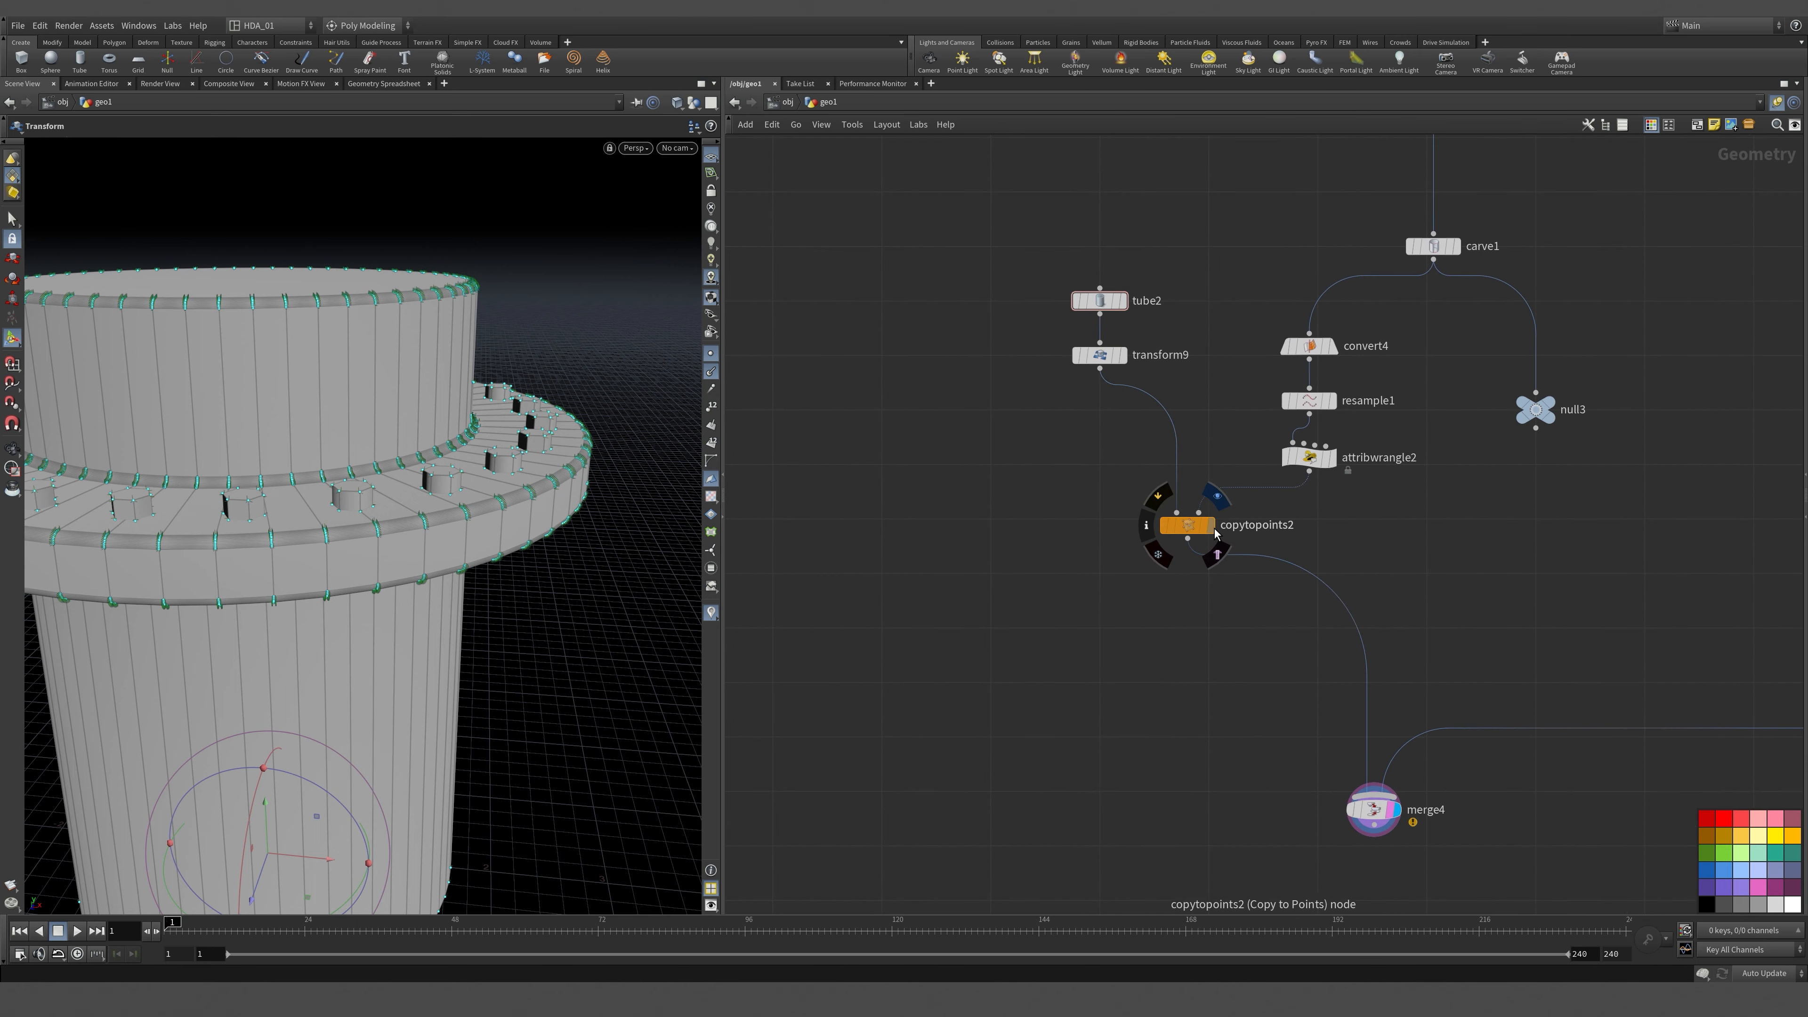
left_click(1212, 531)
left_click_drag(1210, 533, 1200, 559)
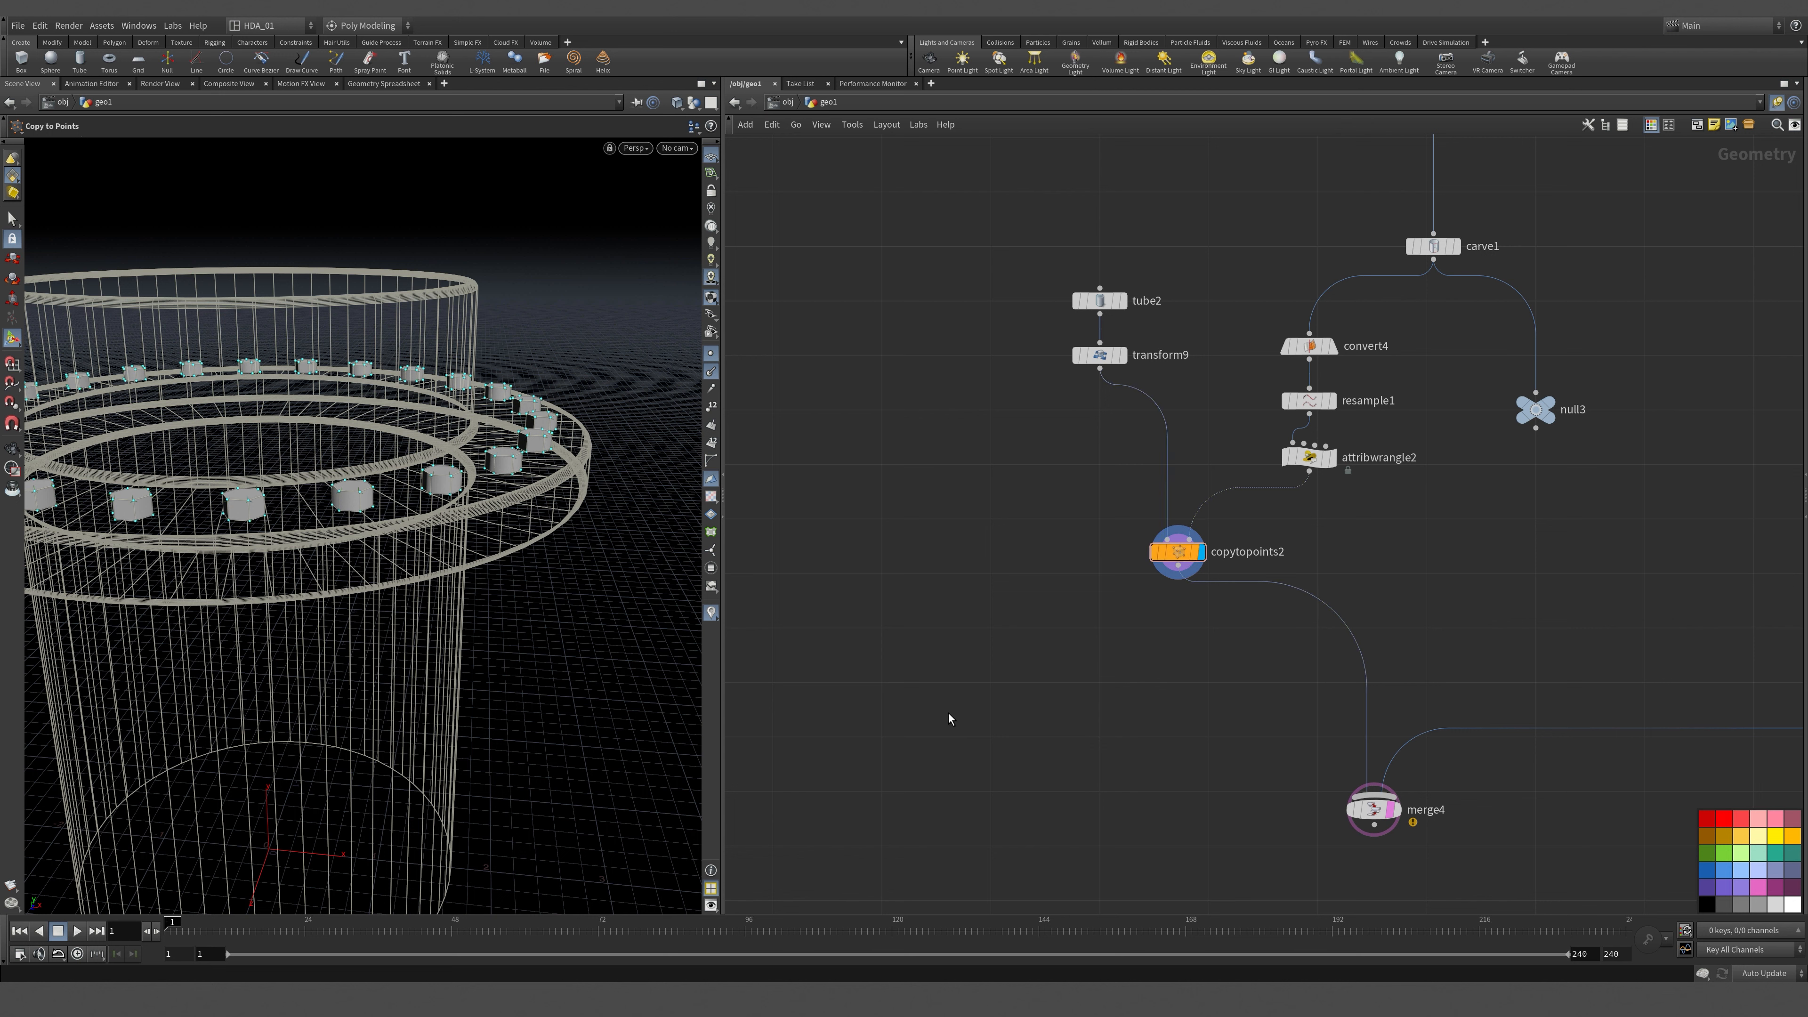
Add a For-Each Point block below copytopoints2.
key("Tab")
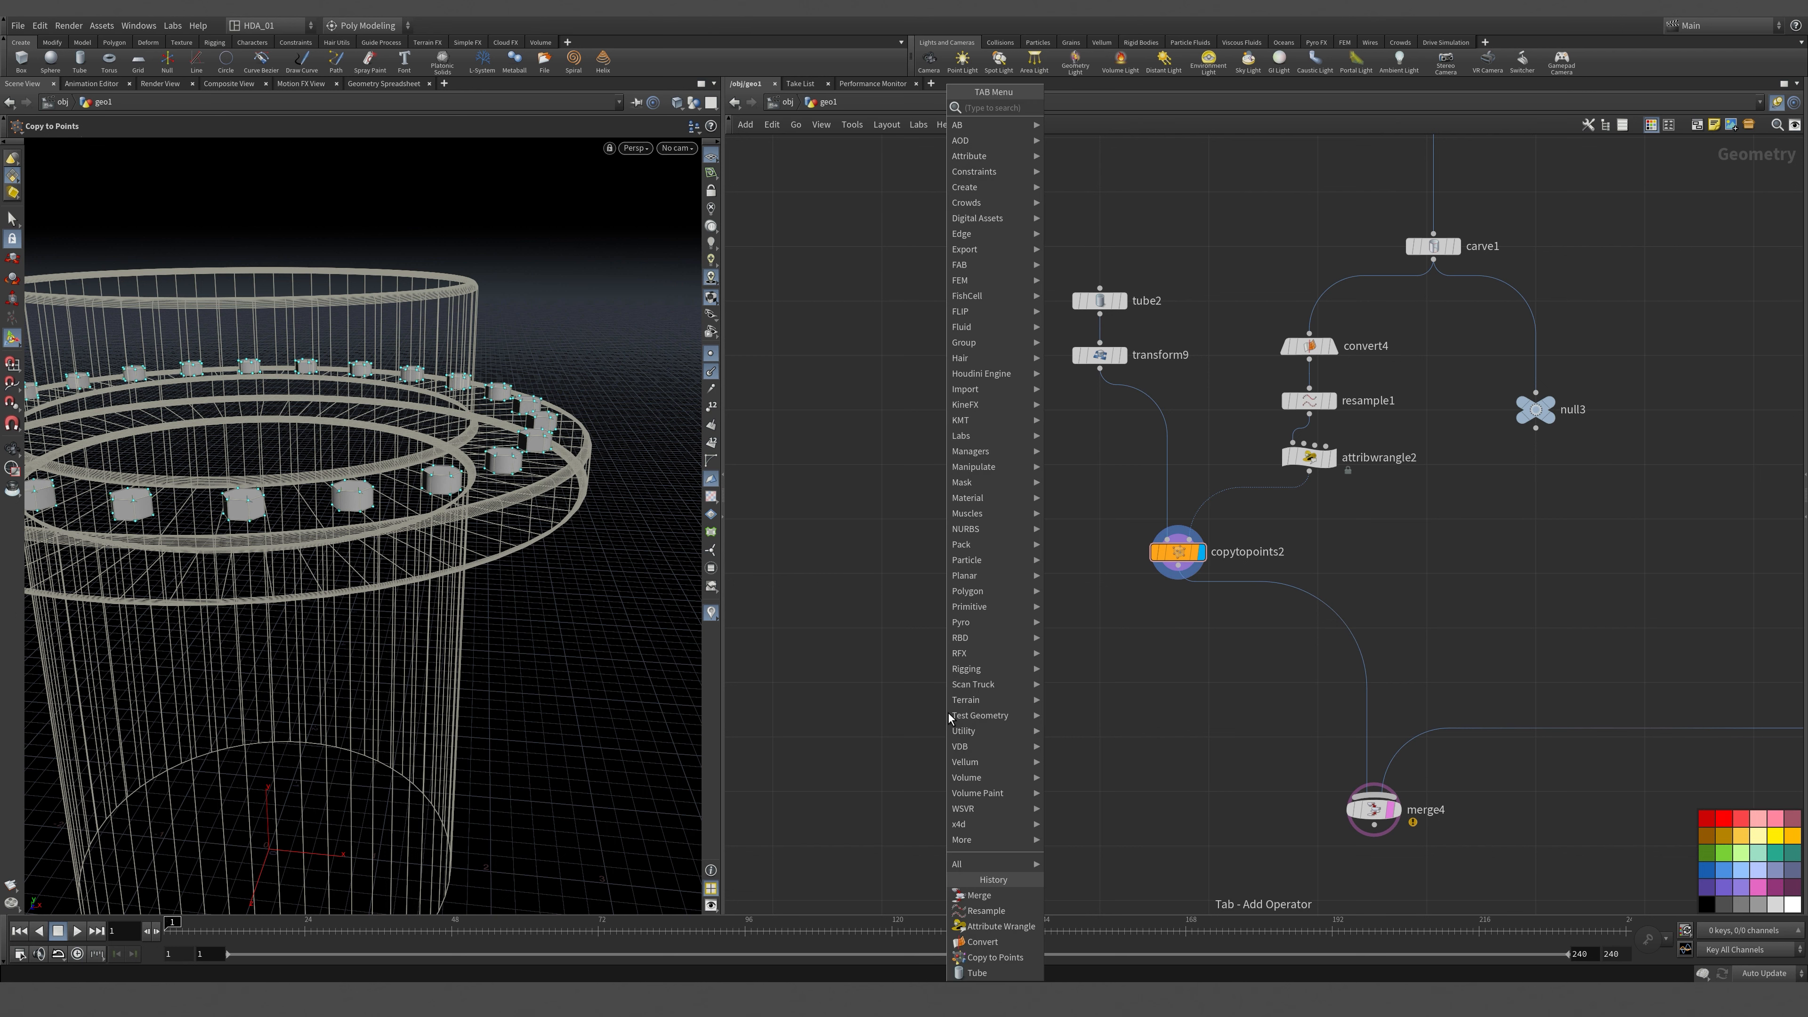
type("for")
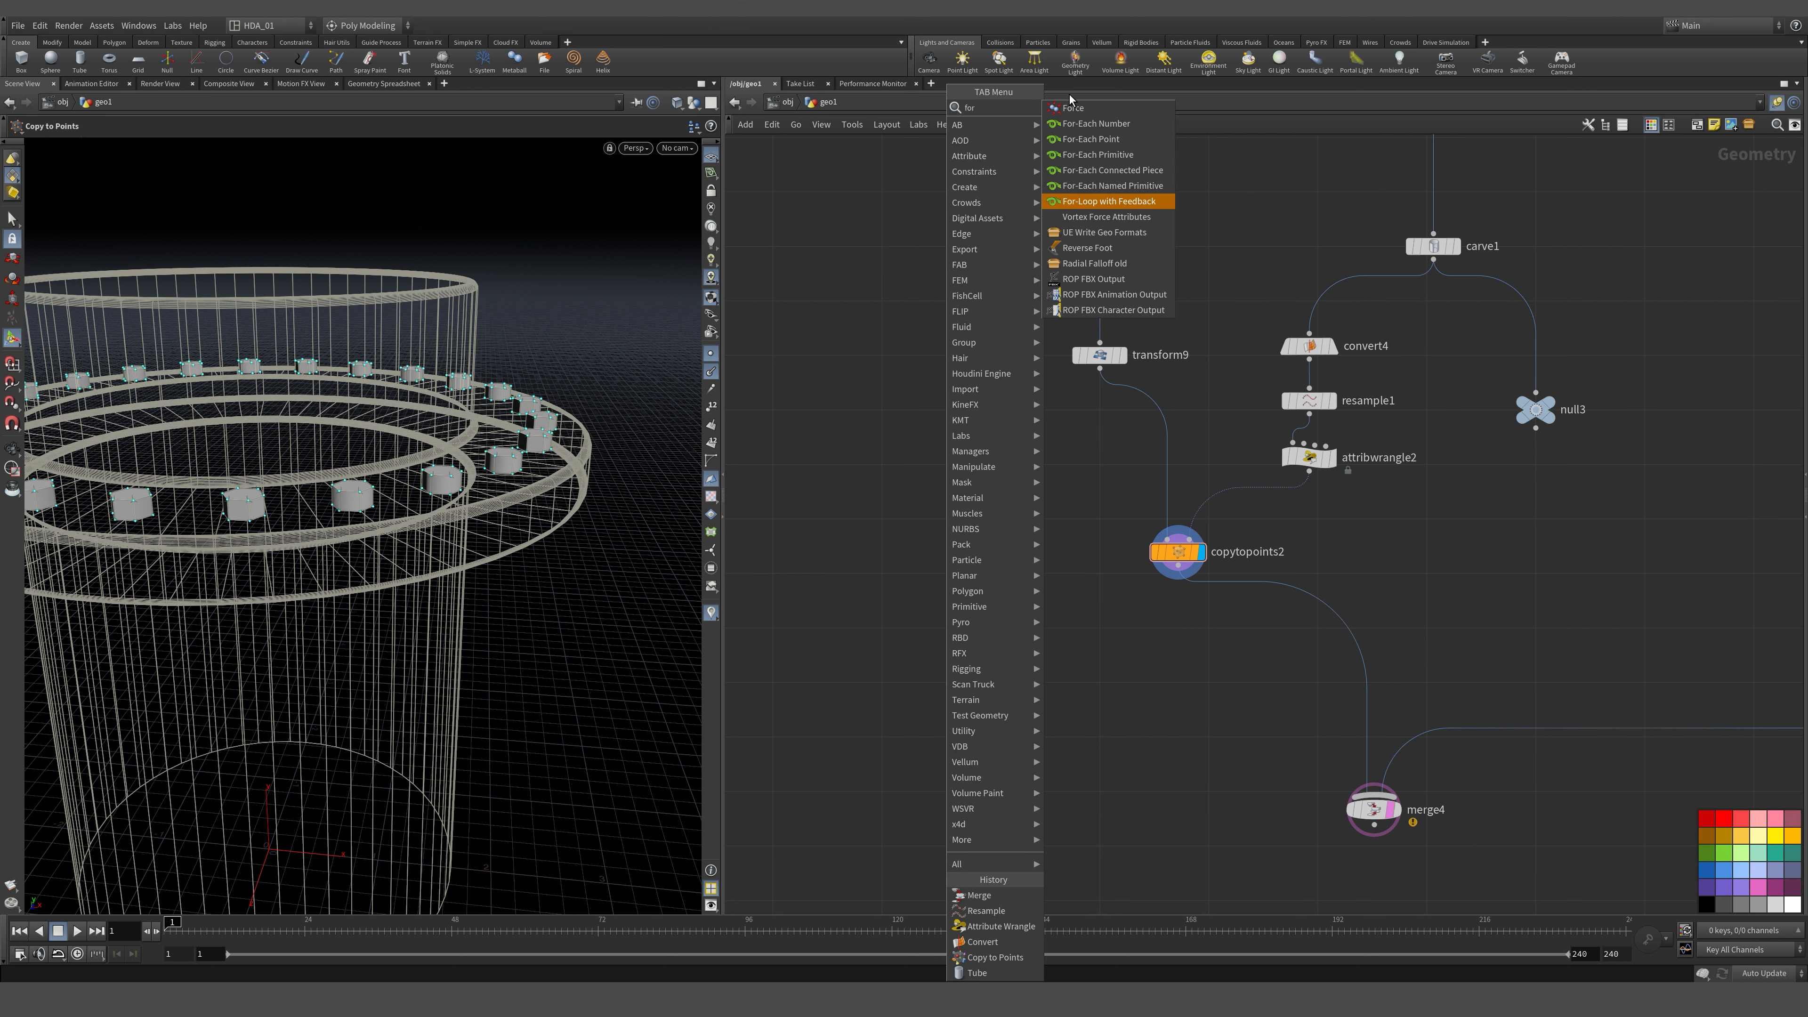
left_click(1090, 139)
left_click(1153, 709)
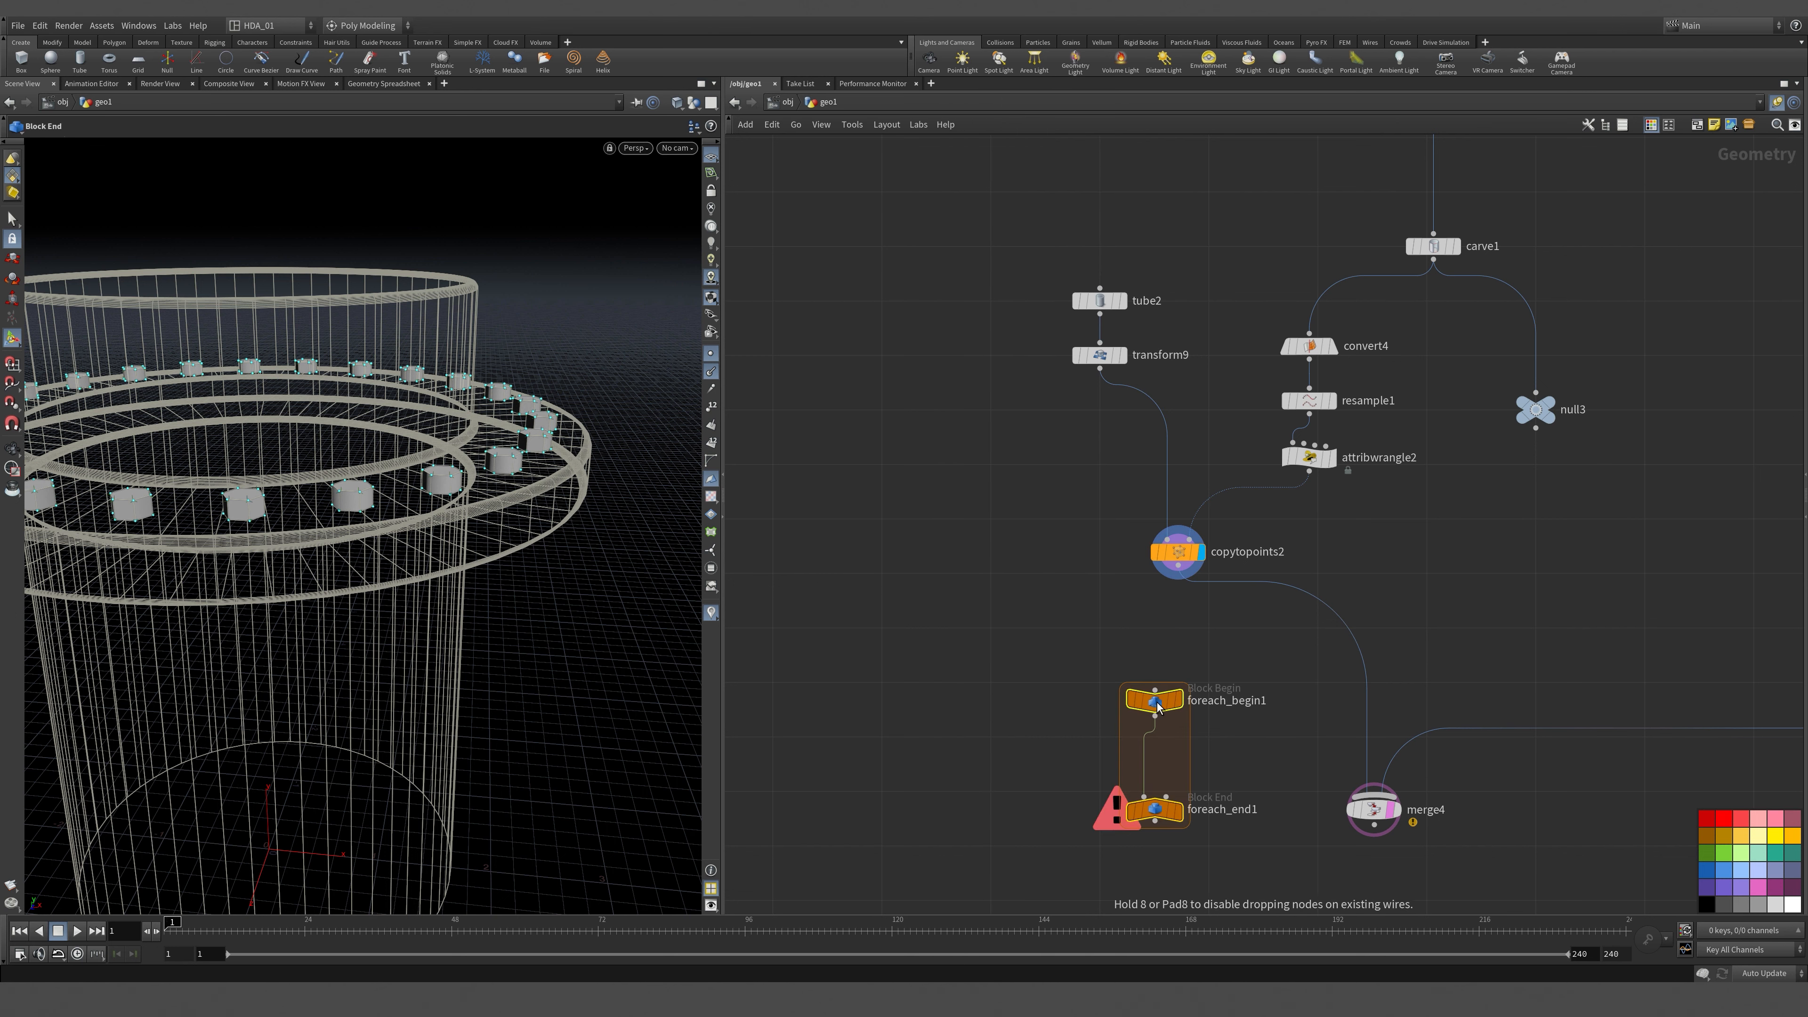
Wire attribwrangle2 through foreach_begin1 into copytopoints2's second input, and connect copytopoints2 to foreach_end1, displaying the loop's result.
left_click(1178, 575)
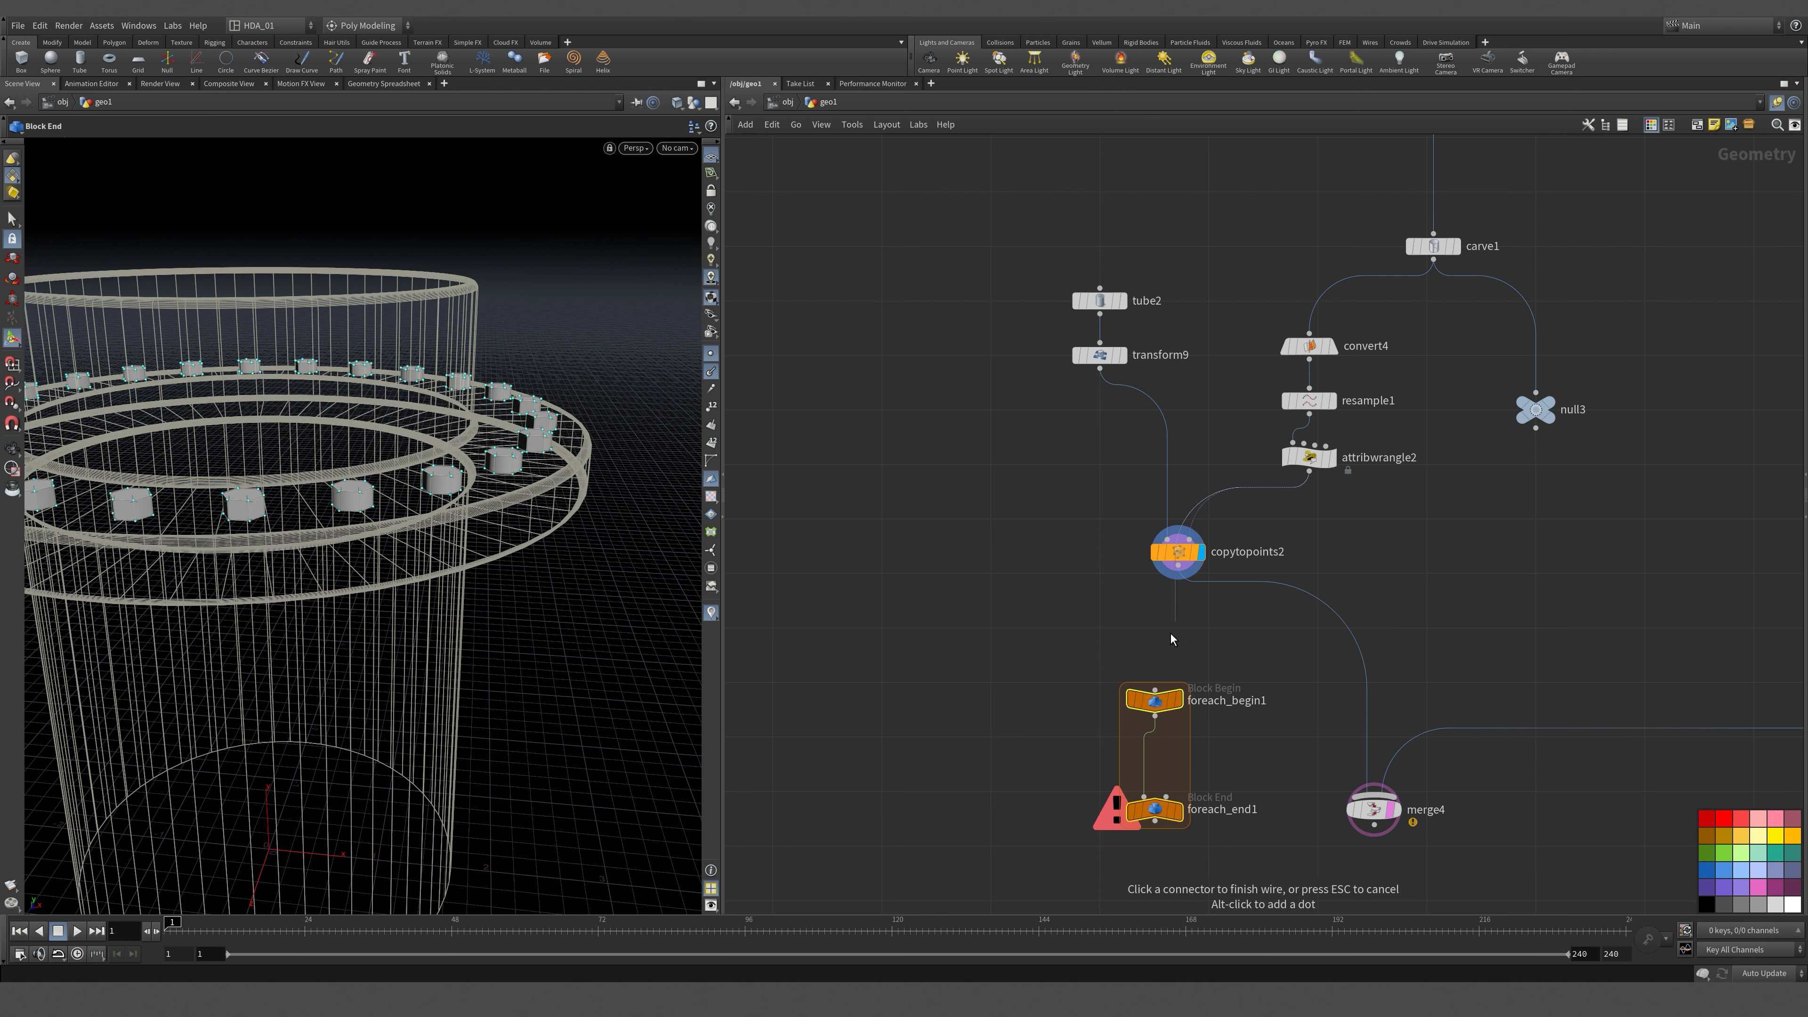
left_click(1156, 688)
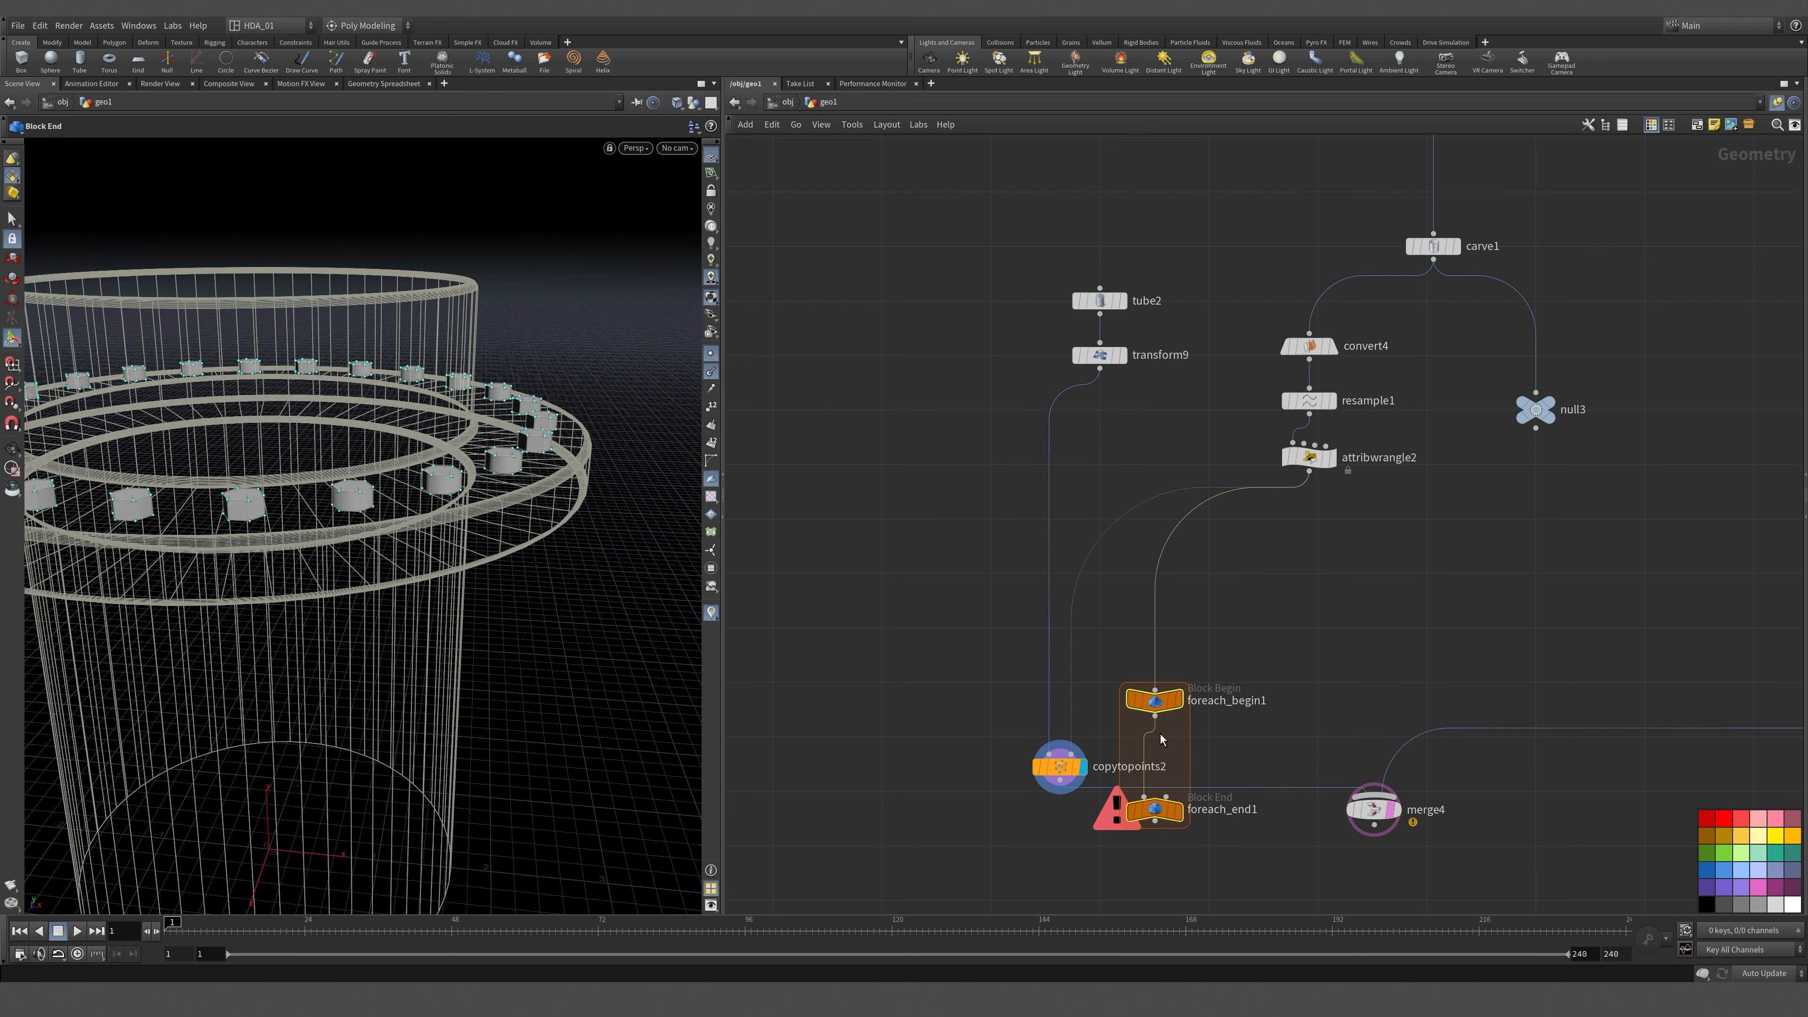
left_click(1073, 752)
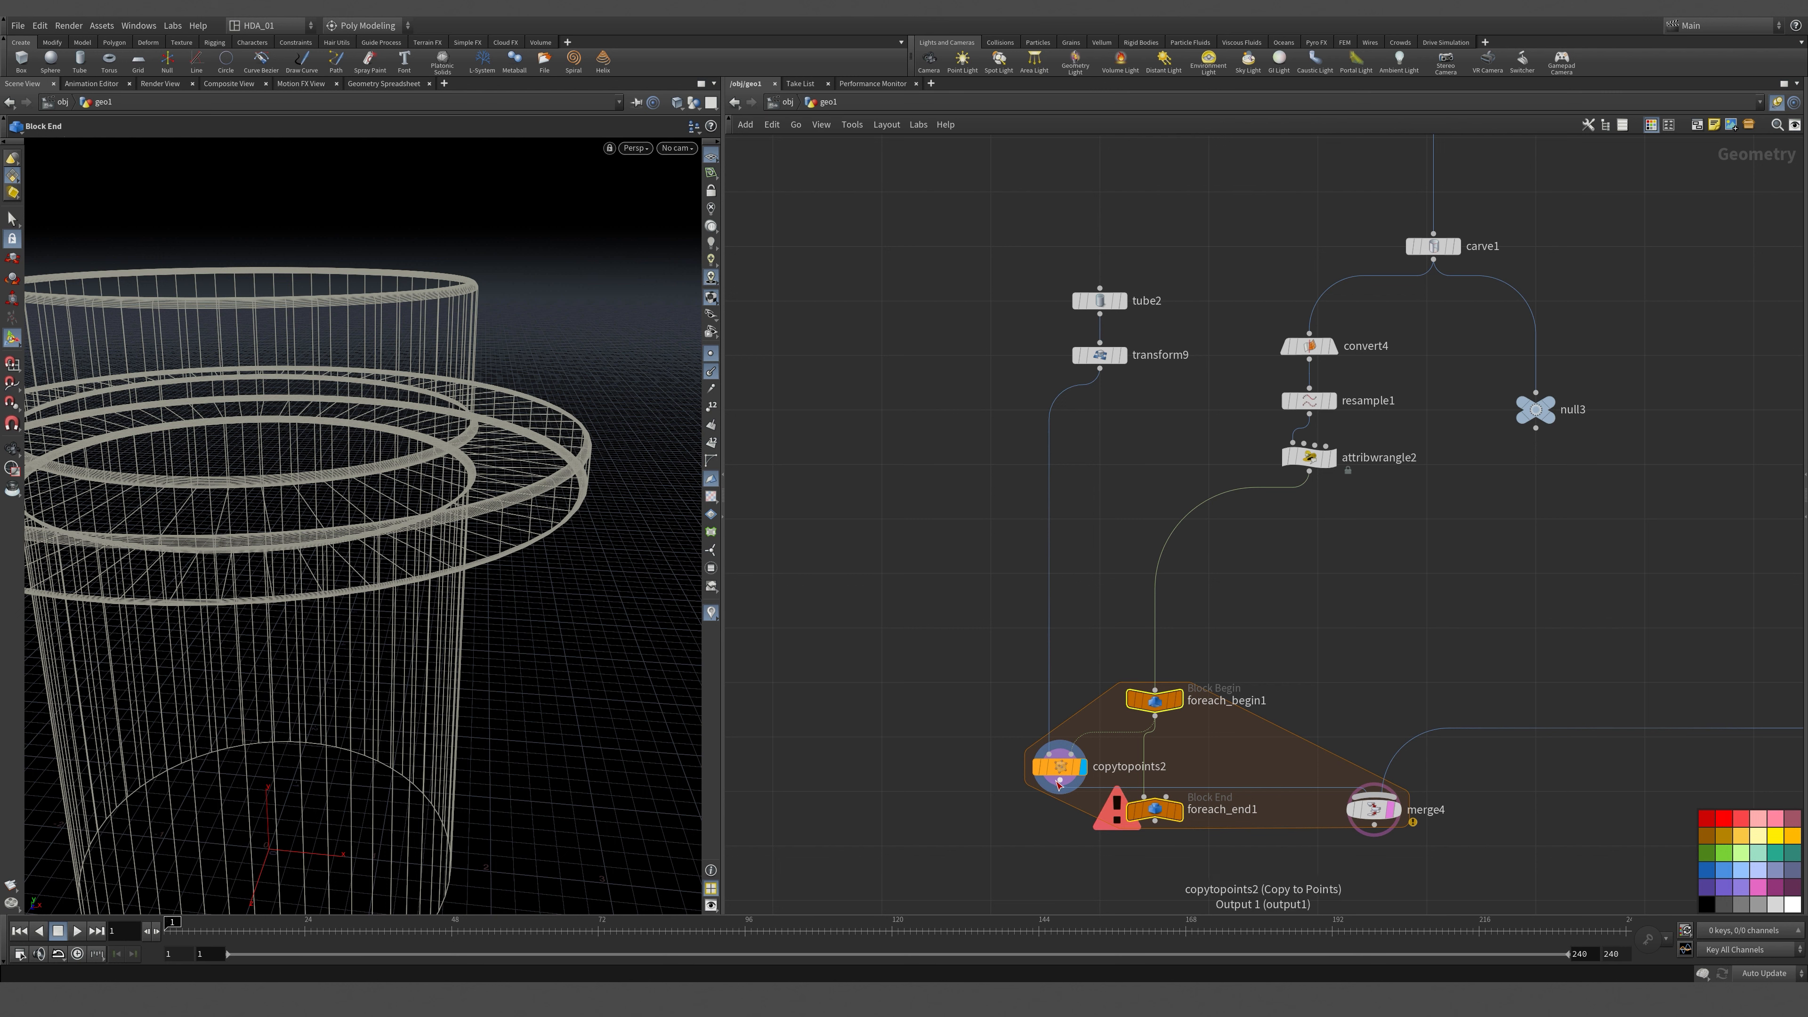
left_click(1178, 814)
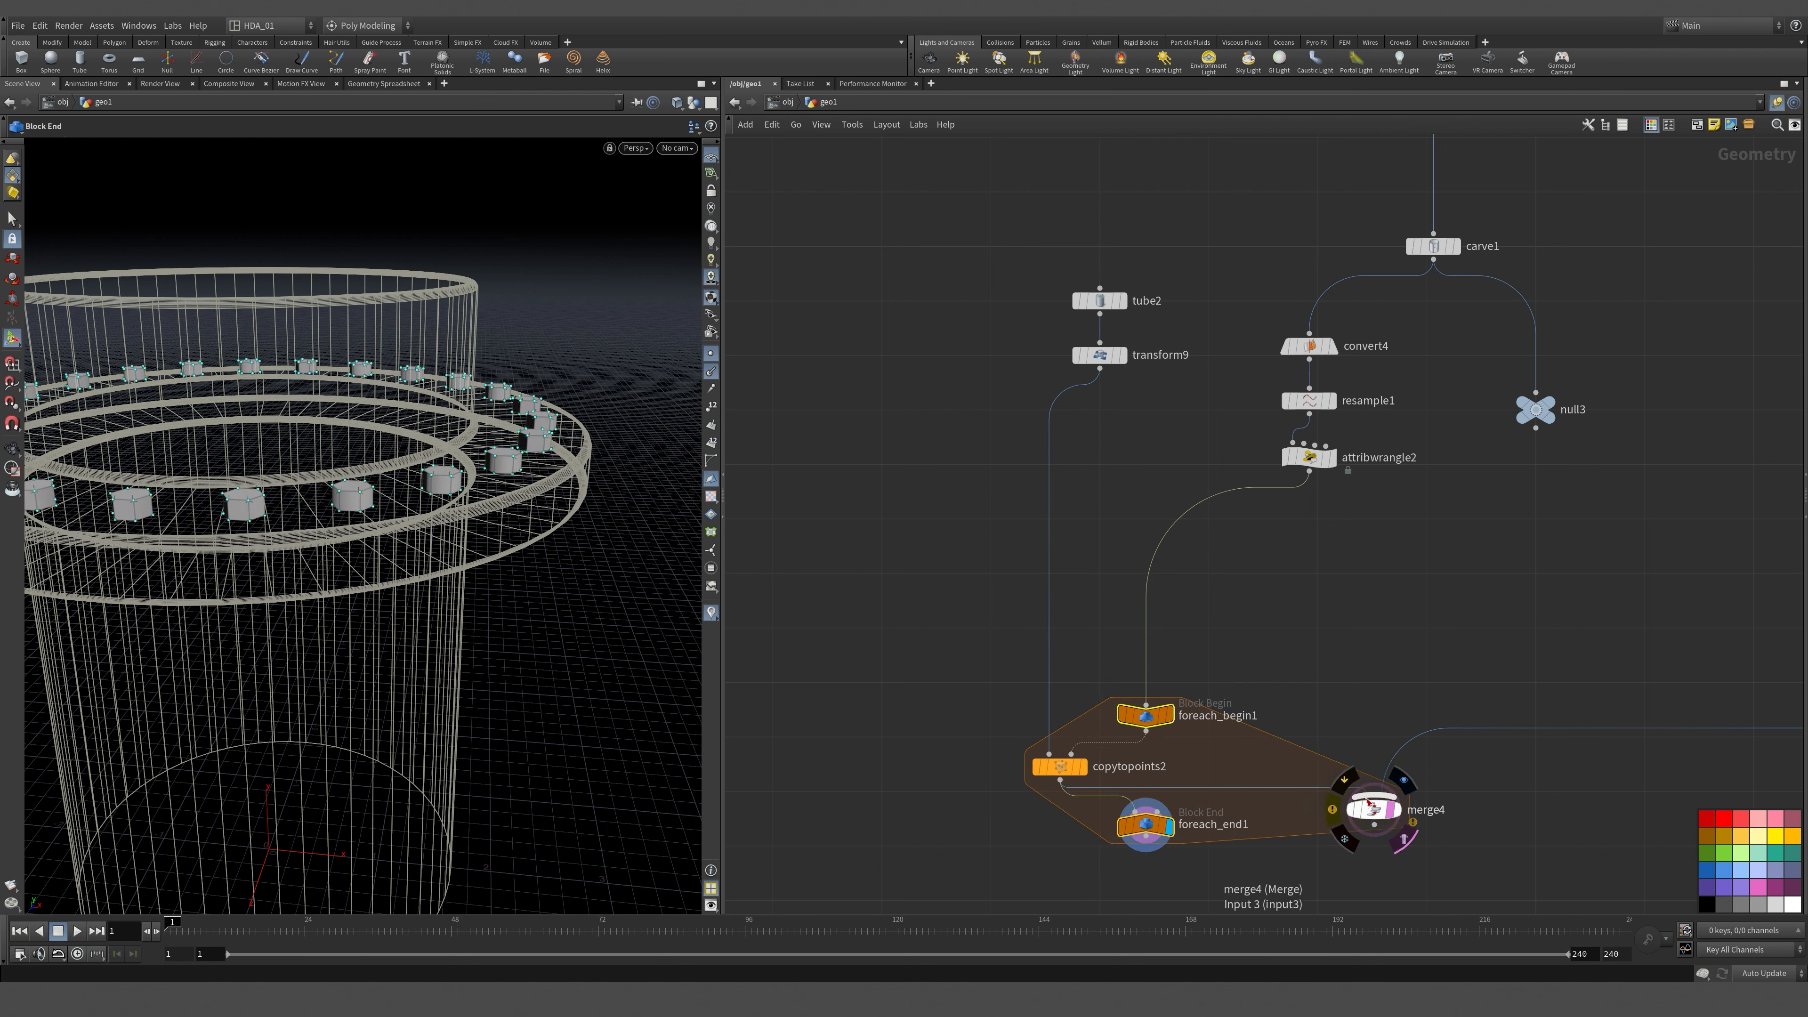
Disconnect merge4's existing inputs and place it, with its display on, below the For-Each block.
left_click_drag(1375, 790, 1384, 627)
left_click_drag(1375, 790, 1499, 715)
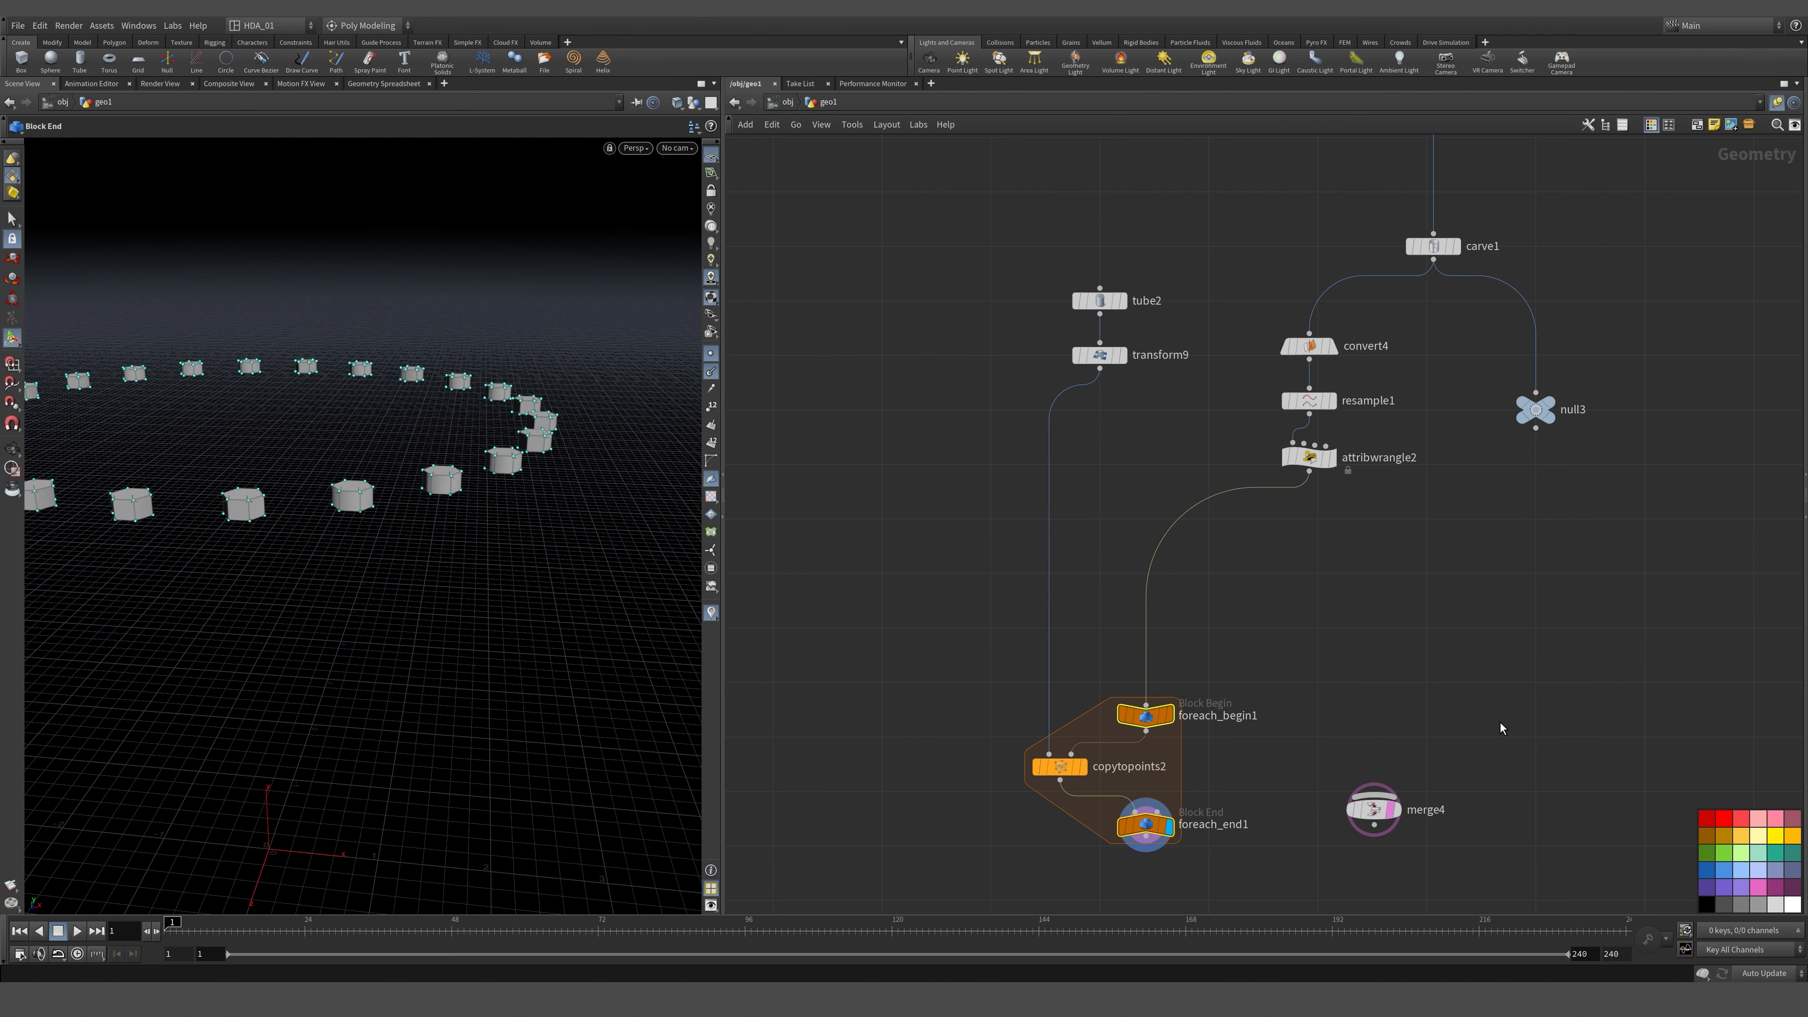
middle_click_drag(1498, 724, 1406, 283)
scroll(1406, 284, "up", 1)
mouse_move(1288, 388)
left_click(1295, 421)
left_click_drag(1290, 391, 1215, 696)
left_click_drag(984, 418, 1157, 666)
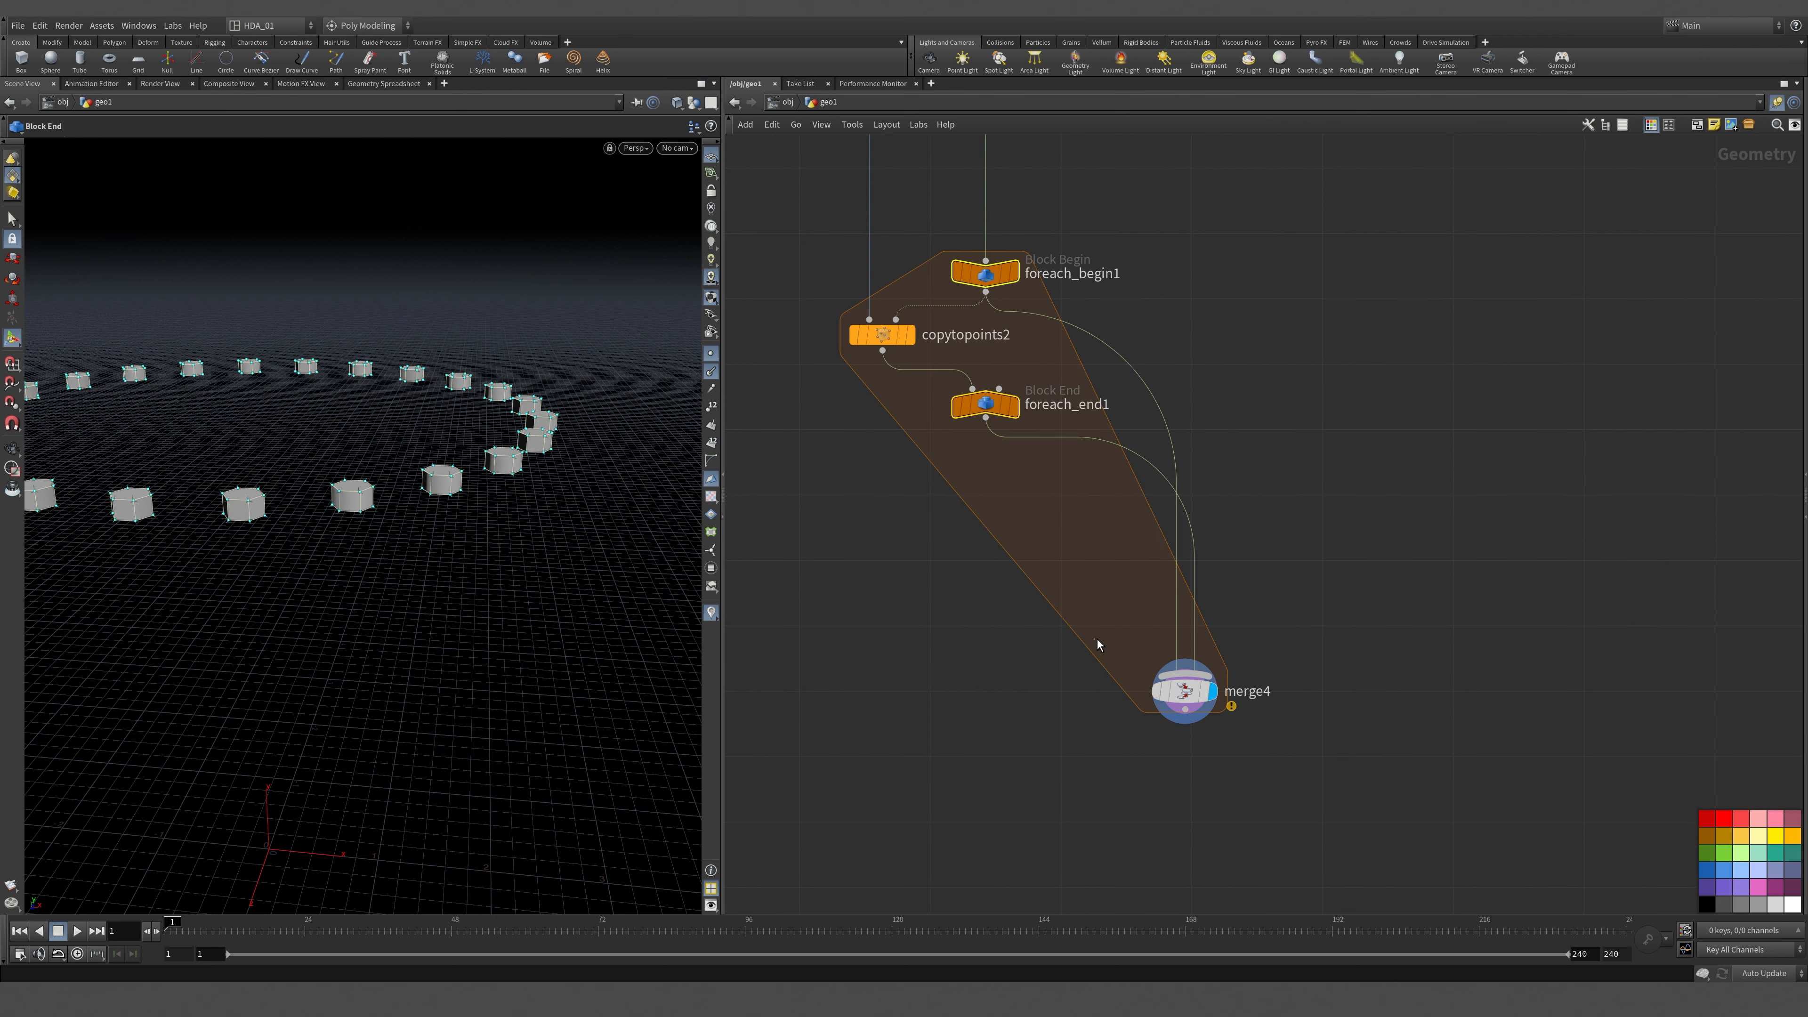
key("ctrl+z")
key("ctrl+z")
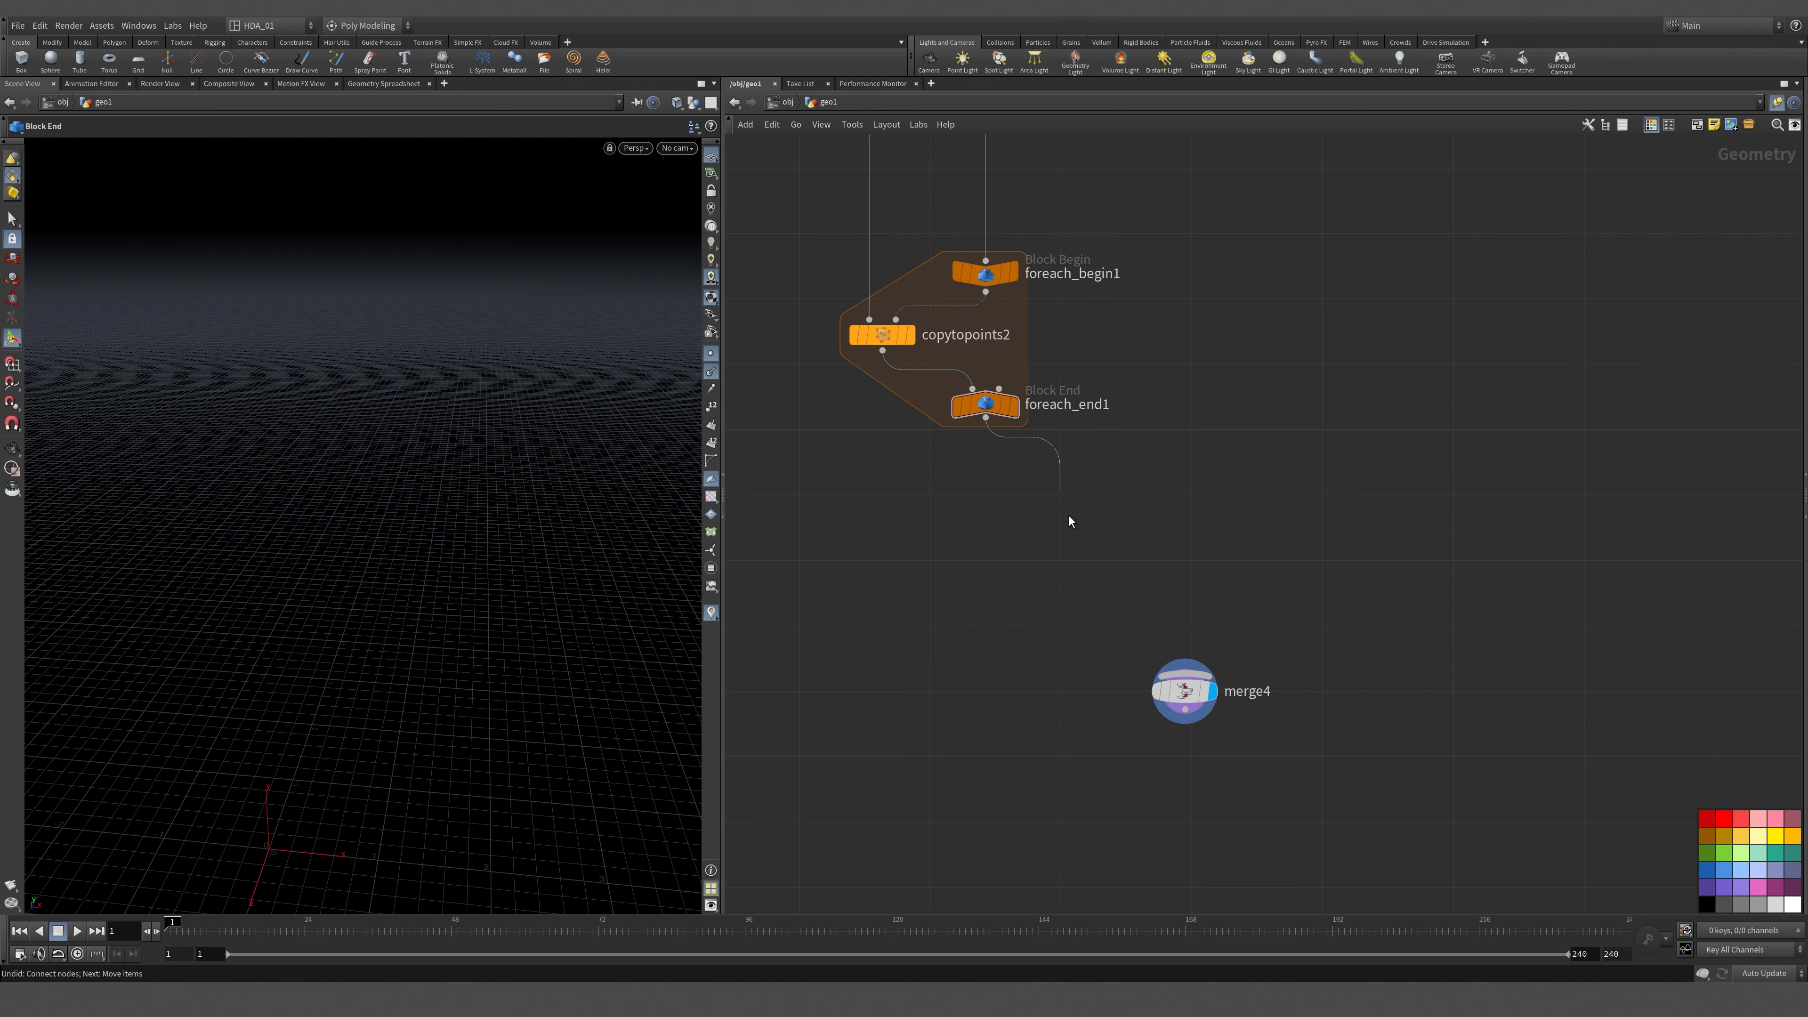
Connect the outputs of foreach_end1 and uvunwrap4 to merge4.
left_click(1124, 638)
scroll(1377, 612, "down", 2)
middle_click_drag(1441, 616, 1308, 621)
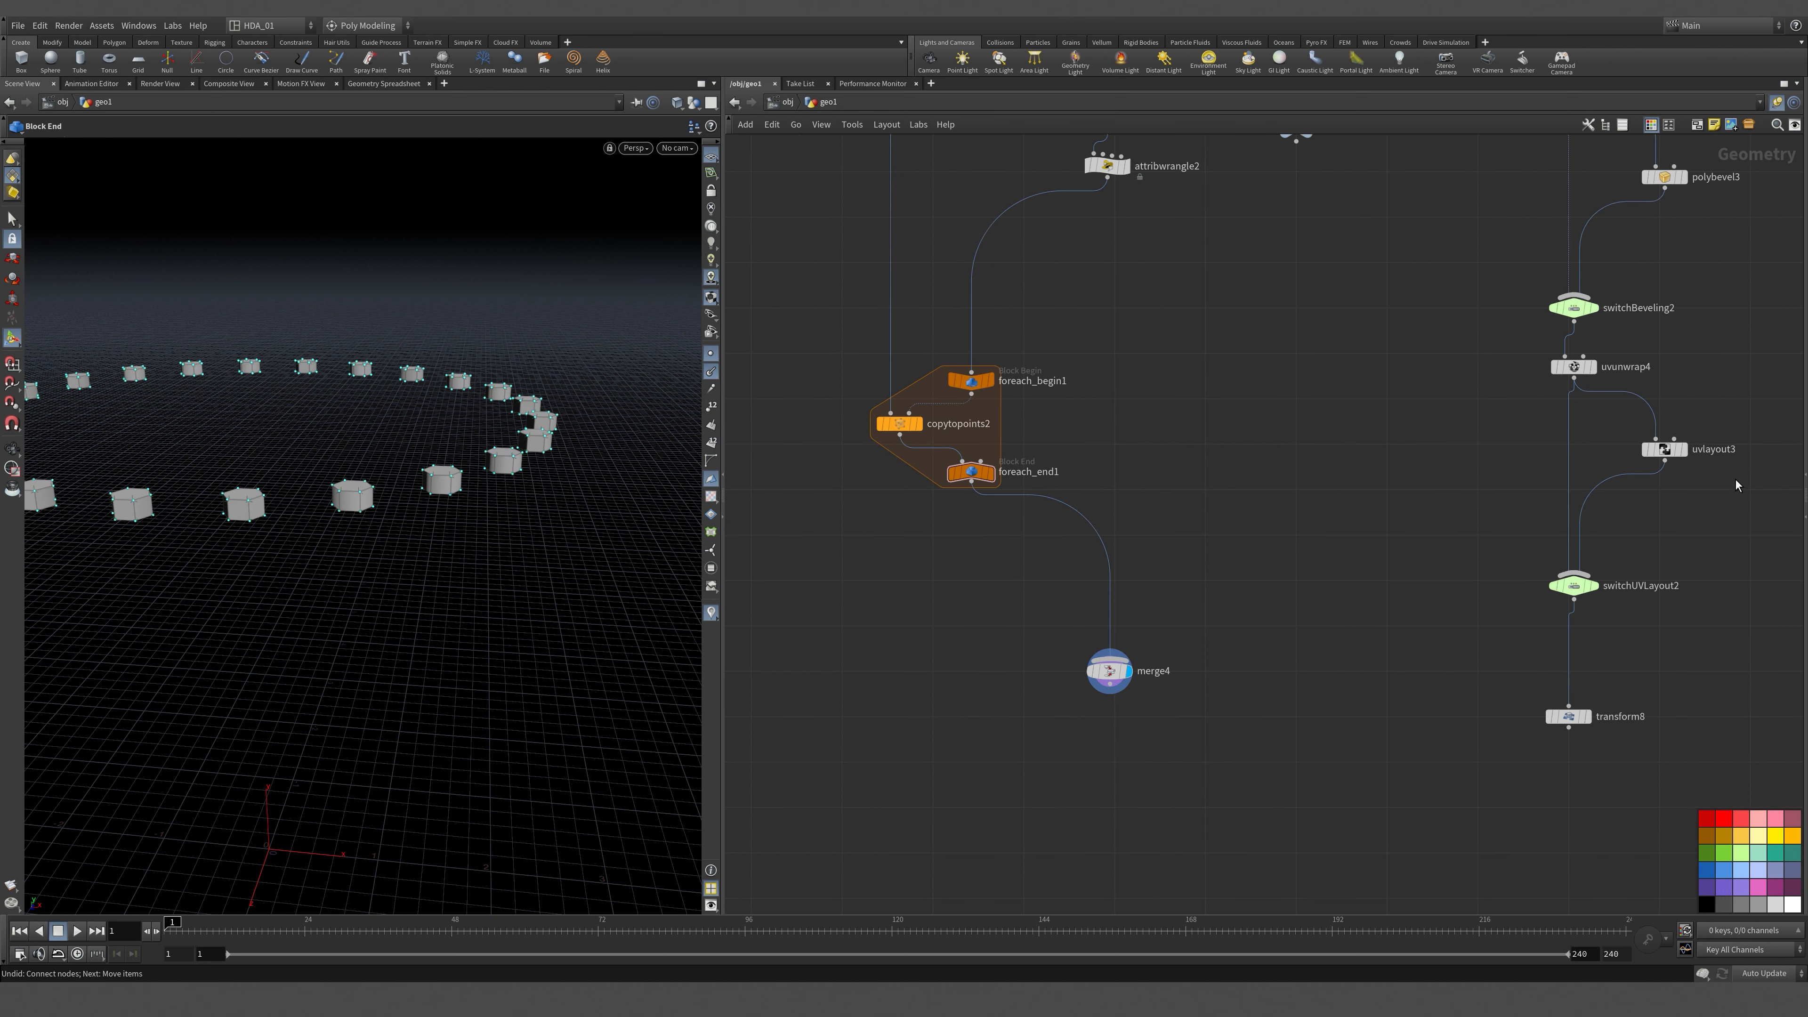
left_click(1574, 378)
left_click(1109, 652)
left_click_drag(1109, 669, 1182, 683)
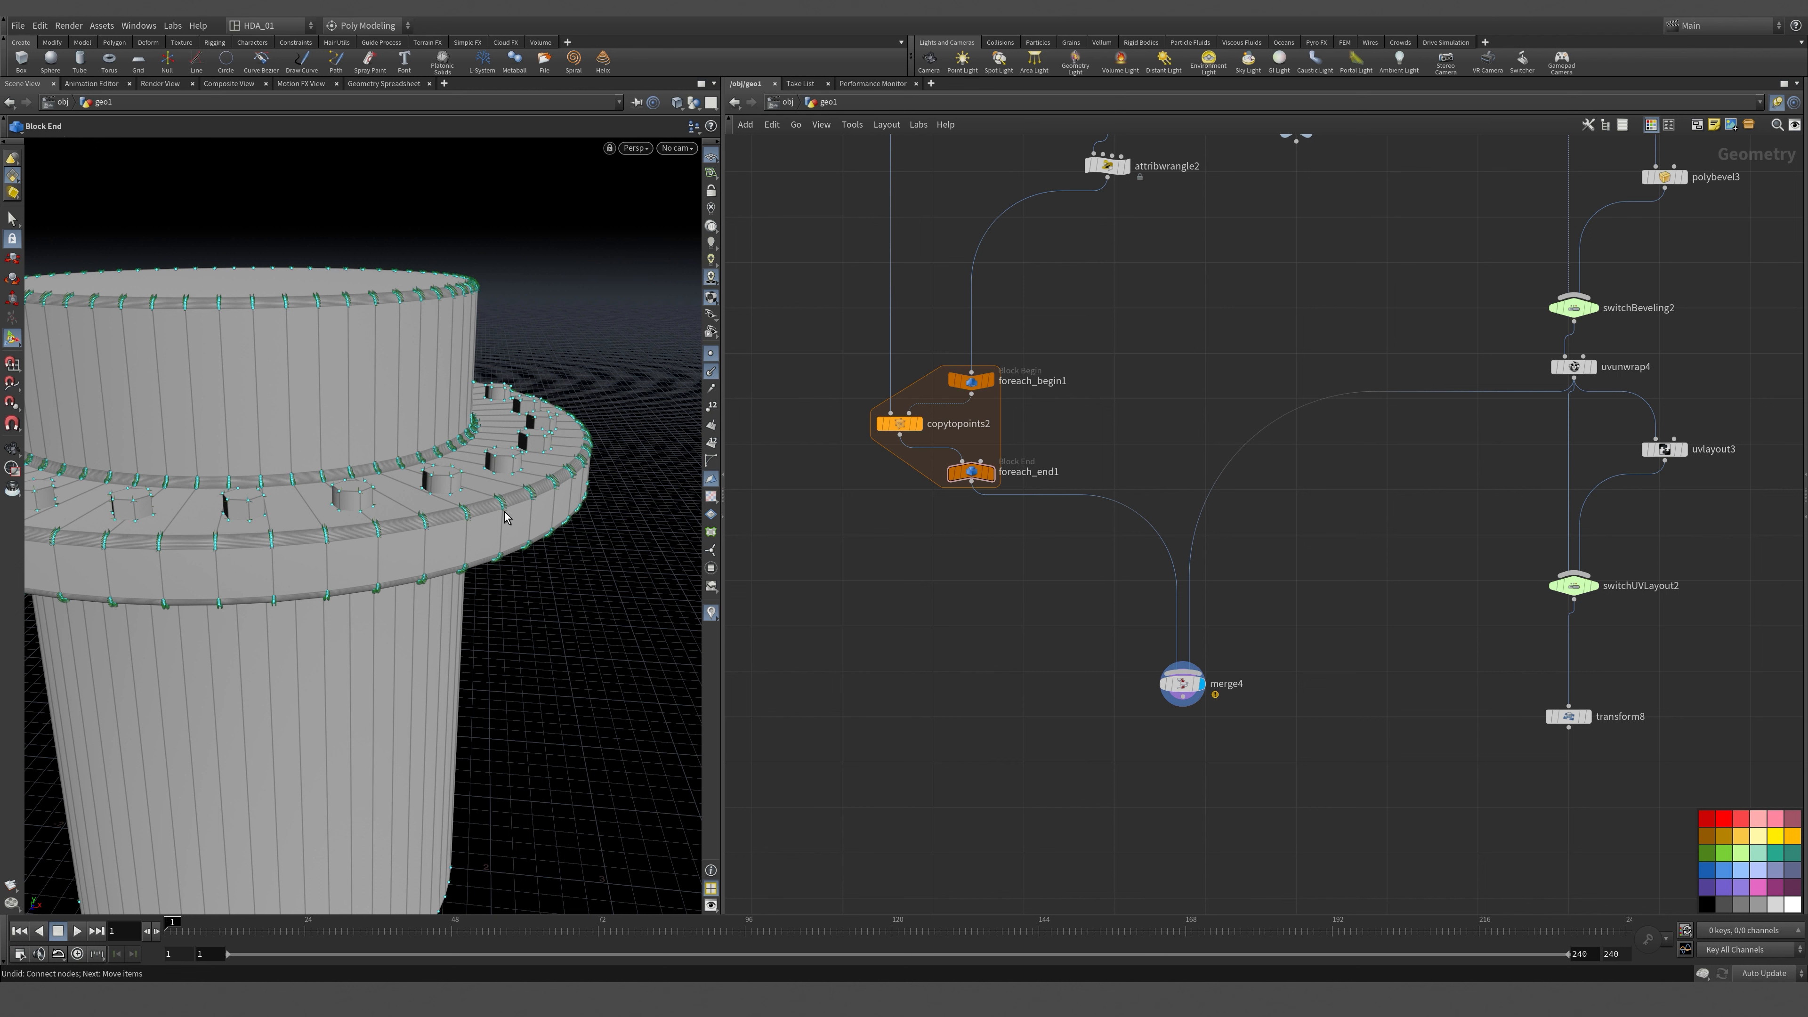
Move tube2 and transform9 down beside the For-Each block.
middle_click_drag(1004, 356, 1181, 765)
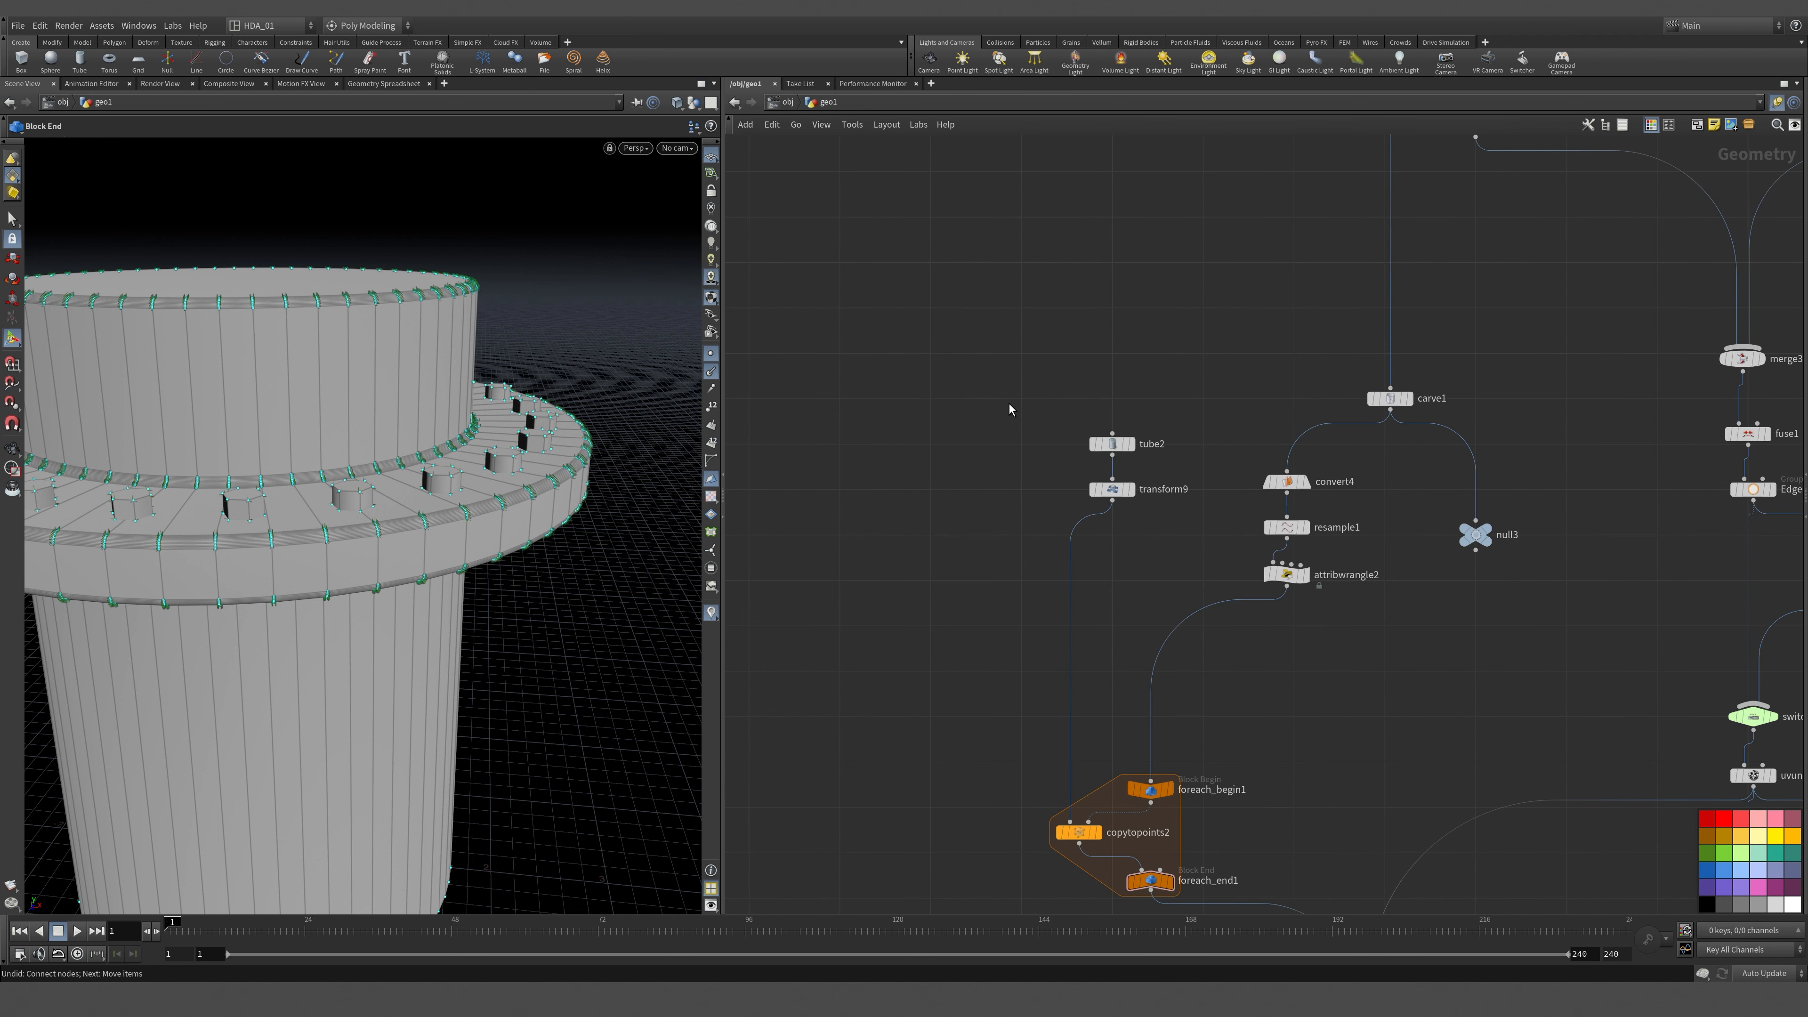
left_click_drag(1008, 404, 1185, 533)
left_click_drag(1101, 492, 917, 754)
Move convert4, resample1 and attribwrangle2 closer to the loop, and spread foreach_begin1 and foreach_end1 apart around copytopoints2.
middle_click_drag(1034, 722, 1019, 574)
left_click_drag(1233, 352, 1190, 478)
middle_click_drag(1168, 804, 1135, 585)
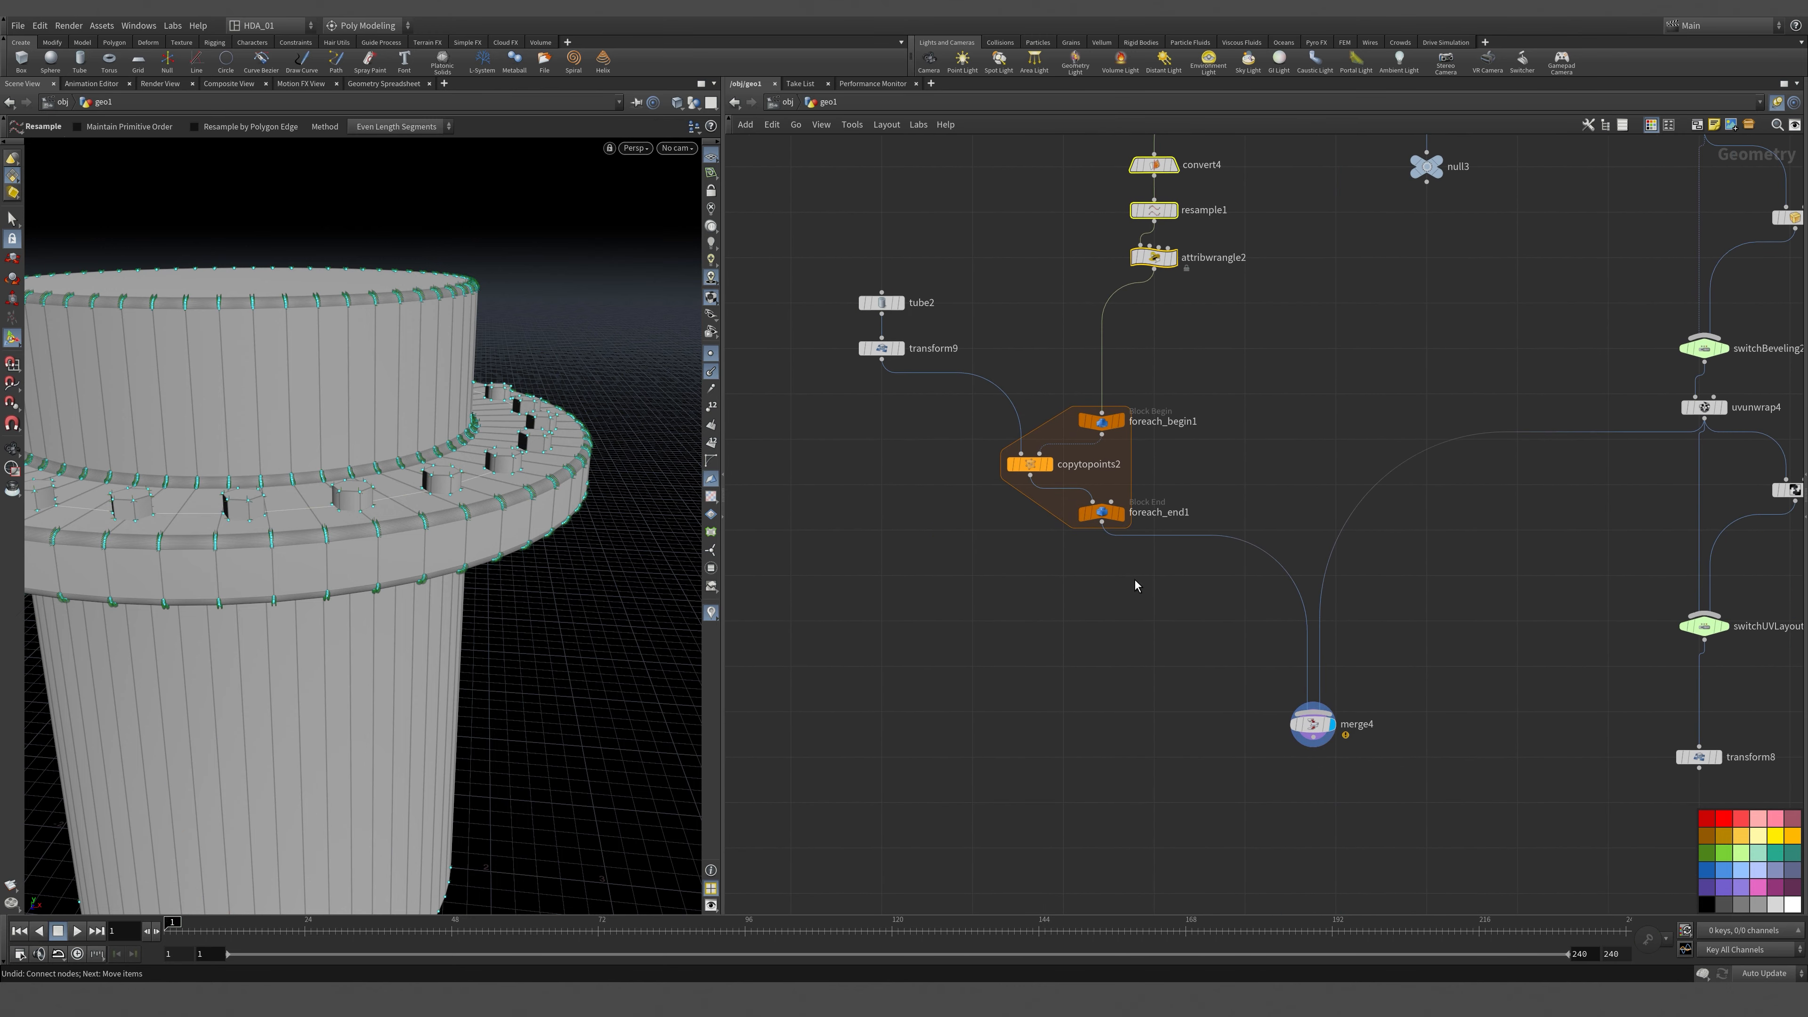
left_click_drag(1104, 518, 1149, 594)
left_click_drag(1102, 422, 1154, 351)
Examine the bolt heads on the flange up close and try turning them by rotating transform9 with its viewport handle.
left_click_drag(467, 499, 435, 651, "alt")
right_click_drag(436, 650, 485, 477, "alt")
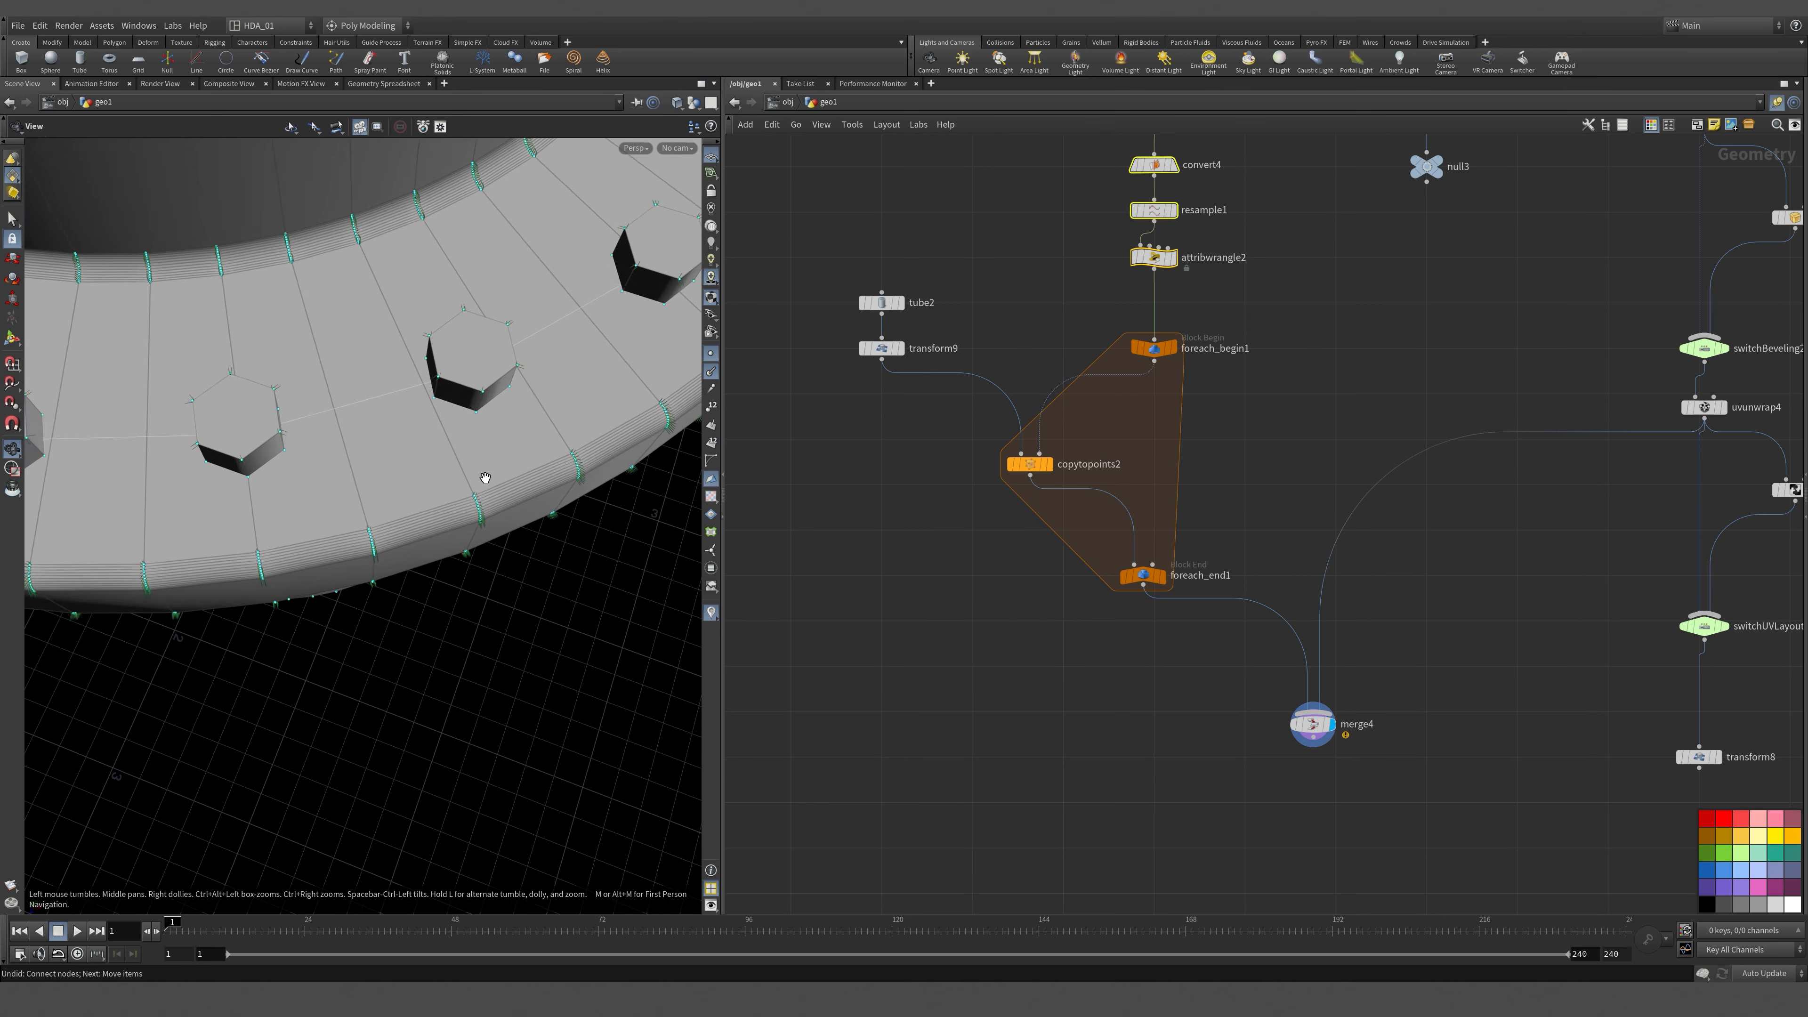
left_click_drag(485, 477, 524, 474, "alt")
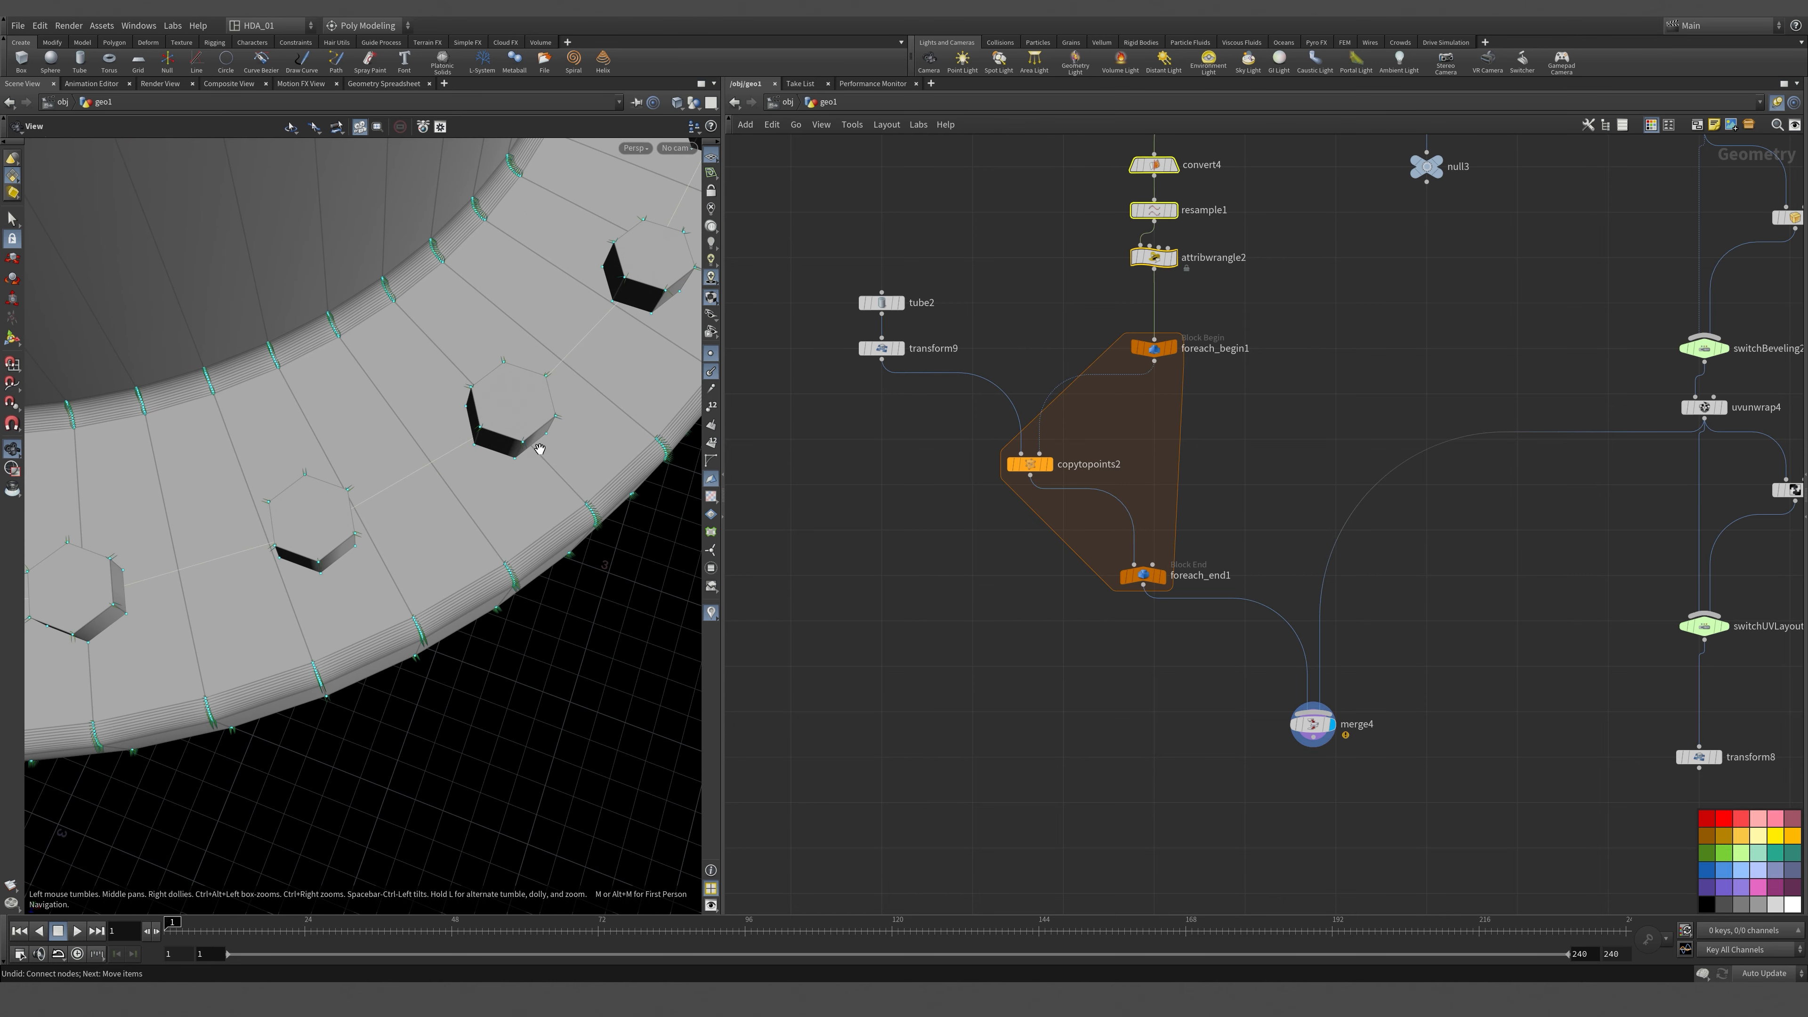
left_click_drag(788, 322, 986, 410)
key("Return")
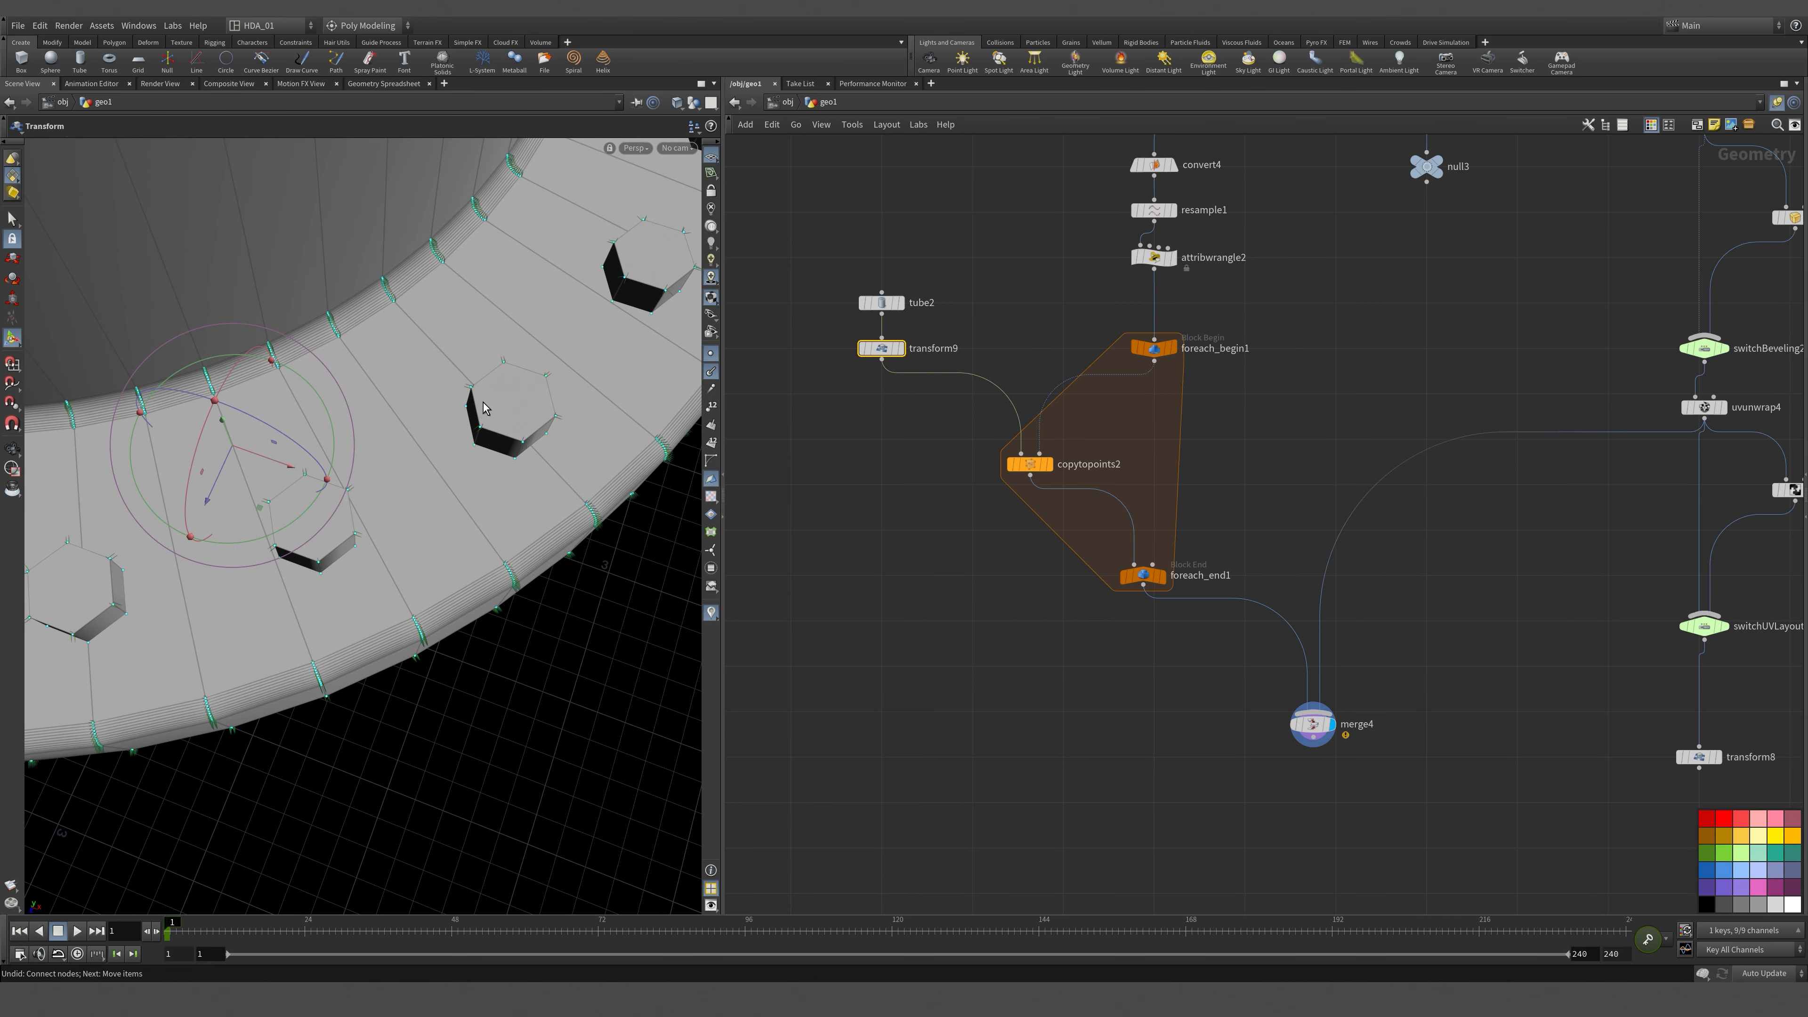
left_click_drag(310, 510, 253, 534)
key("ctrl+z")
mouse_move(264, 426)
left_mouse_down()
mouse_move(226, 384)
mouse_move(278, 430)
mouse_move(255, 407)
left_mouse_up()
Insert an Attribute Randomize node between attribwrangle2 and foreach_begin1, and check its effect on the bolt ring.
middle_click_drag(1208, 369, 1207, 498)
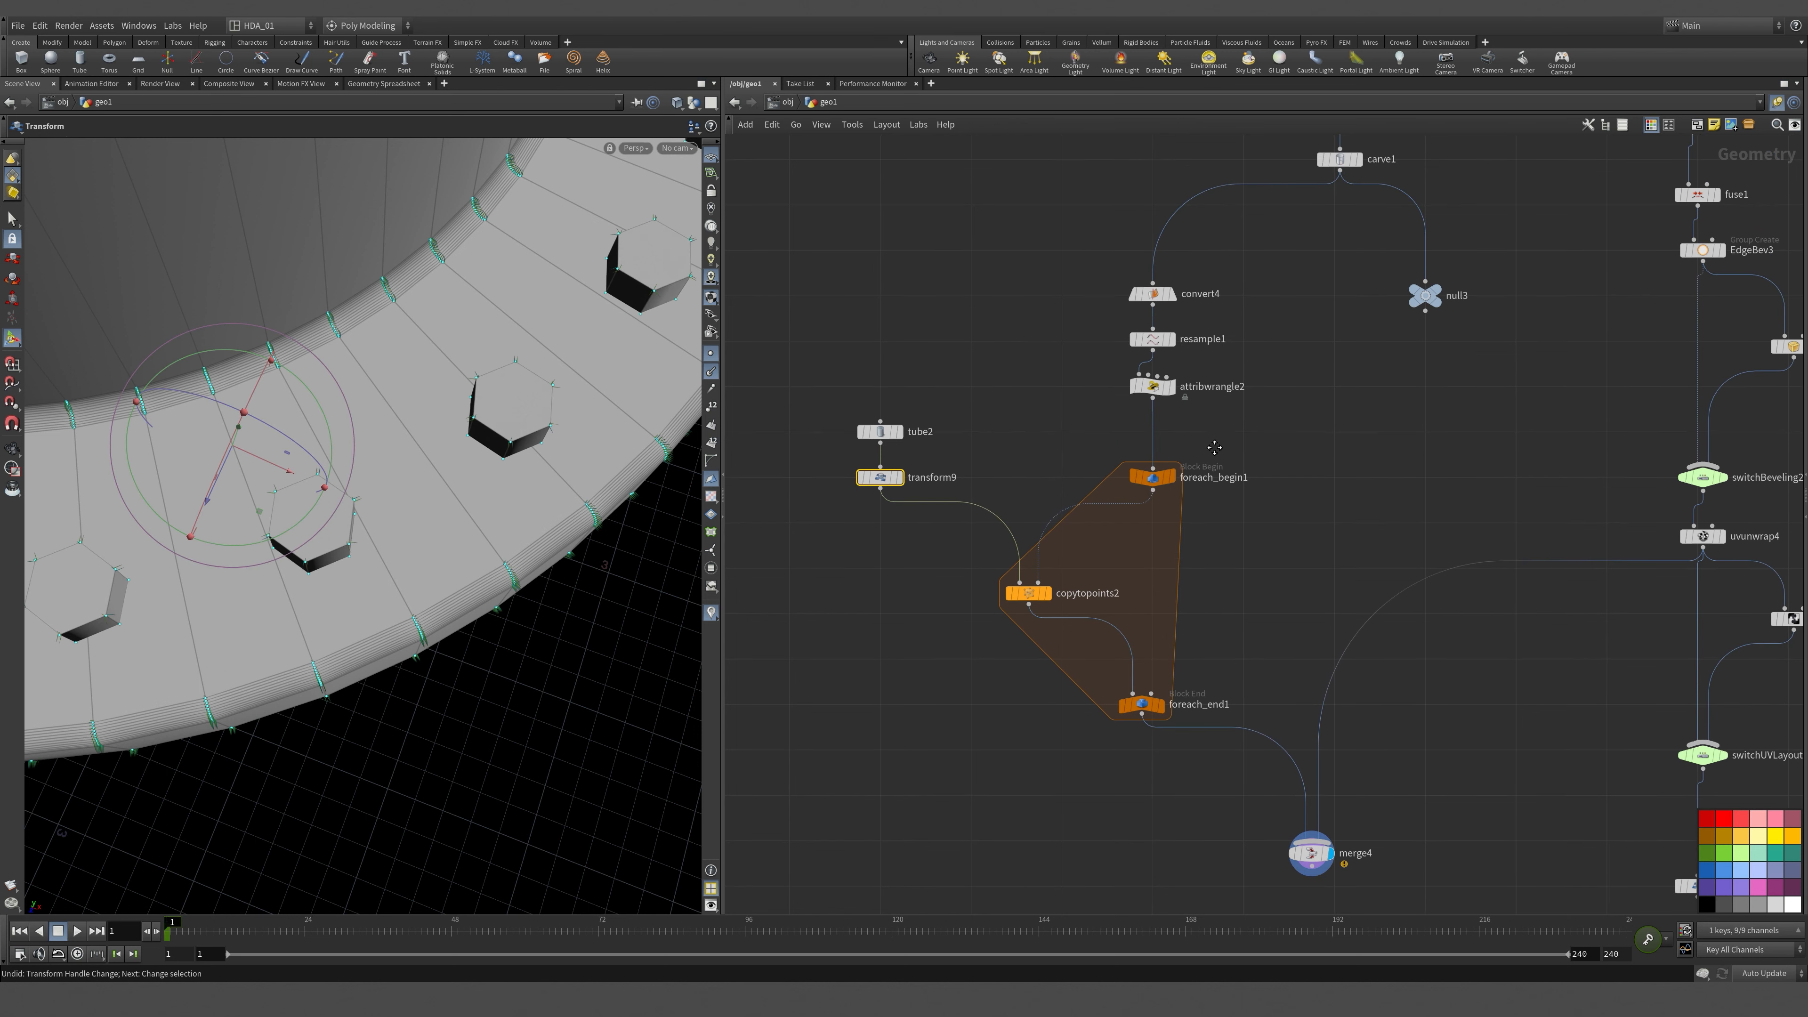
key("Tab")
mouse_move(1239, 390)
type("at")
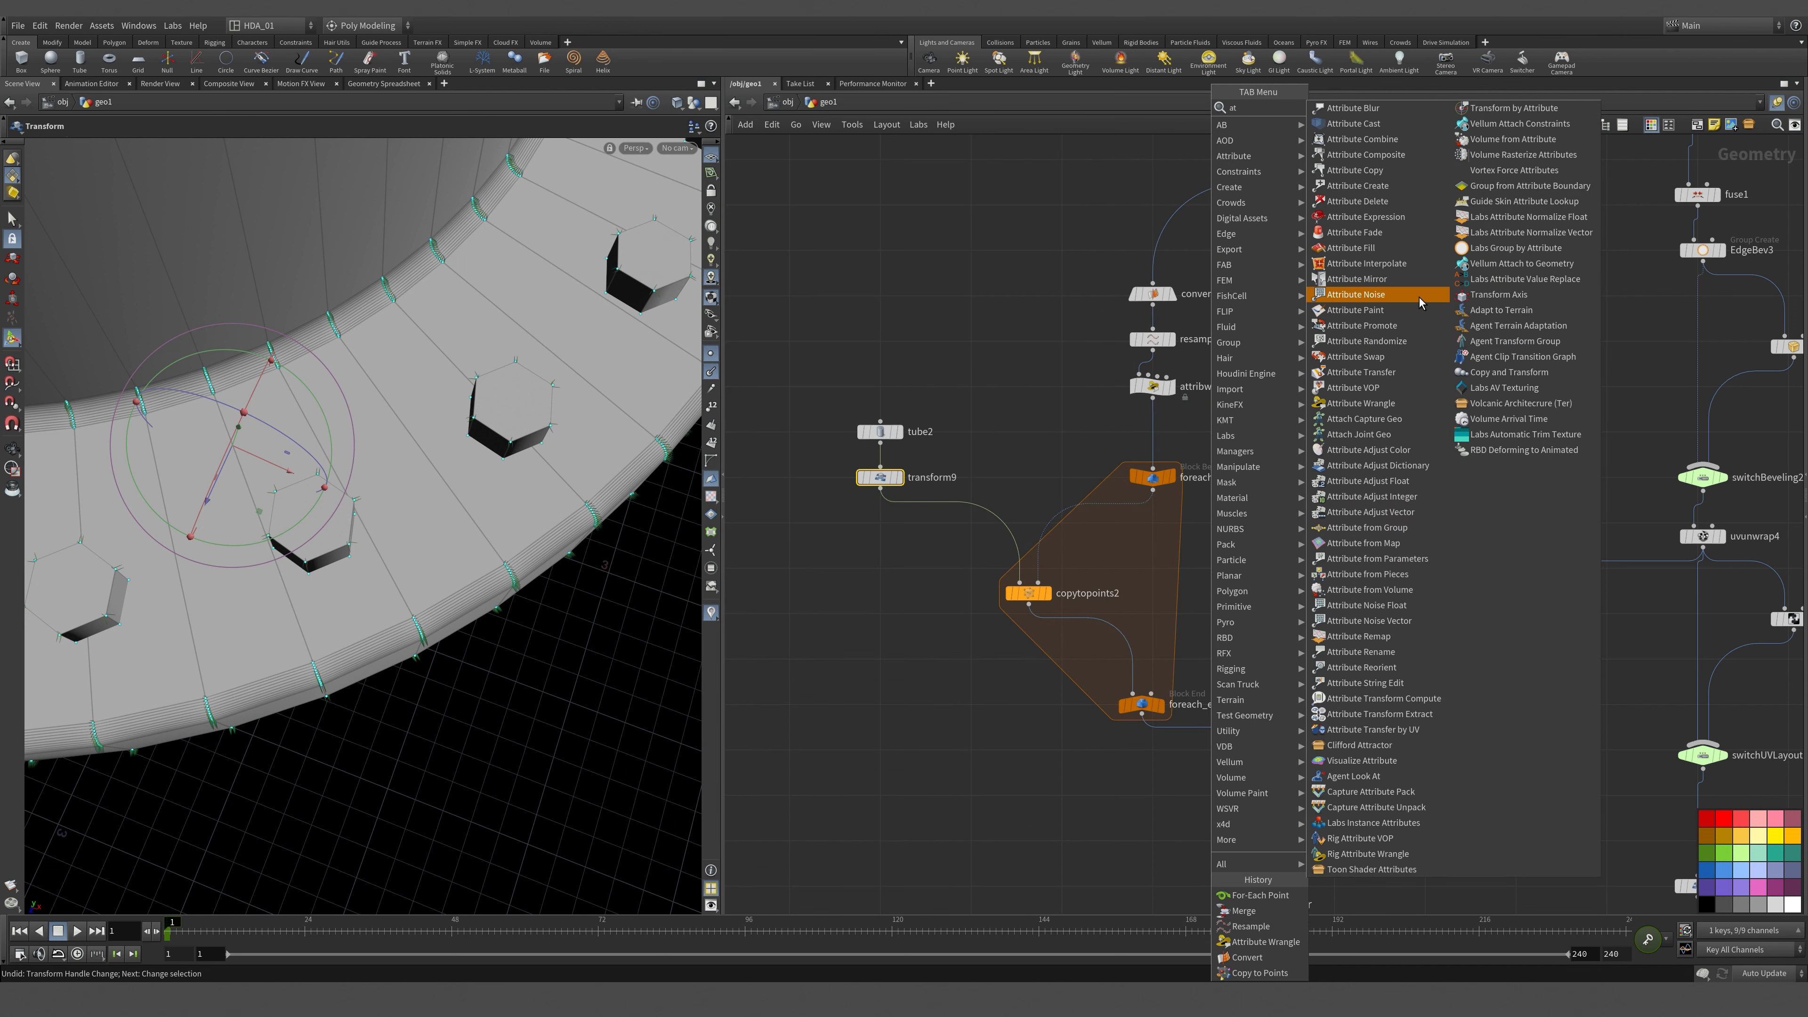
left_click(1409, 340)
left_click(1106, 434)
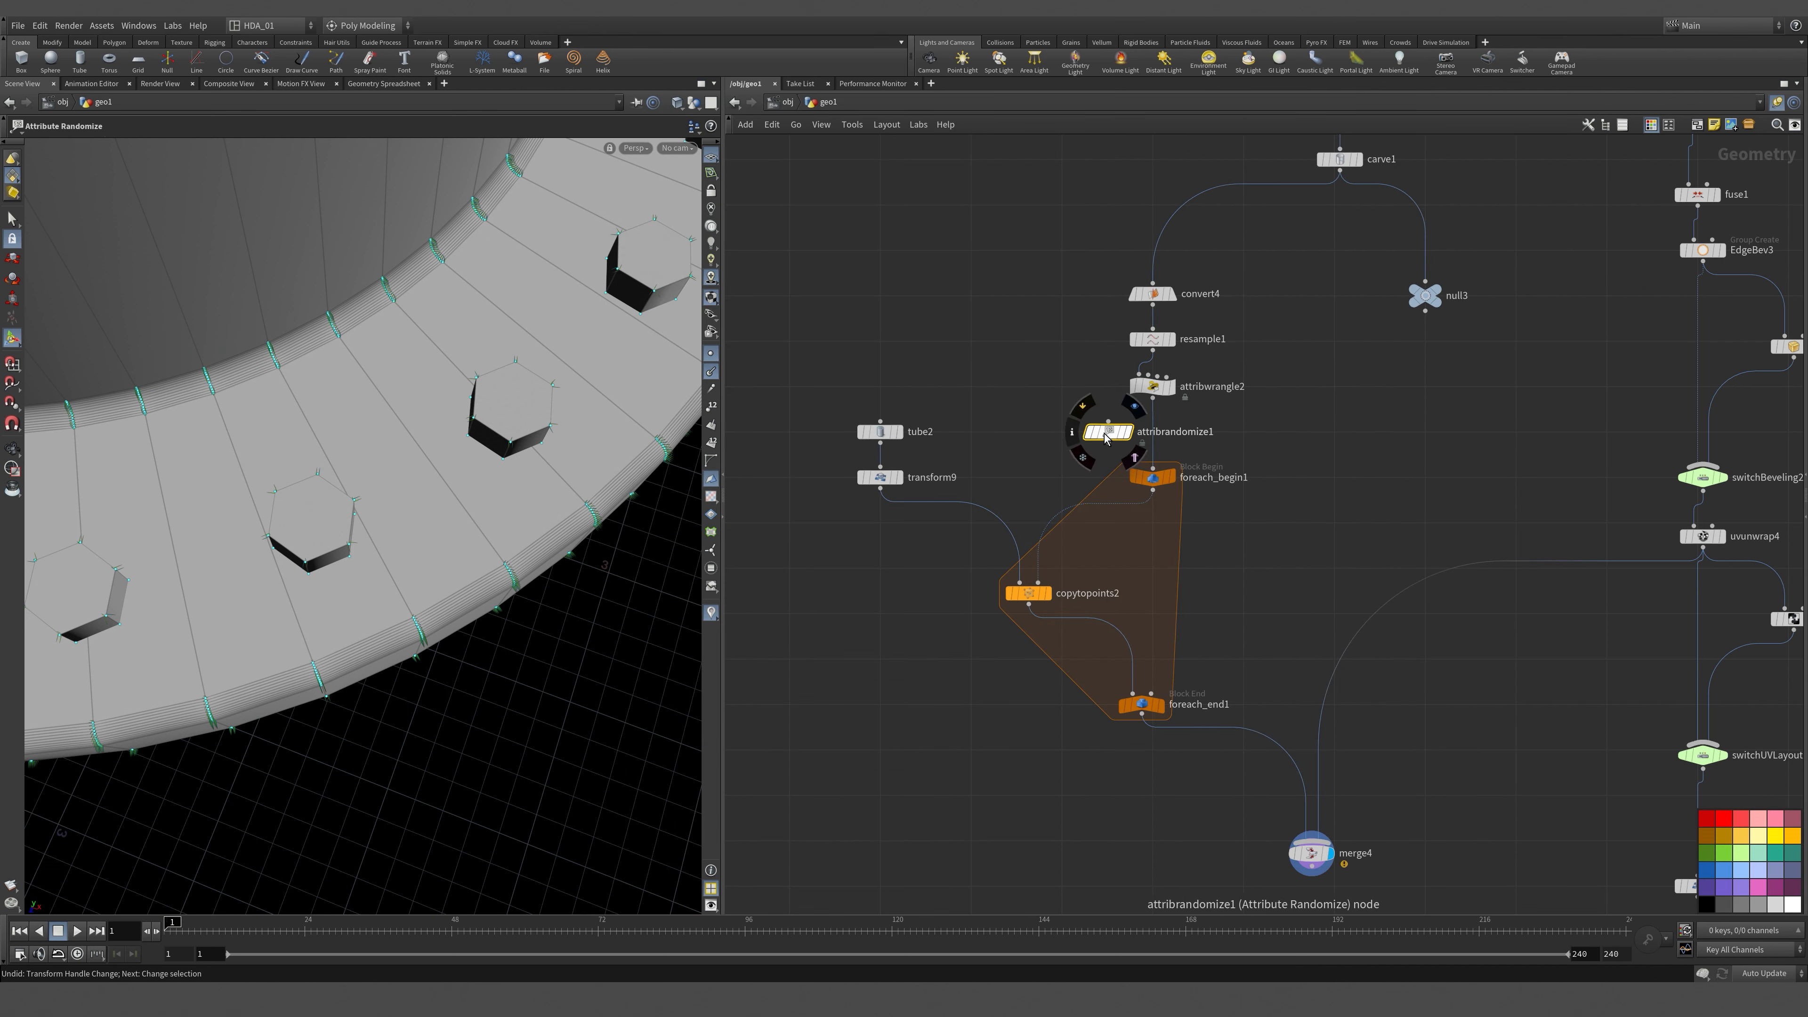
left_click_drag(1107, 435, 1152, 435)
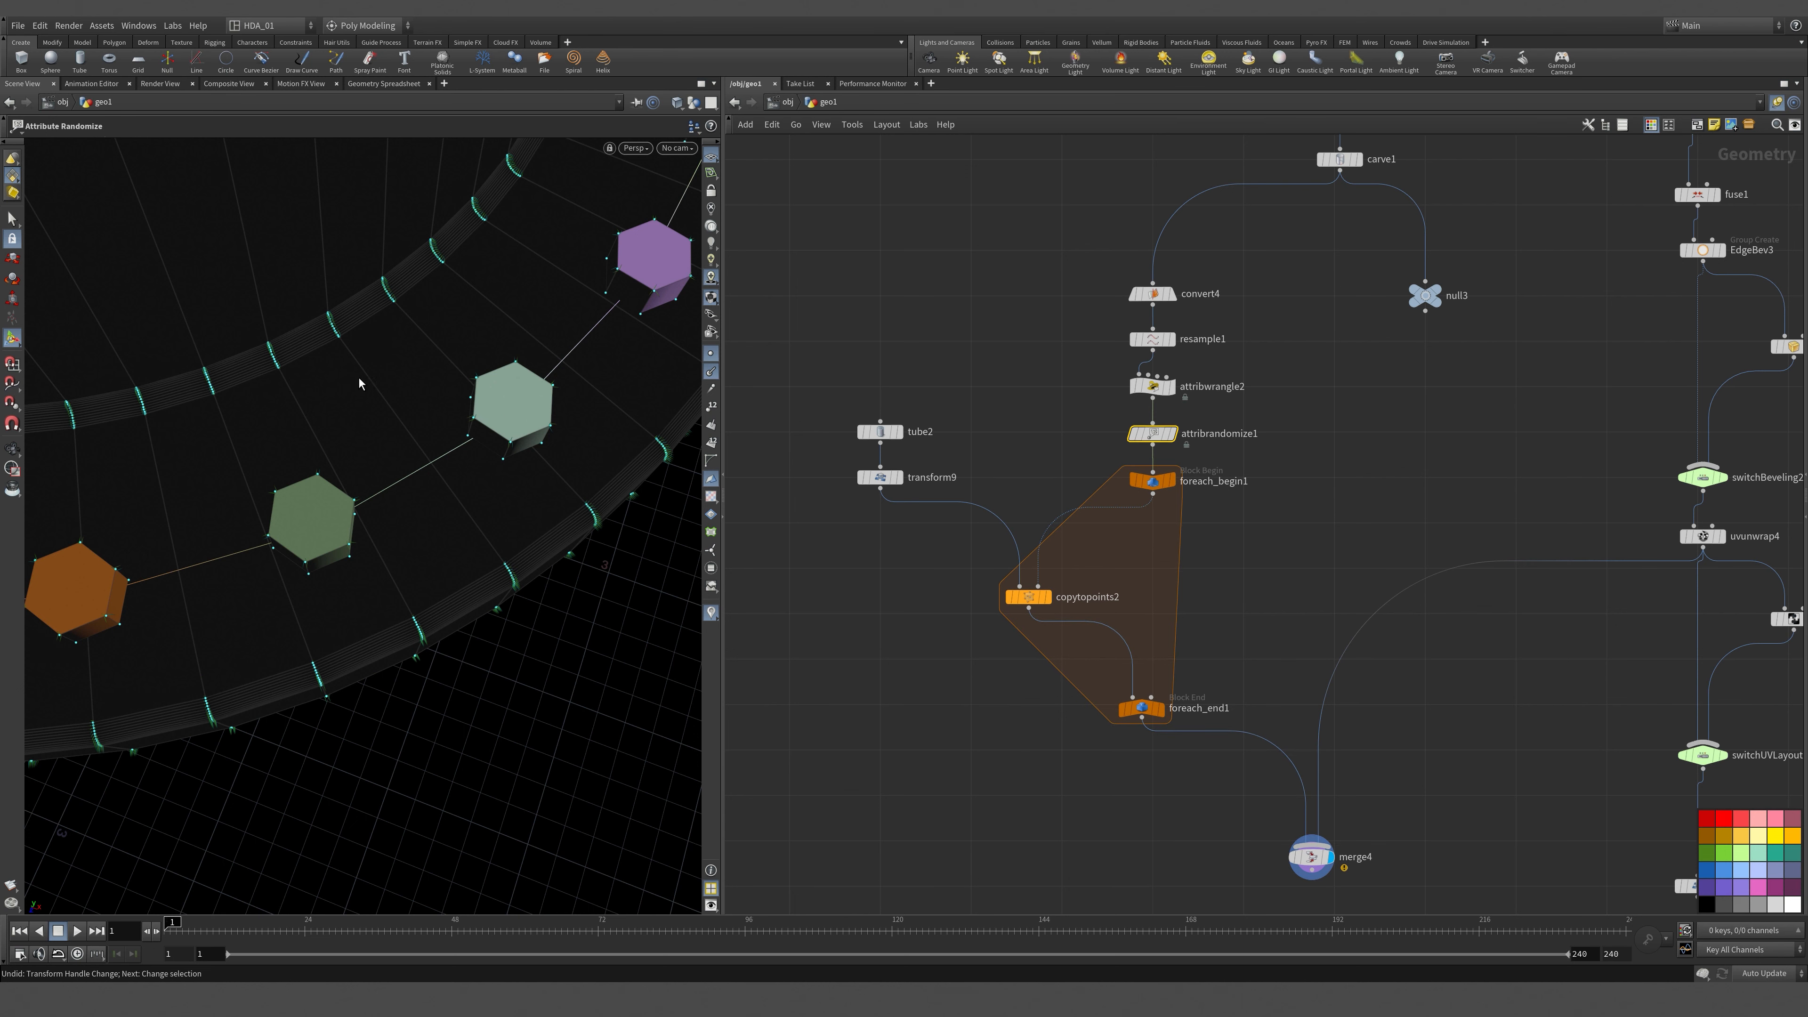
scroll(359, 384, "down", 10)
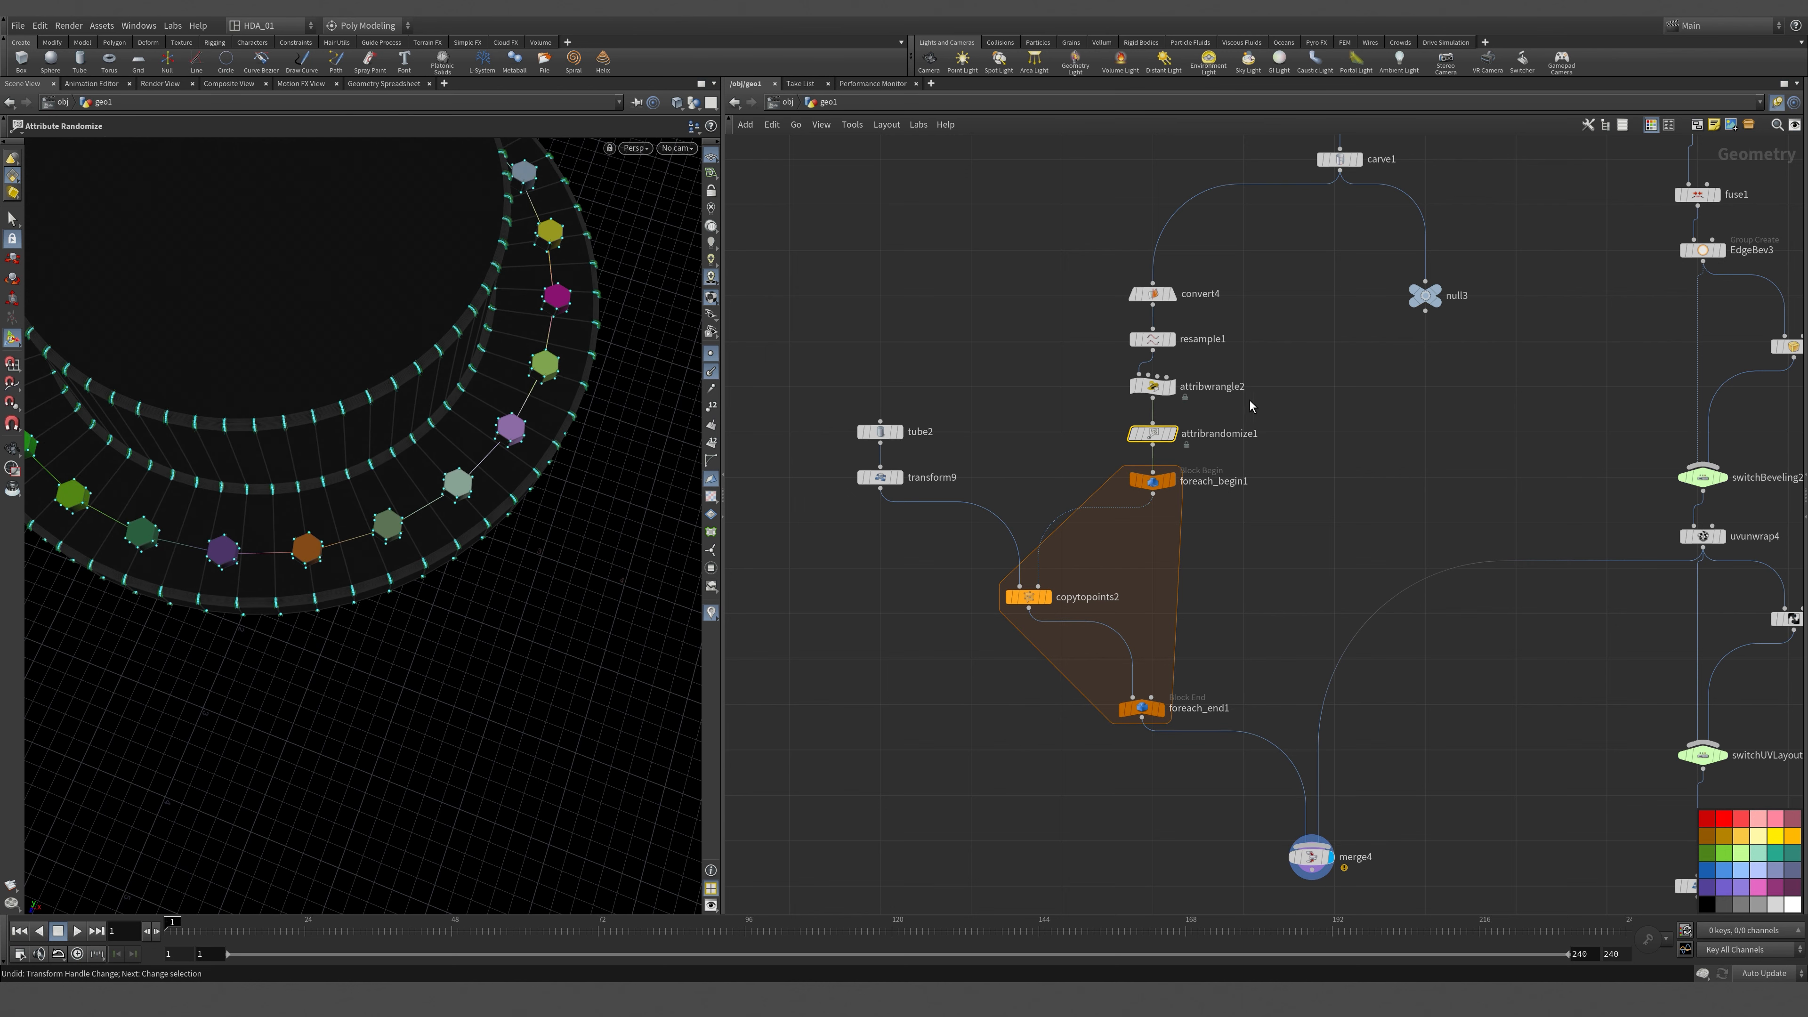
Move convert4, resample1 and attribwrangle2 up to leave room above the loop, and delete attribrandomize1.
key("p")
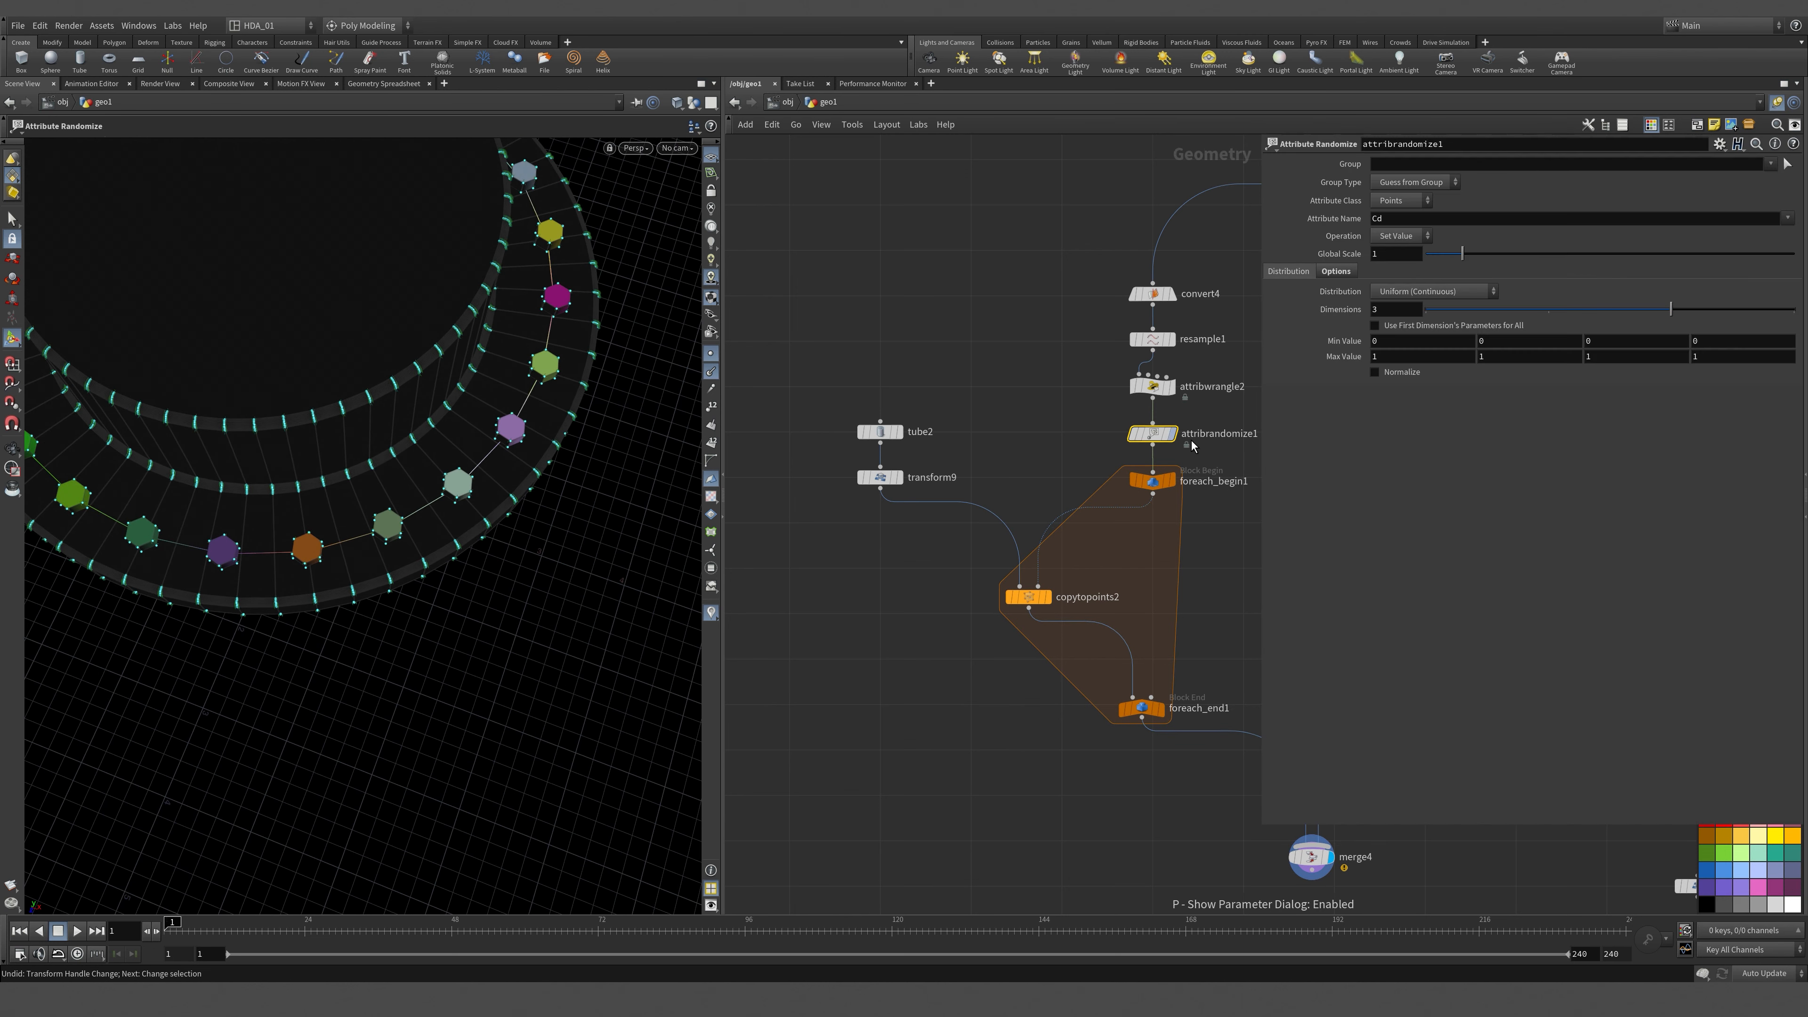
middle_click_drag(971, 454, 868, 628)
left_click_drag(958, 424, 1094, 569)
left_click_drag(1051, 460, 1050, 407)
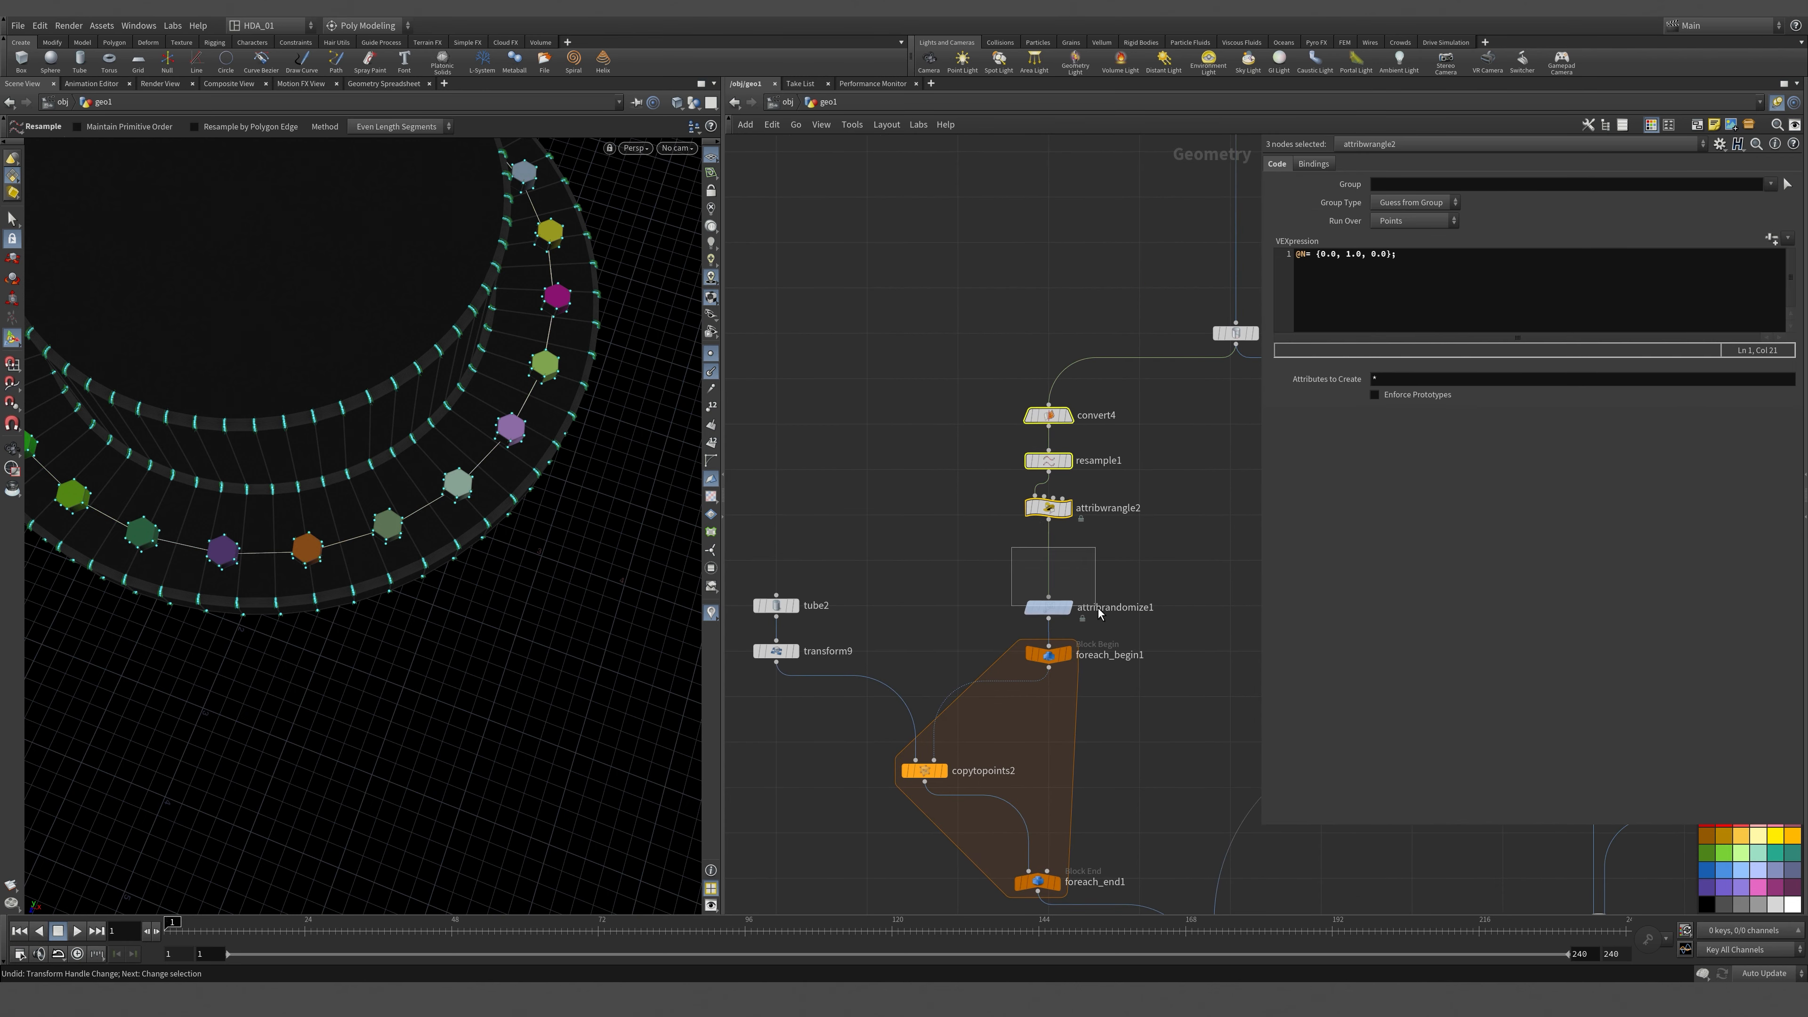
left_click_drag(1105, 625, 1104, 624)
key("Delete")
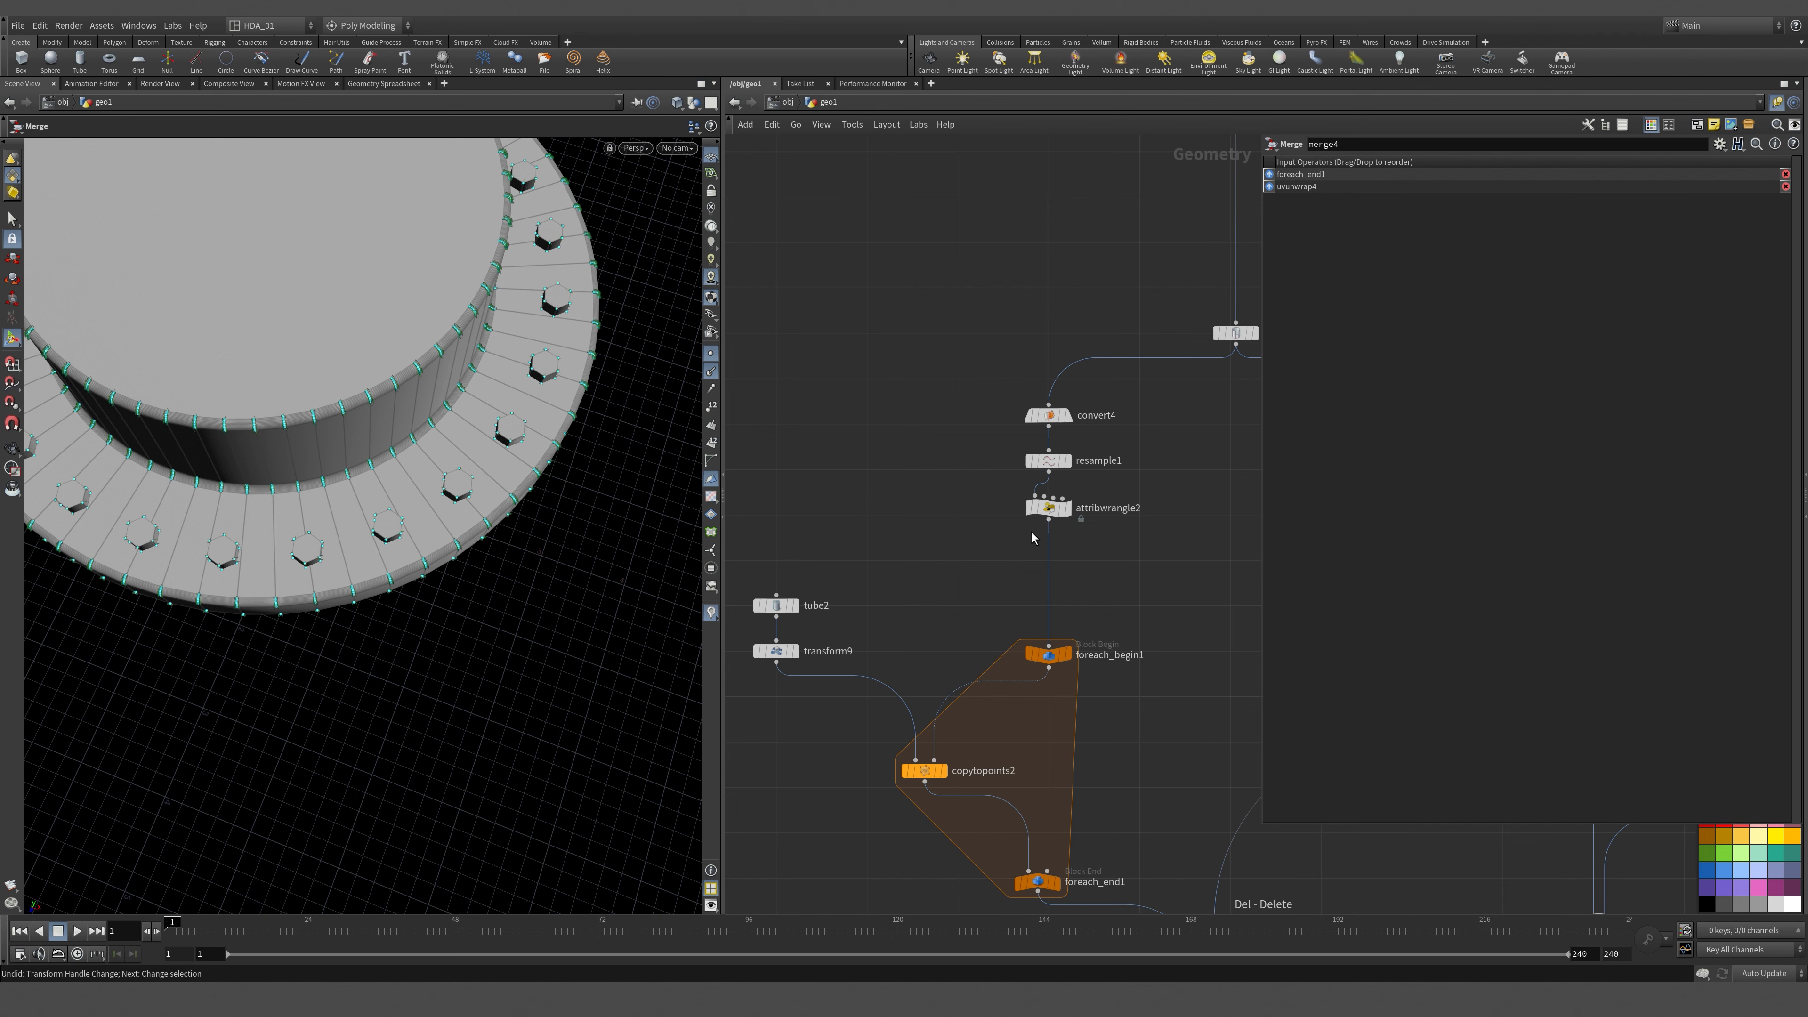
middle_click_drag(967, 607, 956, 624)
key("Tab")
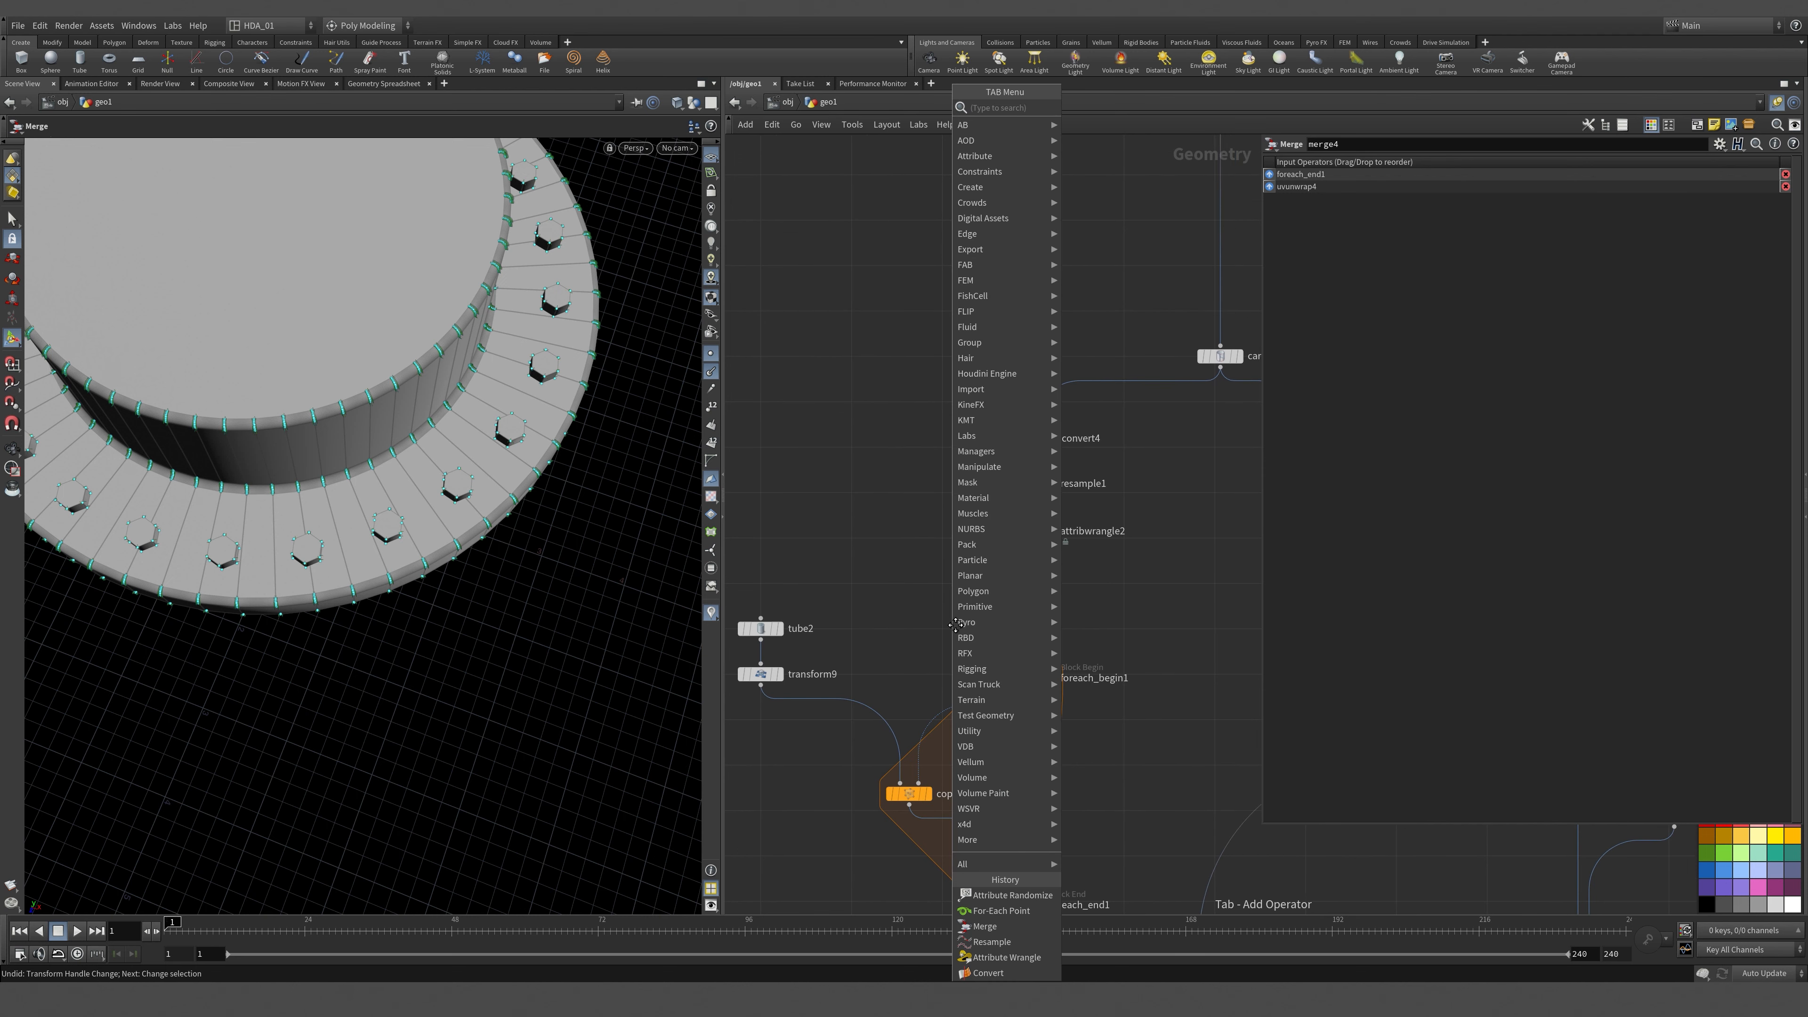
type("atr")
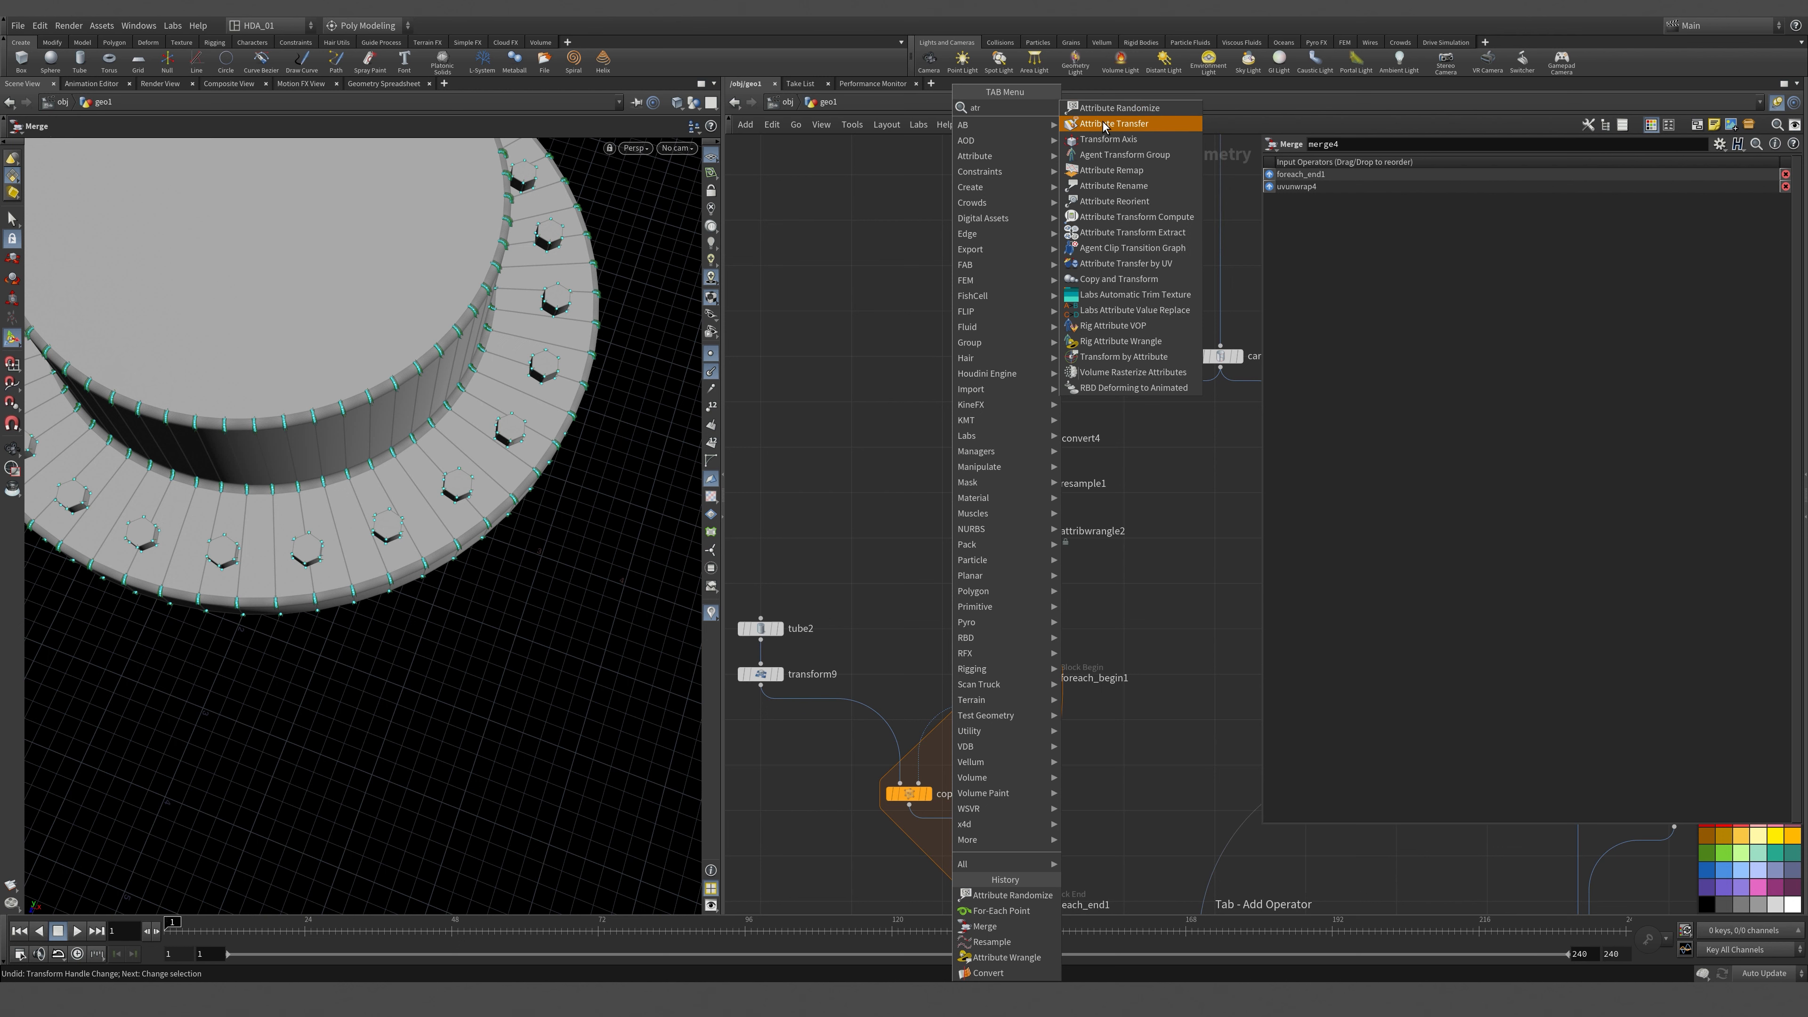
type("c")
key("Escape")
Insert an Attribute Create node between attribwrangle2 and foreach_begin1.
key("Tab")
mouse_move(858, 358)
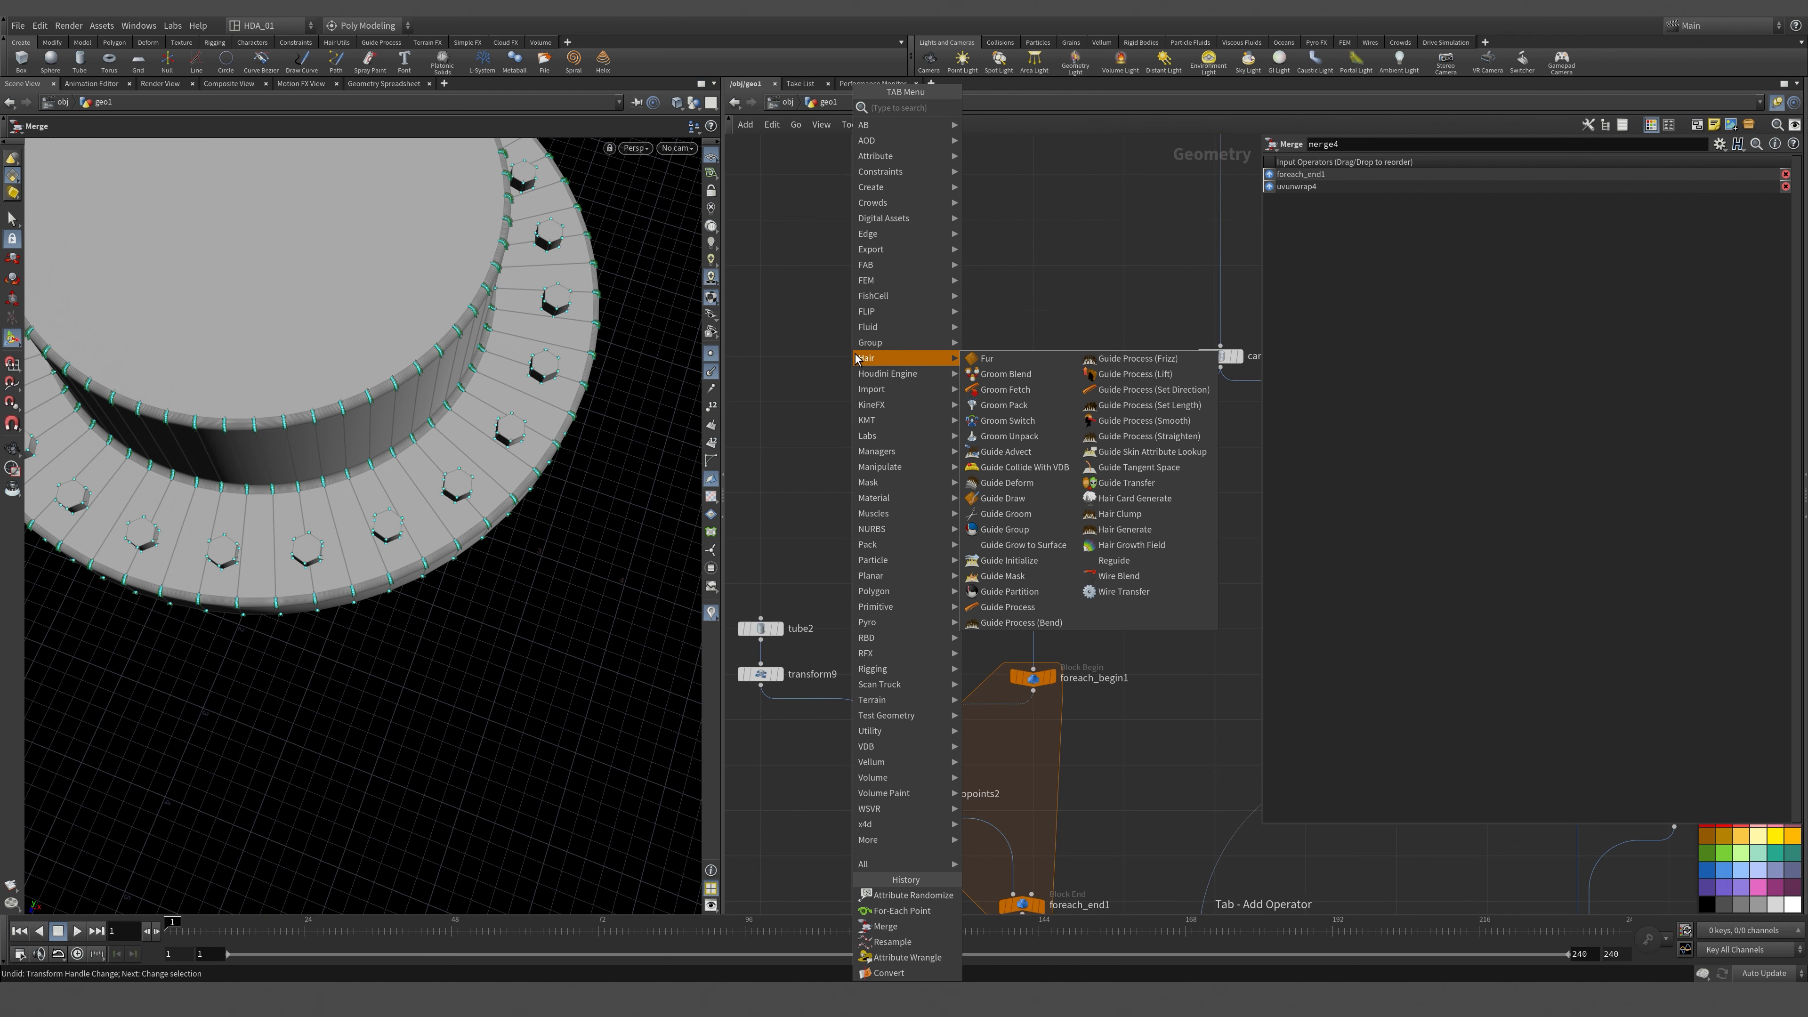
type("at")
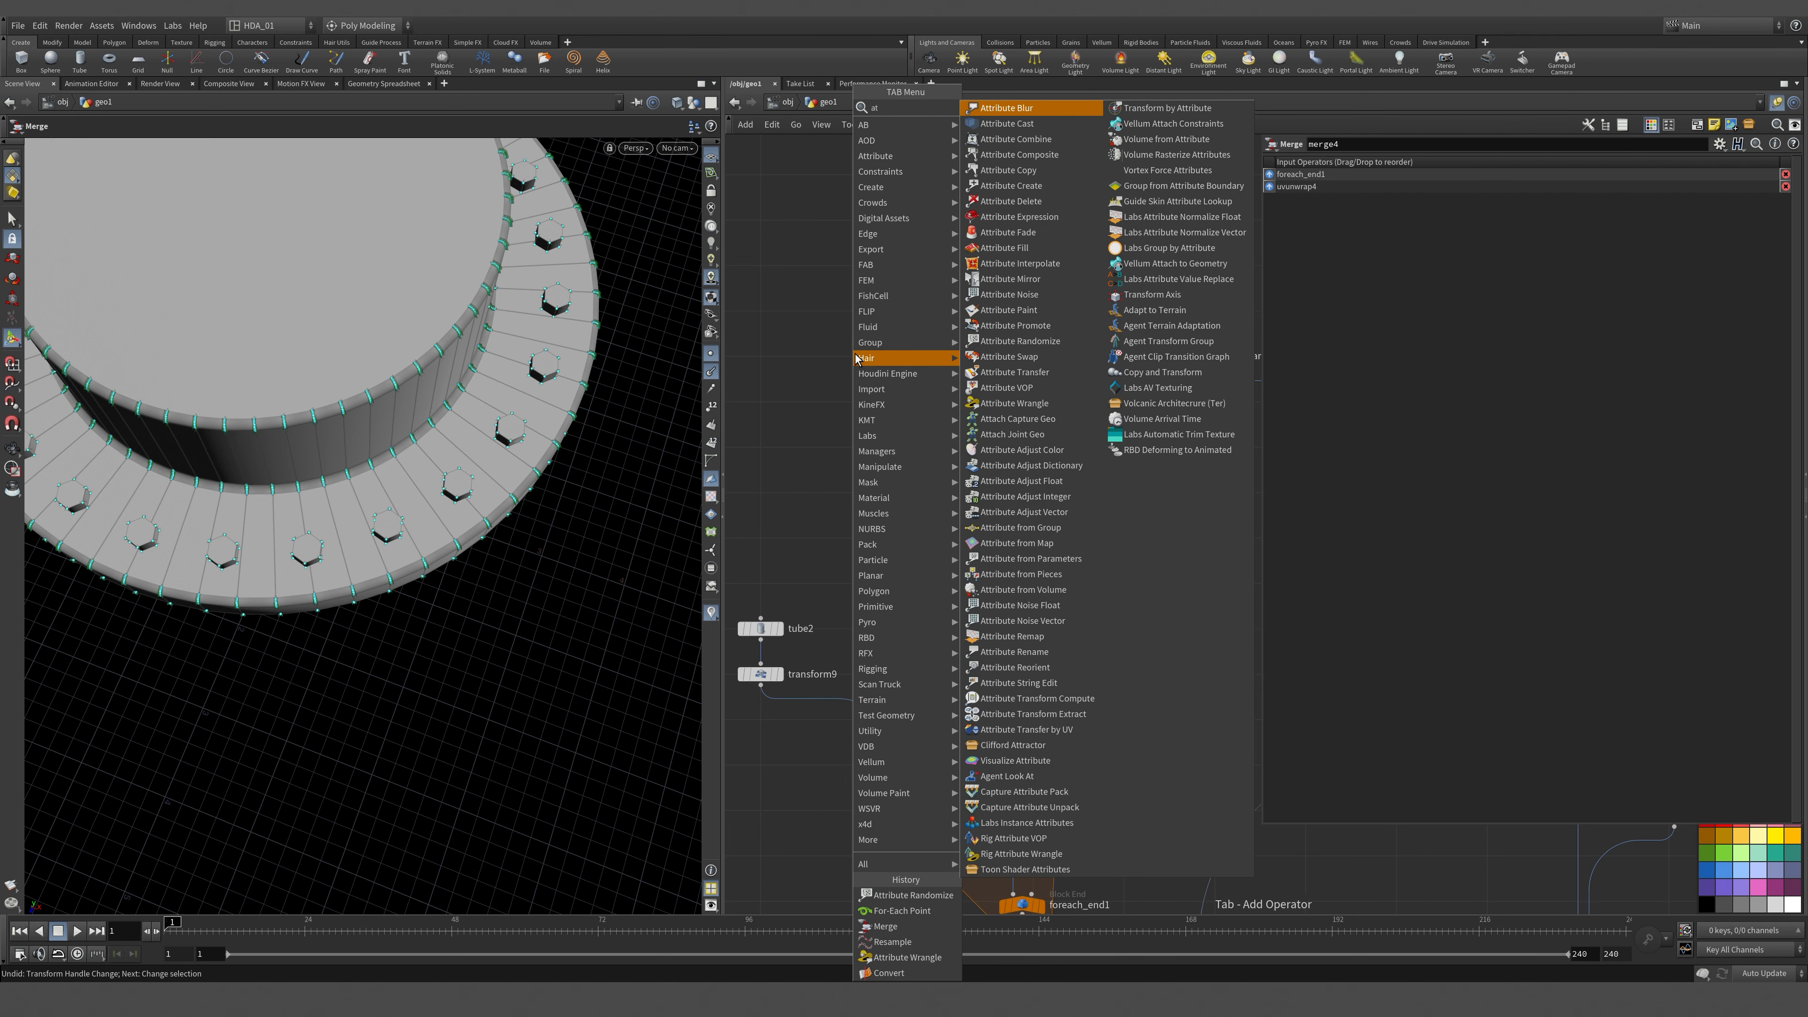
left_click(1039, 187)
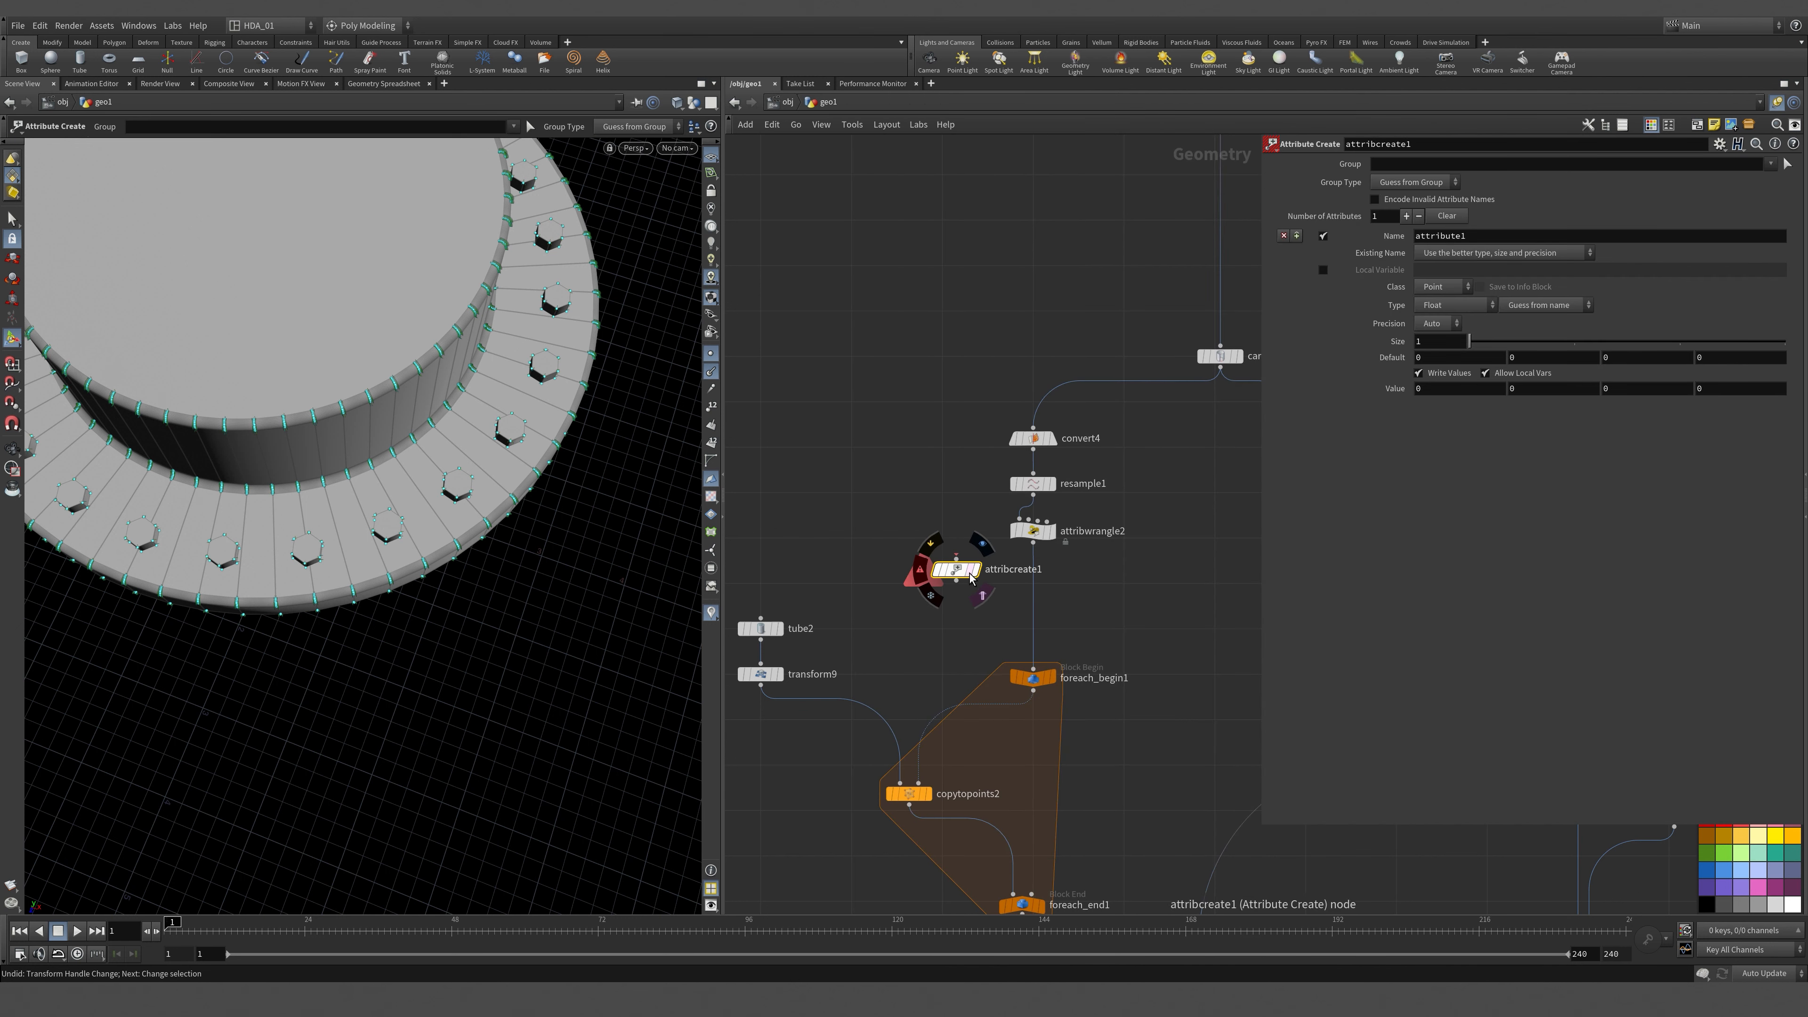
left_click(1033, 584)
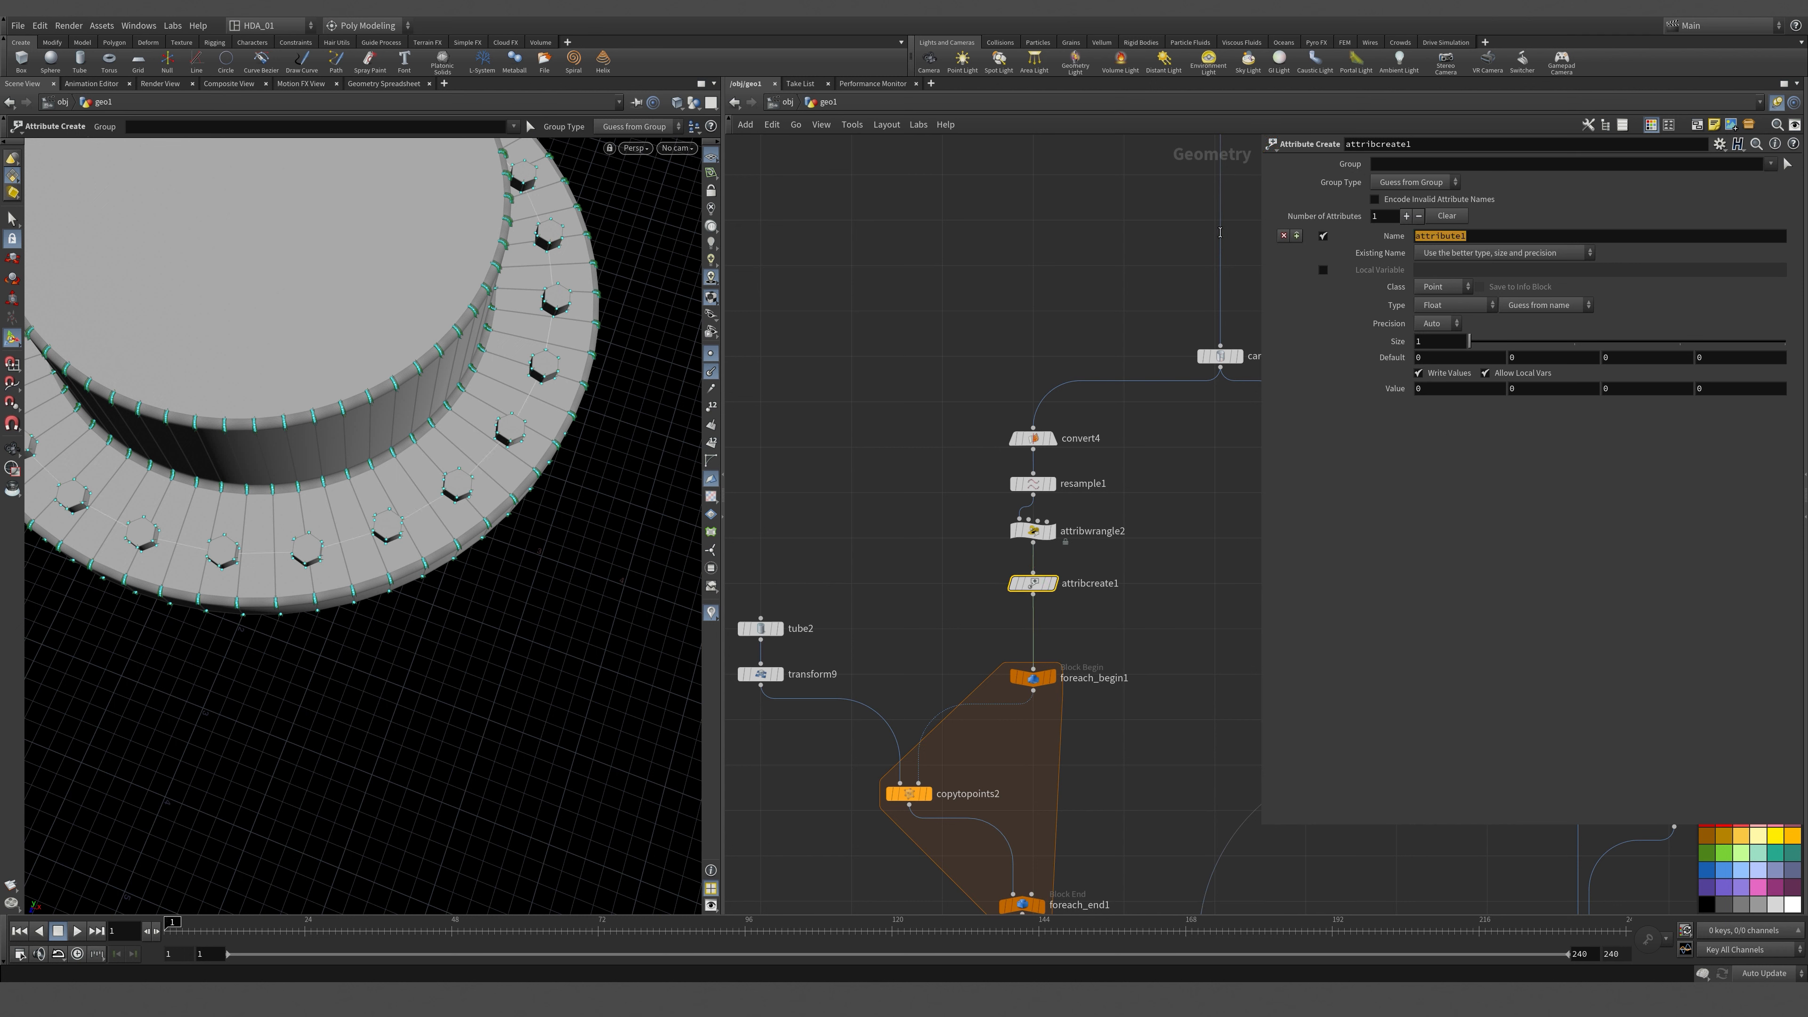
Name attribcreate1's attribute RotateZ and widen the node's parameter area.
left_click_drag(1219, 232, 1218, 229)
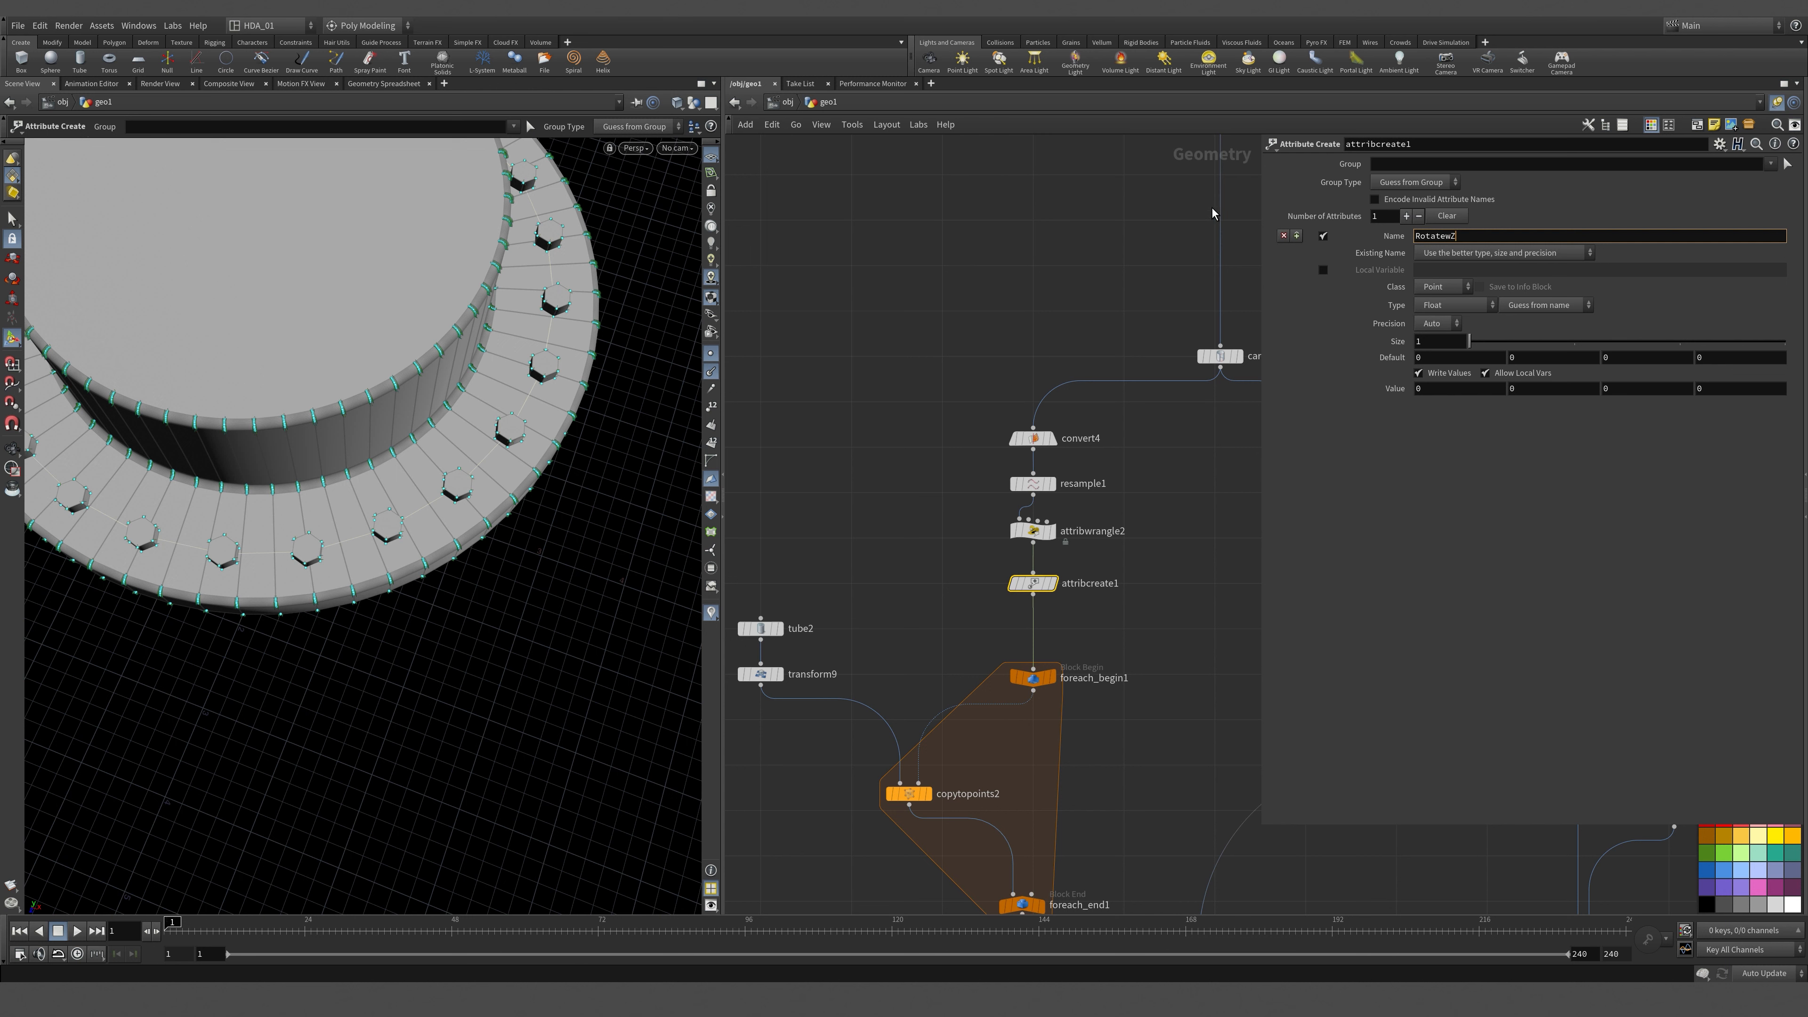
key("Tab")
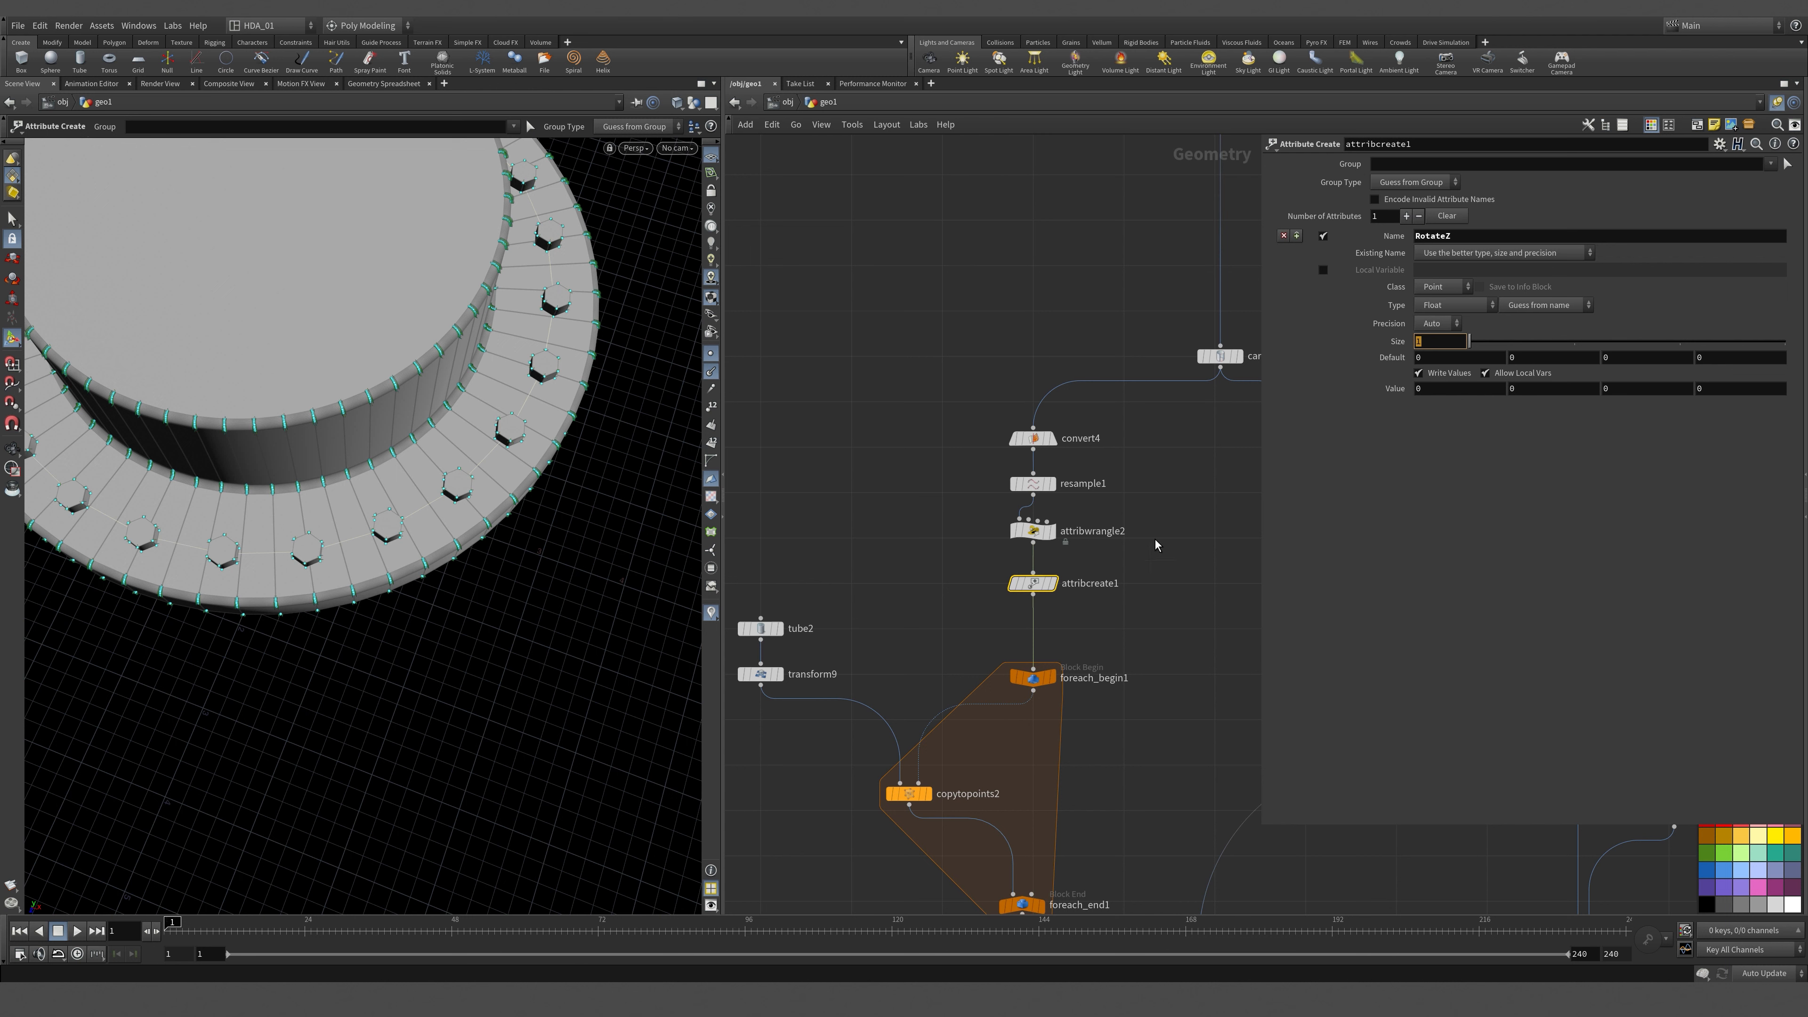
left_click_drag(1262, 443, 840, 416)
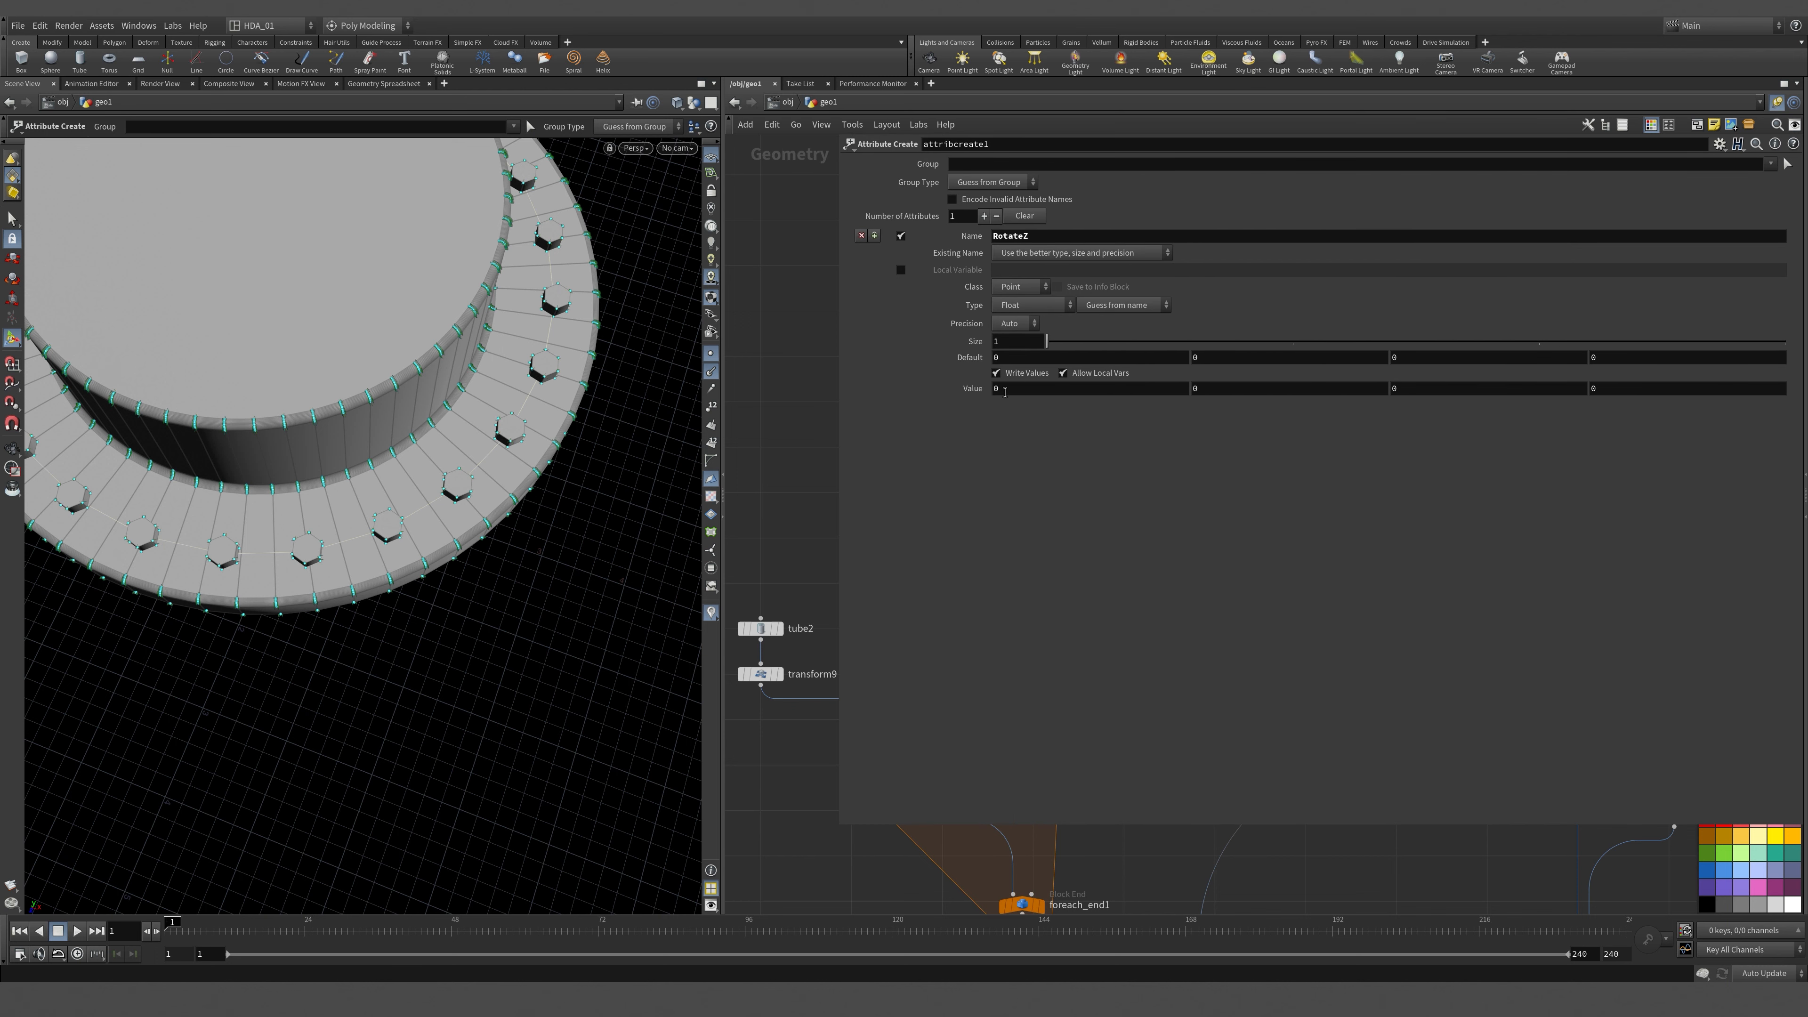
Set the first value component of RotateZ to the expression int(rand($PT) * 360).
left_click(1011, 390)
middle_click_drag(1149, 866, 1168, 1001)
middle_click_drag(1208, 834, 1211, 897)
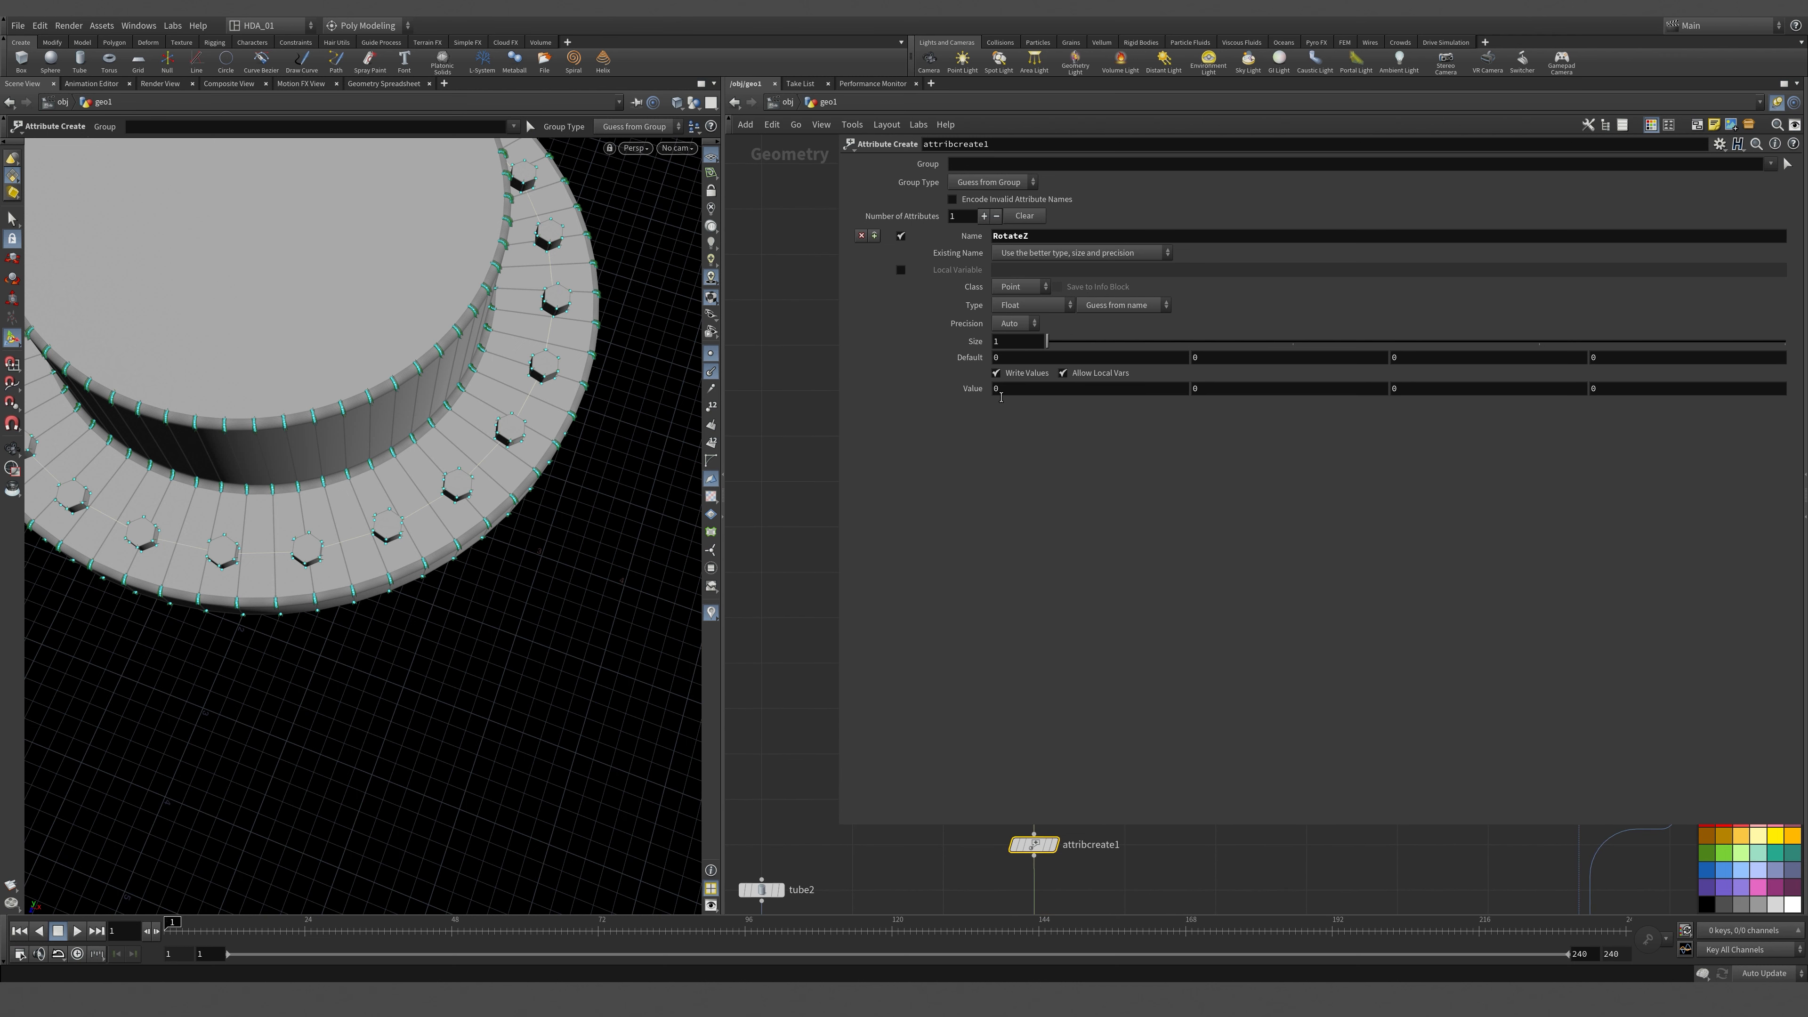
left_click(1001, 393)
type("int")
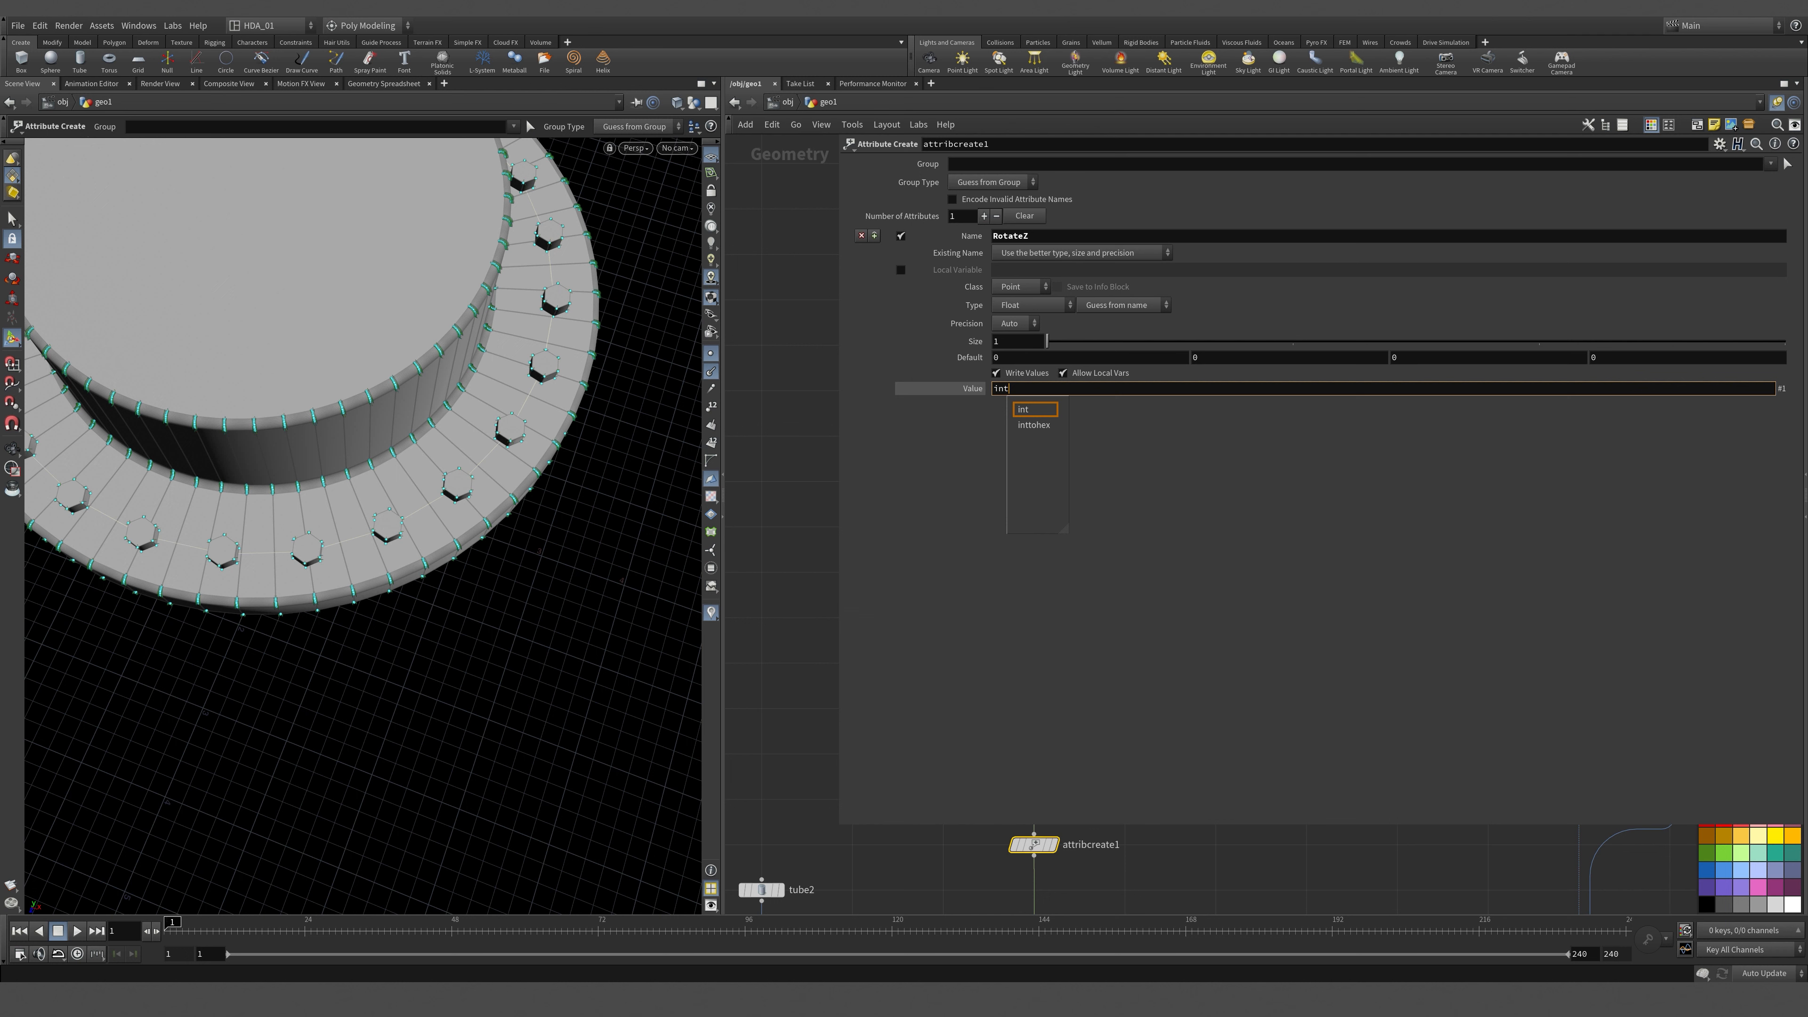
type("(rand(")
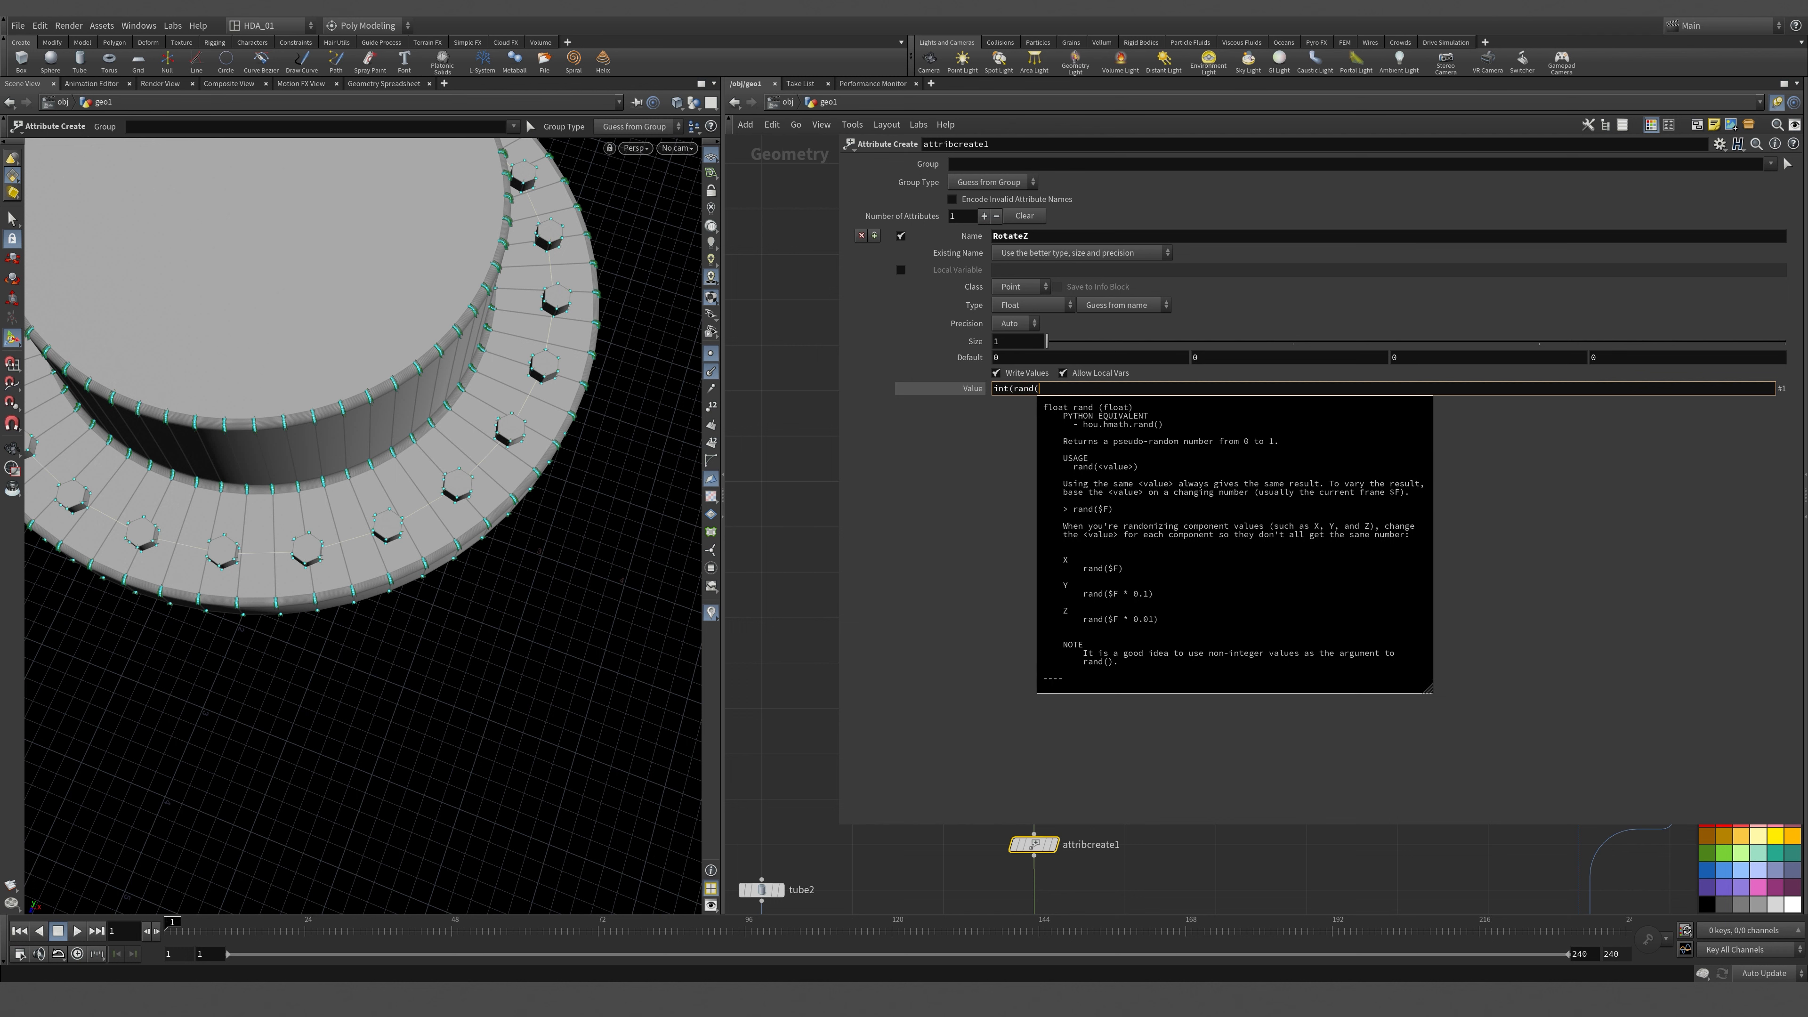
type("$PT")
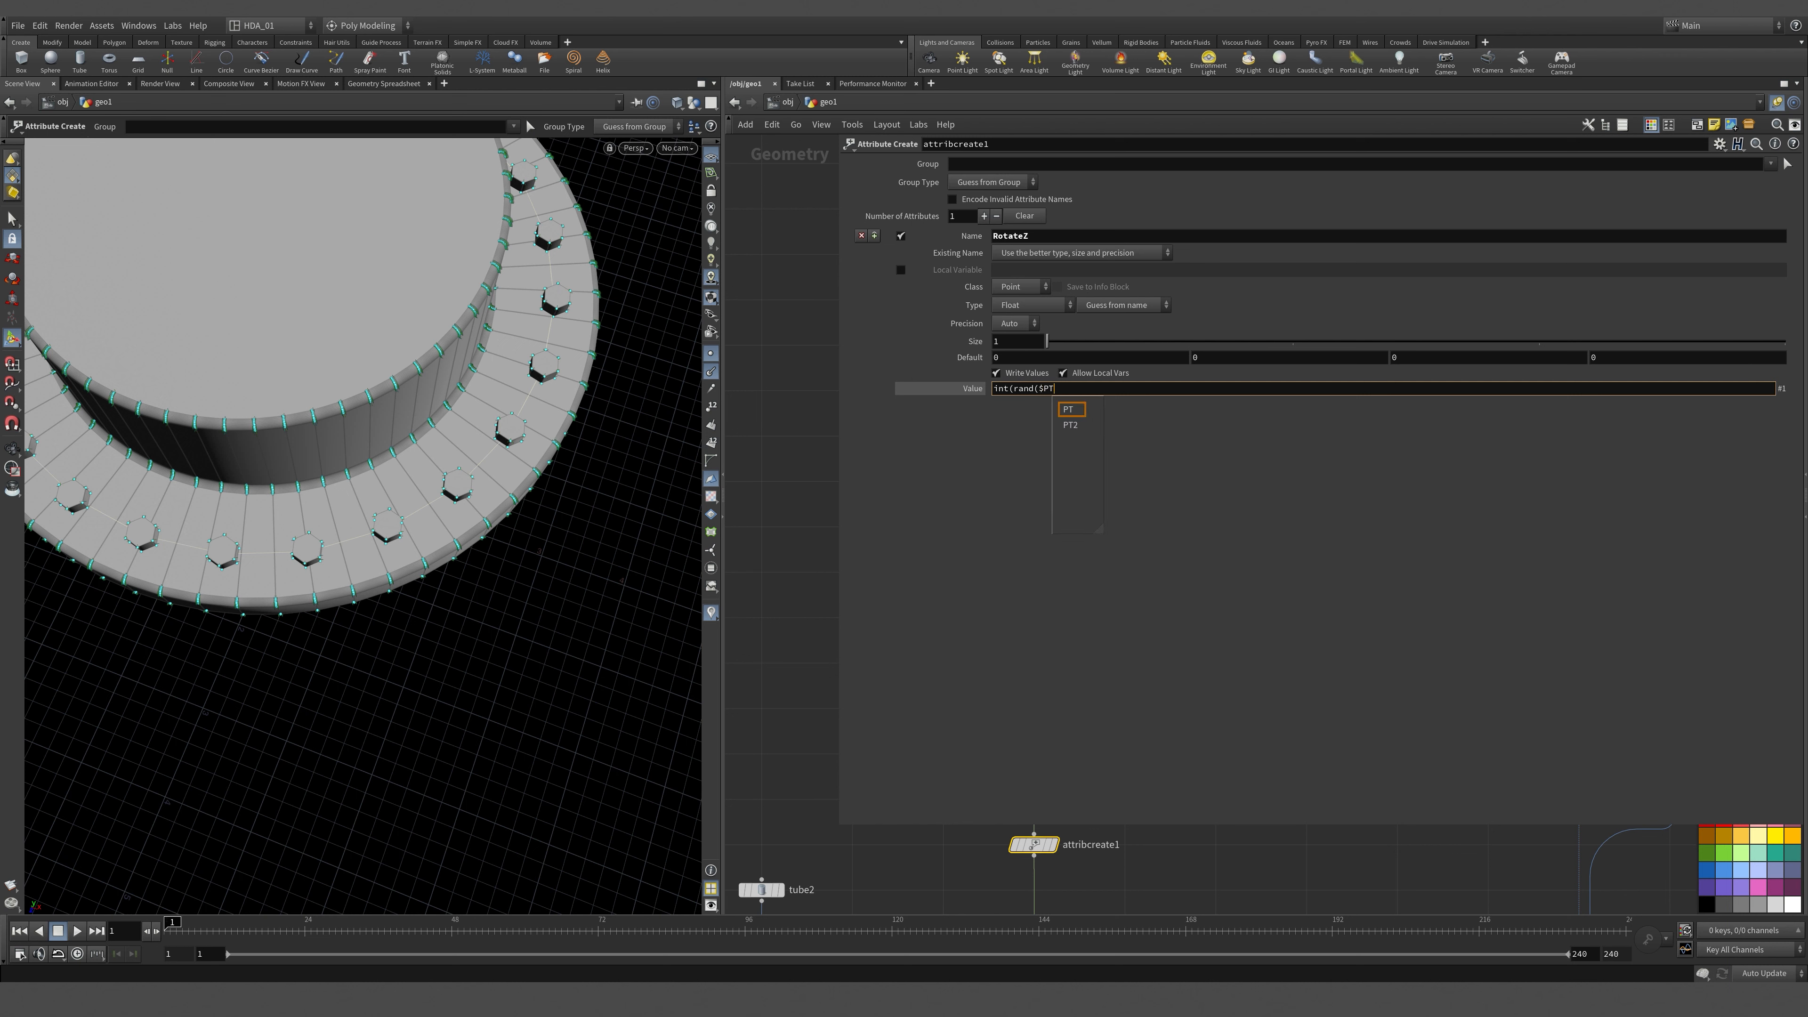
type(") *")
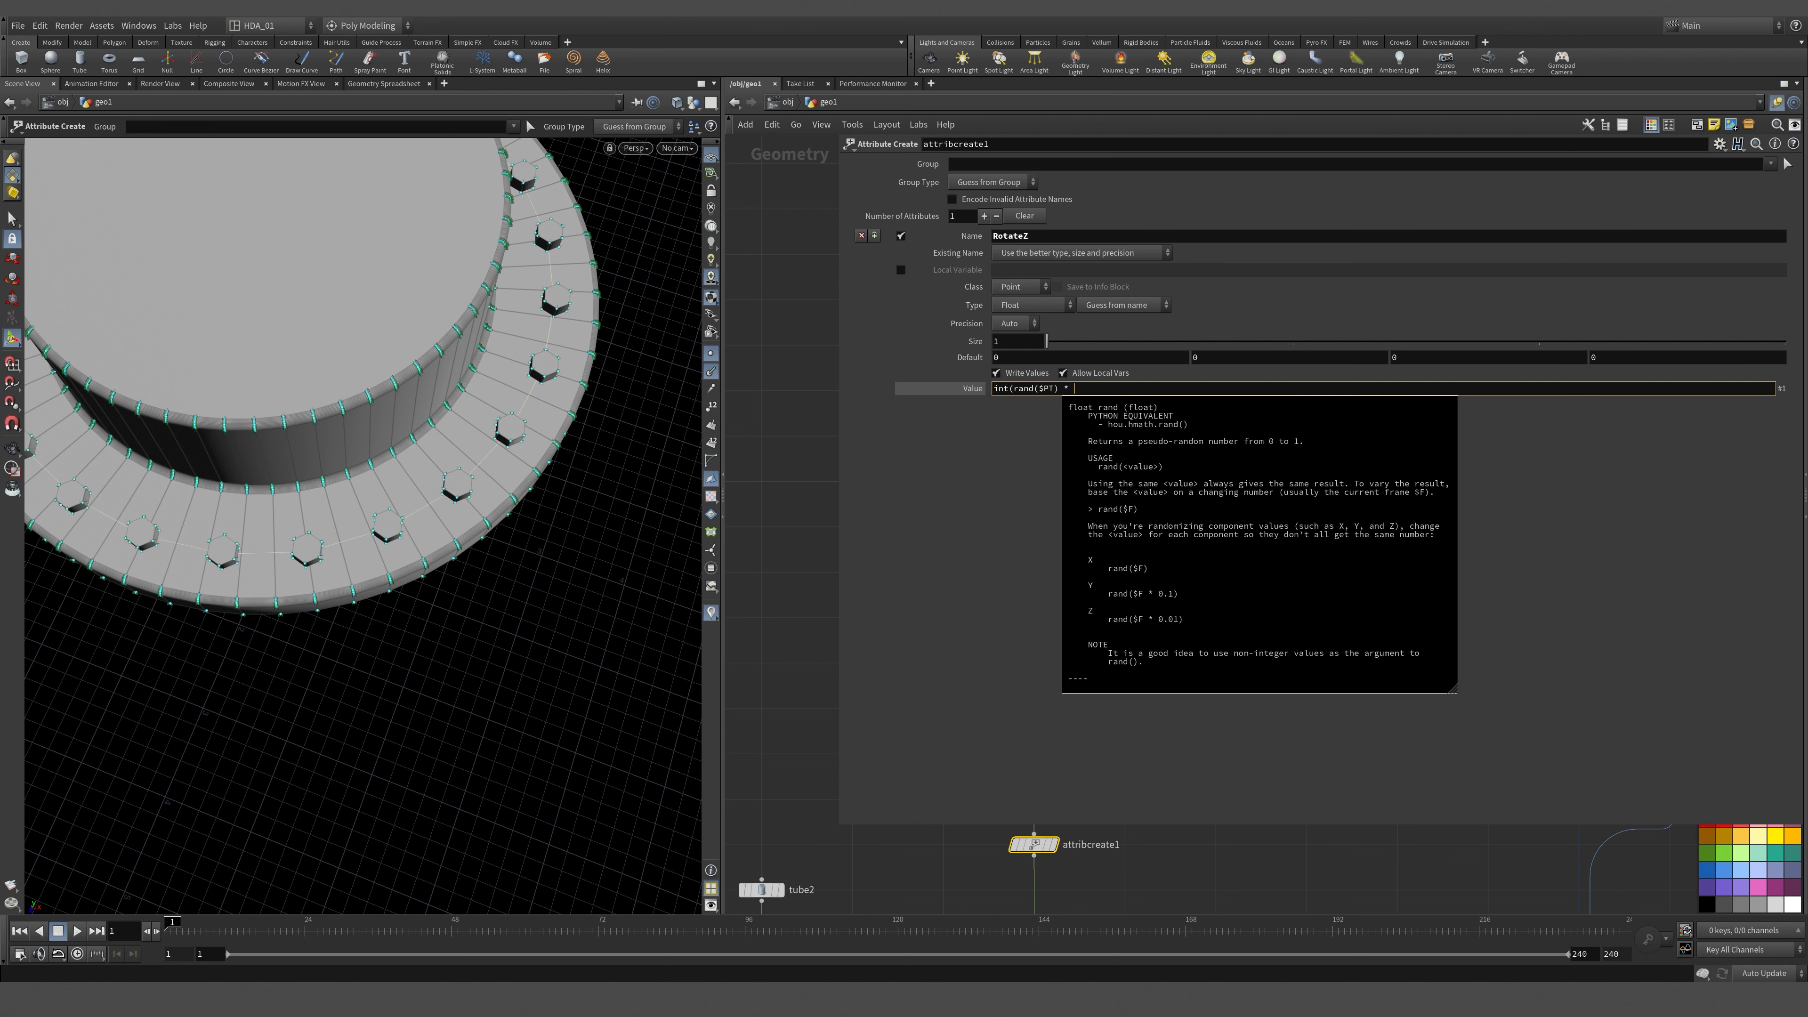
type(" 360)")
key("Return")
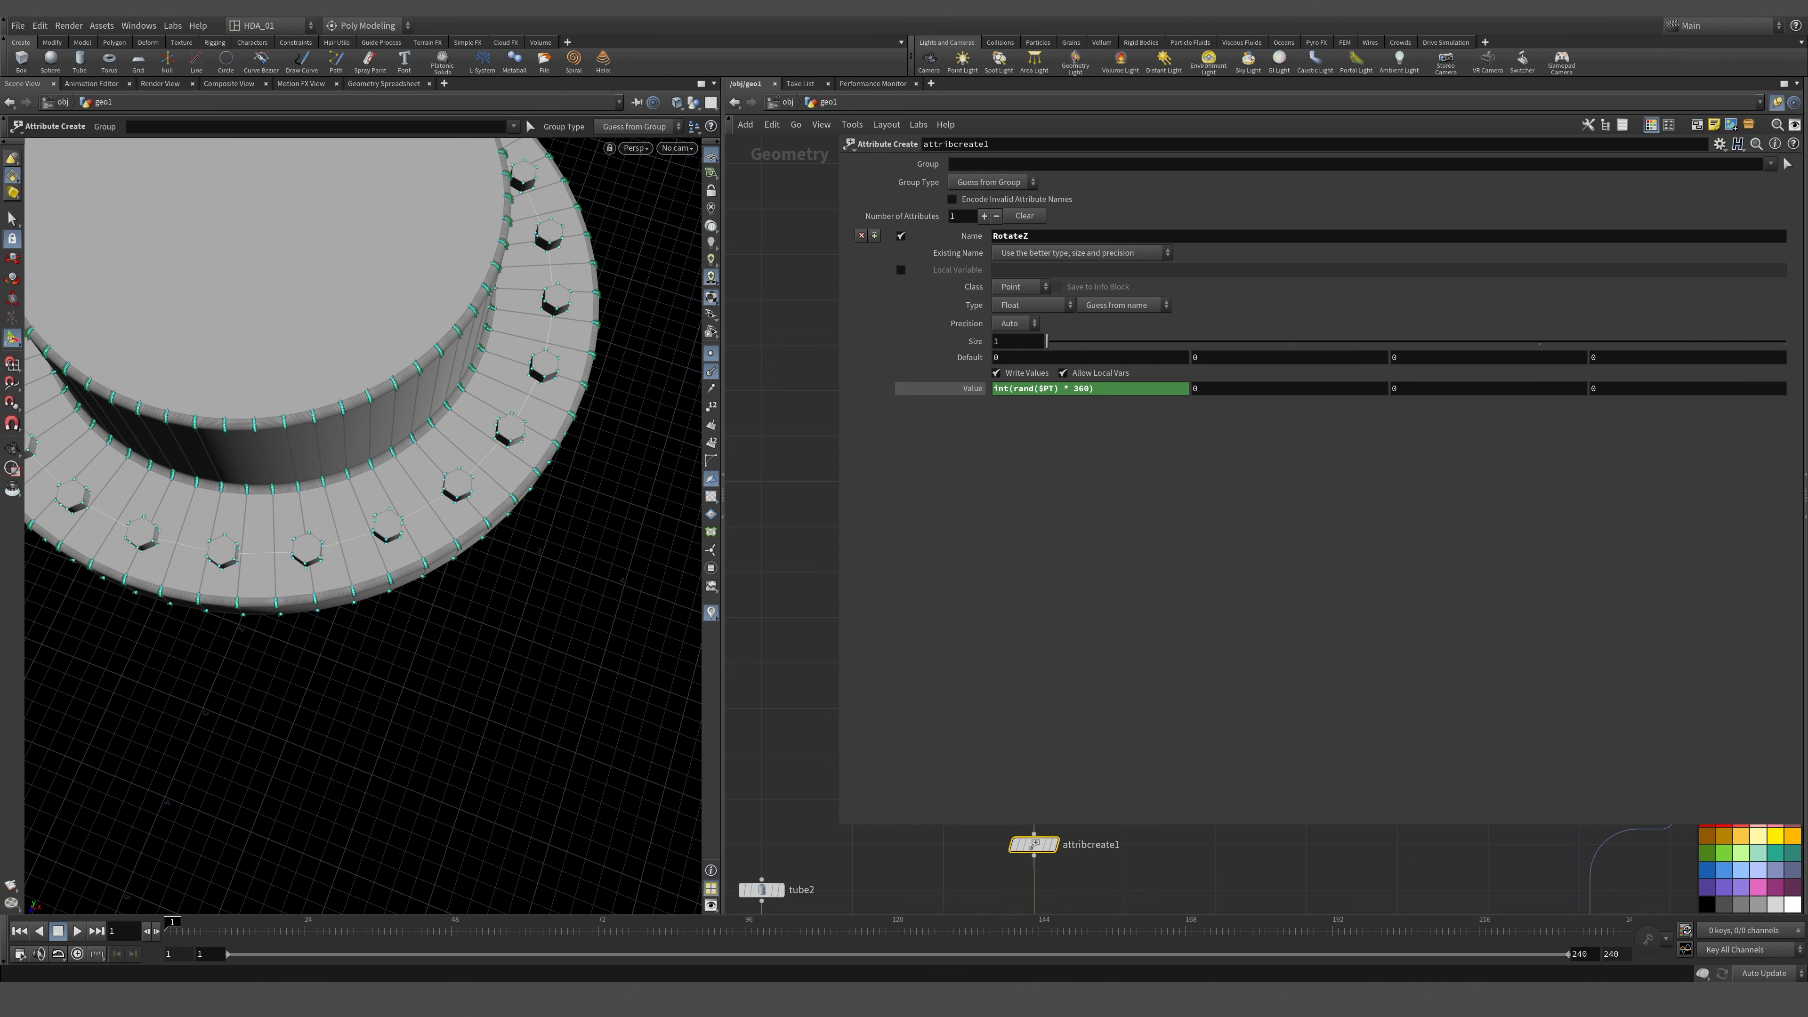
Display attribcreate1 and examine the per-point RotateZ values in the Geometry Spreadsheet.
left_click(1295, 842)
key("p")
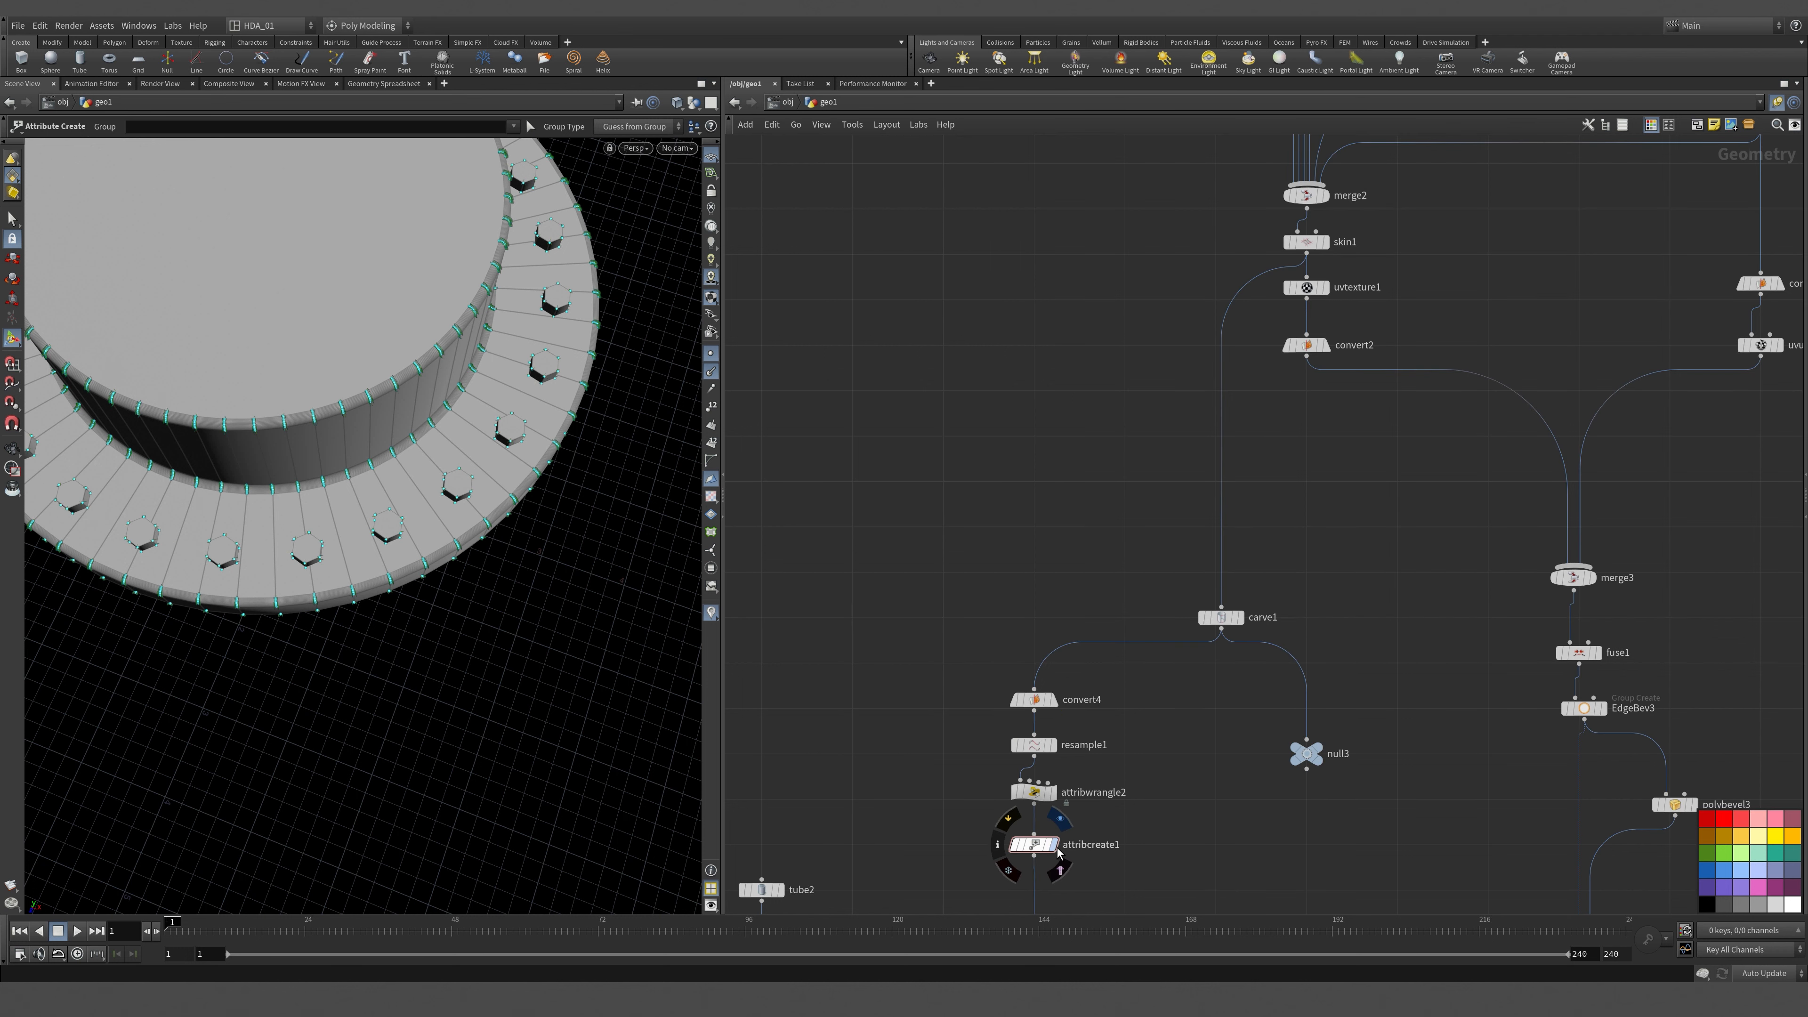
left_click(1053, 845)
key("p")
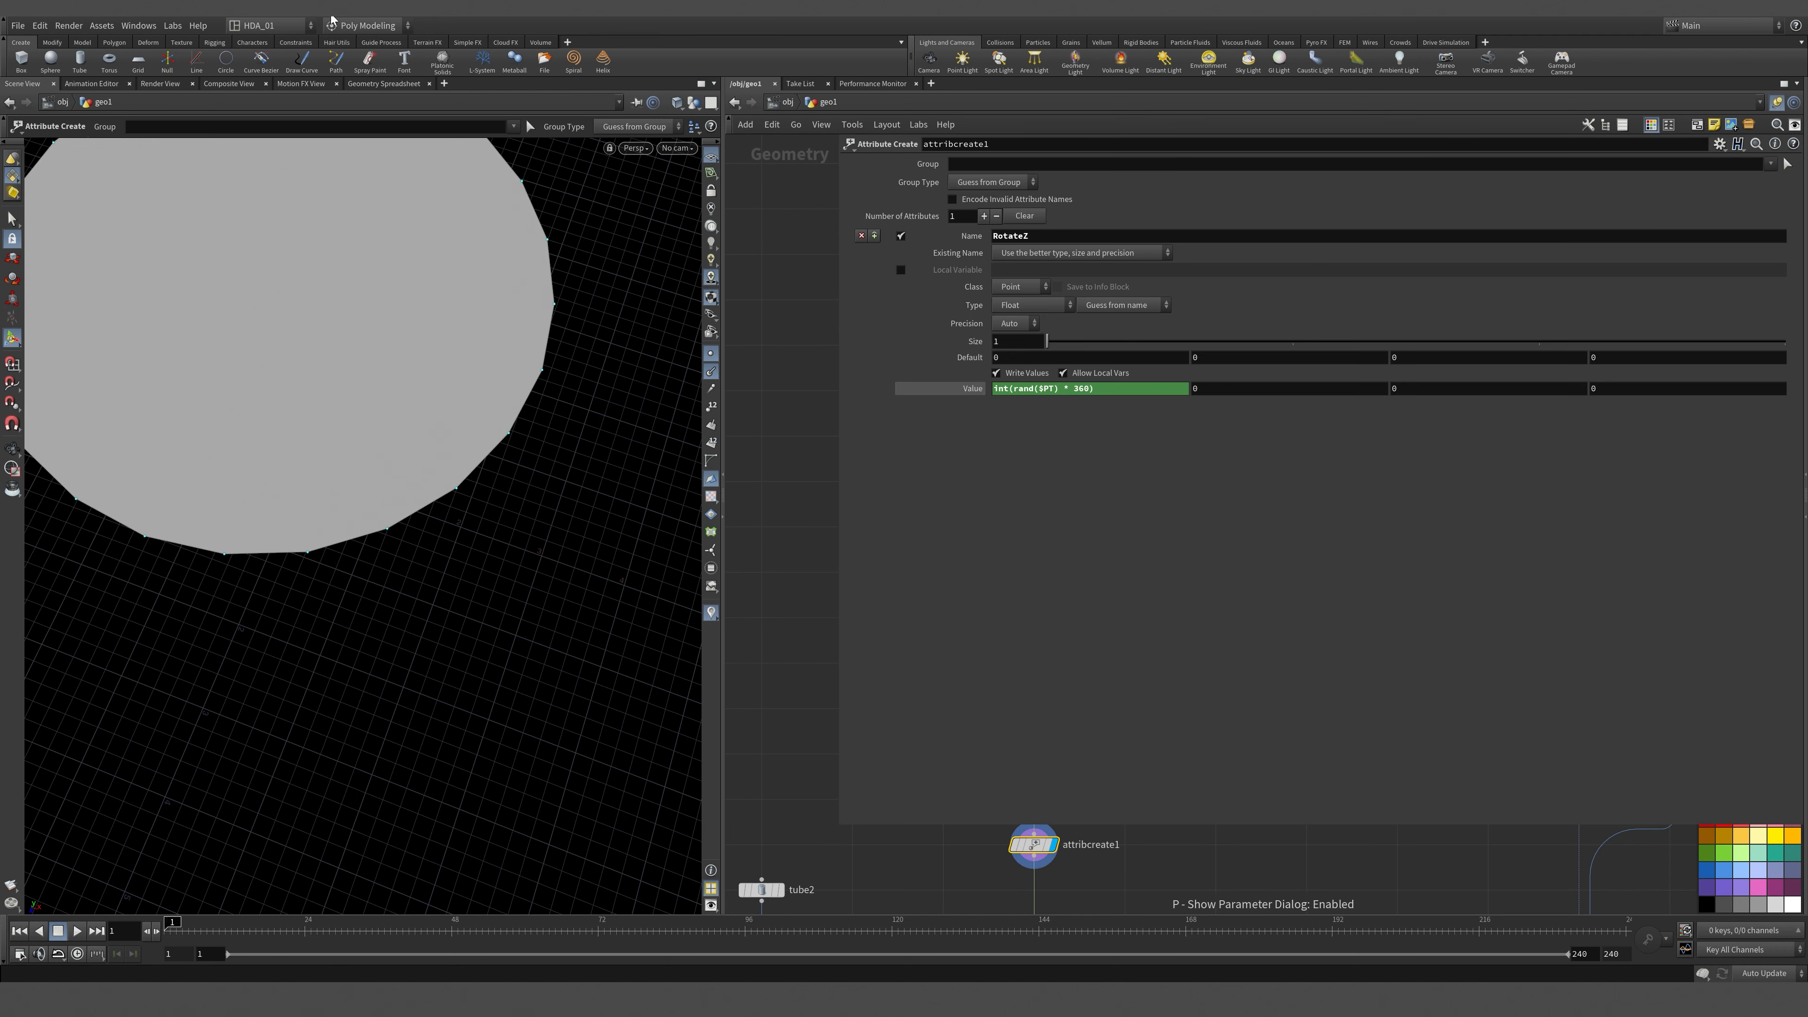
left_click(371, 89)
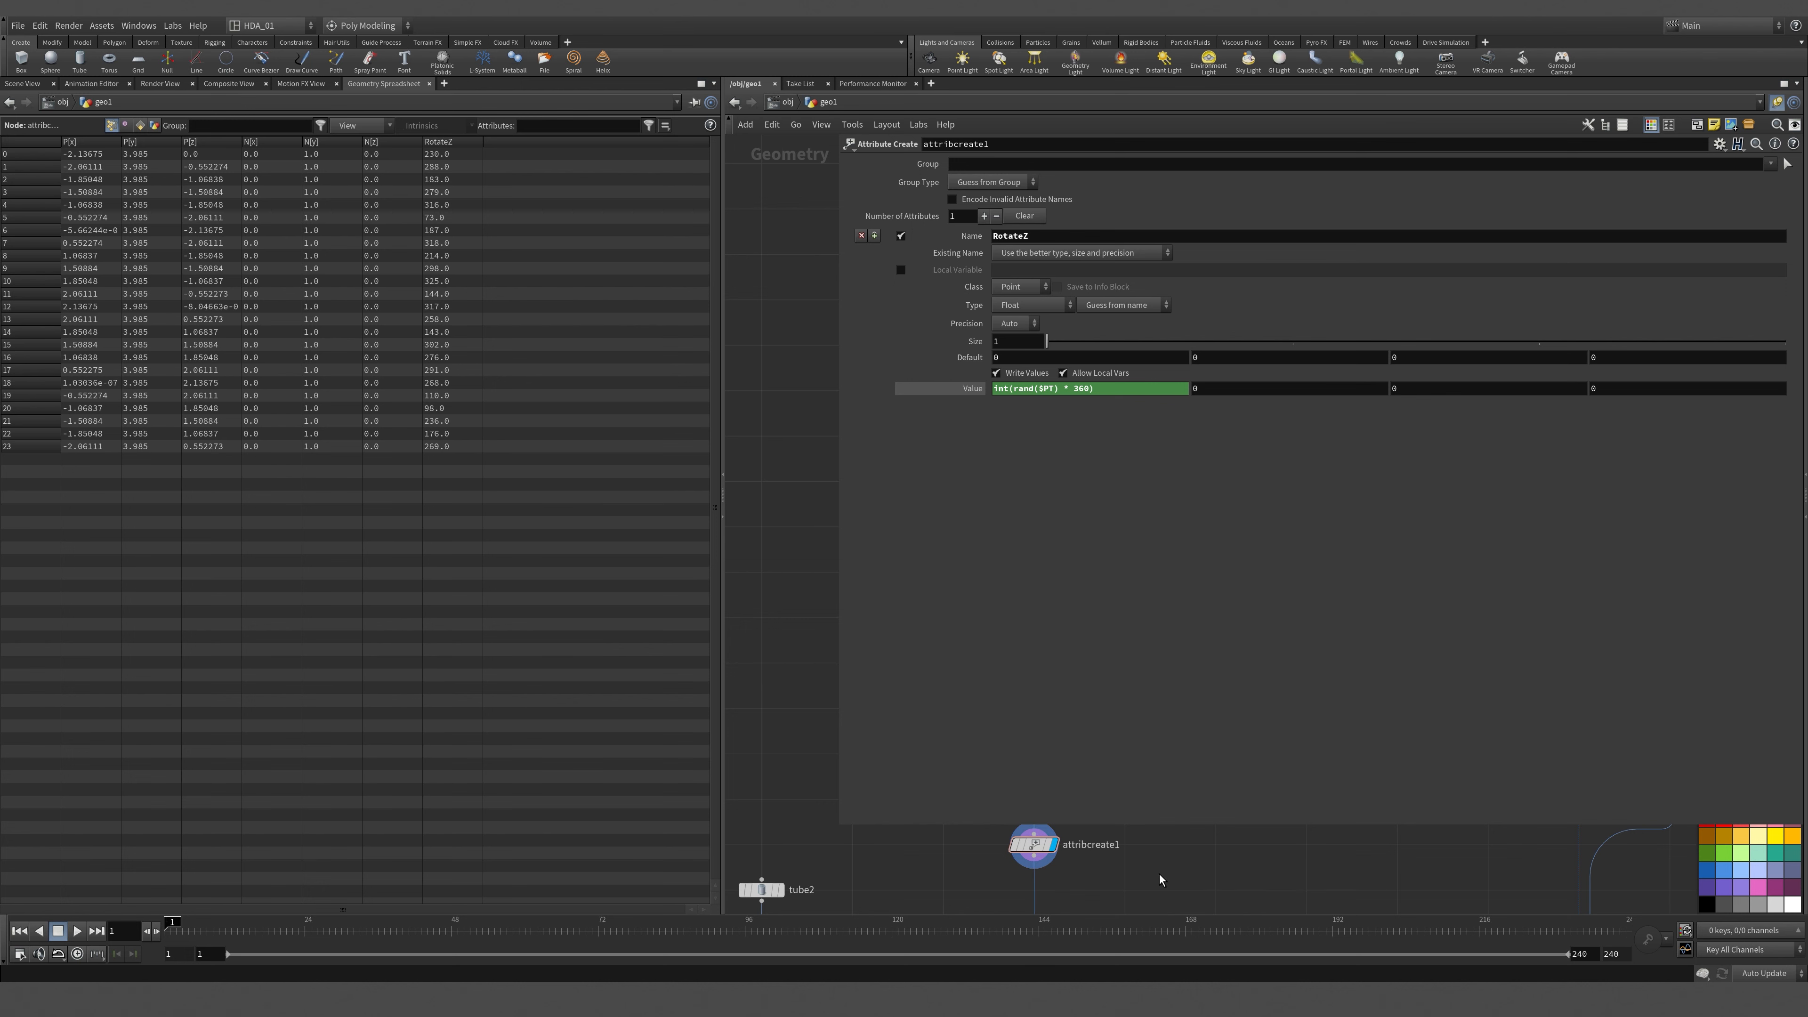
Return to the 3D view, make transform9 the displayed node, and frame its hexagonal tube.
key("p")
middle_click_drag(1159, 875, 1272, 490)
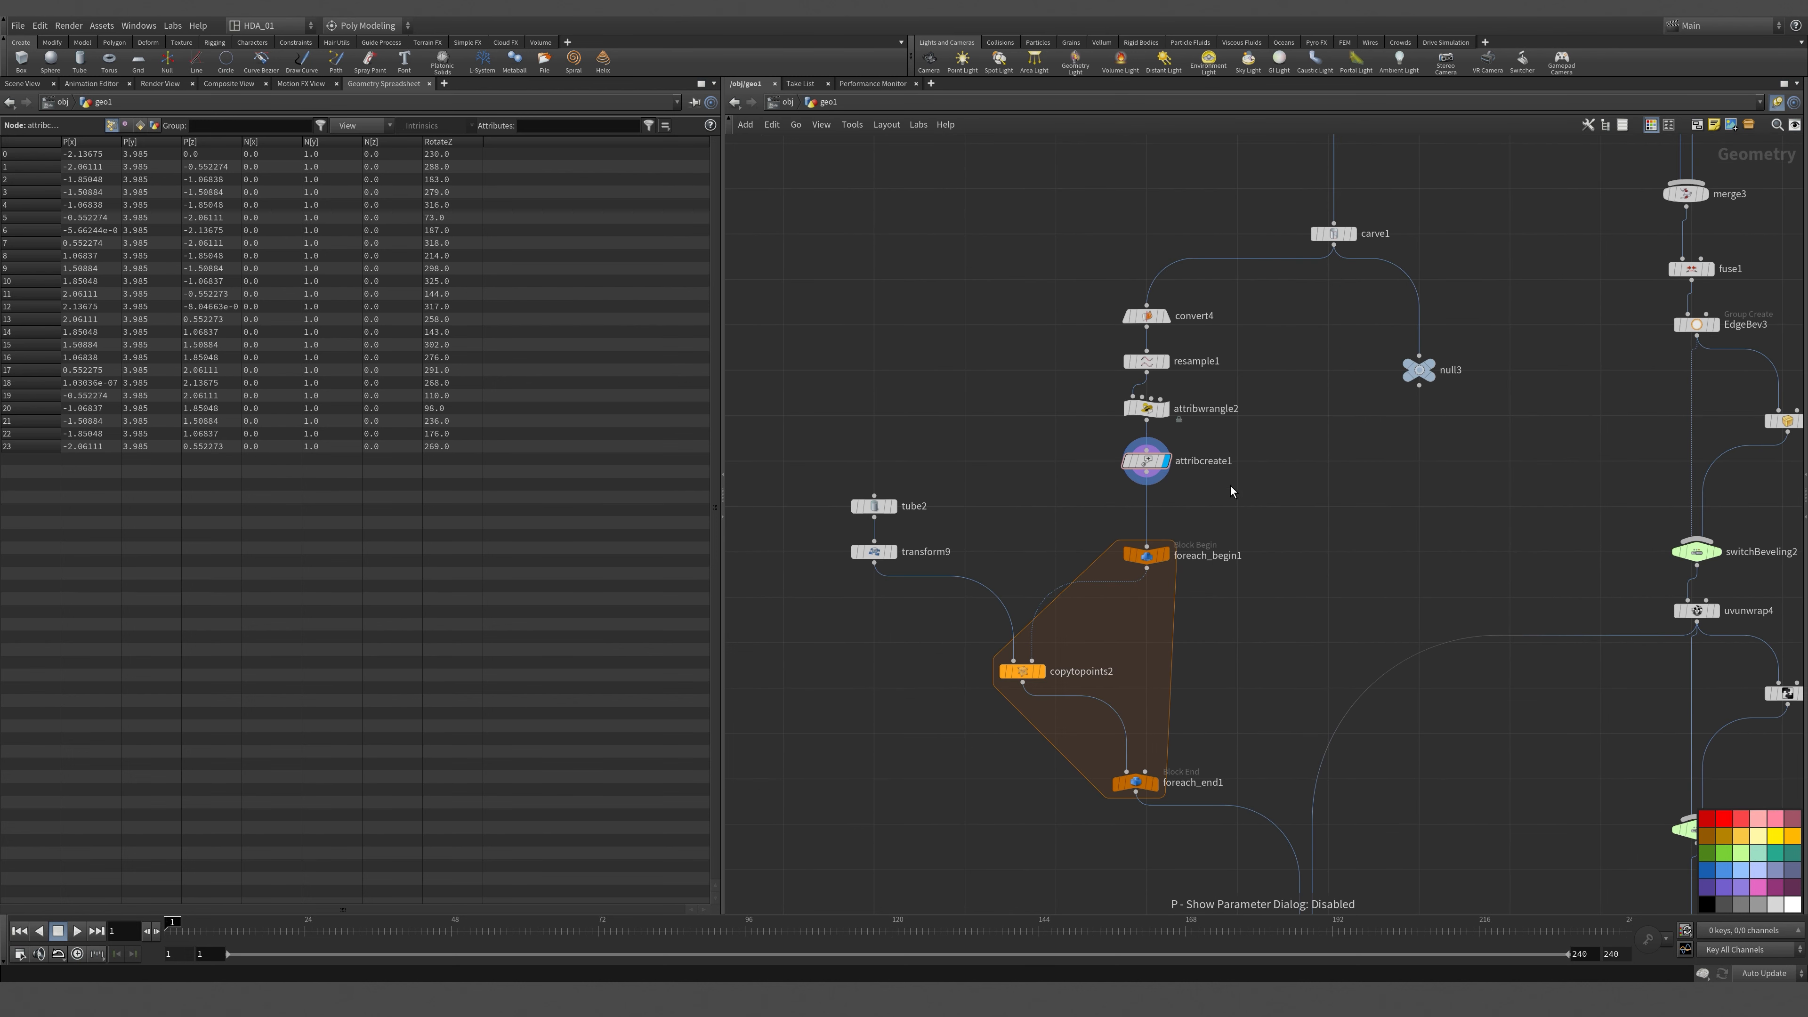
left_click(23, 83)
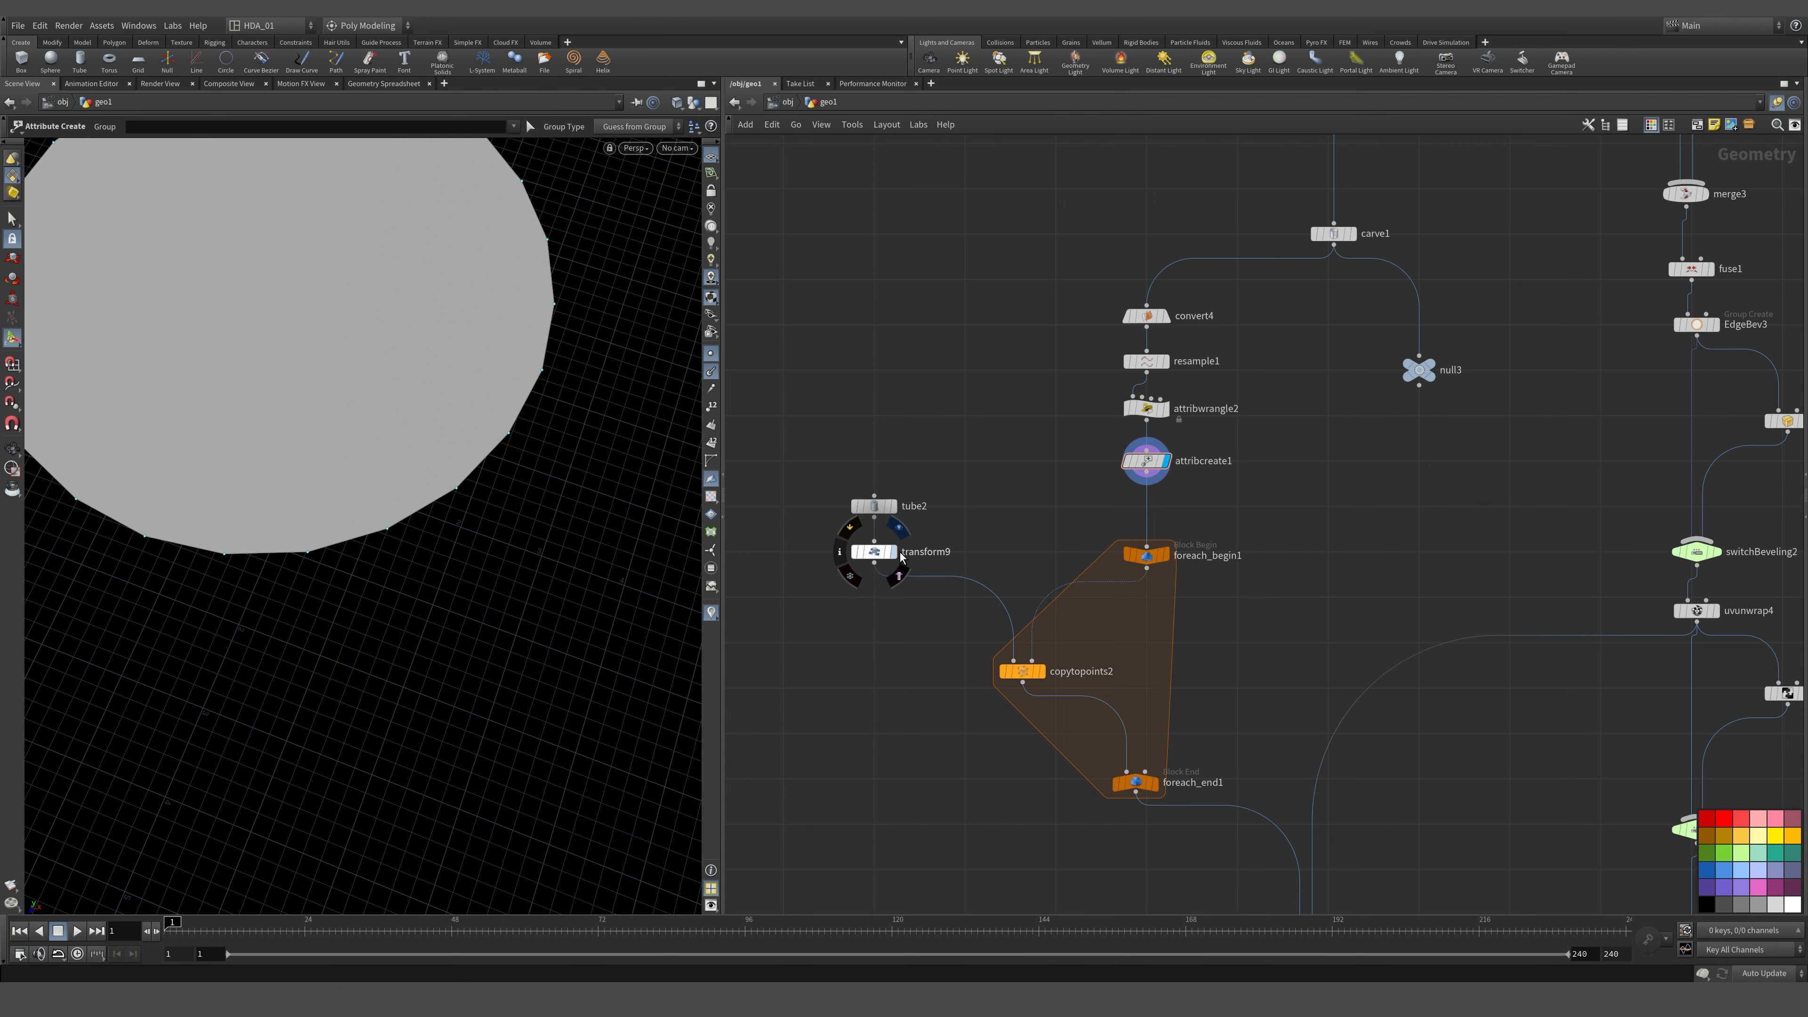
left_click(900, 557)
left_click_drag(270, 619, 404, 541)
scroll(311, 488, "up", 4)
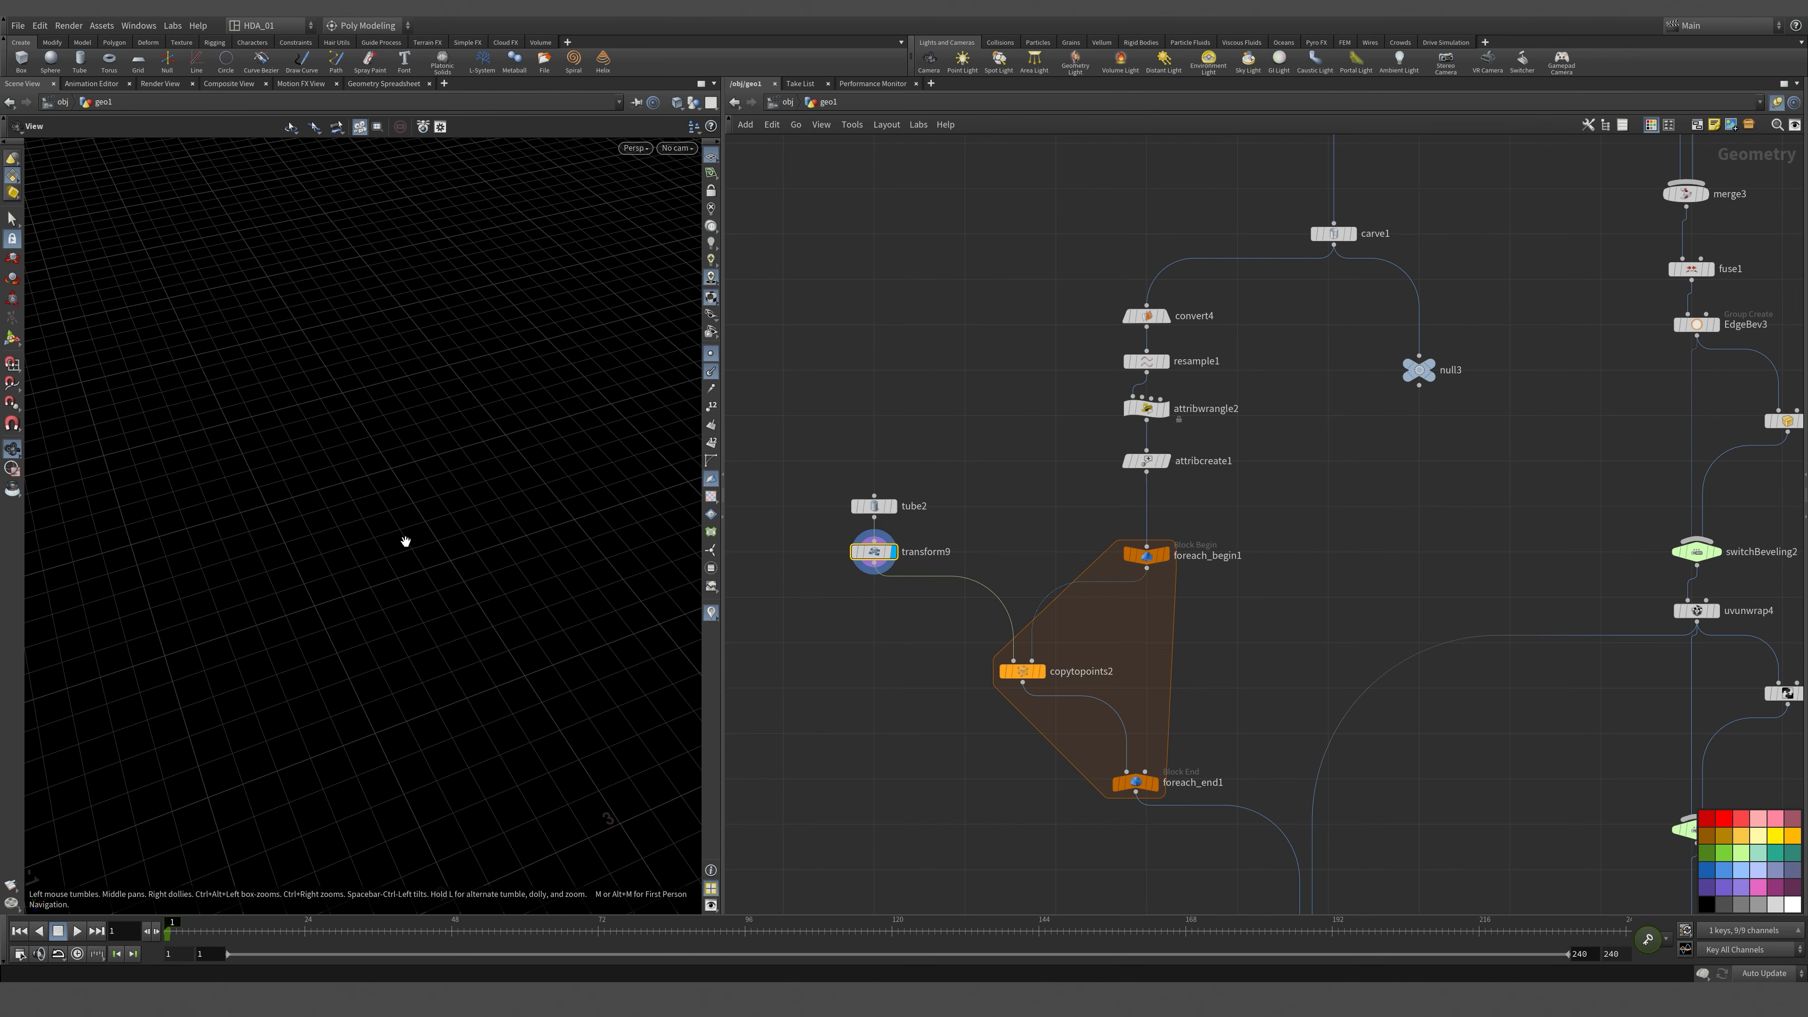
key("space+g")
left_click_drag(343, 594, 454, 599)
Rename foreach_begin1 to foreach_MainBolts1.
middle_click_drag(1291, 652, 1266, 606)
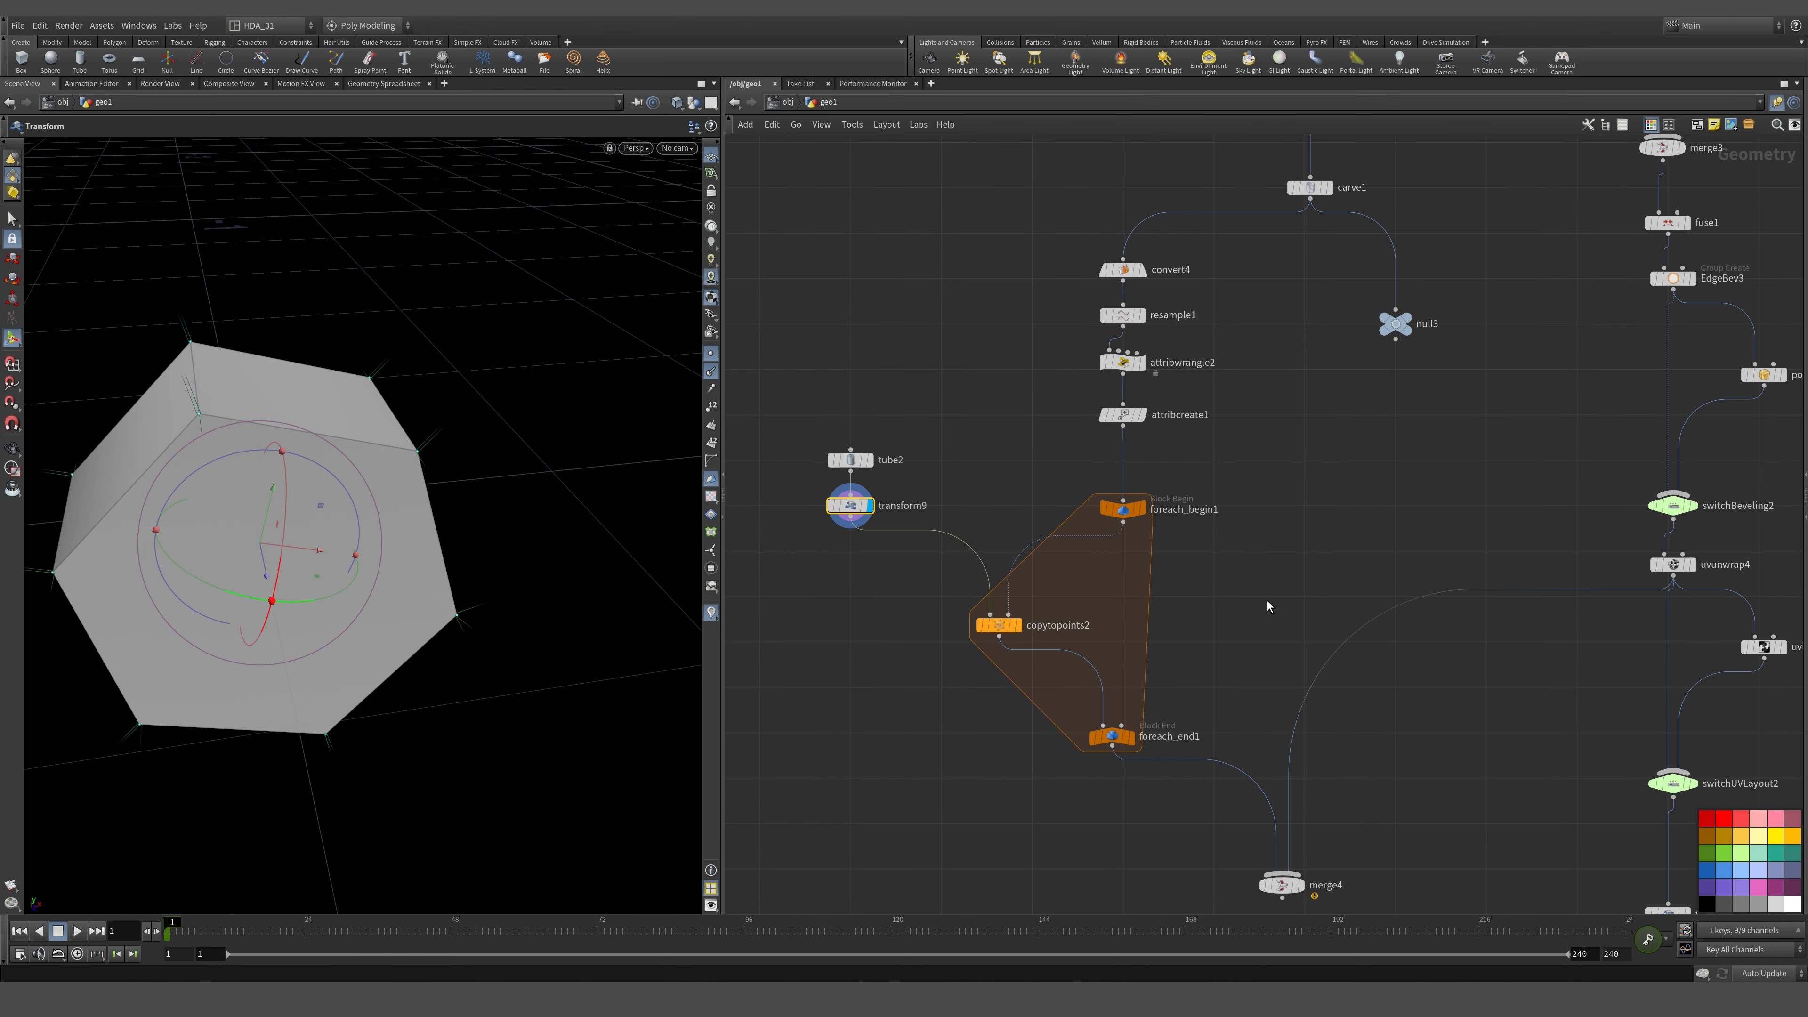
double_click(1190, 514)
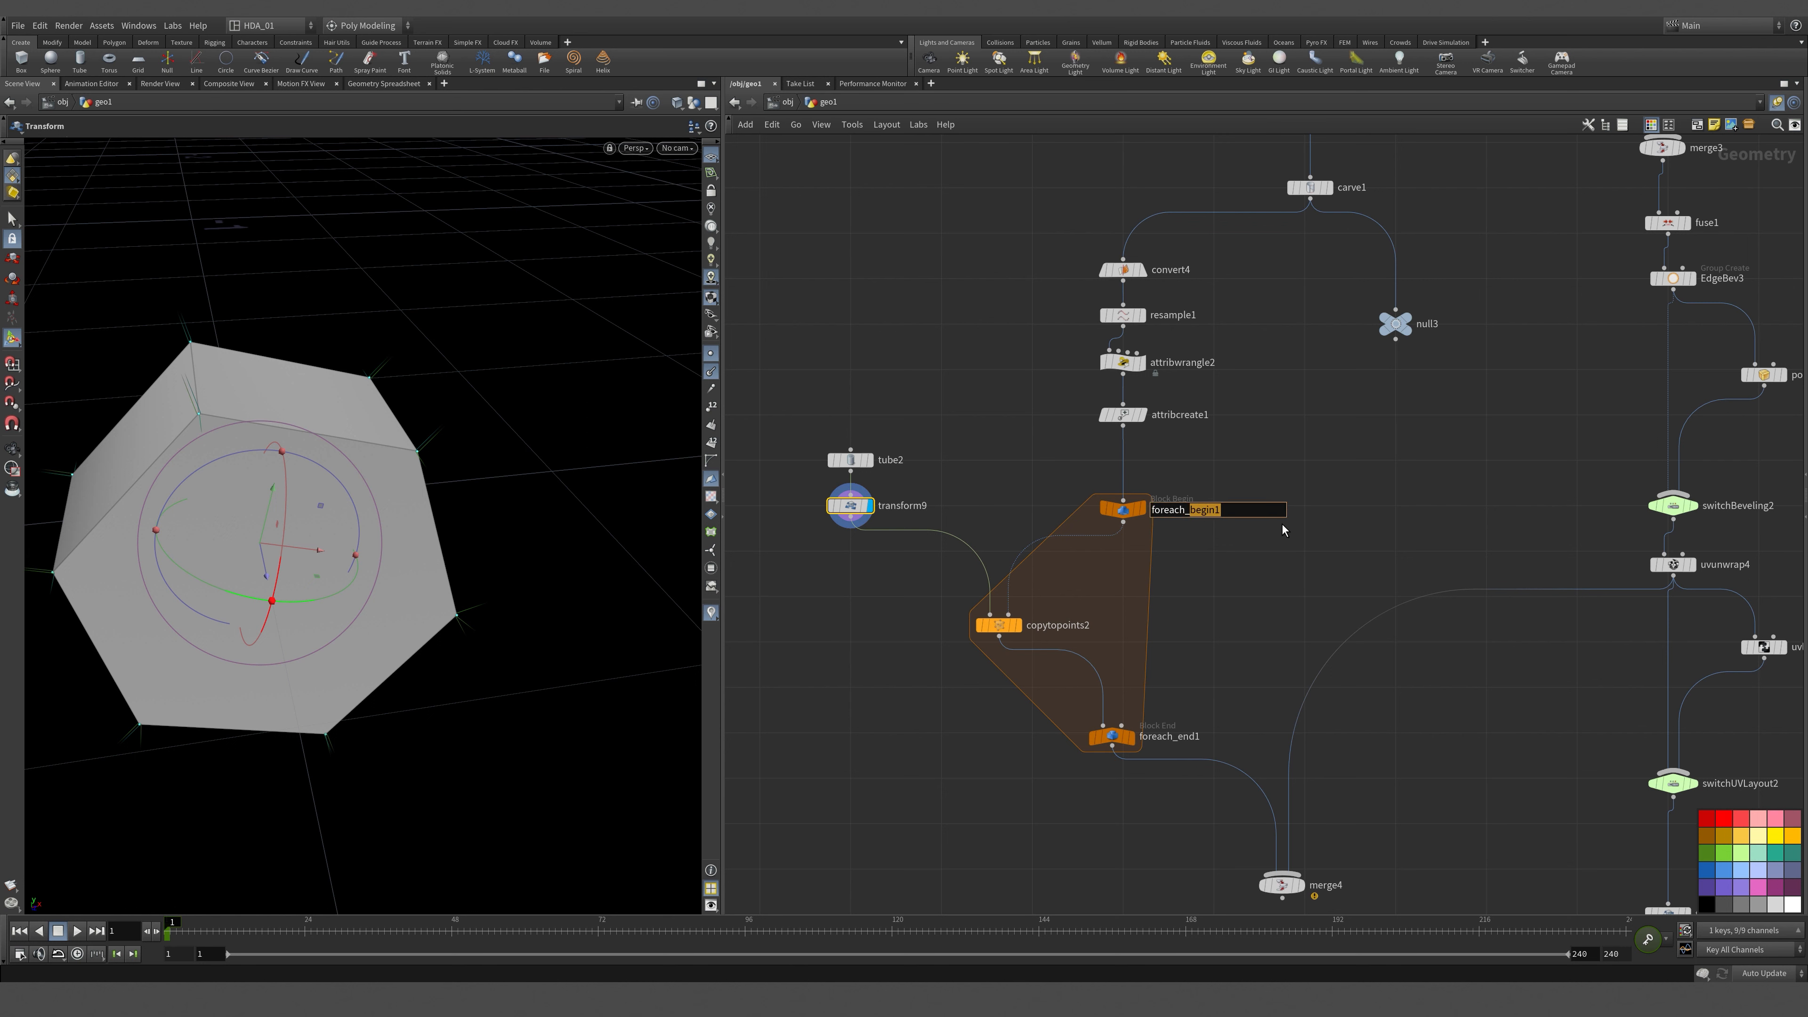
type("MainBolts1")
key("Return")
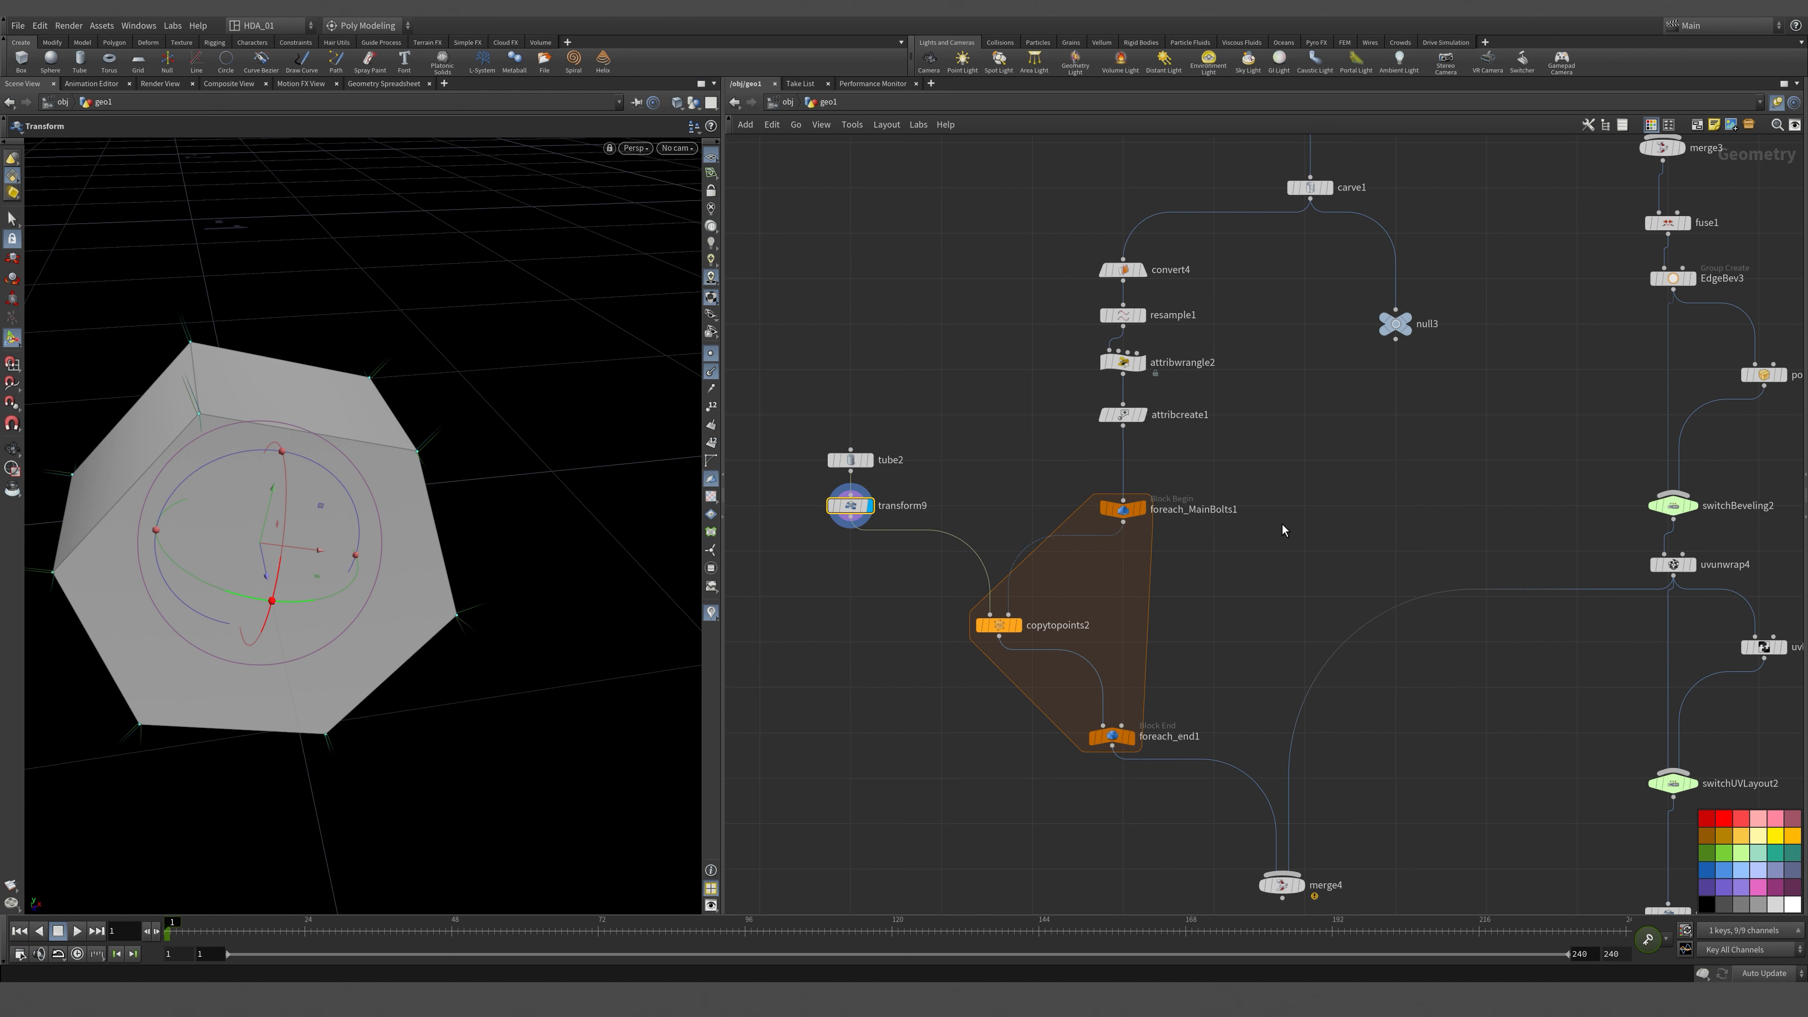
Move merge4 farther down and away from the bolt loop in the network.
middle_click_drag(1533, 850, 1393, 550)
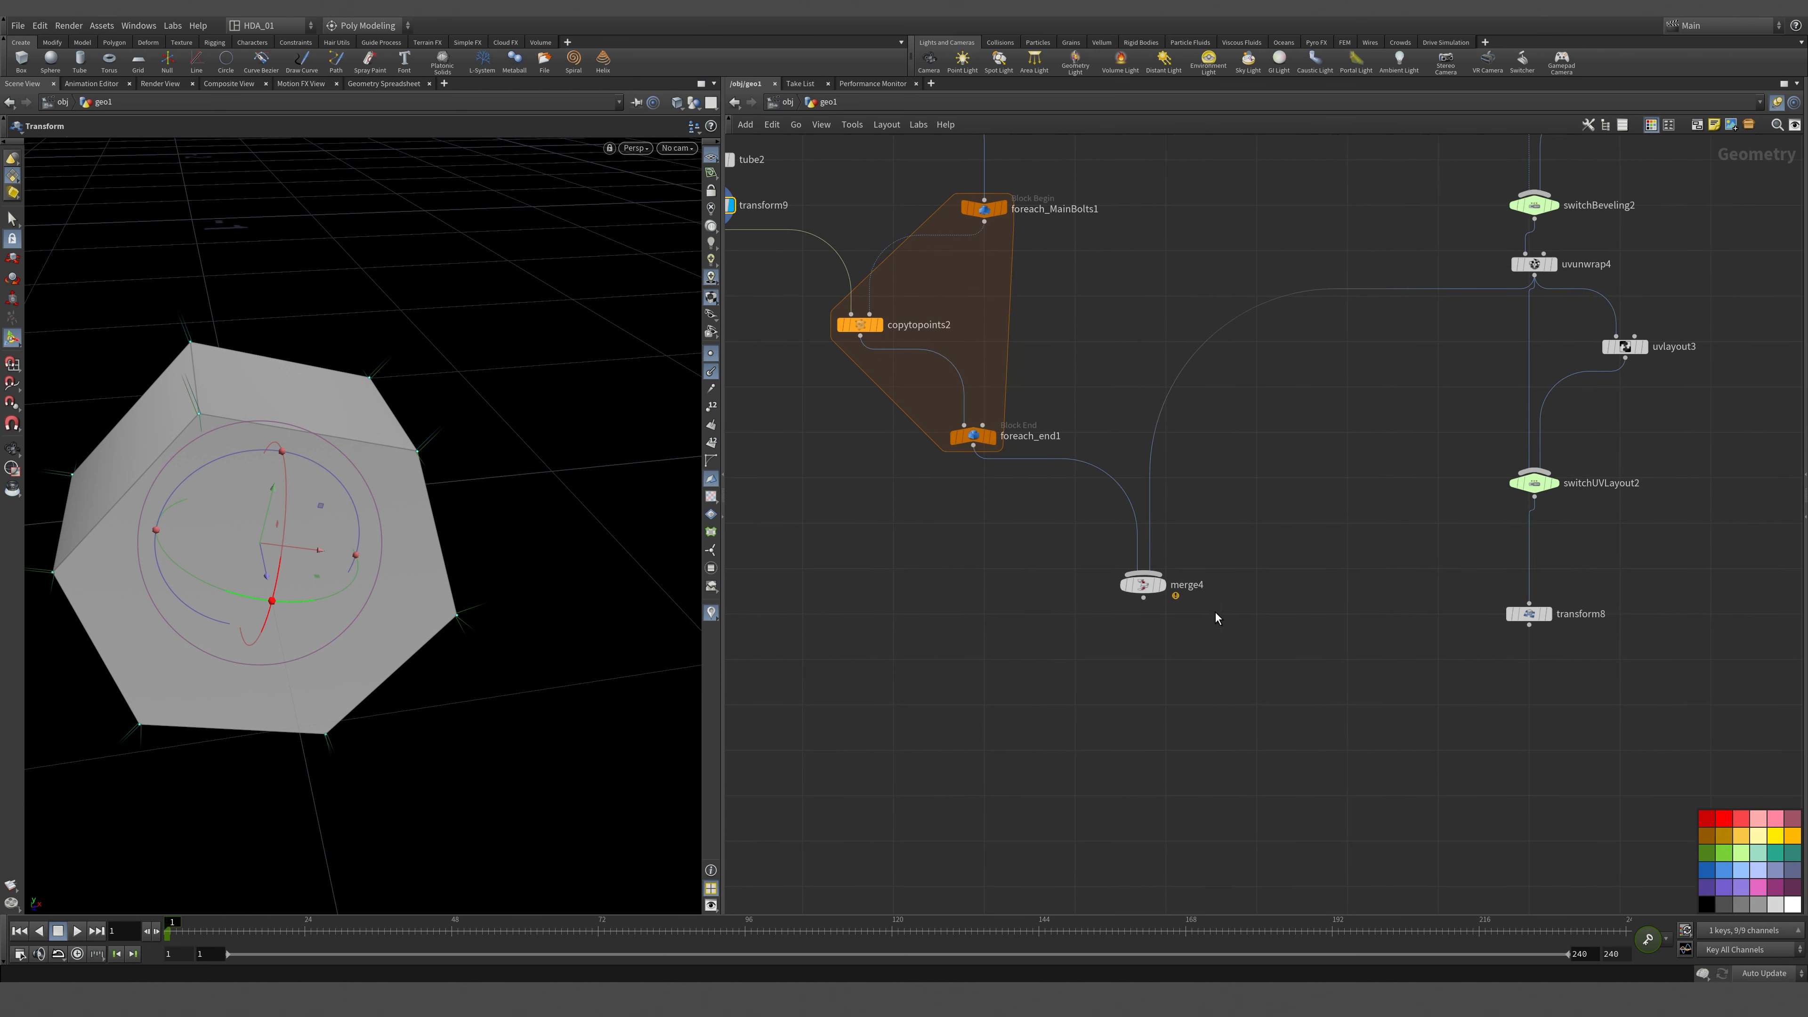
left_click_drag(1146, 588, 1292, 705)
middle_click_drag(1211, 247, 1466, 618)
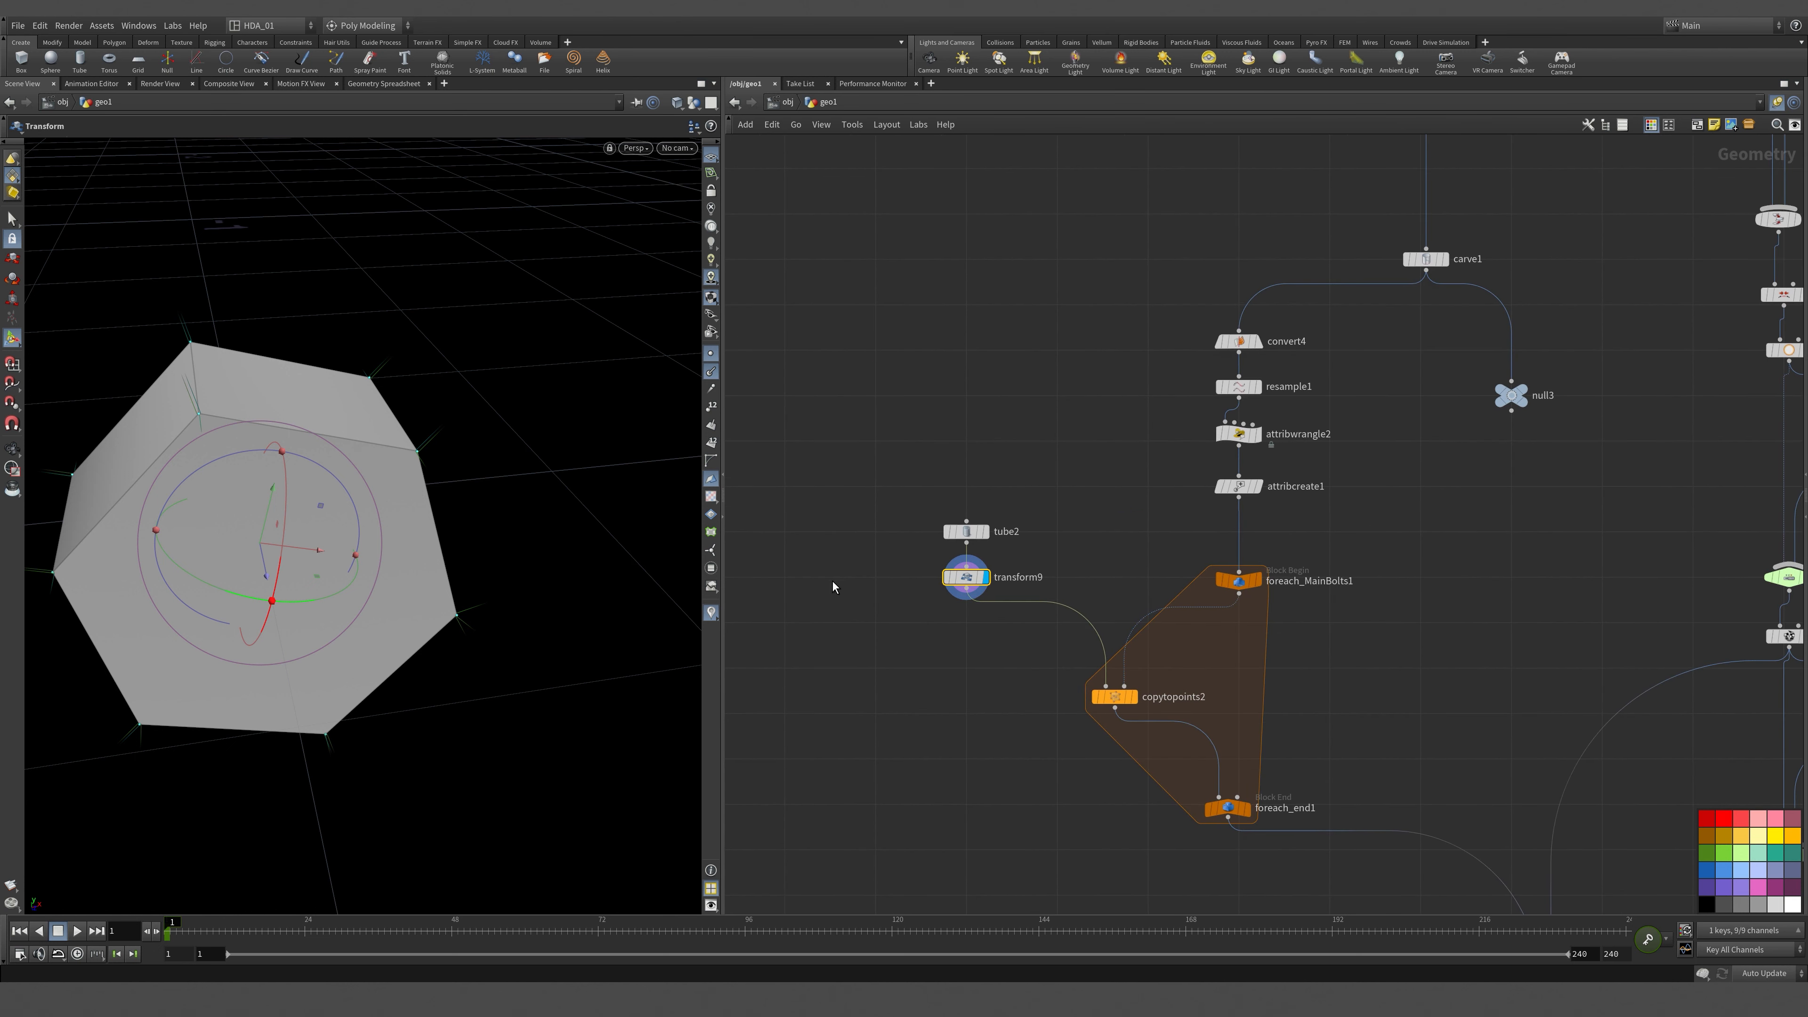
Display foreach_end1 and frame the full ring of bolts in the 3D view.
left_click(1246, 808)
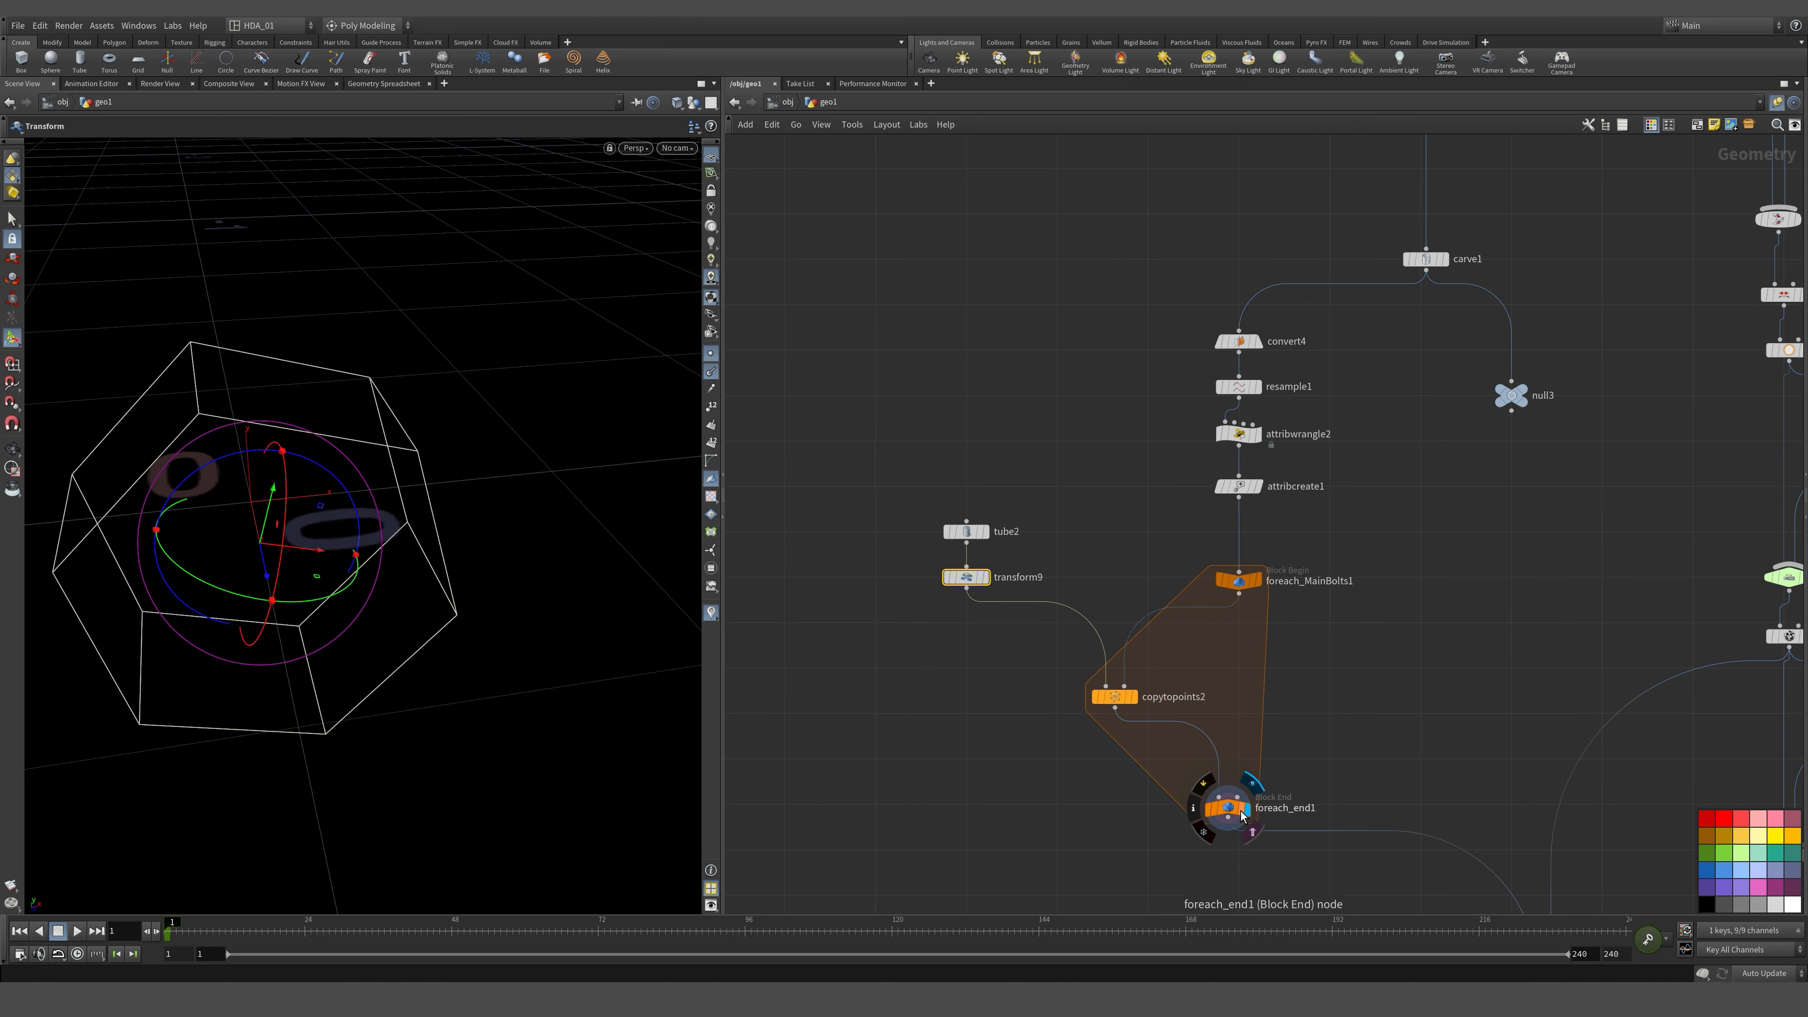
key("space+g")
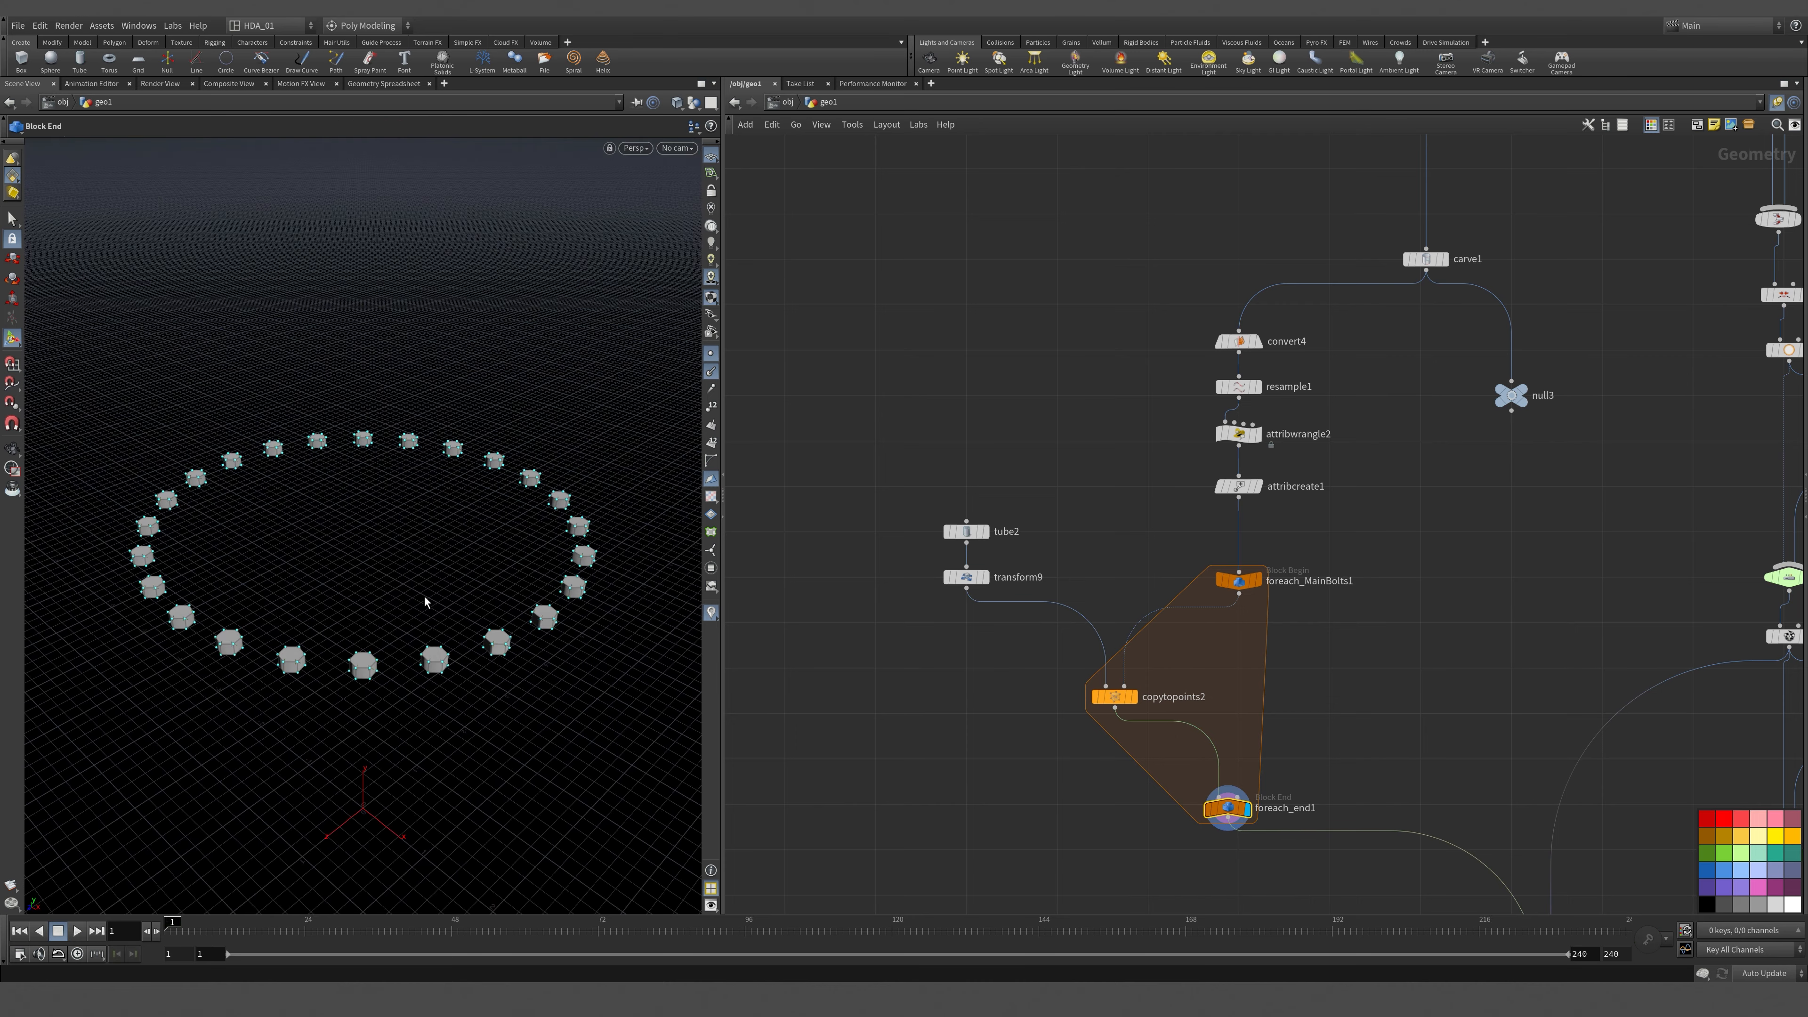
right_click_drag(425, 602, 468, 622, "alt")
left_click_drag(469, 621, 501, 645, "alt")
scroll(498, 641, "down", 3)
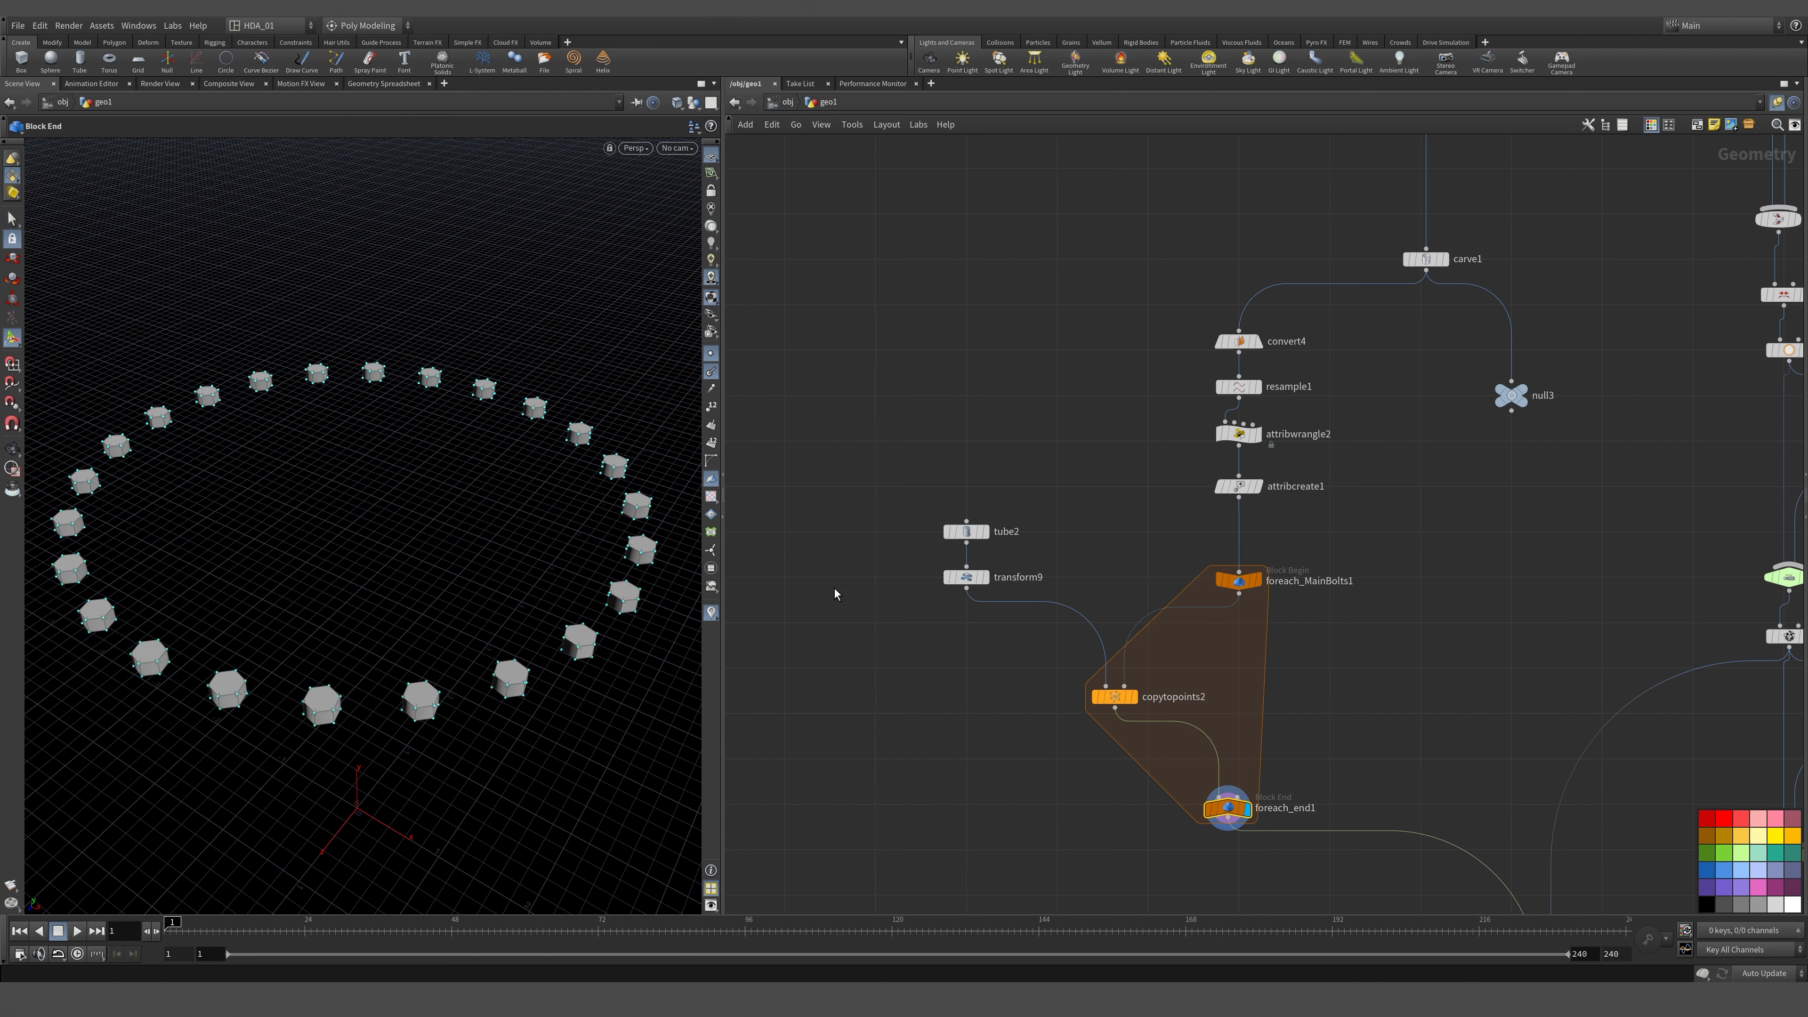
Open transform9's parameters and try out different Z rotations on the bolts.
left_click_drag(894, 550, 1008, 604)
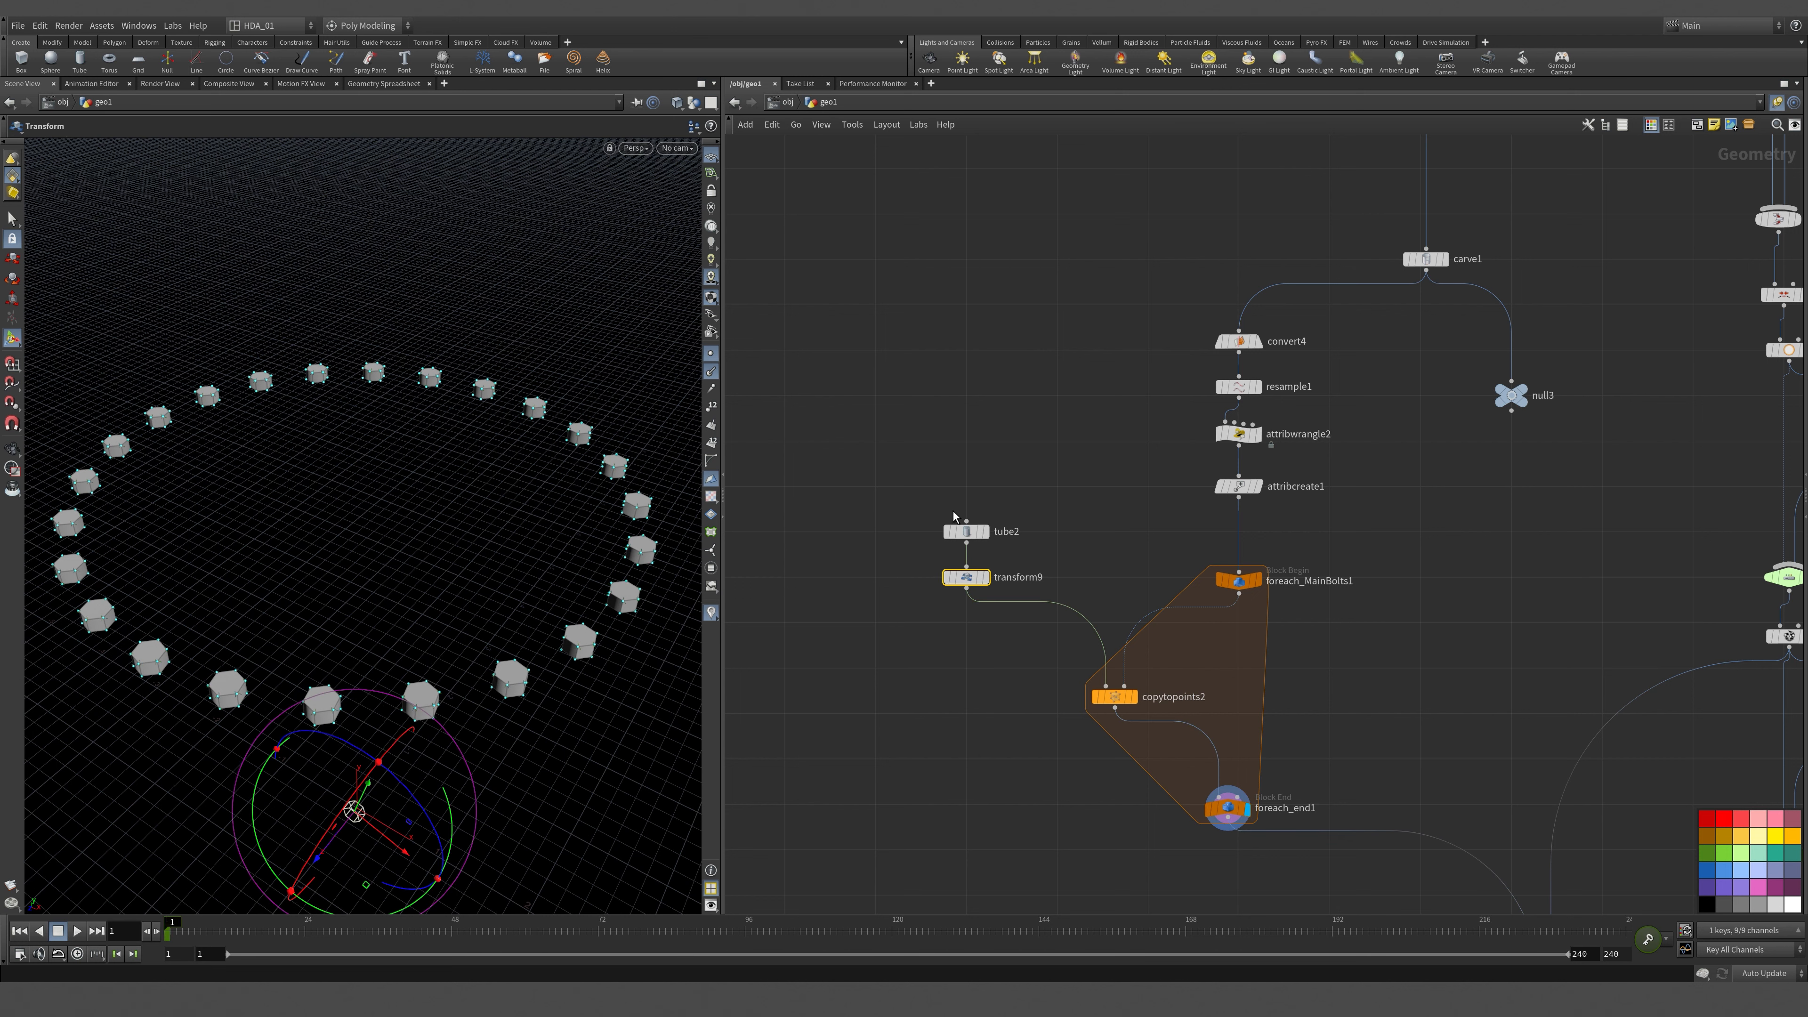
key("p")
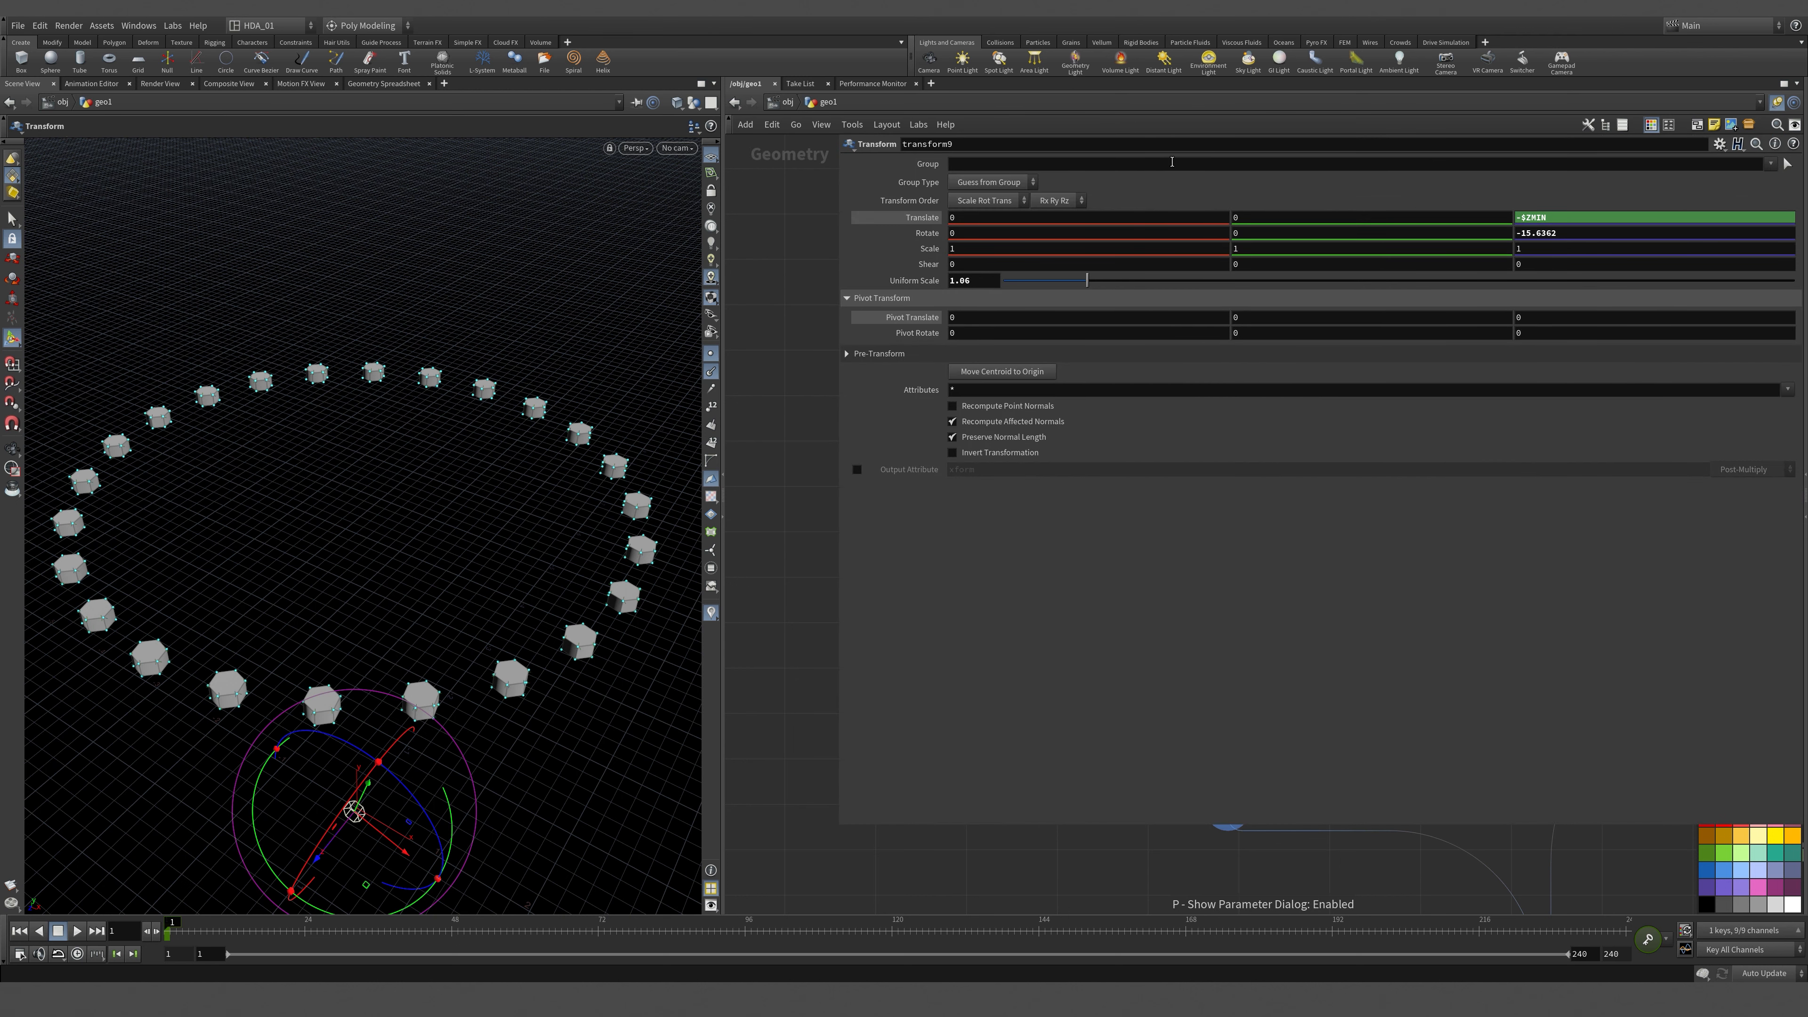
middle_click_drag(1548, 232, 1630, 240)
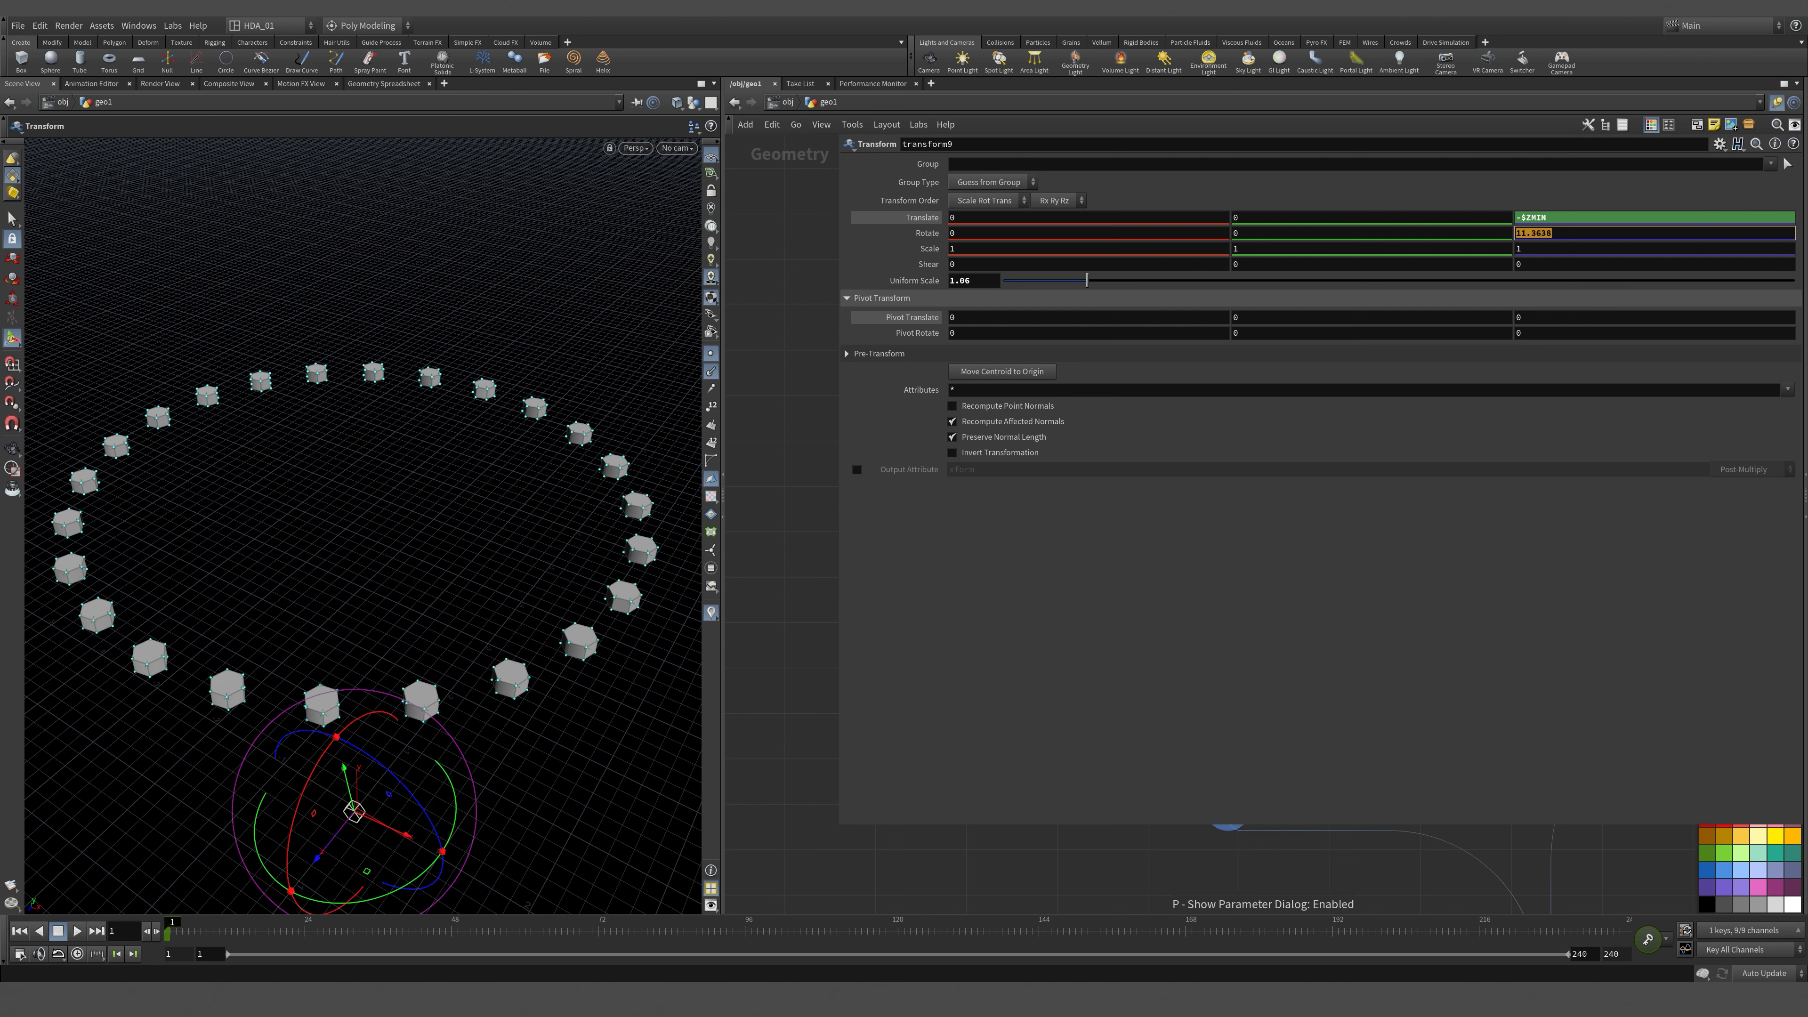
Set transform9's Z rotation to the expression point("../foreach_MainBolts1", 0, "RotateZ", 0).
type("poi")
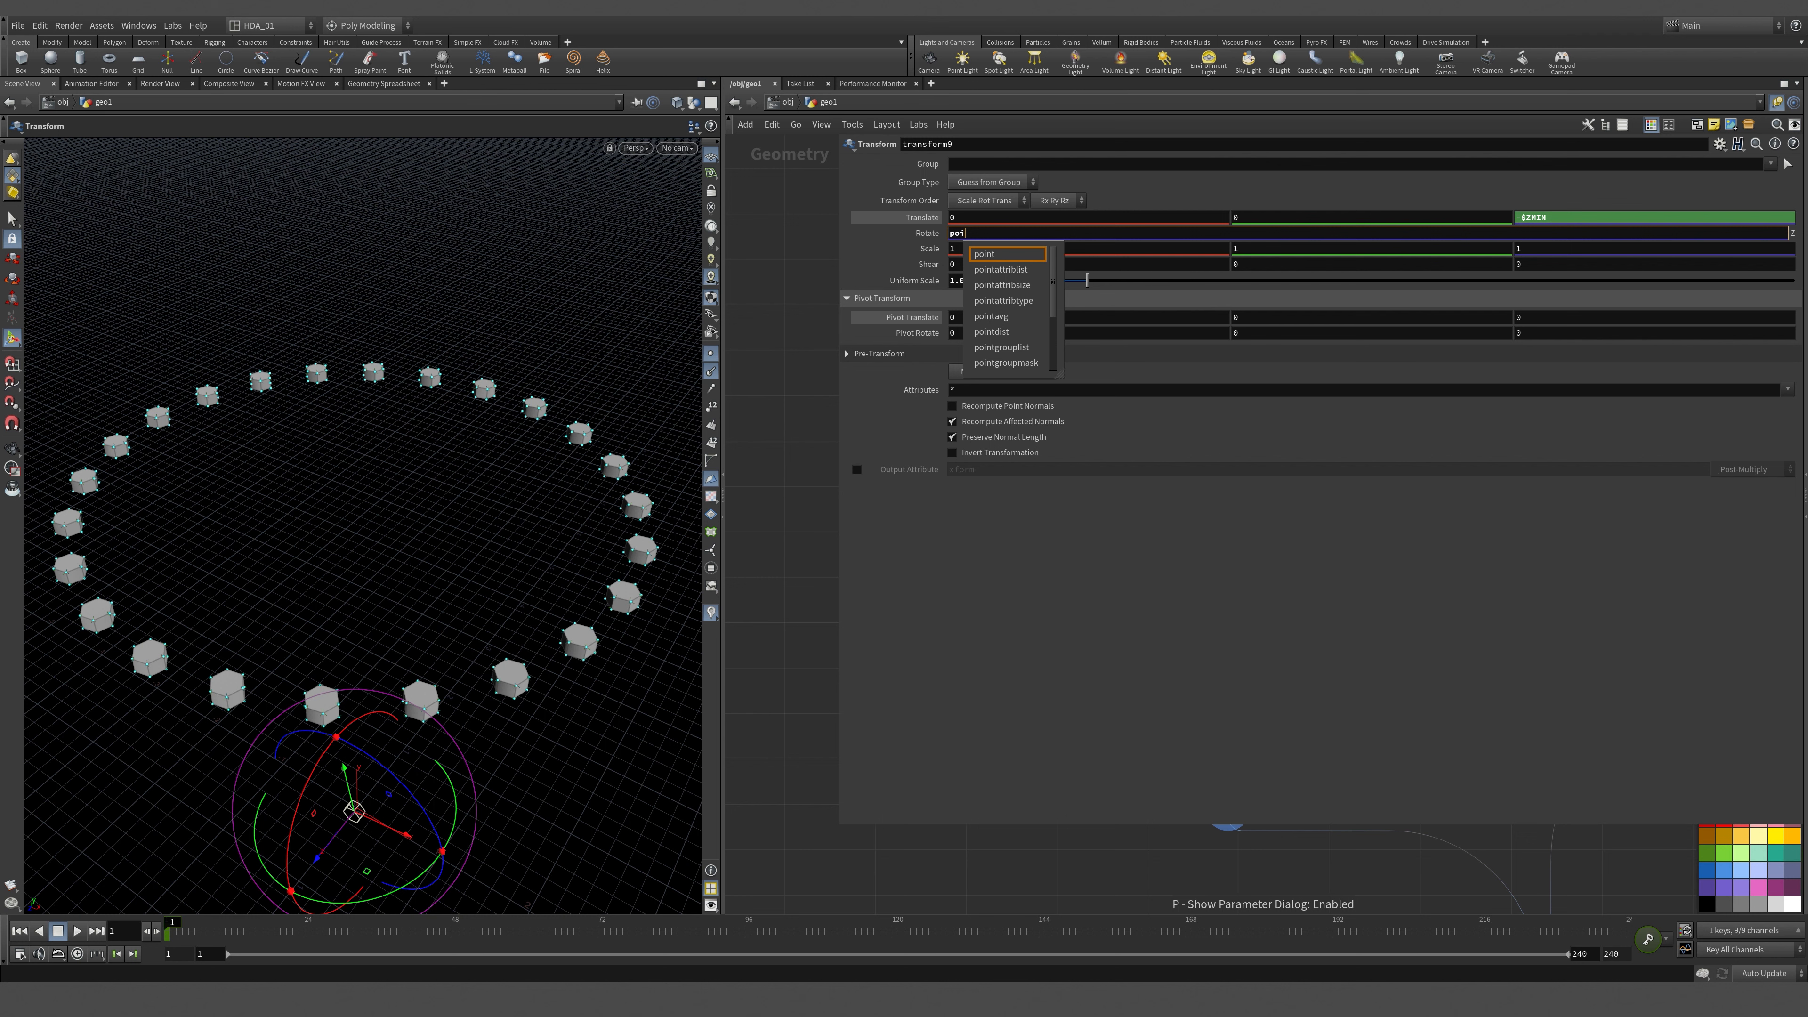
key("Down")
key("Return")
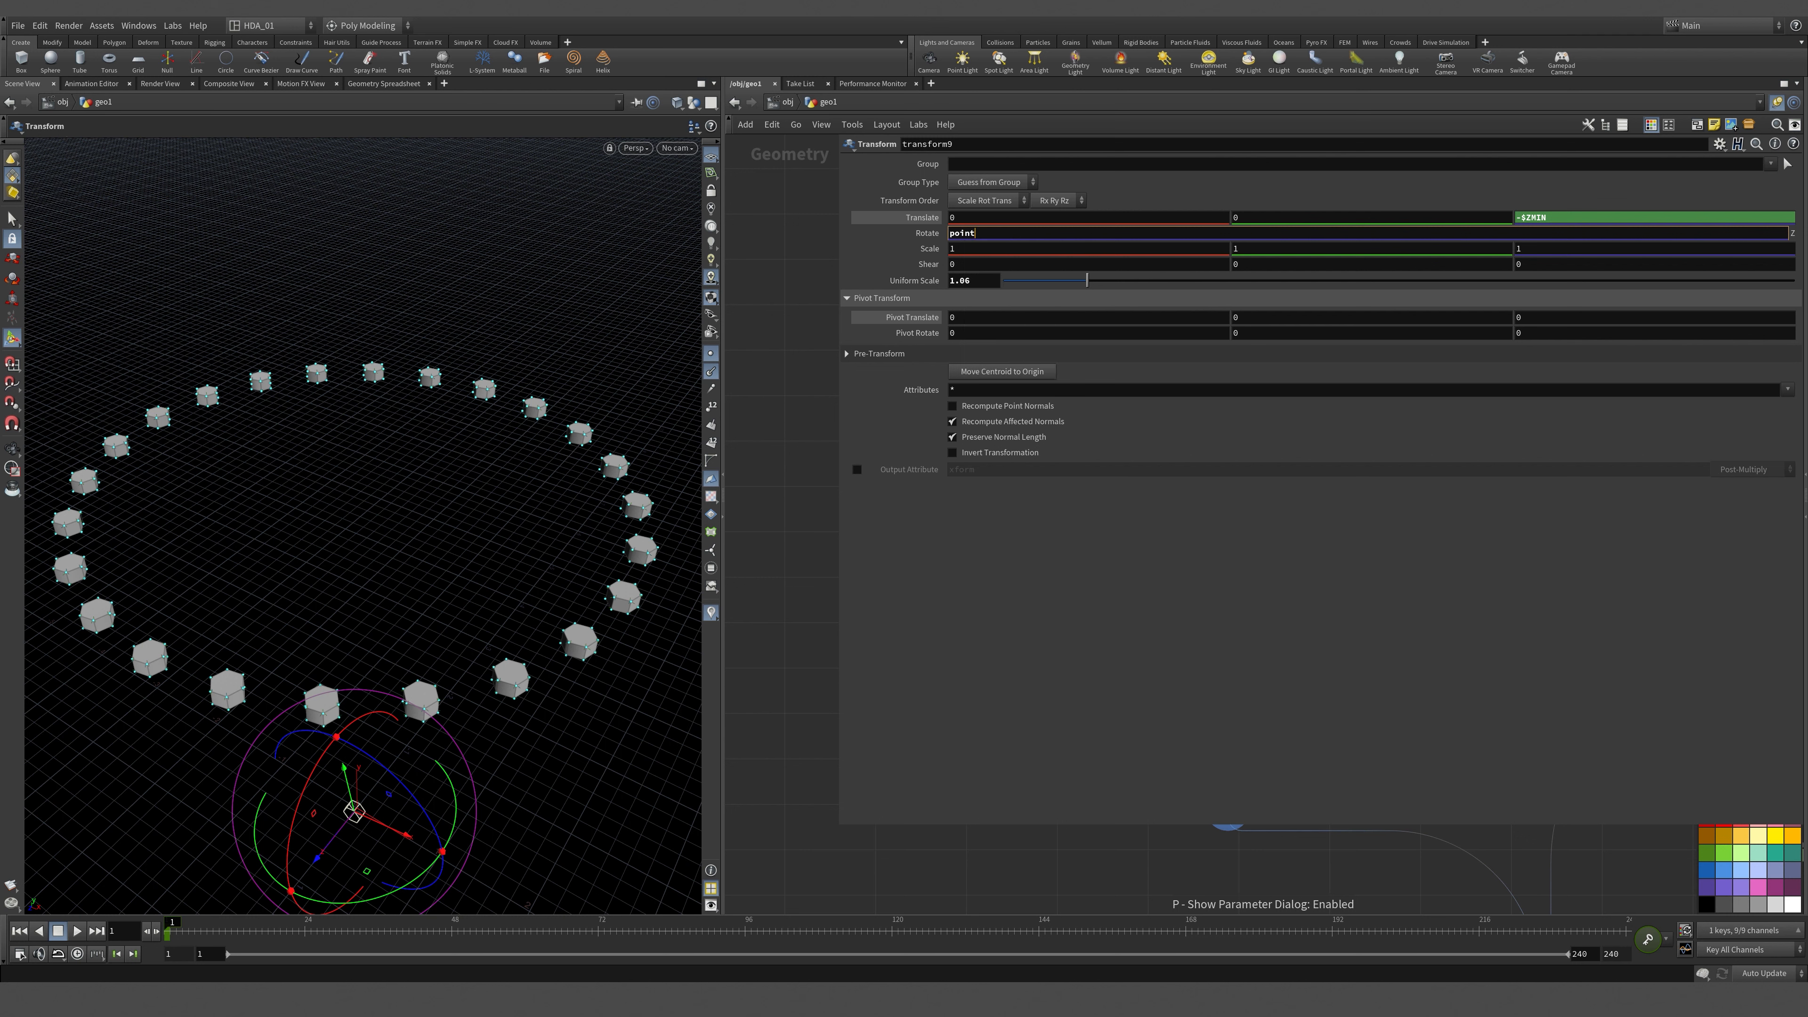
type("(\"../")
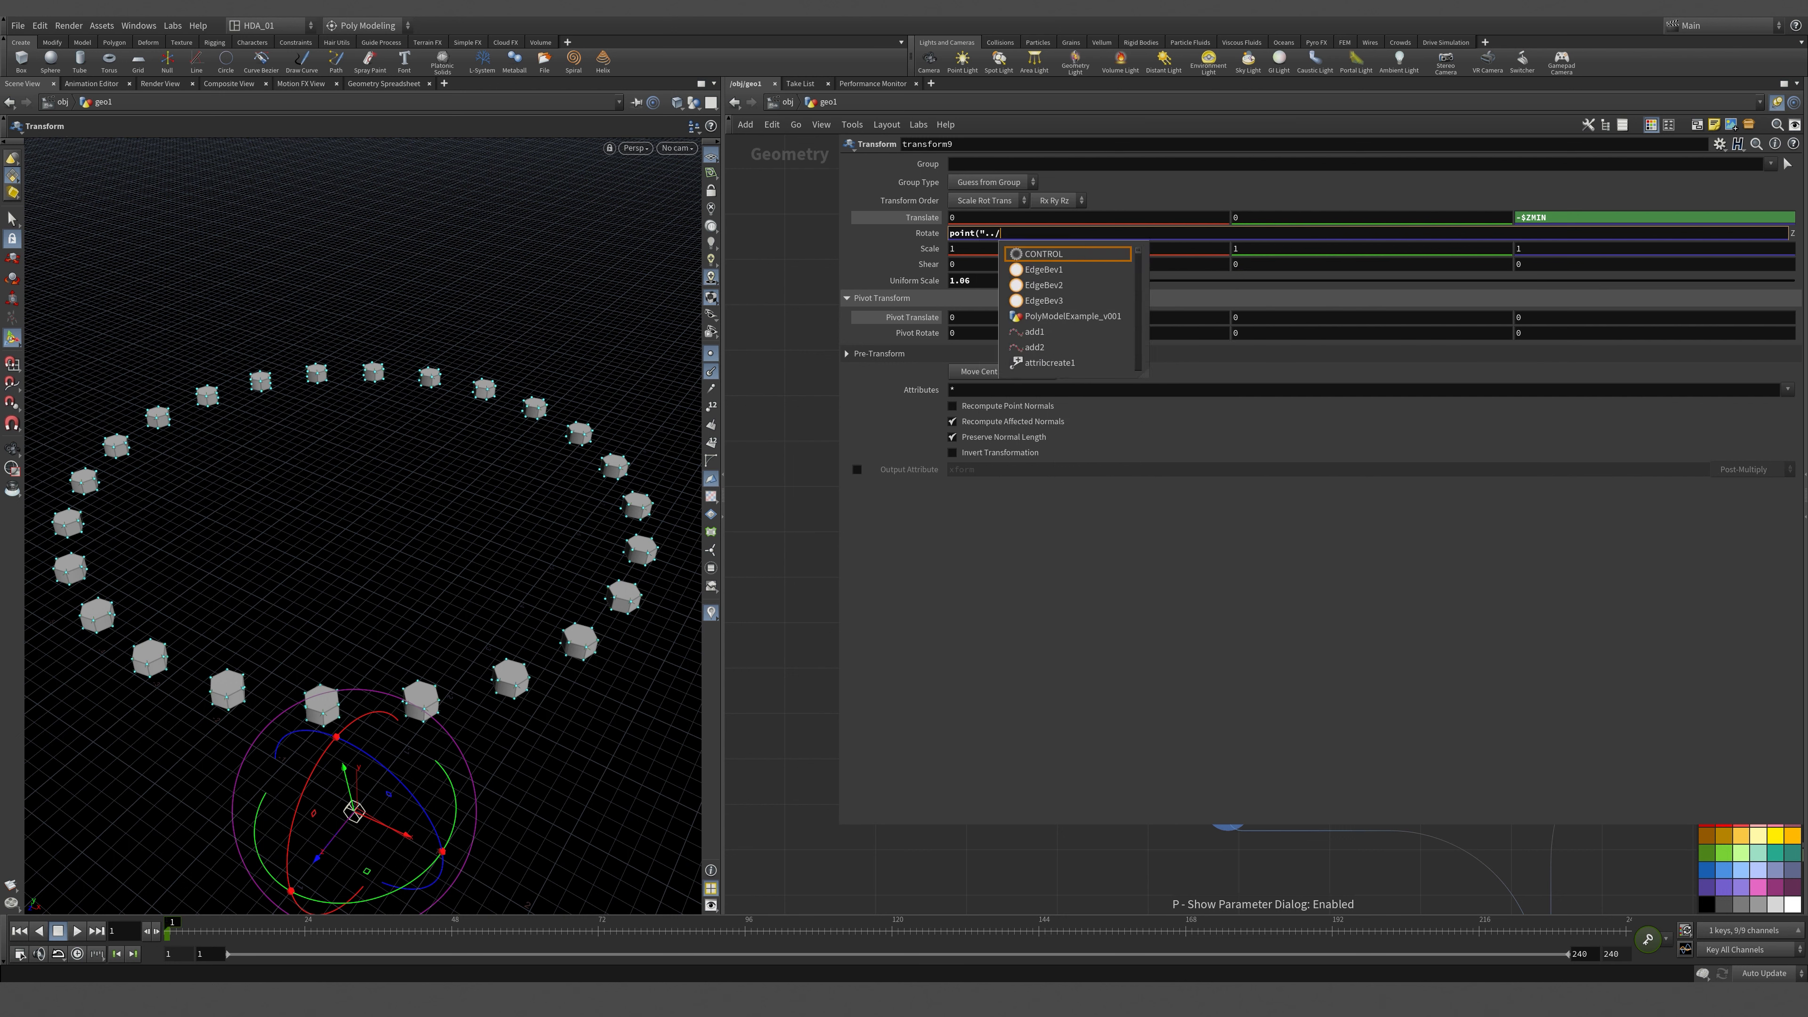
type("for")
key("Down")
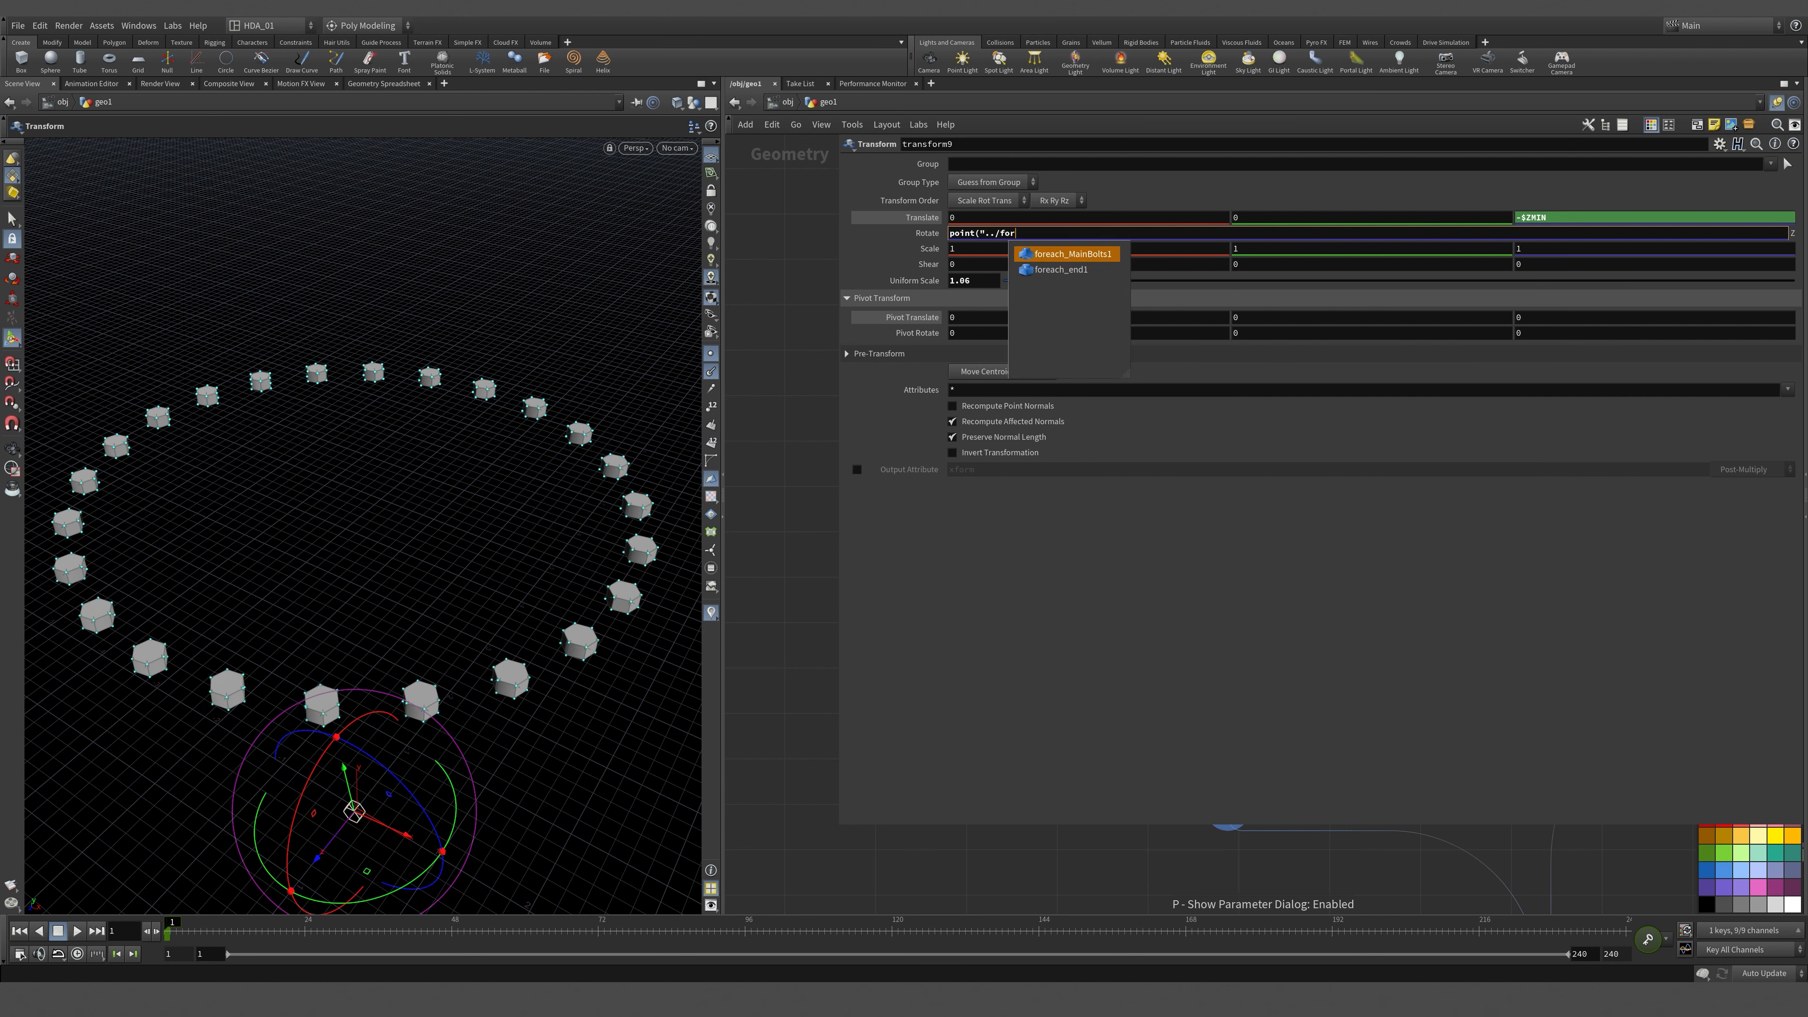
key("Return")
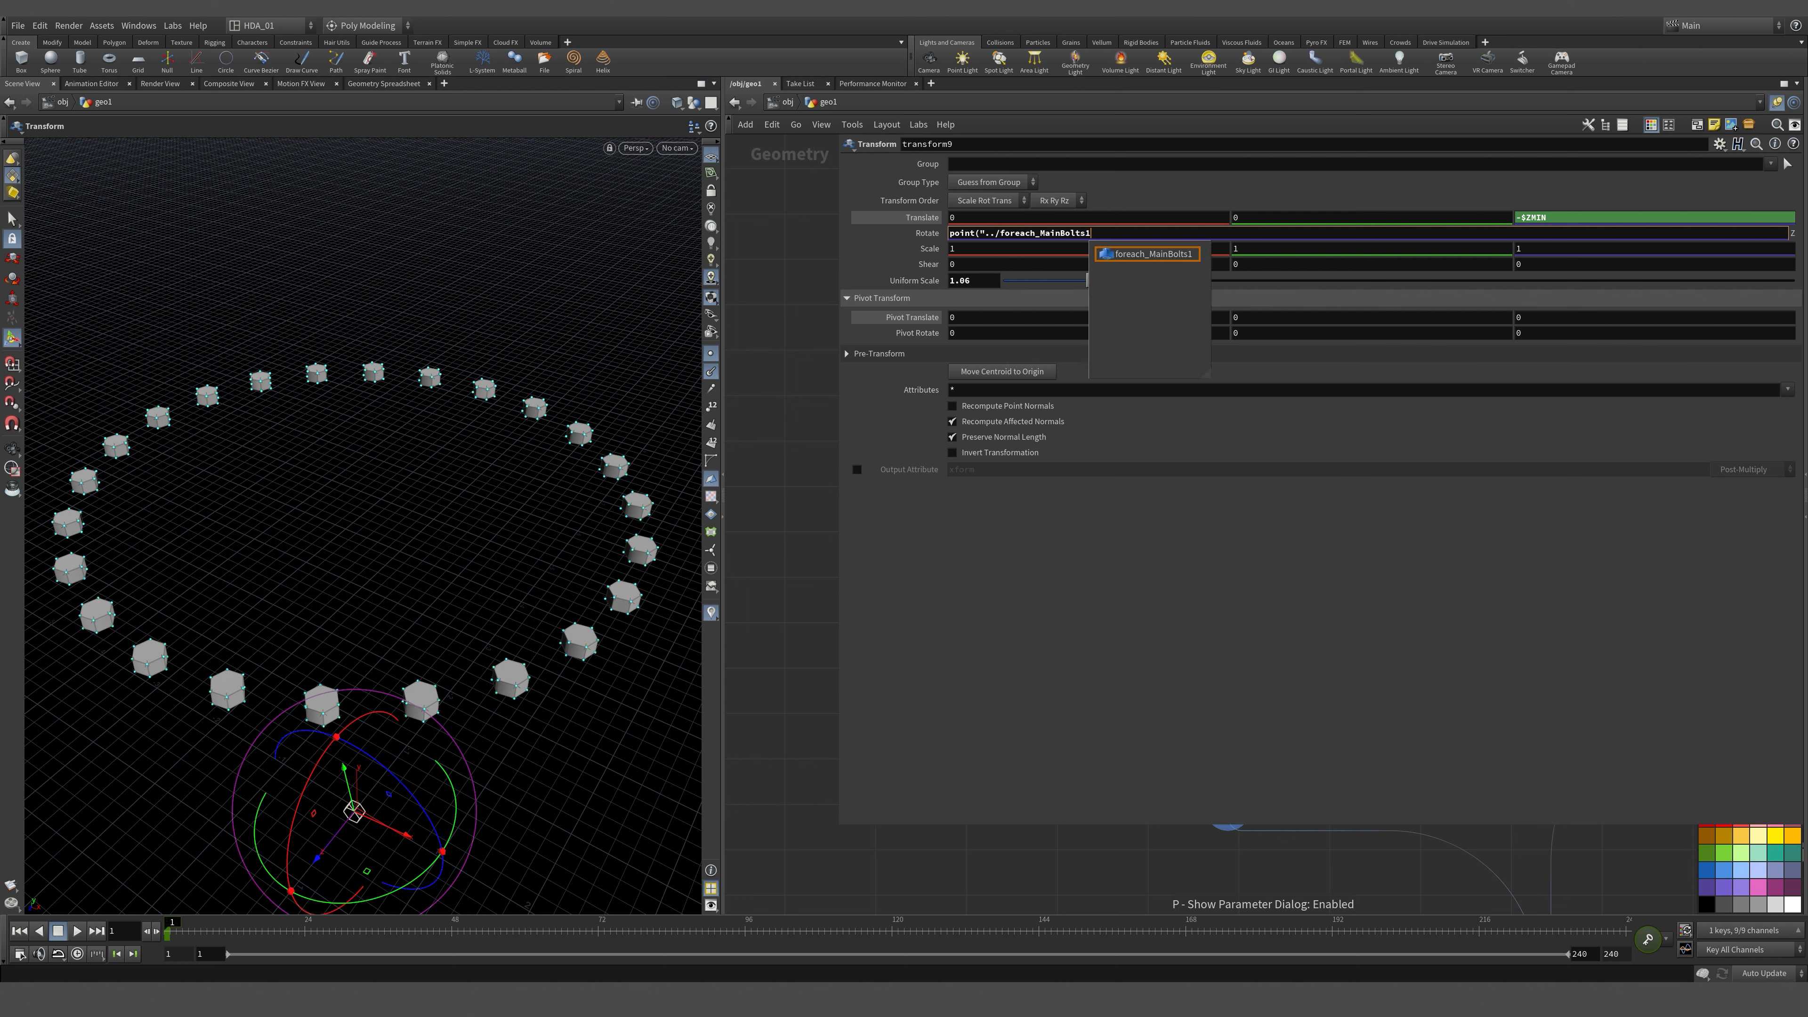
type(",")
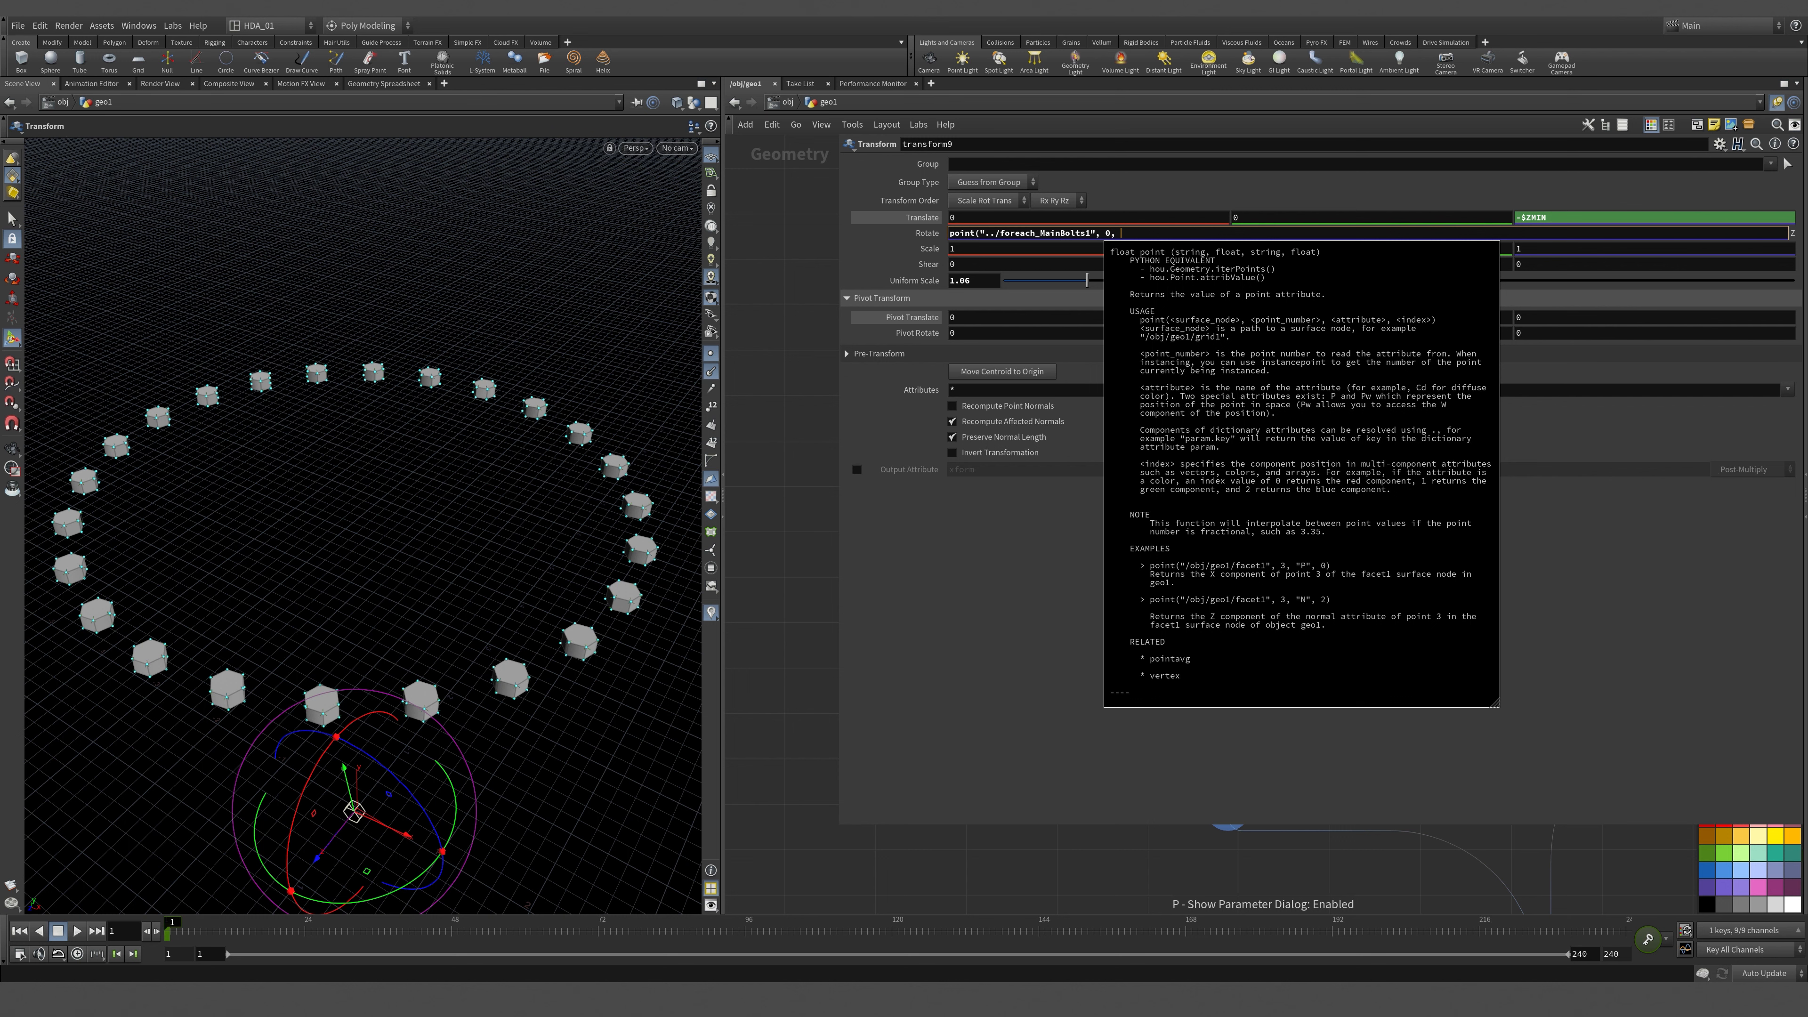
type("0, \"")
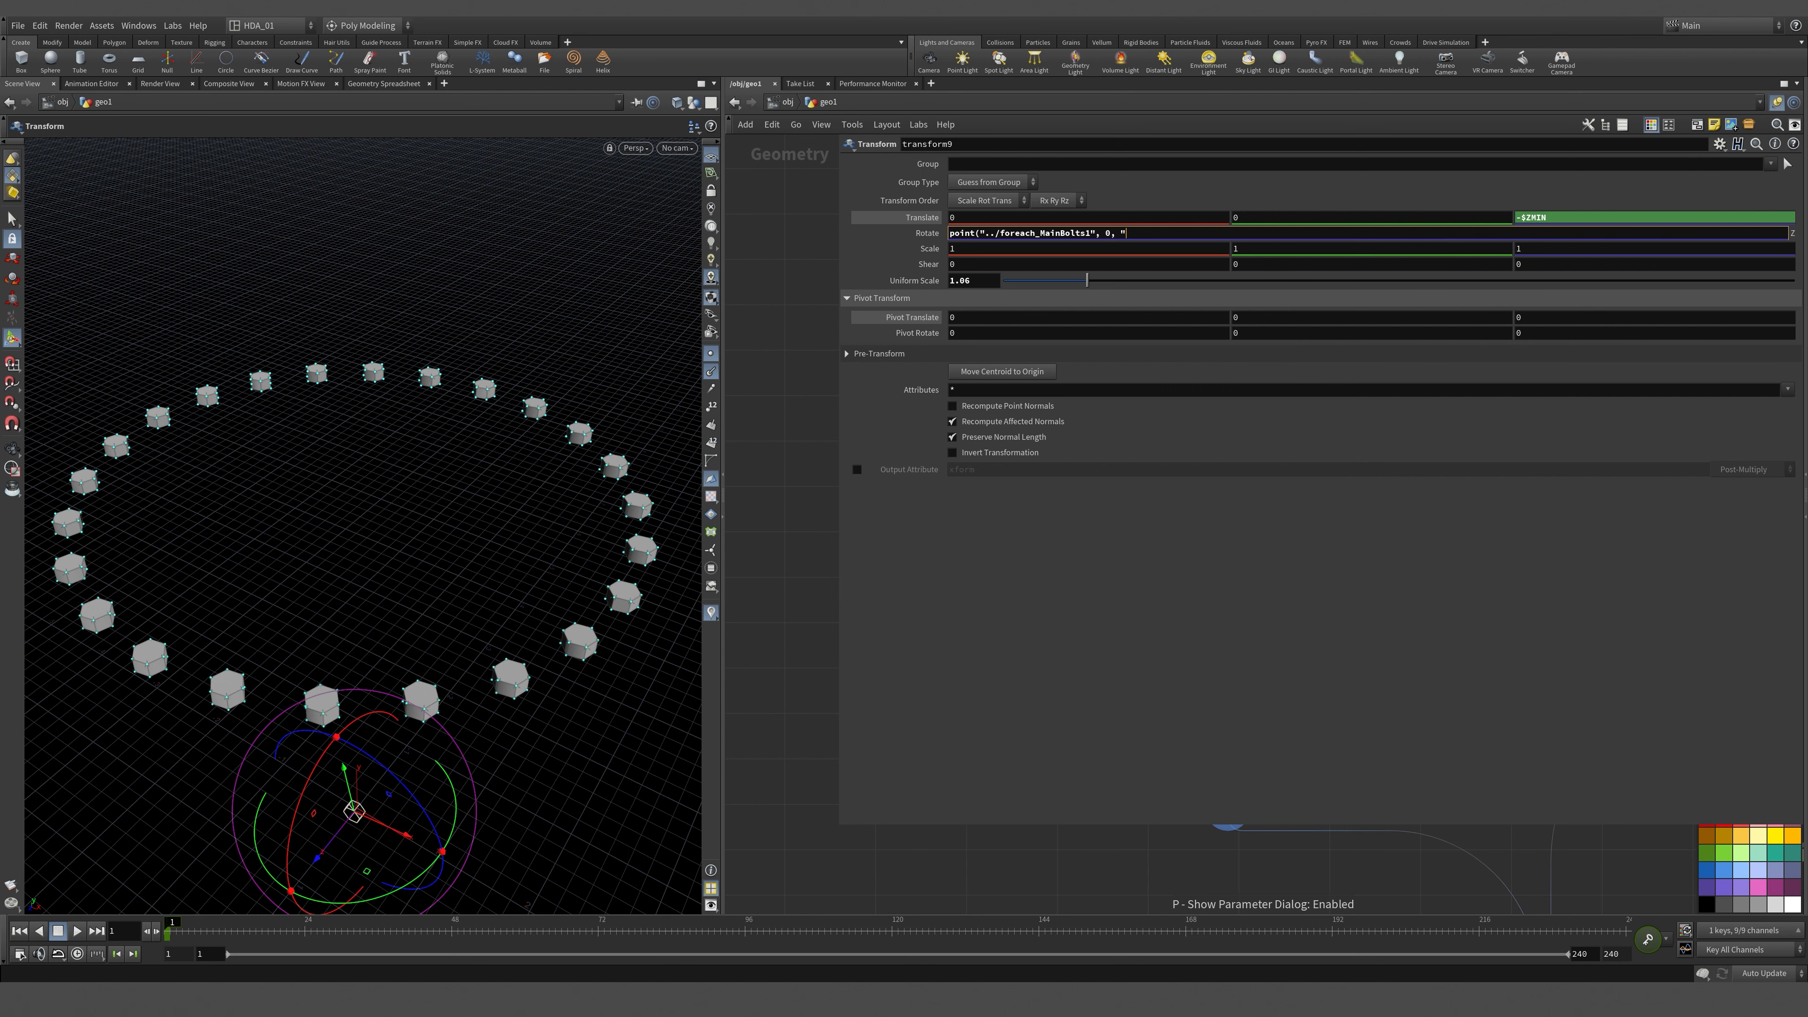
type("Roatret")
key("BackSpace")
key("BackSpace")
key("BackSpace")
type("ateZ")
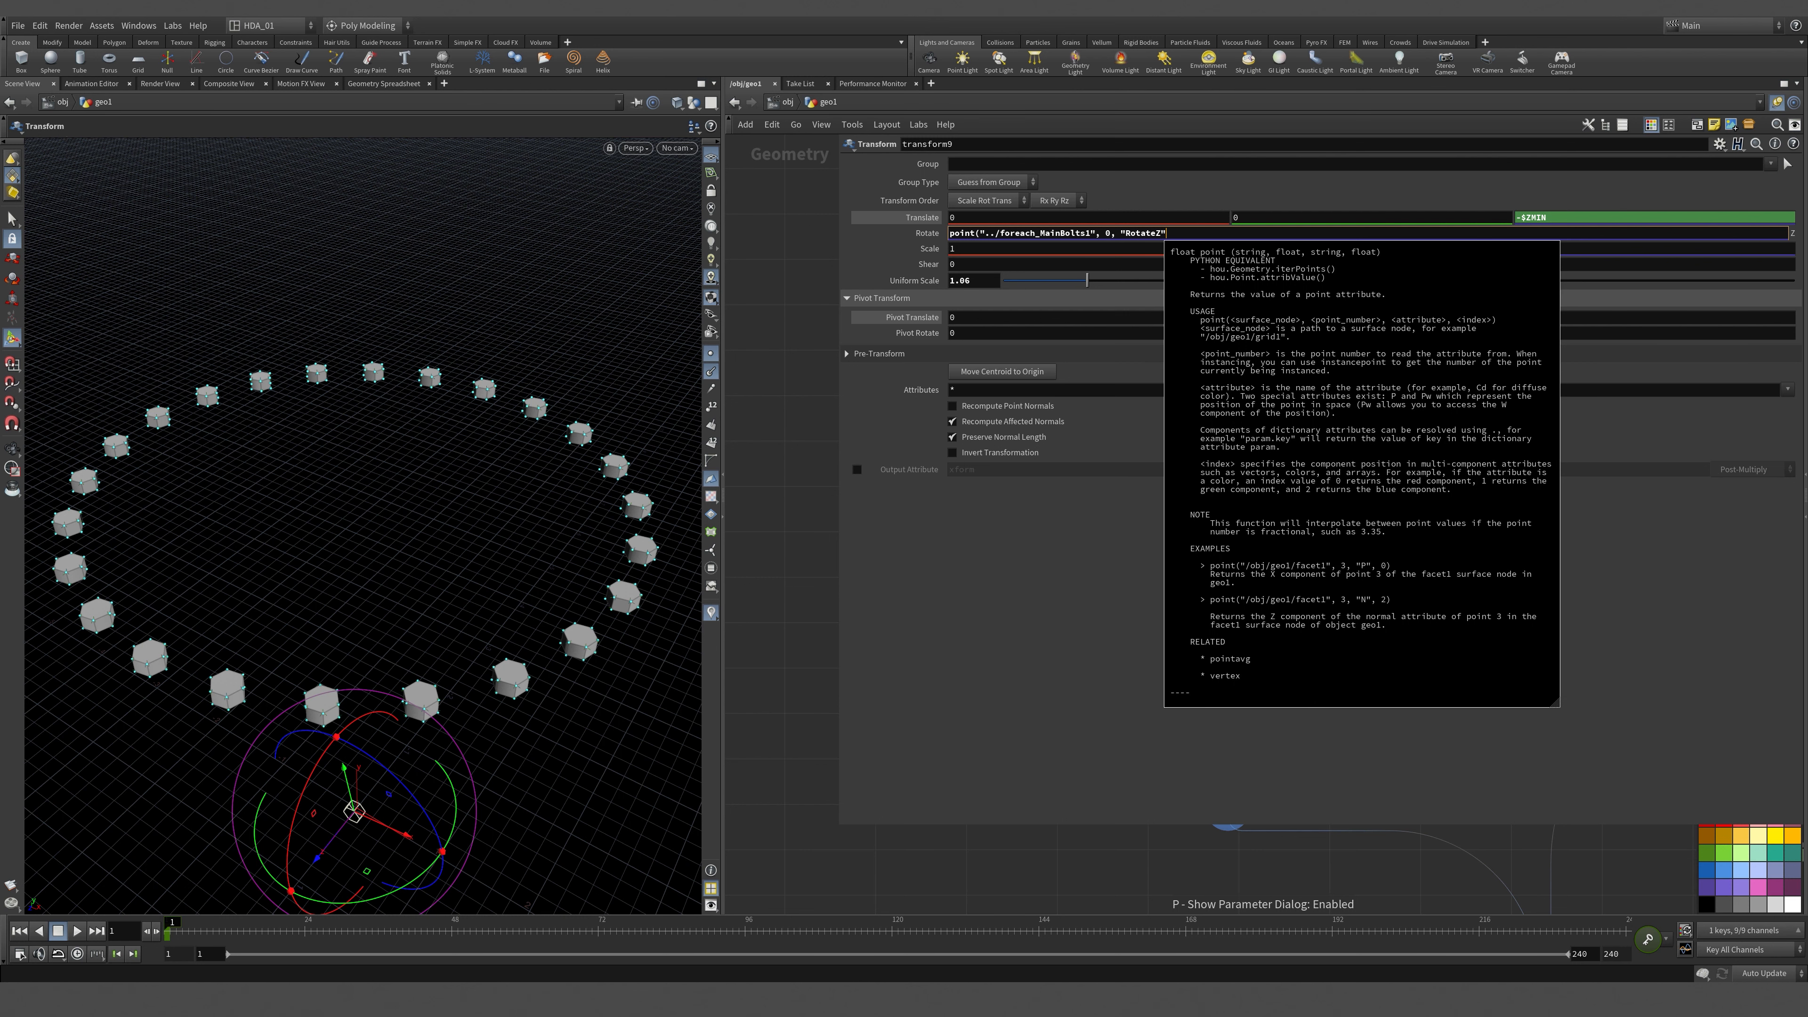
type(")")
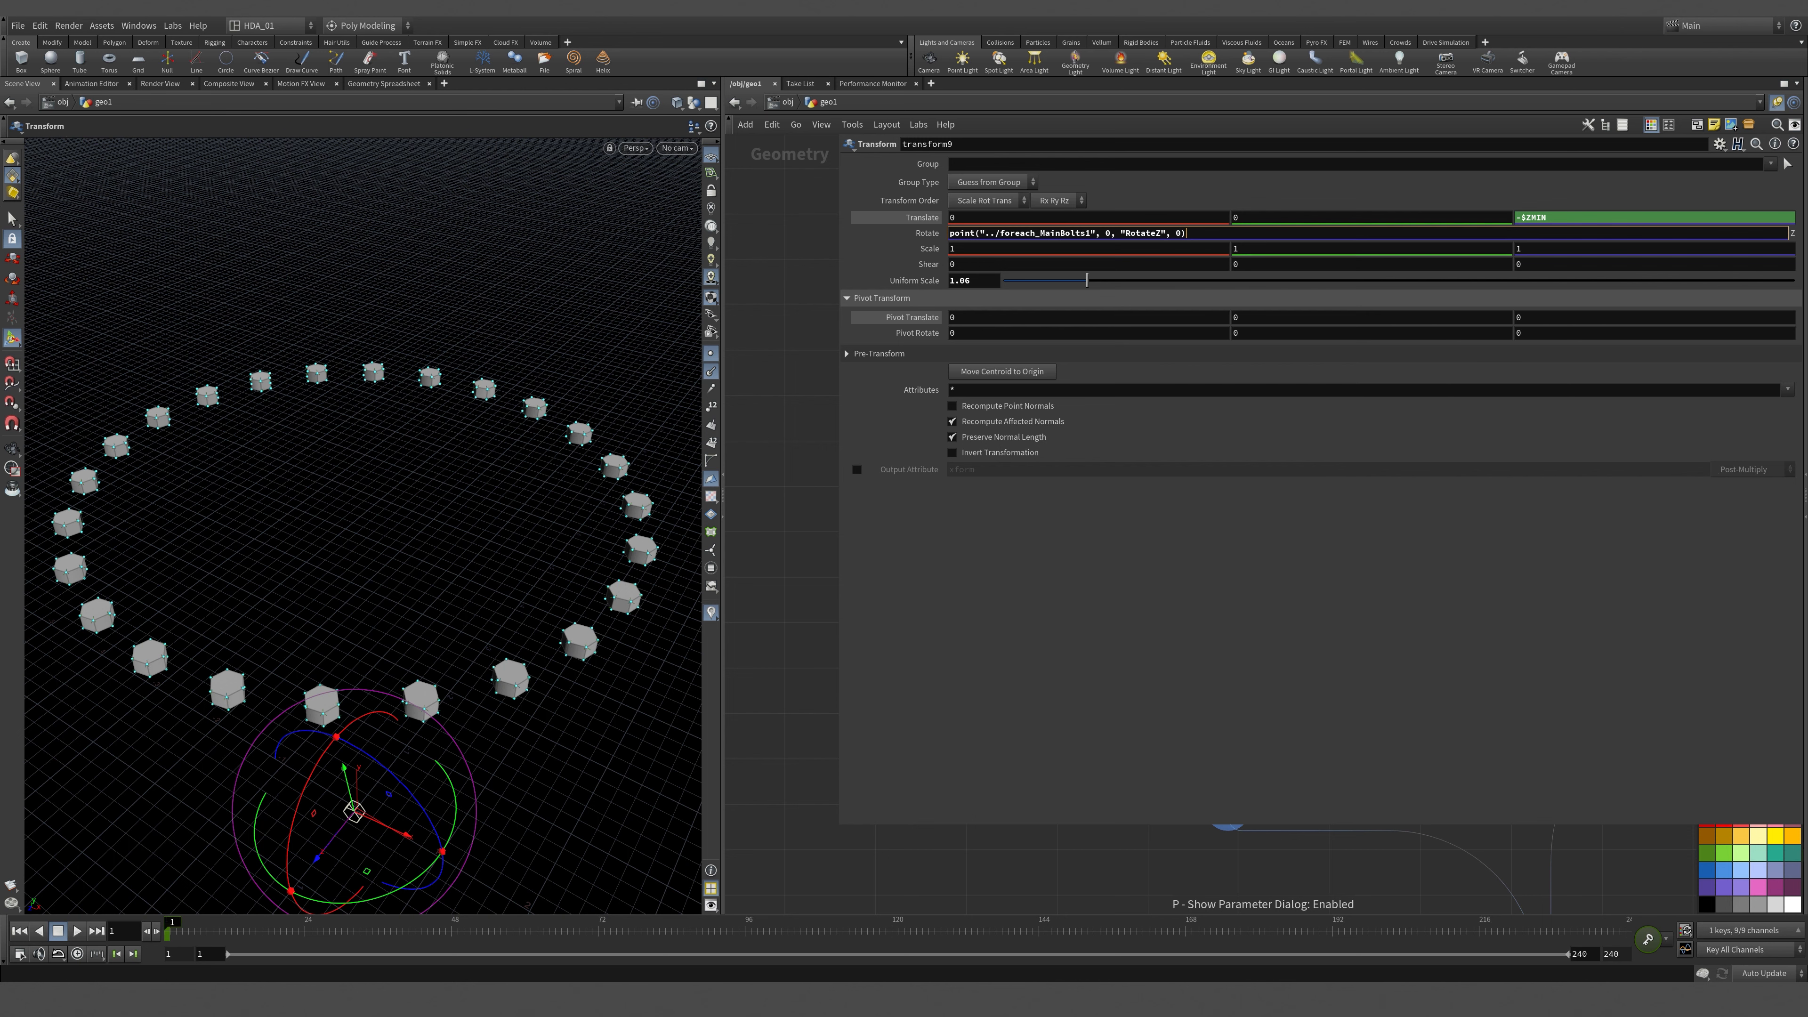
key("Return")
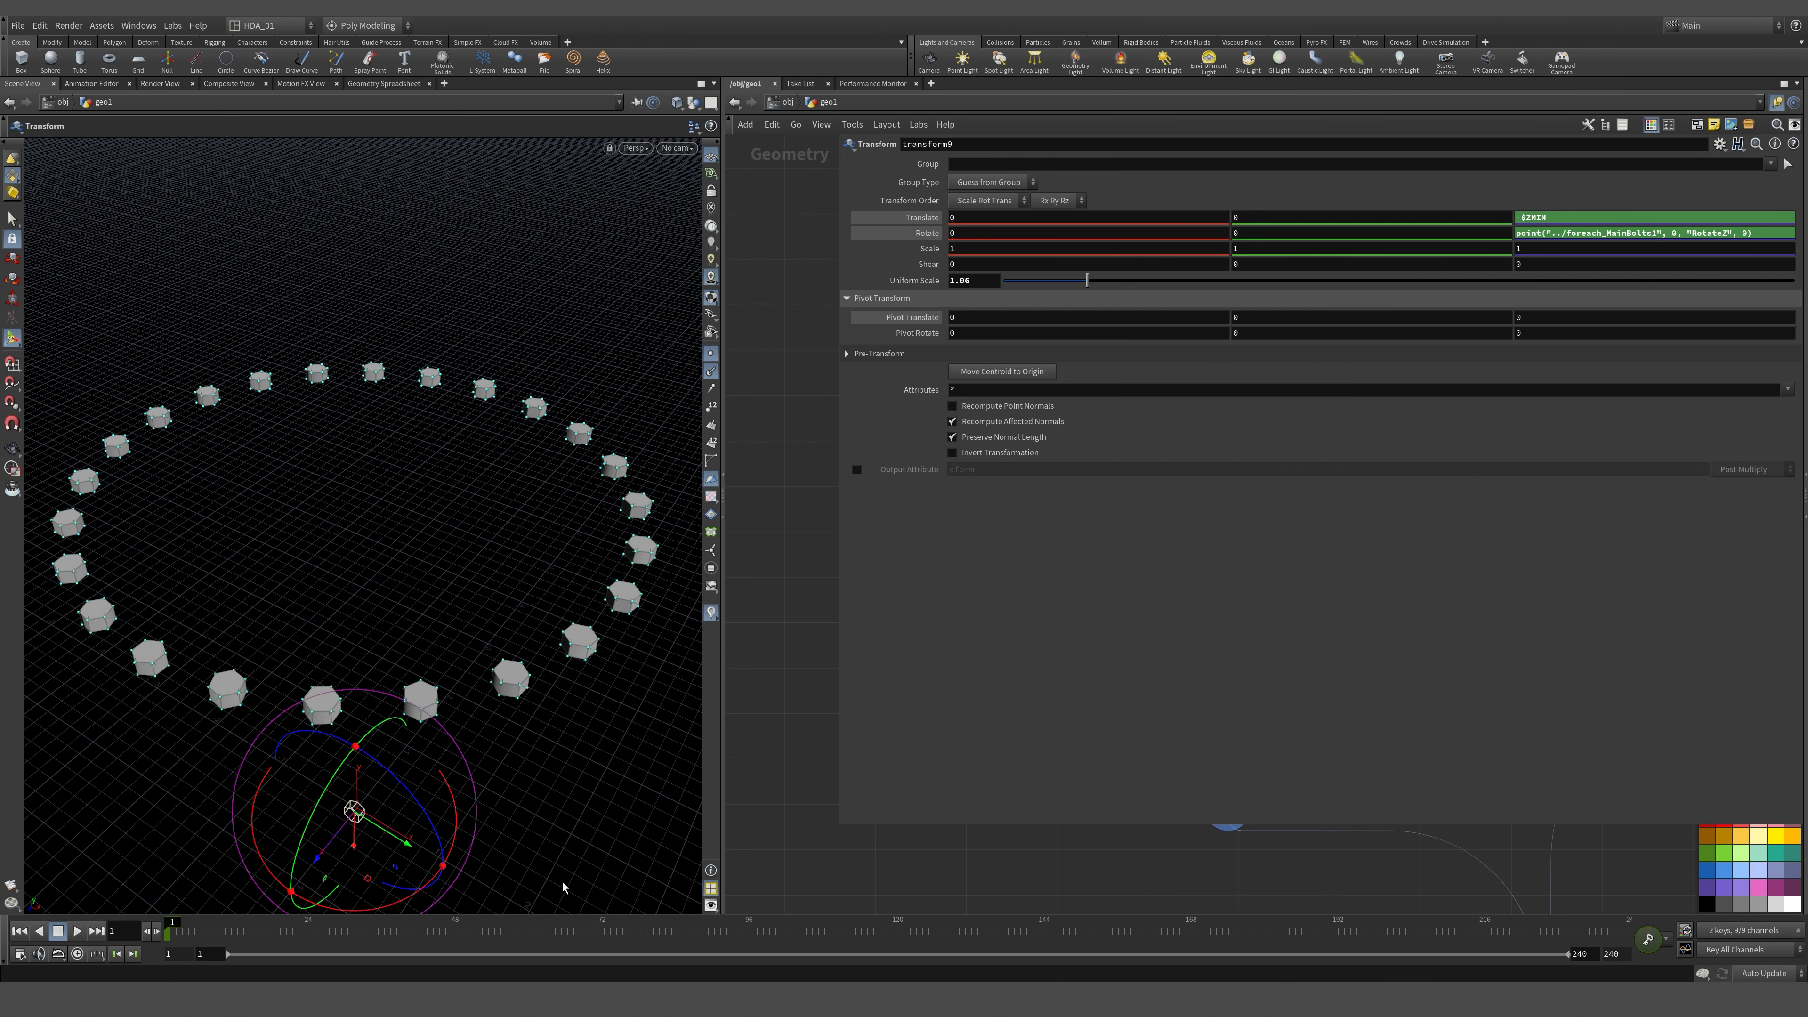
Inspect the bolts' individual rotations around the ring from the top view, and close transform9's parameters.
key("space+2")
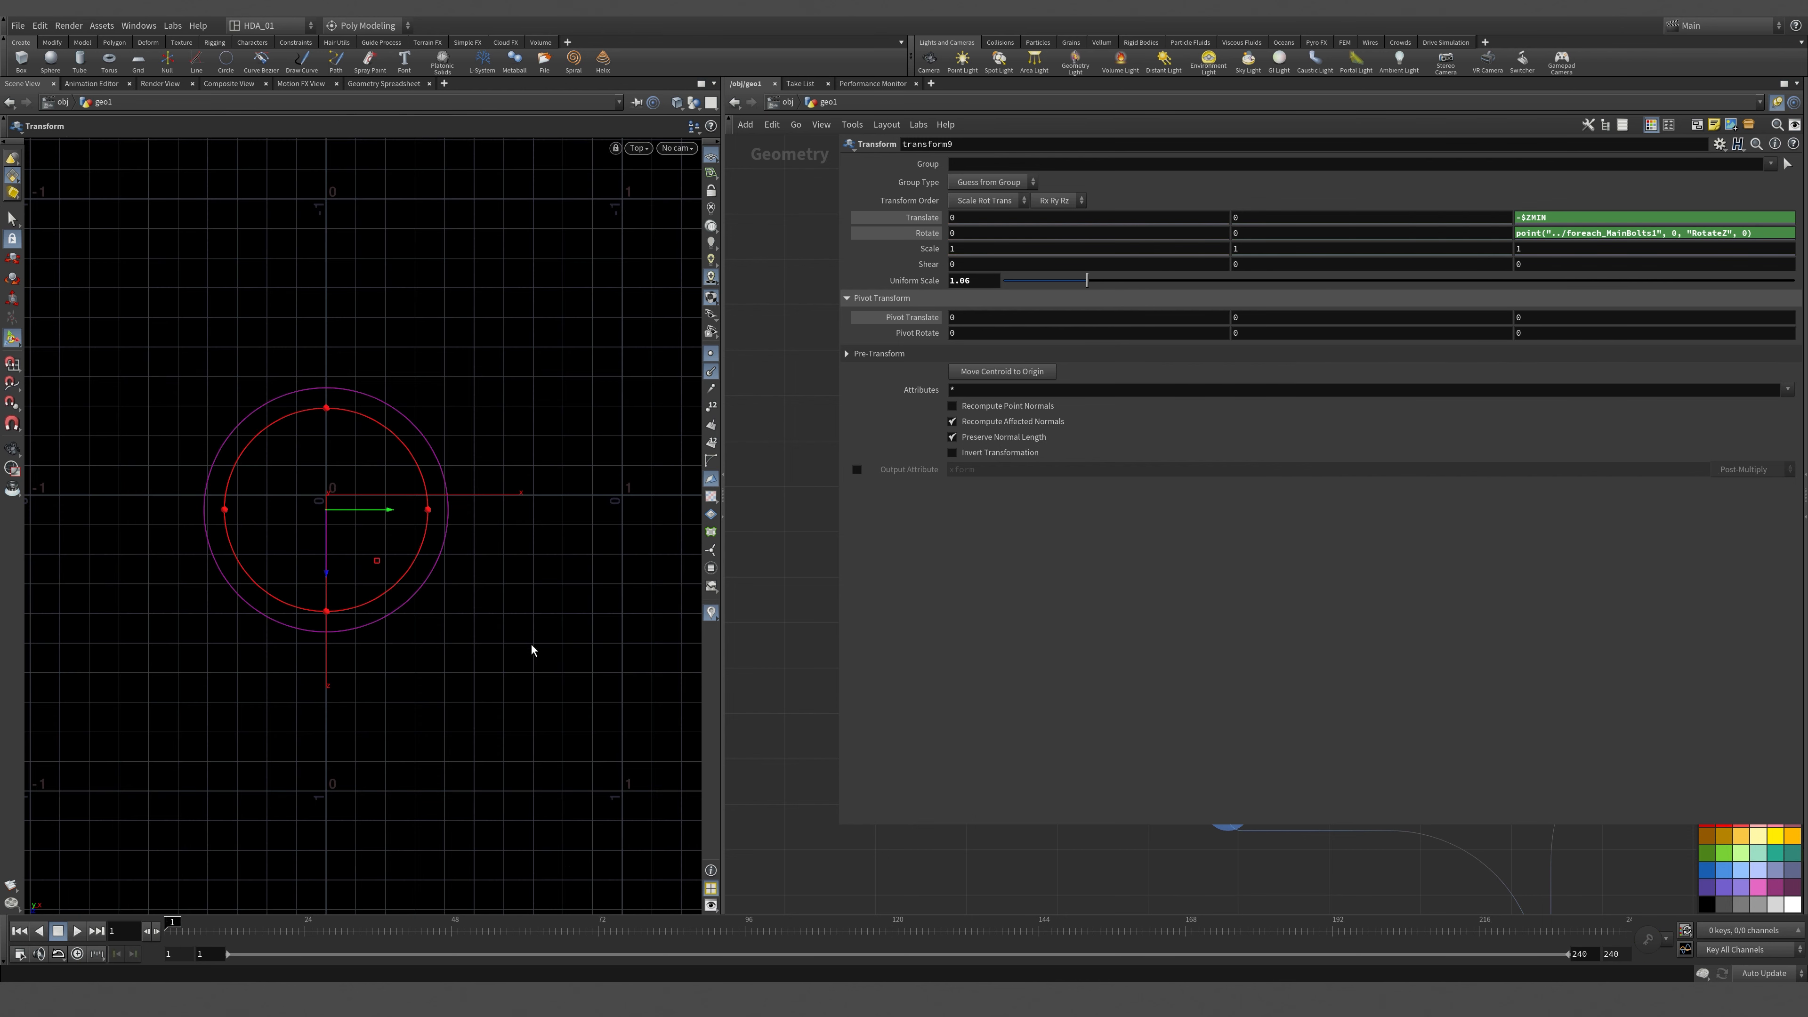
key("Escape")
key("Return")
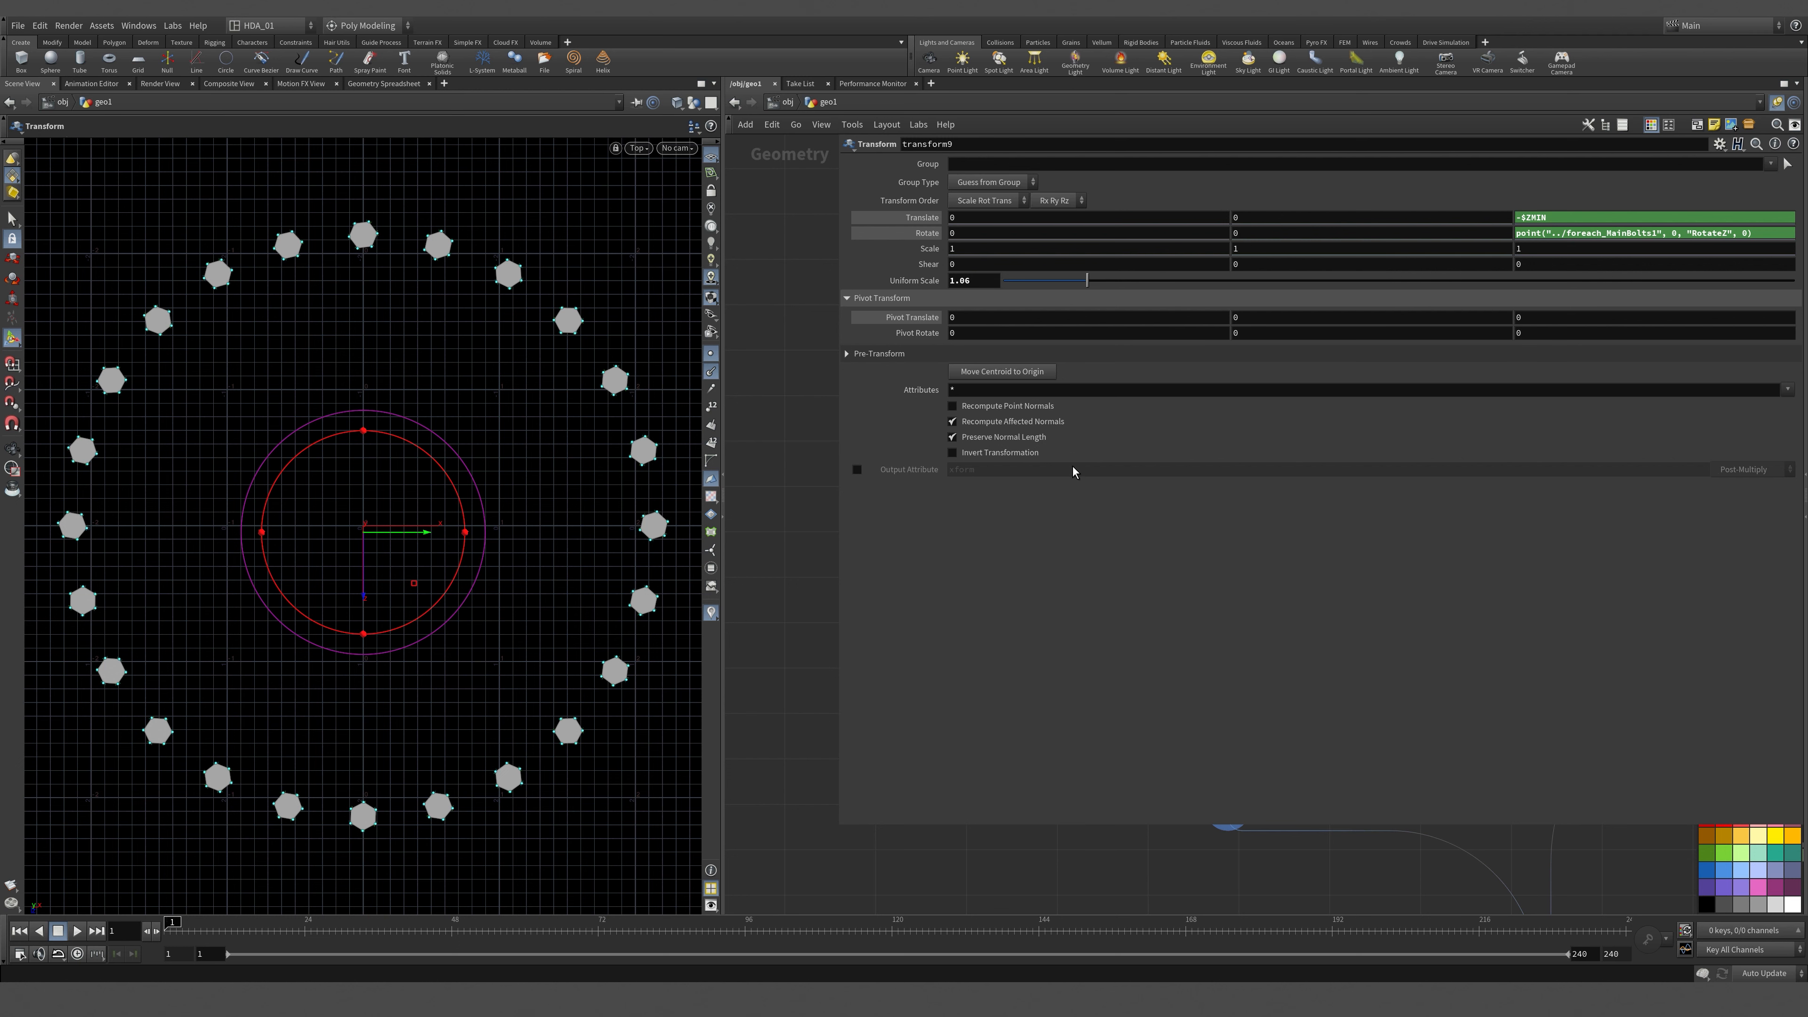
key("p")
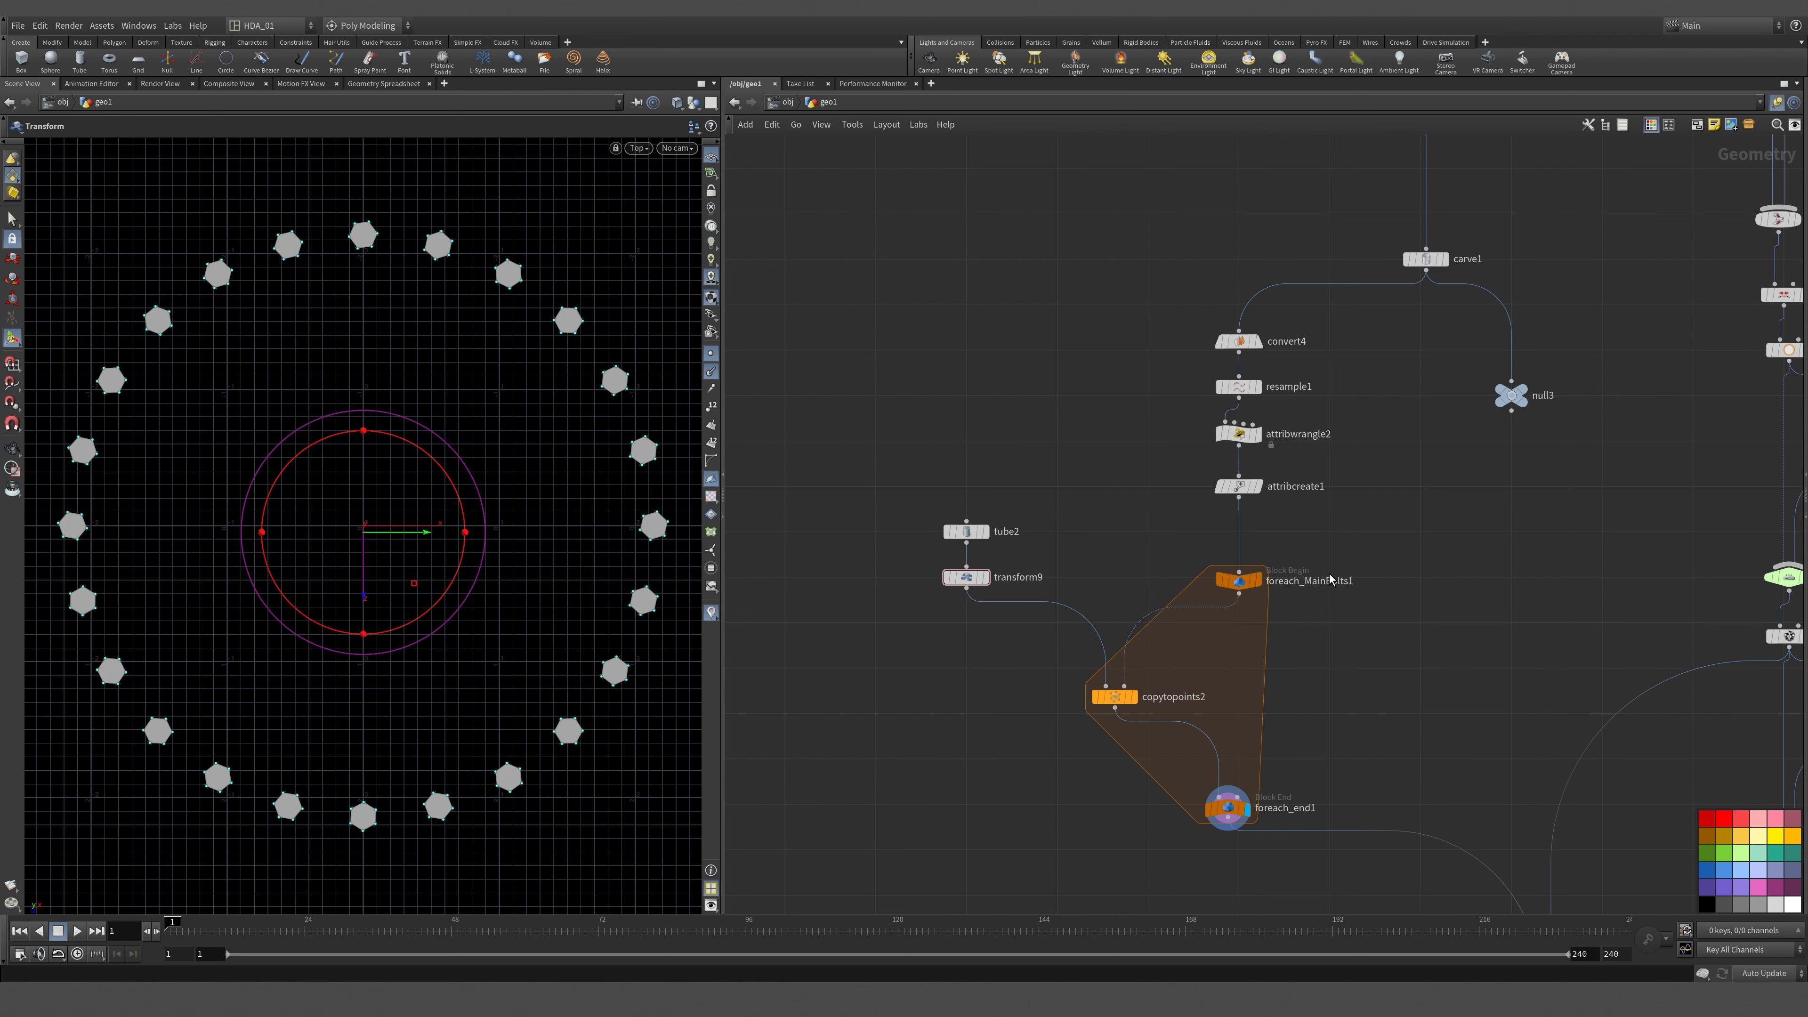
Move foreach_end1 down in line beneath foreach_MainBolts1 and return to the perspective view of the ring.
middle_click_drag(1329, 574, 1333, 375)
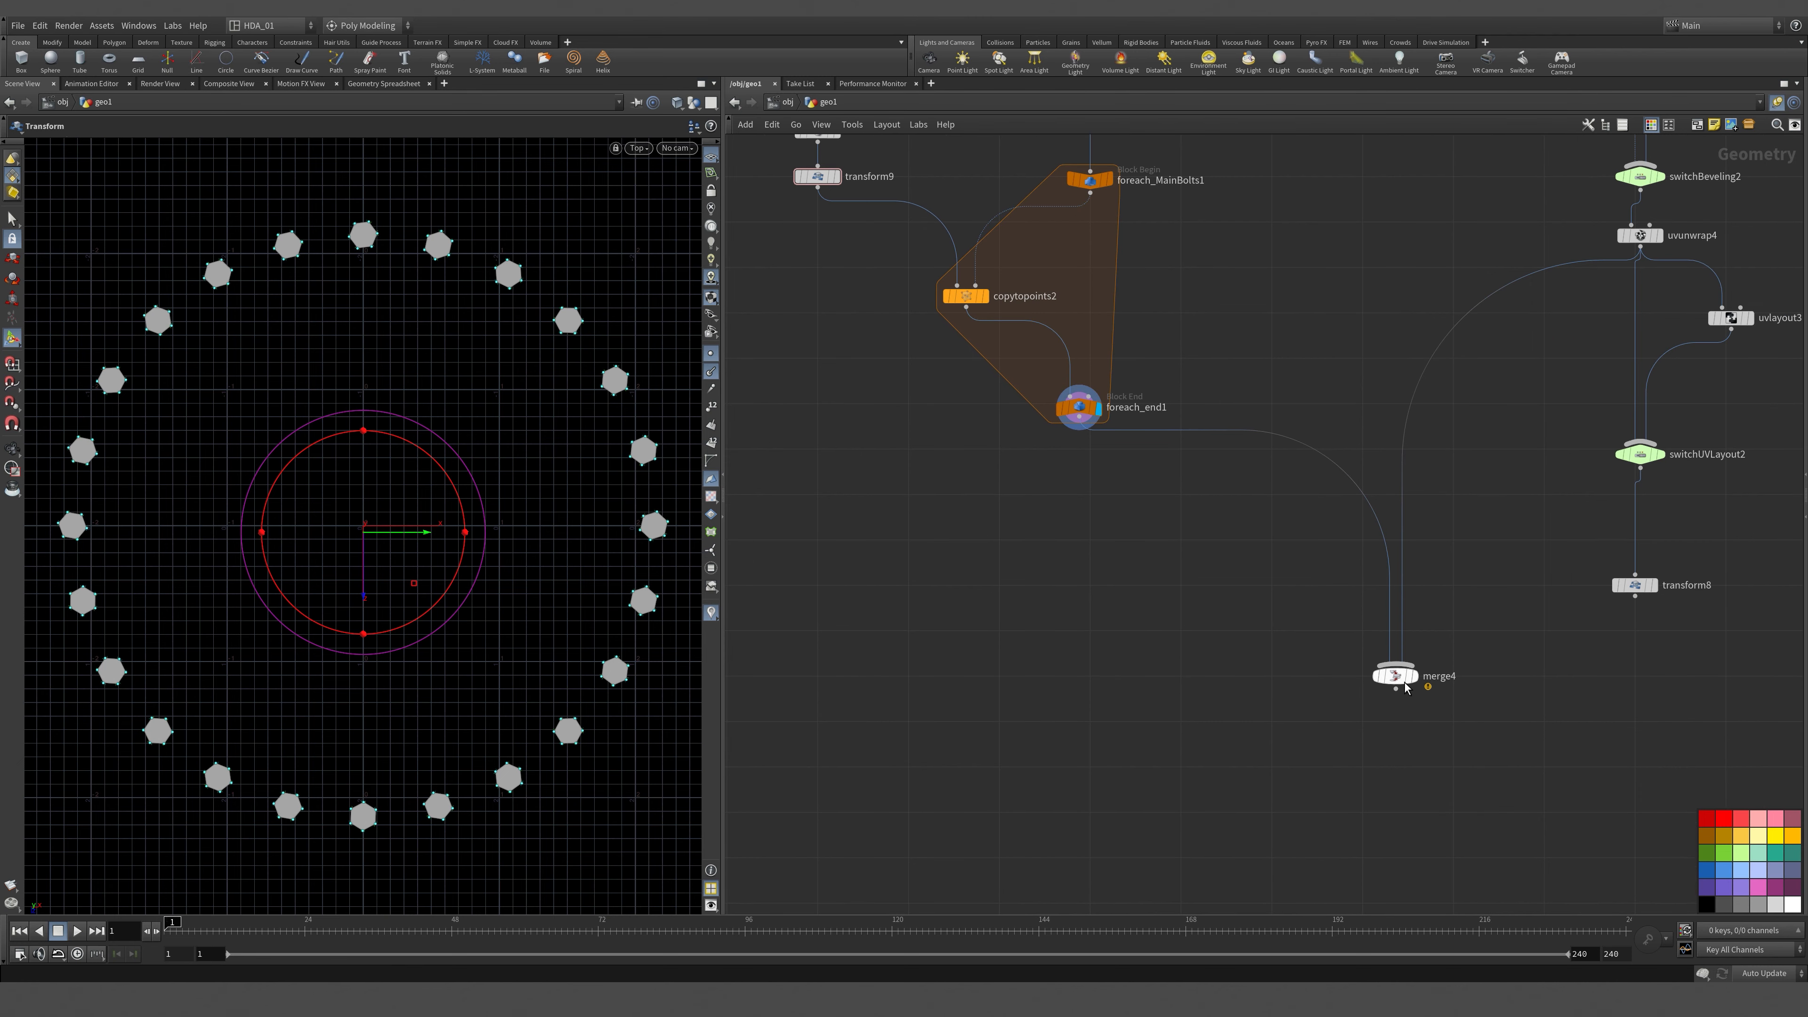
middle_click_drag(1096, 190, 1166, 361)
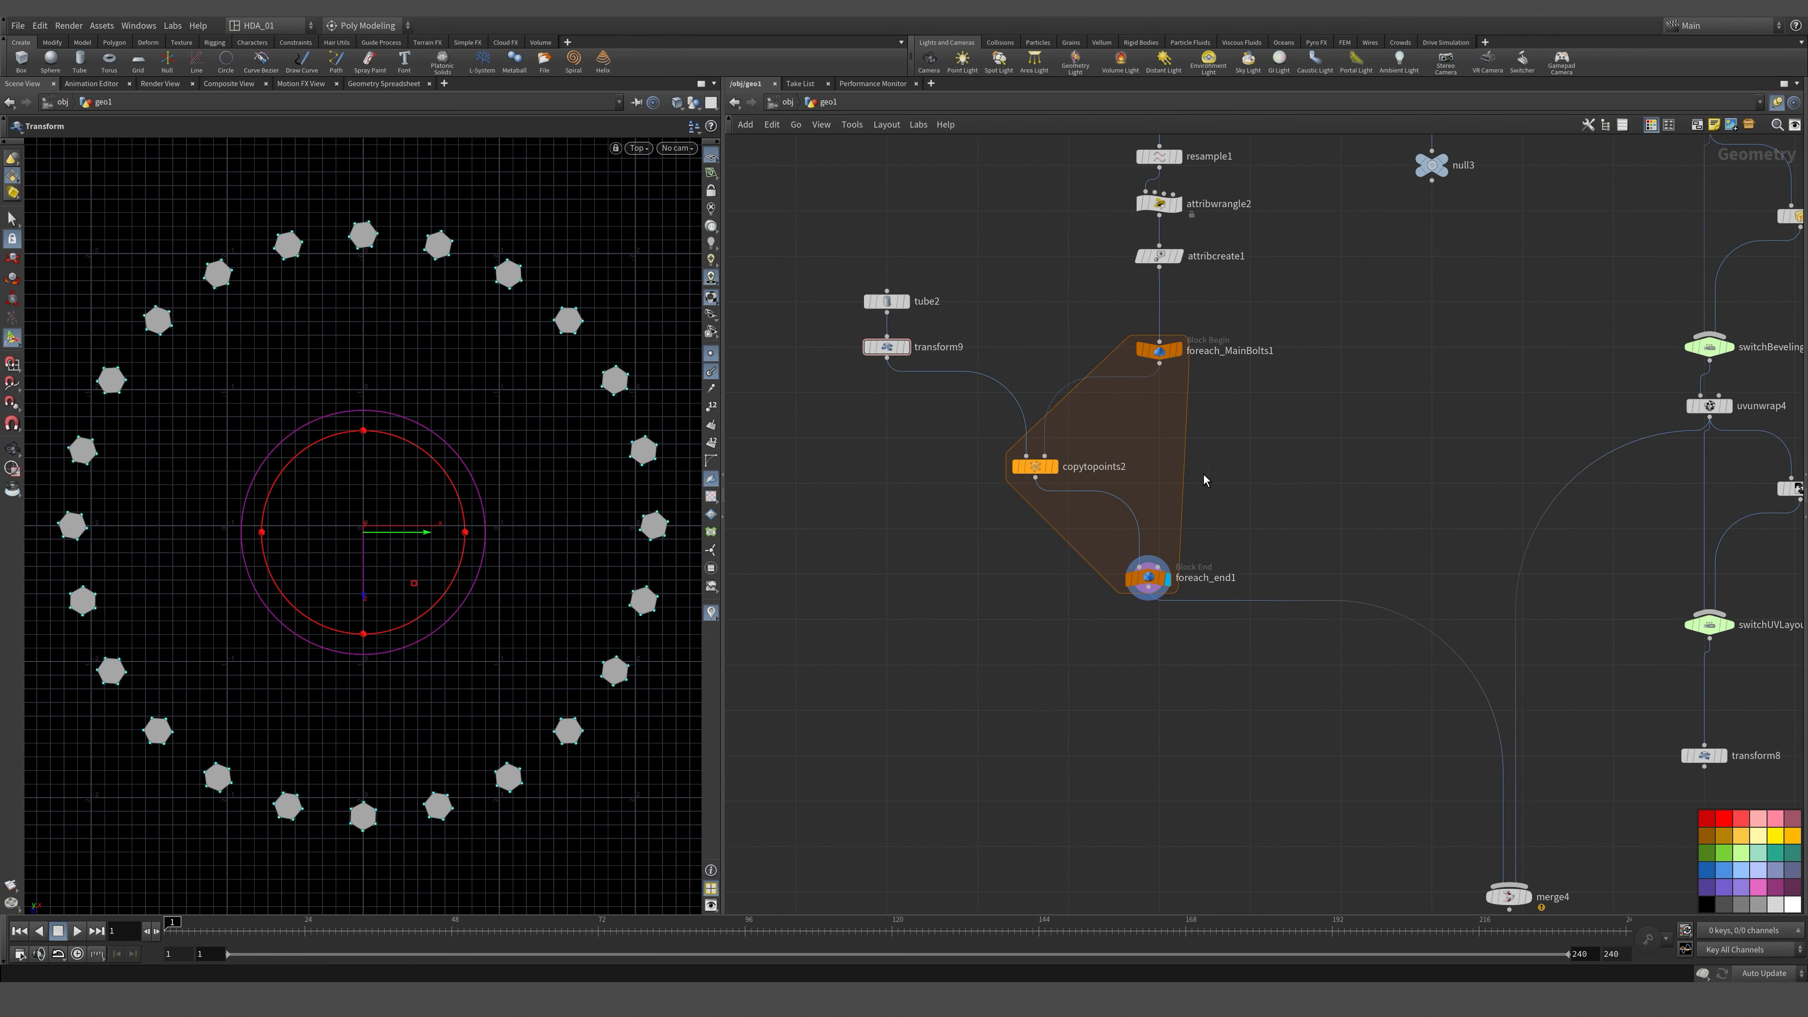
left_click_drag(1147, 577, 1159, 618)
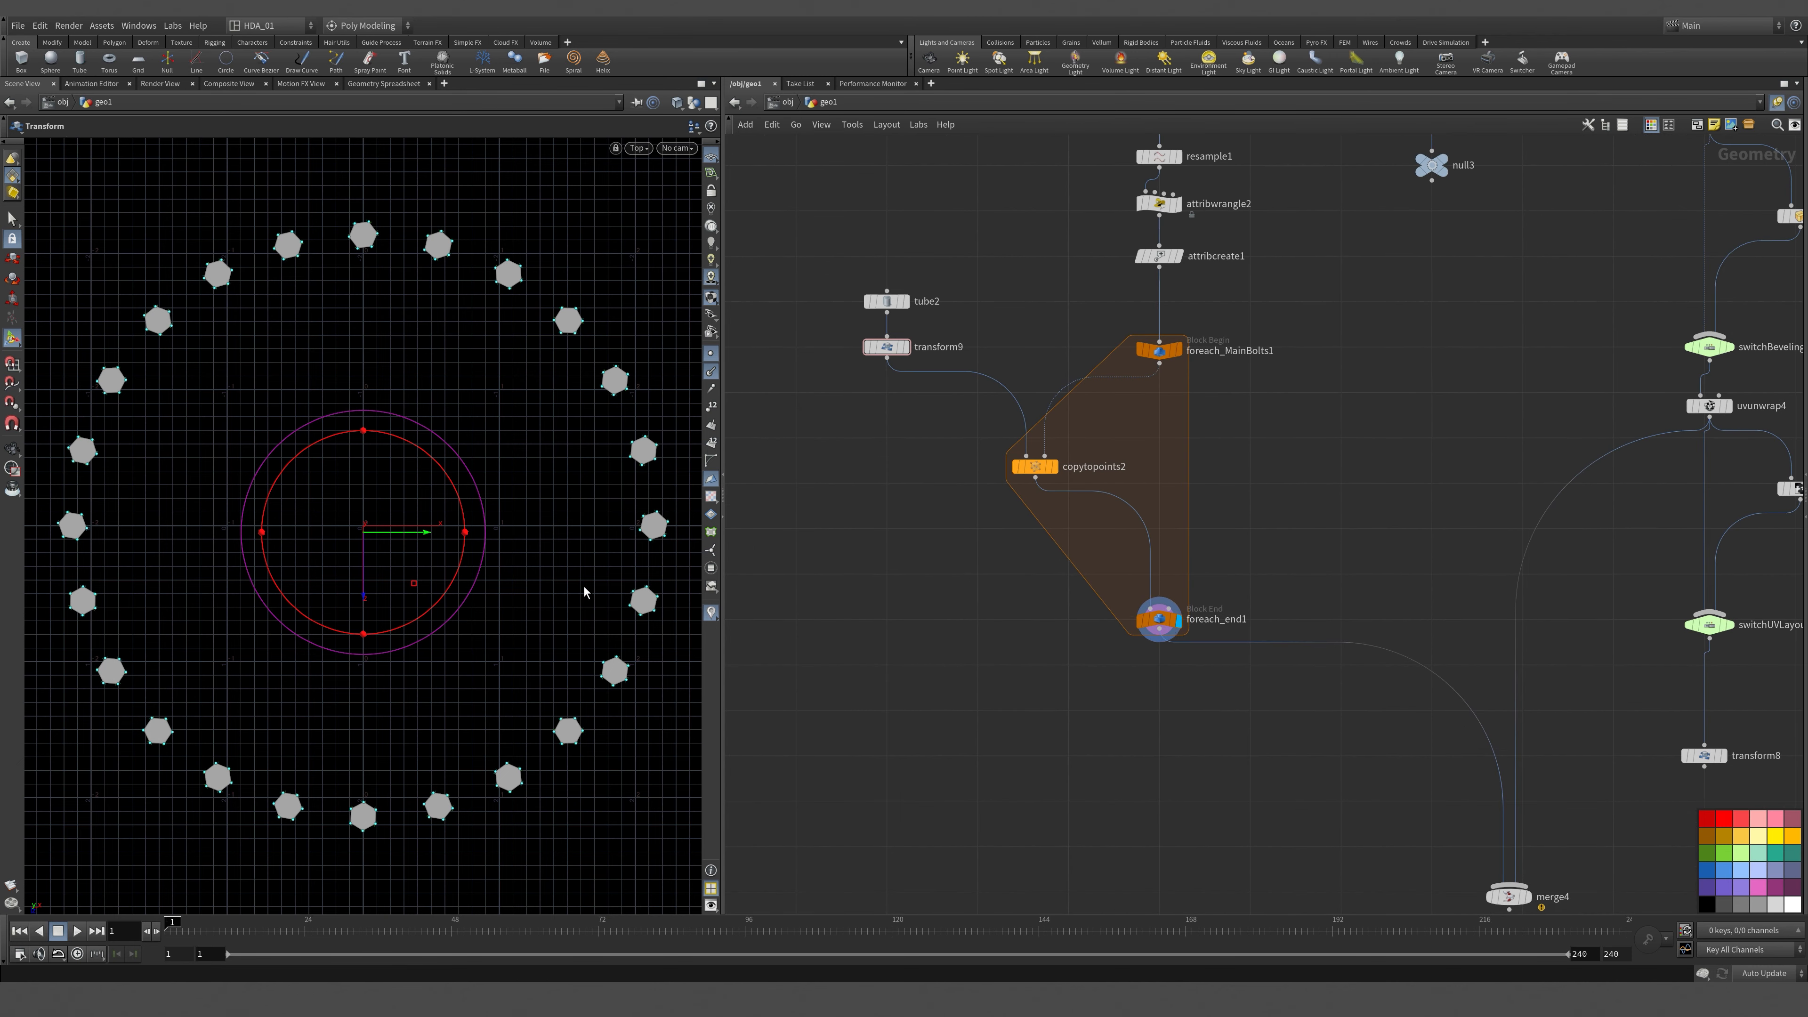
left_click_drag(584, 591, 456, 498, "alt")
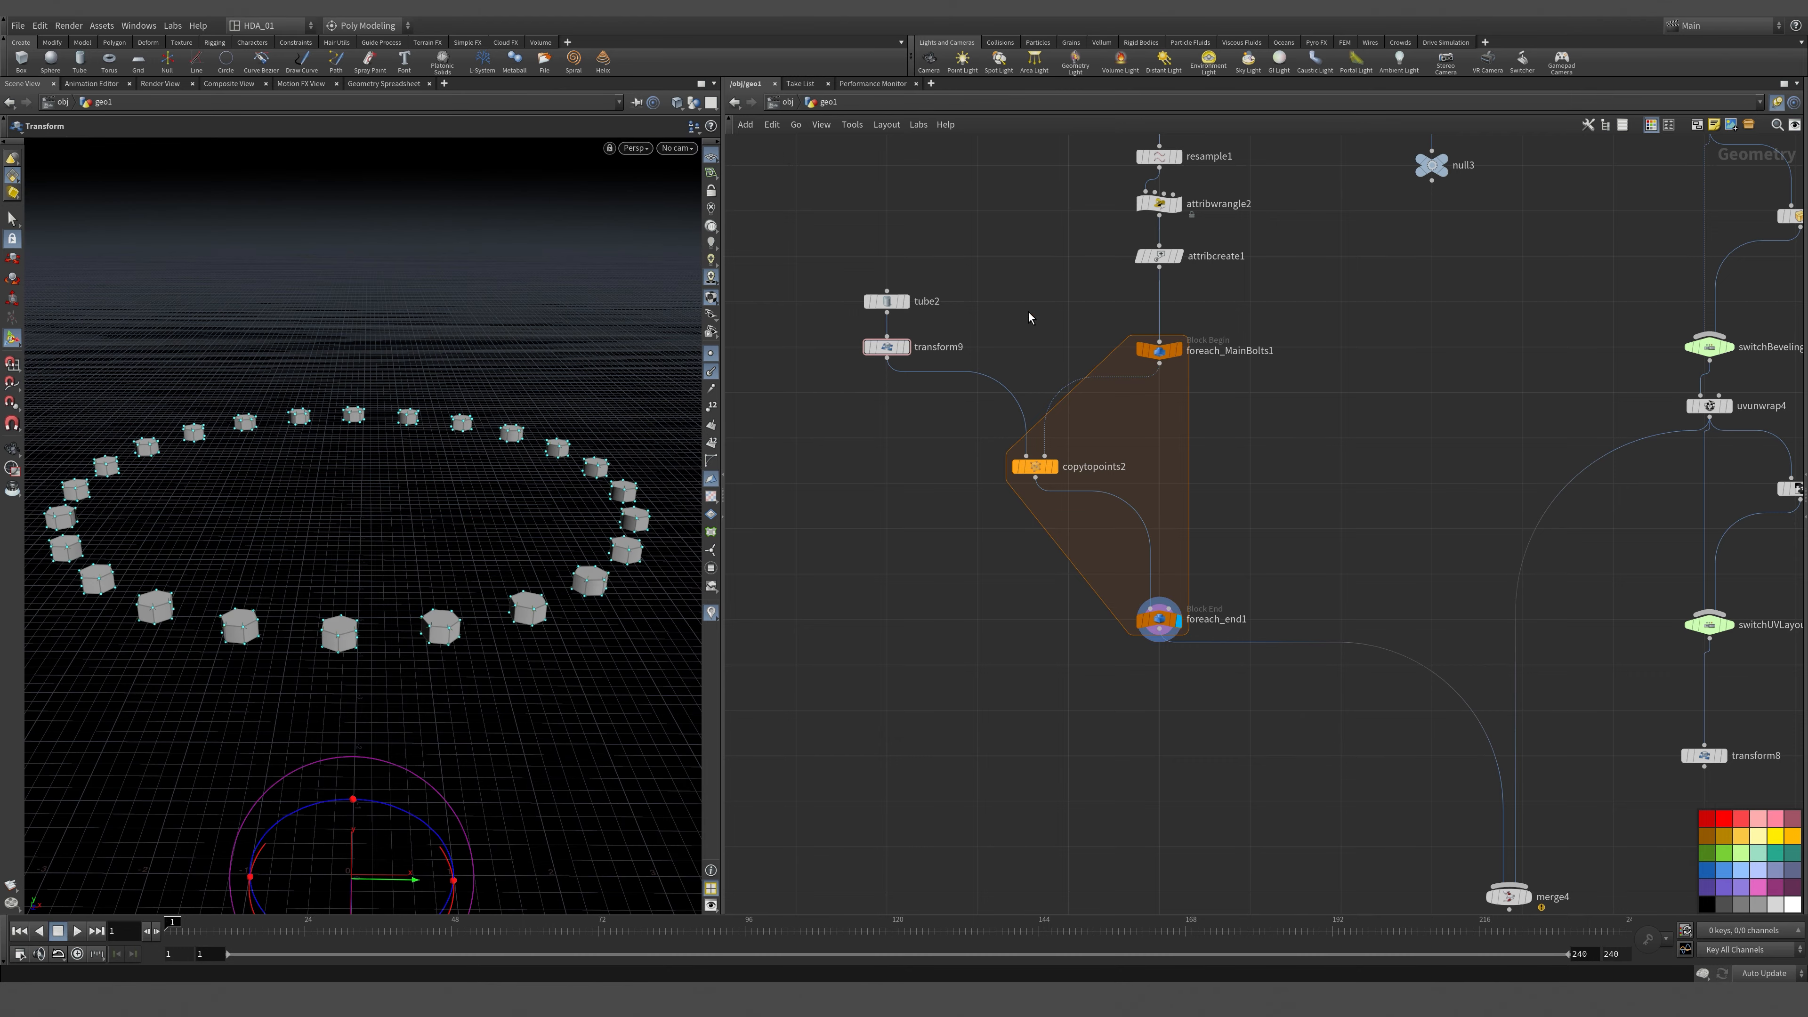
Create a meta import node from foreach_MainBolts1's parameters.
left_click(1158, 349)
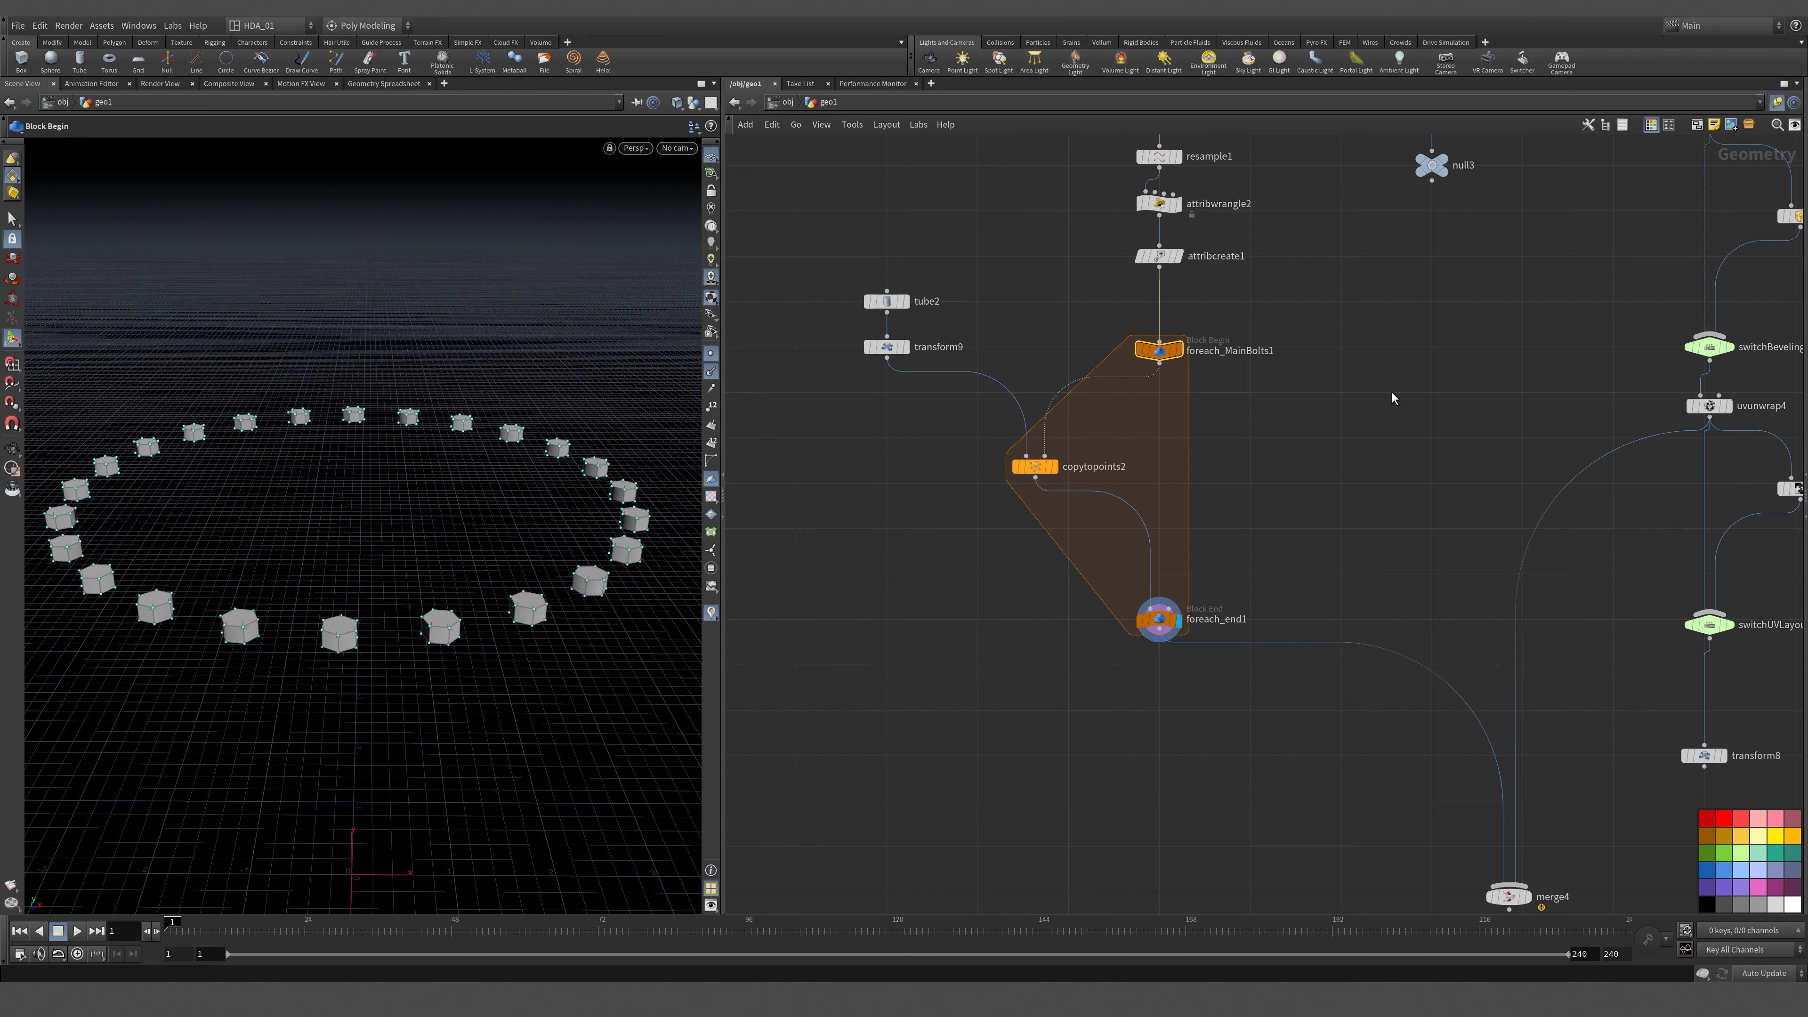
mouse_move(1178, 359)
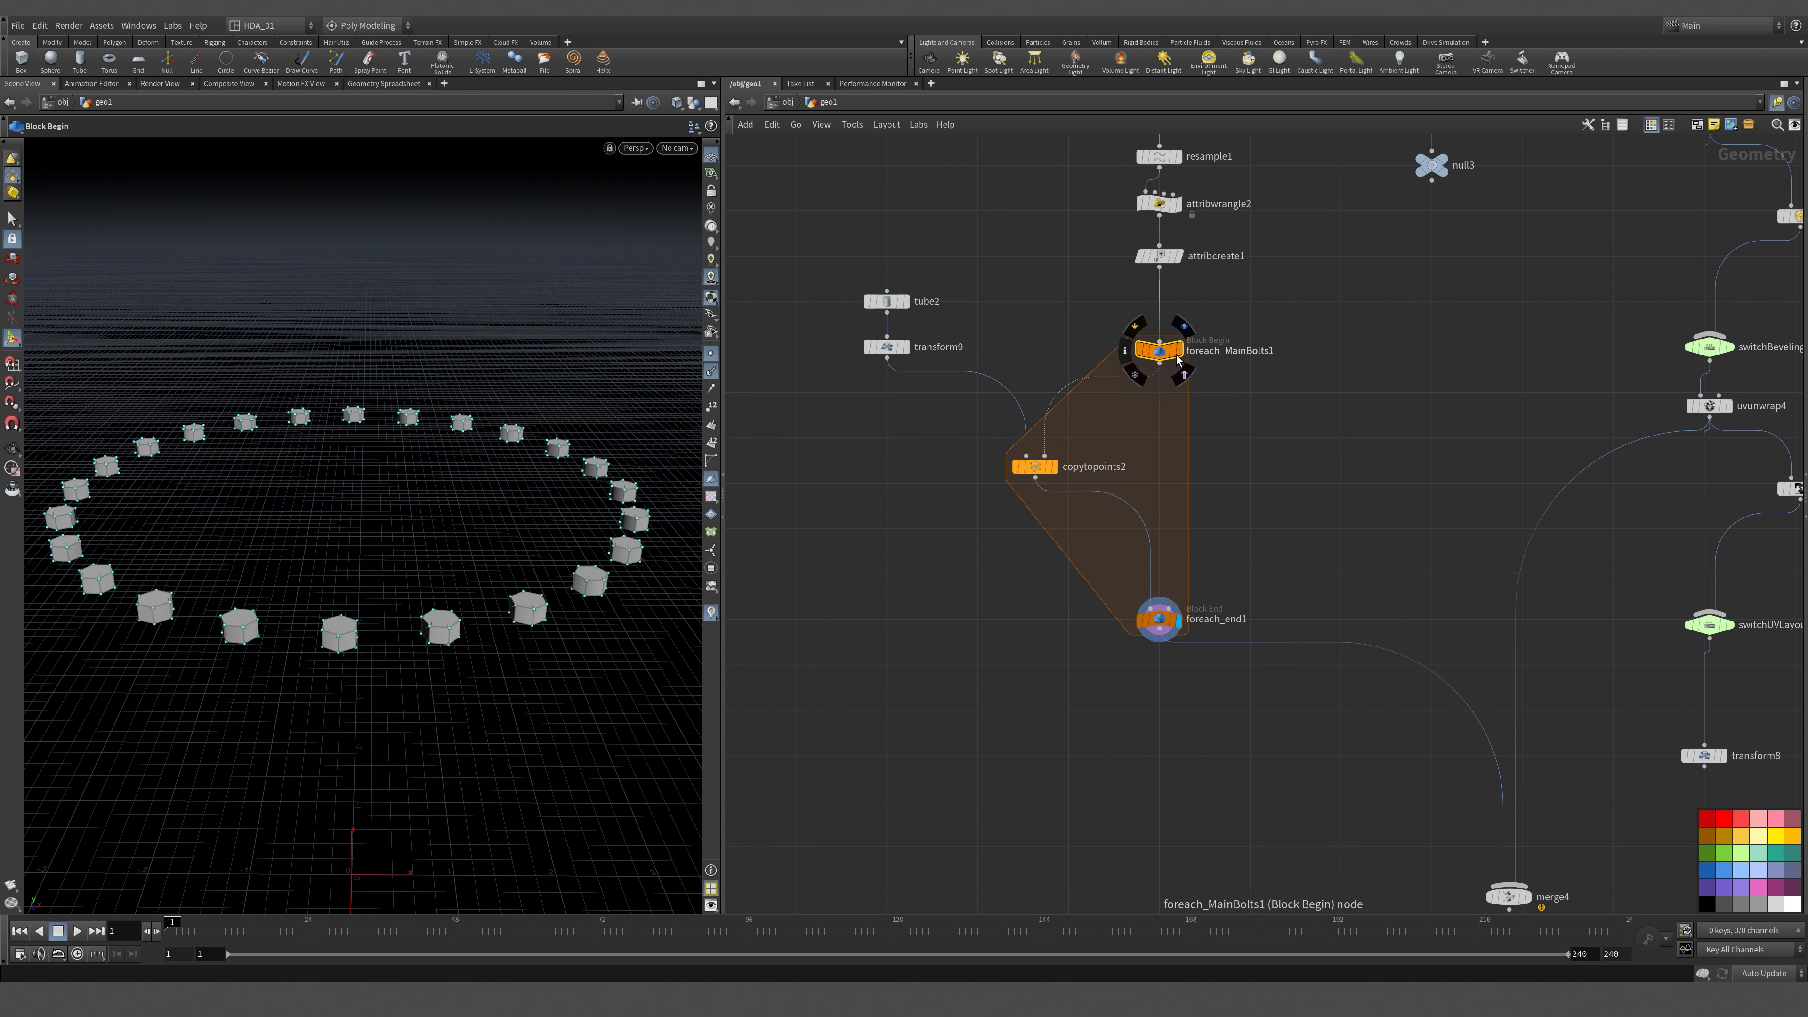
key("p")
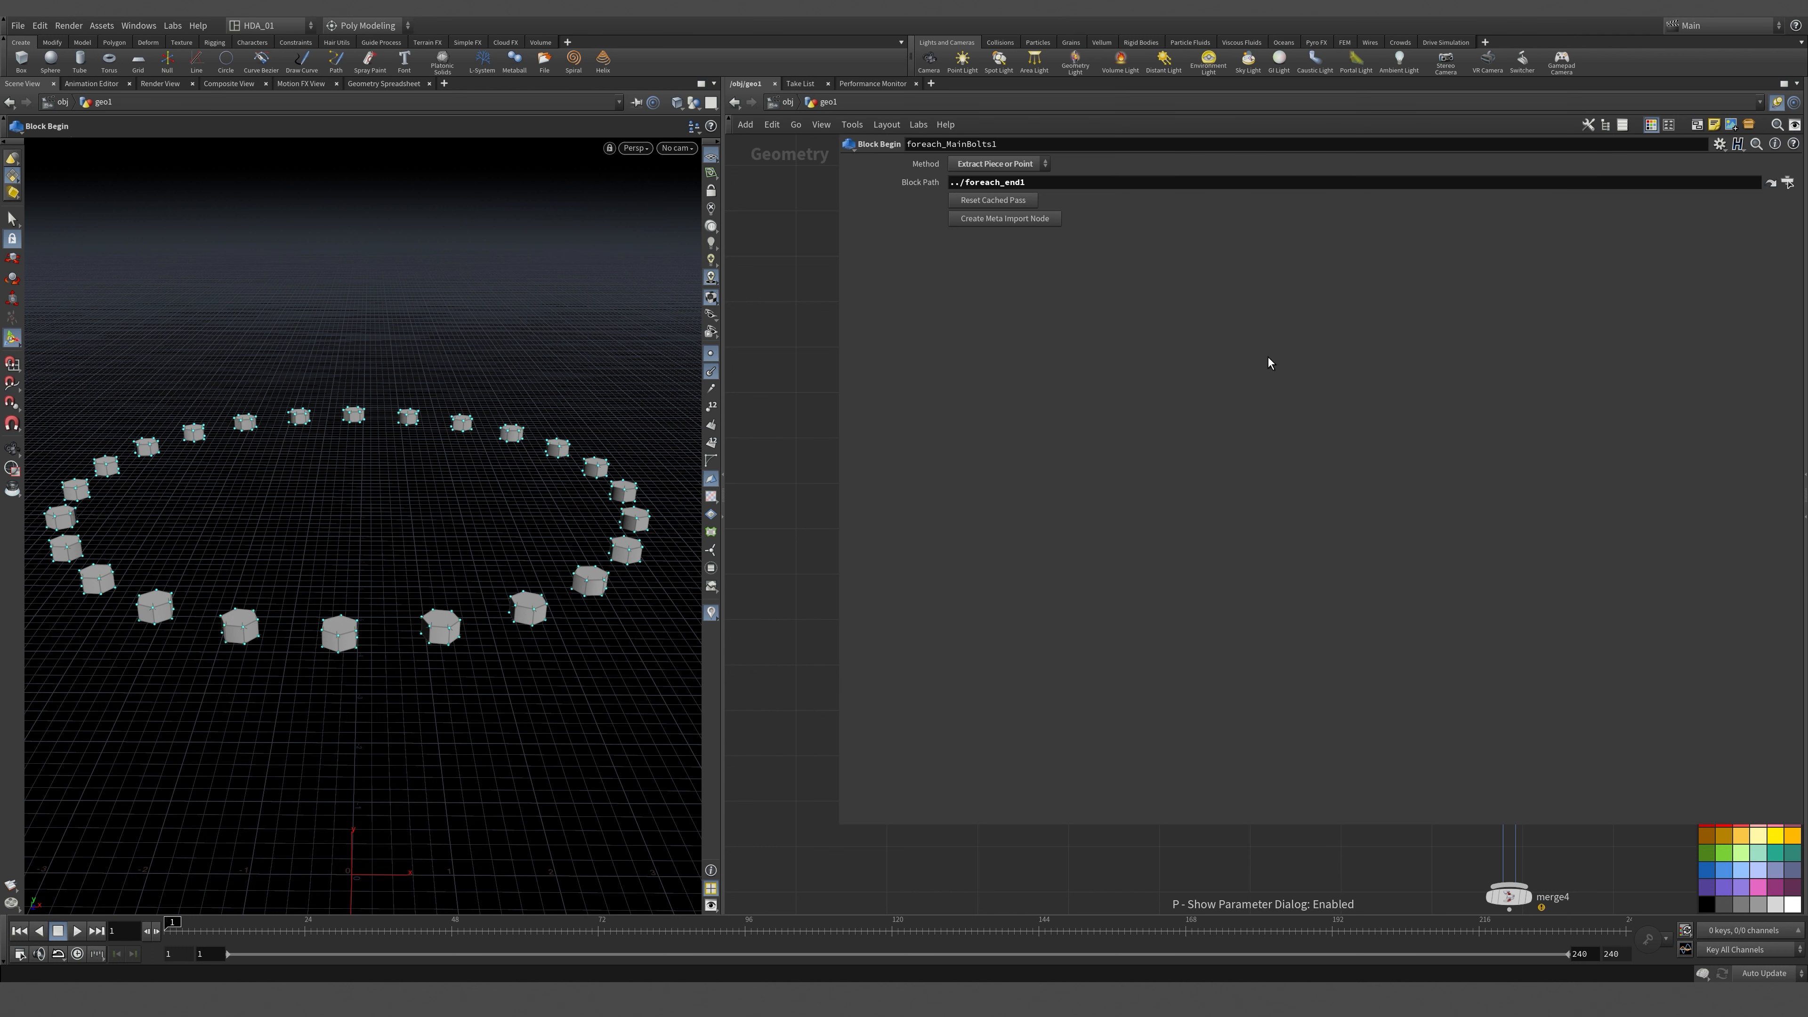
left_click(1012, 221)
key("p")
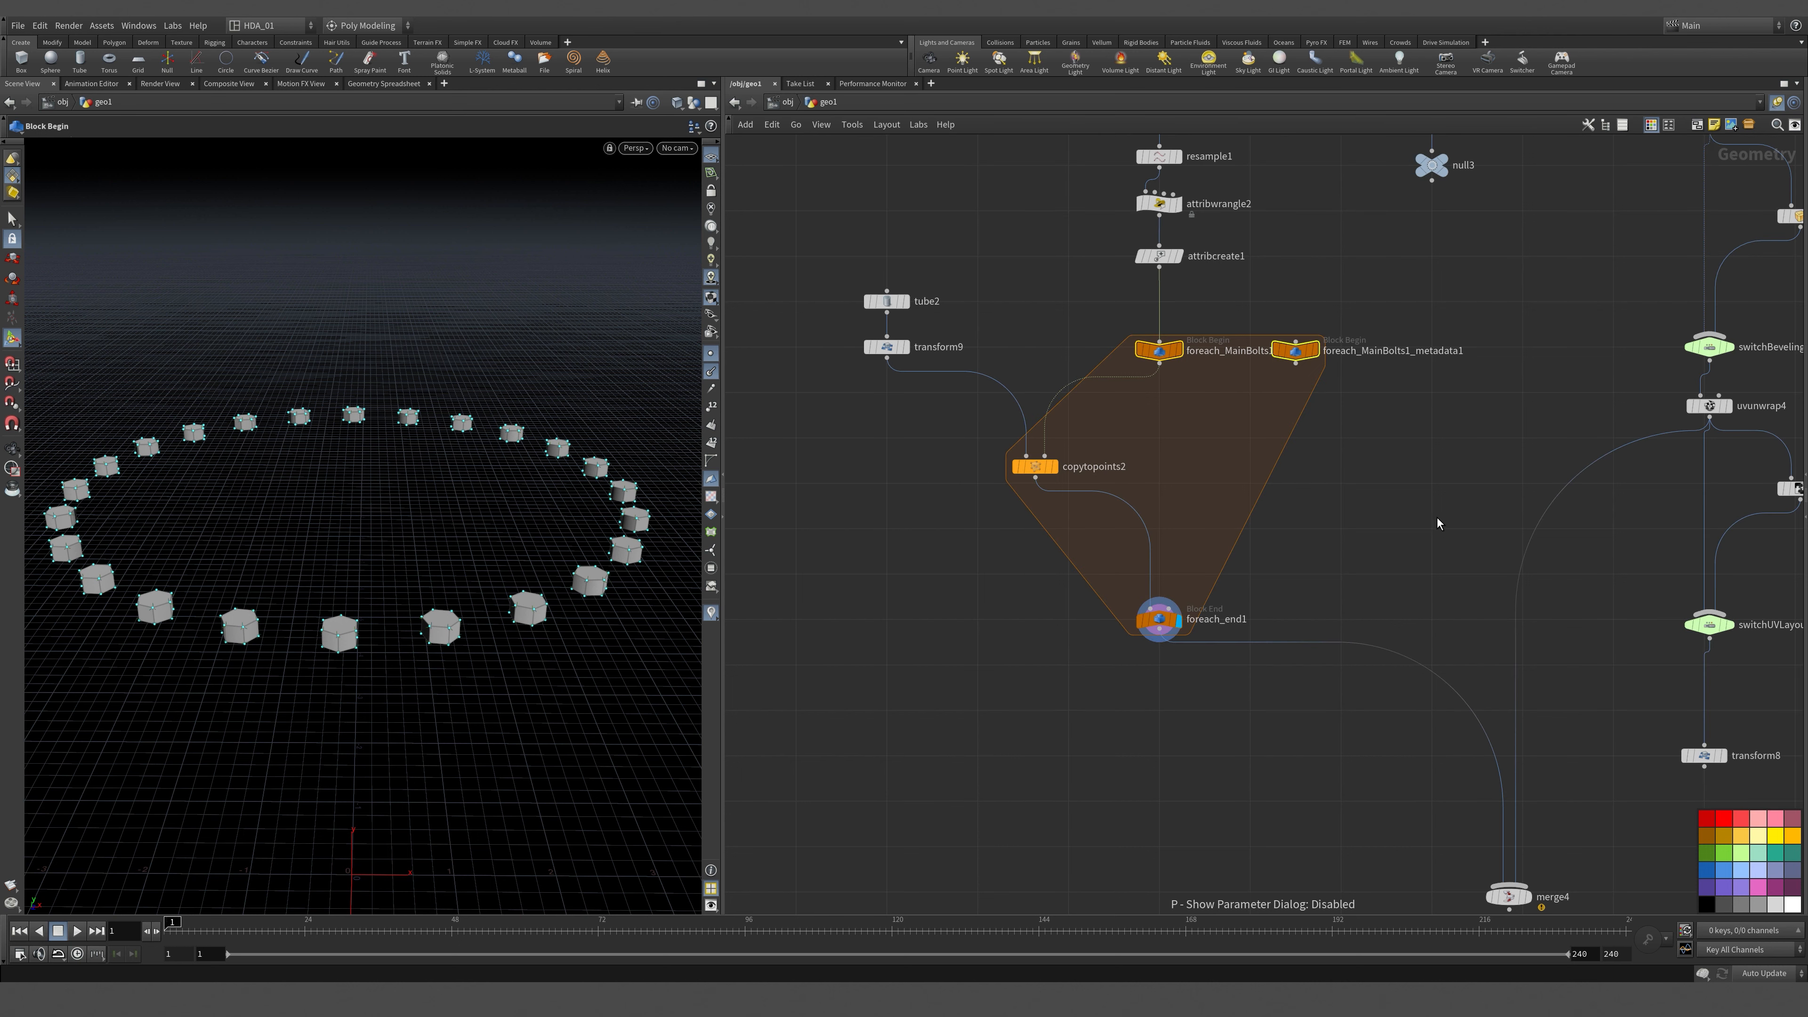
Add an Attribute Wrangle inside the loop and insert it between copytopoints2 and foreach_end1.
key("Tab")
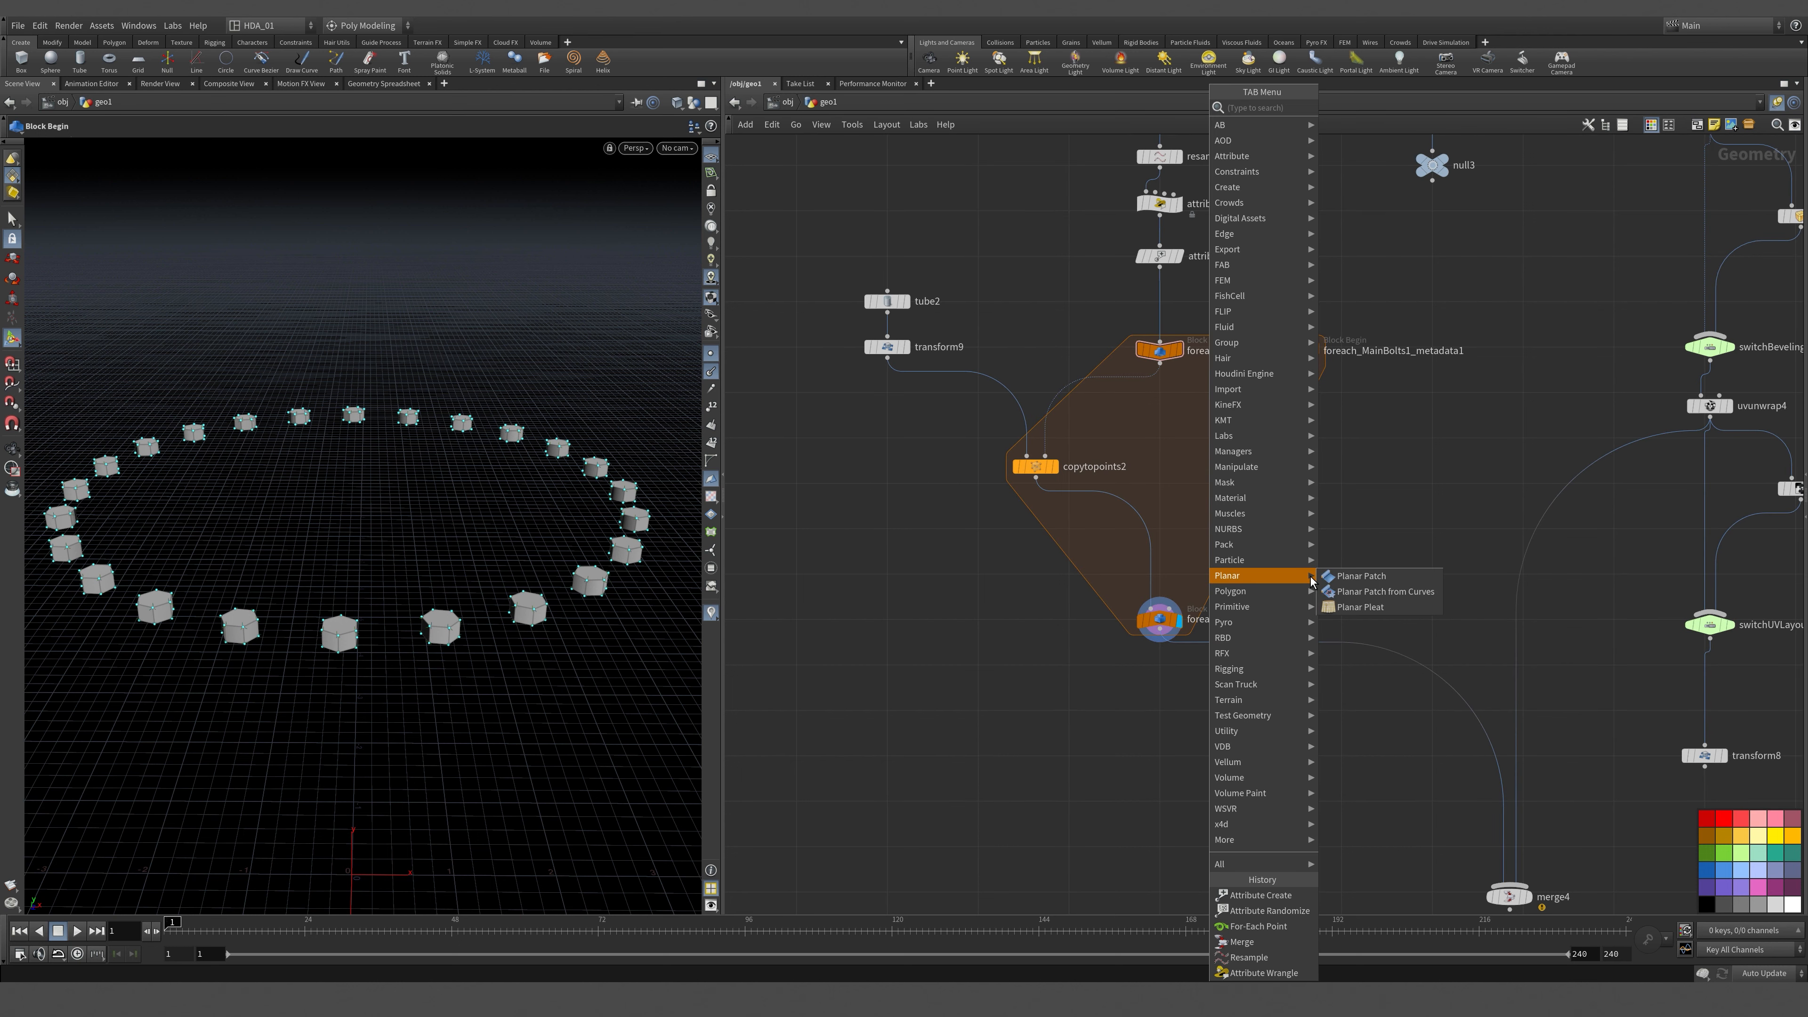
type("wra")
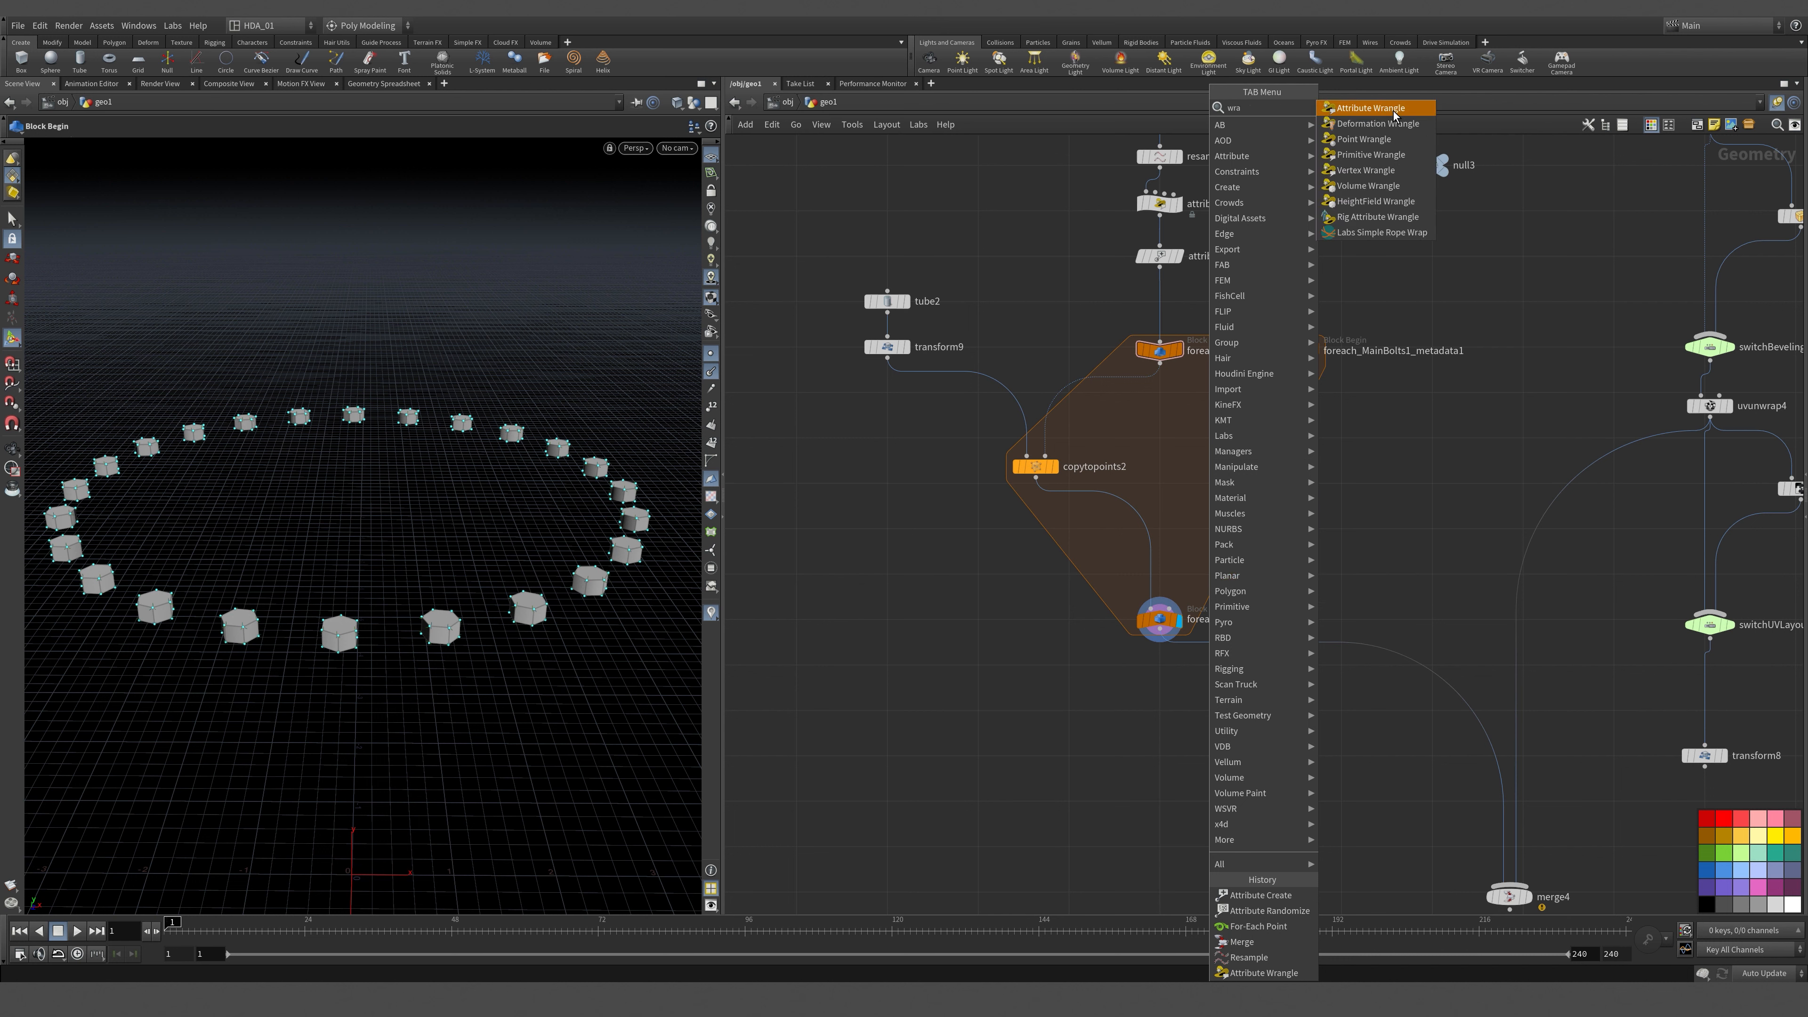
left_click(1369, 108)
left_click(1198, 499)
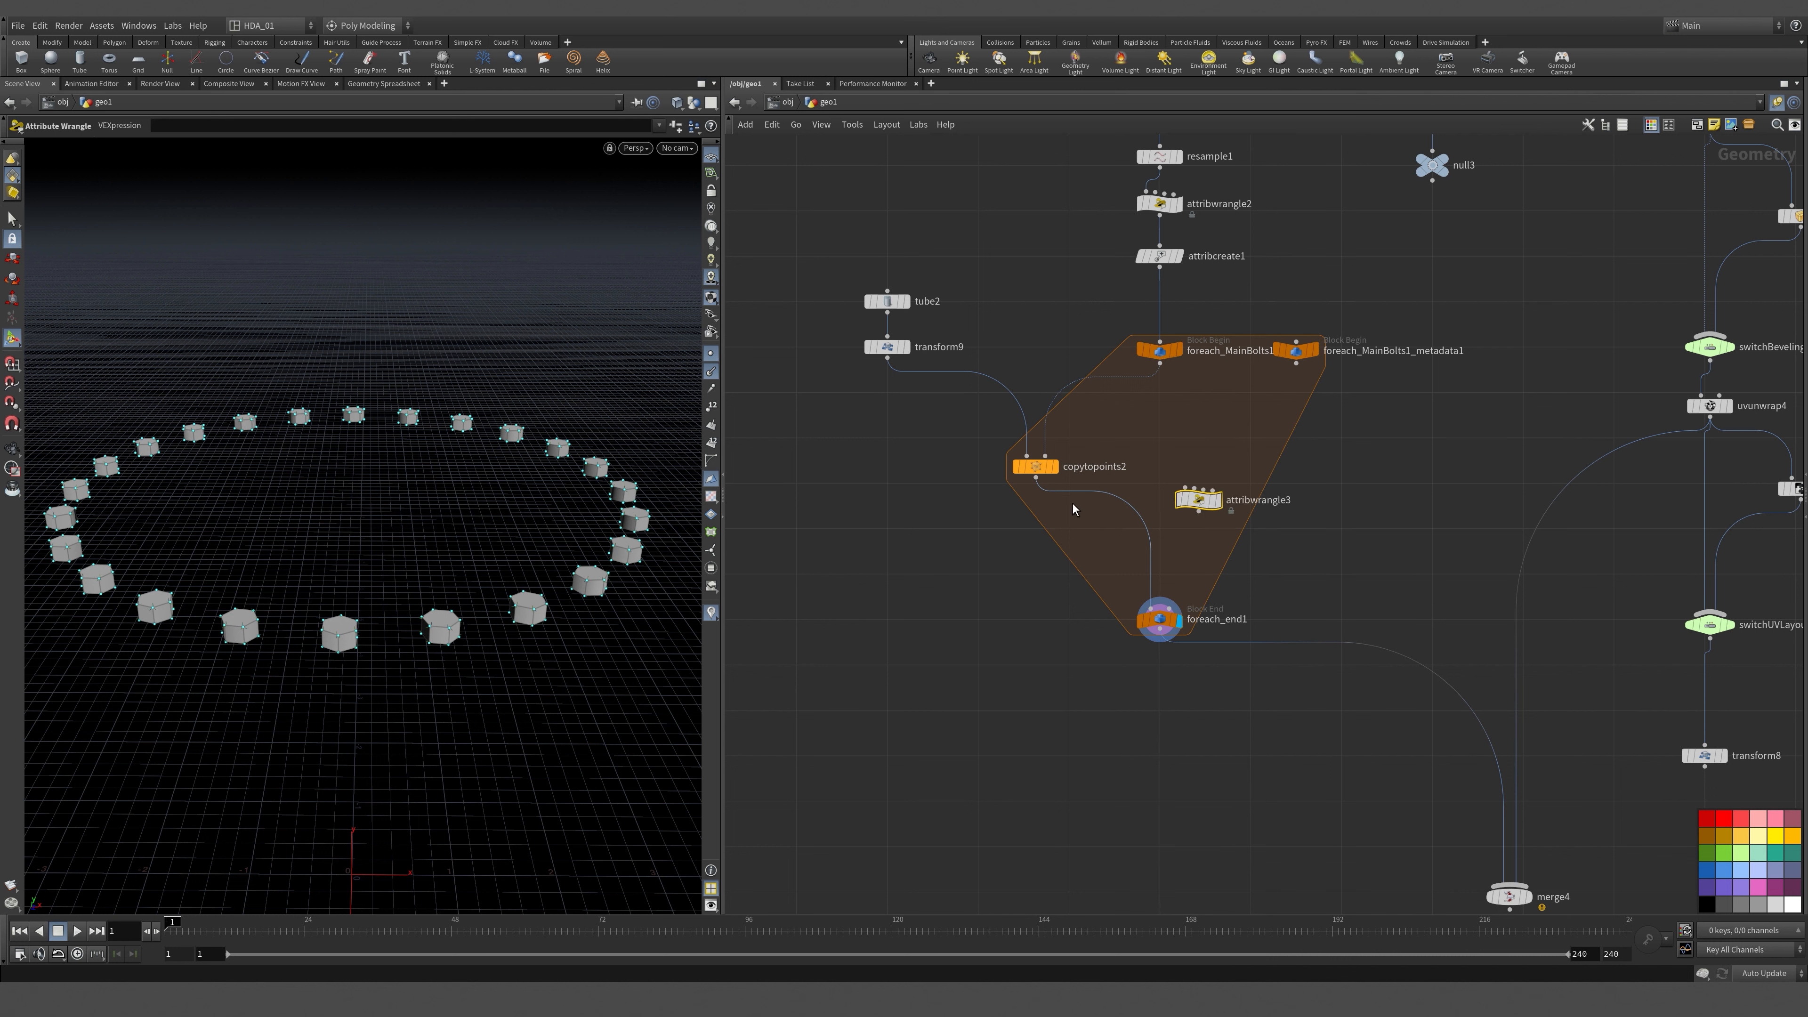
left_click_drag(1198, 500, 1167, 550)
Connect the foreach_MainBolts1_metadata1 node to attribwrangle3's second input, move foreach_end1 lower, and select the metadata node.
left_click_drag(1296, 363, 1165, 559)
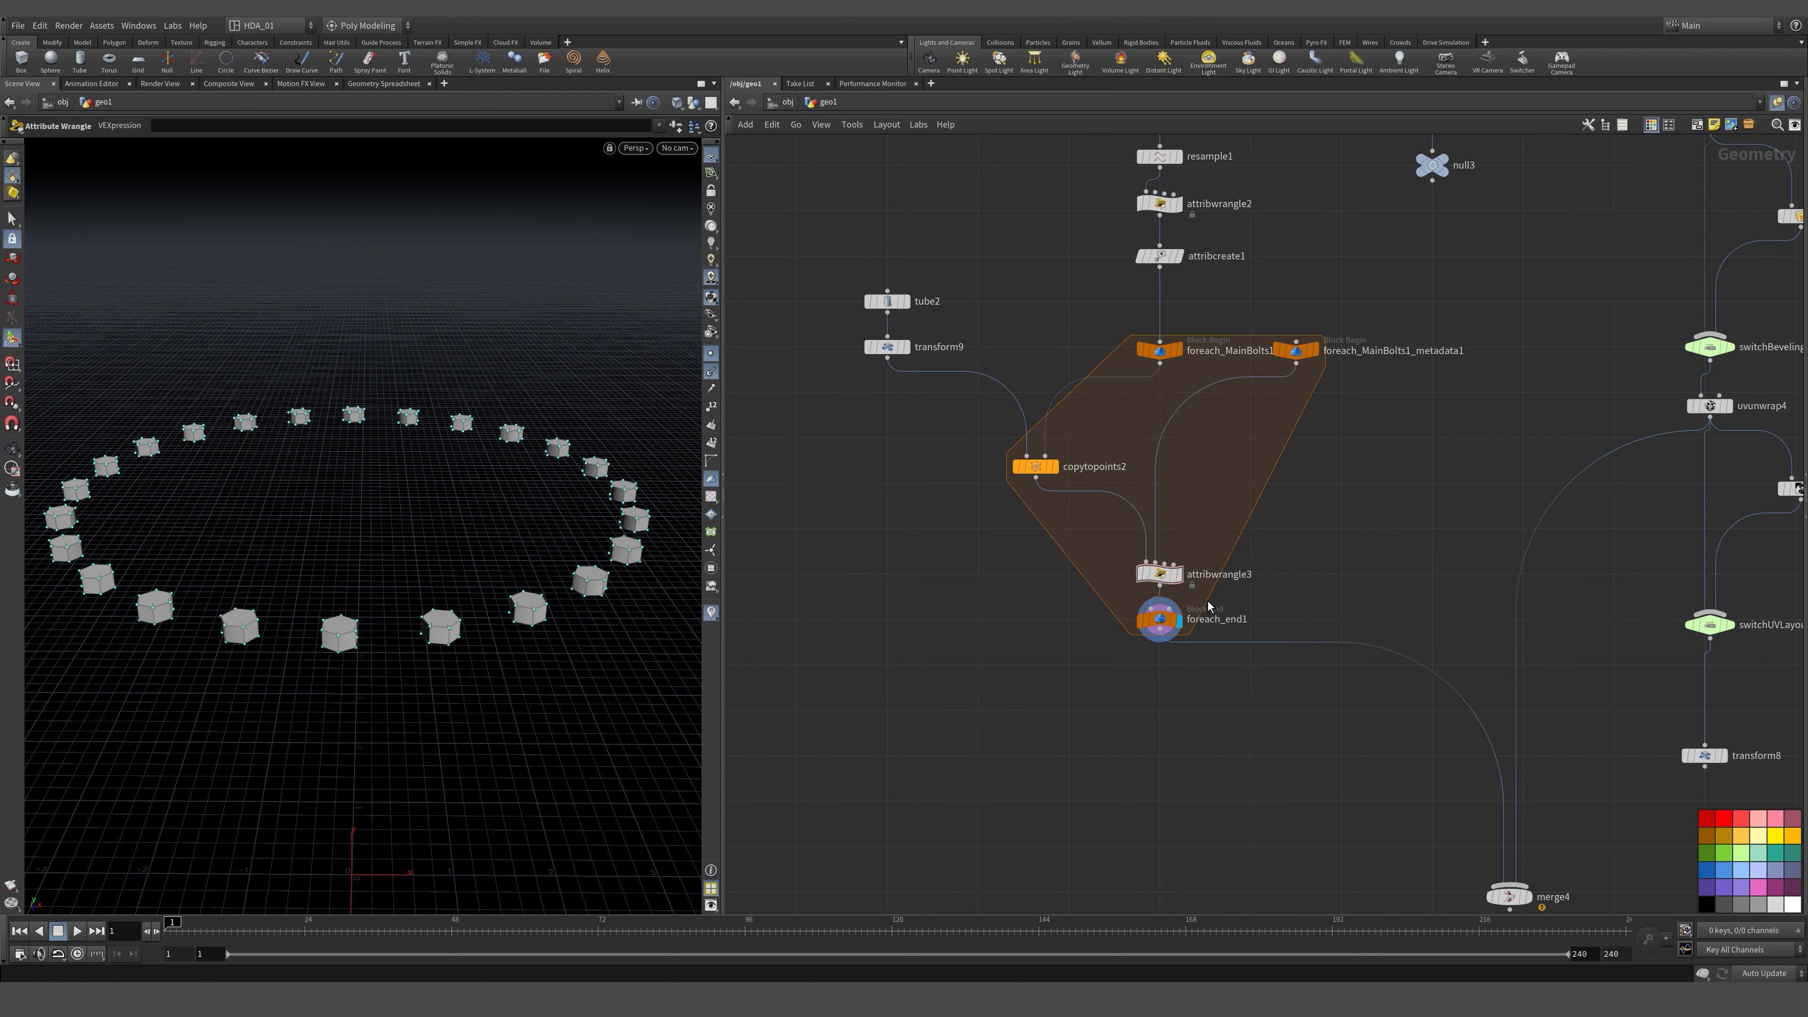
left_click_drag(1158, 618, 1167, 663)
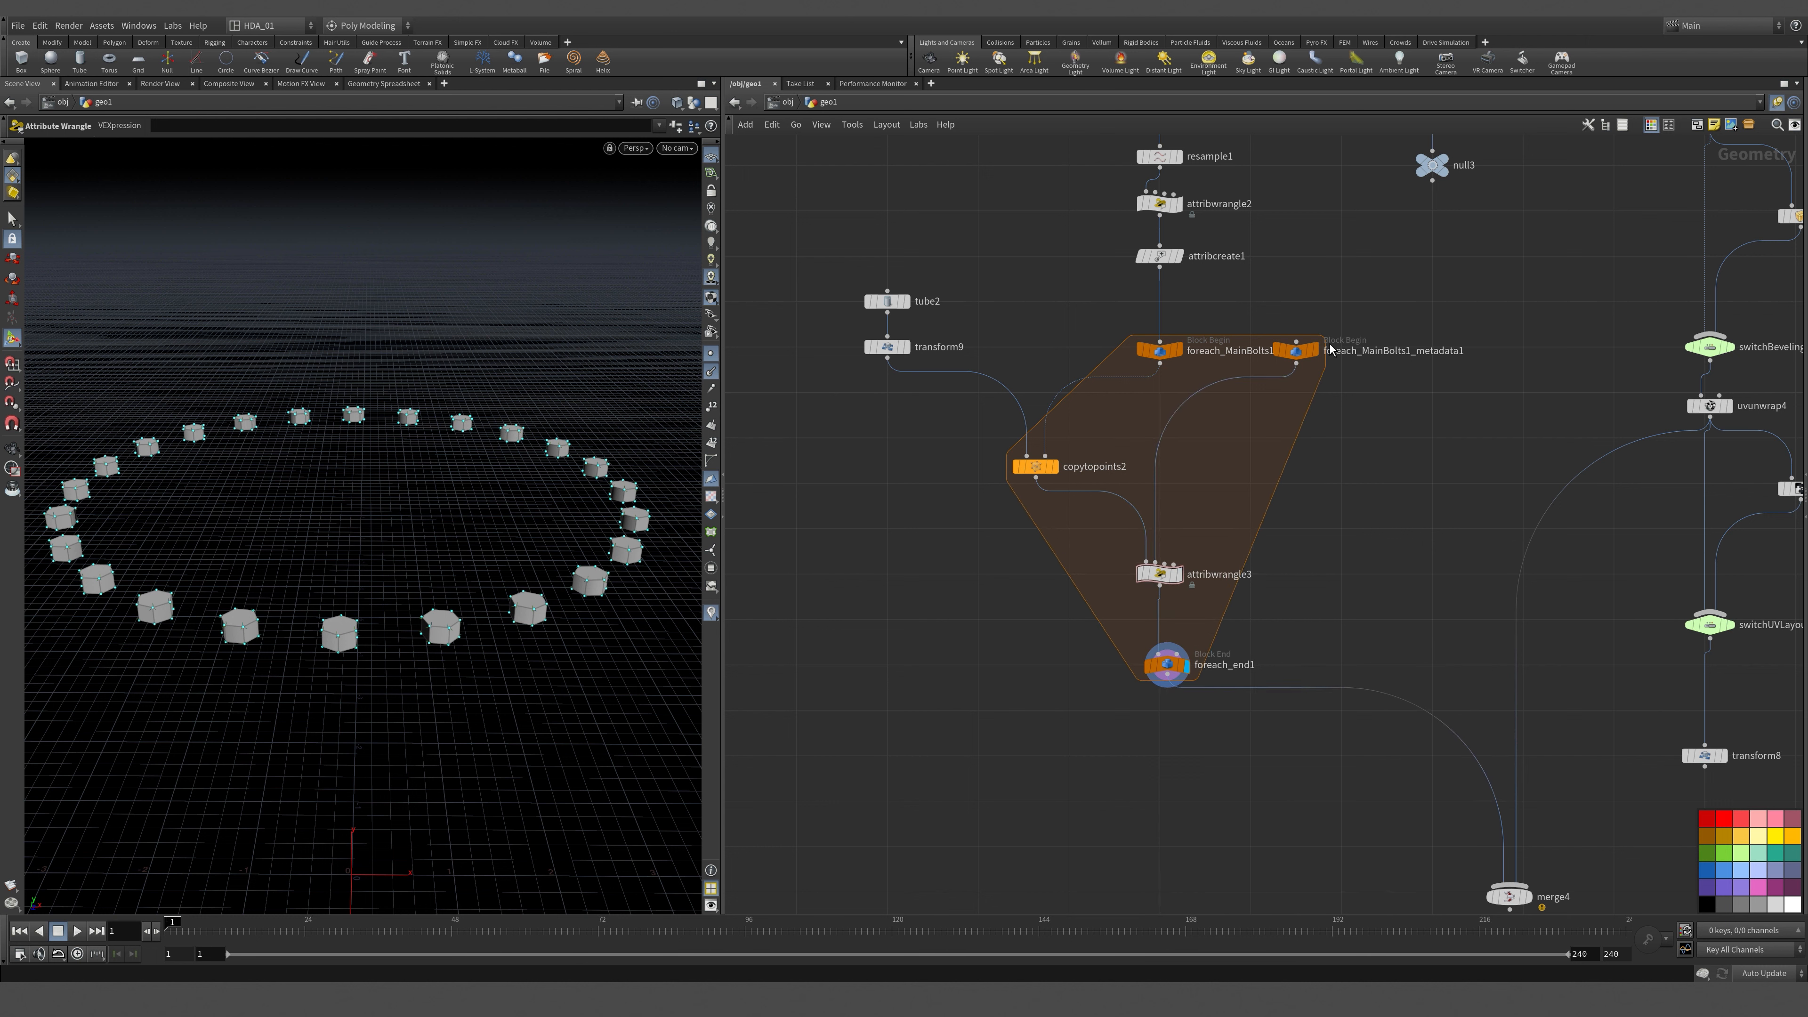
left_click_drag(1236, 325, 1410, 430)
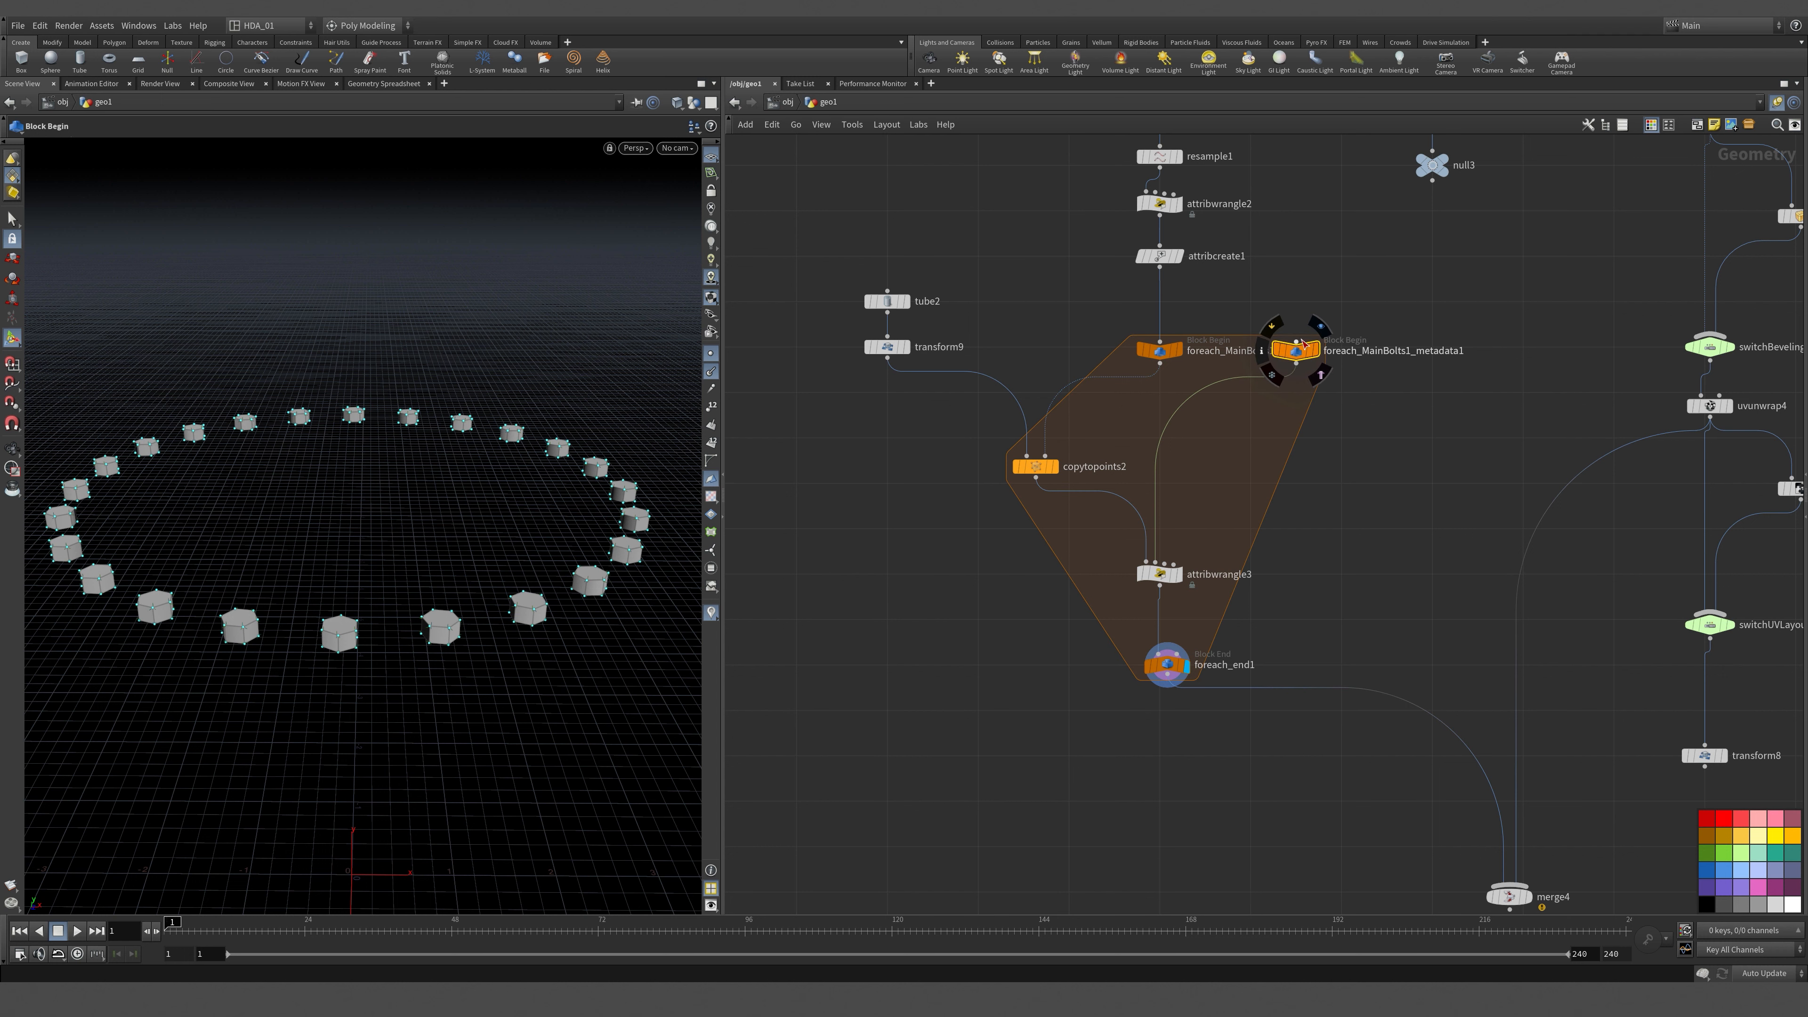
Review the parameters and detail attributes of the foreach_MainBolts1_metadata1 node.
key("p")
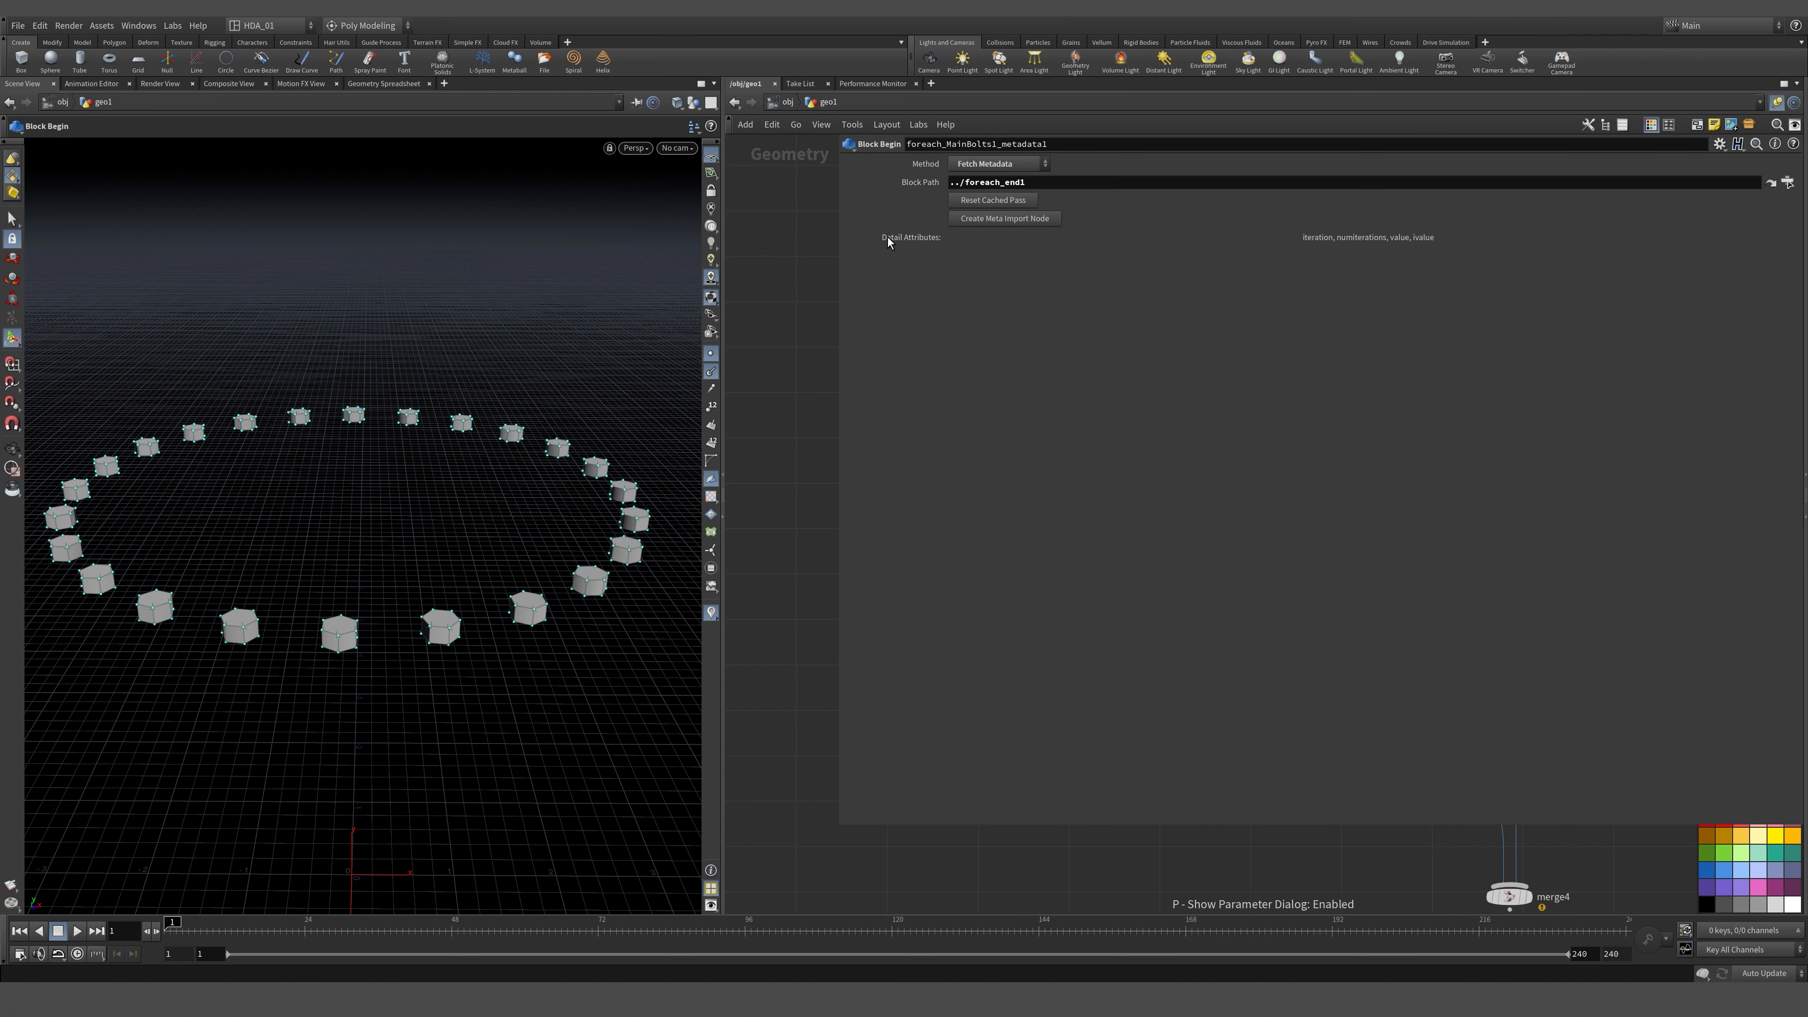
key("p")
key("p")
key("p")
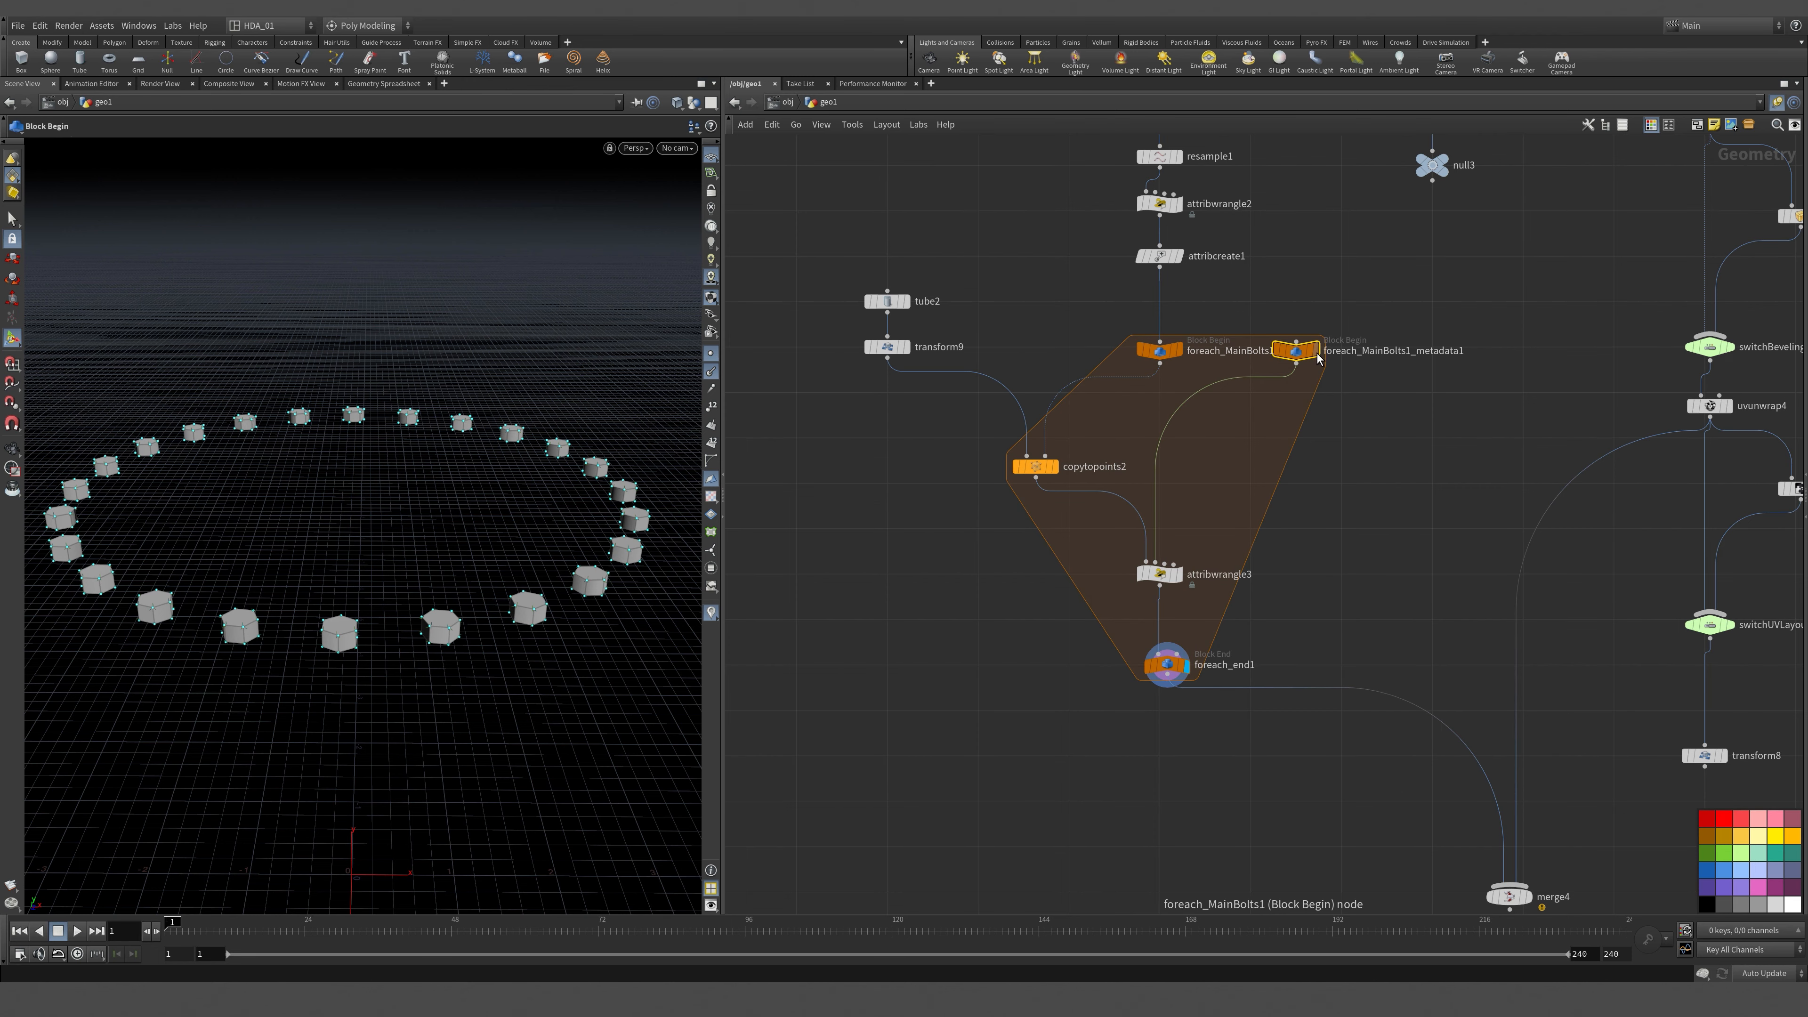
key("p")
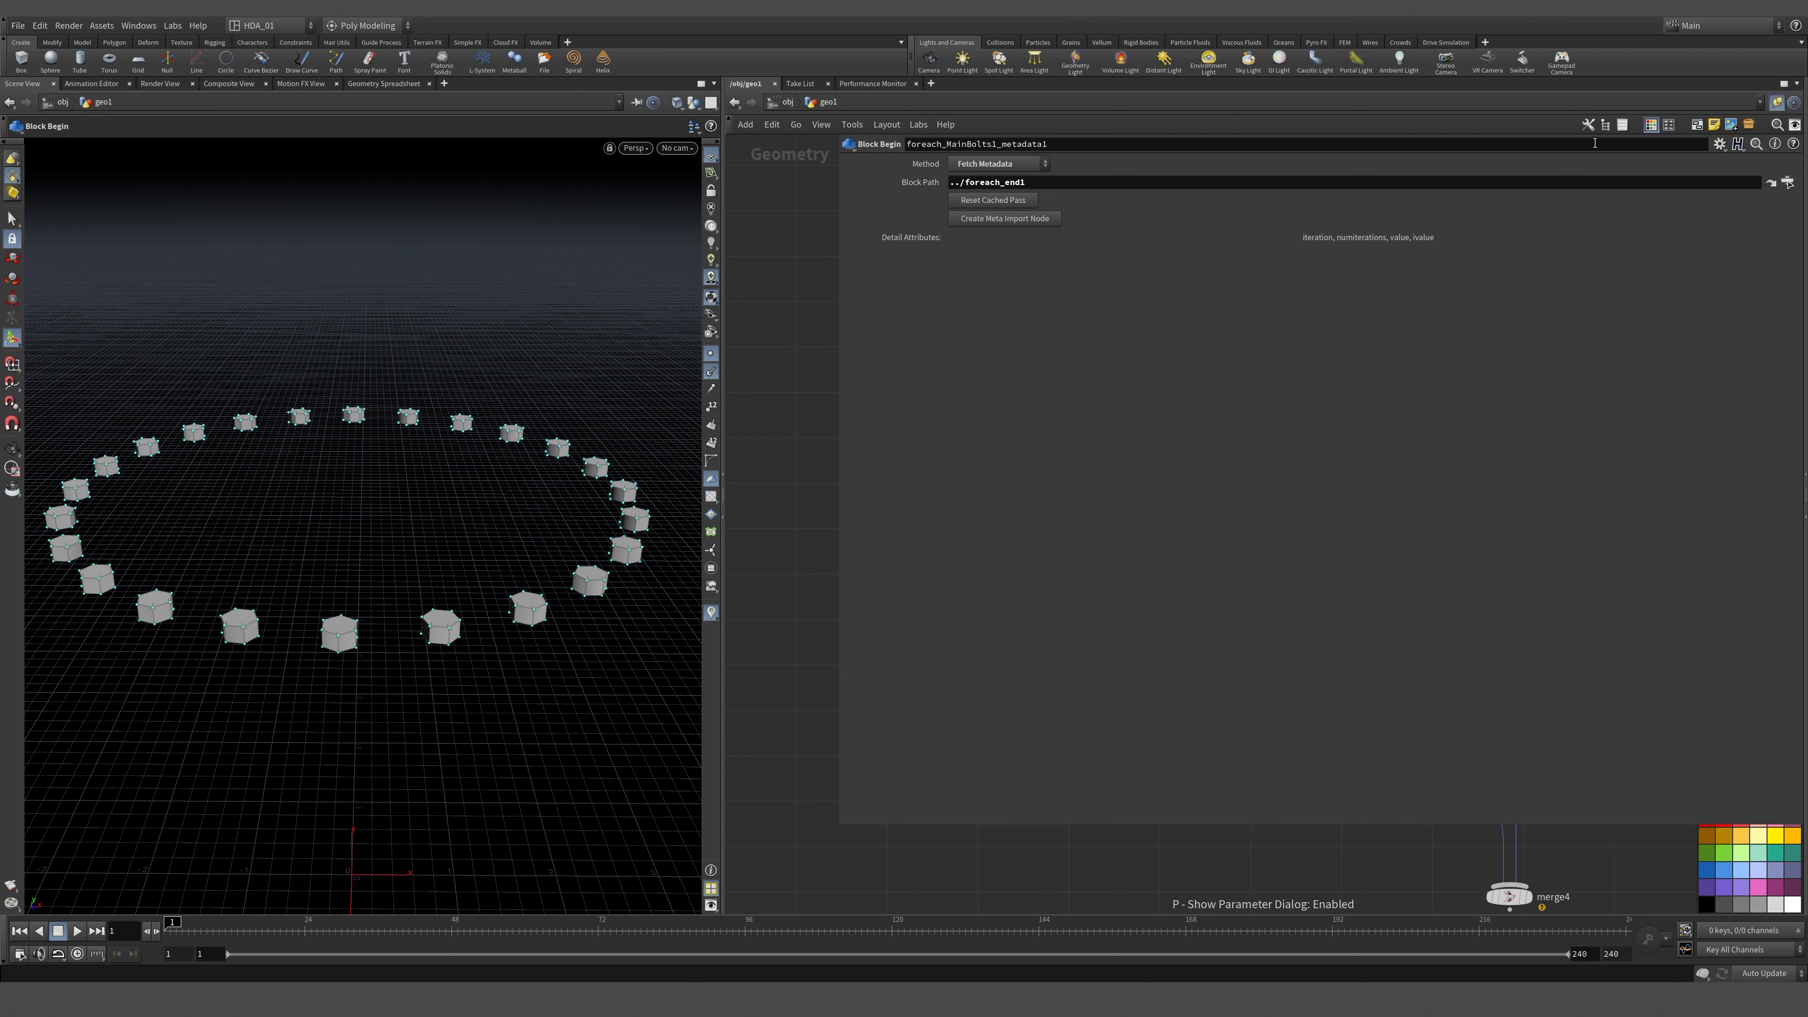
key("p")
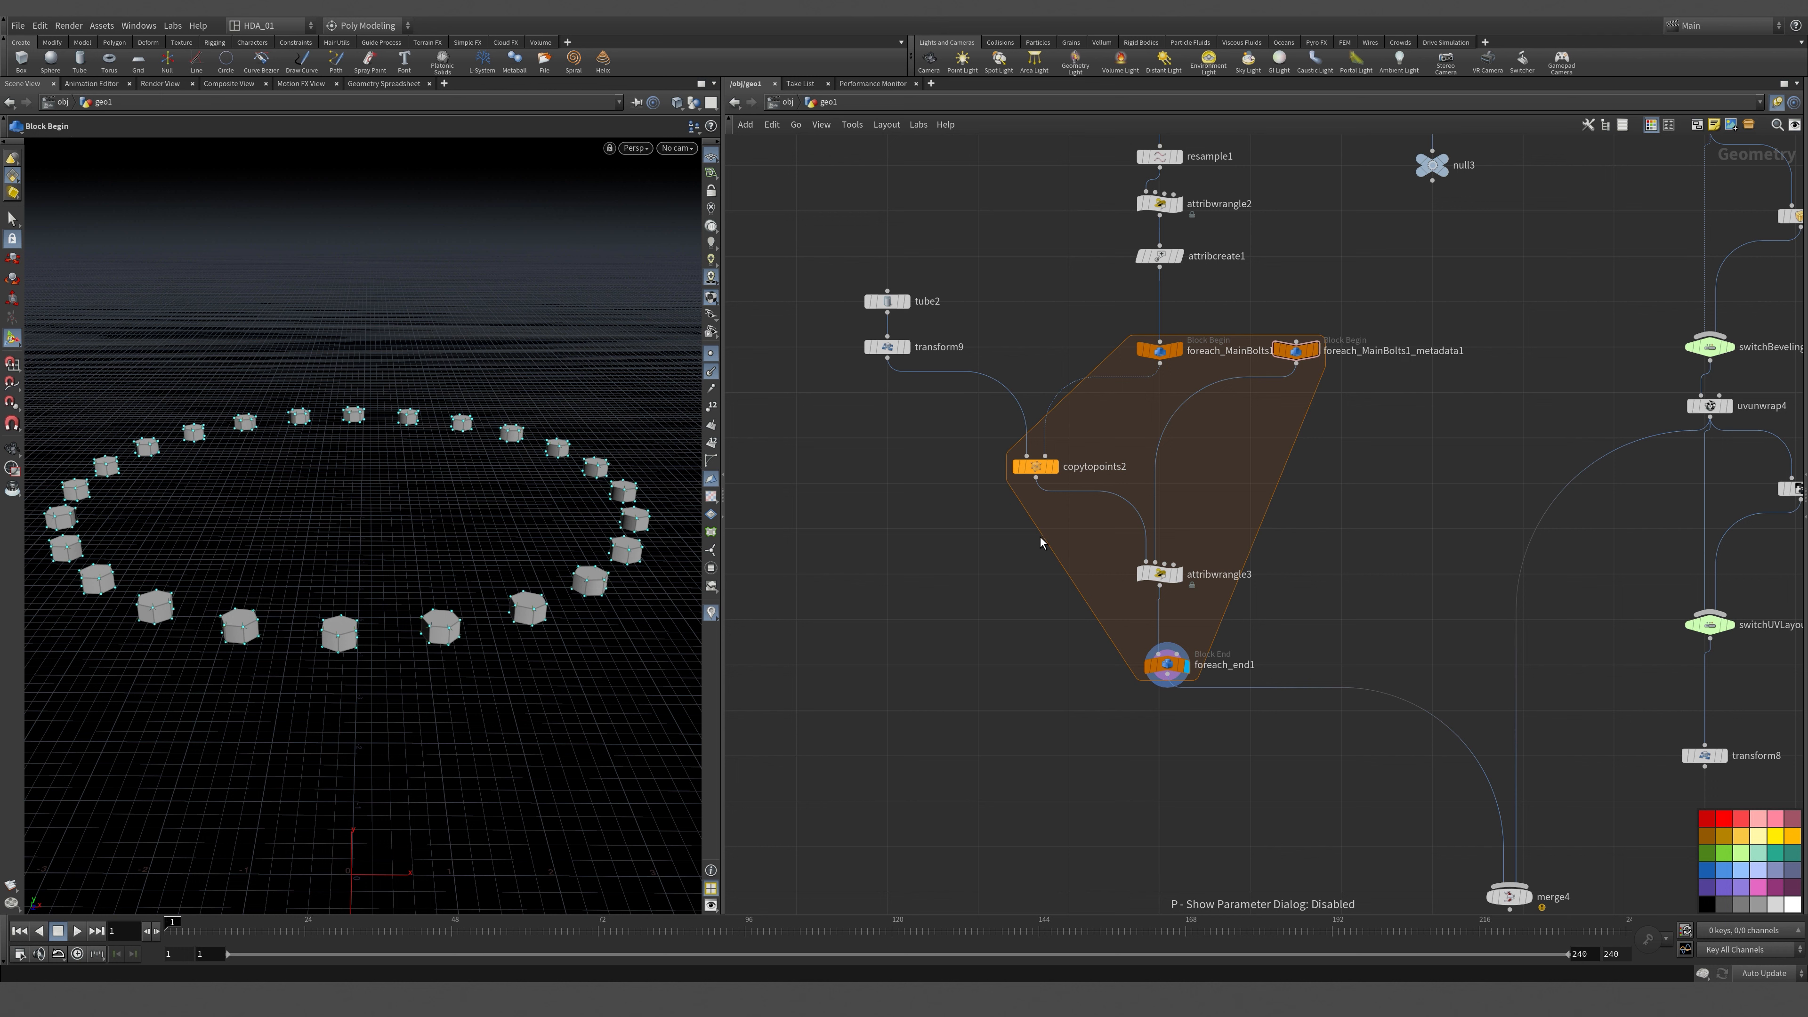
Load the Create For Loop ID preset into attribwrangle3 so each iteration number is stored as an id attribute.
left_click_drag(1040, 543, 1235, 614)
key("p")
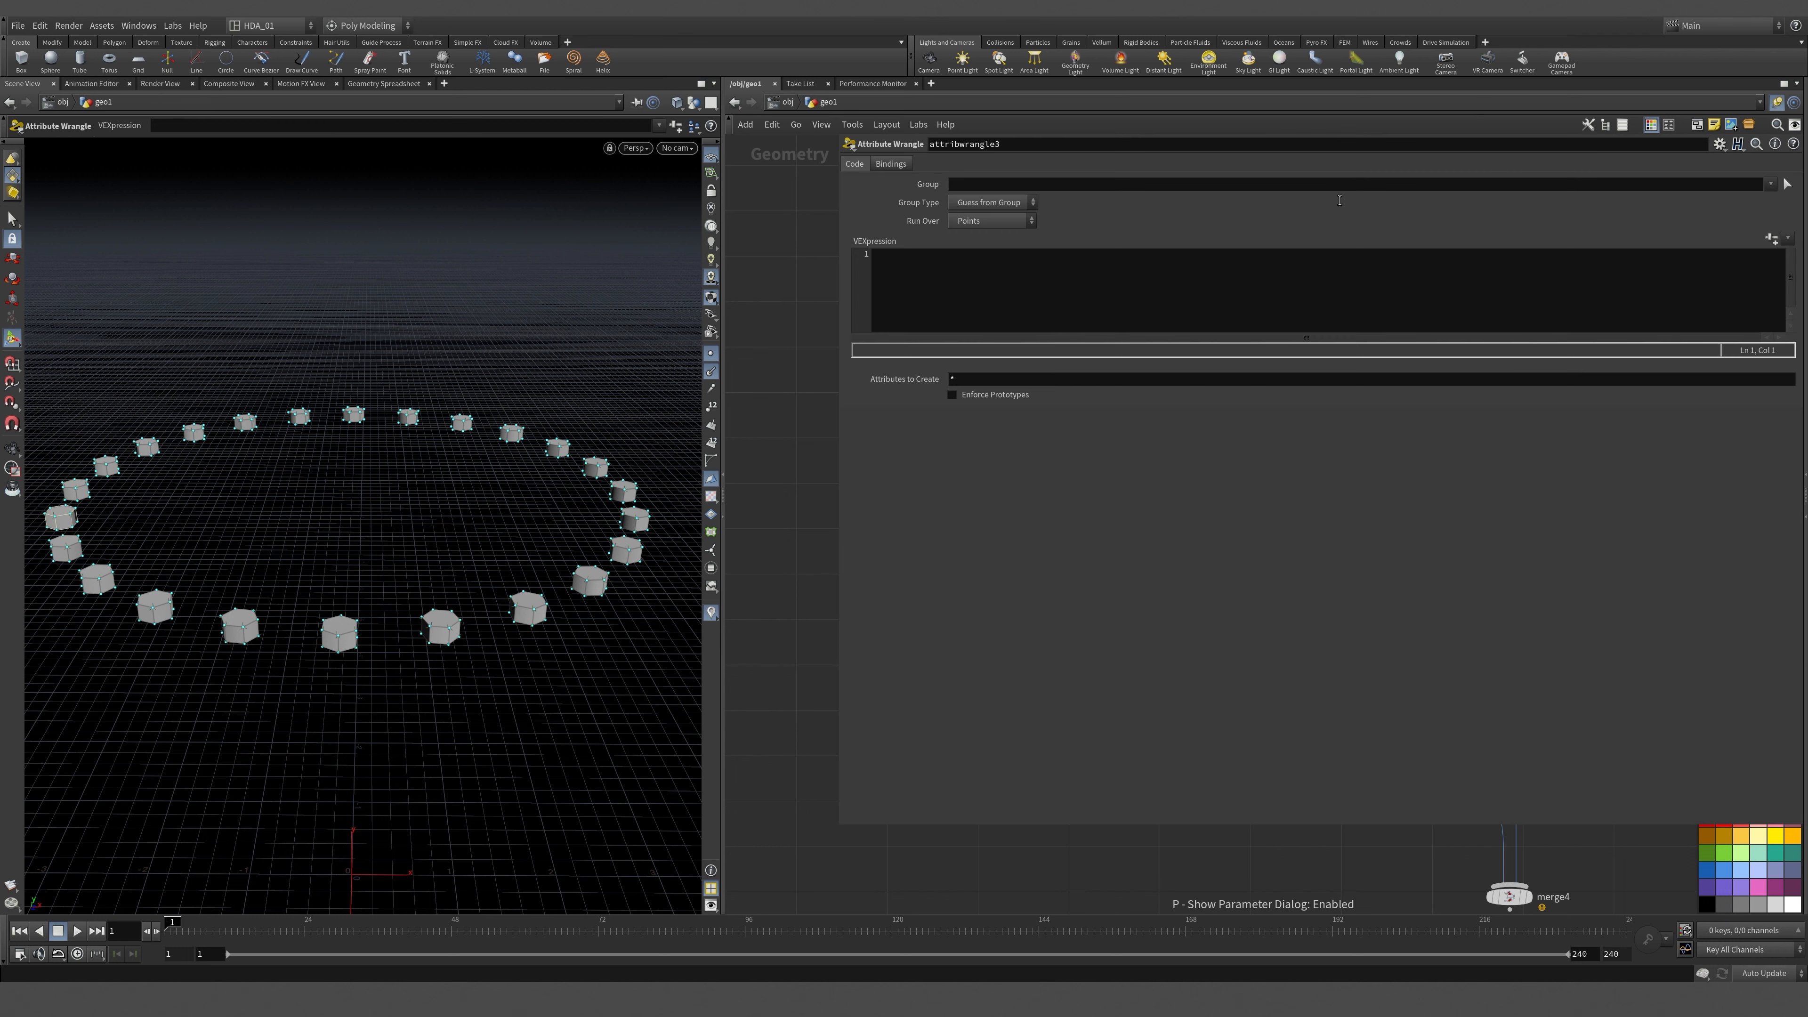
left_click(1720, 144)
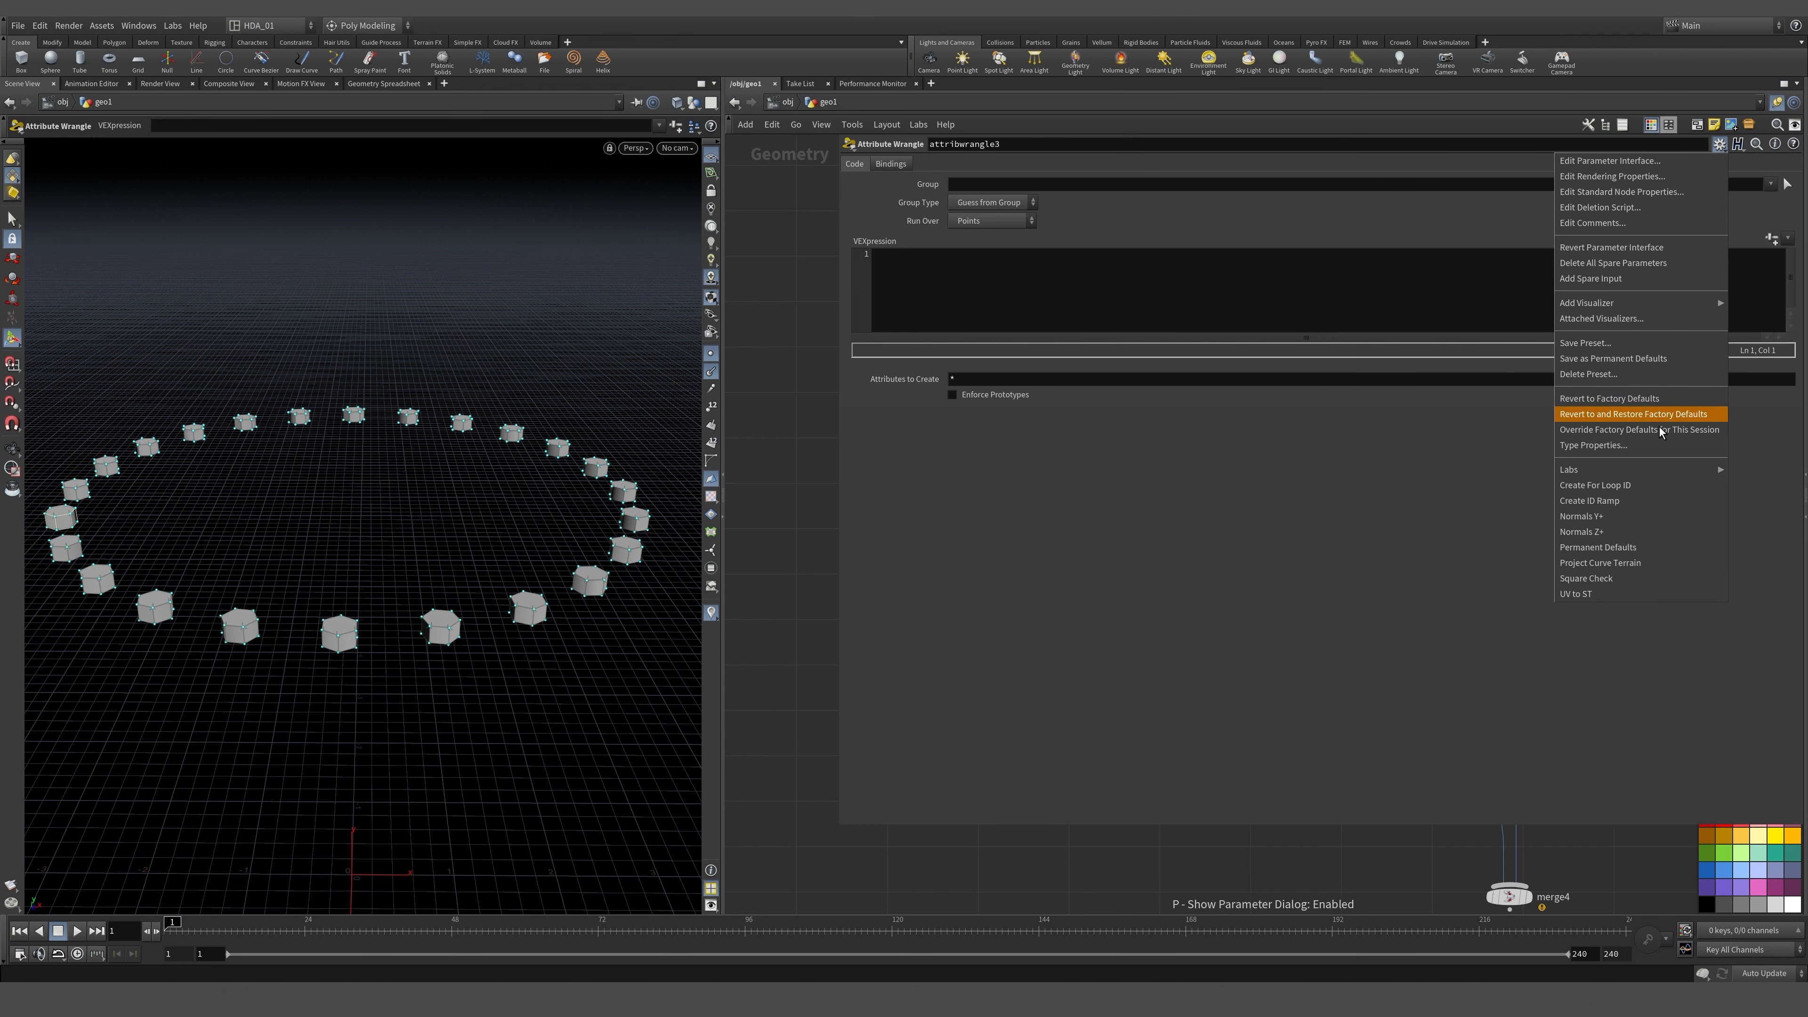
left_click(1647, 488)
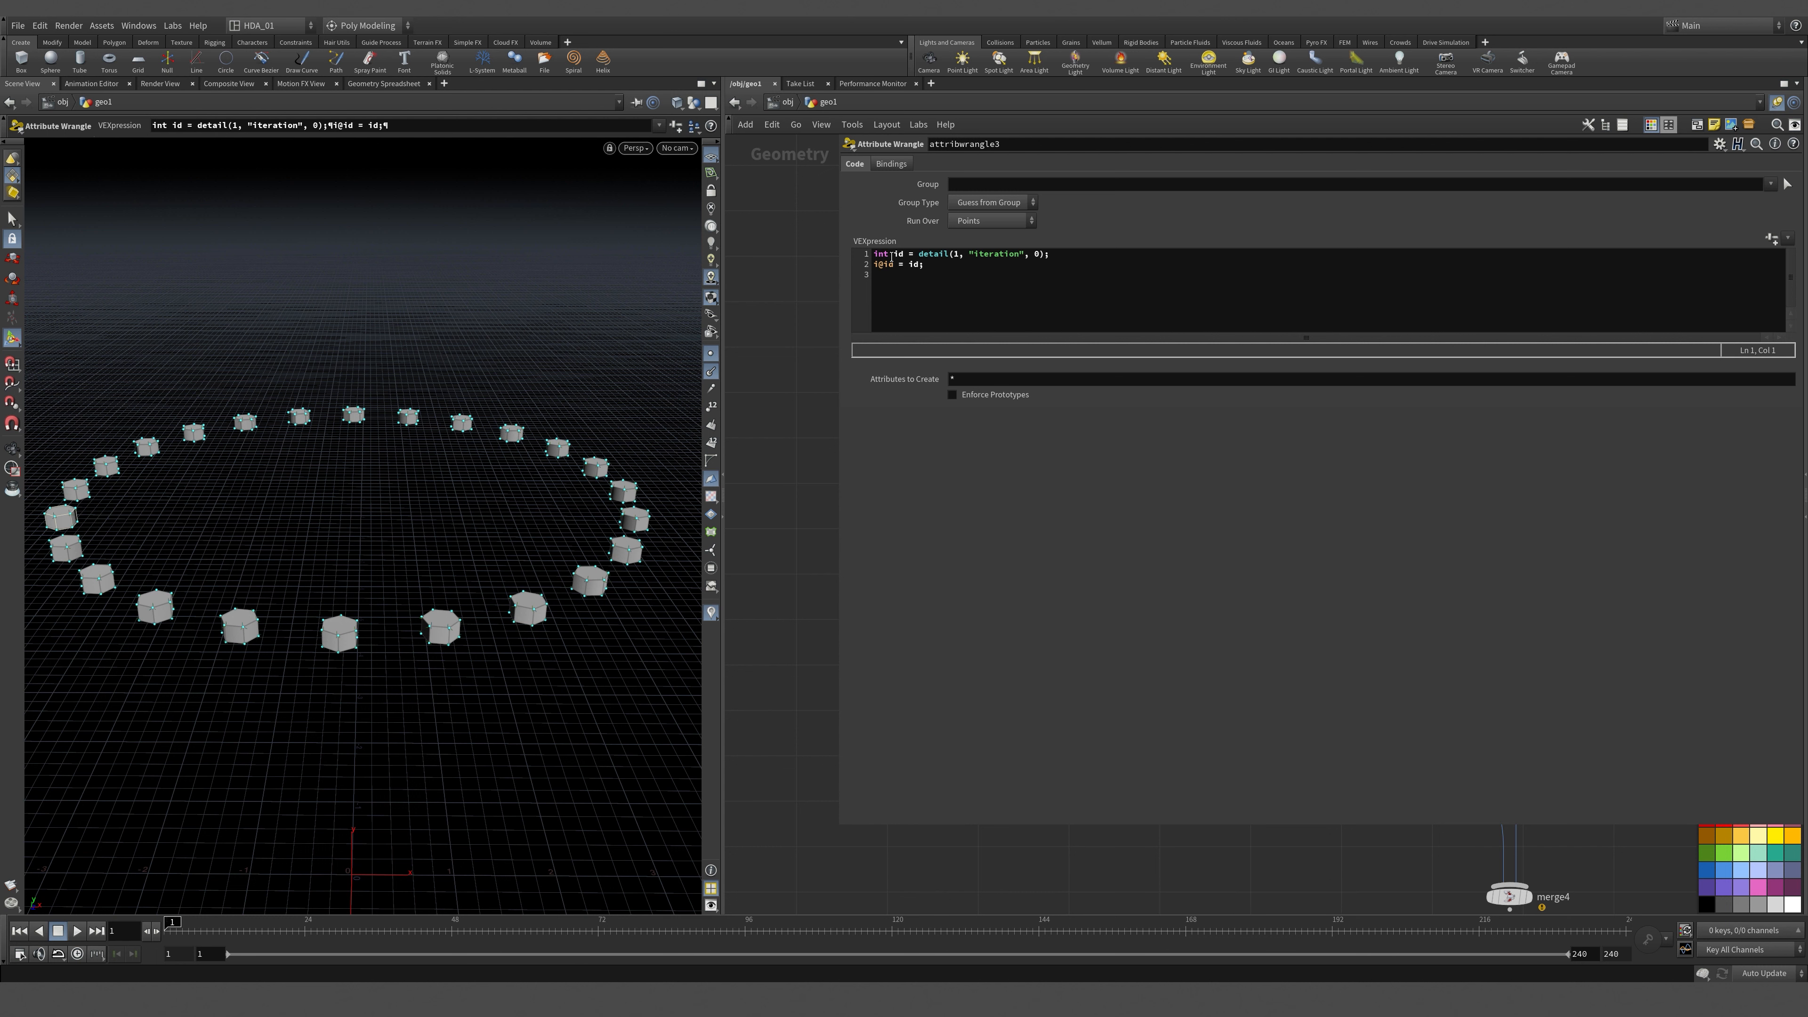
left_click_drag(891, 256, 851, 257)
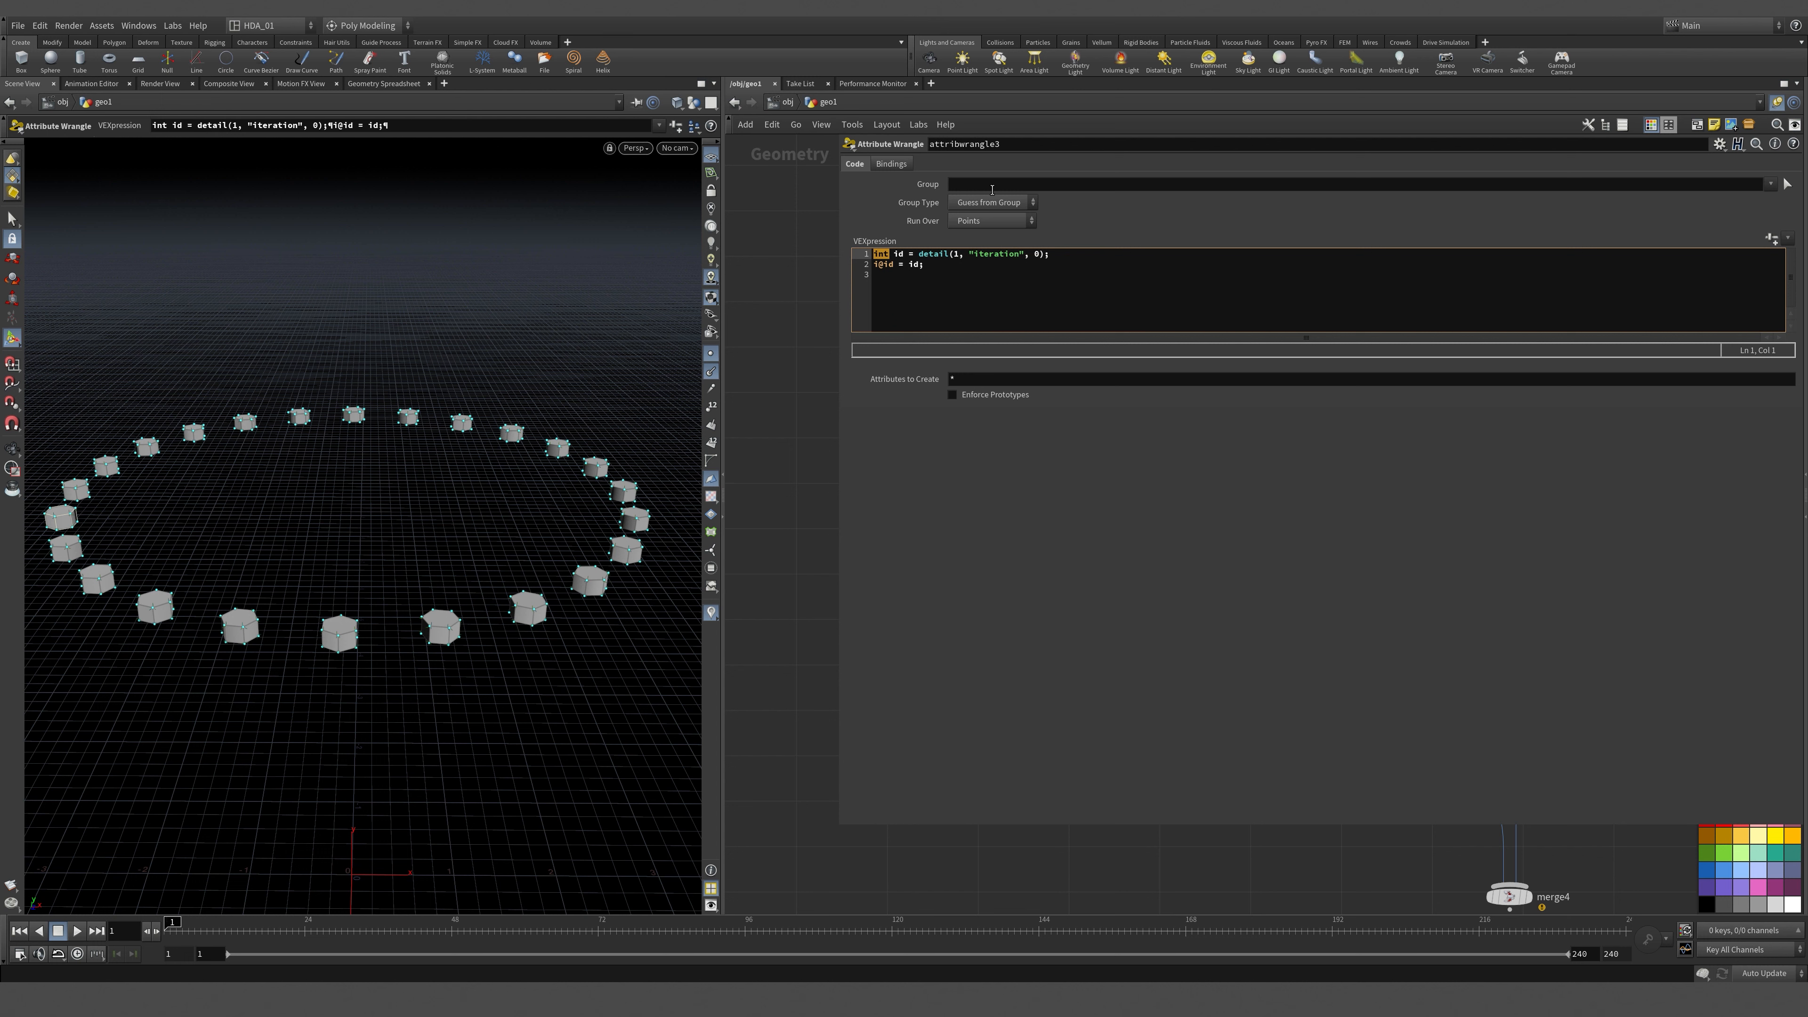
left_click(1244, 857)
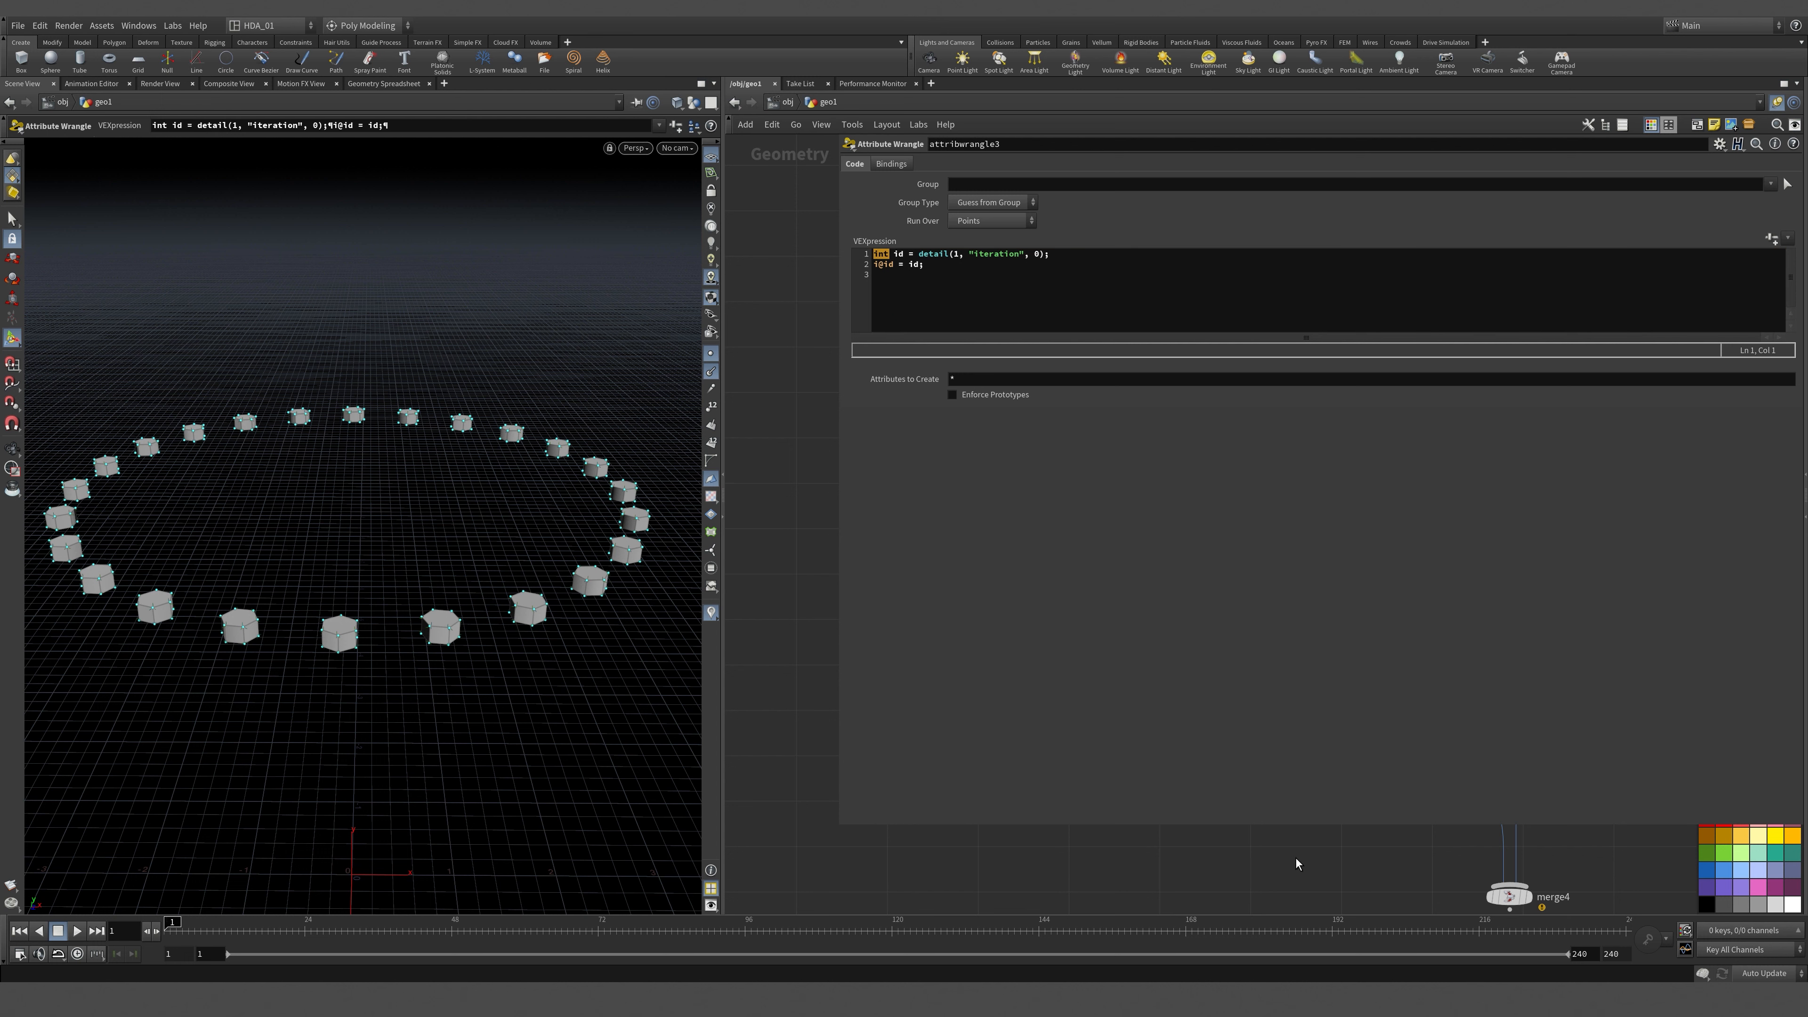
key("p")
Inspect the point id values of foreach_end1 and attribwrangle3 in the Geometry Spreadsheet, and check foreach_end1's node info back in the scene view.
left_click(1168, 666)
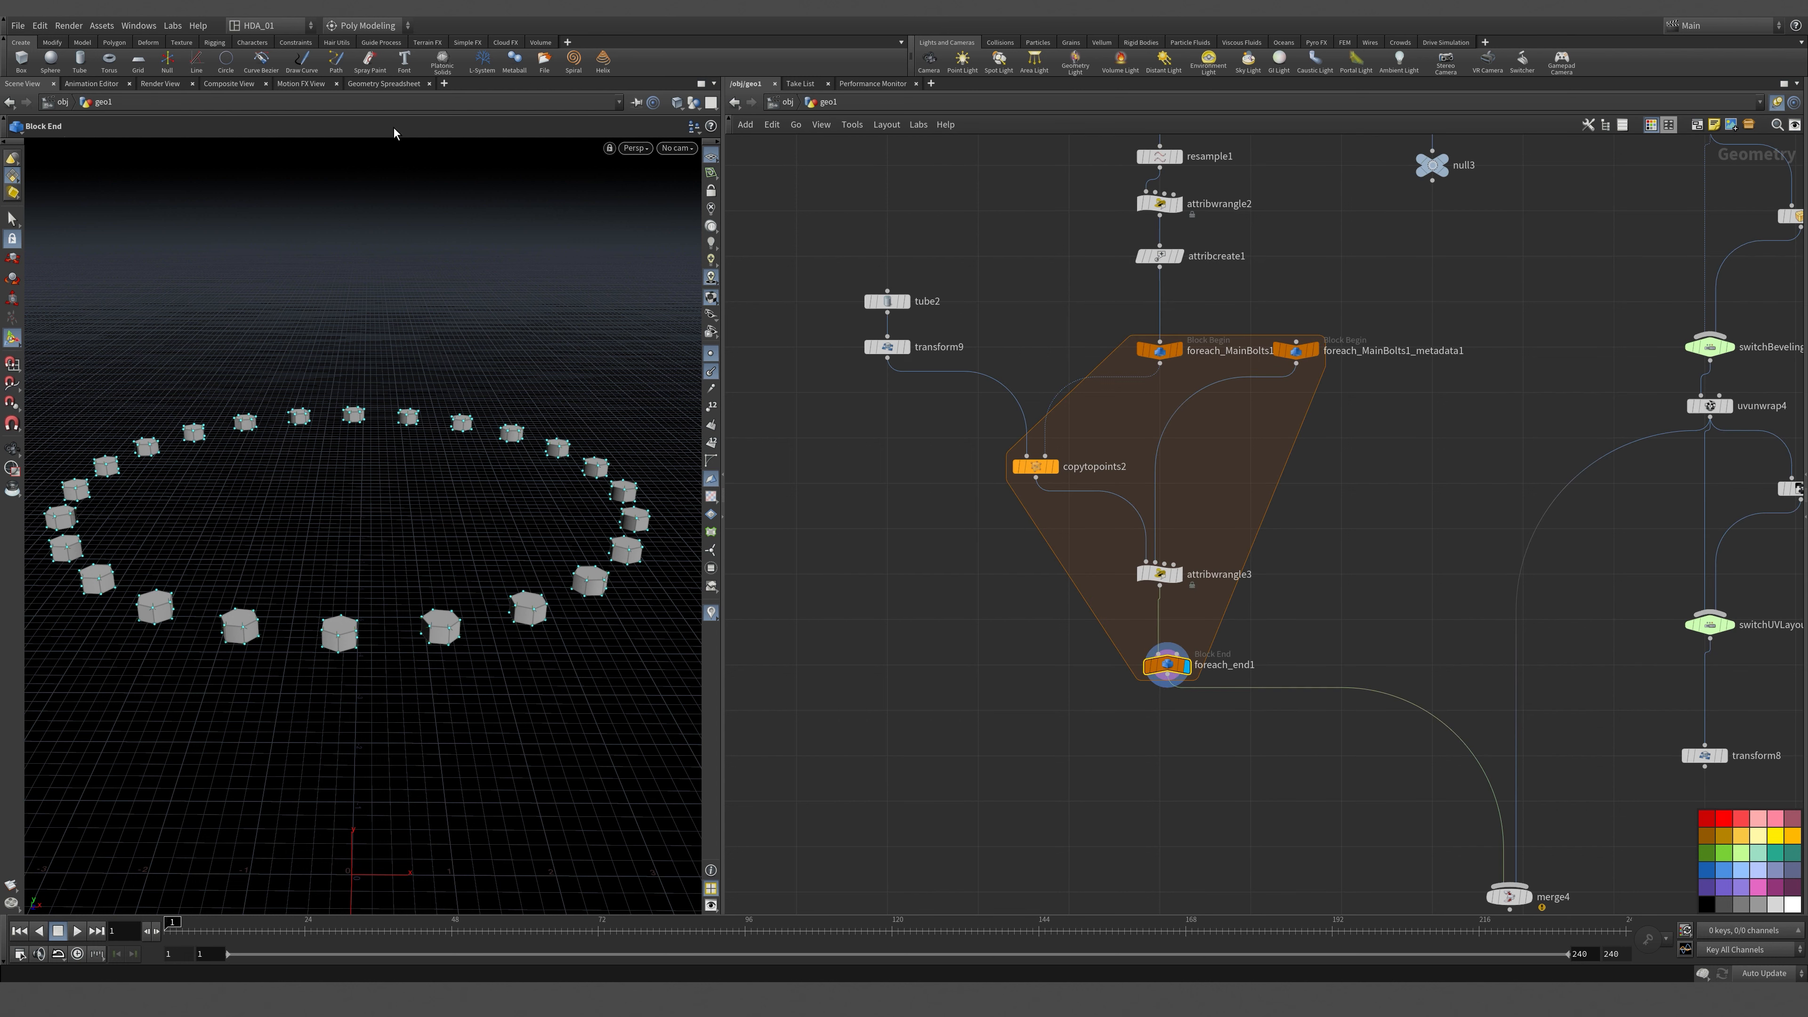
left_click(387, 84)
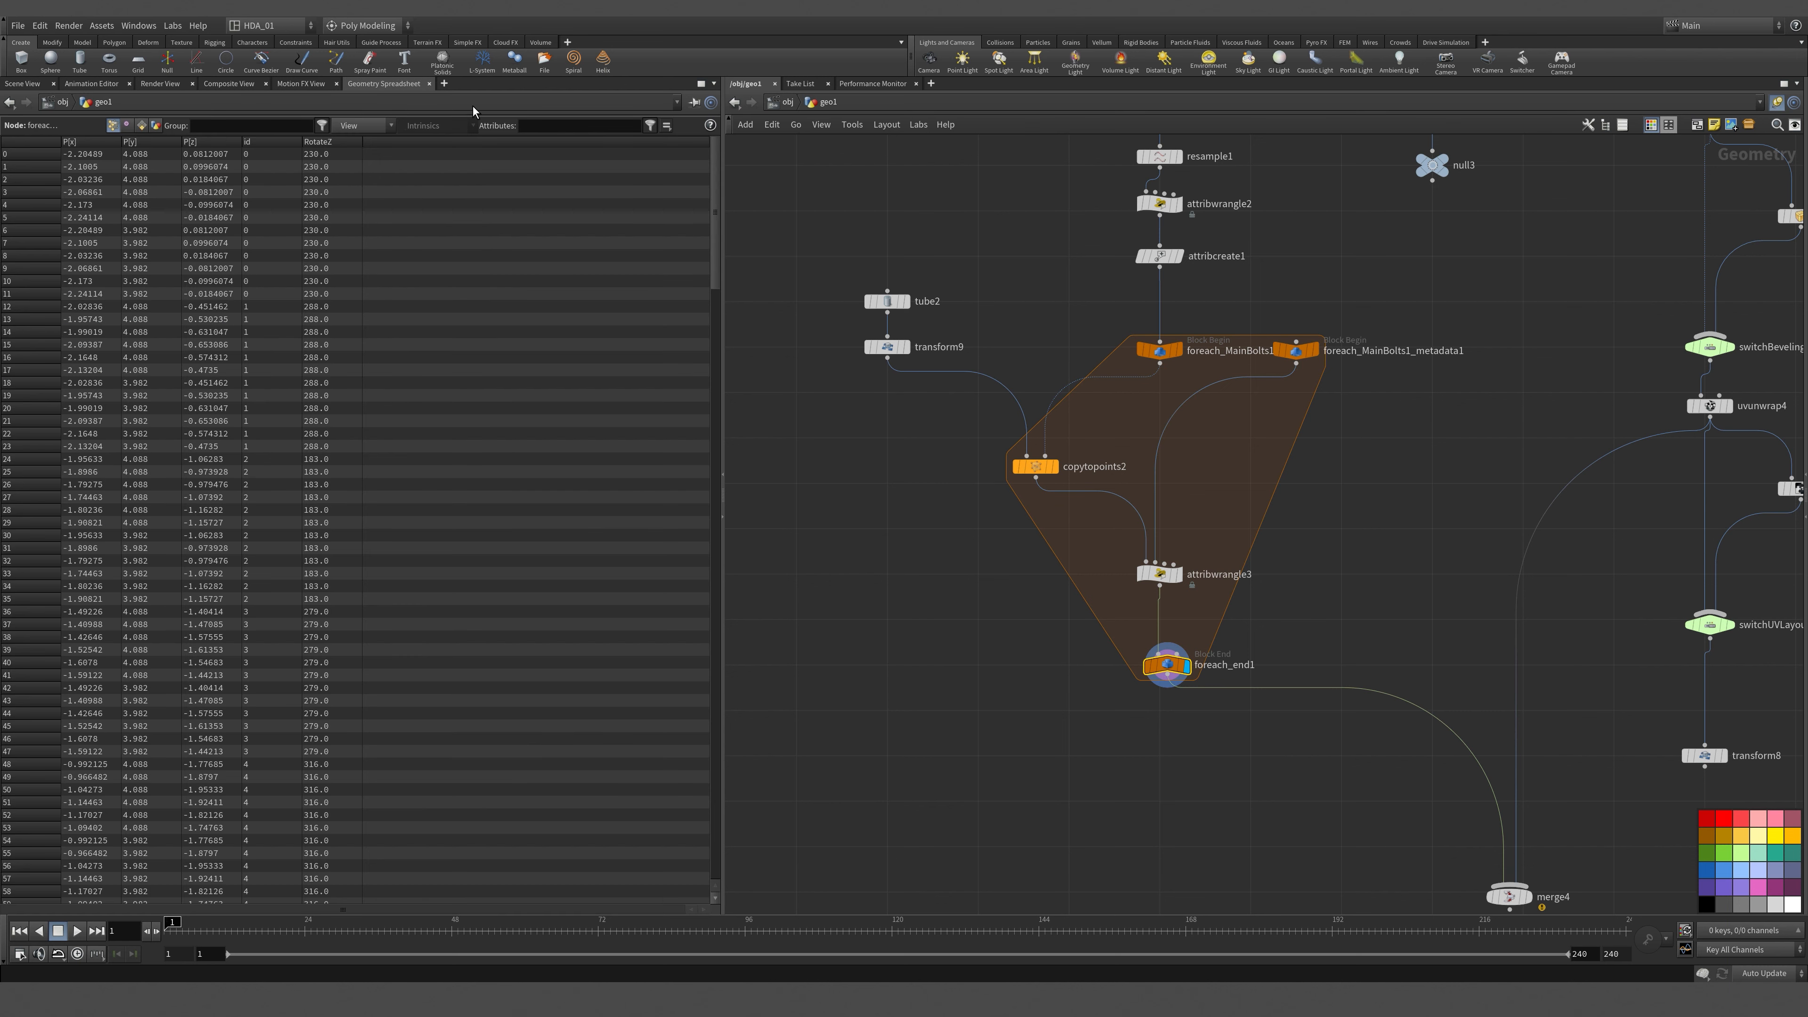
left_click(156, 125)
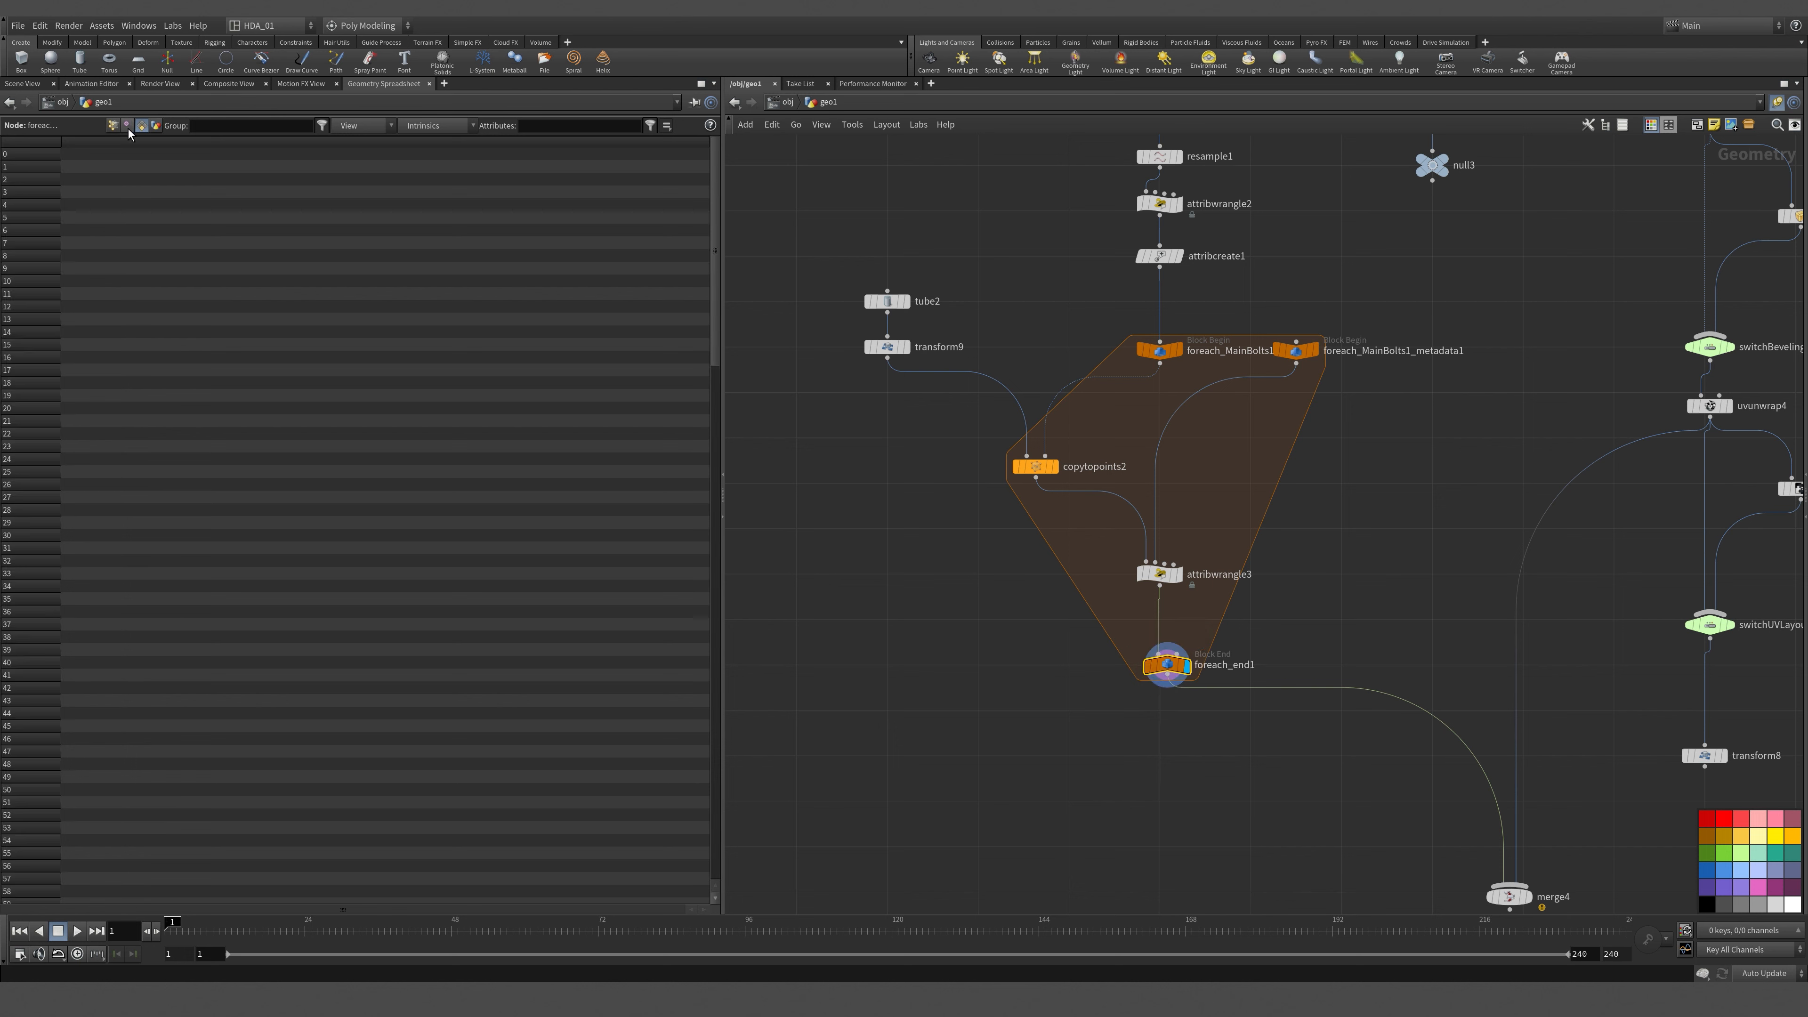
left_click(112, 125)
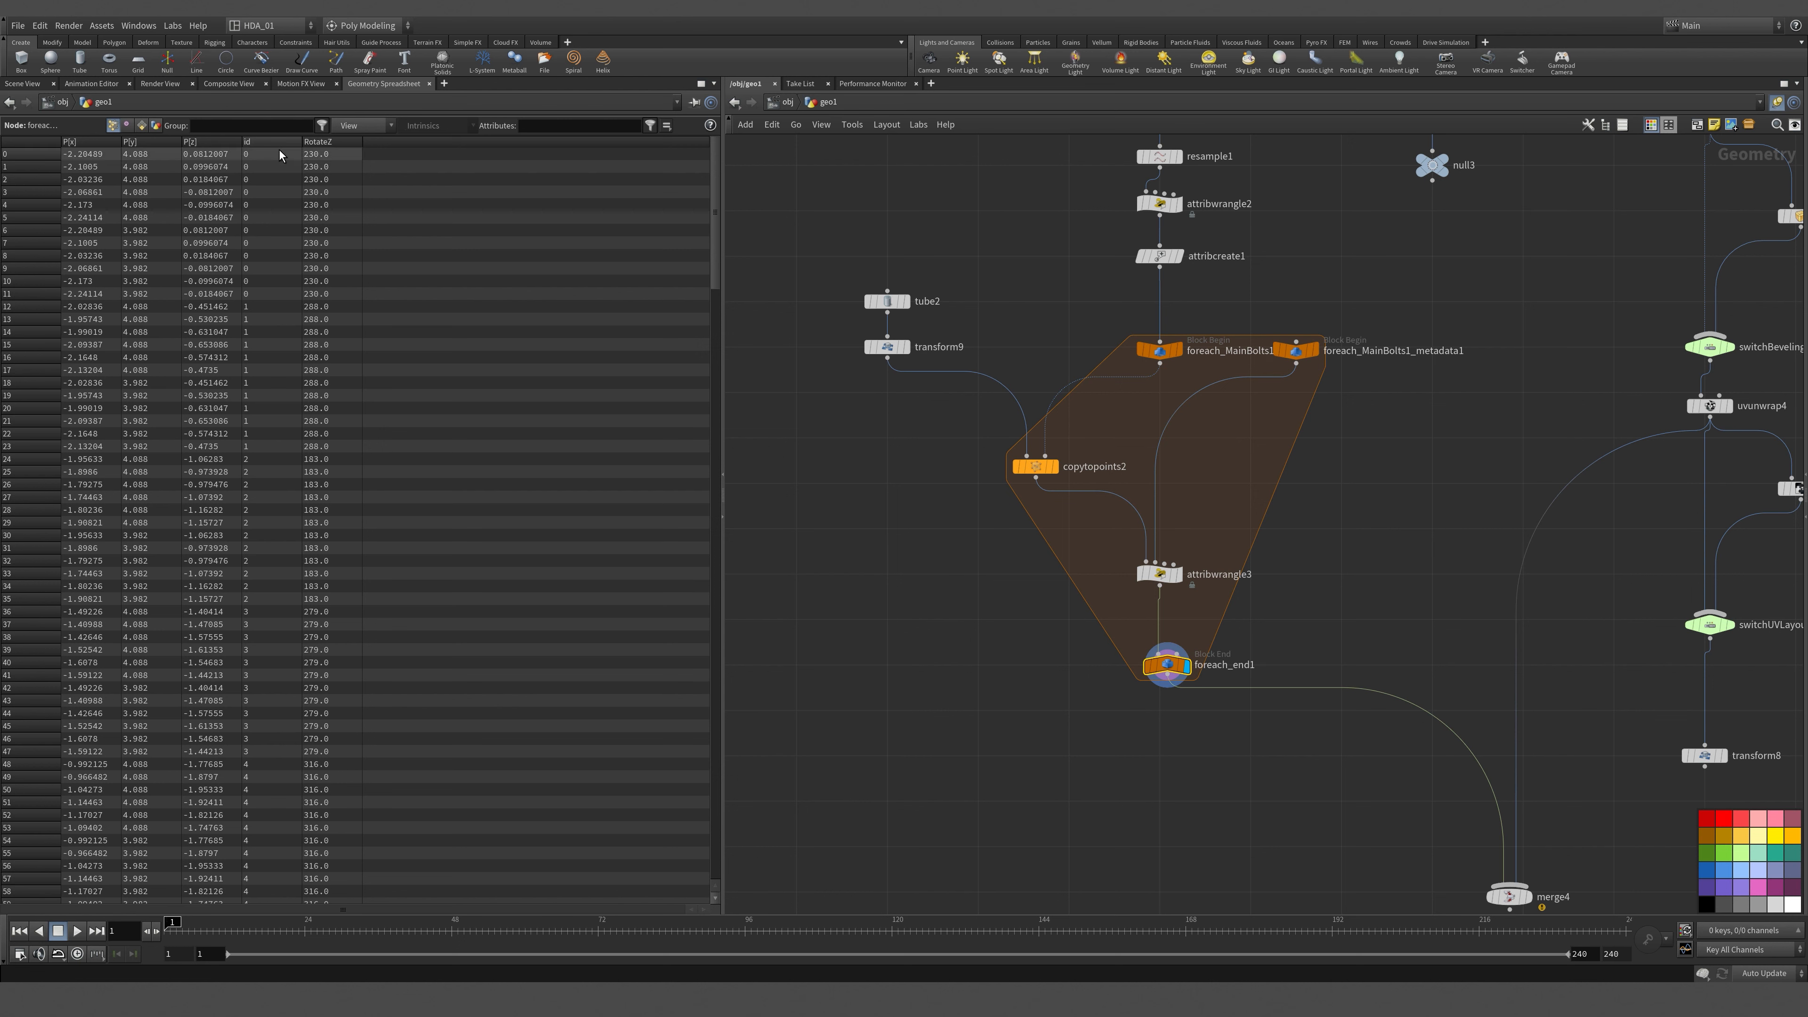
left_click(1142, 583)
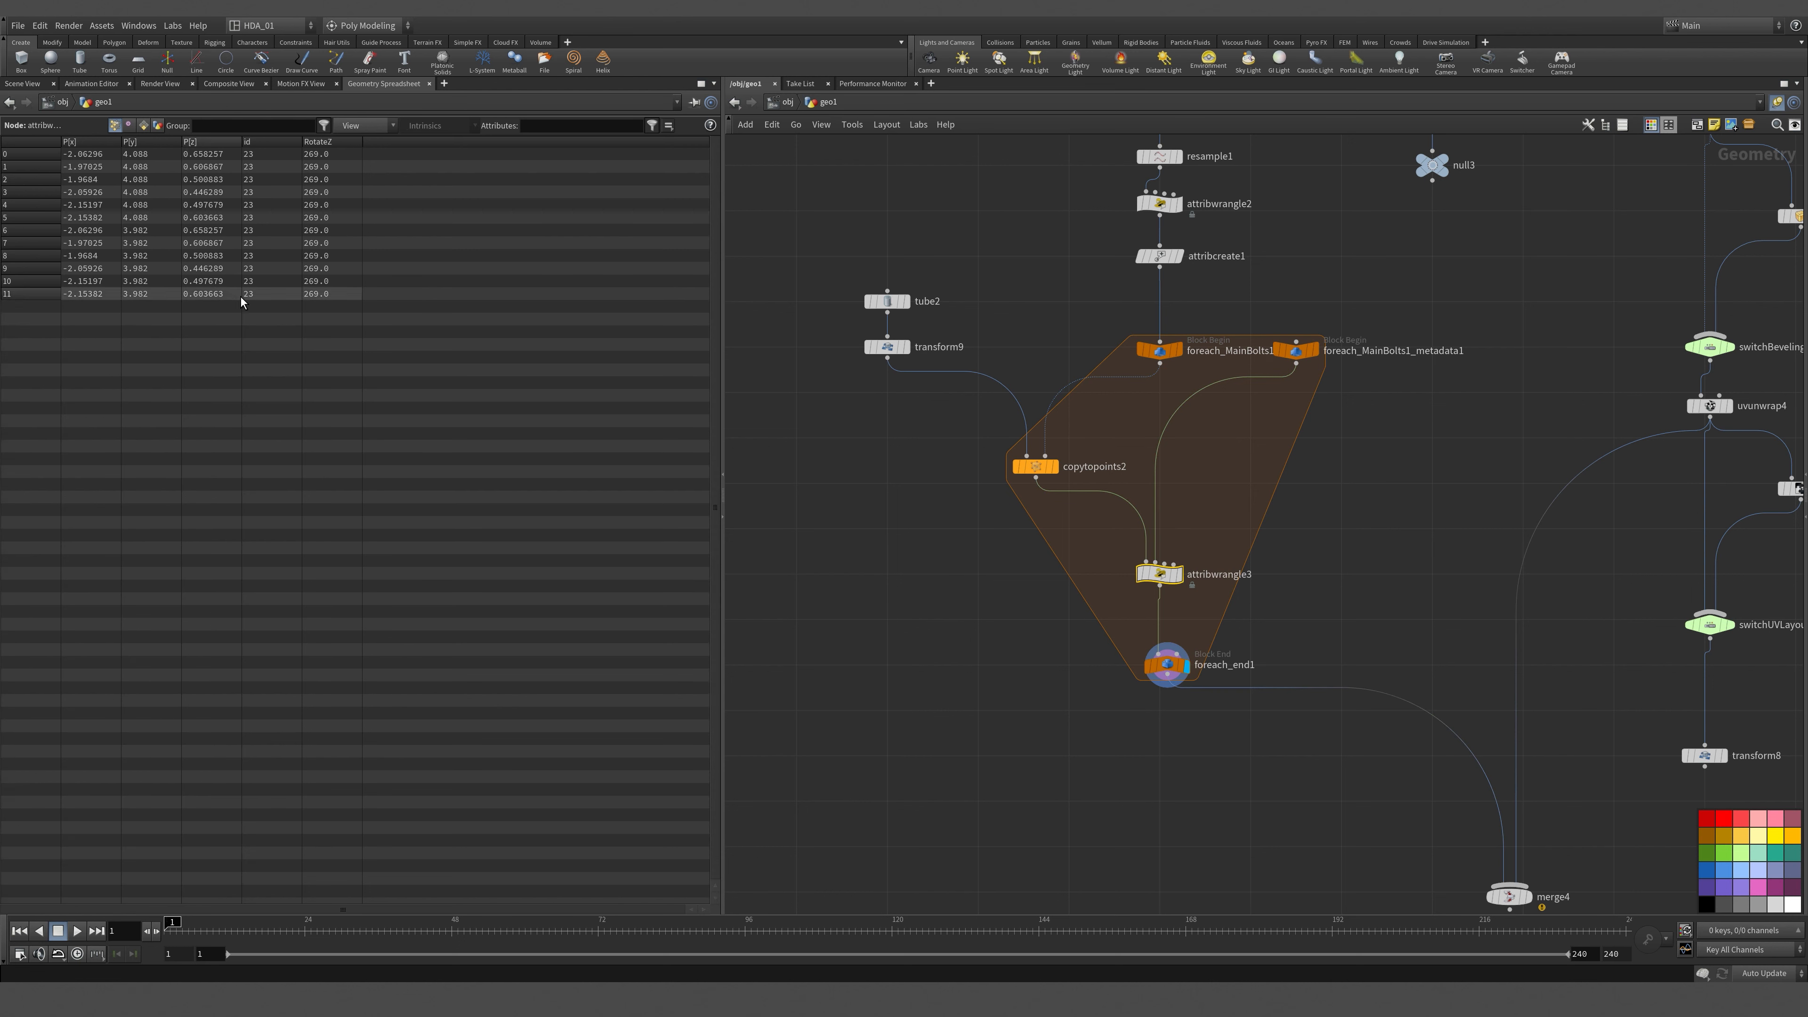
left_click(1164, 651)
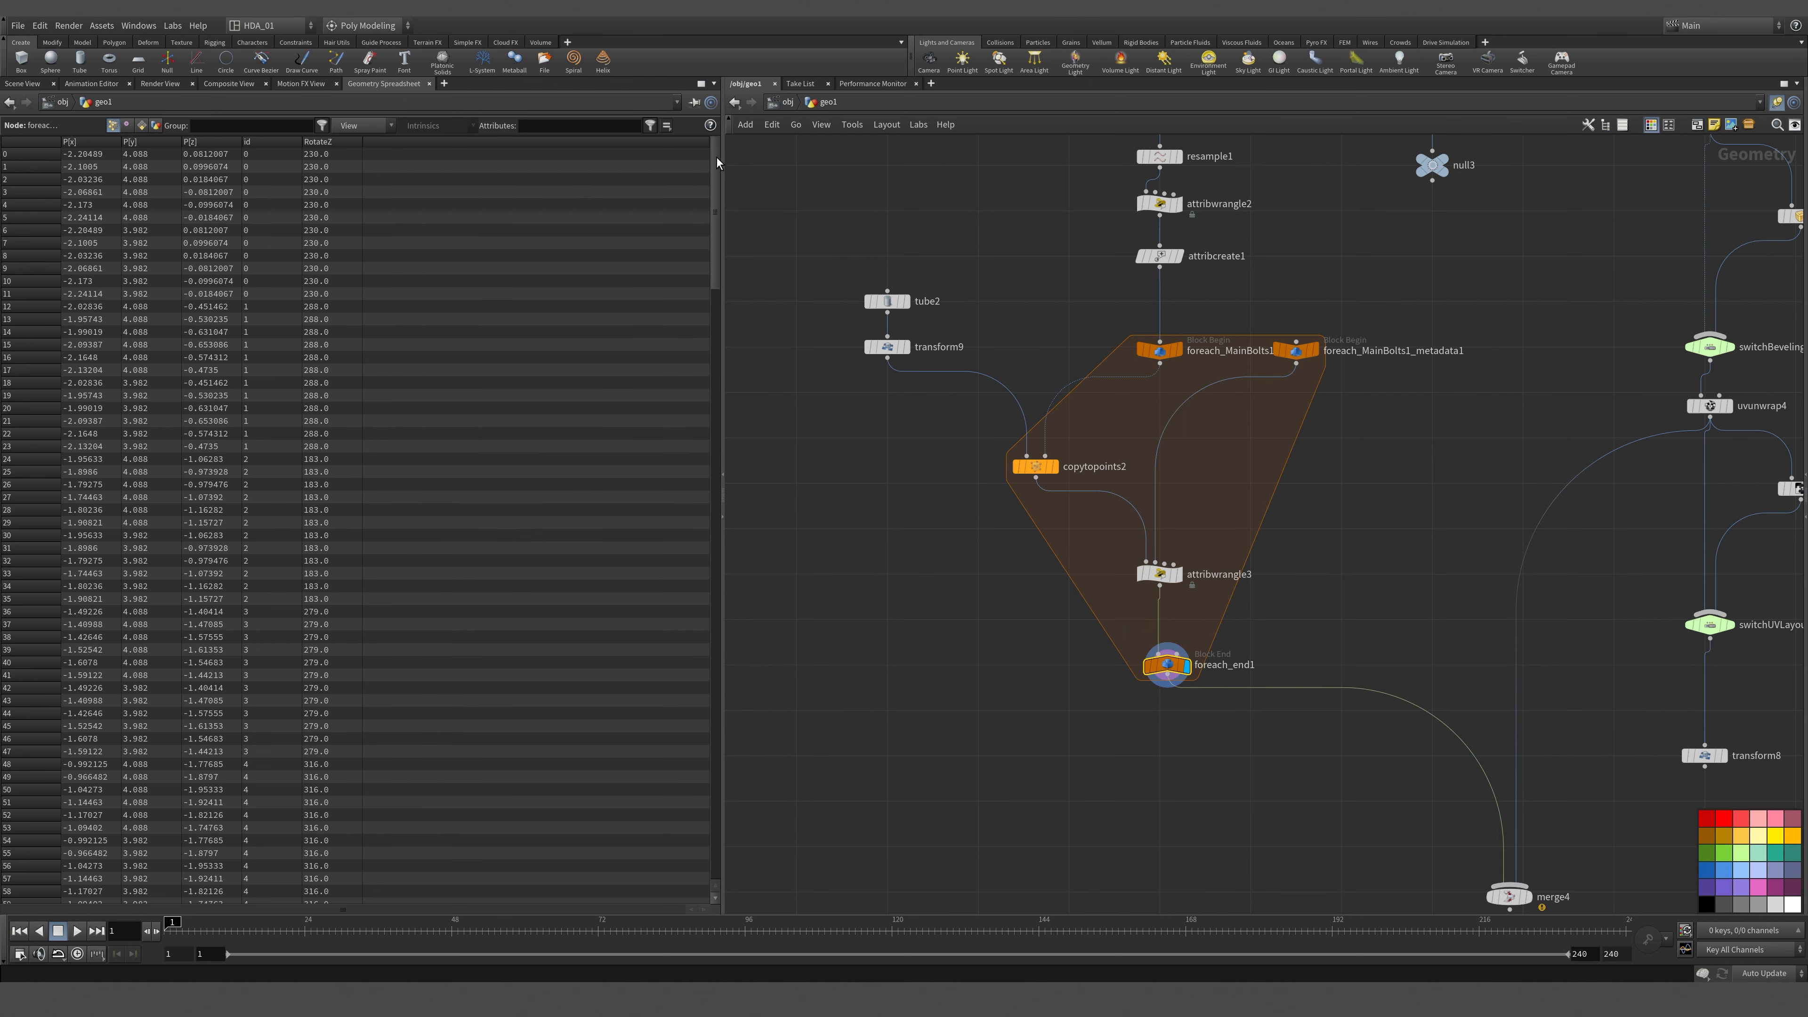
left_click_drag(715, 163, 699, 99)
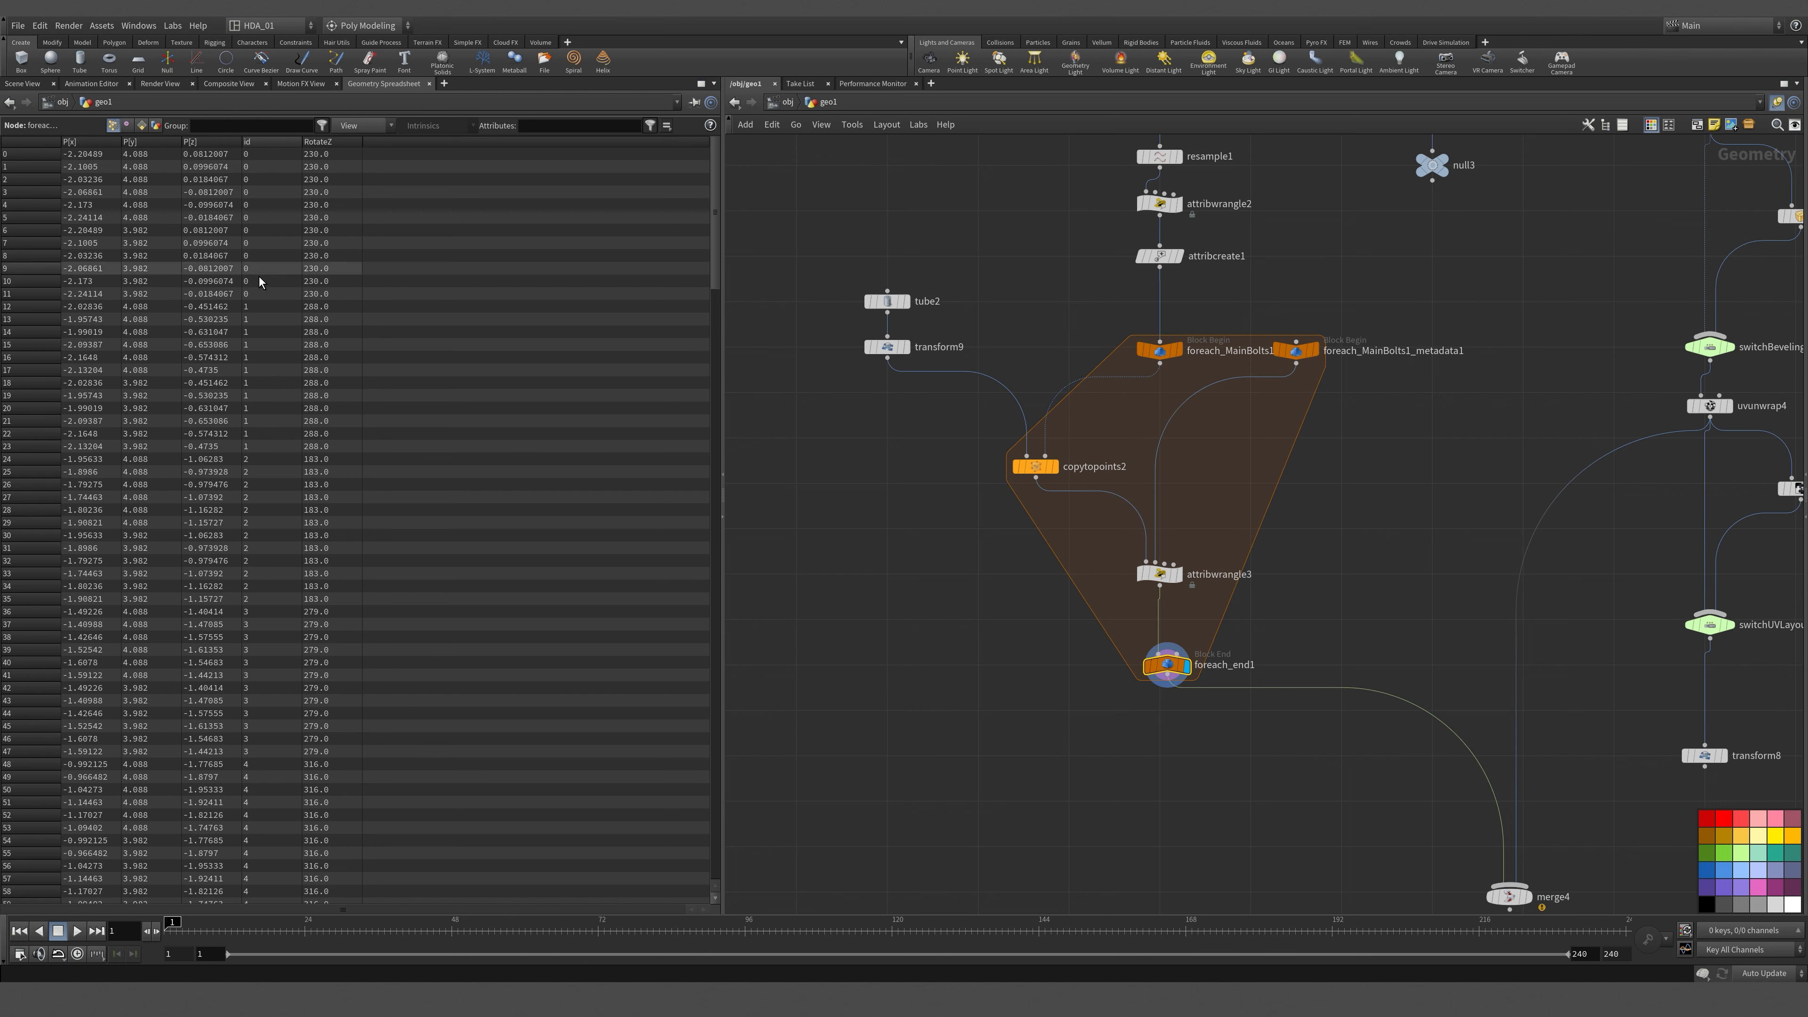
left_click_drag(260, 293, 268, 155)
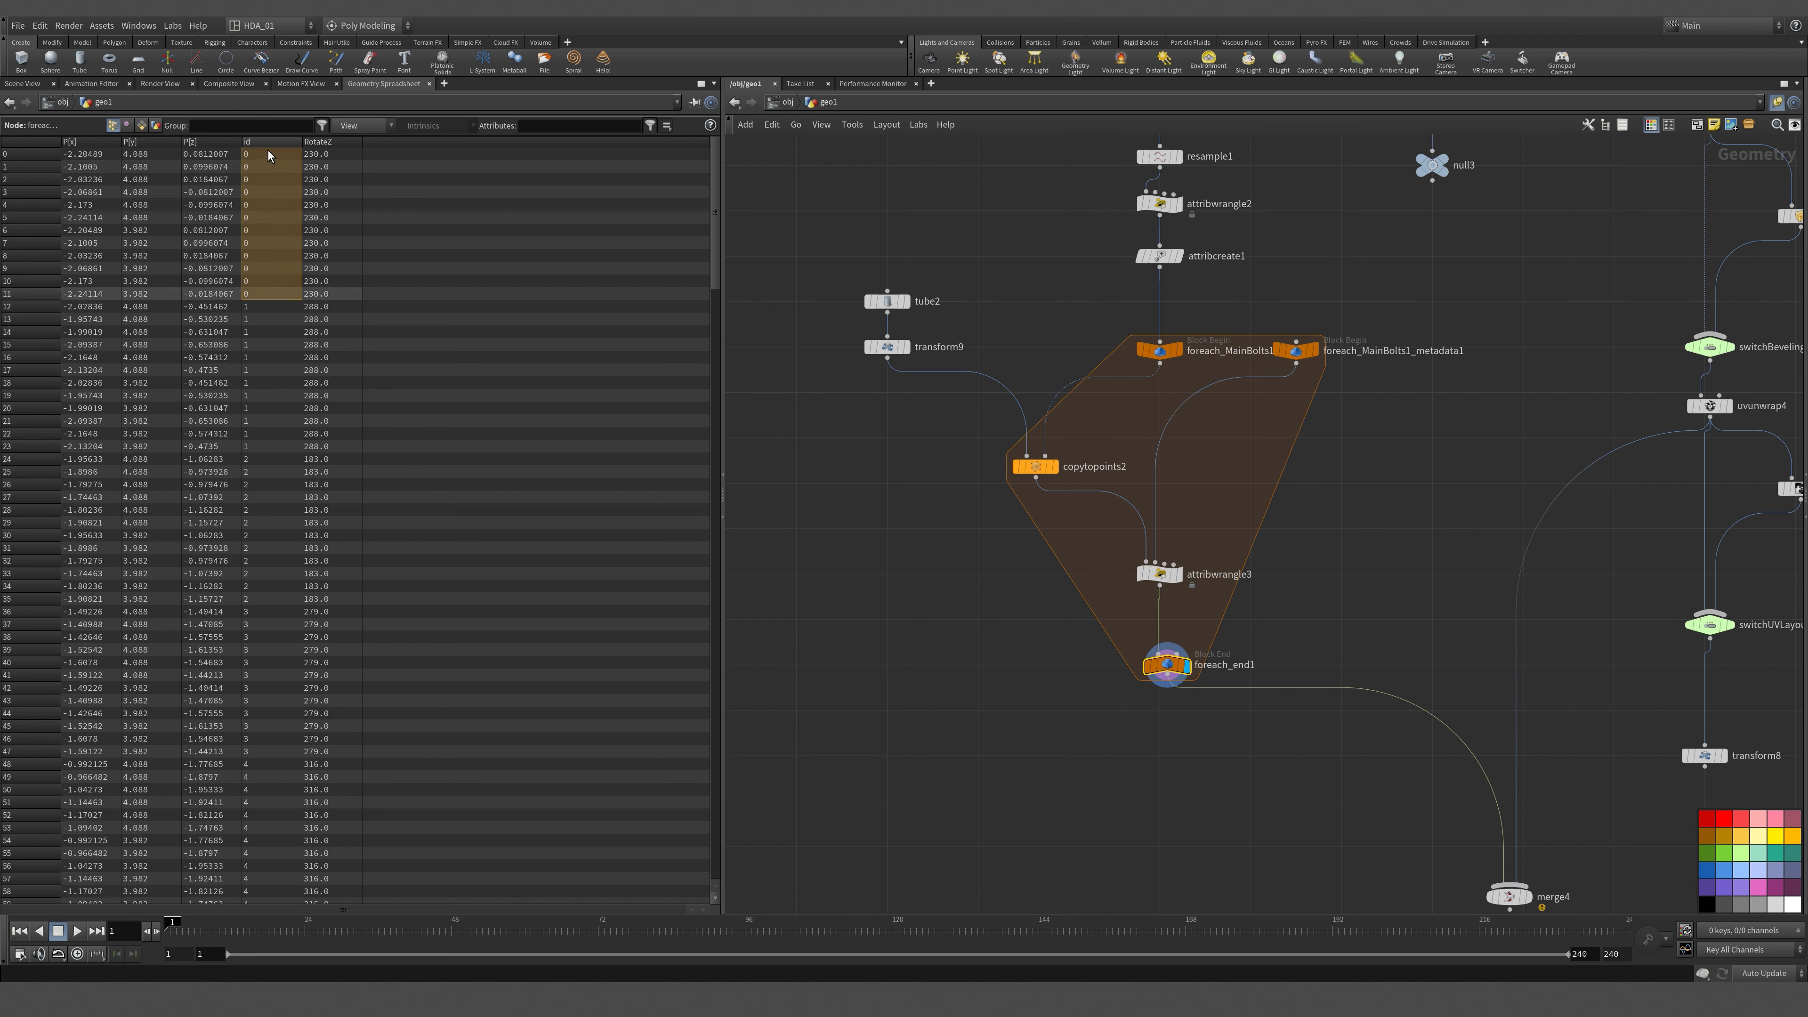
left_click_drag(264, 306, 267, 421)
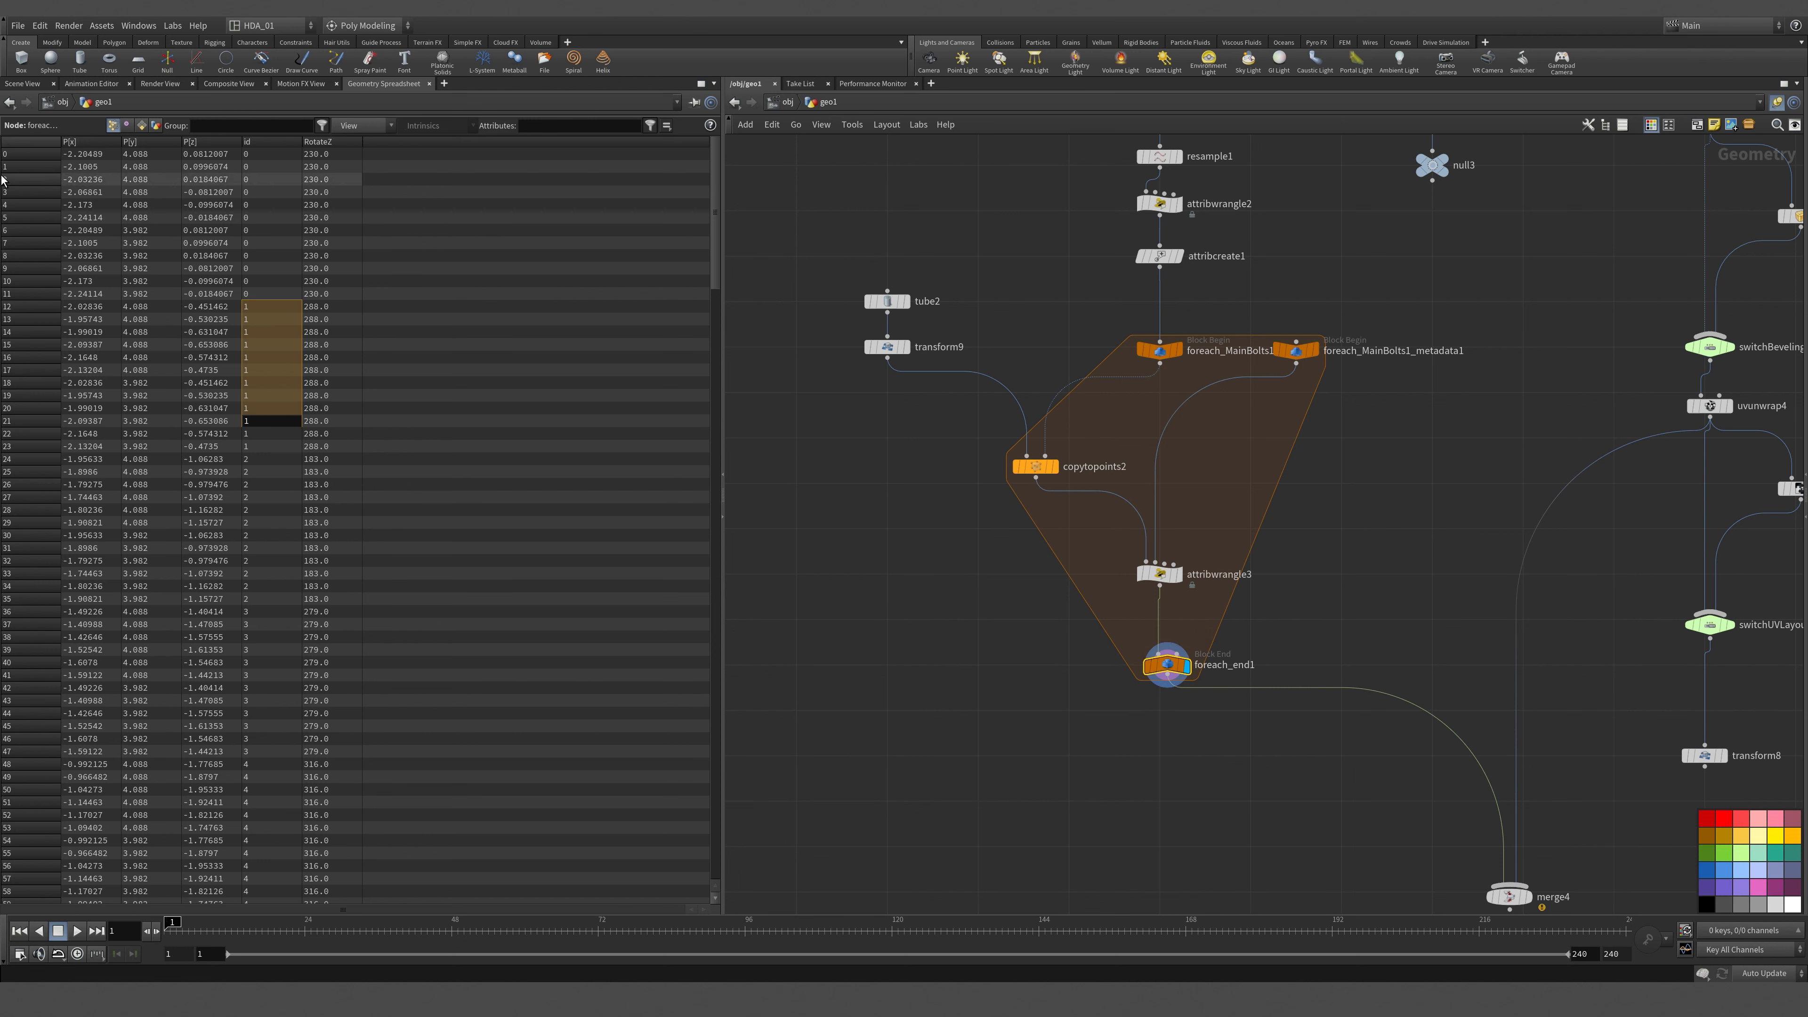
left_click(22, 83)
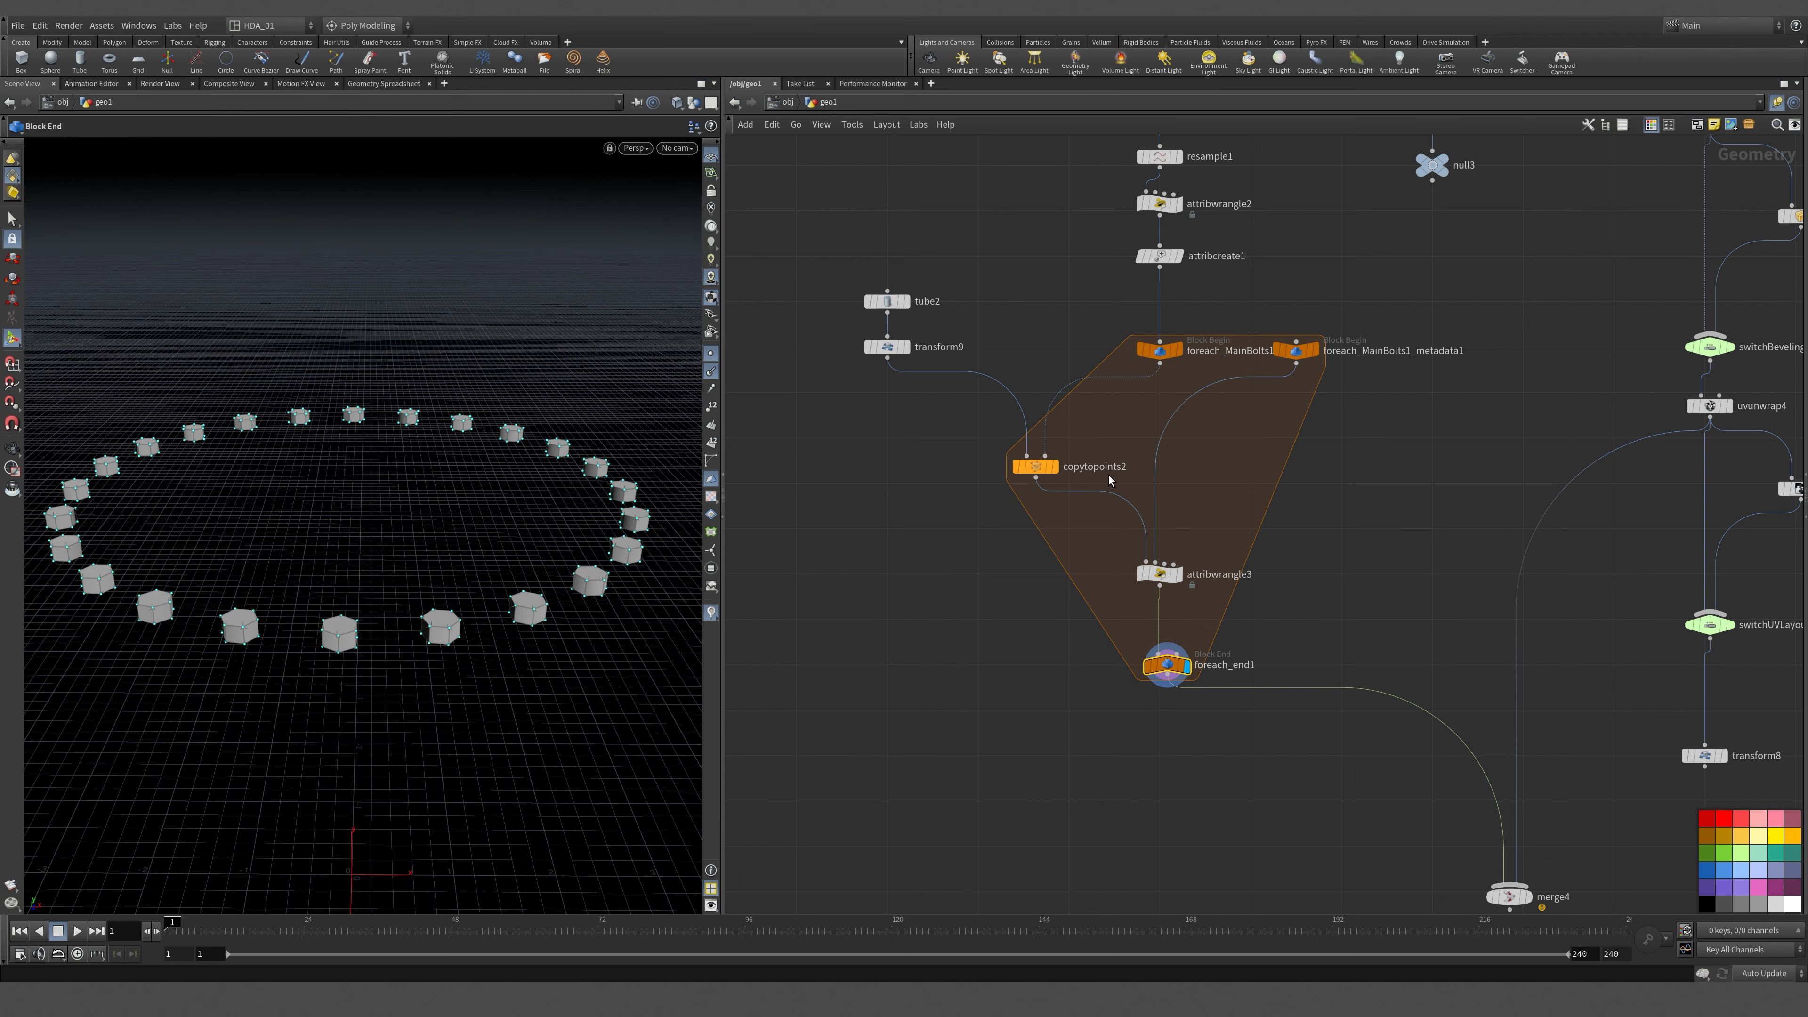
middle_click(1212, 658)
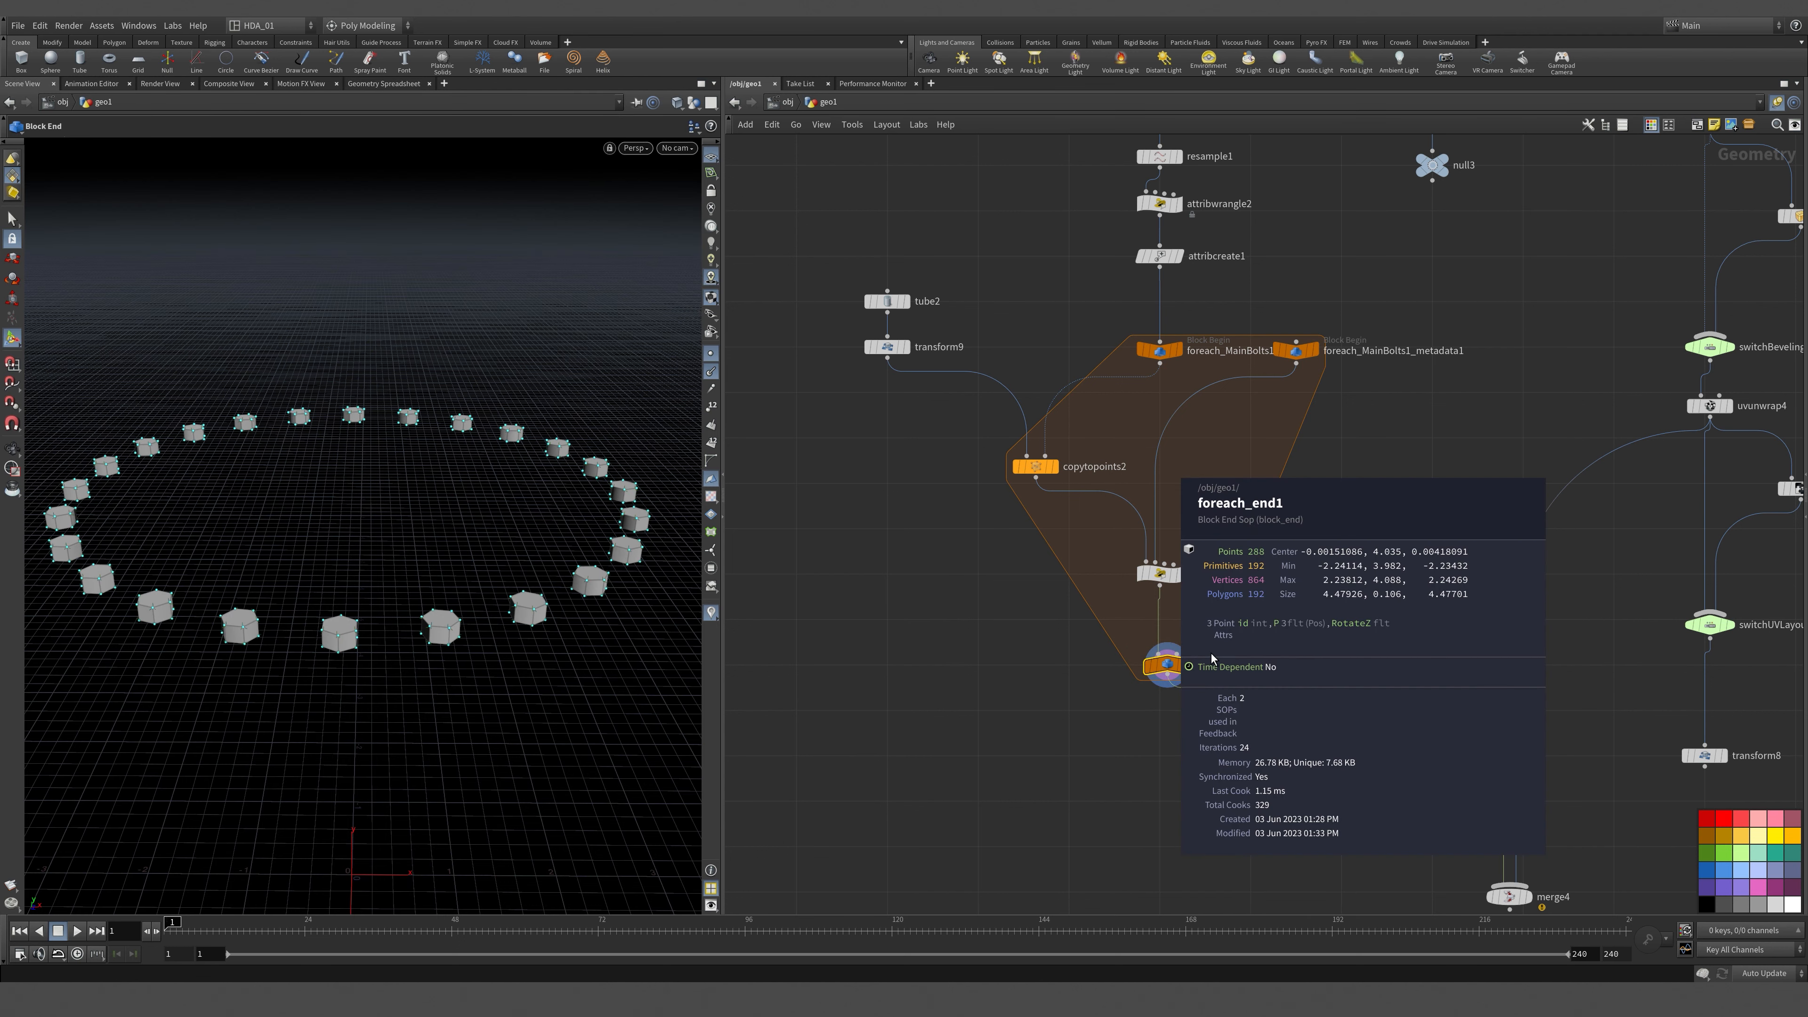
Add an Attribute Wrangle between foreach_end1 and merge4, line it up beneath foreach_end1, and display its output.
middle_click_drag(1153, 761, 1059, 598)
key("Tab")
type("wra")
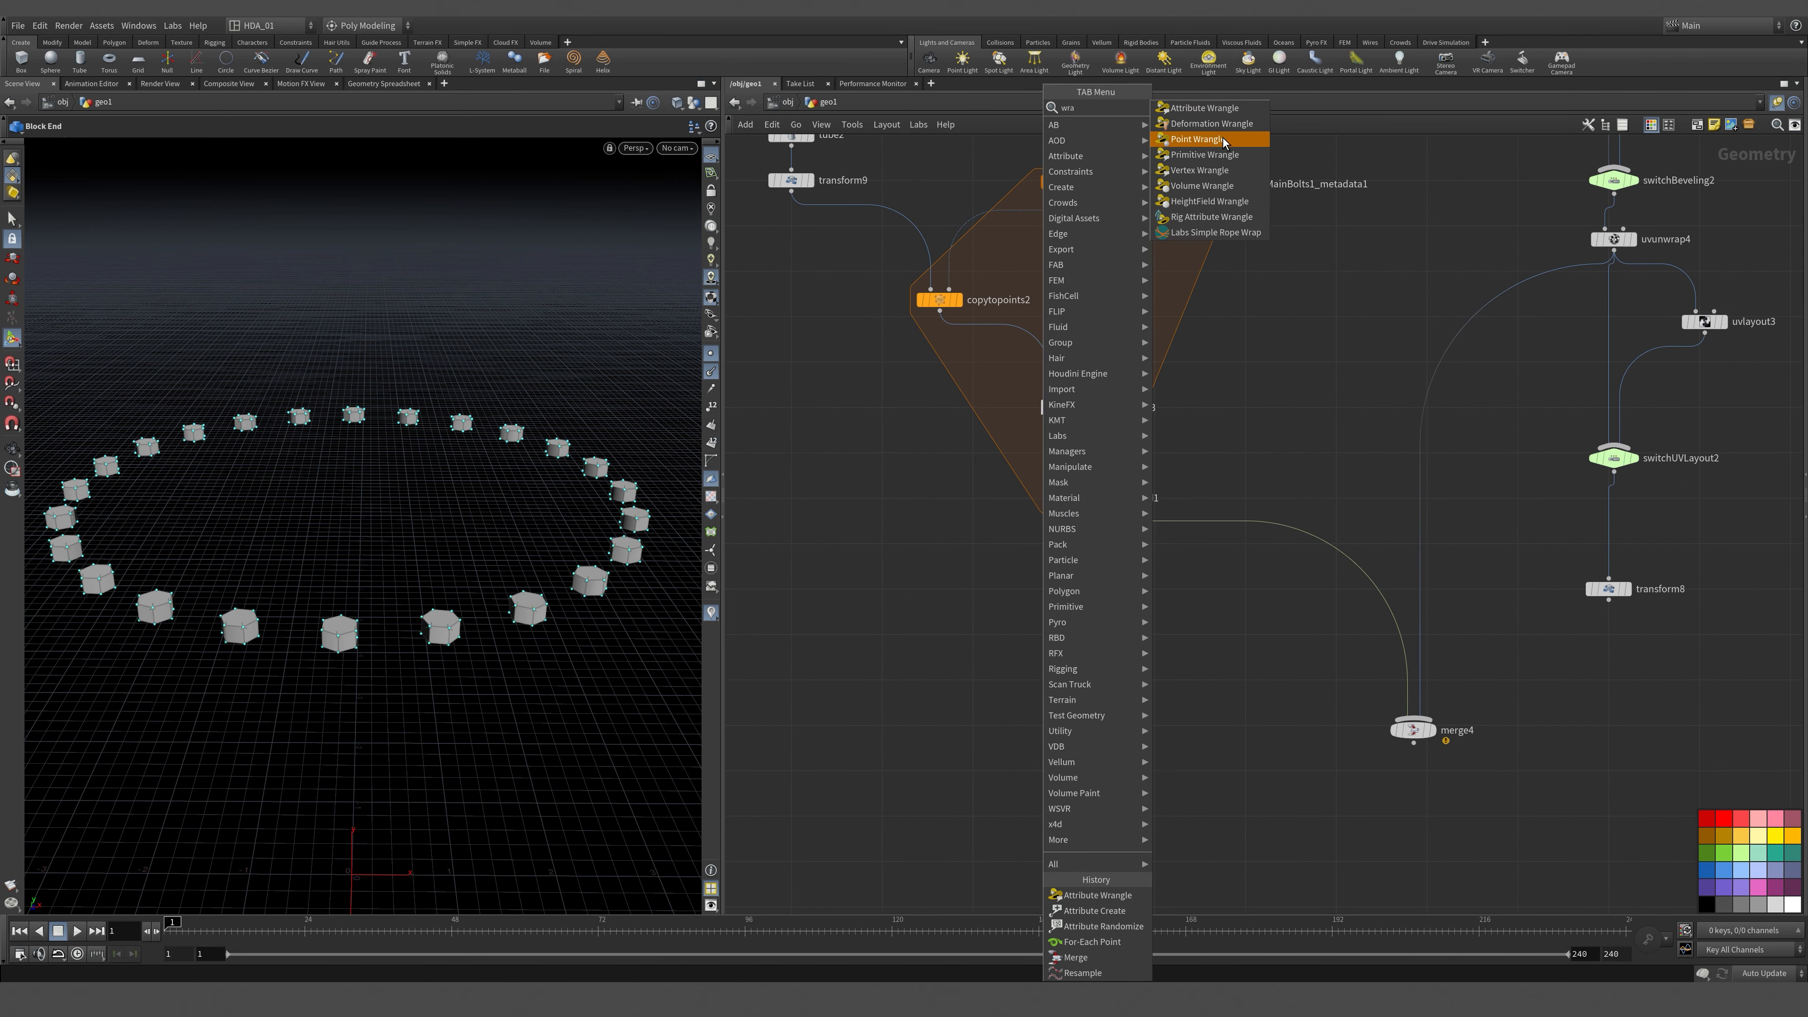
left_click(1205, 107)
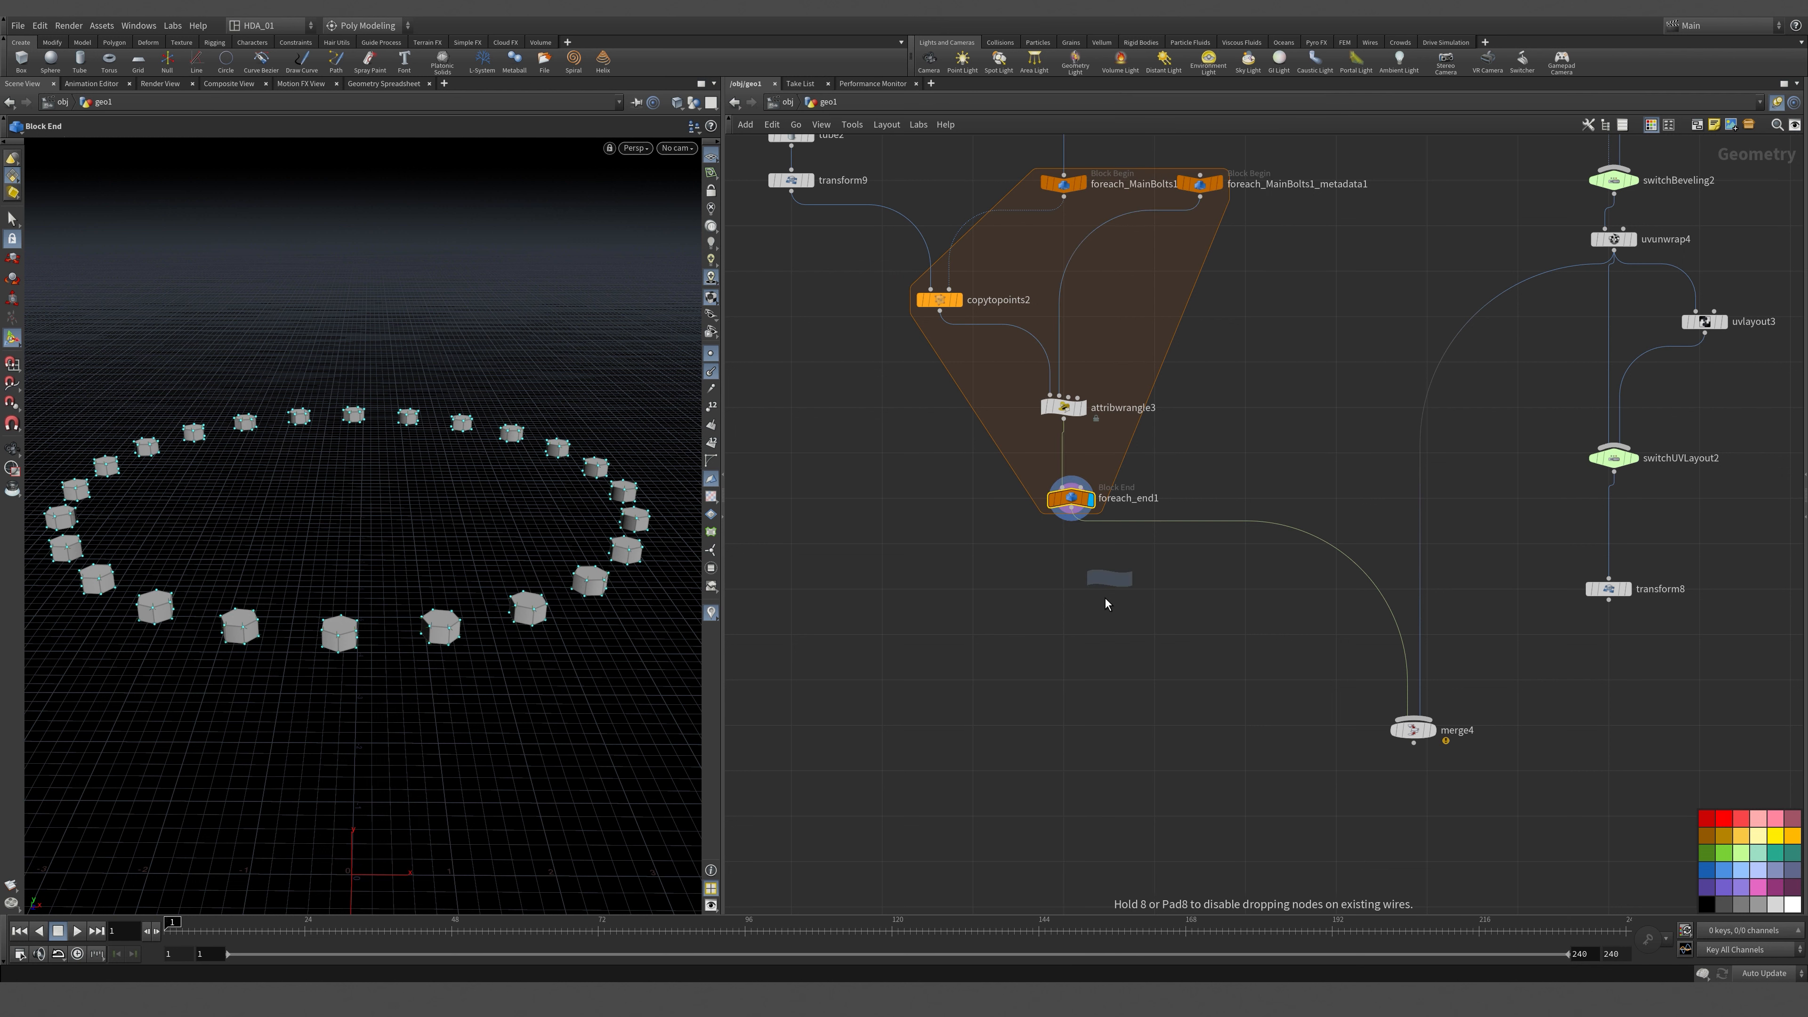
left_click(1141, 552)
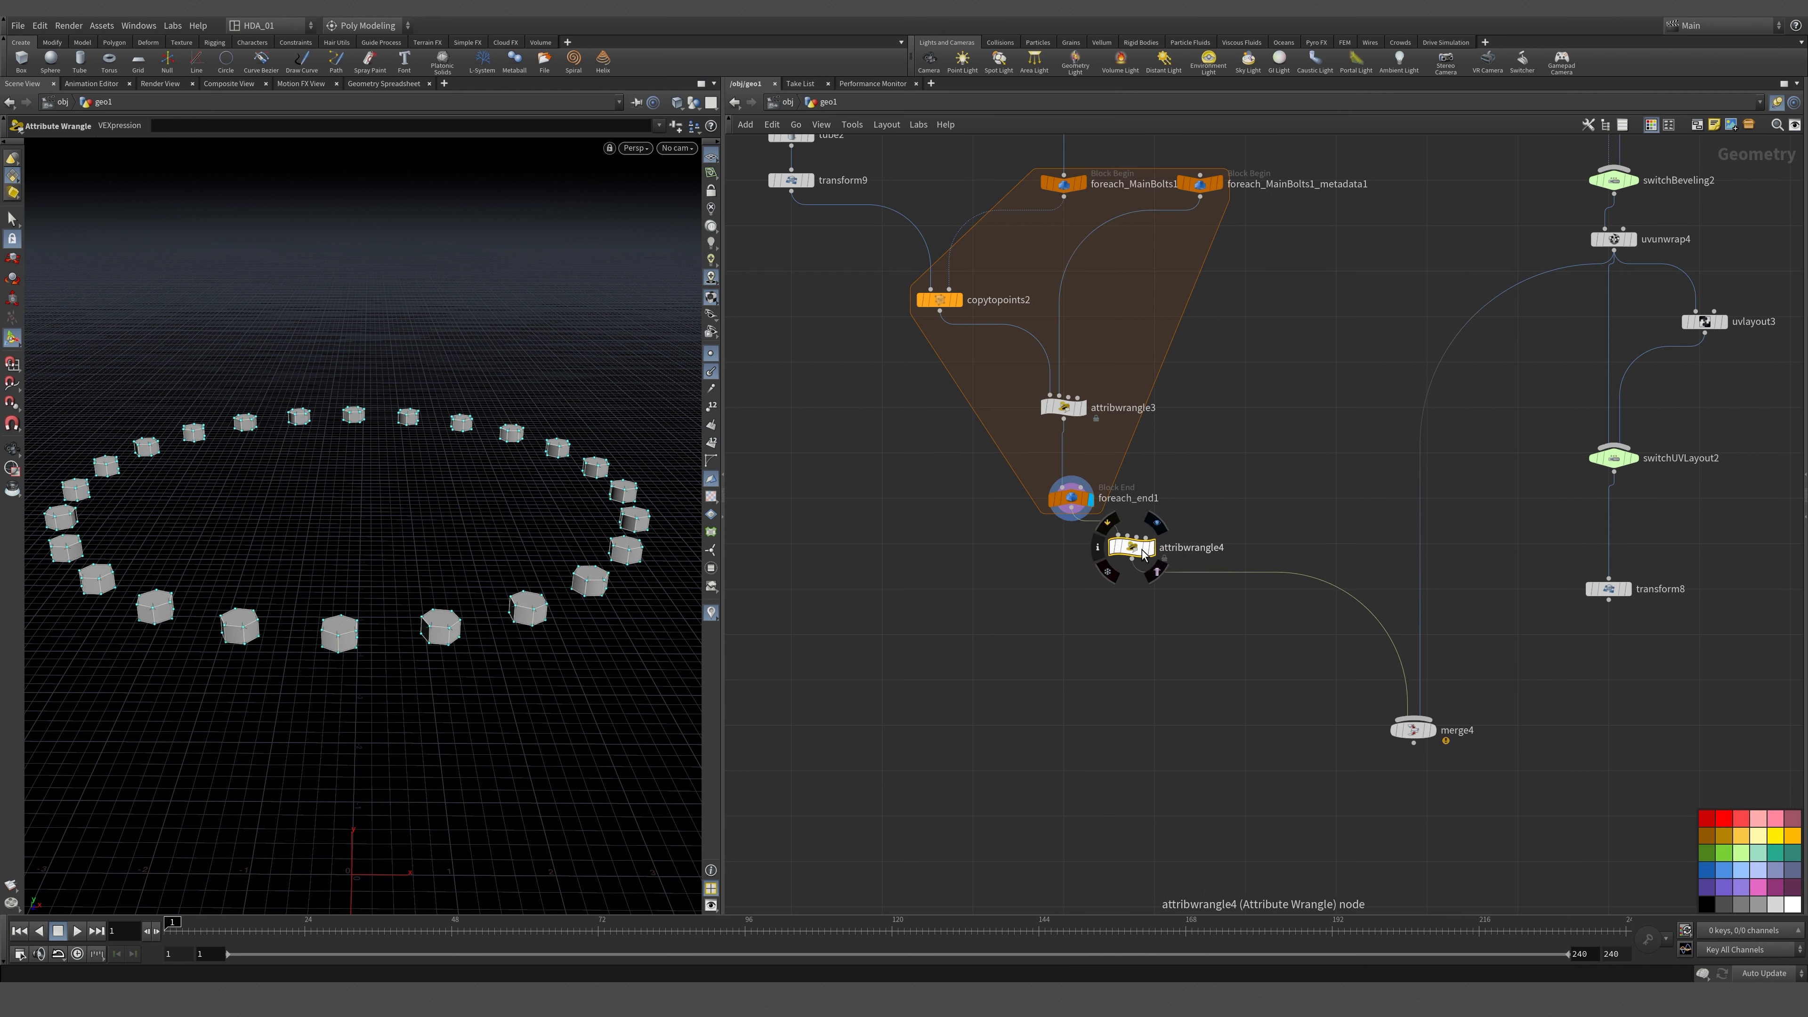
left_click_drag(1142, 553, 1096, 559)
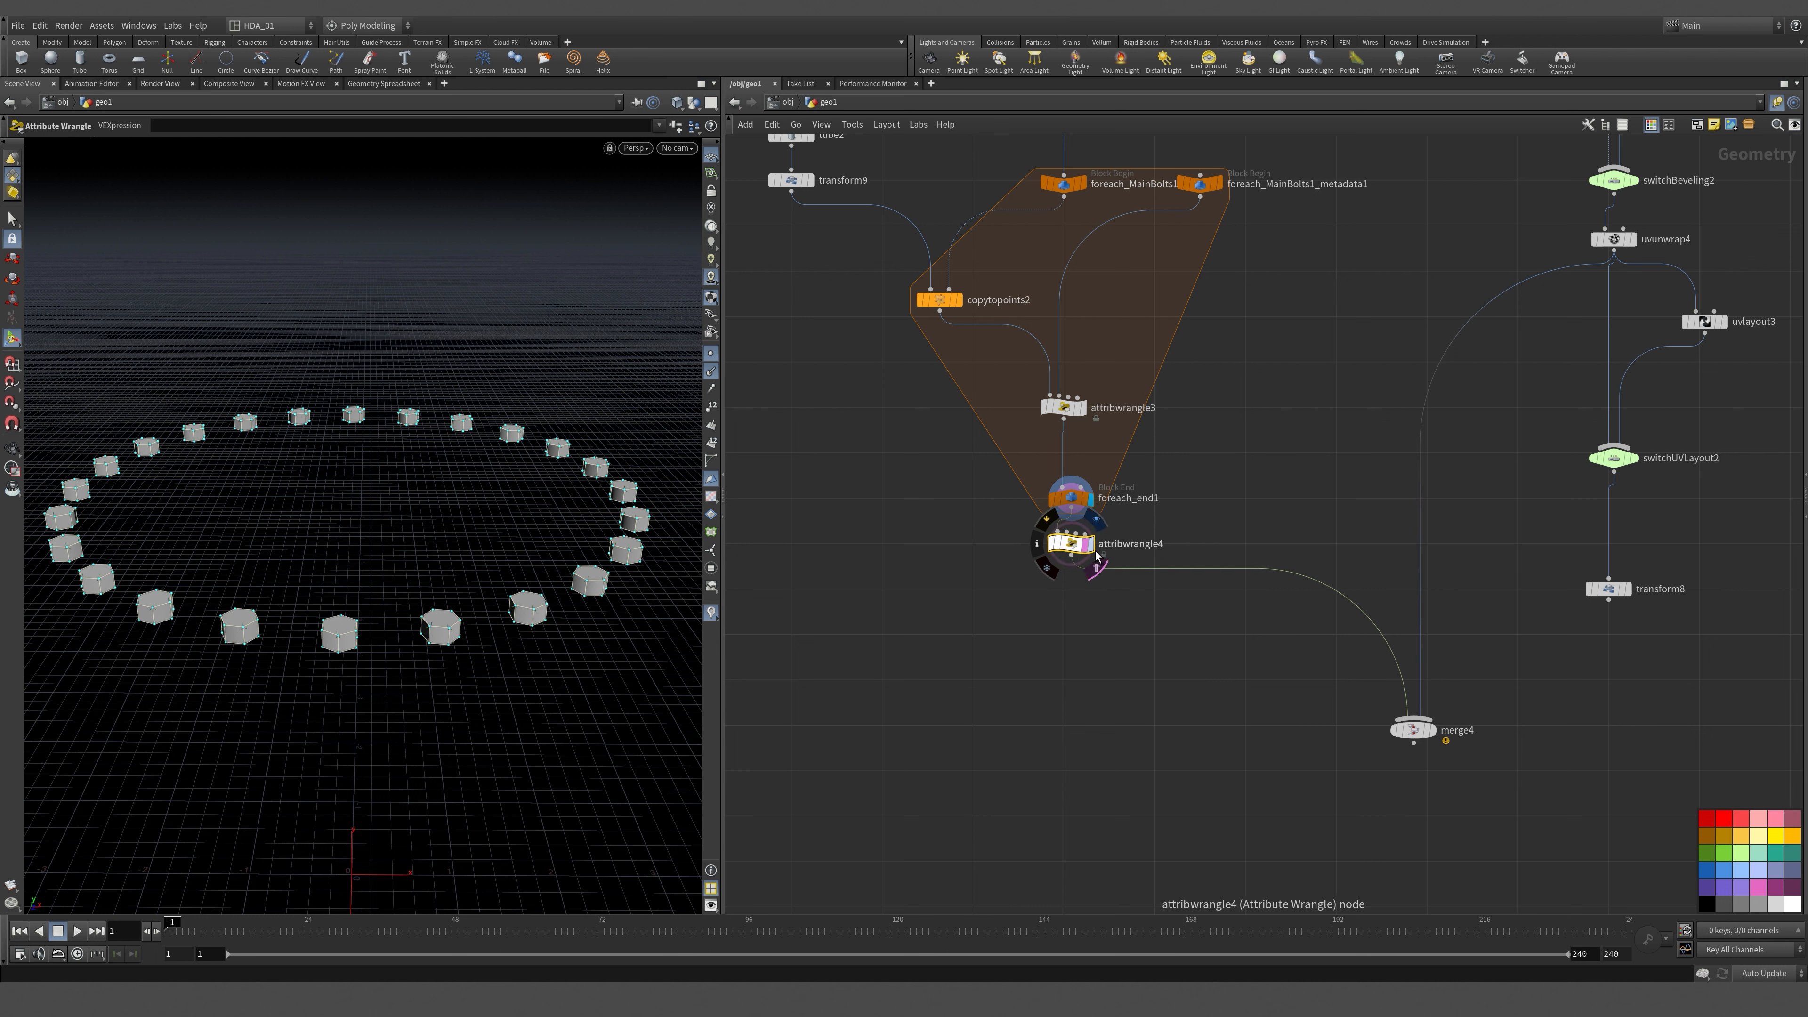
left_click(1091, 545)
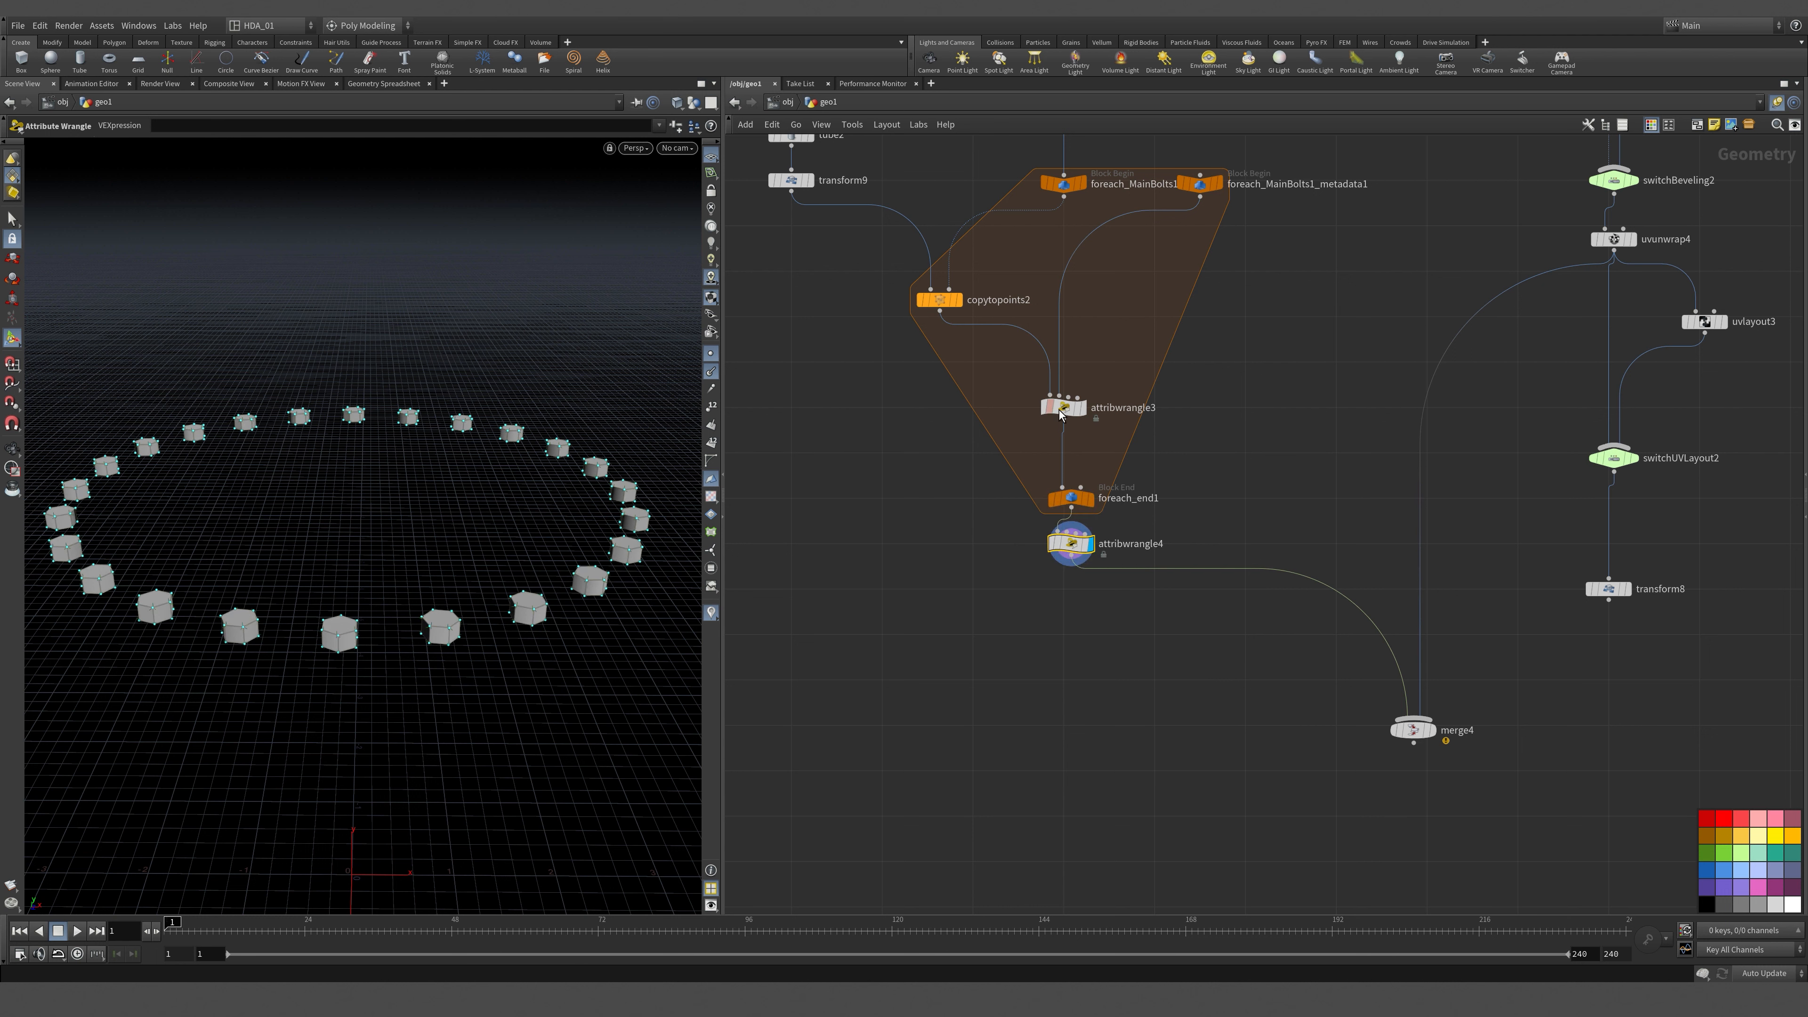
Display attribwrangle3's output and review the id expression in its parameters.
left_click(1089, 385)
left_click(1071, 415)
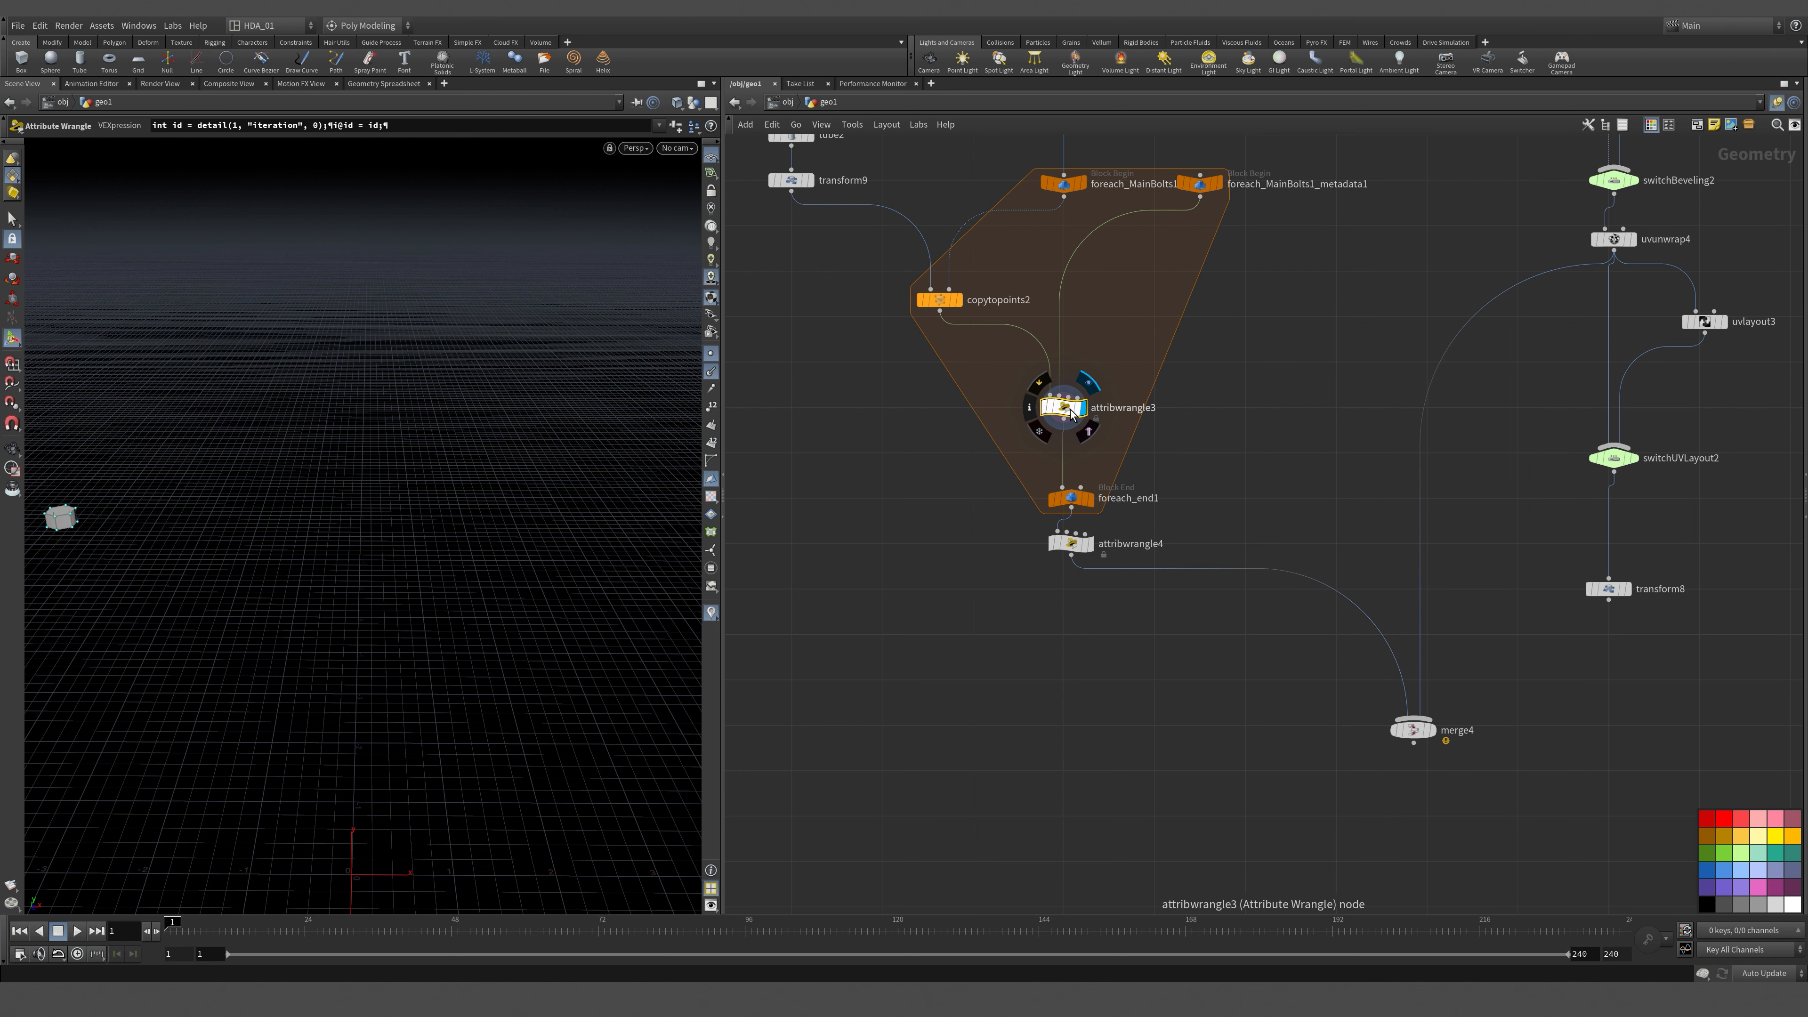
key("p")
left_click(882, 282)
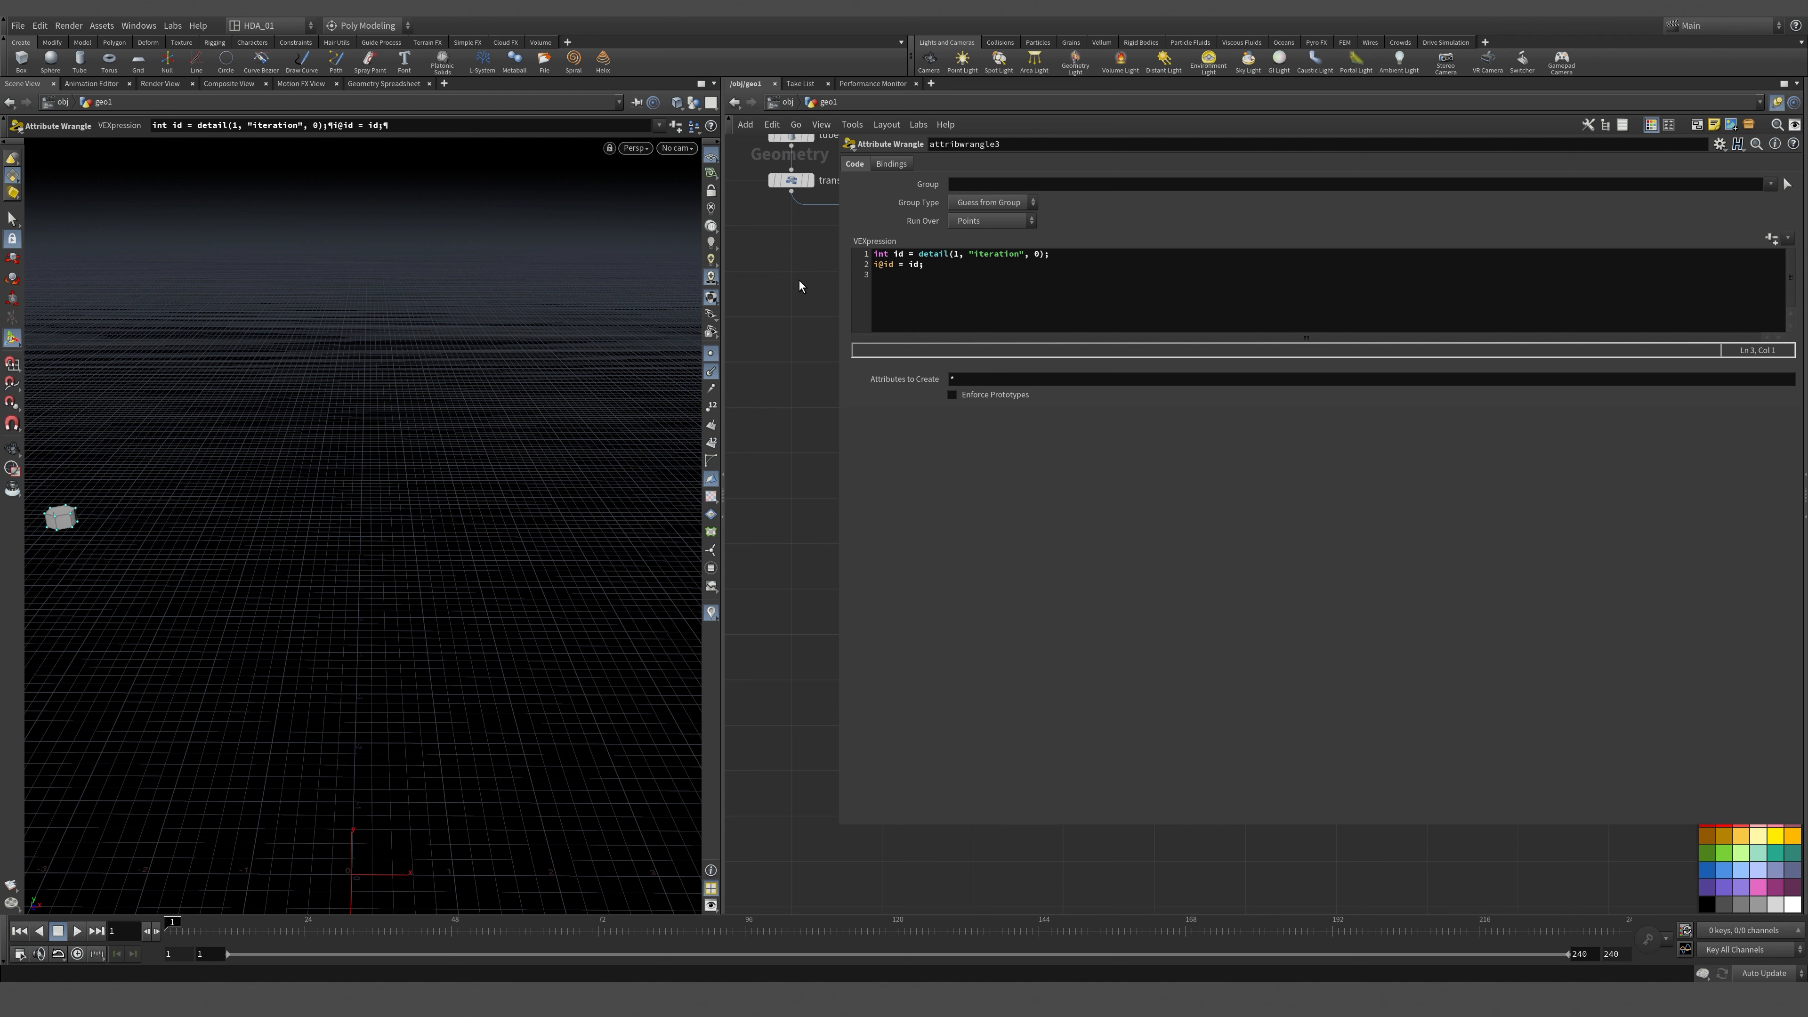
key("p")
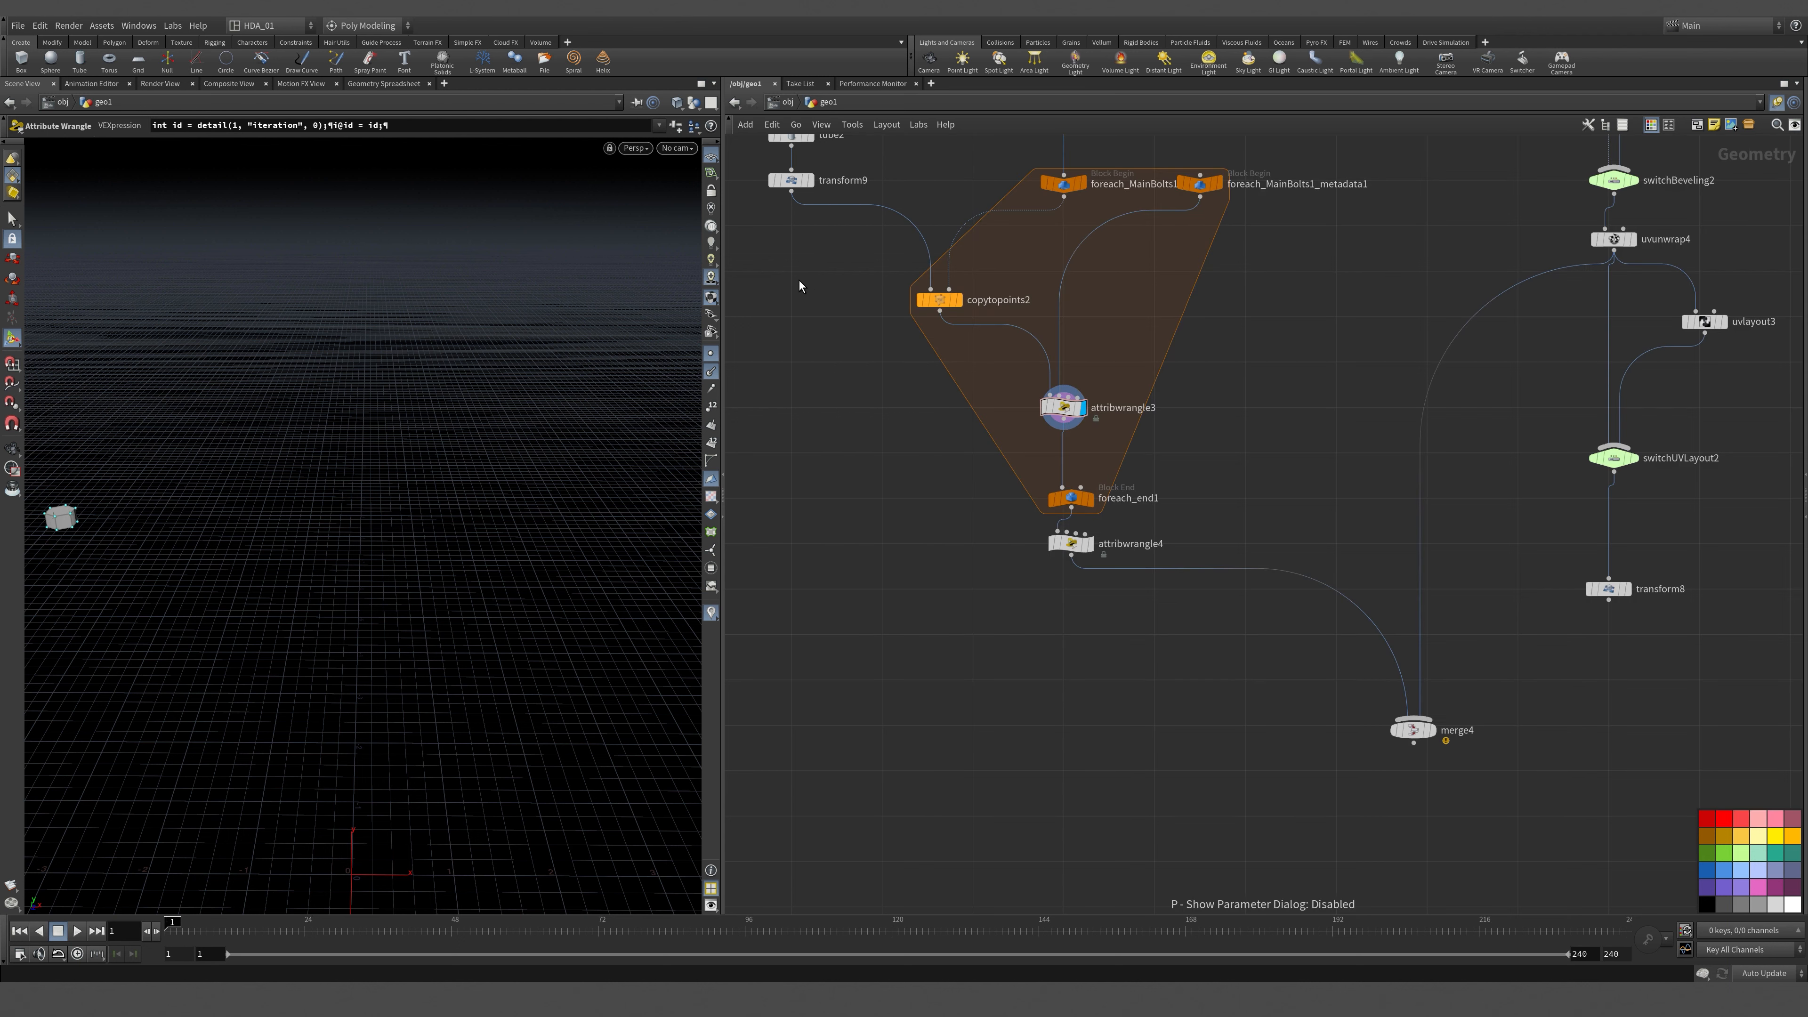
Display attribwrangle4 and load the Create ID Ramp preset into it.
left_click(1089, 550)
key("p")
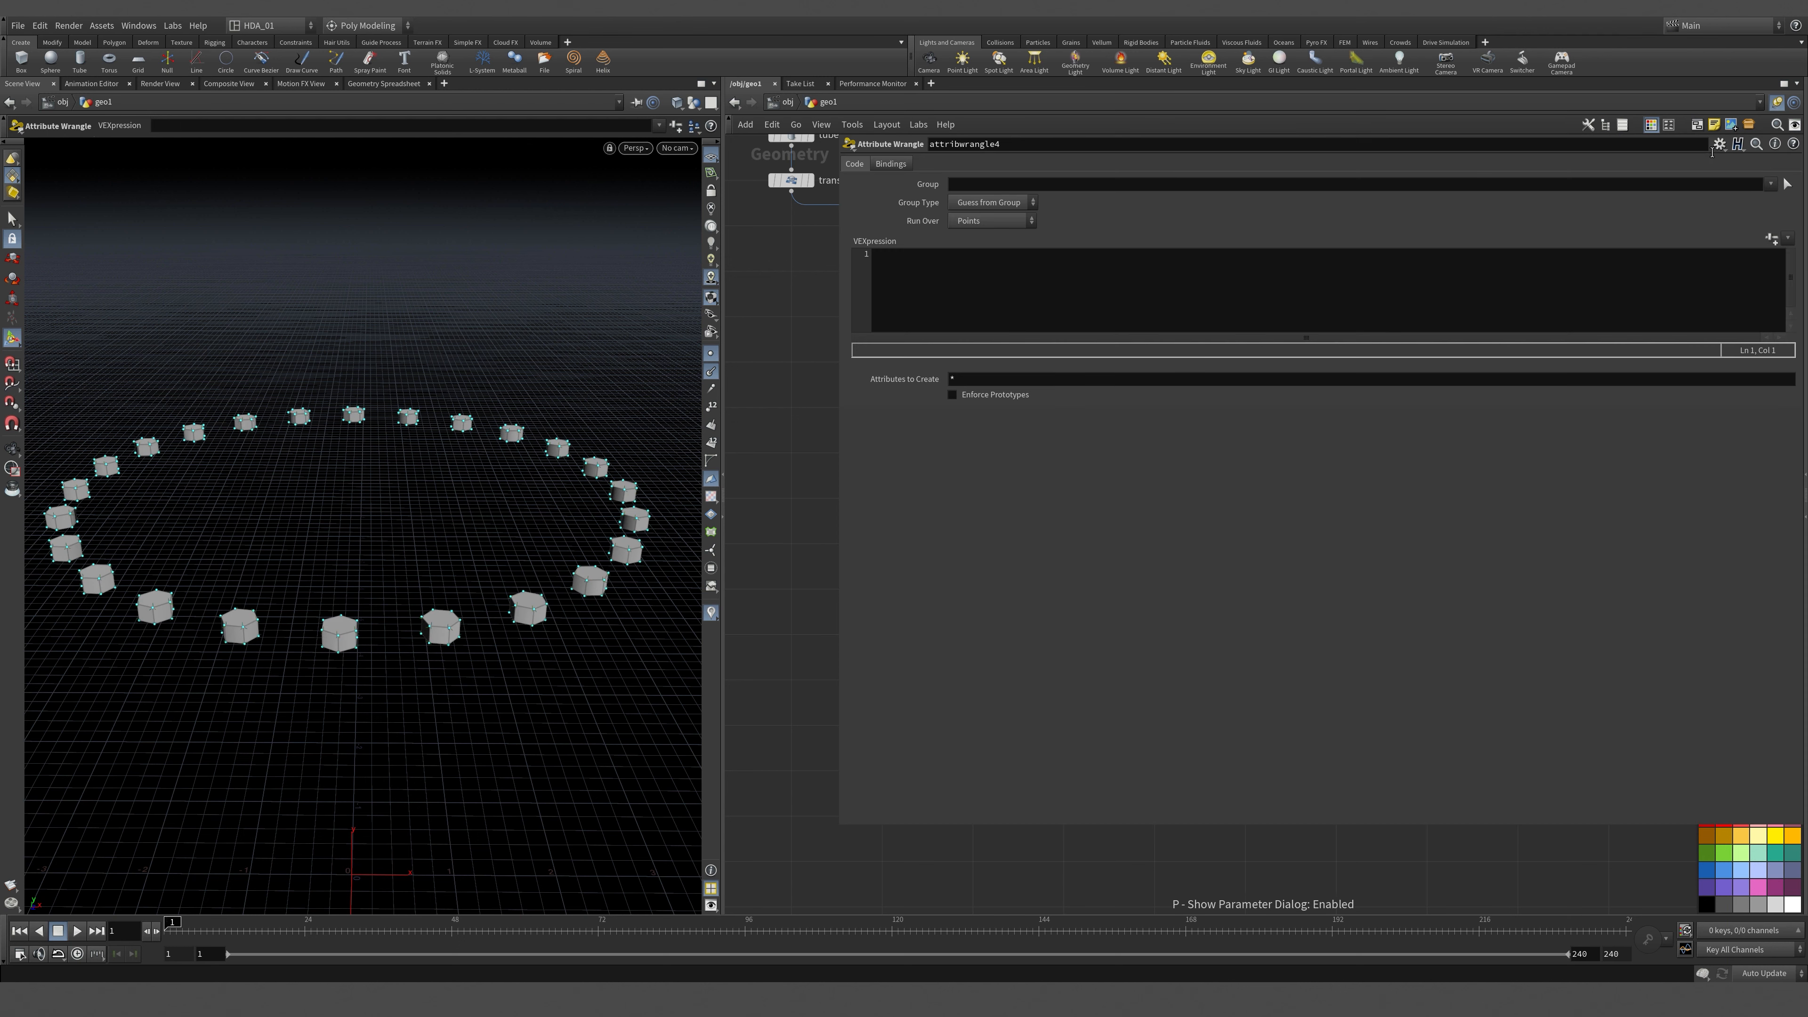
left_click(1721, 146)
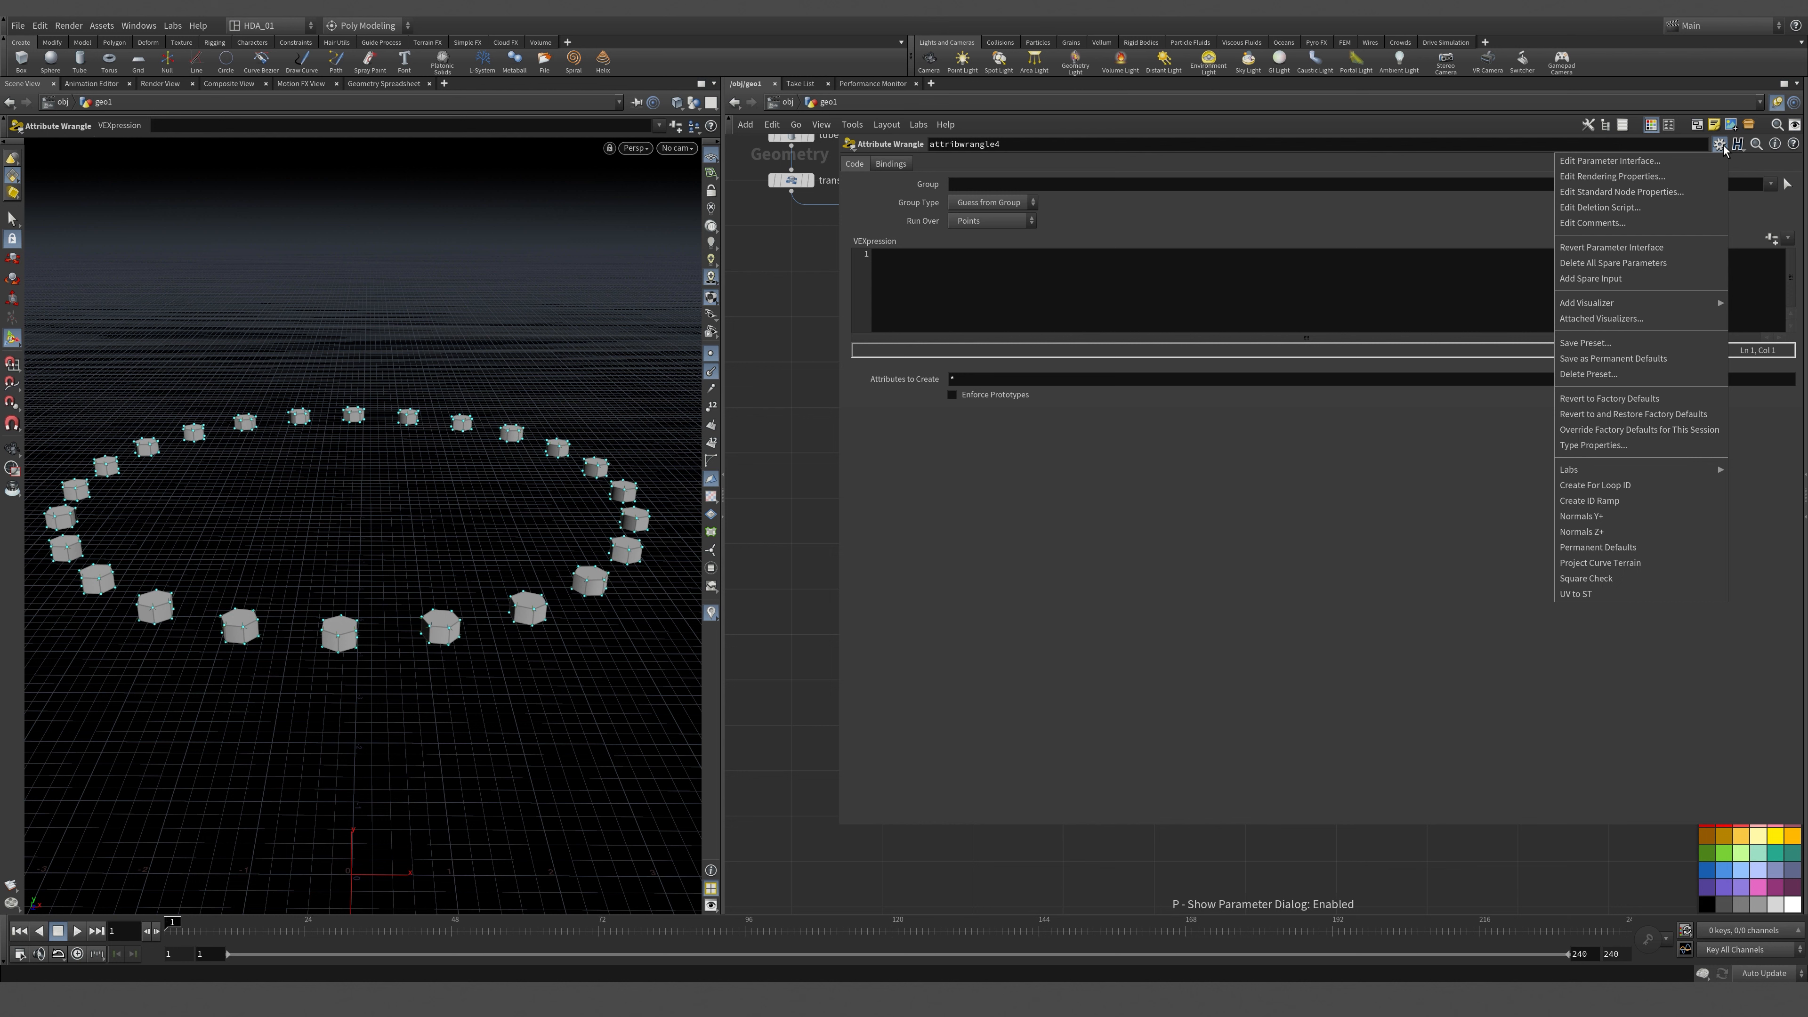
left_click(1613, 502)
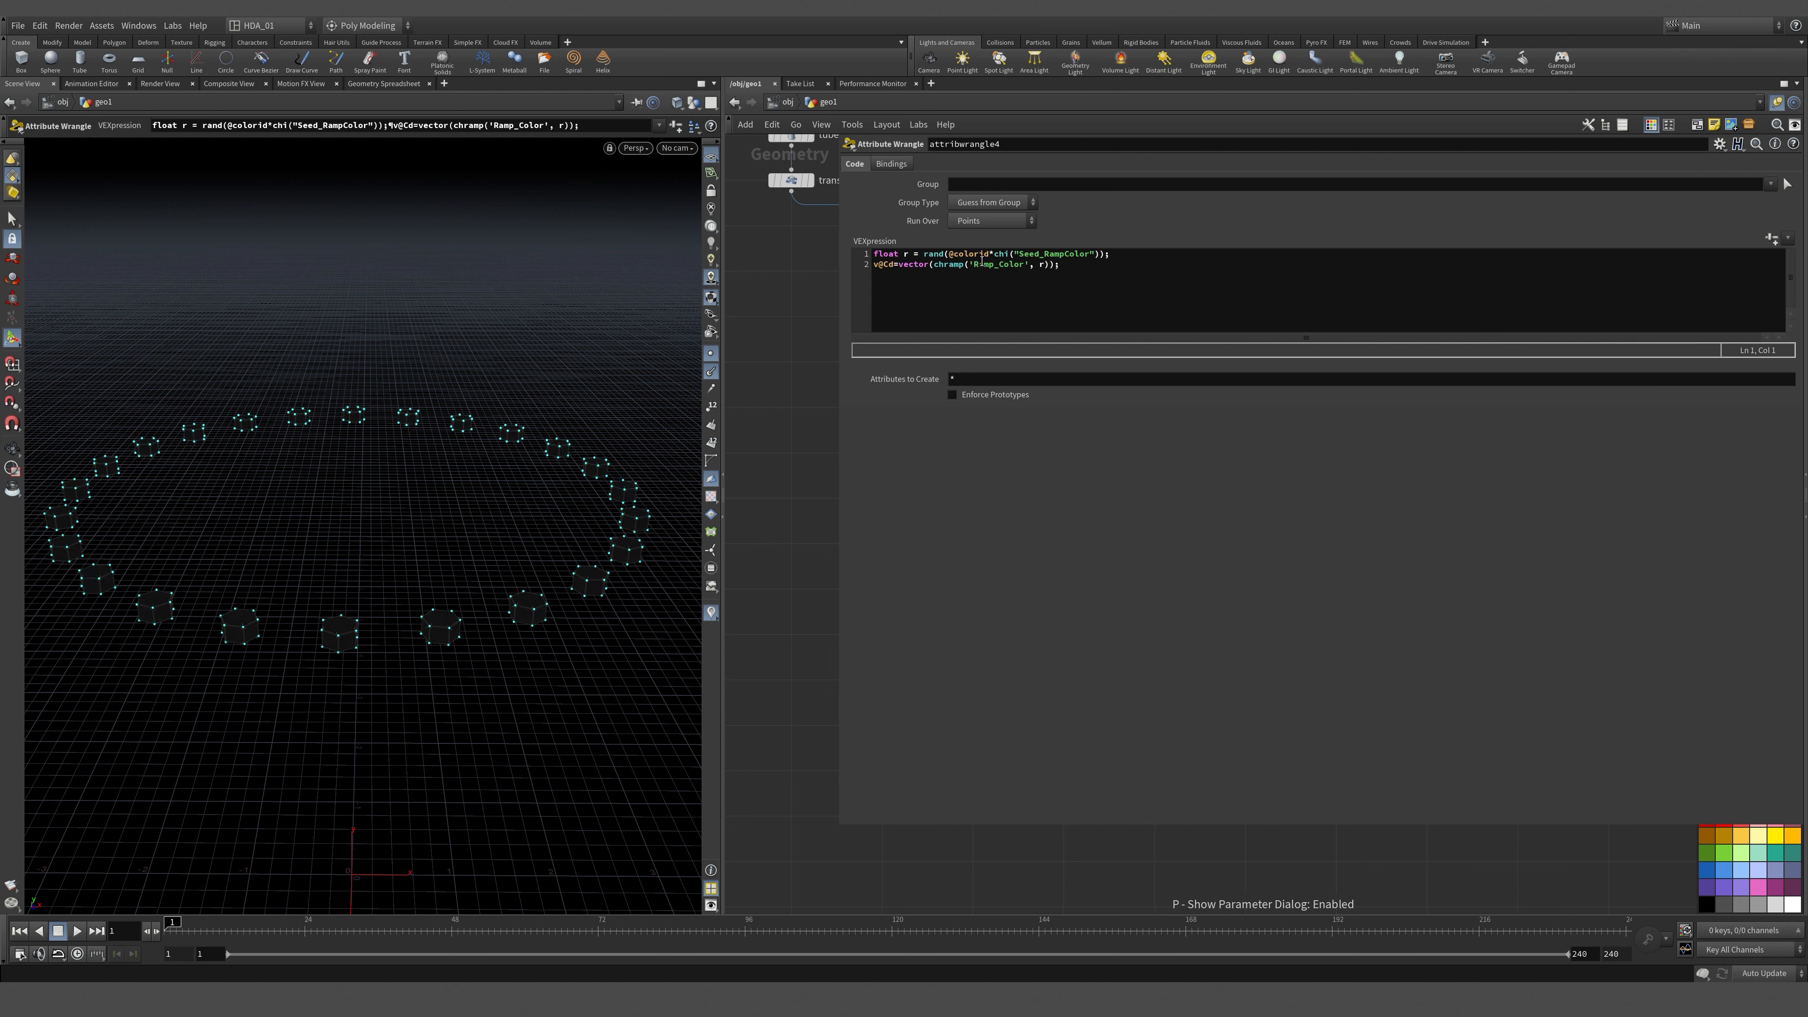
left_click(980, 254)
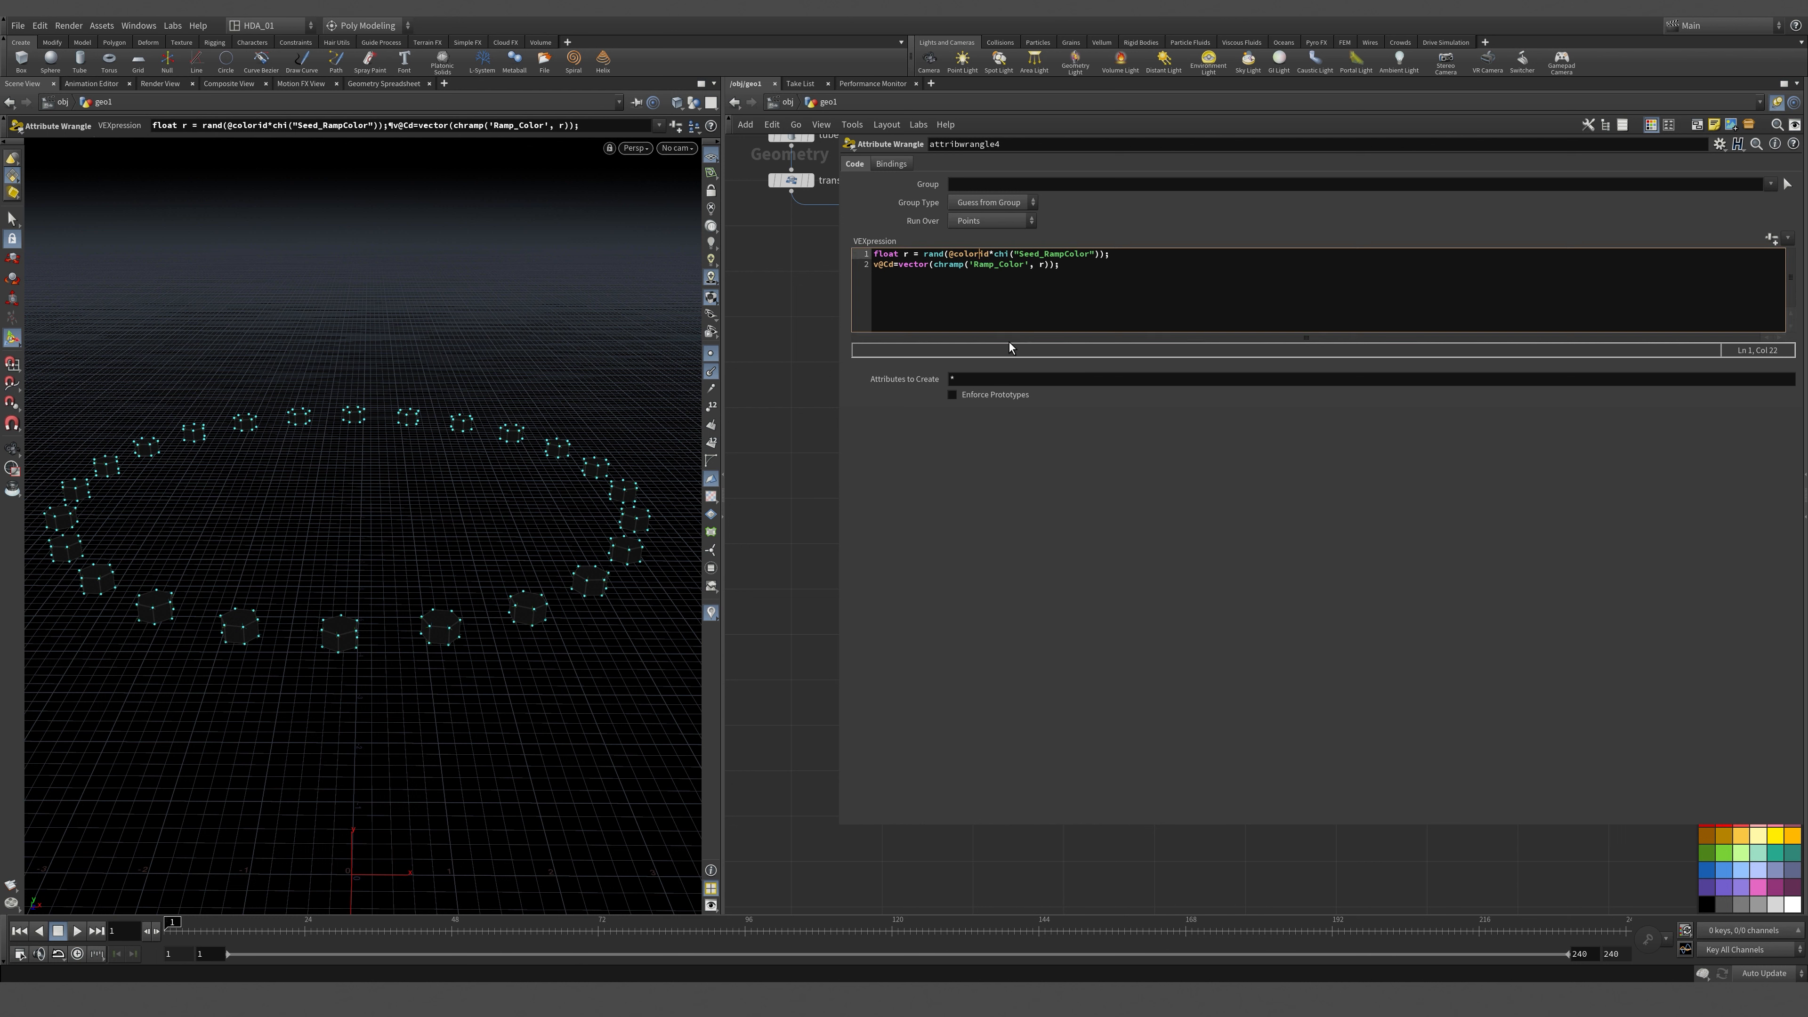
key("BackSpace")
key("BackSpace")
key("BackSpace")
key("BackSpace")
key("BackSpace")
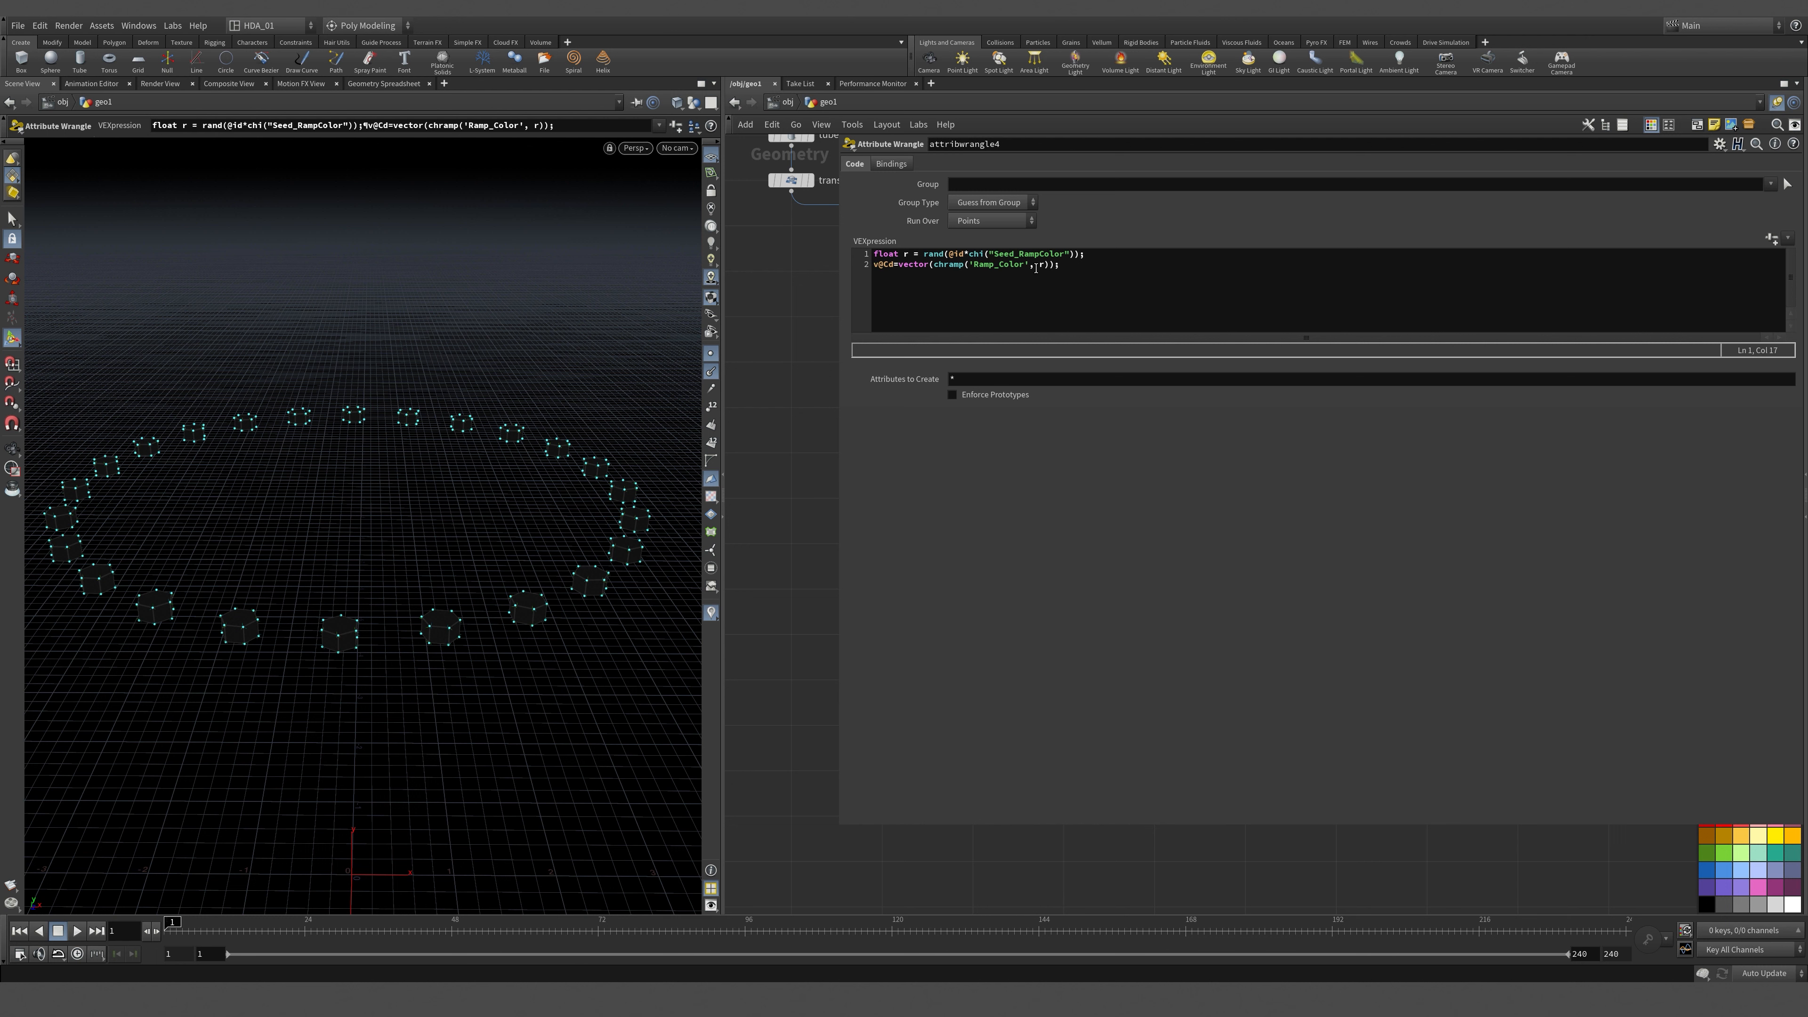
Review the Seed_RampColor and Ramp_Color references in attribwrangle4's two-line expression.
double_click(1042, 266)
left_click(887, 313)
left_click(1099, 270)
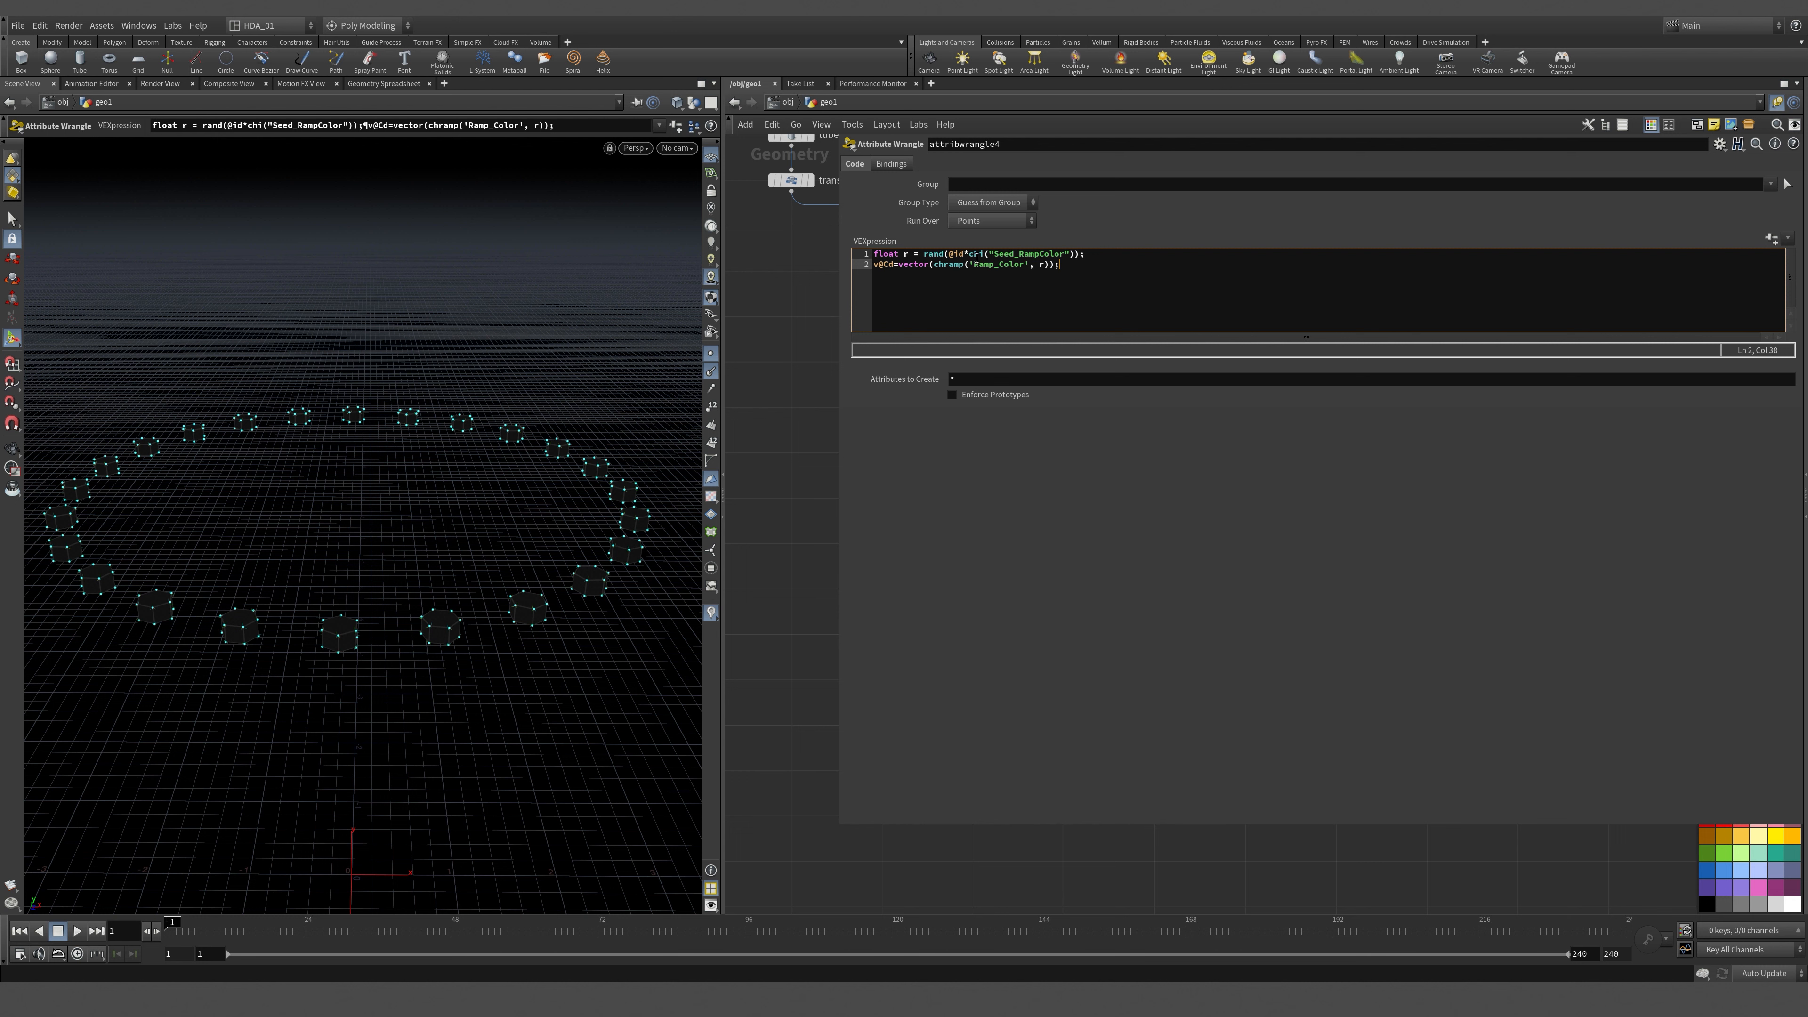
double_click(936, 265)
left_click_drag(985, 263, 982, 270)
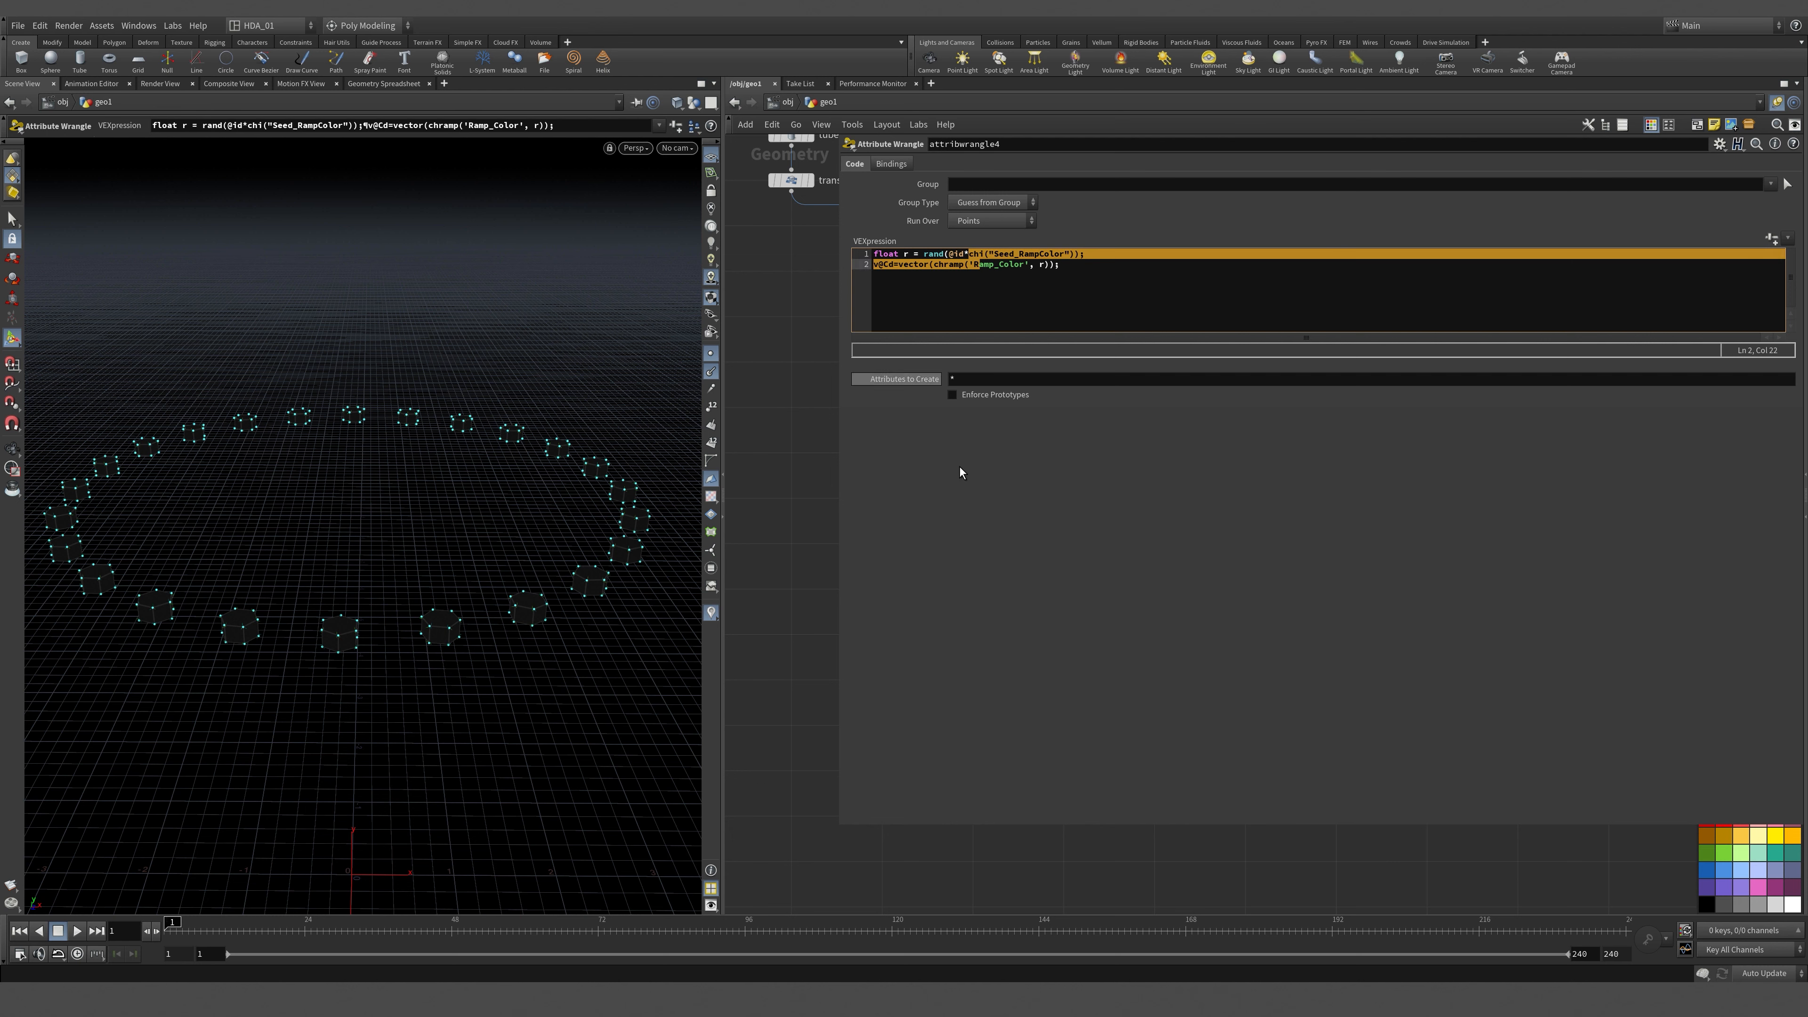
Create the spare parameters referenced by attribwrangle4's expression and set Seed Rampcolor to 1.
left_click(1044, 306)
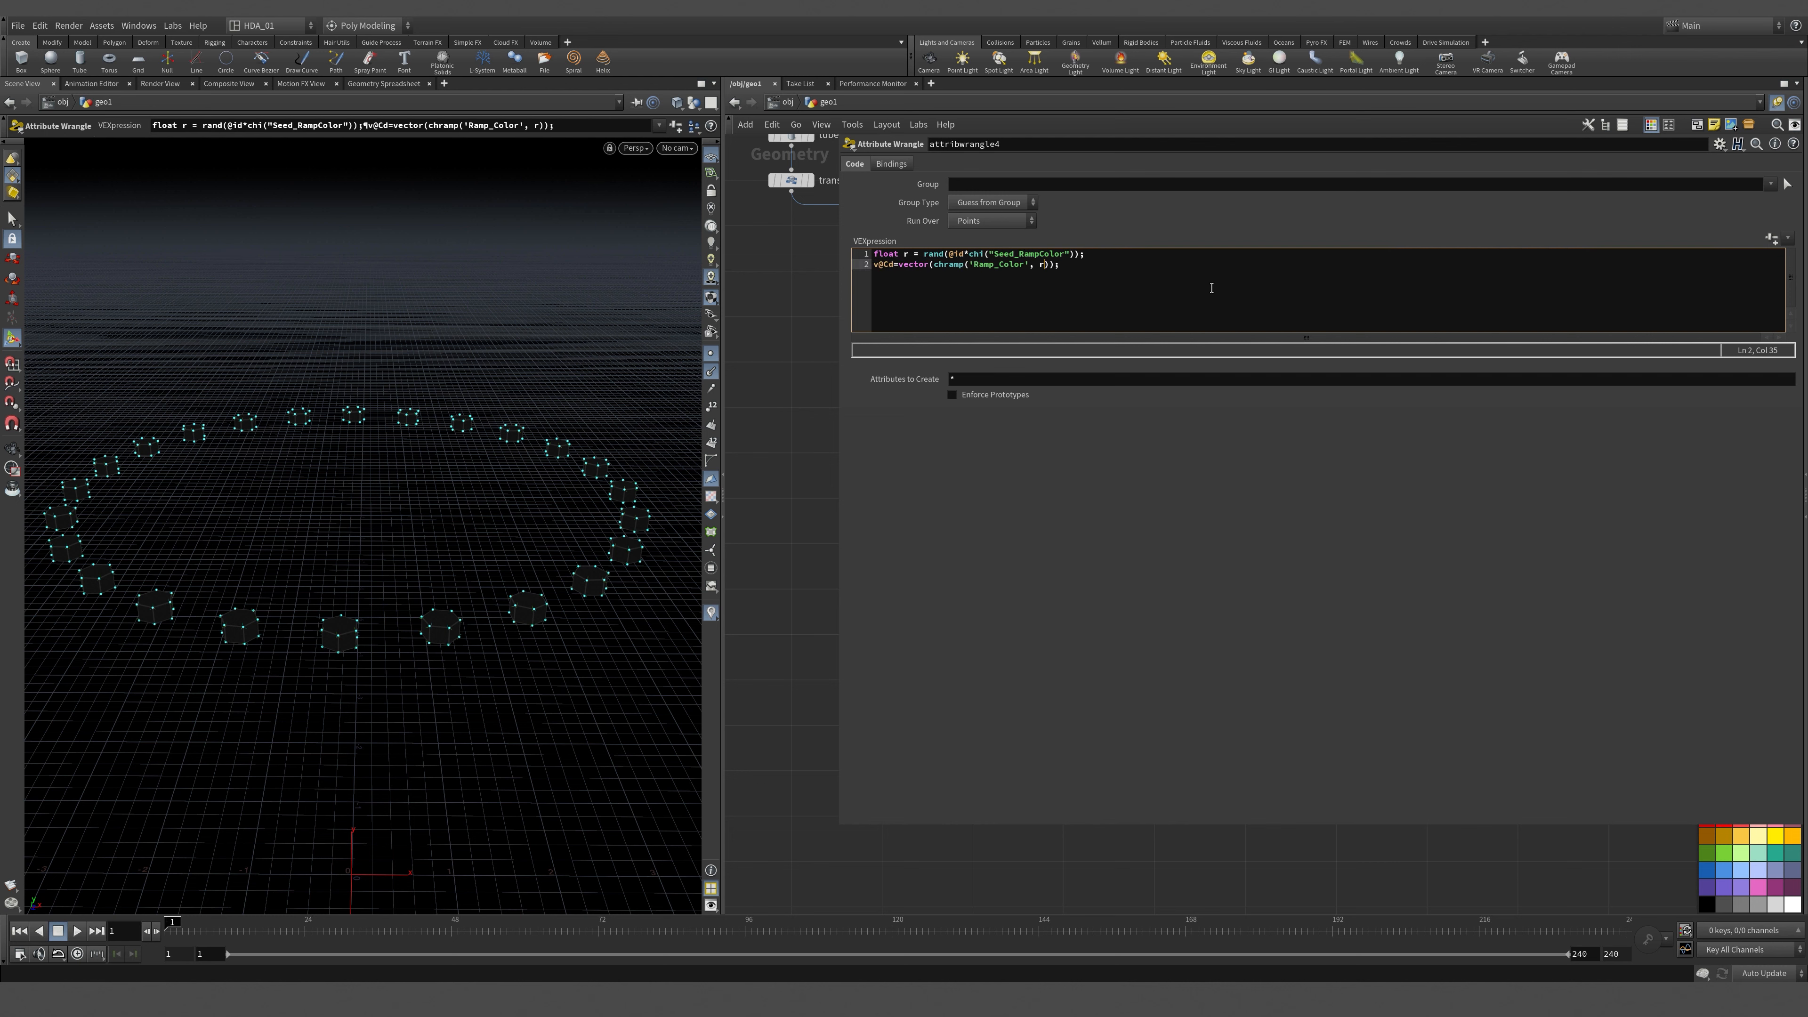
left_click(1771, 237)
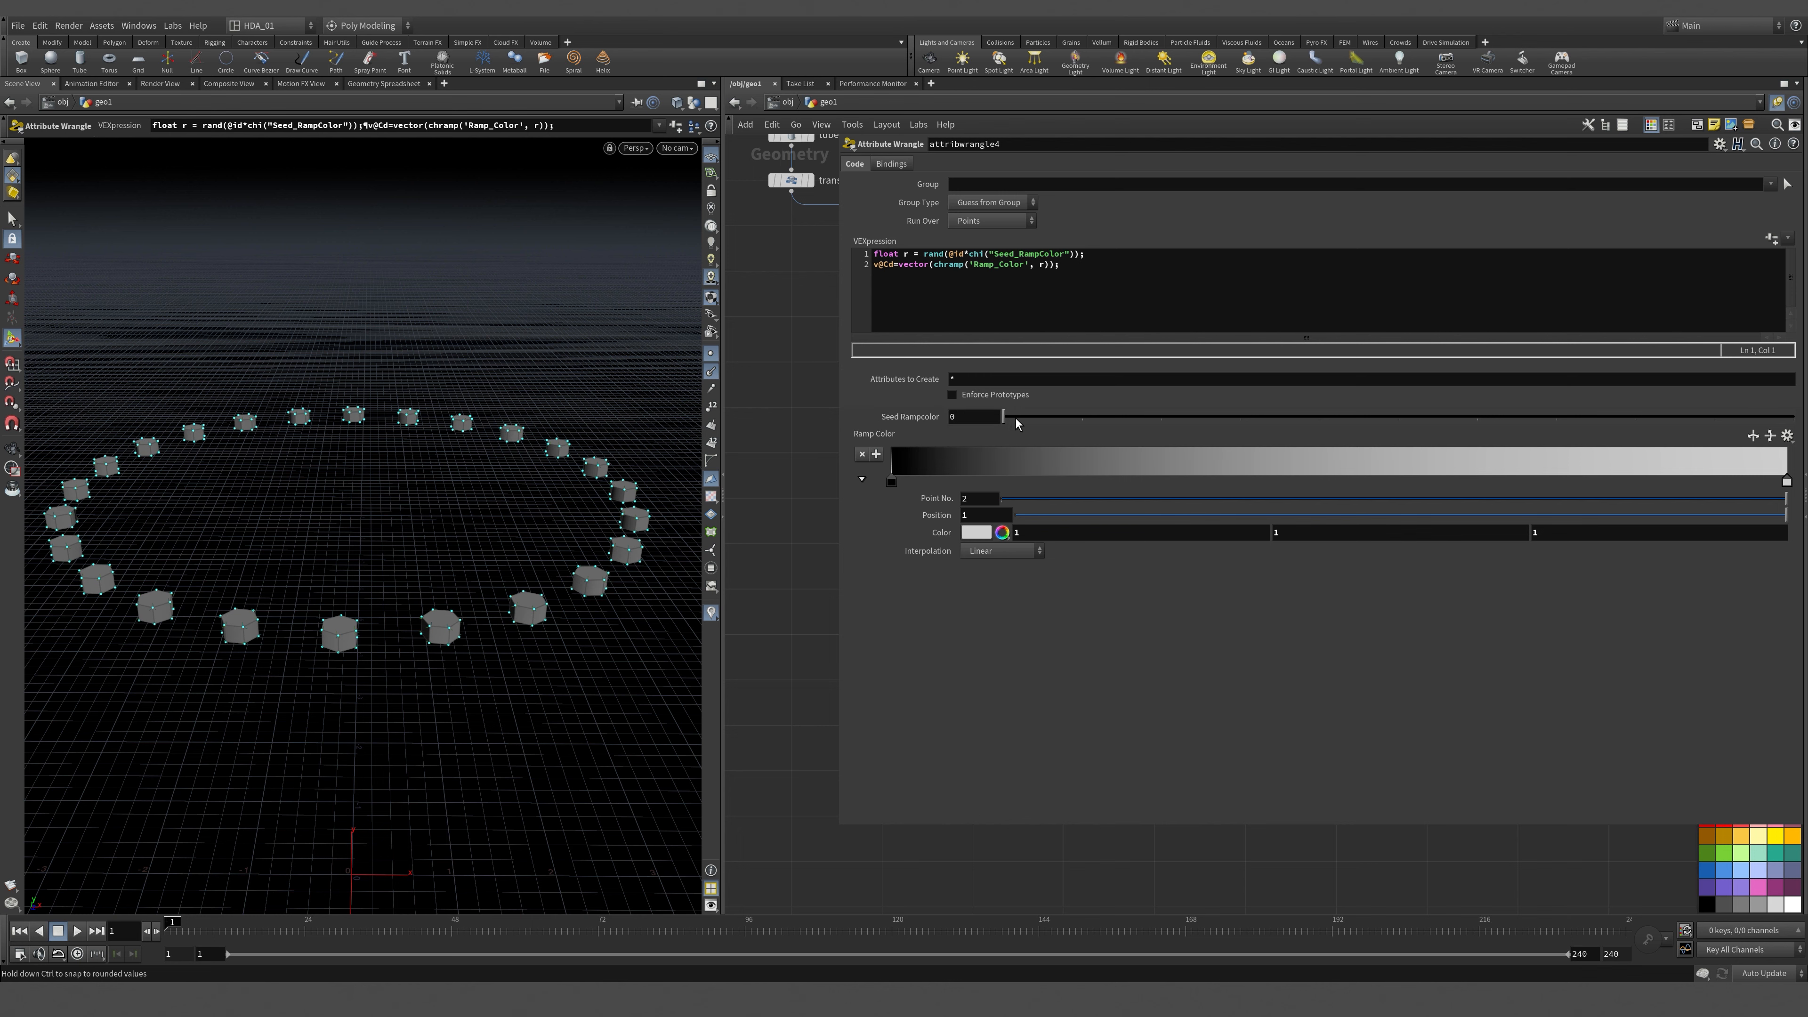
left_click_drag(1017, 423, 1090, 432)
key("Escape")
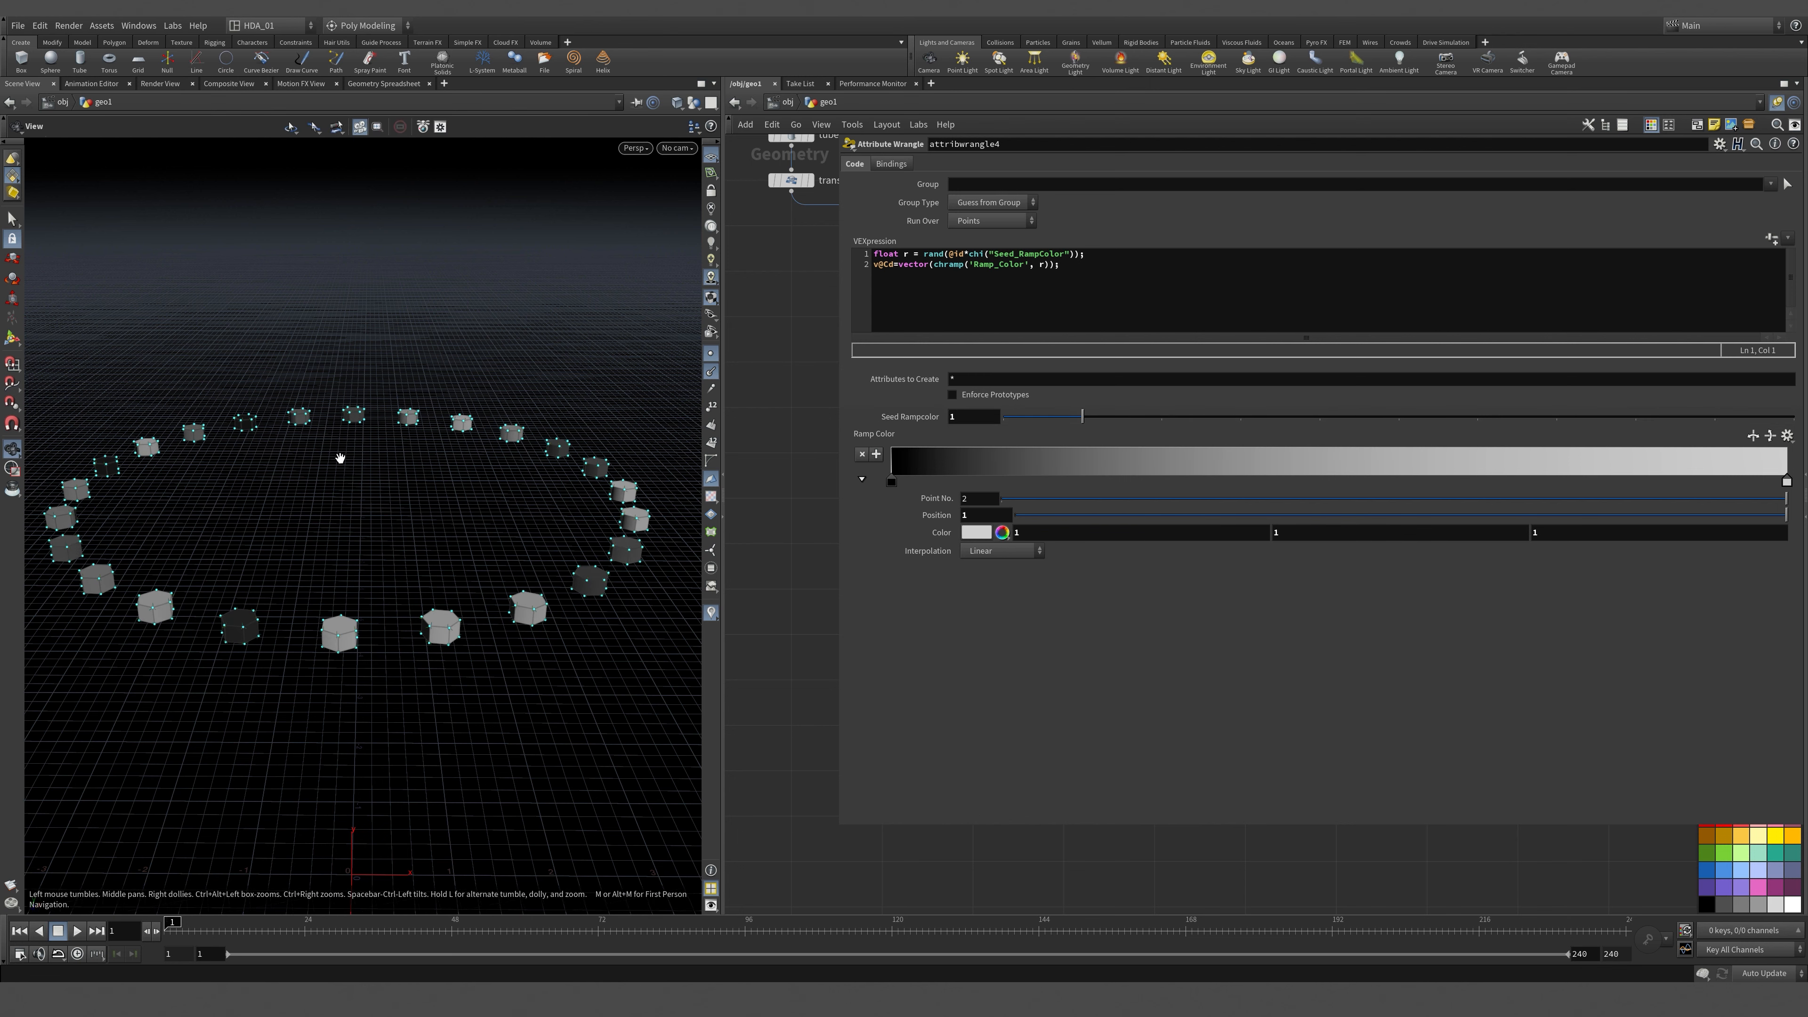
Turn off the display of points in the viewport for the ring of bolts.
left_click_drag(339, 456, 556, 548)
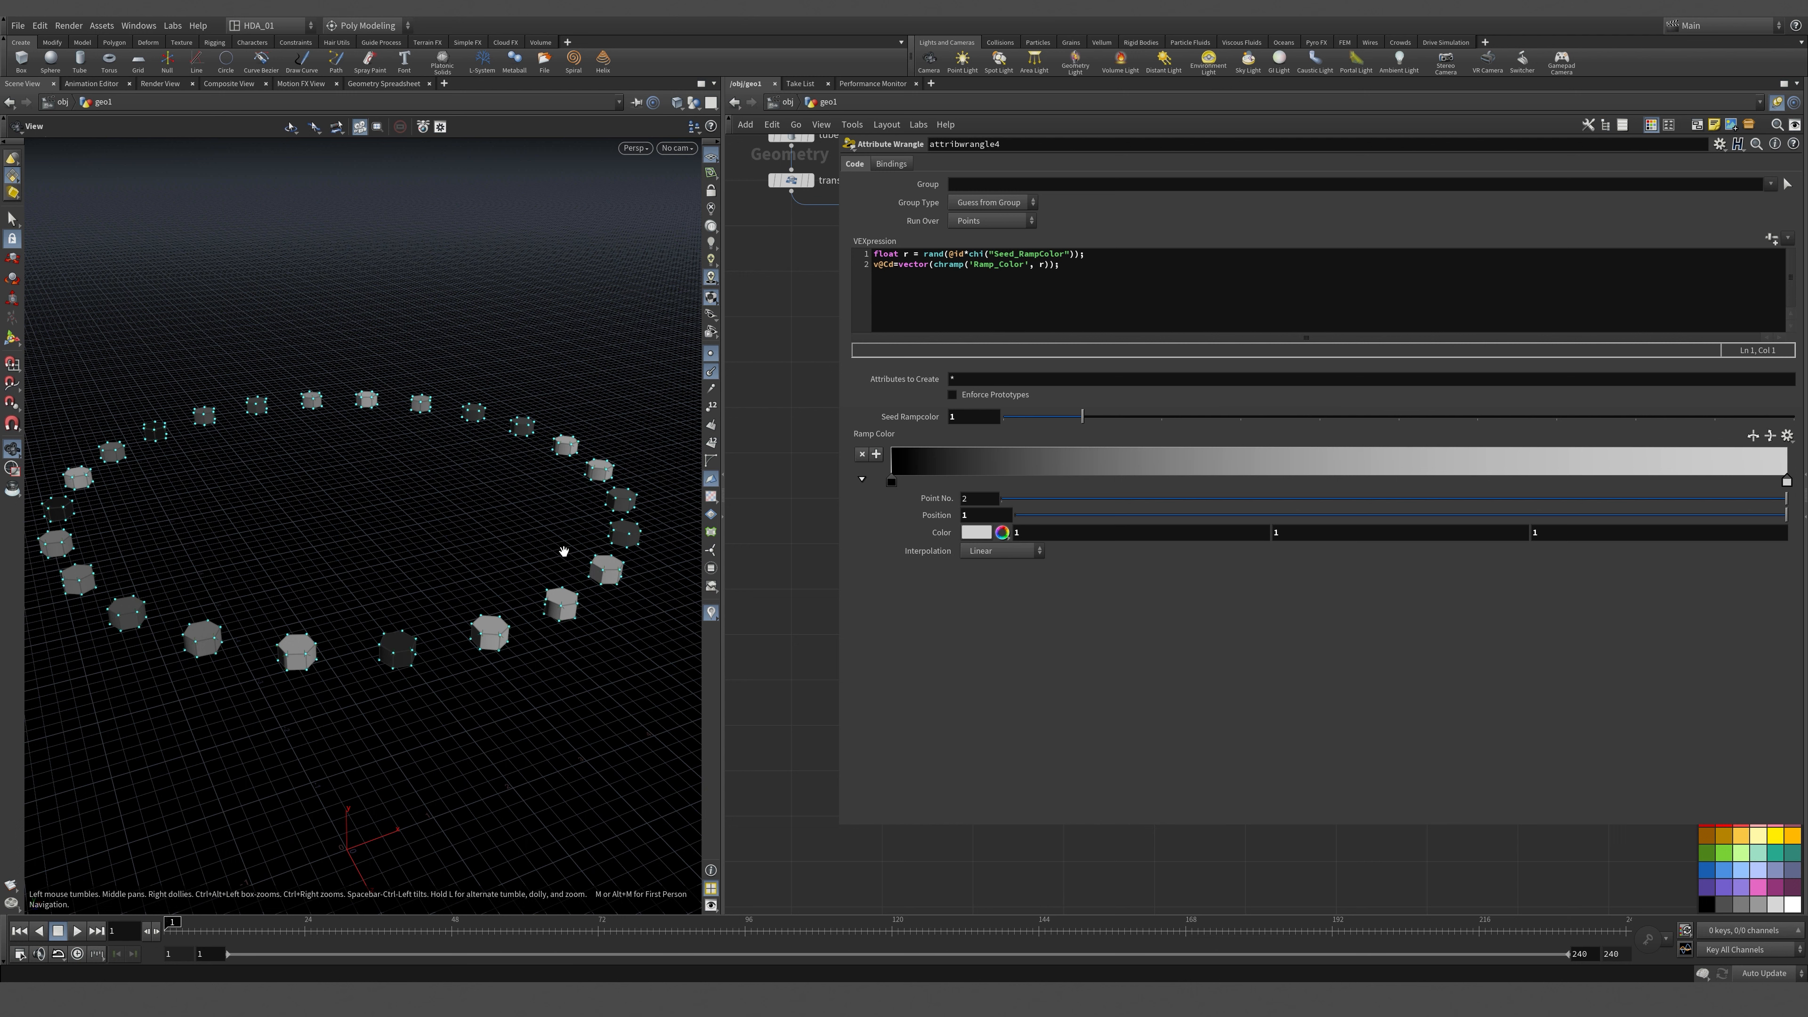
key("Return")
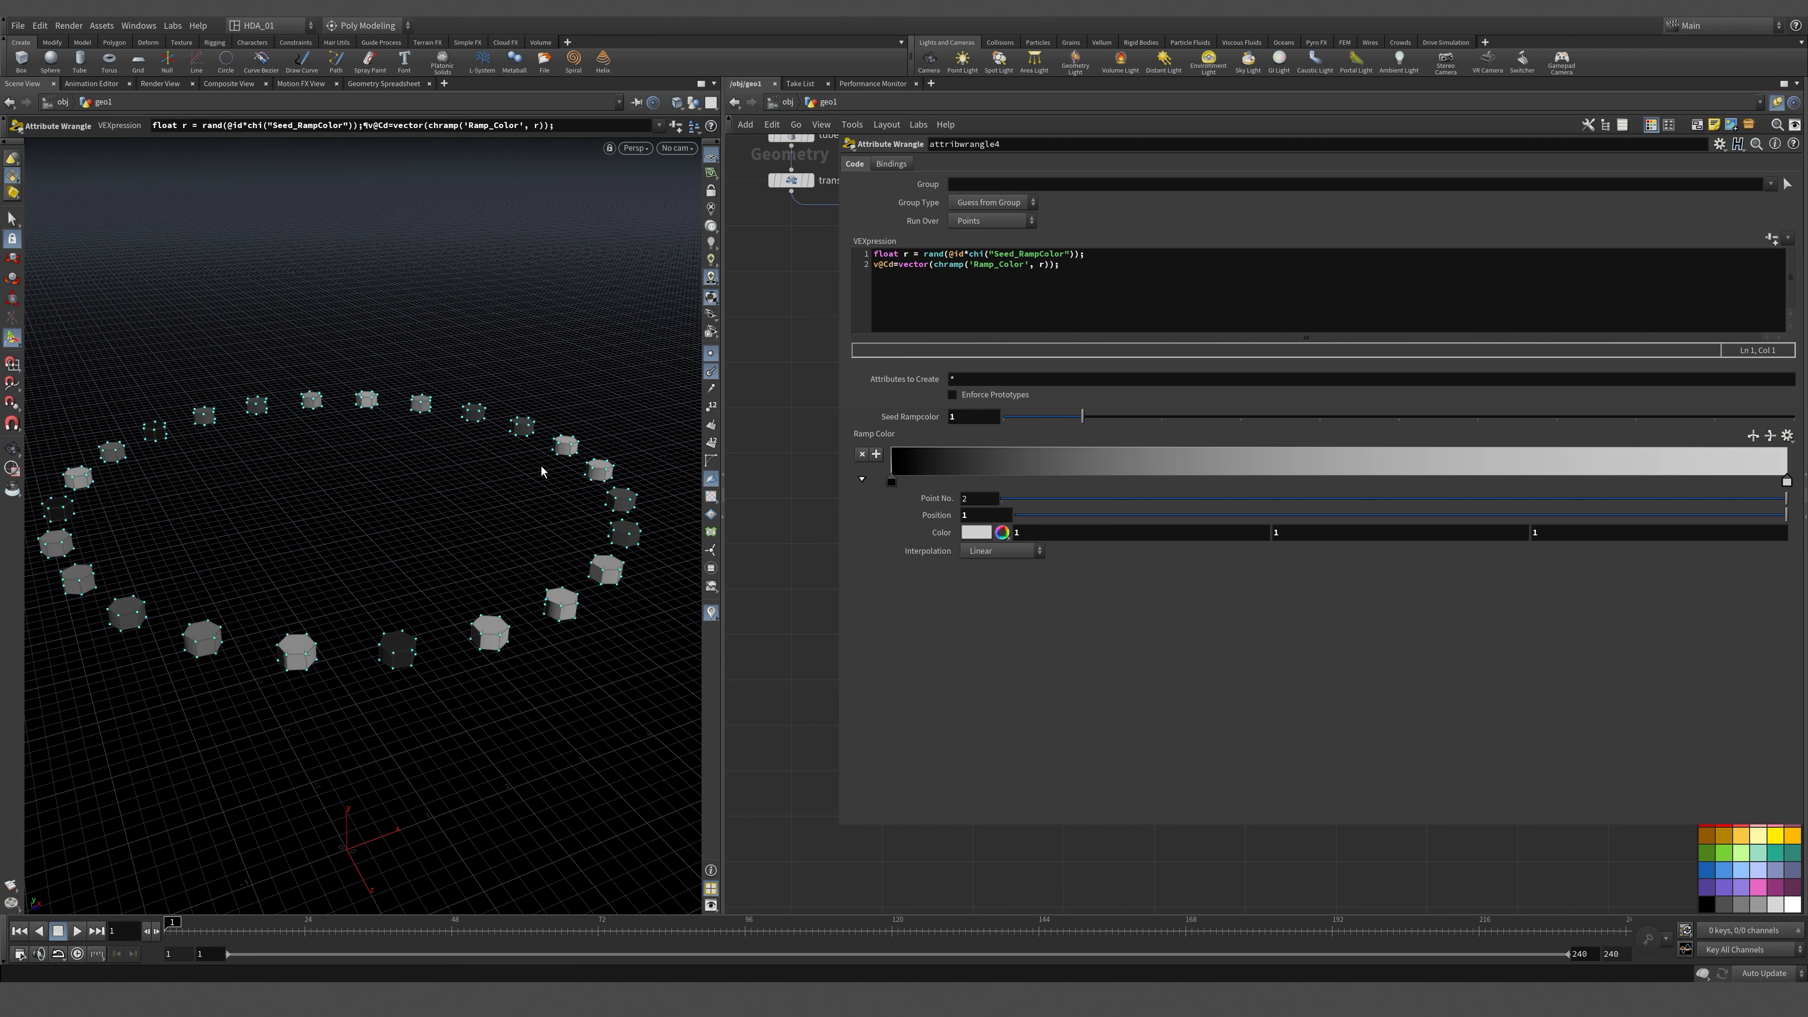
left_click(711, 354)
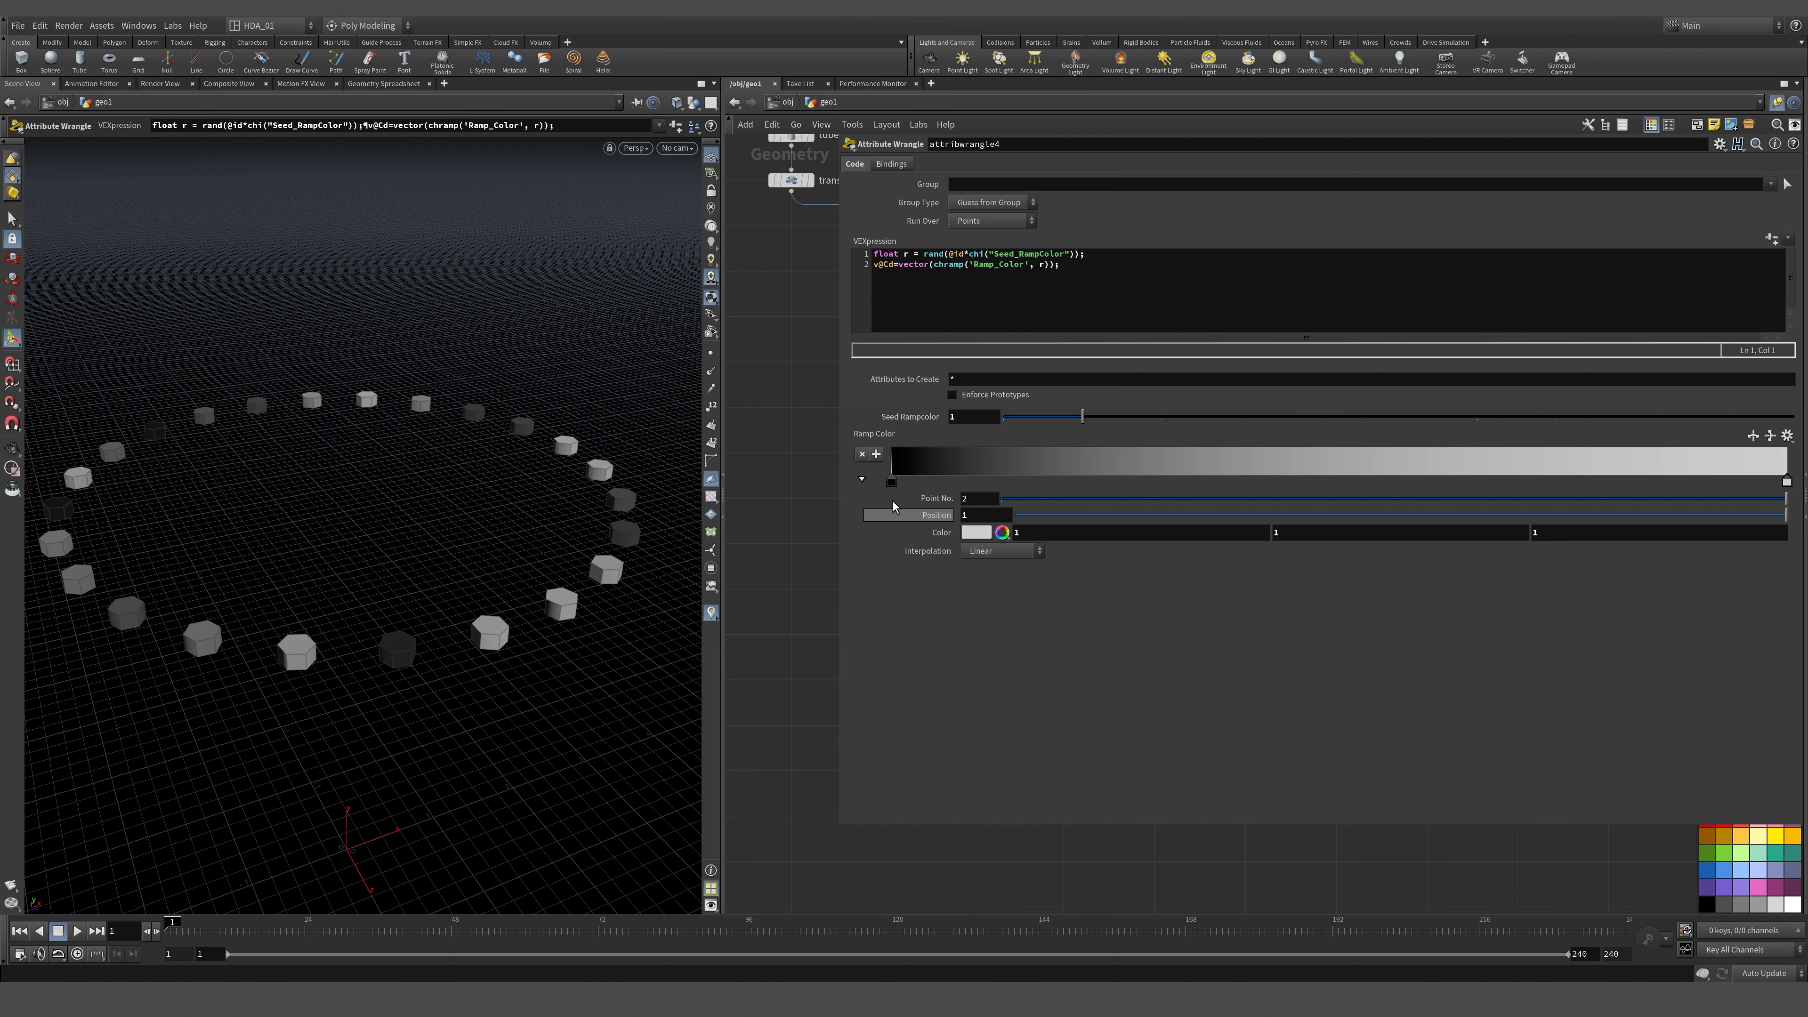
Set the first Ramp Color point, at position 0, to a muted green of 0.231, 0.3, 0.162.
left_click(891, 482)
left_click(977, 534)
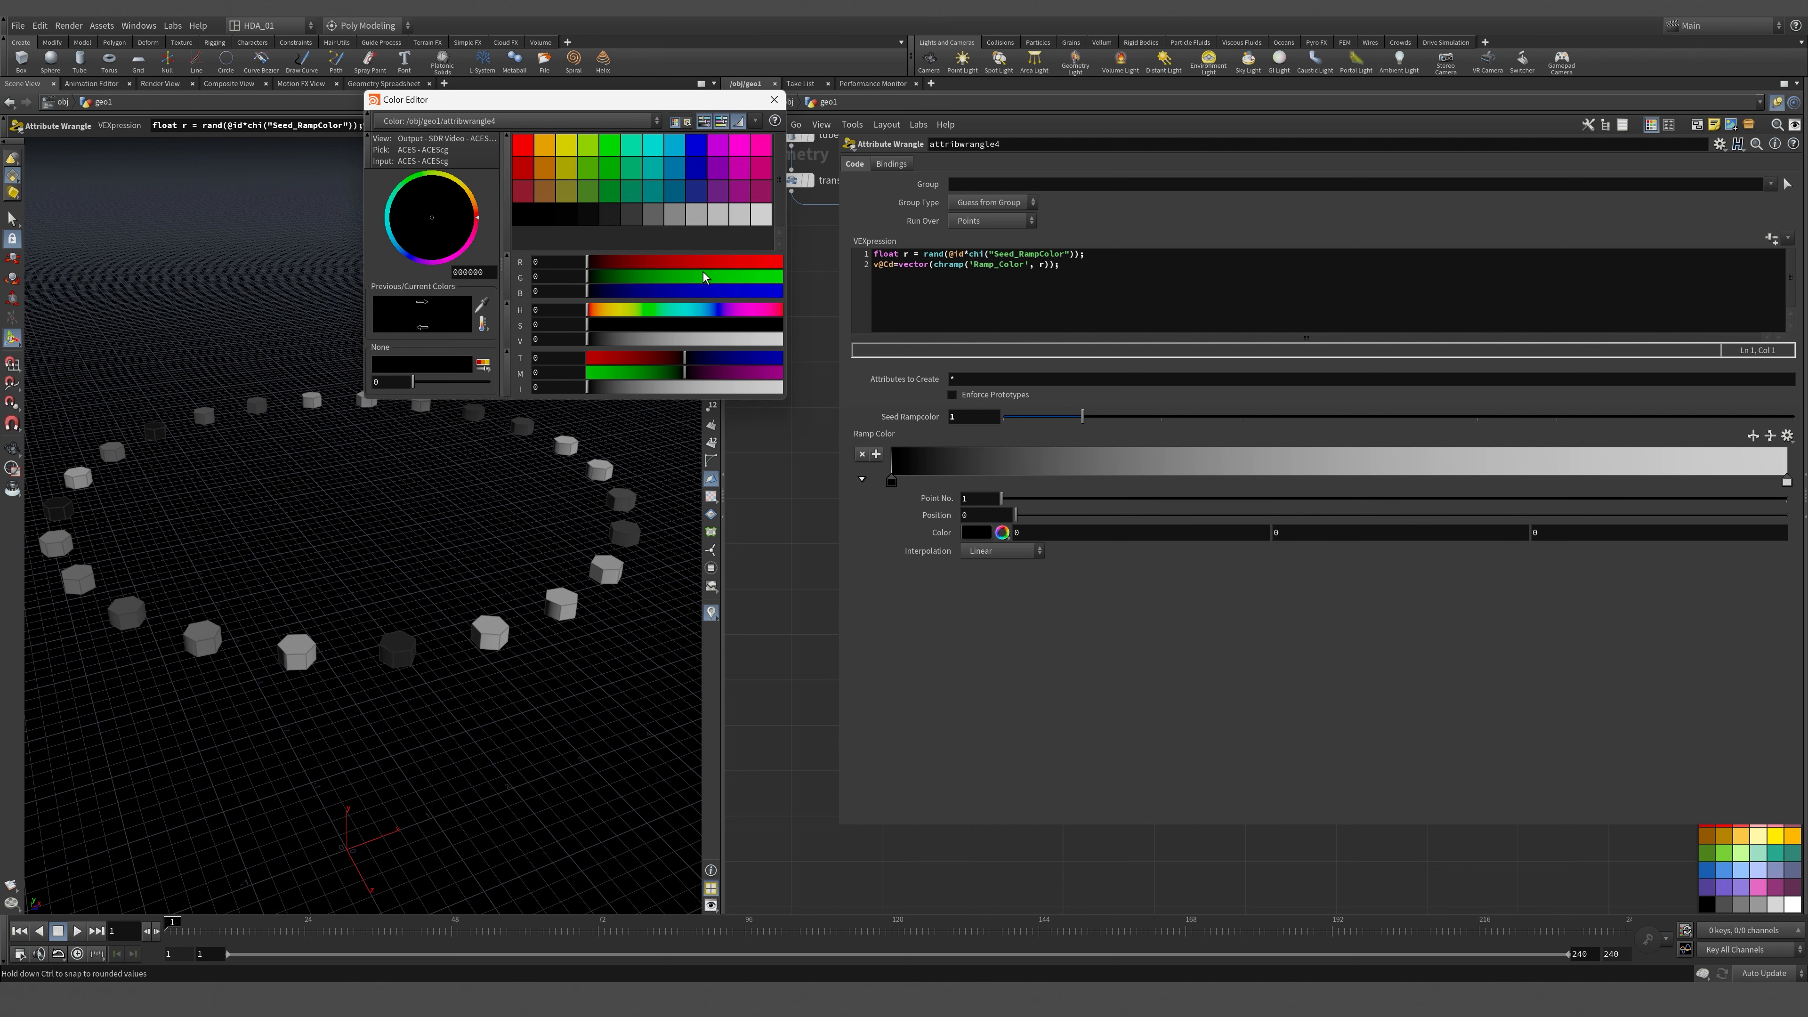
left_click(592, 201)
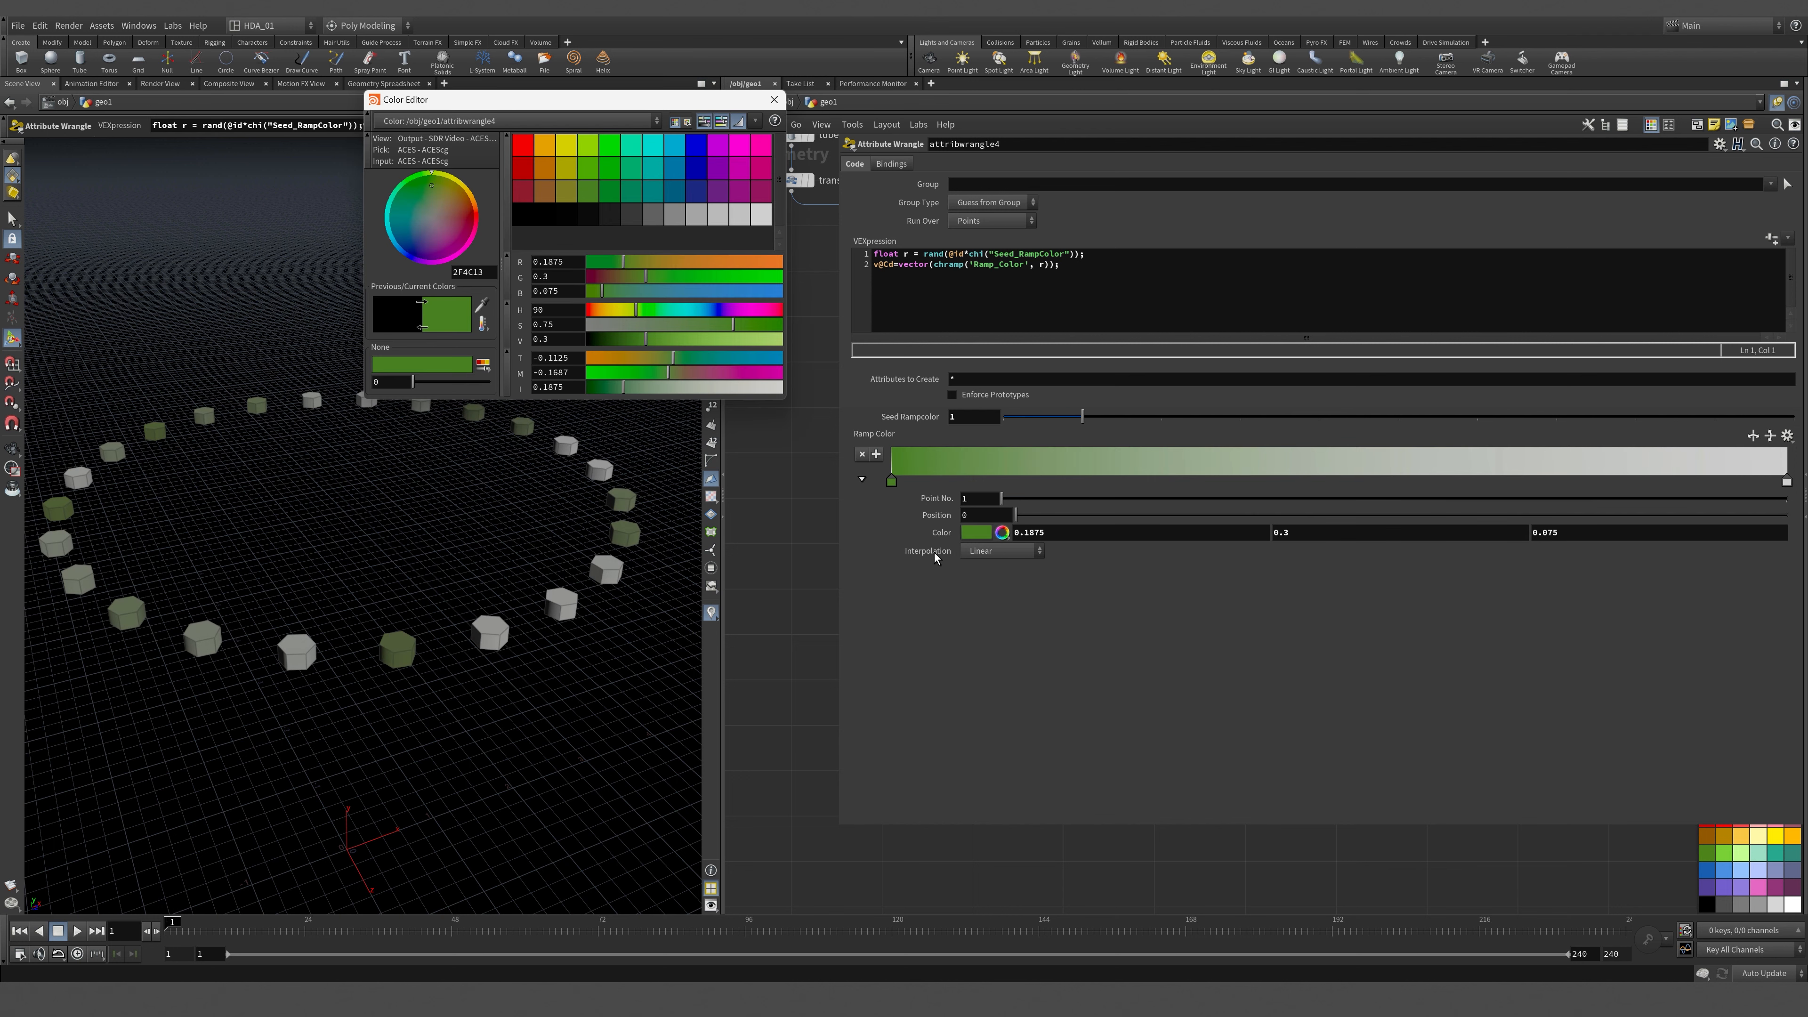
left_click(685, 327)
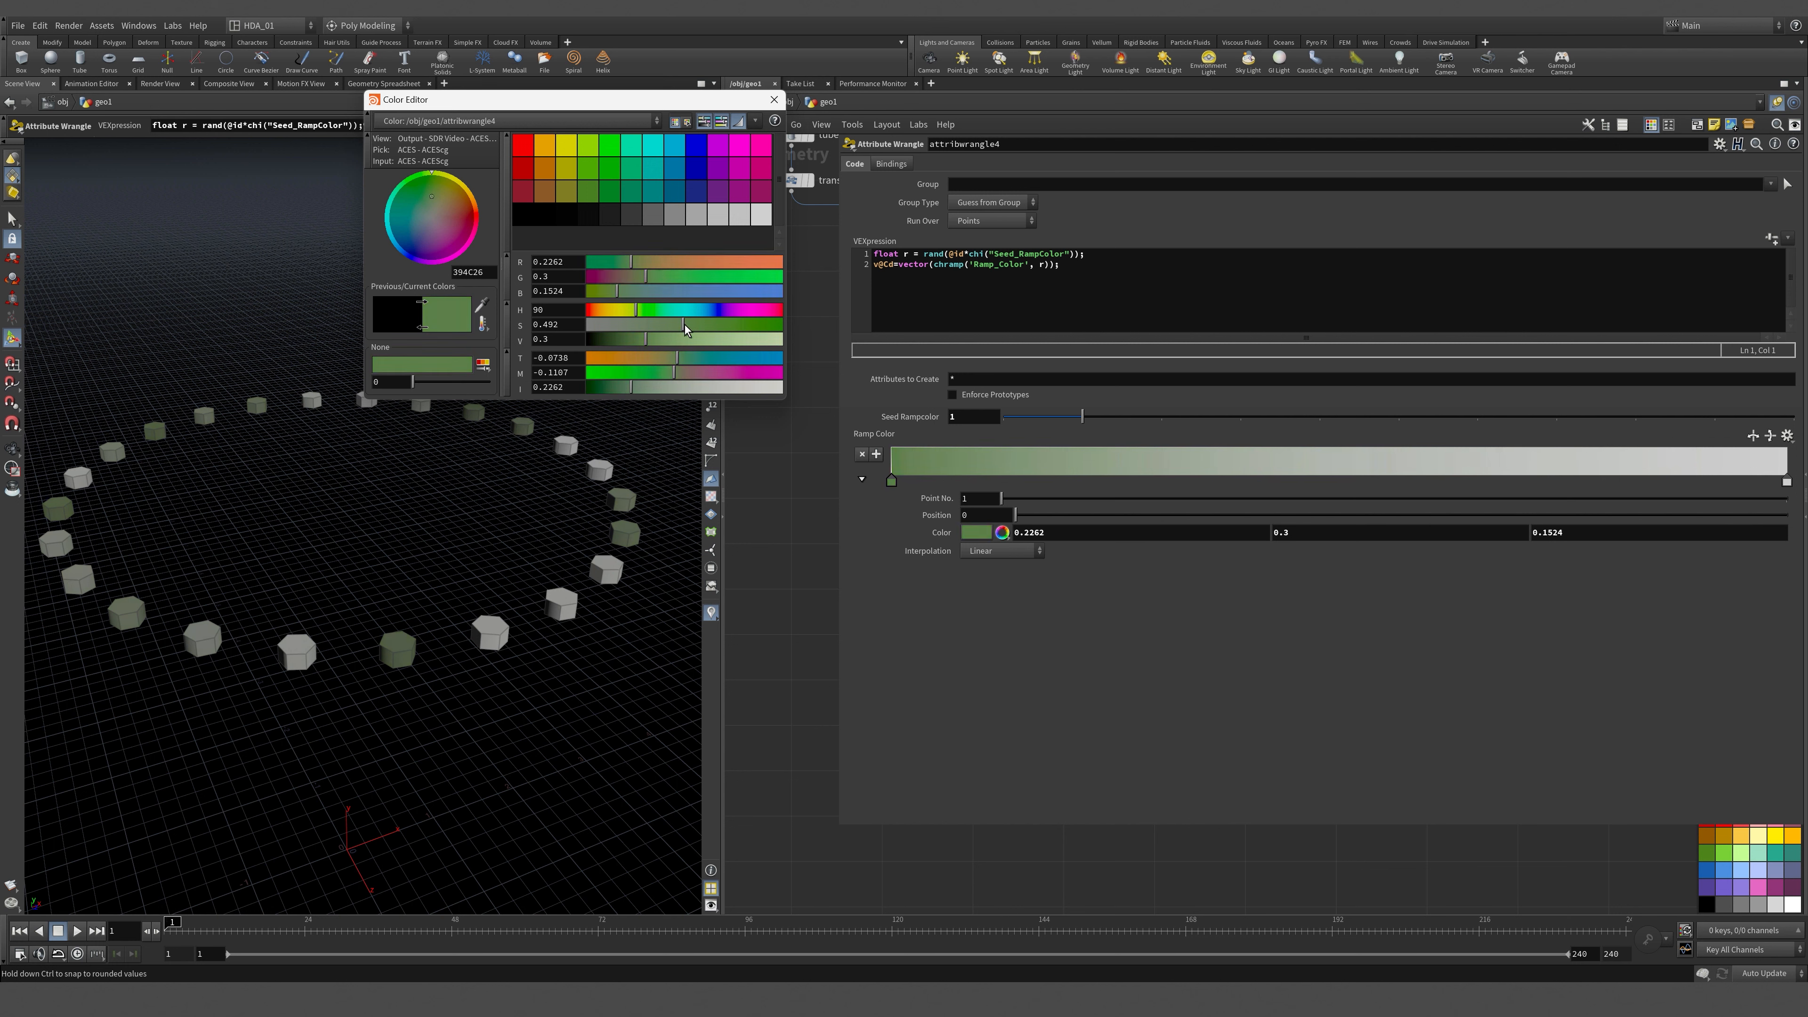
left_click_drag(686, 326, 677, 326)
left_click(773, 99)
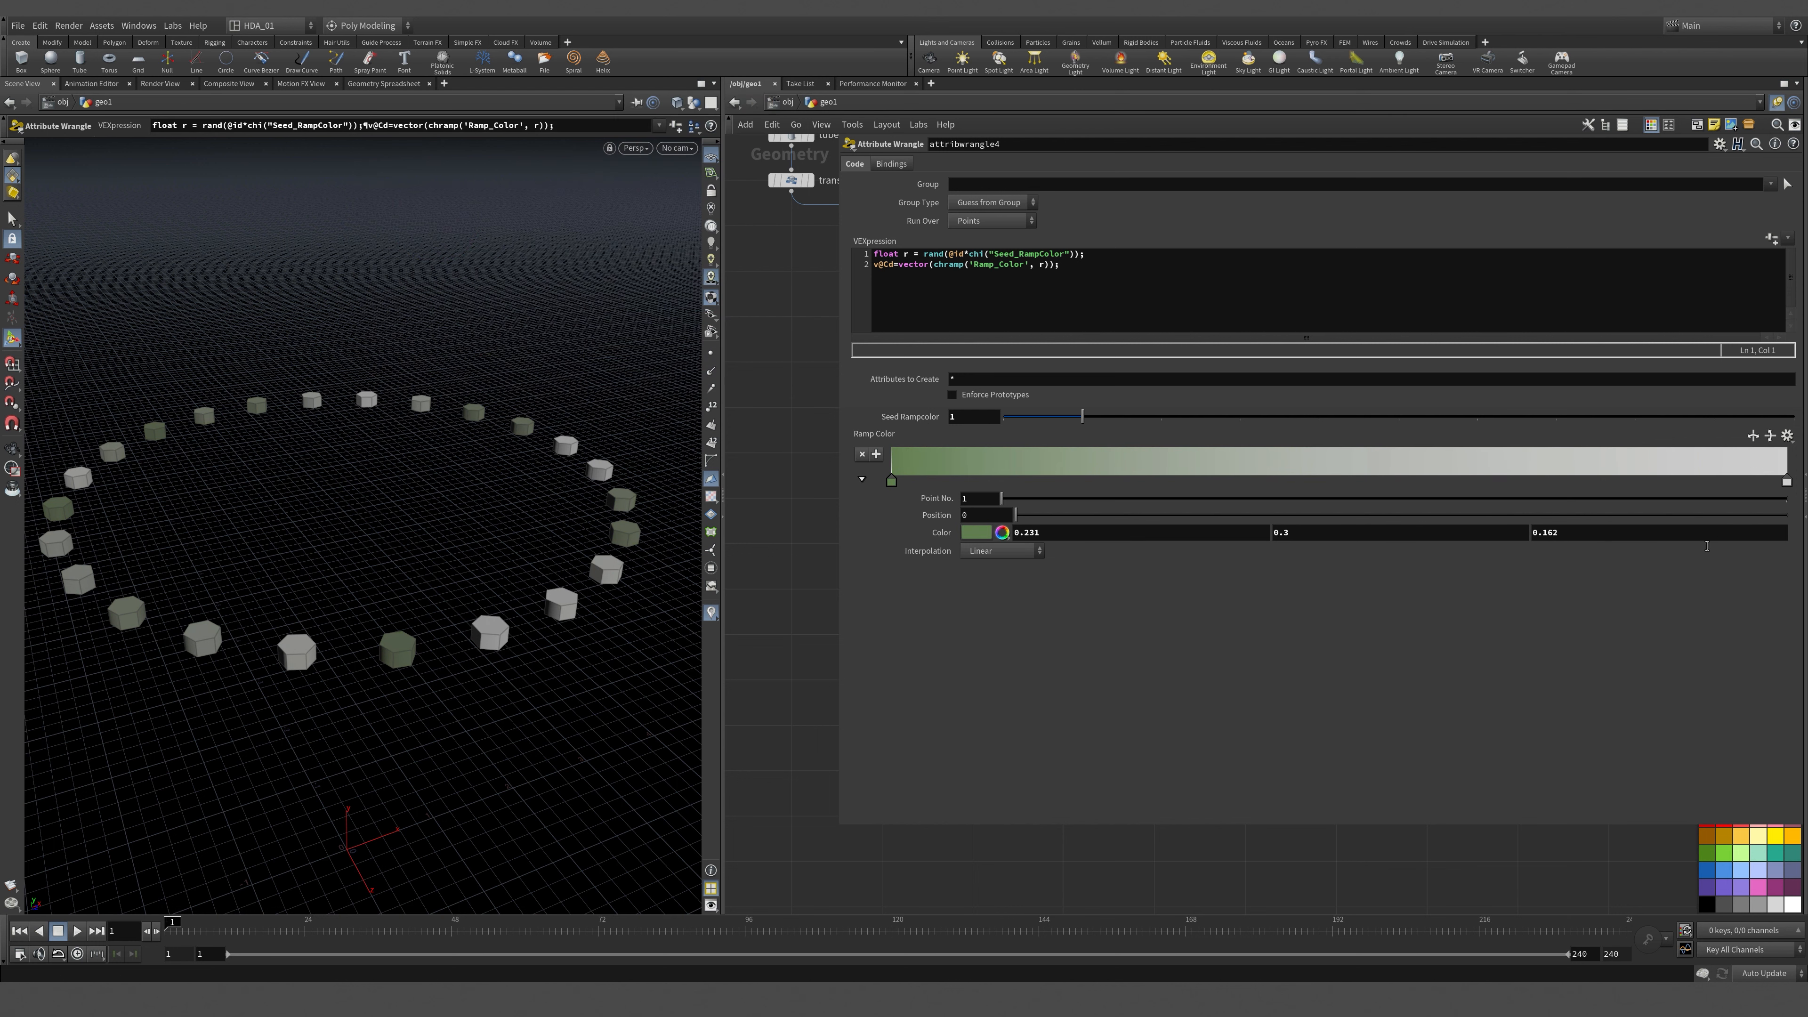
Set the last Ramp Color point, at position 1, to a brown of 0.194, 0.0966548, 0.0411017.
left_click(1787, 482)
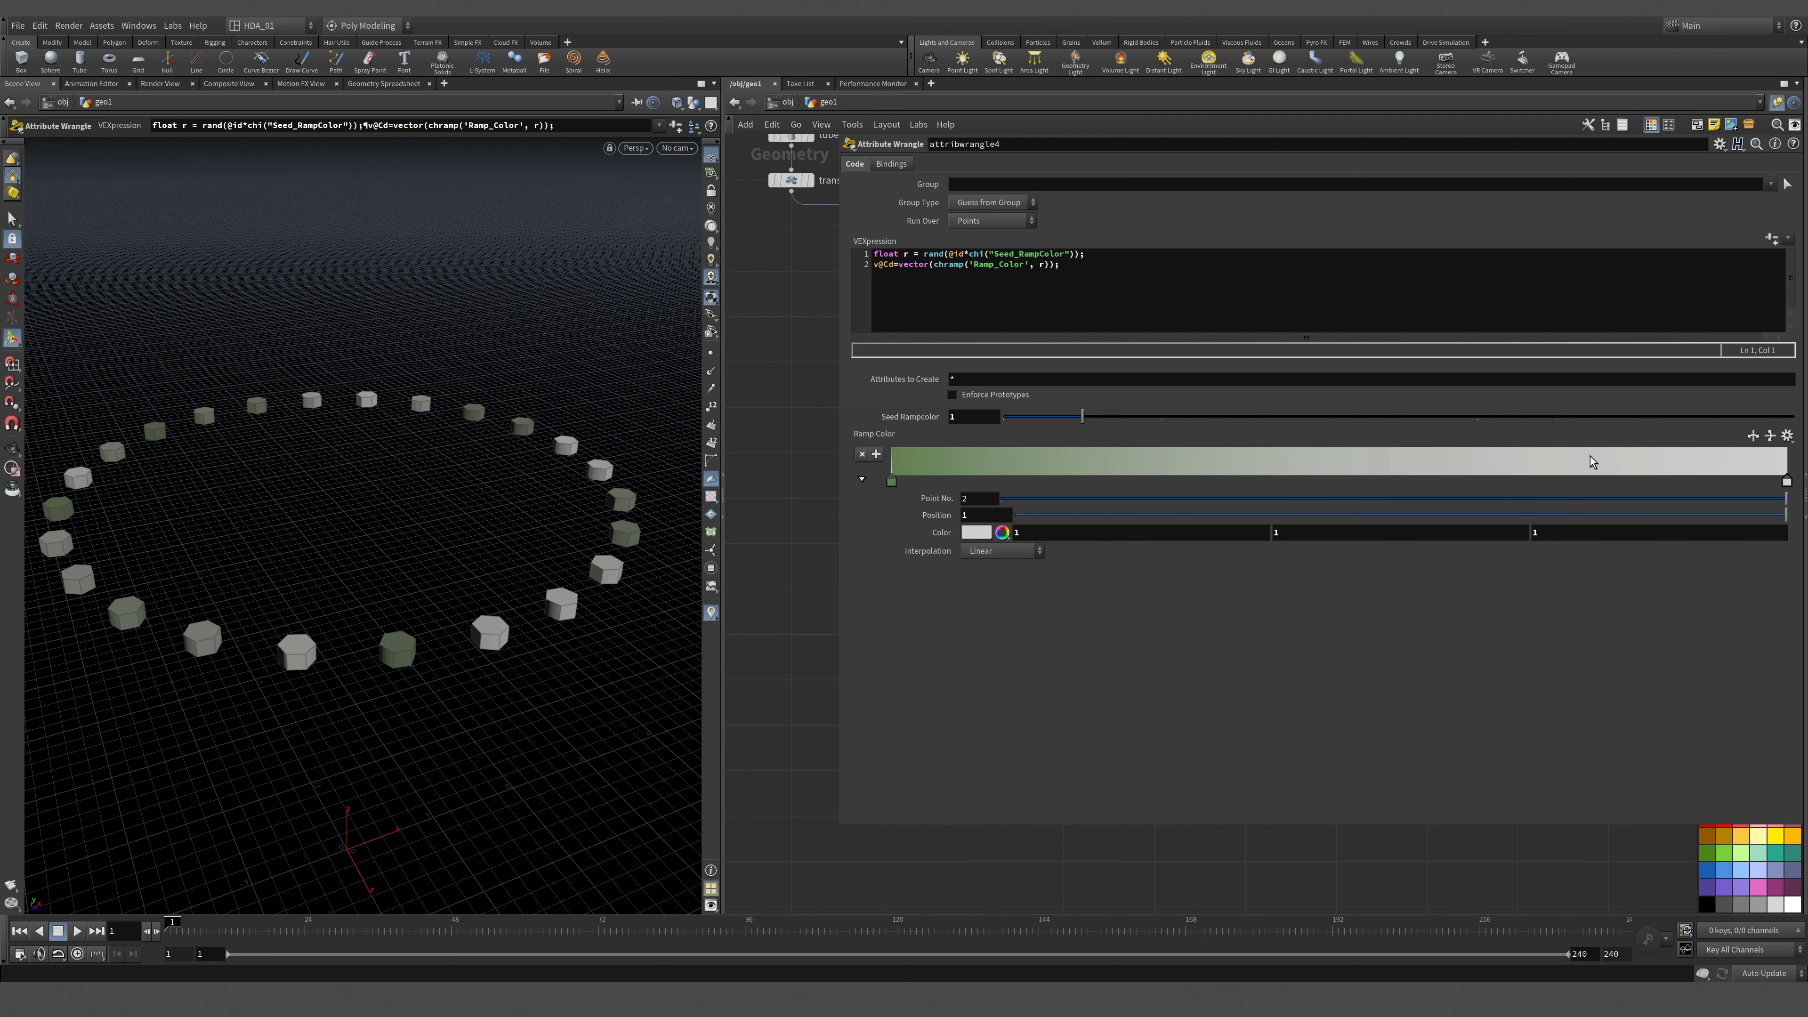
left_click(976, 533)
left_click(588, 191)
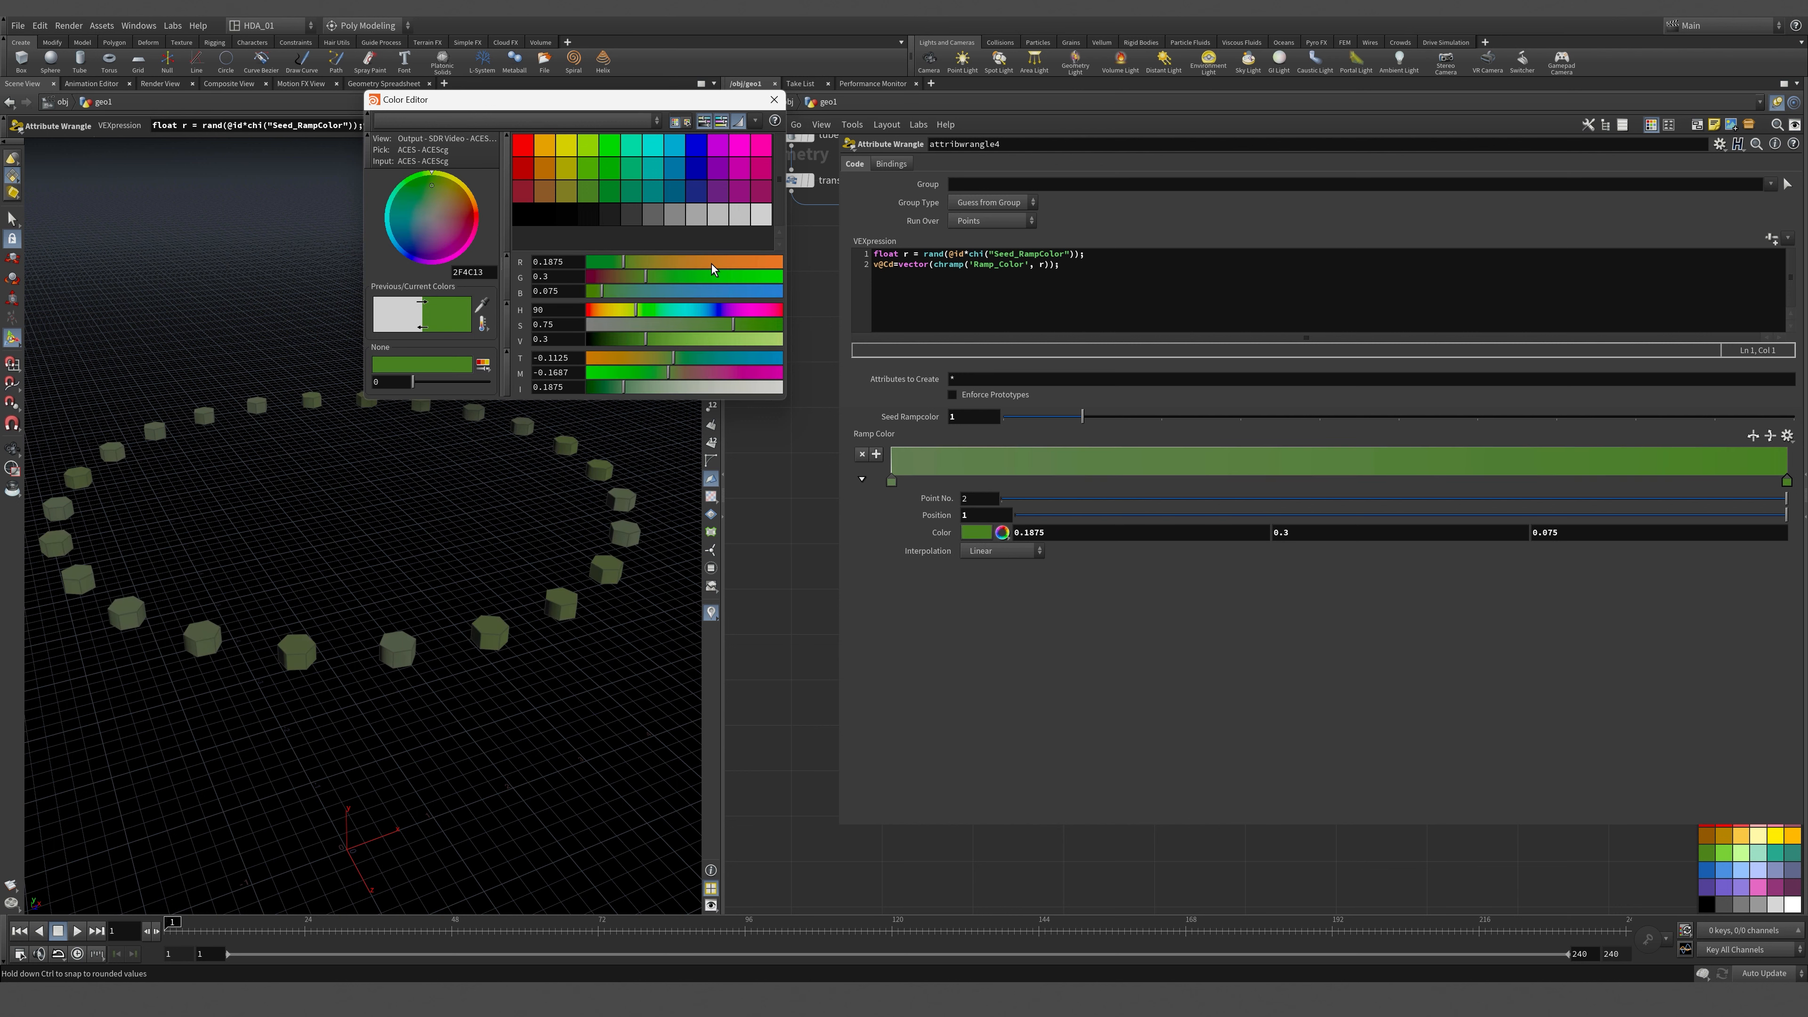
left_click_drag(711, 263, 625, 341)
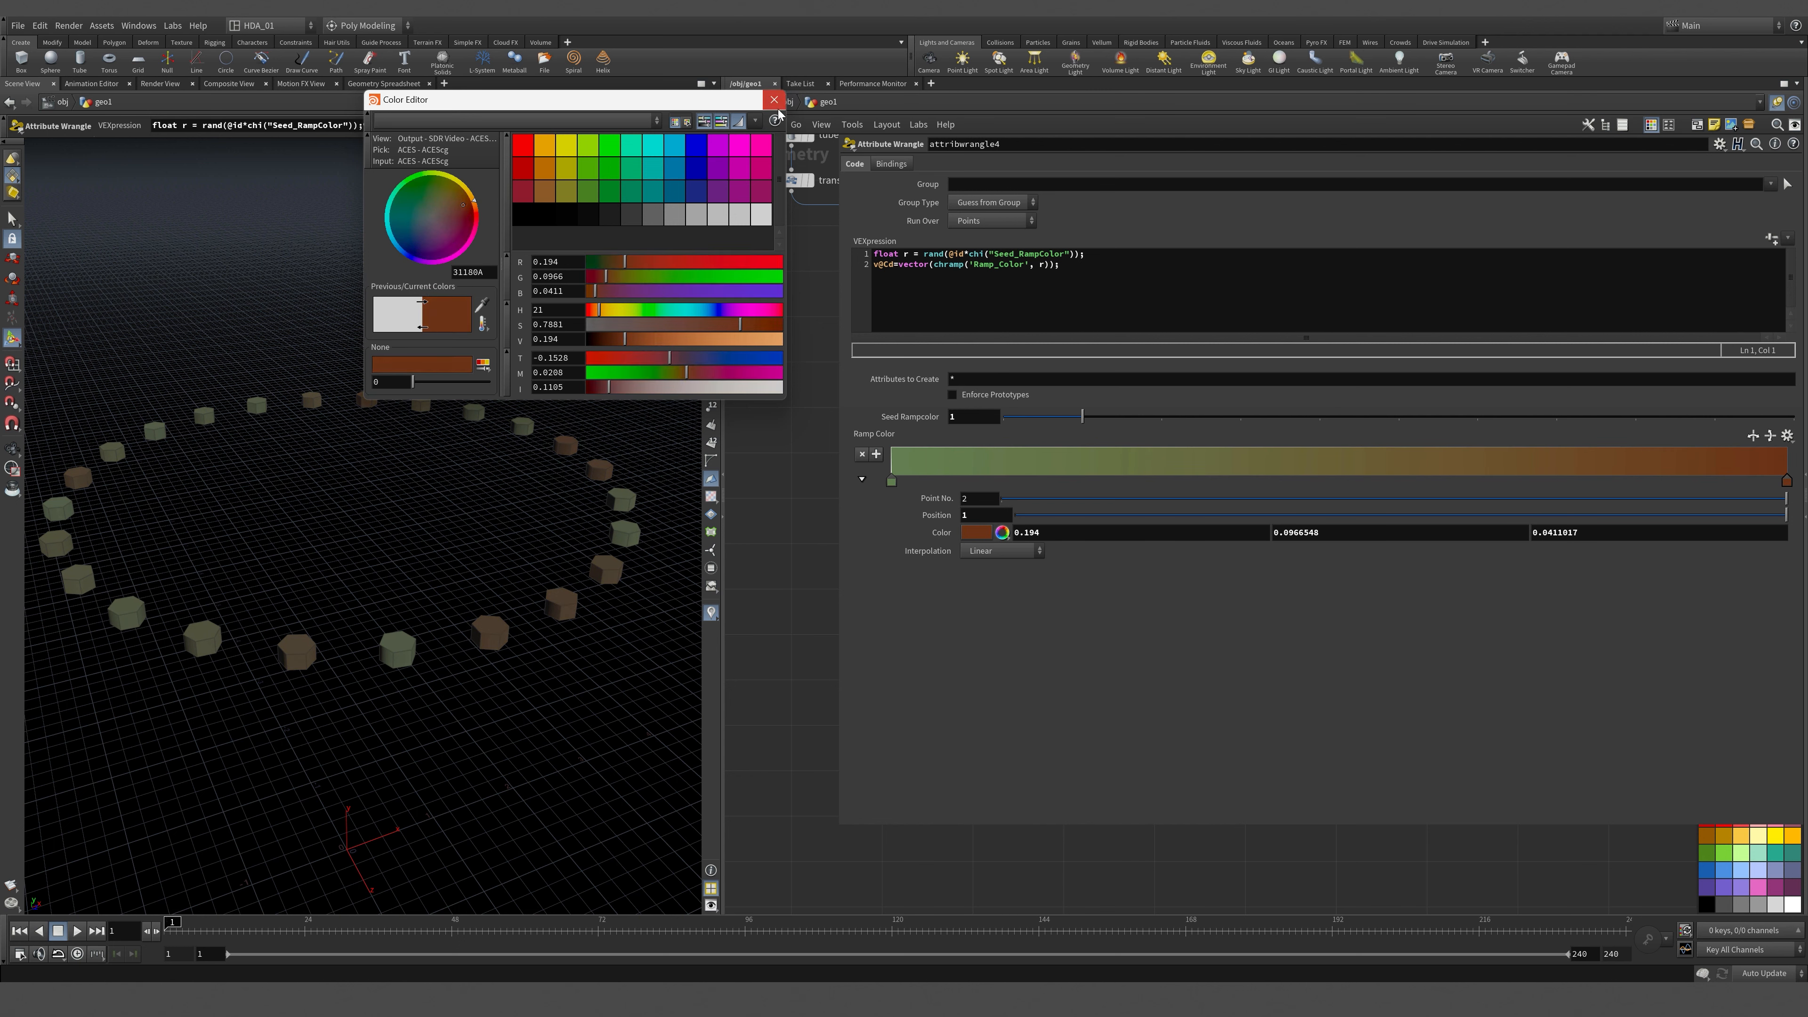
left_click(773, 99)
Hide the parameter dialog over the network and display merge4's output.
key("p")
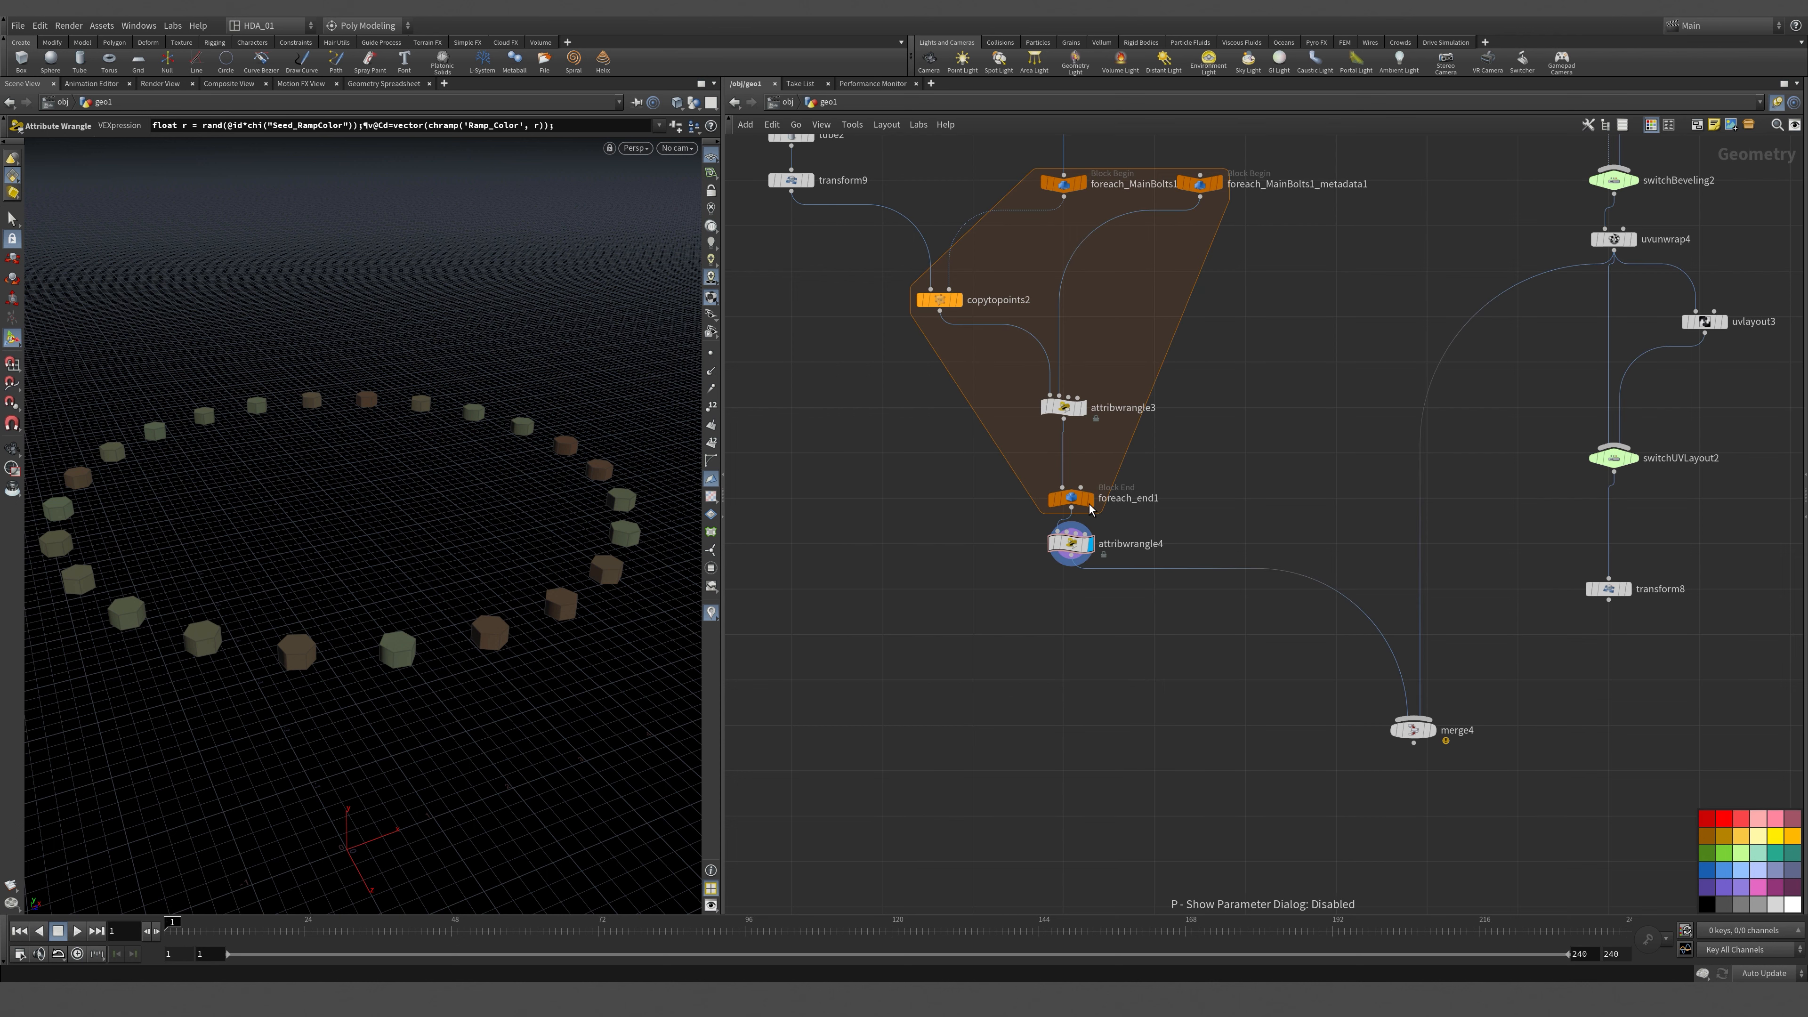
middle_click_drag(1193, 449, 1208, 644)
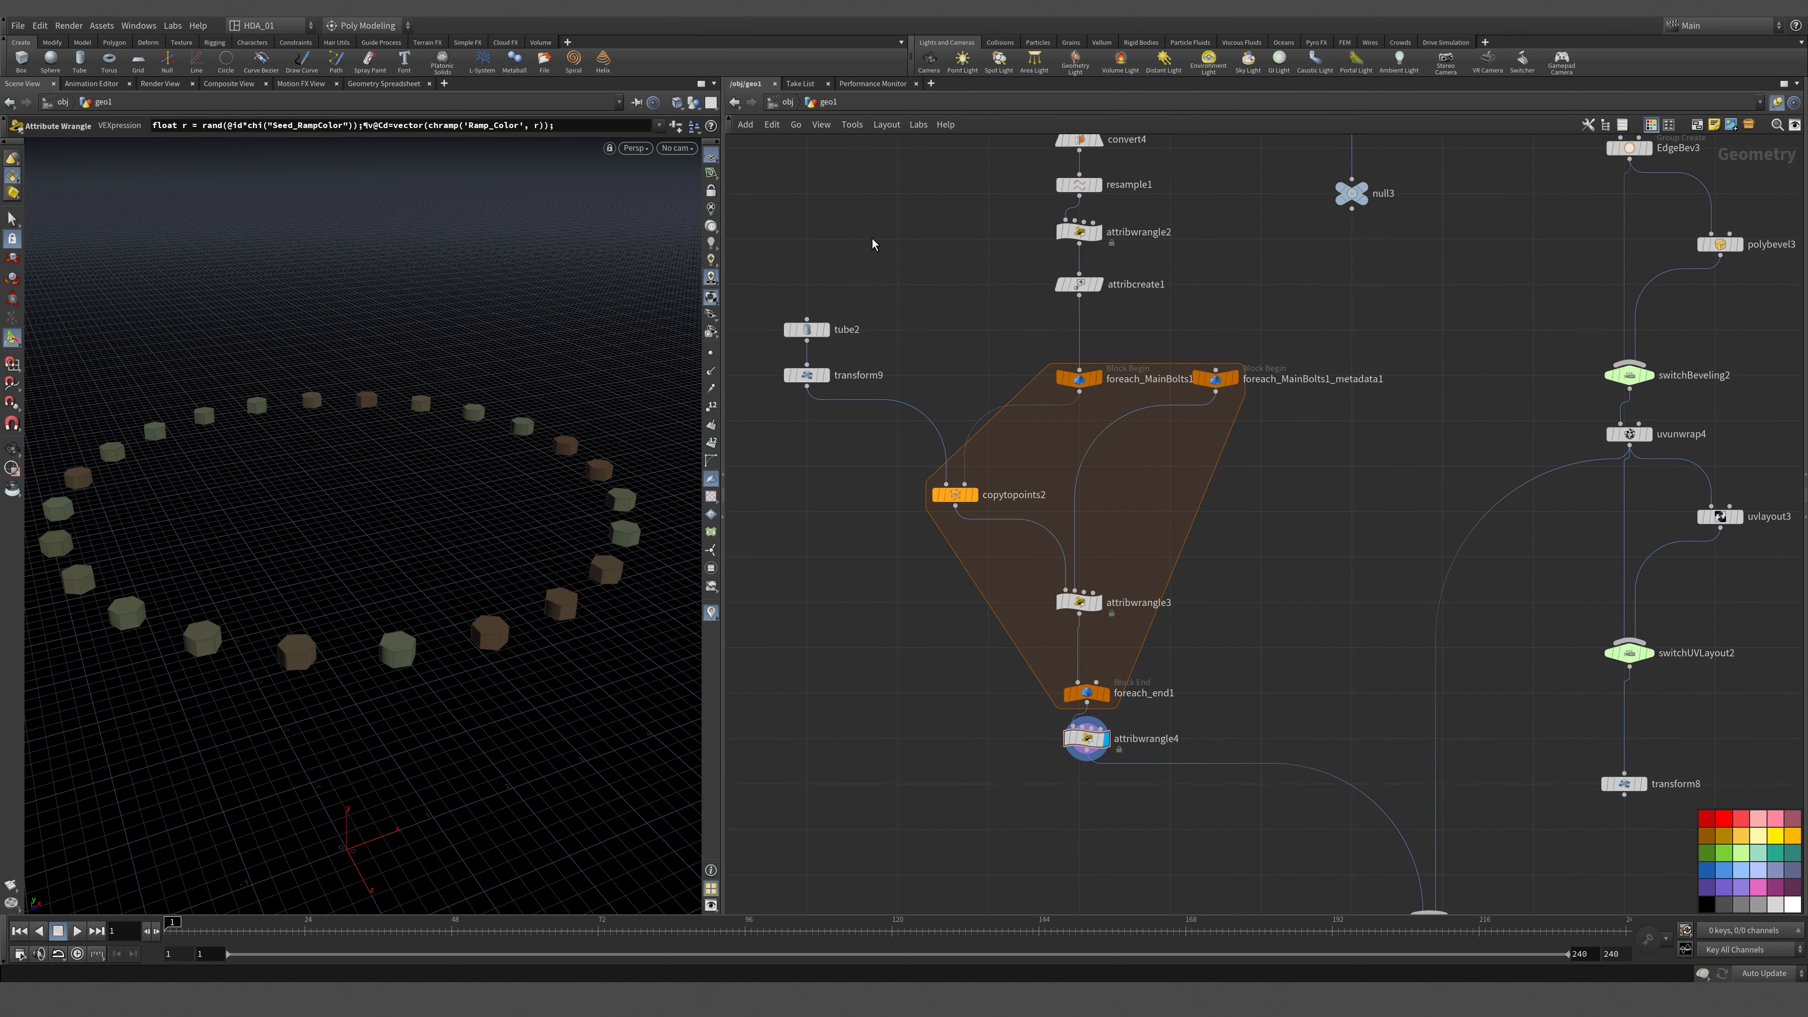
middle_click_drag(1328, 725, 1057, 352)
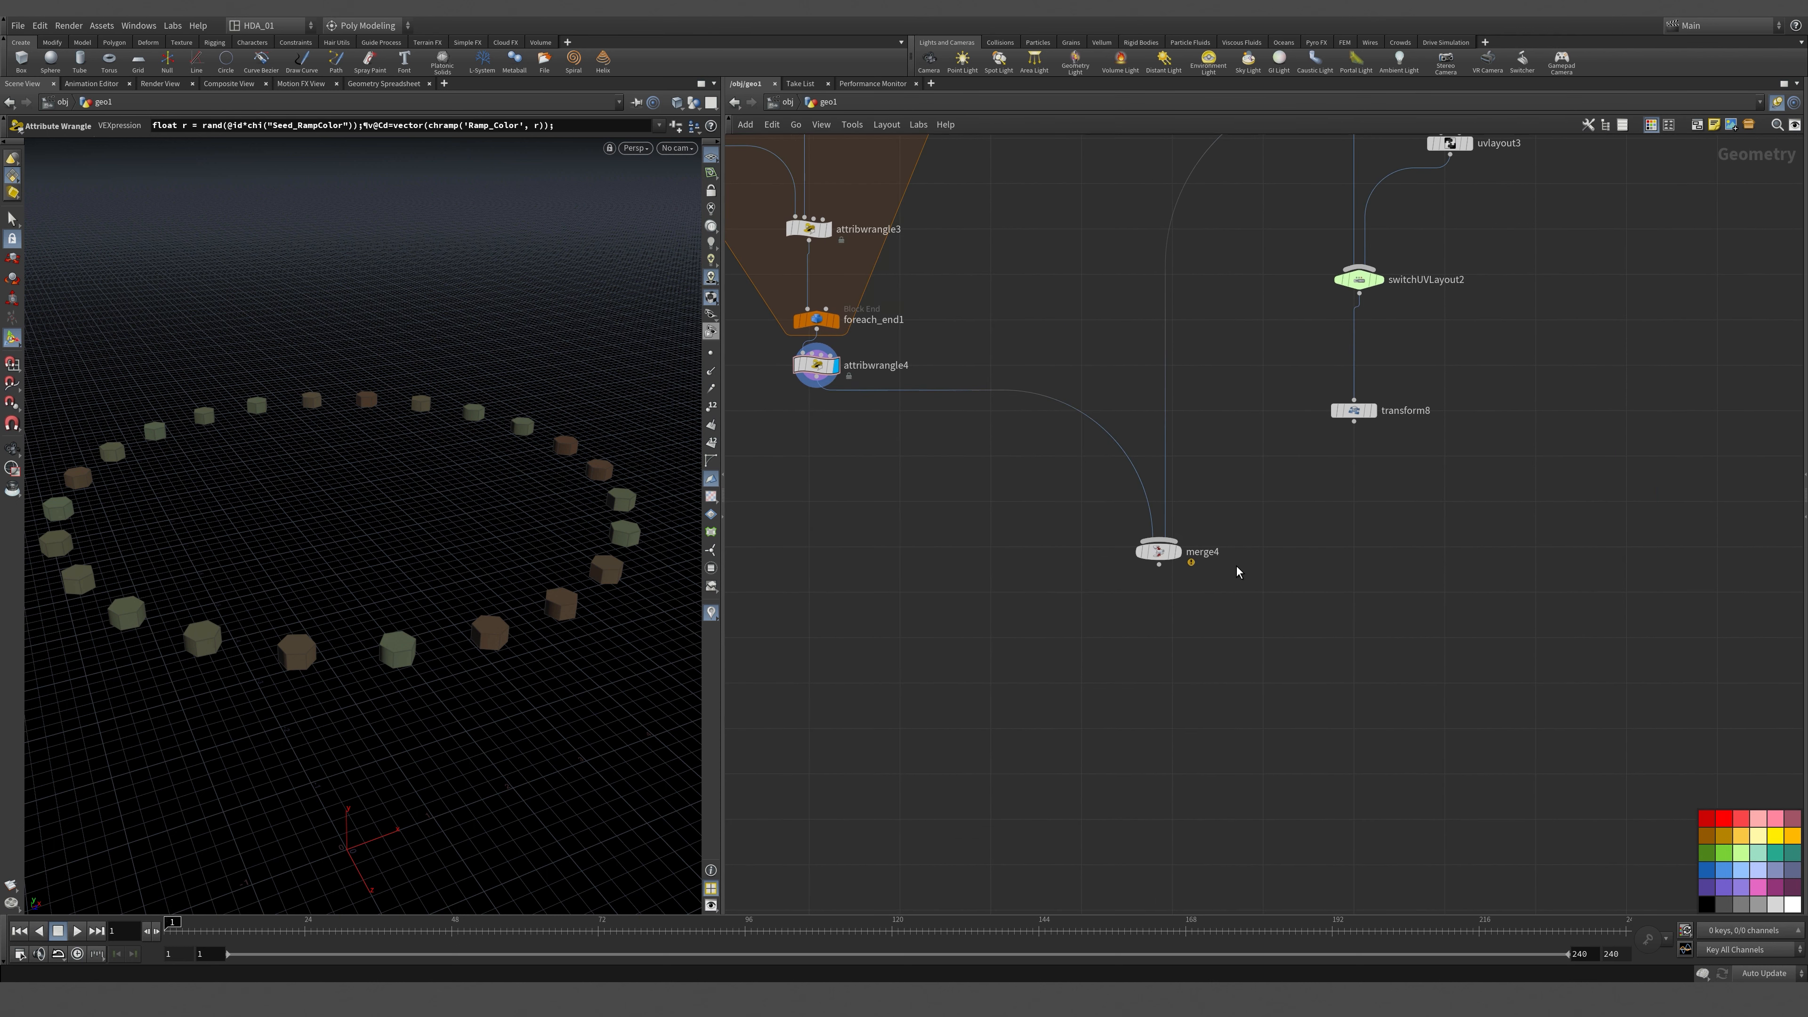
left_click(1175, 552)
scroll(942, 287, "down", 2)
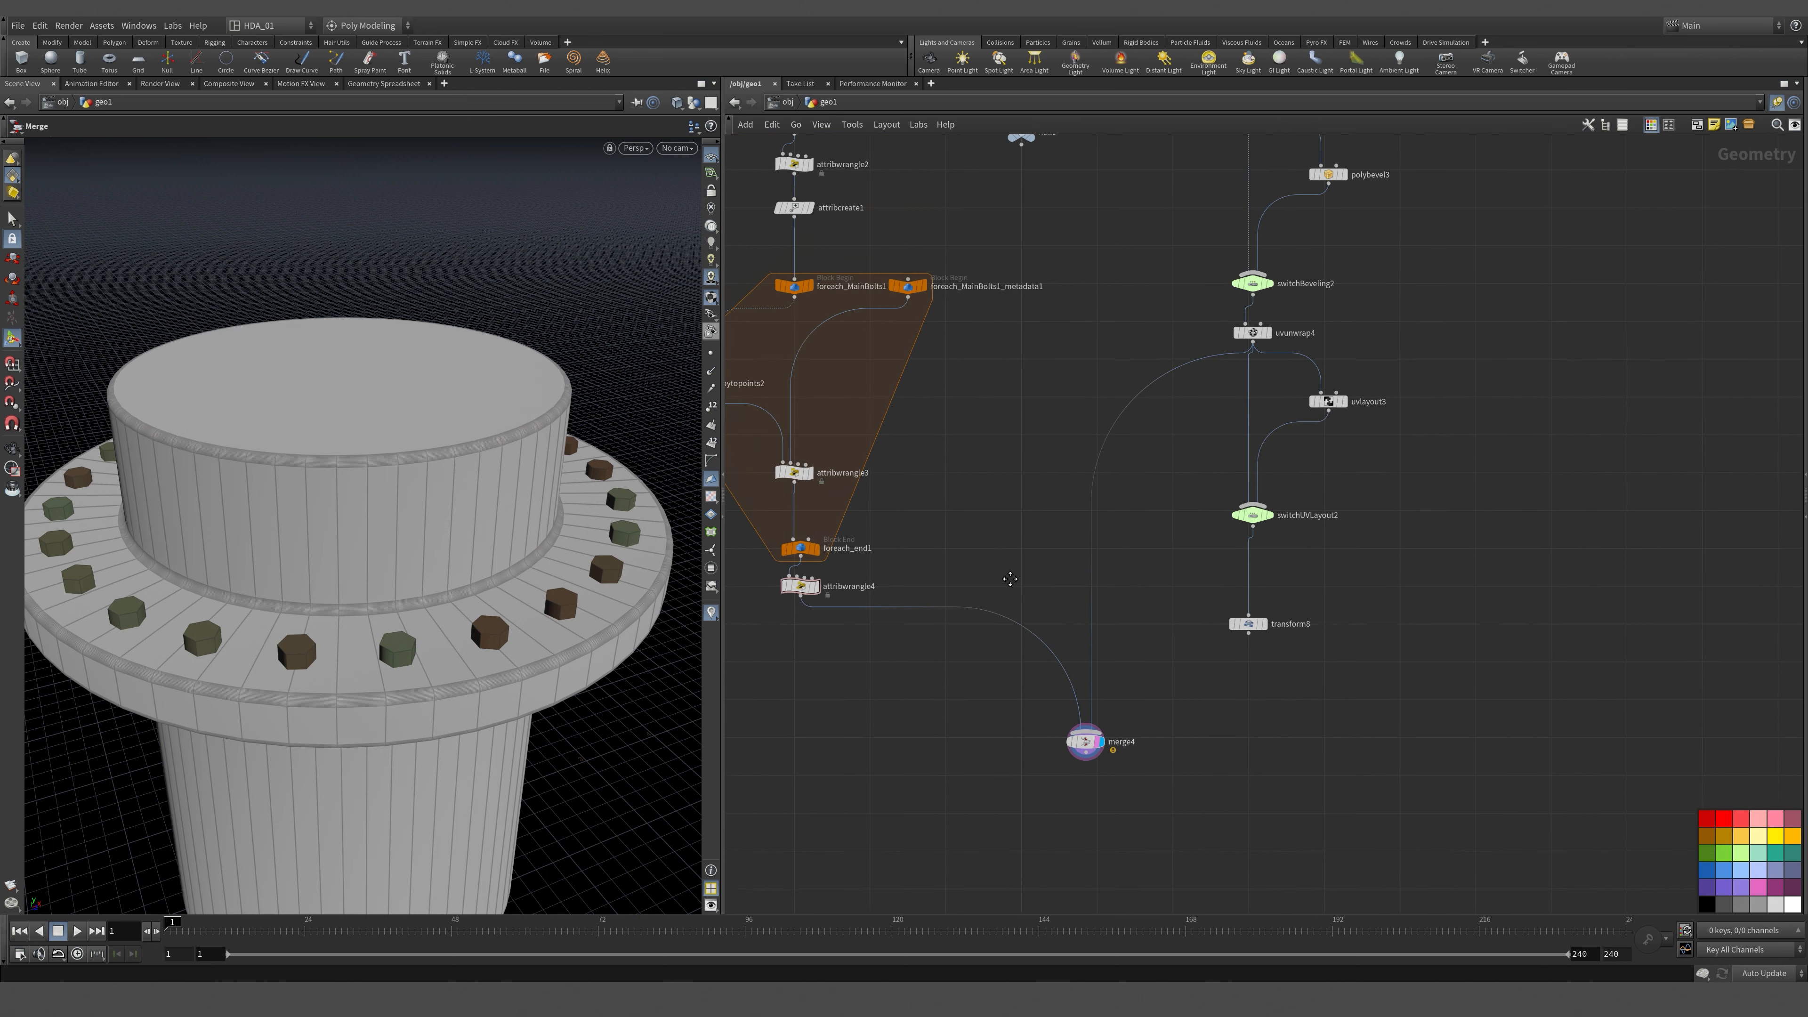
scroll(922, 483, "down", 4)
scroll(922, 483, "up", 5)
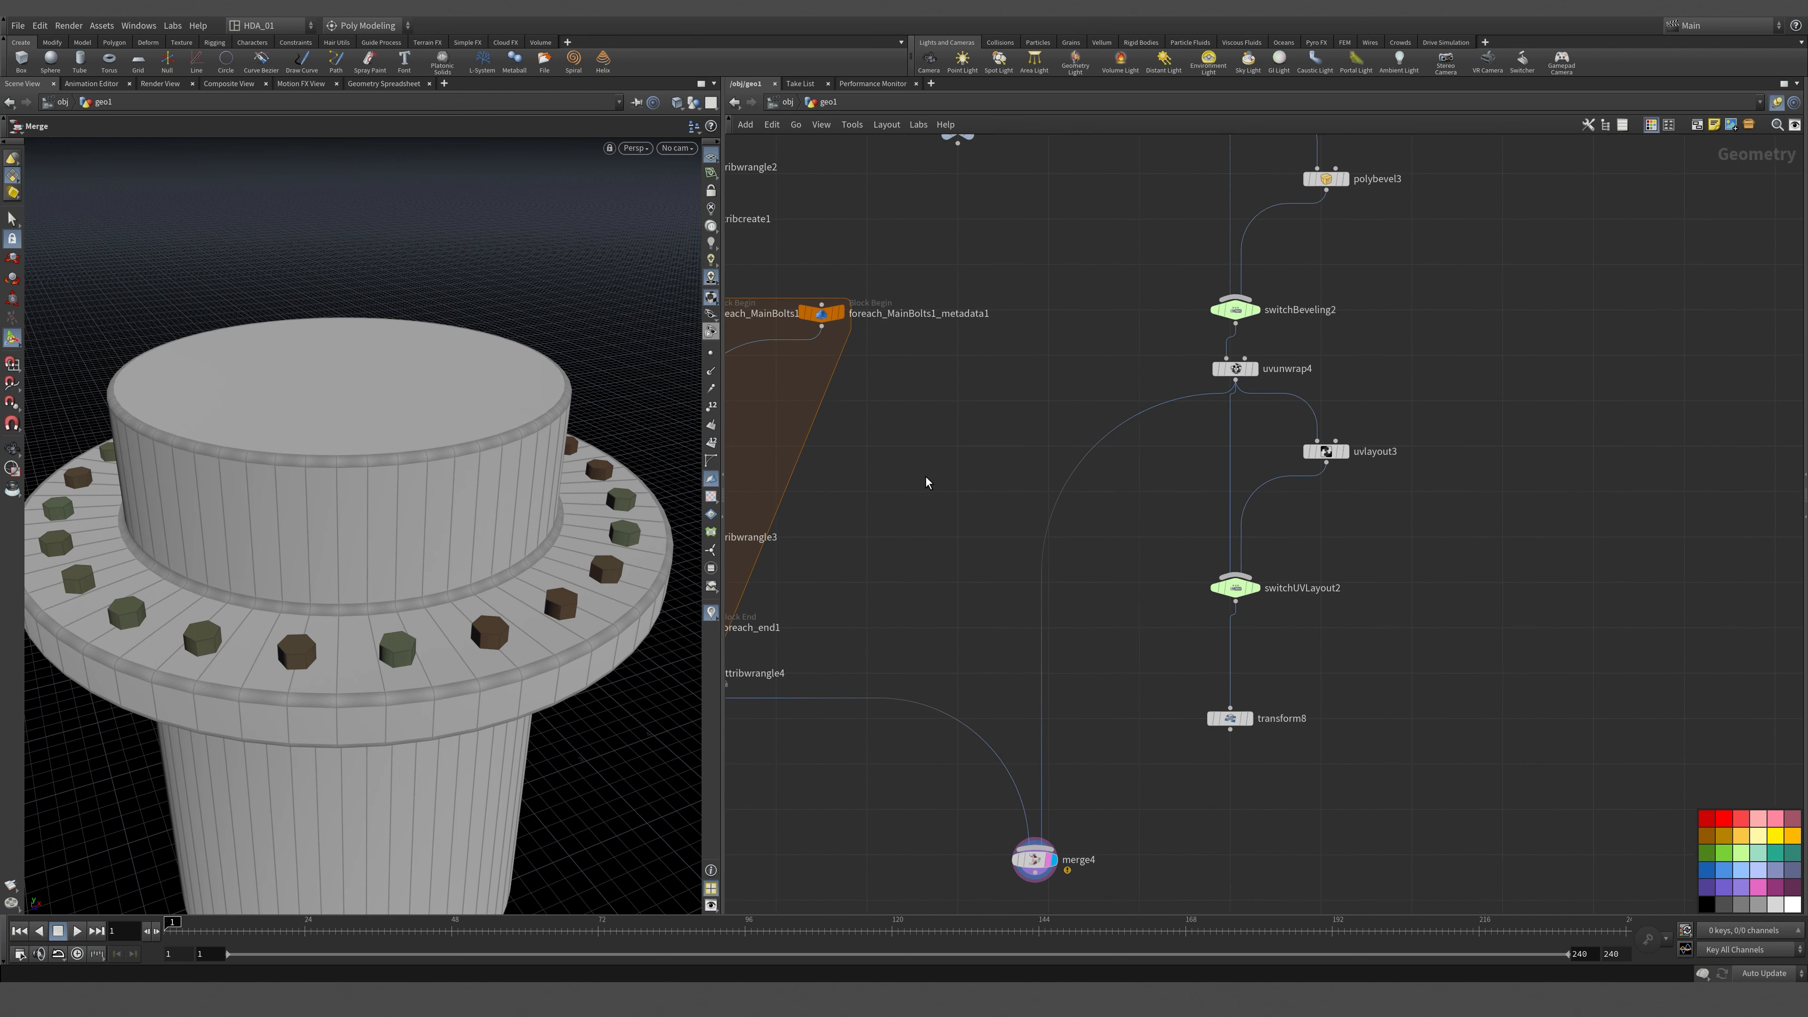
Insert a Color node on the connection between uvunwrap4 and merge4, and check merge4's node info.
key("Tab")
type("colo")
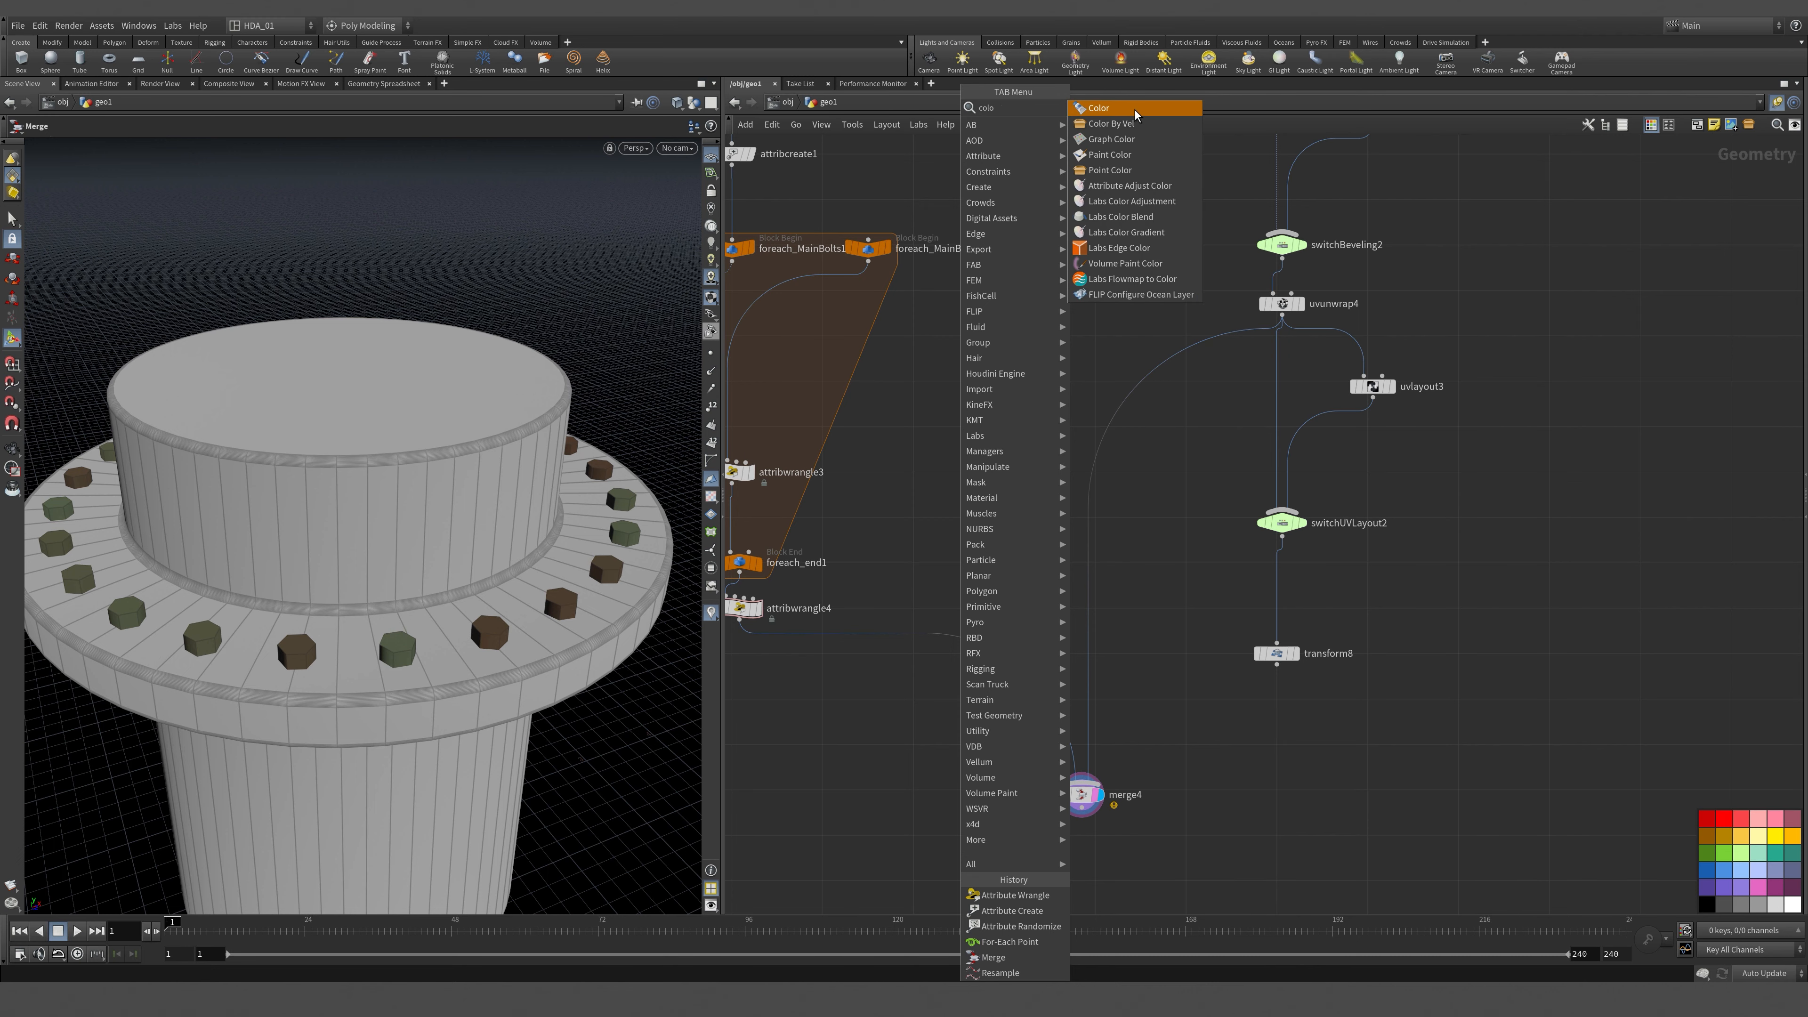
left_click(1135, 112)
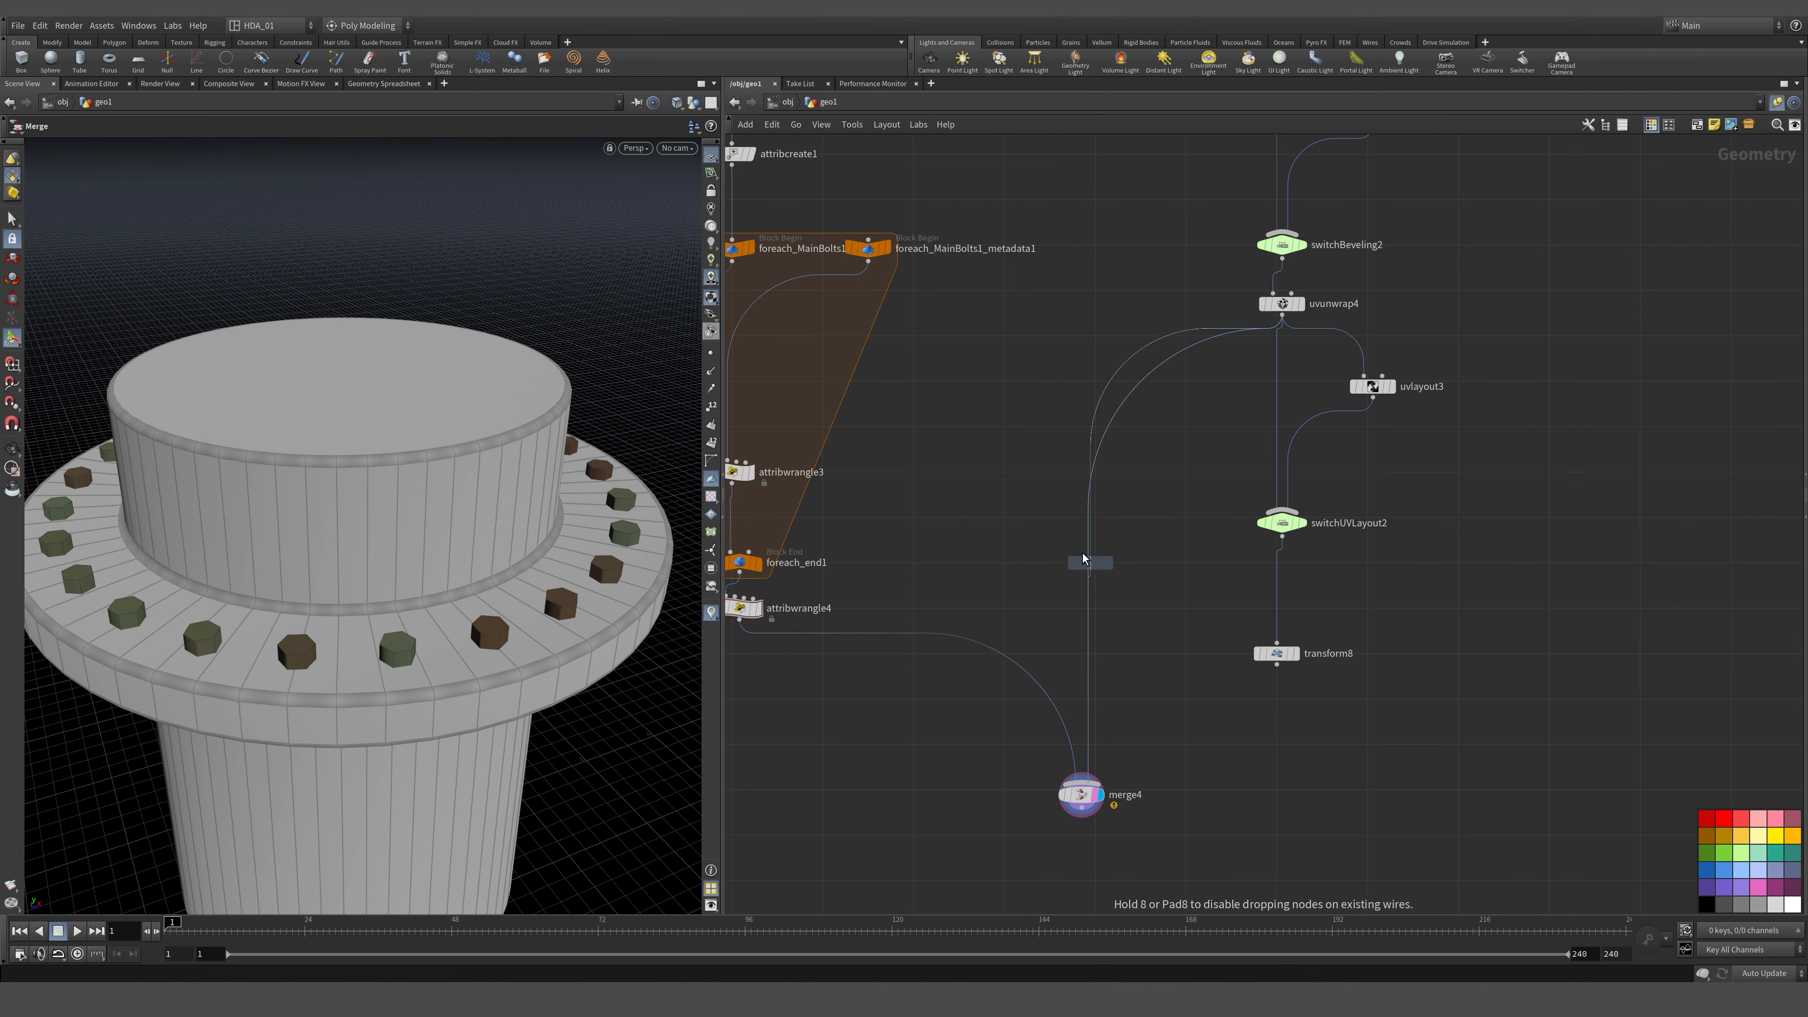
left_click(1081, 537)
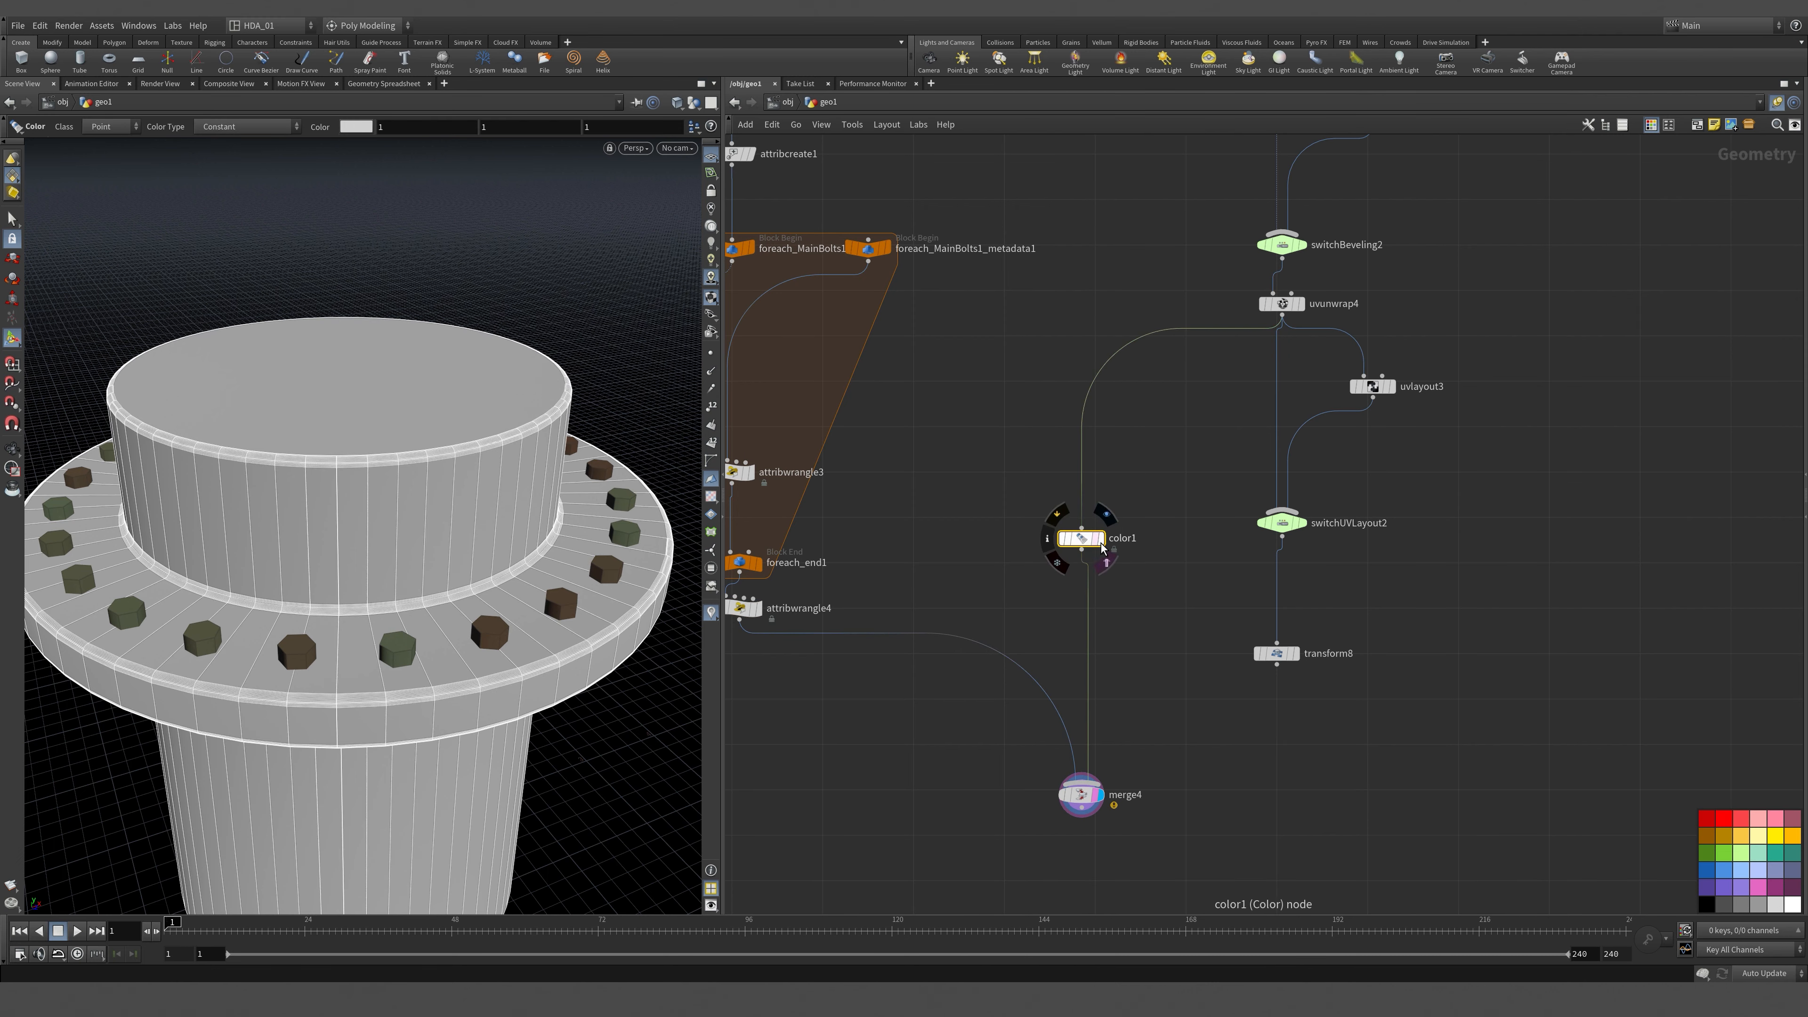
middle_click(1090, 798)
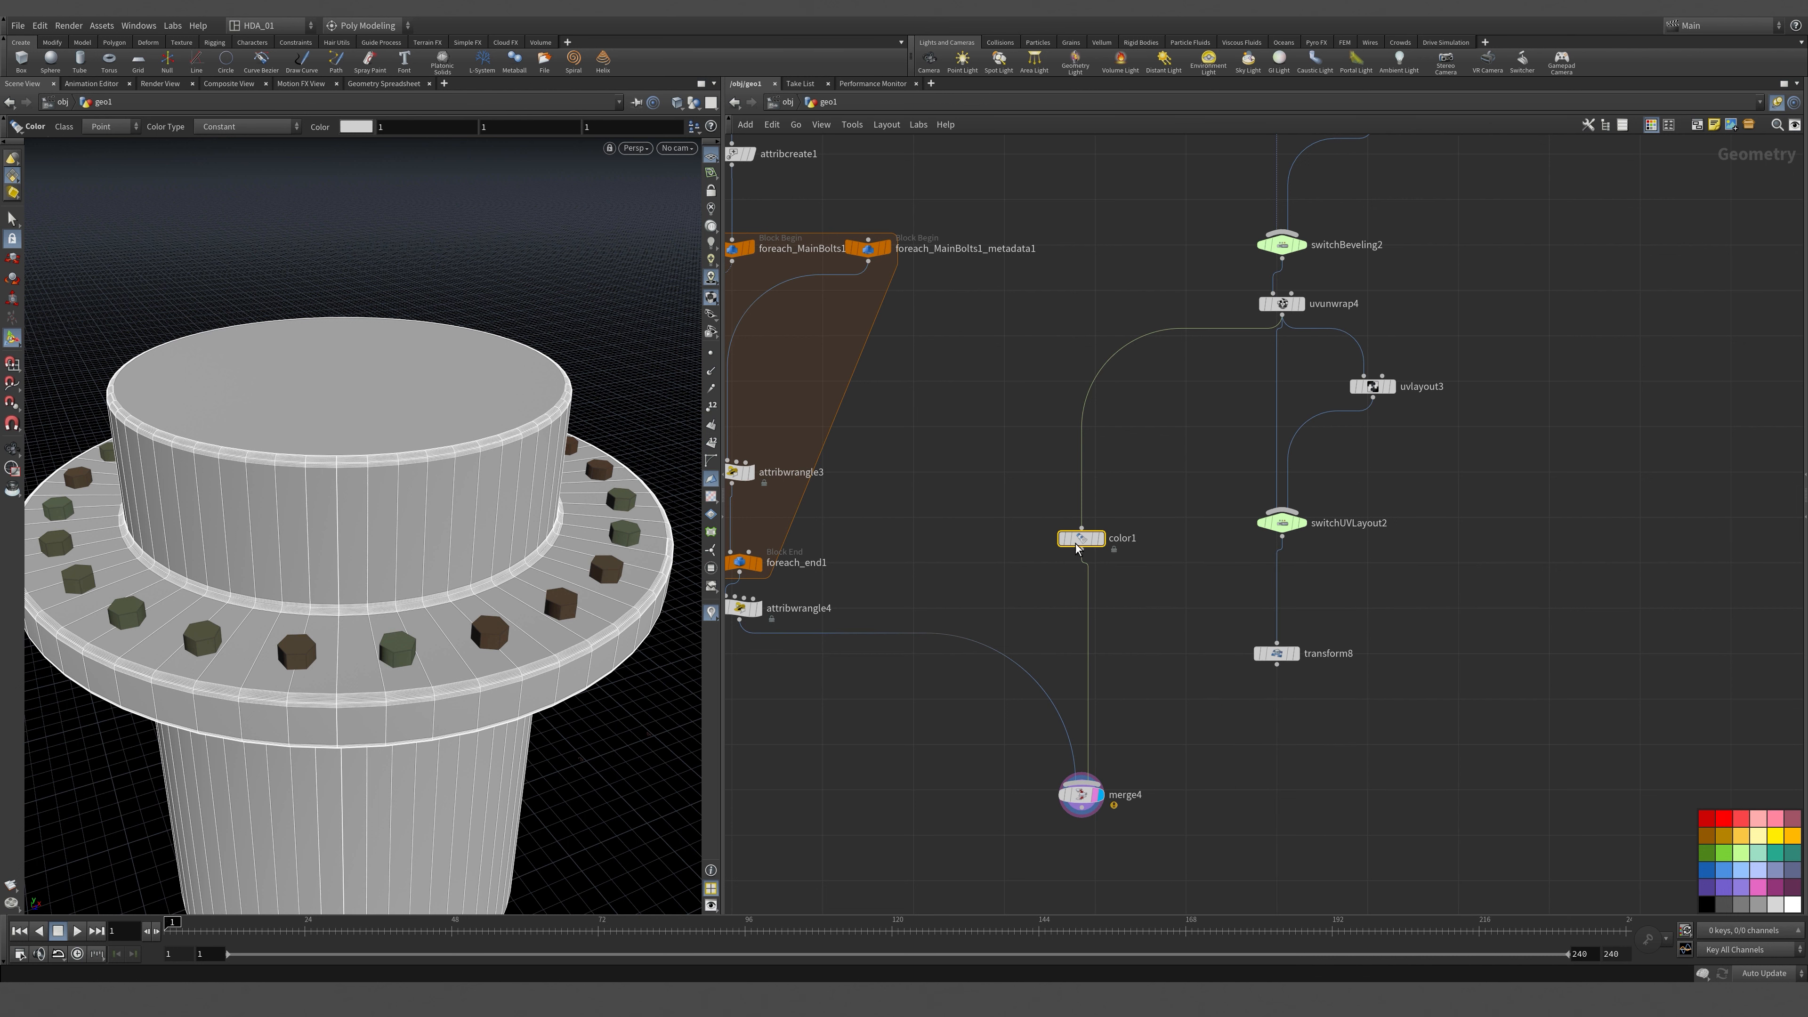
Insert a UV Unwrap node between transform9 and copytopoints2 in the bolt branch.
middle_click_drag(781, 449, 980, 453)
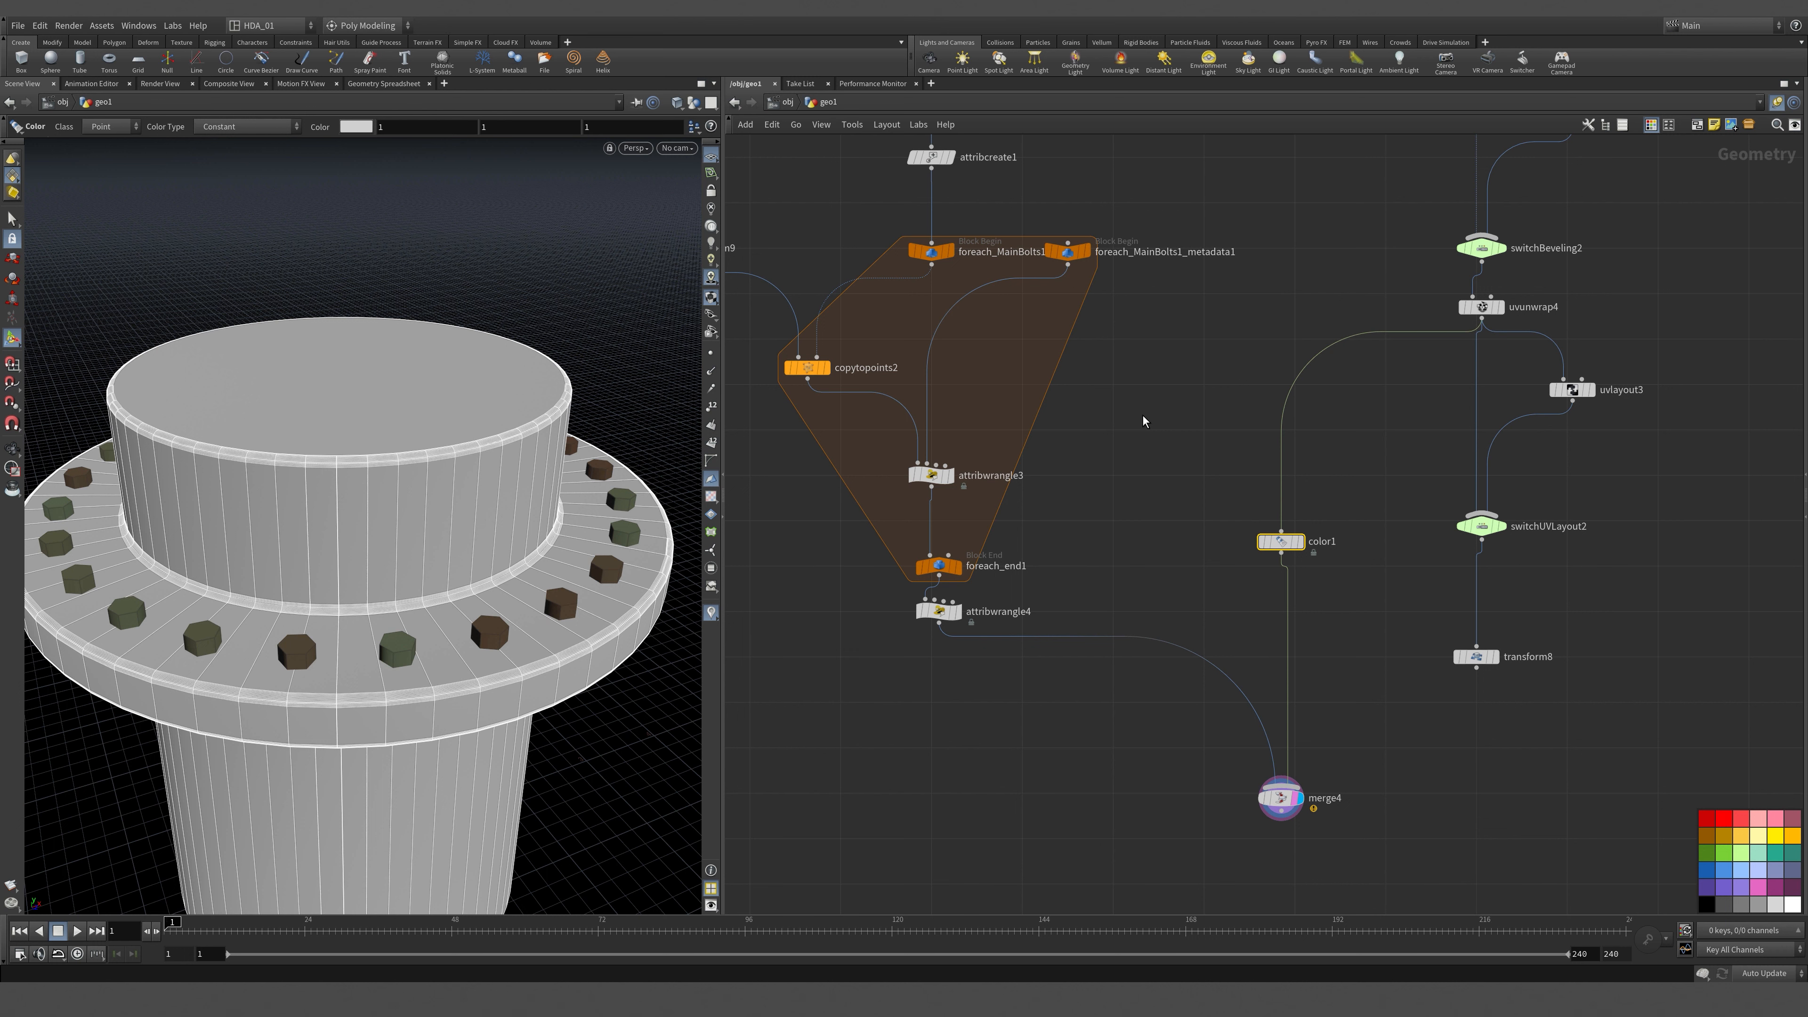
middle_click_drag(1143, 421, 1228, 450)
middle_click_drag(807, 378, 901, 433)
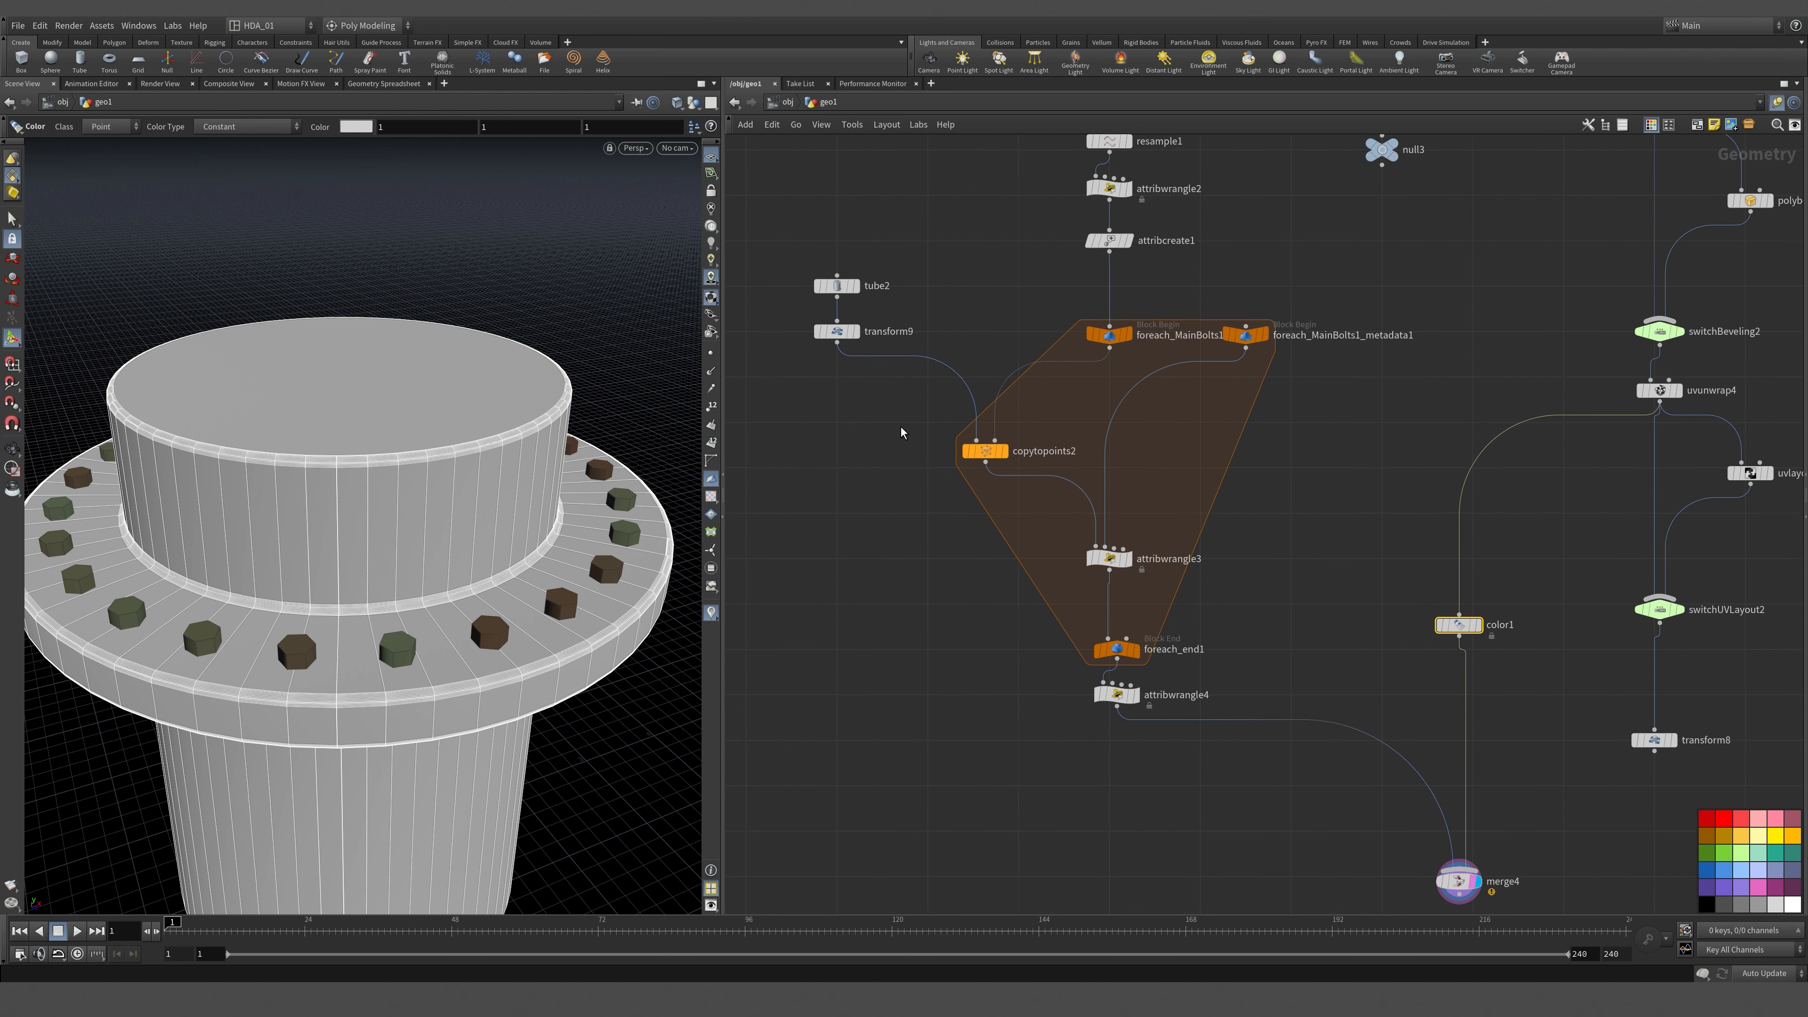
key("Tab")
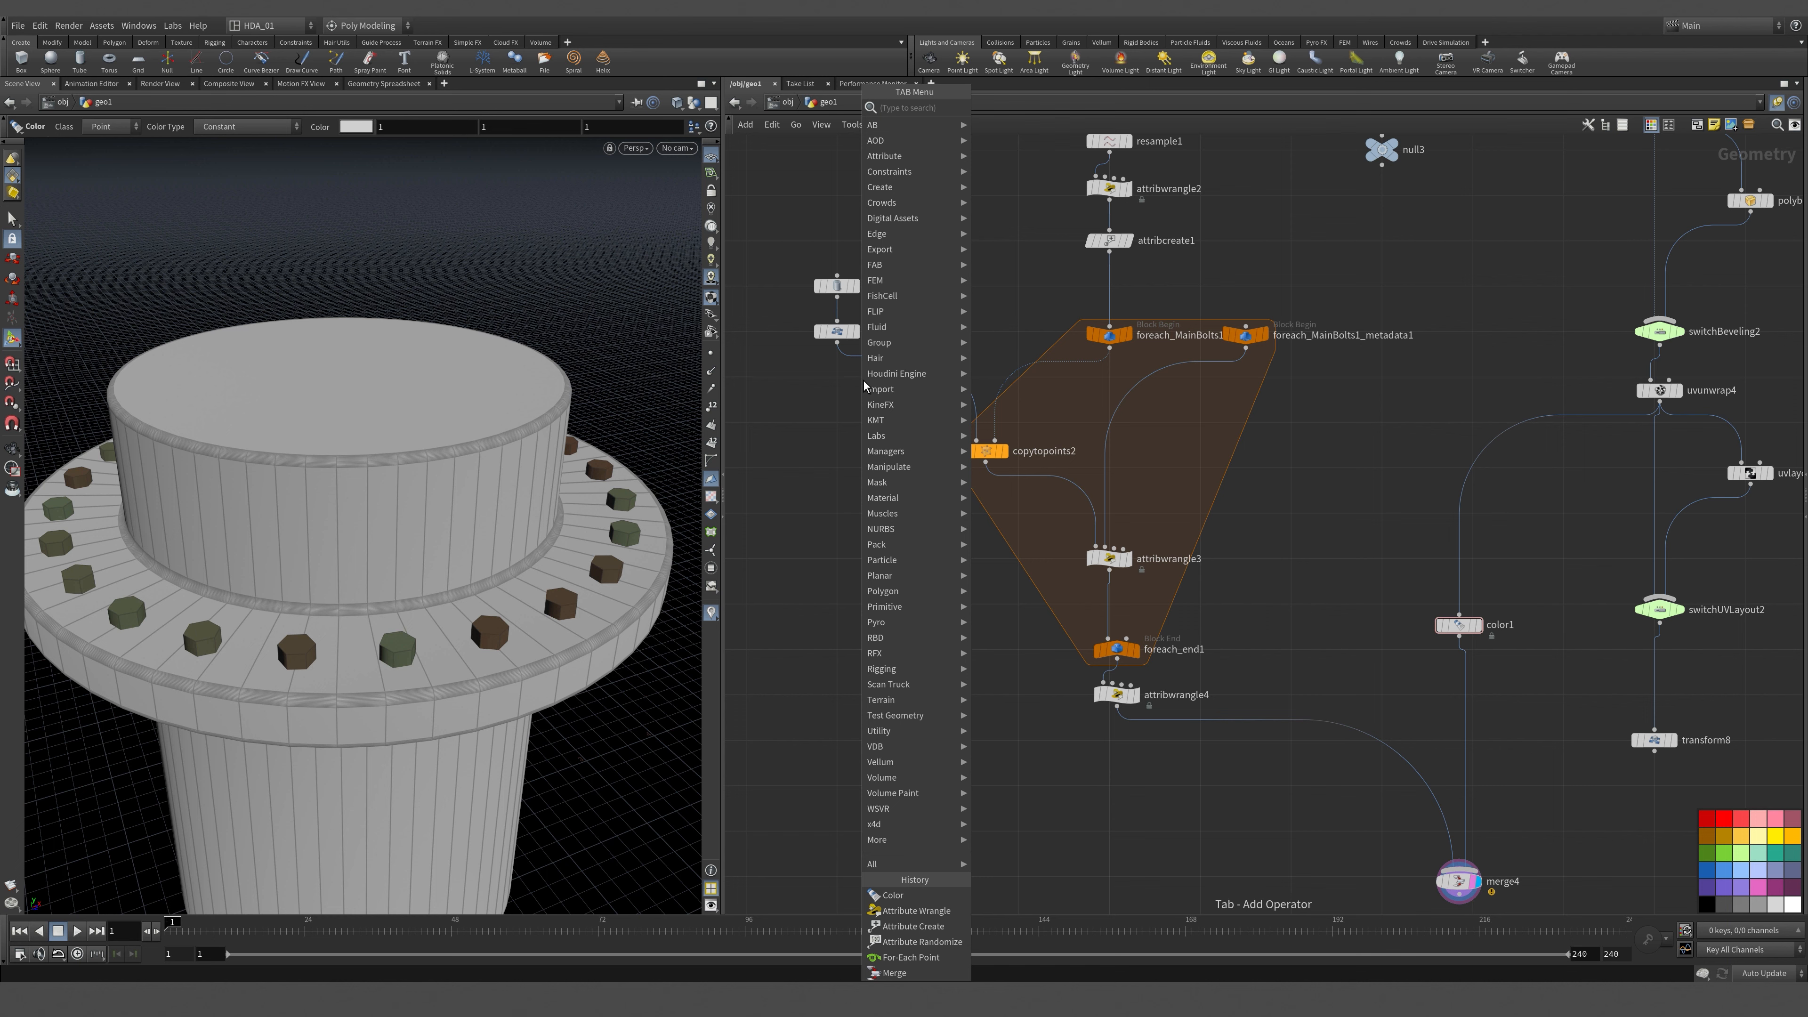
type("uv")
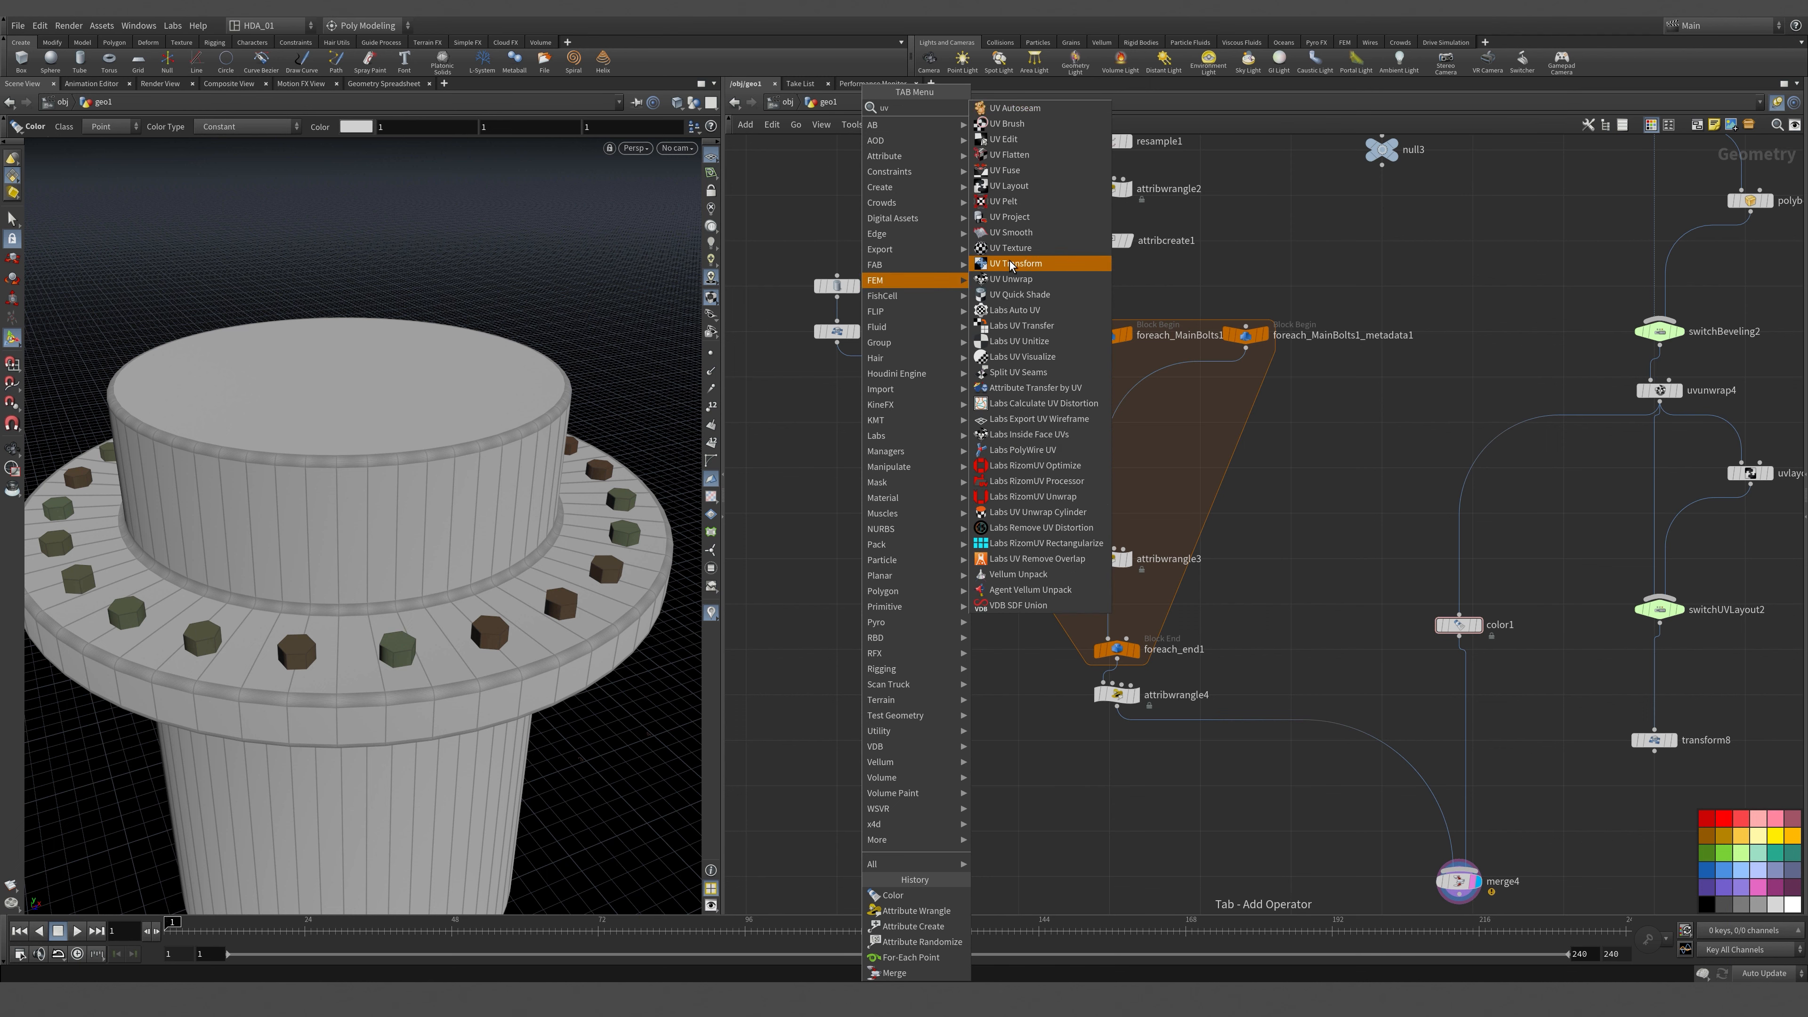
left_click(1010, 278)
left_click(927, 365)
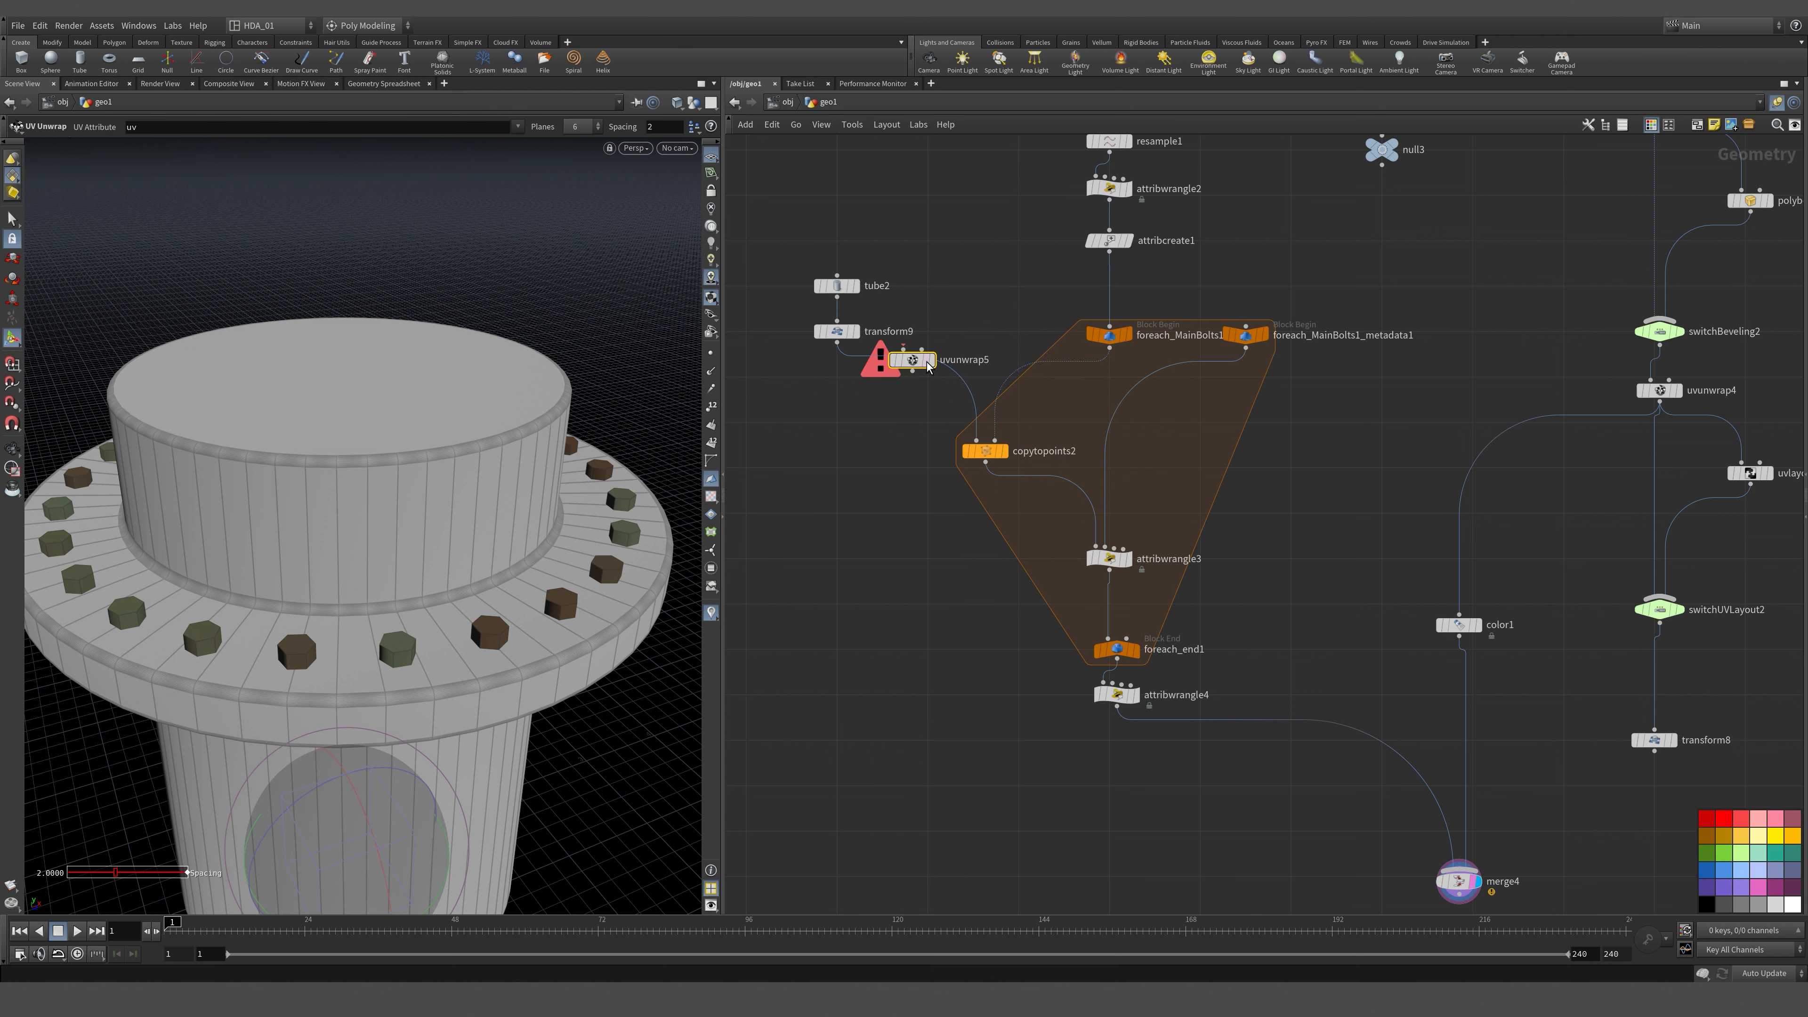
left_click_drag(928, 365, 852, 375)
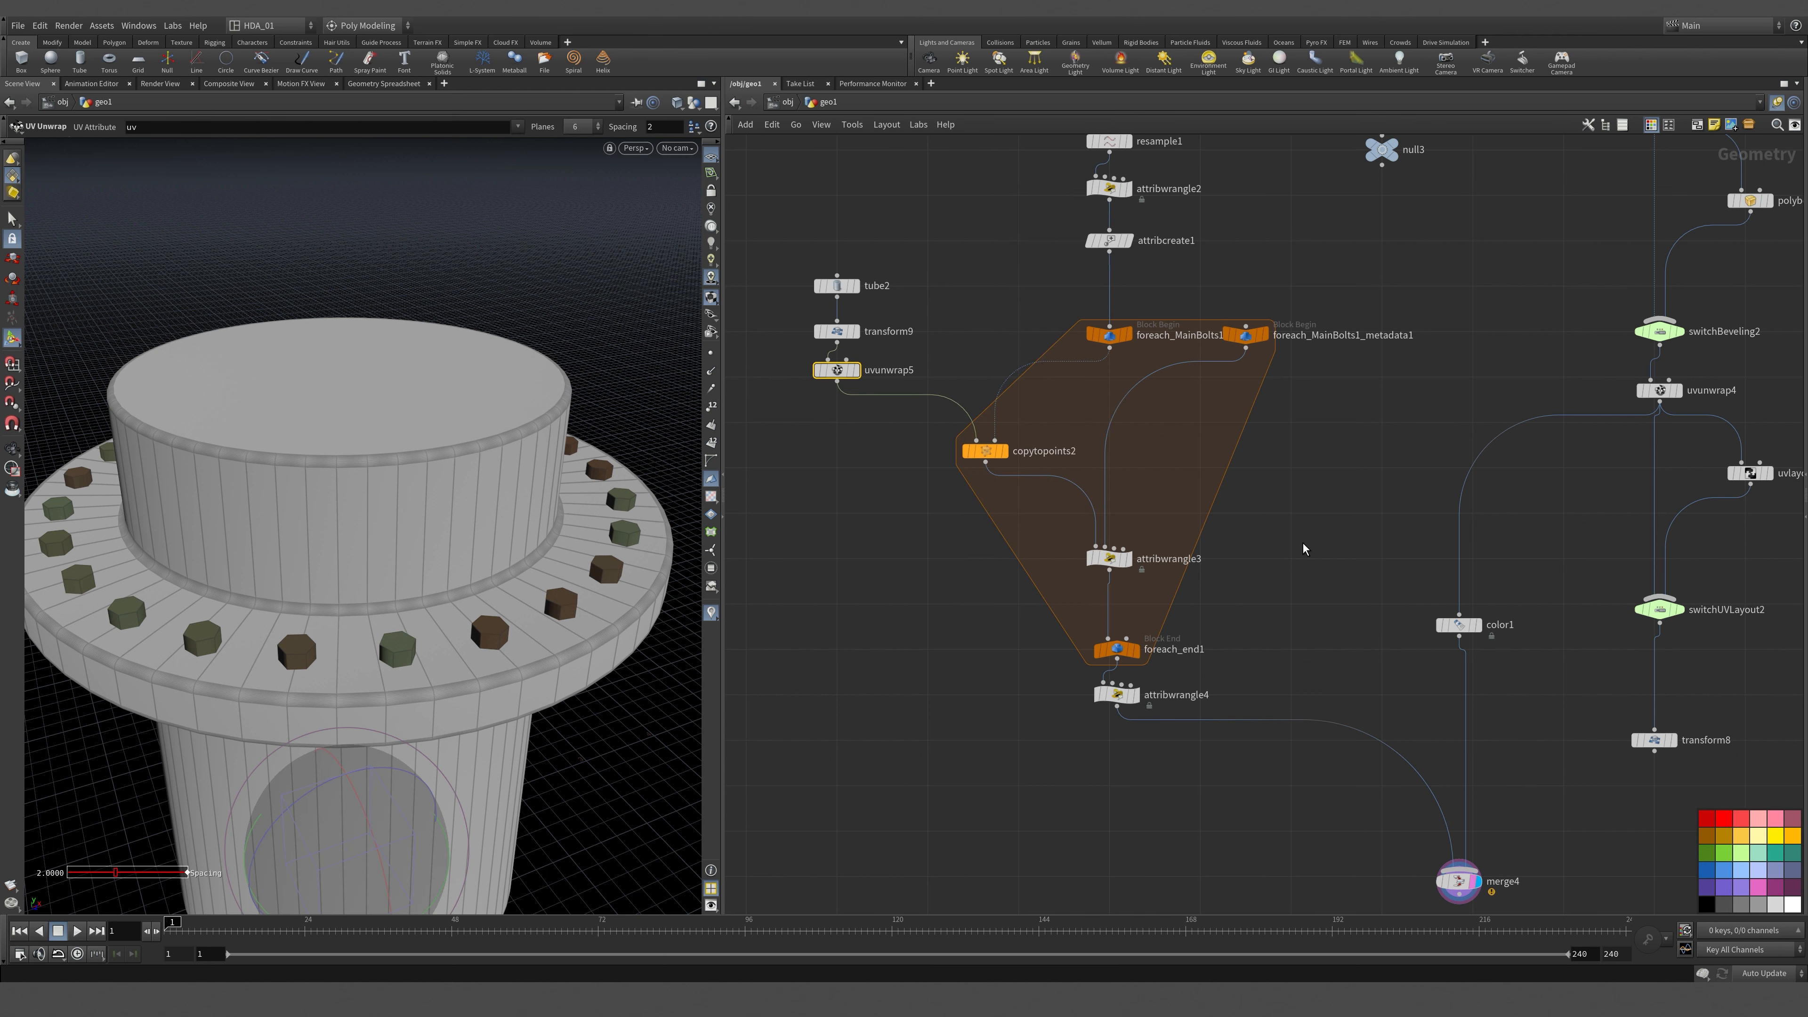
Move uvlayout3, switchUVLayout2 and transform8 below uvunwrap4 and disconnect uvlayout3 and switchUVLayout2 from uvunwrap4.
middle_click_drag(1303, 544, 1062, 296)
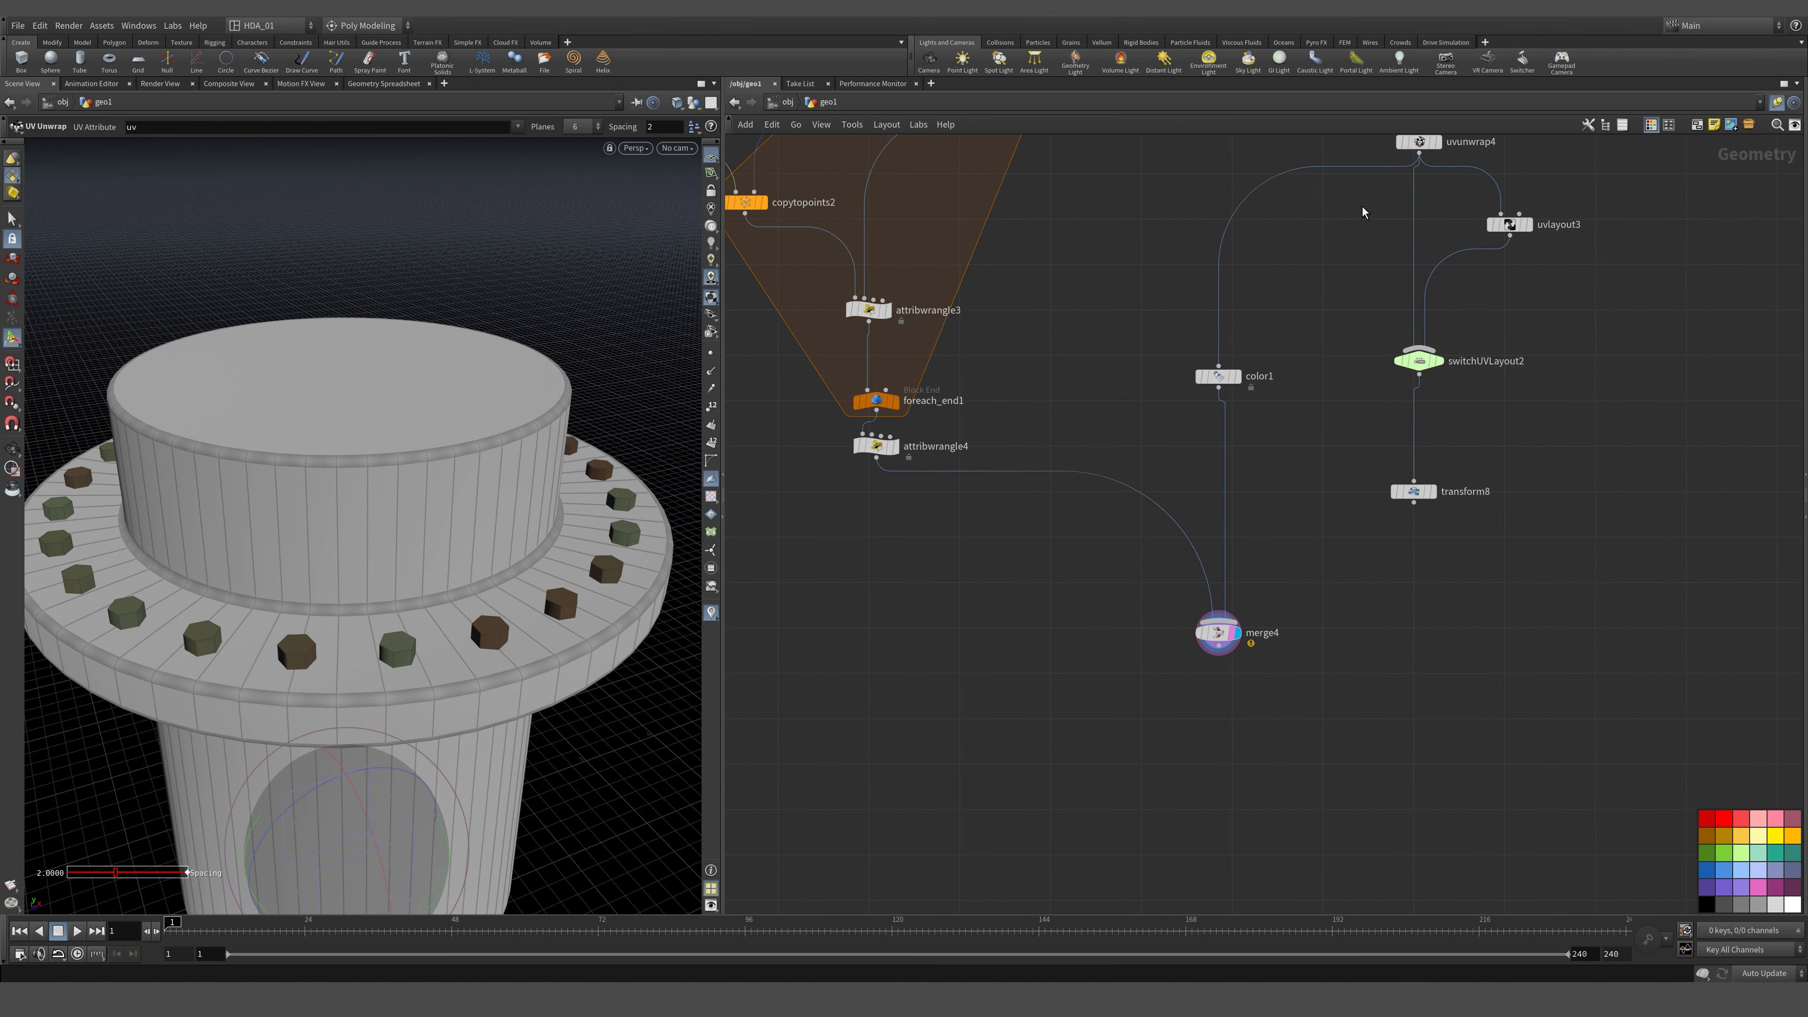
left_click_drag(1339, 198, 1562, 608)
left_click_drag(1418, 361, 1401, 731)
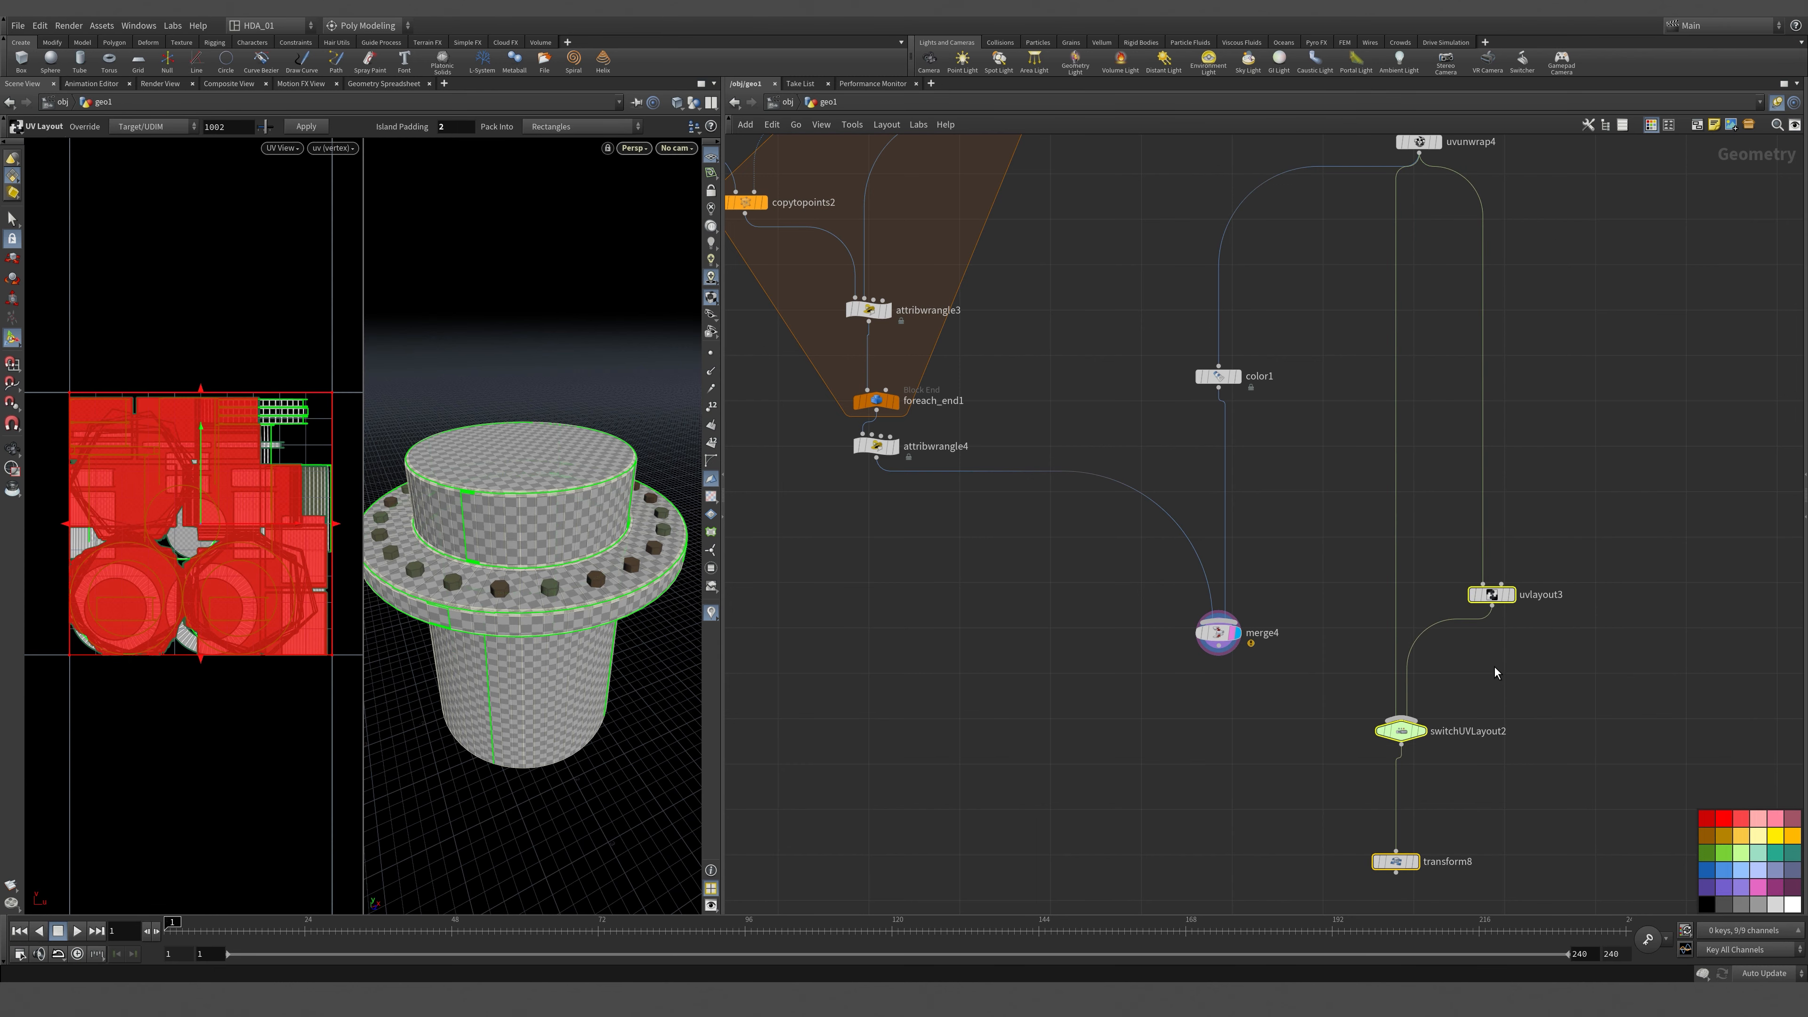
left_click(1608, 481)
left_click_drag(1483, 583, 1492, 573)
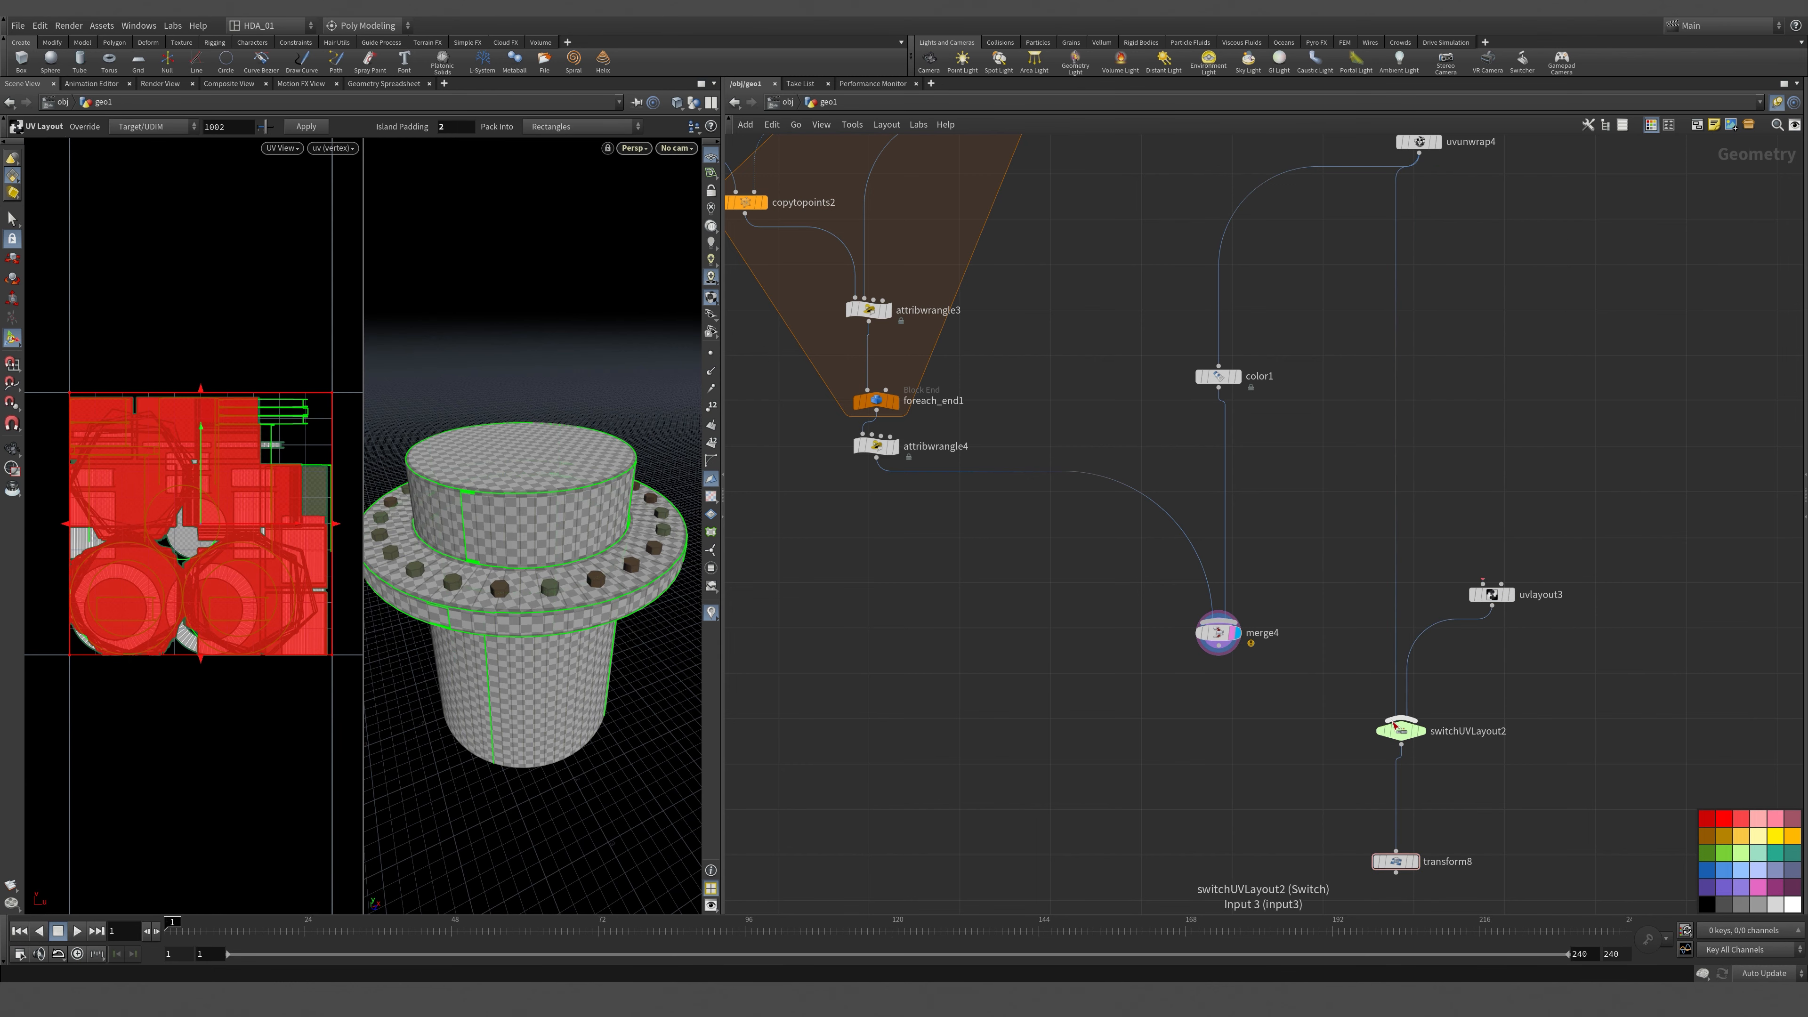
left_click_drag(1393, 722, 1341, 685)
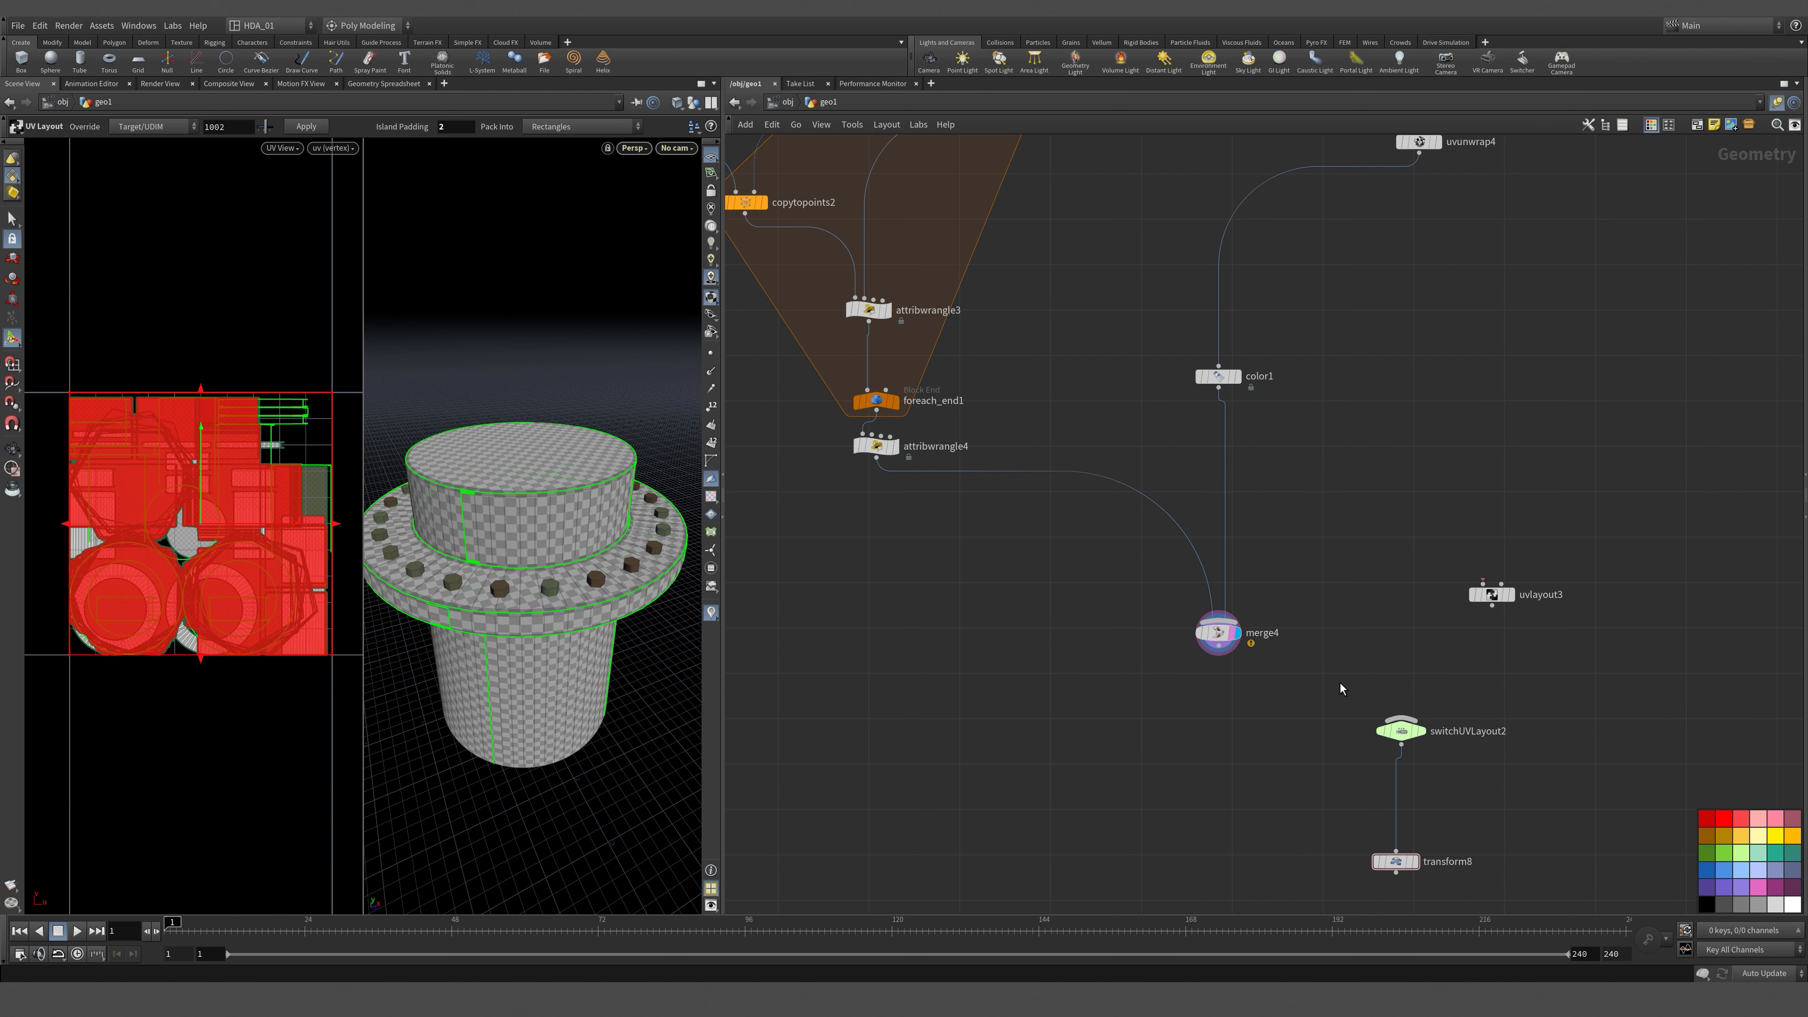
Examine merge4's node info for its attribute warning and point attributes.
left_click(1236, 636)
middle_click(1222, 636)
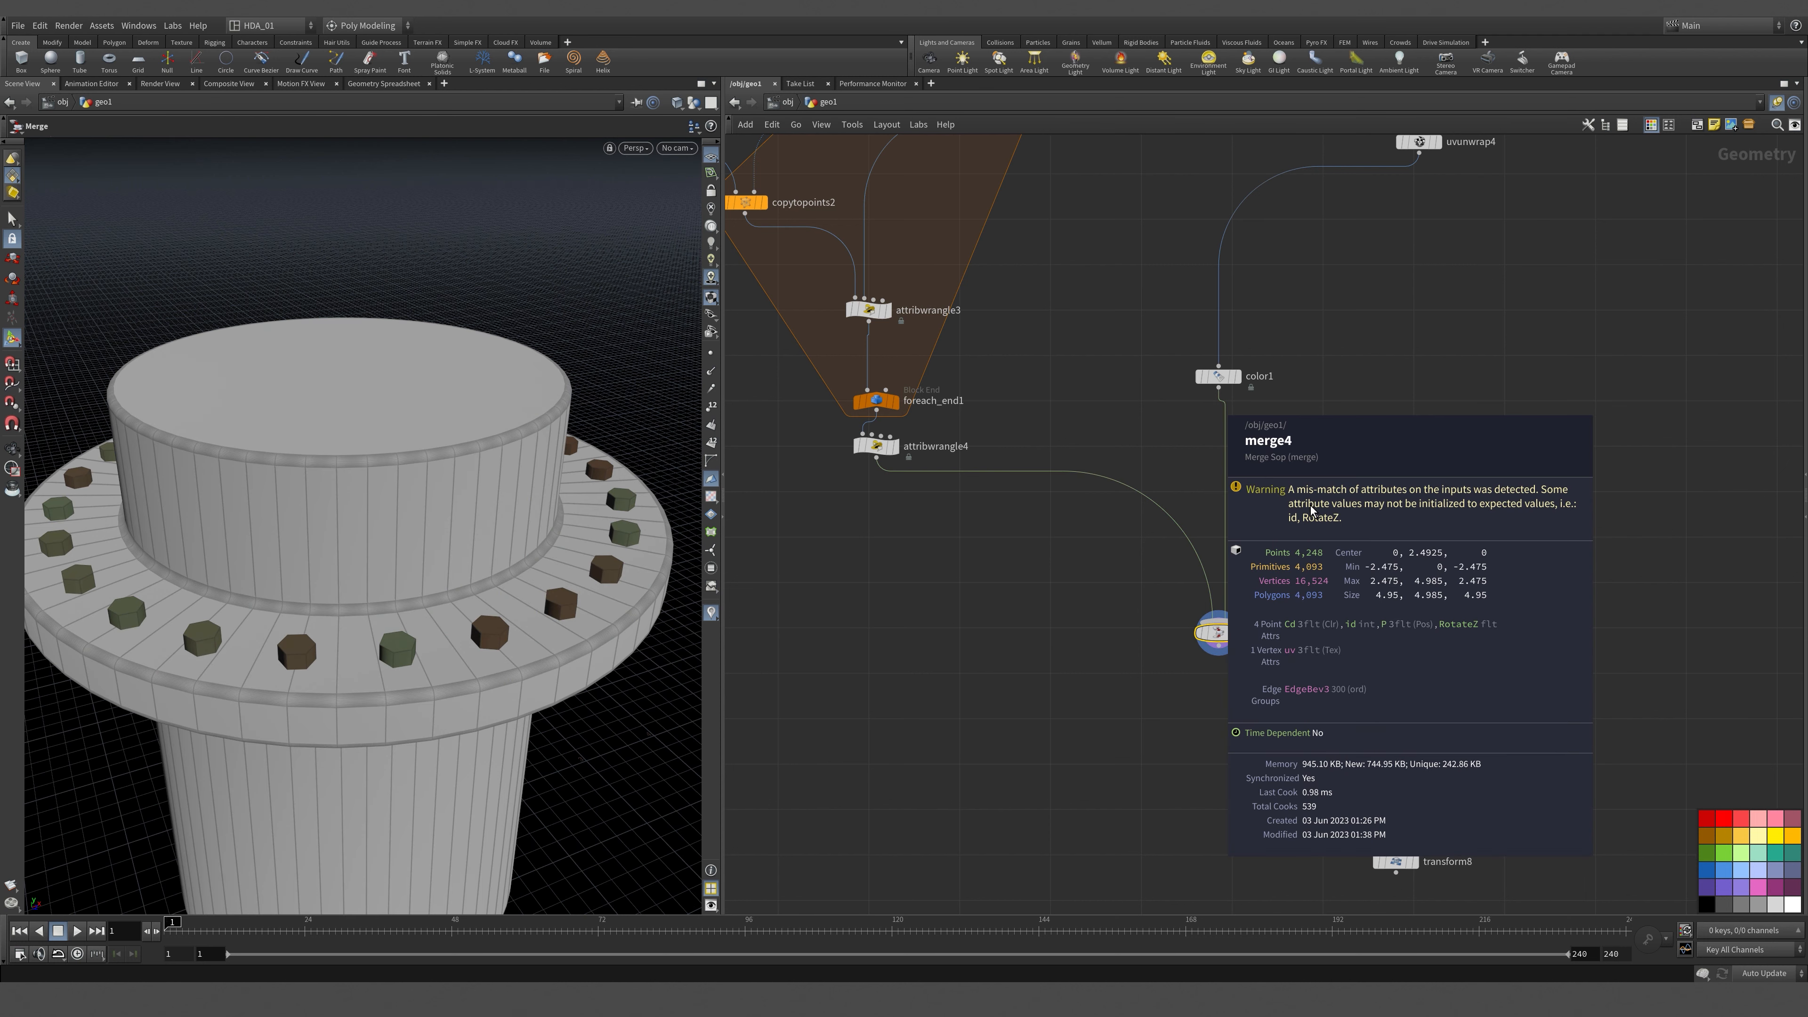
scroll(1255, 645, "up", 5)
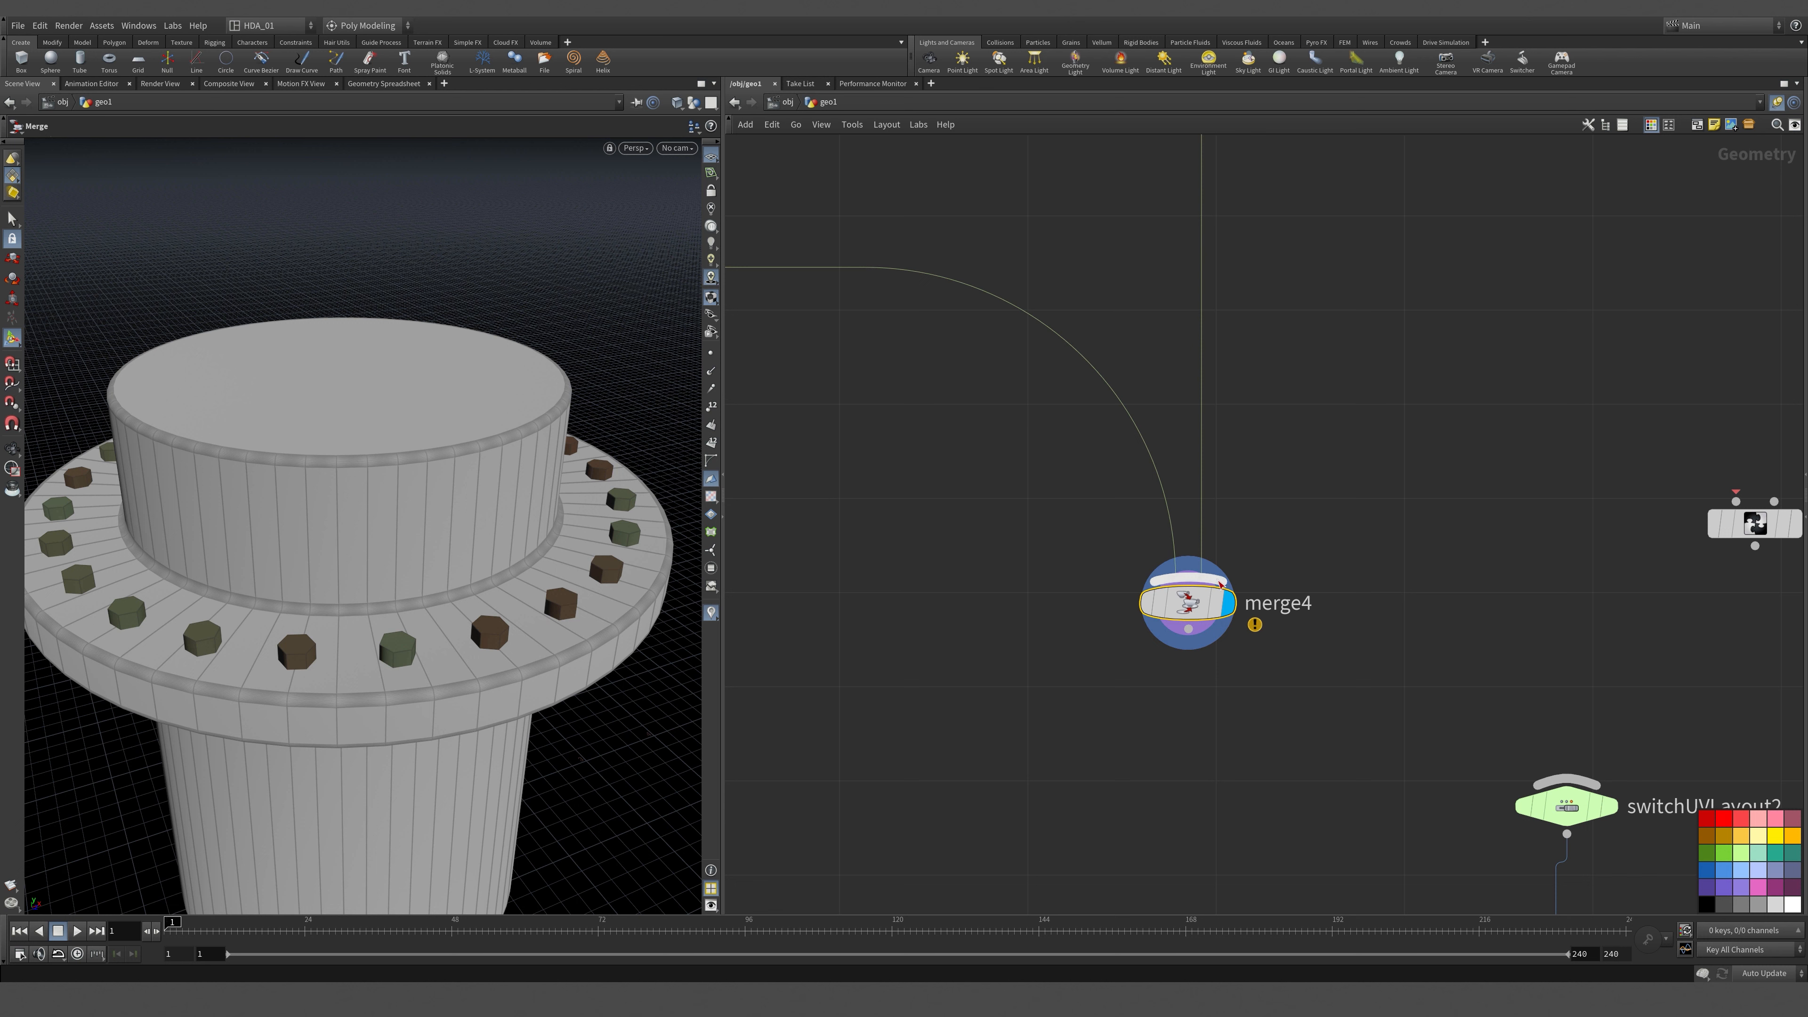
middle_click(1203, 604)
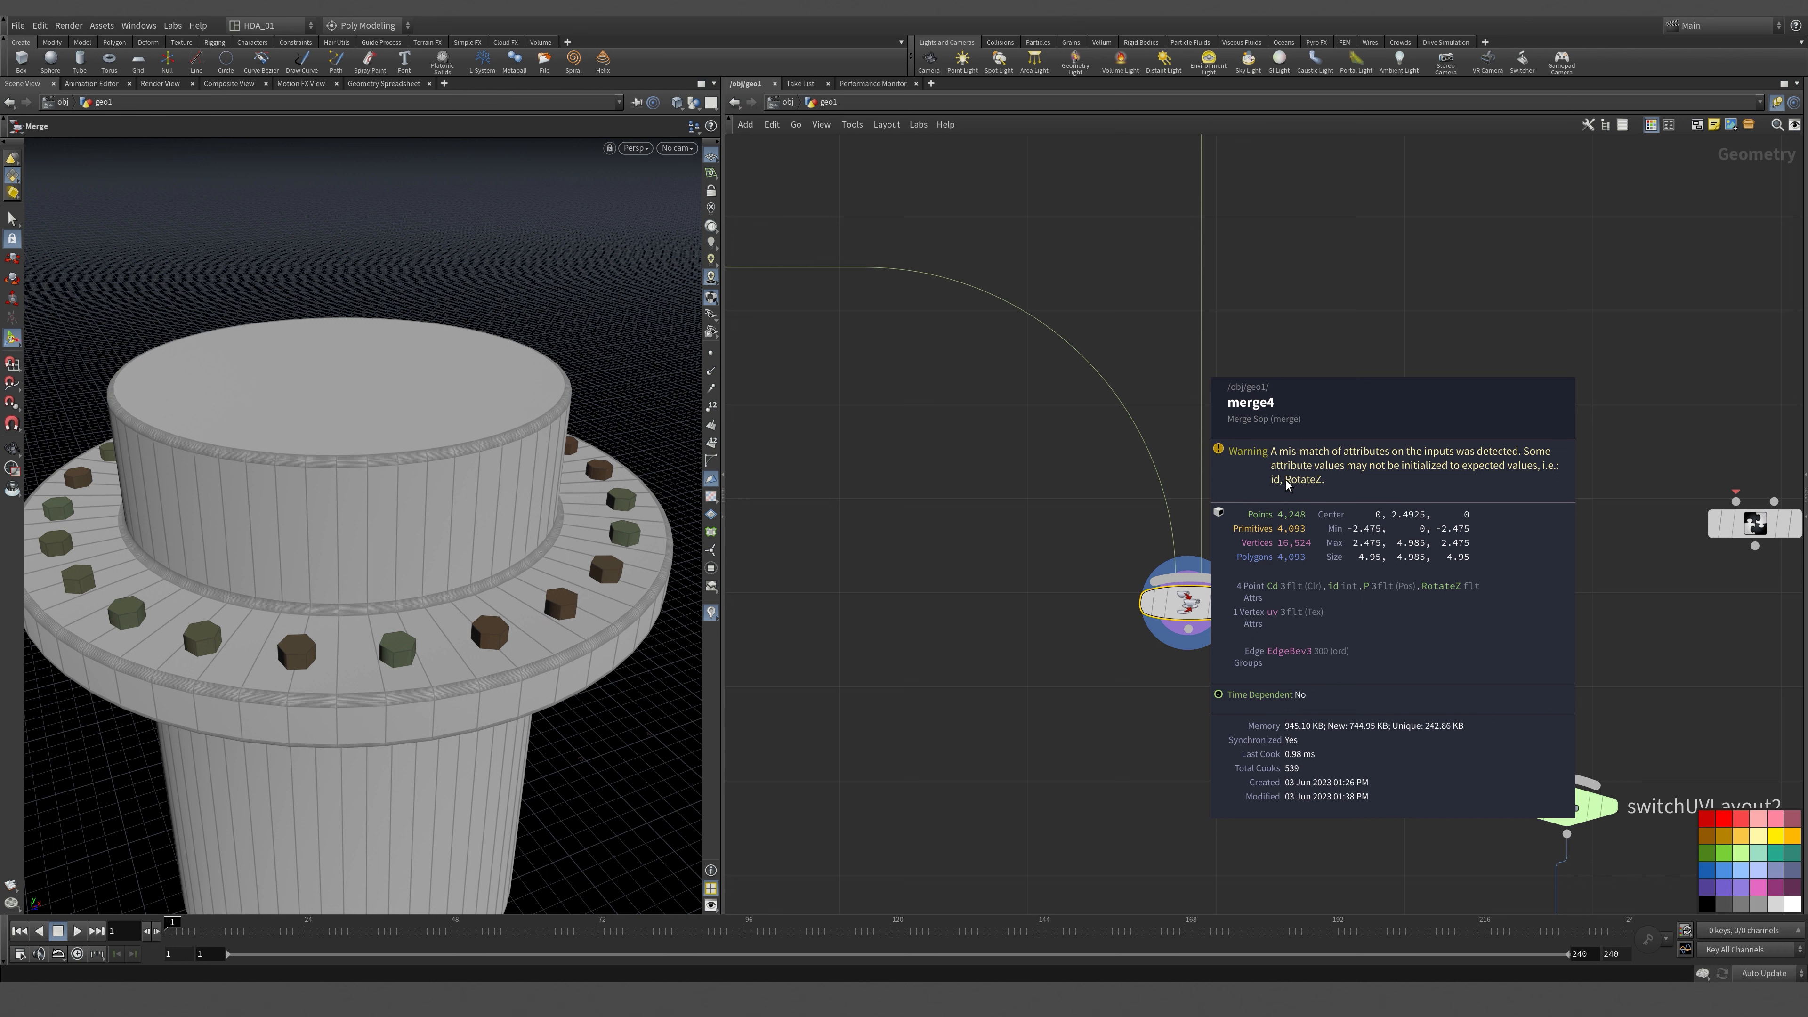
Align foreach_end1 and attribwrangle4 beneath attribwrangle3, and move color1 up and away from merge4's bolt branch.
scroll(958, 502, "down", 1)
middle_click_drag(734, 332, 1258, 705)
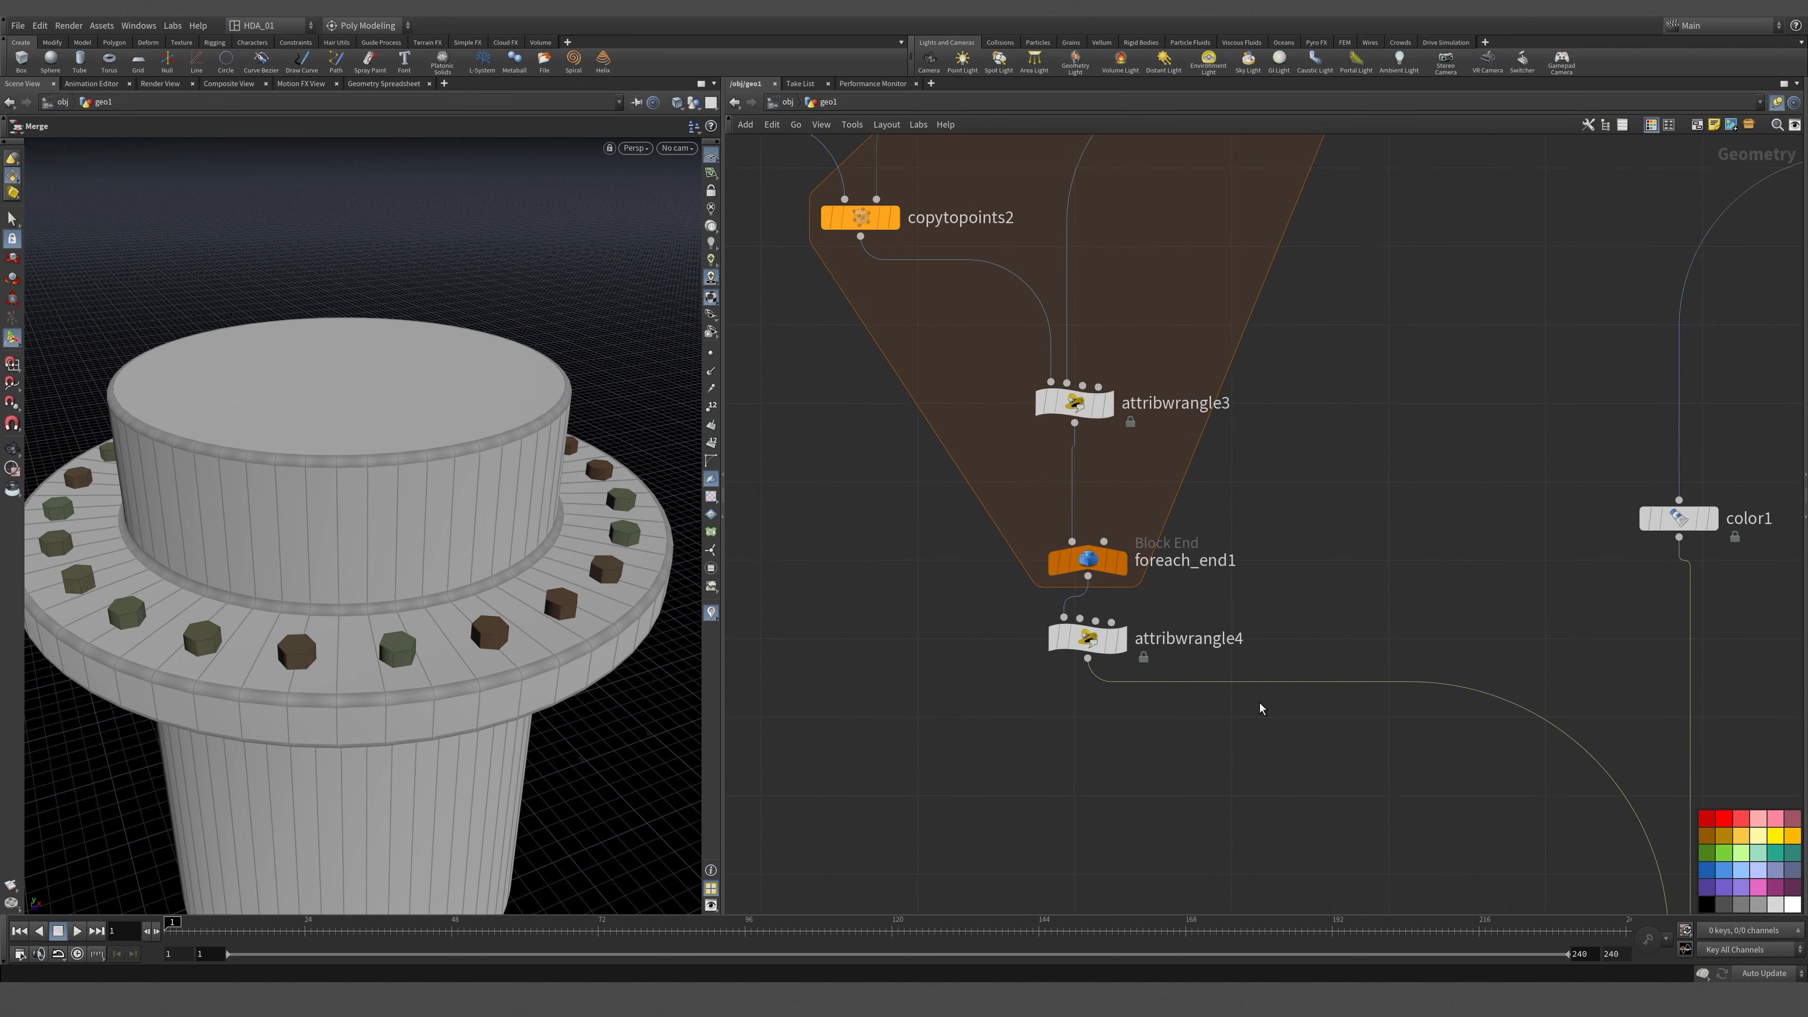
scroll(1230, 656, "down", 6)
scroll(1258, 428, "up", 4)
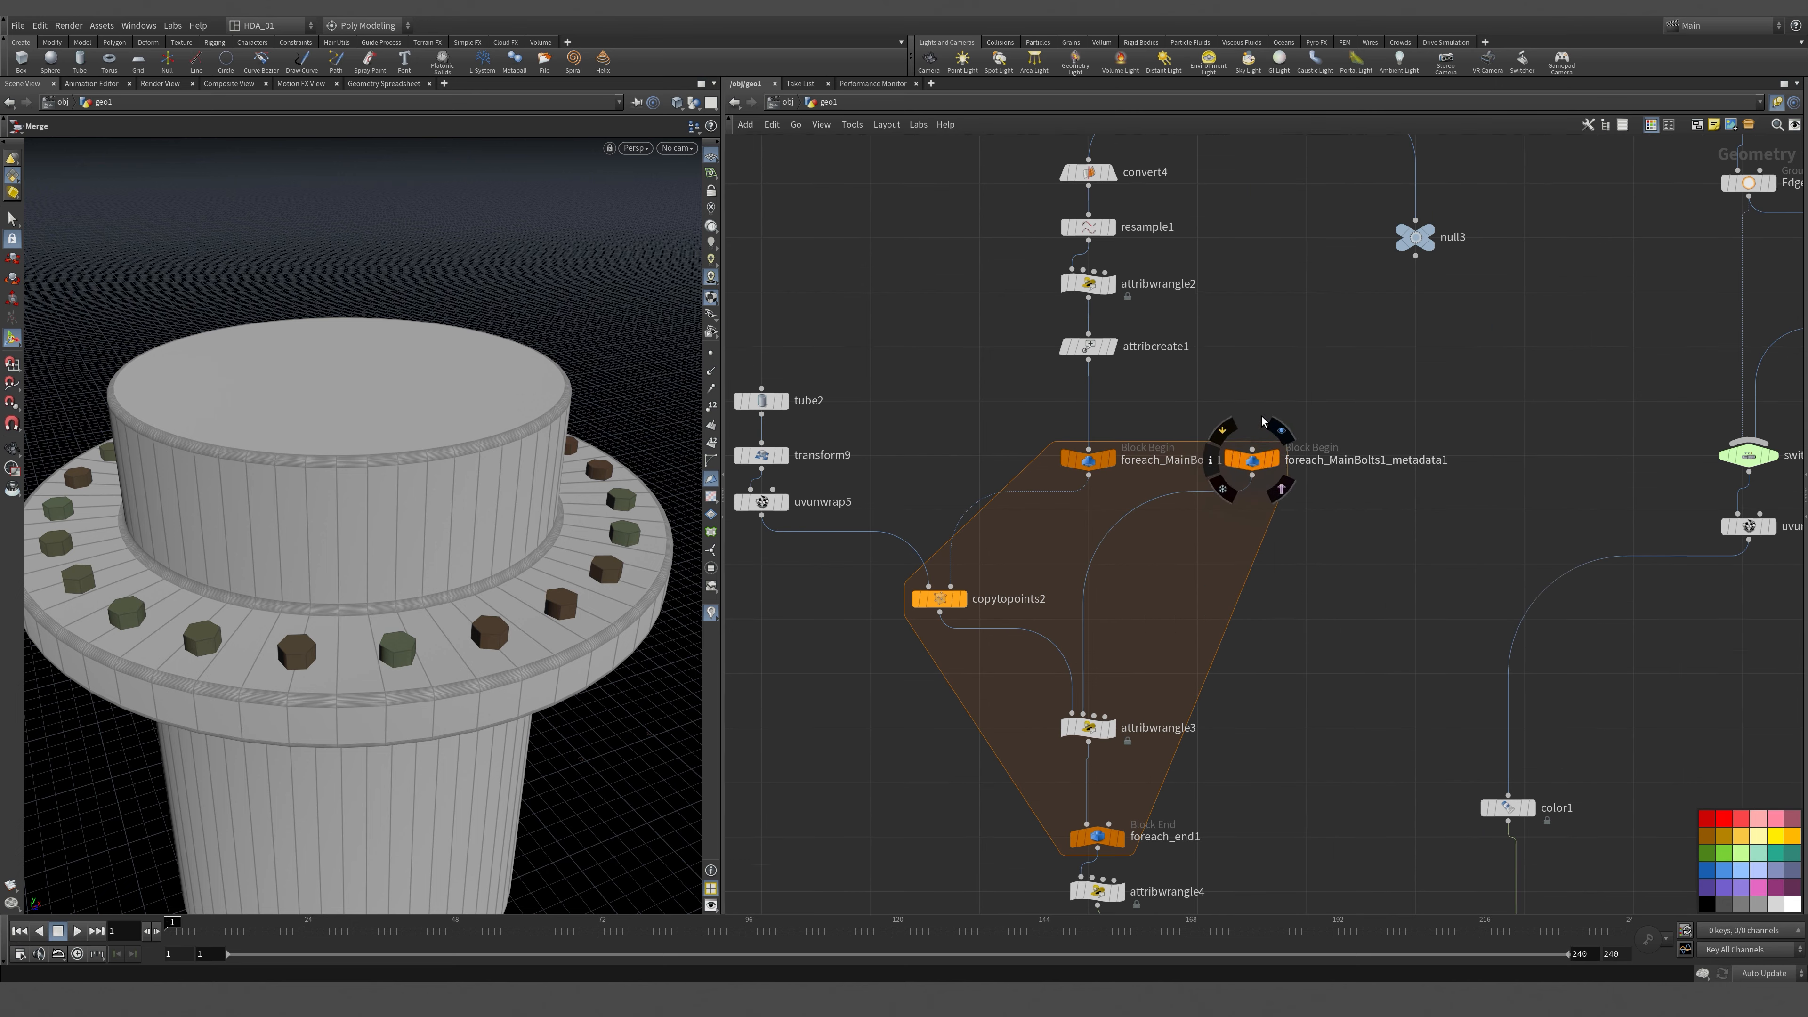
middle_click_drag(1095, 425, 1057, 355)
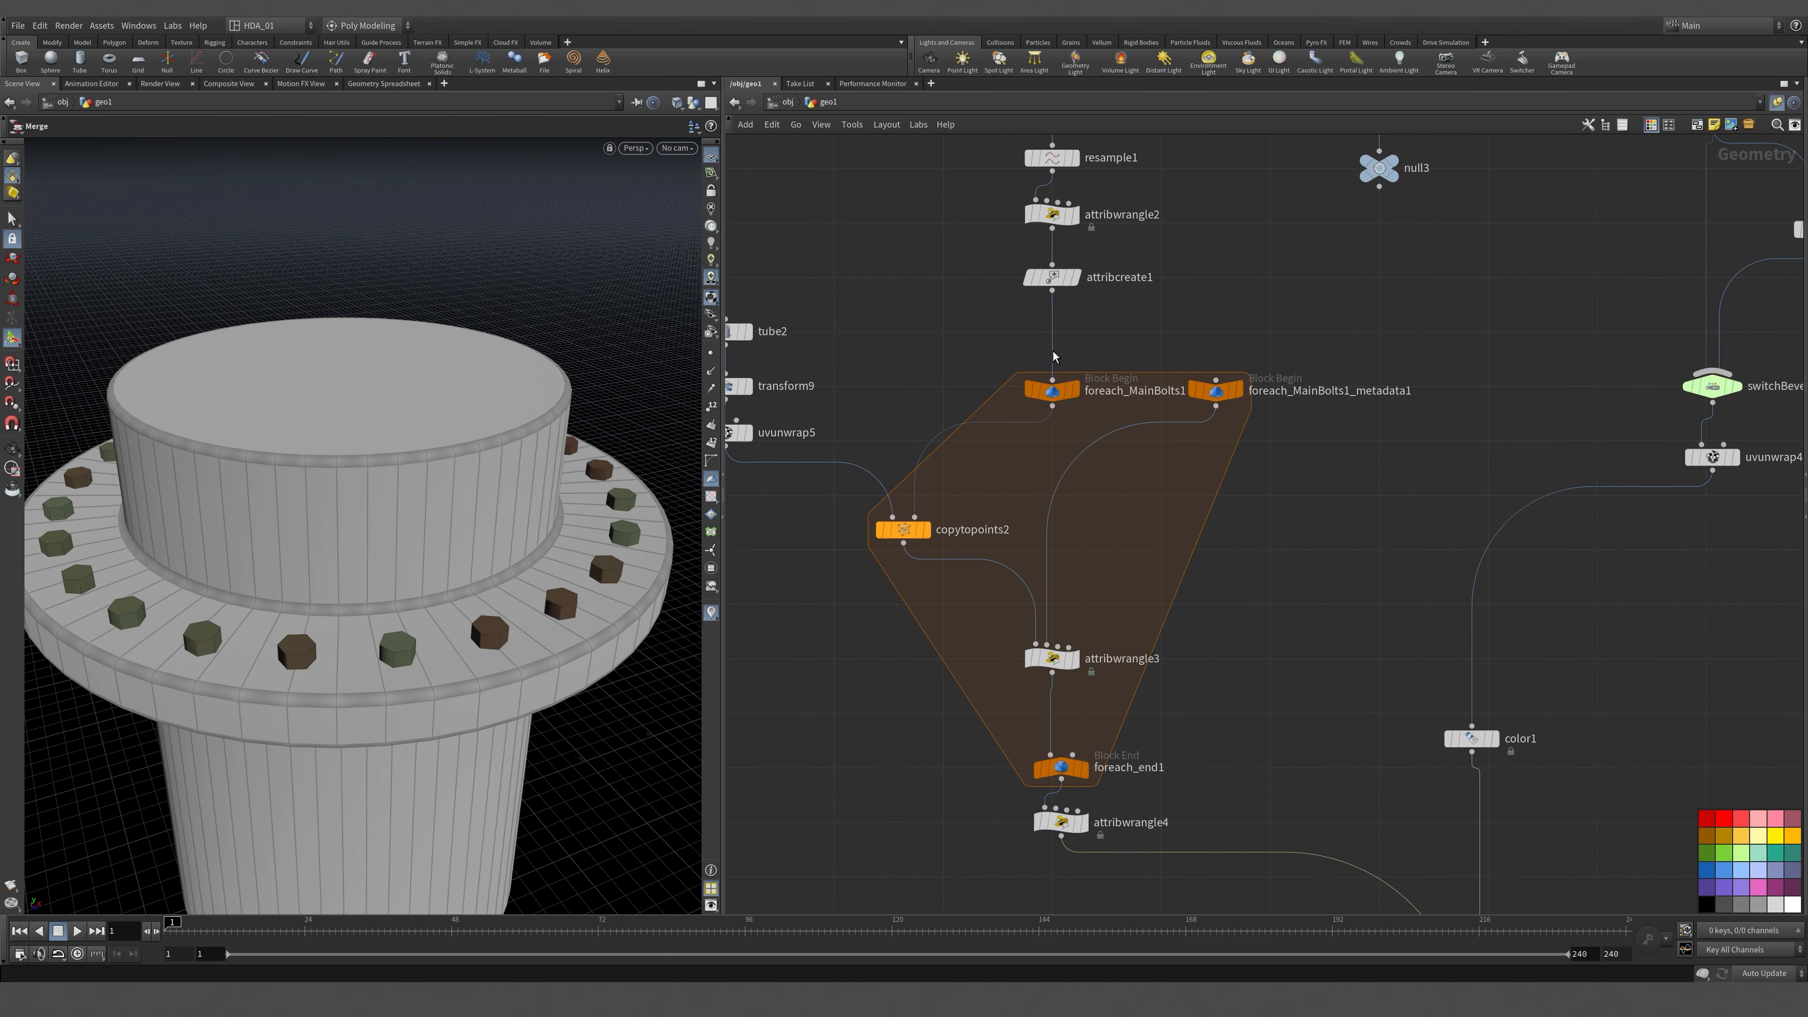
middle_click_drag(1341, 685, 1292, 446)
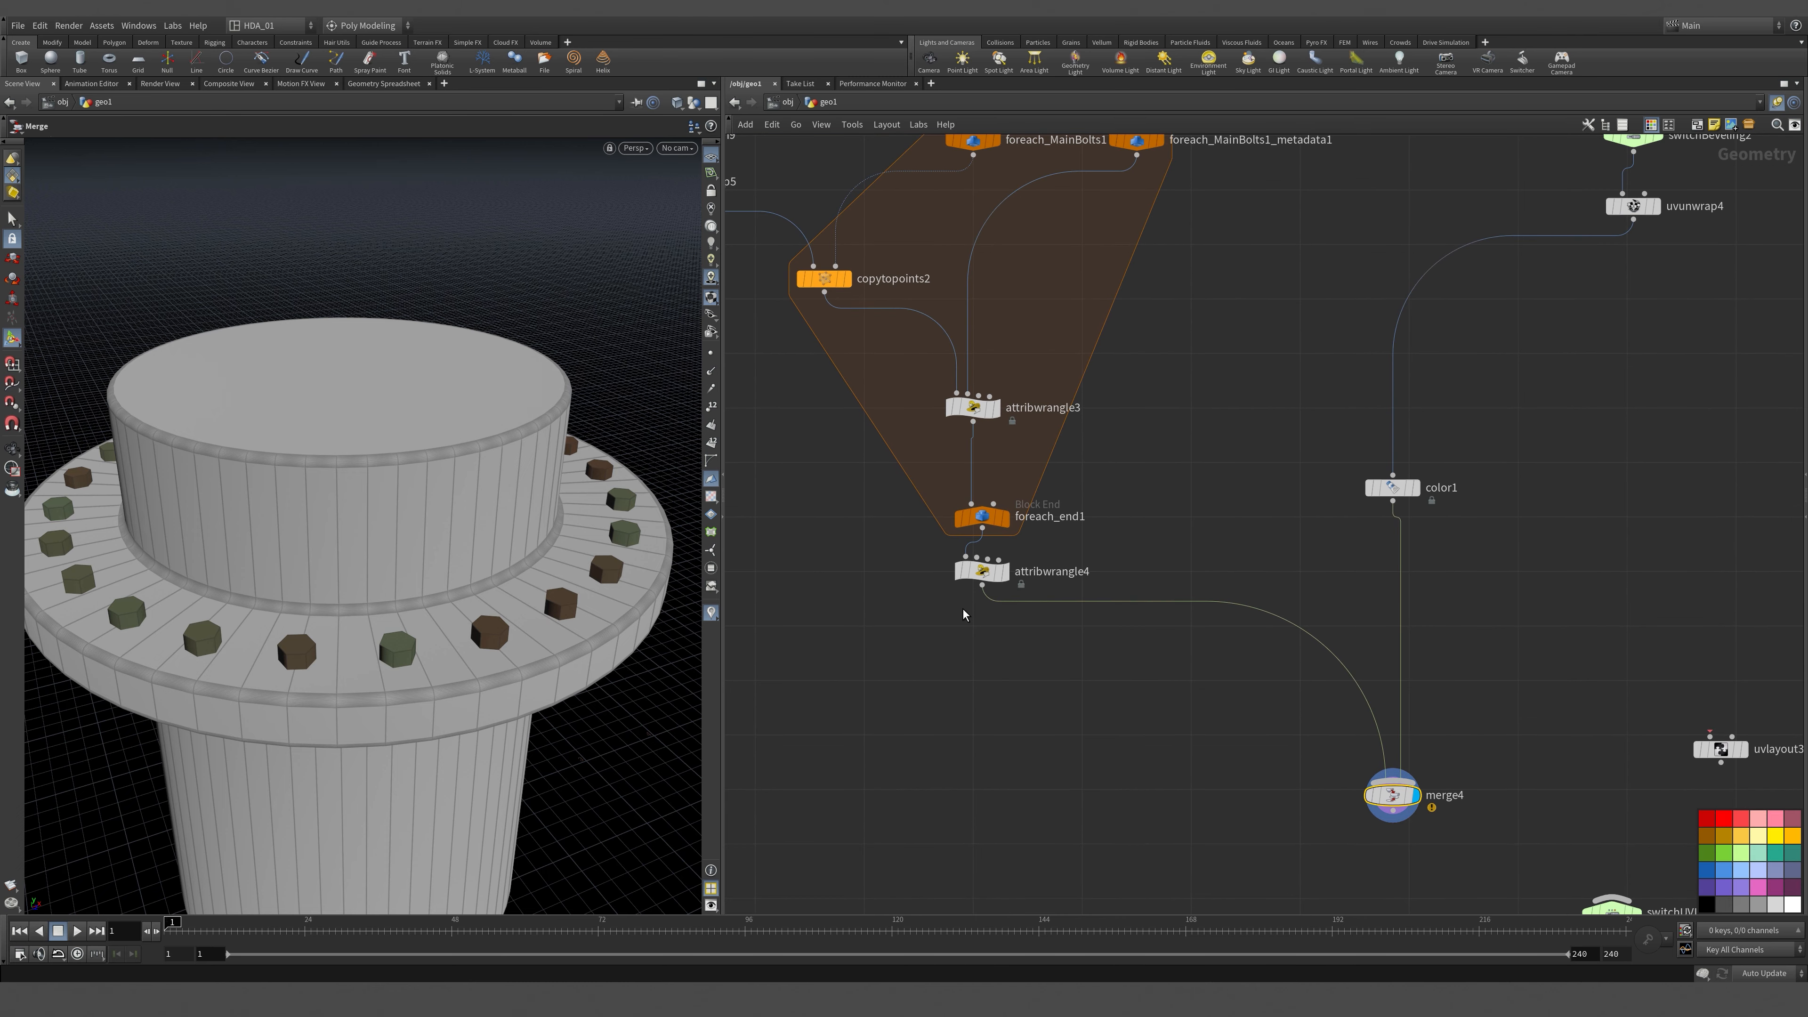
left_click_drag(984, 576, 973, 518)
left_click(1302, 617)
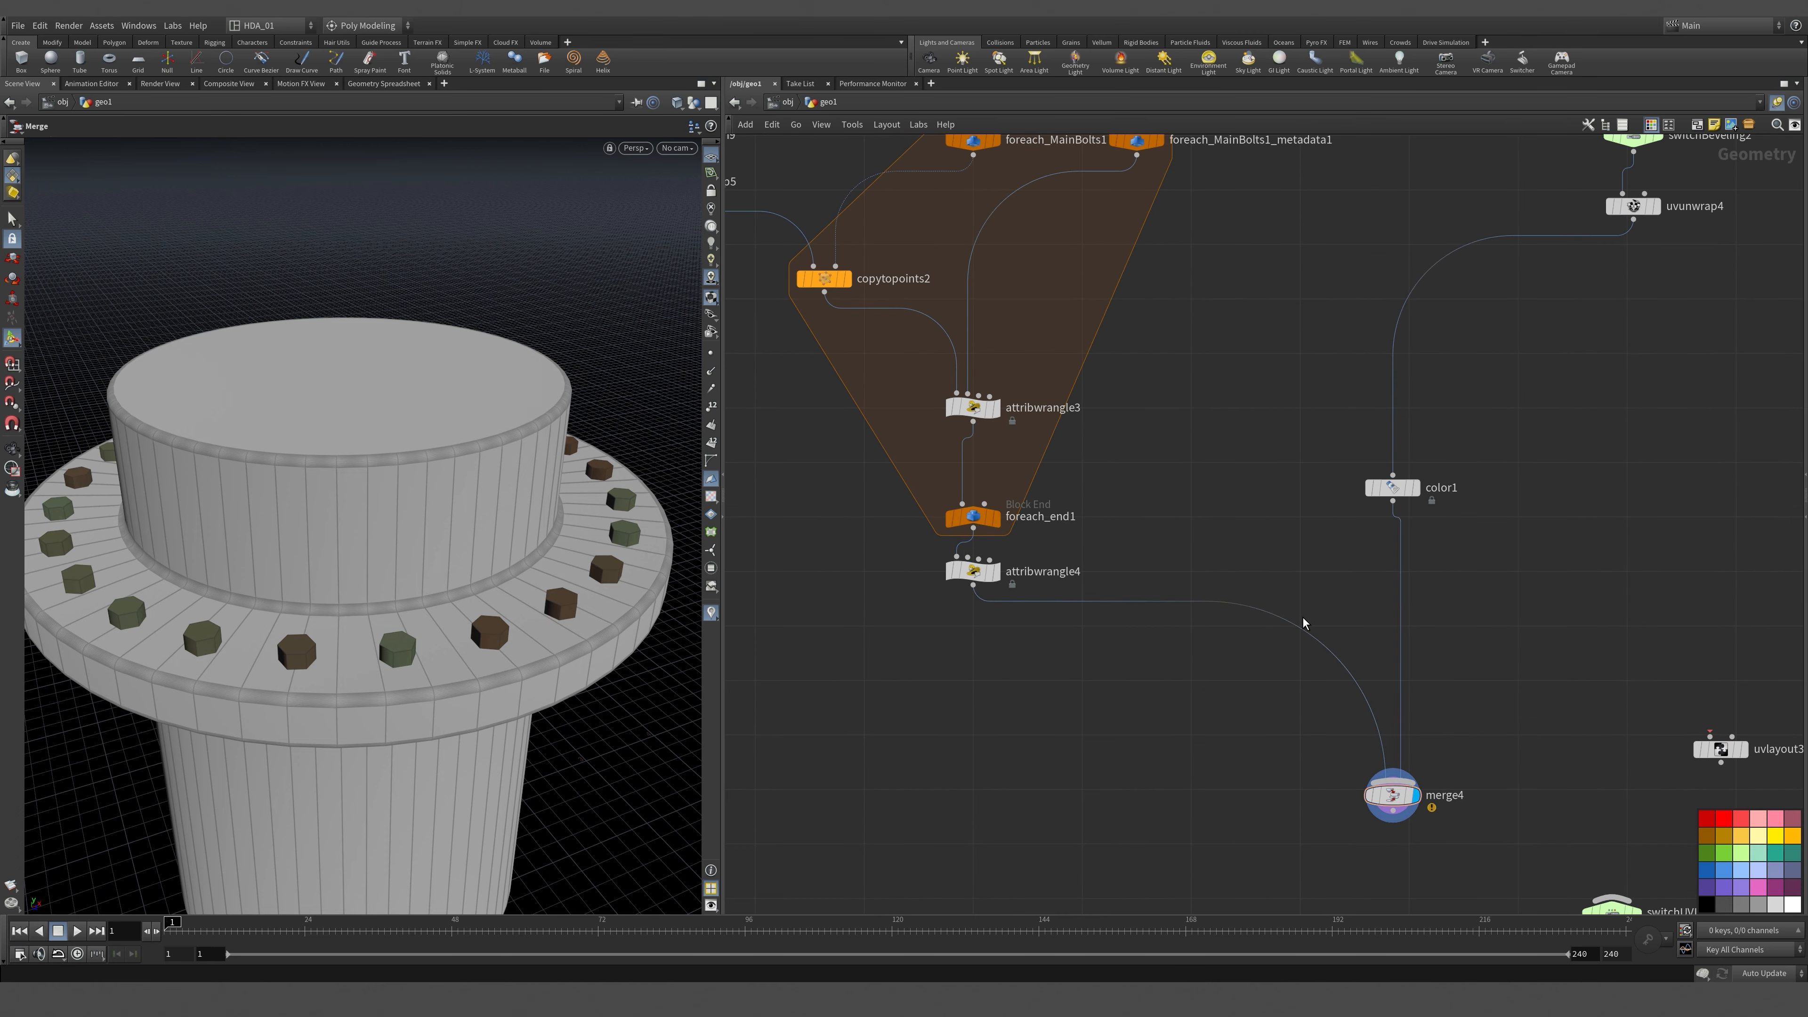
middle_click_drag(1303, 622, 1438, 533)
left_click_drag(1348, 392, 1484, 421)
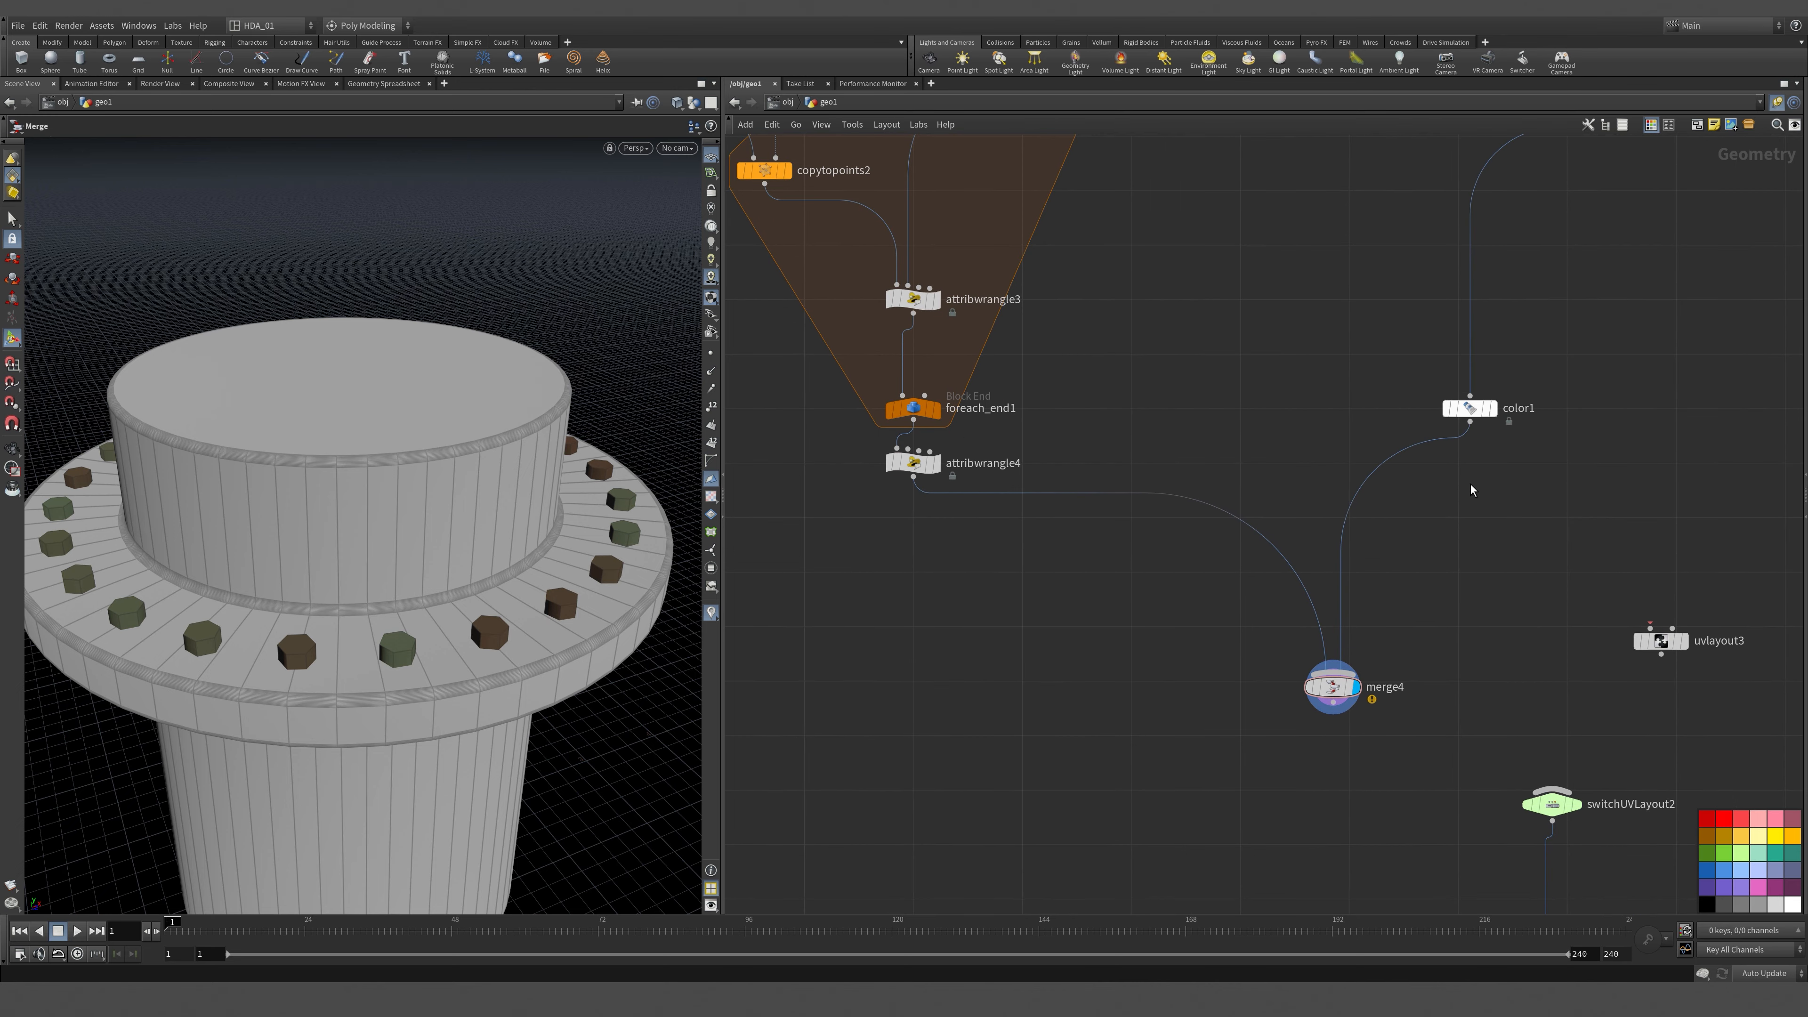
Compare the attributes of attribwrangle4 and color1, and insert an Attribute Delete node between attribwrangle4 and merge4.
middle_click(929, 465)
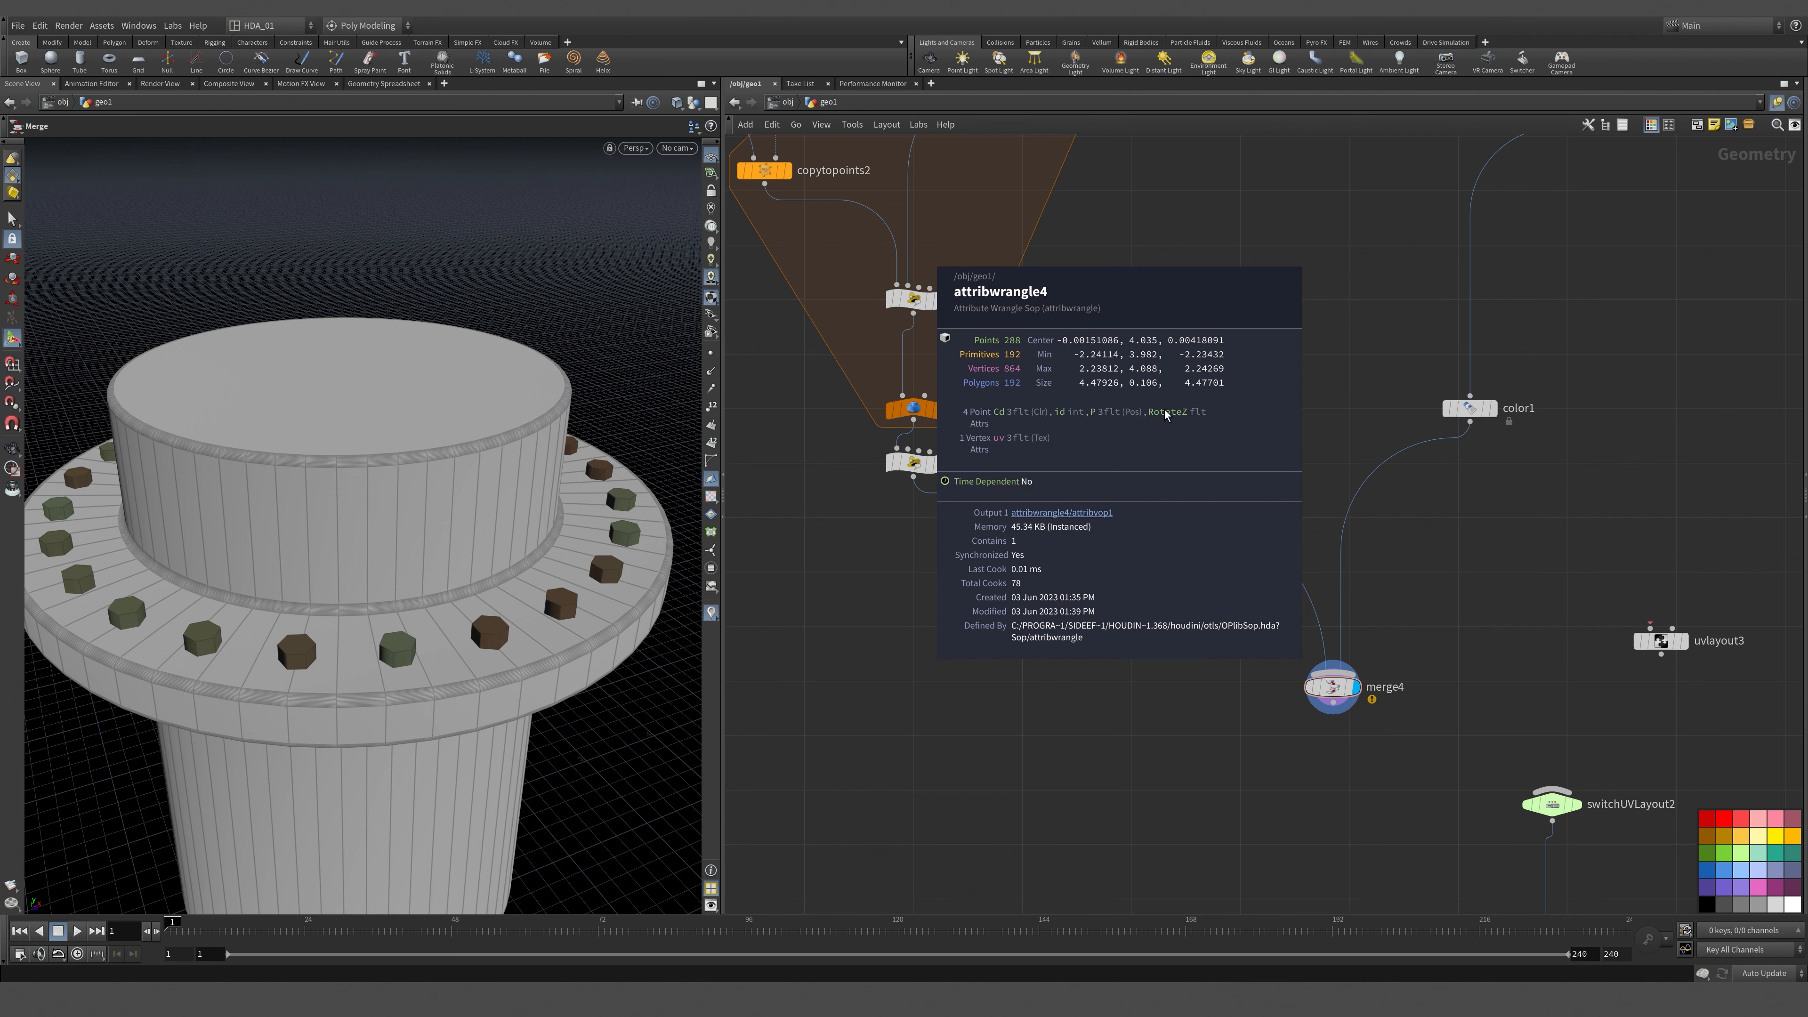
left_click(1470, 409)
middle_click(1473, 413)
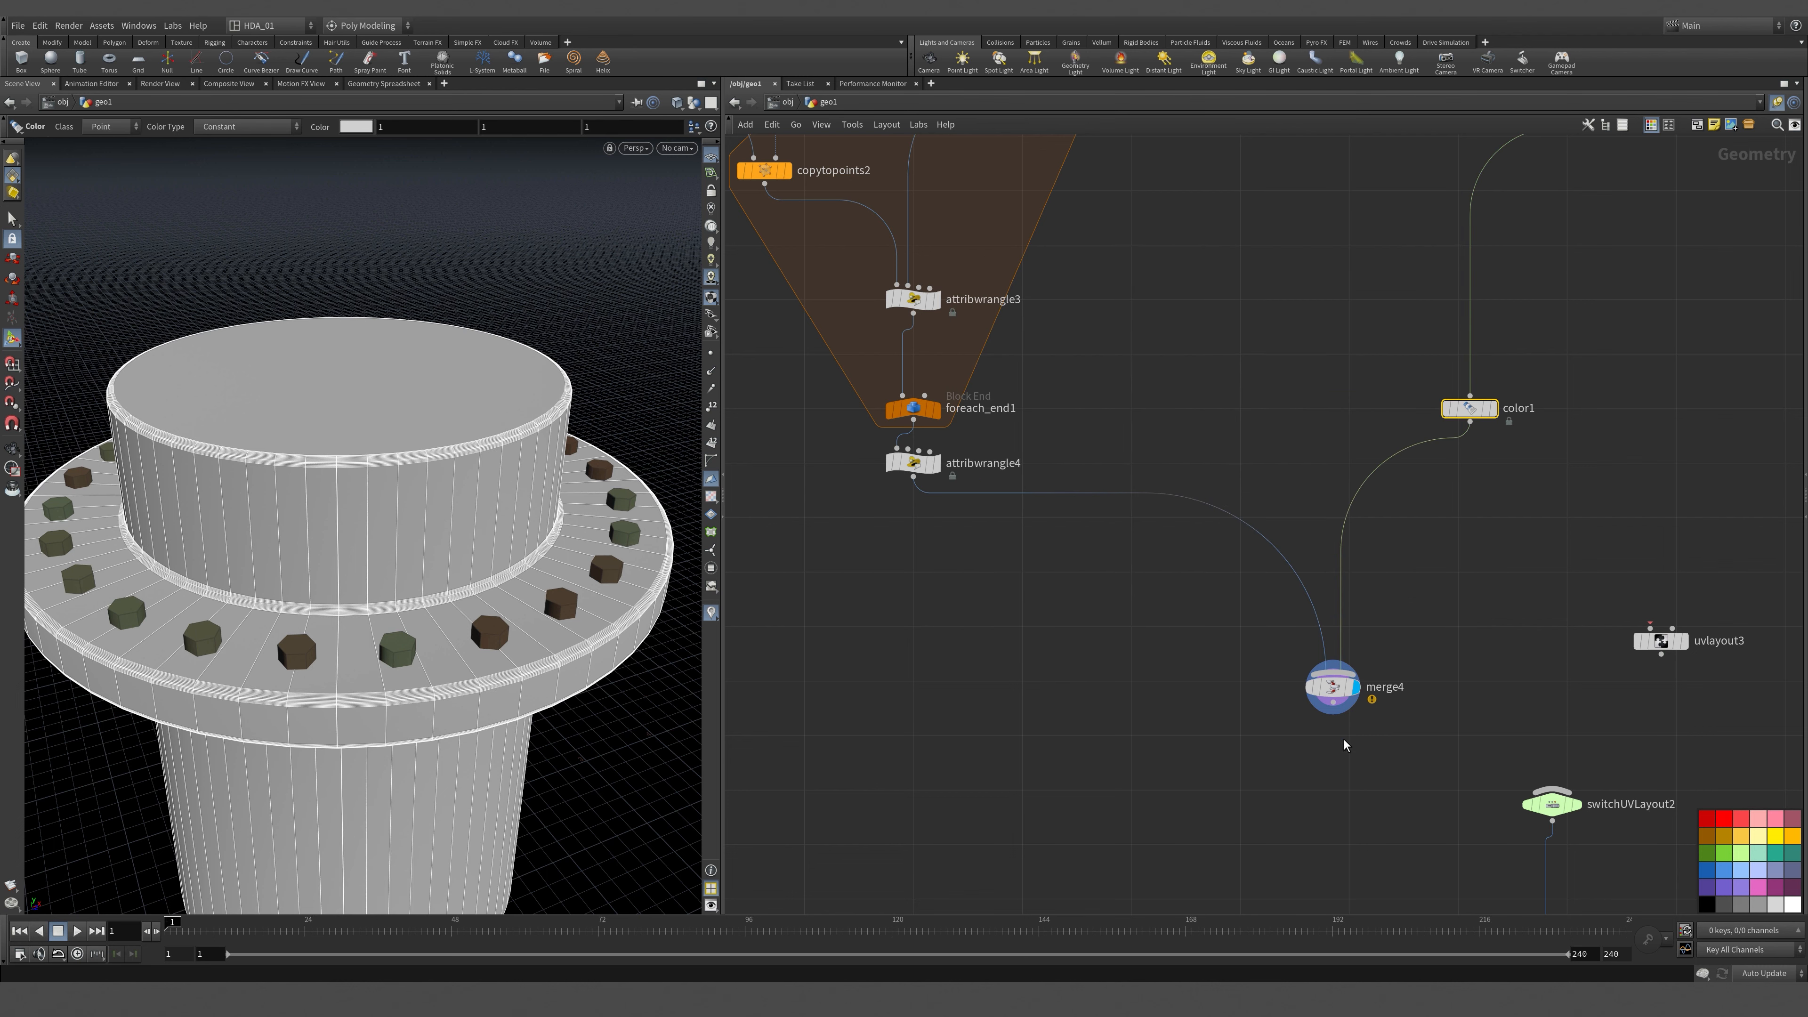
middle_click(1341, 712)
key("Tab")
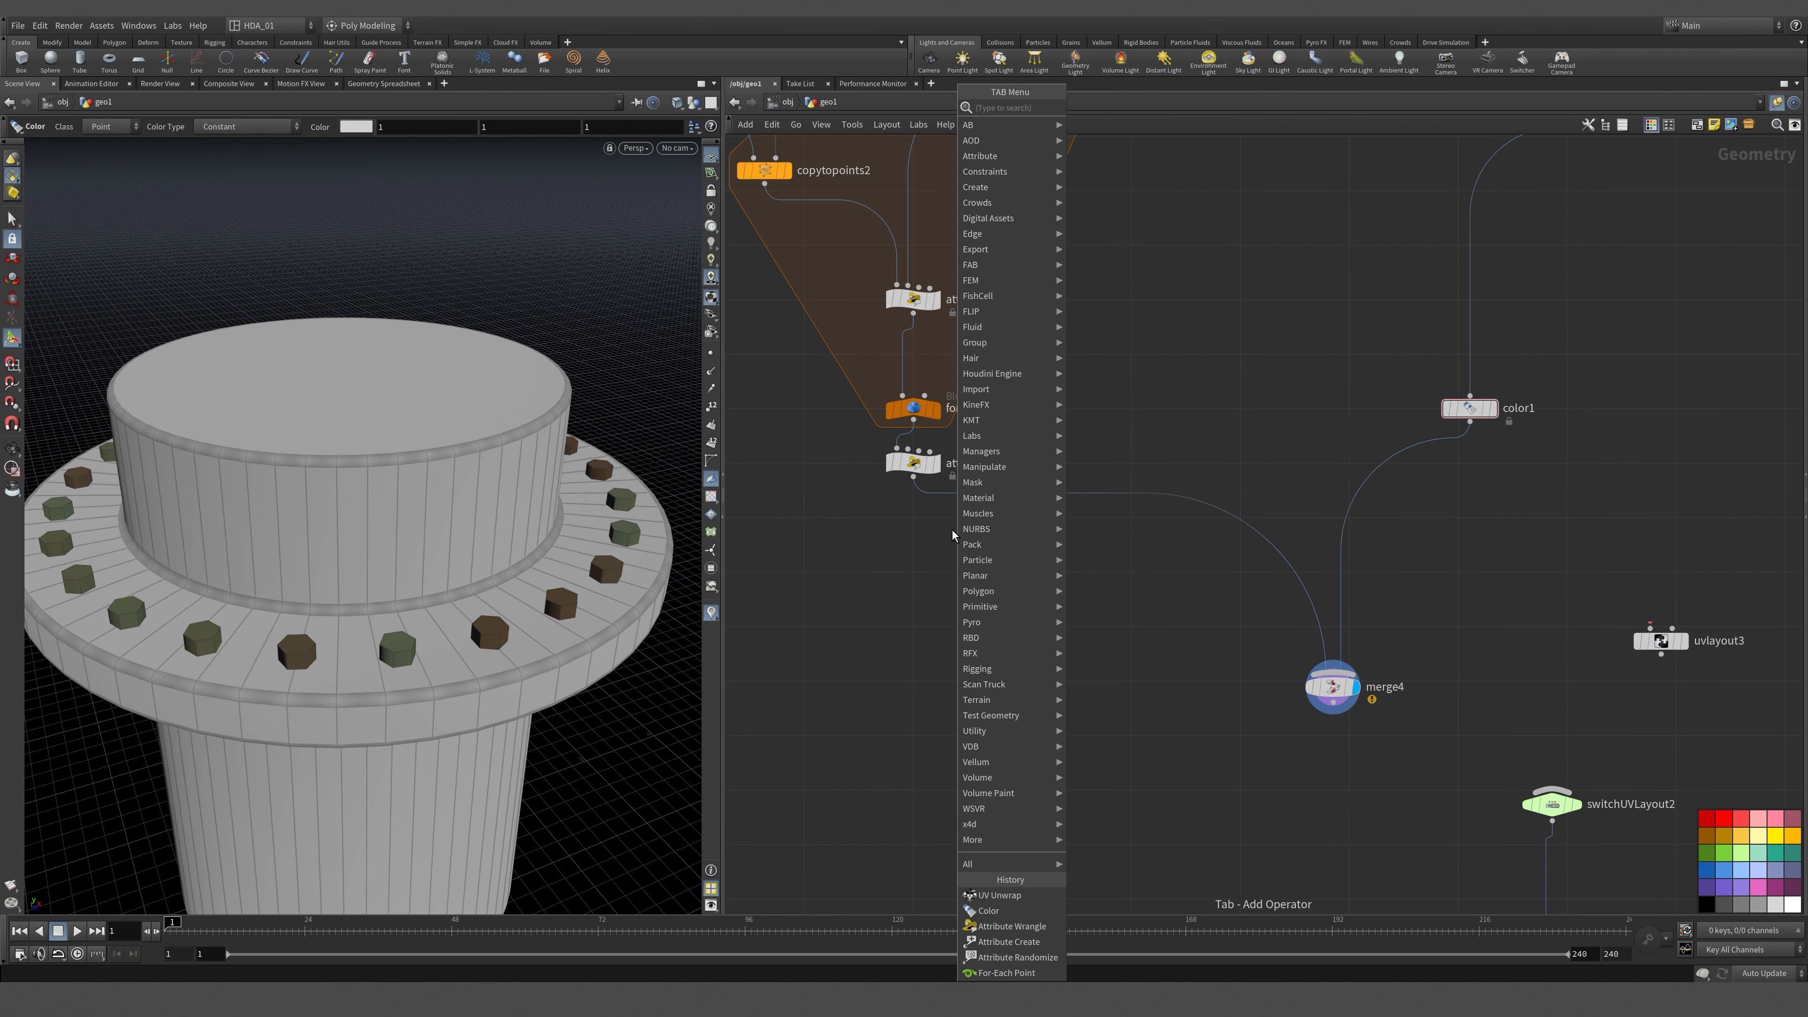
type("at")
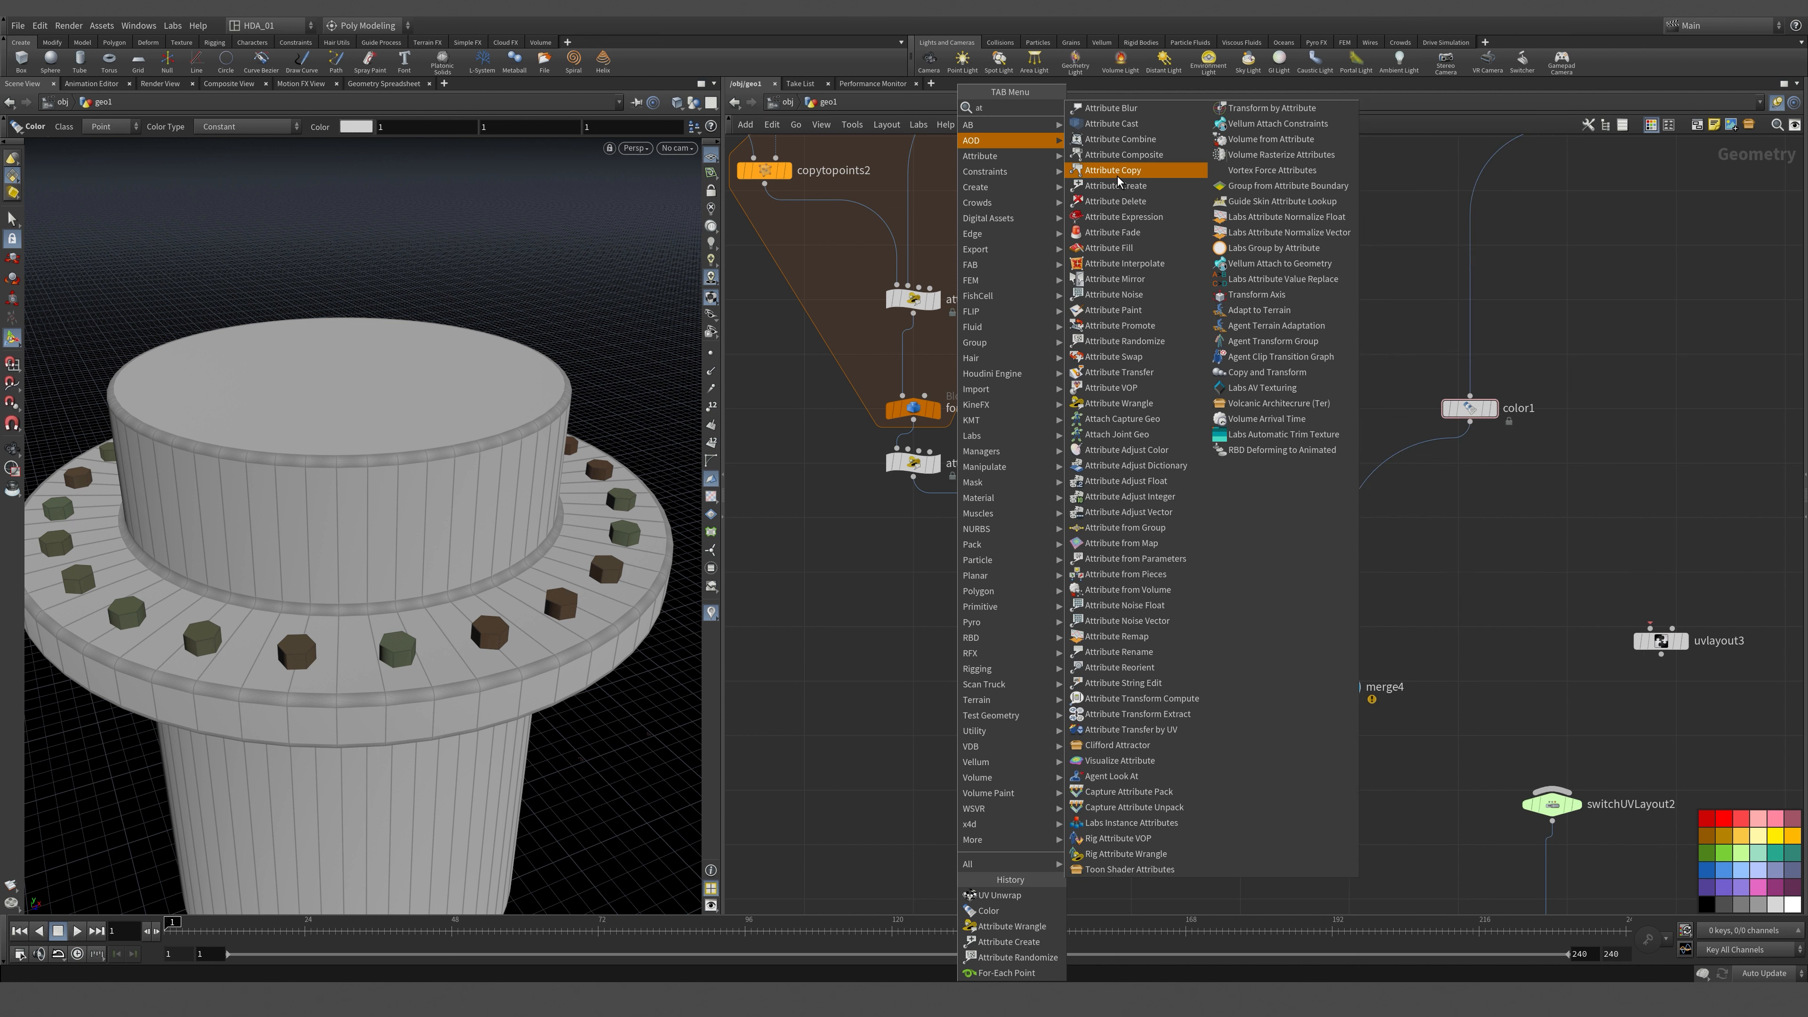
left_click(1176, 201)
left_click(958, 512)
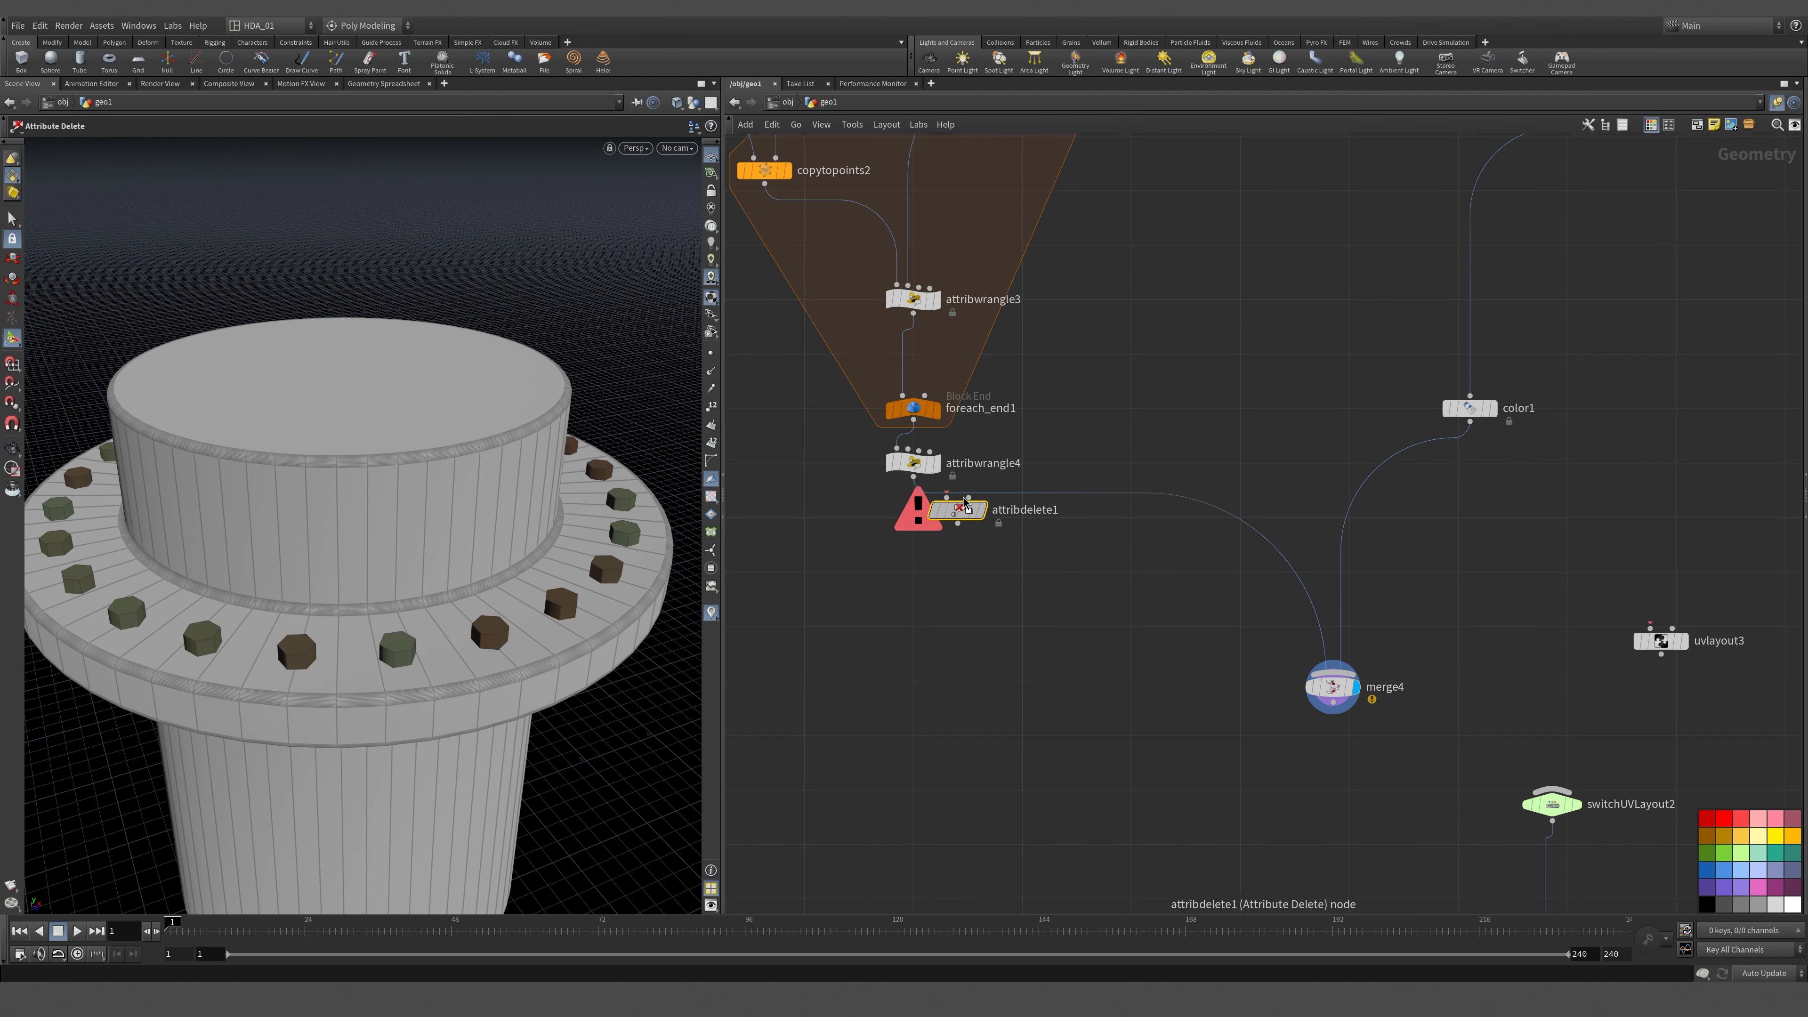
left_click_drag(957, 510, 917, 521)
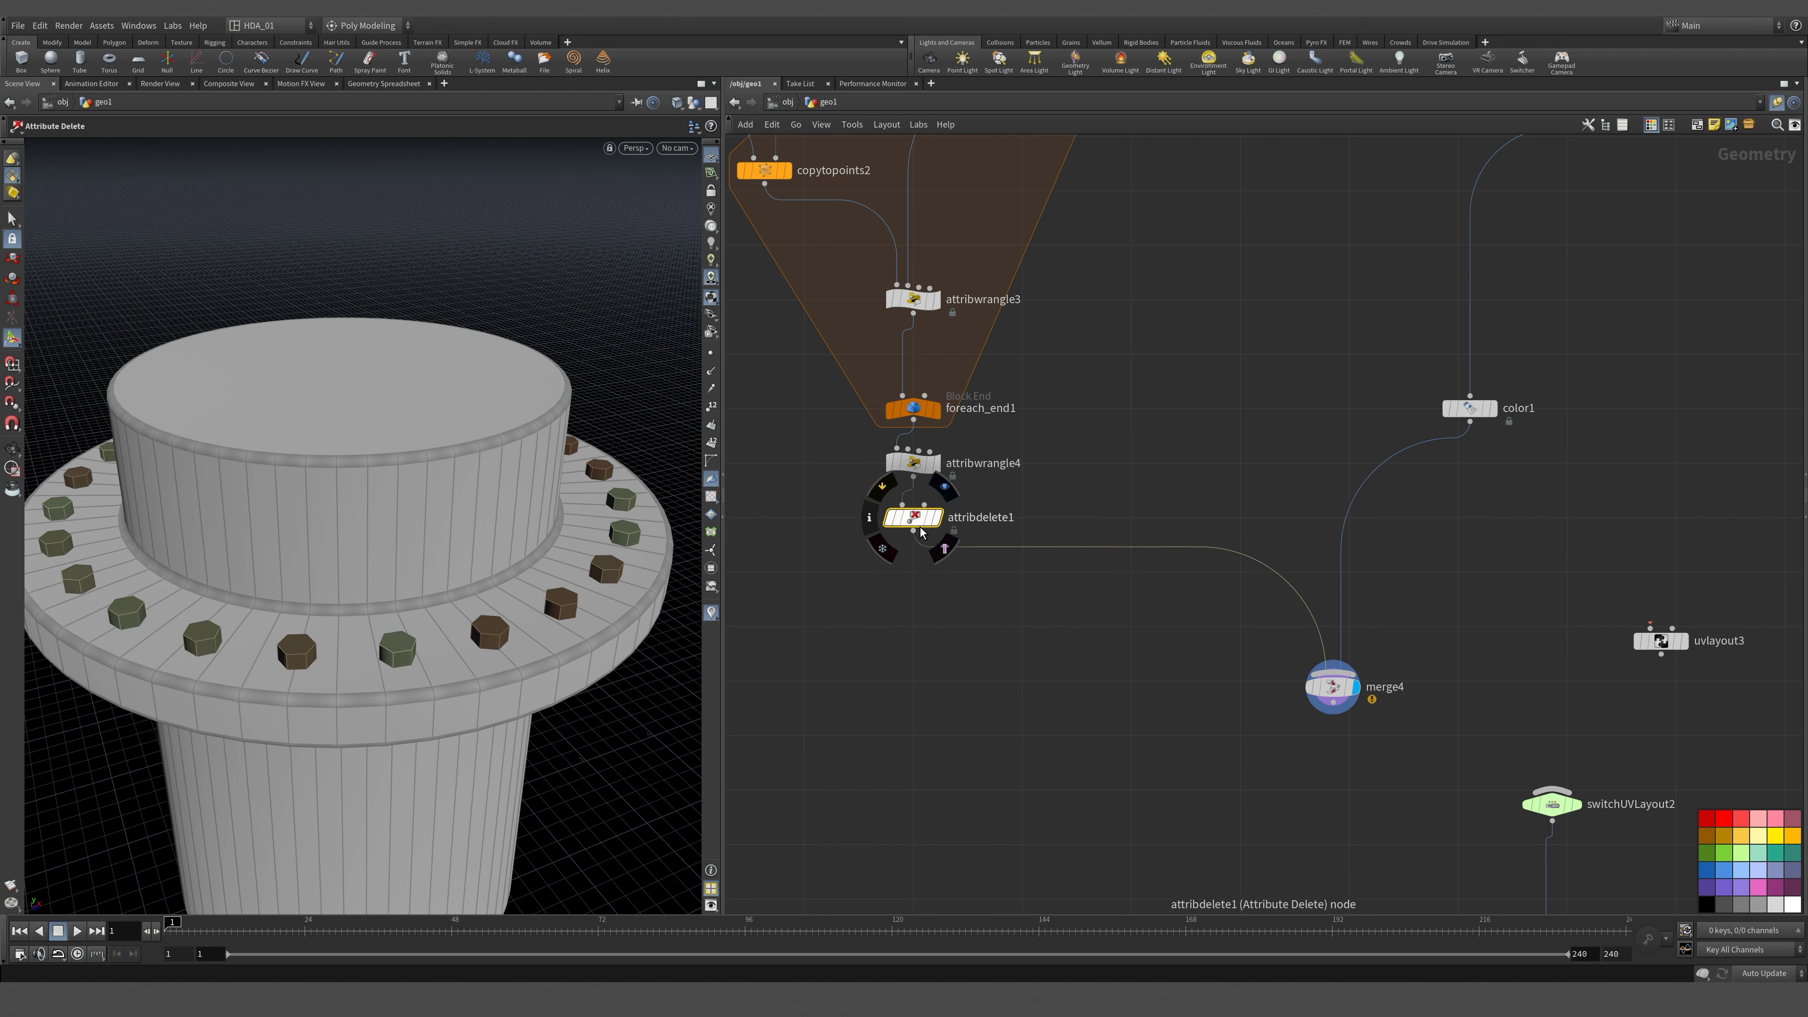
Set attribdelete1 to remove the point attributes RotateZ and id, and check merge4's node info.
mouse_move(1373, 700)
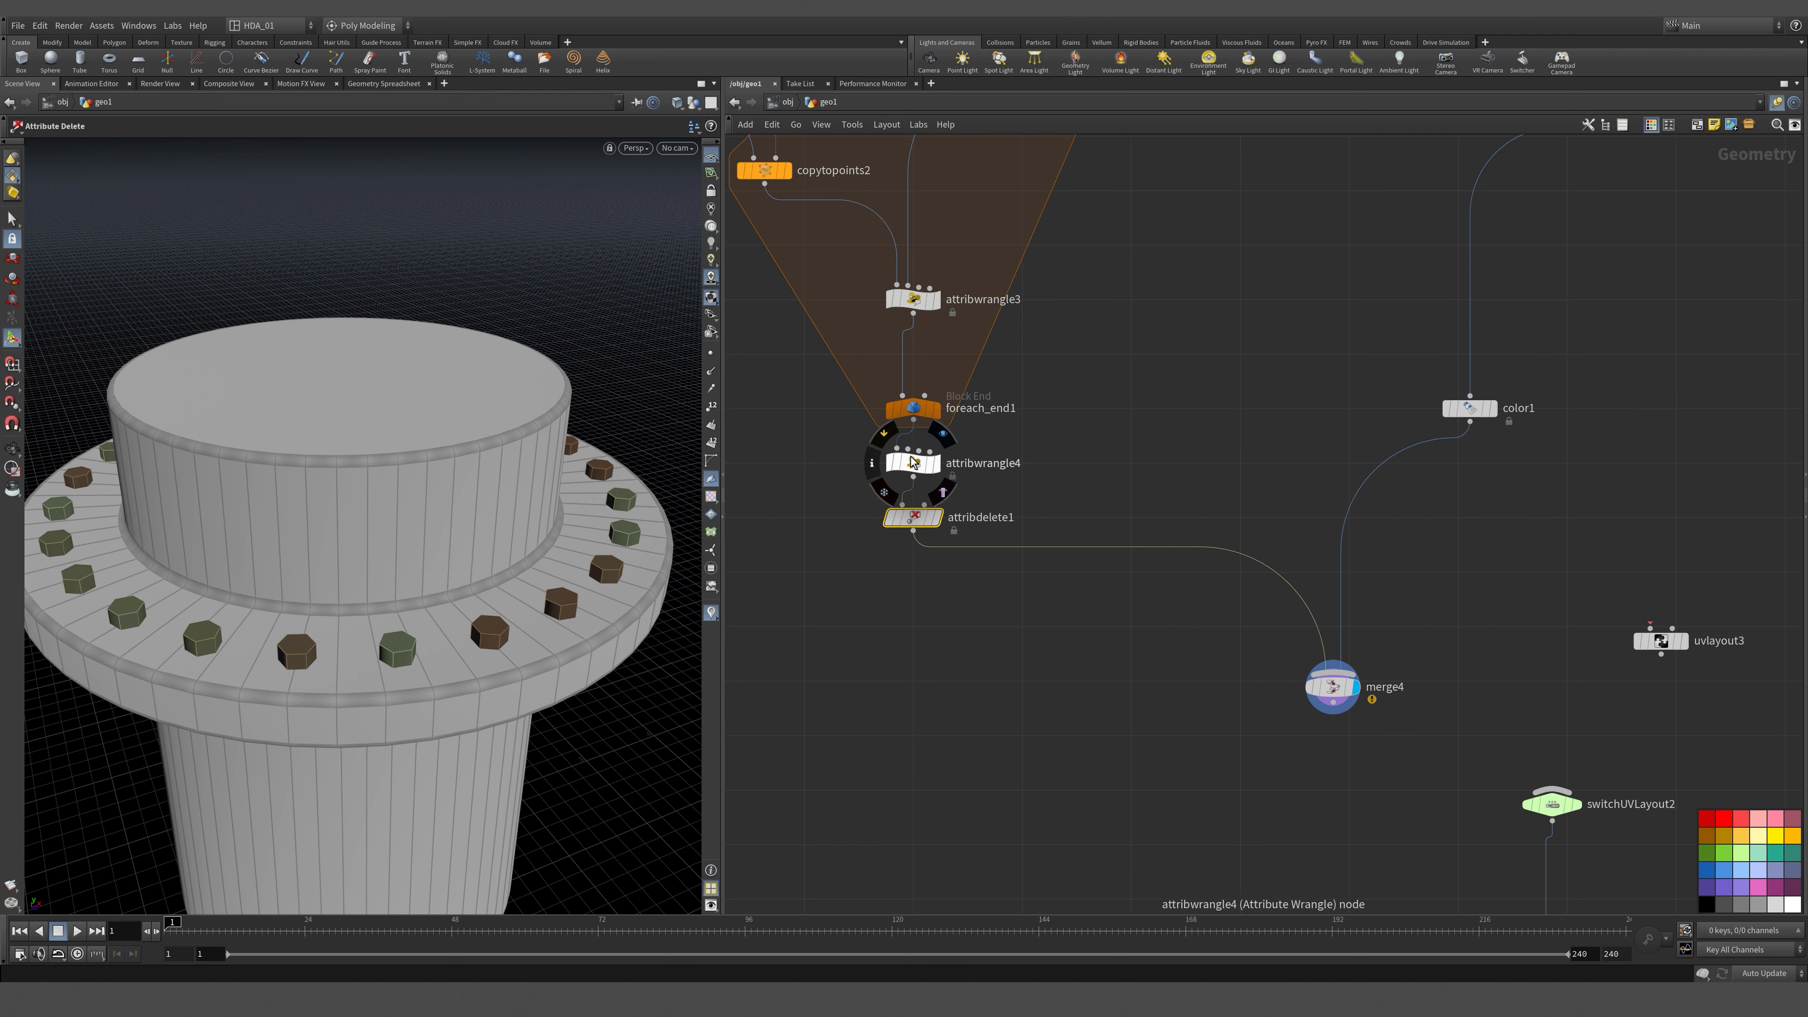
key("p")
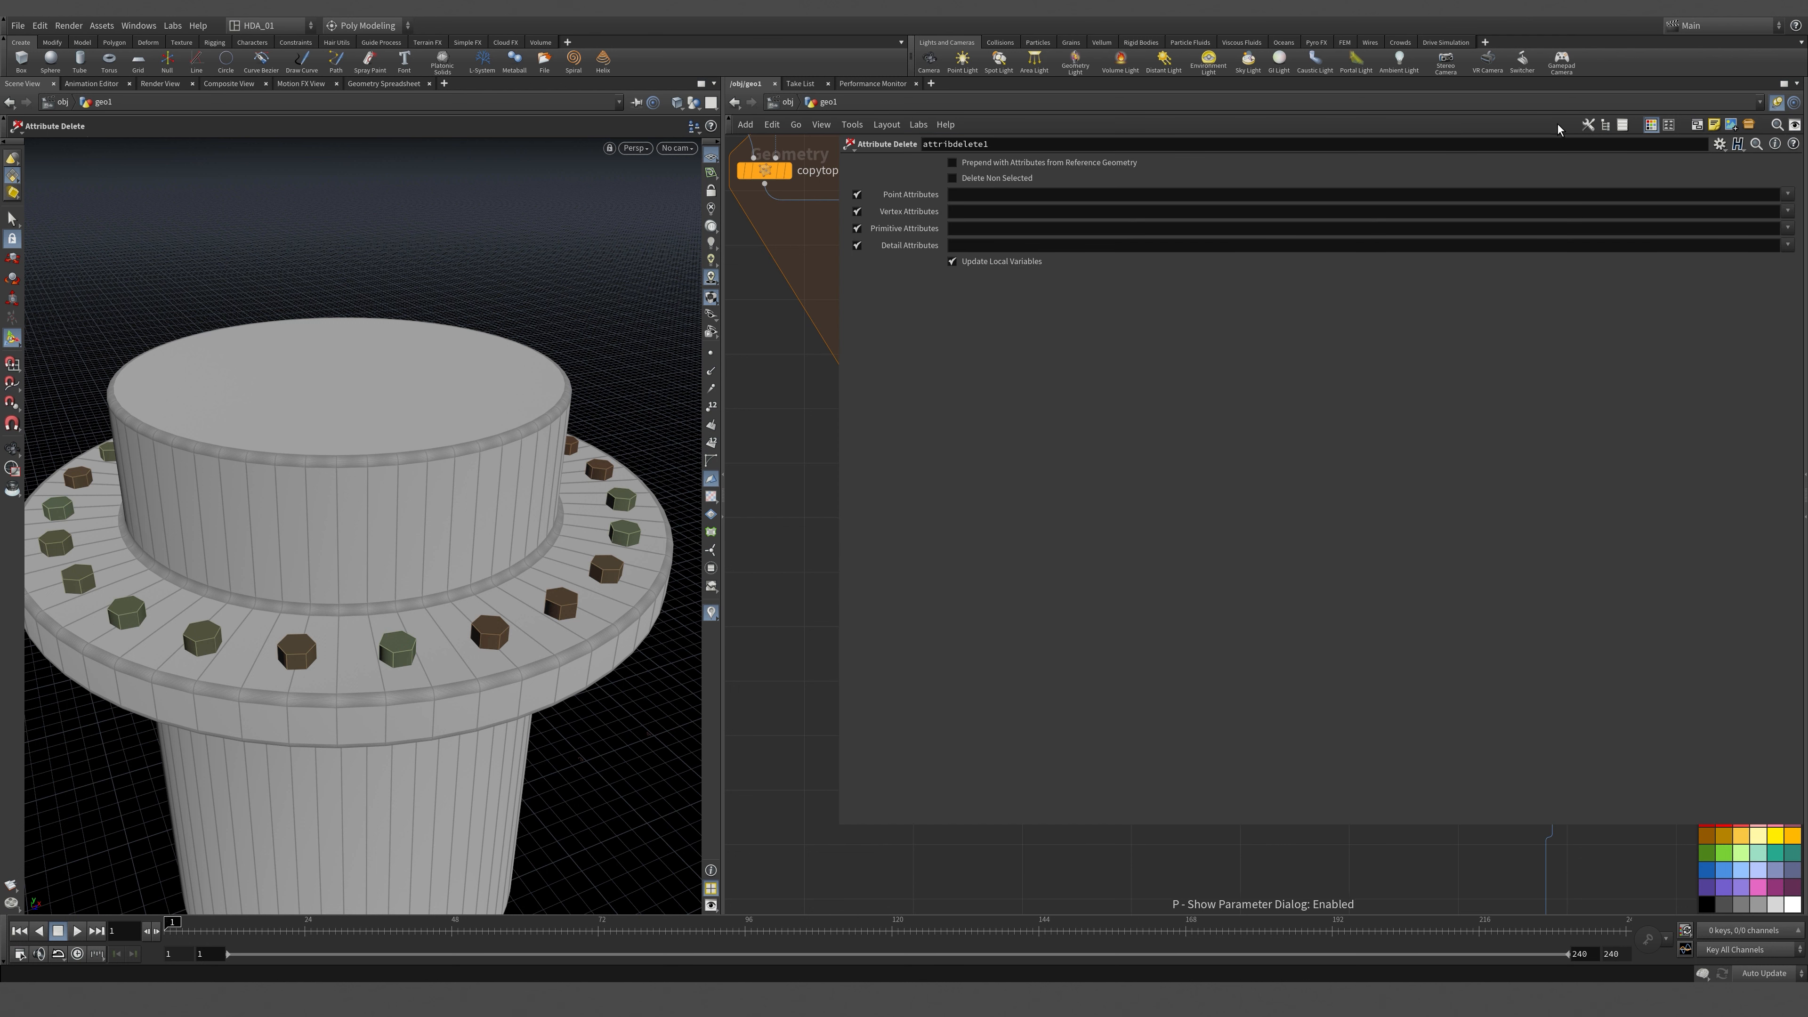
left_click(1787, 194)
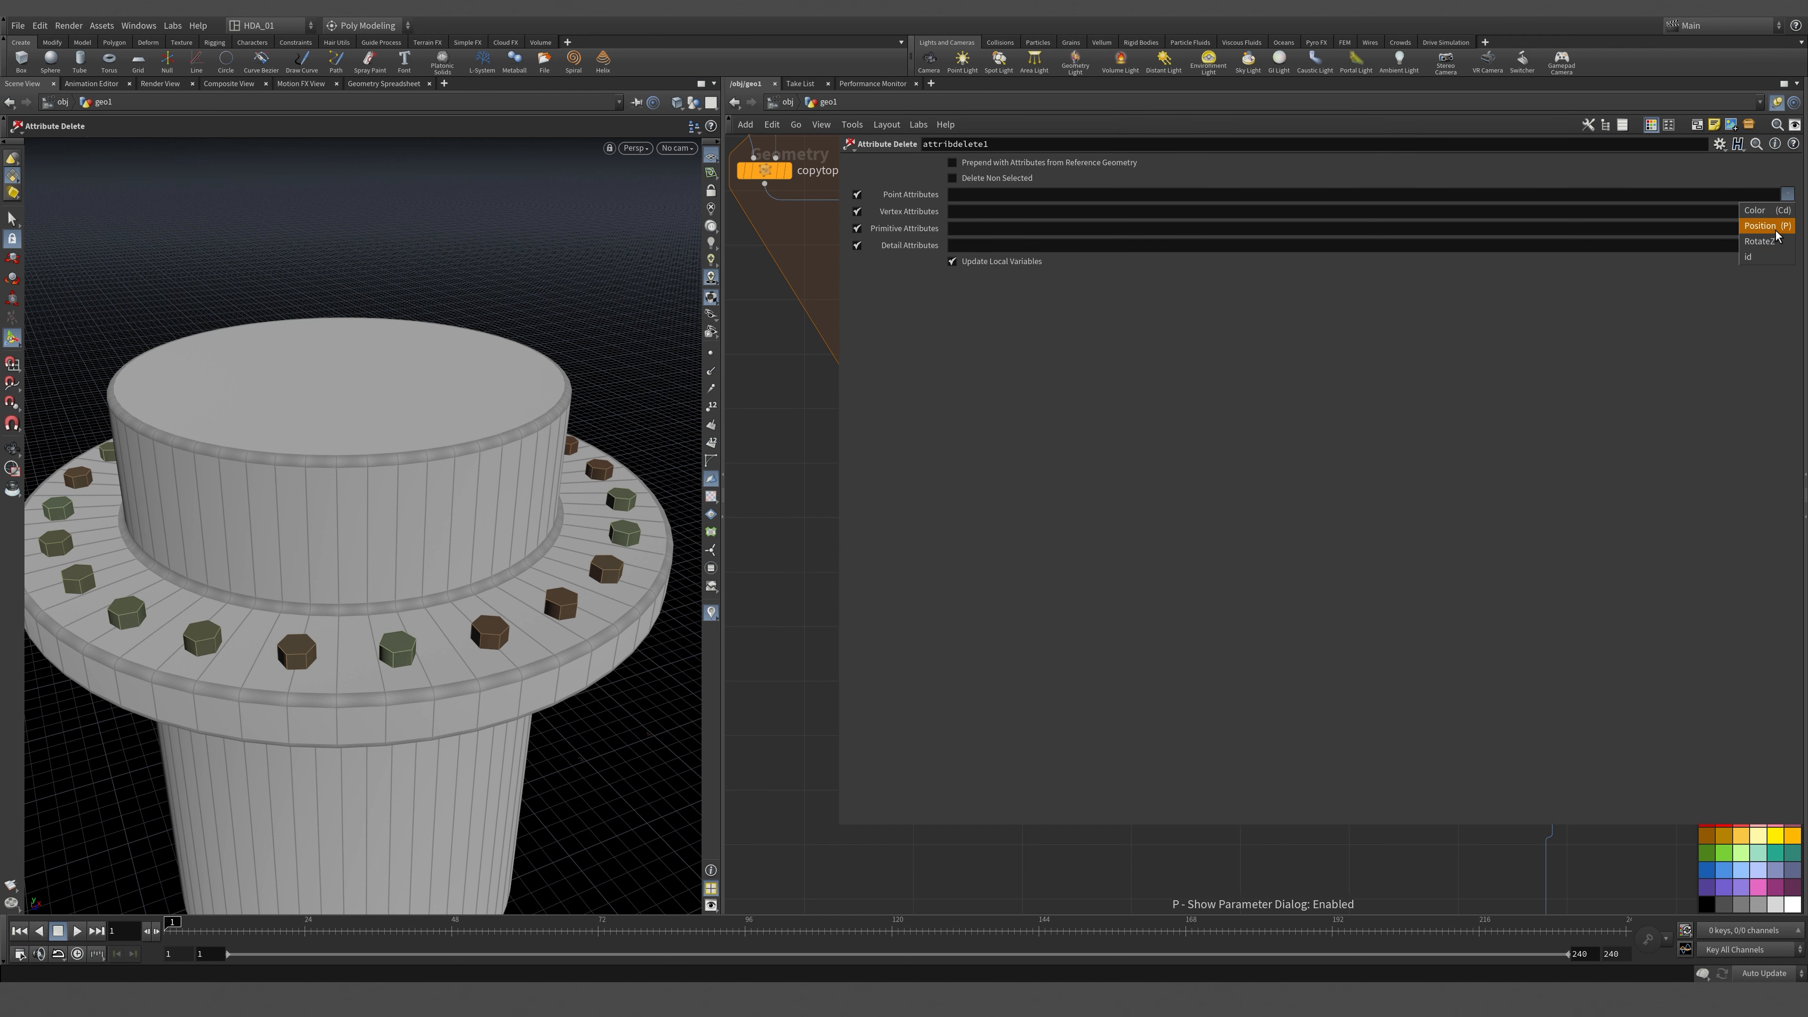
left_click(1772, 240)
left_click(1787, 194)
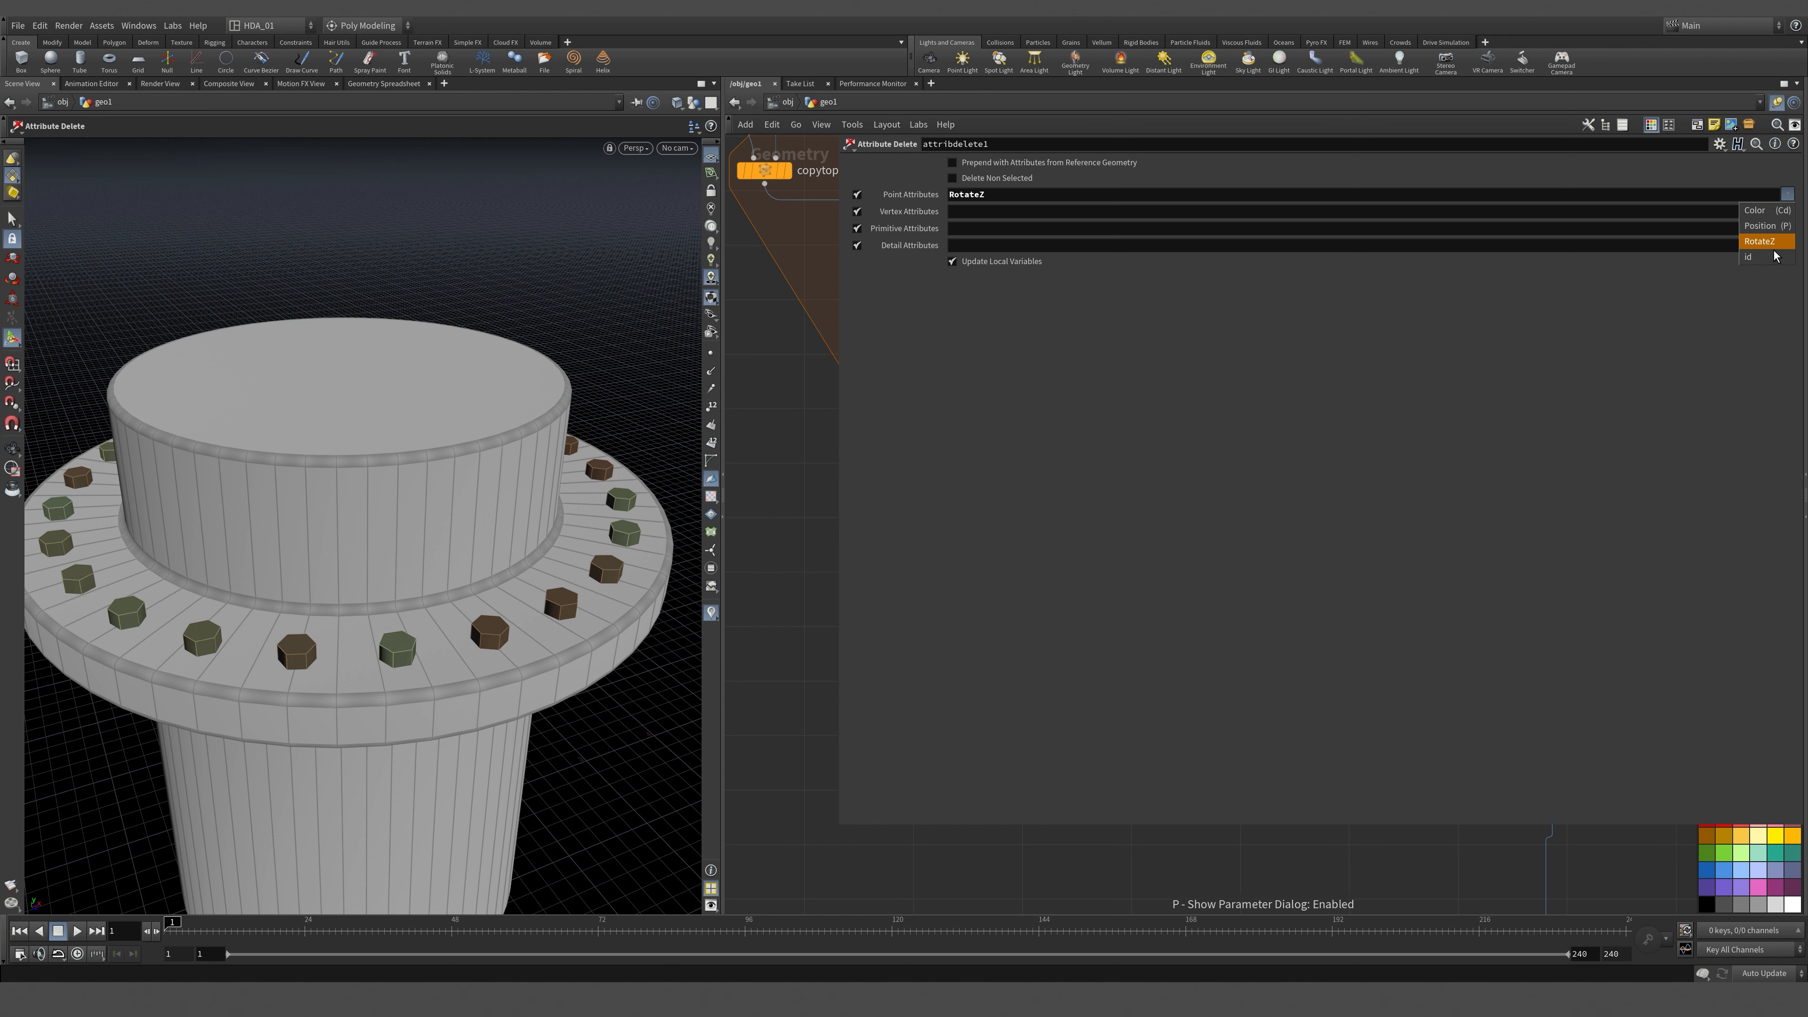
left_click(1772, 256)
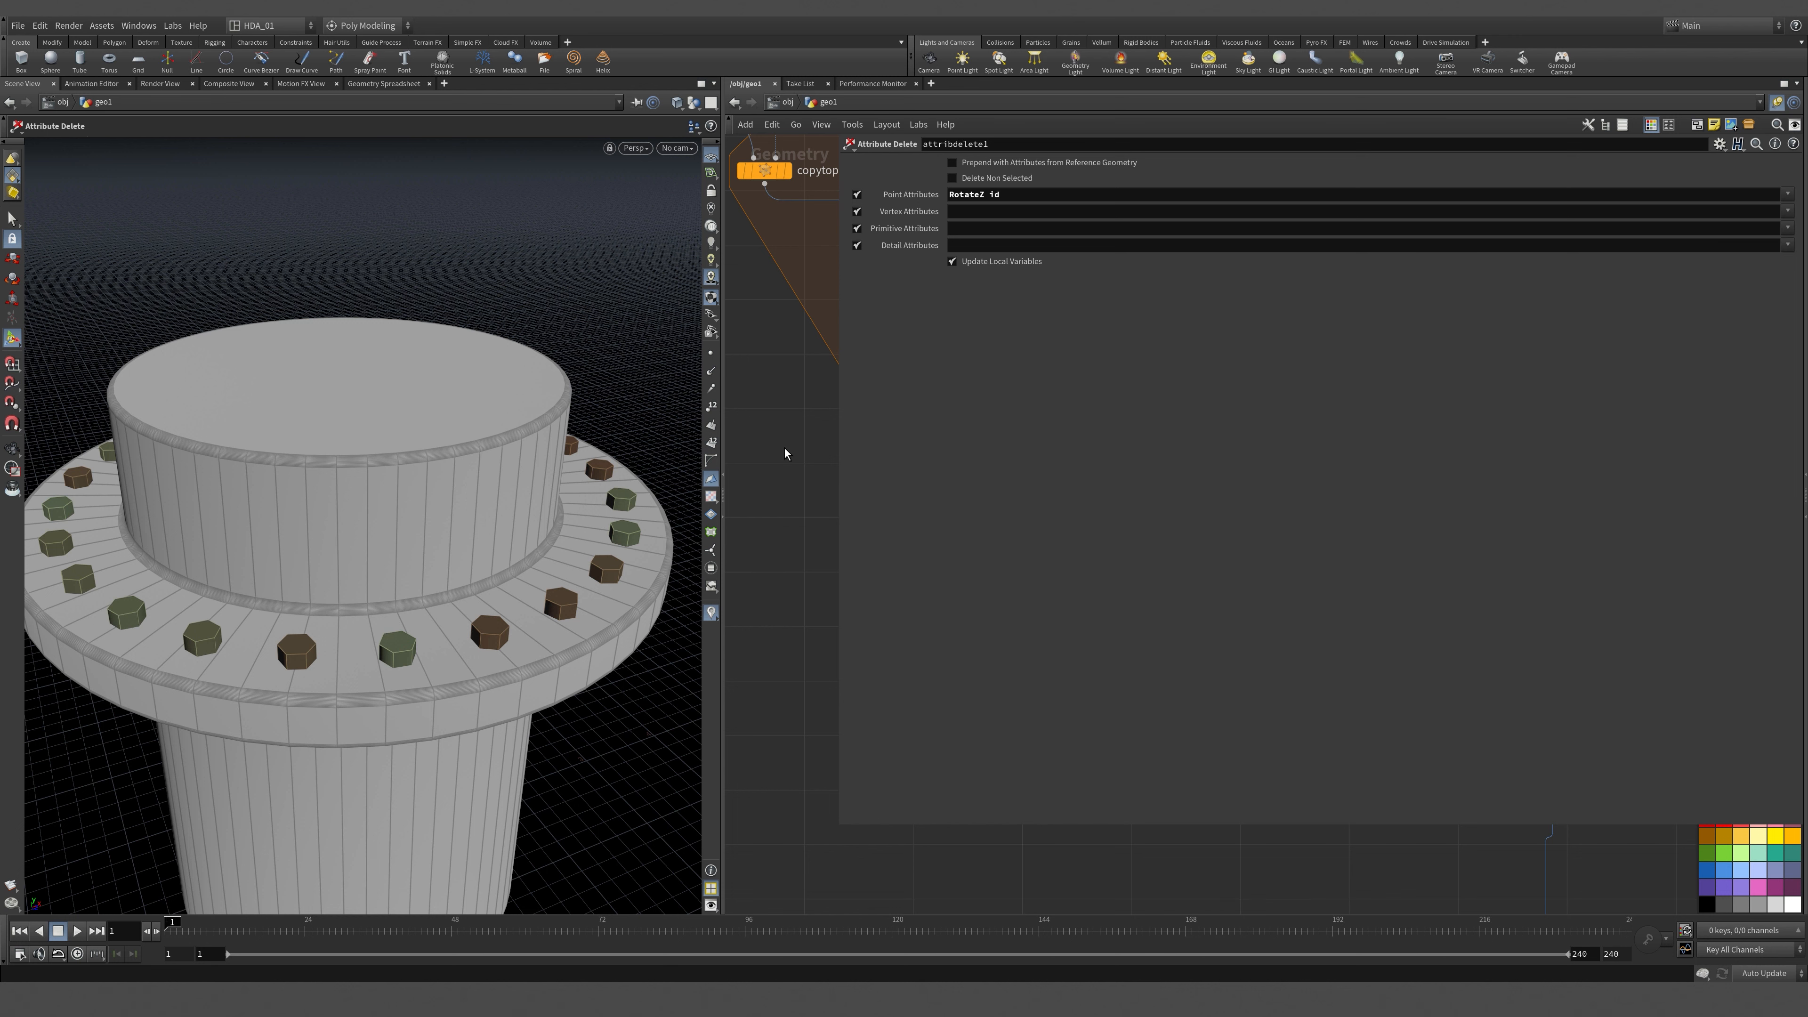
key("p")
middle_click(1352, 702)
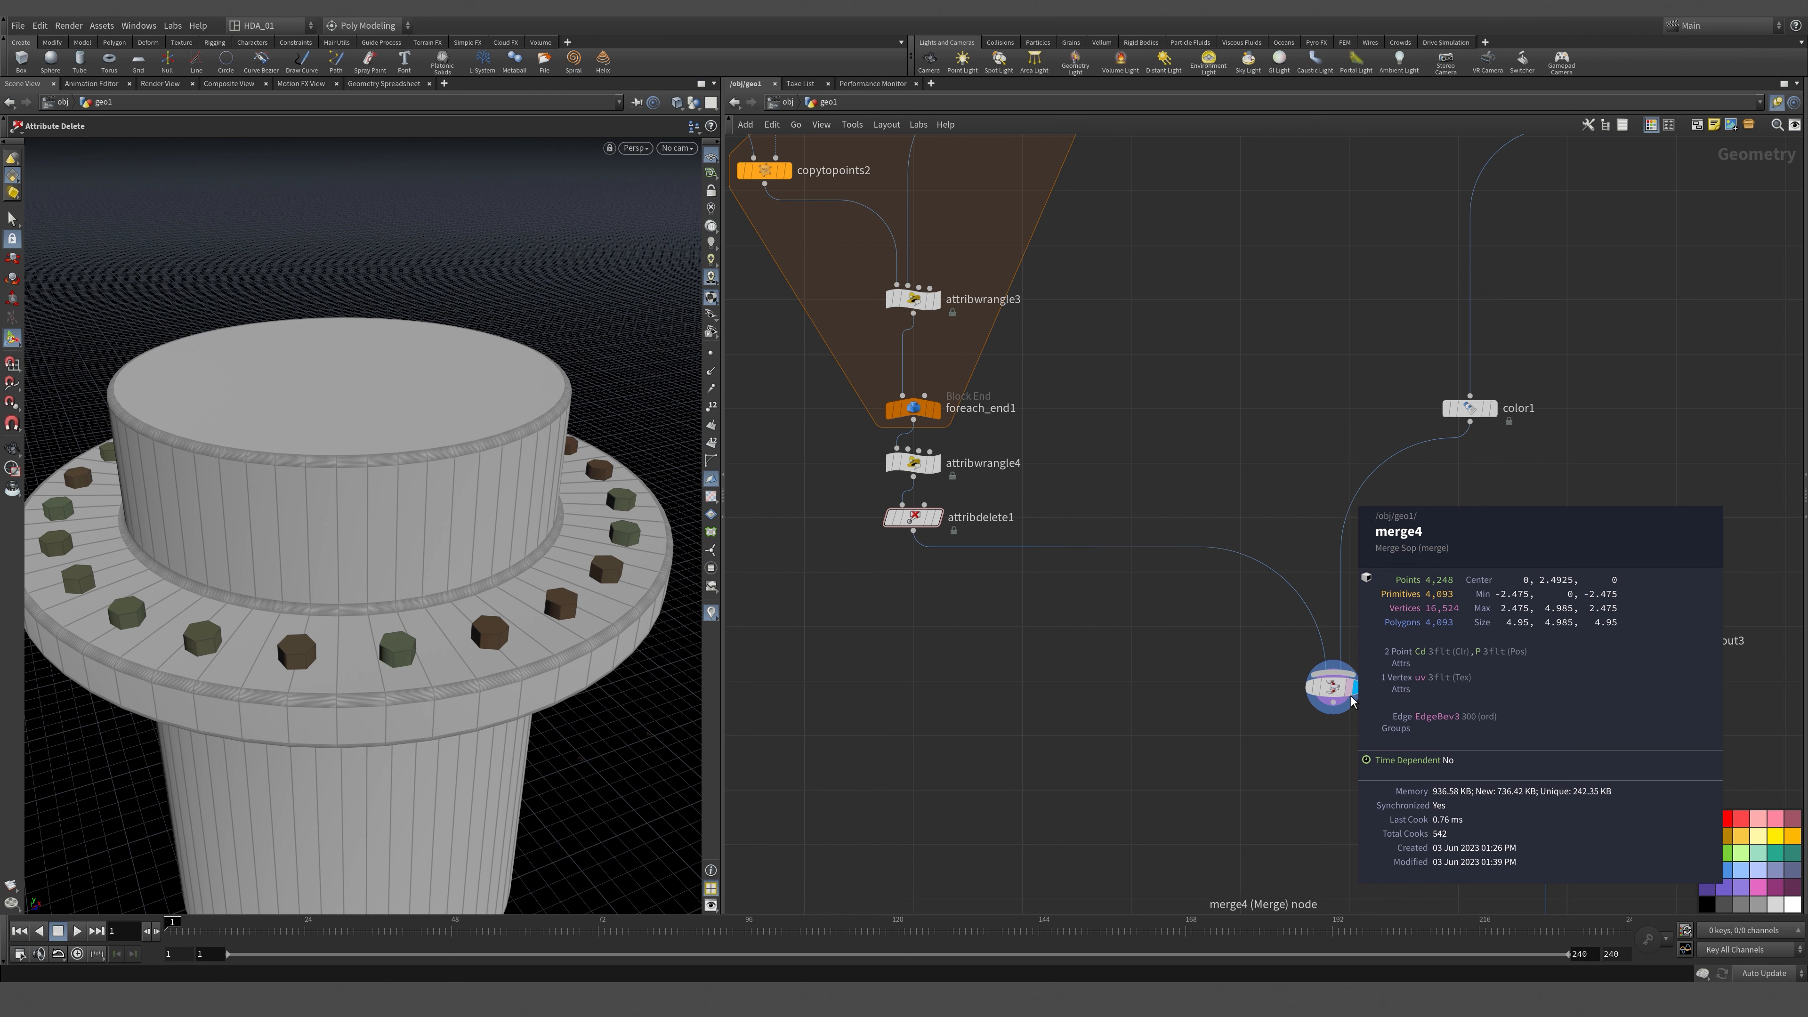
Reposition merge4 between the bolt and body branches and attach a displayed Group Delete node below it.
scroll(1626, 486, "down", 2)
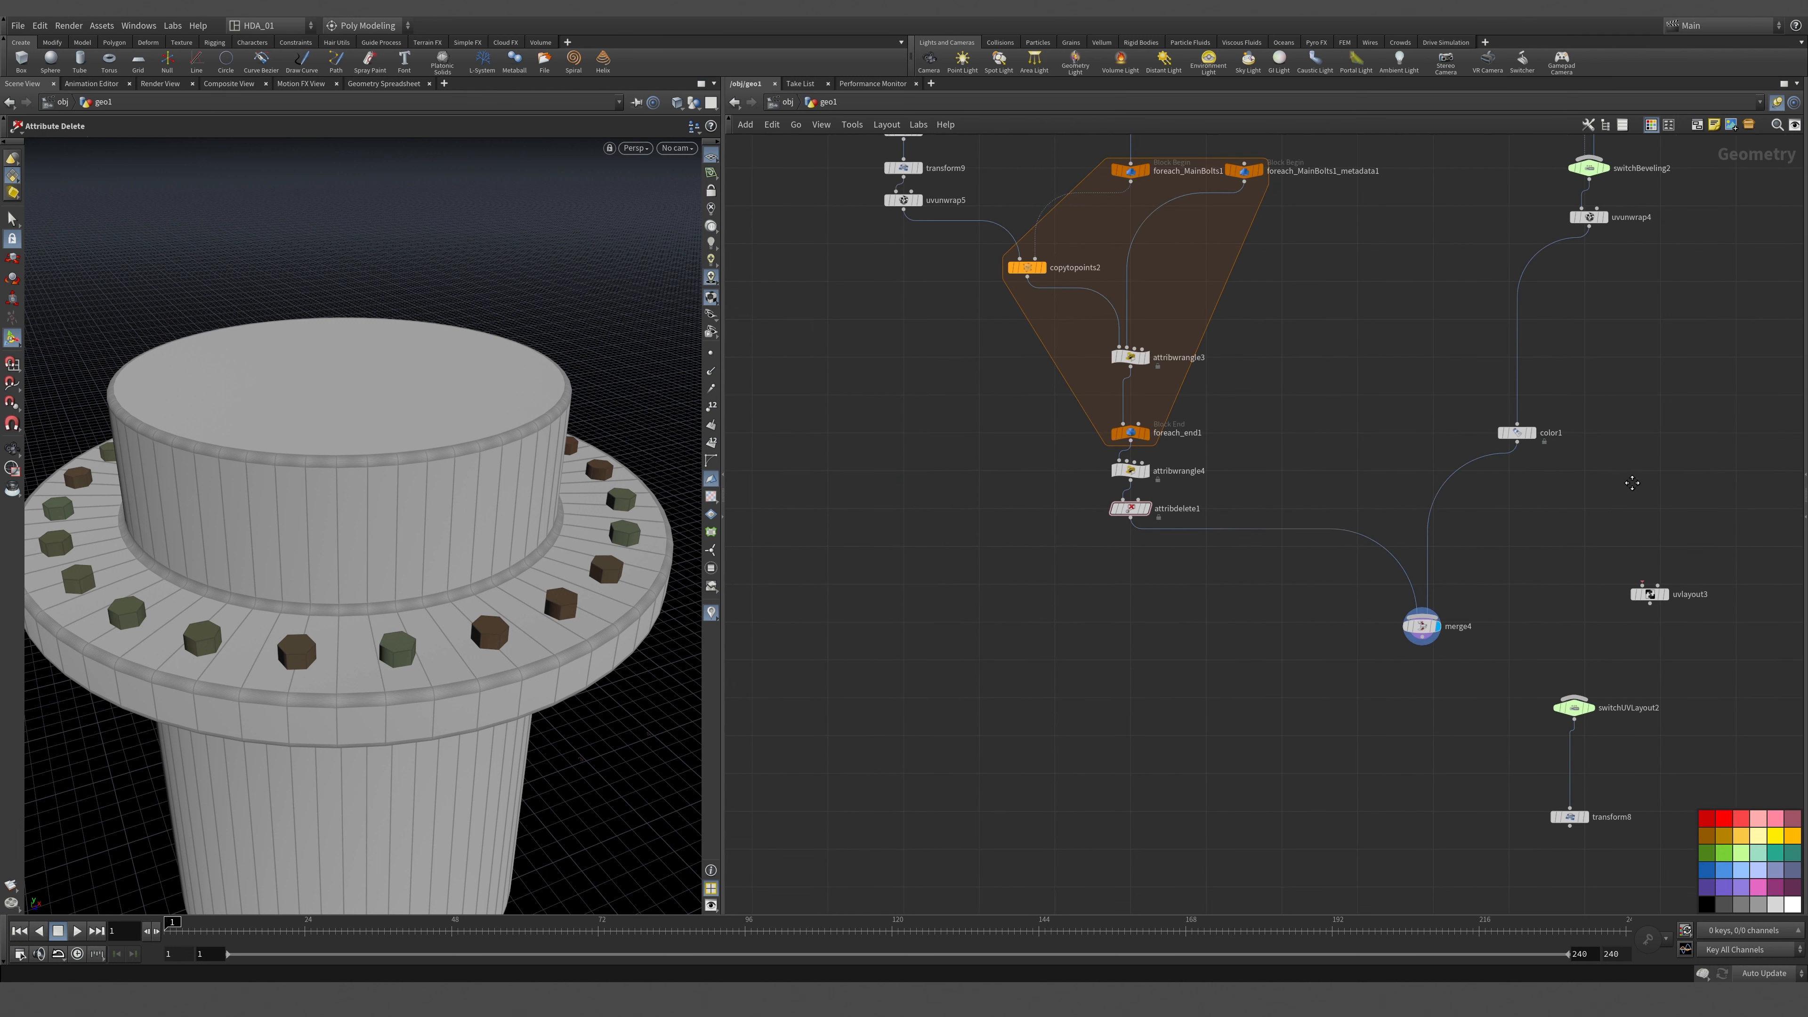
middle_click_drag(1627, 482, 1396, 588)
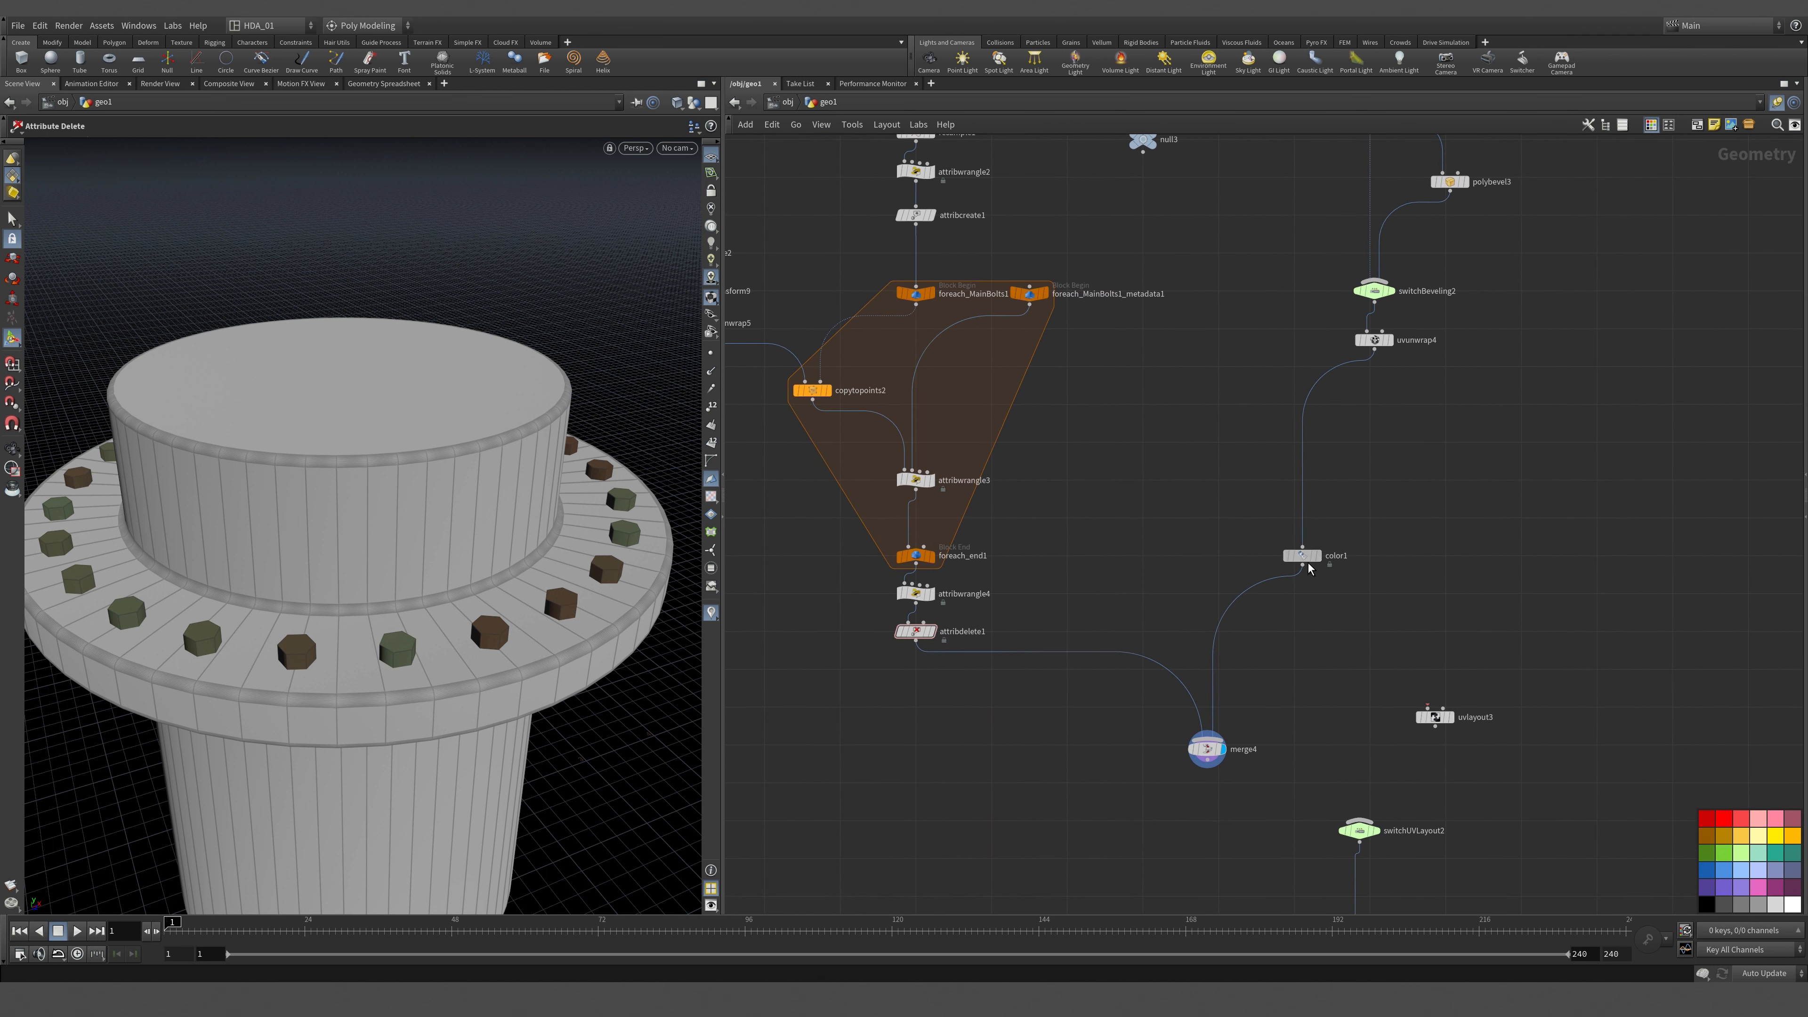
middle_click_drag(1326, 705, 1322, 522)
left_click_drag(1210, 571, 1149, 564)
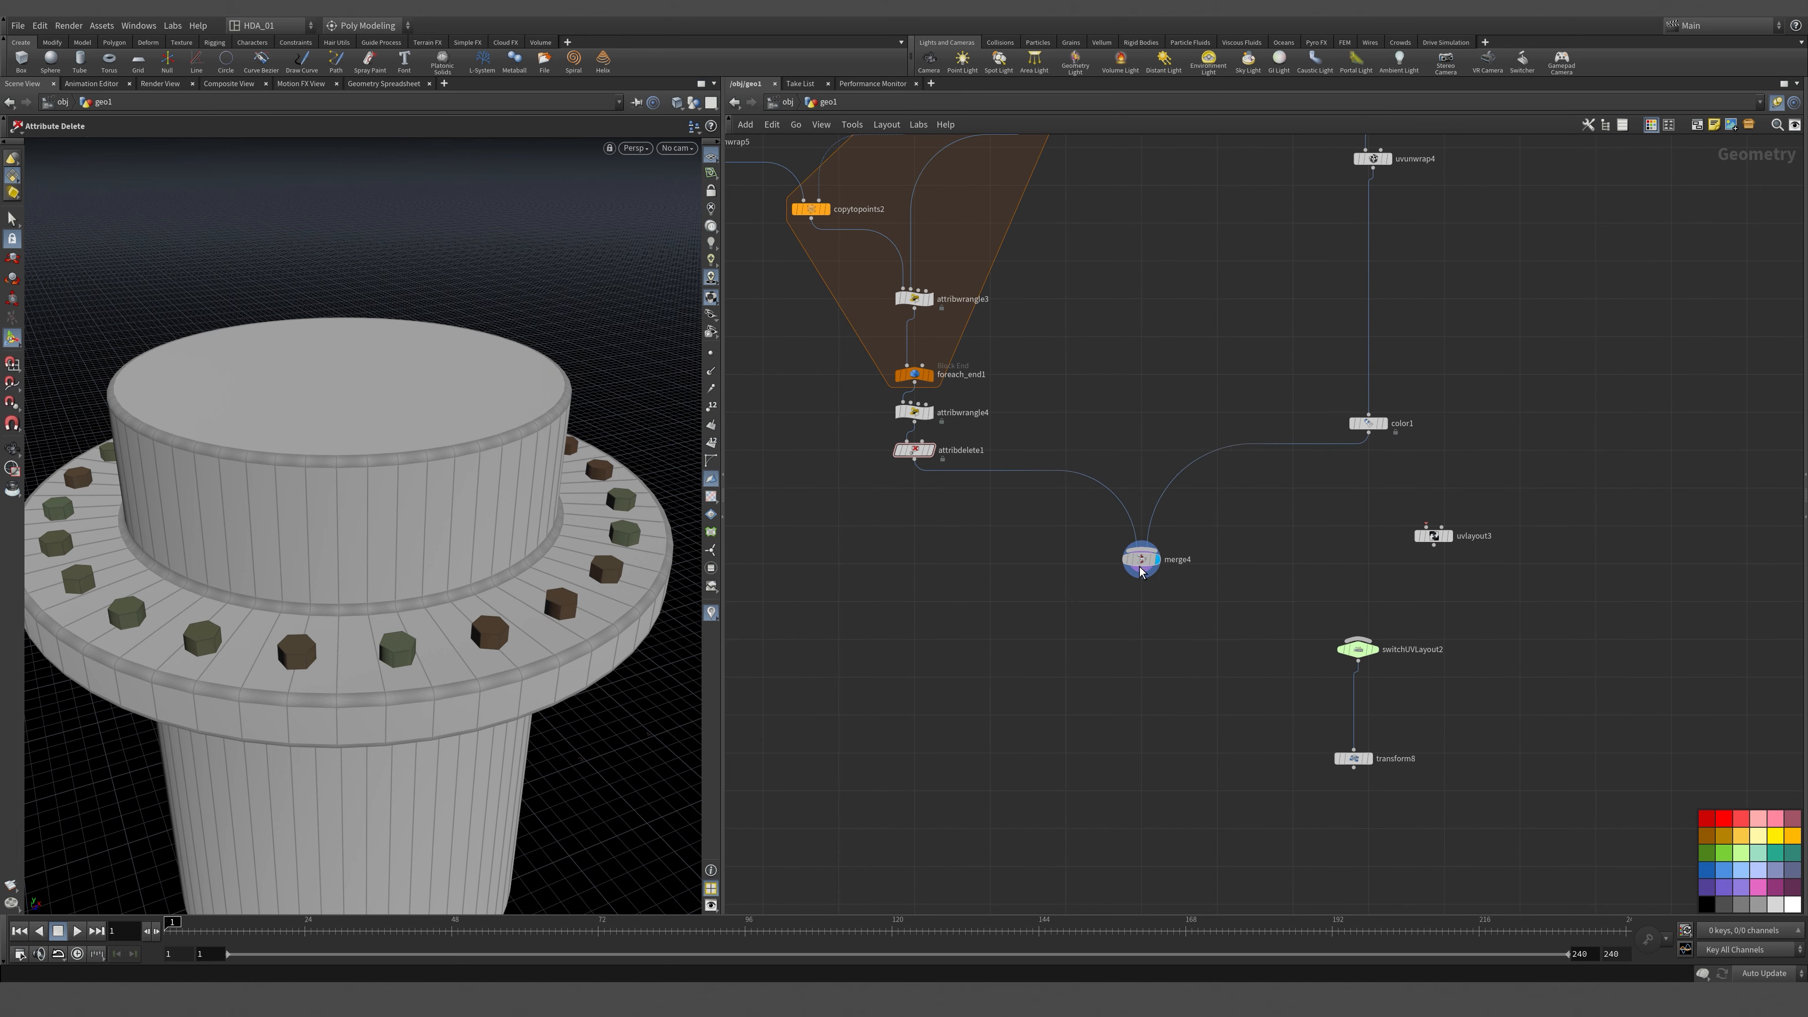
middle_click(1145, 566)
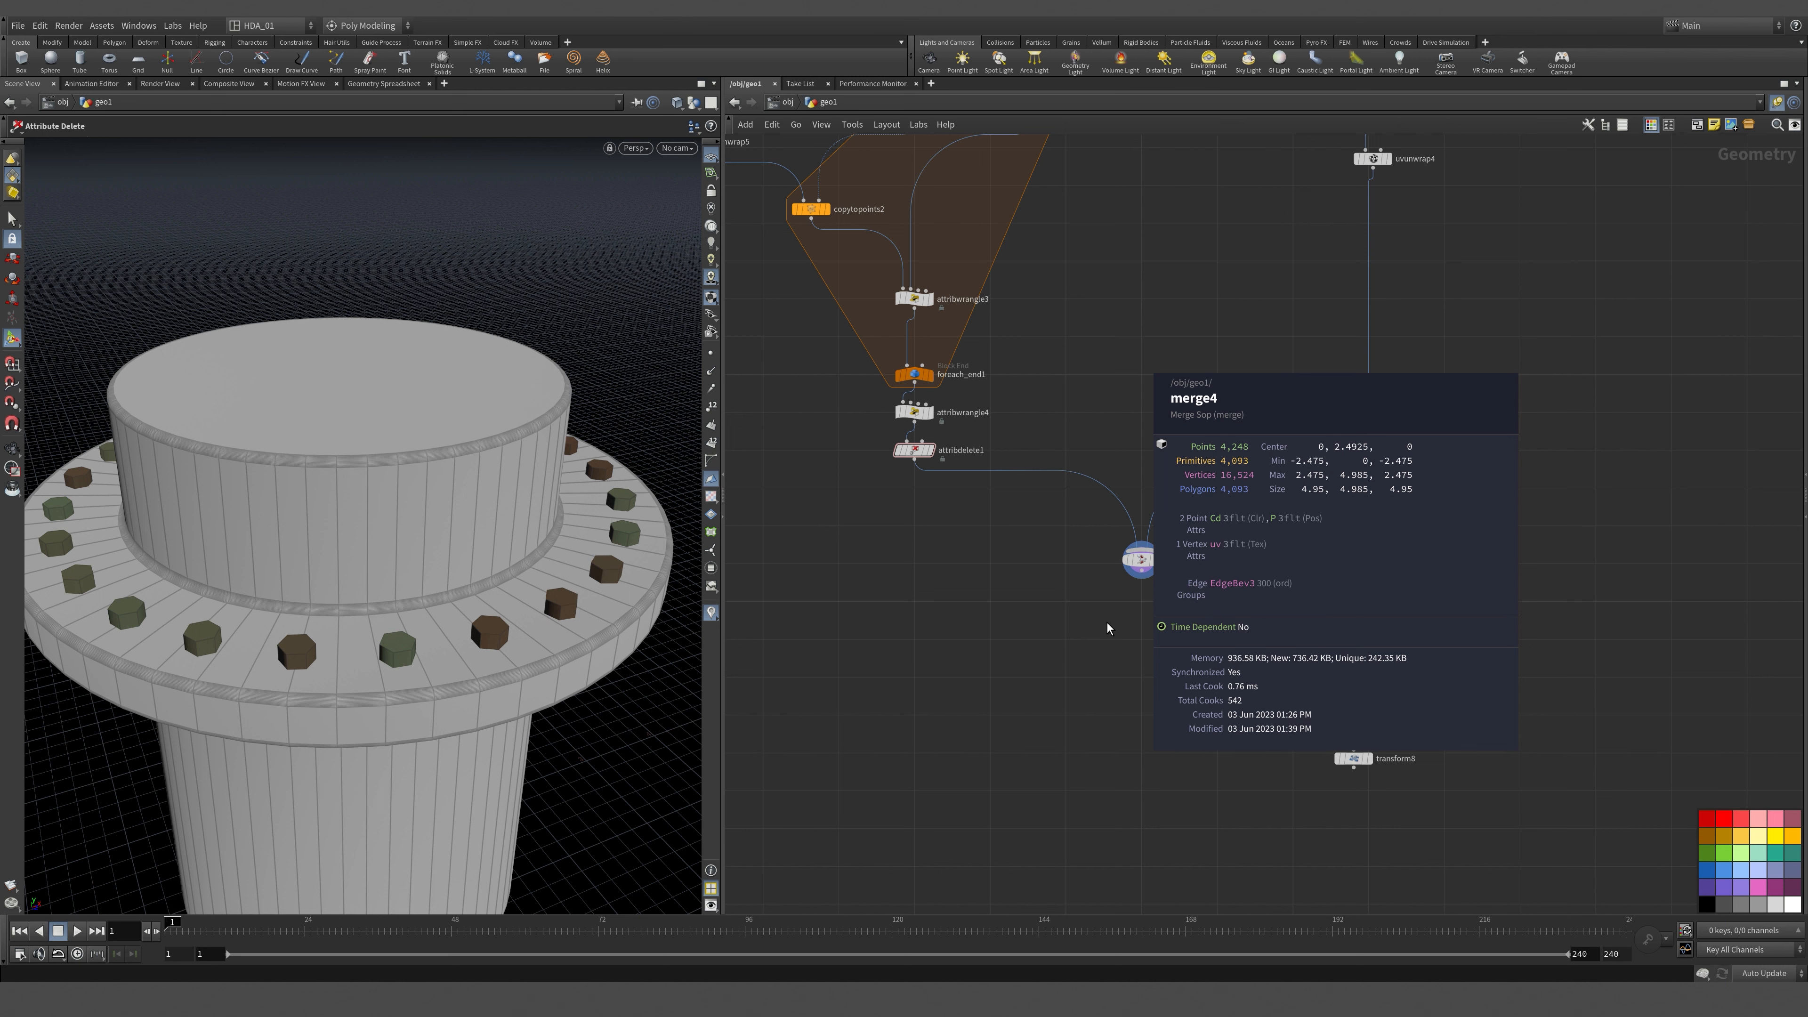
key("Tab")
type("gr")
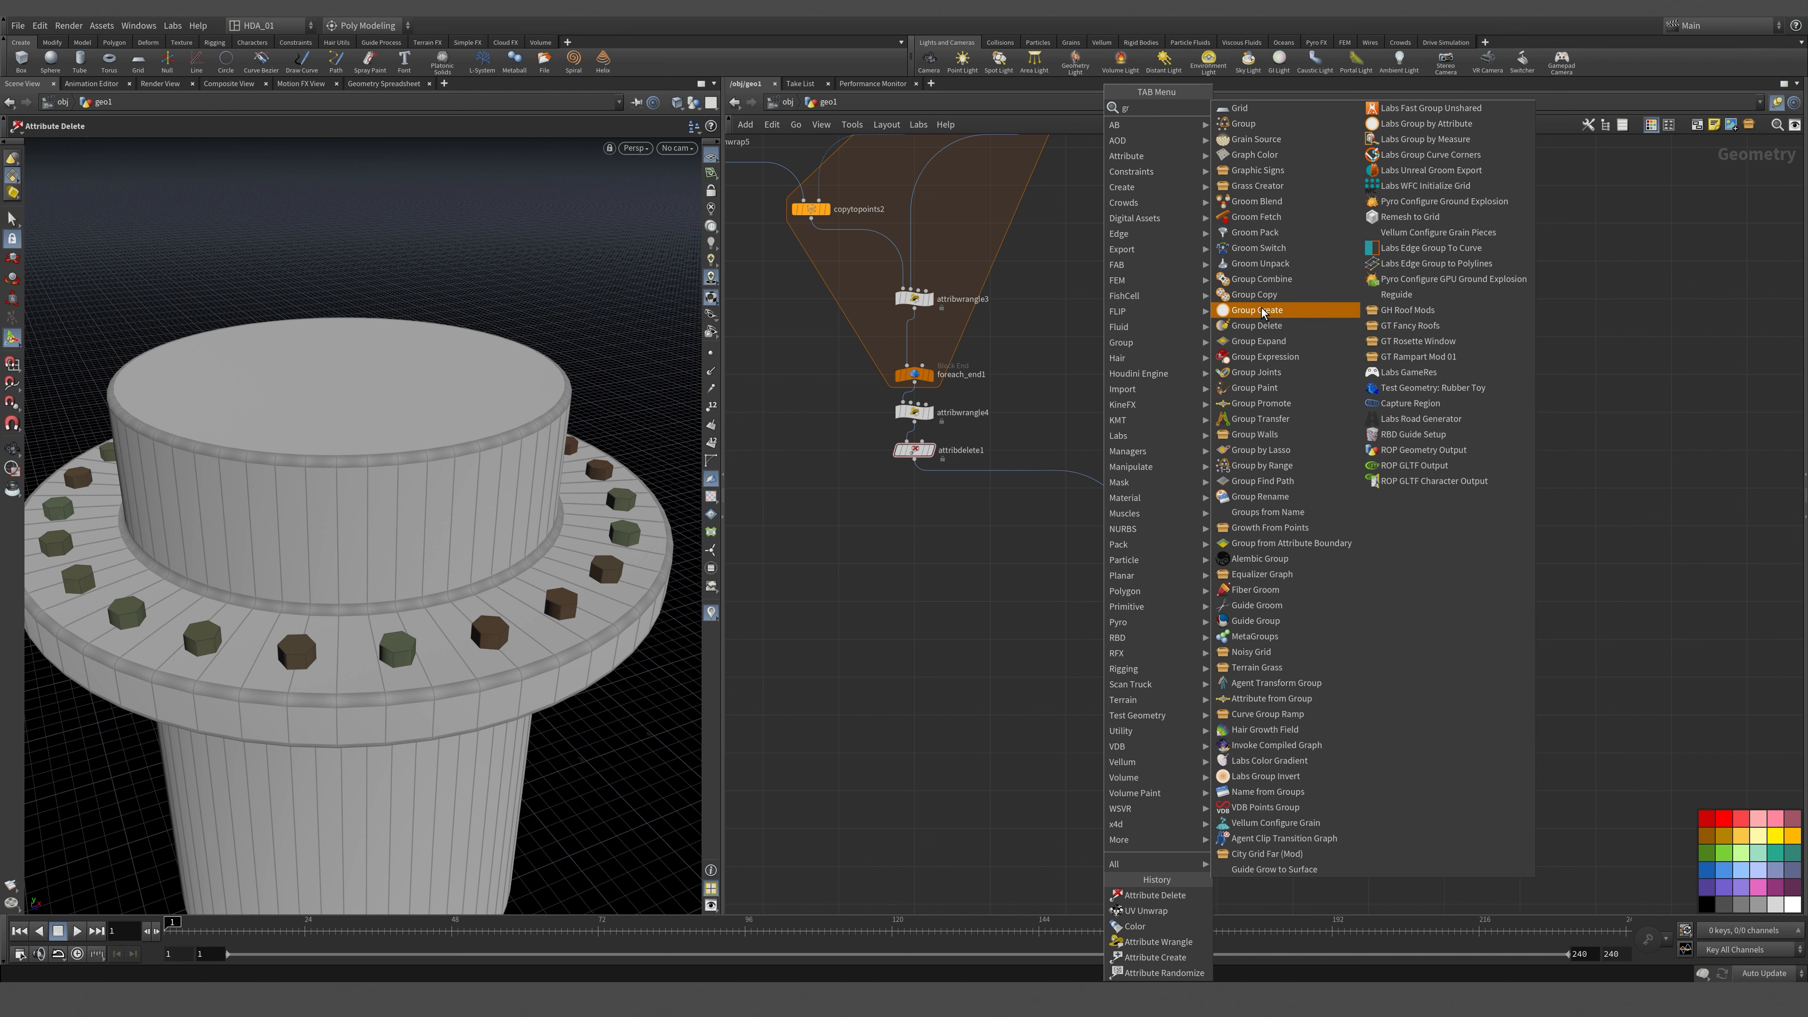
left_click(1260, 326)
left_click(1140, 675)
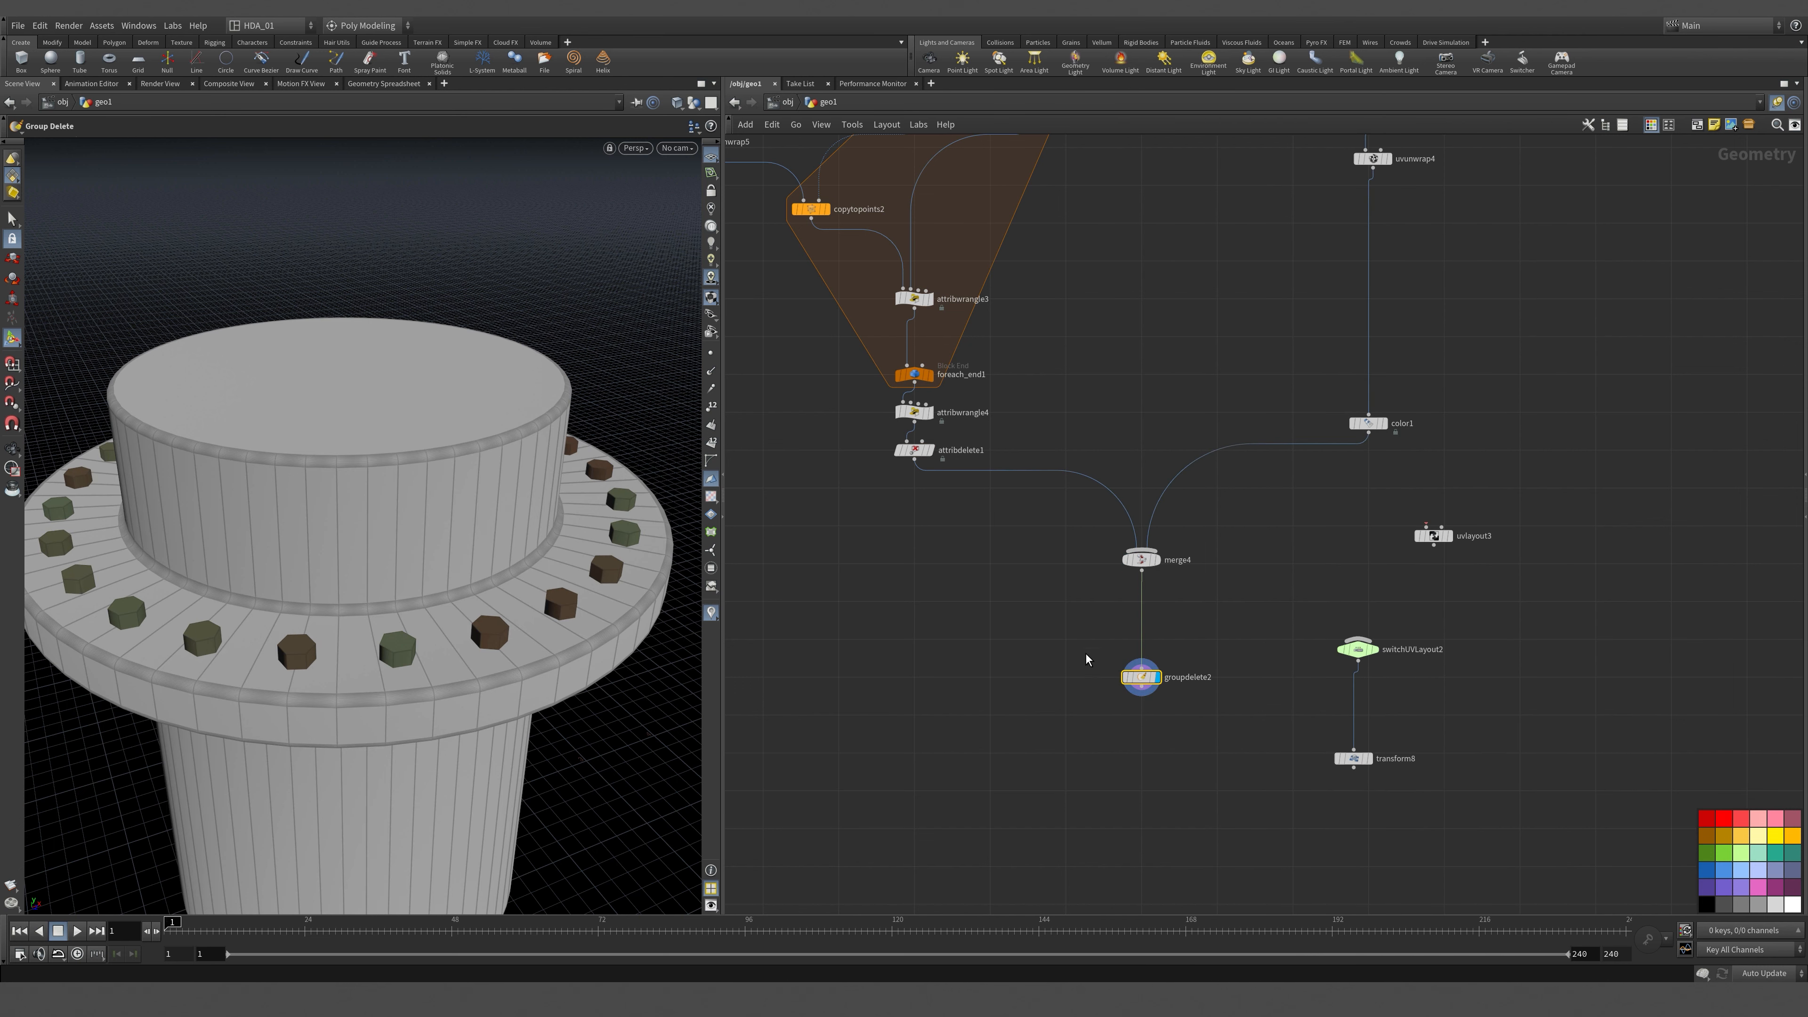
Set groupdelete2's group names to * to delete all groups, and check its node info.
key("p")
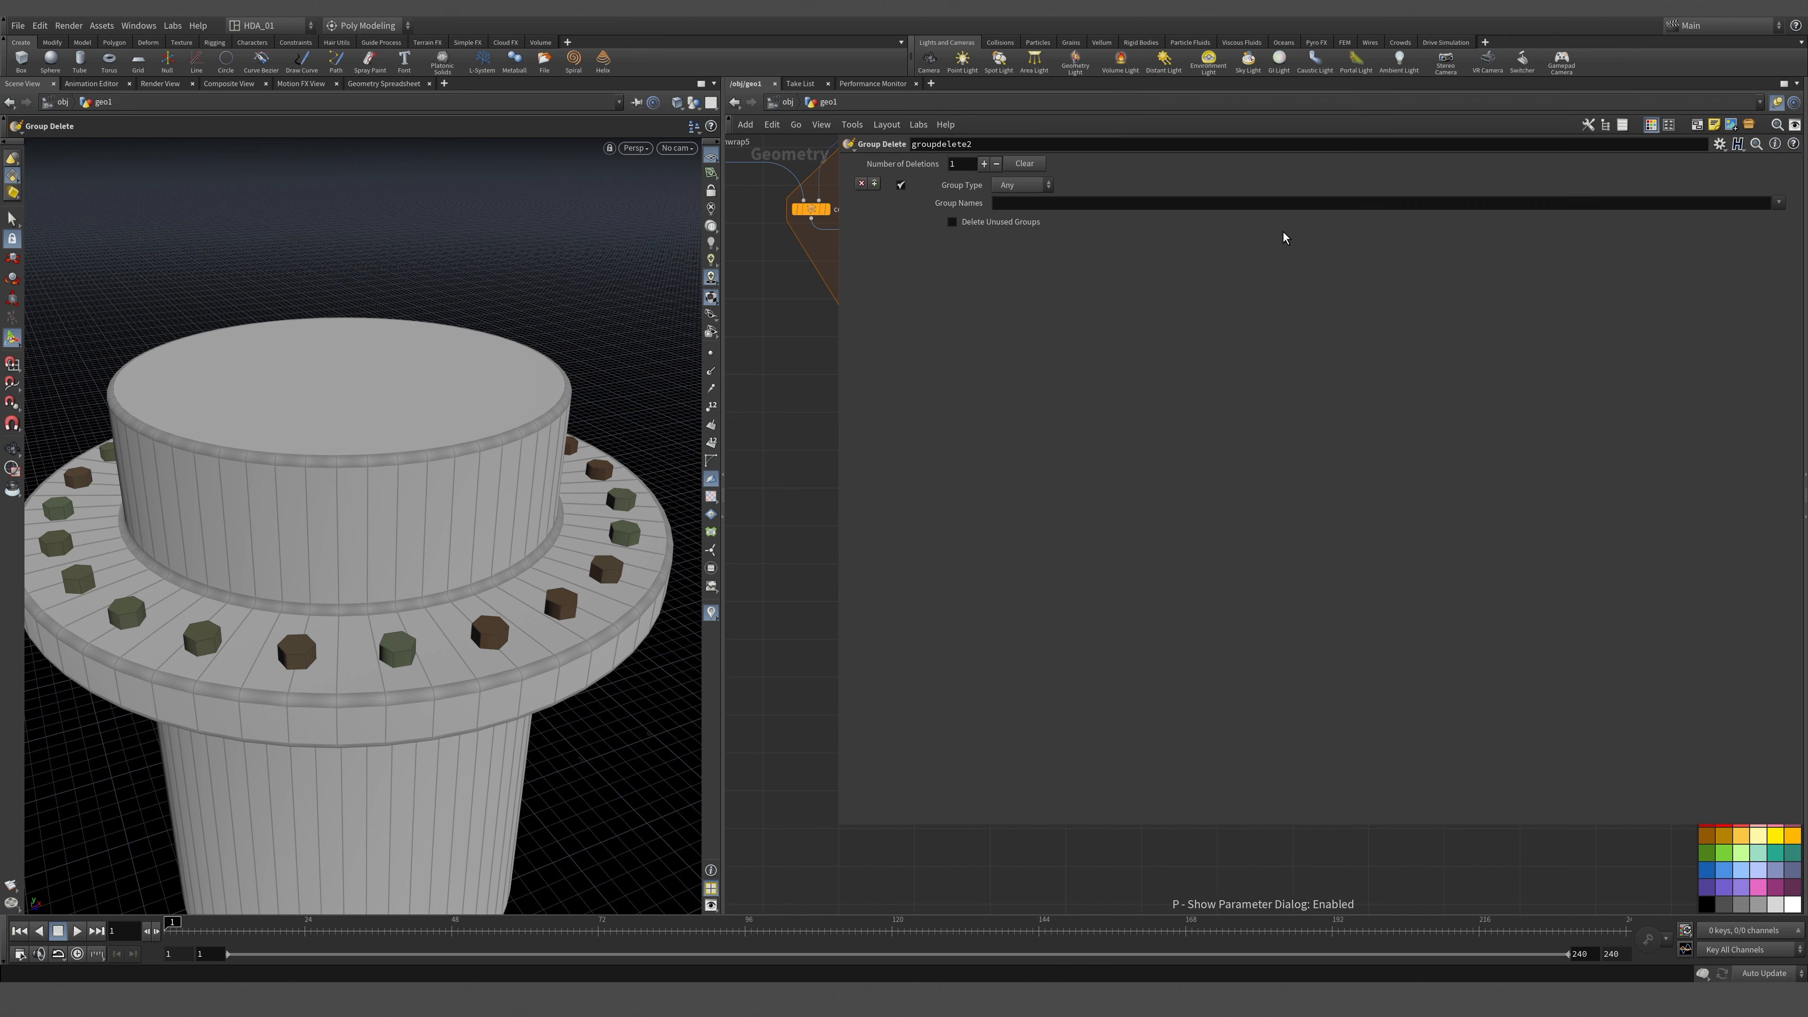
left_click(1191, 206)
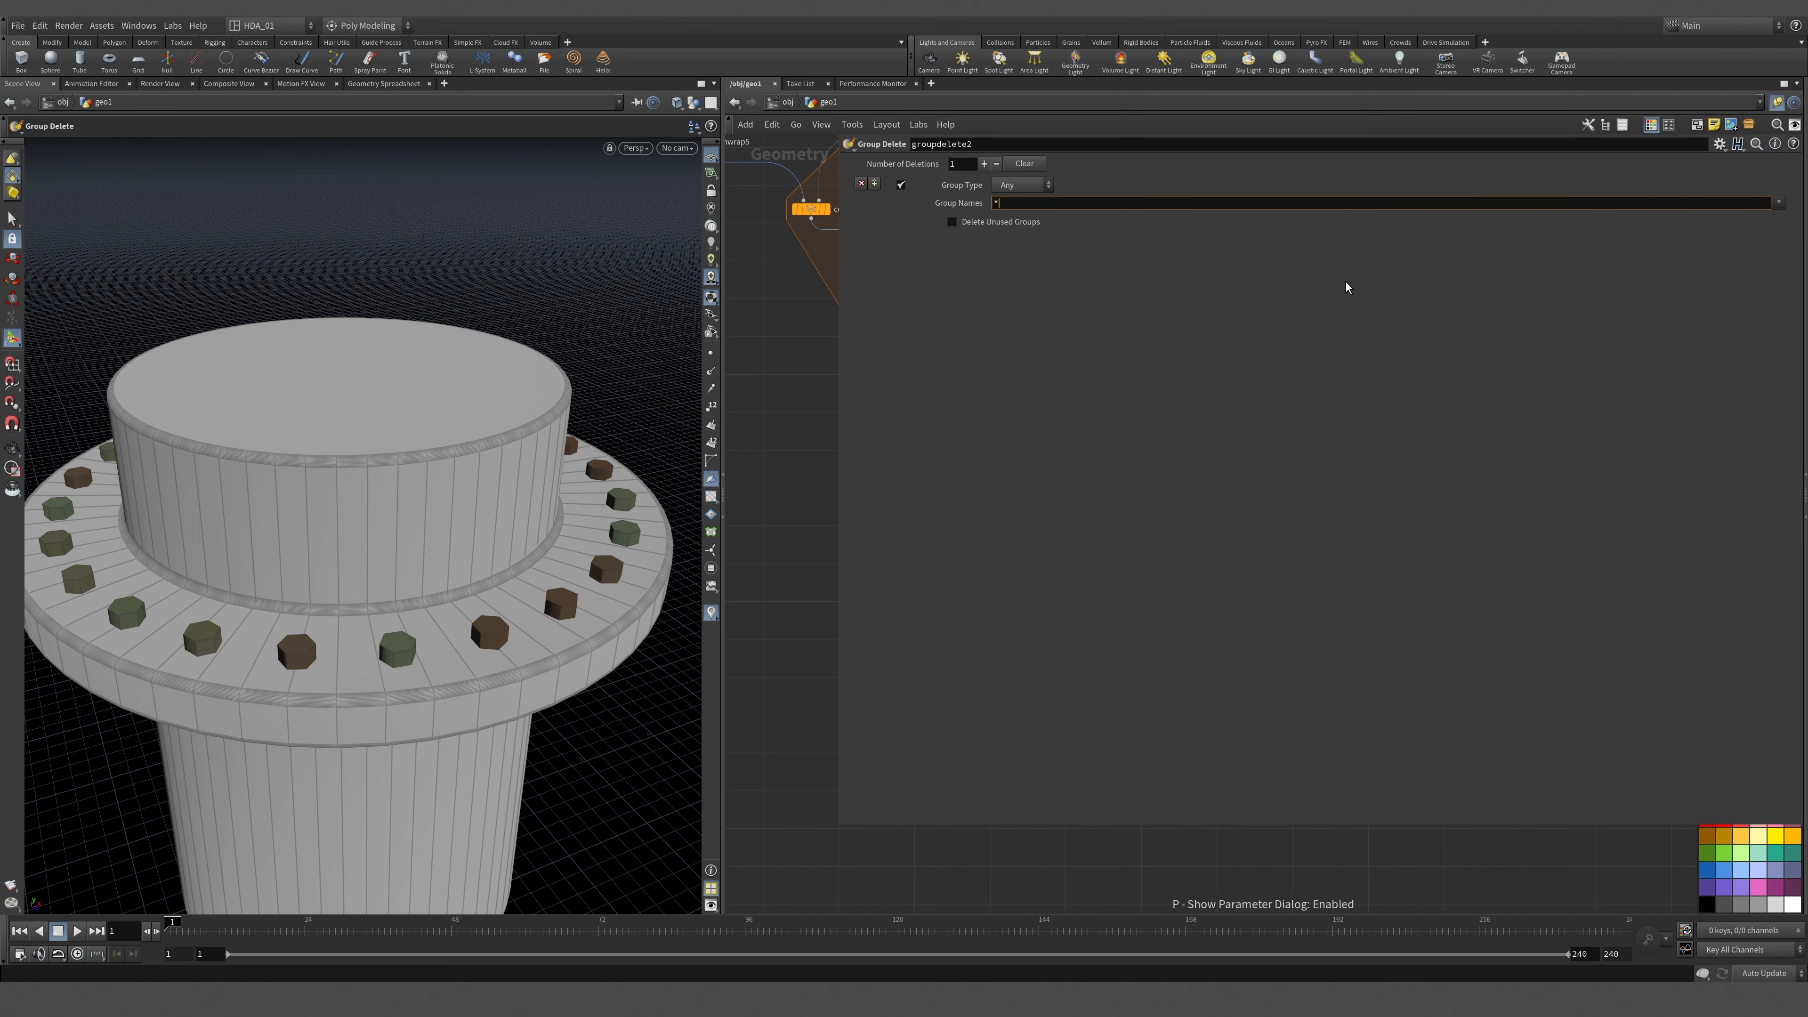
key("p")
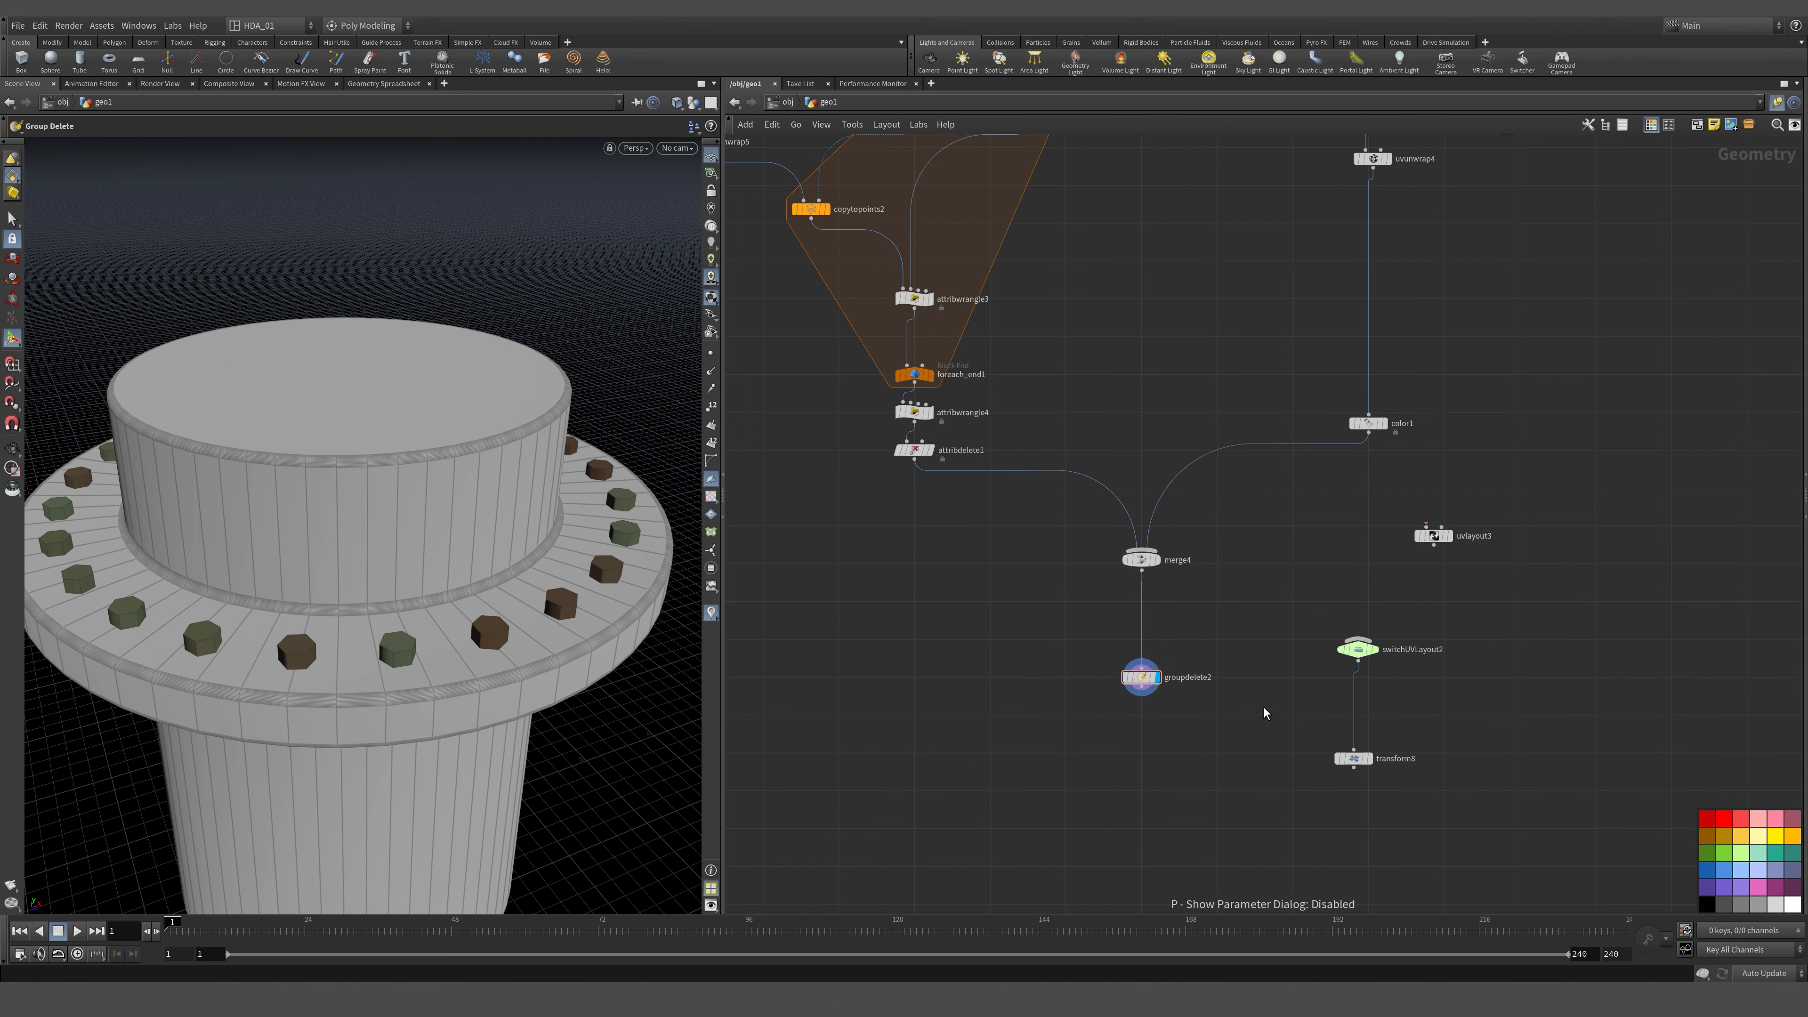
middle_click(1143, 682)
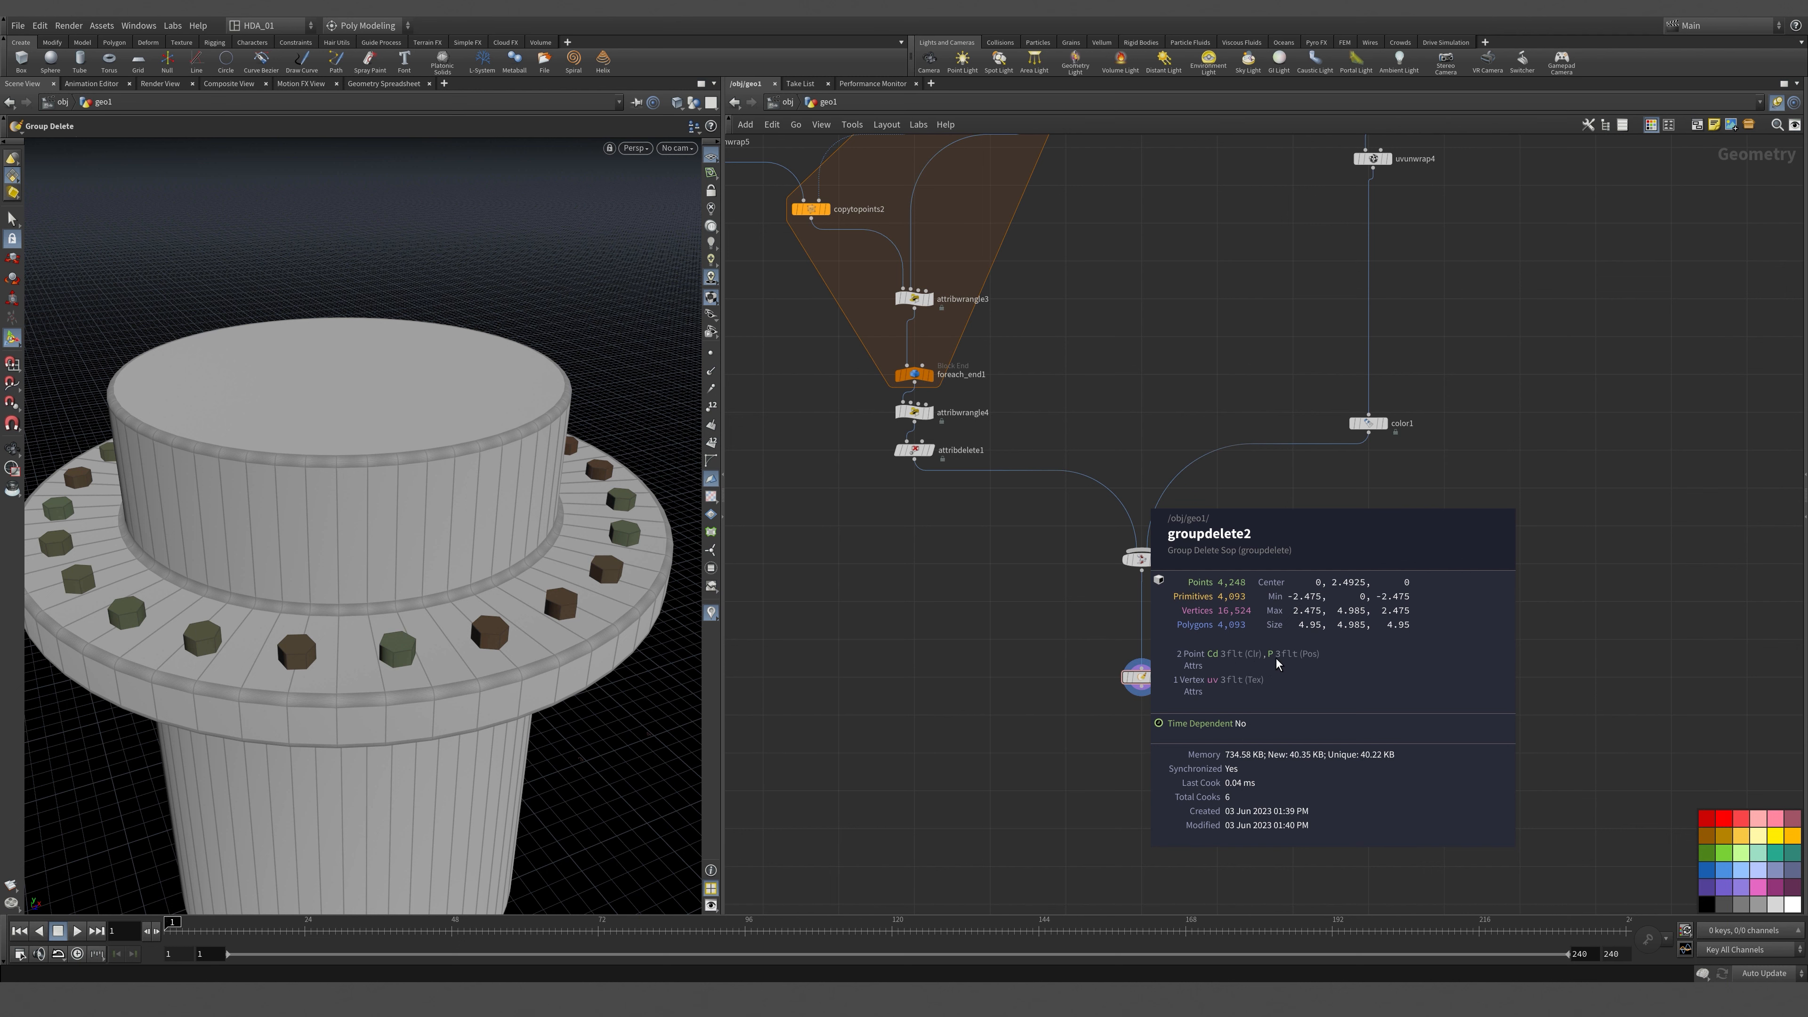
Set color1's constant color to mid-grey 0.5, 0.5, 0.5 for the flange body.
middle_click_drag(1046, 755, 993, 599)
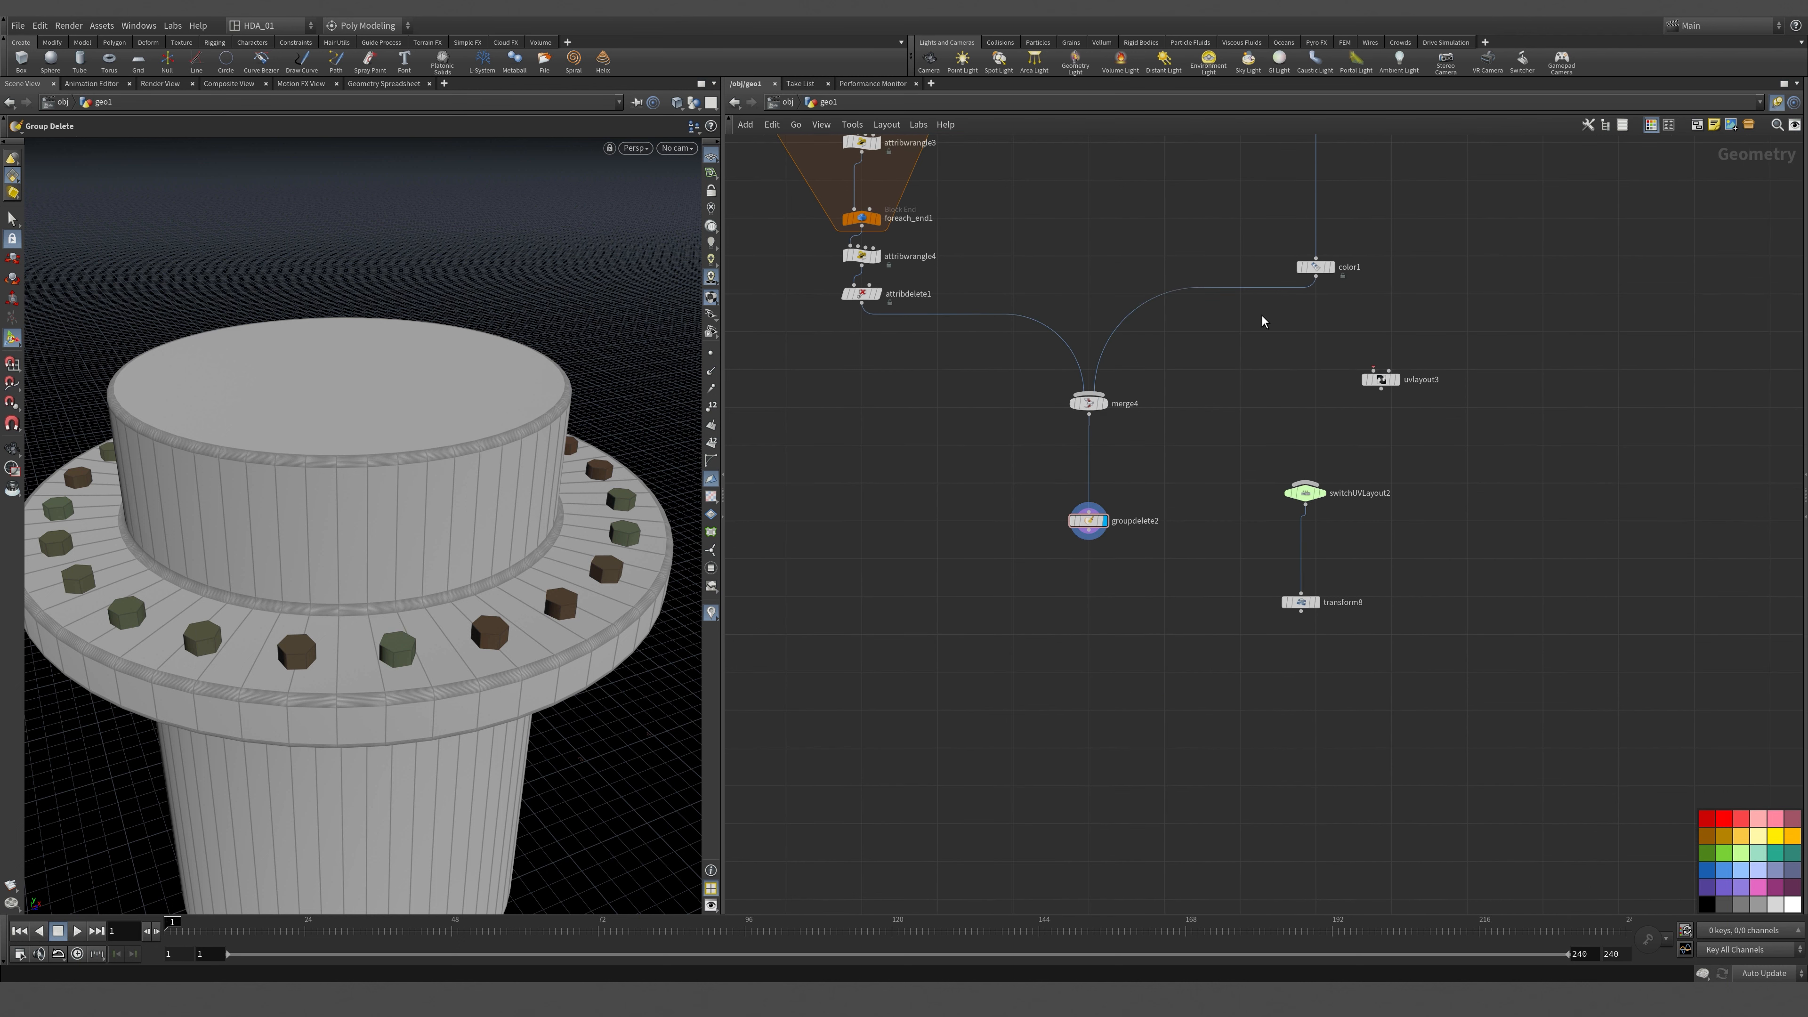
left_click(1316, 267)
key("p")
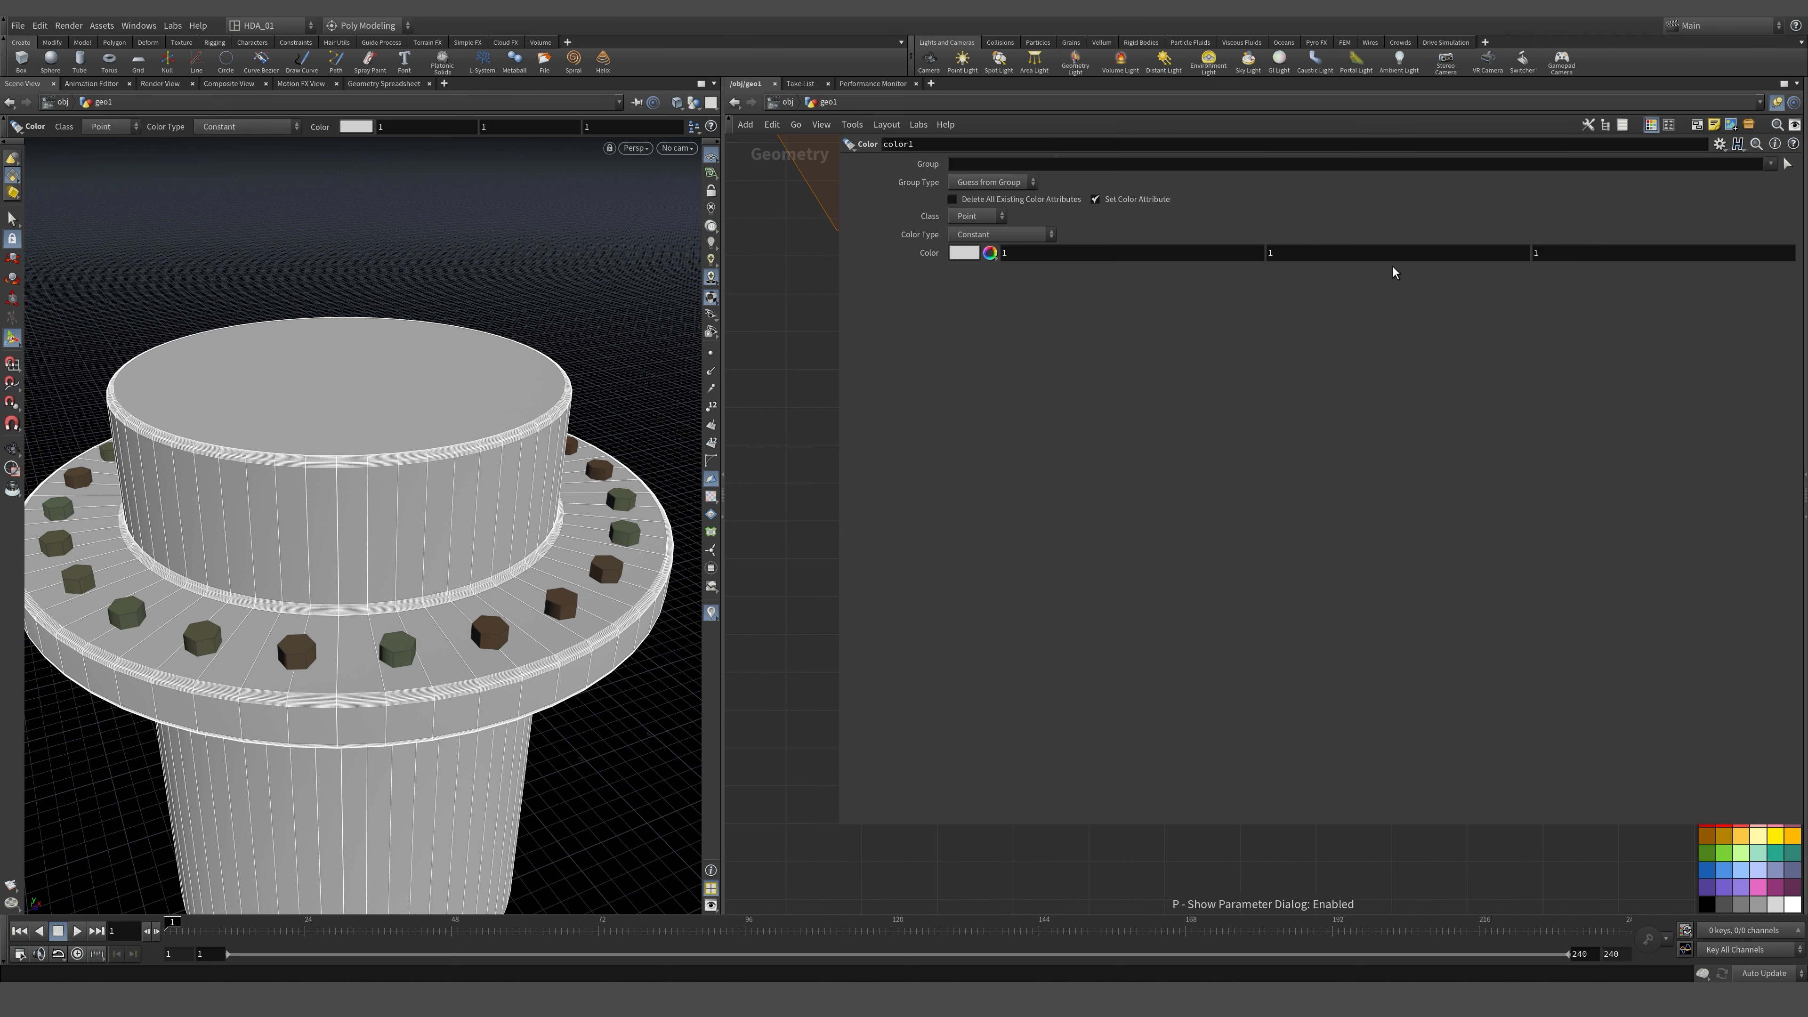
left_click(964, 251)
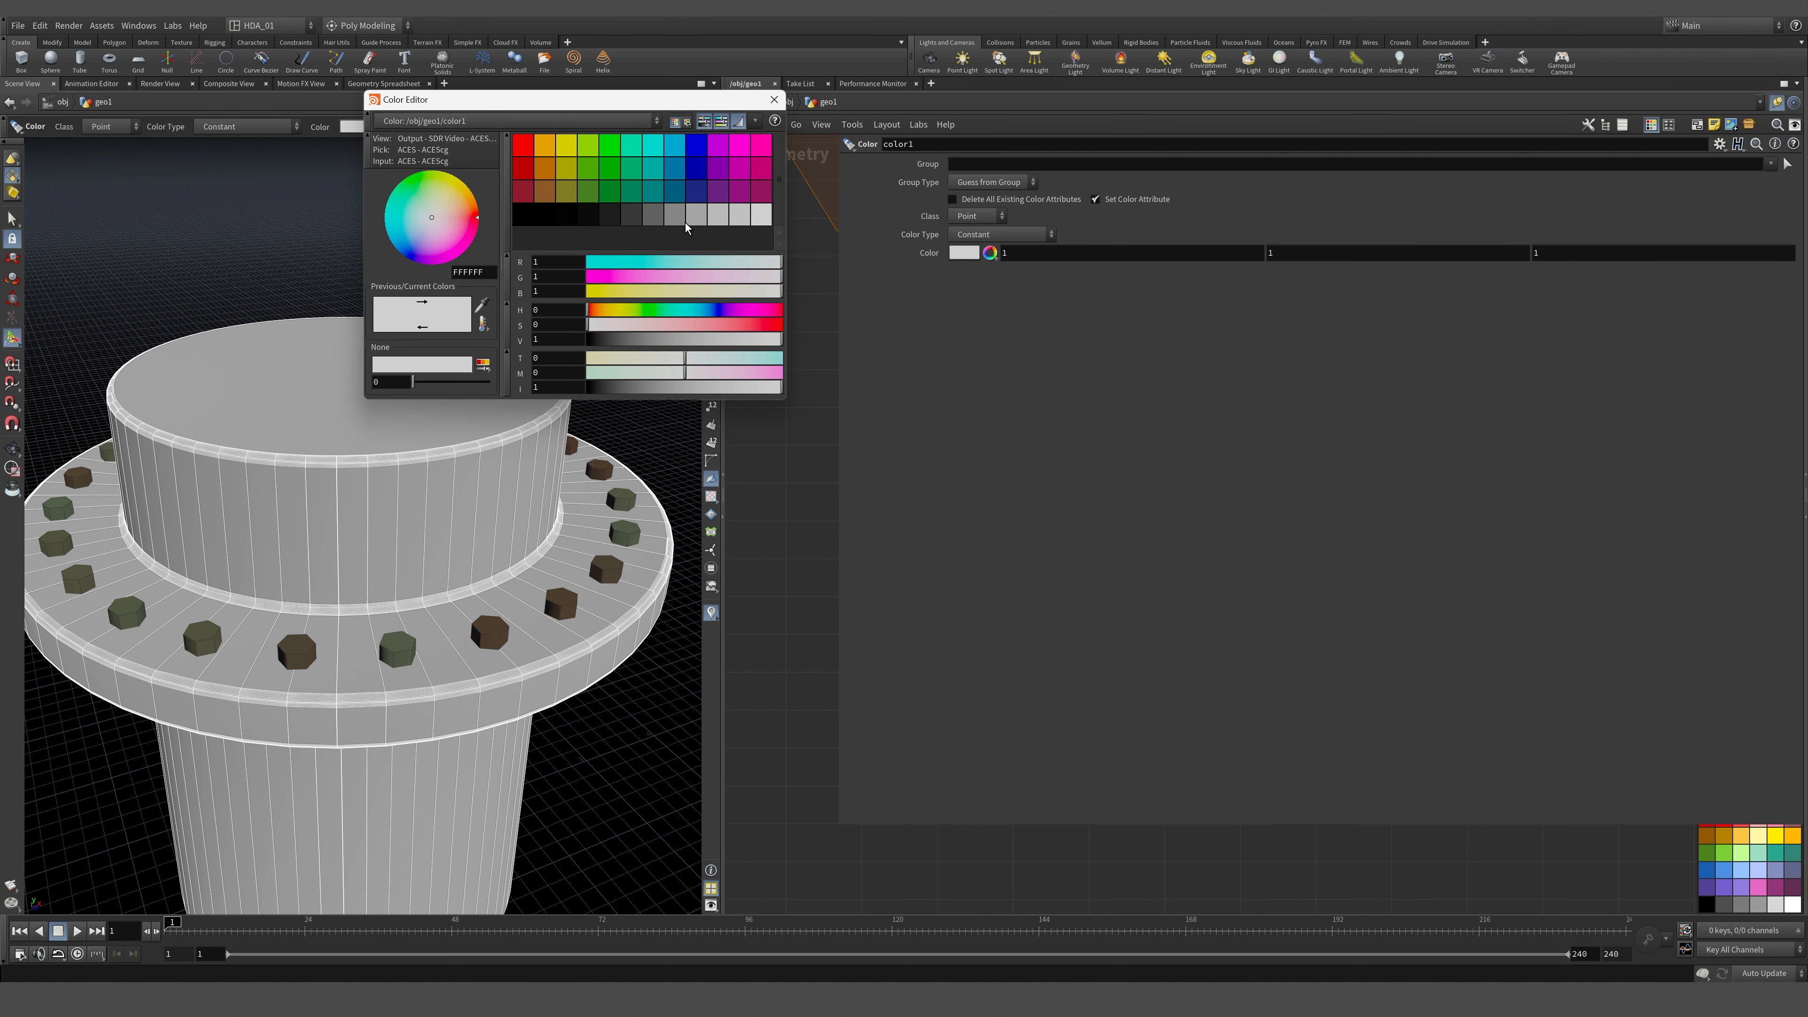
left_click(688, 215)
left_click(773, 100)
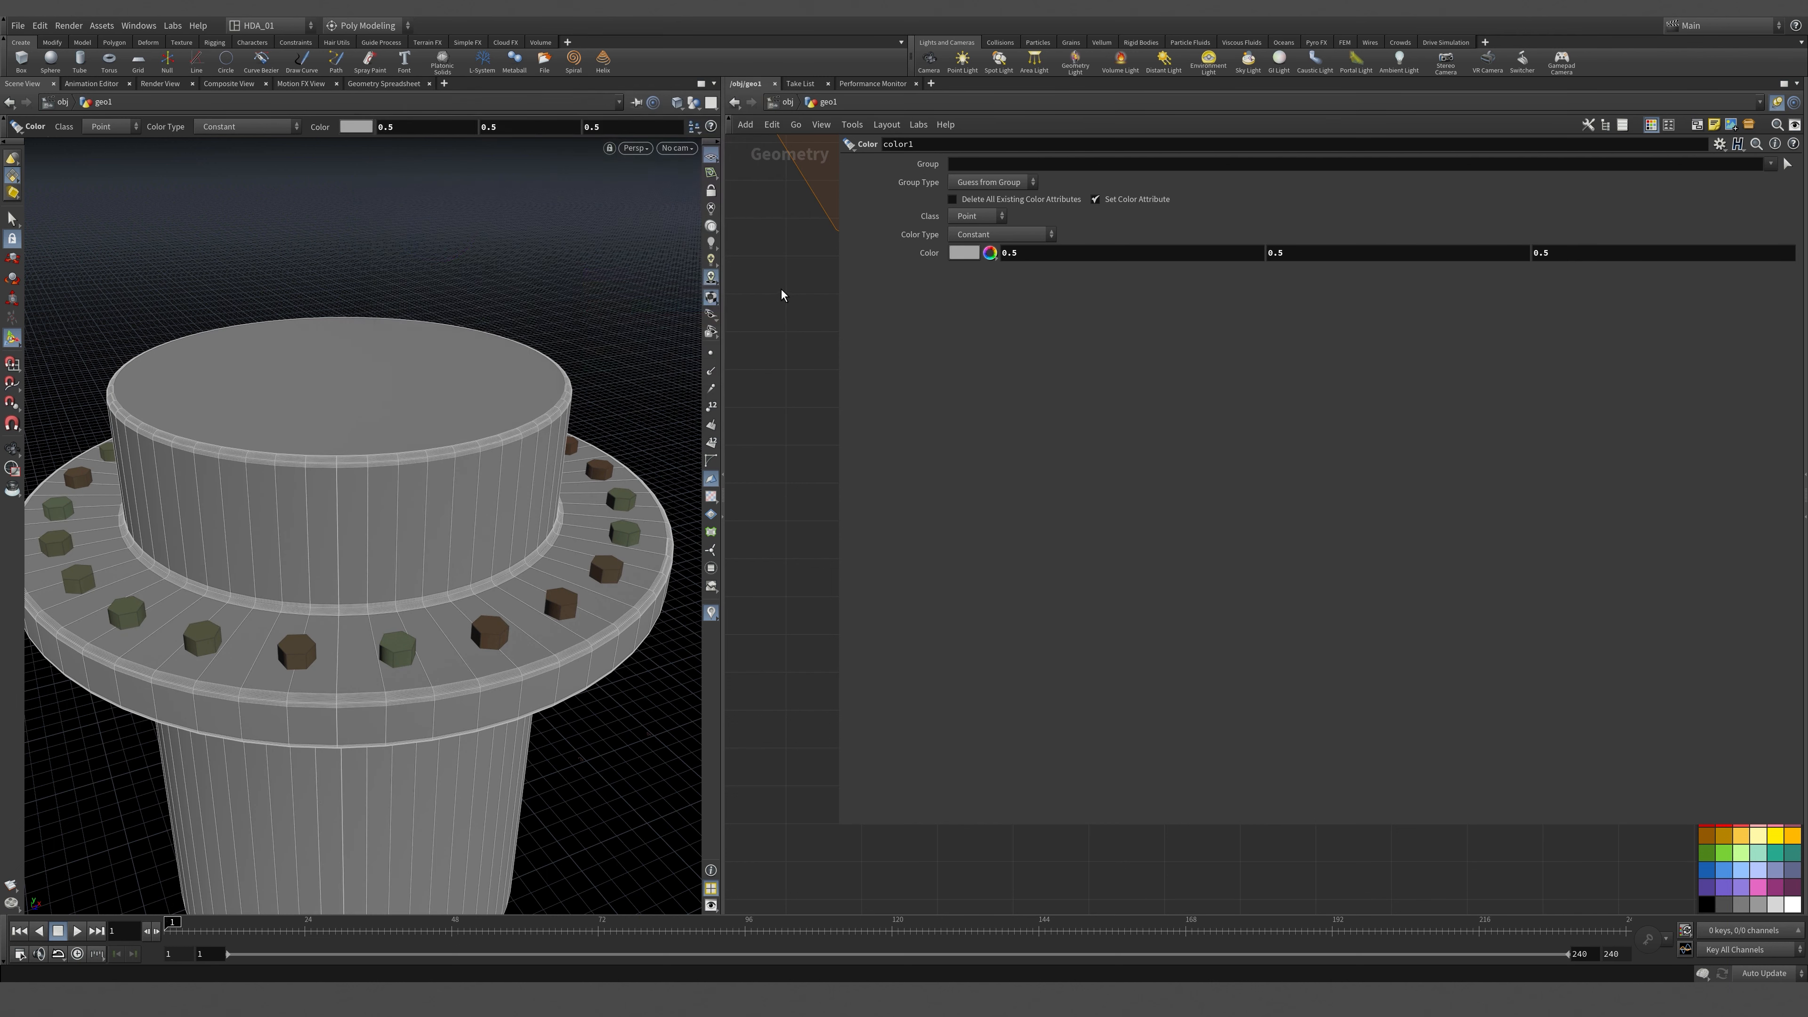
key("p")
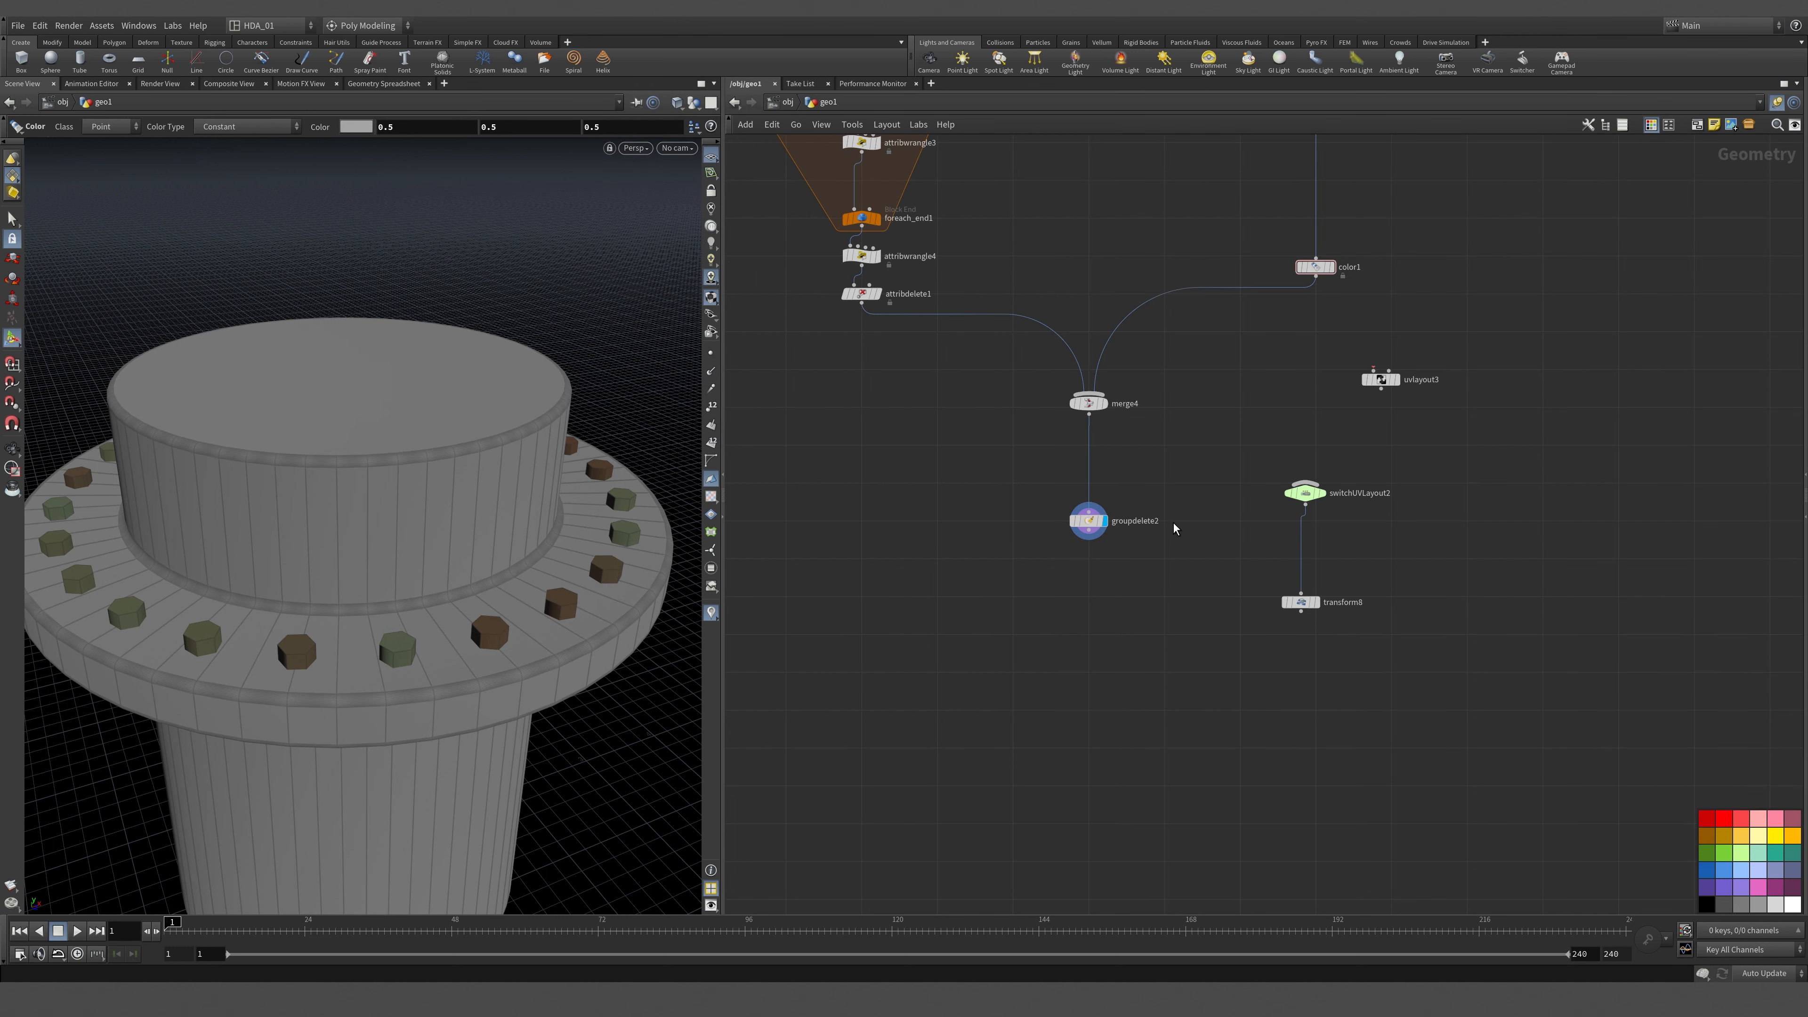
Check groupdelete2's node info and attach a displayed Normal node below it, leaving its default settings.
key("Escape")
scroll(501, 561, "down", 6)
left_click_drag(463, 643, 414, 690, "alt")
middle_click_drag(1153, 526, 1139, 572)
middle_click(1074, 568)
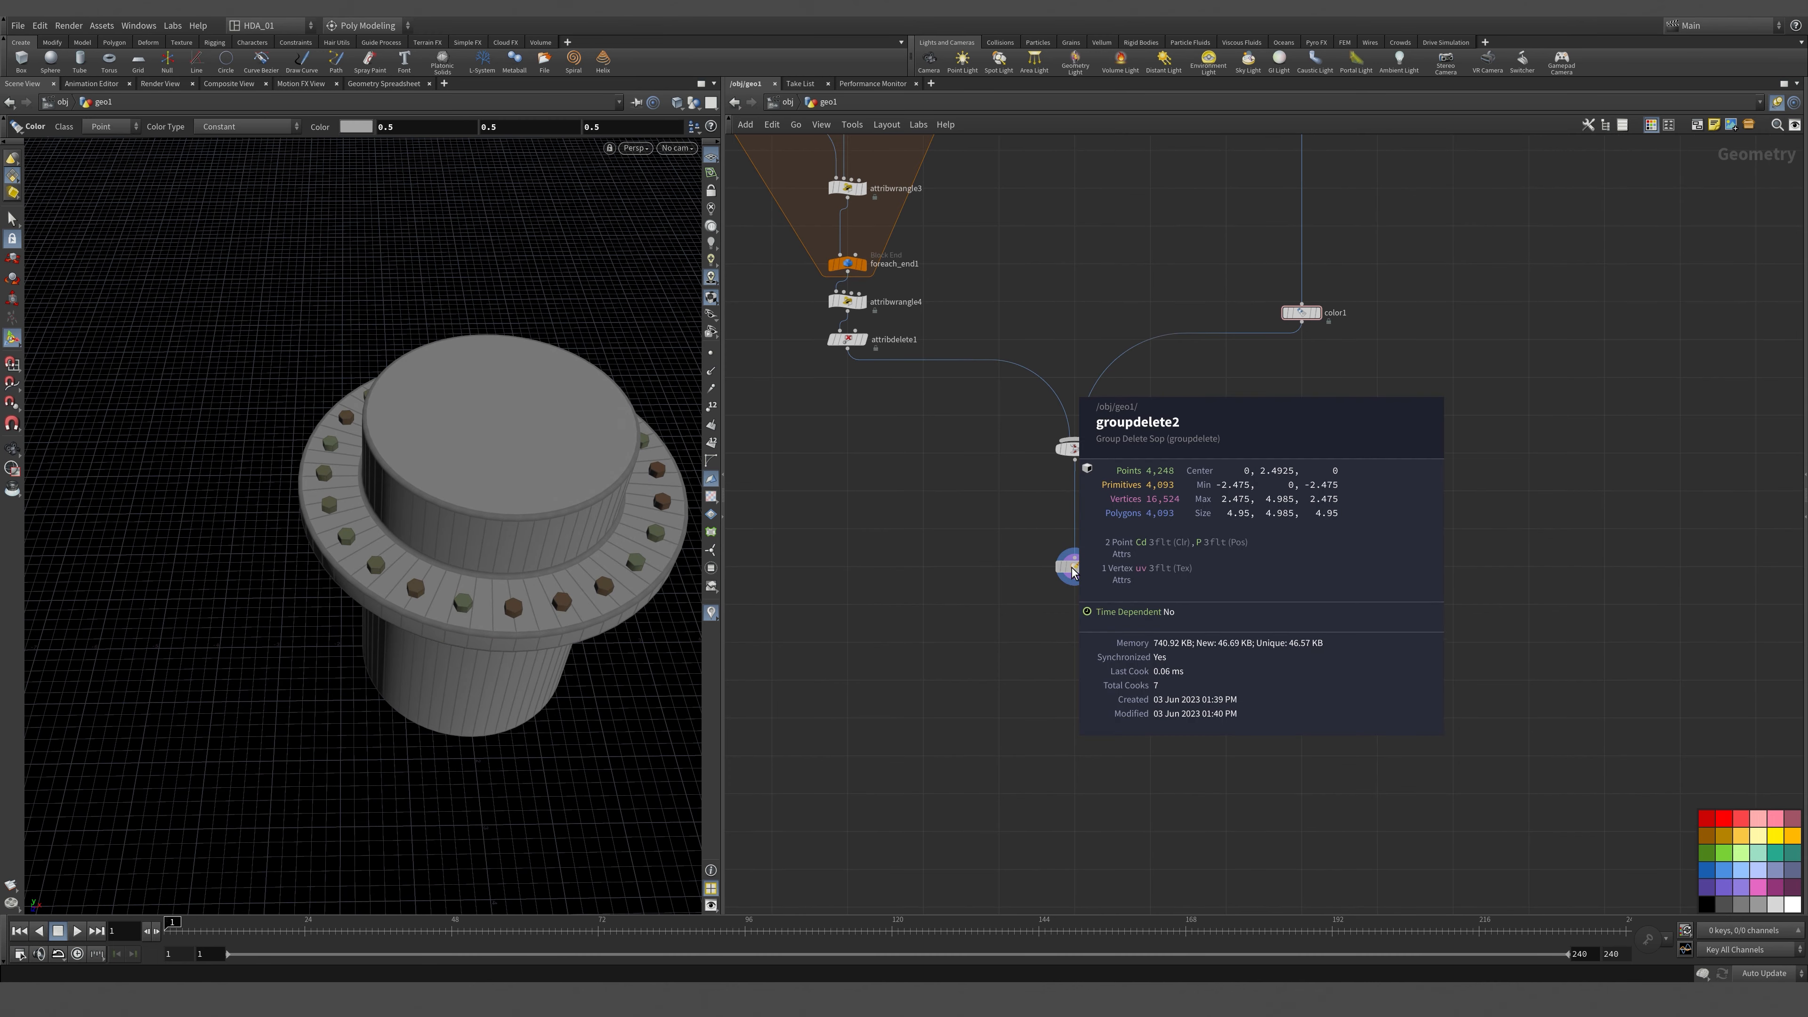
key("Tab")
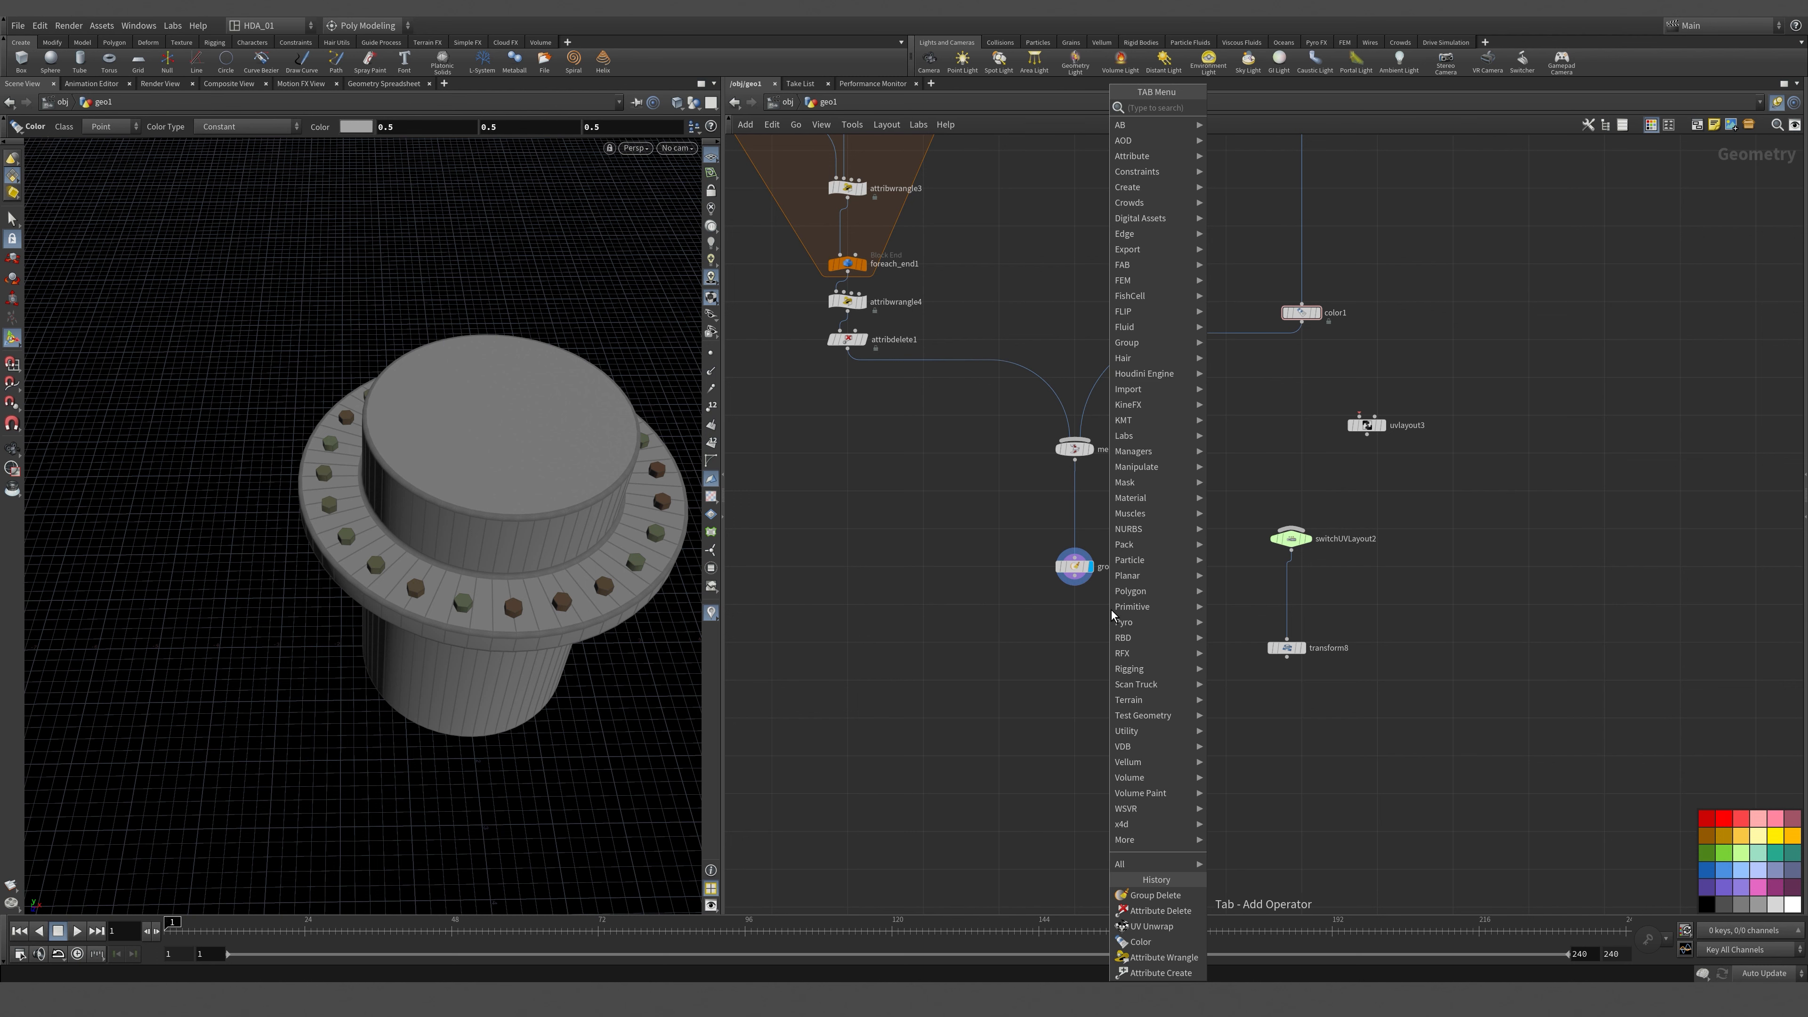
type("nor")
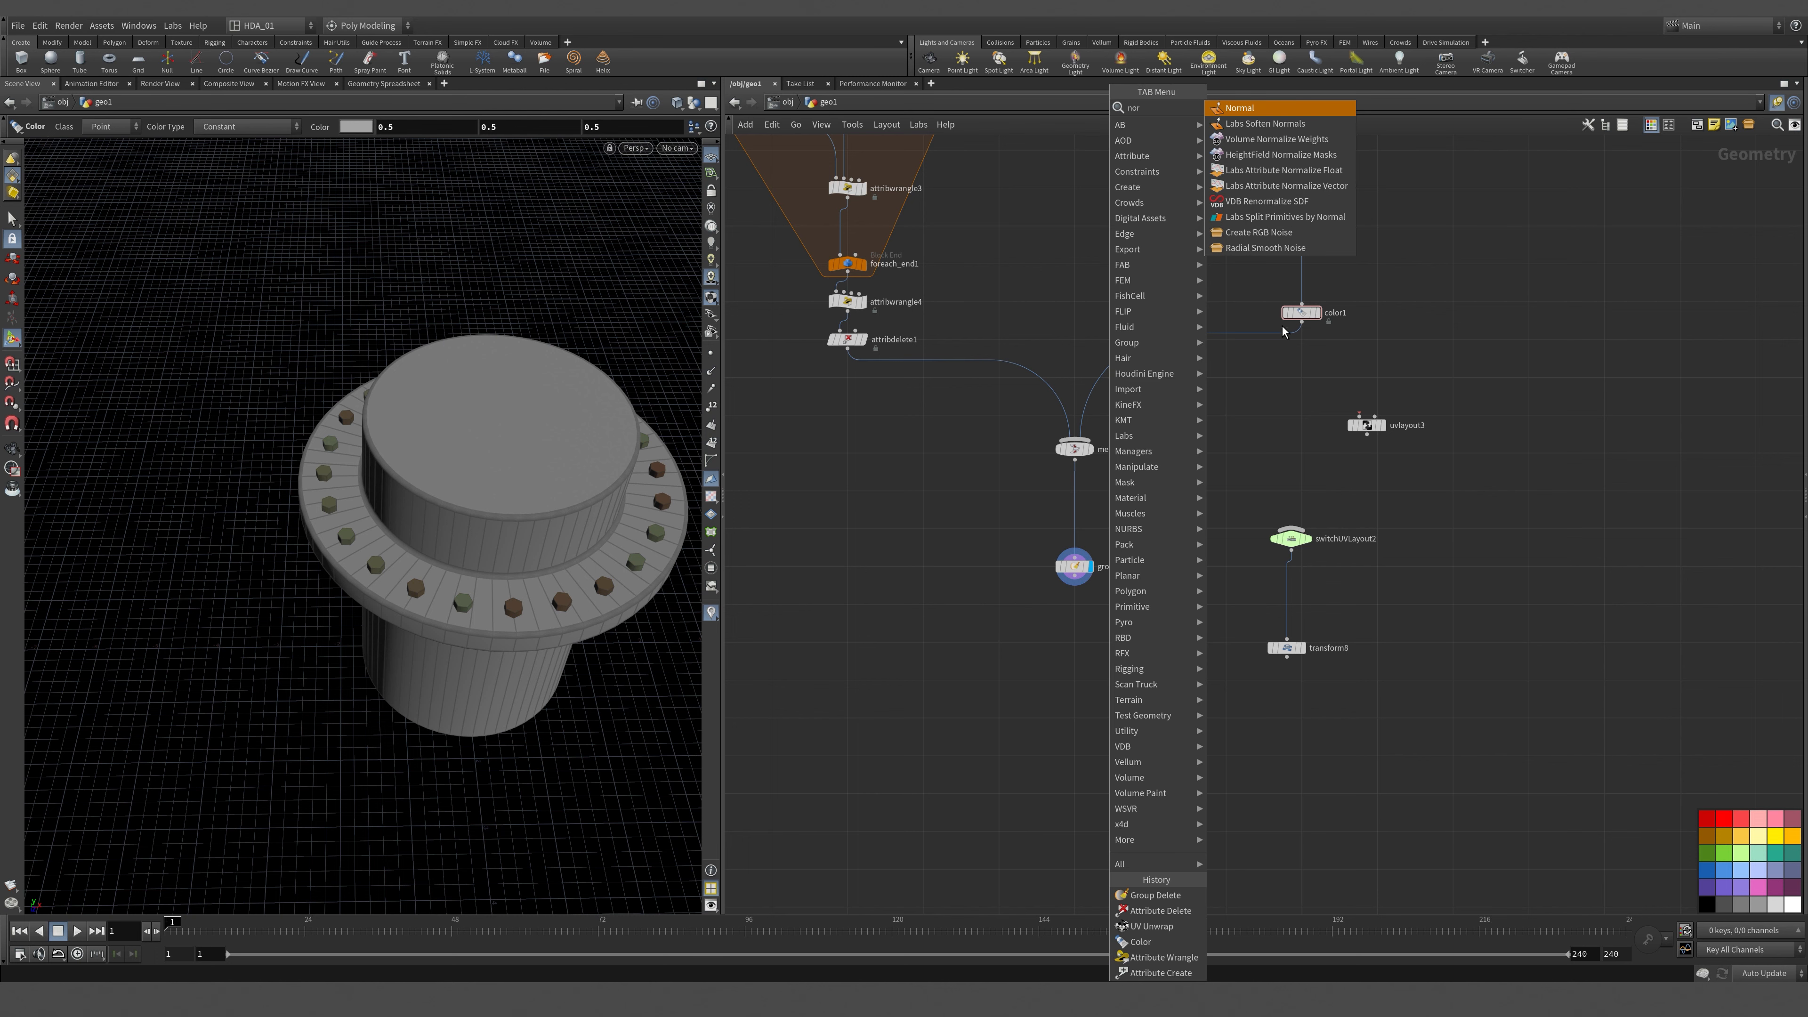
left_click(1256, 108)
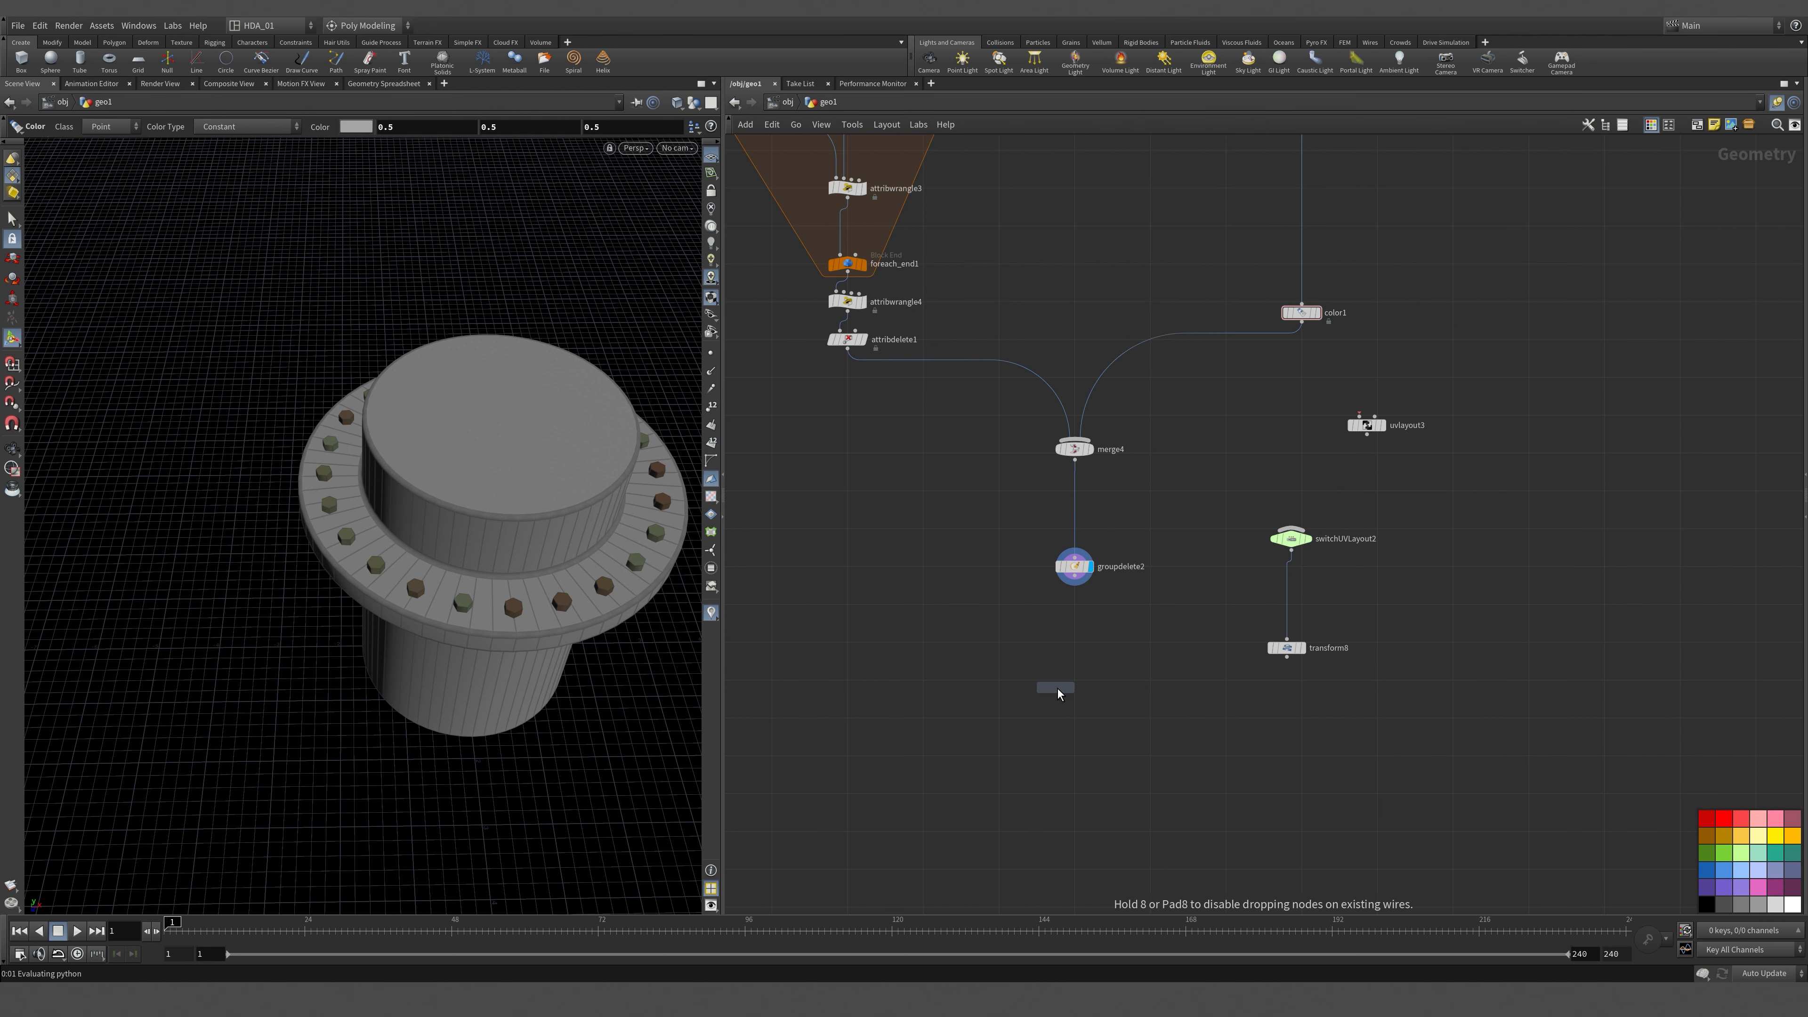
left_click(1075, 682)
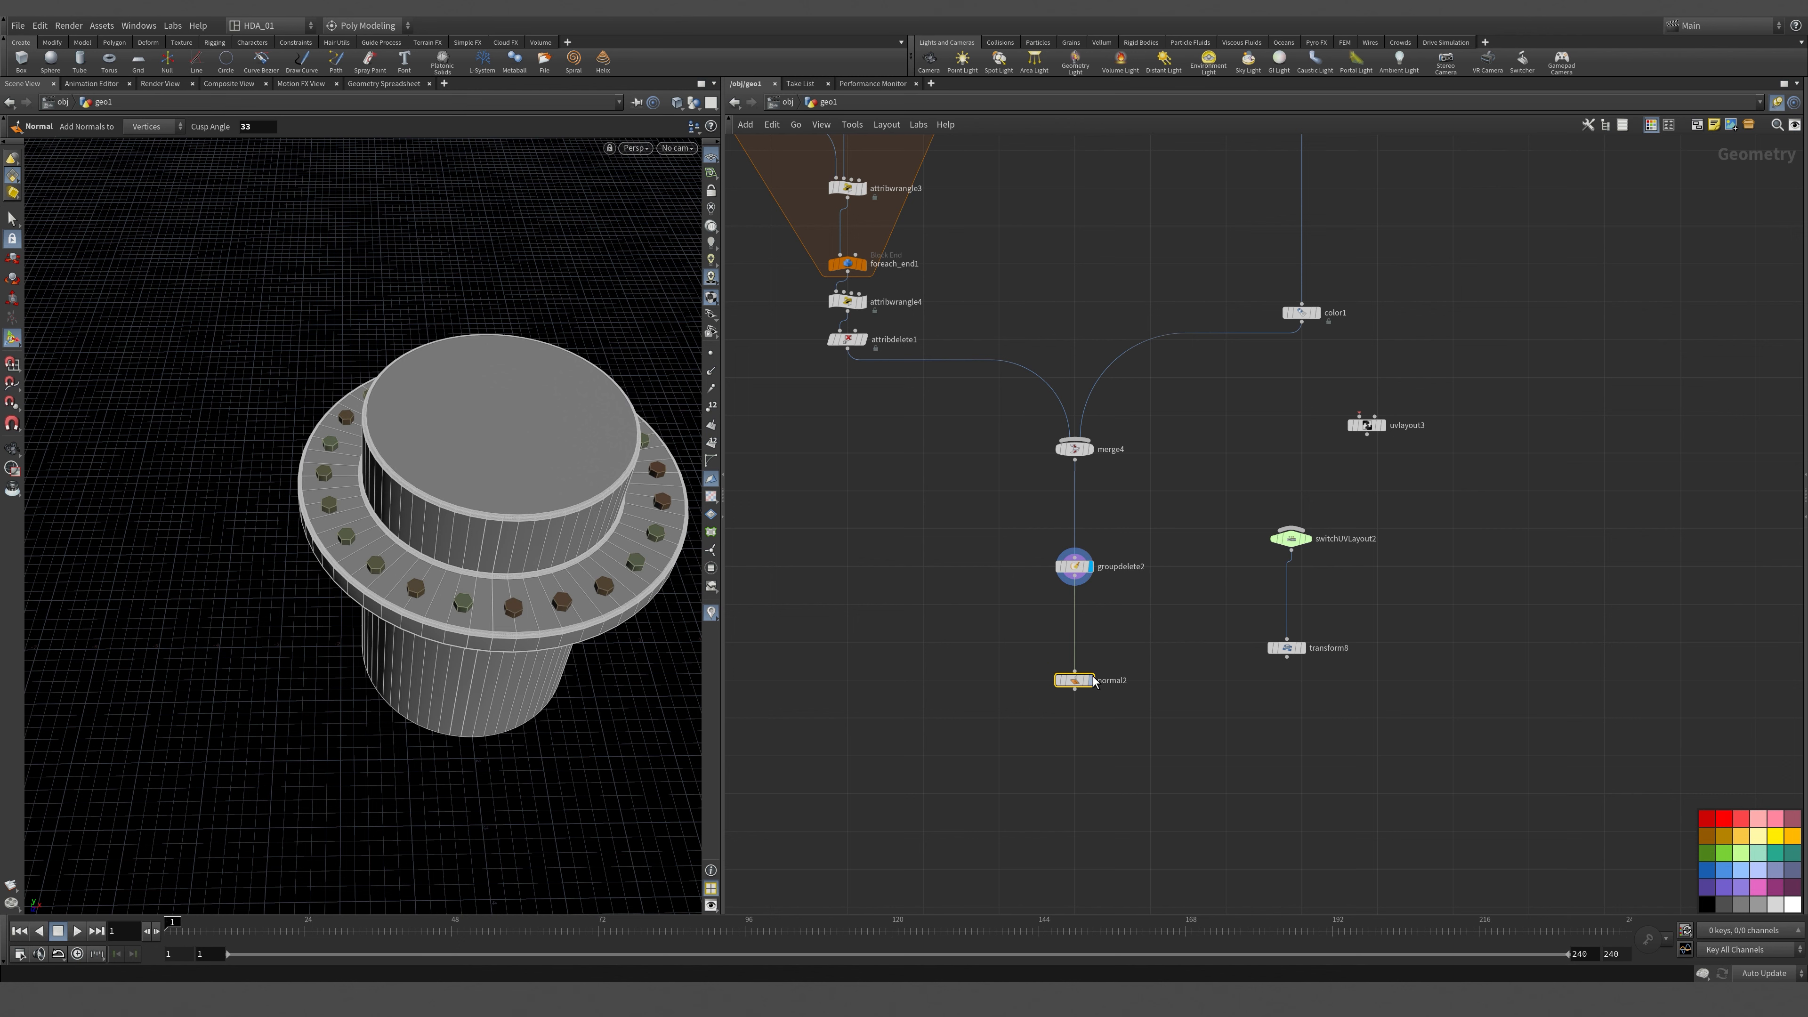
key("p")
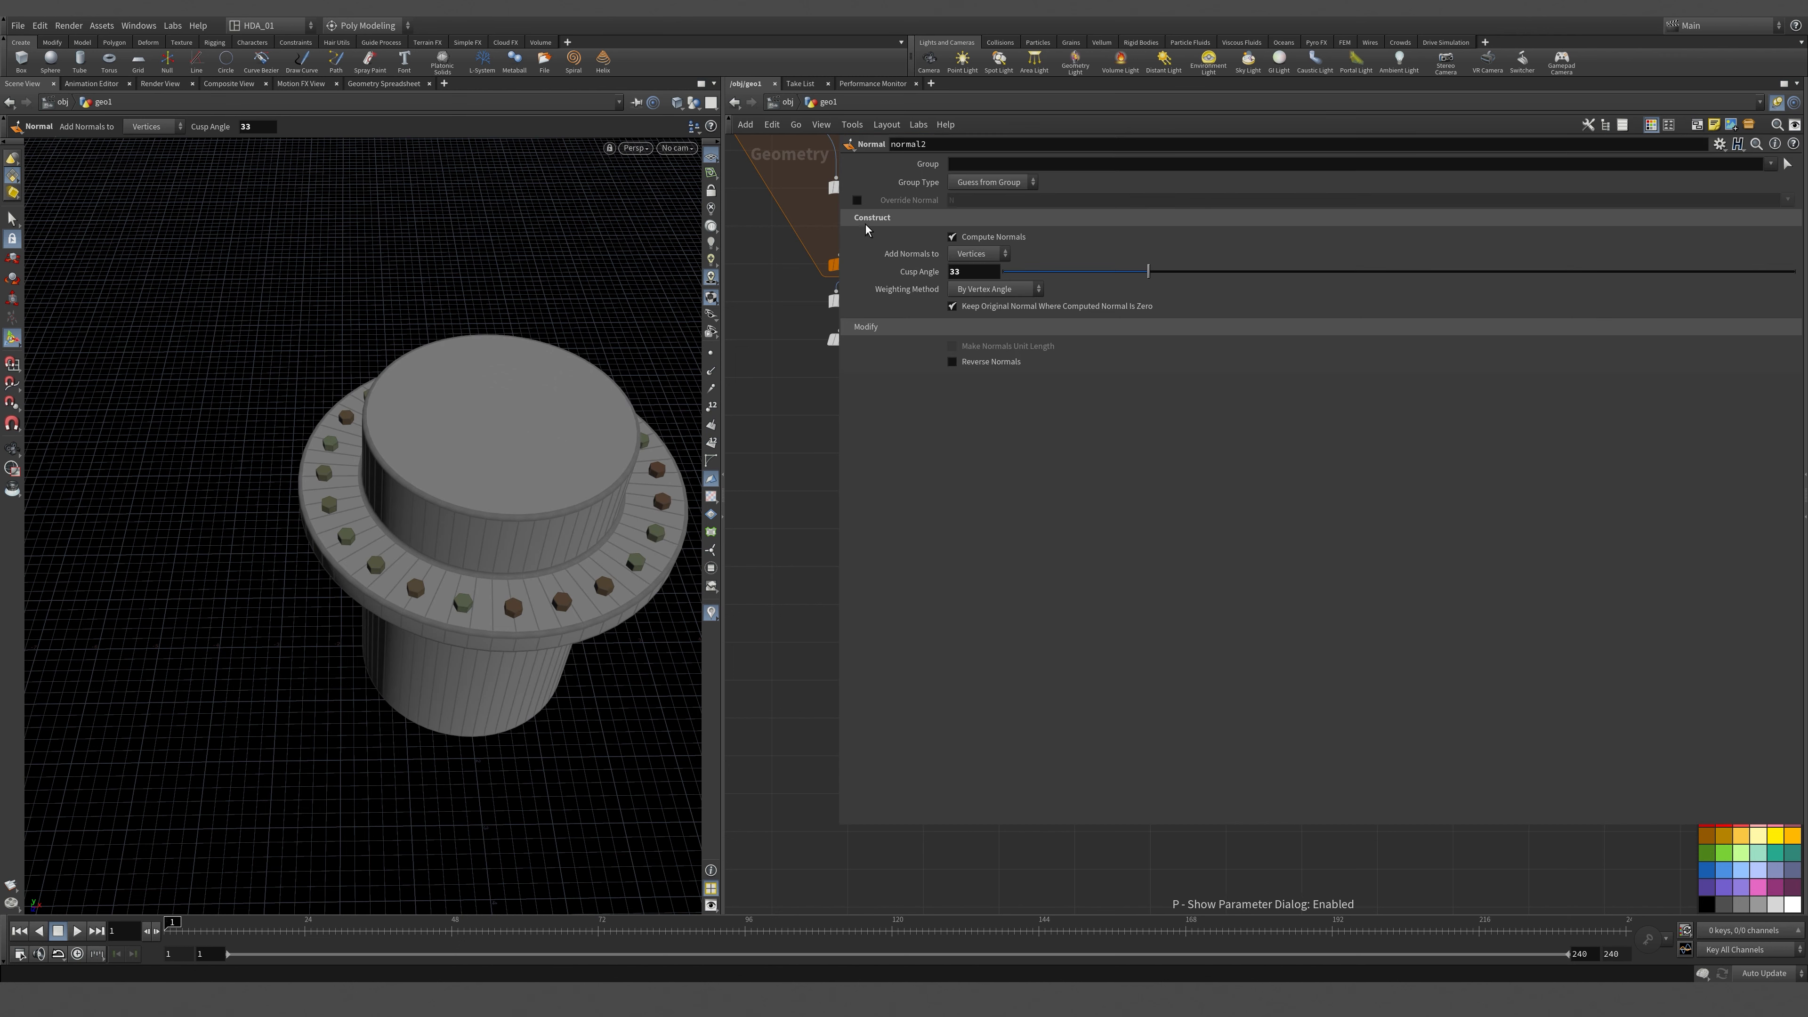
key("p")
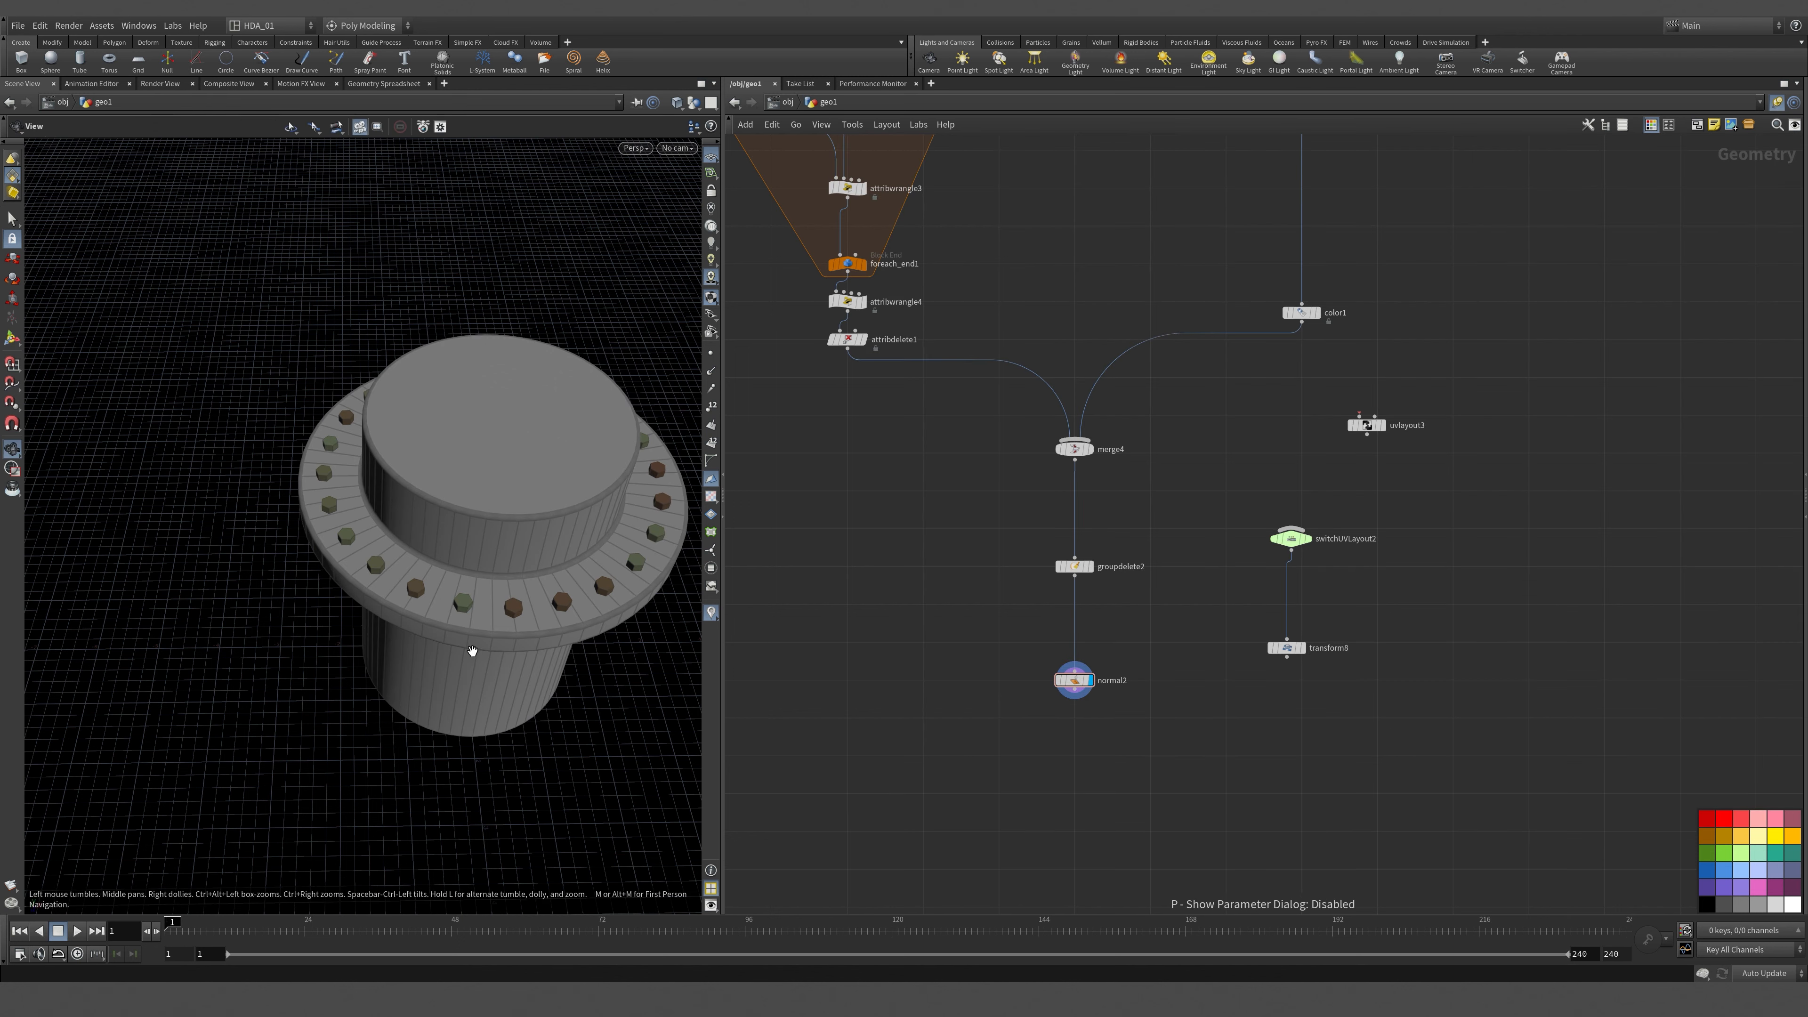
left_click_drag(471, 650, 591, 649, "alt")
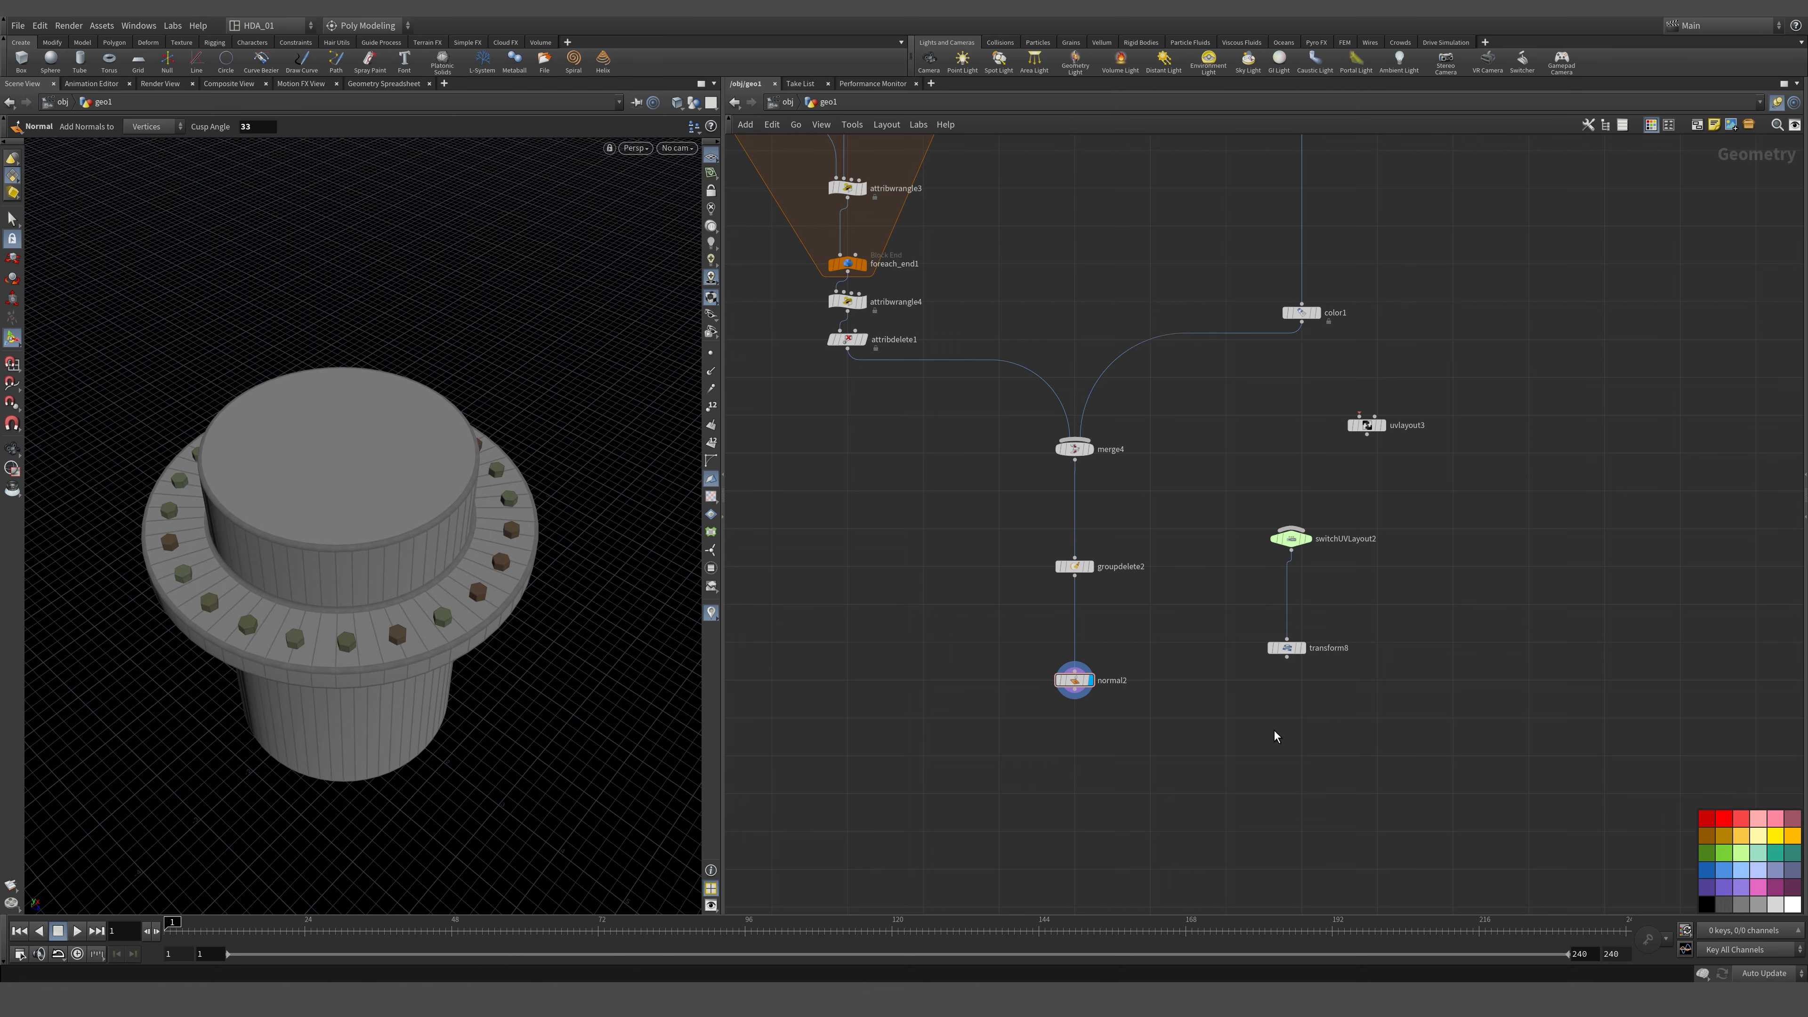
Move switchUVLayout2 and its connected Transform node below normal2, and check normal2's node info.
left_click_drag(1247, 498, 1379, 741)
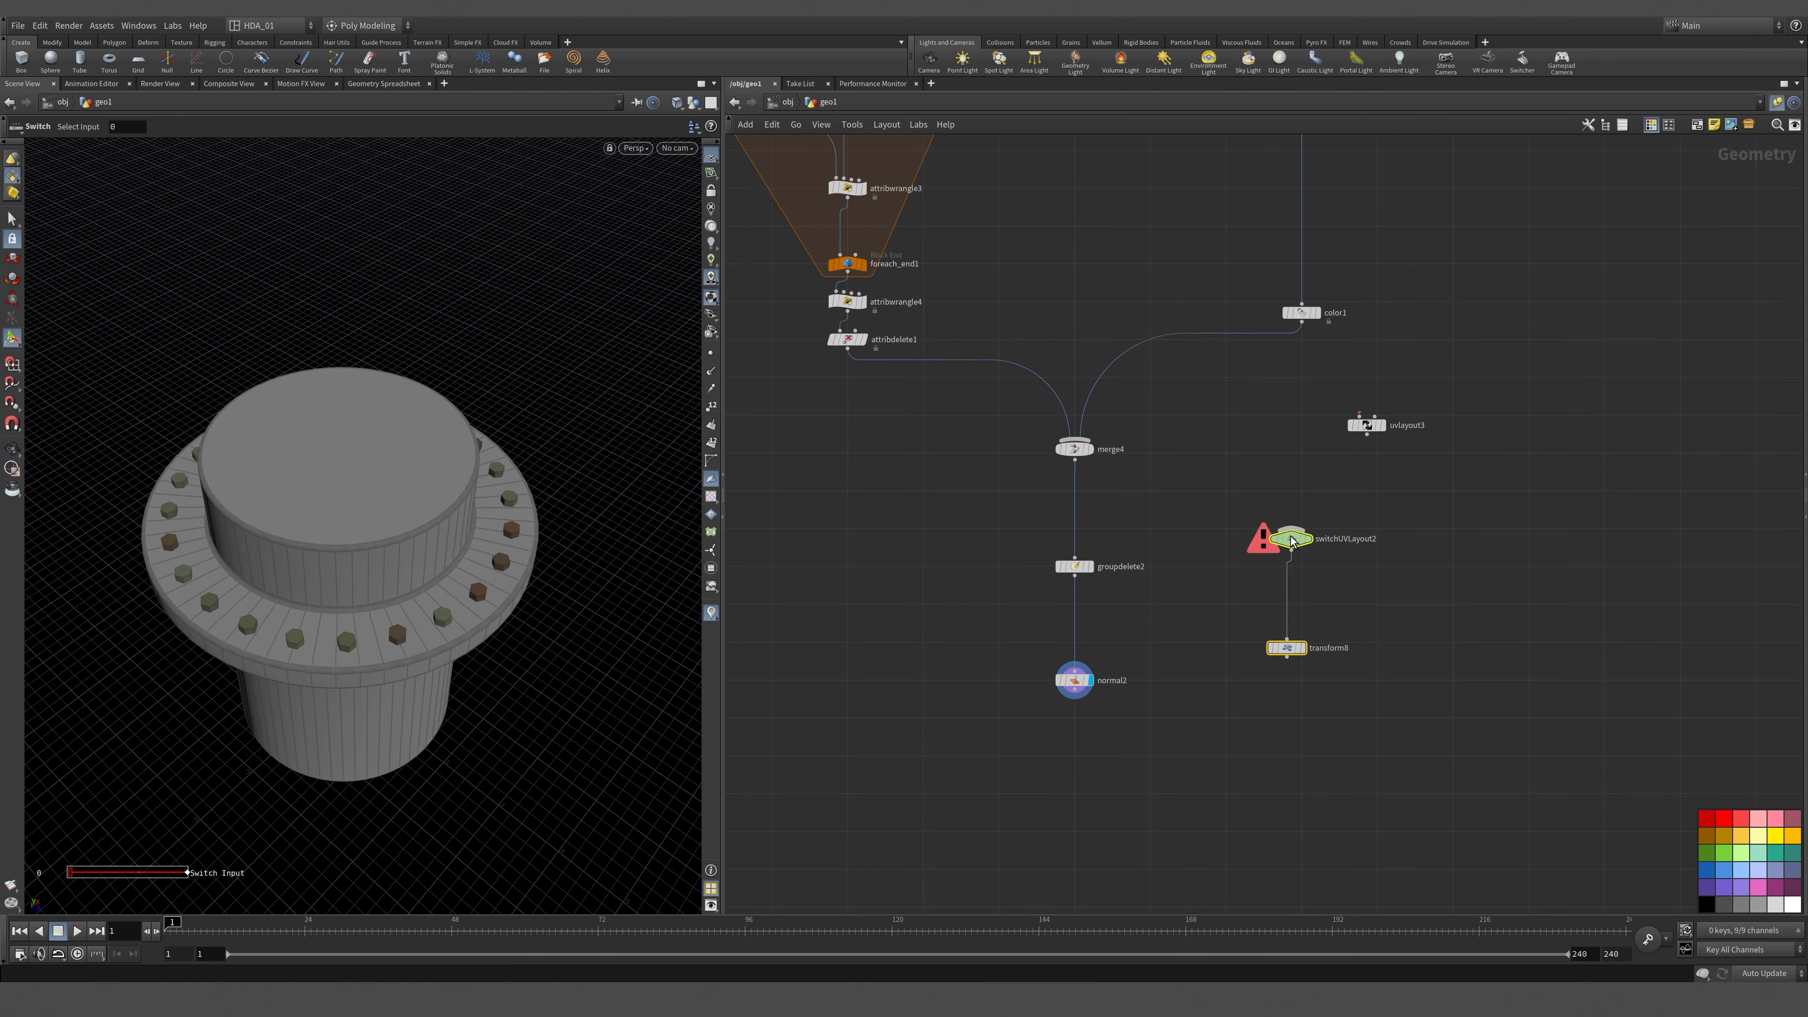
left_click_drag(1291, 542, 1093, 768)
left_click_drag(459, 669, 427, 562, "alt")
middle_click_drag(424, 564, 388, 267, "alt")
left_click_drag(348, 347, 416, 477, "alt")
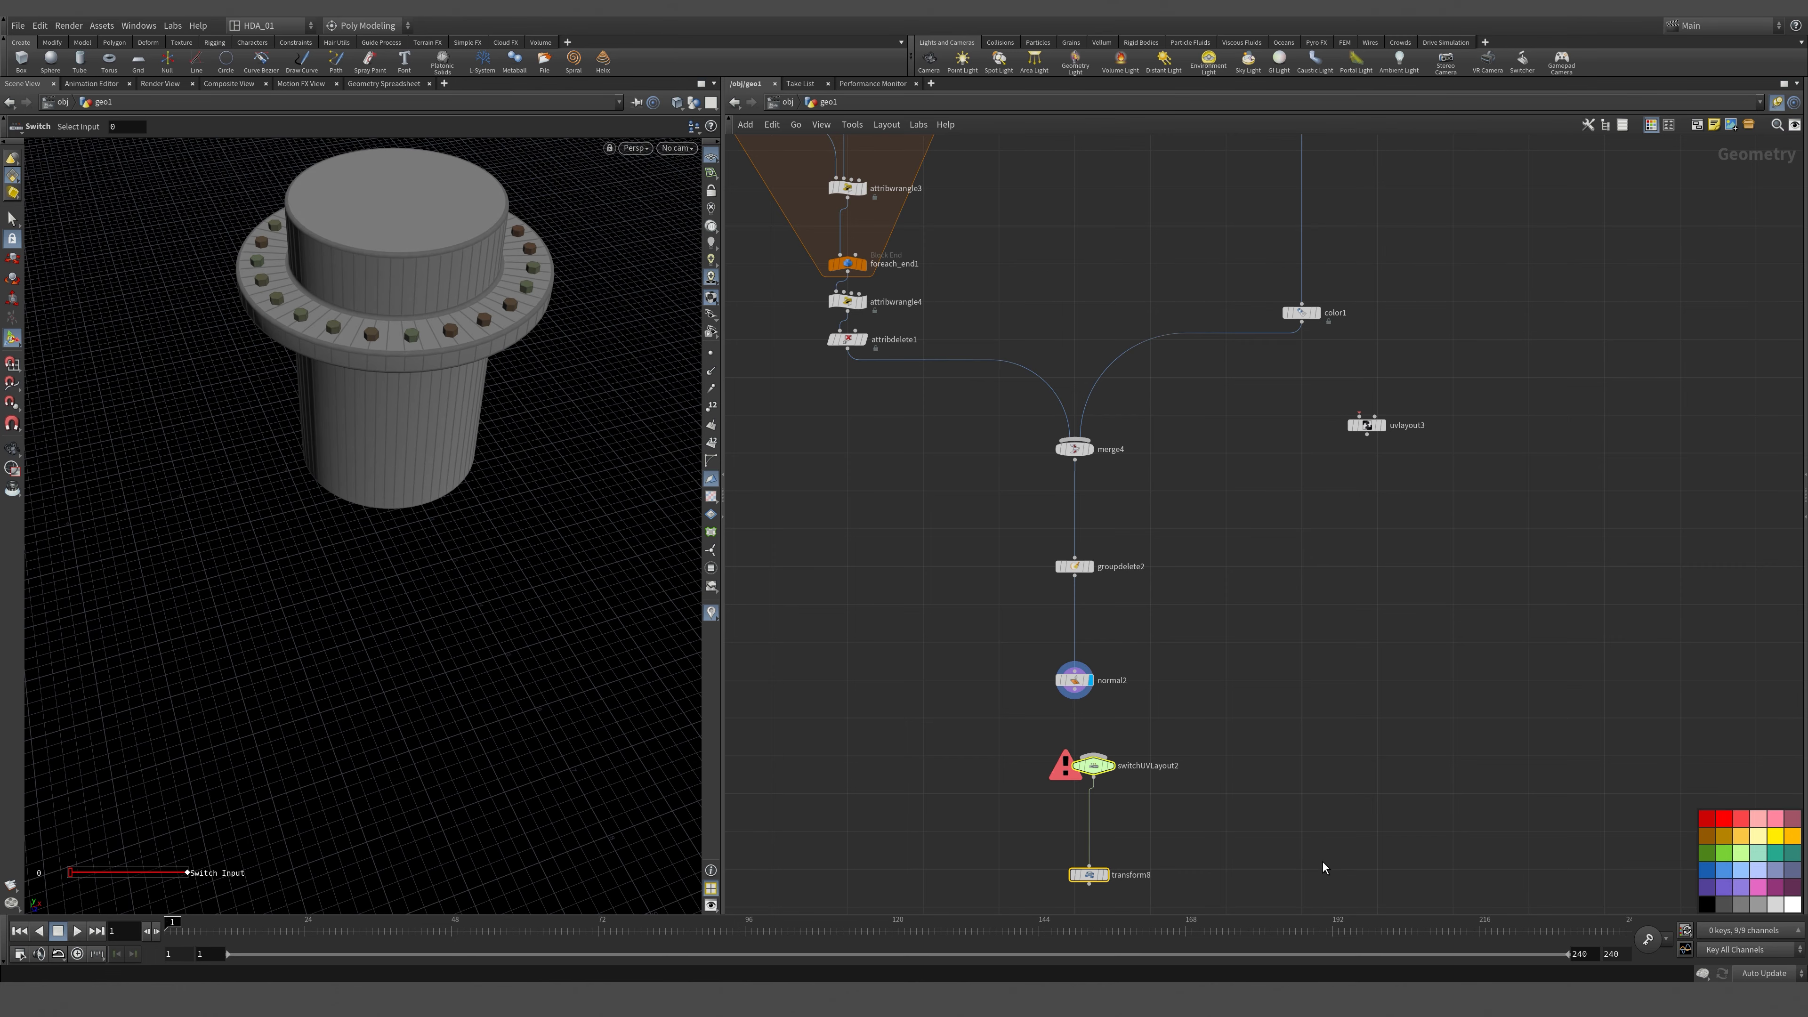
middle_click_drag(1322, 863, 1321, 809)
middle_click(1071, 631)
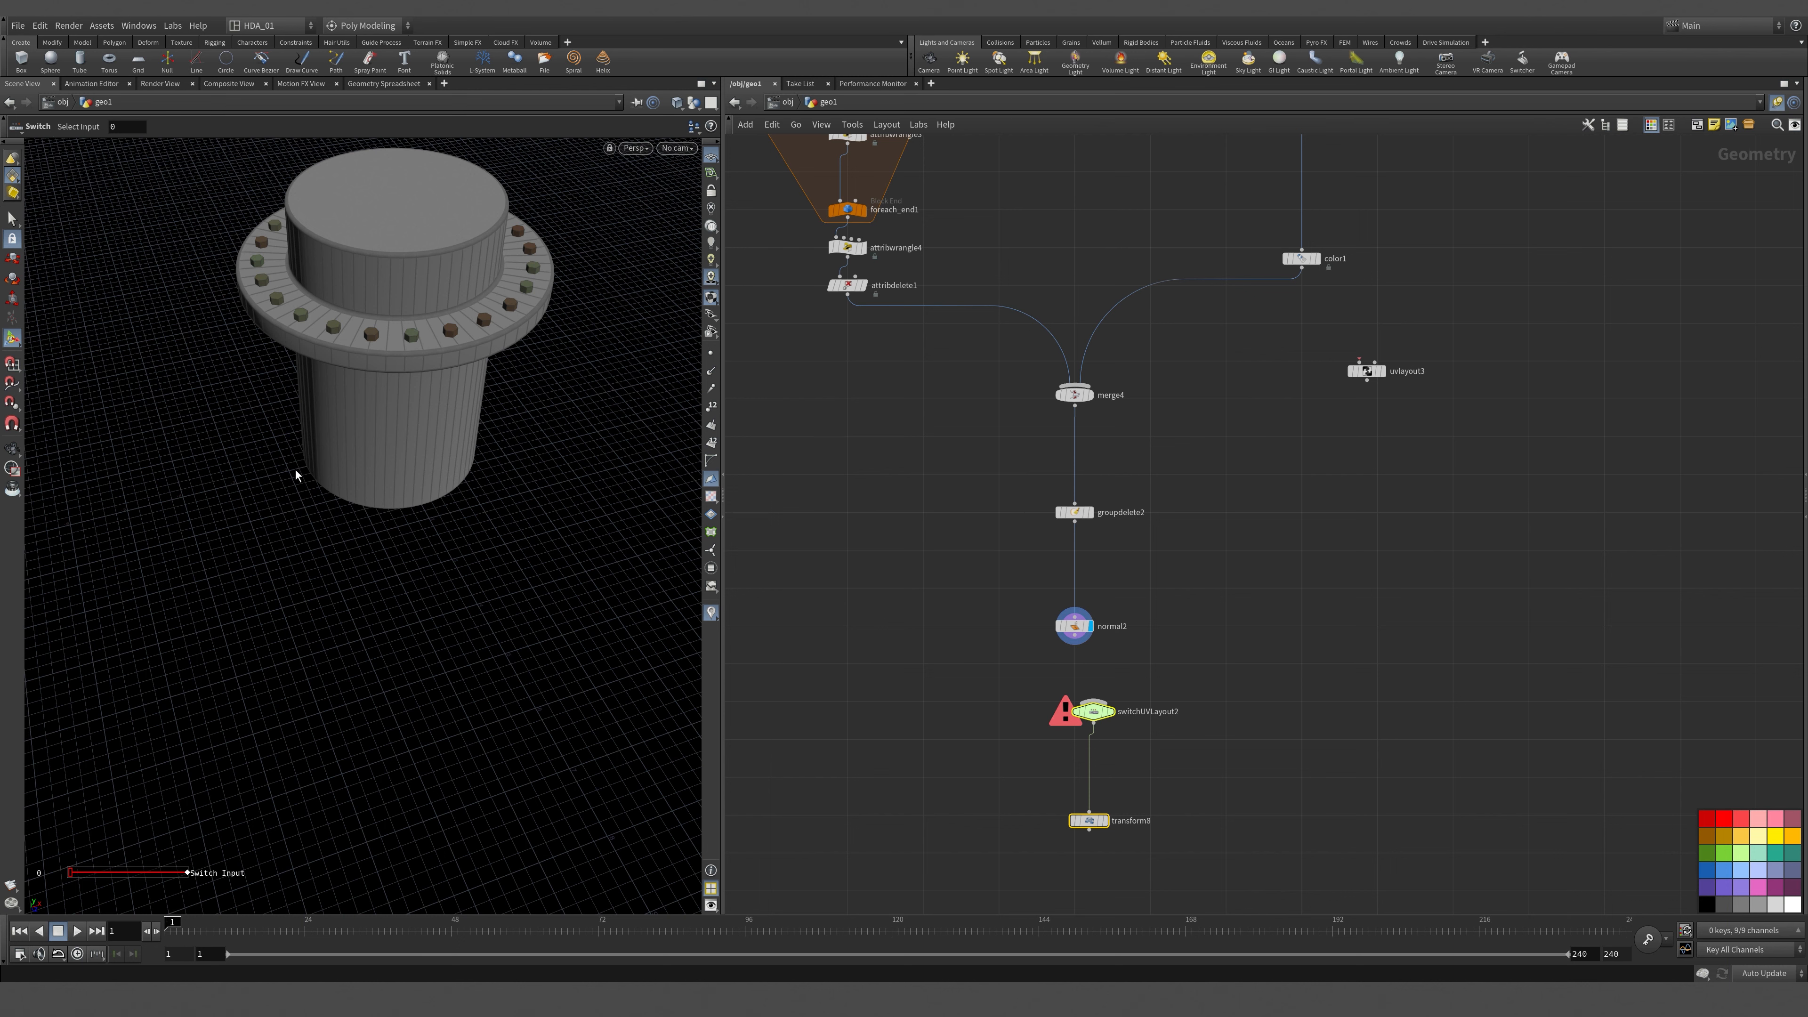
mouse_move(436, 504)
left_mouse_down("alt")
mouse_move(420, 444)
mouse_move(445, 473)
left_mouse_up("alt")
scroll(957, 449, "down", 4)
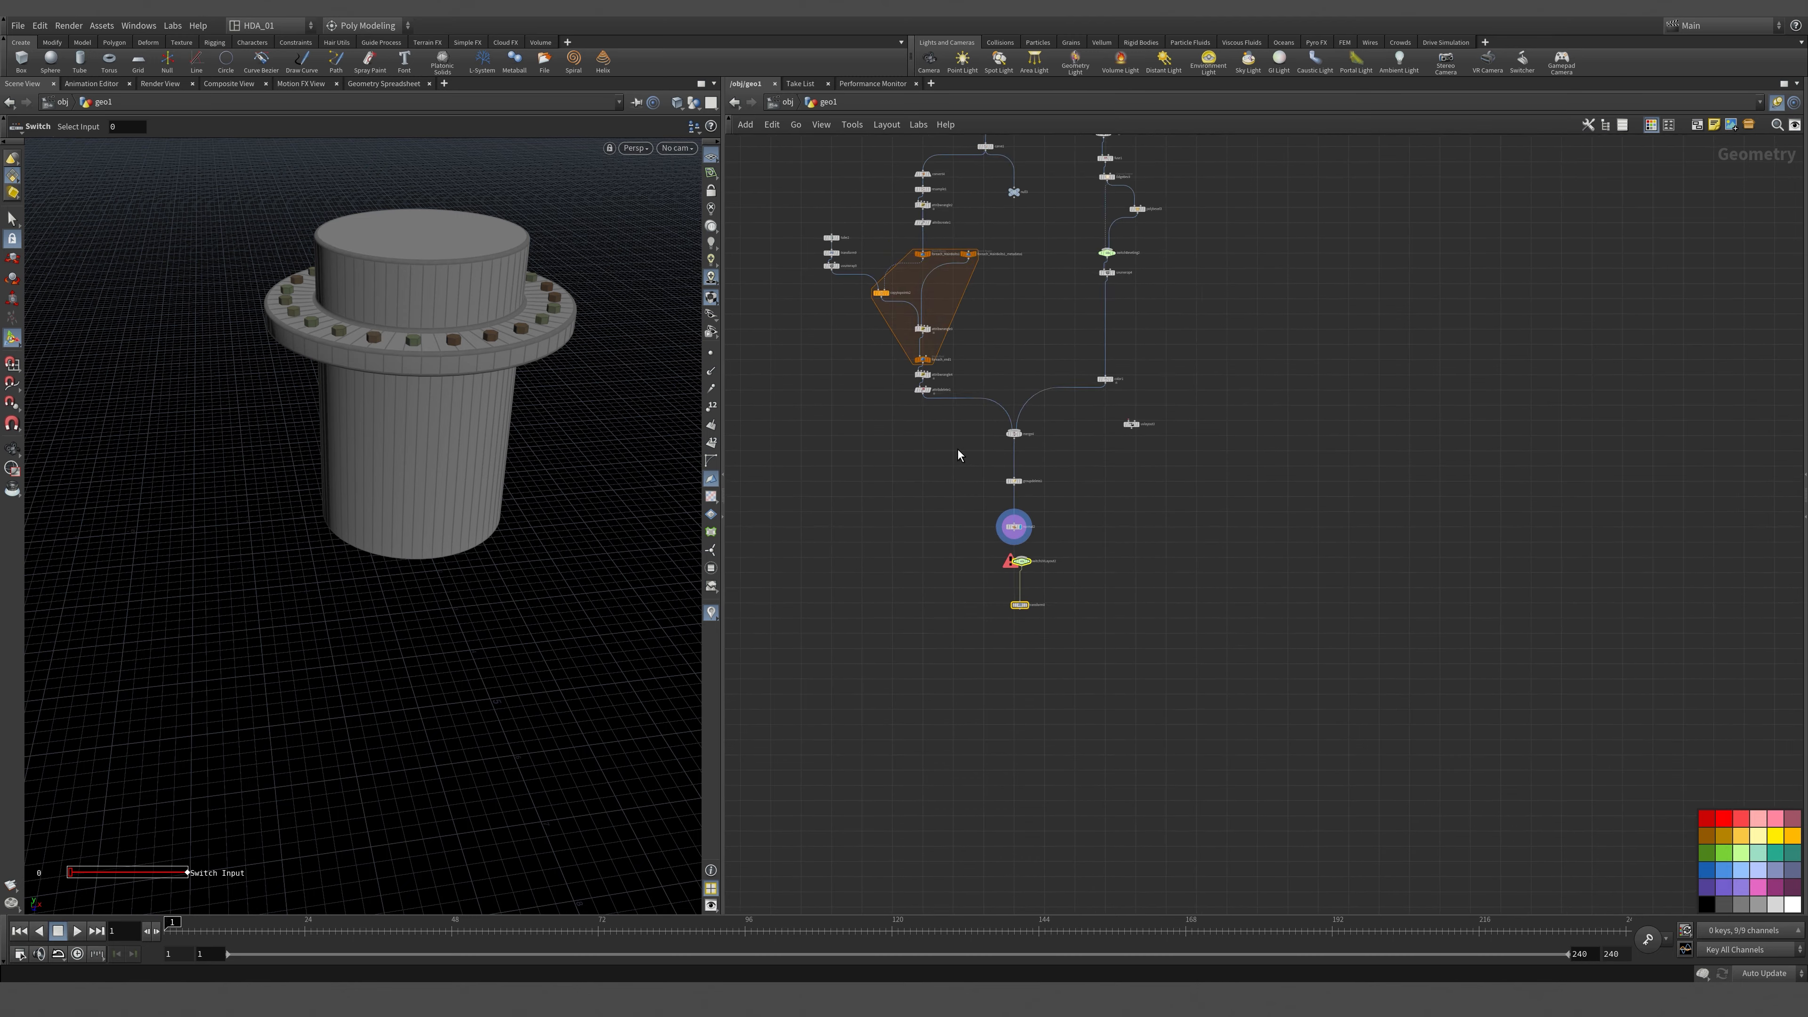
Display the earlier model's normal1 for comparison, and return to the bolted flange by displaying merge4.
middle_click_drag(957, 449, 1036, 653)
middle_click_drag(285, 306, 345, 449, "alt")
right_click_drag(345, 448, 407, 493, "alt")
middle_click_drag(883, 564, 1242, 575)
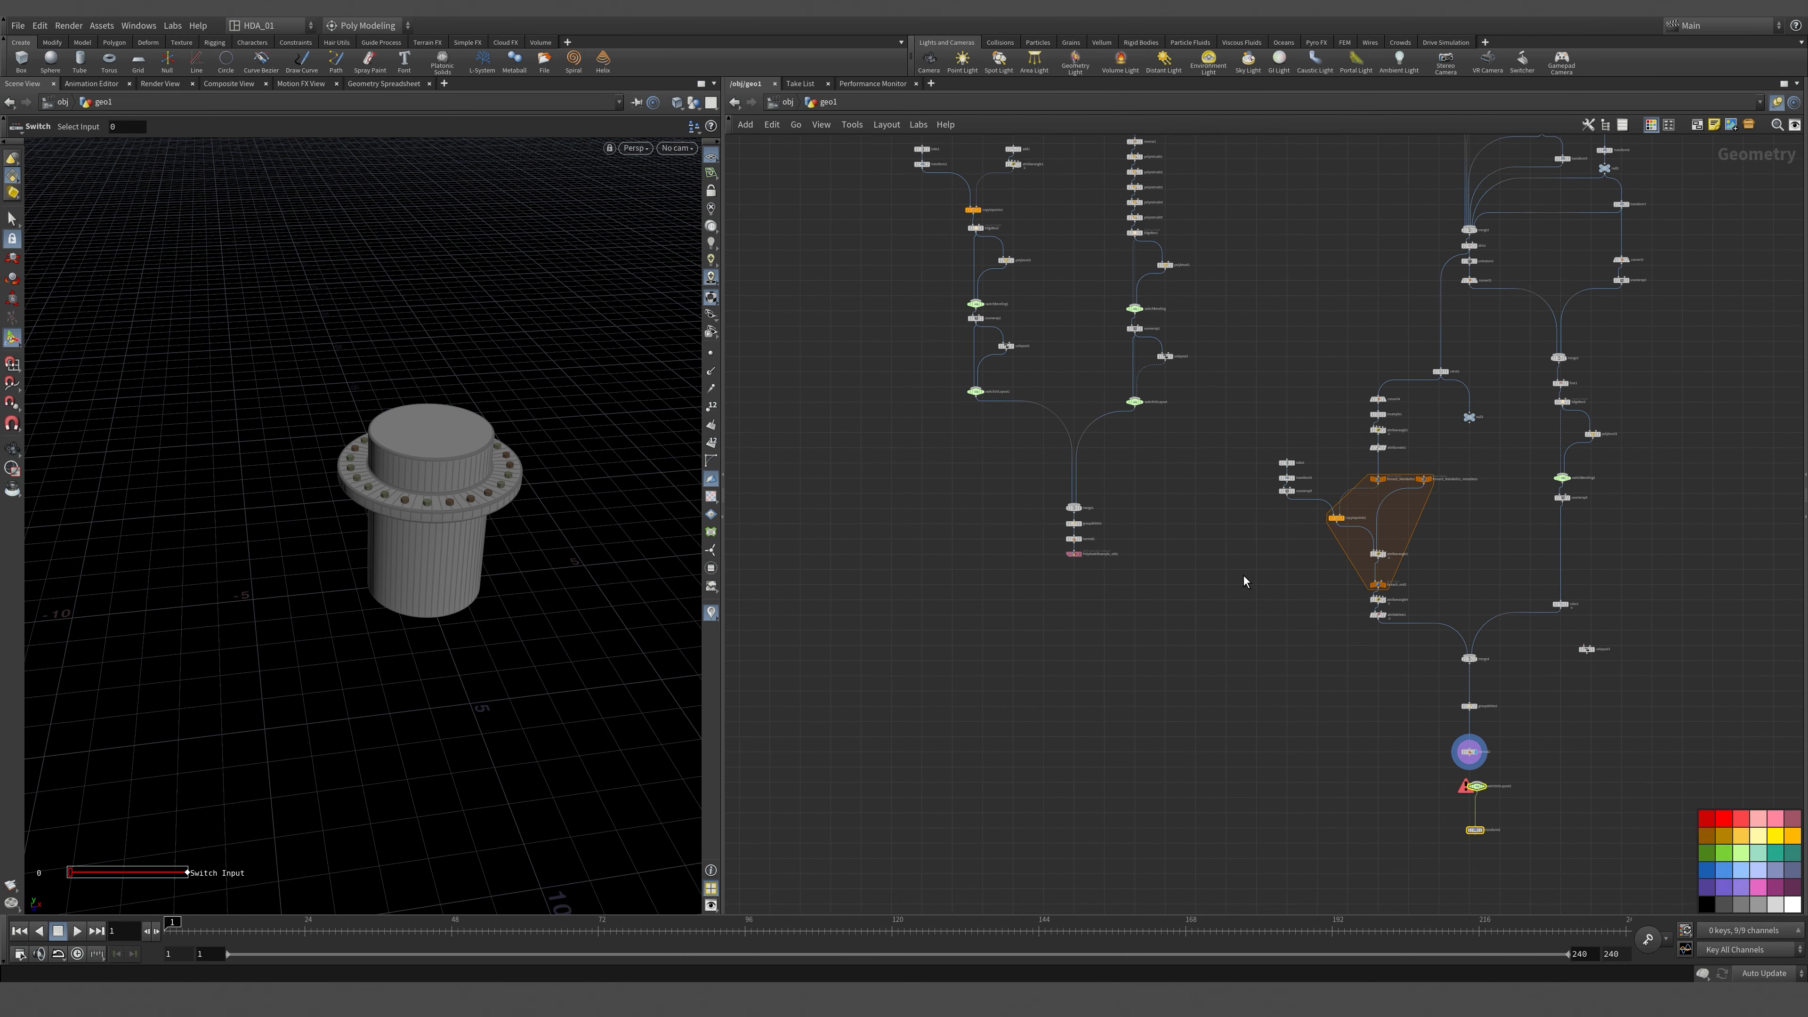
scroll(1243, 576, "up", 5)
left_click(848, 497)
left_click(846, 498)
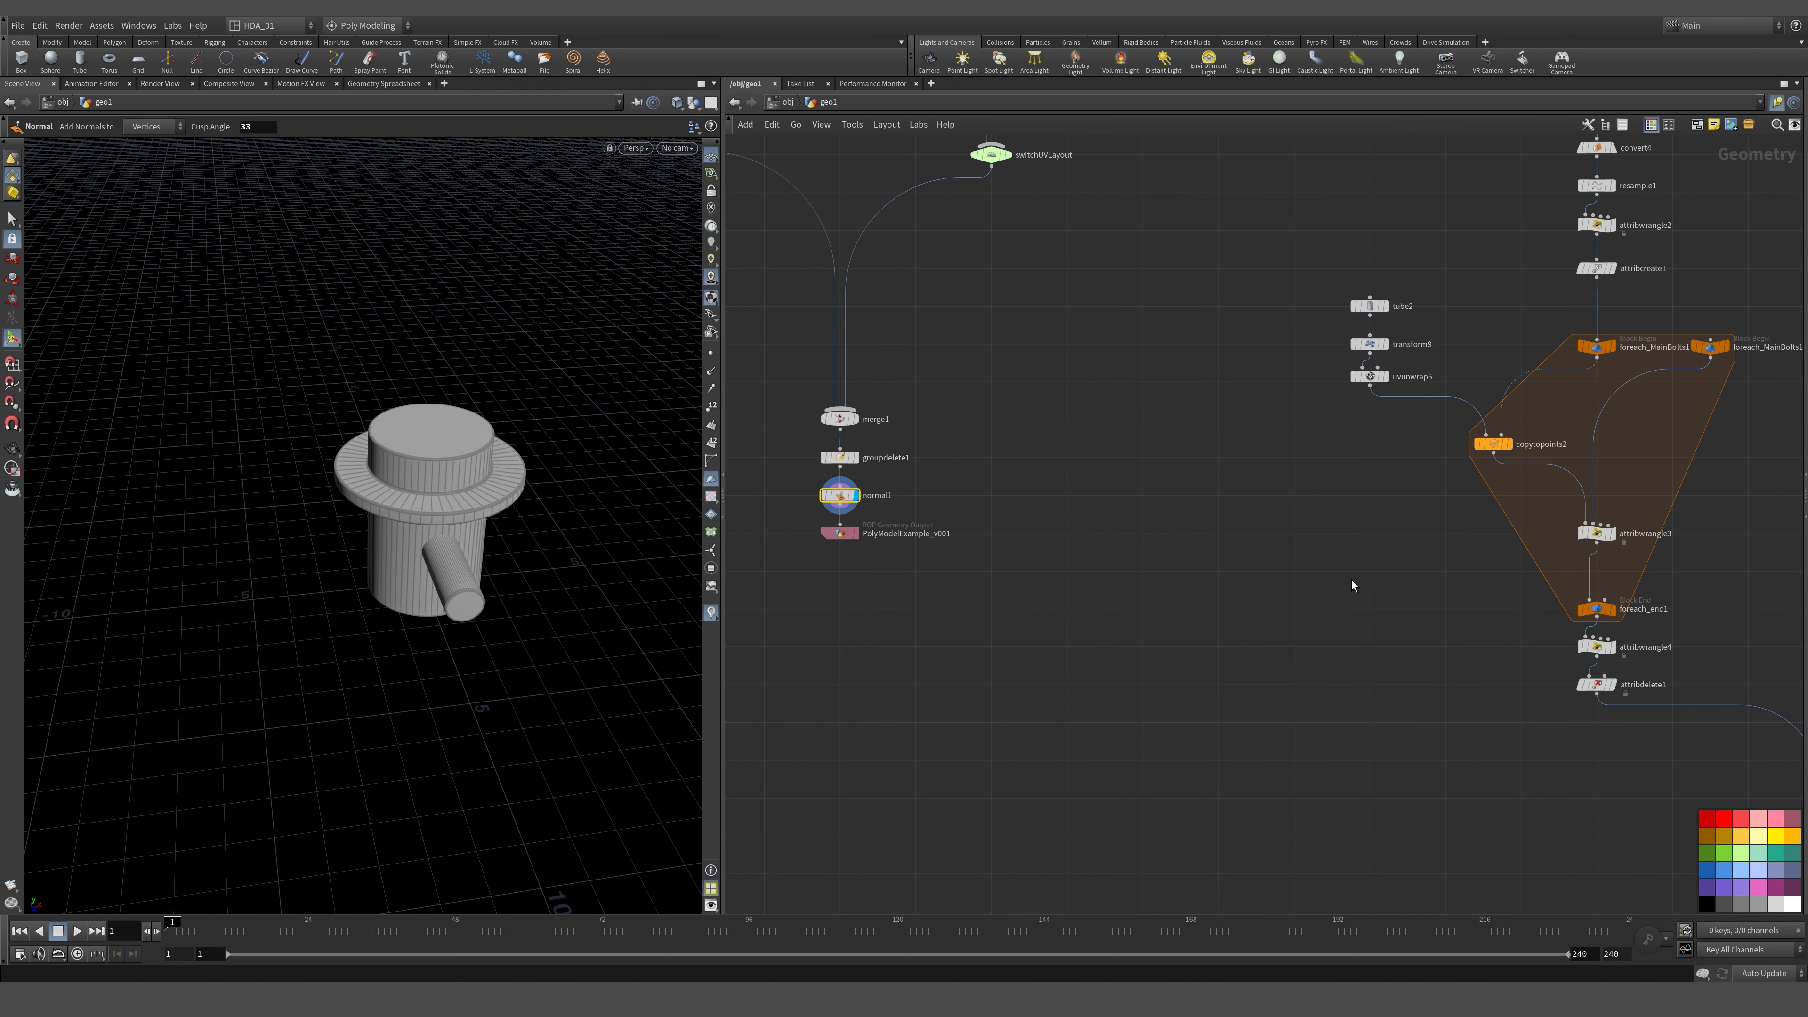
key("h")
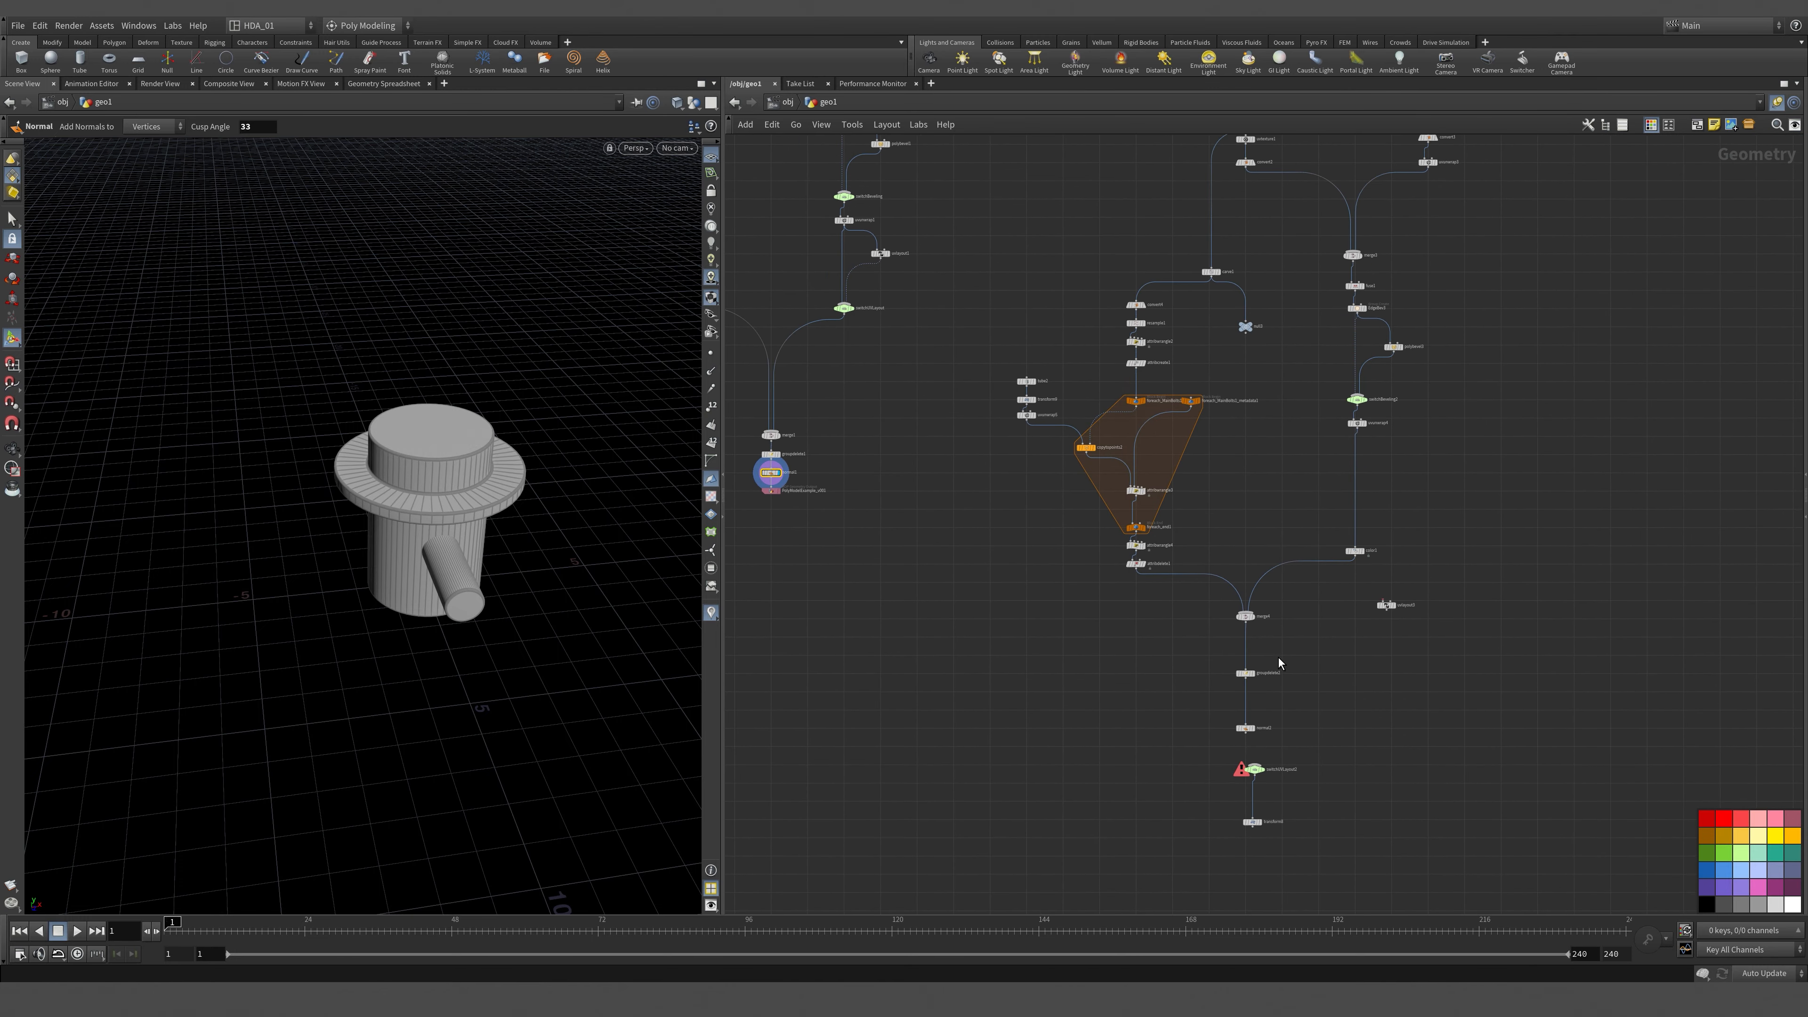
scroll(1279, 662, "up", 3)
left_click(1234, 588)
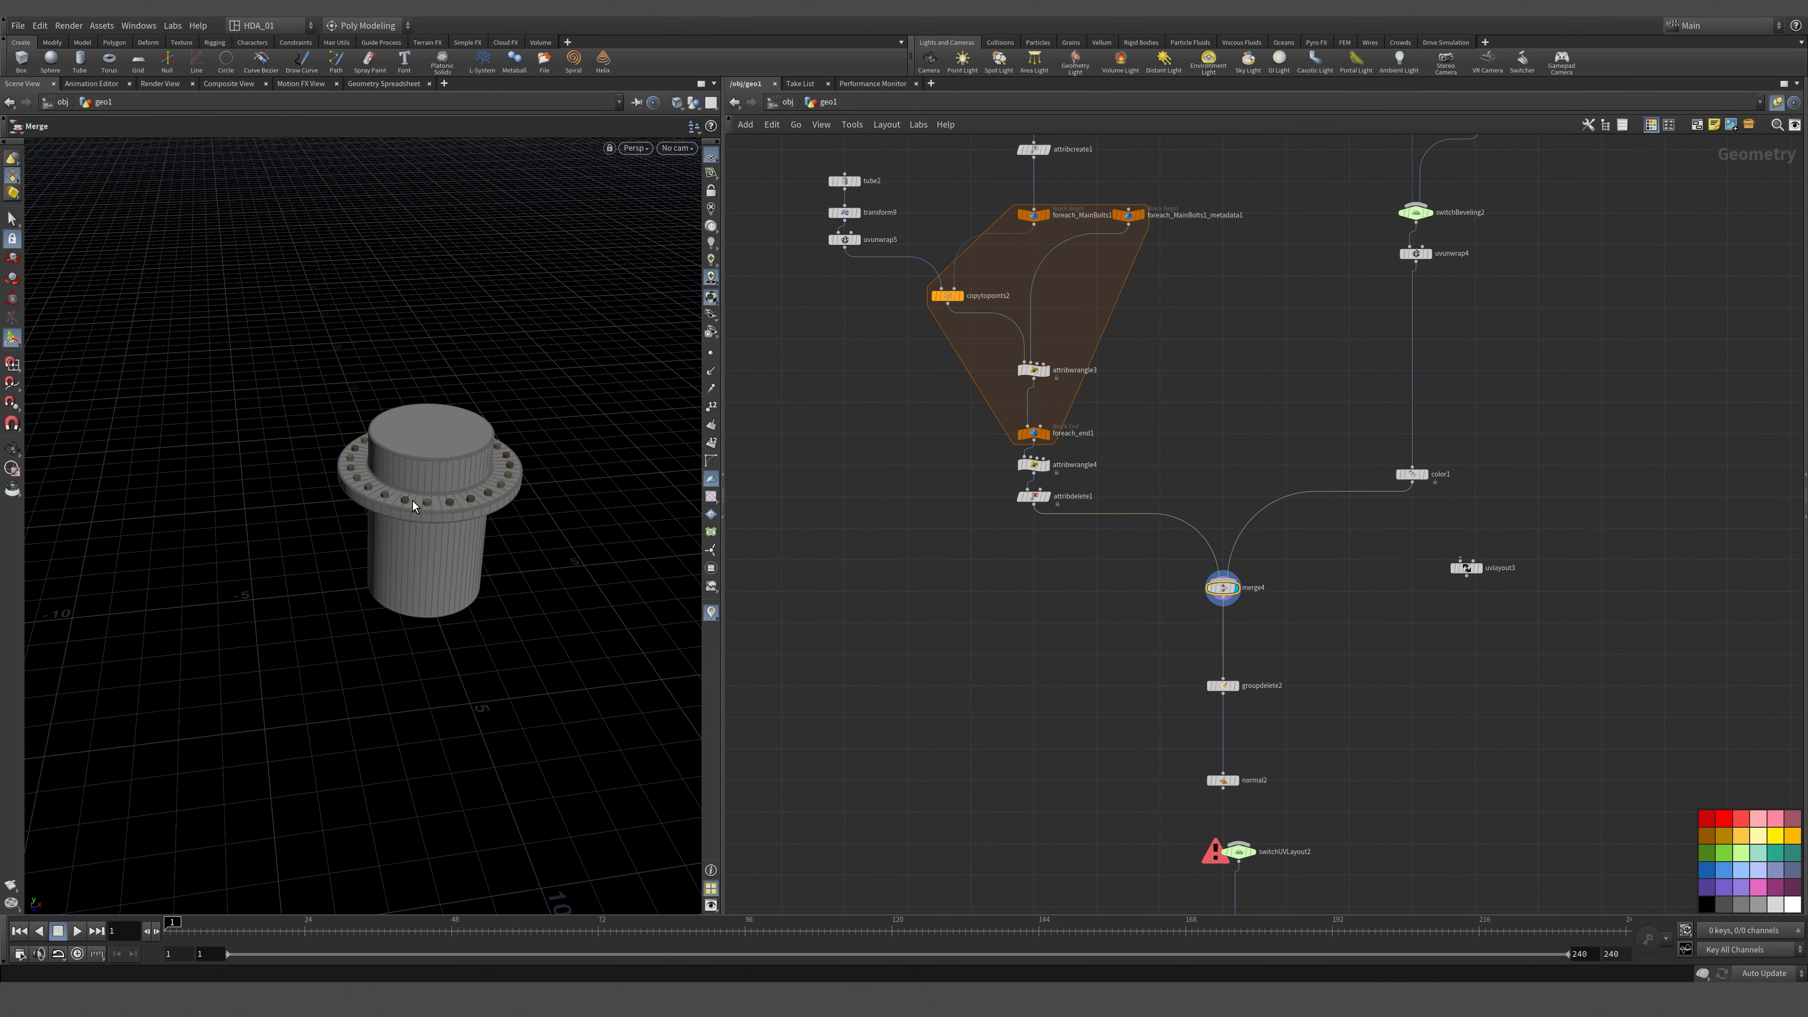
Set resample1's maximum segments to 22 and inspect the resulting bolt ring around the flange.
middle_click_drag(1171, 213, 1181, 620)
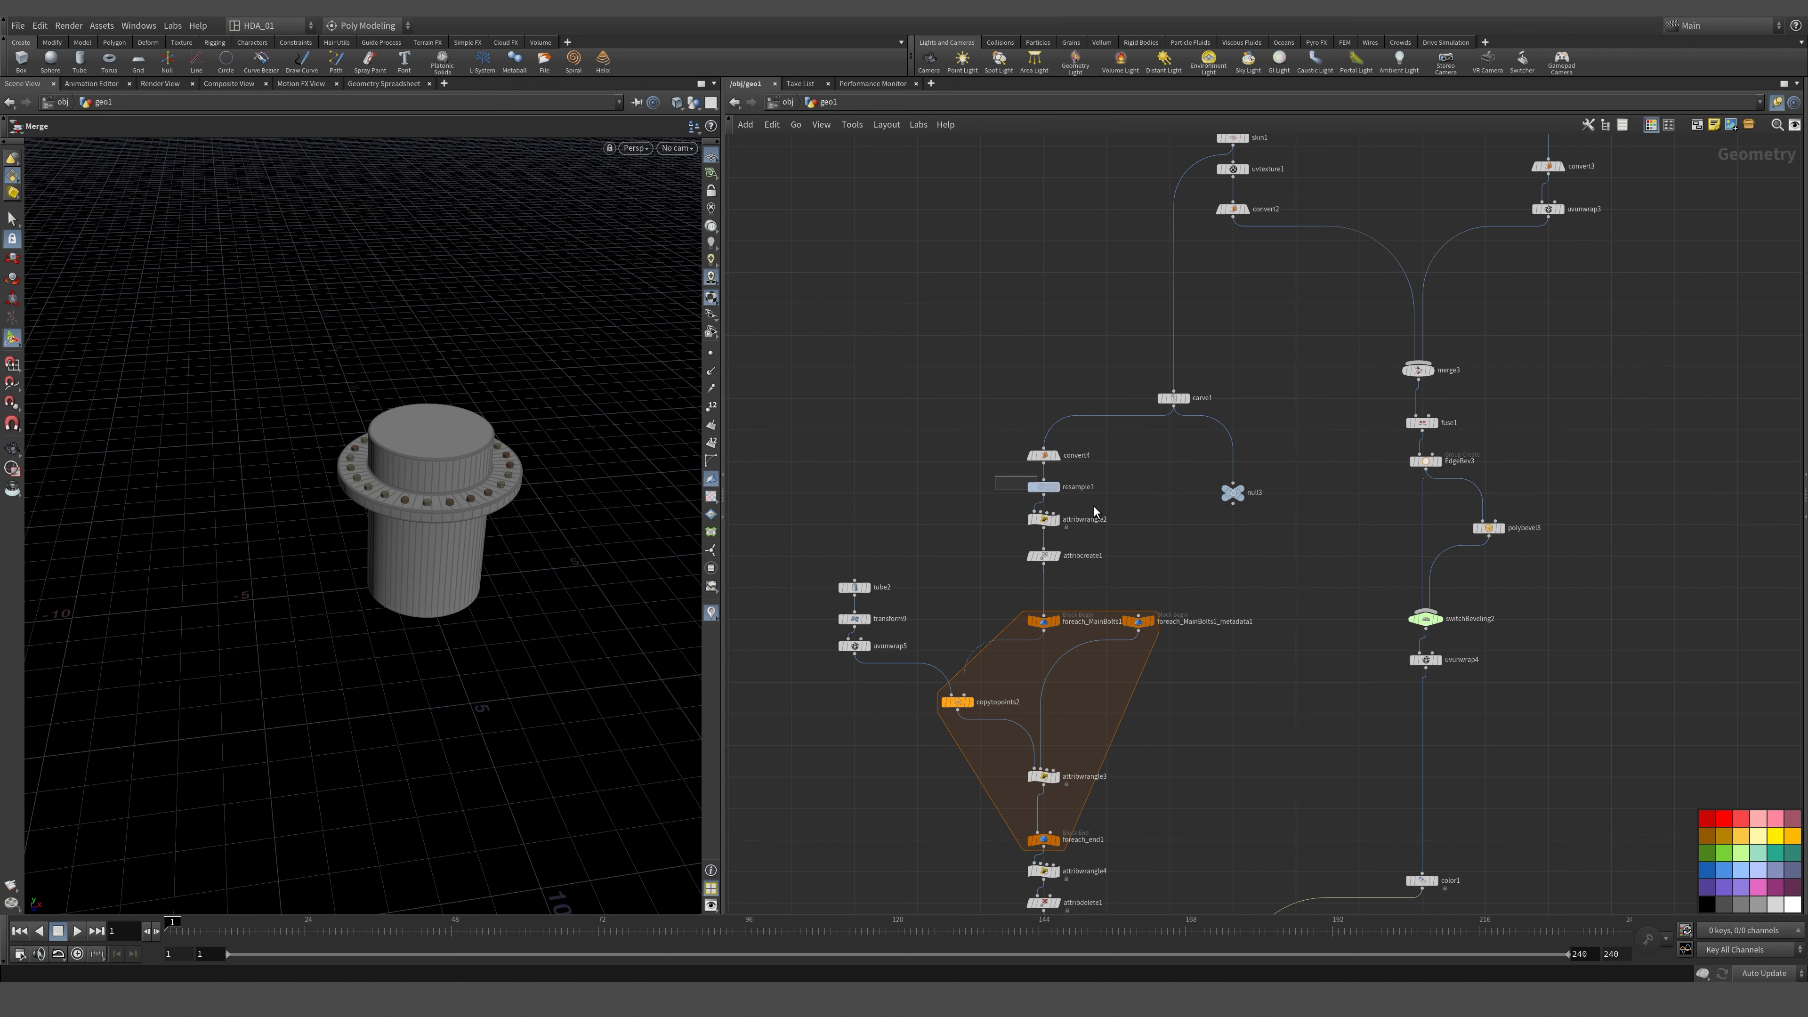
left_click(1043, 486)
key("p")
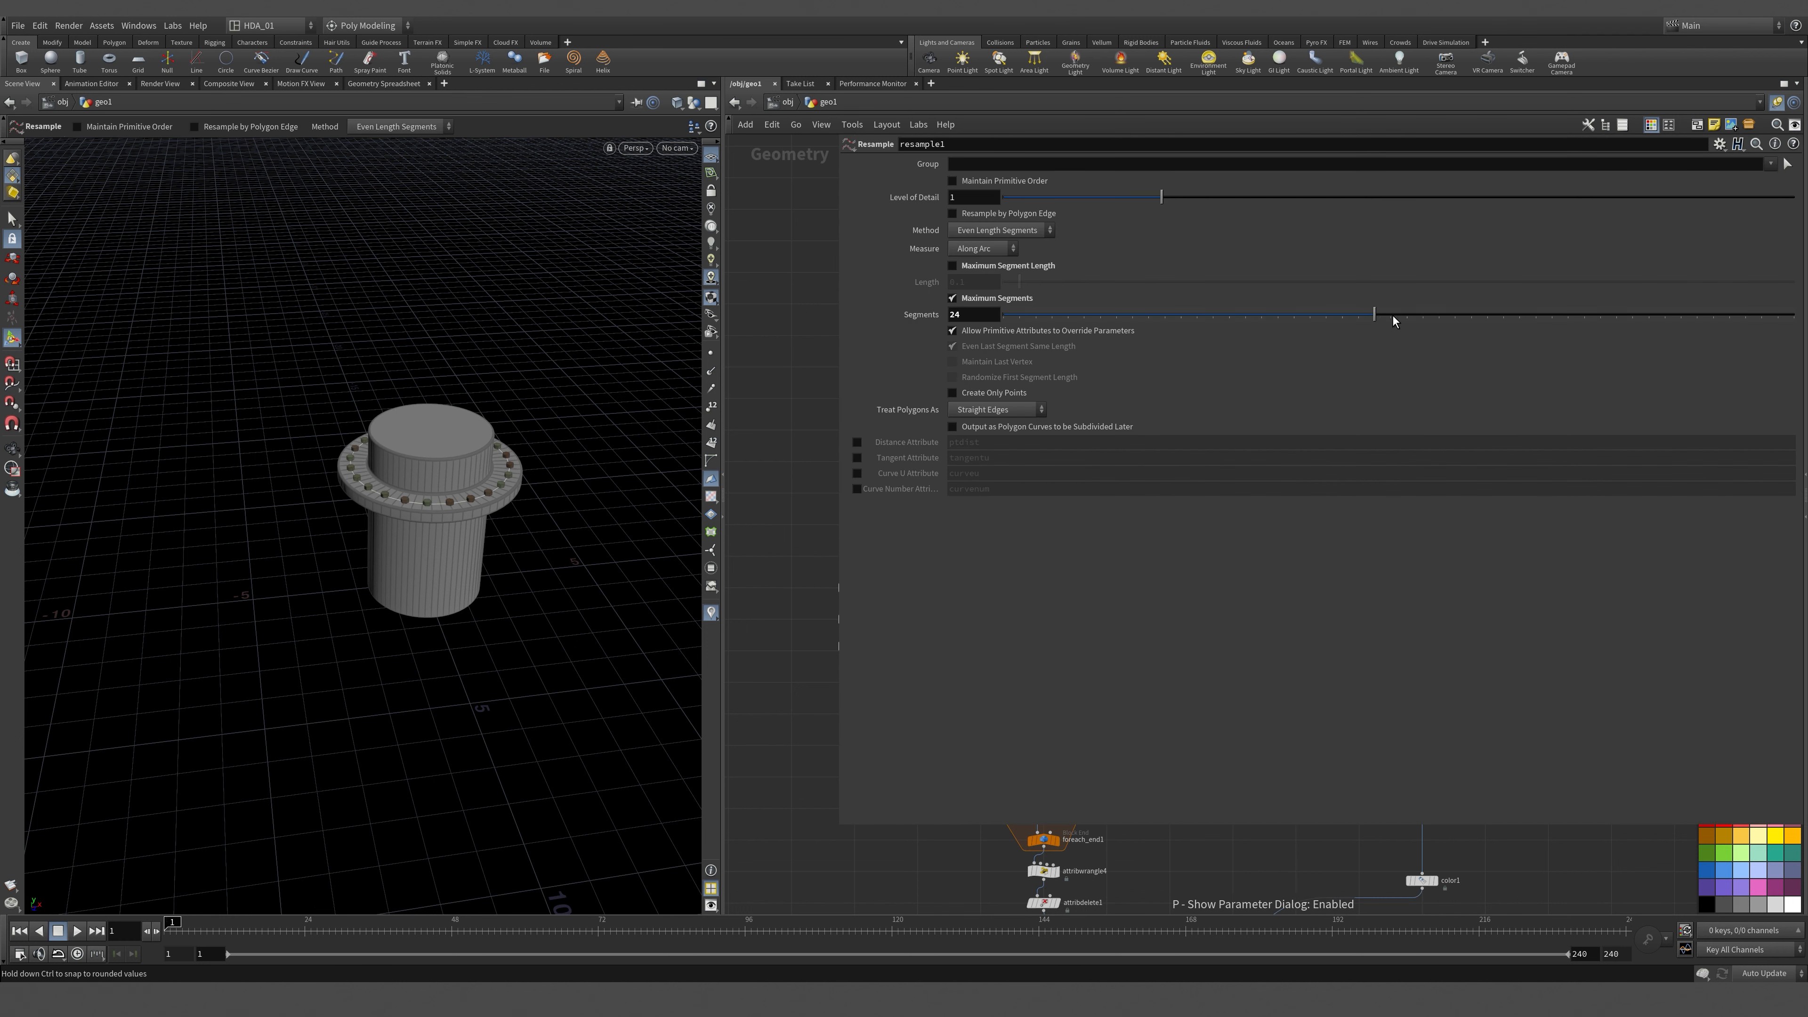
left_click_drag(1354, 320, 1331, 370)
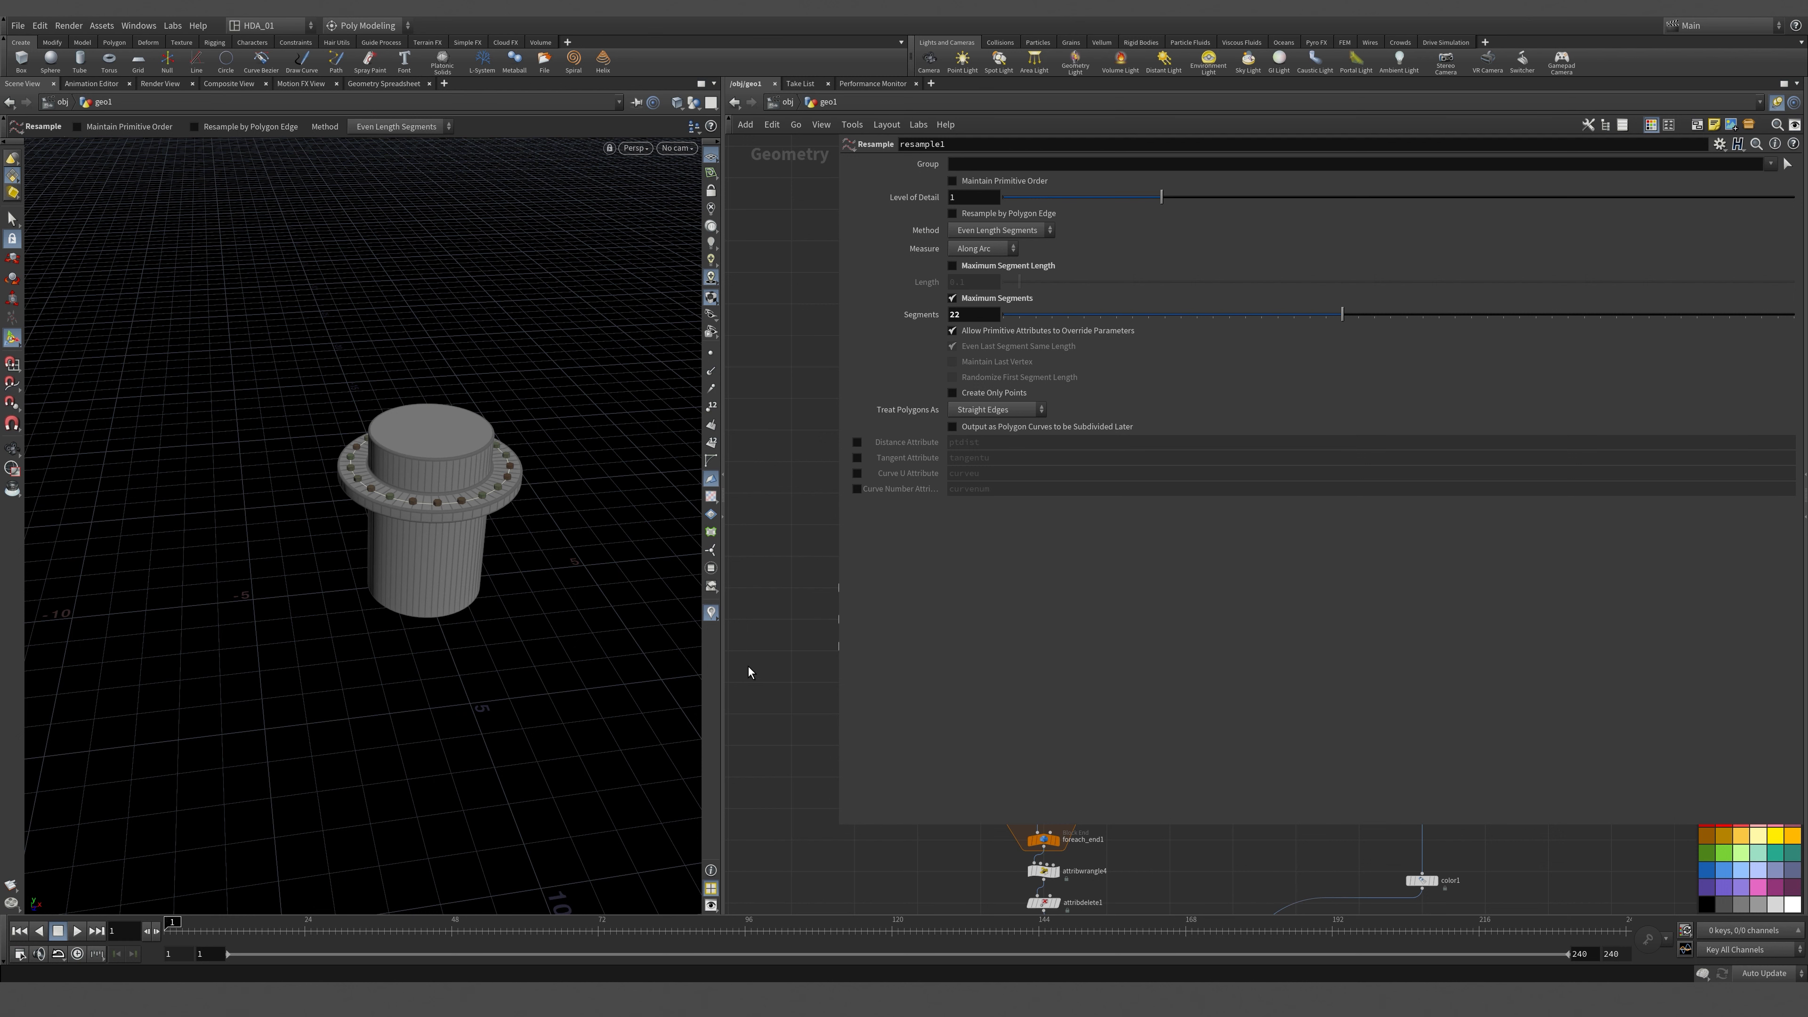
key("p")
middle_click_drag(867, 636, 772, 54)
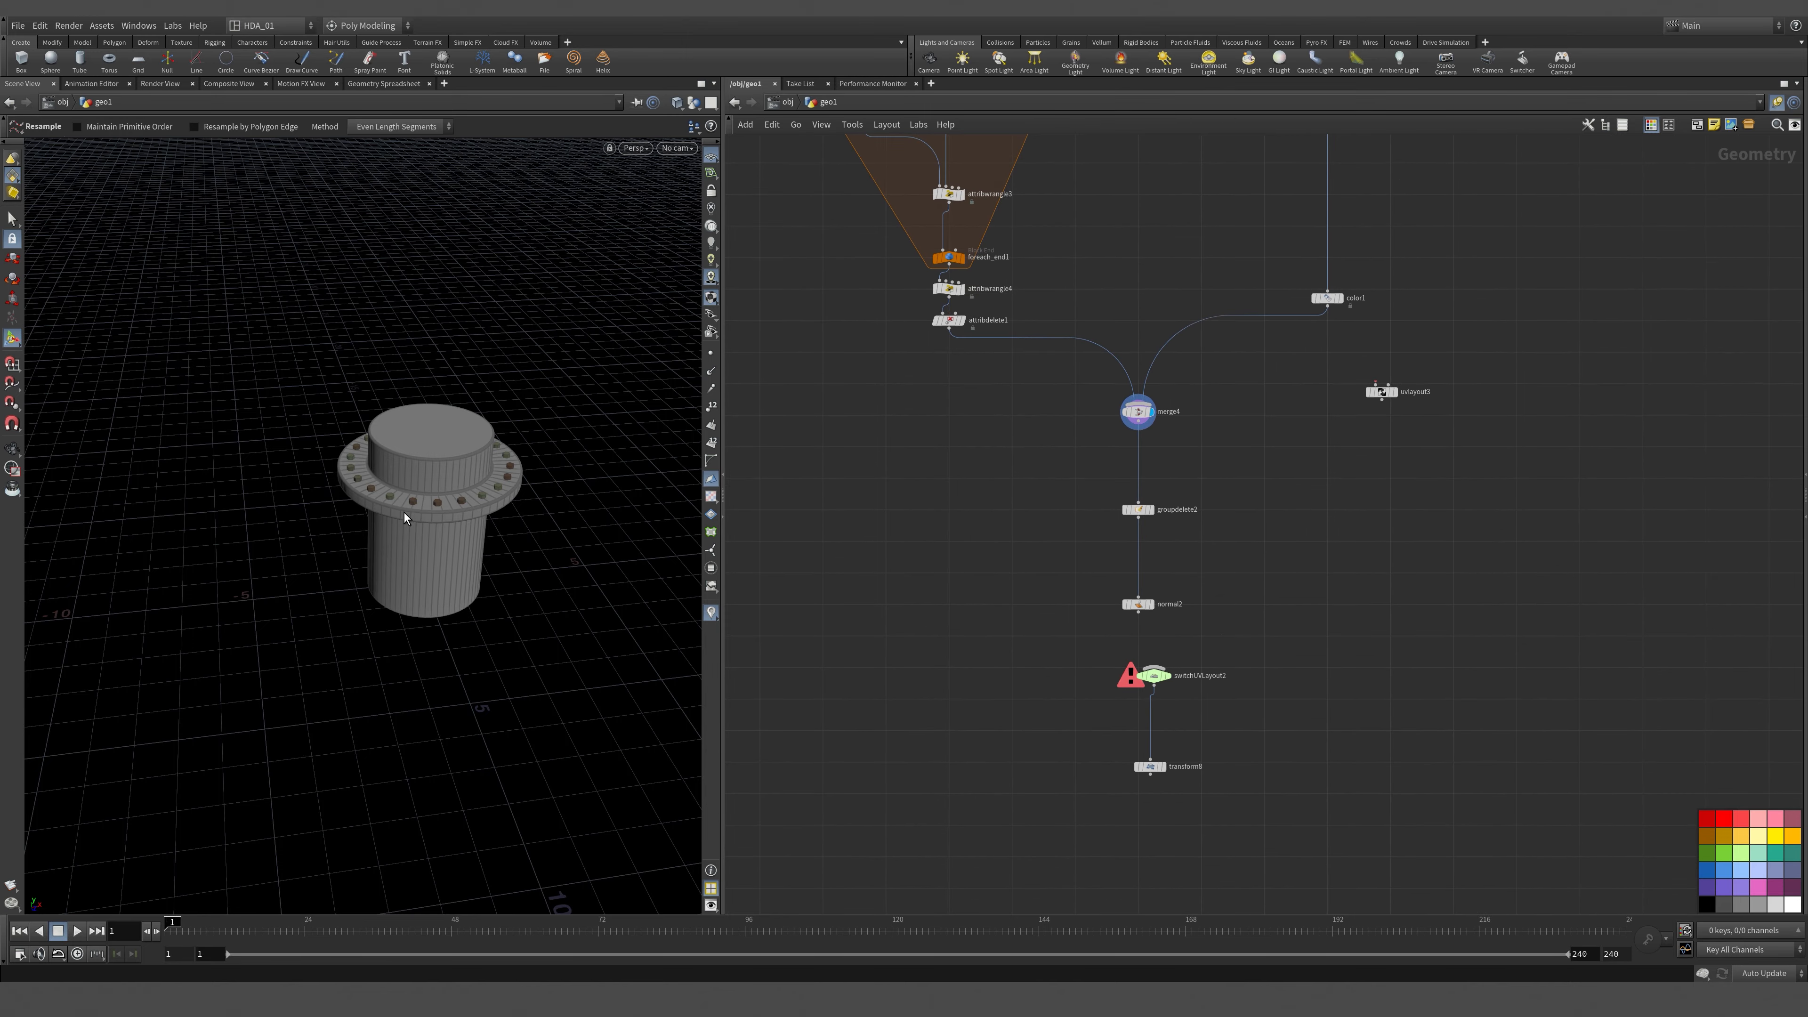
right_click_drag(404, 513, 508, 496, "alt")
middle_click_drag(894, 460, 987, 844)
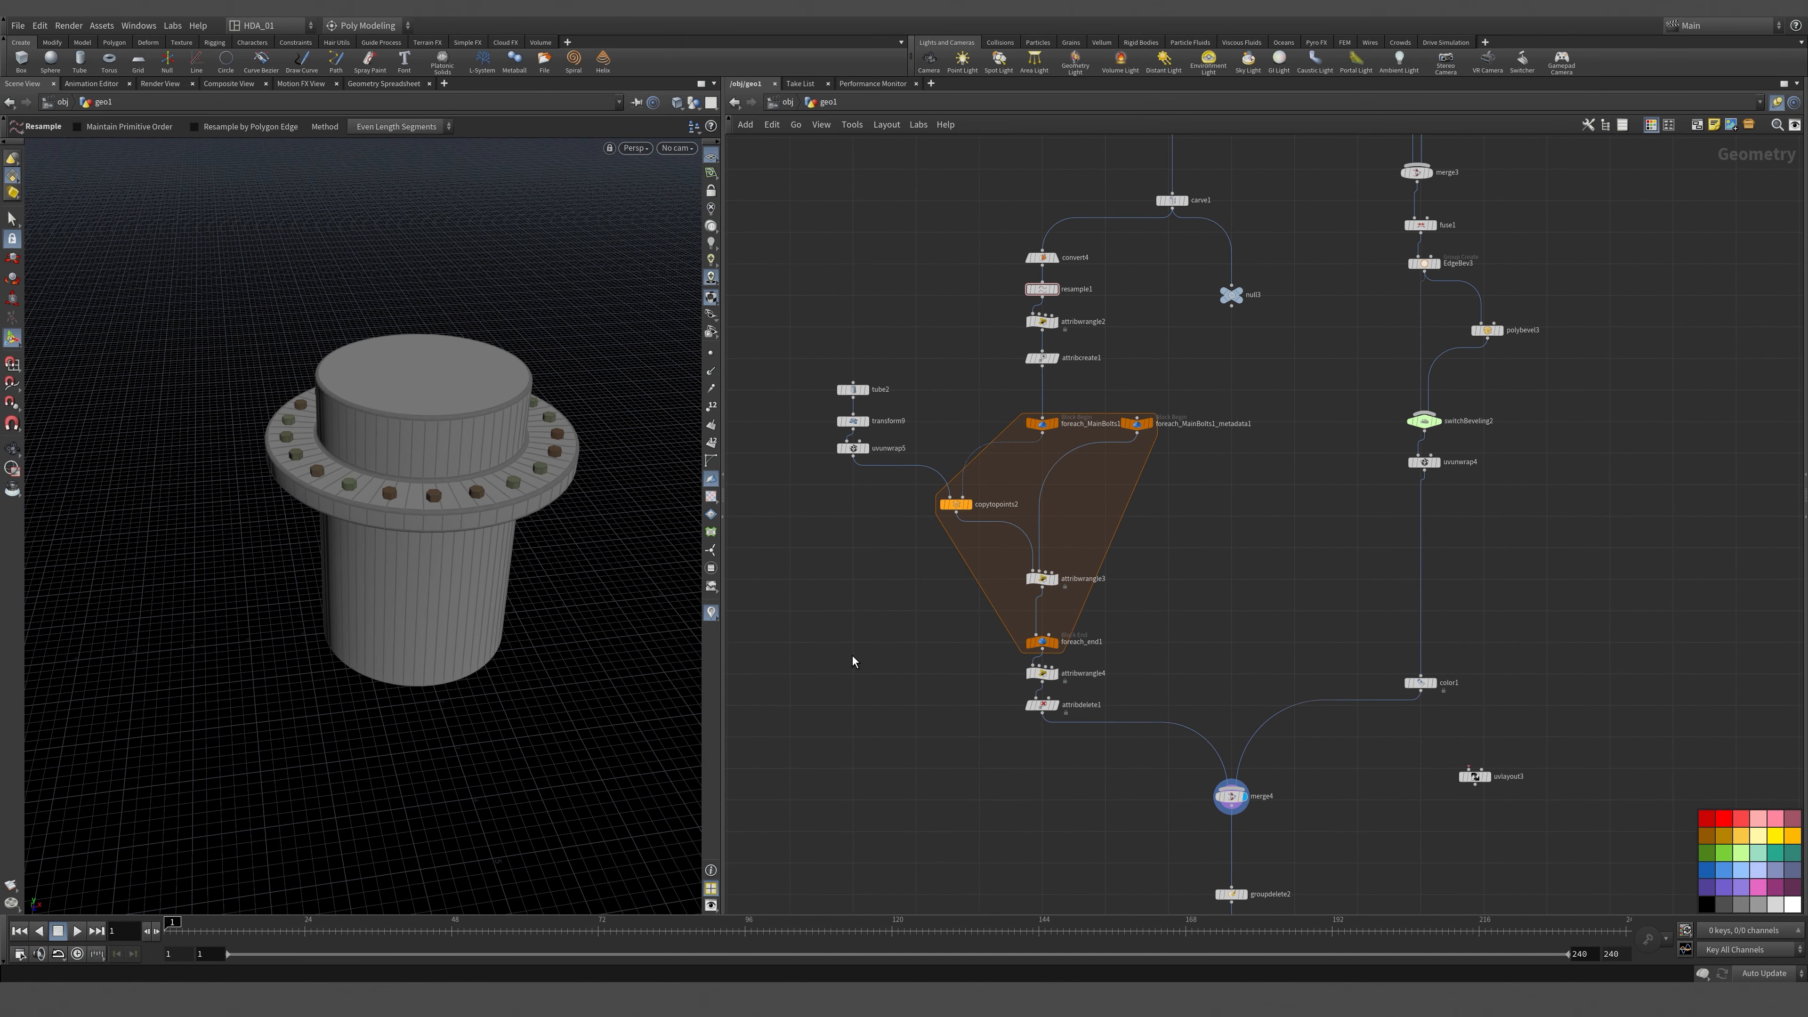
left_click_drag(432, 626, 444, 517, "alt")
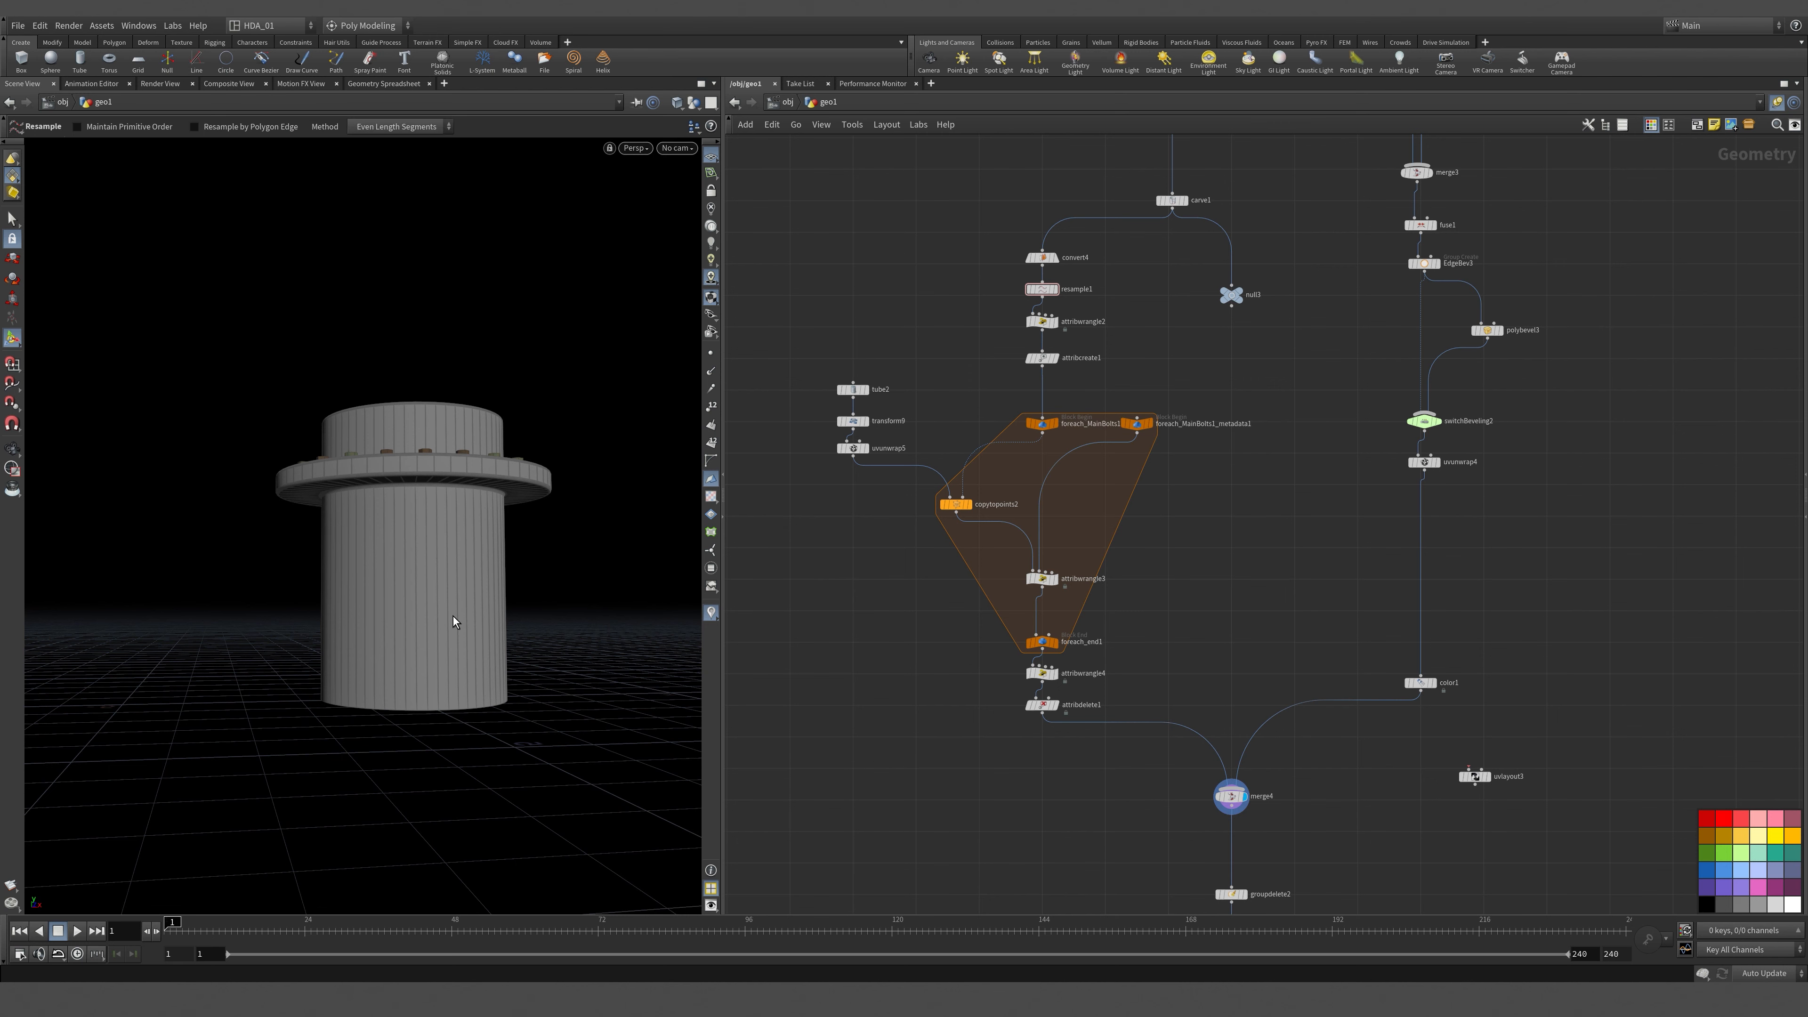
mouse_move(456, 623)
left_mouse_down("alt")
mouse_move(461, 641)
mouse_move(468, 625)
left_mouse_up("alt")
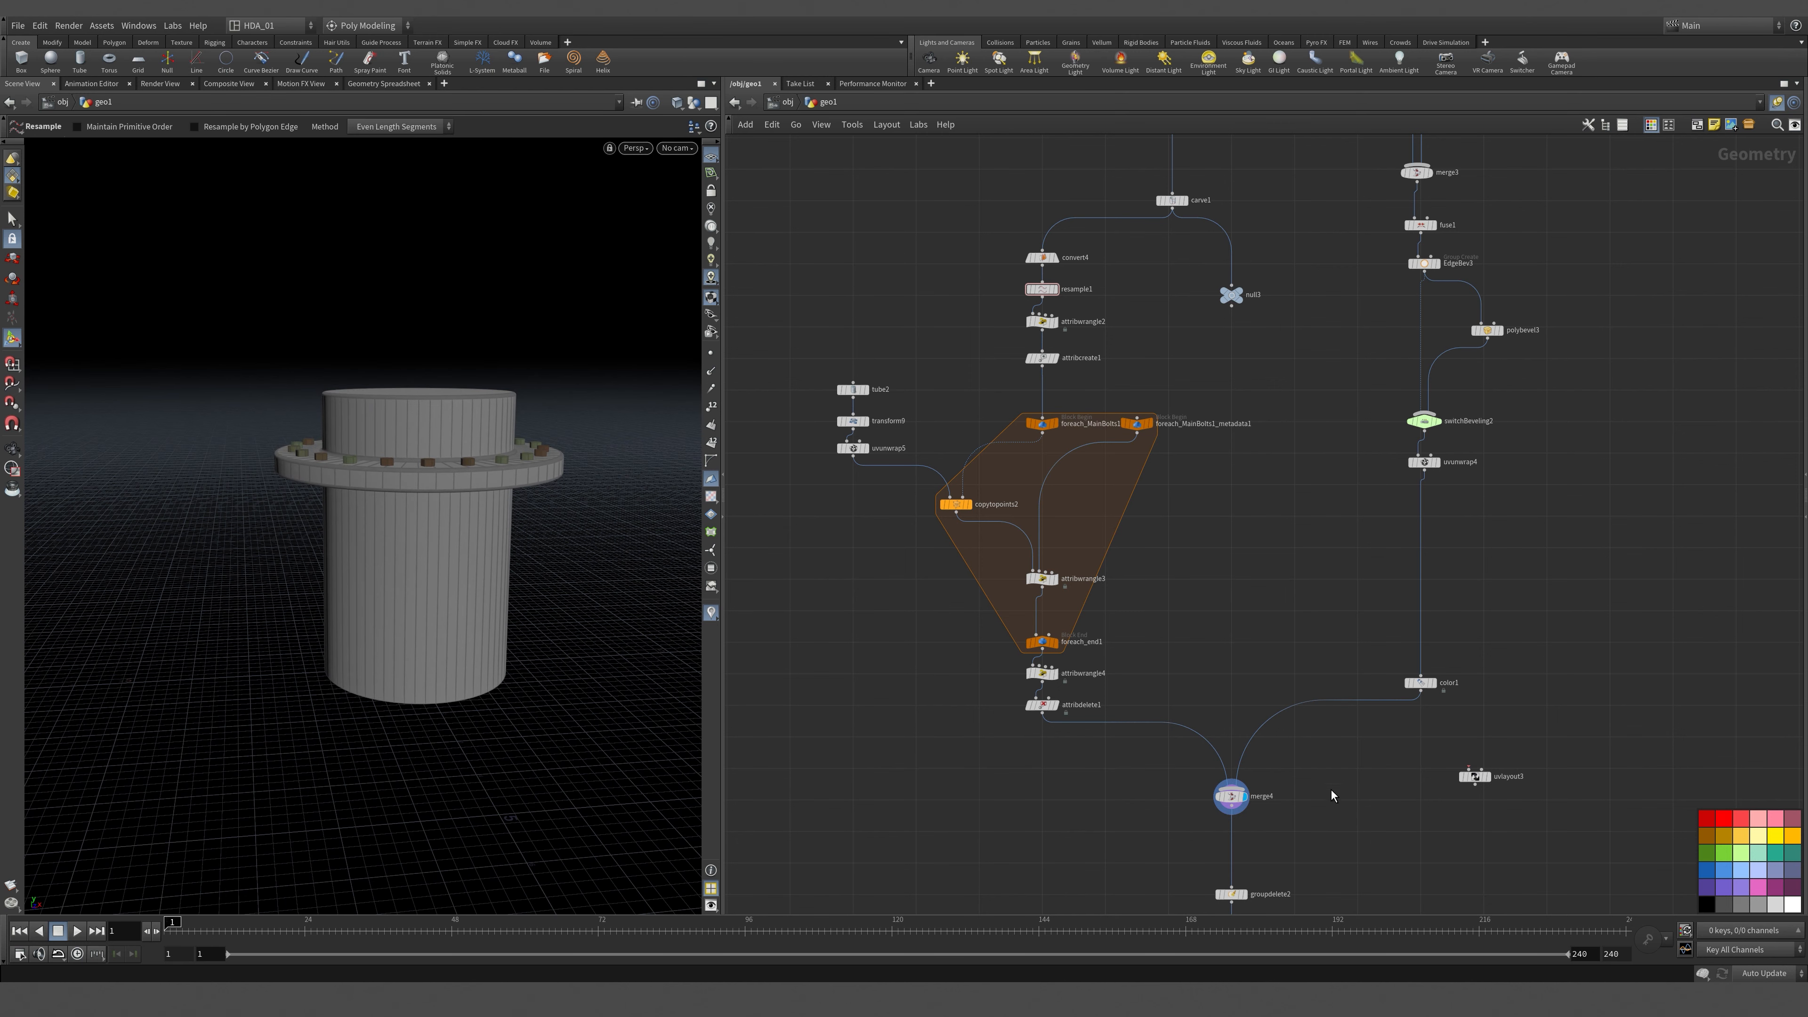
Place a new unconnected Carve node above and beside the existing carve1.
middle_click_drag(1322, 475, 1297, 575)
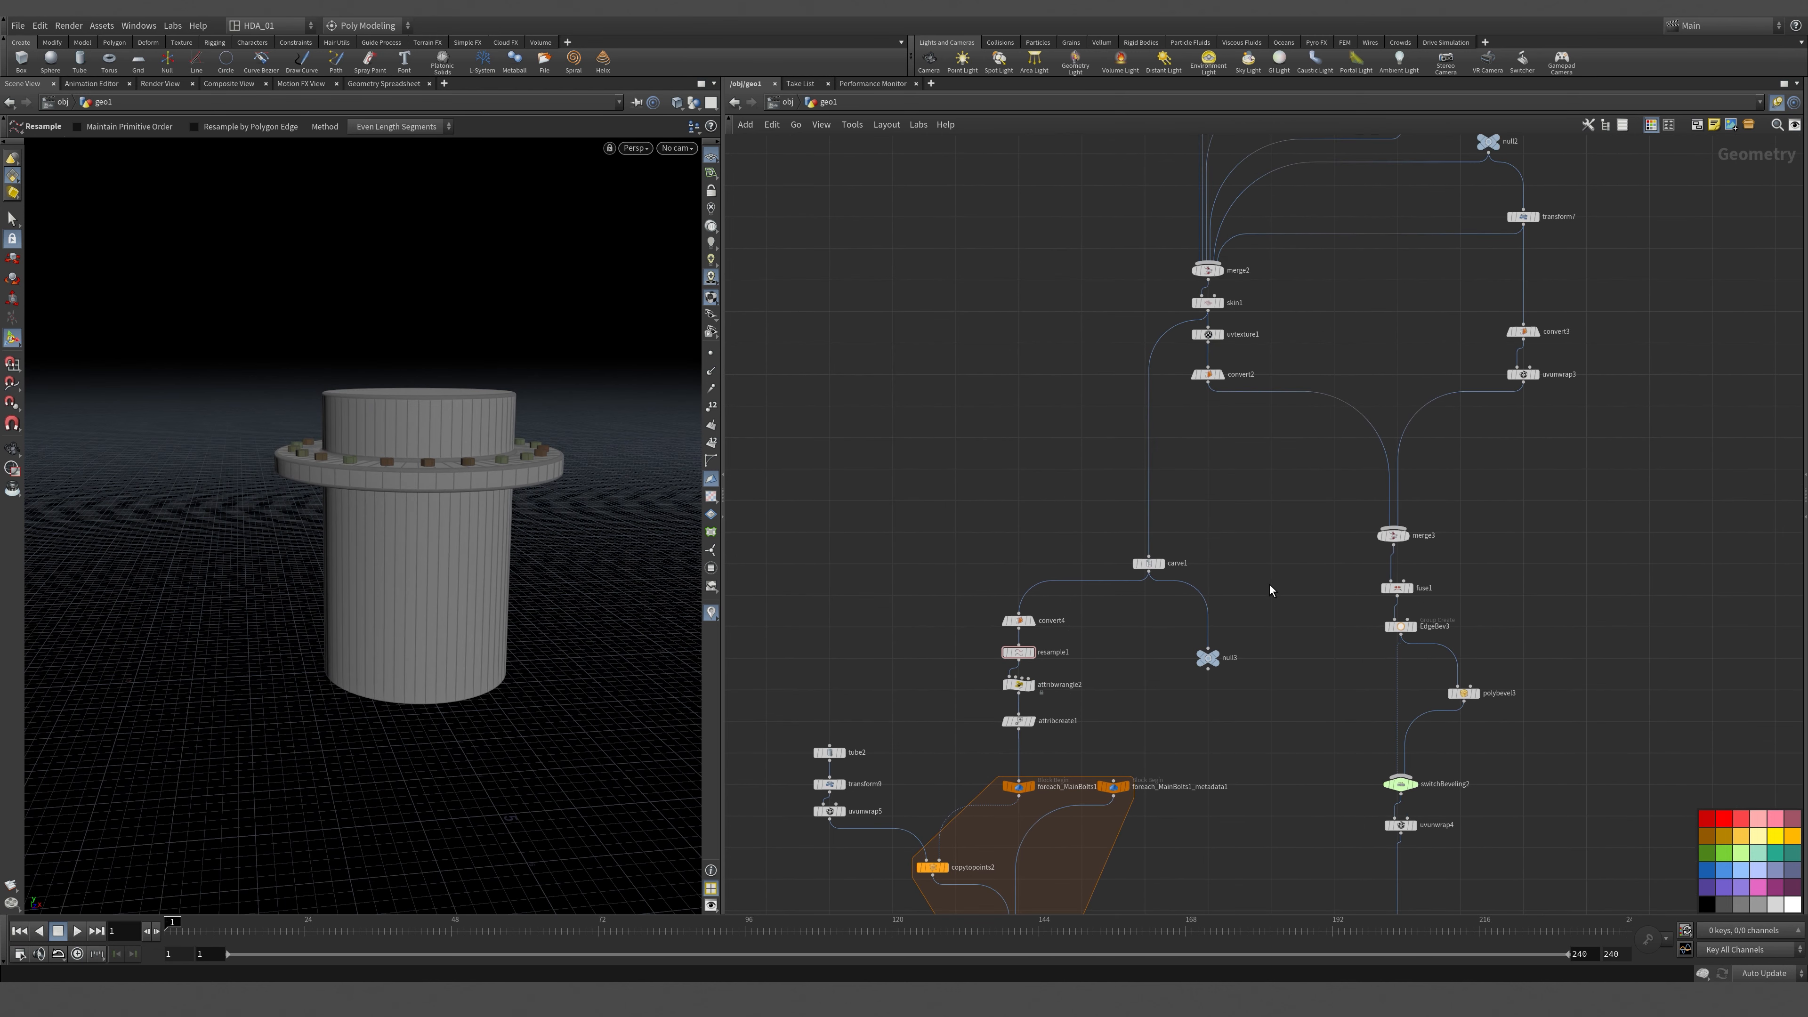
key("Tab")
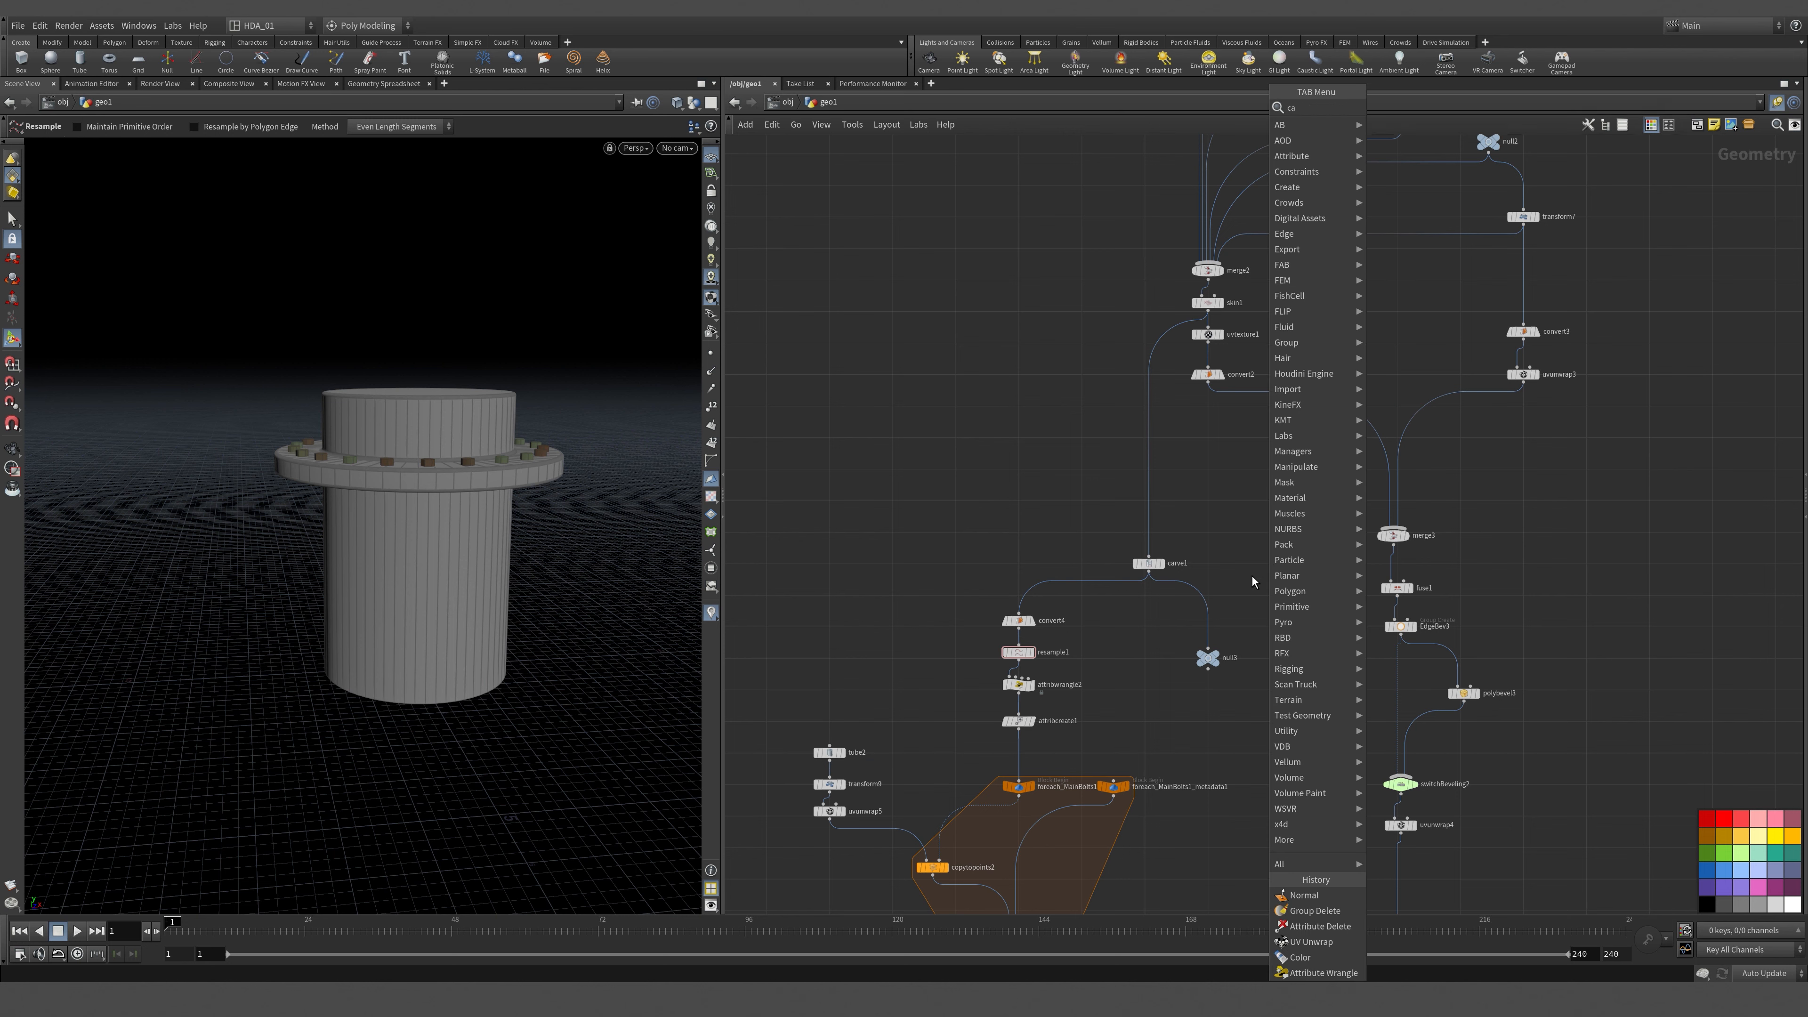
type("car")
left_click(1399, 109)
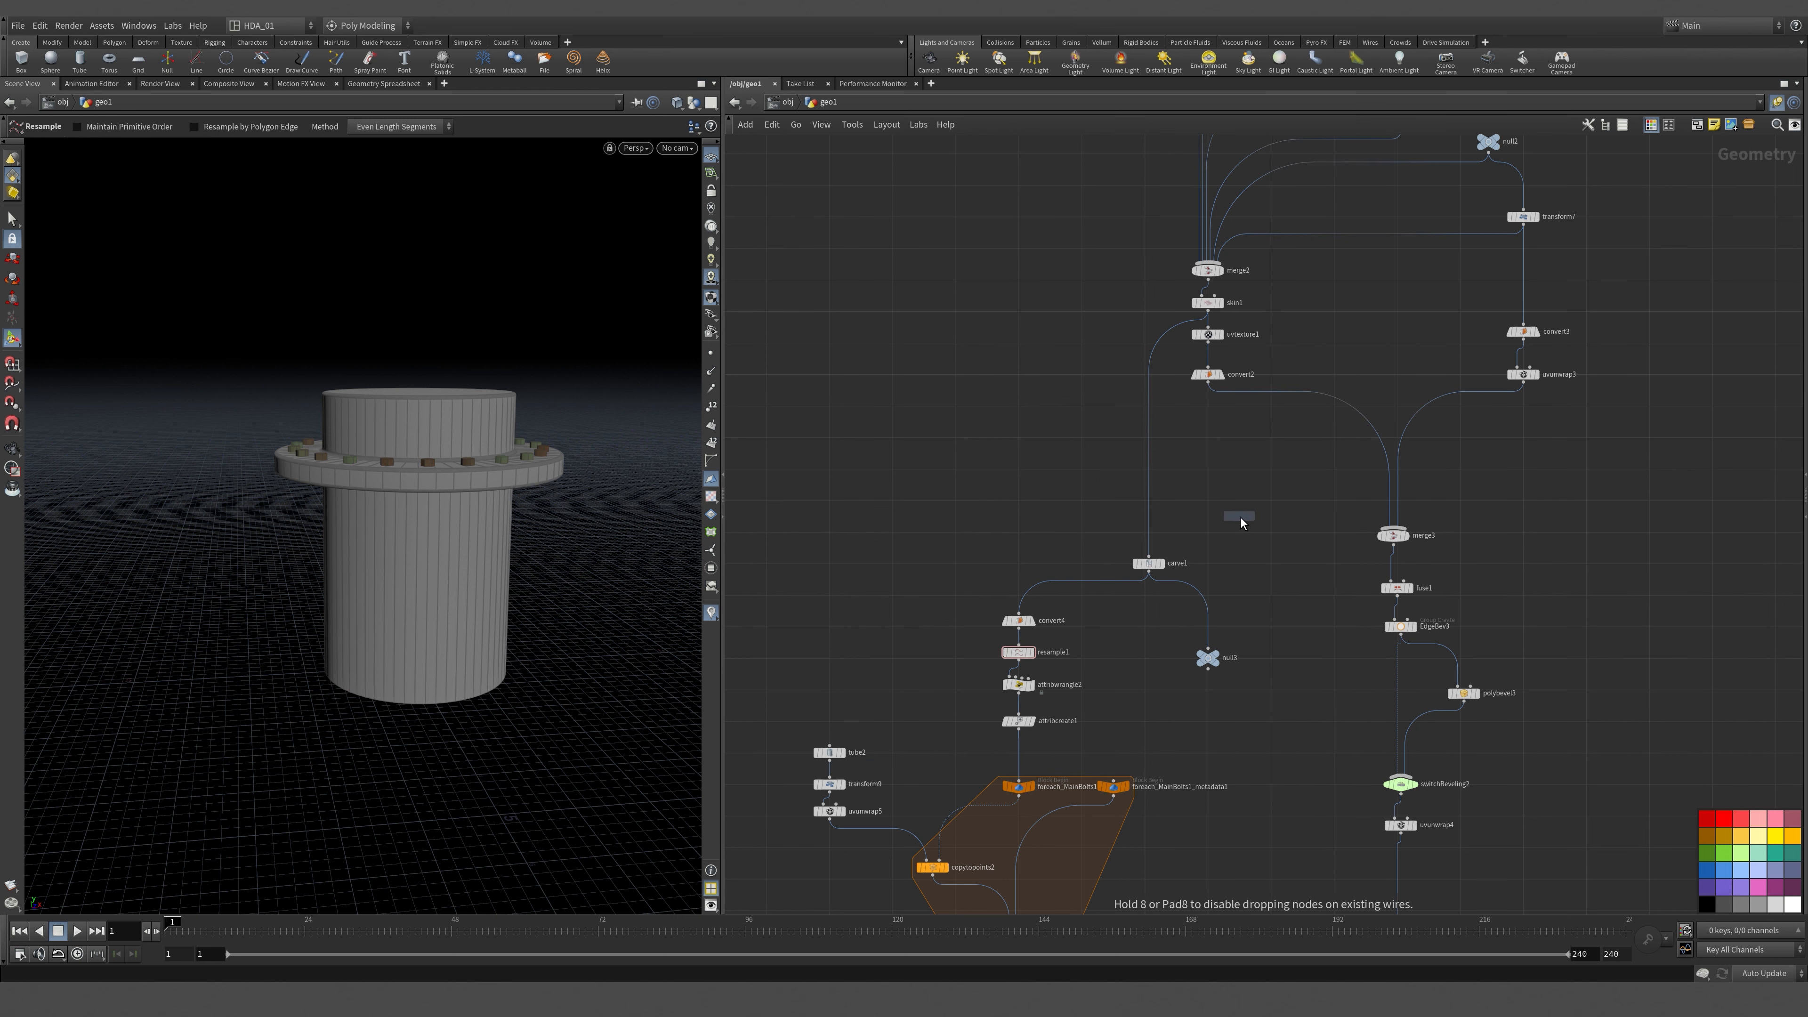
left_click(1238, 515)
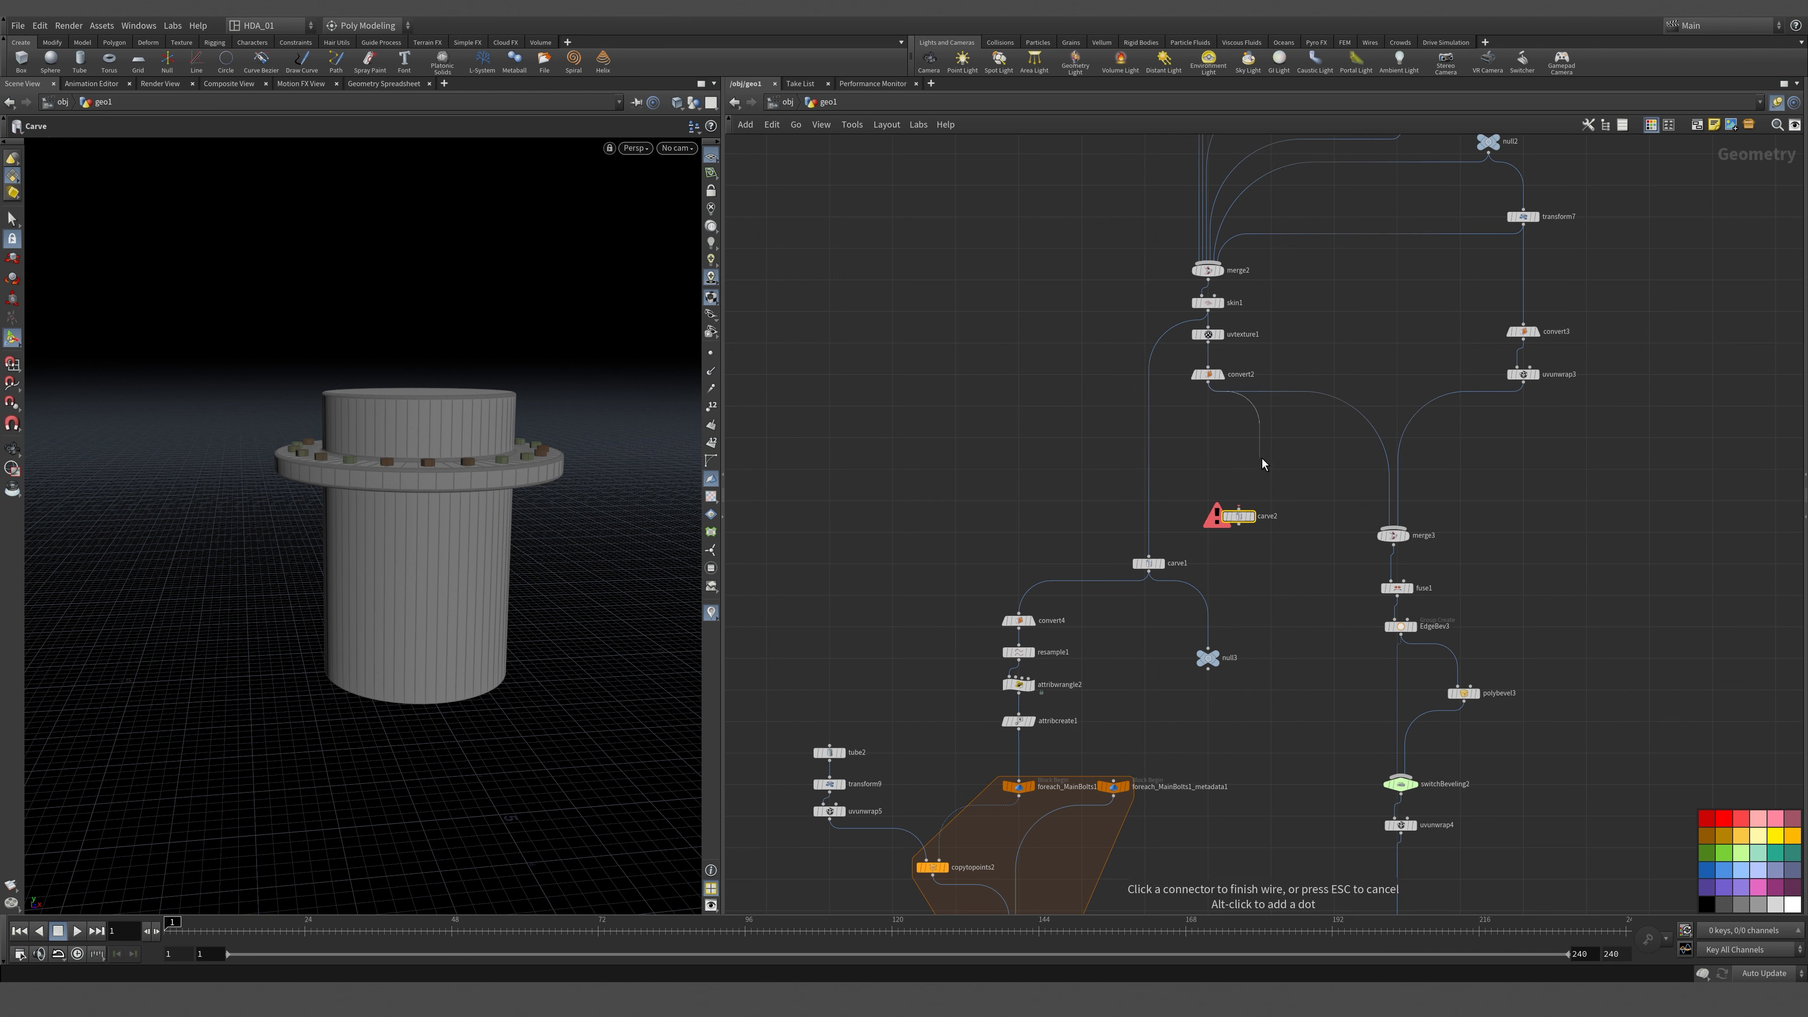
key("Escape")
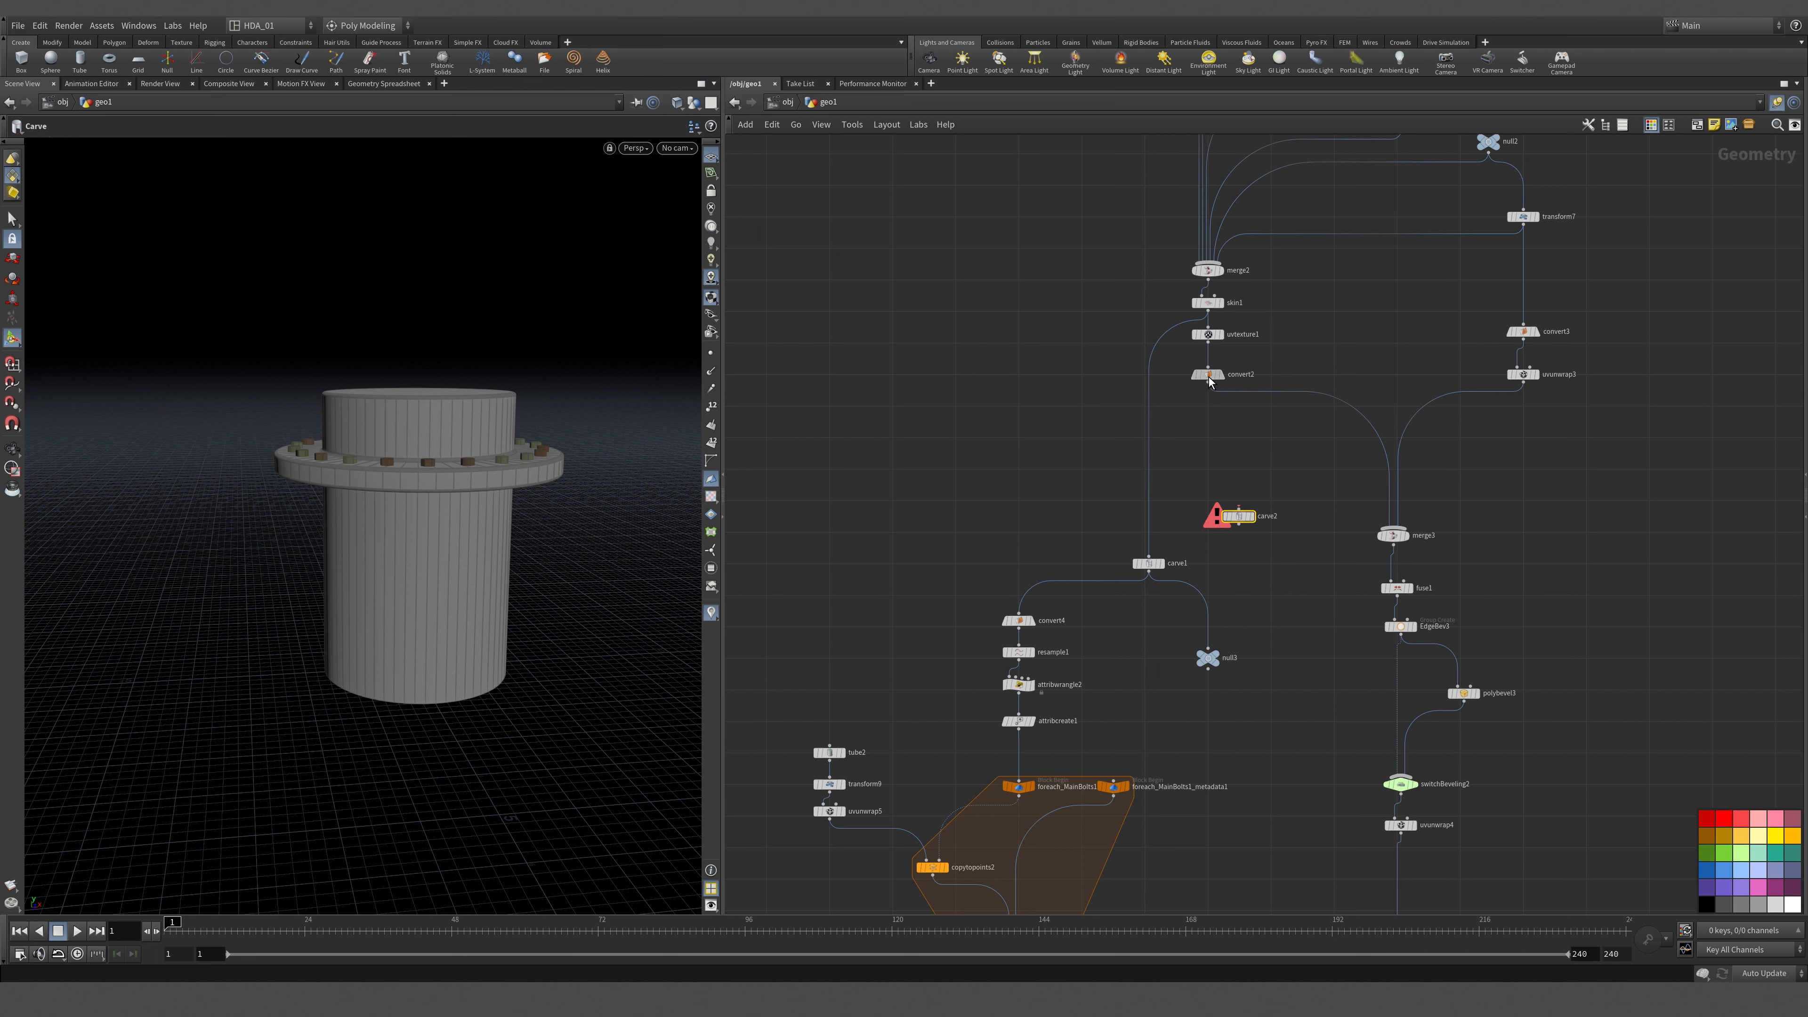
Move convert2 and the UV Texture node aside, and wire skin1 into the new Carve node with its display on.
left_click_drag(1210, 375, 1313, 375)
left_click_drag(1215, 336, 1304, 350)
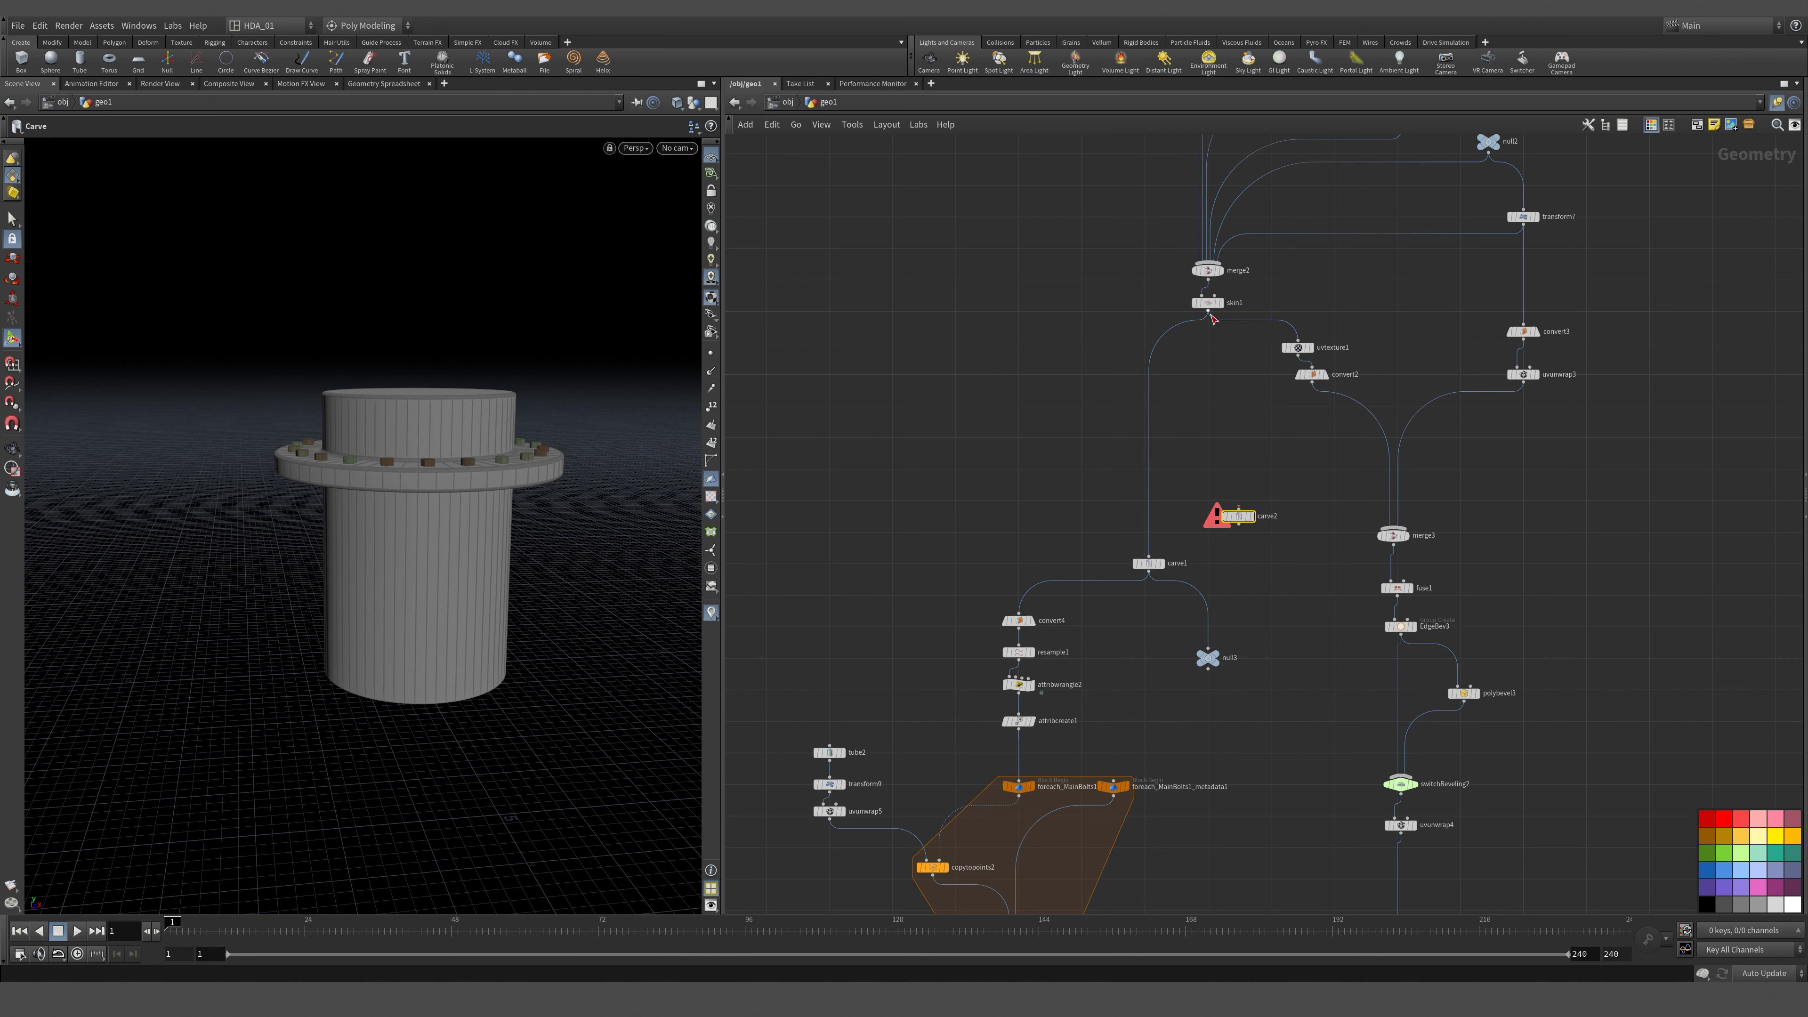
left_click_drag(1208, 312, 1239, 509)
left_click(1250, 518)
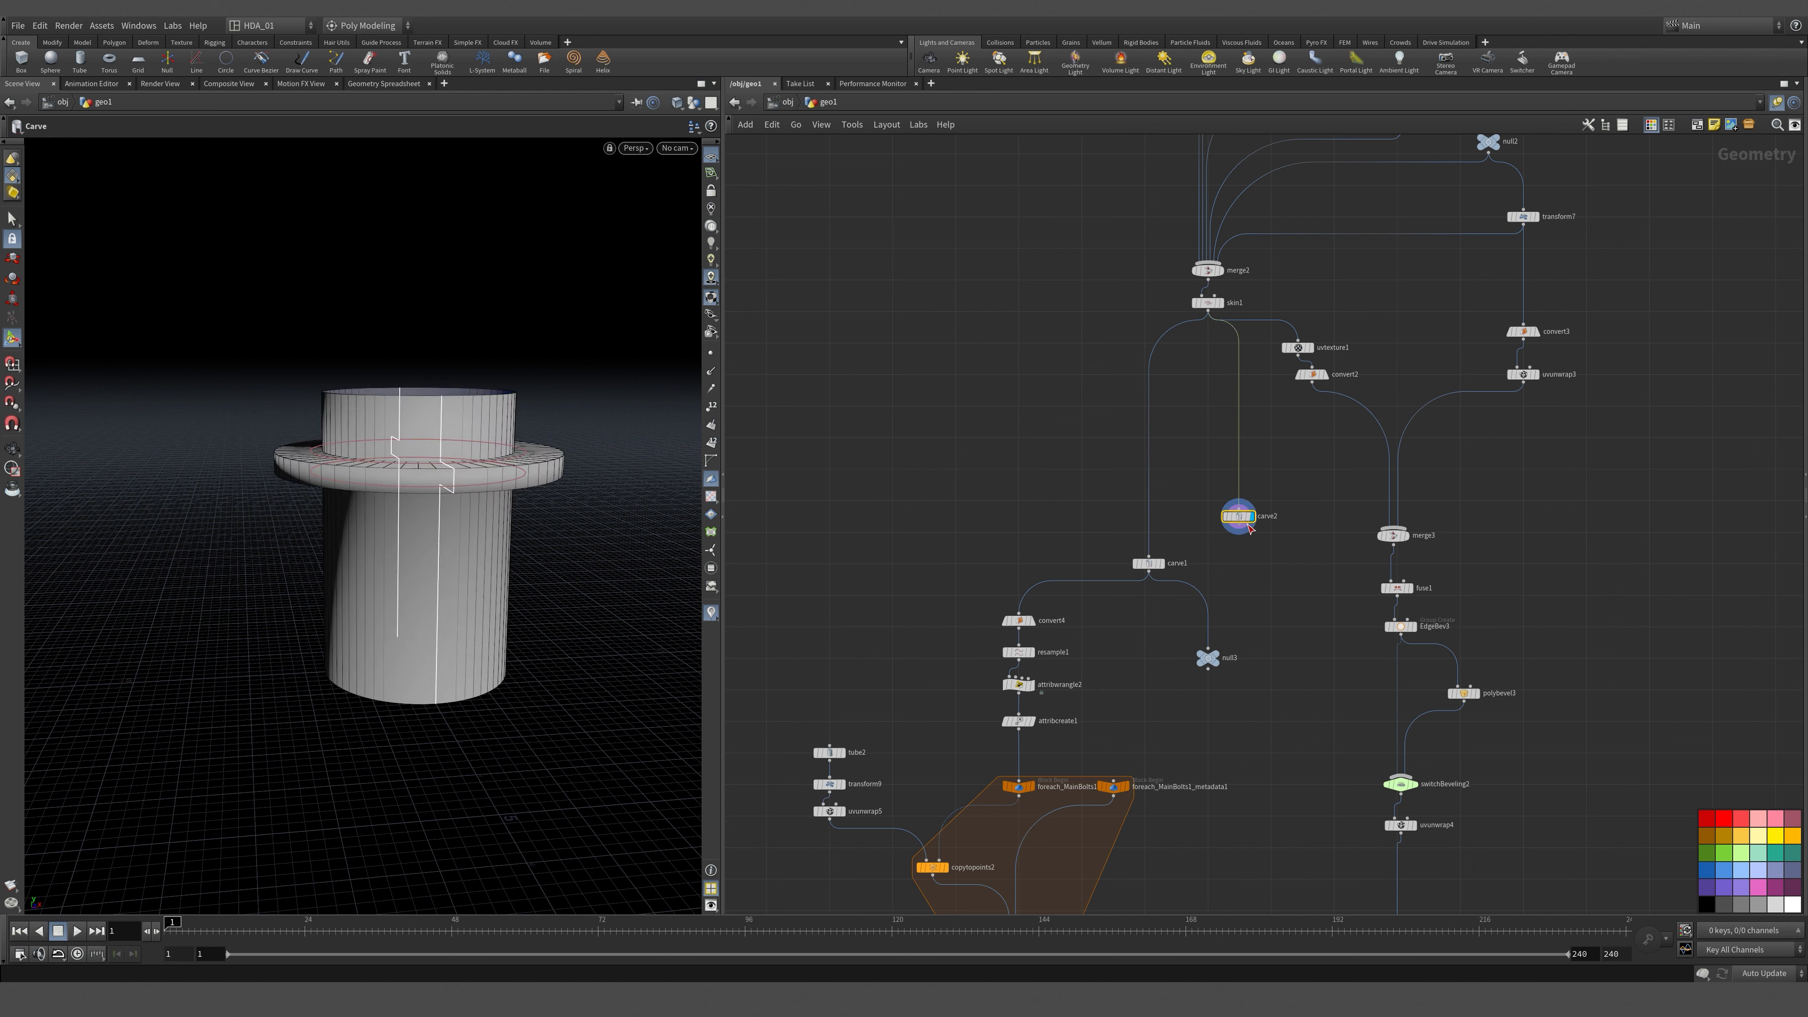
left_click(1249, 527)
key("Escape")
Duplicate the Null under carve1, wire the copy to carve2's output and display it.
left_click_drag(1209, 659, 1264, 650, "alt")
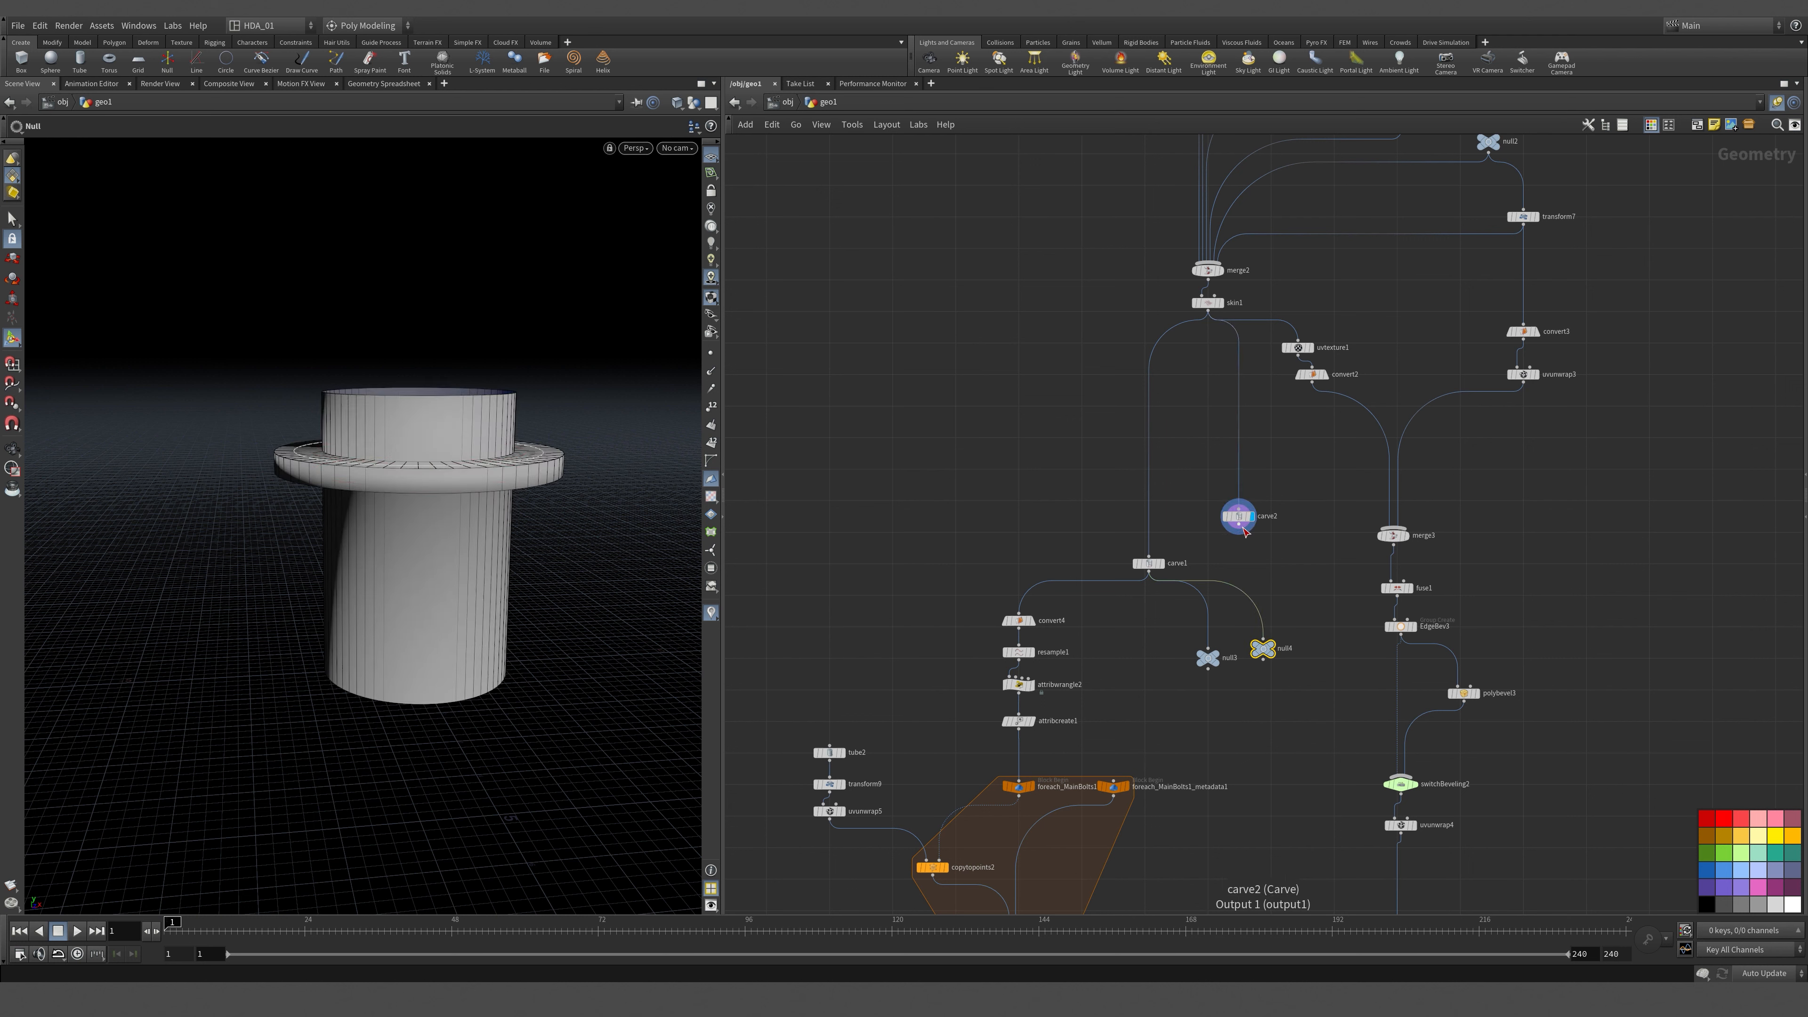
left_click(1239, 527)
left_click(1263, 640)
left_click(1272, 648)
left_click(1238, 515)
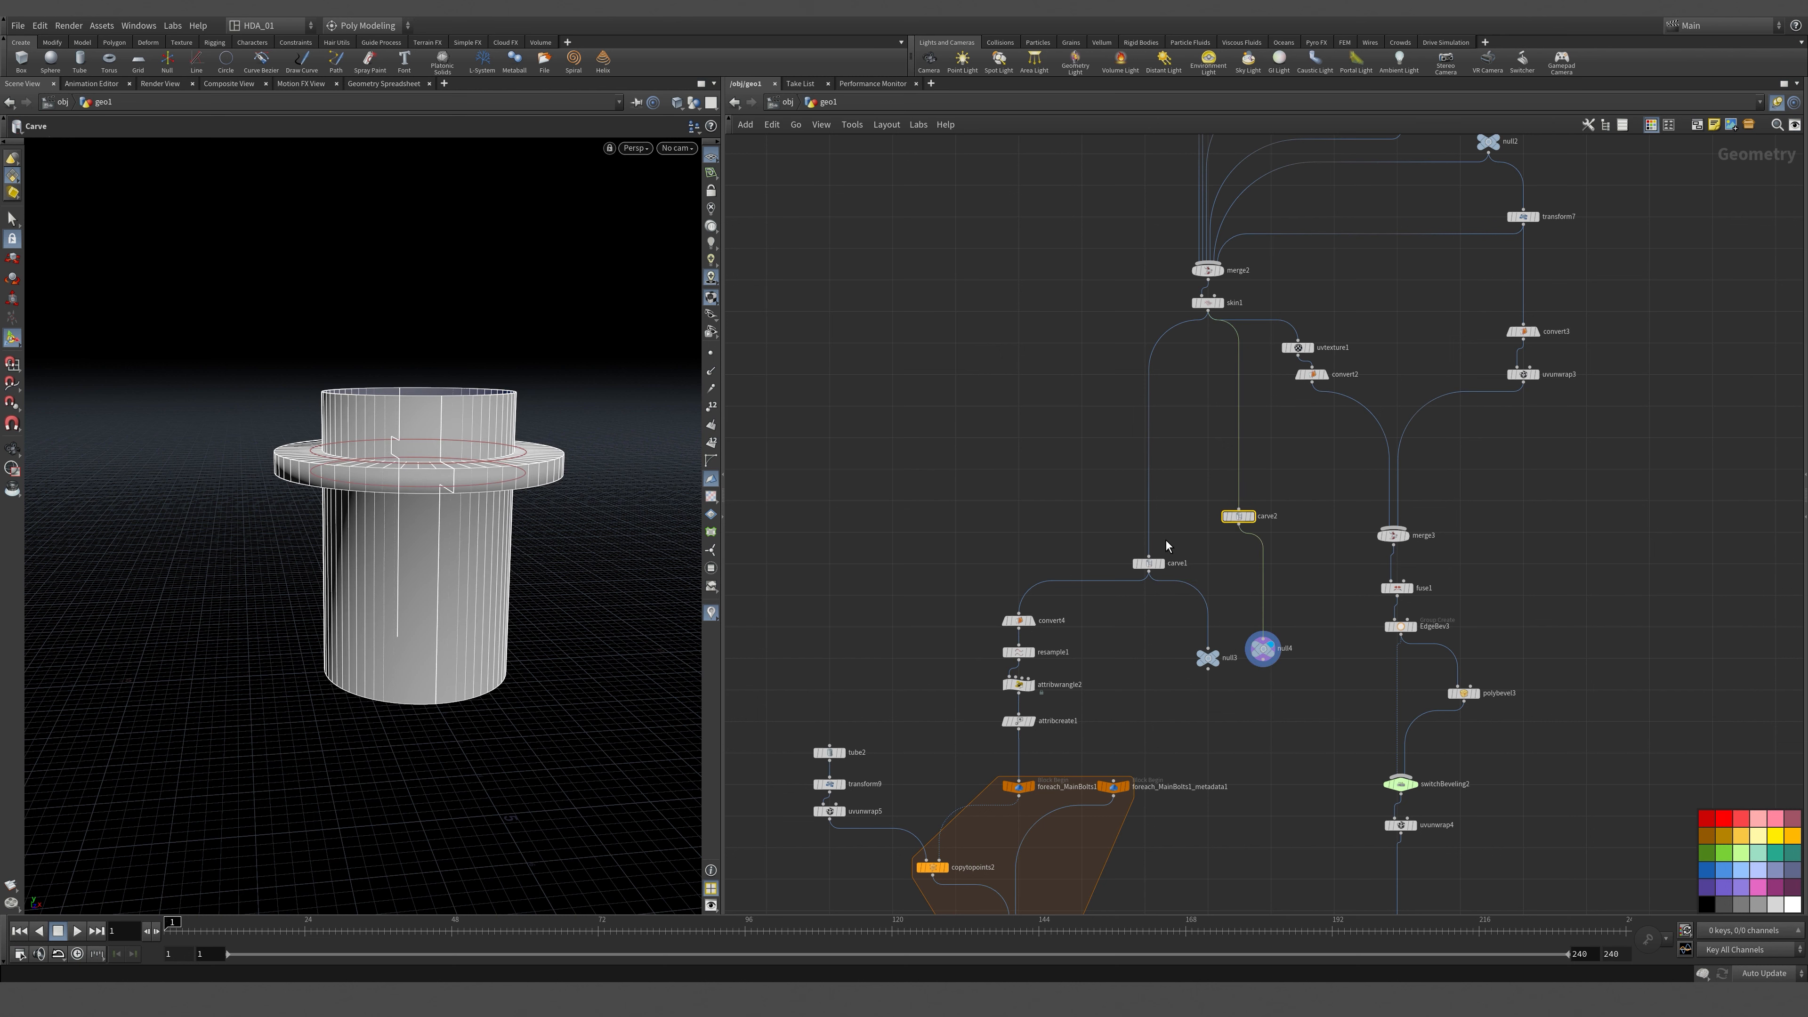
Switch carve2 to extracting isoparametric curves, turn off First U, and enable First V and Second V.
key("p")
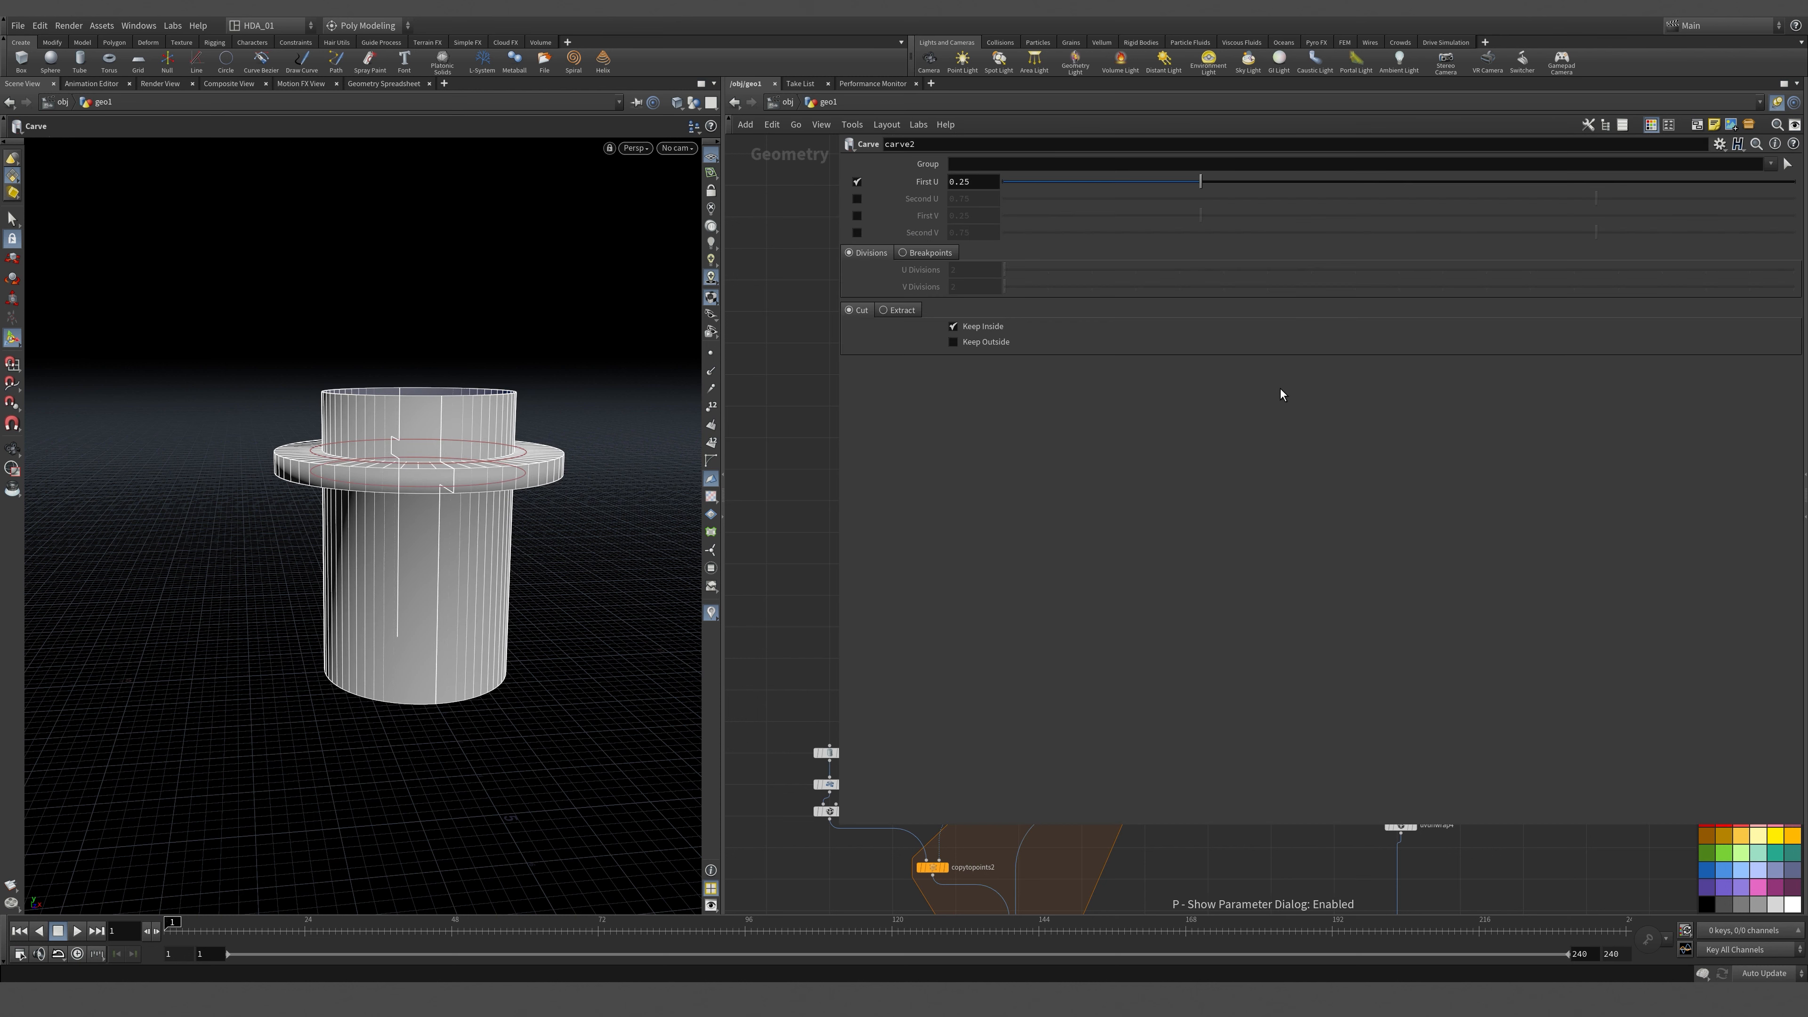
left_click(896, 310)
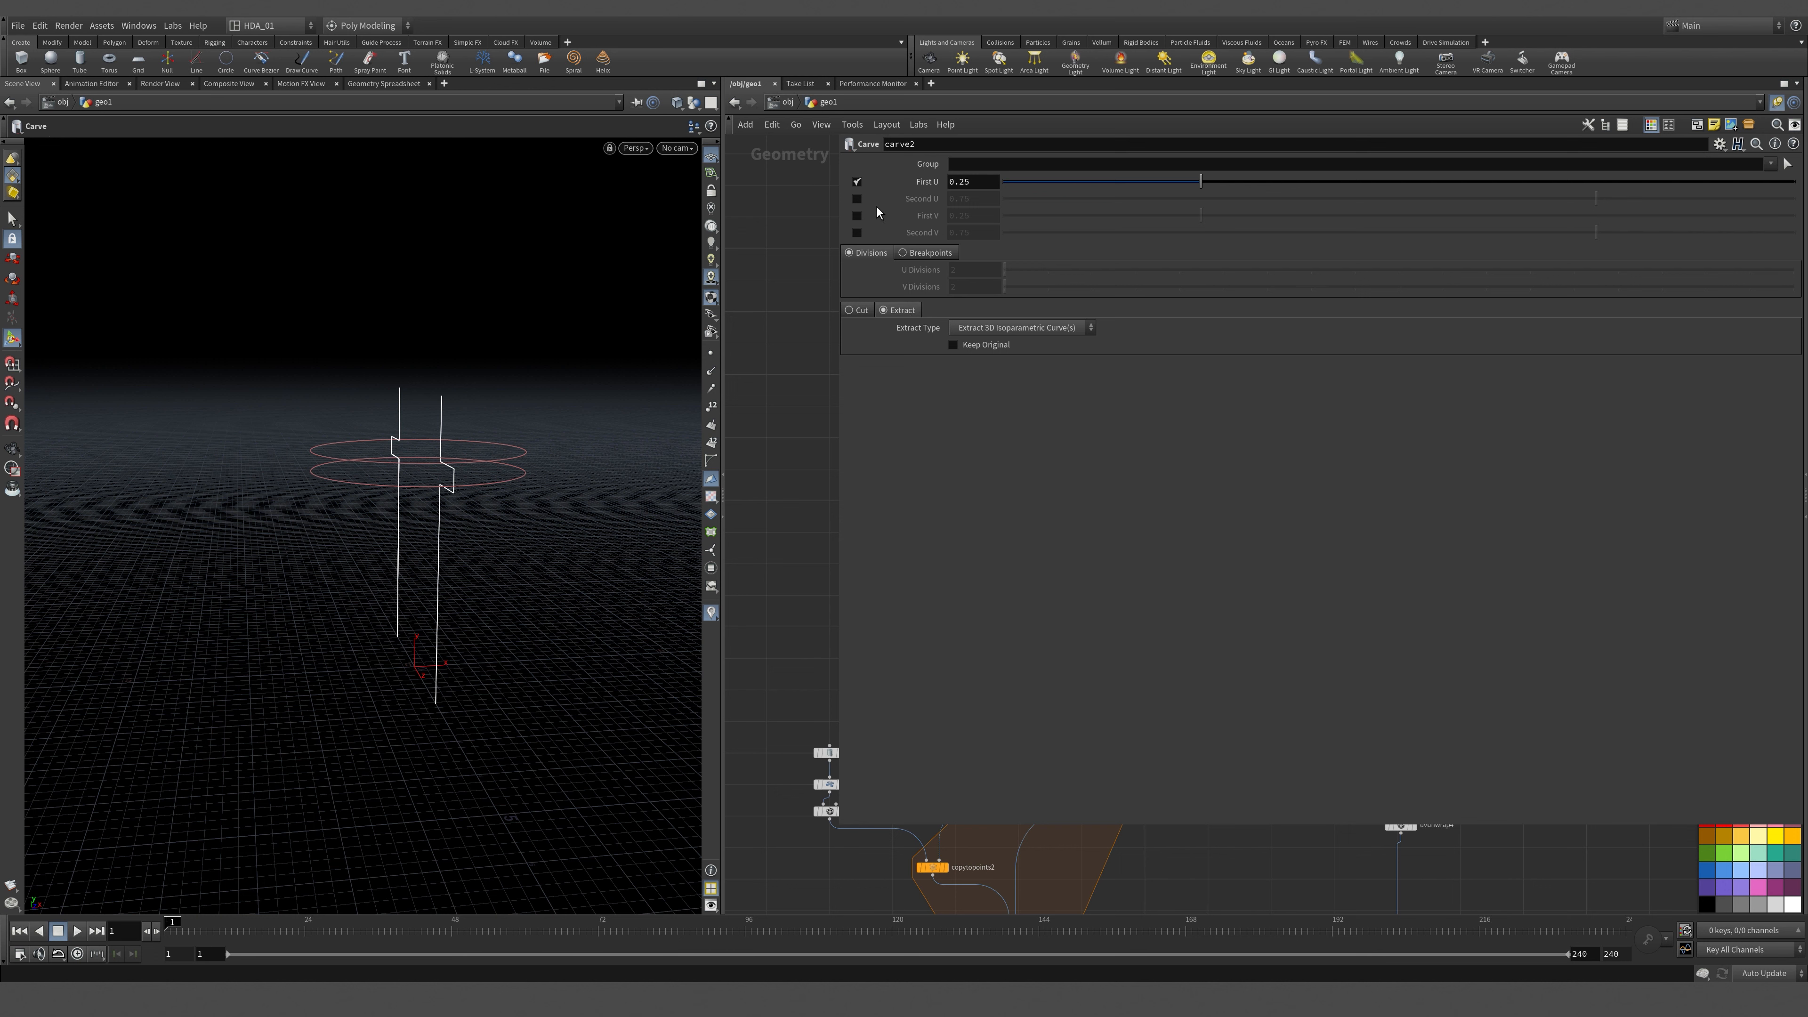
left_click(858, 183)
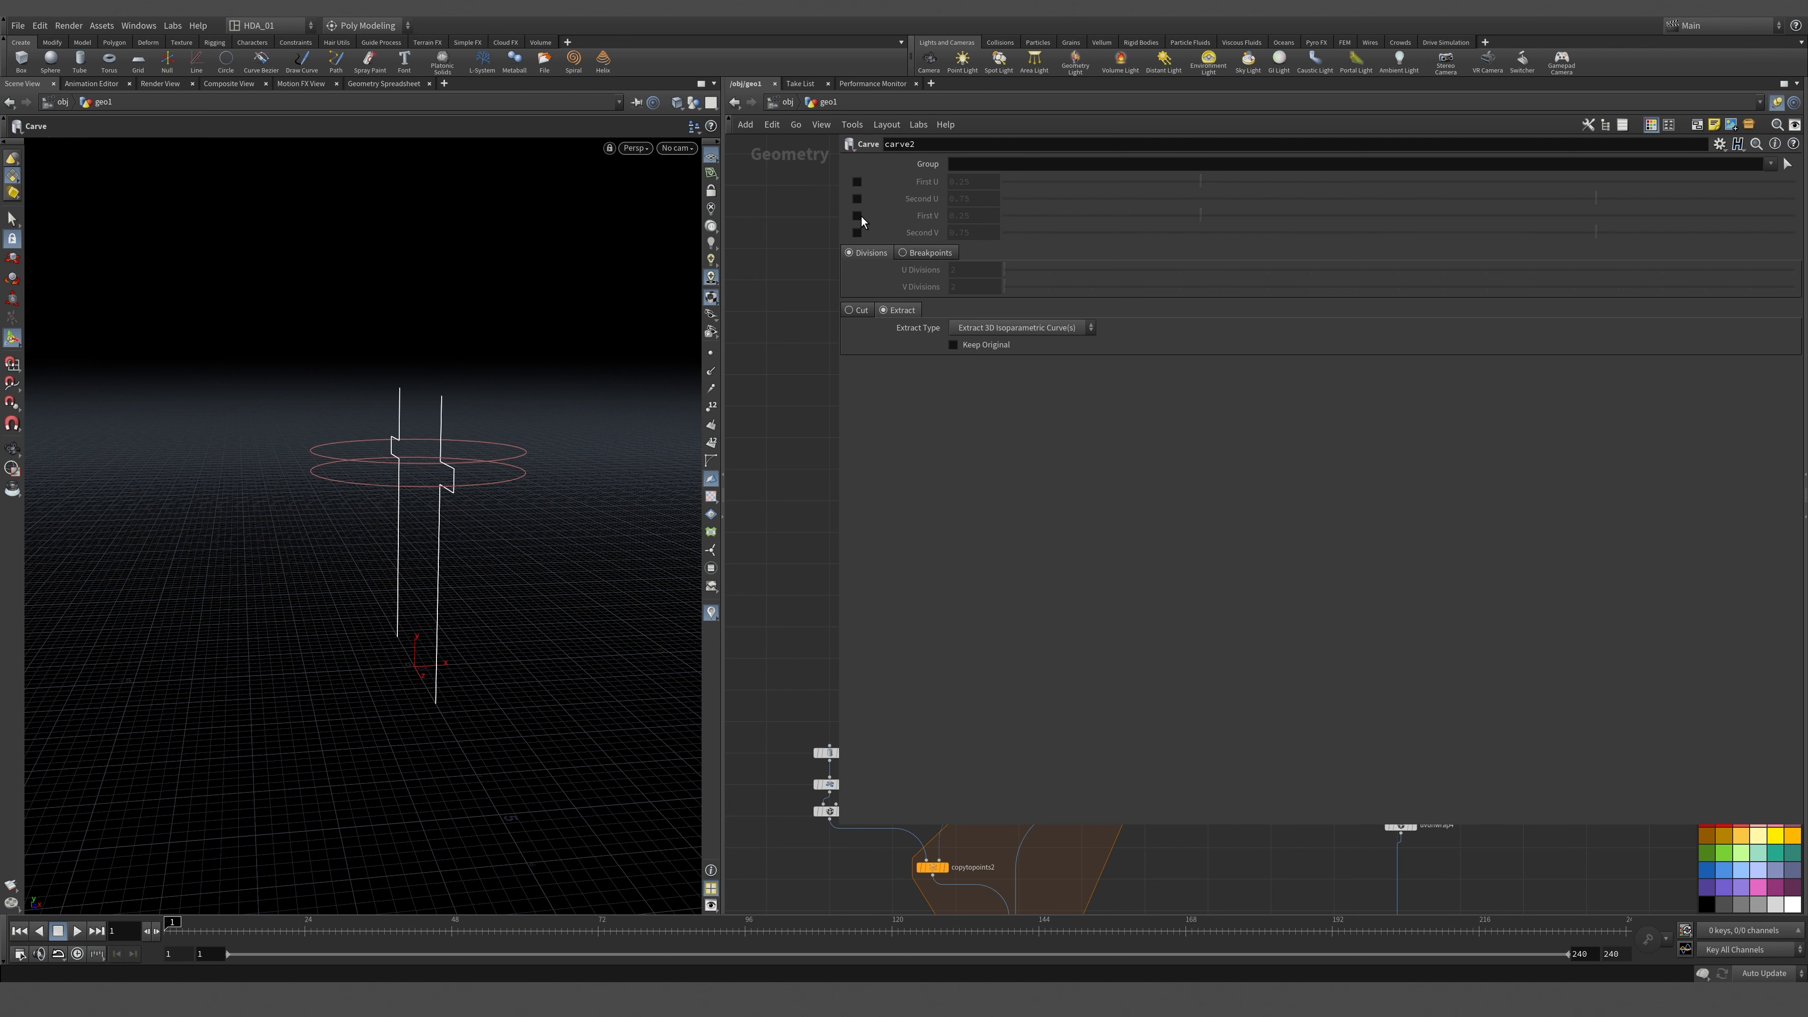
left_click(859, 215)
key("p")
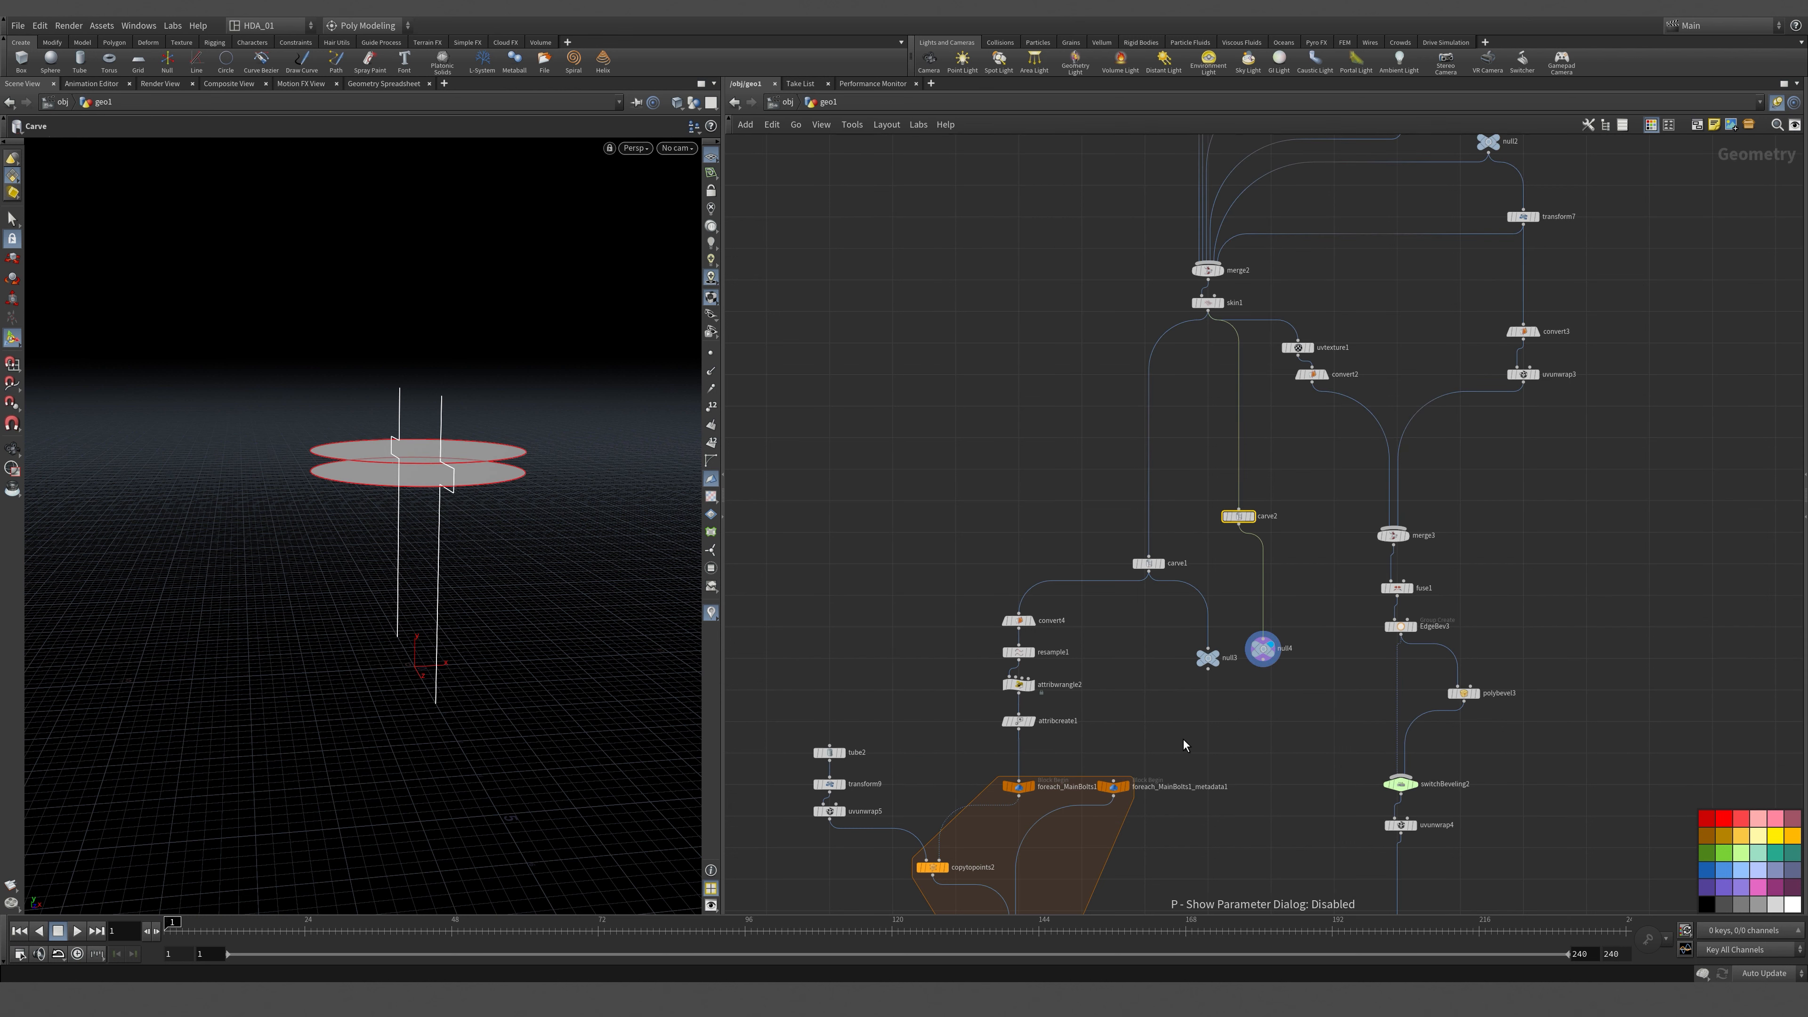
Show skin1 as a wireframe template to compare the carved curves with the full pipe surface.
left_click(1218, 303)
left_click_drag(502, 537, 514, 626, "alt")
left_click_drag(293, 621, 342, 491, "alt")
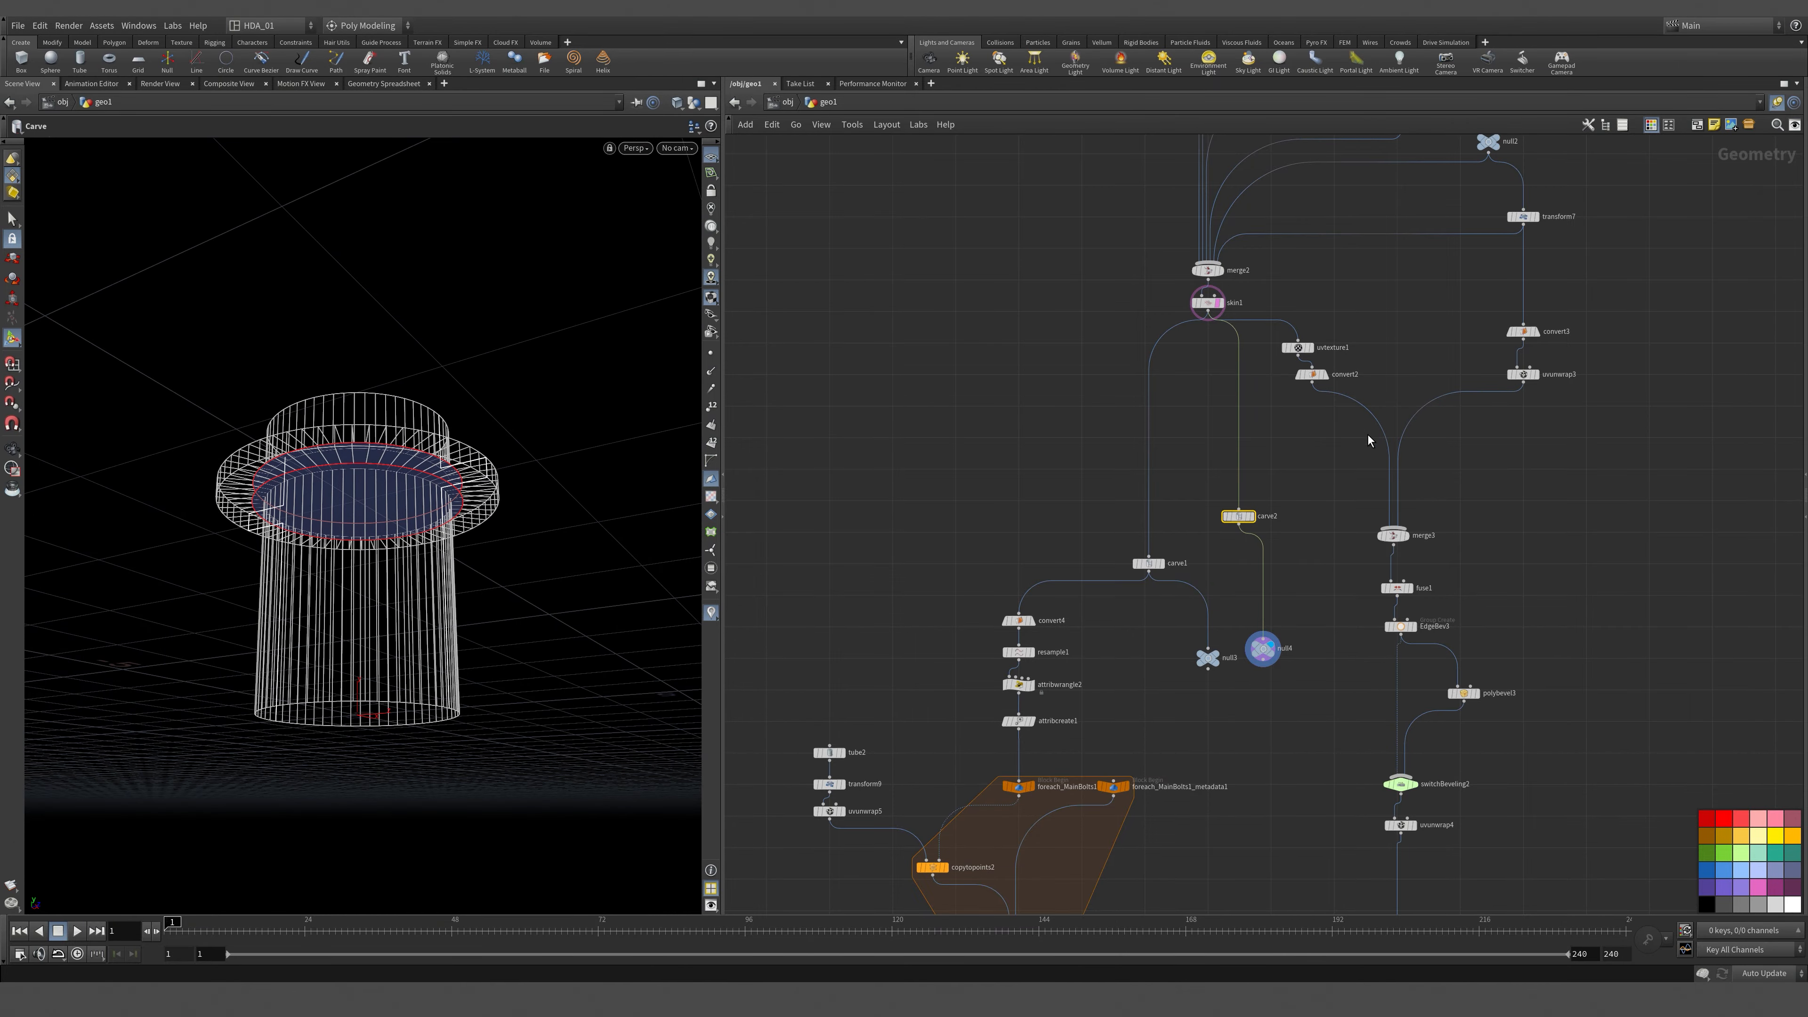
Set carve2's First V to about 0.0982 and Second V to about 0.1167, and switch it back to Cut mode.
key("p")
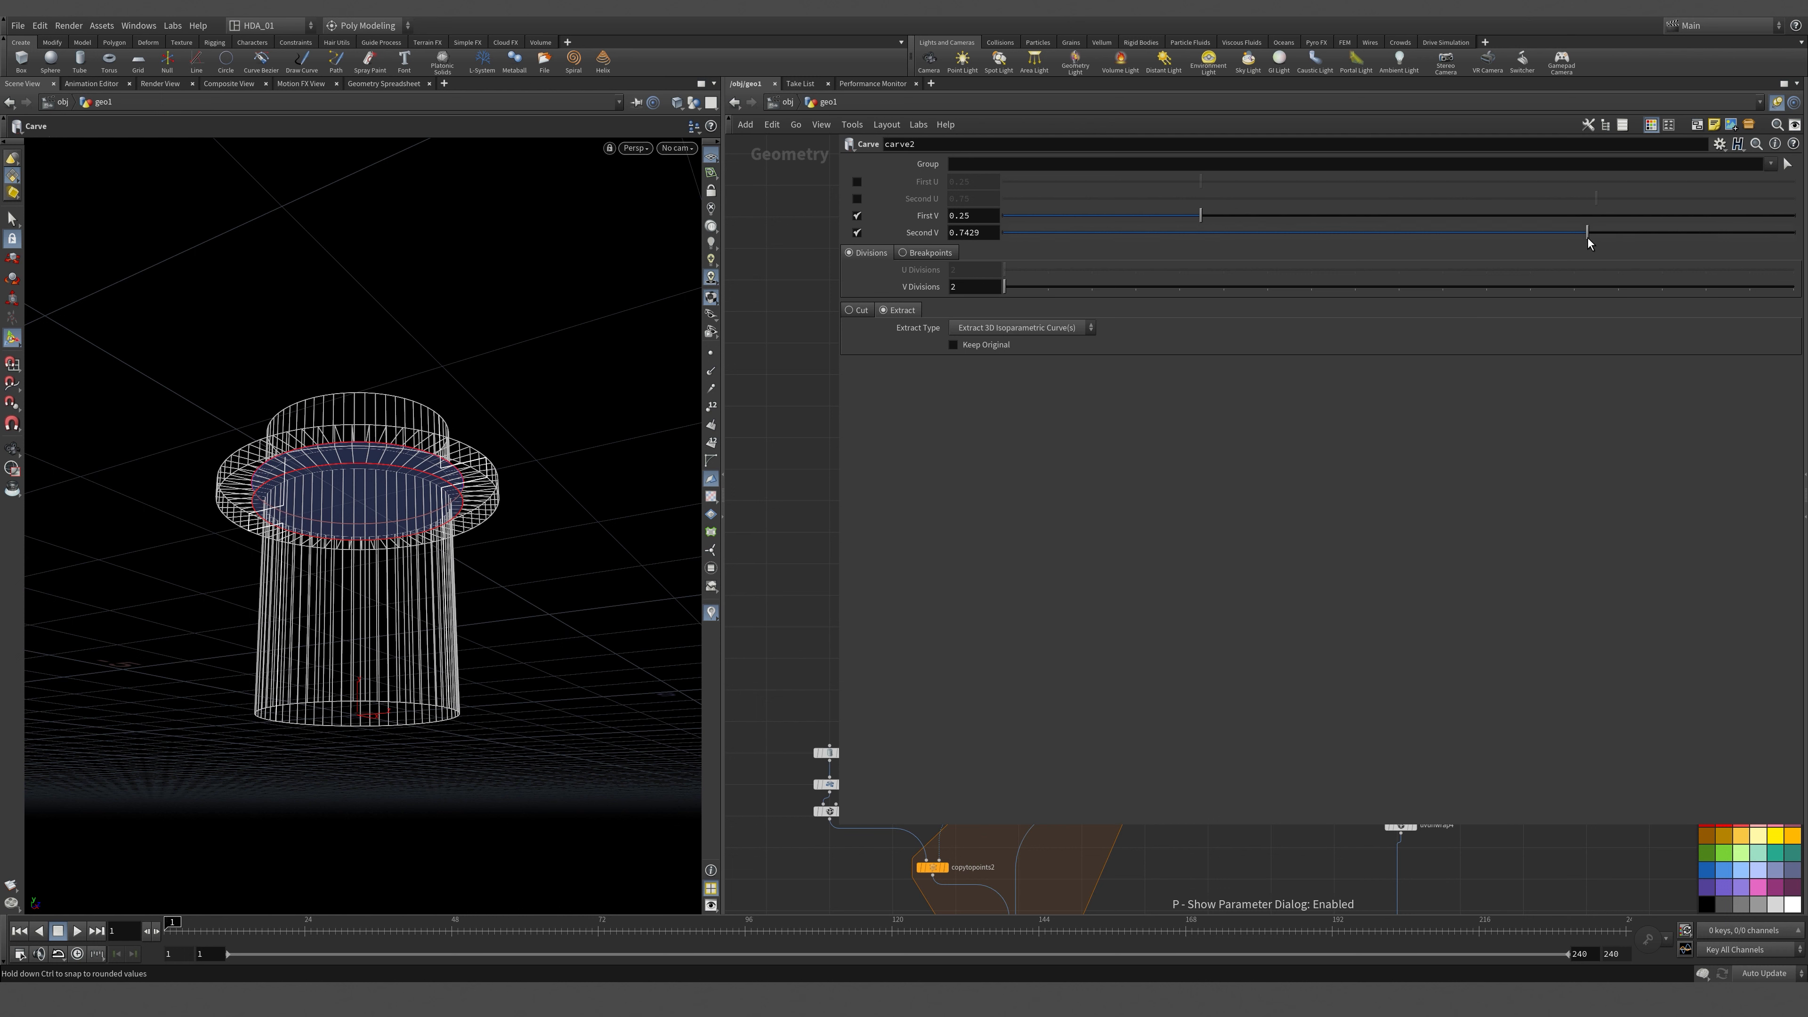
left_click_drag(1587, 242, 1714, 275)
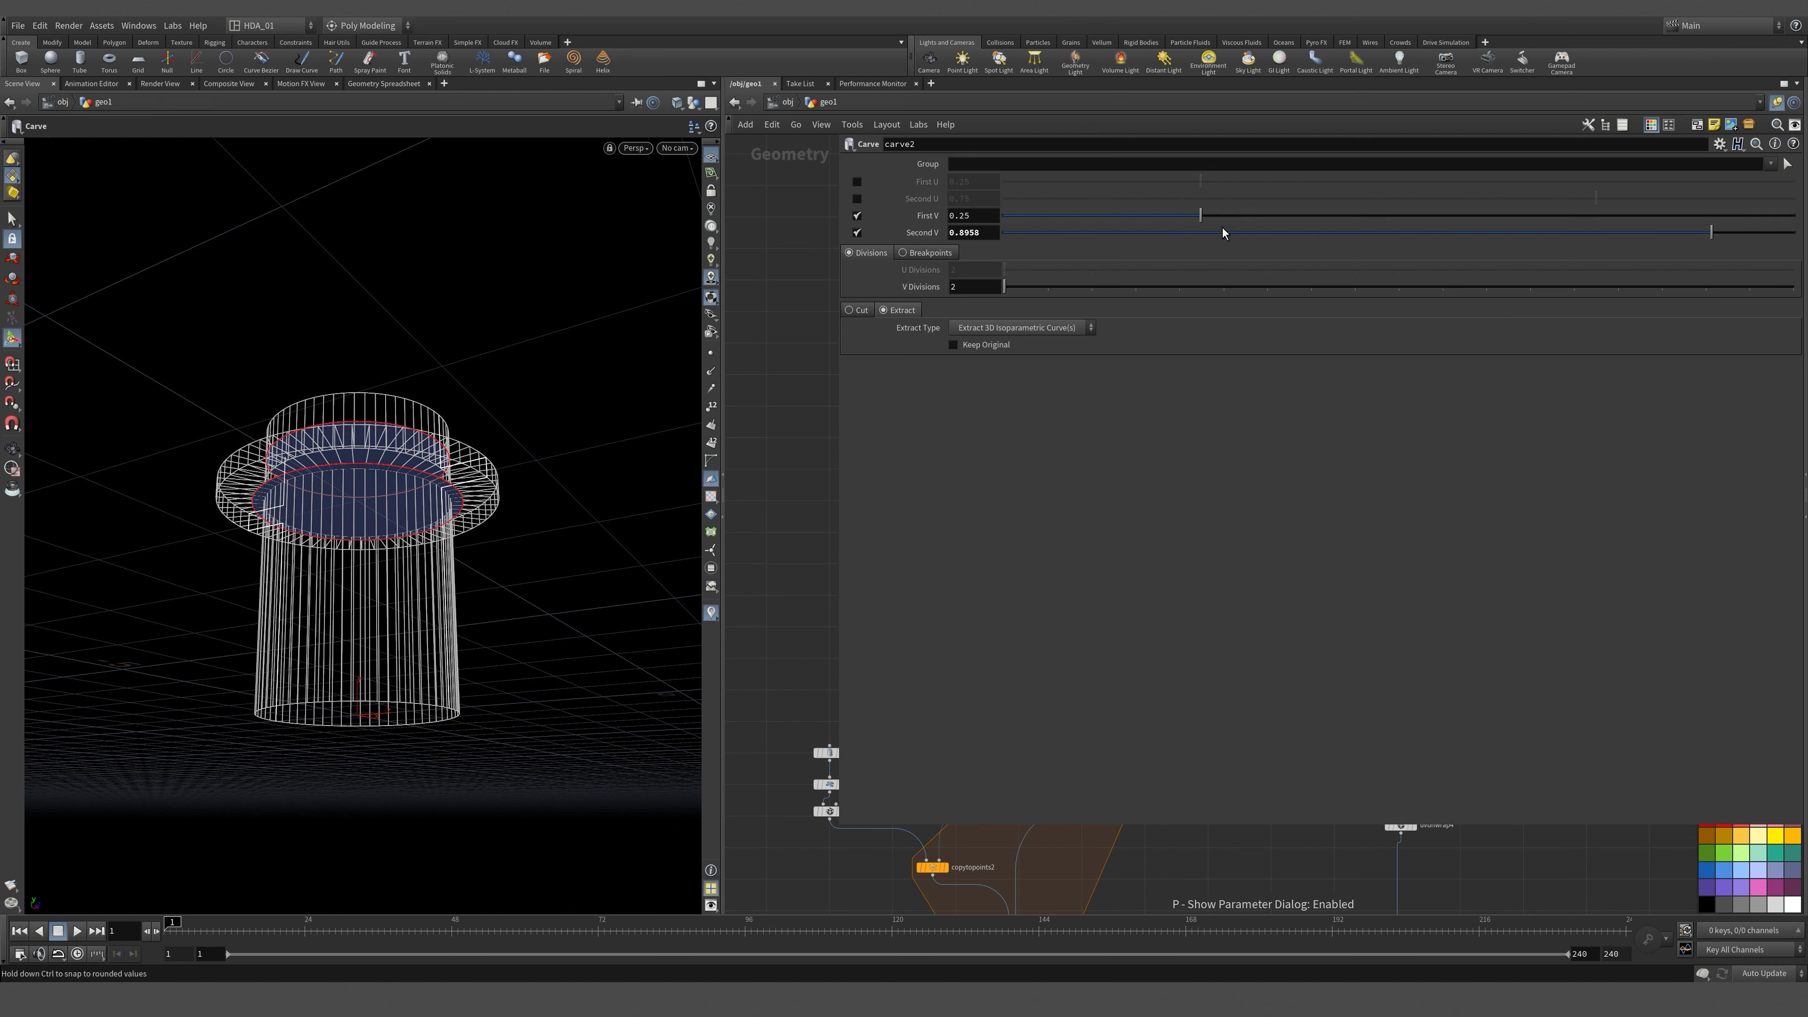
left_click_drag(1199, 214, 1081, 246)
left_click_drag(1708, 230, 1098, 300)
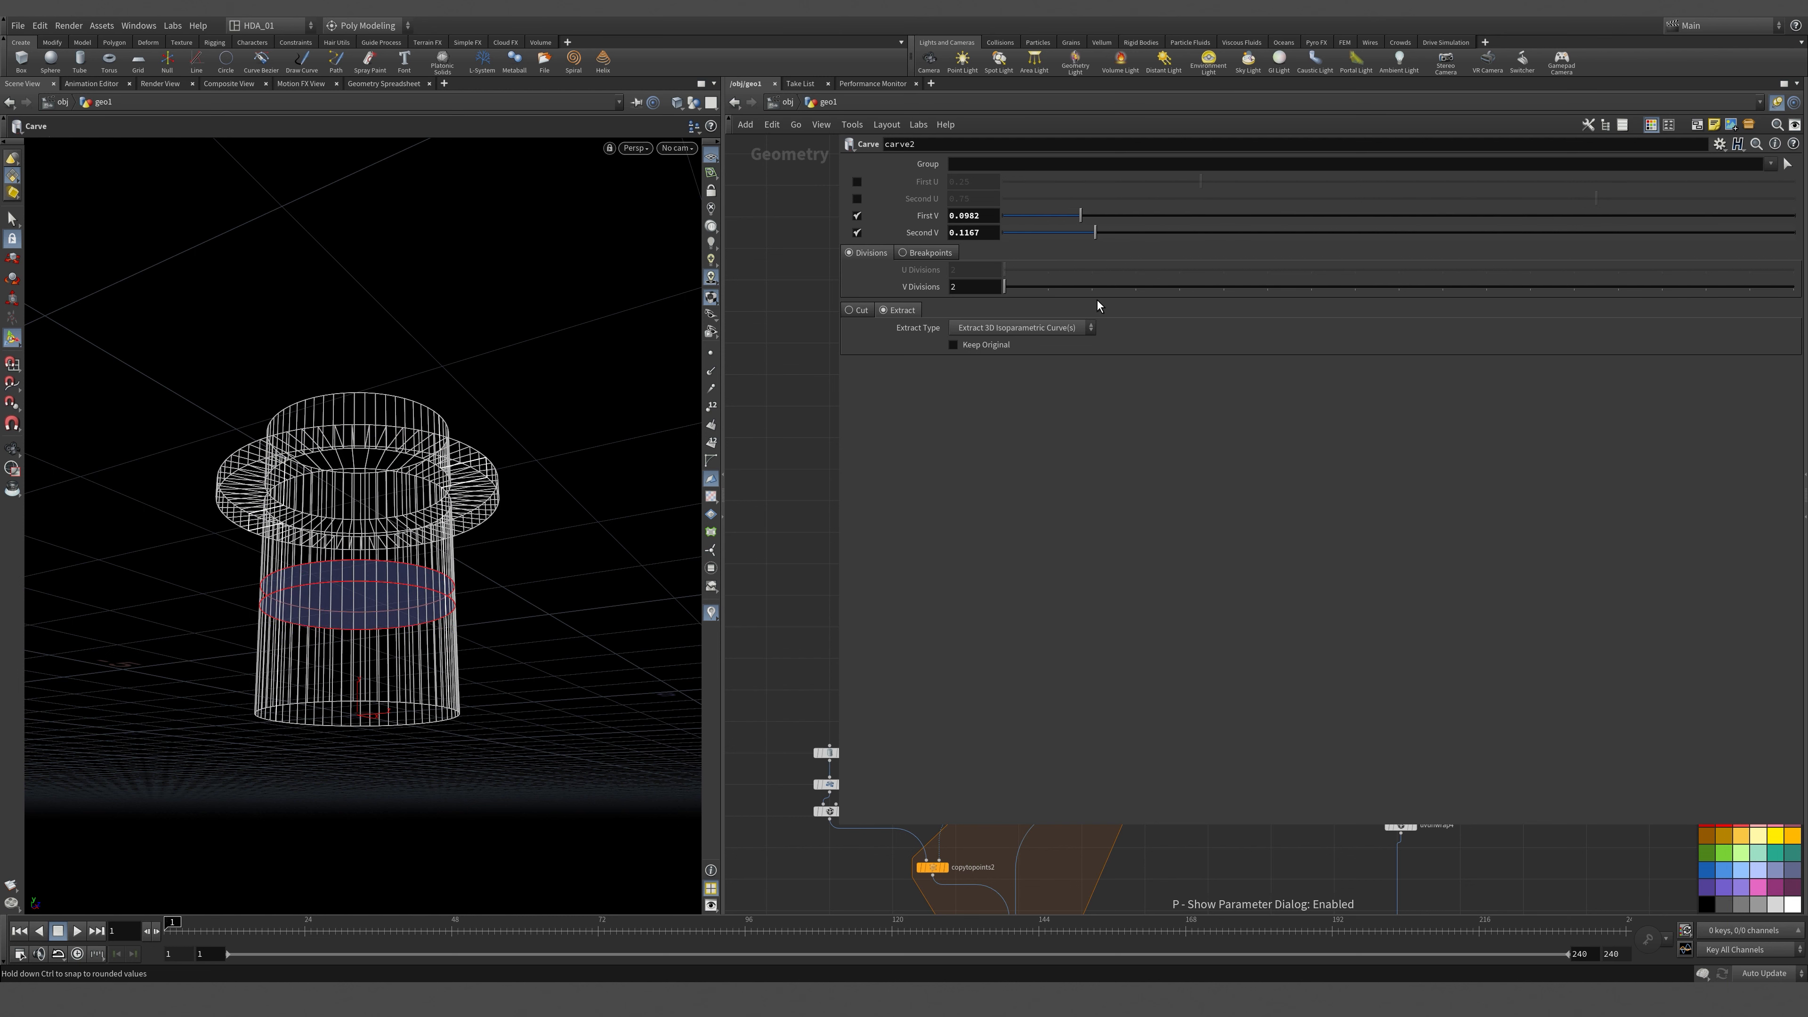
left_click(851, 310)
key("p")
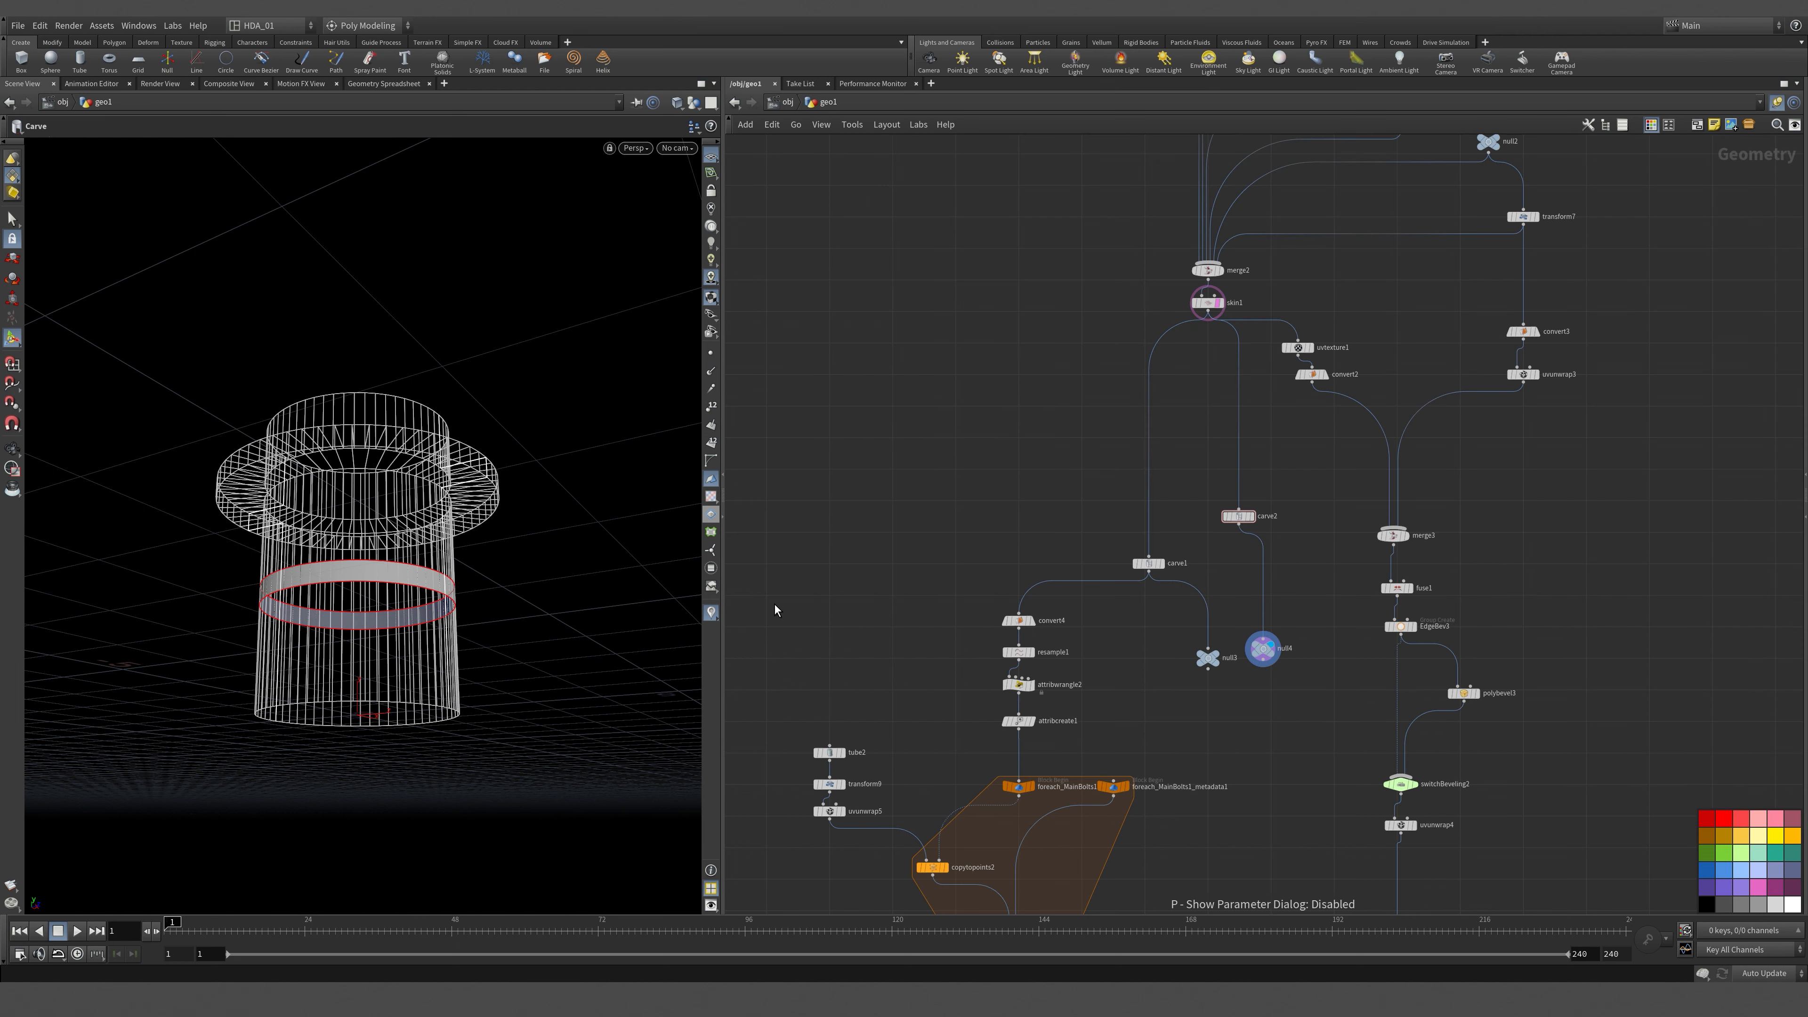
Move carve1 and its Null aside, and line up carve2 and its Null directly below skin1.
left_click_drag(1150, 564, 1025, 558)
left_click_drag(1208, 658, 1133, 680)
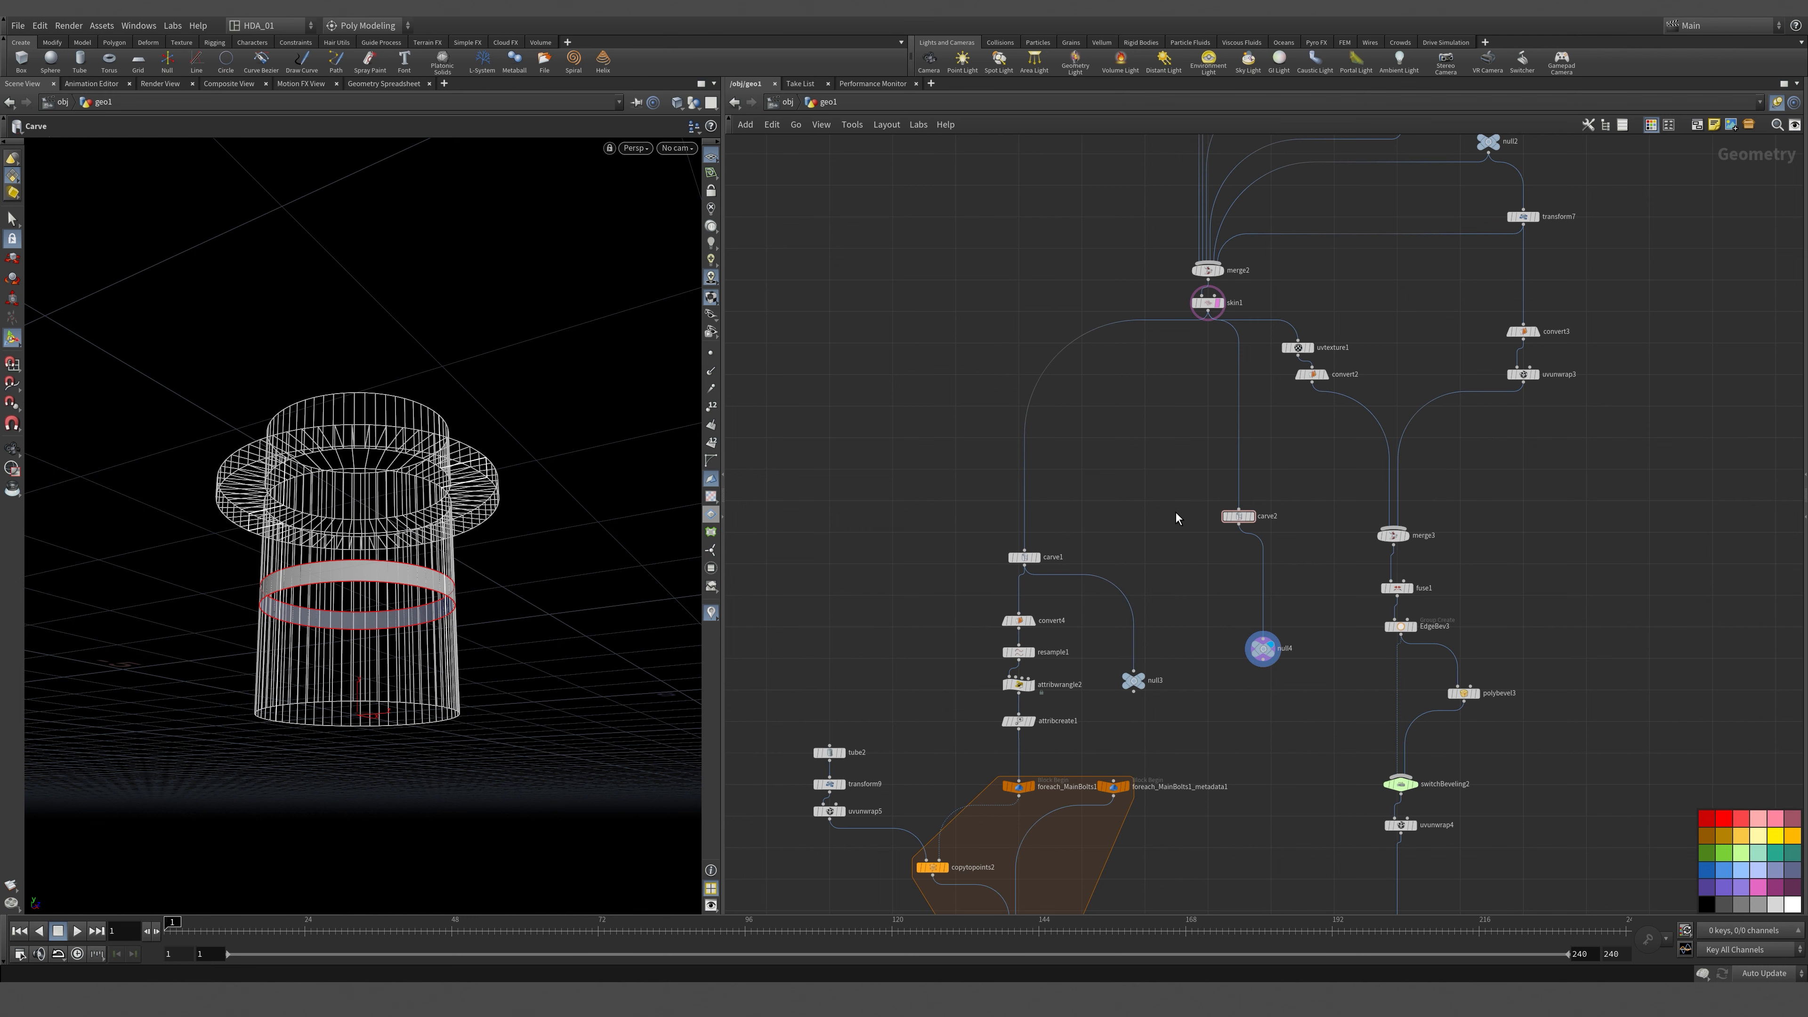
left_click_drag(1176, 514, 1309, 676)
left_click_drag(1262, 647, 1212, 505)
left_click(1110, 491)
left_click_drag(591, 441, 474, 580, "alt")
scroll(475, 580, "up", 3)
scroll(474, 579, "up", 5)
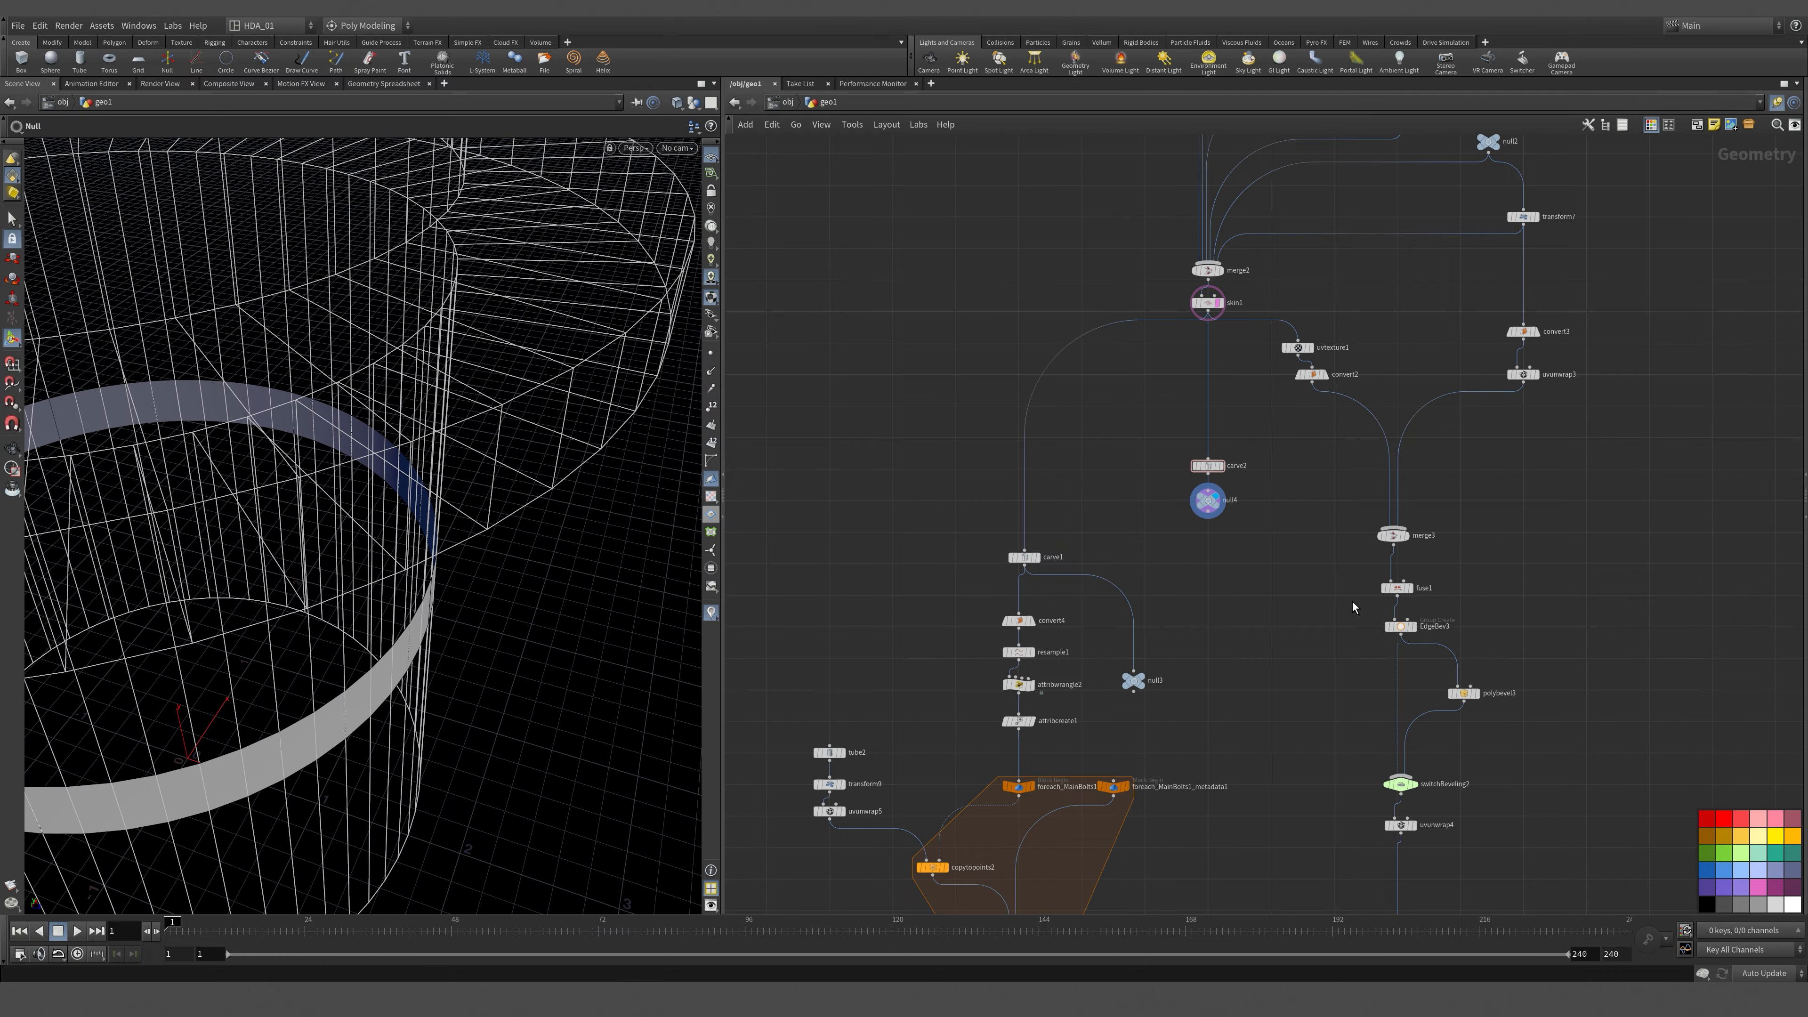
Duplicate convert2 below carve2's Null, wire the copy to that Null and display it.
mouse_move(1309, 373)
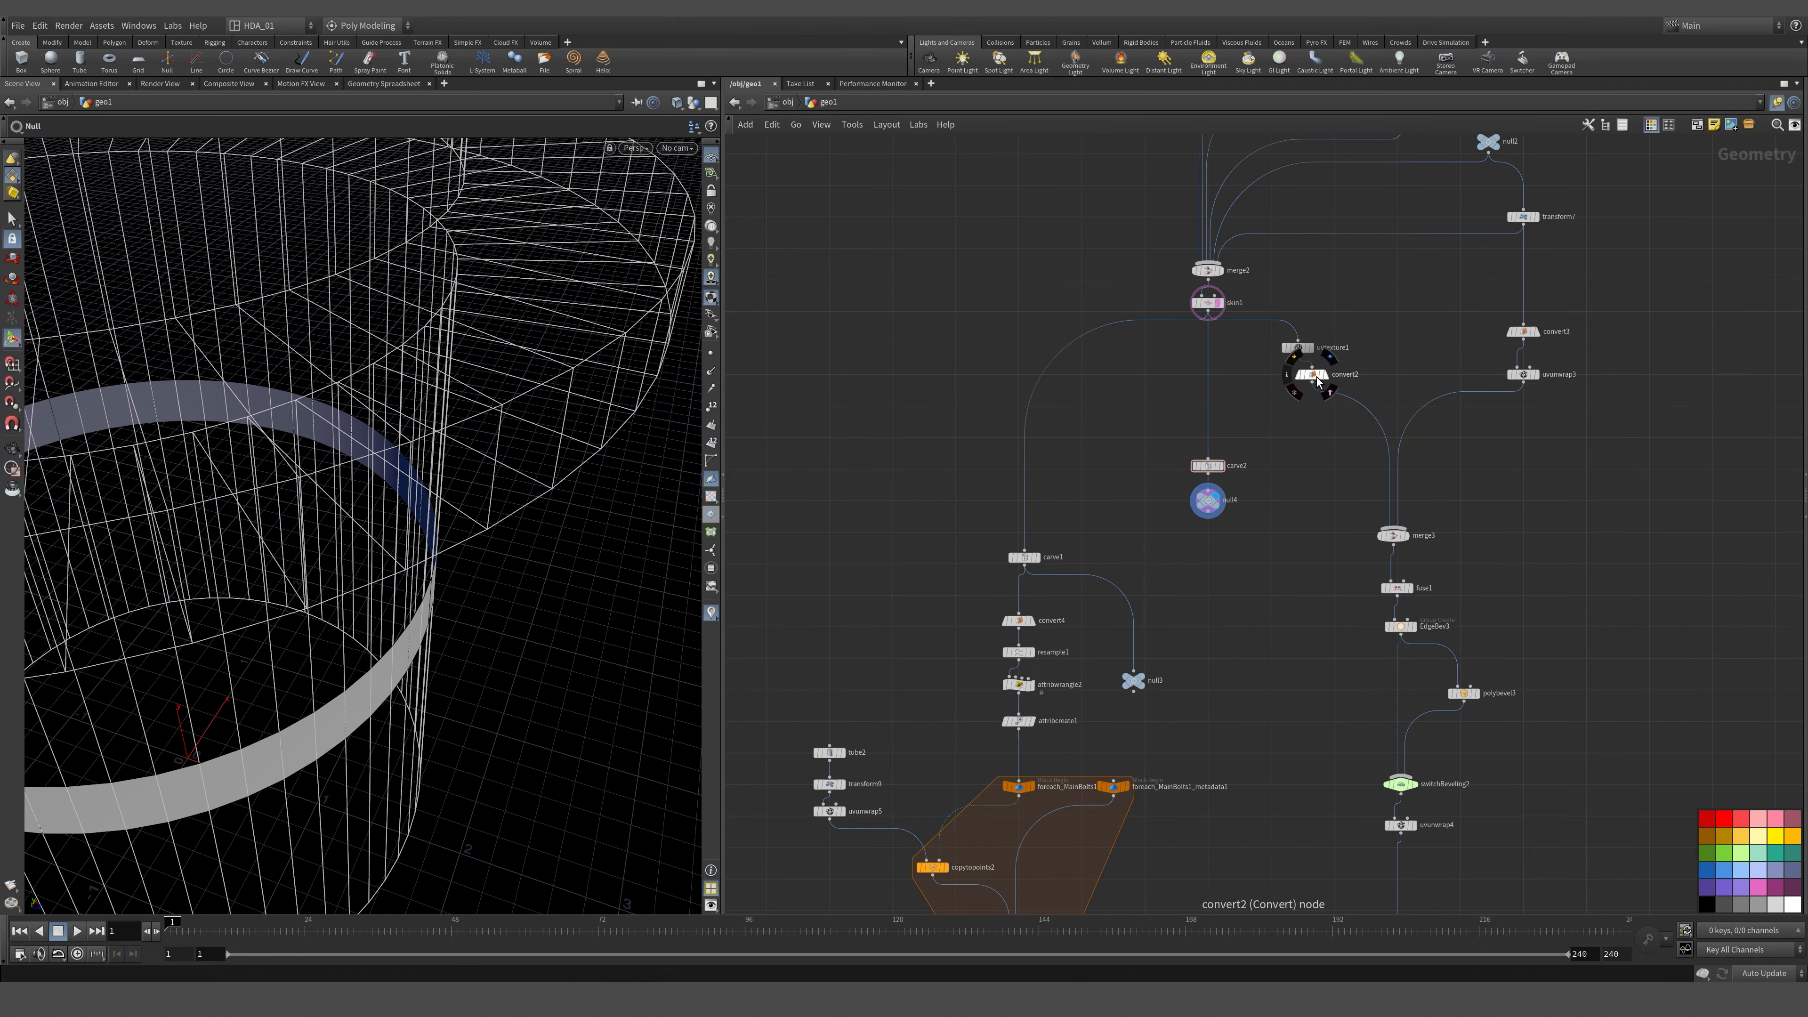
left_click_drag(1317, 380, 1221, 561, "alt")
left_click(1240, 560)
key("h")
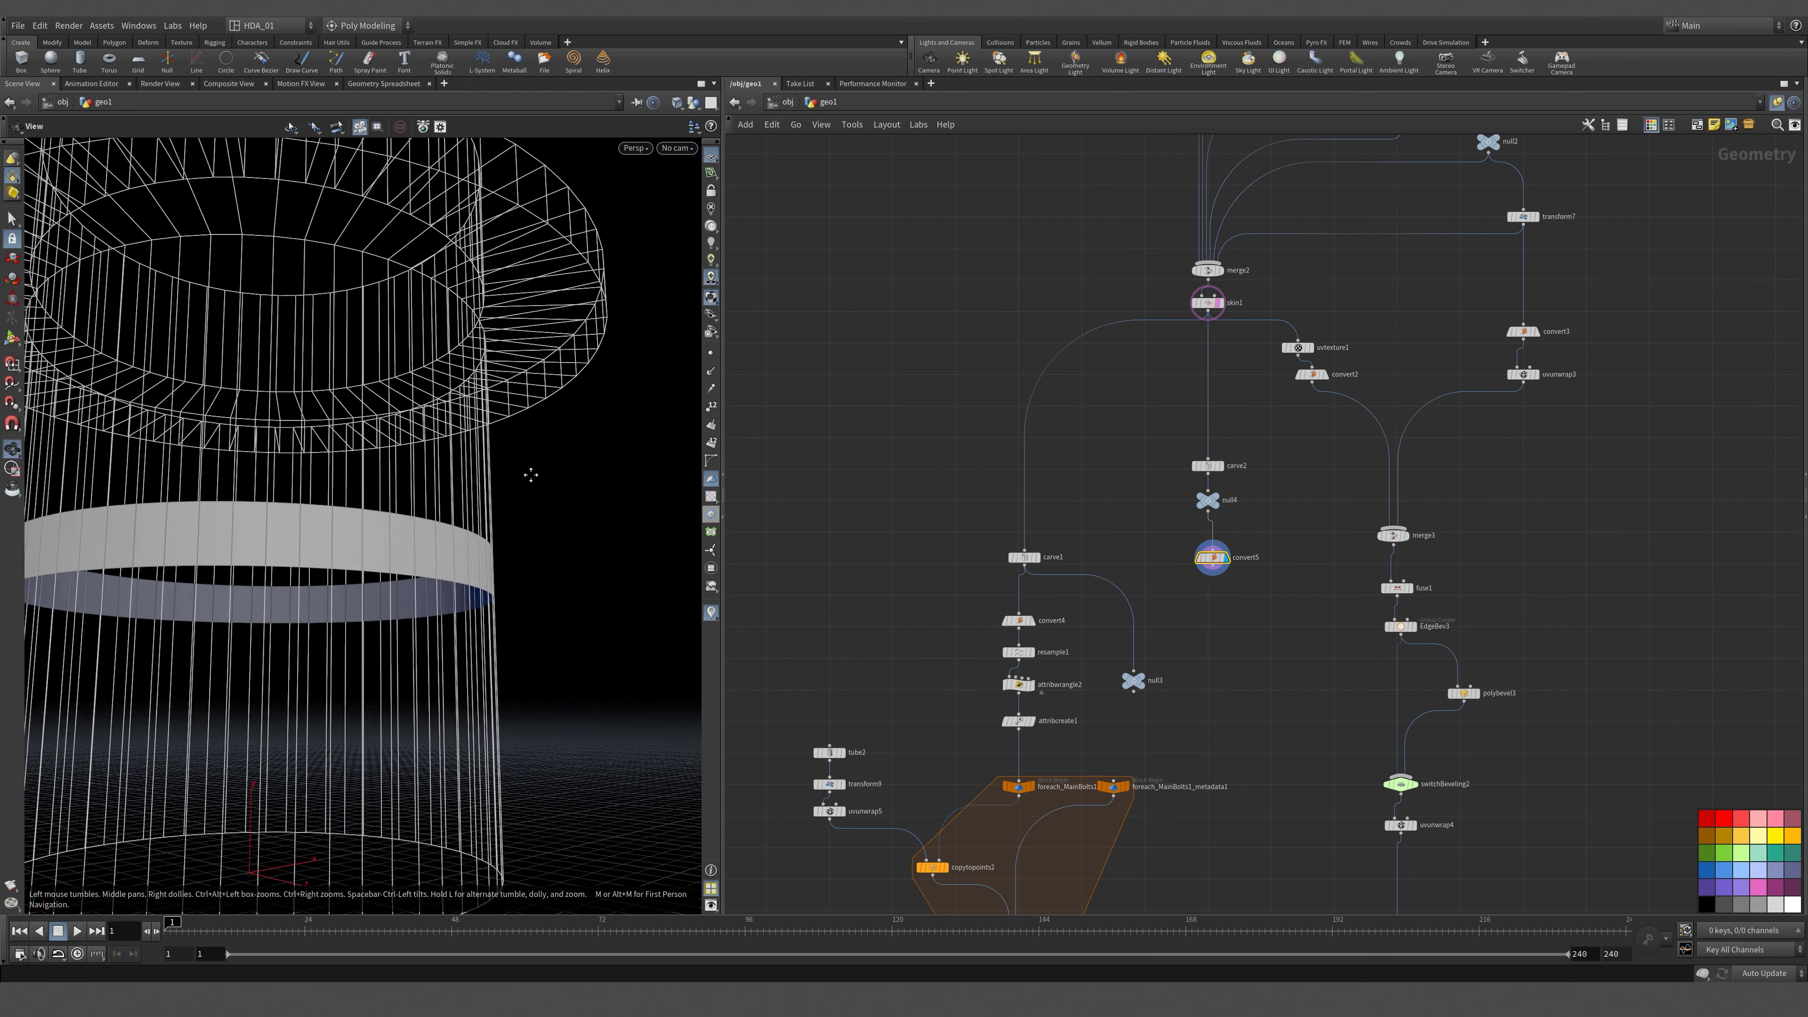
middle_click_drag(1186, 756, 1175, 502)
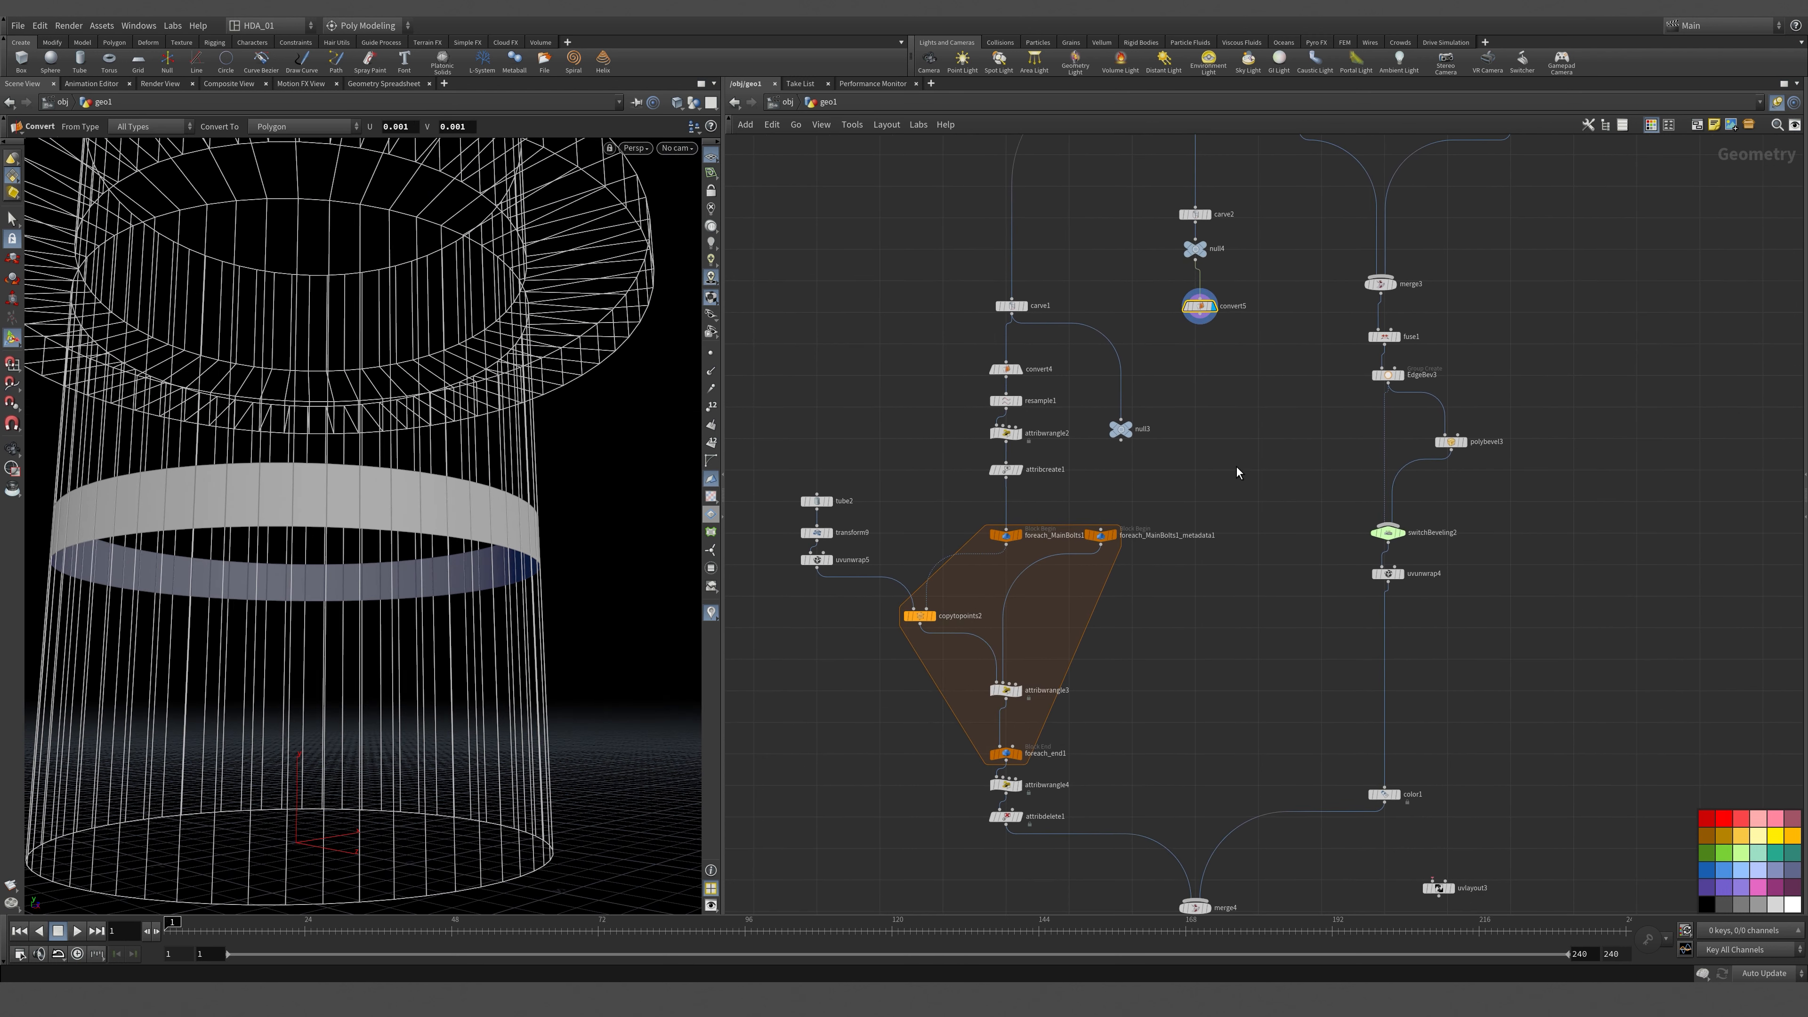
Display carve2 and widen the carved band by setting First V to 0.0875 and Second V to 0.1161.
middle_click_drag(1247, 195, 1226, 518)
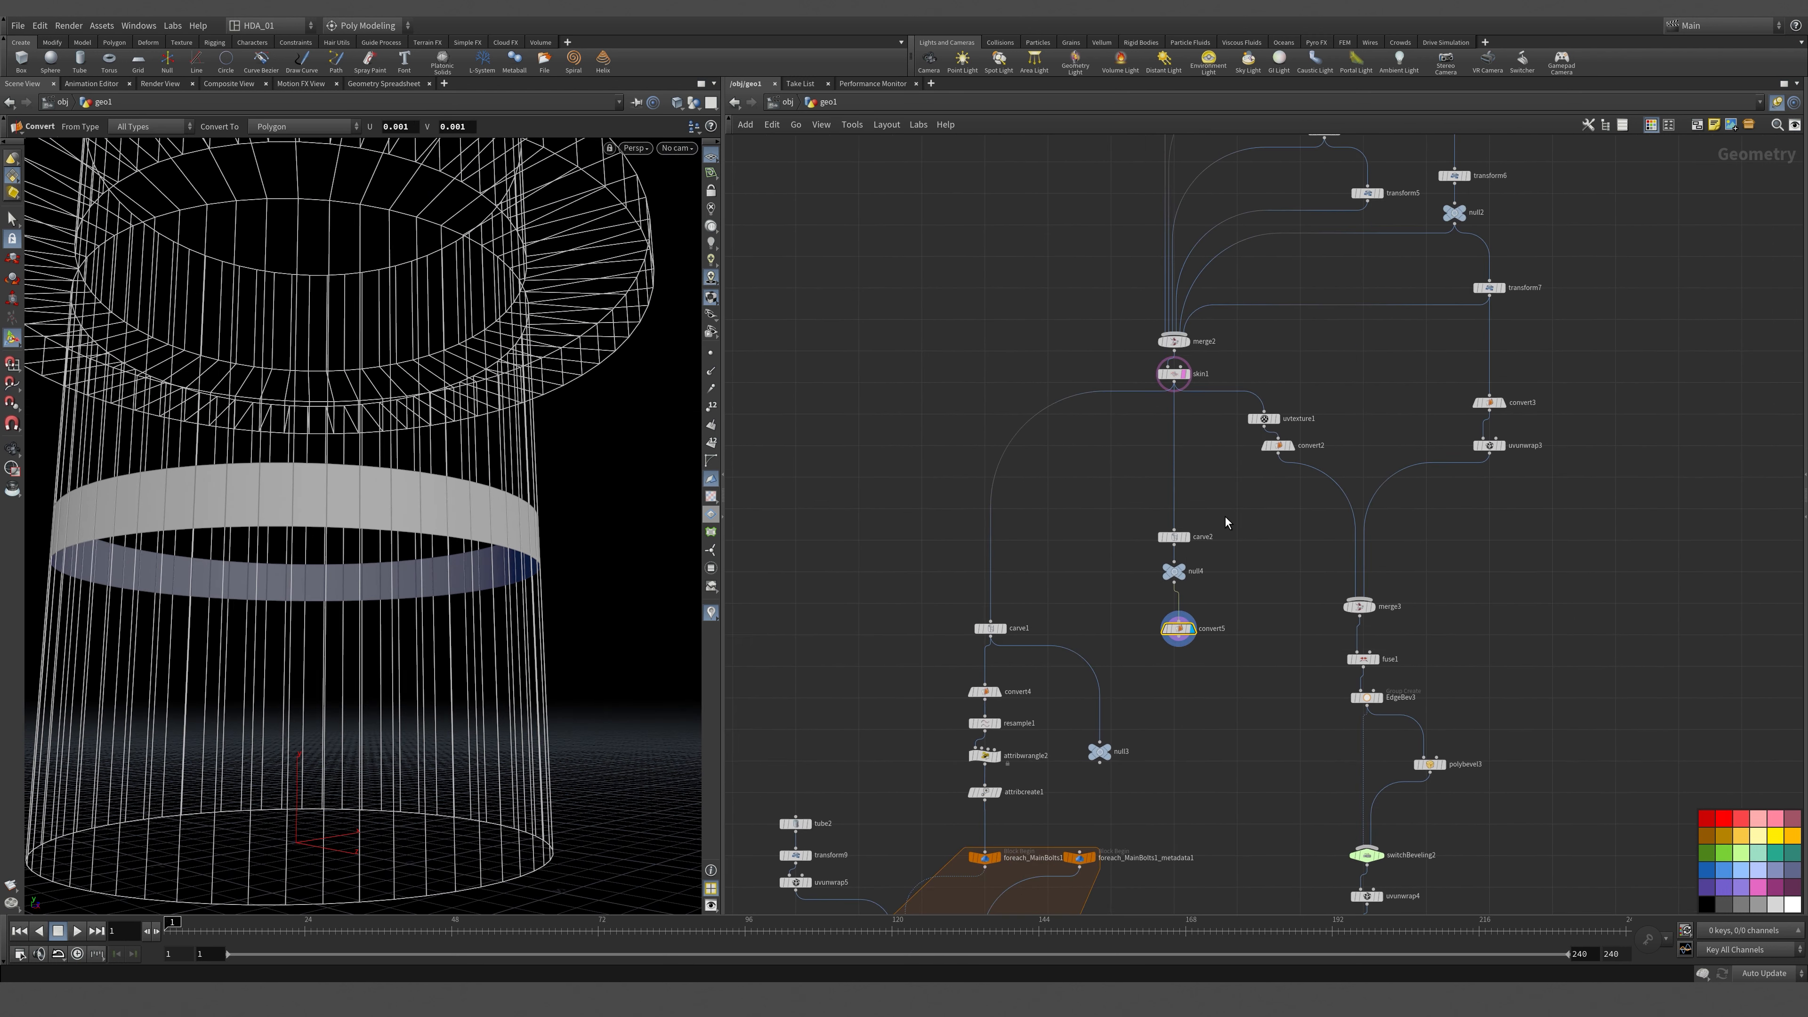
left_click(1185, 377)
left_click(1190, 524)
left_click(1185, 540)
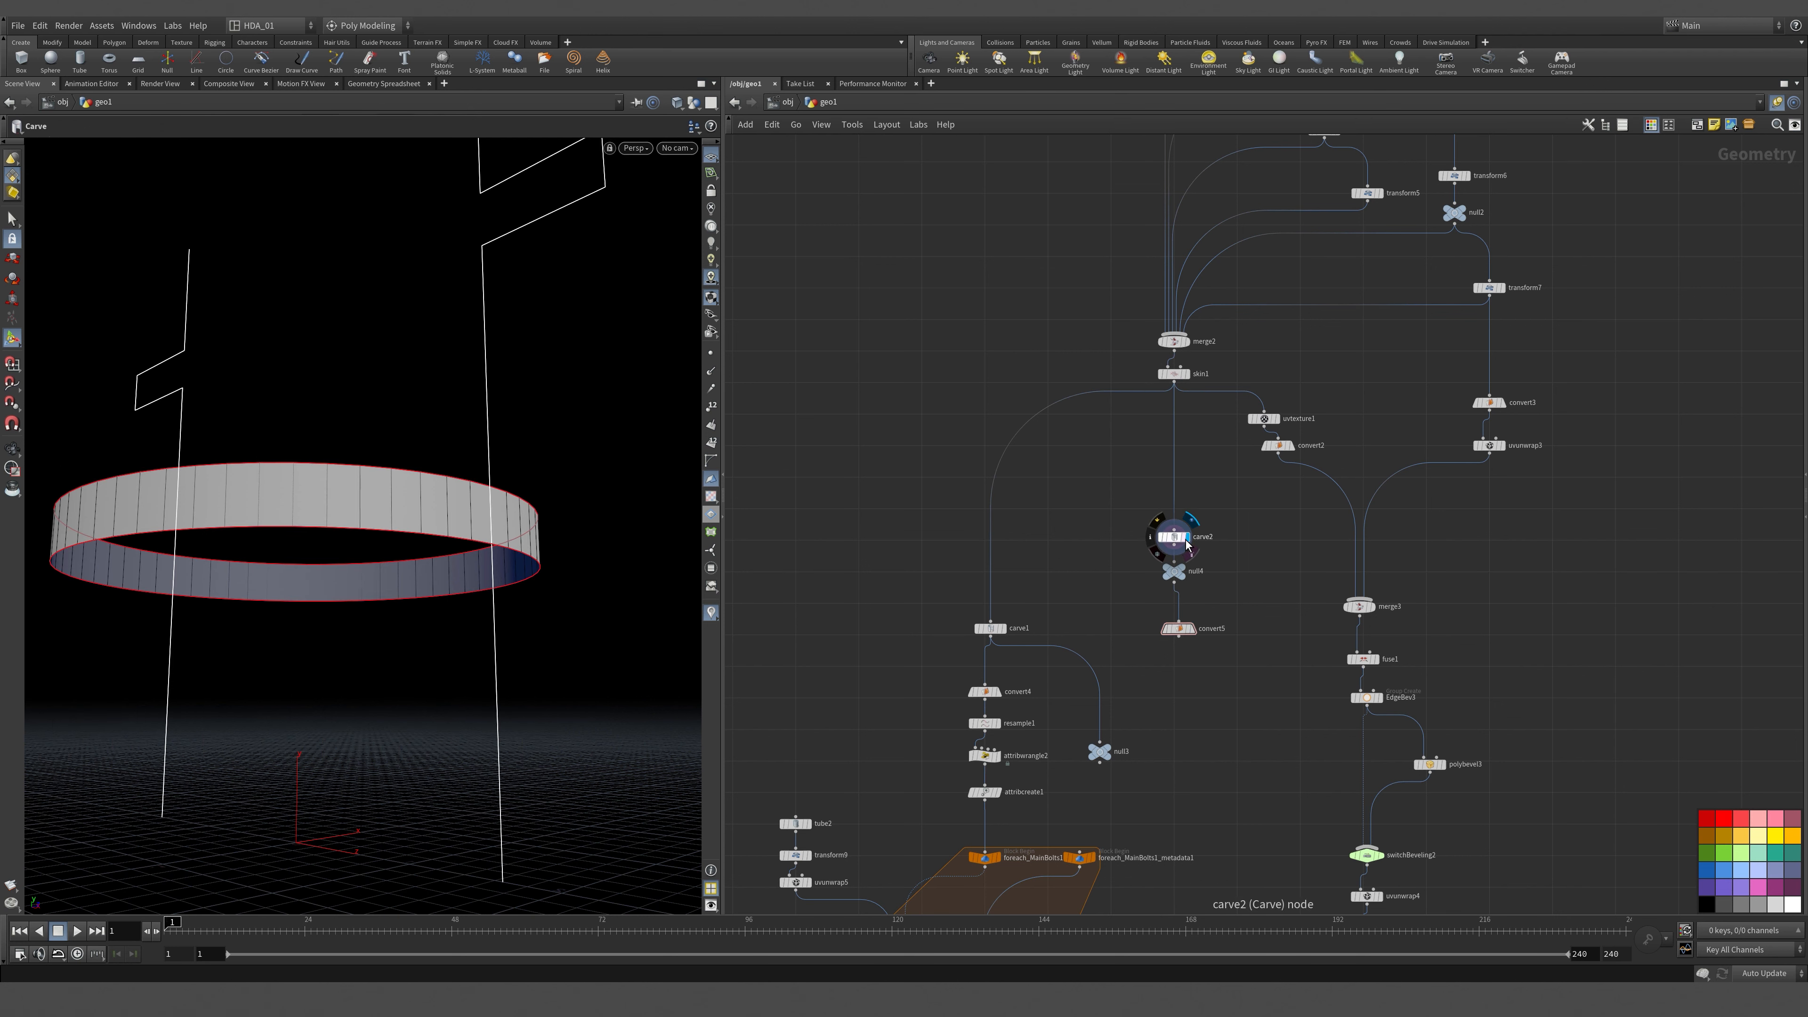
left_click_drag(489, 494, 493, 535, "alt")
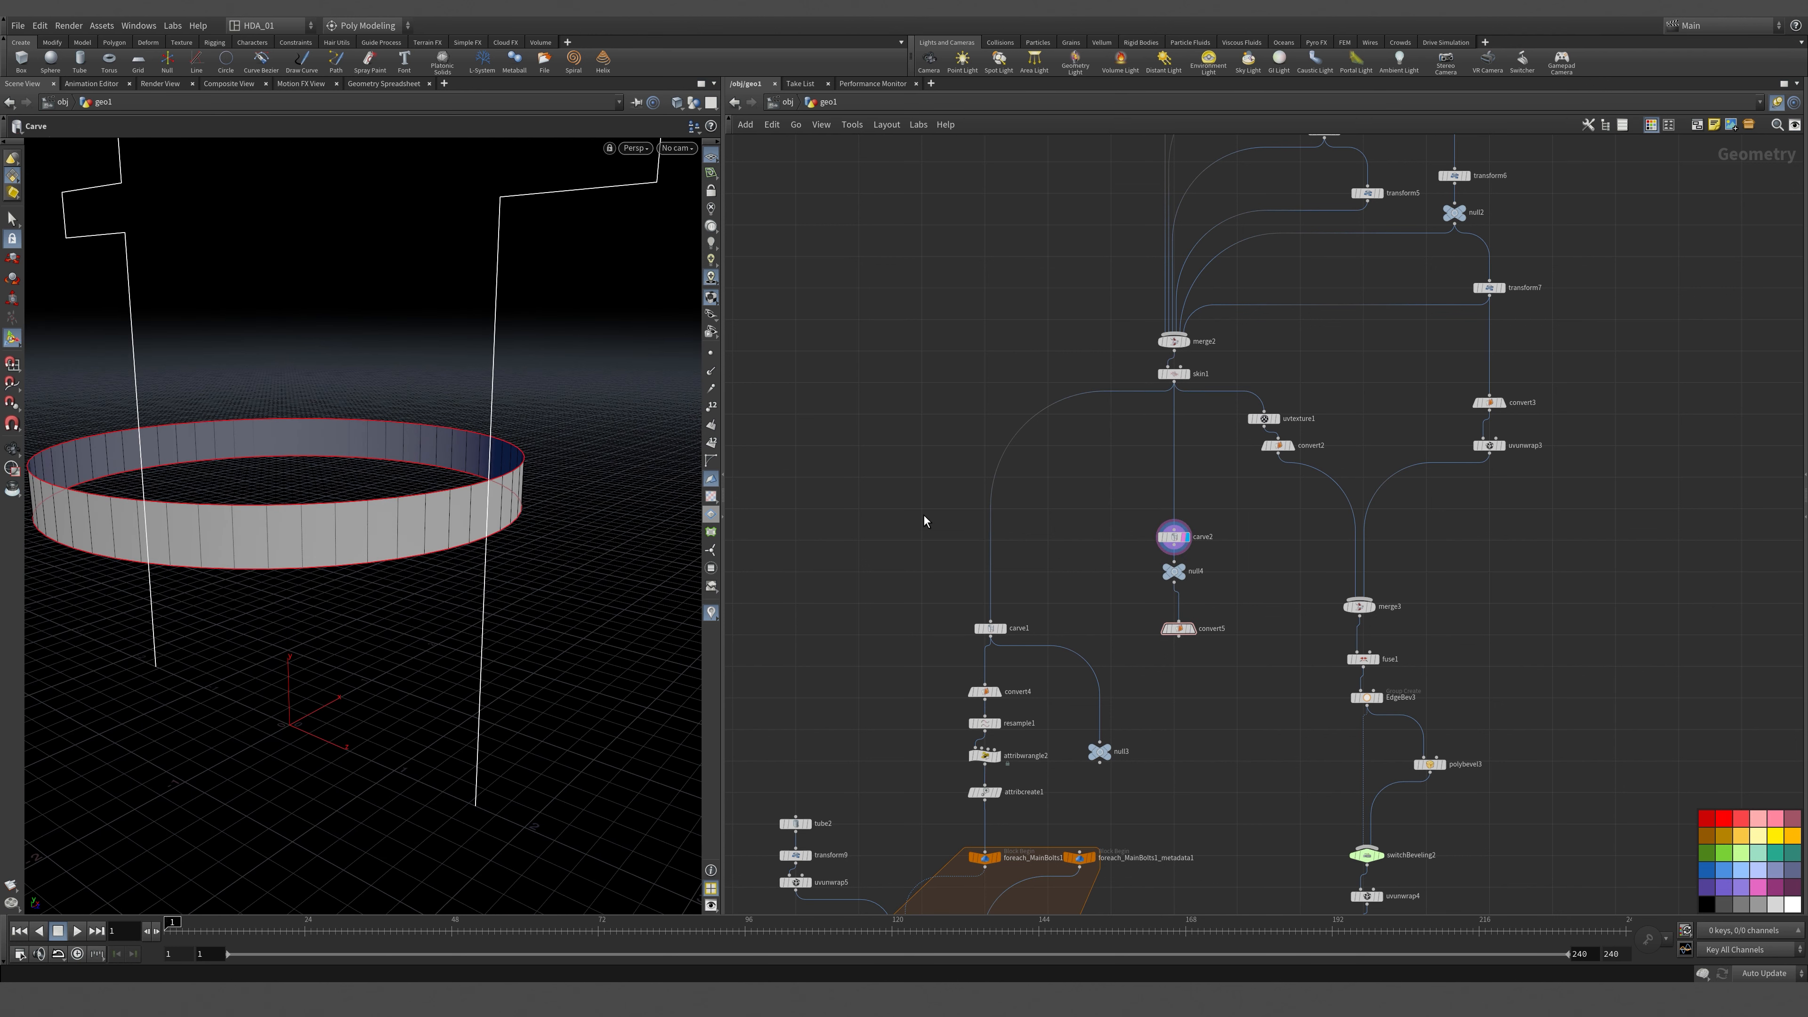
key("p")
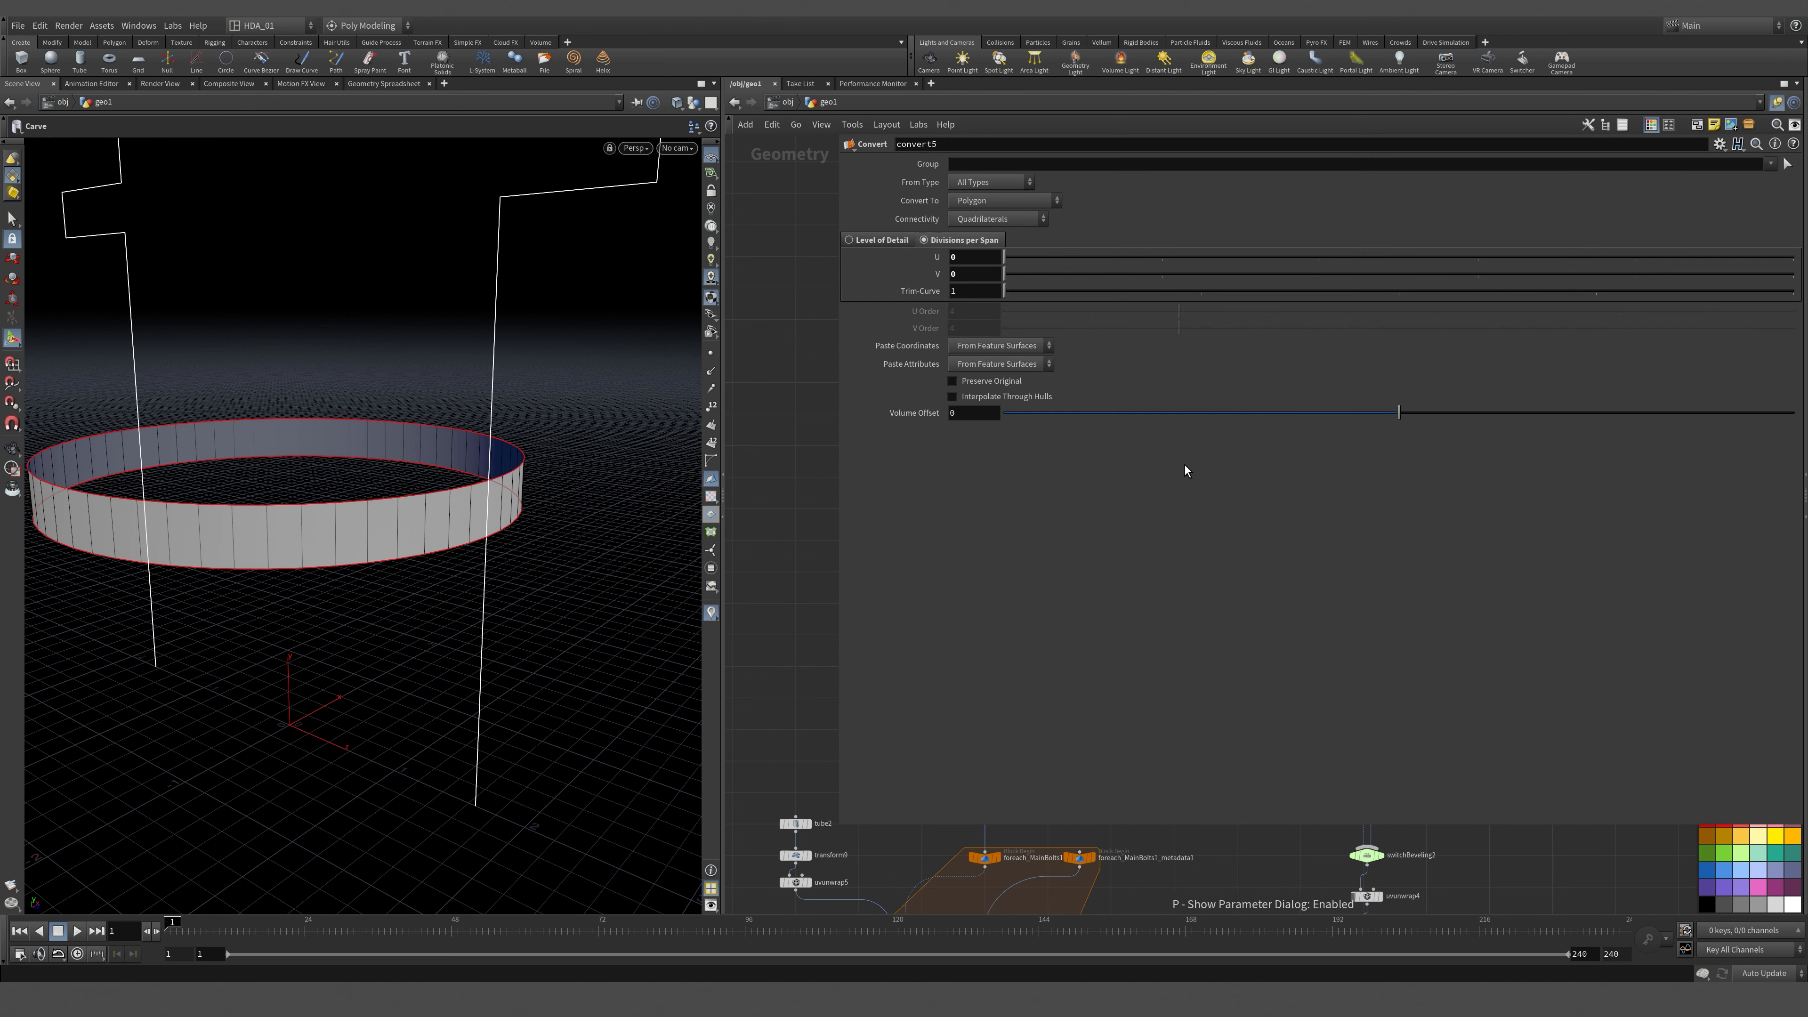
key("p")
left_click(1169, 539)
key("p")
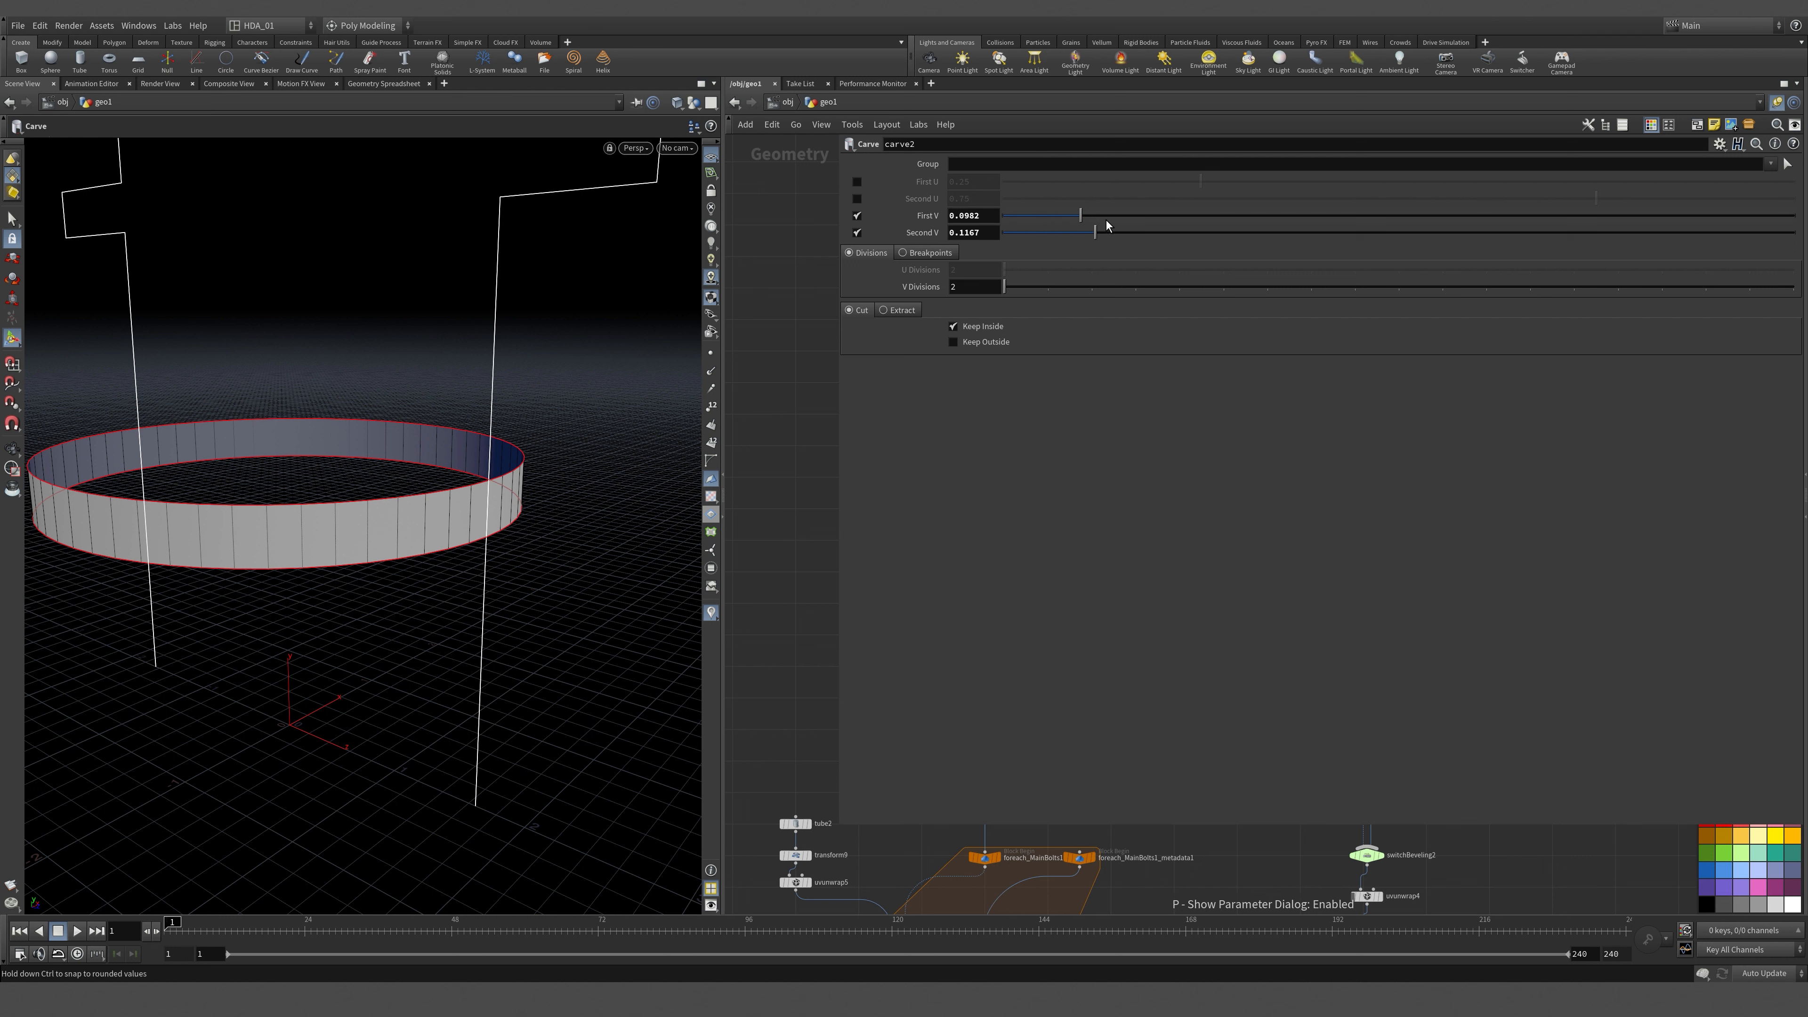
mouse_move(1093, 235)
left_mouse_down()
mouse_move(1118, 231)
mouse_move(1075, 224)
left_mouse_up()
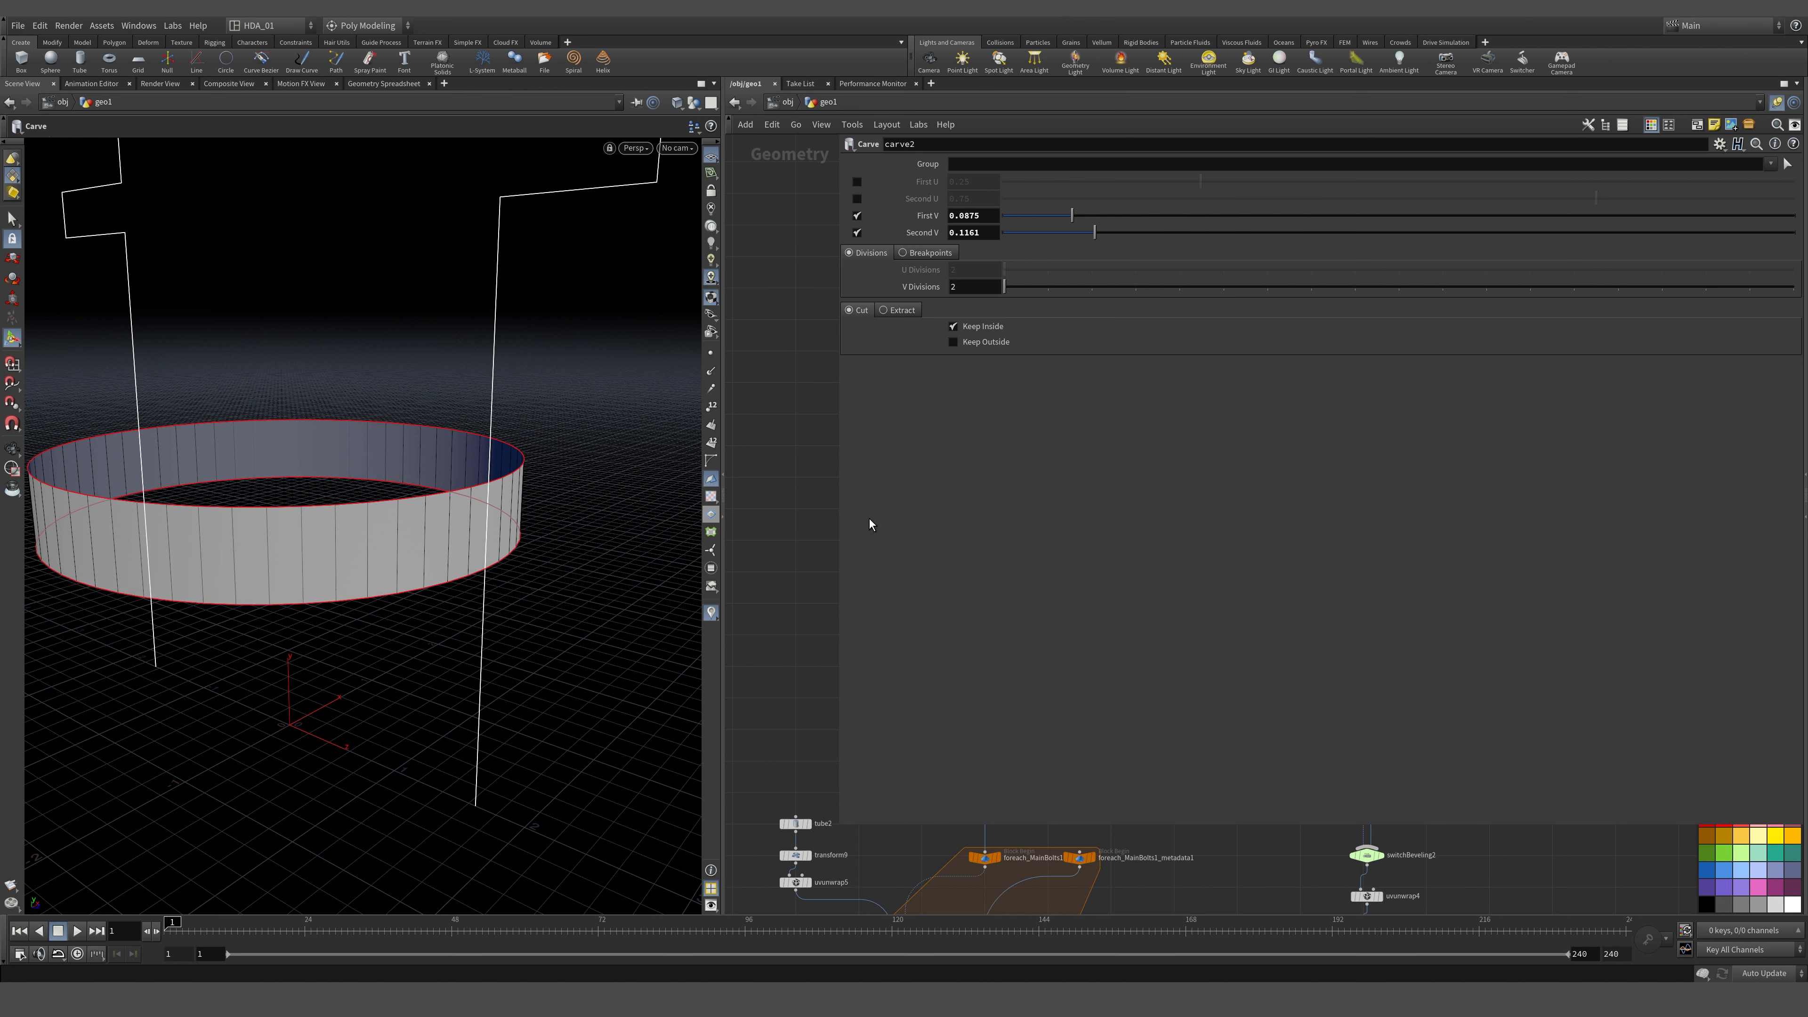
key("p")
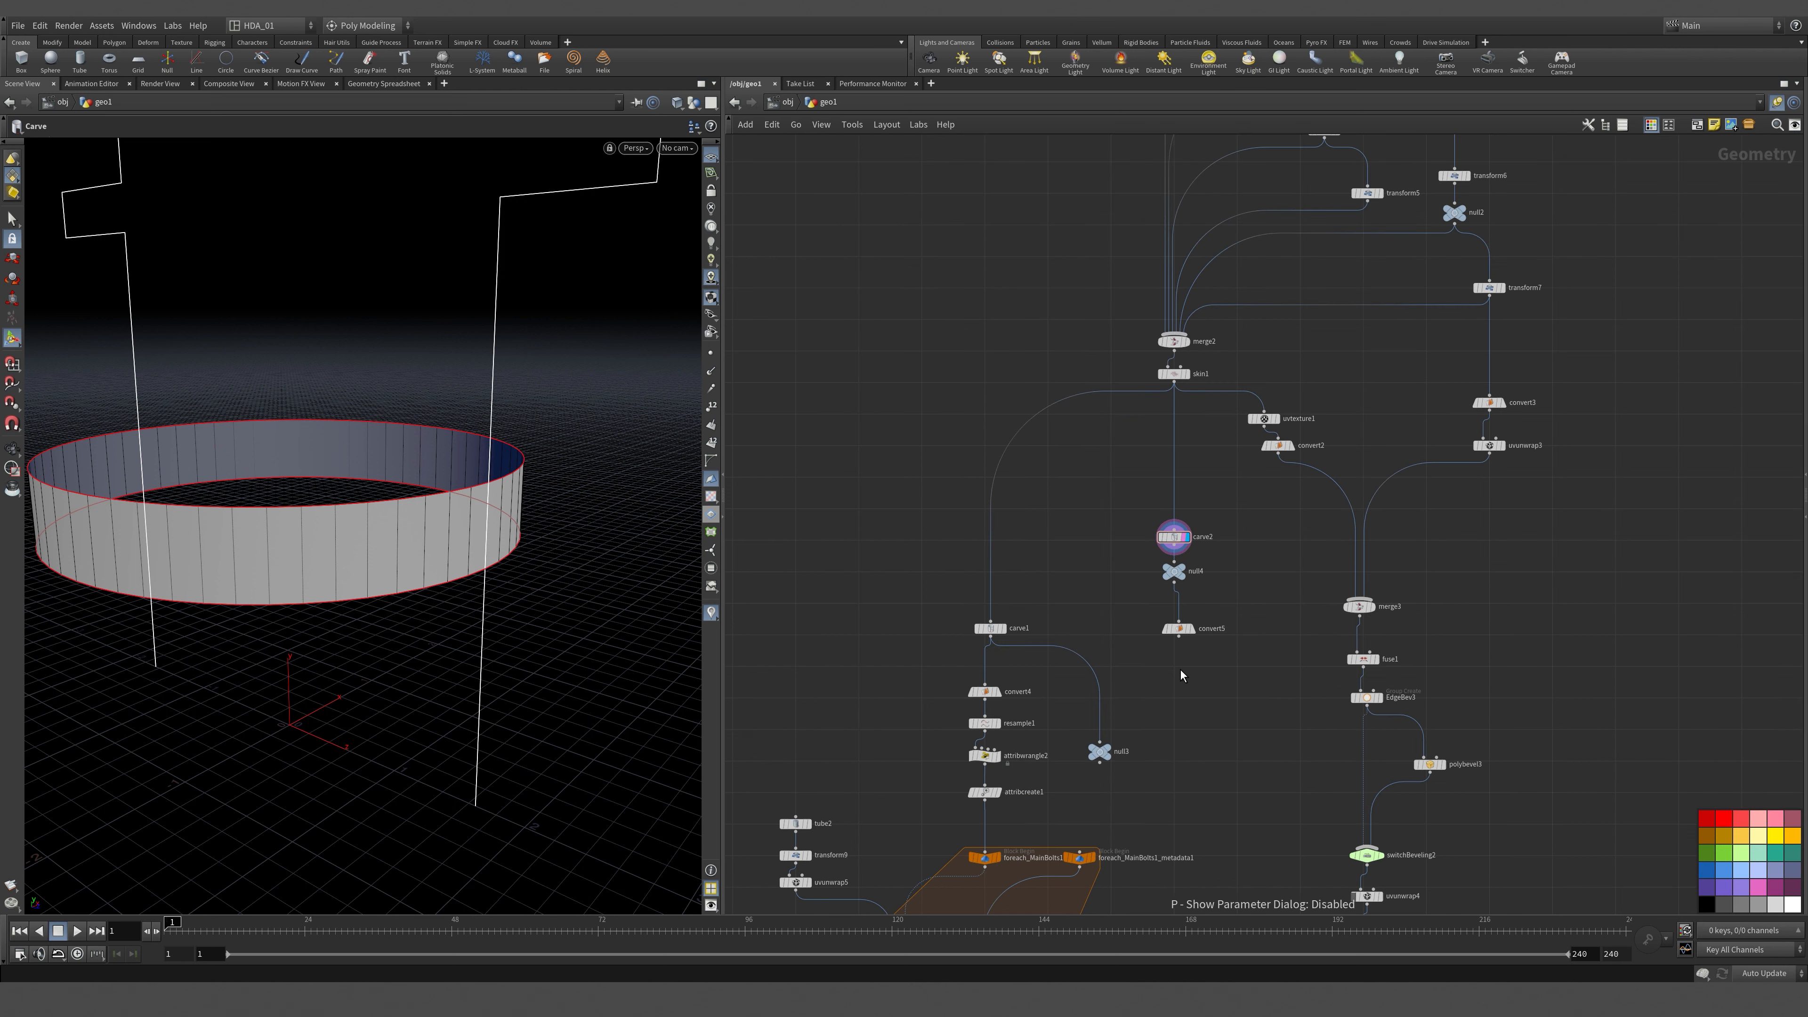
Insert a second Carve node between carve2 and null4 and display it.
left_click_drag(1178, 544, 1179, 479)
key("Tab")
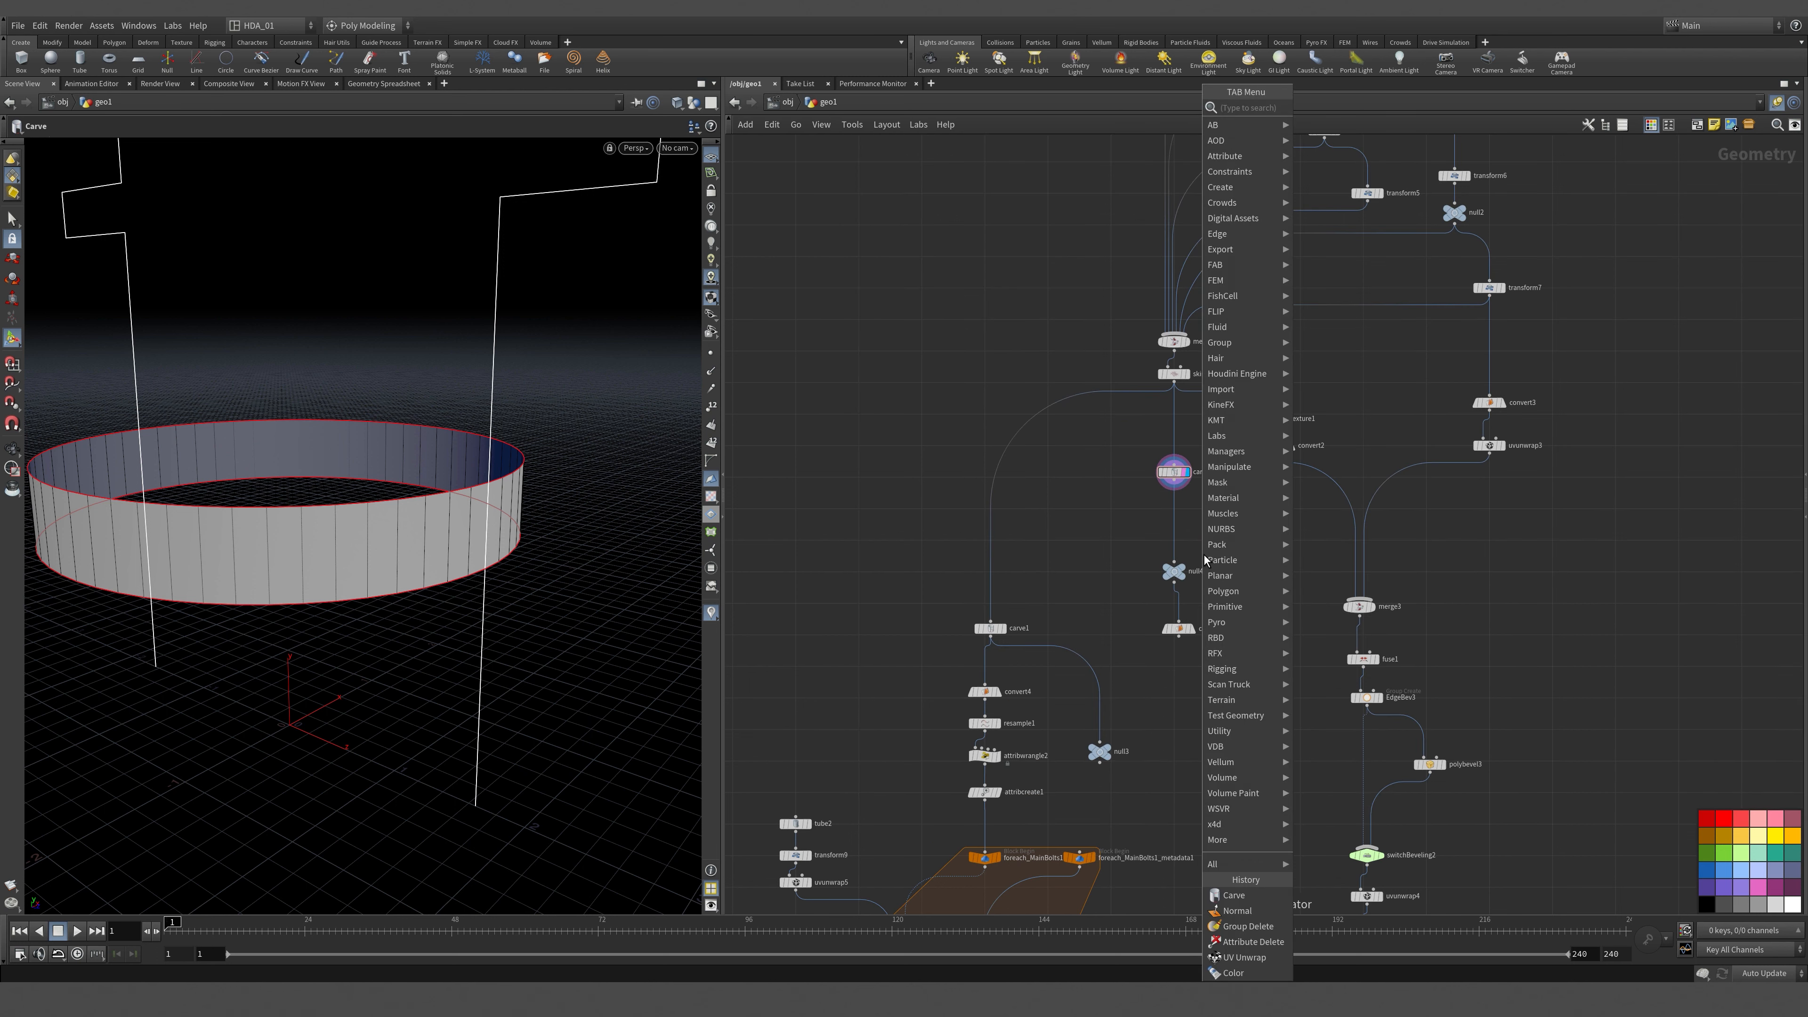
type("car")
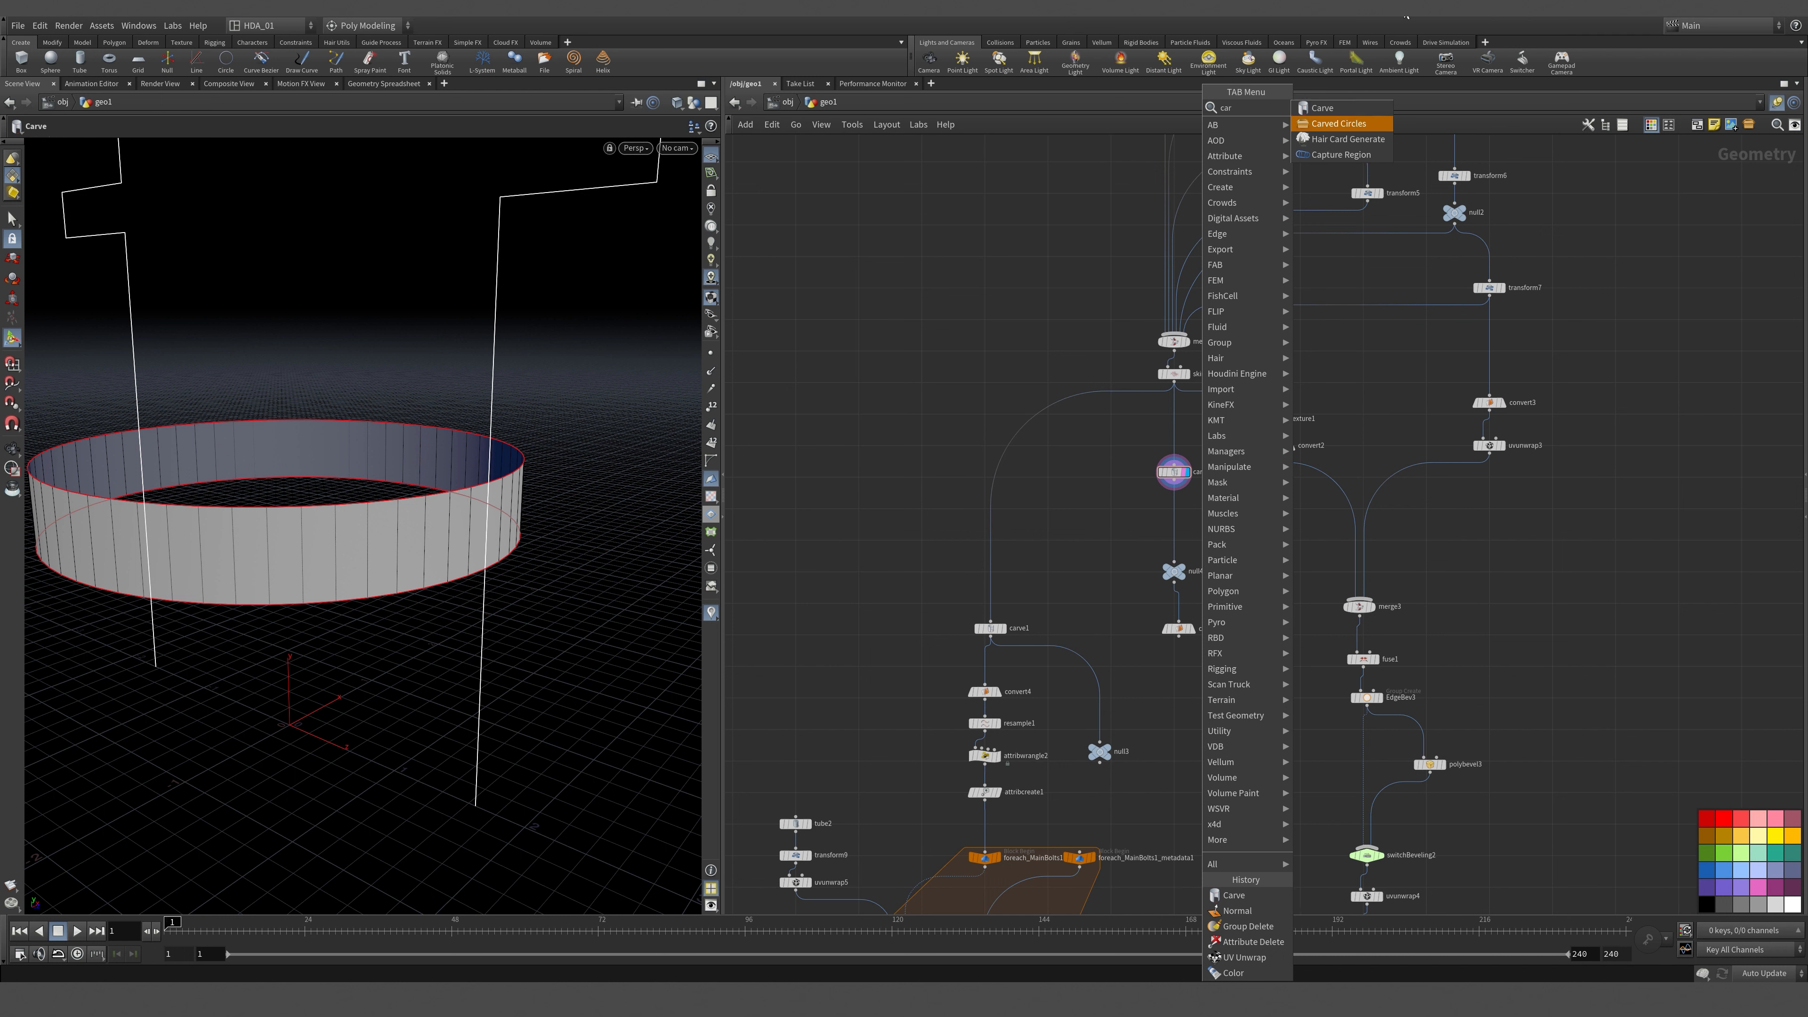
left_click(1321, 108)
left_click(1237, 539)
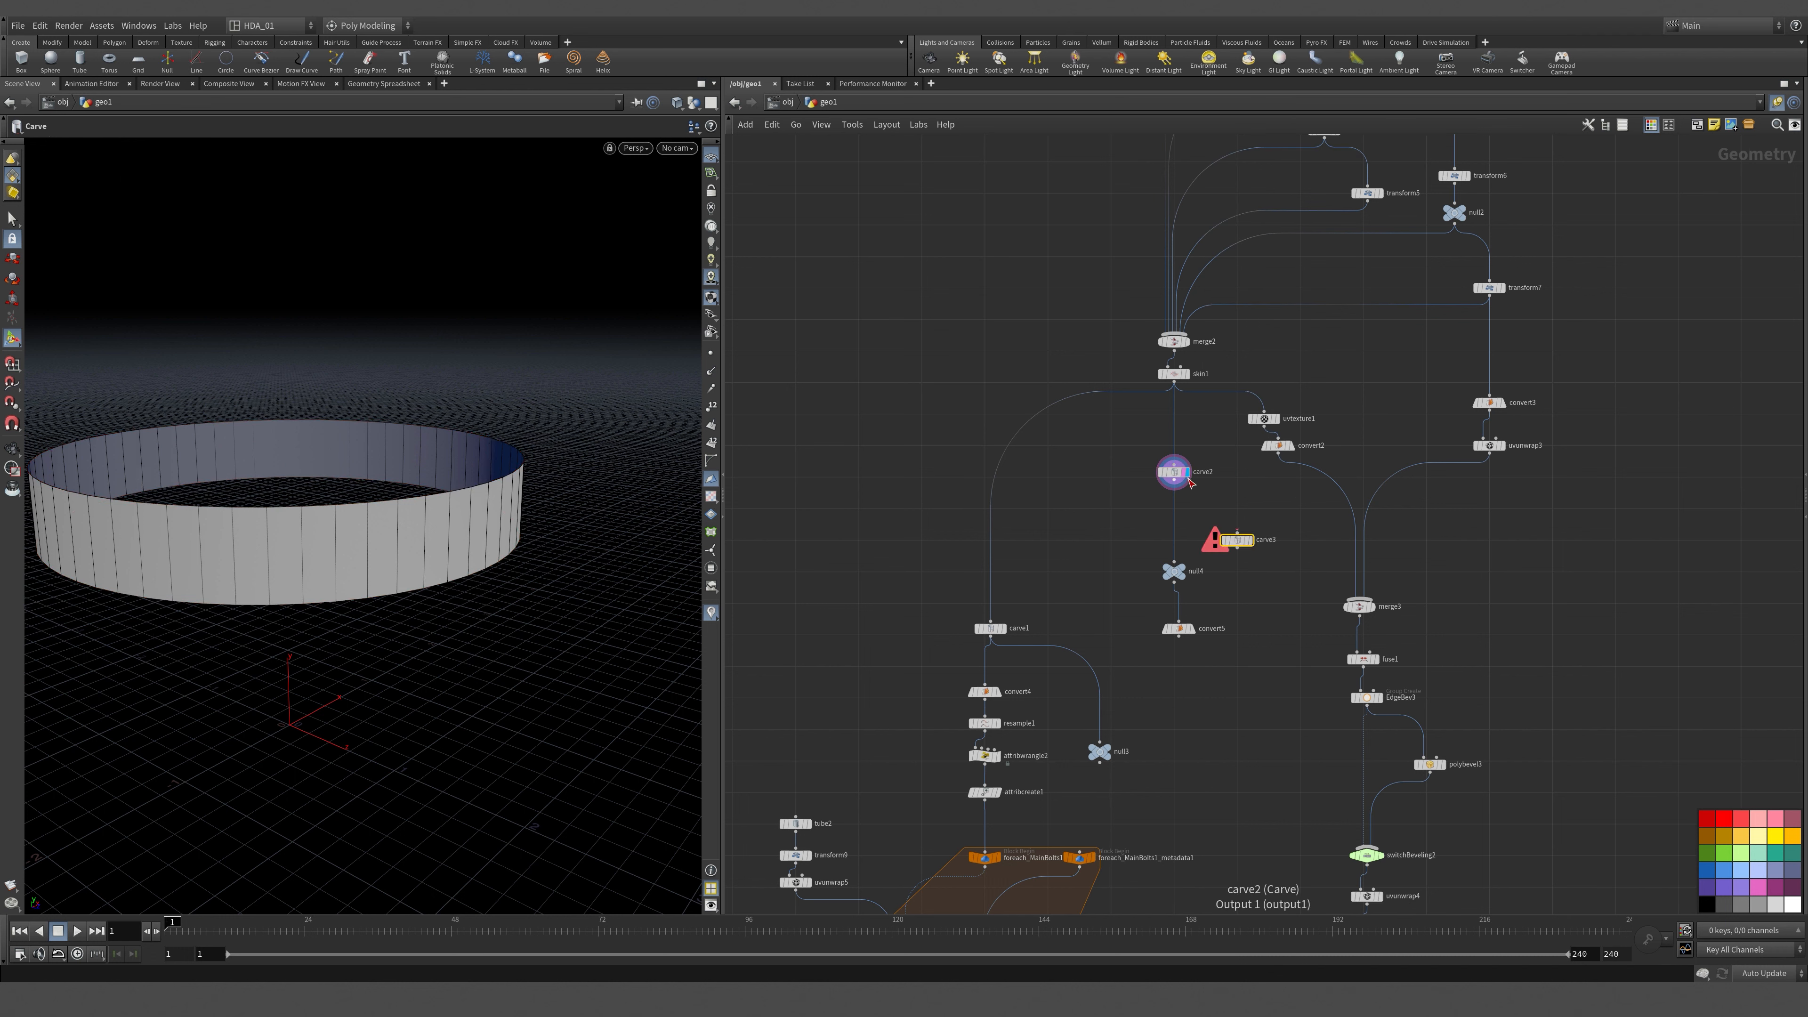
mouse_move(1186, 478)
left_click_drag(1249, 543, 1187, 526)
left_click(1187, 523)
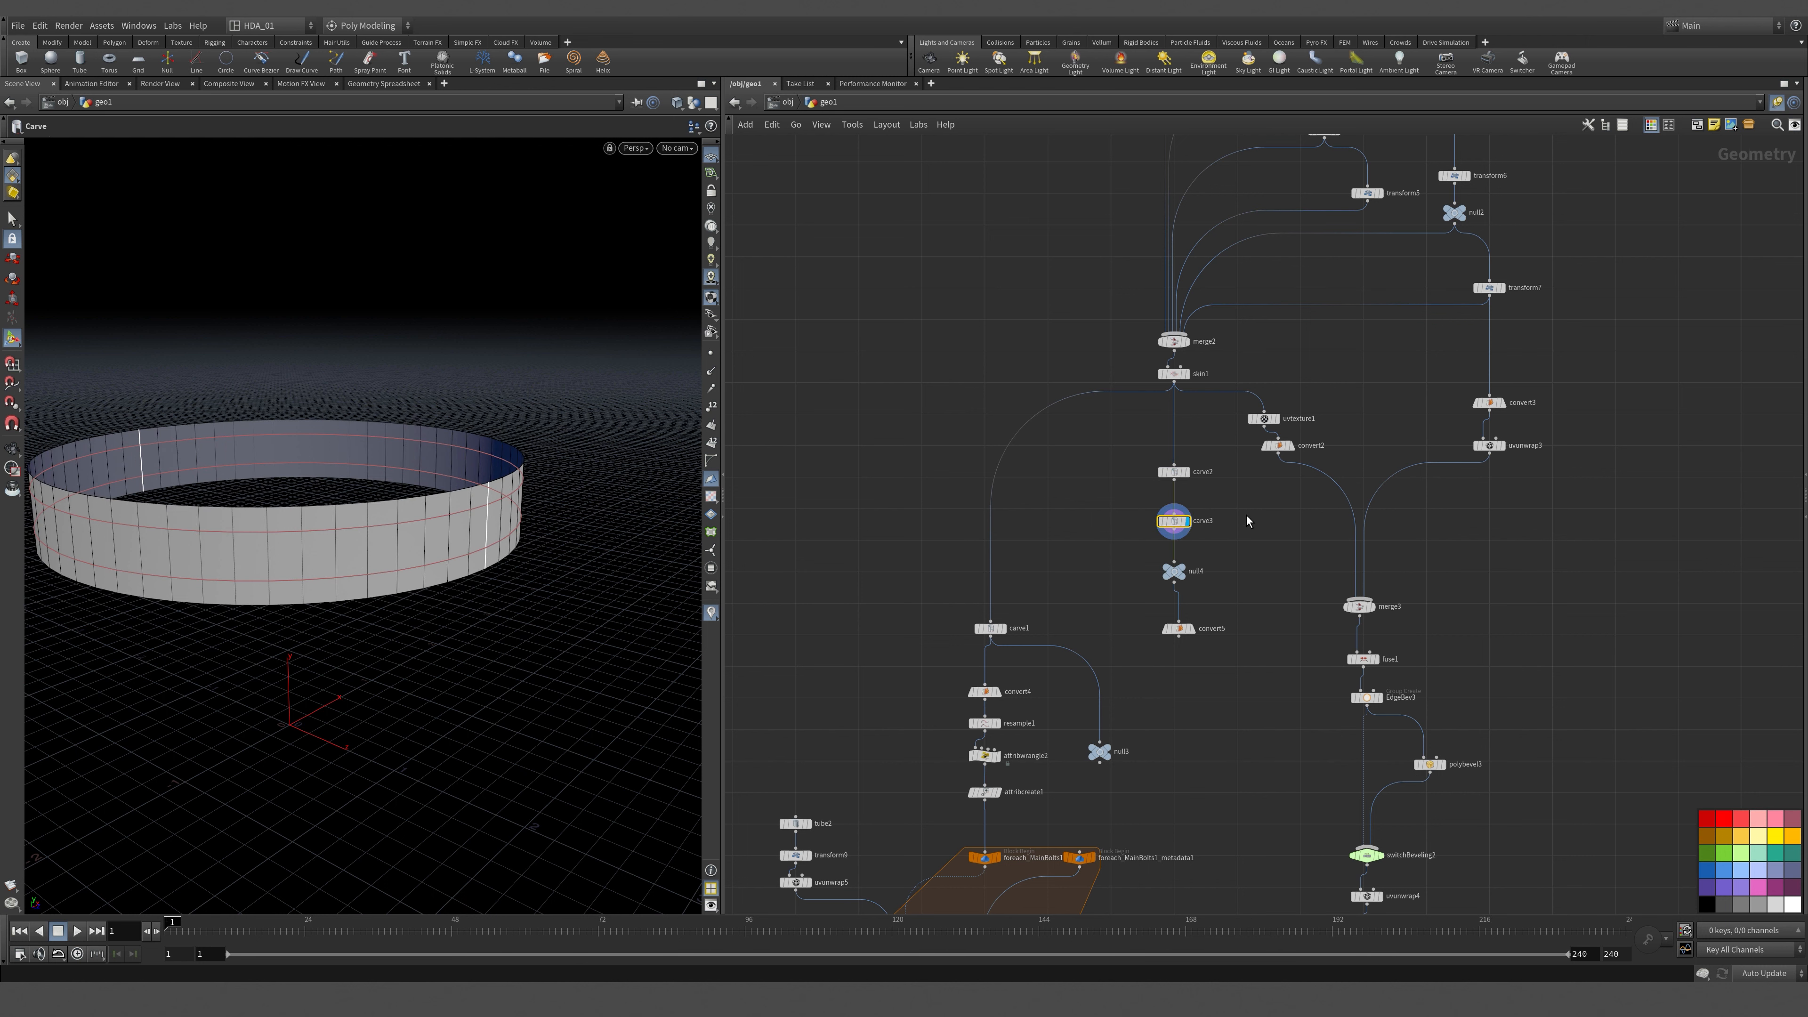
Enable Second U on carve3, then set First U to 0.2982 and Second U to 0.9256 to open the ring.
key("p")
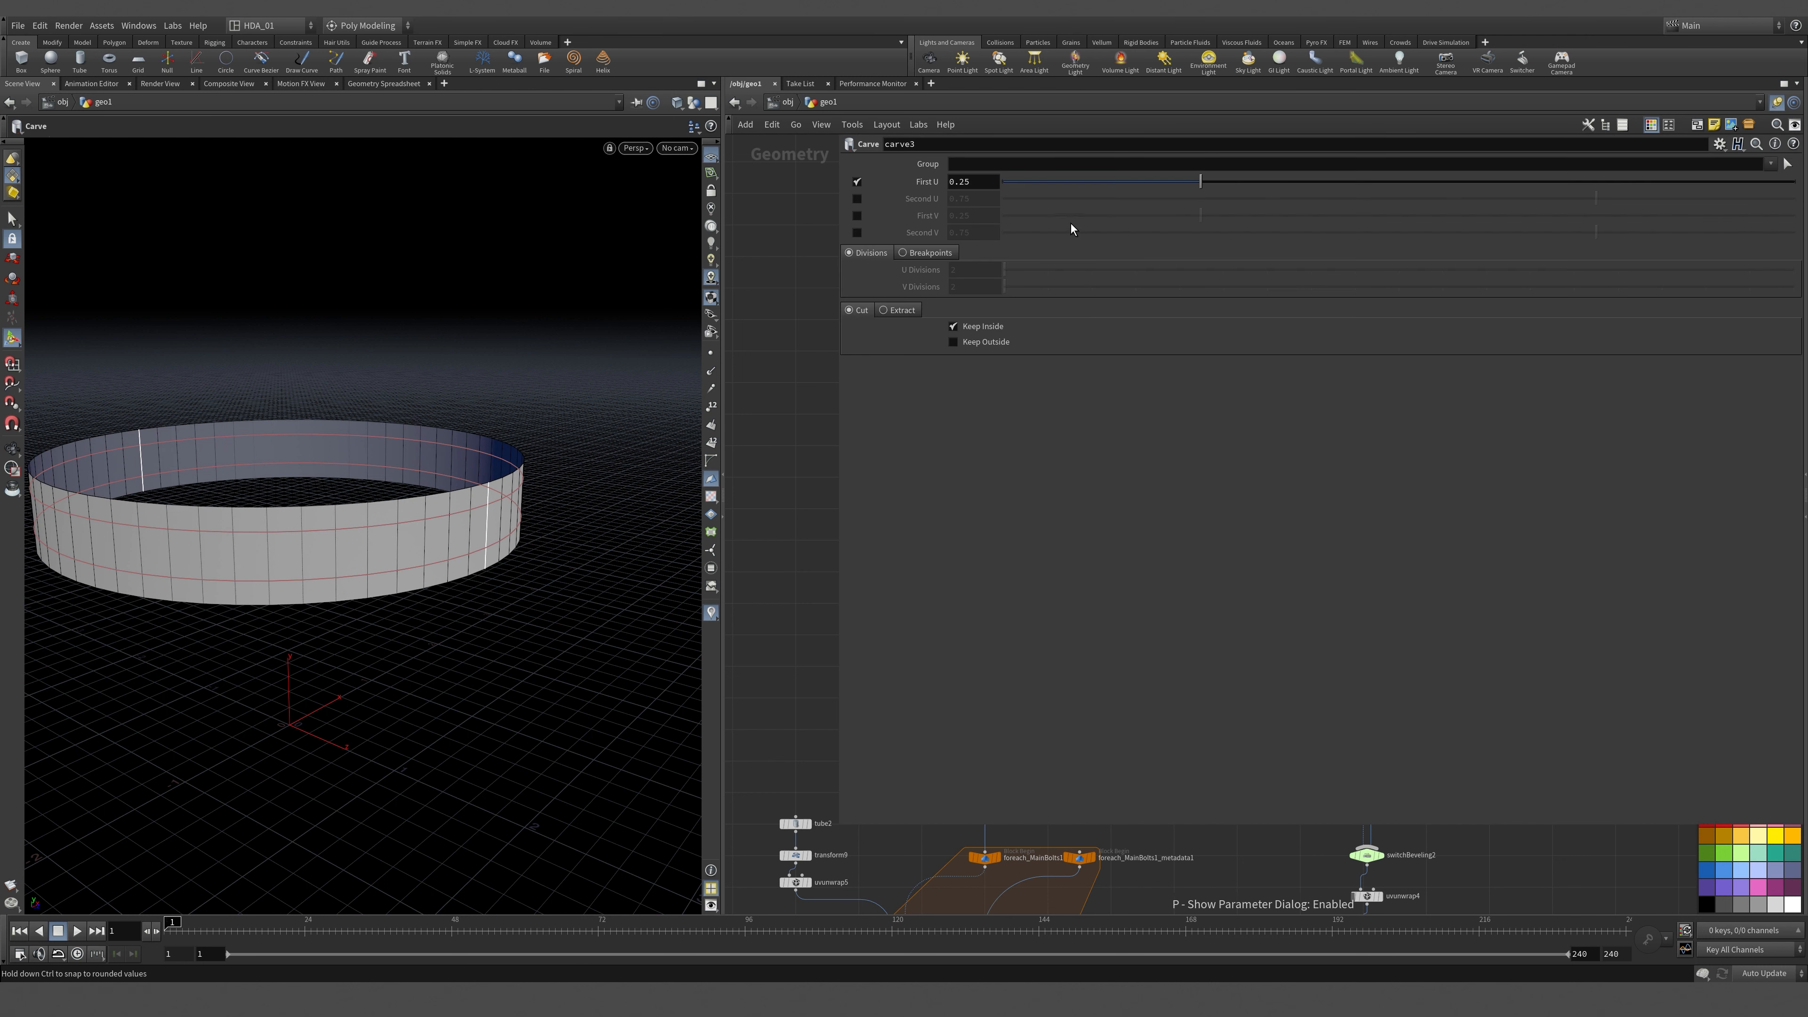
left_click(858, 199)
left_click_drag(1202, 182, 1238, 179)
left_click_drag(1592, 194, 1736, 204)
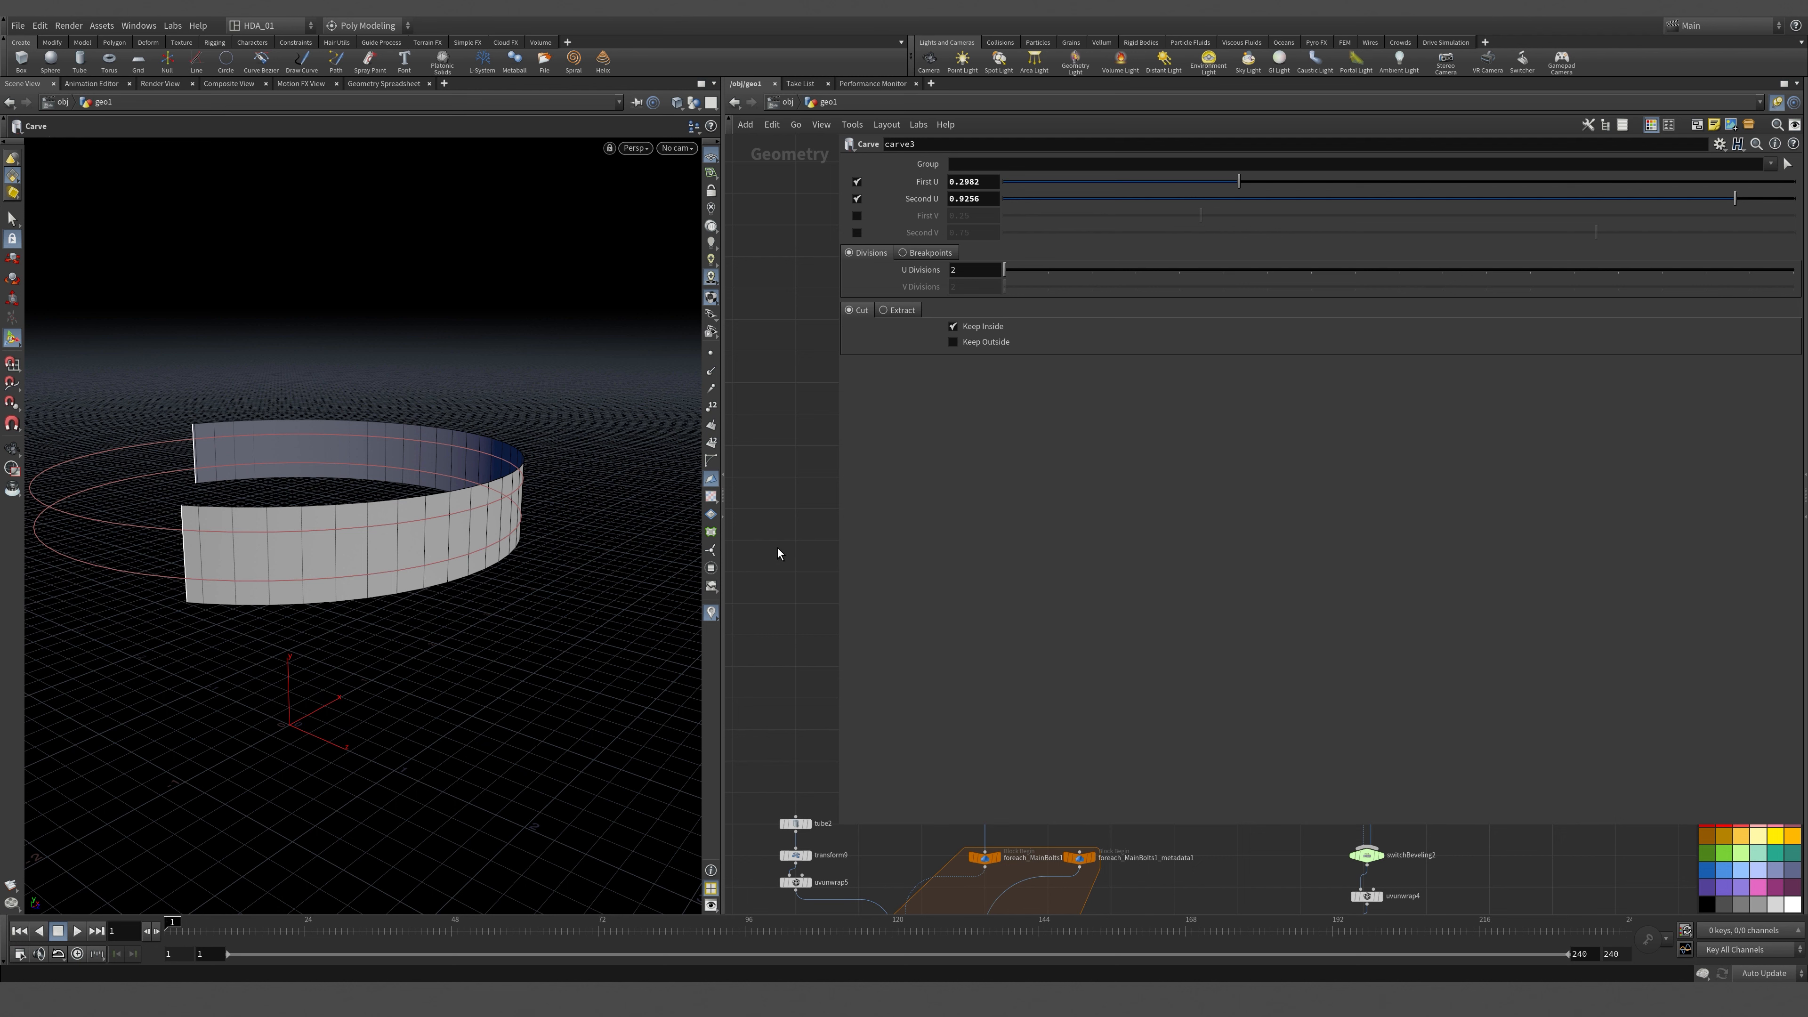
key("p")
Display convert5, take null4 out of the chain, and group carve2, carve3 and convert5 closely together.
scroll(1233, 657, "up", 3)
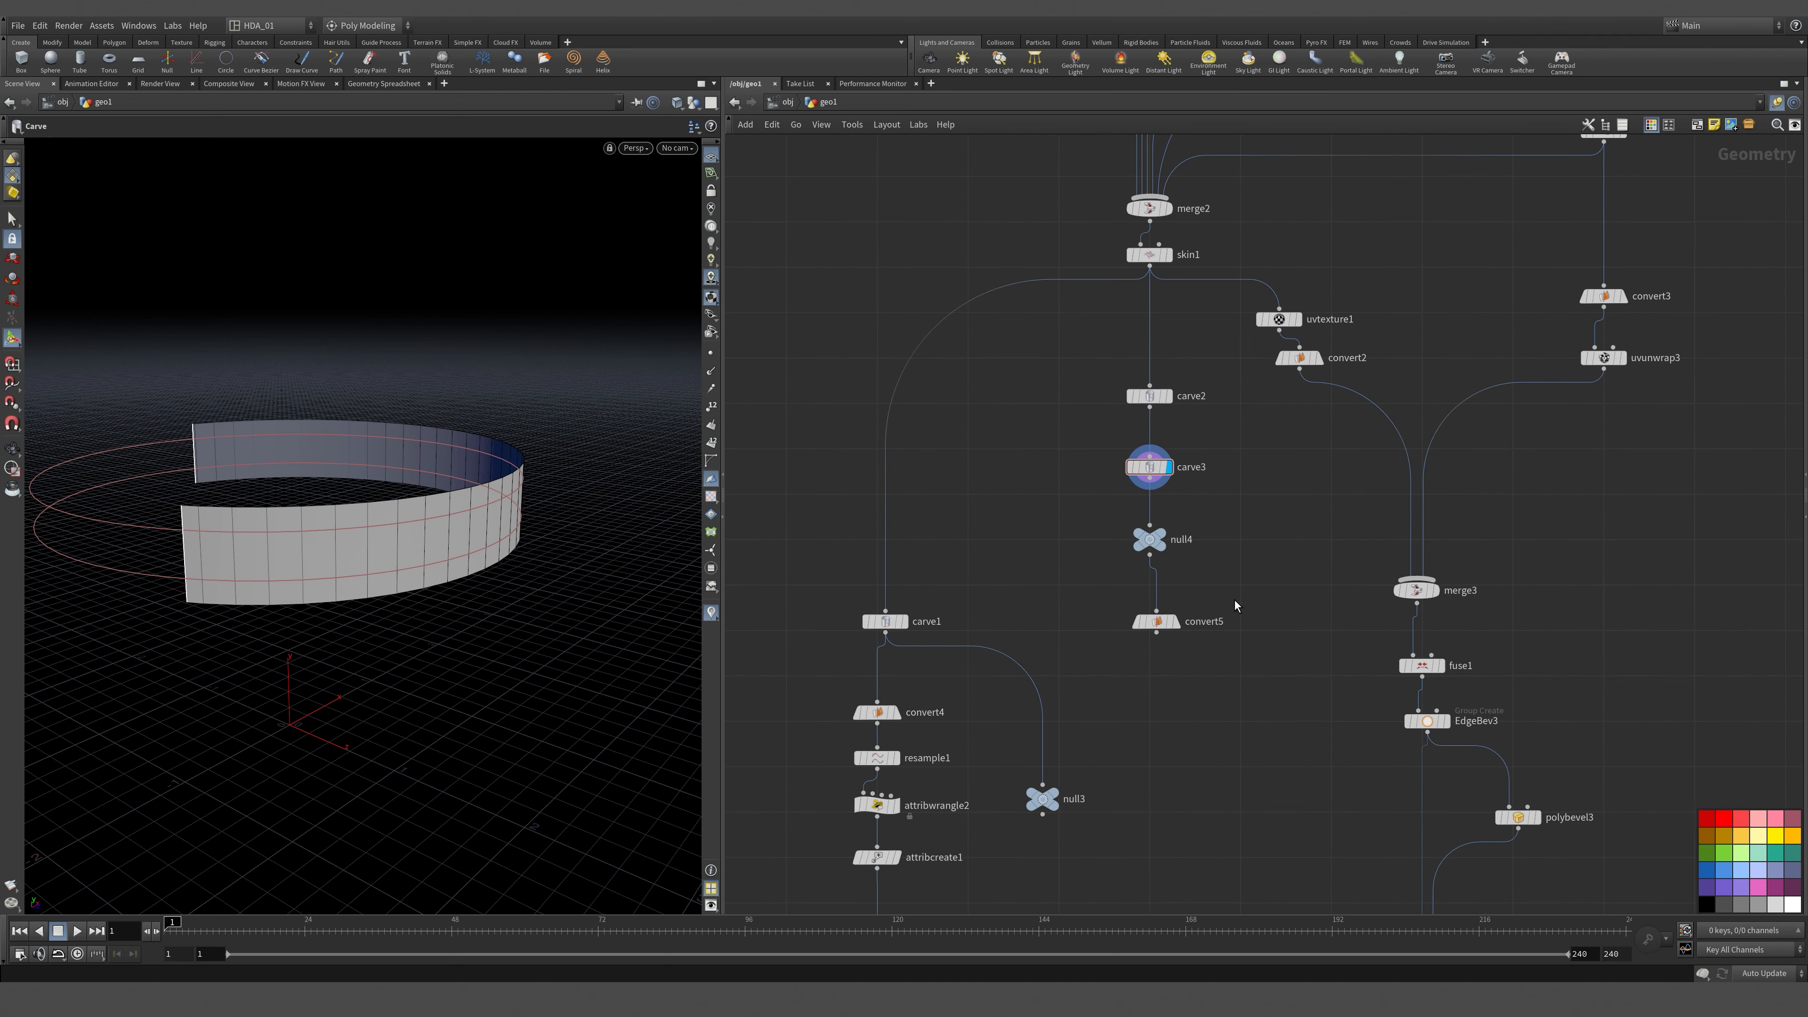
left_click(1145, 589)
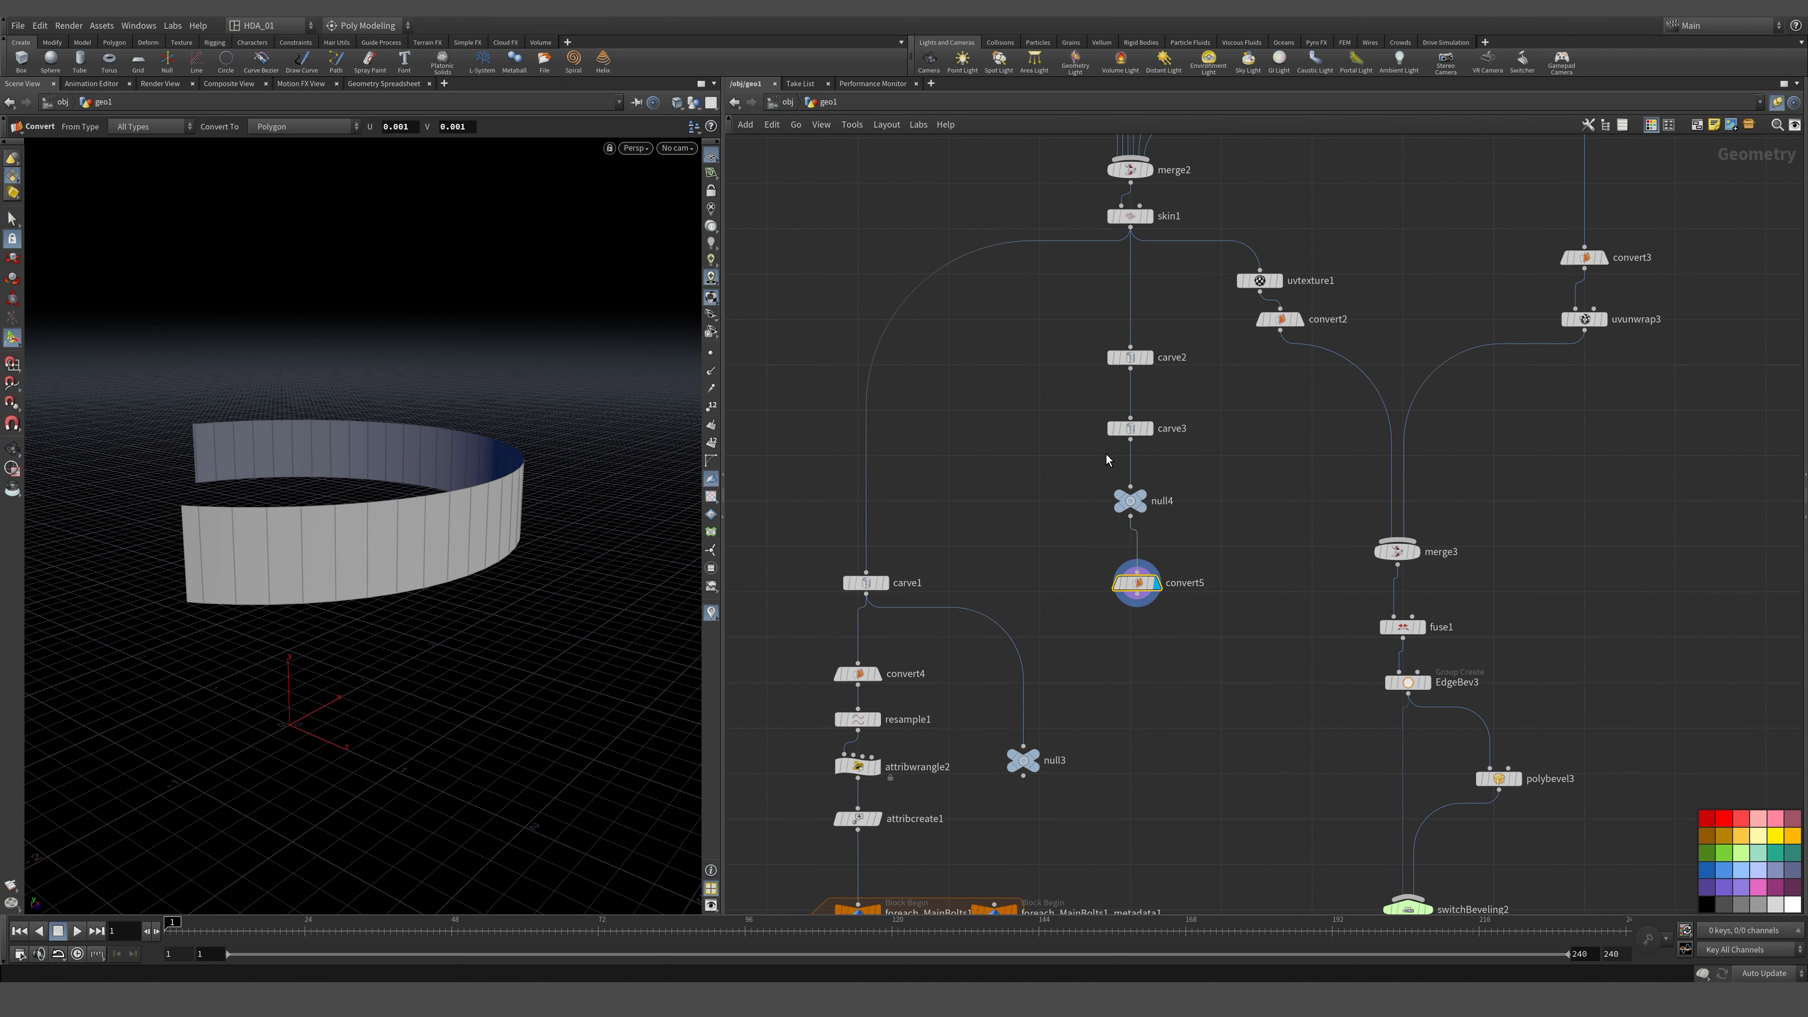
left_click_drag(1132, 497, 1199, 732)
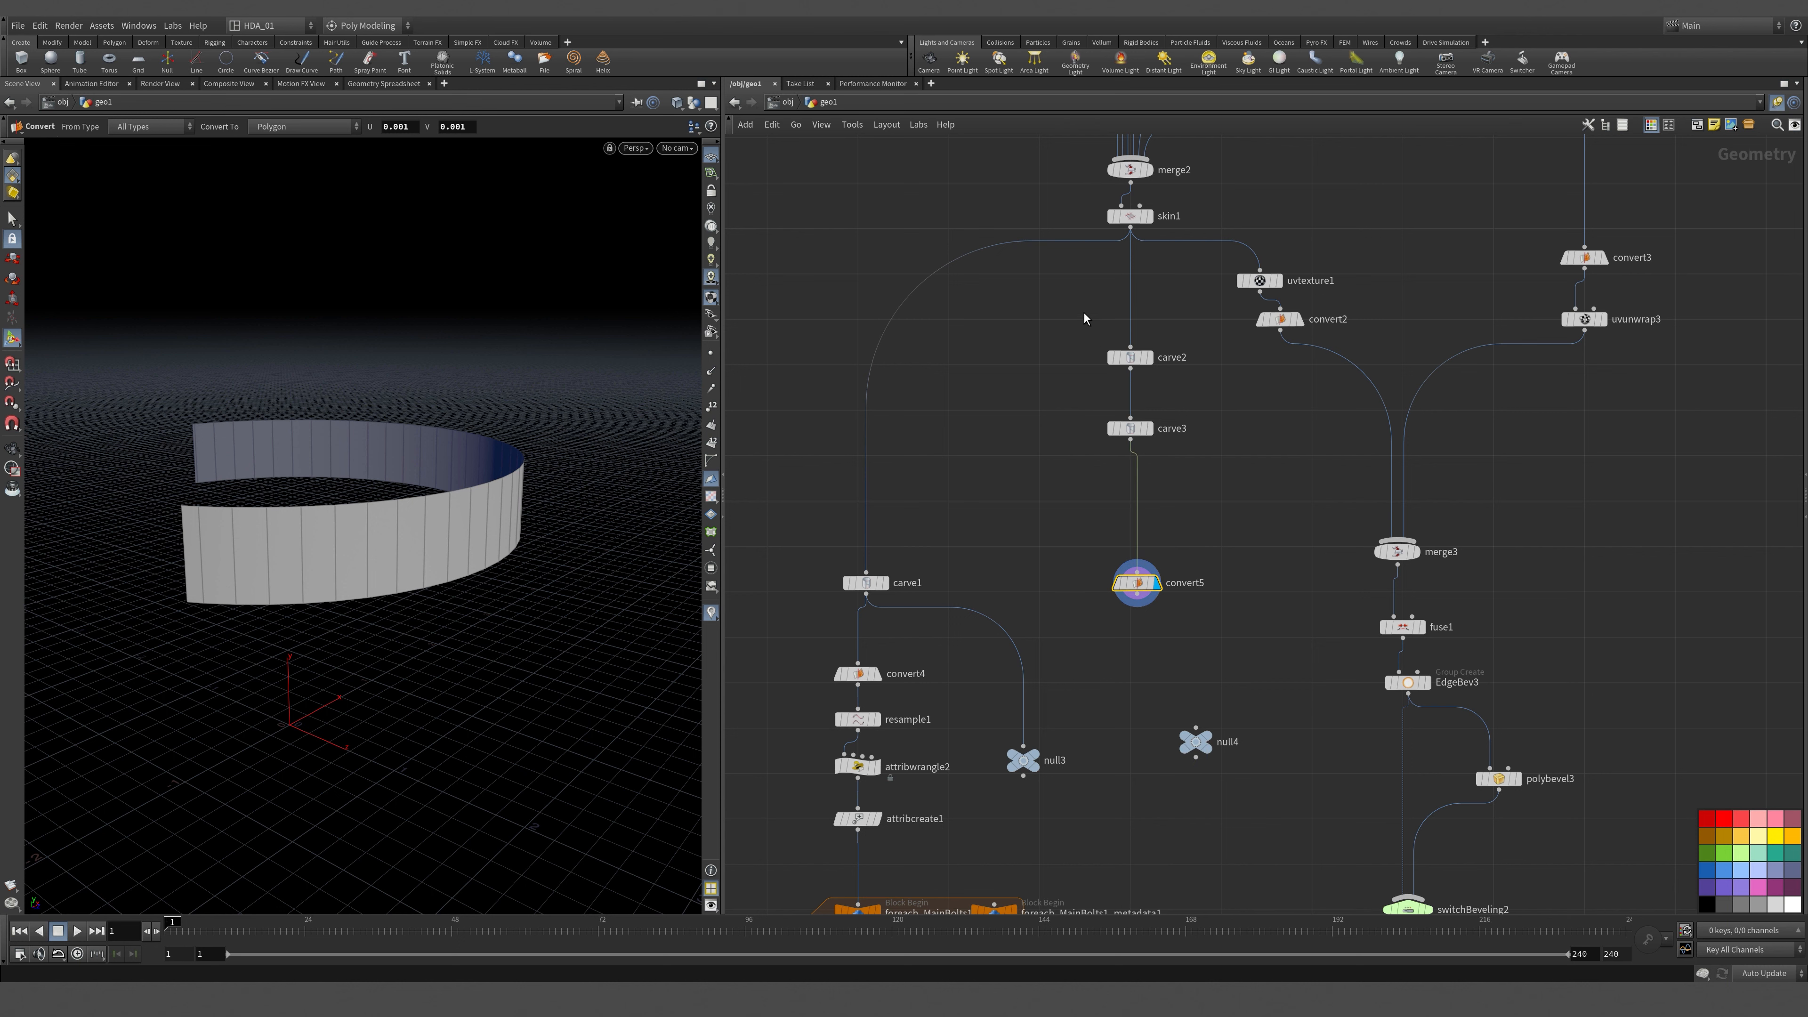
left_click_drag(1083, 313, 1132, 503)
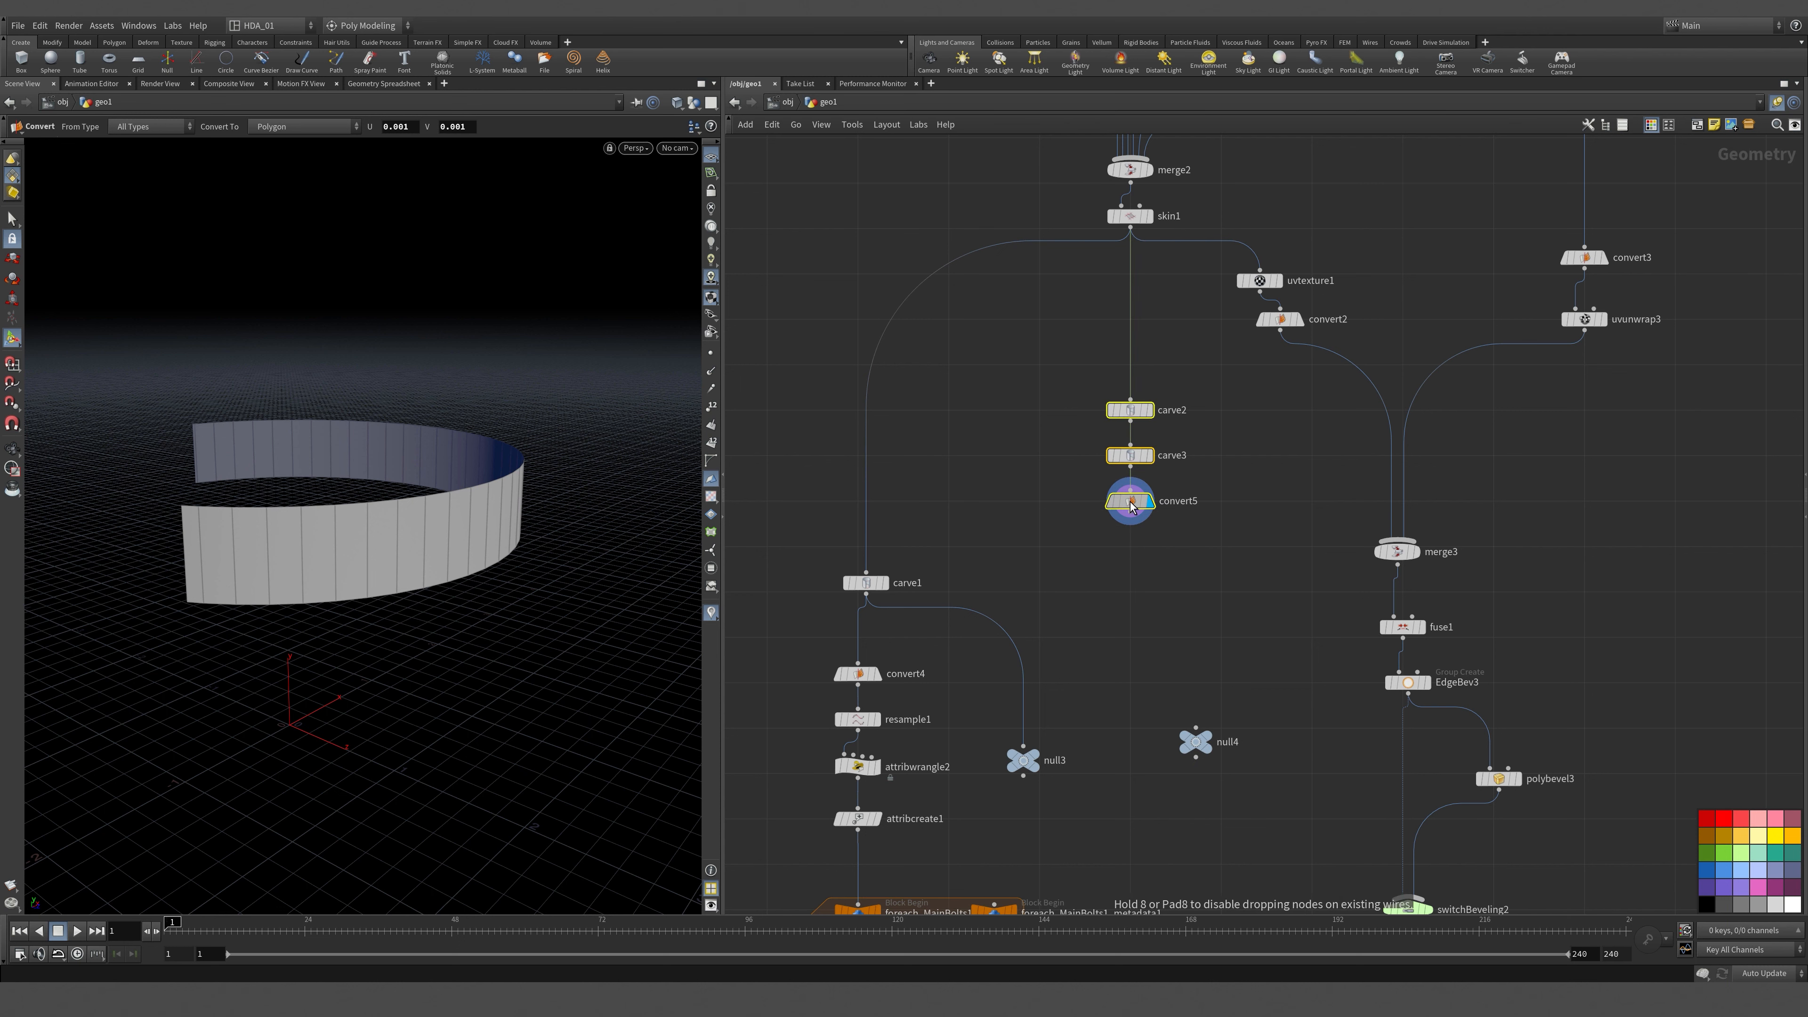
left_click(1149, 592)
middle_click_drag(1150, 593, 1135, 607)
Add a PolyExtrude node after convert5, display it, and extrude the band by a distance of about 0.17.
key("Tab")
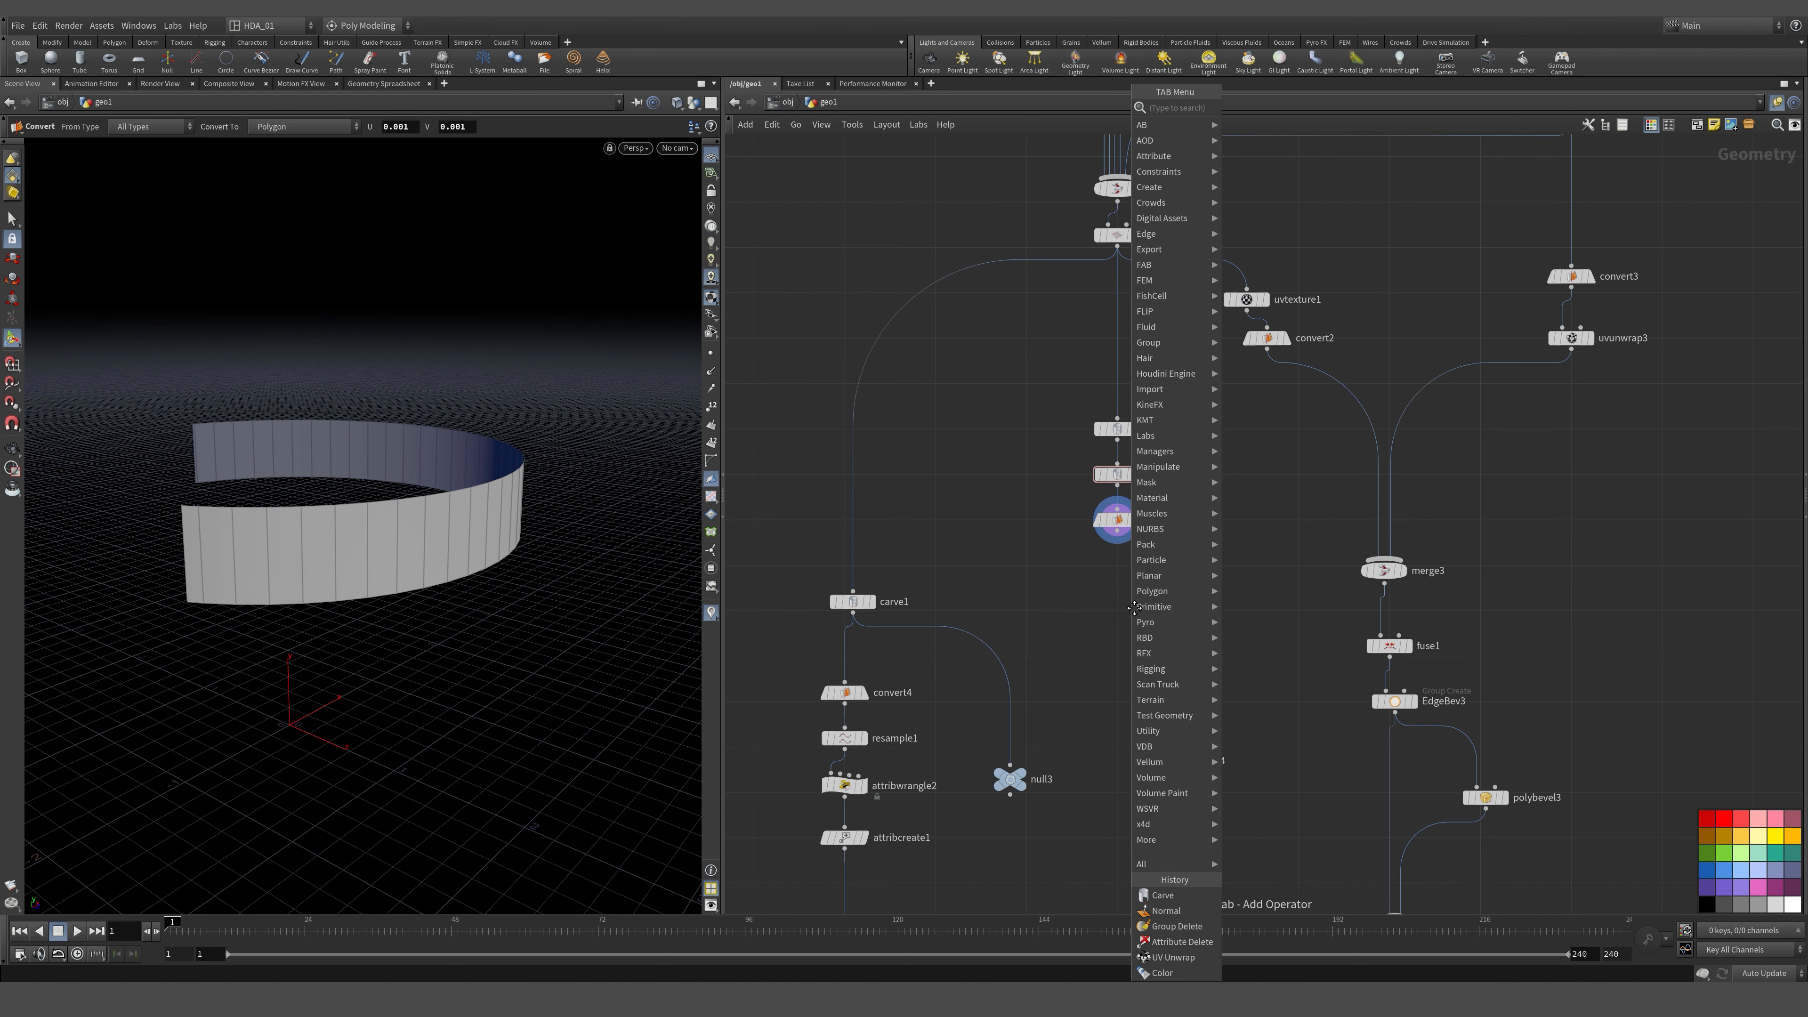
left_click(1070, 589)
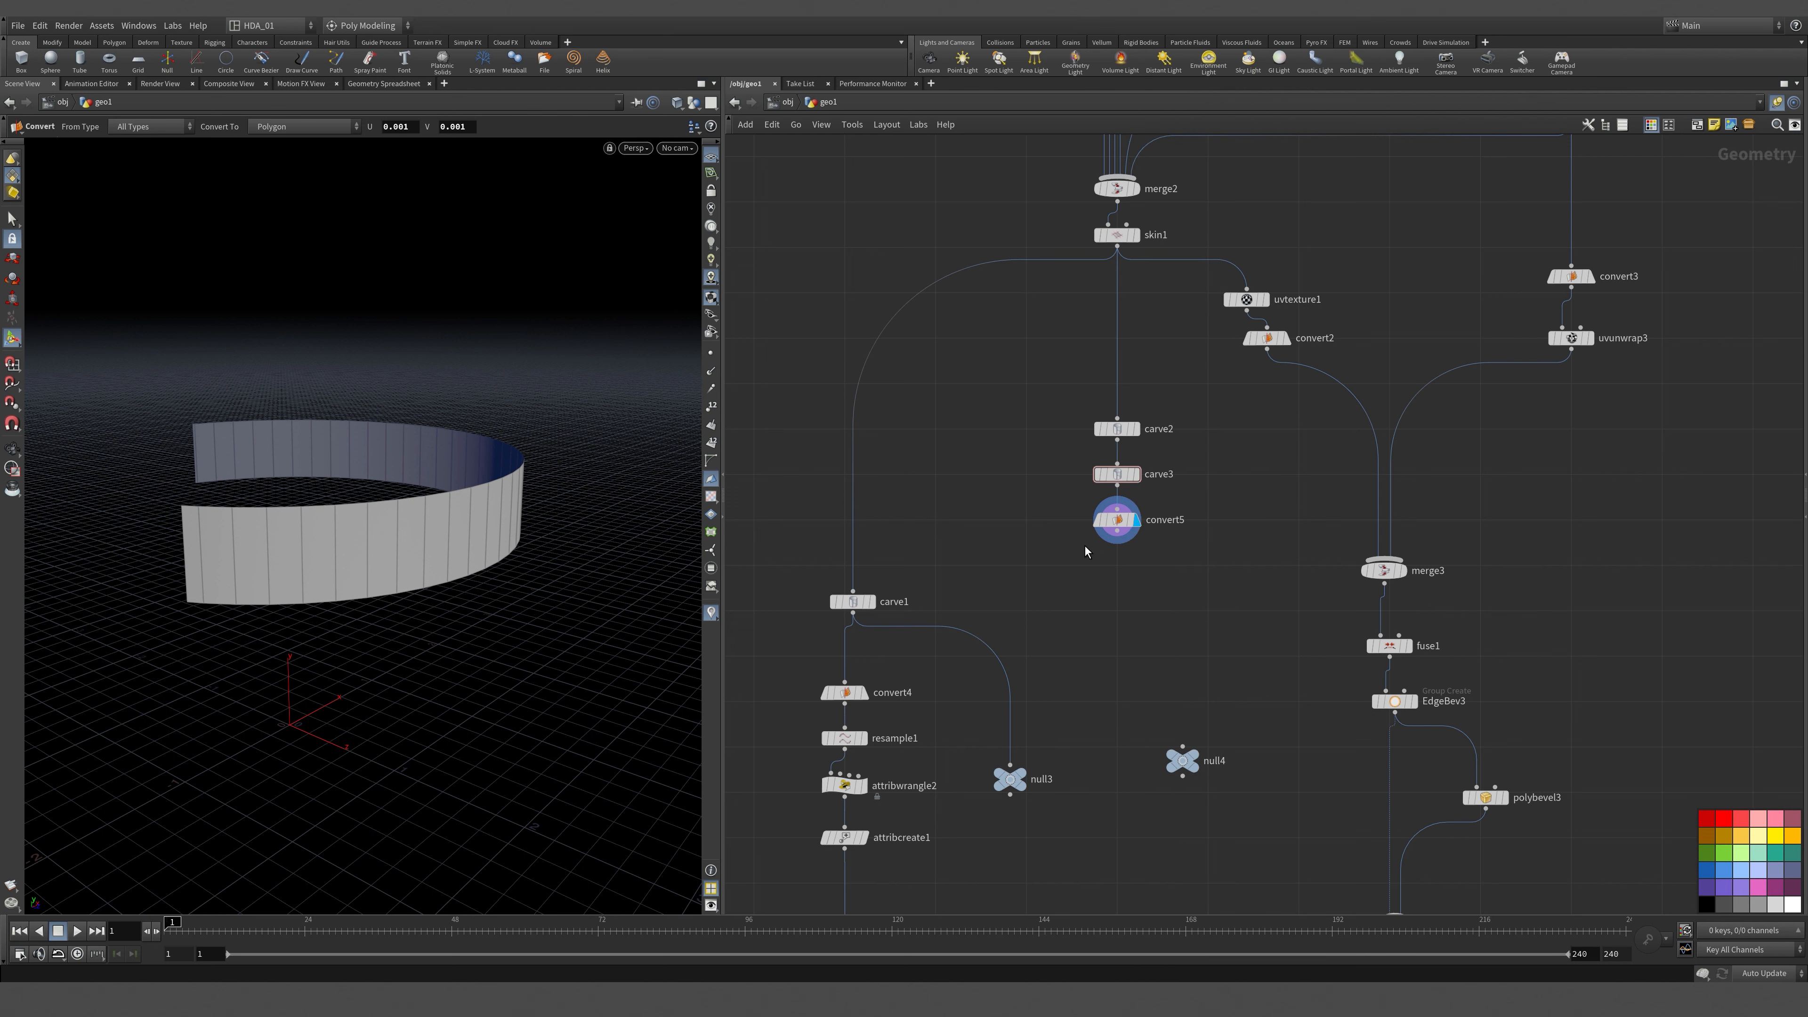
key("Tab")
type("pol")
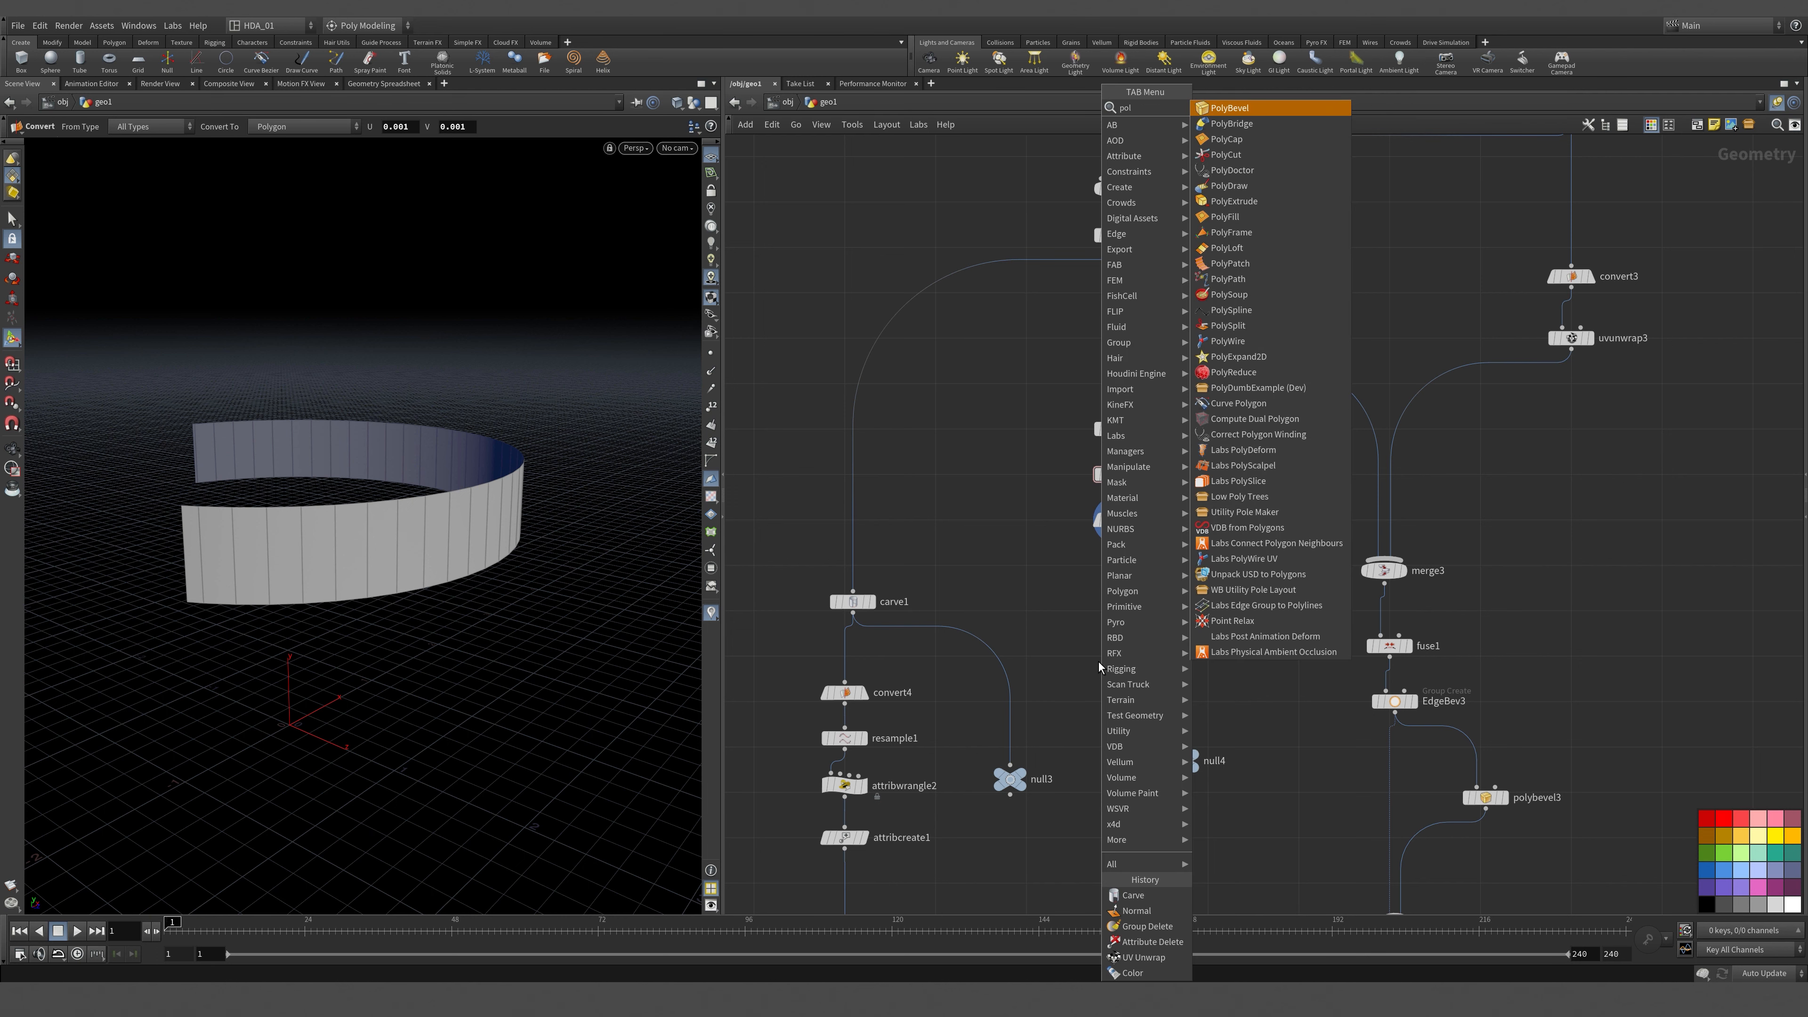
left_click(1271, 201)
left_click(1109, 560)
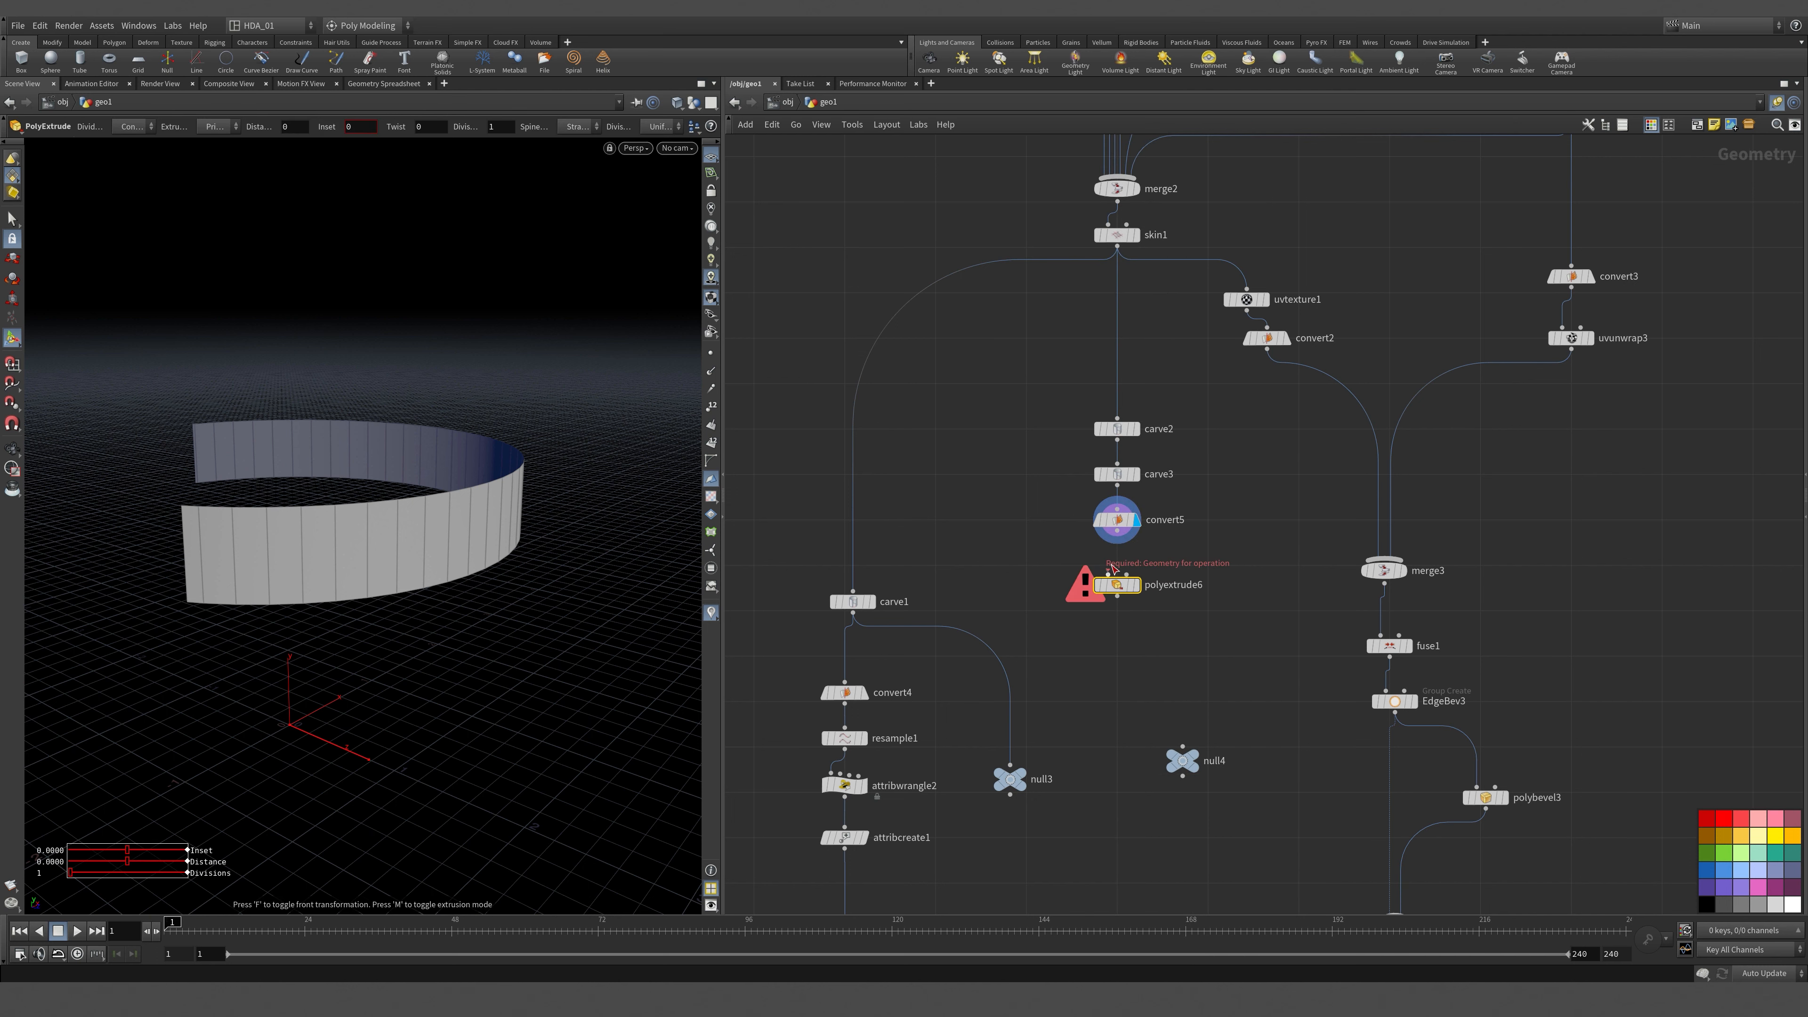
left_click(1132, 587)
left_click(1137, 585)
key("Escape")
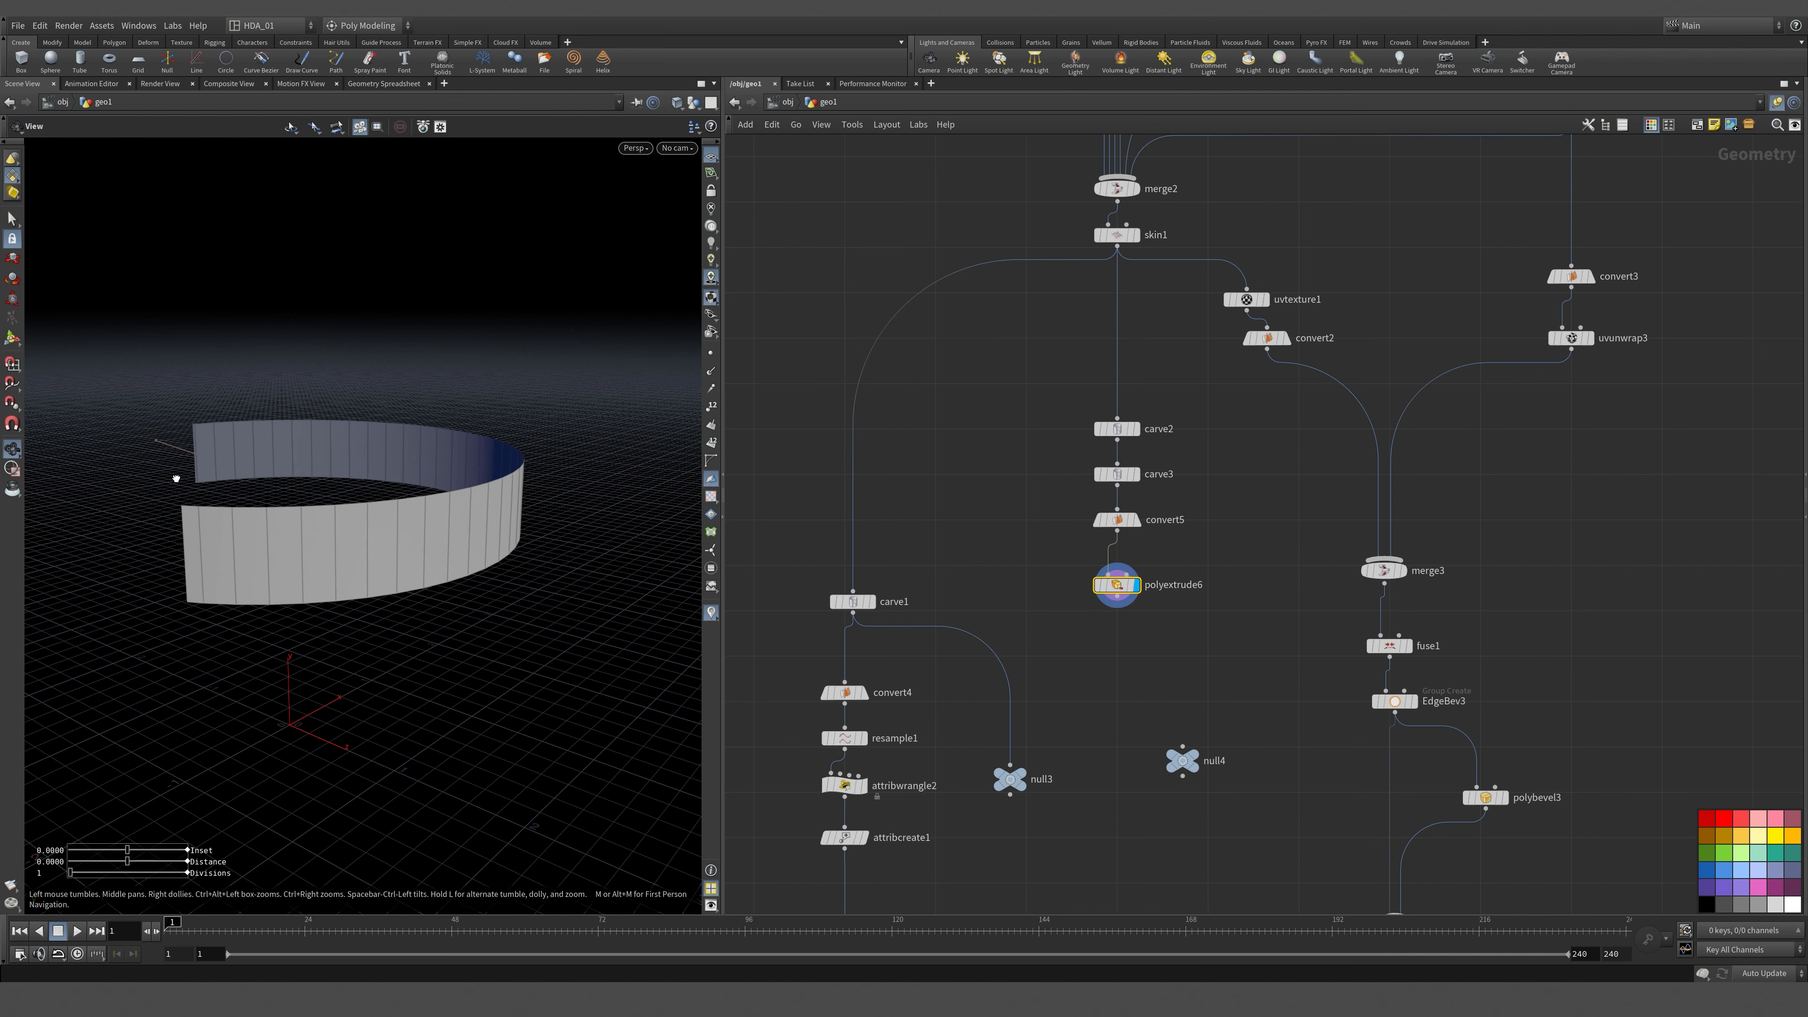
left_click_drag(178, 477, 387, 622)
key("Return")
Rearrange the network: move the band's carve-to-extrude chain down near merge4, shift the bevel branch aside, and move null4 away.
scroll(1082, 741, "down", 5)
scroll(1077, 466, "down", 3)
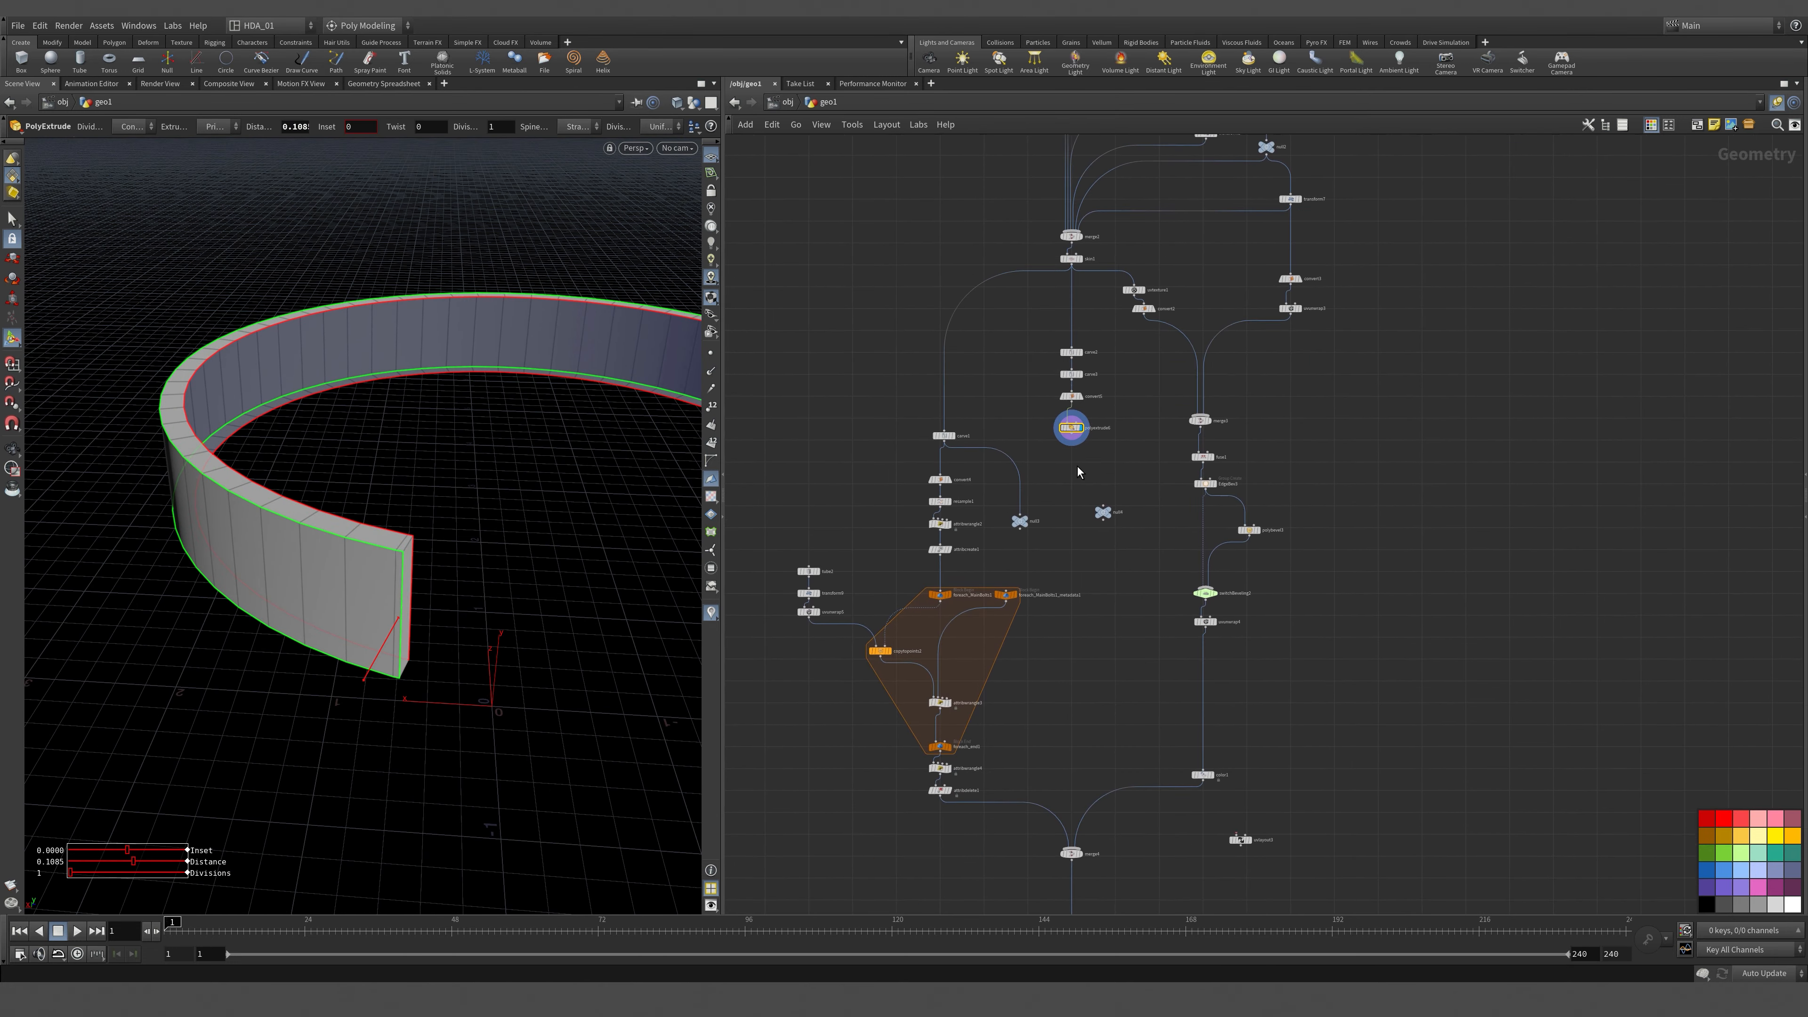
scroll(1059, 581, "up", 3)
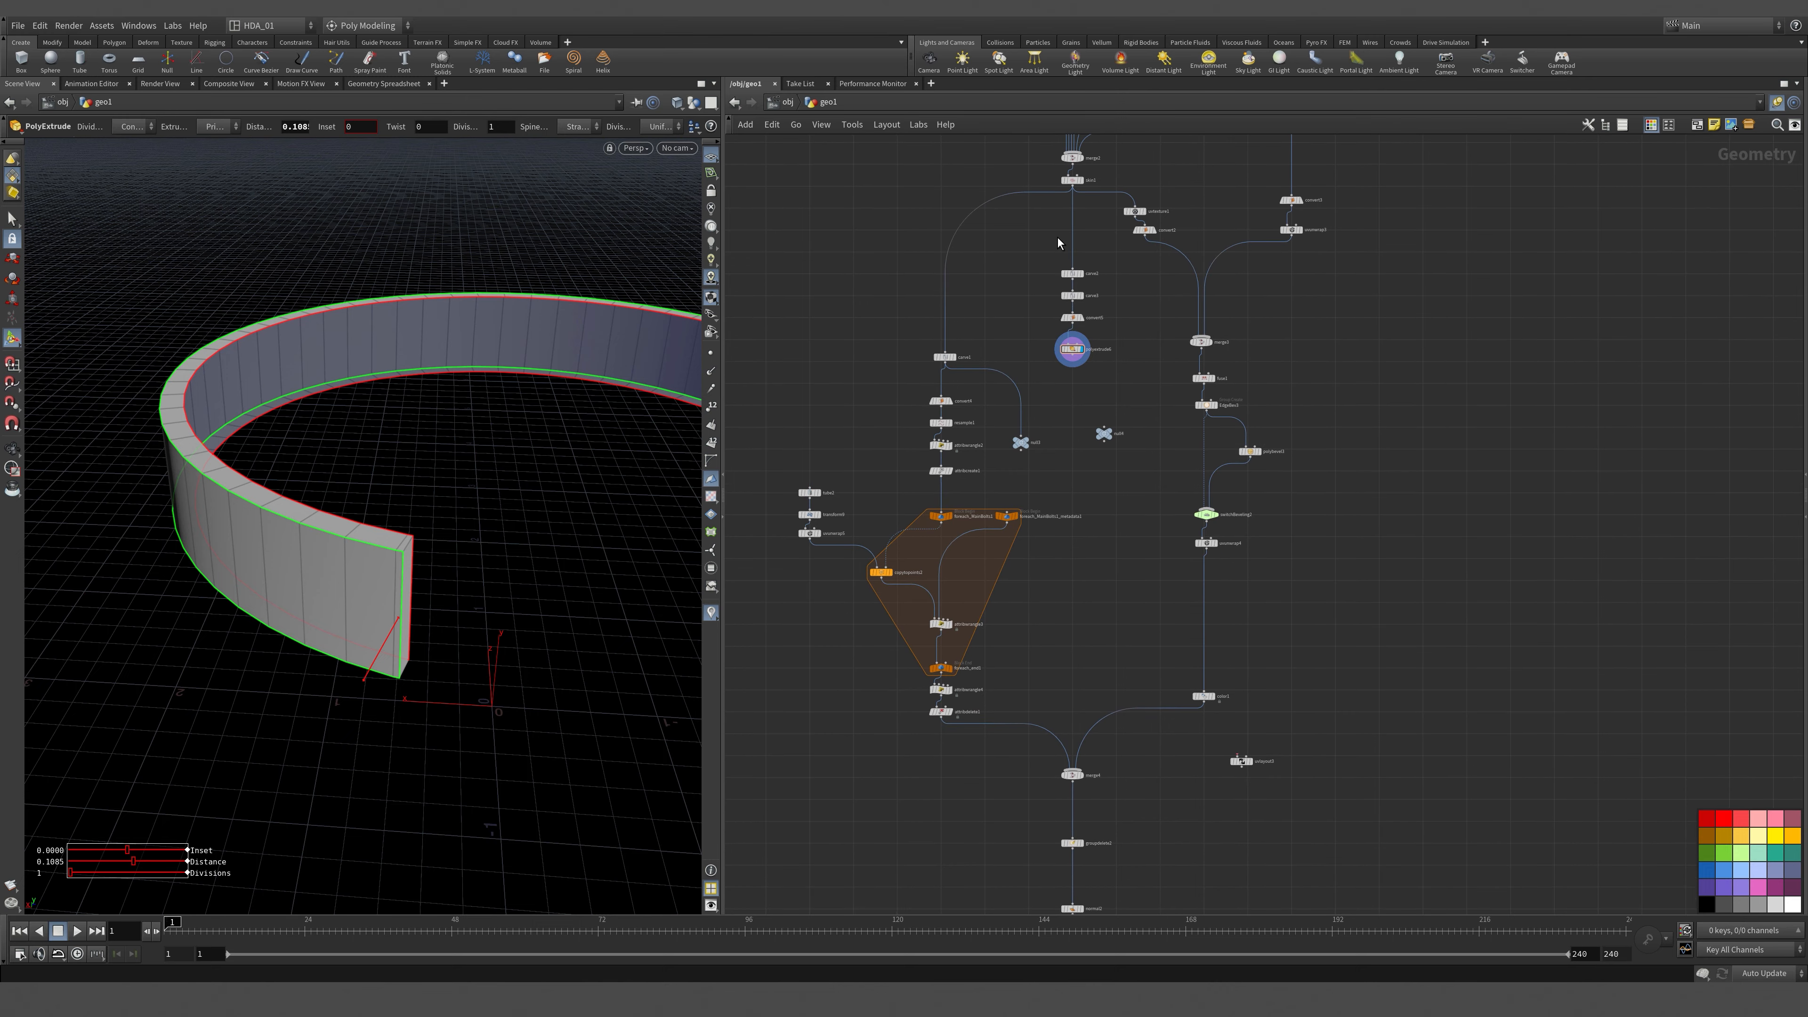
left_click_drag(1049, 240, 1520, 540)
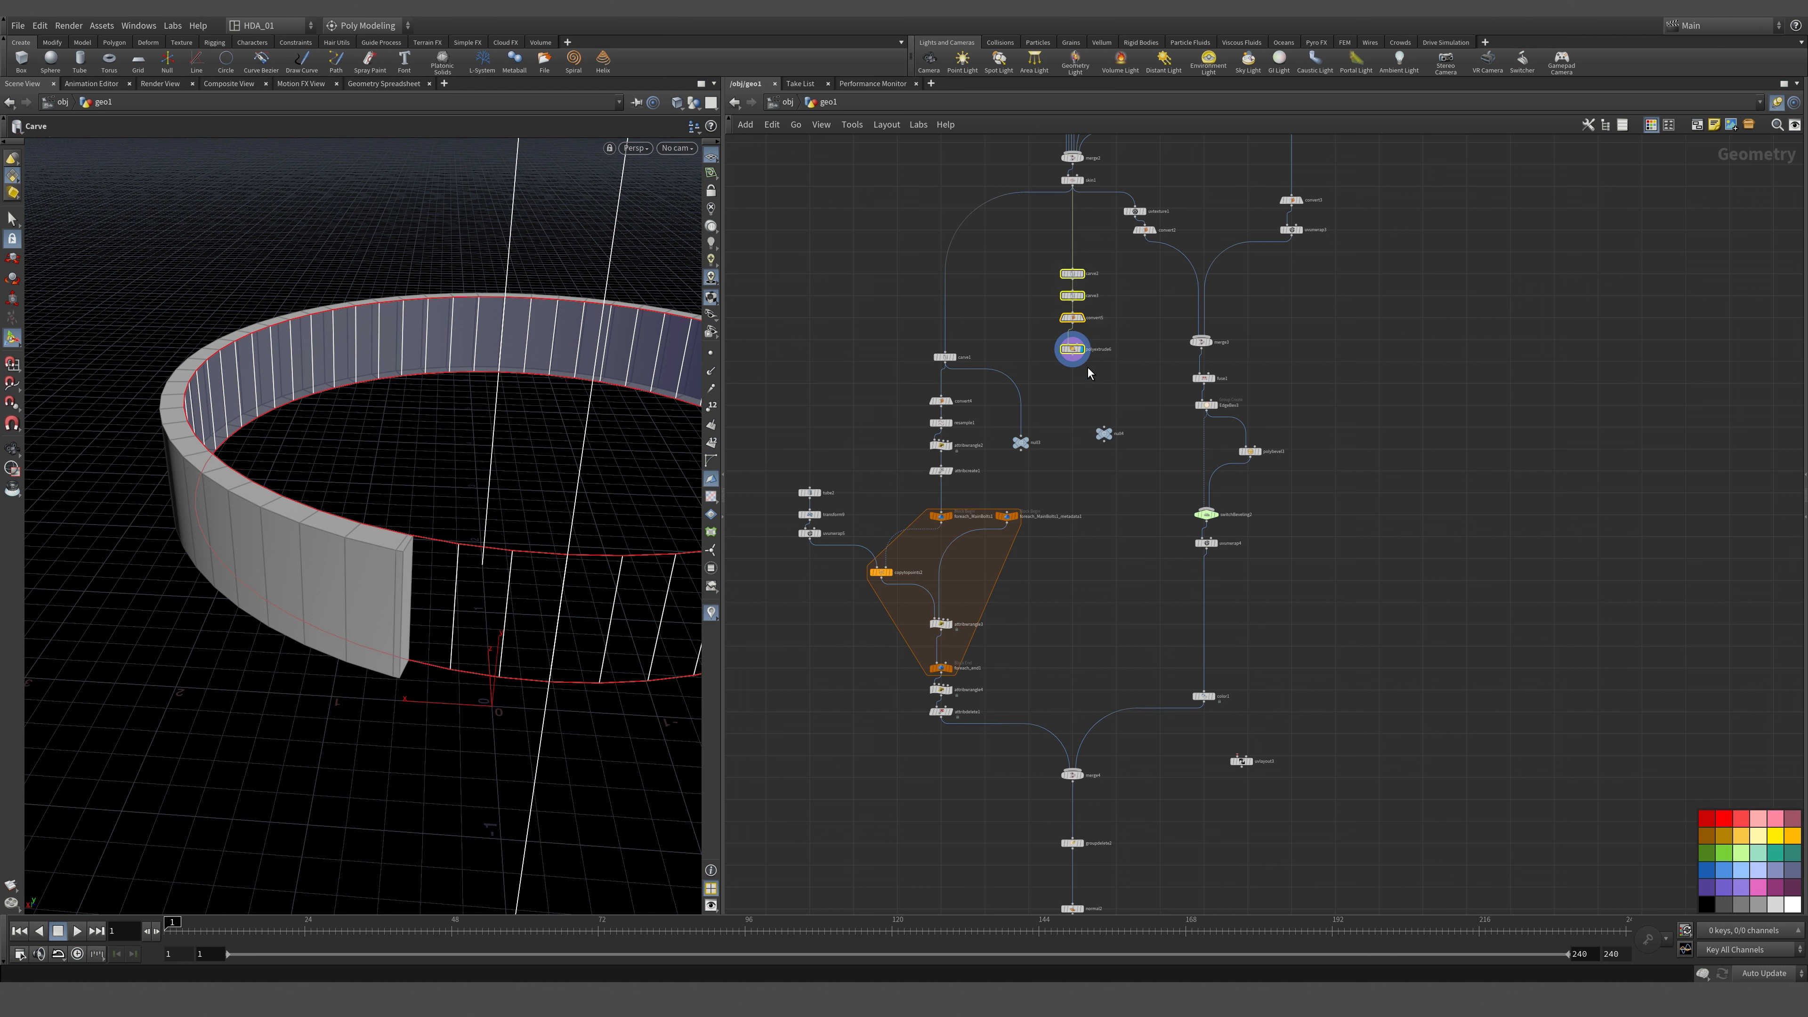
left_click_drag(1075, 354, 1130, 665)
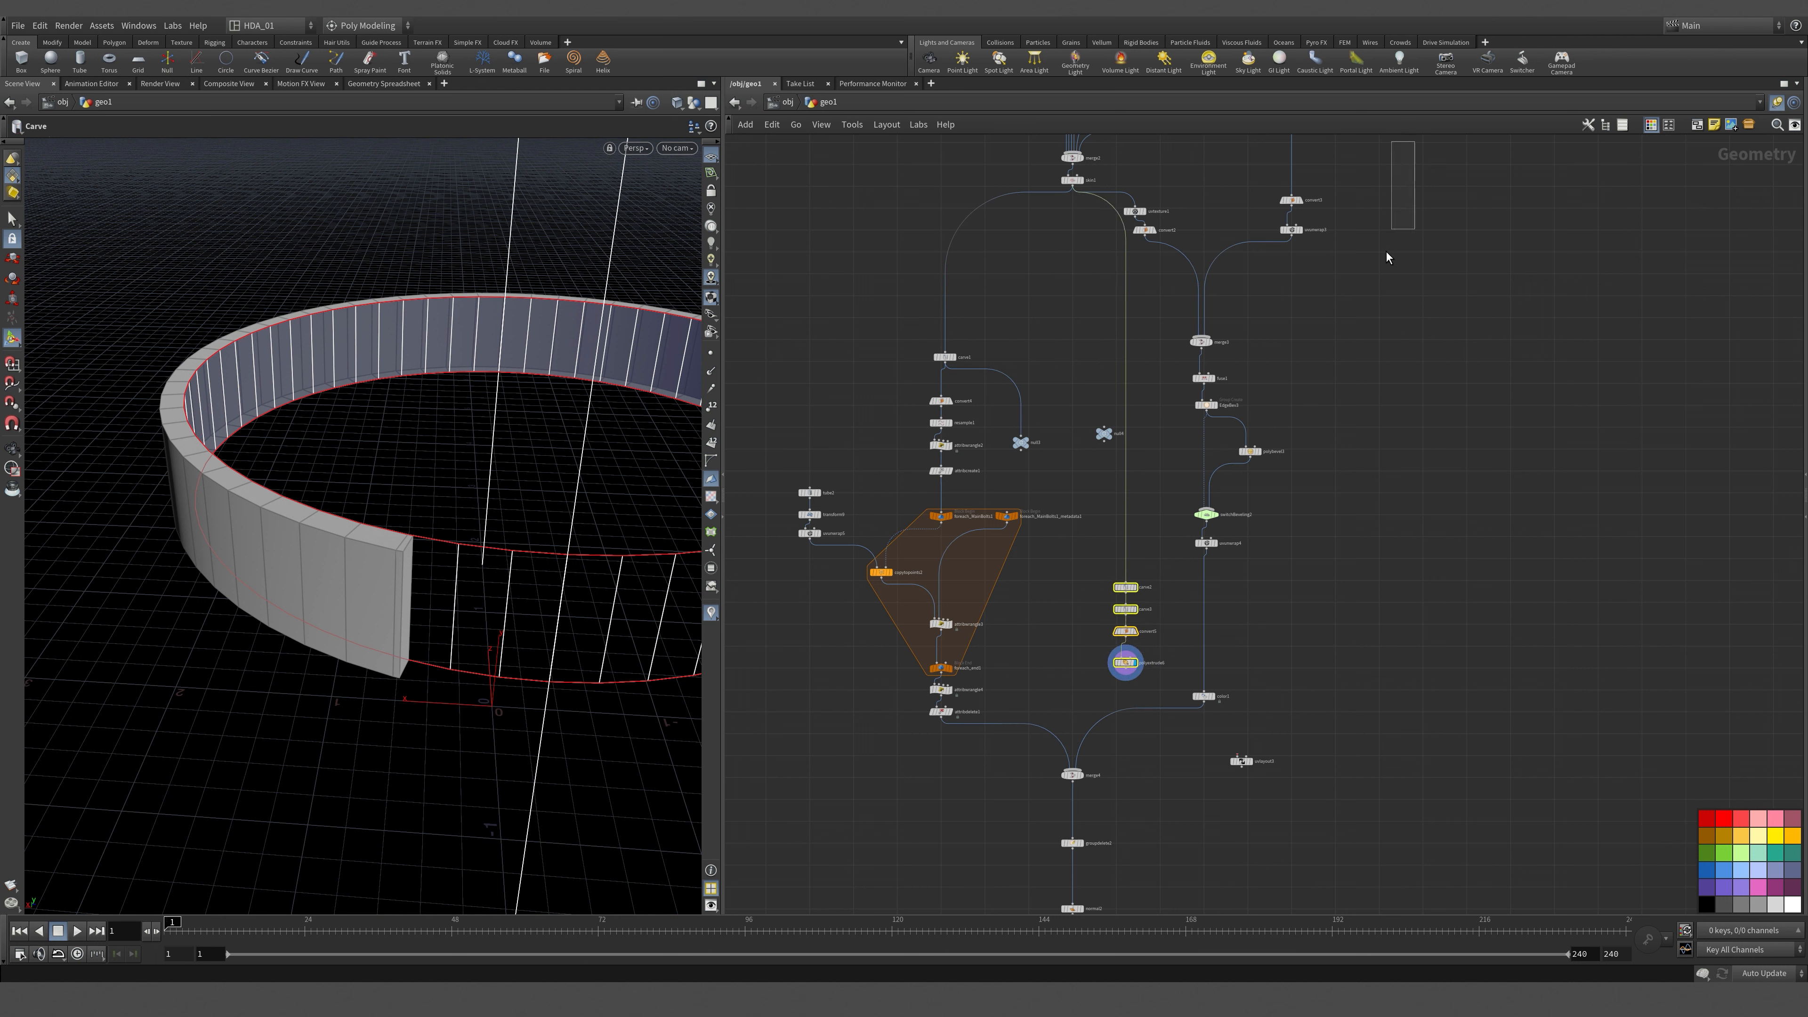
left_click_drag(1386, 258, 1185, 741)
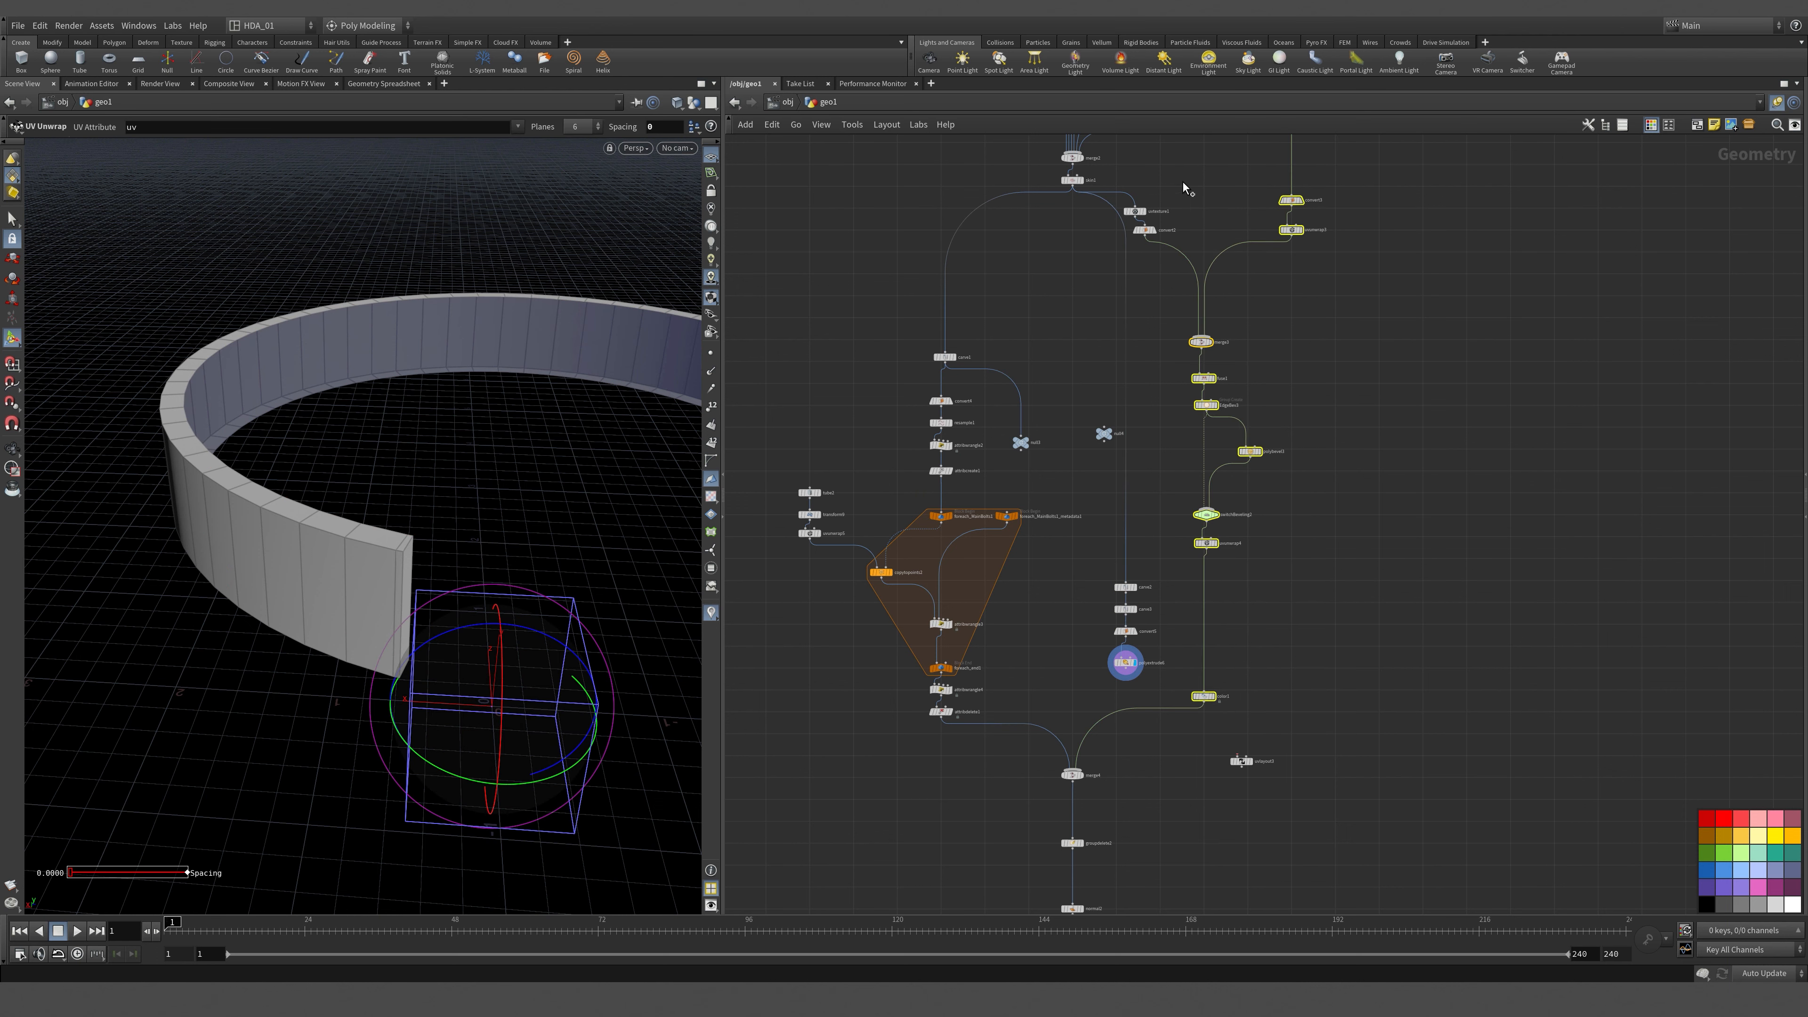
left_click_drag(1138, 258, 1252, 255, "shift")
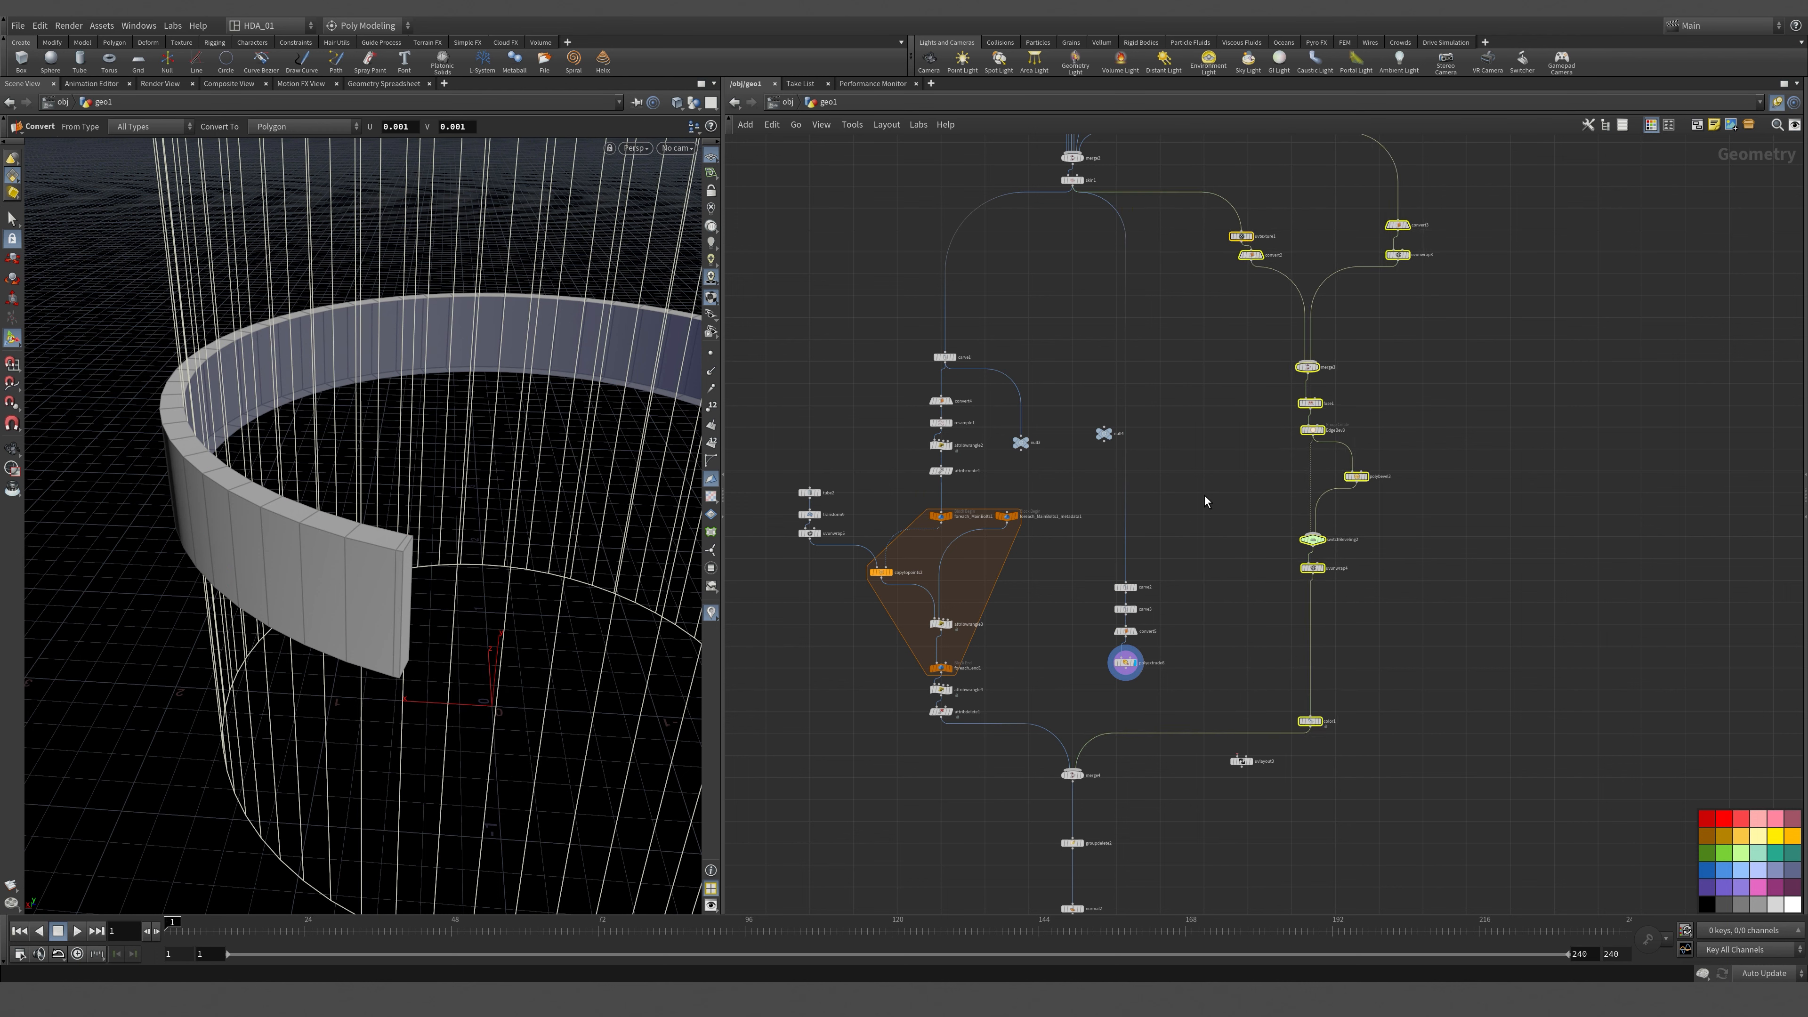
left_click_drag(1103, 433, 1574, 610)
Connect the polyextrude6 output to merge4 and move color1 further up its branch.
middle_click_drag(1153, 613, 1328, 464)
scroll(1334, 472, "up", 3)
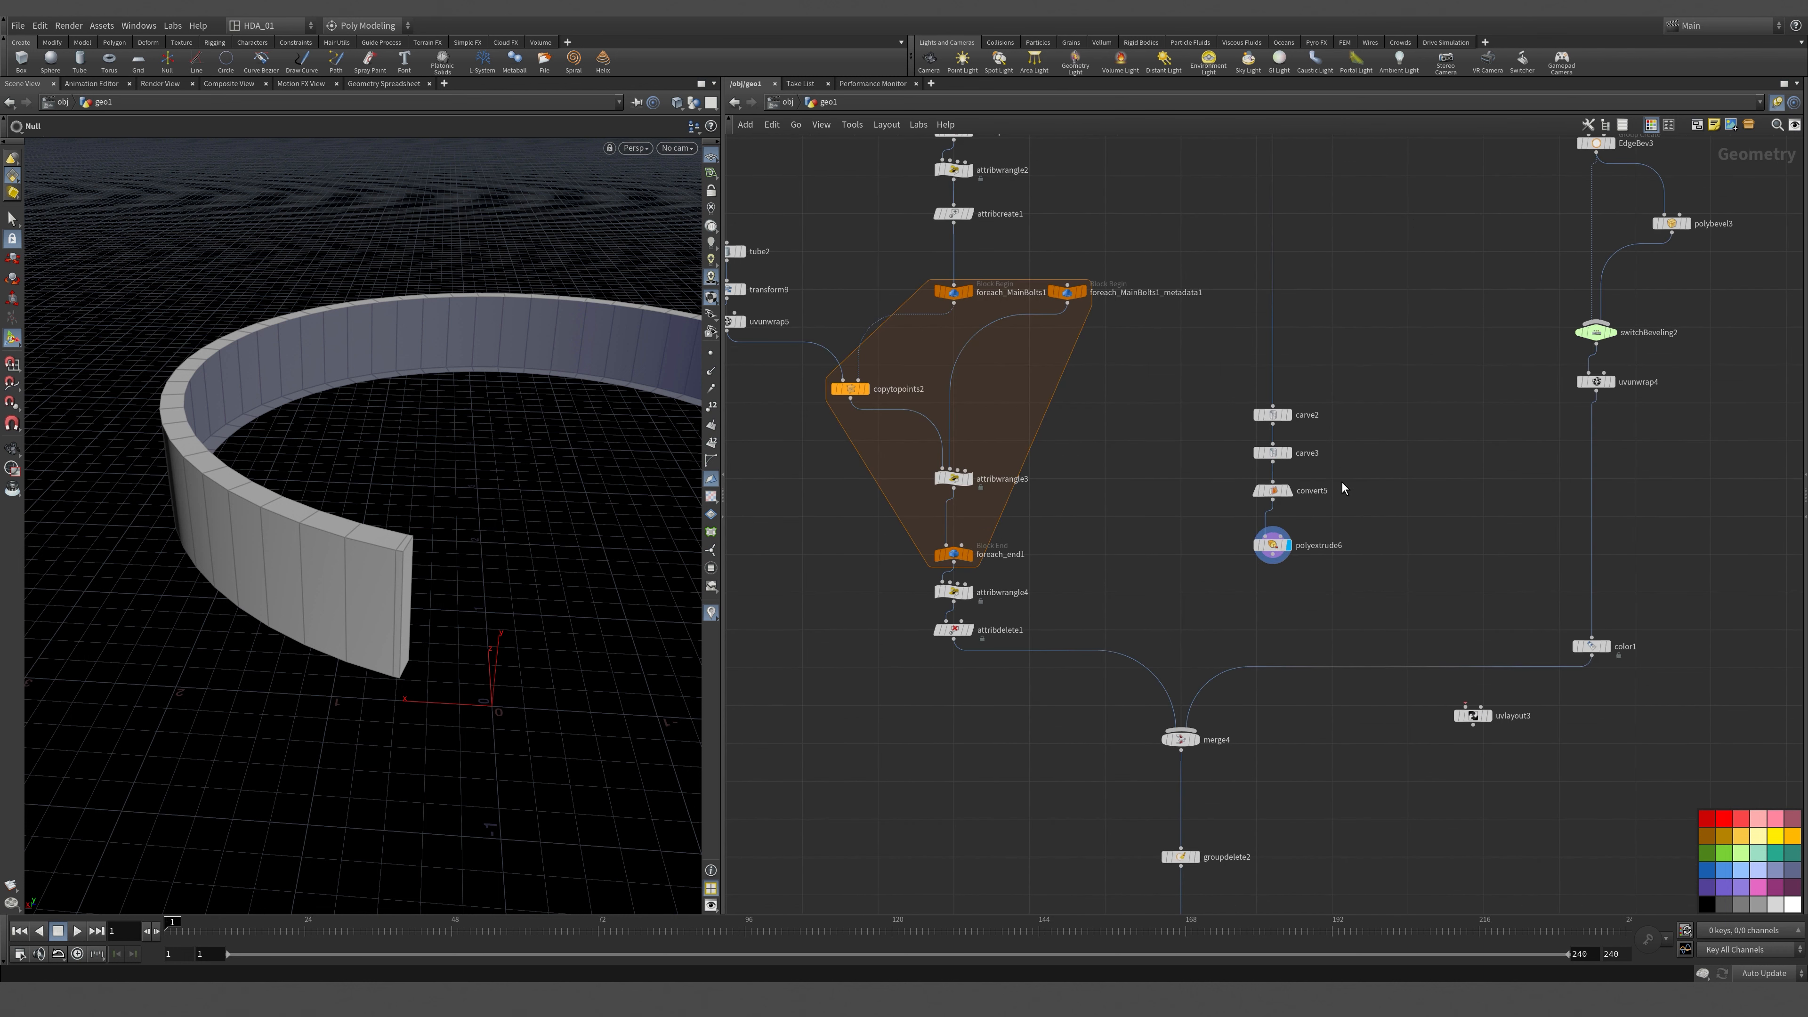
middle_click_drag(1341, 582, 1306, 476)
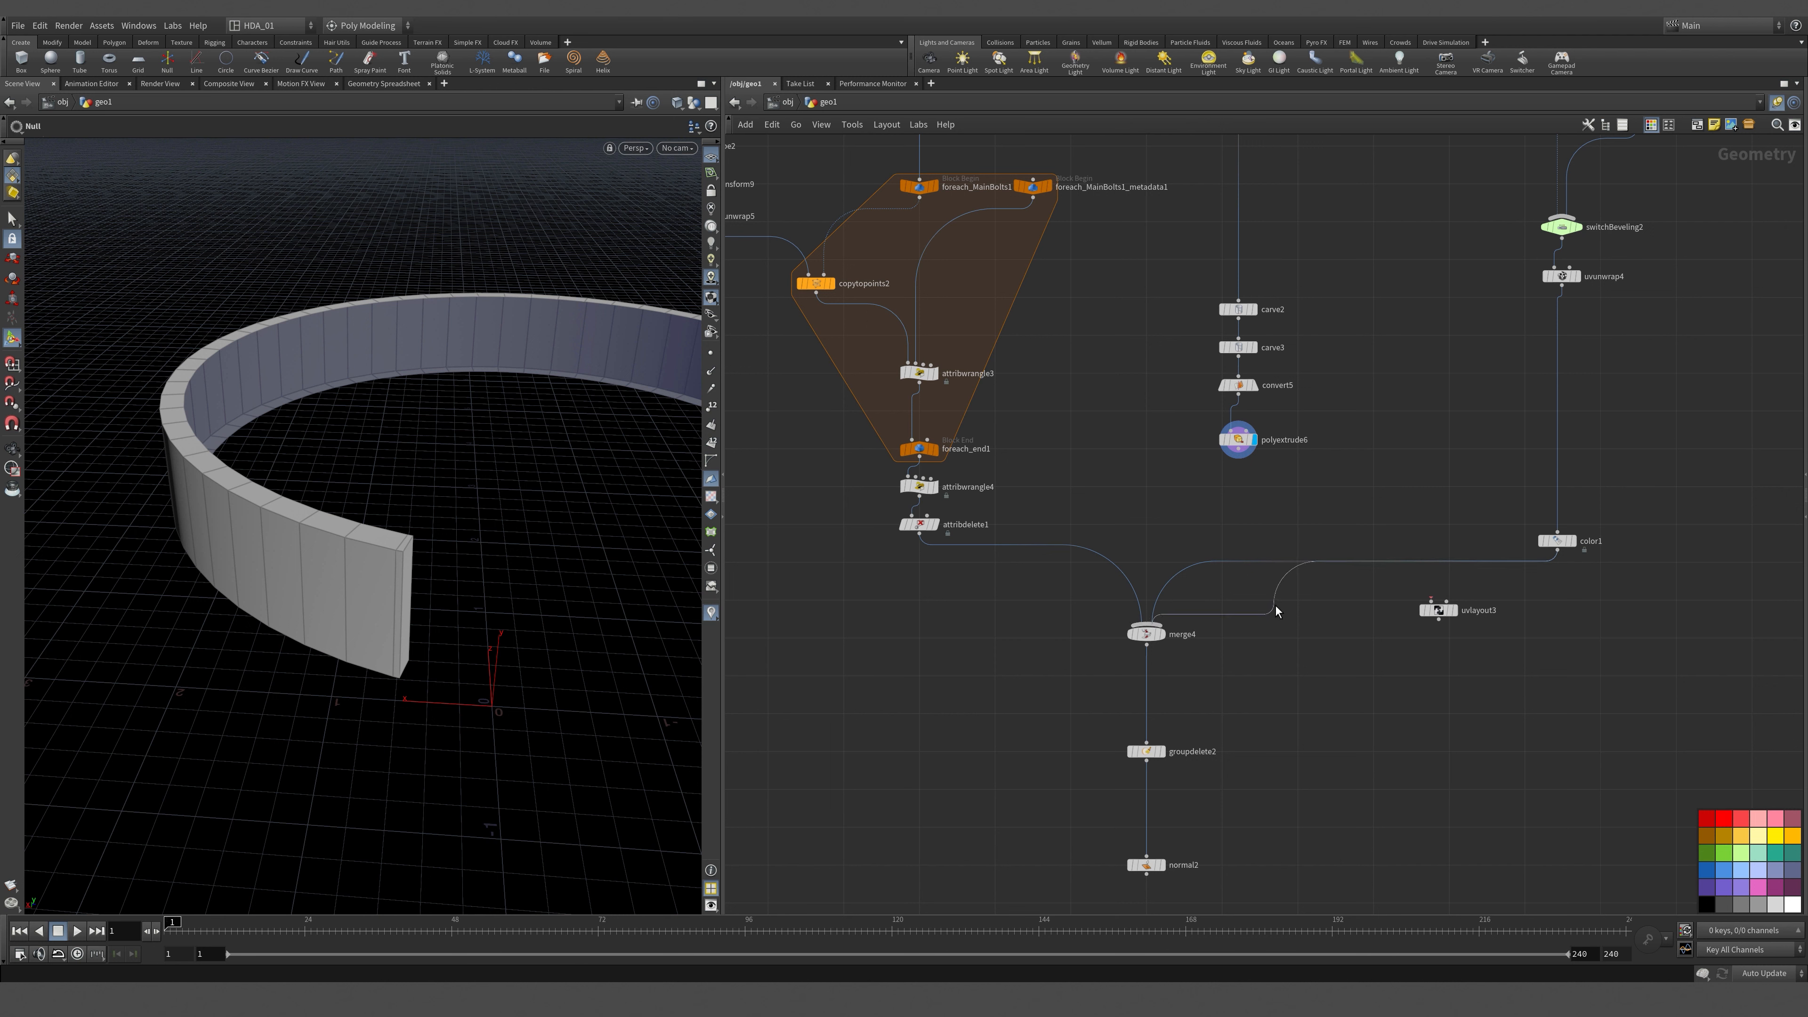
left_click_drag(1154, 611, 1226, 637)
left_click_drag(1239, 458, 1193, 615)
left_click_drag(1556, 541, 1150, 621)
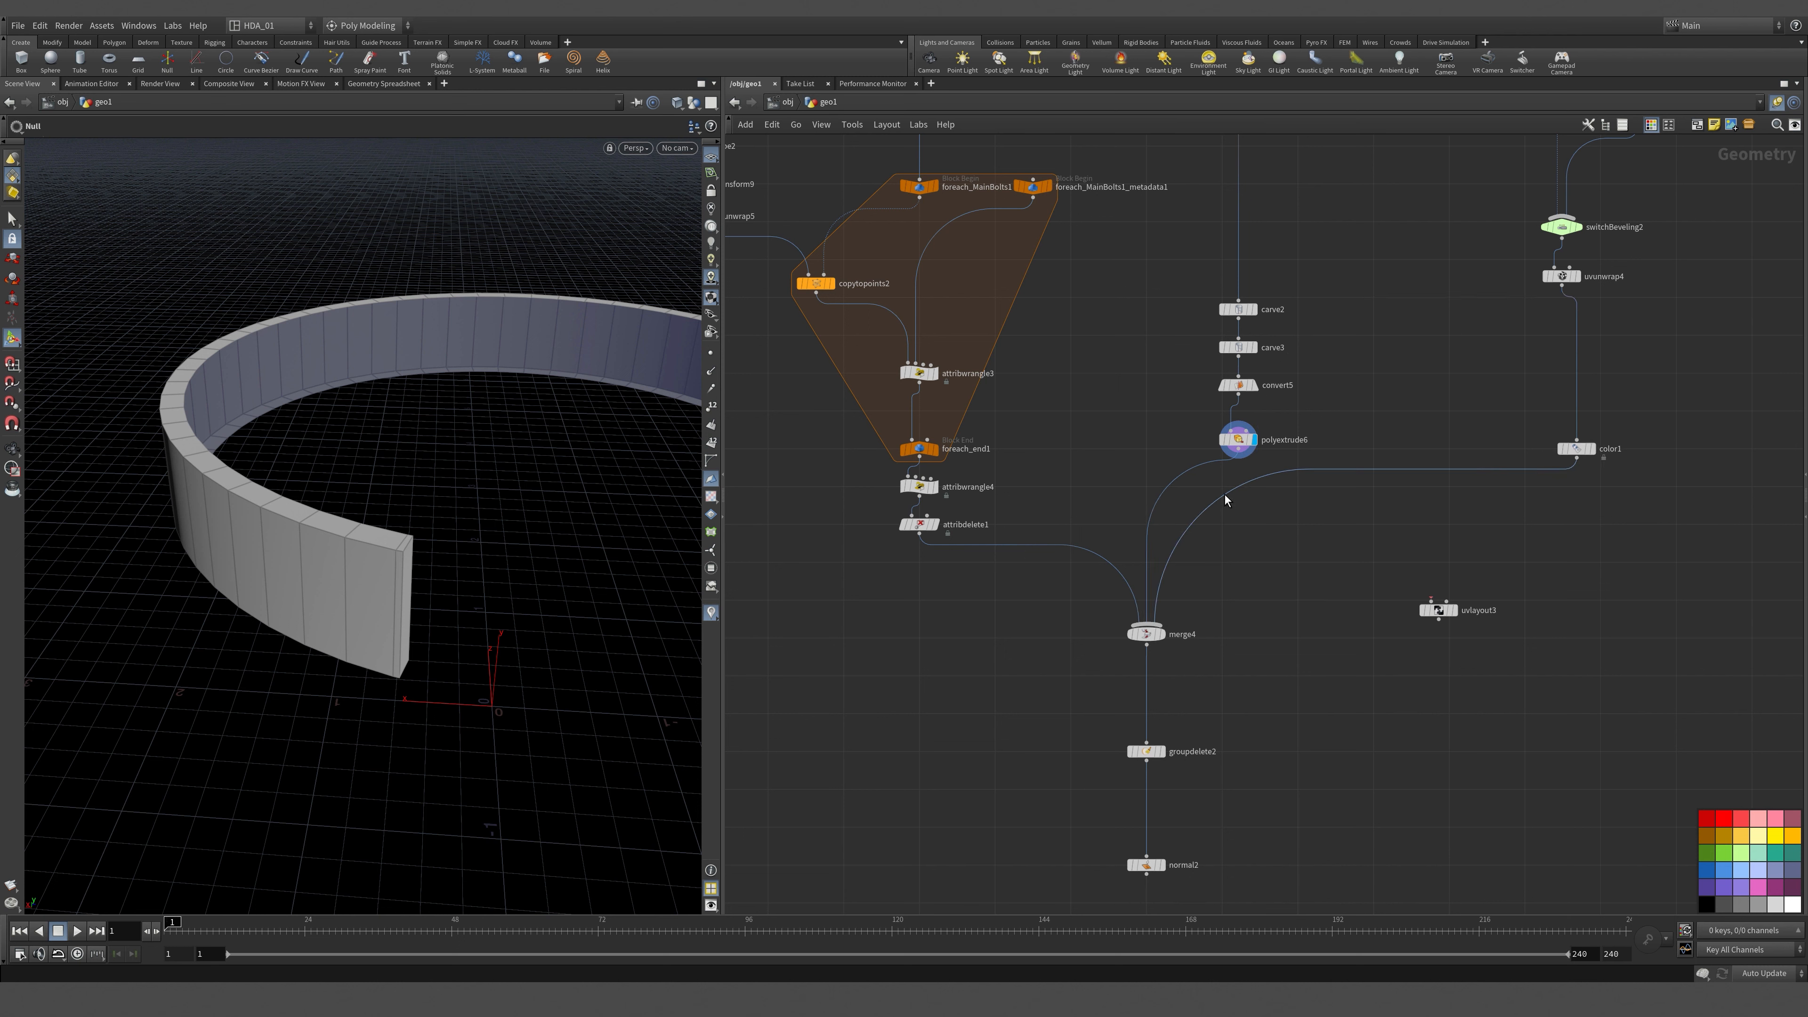
Move the band's node chain up and align merge4, groupdelete2 and normal2 beneath it.
middle_click(1239, 443)
left_click_drag(1173, 273, 1257, 444)
left_click_drag(1242, 439, 1253, 374)
left_click_drag(1037, 610, 1228, 901)
left_click_drag(1153, 652, 1221, 693)
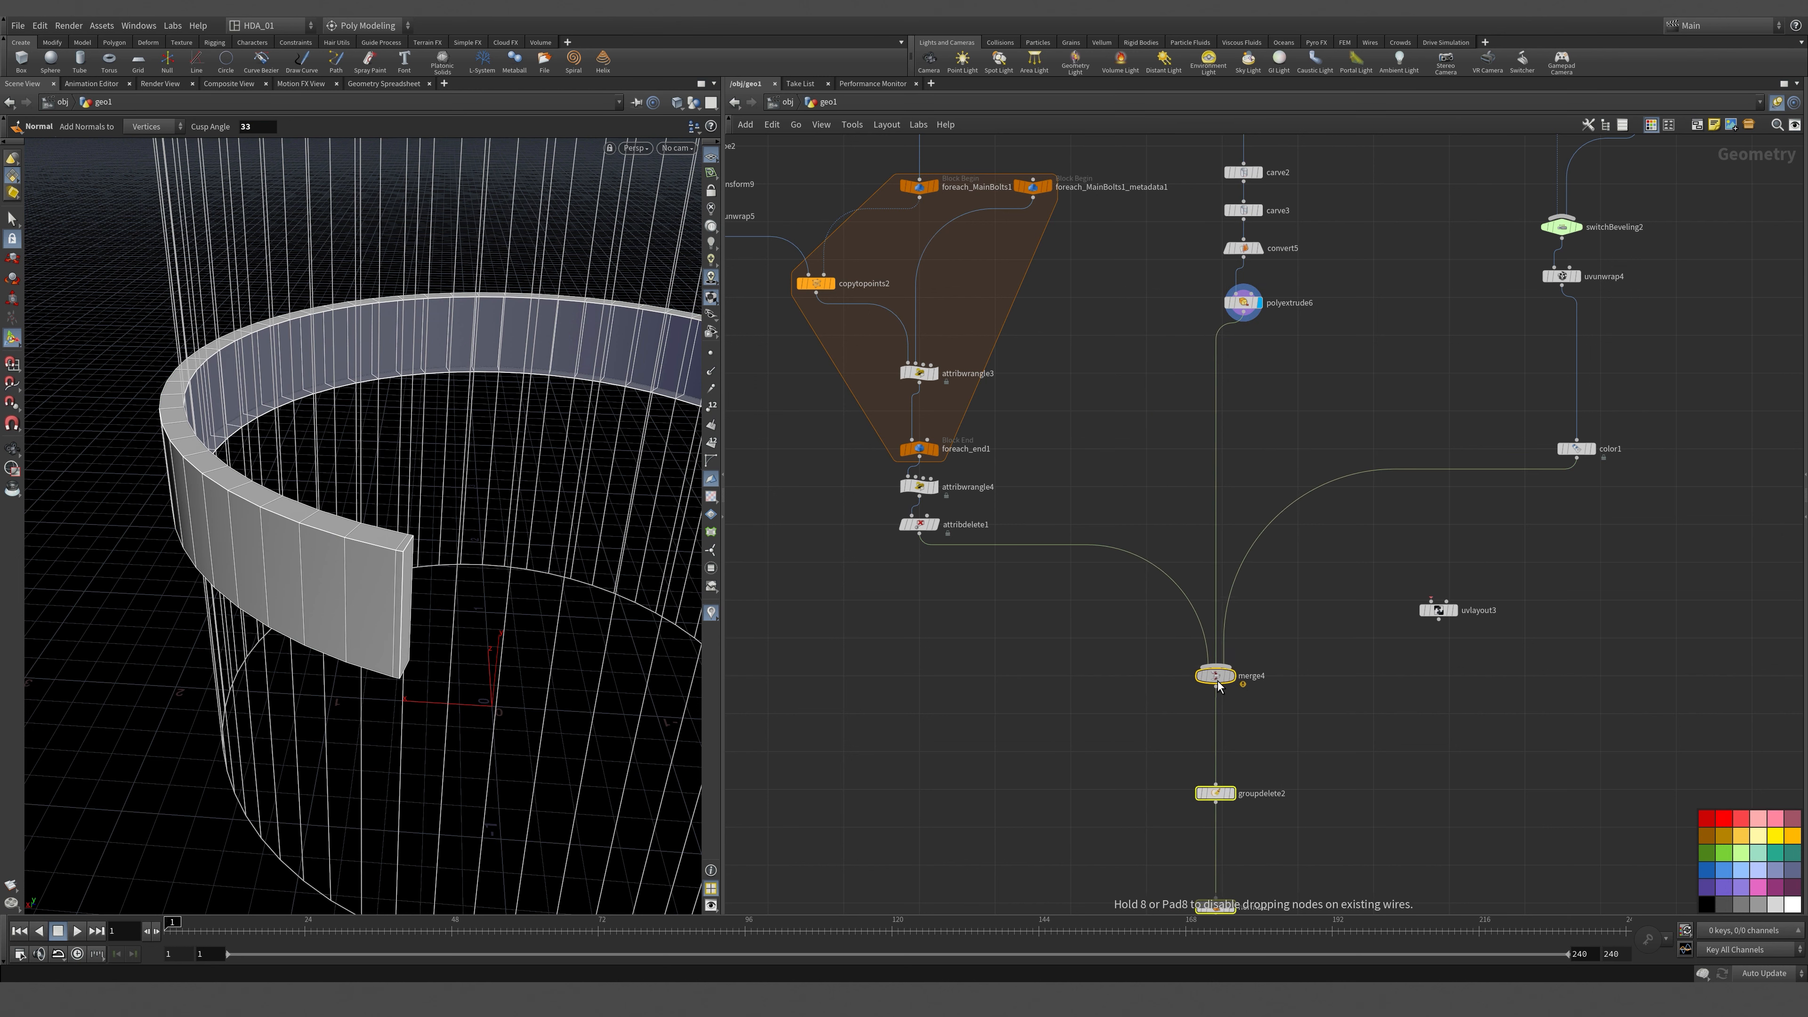
Display the normal2 node and examine the extruded band on the complete cylinder model.
left_click(1304, 729)
middle_click_drag(1243, 908, 1243, 731)
left_click(1231, 711)
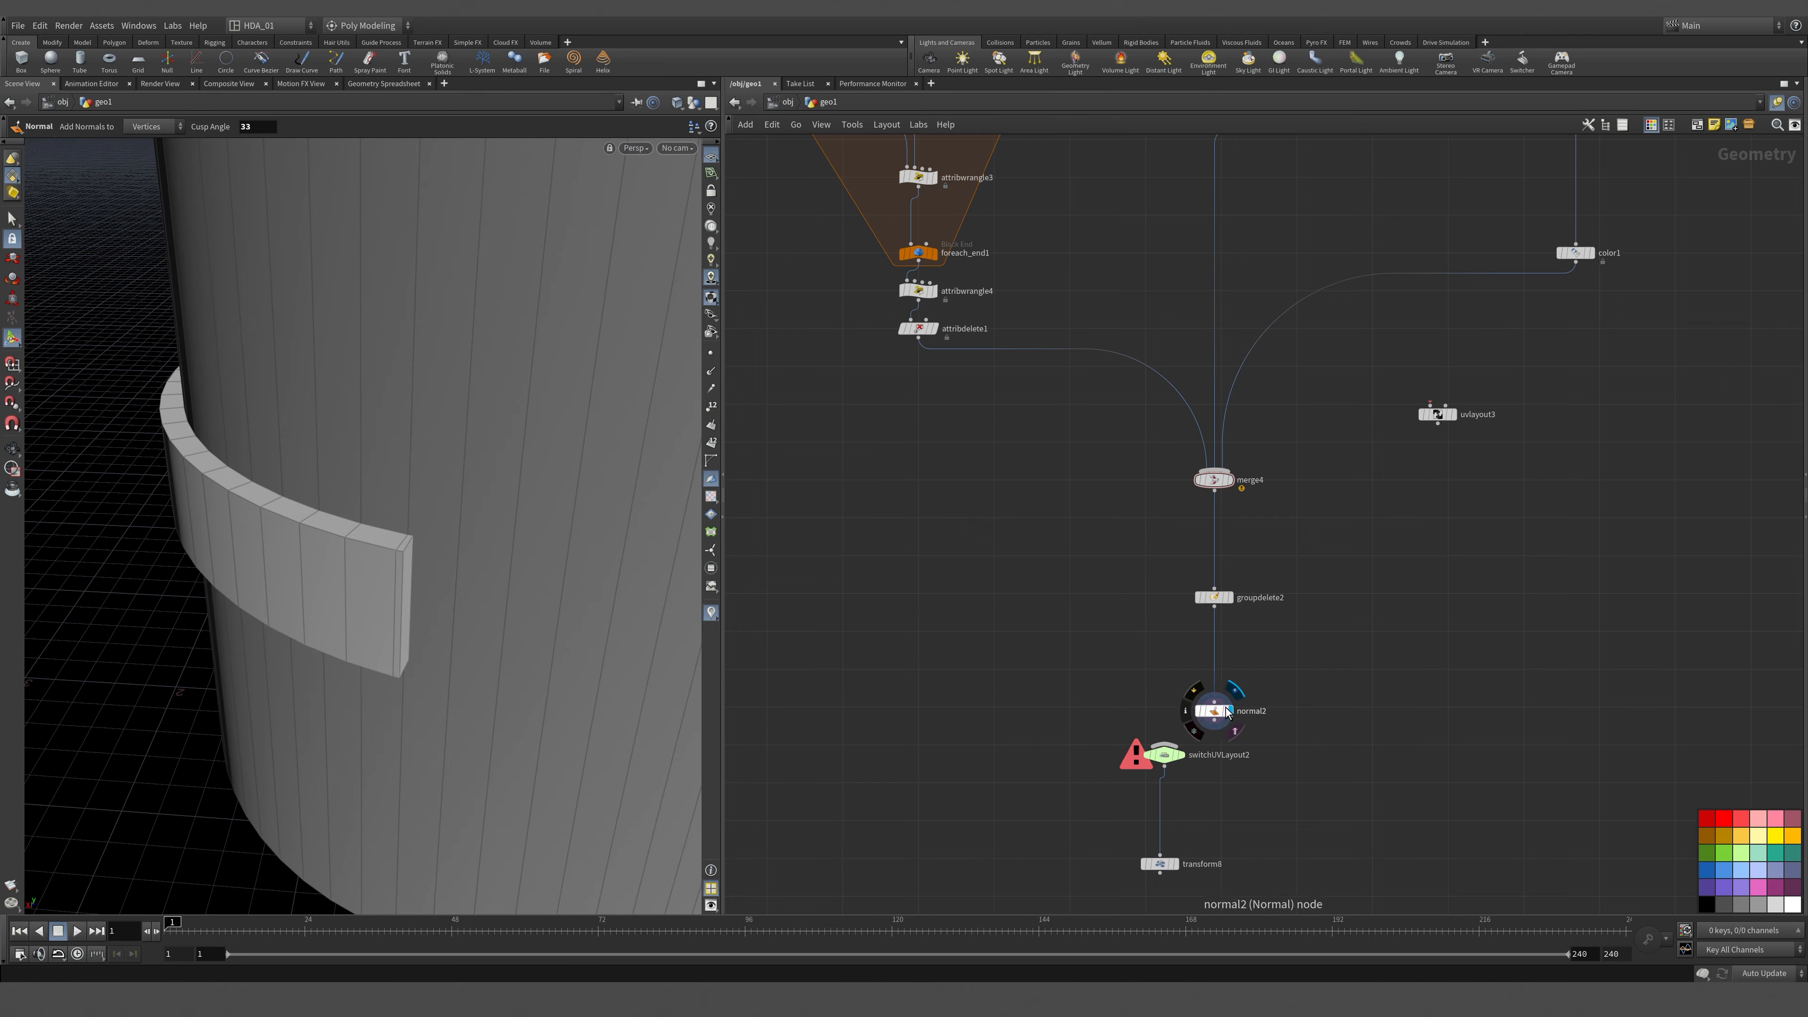
scroll(444, 468, "down", 10)
left_click_drag(453, 504, 516, 562)
middle_click_drag(1144, 356, 1092, 695)
middle_click_drag(1314, 185, 1293, 260)
scroll(1293, 259, "up", 1)
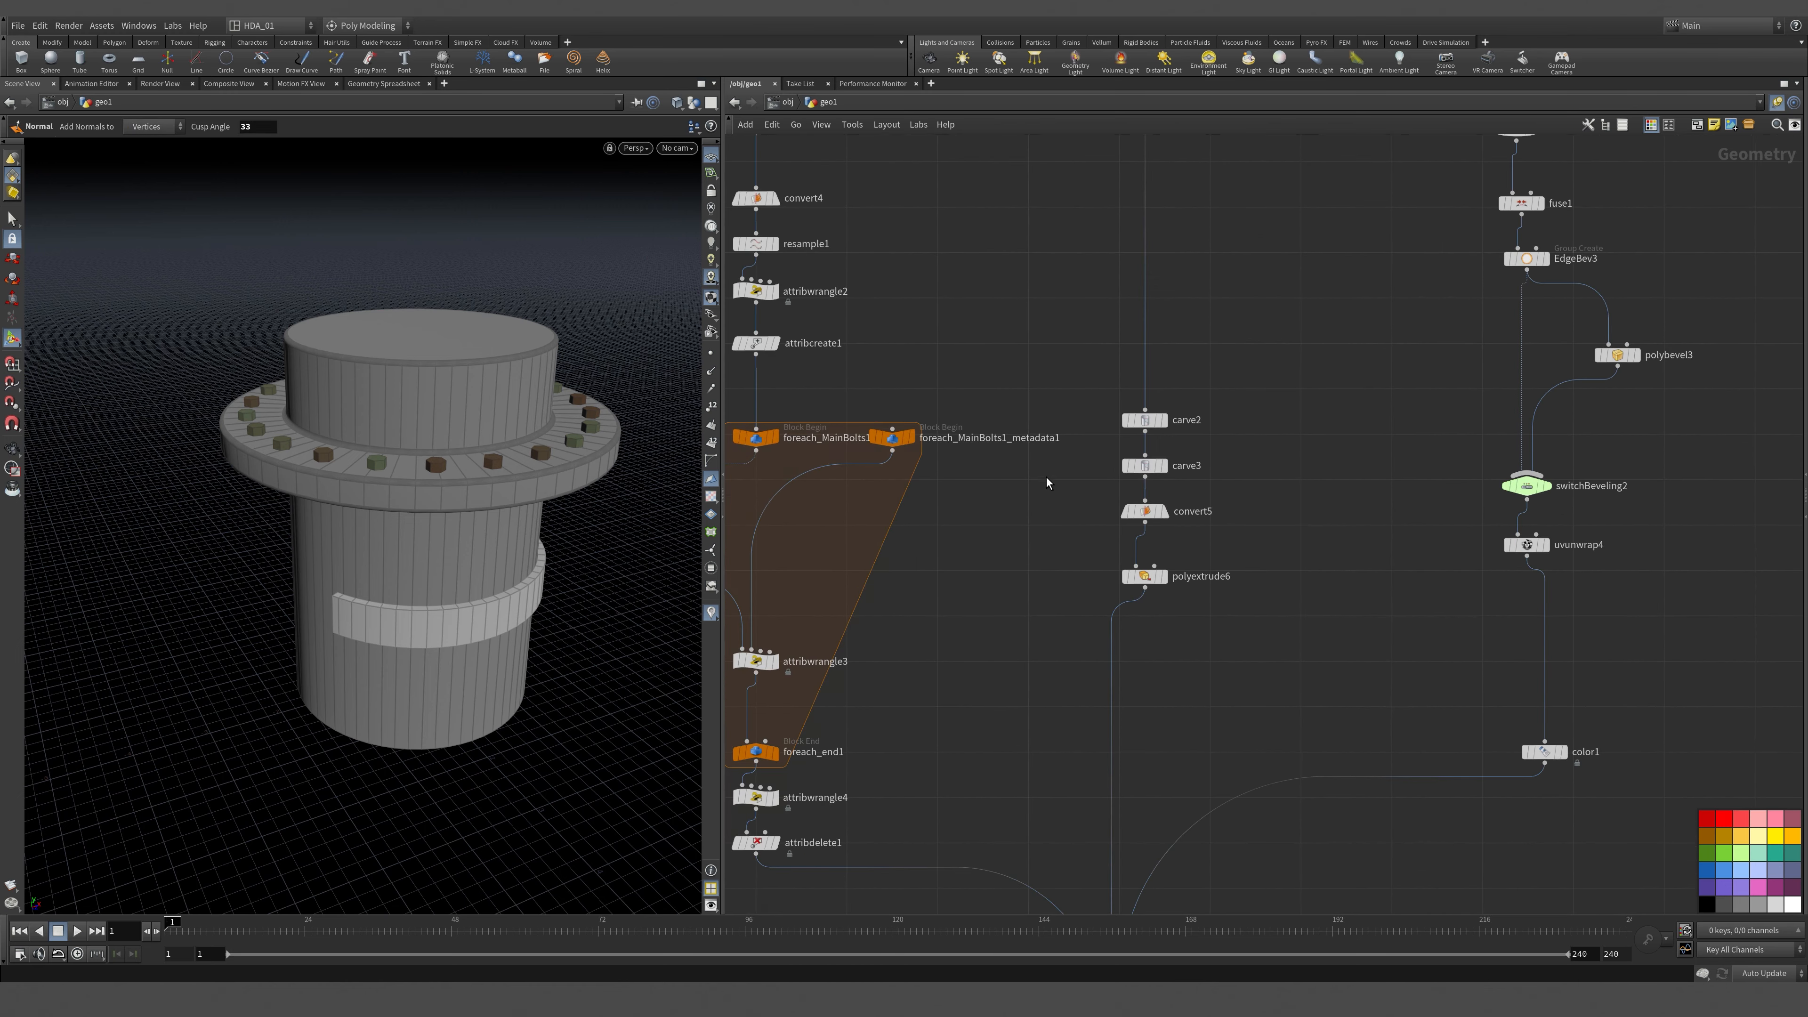
mouse_move(484, 621)
left_mouse_down("alt")
mouse_move(465, 570)
mouse_move(453, 630)
mouse_move(480, 611)
left_mouse_up("alt")
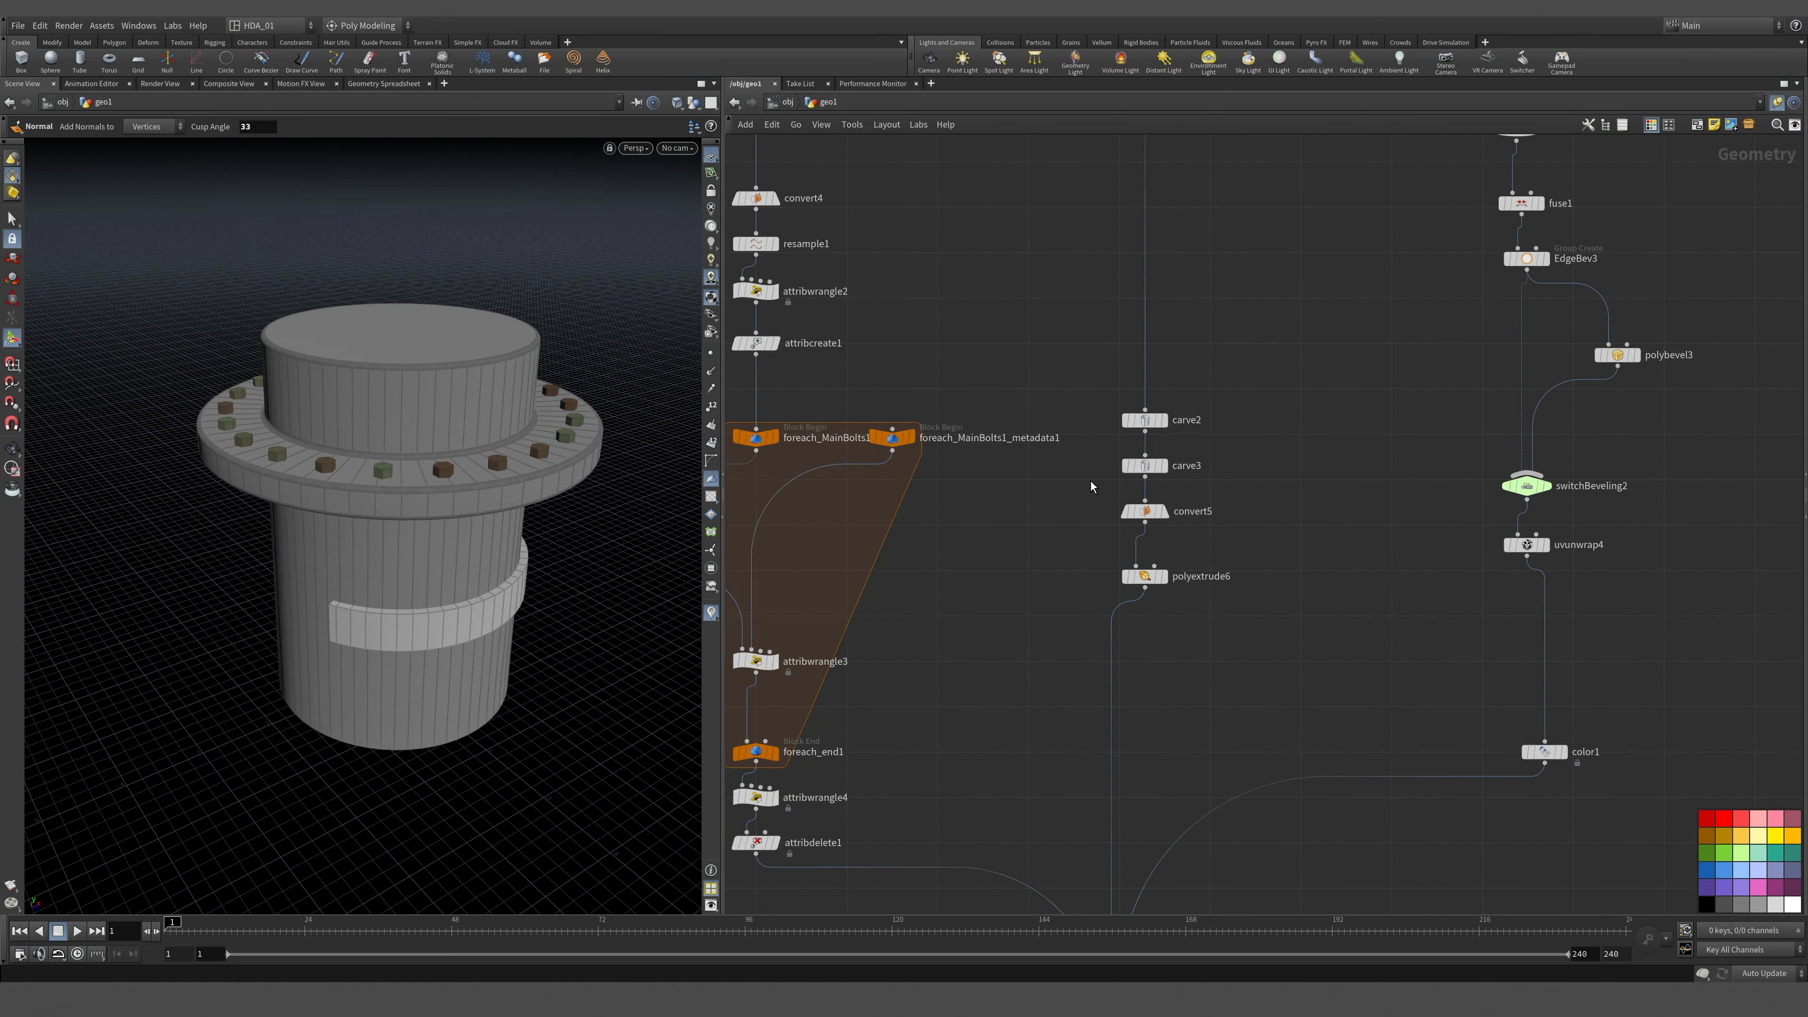
Extend the band almost fully around the cylinder by setting carve3's First U to 0.0179 and Second U to 0.9708.
left_click_drag(1075, 488, 1235, 460)
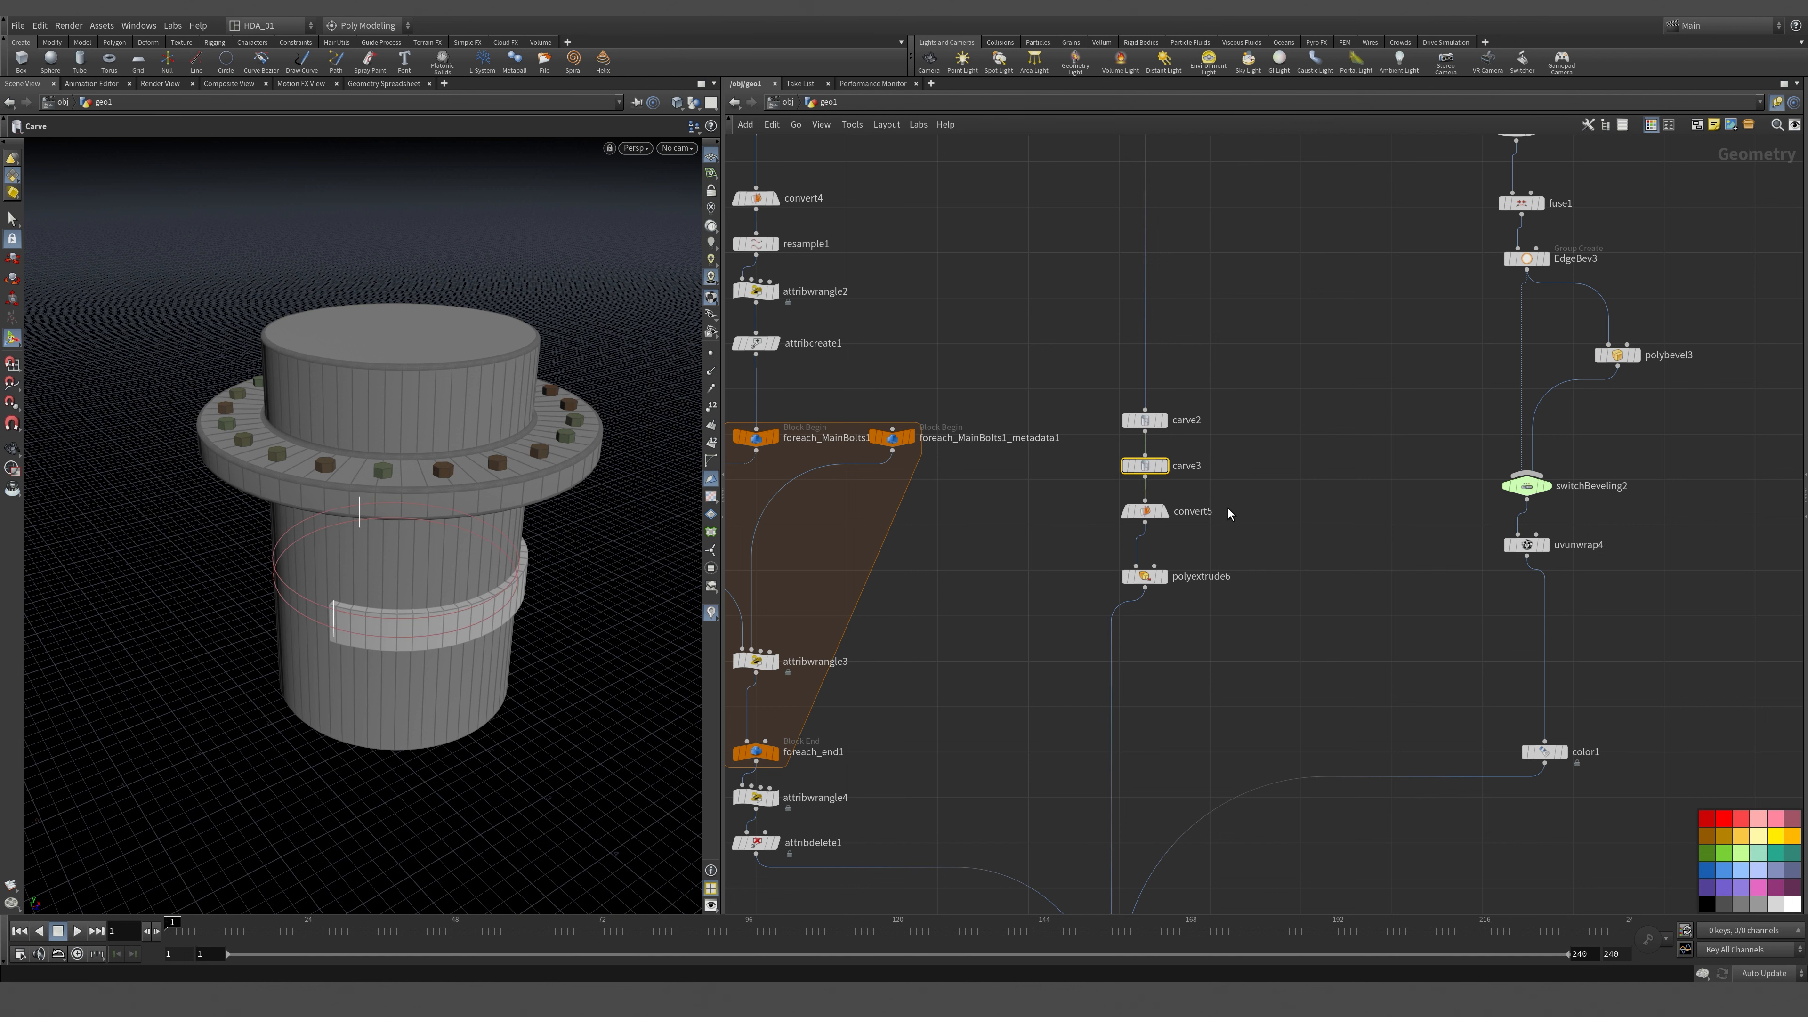
key("p")
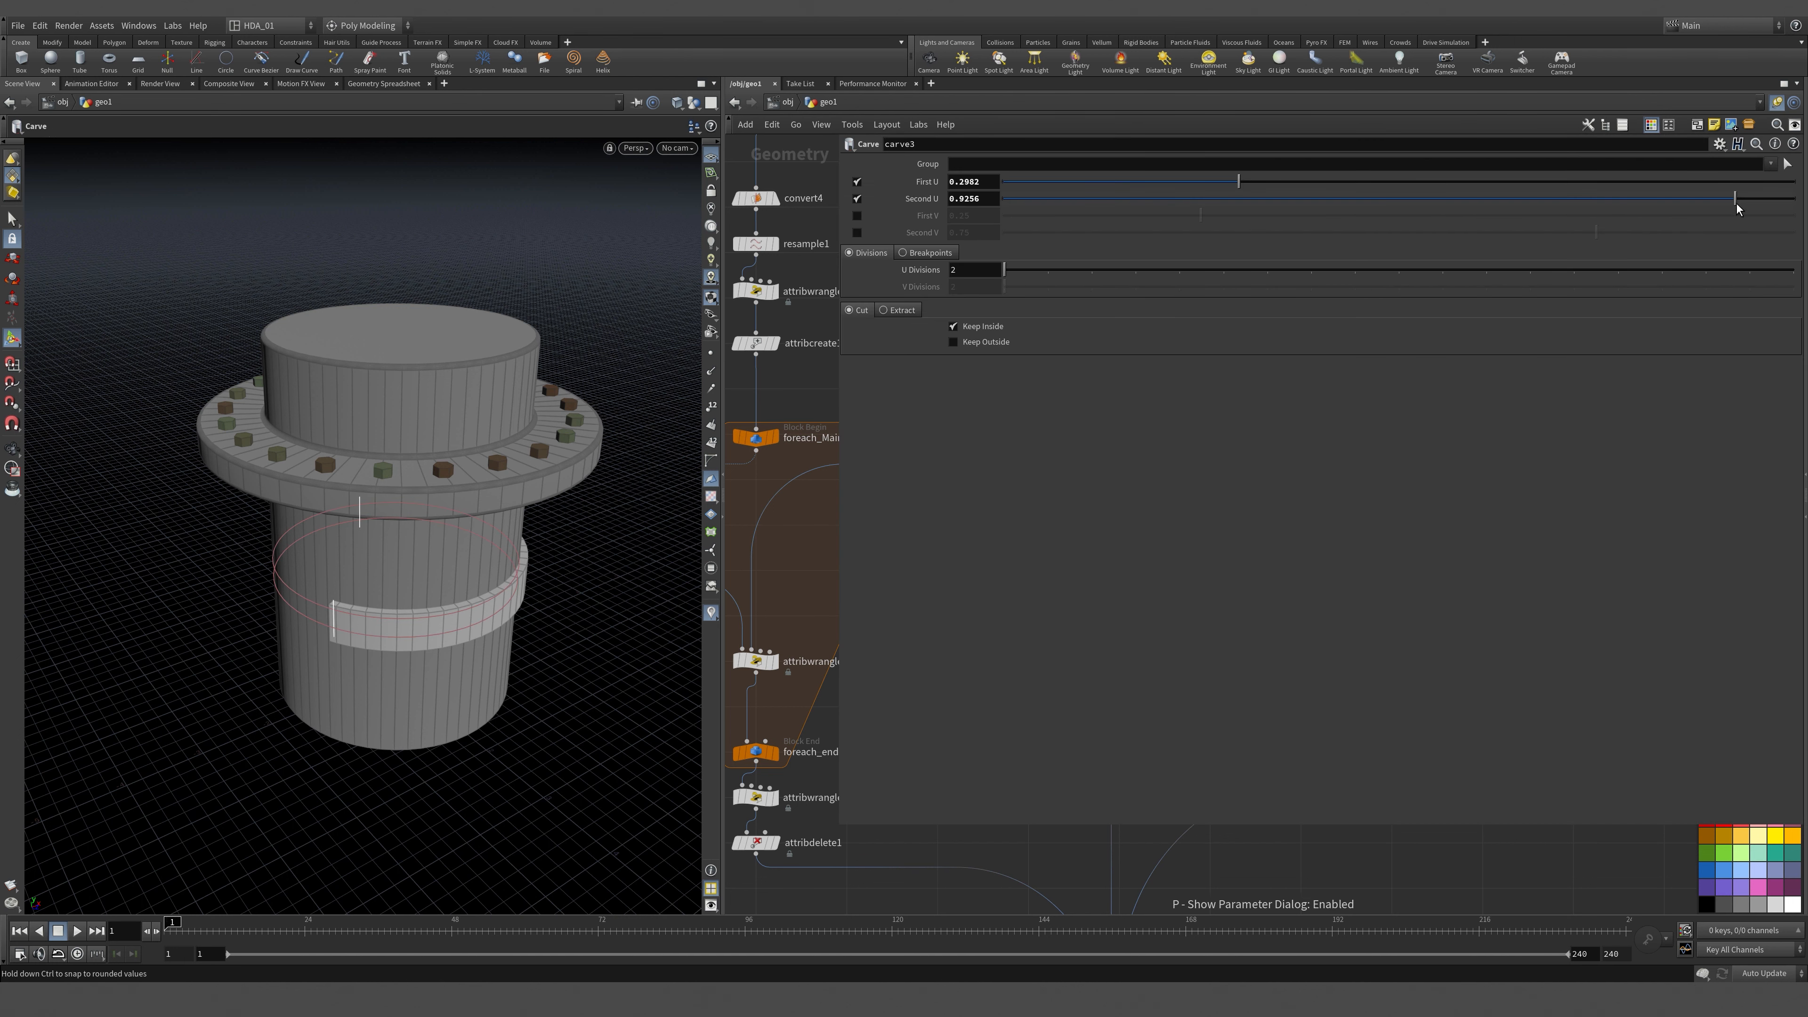
mouse_move(1737, 207)
left_mouse_down()
mouse_move(1792, 203)
mouse_move(1753, 203)
left_mouse_up()
left_click_drag(1194, 181, 975, 187)
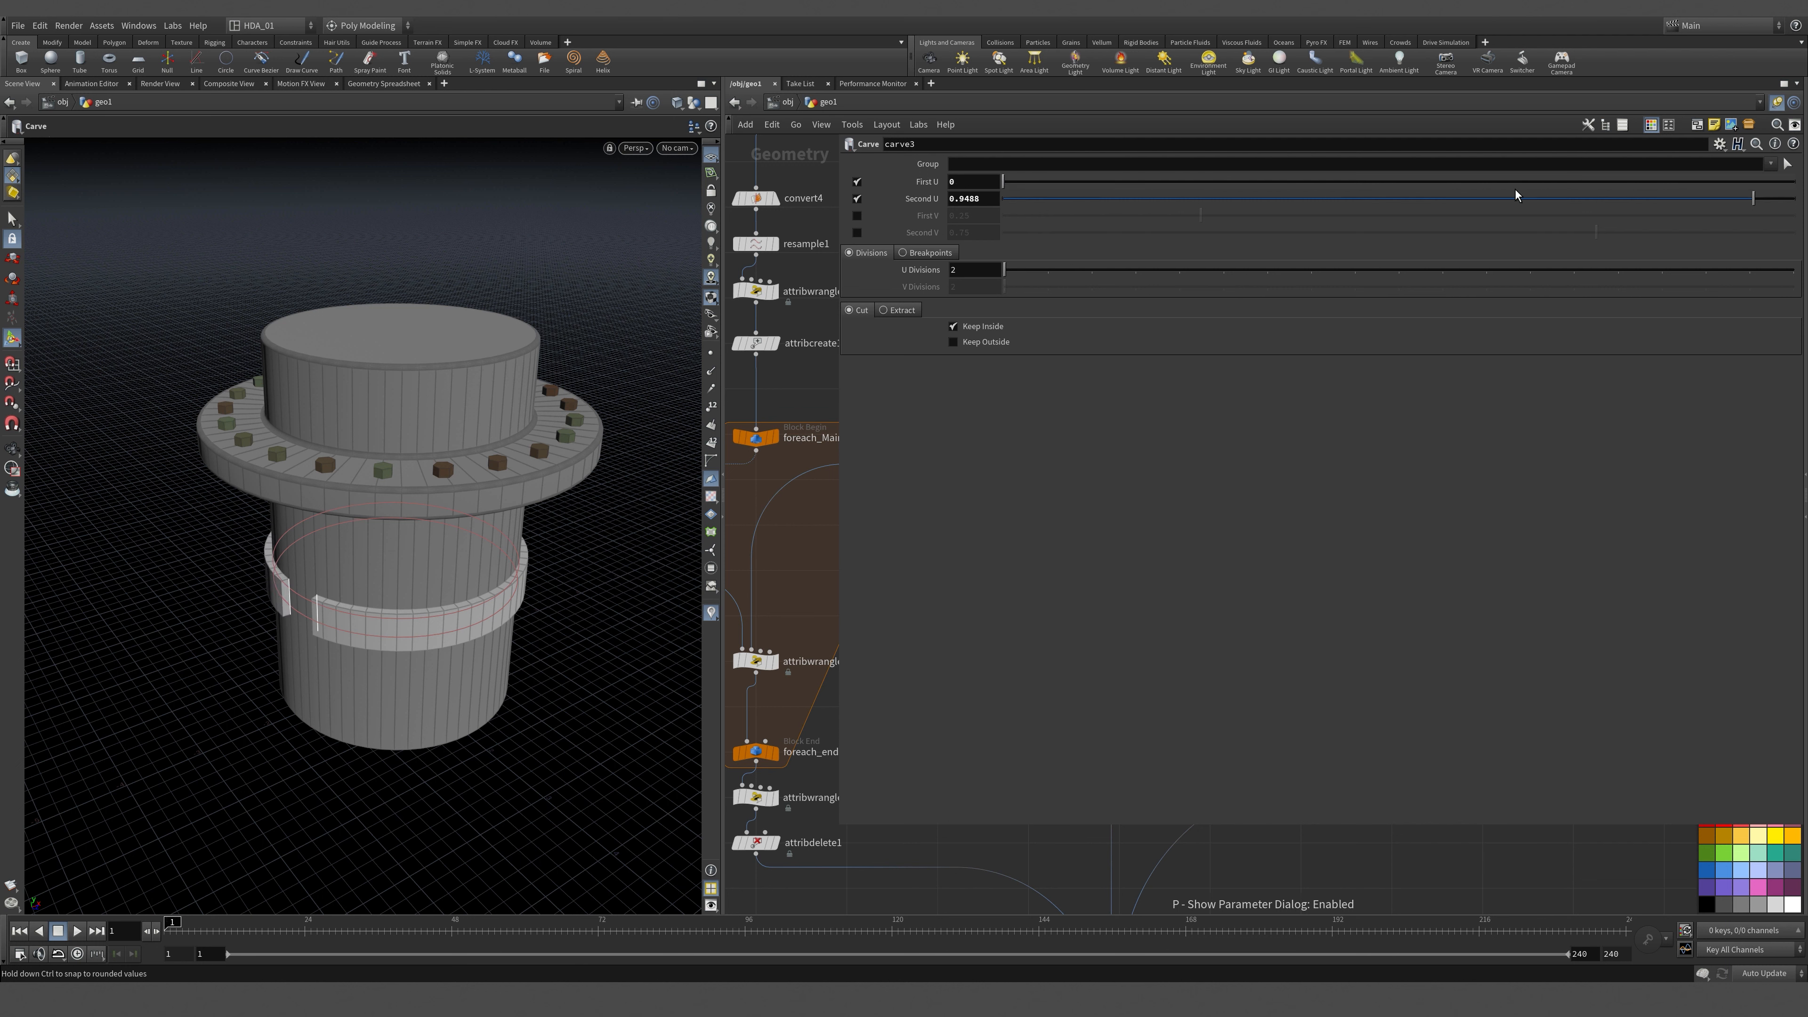
mouse_move(1749, 196)
left_mouse_down()
mouse_move(1705, 203)
mouse_move(1788, 201)
mouse_move(1761, 215)
left_mouse_up()
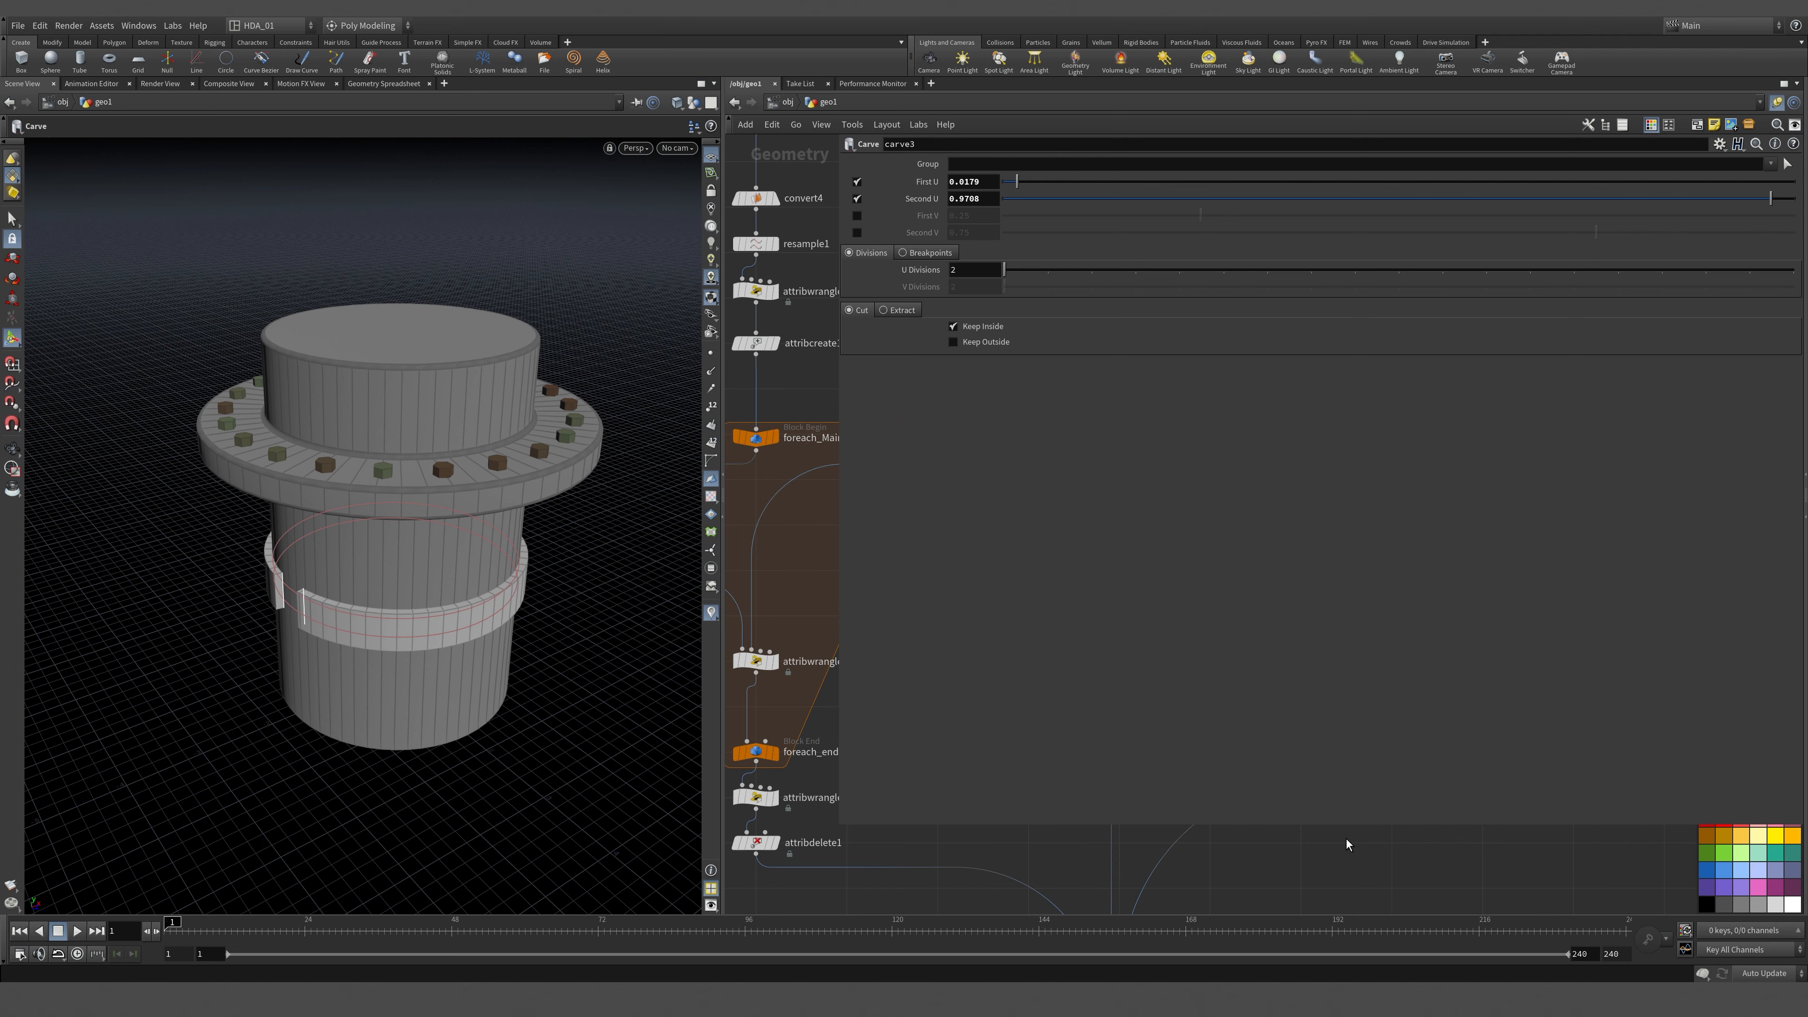
key("p")
left_click_drag(455, 516, 413, 532, "alt")
middle_click_drag(412, 532, 264, 263, "alt")
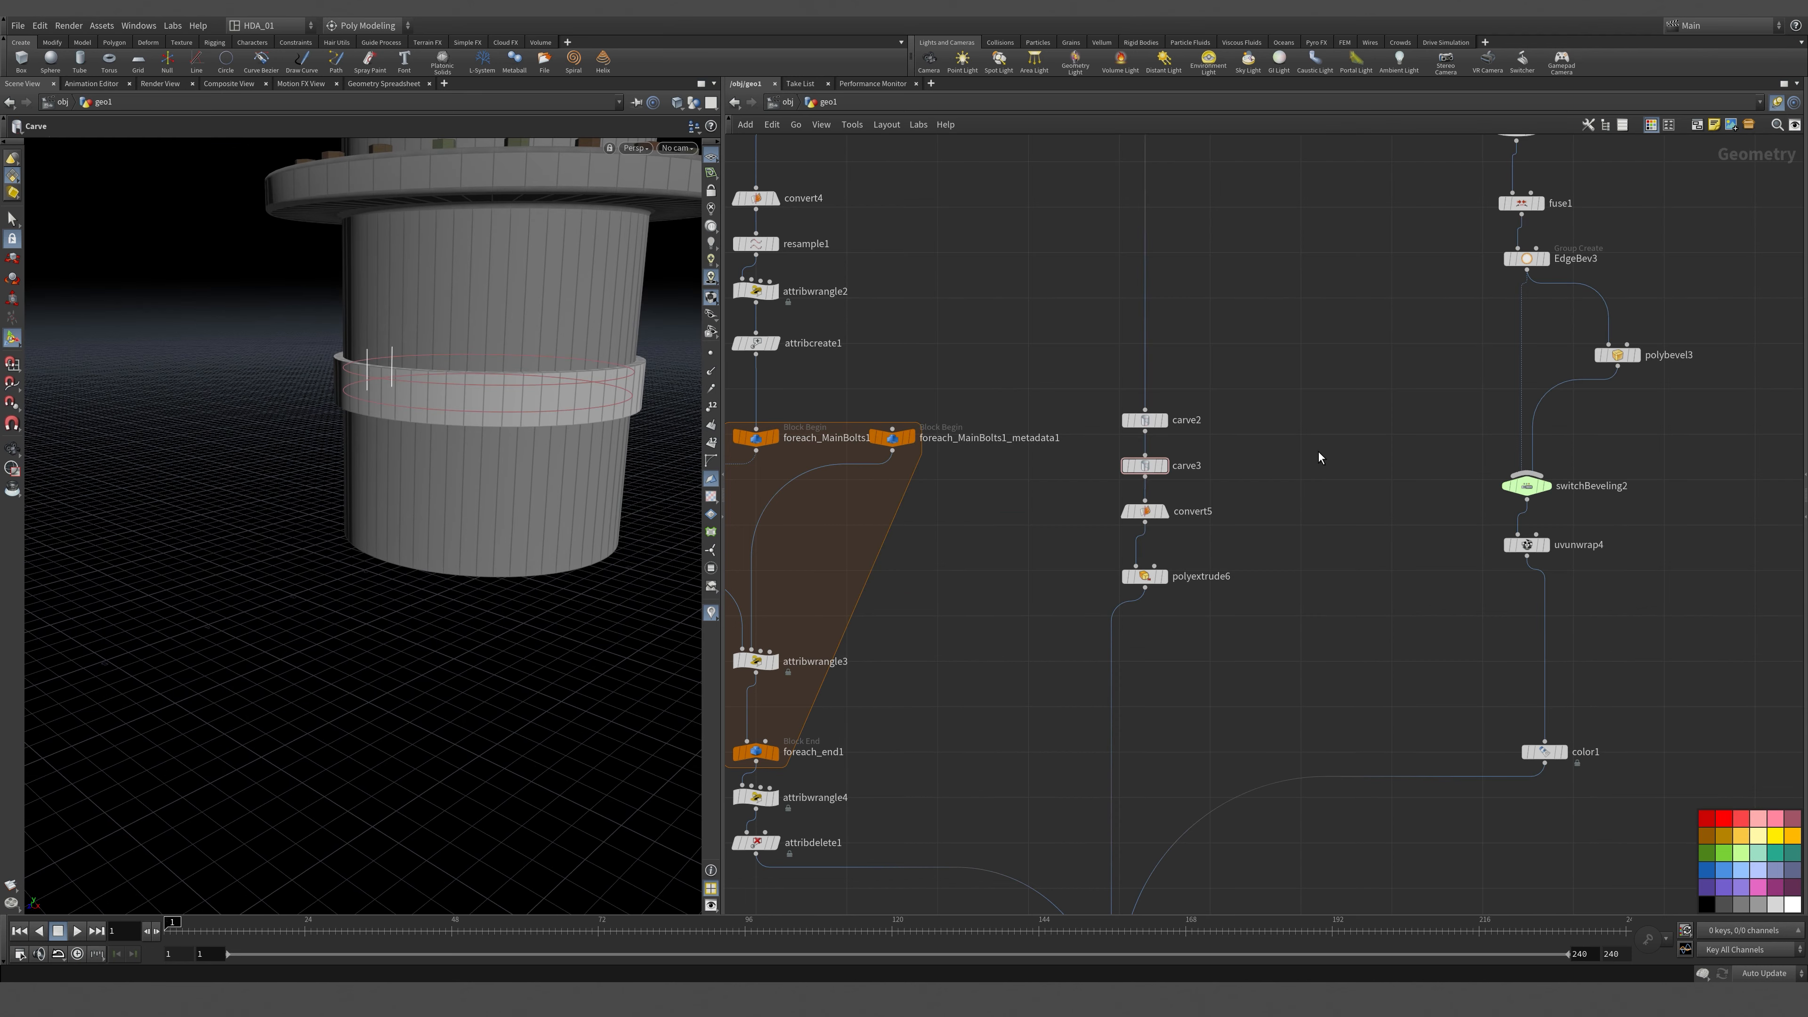
Insert copies of uvunwrap4 and color1 into the band's chain between polyextrude6 and merge4.
middle_click_drag(1477, 675, 1566, 465)
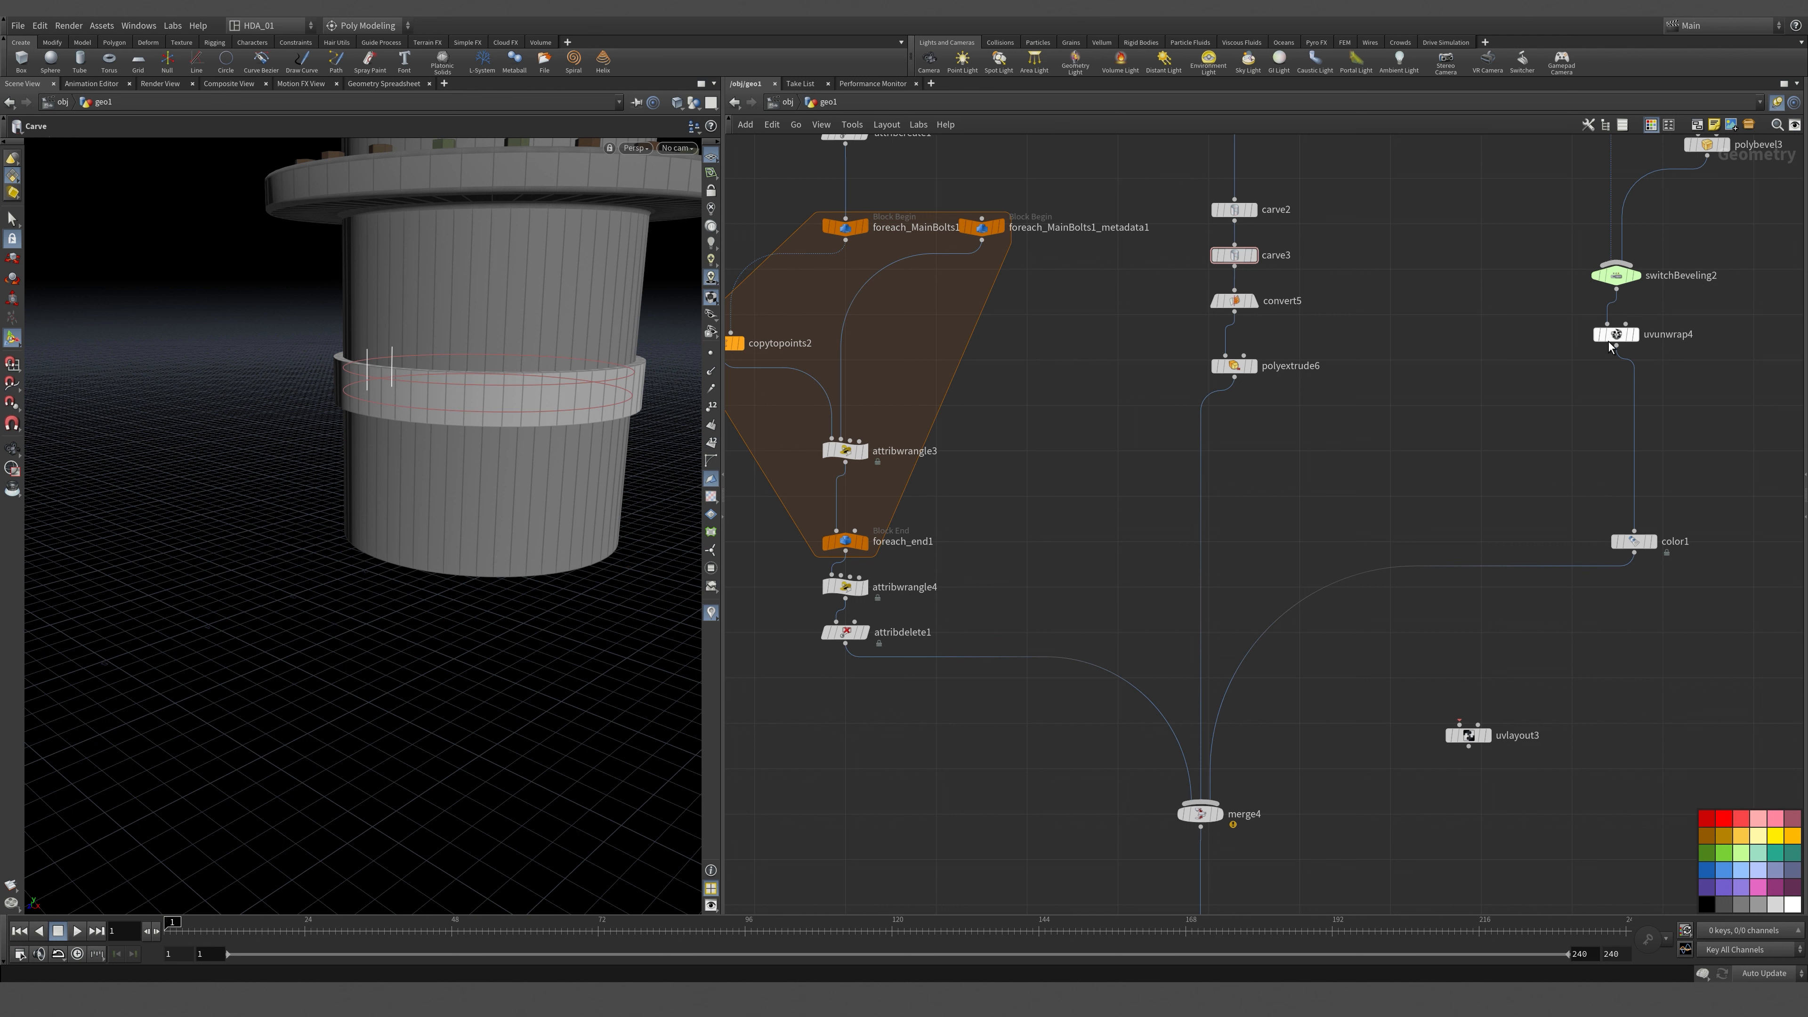
left_click_drag(1606, 344, 1248, 411, "alt")
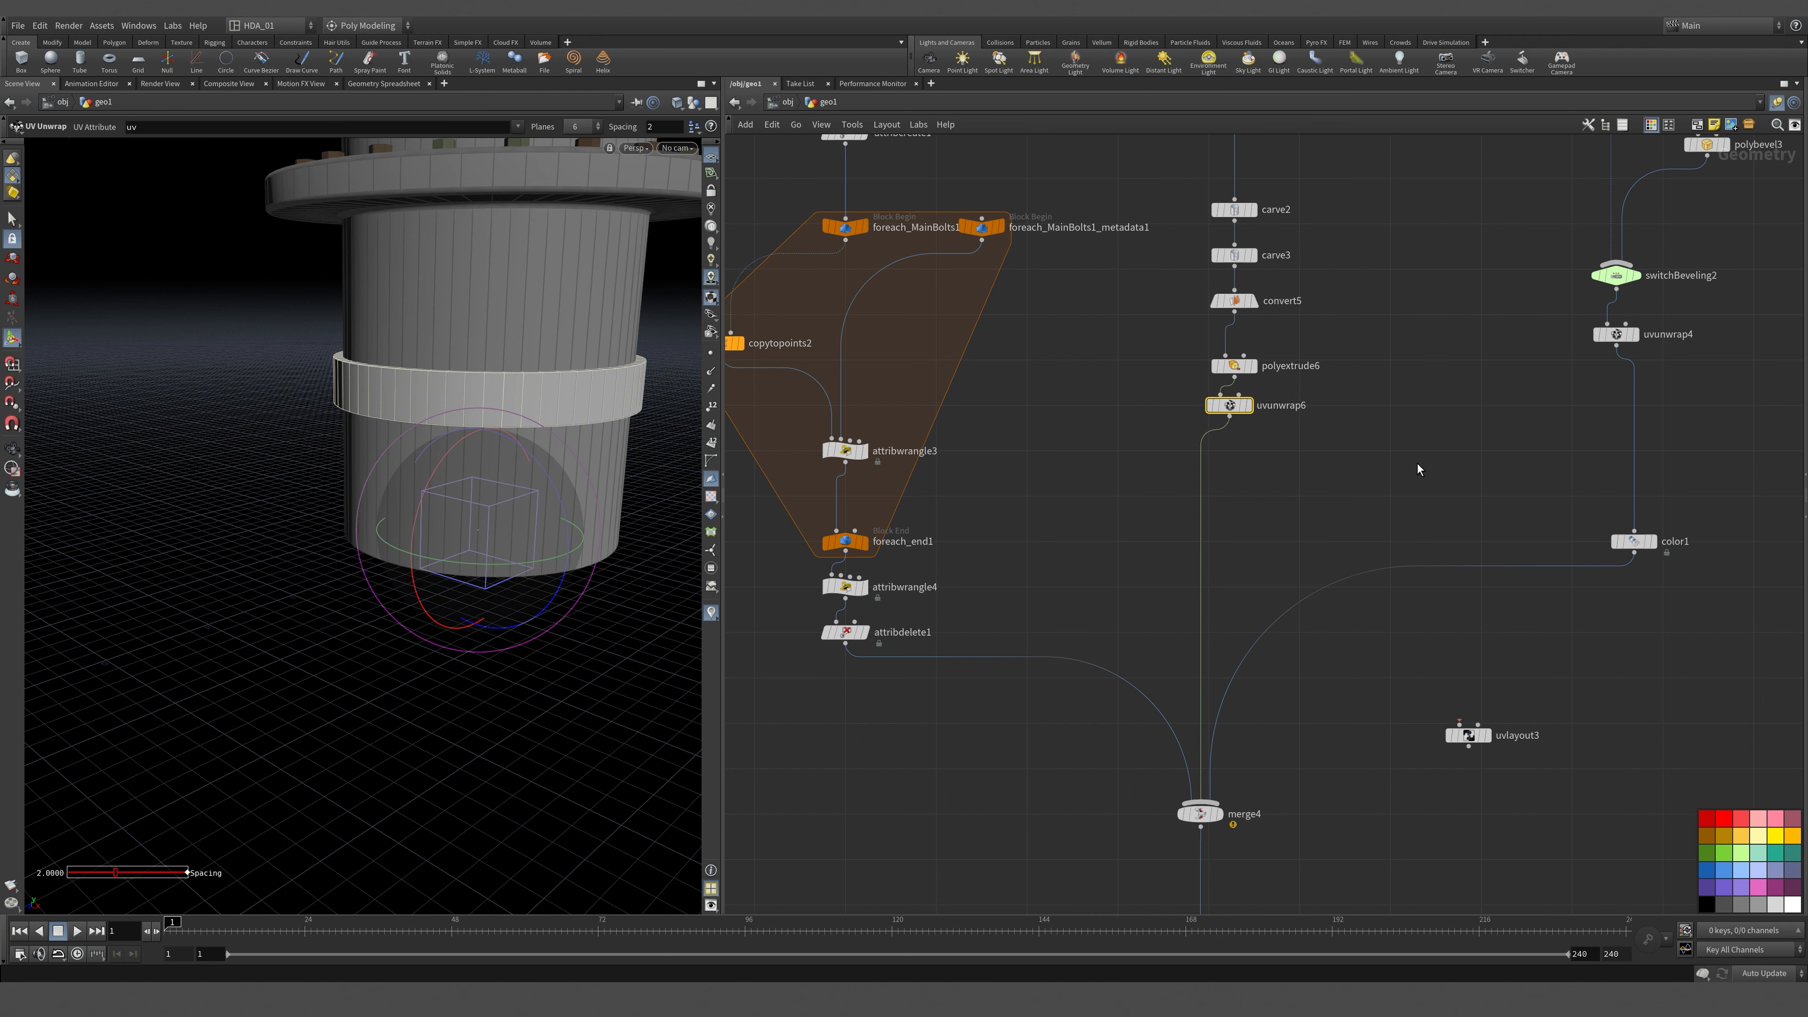
left_click_drag(1637, 544, 1200, 505, "alt")
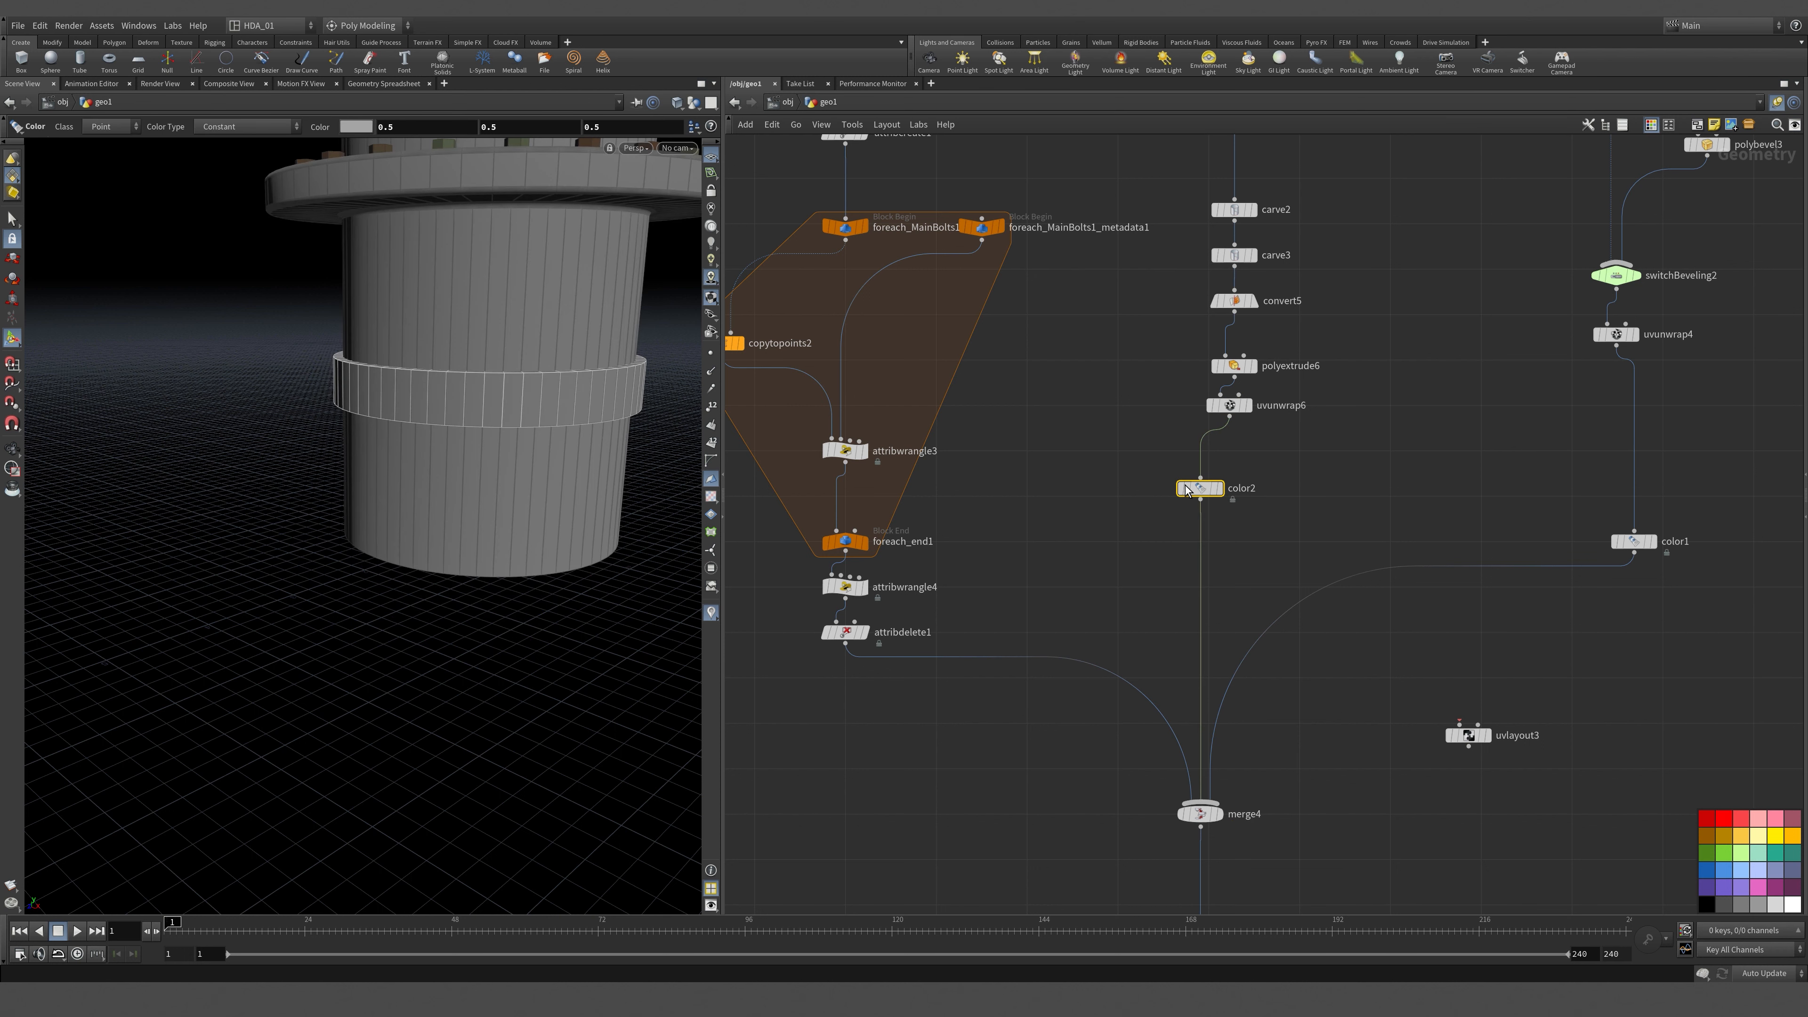
Set the band's color2 node to brown with RGB values 0.3, 0.1875 and 0.075.
key("p")
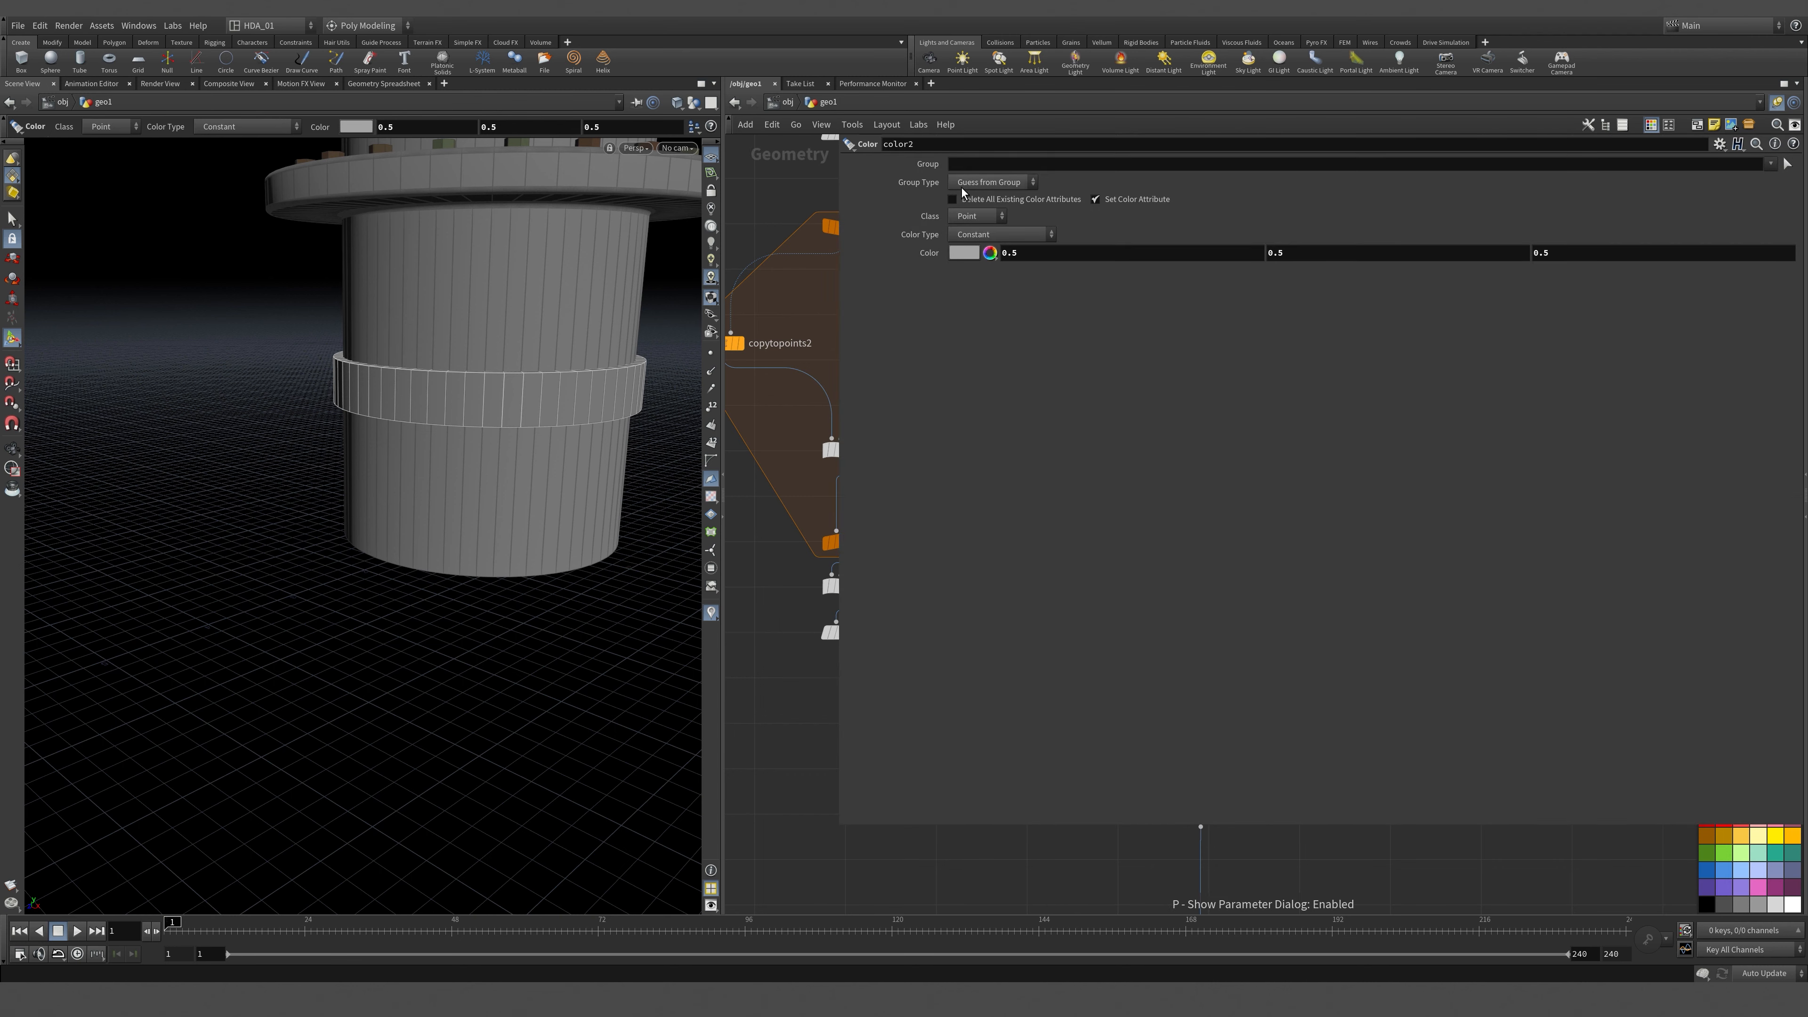
left_click(965, 253)
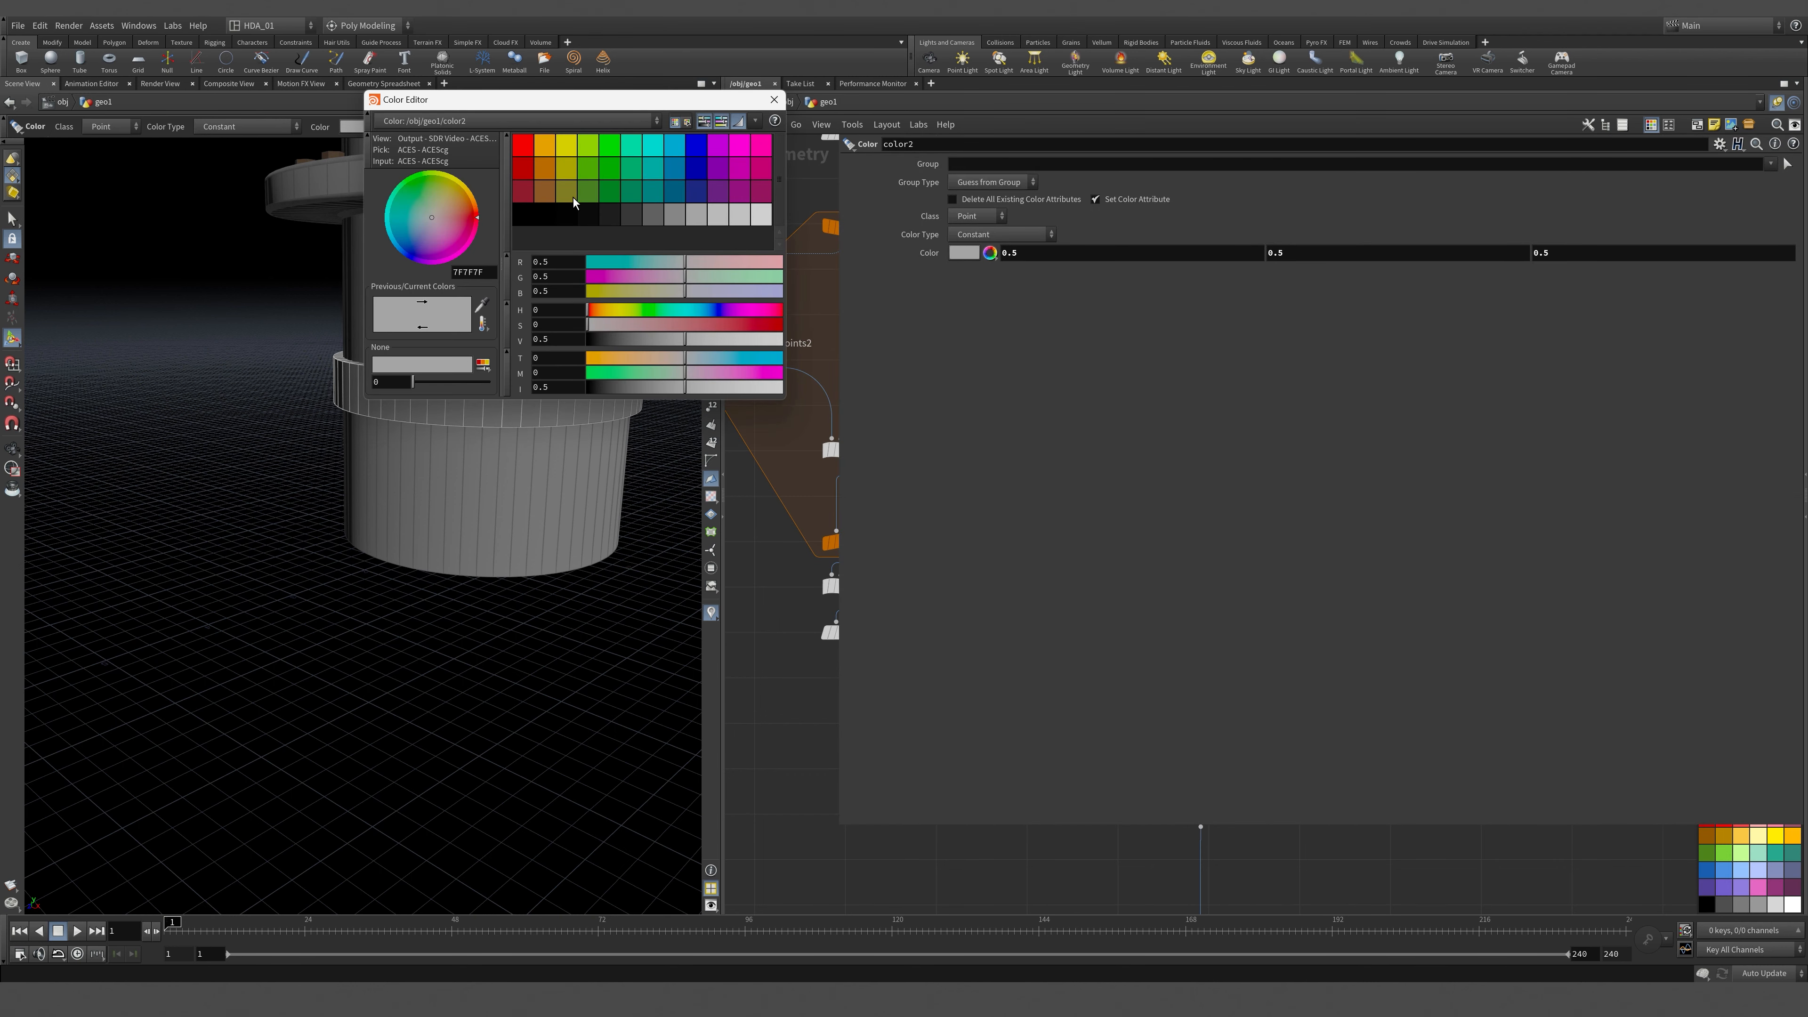
left_click(552, 194)
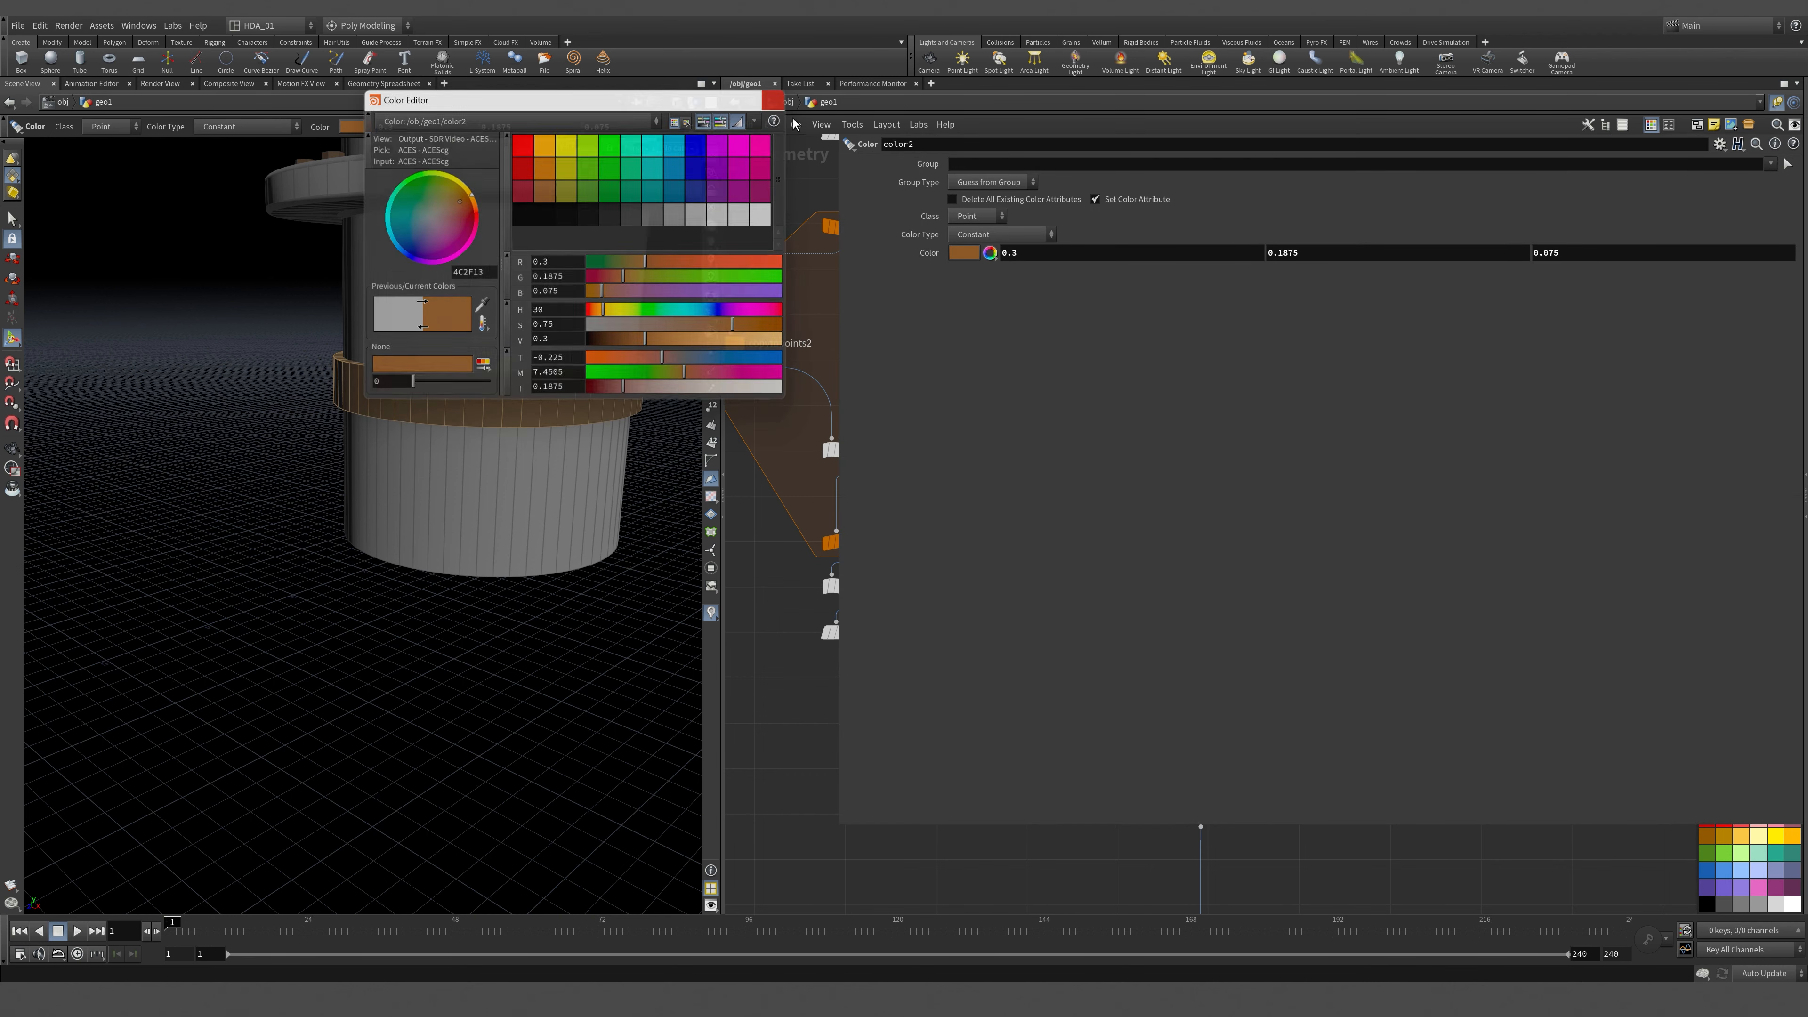
key("Escape")
key("p")
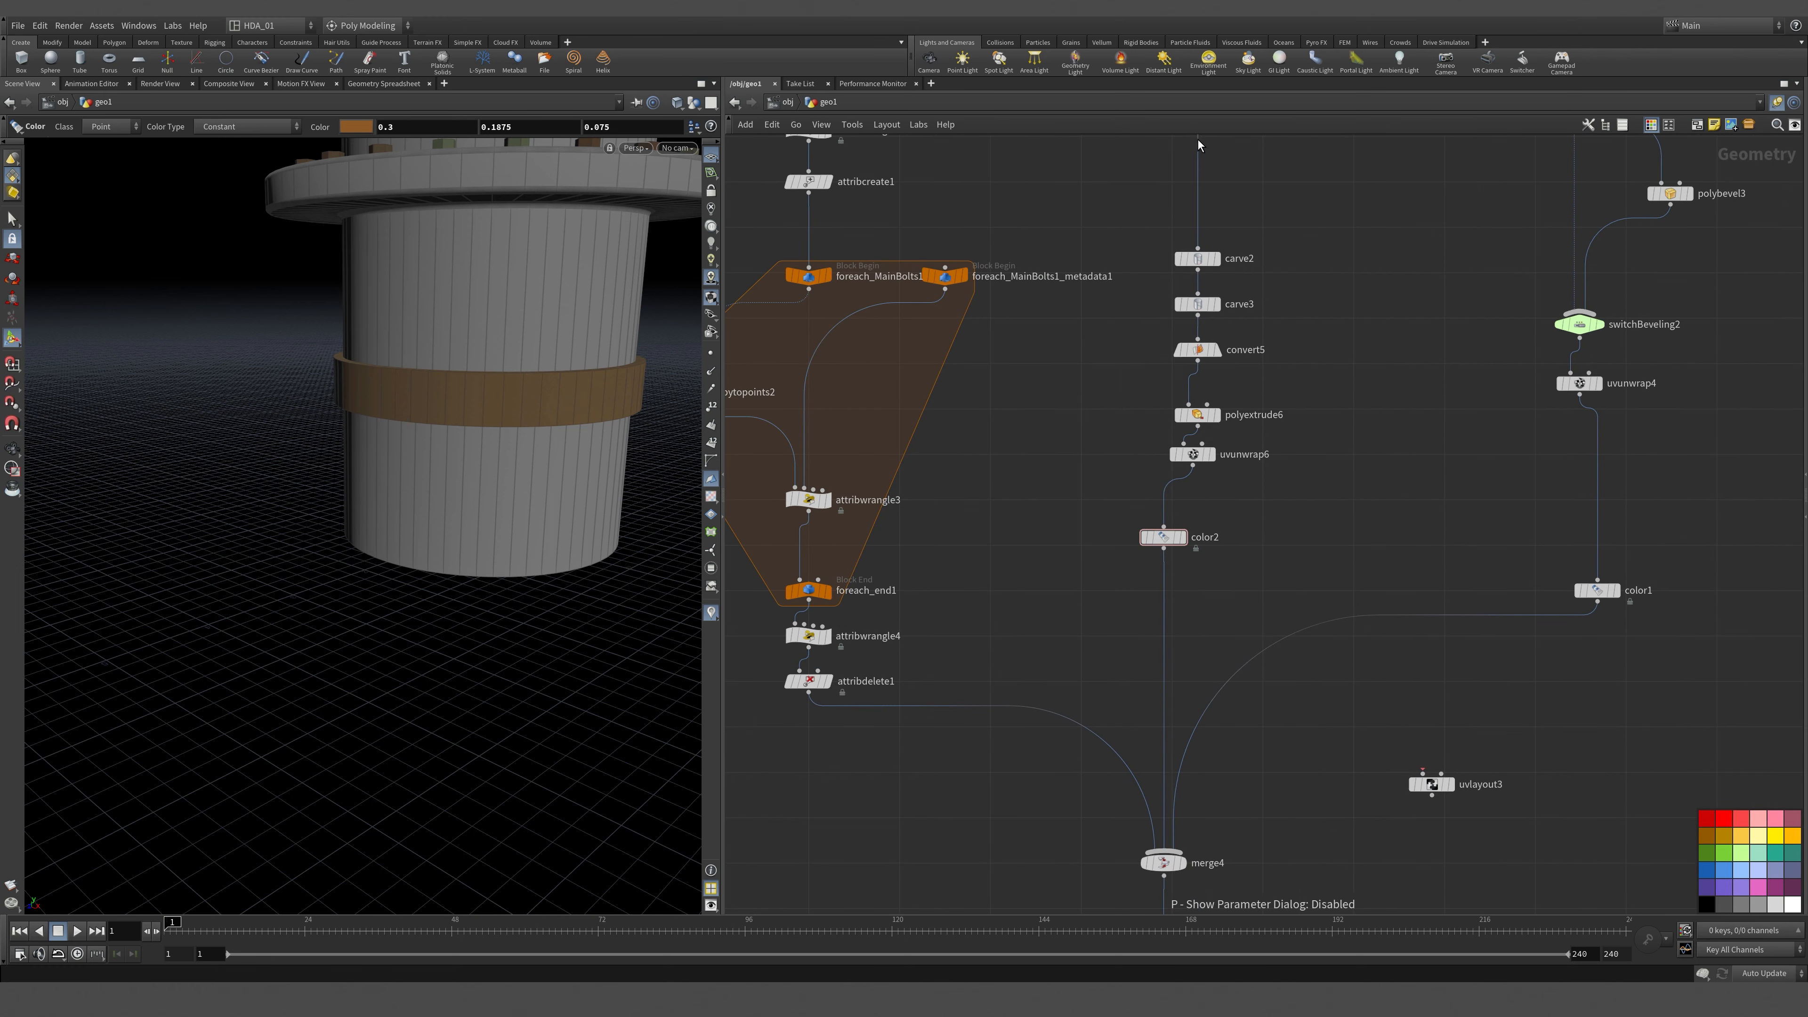
Align the band's carve2-to-color2 chain in a column, and likewise switchBeveling2, uvunwrap4 and color1.
left_click_drag(1095, 162, 1294, 606)
key("l")
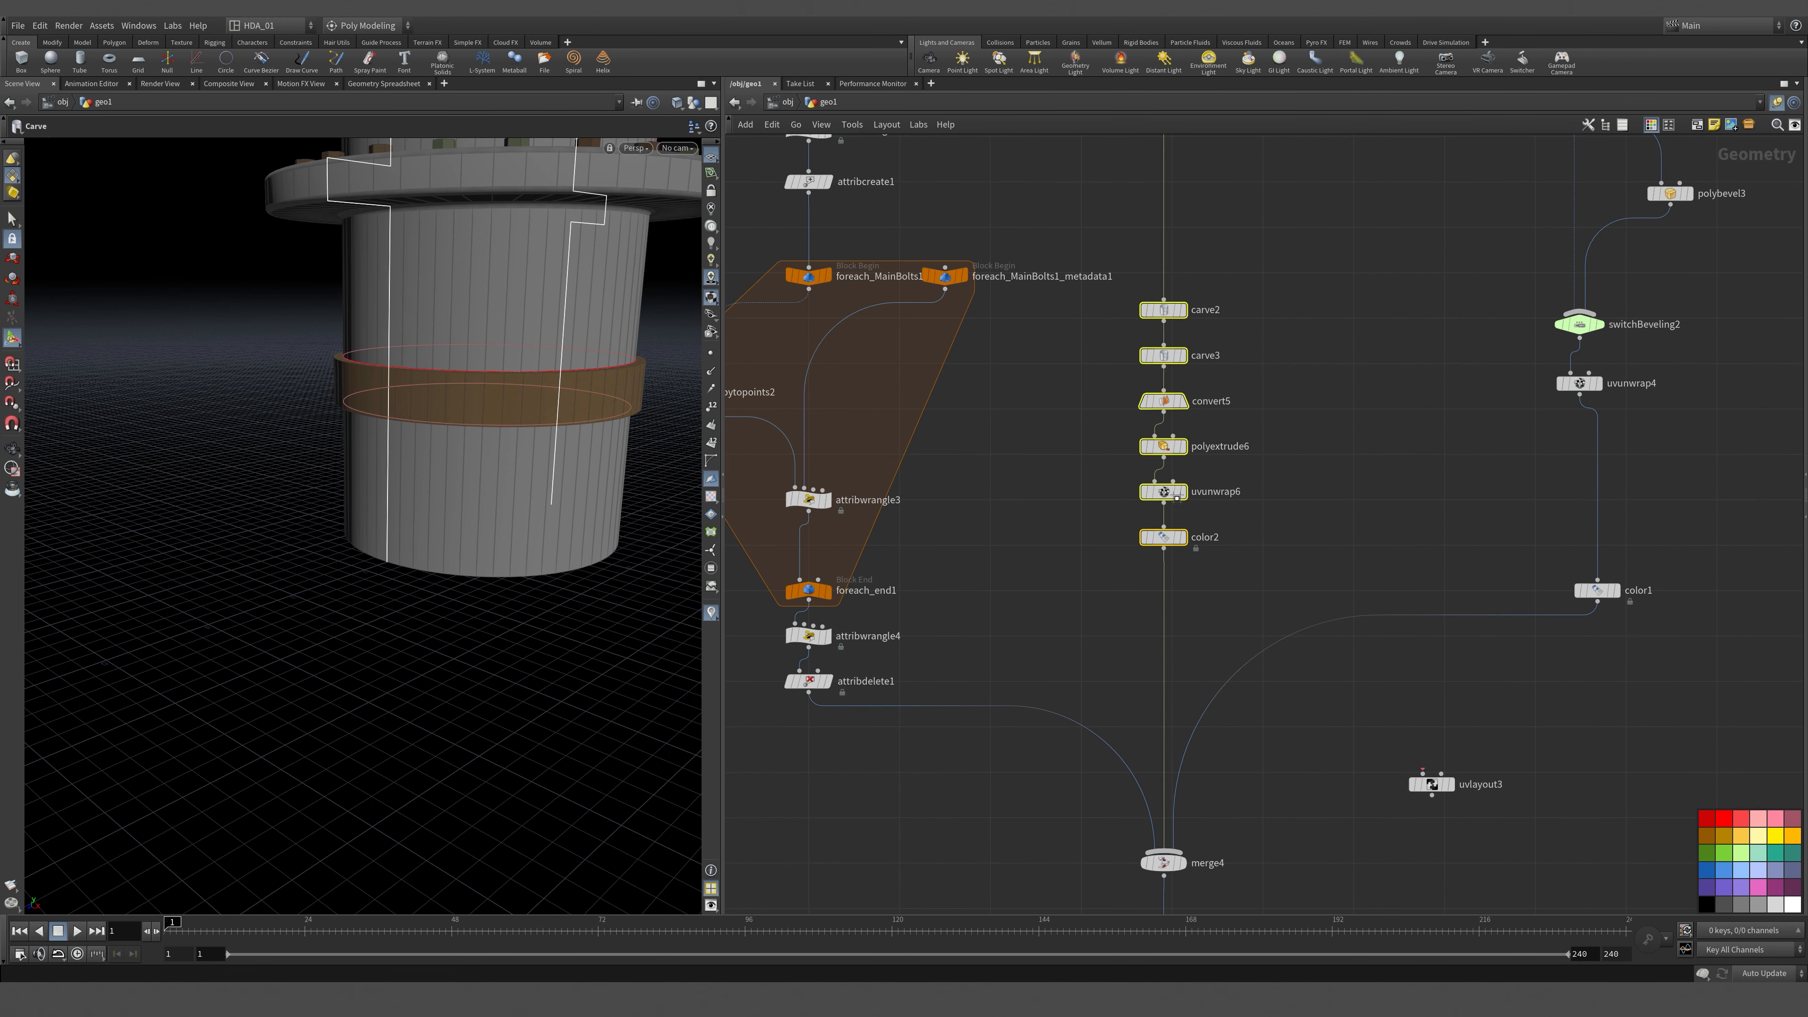
left_click_drag(1167, 539, 1167, 547)
left_click_drag(1657, 633, 1502, 296)
key("l")
left_click_drag(1606, 514, 1543, 519)
Move switchUVLayout2 aside, connect merge4 to uvlayout3, and display uvlayout3 to inspect the packed UV islands.
middle_click_drag(1464, 600, 1518, 414)
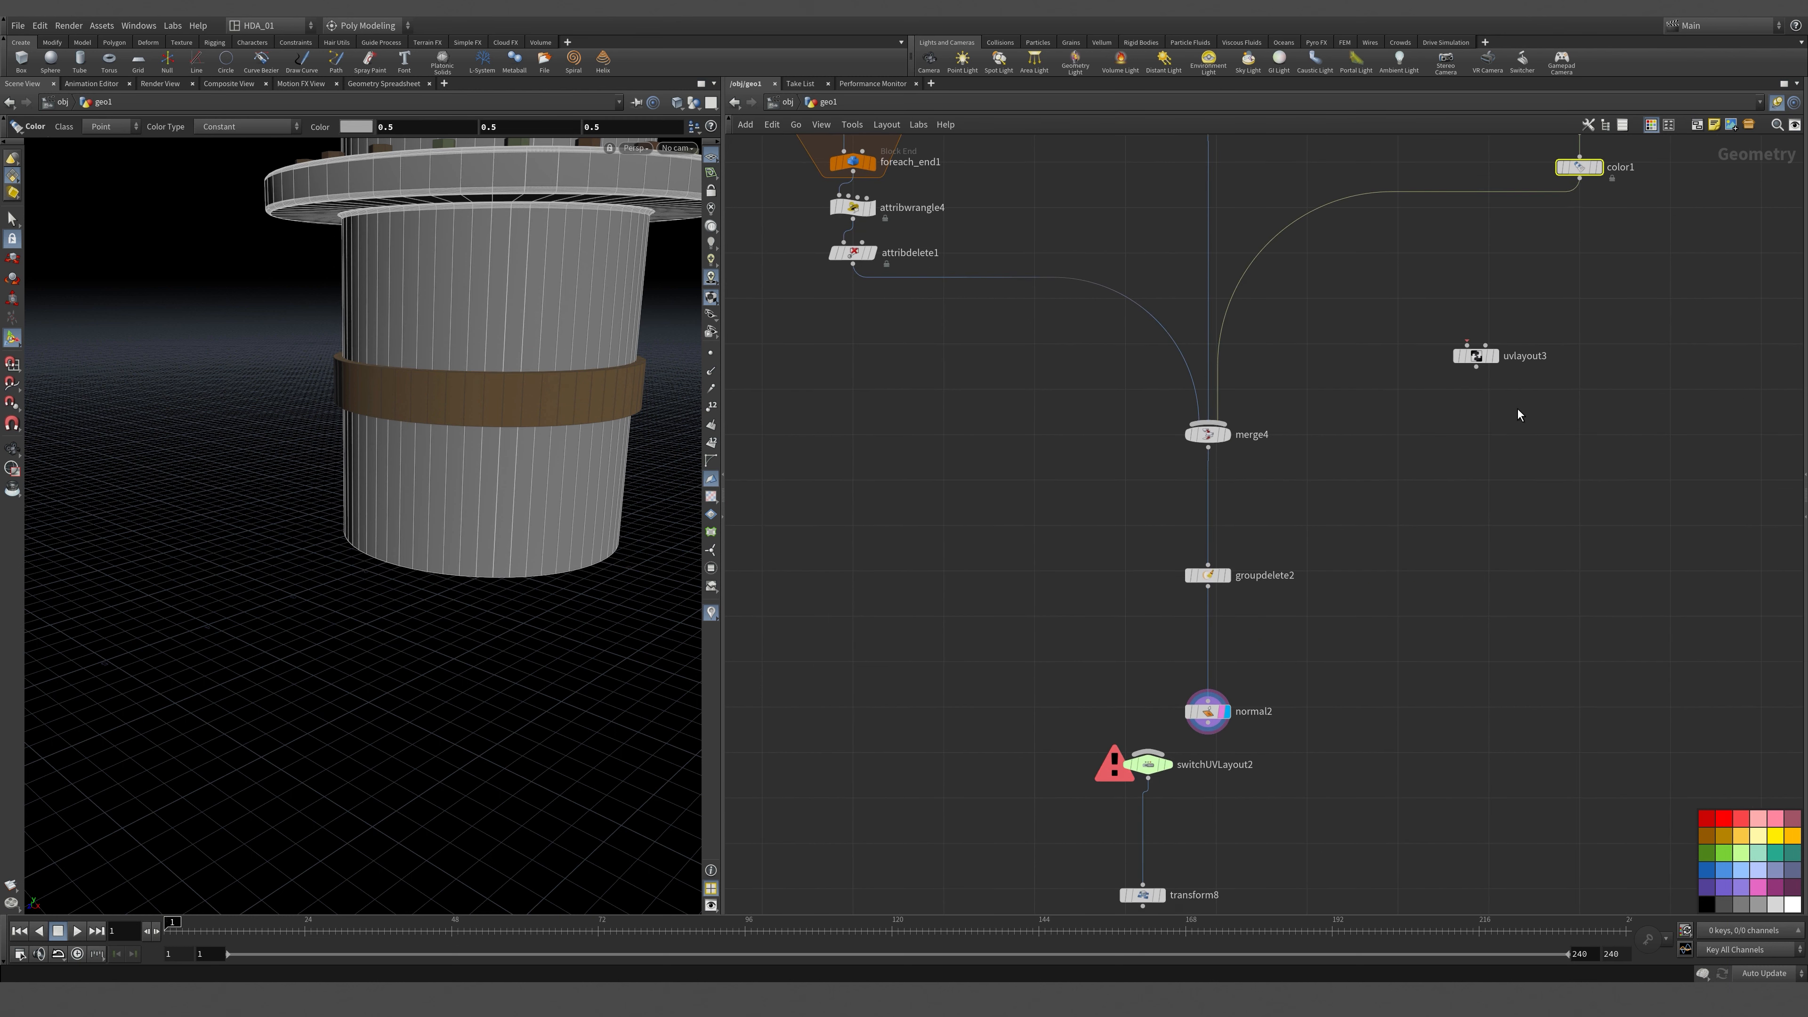
left_click_drag(1514, 405, 1514, 404)
middle_click_drag(1342, 788, 1320, 505)
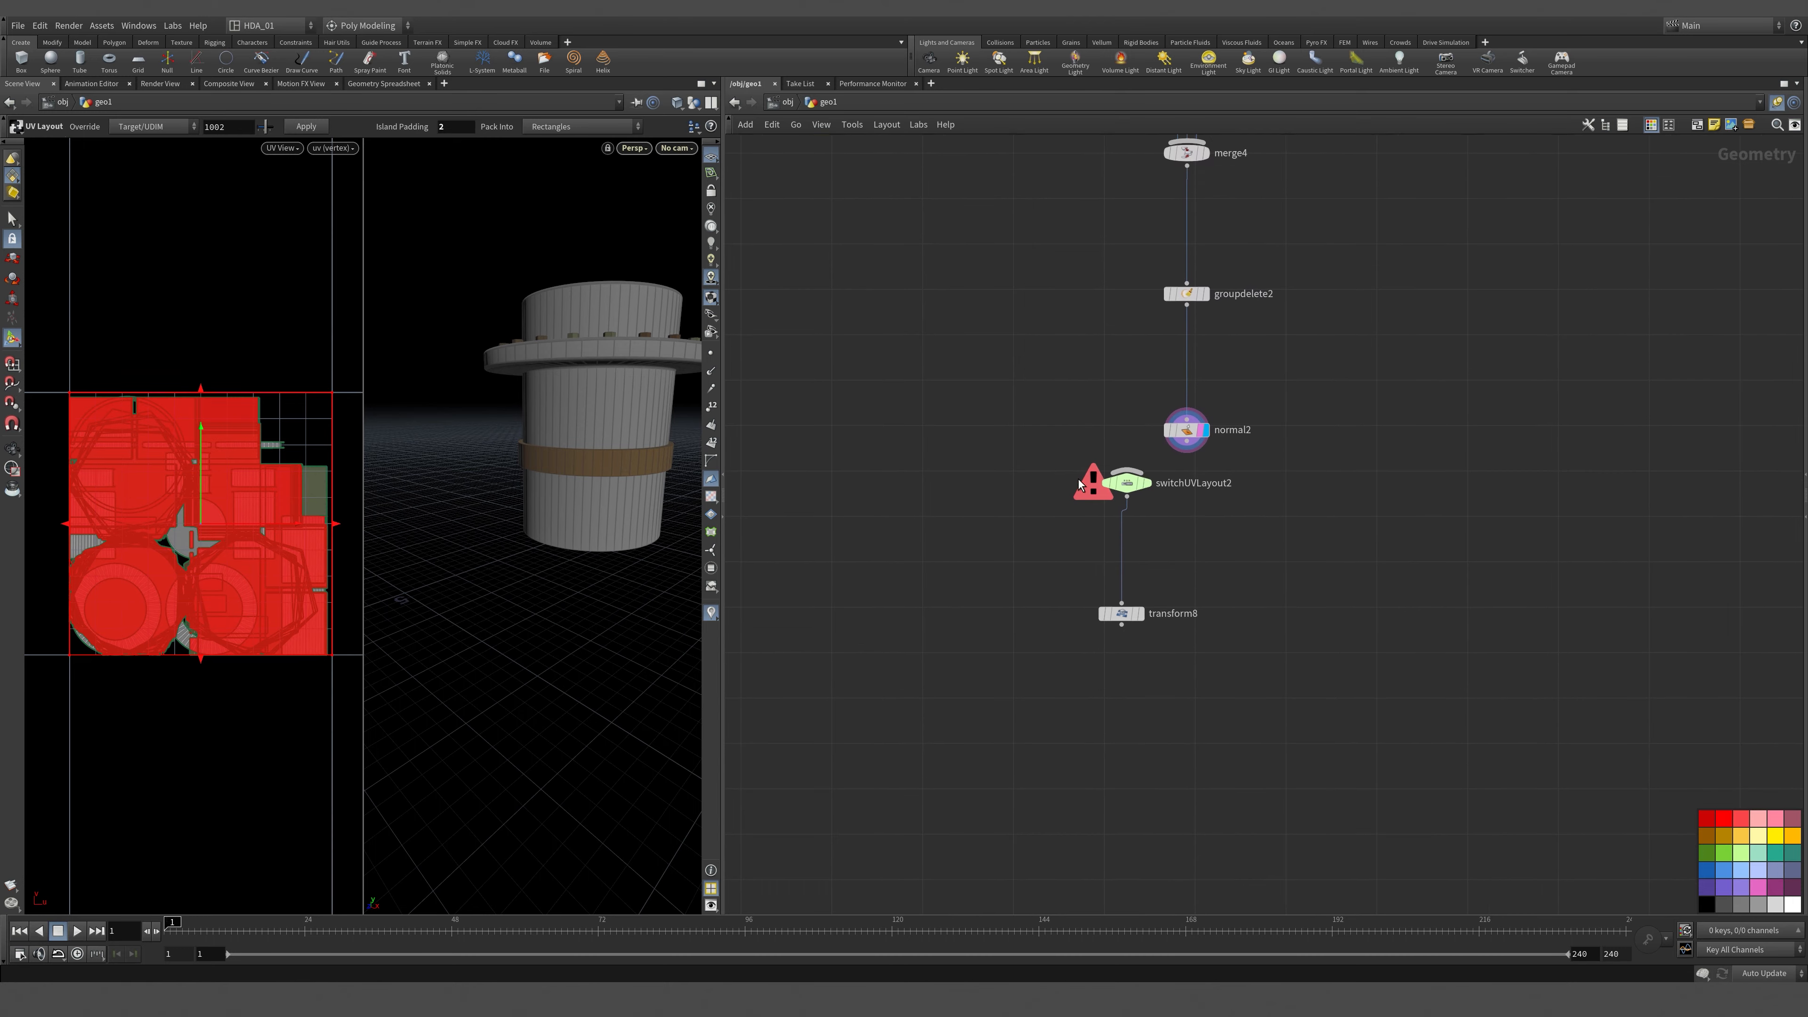
left_click_drag(1128, 481, 1386, 346)
middle_click_drag(1404, 235, 1386, 476)
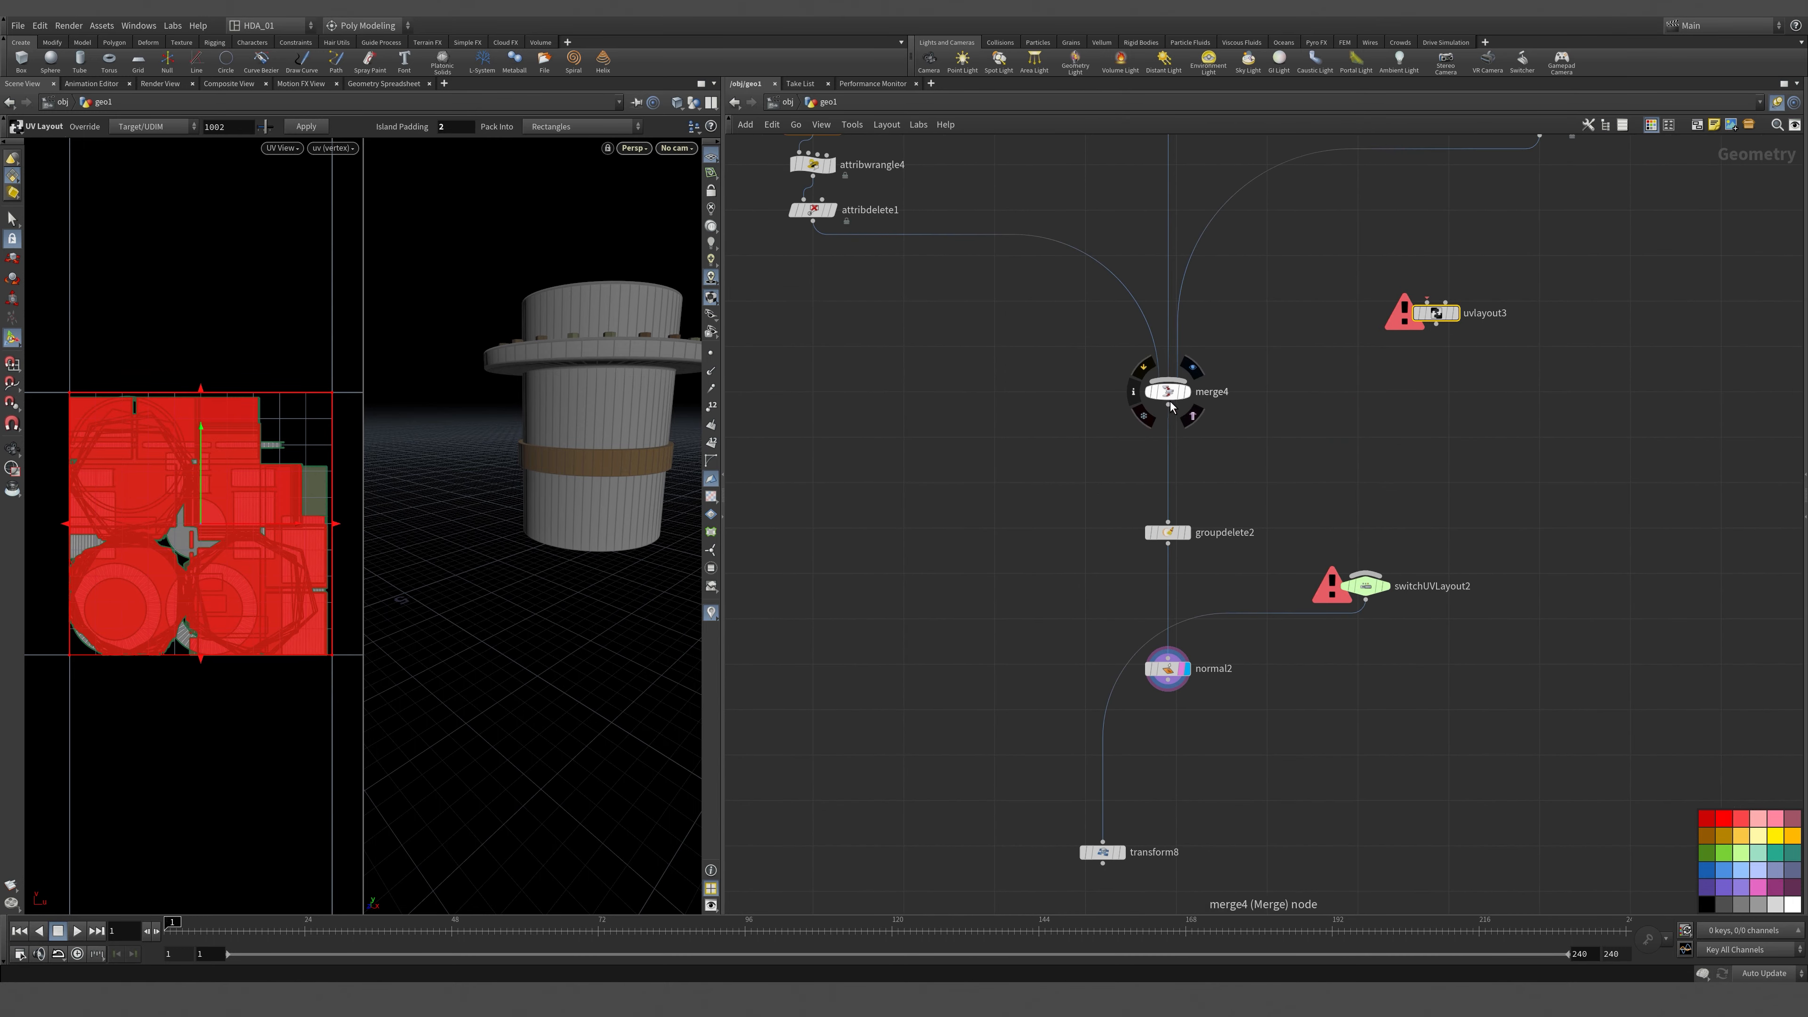
left_click_drag(1167, 404, 1344, 413)
left_click(1462, 289)
left_click(1461, 338)
scroll(344, 534, "up", 4)
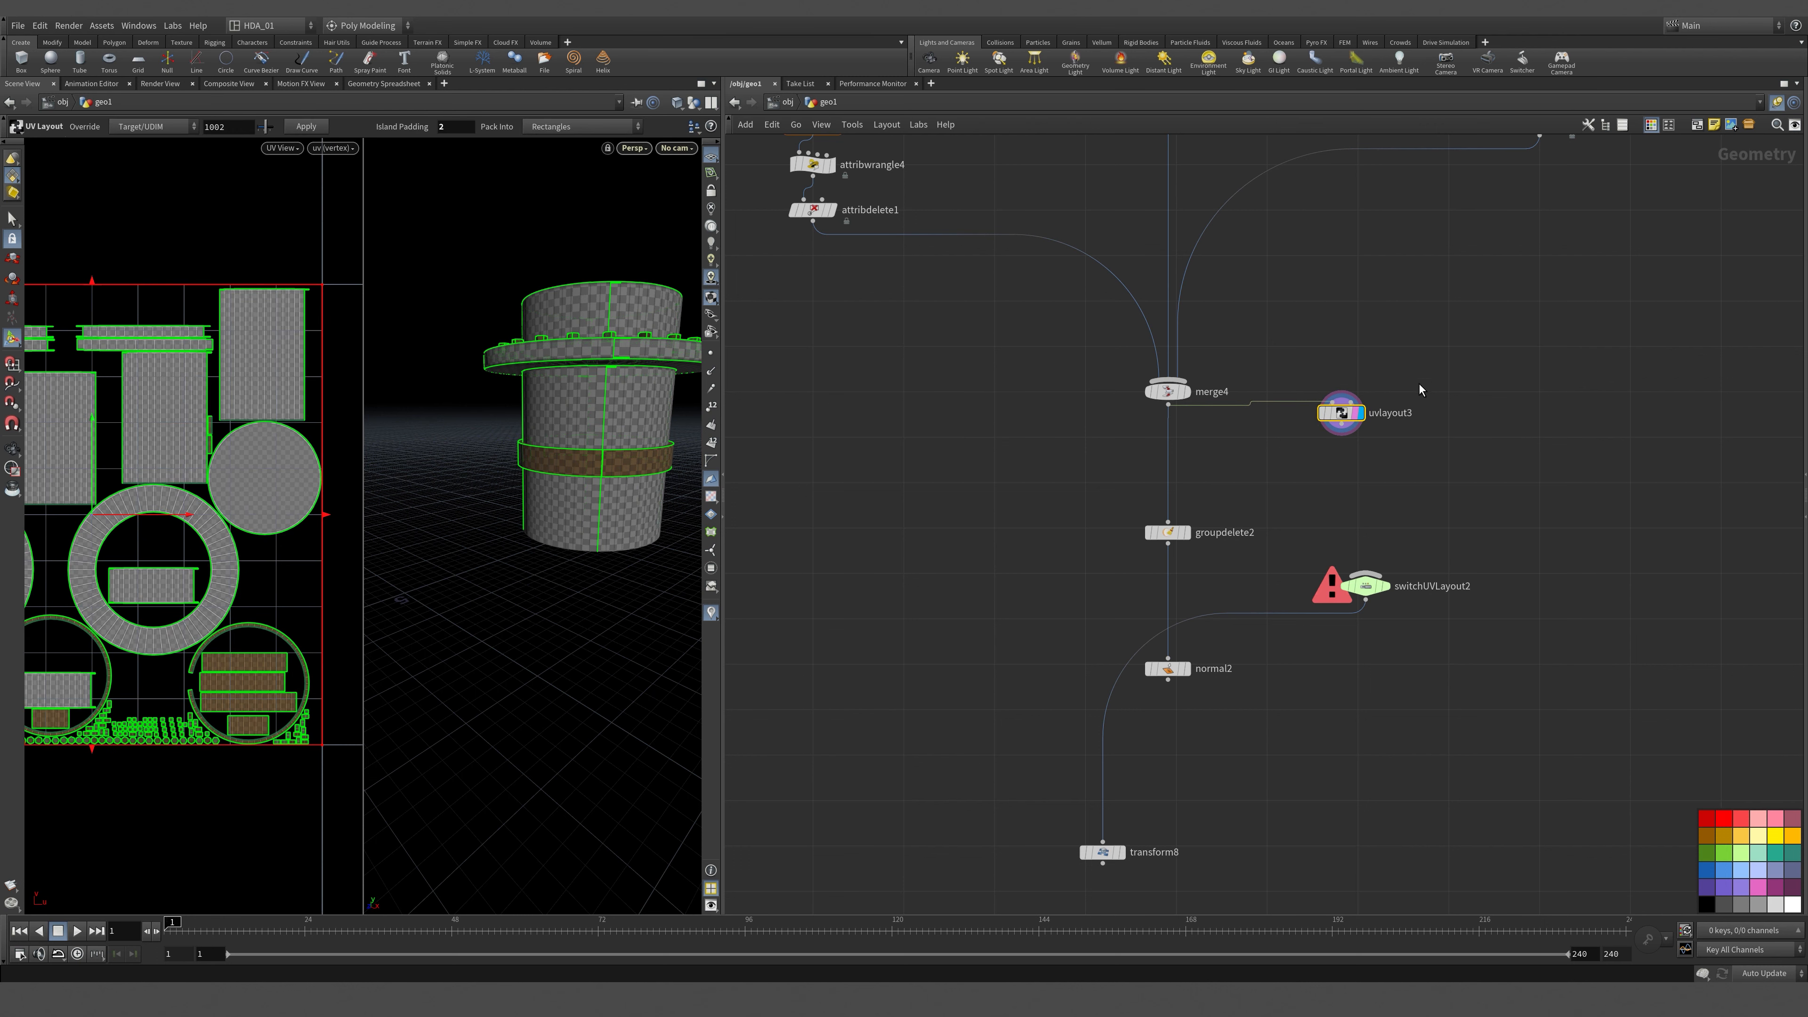
Insert switchUVLayout2 above groupdelete2 with merge4 and uvlayout3 as its inputs, and display the normal2 node.
left_click_drag(1372, 585, 1174, 487)
left_click_drag(1348, 435, 1201, 471)
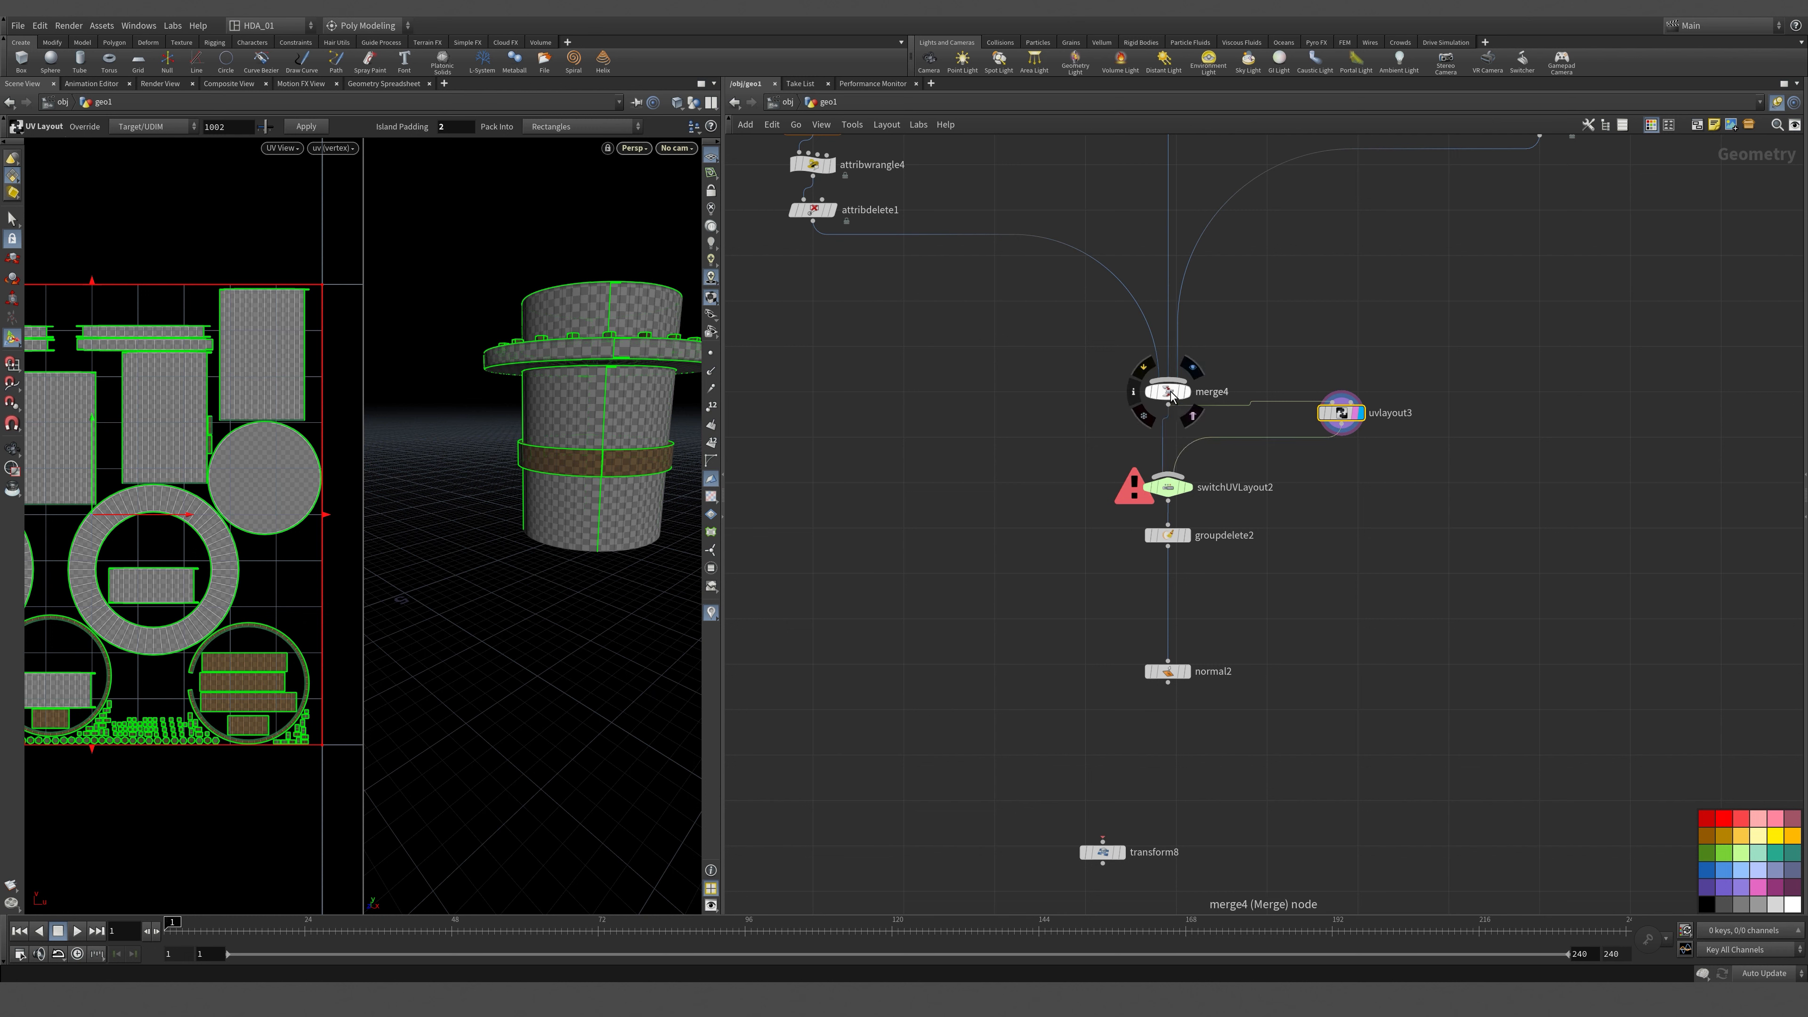
left_click_drag(1167, 390, 1175, 345)
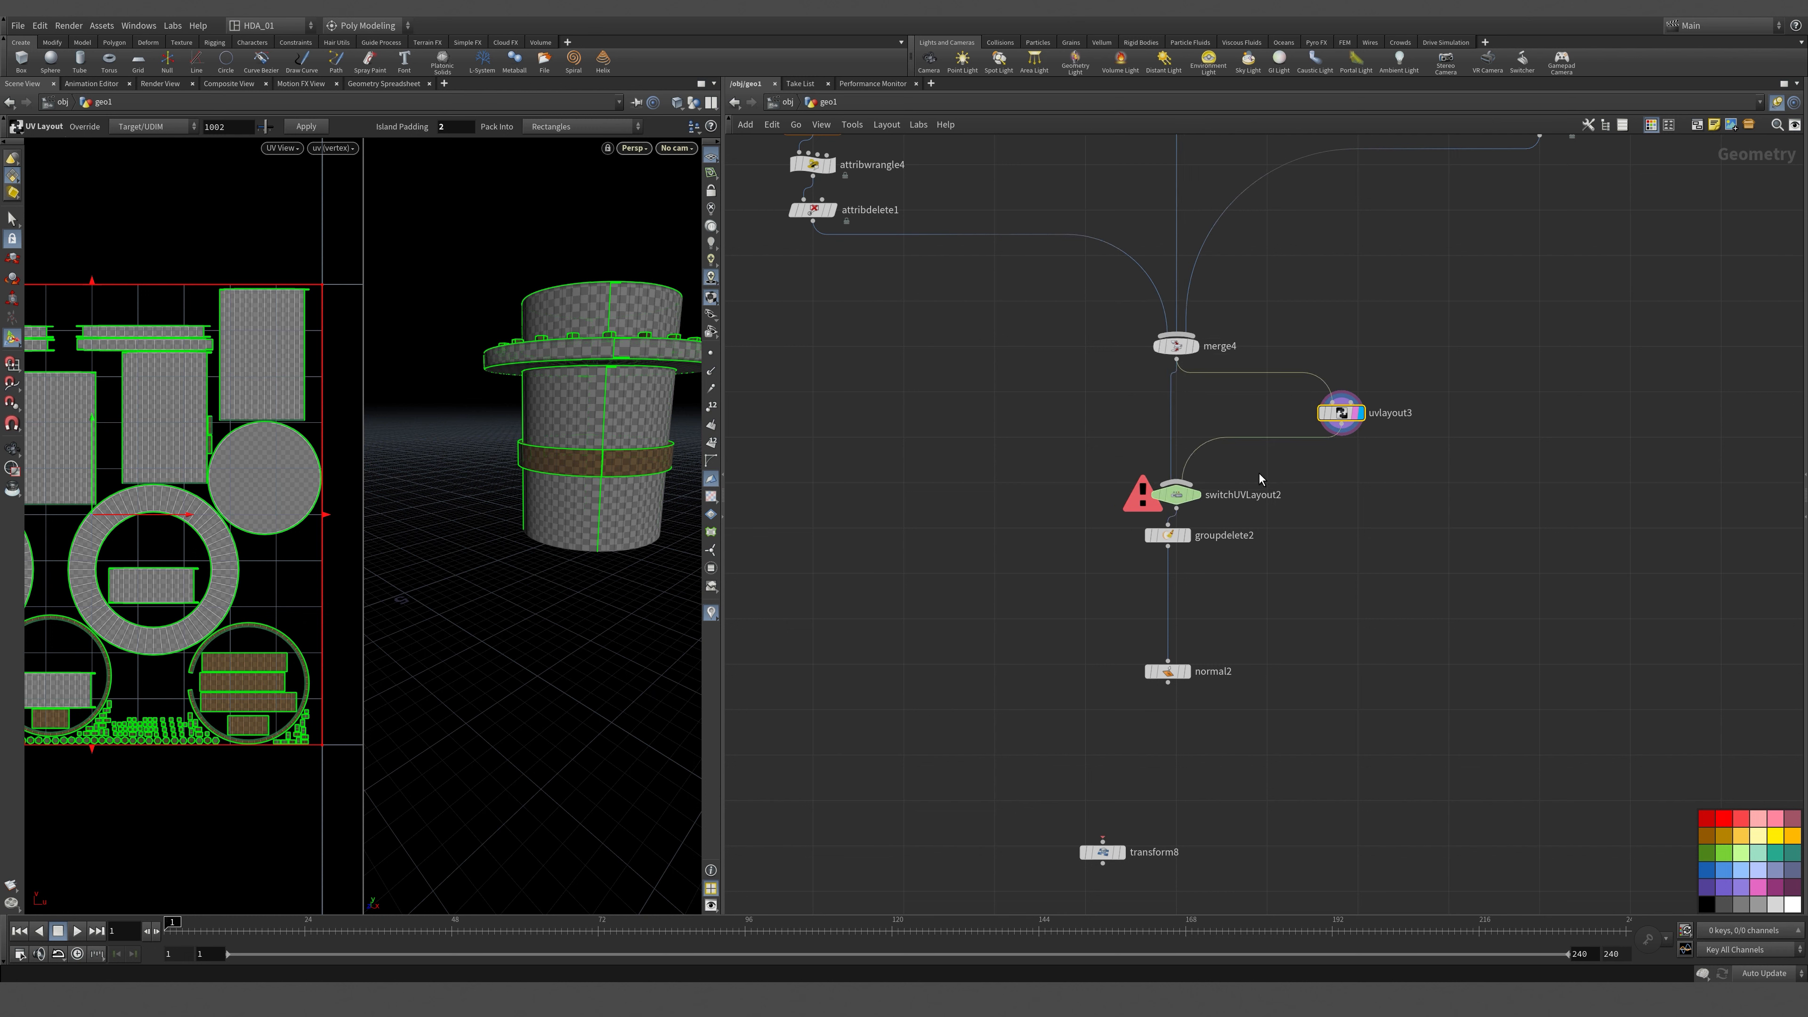
left_click(1185, 671)
left_click(1182, 673)
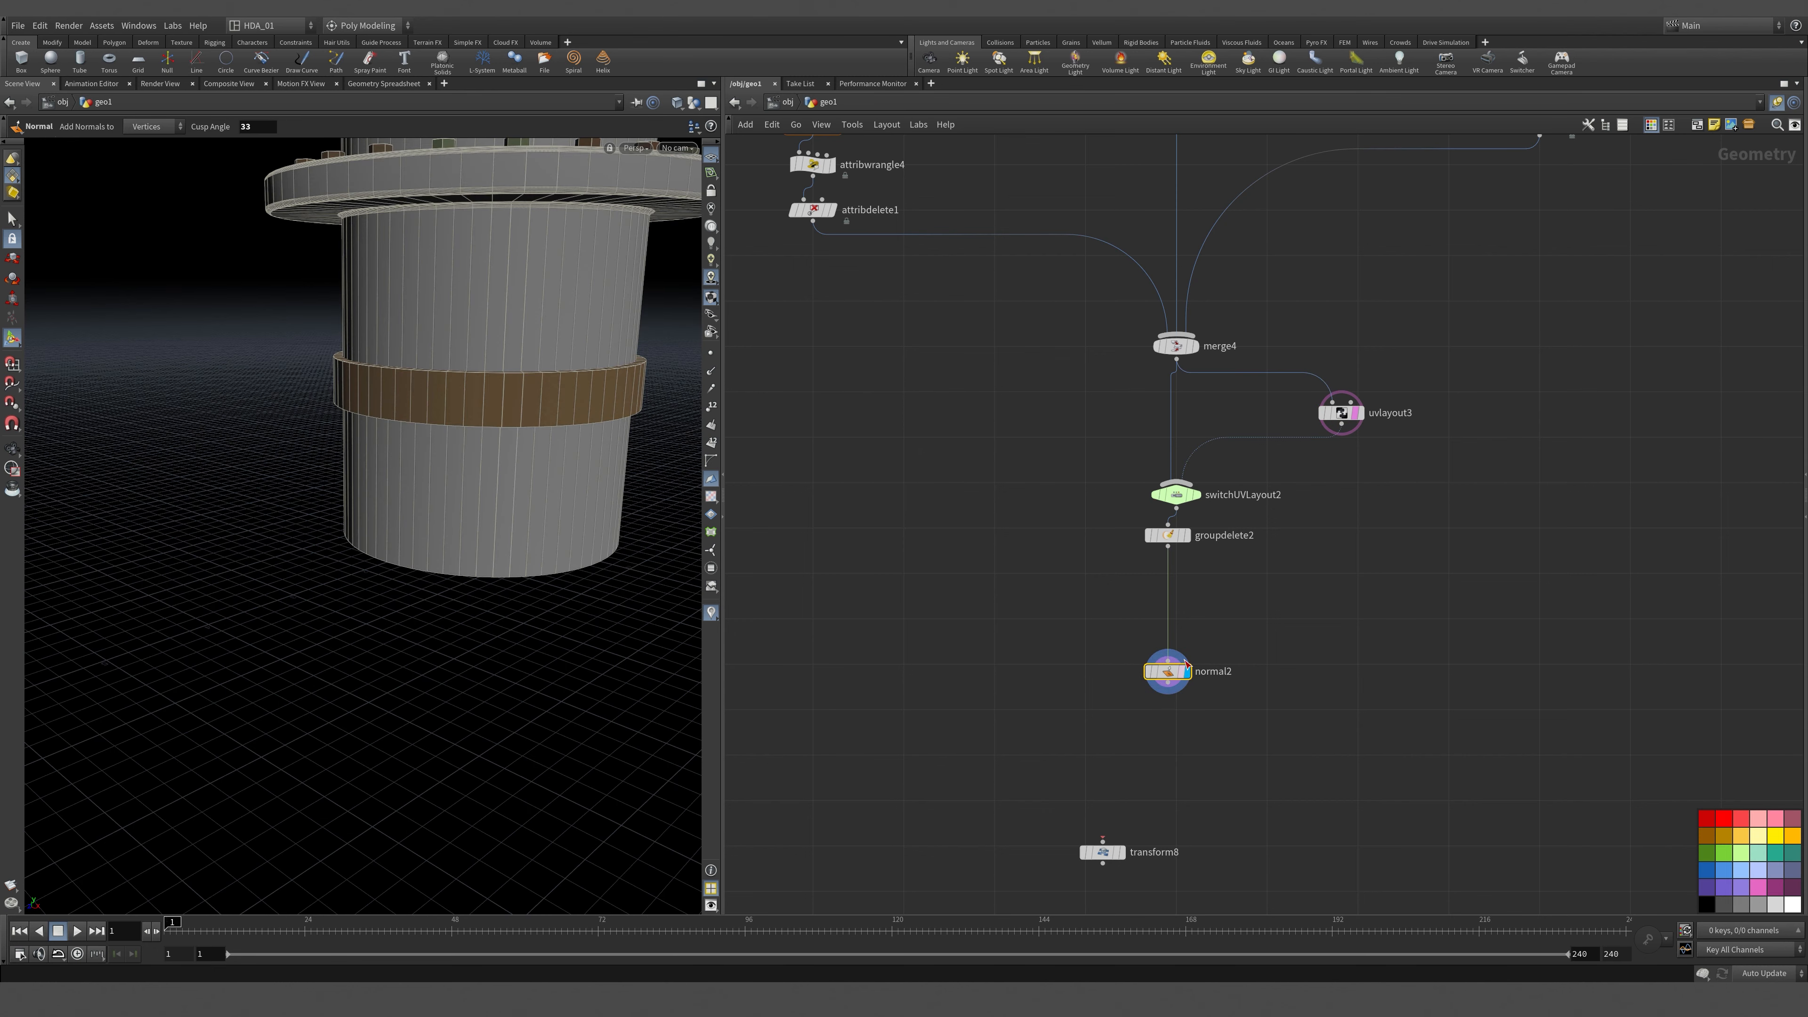
Align switchUVLayout2, groupdelete2 and normal2 in a vertical column beneath merge4.
left_click_drag(1164, 538, 1178, 577)
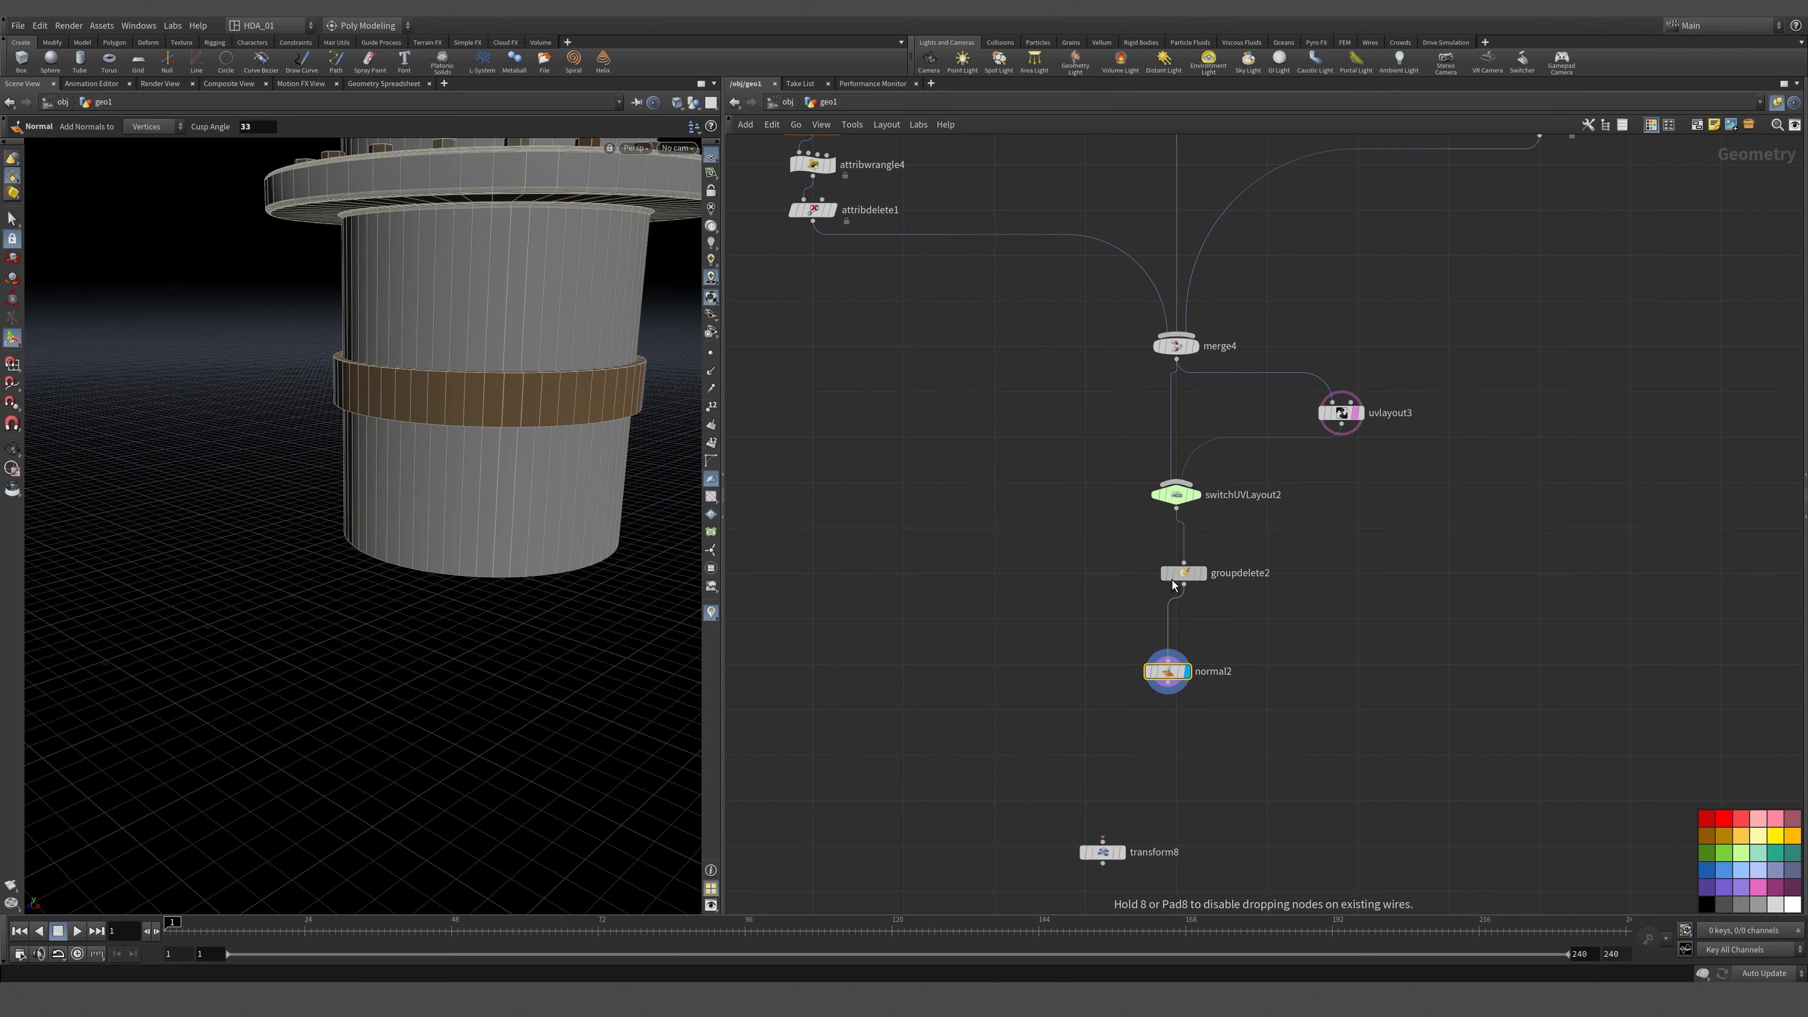
key("Escape")
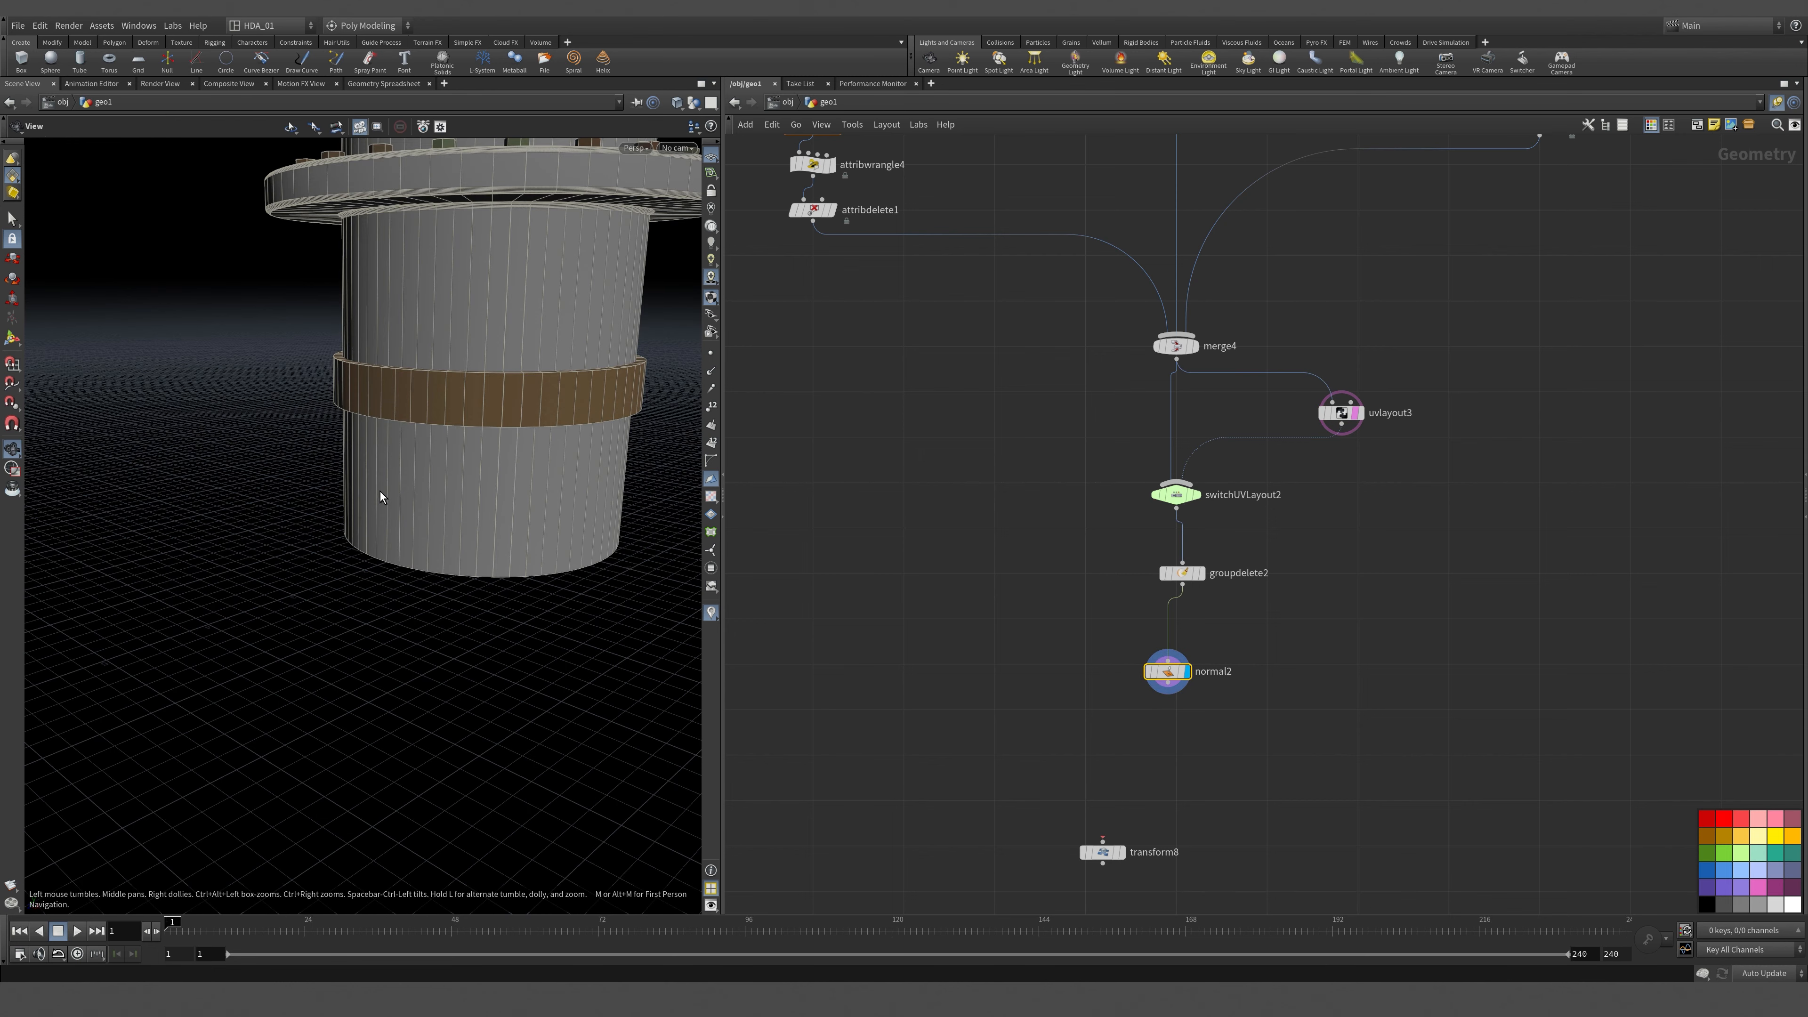
left_click_drag(375, 501, 375, 611)
middle_click_drag(1225, 810, 1085, 629)
left_click_drag(1101, 545, 1017, 249)
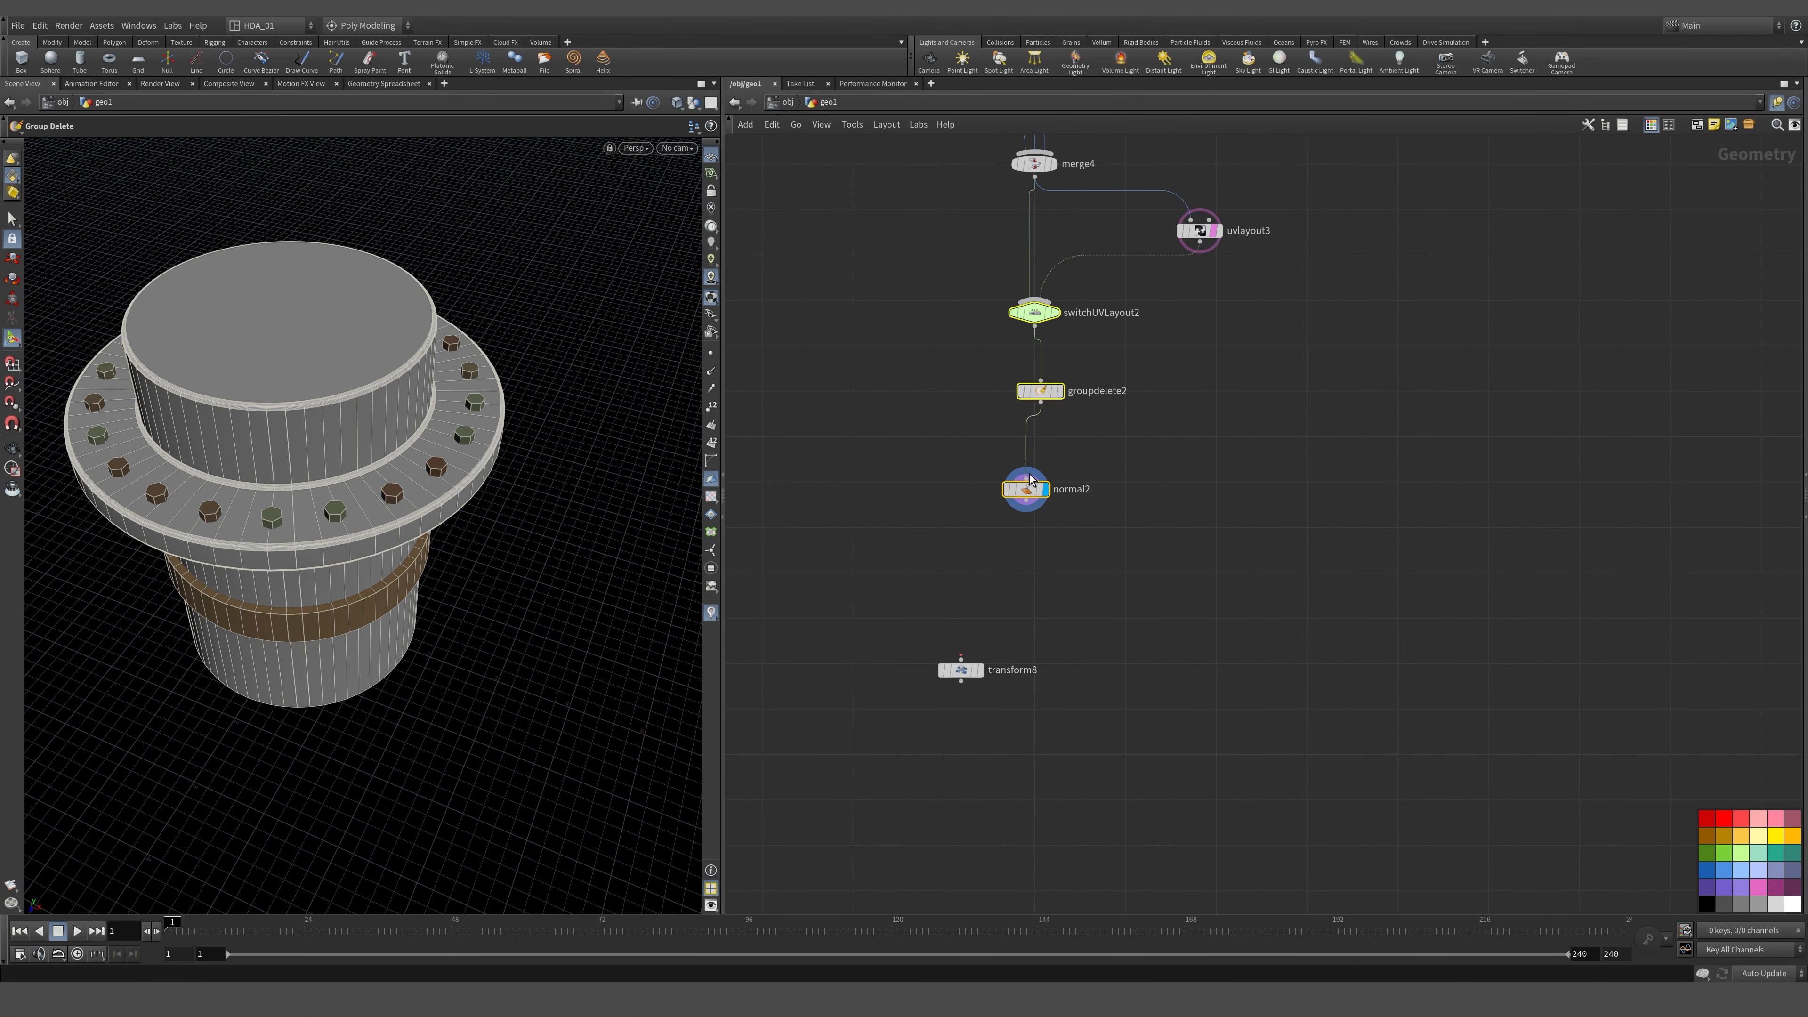
key("l")
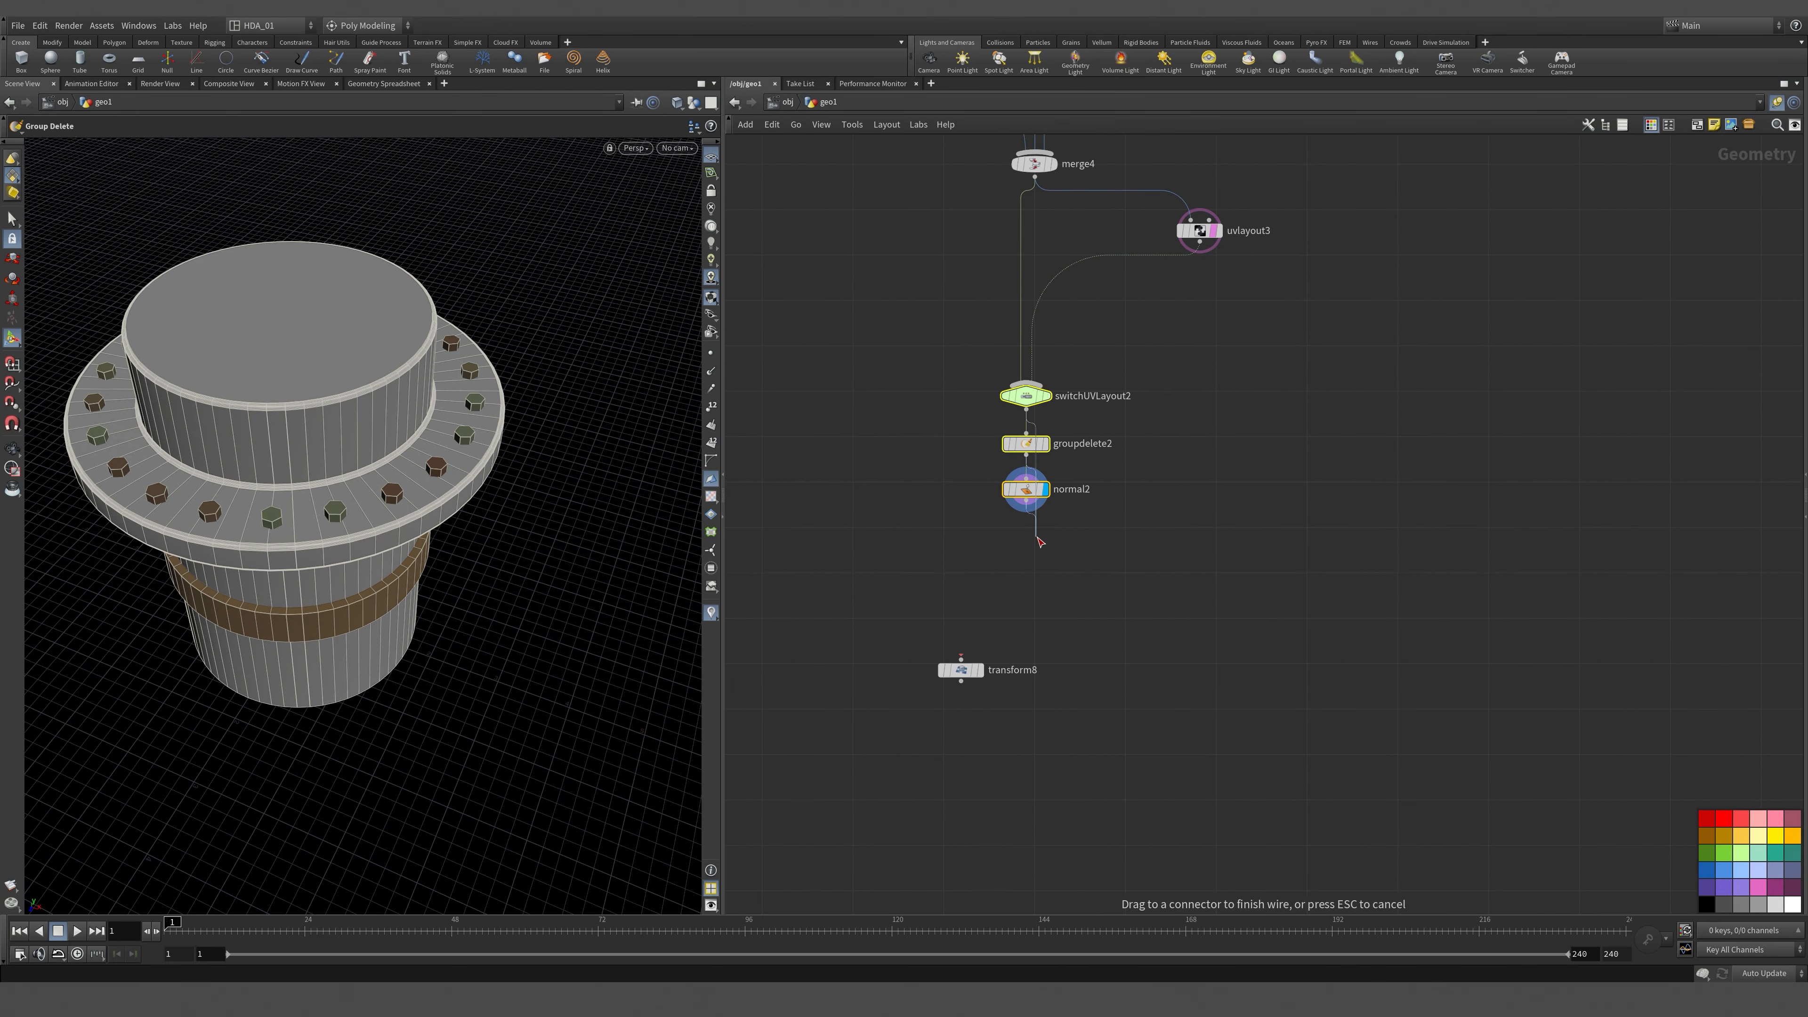
left_click_drag(1029, 491, 1037, 528)
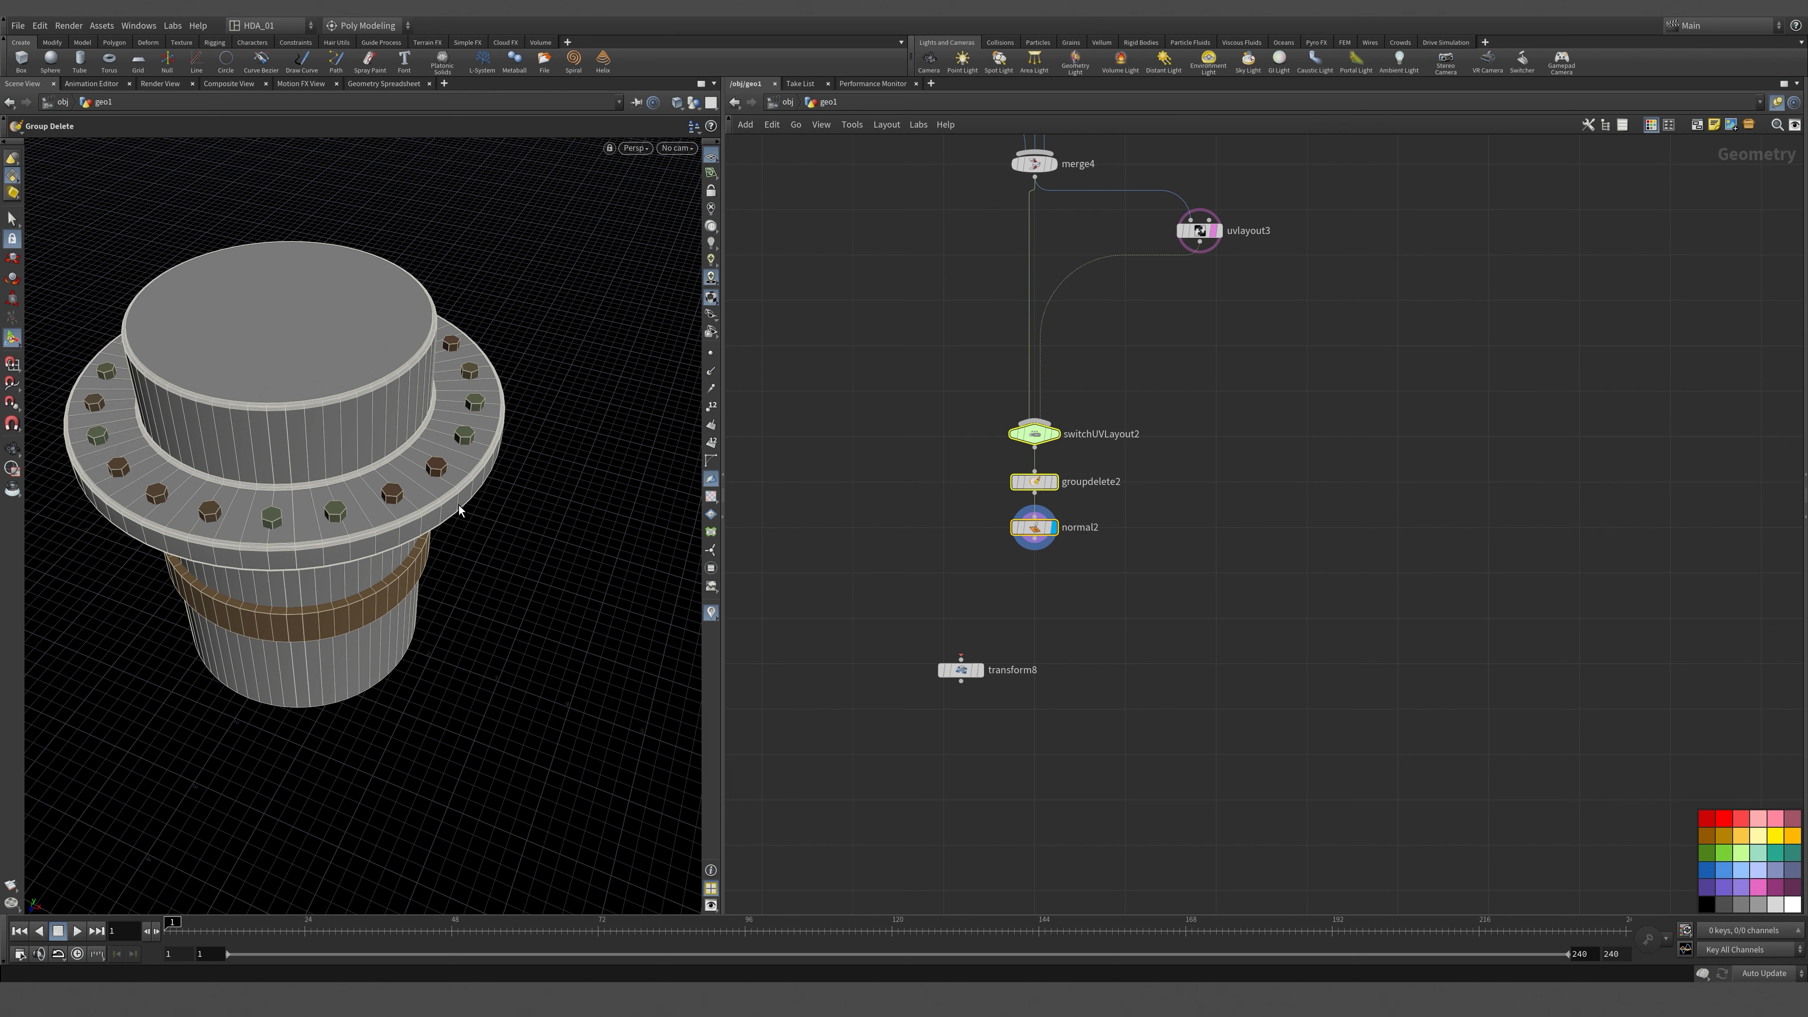
Review the whole node network from the circle2 source through the transforms and band chain to the final normal2 node.
scroll(1024, 401, "down", 6)
middle_click_drag(1146, 420, 1311, 804)
scroll(1246, 283, "up", 4)
middle_click_drag(1246, 280, 1247, 645)
scroll(1134, 442, "up", 3)
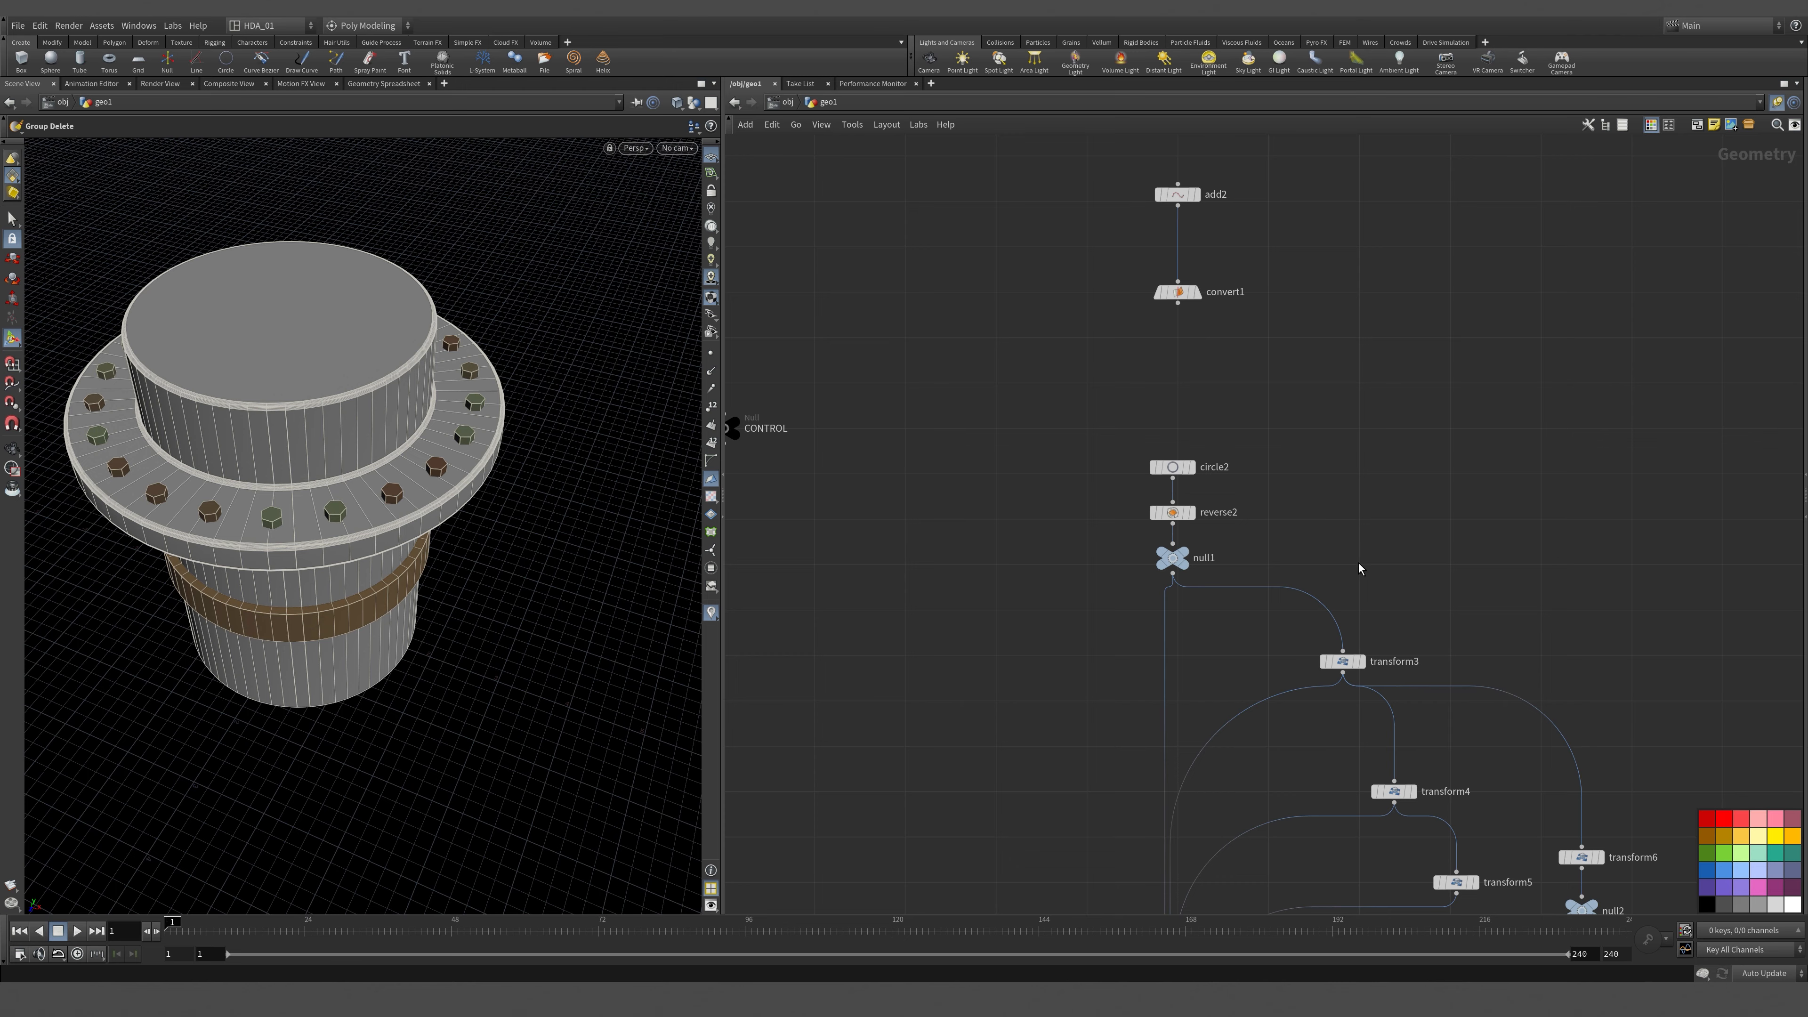
middle_click_drag(1358, 568, 1341, 210)
middle_click_drag(1336, 431, 1332, 213)
middle_click_drag(1260, 674, 1249, 213)
middle_click_drag(1280, 857, 1287, 519)
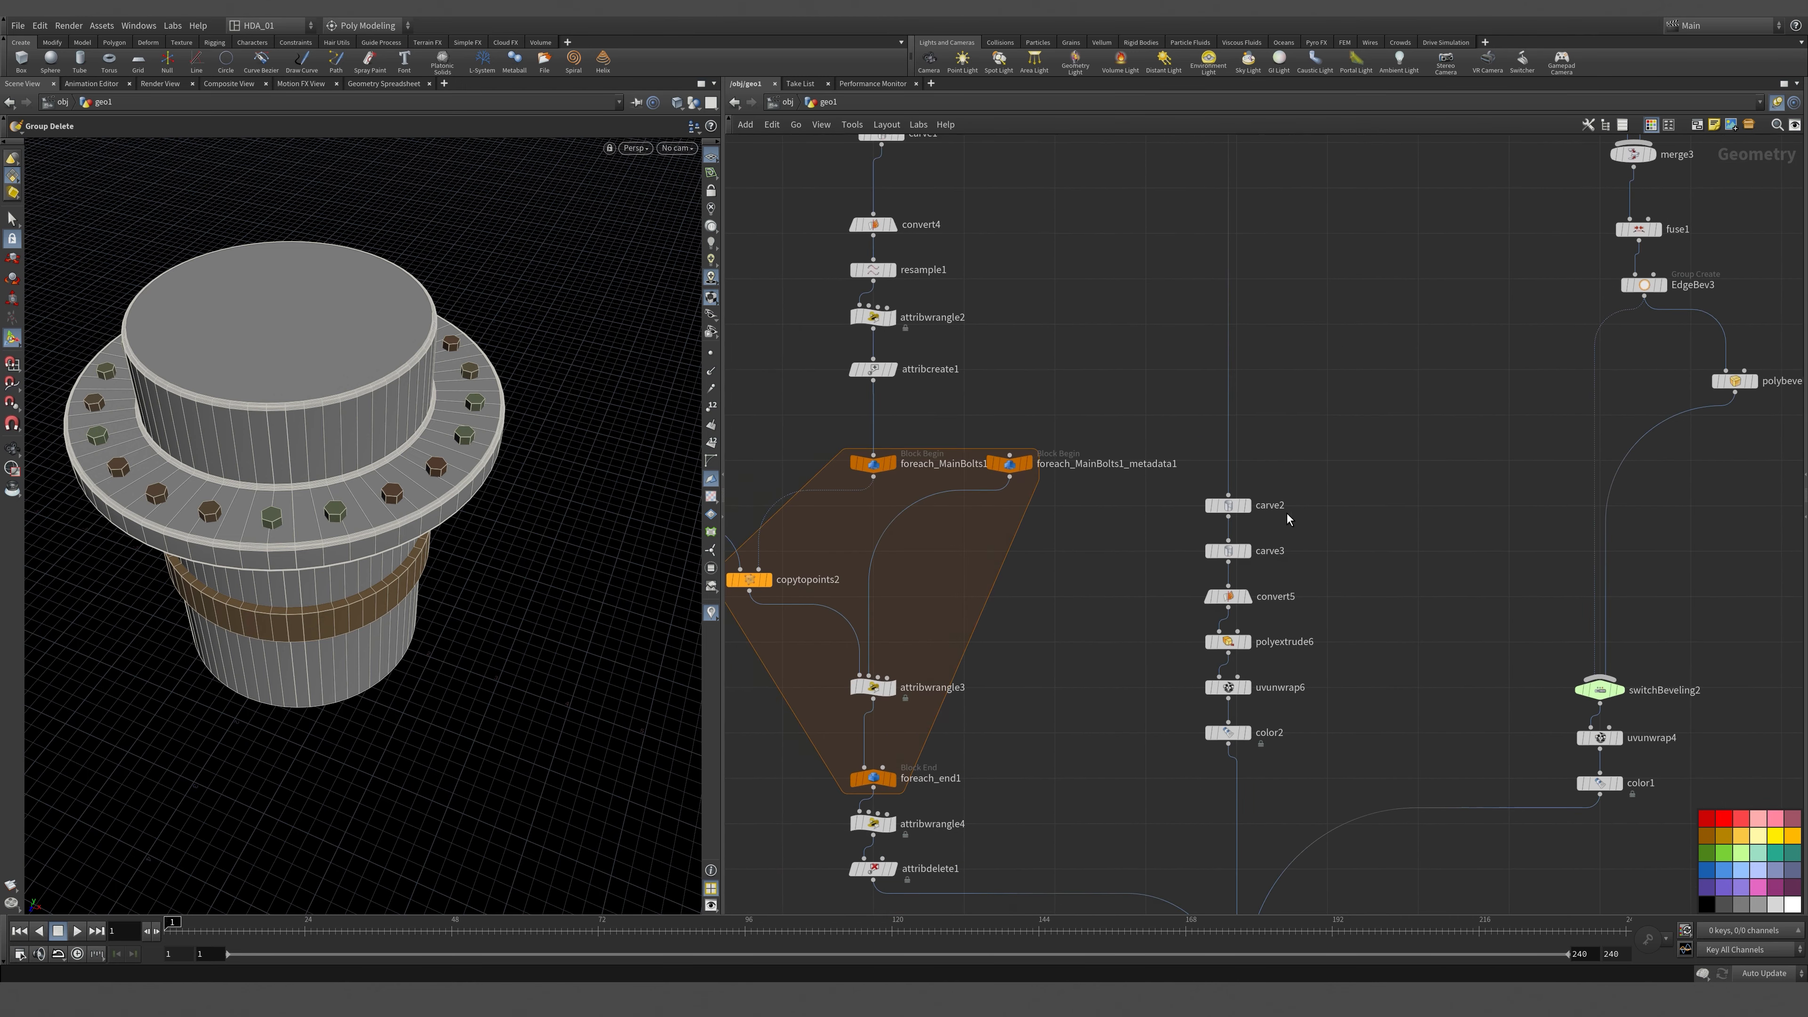
scroll(1313, 654, "up", 1)
middle_click_drag(1313, 654, 1331, 702)
middle_click_drag(1353, 532, 1322, 904)
middle_click_drag(1283, 501, 1081, 713)
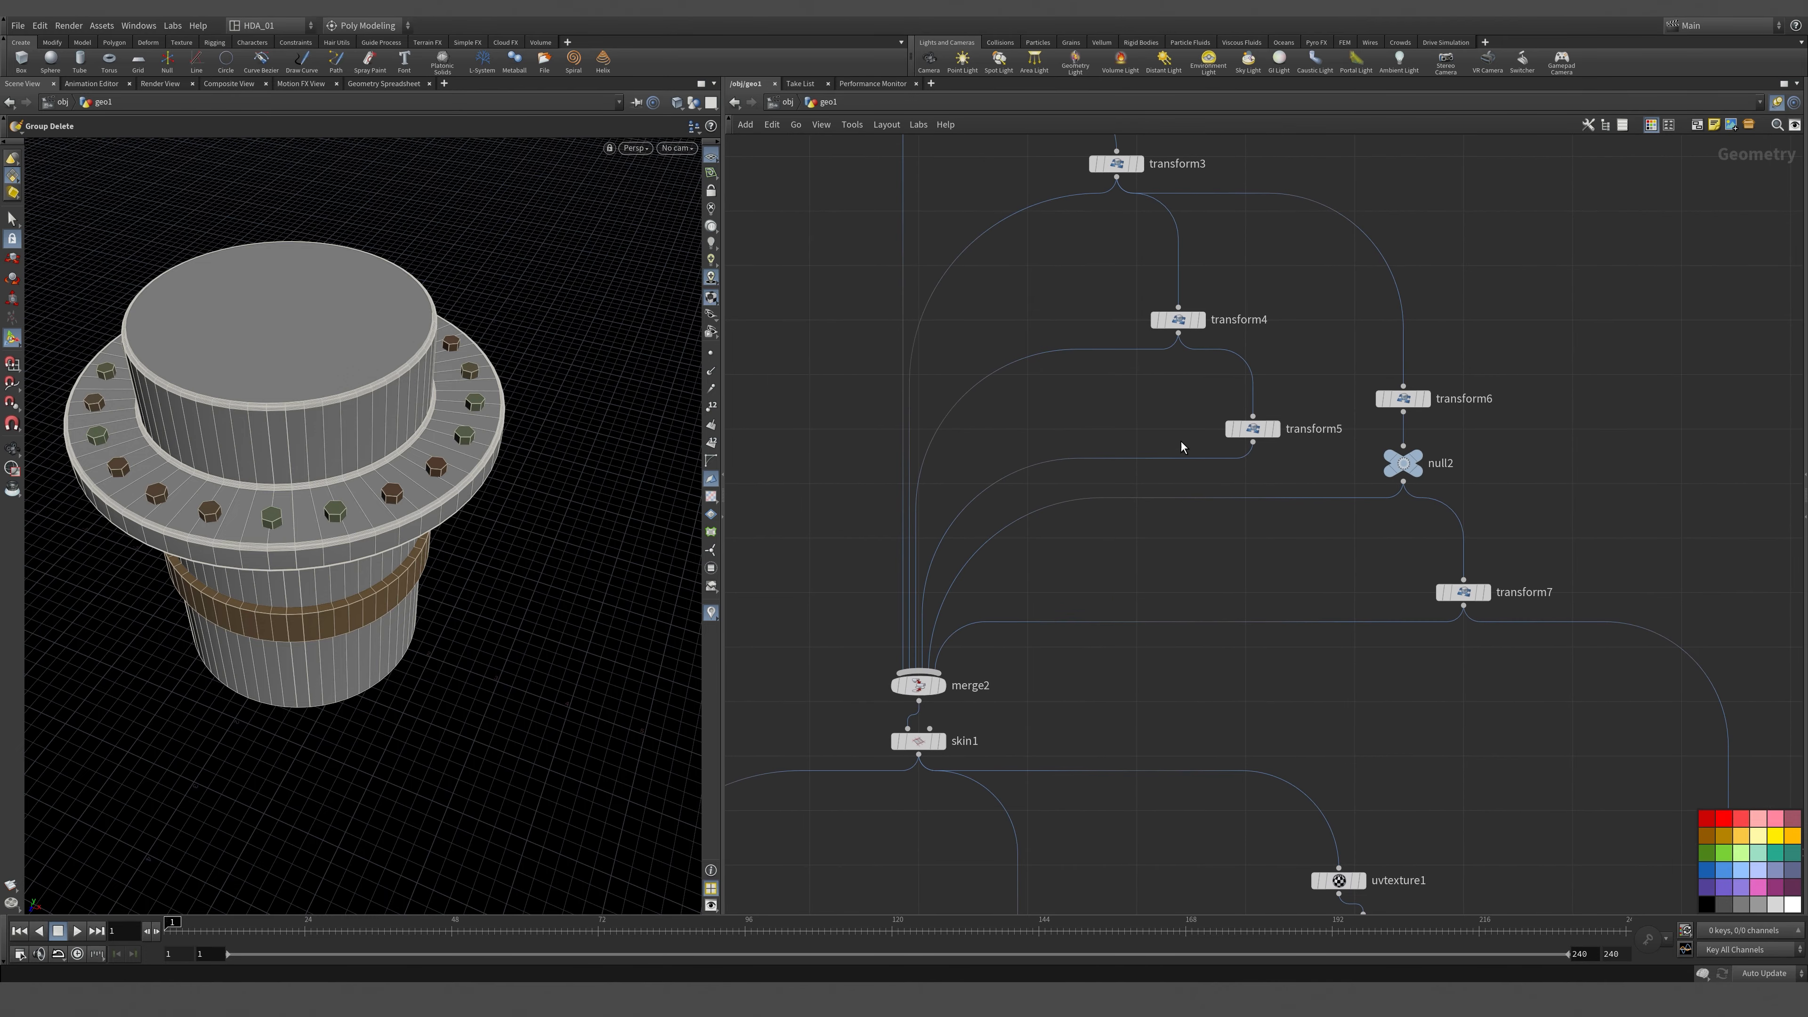
scroll(1181, 447, "down", 1)
middle_click_drag(1086, 243, 1225, 271)
scroll(1170, 481, "down", 4)
middle_click_drag(1203, 811, 1263, 201)
scroll(1392, 687, "up", 3)
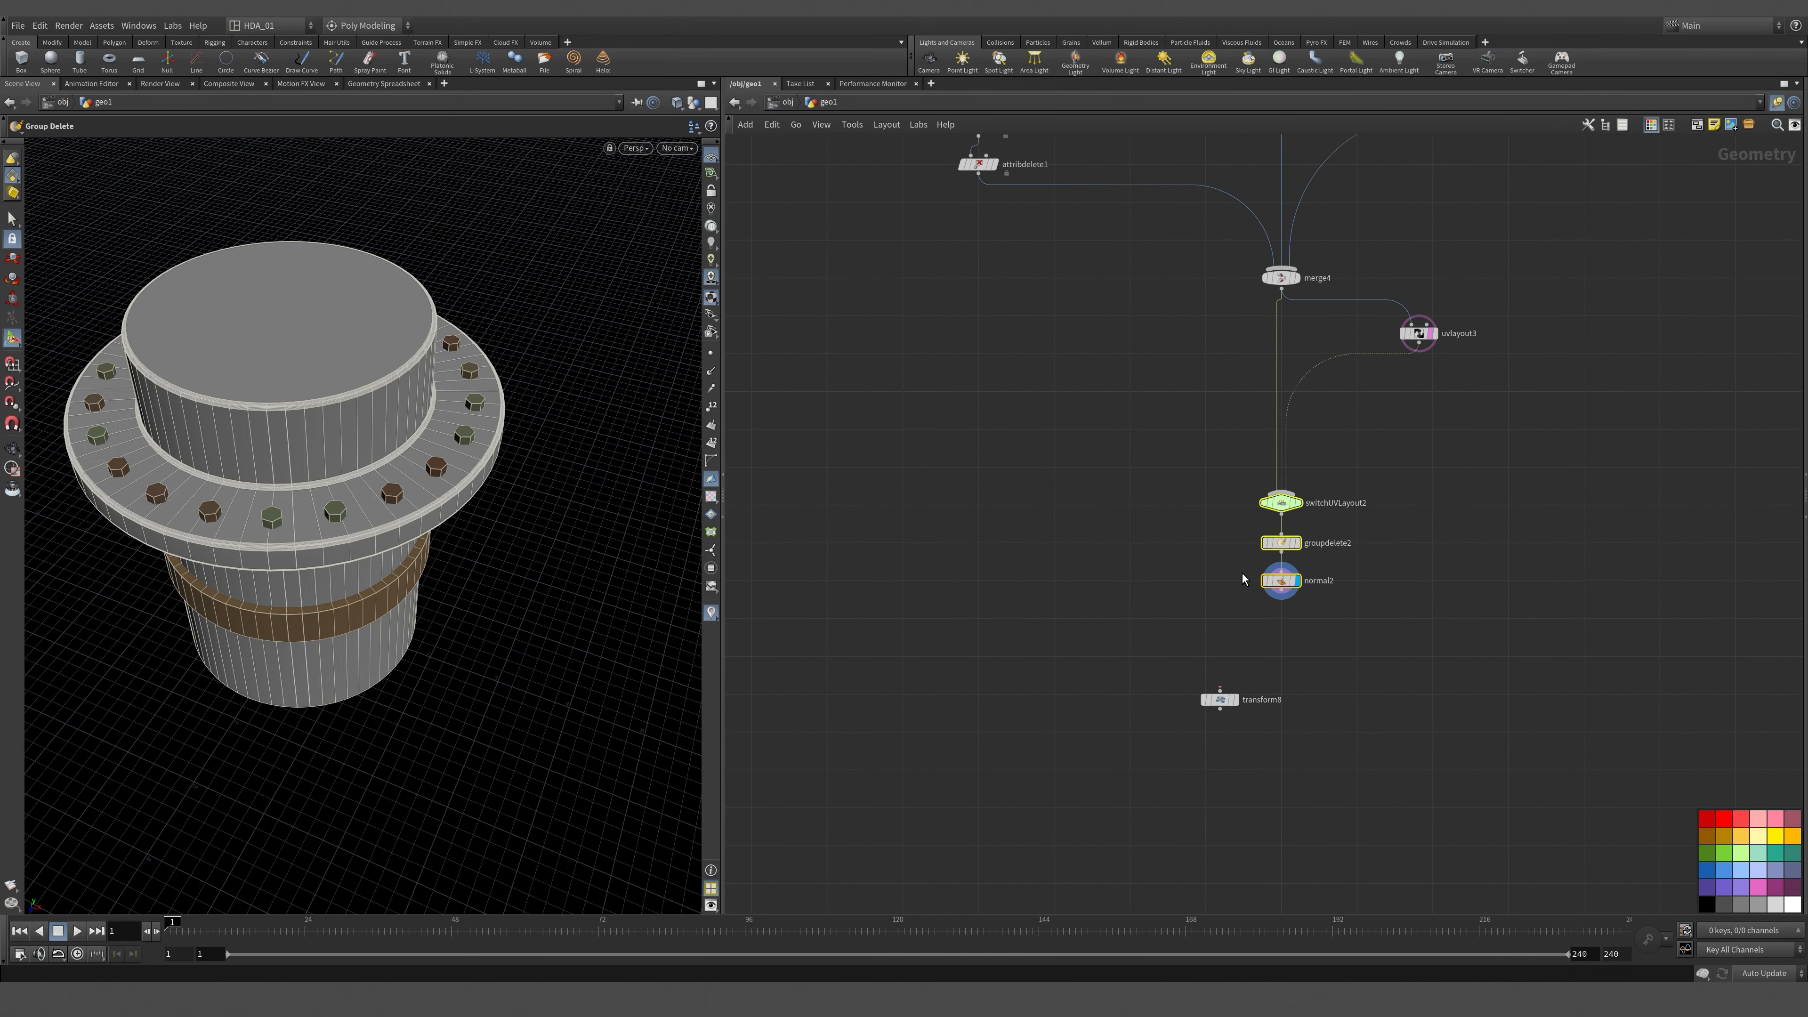
middle_click_drag(1321, 654, 1236, 680)
Examine the finished model around normal2 and check the Group Delete settings of groupdelete2.
left_click_drag(1045, 755, 1176, 680)
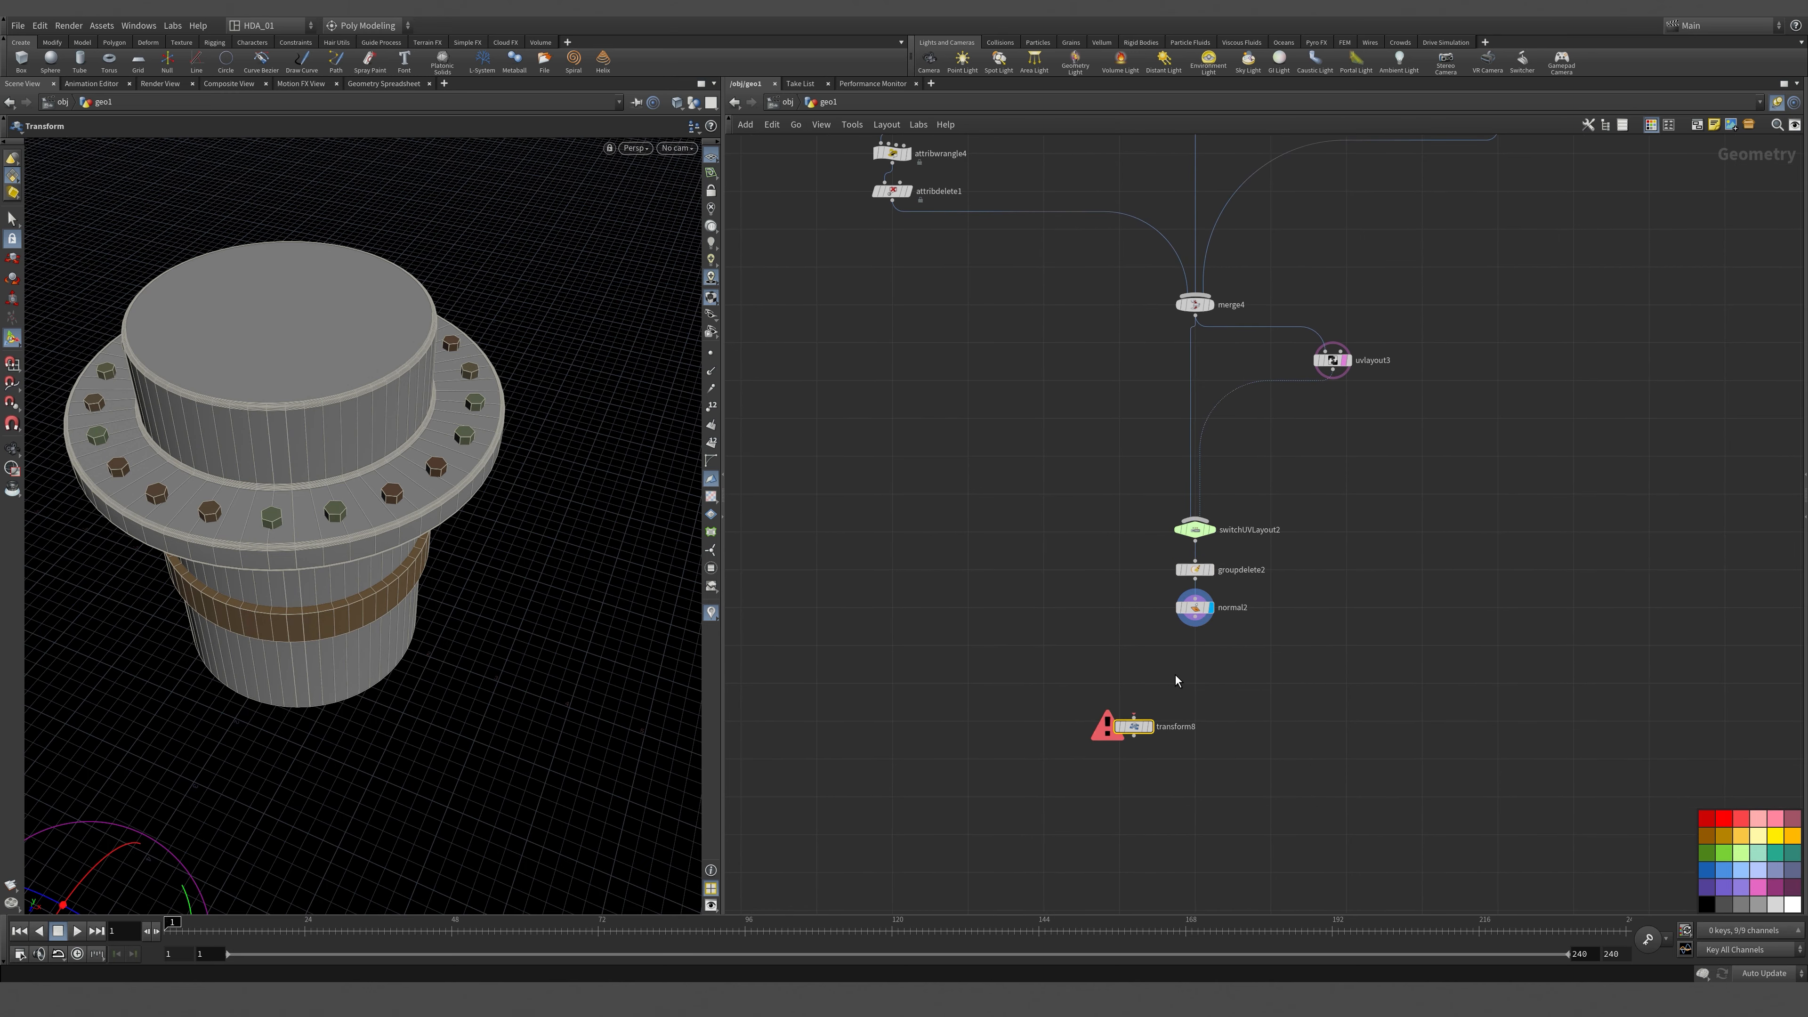
left_click(1192, 607)
left_click_drag(456, 545, 432, 306, "alt")
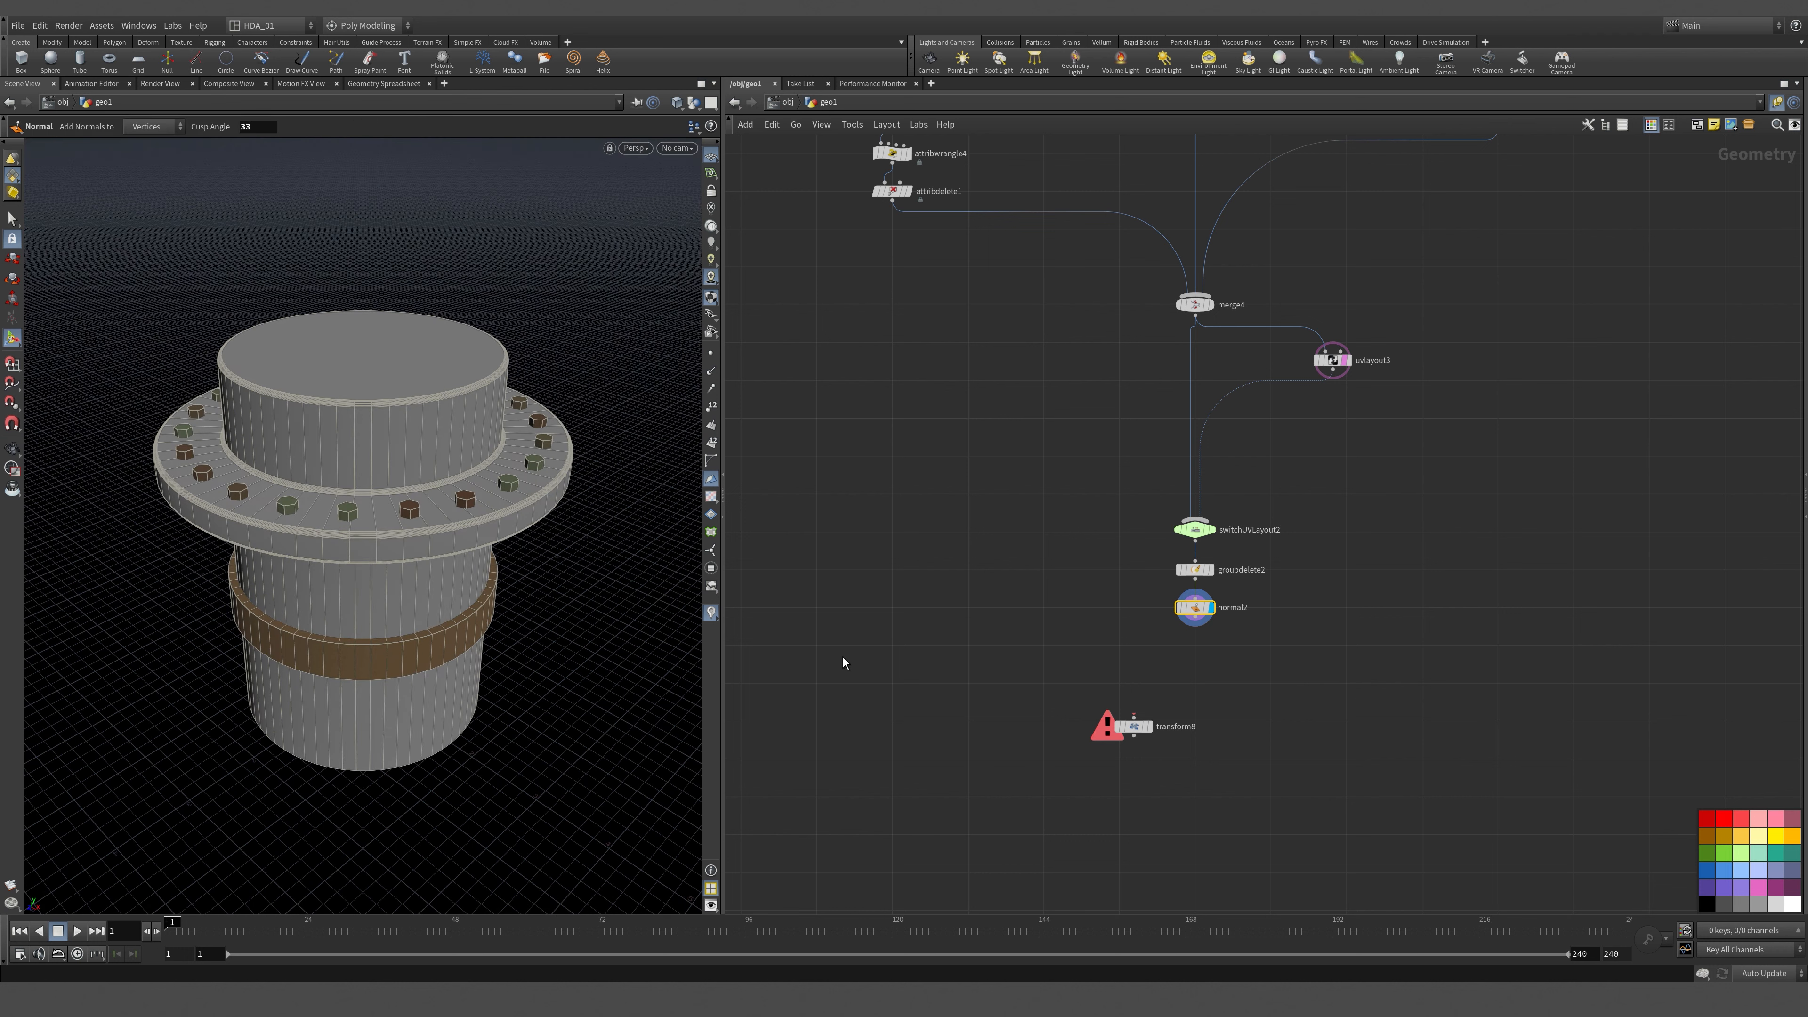
middle_click(1203, 609)
left_click_drag(1124, 554, 1288, 593)
key("p")
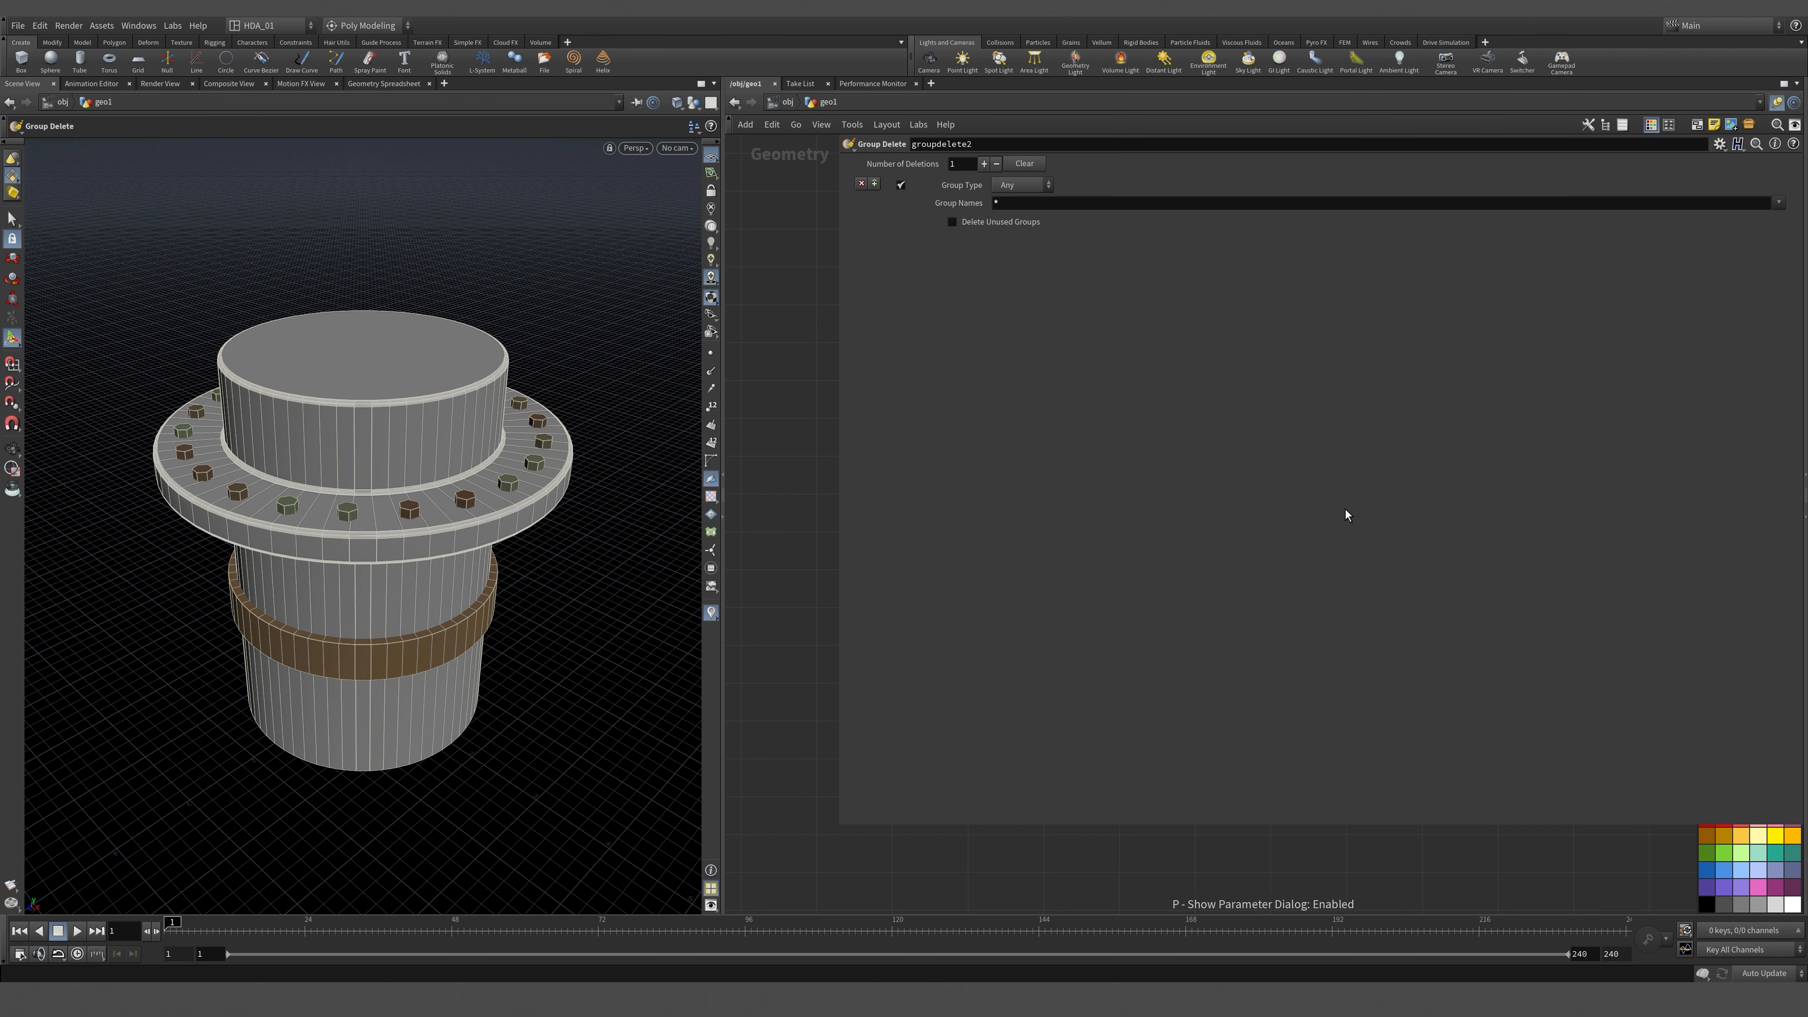
key("p")
Display uvlayout3 and move it closer beneath merge4.
middle_click_drag(1029, 381, 1074, 769)
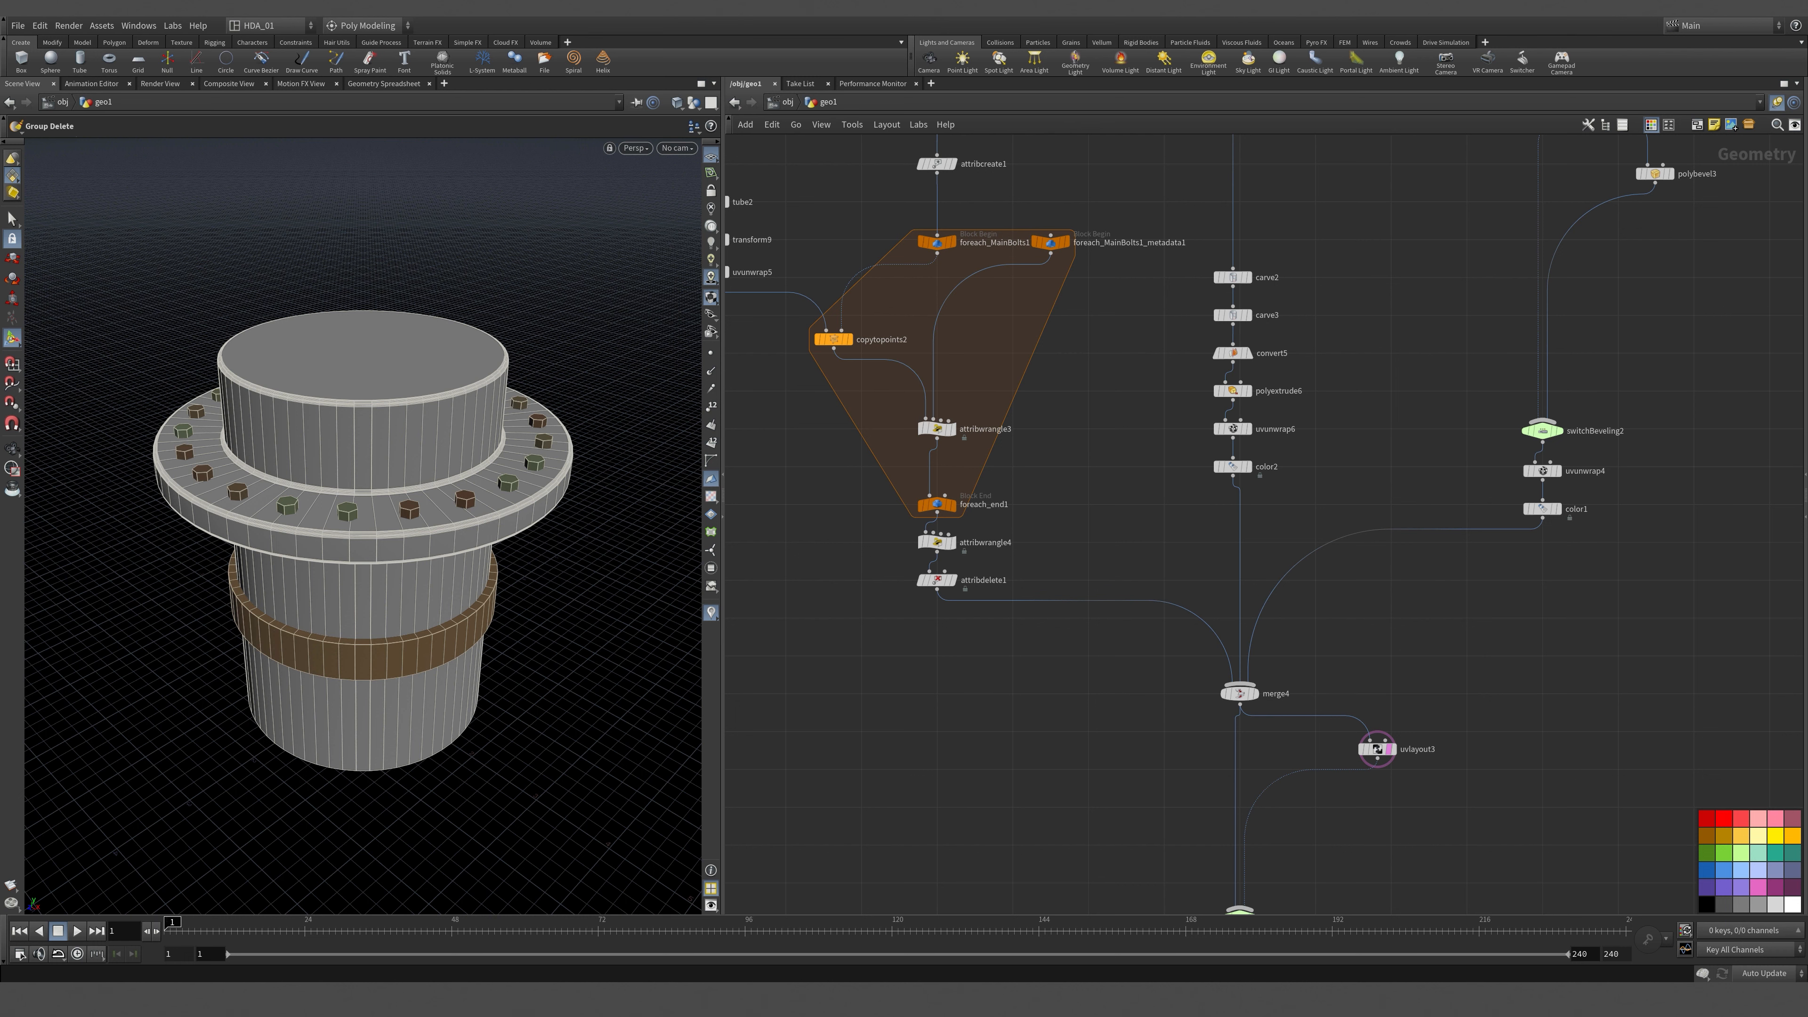
scroll(1463, 768, "up", 5)
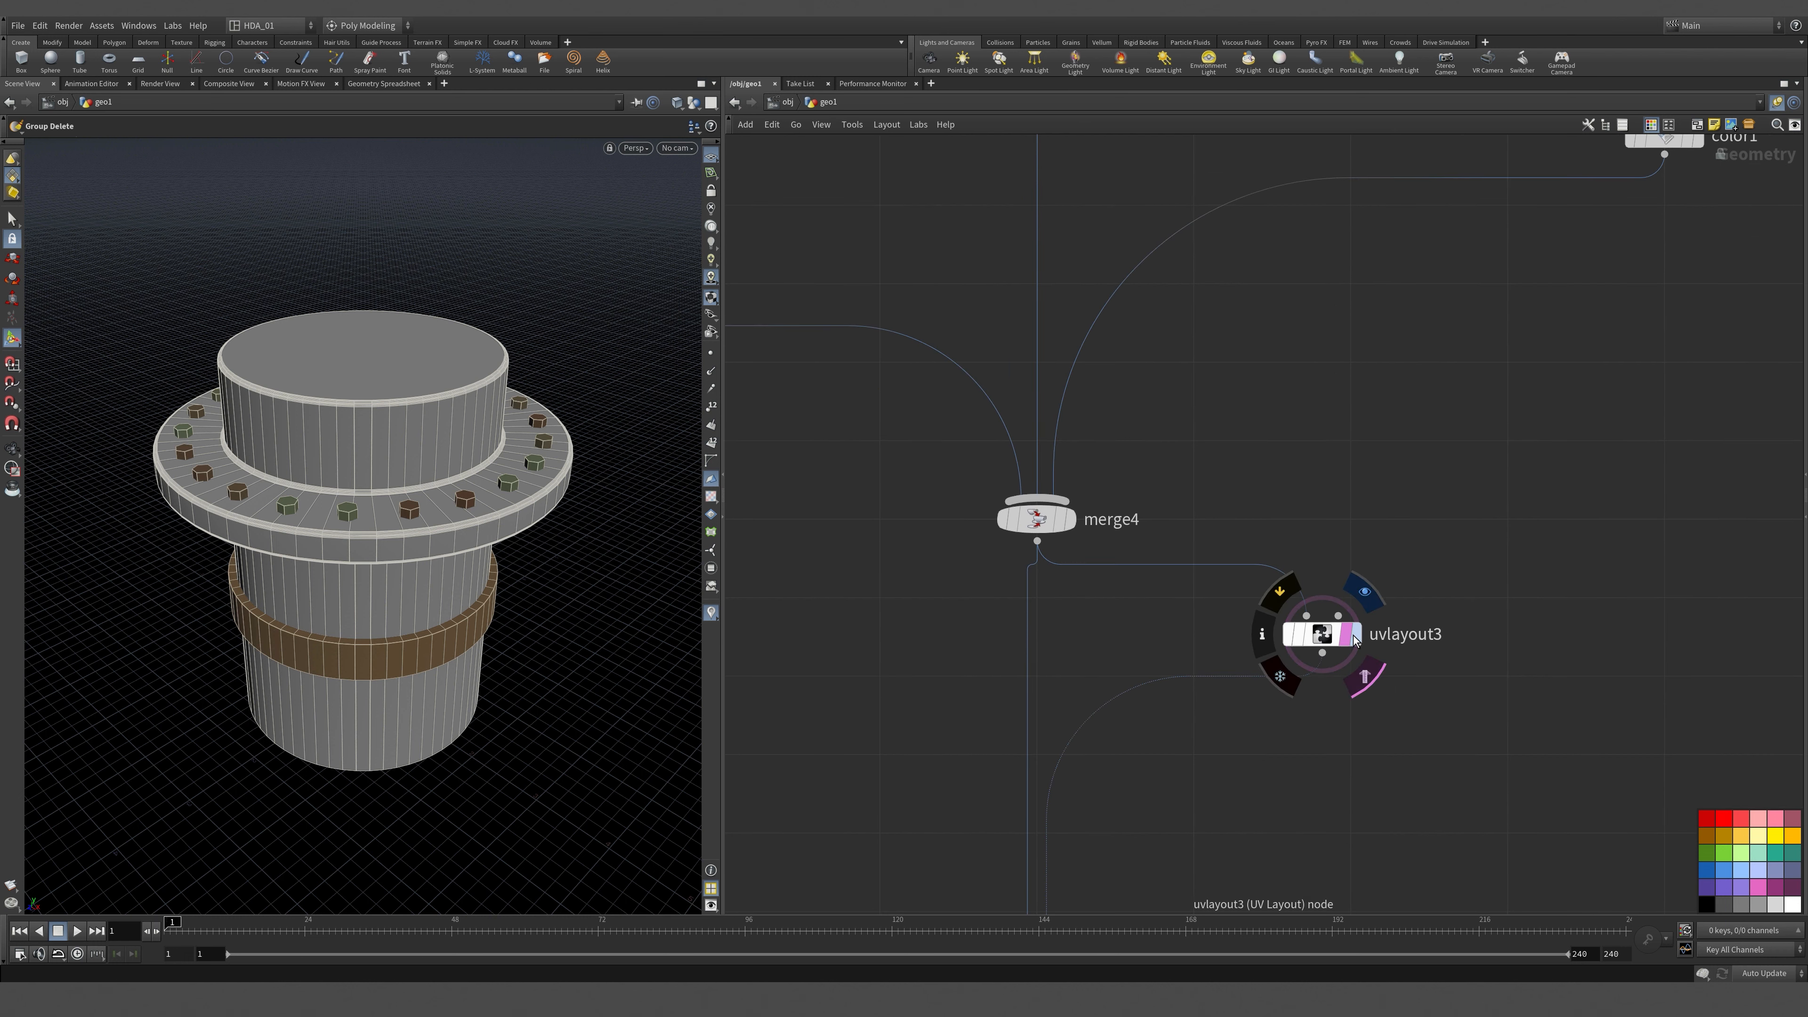
left_click(1345, 634)
left_click_drag(1335, 636, 1190, 686)
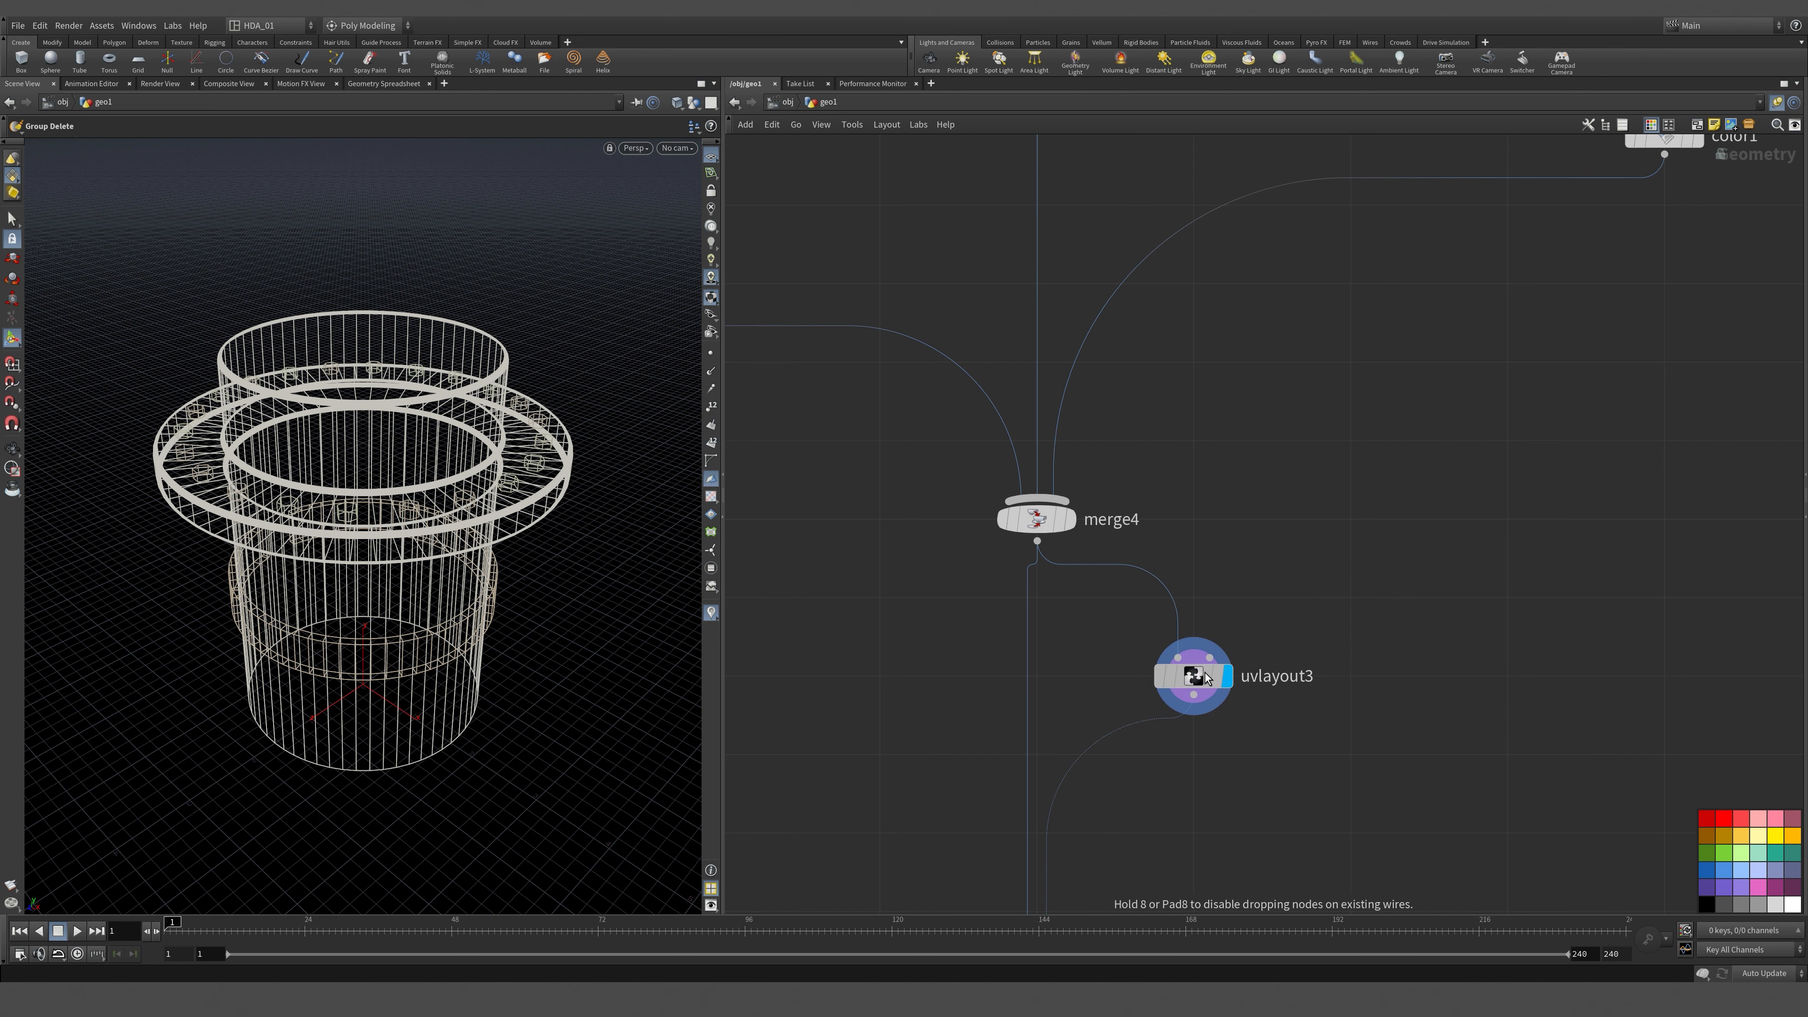
Display the final normal2 node so the shaded model with the bolts and band is shown.
scroll(1360, 828, "down", 5)
middle_click_drag(1364, 828, 1361, 250)
scroll(1284, 488, "up", 4)
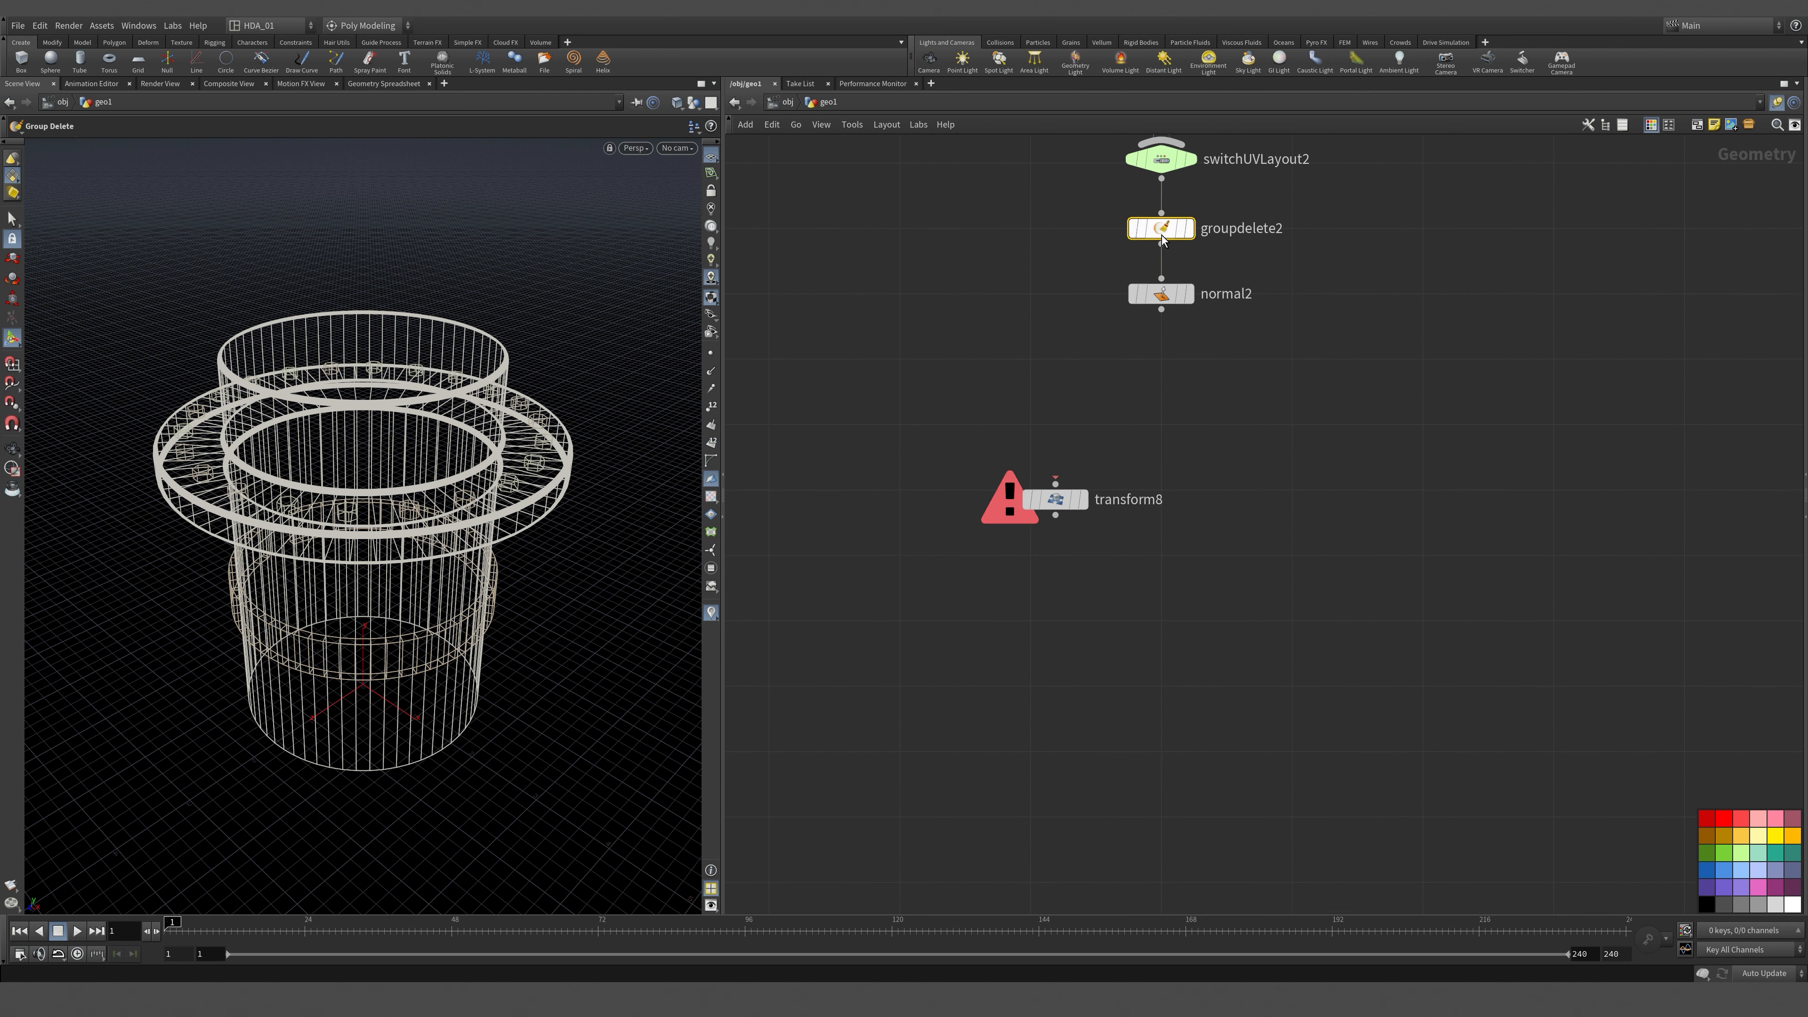
left_click(1187, 294)
middle_click_drag(935, 392, 1065, 911)
middle_click_drag(972, 352, 1080, 807)
scroll(1081, 807, "down", 3)
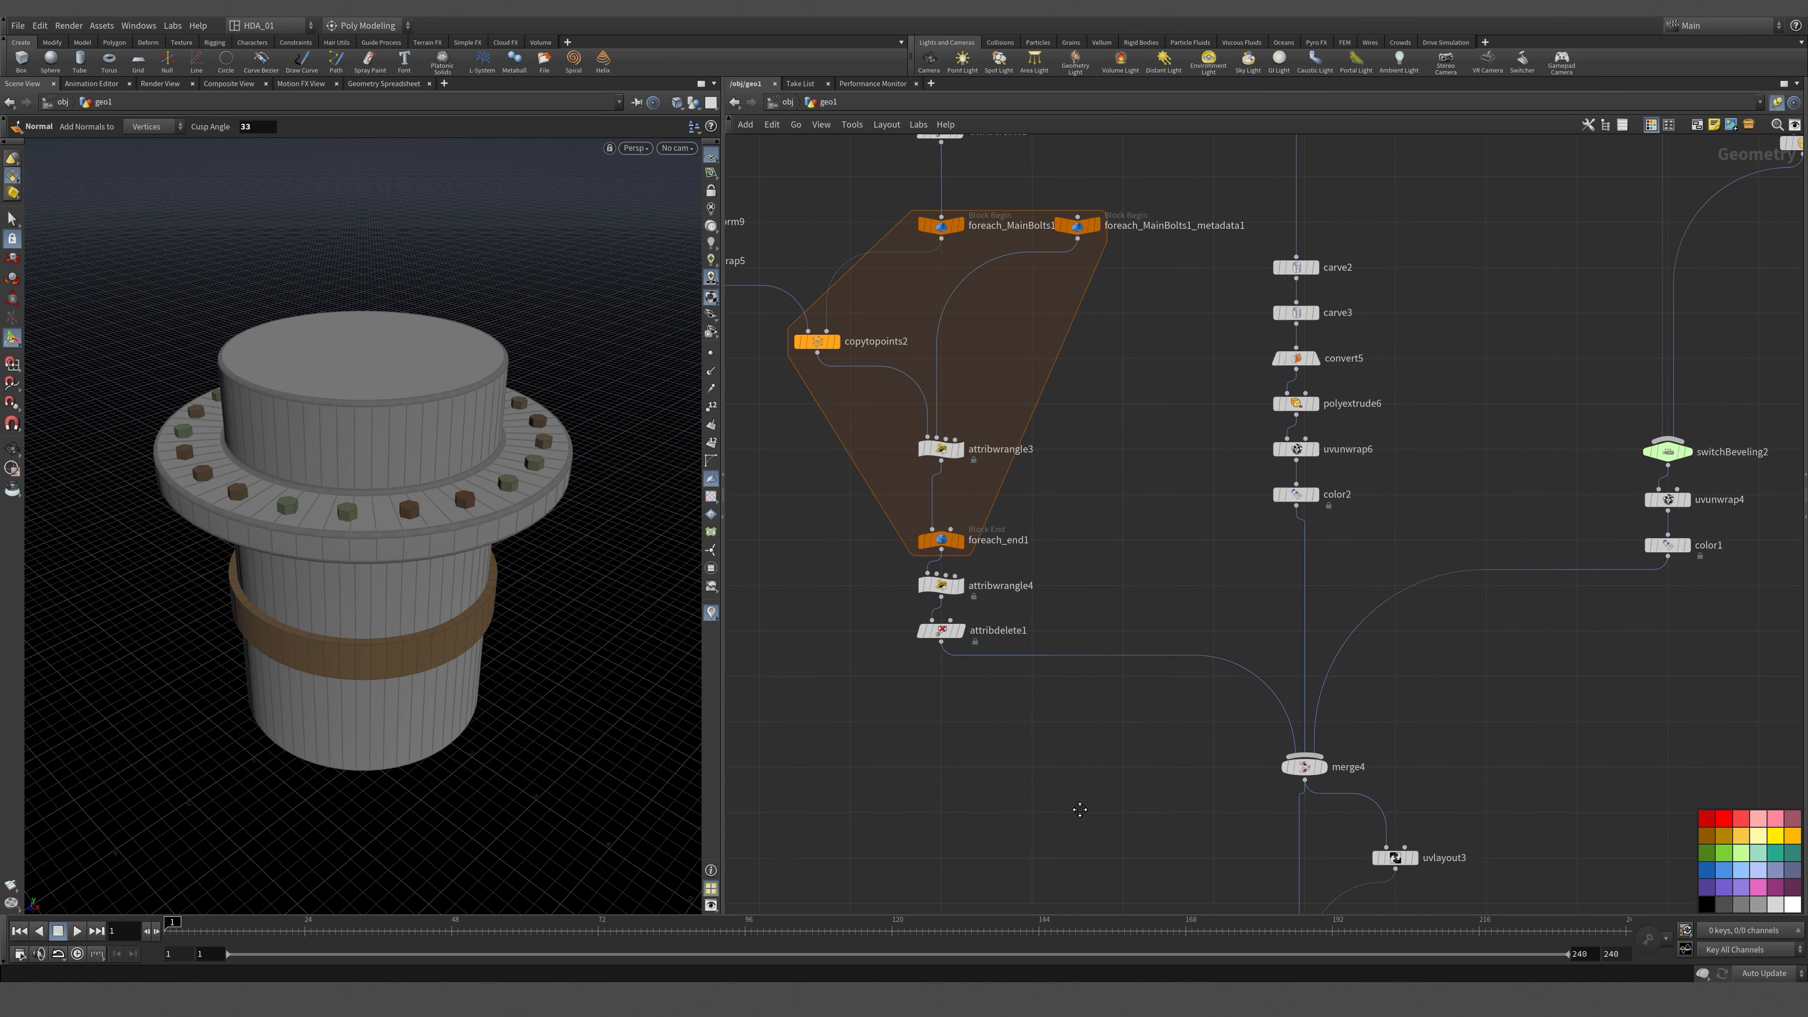
middle_click(940, 586)
middle_click_drag(1038, 717, 985, 640)
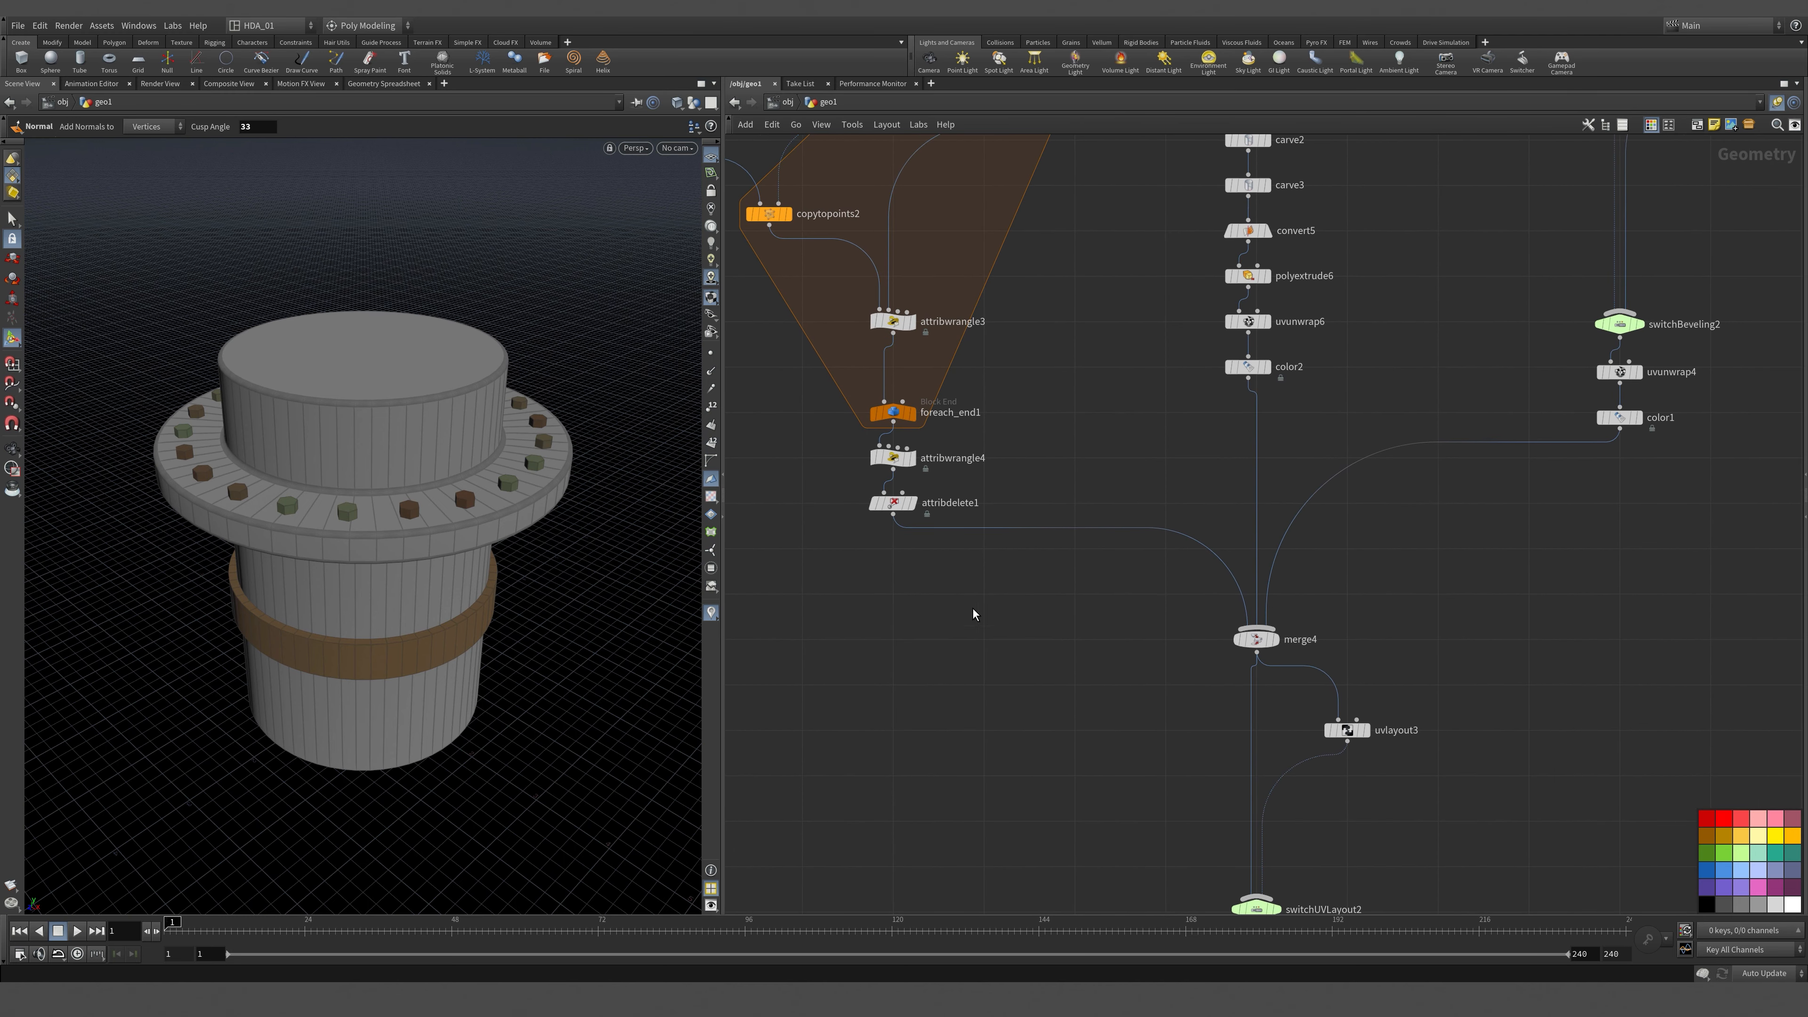
middle_click_drag(1033, 743, 1062, 688)
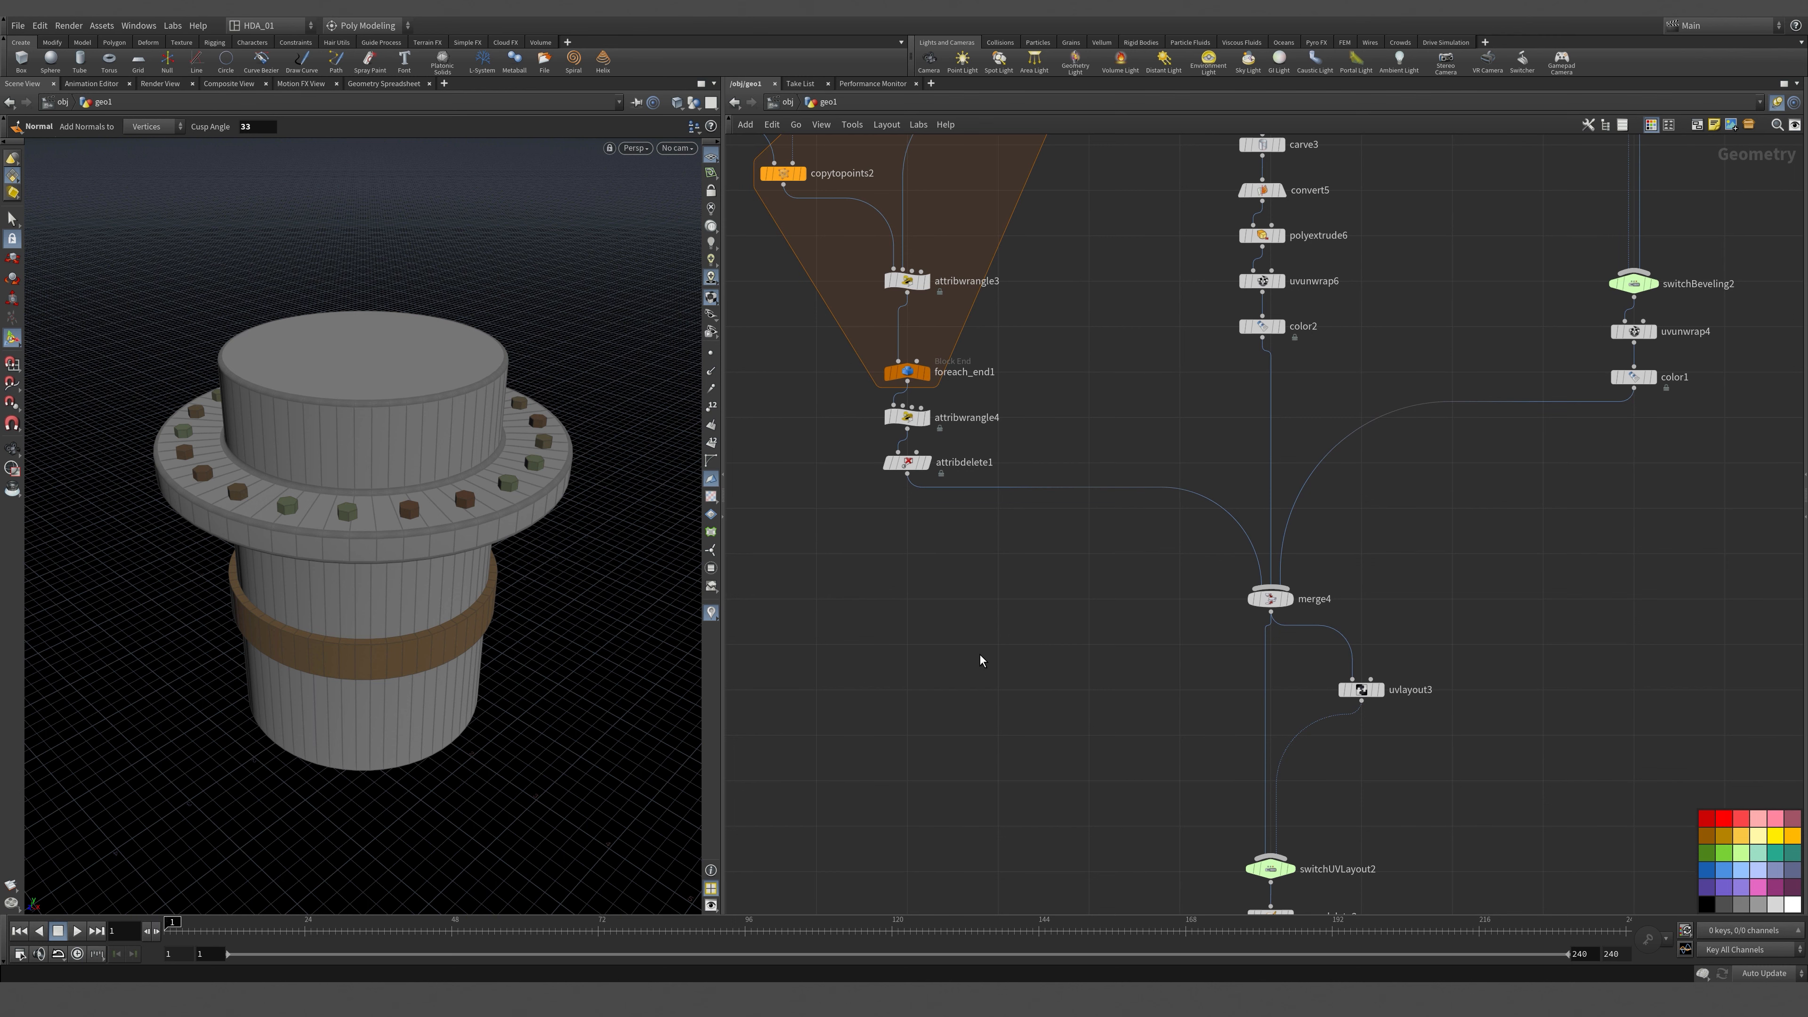
key("Tab")
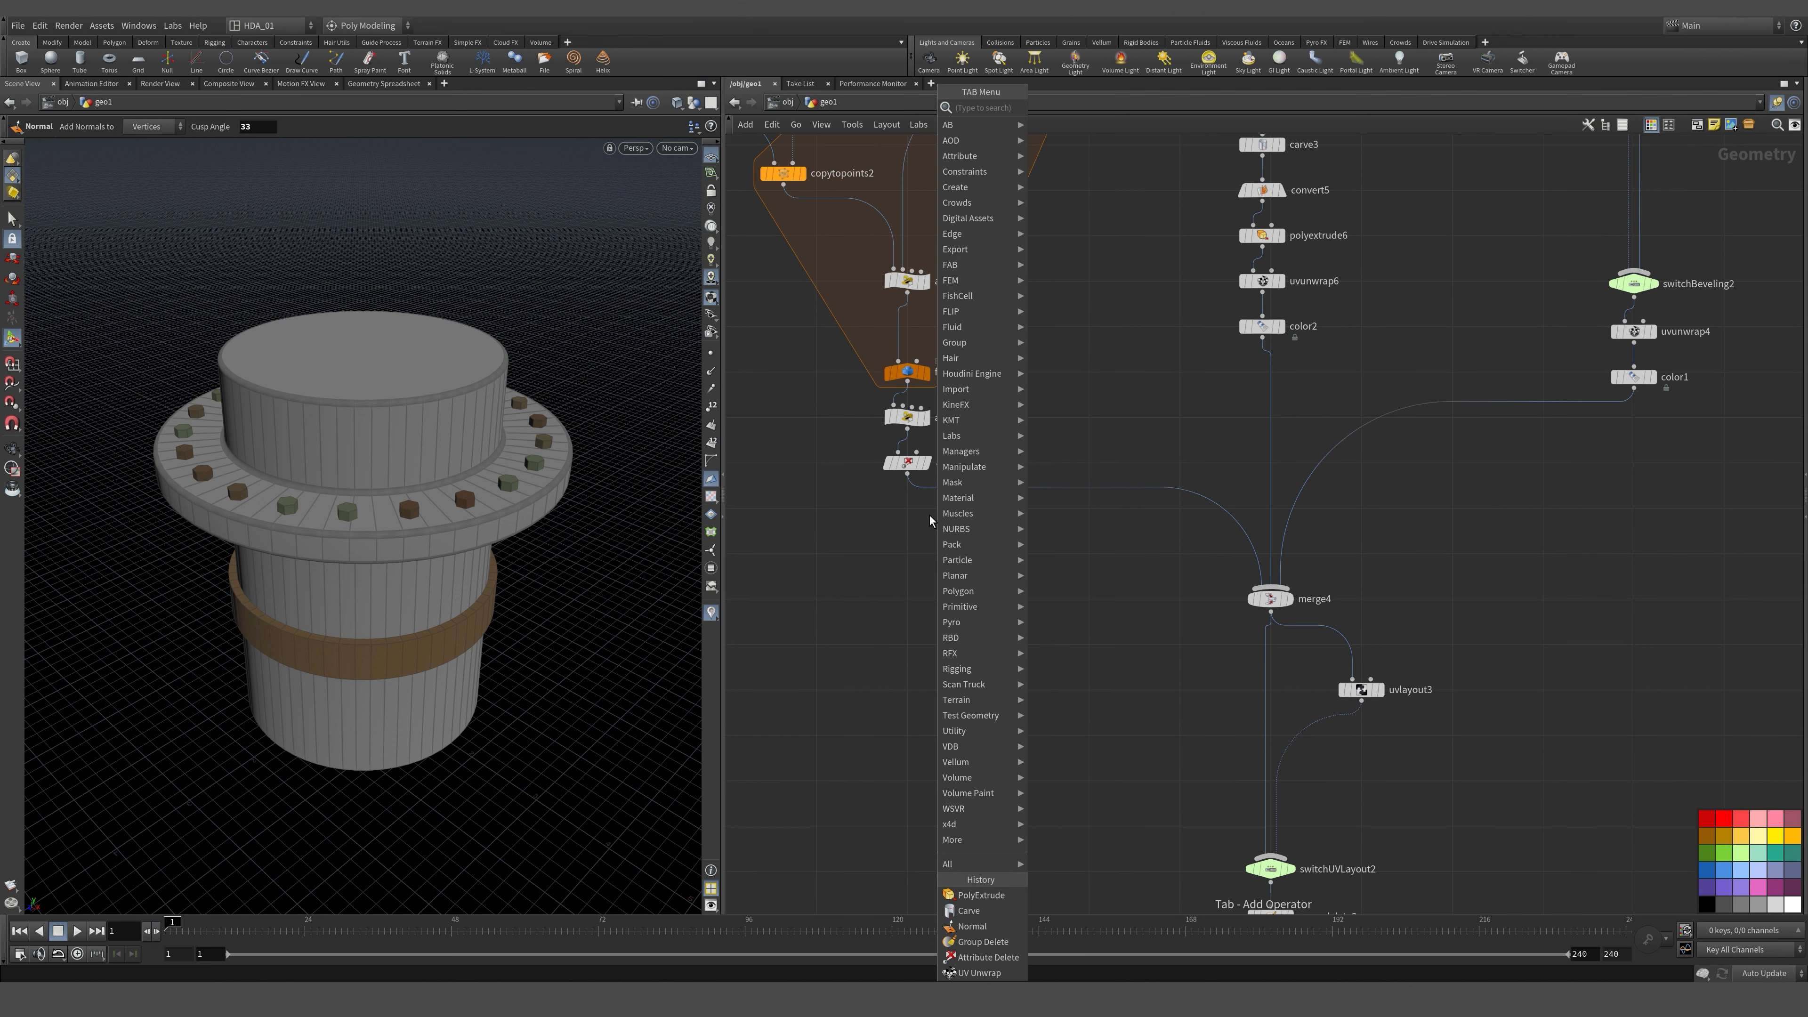
type("ad")
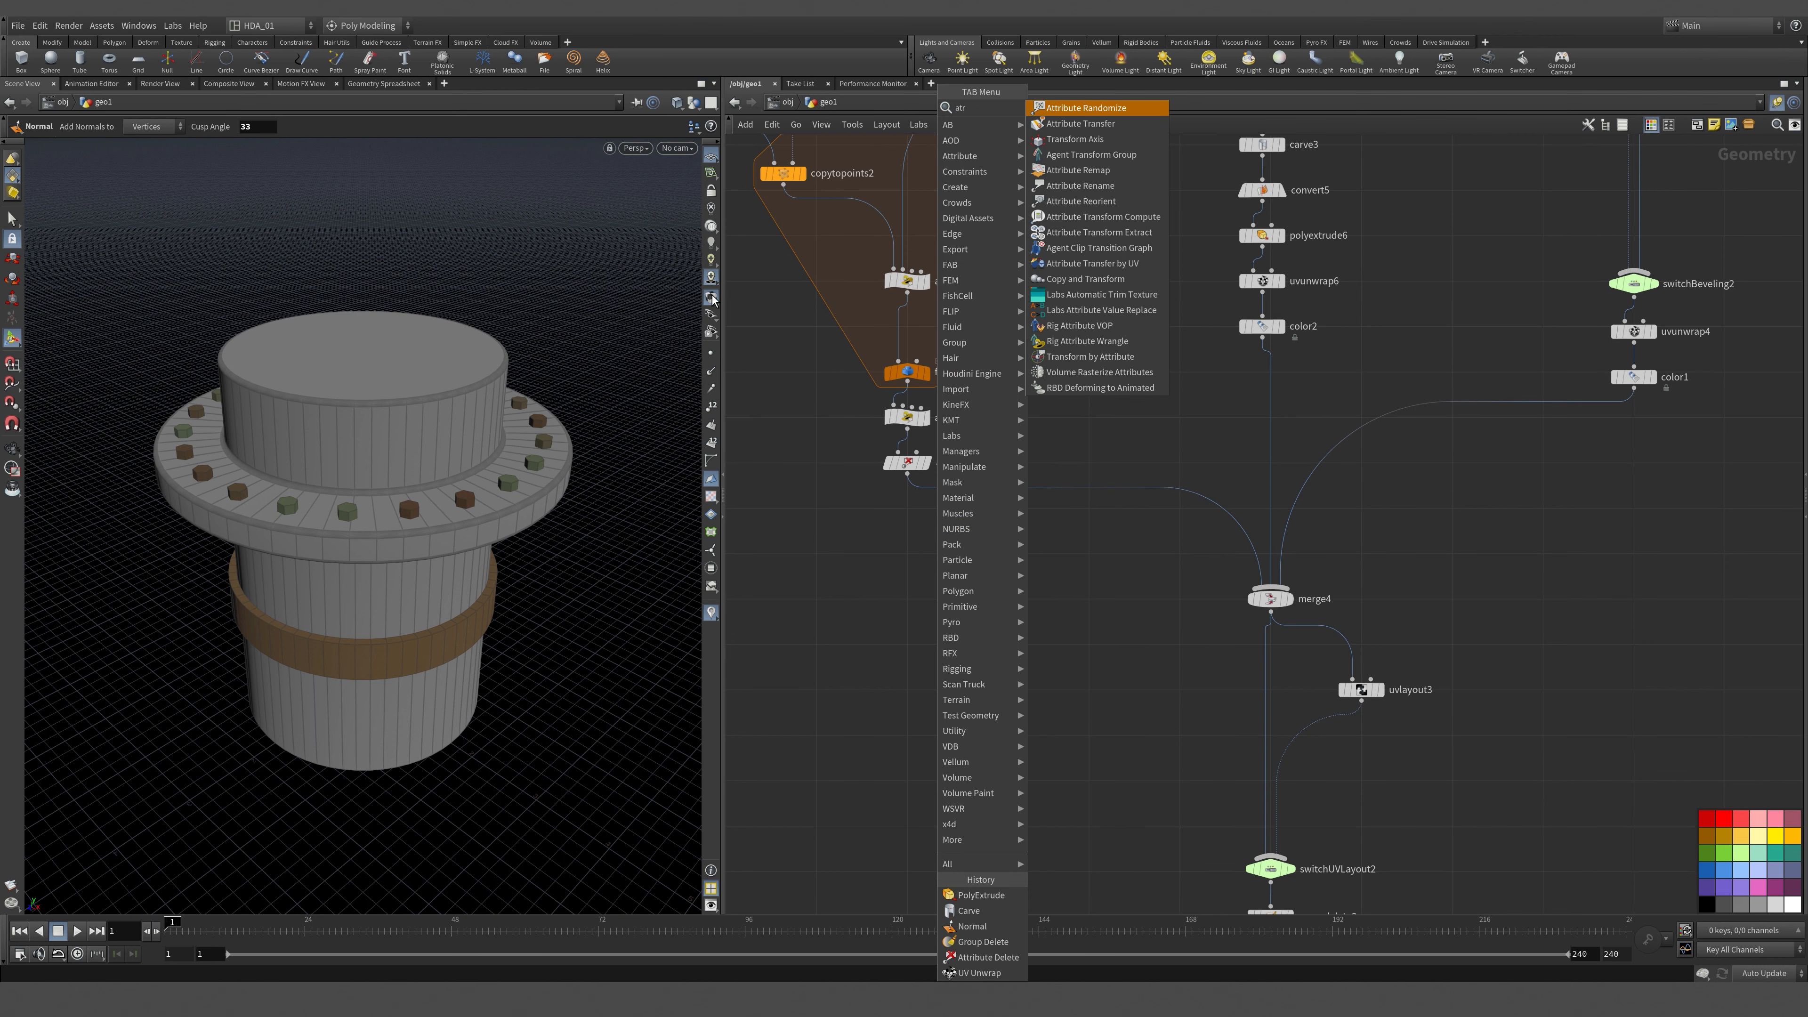
key("Return")
Add an Attribute Create node between attribdelete1 and merge4 in the bolts branch.
key("Tab")
mouse_move(1022, 163)
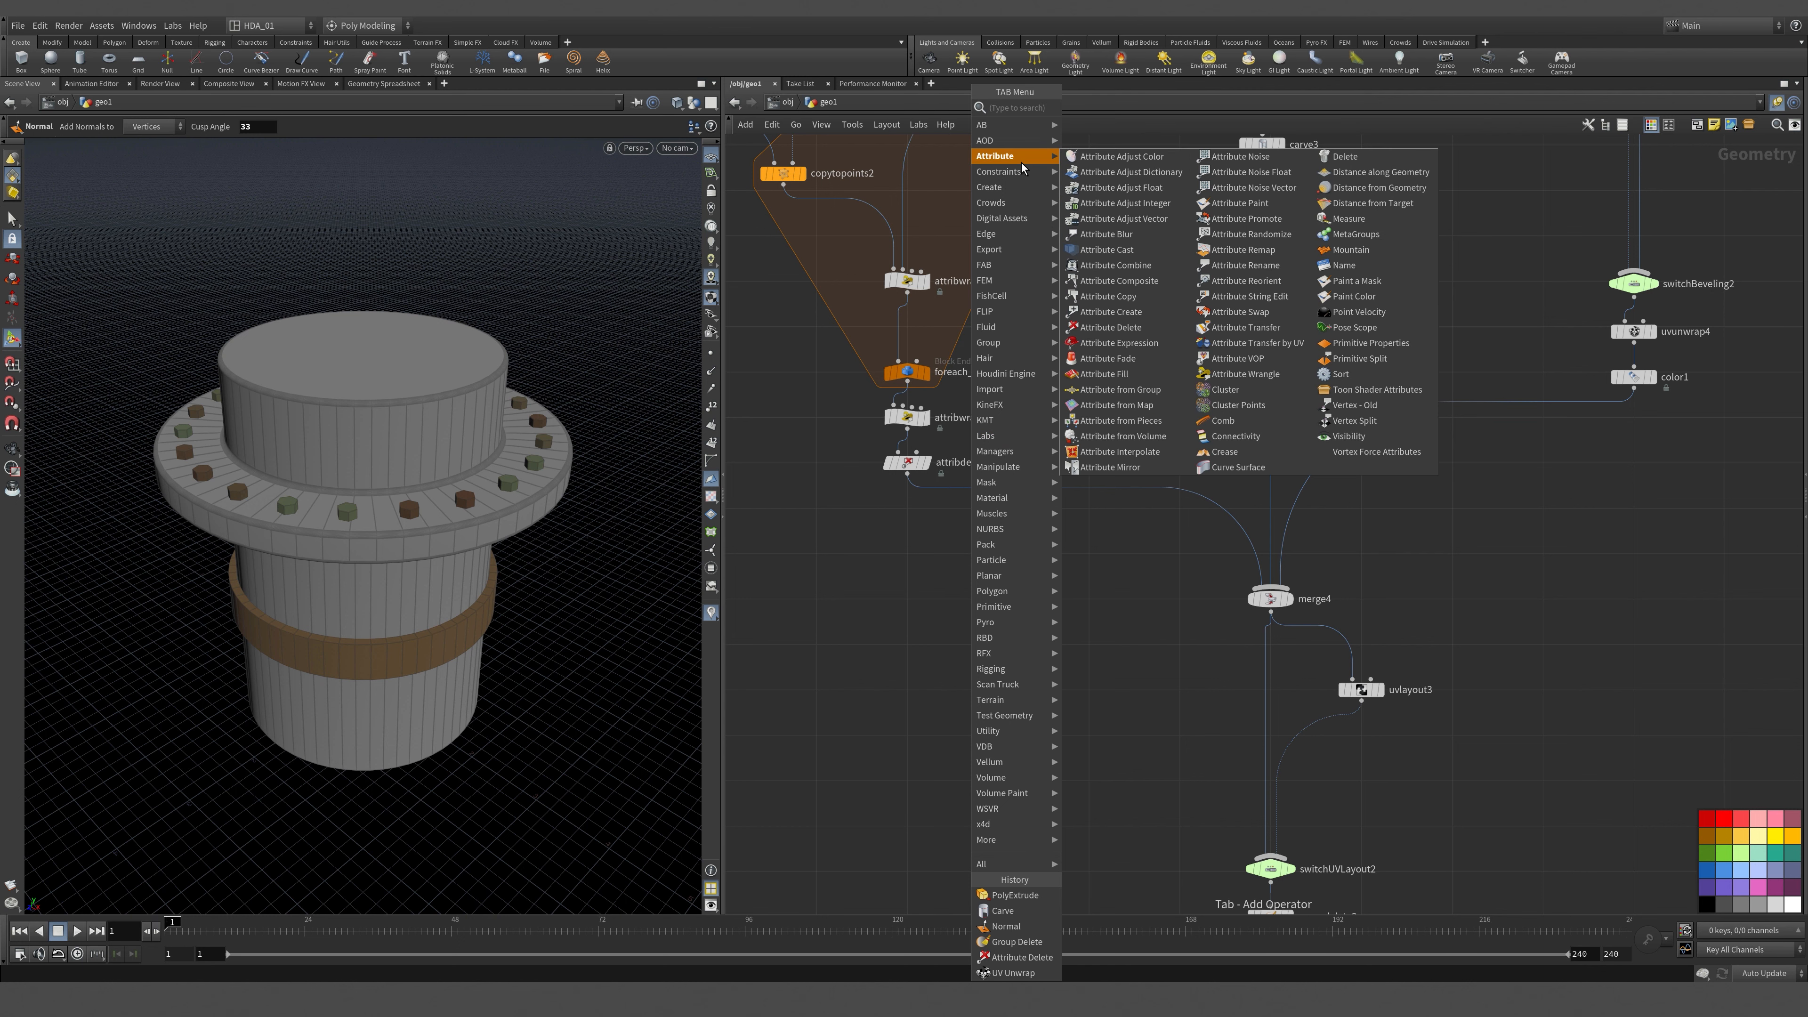
left_click(1138, 318)
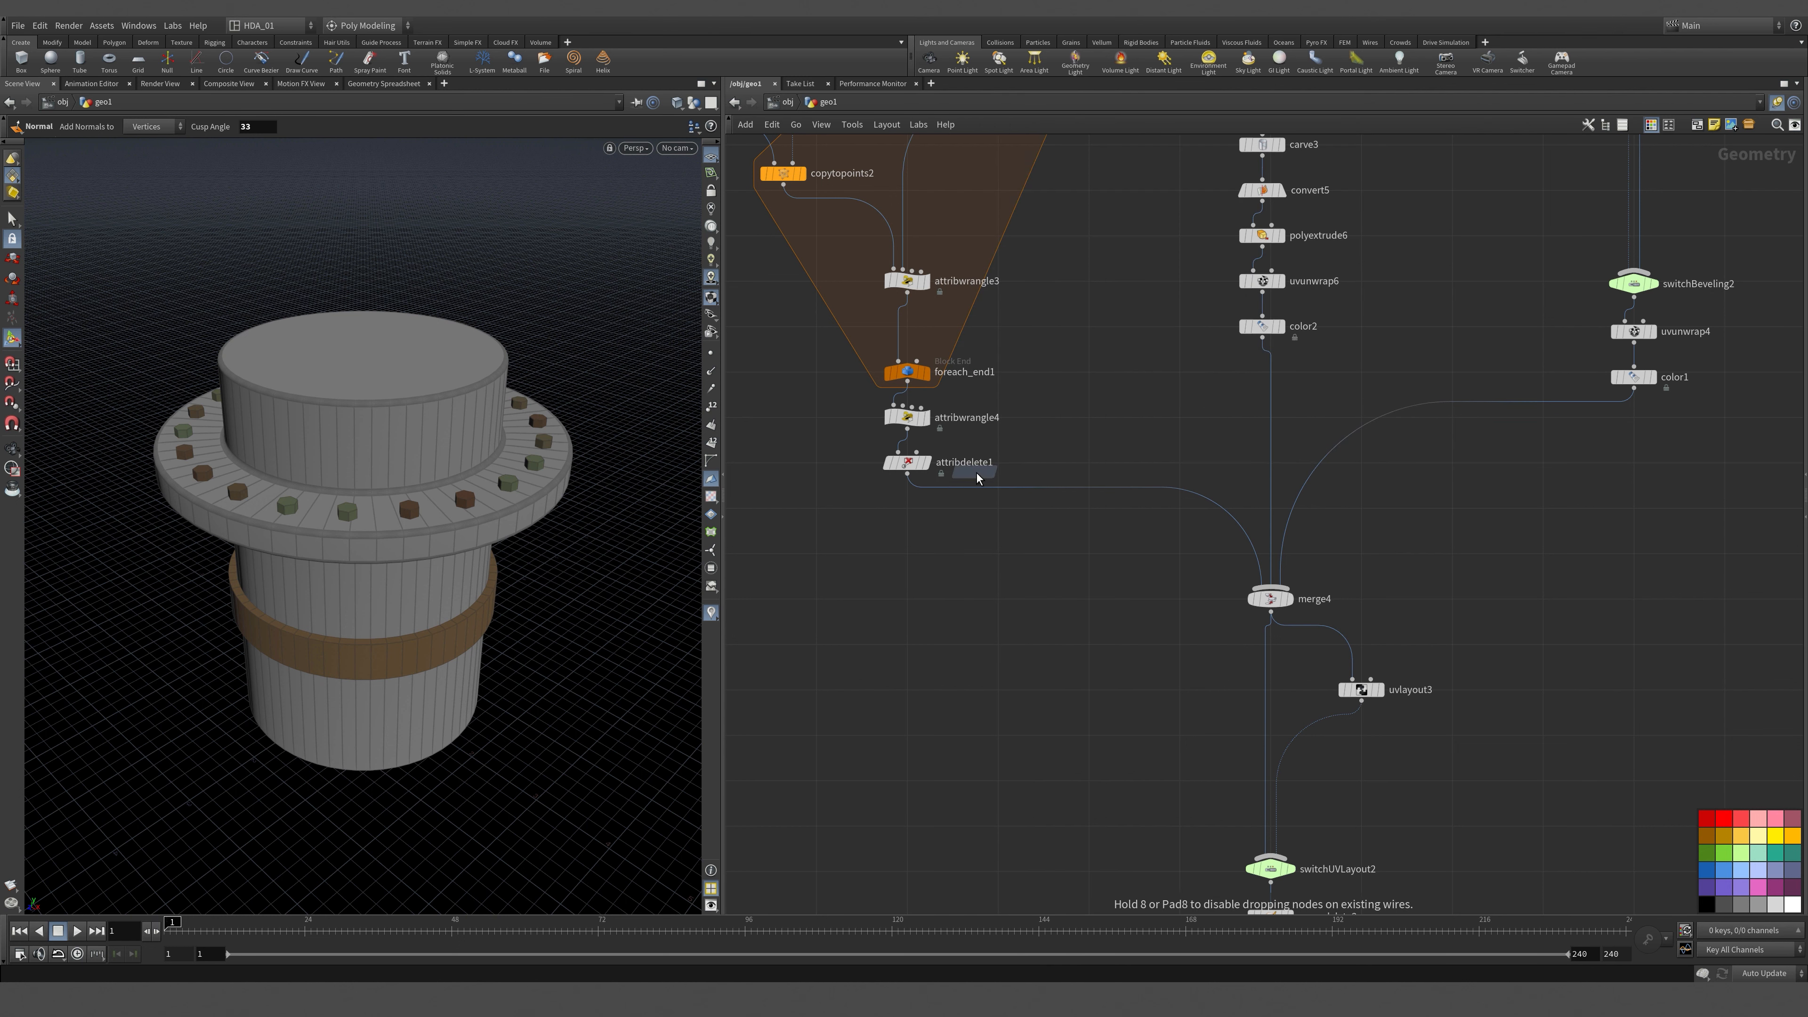
left_click(966, 508)
left_click_drag(970, 514, 912, 514)
Configure attribcreate2 as a Primitive class attribute of String type with the value Bolts.
key("p")
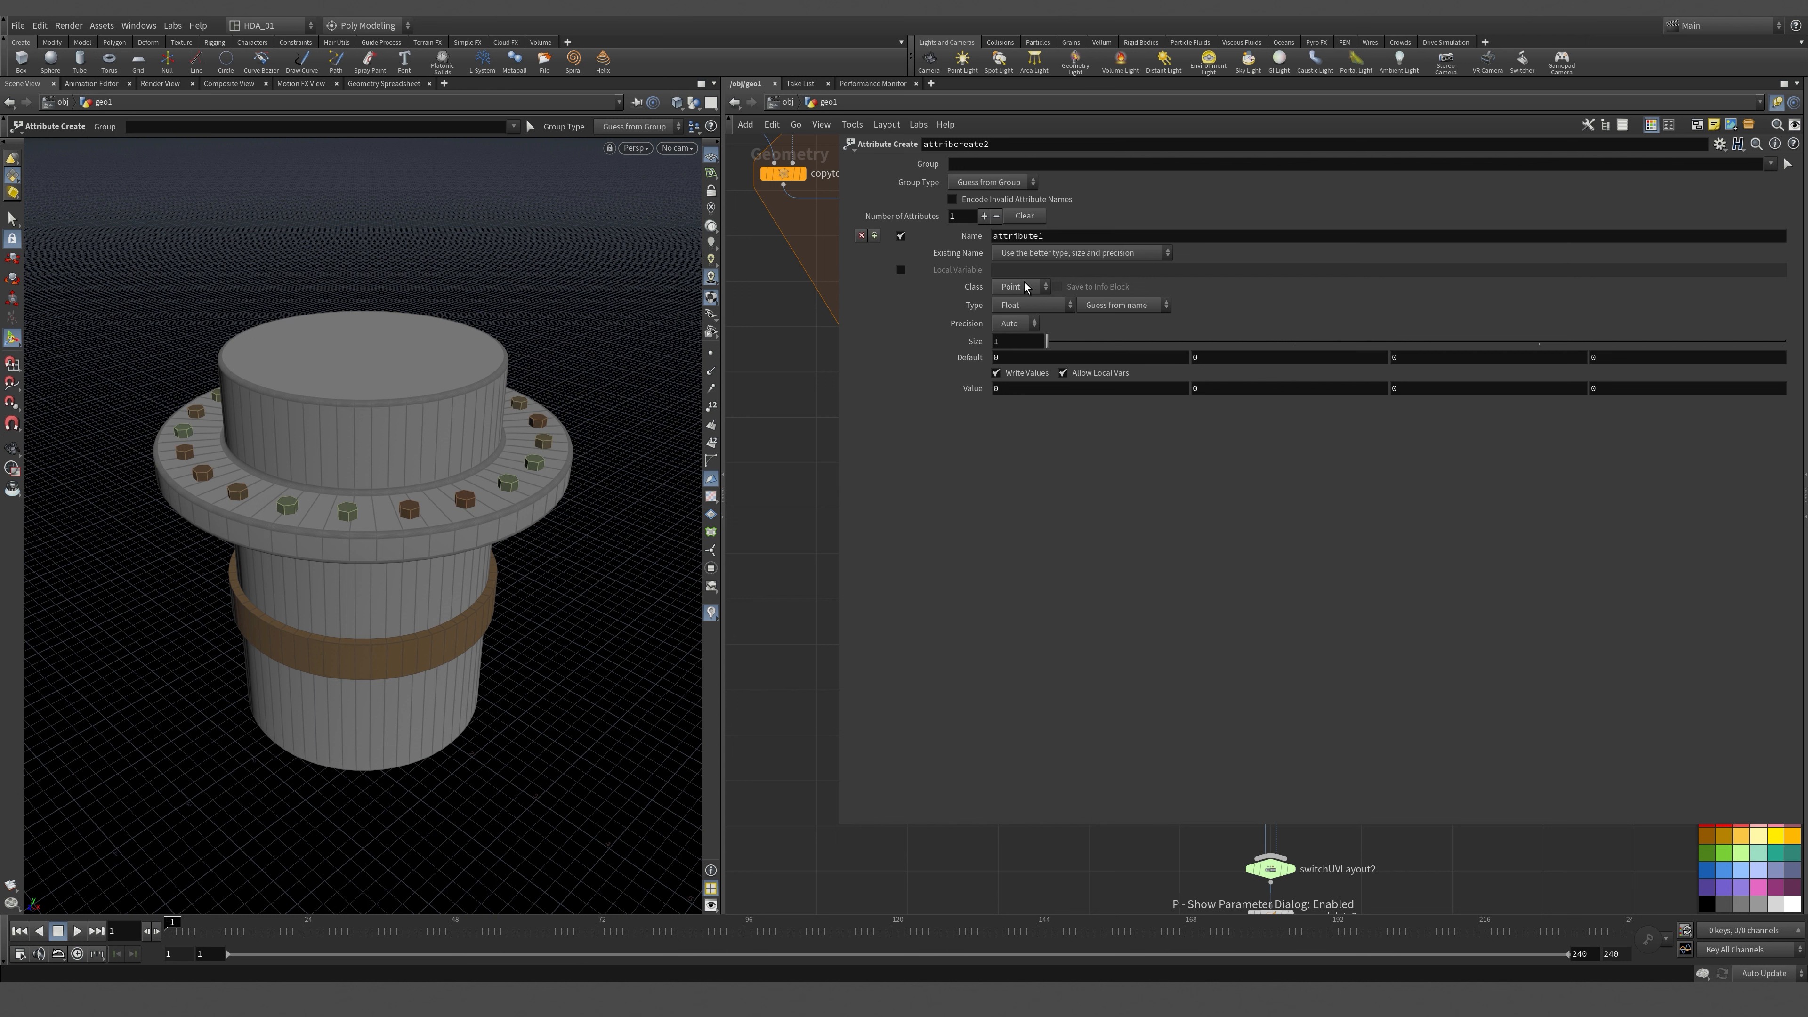
left_click(1019, 288)
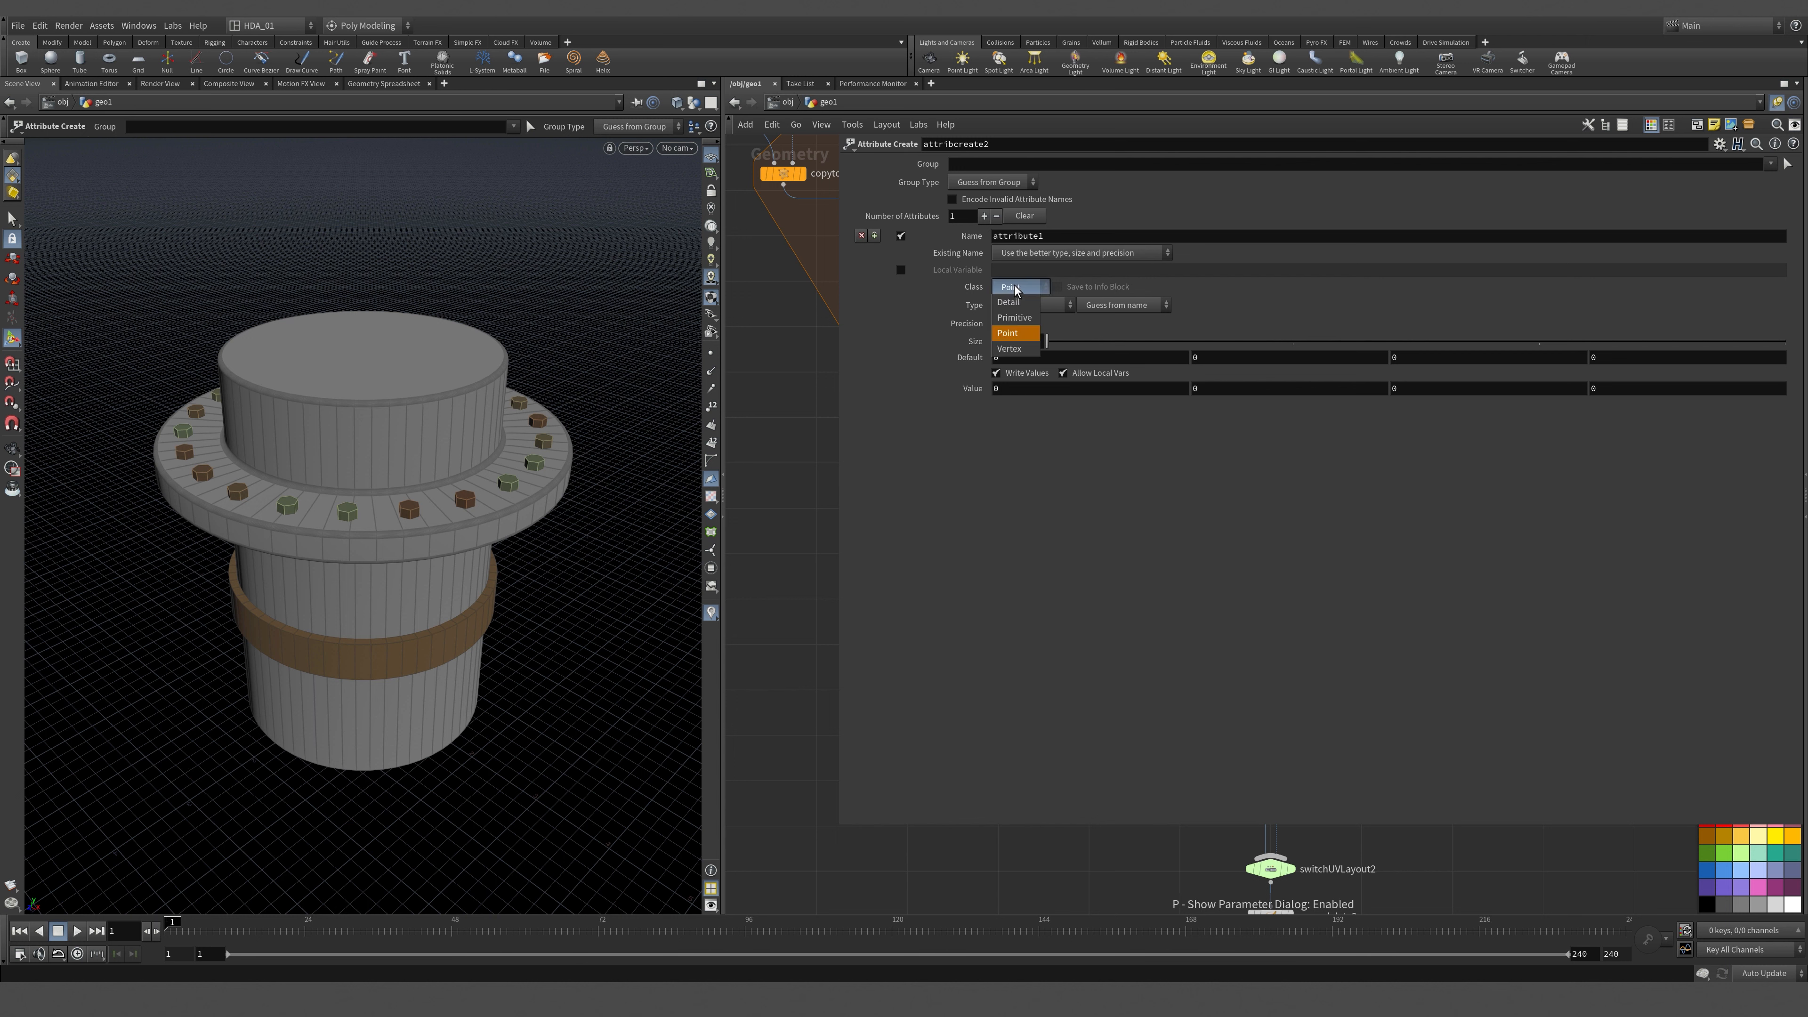
left_click(1018, 318)
left_click(1036, 307)
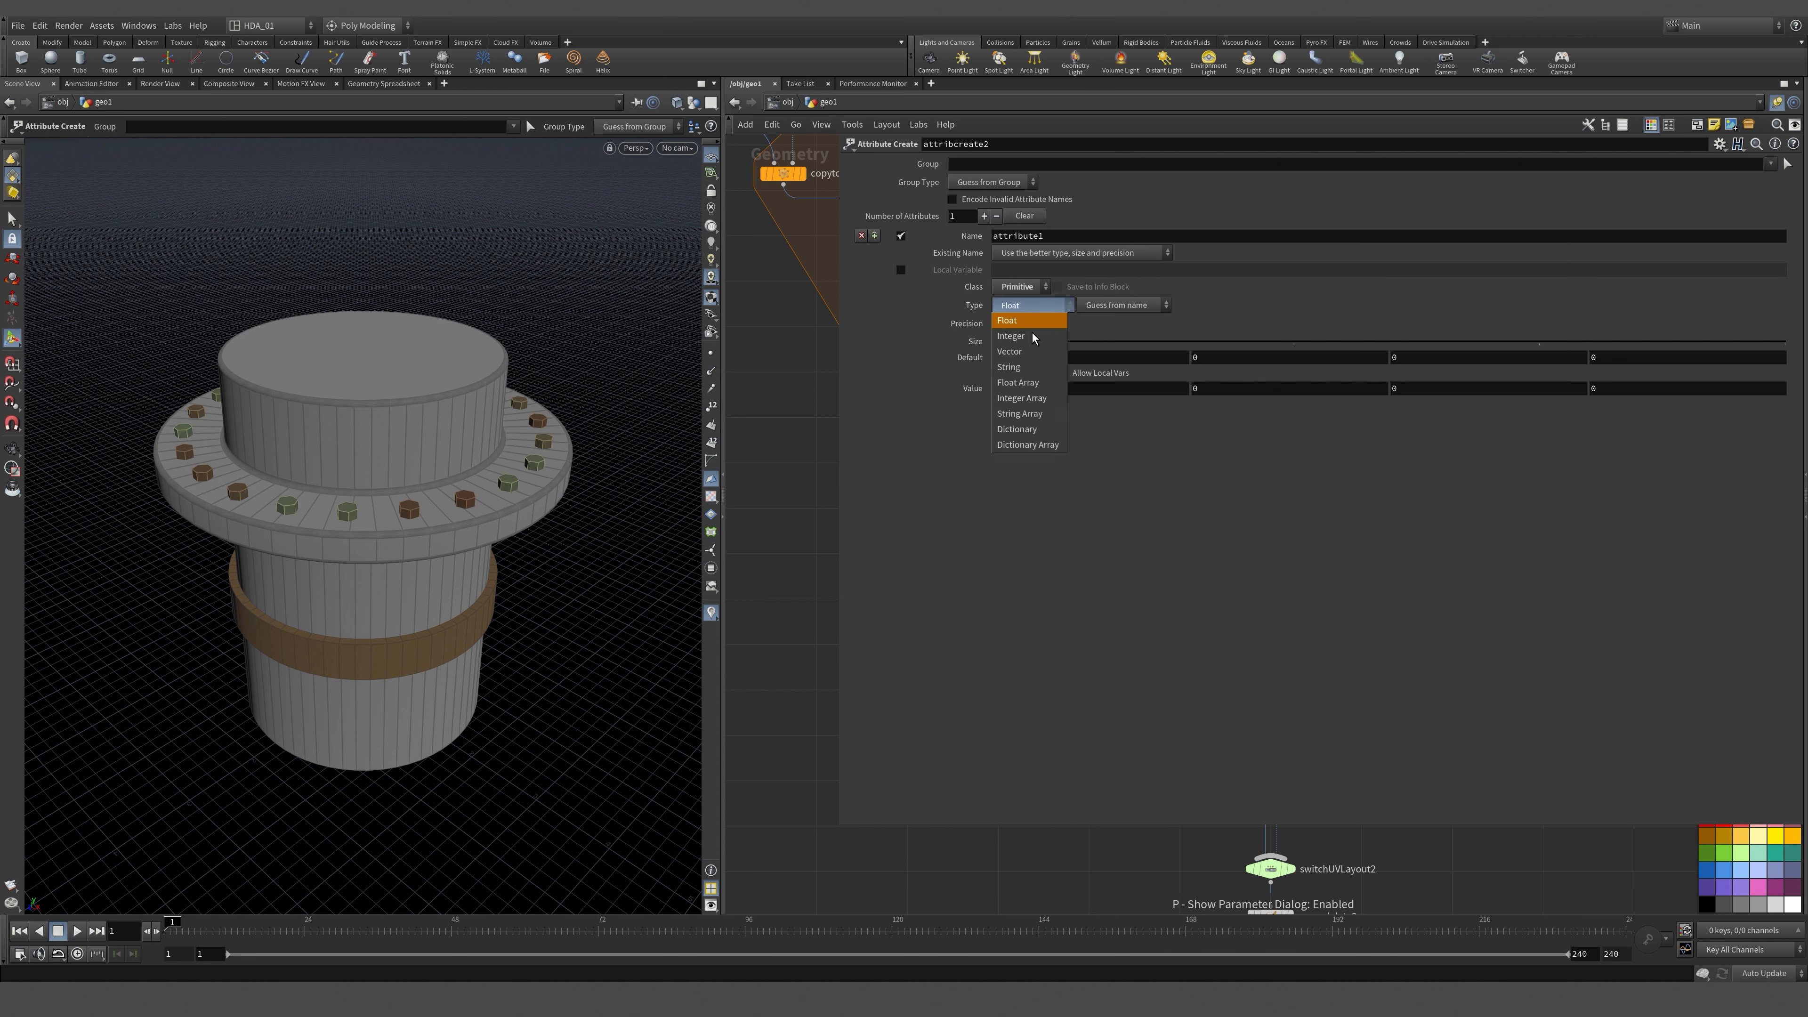
left_click(1025, 369)
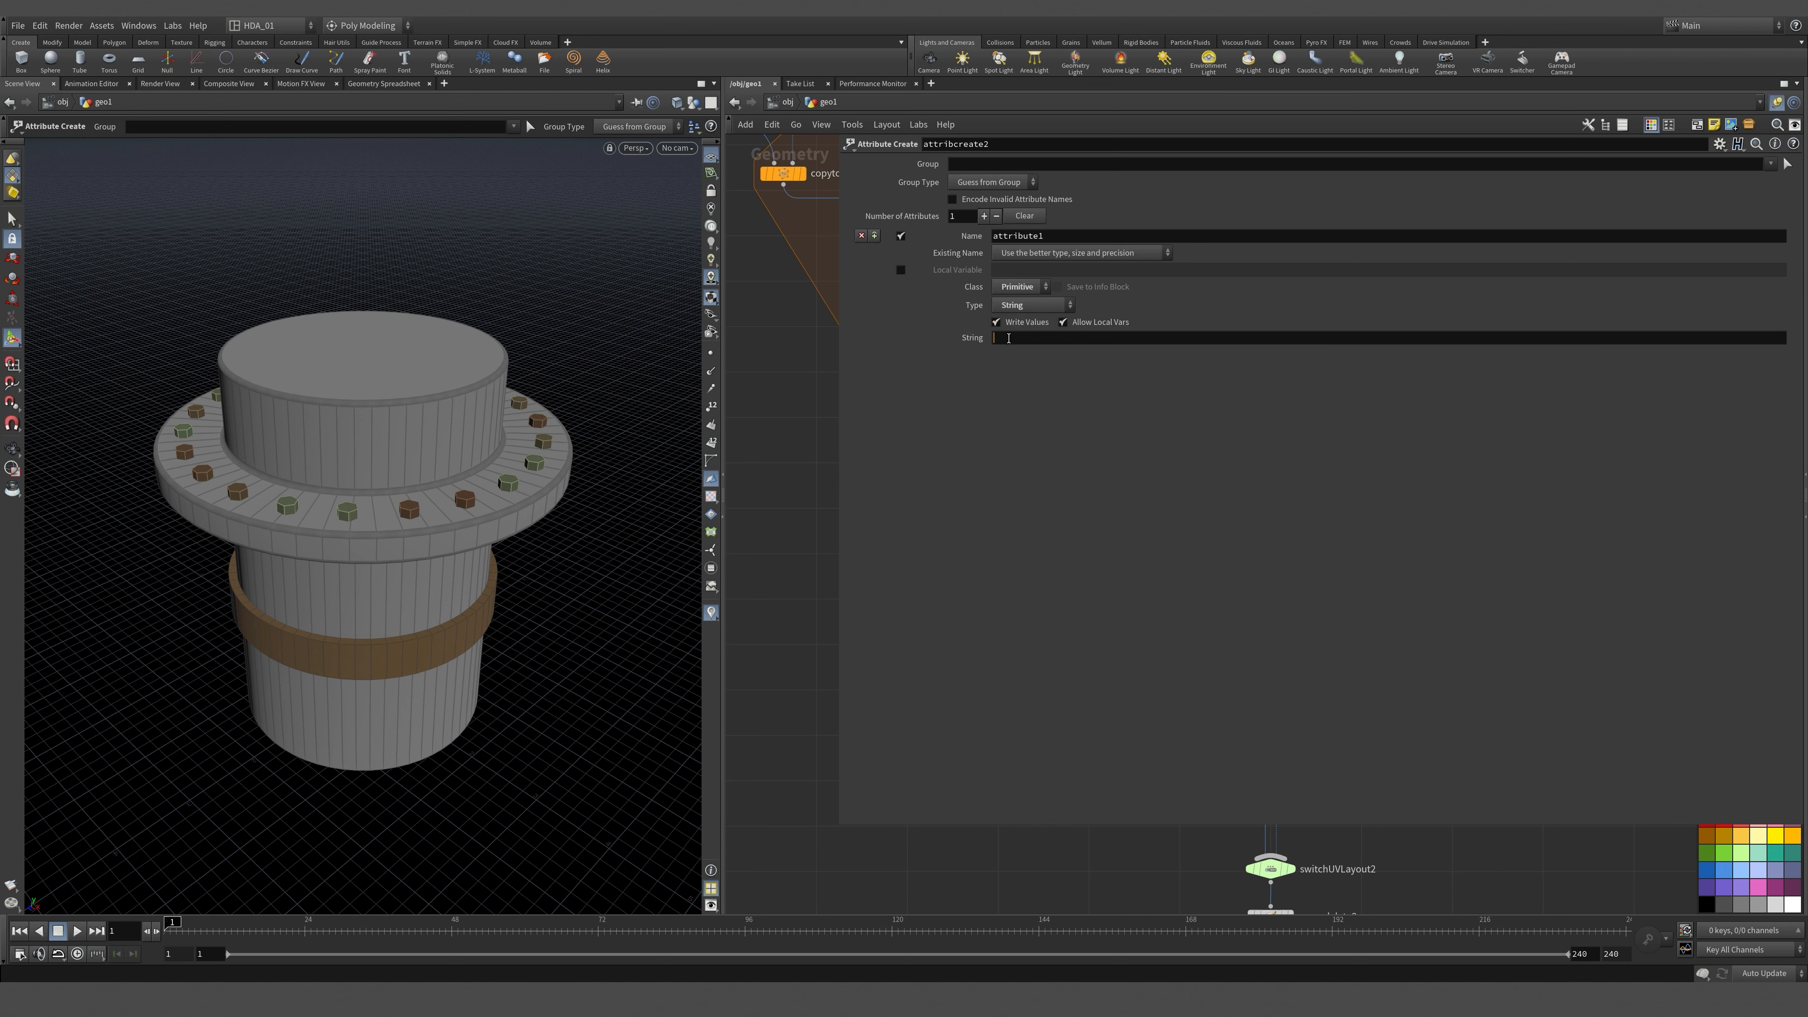
left_click(1008, 337)
type("Bolts")
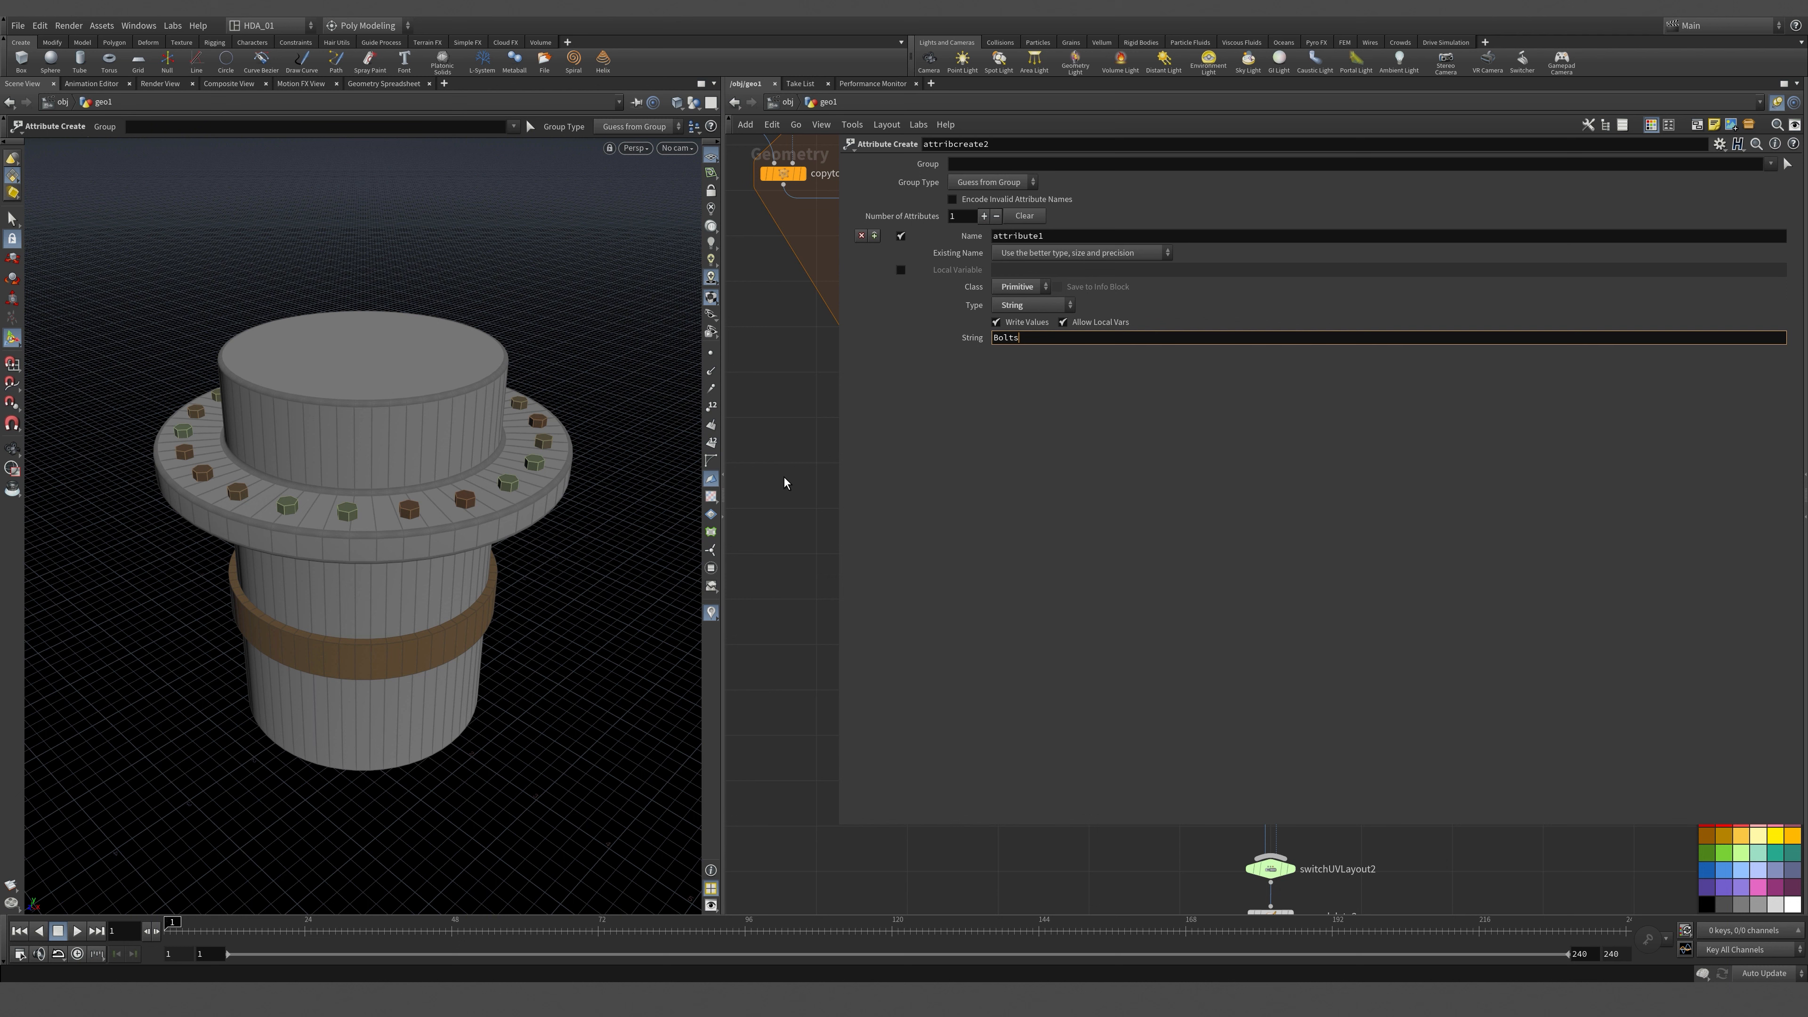
key("Return")
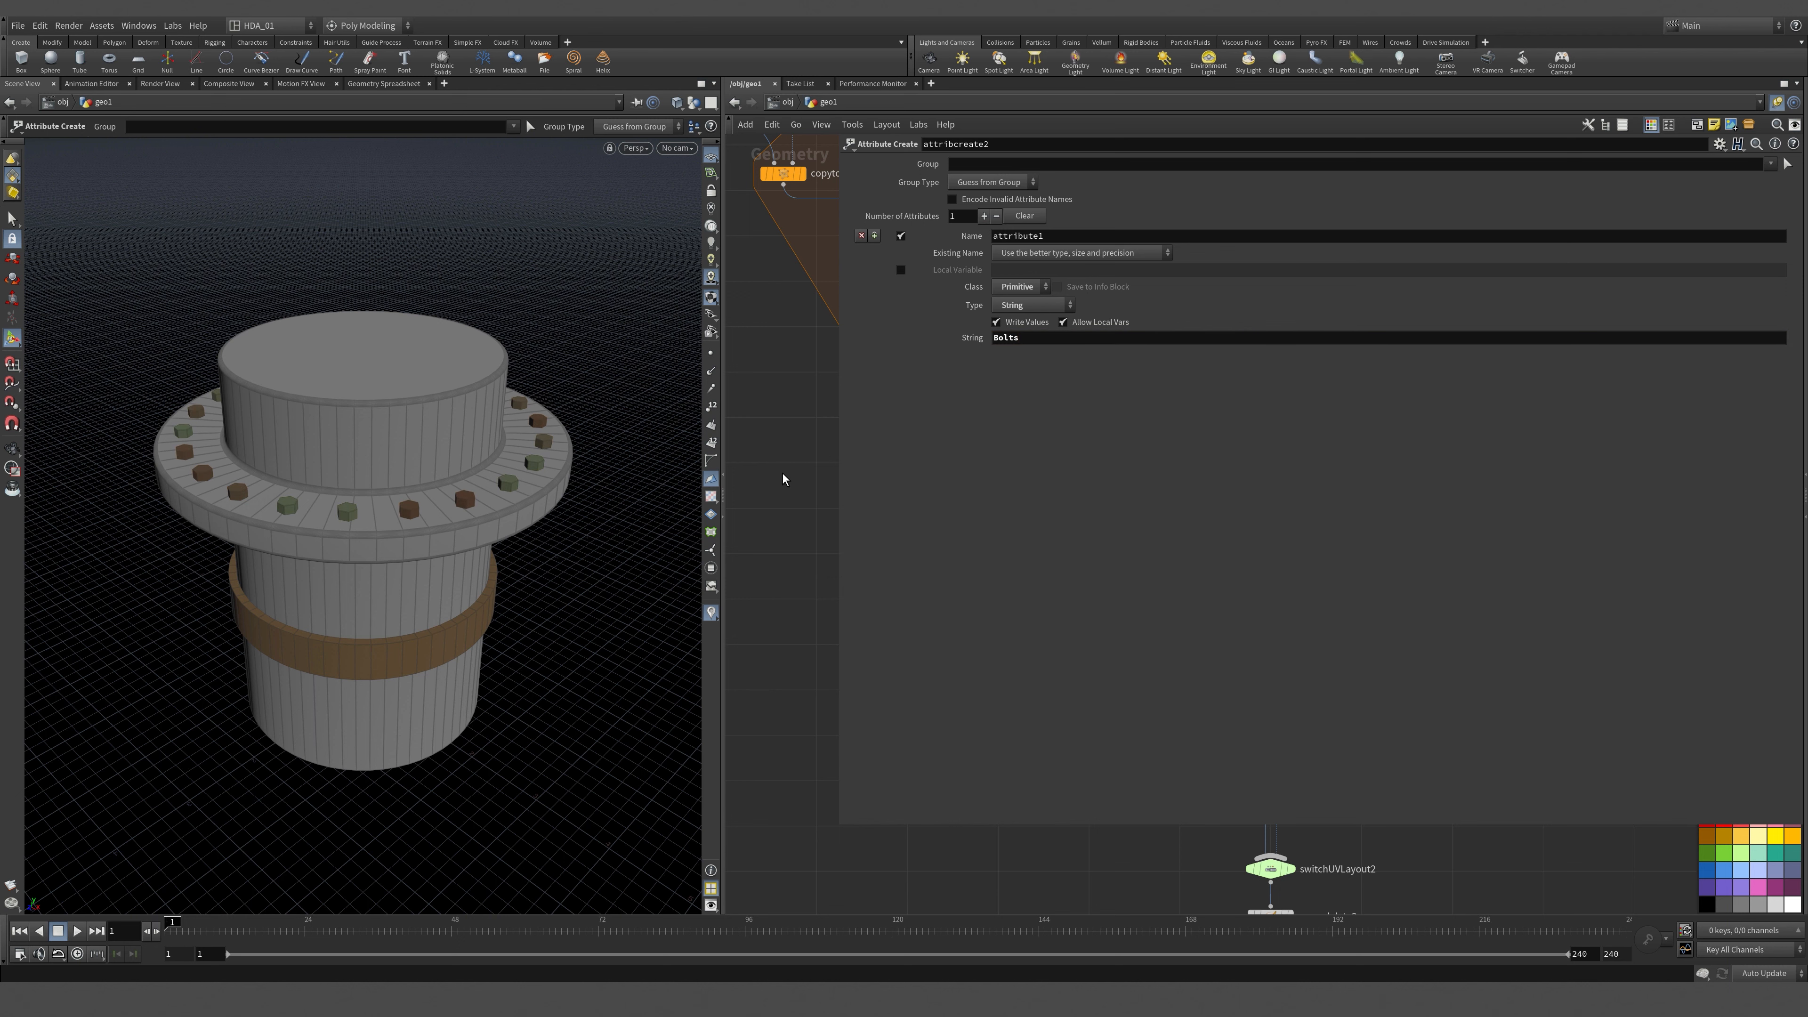
key("p")
Duplicate attribcreate2 and insert the copy between color2 and merge4 in the band branch.
middle_click_drag(1046, 718, 985, 619)
scroll(994, 591, "down", 2)
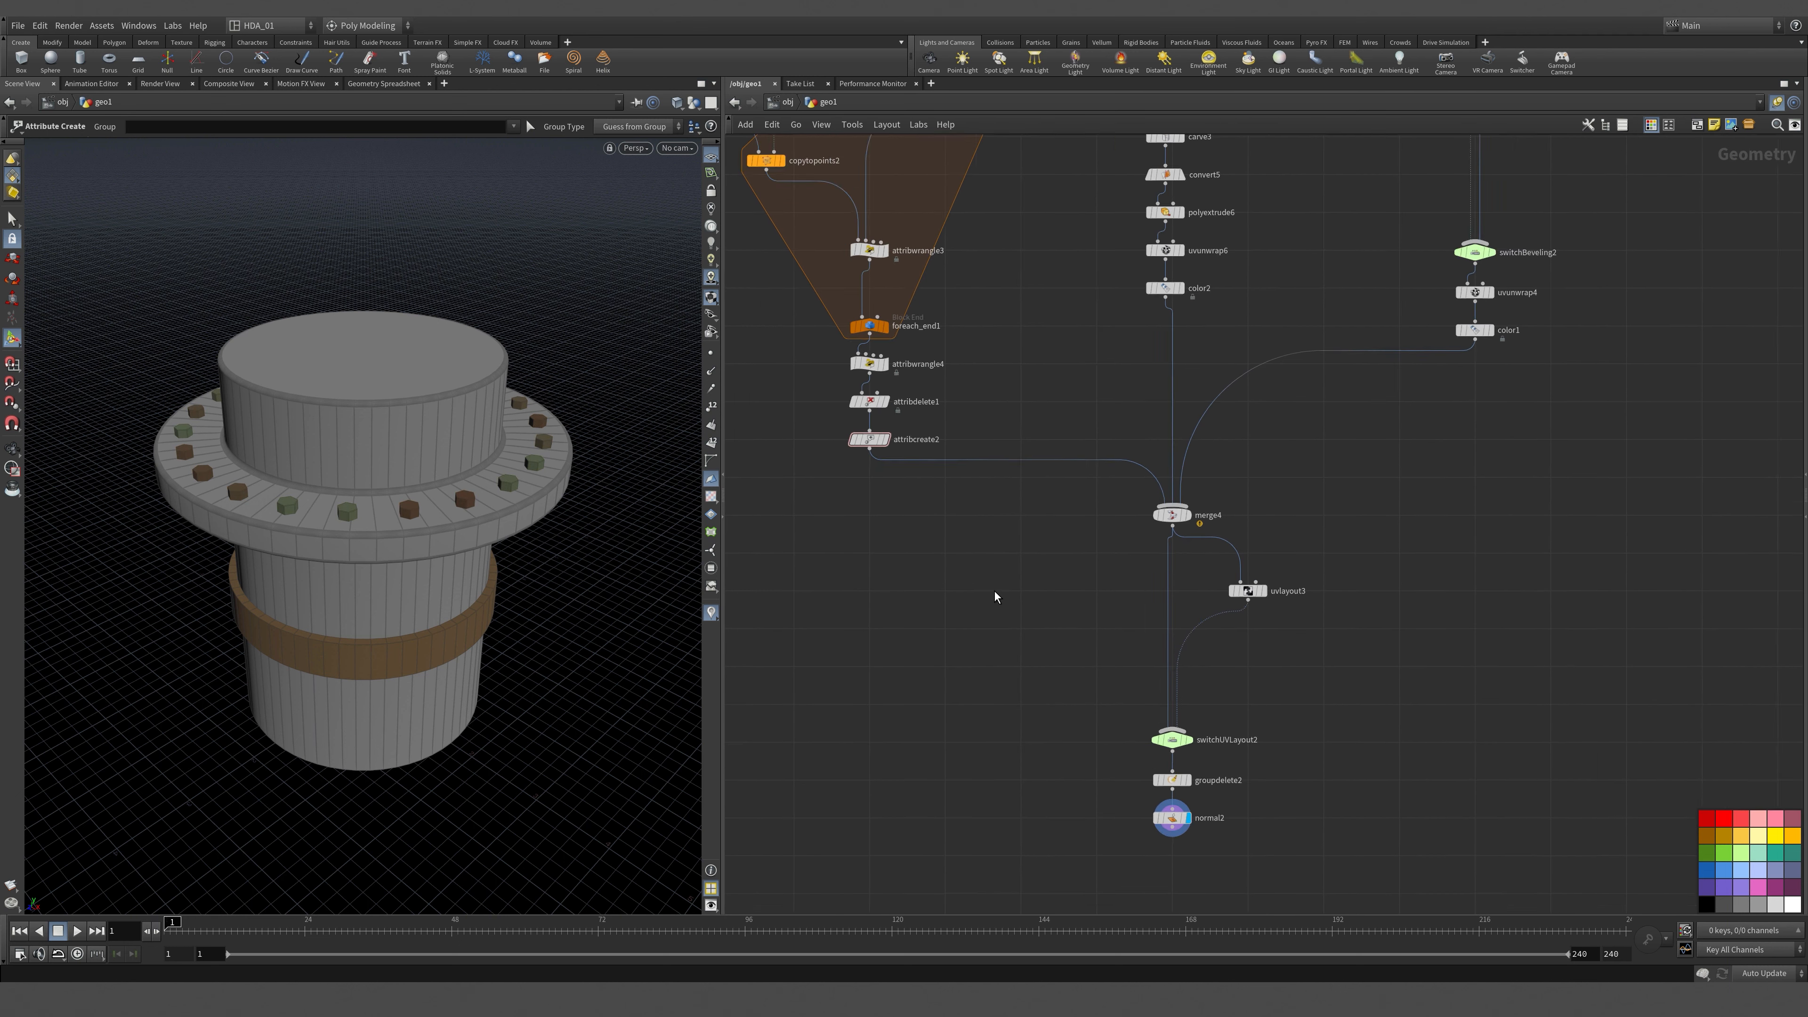
scroll(988, 431, "up", 2)
middle_click(1212, 303)
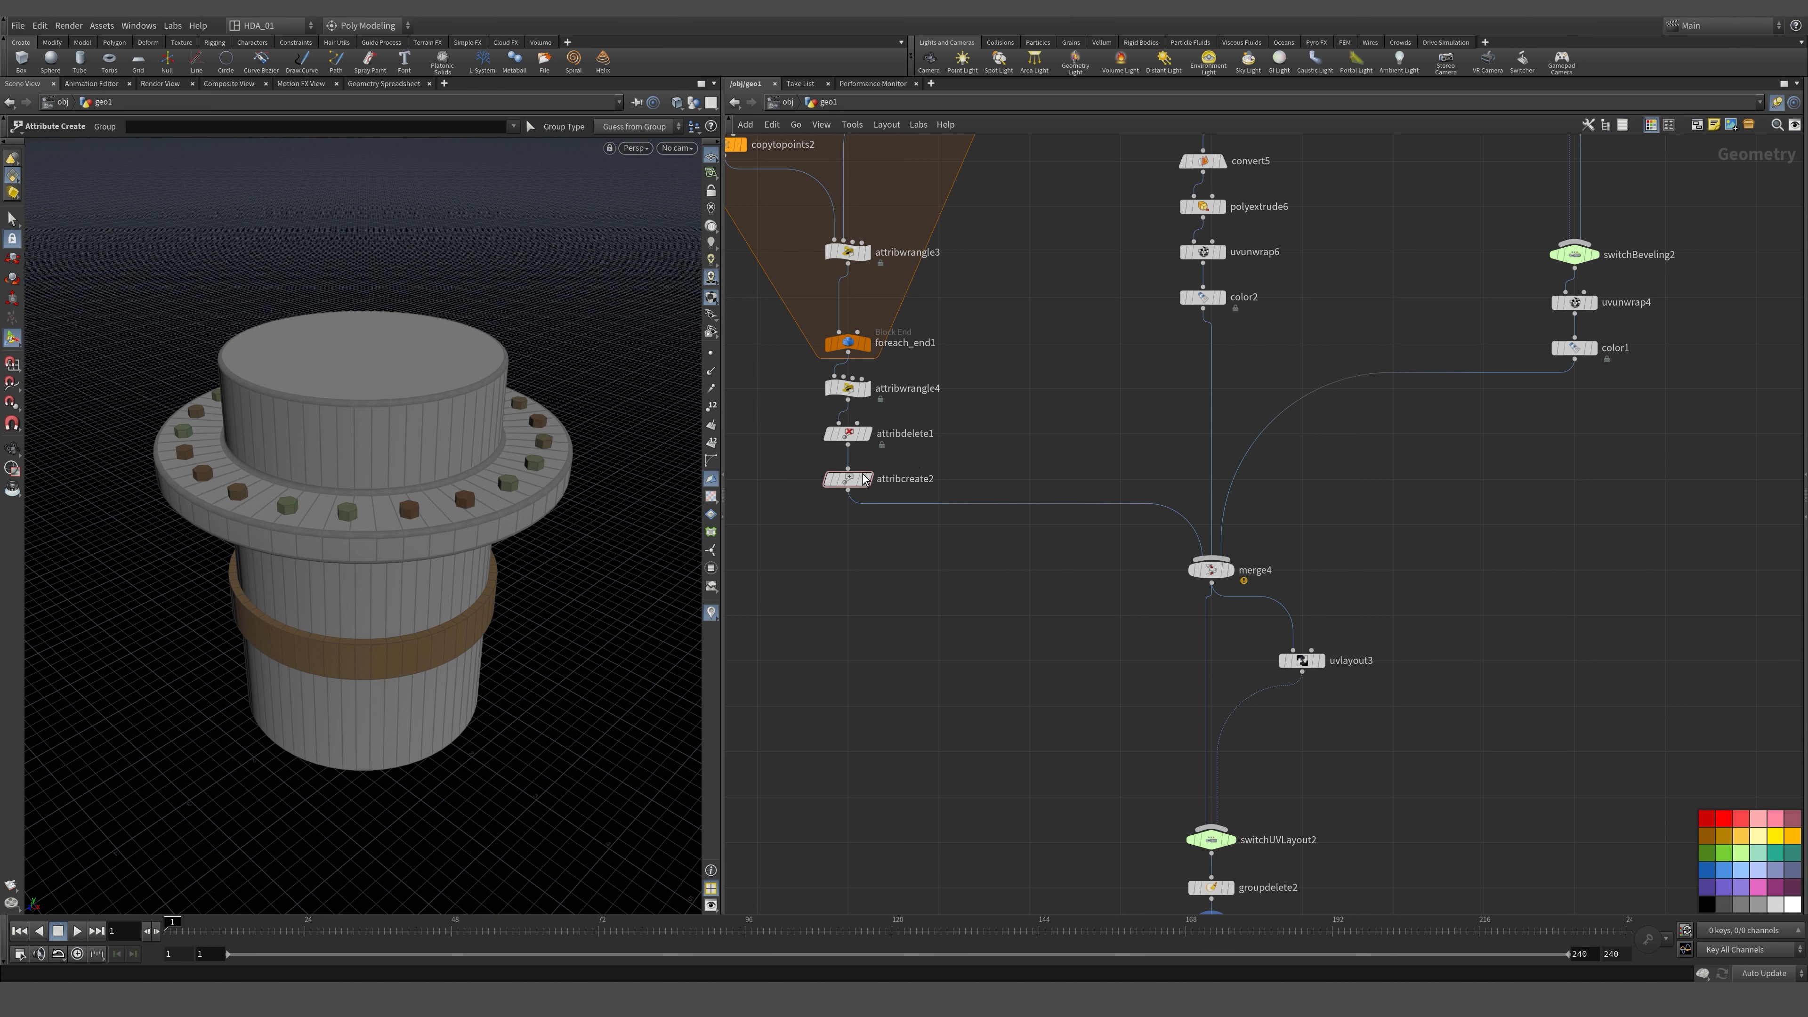
left_click_drag(777, 470, 964, 536)
key("p")
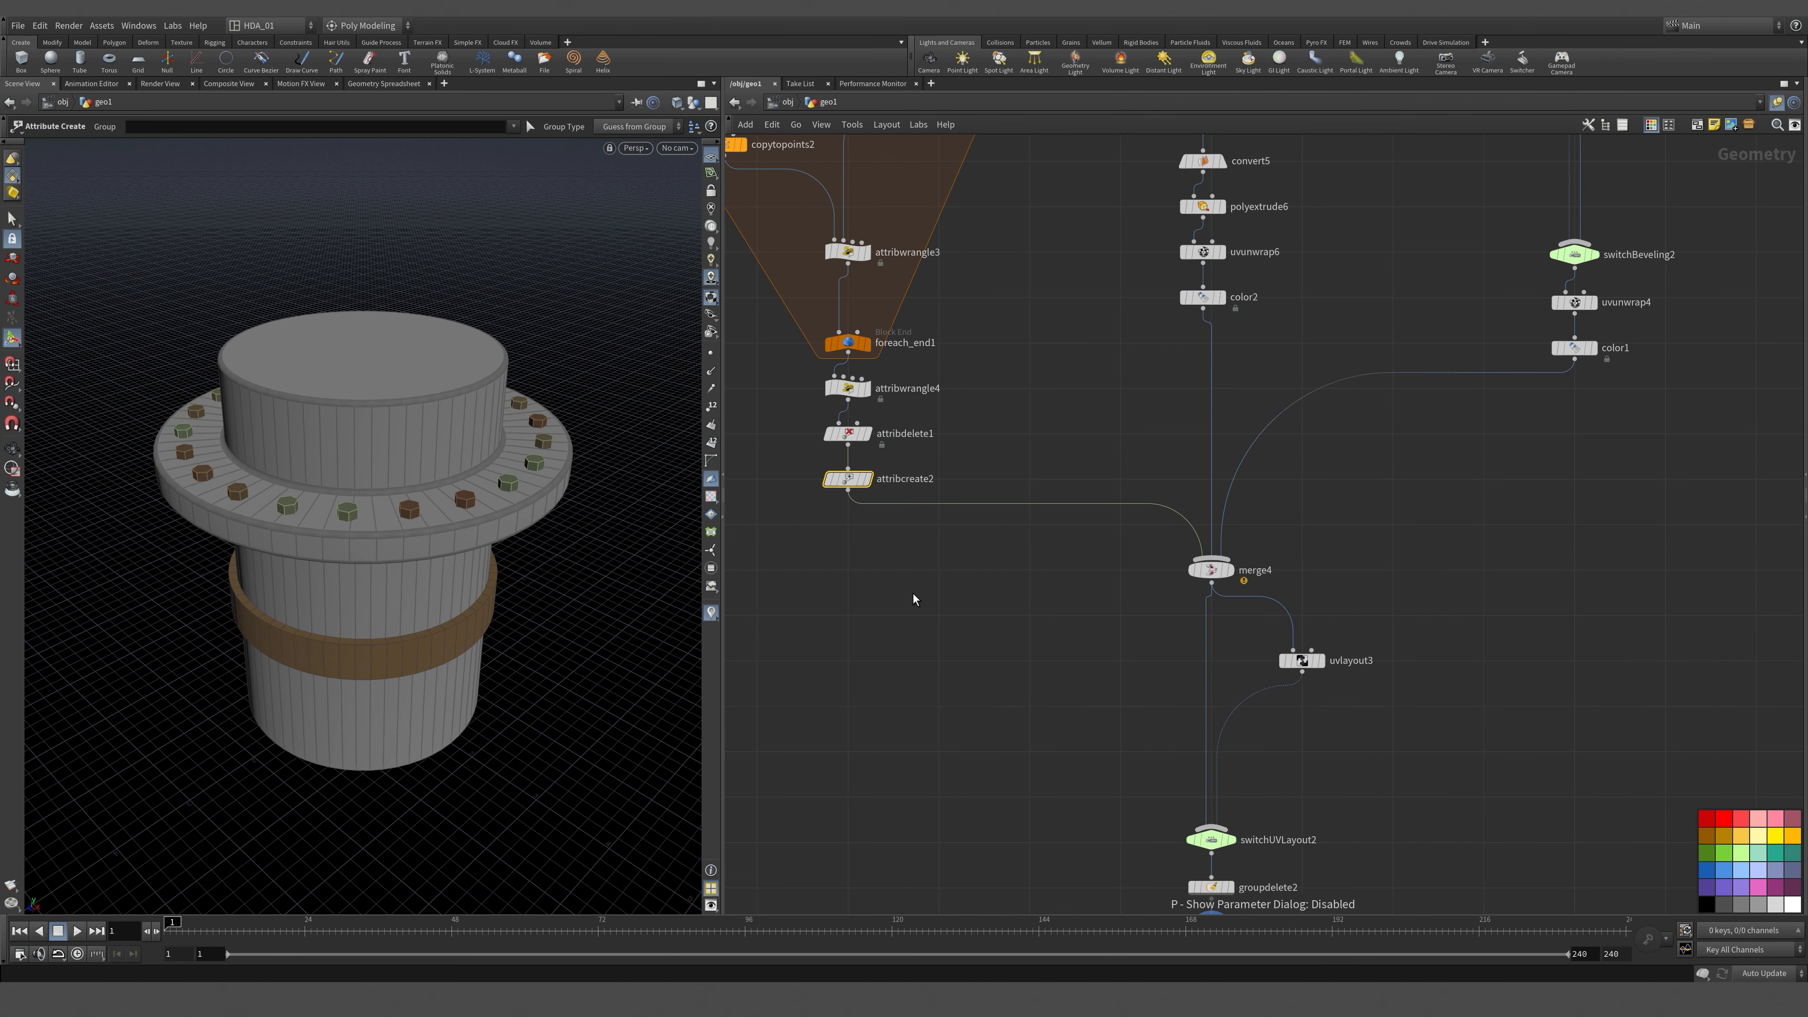
left_click_drag(857, 484, 1220, 353, "alt")
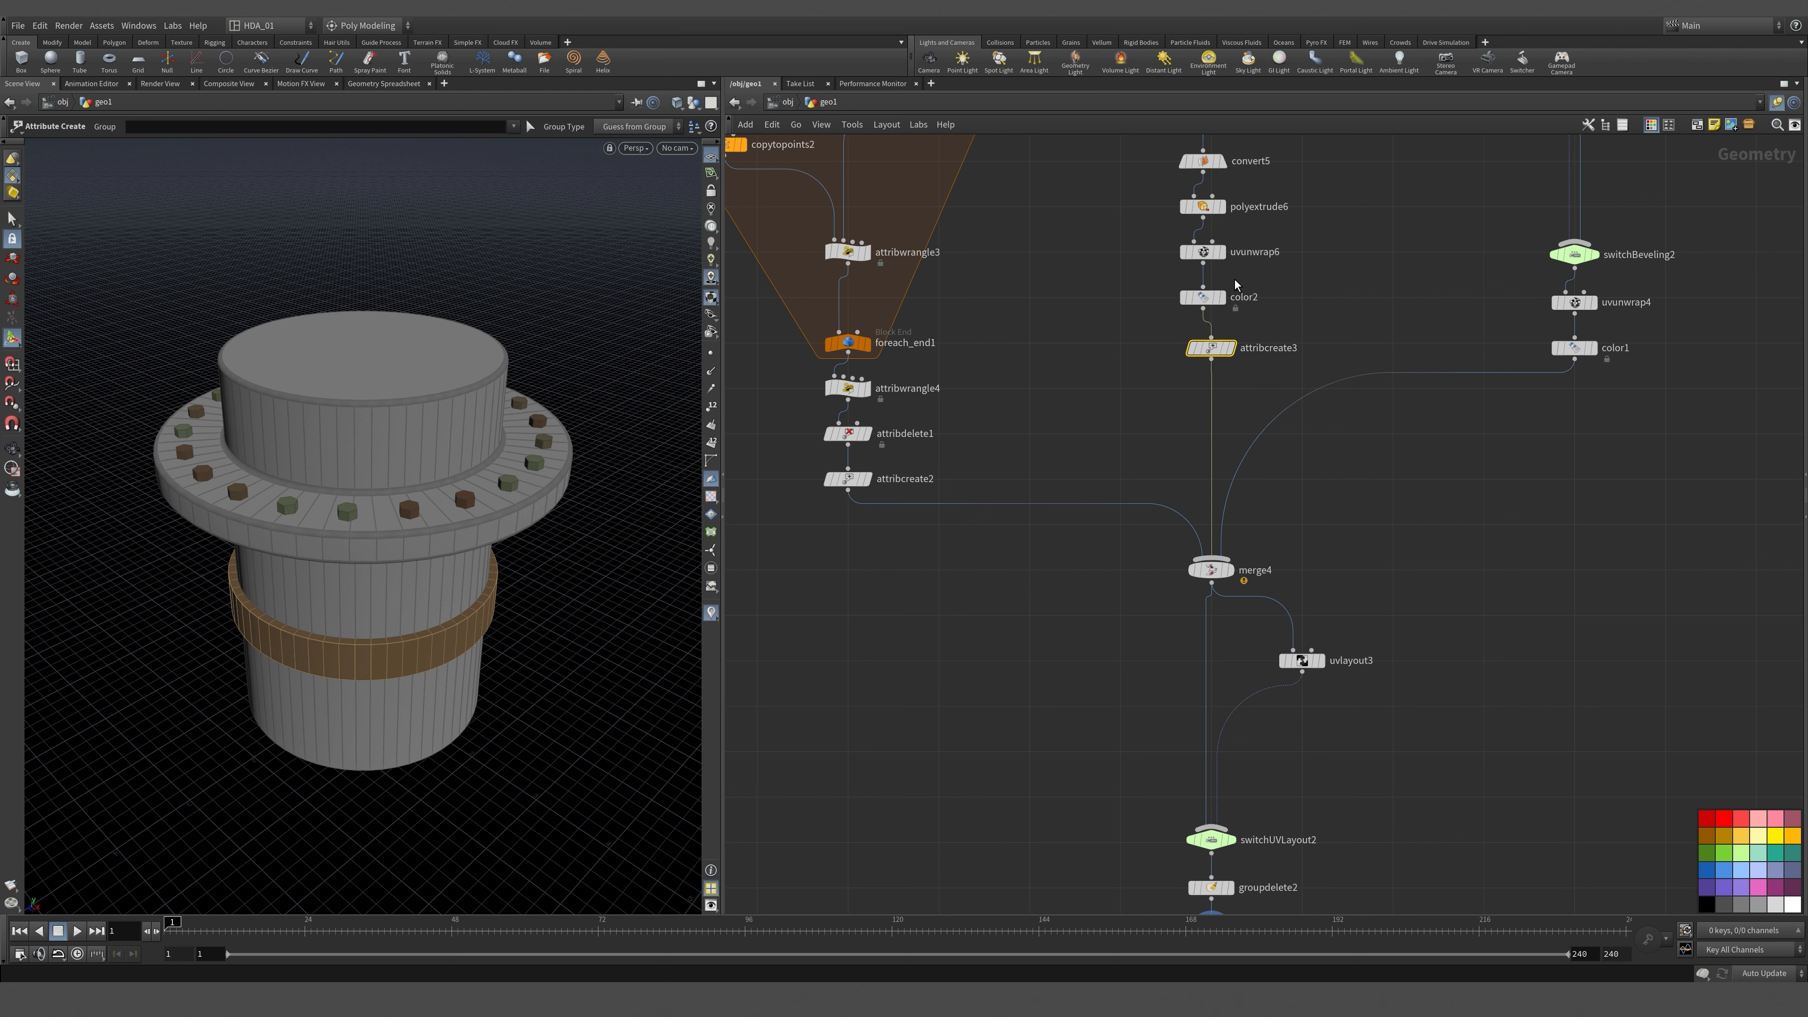
Set the string value of attribcreate3 to Strap.
key("p")
left_click_drag(1021, 337, 954, 338)
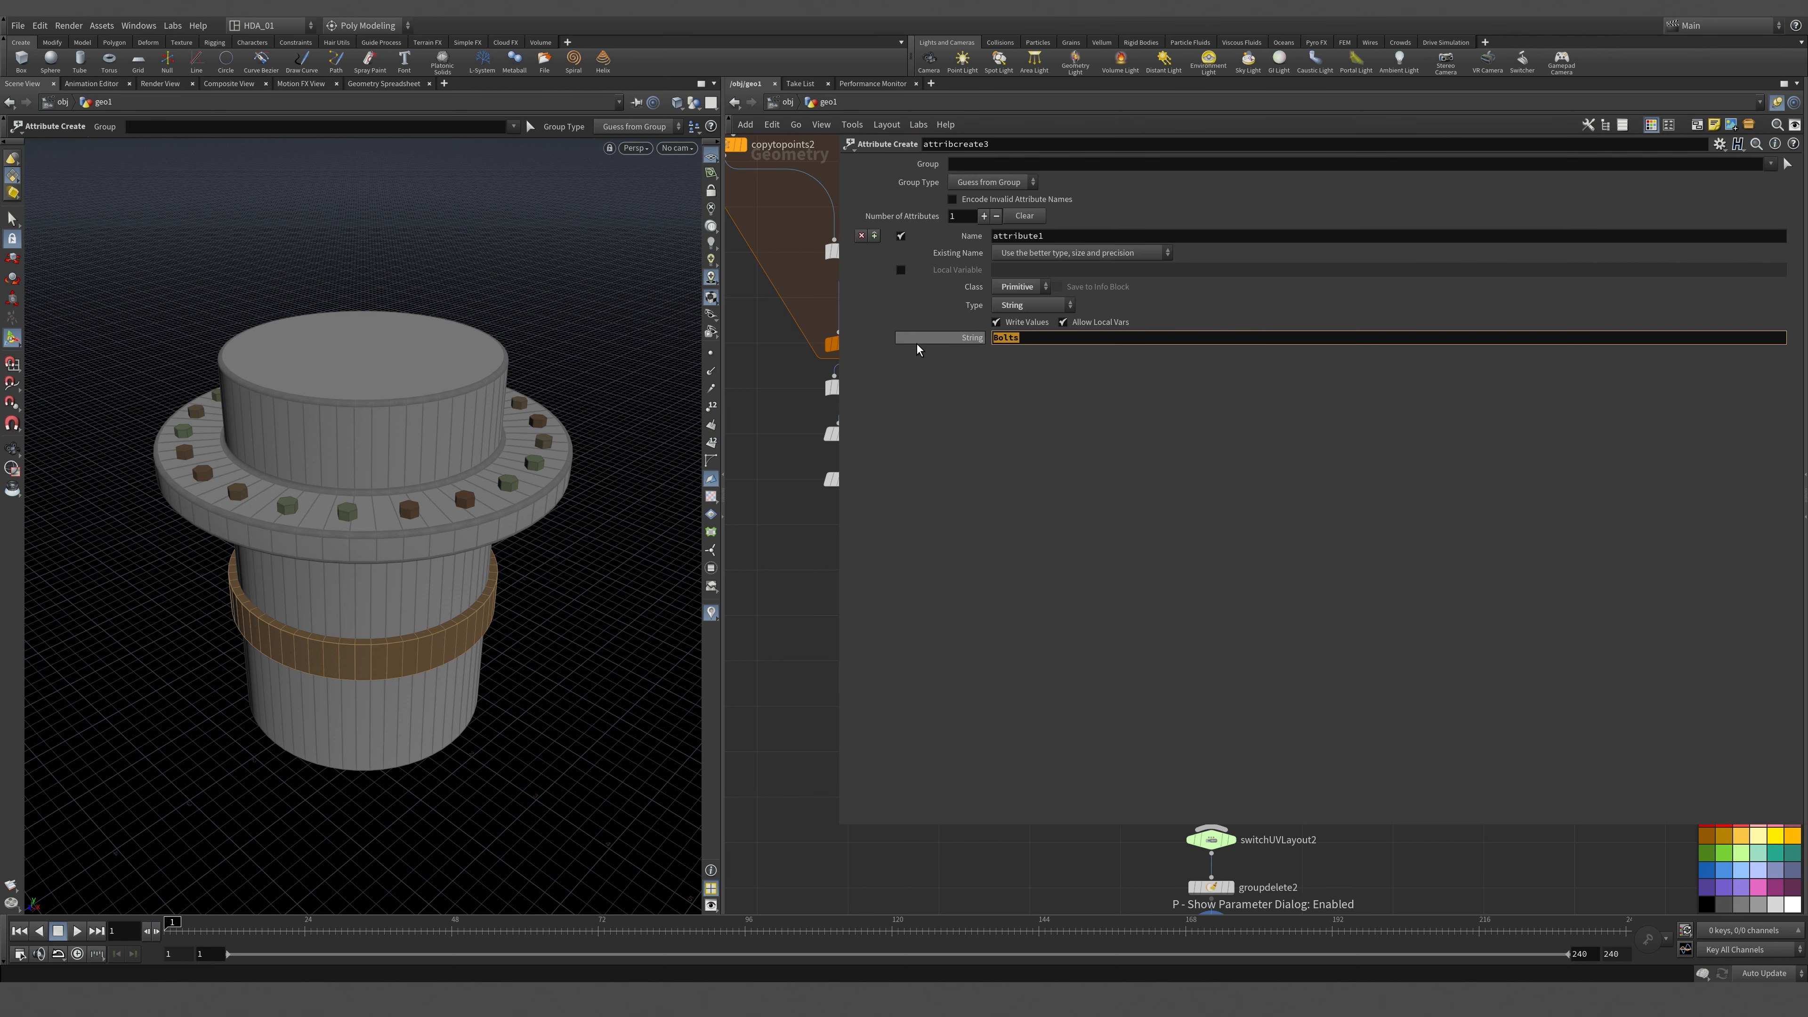
type("Strap")
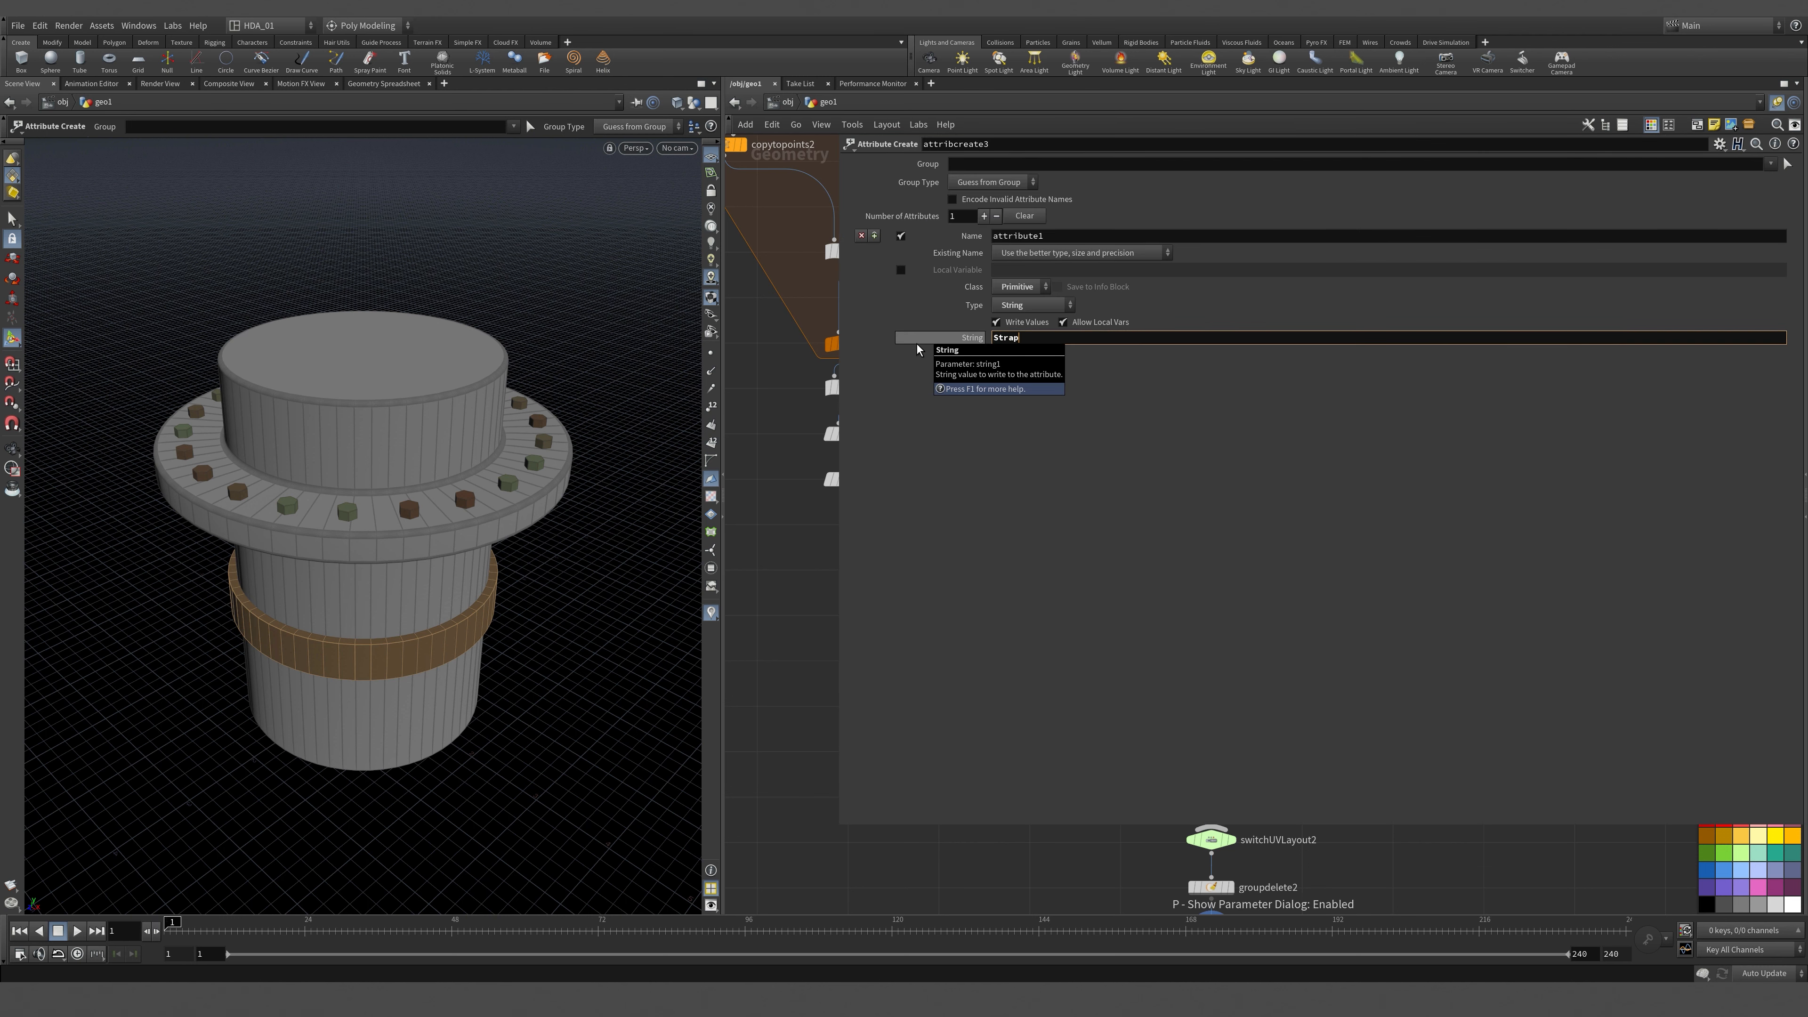
key("Return")
key("p")
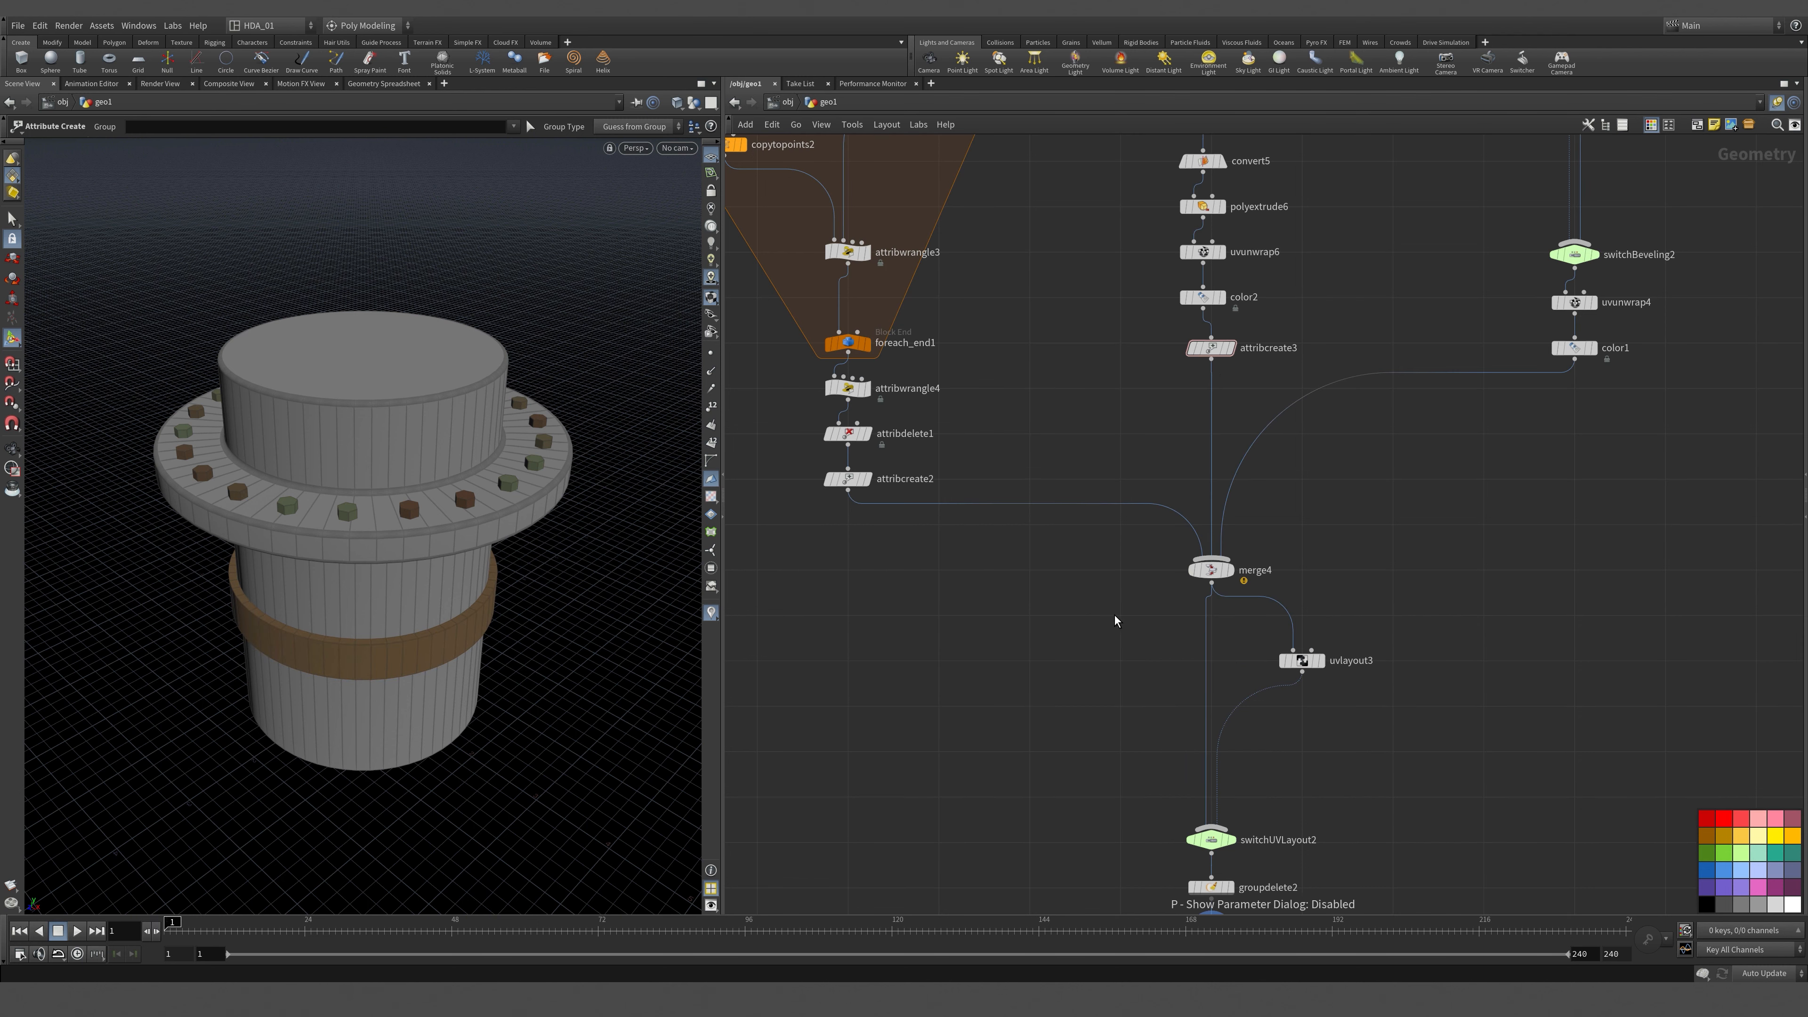
Duplicate attribcreate3 between color1 and merge4 and set the copy's string value to MainSupport.
left_click_drag(1212, 352, 1585, 398, "alt")
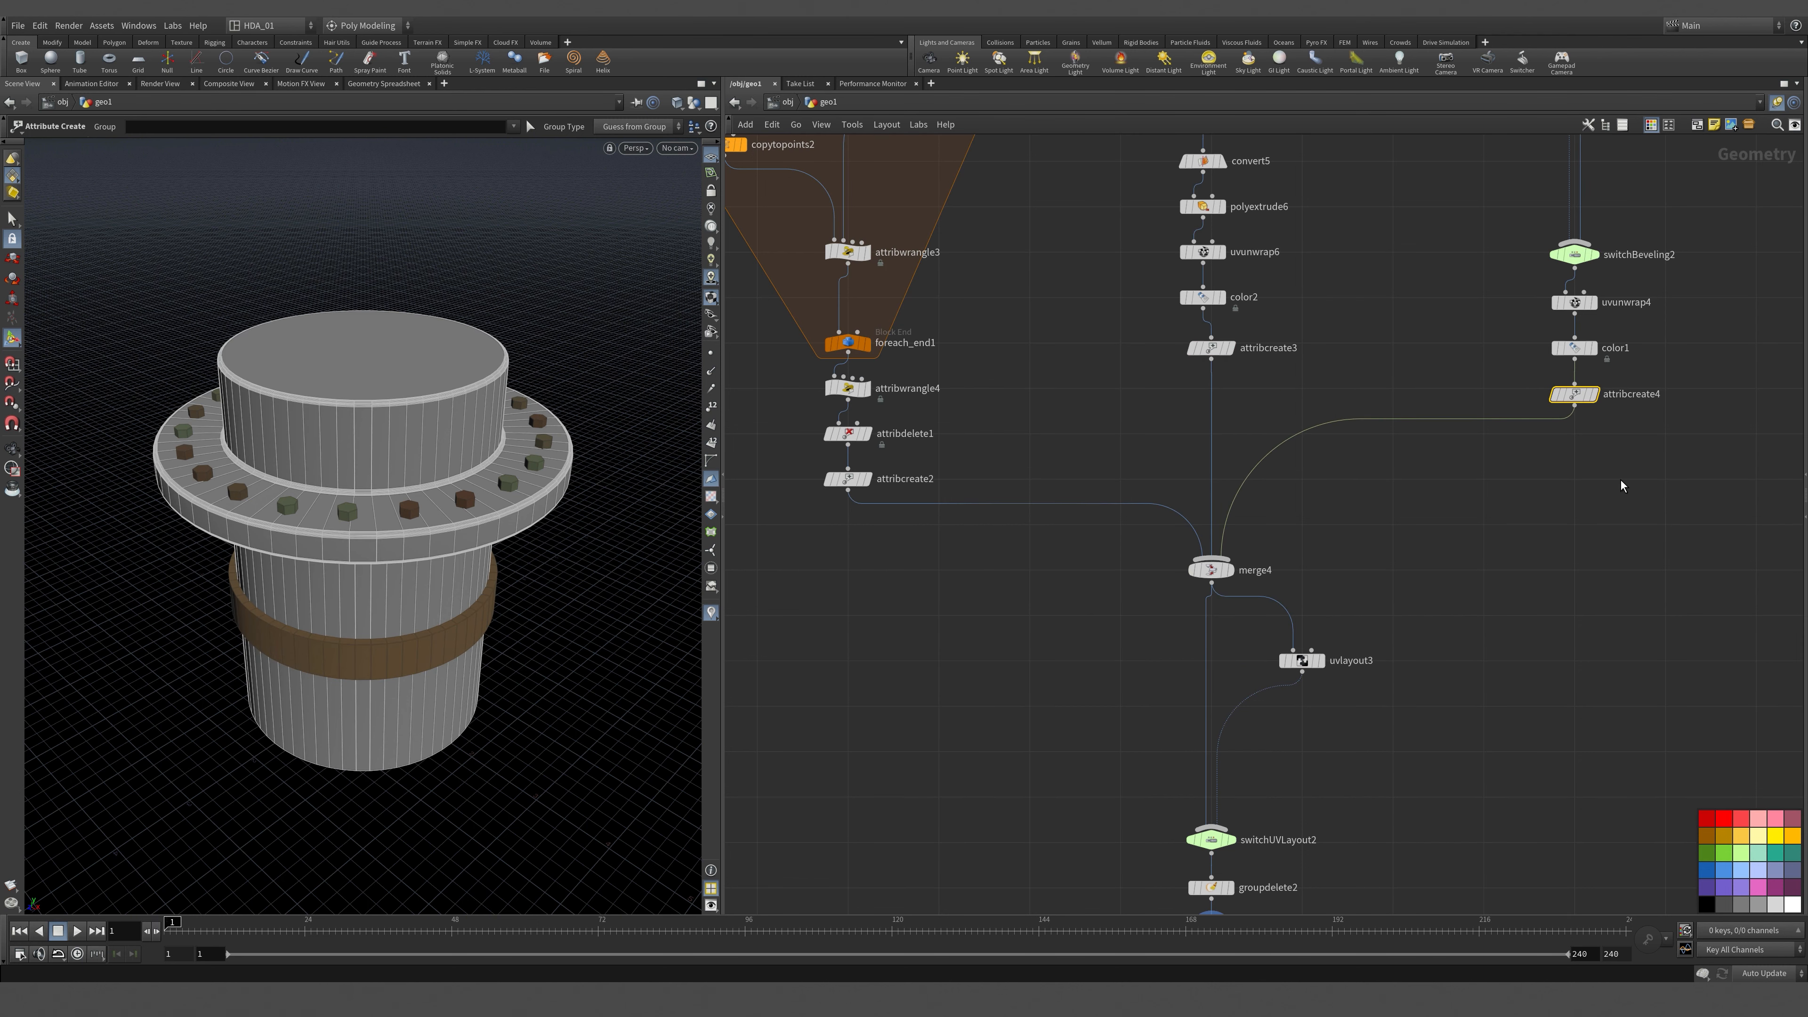
key("p")
left_click(1043, 336)
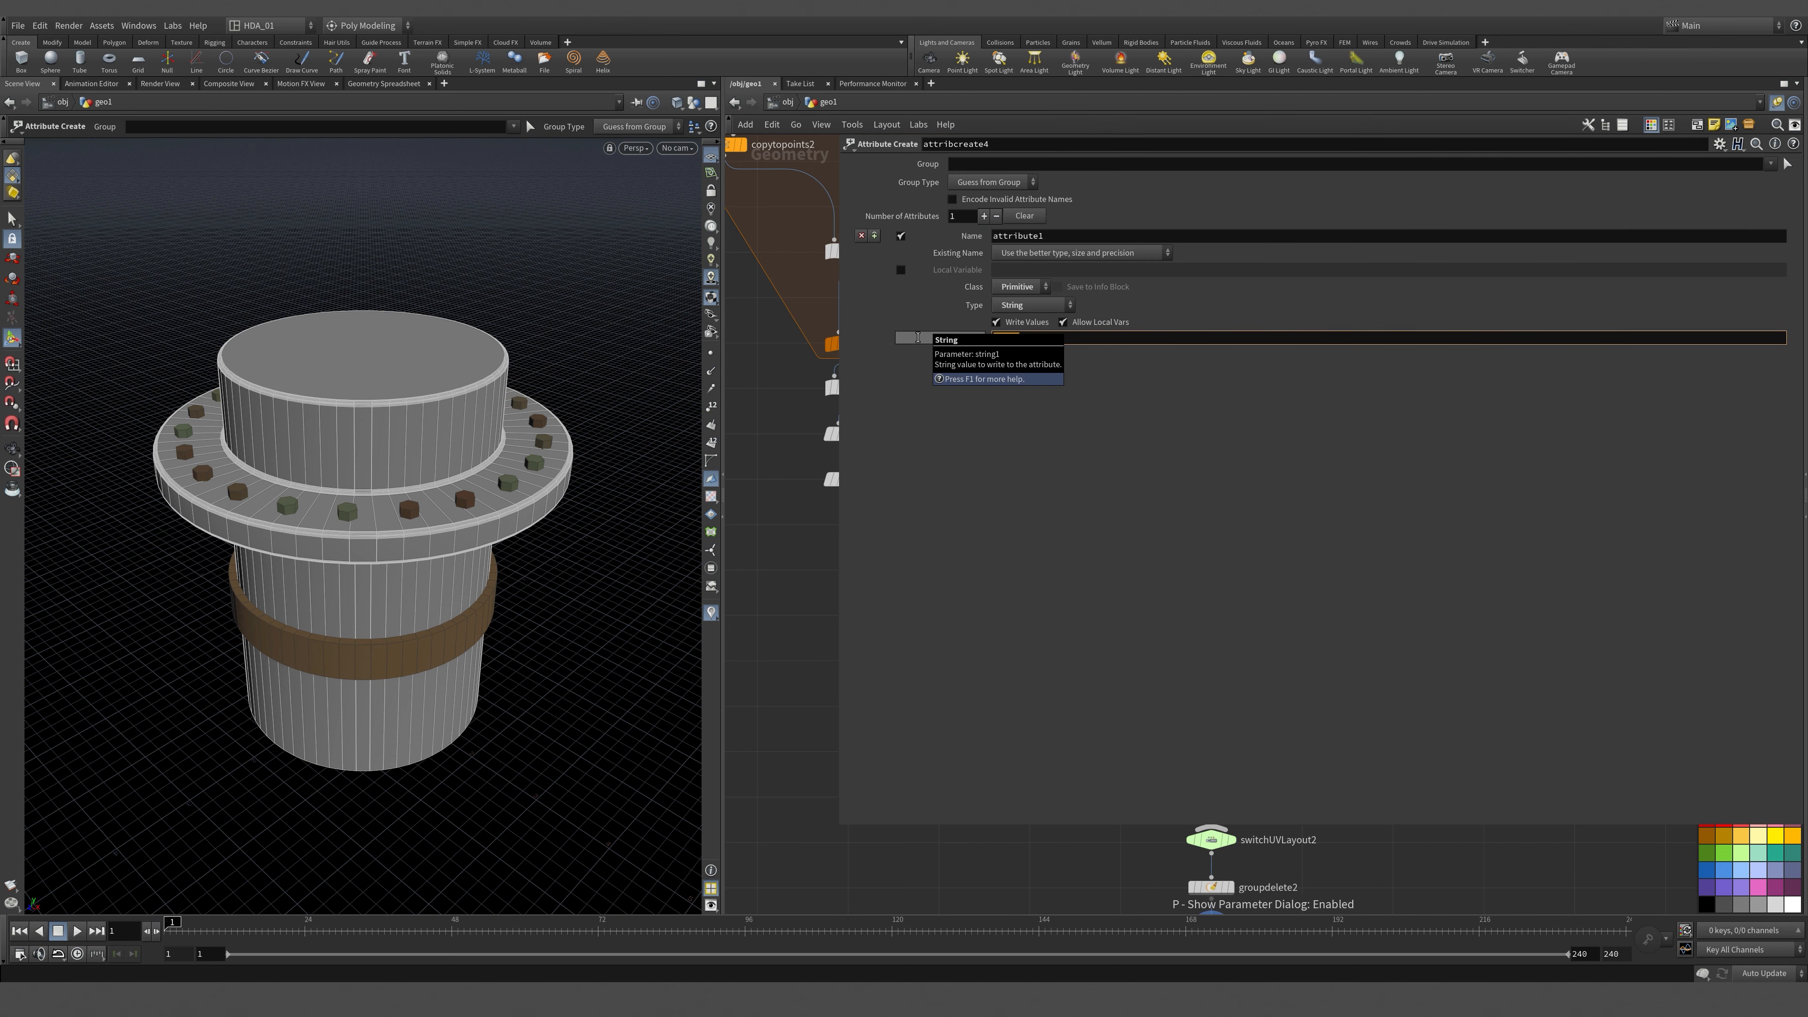
key("BackSpace")
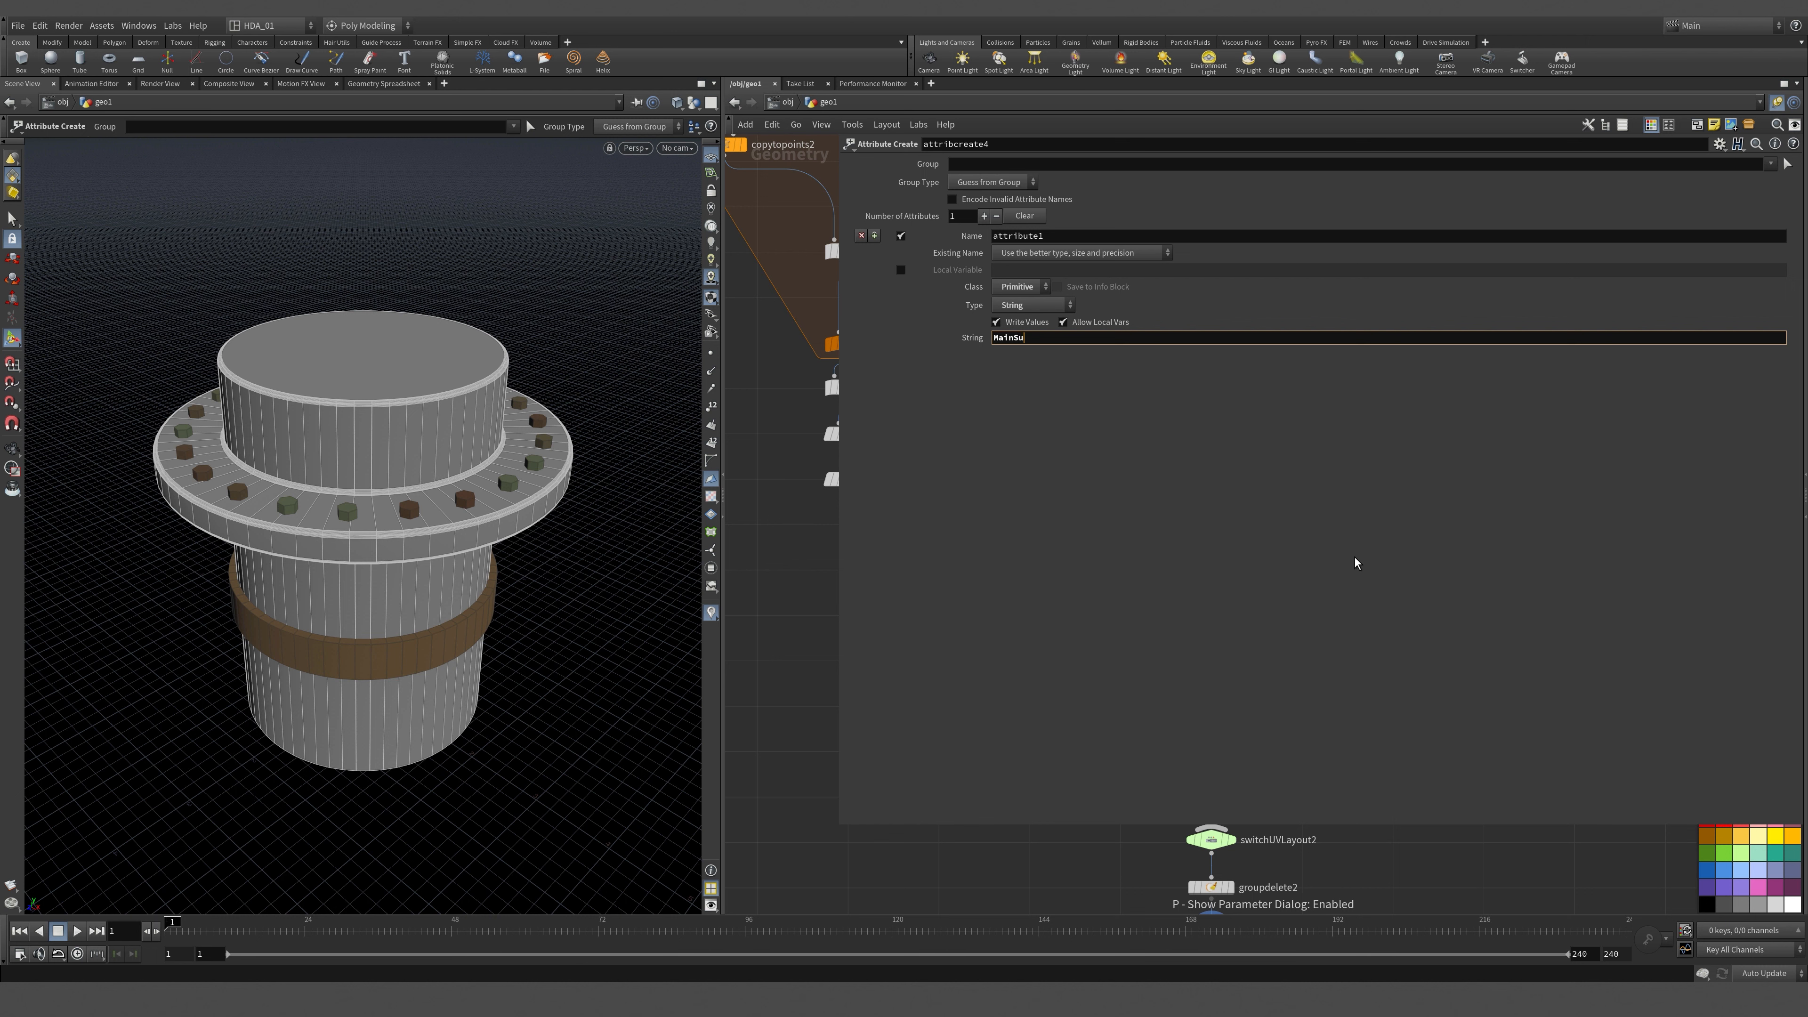
type("ppot")
key("BackSpace")
key("BackSpace")
key("Return")
key("p")
Inspect the node info of normal2 to check which attributes reach the final output.
middle_click_drag(1507, 896, 1511, 341)
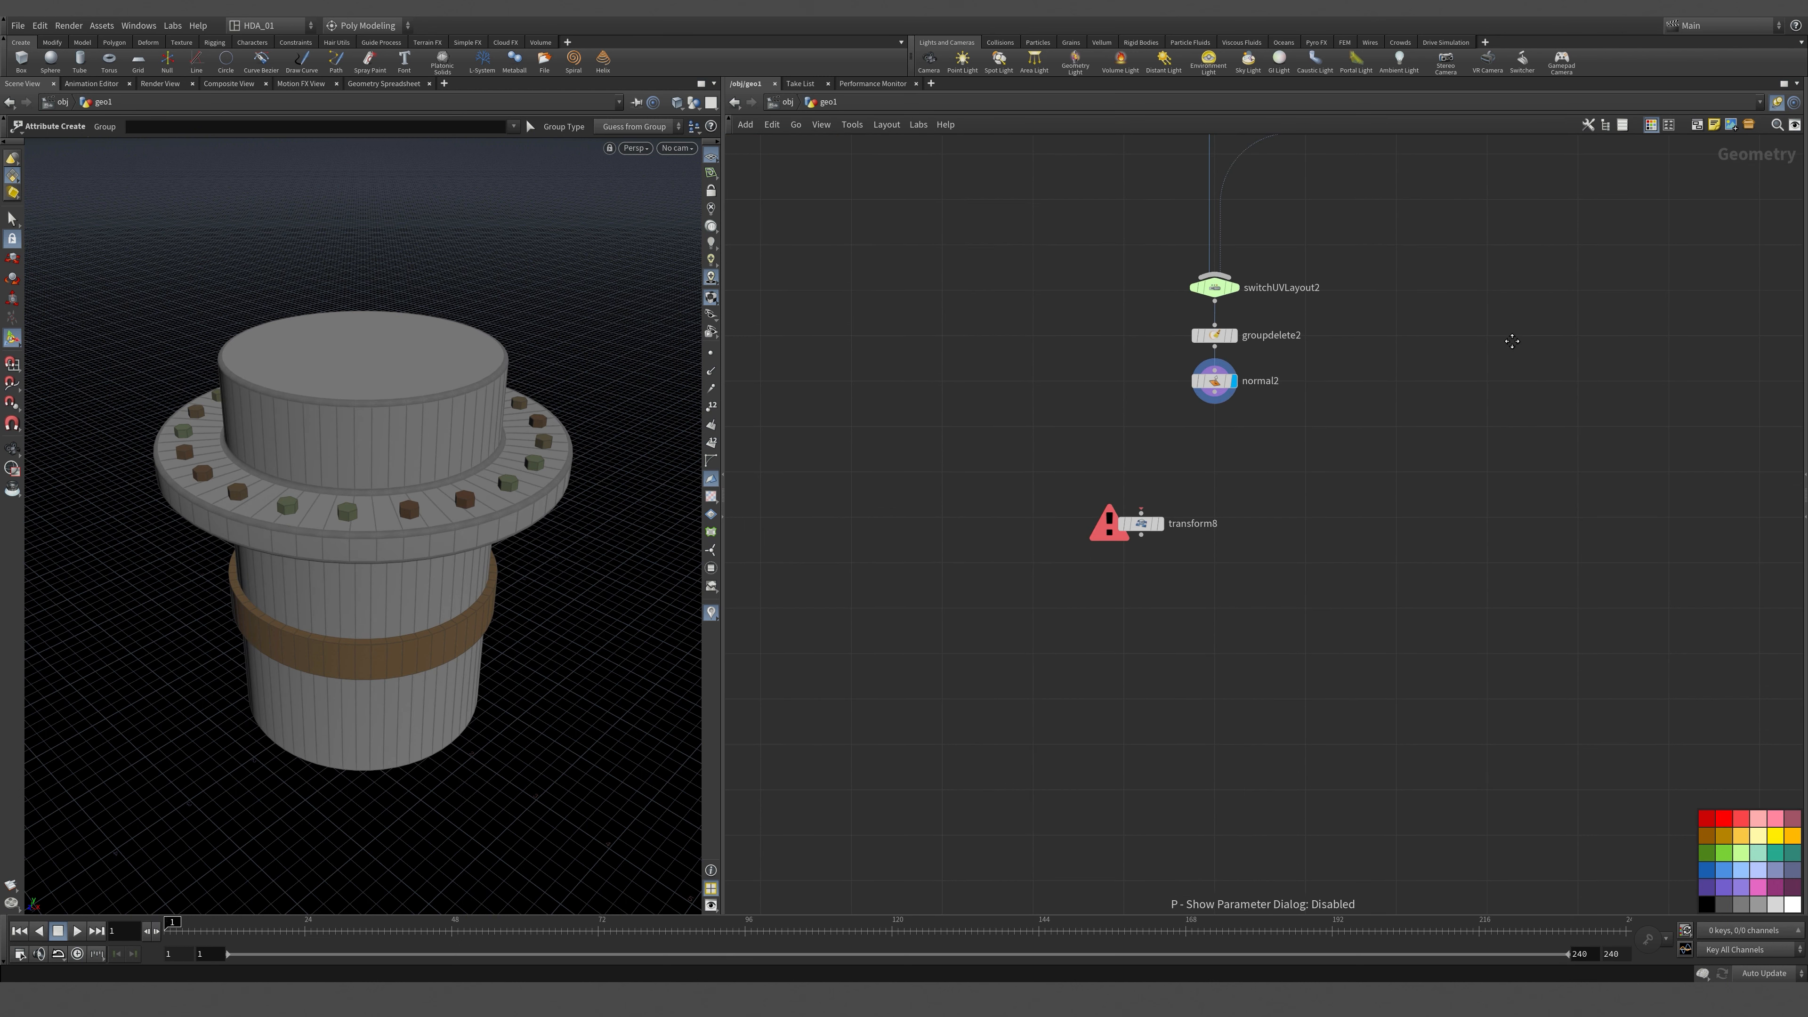
middle_click(1219, 395)
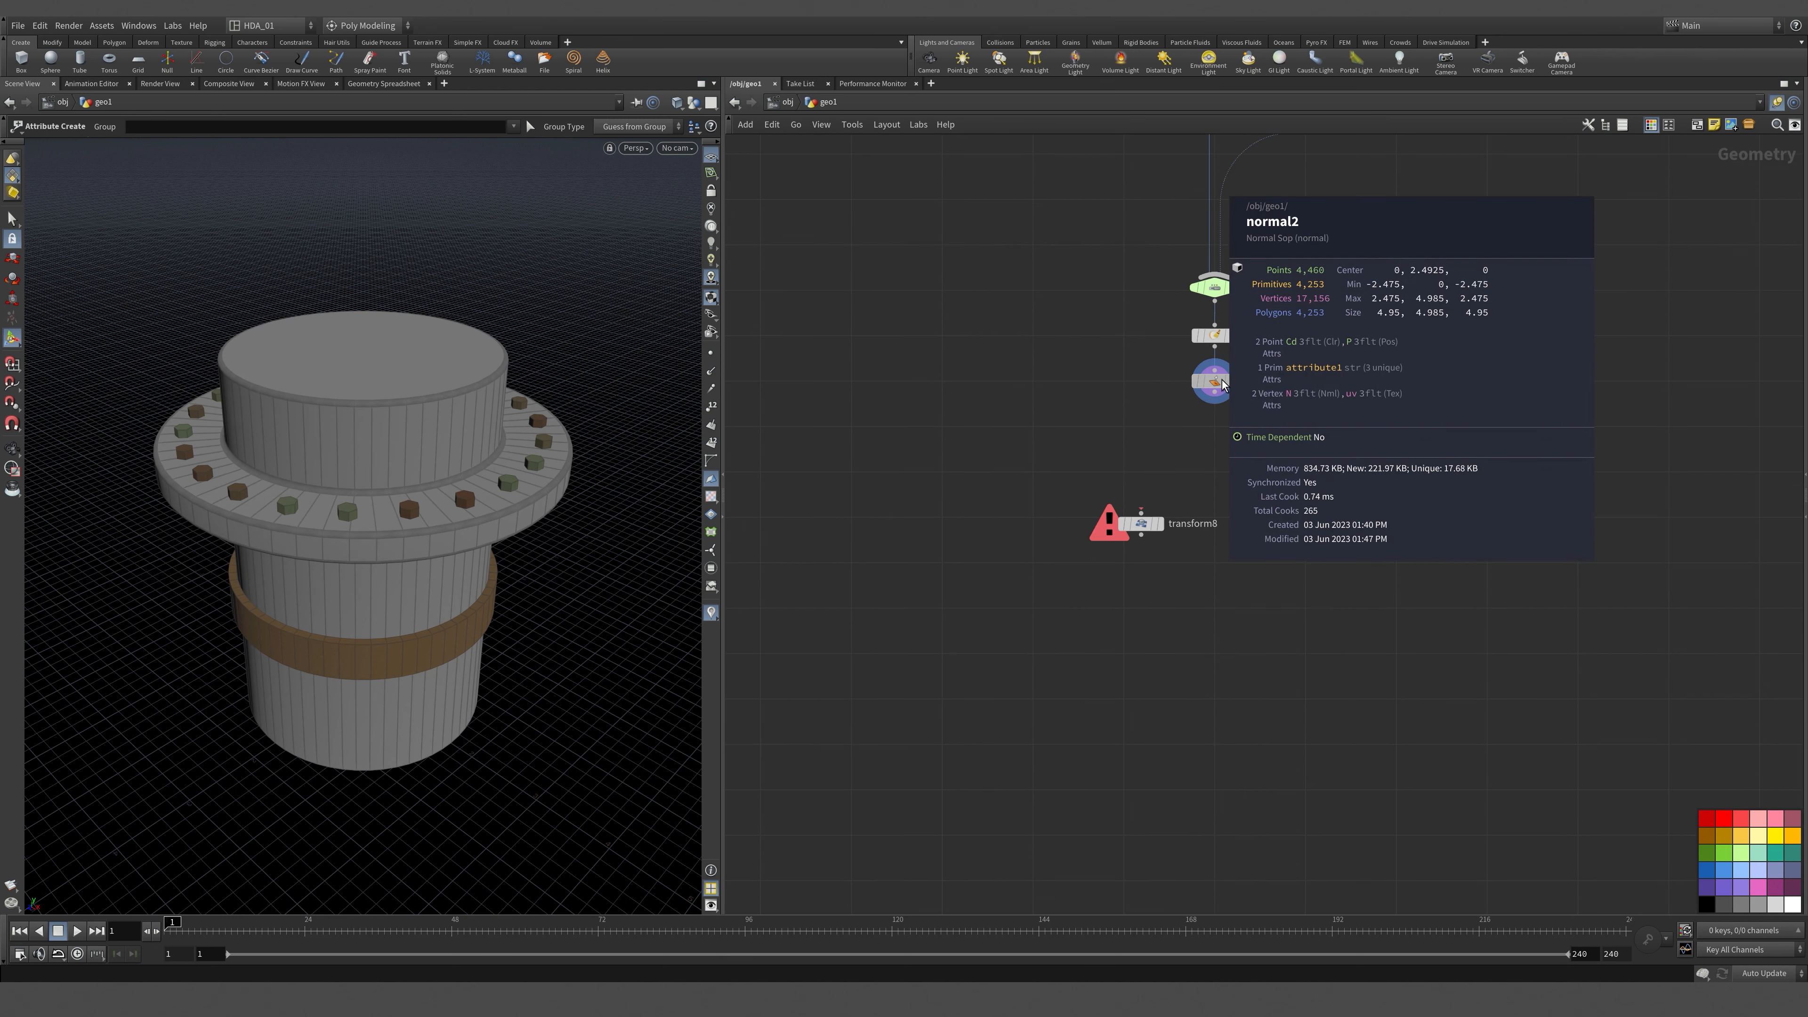
middle_click_drag(1483, 168, 1425, 719)
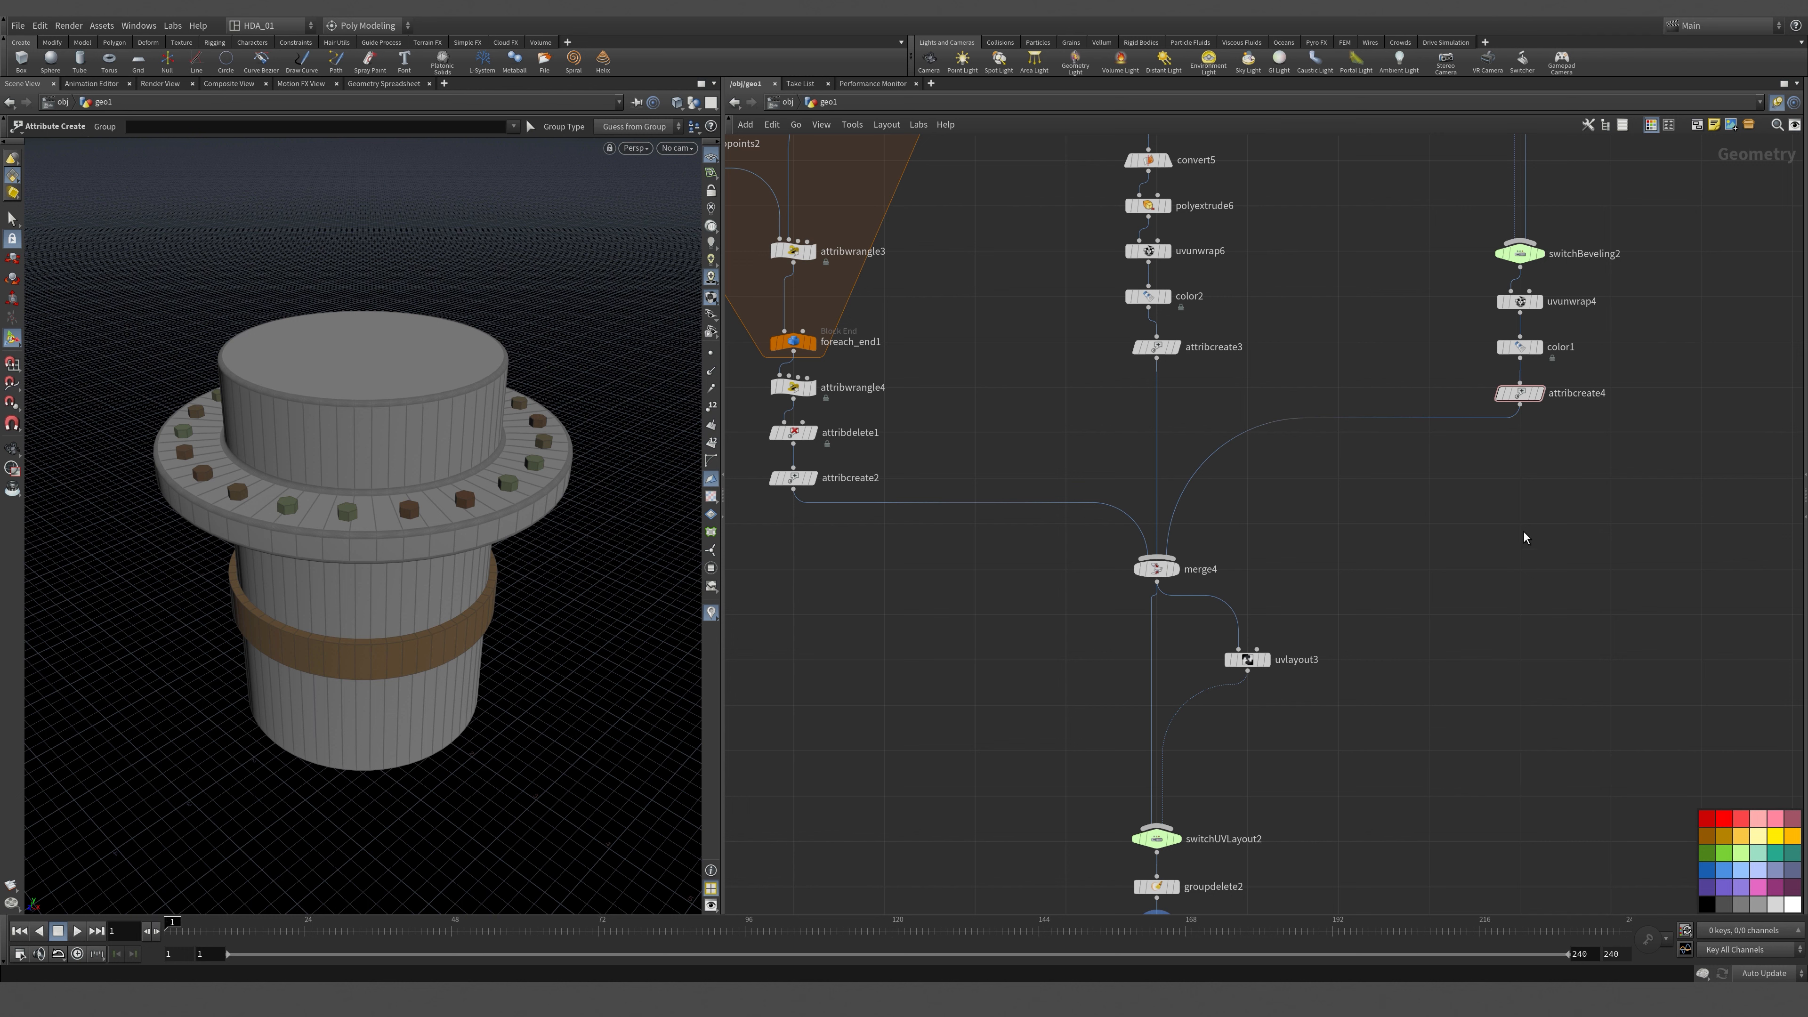
Rename the attribute created by attribcreate2 in the bolts branch to name.
left_click(794, 477)
key("p")
left_click_drag(1050, 236, 884, 236)
type("name")
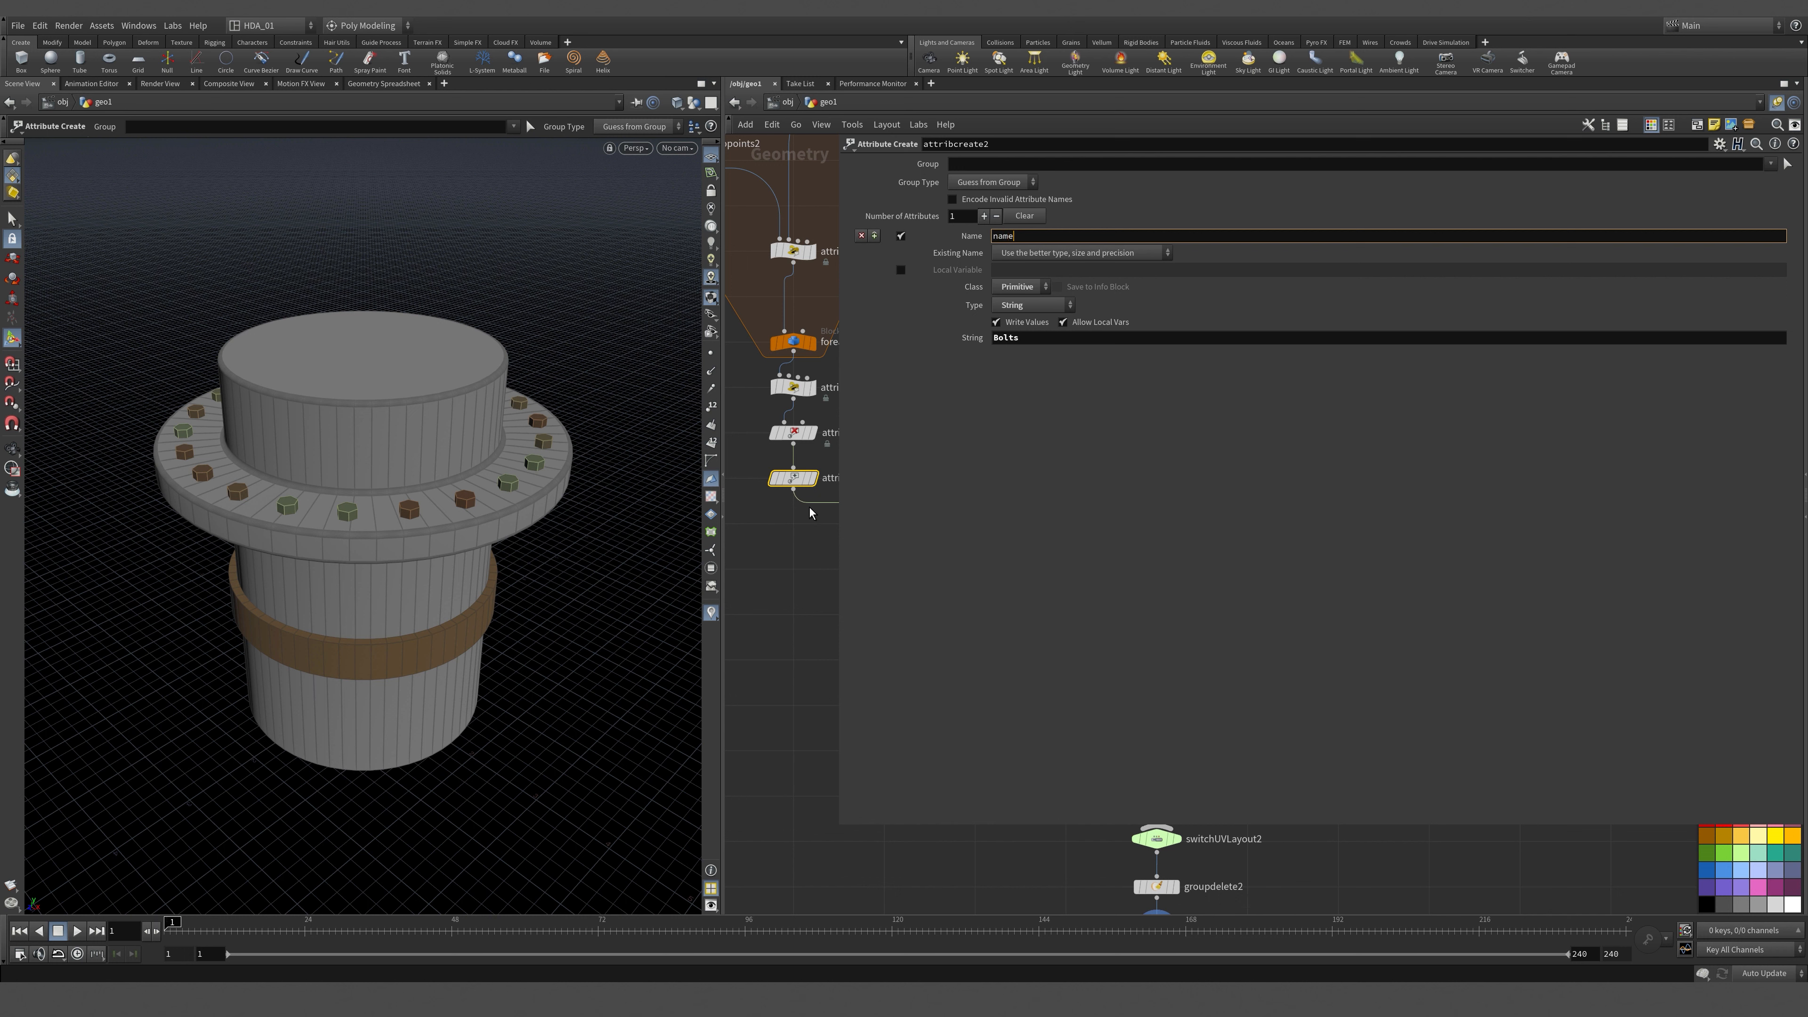
key("Return")
left_click(804, 522)
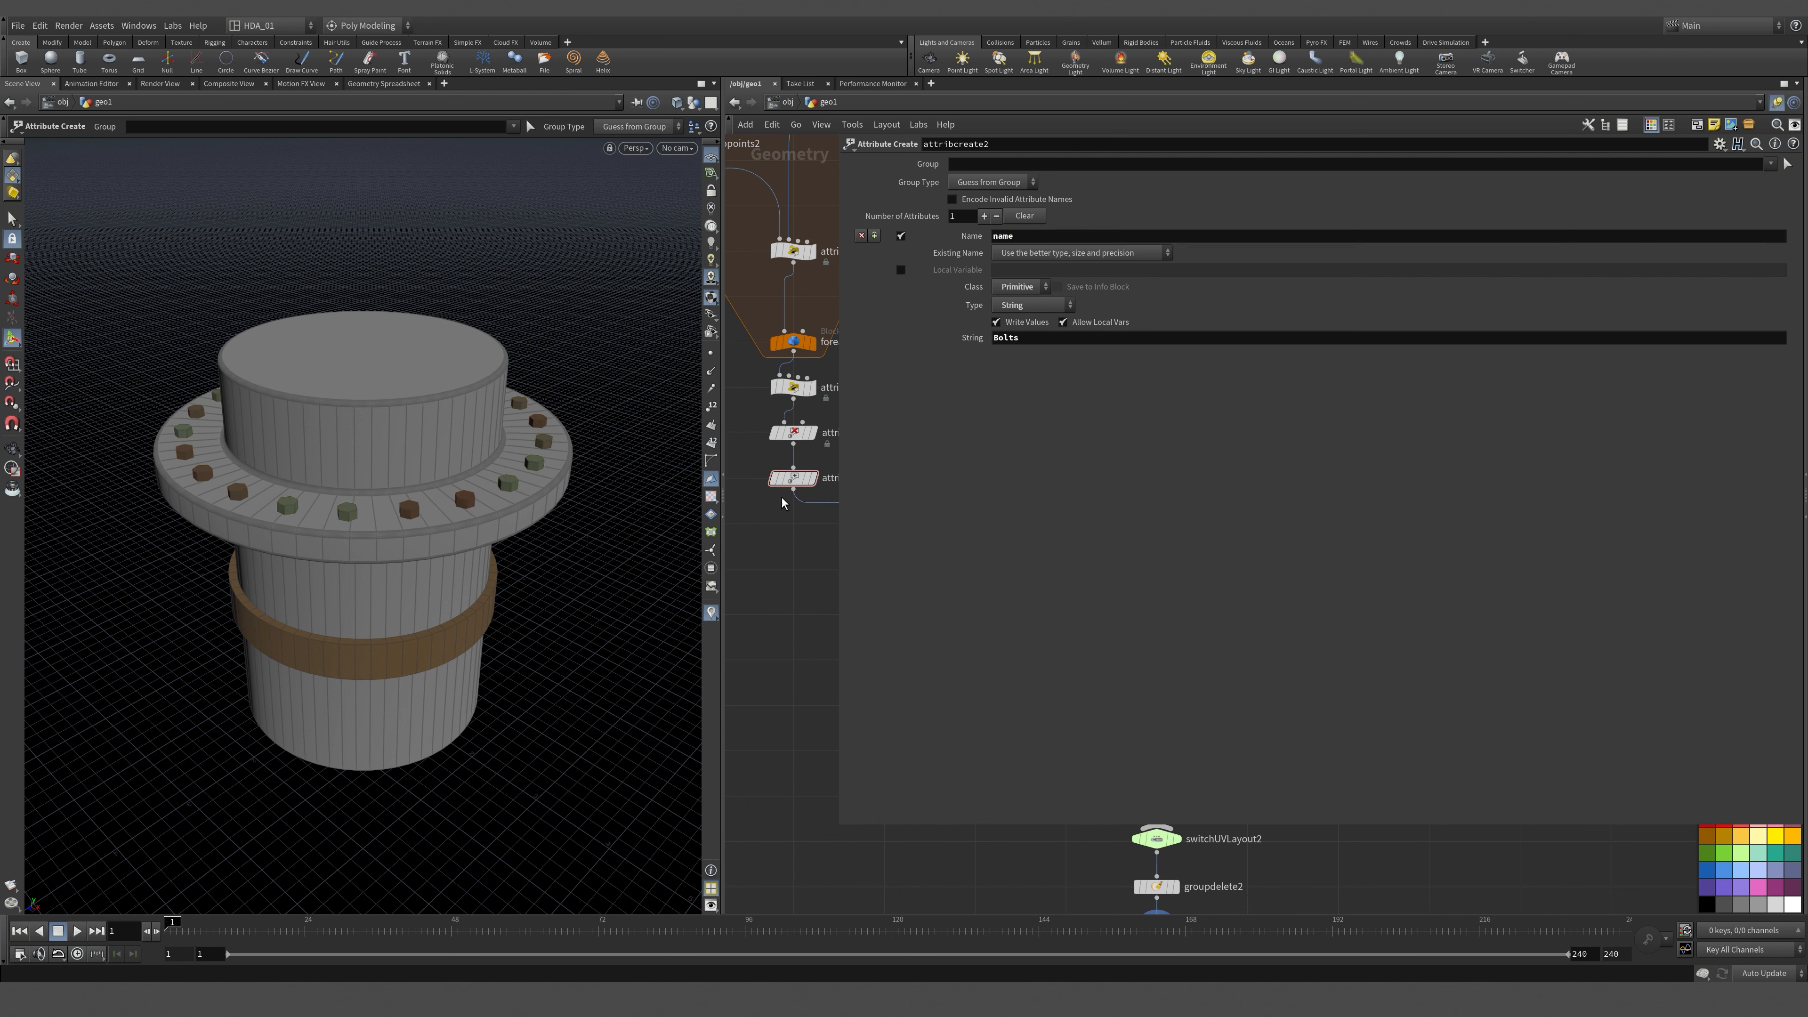
left_click(792, 477)
key("p")
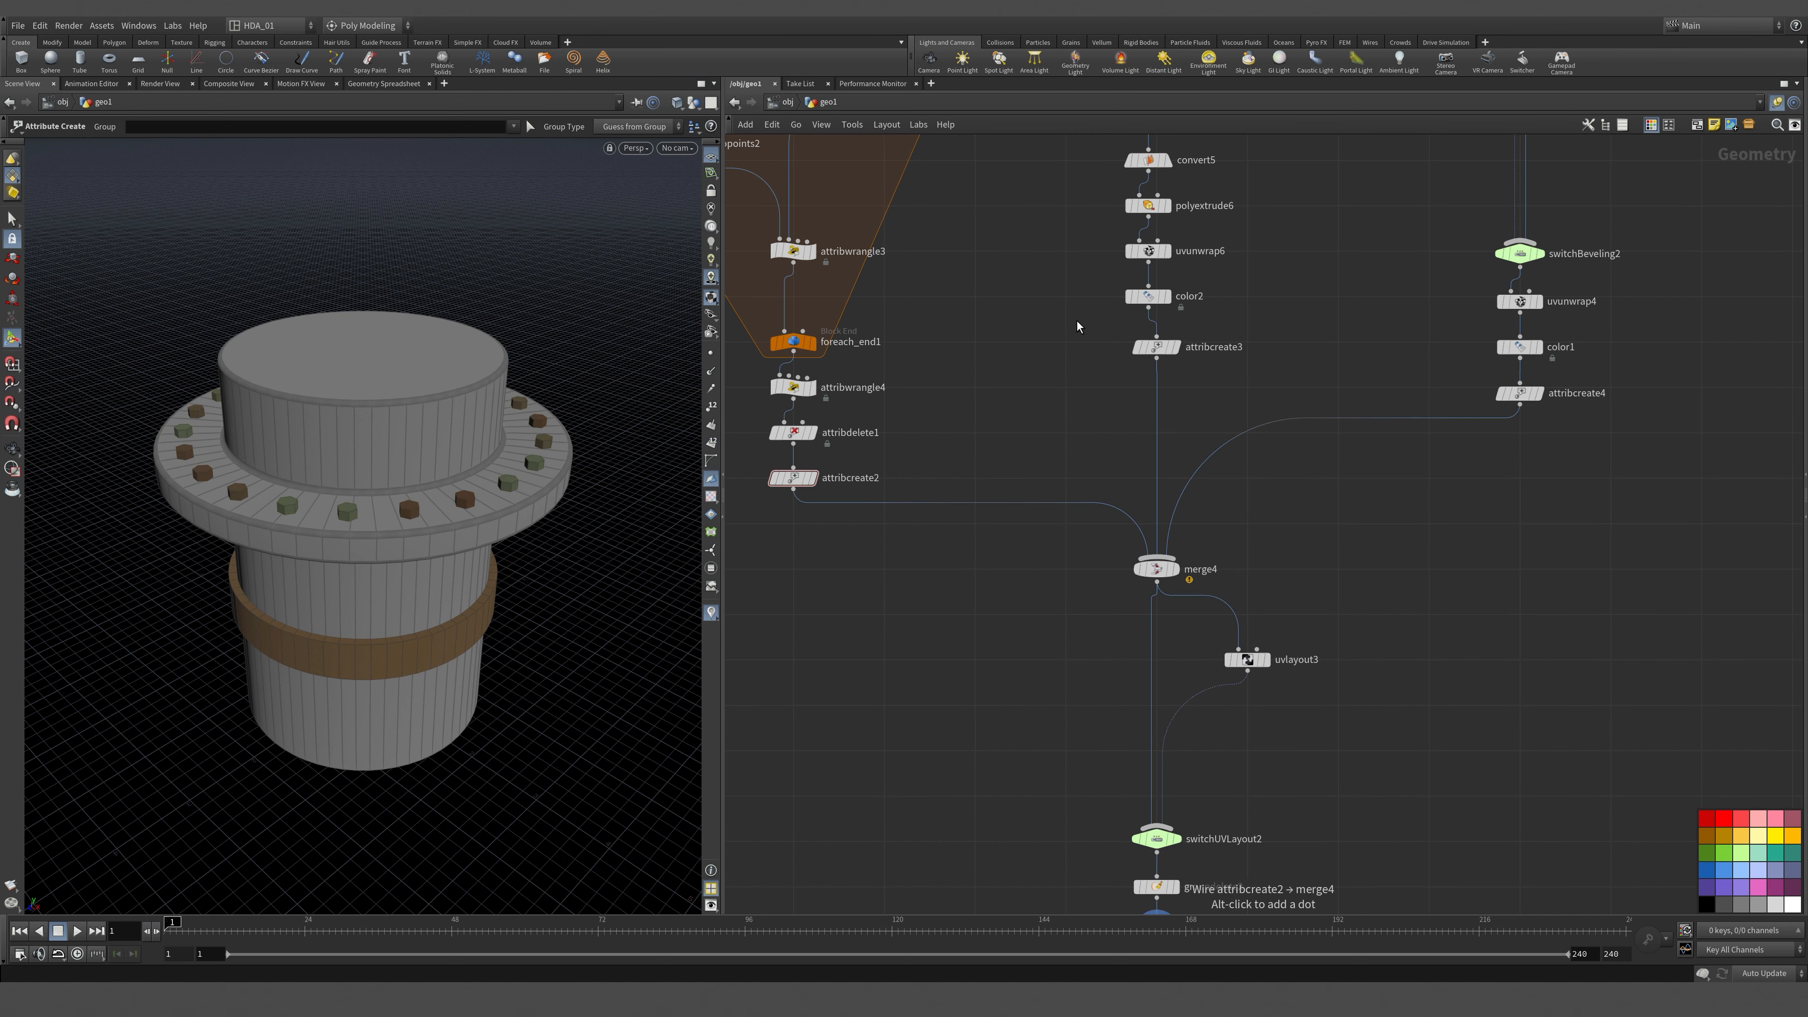
Rename the attribute created by attribcreate3 in the band branch to name.
left_click(1153, 346)
key("p")
left_click_drag(1070, 237, 861, 280)
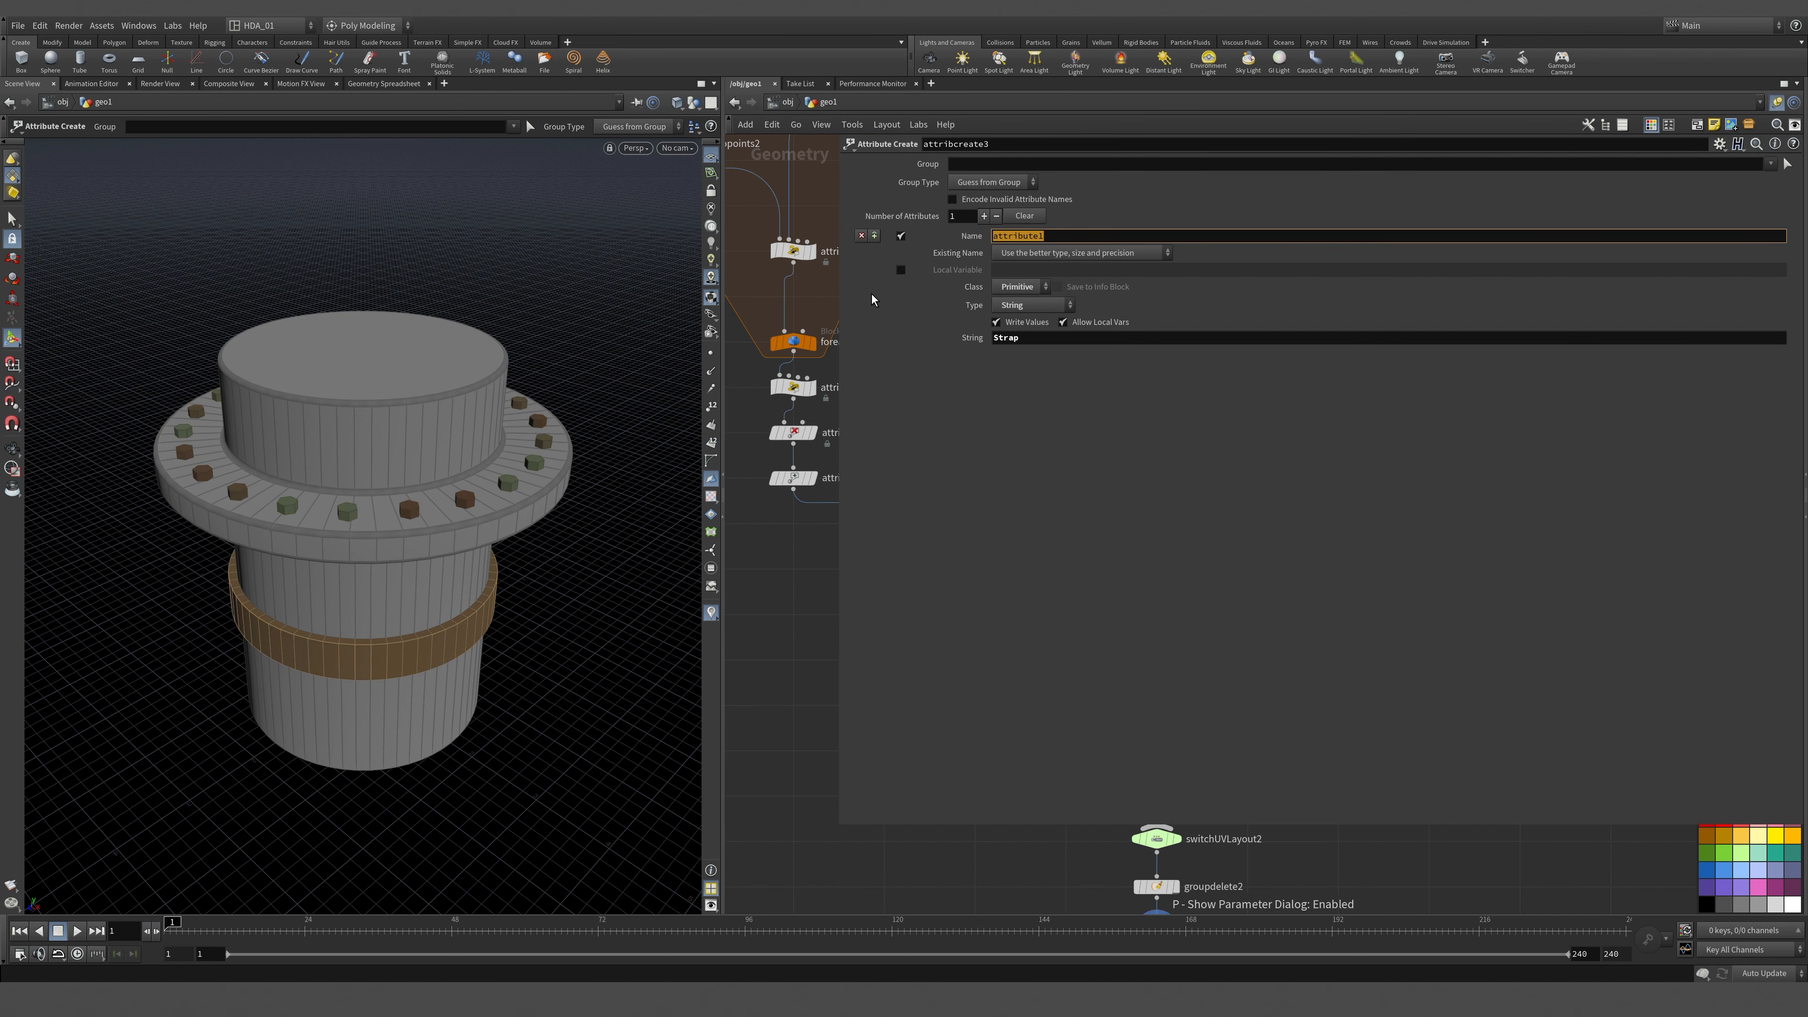
type("name")
key("Return")
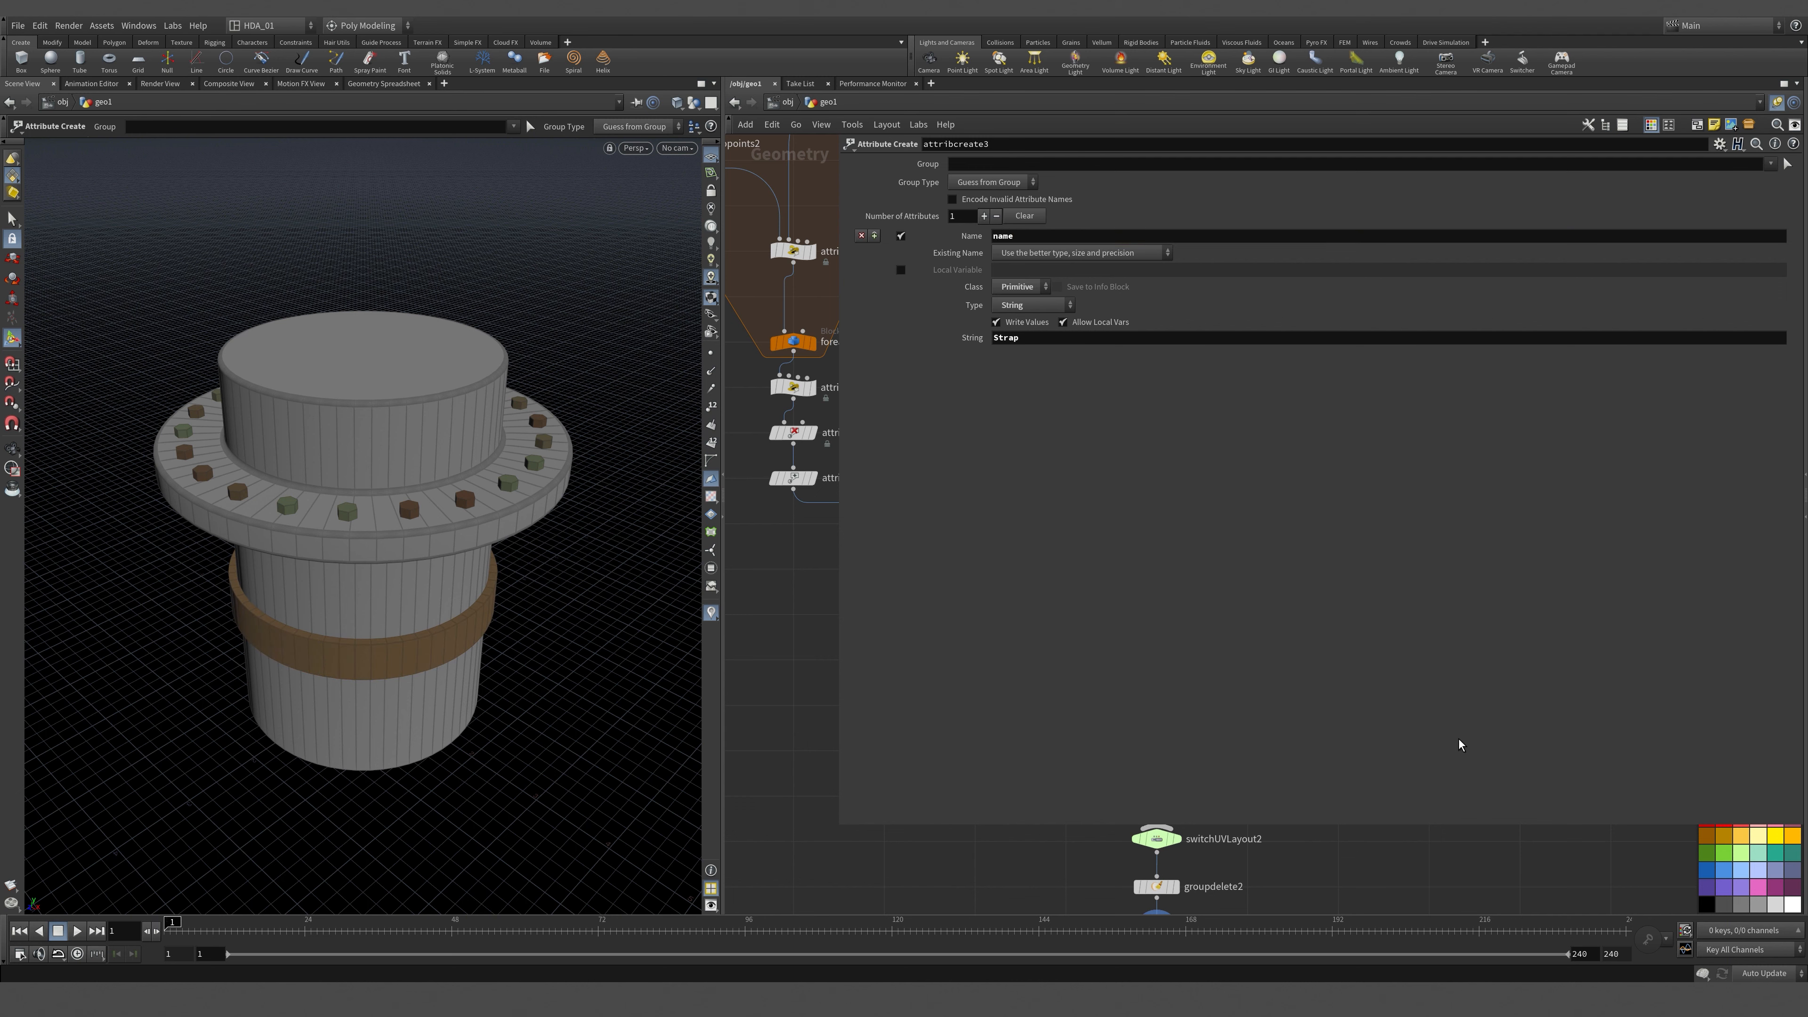
key("p")
Rename the attribute created by attribcreate4 in the main support branch to name.
left_click(1520, 392)
key("p")
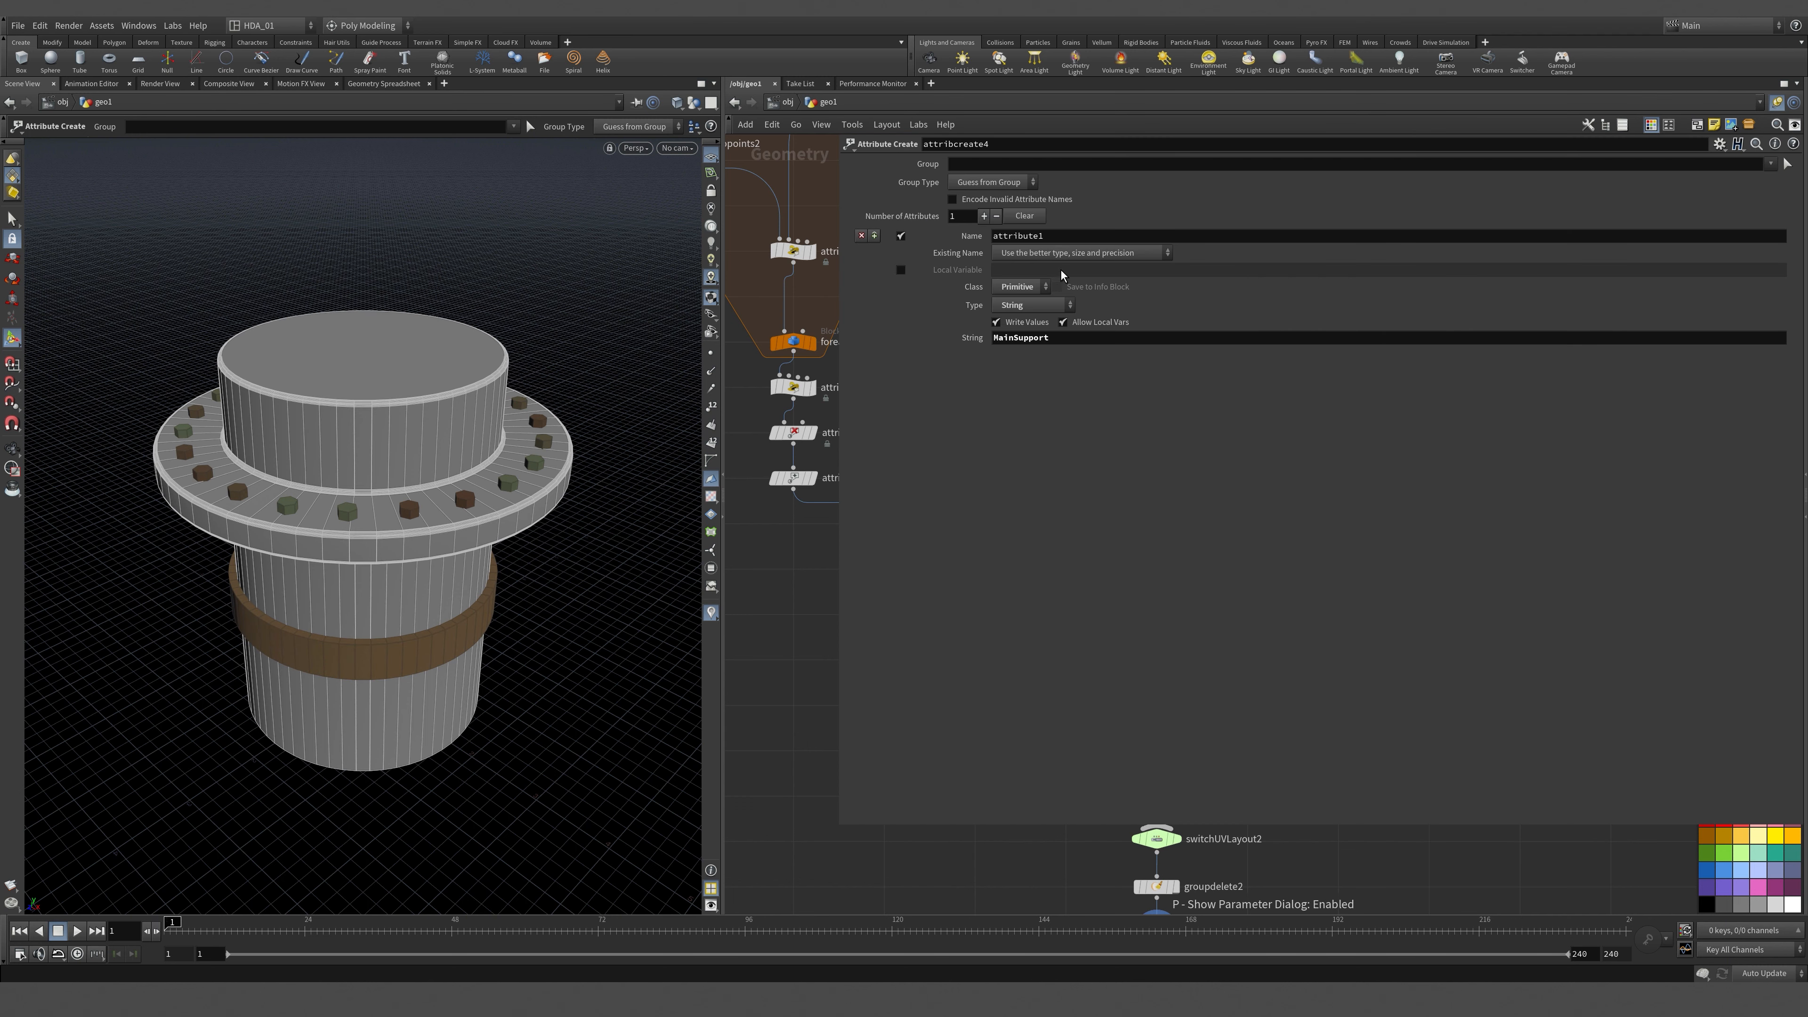
left_click_drag(1096, 237, 894, 247)
type("name")
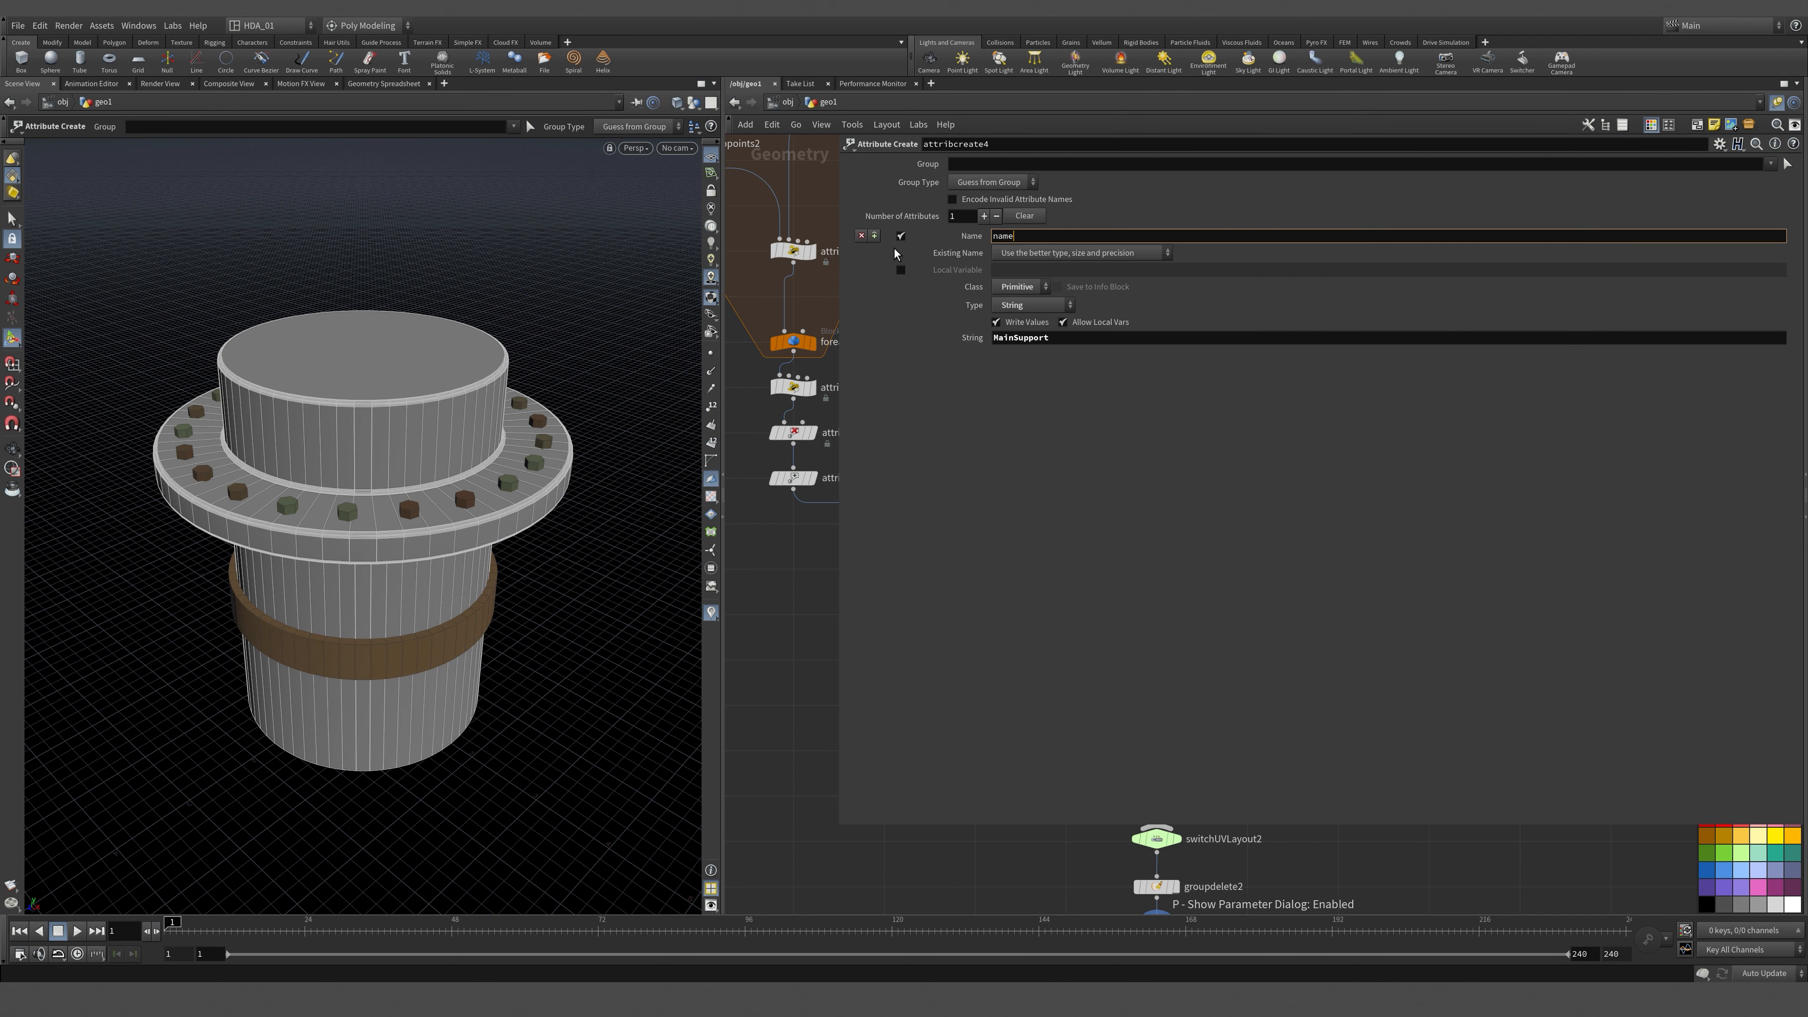
key("Return")
key("p")
Check the primitive attributes in the node info of normal2 again.
middle_click_drag(1340, 755, 1347, 202)
middle_click(1166, 387)
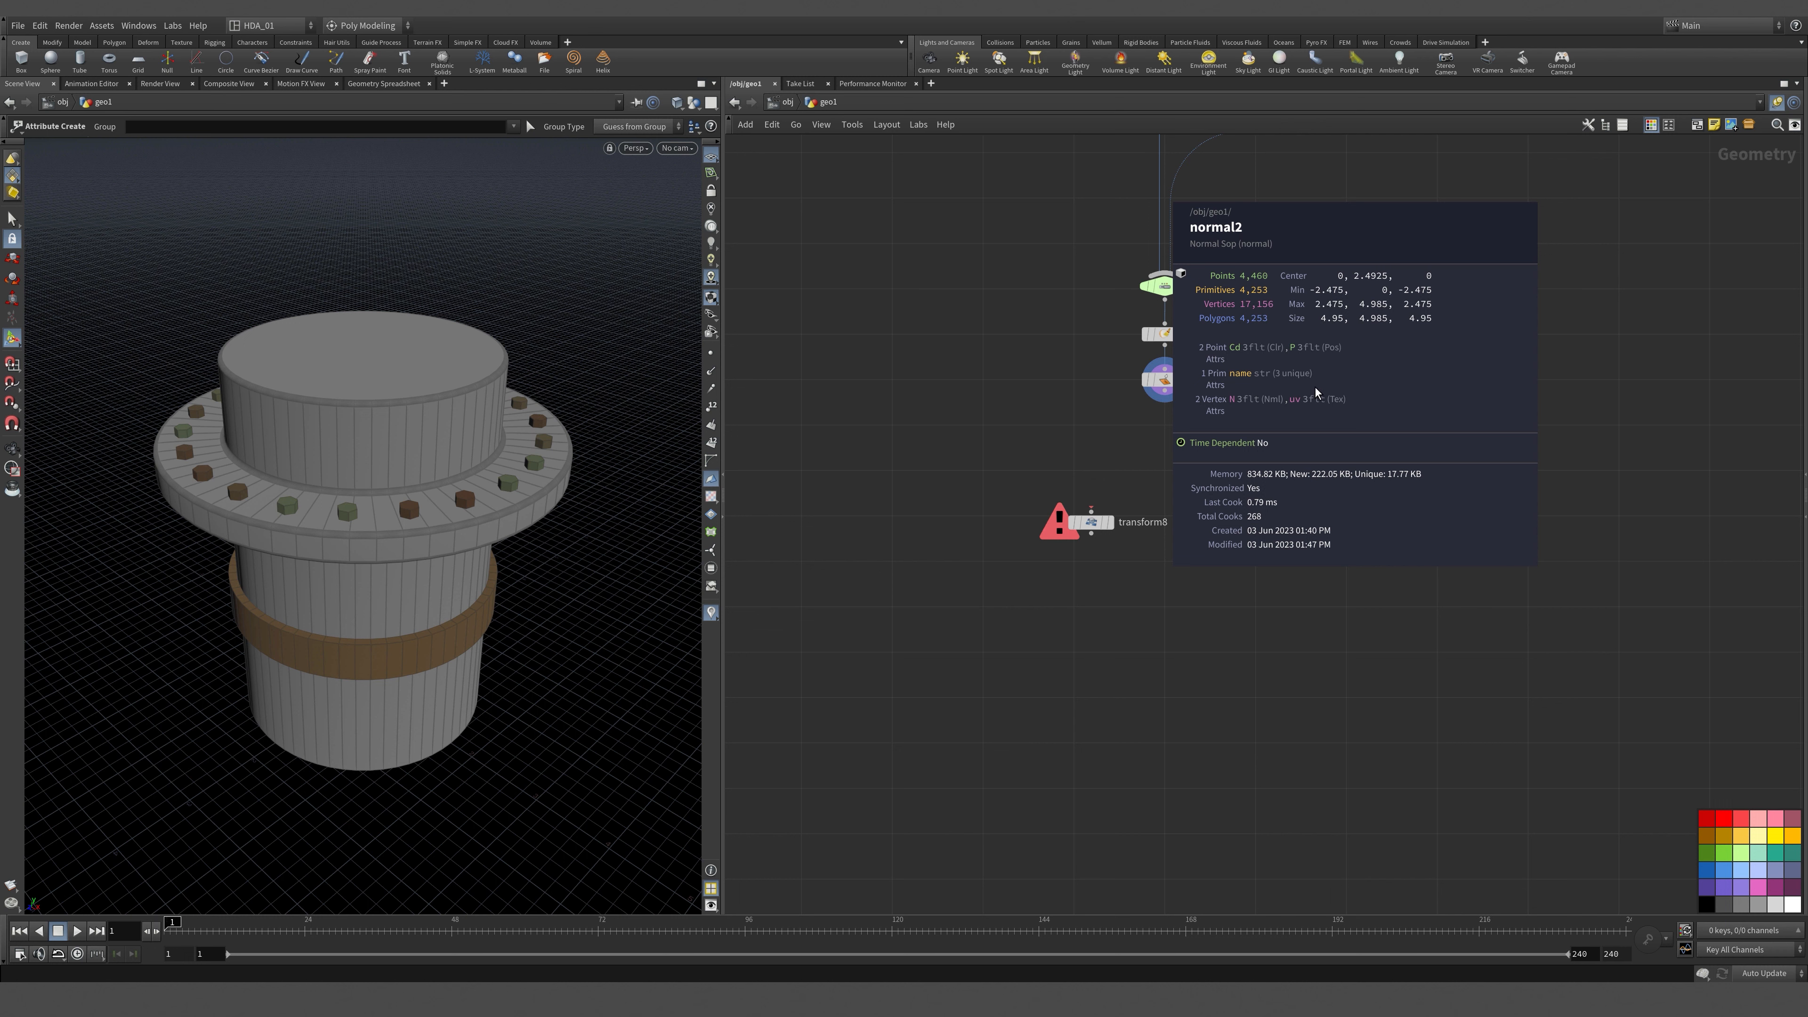
Move the unconnected transform8 node further down to free space below normal2.
middle_click_drag(1291, 372, 1288, 374)
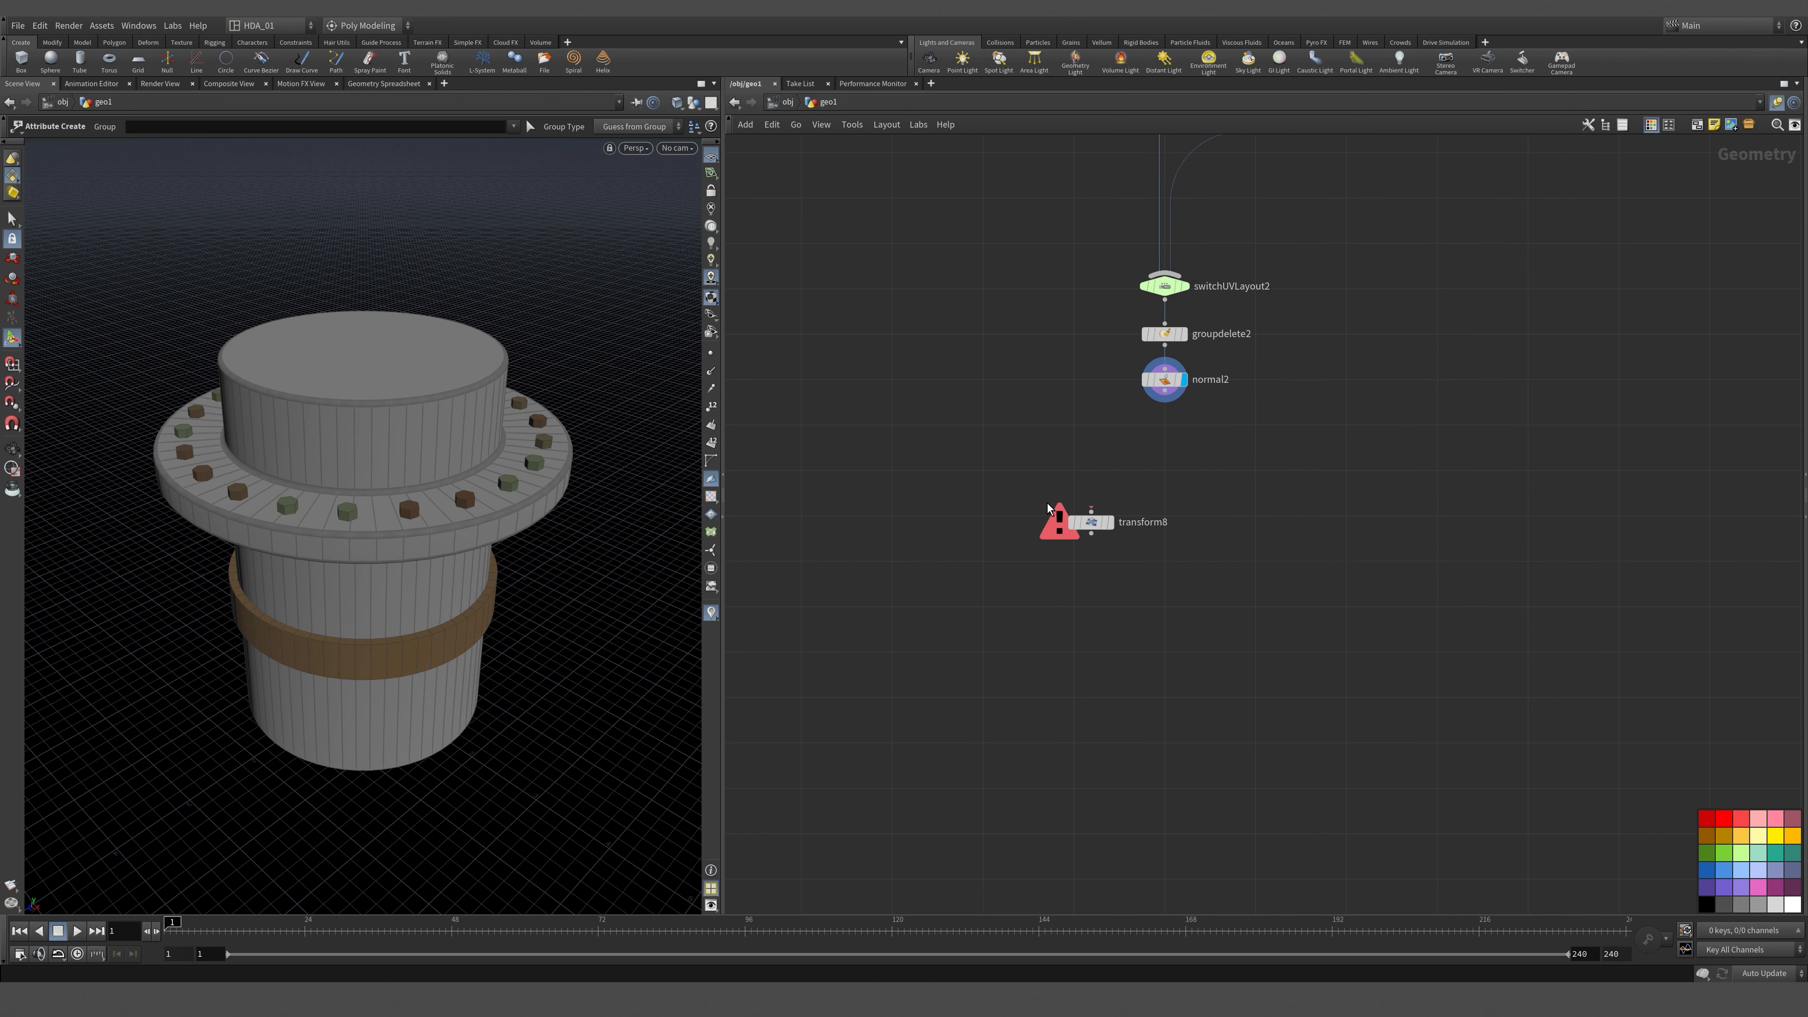
left_click_drag(1046, 503, 1178, 577)
left_click_drag(1094, 523, 1112, 693)
middle_click_drag(1169, 525, 1048, 616)
Add a Material node below normal2 and wire normal2's output into it.
key("Tab")
type("mat")
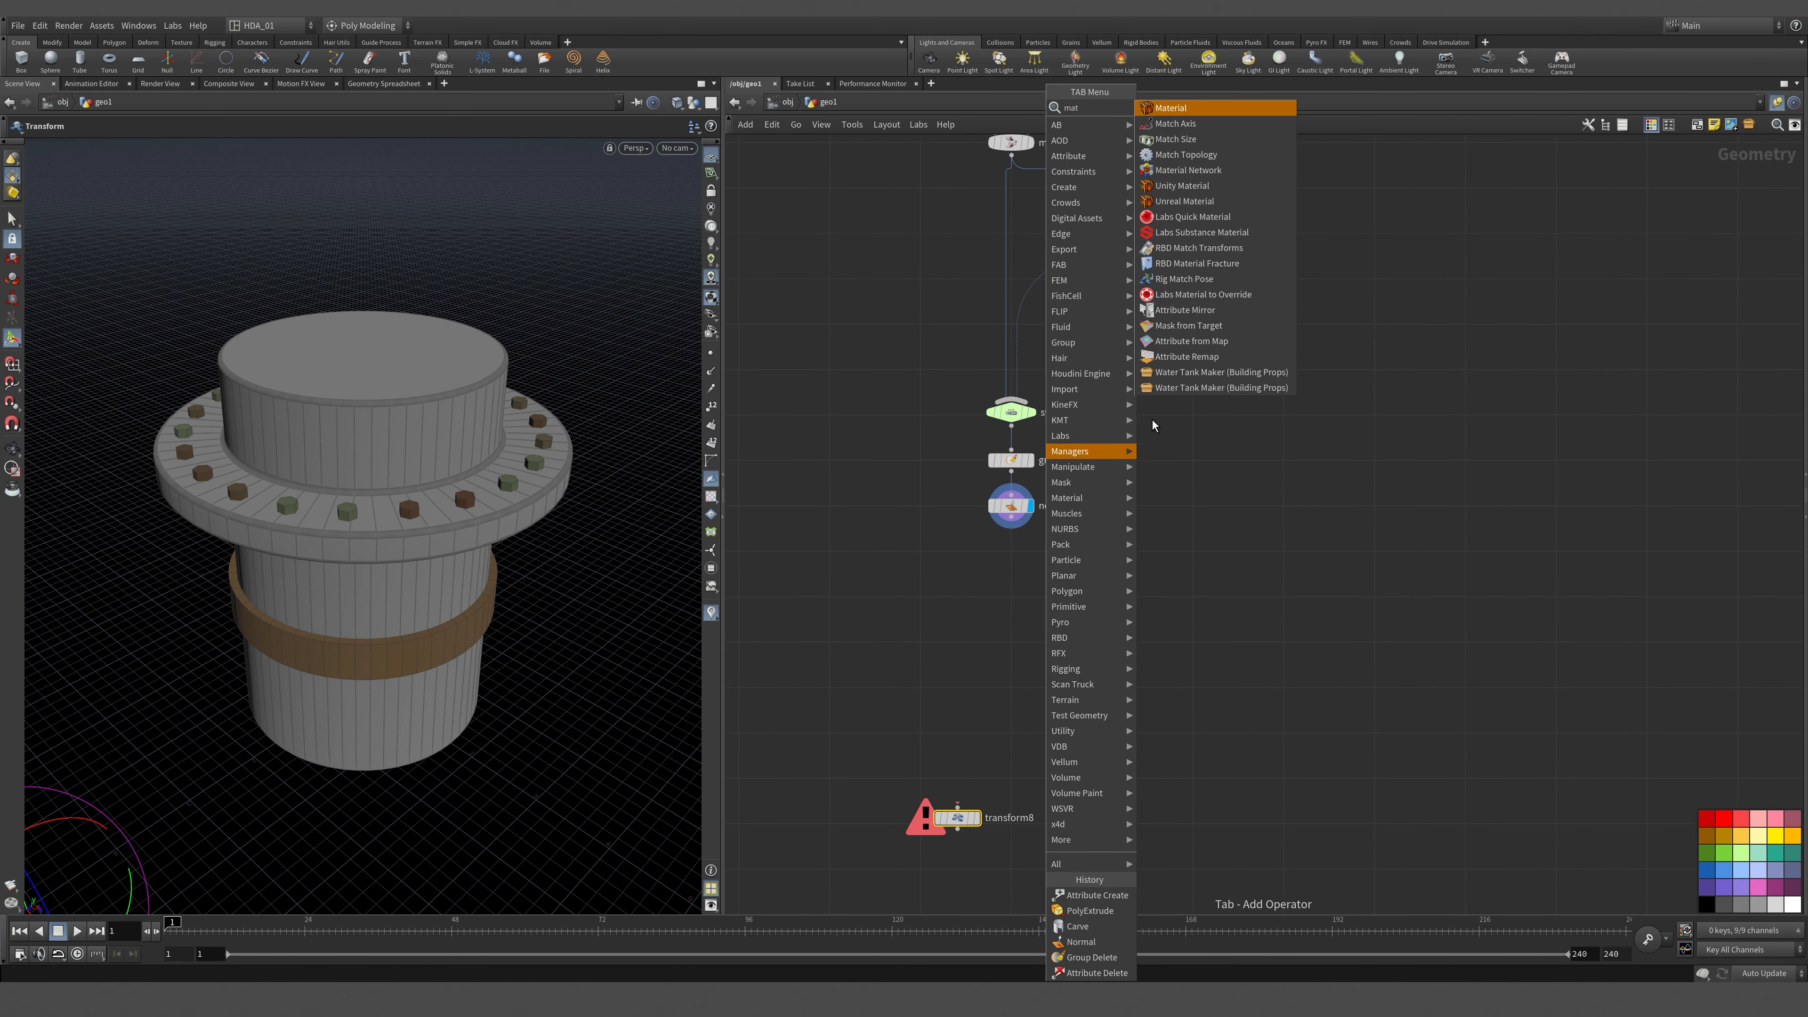
left_click(1198, 107)
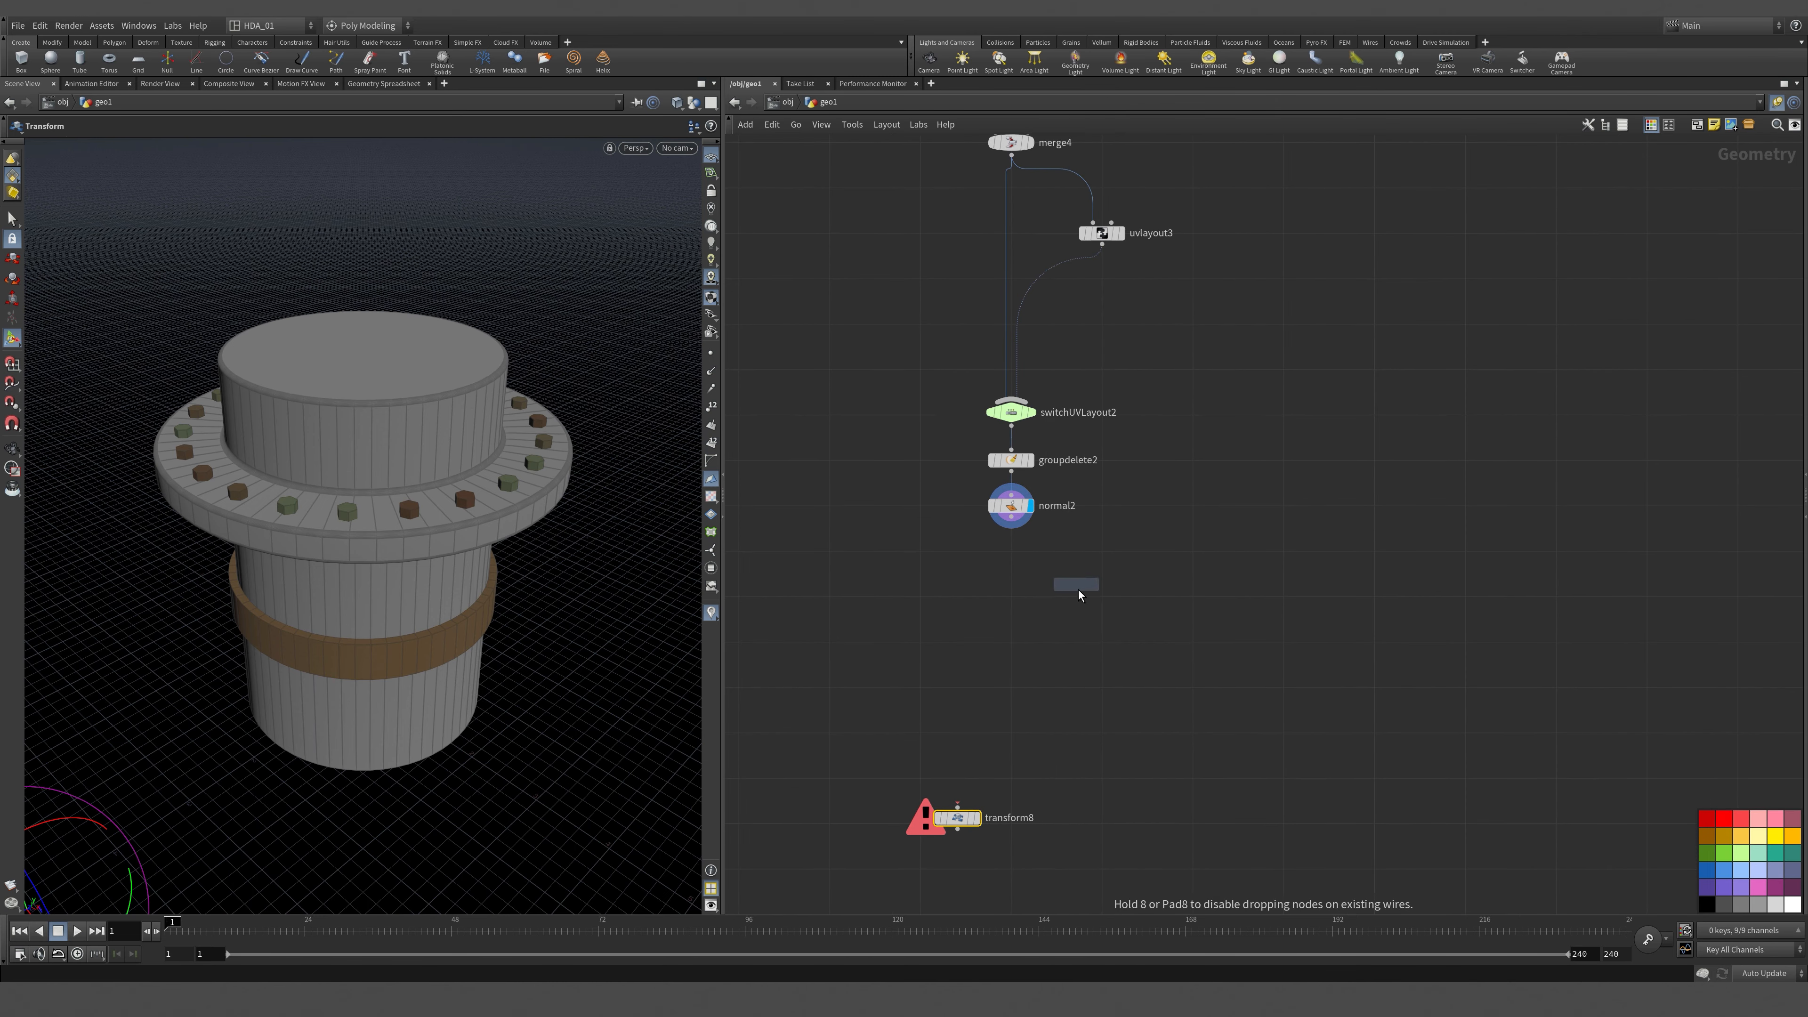
left_click(1011, 596)
left_click_drag(1011, 517, 1010, 585)
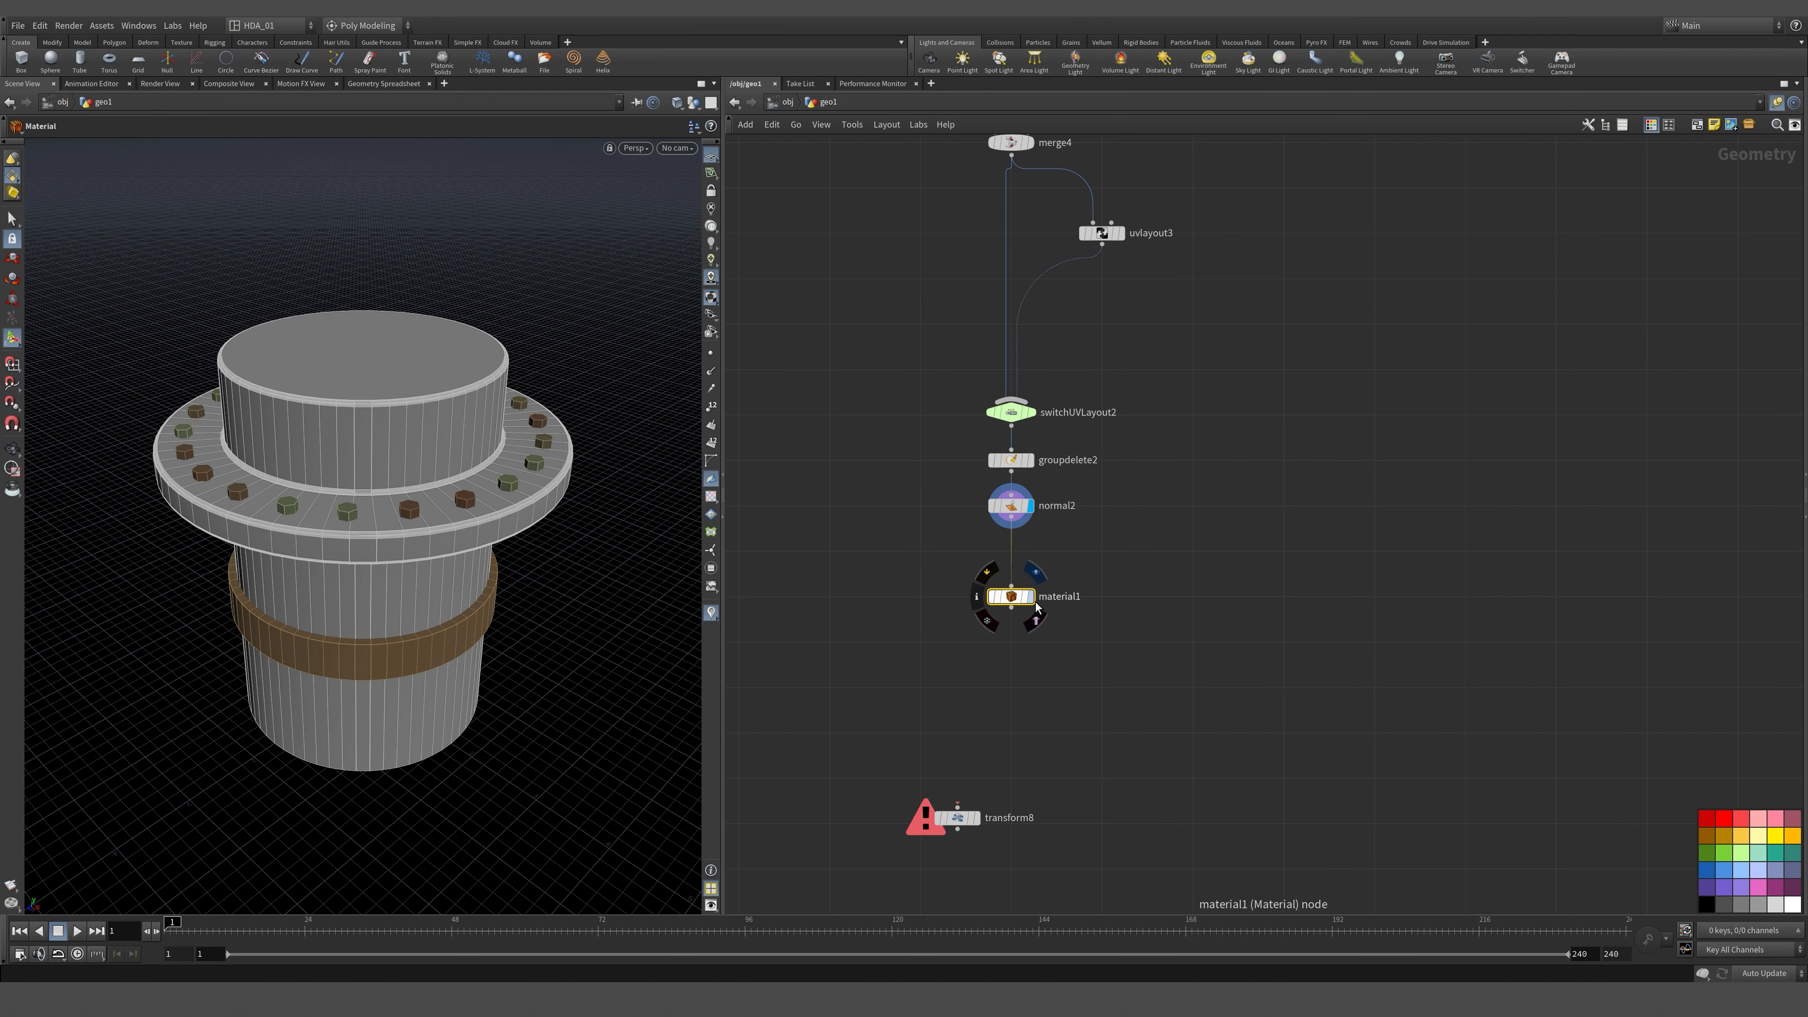
Display the new Material node and set its number of materials to 3.
left_click(1030, 596)
key("p")
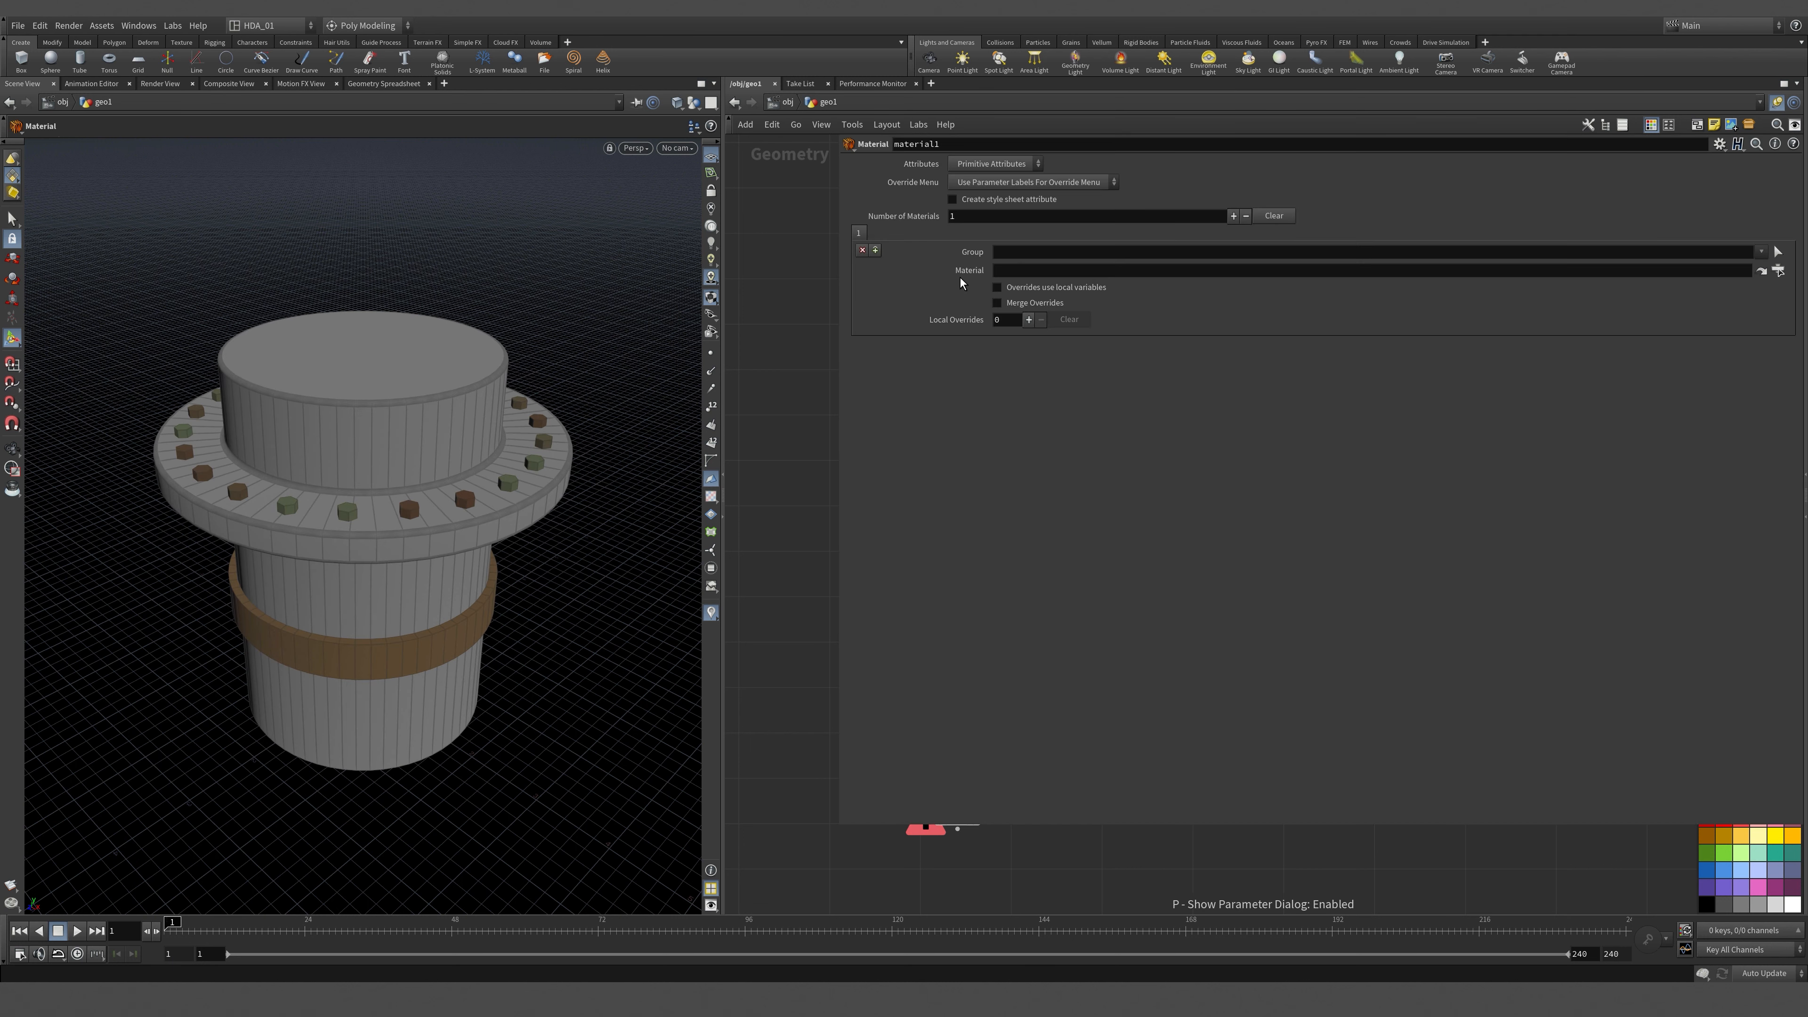
double_click(1002, 215)
type("3")
key("Return")
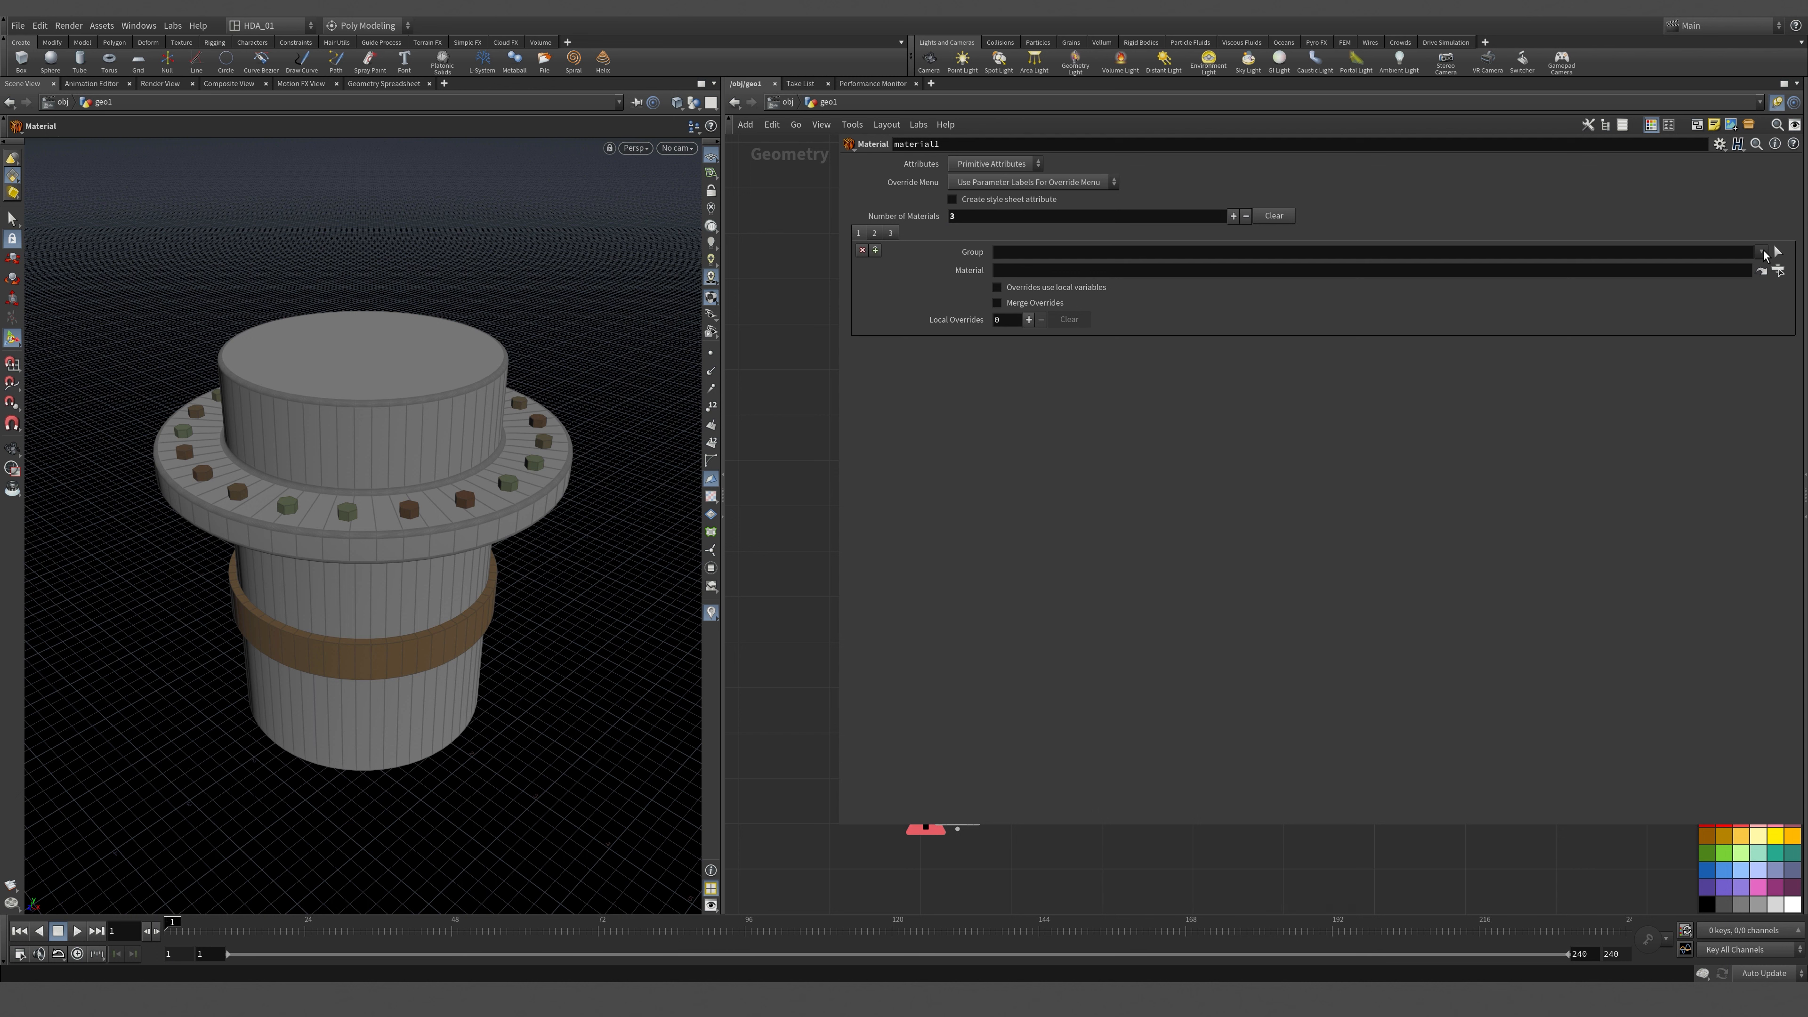
Choose a group from the available name groups for each of the three material entries in material1.
left_click(1760, 251)
left_click(1752, 285)
left_click(875, 233)
left_click(1760, 251)
left_click(1744, 300)
left_click(890, 233)
left_click(1761, 253)
left_click(1733, 283)
key("p")
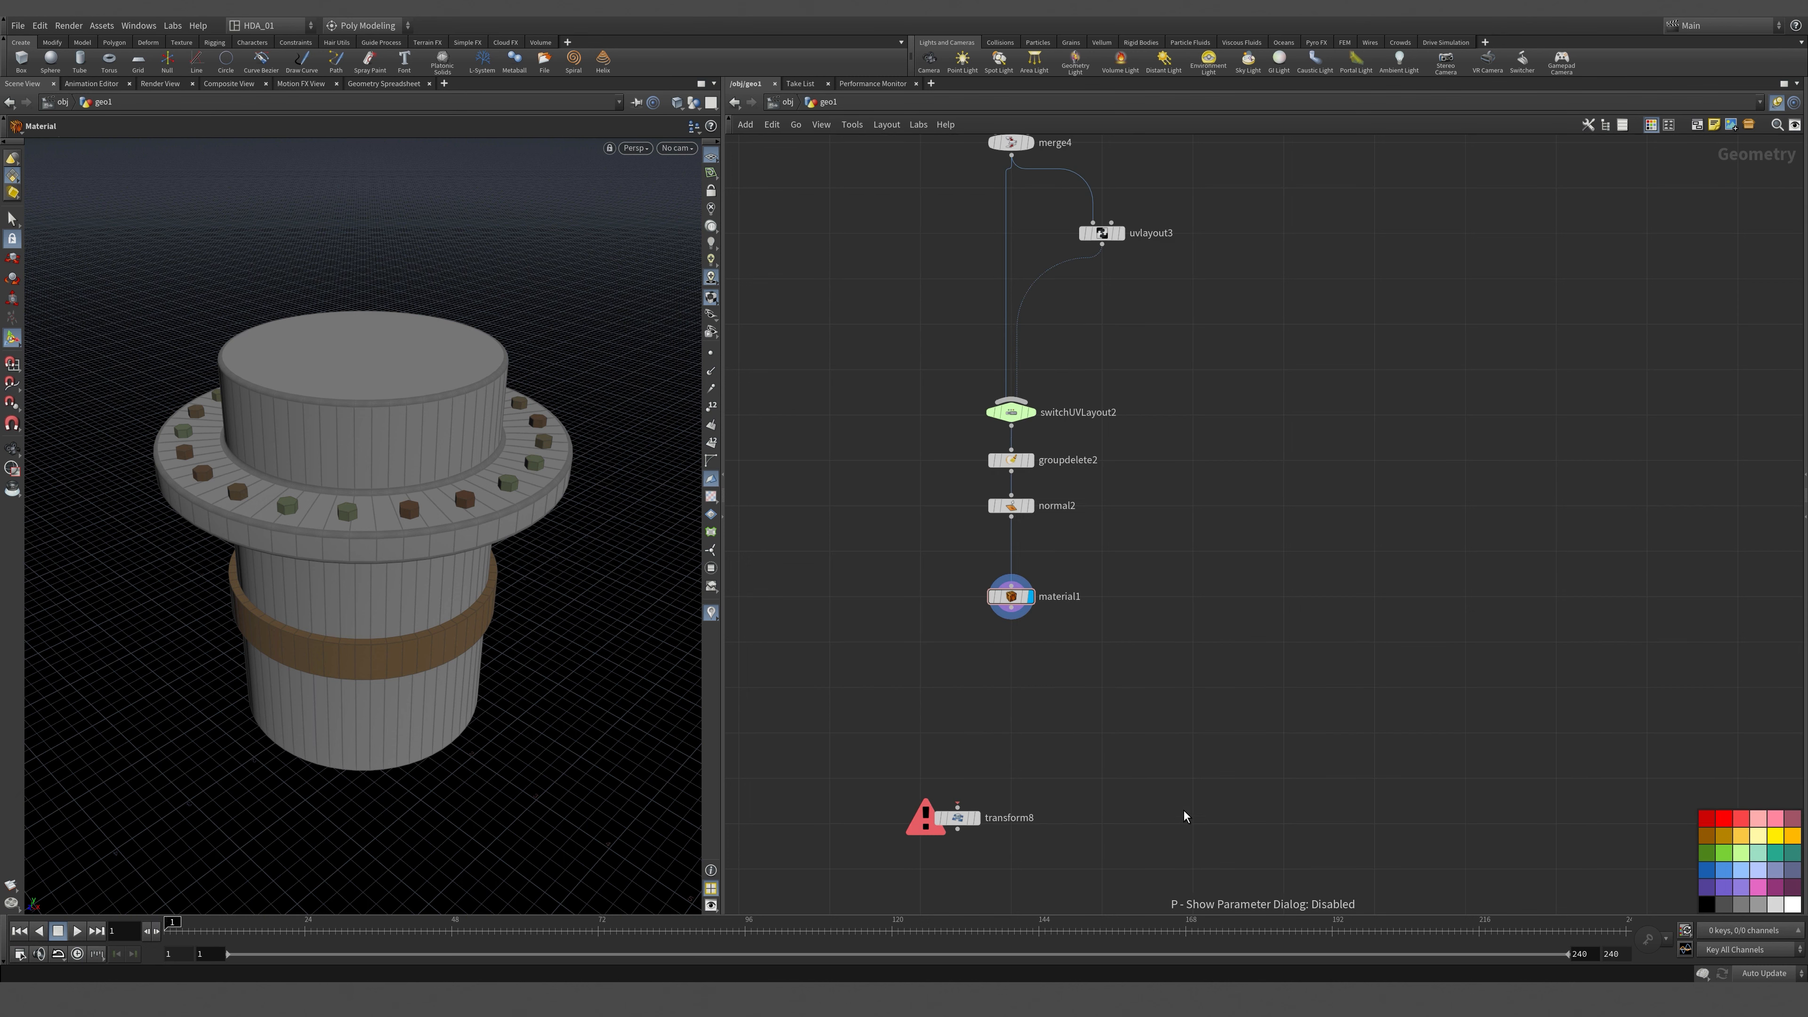
Add a Delete node on a separate branch from normal2 and display it.
left_click(1007, 606)
key("Tab")
type("de")
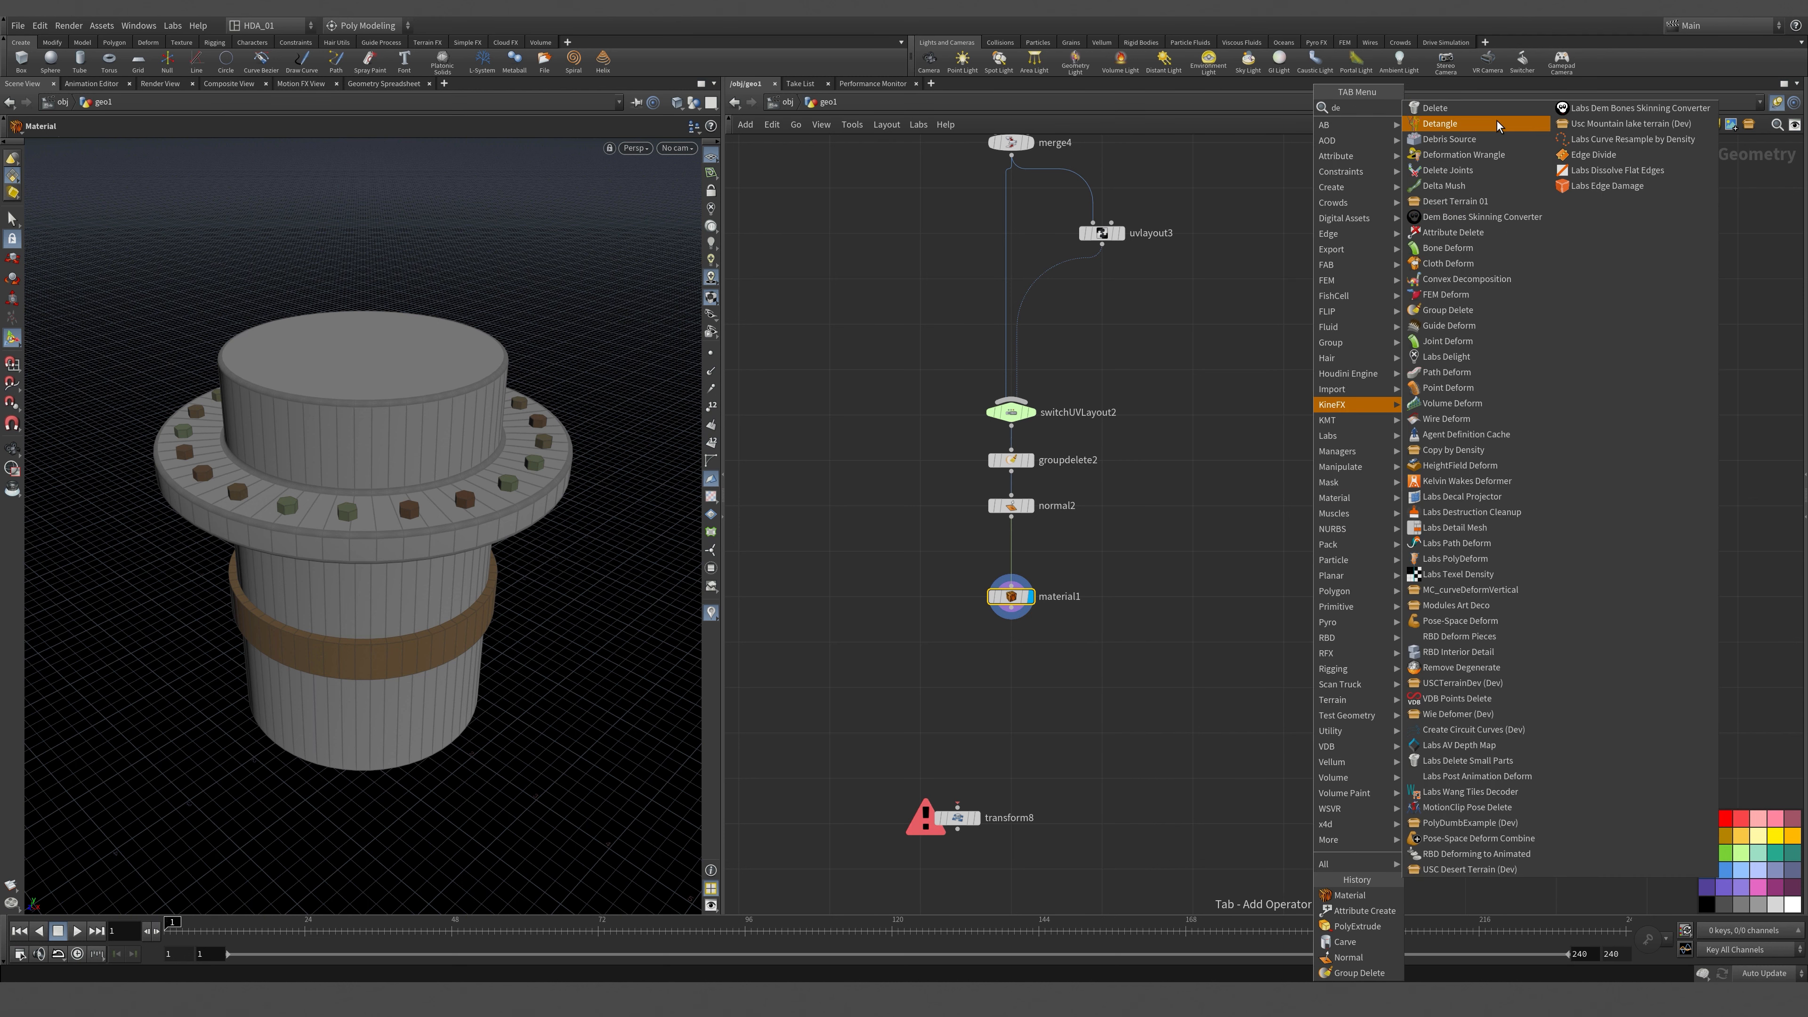
left_click(1444, 108)
left_click(1242, 606)
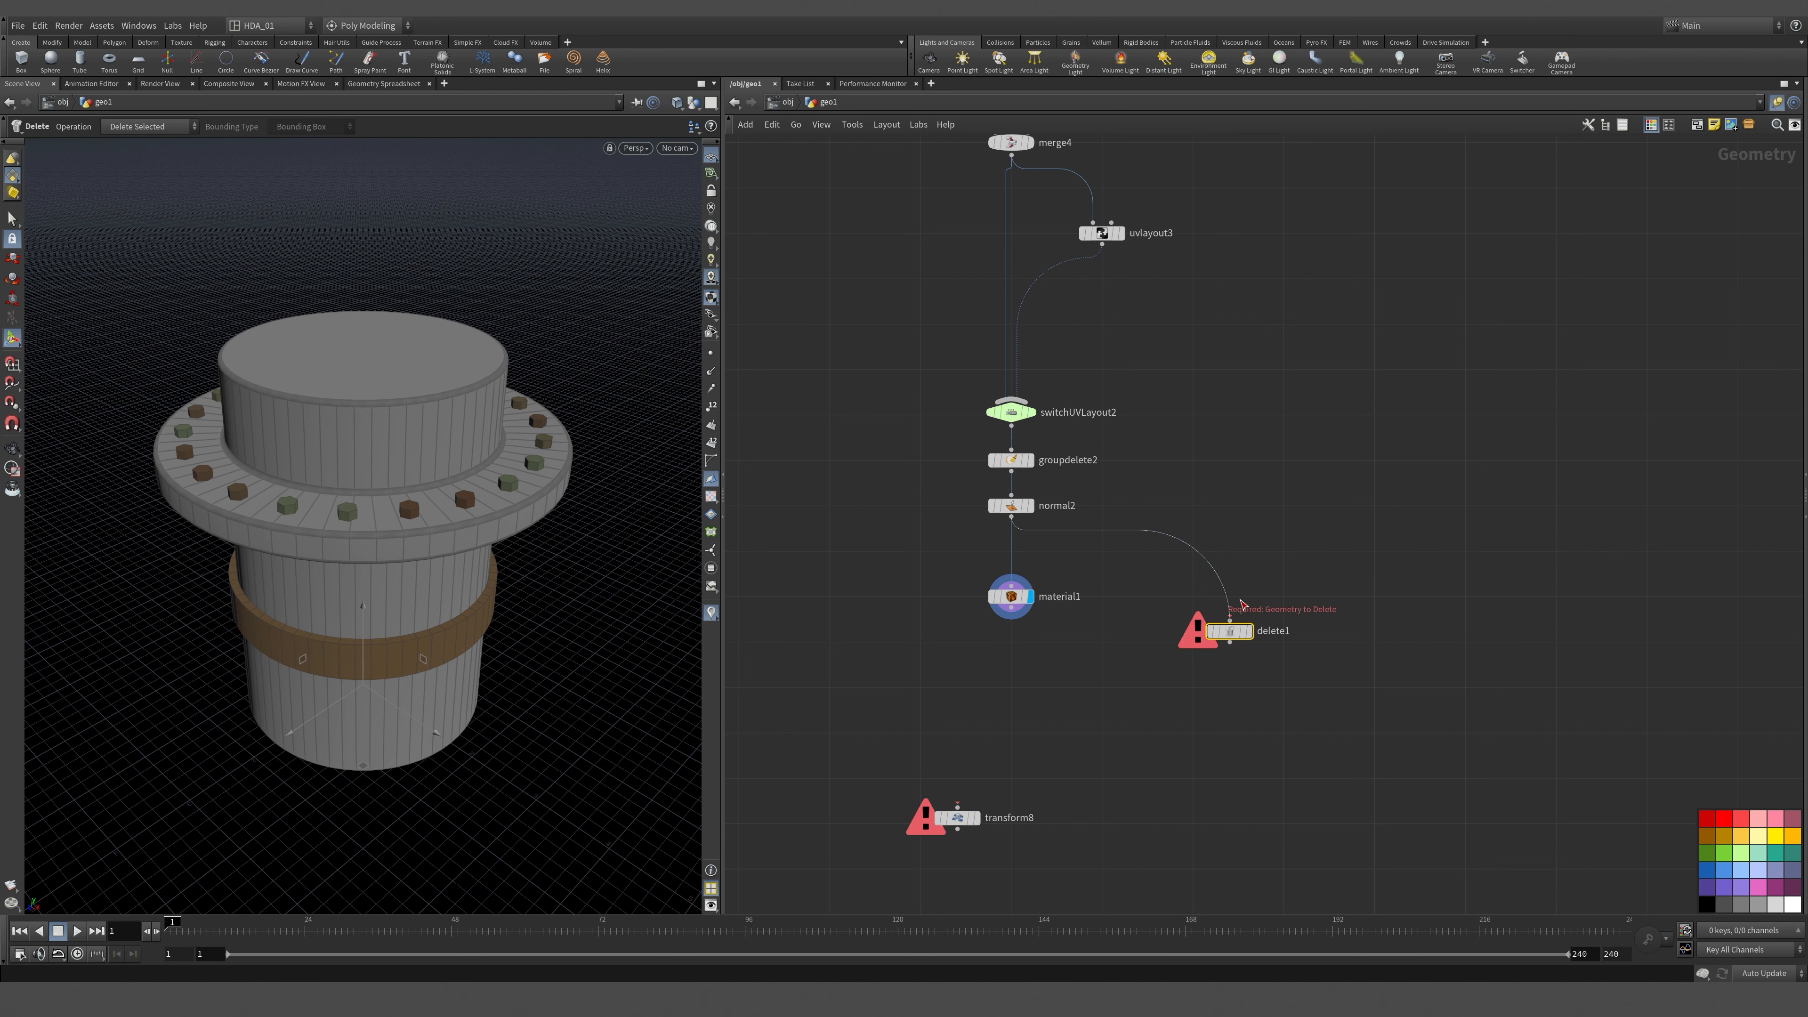
left_click(1248, 630)
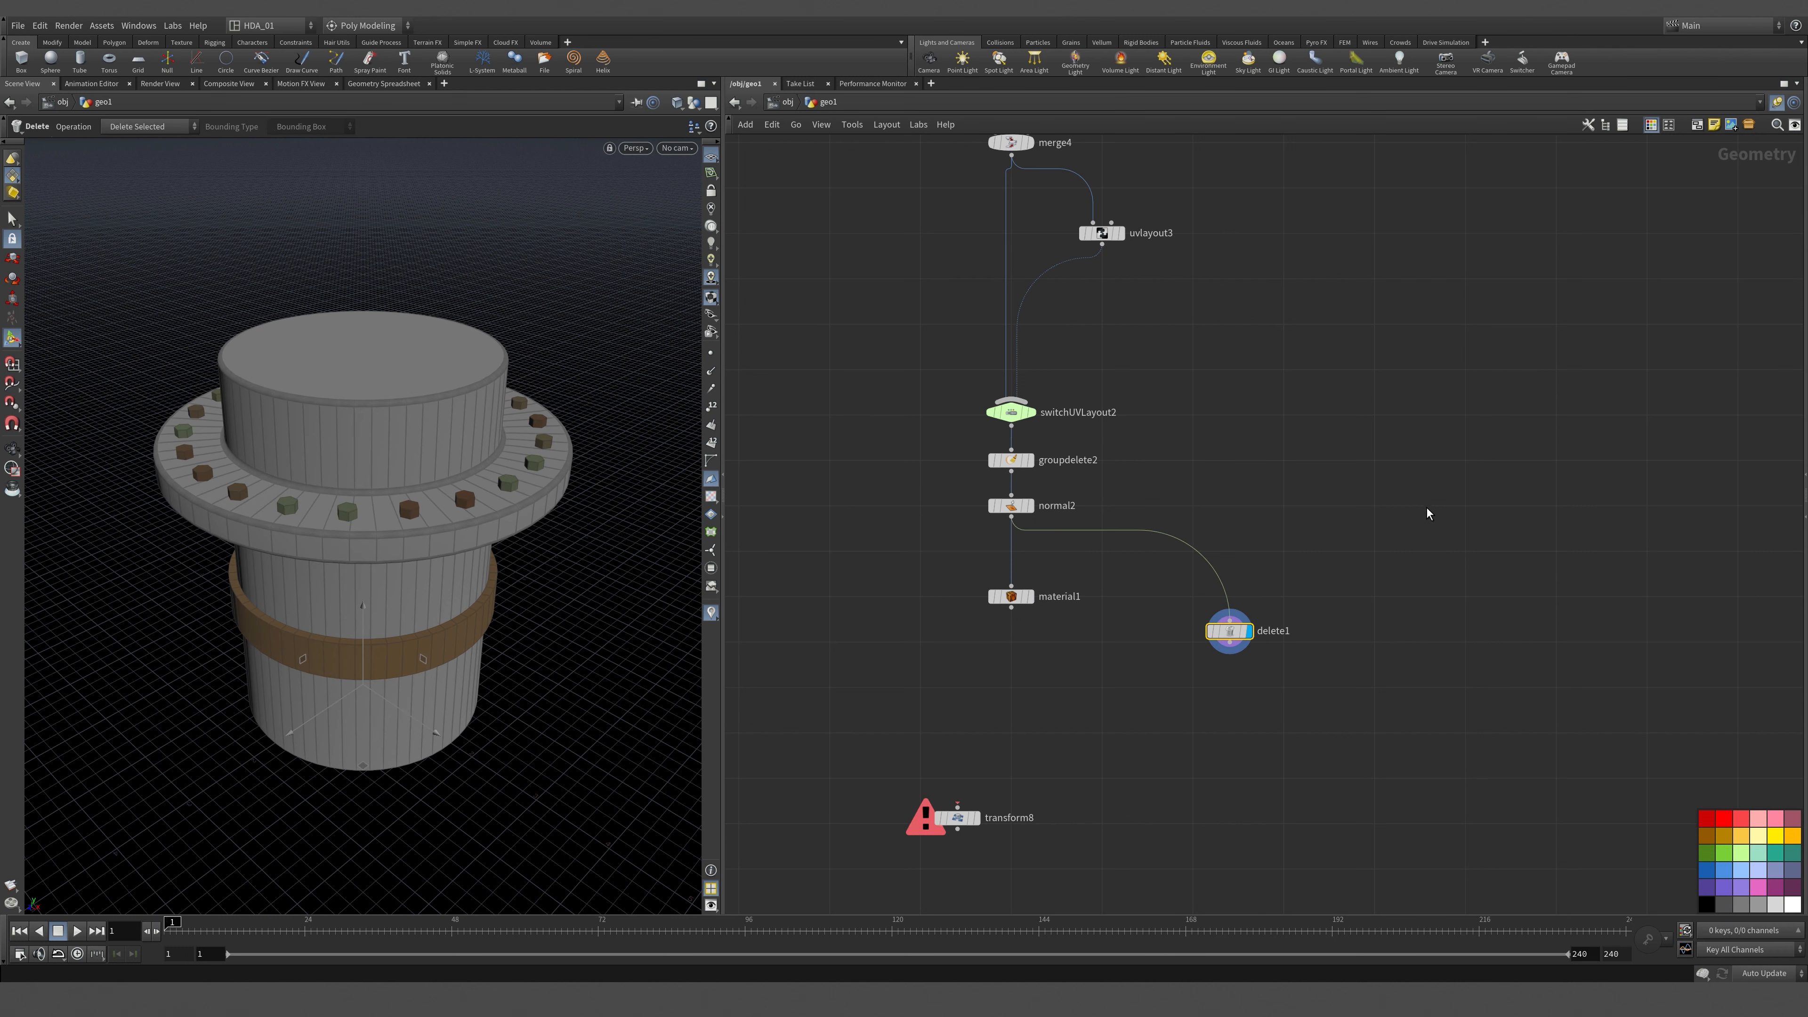
key("p")
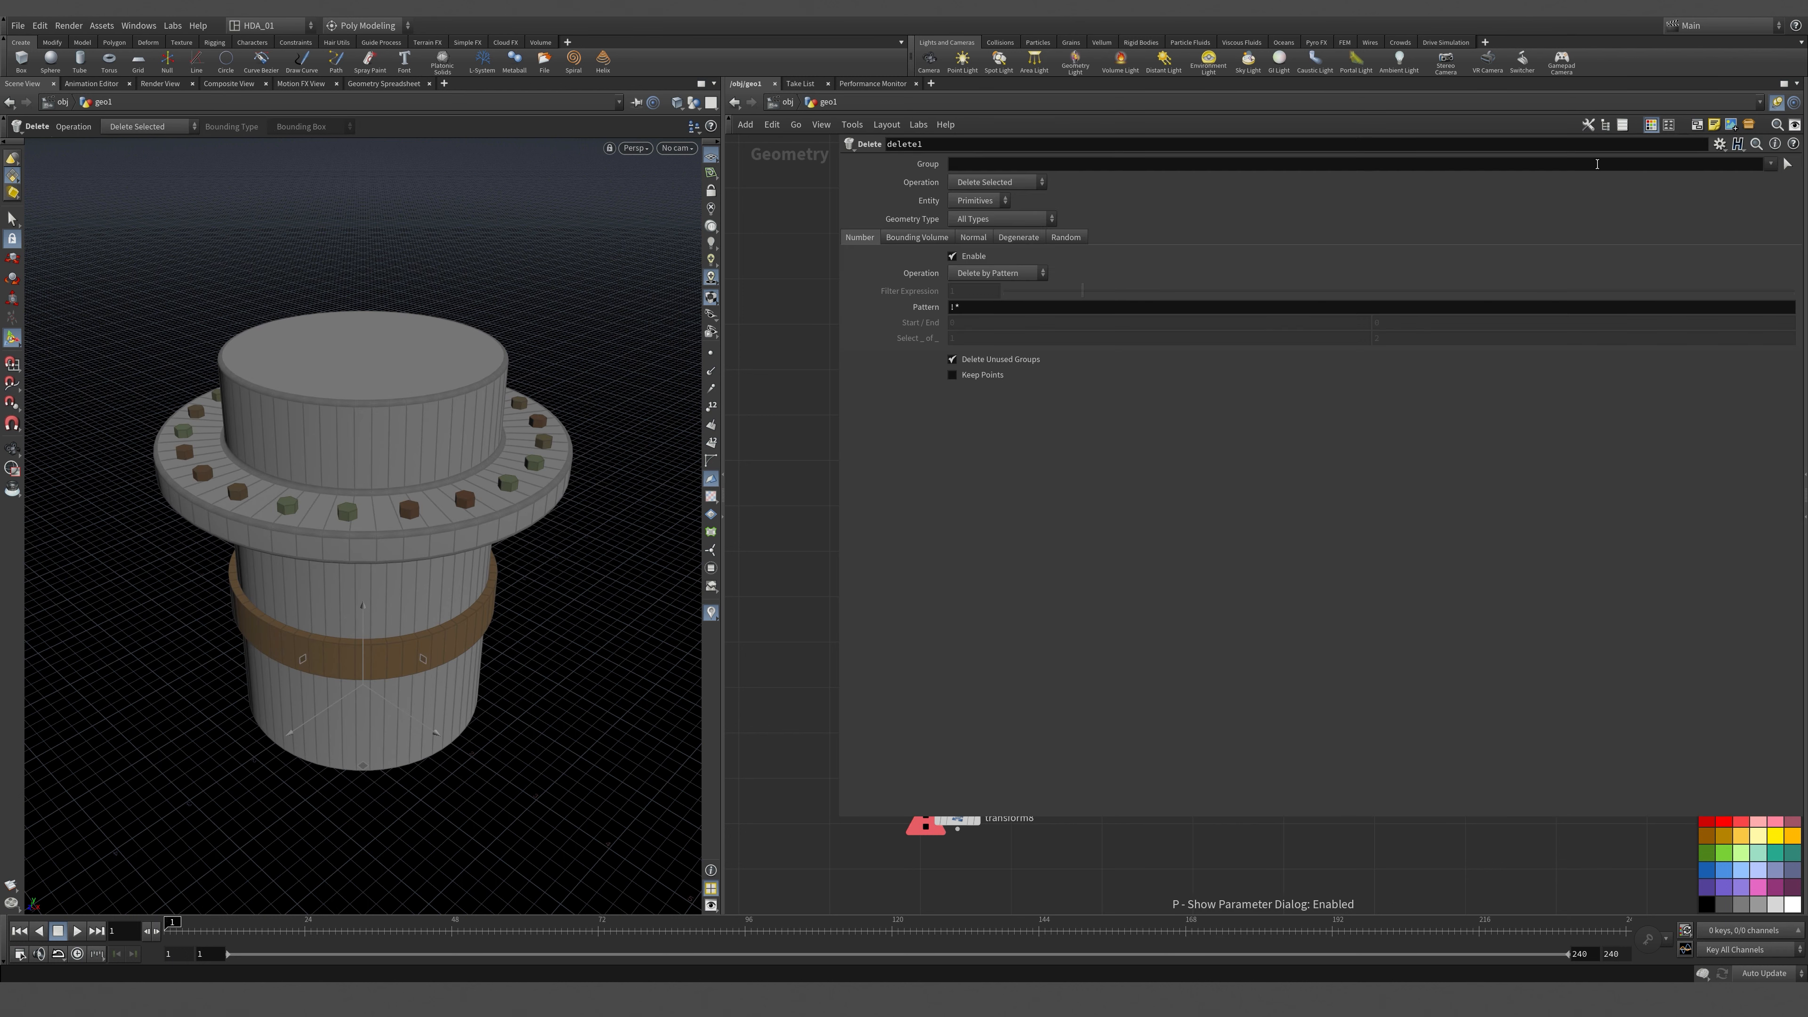
left_click(1787, 164)
left_click(1770, 163)
left_click(1730, 195)
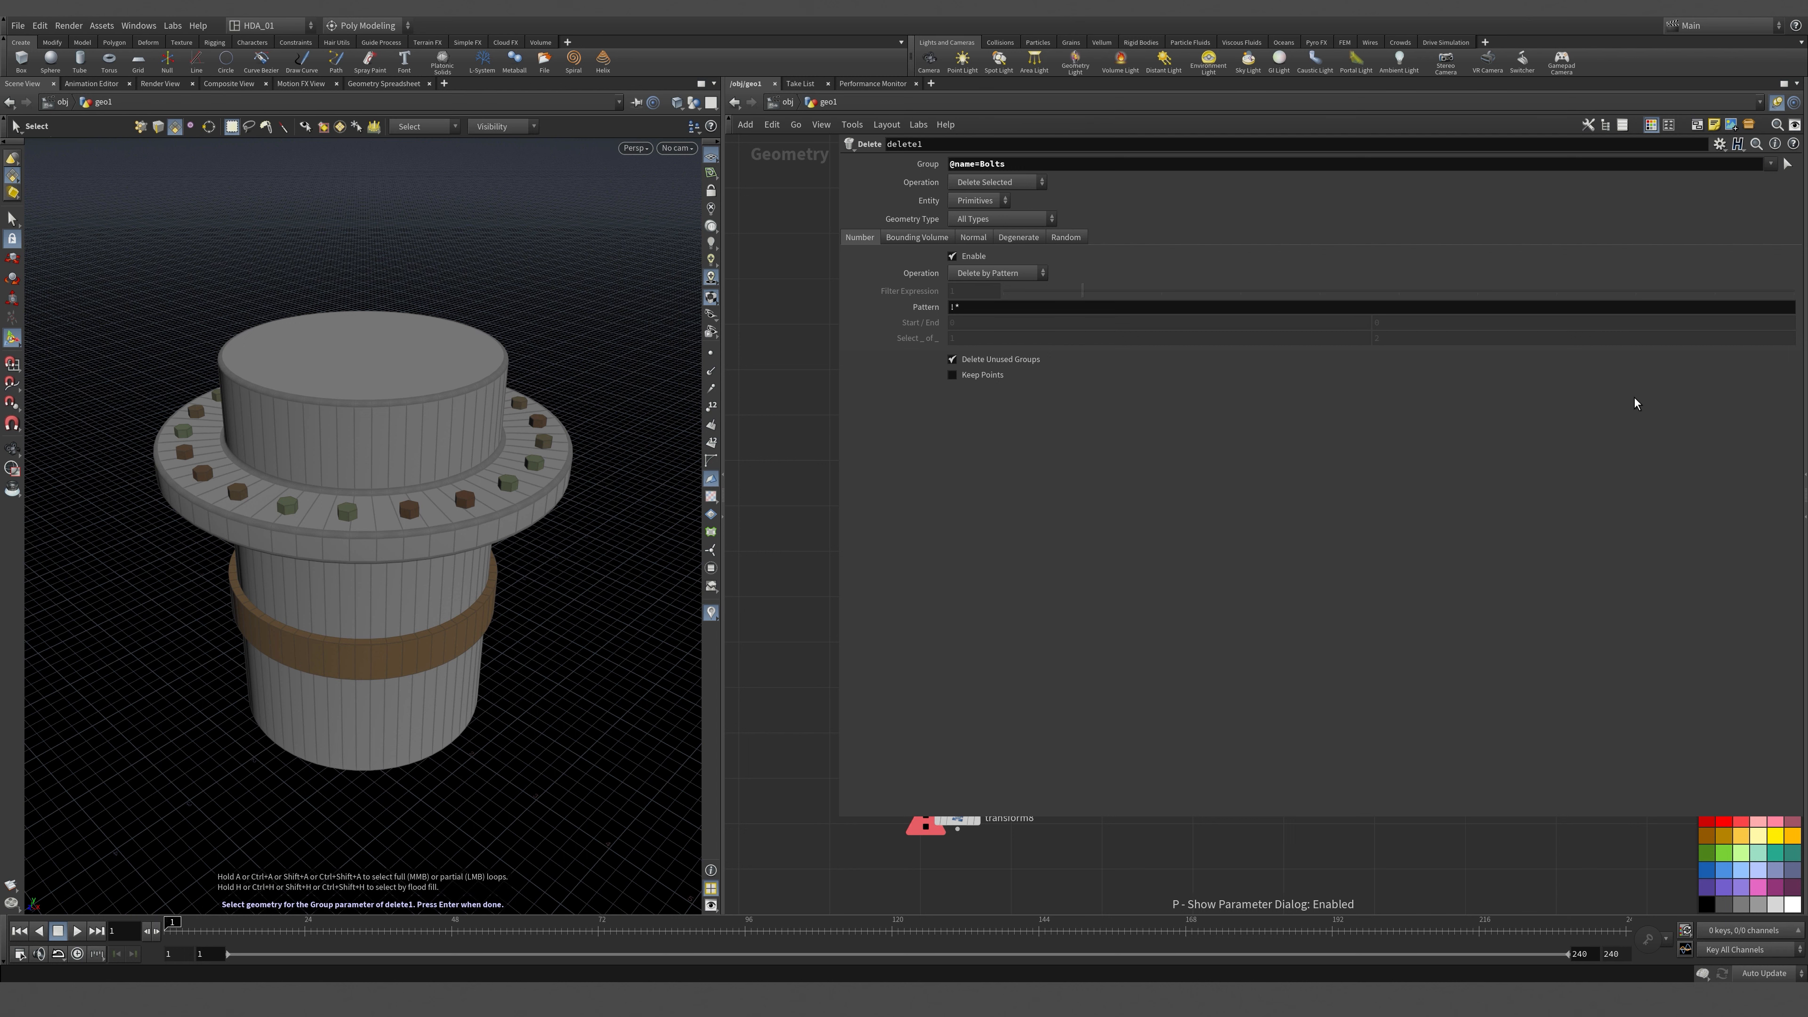
key("p")
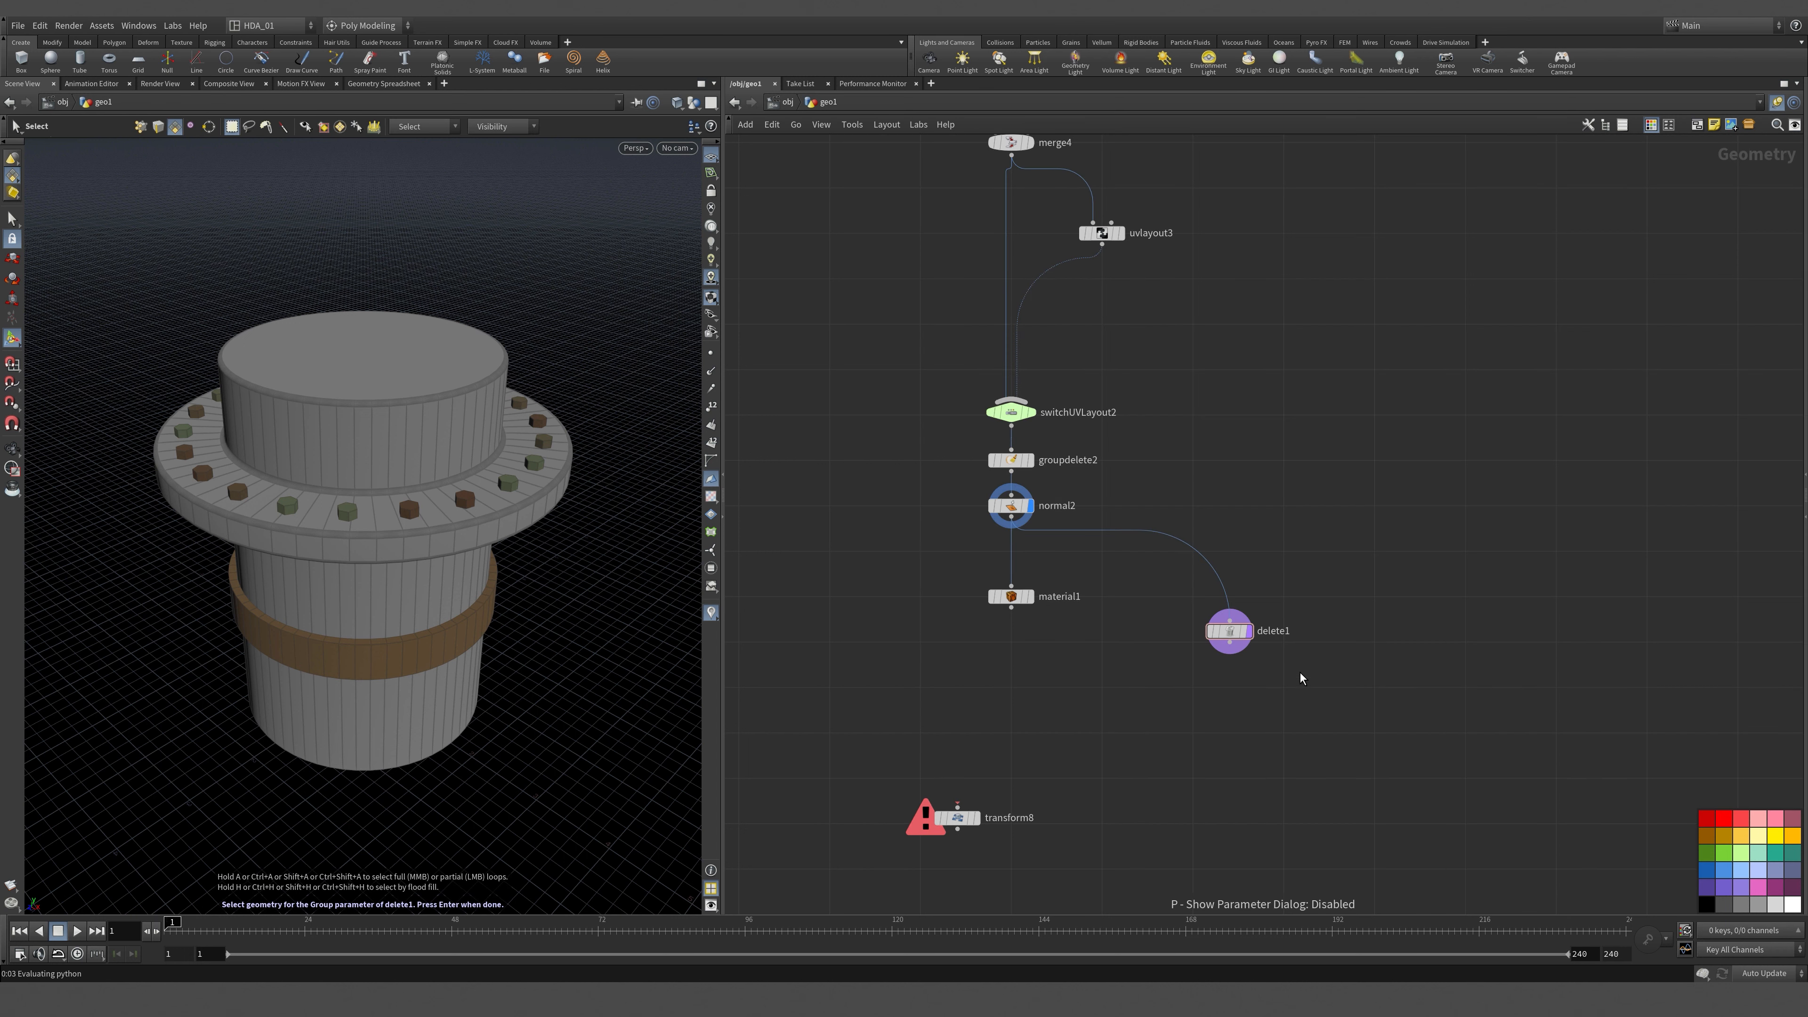
left_click(1249, 630)
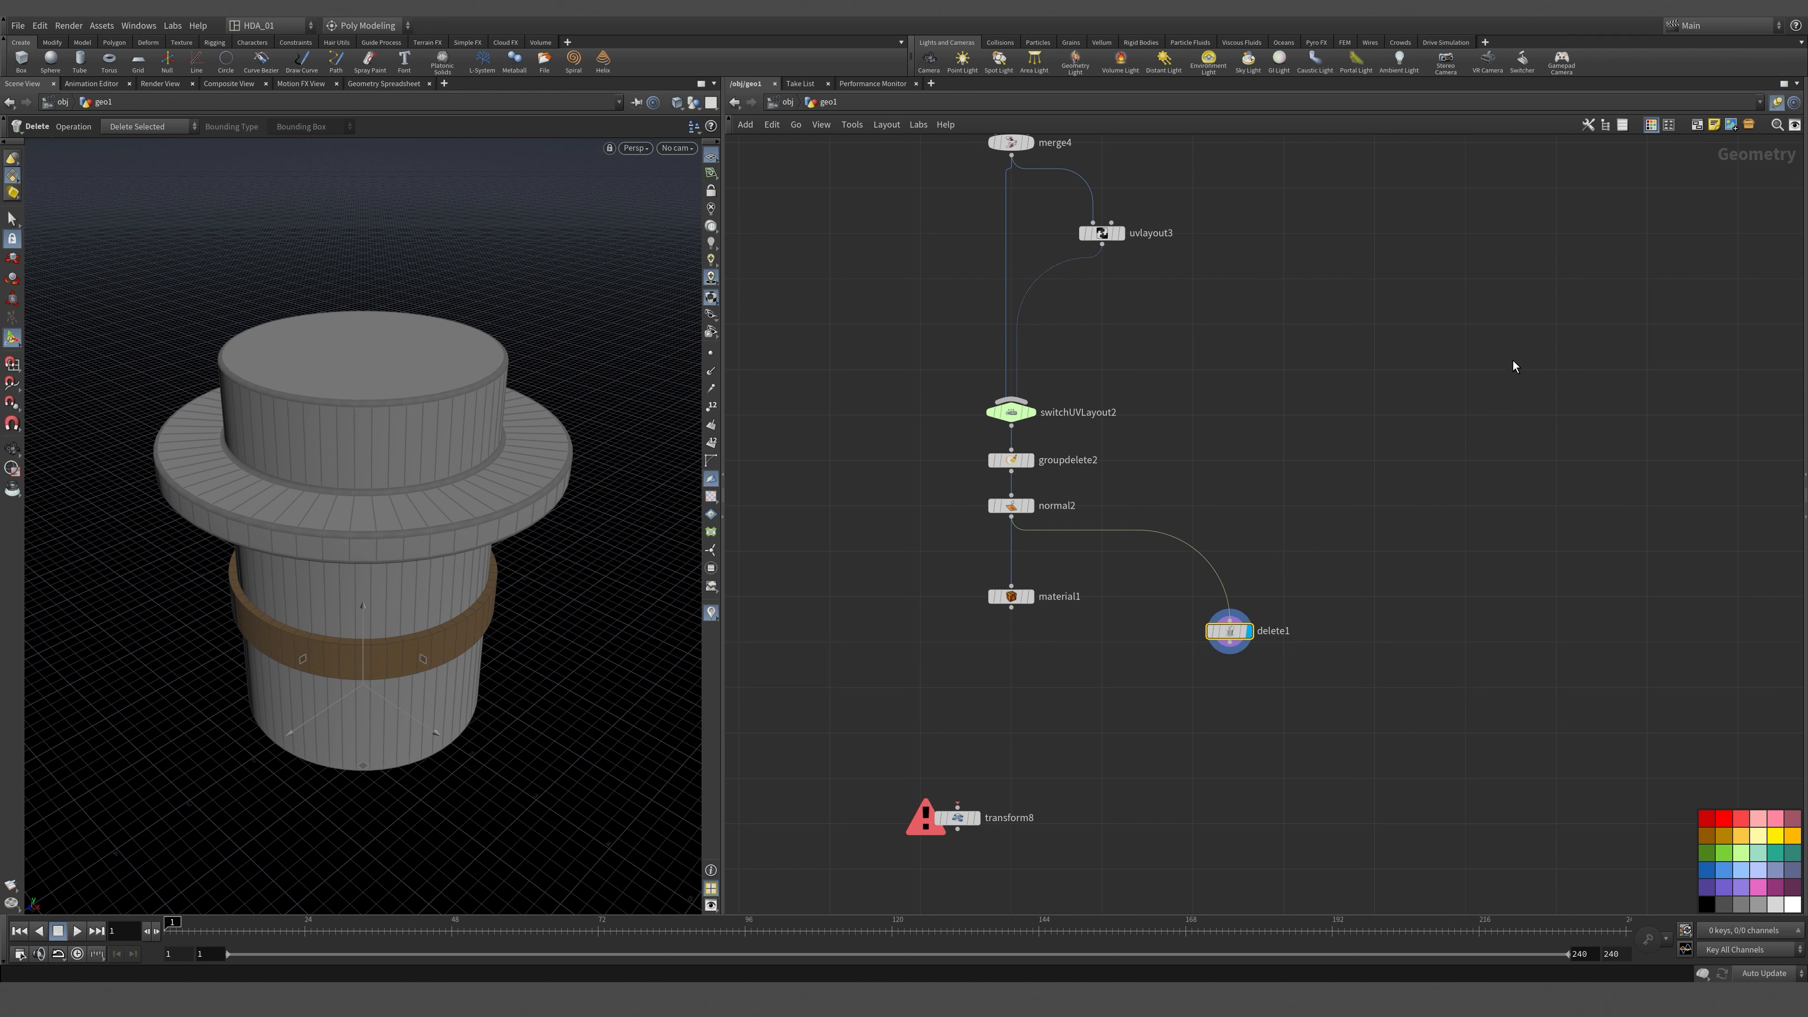
Remove the test Delete node from the network.
middle_click_drag(1285, 538, 1532, 495)
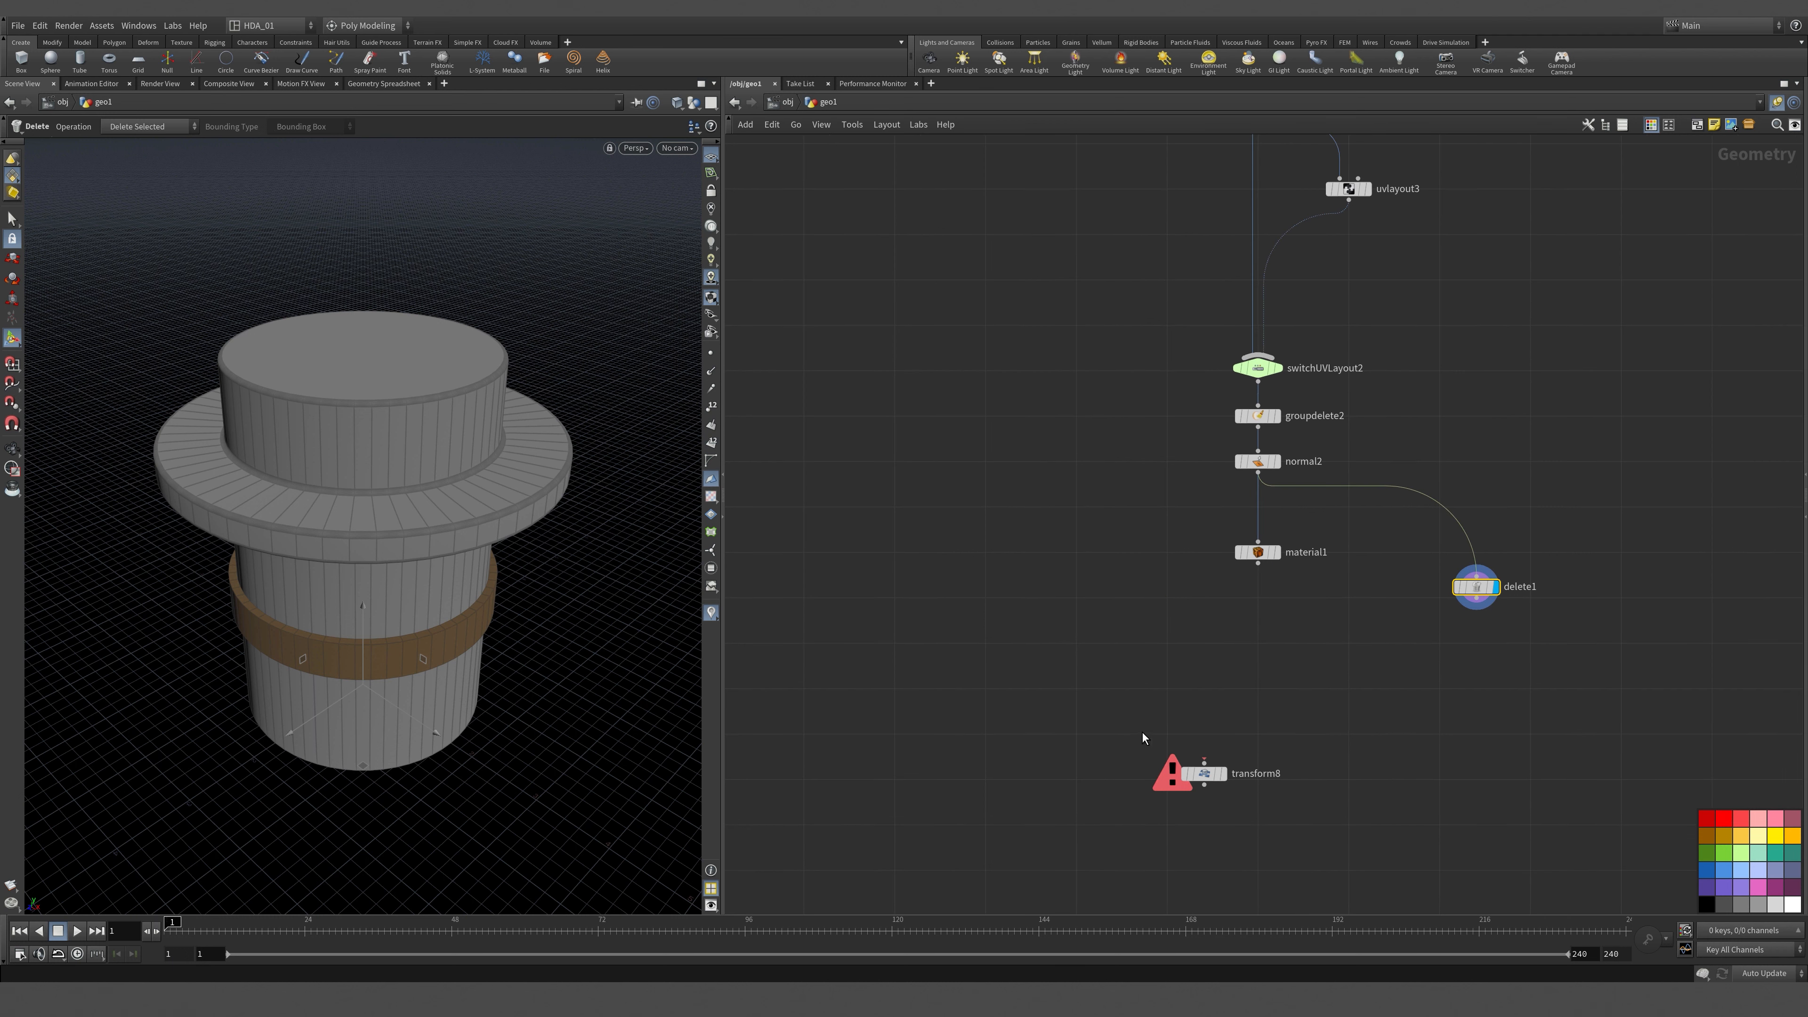
left_click(1203, 773)
left_click(1475, 586)
key("Delete")
Line up the nodes from switchUVLayout2 down to material1 in an even vertical column and display material1.
left_click_drag(1194, 640, 1318, 336)
key("l")
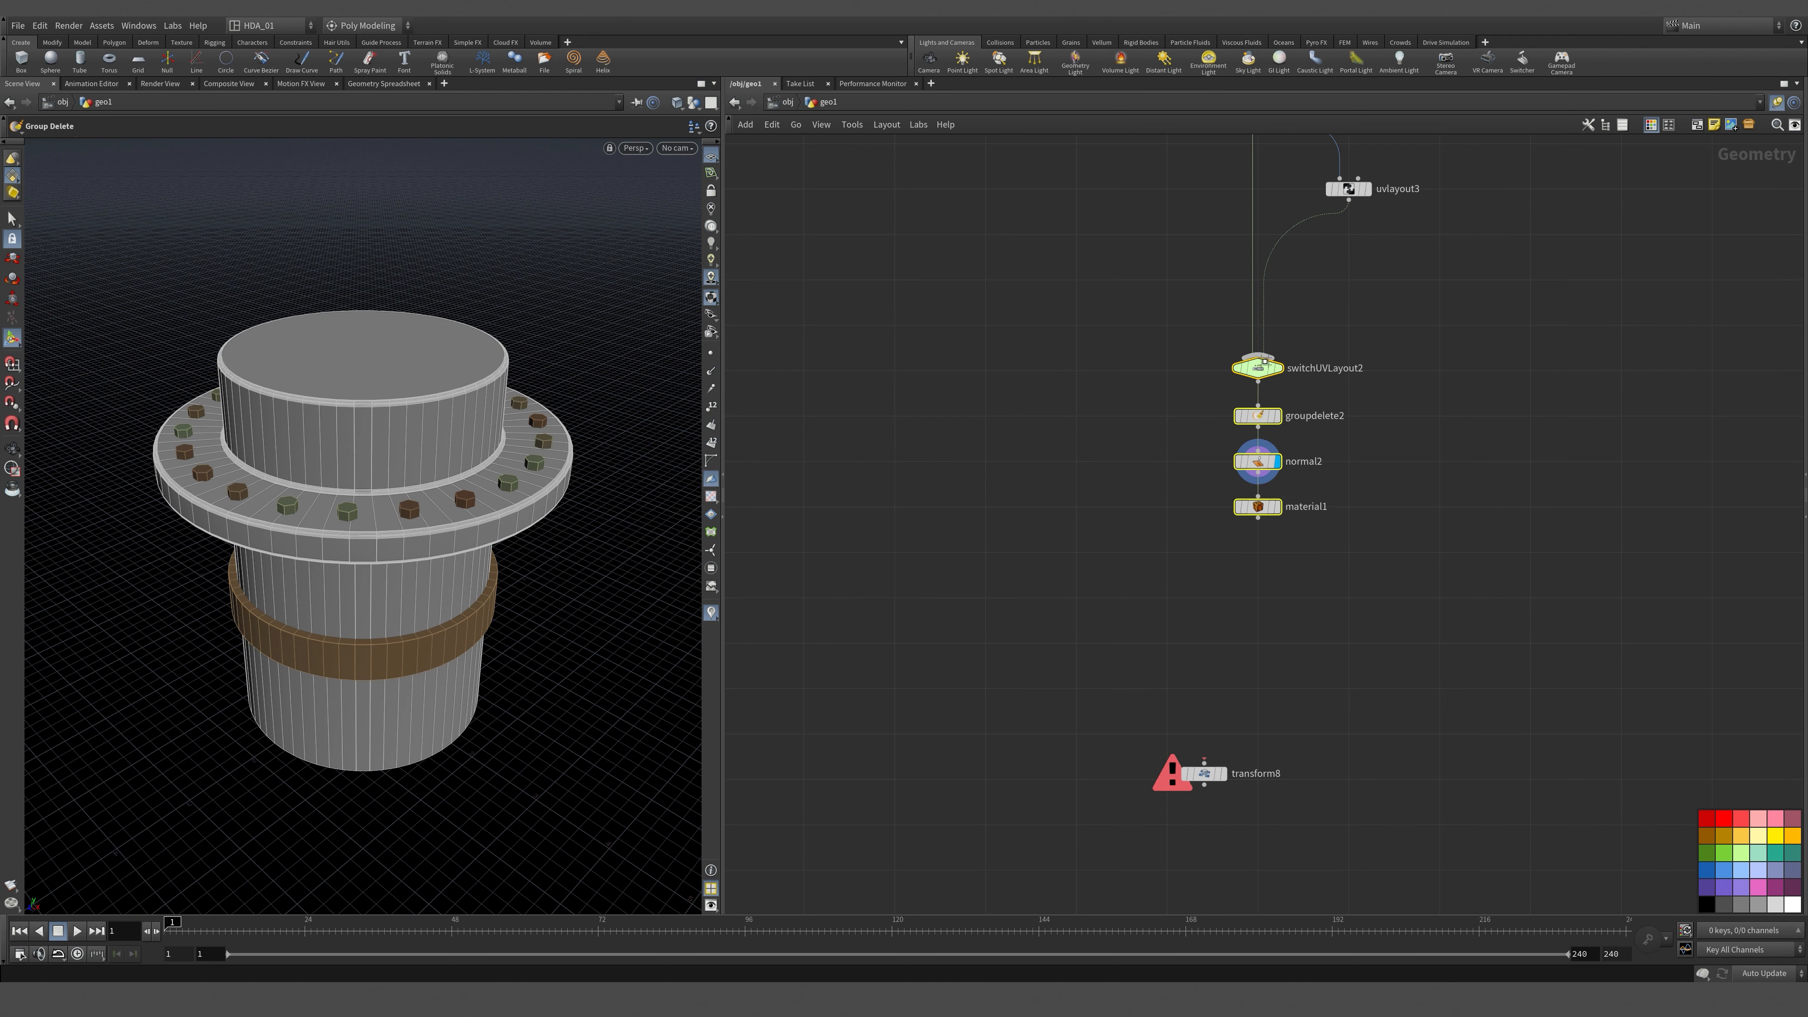
left_click(1271, 507)
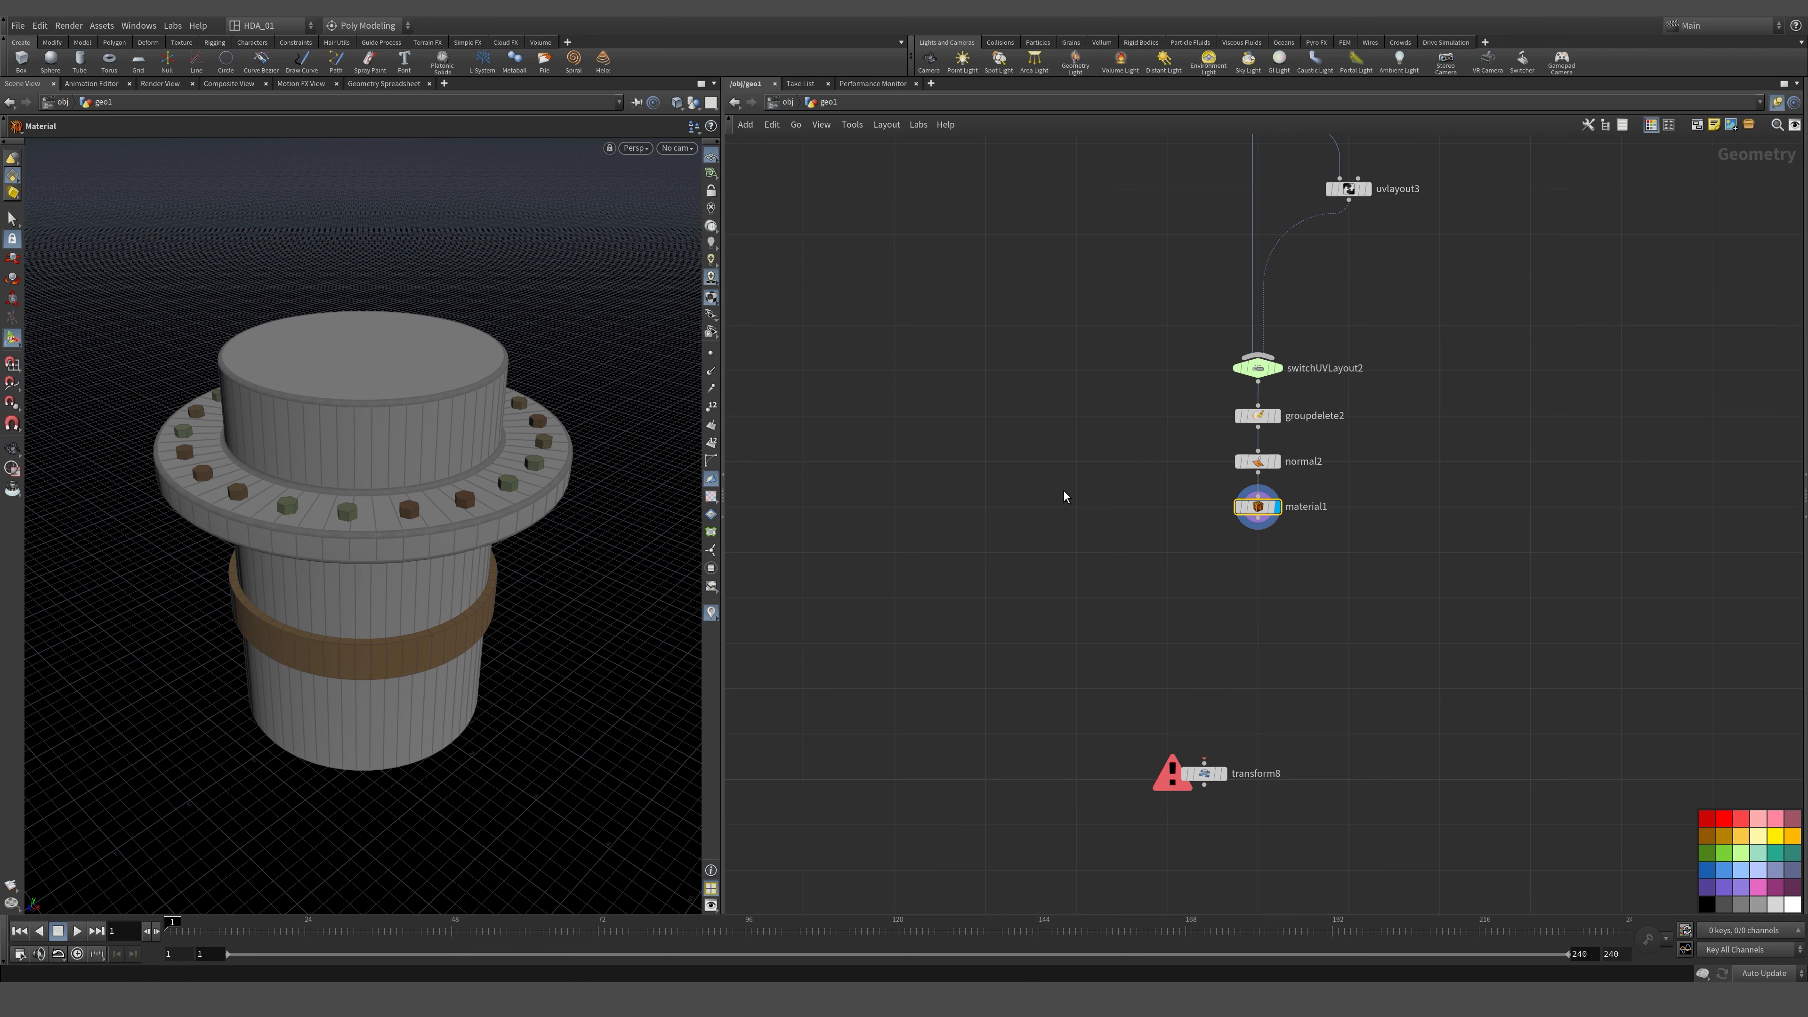
Check material1's node info and review the lower node network and the flange bolts in the viewport.
middle_click(1258, 509)
scroll(1541, 642, "down", 3)
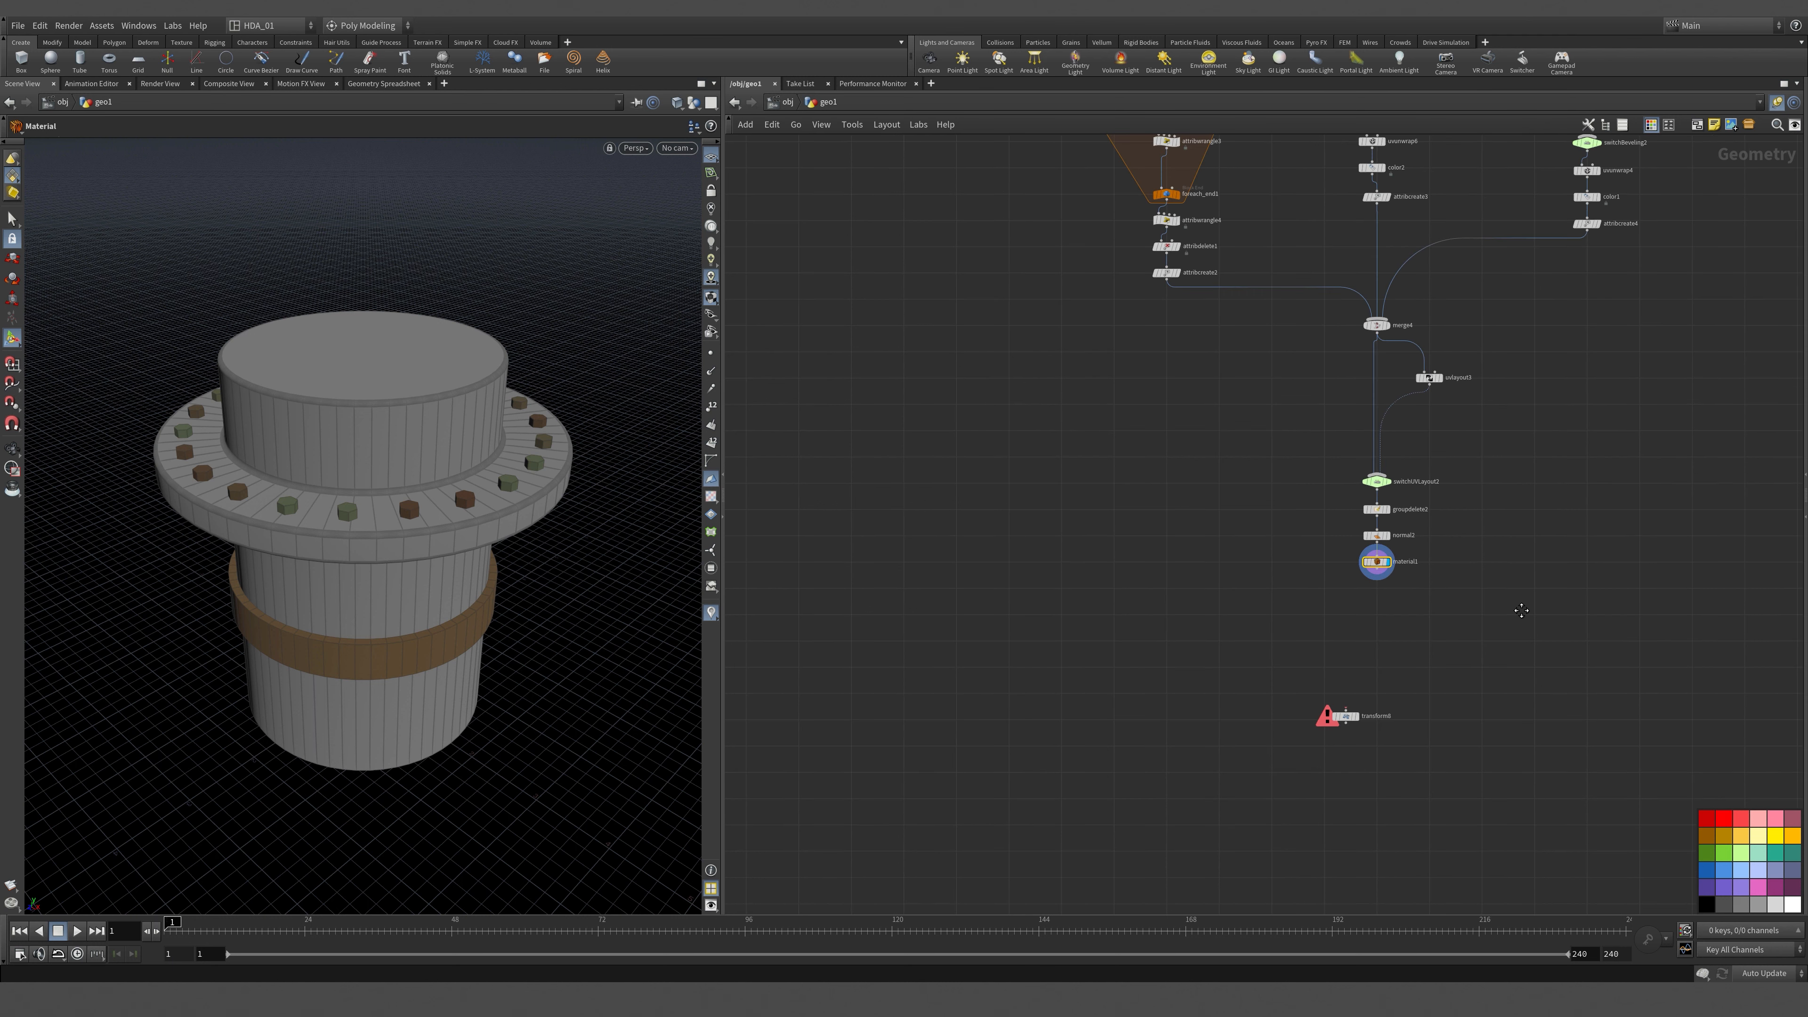
middle_click_drag(1520, 616, 1304, 590)
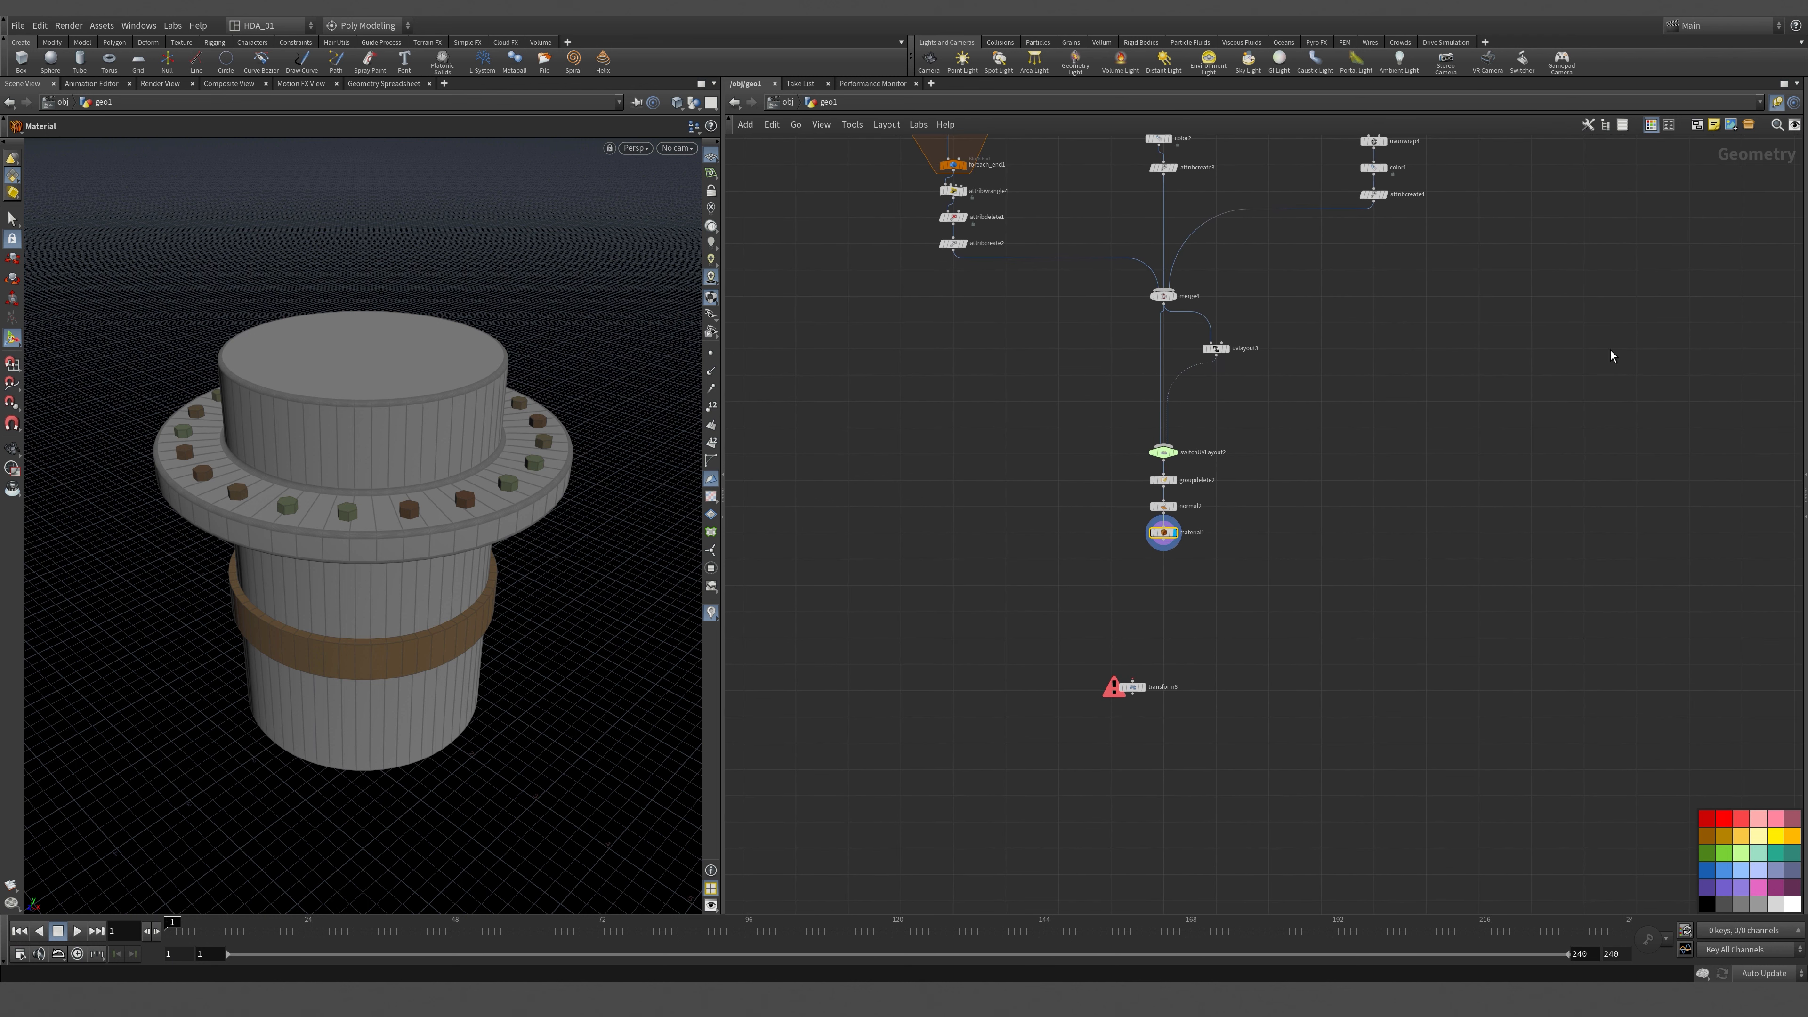
scroll(403, 524, "down", 4)
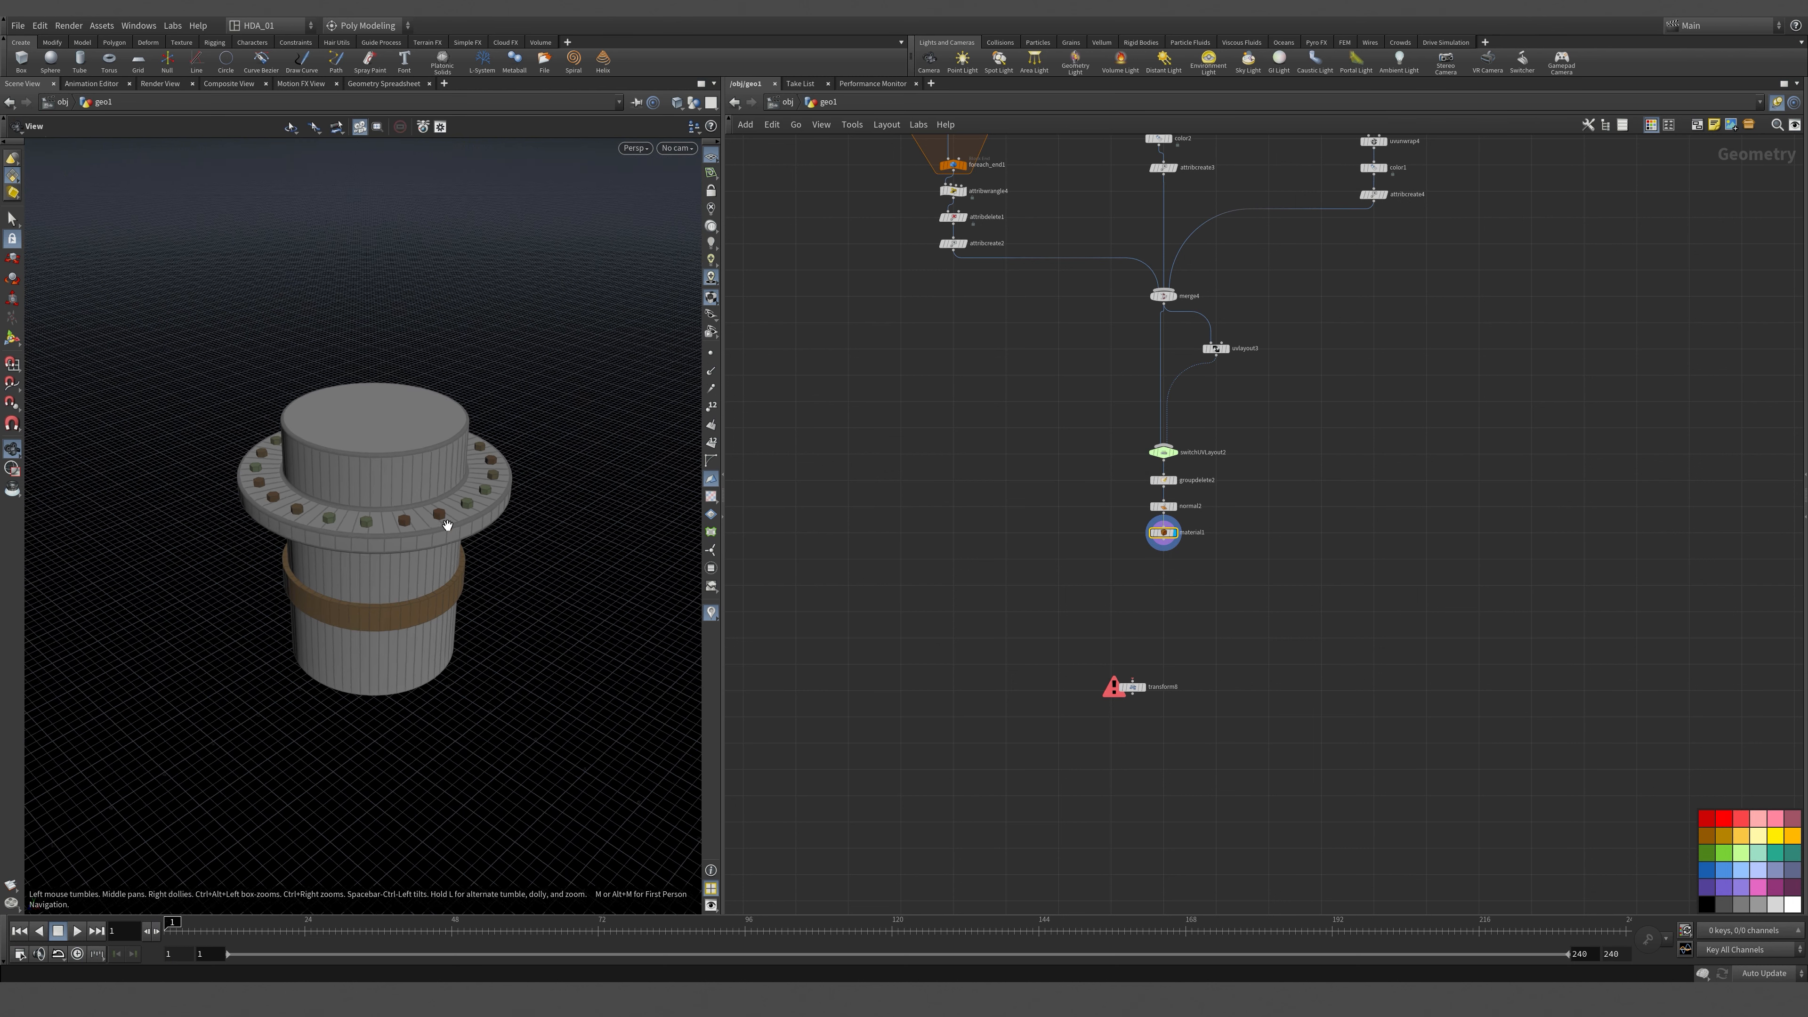
scroll(448, 517, "up", 10)
key("g")
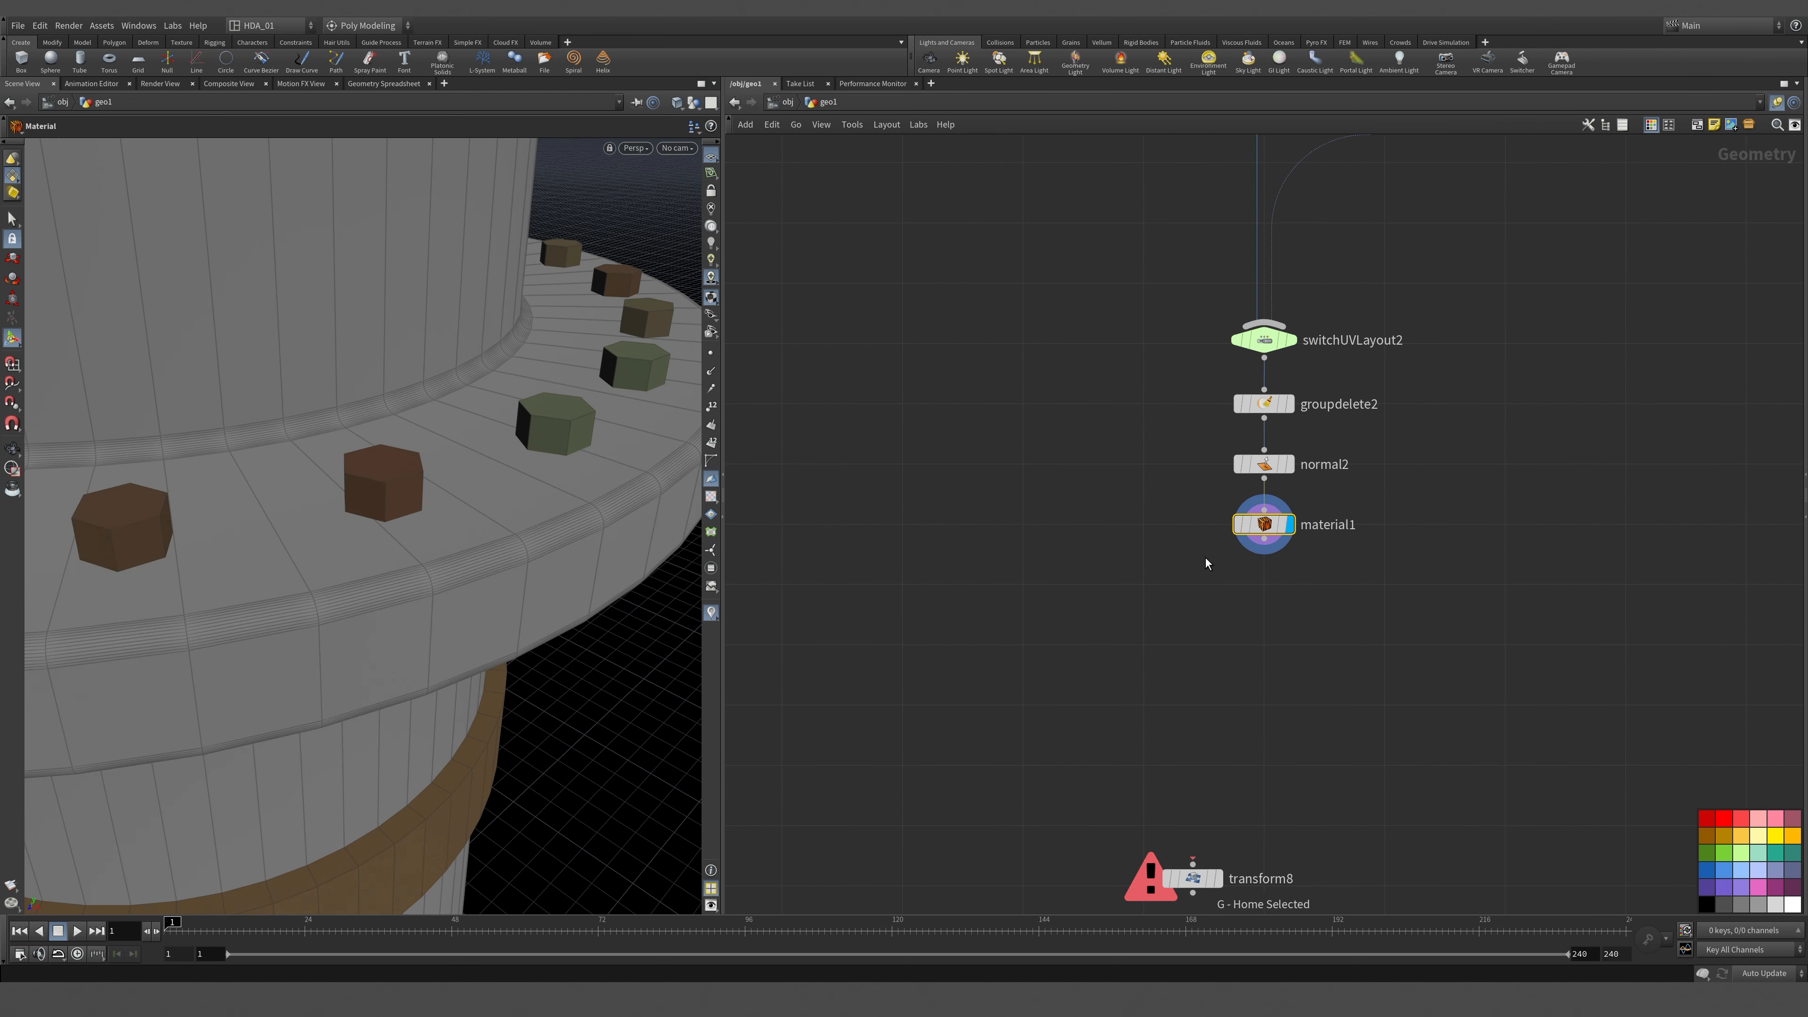
key("h")
key("h")
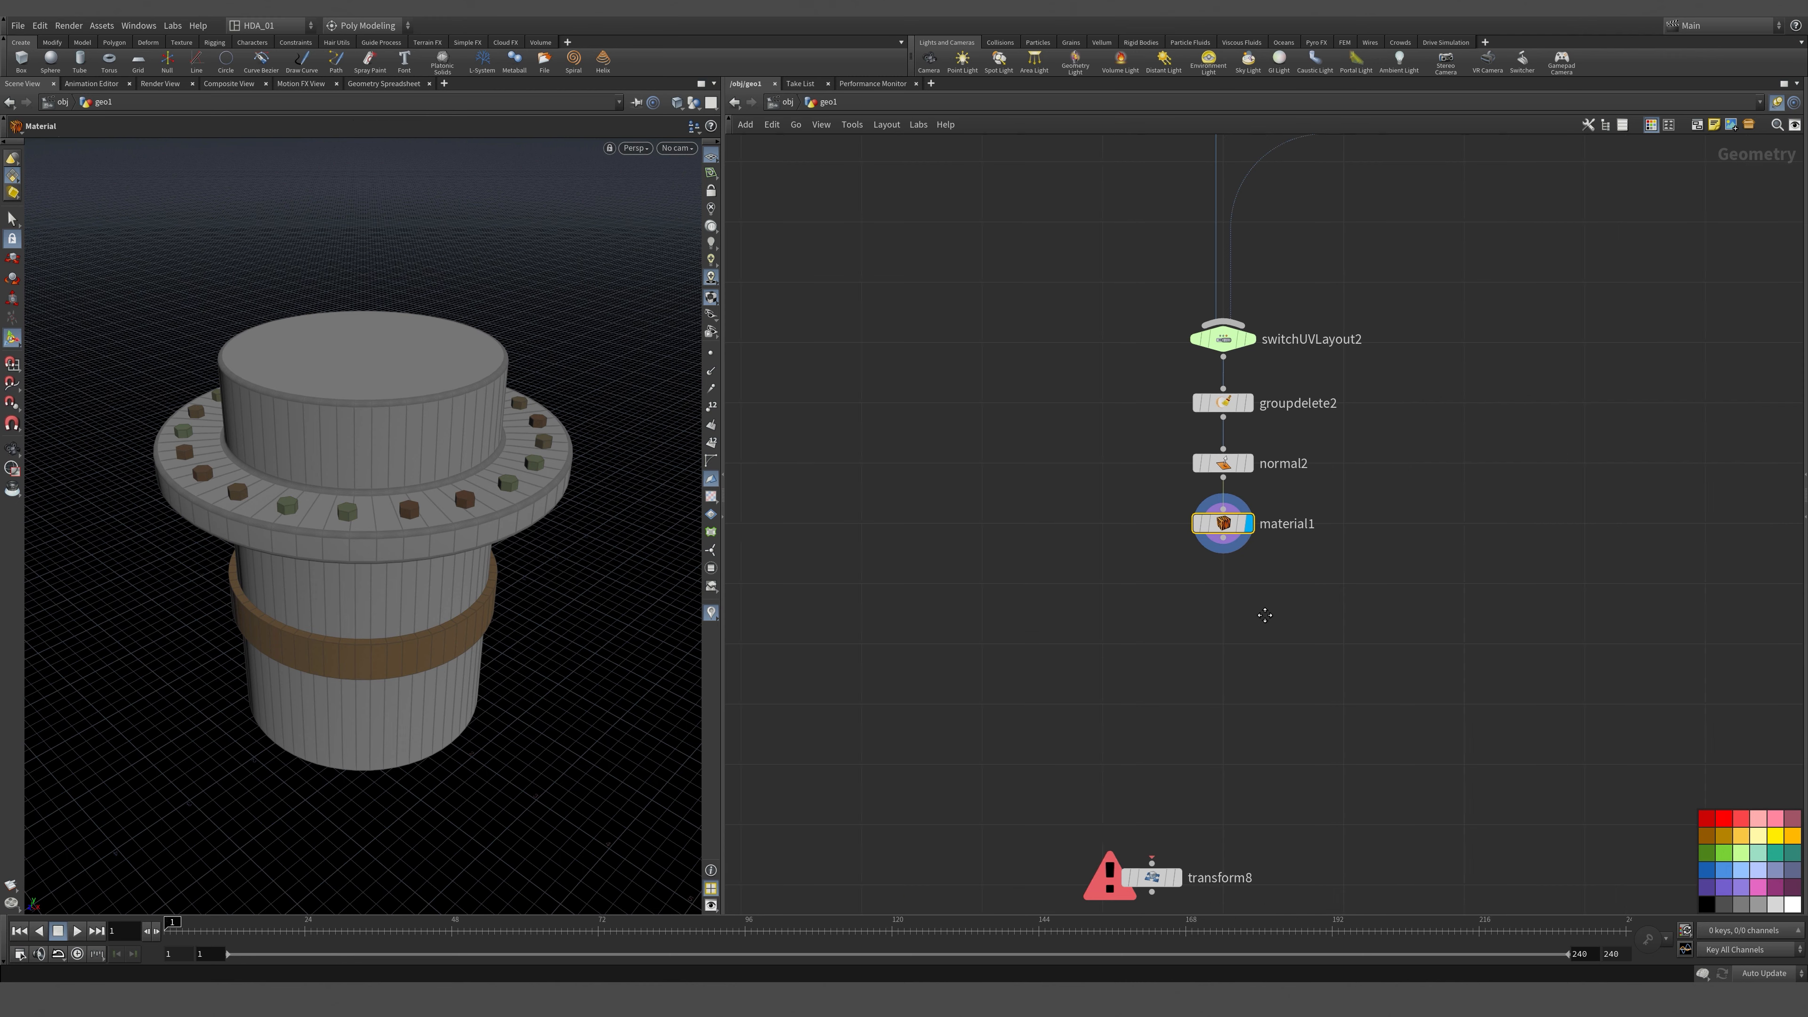
scroll(1087, 597, "up", 2)
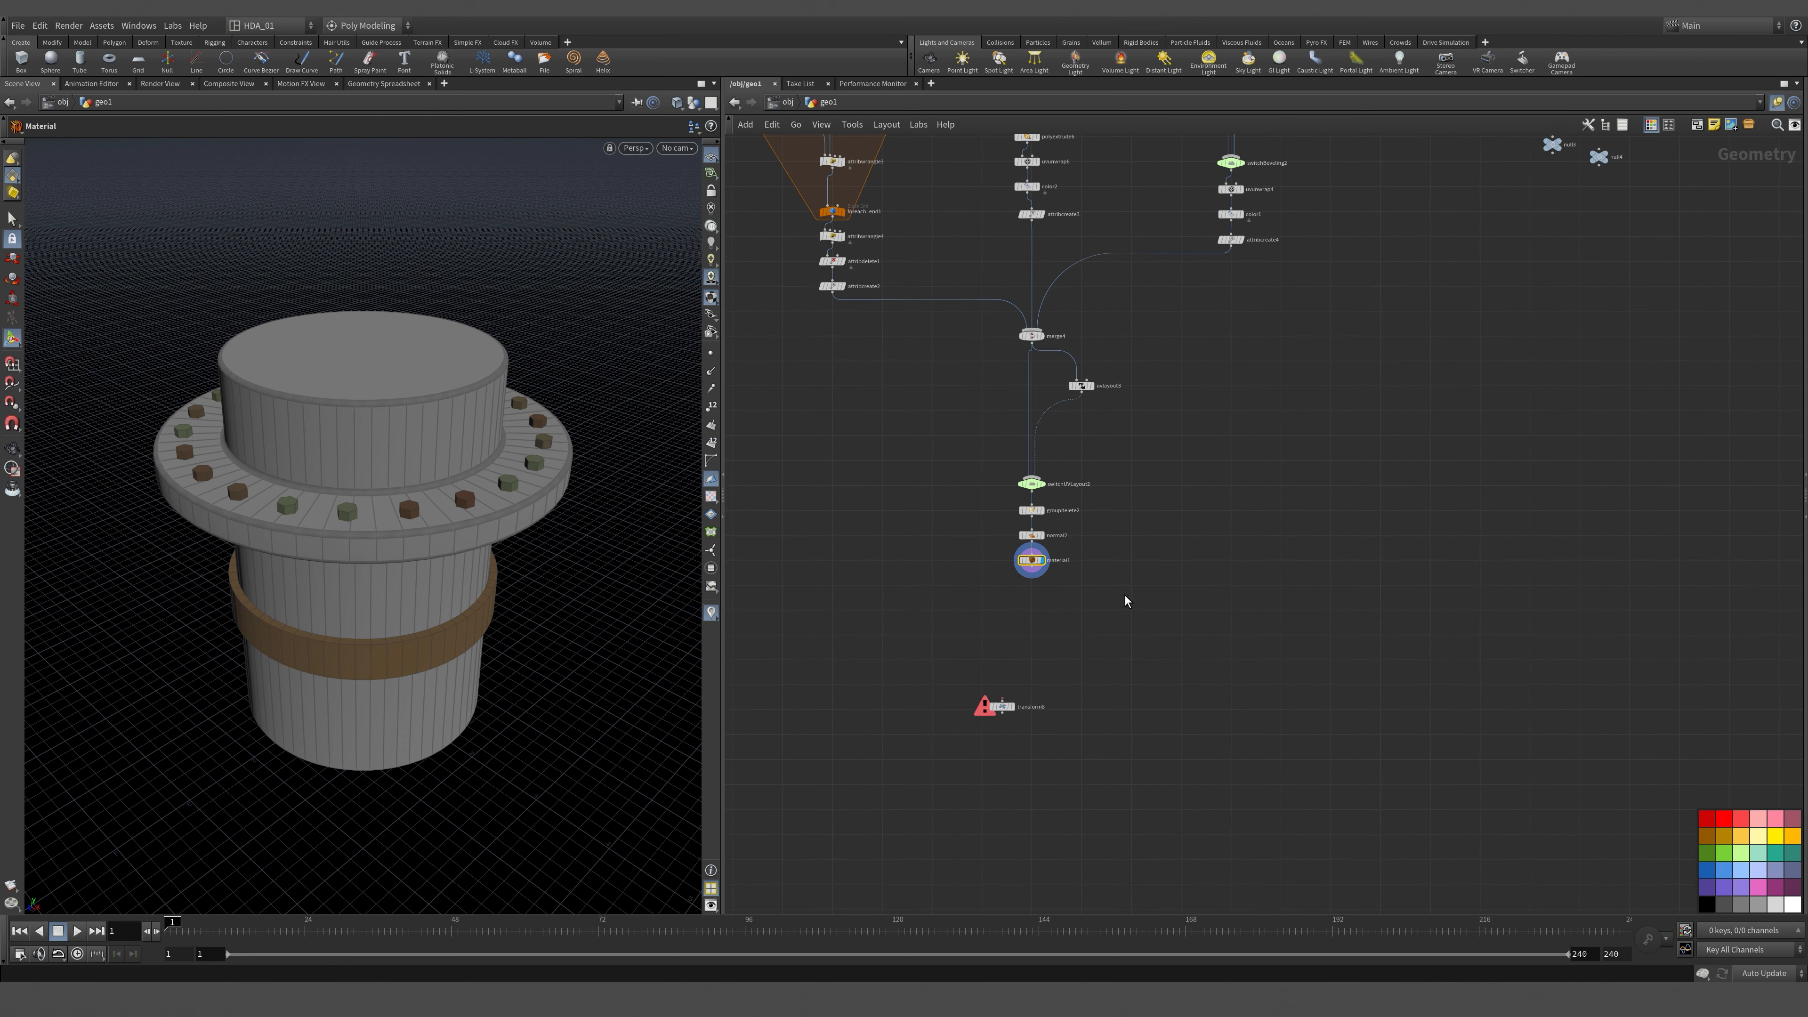
key("Tab")
type("cop")
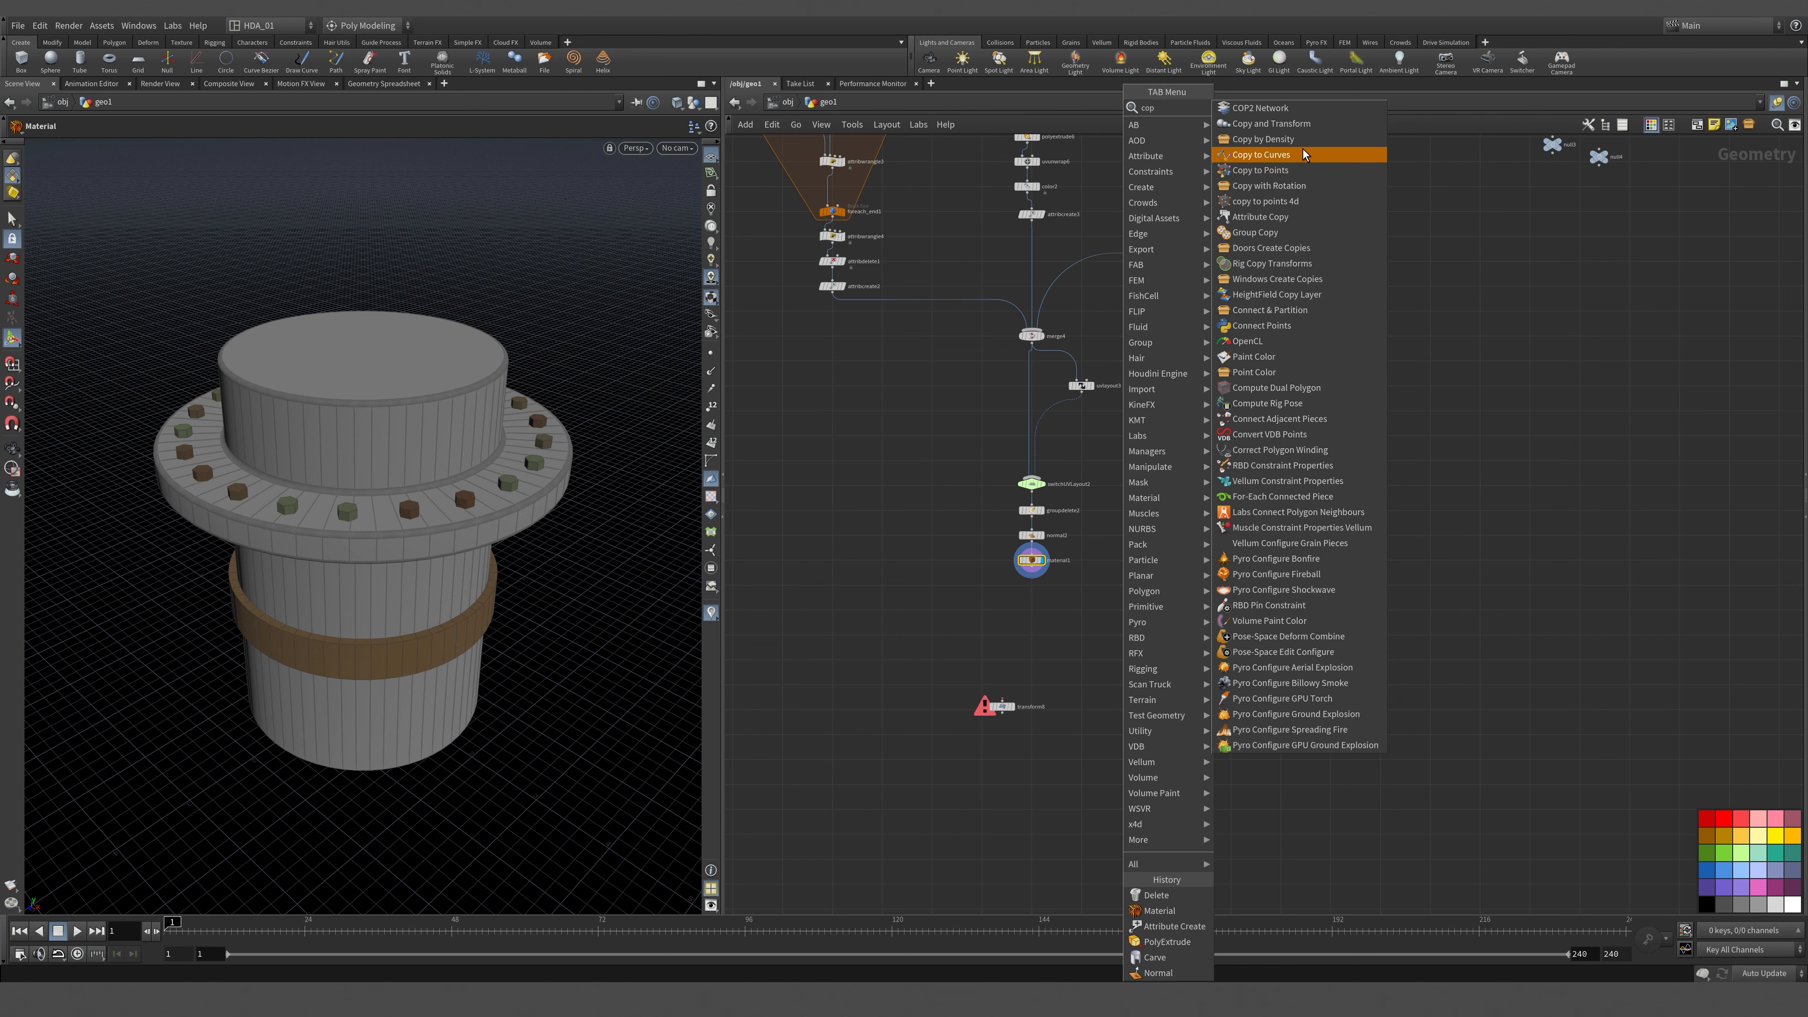
left_click(1514, 697)
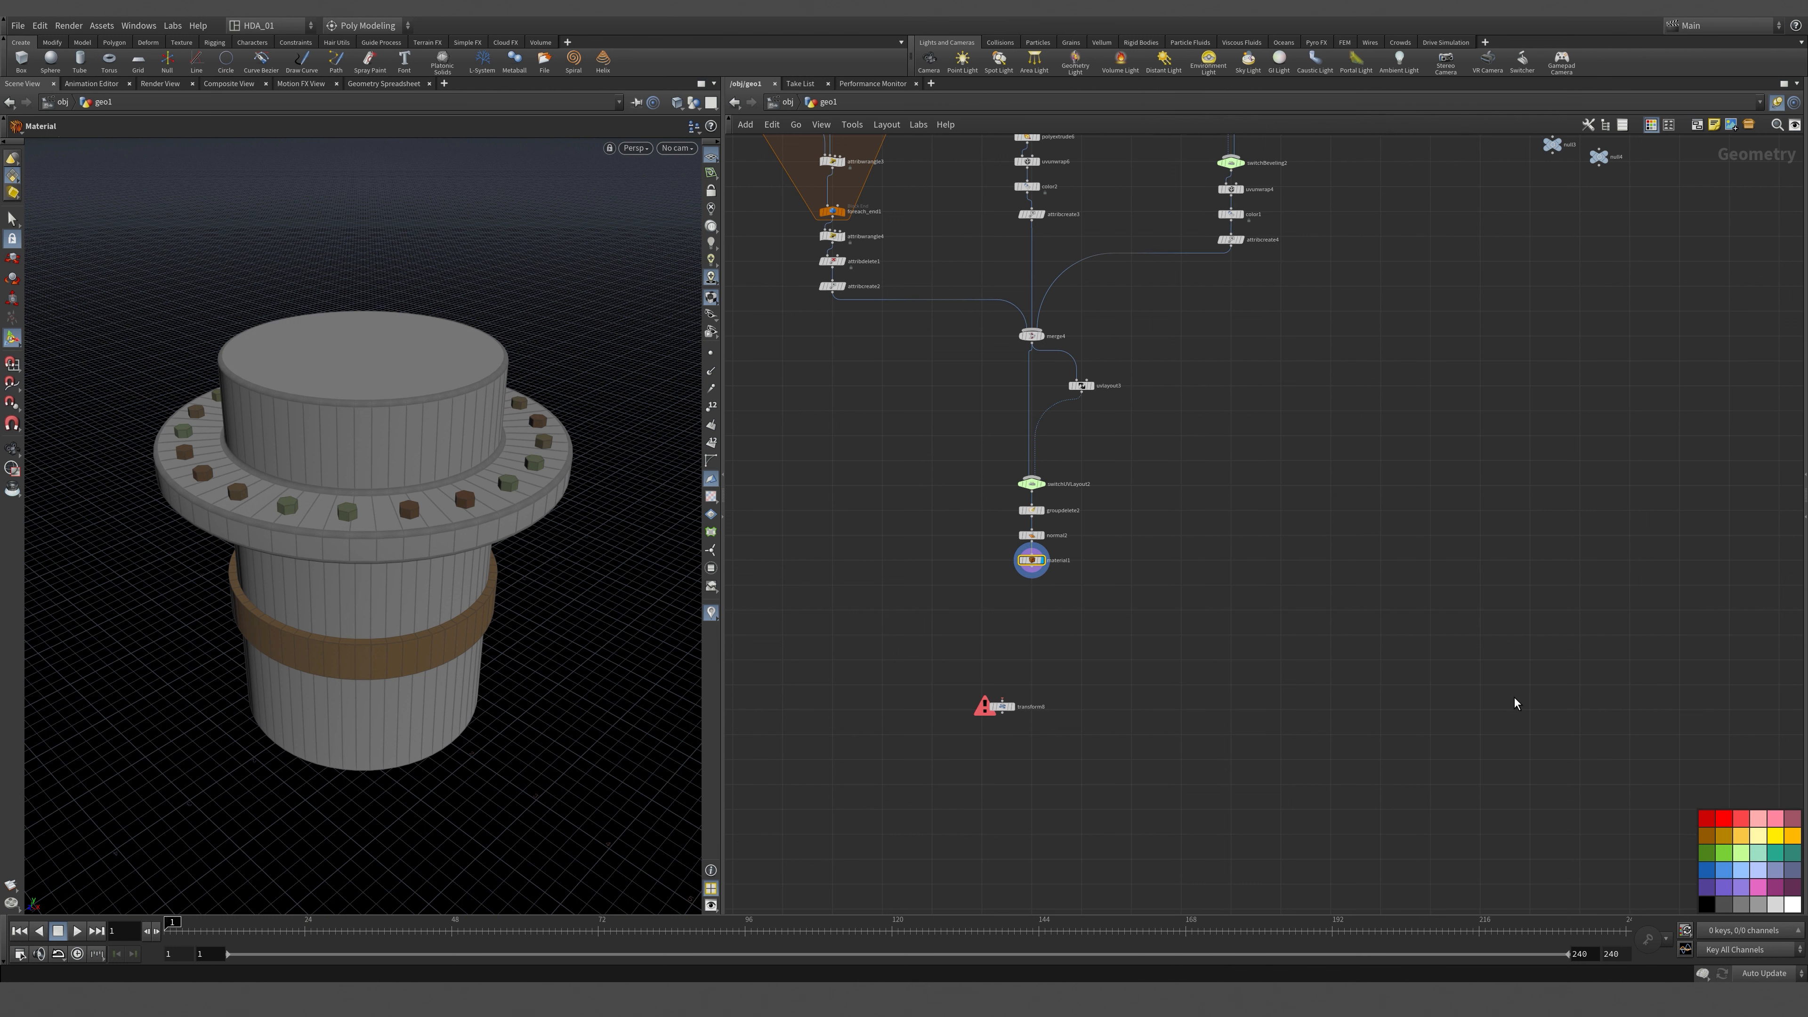
Add a Grid node in the empty area beside the material1 chain.
middle_click_drag(1334, 571, 1564, 617)
key("Tab")
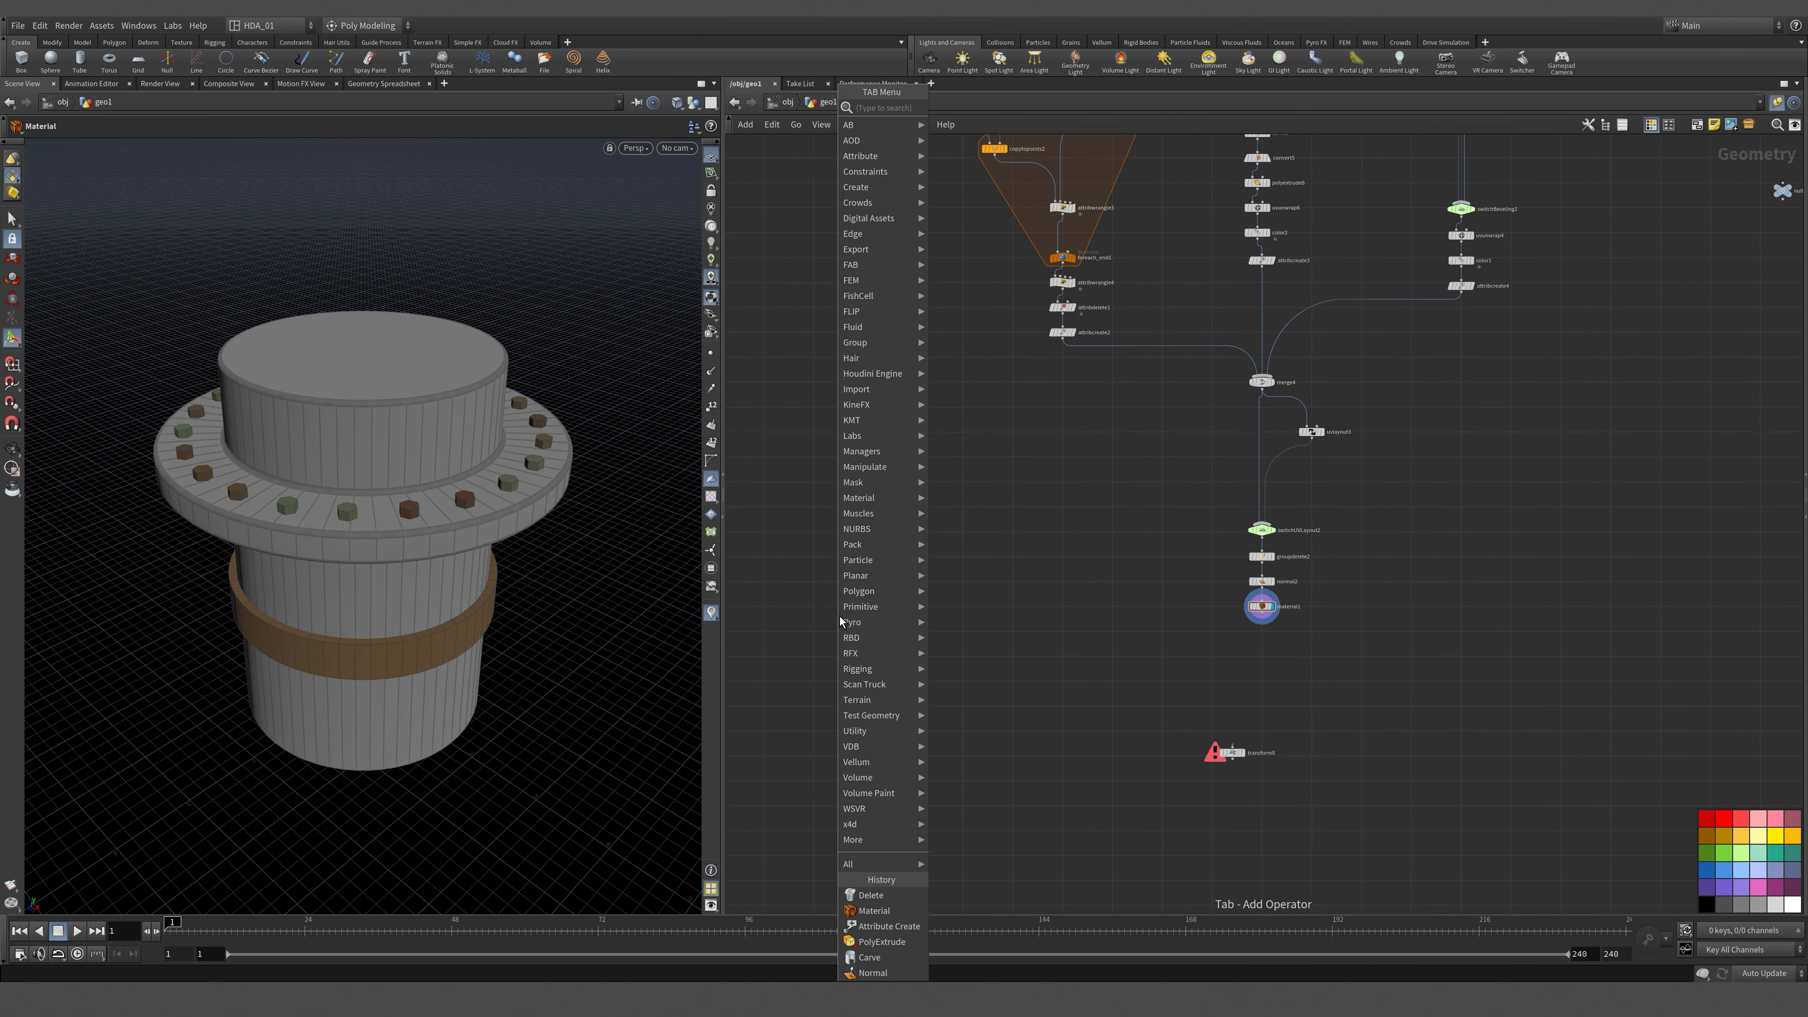
type("gri")
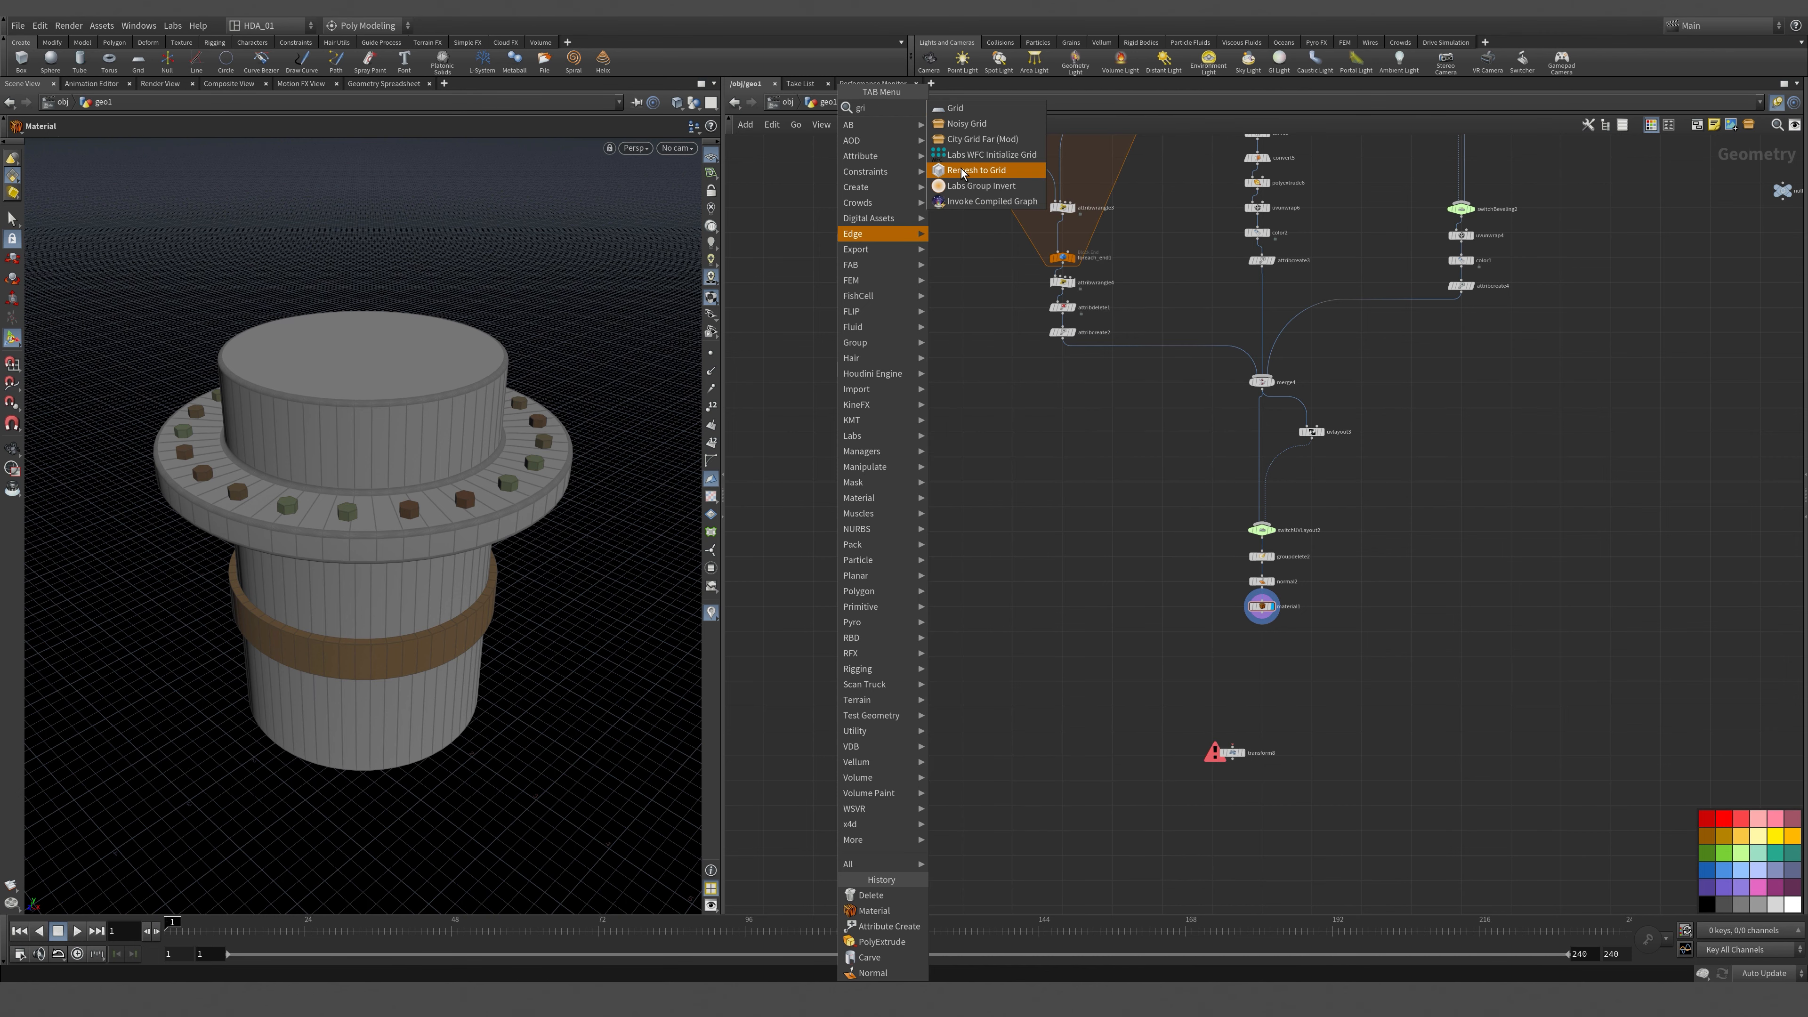
left_click(954, 108)
left_click(858, 614)
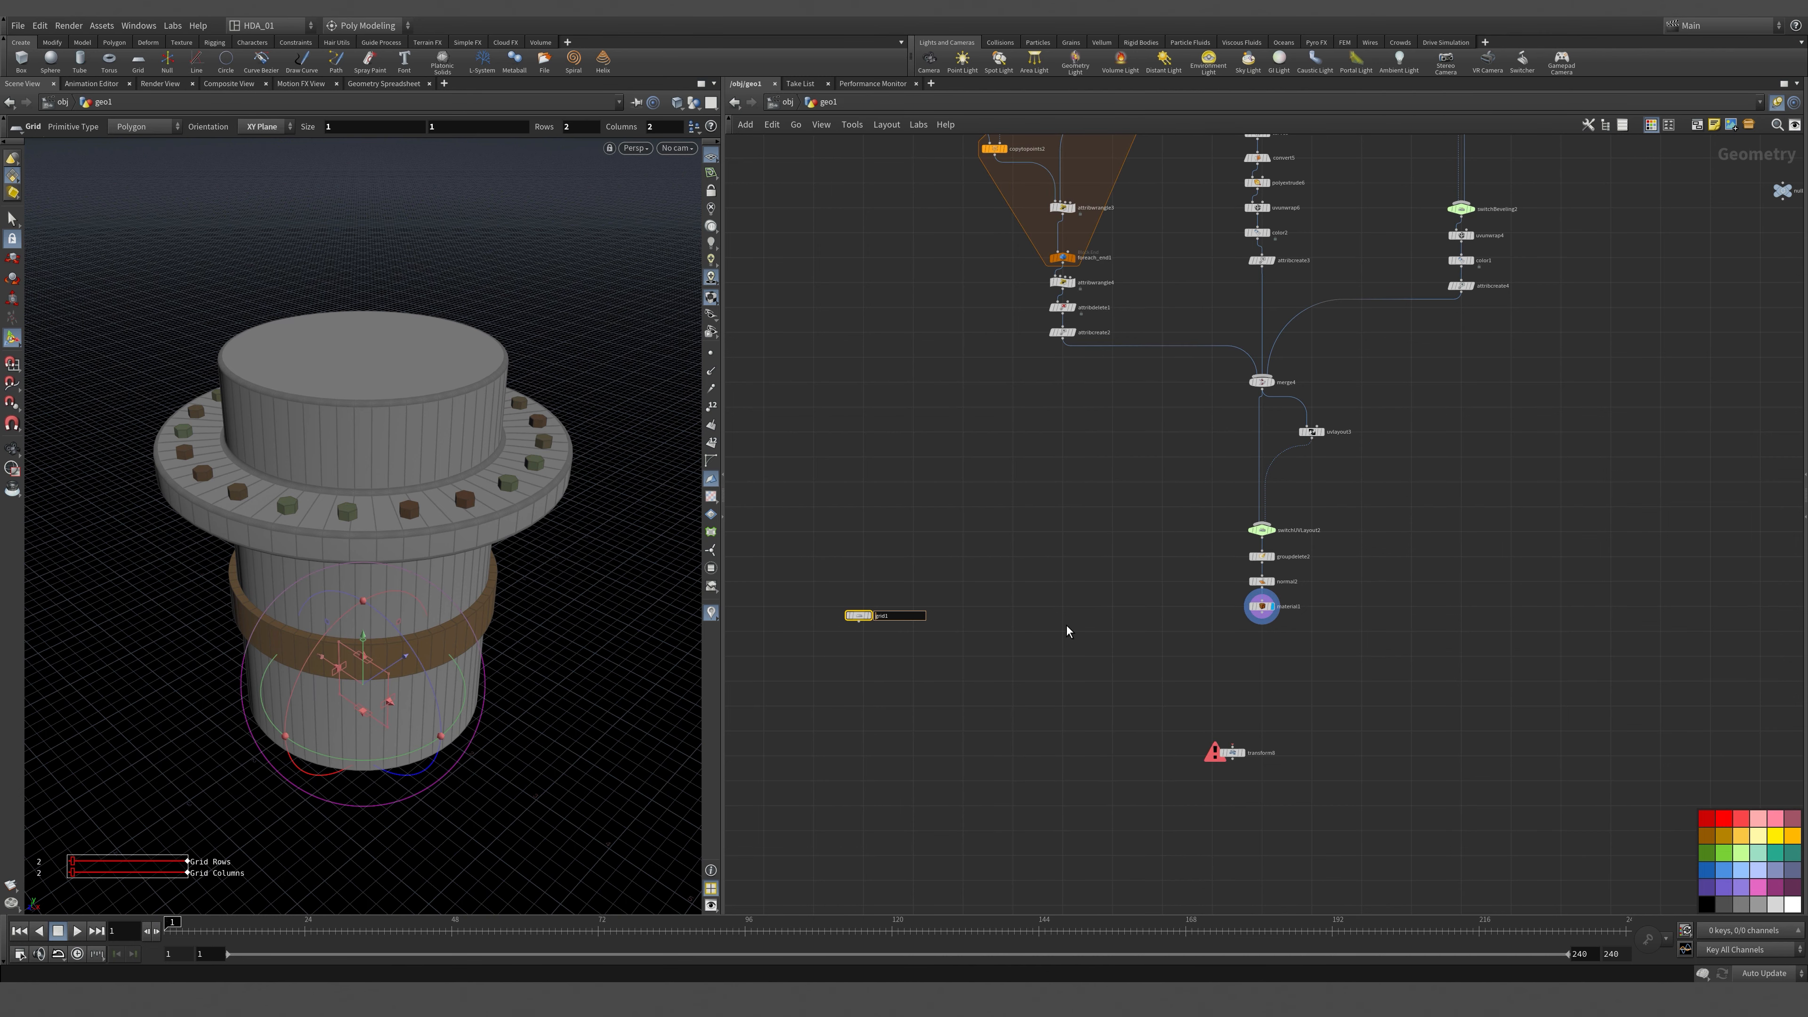
left_click_drag(938, 566, 745, 683)
Set the grid's size to 100 by 100 with ZX Plane orientation and display it.
key("p")
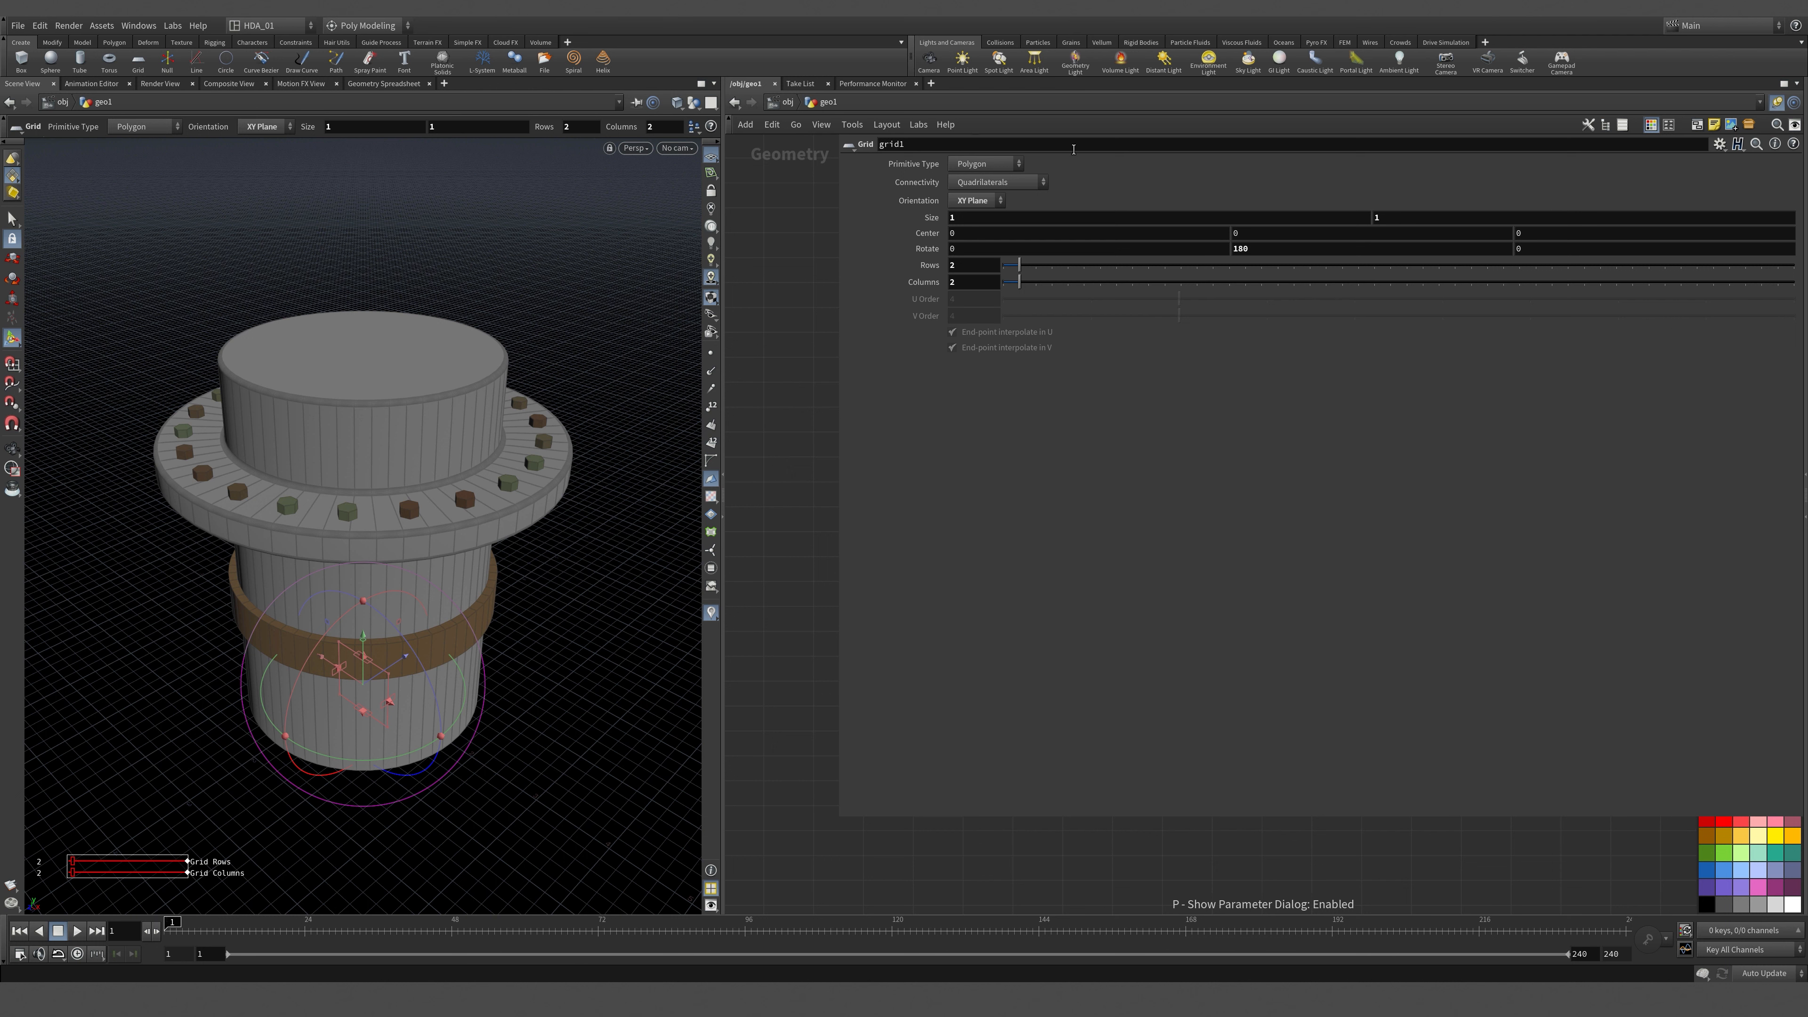
type("100")
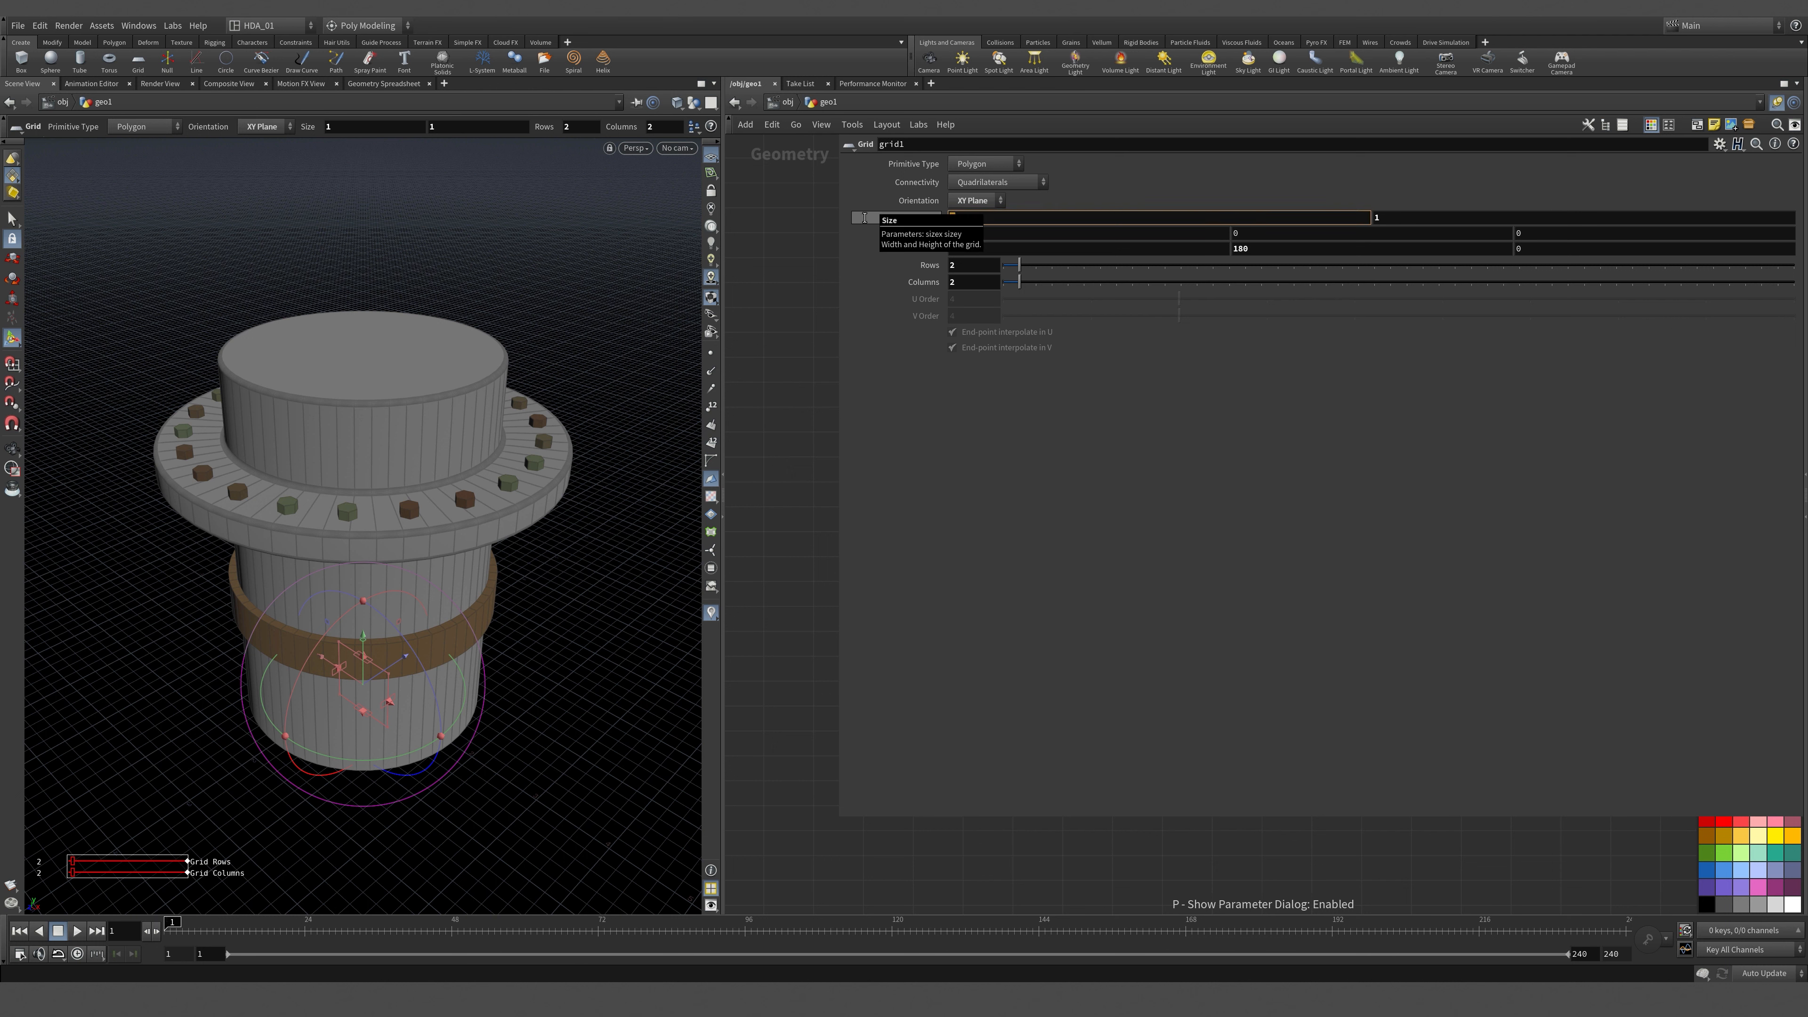
key("Tab")
type("100")
key("Tab")
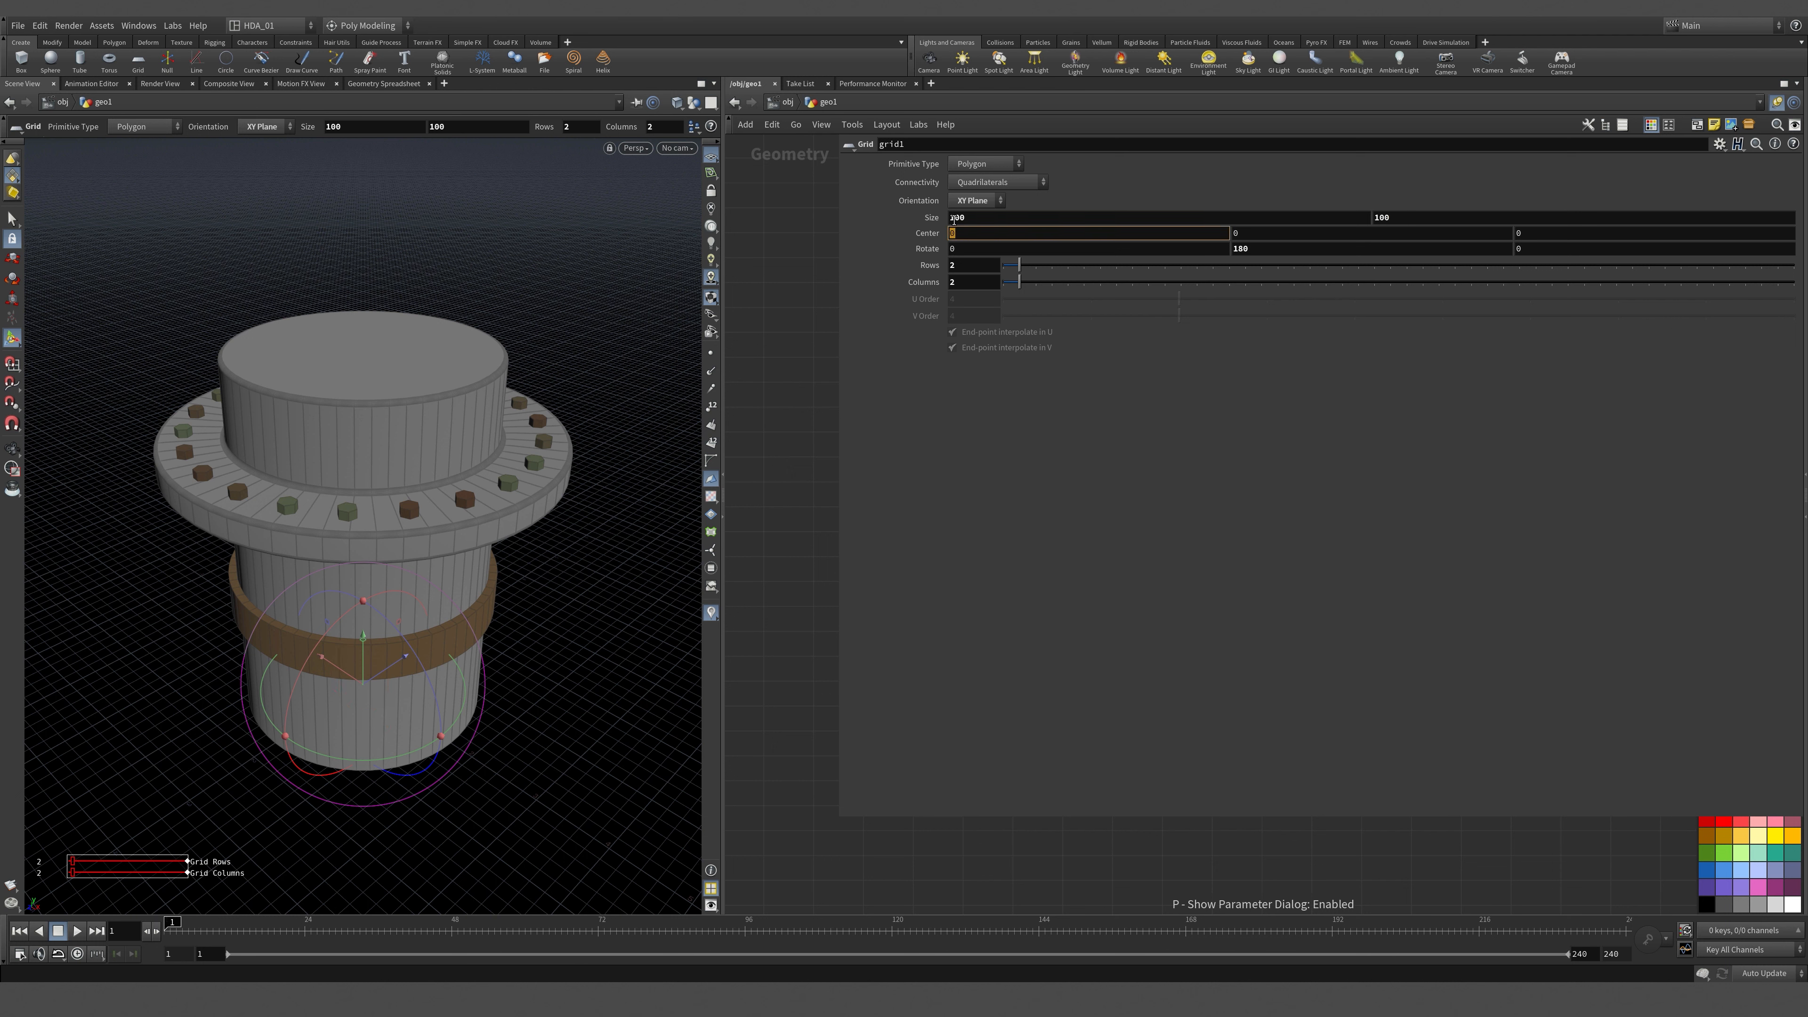
left_click(976, 200)
left_click(972, 242)
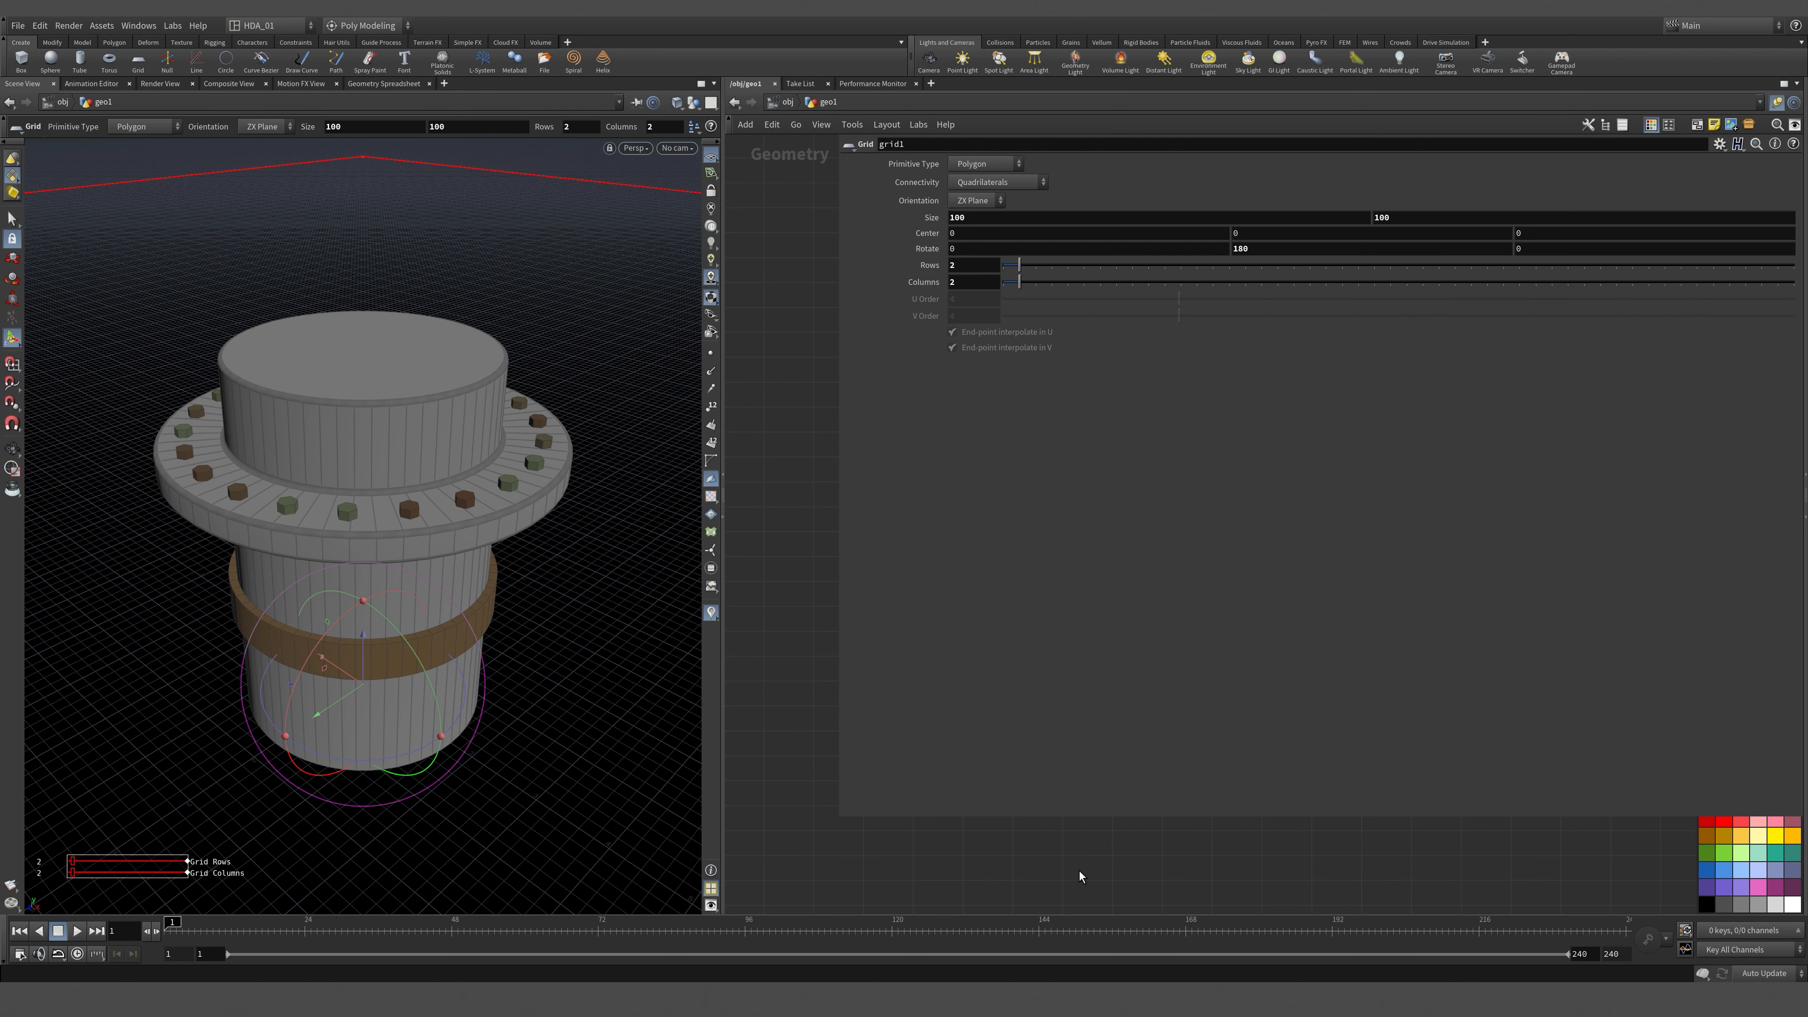
key("p")
left_click(876, 615)
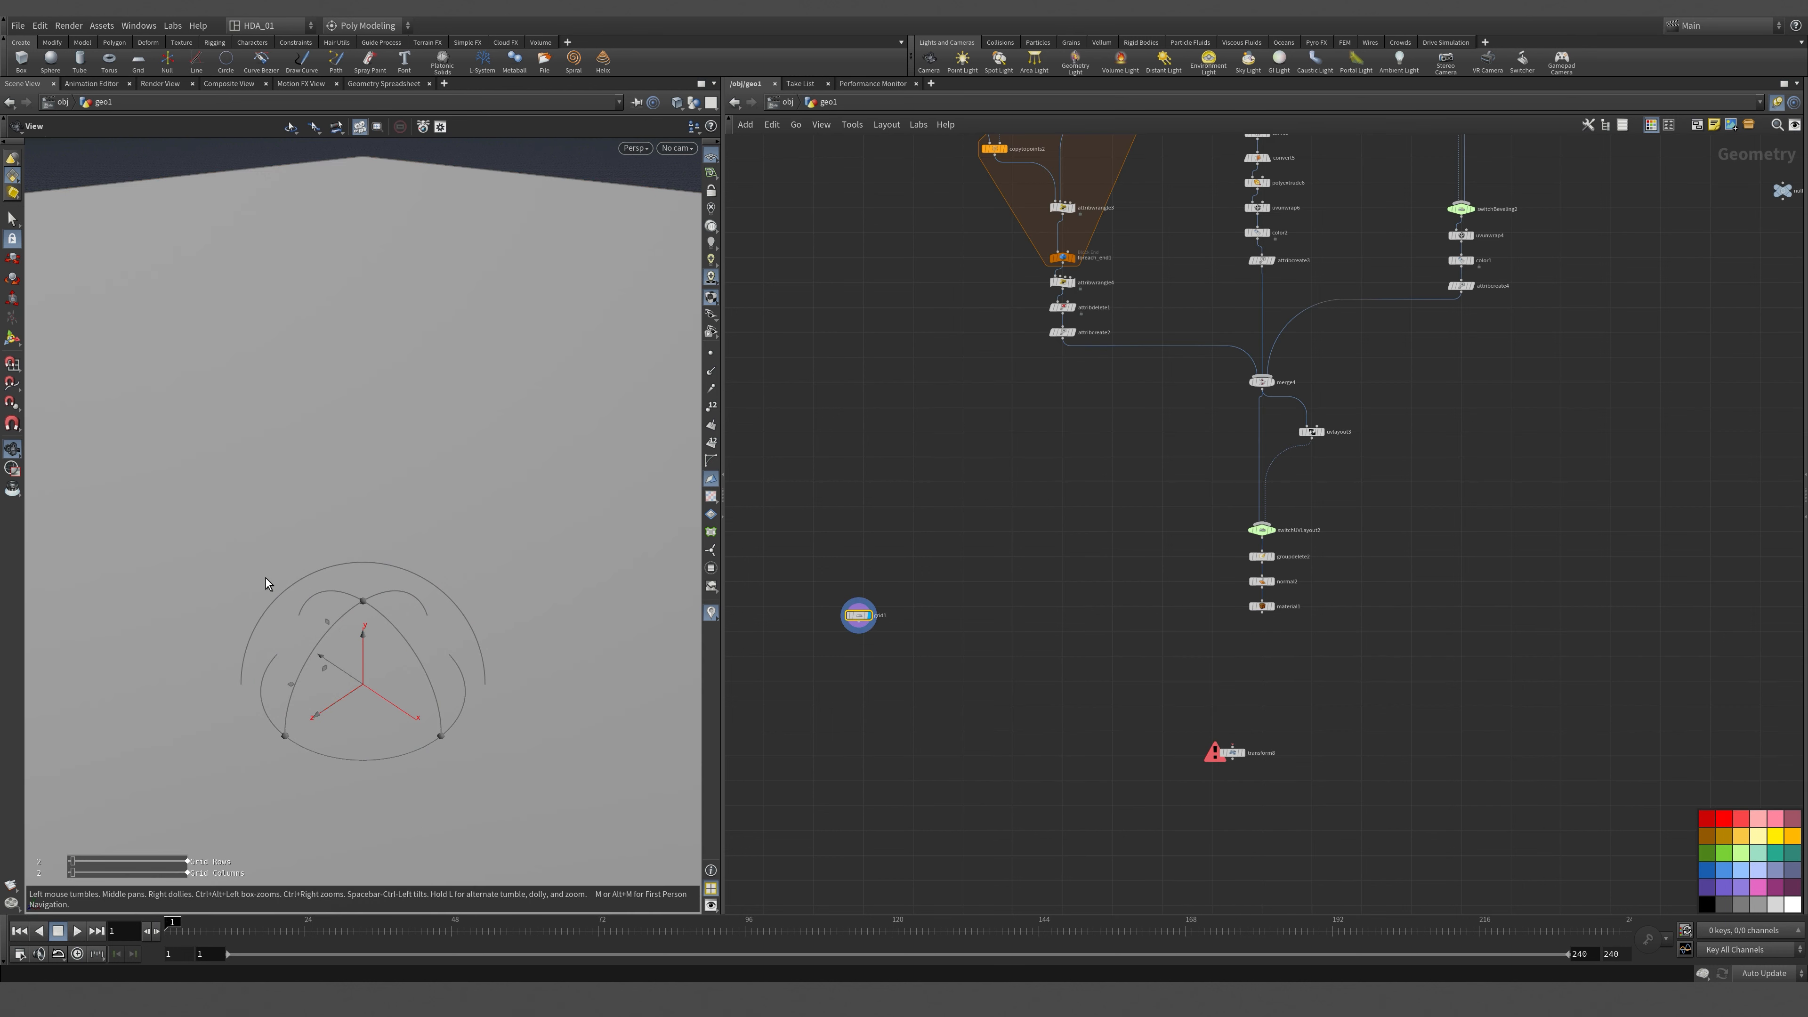
key("space+g")
scroll(1000, 695, "up", 2)
Add a Scatter node below grid1, feed the grid into it, and display the scattered points.
key("Tab")
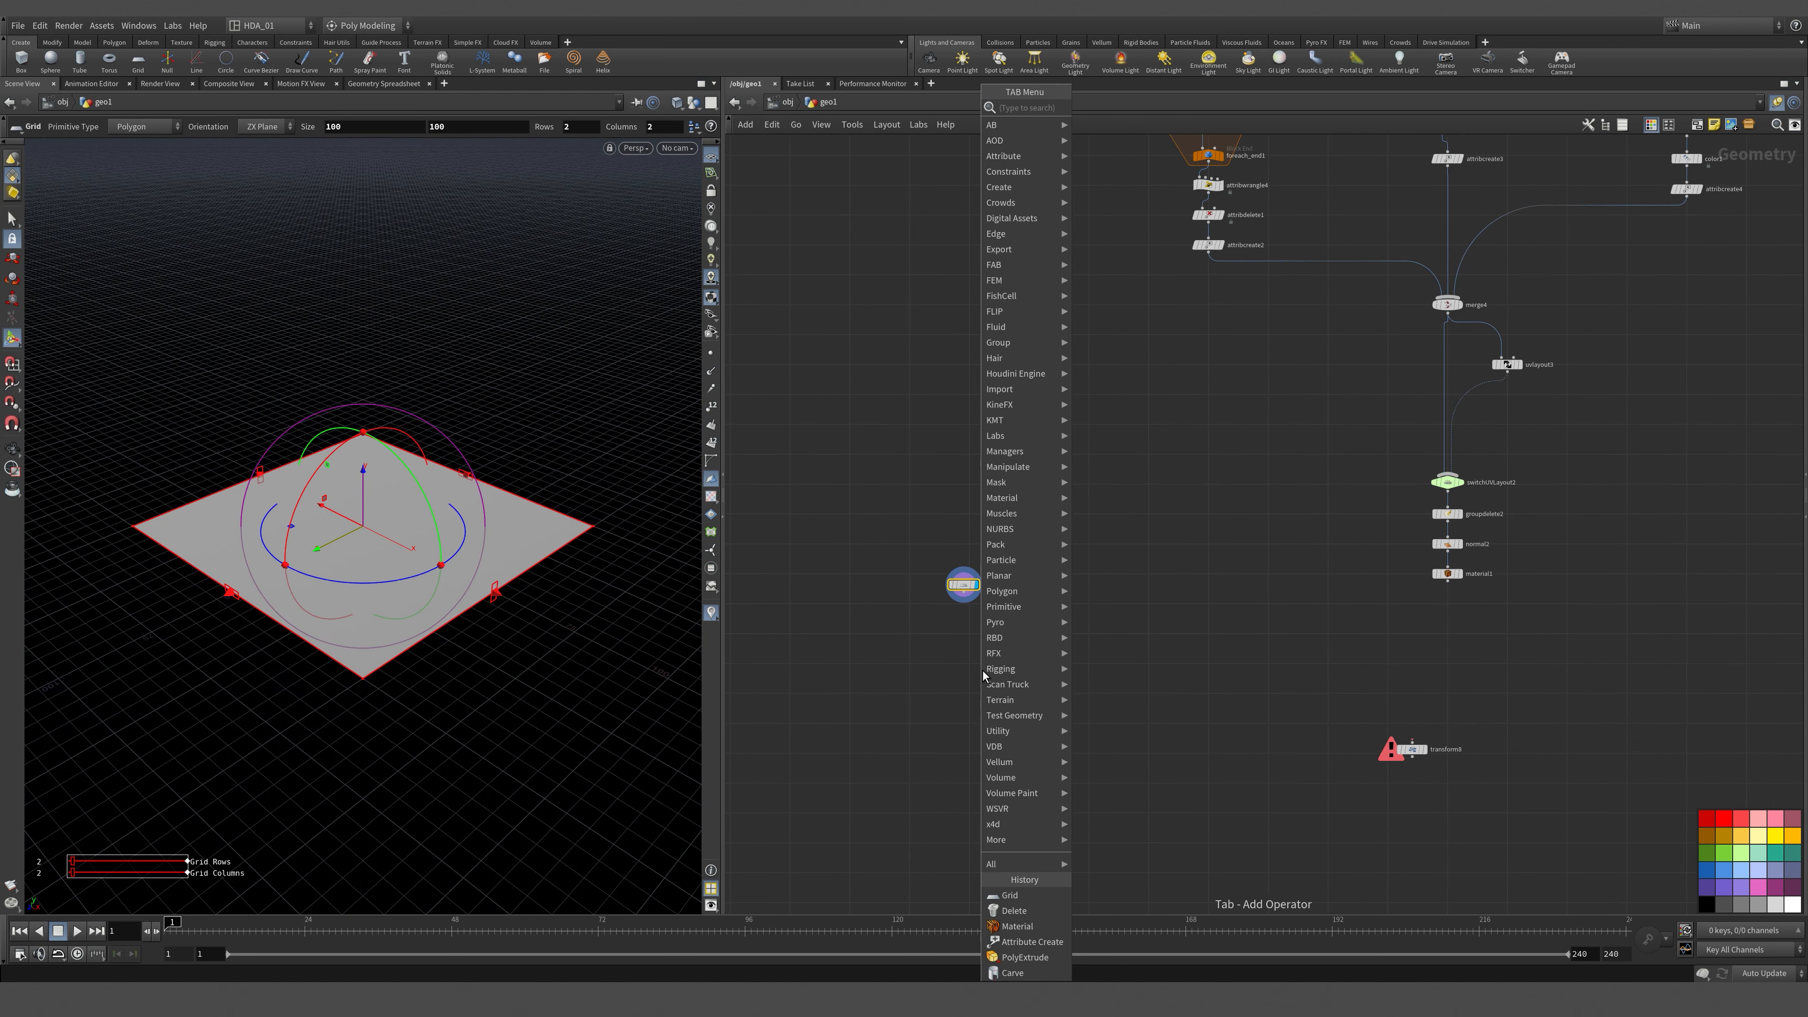
type("scat")
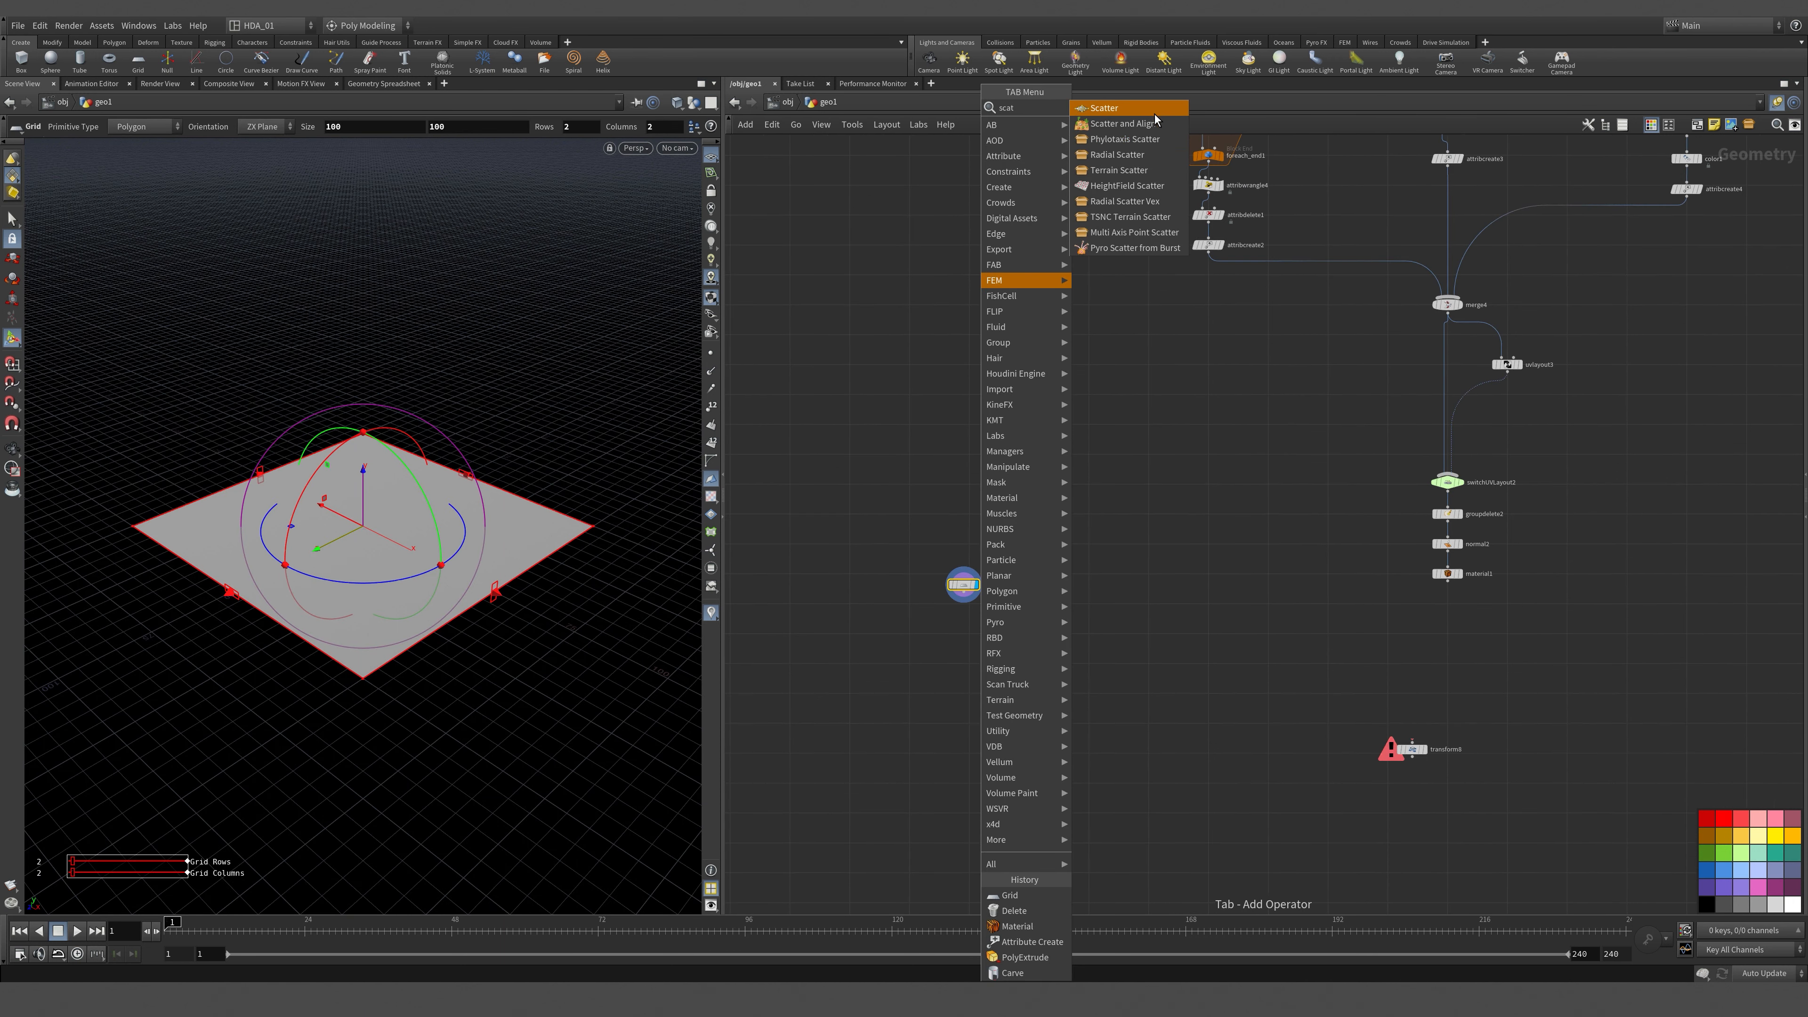
left_click(1124, 108)
left_click(994, 657)
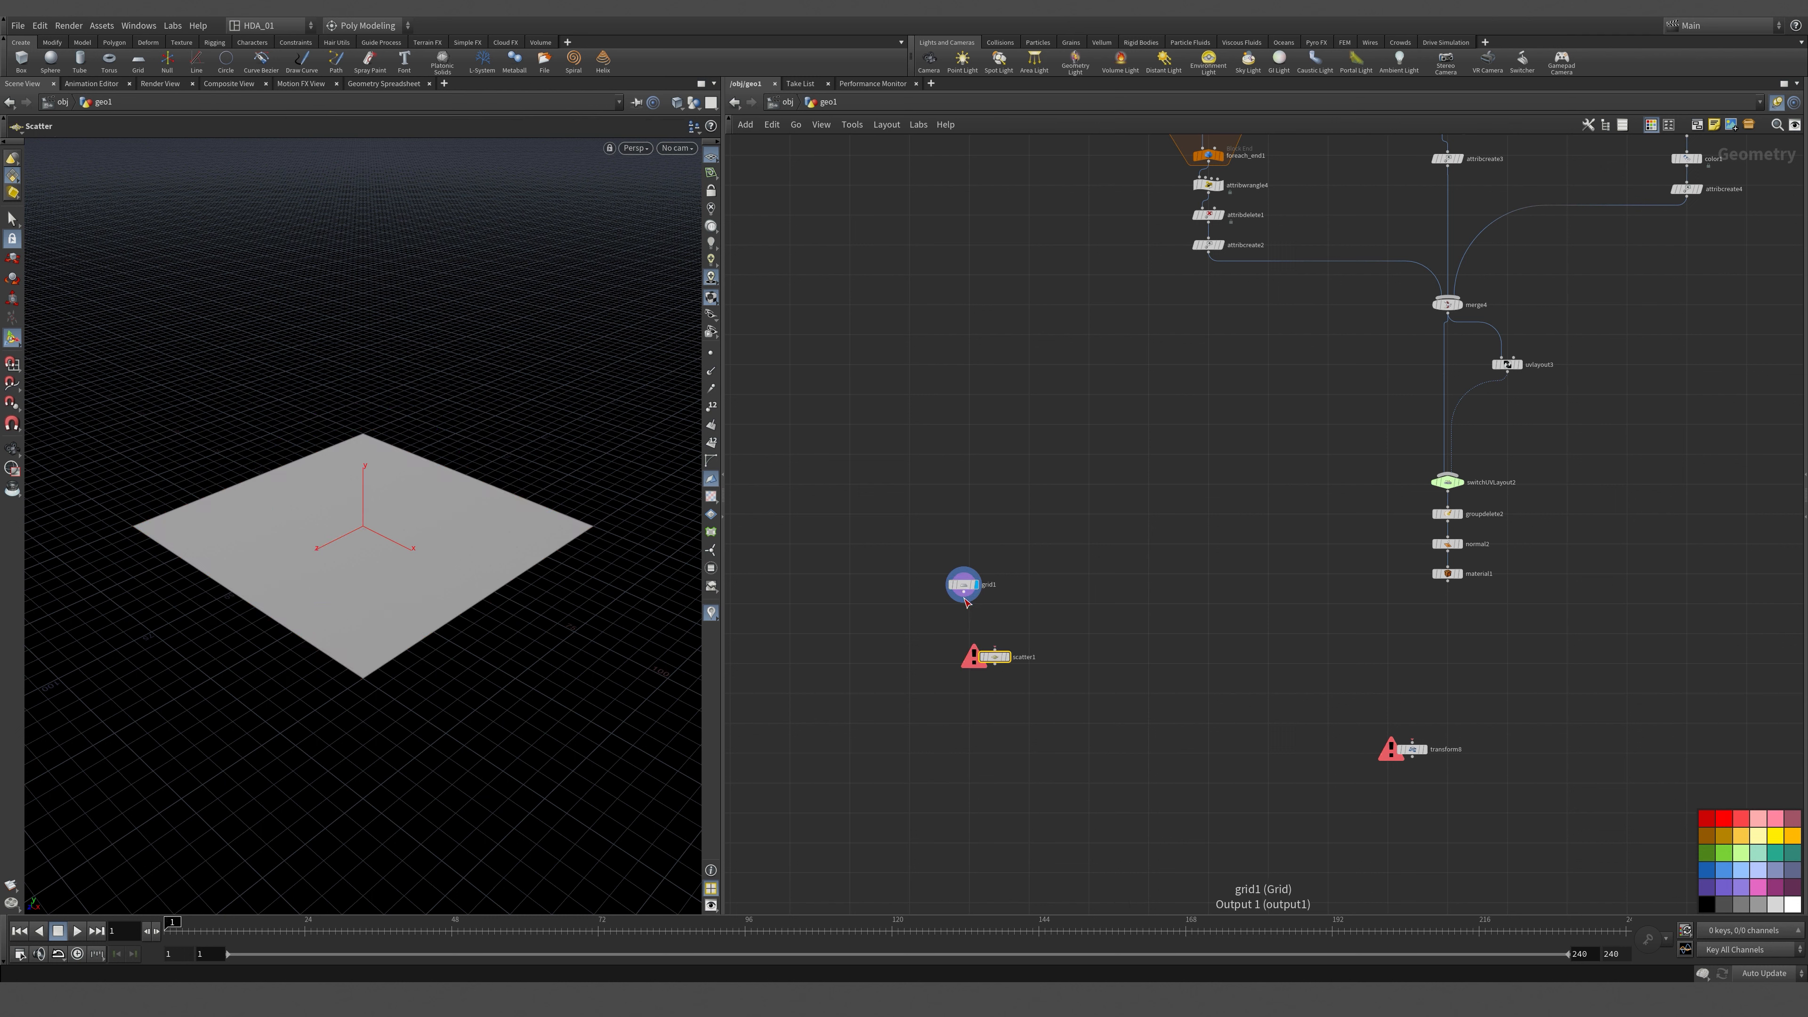
mouse_move(963, 602)
left_mouse_down()
mouse_move(998, 646)
mouse_move(1132, 694)
left_mouse_up()
left_click(1007, 657)
Move grid1 and scatter1 over to the empty area beside the material1 chain, with scatter1 below the grid.
left_click_drag(887, 531, 1228, 752)
left_click_drag(1133, 702, 1535, 707)
left_click(1713, 643)
mouse_move(1547, 533)
left_click_drag(1546, 533, 1666, 553)
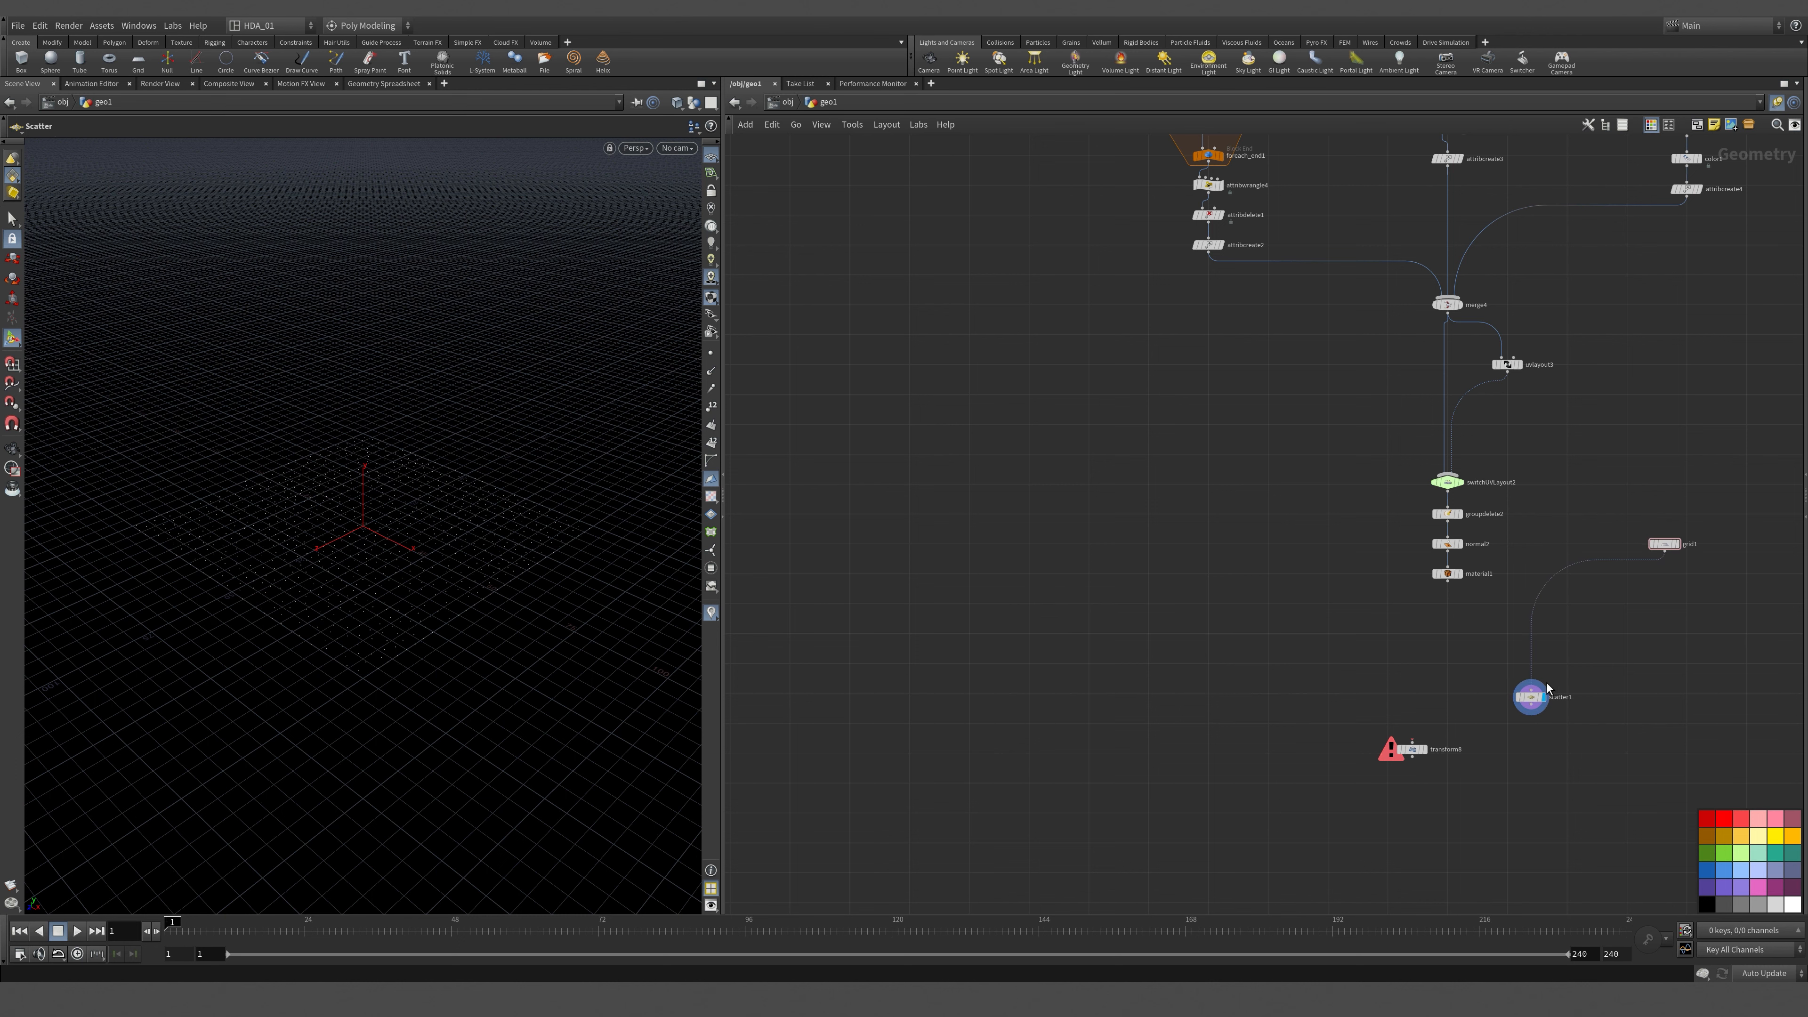
left_click_drag(1544, 691, 1637, 595)
Add an Attribute Randomize node below scatter1, fed by the scattered points.
scroll(1646, 655, "up", 4)
middle_click_drag(1641, 631, 1398, 597)
key("Tab")
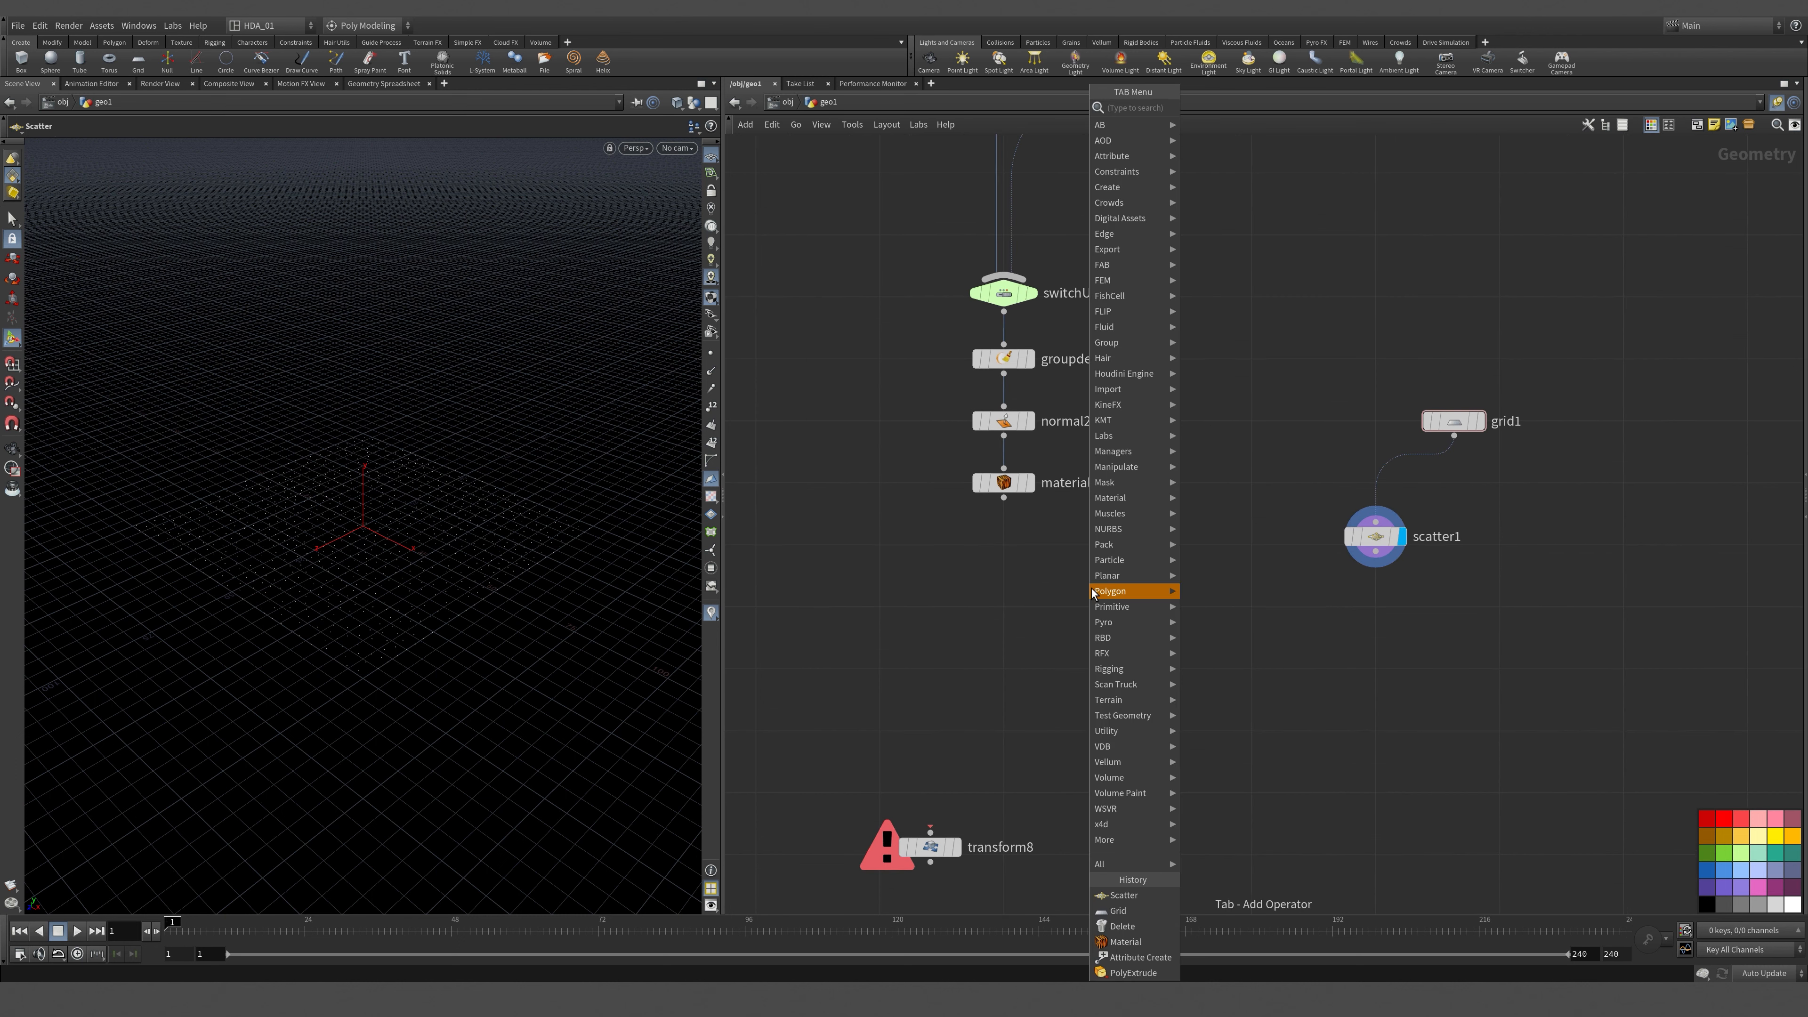
type("at")
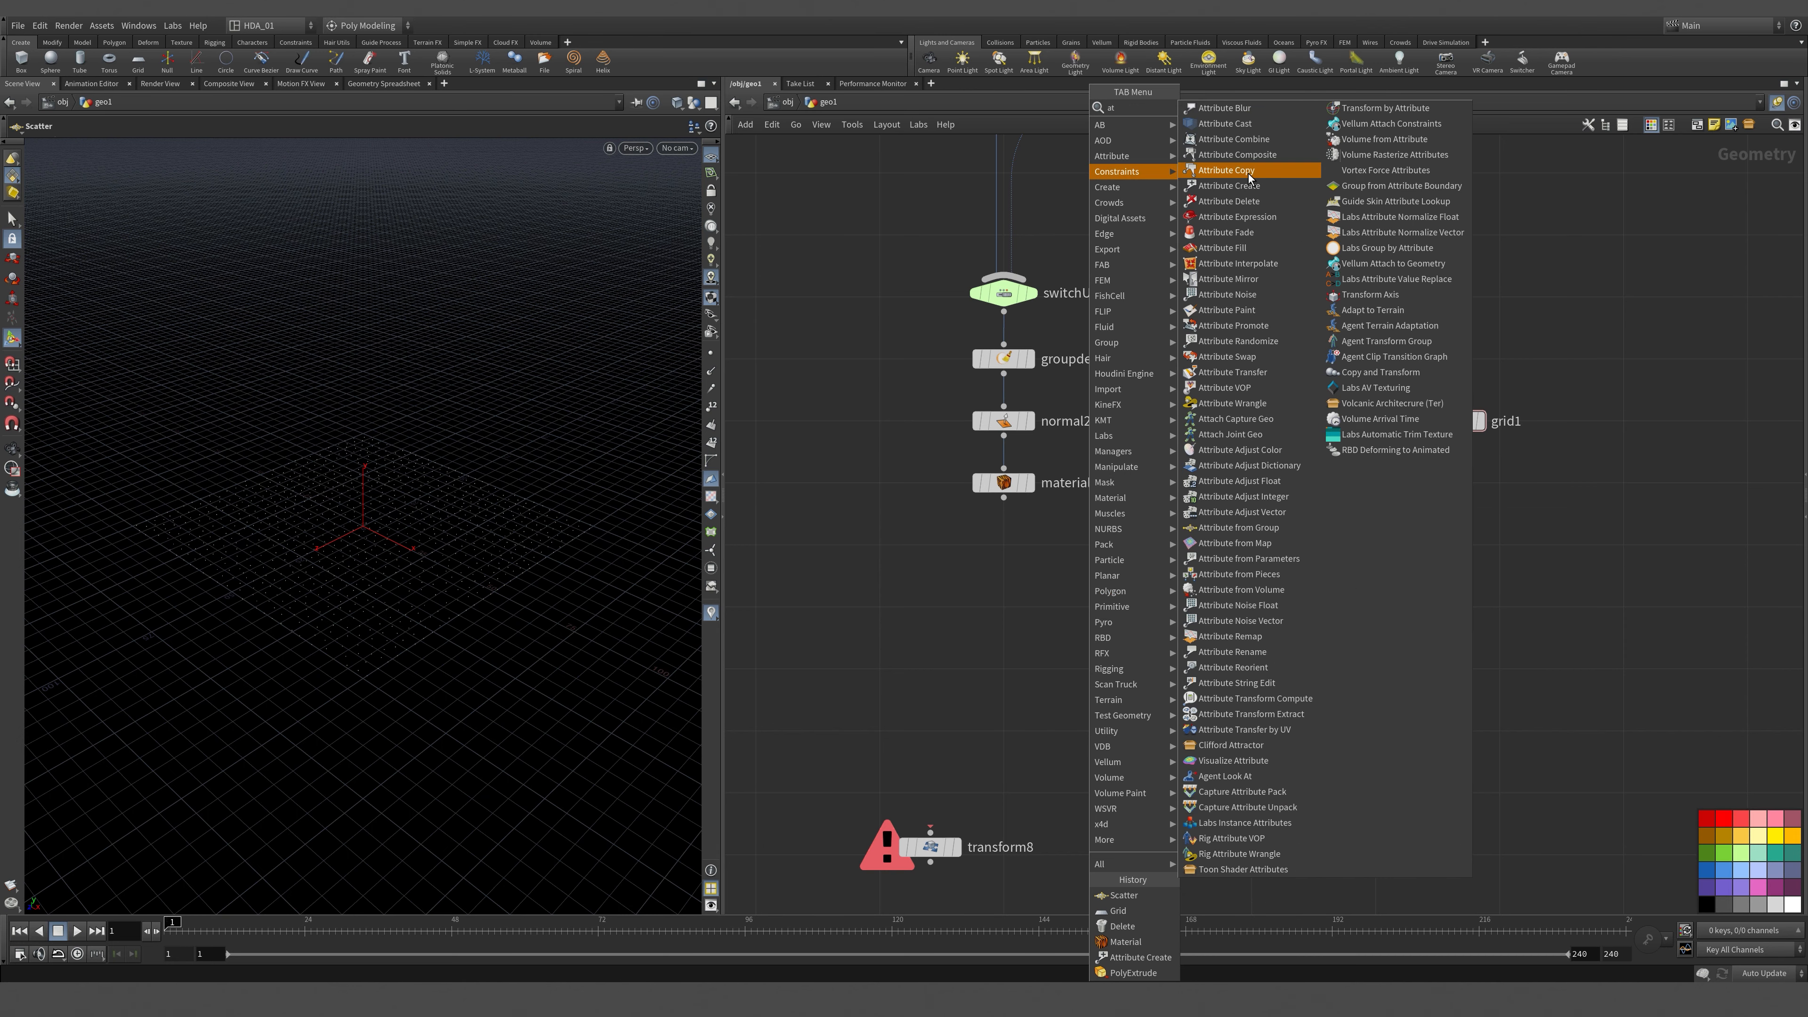
left_click(1279, 341)
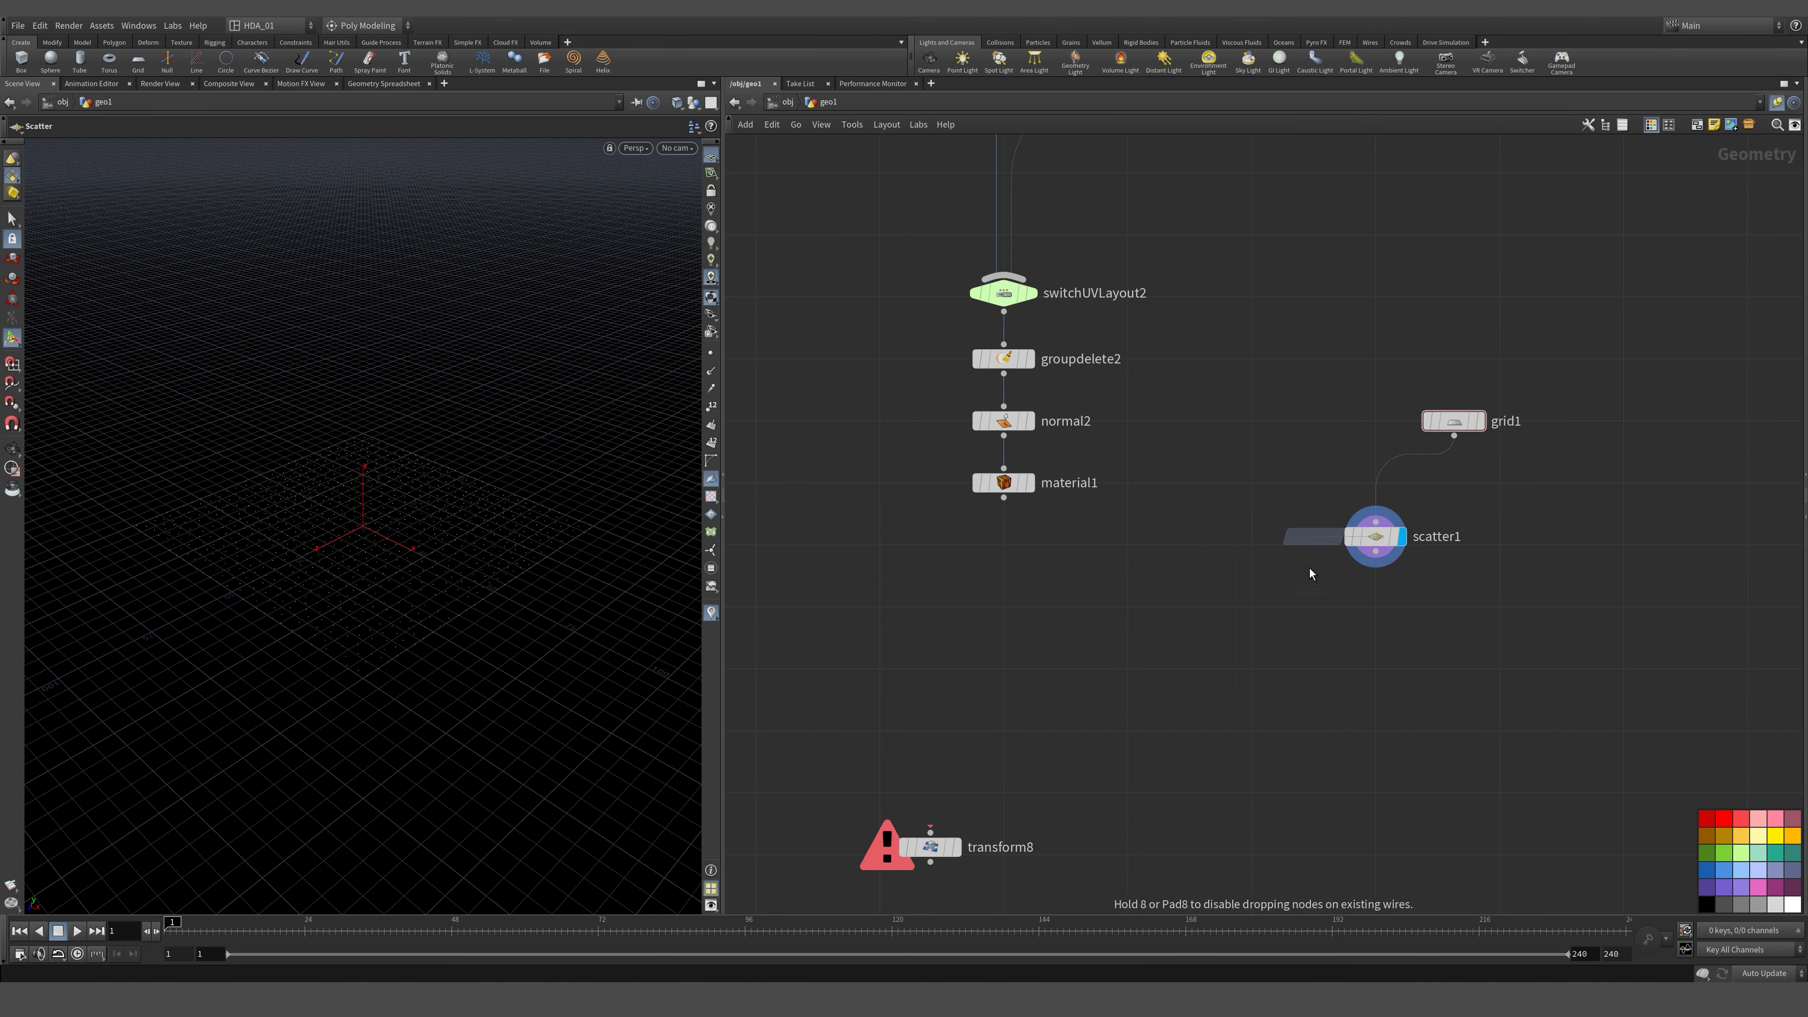
left_click(1290, 613)
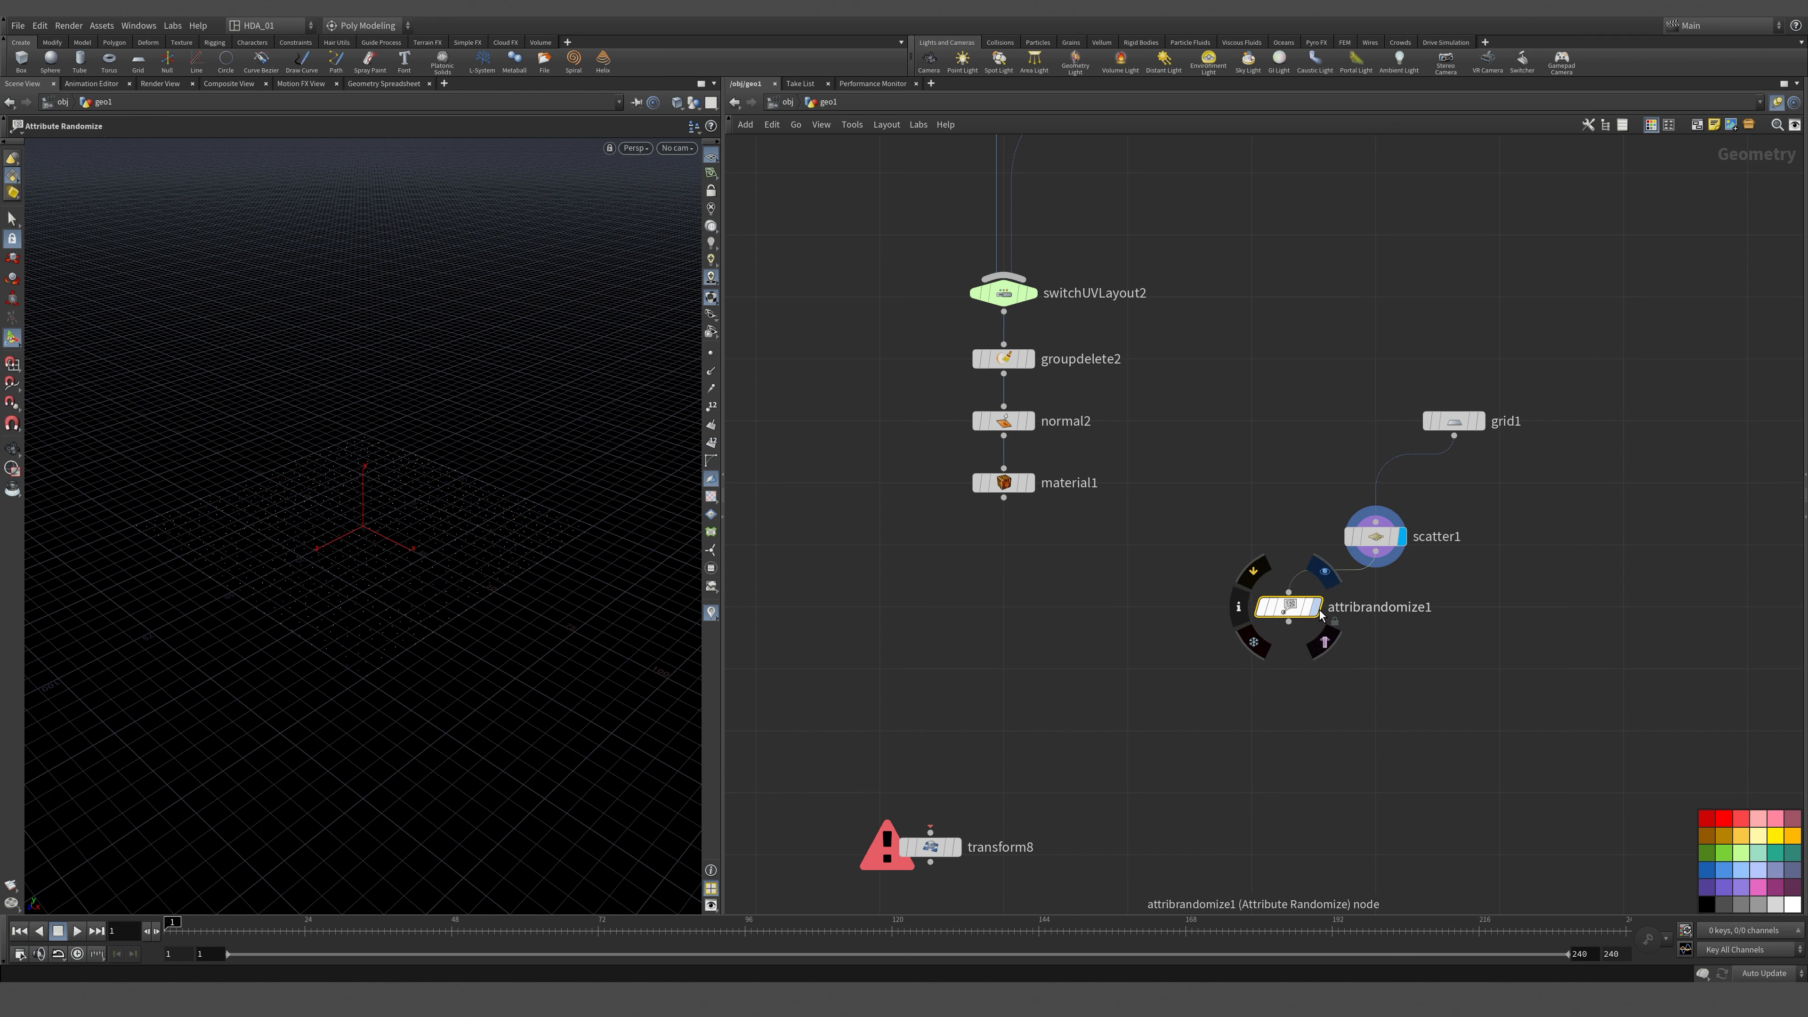
Set attribrandomize1 to randomize the point attribute pscale.
scroll(1328, 554, "up", 1)
key("p")
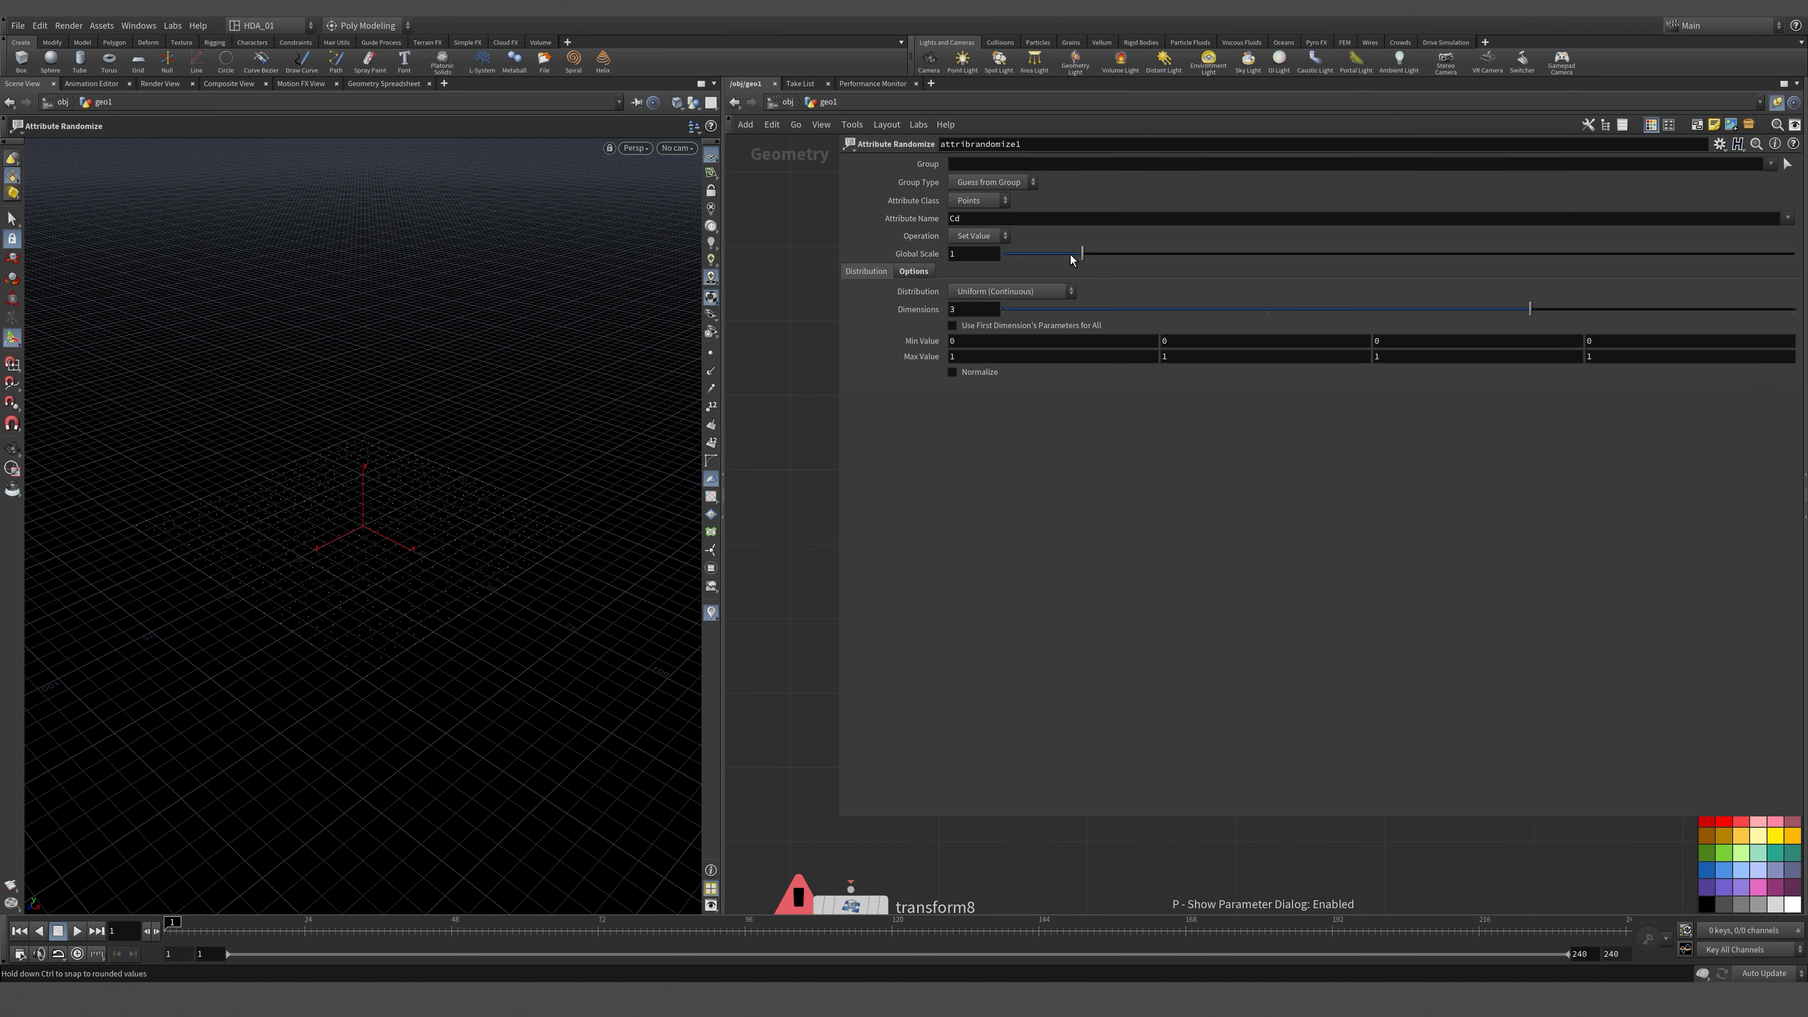
left_click(975, 201)
left_click(807, 236)
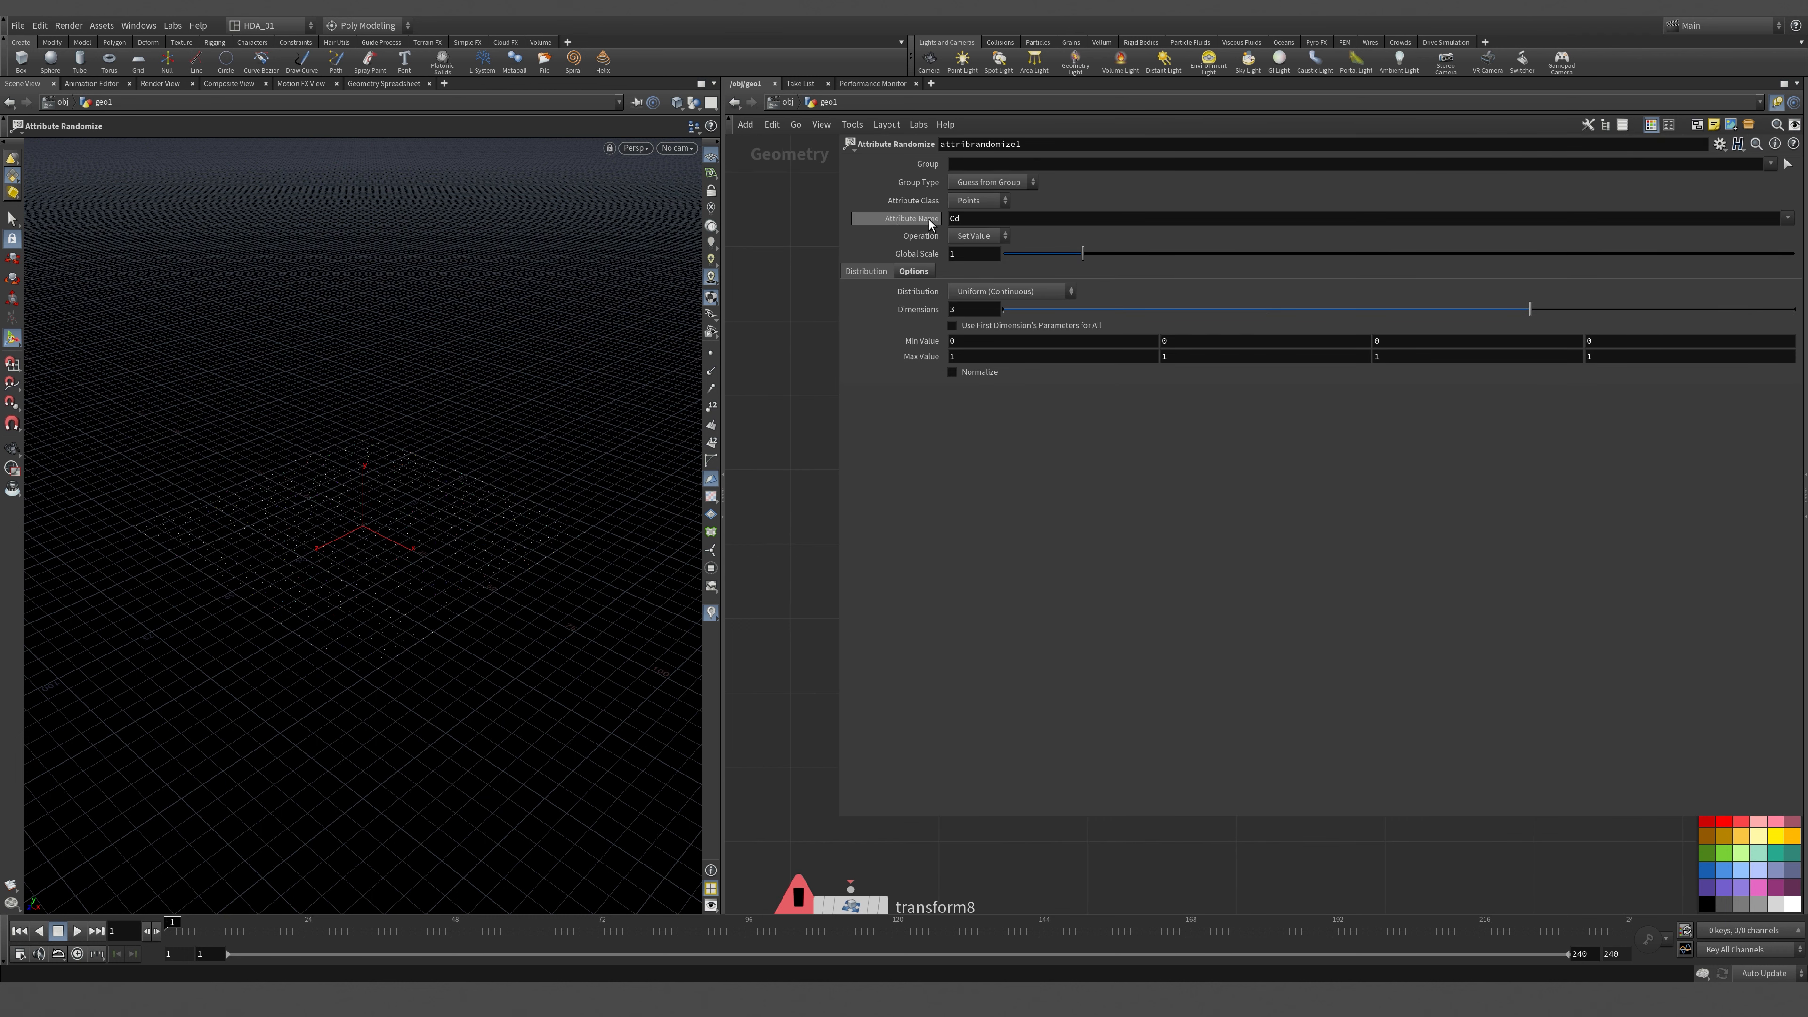
left_click_drag(970, 220, 871, 221)
type("psc")
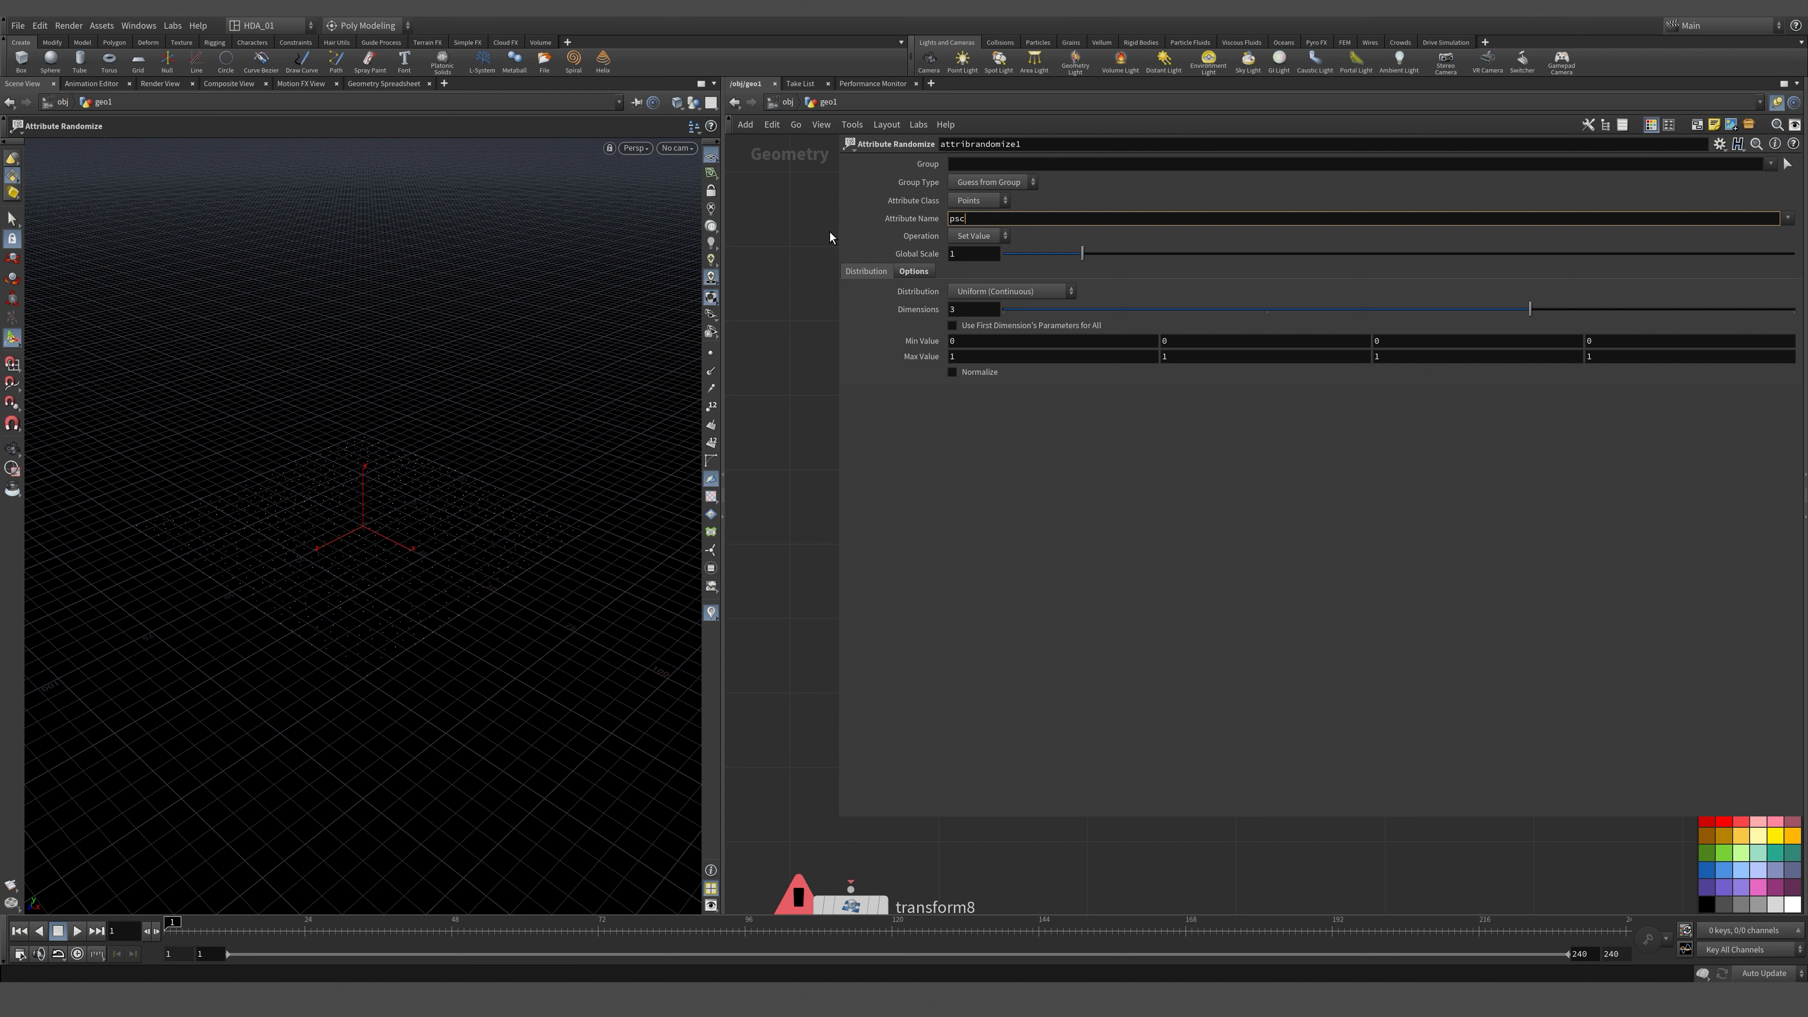
type("ale")
Set the pscale randomization to a minimum of .5, a maximum of 1.5 and 1 dimension.
left_click(1027, 340)
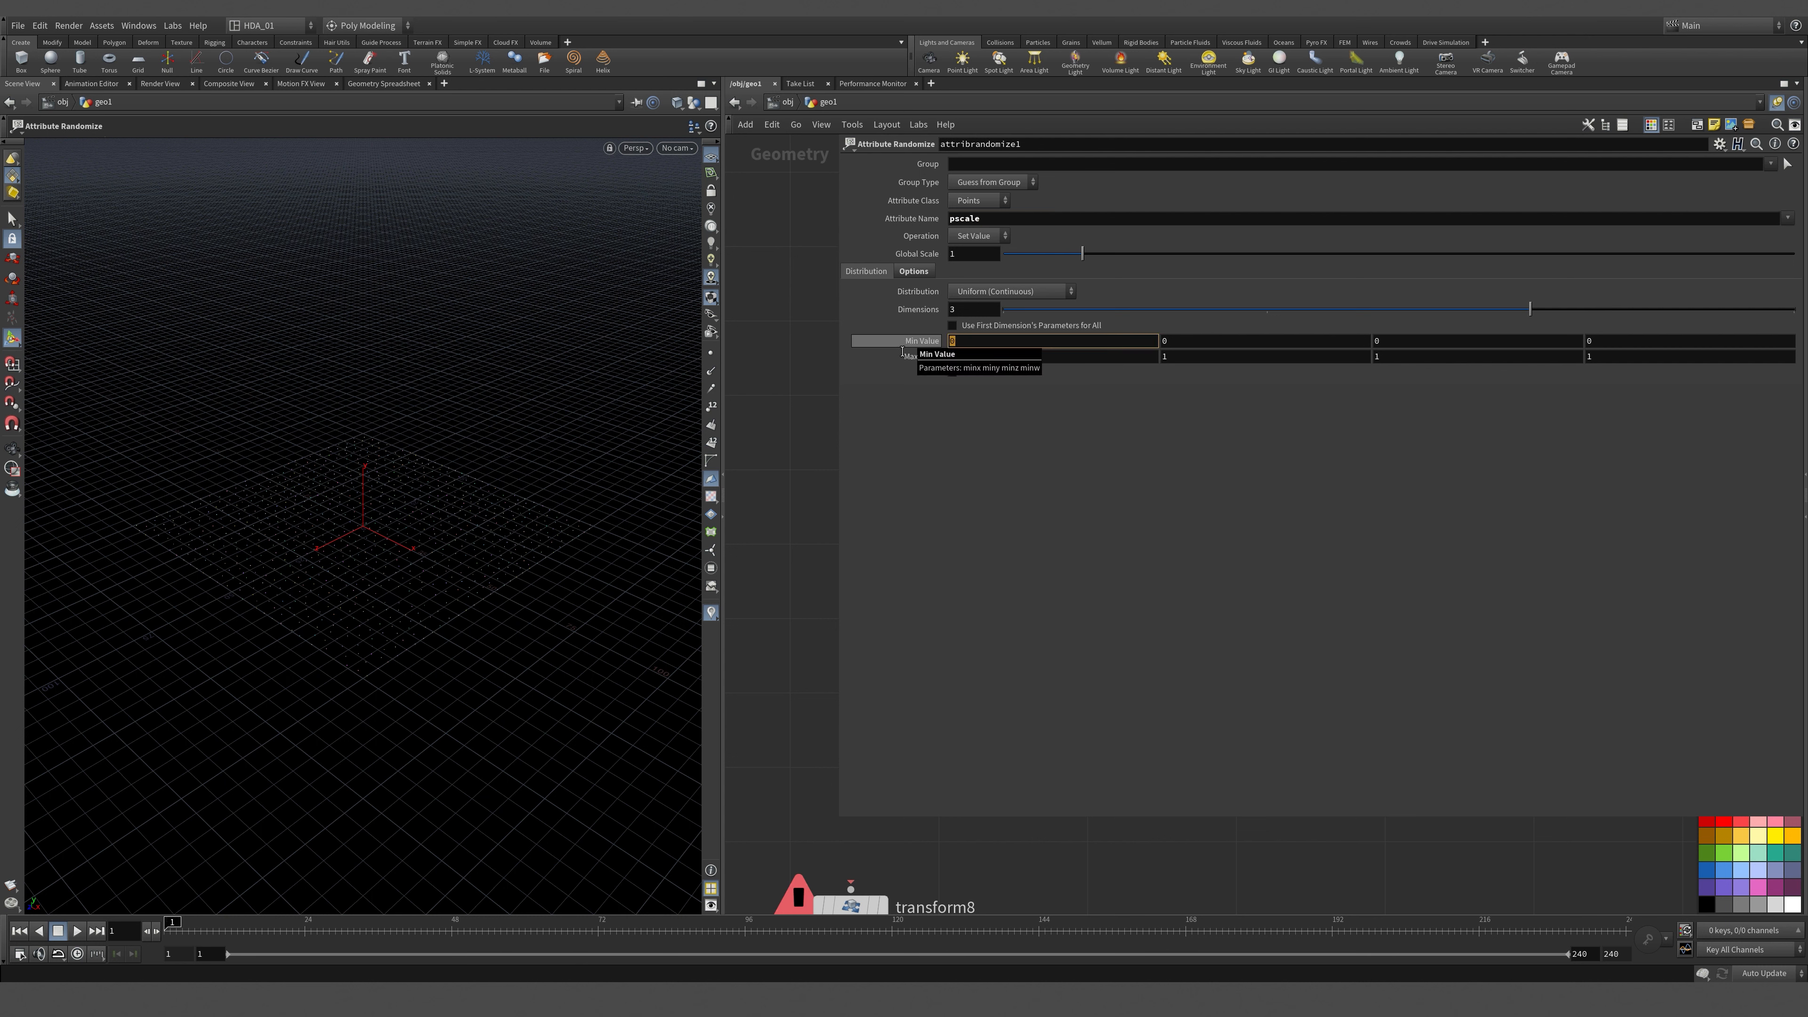
type(".5")
key("Tab")
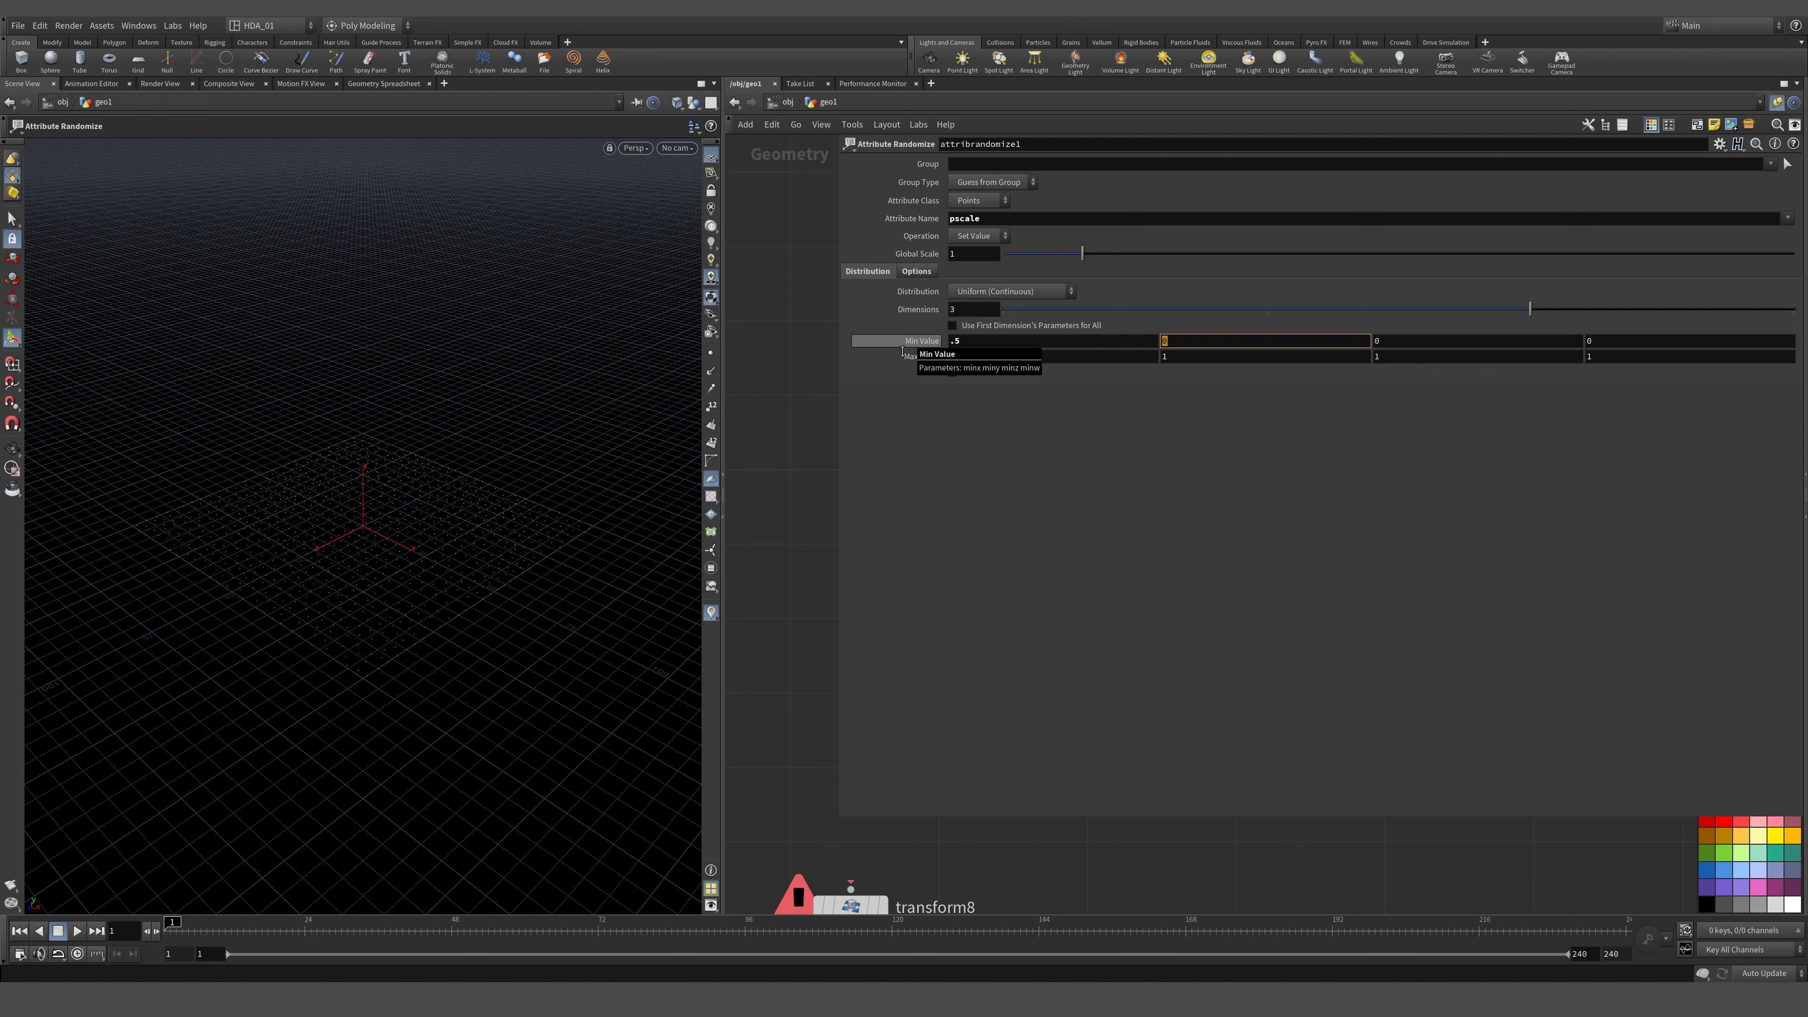
left_click_drag(976, 357, 899, 358)
type("1.5")
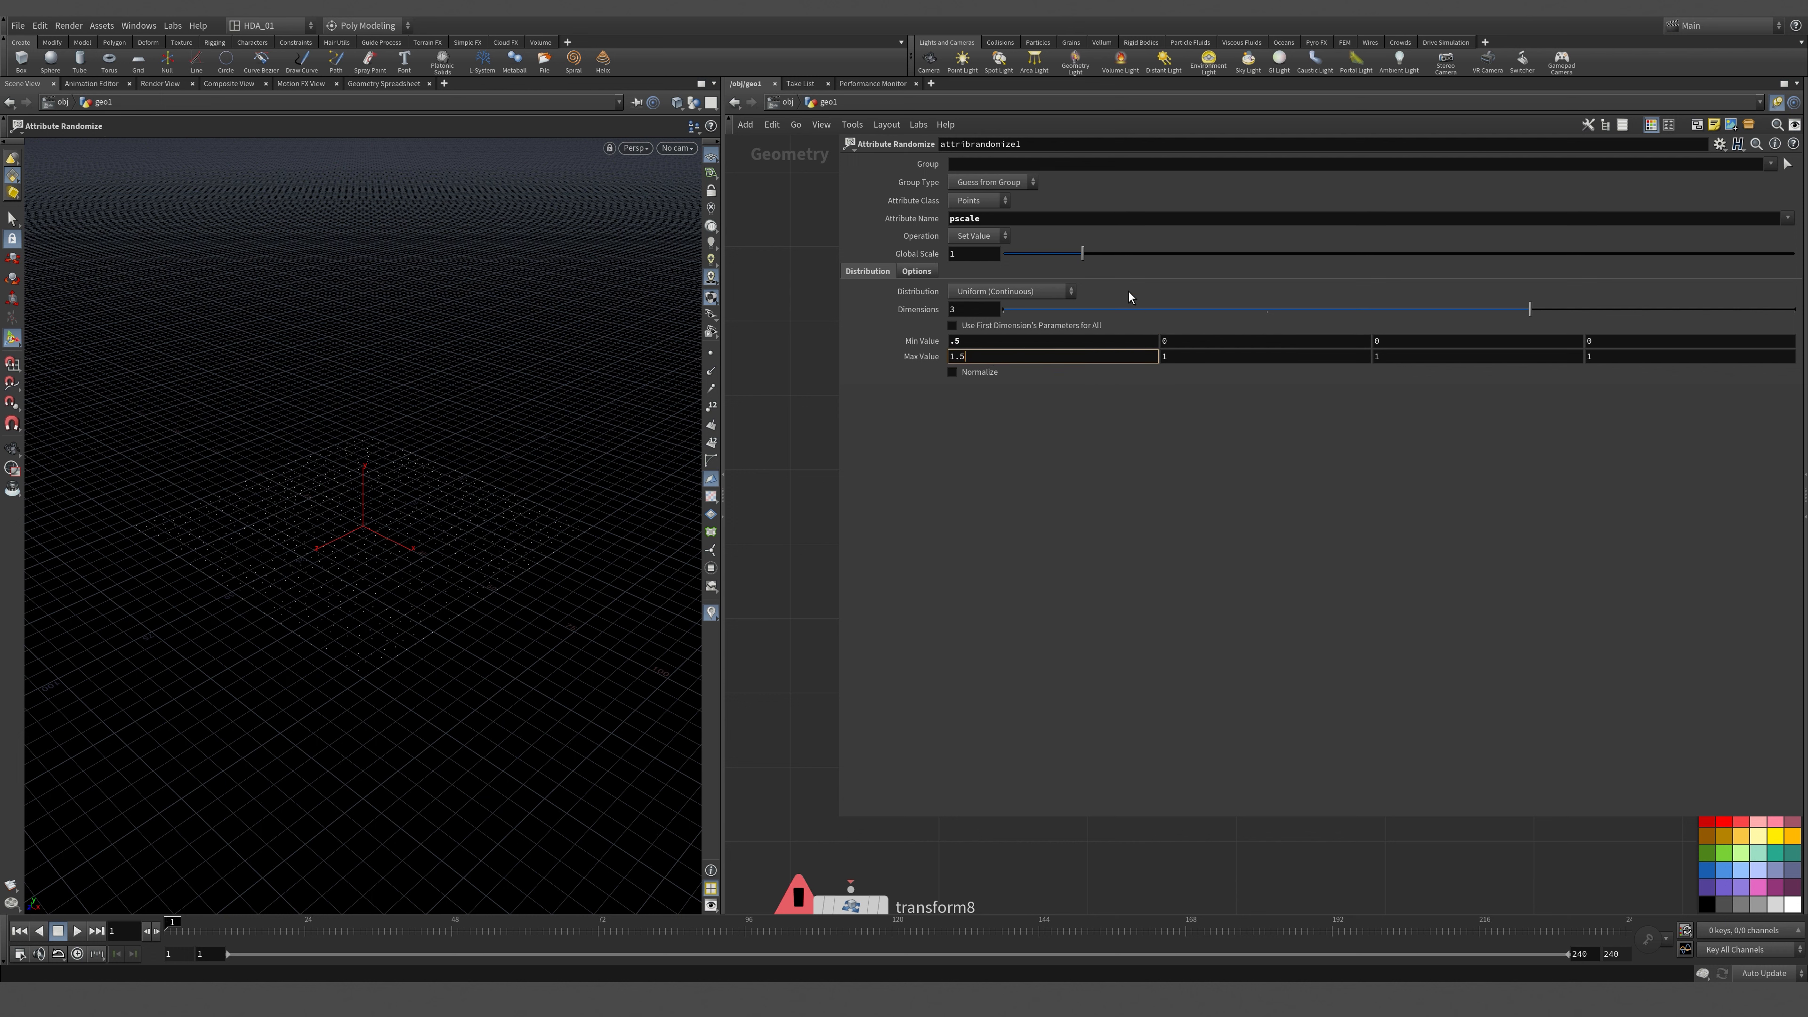
key("Tab")
left_click_drag(988, 314, 931, 314)
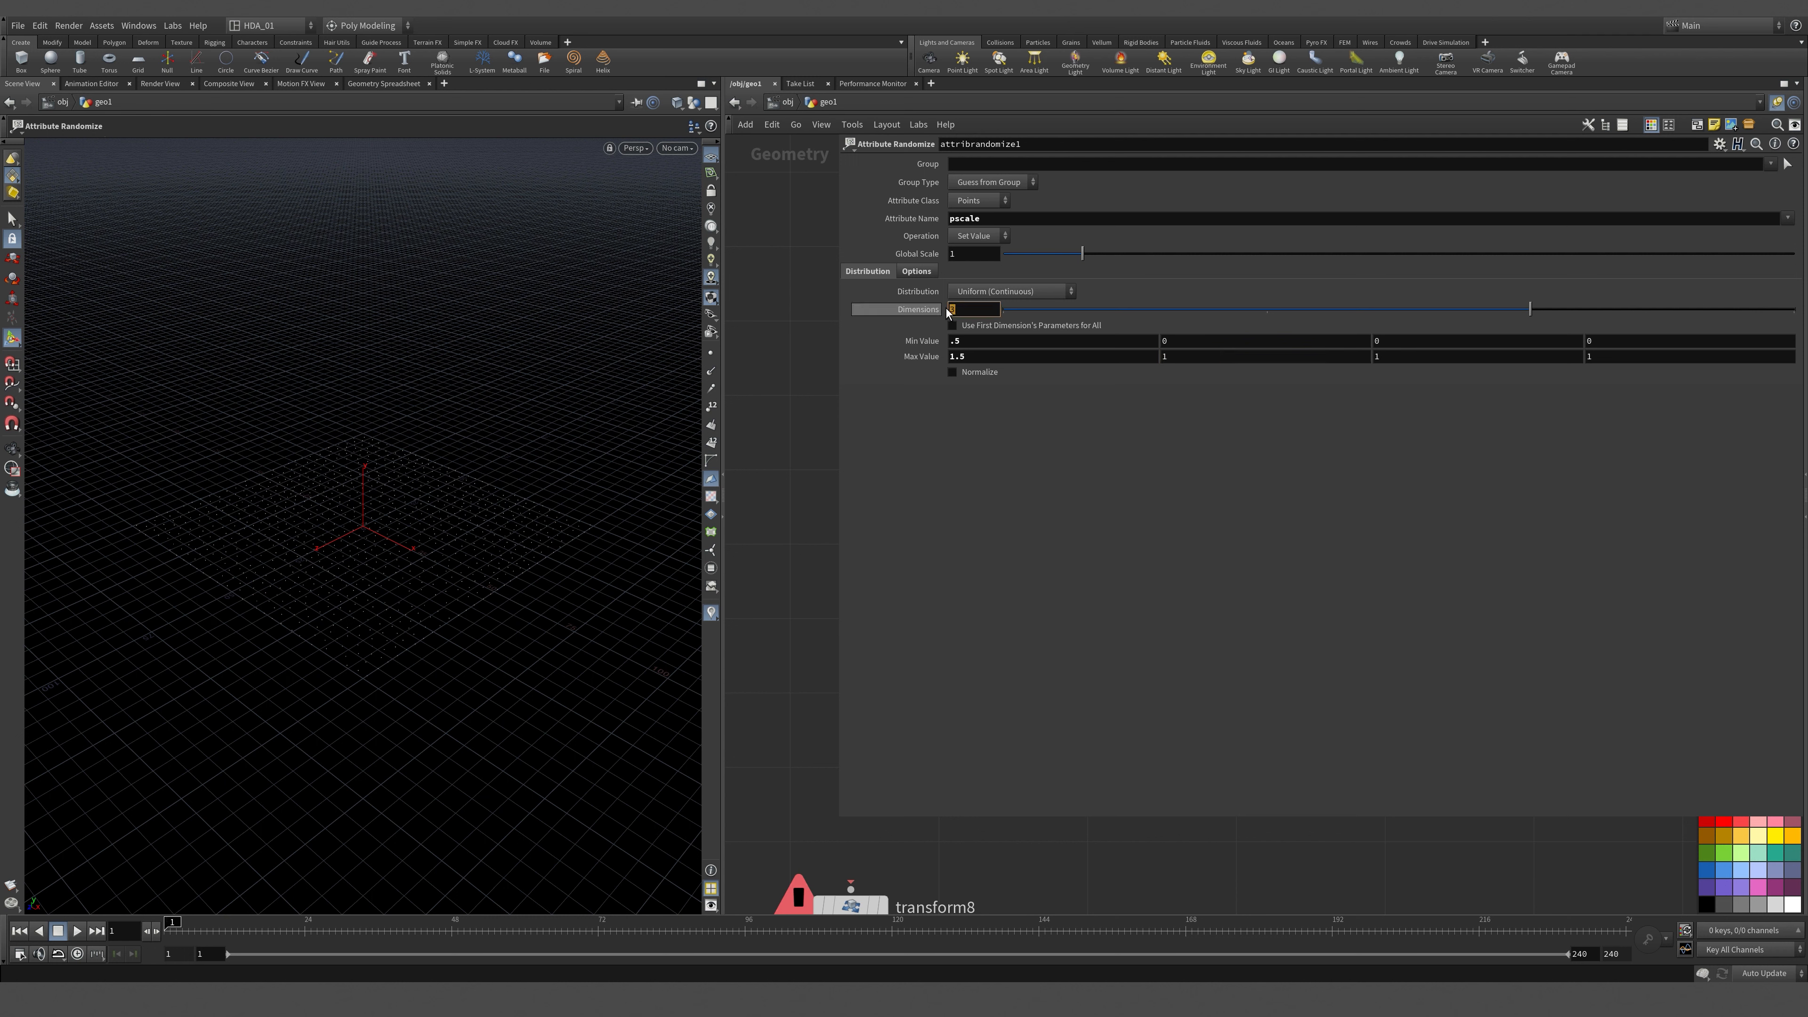
type("1")
key("Tab")
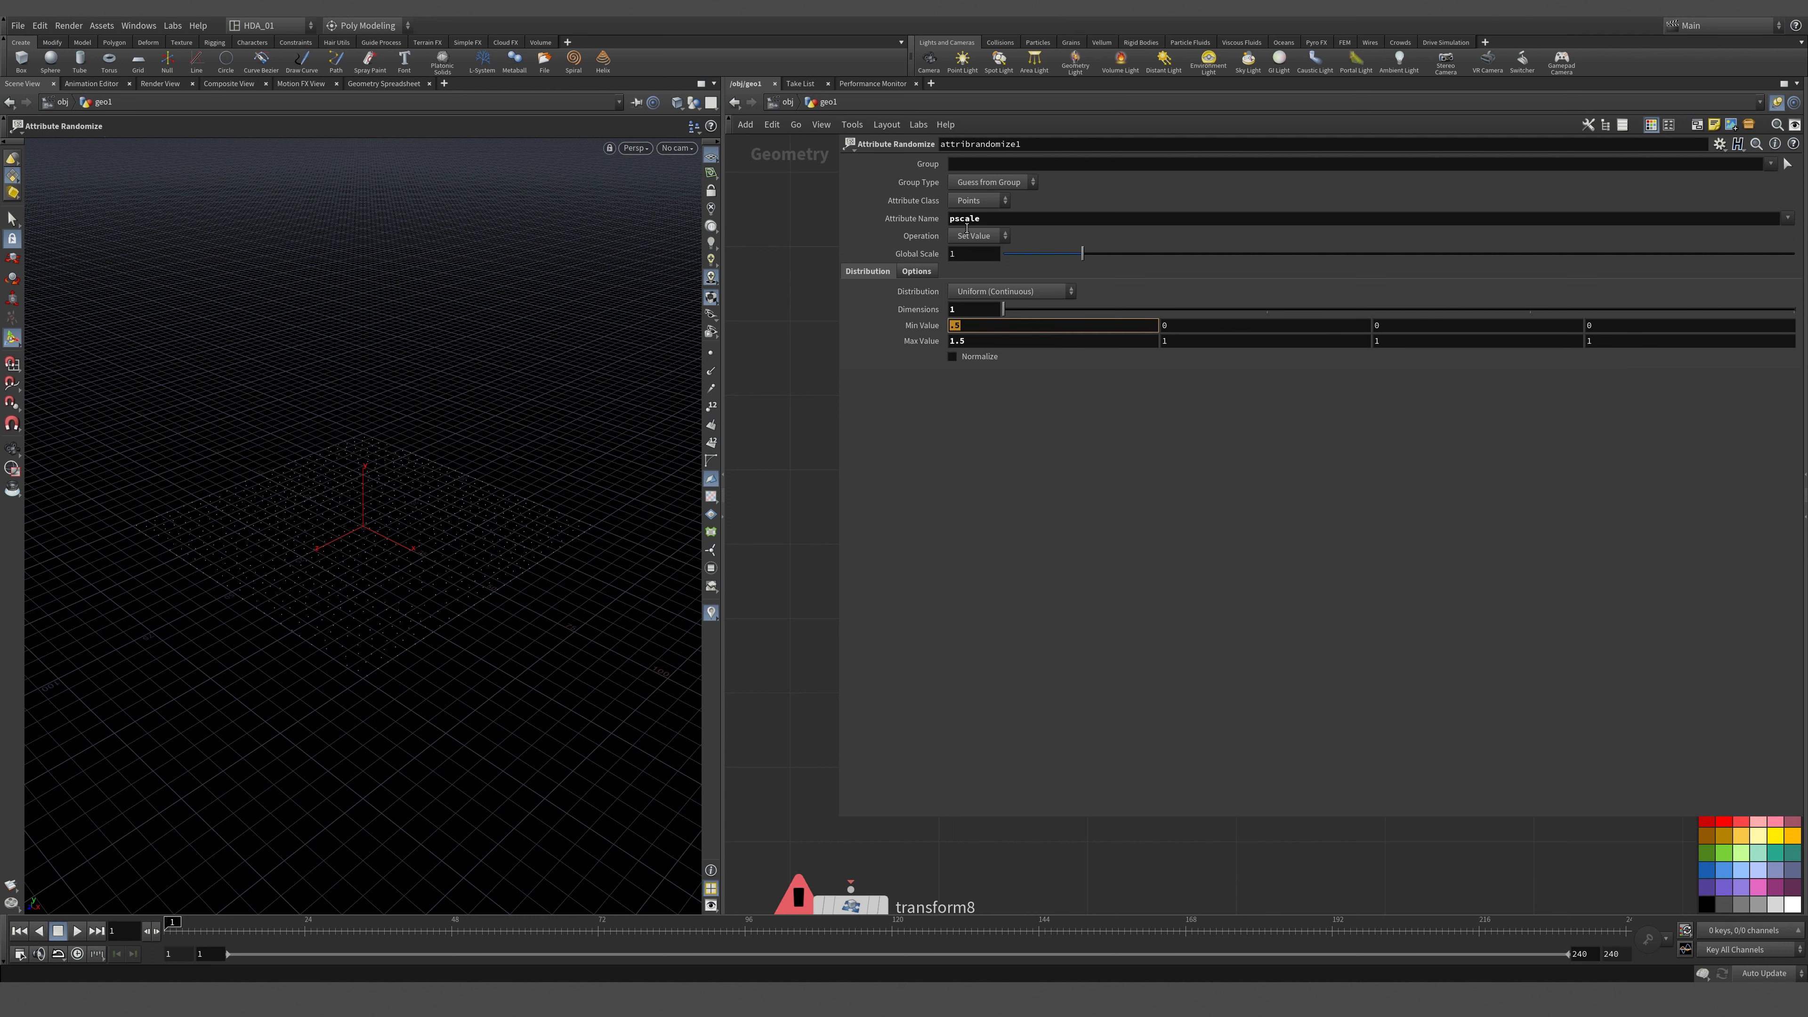
Narrow the parameter display and line up grid1, scatter1 and attribrandomize1 in a vertical column.
left_click_drag(839, 249, 1400, 247)
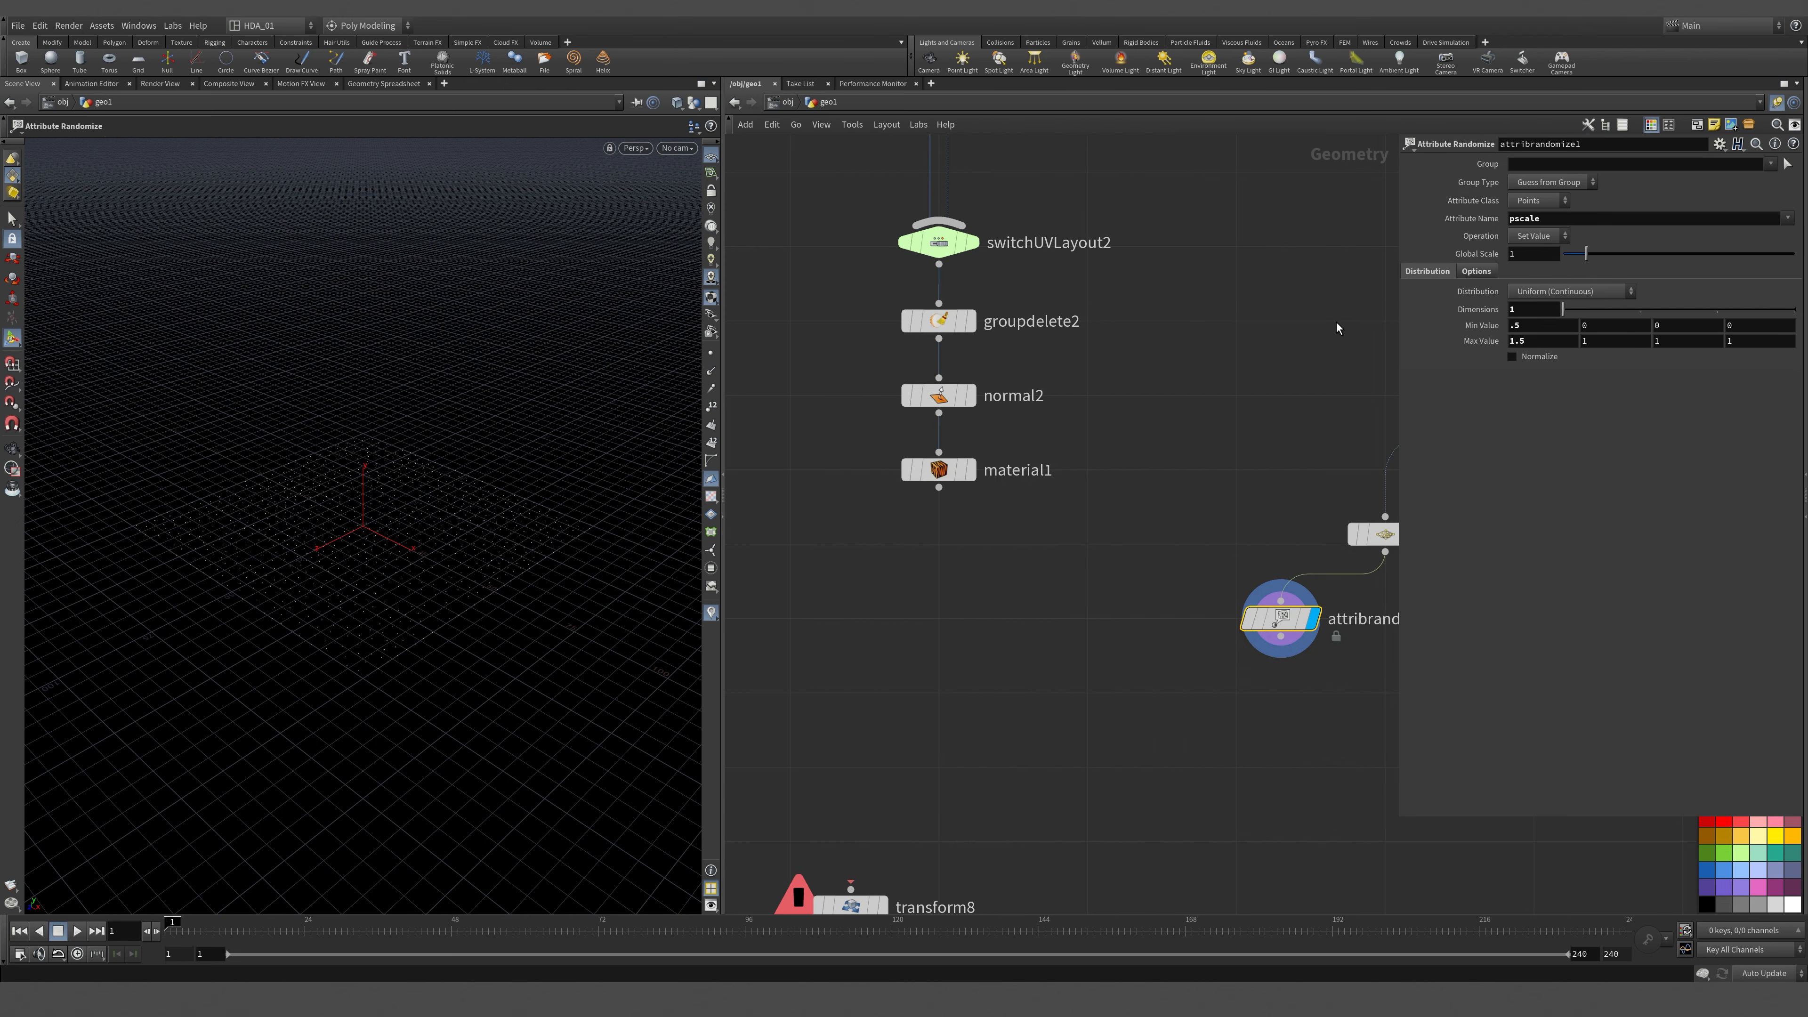
middle_click_drag(1175, 489, 1122, 413)
middle_click_drag(1279, 433, 1005, 481)
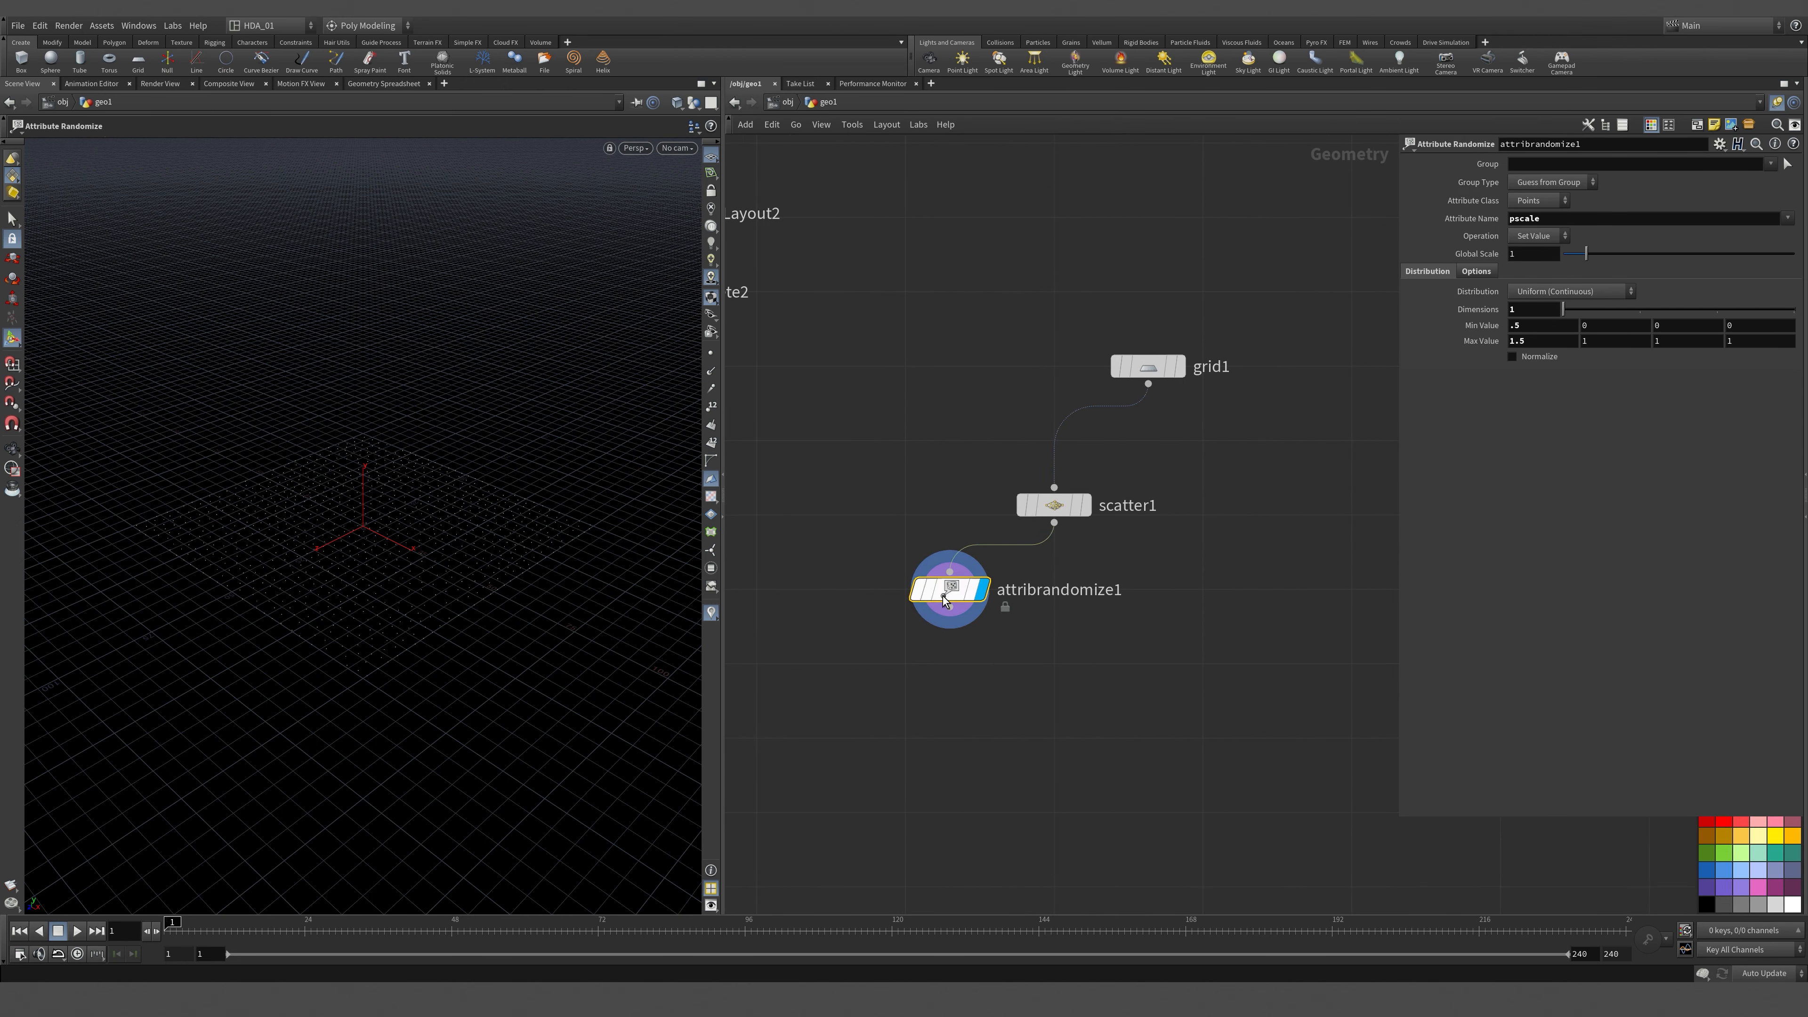
left_click_drag(959, 604, 1062, 604)
left_click_drag(1175, 367, 1078, 431)
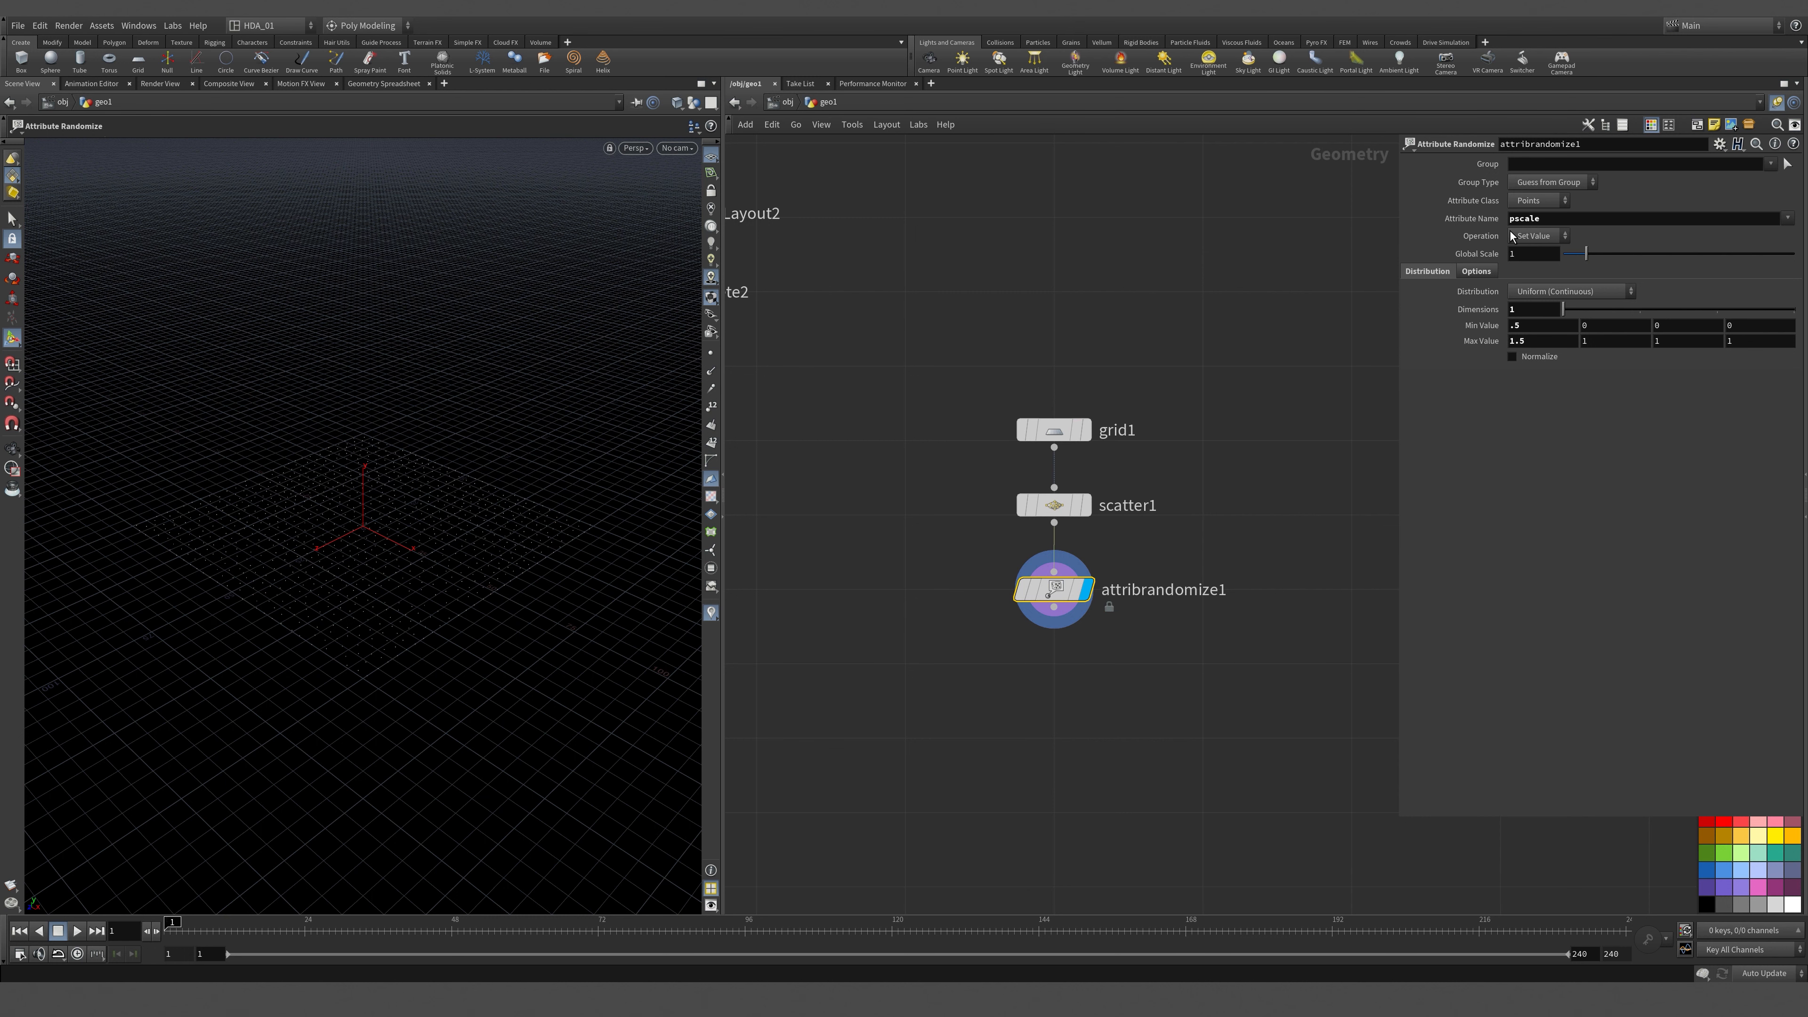
Add a Copy to Points node below material1 and move transform8 down out of the way.
middle_click_drag(1283, 630, 1396, 442)
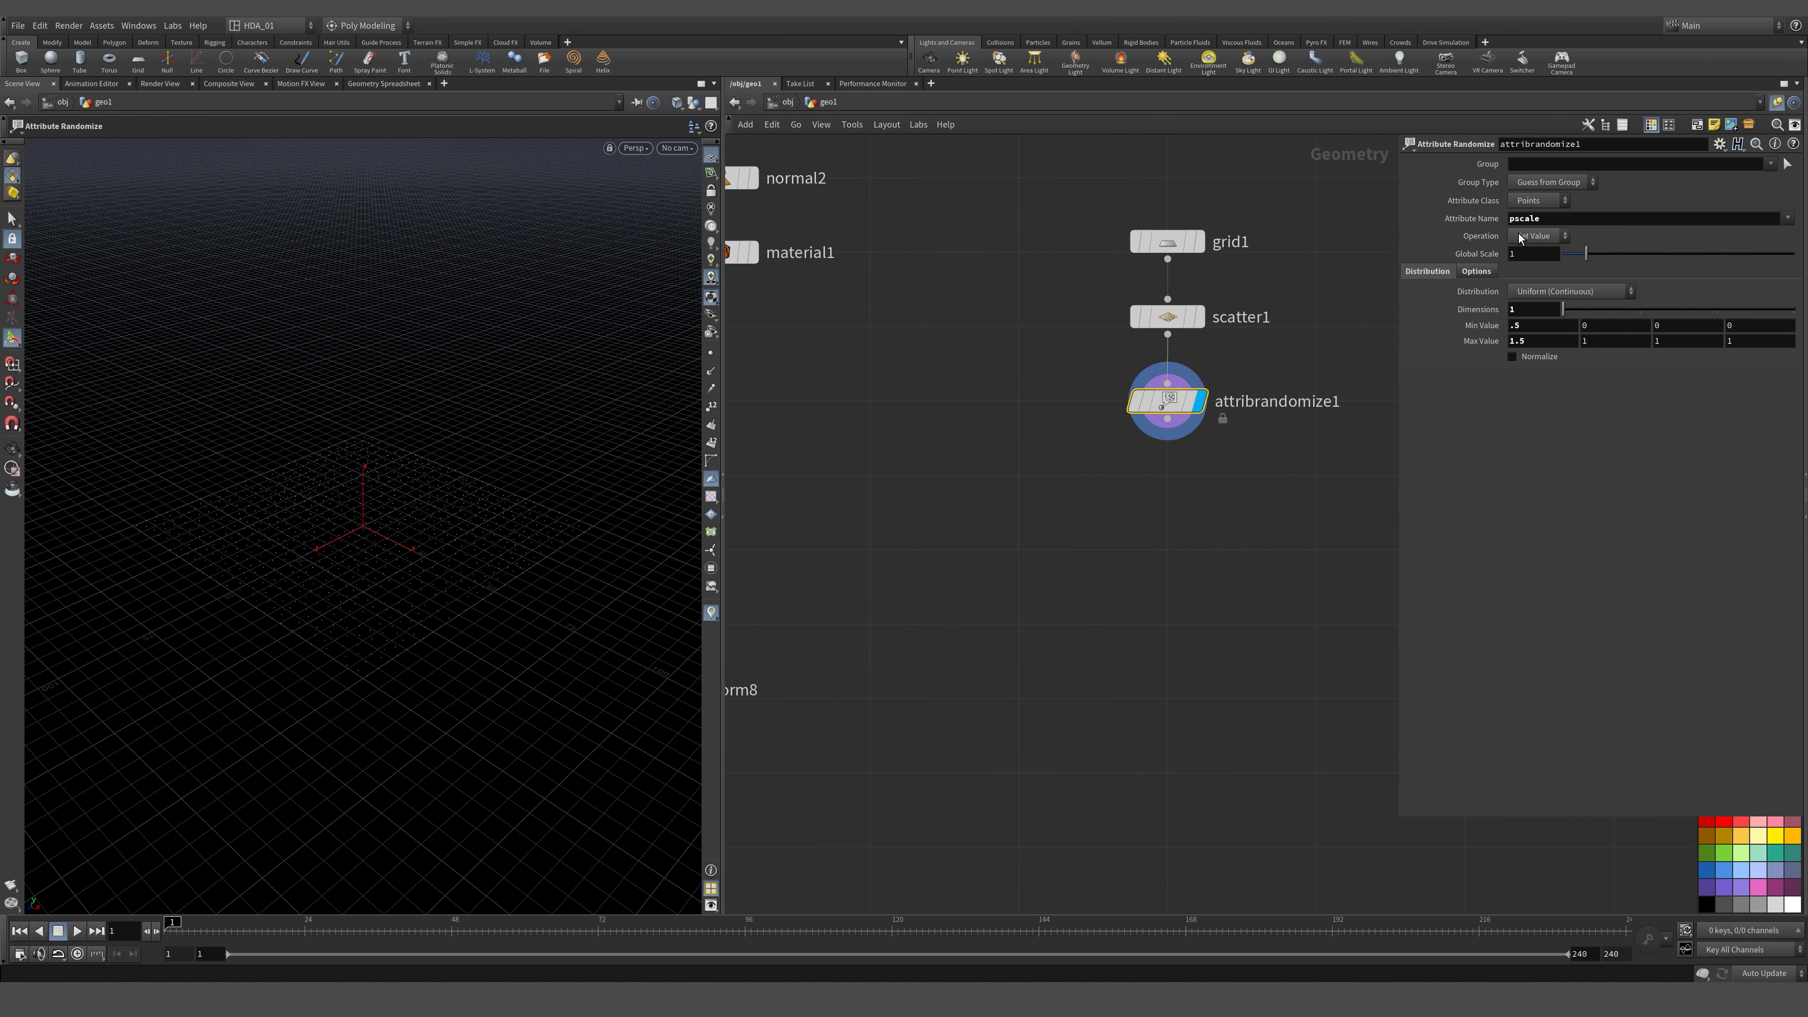
middle_click_drag(1056, 640, 1123, 654)
scroll(1028, 638, "down", 3)
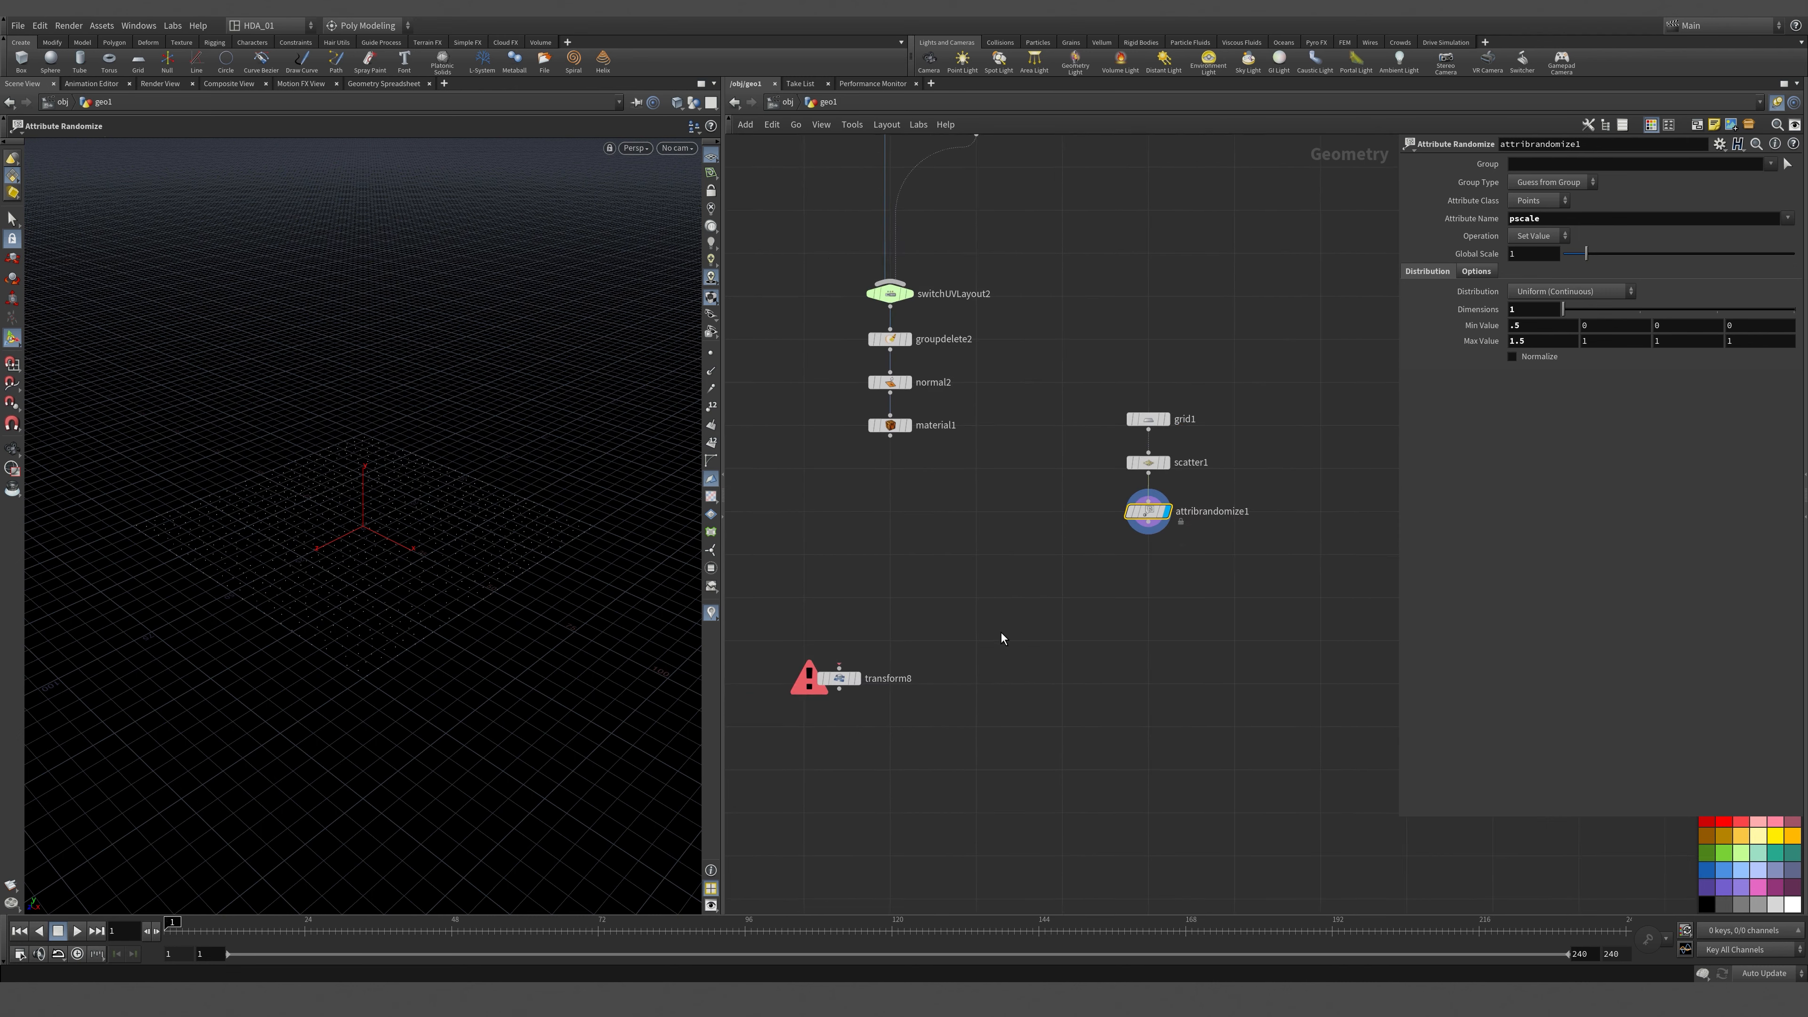
middle_click_drag(1002, 633, 1105, 644)
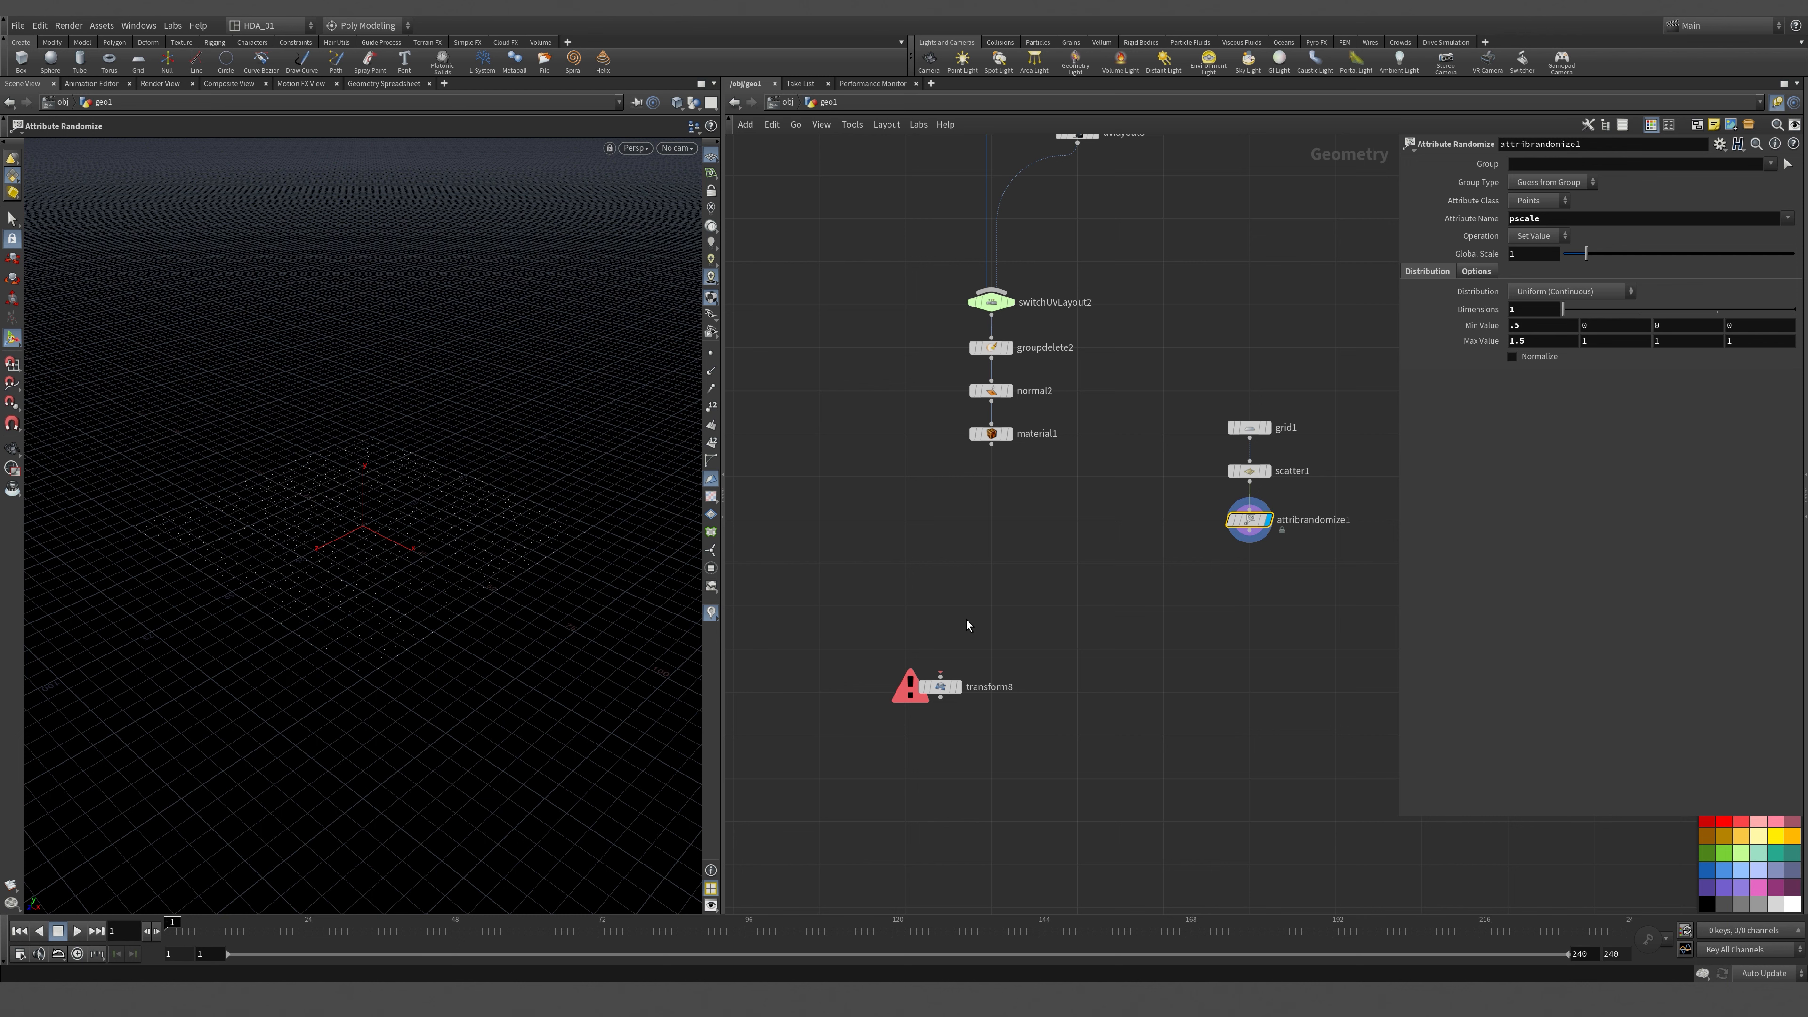
key("Tab")
type("cop")
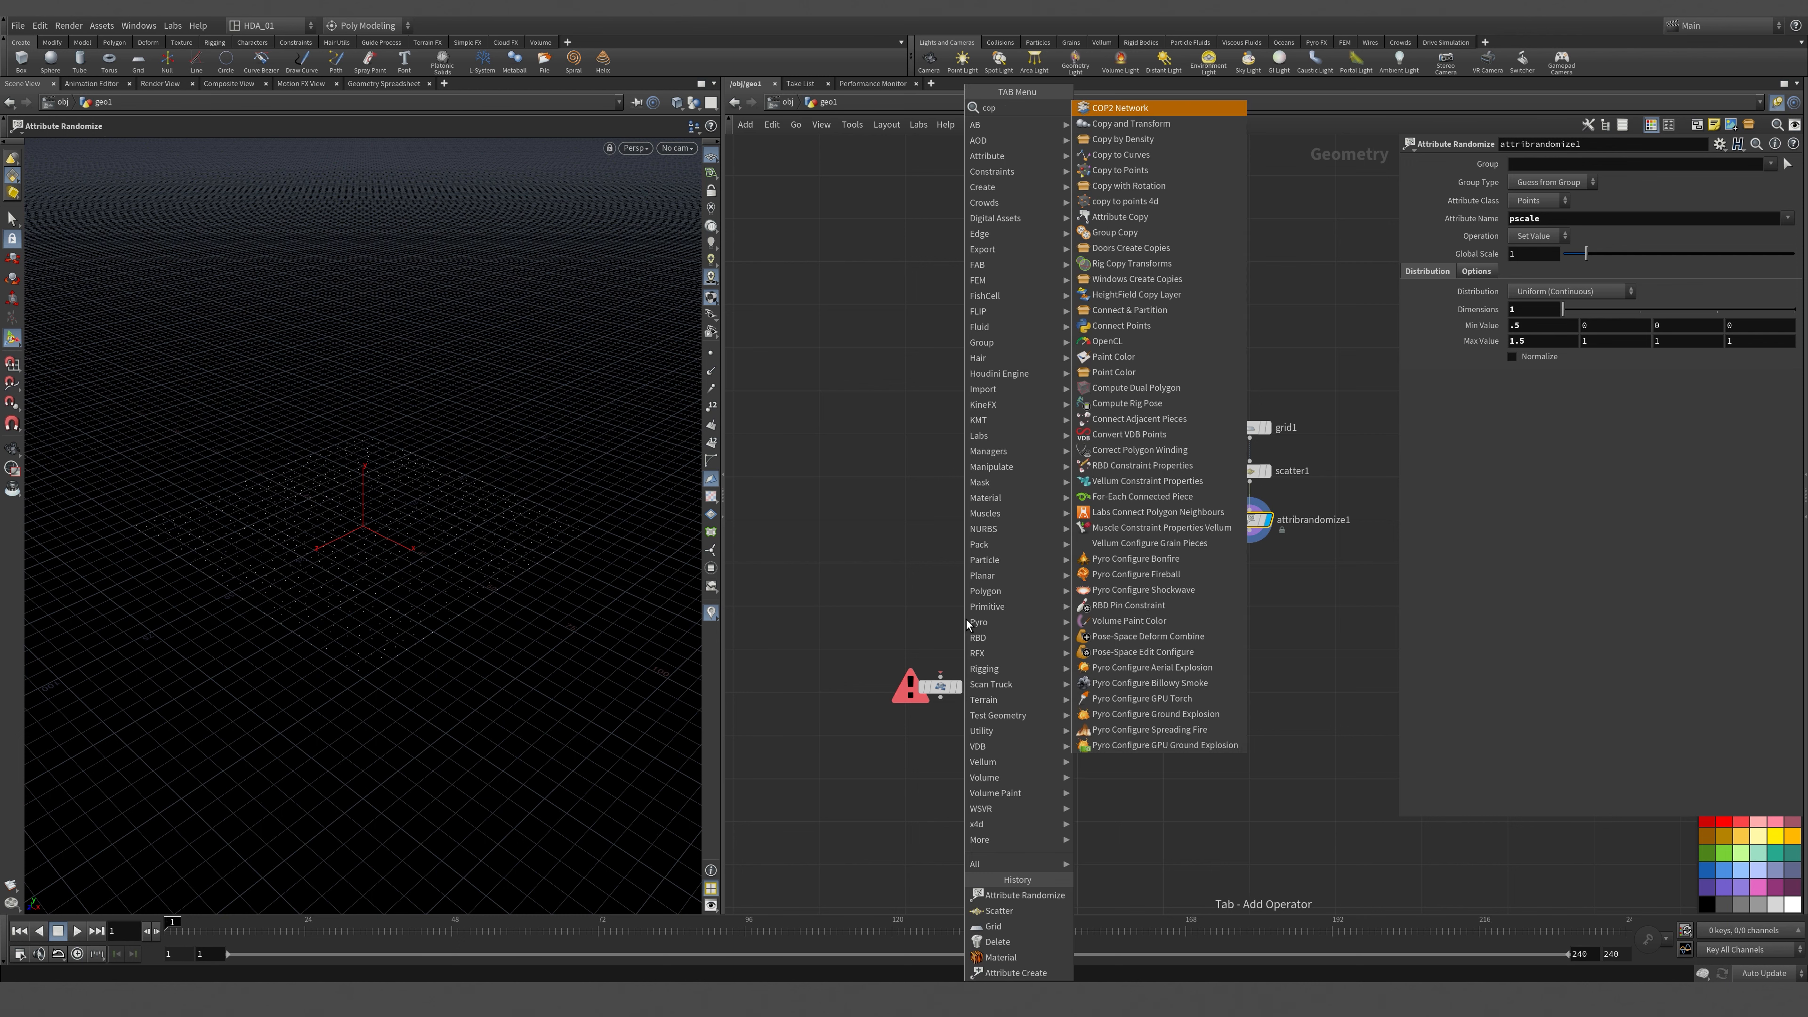
left_click(1130, 173)
left_click(1064, 633)
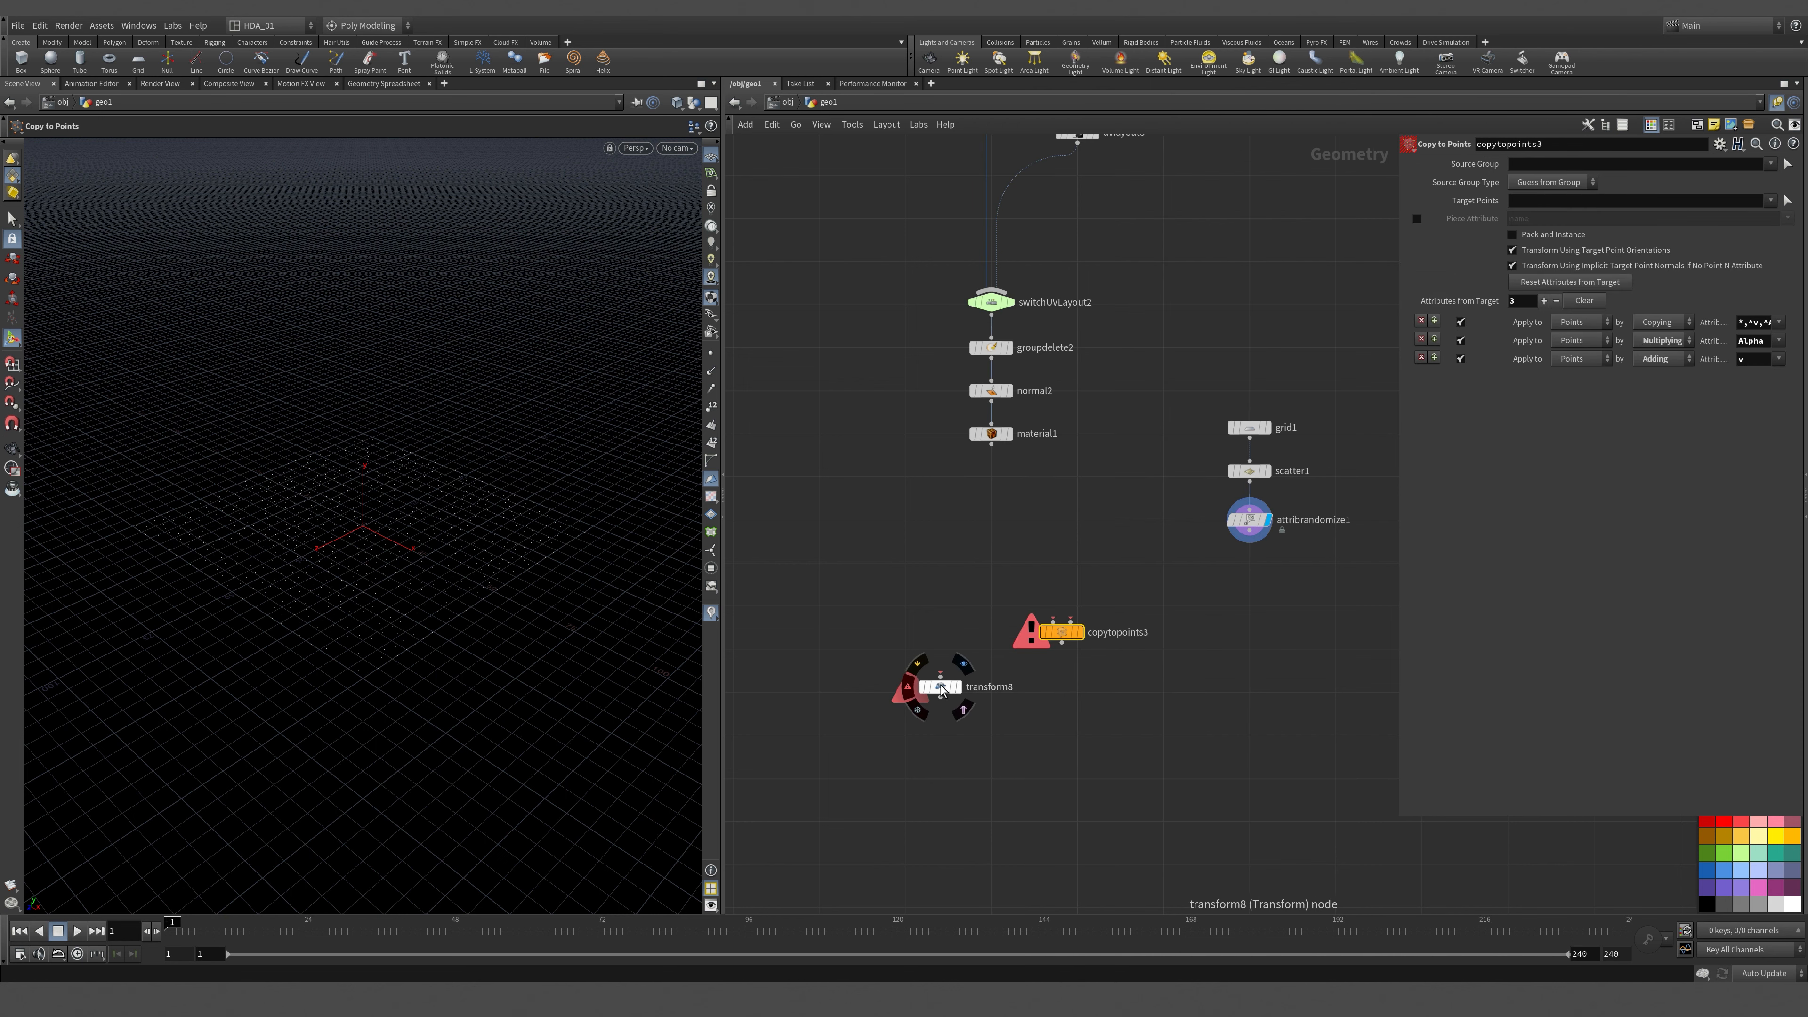
left_click_drag(941, 671, 1078, 812)
left_click_drag(1062, 632, 983, 681)
Add a For-Each Point loop beside copytopoints3 and create a meta import node from its begin block.
key("Tab")
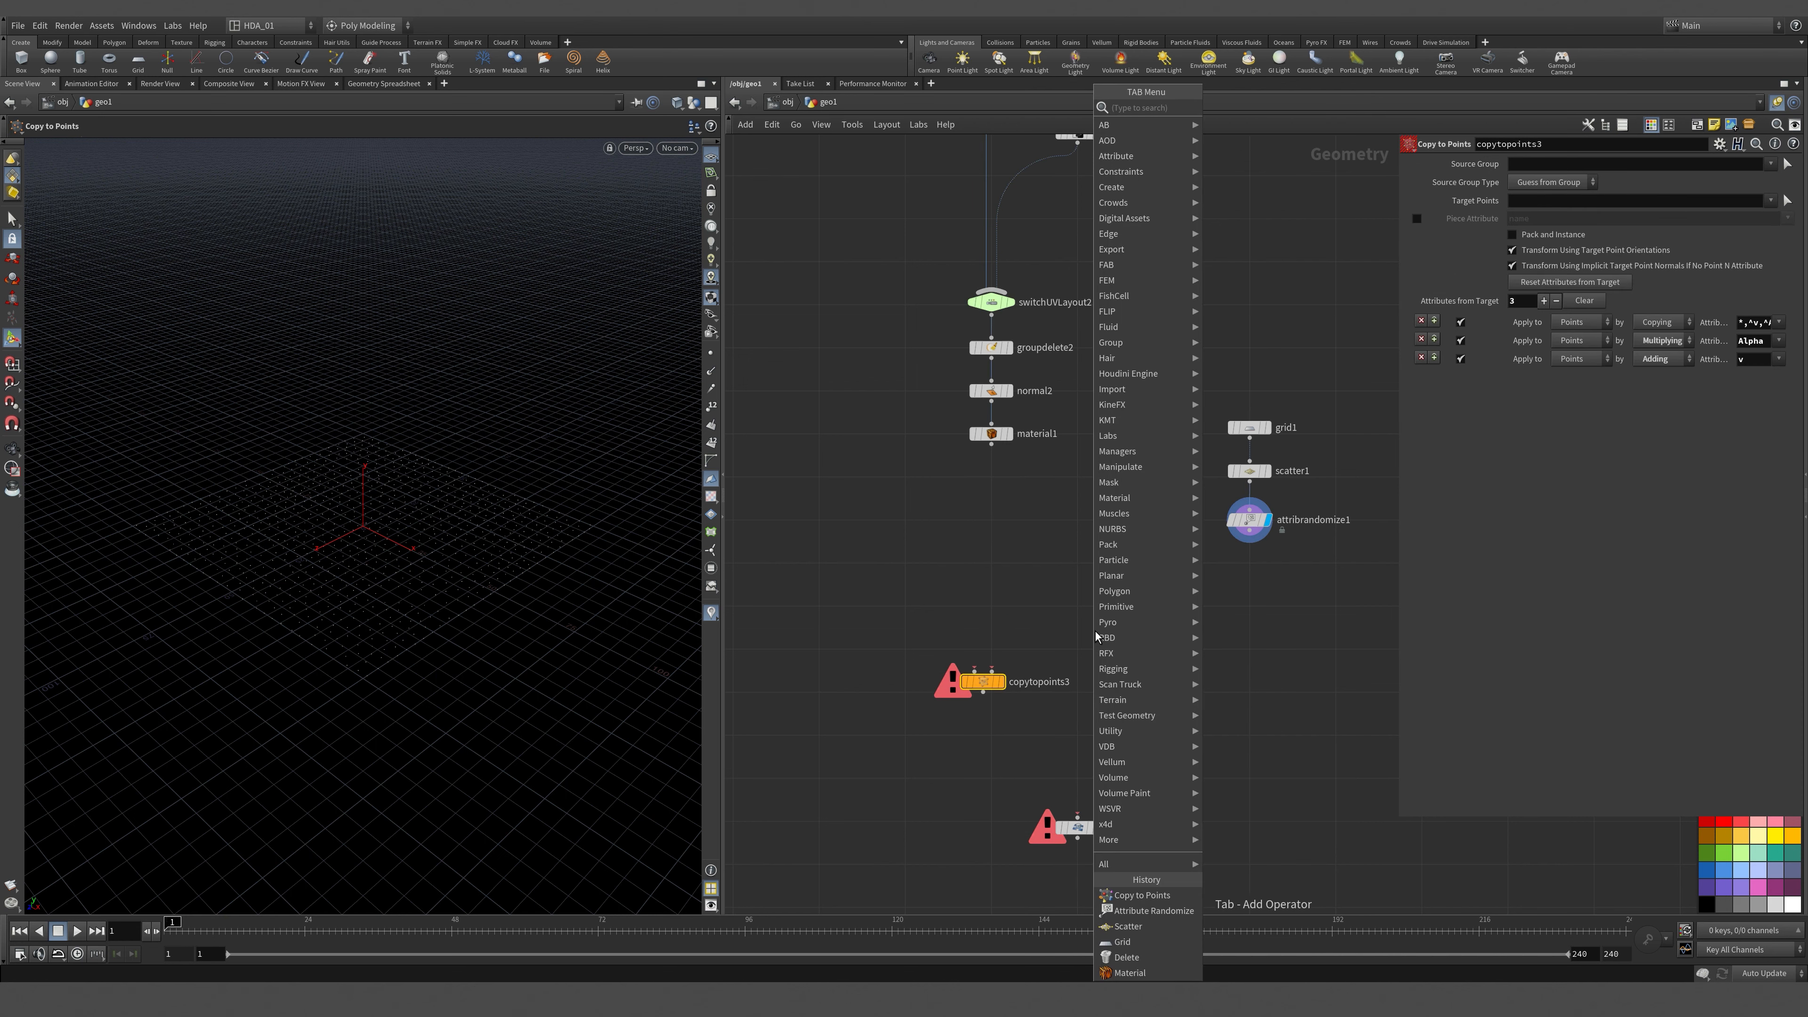
type("for")
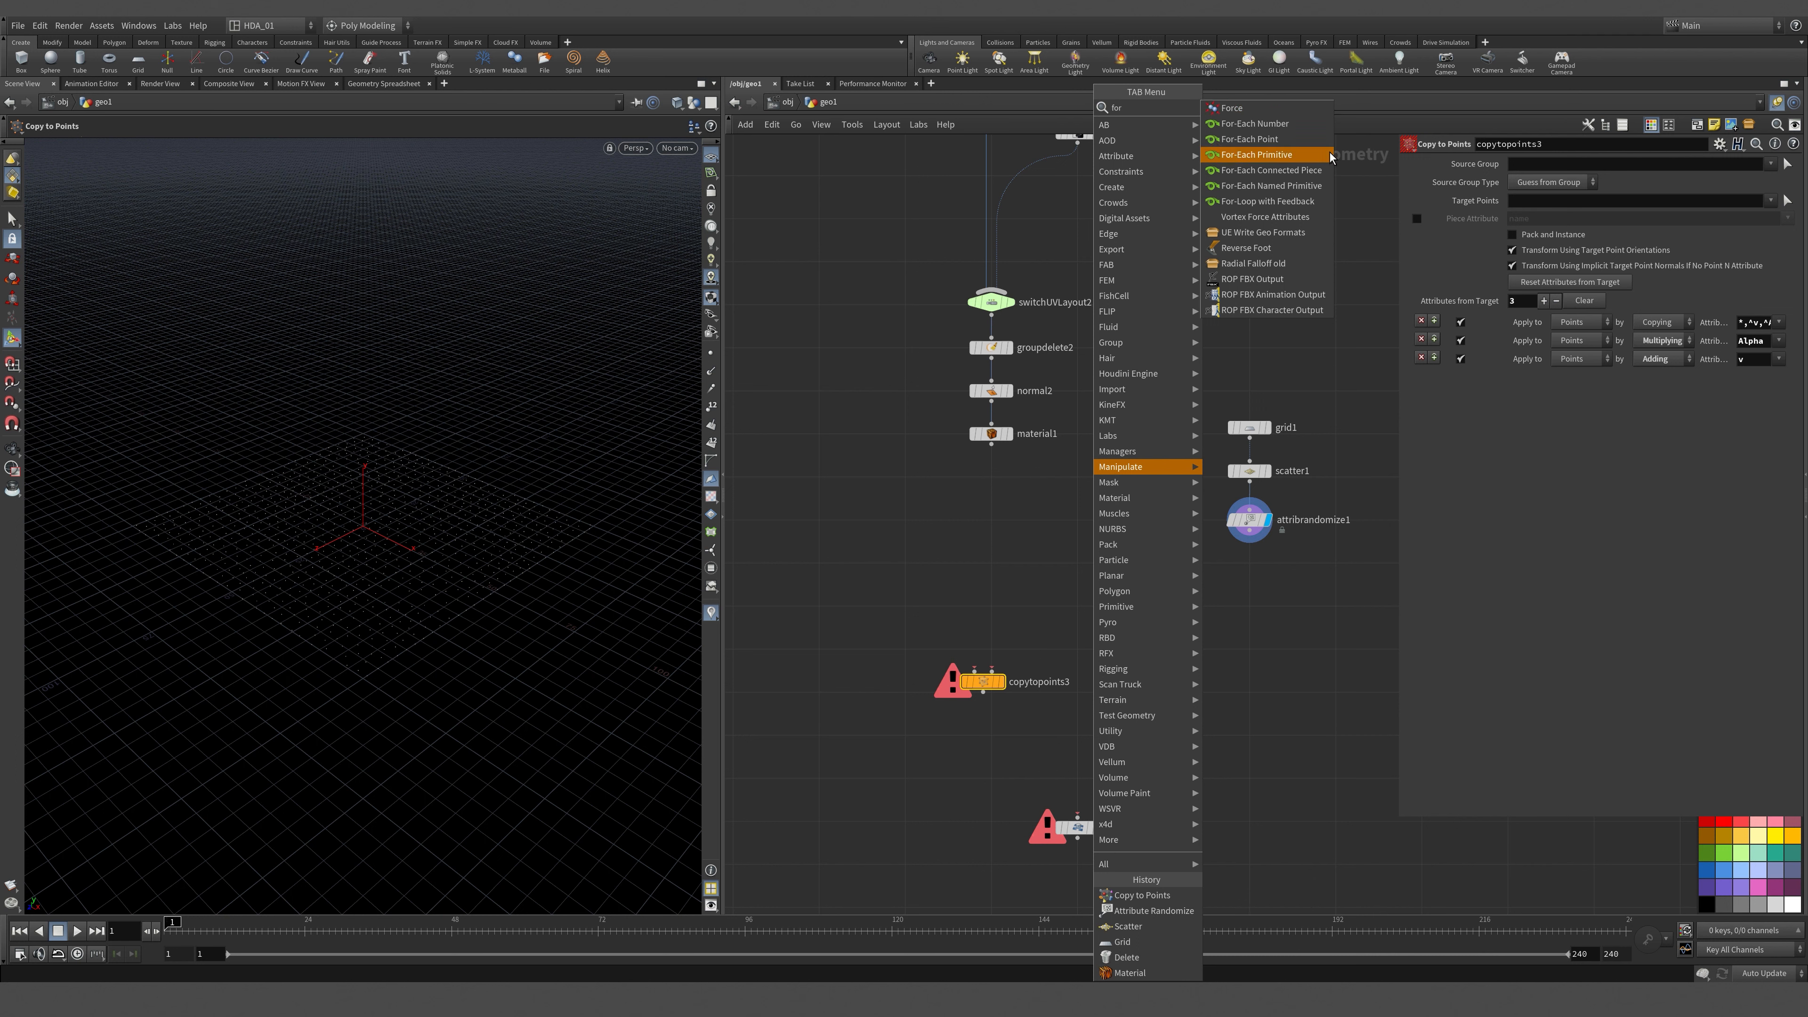
left_click(1278, 141)
left_click(1086, 606)
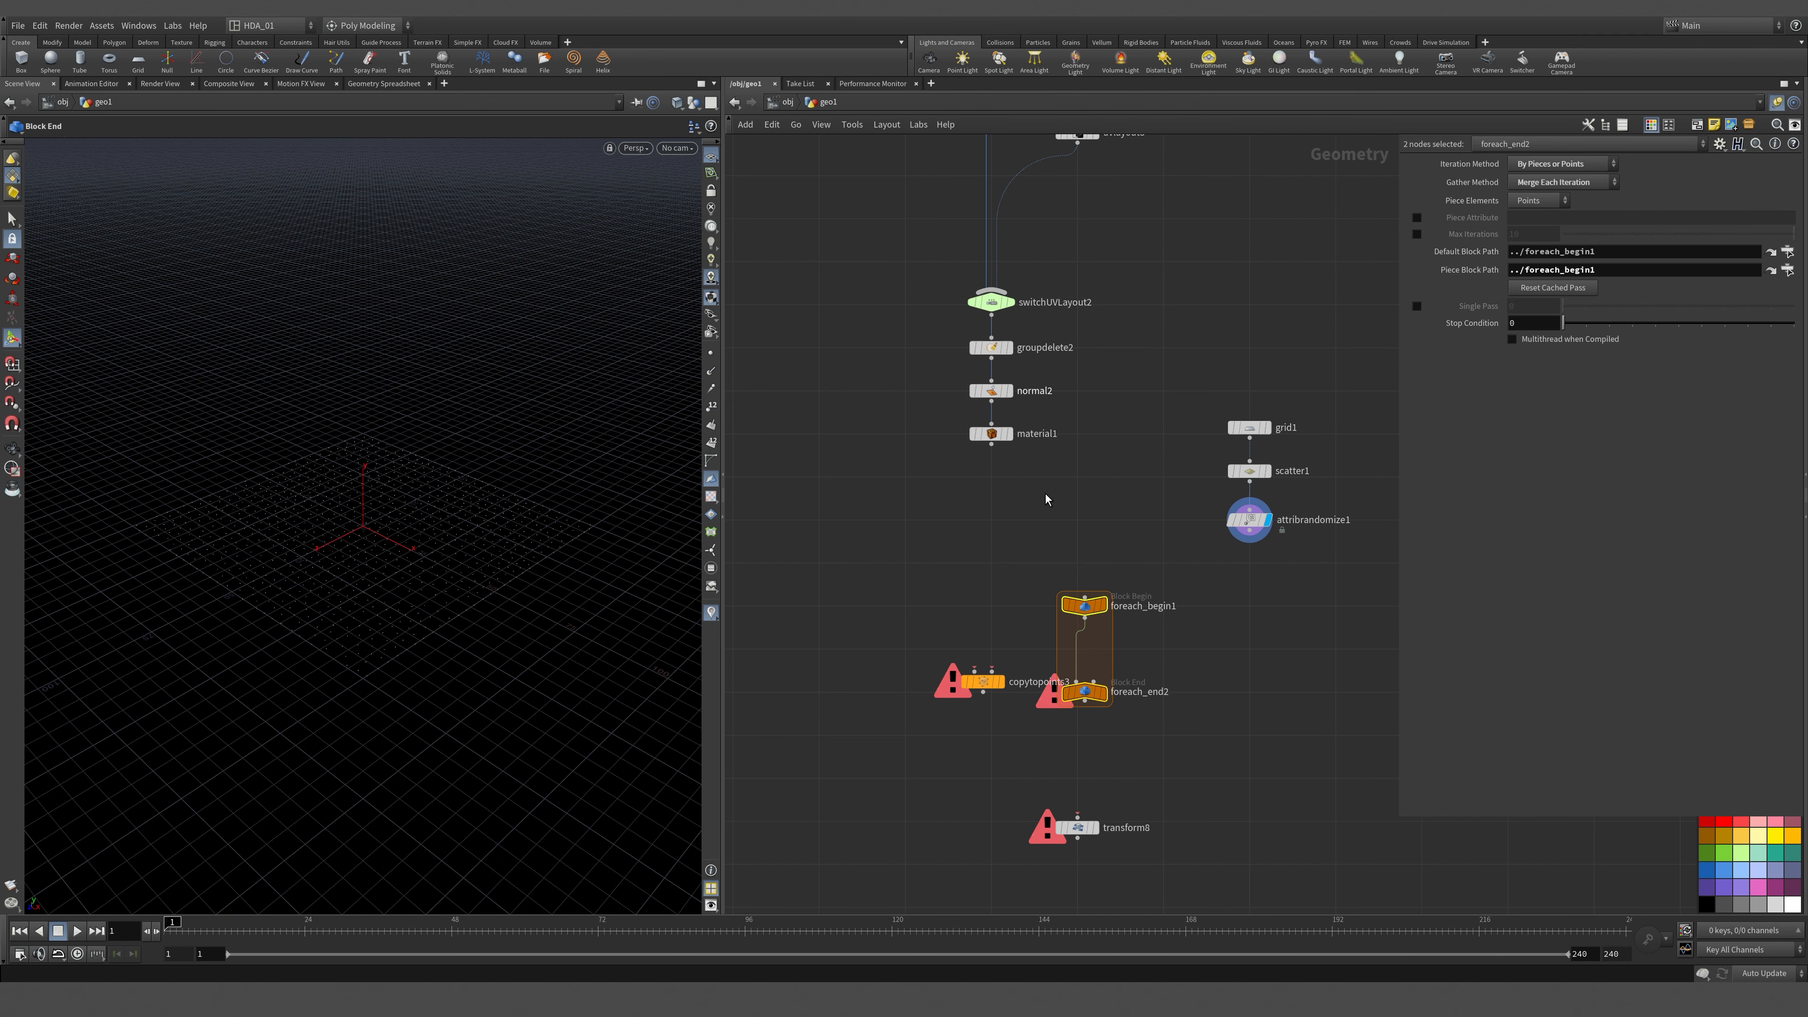
left_click(1084, 606)
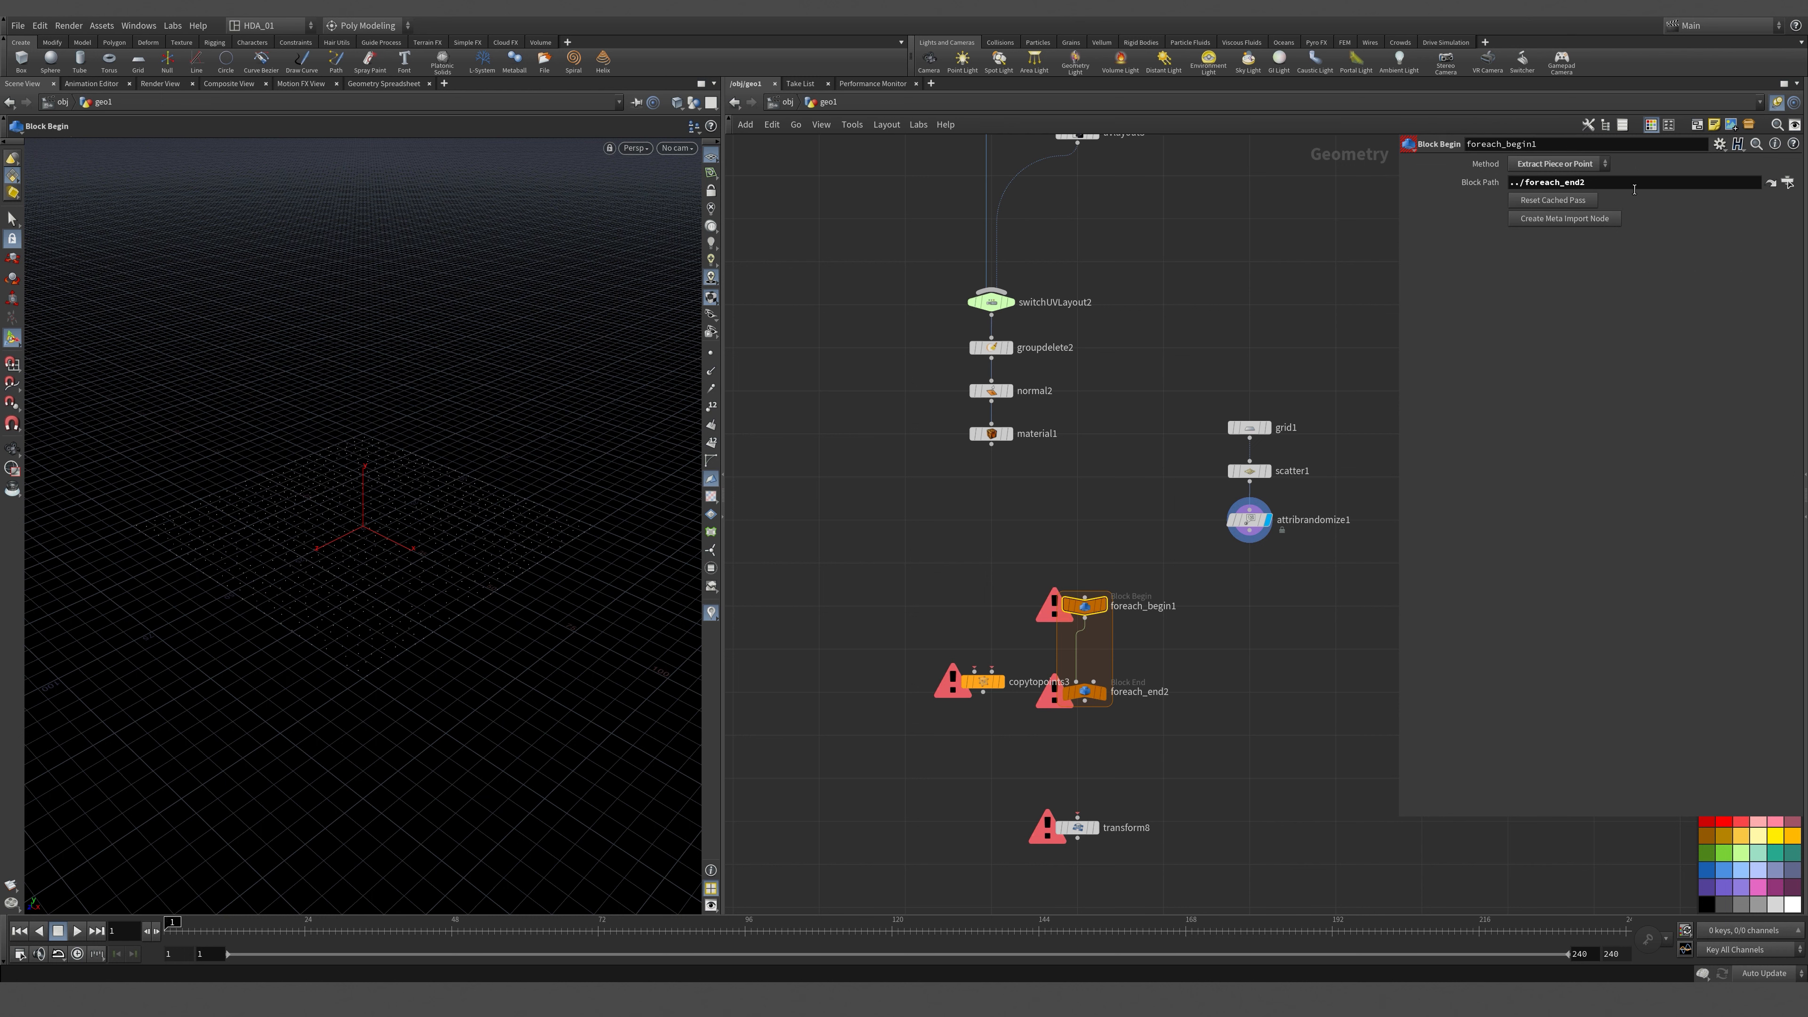
left_click(1562, 218)
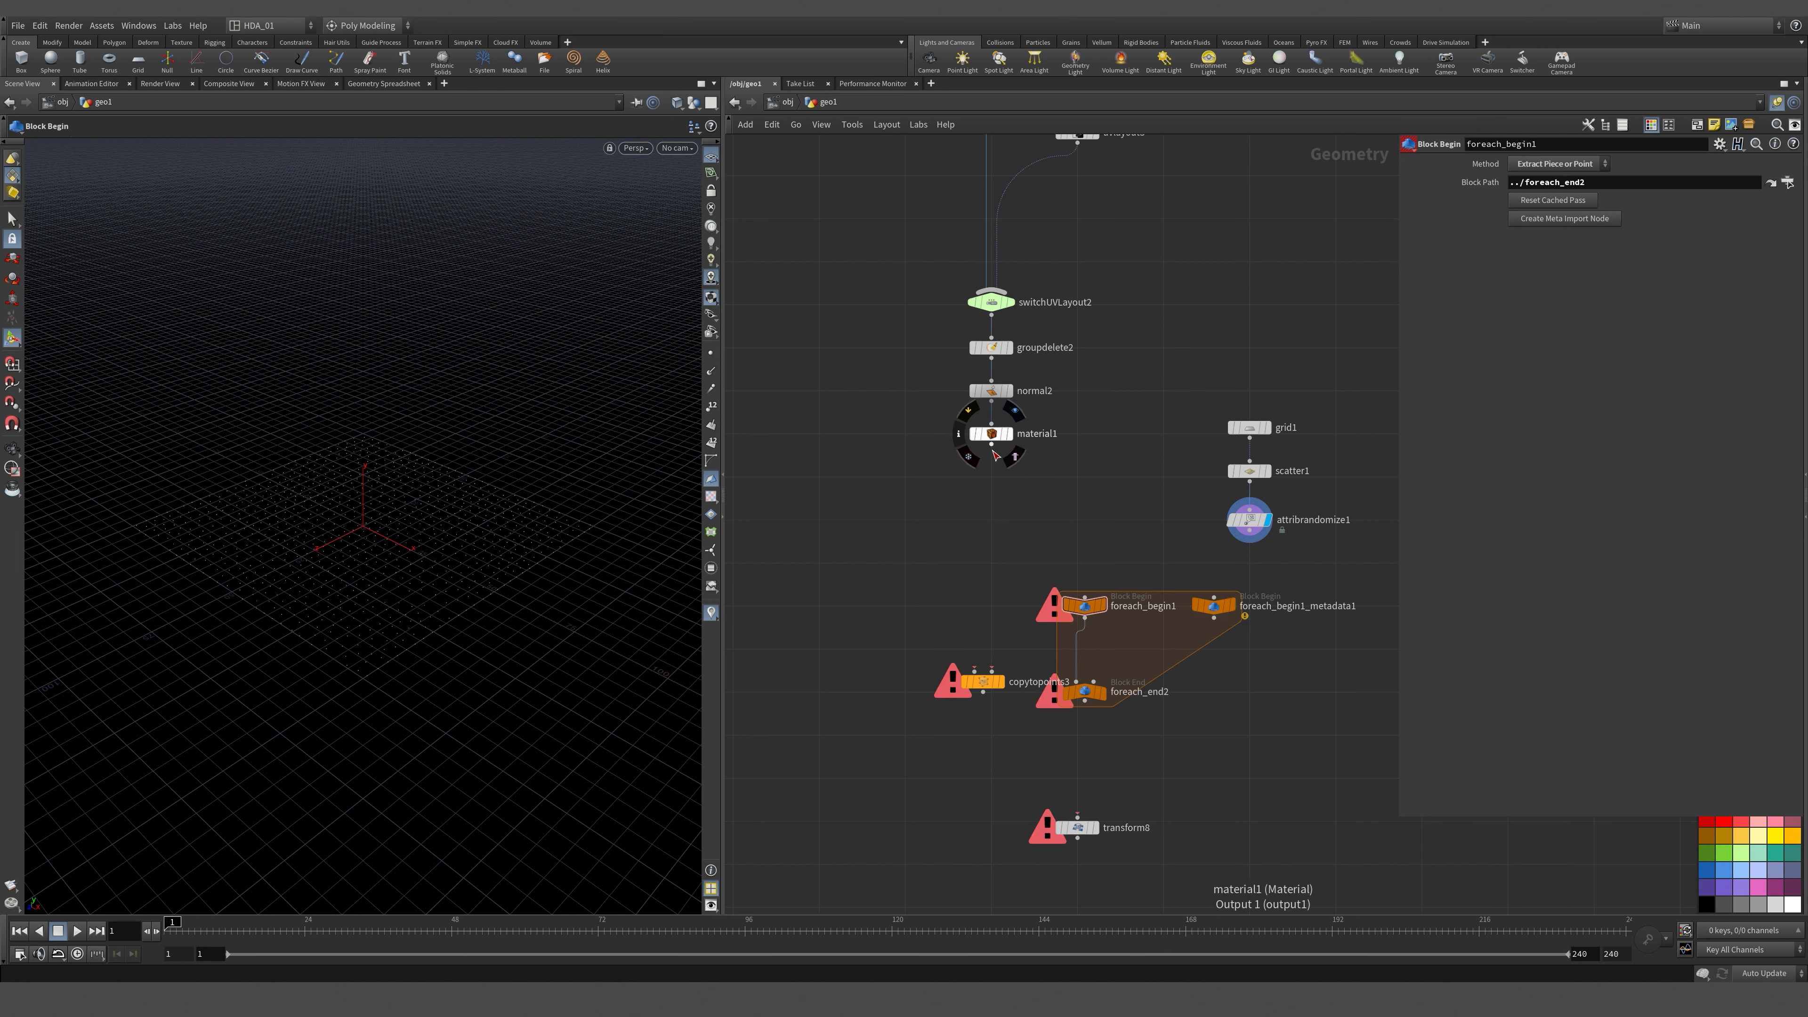
Wire attribrandomize1 into the metadata node, material1 and foreach_begin1 into copytopoints3, and copytopoints3 into foreach_end2, and display the loop end.
left_click_drag(1249, 542, 1214, 597)
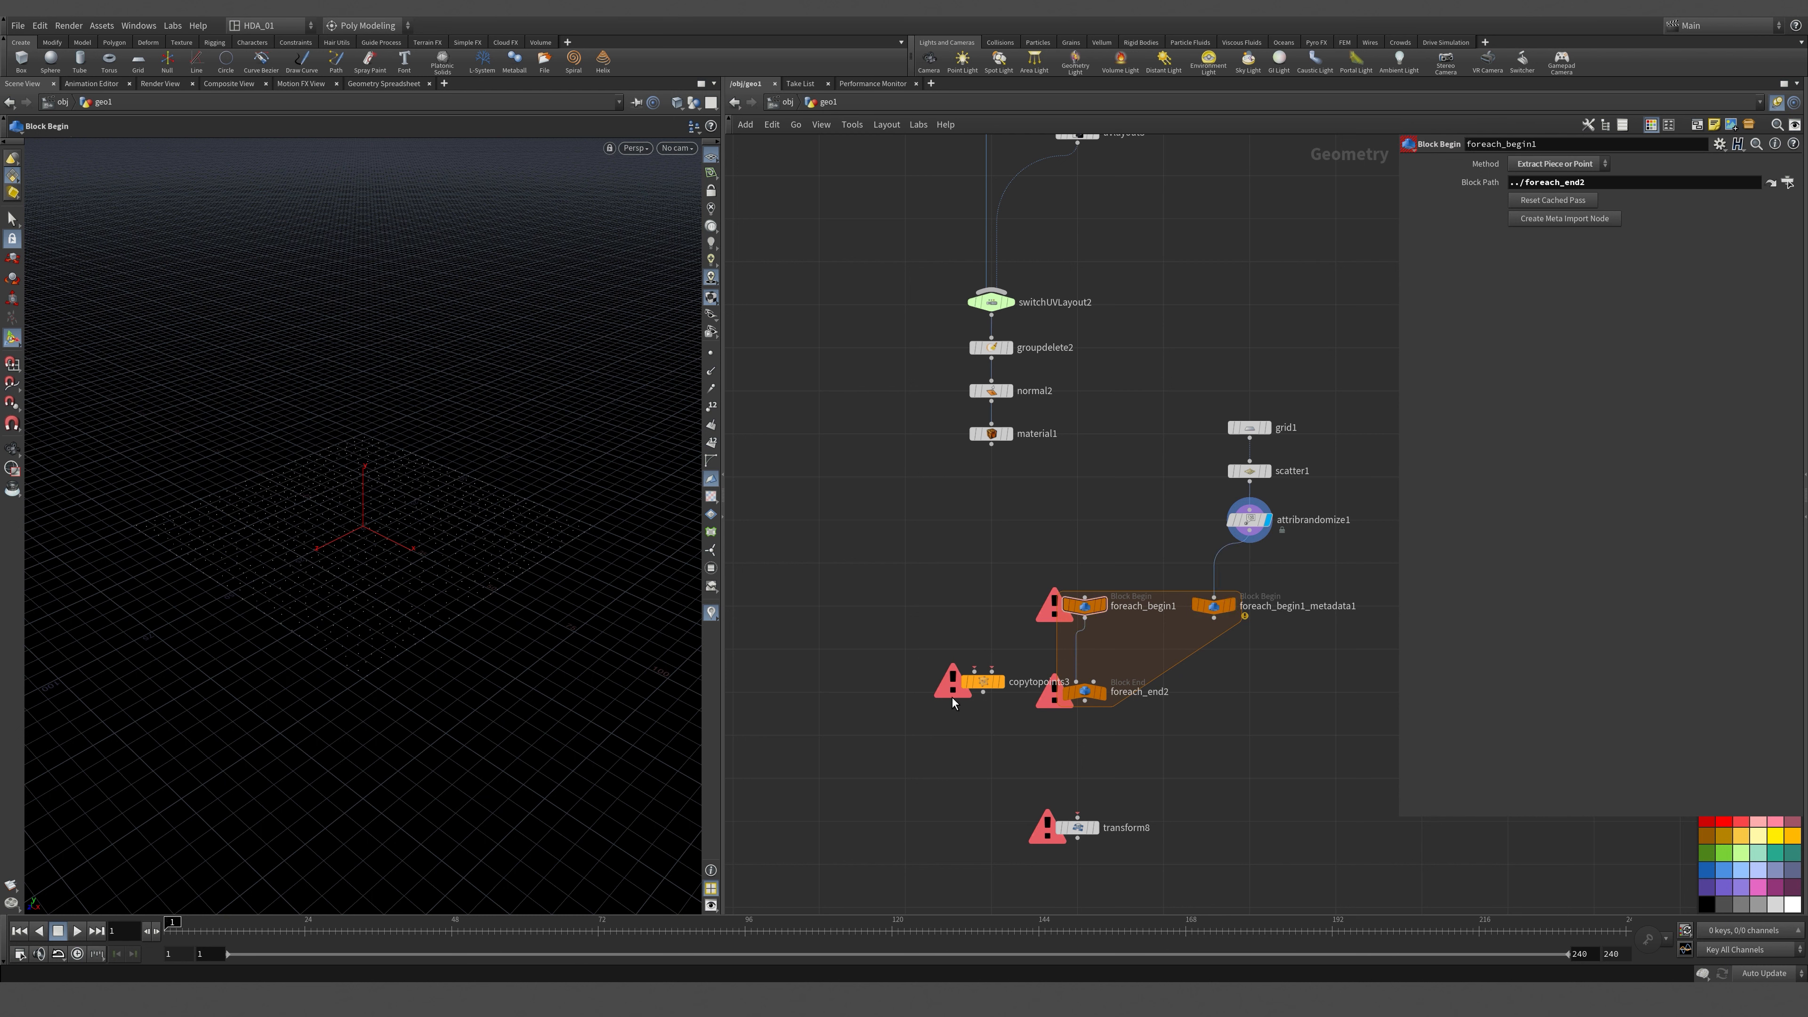
left_click_drag(1084, 617, 975, 672)
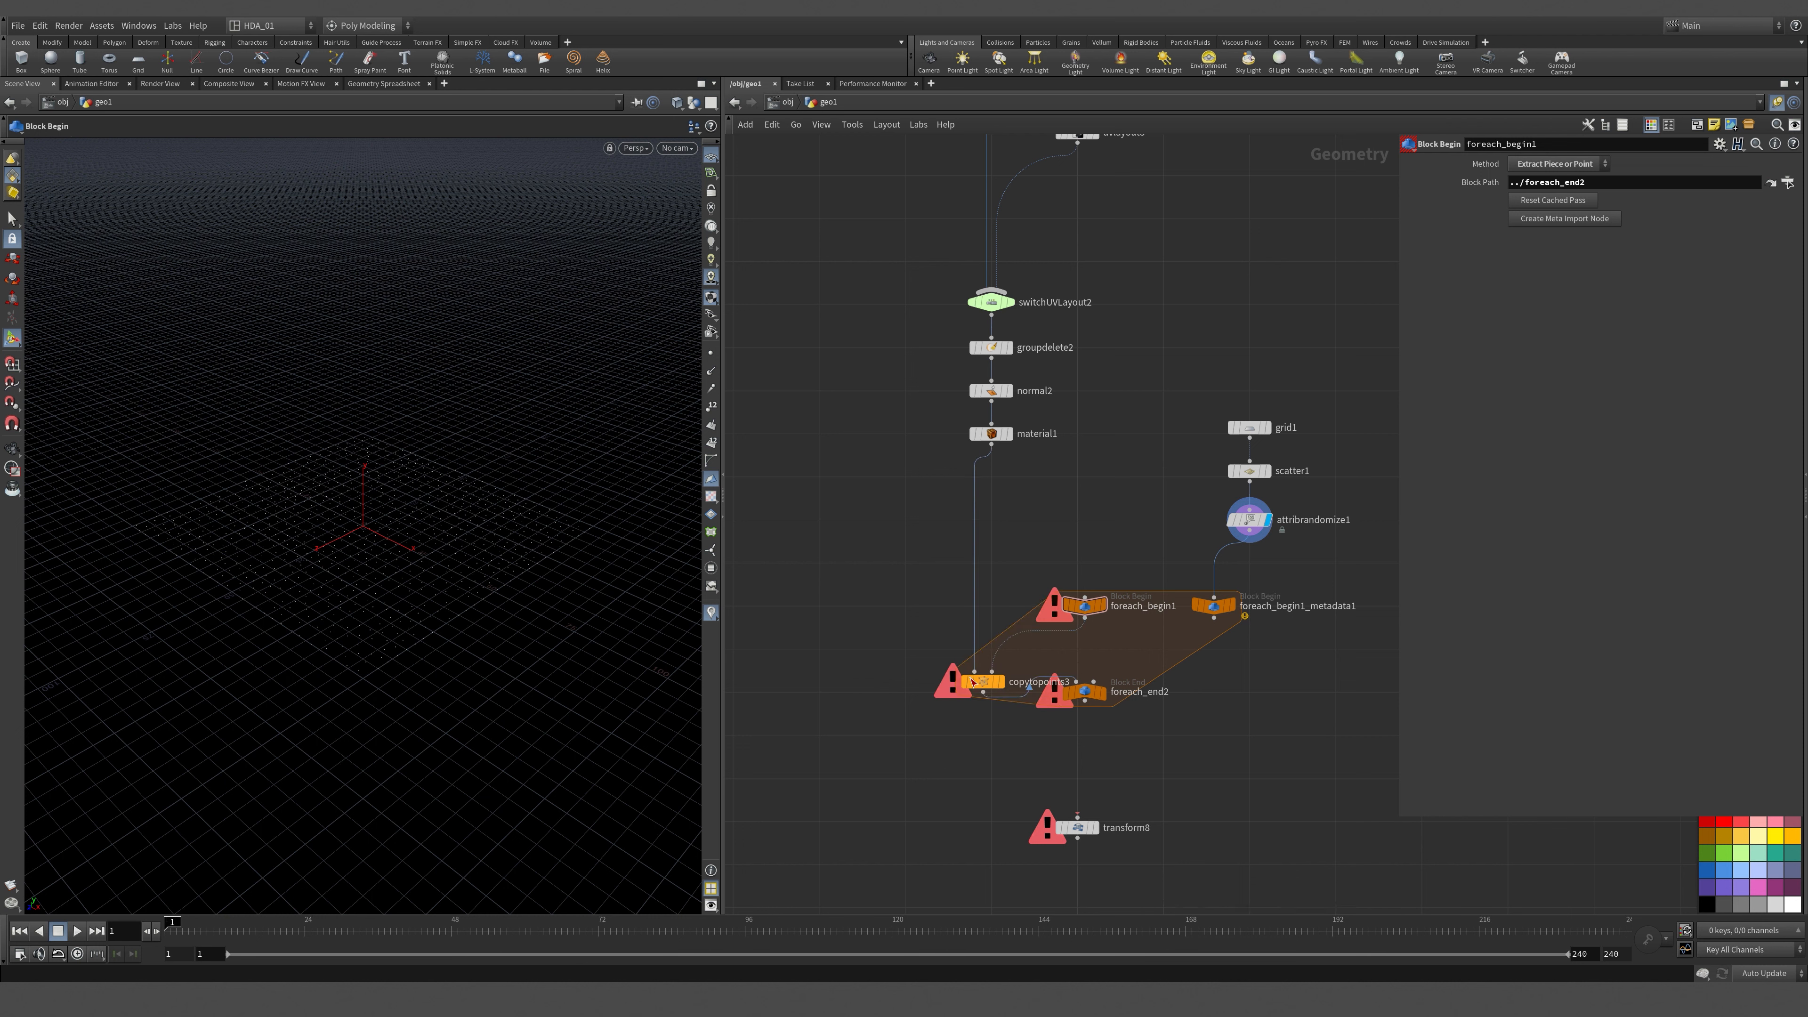
left_click(1104, 694)
left_click(1088, 692)
left_click_drag(1087, 692, 1100, 756)
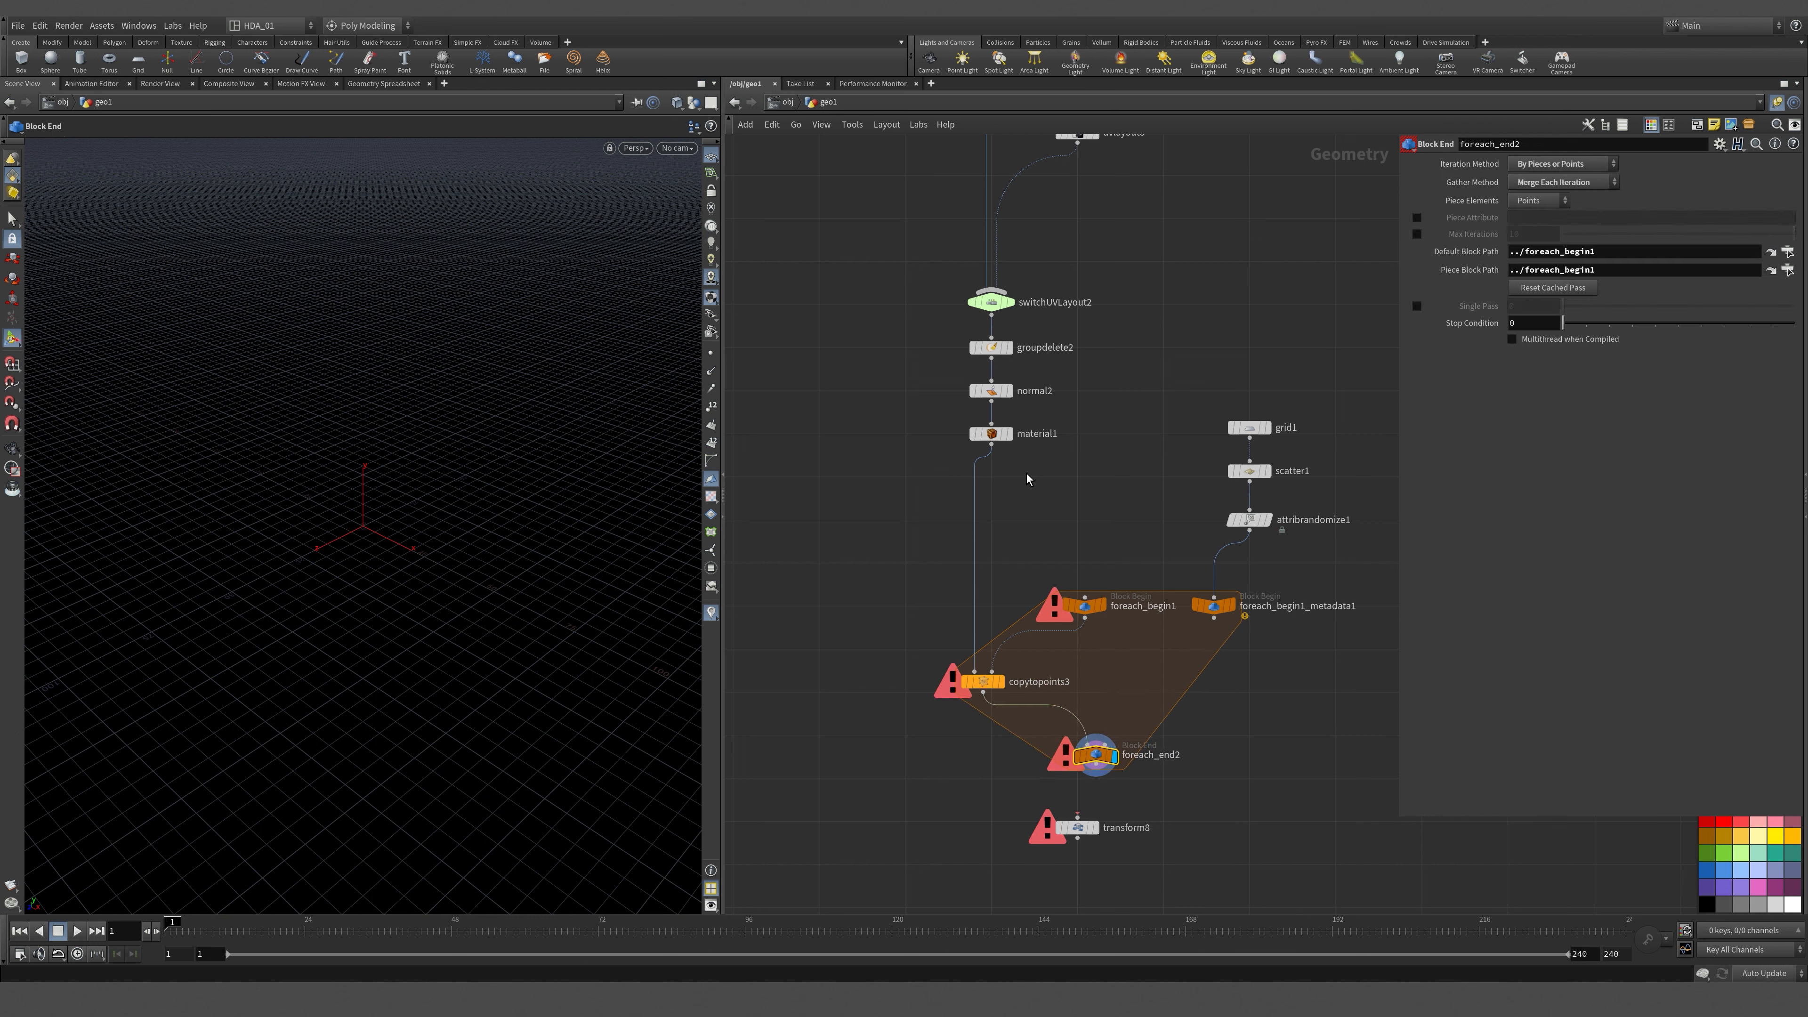
Reroute attribrandomize1 from the metadata node into foreach_begin1, and display copytopoints3 followed by foreach_end2.
left_click_drag(997, 451, 1119, 439)
left_click_drag(1239, 600, 1254, 602)
left_click_drag(1250, 531, 1085, 597)
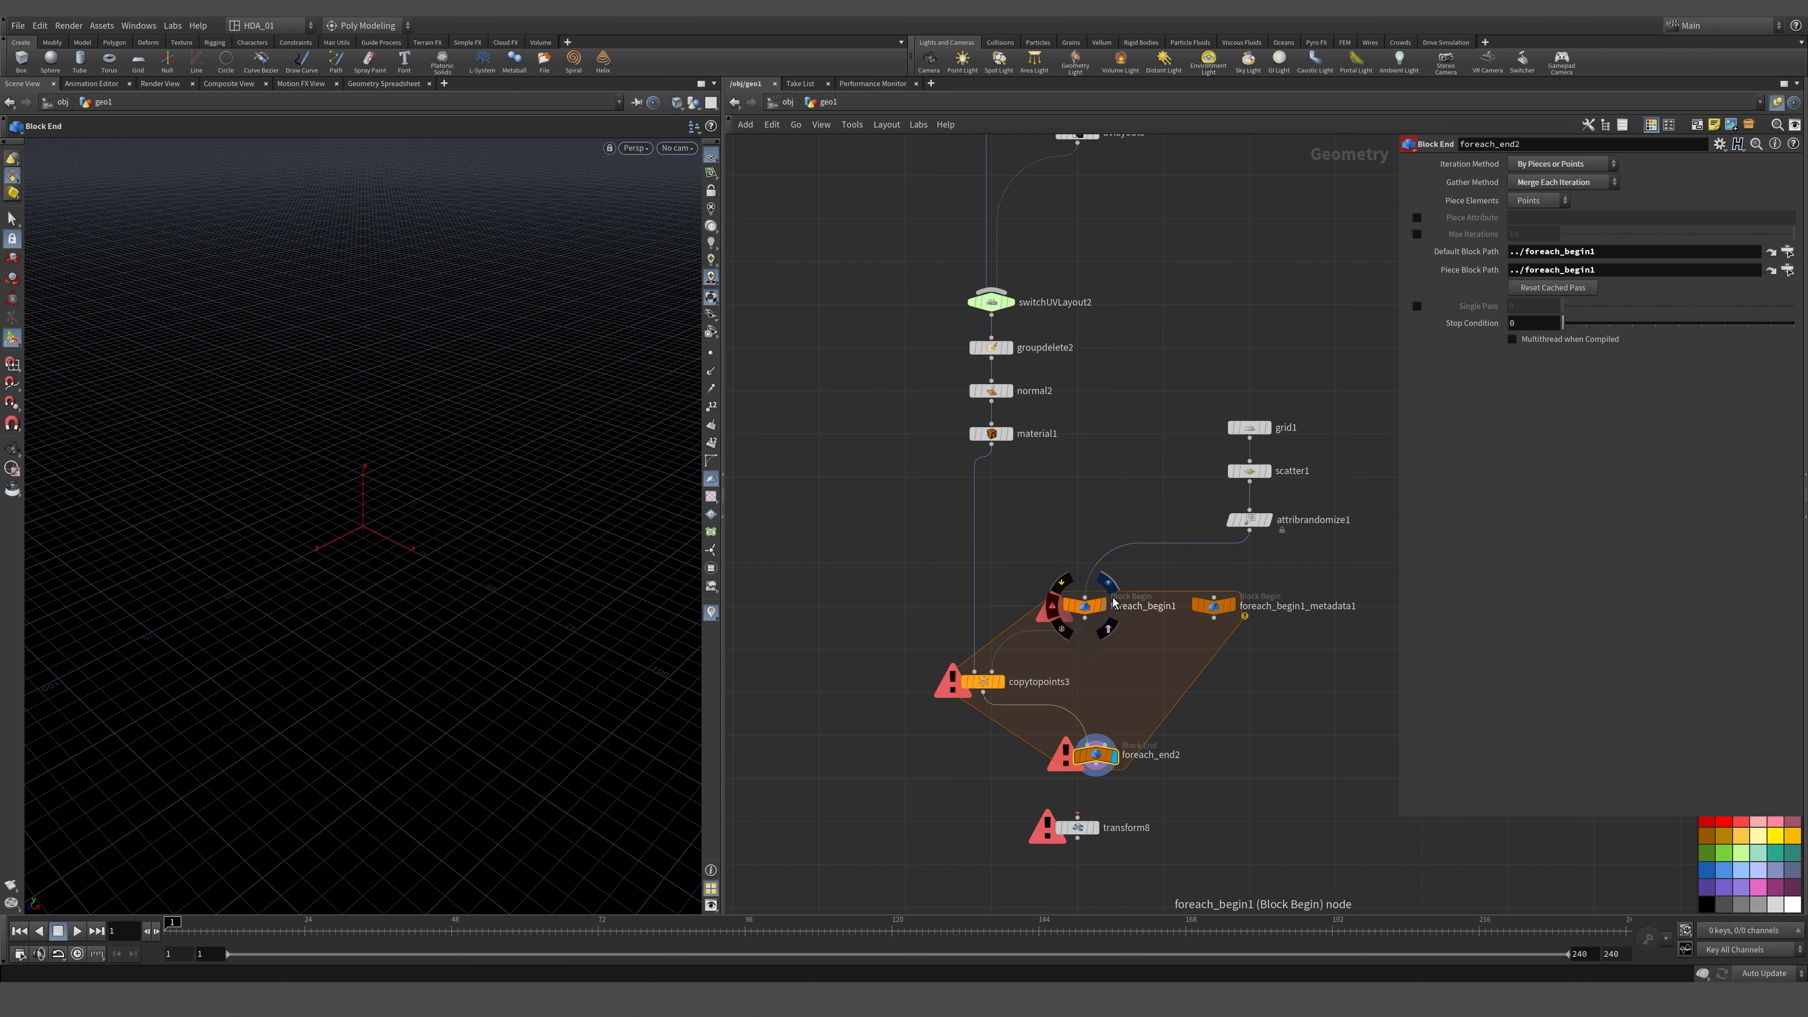
left_click(989, 683)
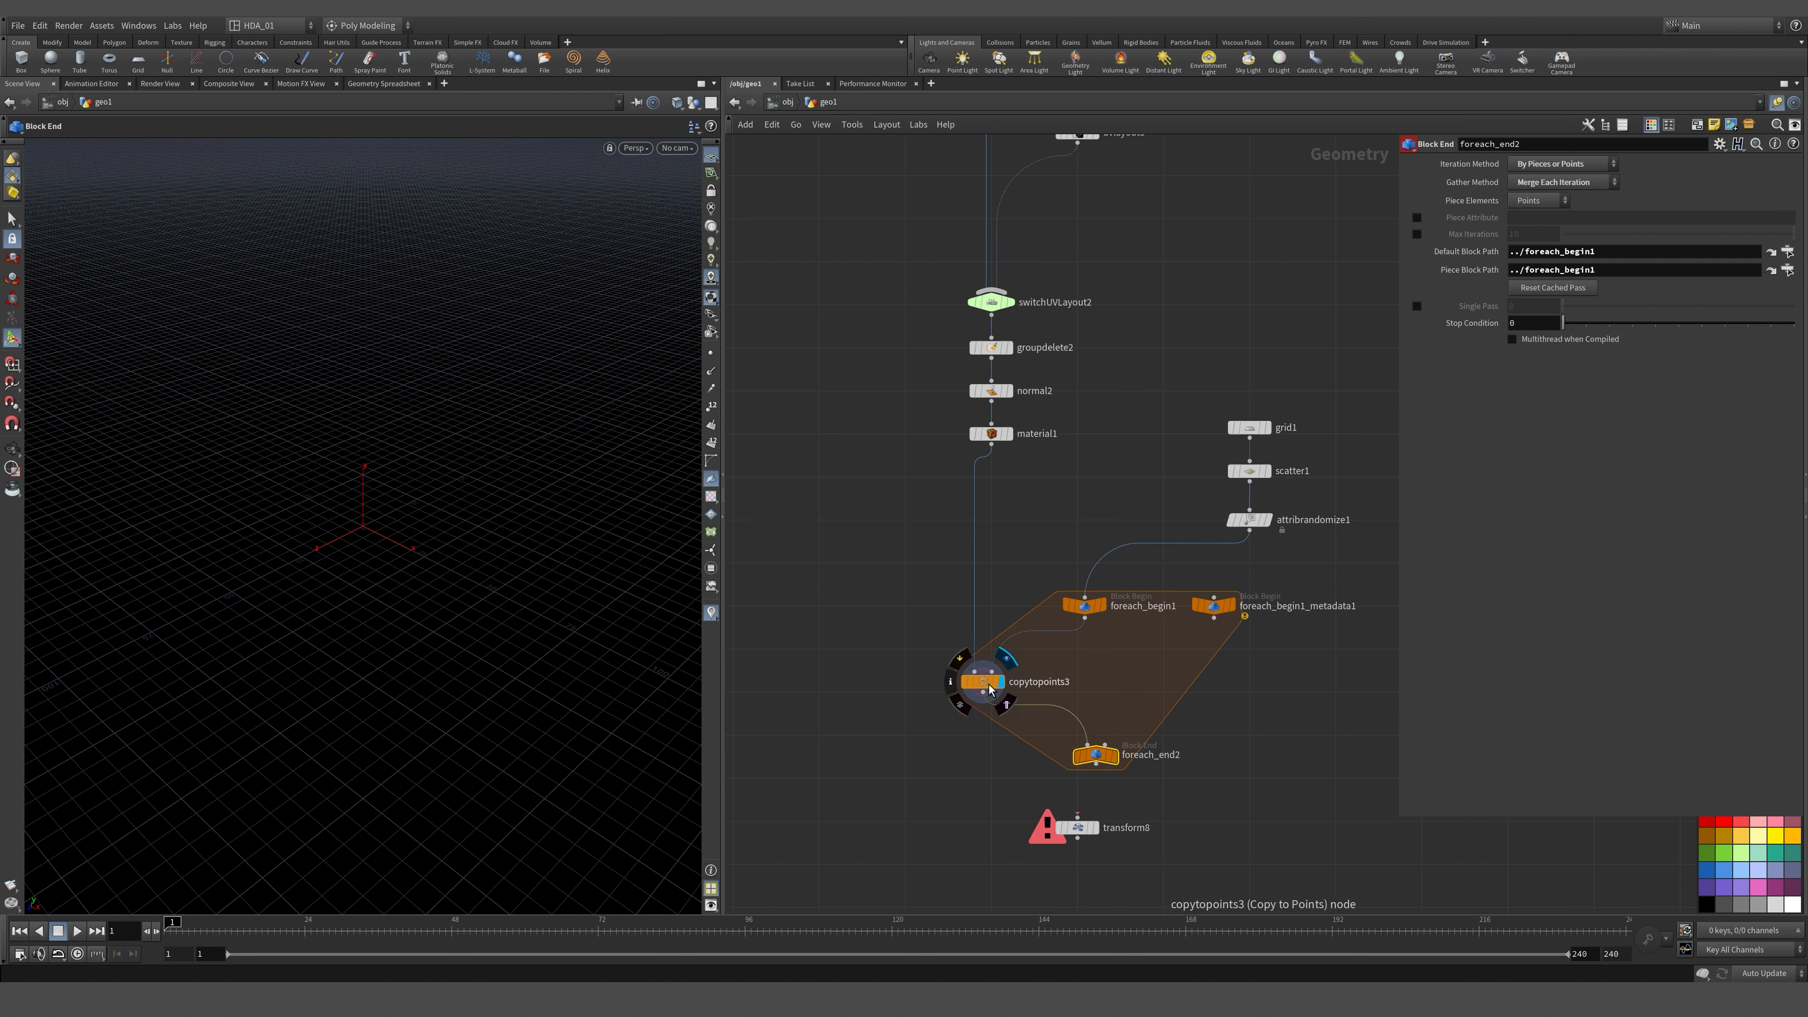
left_click(1114, 756)
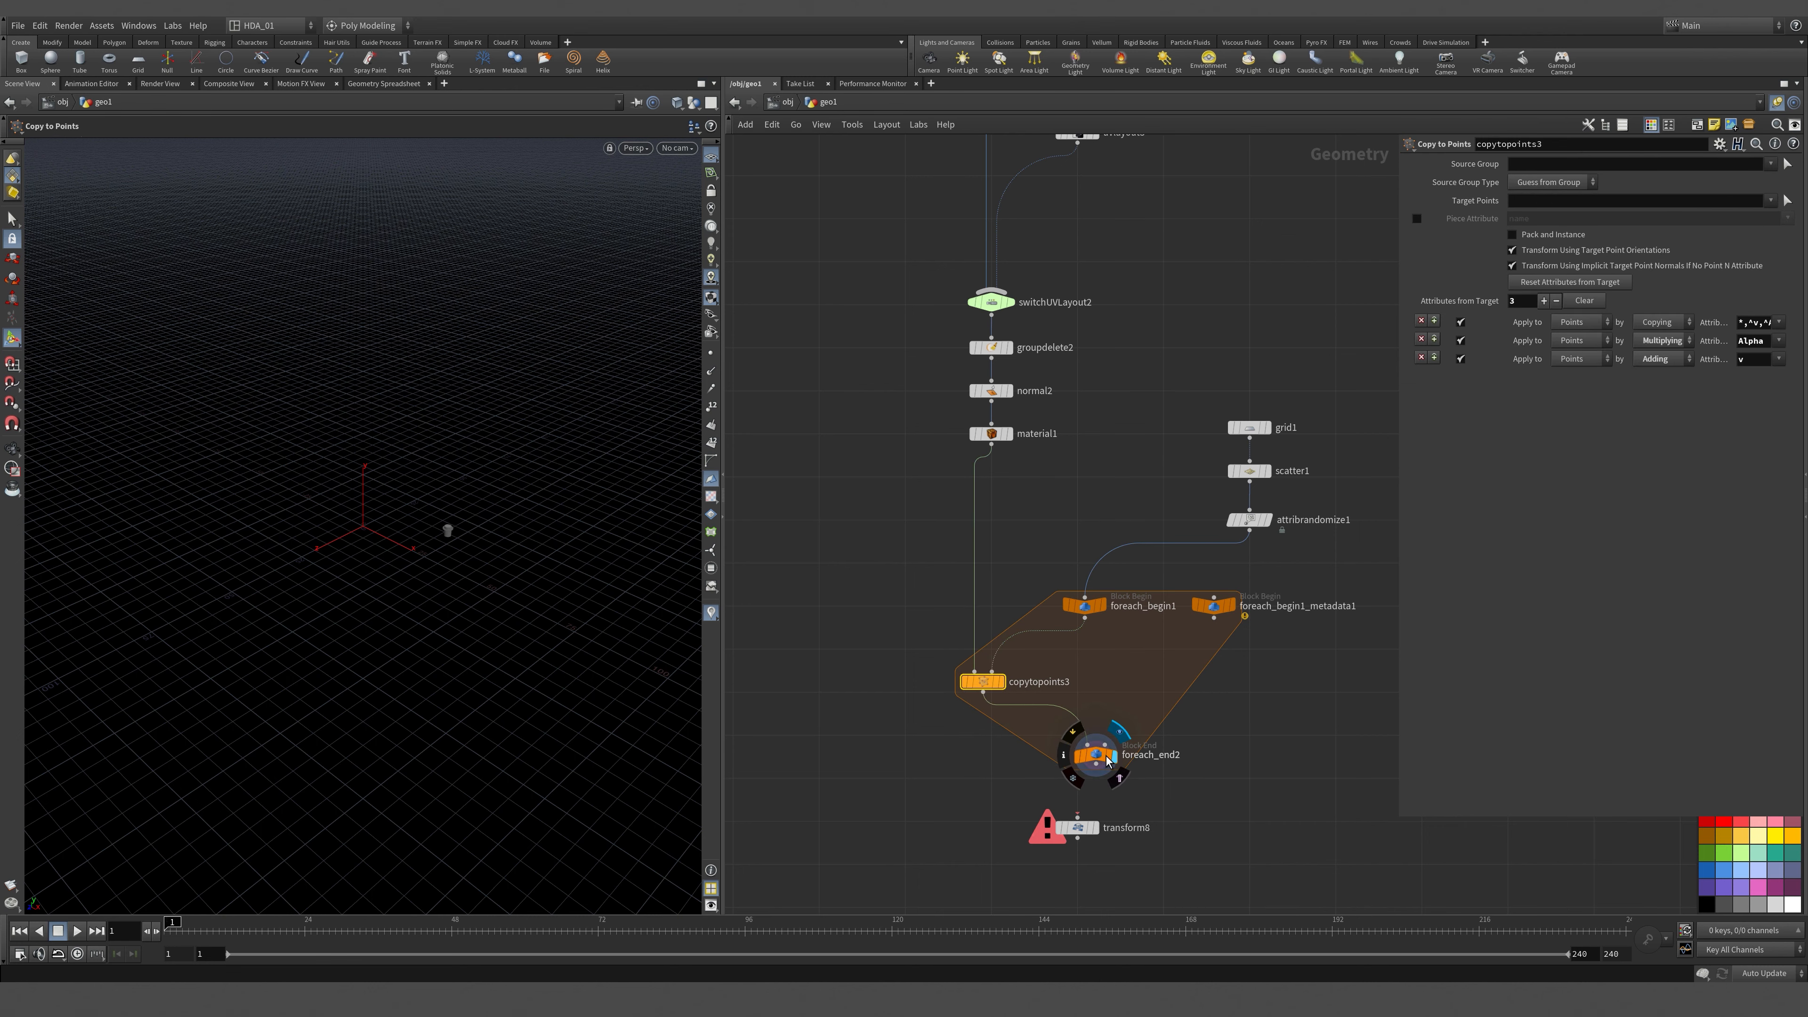
Display foreach_end2, widen the viewport and inspect the scattered cylinder copies.
left_click(1112, 762)
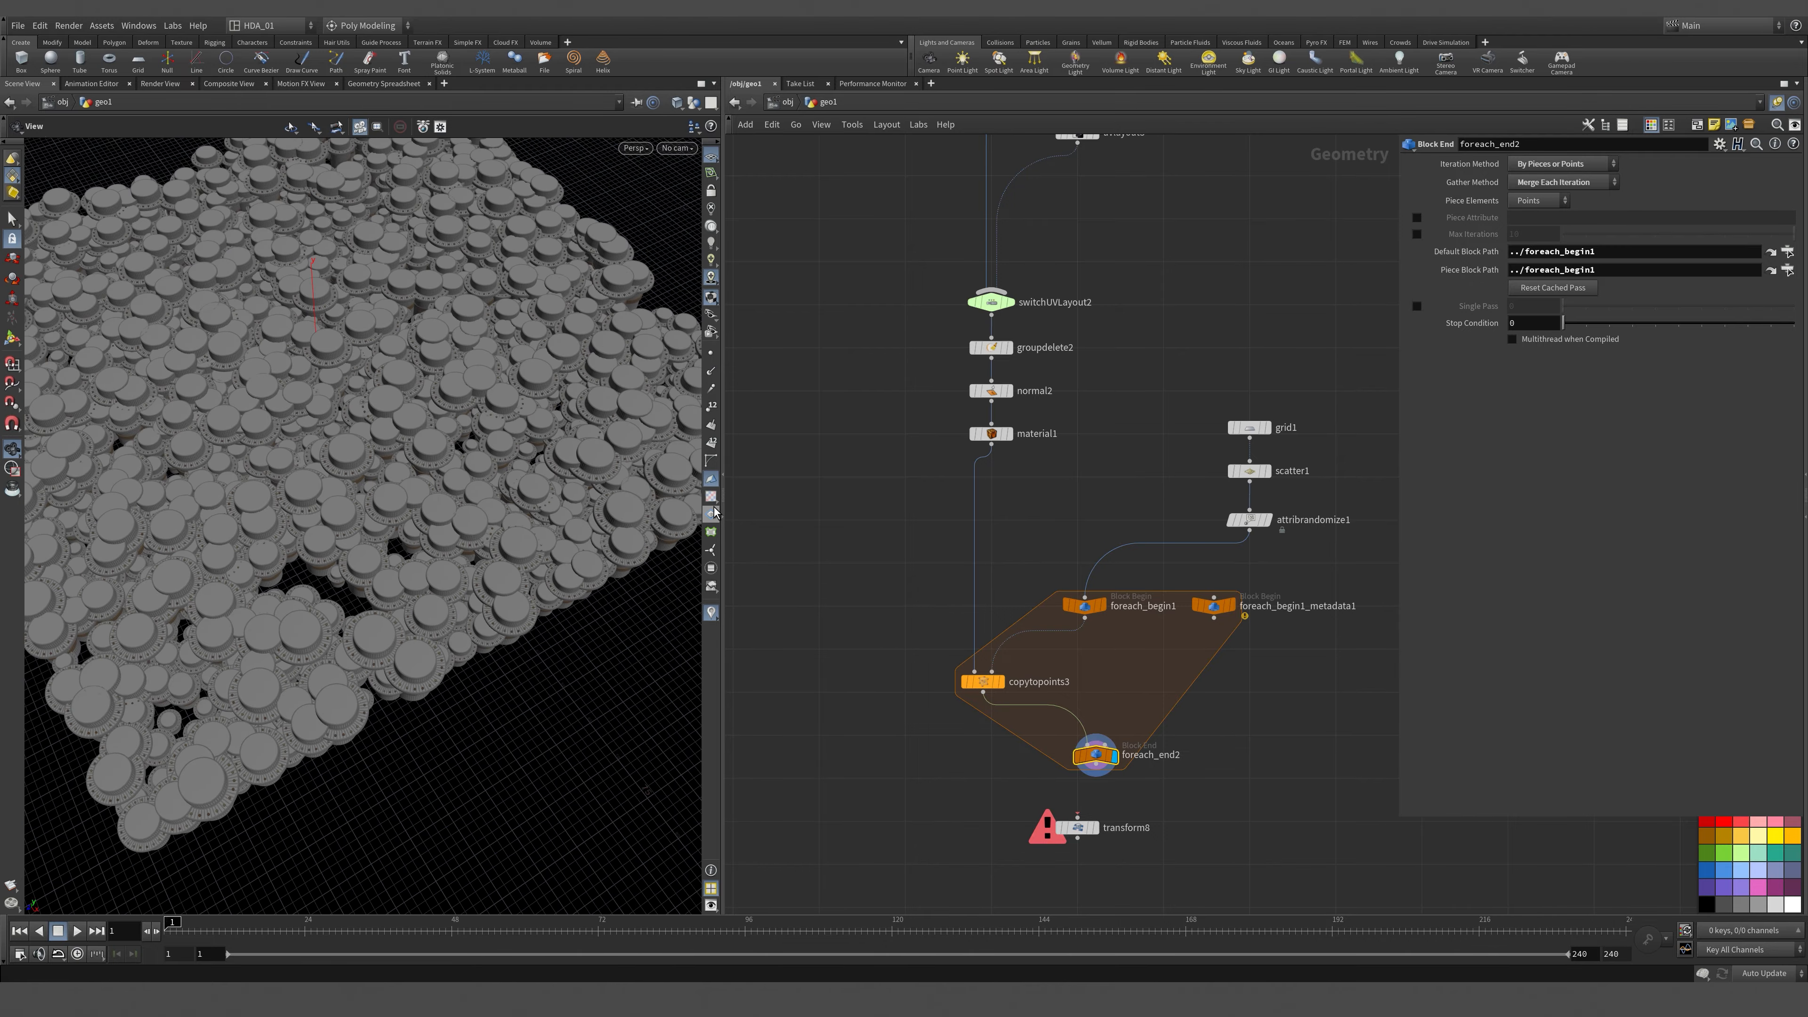
left_click_drag(725, 511, 1000, 498)
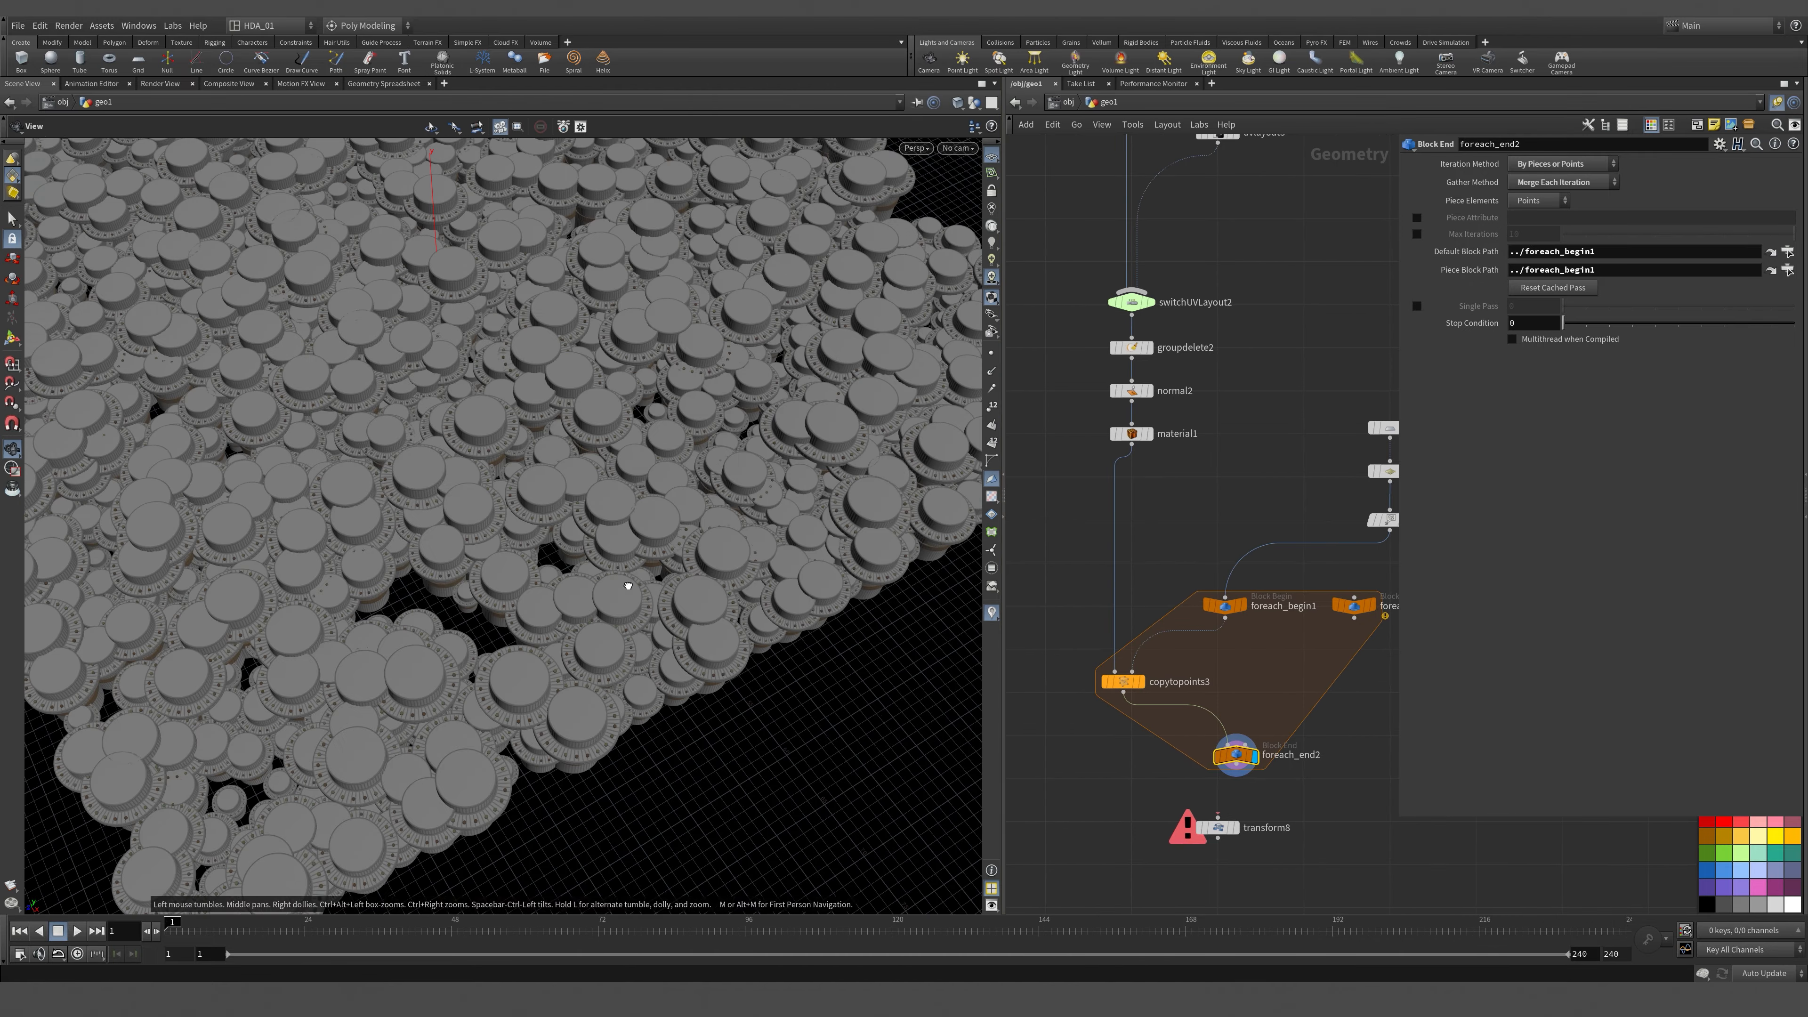
left_click_drag(628, 585, 666, 532)
right_click_drag(665, 532, 763, 334)
middle_click_drag(763, 335, 456, 404)
left_click_drag(456, 404, 442, 370)
left_click_drag(547, 428, 679, 398)
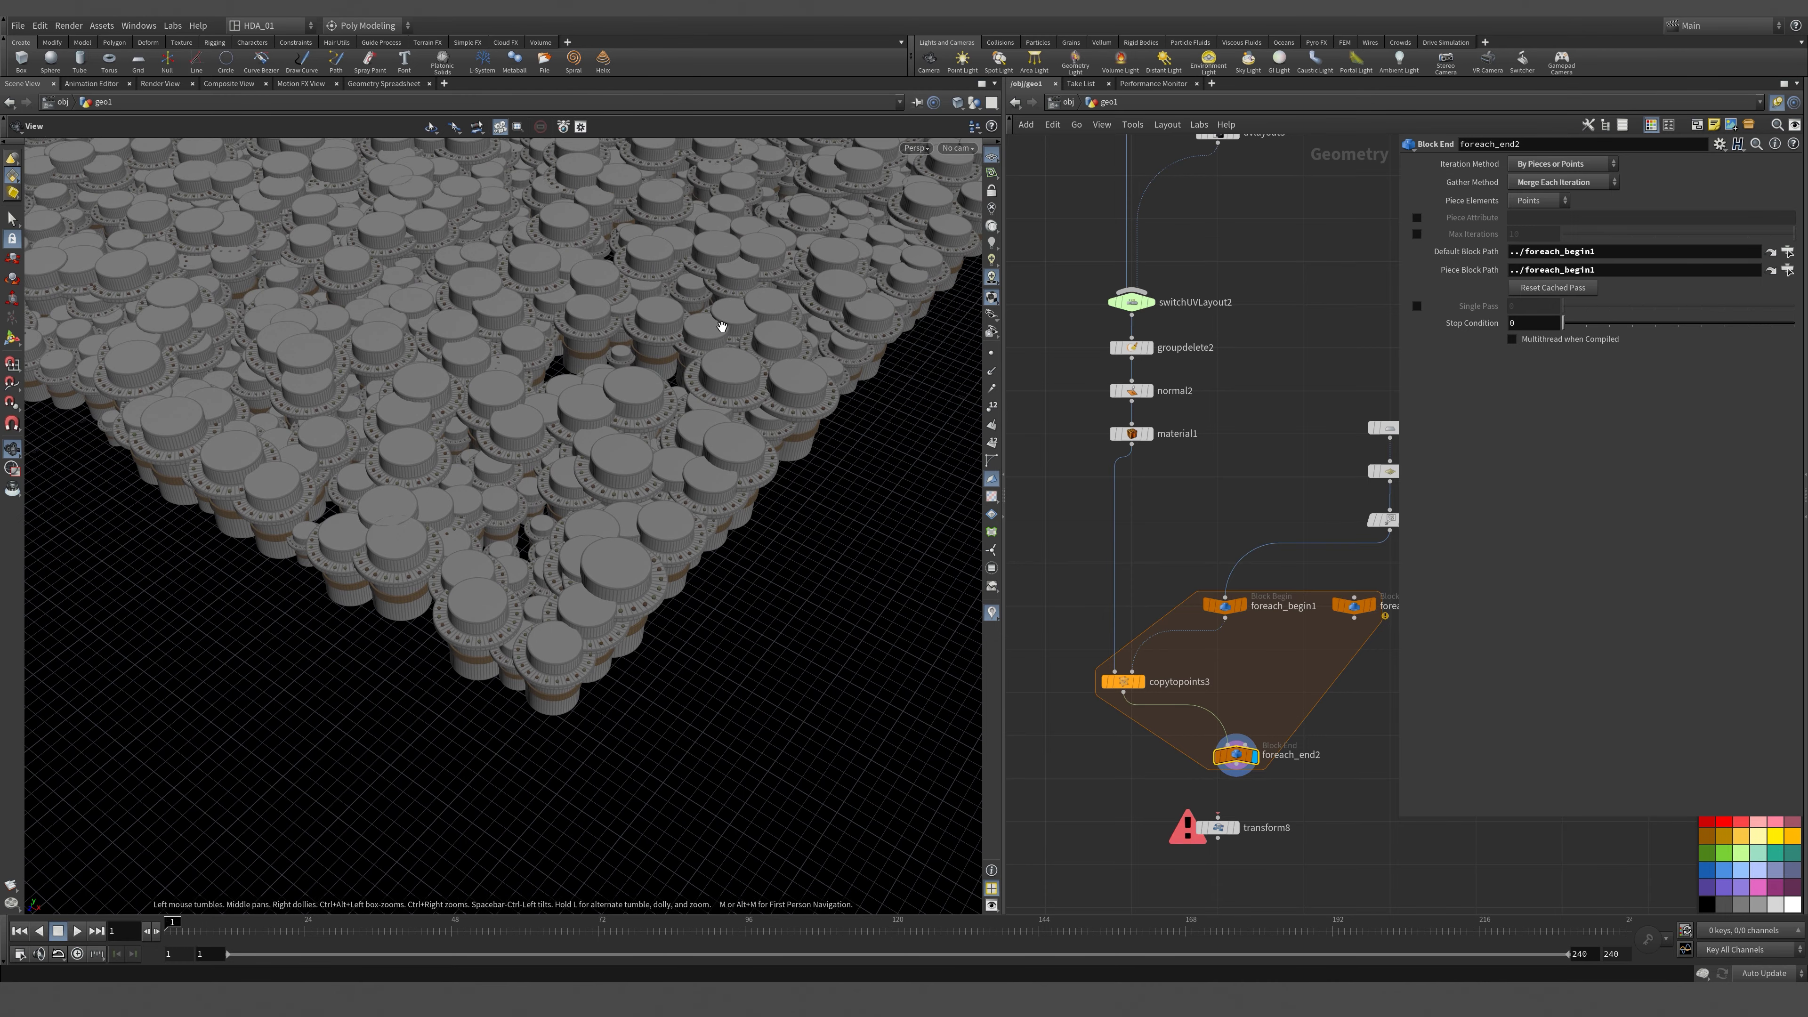
middle_click_drag(719, 325, 850, 428)
Move transform8 up out of the way beside groupdelete2 and enable Pack and Instance on copytopoints3.
middle_click_drag(1256, 659, 1232, 578)
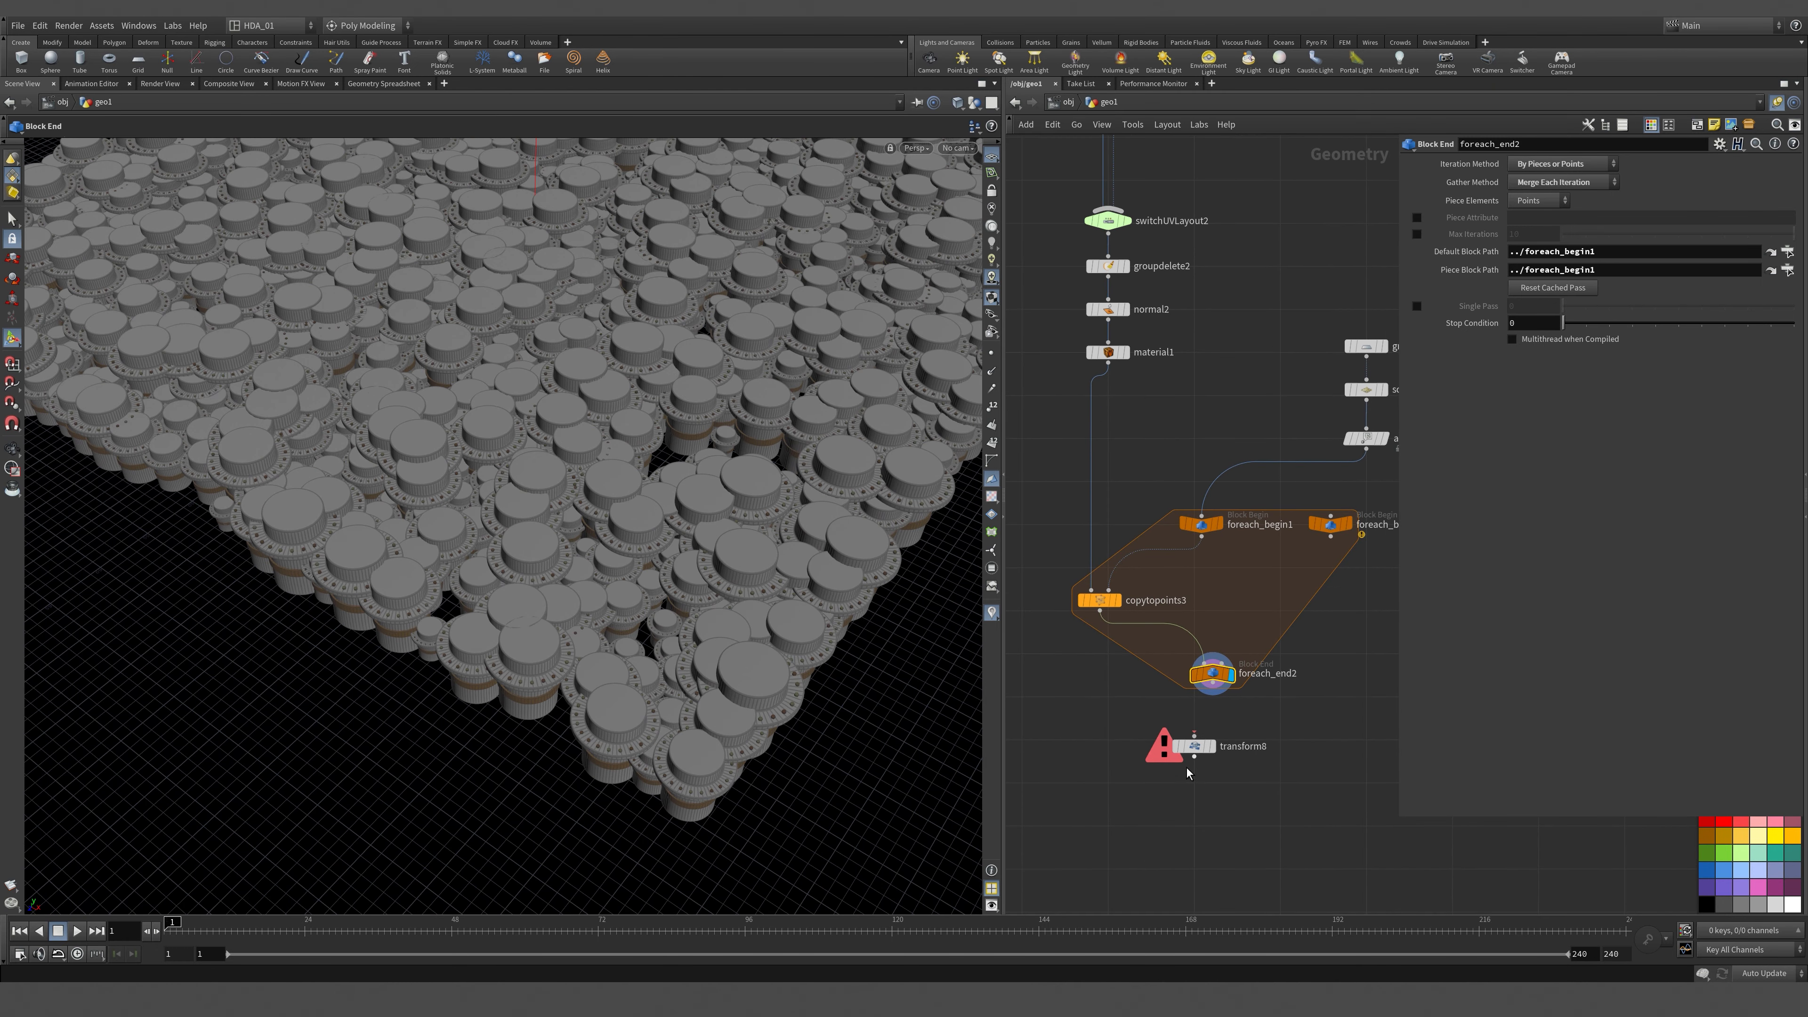
left_click_drag(1194, 746, 1272, 300)
left_click(1100, 600)
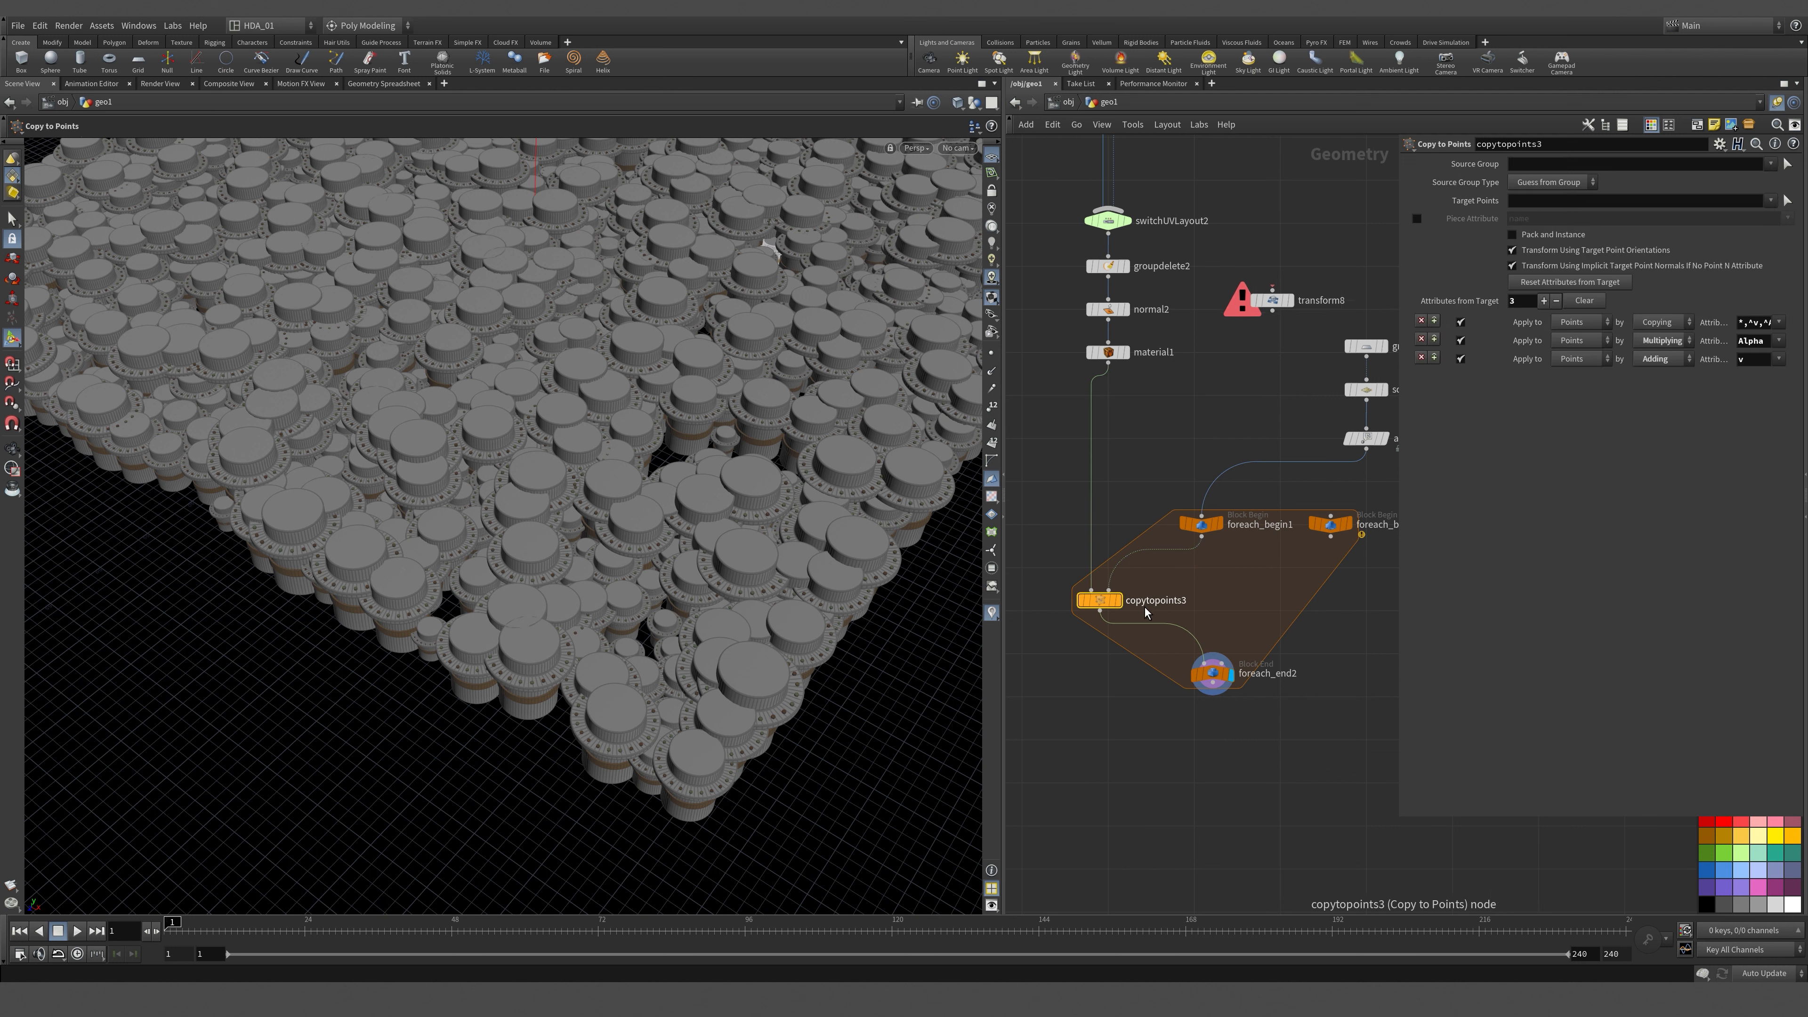
left_click(1564, 235)
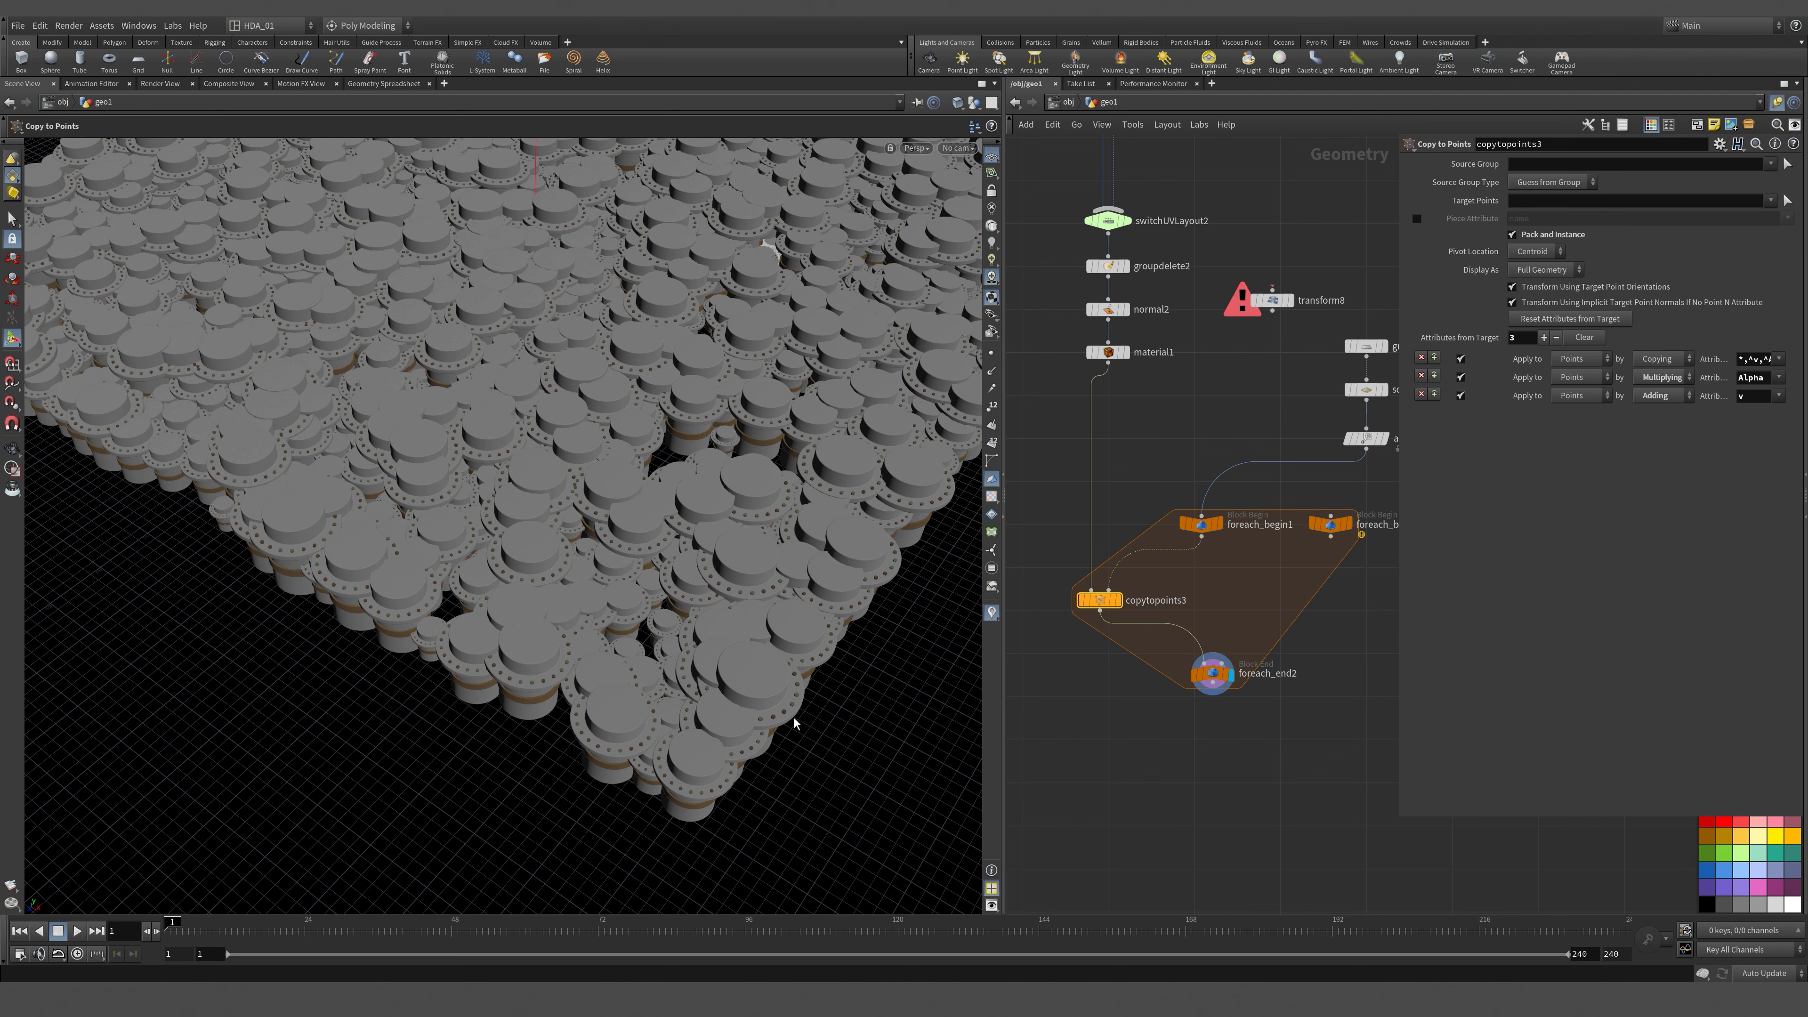
key("Escape")
left_click_drag(793, 718, 765, 634)
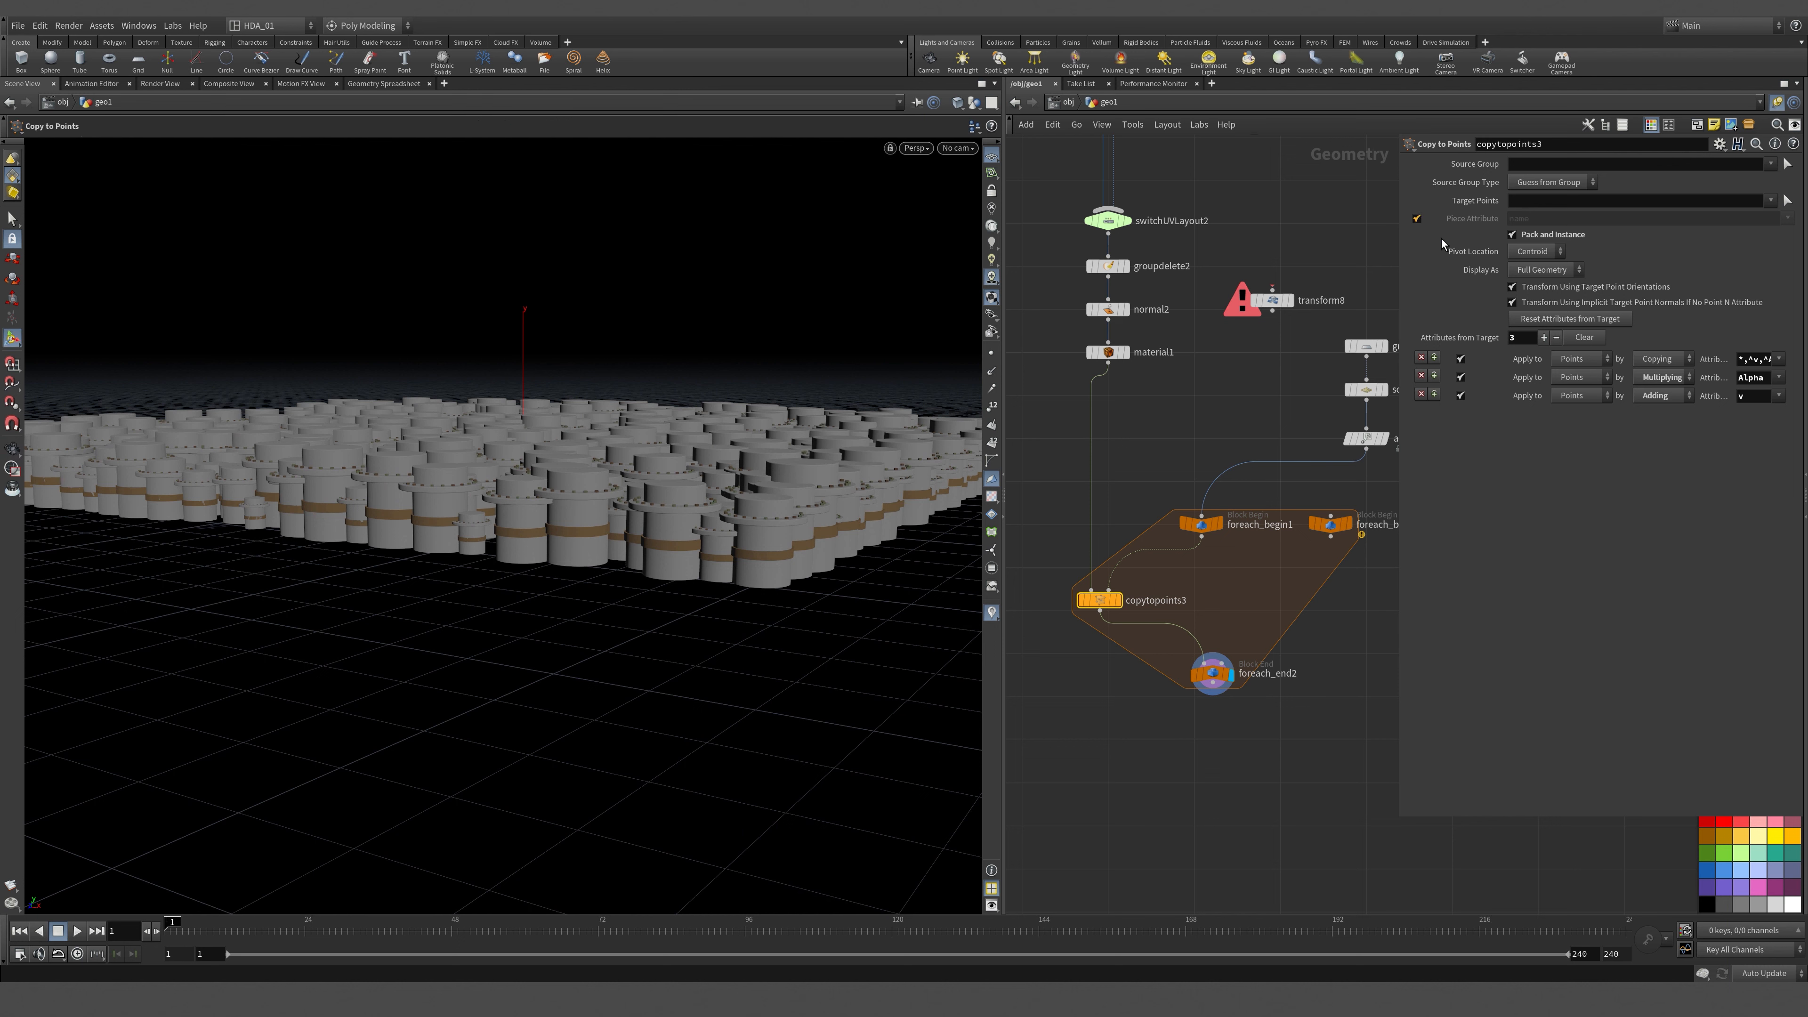
Check the node info of copytopoints3 and material1, and turn copytopoints3's Piece Attribute option back off.
middle_click(1114, 607)
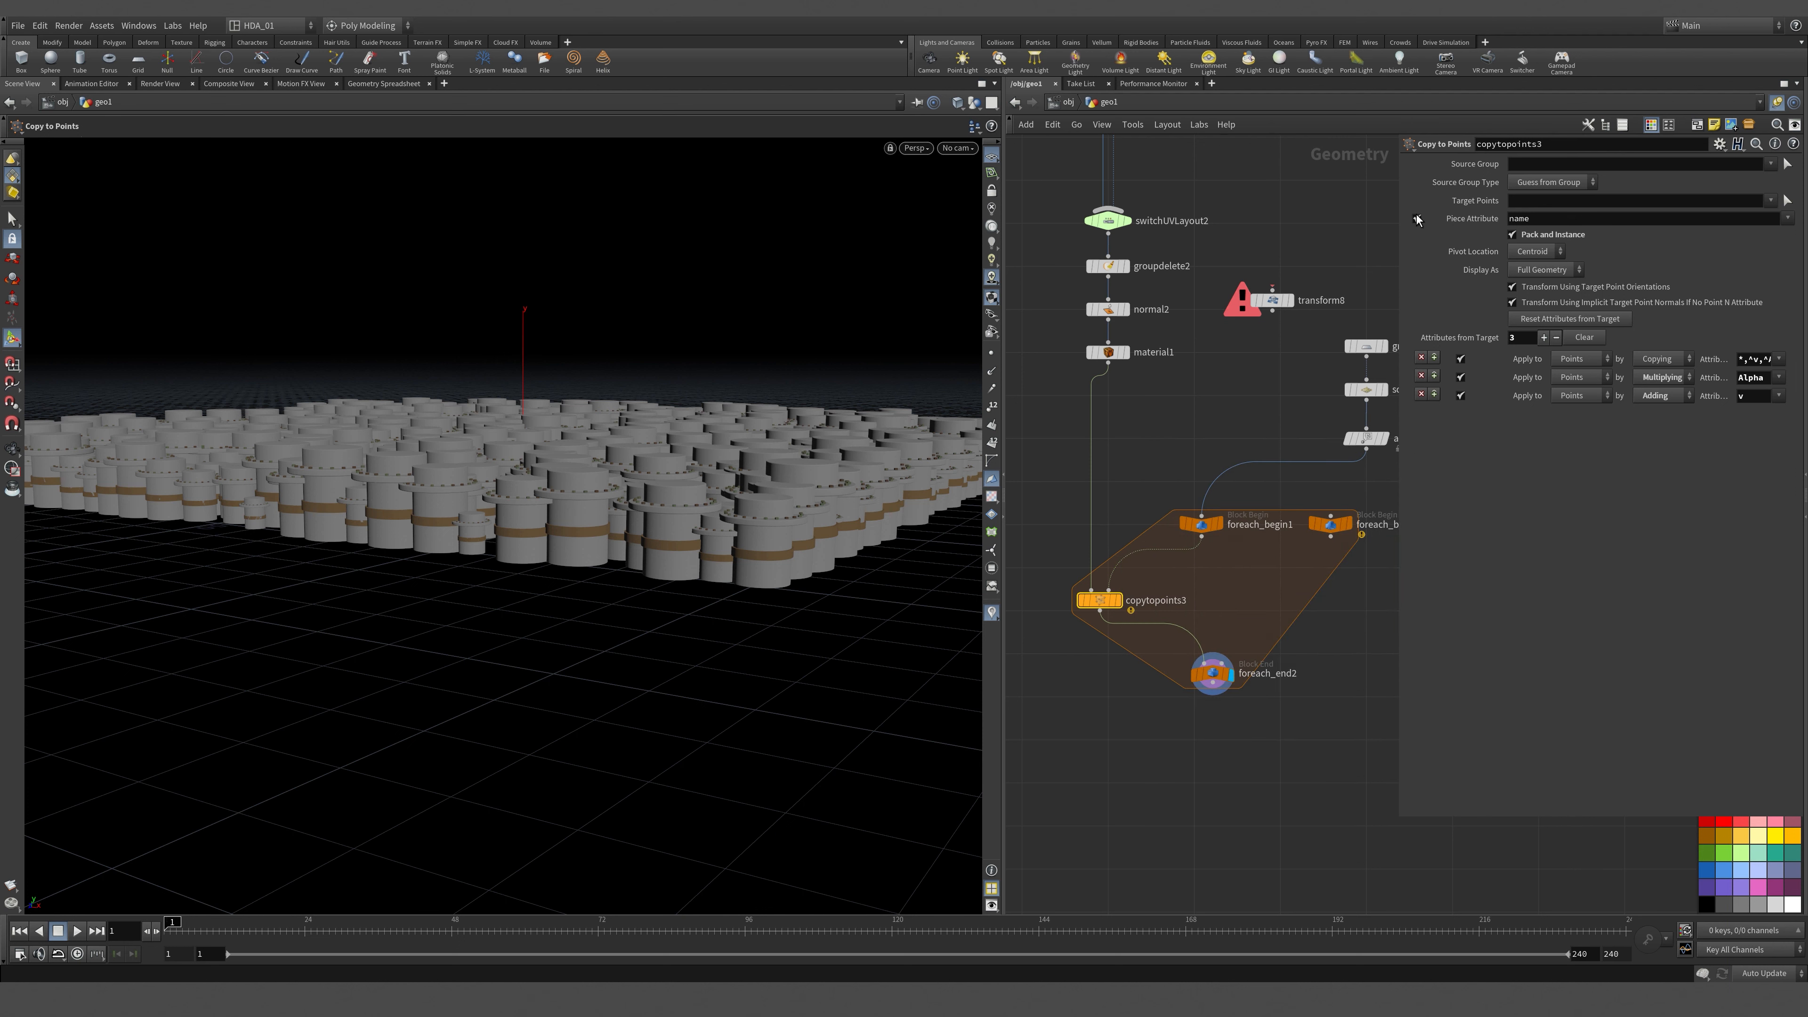
middle_click(1111, 366)
left_click(1417, 219)
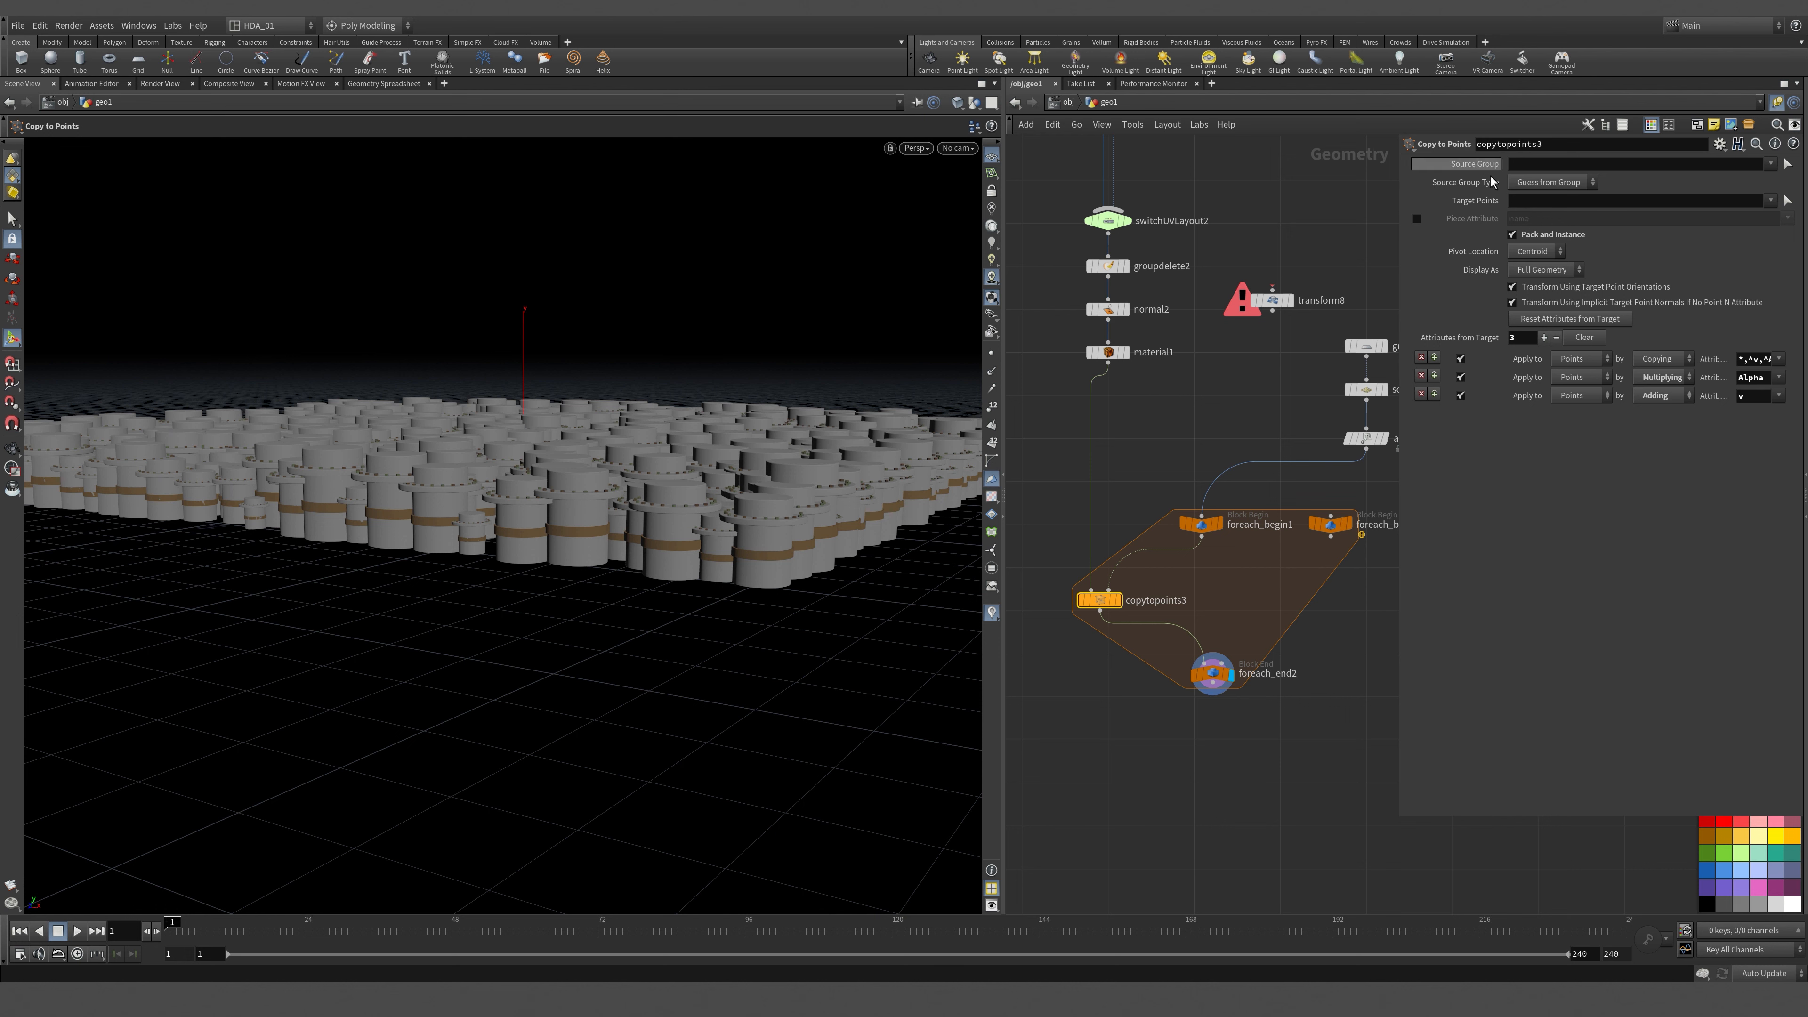
Turn on point display in the viewport and check the node info of foreach_end2.
key("Escape")
left_click_drag(762, 465, 733, 516, "alt")
left_click(7, 217)
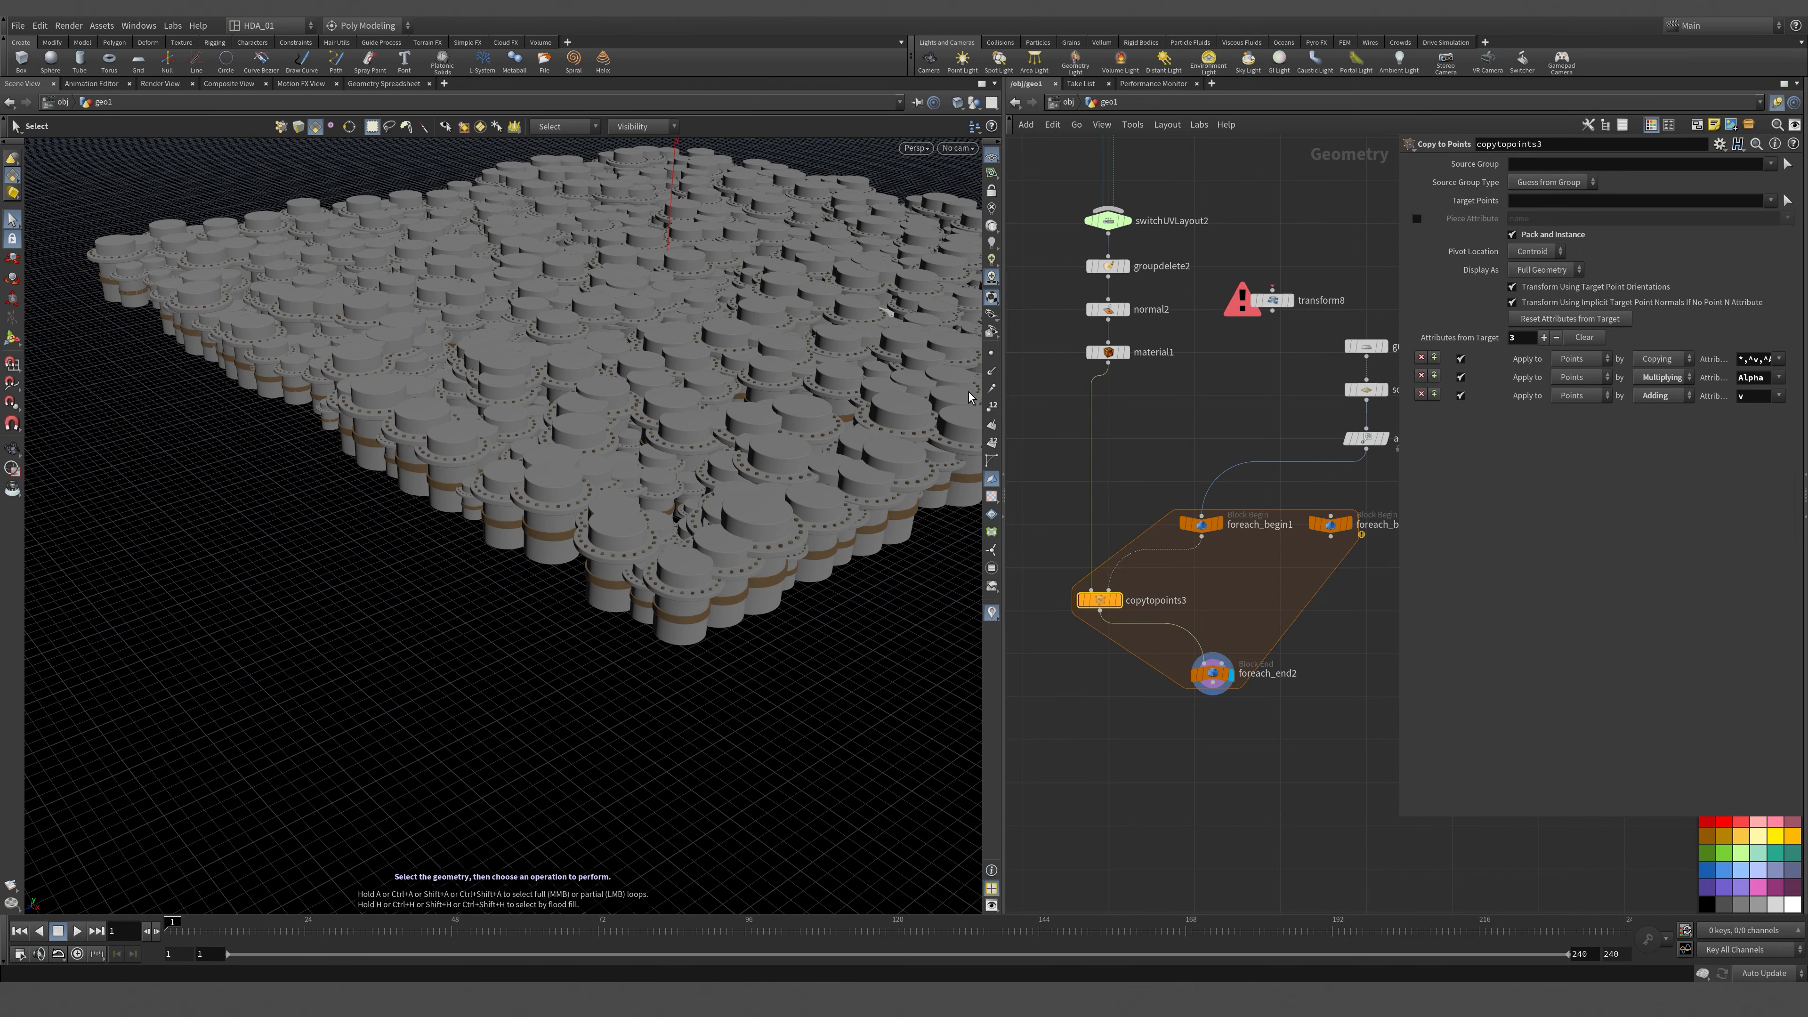
left_click(990, 352)
left_click_drag(605, 413, 456, 432, "alt")
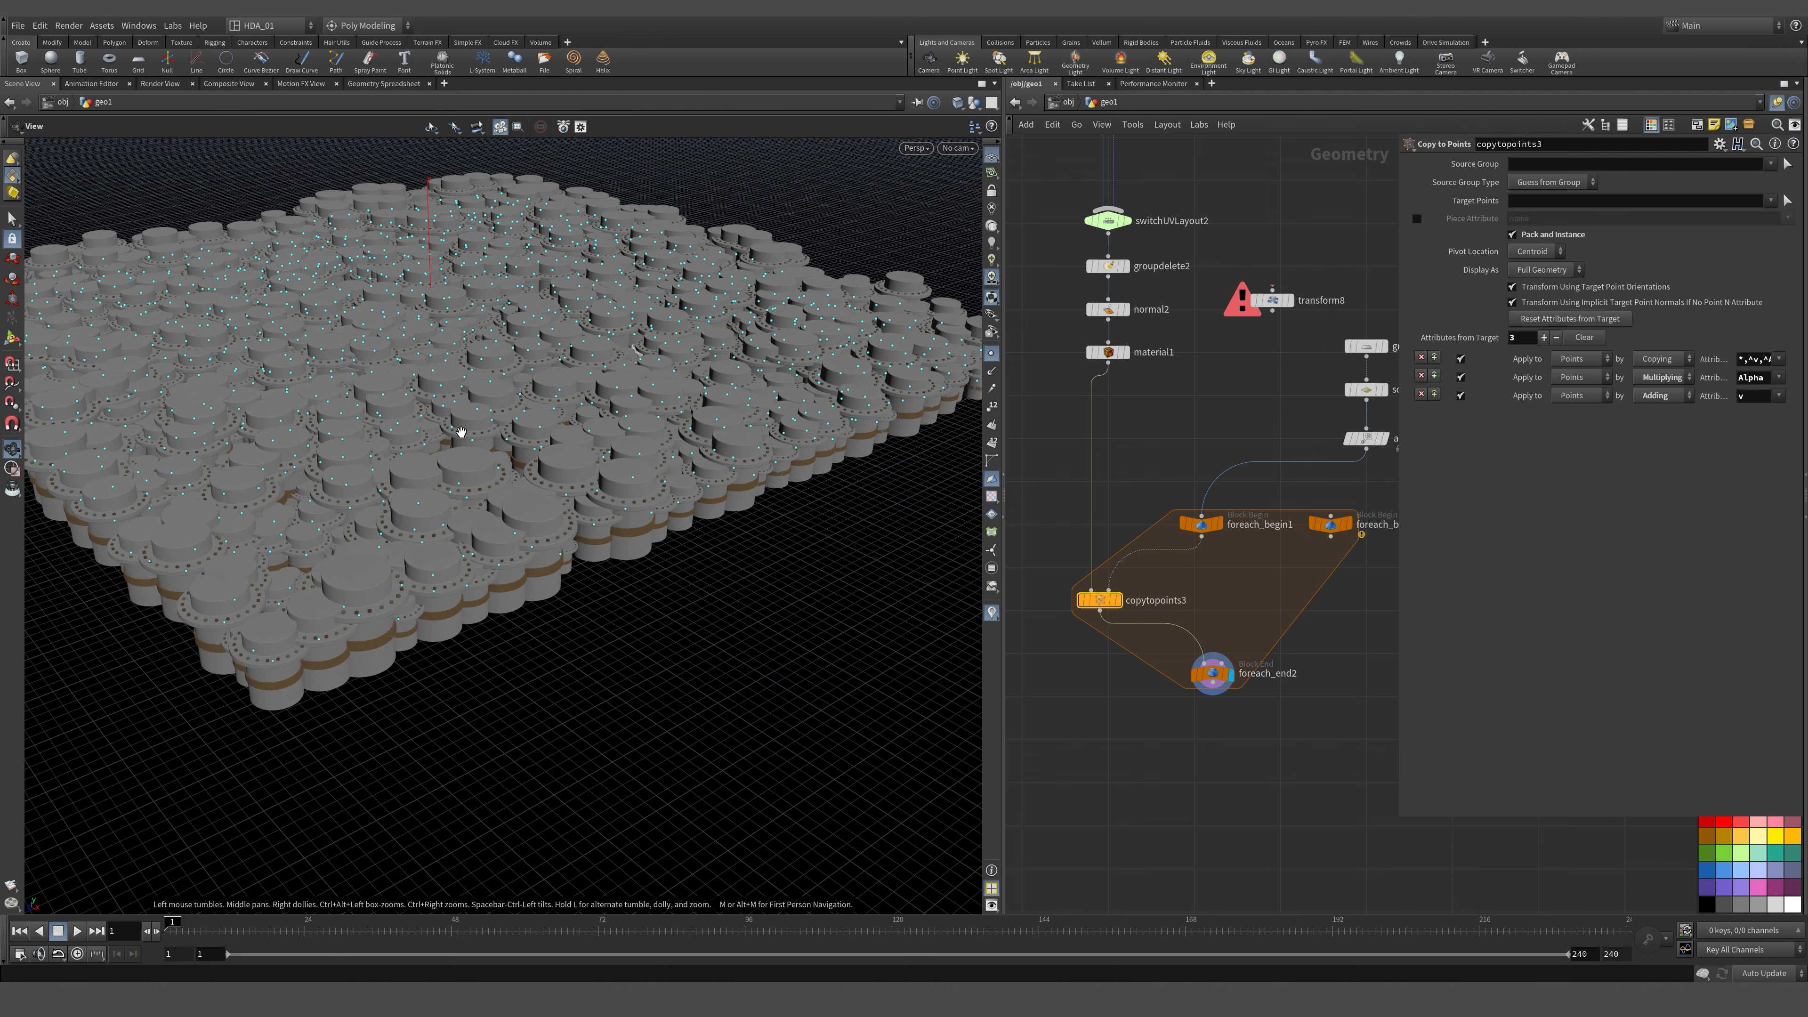
middle_click(1218, 681)
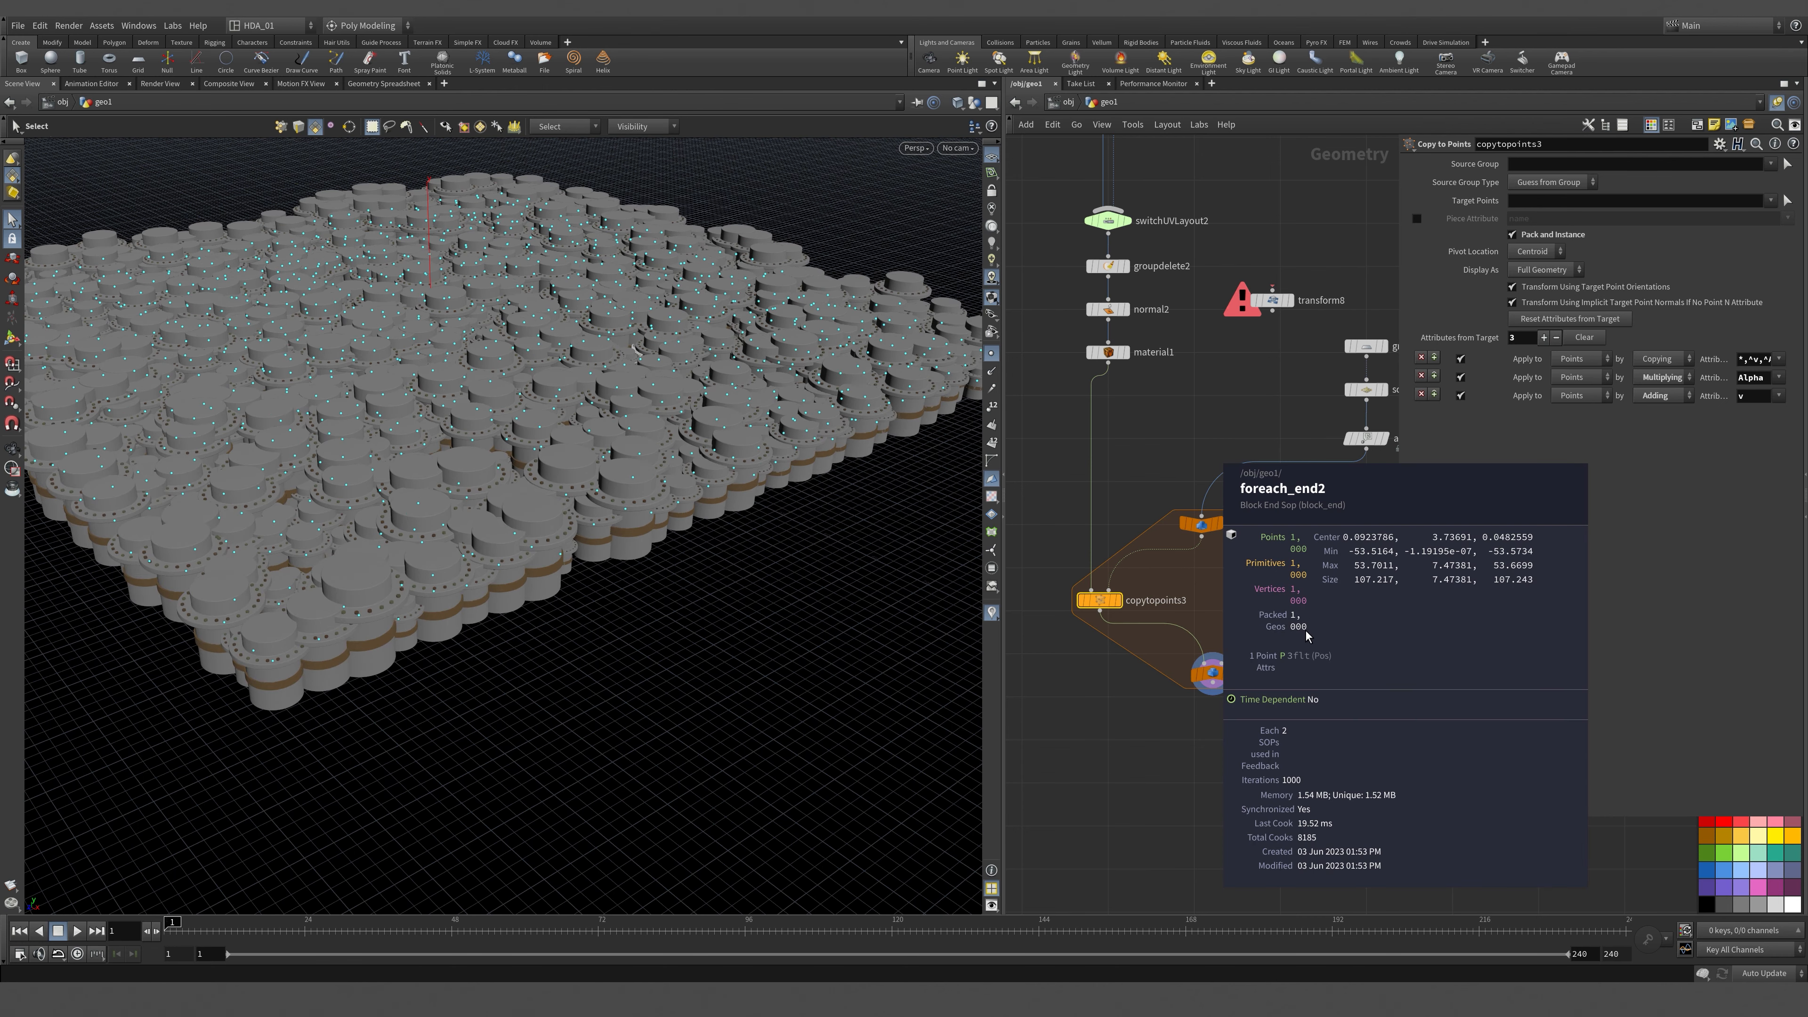
Save the scene and move foreach_end2 lower in the network.
middle_click_drag(1265, 743, 1296, 678)
key("ctrl+s")
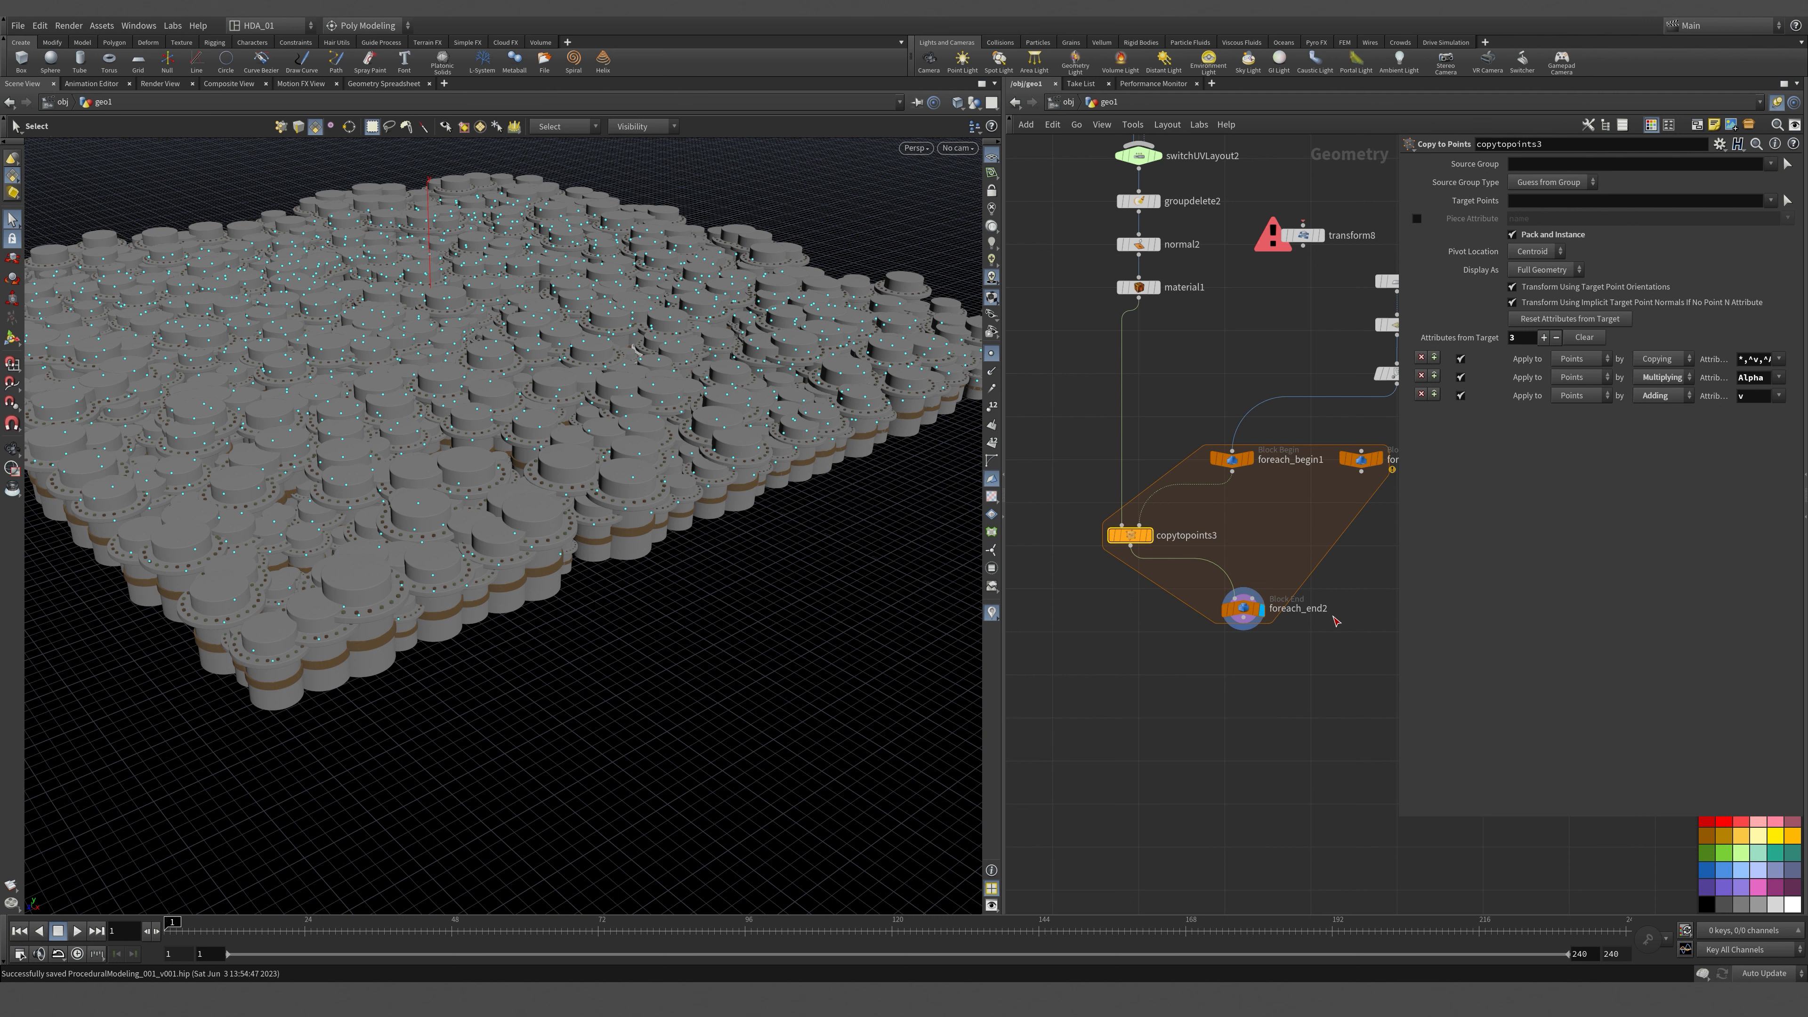
left_click_drag(1242, 609, 1315, 675)
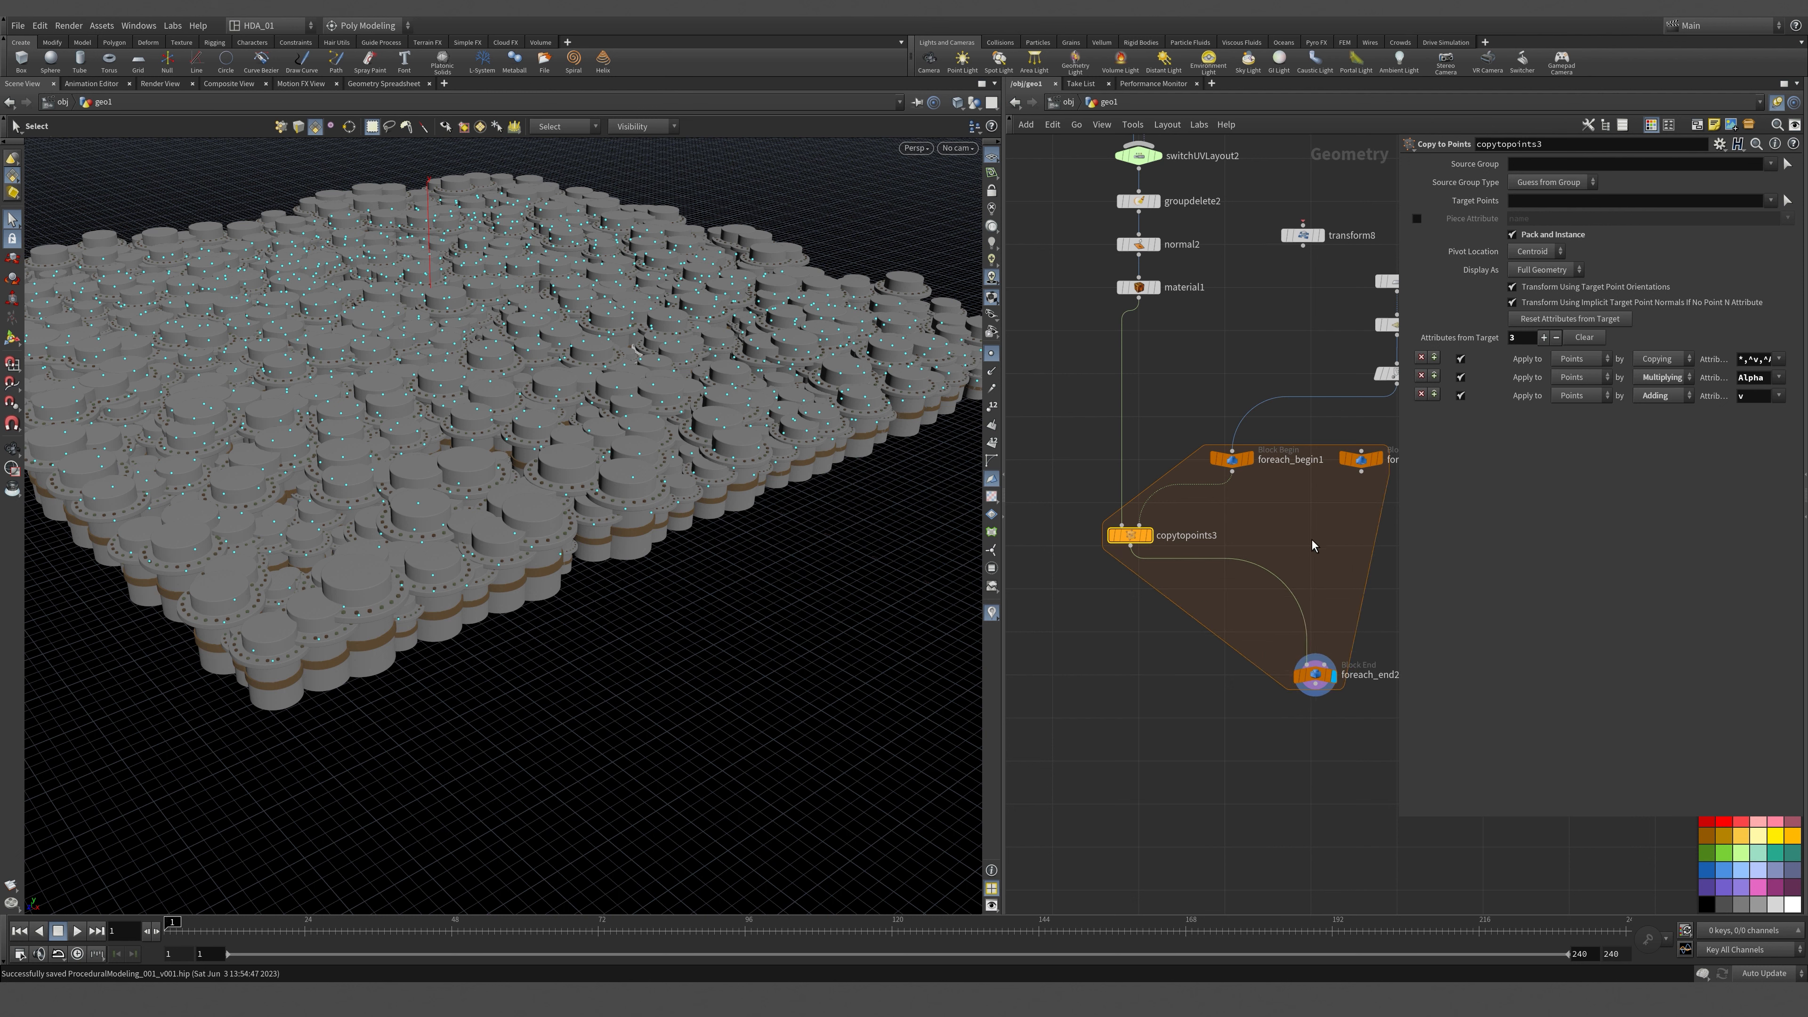
Add a Null node below the loop, connect foreach_end2 to it and display it.
middle_click_drag(1272, 781, 1259, 677)
key("Tab")
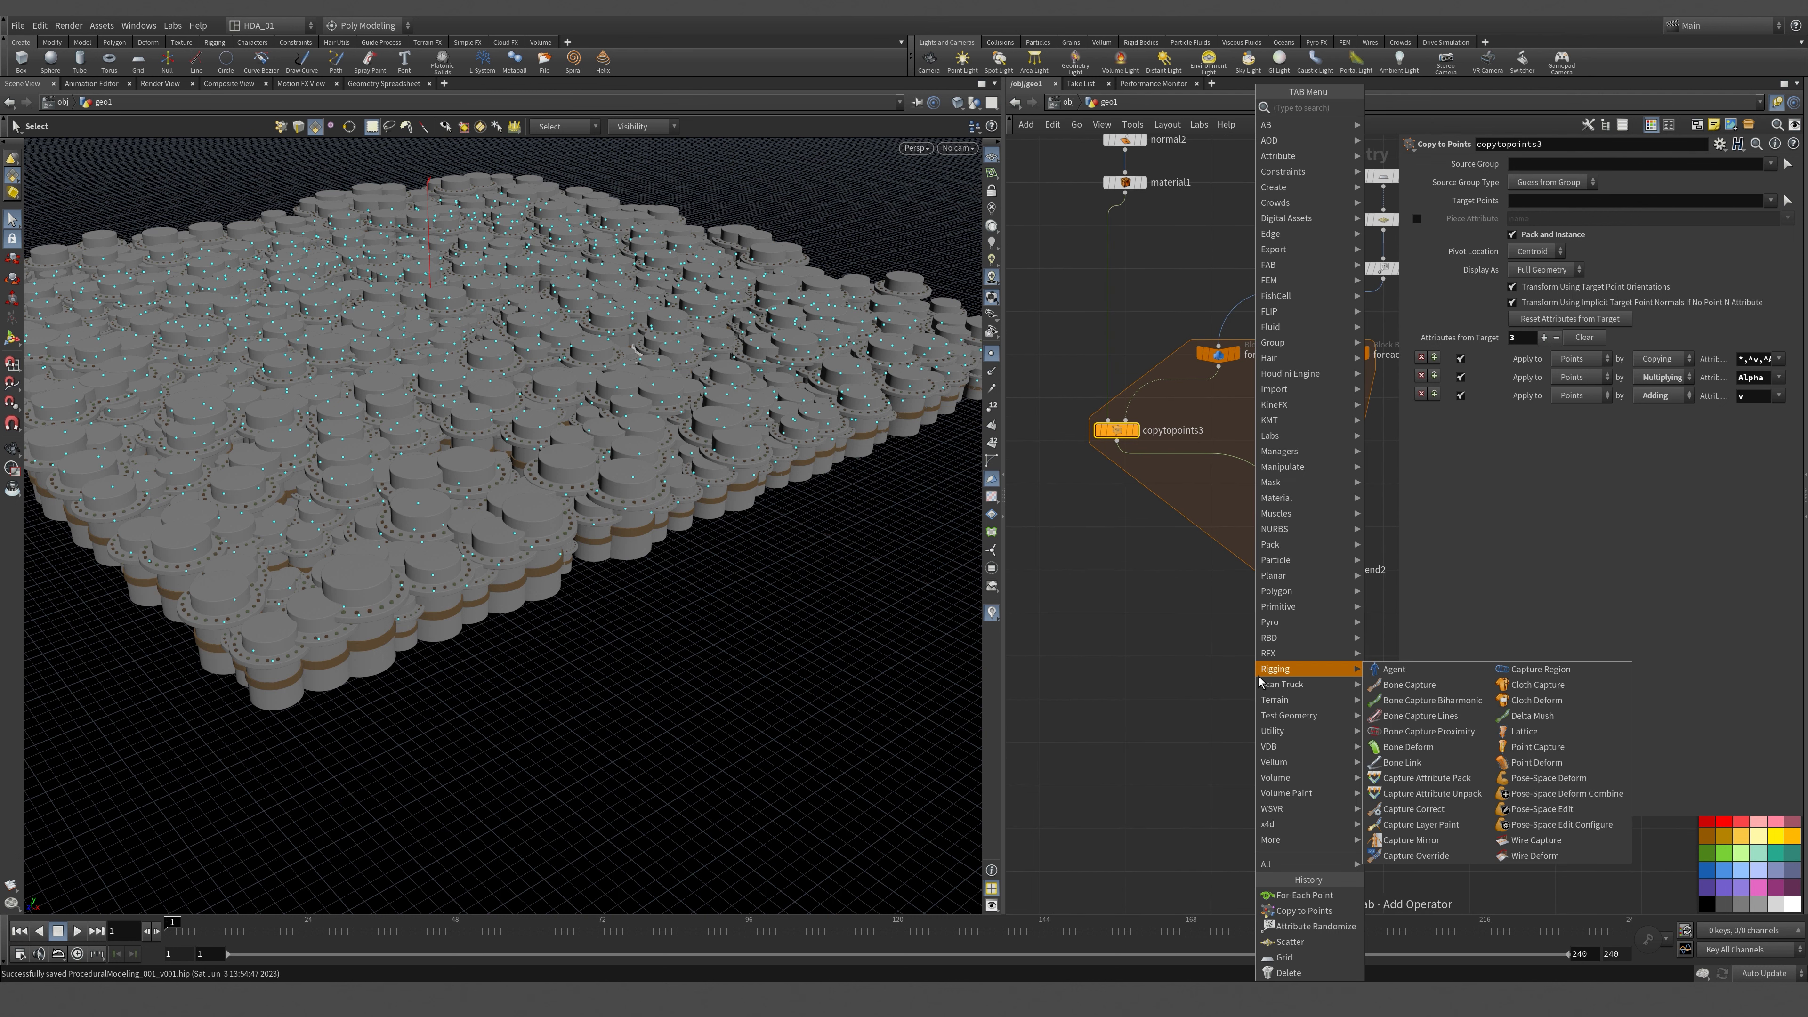
type("dele")
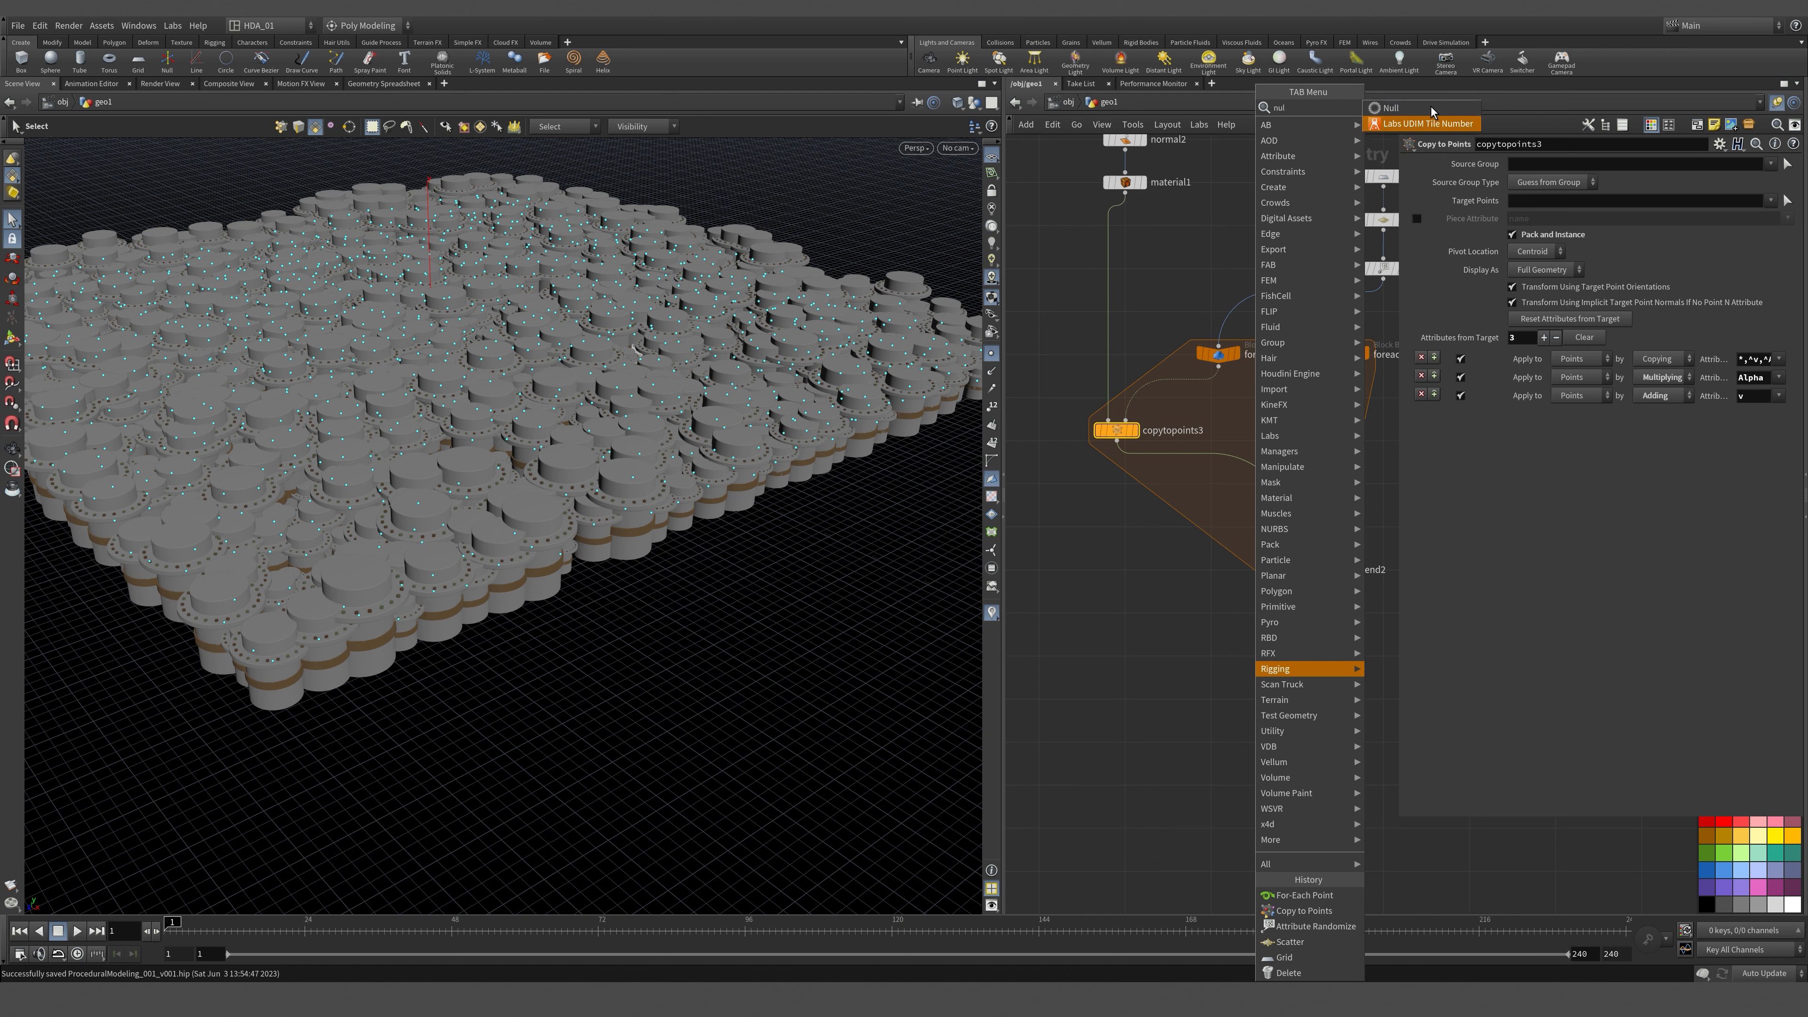
left_click(1423, 111)
left_click(1297, 779)
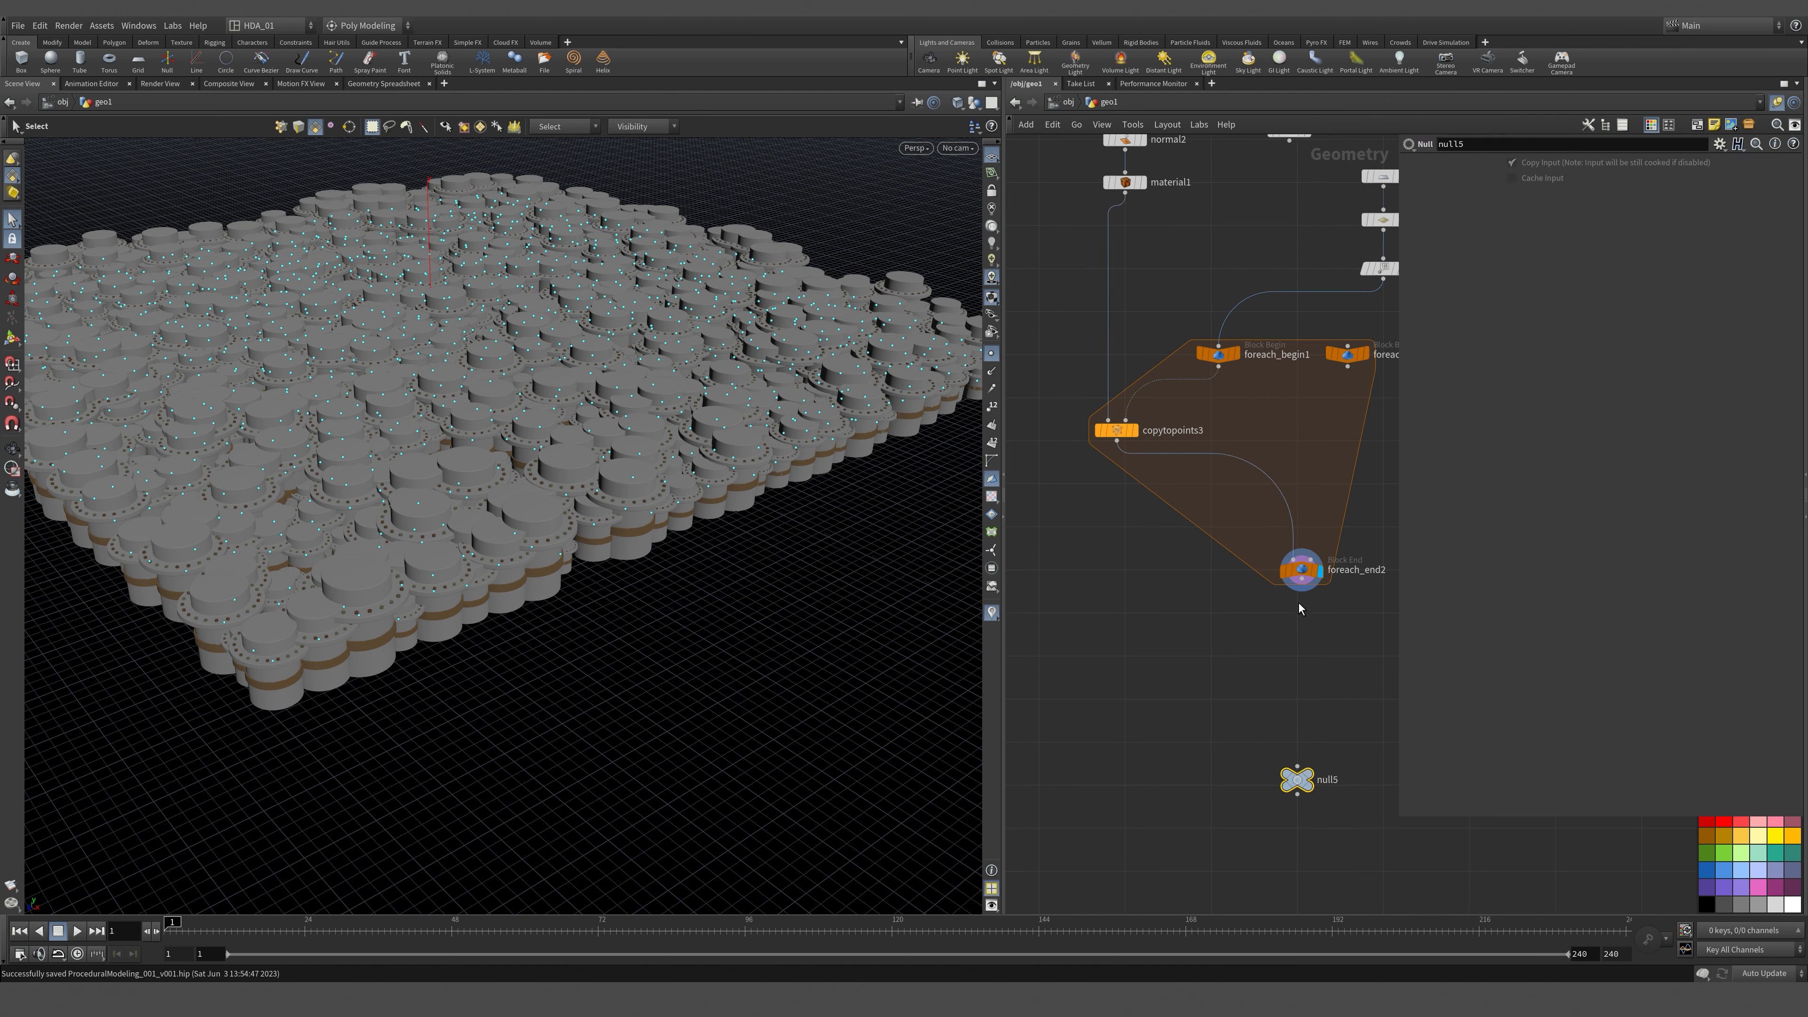
left_click(1301, 590)
left_click(1307, 774)
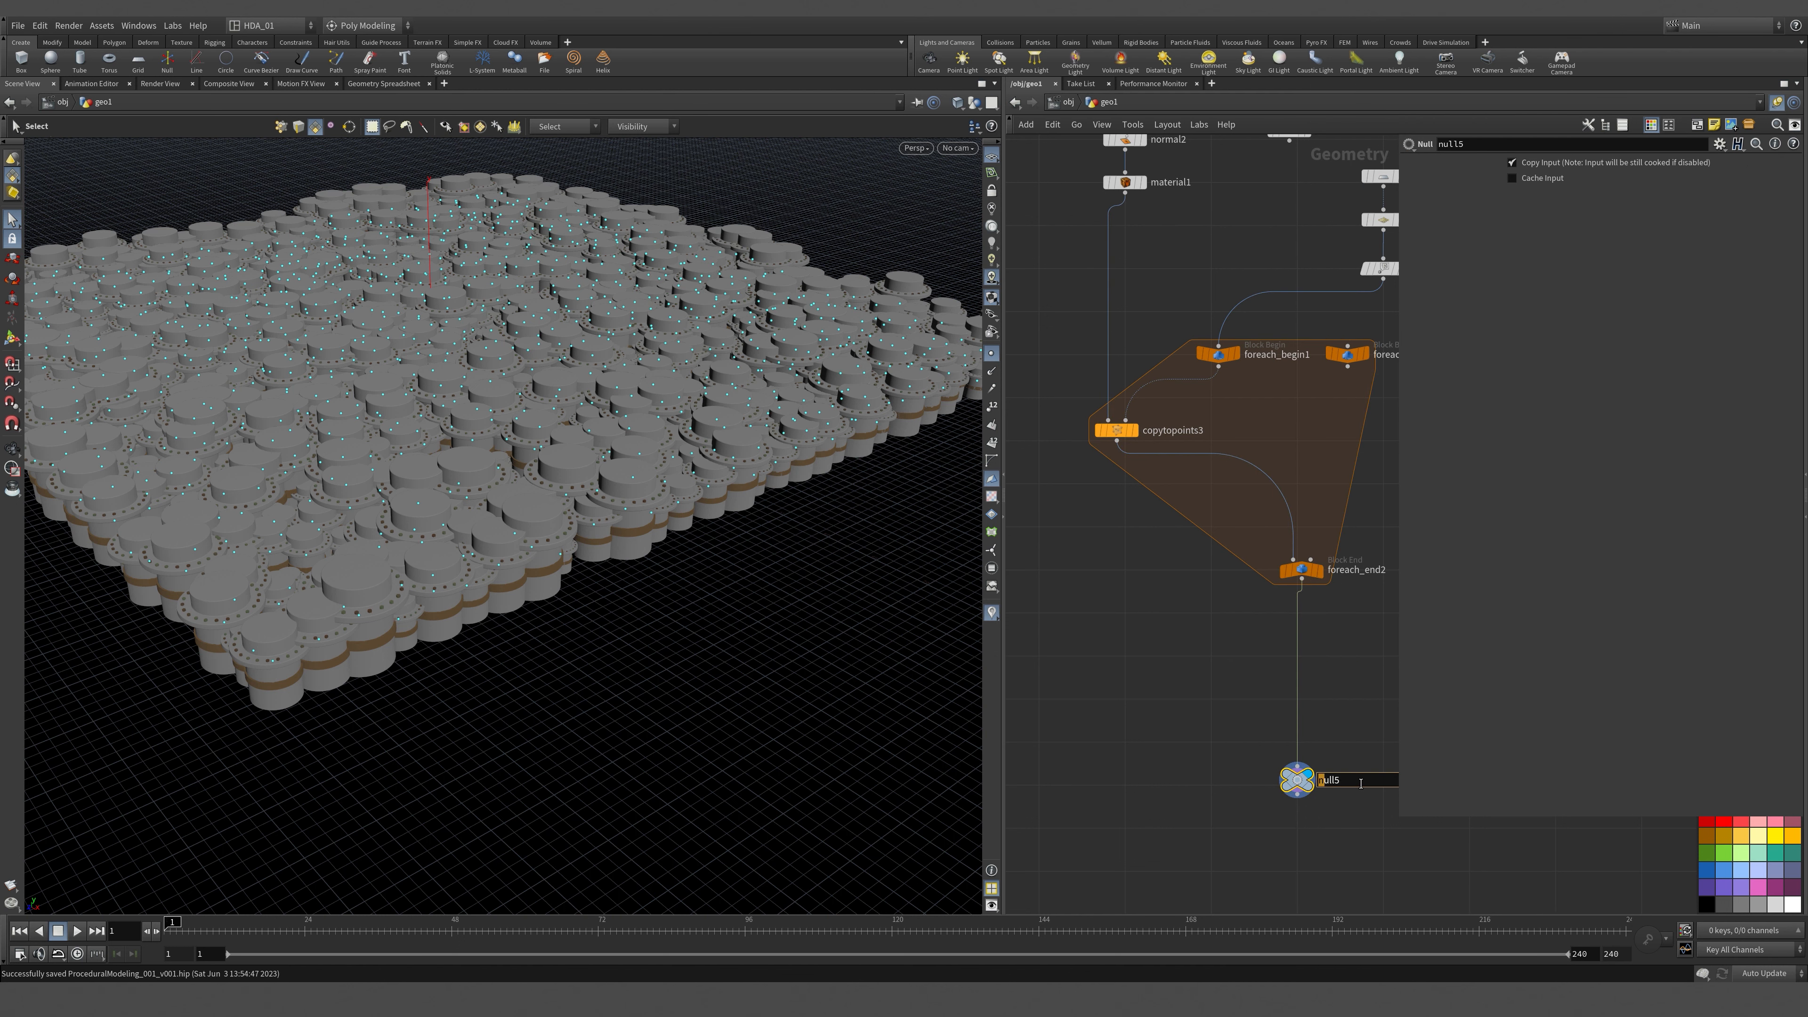
Rename the null node as InstanceOut and colour it black.
double_click(1326, 780)
type("InstanceOut")
key("Return")
middle_click_drag(1240, 828, 1138, 797)
left_click_drag(1105, 712, 1237, 789)
left_click(1706, 906)
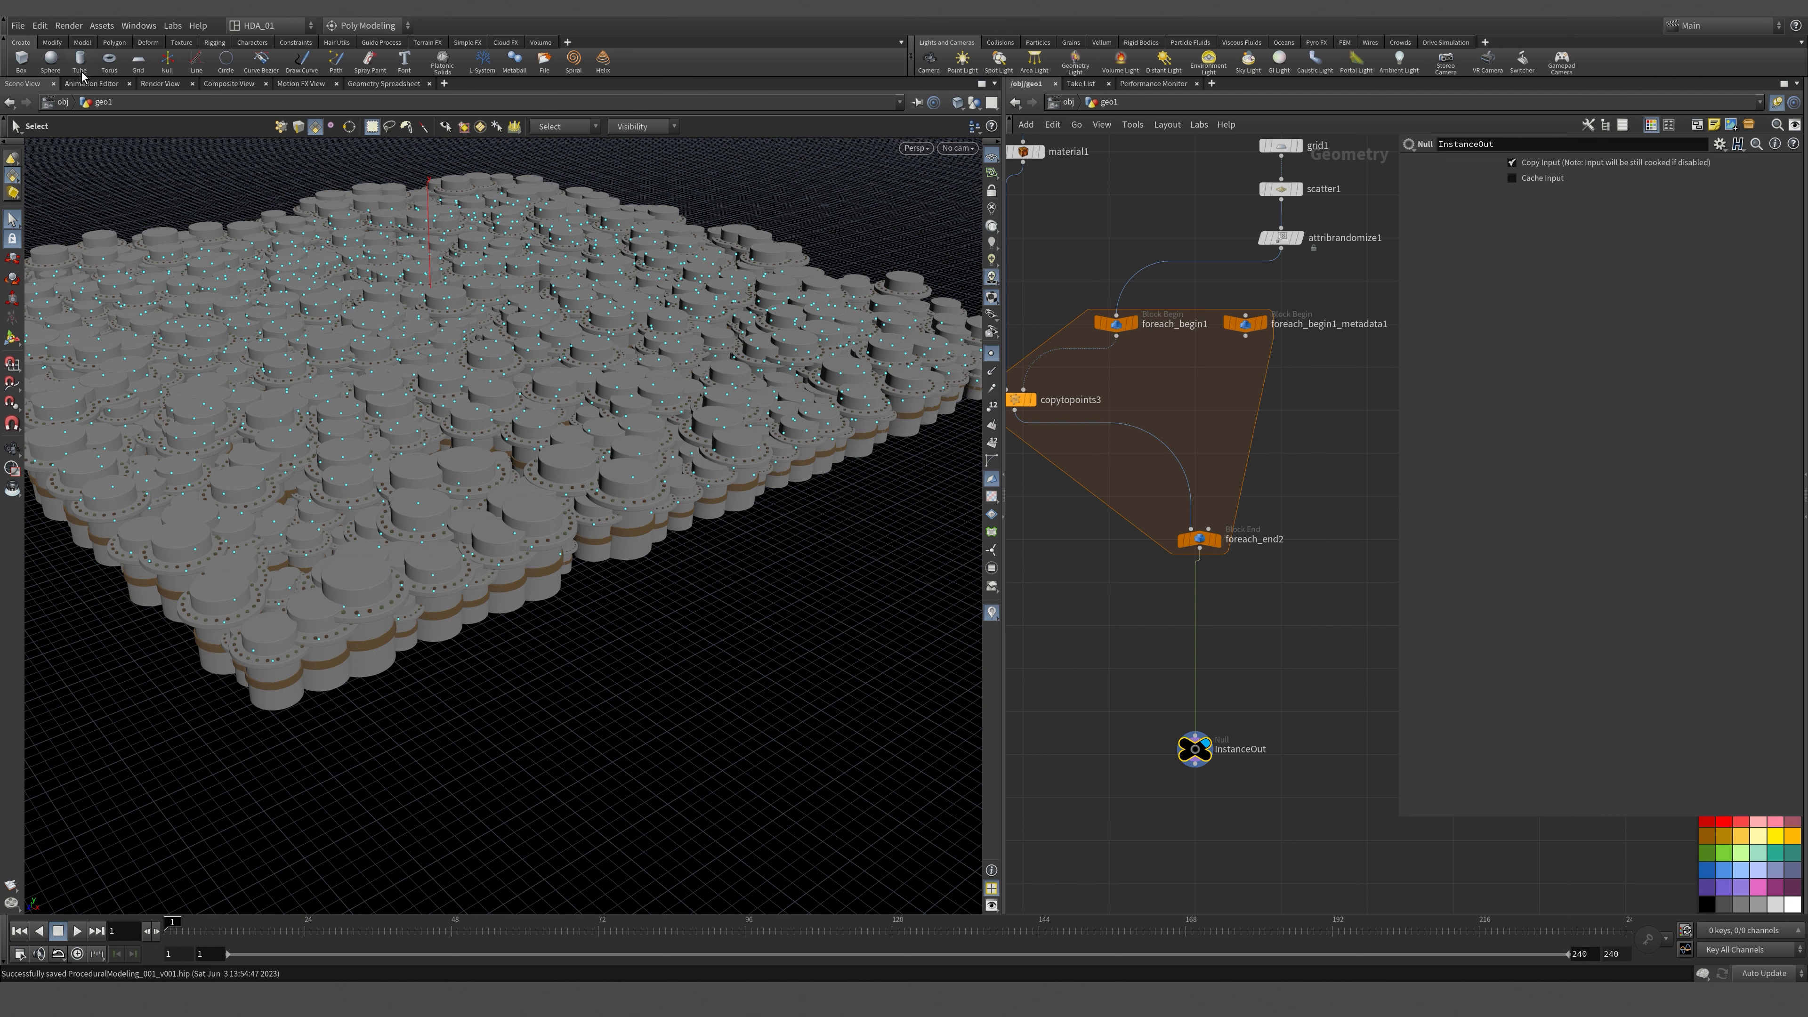
Save the scene and switch the network editor to the stage context.
left_click(27, 25)
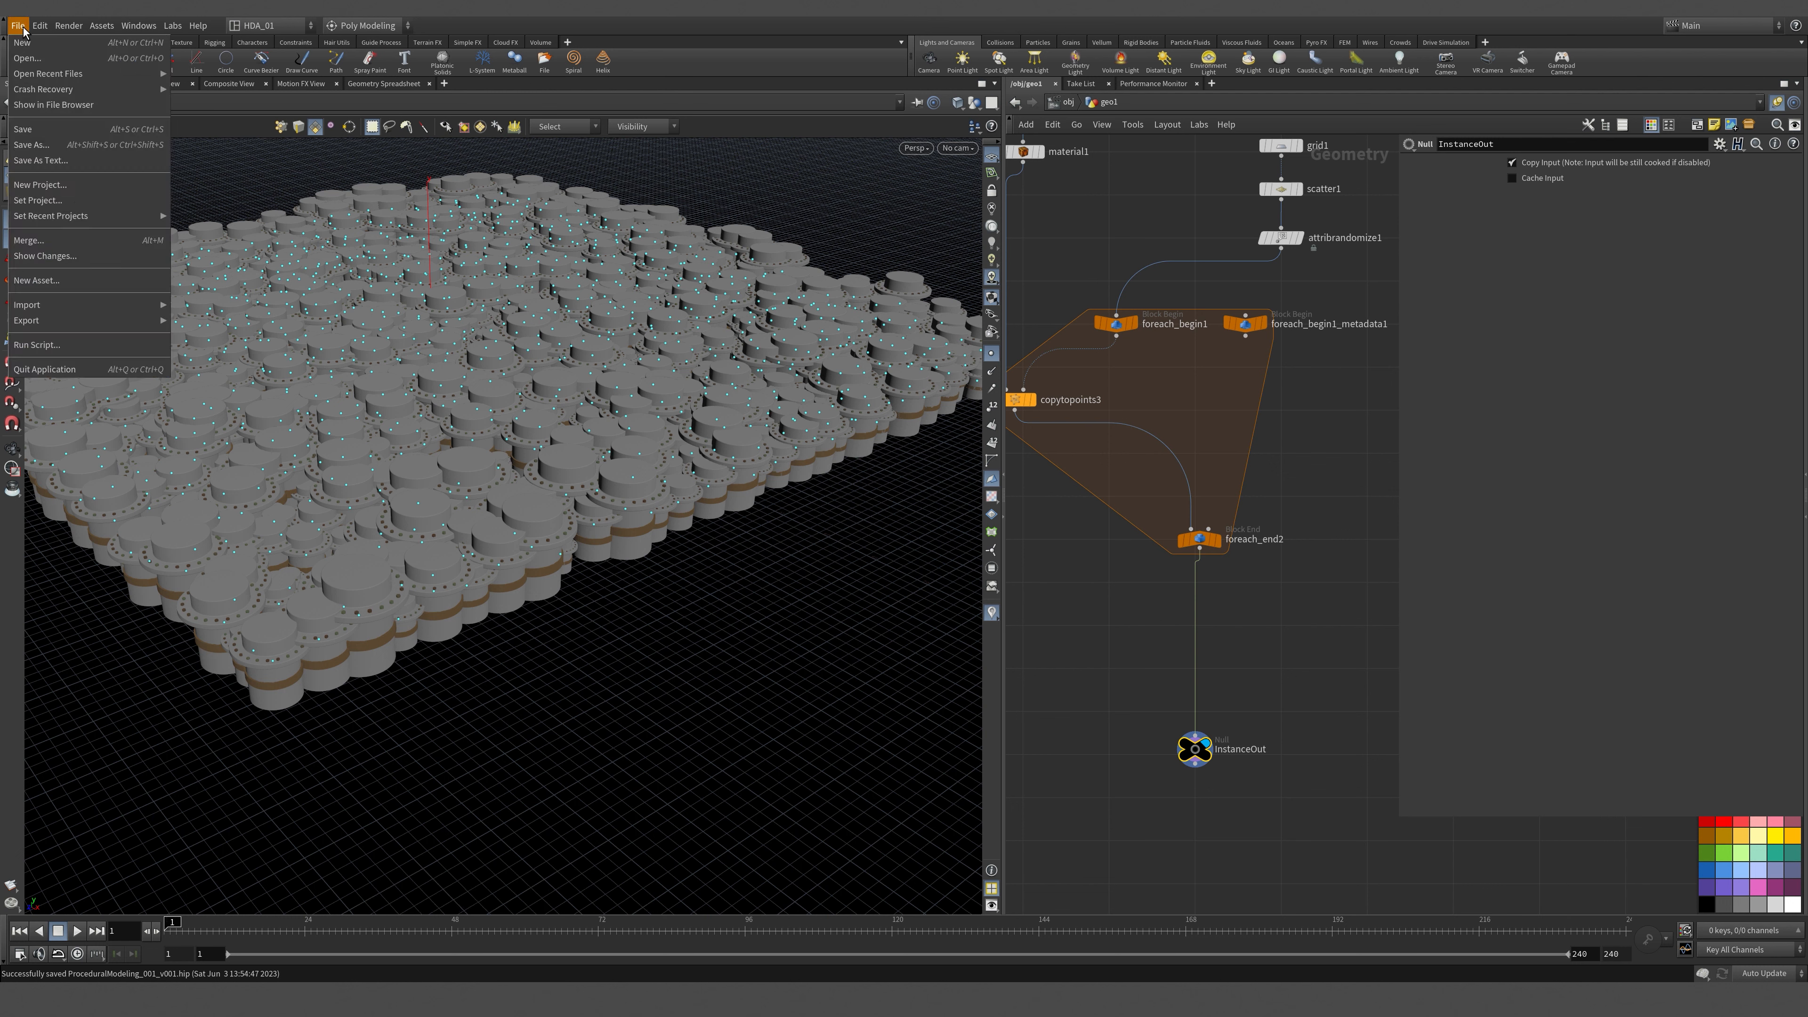
left_click(36, 128)
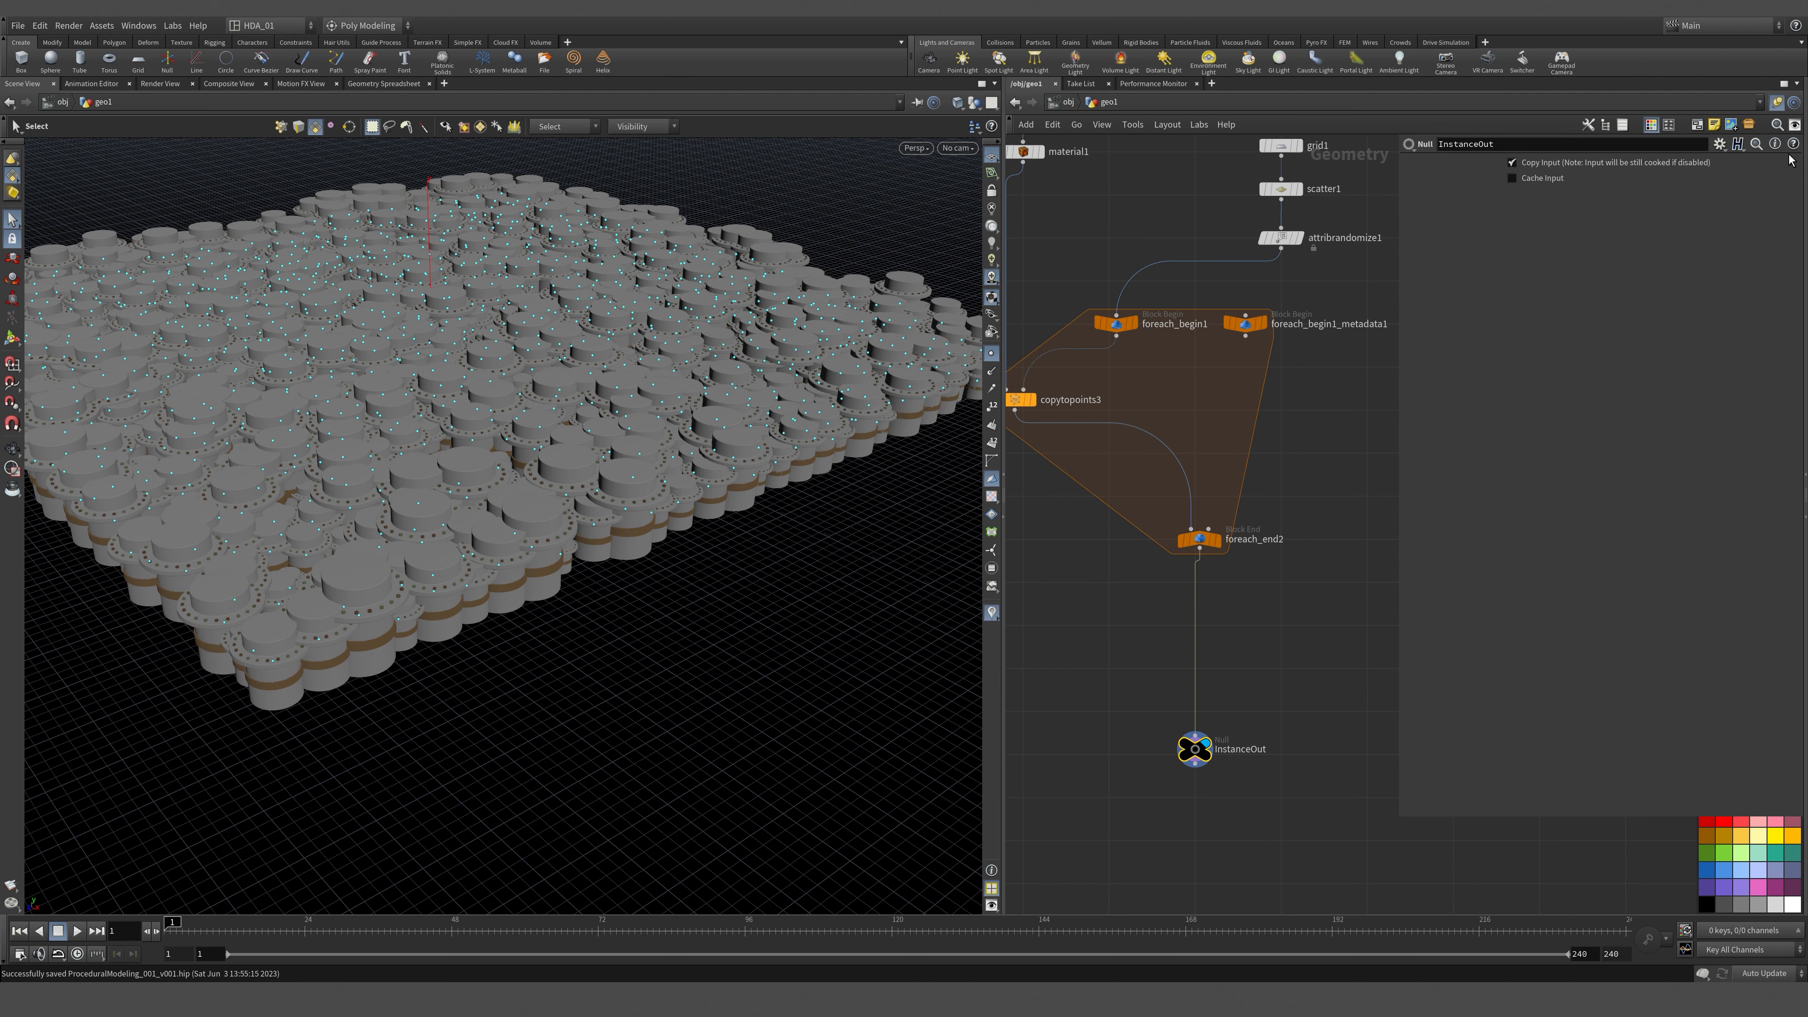
left_click(1069, 103)
left_click(1124, 103)
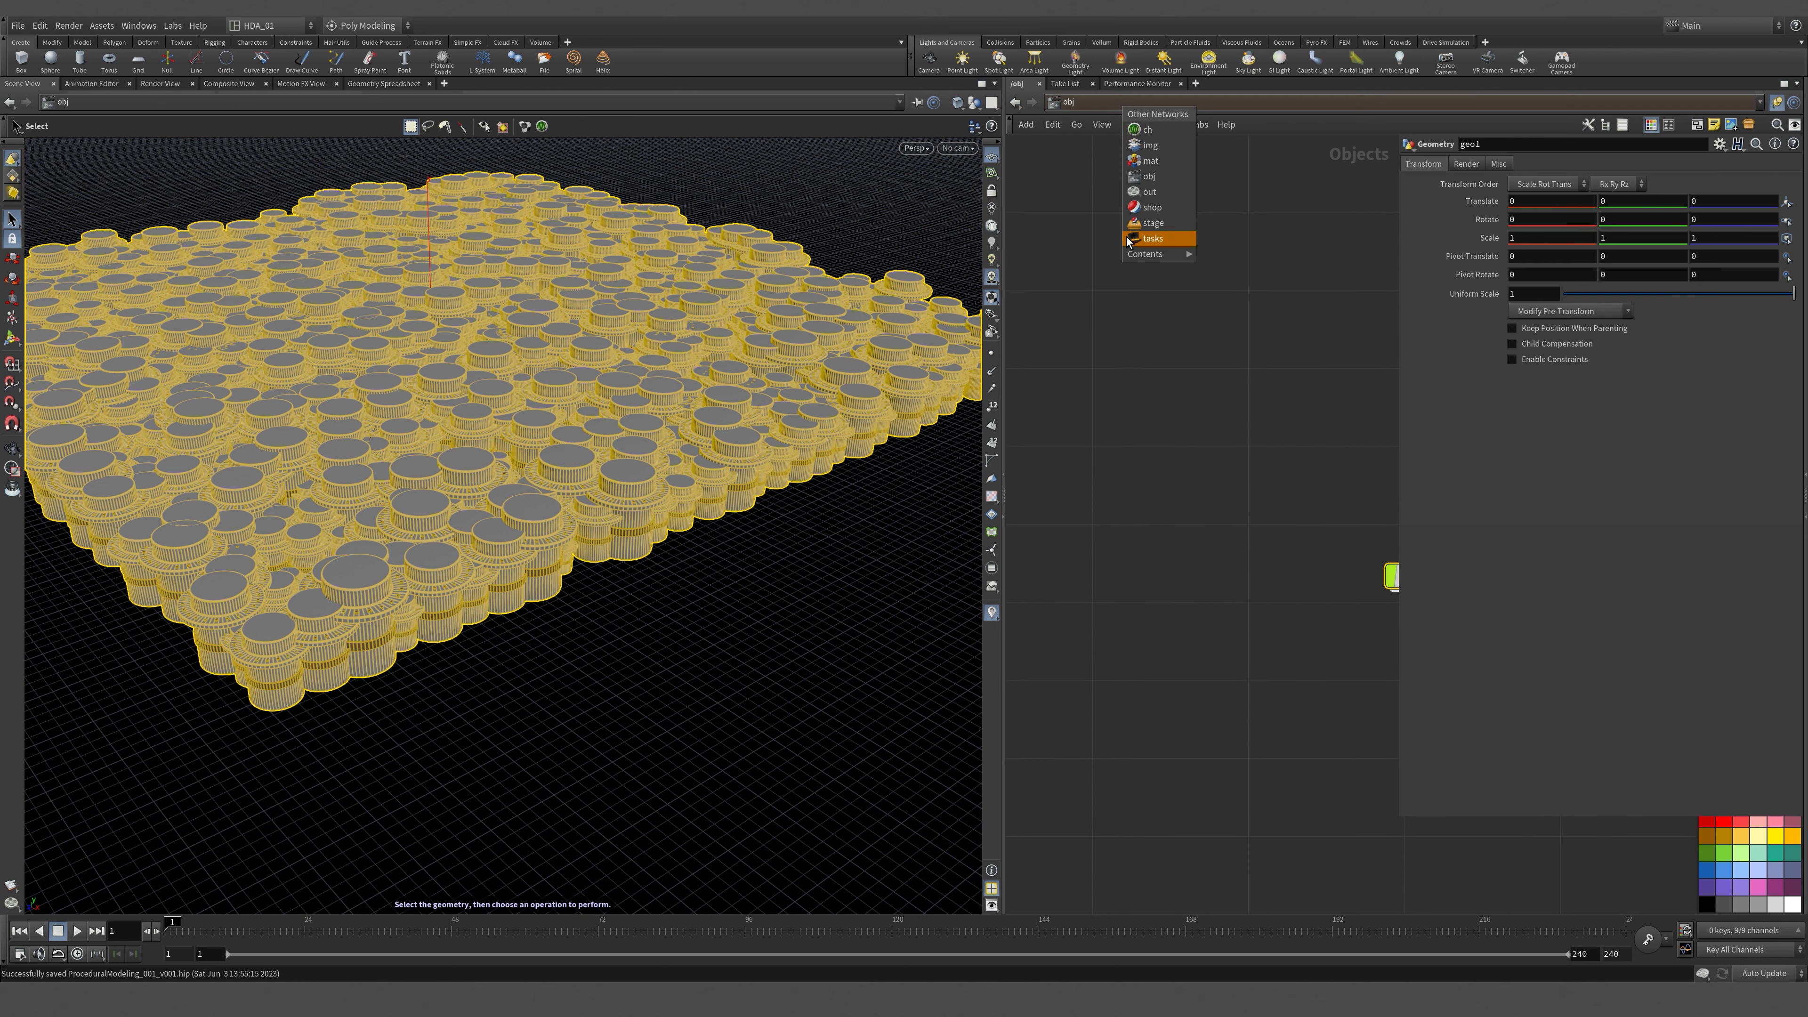
left_click(1174, 223)
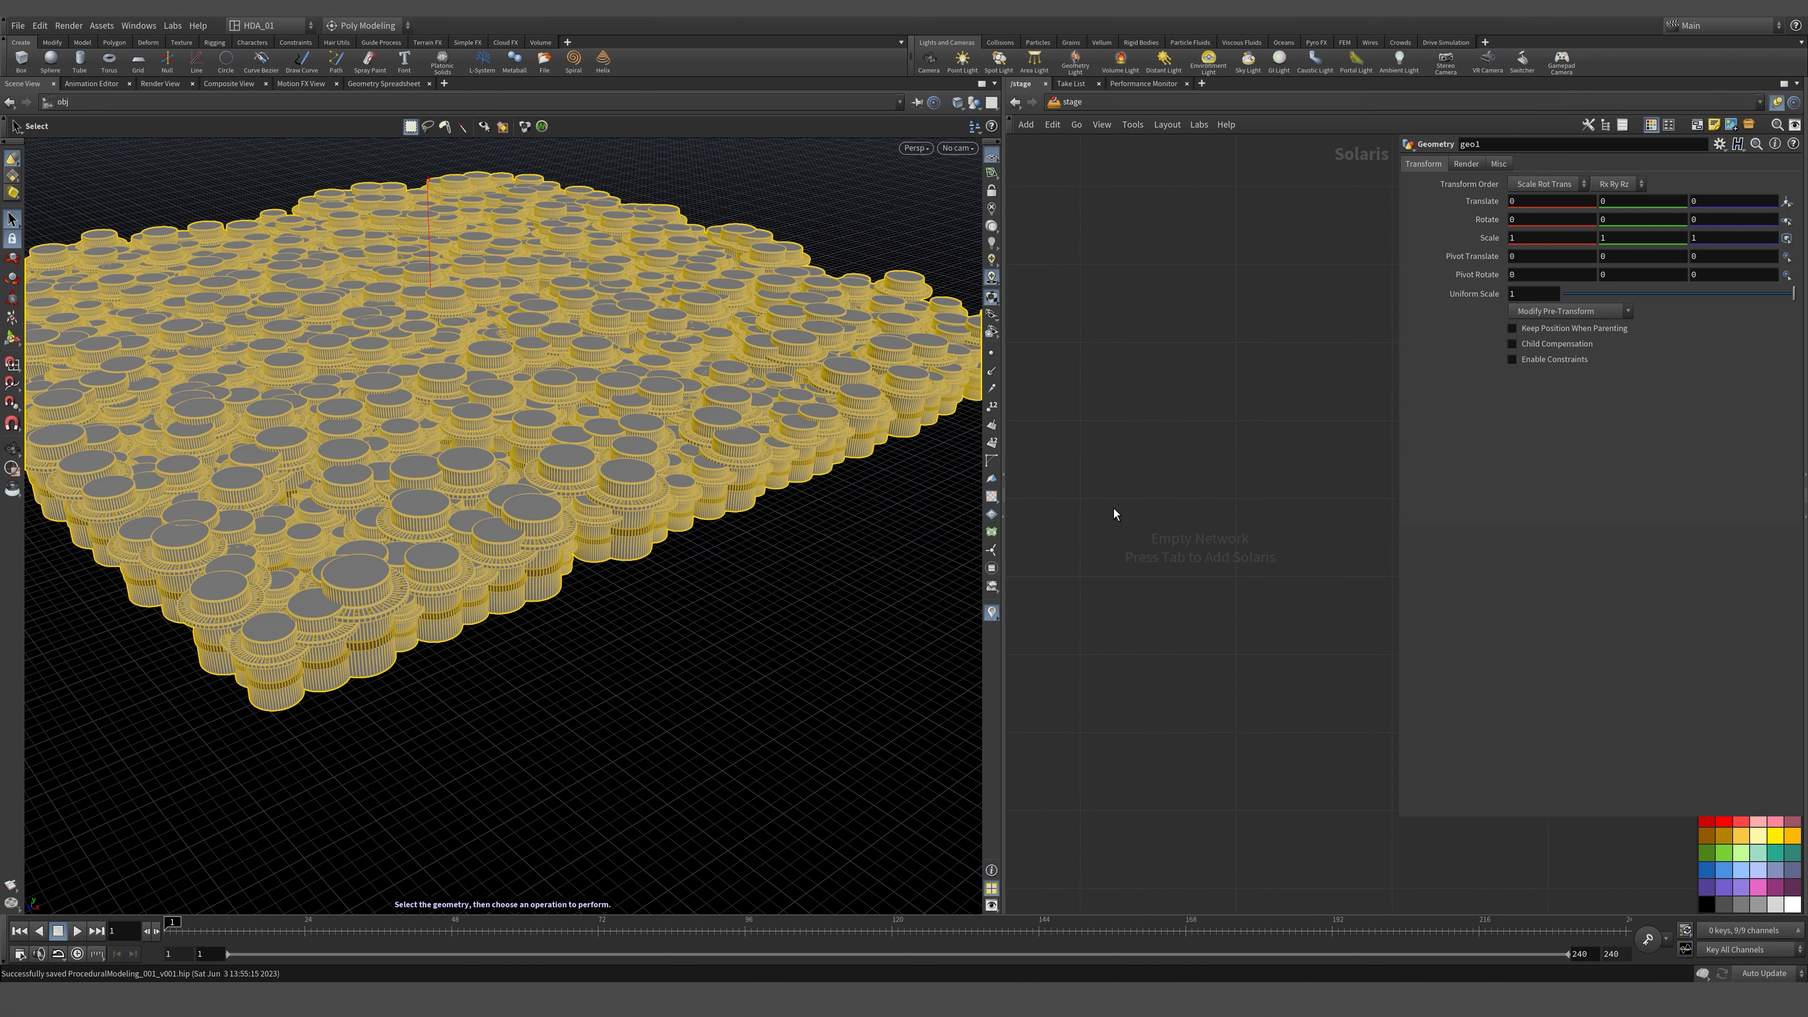
left_click(1128, 501)
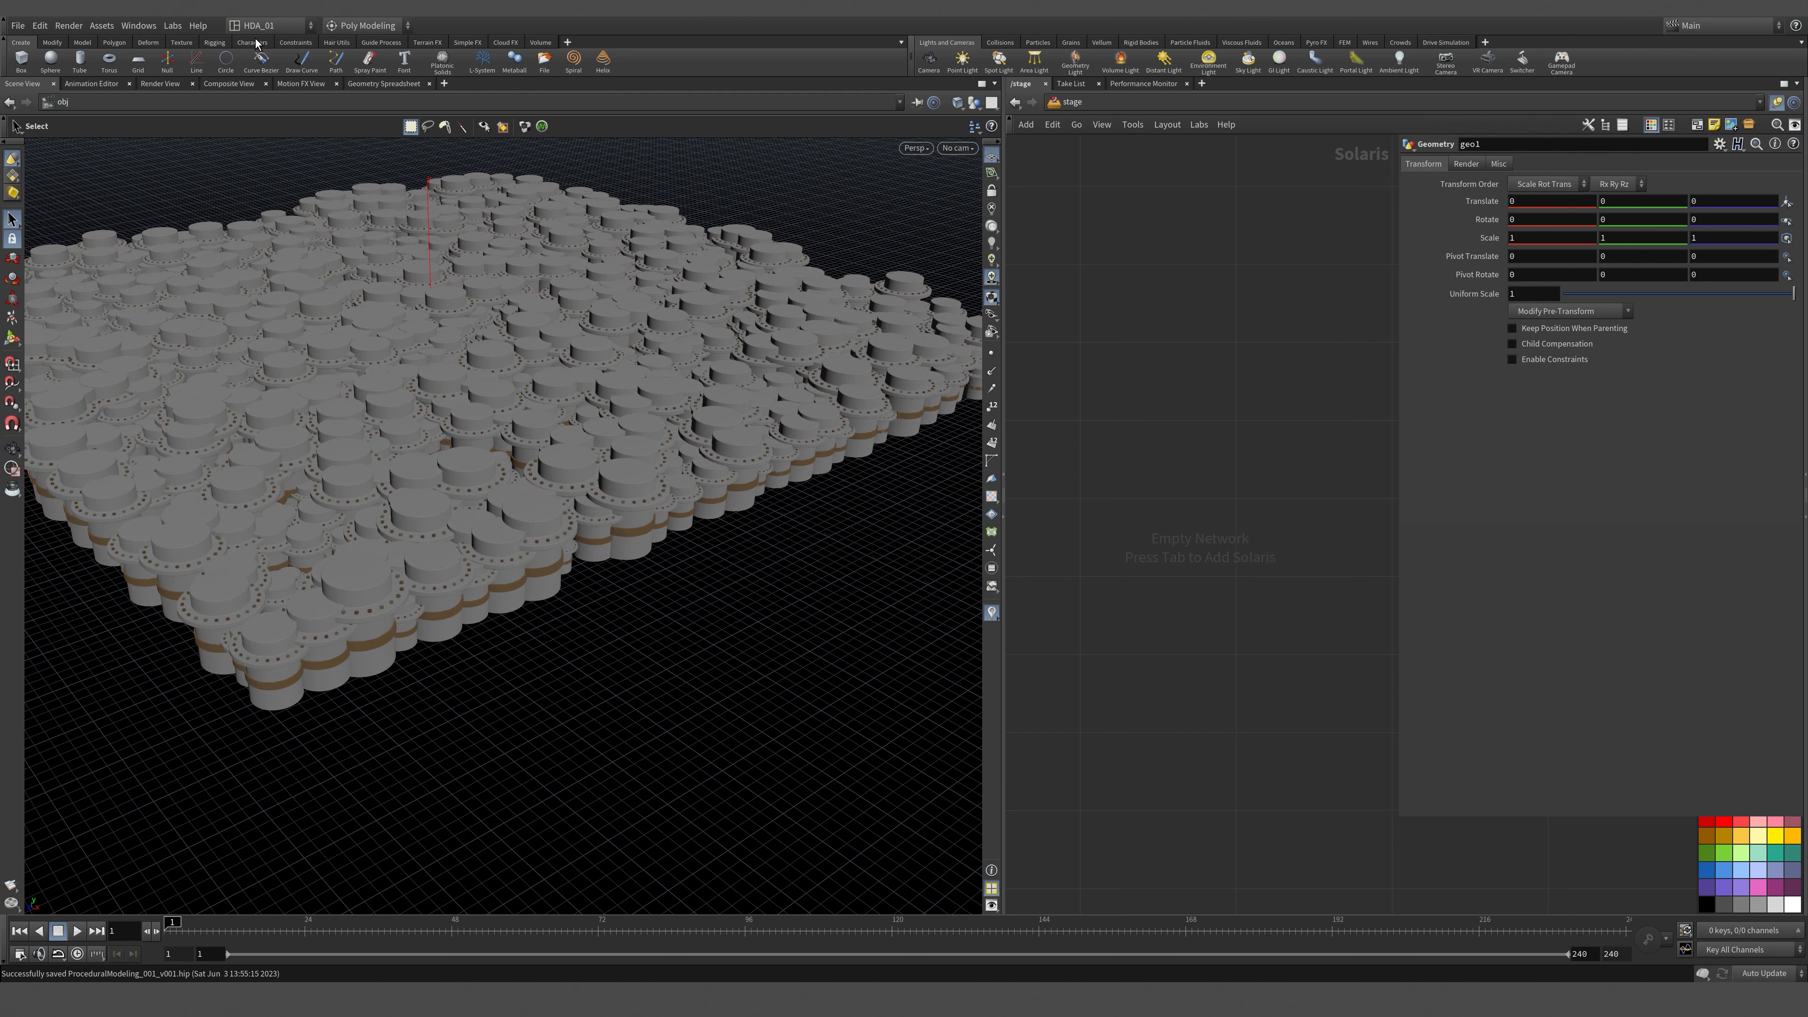
Switch to the Solaris desktop layout, close the Help window and save the scene.
left_click(265, 25)
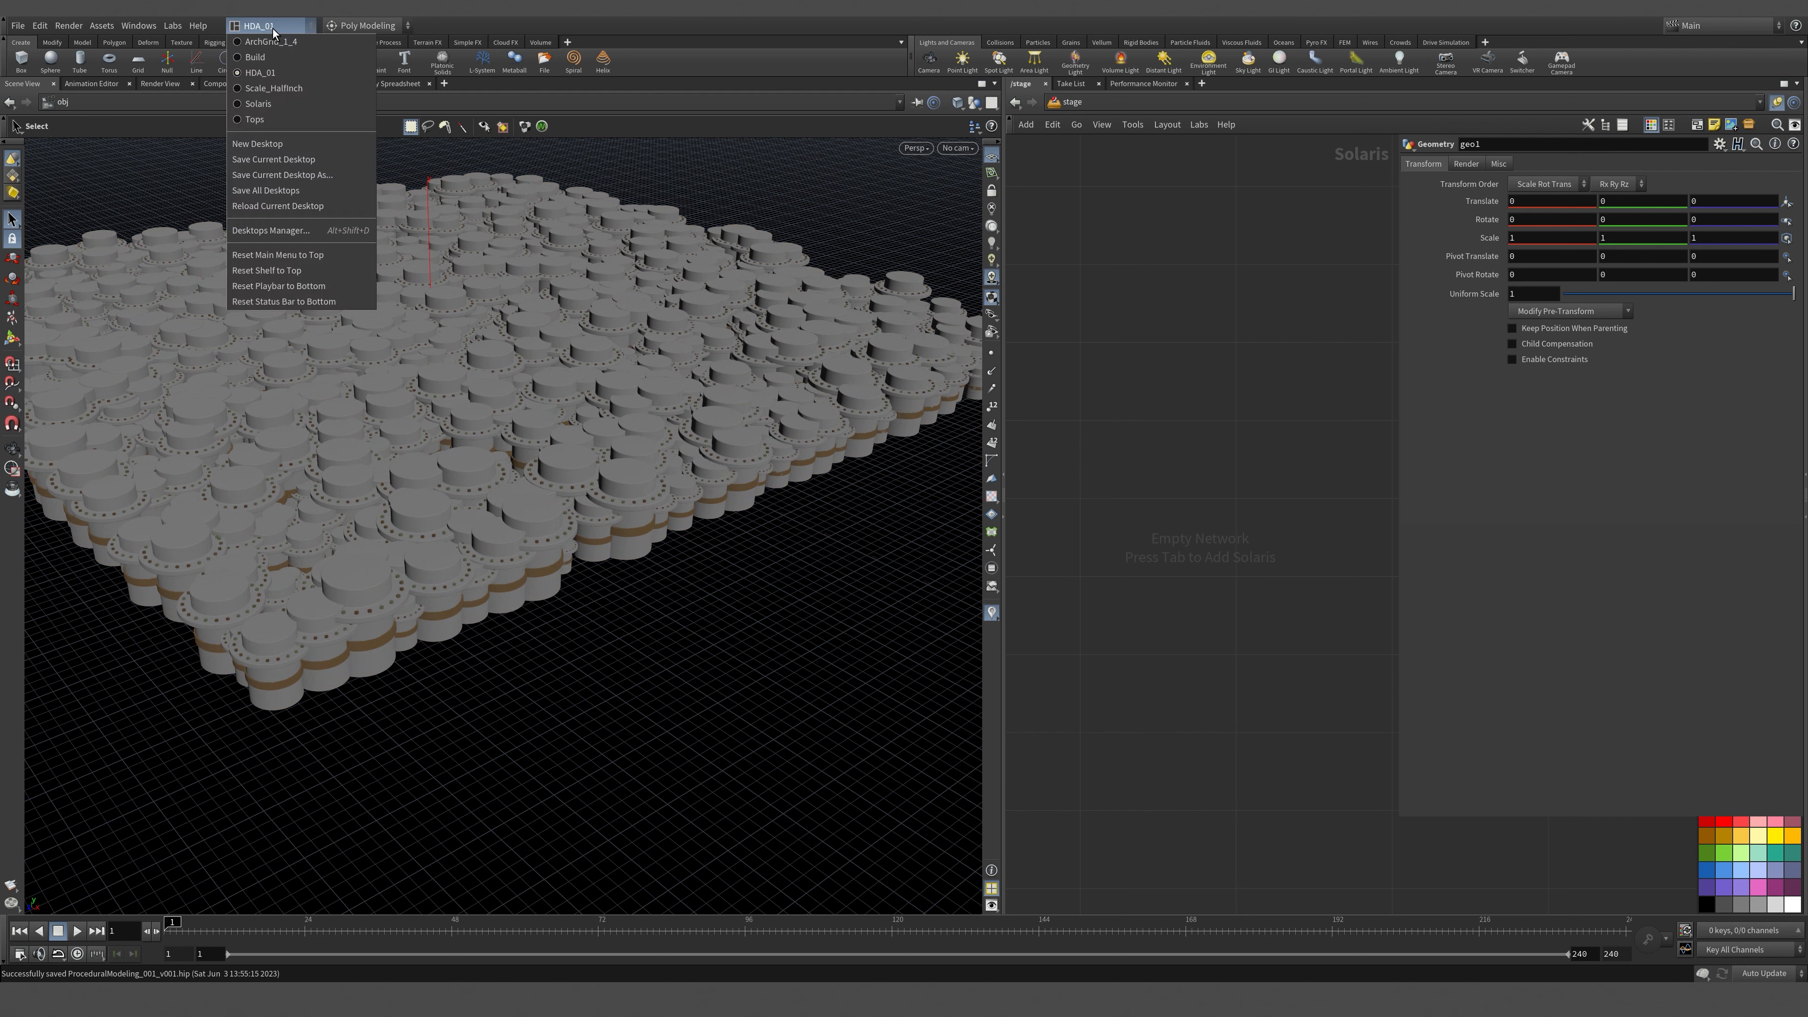
left_click(292, 104)
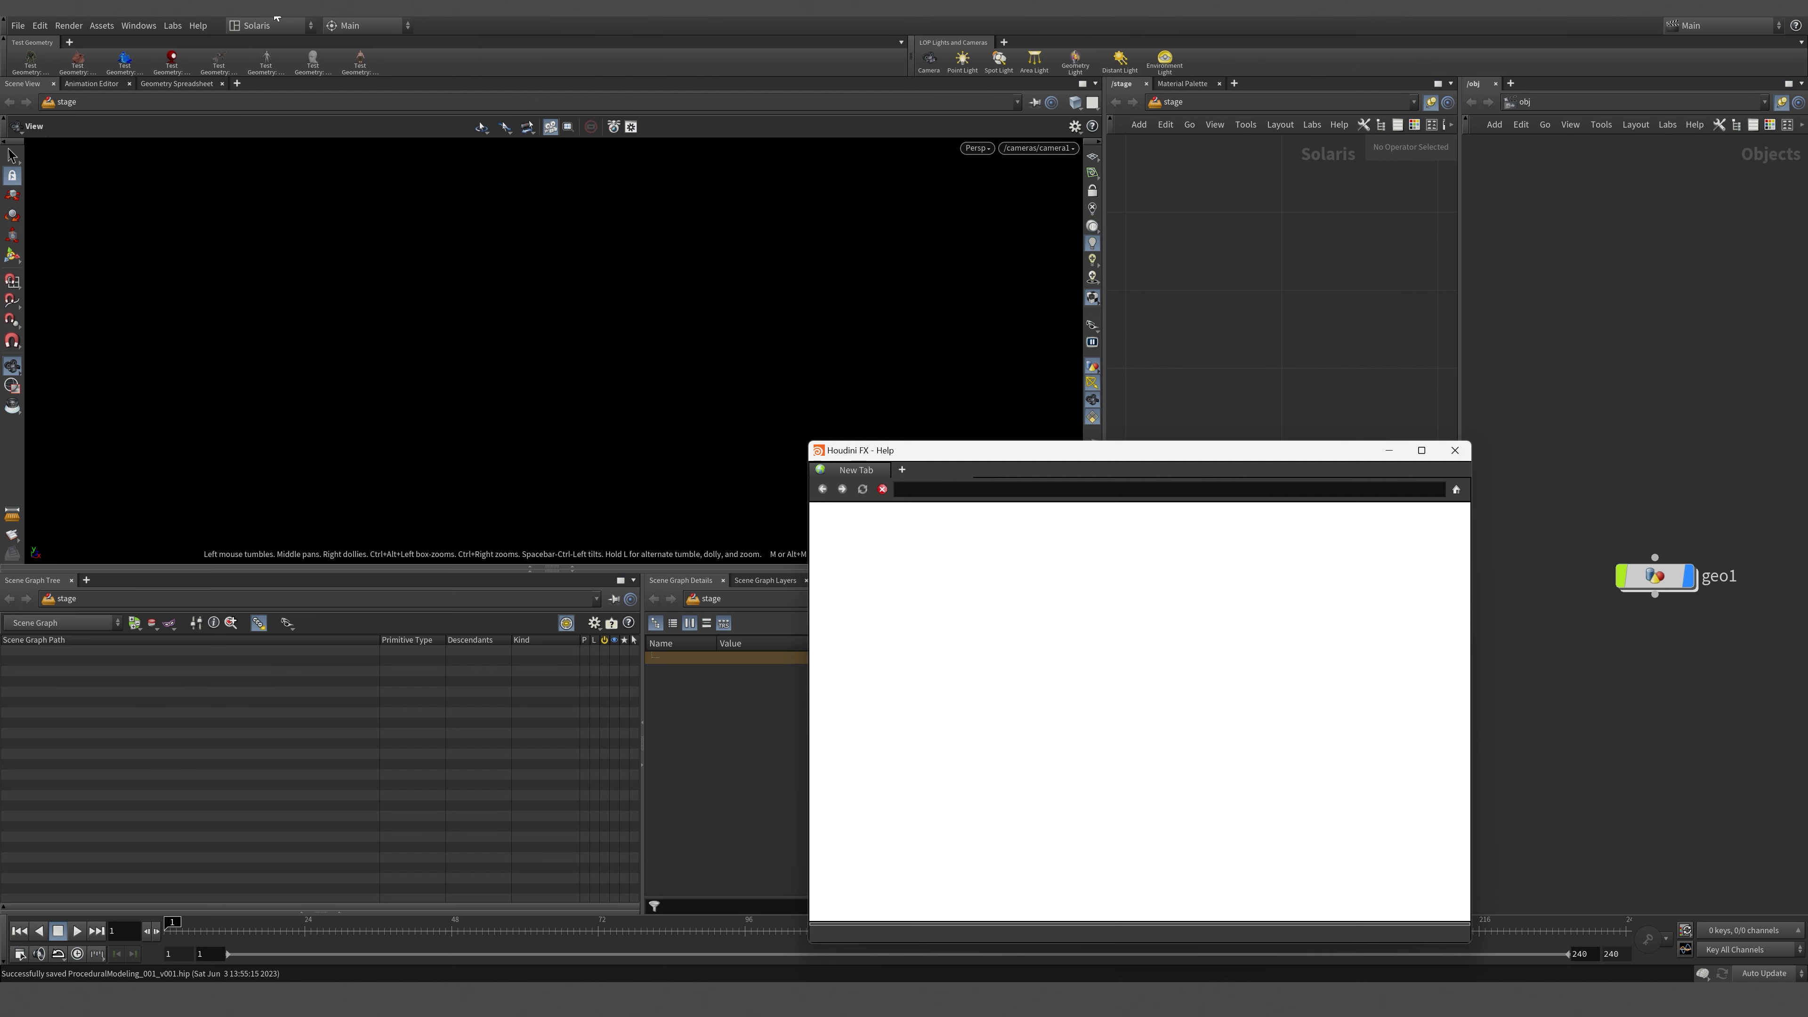
left_click(1454, 450)
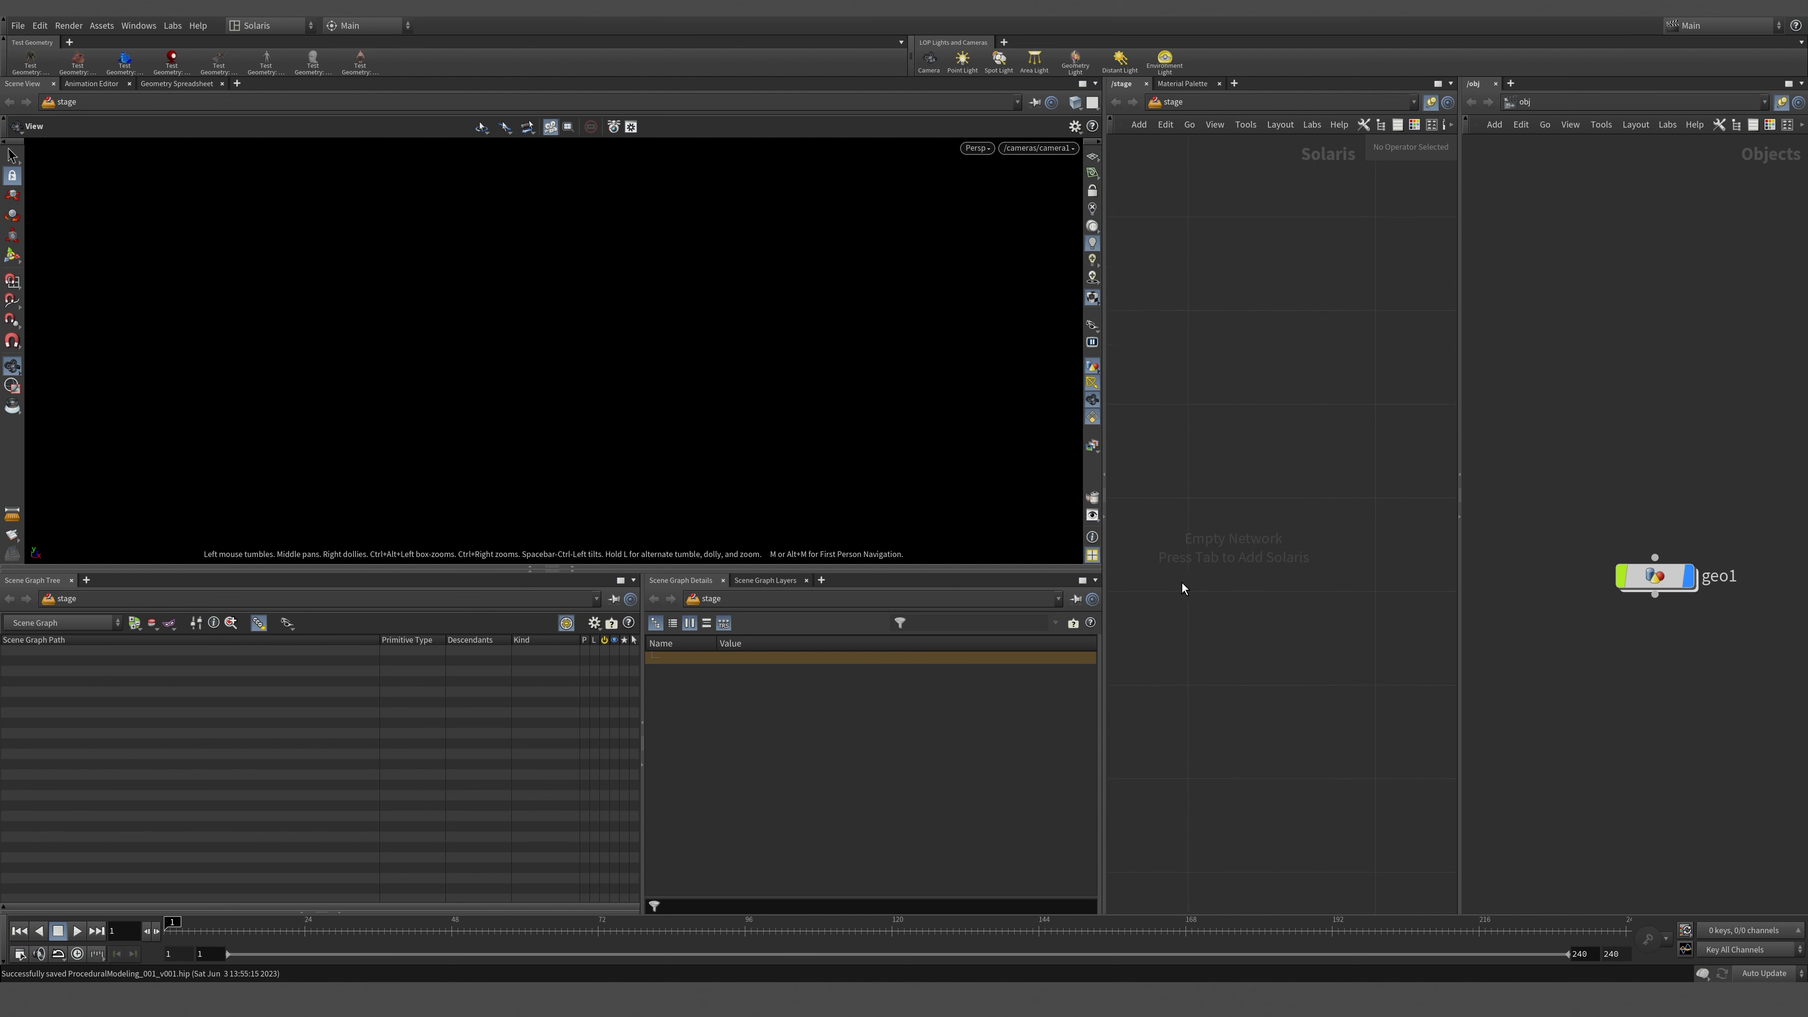
key("ctrl+s")
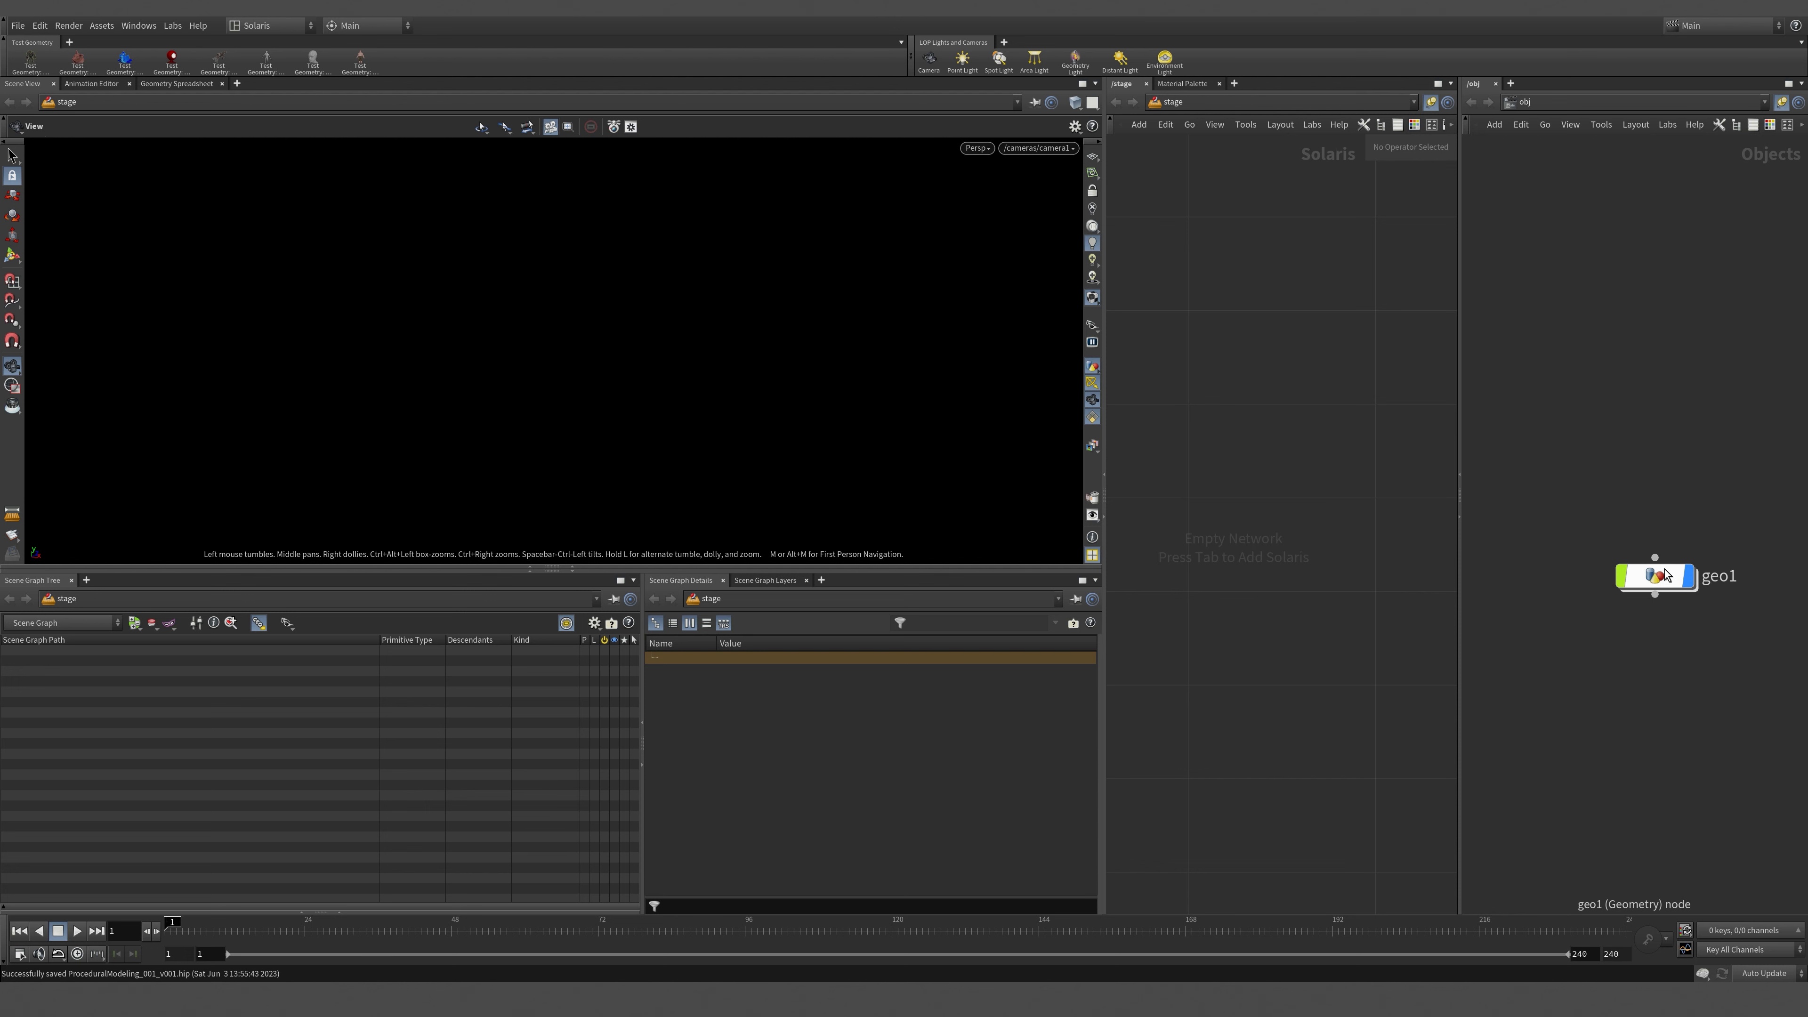
Rename the geo1 object as Pole.
double_click(1719, 576)
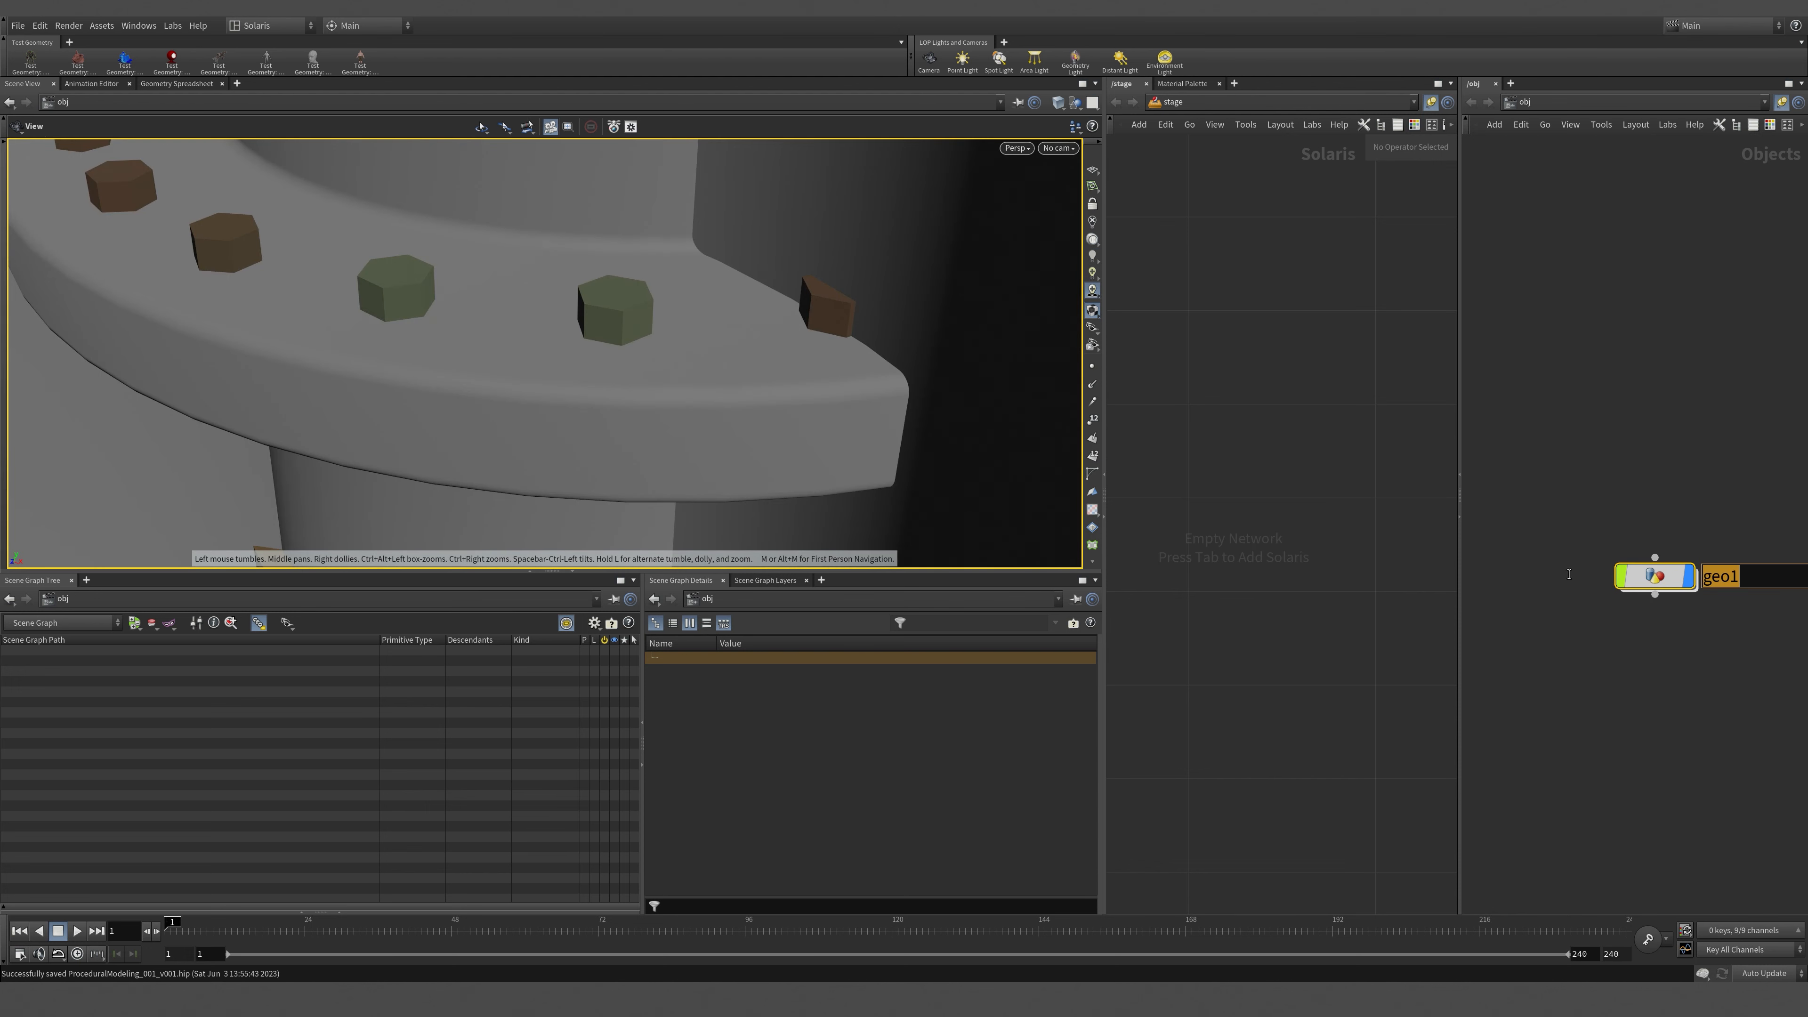
type("Pole")
key("Return")
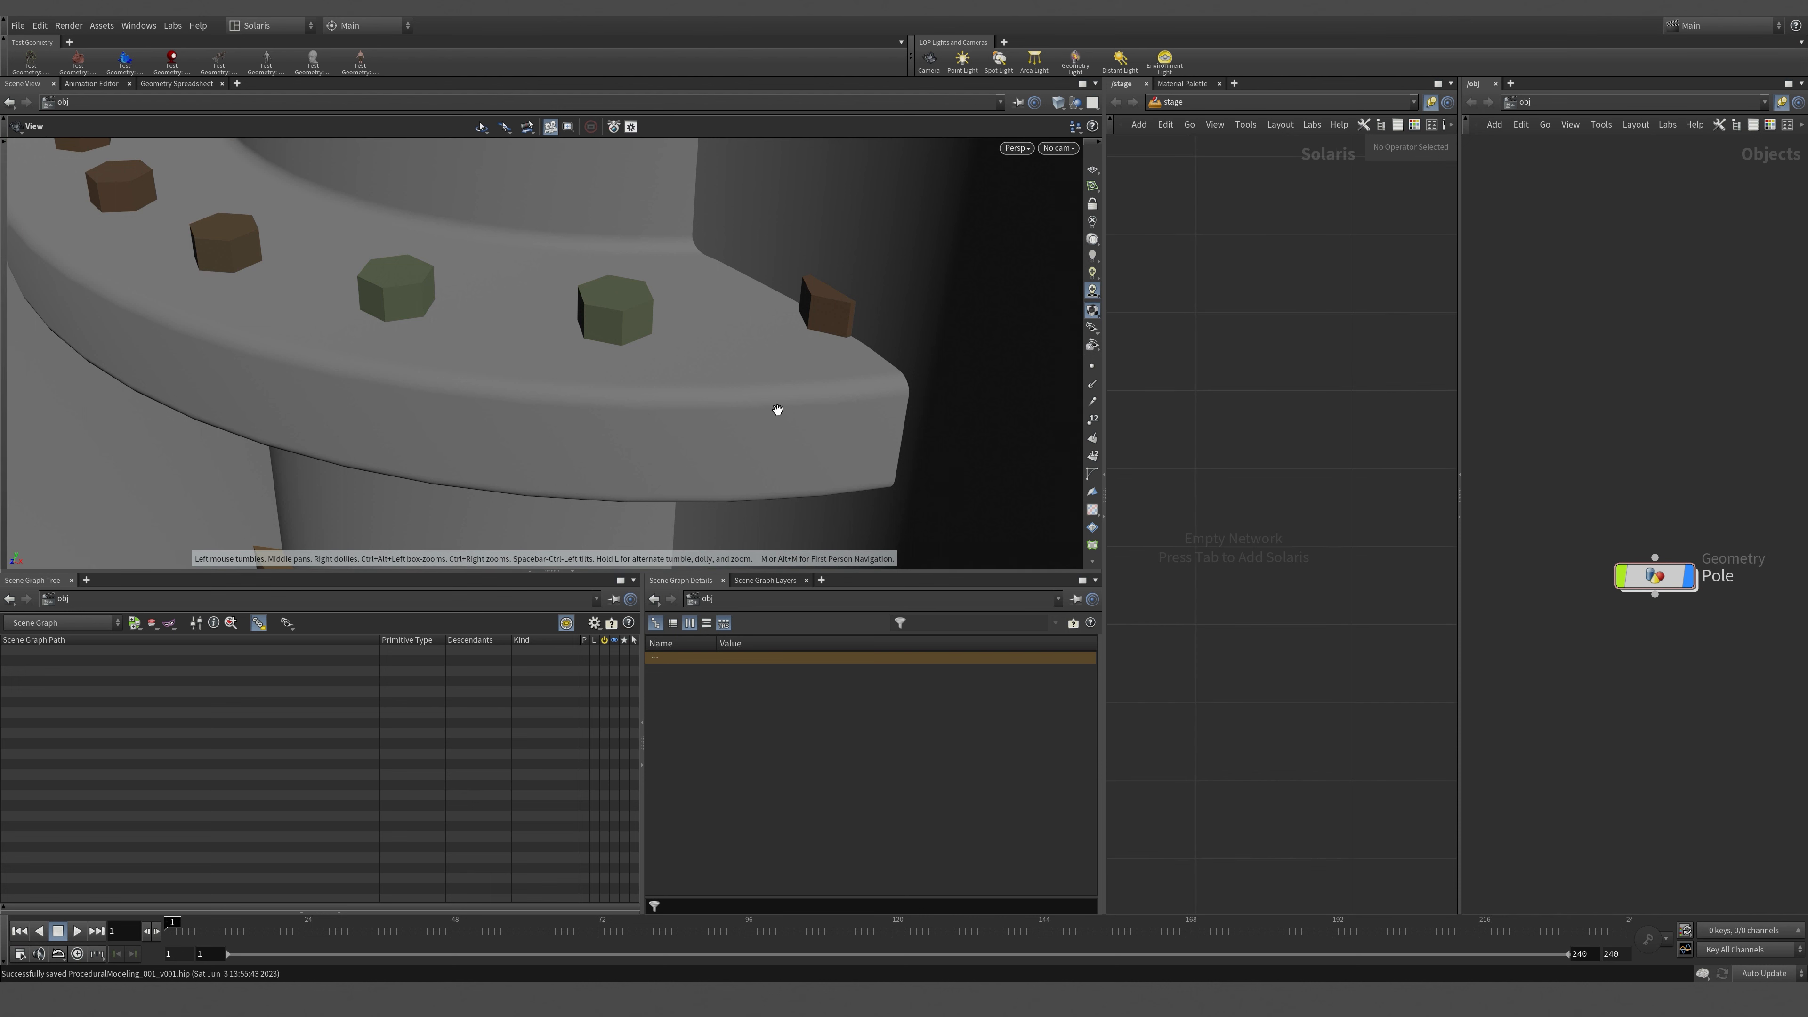
right_click_drag(605, 278, 612, 233)
middle_click_drag(611, 233, 660, 196)
left_click_drag(744, 264, 897, 399)
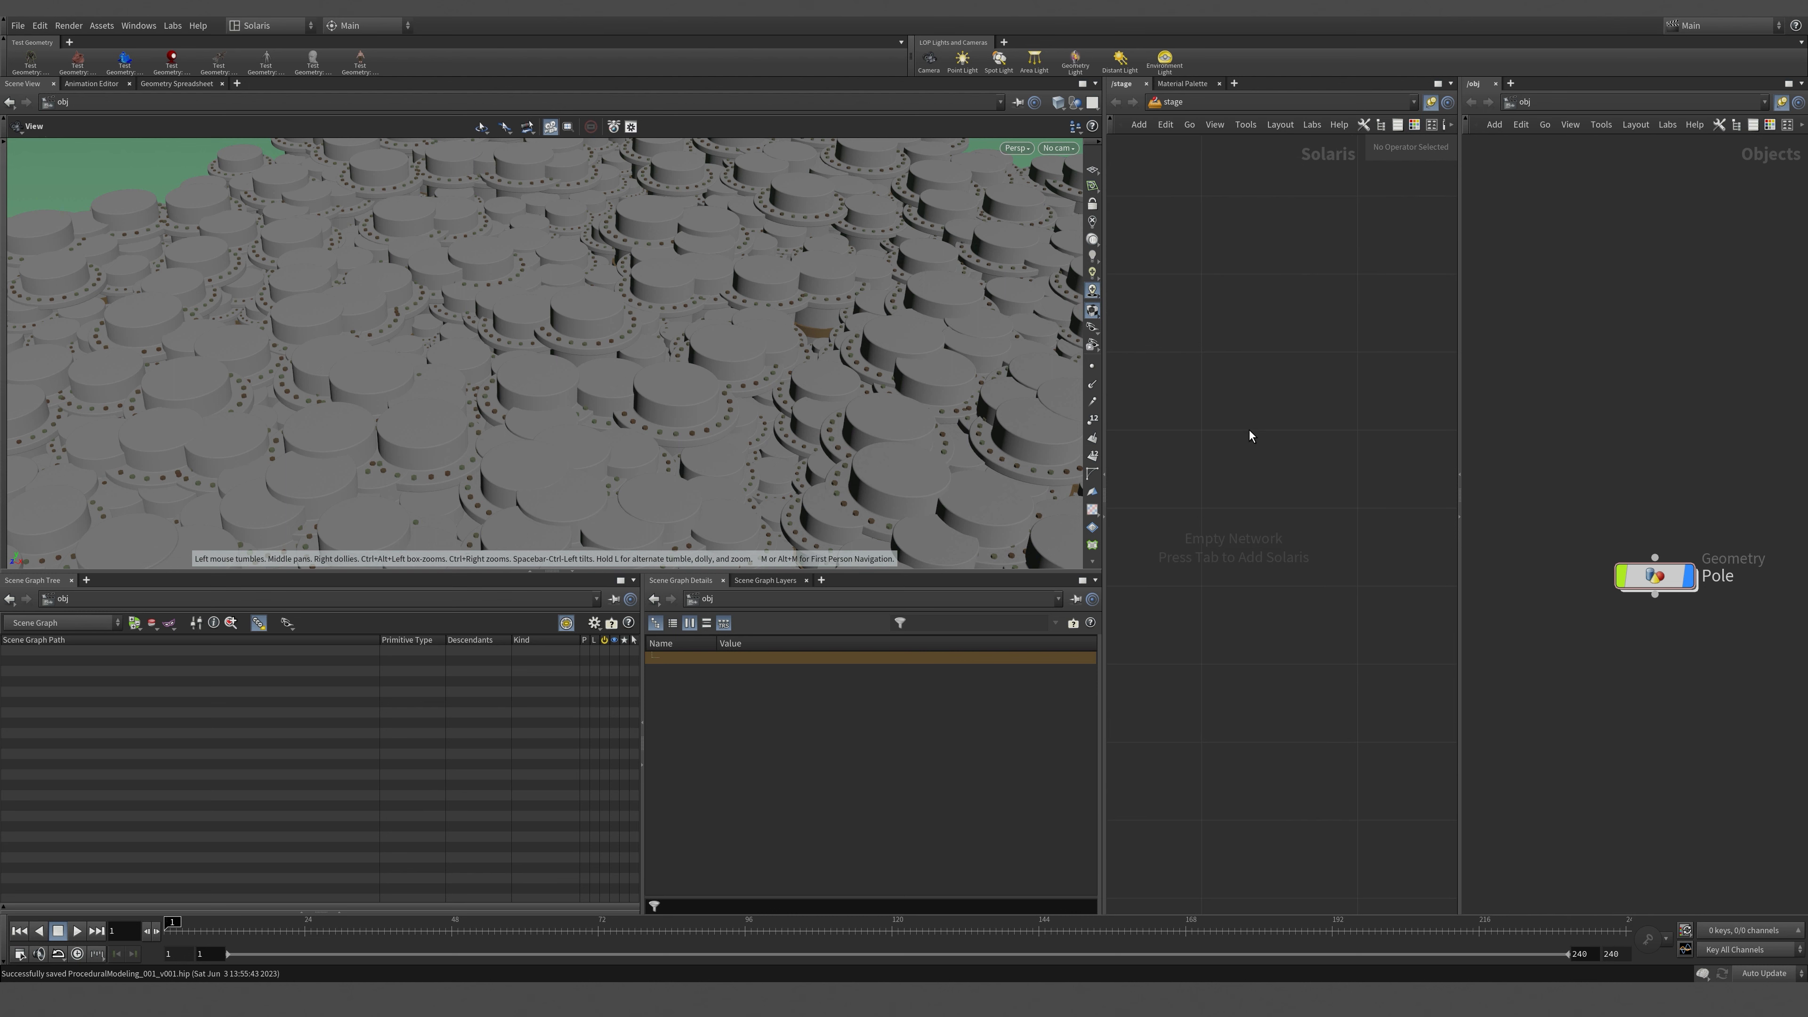
Add a SOP Import node in the stage network and set its SOP Path to /obj/Pole/InstanceOut.
key("Tab")
type("sop")
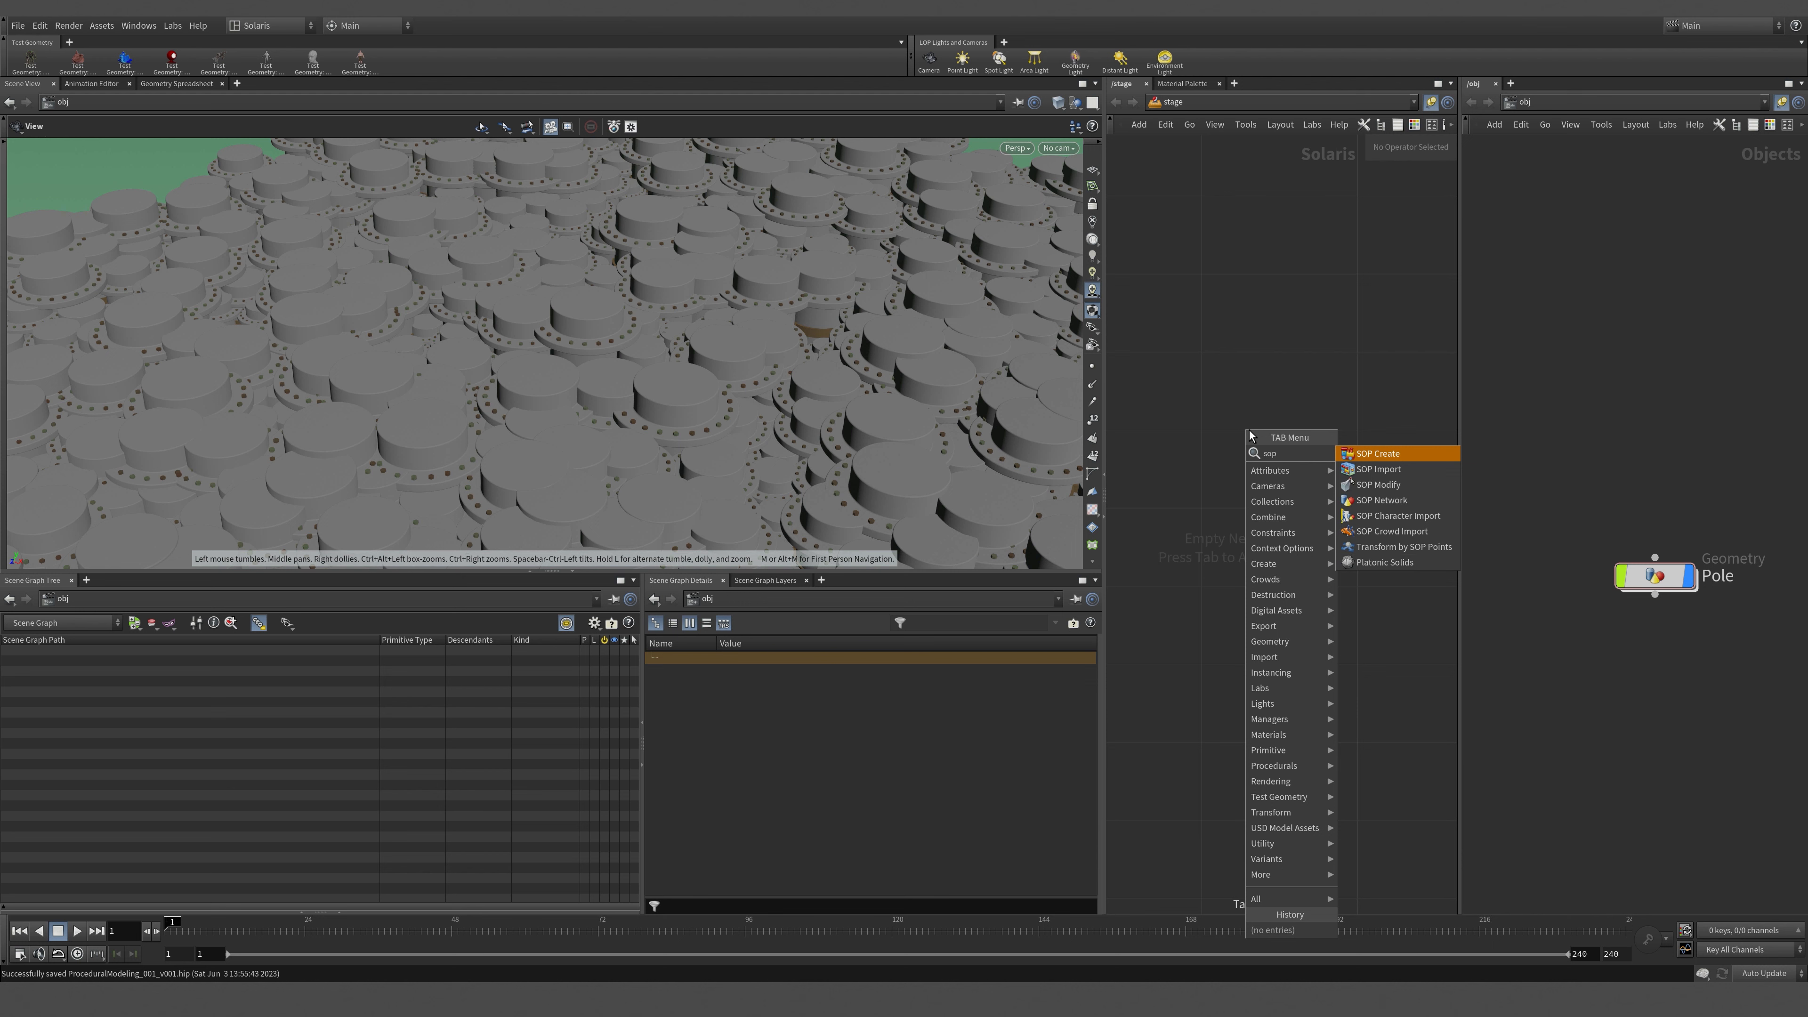
left_click(1383, 468)
left_click(1347, 495)
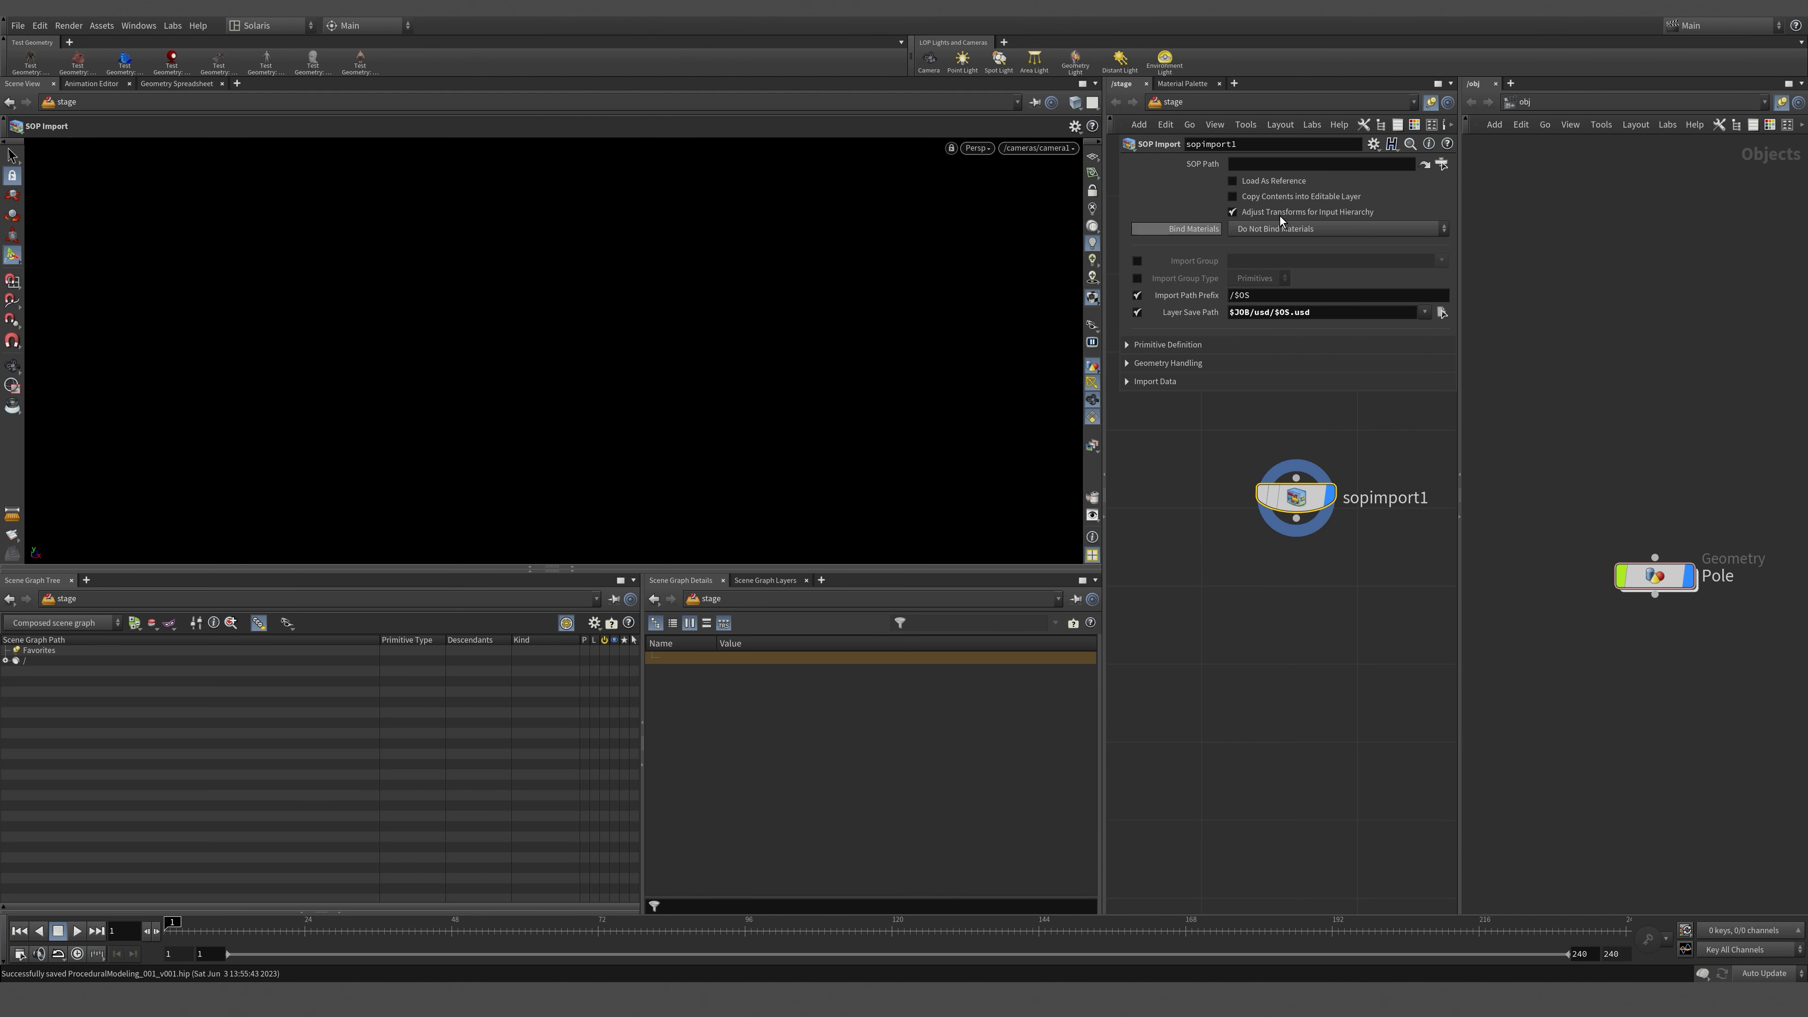
double_click(1667, 582)
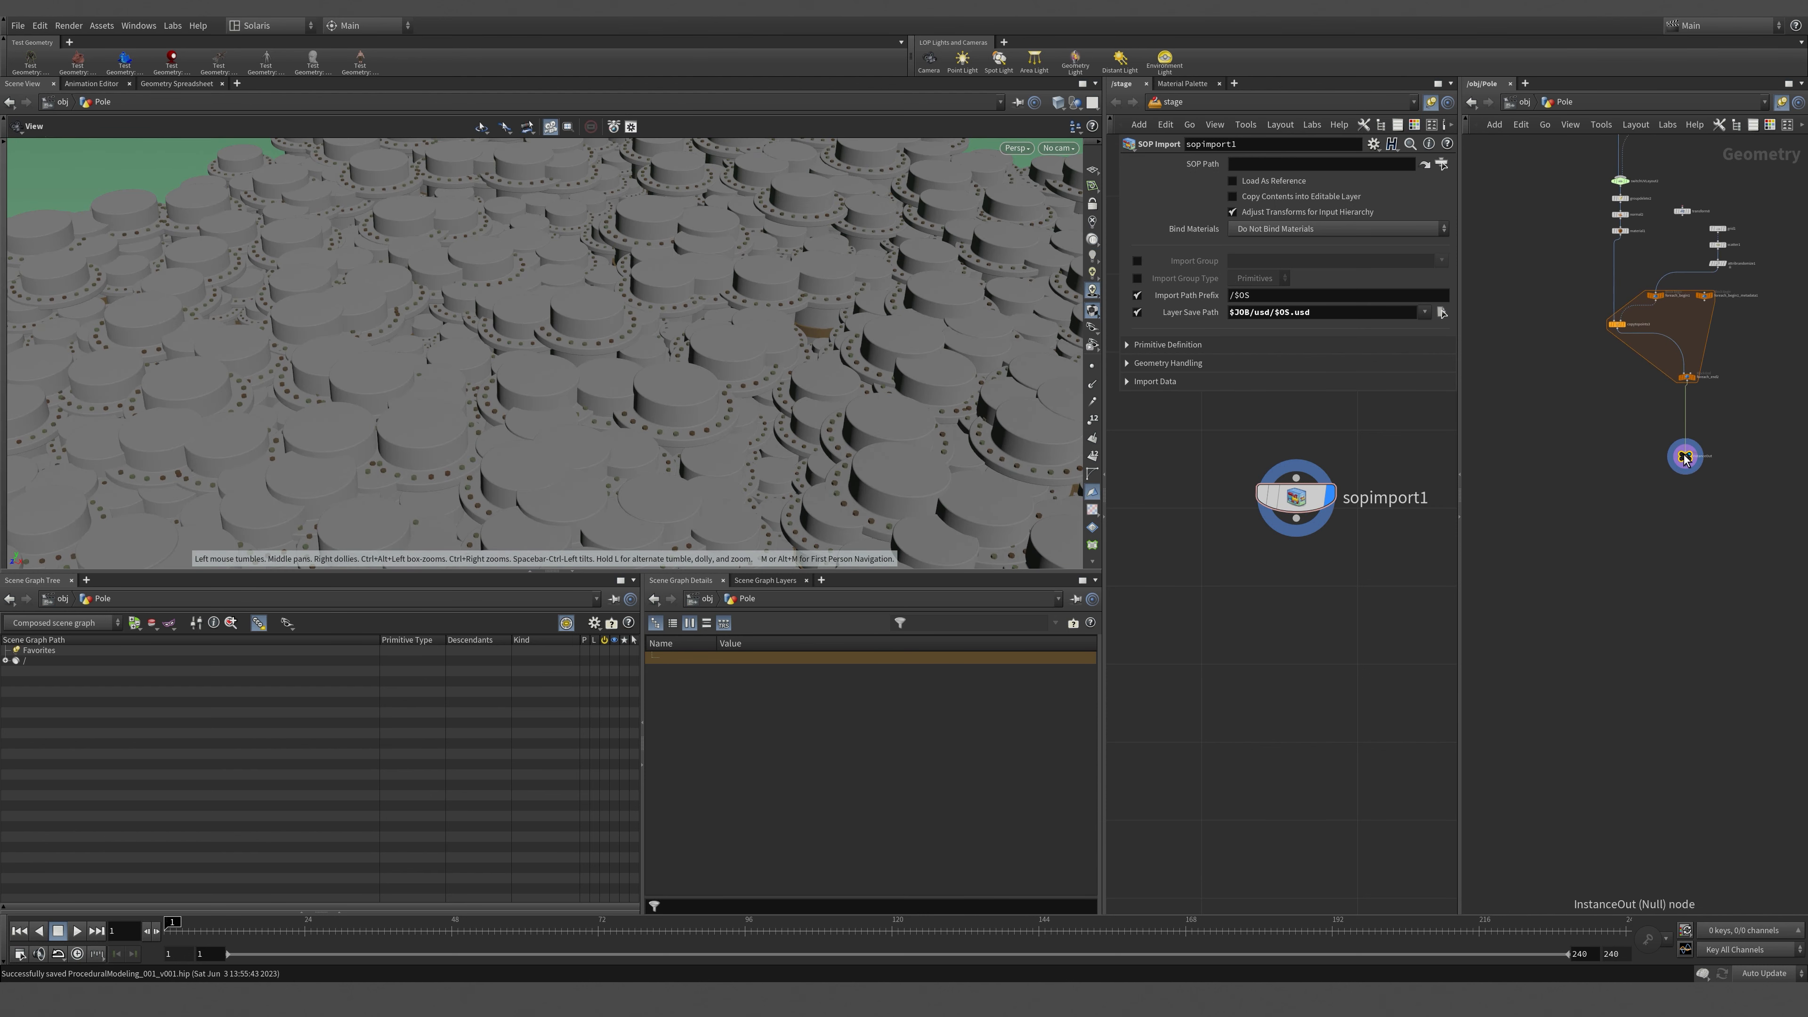
left_click_drag(1684, 454, 1290, 171)
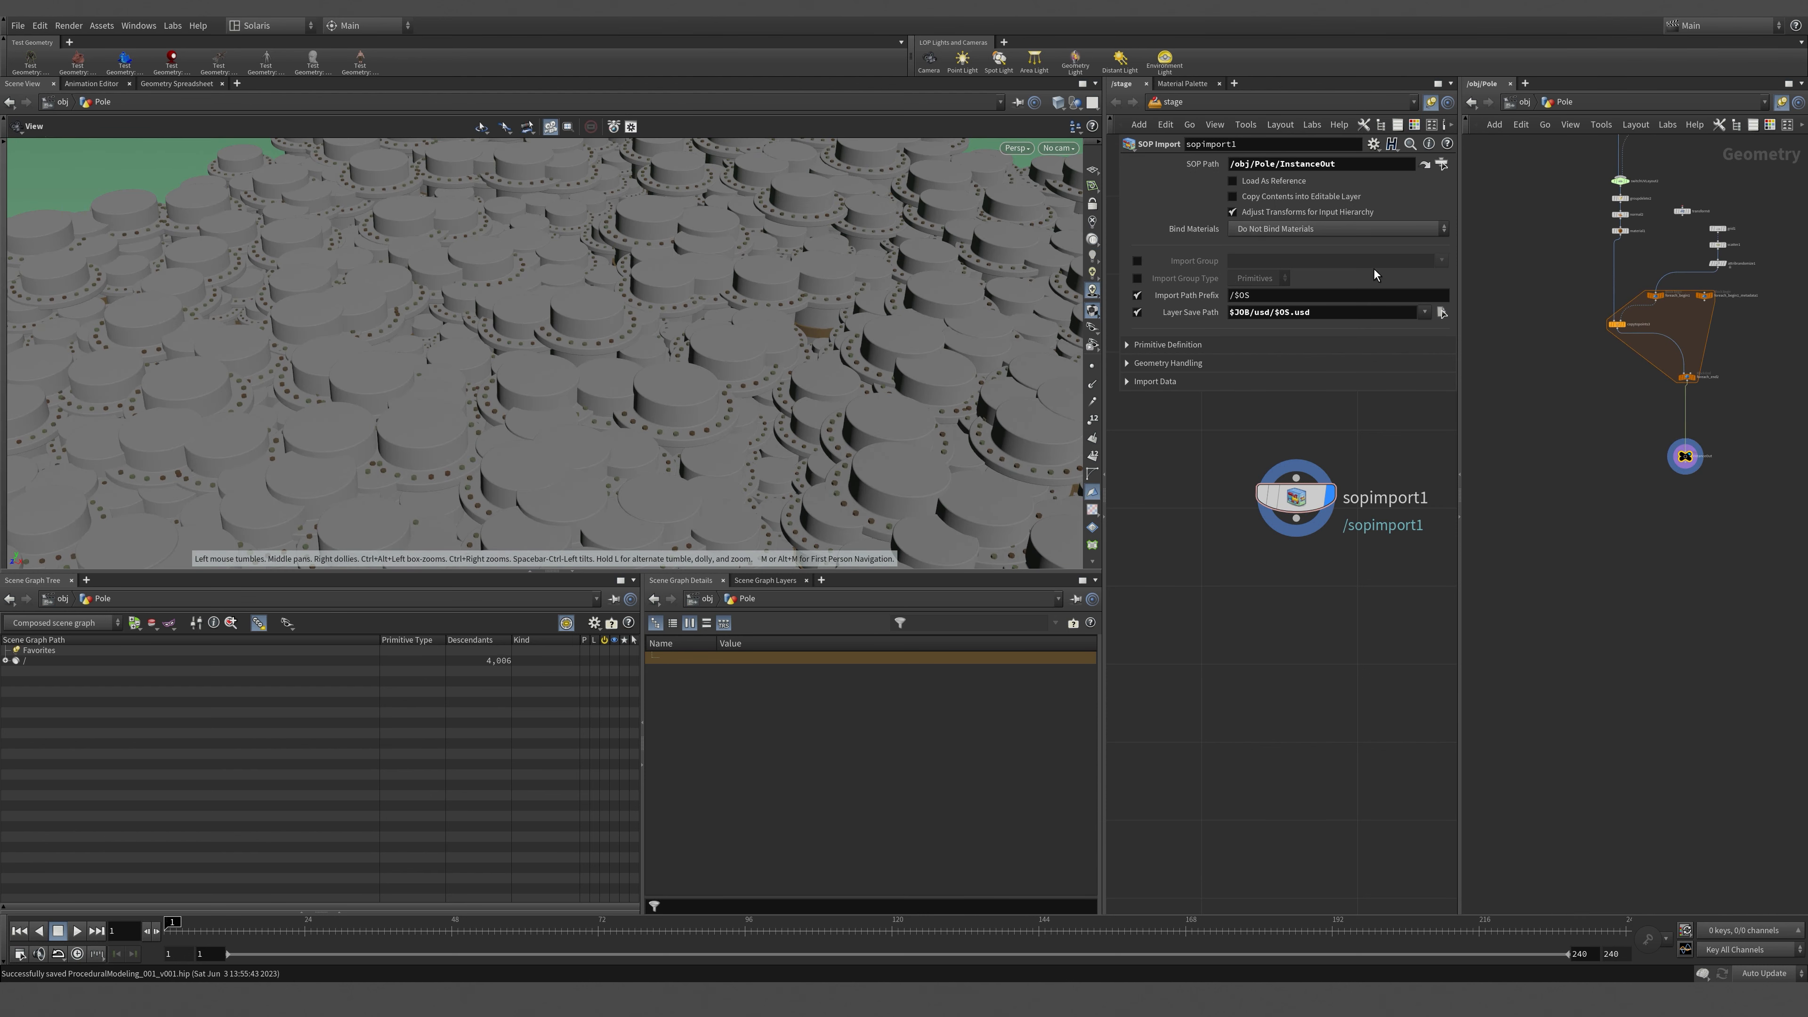
Inspect the imported cylinder instances of the sopimport1 node up close and as a whole in the stage viewport.
left_click(1295, 497)
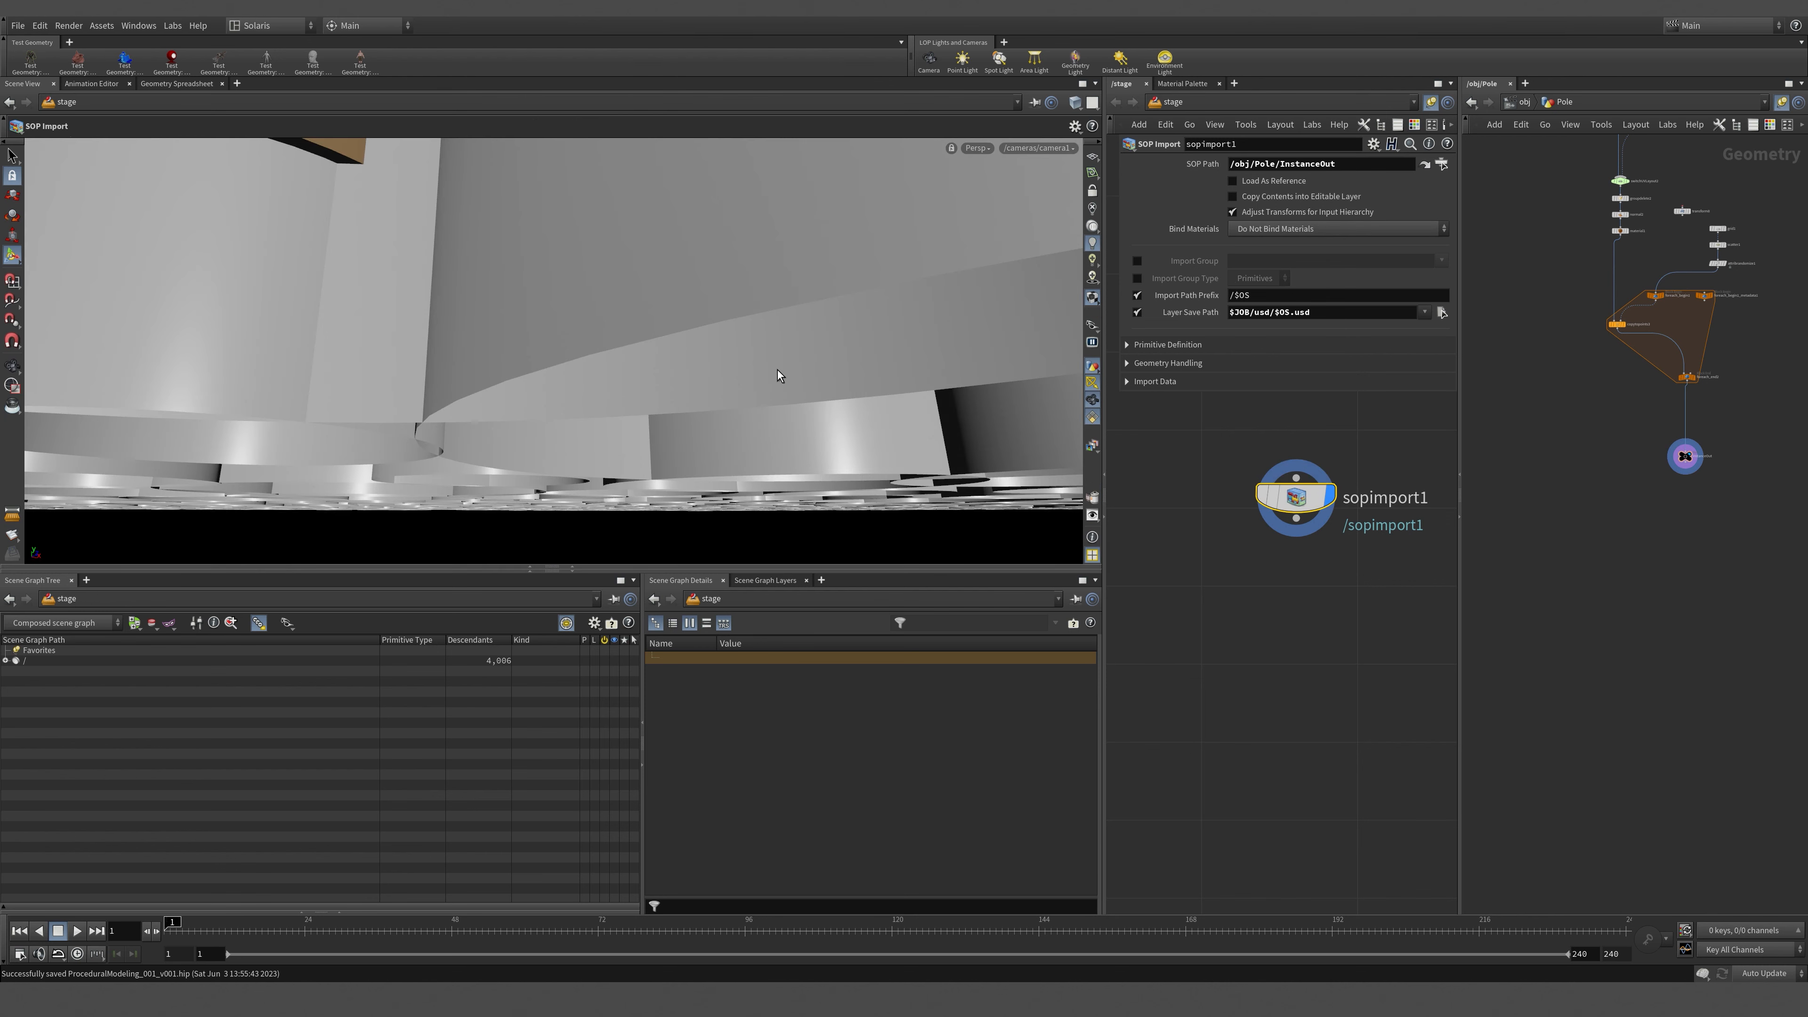
key("space+h")
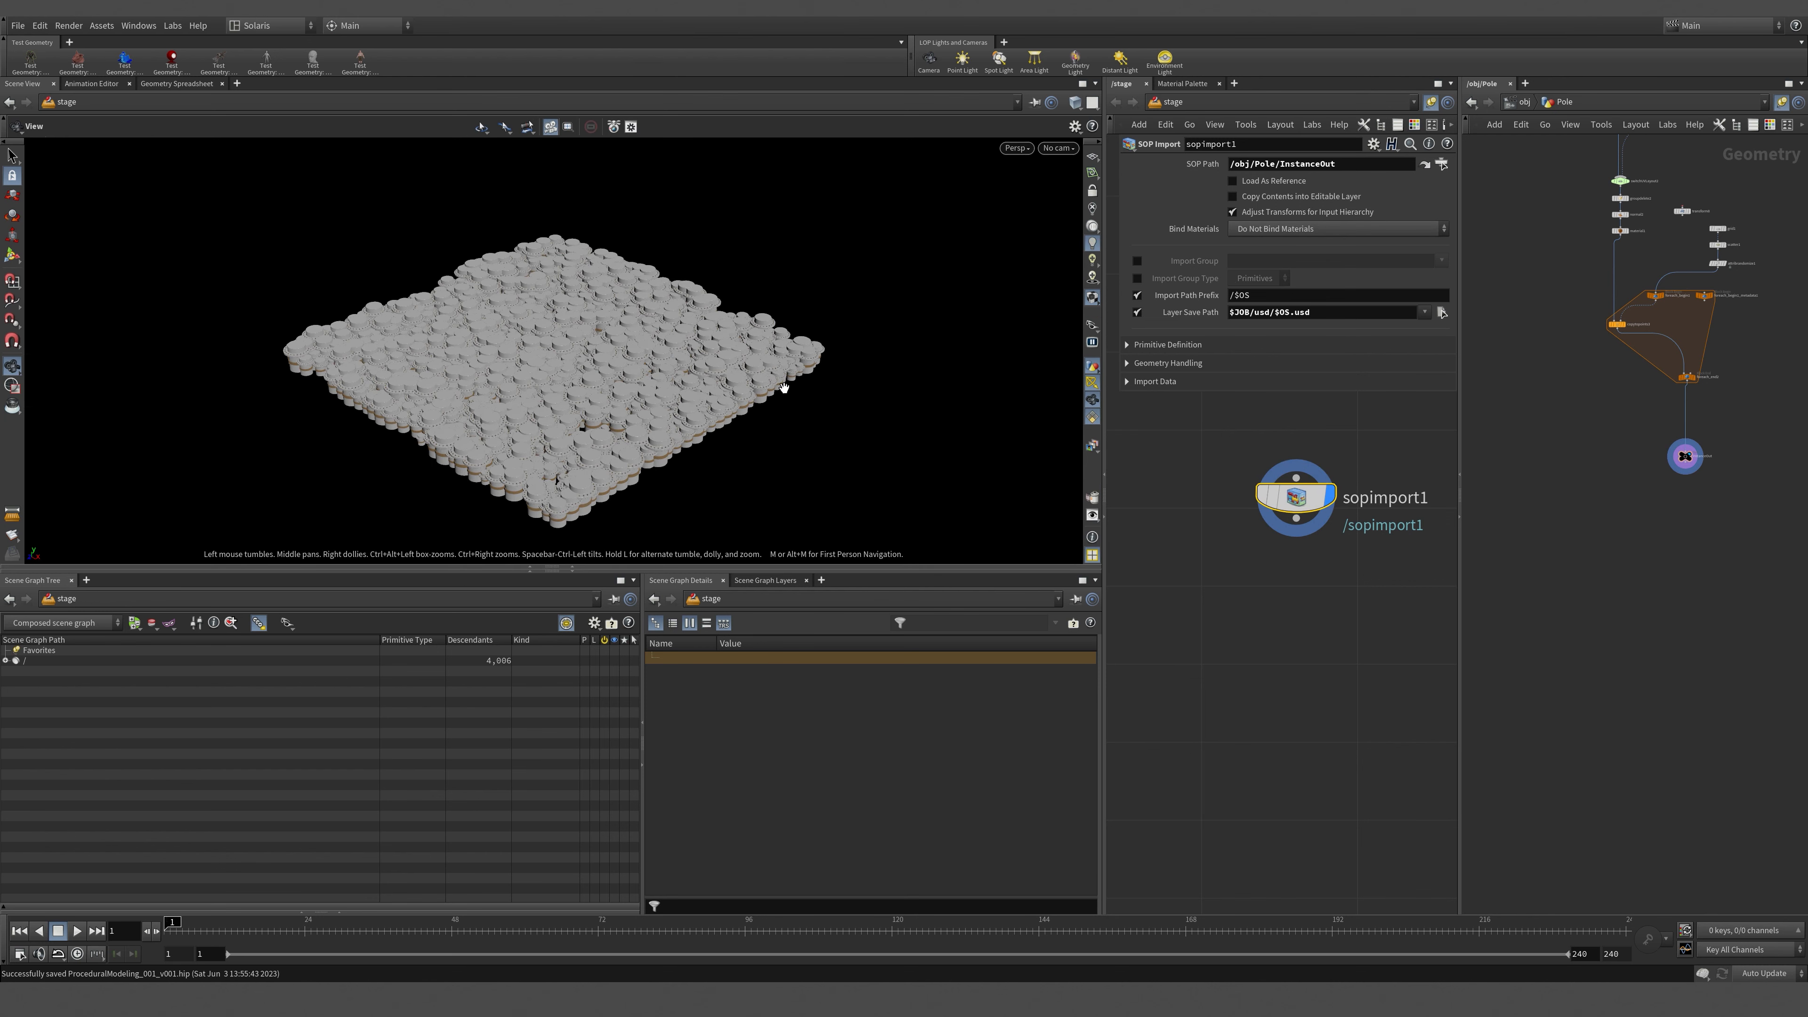
right_click_drag(552, 465, 587, 455)
middle_click_drag(586, 456, 611, 359)
right_click_drag(611, 360, 559, 491)
left_click_drag(884, 436, 797, 427)
right_click_drag(797, 427, 876, 426)
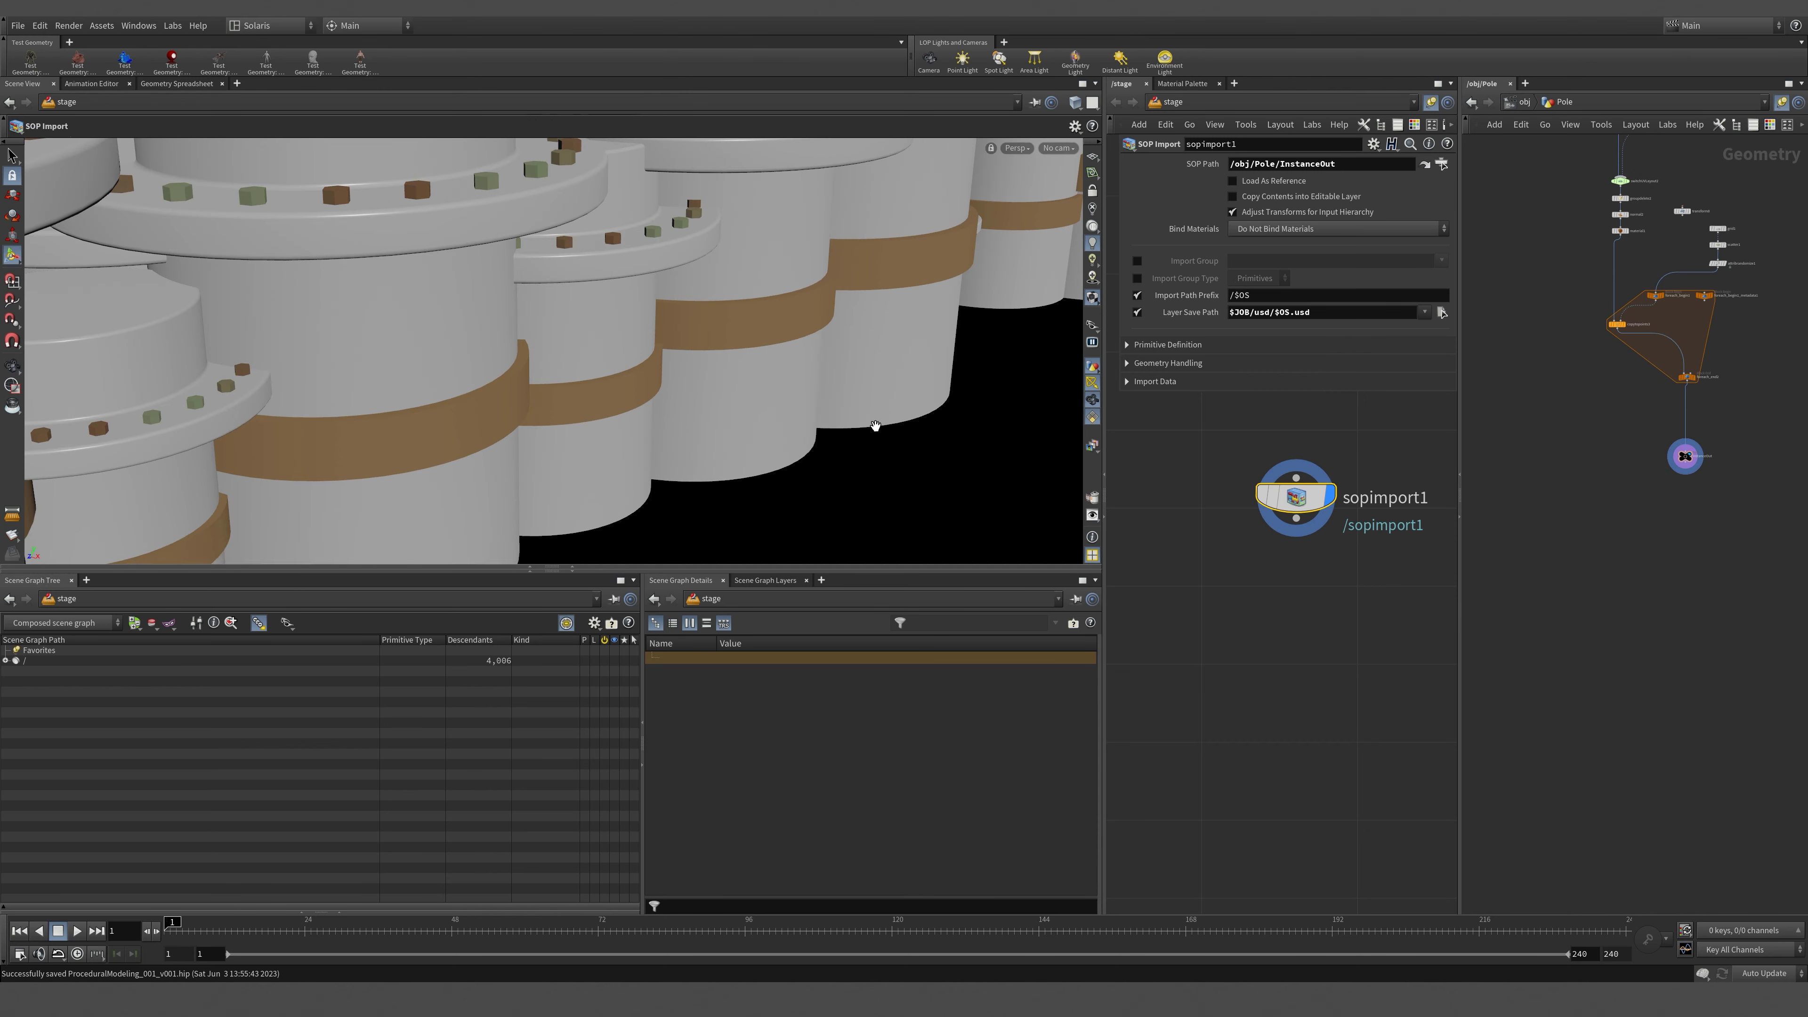
key("space+h")
key("space+h")
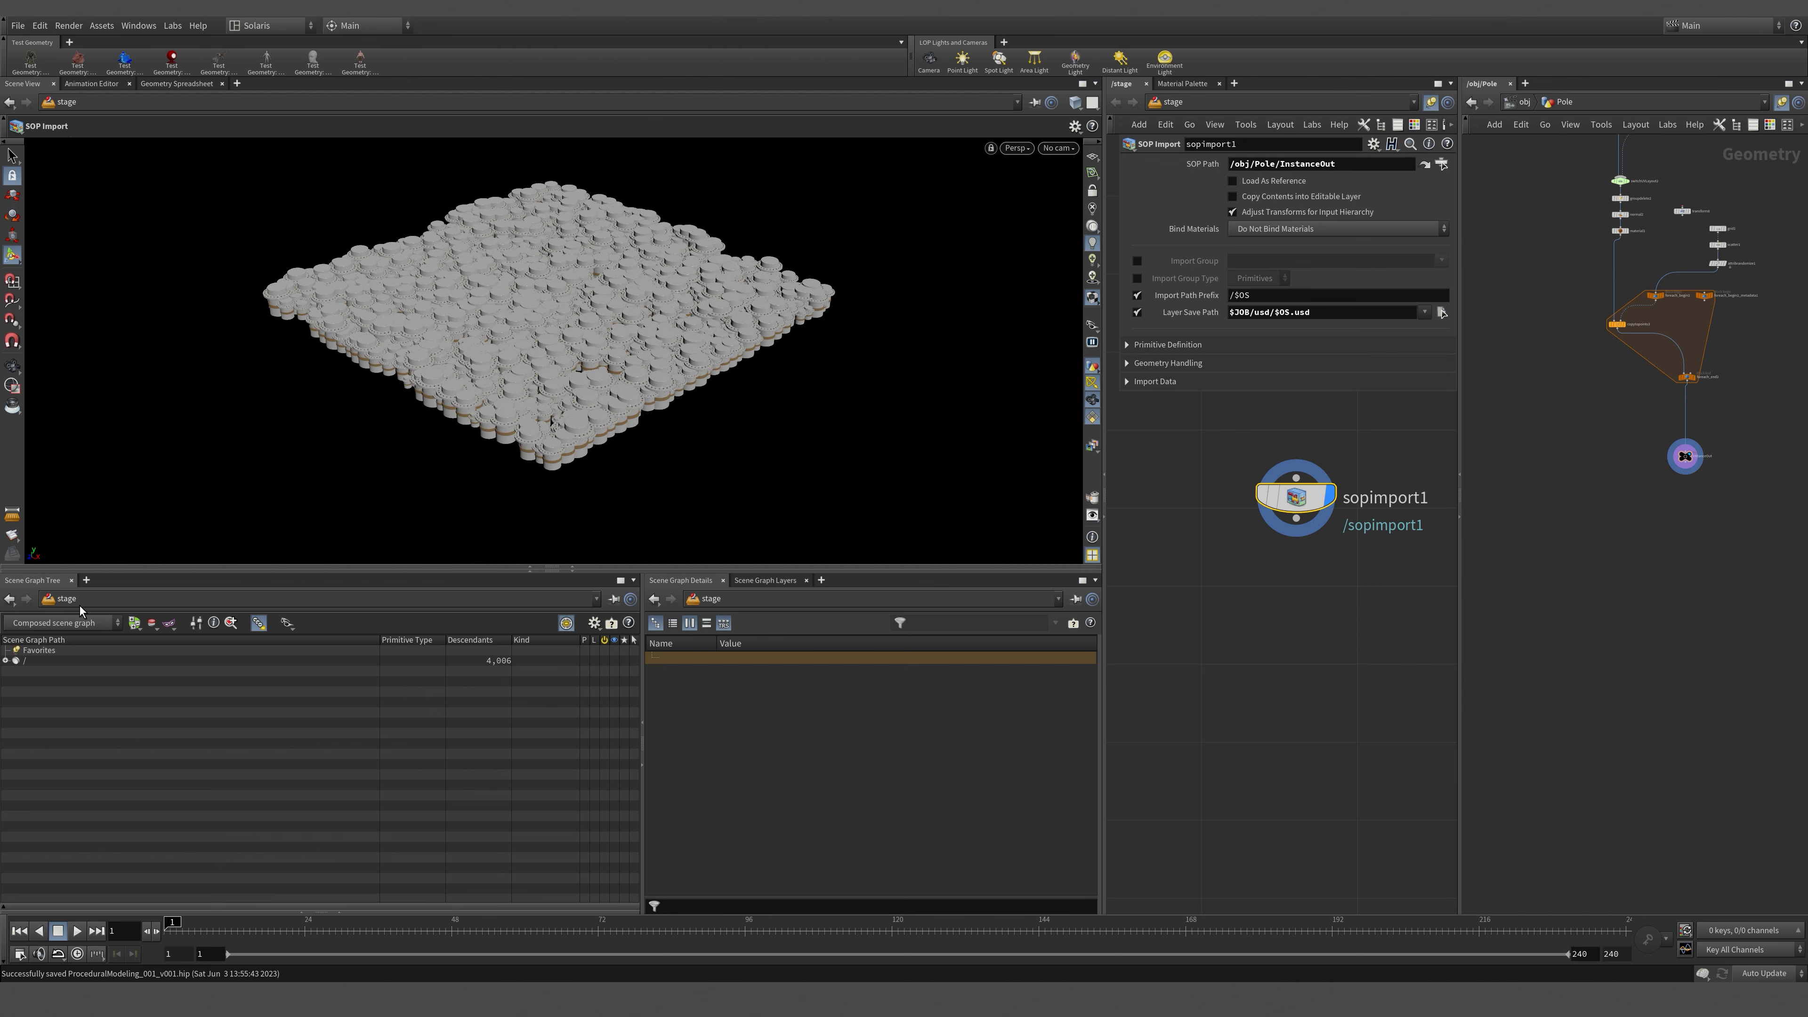
Expand sopimport1 in the scene graph tree, examine its instance prims, and check the node info of InstanceOut.
left_click(6, 660)
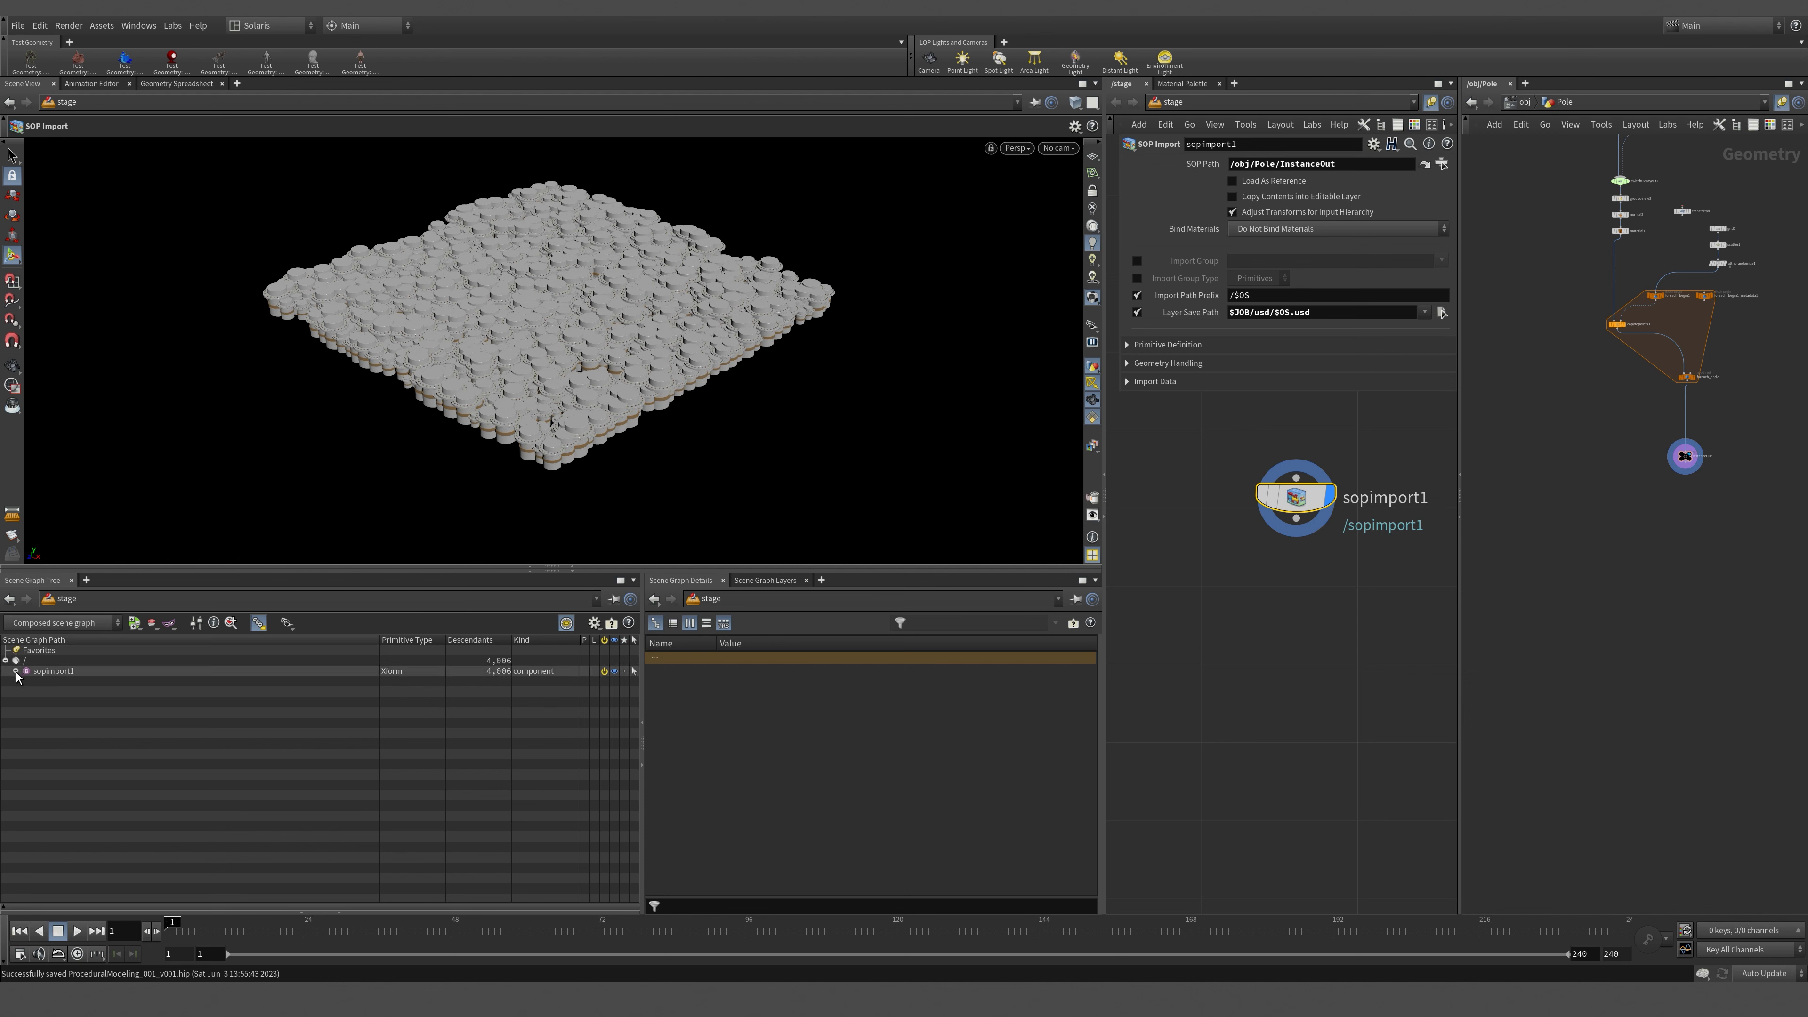
left_click(15, 671)
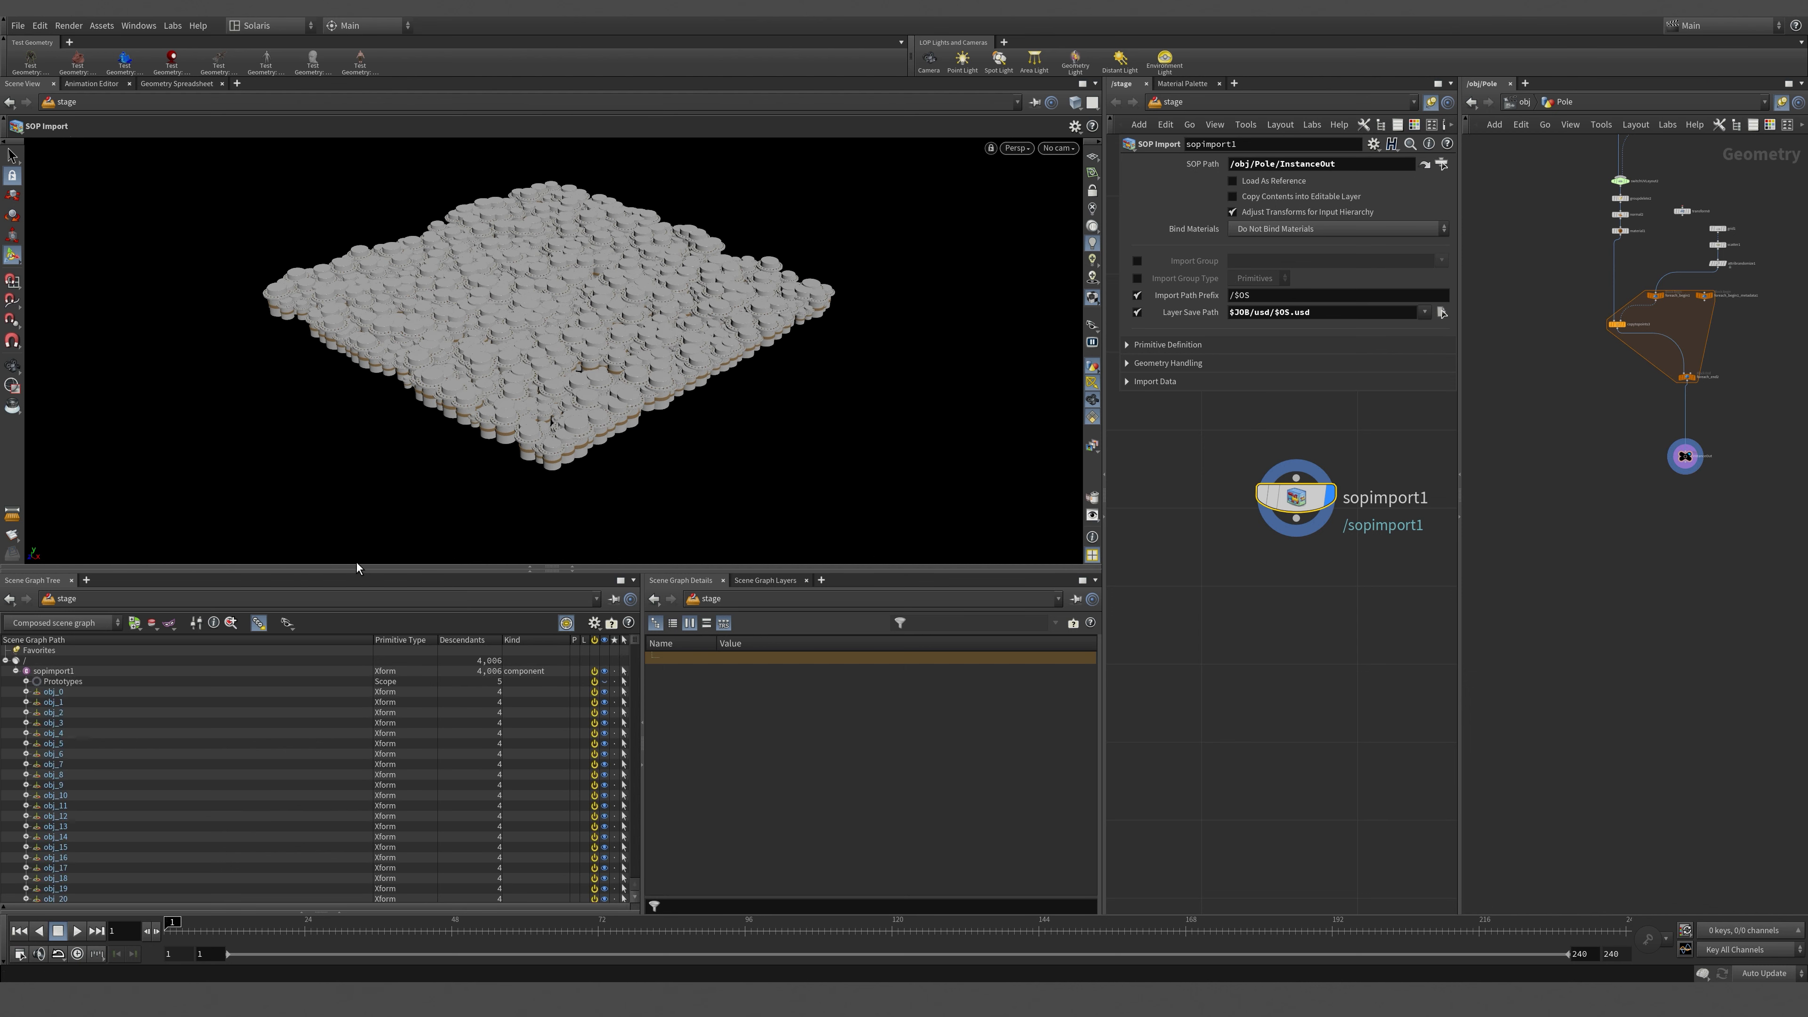
left_click_drag(377, 567, 391, 295)
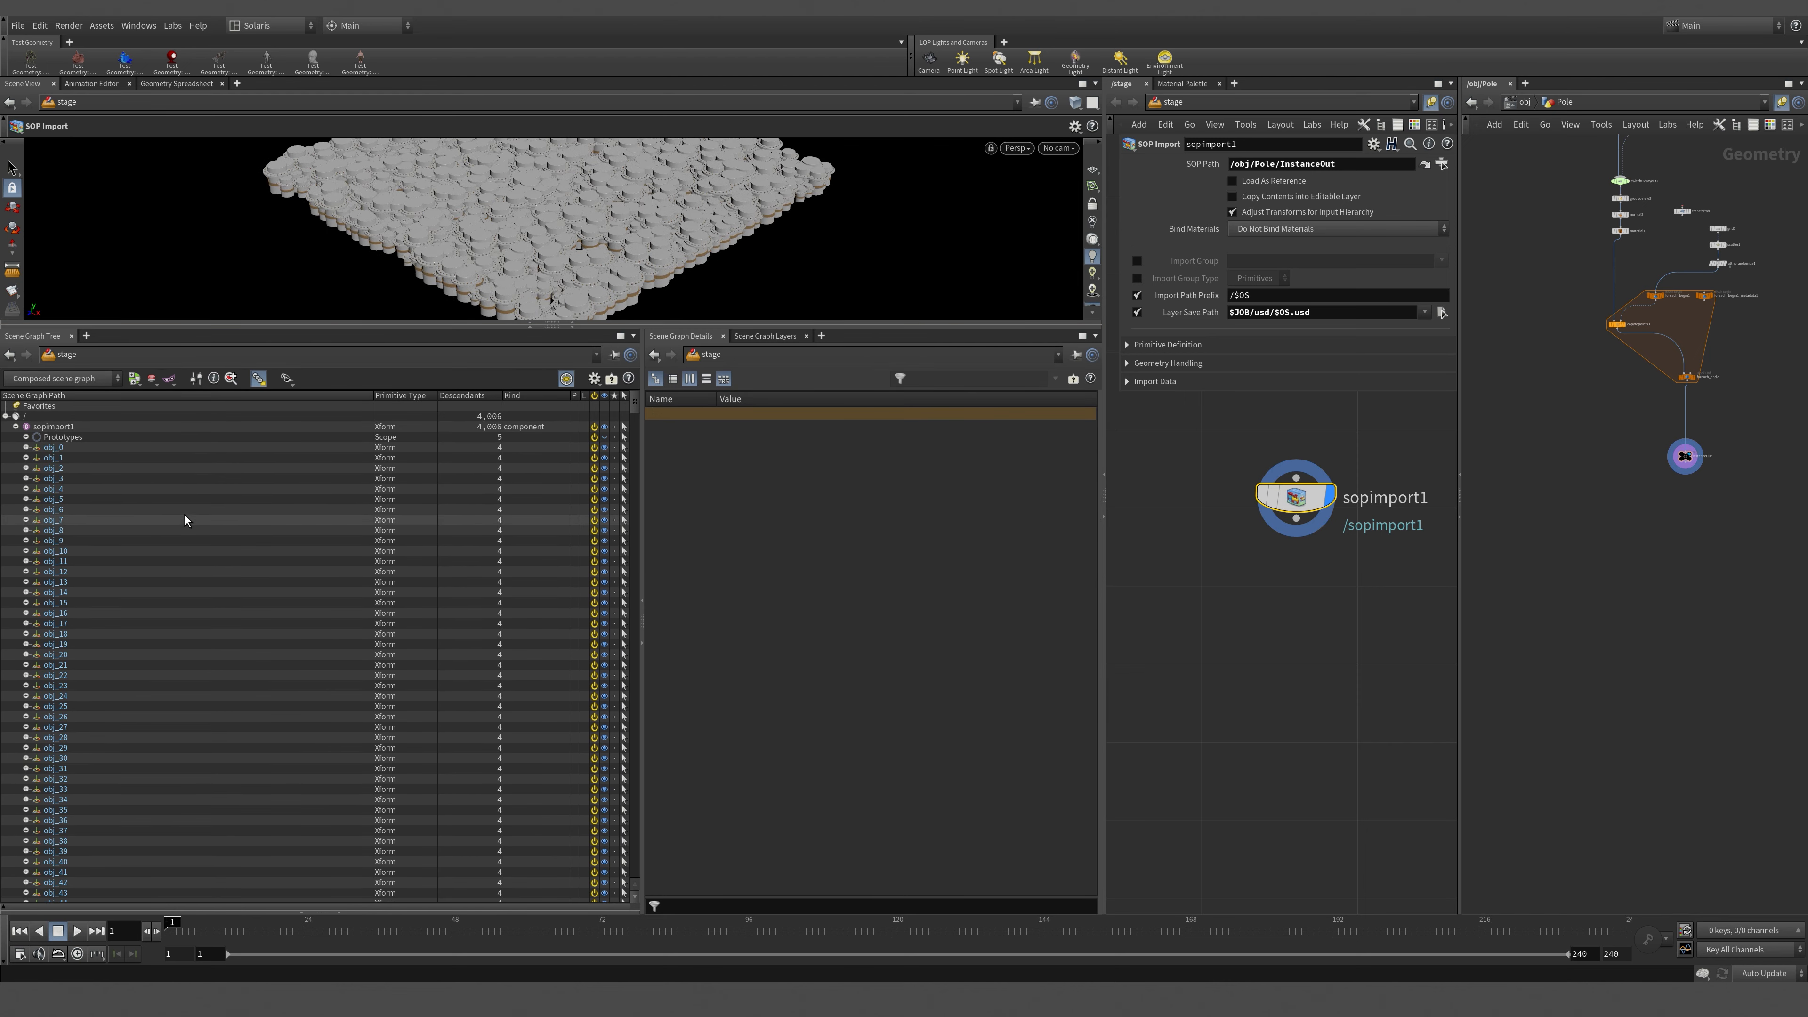
left_click(128, 499)
left_click(114, 623)
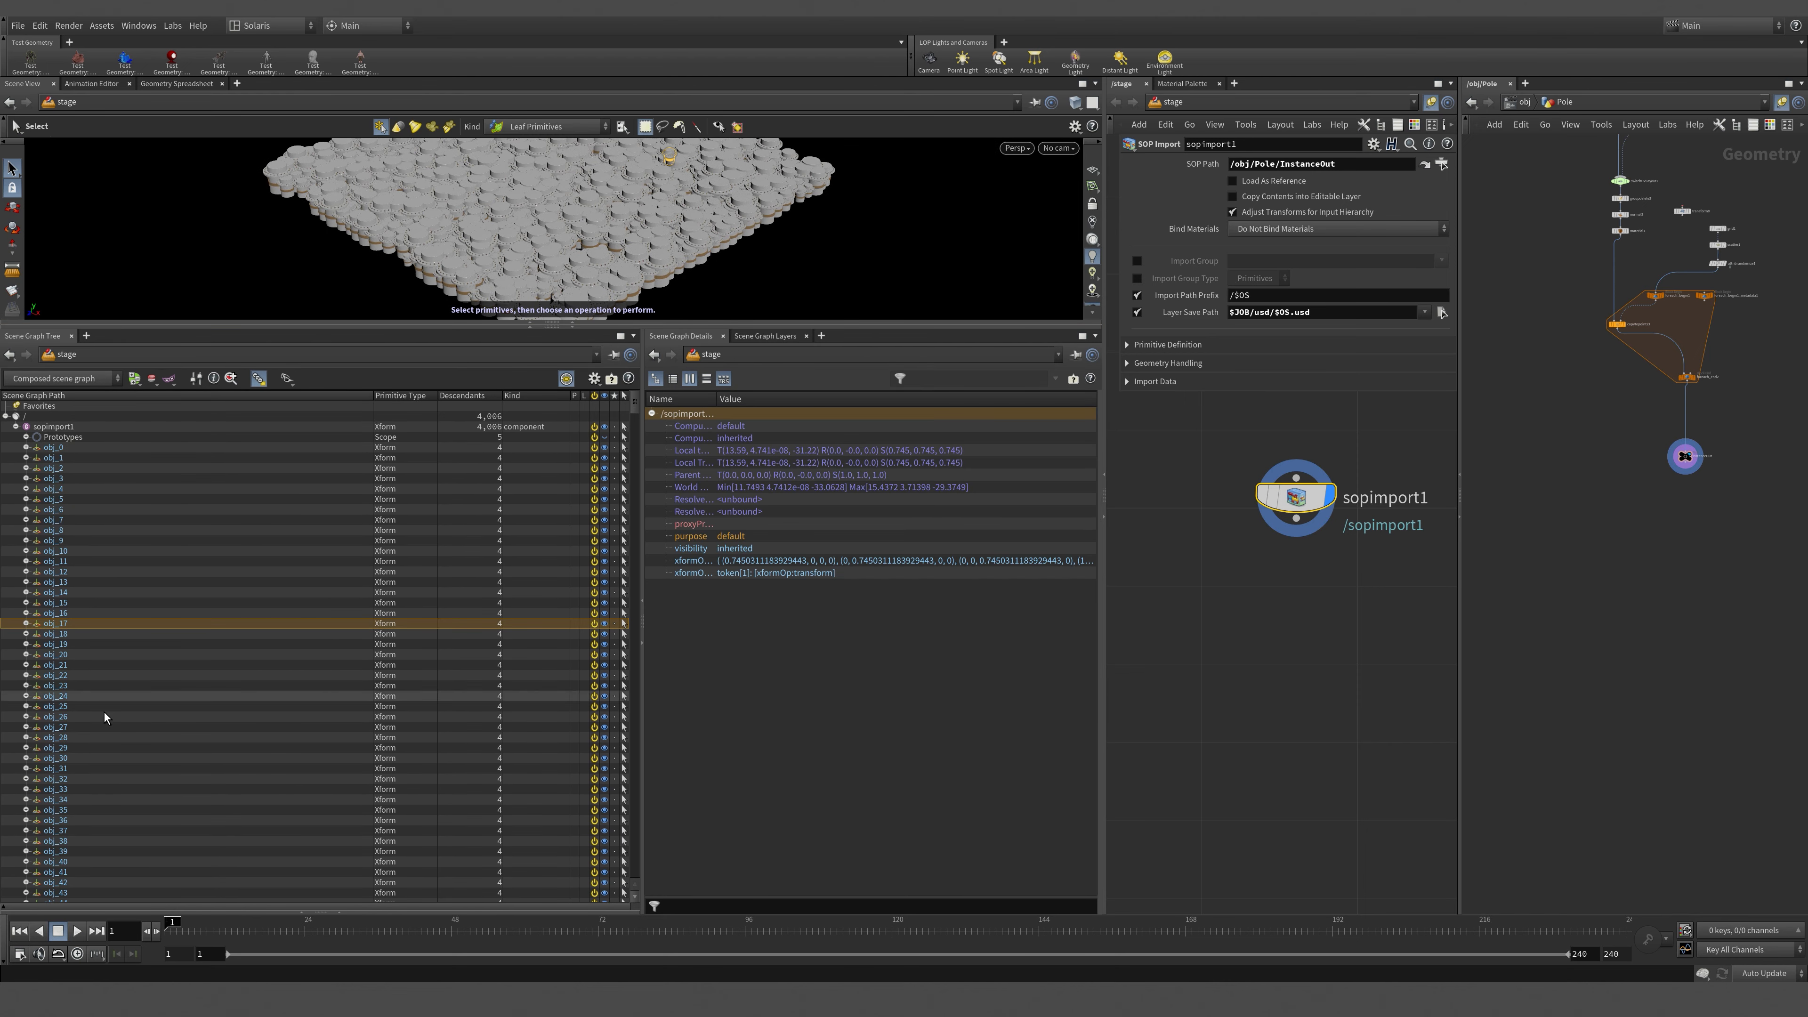
left_click(103, 727)
scroll(103, 727, "down", 14)
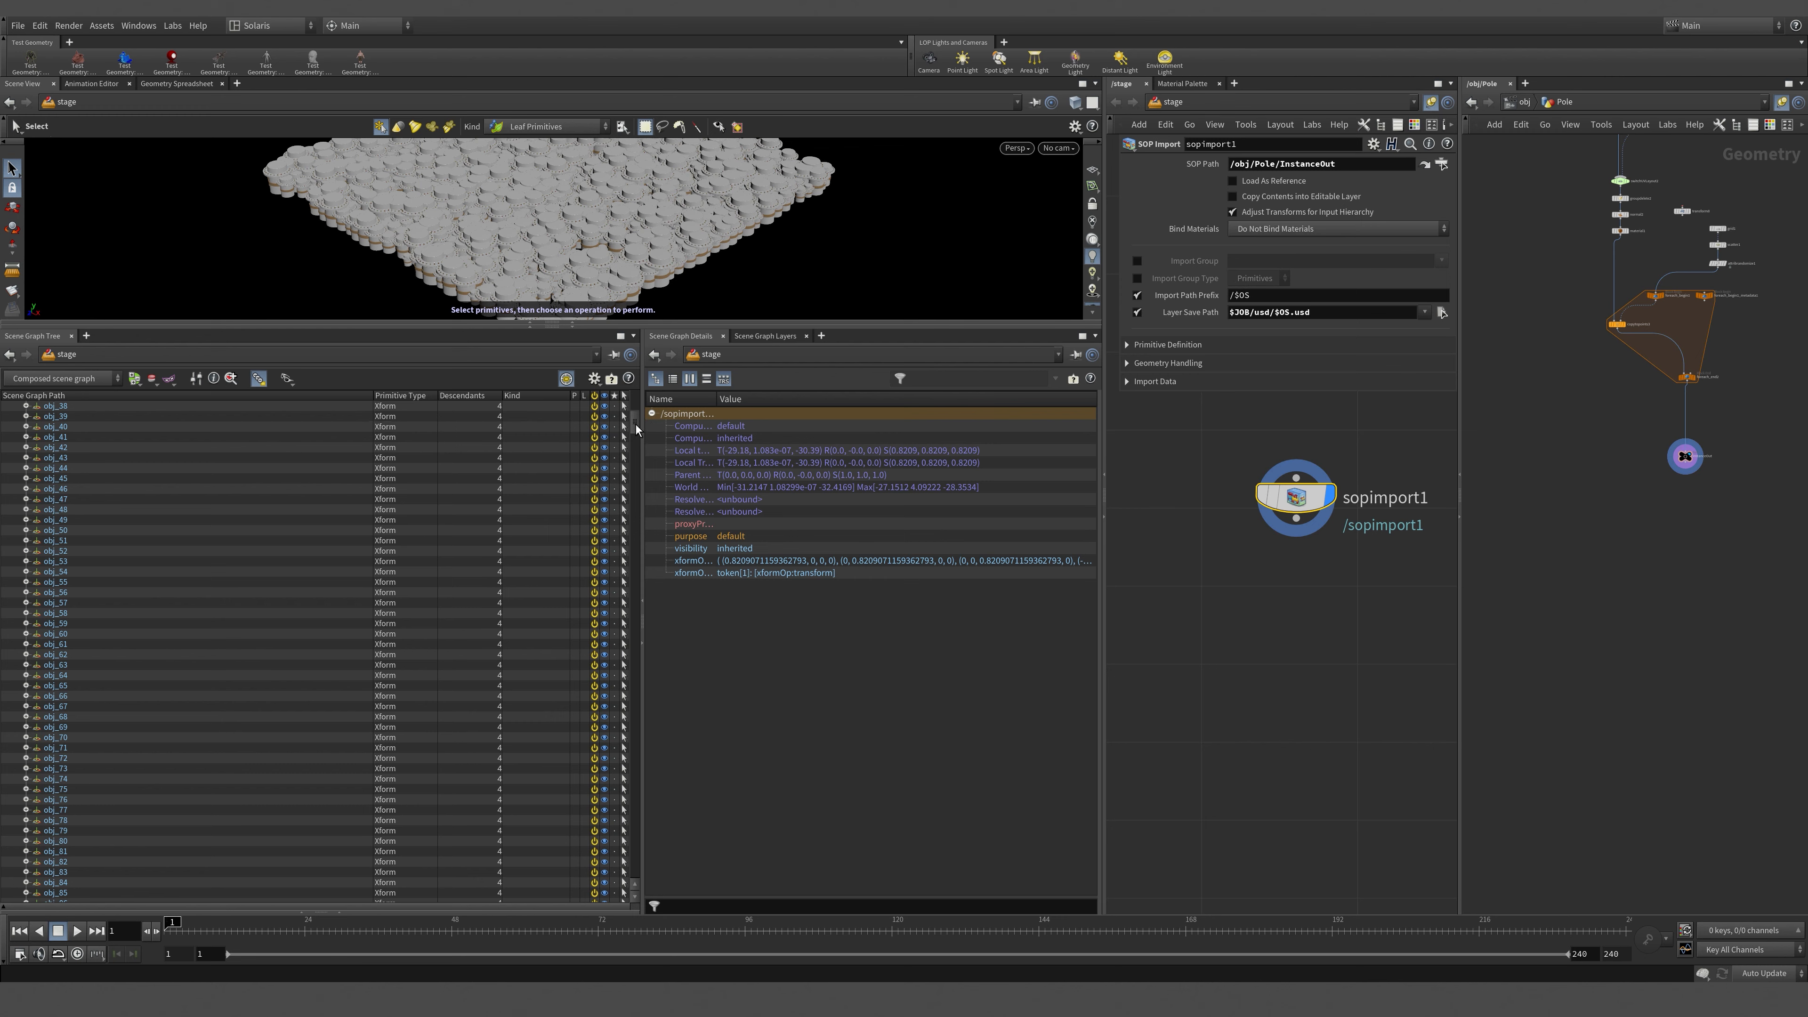
left_click_drag(636, 429, 633, 884)
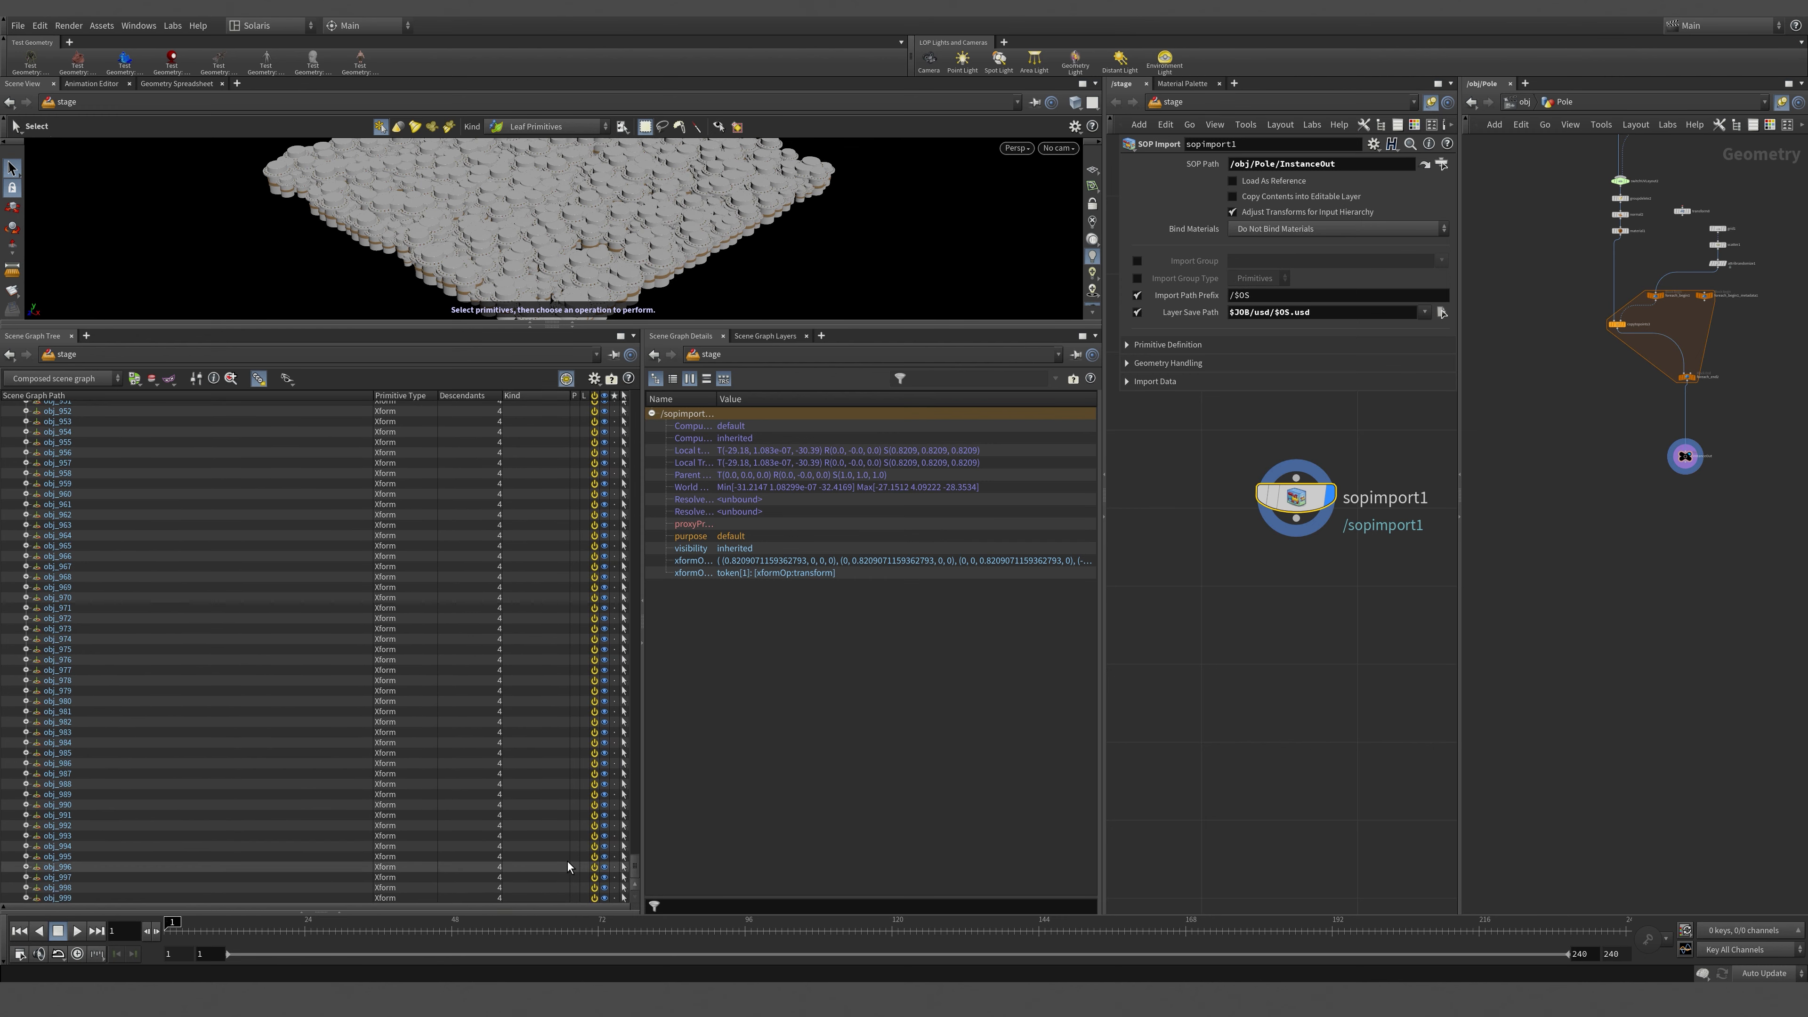
left_click_drag(634, 865, 637, 405)
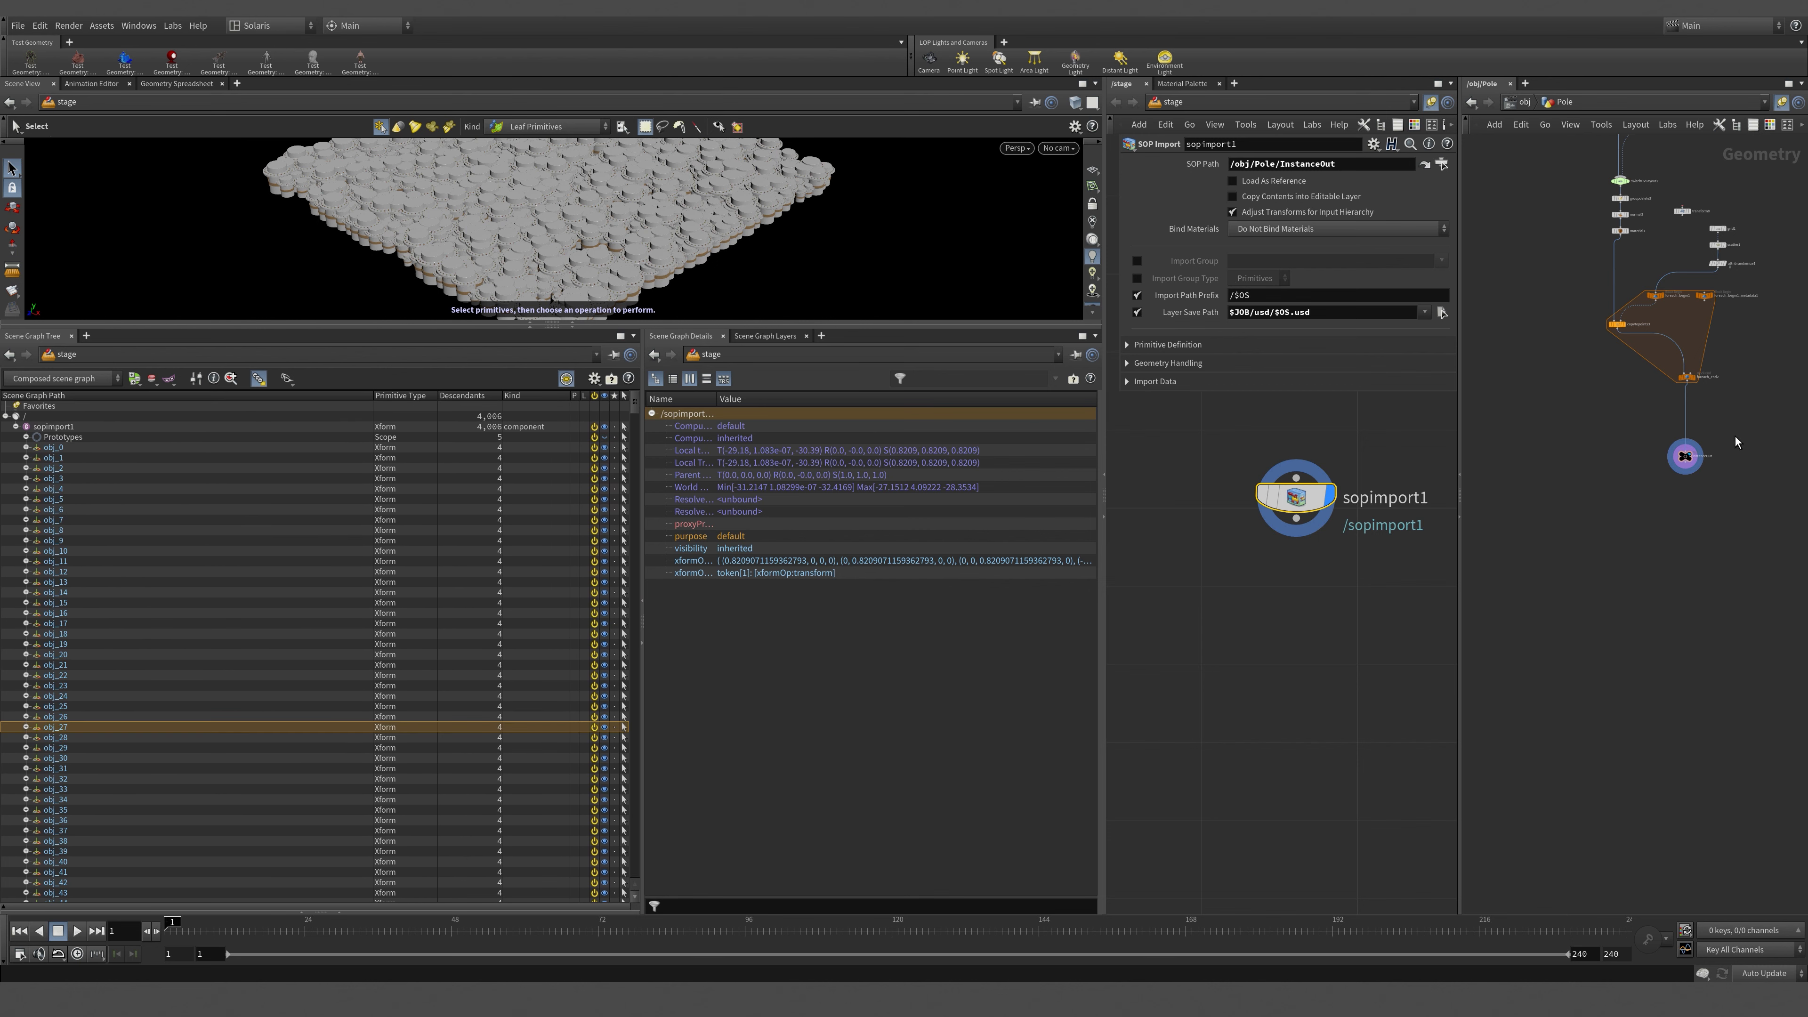
scroll(1725, 446, "up", 8)
middle_click(1583, 474)
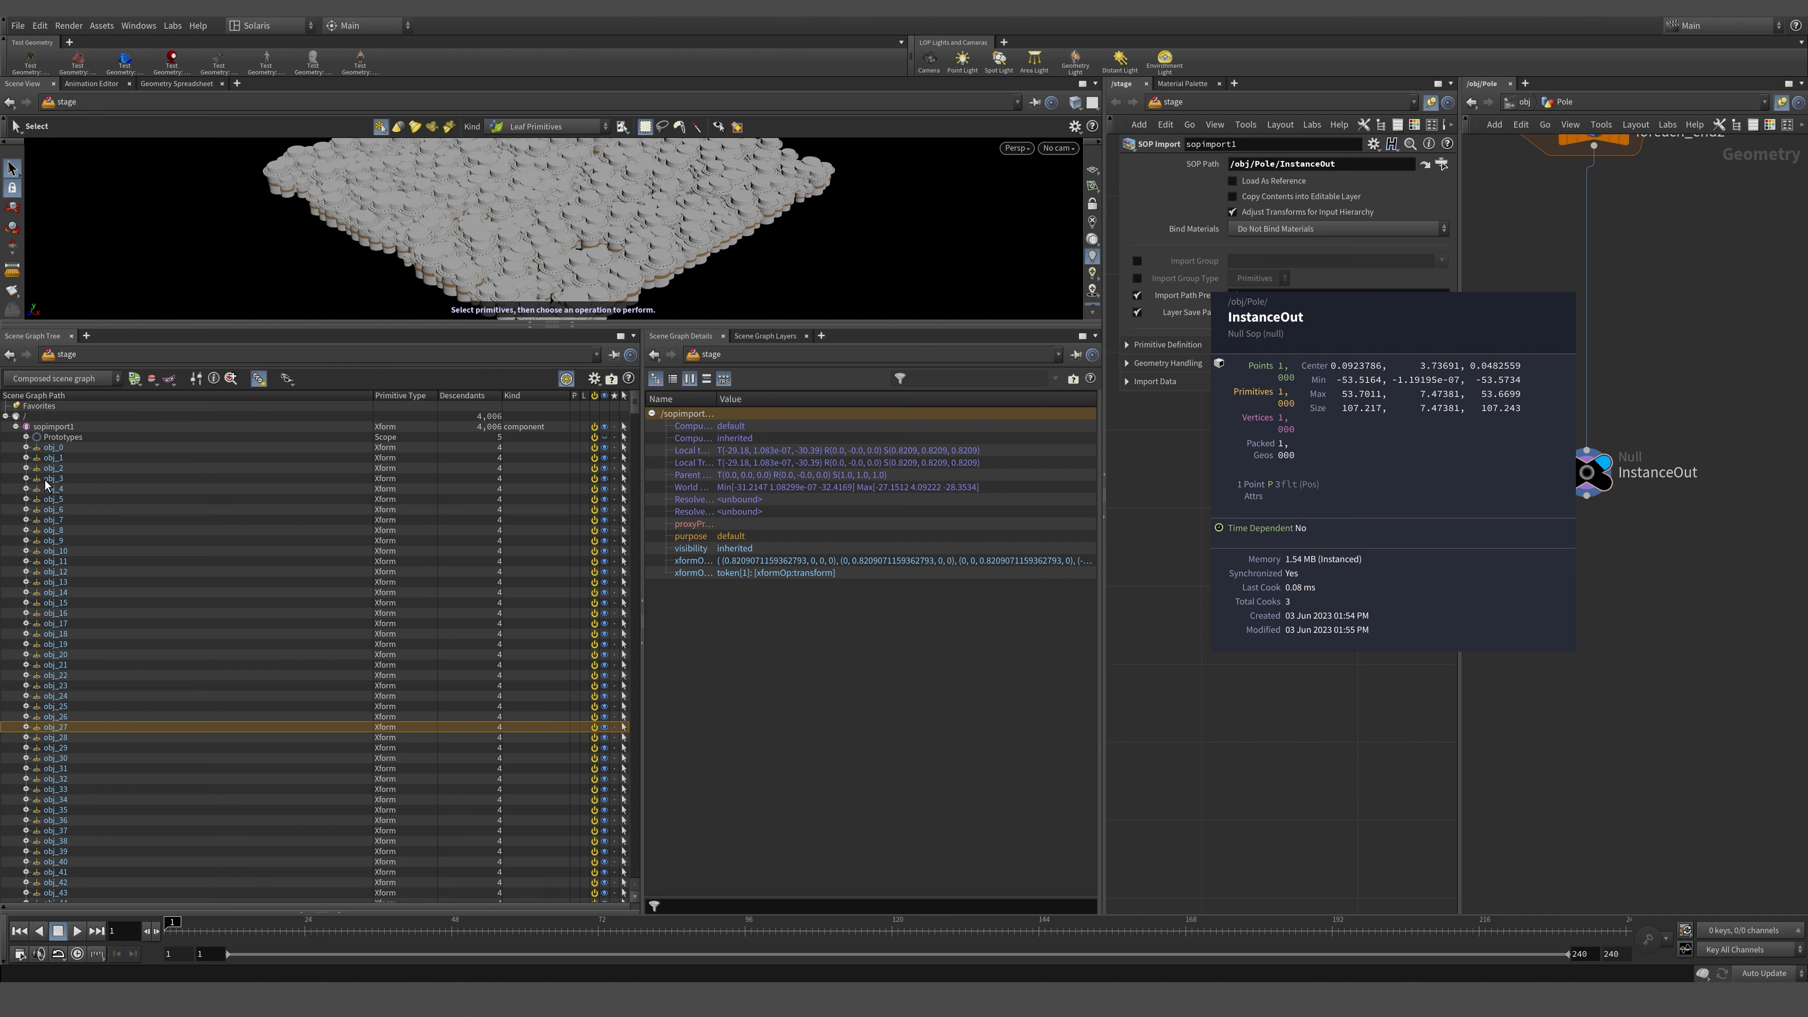
Expand obj_0 in the scene graph and examine the details of its bolts, MainSupport and strap meshes.
left_click(26, 447)
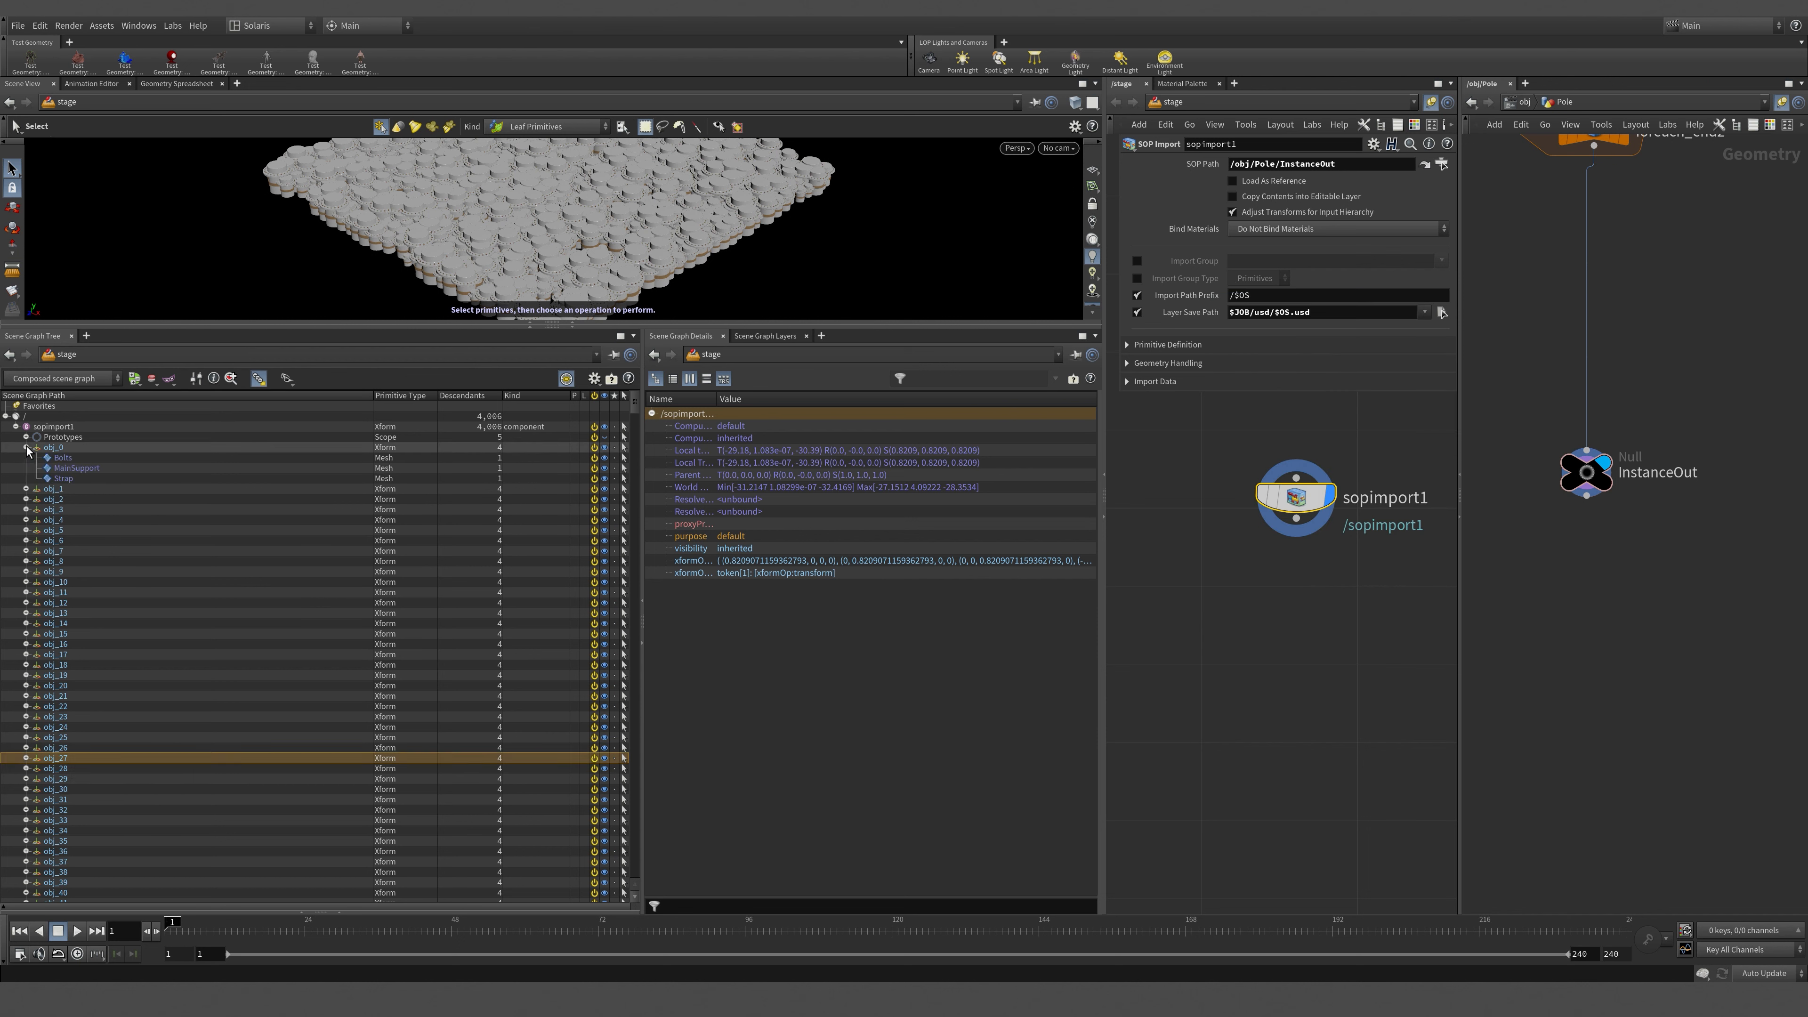
left_click(97, 478)
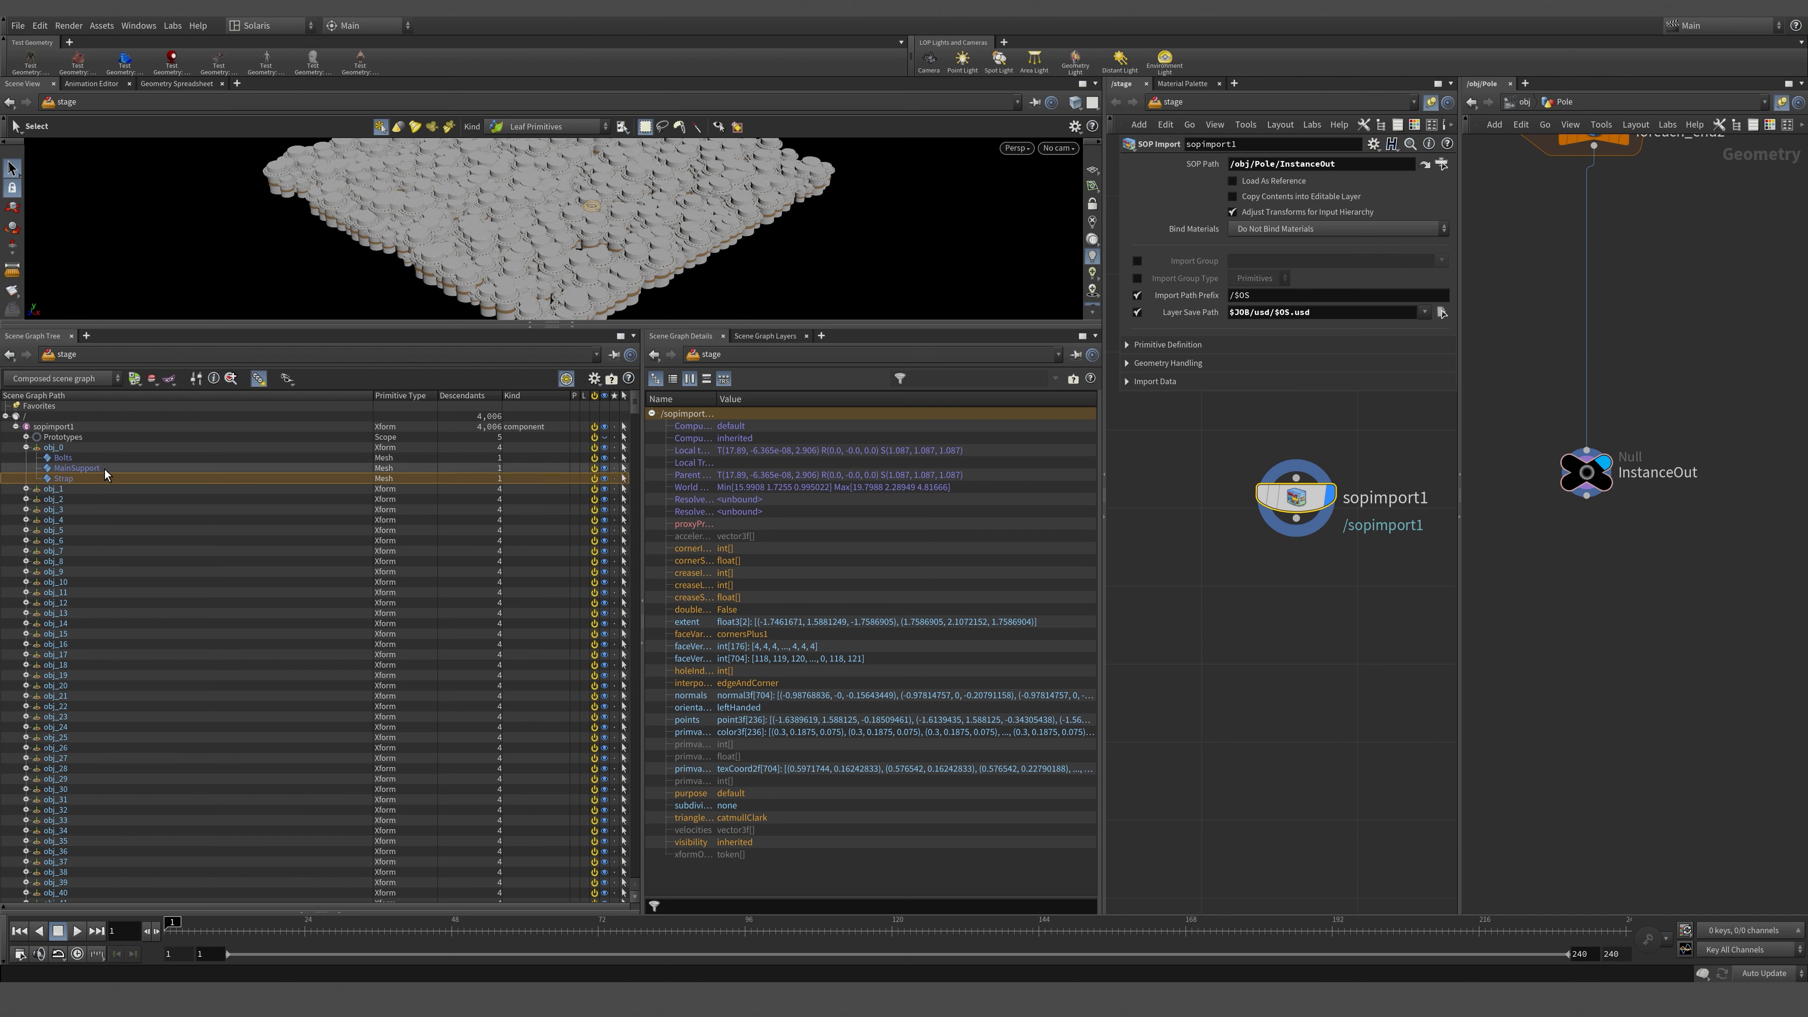
left_click(88, 460)
left_click(106, 468)
left_click(107, 476)
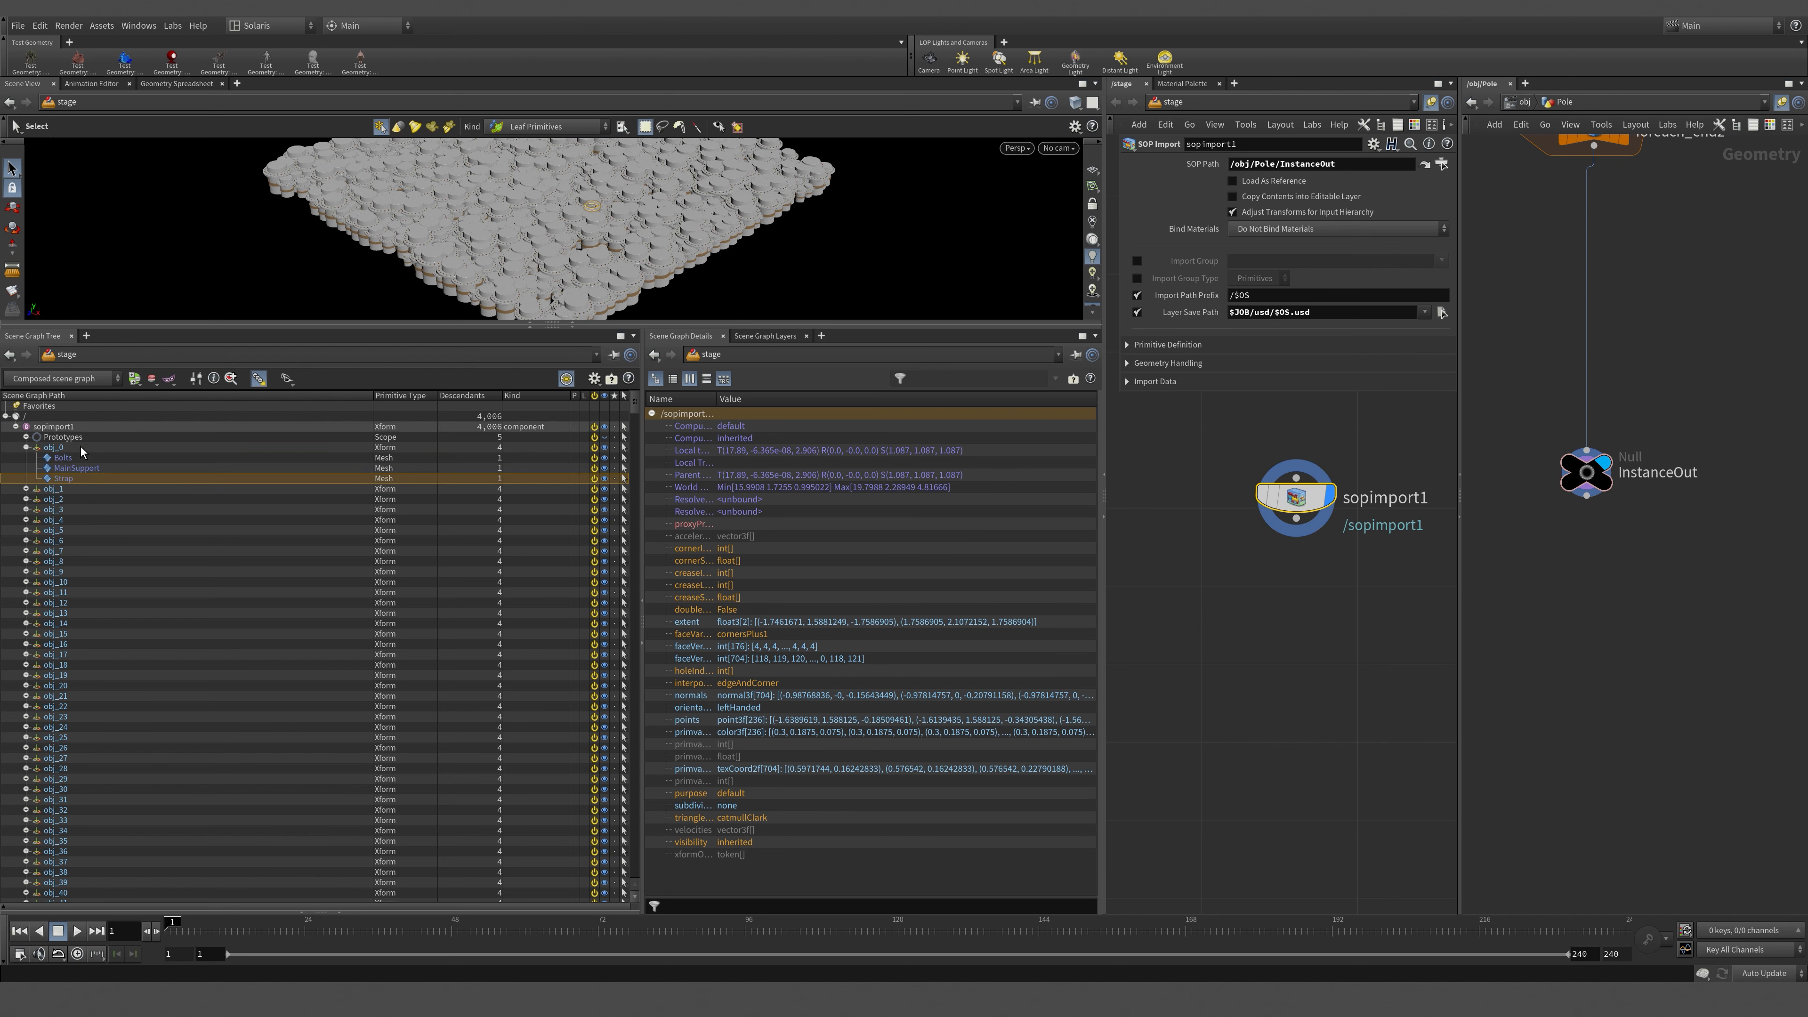
left_click(74, 458)
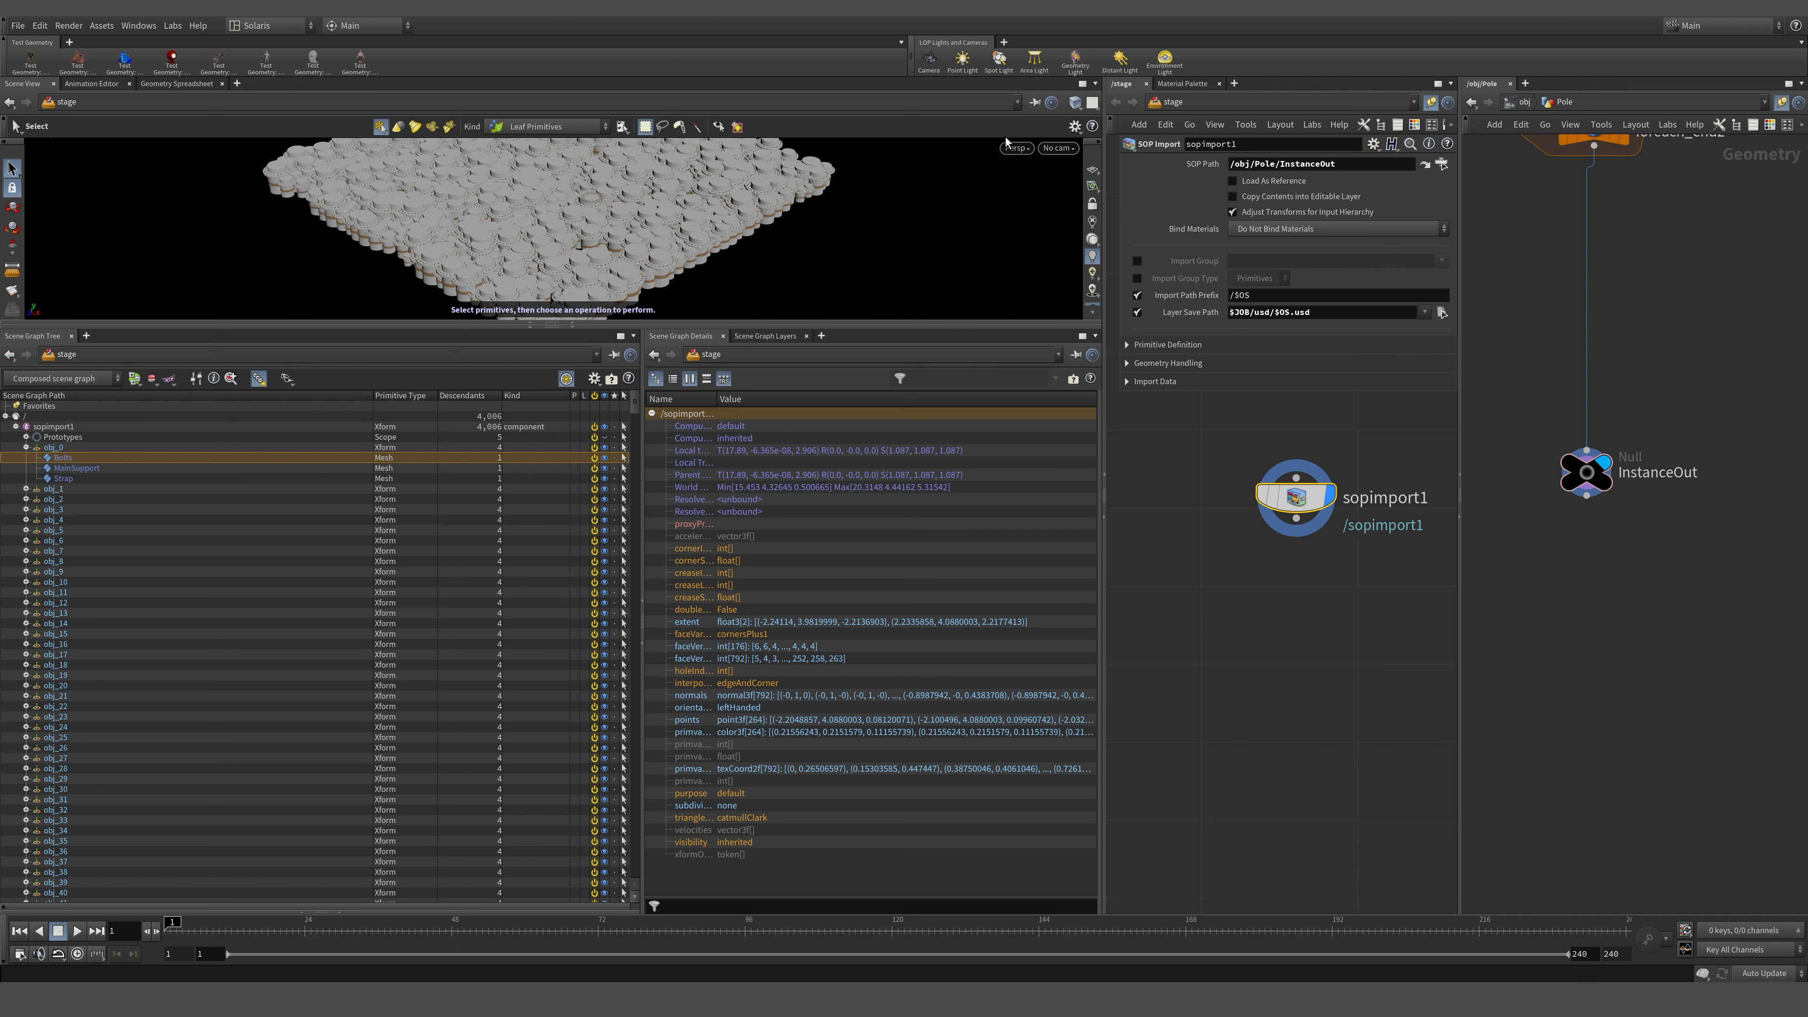
Enlarge the viewport and display the output of foreach_end2 in the Pole network, framing the full grid of instances.
middle_click_drag(1692, 286, 1783, 677)
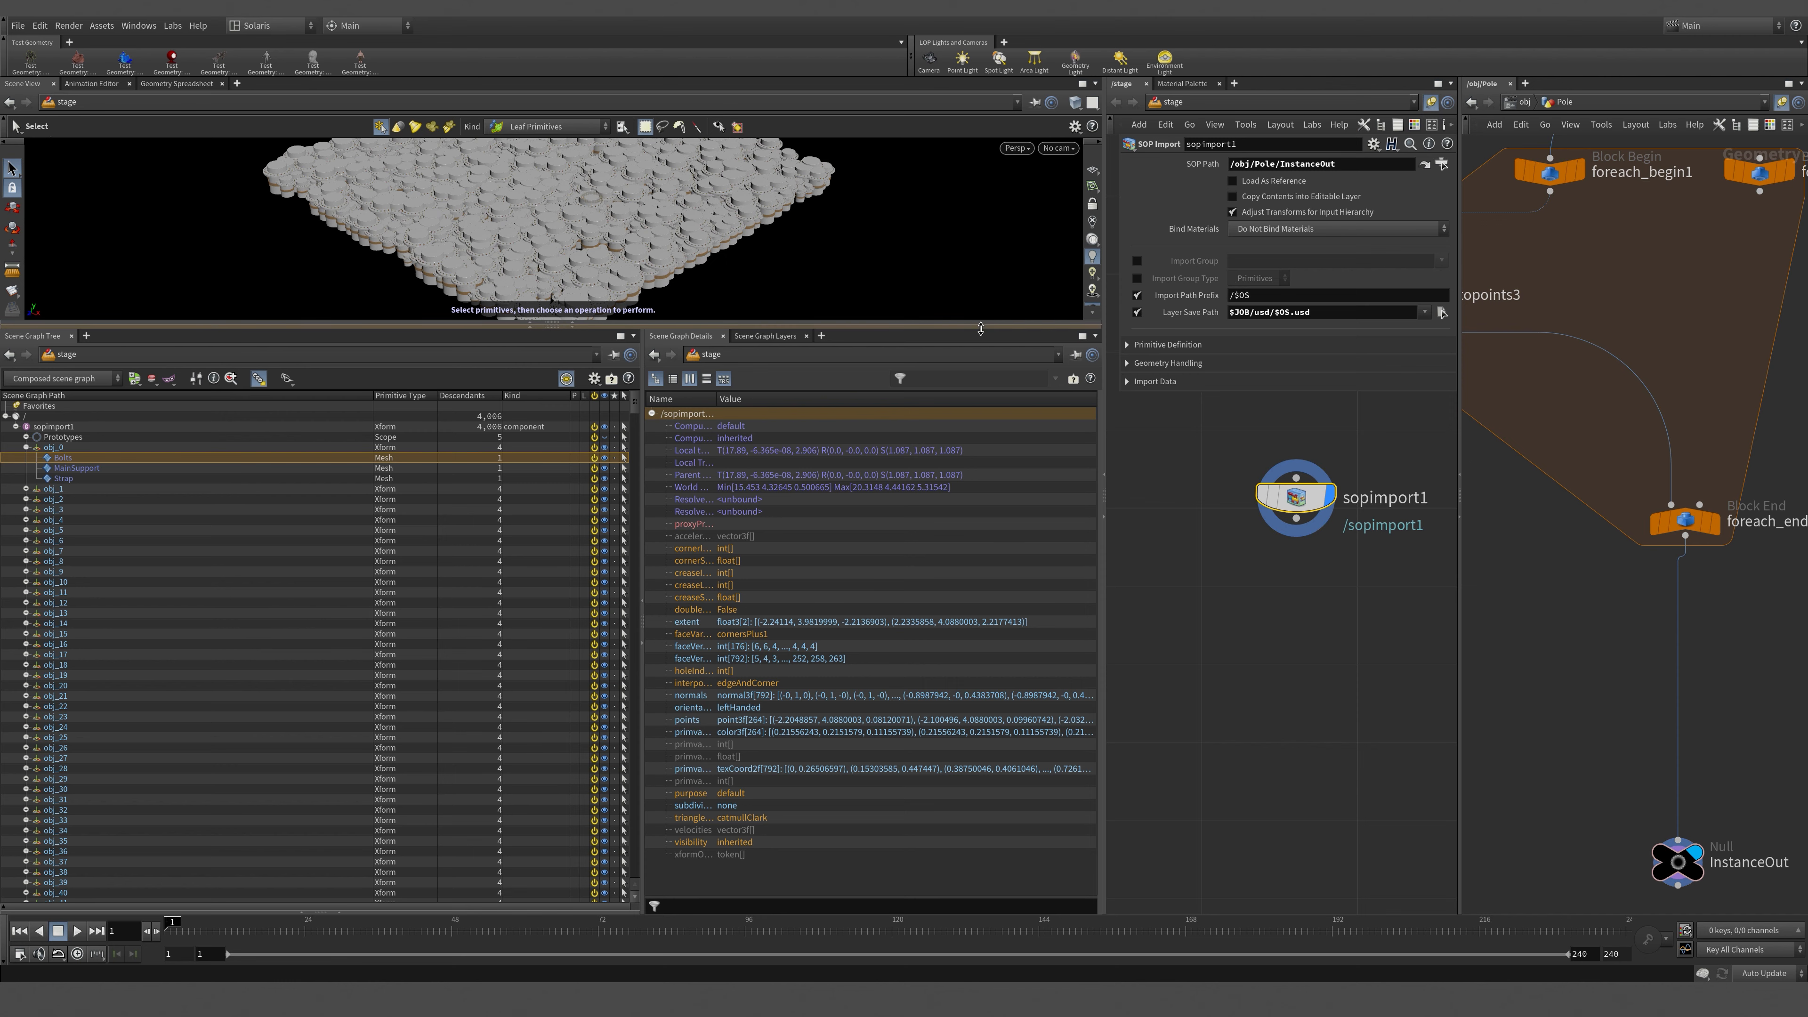
left_click_drag(979, 325, 1001, 771)
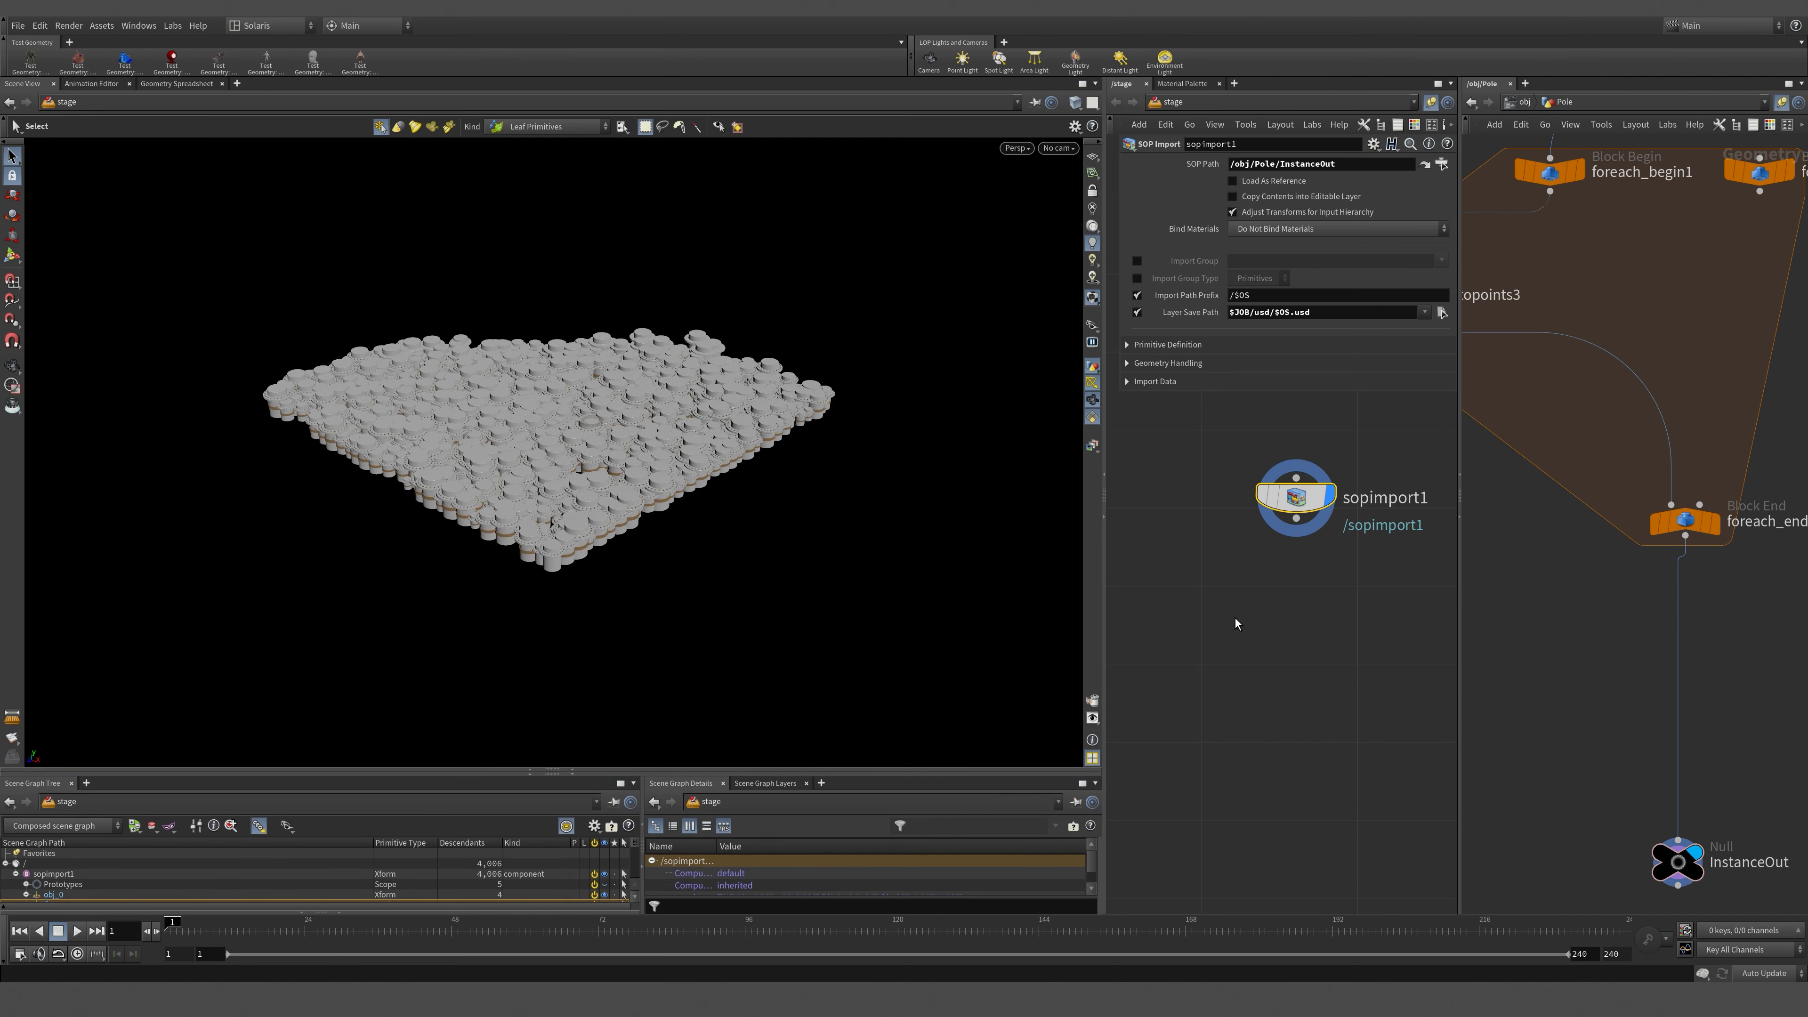
left_click(1712, 524)
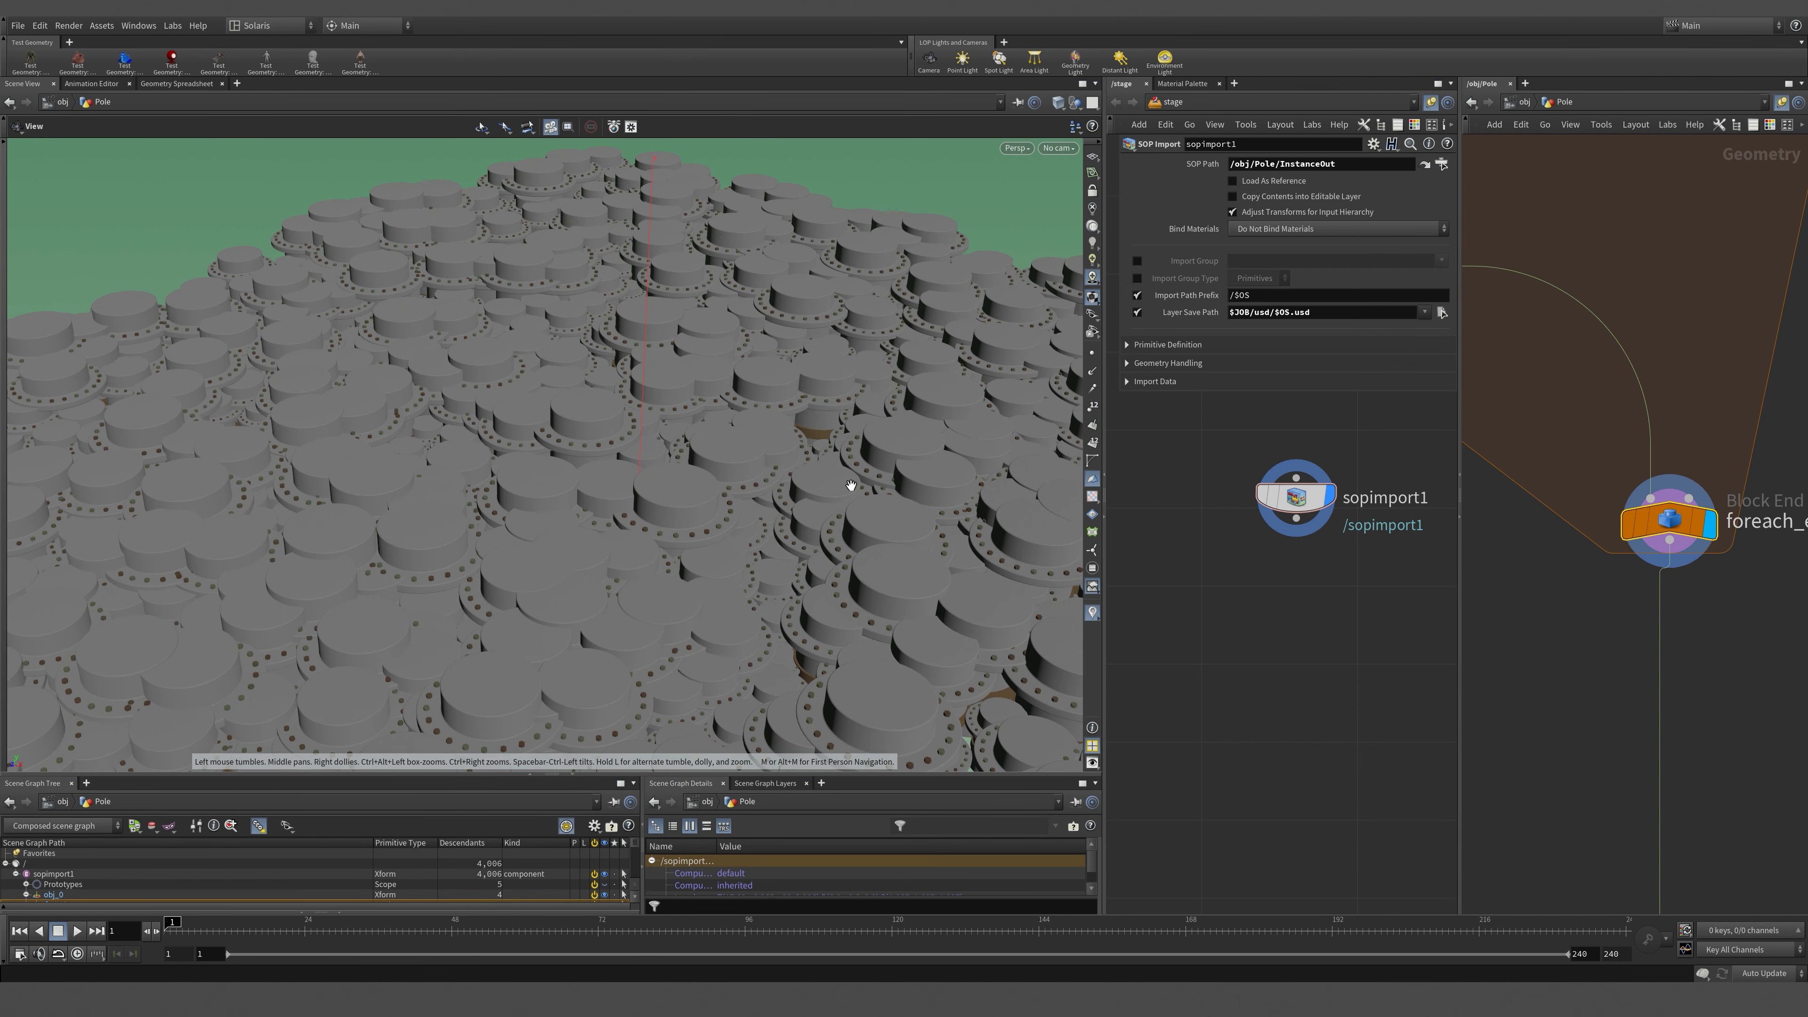
key("space+g")
middle_click_drag(1614, 468, 1680, 509)
scroll(1700, 501, "down", 4)
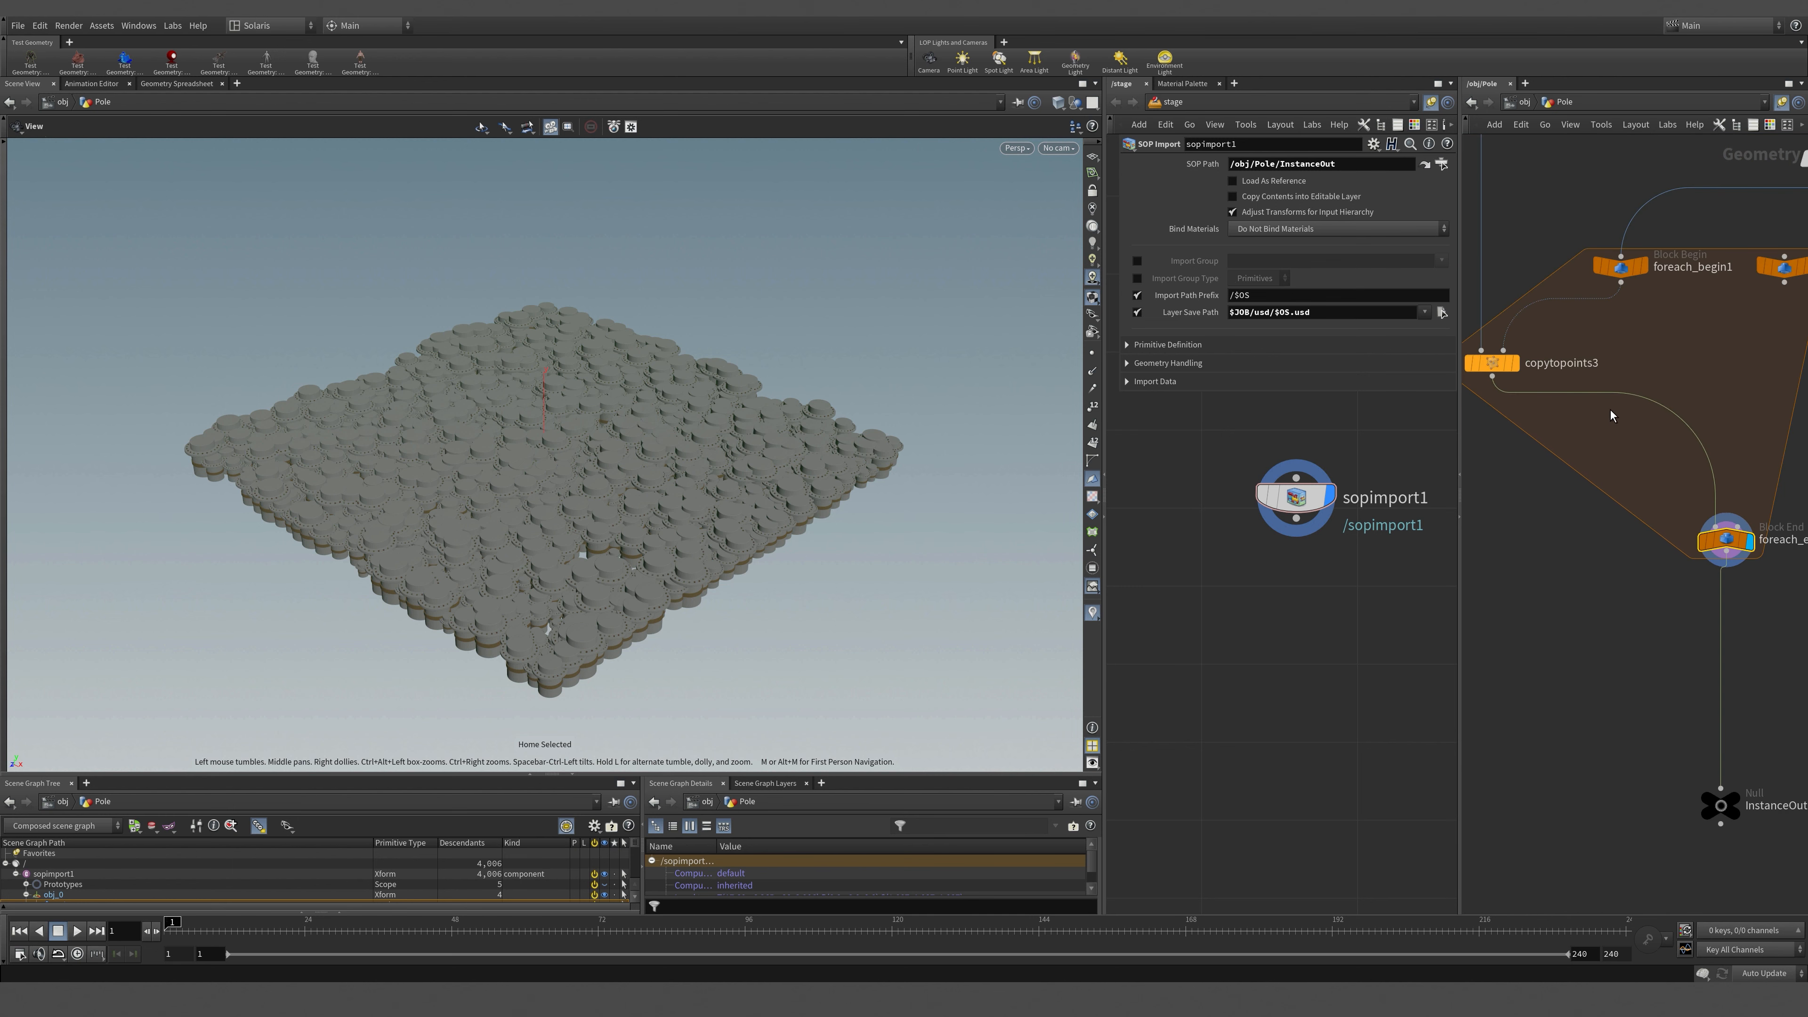
Show the parameters of copytopoints3 and check its Pack and Instance option.
left_click_drag(1570, 329, 1392, 445)
key("p")
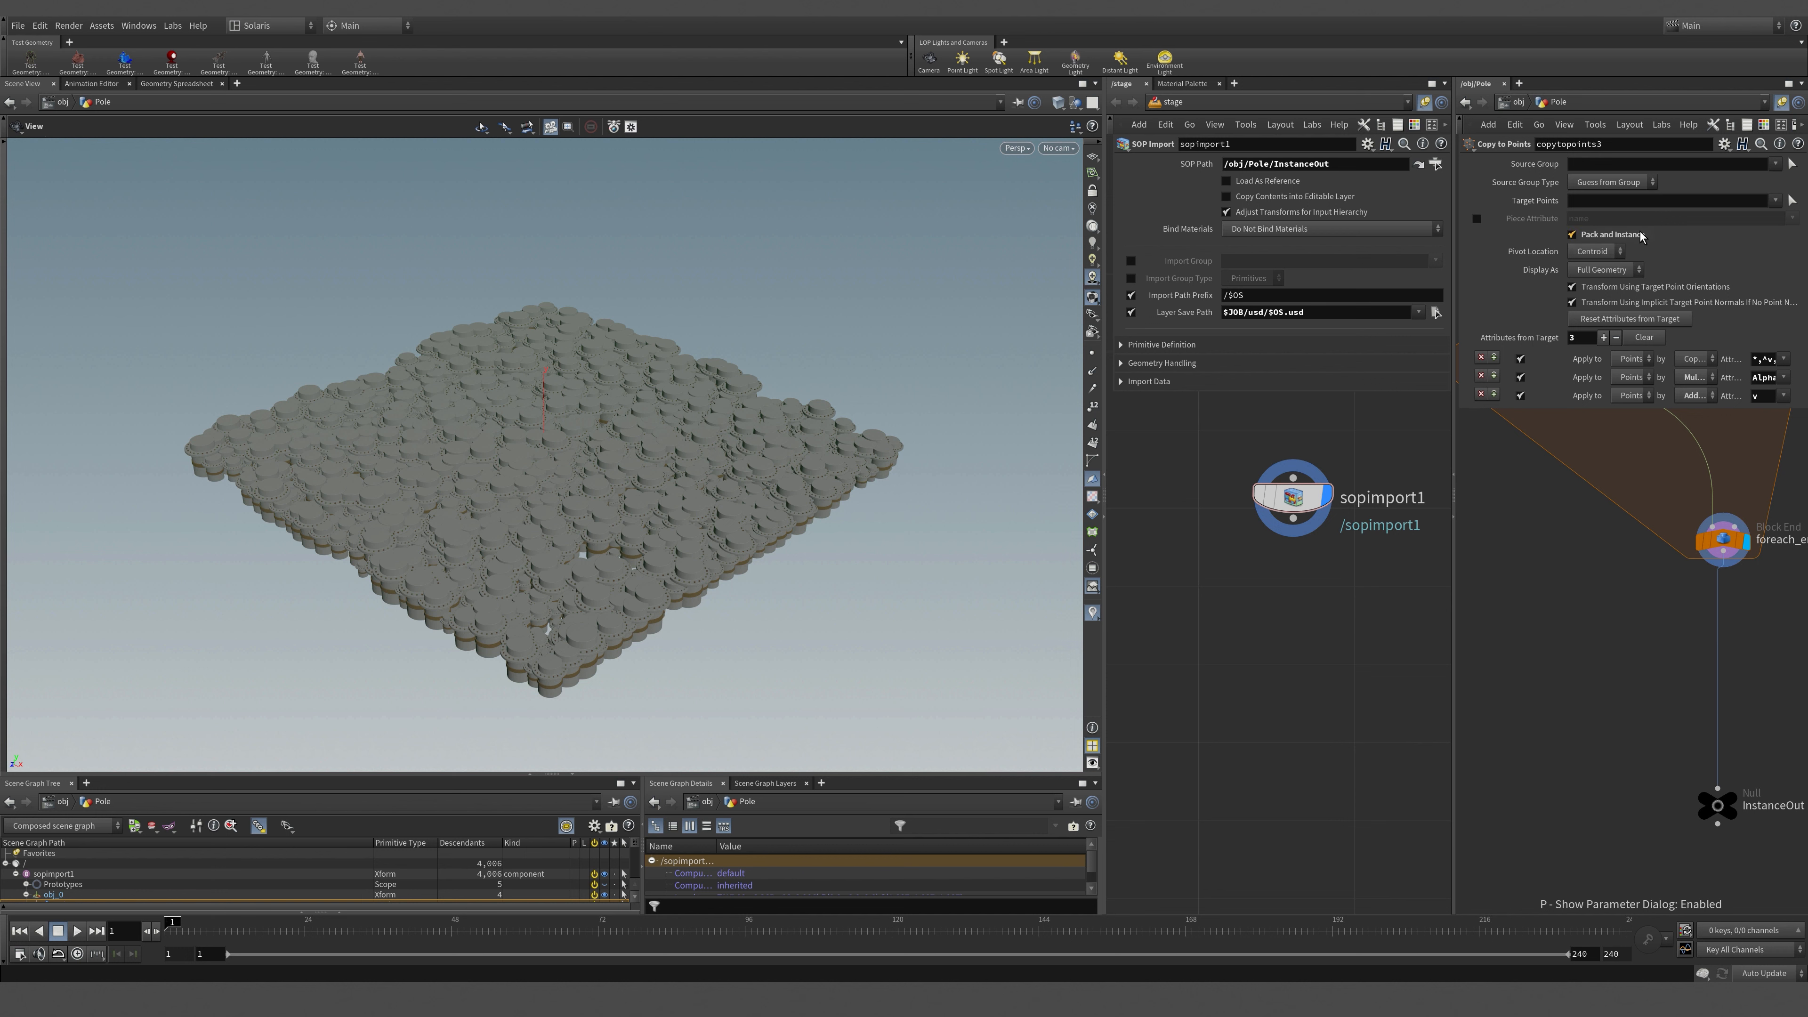
mouse_move(1618, 234)
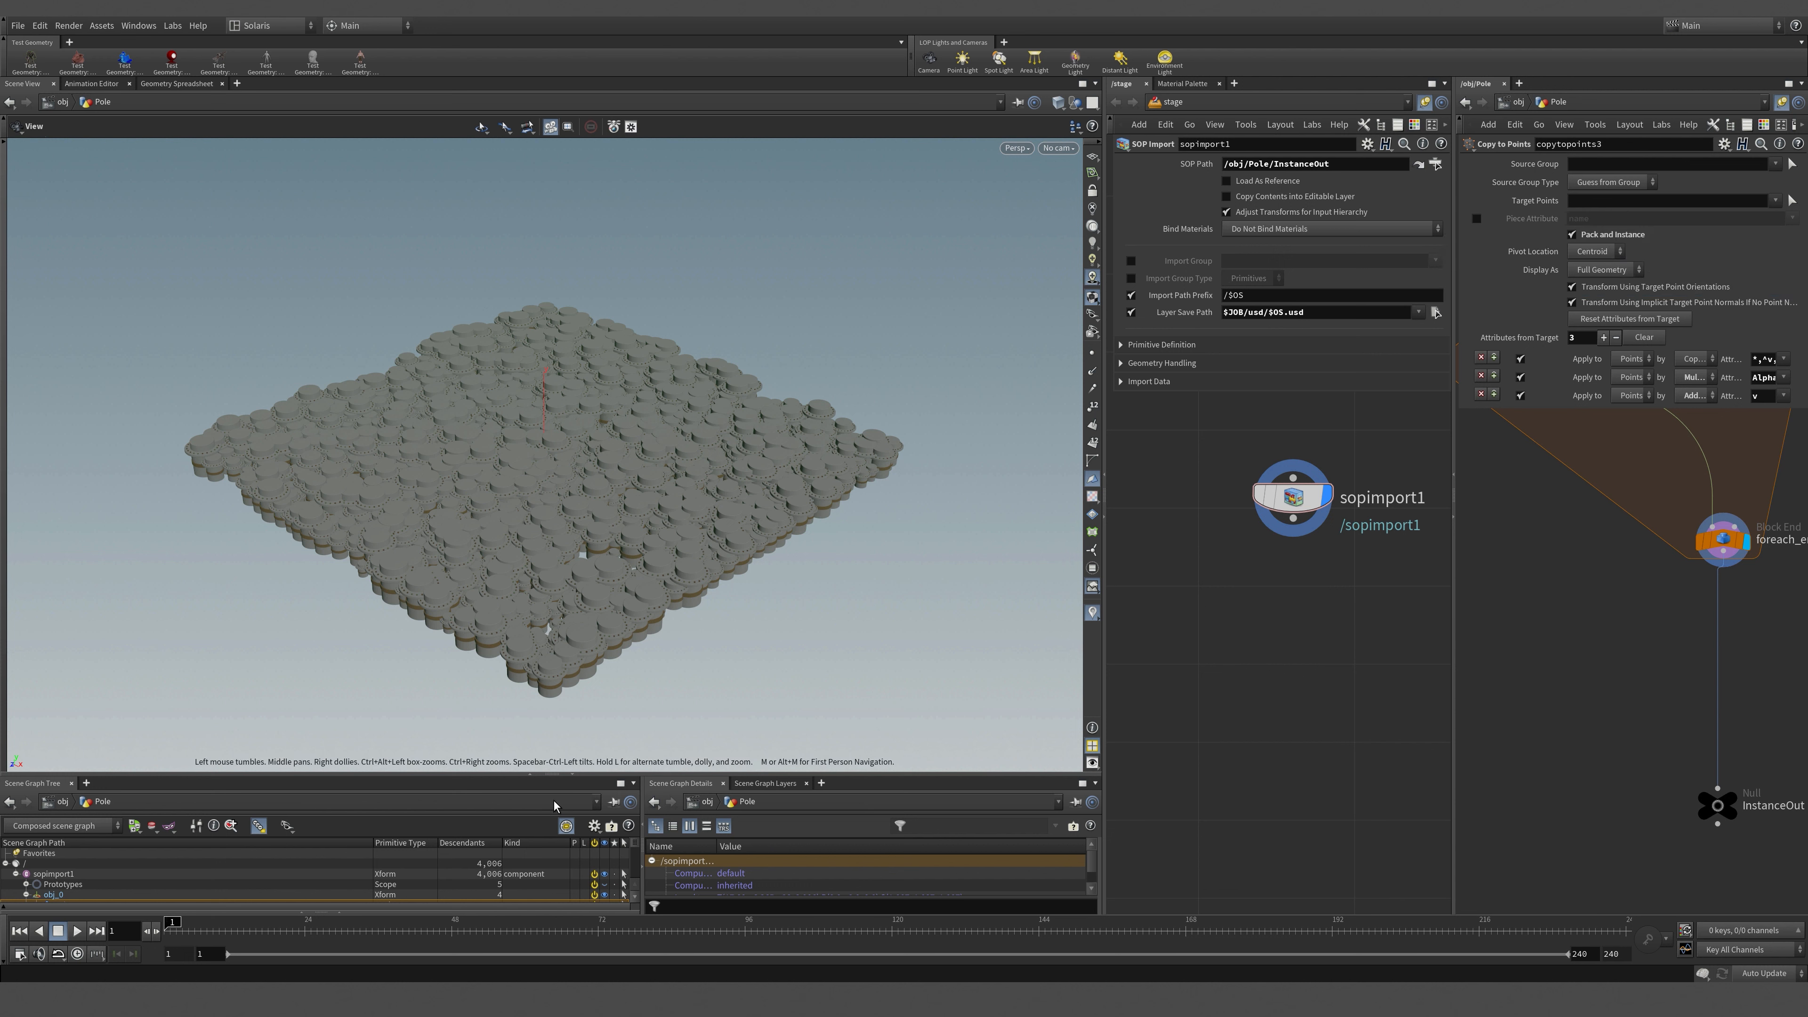
Collapse obj_0 in the scene graph tree and look through the list of instance prims alongside the viewport.
left_click_drag(317, 712, 307, 385)
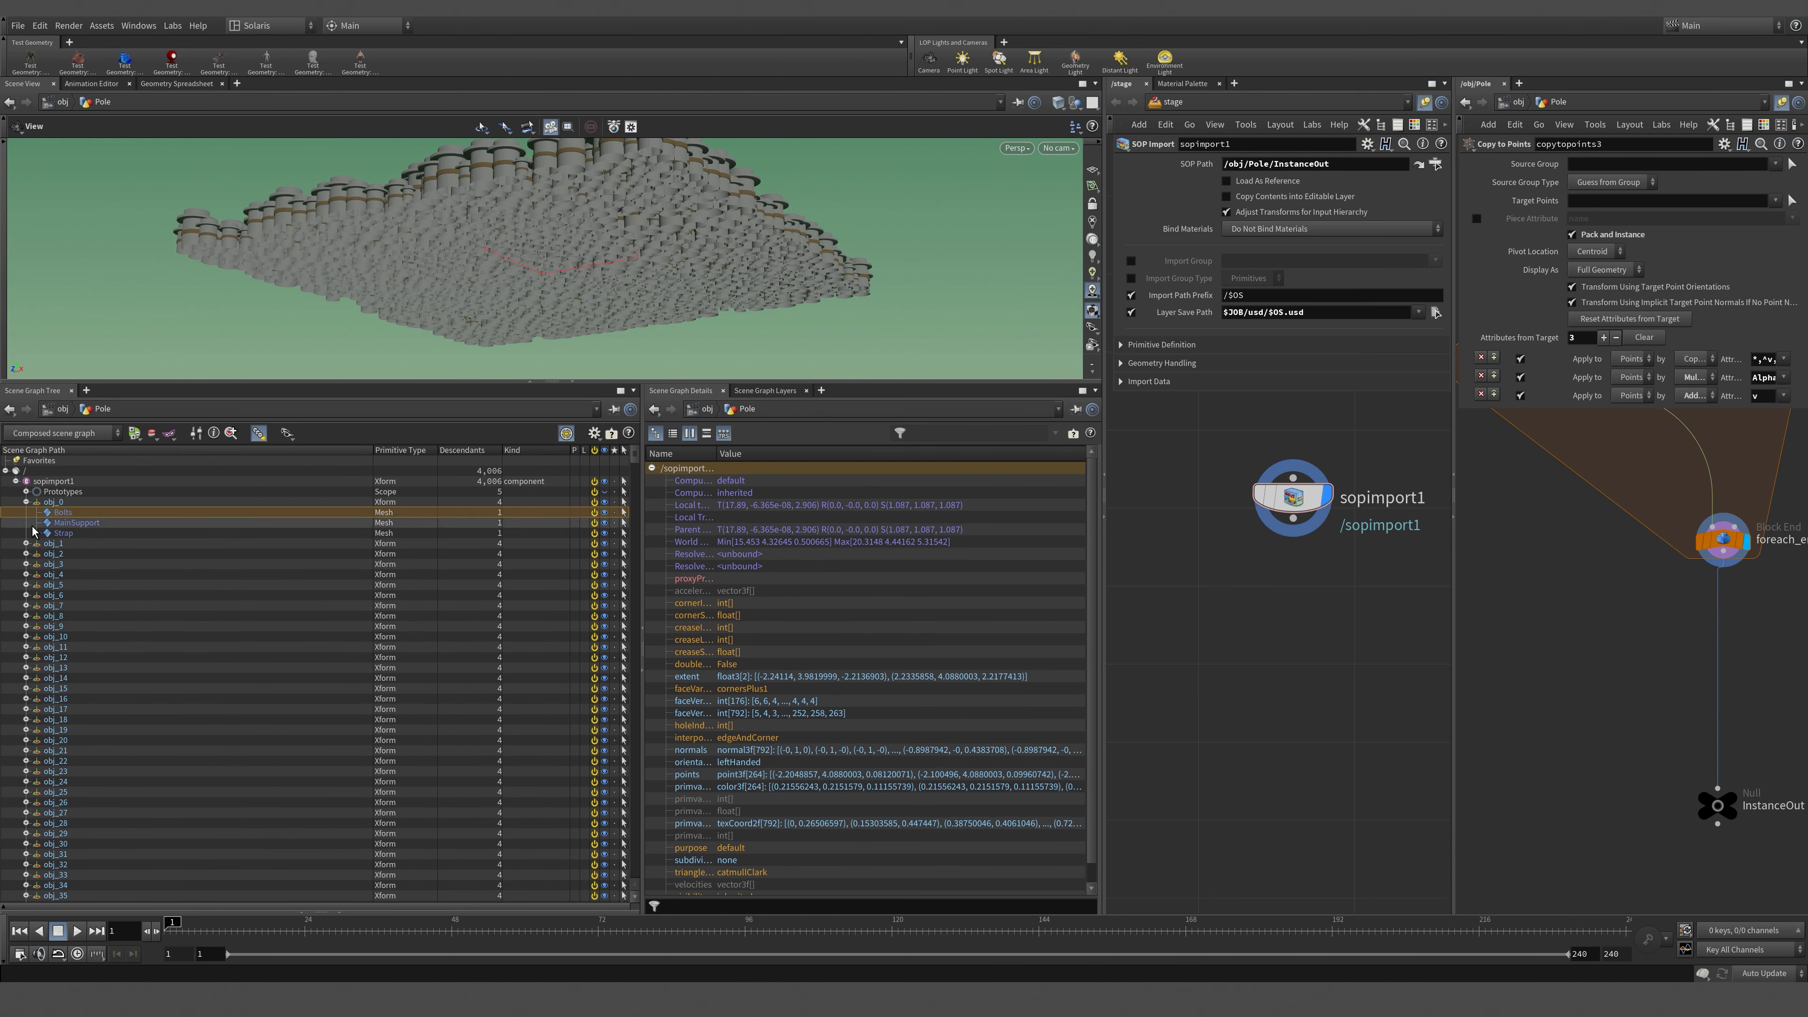
left_click(26, 502)
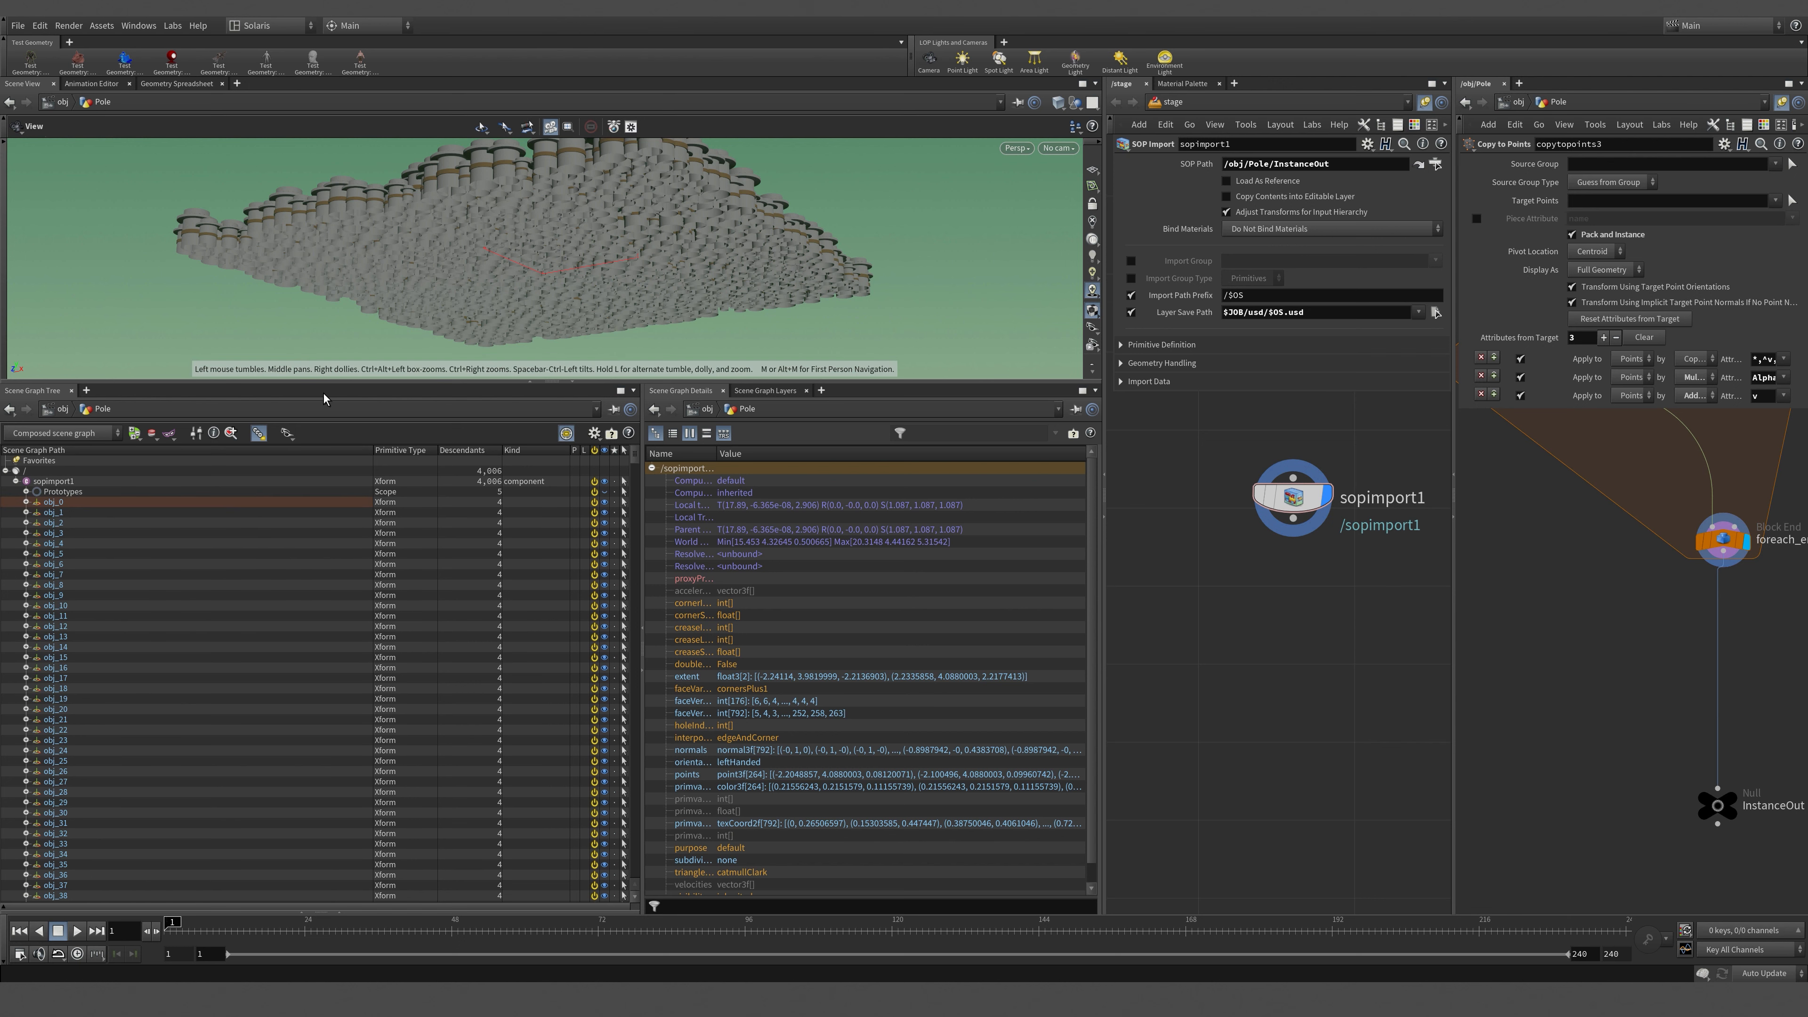
left_click_drag(299, 381, 294, 860)
left_click_drag(297, 779, 297, 689)
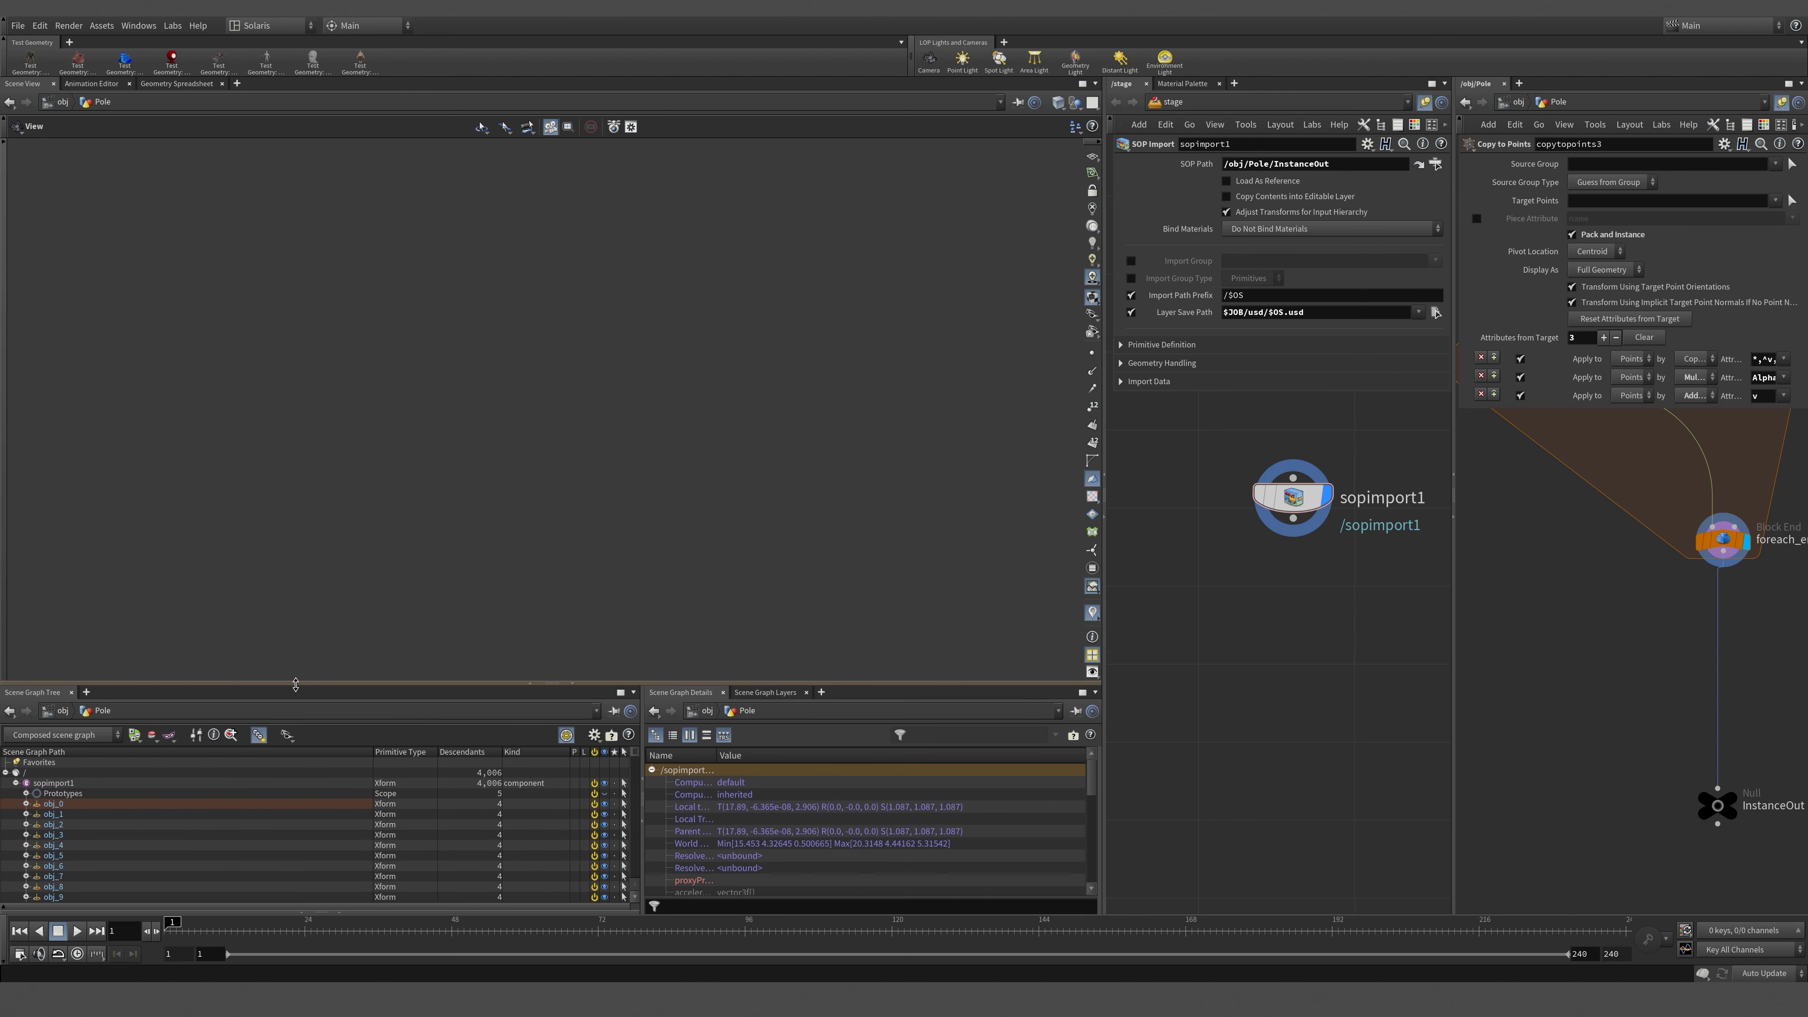
left_click_drag(610, 458, 580, 546)
right_click_drag(580, 546, 669, 511)
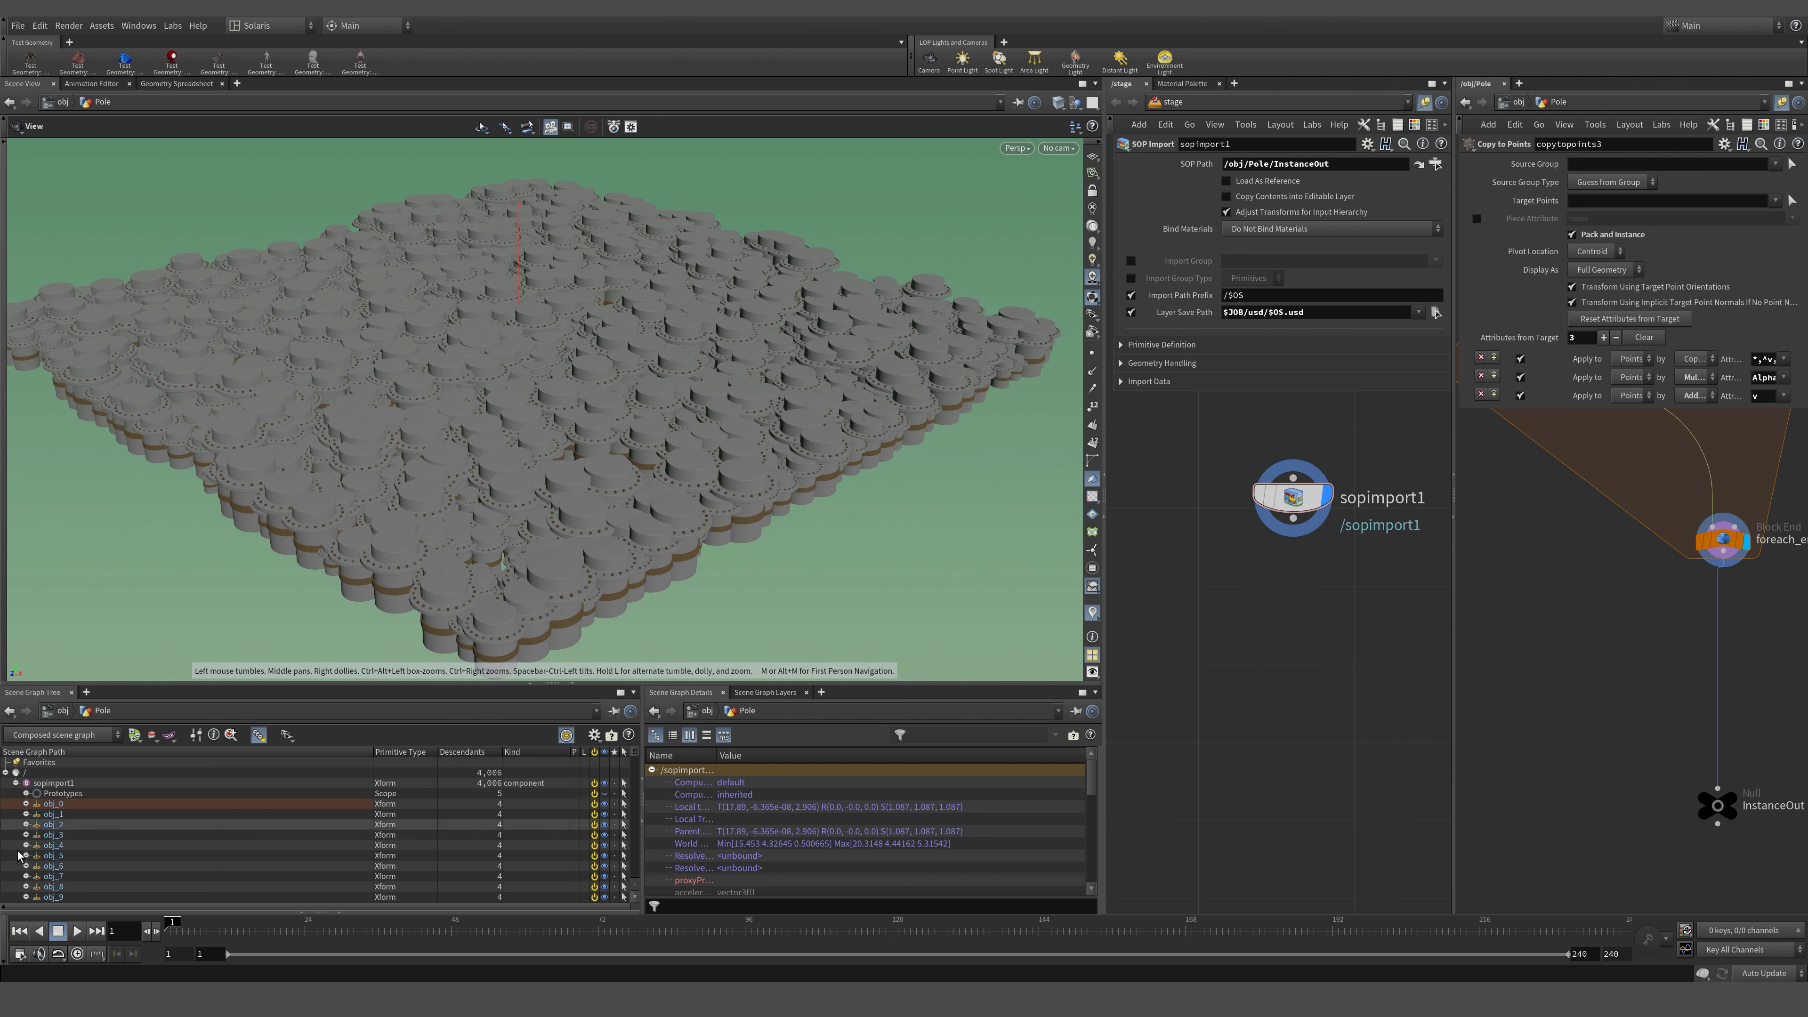
scroll(73, 840, "down", 11)
scroll(75, 828, "down", 20)
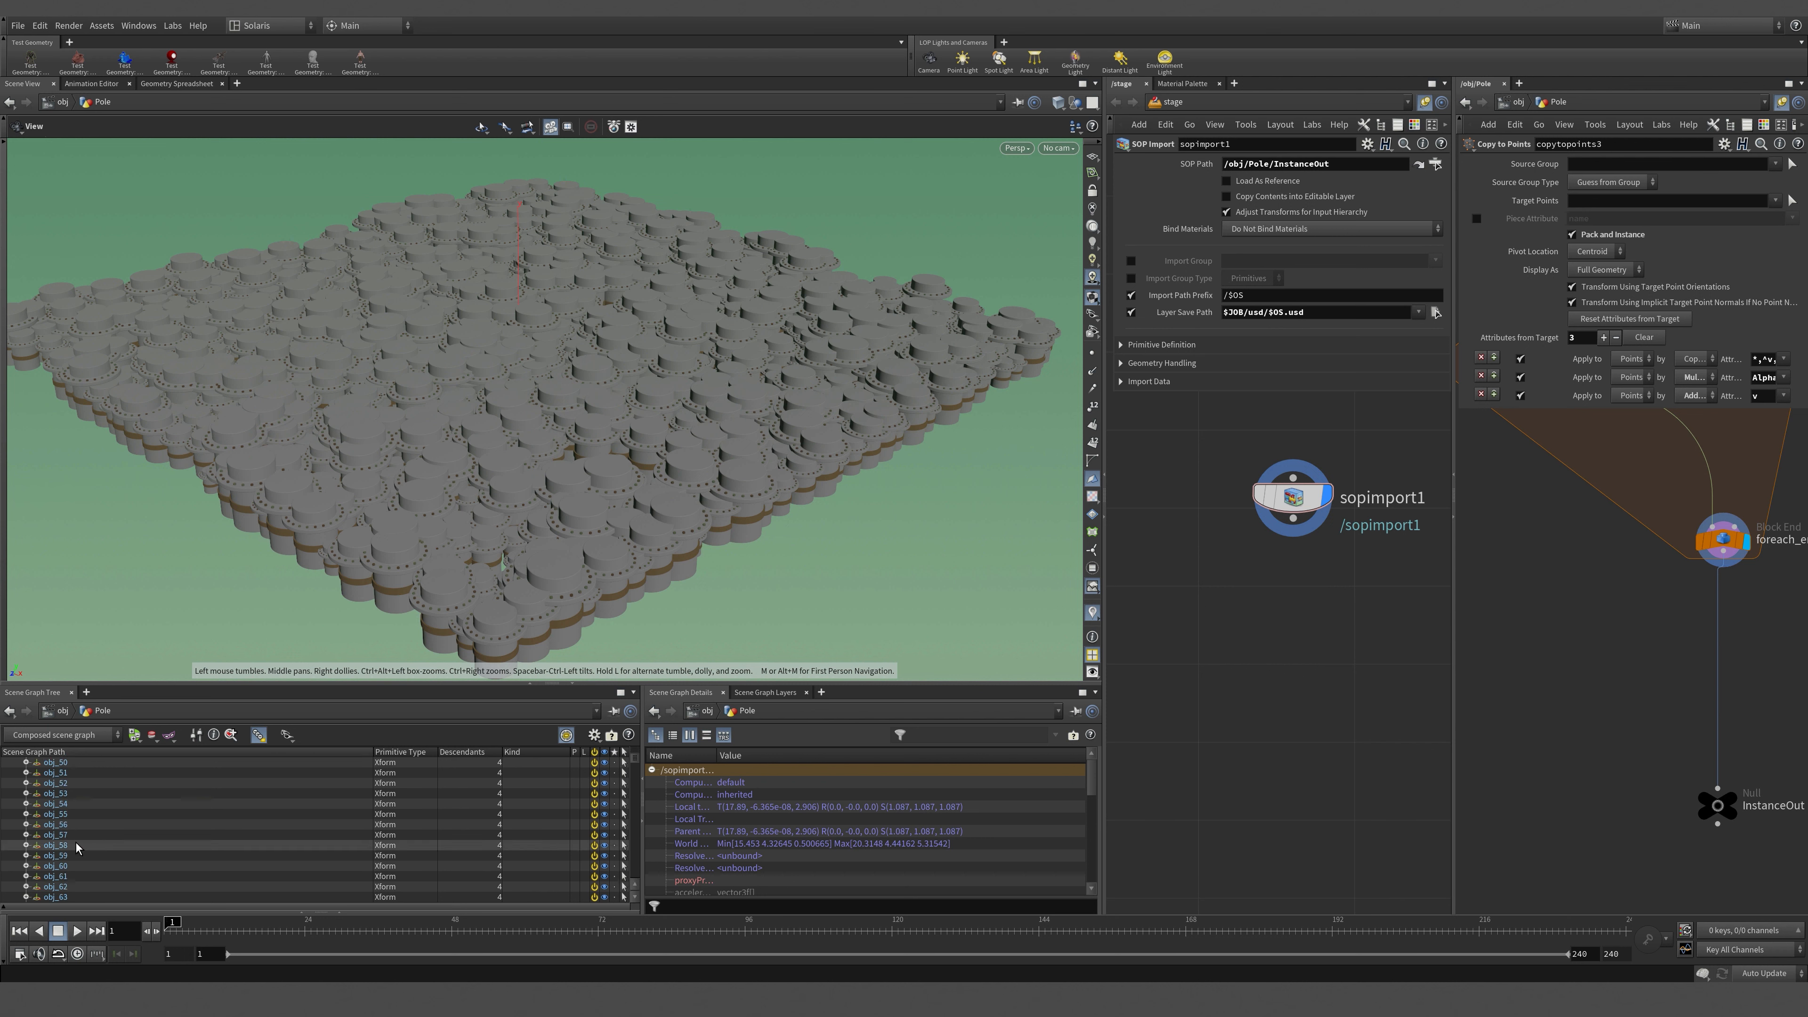
scroll(77, 840, "down", 20)
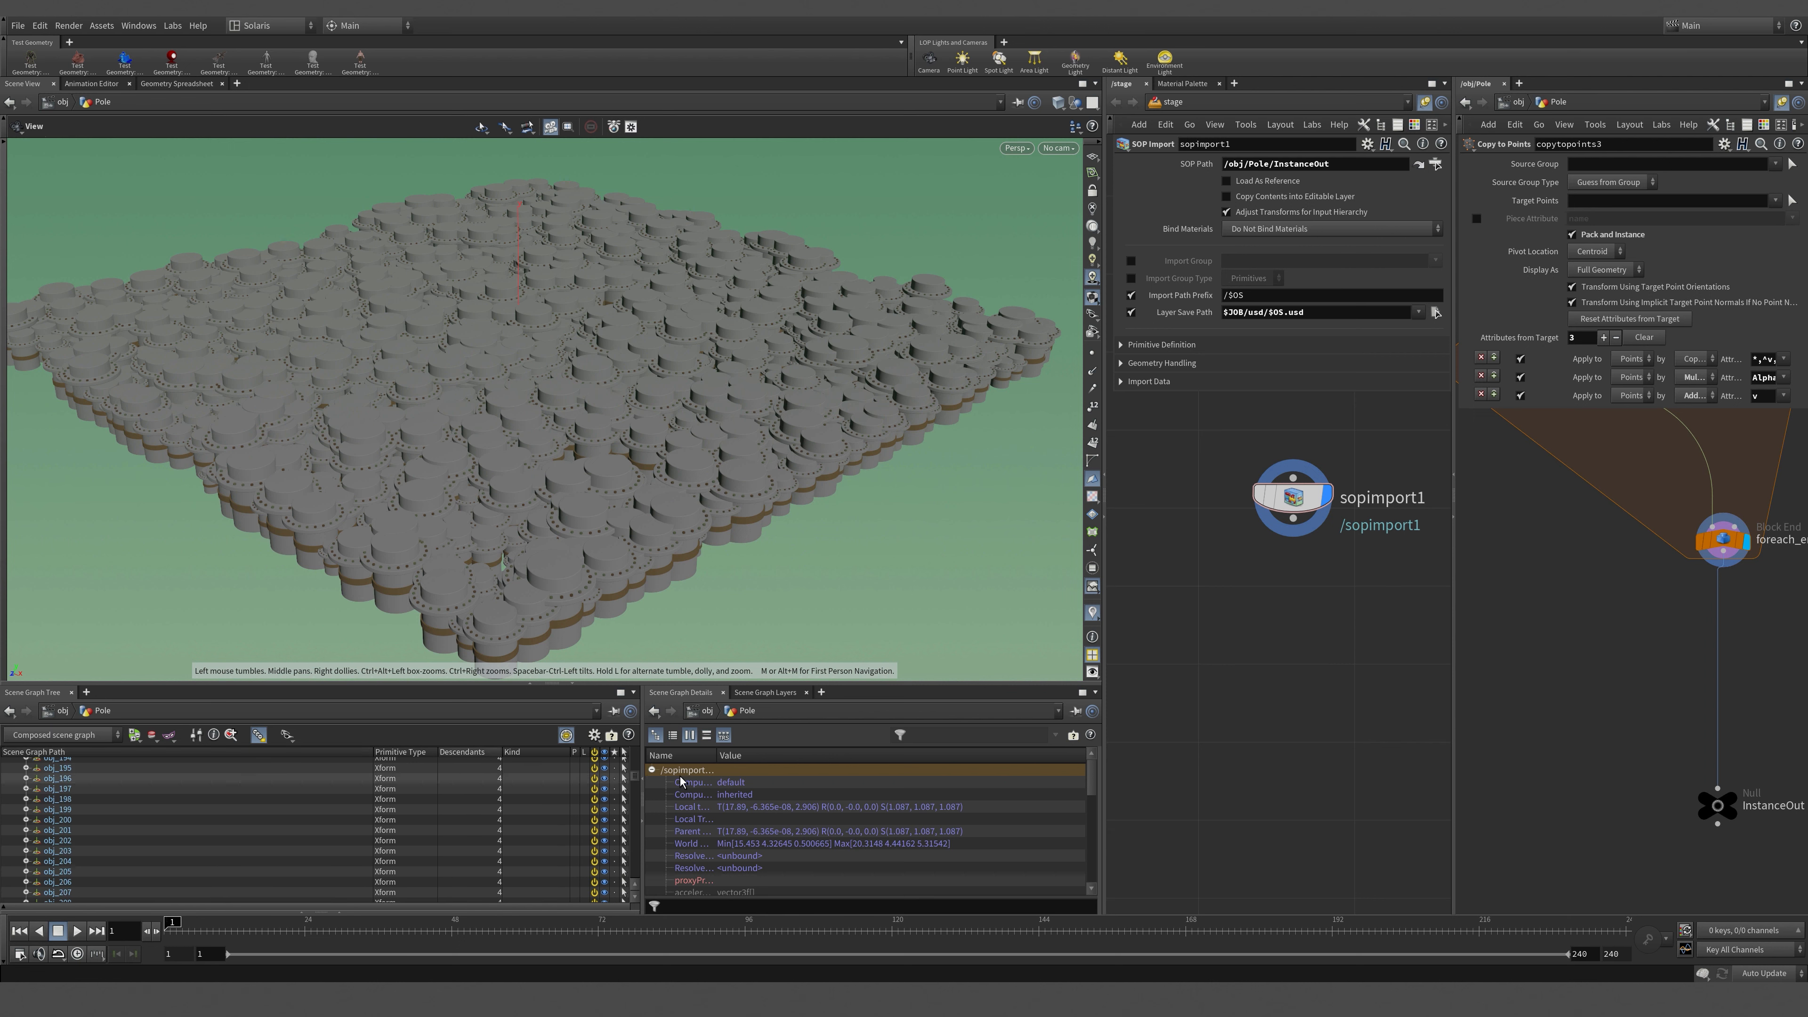
scroll(235, 839, "up", 20)
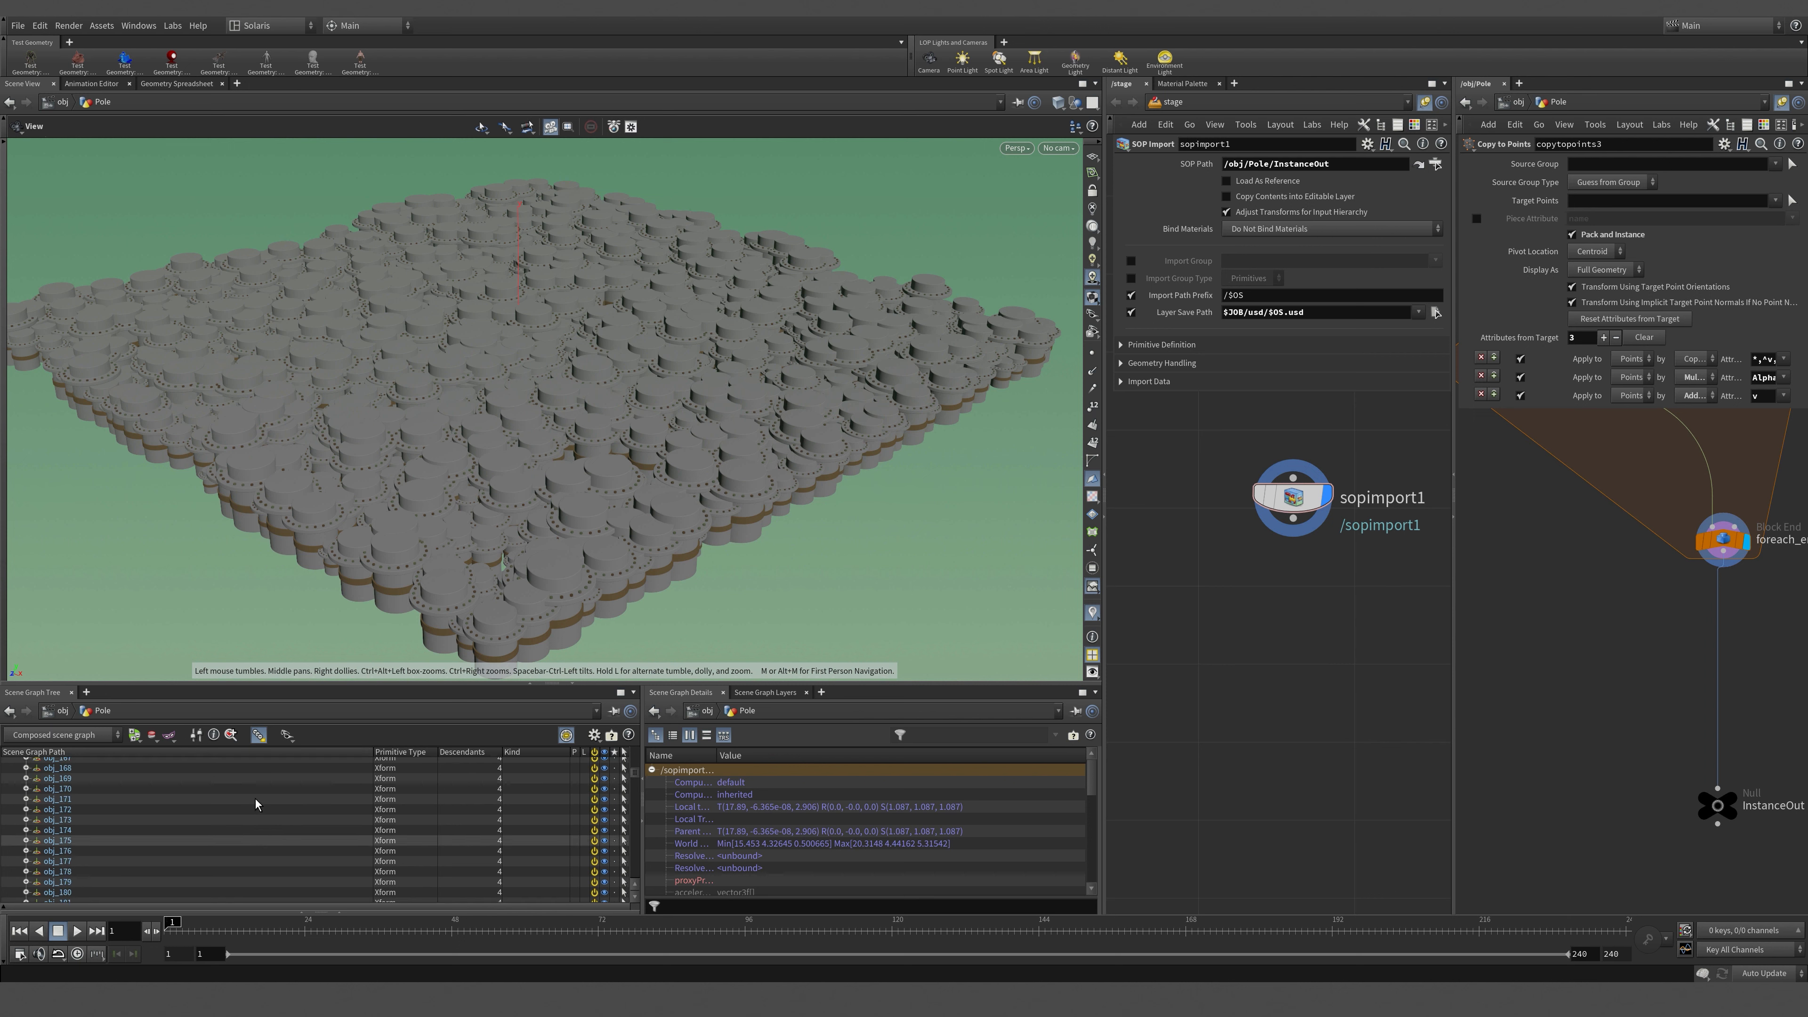
scroll(235, 838, "up", 12)
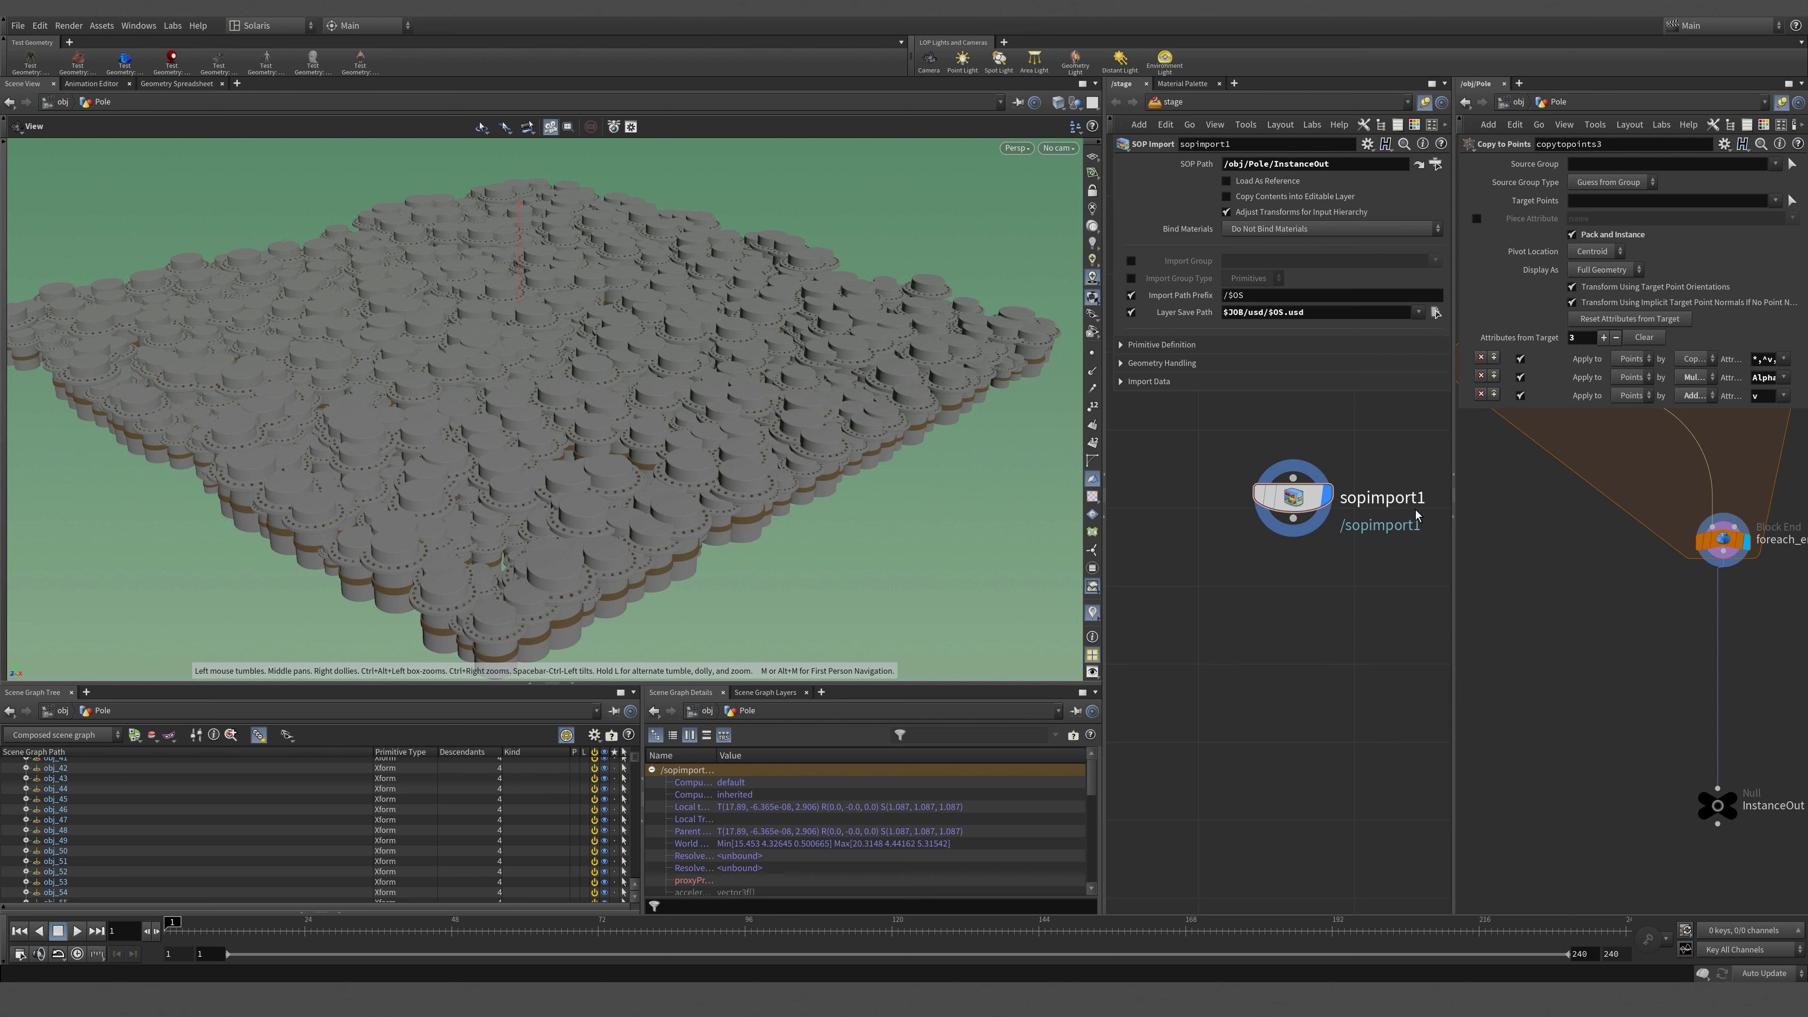
Show the parameters of the foreach_end2 block end node in the Pole network.
middle_click_drag(1764, 589, 1710, 542)
middle_click_drag(1669, 600, 1703, 792)
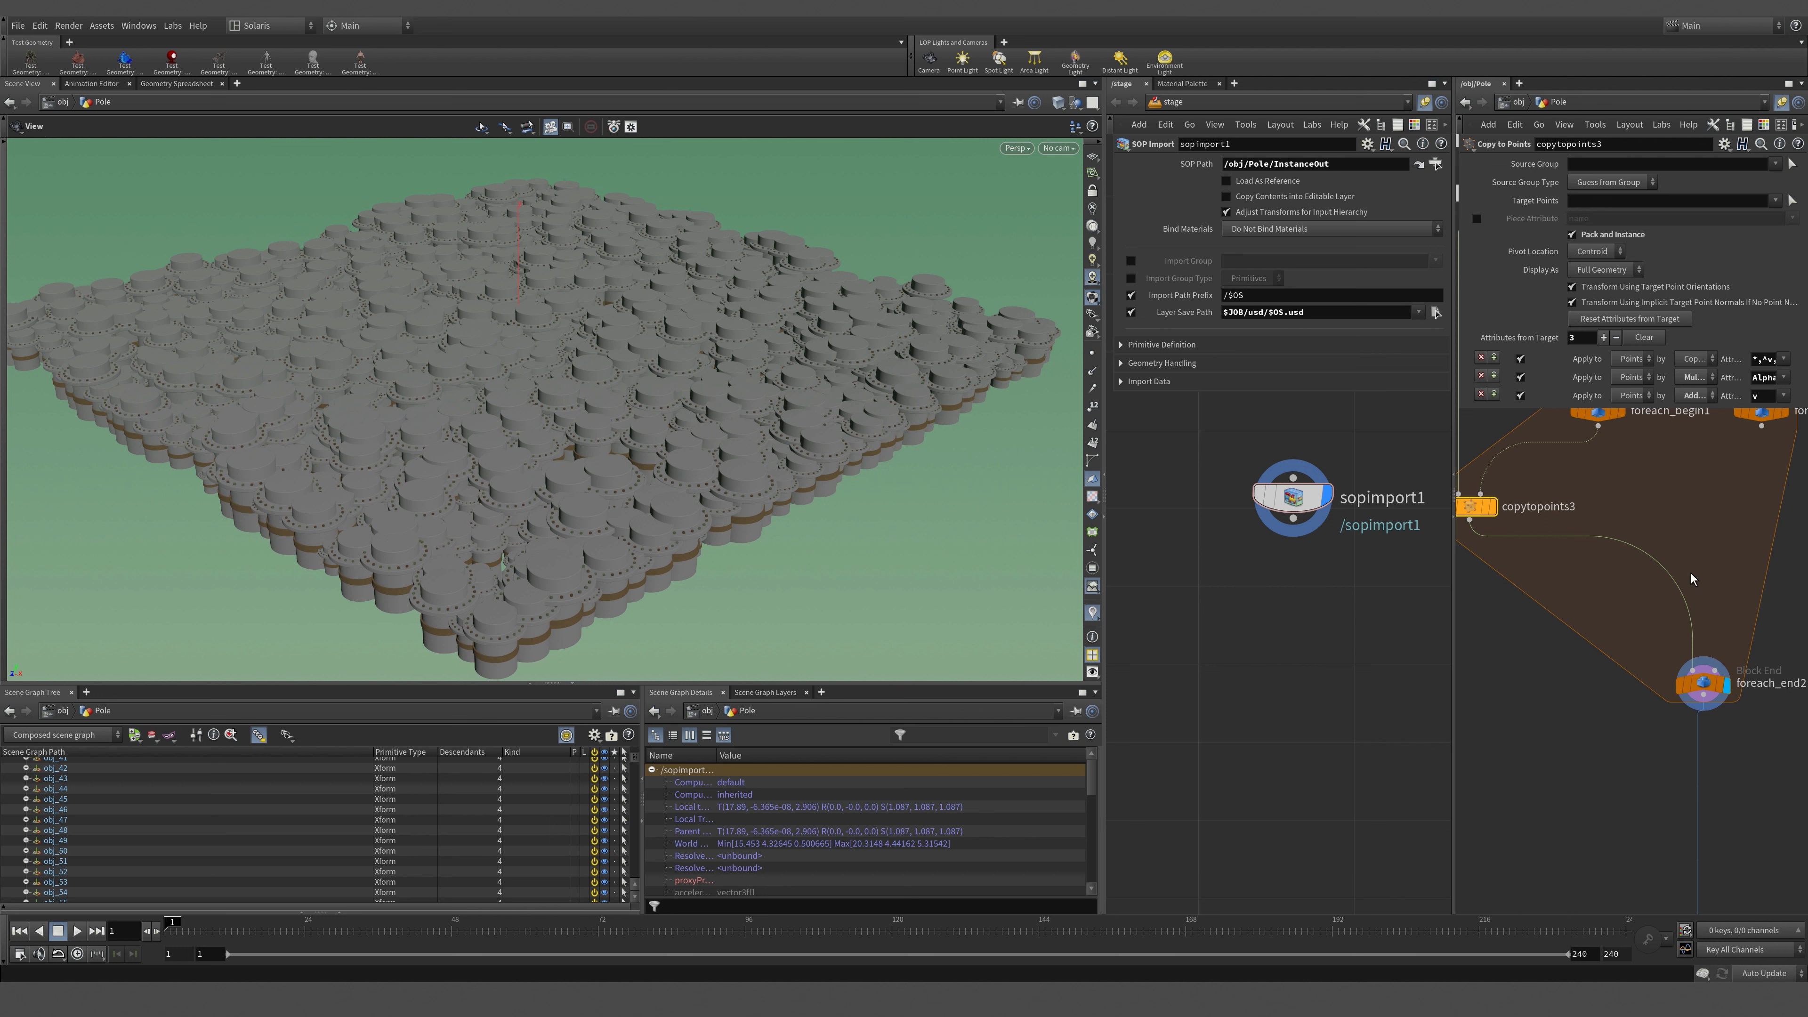
left_click(1703, 684)
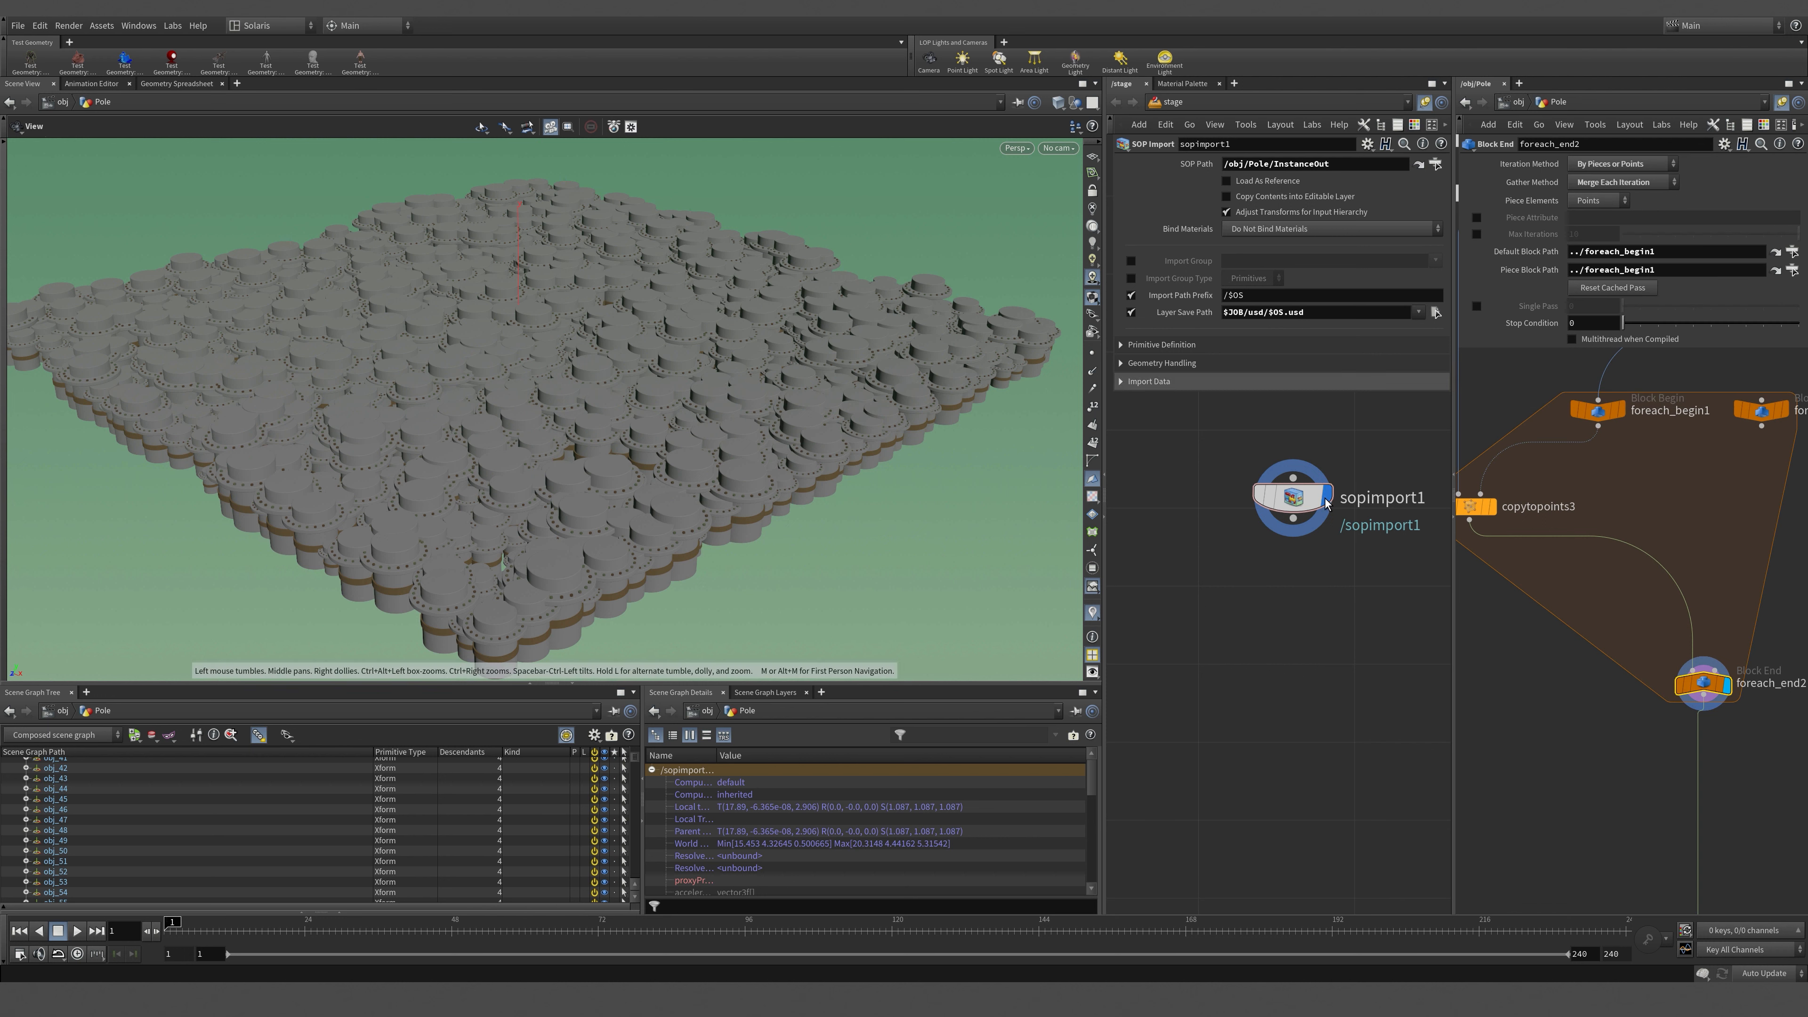
Move sopimport1 aside in the stage network and add a second SOP Import node below it.
mouse_move(1331, 502)
left_click_drag(1336, 502, 1232, 560)
key("Tab")
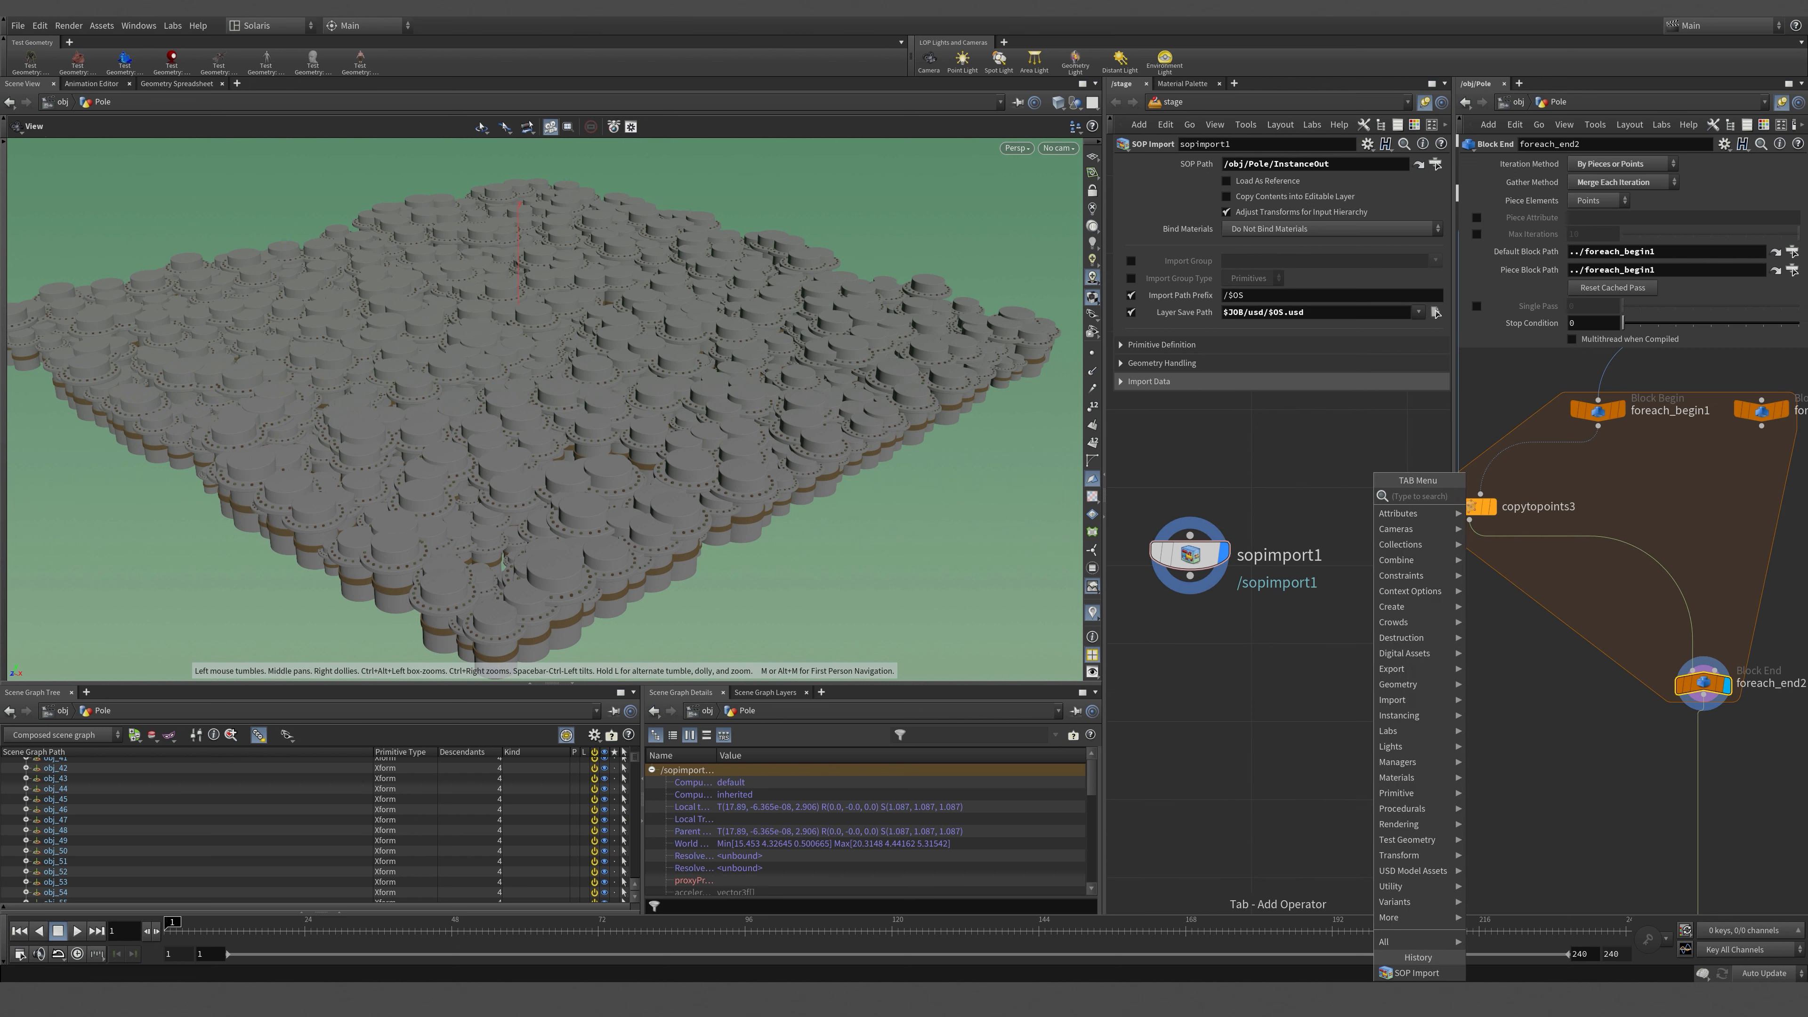
left_click(1417, 972)
left_click(1299, 647)
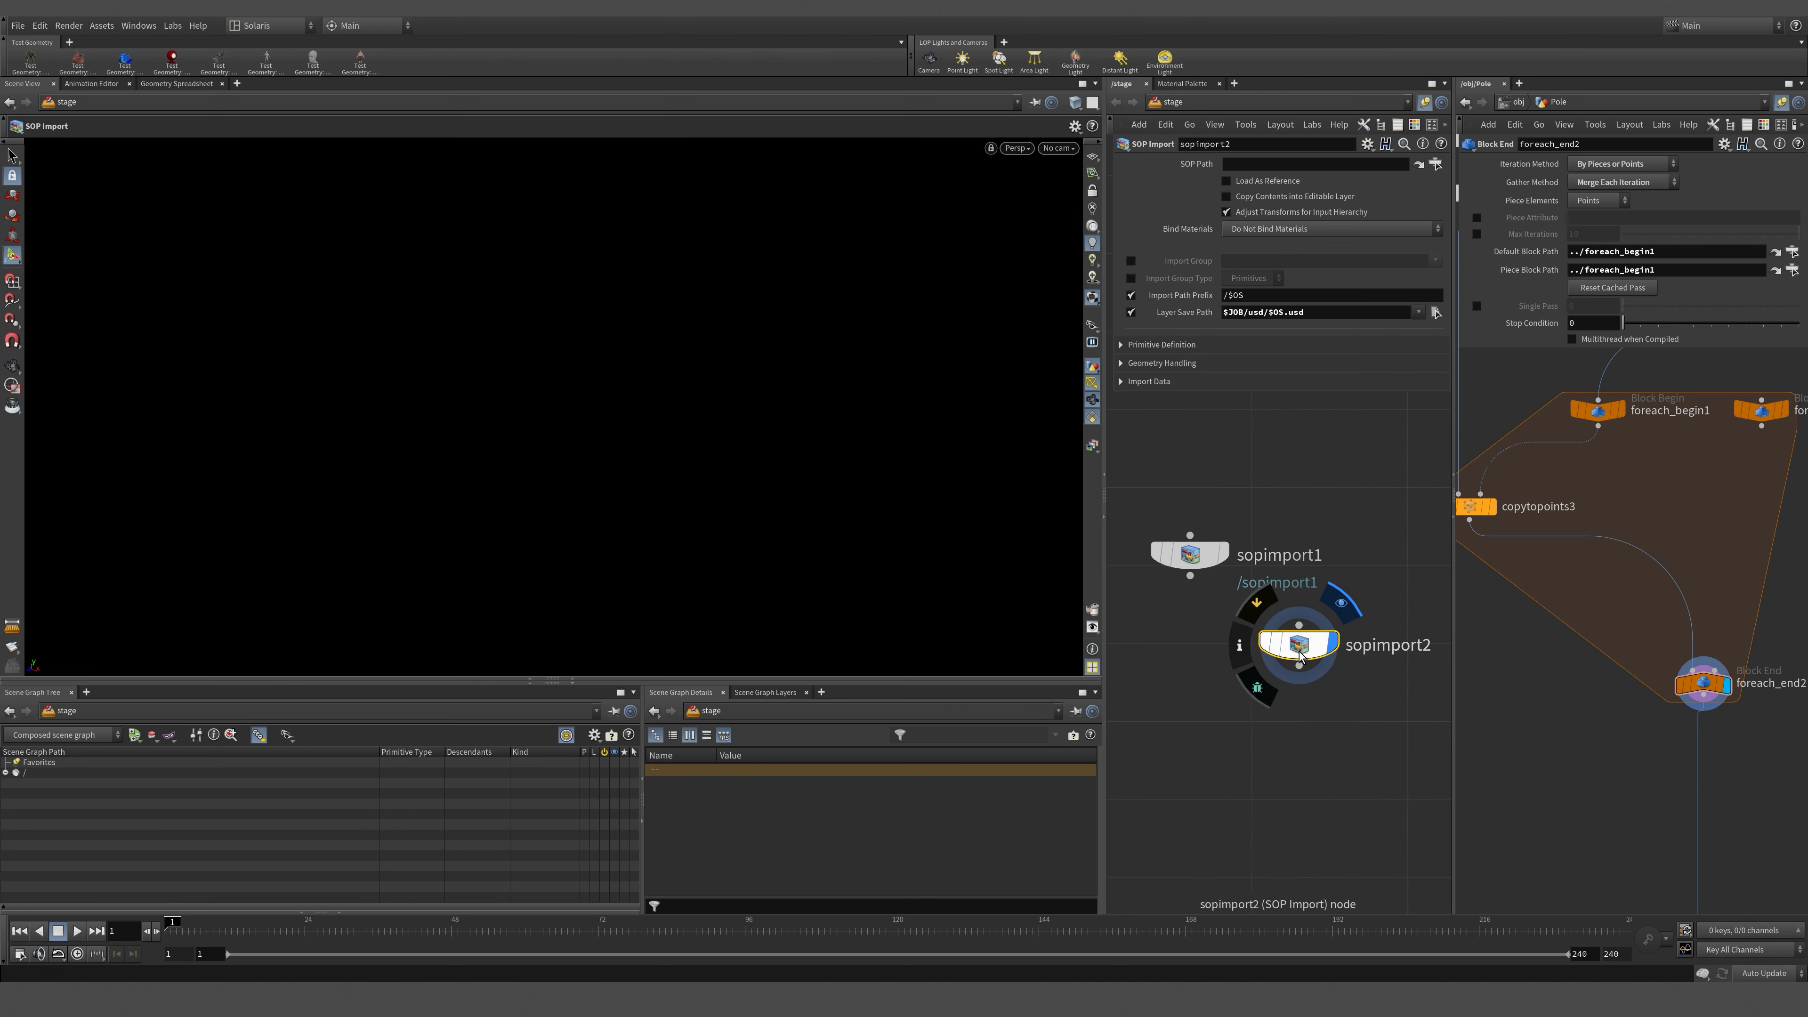
middle_click_drag(1721, 669, 1657, 569)
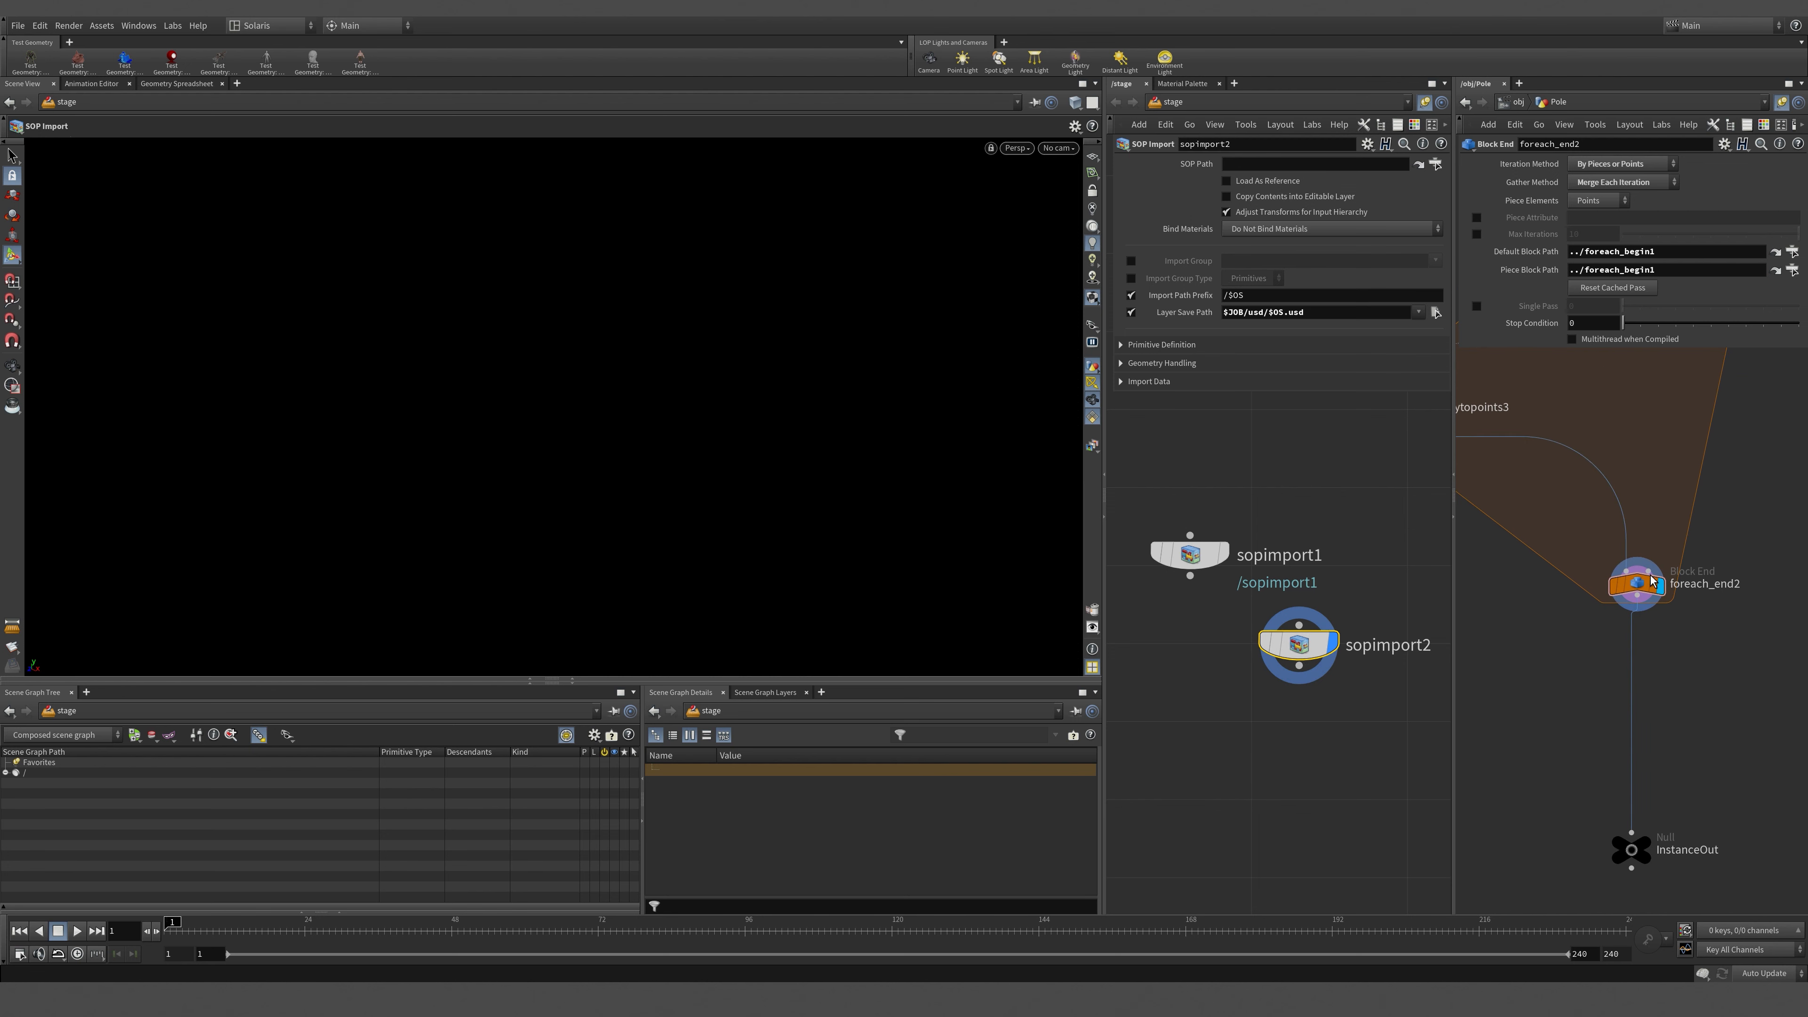
Turn off Pack and Instance on copytopoints3 in the Pole network.
left_click_drag(1675, 557, 1511, 637)
middle_click_drag(1500, 505, 1565, 537)
left_click_drag(1528, 396, 1495, 472)
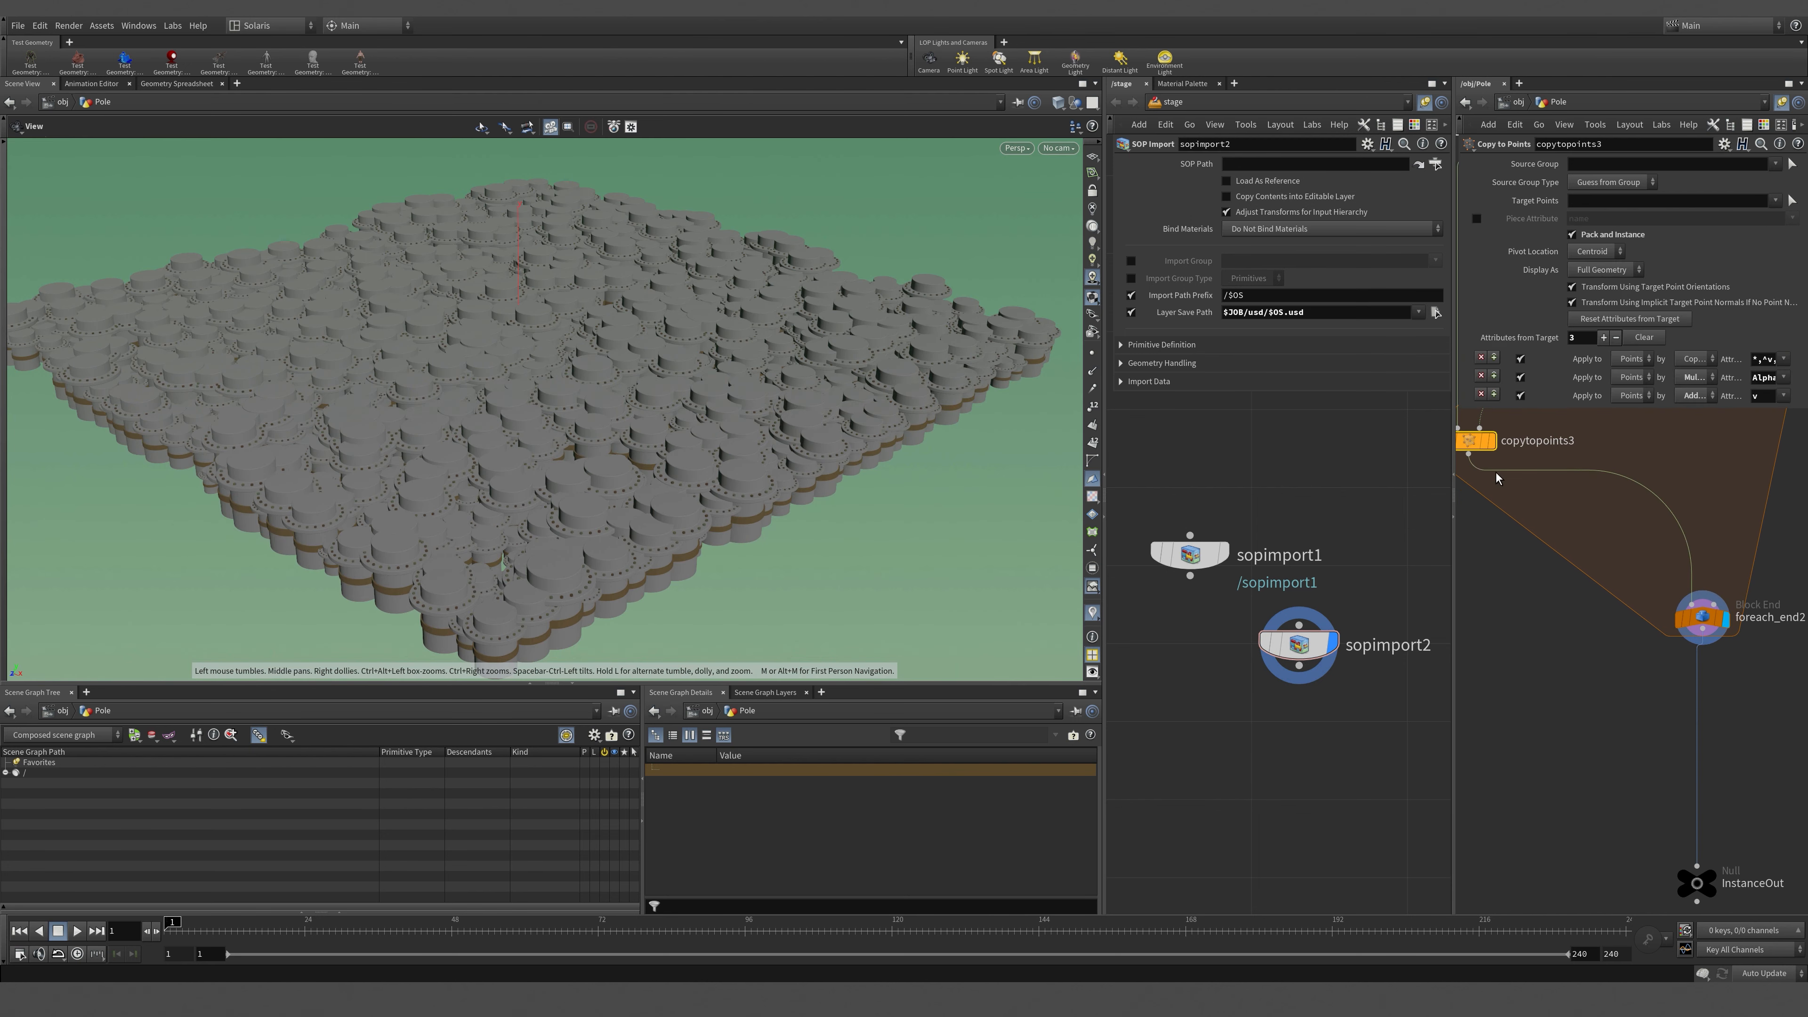
left_click(1601, 233)
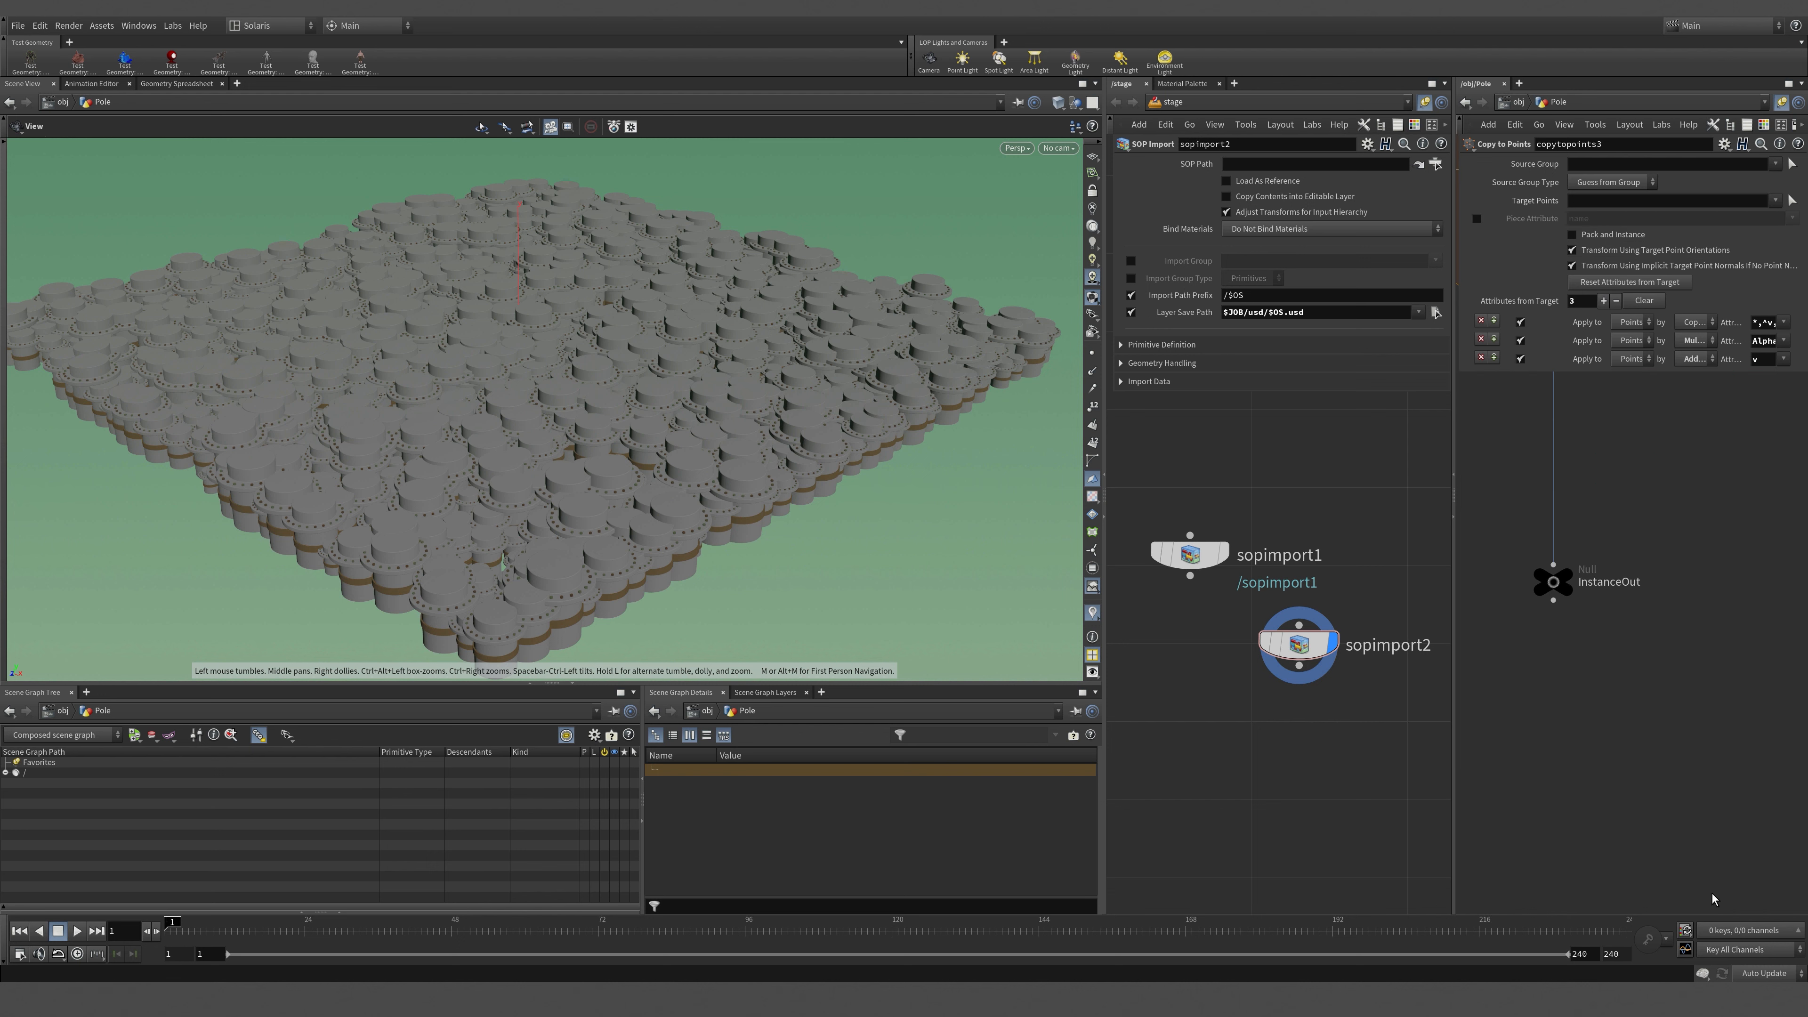
Check the node info of foreach_end2 for its geometry counts and attributes.
scroll(1678, 616, "down", 3)
scroll(1650, 657, "up", 6)
middle_click_drag(1638, 434, 1647, 653)
scroll(1648, 631, "down", 8)
scroll(1647, 654, "up", 3)
middle_click(1637, 531)
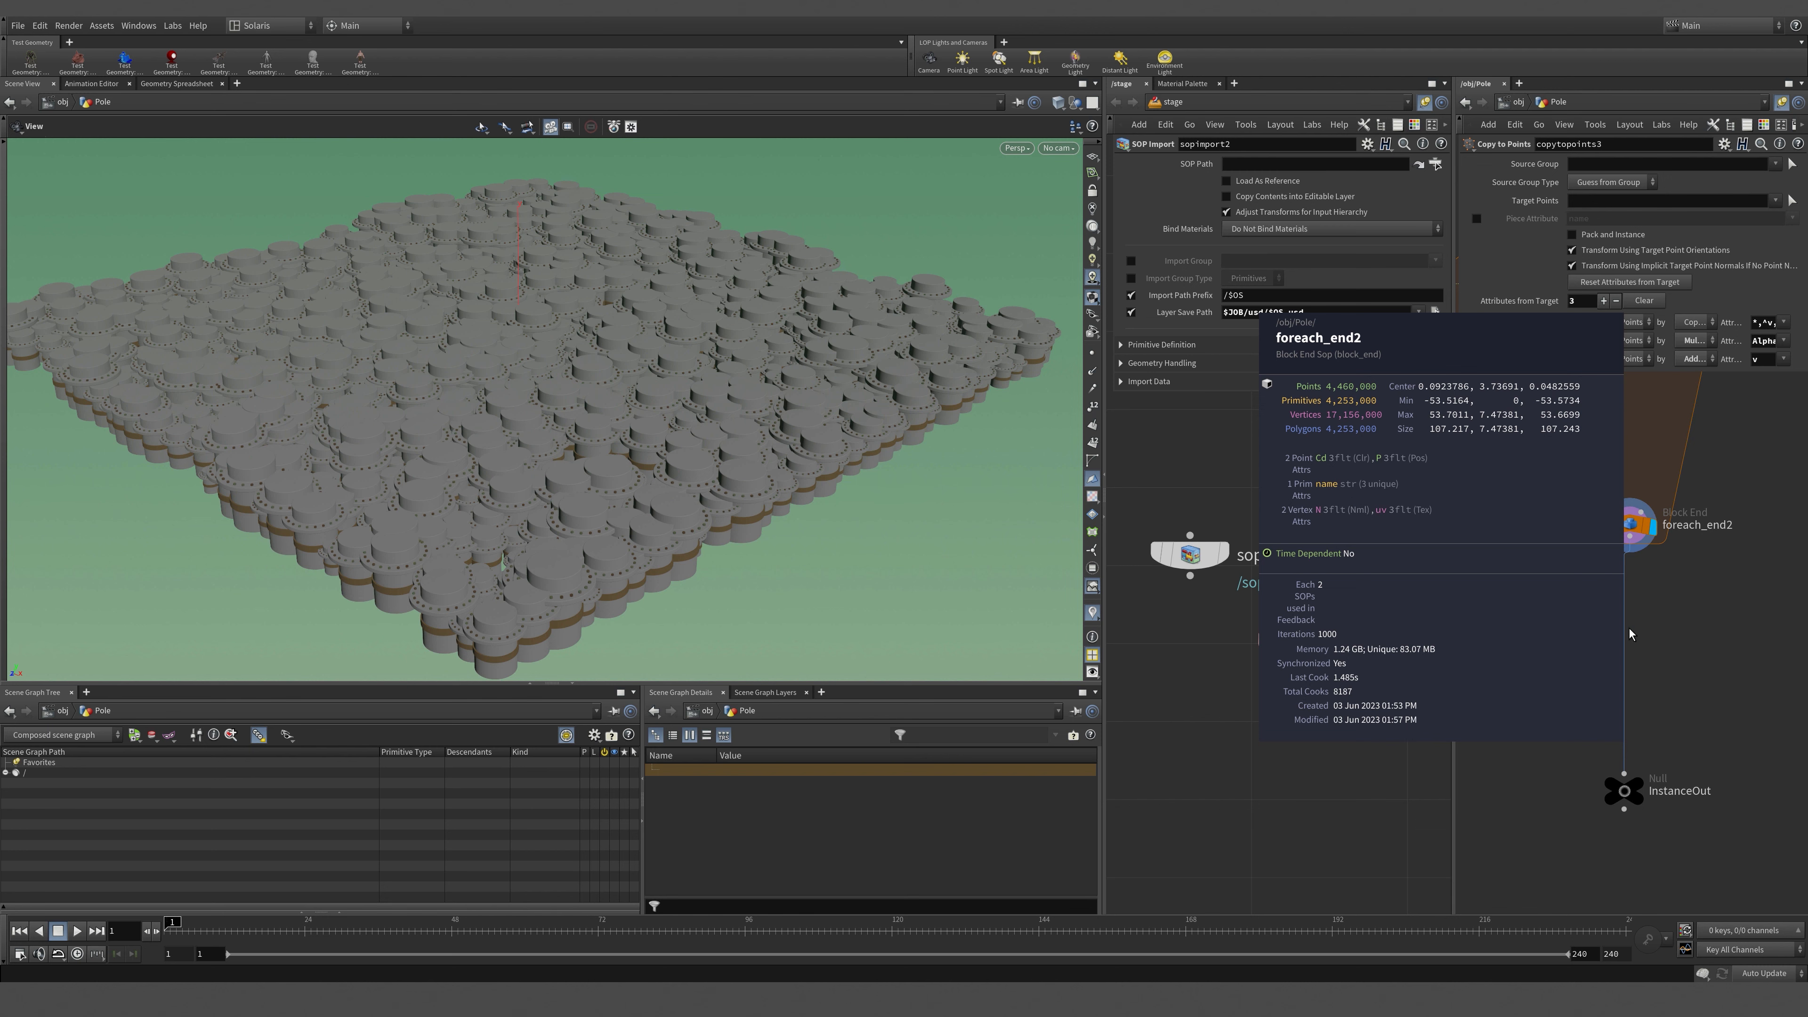
Insert a Pack node between foreach_end2 and InstanceOut and make it the displayed node.
mouse_move(1662, 635)
middle_mouse_down()
mouse_move(1581, 645)
mouse_move(1628, 633)
middle_mouse_up()
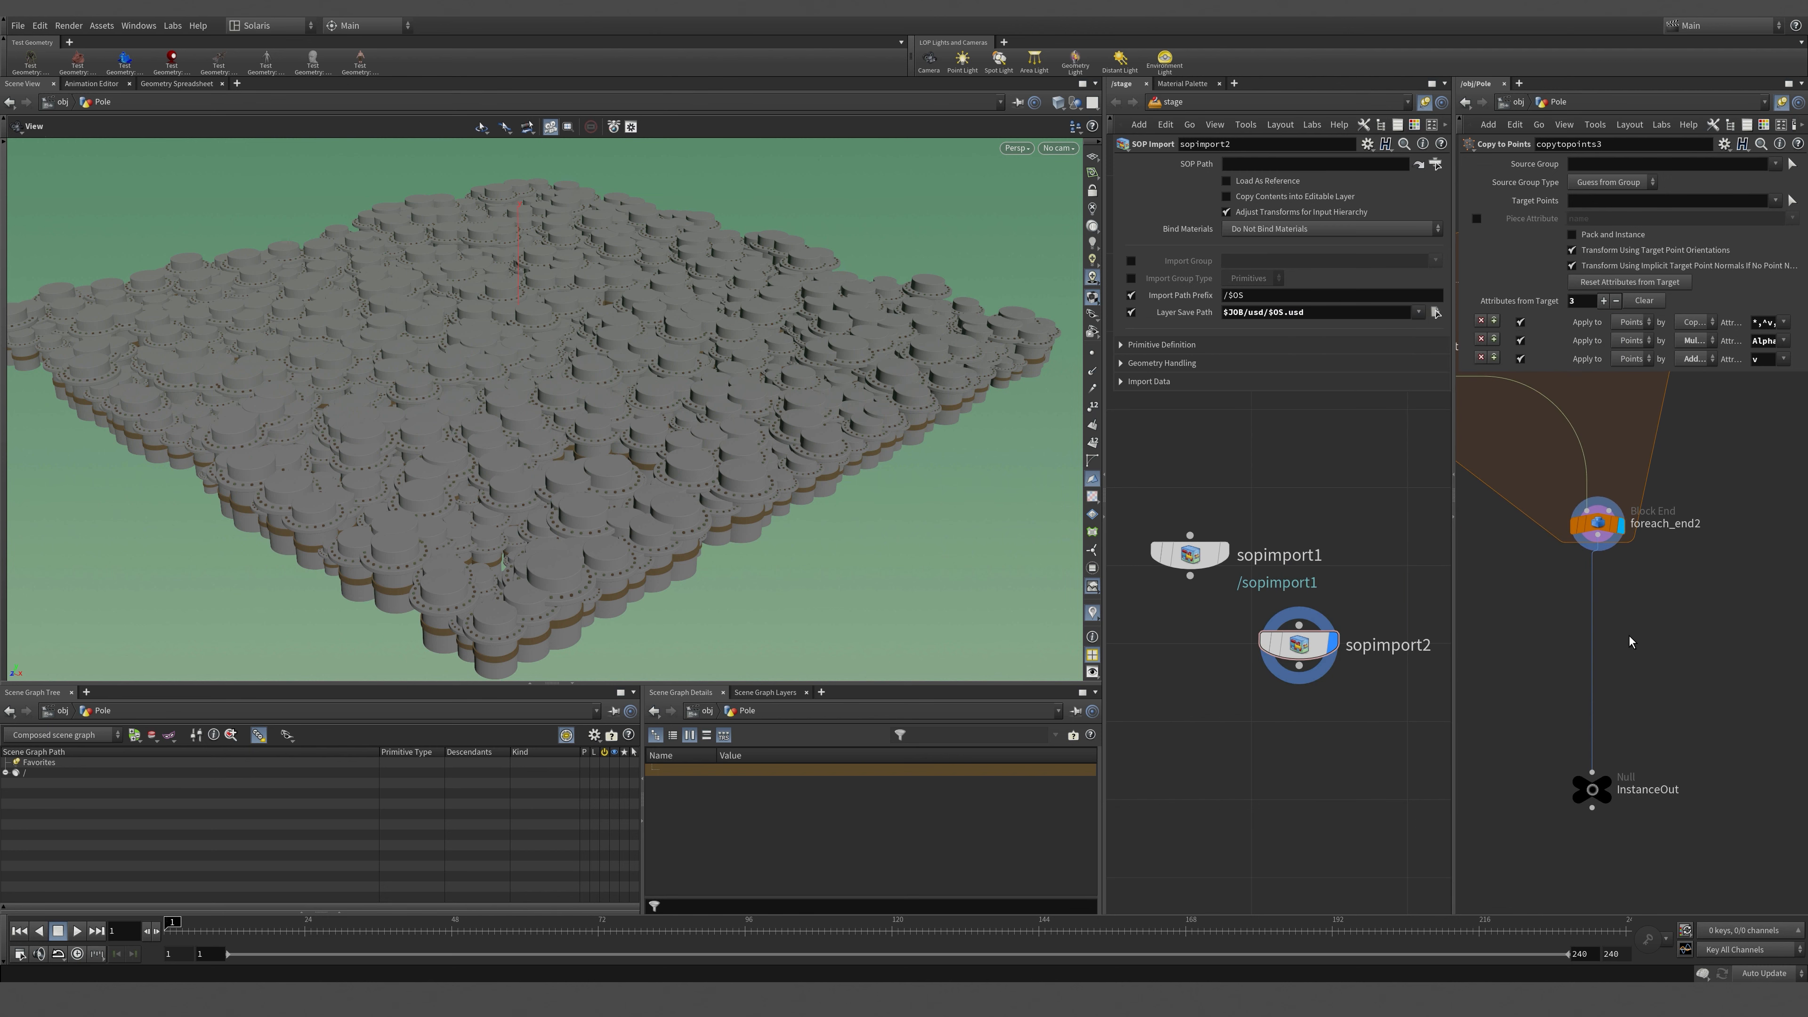
key("Tab")
type("pa")
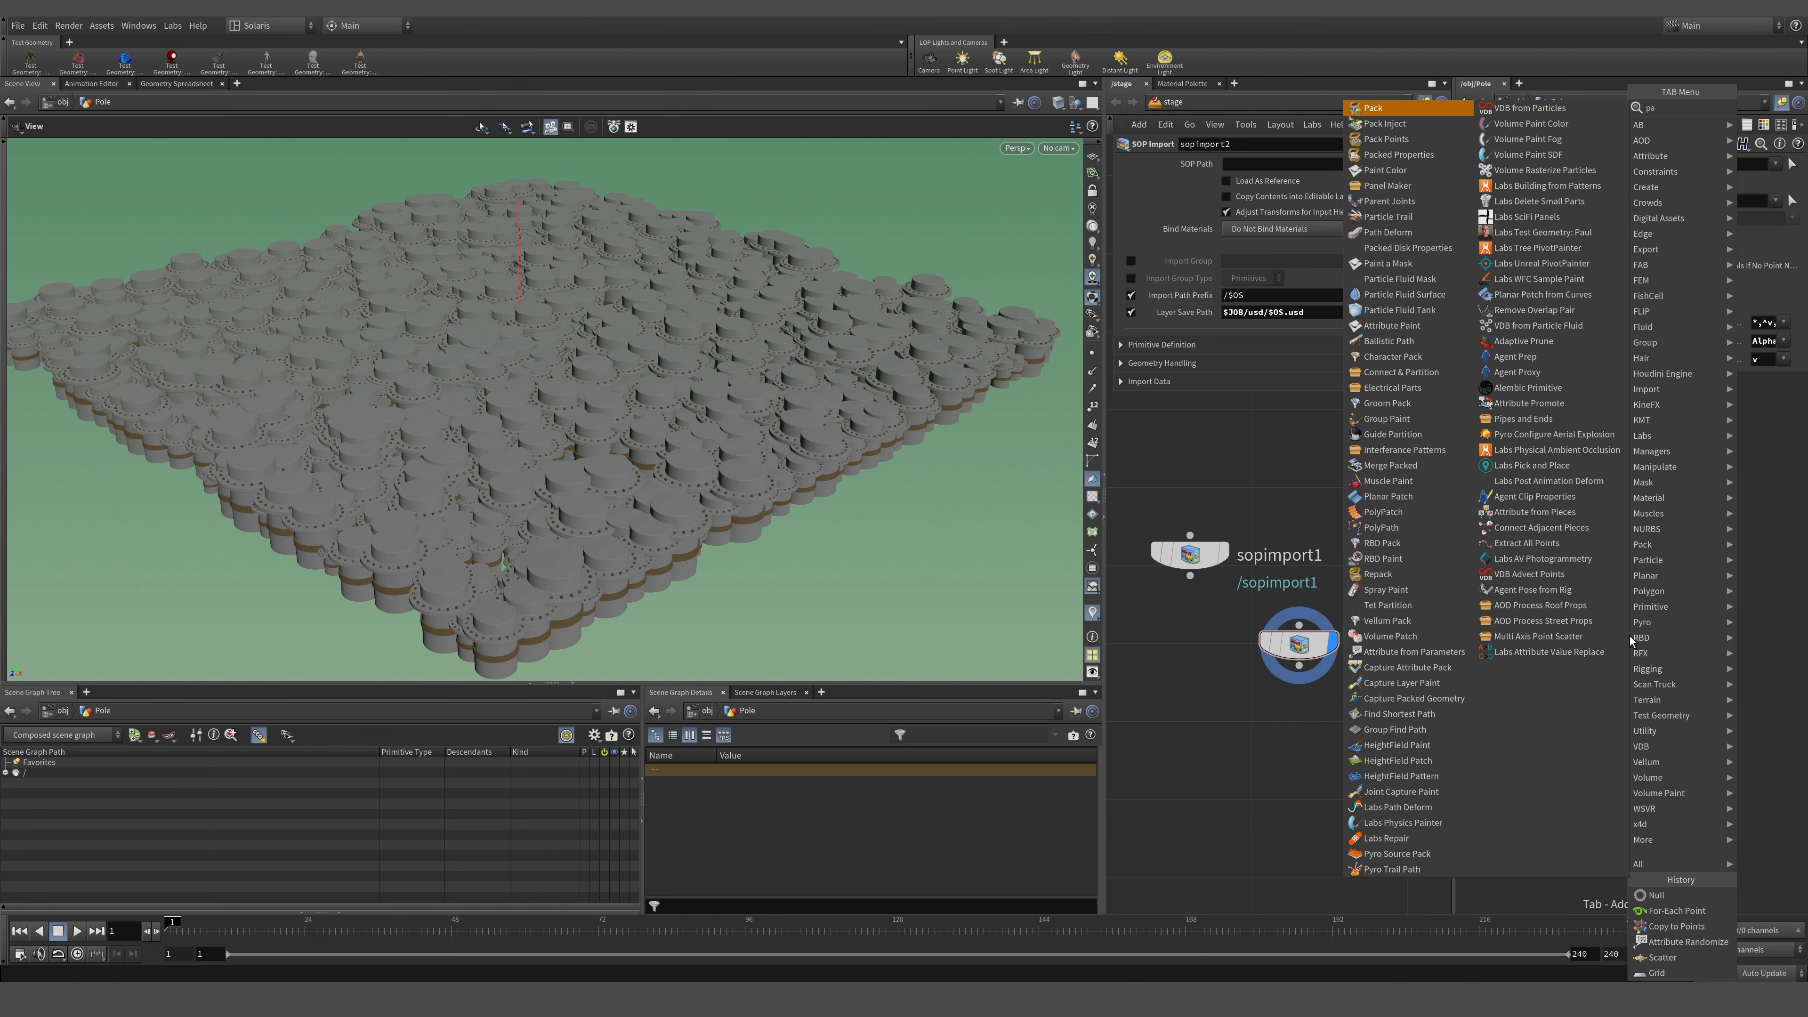
type("ck")
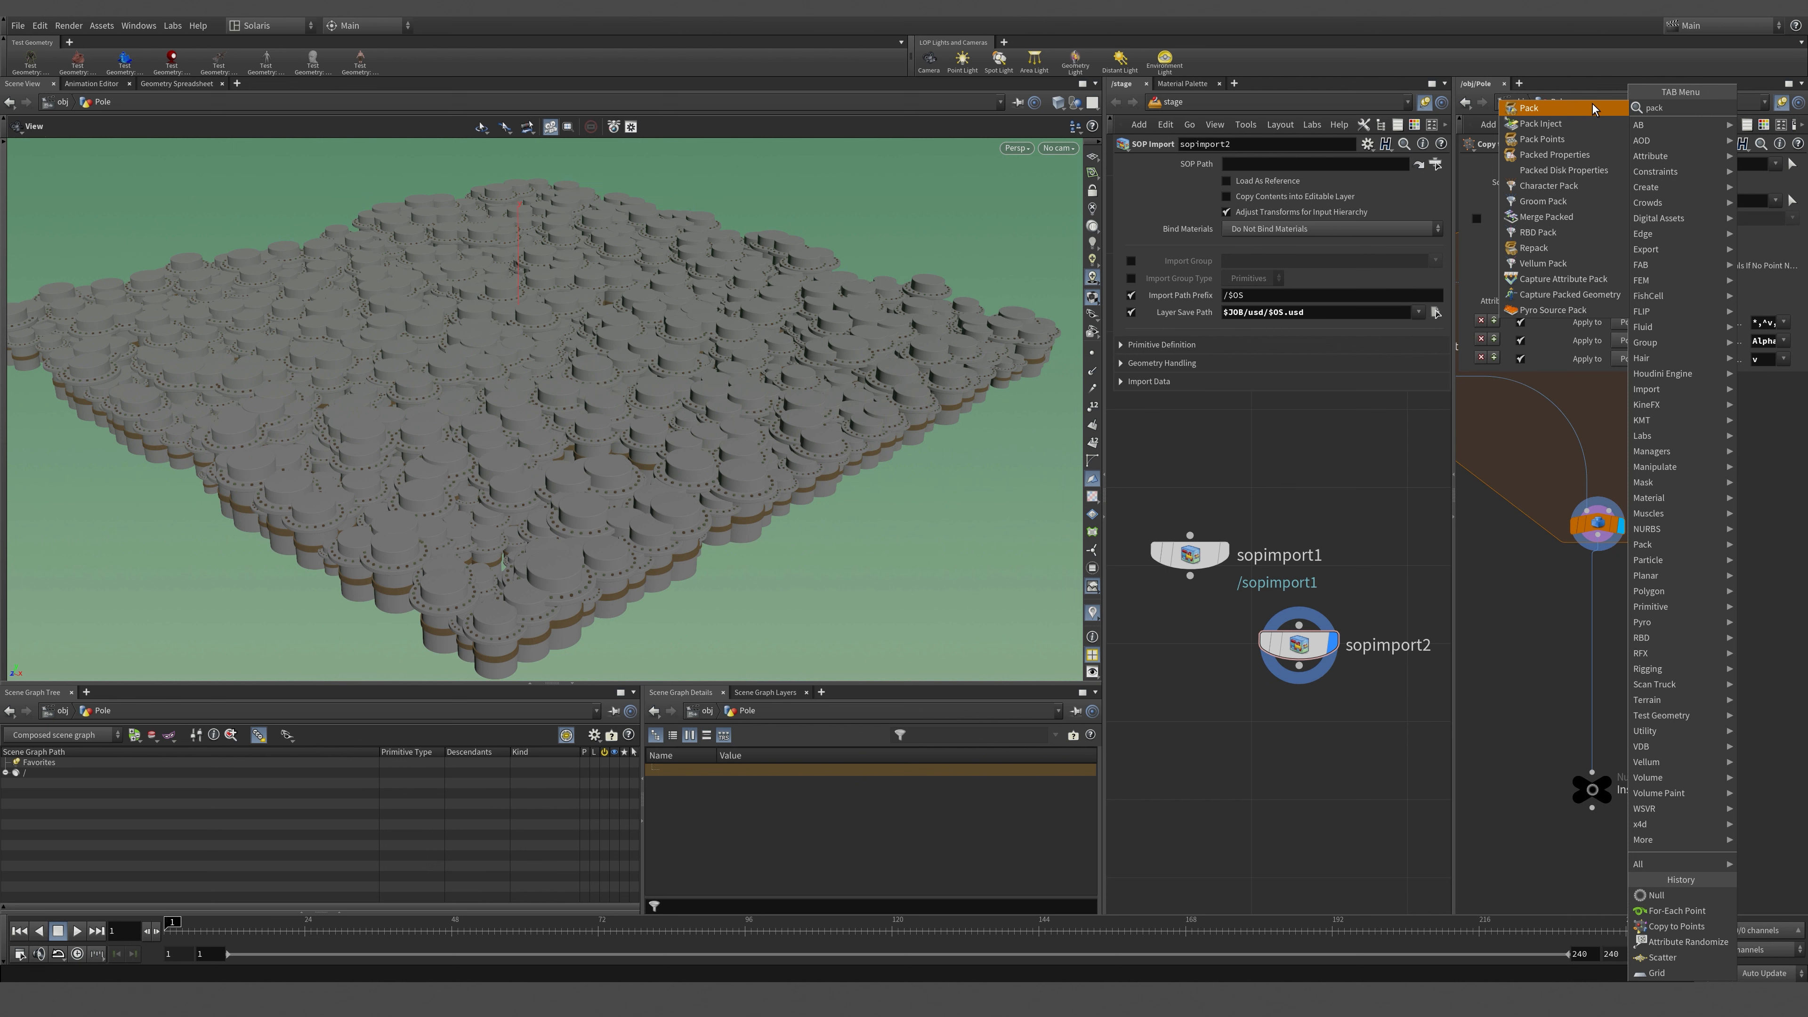
left_click(1592, 108)
left_click(1591, 694)
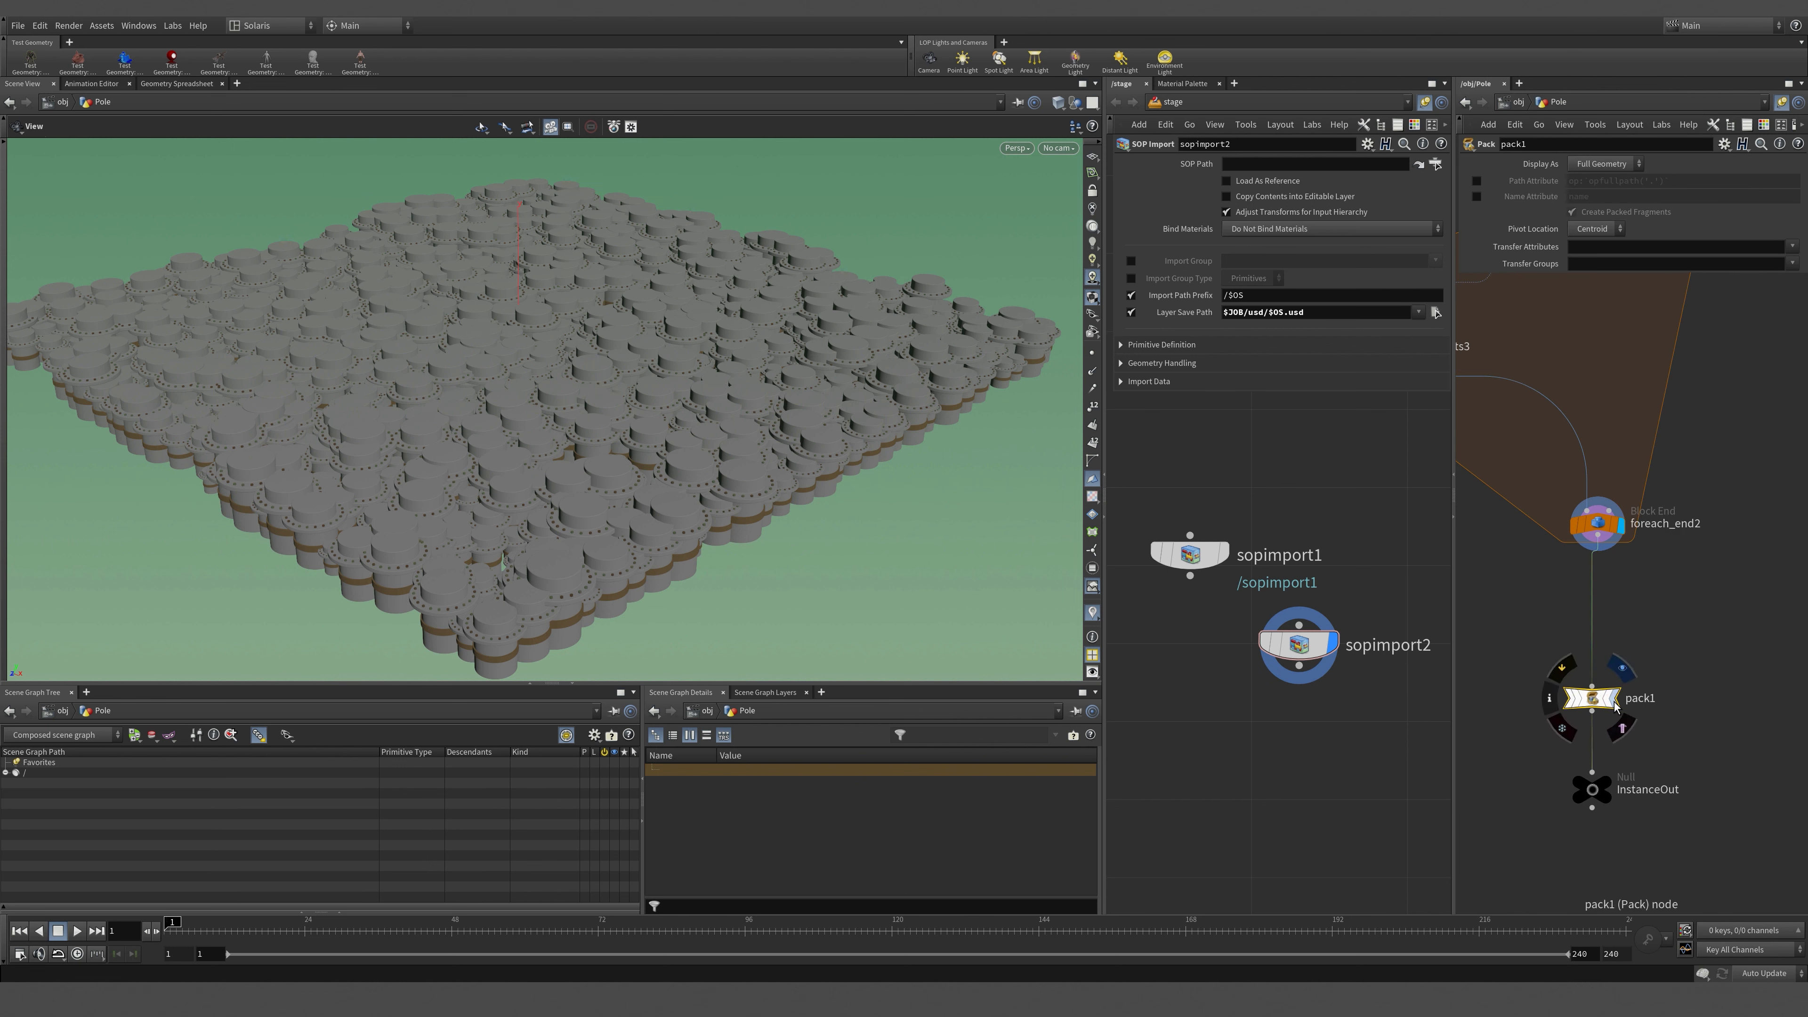
left_click(1616, 702)
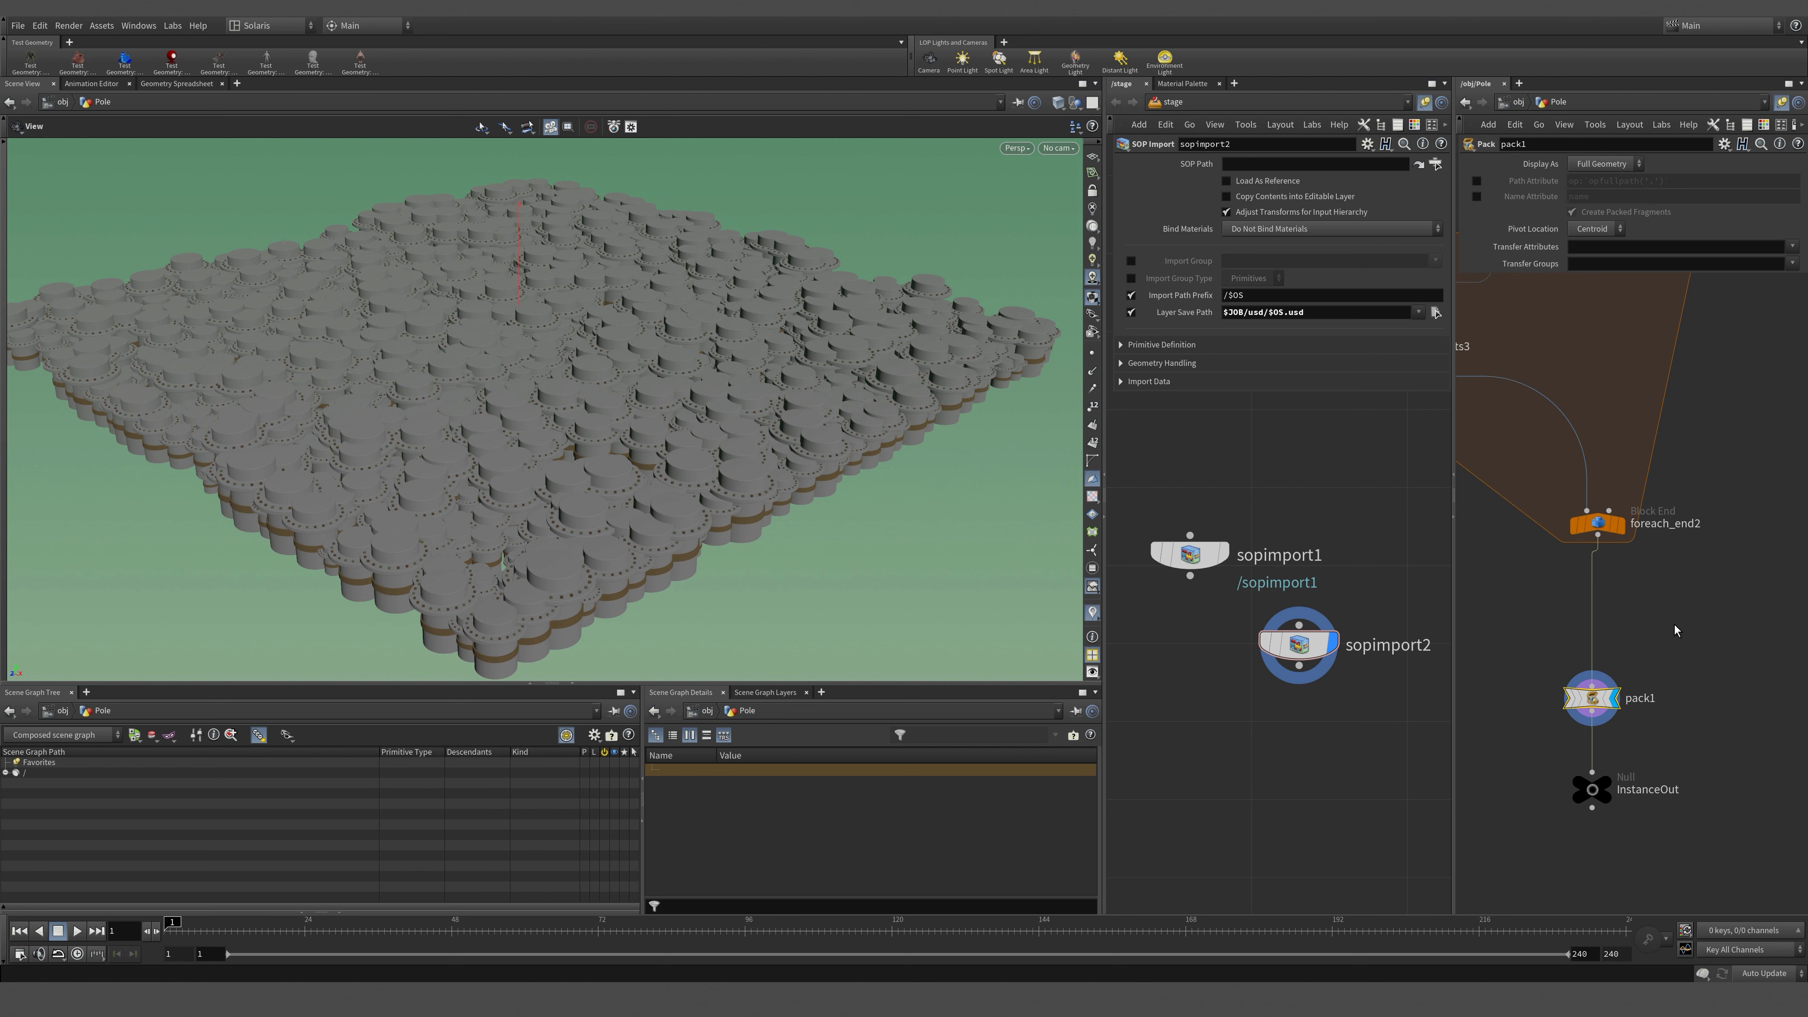
Look over the attribwrangle4 color ramp settings further up the Pole network, and return to the parameters of pack1.
scroll(1673, 623, "down", 10)
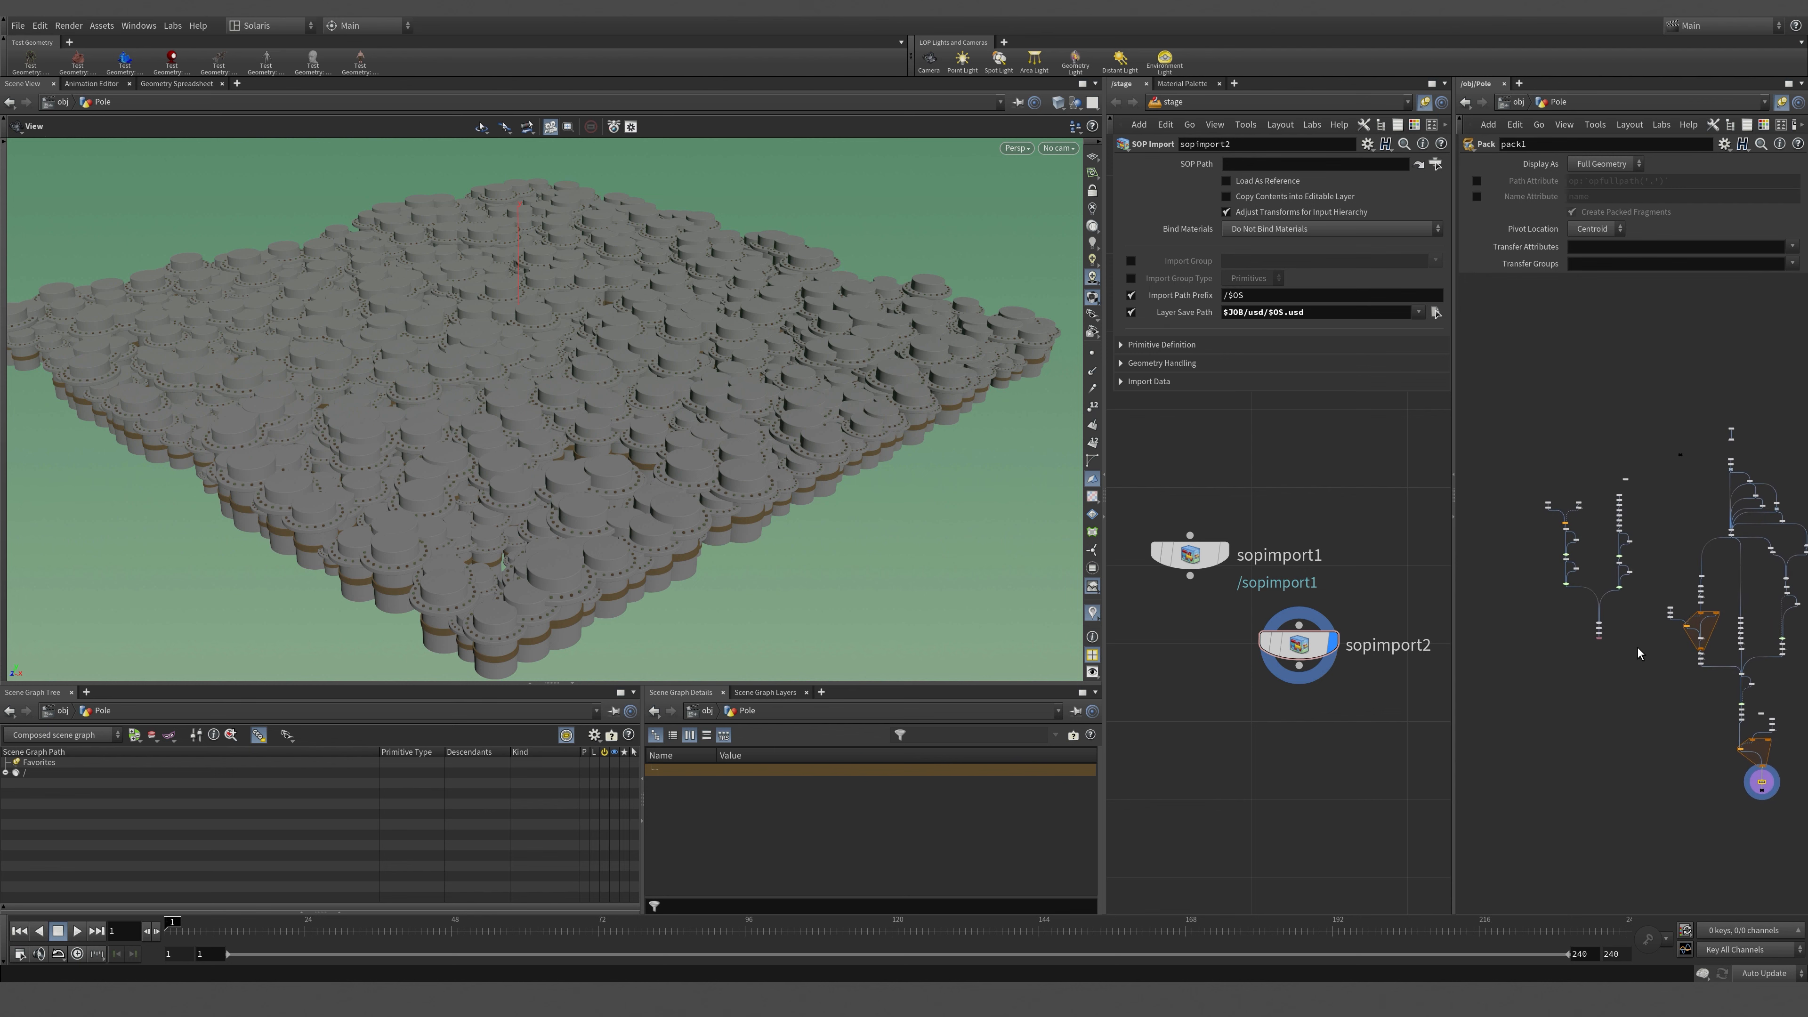
scroll(1637, 653, "up", 10)
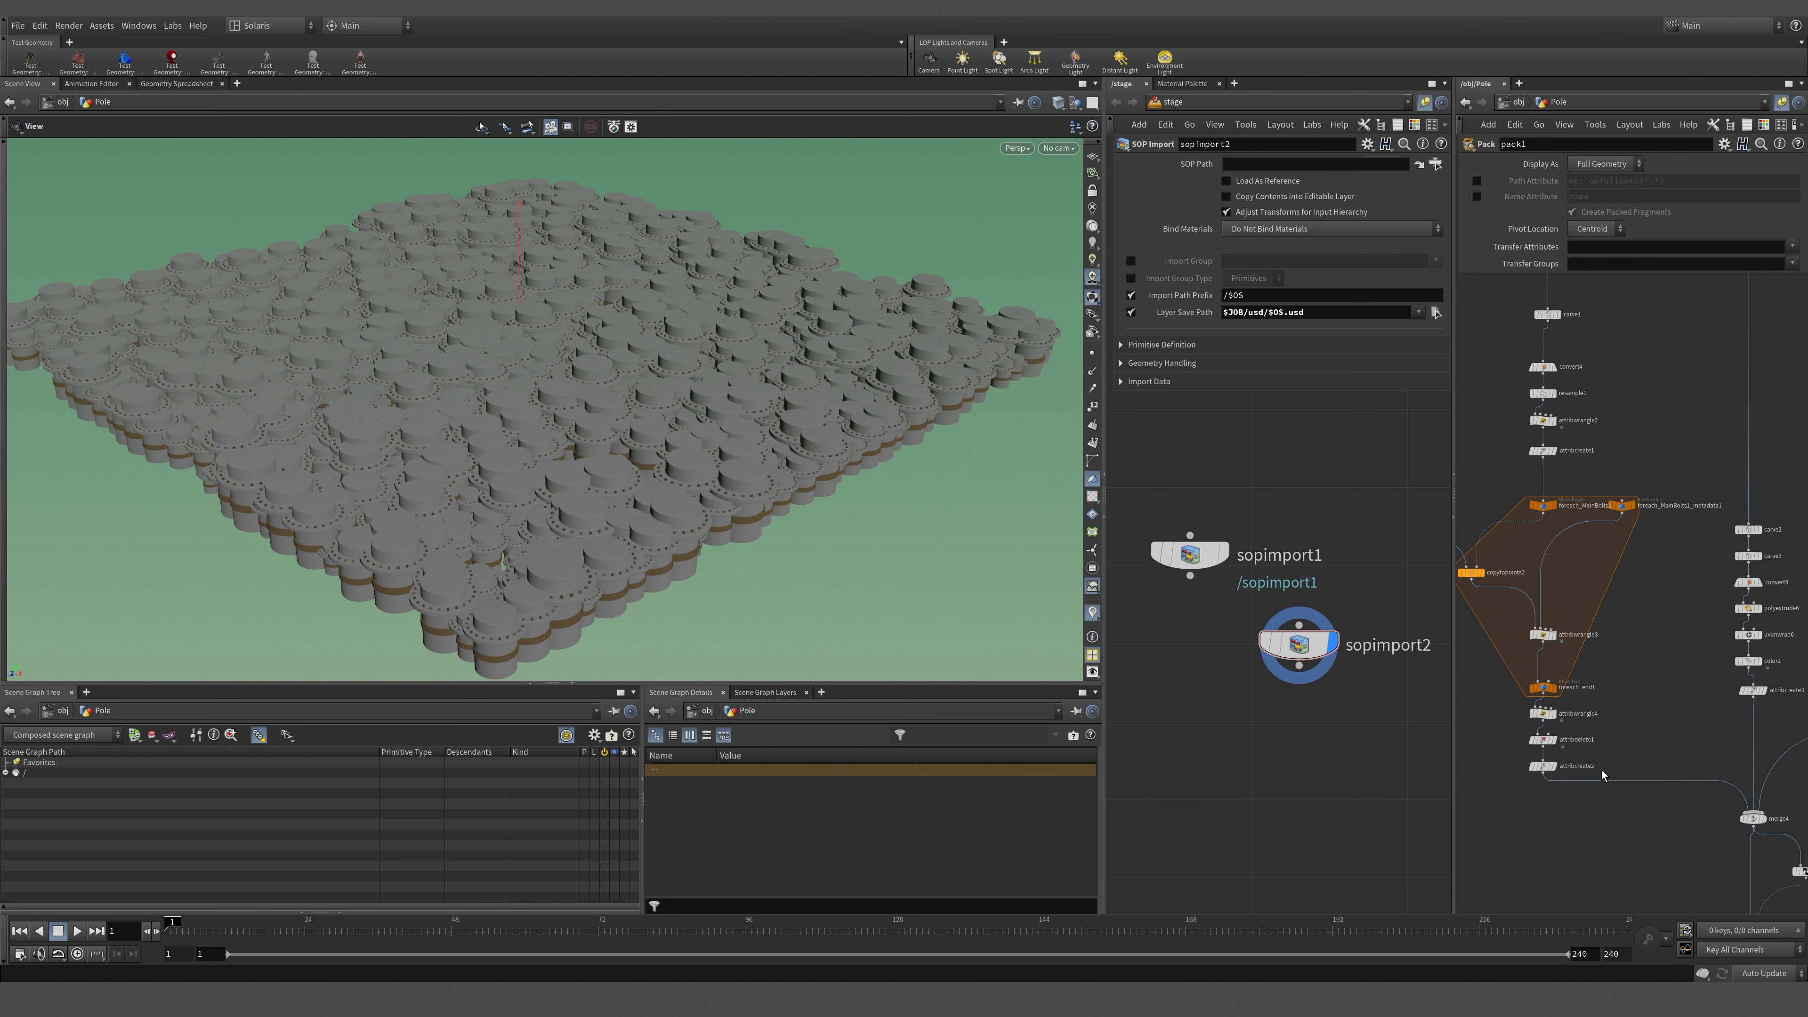
left_click(1544, 635)
left_click(1543, 714)
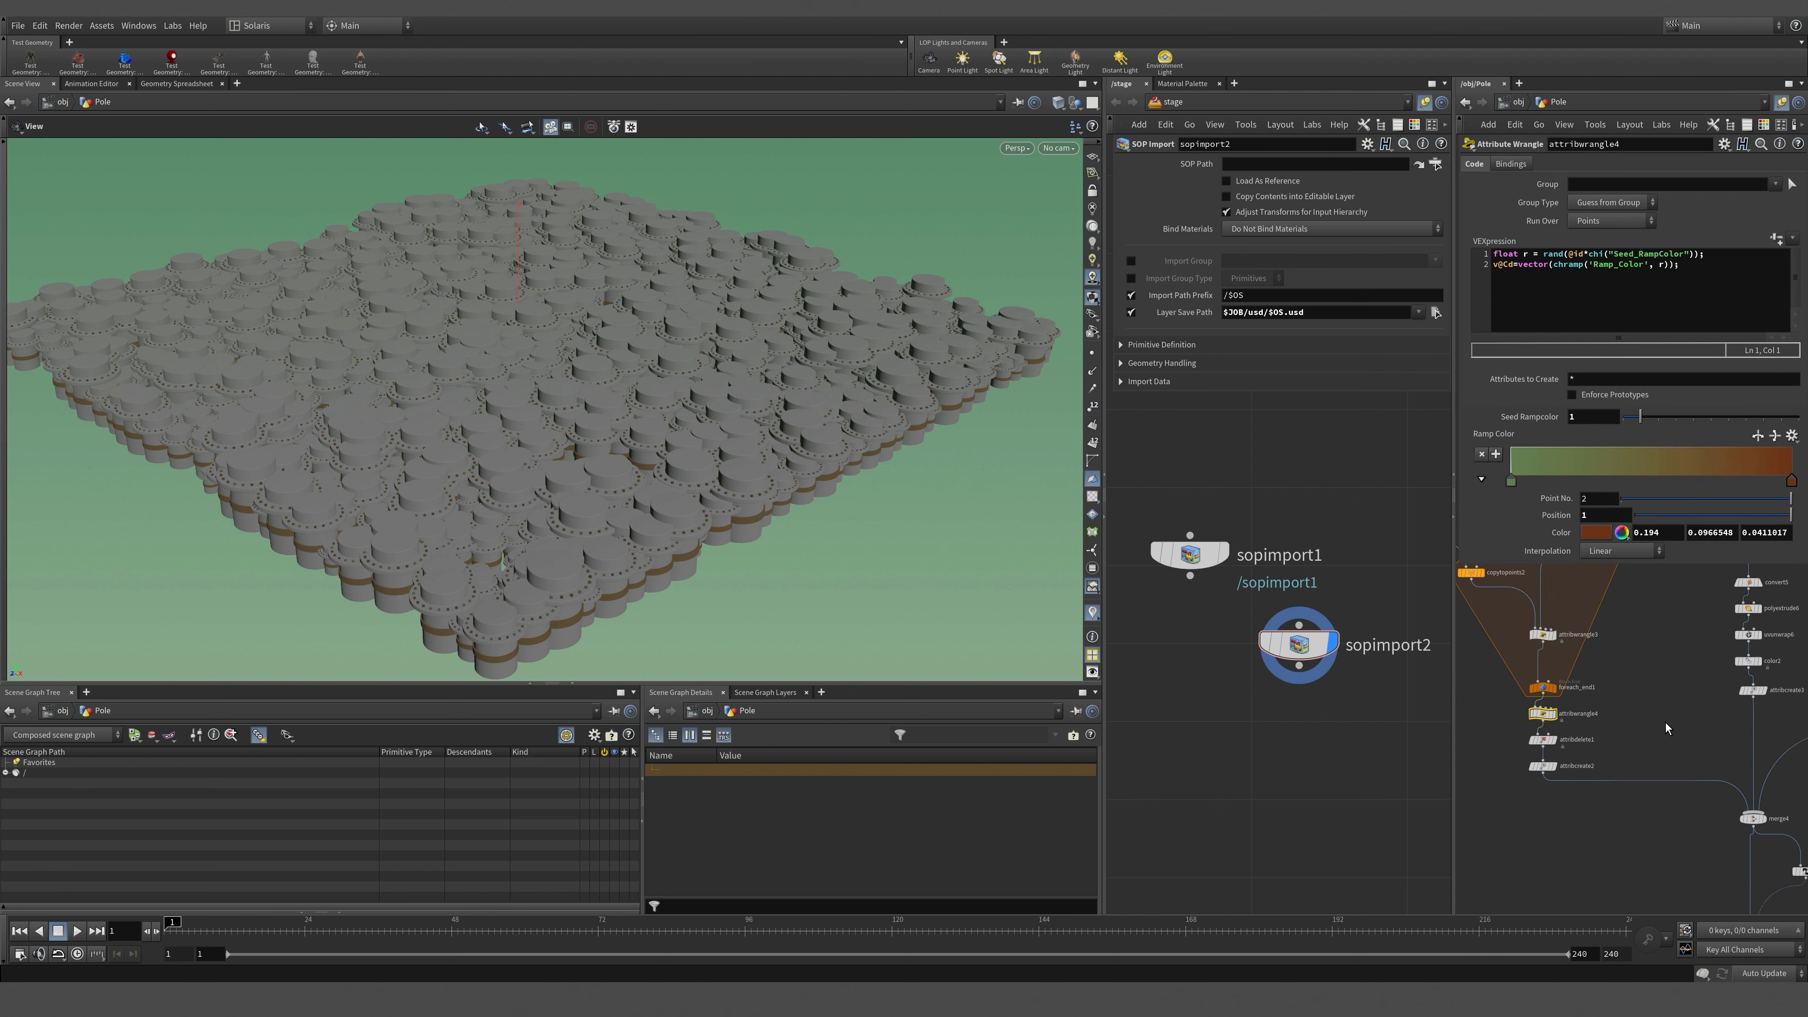
middle_click_drag(1592, 819, 1455, 469)
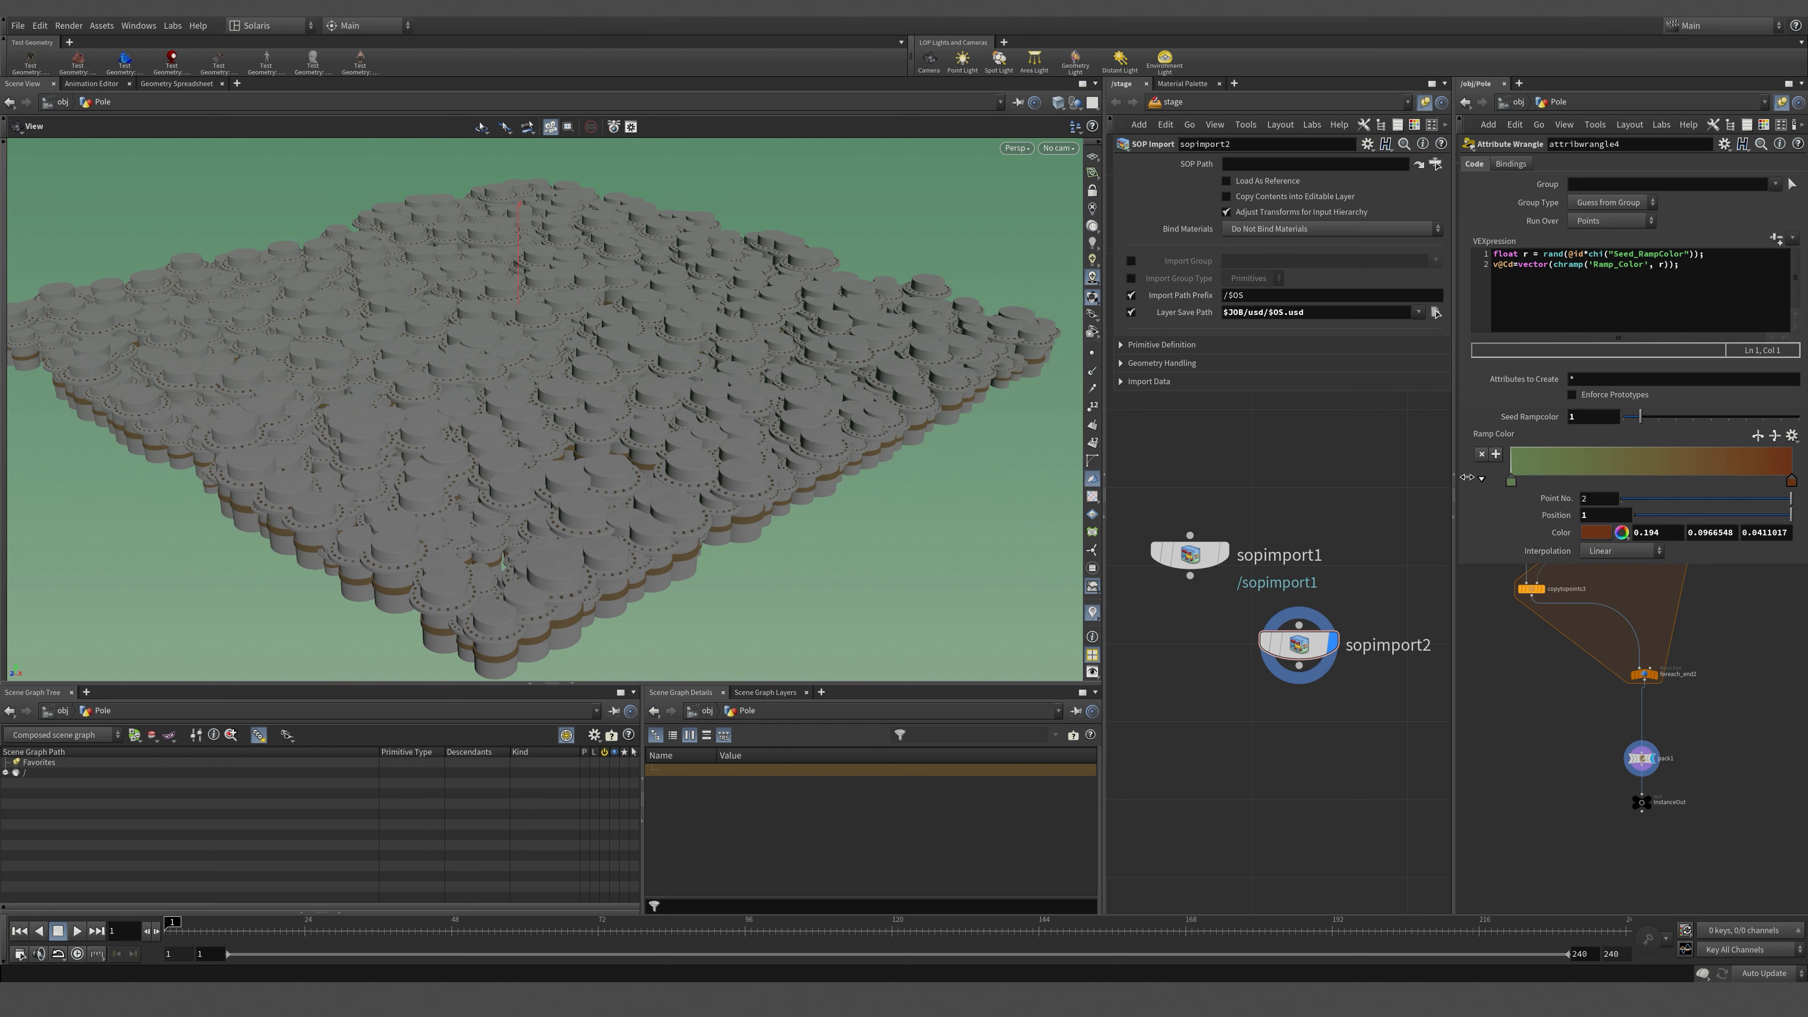
left_click(1641, 757)
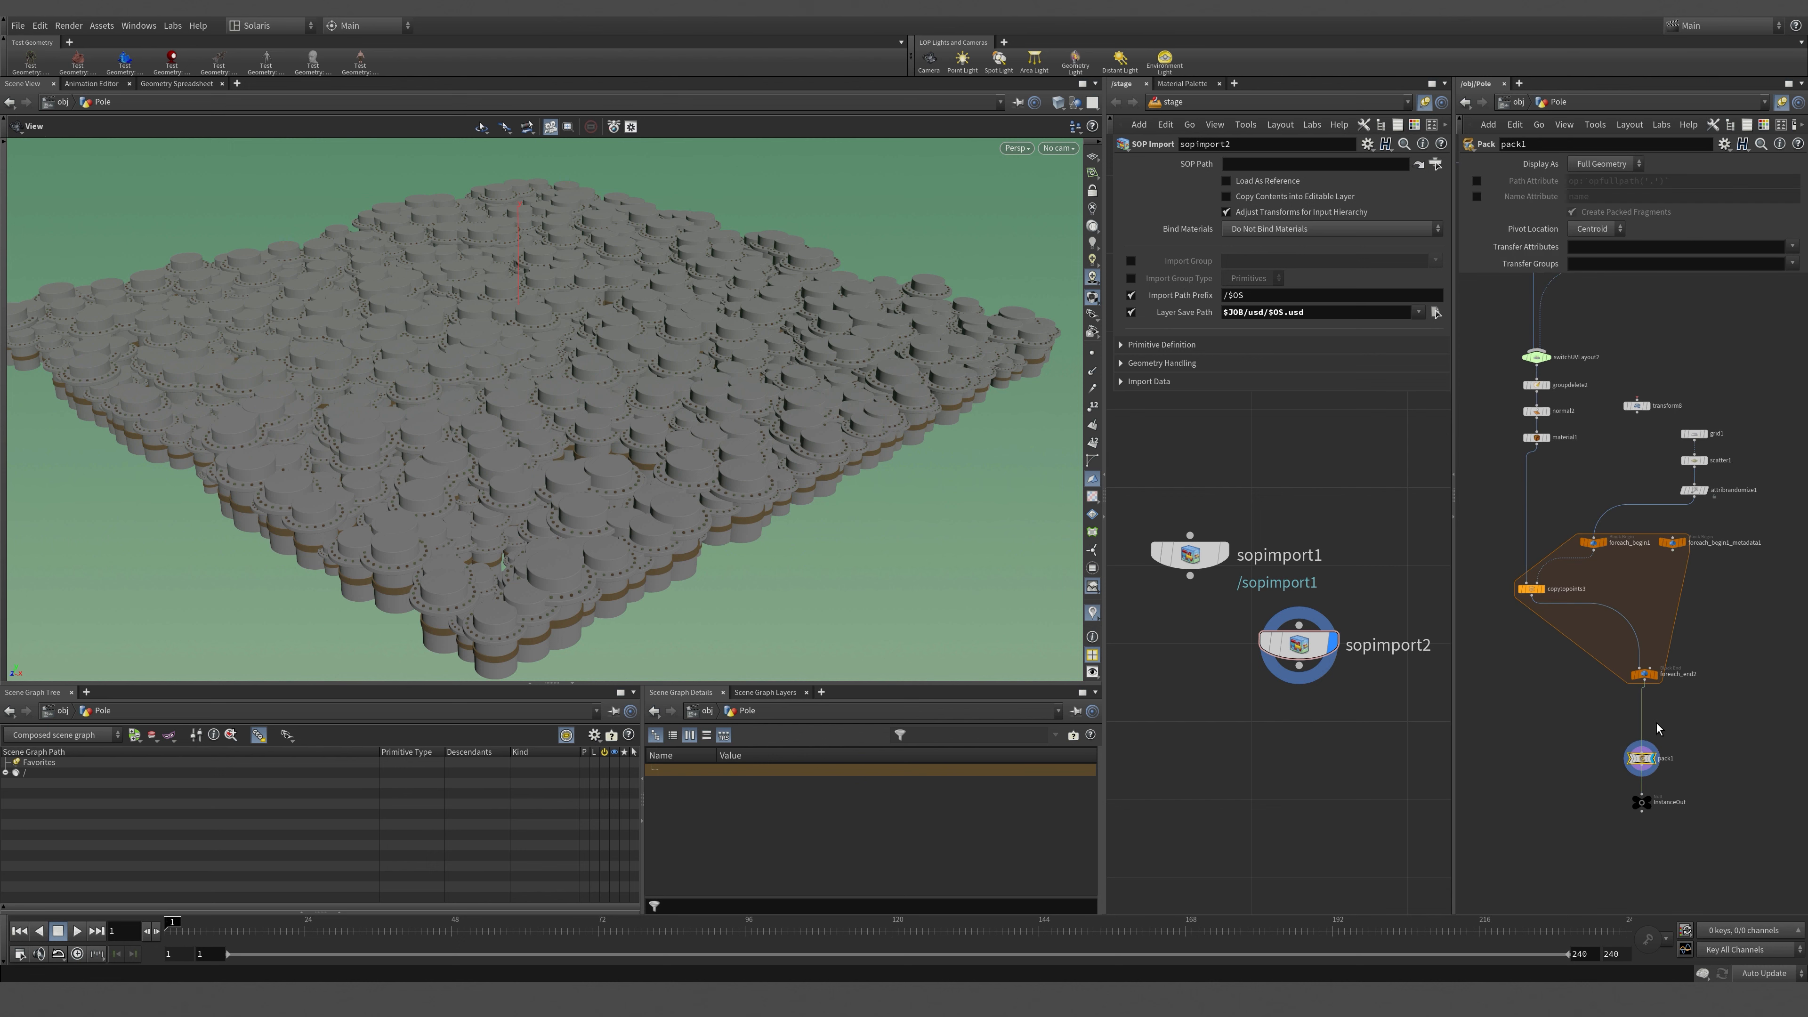
Review the parameters of copytopoints3 inside the for-each block.
scroll(1657, 724, "up", 3)
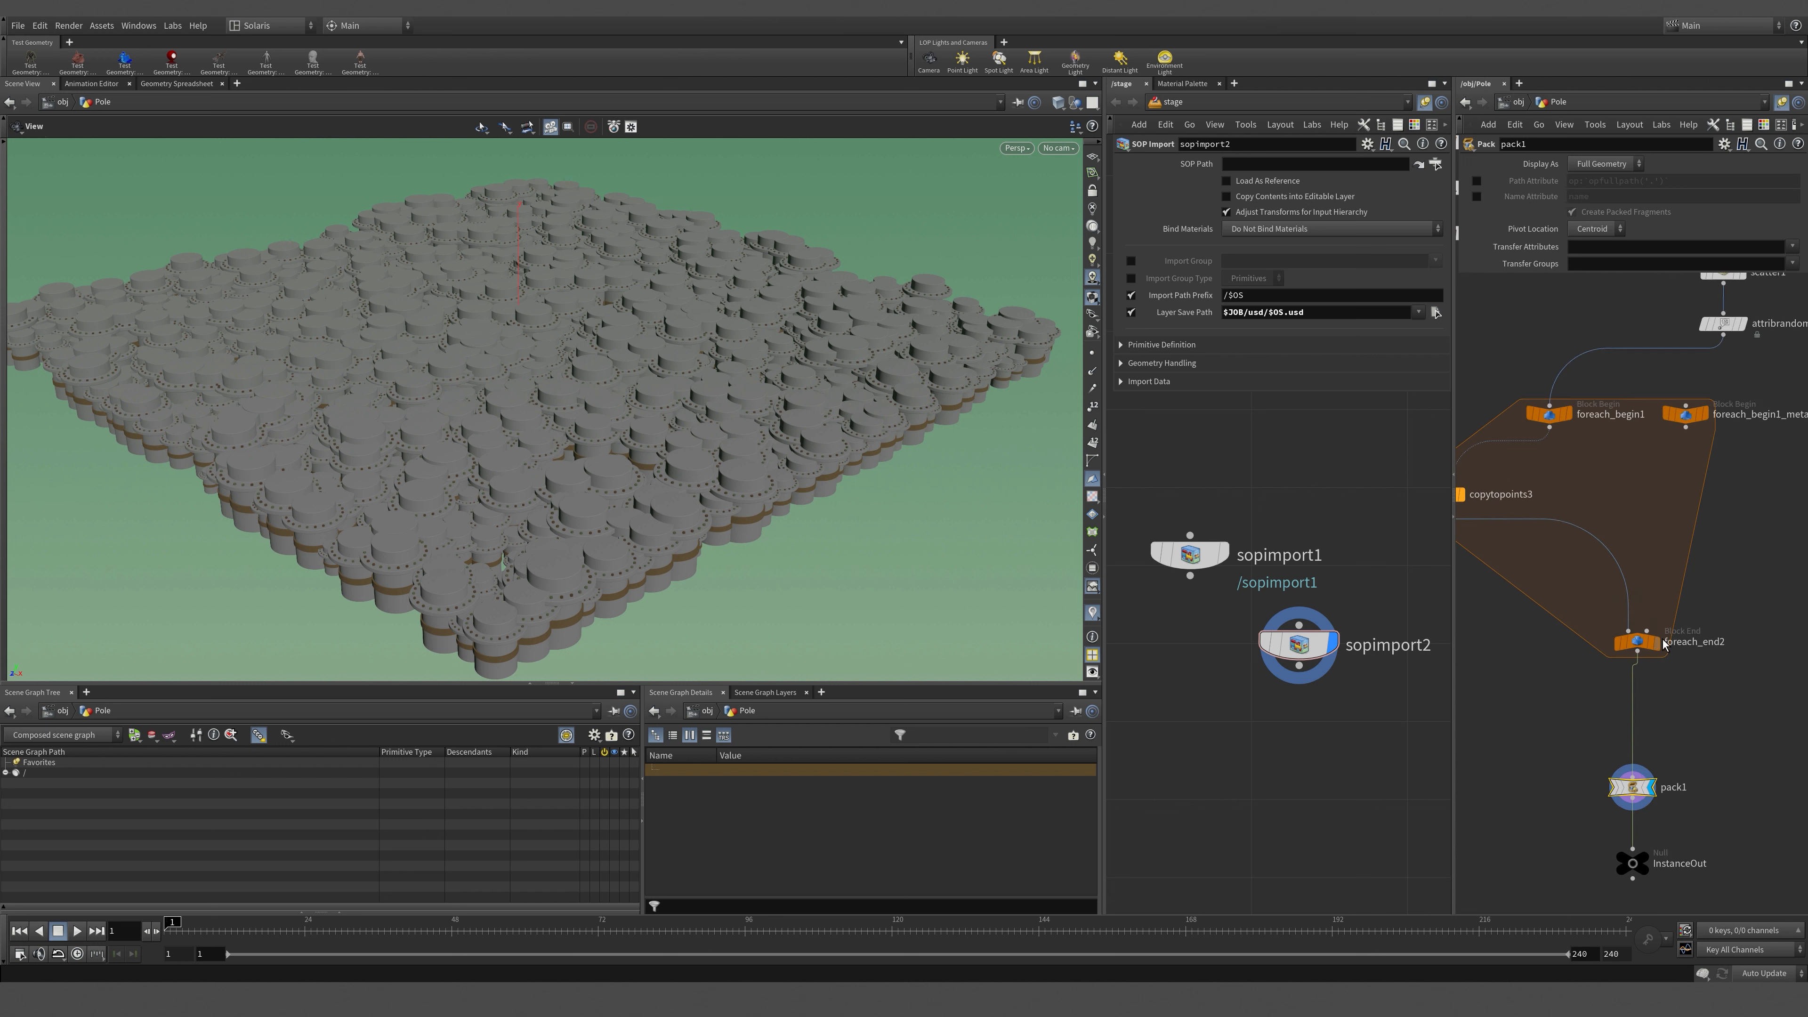
middle_click_drag(1485, 456, 1565, 493)
left_click(1525, 533)
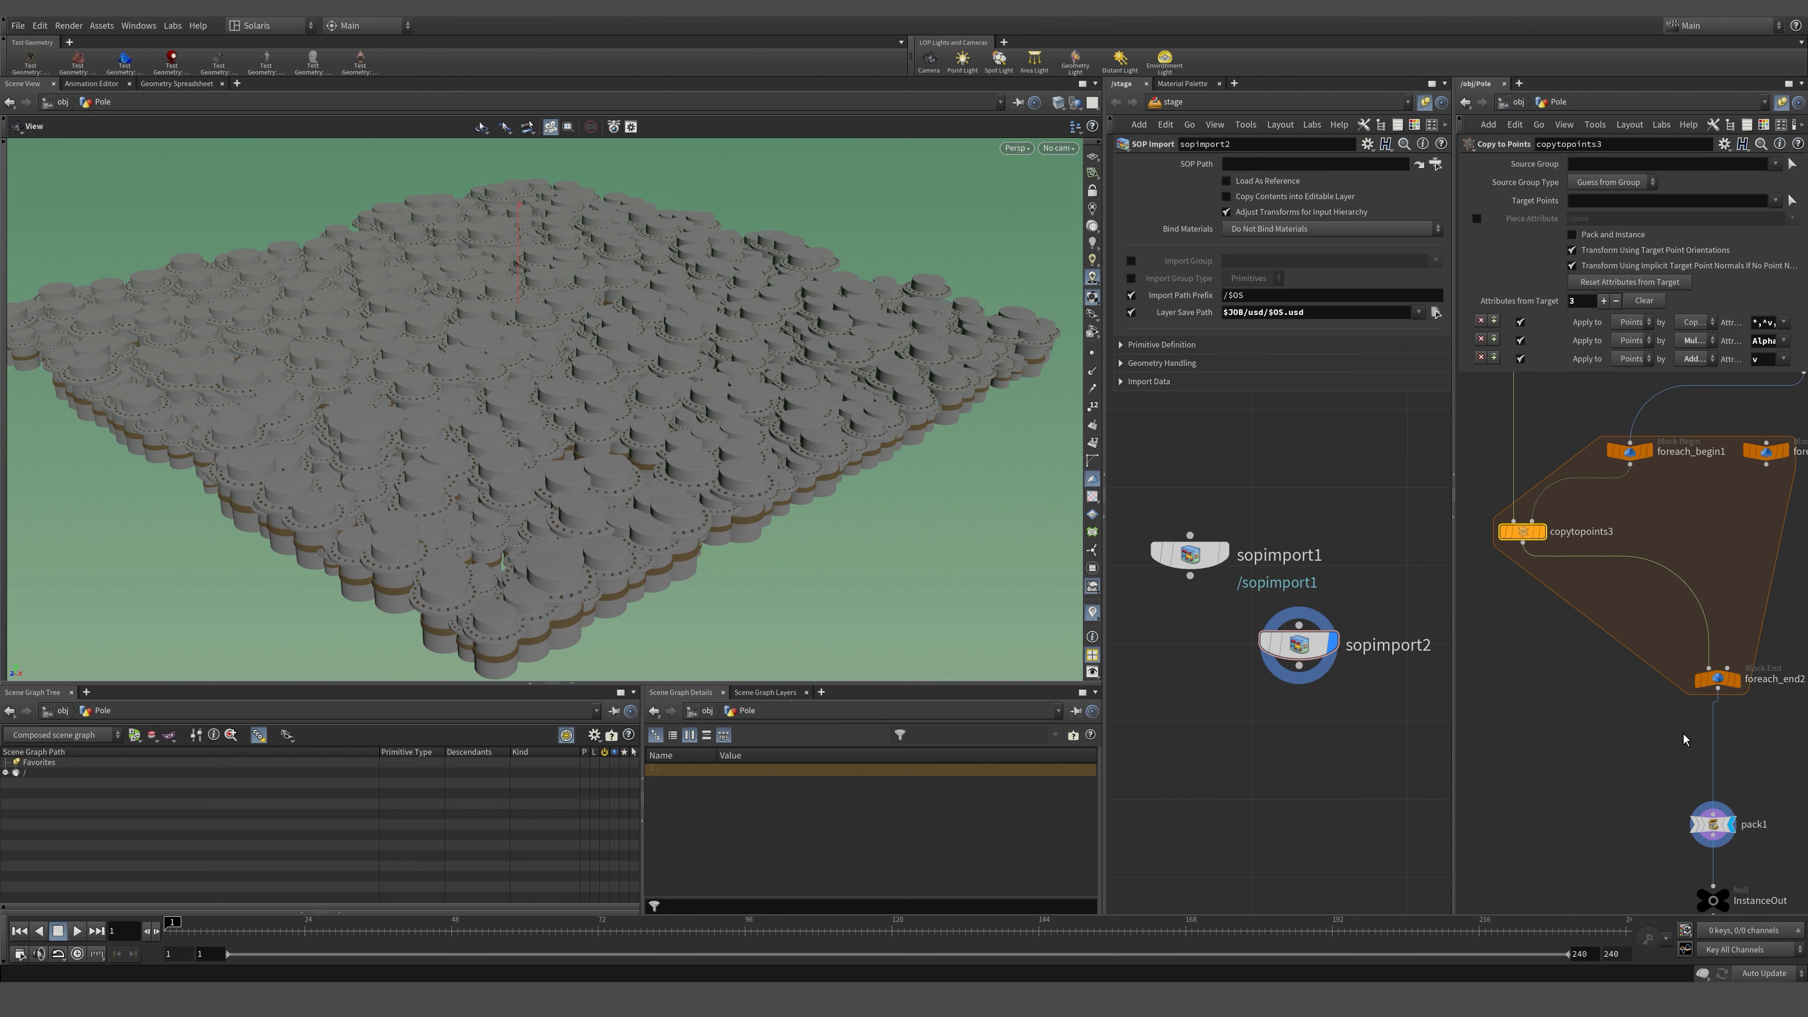
middle_click_drag(1617, 800, 1554, 720)
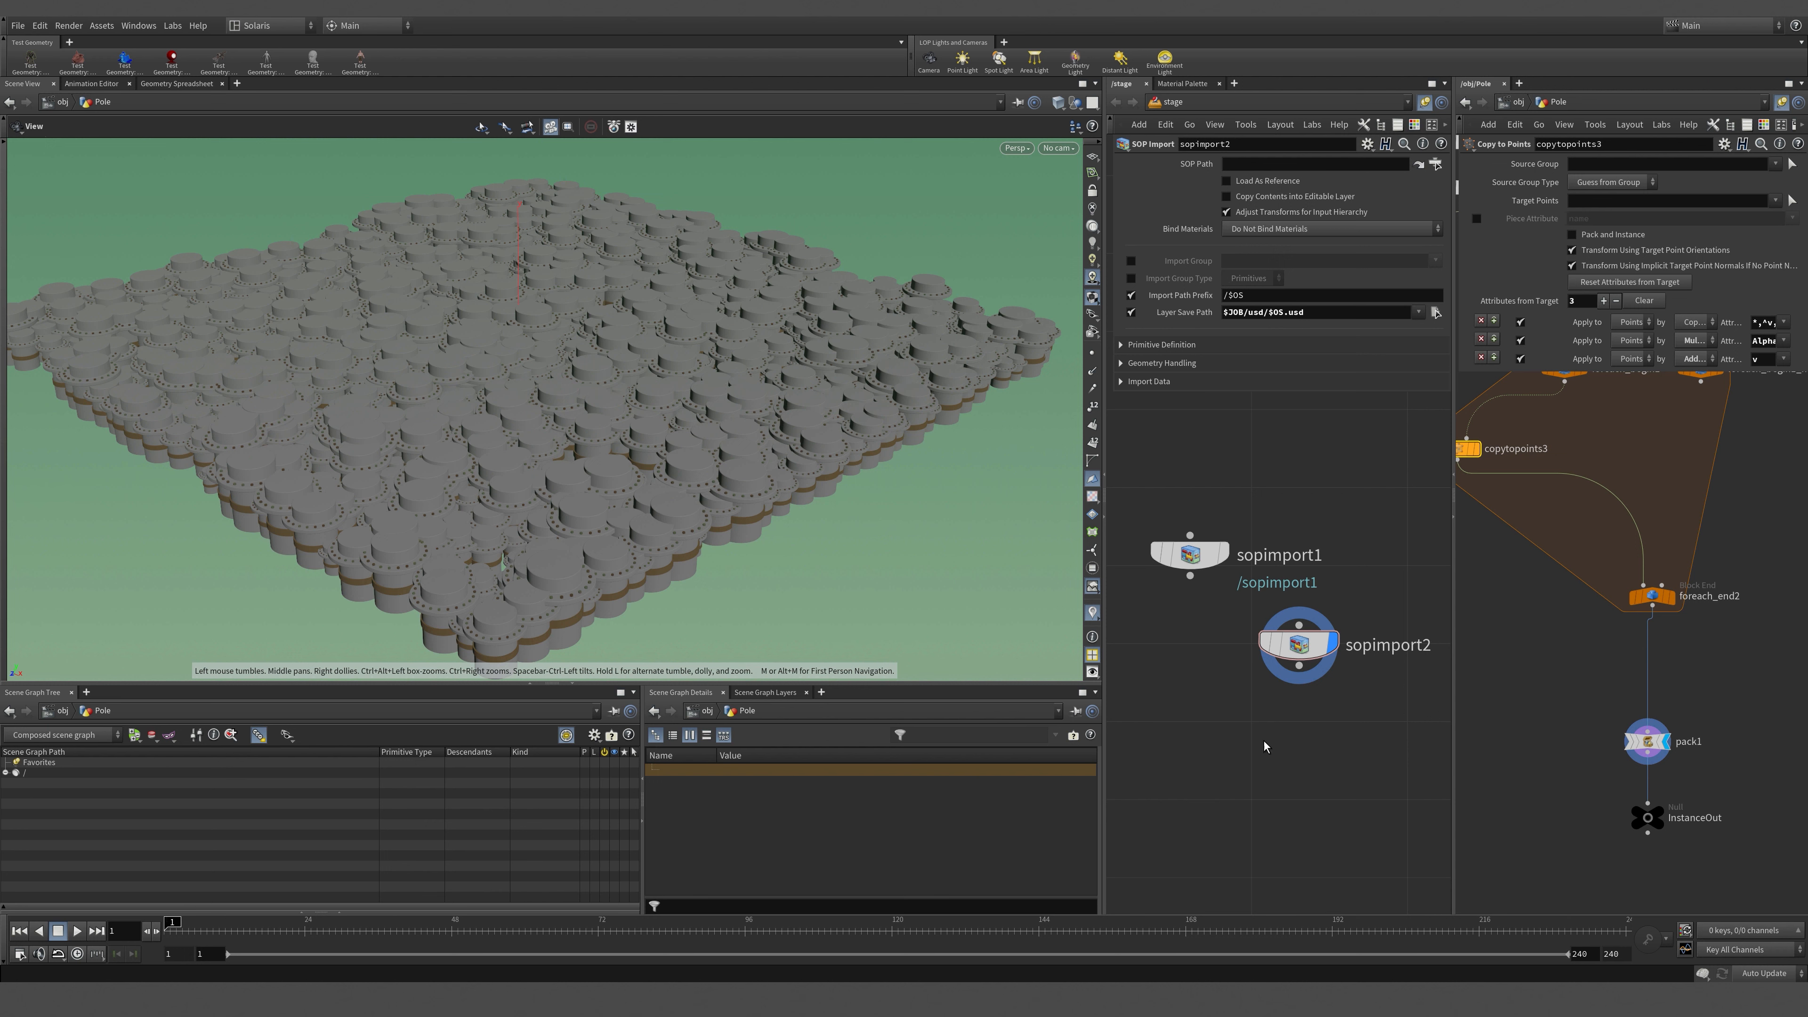
On pack1, enable Path Attribute and Name Attribute with name, turn off Create Packed Fragments, and check the node info.
left_click_drag(1568, 724, 1736, 768)
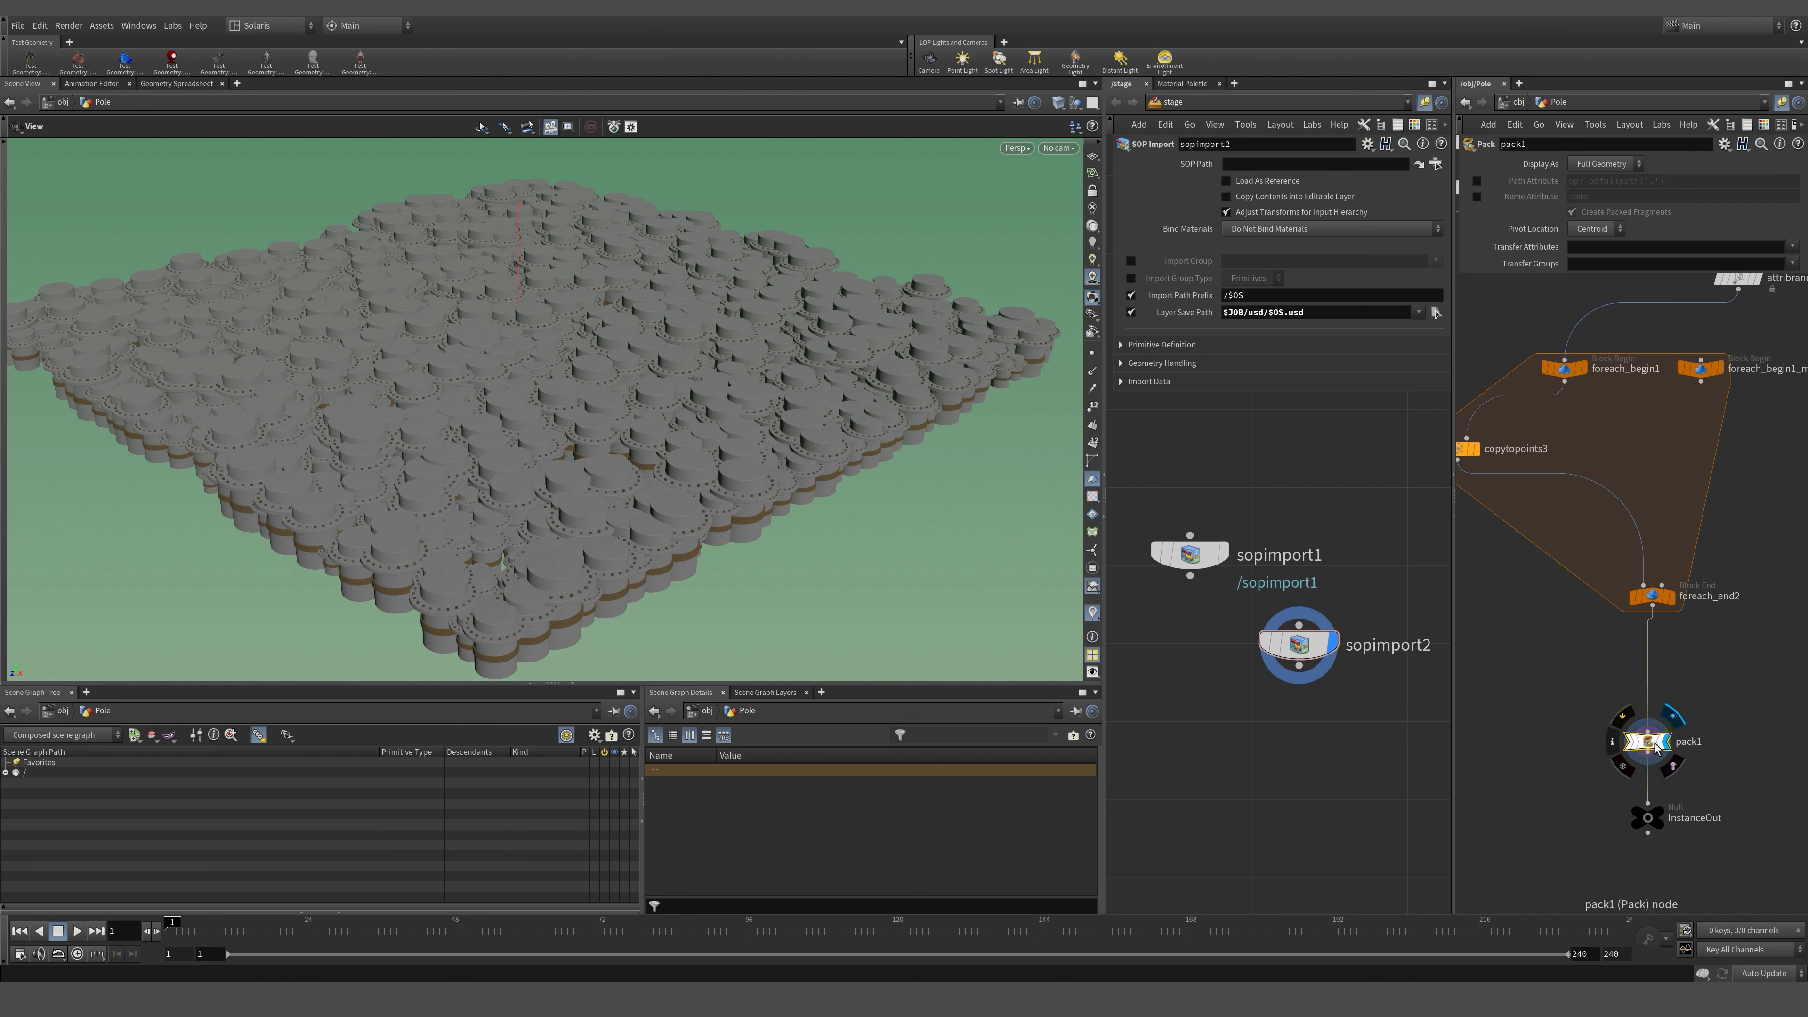
left_click(1477, 182)
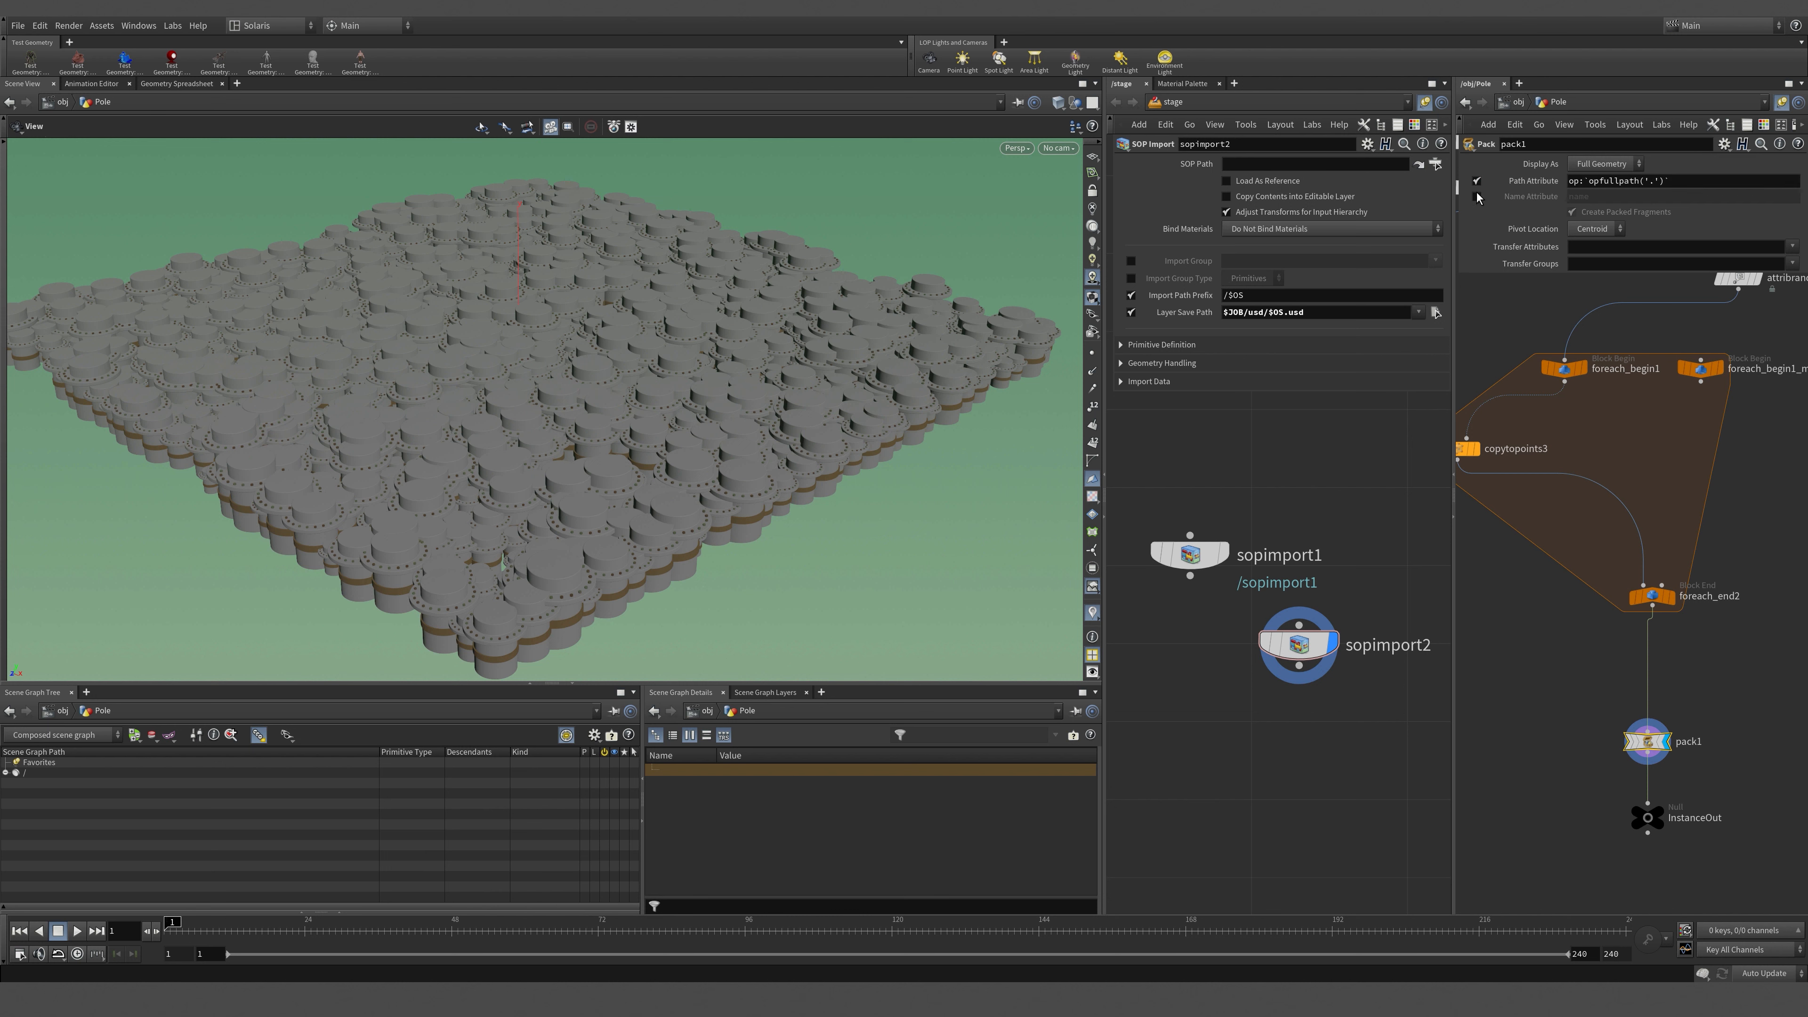
left_click(1479, 199)
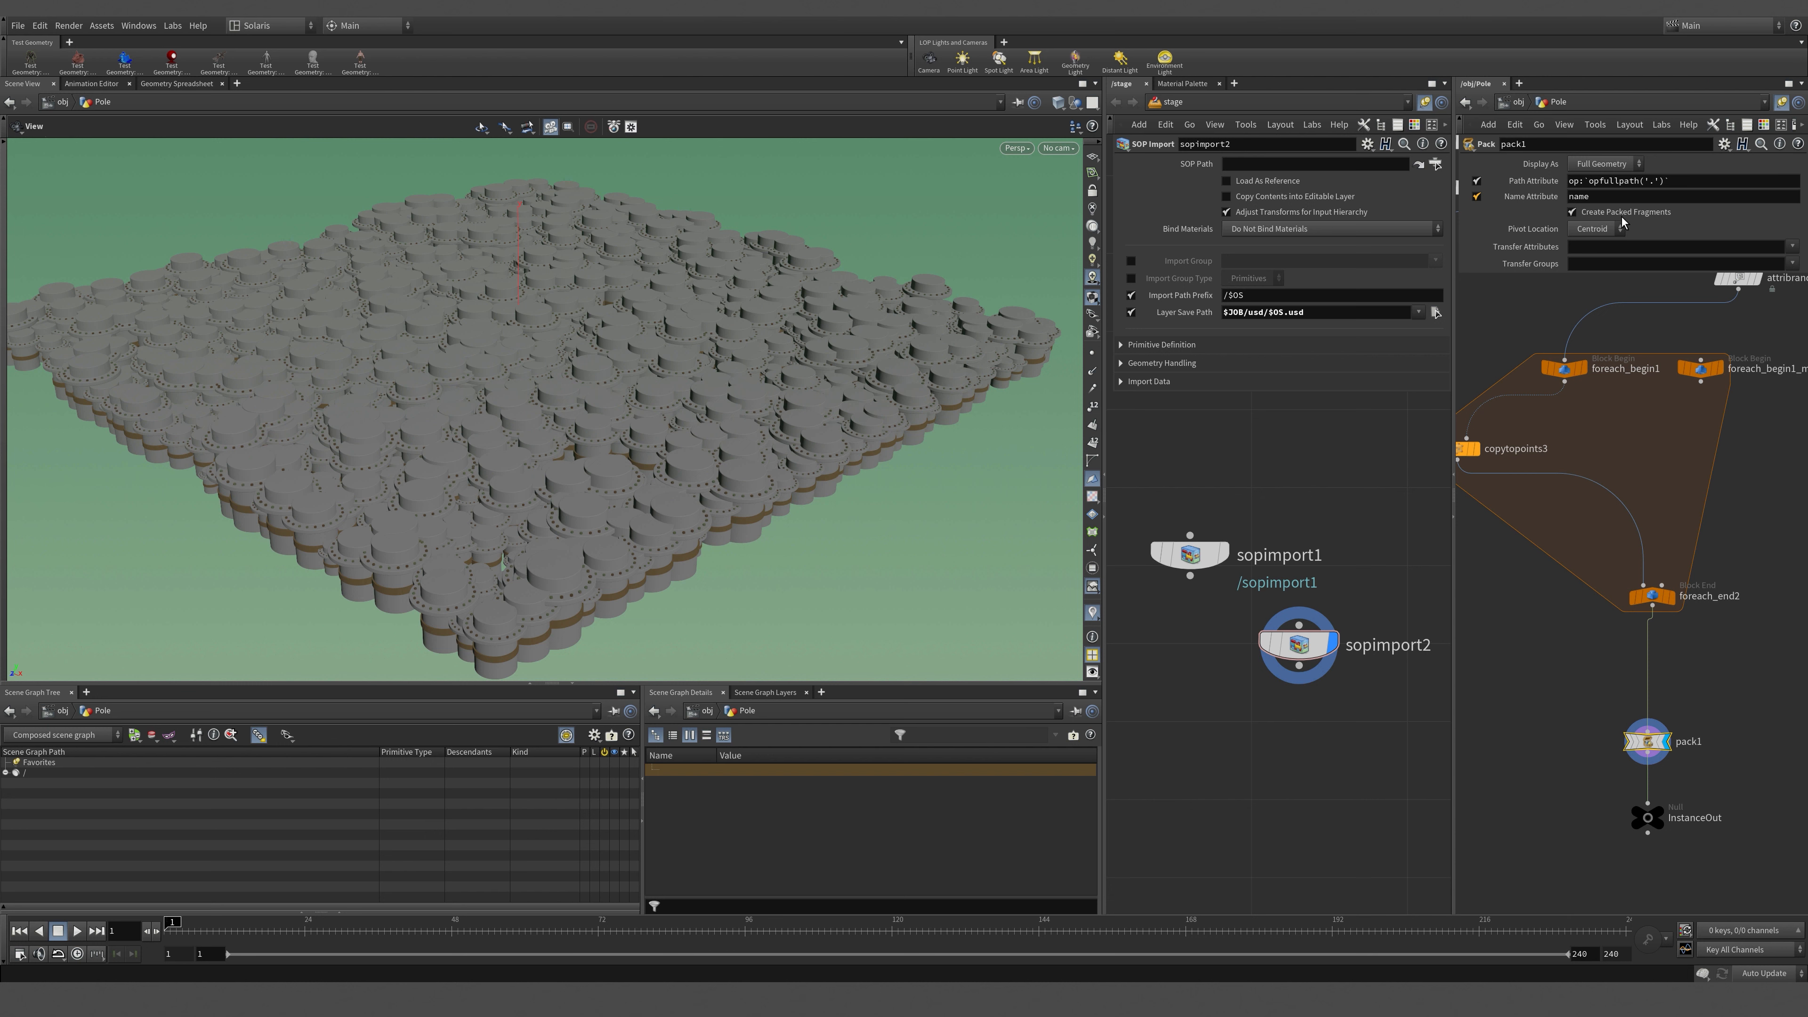
left_click(1572, 212)
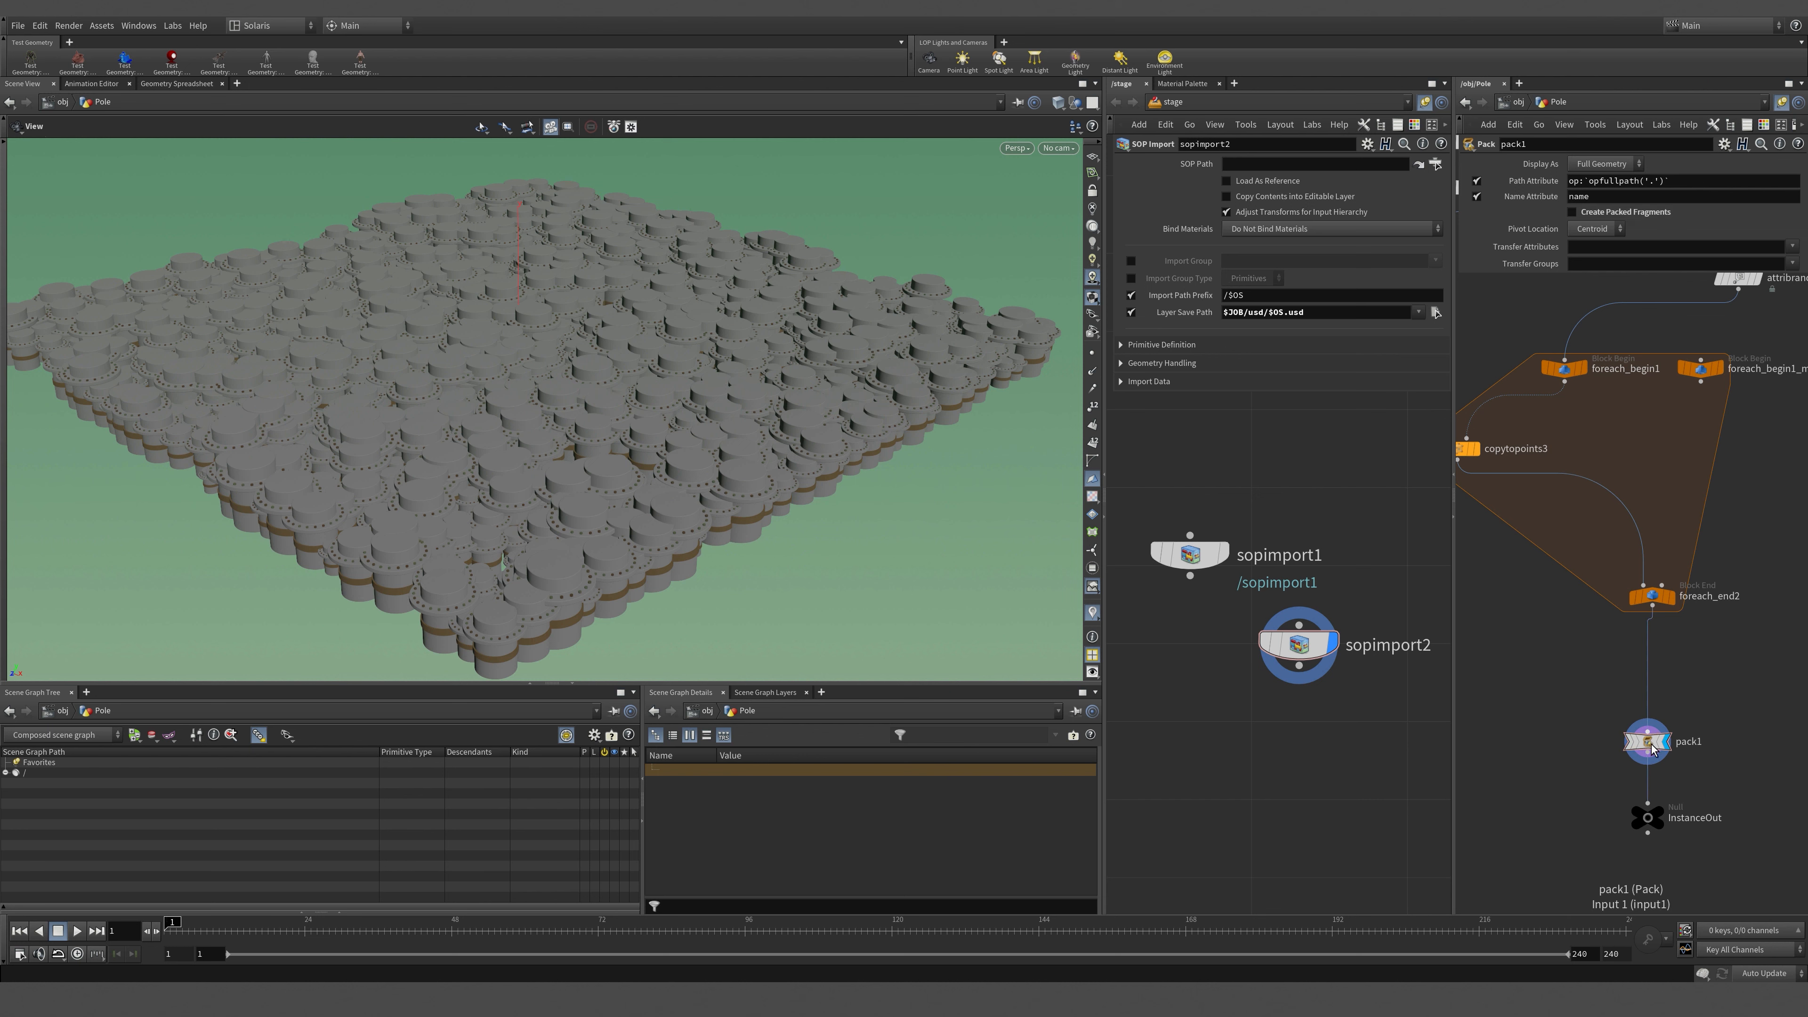
middle_click(1635, 744)
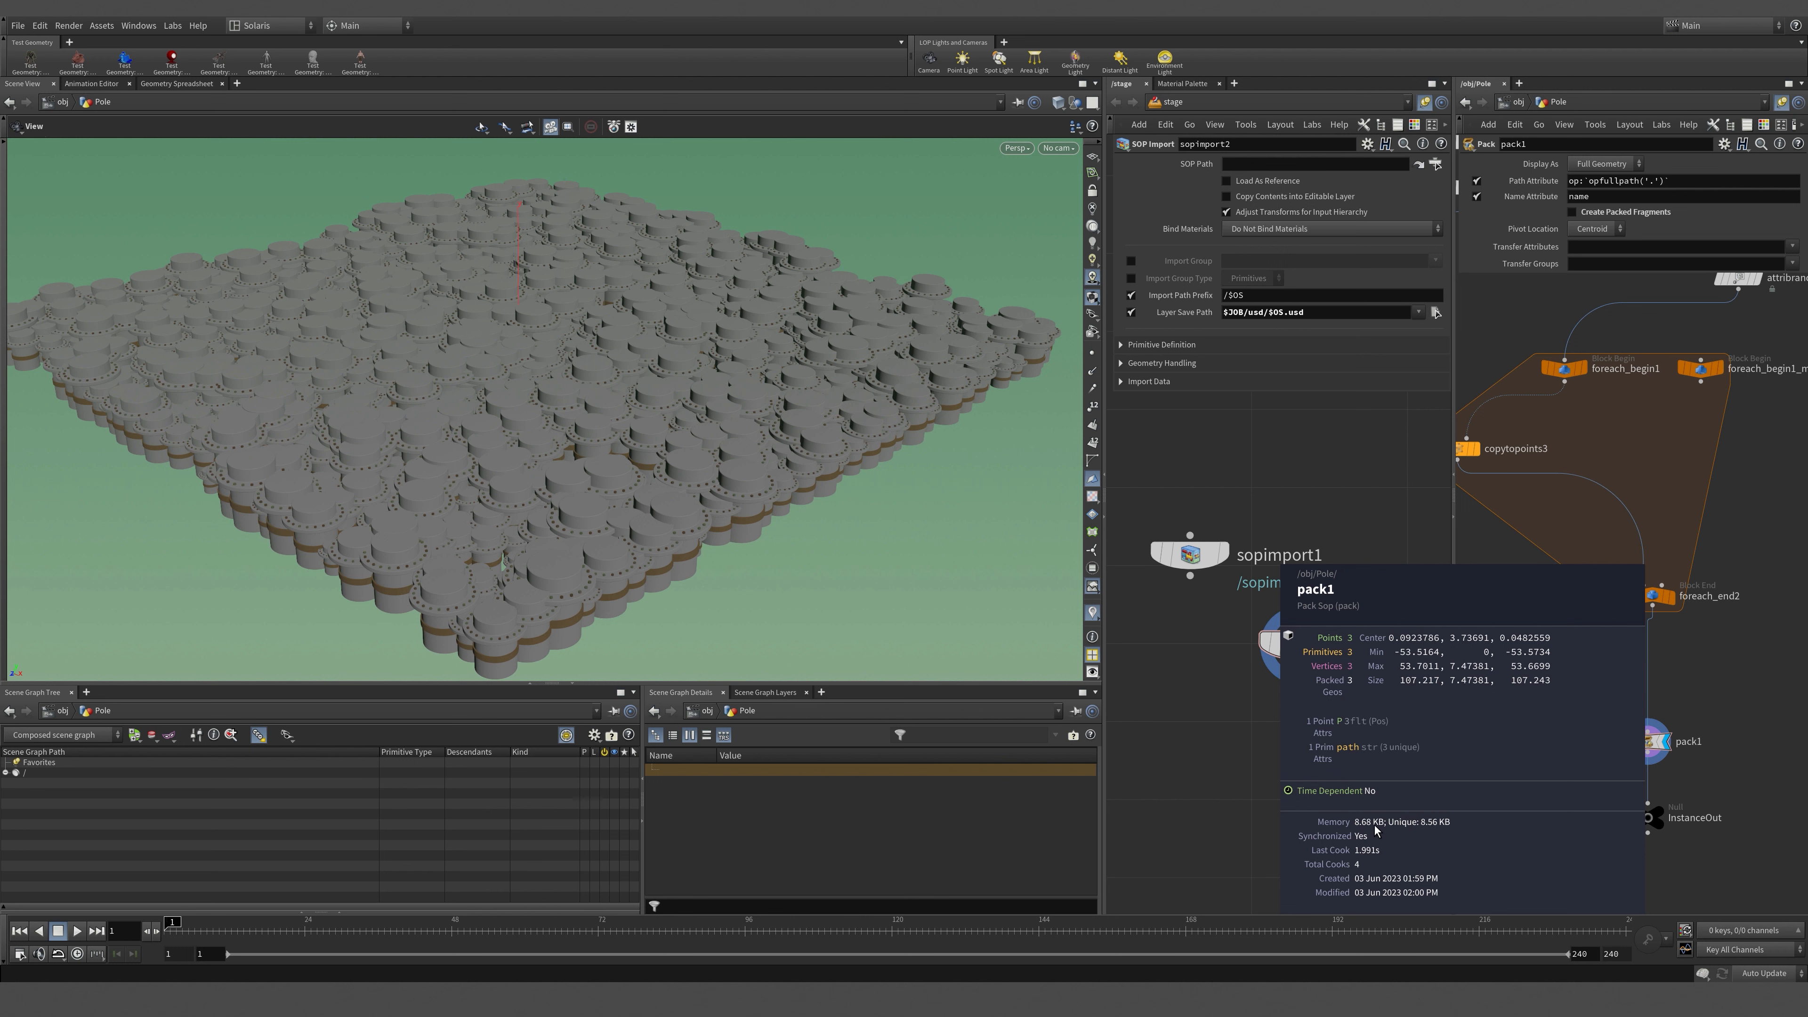
Display sopimport1 in the stage and expand its scene graph hierarchy through op_, obj and Pole to the prims under pack1.
left_click(1208, 559)
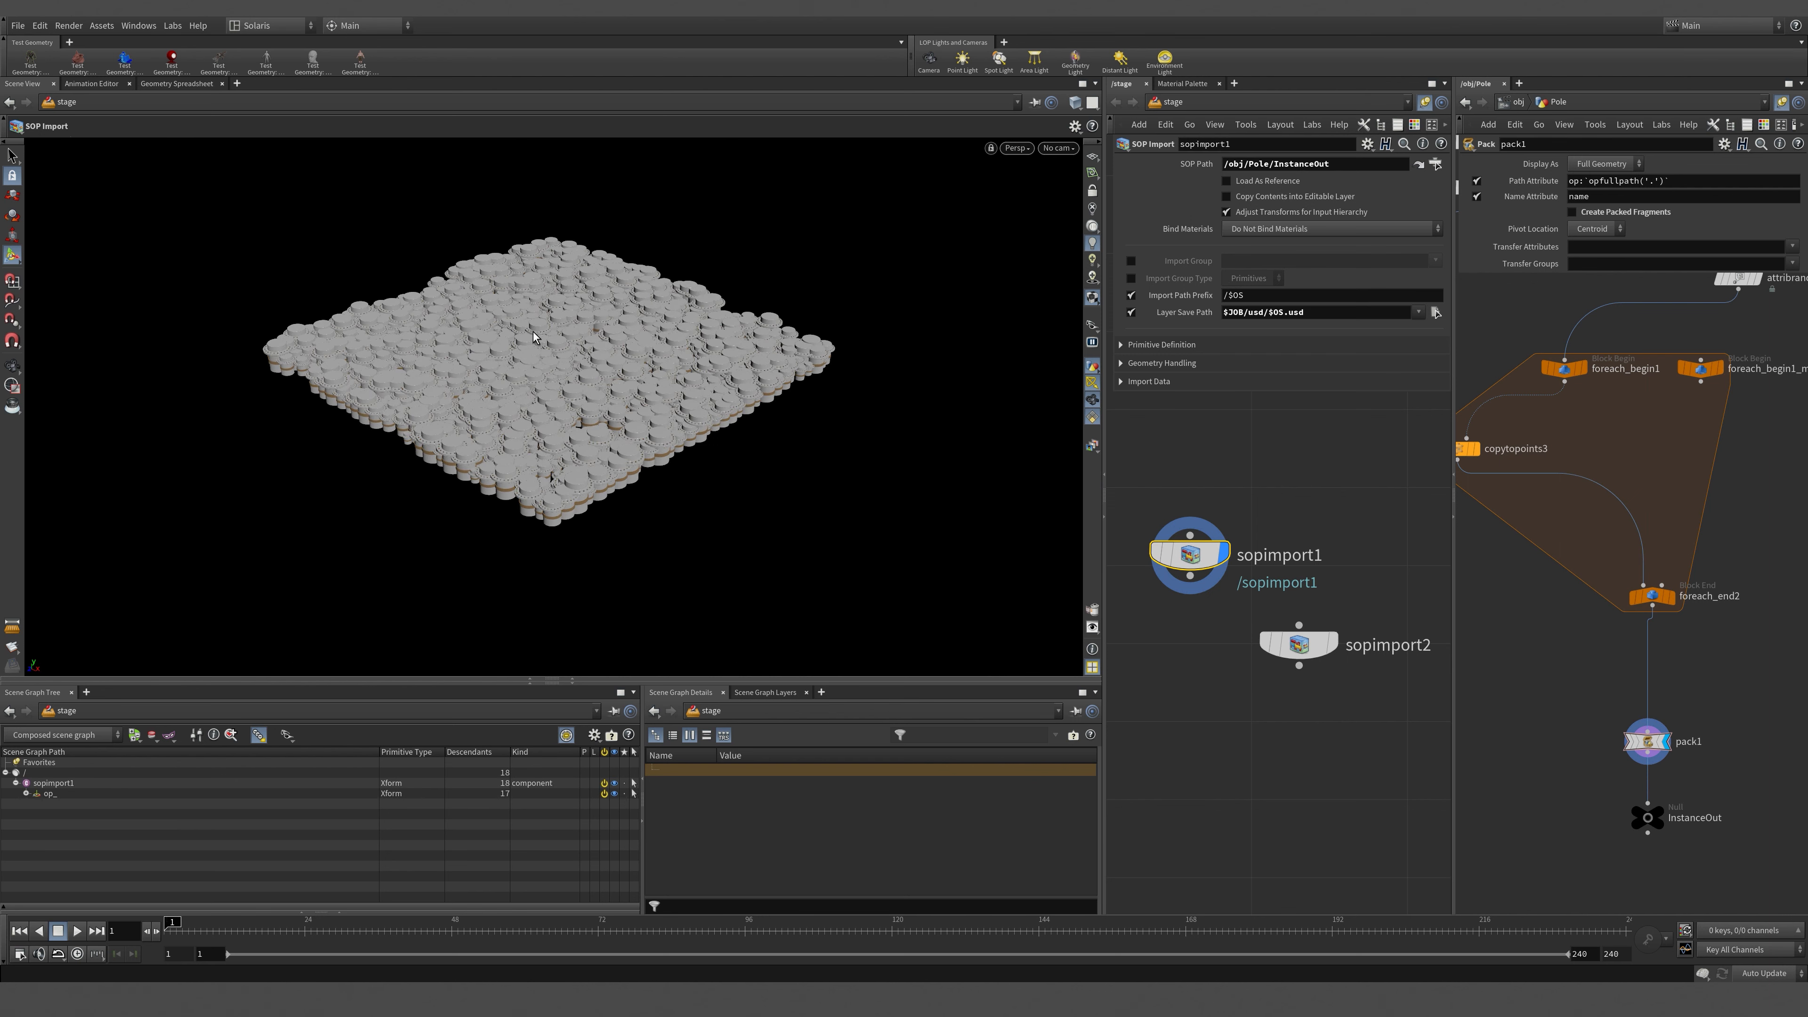
key("Escape")
scroll(563, 356, "up", 10)
right_click_drag(575, 352, 670, 379, "alt")
left_click(25, 793)
left_click(37, 803)
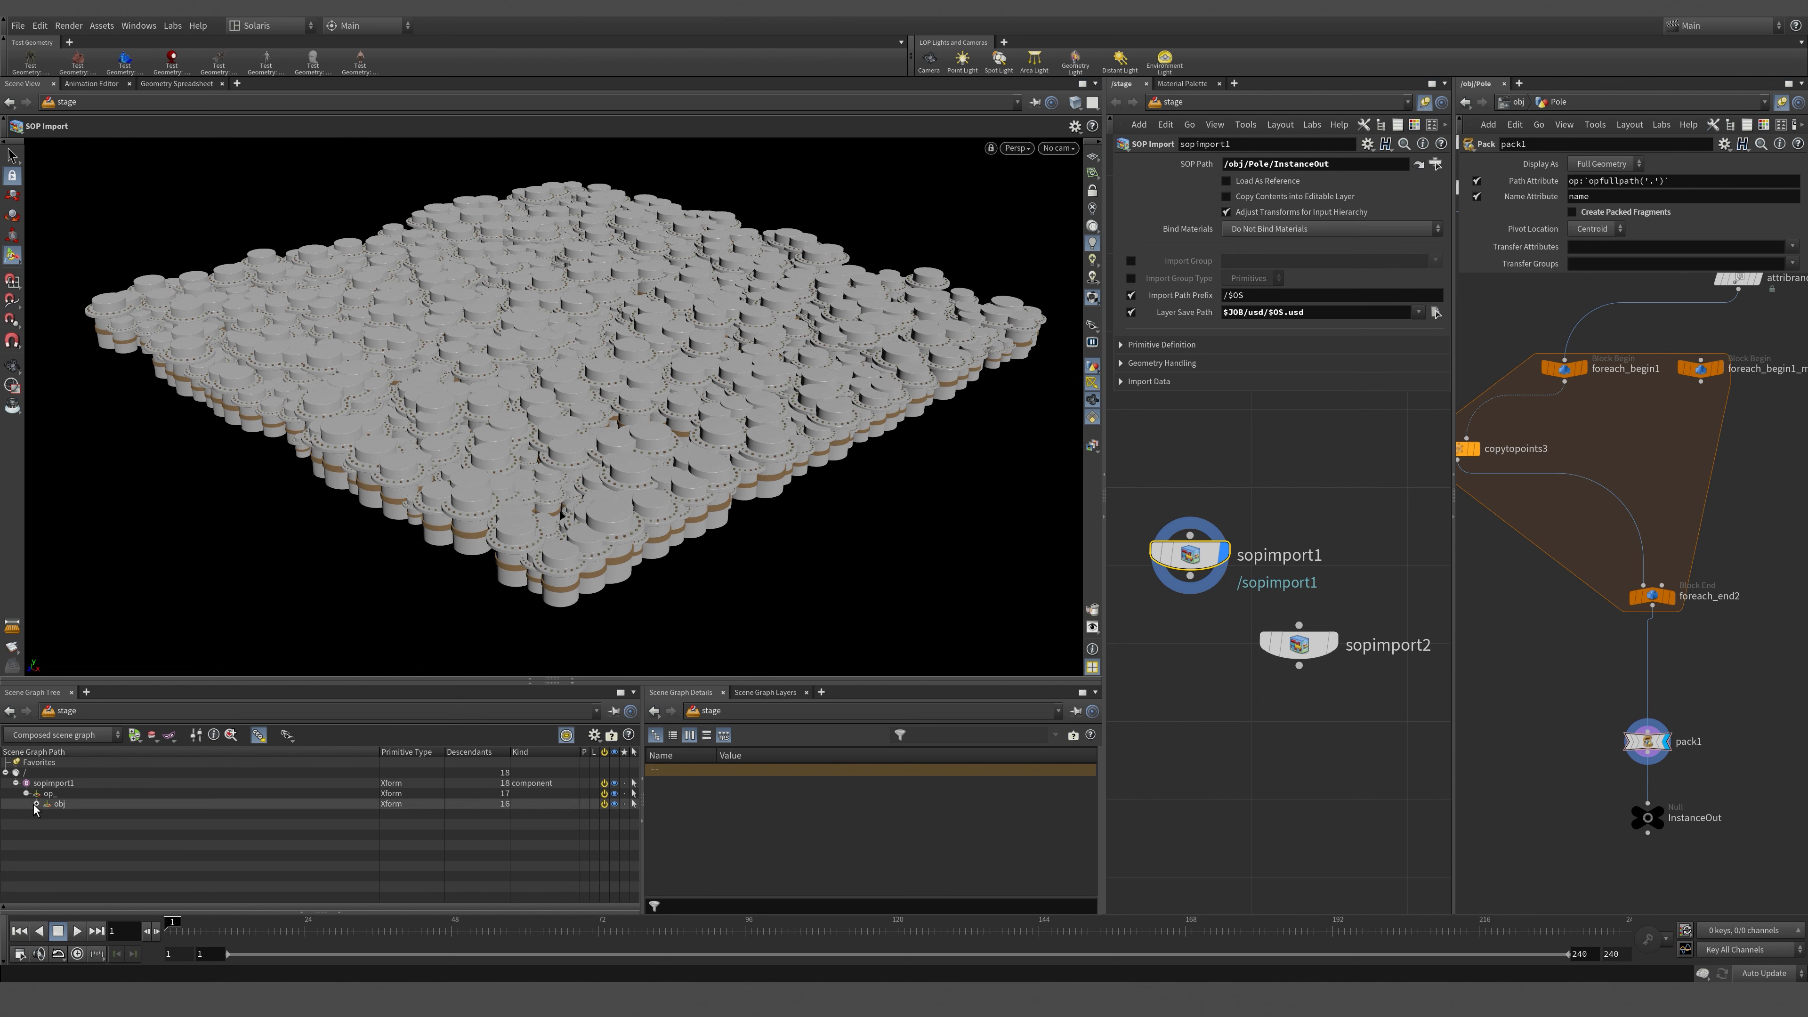
left_click(48, 814)
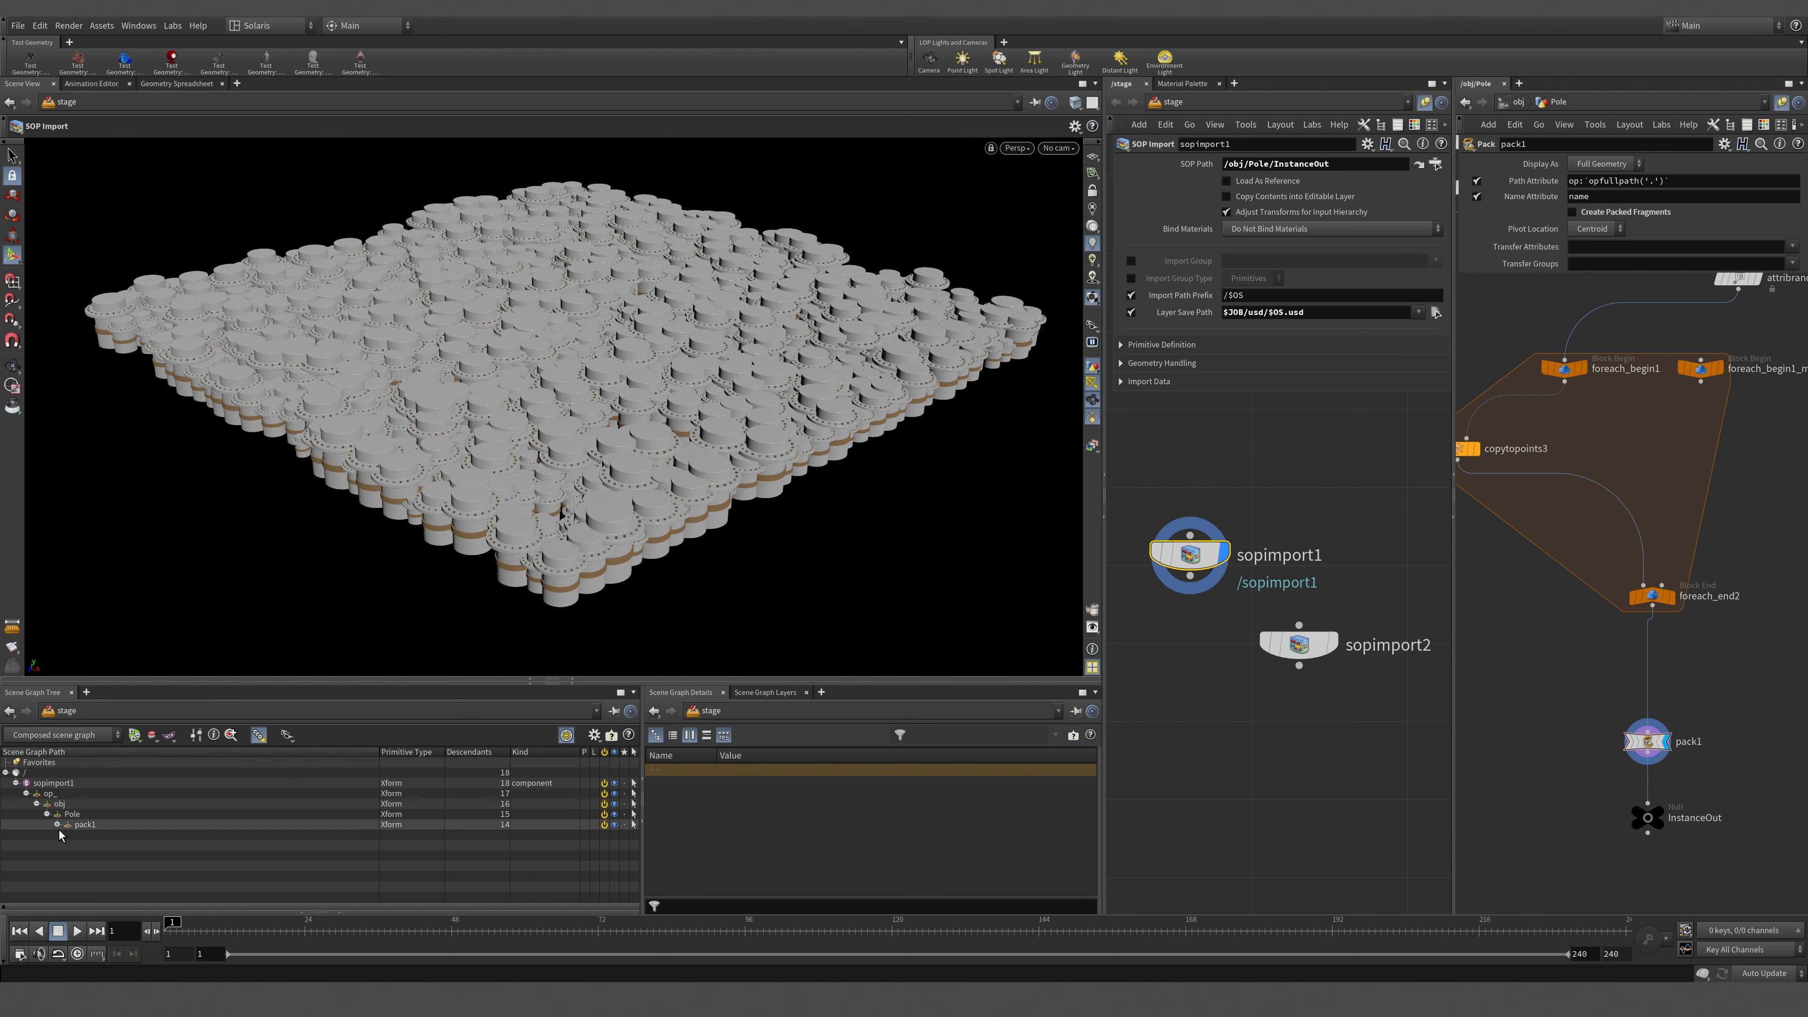
left_click(57, 824)
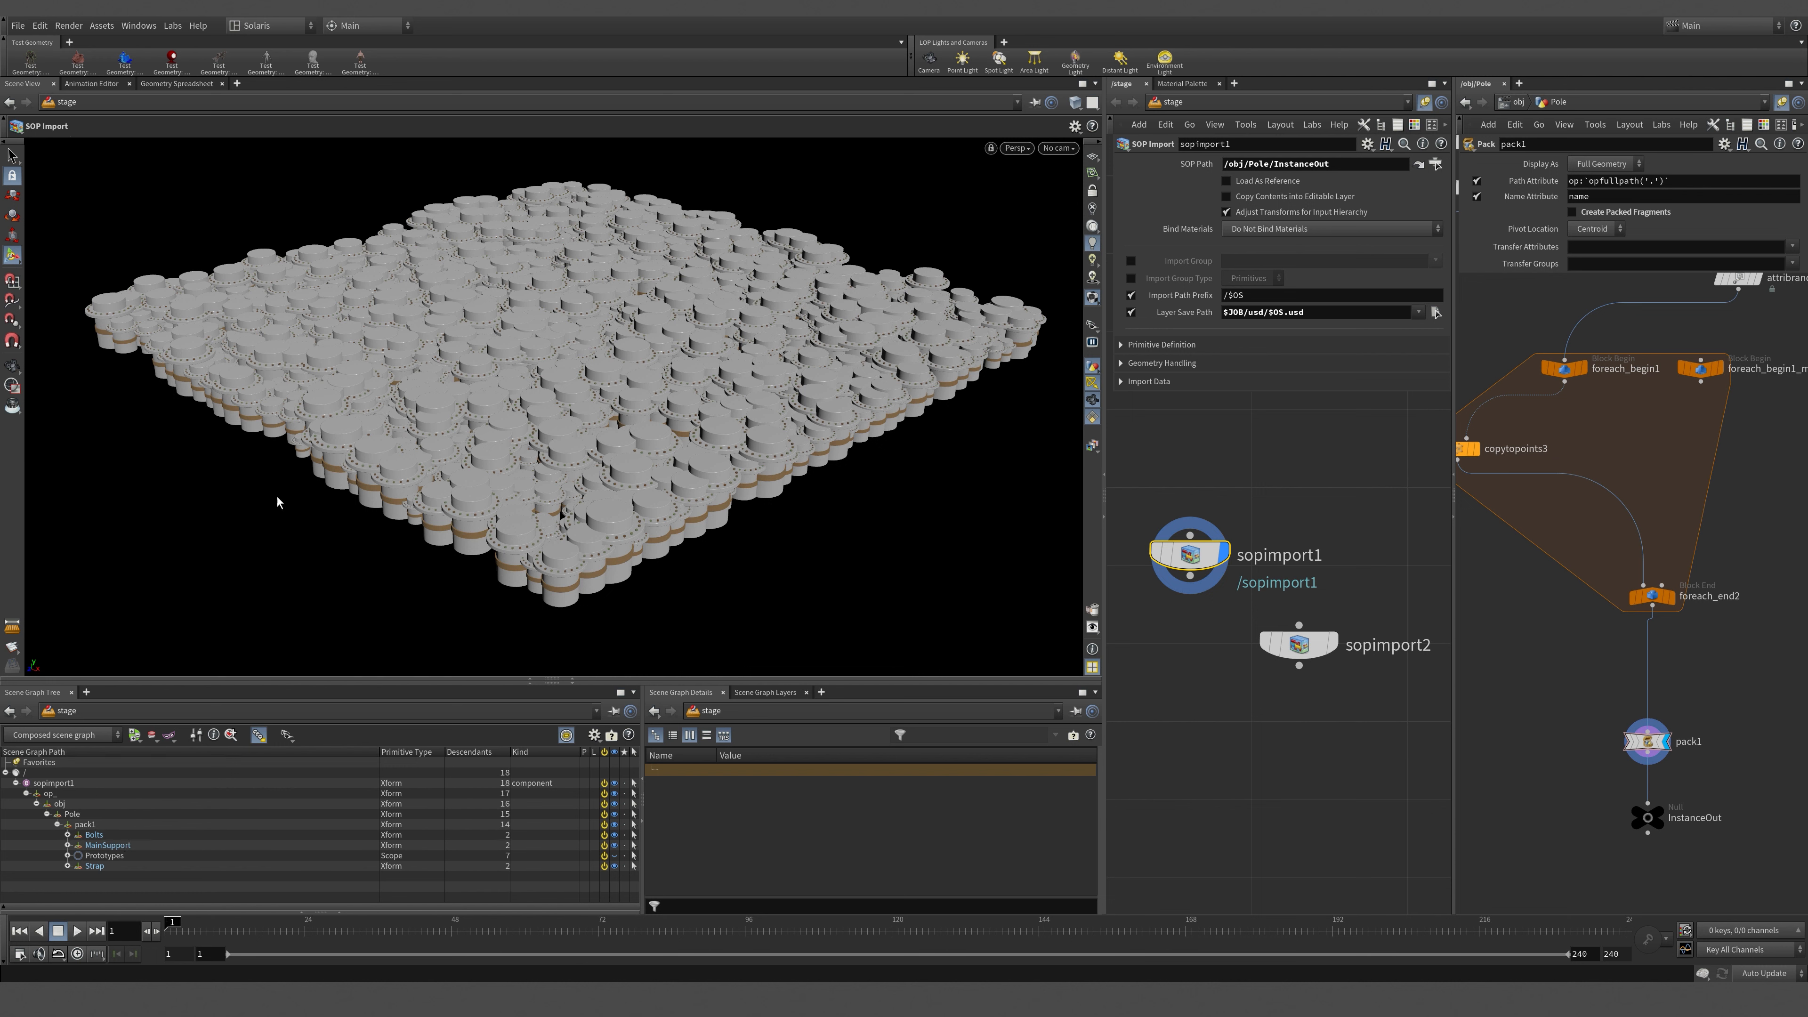
Select the Bolts, MainSupport and Strap prims one after another to see which geometry each covers in the viewport.
key("Escape")
left_click_drag(464, 388, 682, 498)
key("s")
left_click(100, 835)
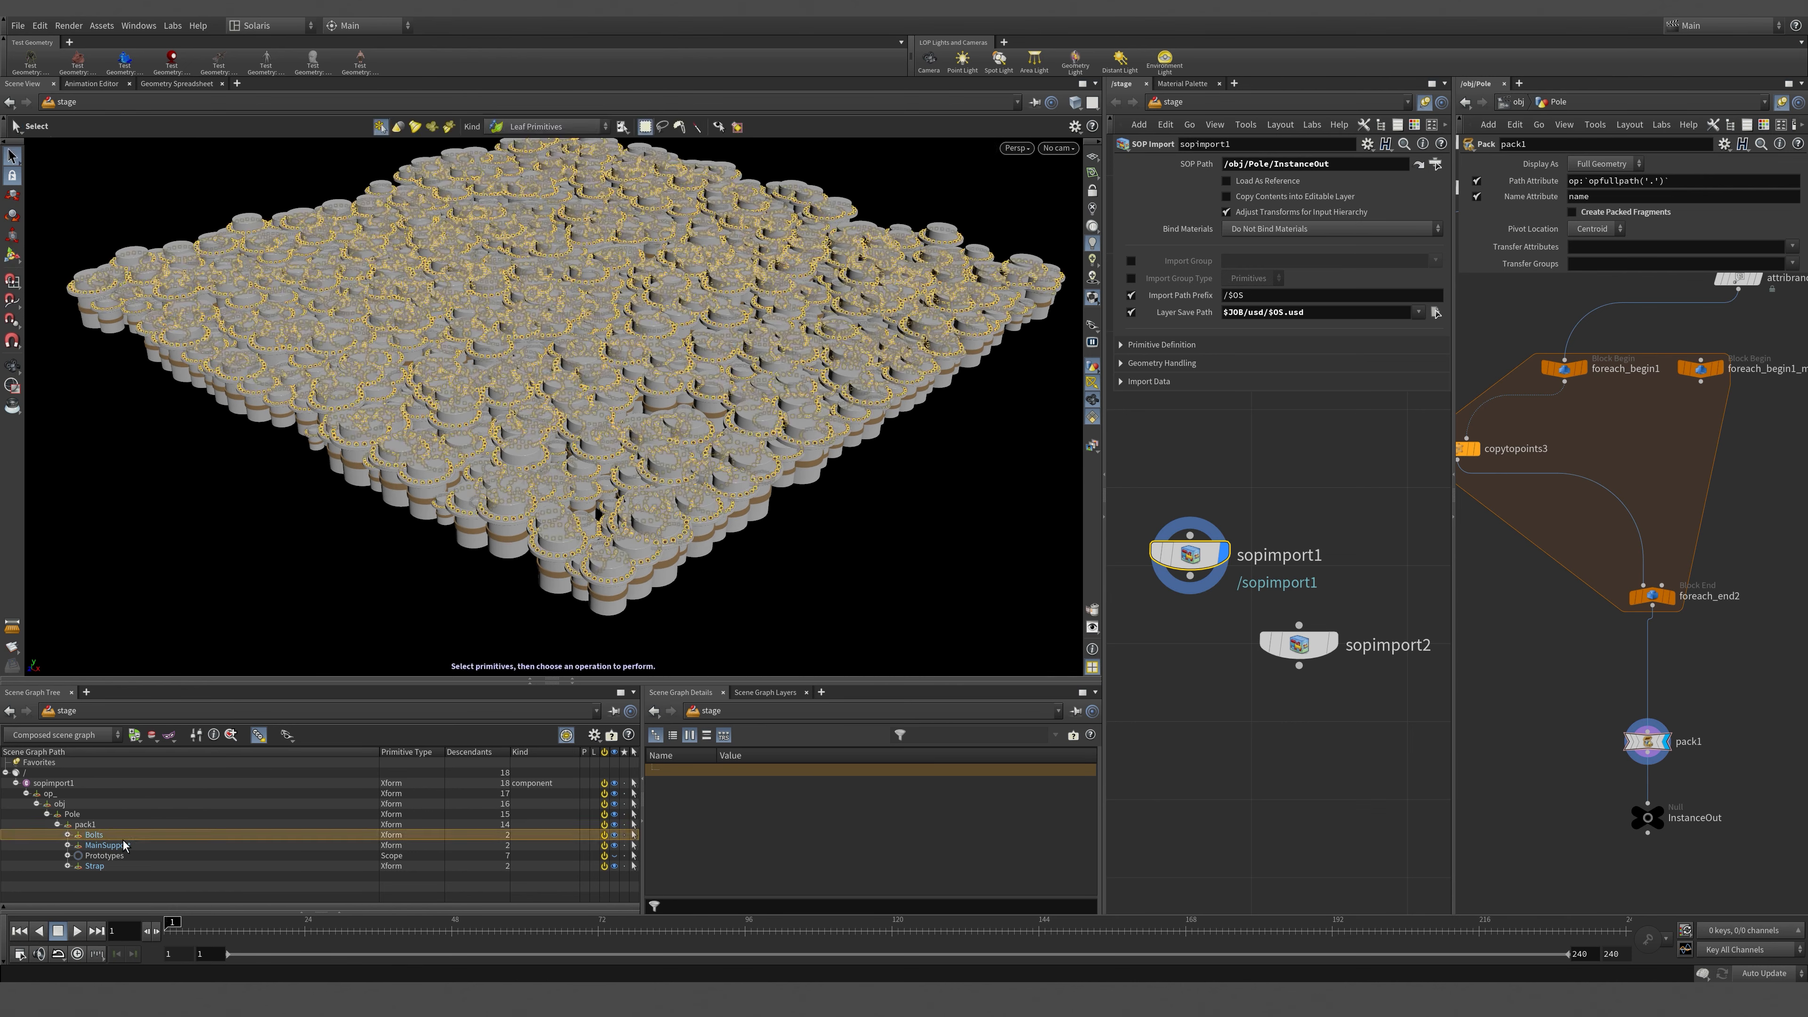
left_click(136, 847)
left_click(99, 867)
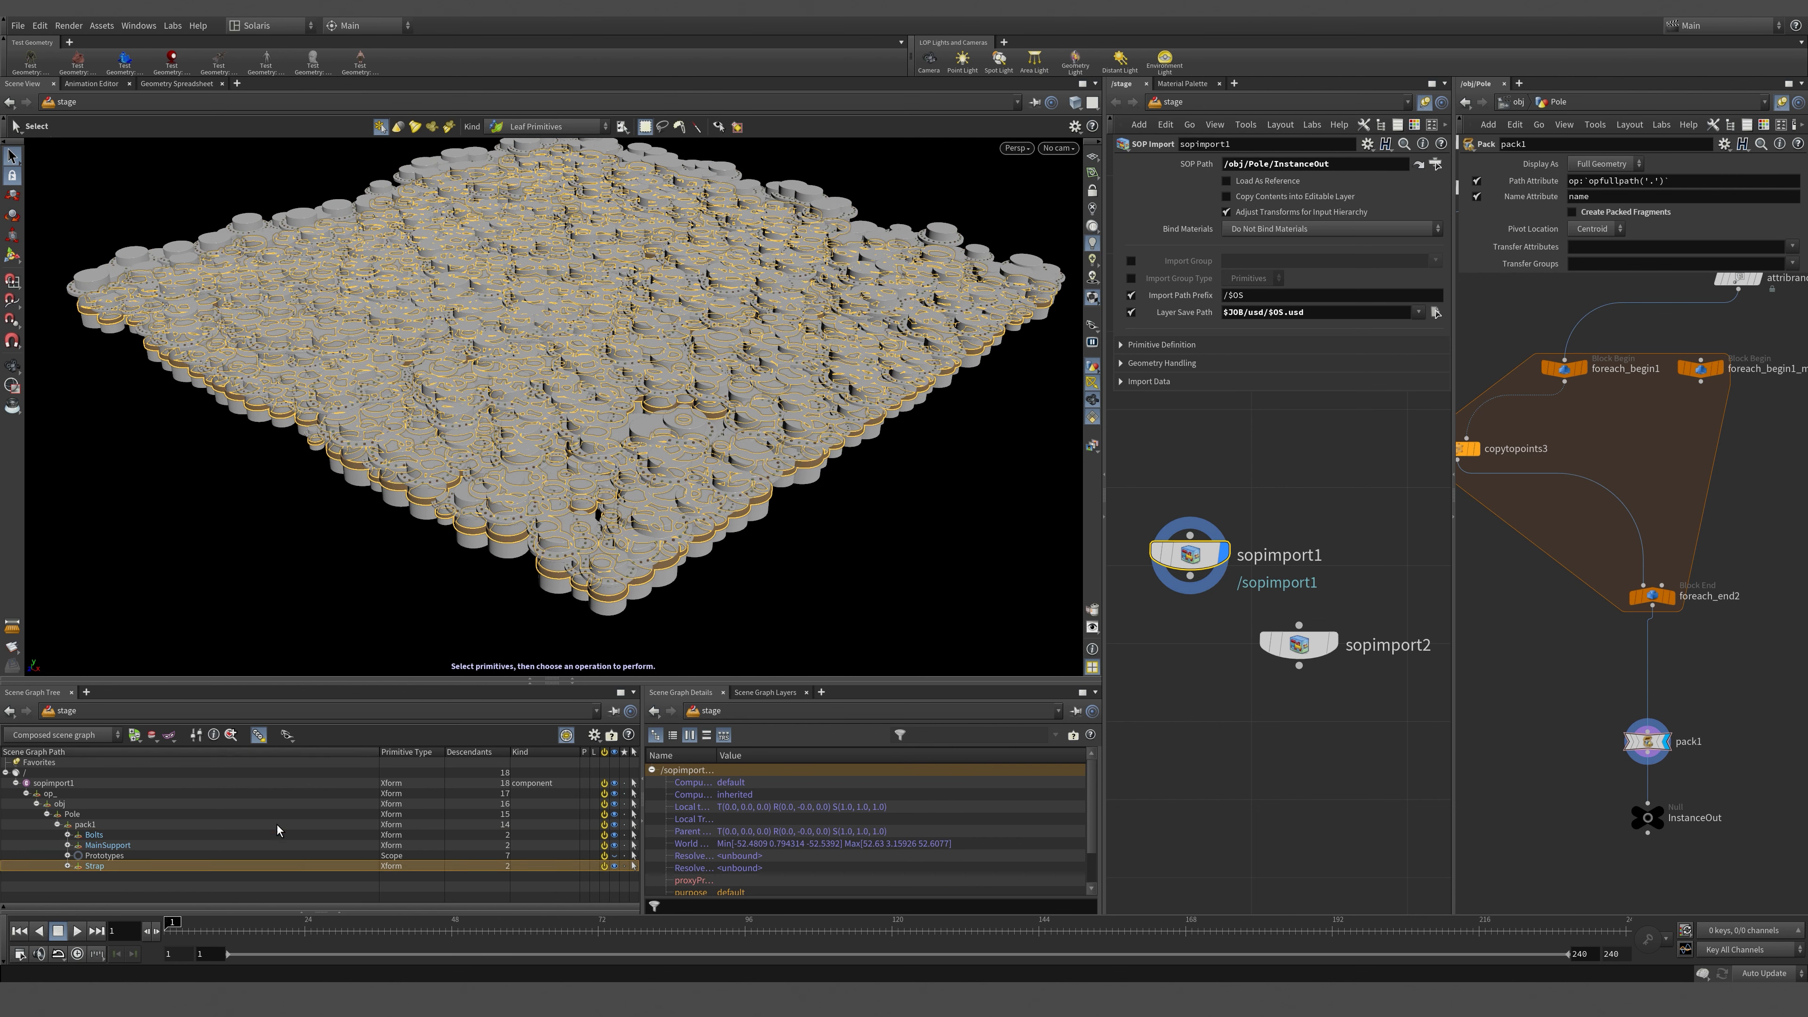
Examine the contents of MainSupport and the Prototypes scope in the scene graph tree, and collapse Prototypes.
left_click(68, 845)
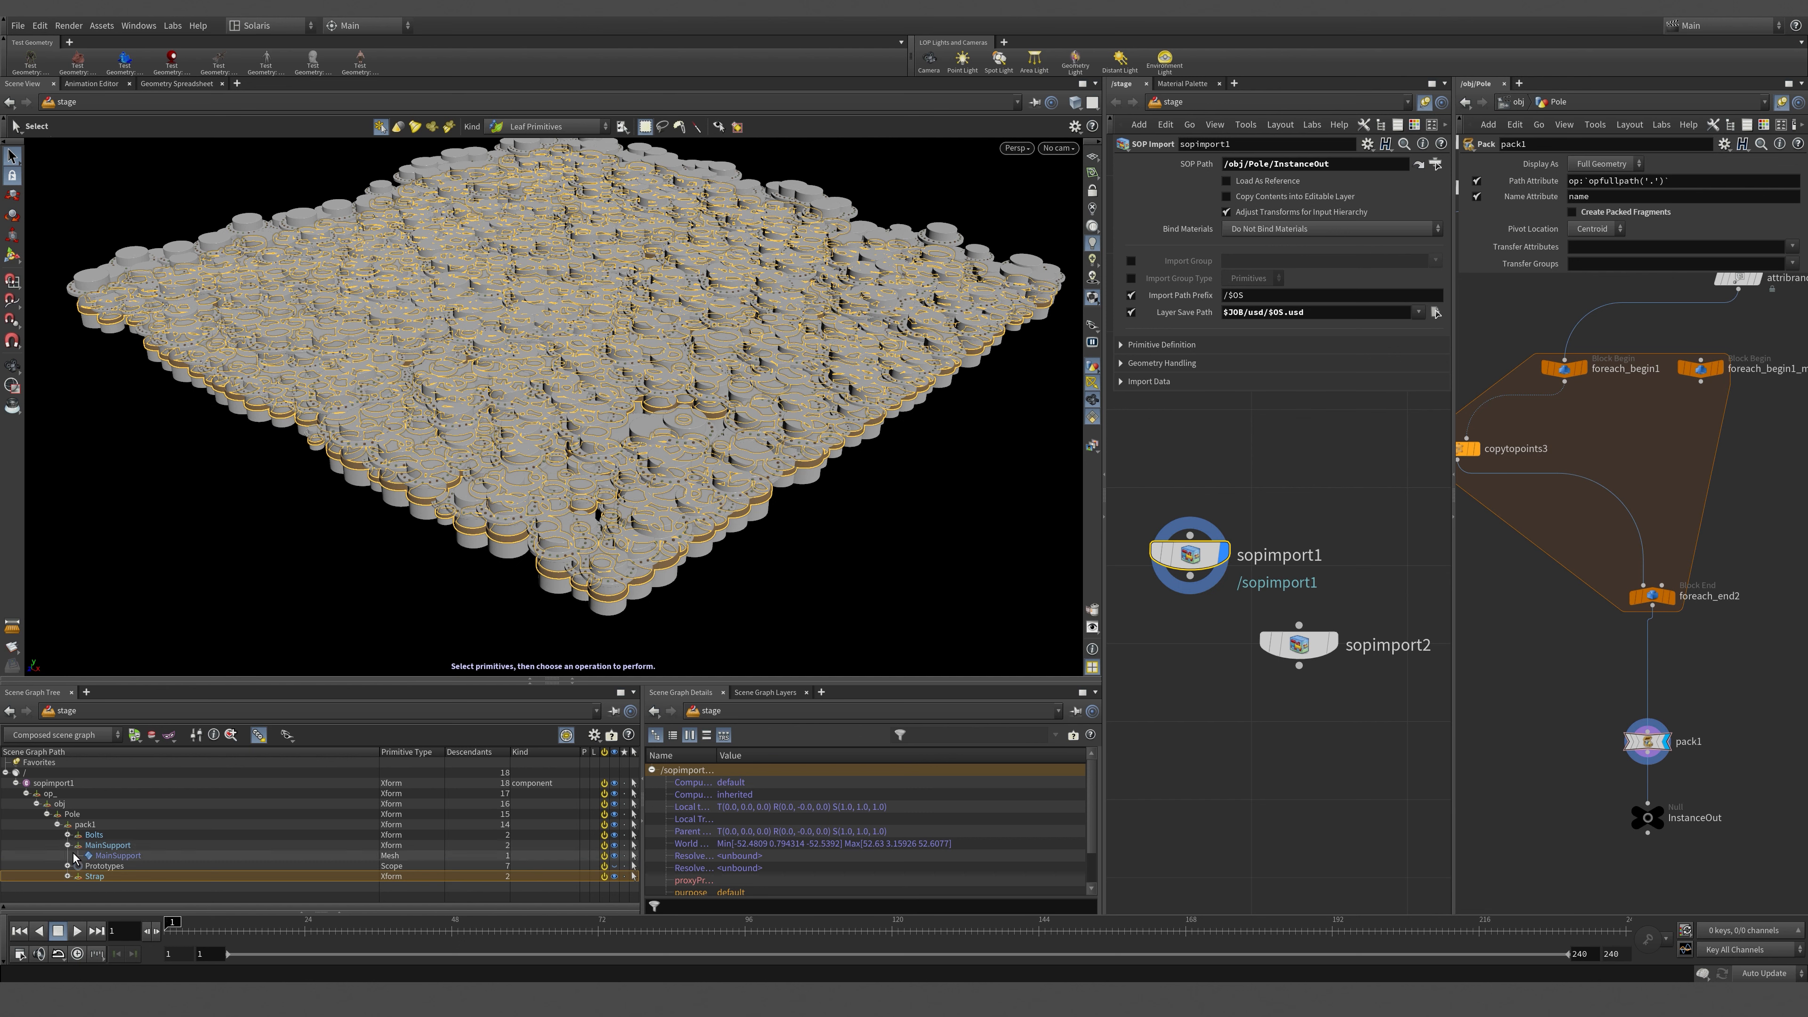
left_click(132, 845)
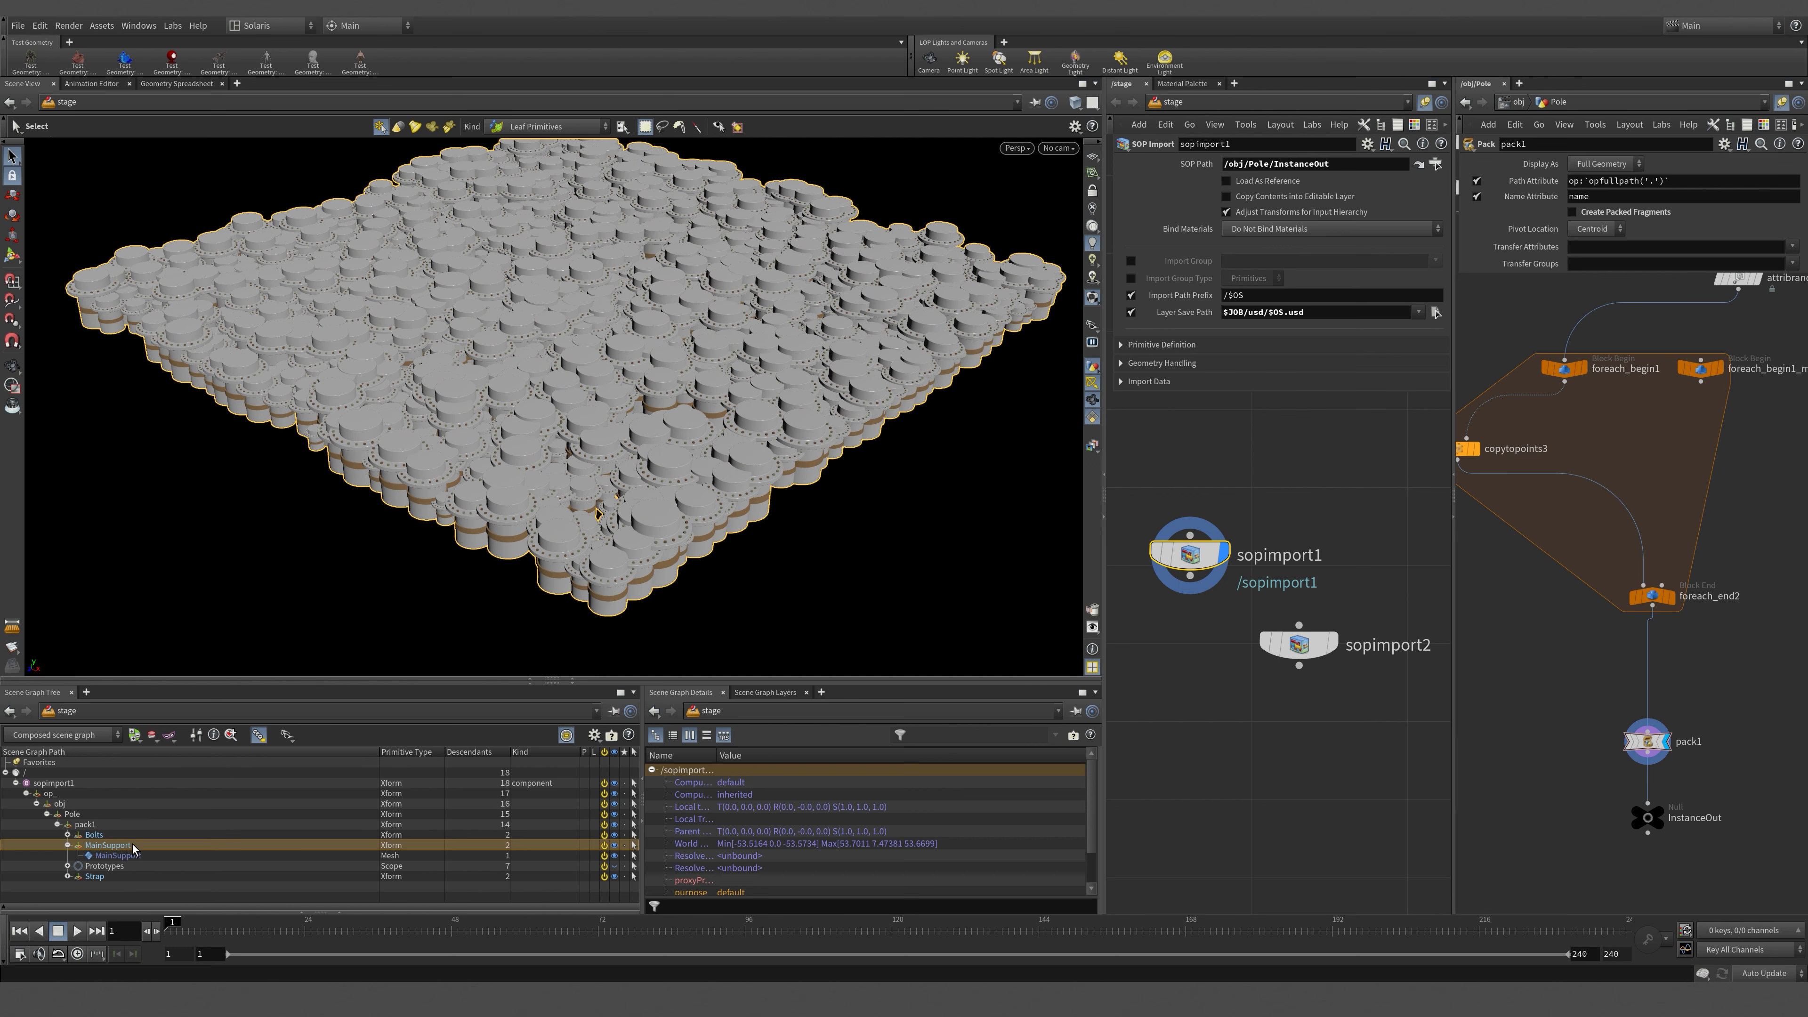
left_click(67, 865)
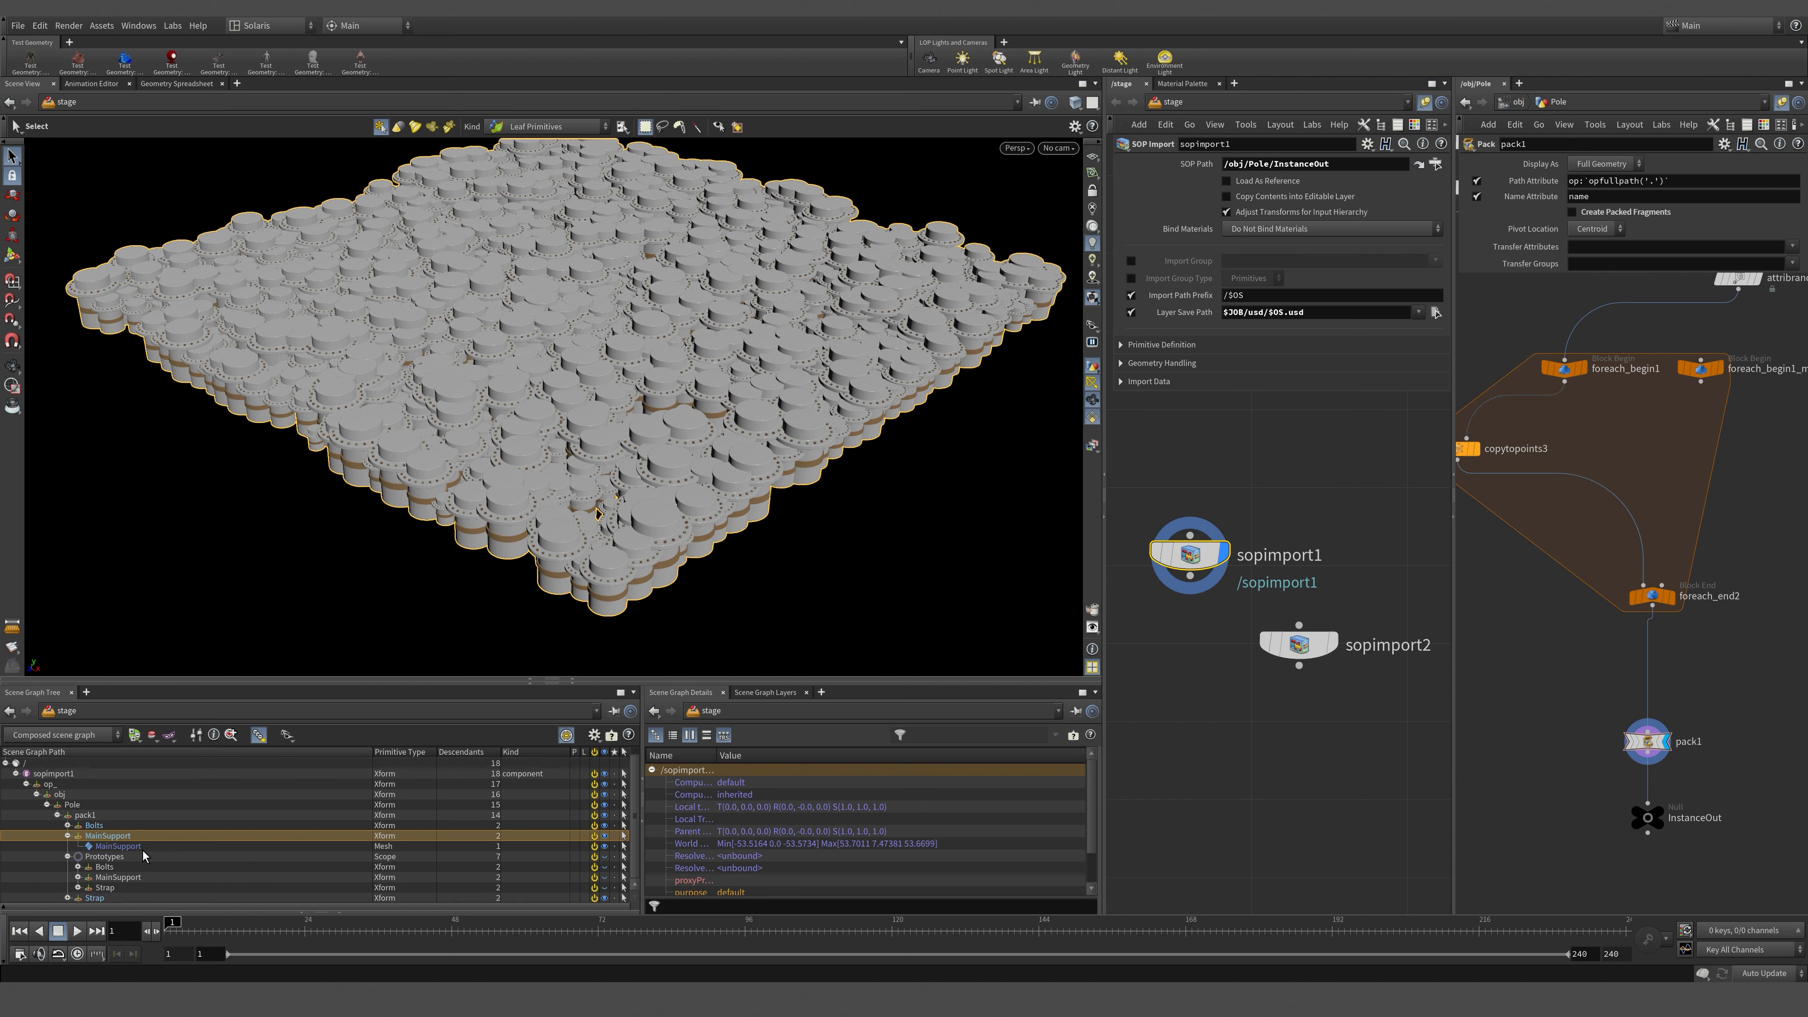
left_click(78, 887)
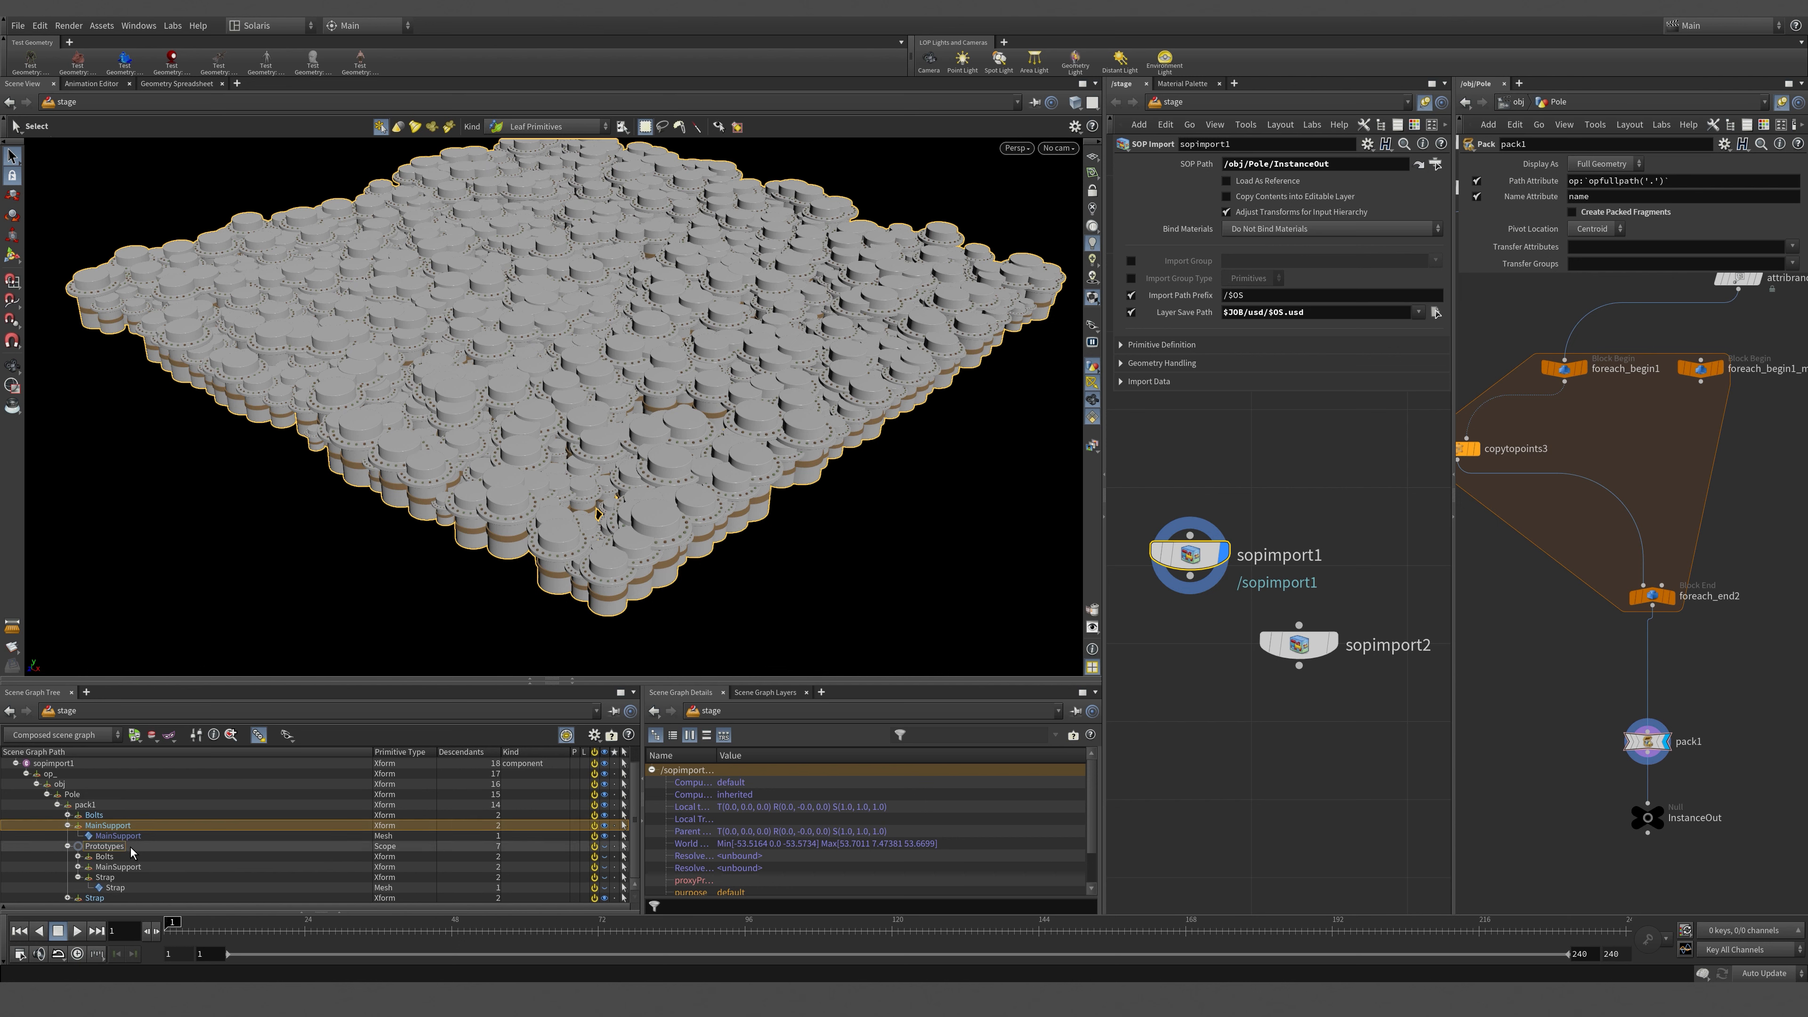
left_click(88, 847)
left_click(68, 846)
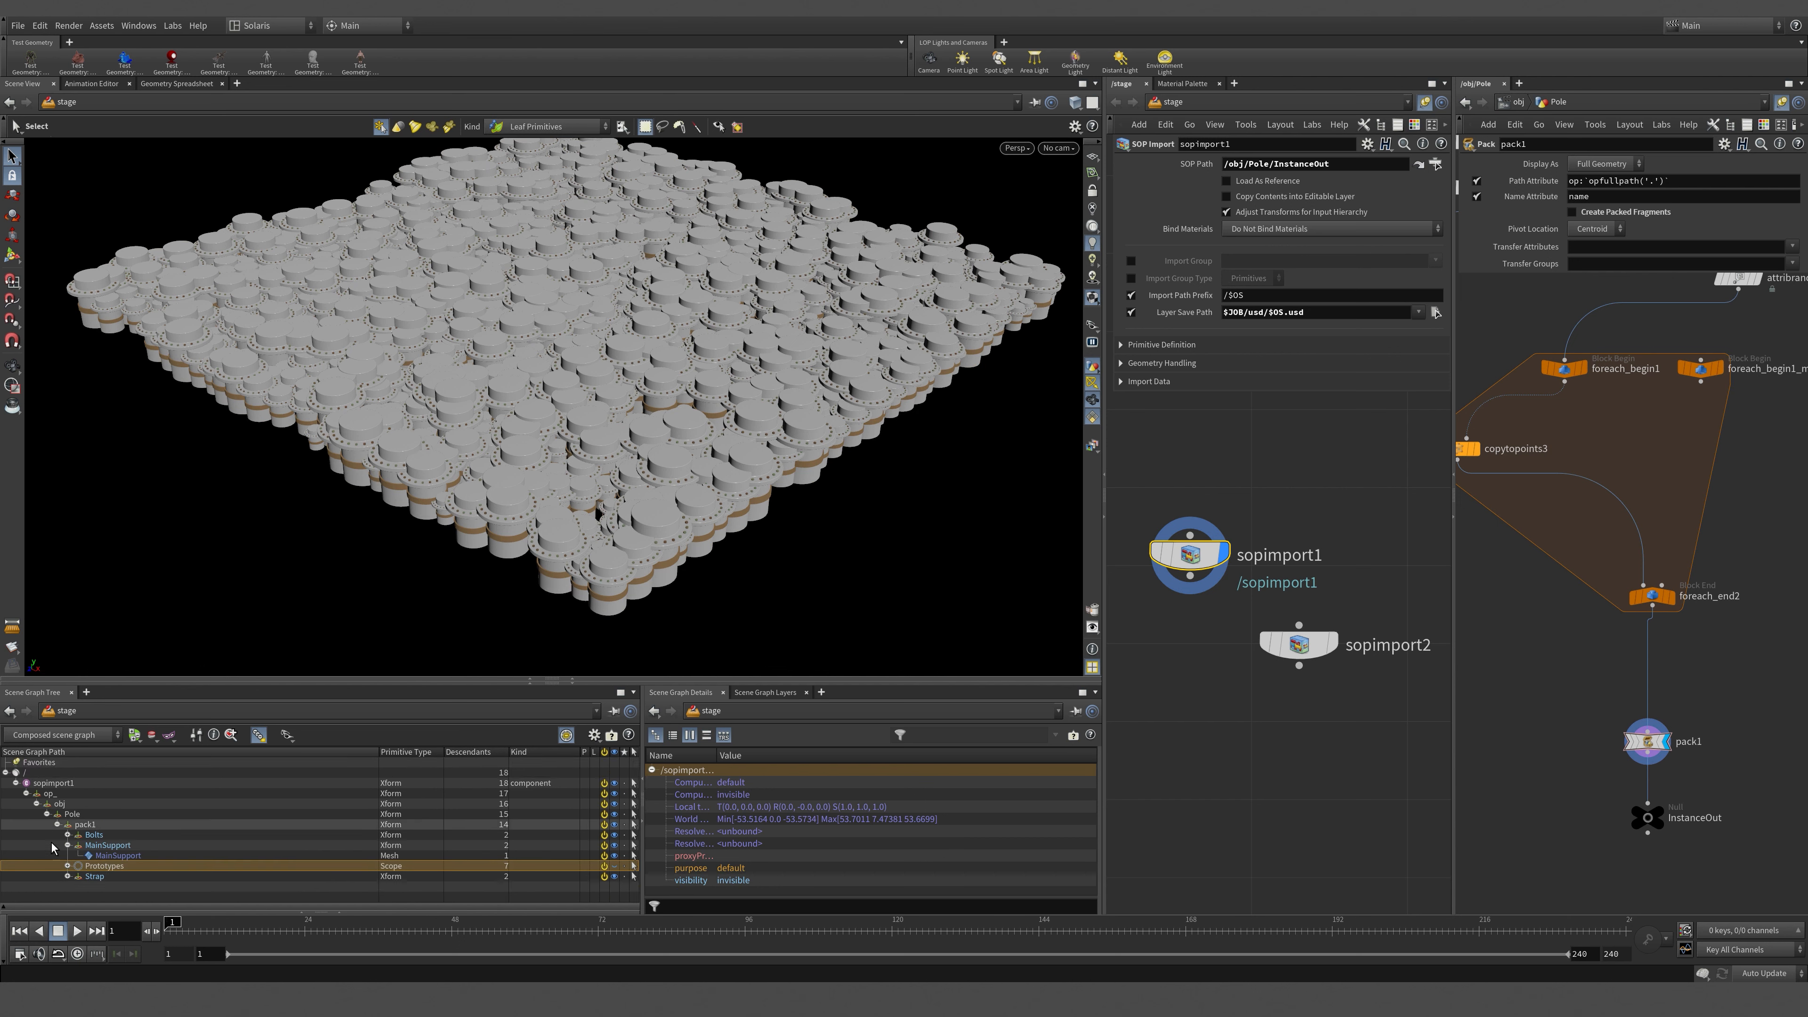
Check the node info of sopimport1 and pack1, and view the imported instances from a lower angle.
middle_click(1190, 555)
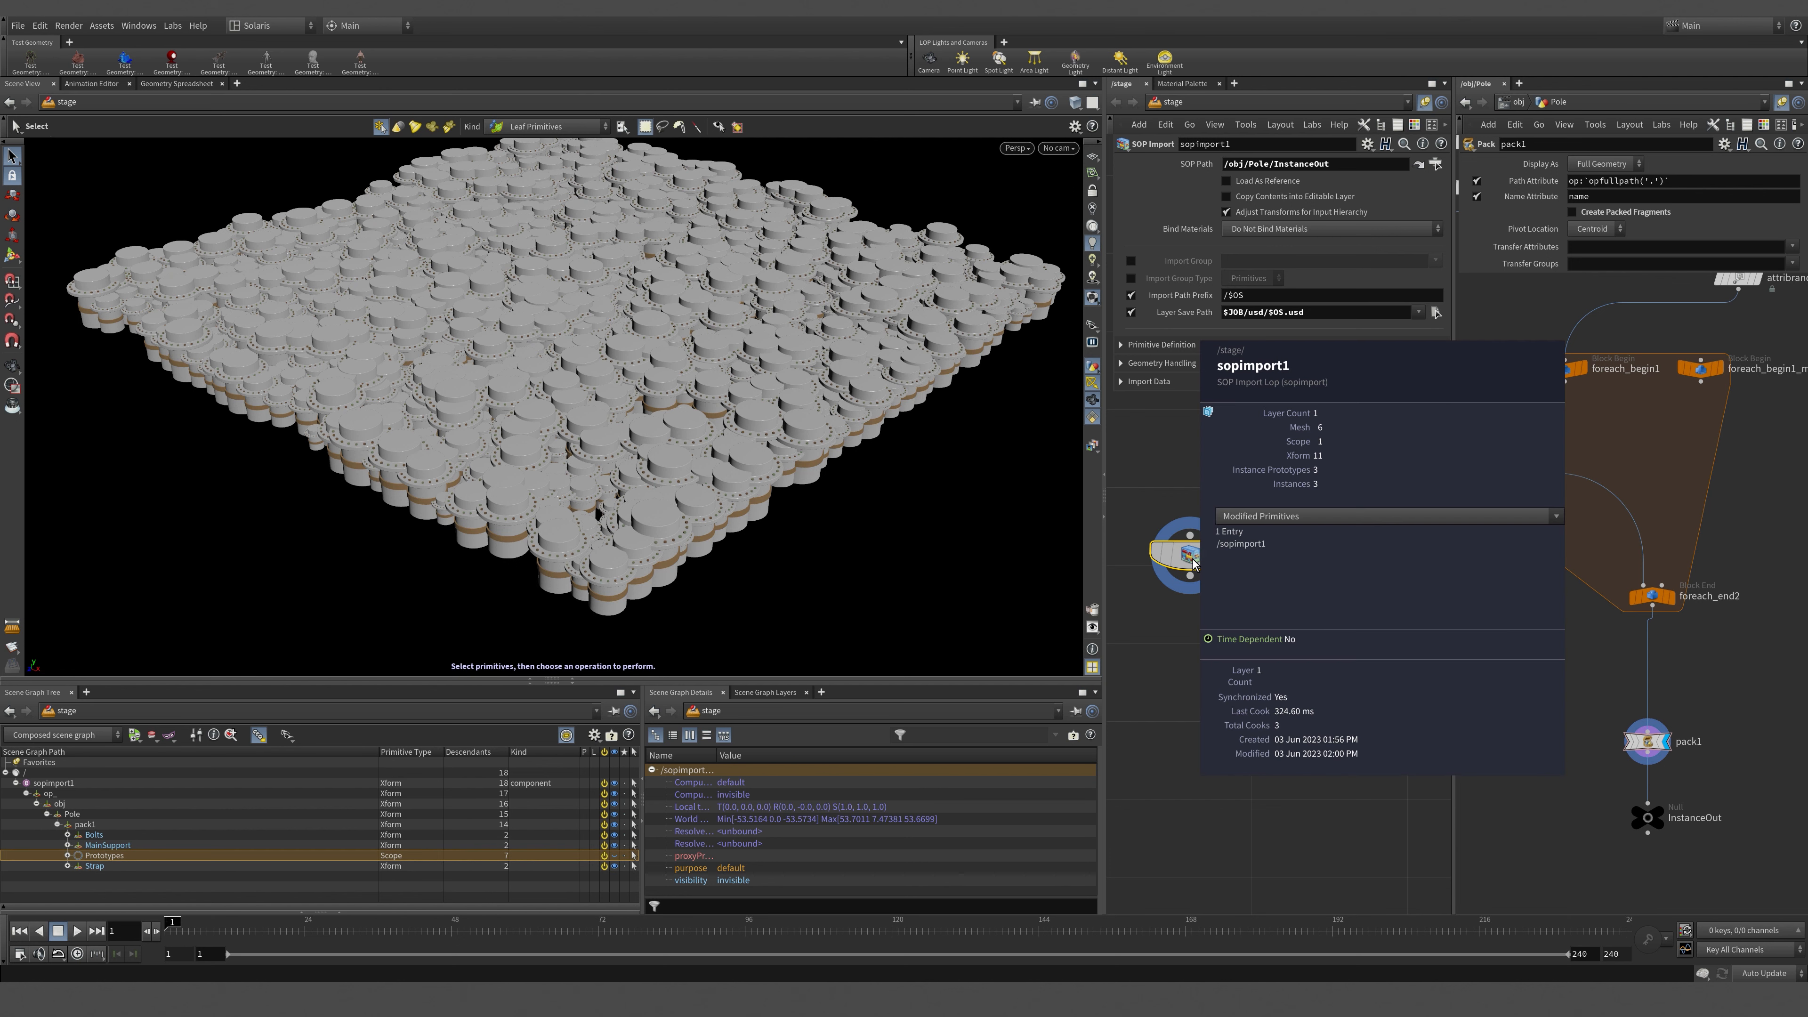
middle_click(1656, 742)
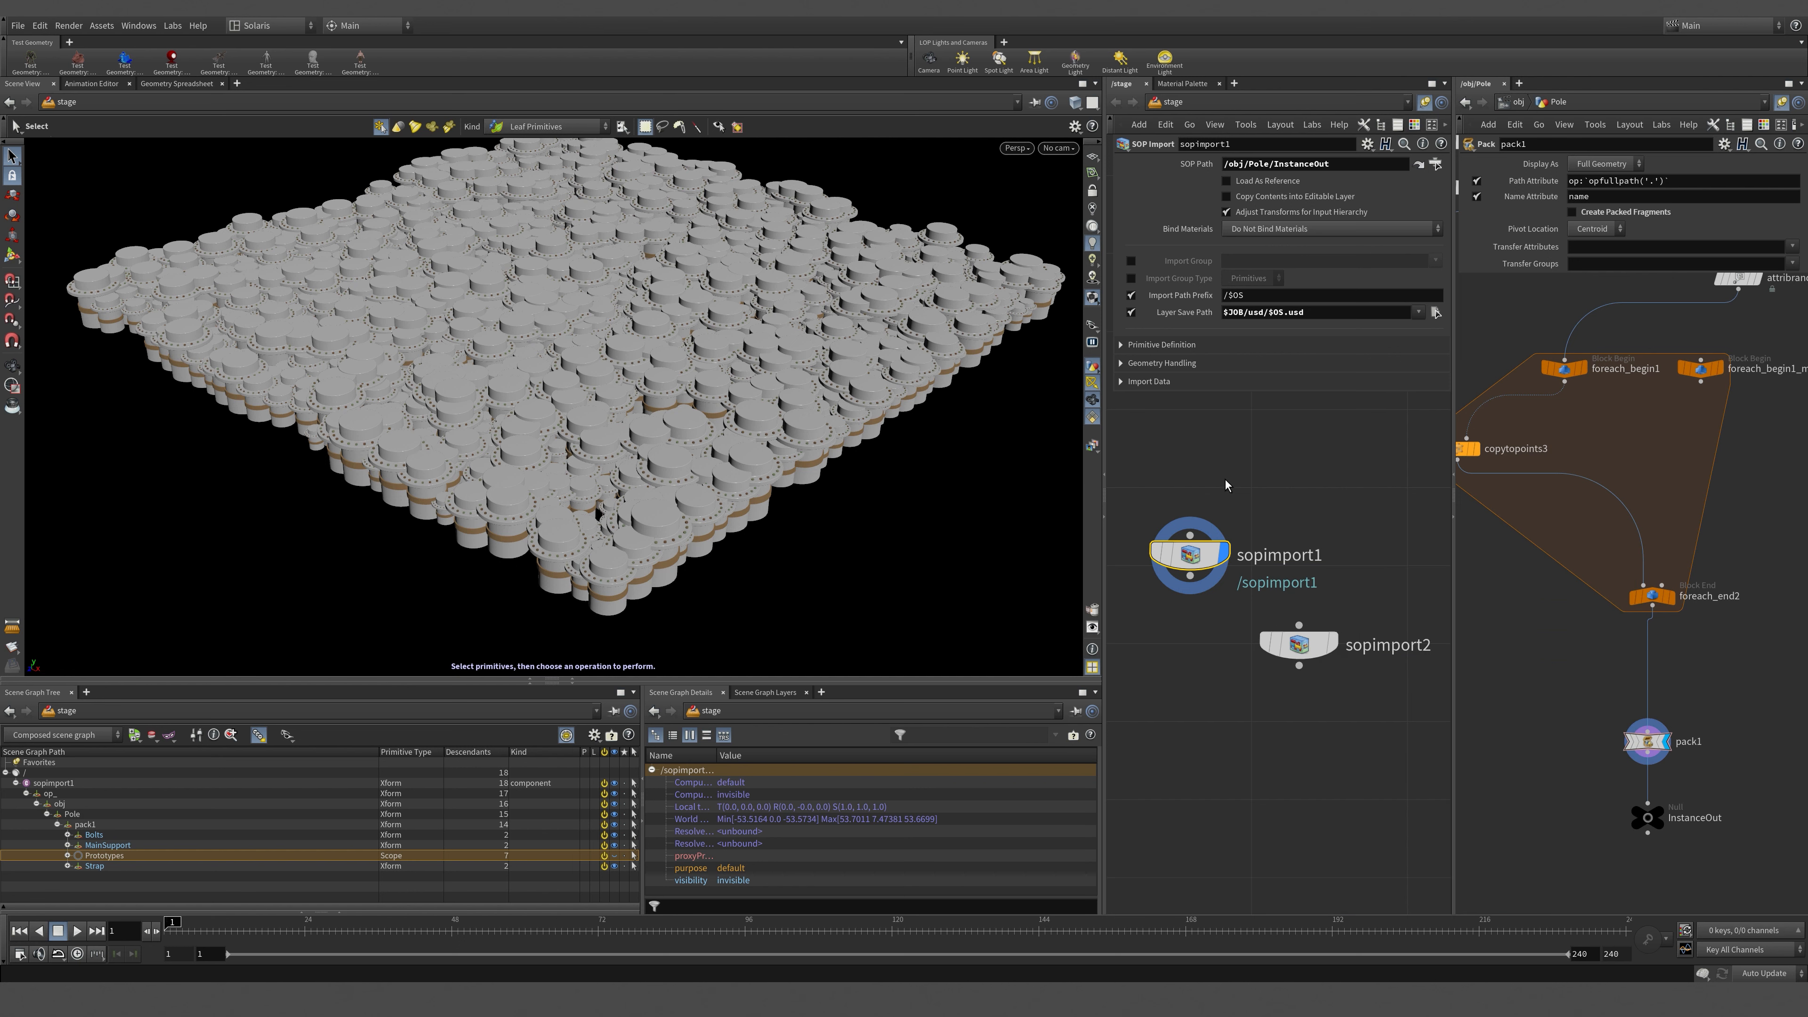
left_click_drag(904, 611, 898, 566, "alt")
scroll(898, 566, "down", 1)
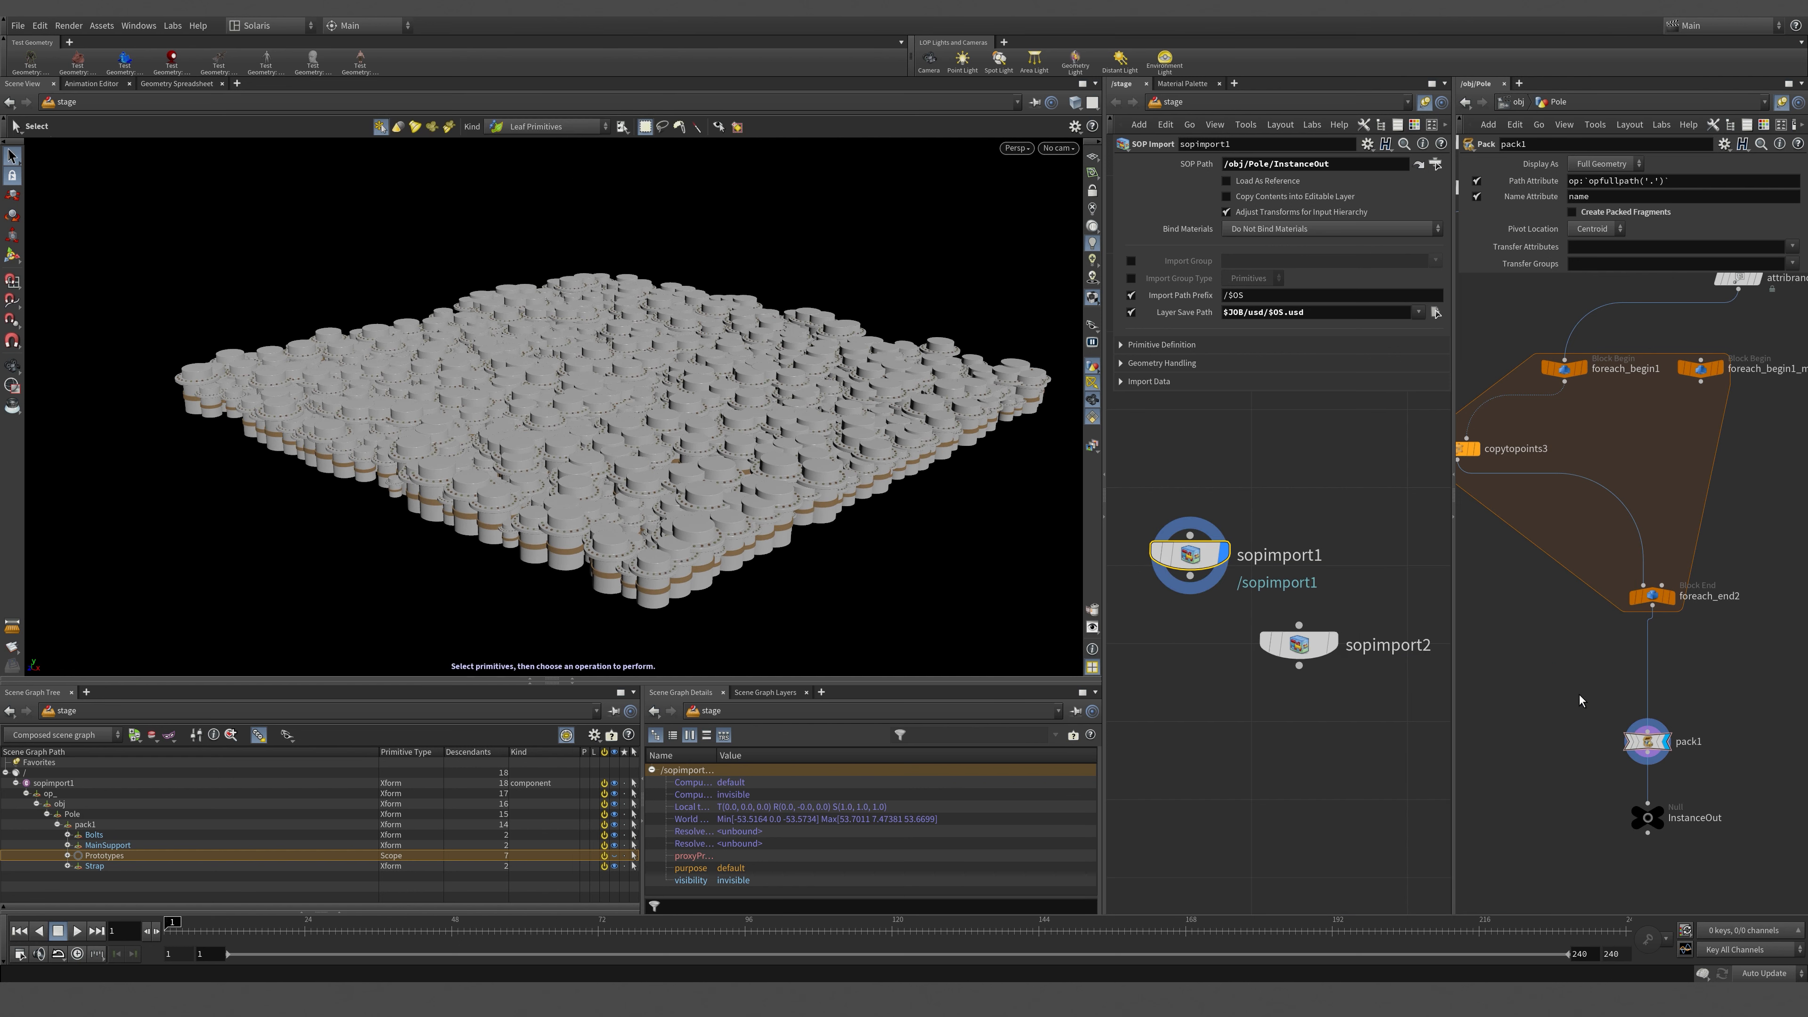
Select pack1 in the Pole network, hide its parameters, and inspect the Strap and Bolts prims in the scene graph tree.
left_click_drag(1577, 698, 1724, 742)
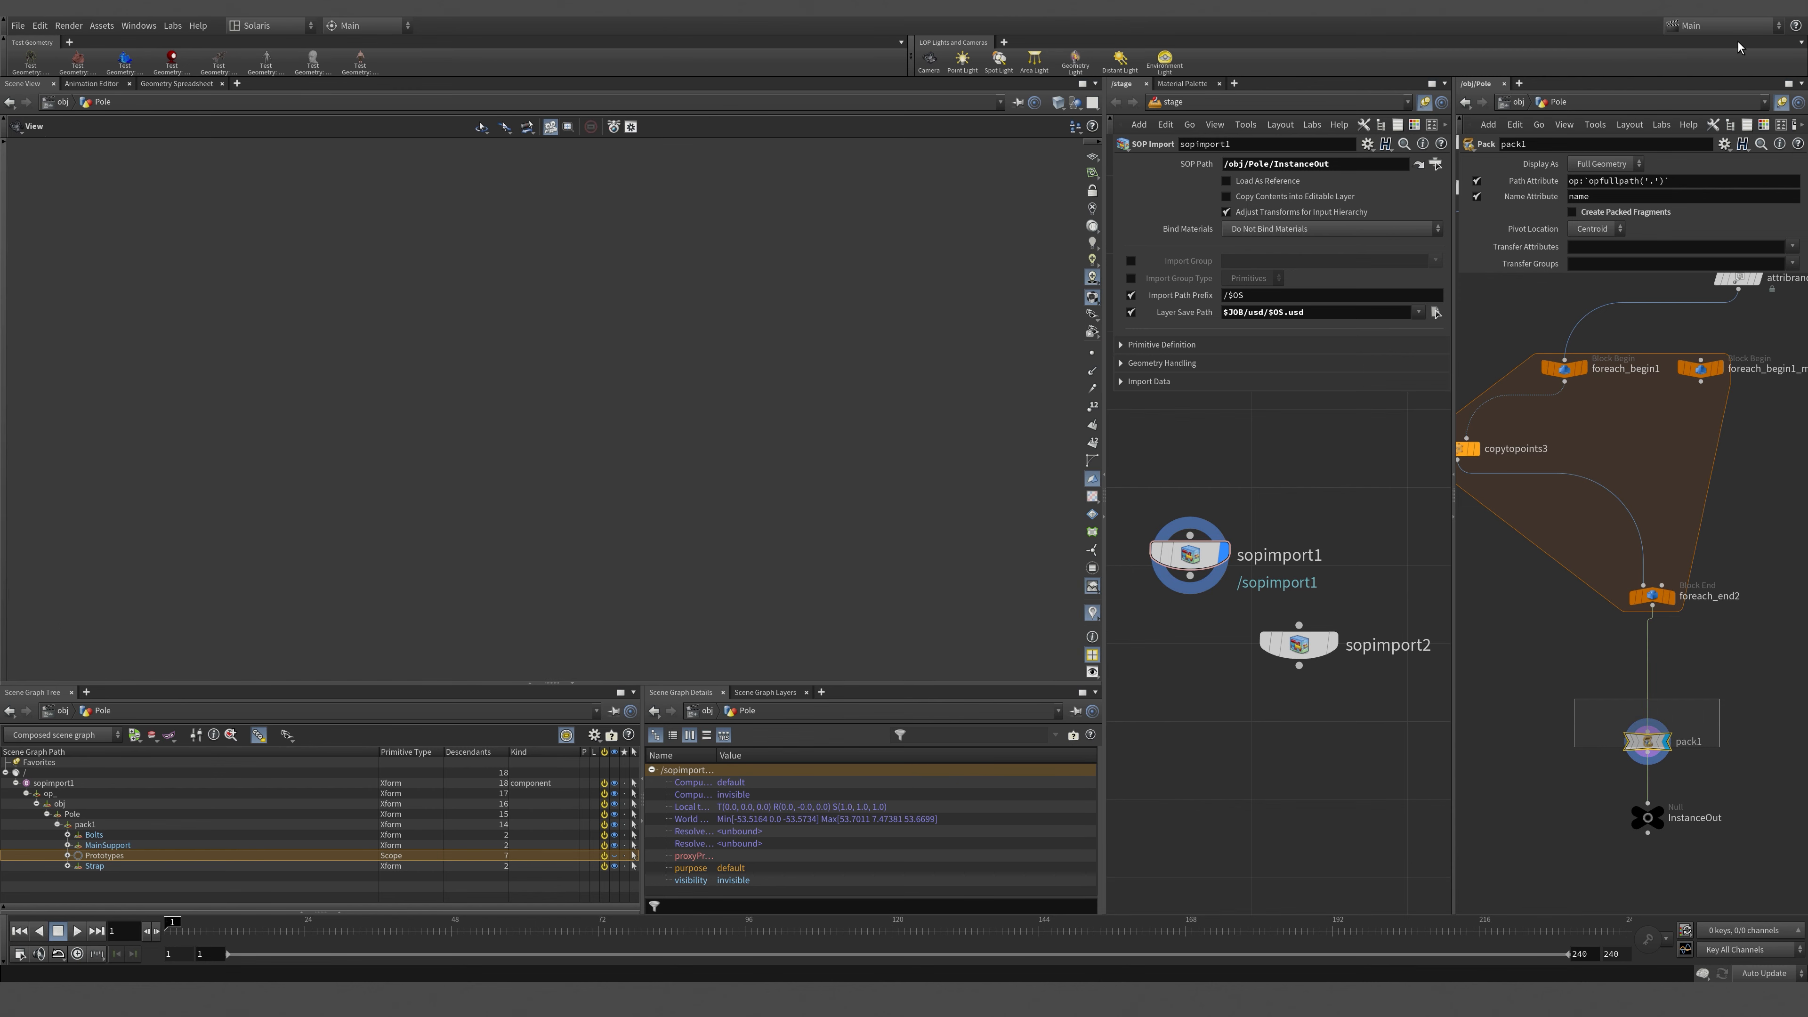
key("p")
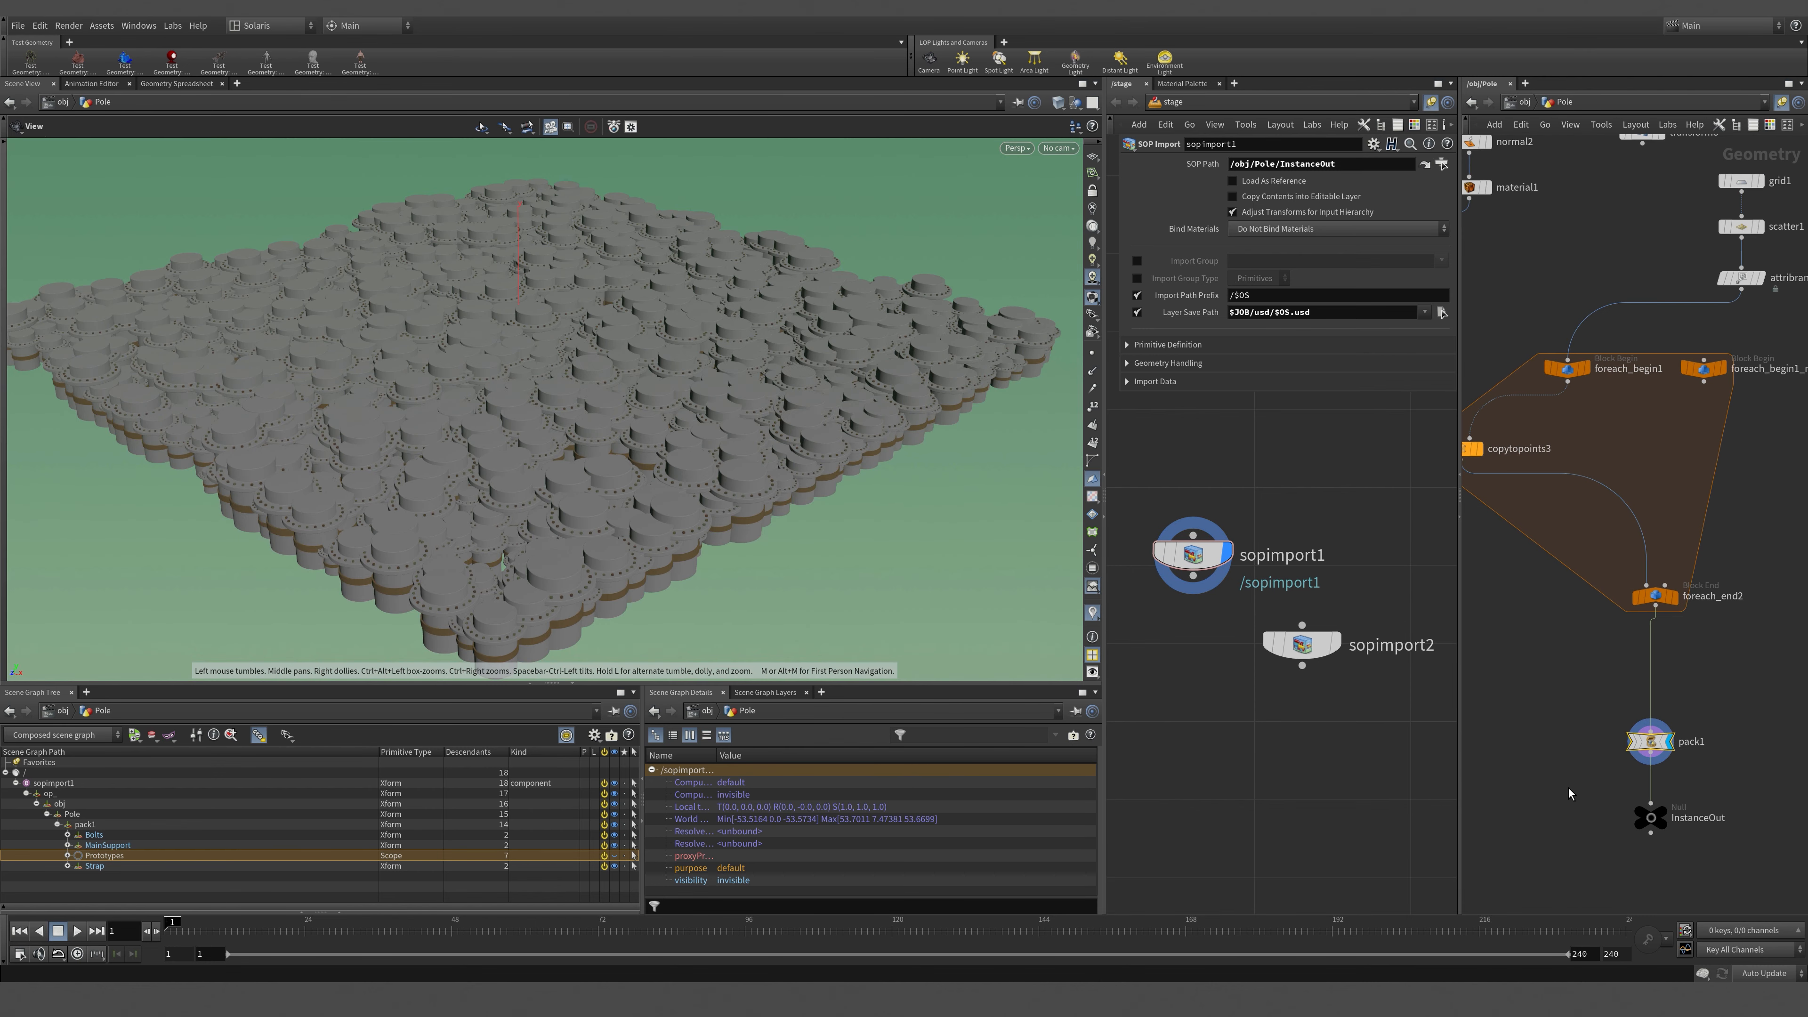
middle_click_drag(1568, 788, 1533, 667)
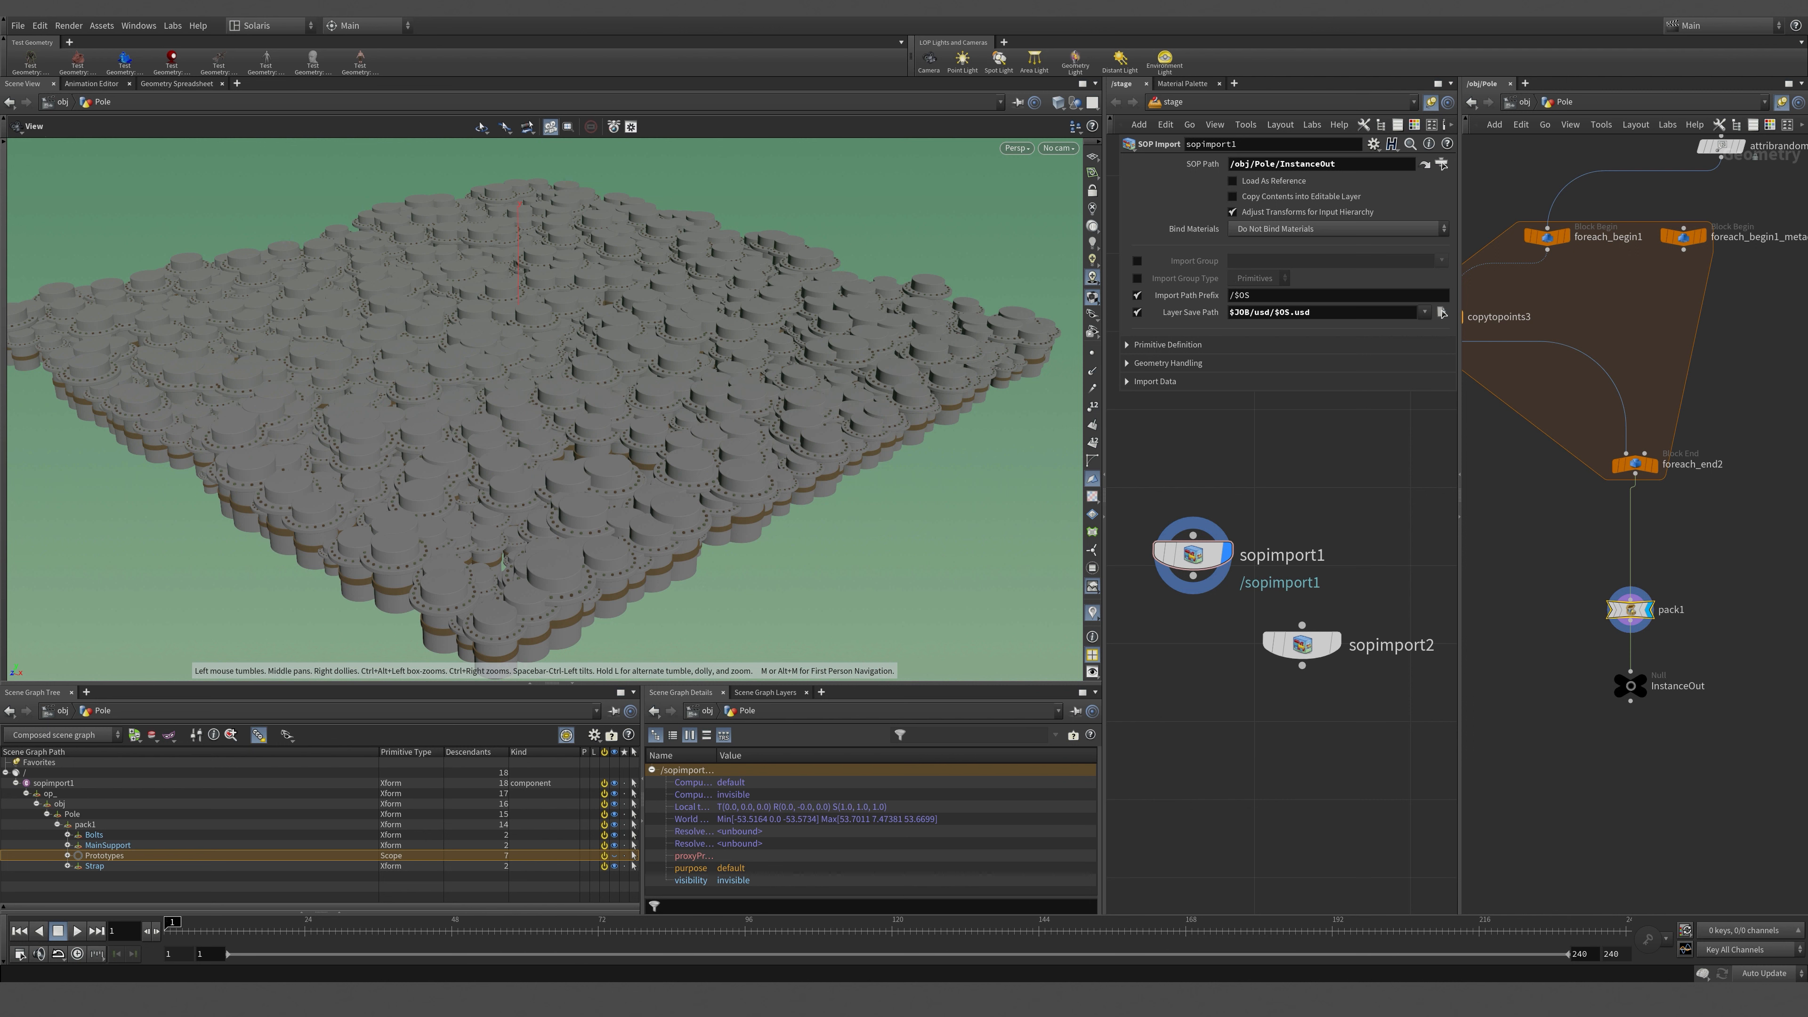
left_click(67, 865)
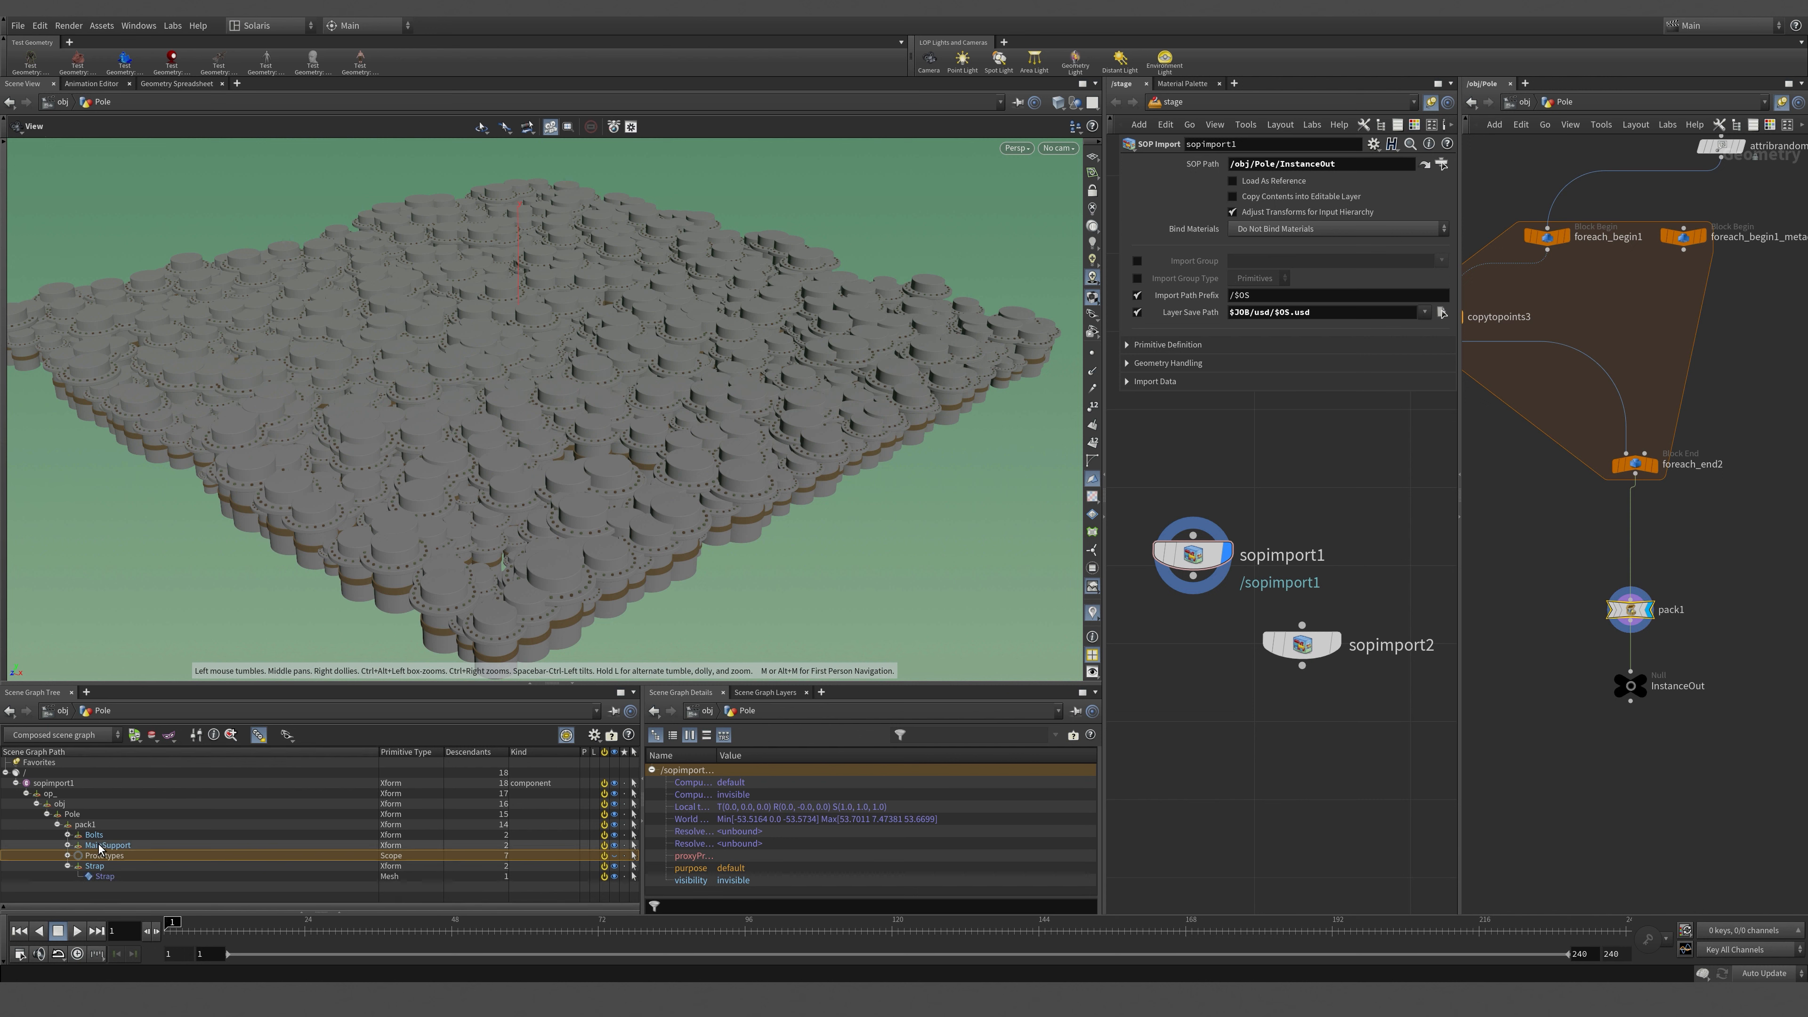
left_click(93, 843)
left_click(93, 835)
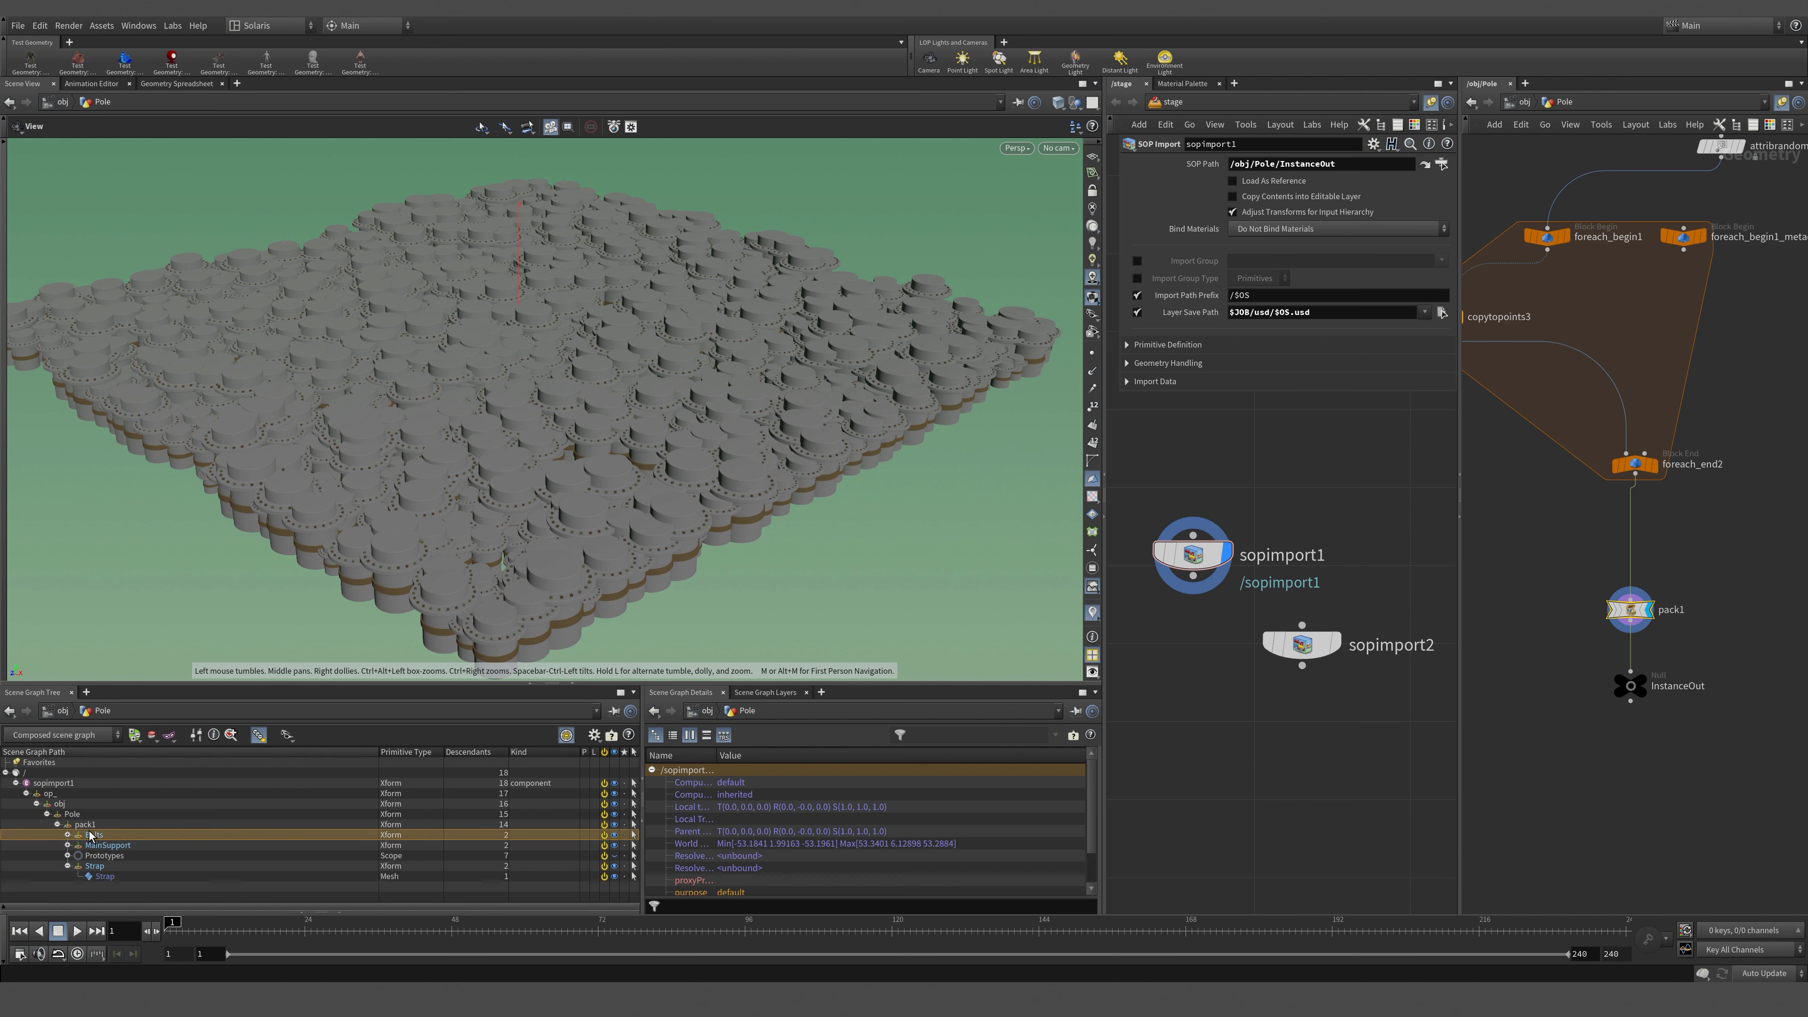
left_click(68, 866)
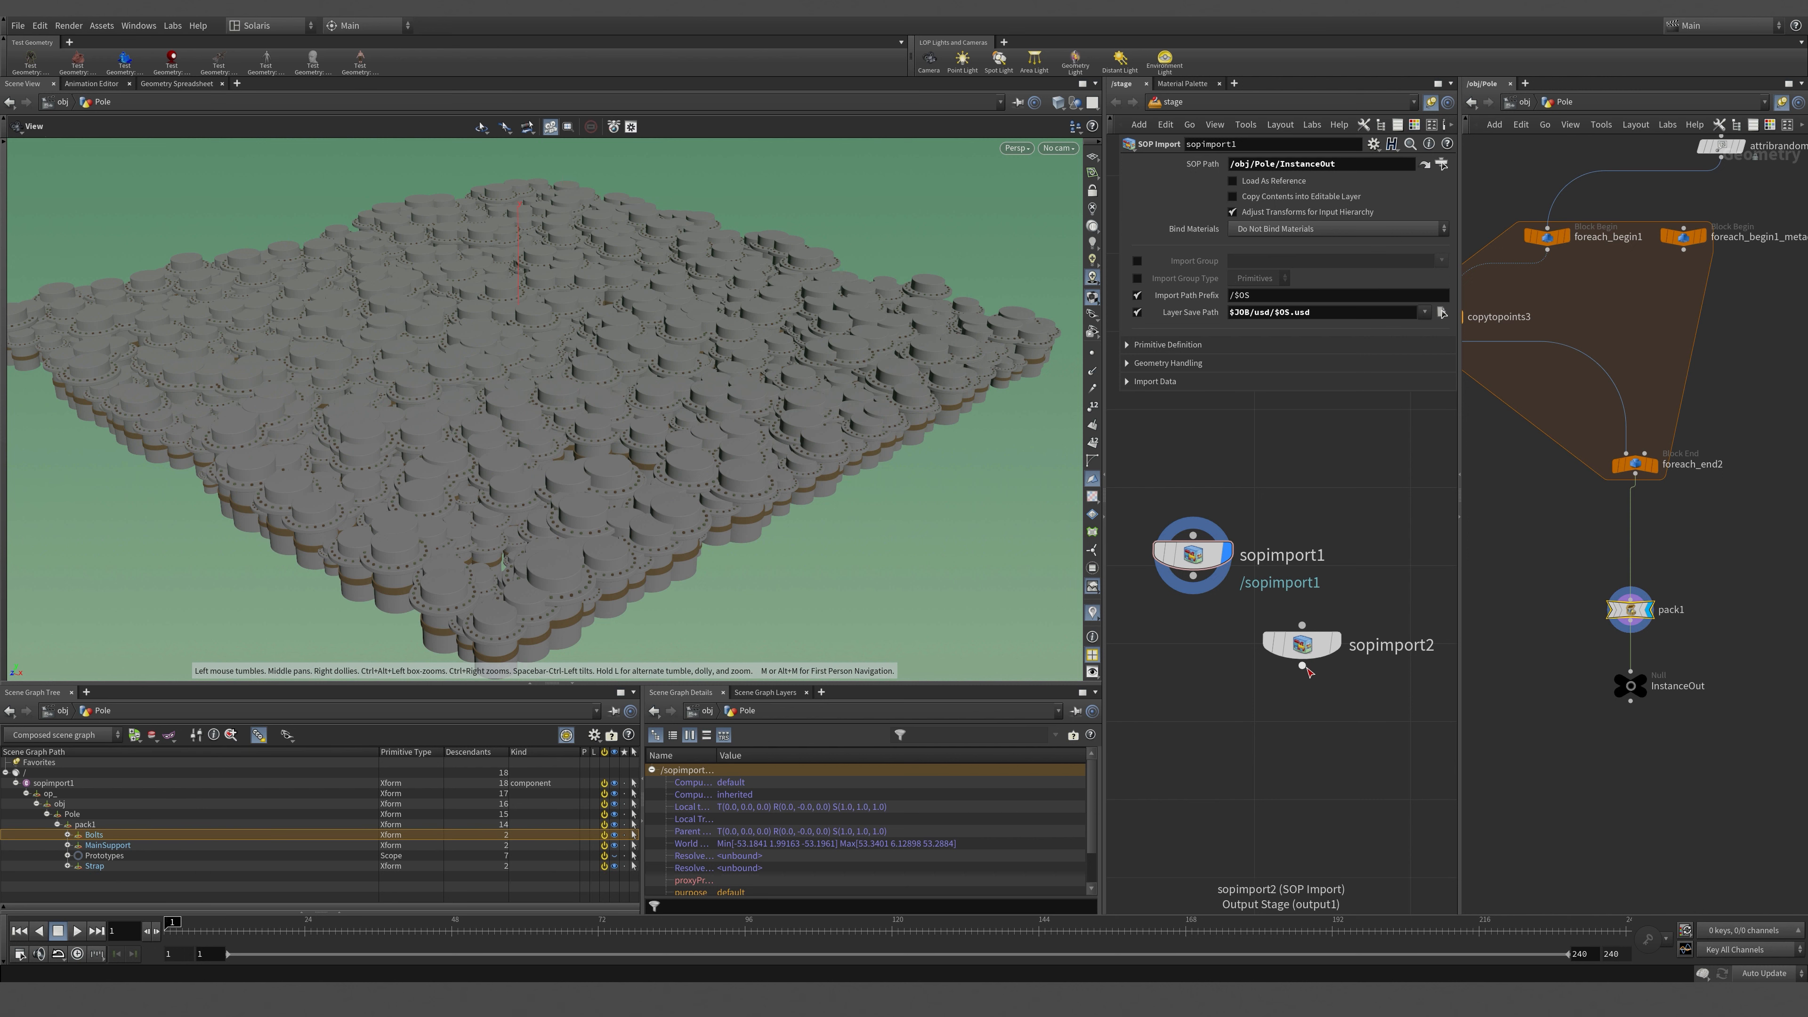
Move sopimport2 well below sopimport1, shift sopimport1 slightly sideways, and enlarge its parameter area.
left_click_drag(1300, 654, 1202, 810)
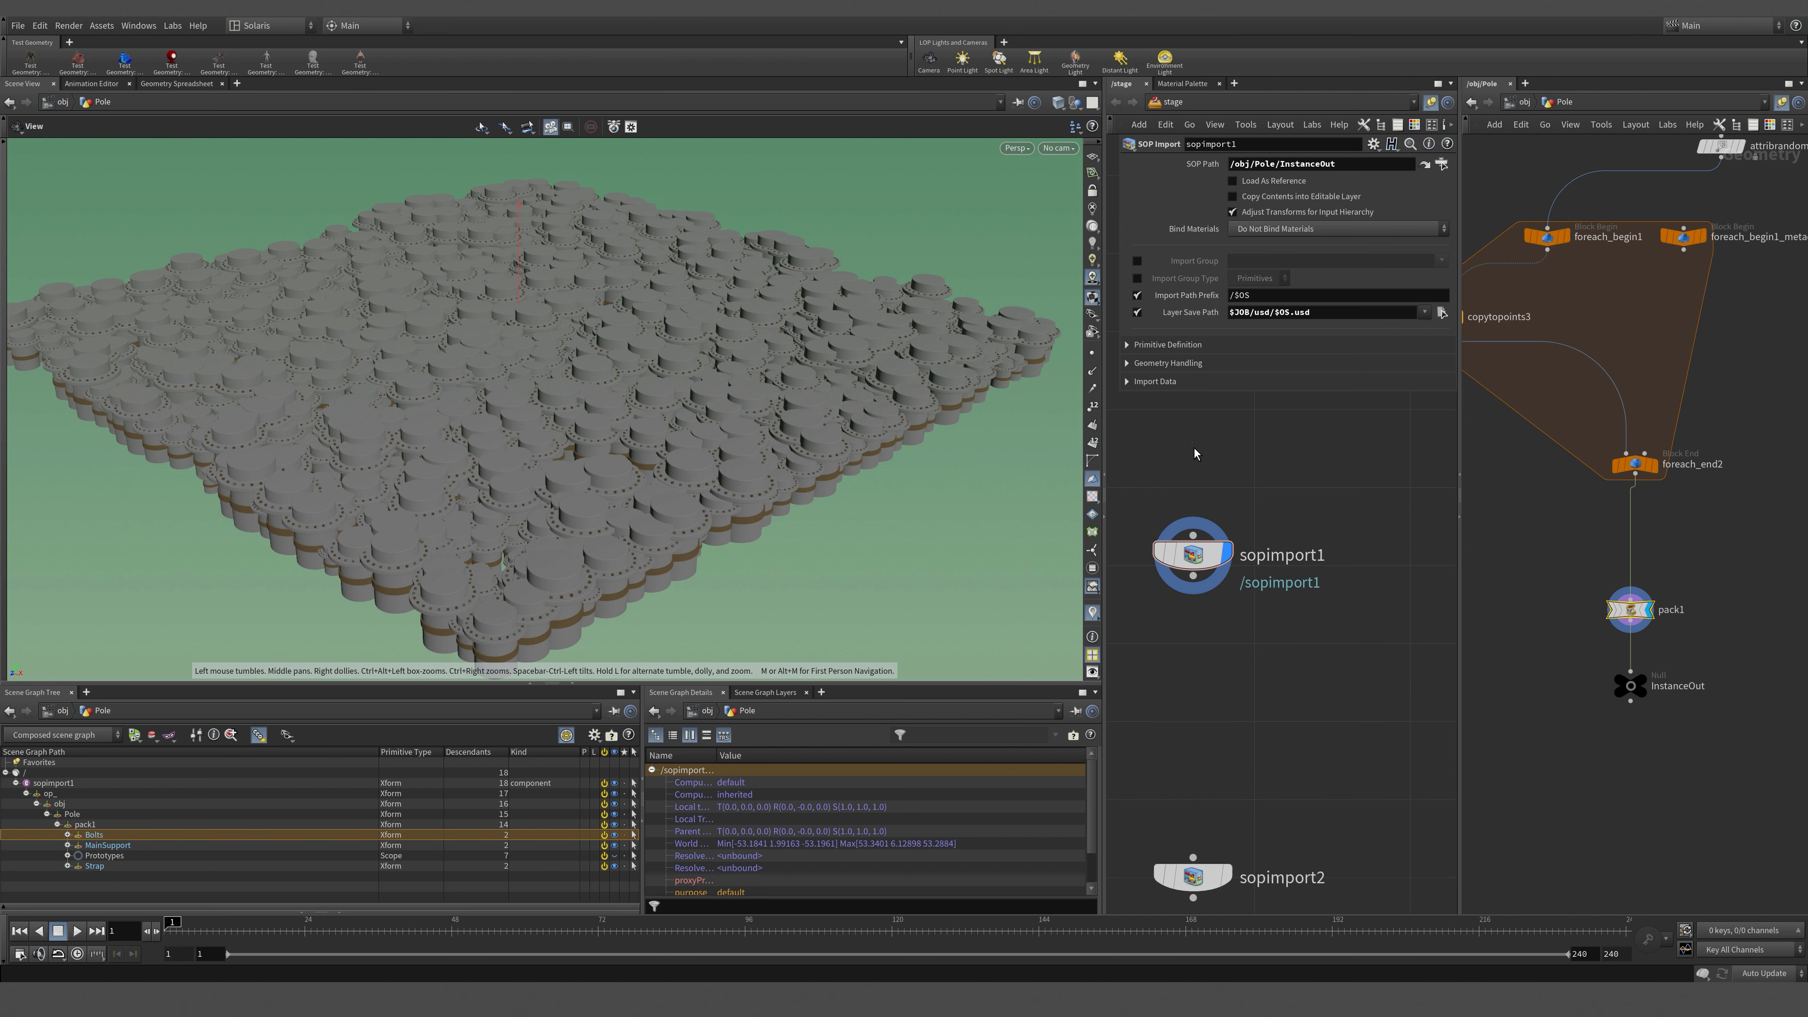
left_click_drag(1192, 443, 1205, 666)
left_click_drag(1197, 557, 1275, 567)
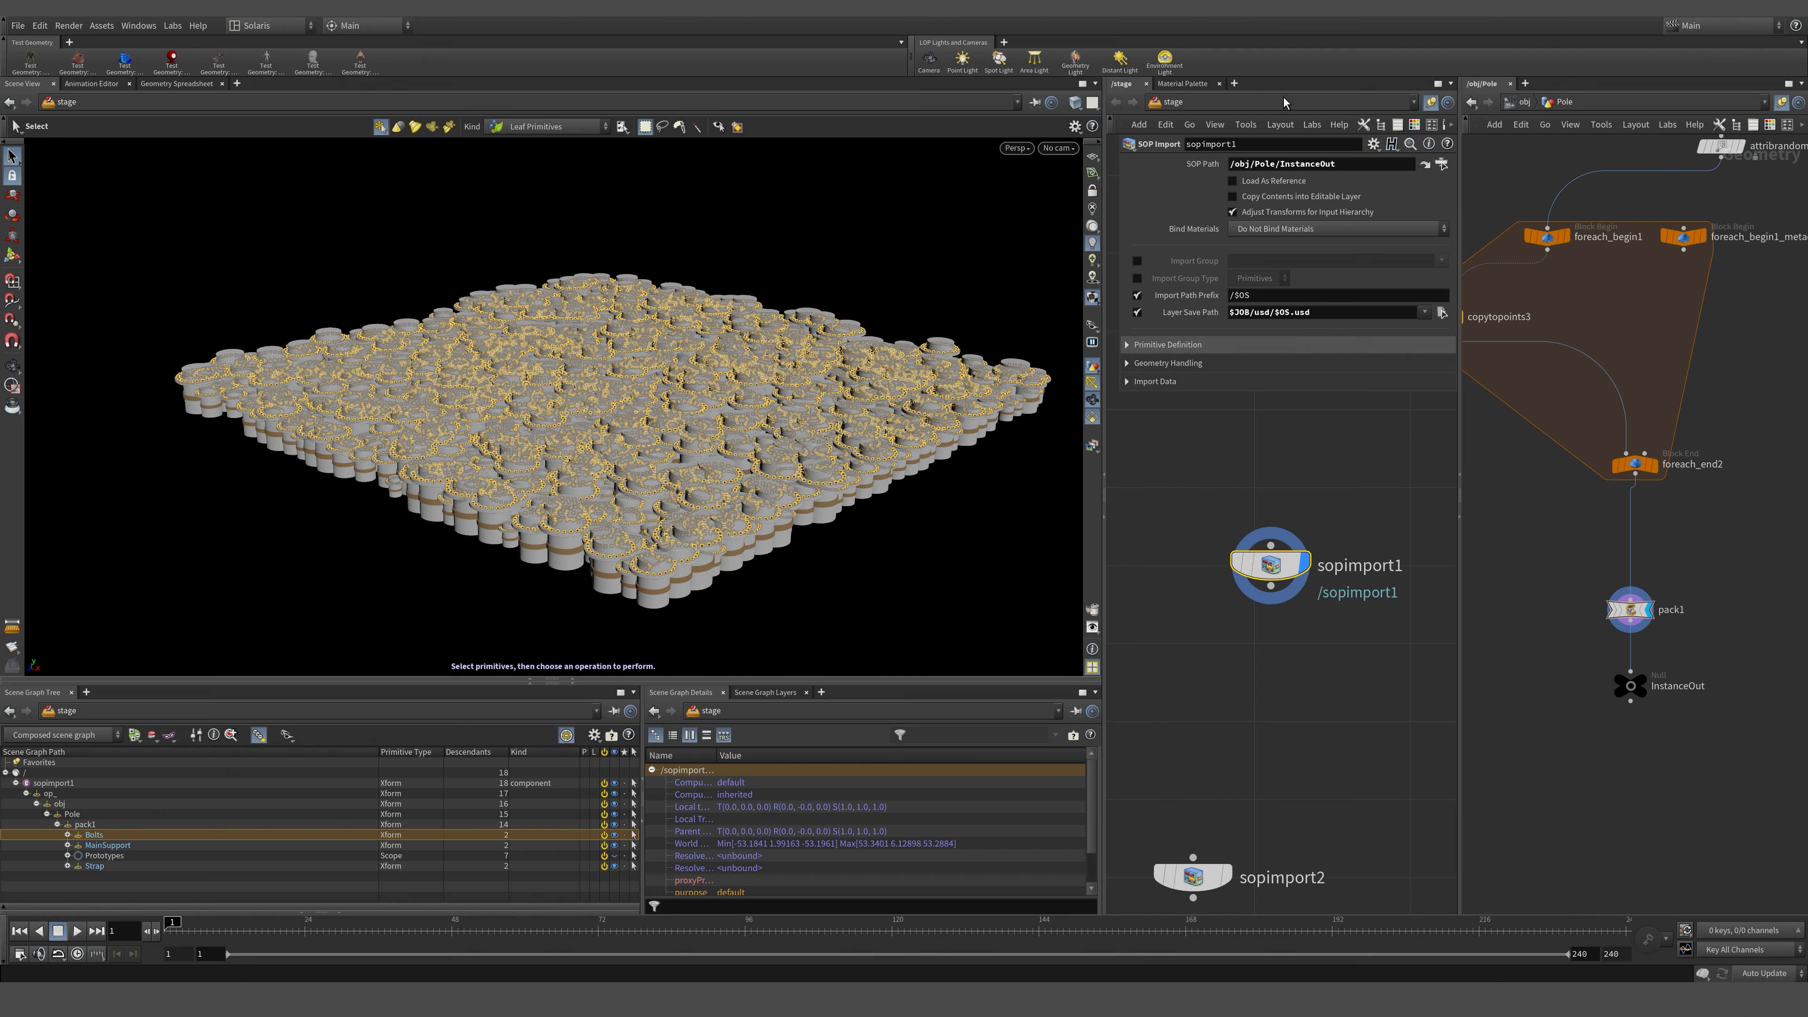
left_click_drag(1332, 392, 1332, 482)
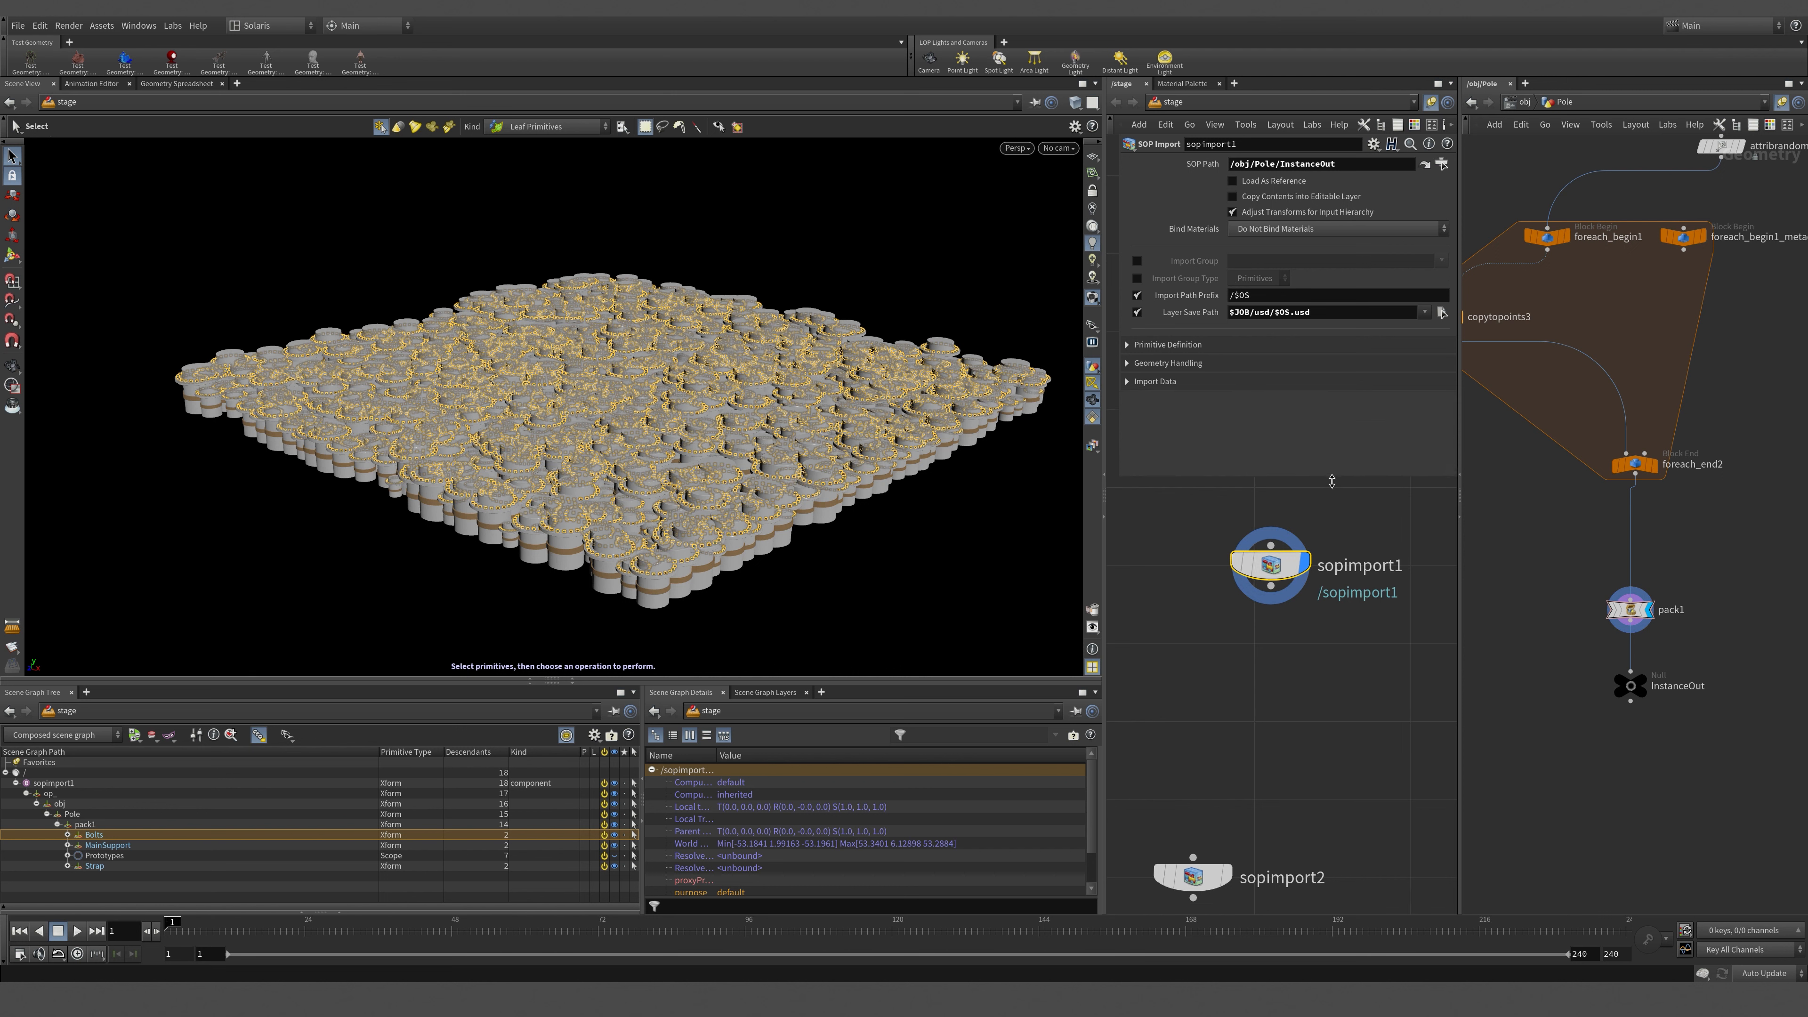
Examine the Geometry Handling and Primitive Definition settings of sopimport1, including how packed primitives are imported.
left_click(1127, 363)
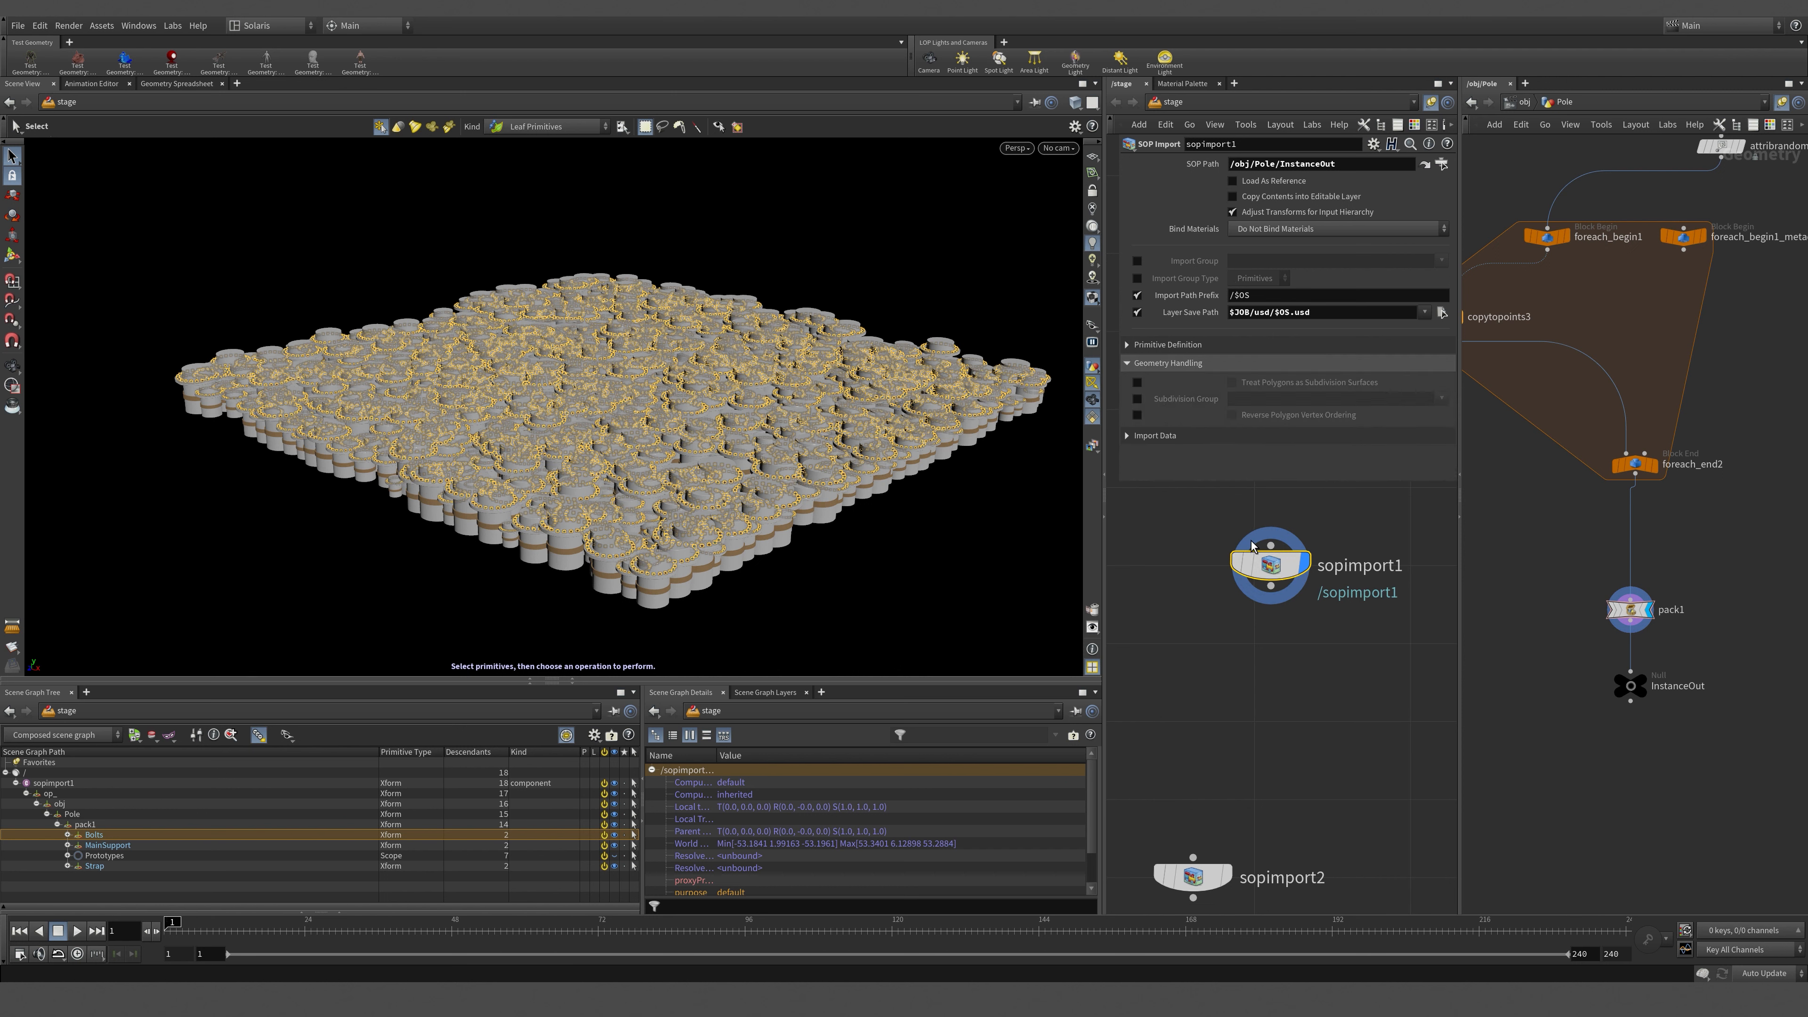
left_click(1128, 345)
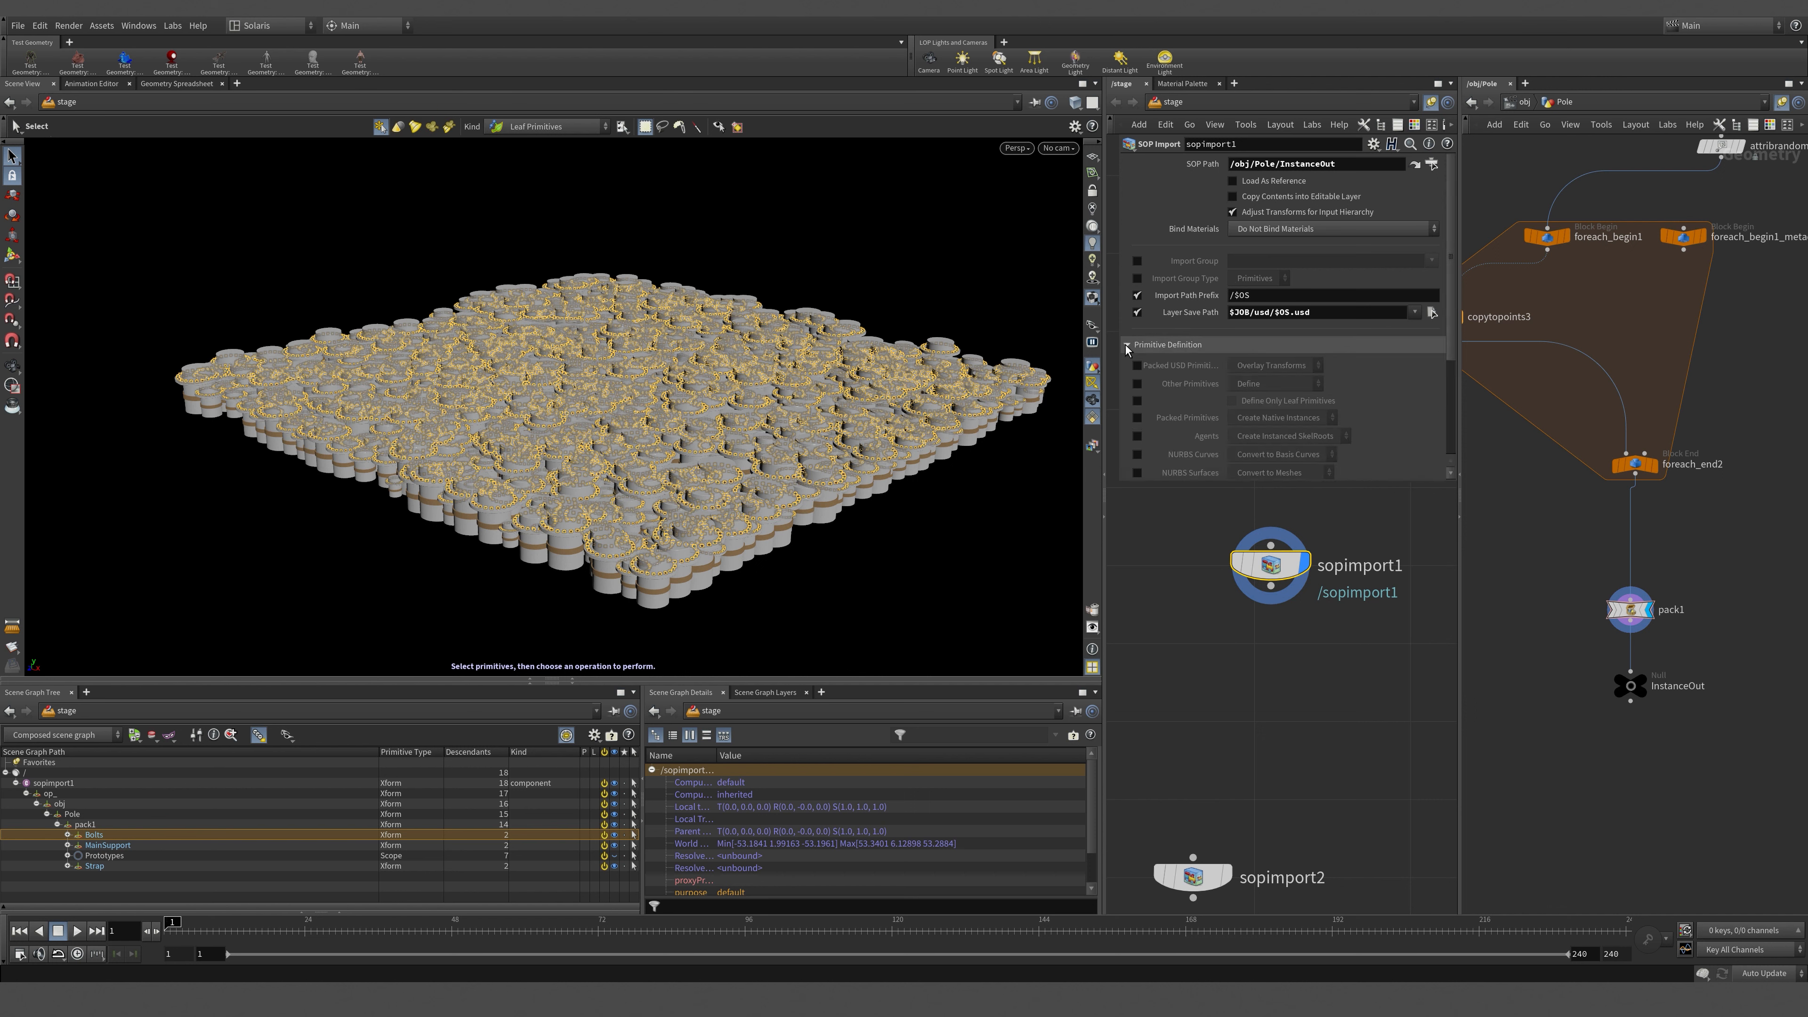
scroll(1447, 397, "down", 4)
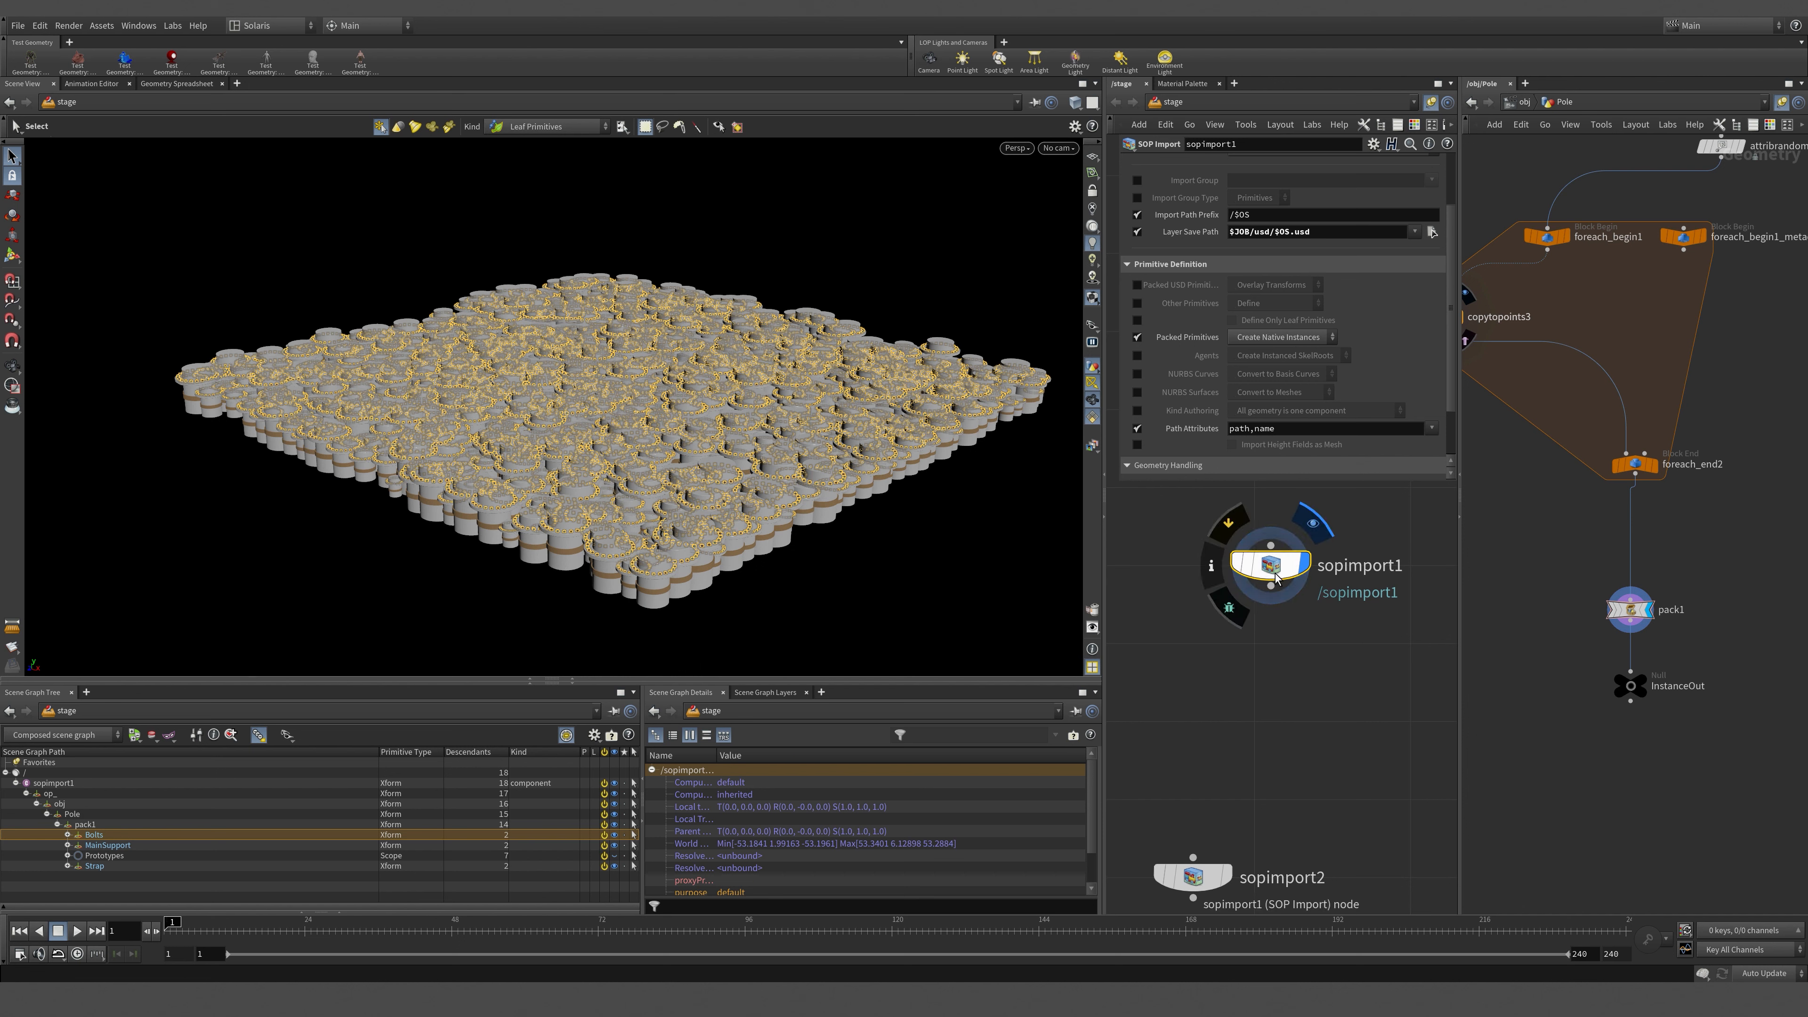
middle_click(1214, 581)
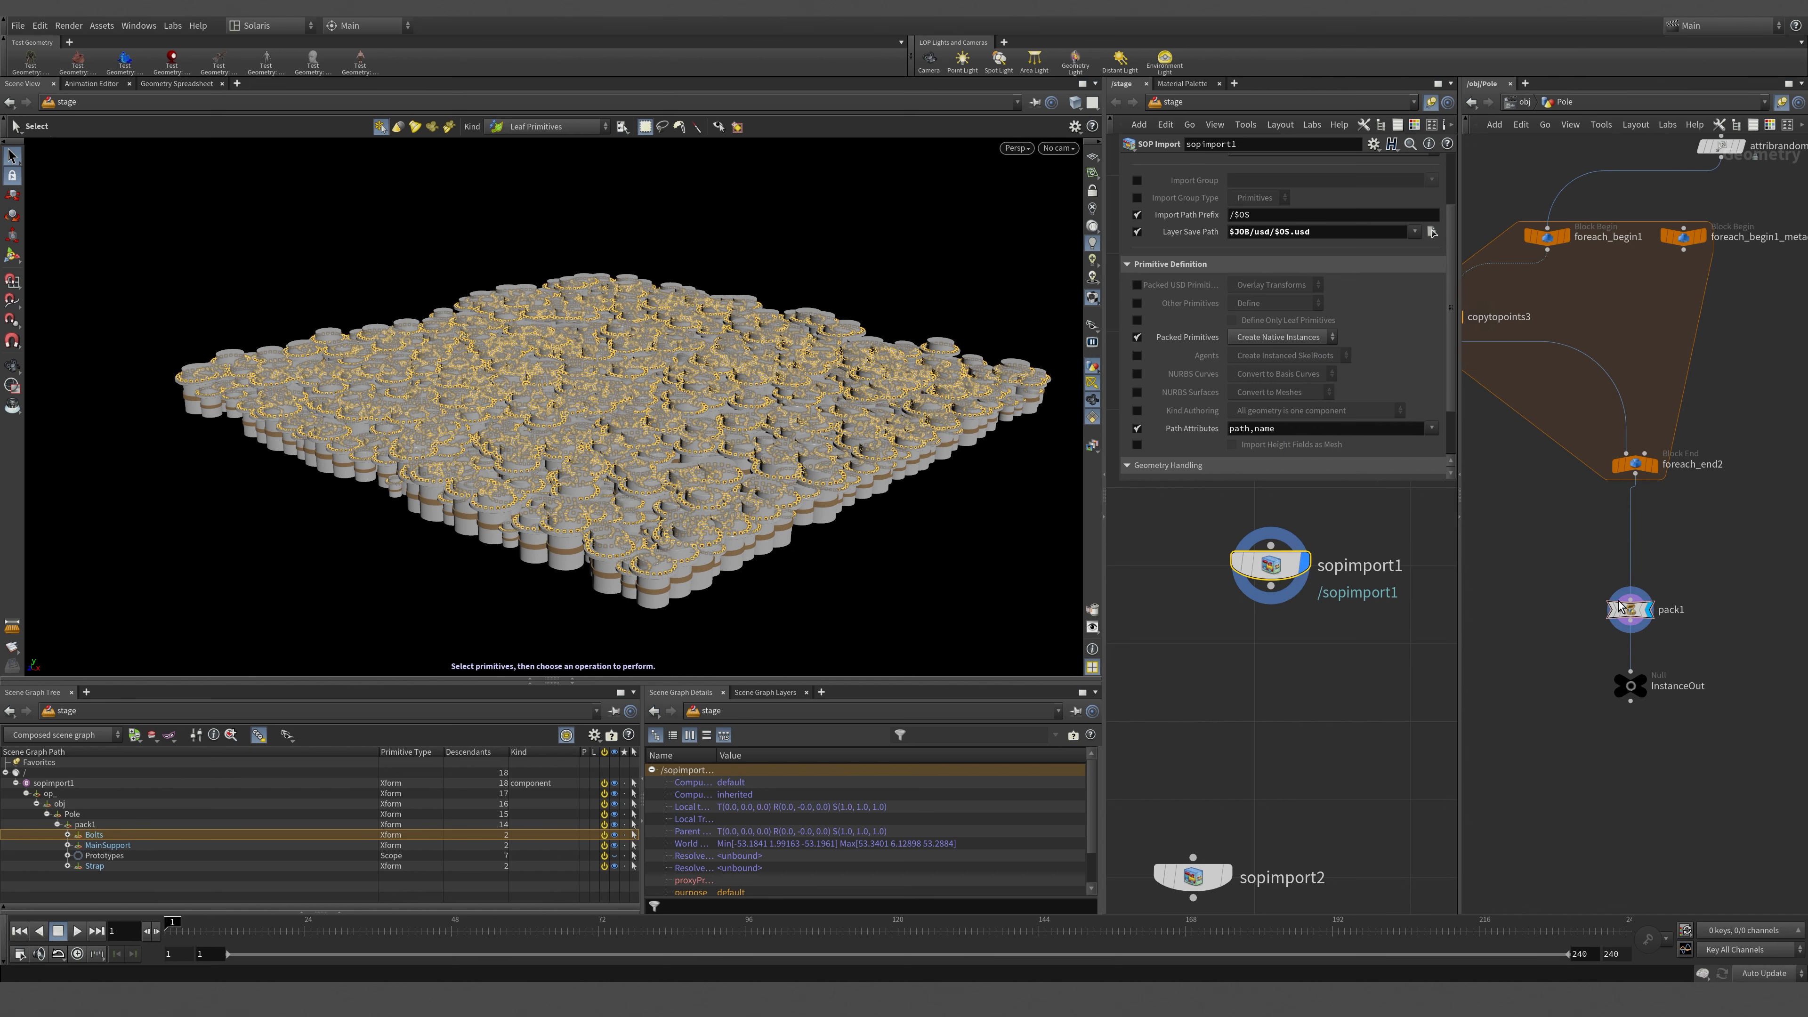
Delete sopimport2 and set the import path prefix of sopimport1 to /SupportAssembly.
left_click(1208, 875)
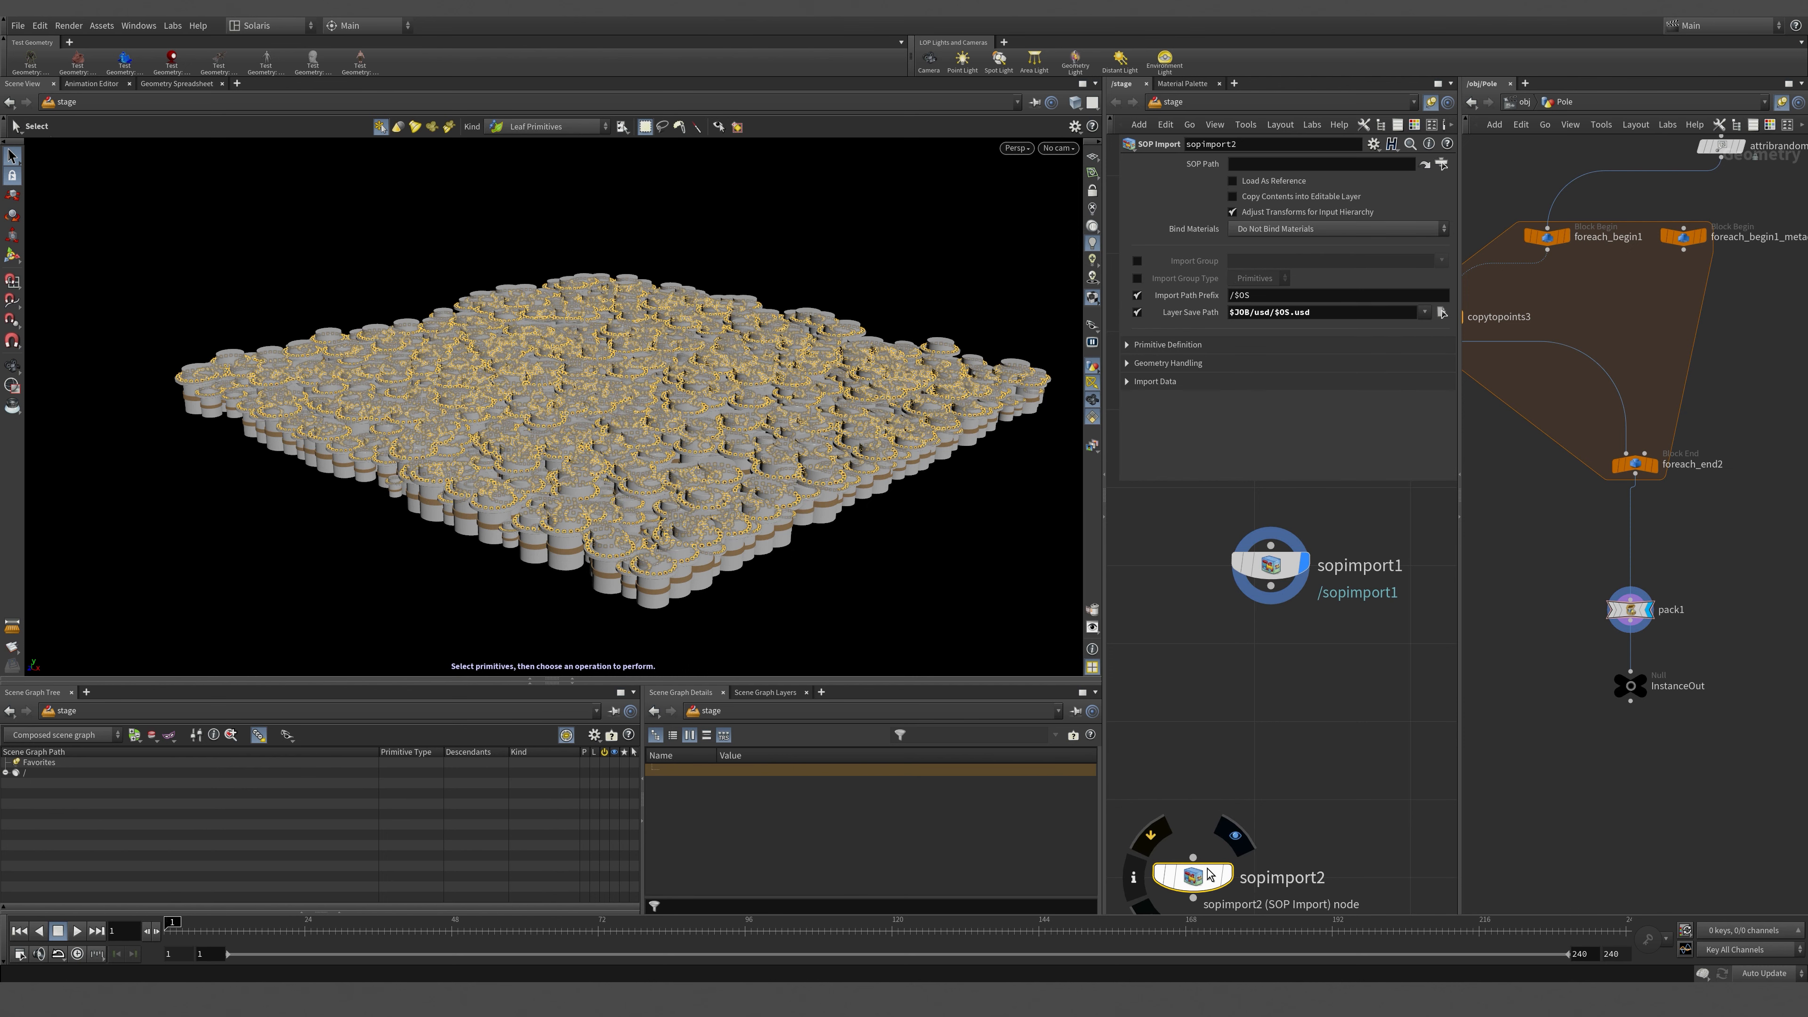
key("Delete")
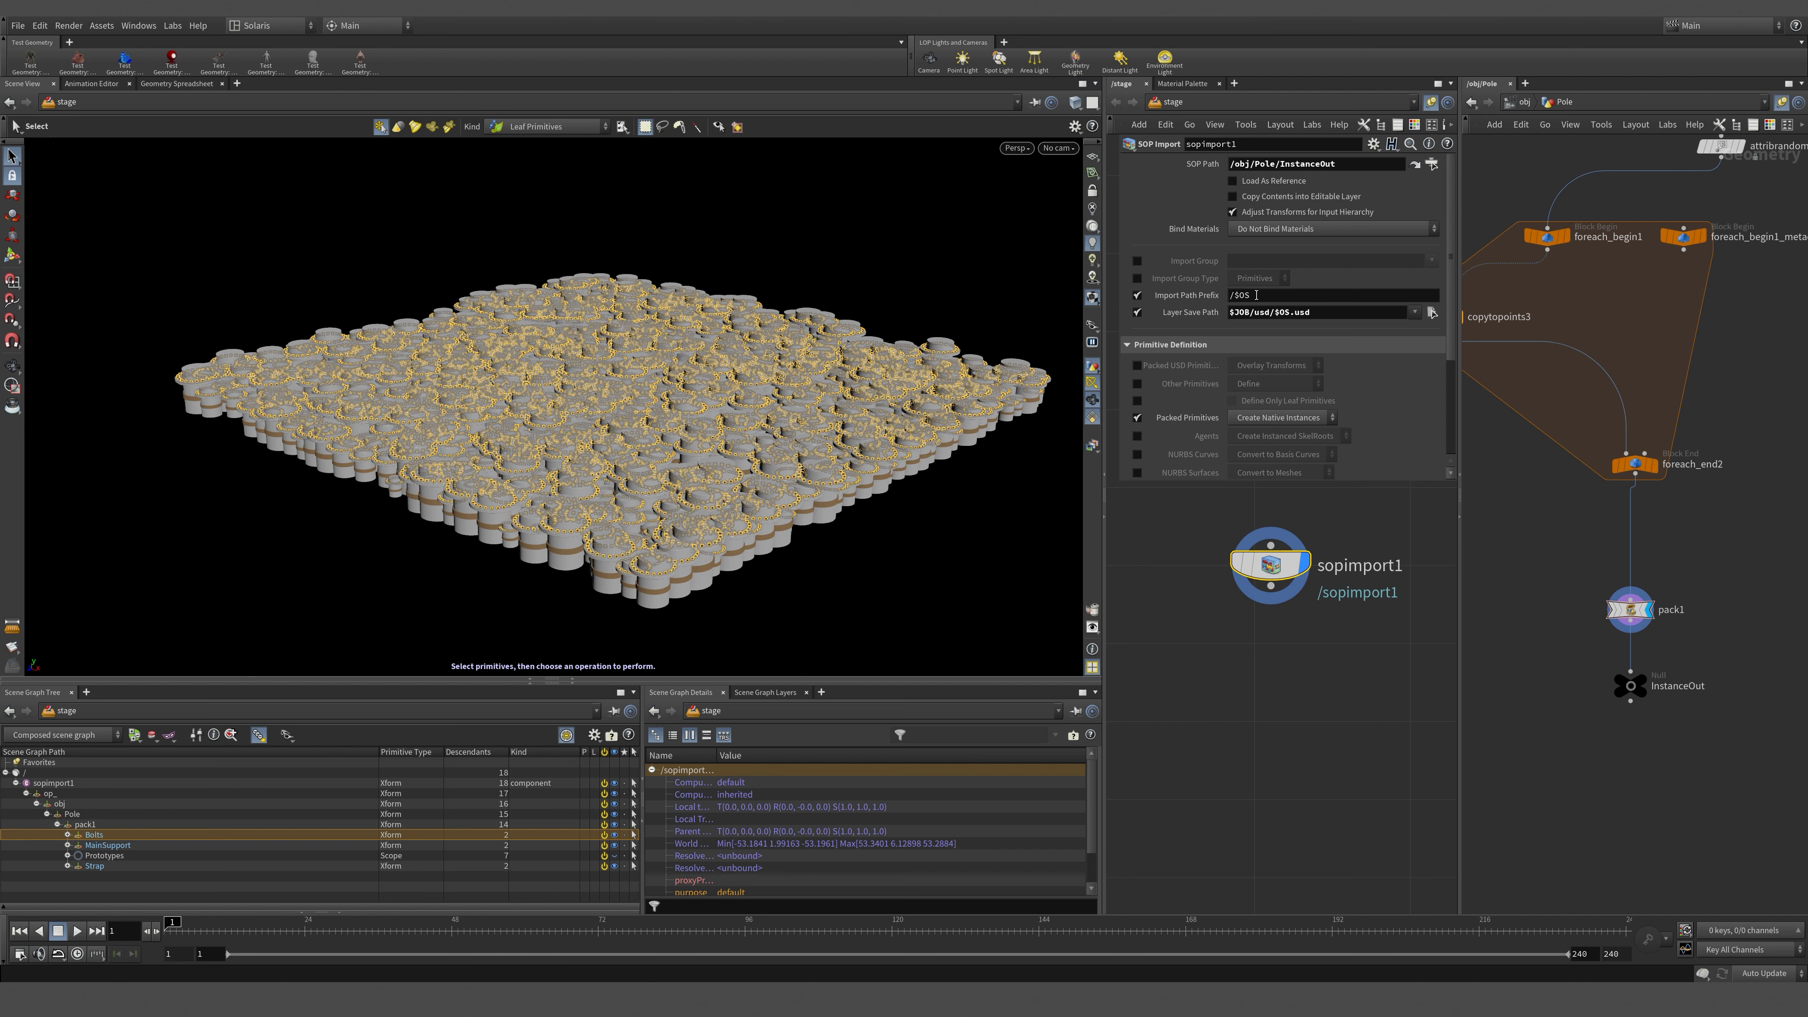
left_click_drag(1256, 295, 1235, 308)
key("BackSpace")
key("Return")
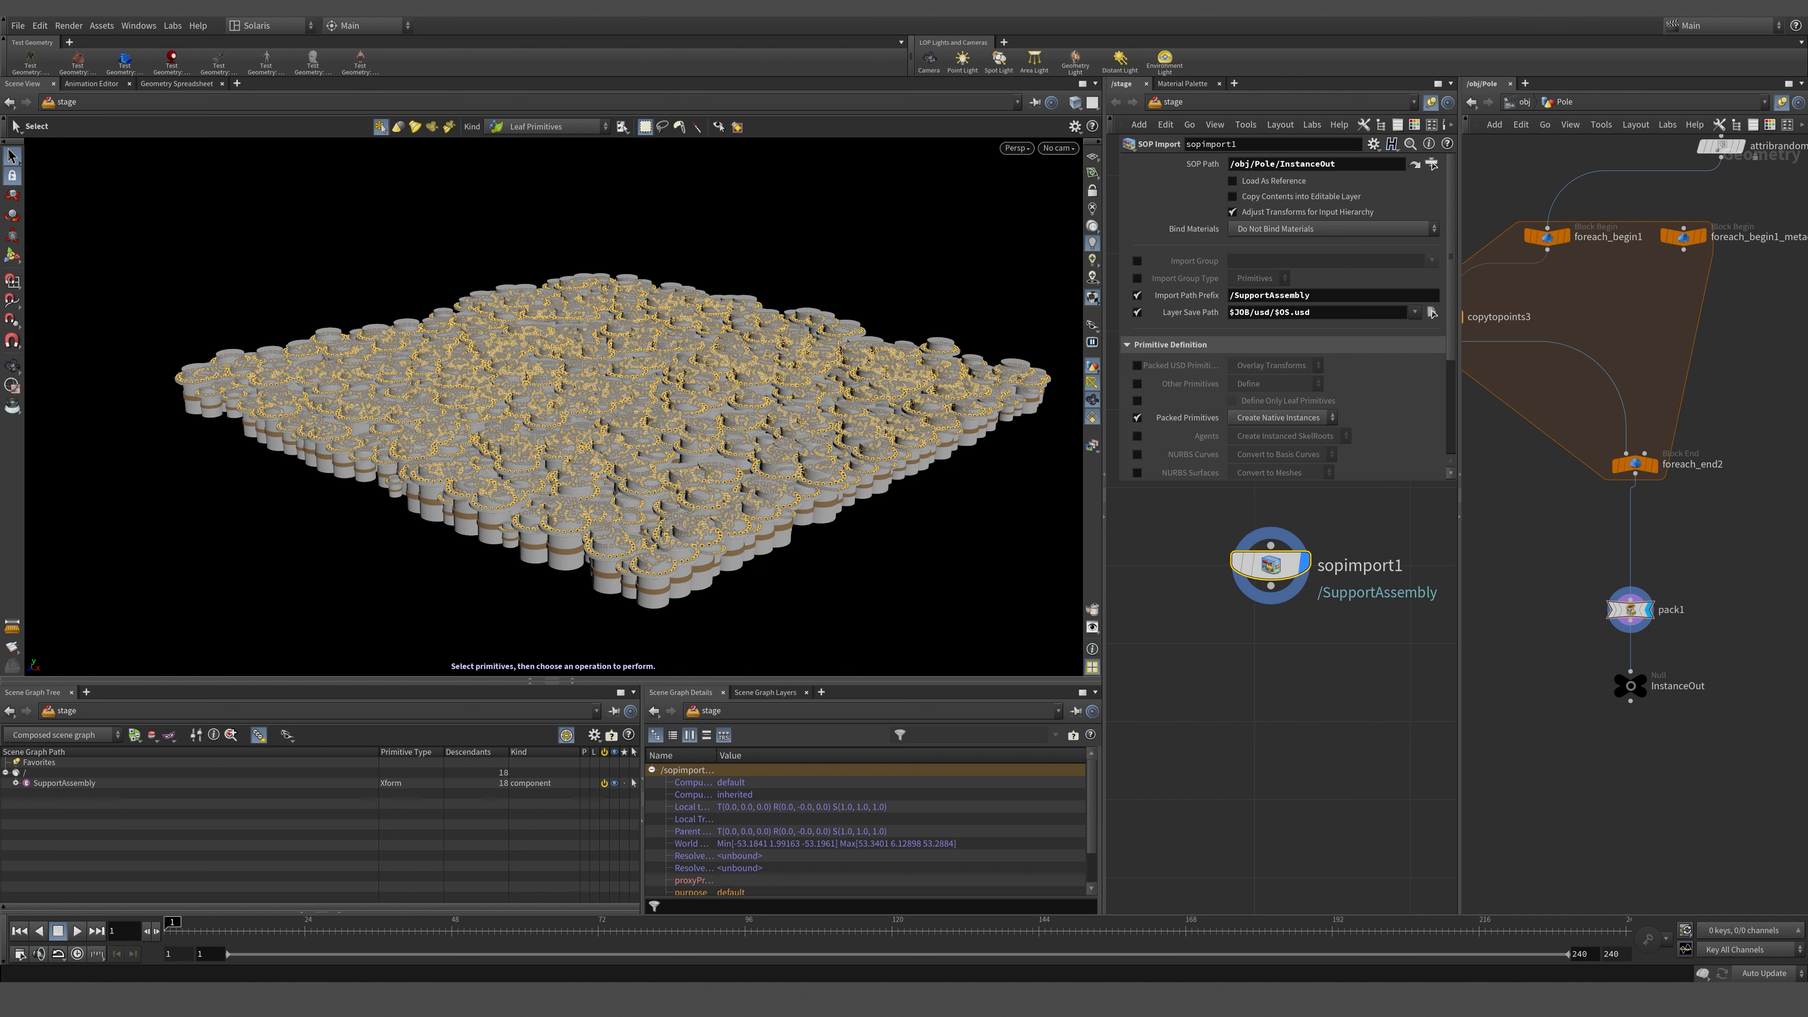
Expand the SupportAssembly hierarchy in the scene graph tree through op_, obj and Pole to pack1.
left_click(94, 814)
left_click(16, 782)
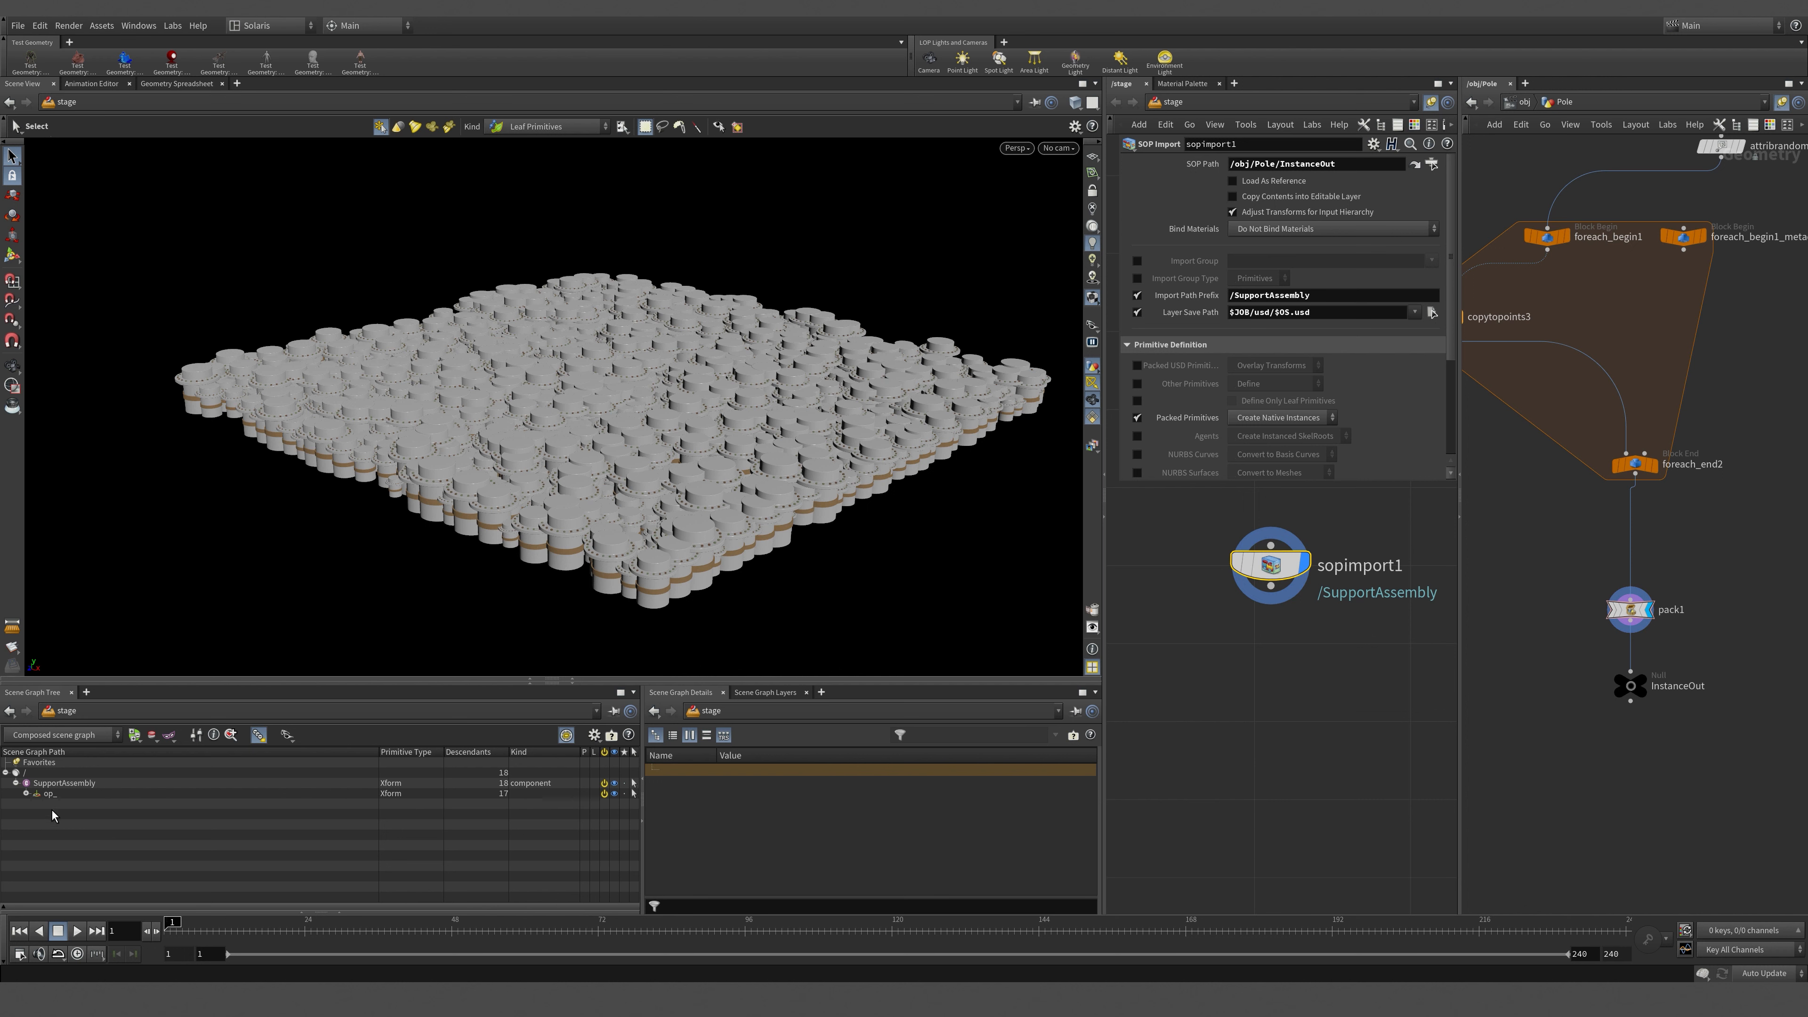
left_click(25, 793)
left_click(36, 803)
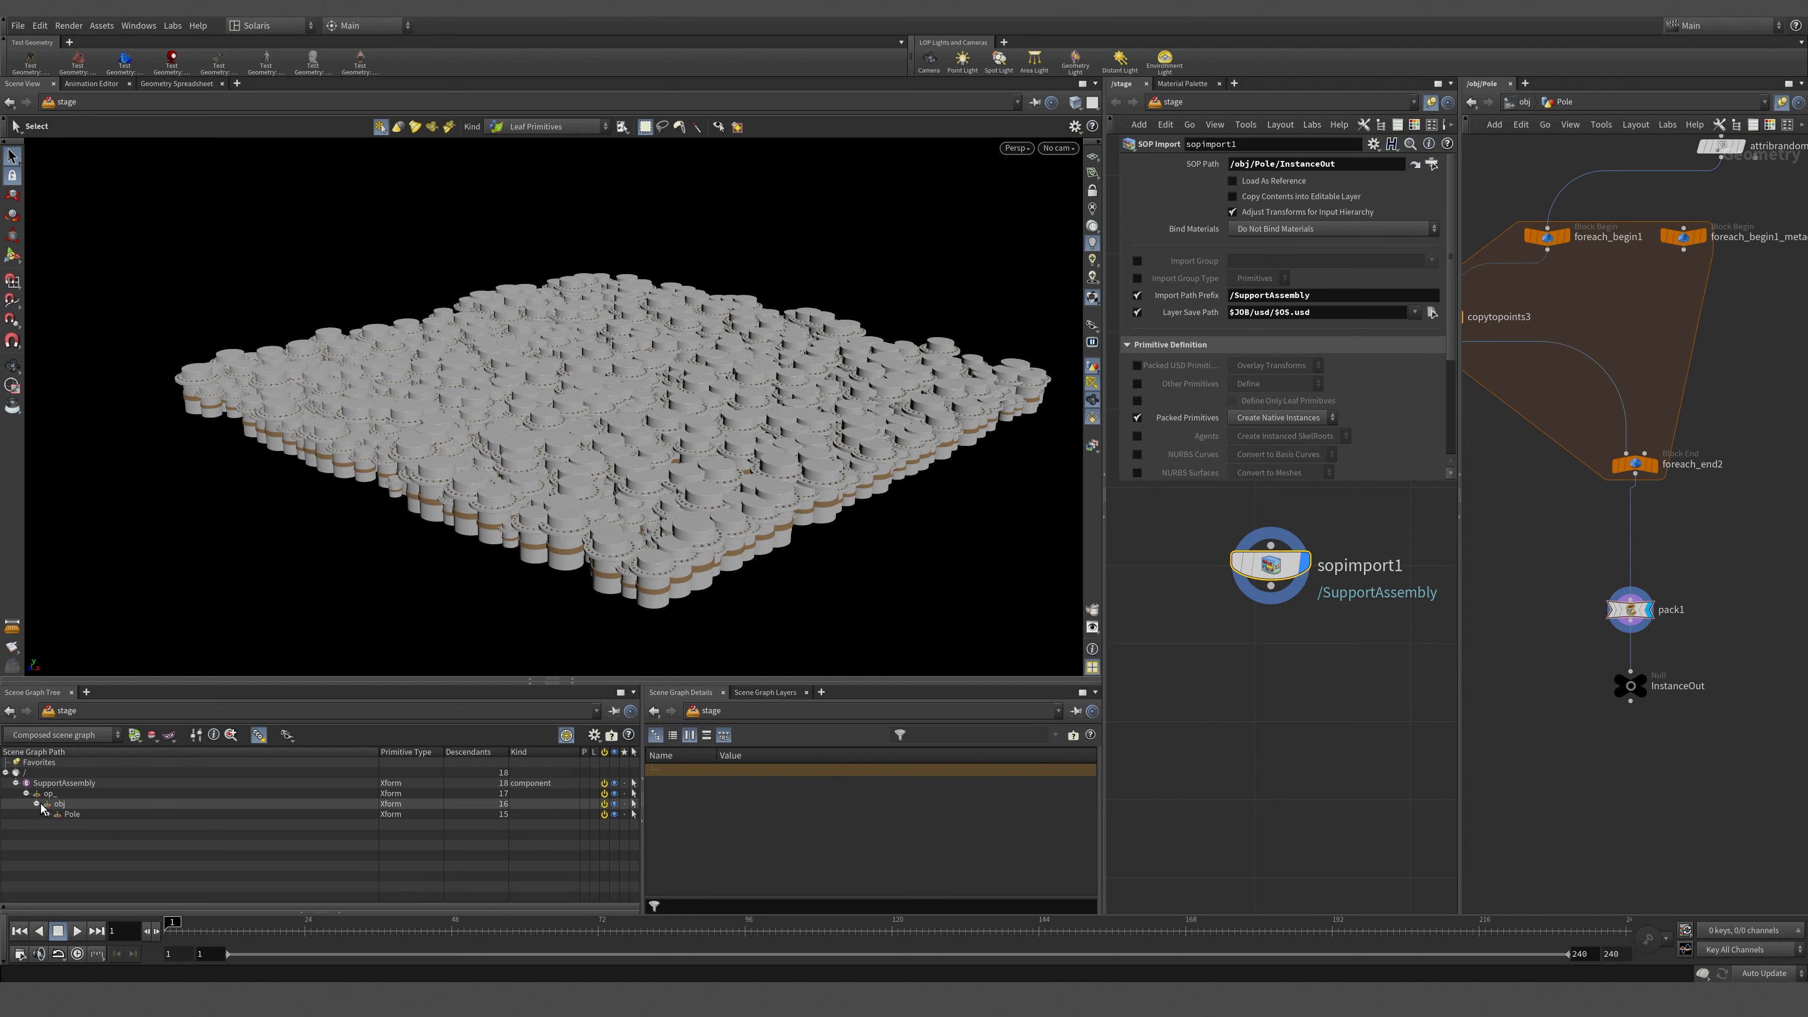
left_click(47, 814)
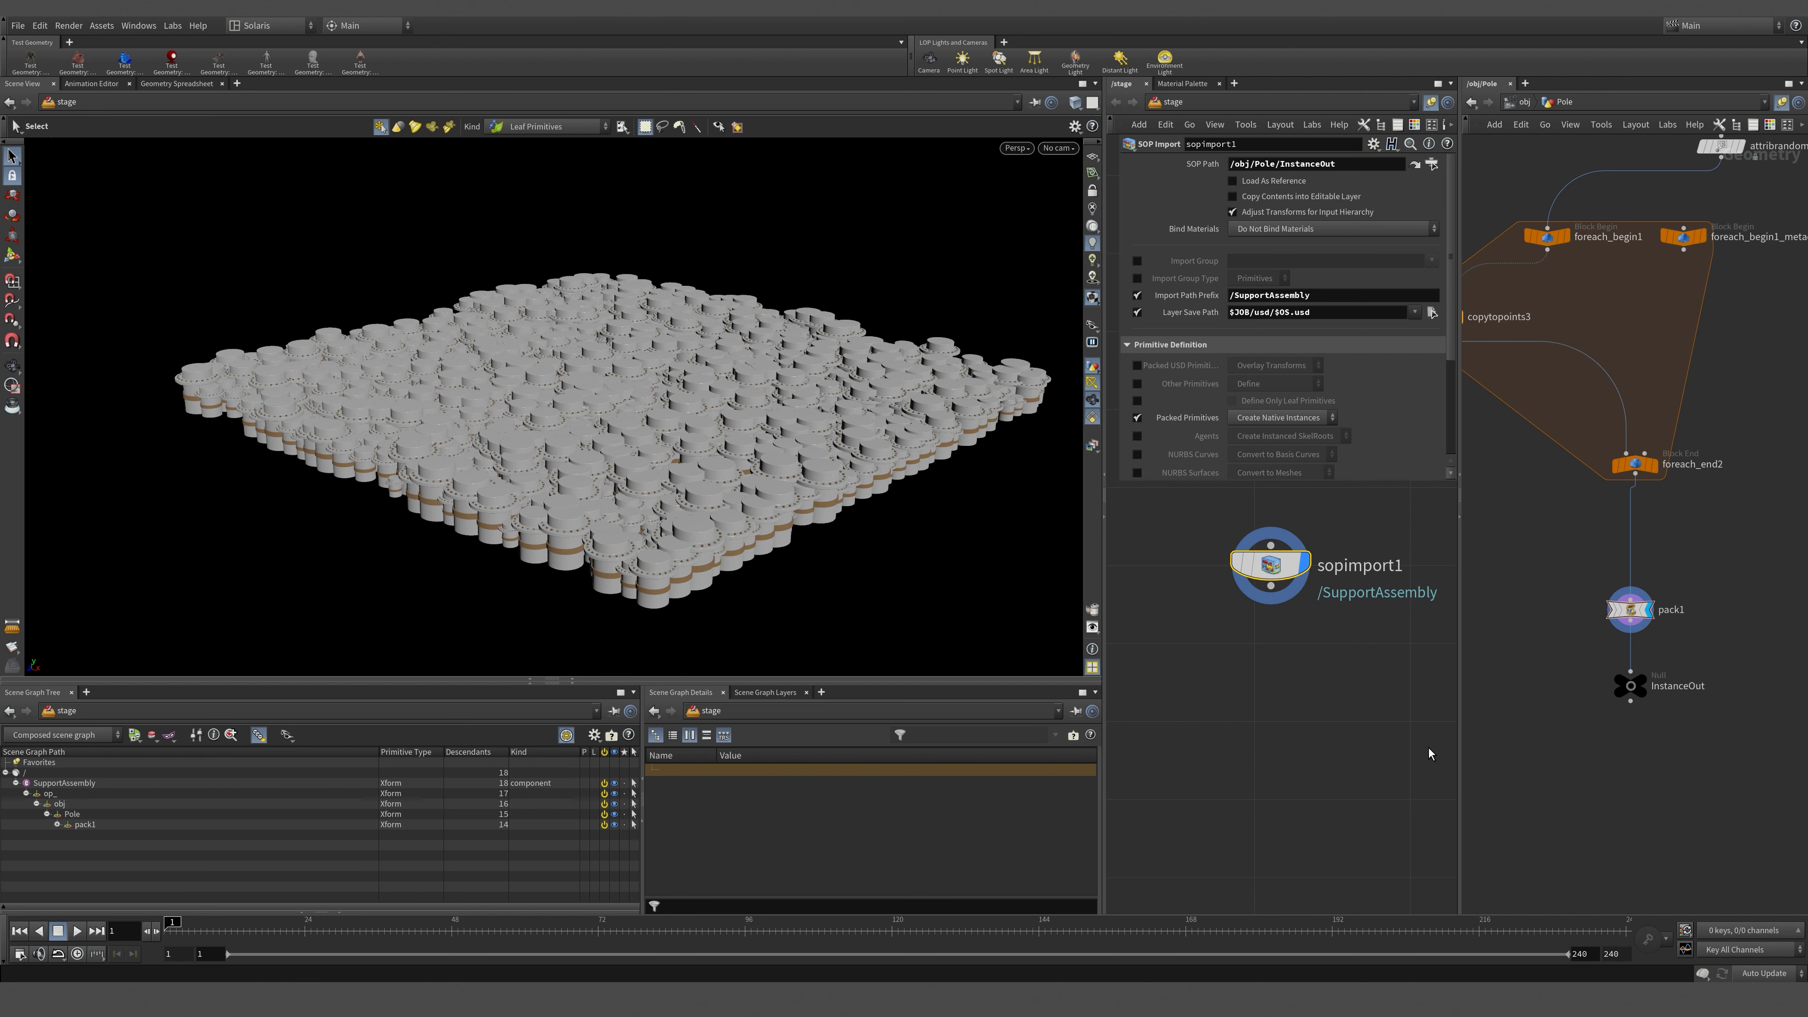
Add a Material Library node below sopimport1, connect it to the import's output, and display it.
middle_click_drag(1281, 668, 1261, 762)
key("Tab")
type("mat")
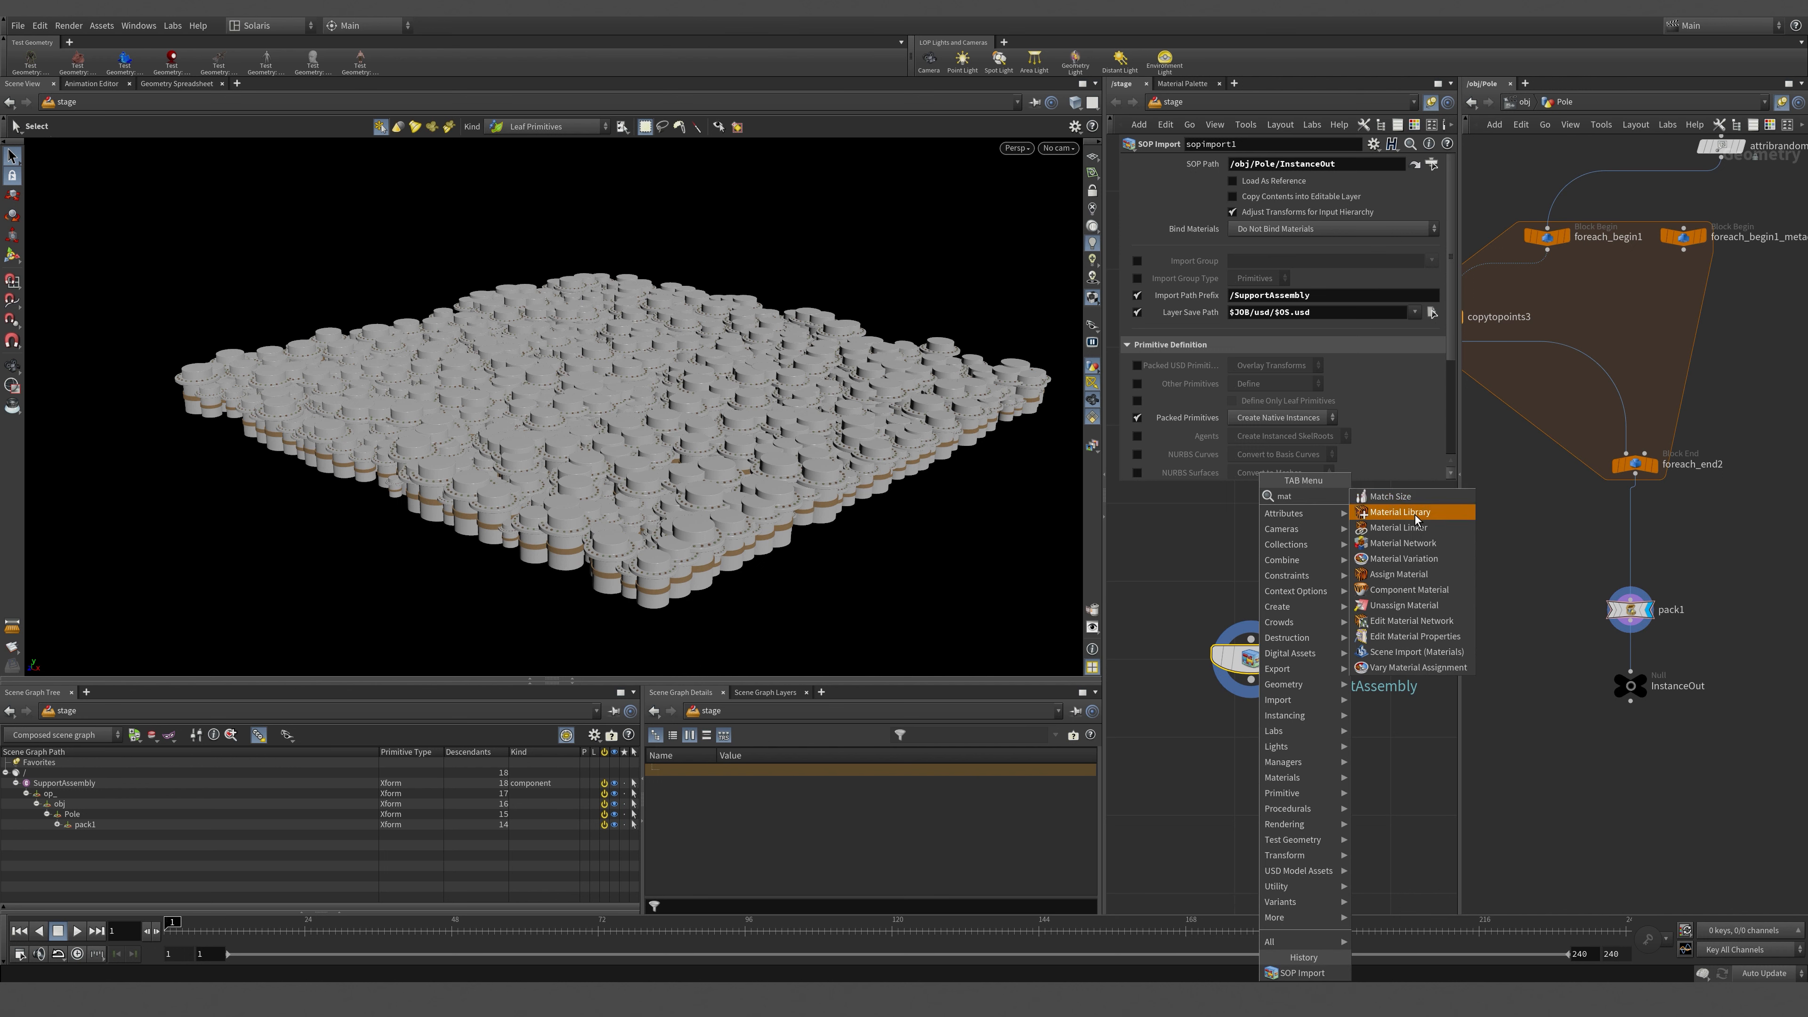
left_click(1415, 514)
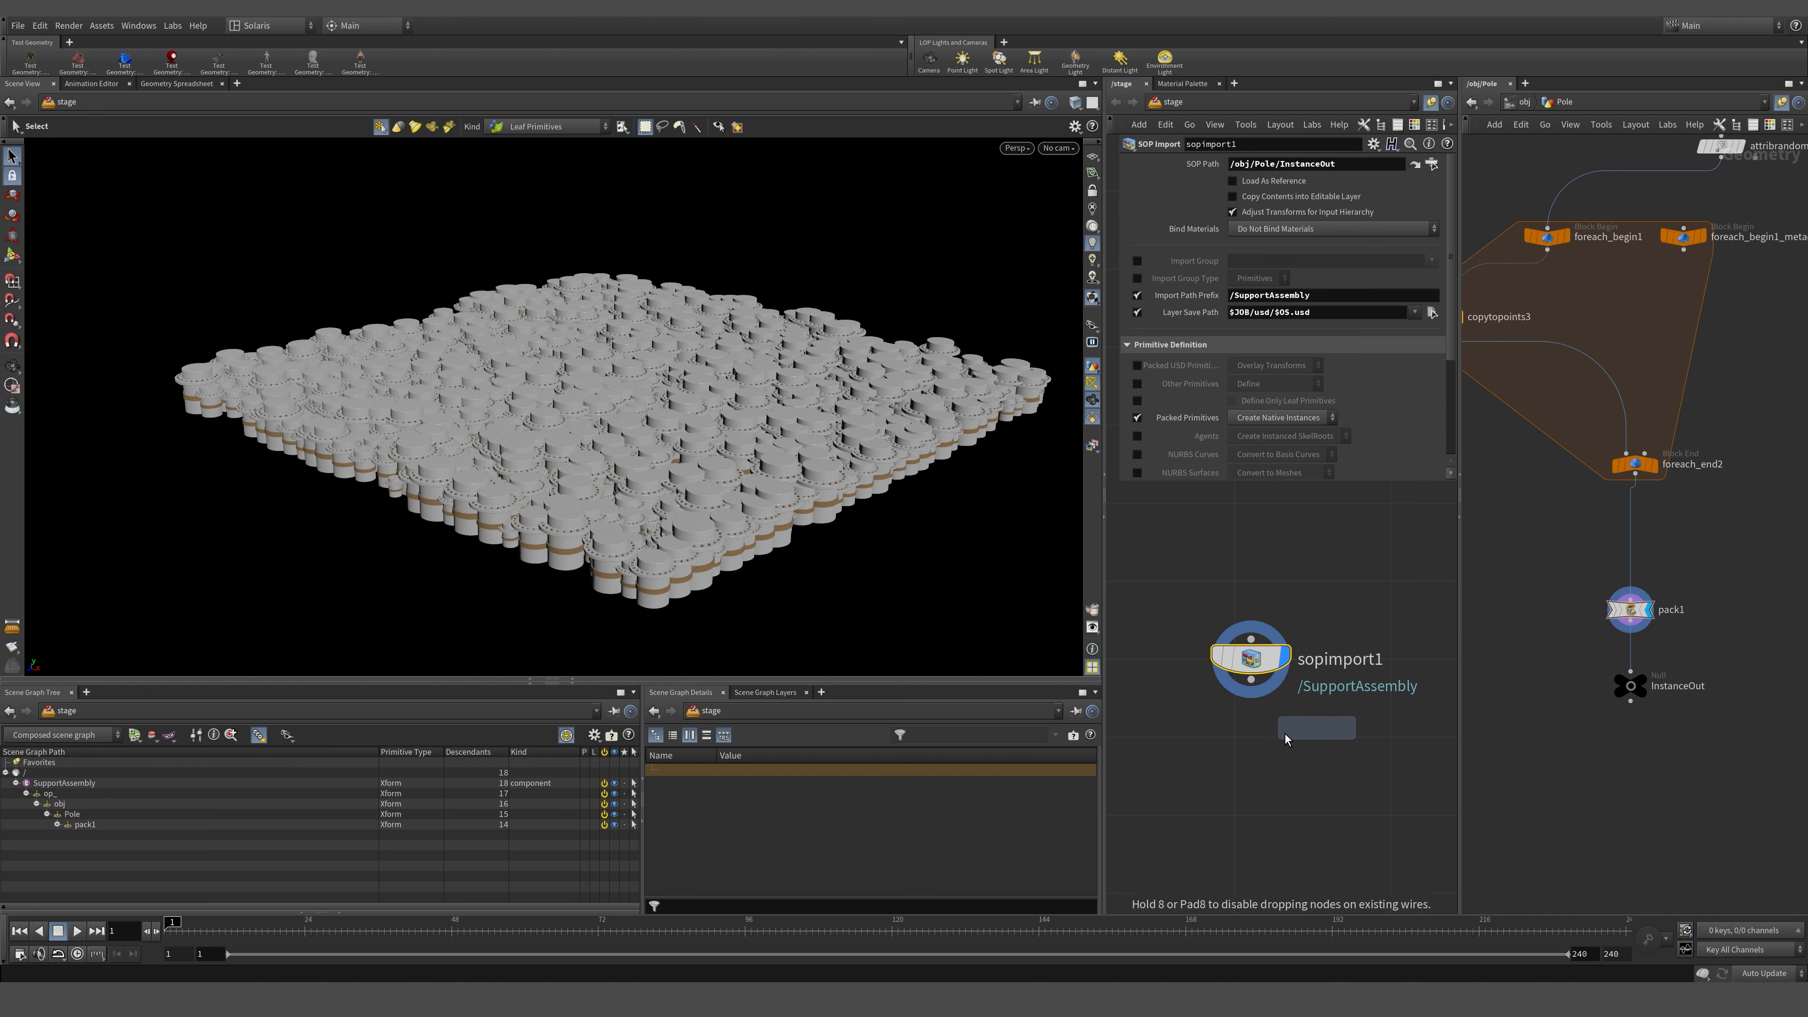
left_click(1235, 740)
left_click_drag(1250, 660, 1235, 720)
left_click(1272, 746)
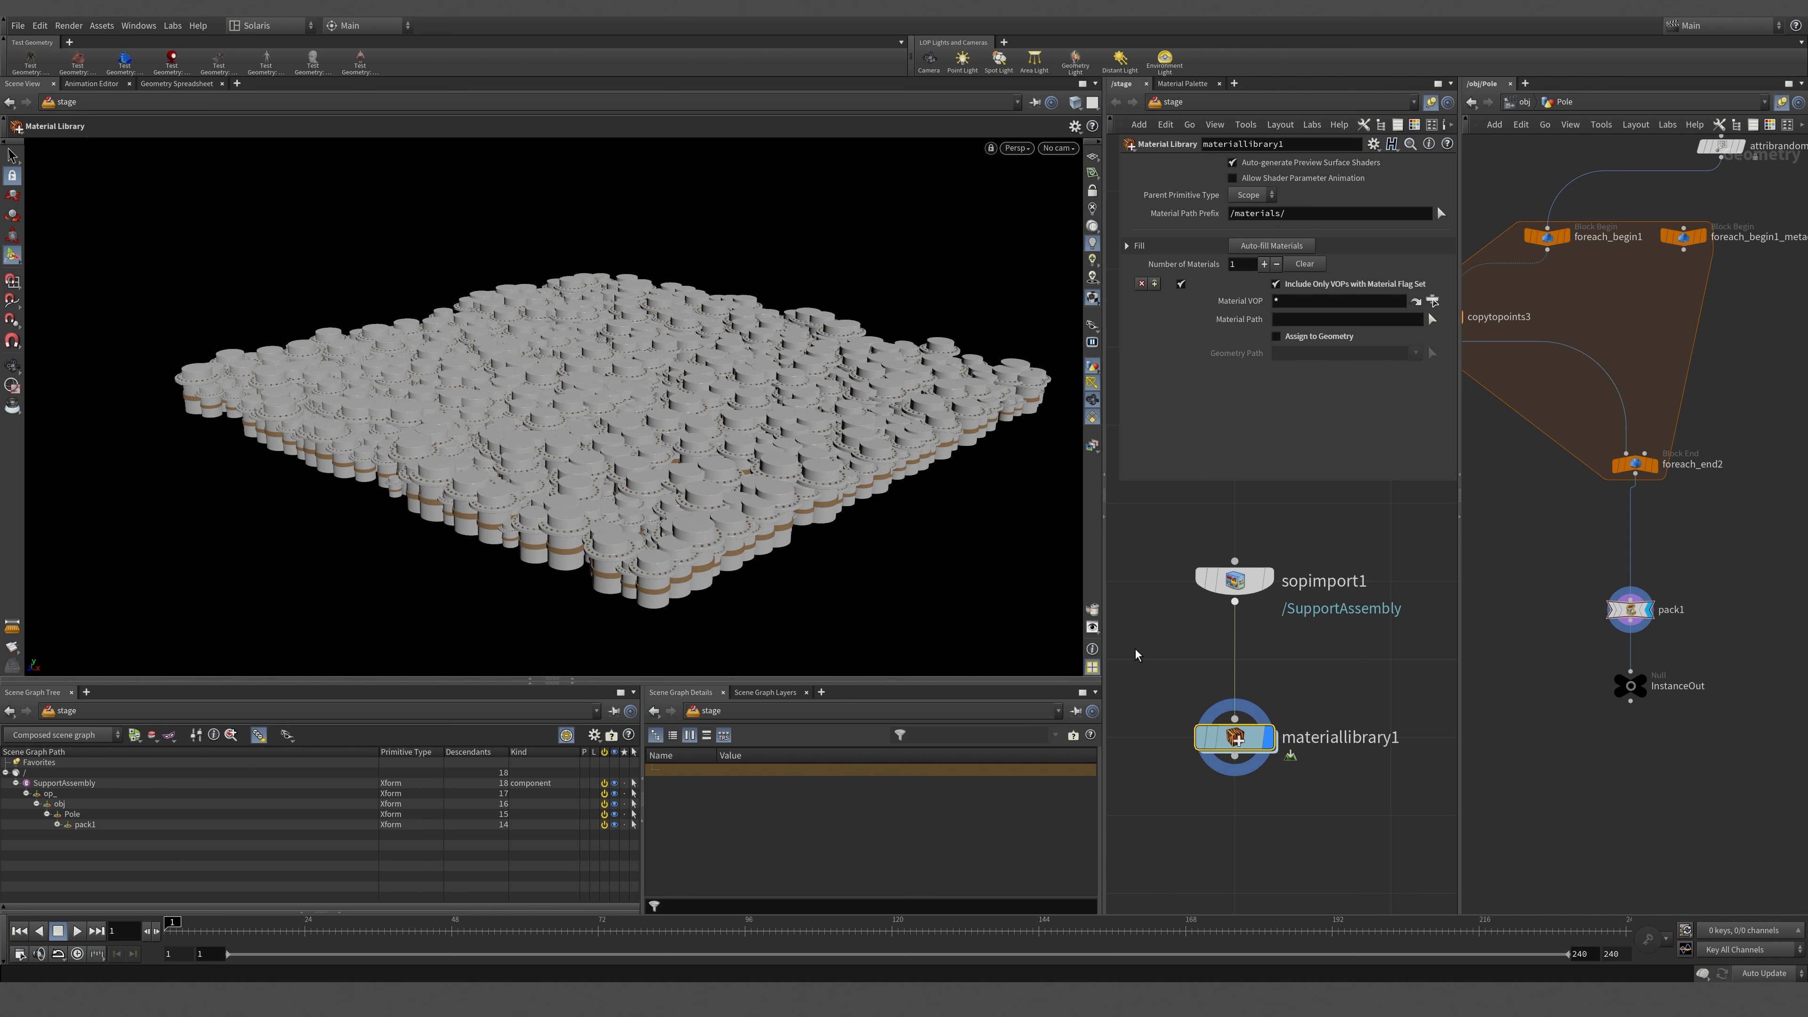
Close the separate Pole network pane and add a USD MaterialX Subnet inside materiallibrary1.
left_click(1455, 527)
double_click(1426, 743)
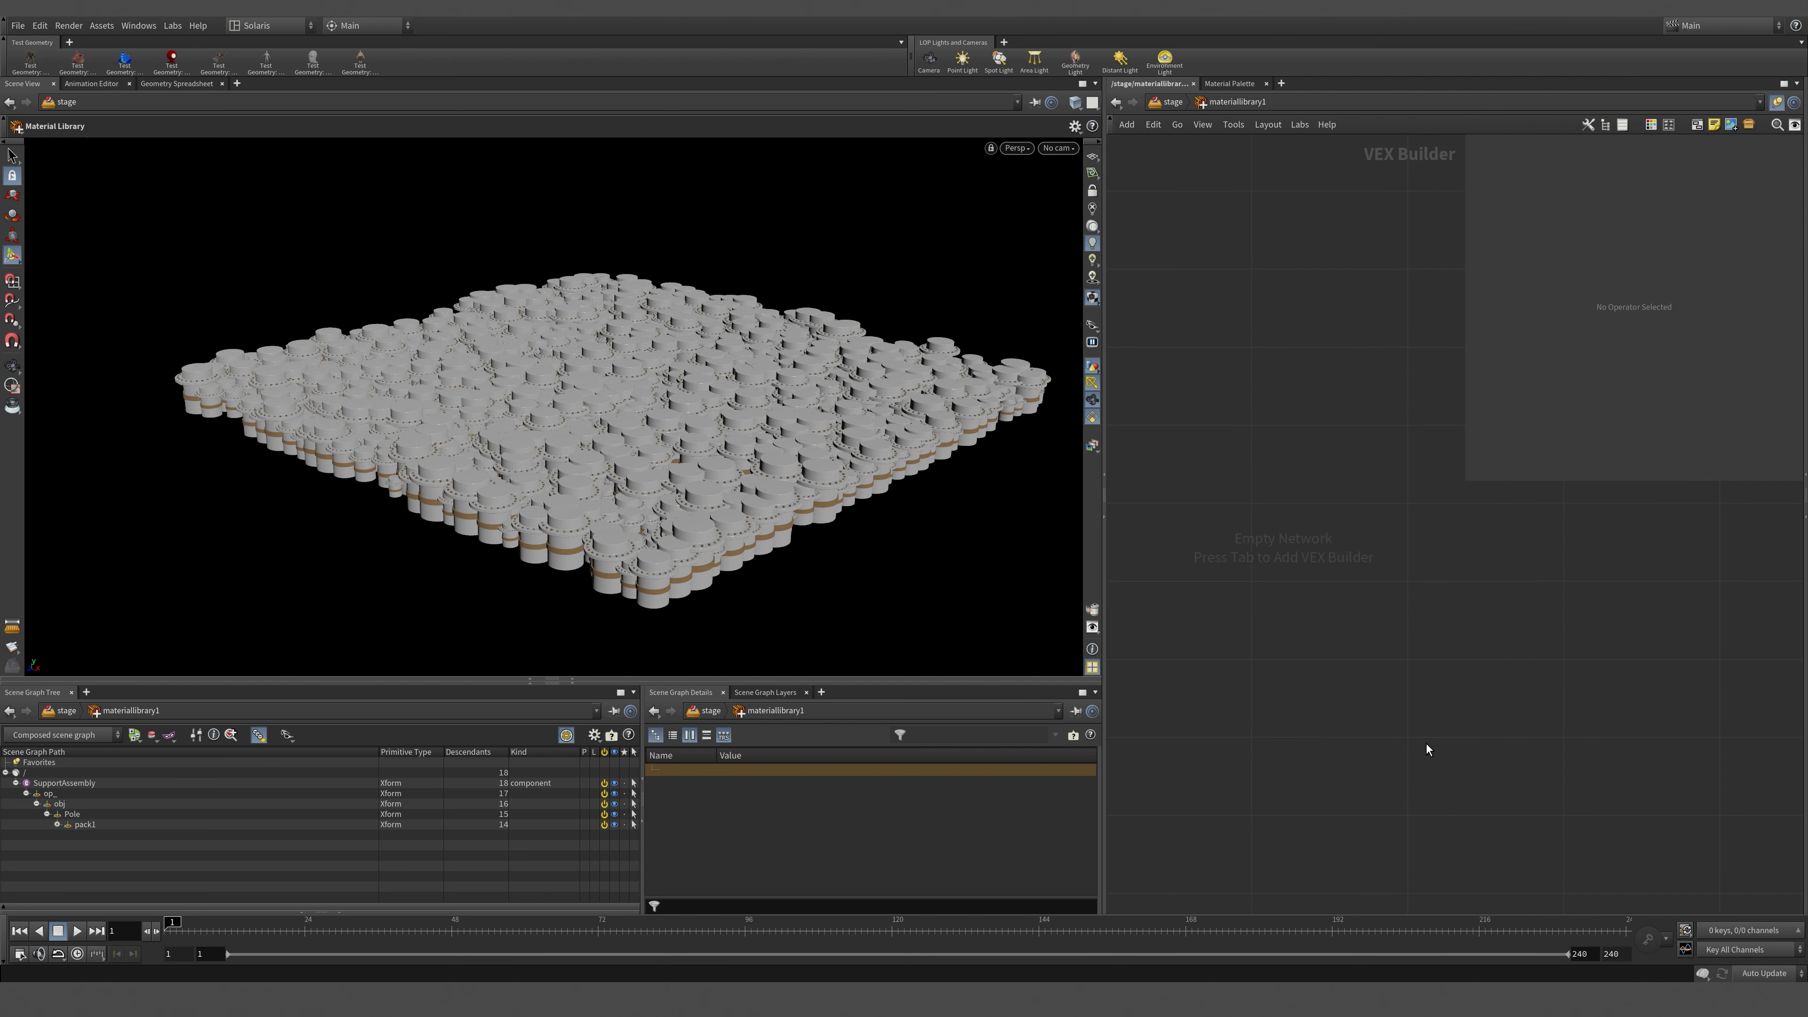
key("Tab")
mouse_move(1395, 592)
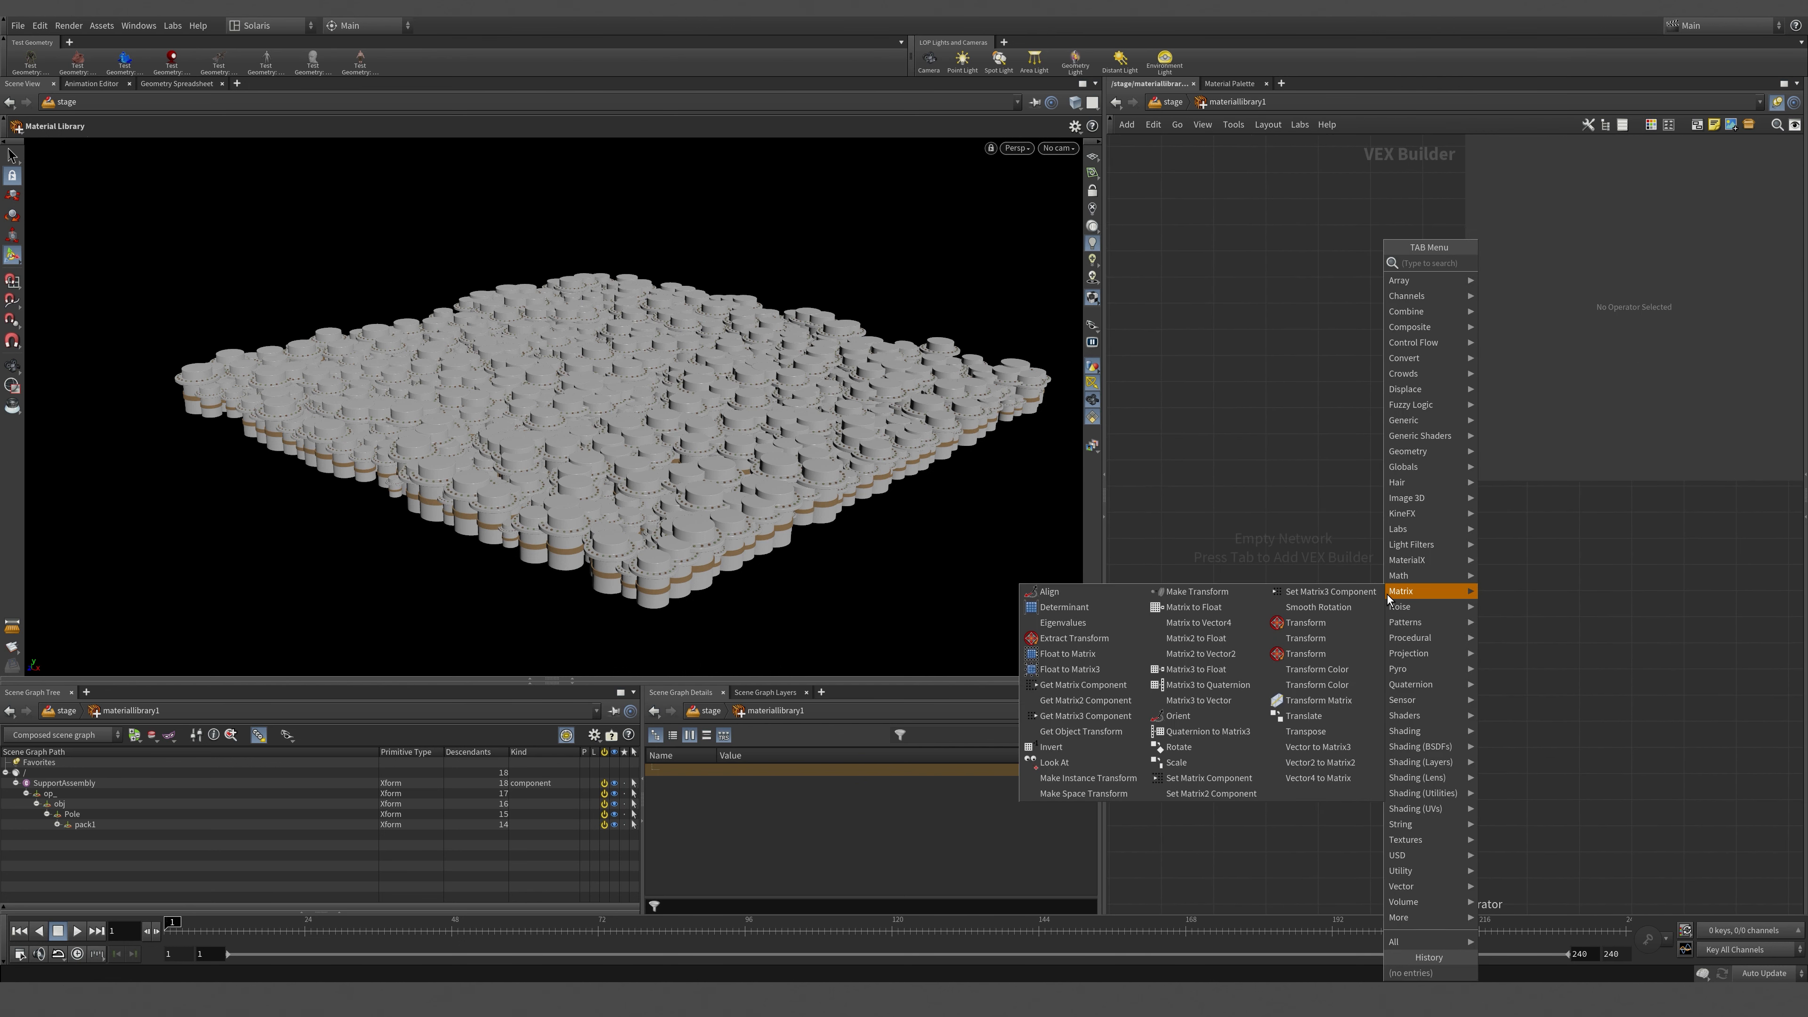
mouse_move(1455, 574)
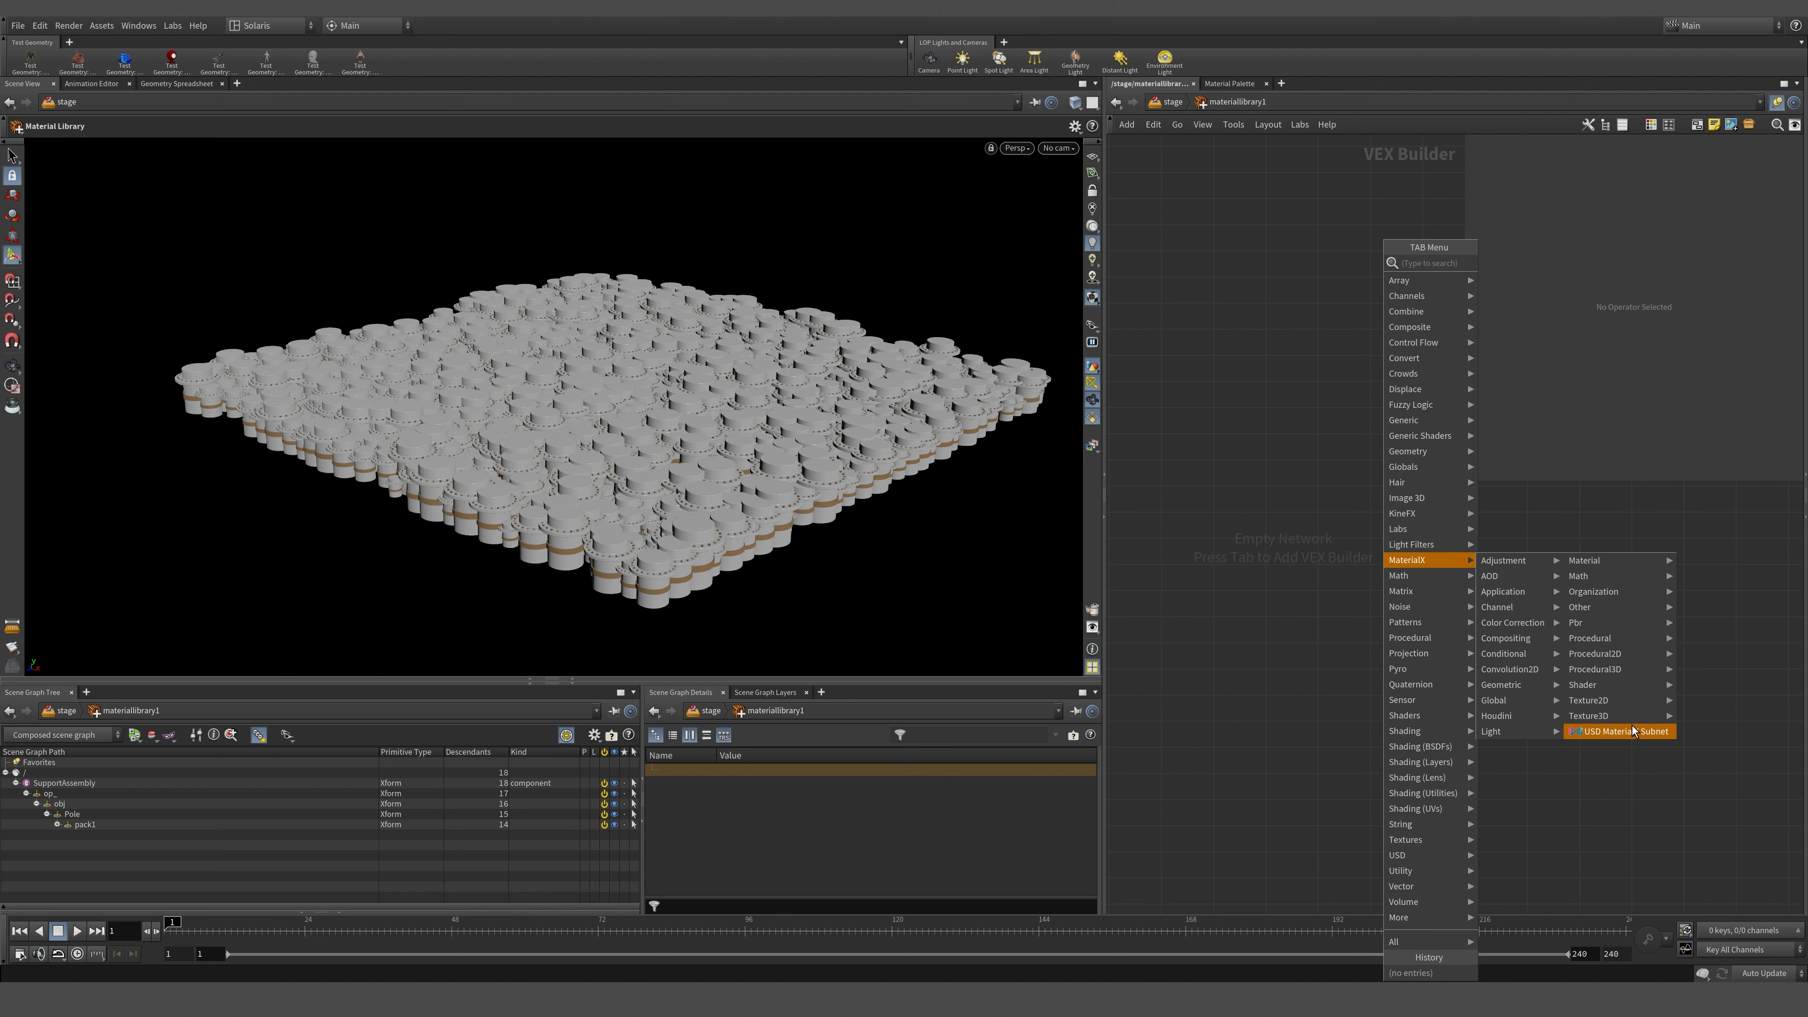
left_click(1627, 733)
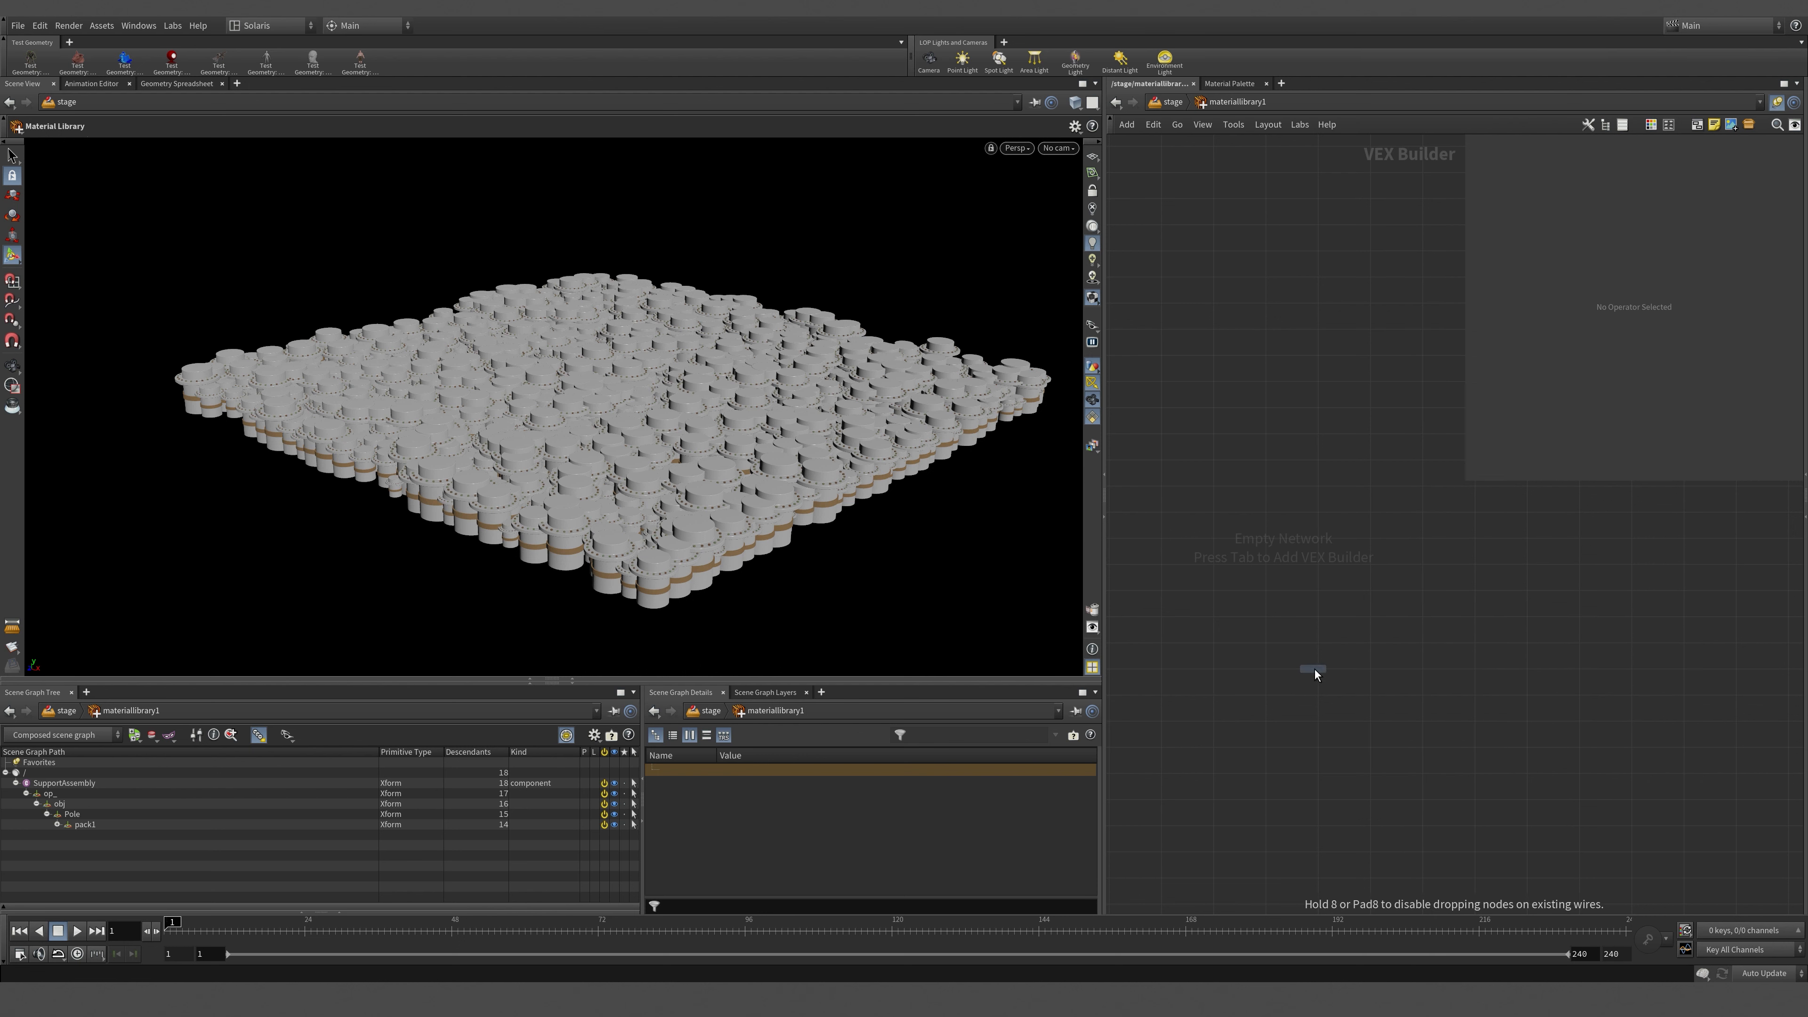
left_click(1407, 626)
Rename the MaterialX subnet as Bolts.
scroll(1409, 625, "up", 2)
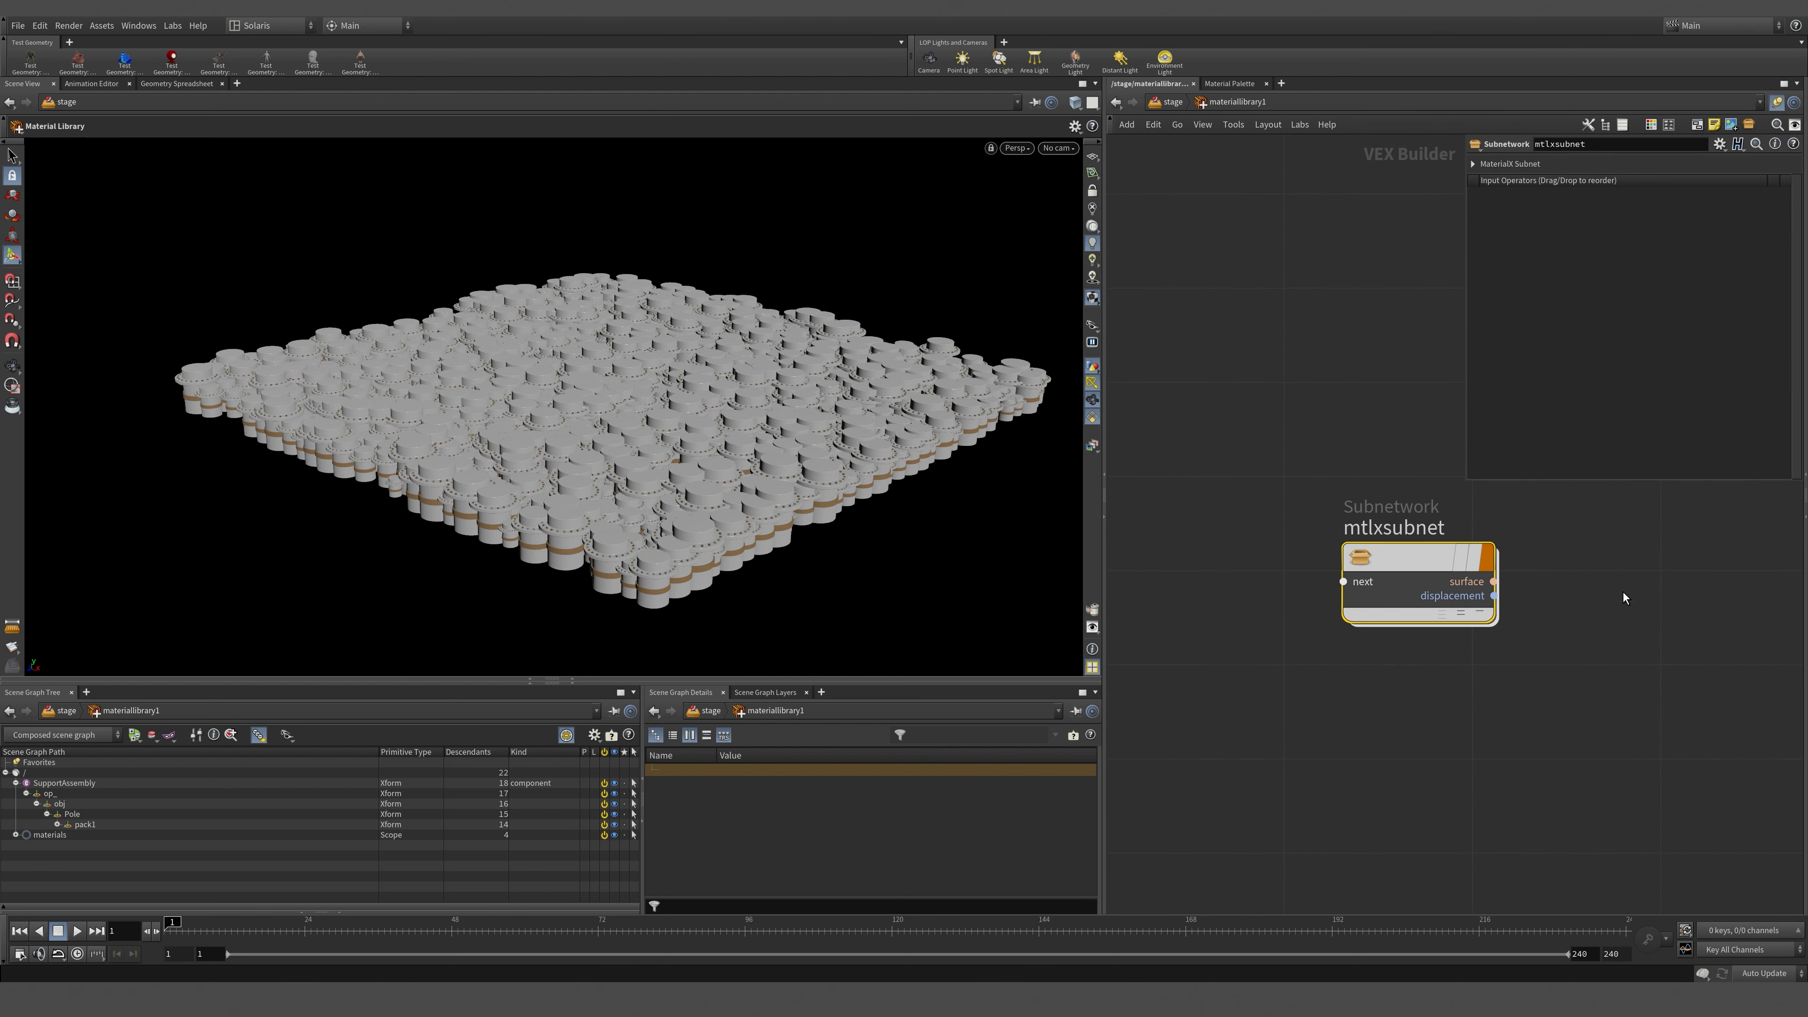
scroll(1614, 593, "down", 1)
middle_click_drag(1486, 568, 1416, 607)
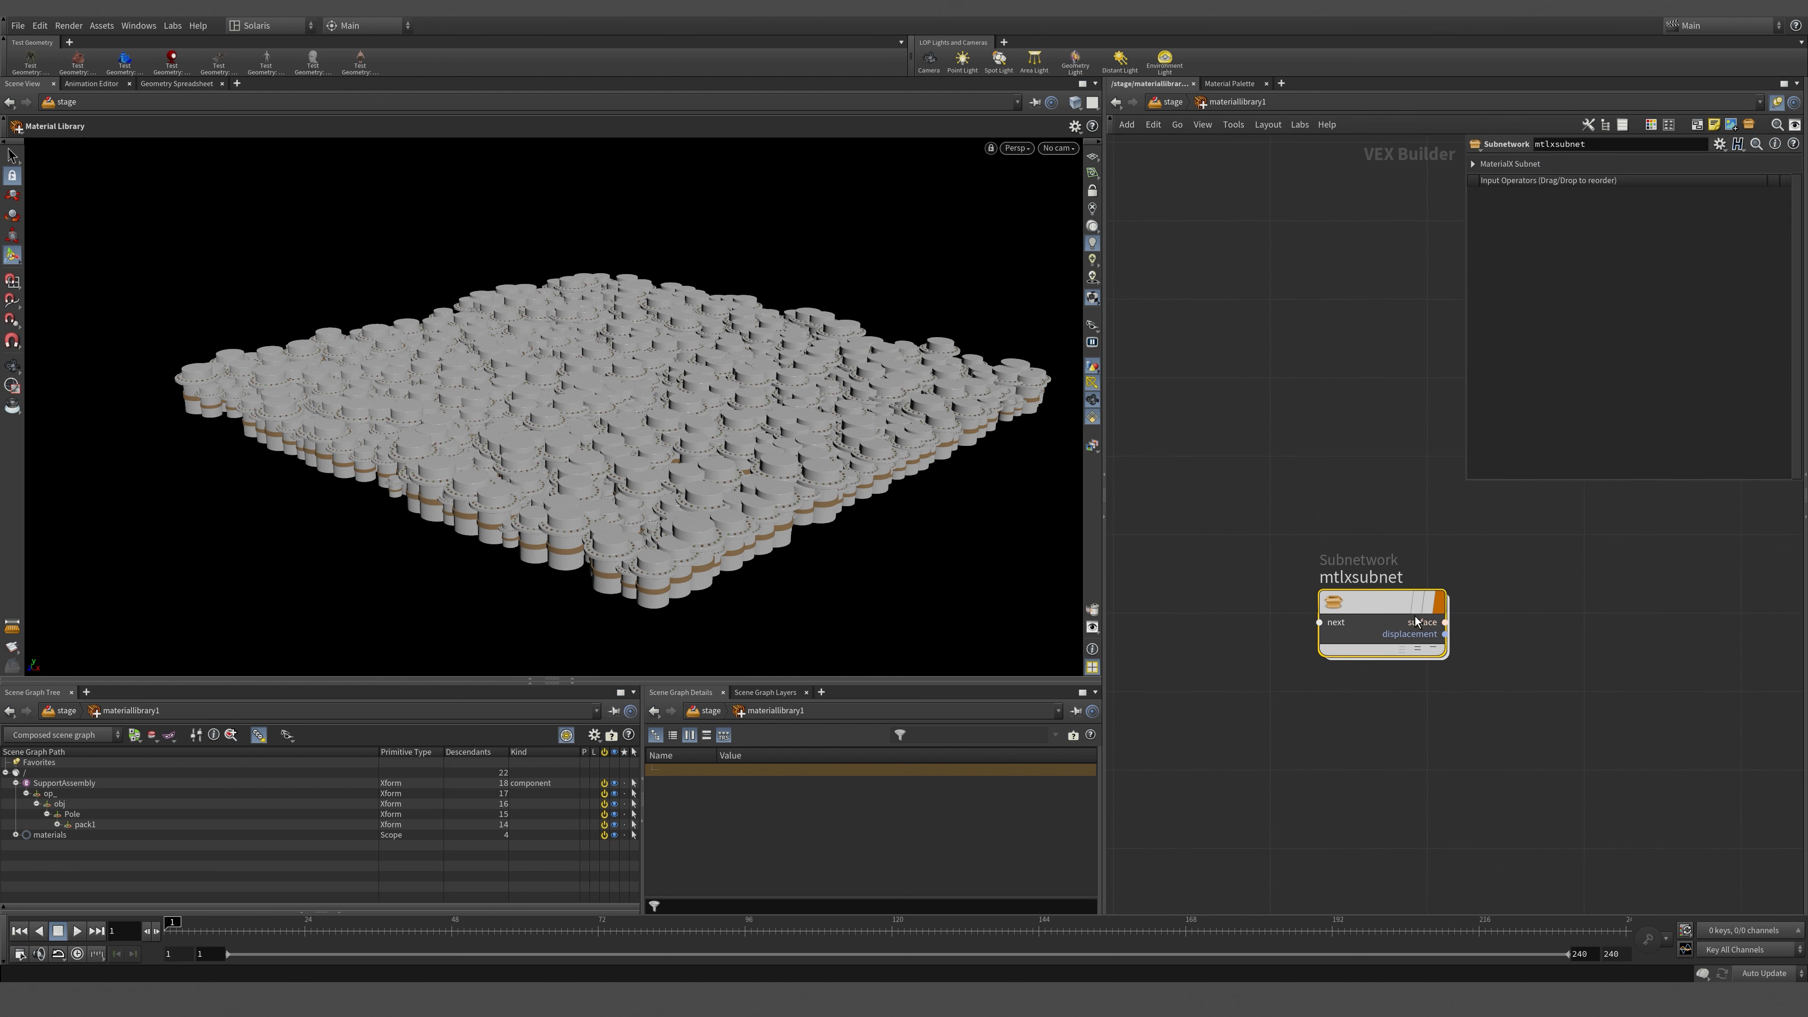
left_click(1373, 577)
left_click_drag(1413, 578, 1162, 563)
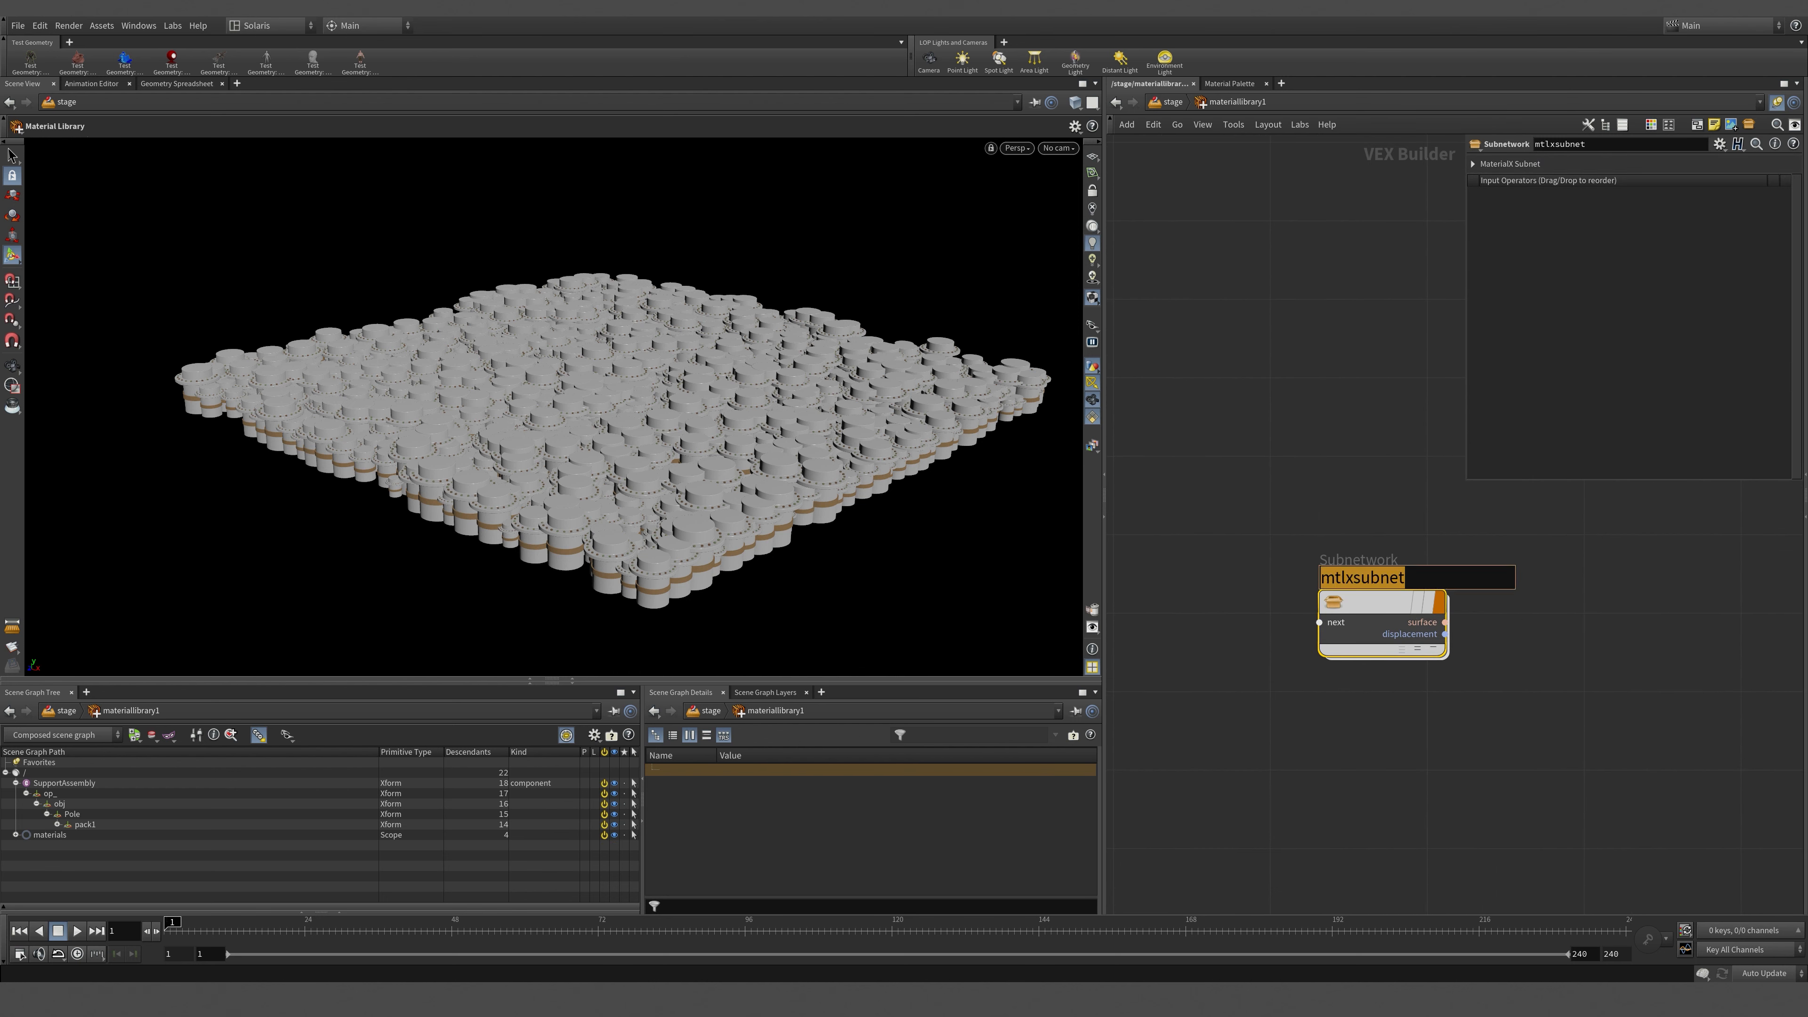
type("Bol")
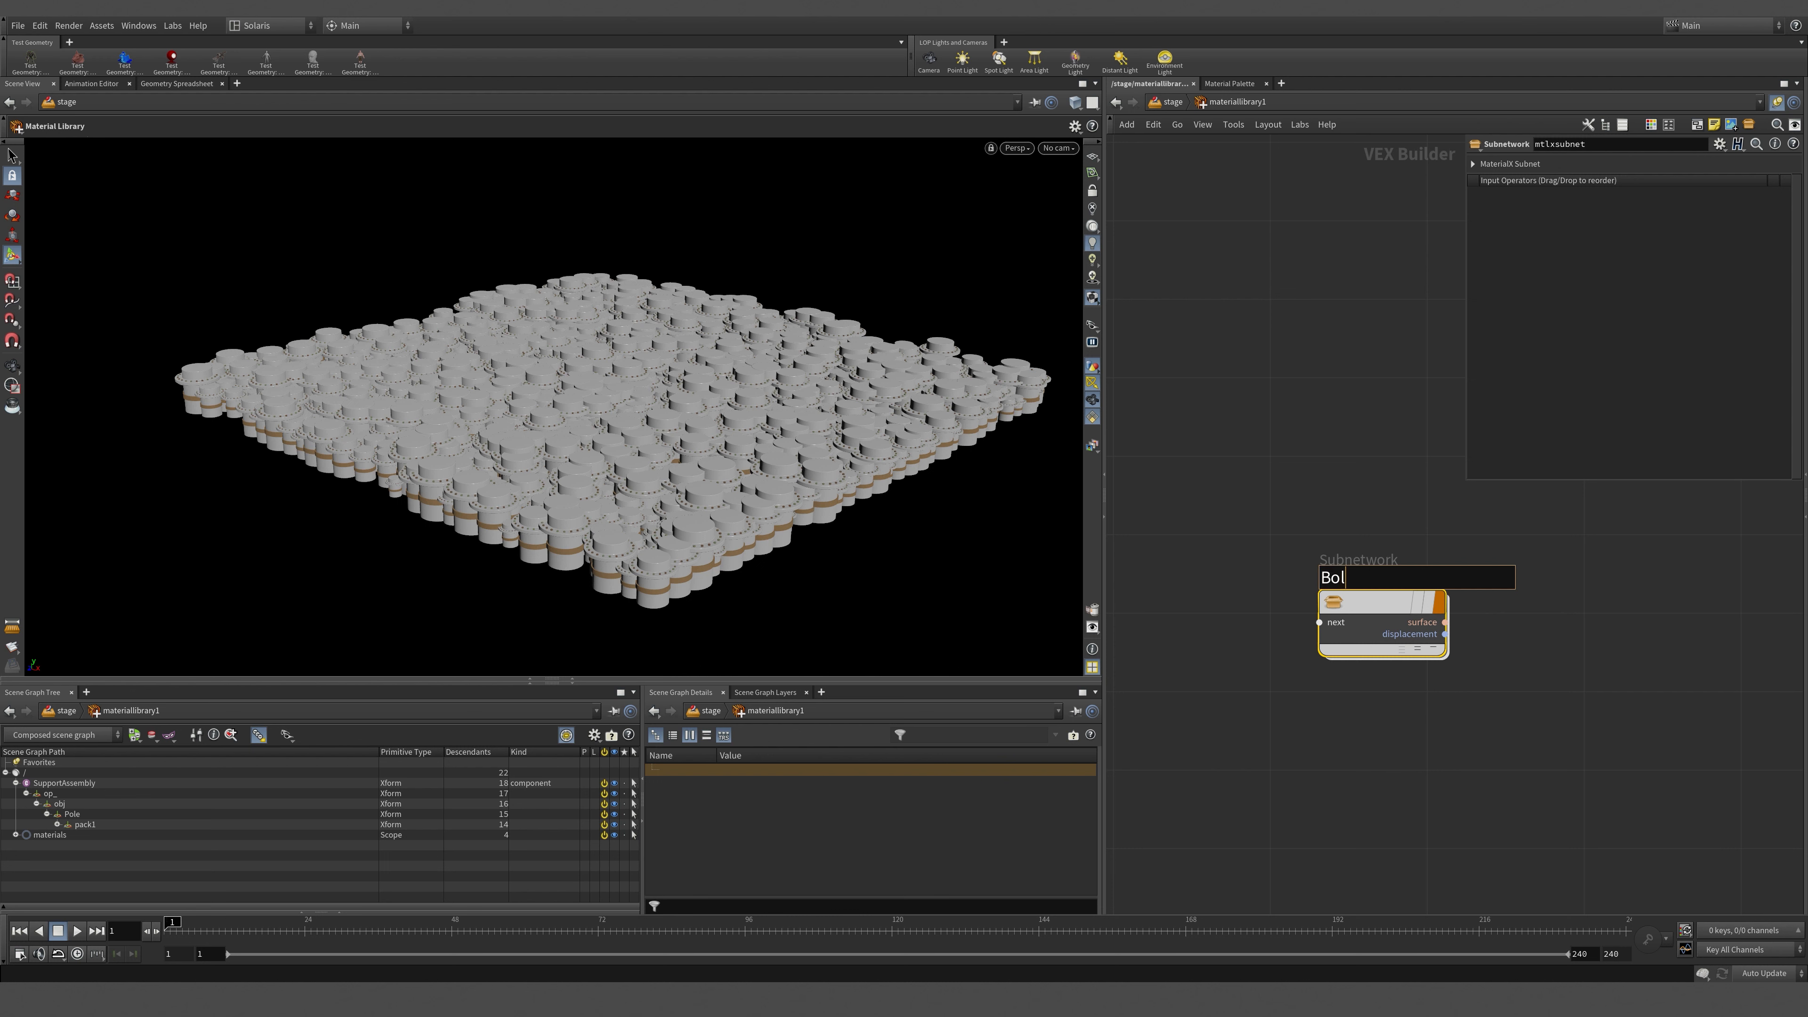
type("ts")
key("Return")
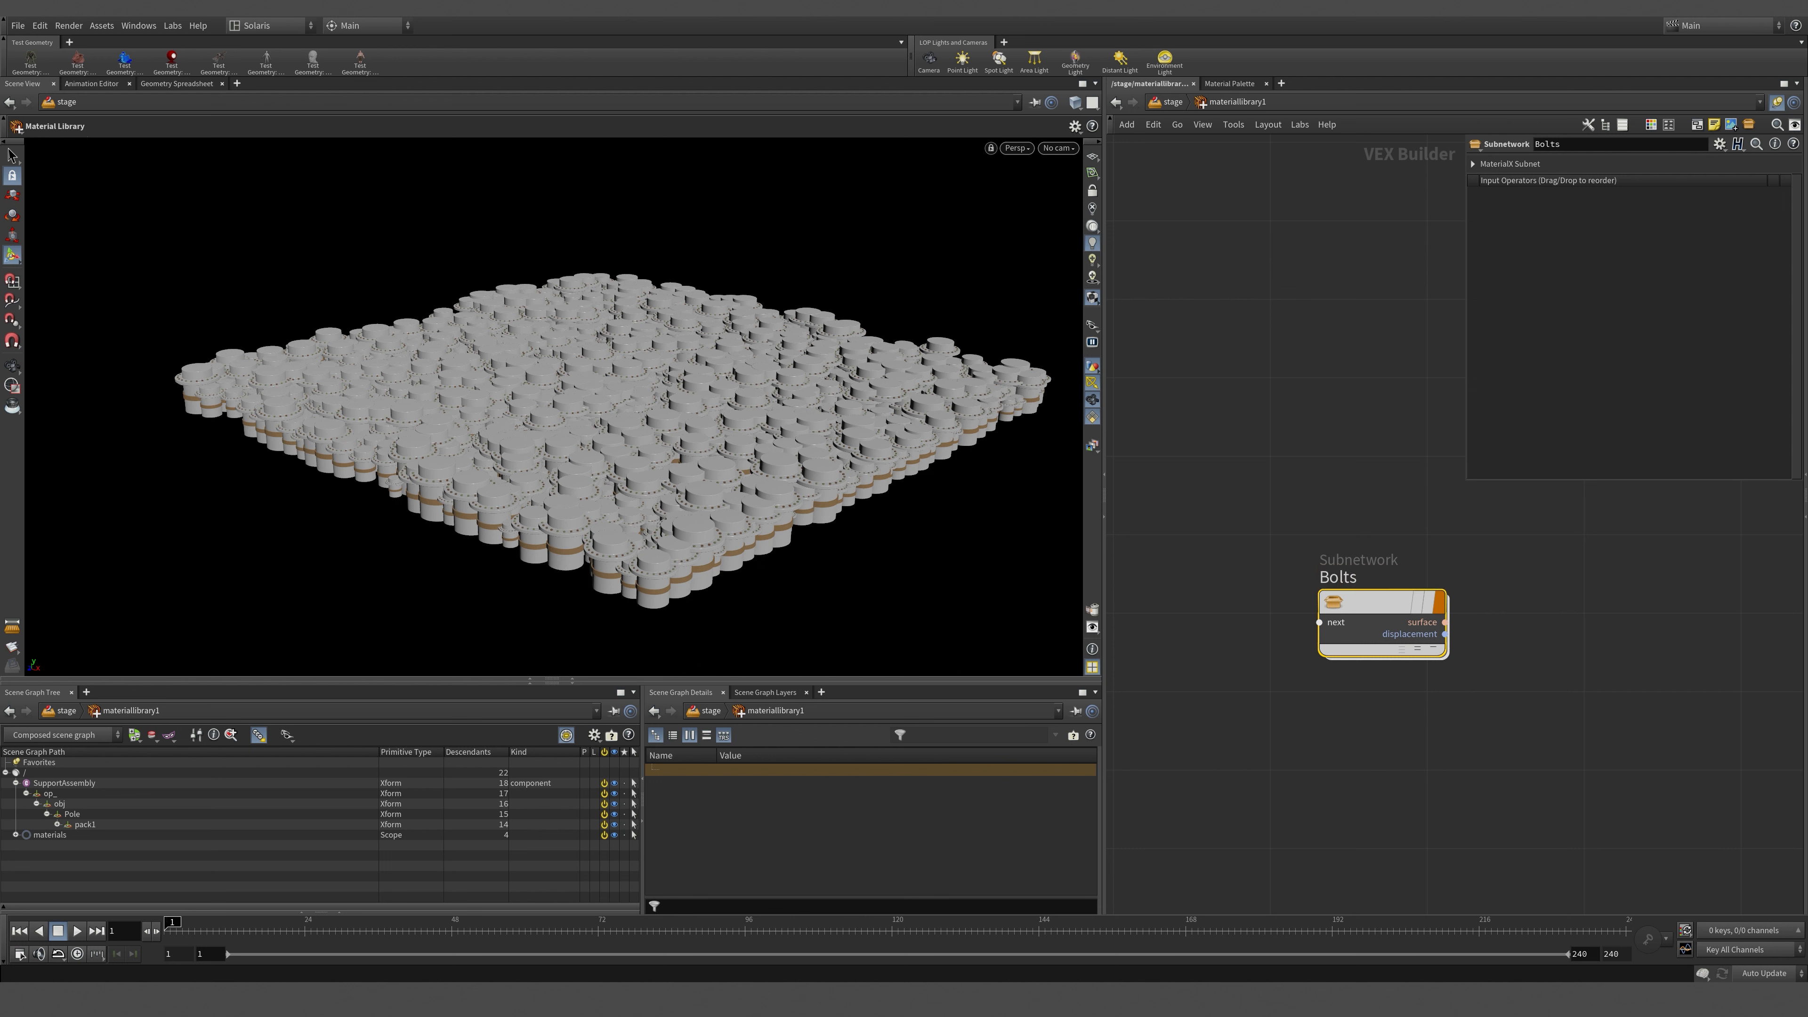
Enter the Bolts subnet, hide the parameter overlay, and delete the mtlxsurface node.
double_click(1401, 612)
key("p")
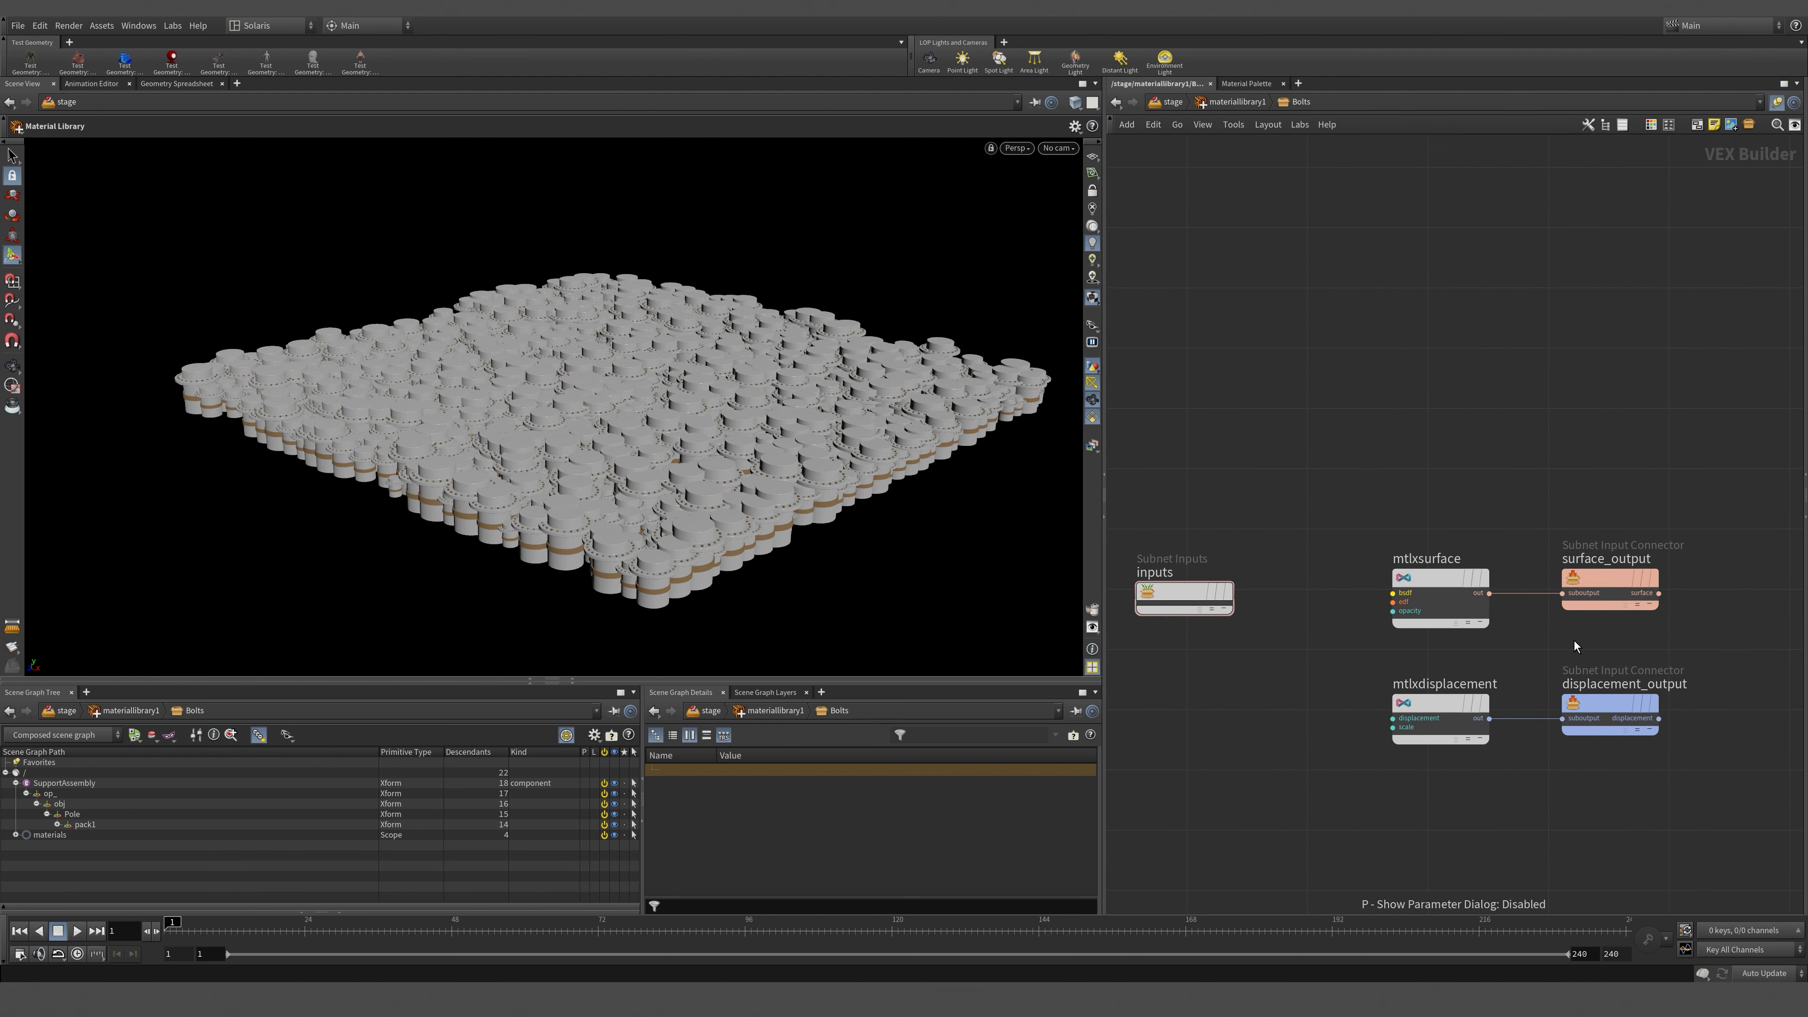
middle_click_drag(1468, 475, 1642, 322)
left_click_drag(1602, 328, 1600, 492)
scroll(1615, 437, "down", 2)
key("Delete")
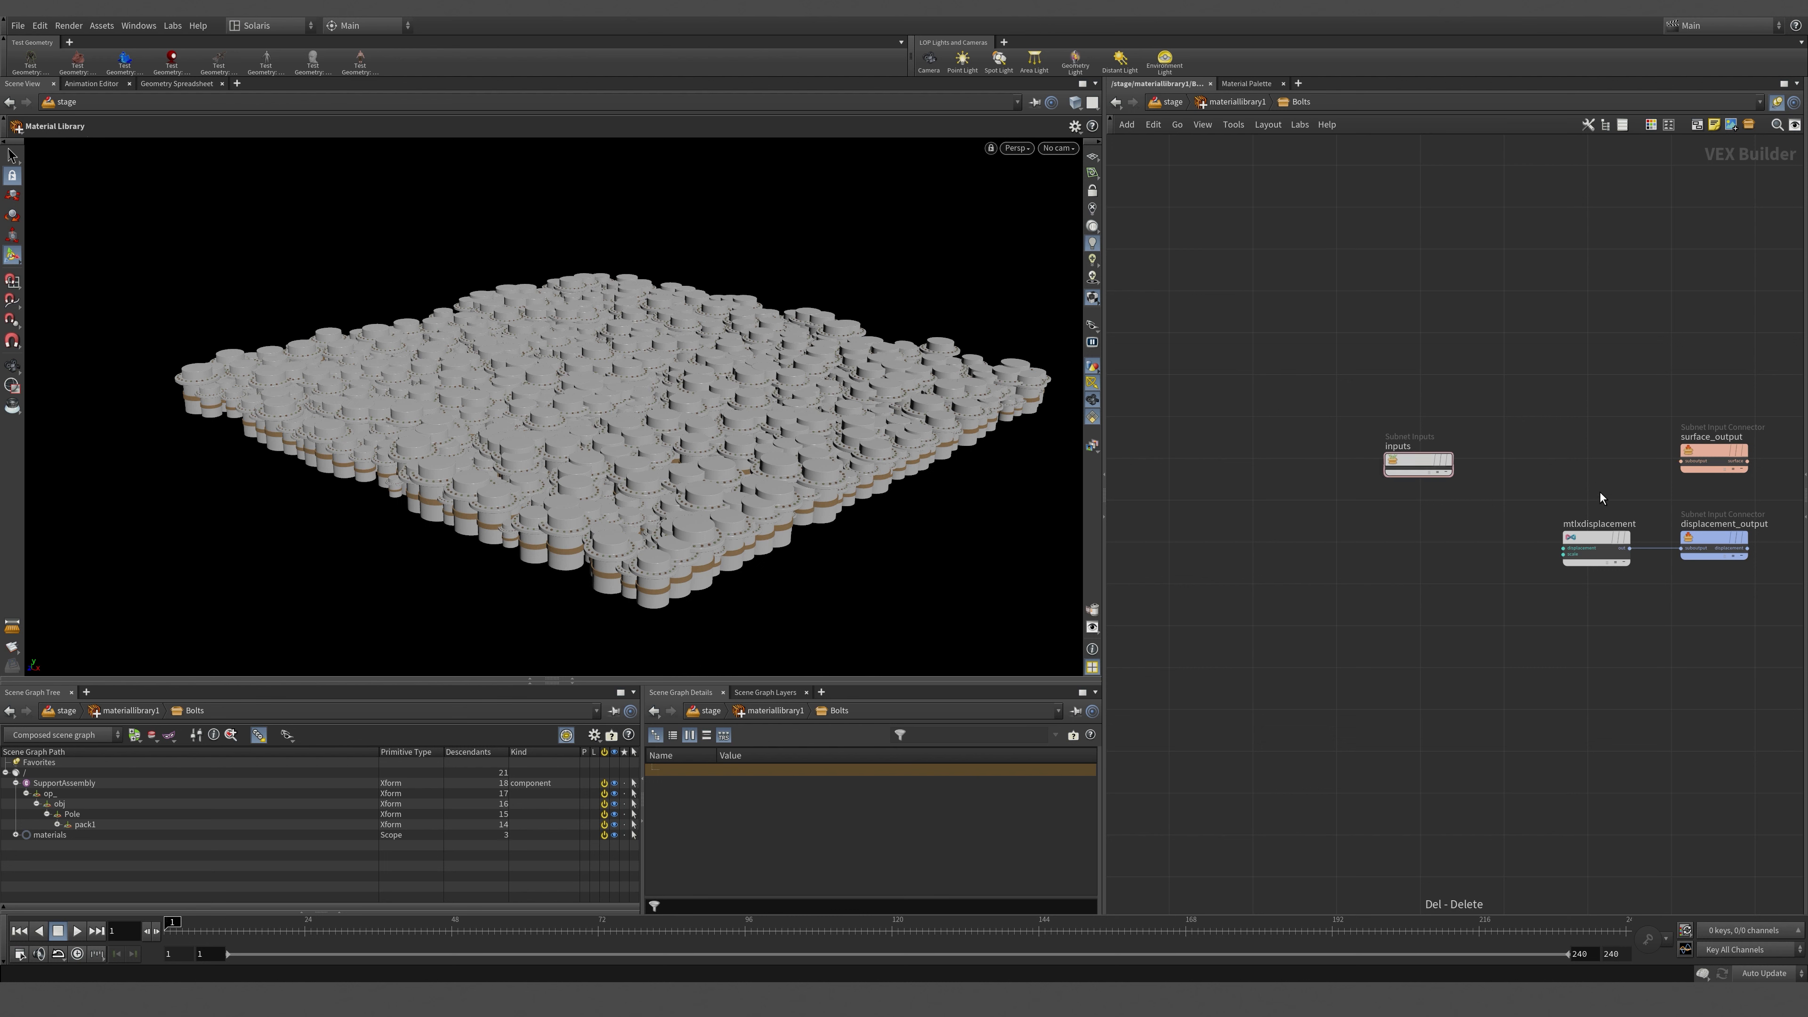
Add a MtlX Standard Surface node inside the Bolts subnet, below the inputs node.
key("Tab")
key("Tab")
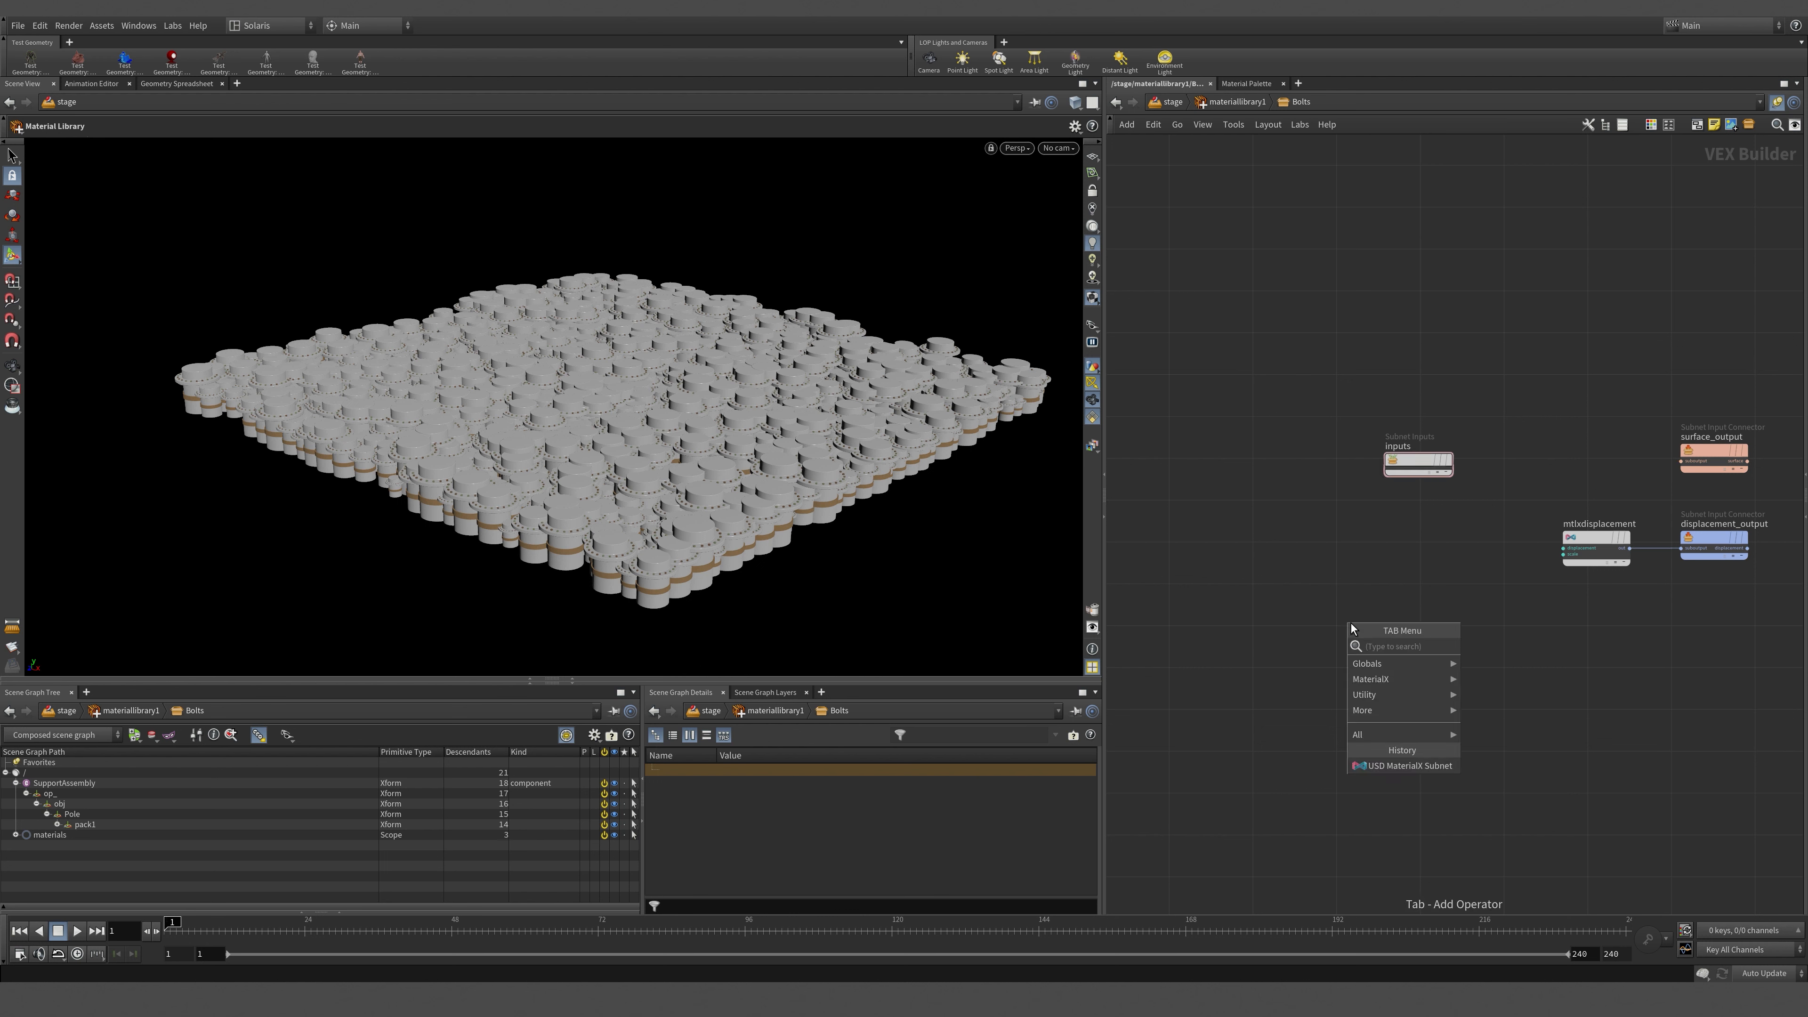
type("pbr")
mouse_move(1385, 682)
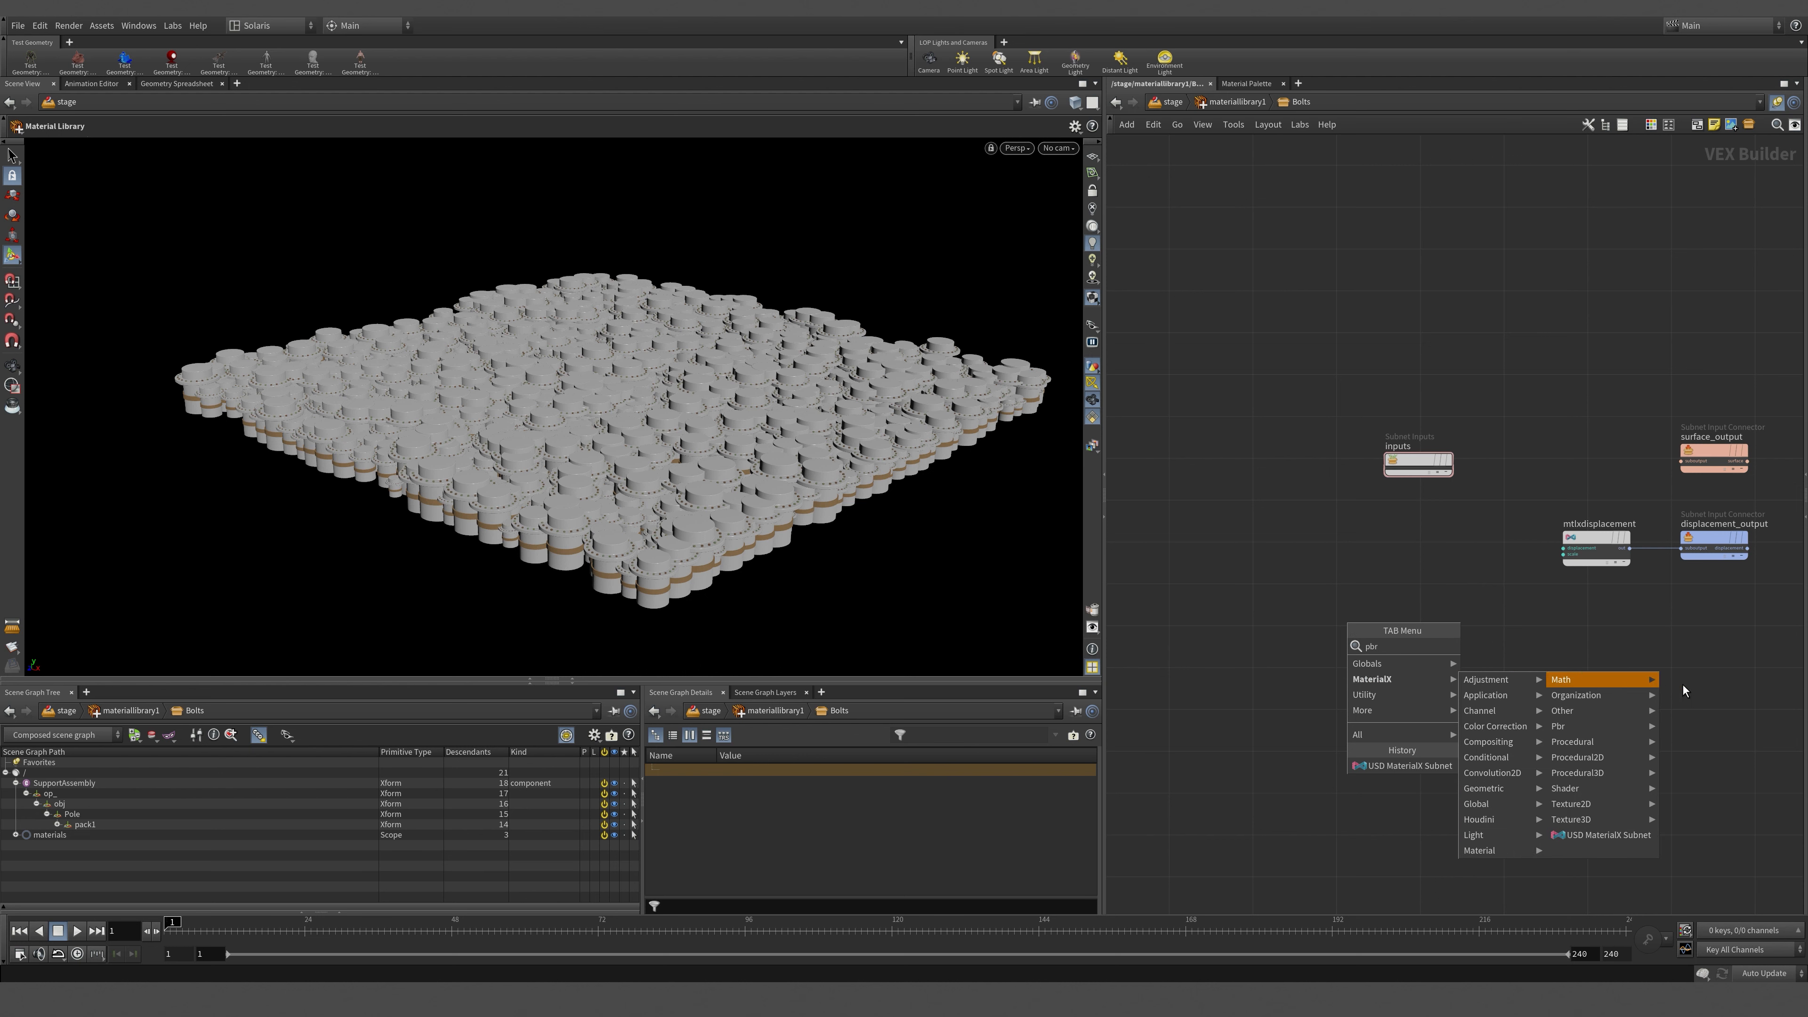
mouse_move(1604, 730)
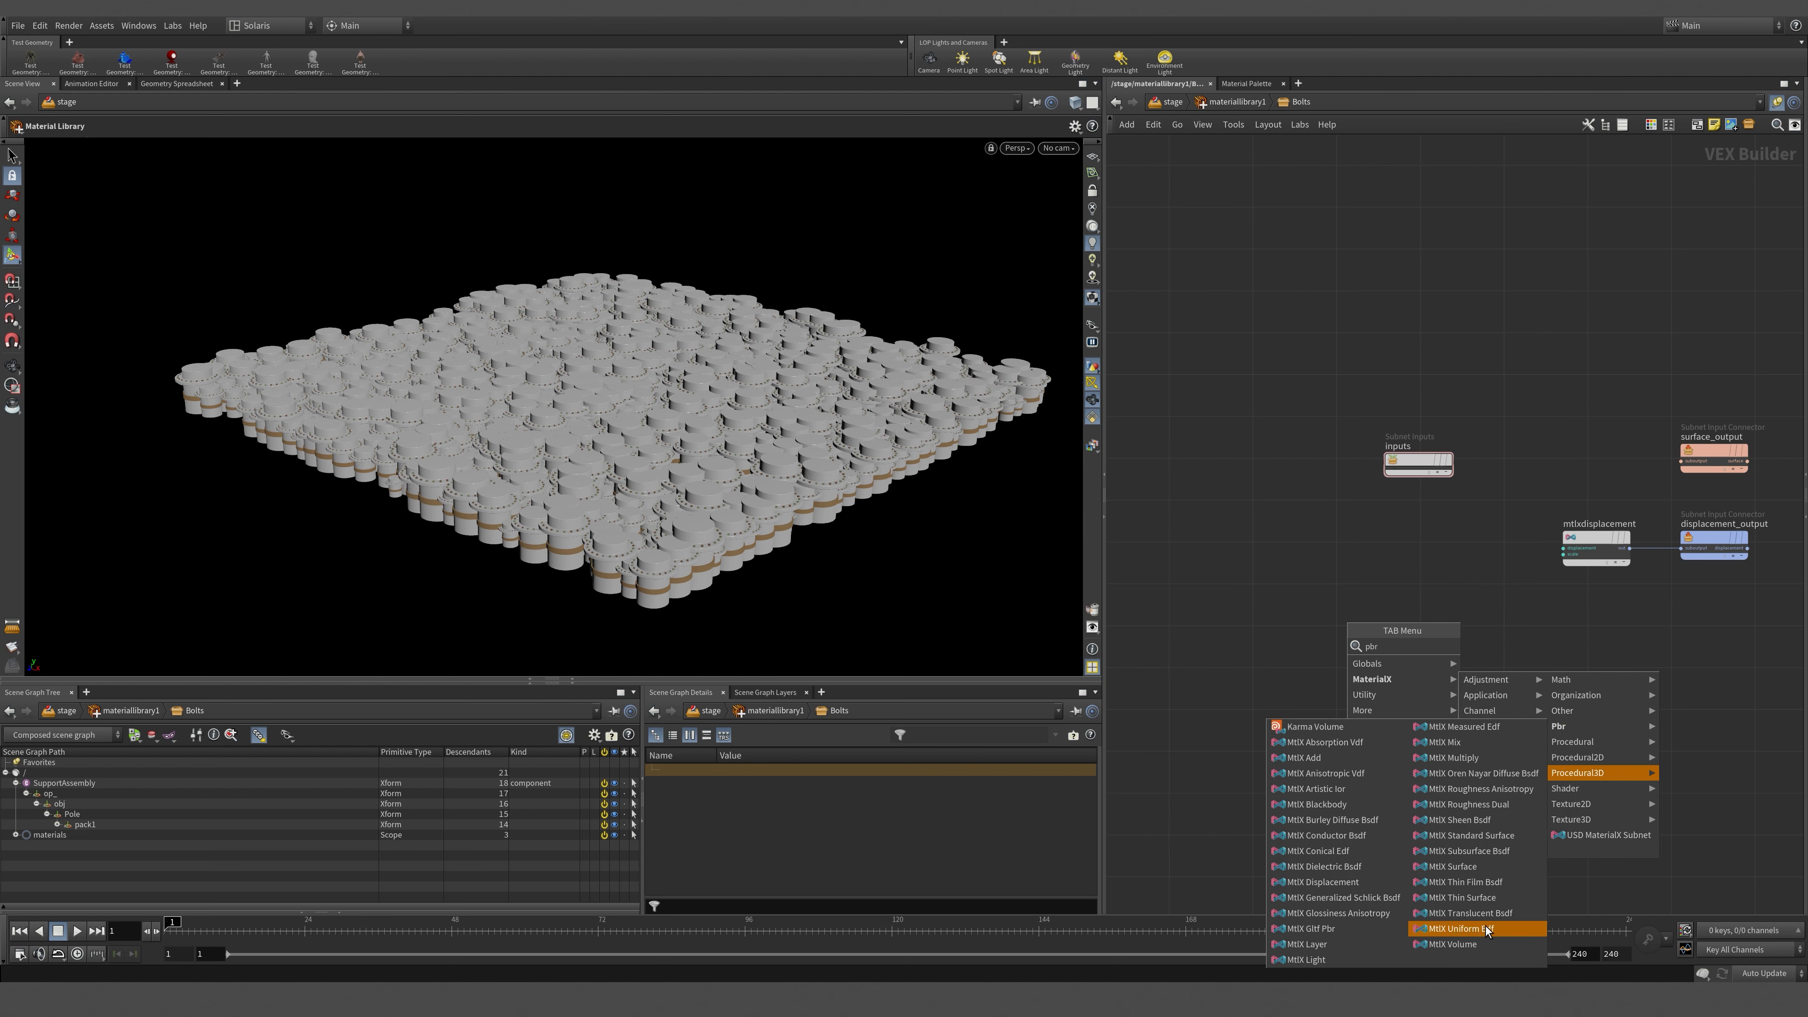
left_click(1486, 865)
left_click(1382, 577)
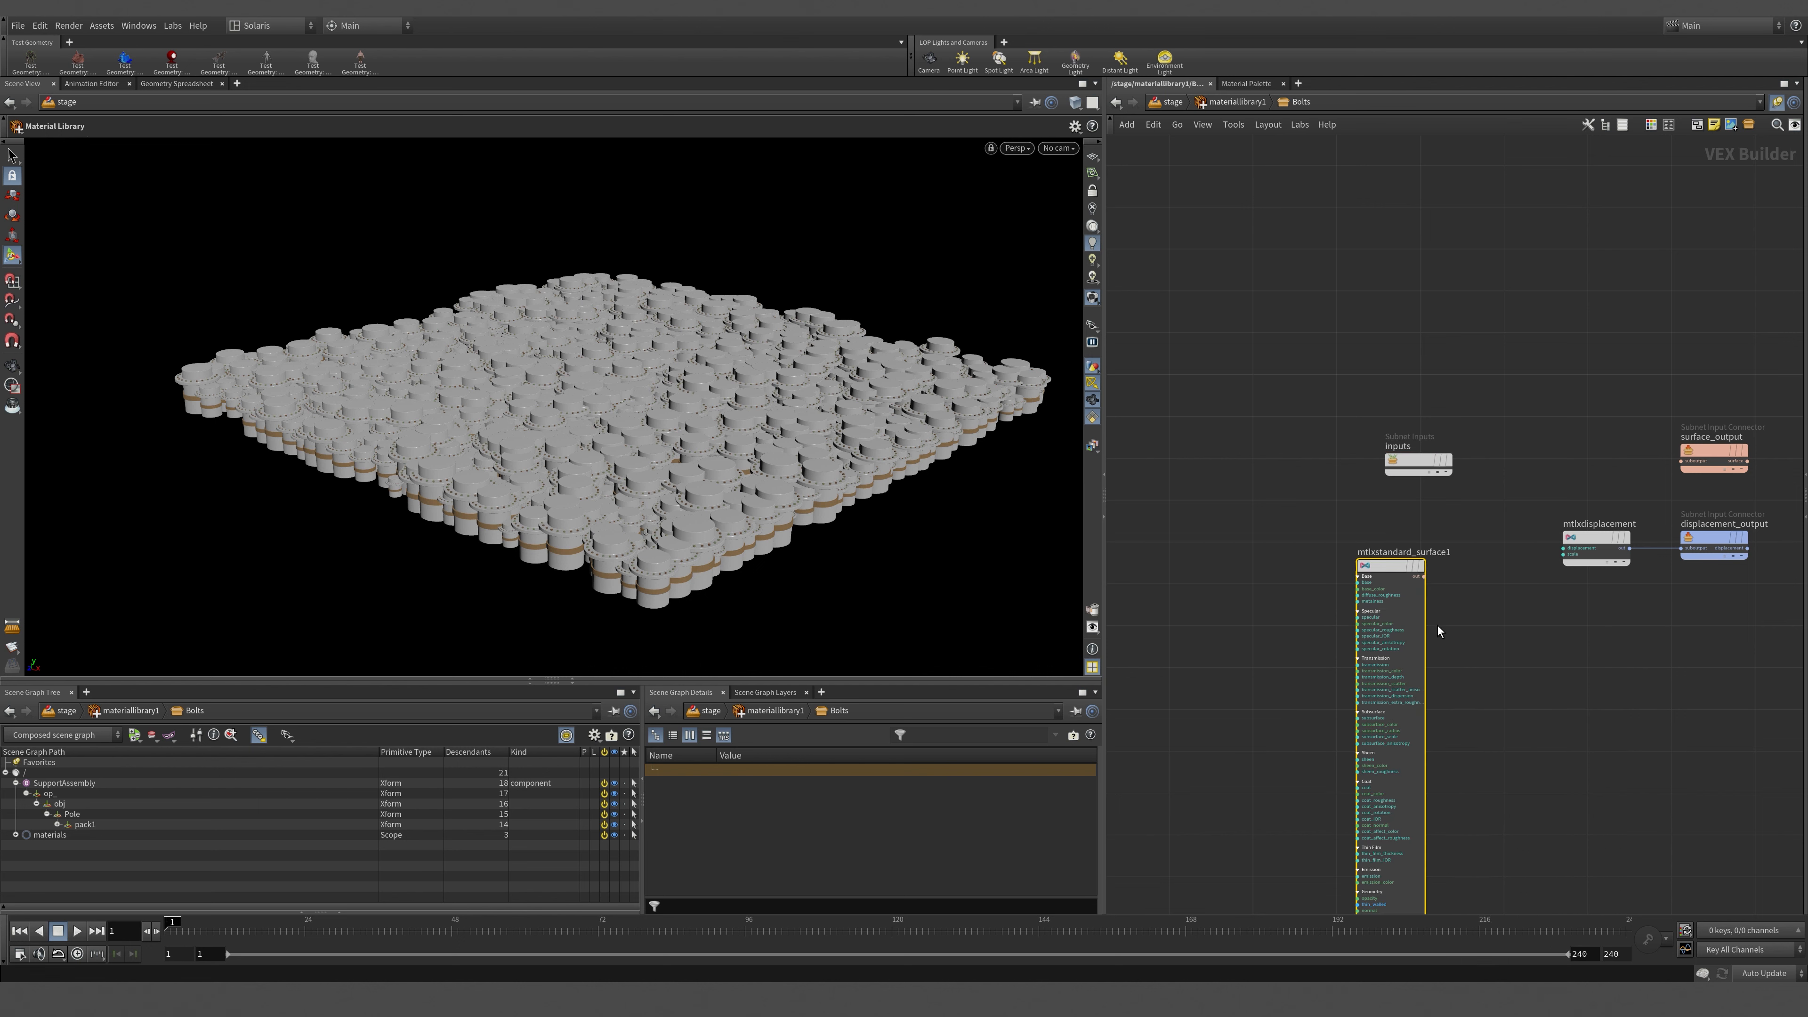
Connect the standard surface node's out to surface_output and place the node between inputs and the outputs.
scroll(1440, 630, "up", 3)
left_click(1412, 539)
middle_click_drag(1666, 304, 1695, 214)
left_click(1554, 388)
left_click_drag(1413, 454, 1617, 248)
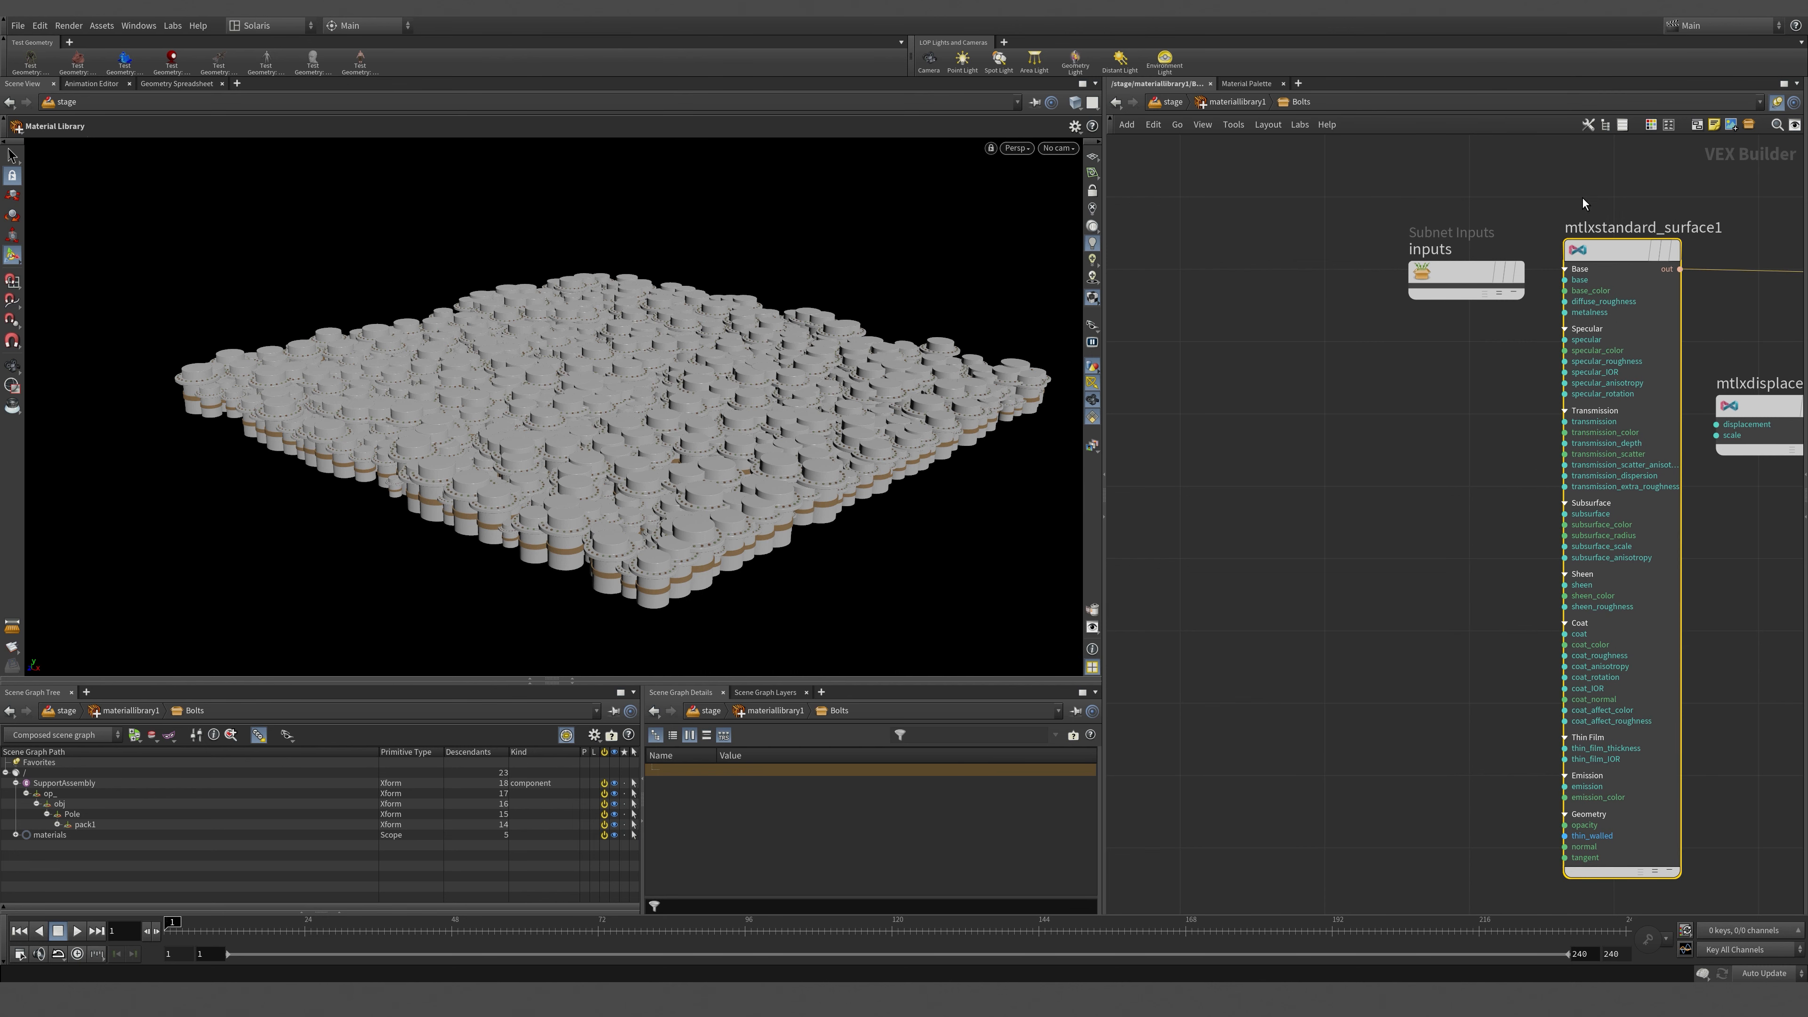
middle_click_drag(1418, 328, 1326, 411)
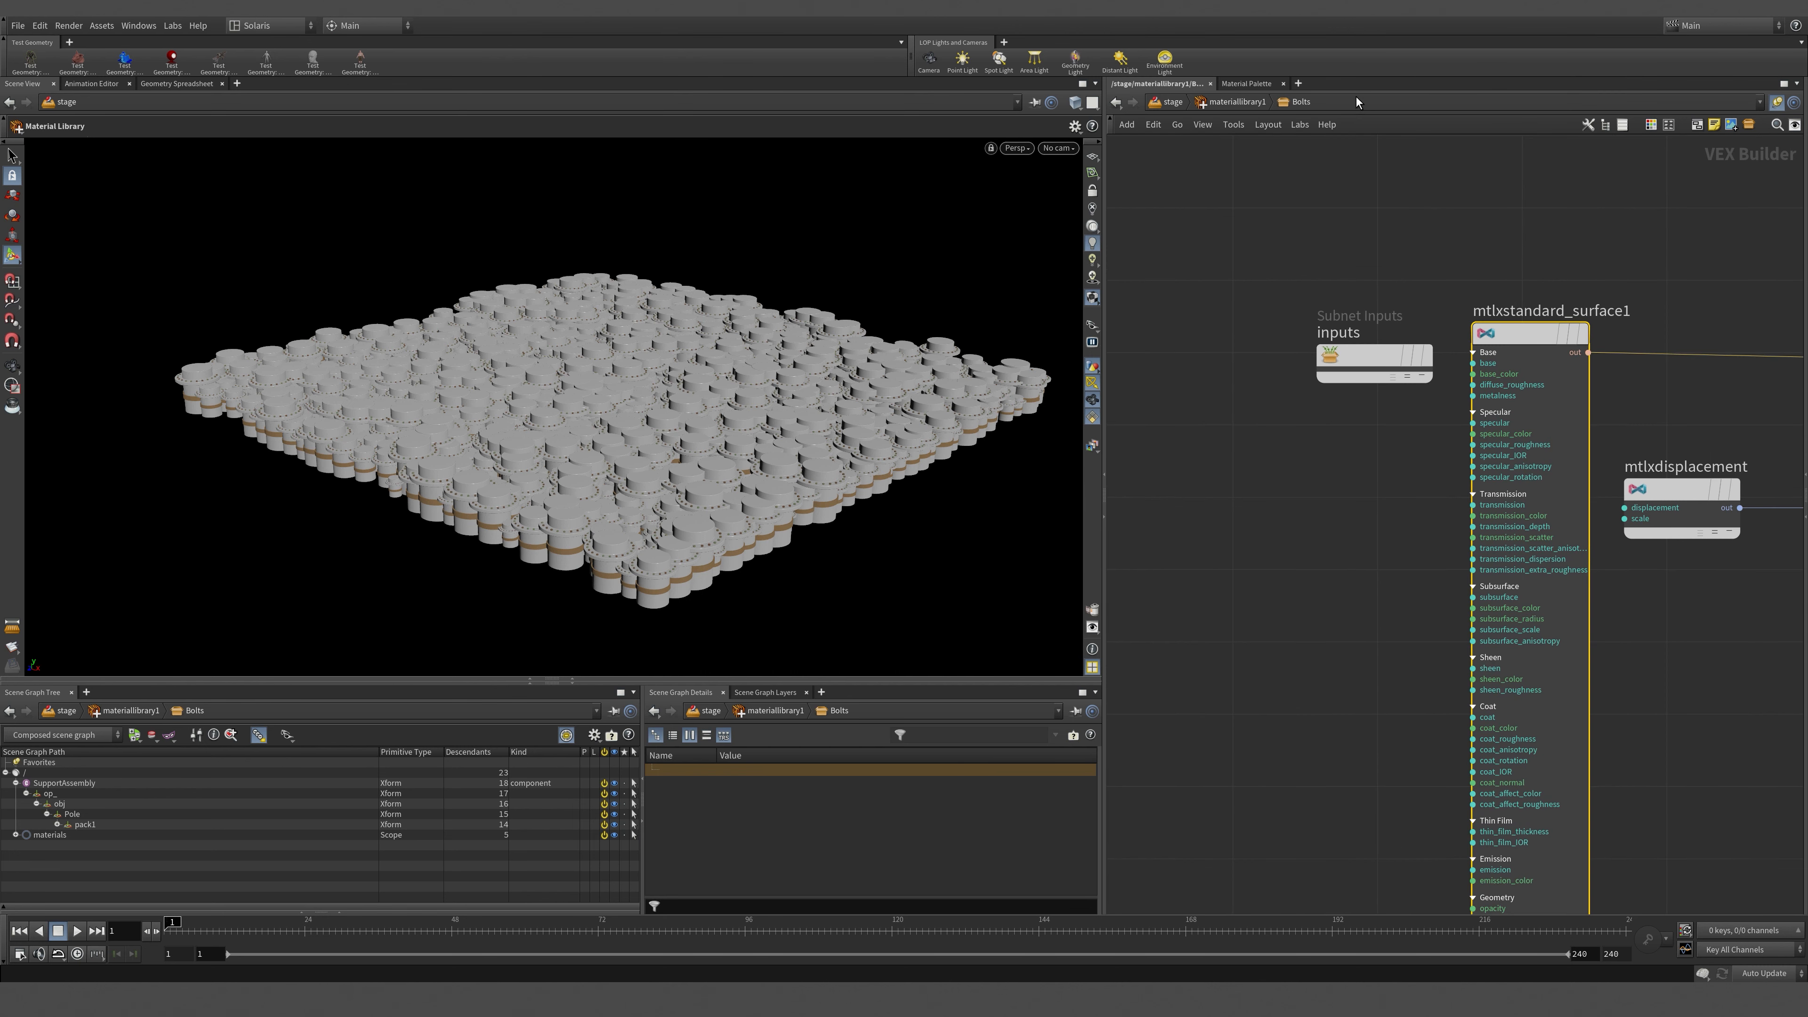
Return to materiallibrary1, duplicate the Bolts subnet below the original, and rename the copy as Strap.
left_click(1210, 103)
middle_click_drag(1522, 602, 1497, 350)
key("ctrl+c")
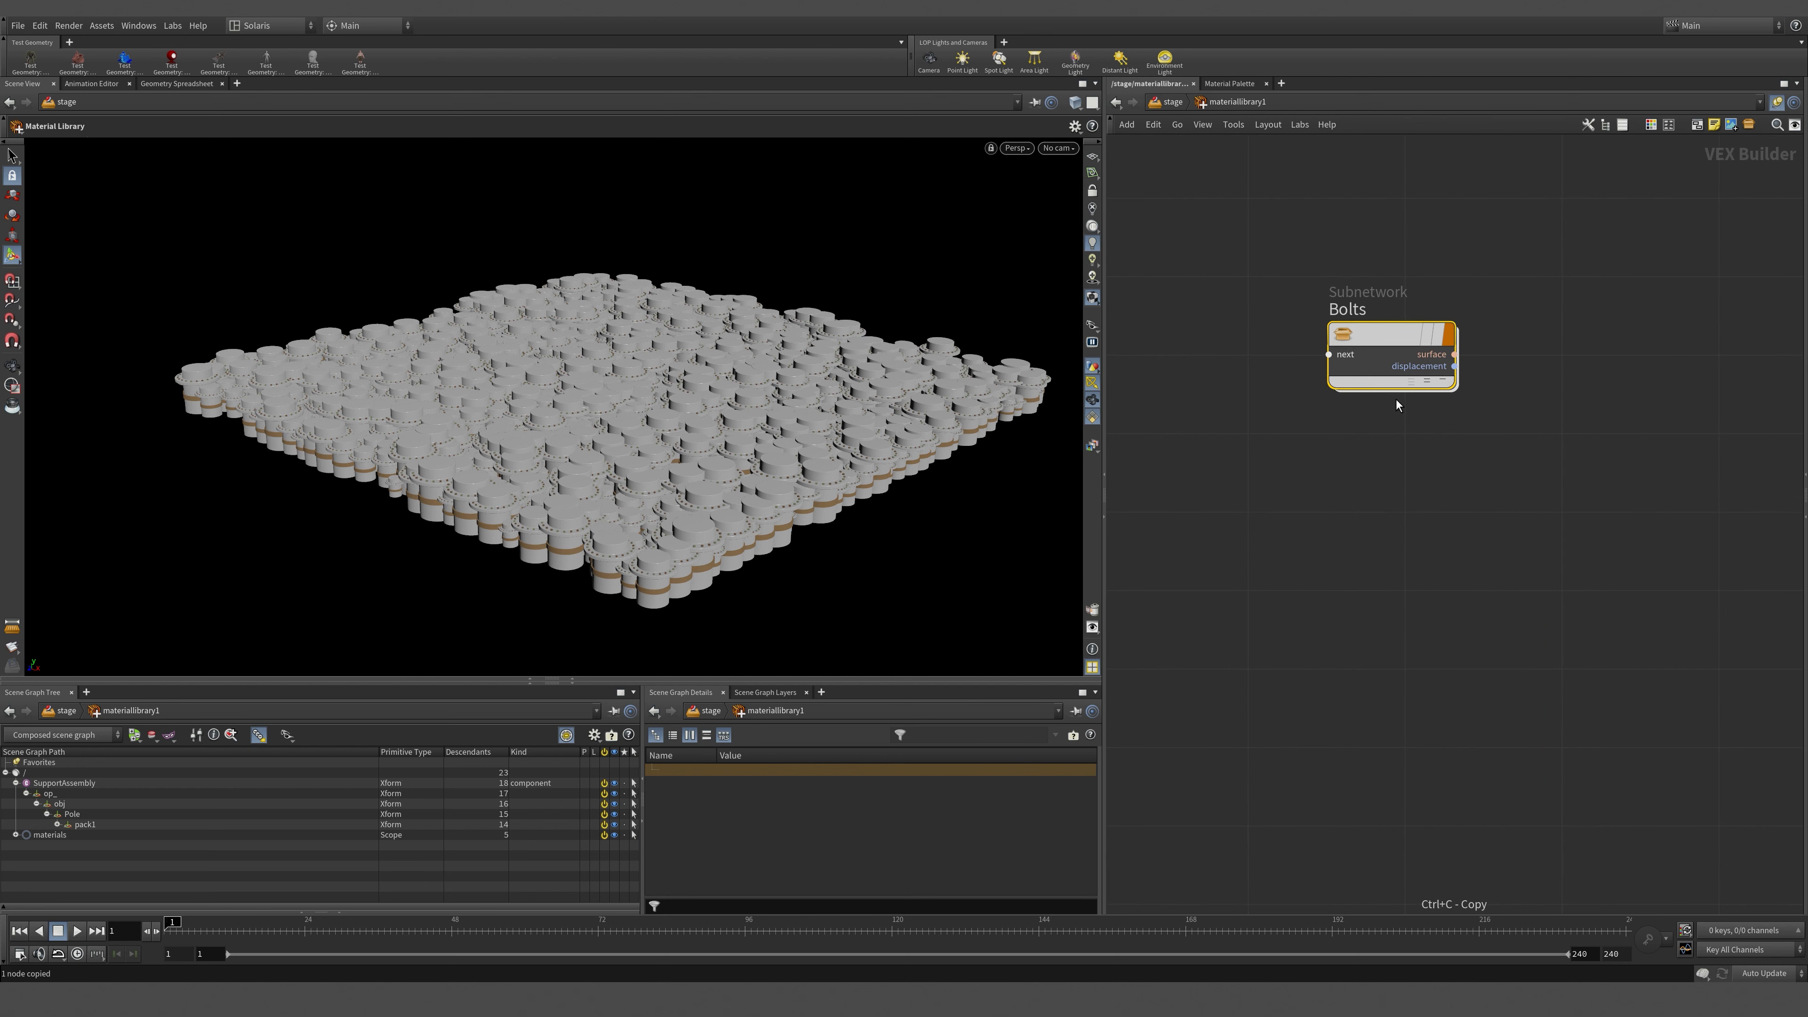
key("ctrl+v")
double_click(1409, 467)
double_click(1409, 467)
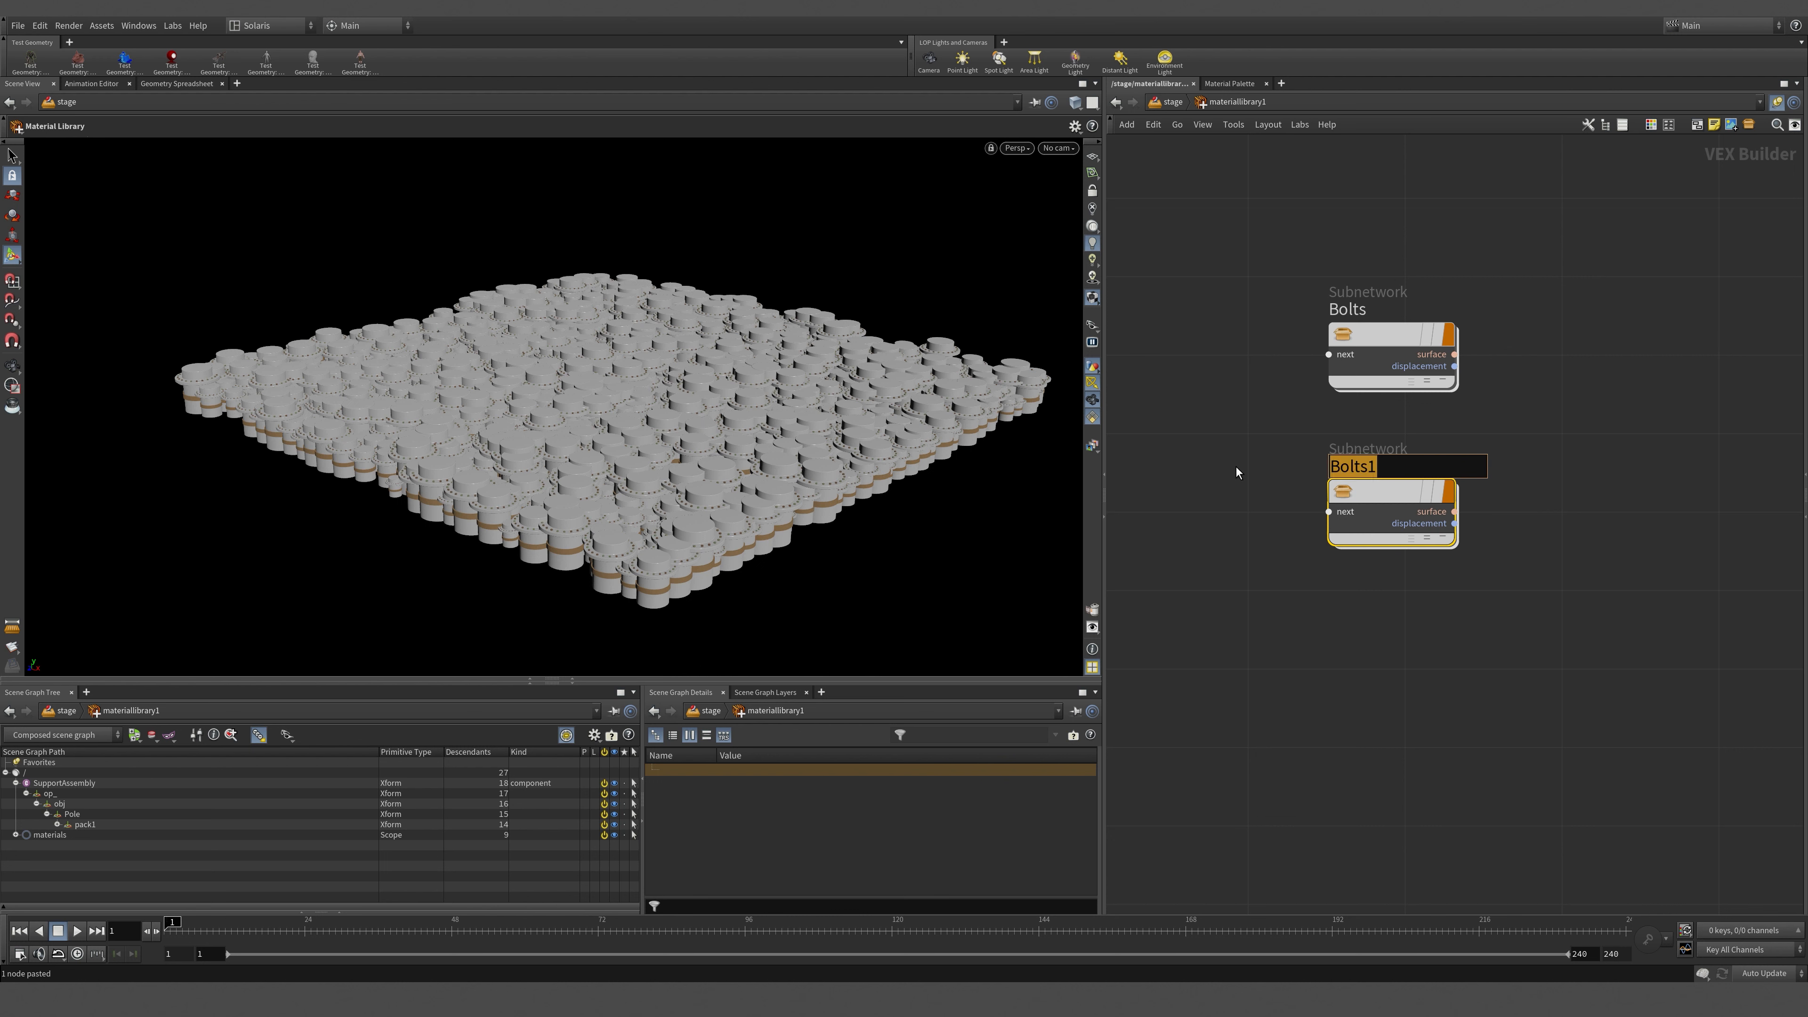
type("Strap")
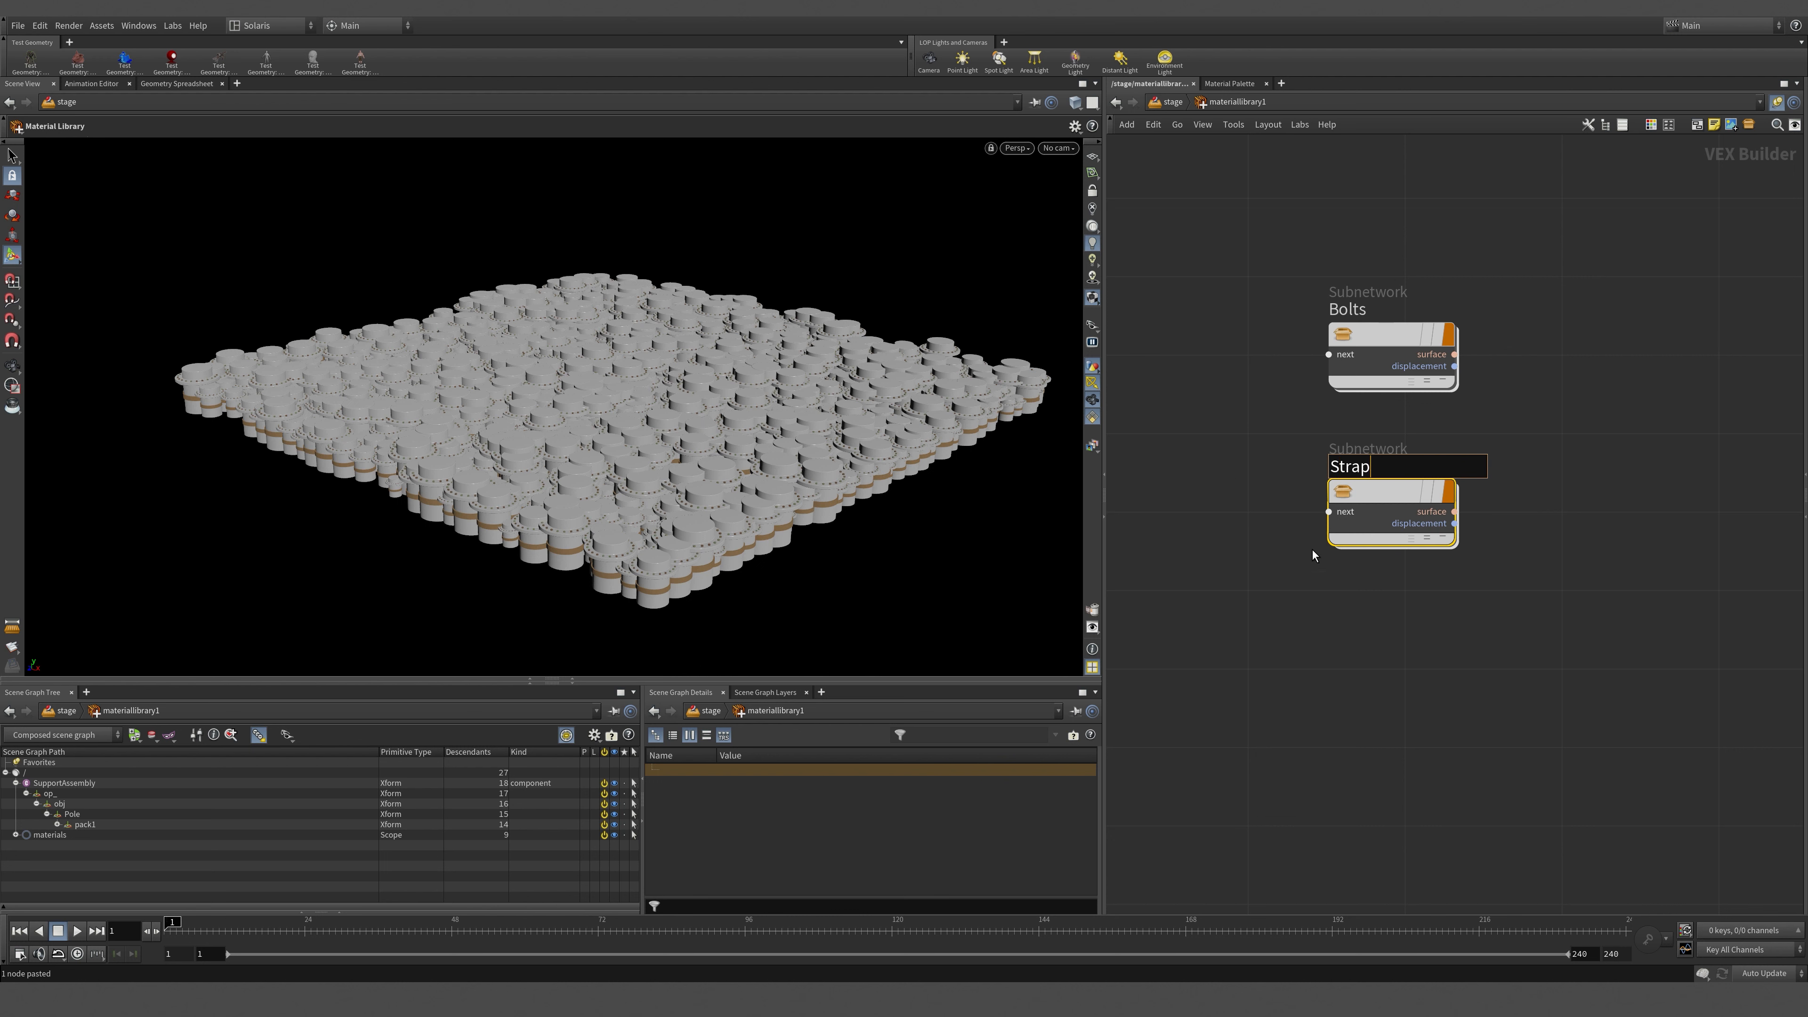